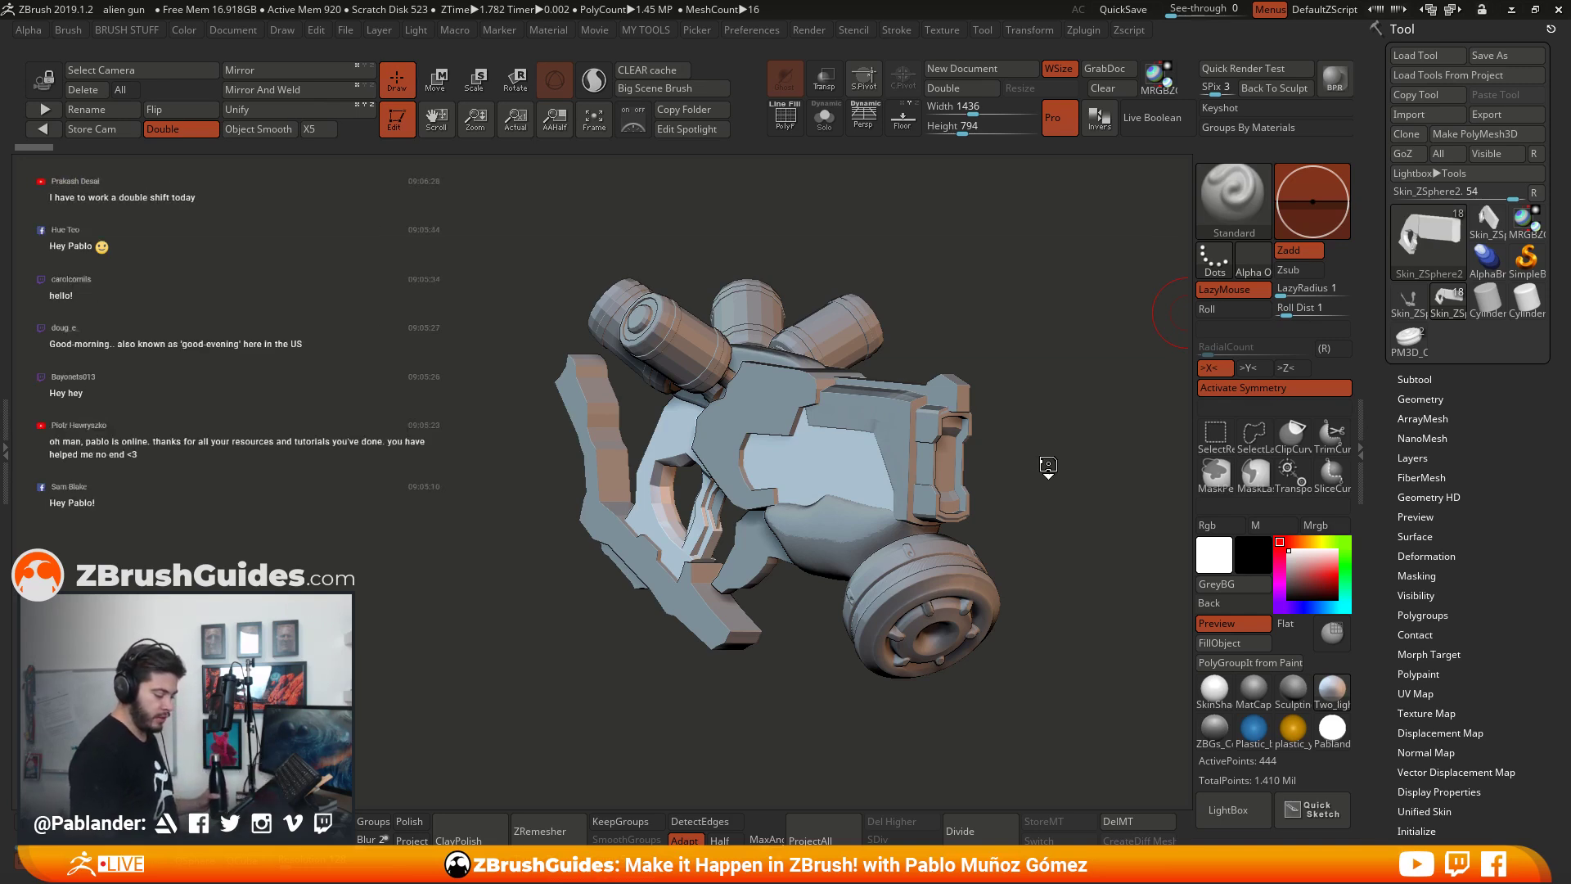
Step: Change the alien gun's display material to Sculpting_gray
{"action": "left_click_drag", "start_coordinate": [1039, 449], "coordinate": [1045, 439]}
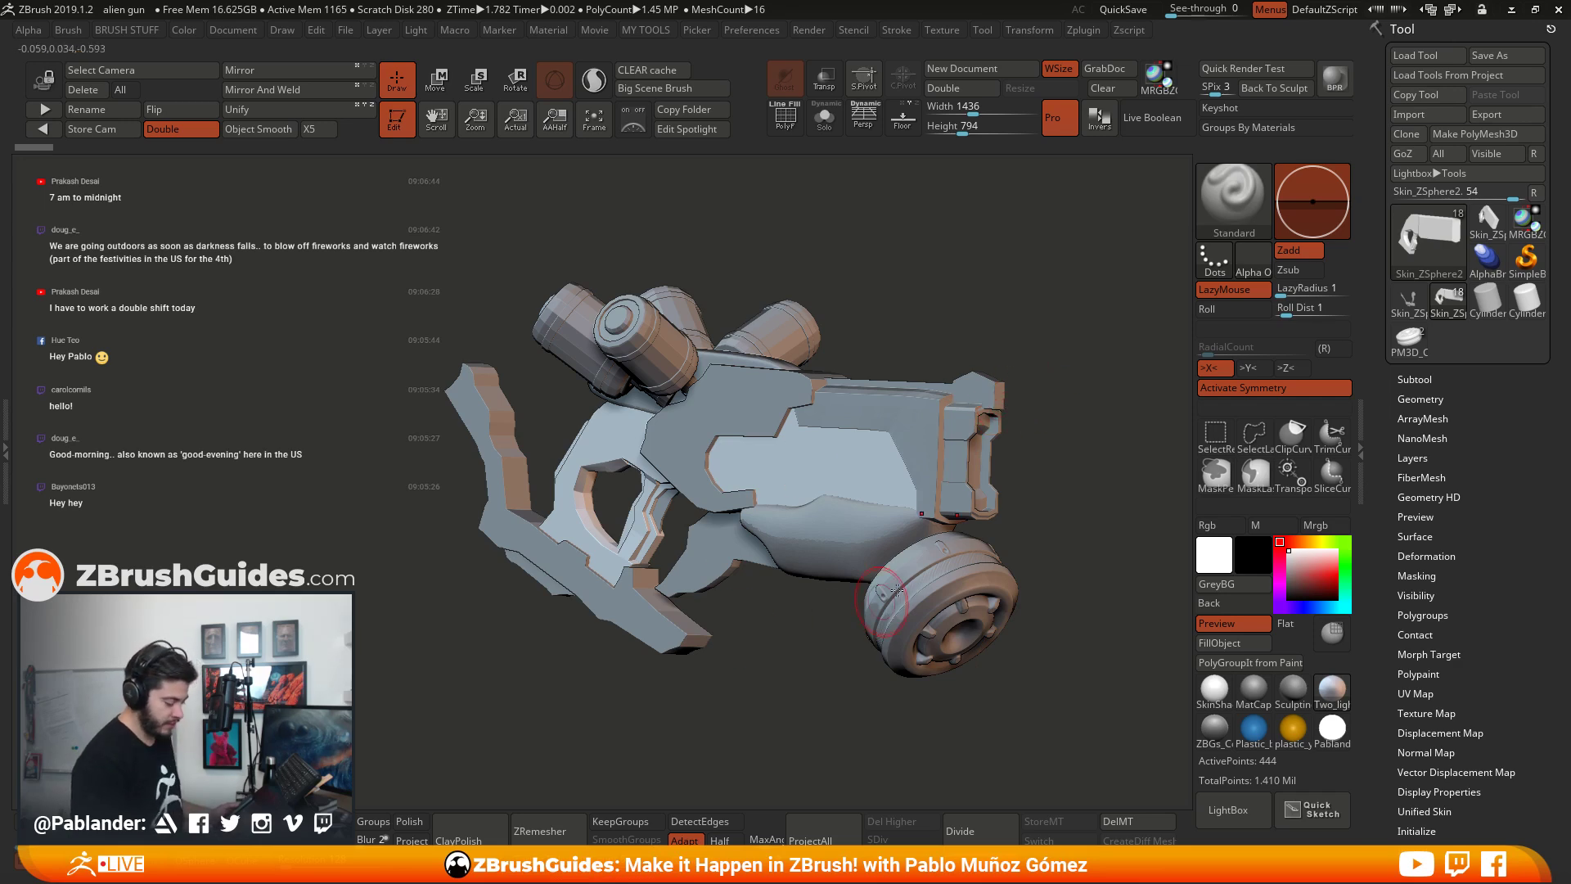
{"action": "key", "text": "space"}
{"action": "mouse_move", "coordinate": [962, 302]}
{"action": "left_mouse_down"}
{"action": "mouse_move", "coordinate": [1024, 366]}
{"action": "mouse_move", "coordinate": [1041, 434]}
{"action": "mouse_move", "coordinate": [999, 613]}
{"action": "left_mouse_up"}
{"action": "left_click", "coordinate": [1275, 692]}
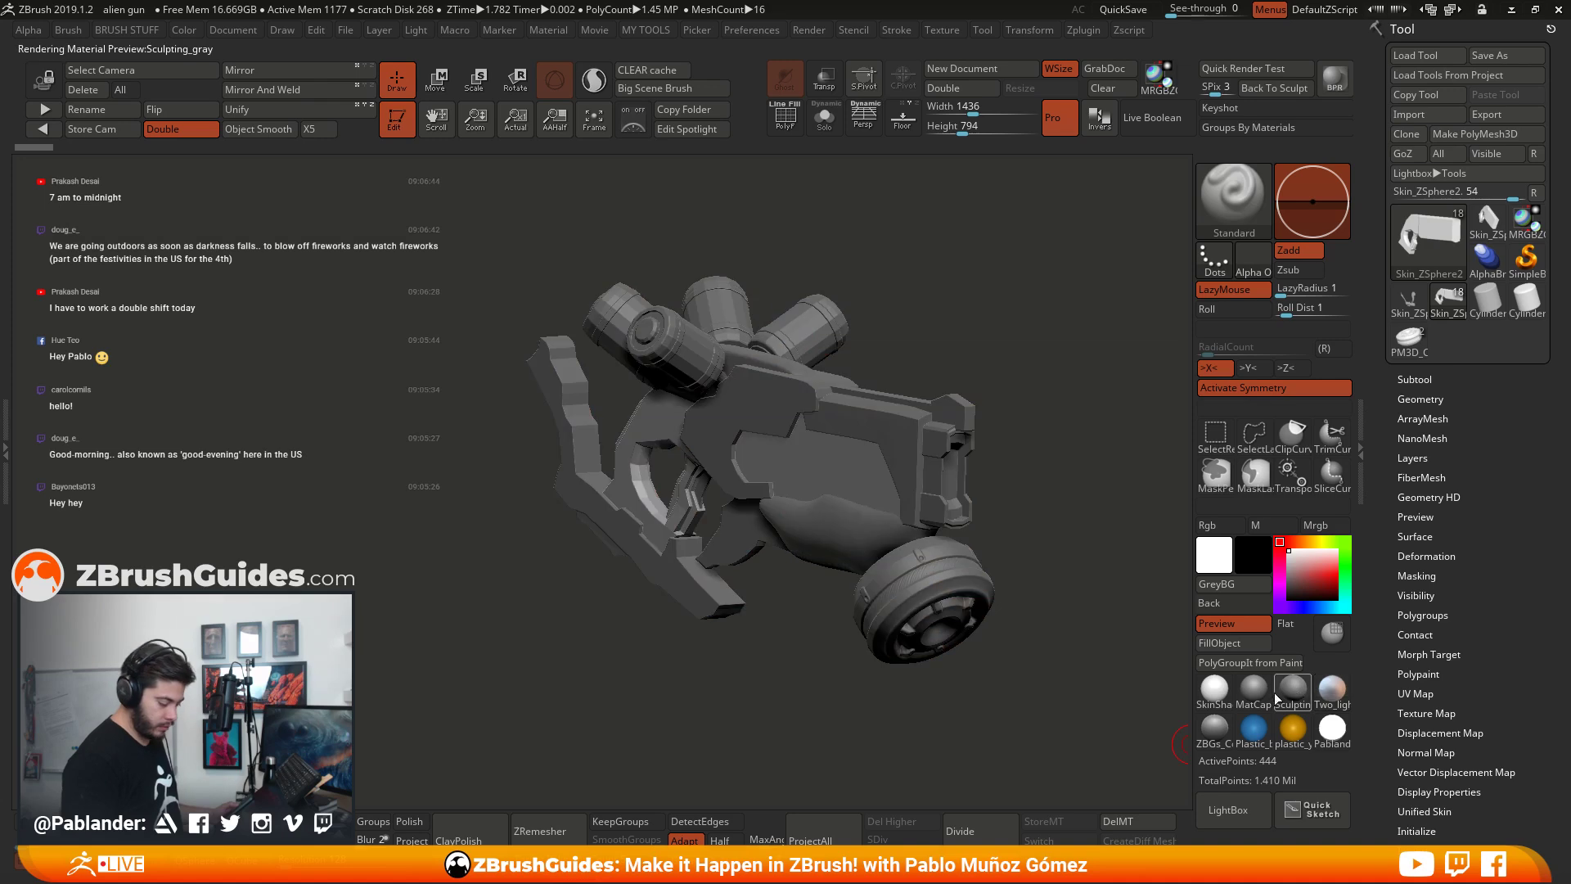
{"action": "mouse_move", "coordinate": [1280, 691]}
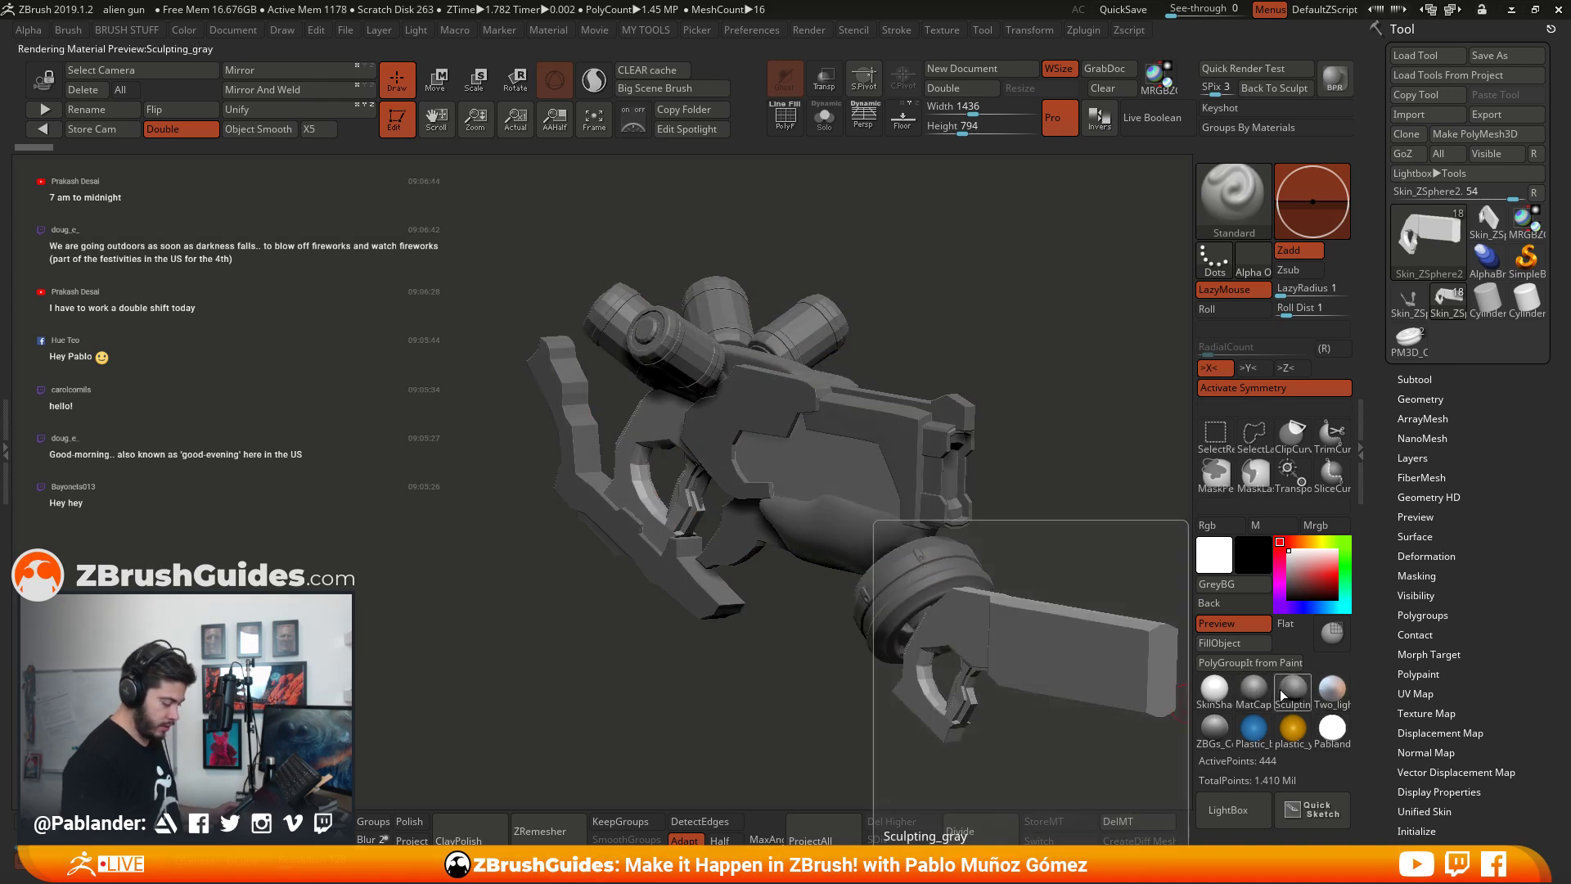
{"action": "mouse_move", "coordinate": [1019, 577]}
{"action": "left_mouse_down"}
{"action": "mouse_move", "coordinate": [1011, 540]}
{"action": "mouse_move", "coordinate": [1037, 526]}
{"action": "mouse_move", "coordinate": [1040, 579]}
{"action": "mouse_move", "coordinate": [1031, 551]}
{"action": "left_mouse_up"}
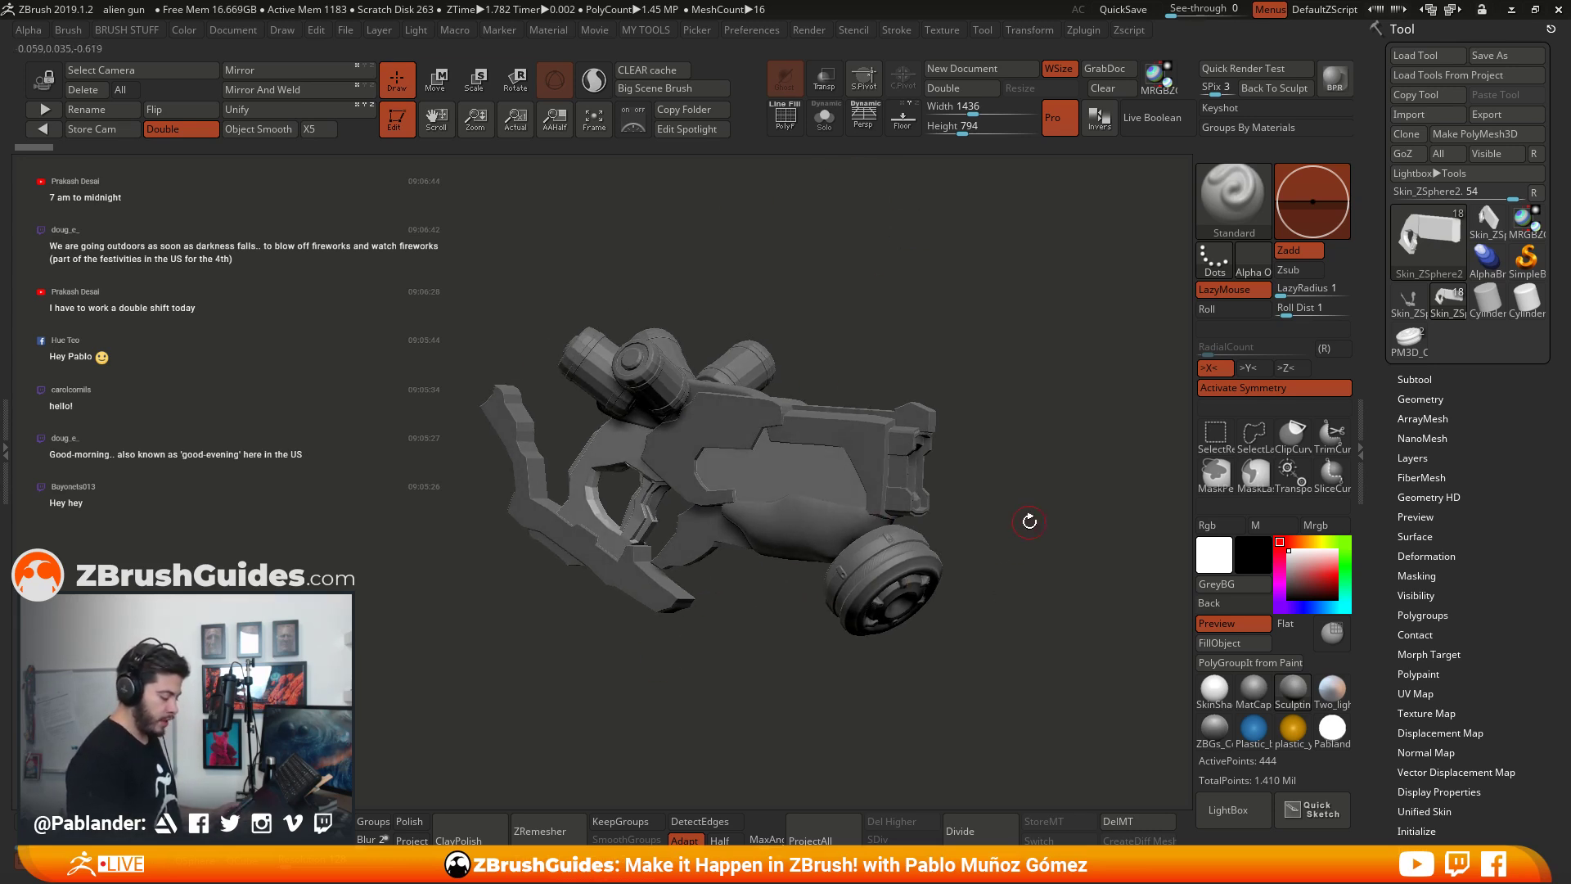
{"action": "right_click_drag", "start_coordinate": [852, 491], "coordinate": [728, 454]}
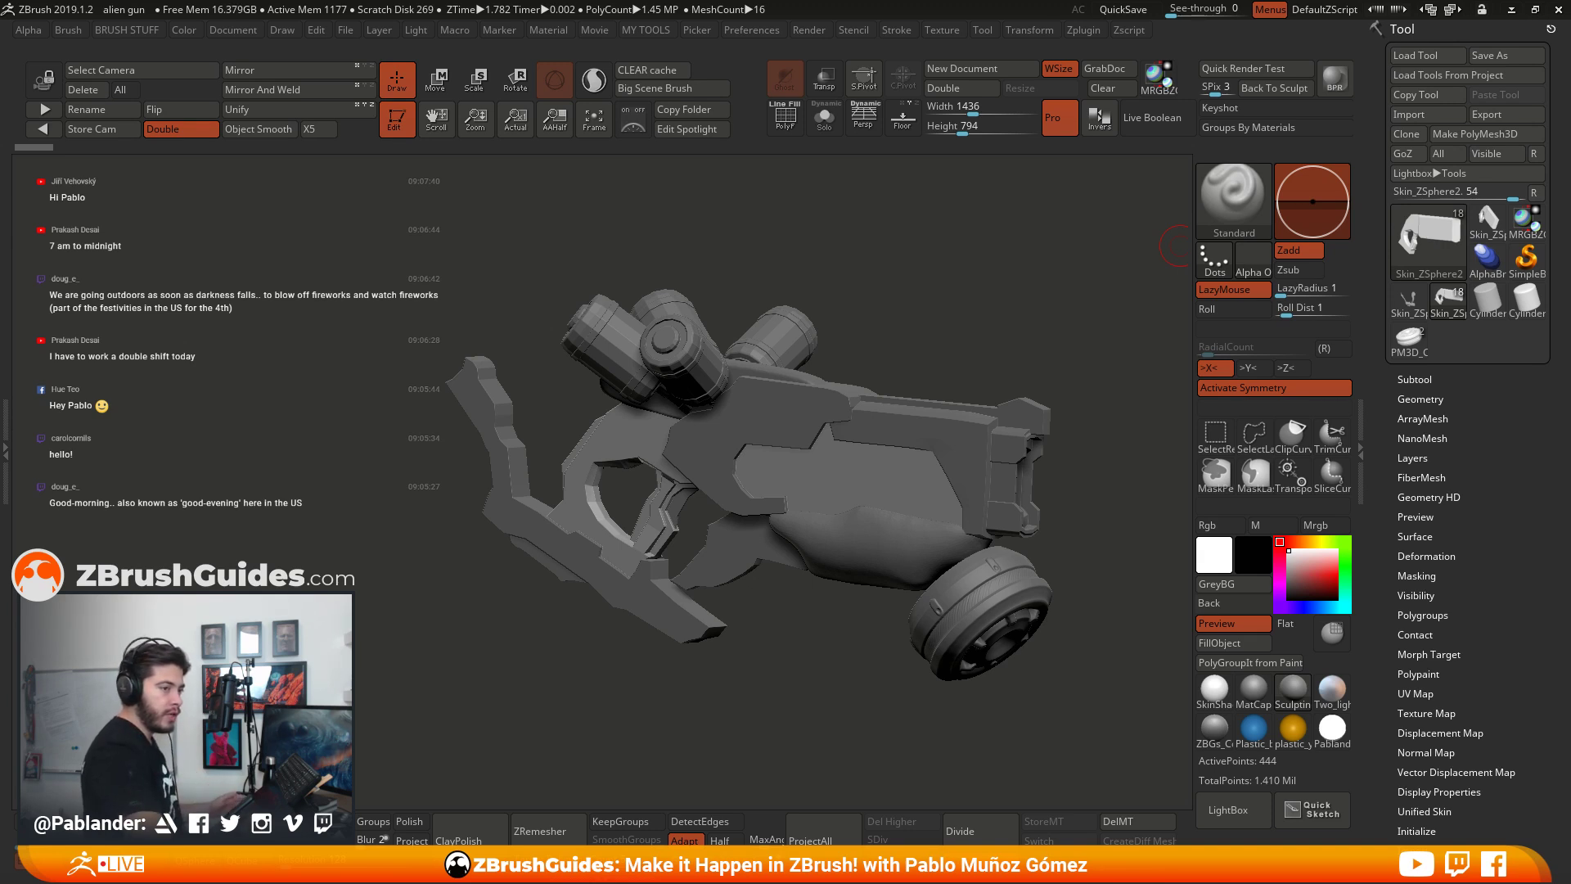
Step: Bring up the on-screen annotation toolbar and collapse it
{"action": "mouse_move", "coordinate": [1511, 319]}
{"action": "left_mouse_down"}
{"action": "mouse_move", "coordinate": [1189, 249]}
{"action": "mouse_move", "coordinate": [1179, 169]}
{"action": "left_mouse_up"}
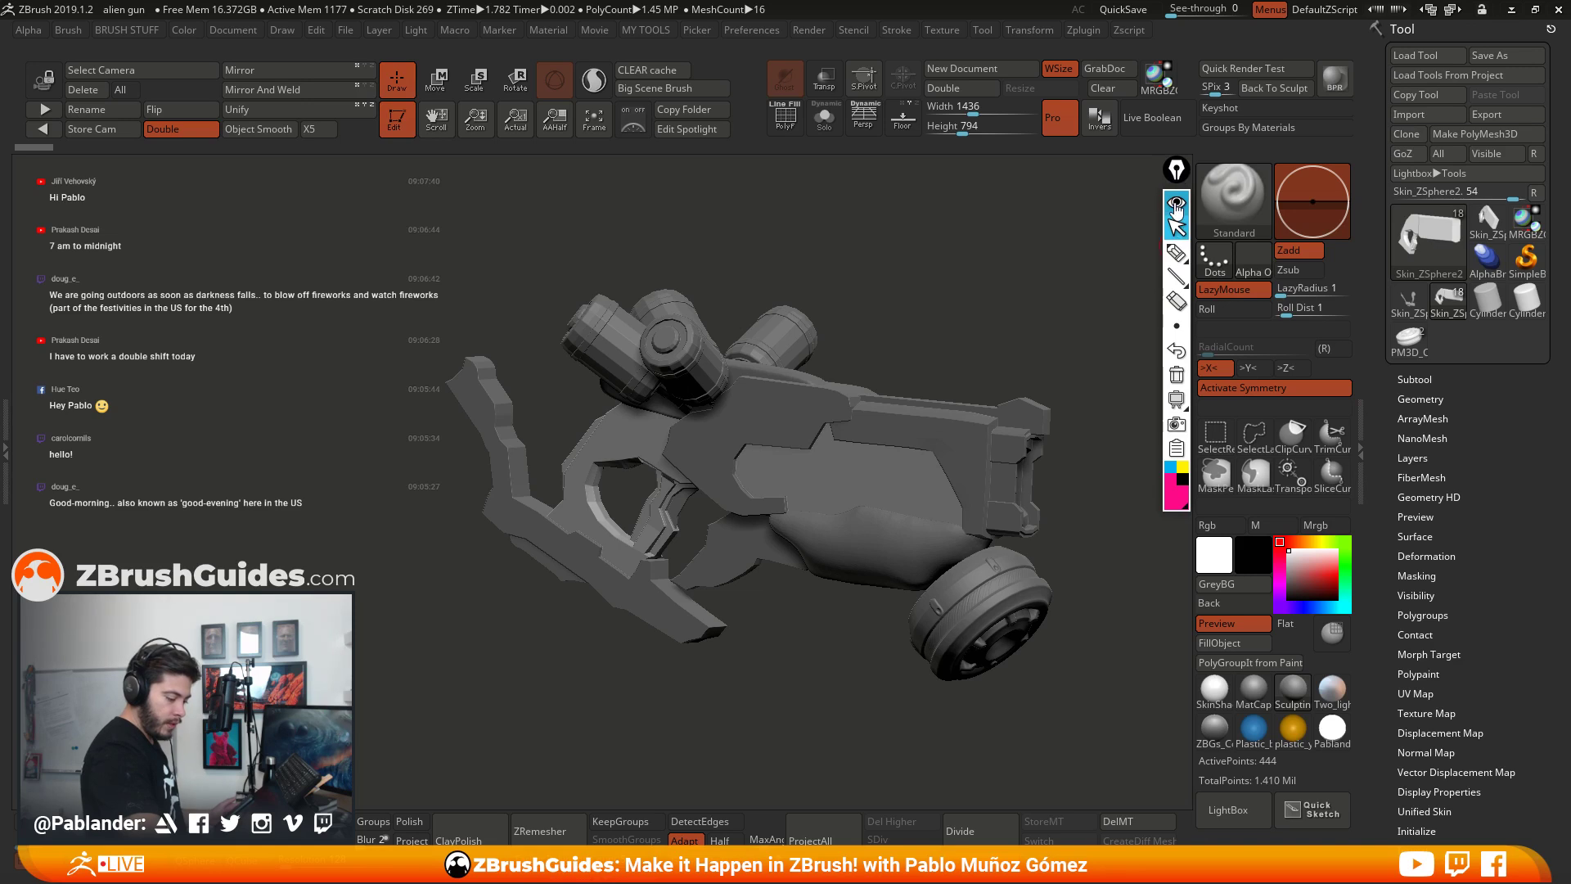
{"action": "left_click", "coordinate": [1177, 227]}
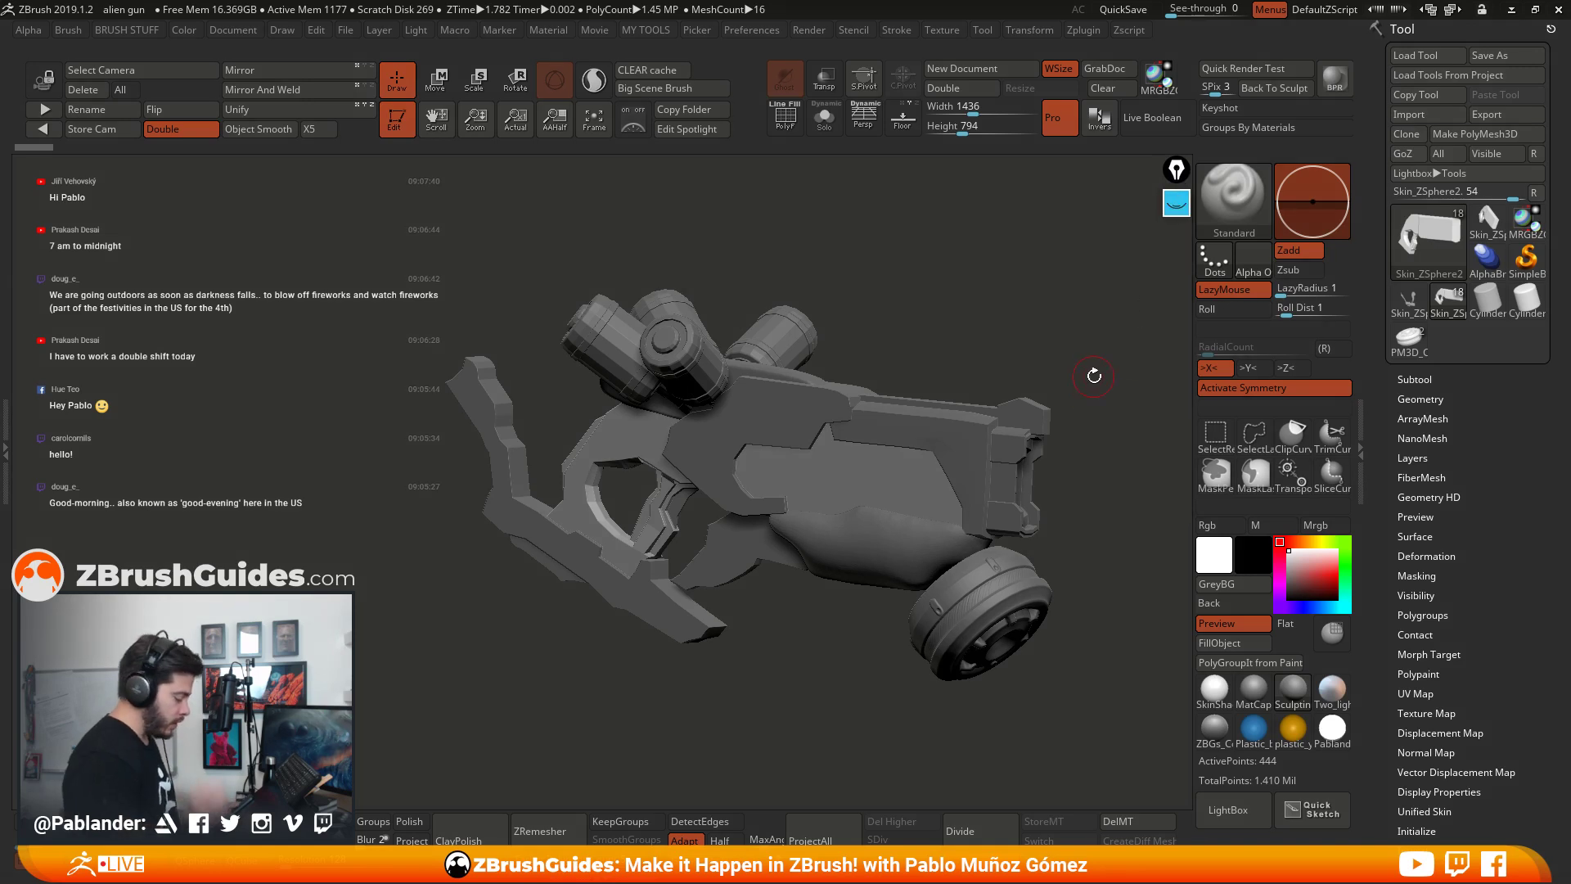
Step: Select the reference sketch plane behind the gun and isolate it in Solo mode
{"action": "left_click_drag", "start_coordinate": [1060, 320], "coordinate": [935, 394]}
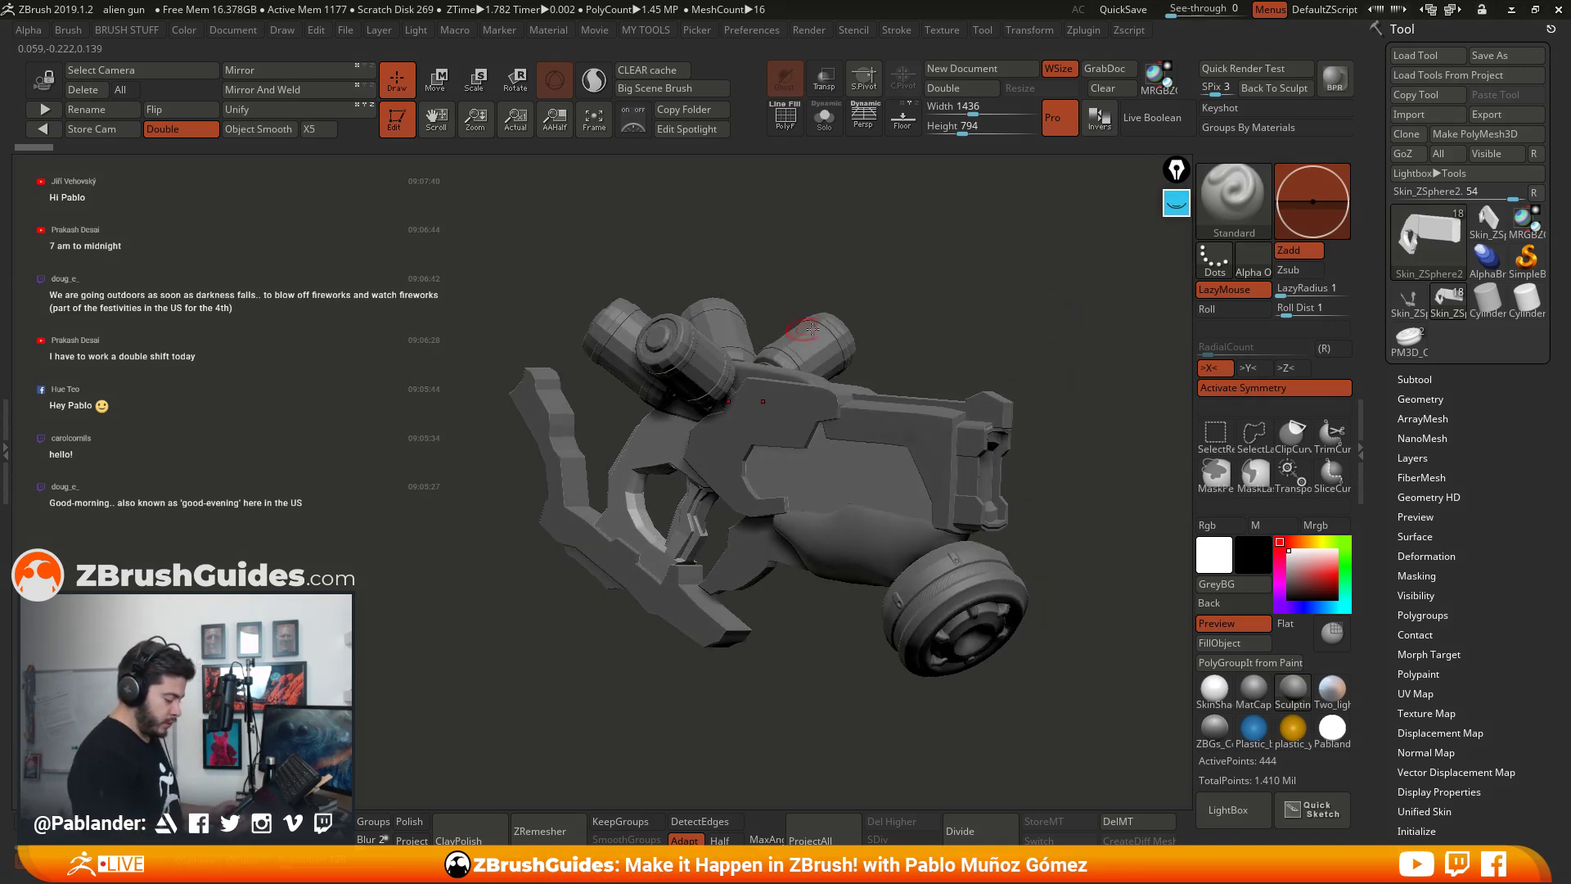
{"action": "left_click_drag", "start_coordinate": [1006, 565], "coordinate": [963, 317]}
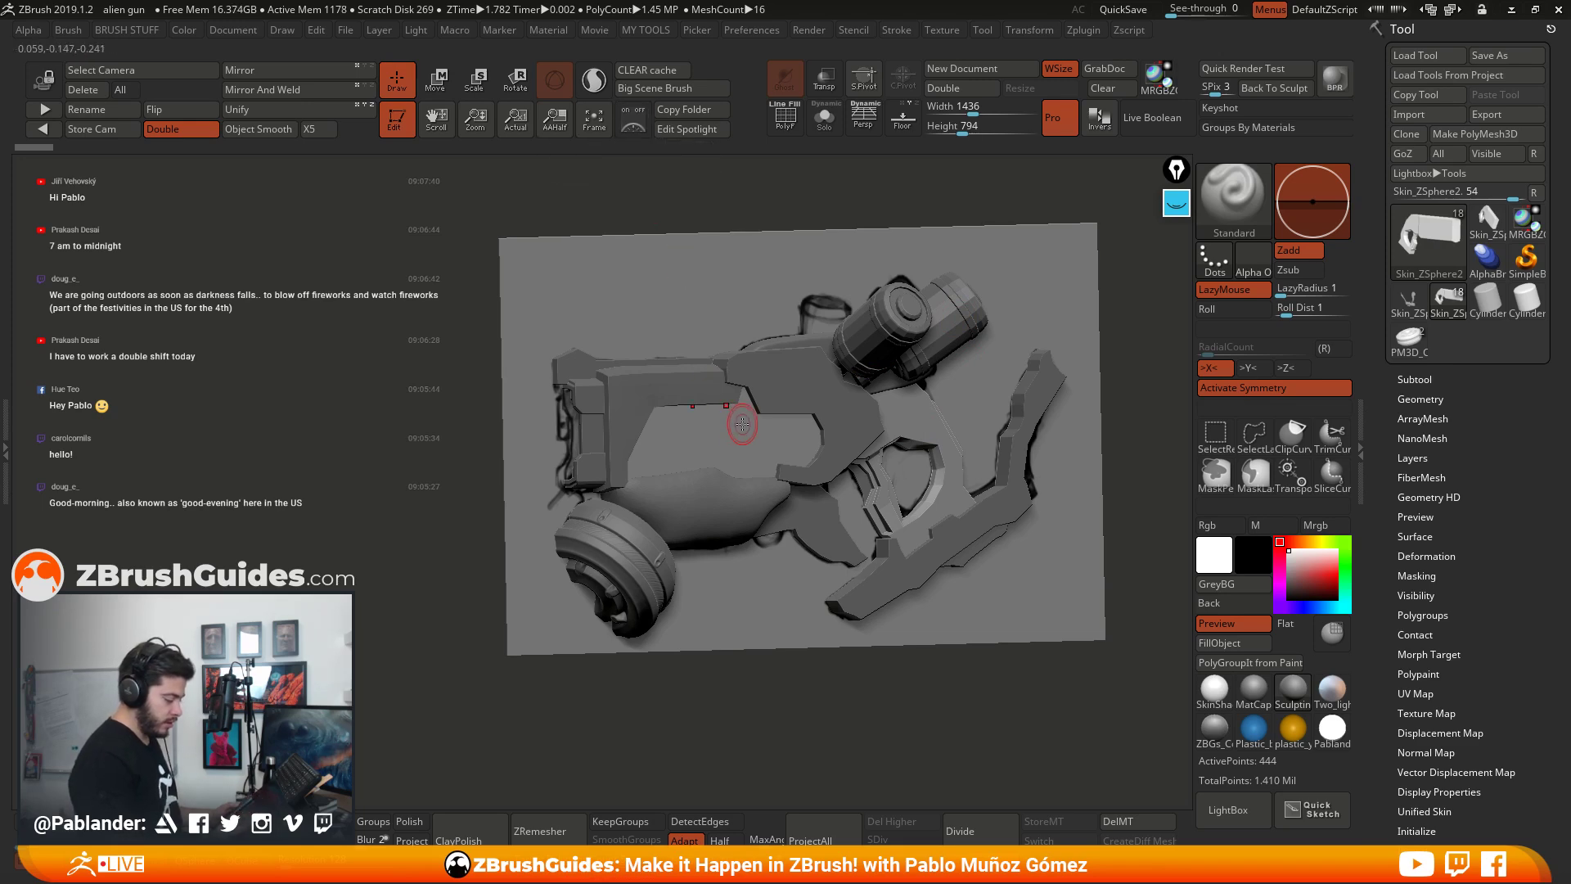
{"action": "left_click_drag", "start_coordinate": [1000, 401], "coordinate": [965, 420]}
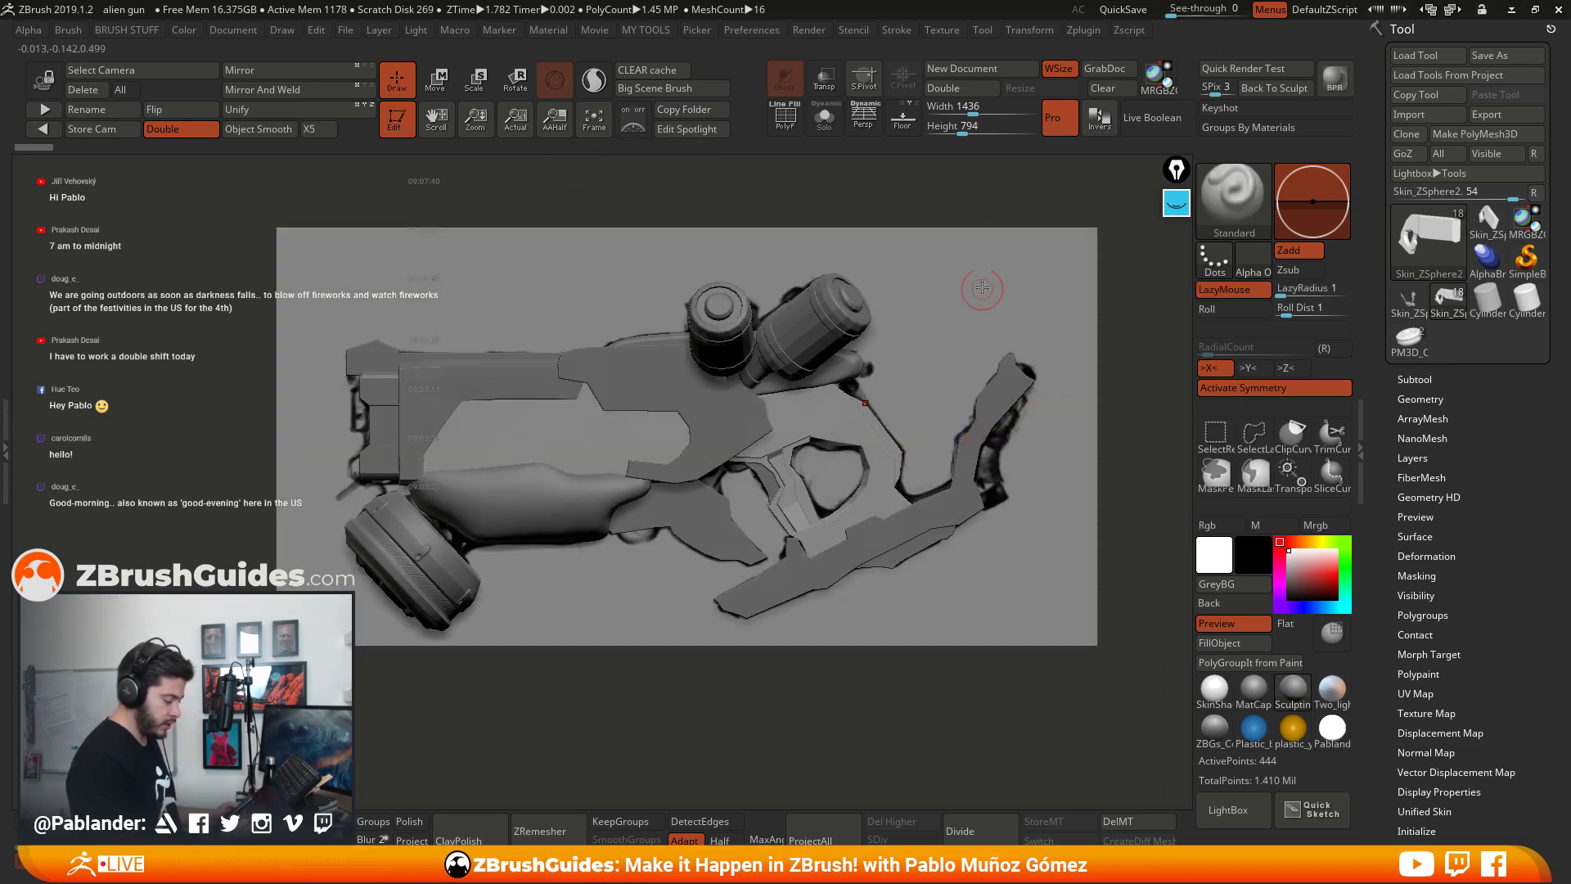
{"action": "left_click", "coordinate": [982, 334], "text": "alt"}
{"action": "key", "text": "f"}
{"action": "key", "text": "shift+s"}
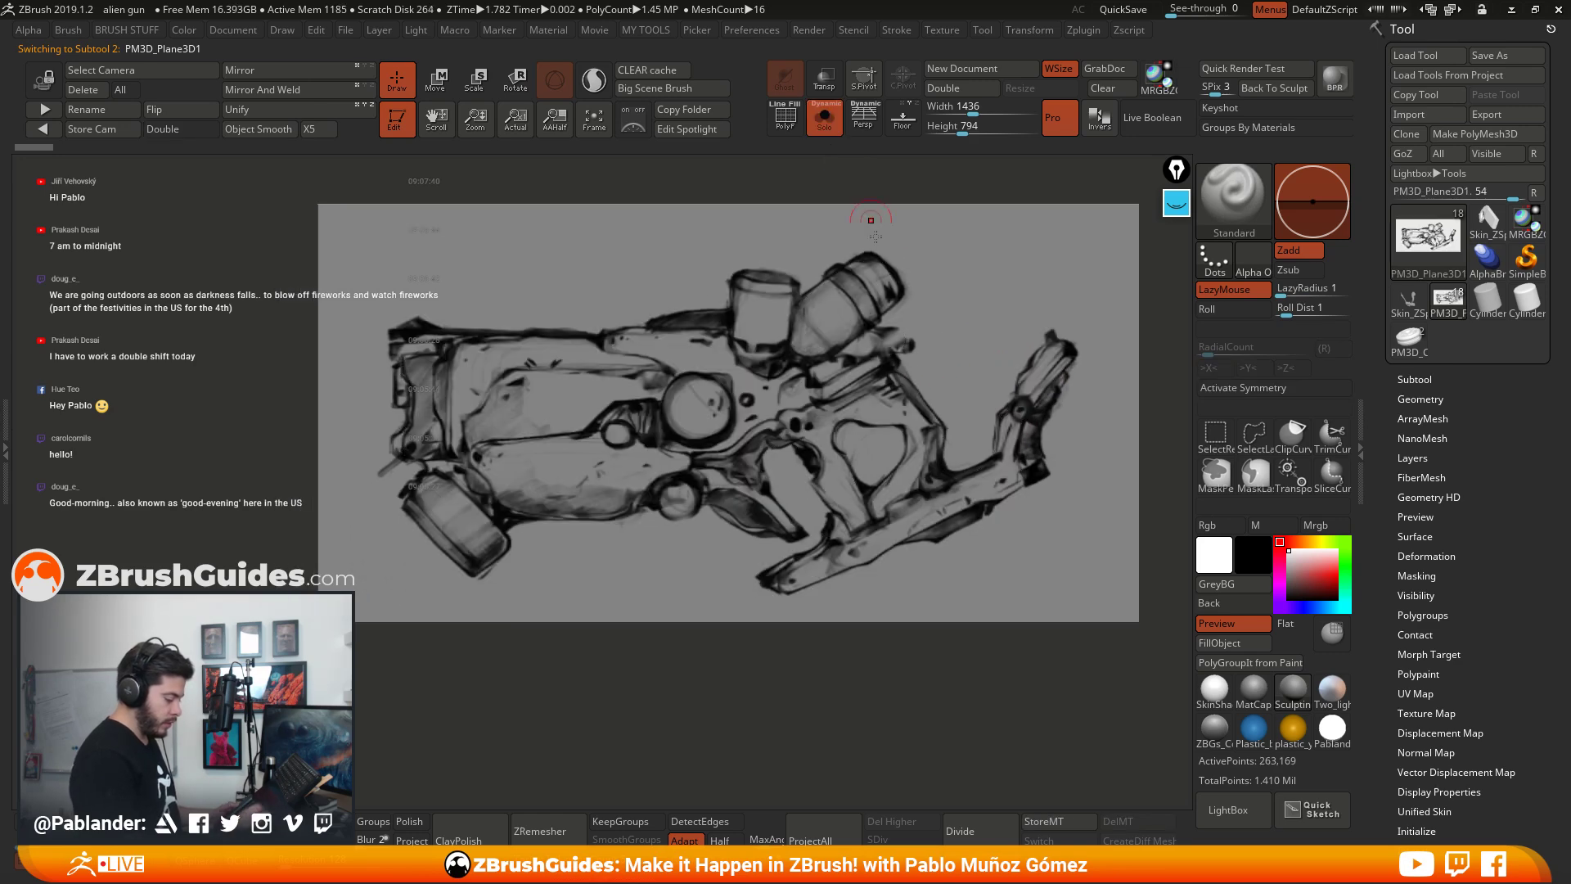
Step: Preview the isolated sketch plane with the white skin shader material, without the polygon wireframe
{"action": "left_click", "coordinate": [1215, 700]}
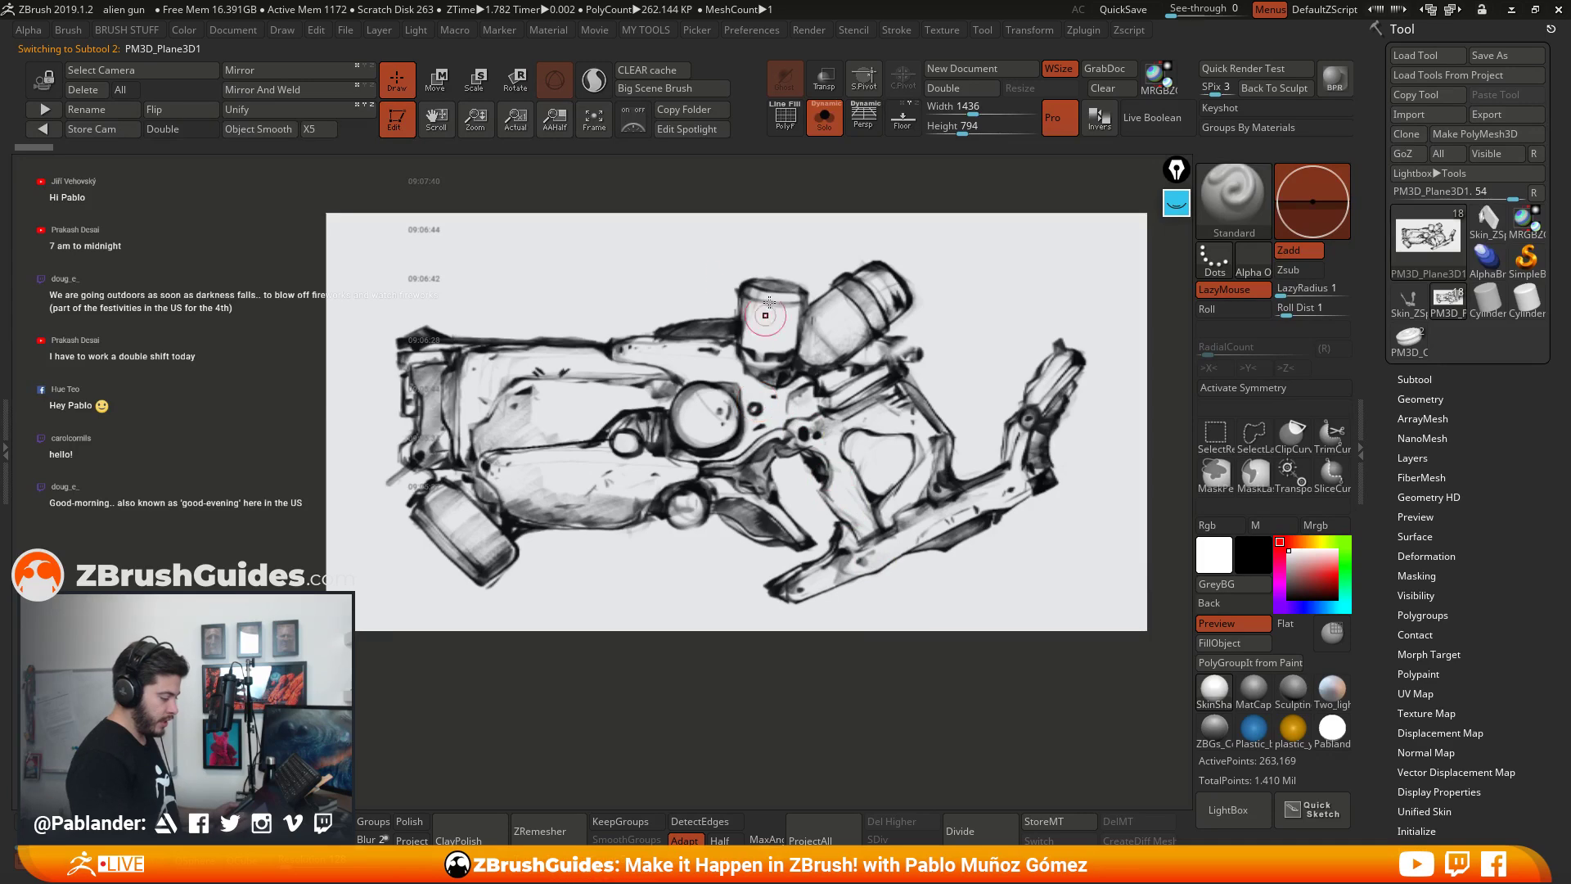
{"action": "key", "text": "shift+f"}
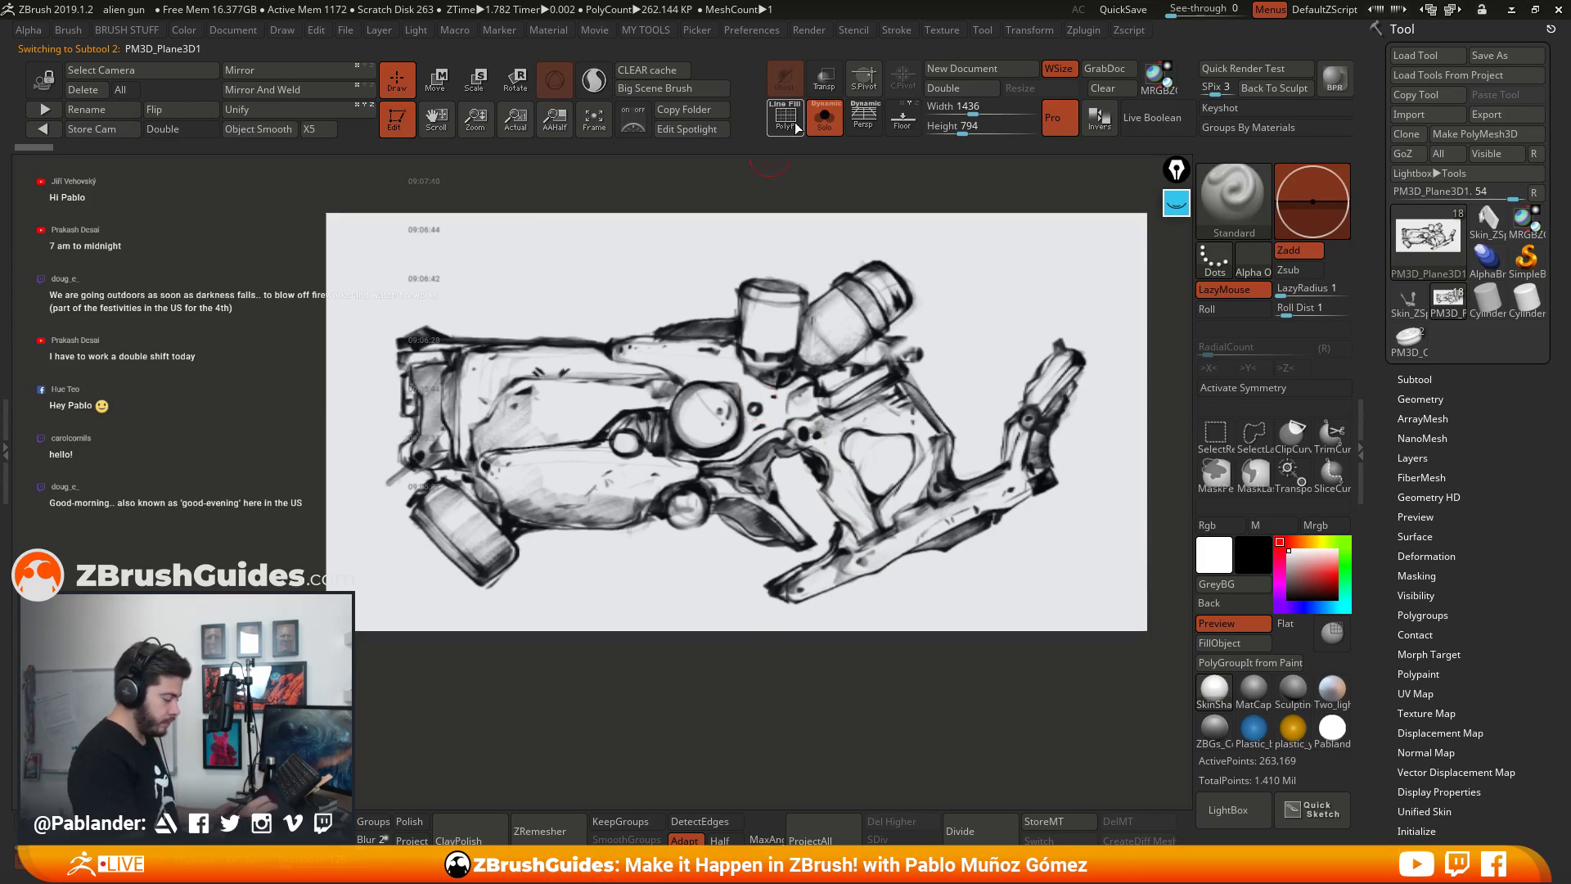
{"action": "left_click", "coordinate": [782, 126]}
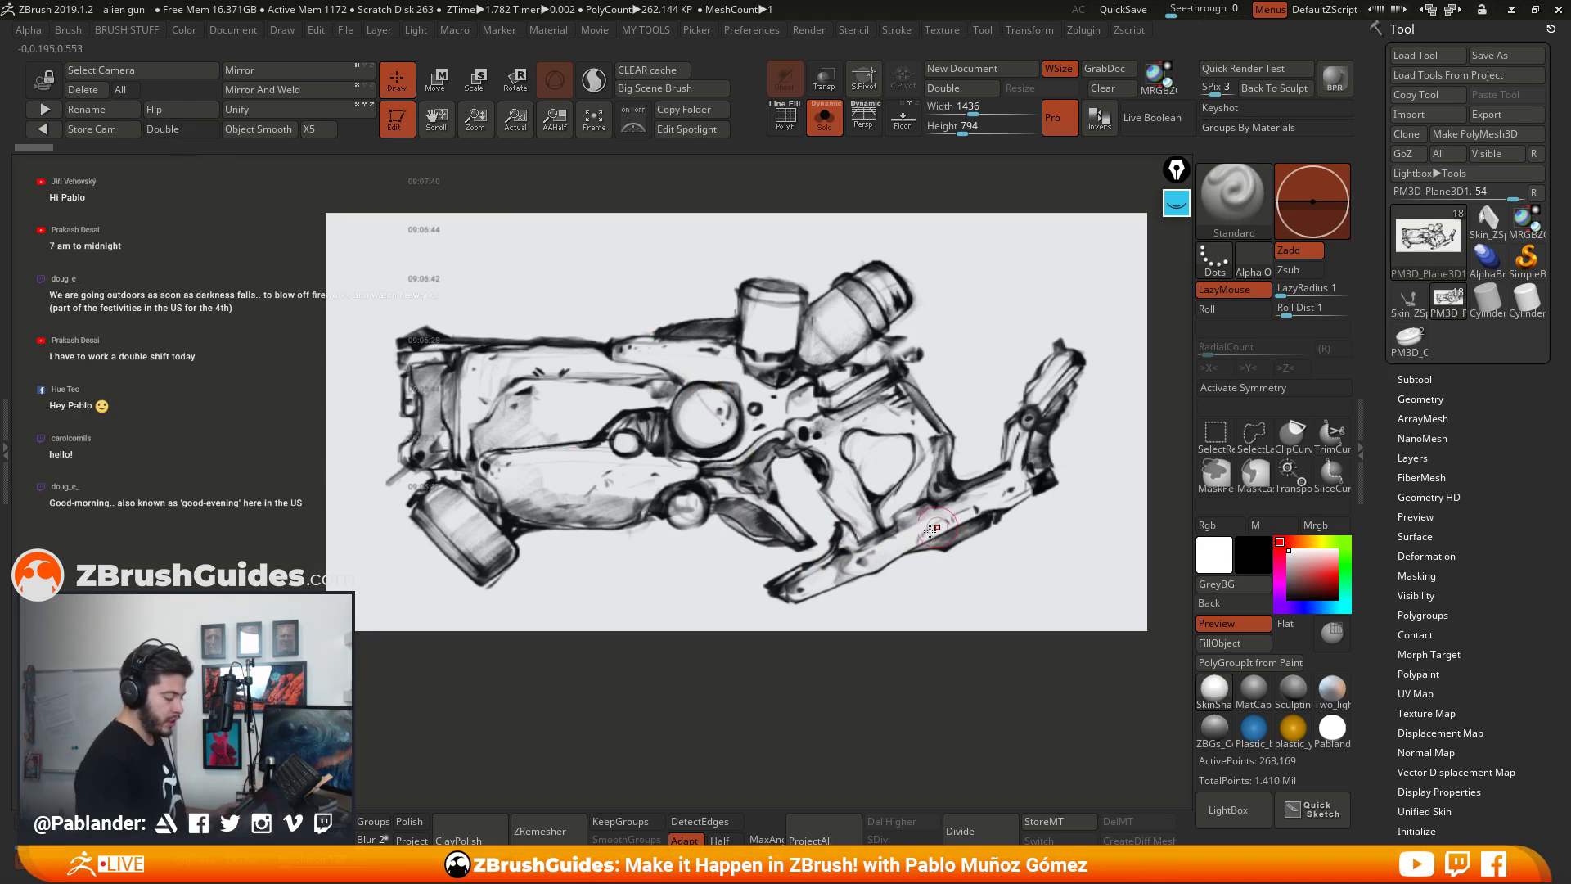
Step: Open the sketch plane's Display Properties and check its Double-sided setting by viewing the plane at an angle
{"action": "left_click_drag", "start_coordinate": [1499, 550], "coordinate": [1512, 411]}
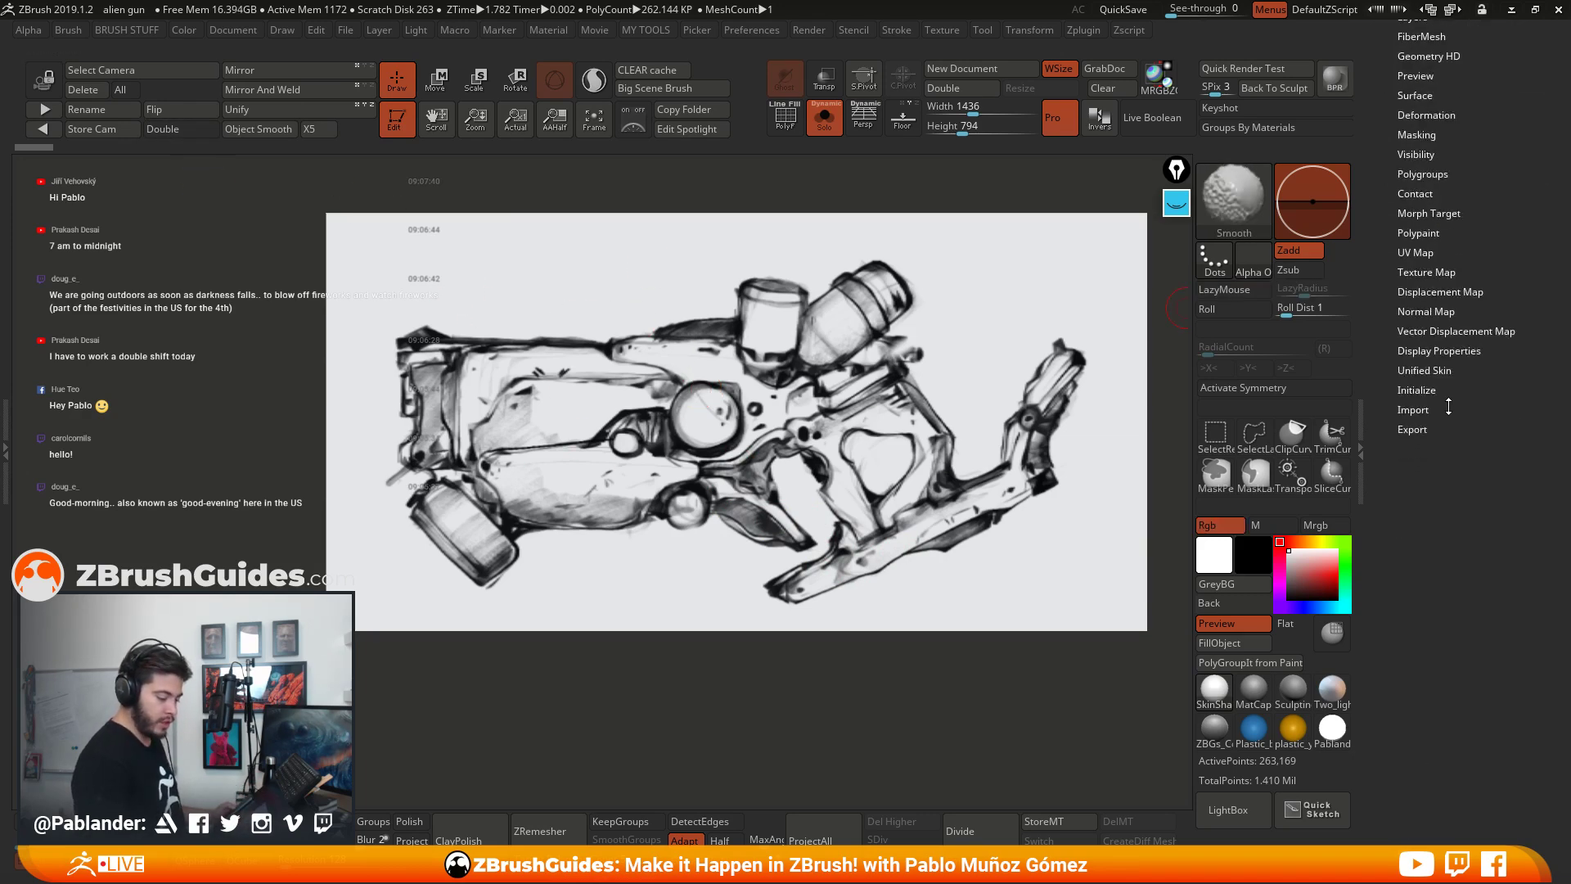
{"action": "left_click", "coordinate": [1441, 378]}
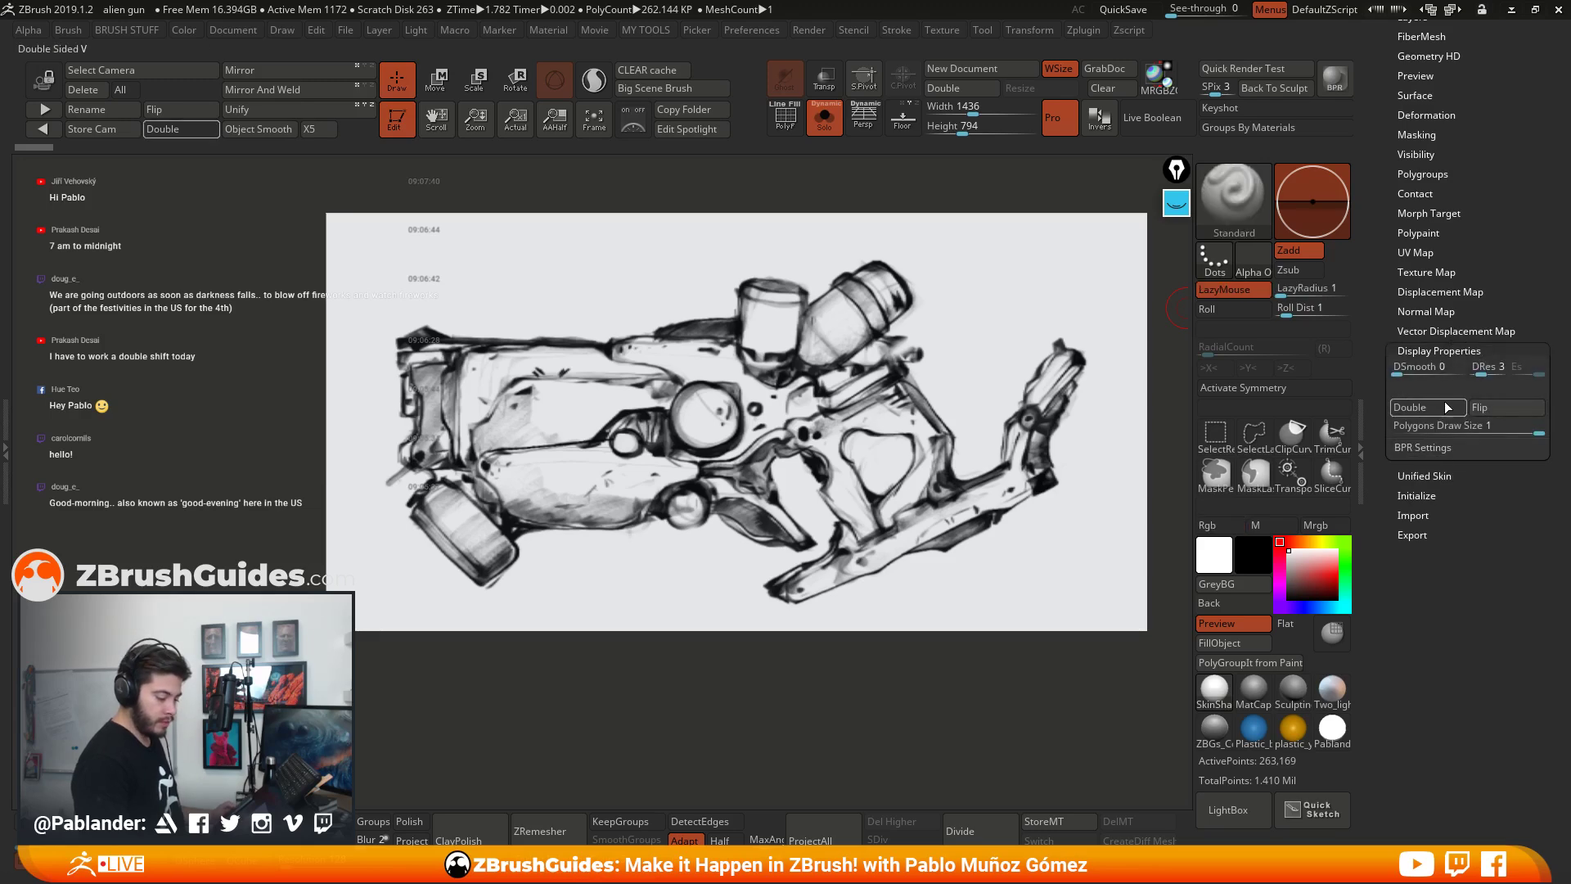
{"action": "mouse_move", "coordinate": [727, 370]}
{"action": "left_mouse_down"}
{"action": "mouse_move", "coordinate": [828, 369]}
{"action": "mouse_move", "coordinate": [813, 336]}
{"action": "left_mouse_up"}
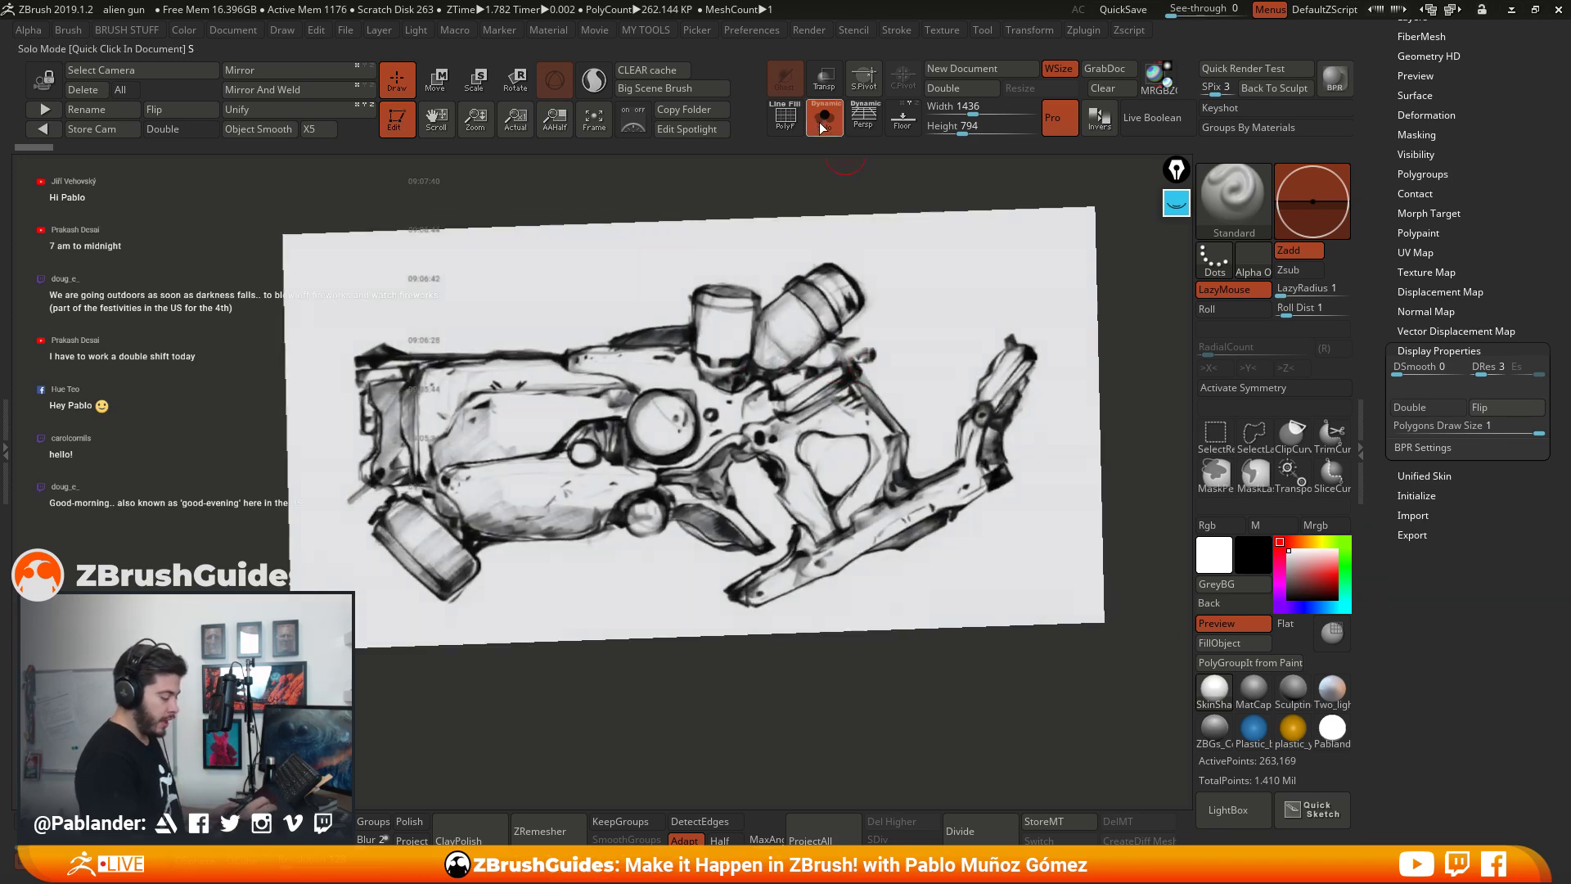
Step: Turn off Solo mode and compare the gun parts against the reference sketch from both sides
{"action": "left_click", "coordinate": [824, 117]}
{"action": "mouse_move", "coordinate": [1009, 390]}
{"action": "left_mouse_down"}
{"action": "mouse_move", "coordinate": [817, 589]}
{"action": "mouse_move", "coordinate": [842, 660]}
{"action": "left_mouse_up"}
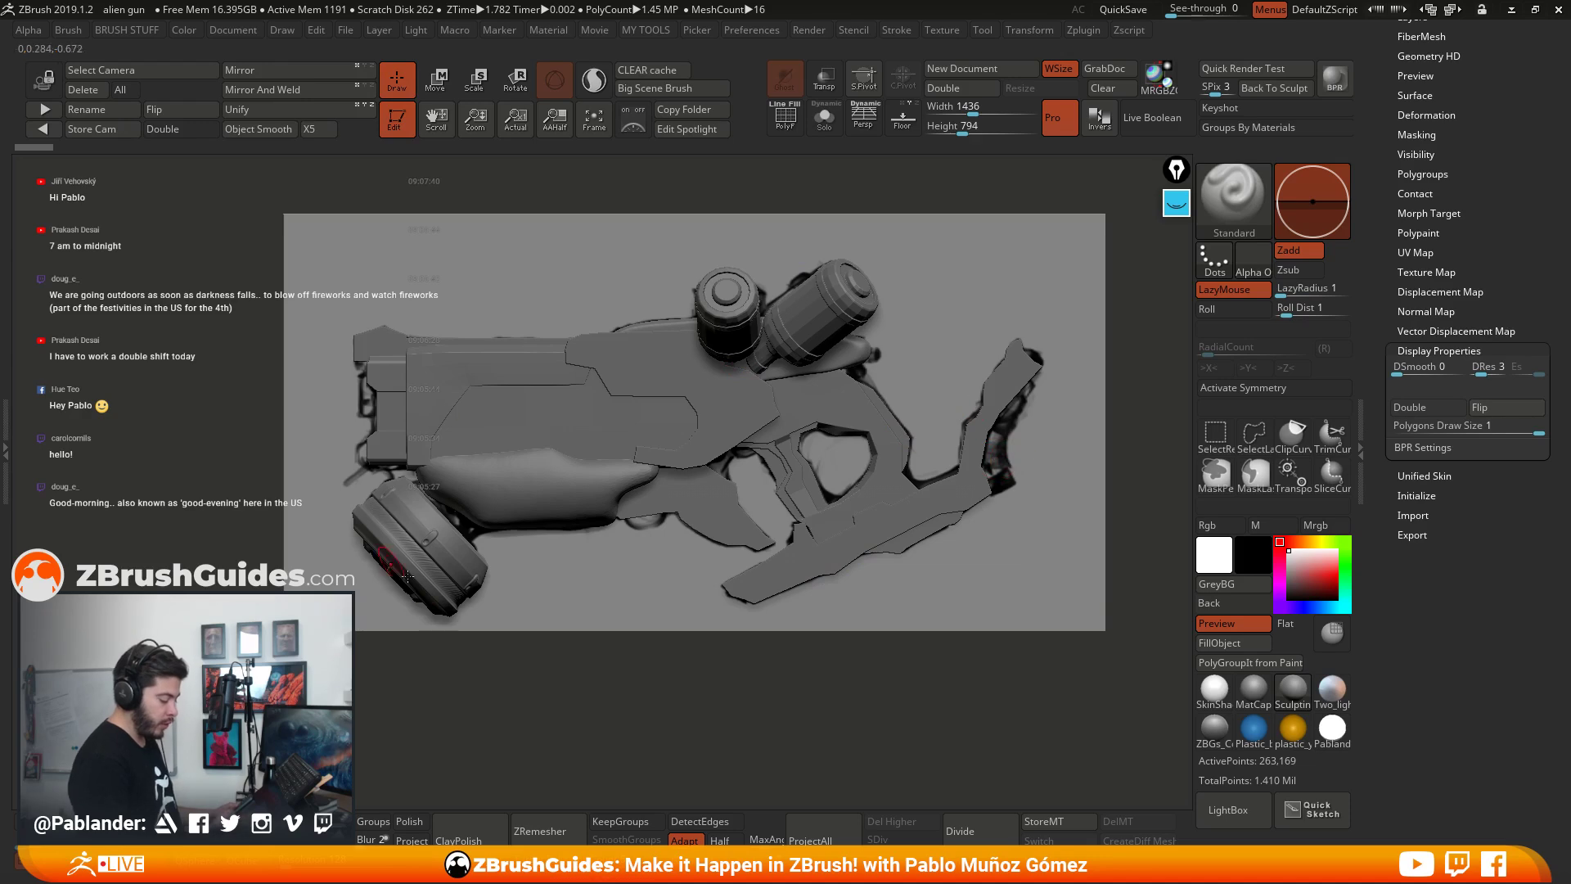
{"action": "right_click_drag", "start_coordinate": [647, 516], "coordinate": [597, 282]}
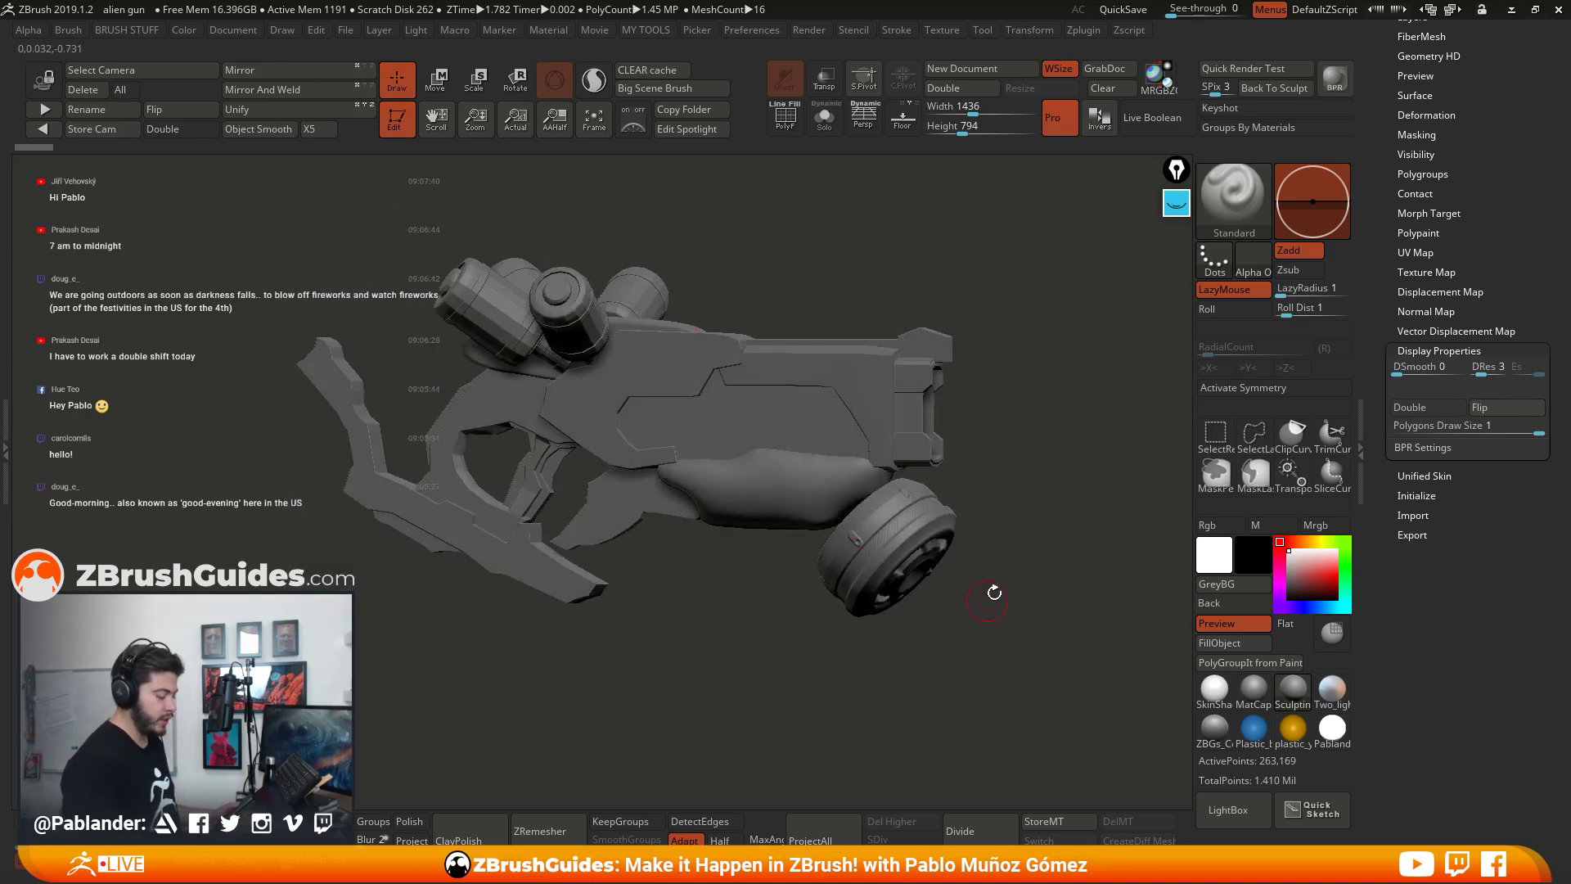
{"action": "mouse_move", "coordinate": [994, 593]}
{"action": "left_mouse_down"}
{"action": "mouse_move", "coordinate": [982, 500]}
{"action": "mouse_move", "coordinate": [951, 490]}
{"action": "mouse_move", "coordinate": [961, 442]}
{"action": "mouse_move", "coordinate": [888, 353]}
{"action": "mouse_move", "coordinate": [1025, 385]}
{"action": "mouse_move", "coordinate": [992, 406]}
{"action": "mouse_move", "coordinate": [980, 386]}
{"action": "mouse_move", "coordinate": [810, 414]}
{"action": "mouse_move", "coordinate": [1053, 396]}
{"action": "mouse_move", "coordinate": [1039, 401]}
{"action": "left_mouse_up"}
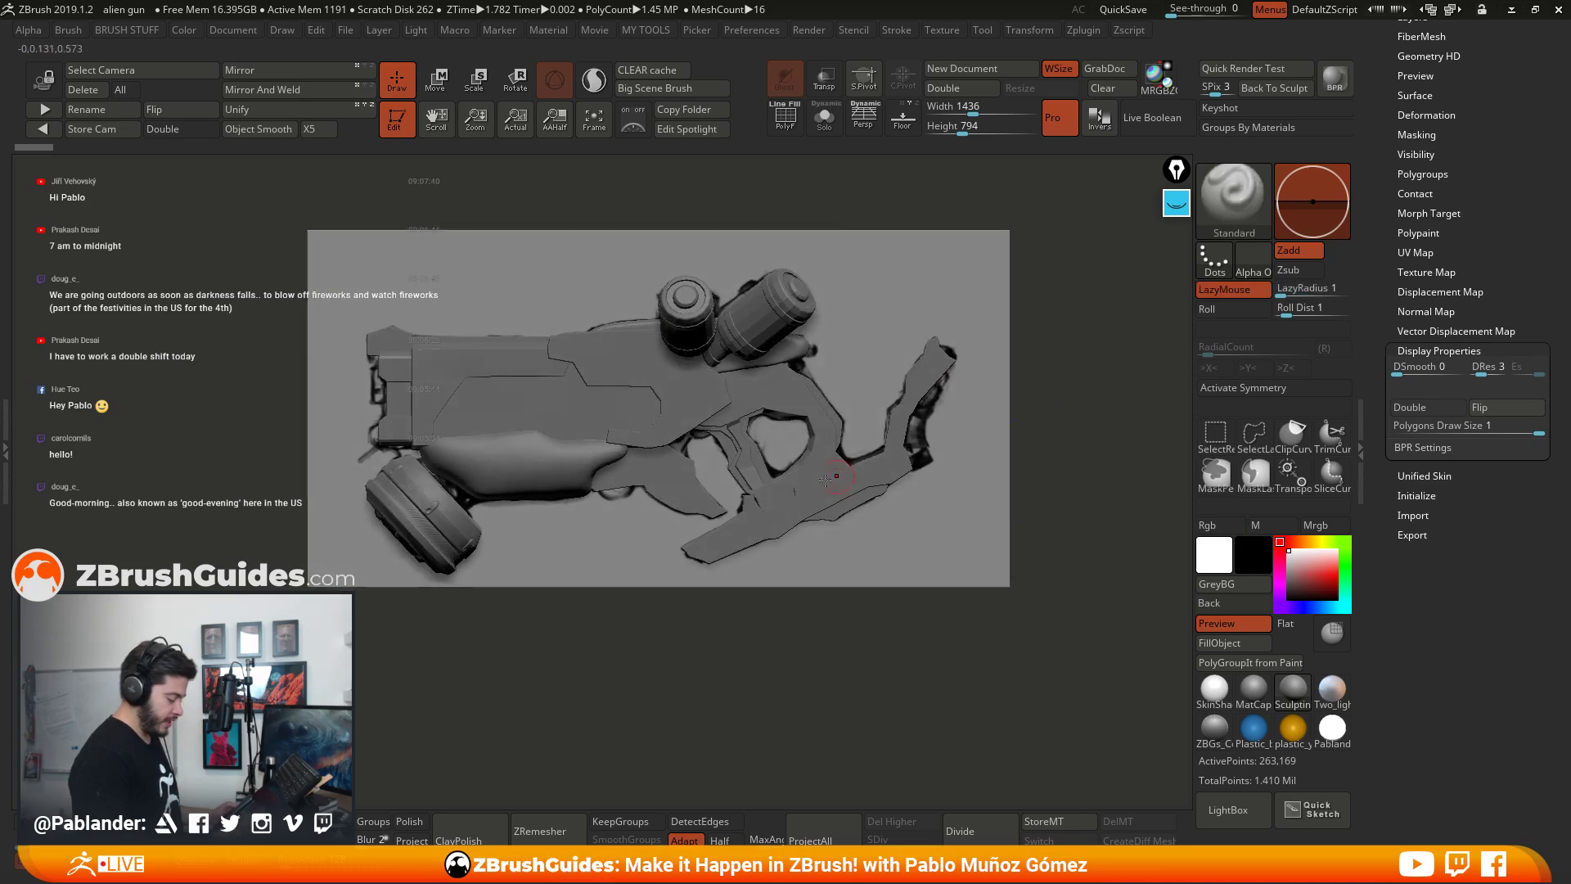
{"action": "right_click_drag", "start_coordinate": [736, 521], "coordinate": [826, 606], "text": "ctrl"}
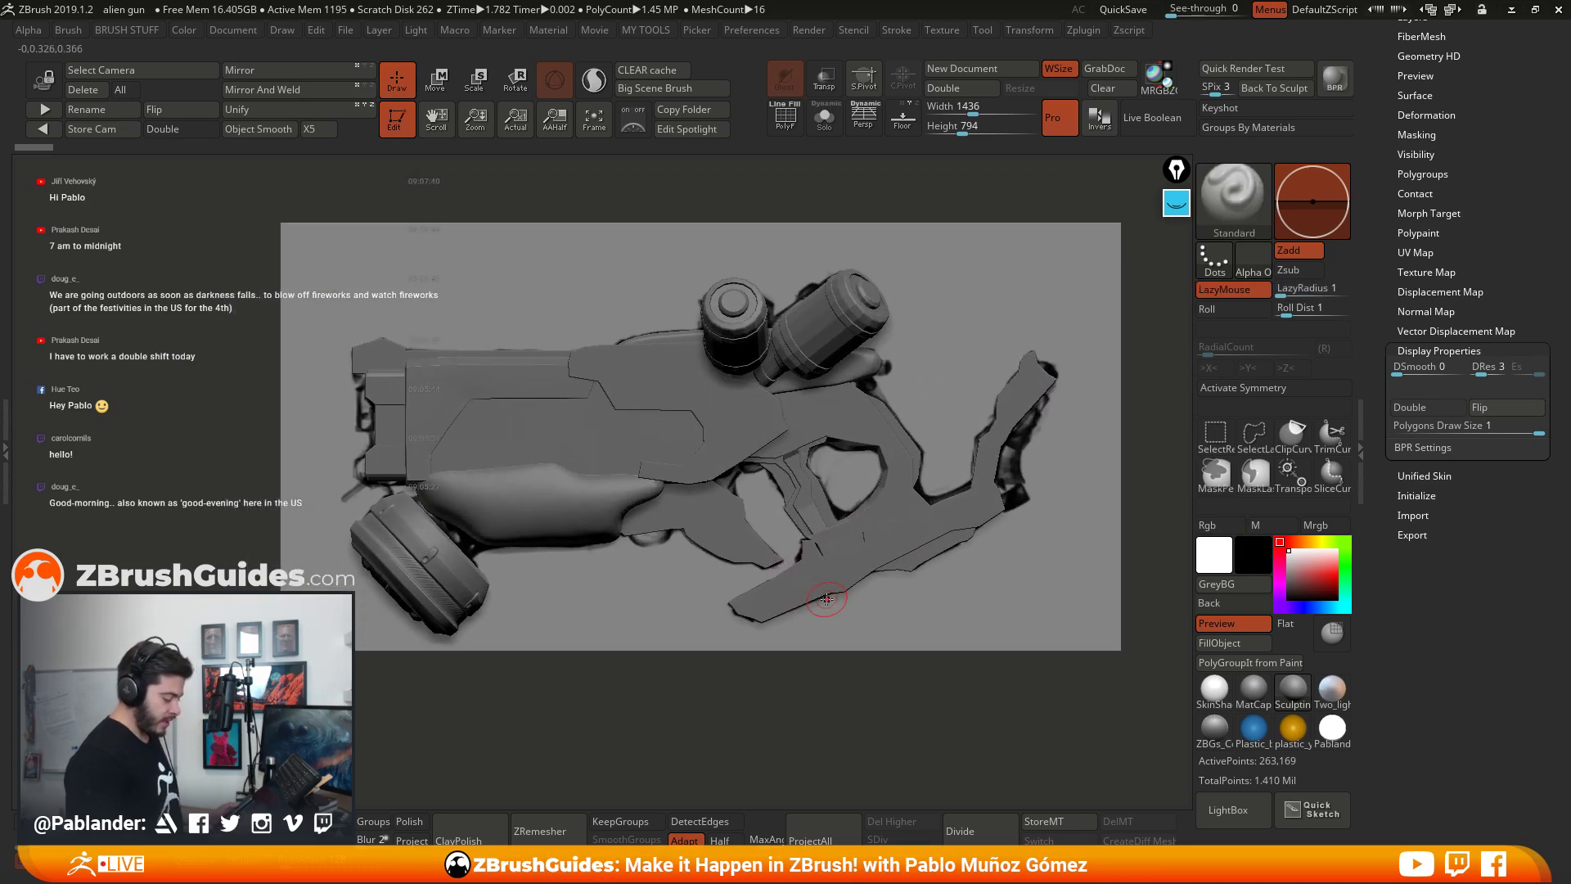
Step: Hide the reference sketch plane subtool PM3D_Plane3D1 and make the Skin_ZSphere2 part of the gun active
{"action": "scroll", "coordinate": [1470, 187], "scroll_direction": "up", "scroll_amount": 10}
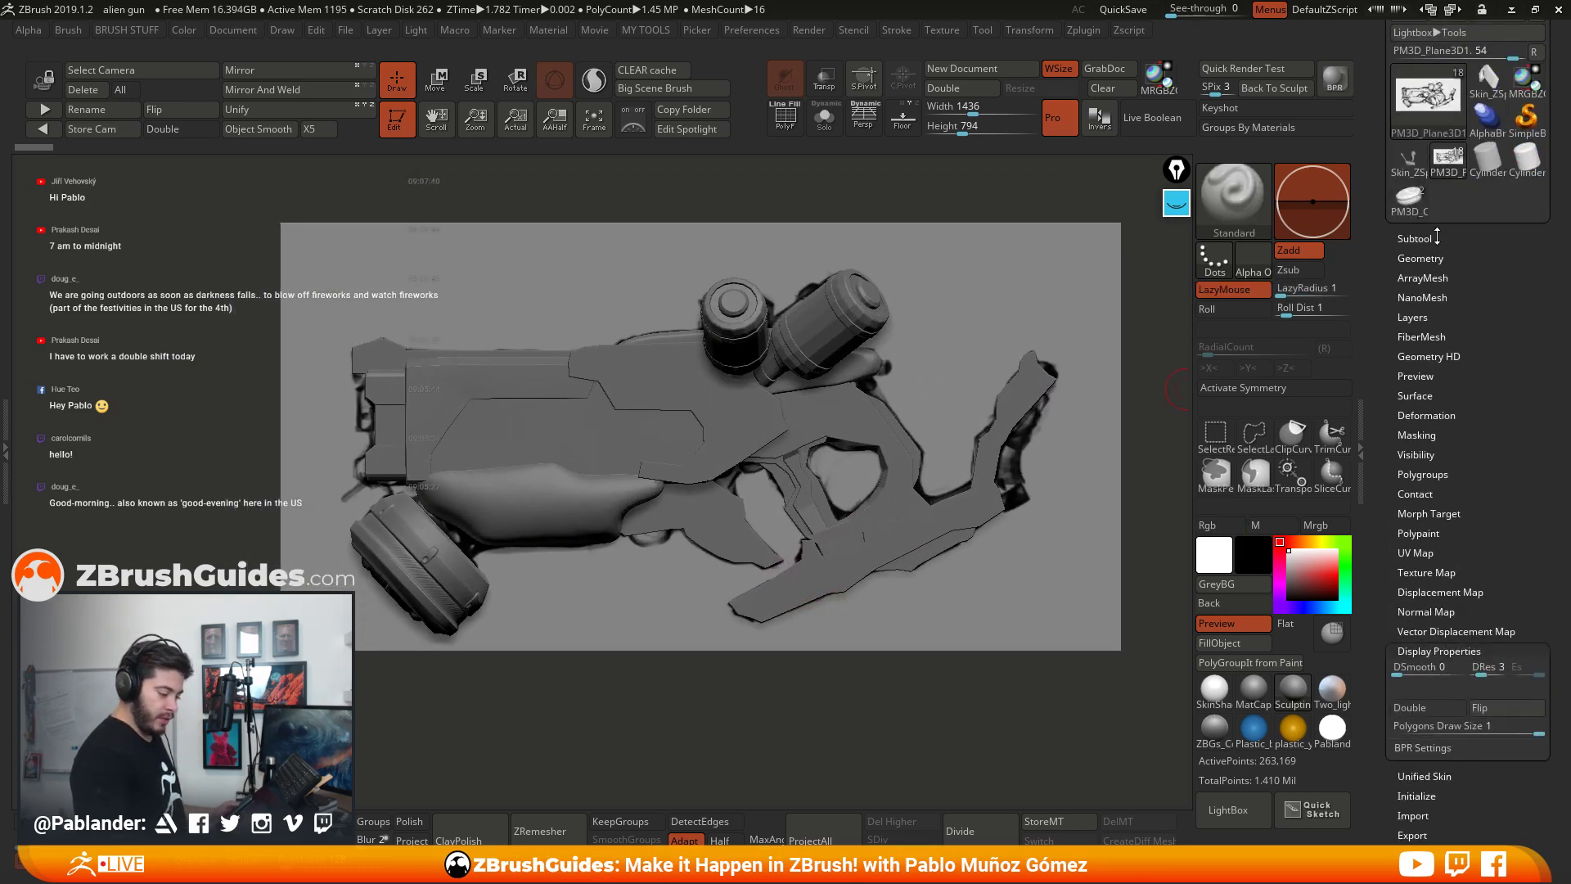
{"action": "left_click", "coordinate": [1536, 273]}
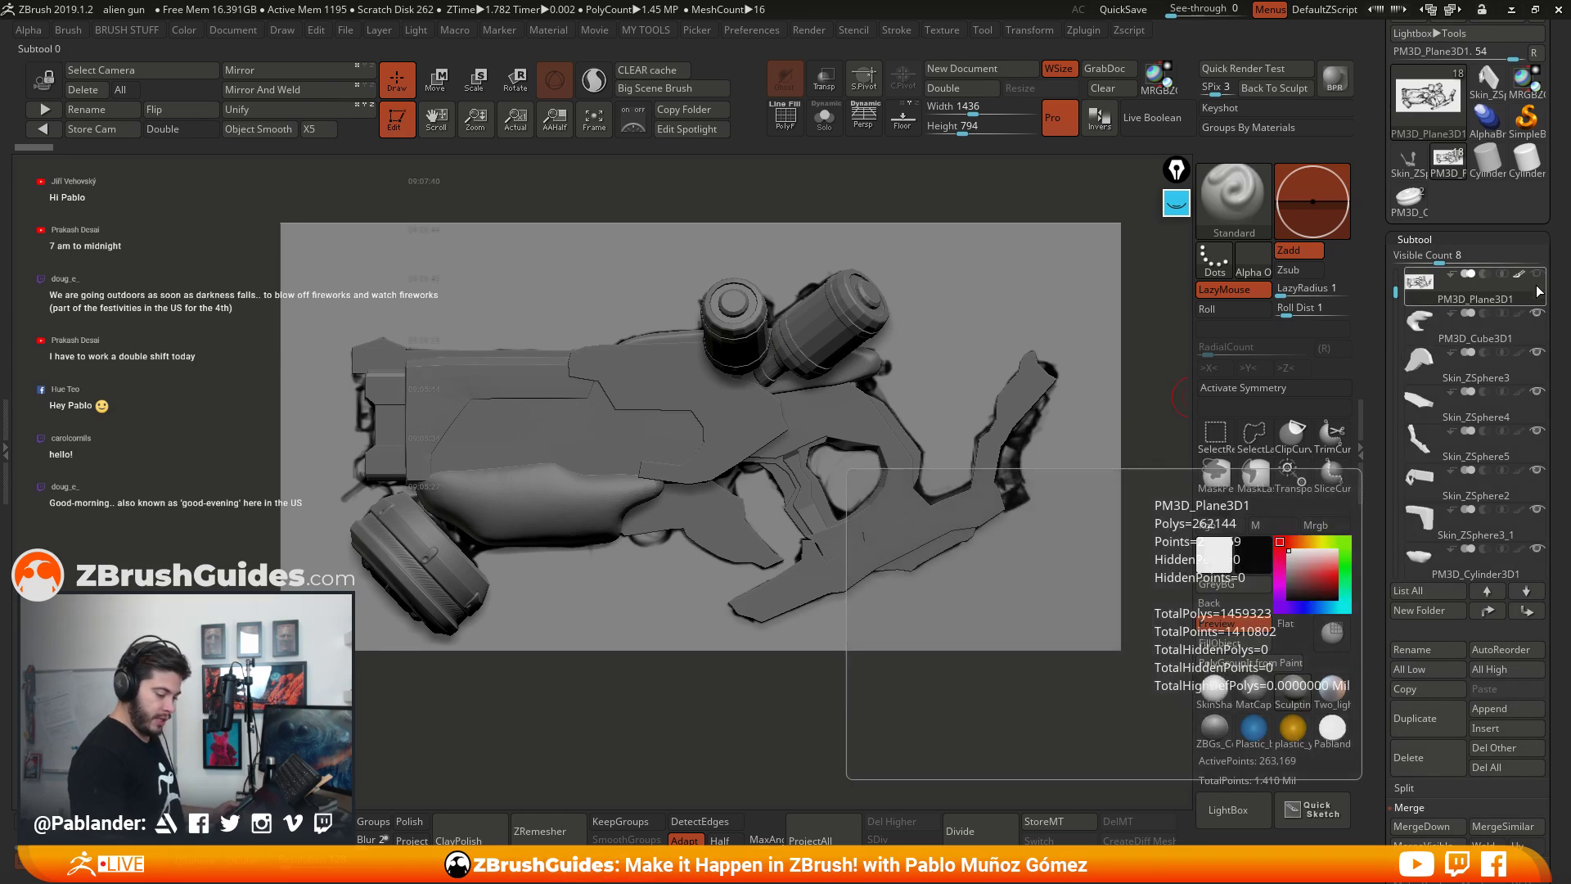
{"action": "left_click", "coordinate": [618, 443], "text": "alt"}
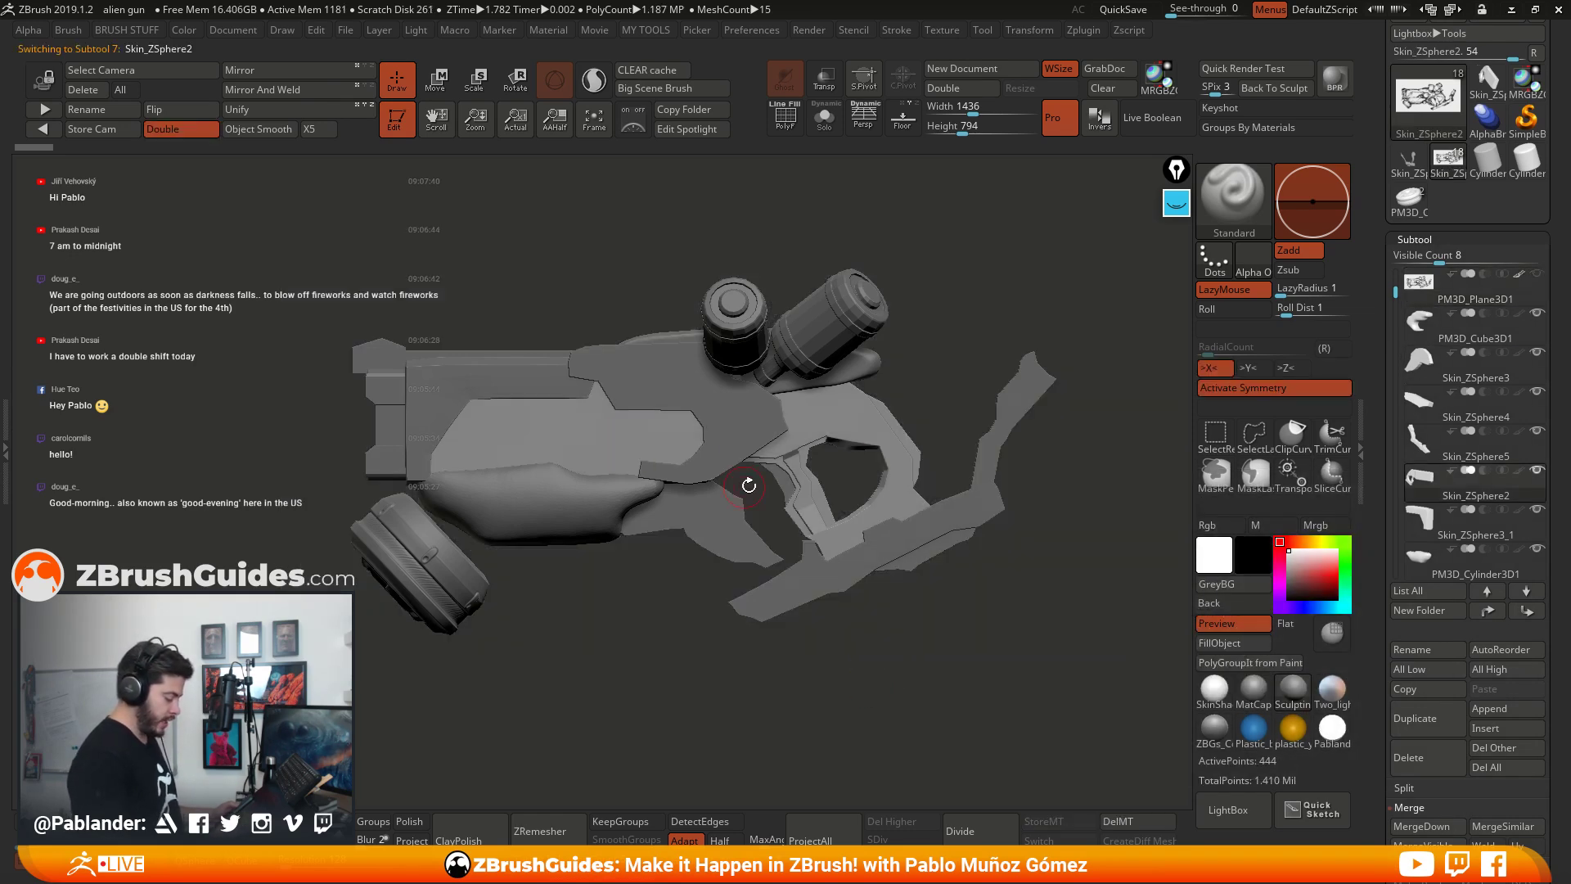
{"action": "right_click_drag", "start_coordinate": [747, 488], "coordinate": [818, 454]}
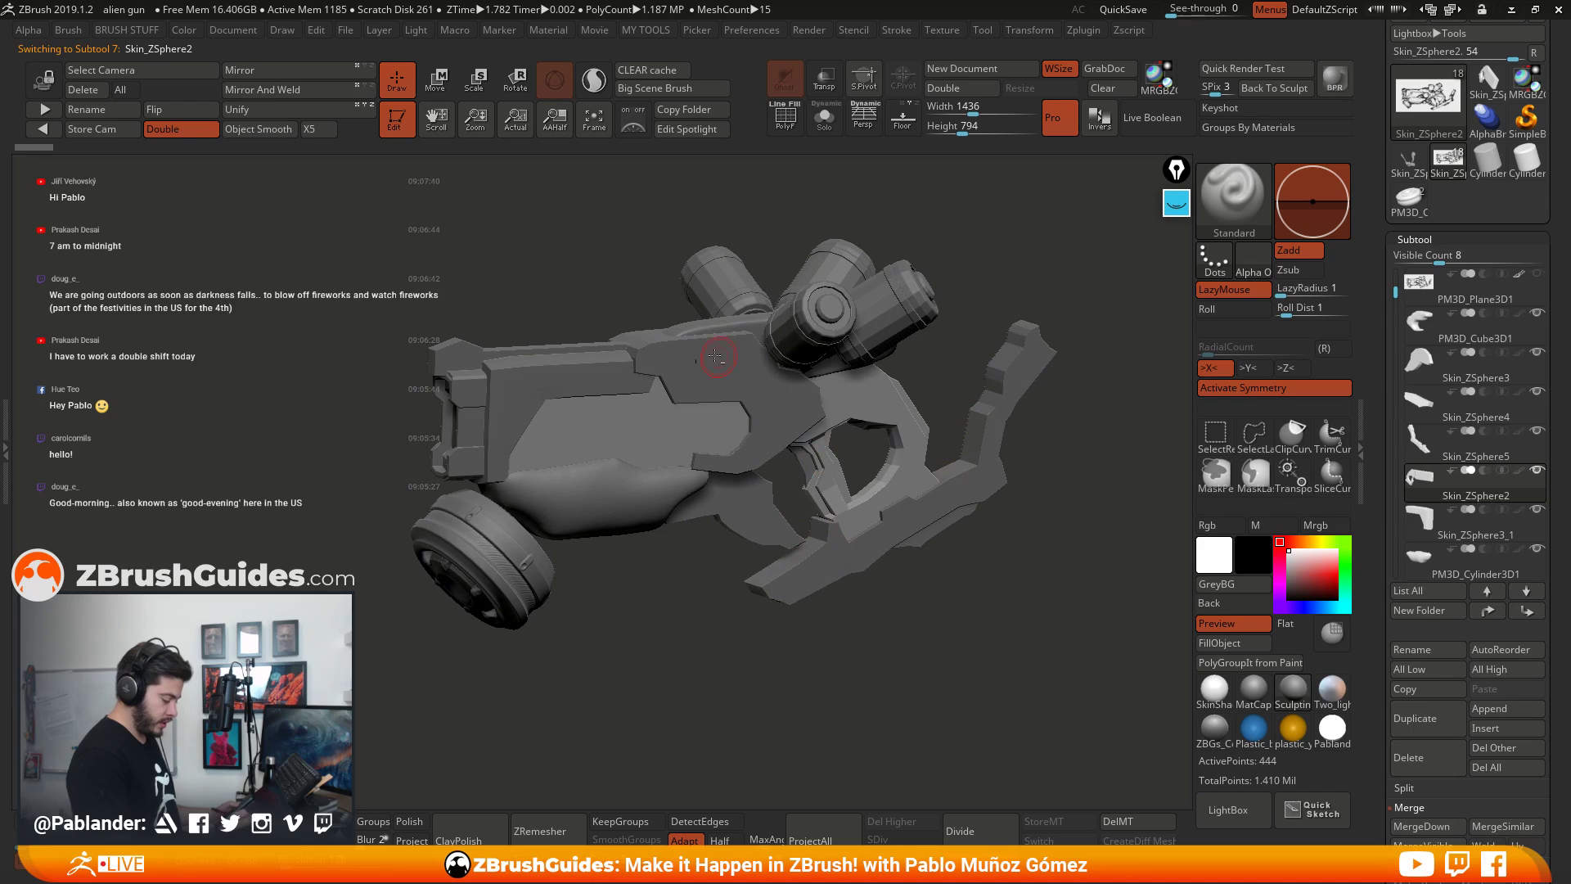
Step: Select the L-shaped body panel Skin_ZSphere3_1, isolate it in Solo mode and show its polygroups and wireframe
{"action": "left_click", "coordinate": [547, 380], "text": "alt"}
{"action": "right_click_drag", "start_coordinate": [574, 421], "coordinate": [655, 405], "text": "ctrl"}
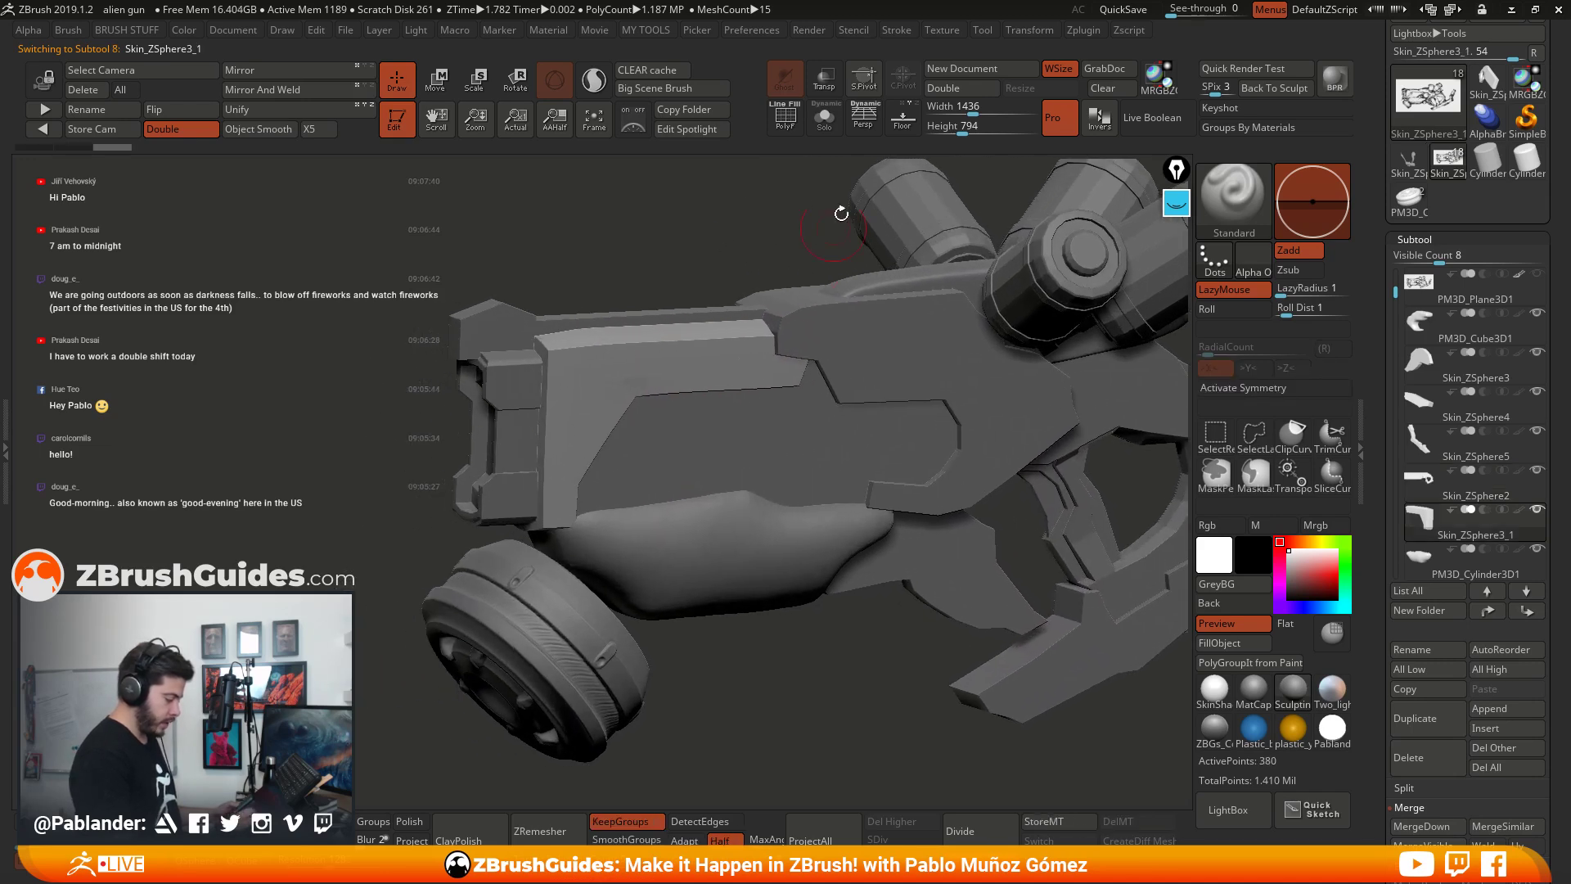
{"action": "left_click", "coordinate": [825, 119]}
{"action": "right_click_drag", "start_coordinate": [782, 239], "coordinate": [834, 316]}
{"action": "key", "text": "shift+f"}
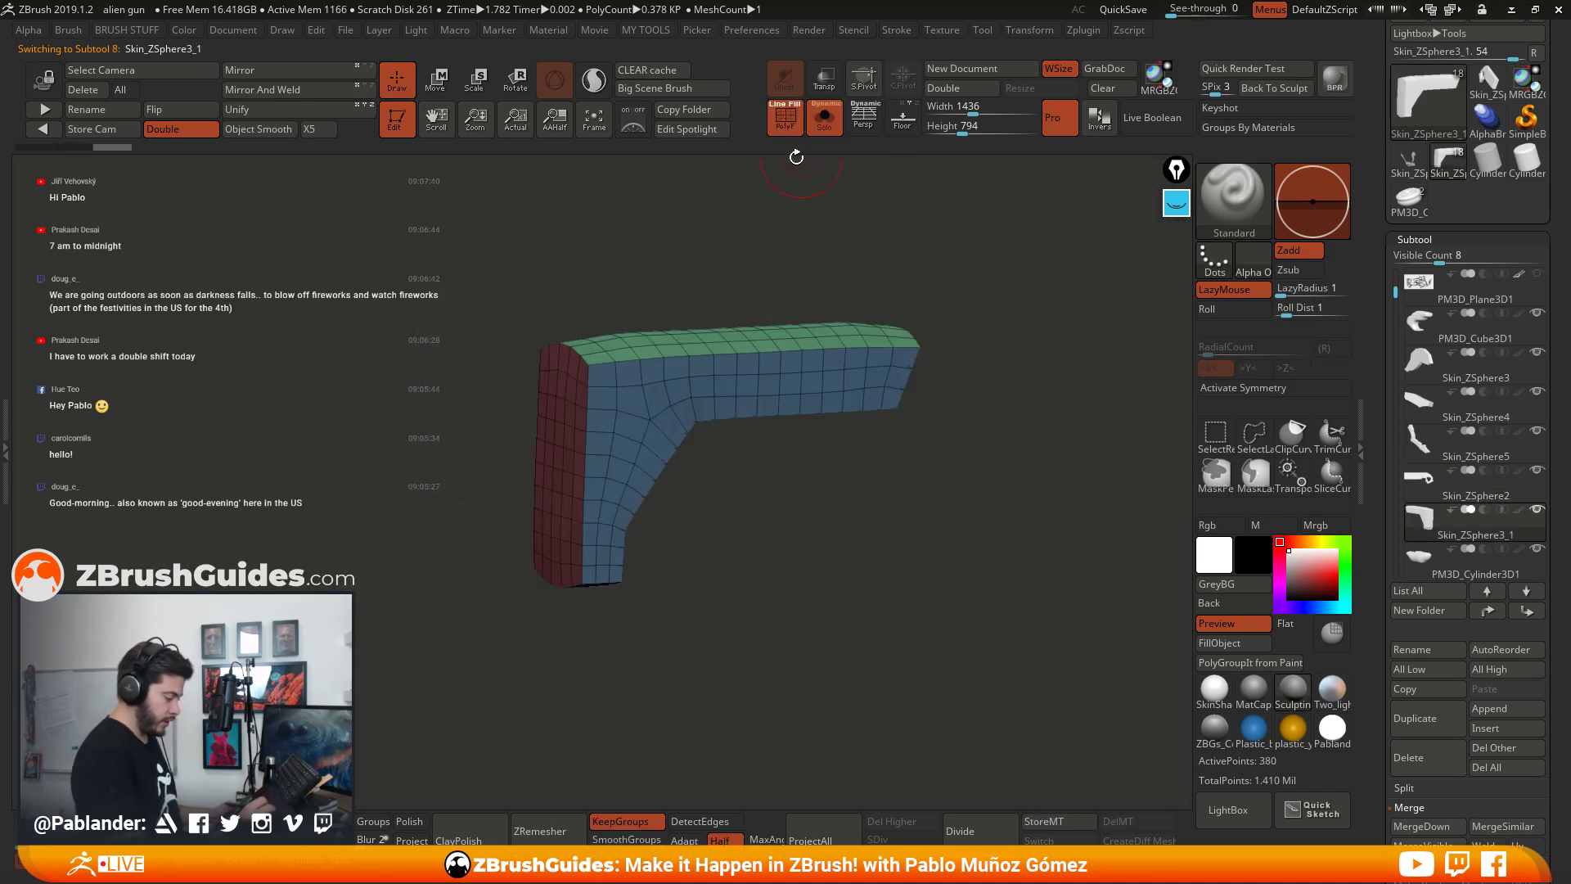
{"action": "right_click_drag", "start_coordinate": [834, 498], "coordinate": [886, 528]}
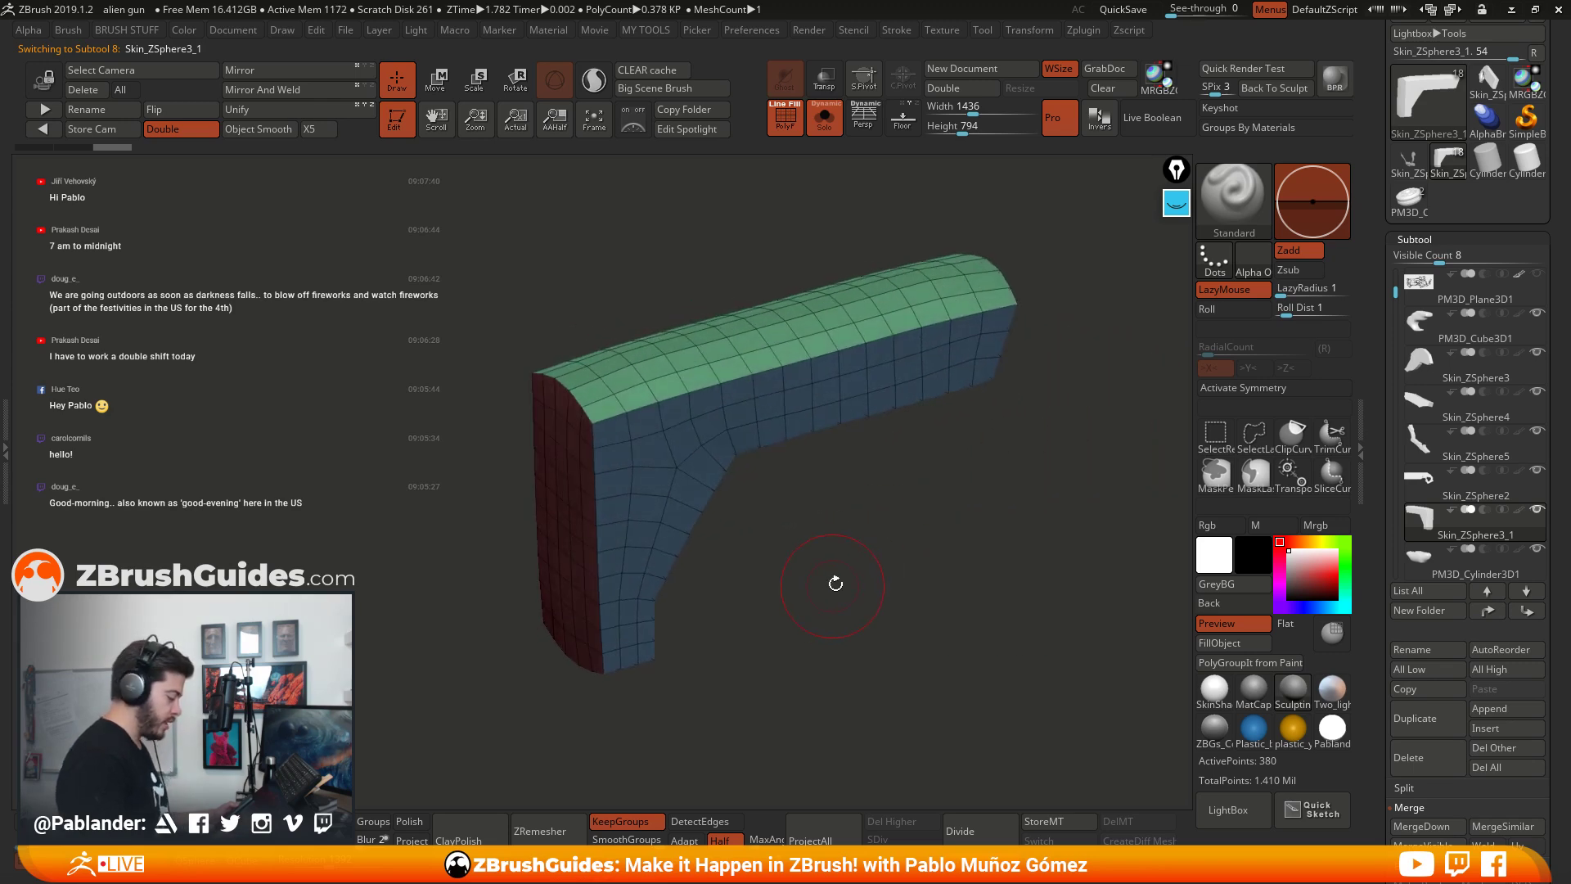
{"action": "right_click_drag", "start_coordinate": [835, 584], "coordinate": [614, 621], "text": "shift"}
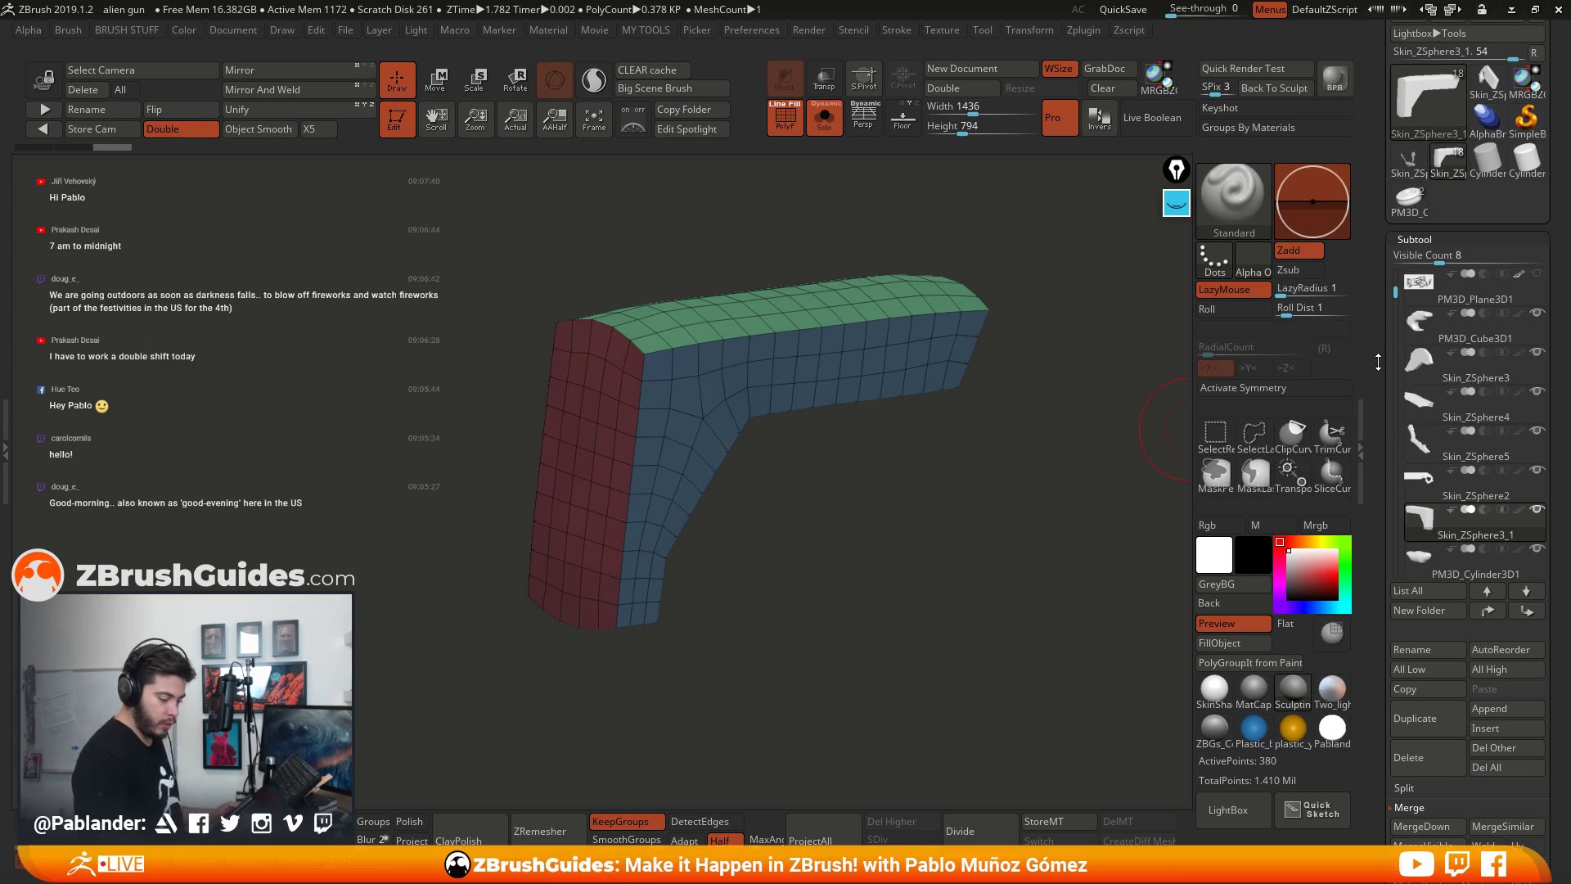
Step: Open the Dynamic Subdiv settings in Geometry and enable dynamic subdivision on the isolated panel
{"action": "scroll", "coordinate": [1378, 363], "scroll_direction": "down", "scroll_amount": 15}
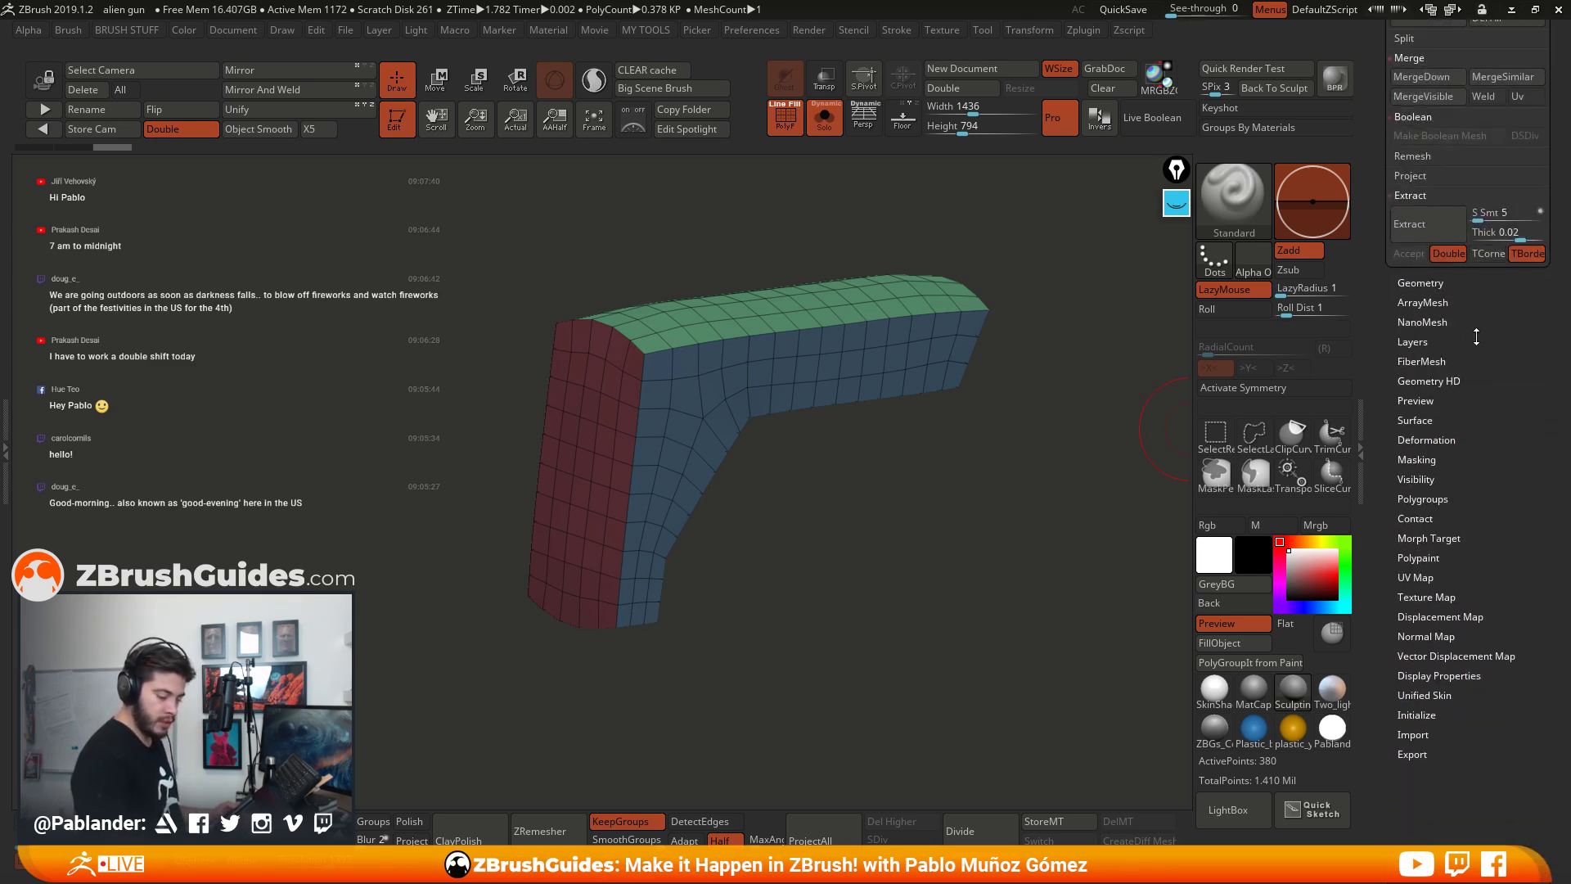
{"action": "left_click", "coordinate": [1420, 282]}
{"action": "scroll", "coordinate": [1385, 306], "scroll_direction": "down", "scroll_amount": 3}
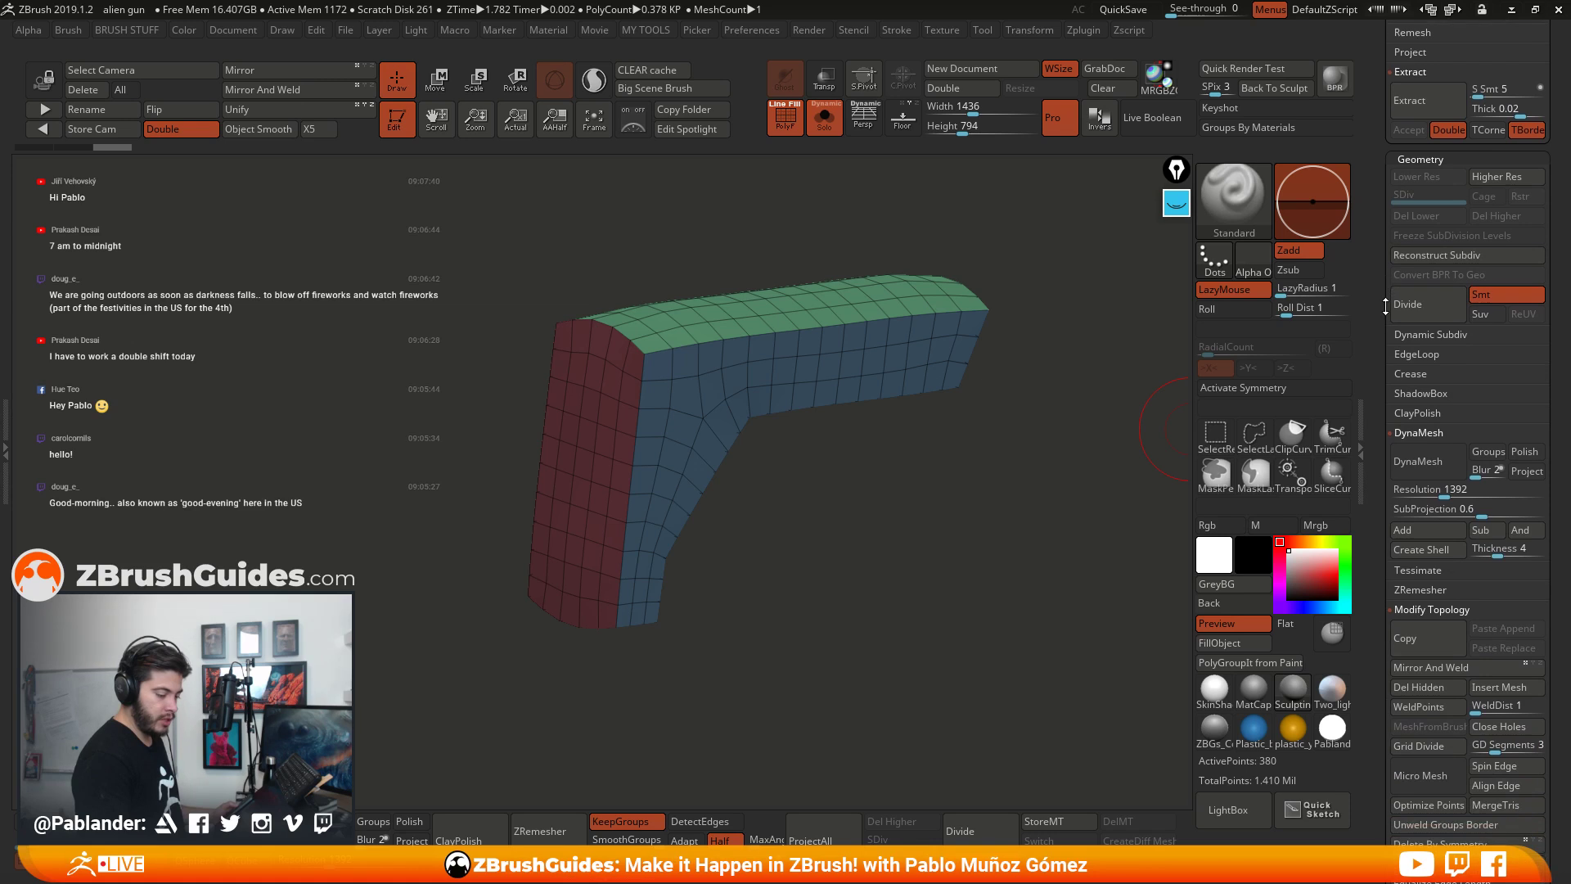
{"action": "scroll", "coordinate": [1391, 319], "scroll_direction": "down", "scroll_amount": 1}
{"action": "scroll", "coordinate": [1383, 437], "scroll_direction": "down", "scroll_amount": 3}
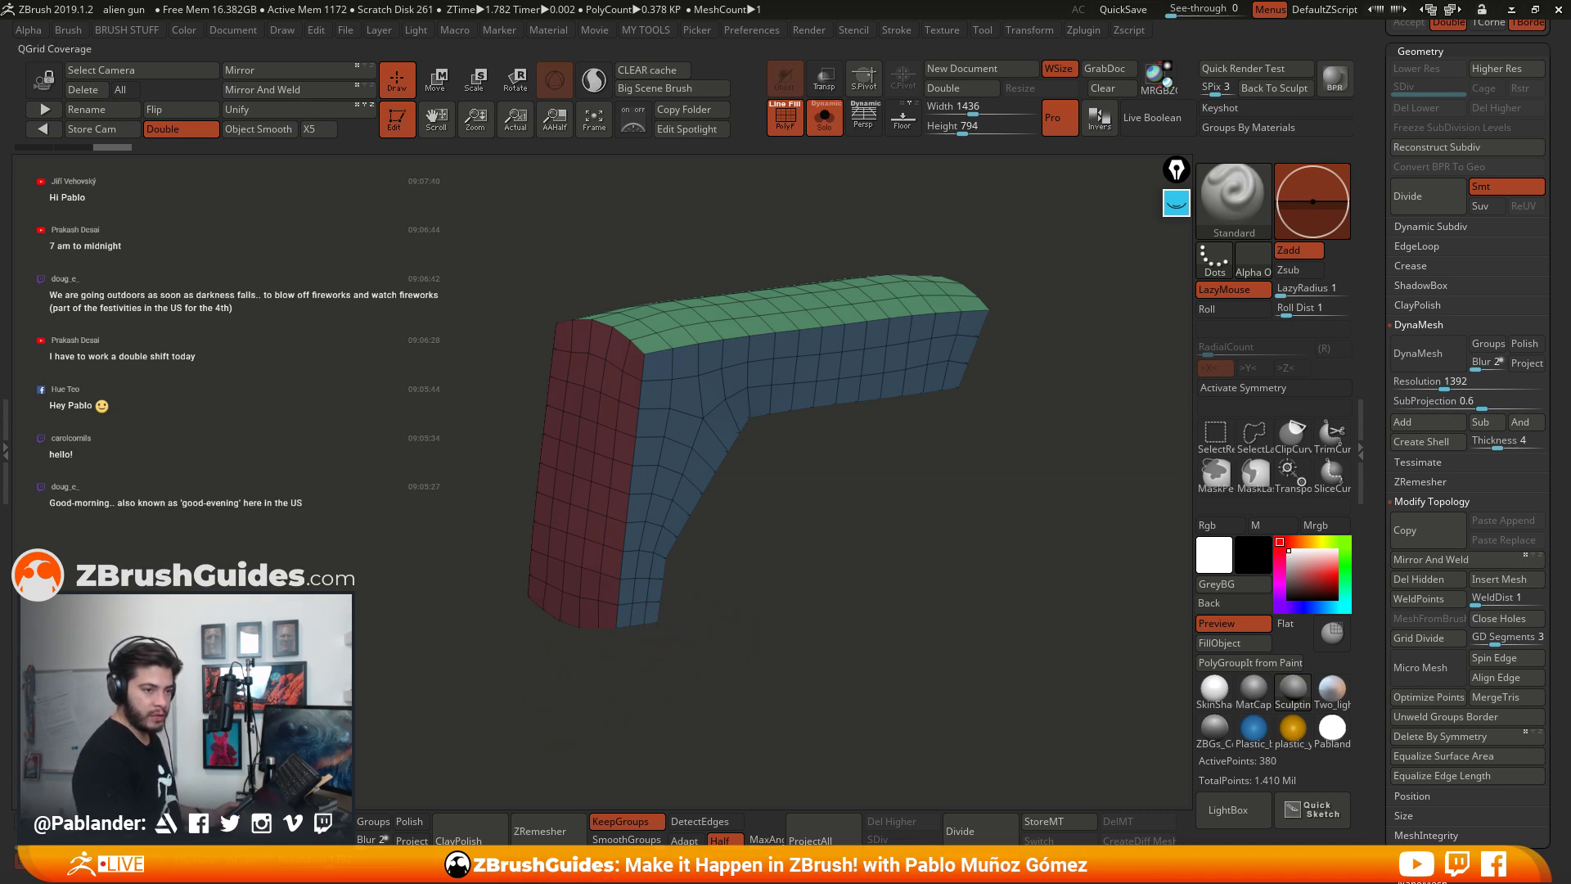
{"action": "scroll", "coordinate": [1371, 381], "scroll_direction": "down", "scroll_amount": 2}
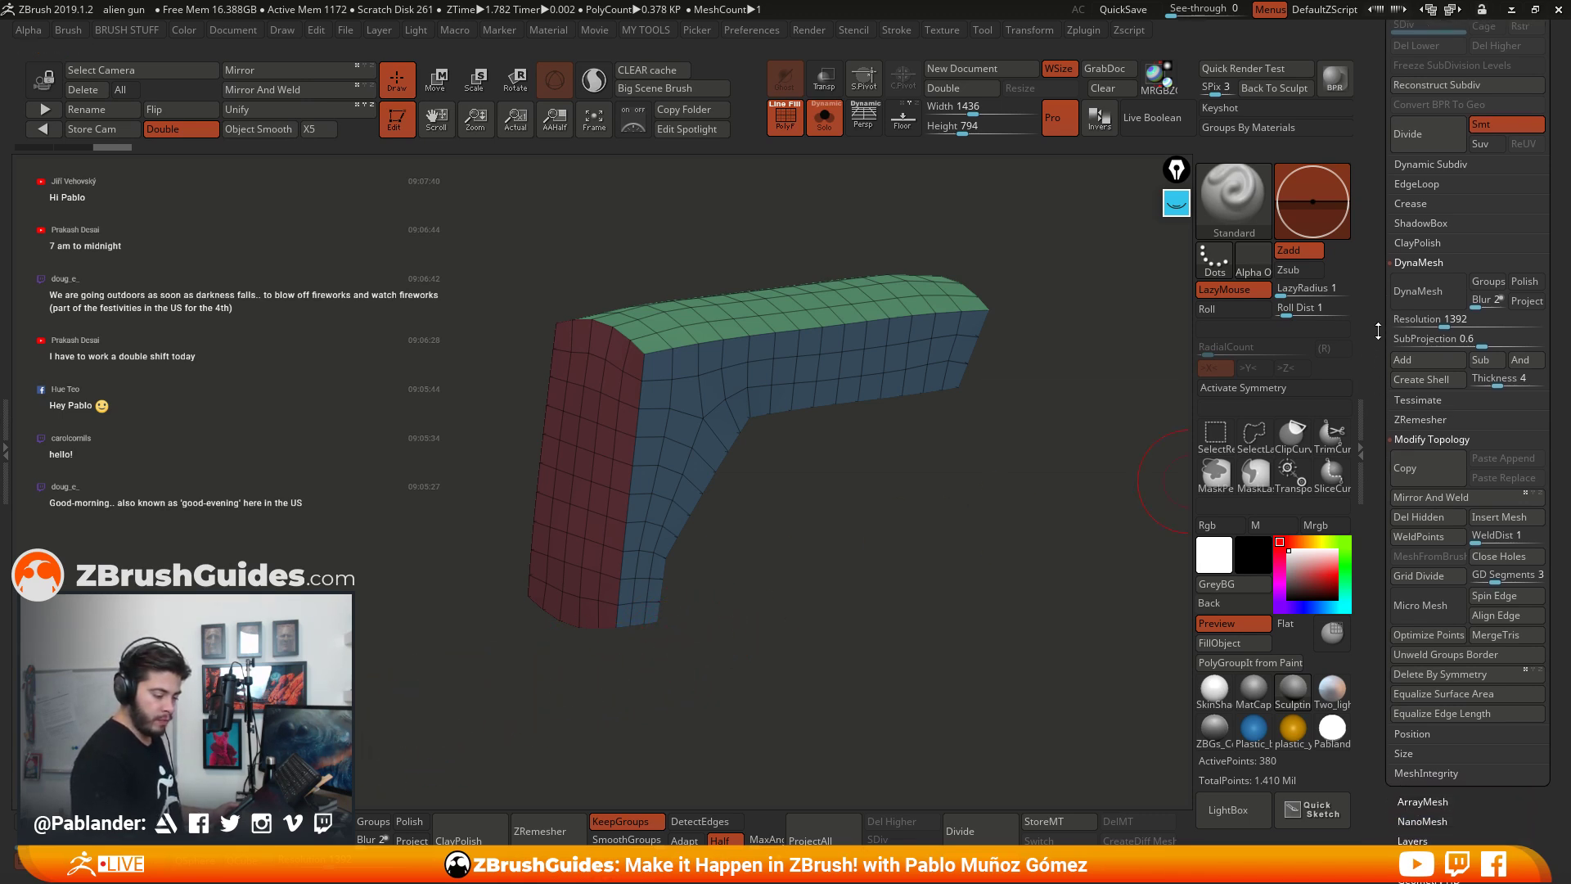
{"action": "left_click", "coordinate": [1421, 164]}
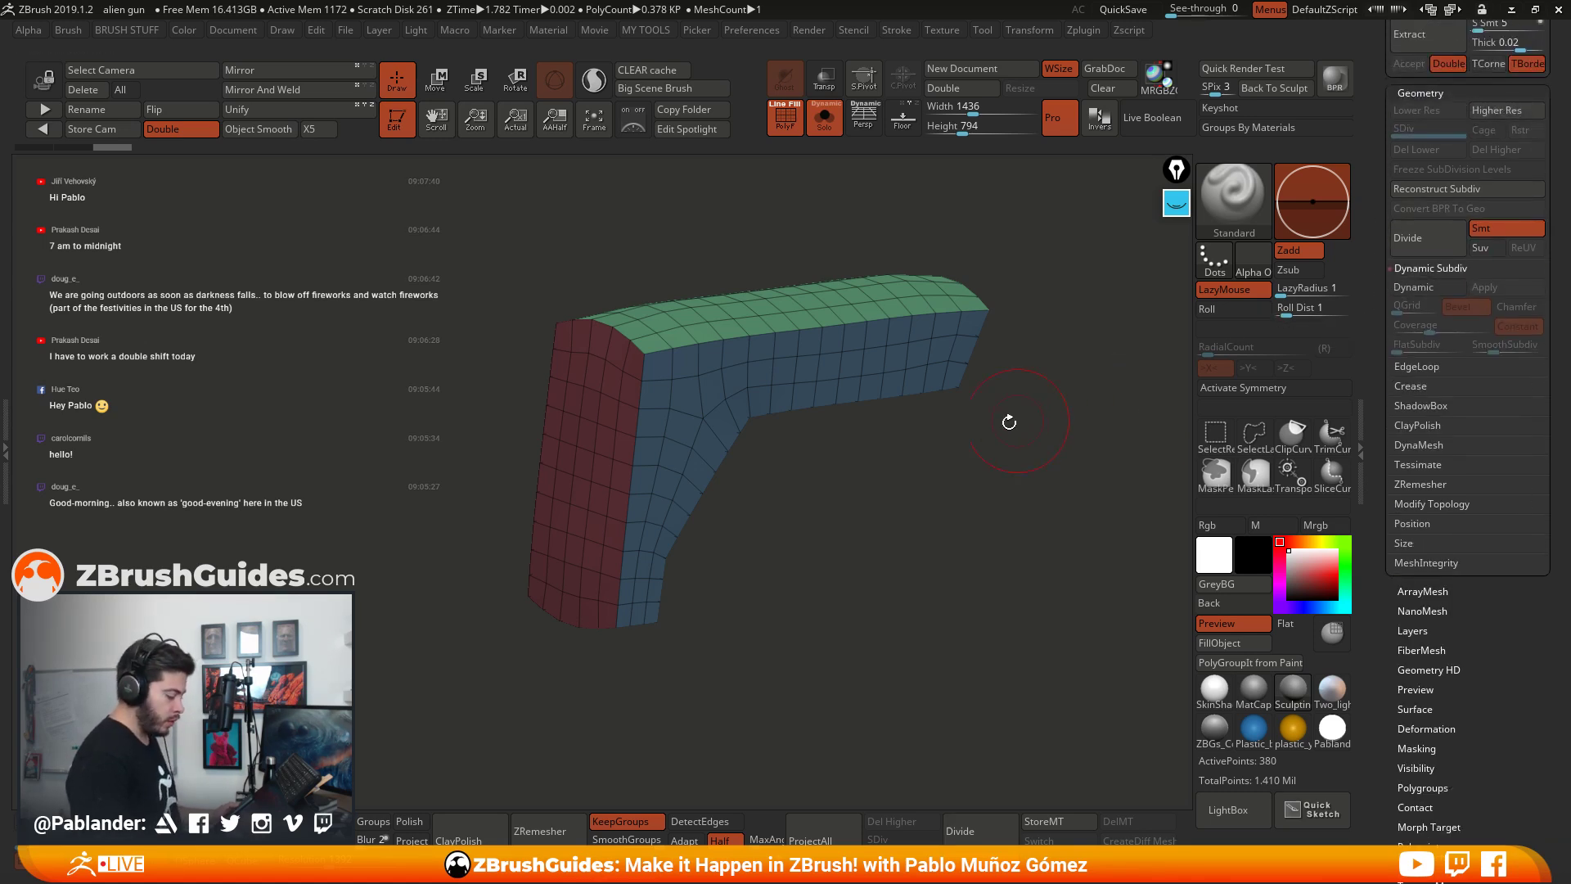
{"action": "key", "text": "d"}
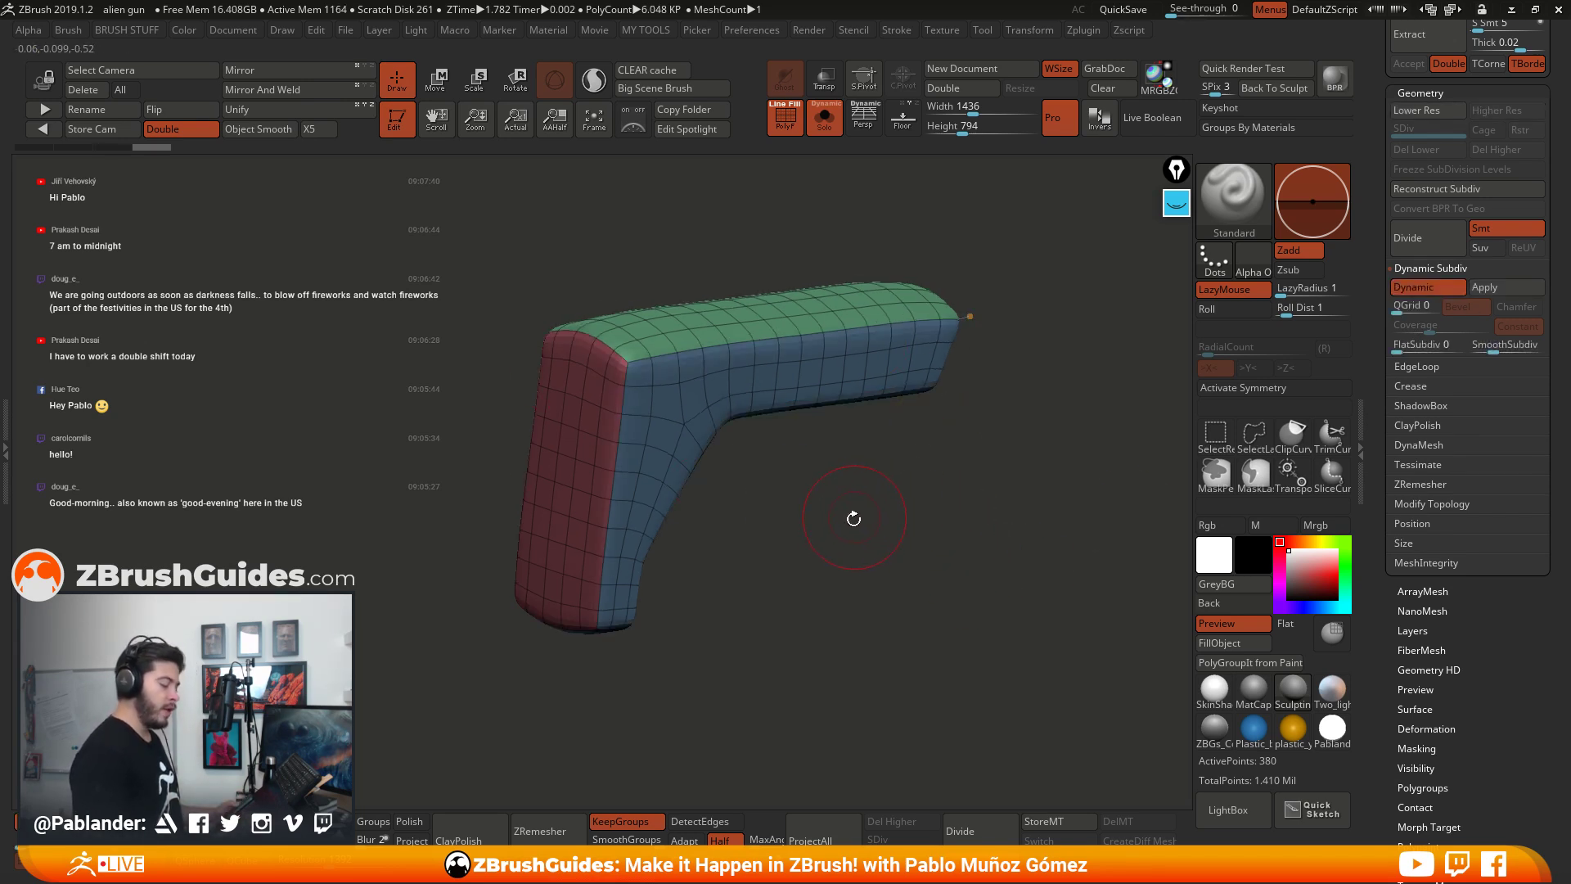
Step: Hide the polygroup and wireframe display on the isolated L-shaped body panel
{"action": "left_click_drag", "start_coordinate": [853, 519], "coordinate": [907, 486]}
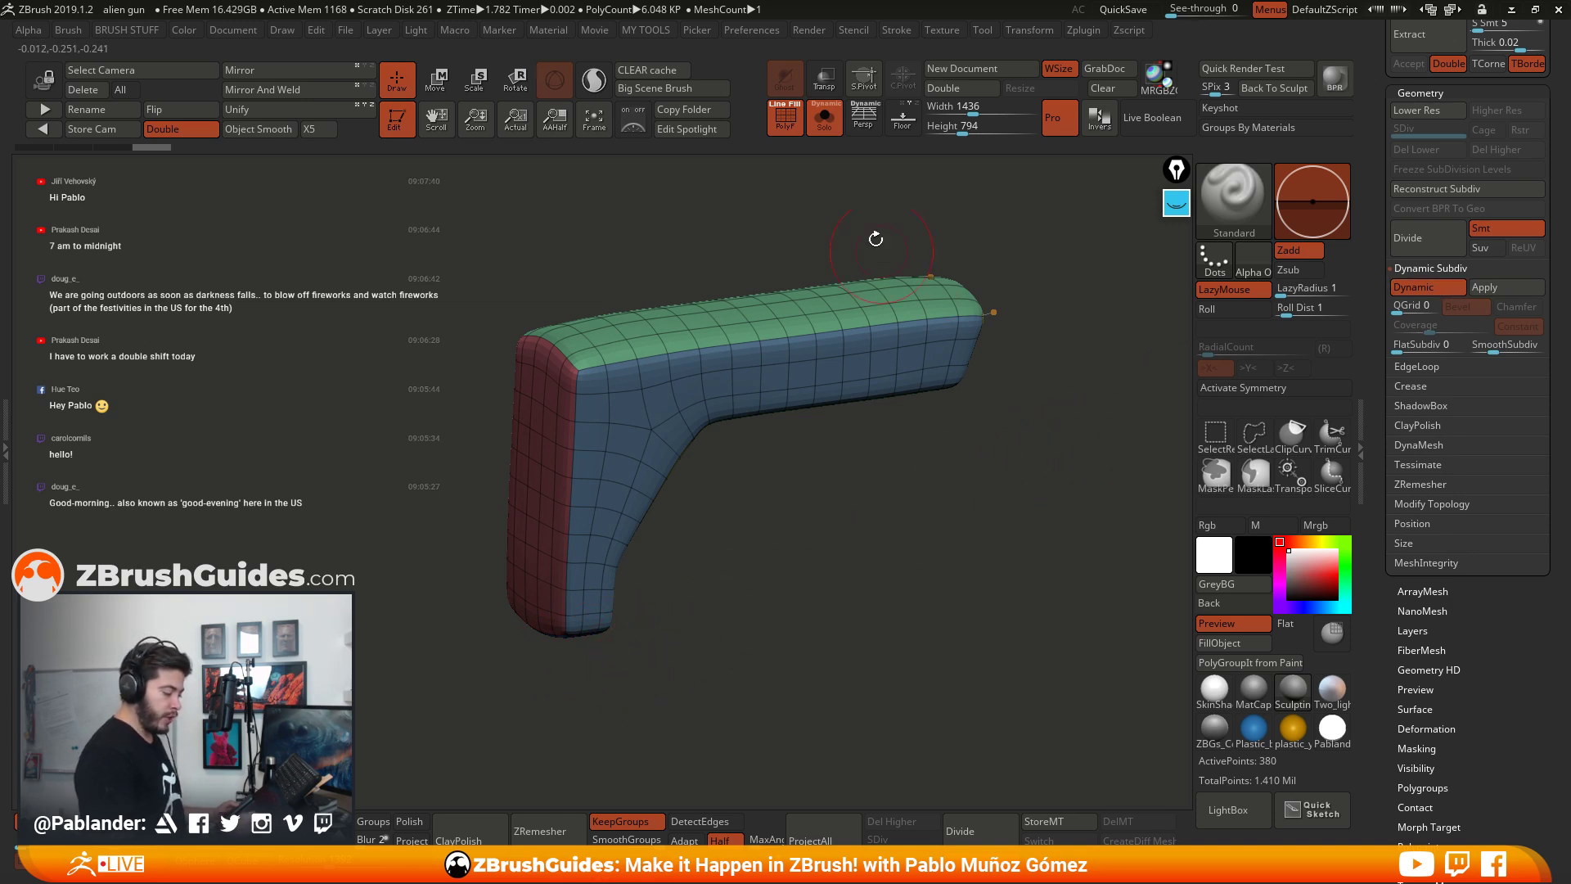
{"action": "left_click", "coordinate": [785, 115]}
{"action": "left_click_drag", "start_coordinate": [917, 466], "coordinate": [947, 491]}
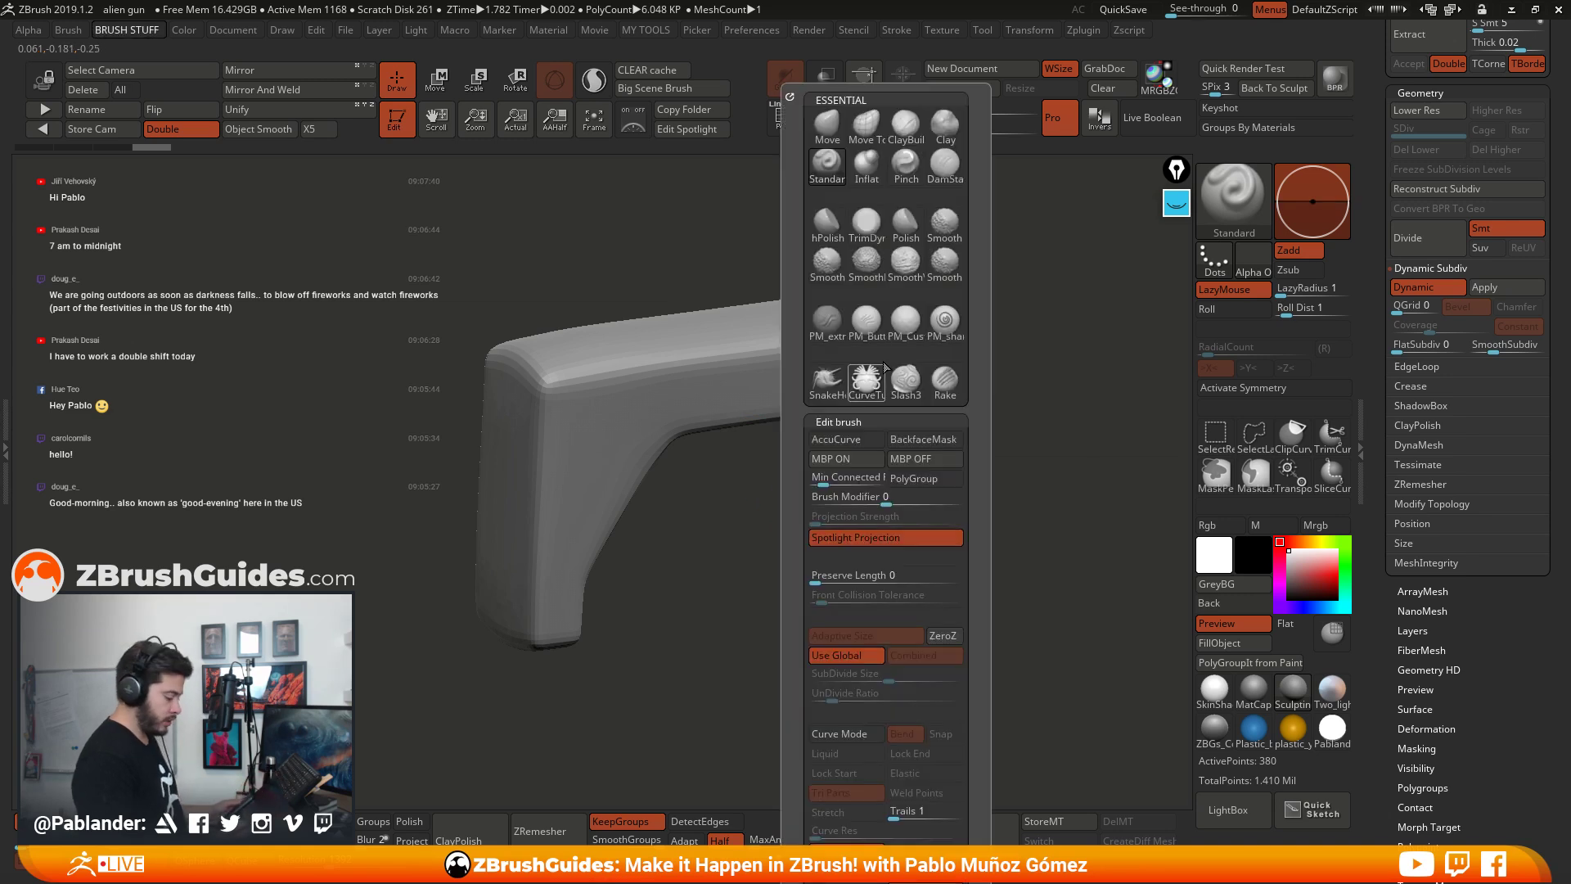
Step: Choose the Move brush and turn on X symmetry for the isolated body panel
{"action": "key", "text": "b"}
{"action": "left_click", "coordinate": [861, 129]}
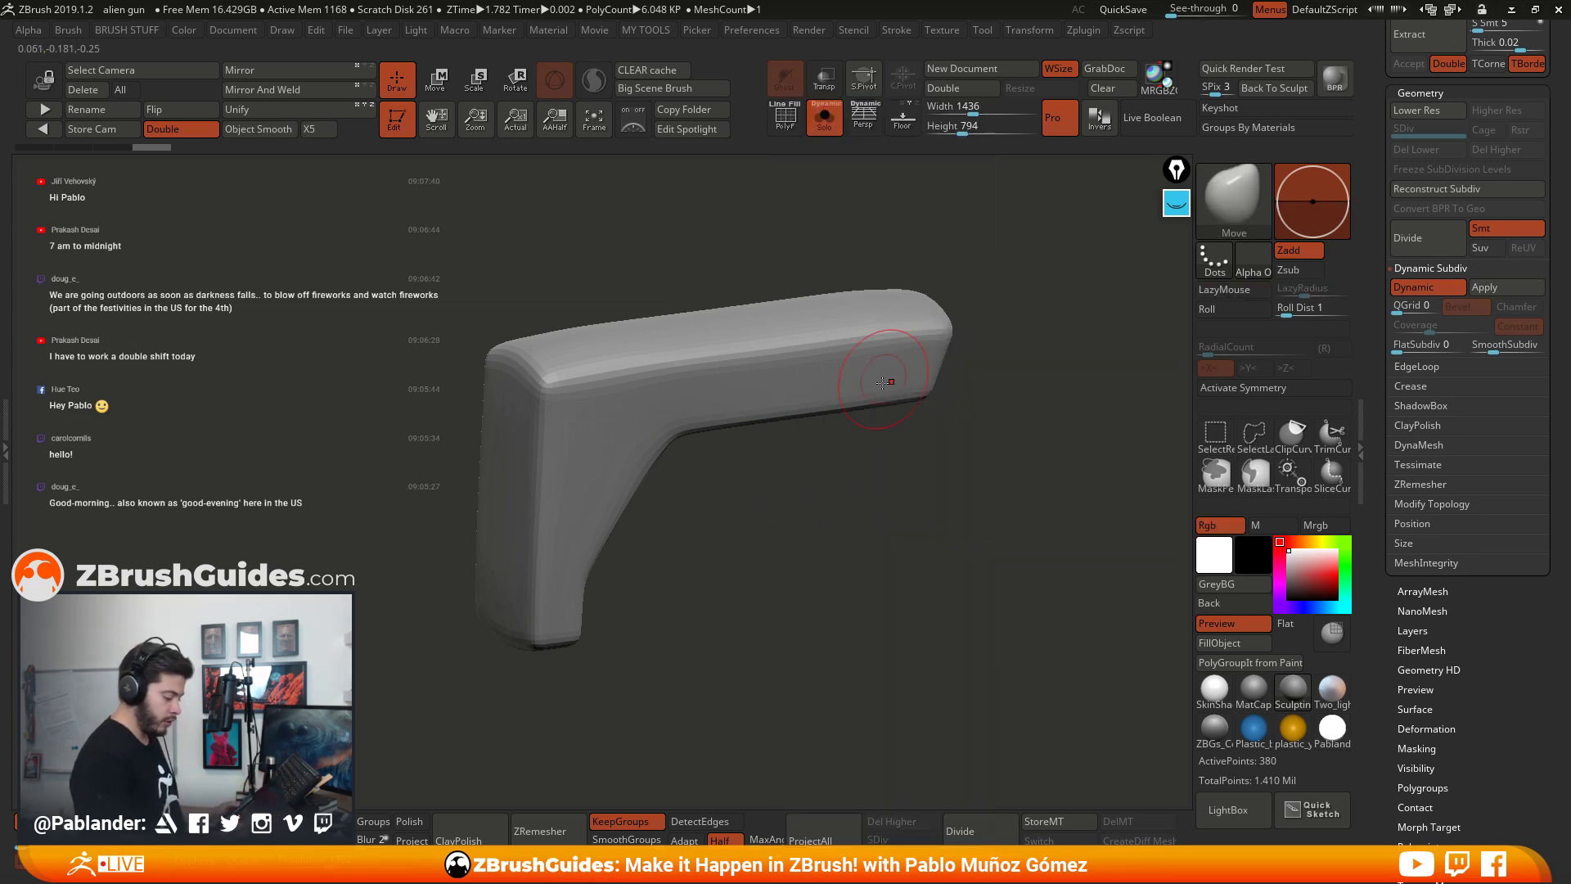
{"action": "key", "text": "x"}
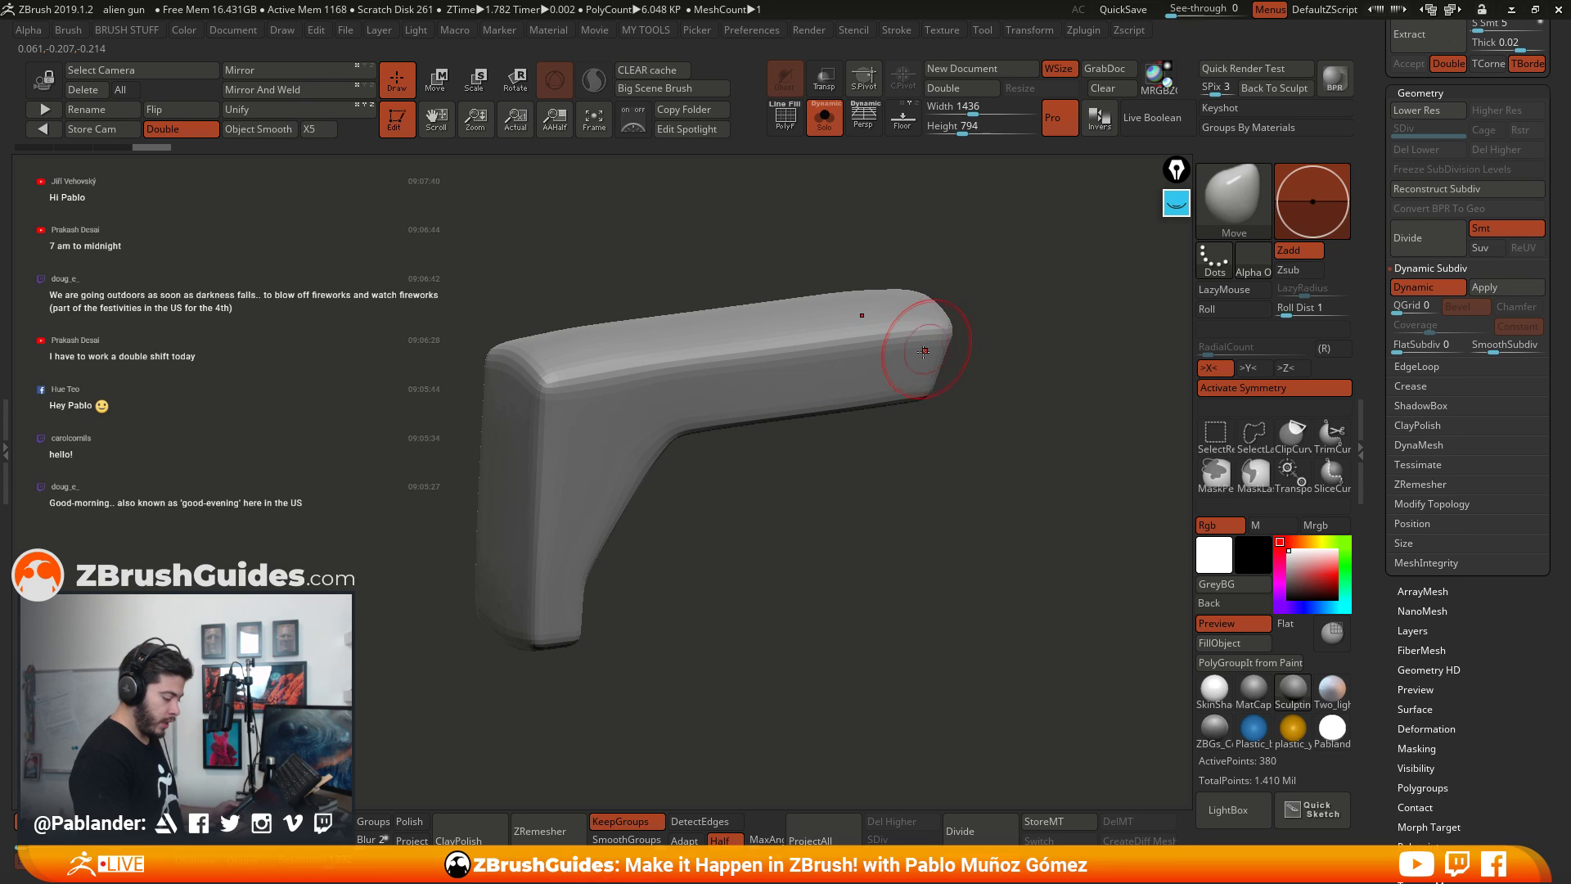
{"action": "left_click_drag", "start_coordinate": [959, 354], "coordinate": [795, 187]}
{"action": "left_click_drag", "start_coordinate": [594, 502], "coordinate": [544, 426]}
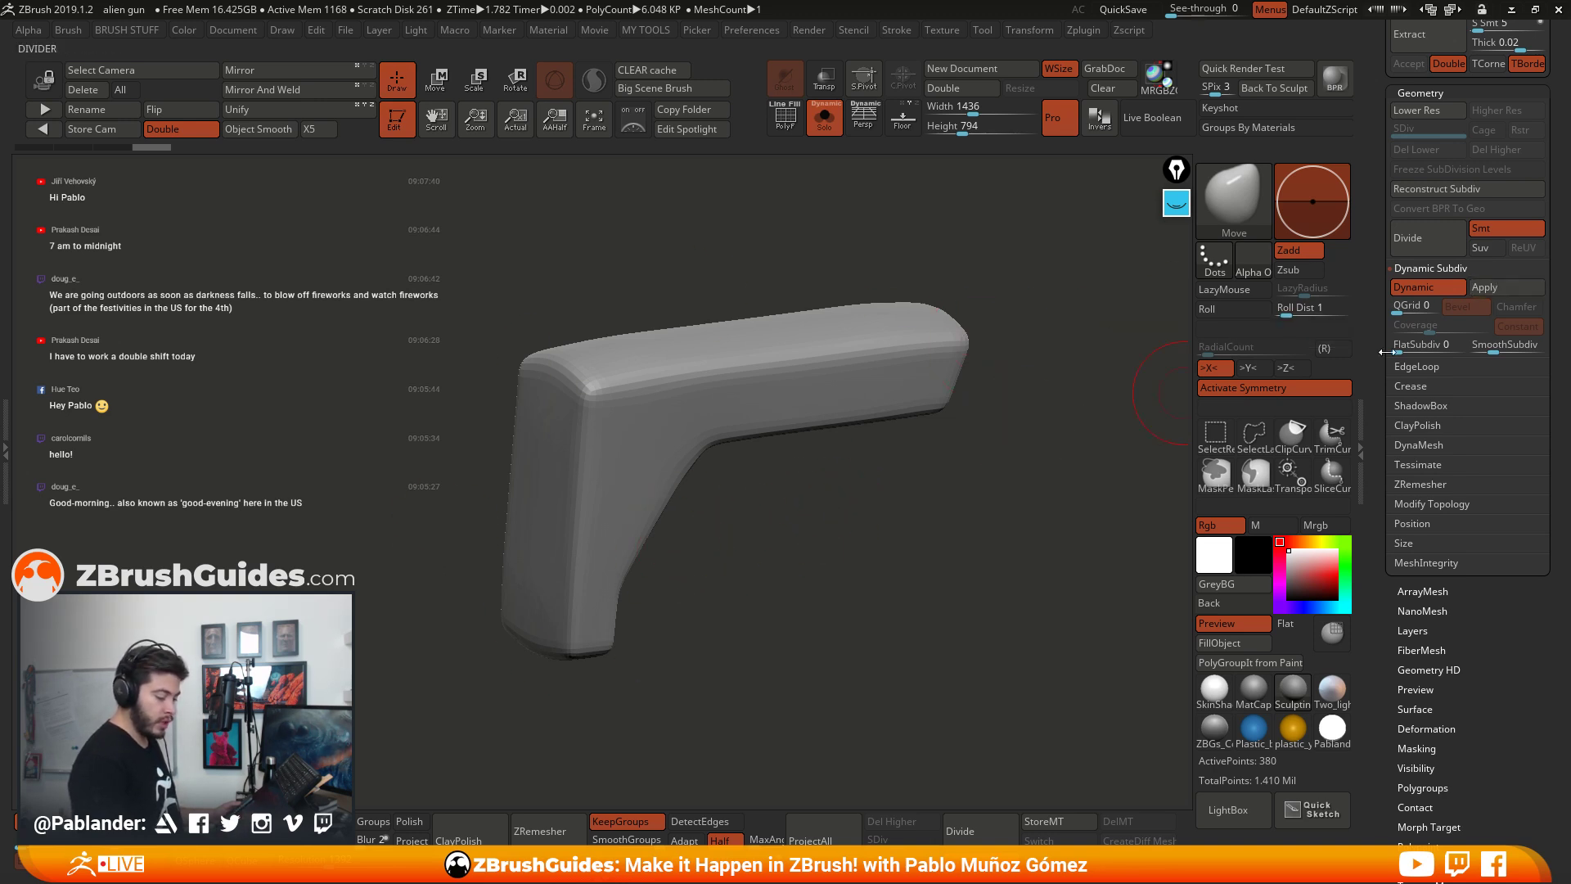
Step: Try applying the panel's dynamic subdivision as real subdivision levels, and undo the conversion
{"action": "left_click", "coordinate": [1506, 288]}
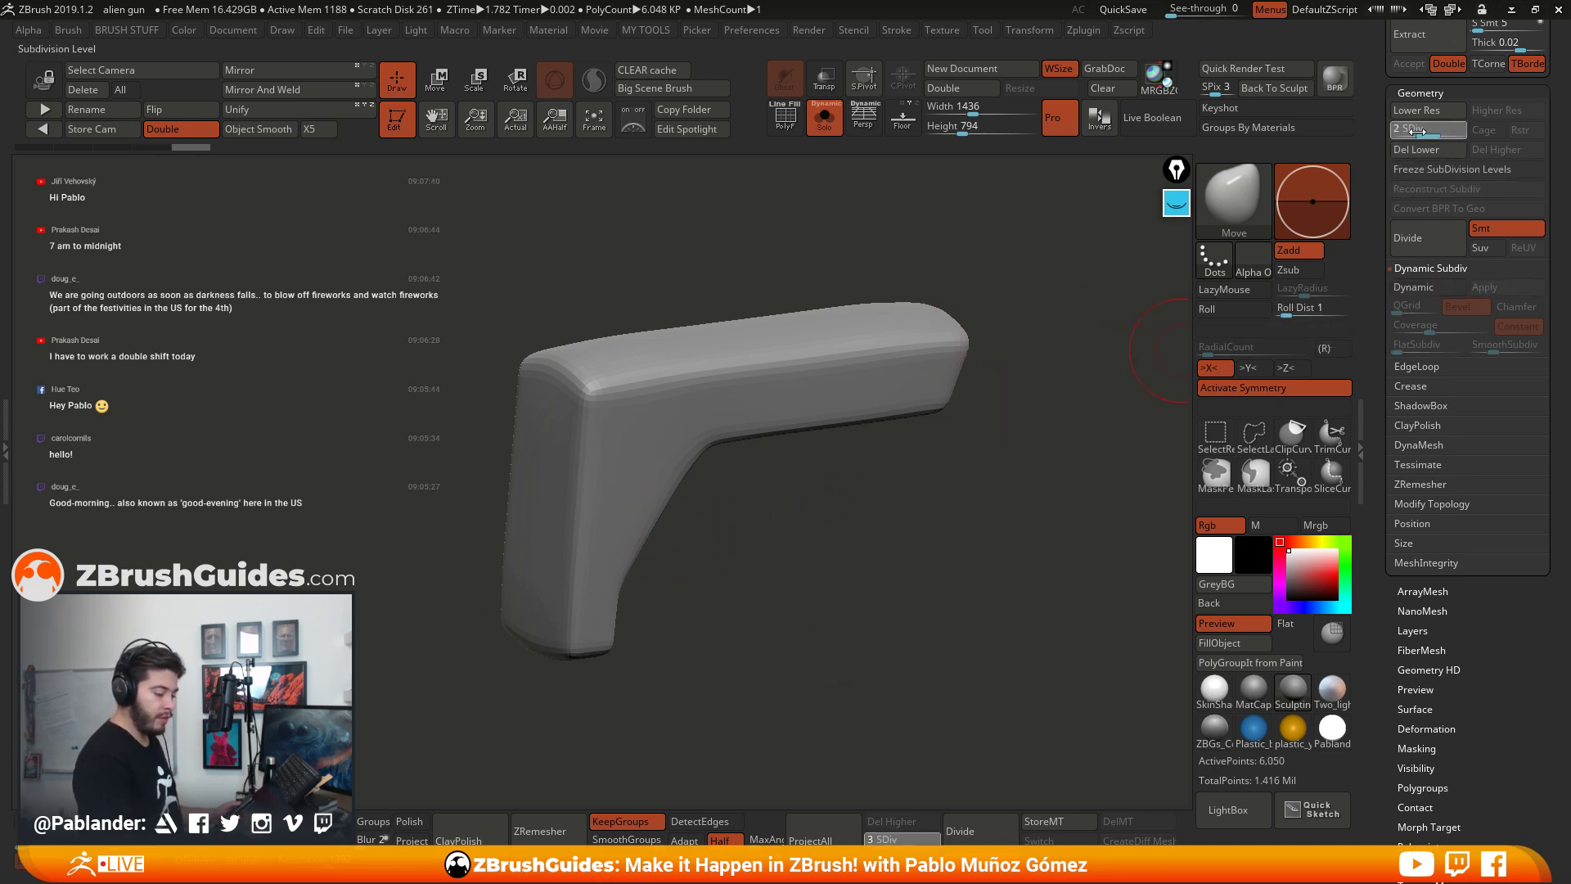
{"action": "key", "text": "d"}
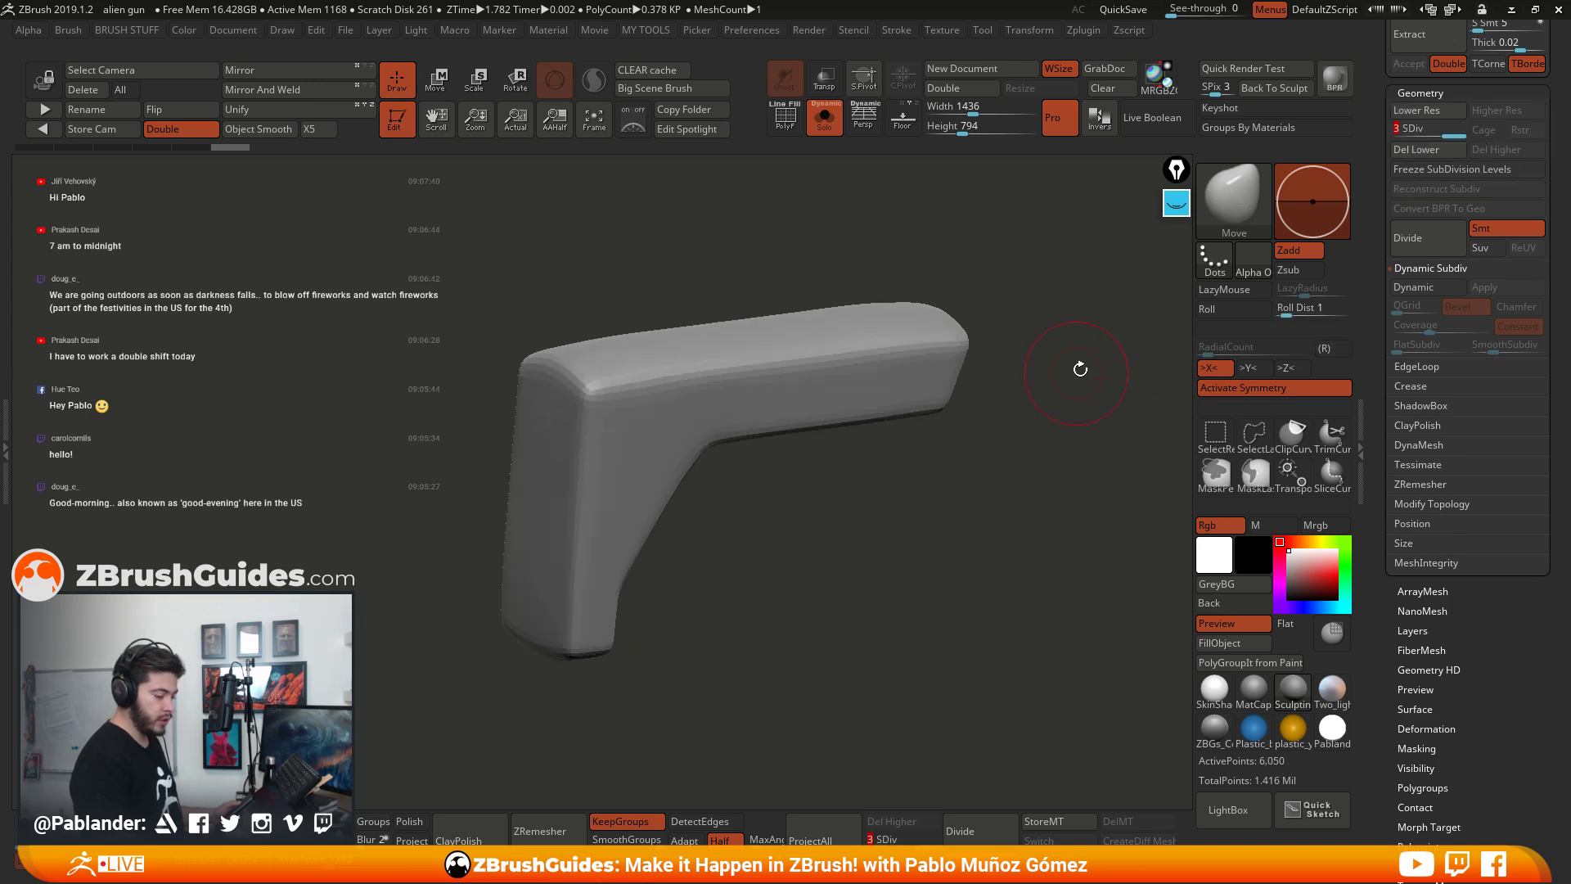
{"action": "key", "text": "ctrl+z"}
{"action": "key", "text": "ctrl+z"}
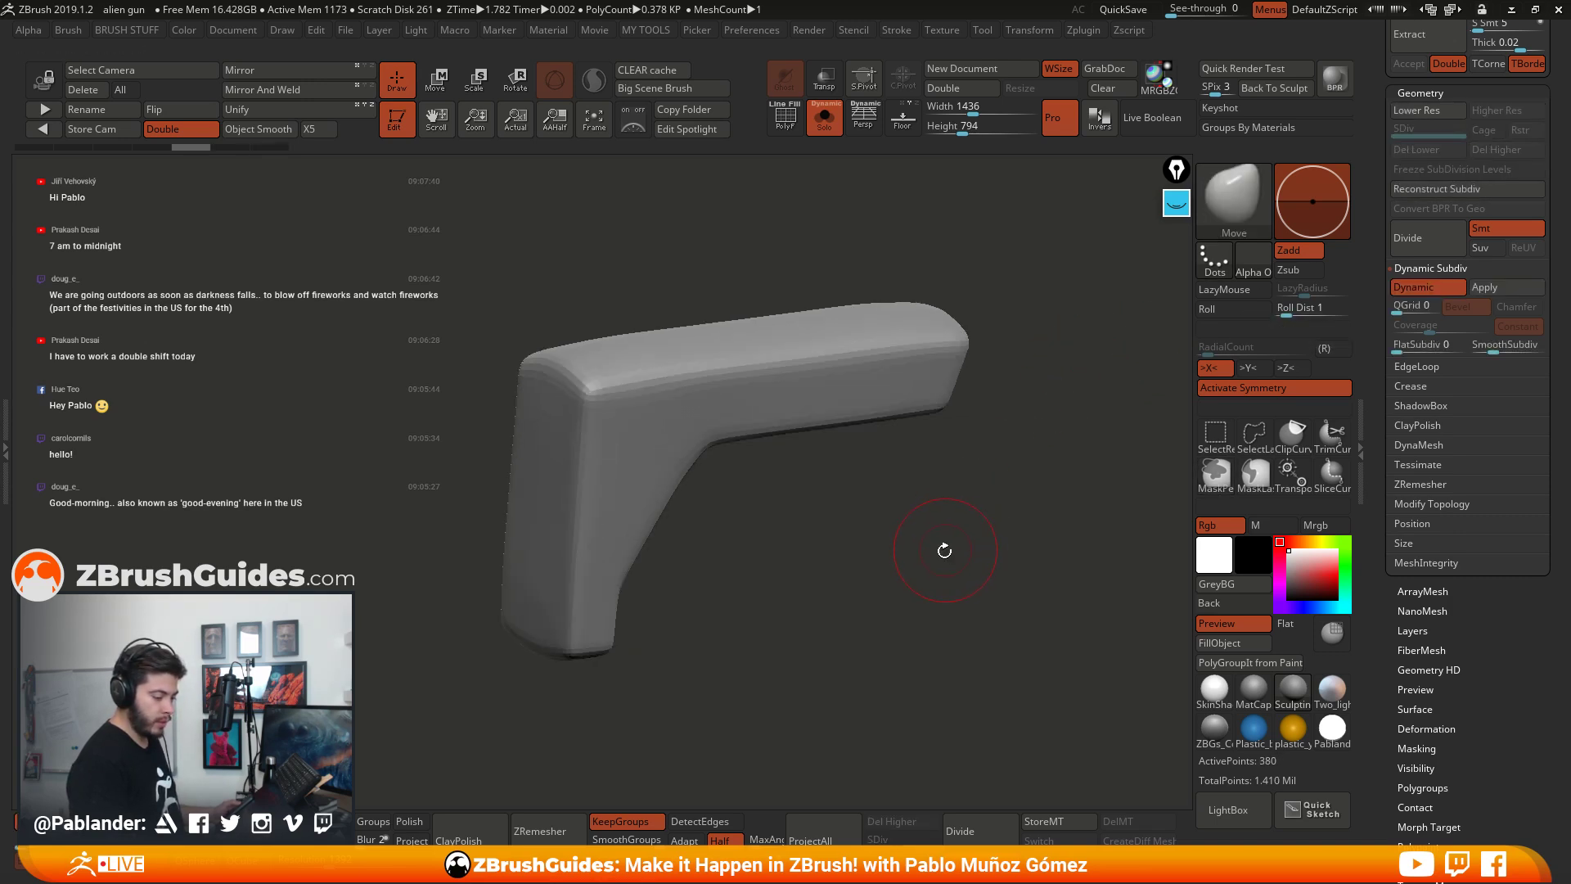
Step: Toggle dynamic subdivision off and on to compare the panel's base mesh with its smoothed preview
{"action": "left_click", "coordinate": [1445, 285]}
{"action": "left_click", "coordinate": [1432, 286]}
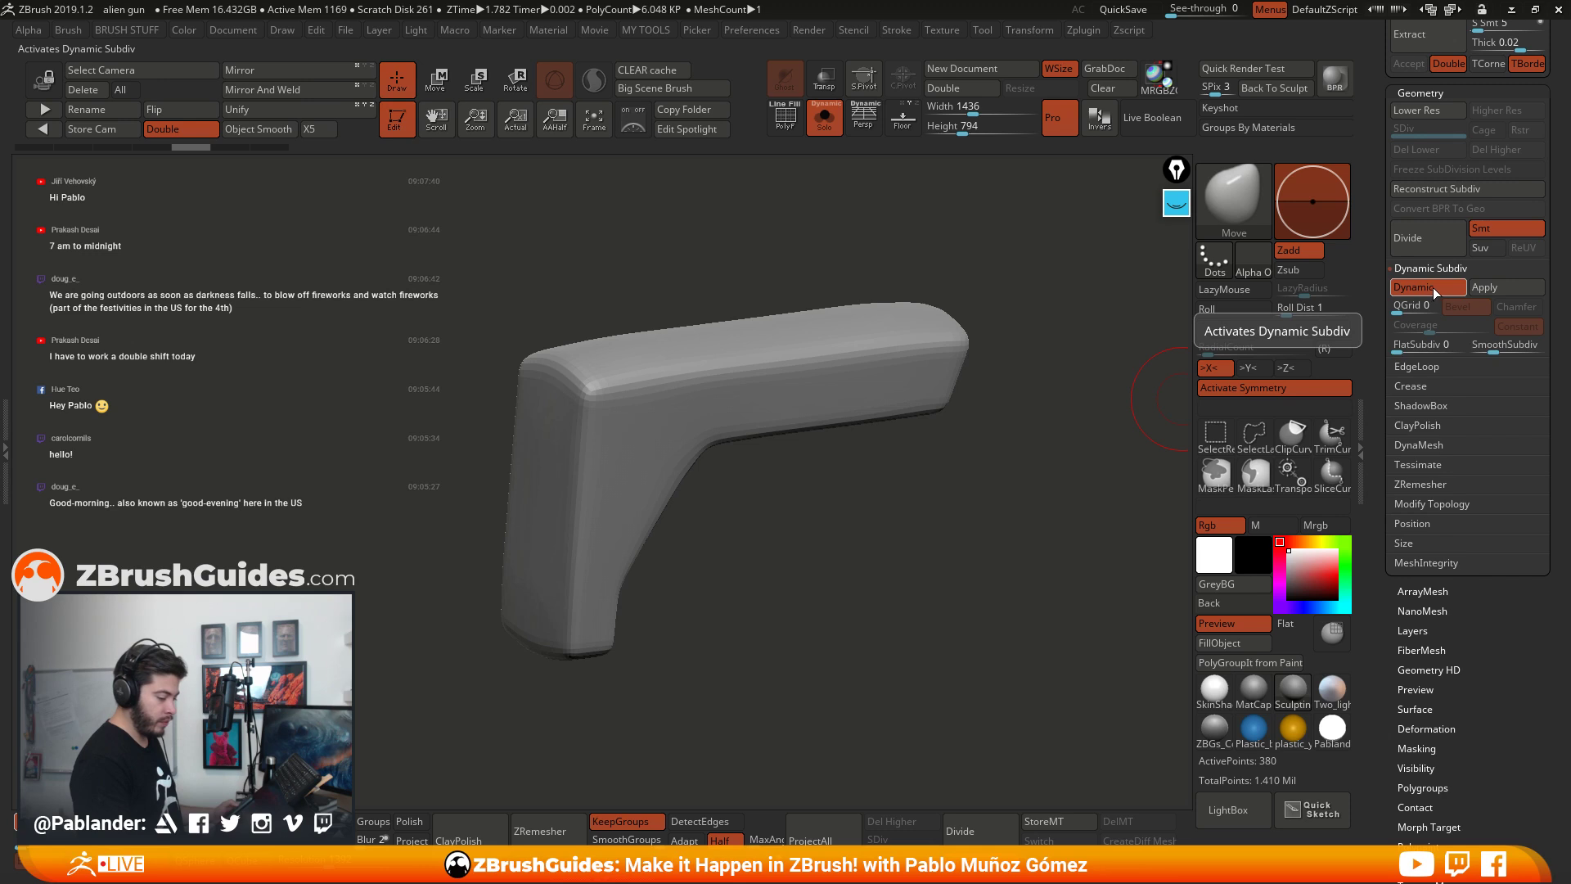
{"action": "left_click", "coordinate": [1432, 287]}
{"action": "left_click", "coordinate": [1432, 288]}
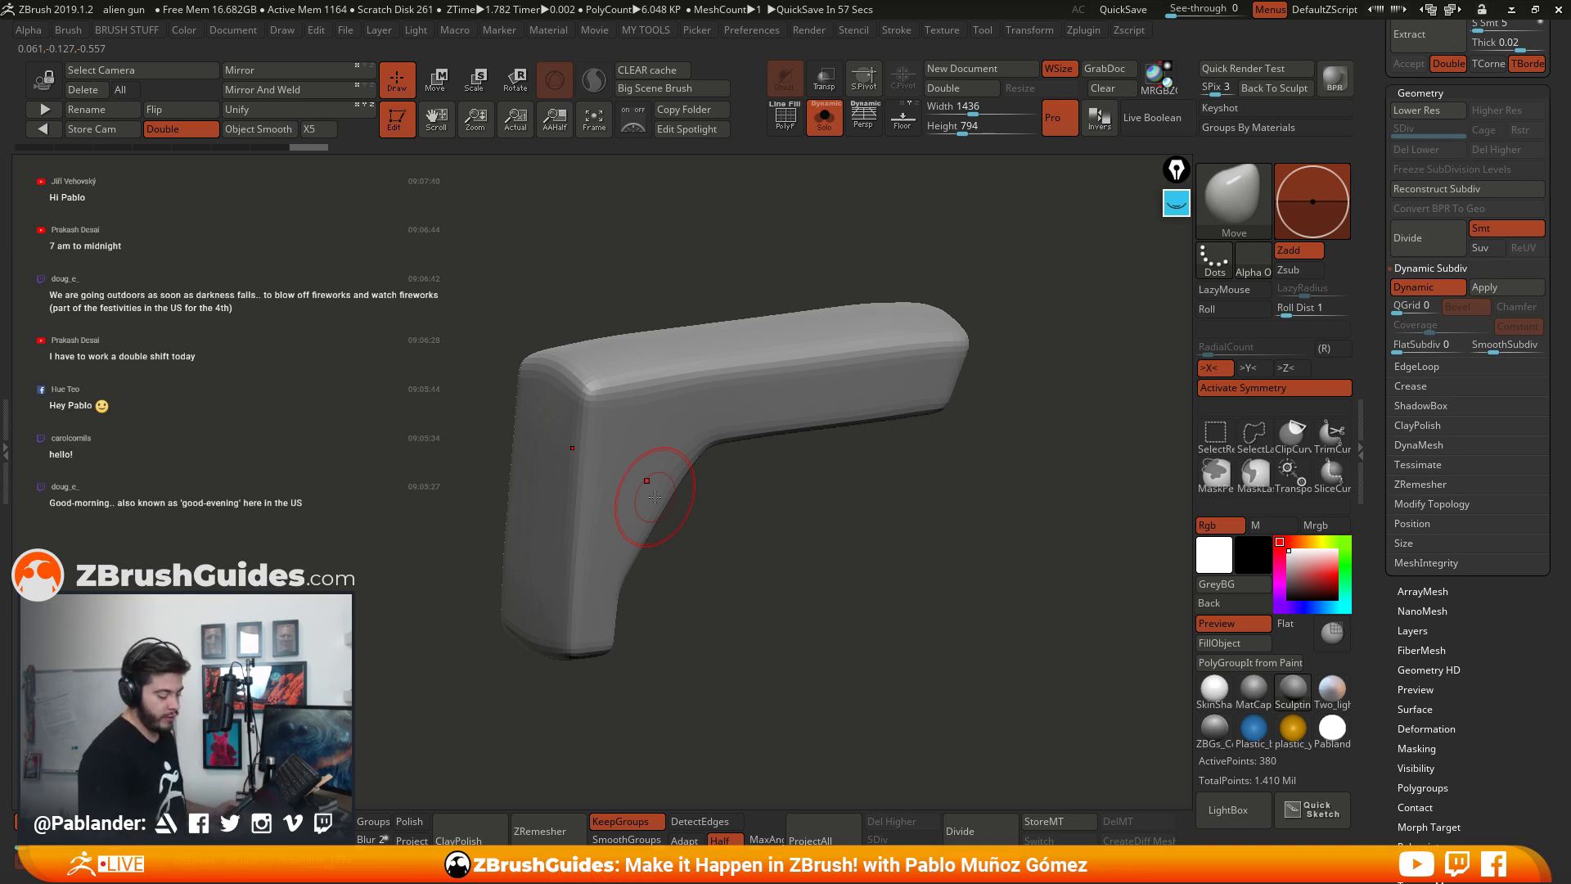
{"action": "left_click_drag", "start_coordinate": [901, 500], "coordinate": [862, 492]}
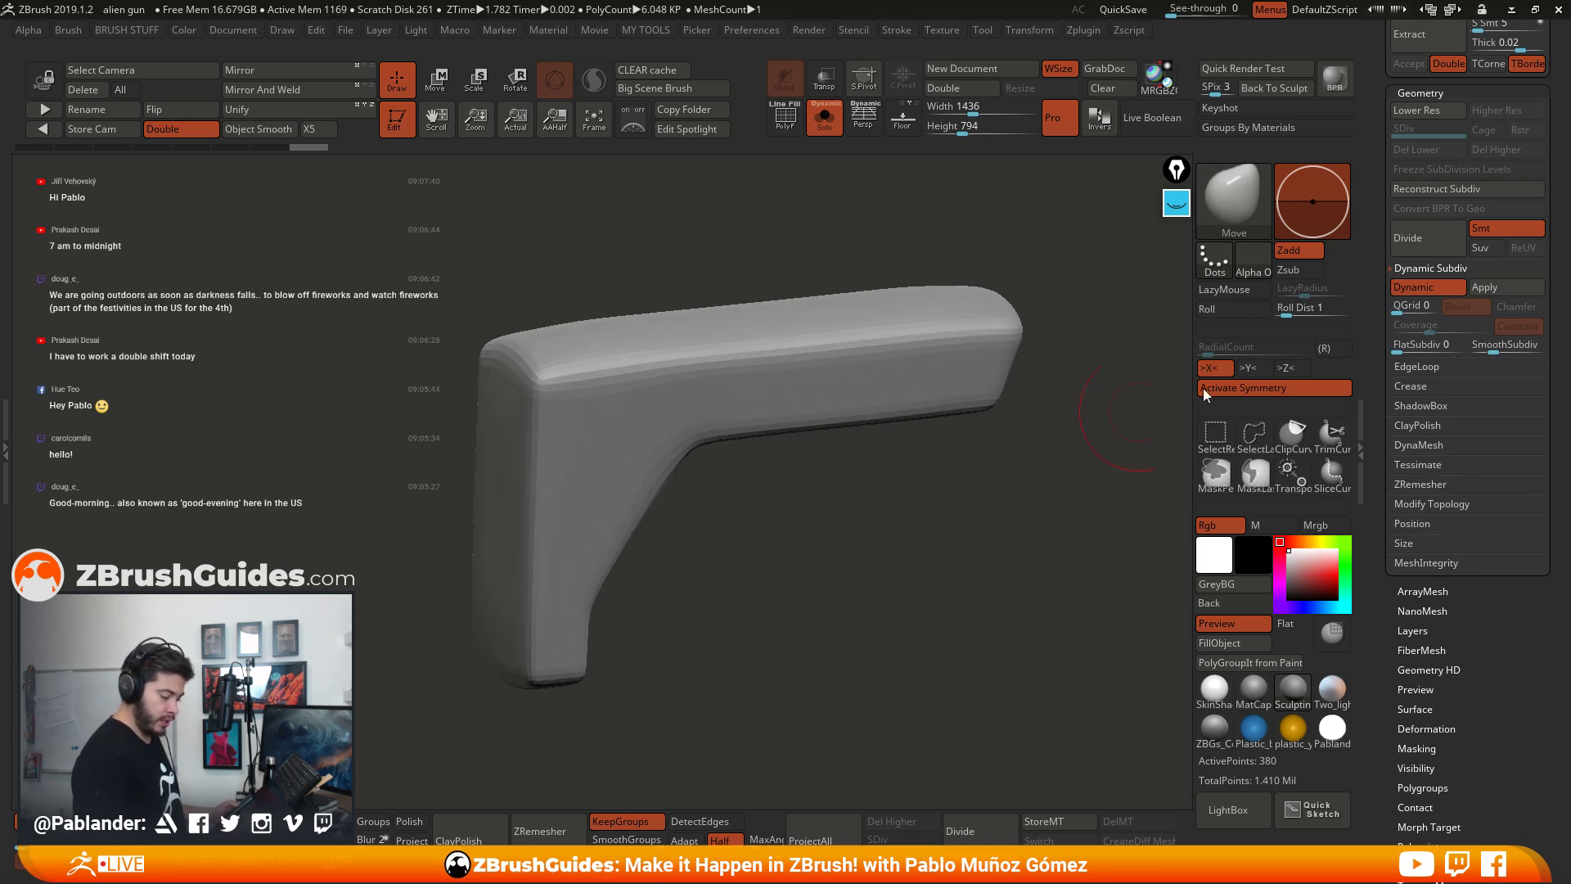
Step: Compare different QGrid levels on the body panel and set QGrid to 1
{"action": "left_click", "coordinate": [1402, 312]}
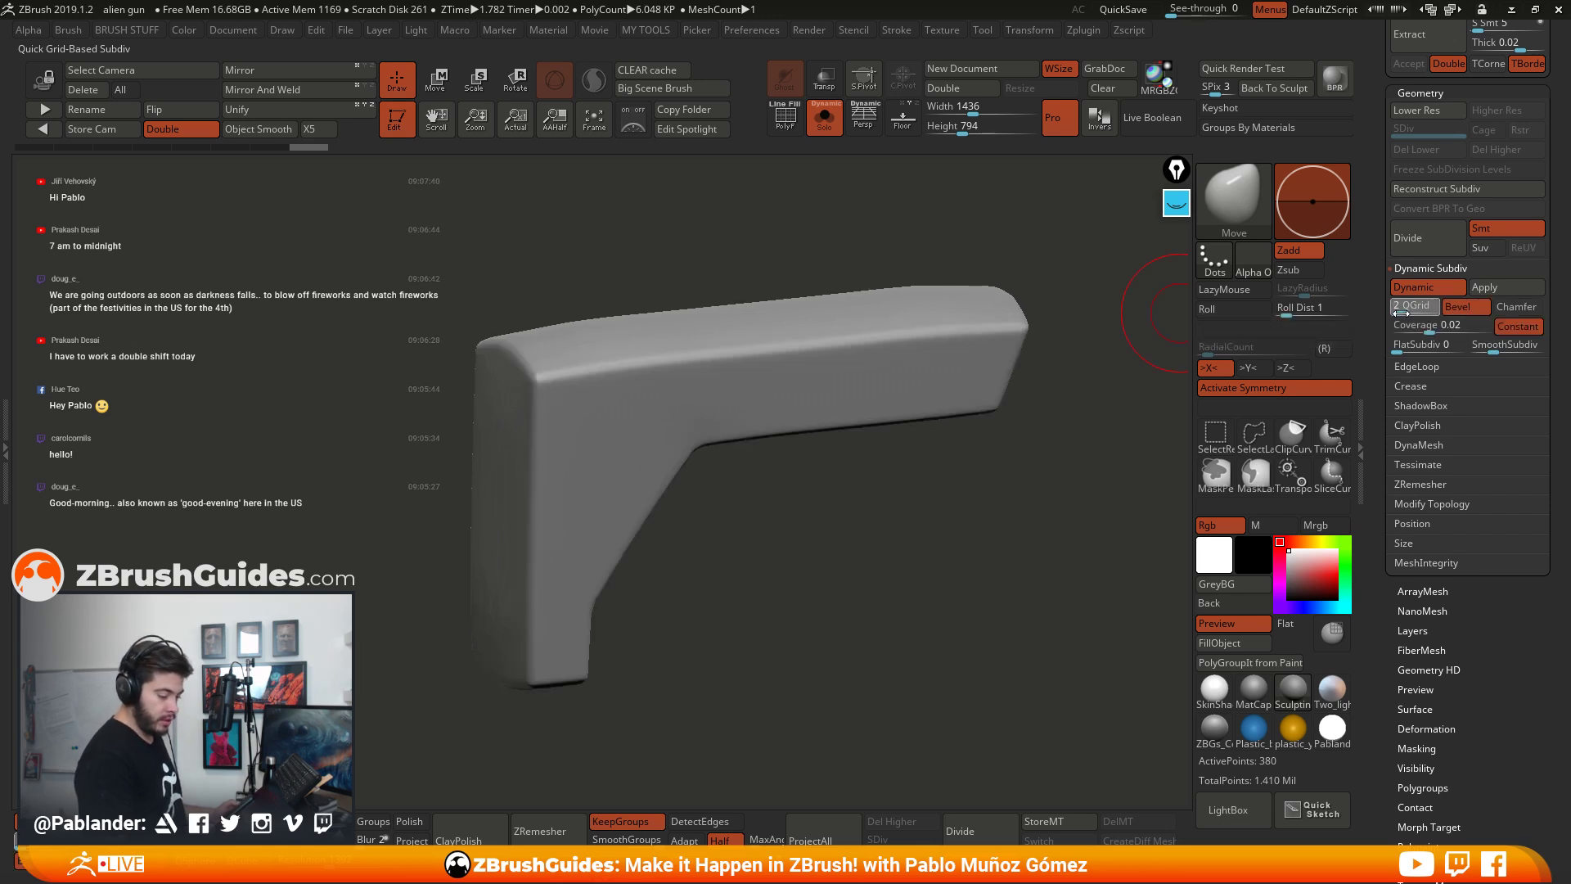
{"action": "left_click", "coordinate": [1402, 312]}
{"action": "left_click", "coordinate": [1398, 312]}
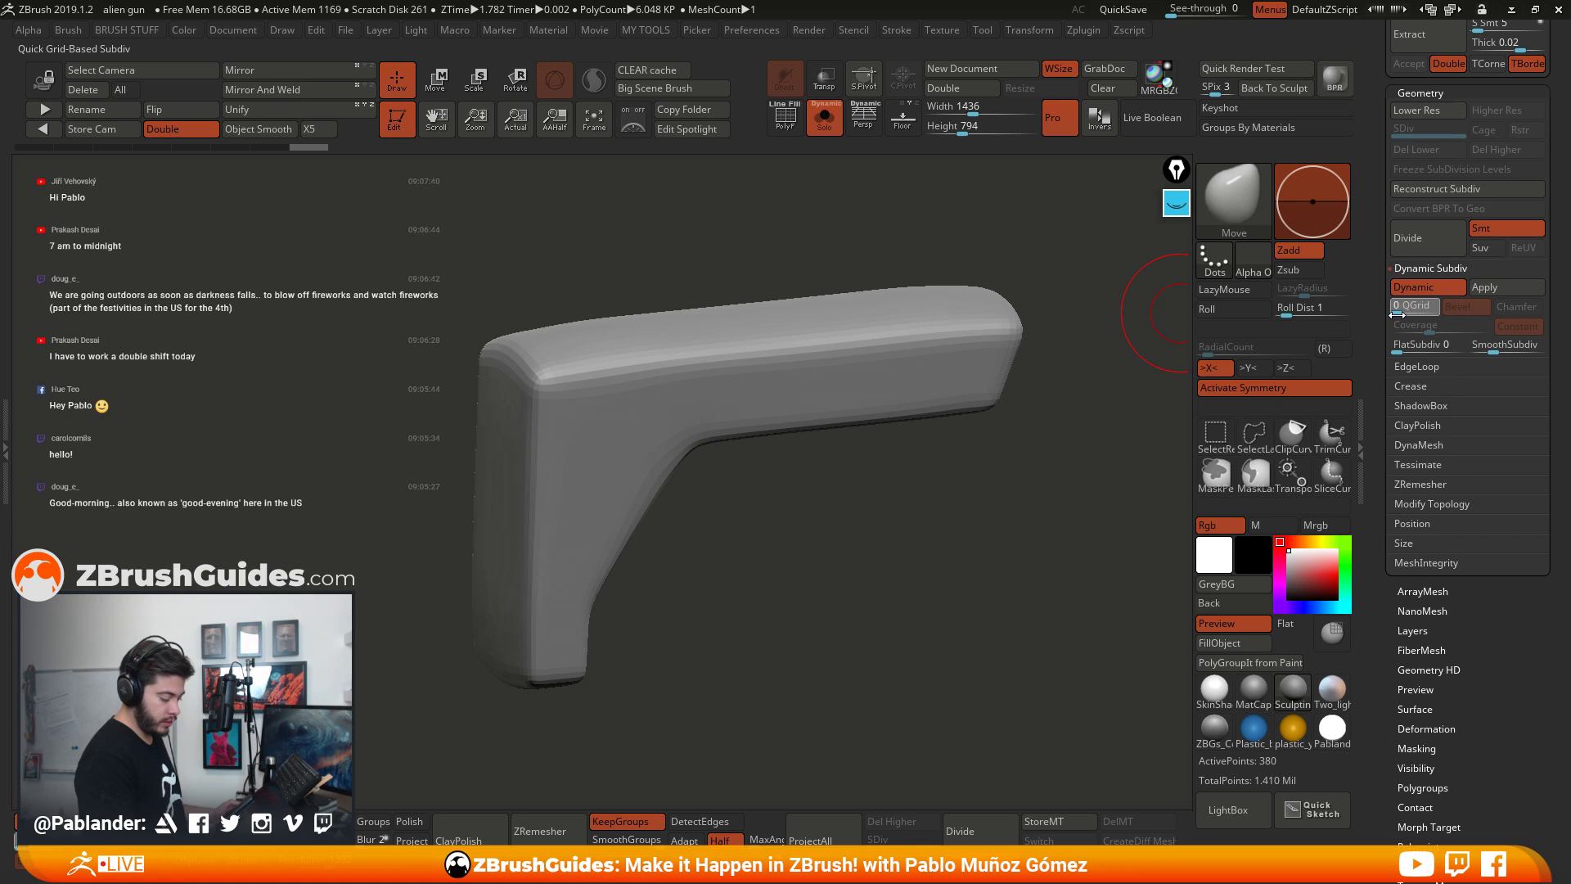
{"action": "left_click", "coordinate": [1399, 314]}
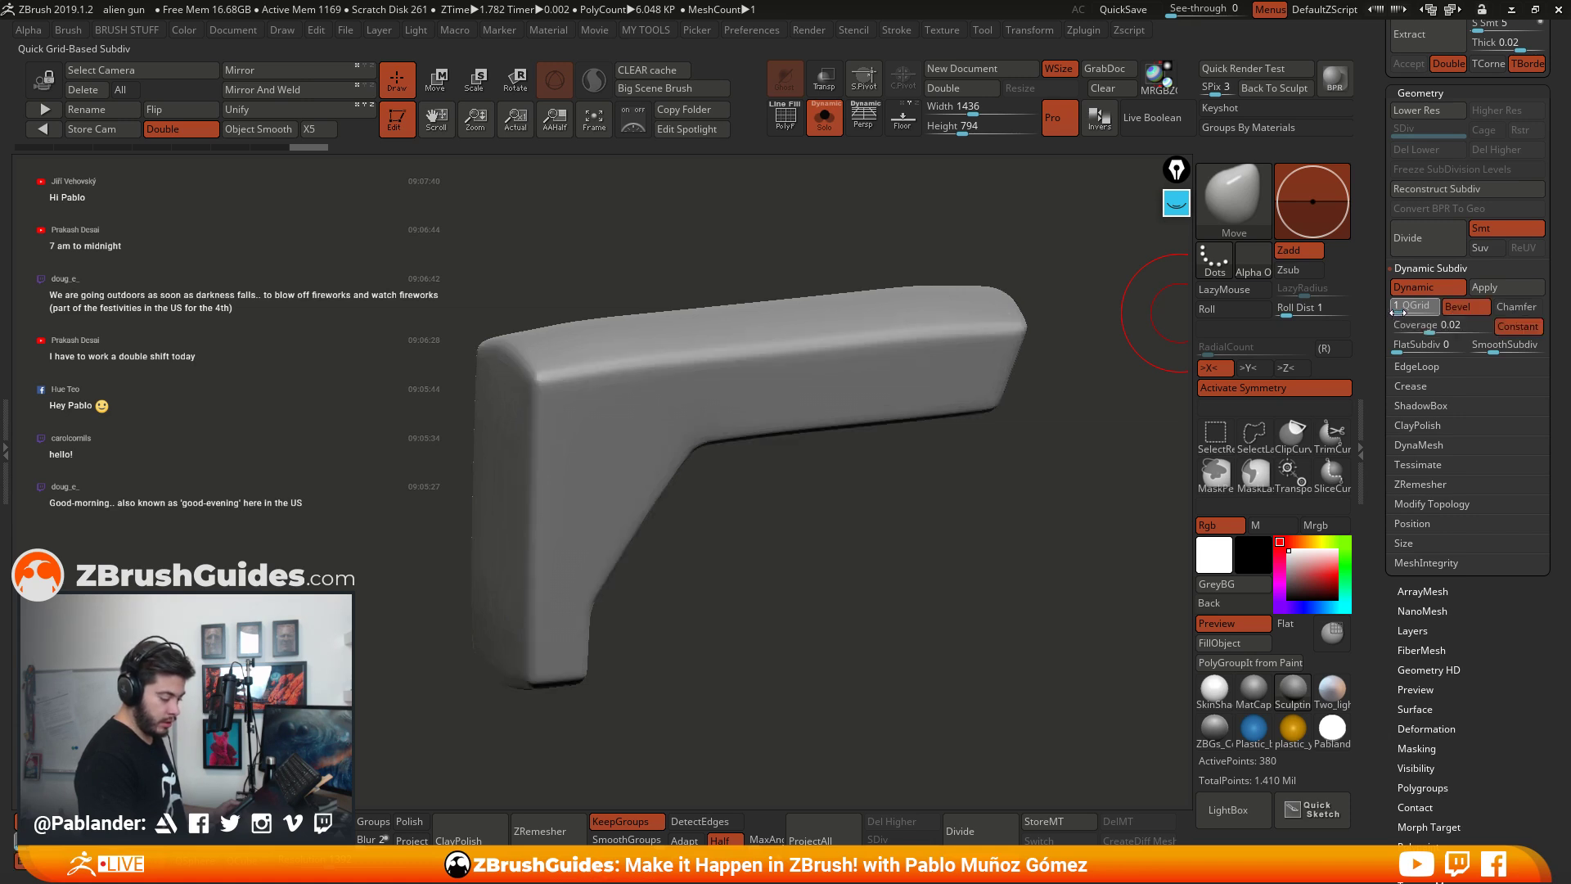
{"action": "left_click_drag", "start_coordinate": [1056, 442], "coordinate": [941, 548]}
{"action": "left_click_drag", "start_coordinate": [875, 487], "coordinate": [916, 516]}
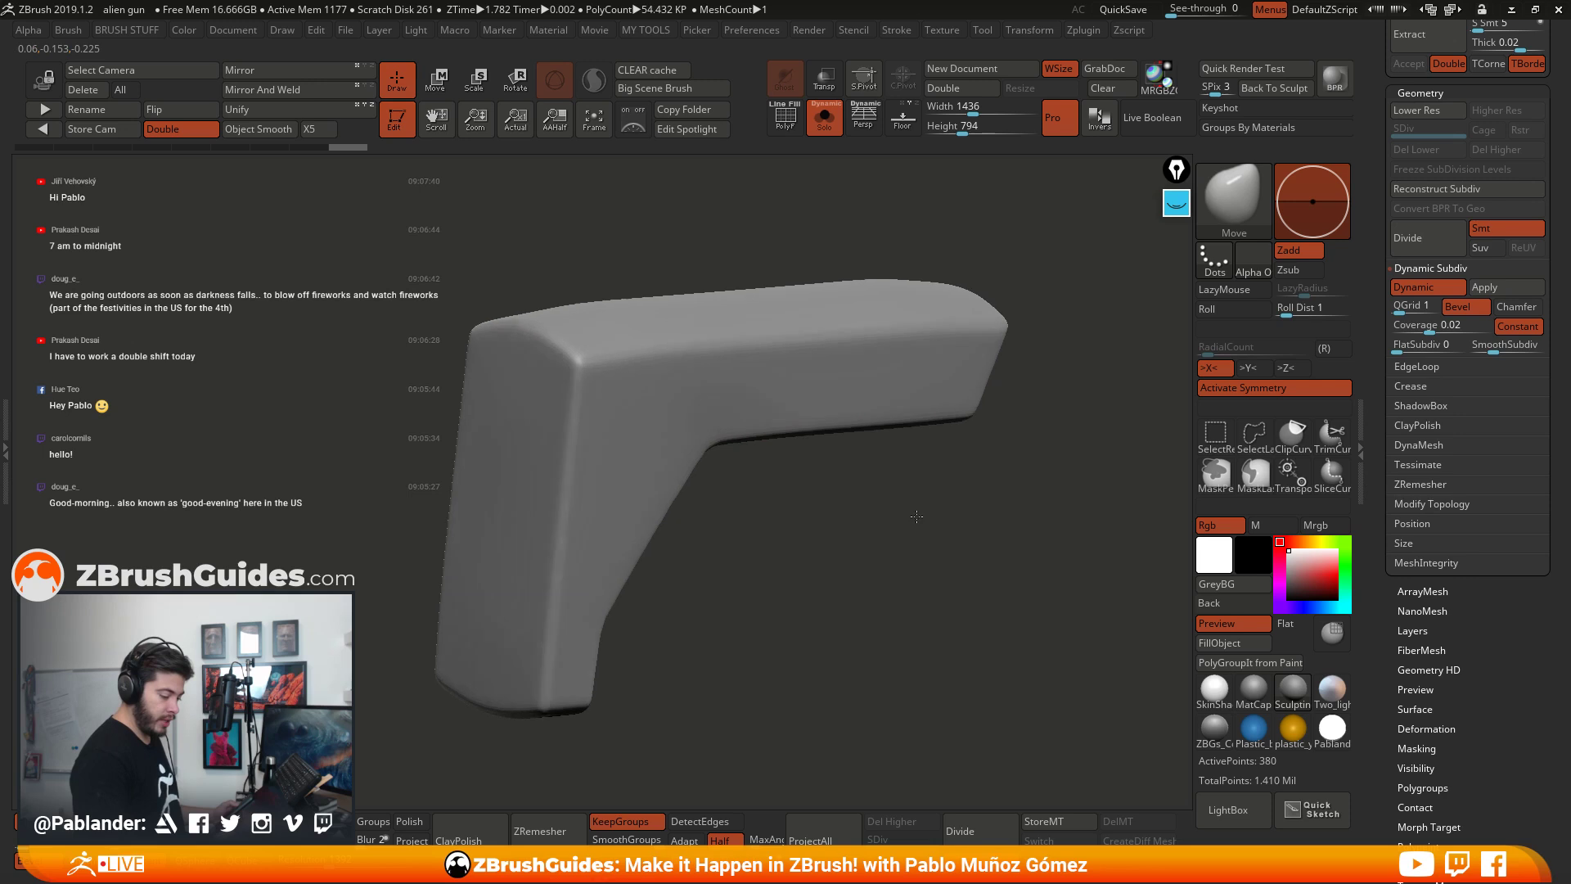
Step: Test the QGrid bevel modes on the panel, leaving Bevel, Chamfer and Constant all enabled
{"action": "left_click", "coordinate": [1512, 308]}
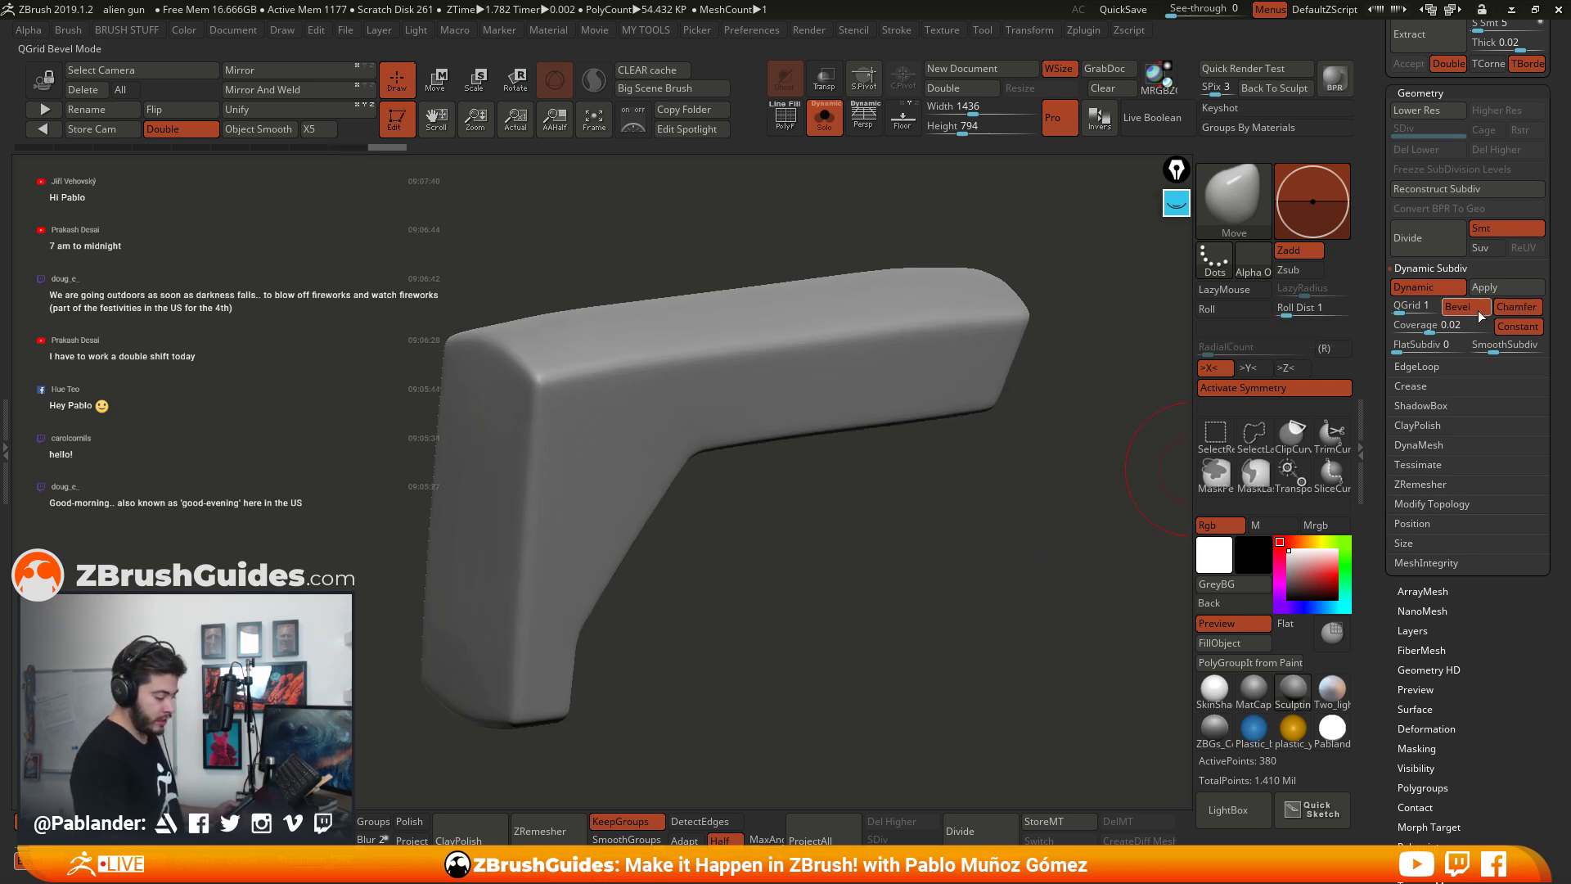
{"action": "left_click", "coordinate": [1478, 309]}
{"action": "left_click", "coordinate": [1519, 326]}
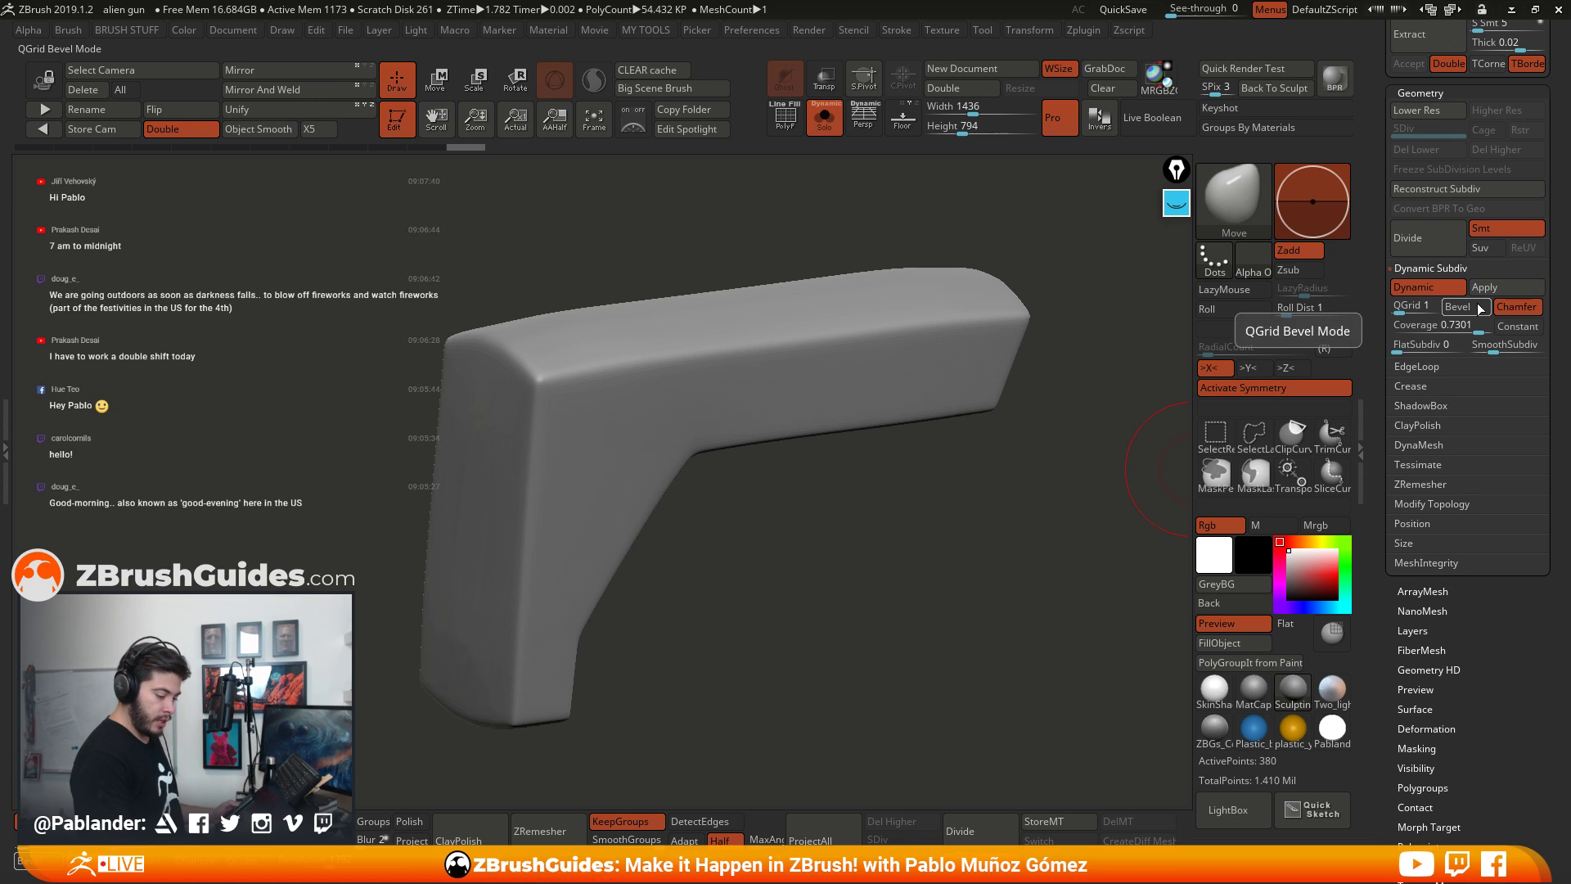
{"action": "left_click", "coordinate": [1478, 308]}
{"action": "left_click", "coordinate": [1518, 326]}
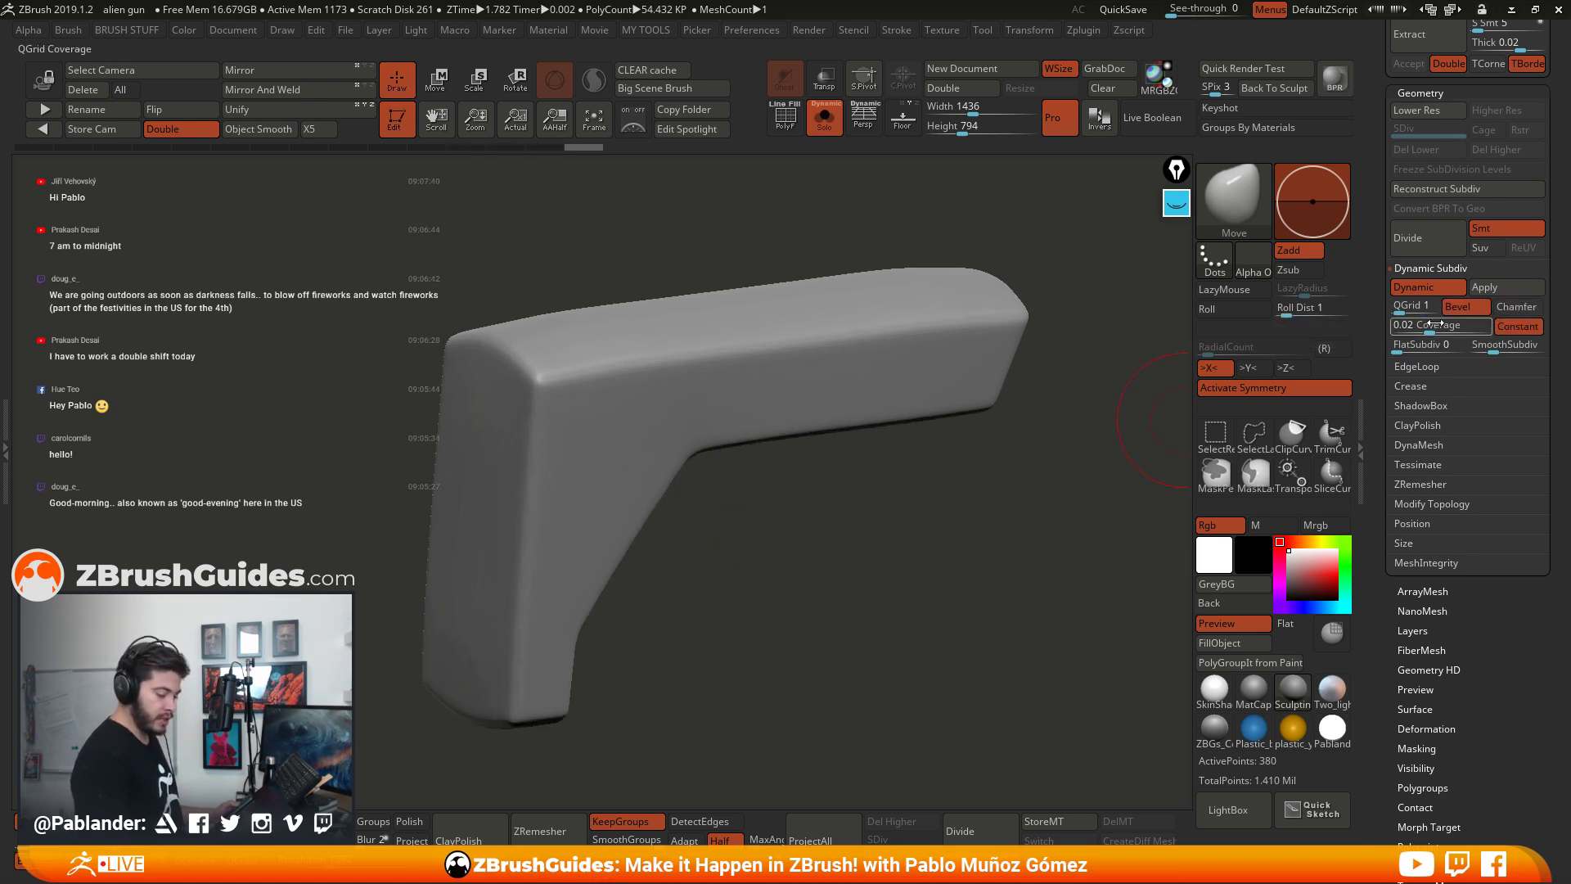
{"action": "left_click", "coordinate": [1514, 308]}
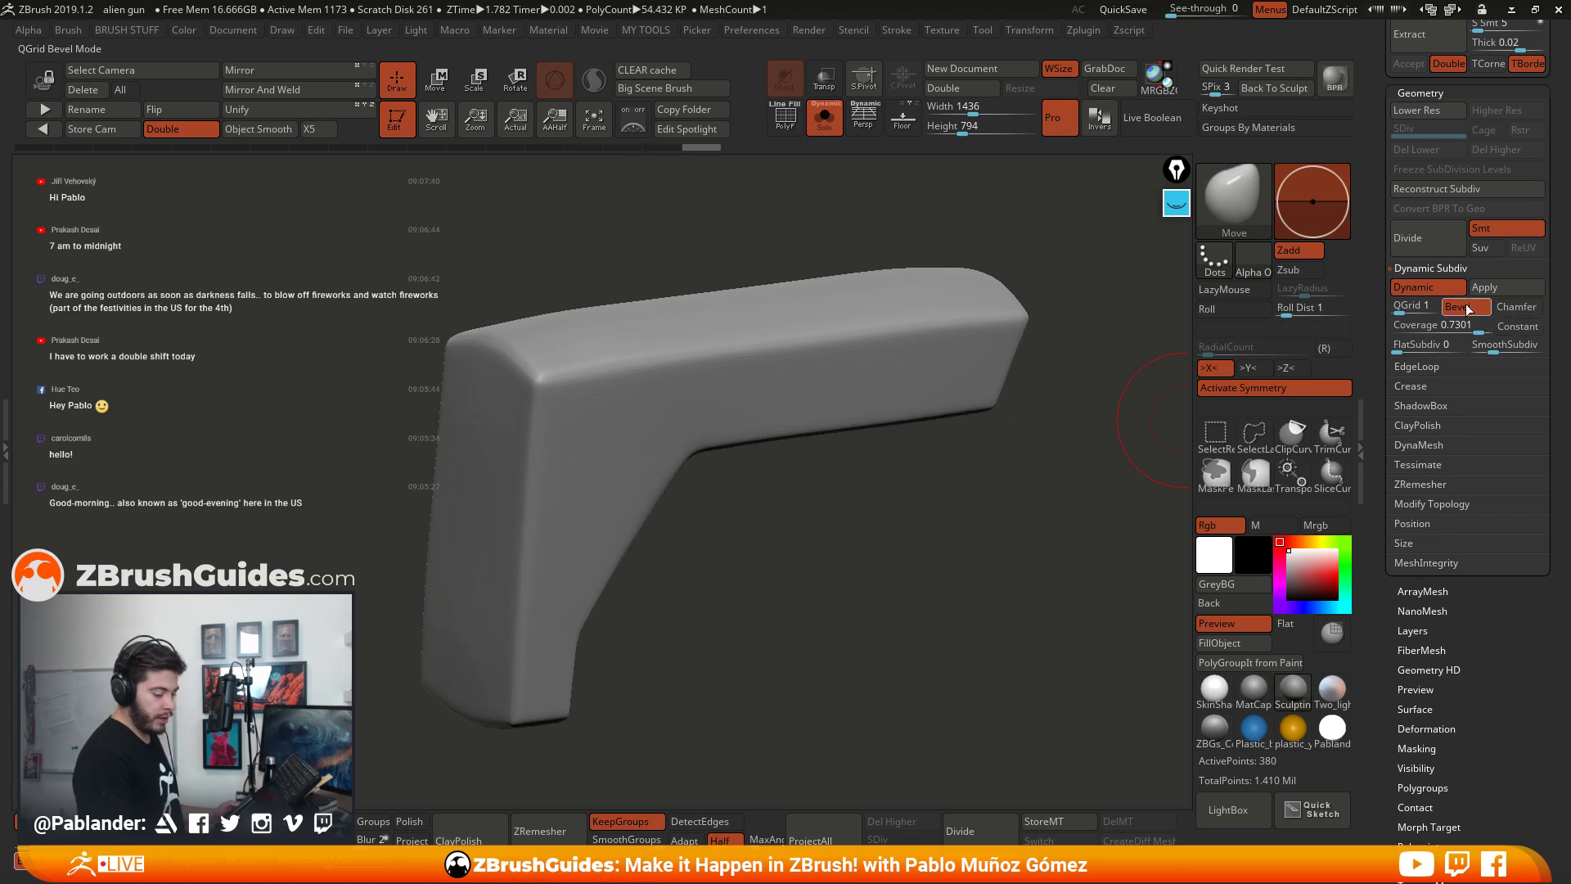
{"action": "left_click", "coordinate": [1457, 307]}
{"action": "left_click", "coordinate": [1518, 327]}
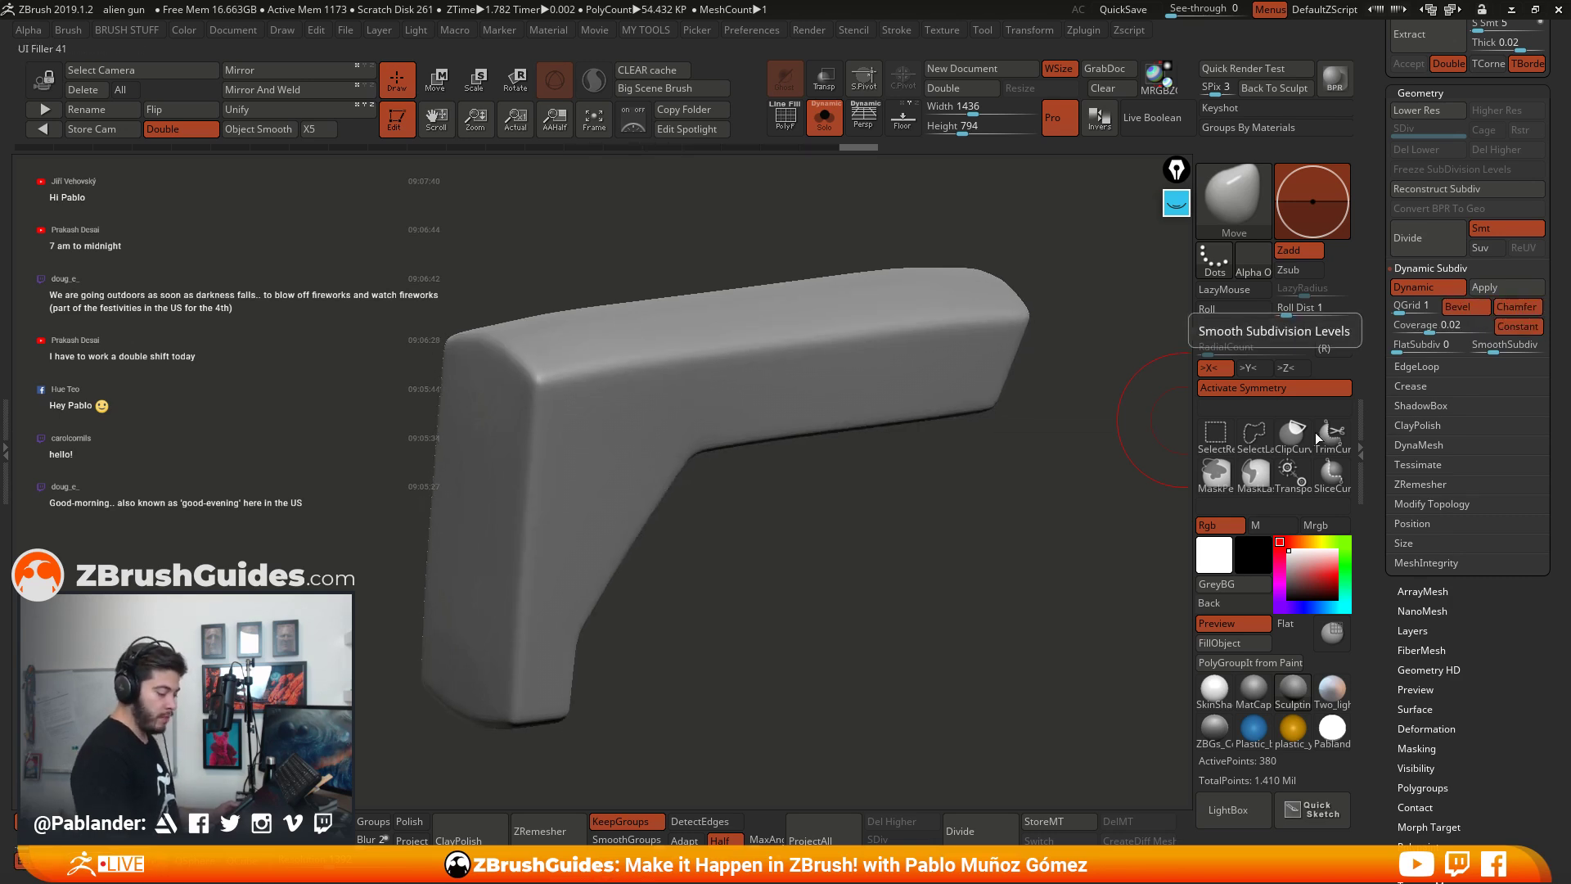
Step: Turn off Solo mode and reduce the body panel's QGrid Coverage to 0.01337, checking its edges against the whole gun
{"action": "left_click_drag", "start_coordinate": [1428, 327], "coordinate": [1426, 329]}
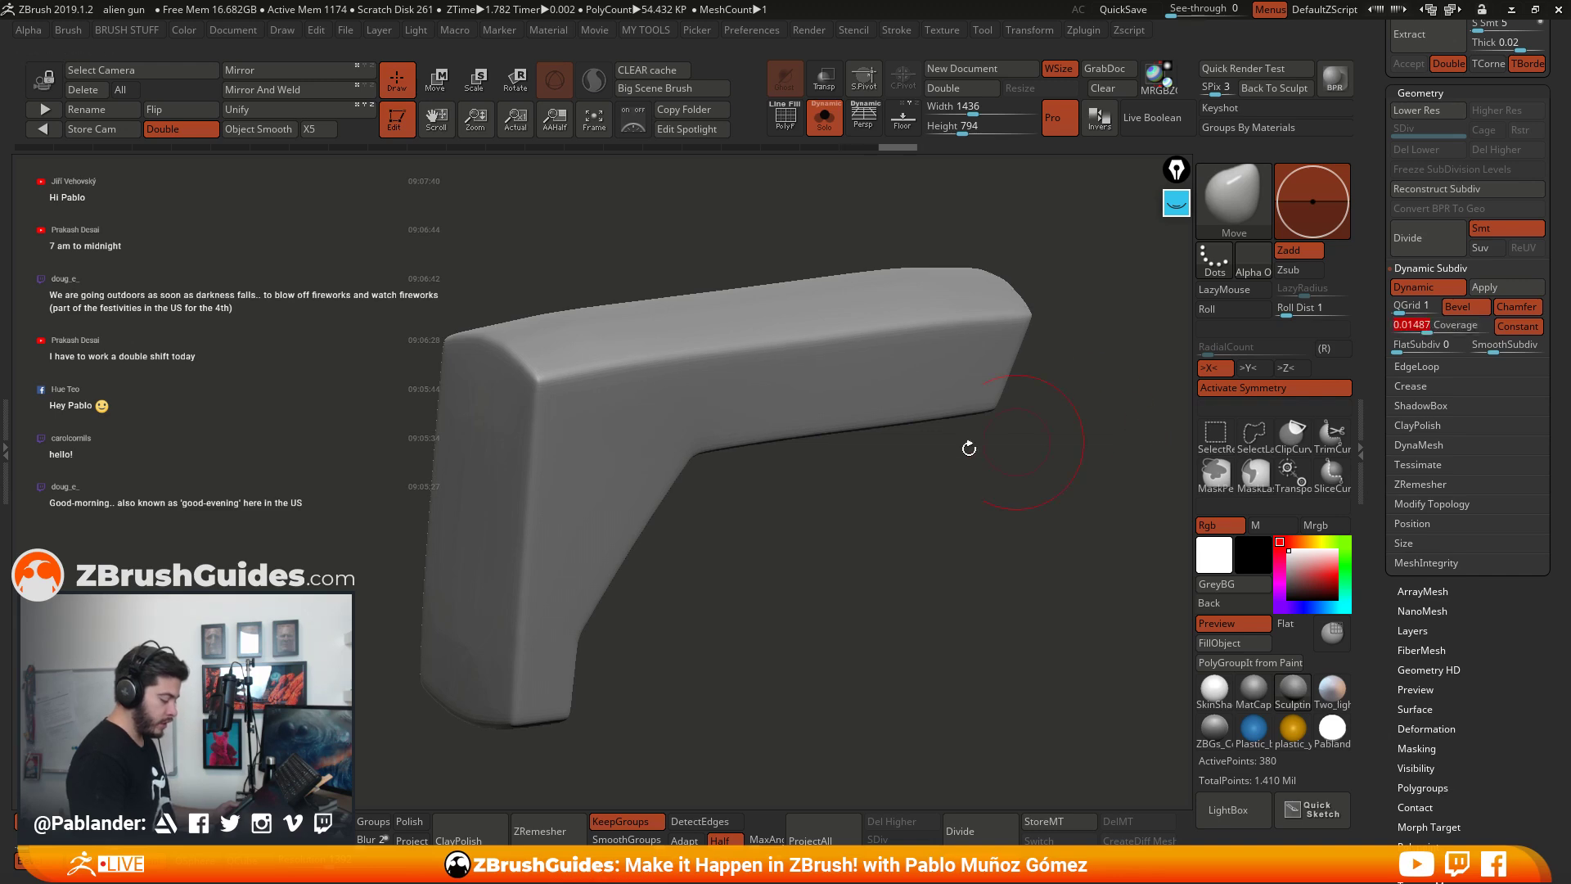
{"action": "left_click", "coordinate": [822, 116]}
{"action": "mouse_move", "coordinate": [867, 295]}
{"action": "right_mouse_down"}
{"action": "mouse_move", "coordinate": [818, 315]}
{"action": "mouse_move", "coordinate": [740, 390]}
{"action": "mouse_move", "coordinate": [844, 428]}
{"action": "mouse_move", "coordinate": [718, 518]}
{"action": "mouse_move", "coordinate": [724, 378]}
{"action": "right_mouse_up"}
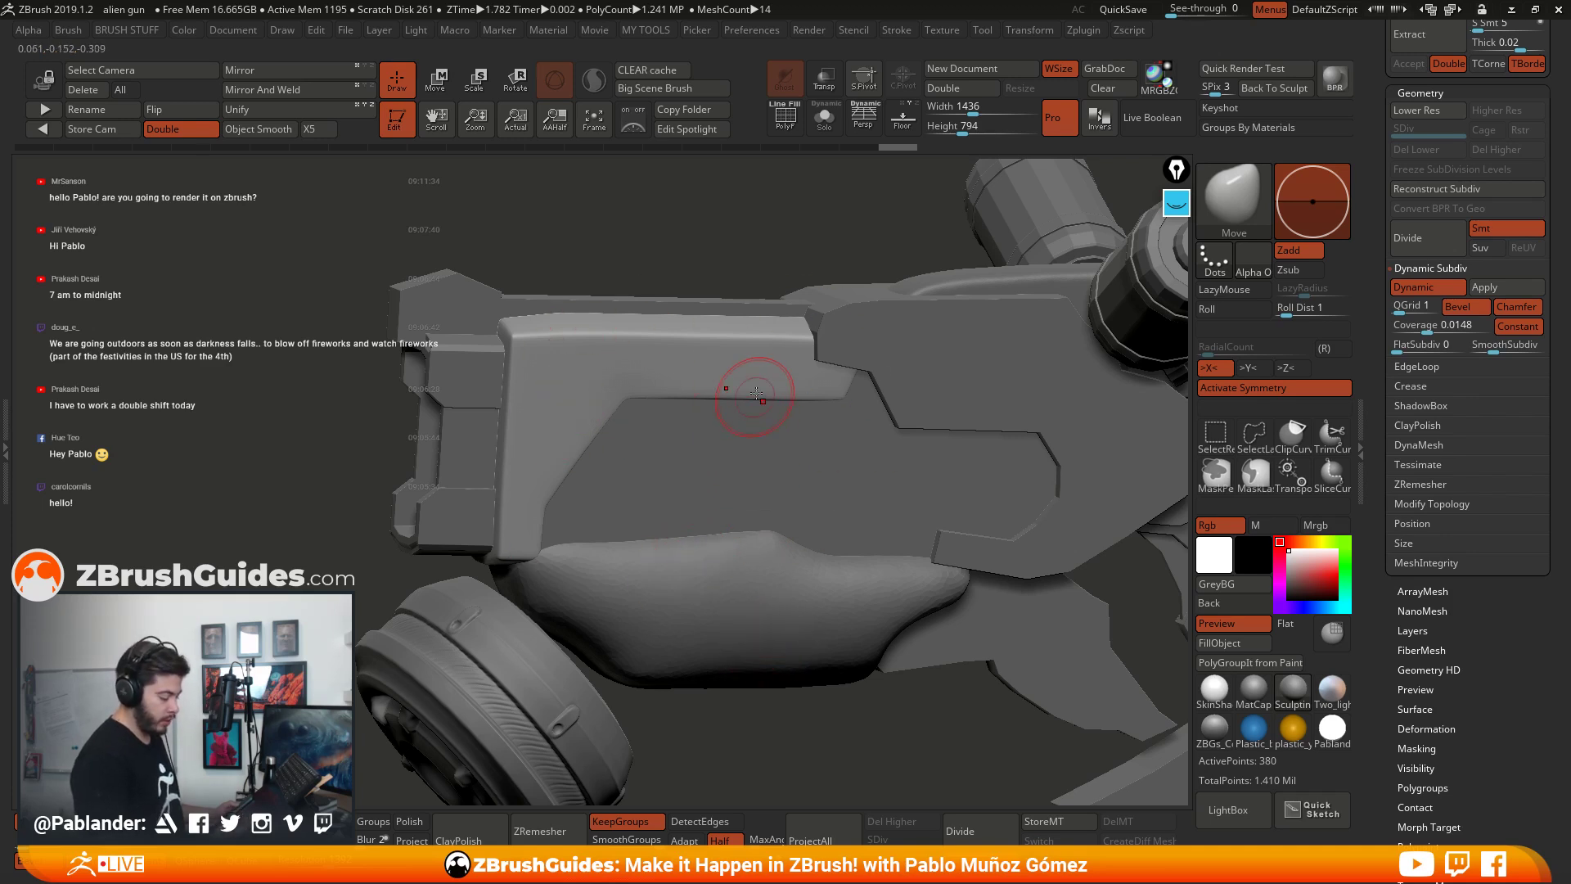
{"action": "left_click", "coordinate": [1428, 327]}
{"action": "type", "text": "0.01337"}
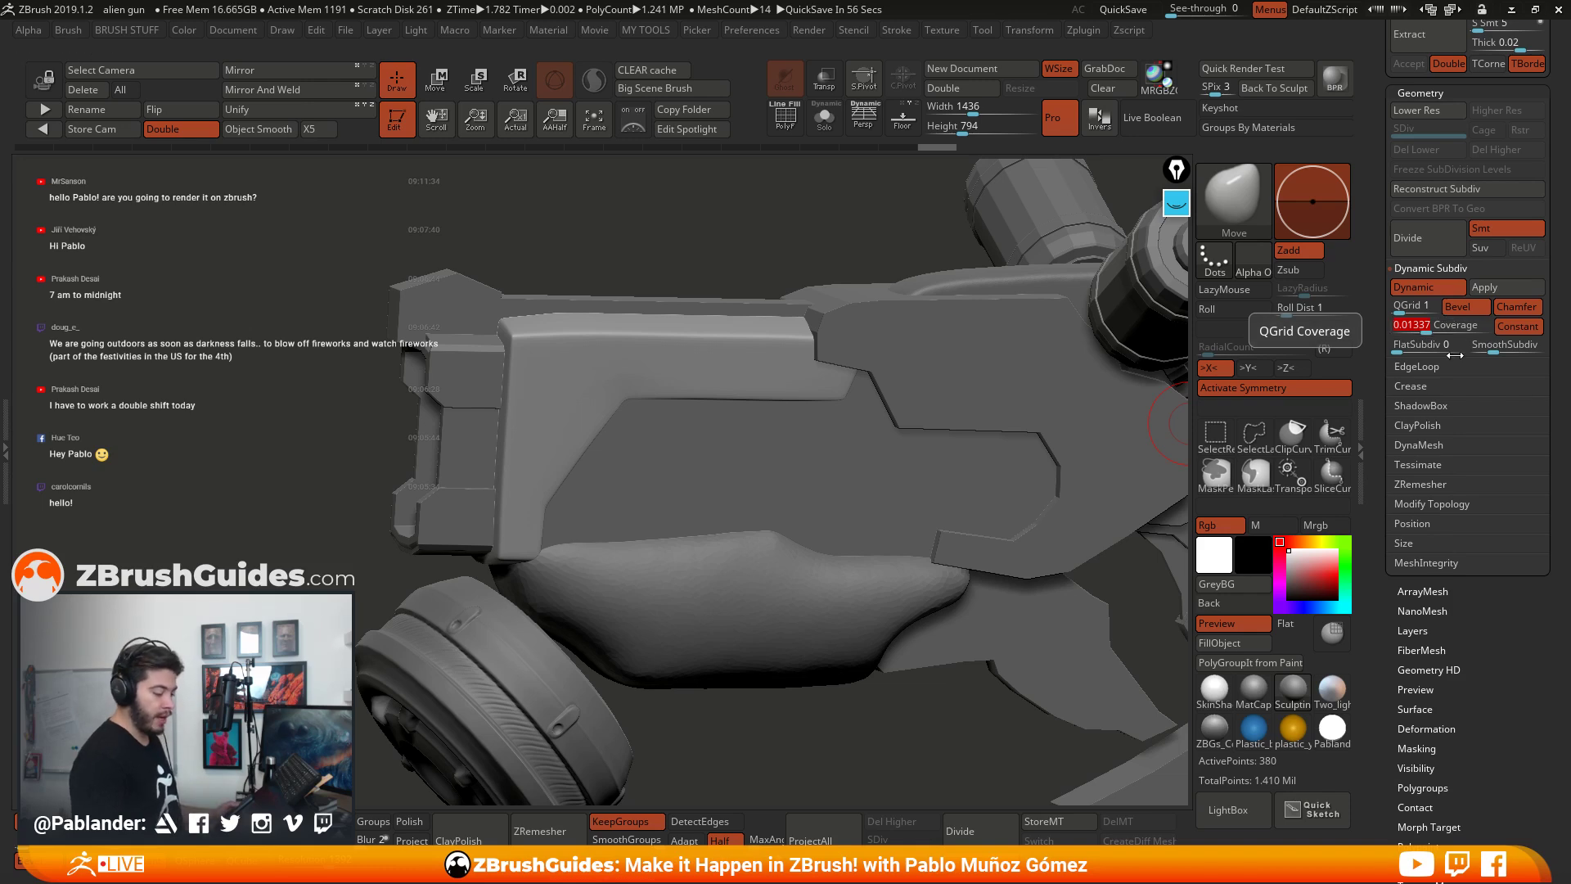
{"action": "right_click_drag", "start_coordinate": [857, 546], "coordinate": [852, 465]}
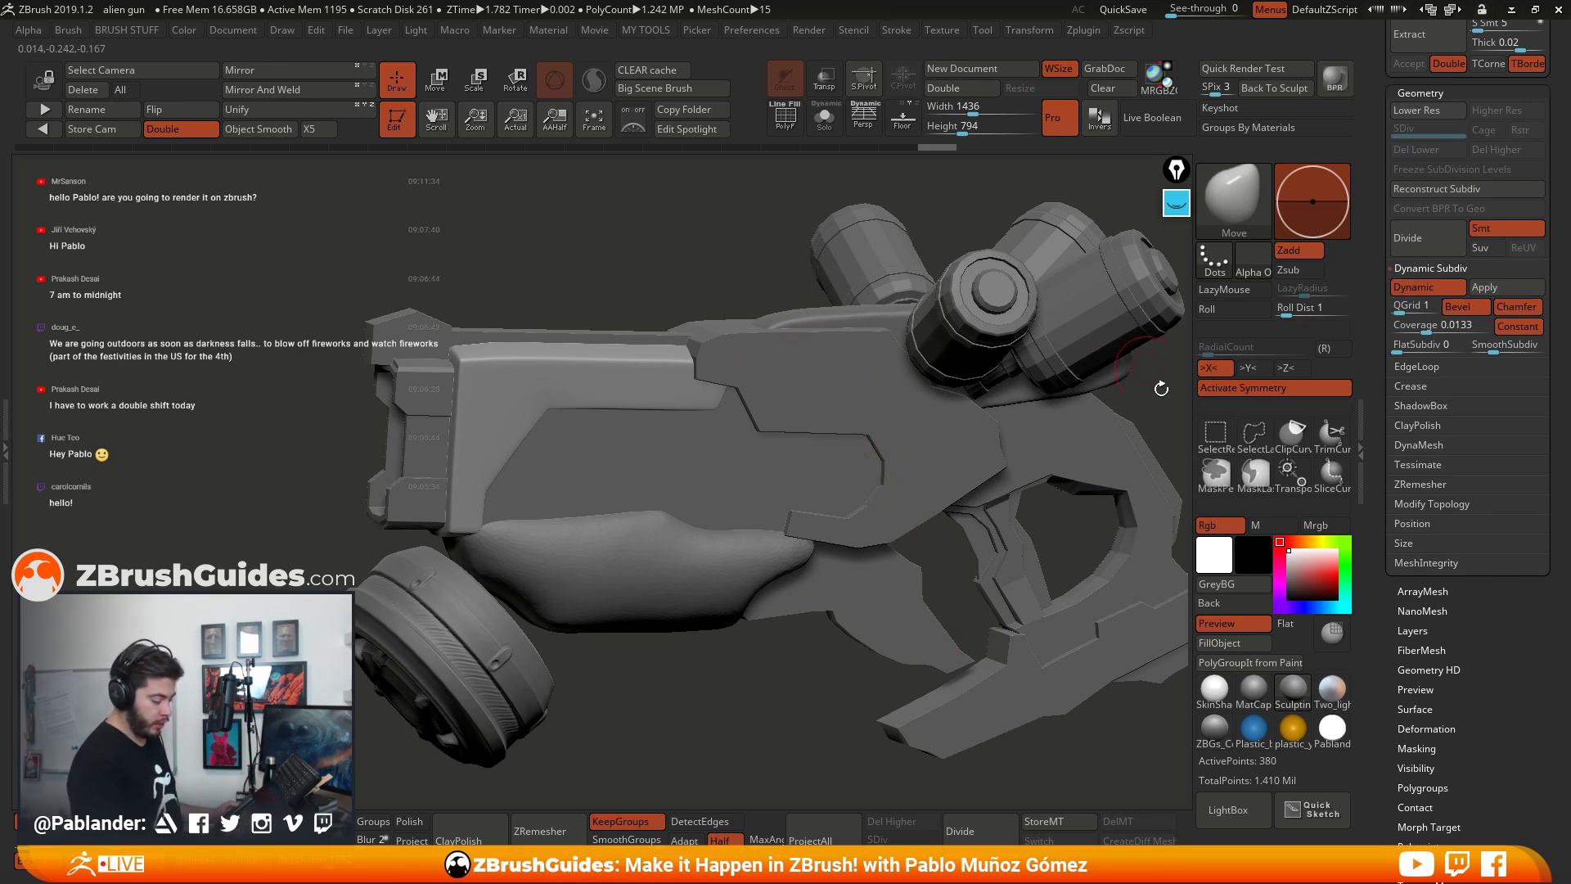
{"action": "right_click_drag", "start_coordinate": [646, 687], "coordinate": [650, 744], "text": "ctrl"}
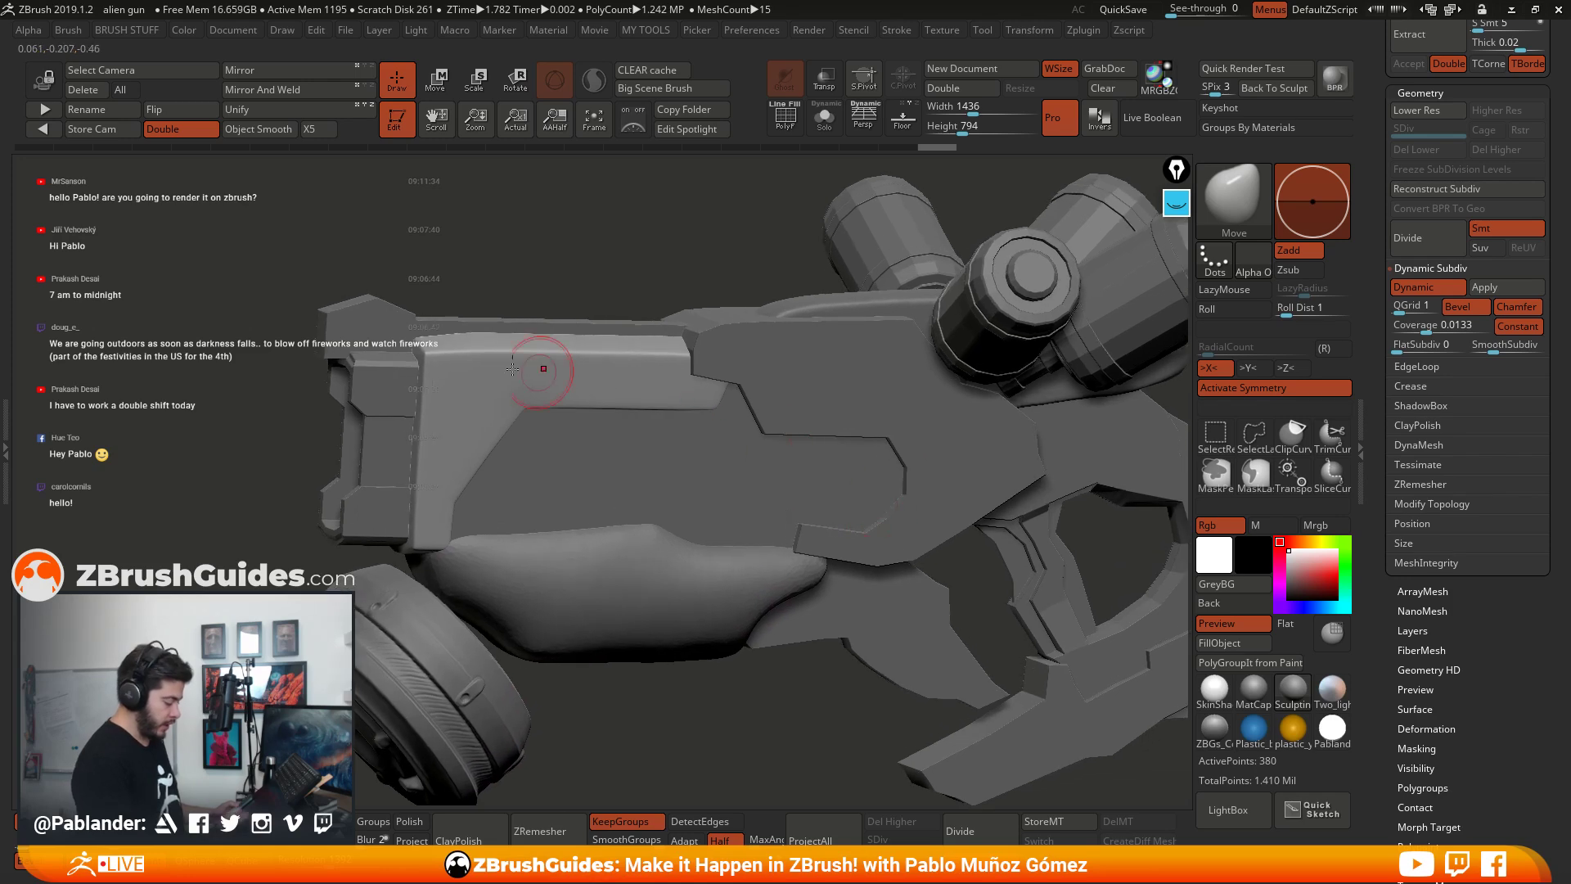
Step: Make the long upper rail PM3D_Cylinder3D4 active and isolate it in Solo mode
{"action": "left_click", "coordinate": [386, 322], "text": "alt"}
{"action": "left_click", "coordinate": [824, 119]}
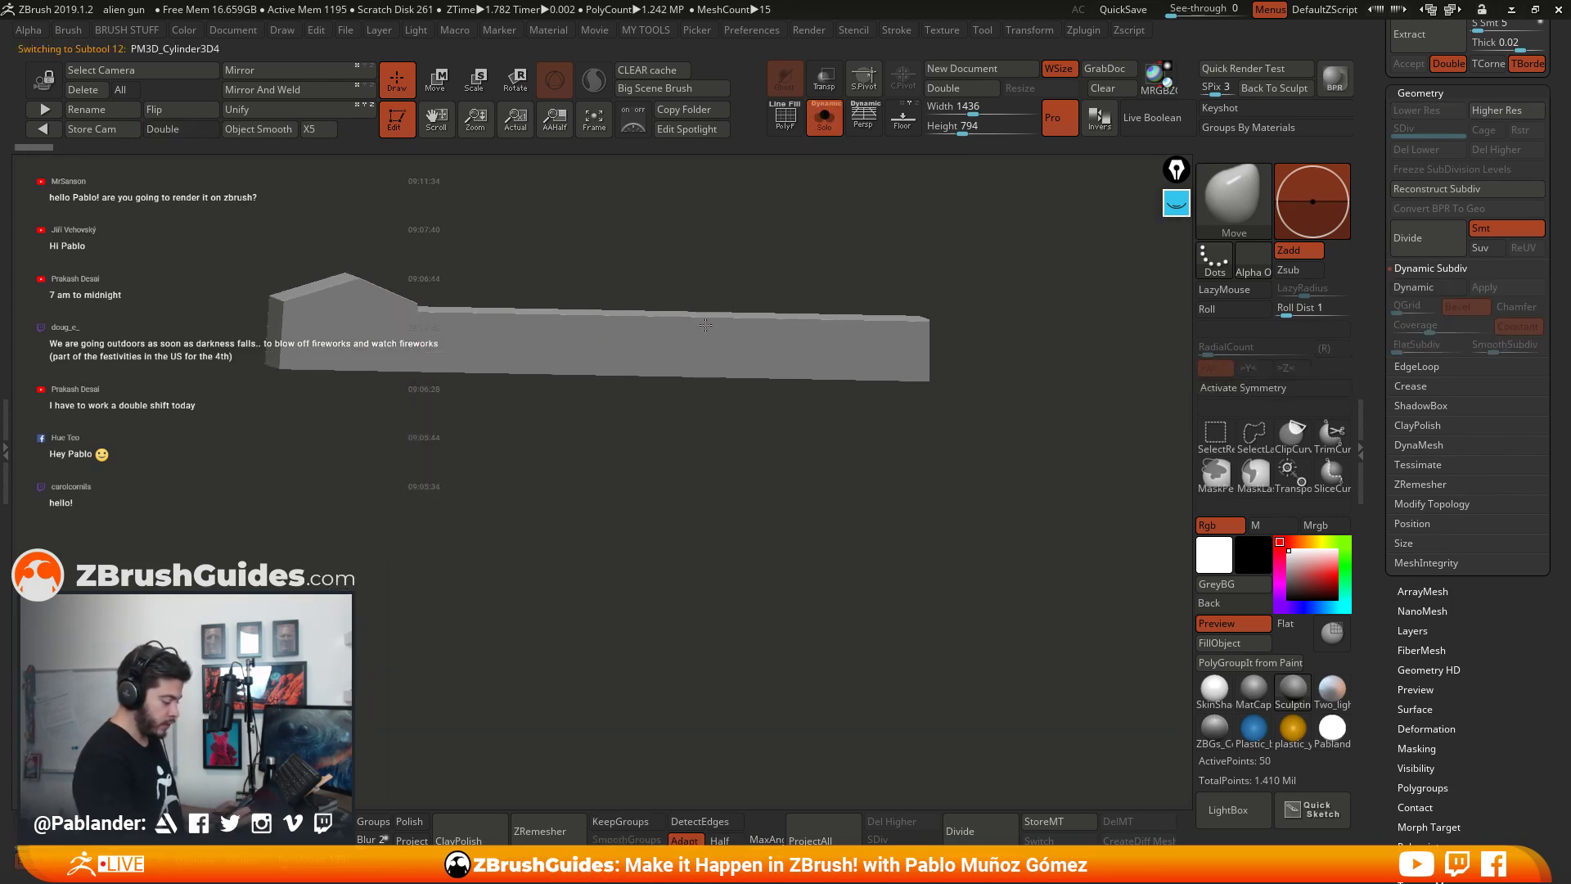
{"action": "right_click_drag", "start_coordinate": [845, 415], "coordinate": [870, 495]}
Step: Enable dynamic subdivision on the rail with QGrid 1, Bevel, Chamfer and Constant on, and Coverage 0.0107
{"action": "key", "text": "d"}
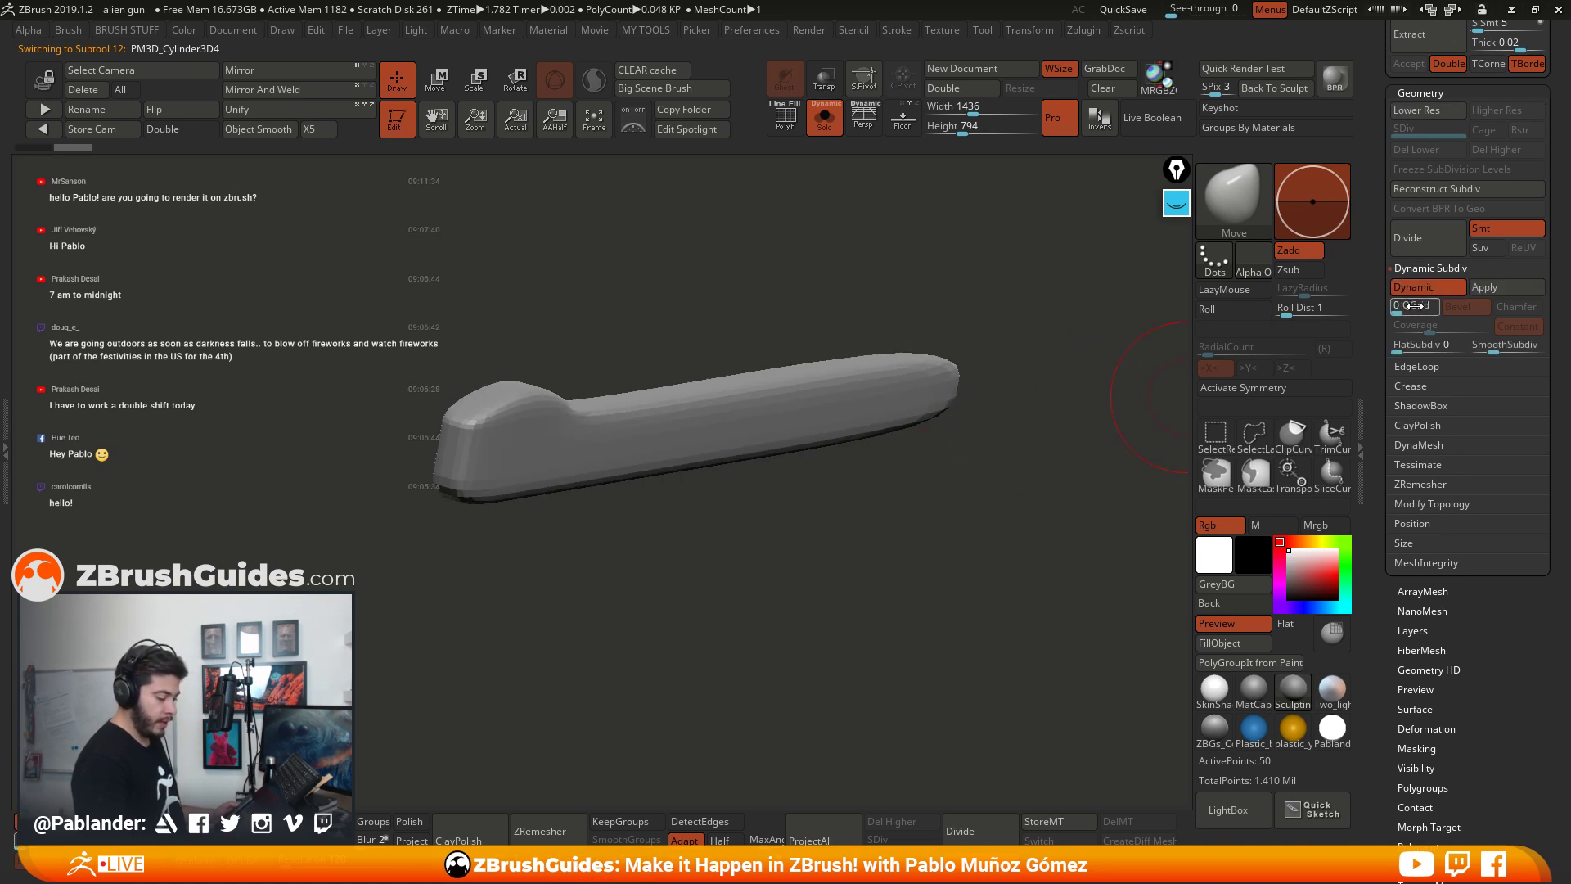
{"action": "mouse_move", "coordinate": [1415, 305]}
{"action": "left_mouse_down"}
{"action": "mouse_move", "coordinate": [1394, 309]}
{"action": "mouse_move", "coordinate": [1425, 326]}
{"action": "left_mouse_up"}
{"action": "mouse_move", "coordinate": [1144, 387]}
{"action": "left_mouse_down"}
{"action": "mouse_move", "coordinate": [920, 546]}
{"action": "mouse_move", "coordinate": [671, 491]}
{"action": "mouse_move", "coordinate": [560, 496]}
{"action": "mouse_move", "coordinate": [746, 446]}
{"action": "mouse_move", "coordinate": [717, 423]}
{"action": "mouse_move", "coordinate": [491, 540]}
{"action": "left_mouse_up"}
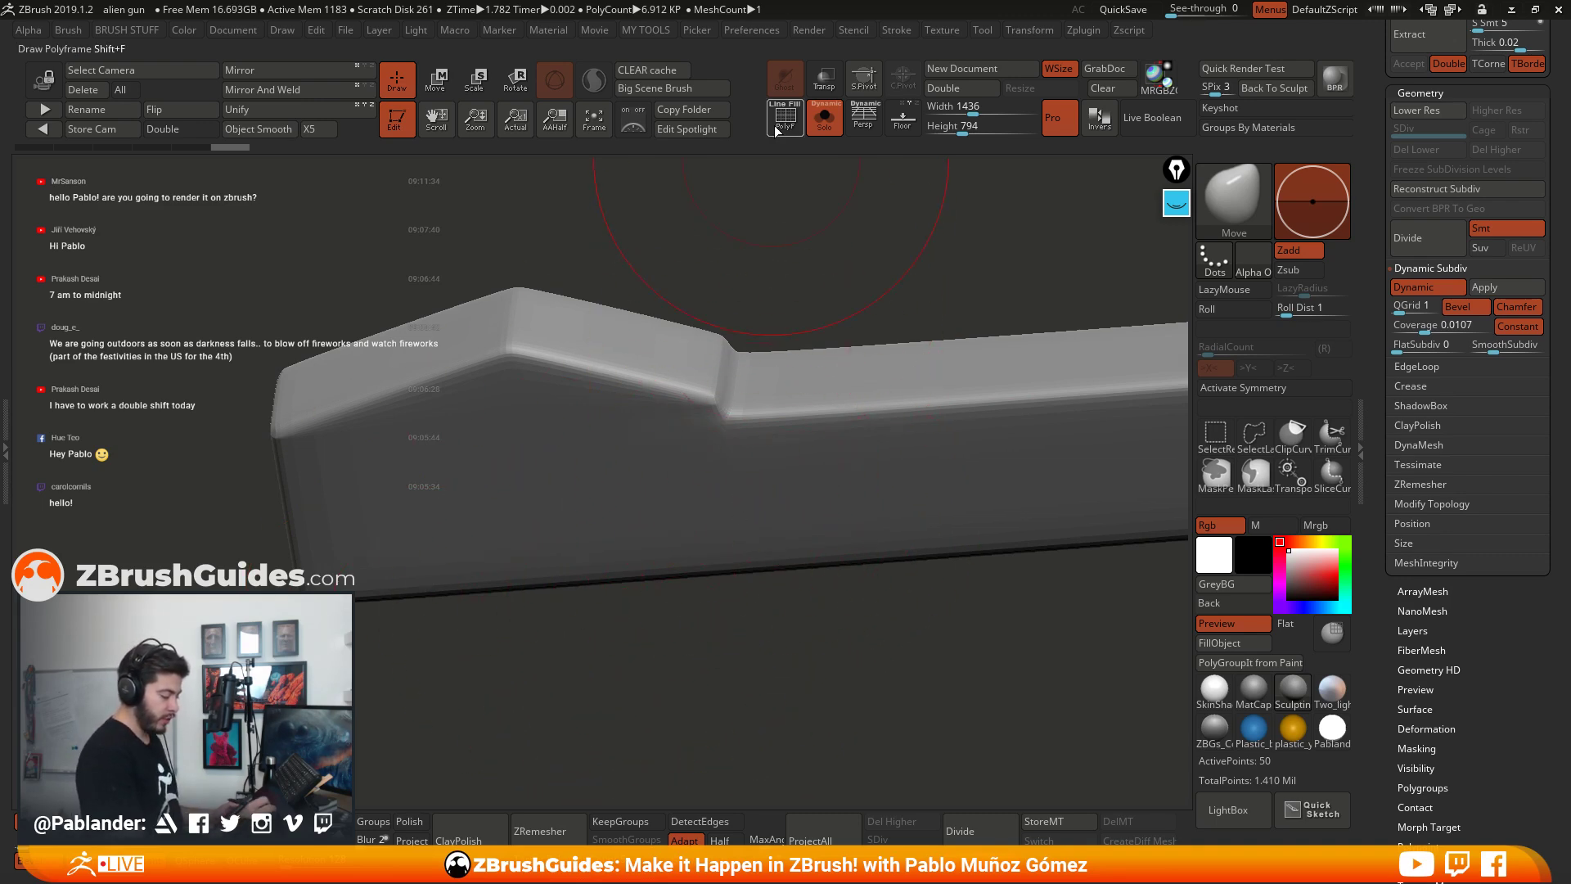
Step: Show the rail's polygroups and wireframe and switch to the ZModeler brush
{"action": "key", "text": "shift+f"}
{"action": "right_click_drag", "start_coordinate": [806, 485], "coordinate": [798, 504]}
{"action": "mouse_move", "coordinate": [875, 464]}
{"action": "right_mouse_down"}
{"action": "mouse_move", "coordinate": [884, 447]}
{"action": "mouse_move", "coordinate": [874, 466]}
{"action": "right_mouse_up"}
{"action": "key", "text": "b"}
{"action": "key", "text": "z"}
{"action": "key", "text": "m"}
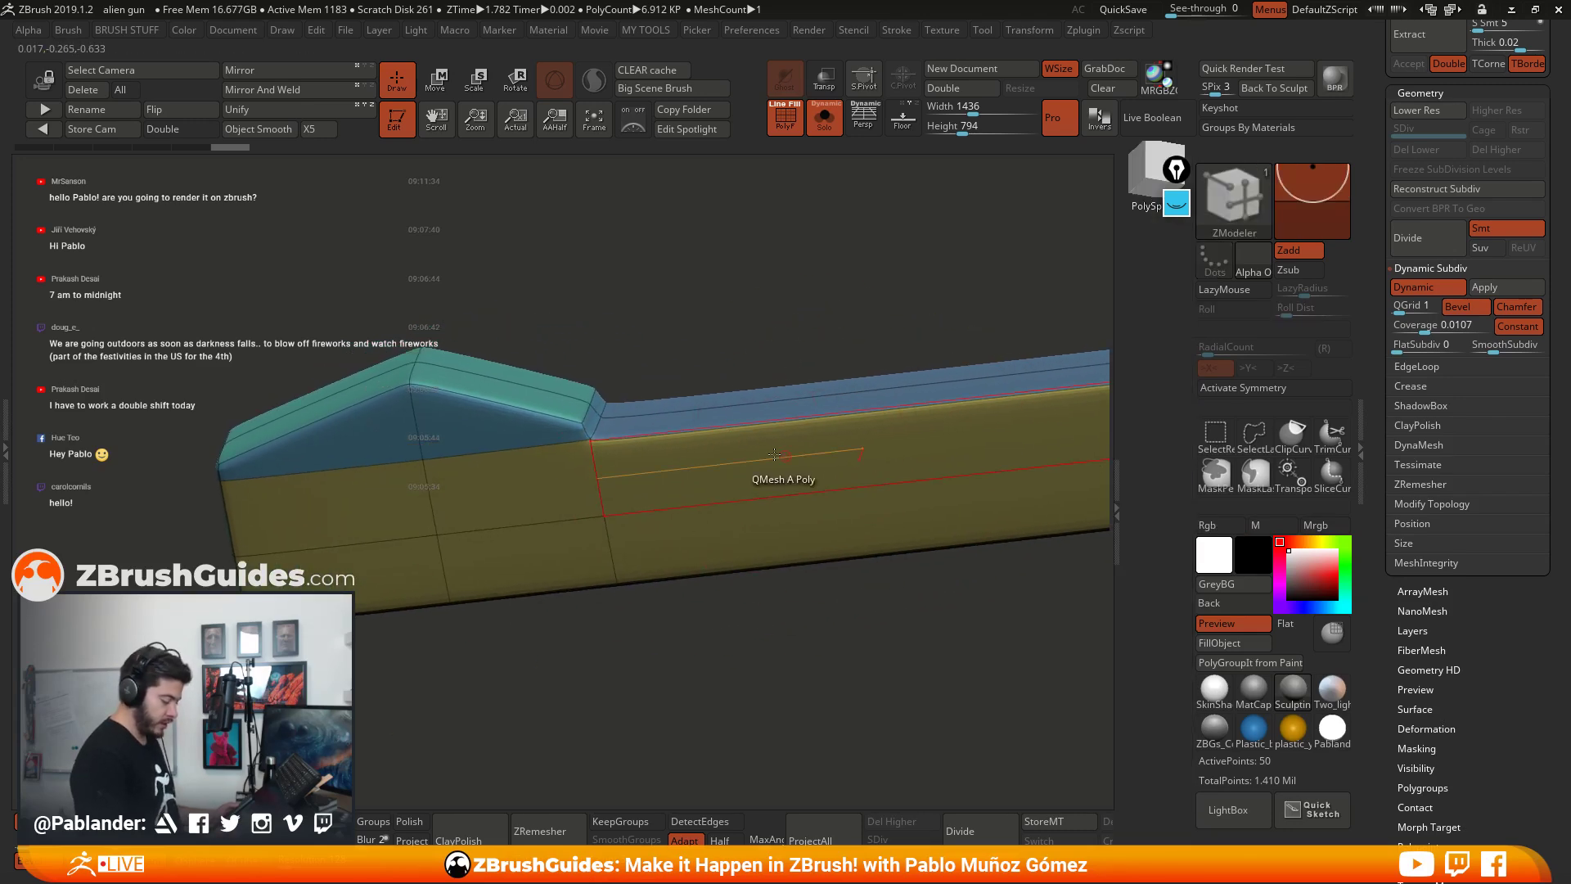
Step: Set the ZModeler edge action to Insert and add edge loops closely on both sides of the step in the rail
{"action": "key", "text": "space"}
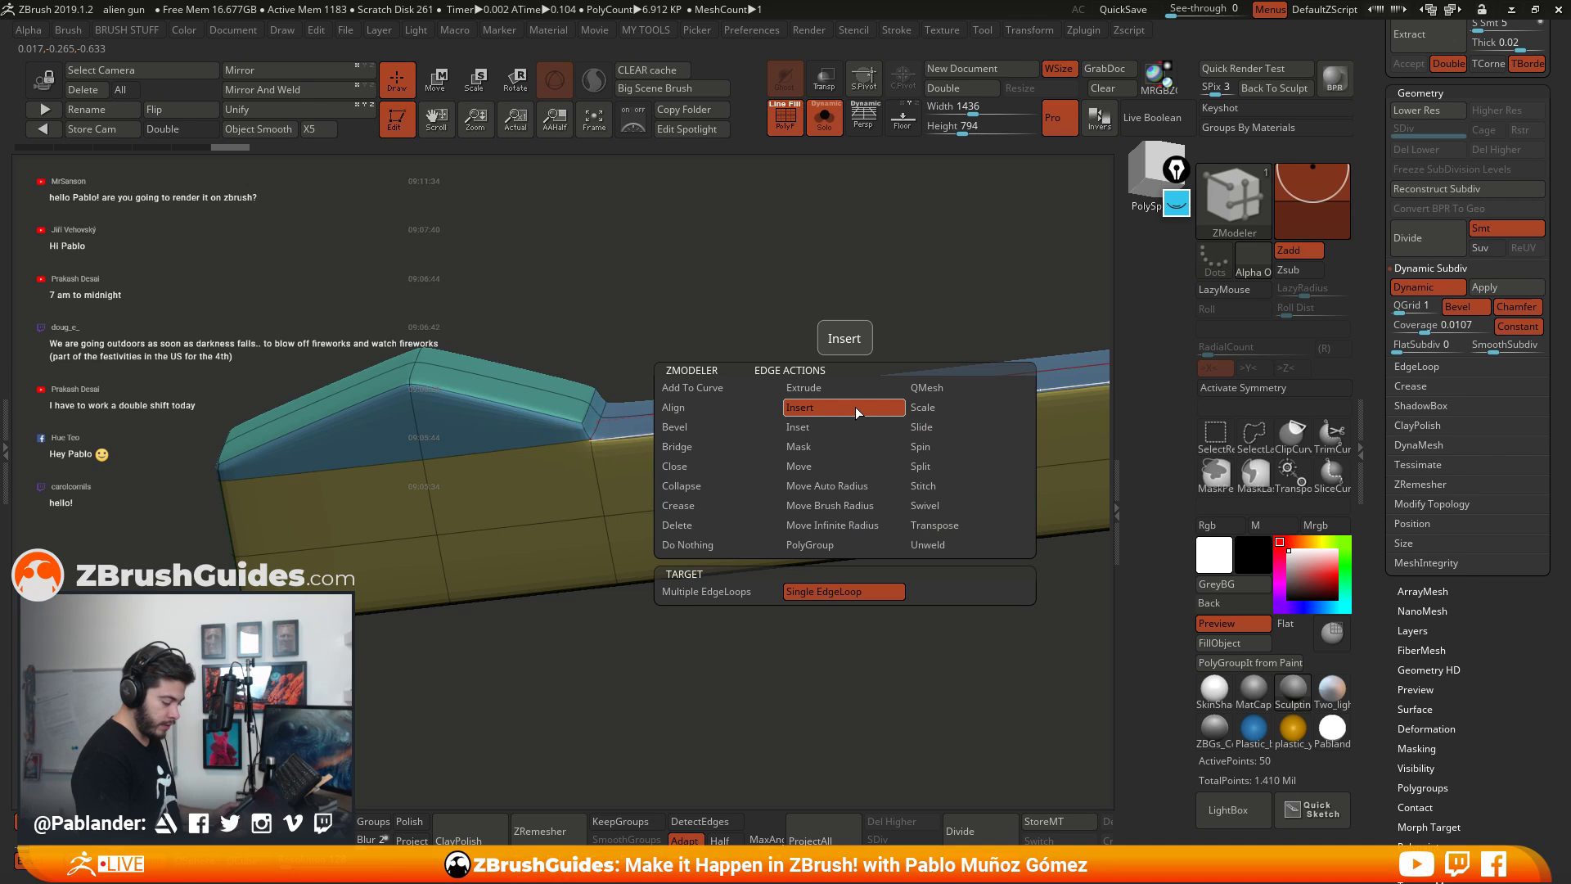
{"action": "left_click", "coordinate": [843, 392]}
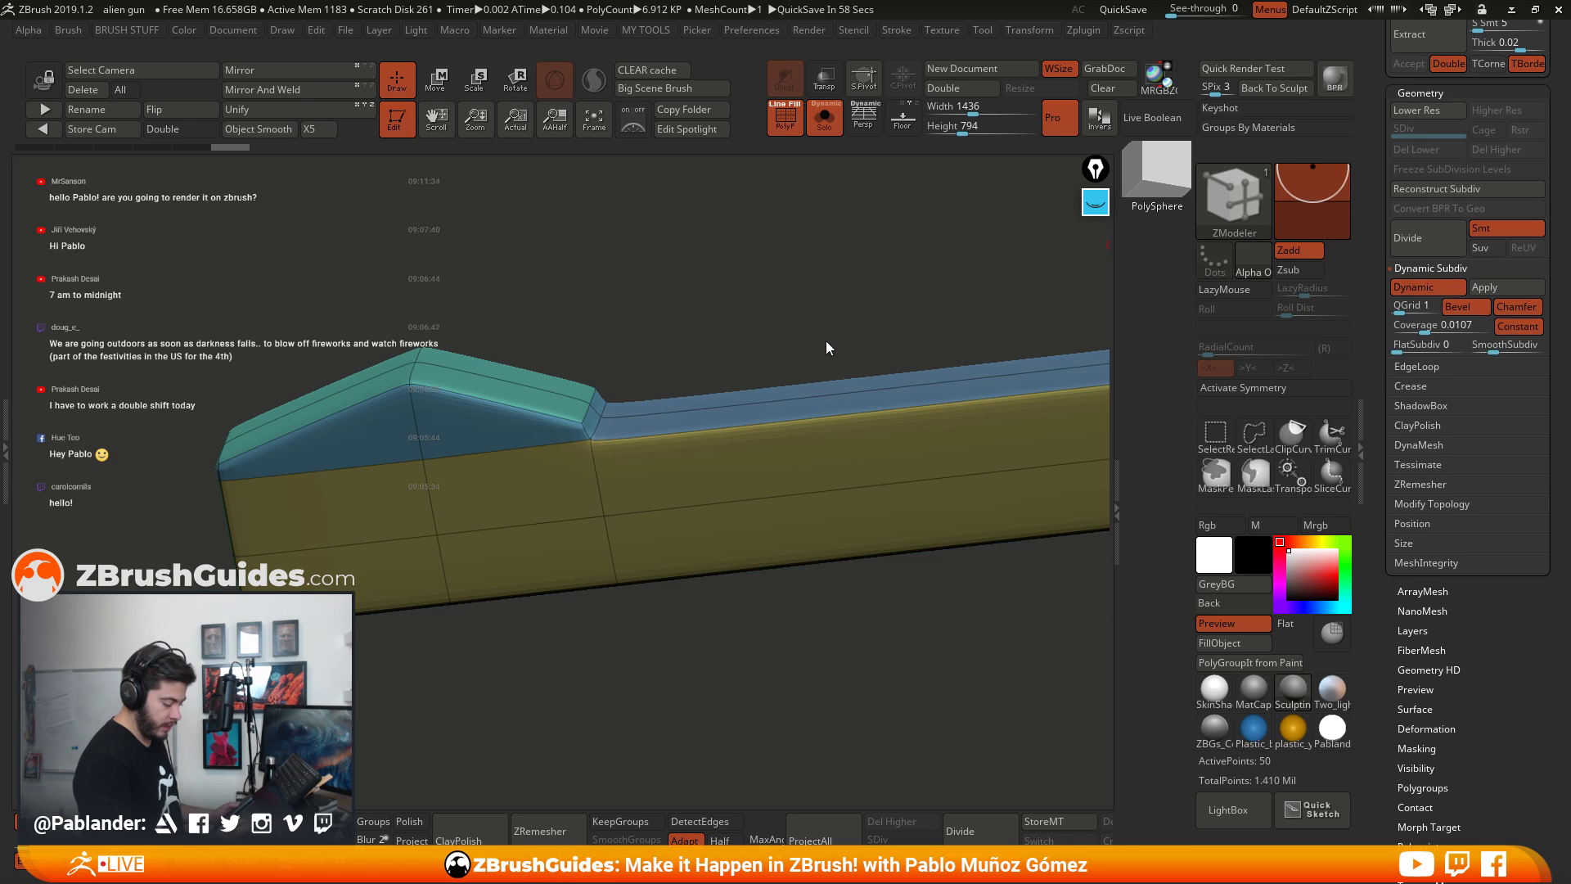
{"action": "key", "text": "space"}
{"action": "left_click", "coordinate": [825, 411]}
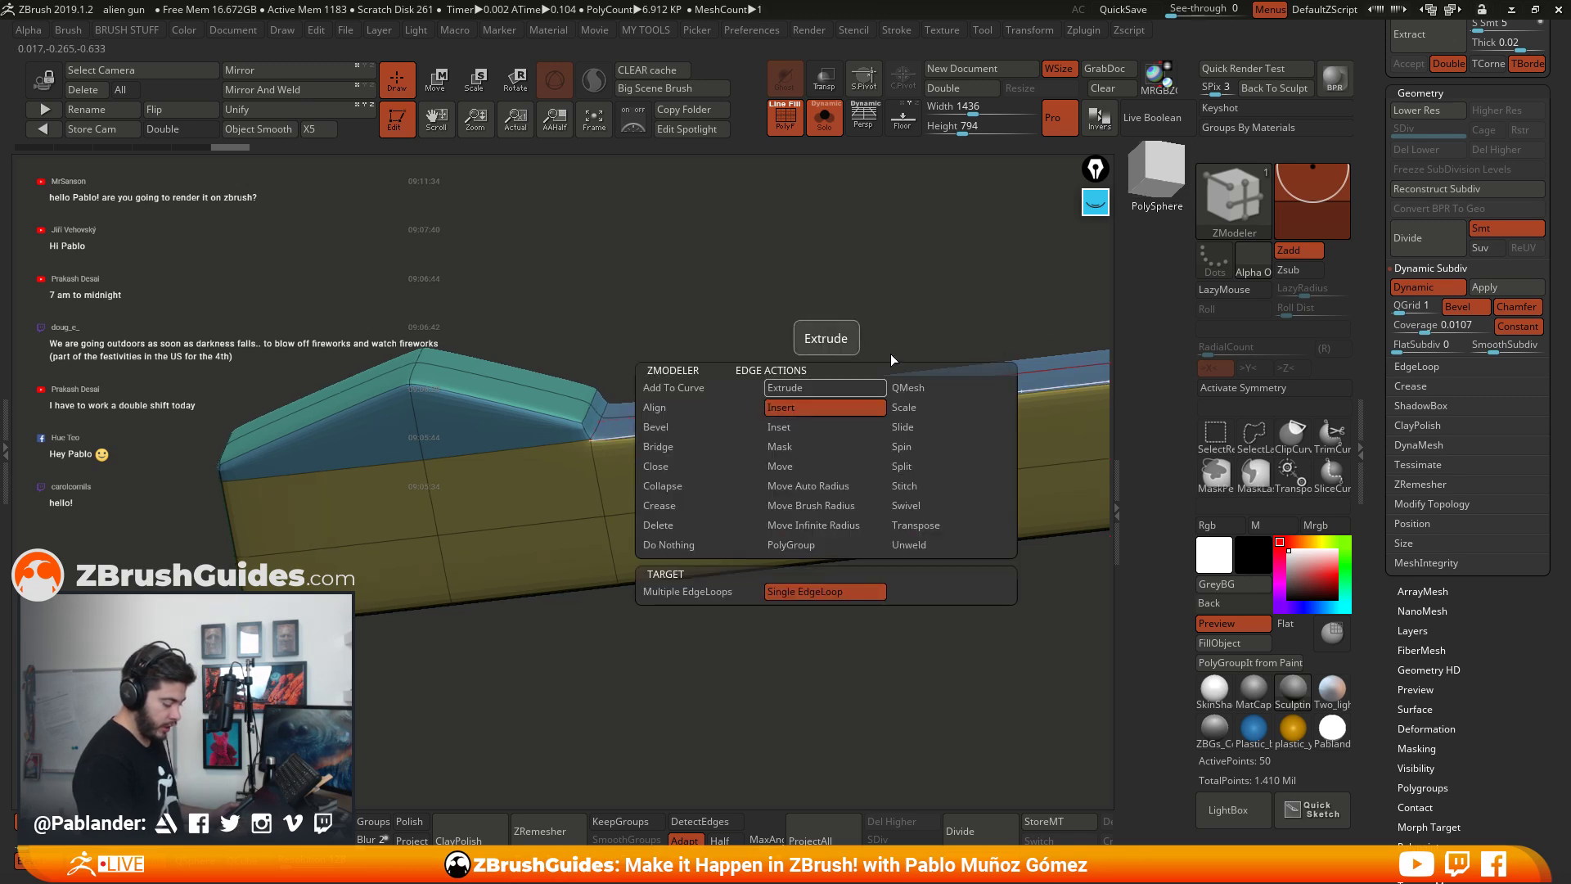
{"action": "key", "text": "space"}
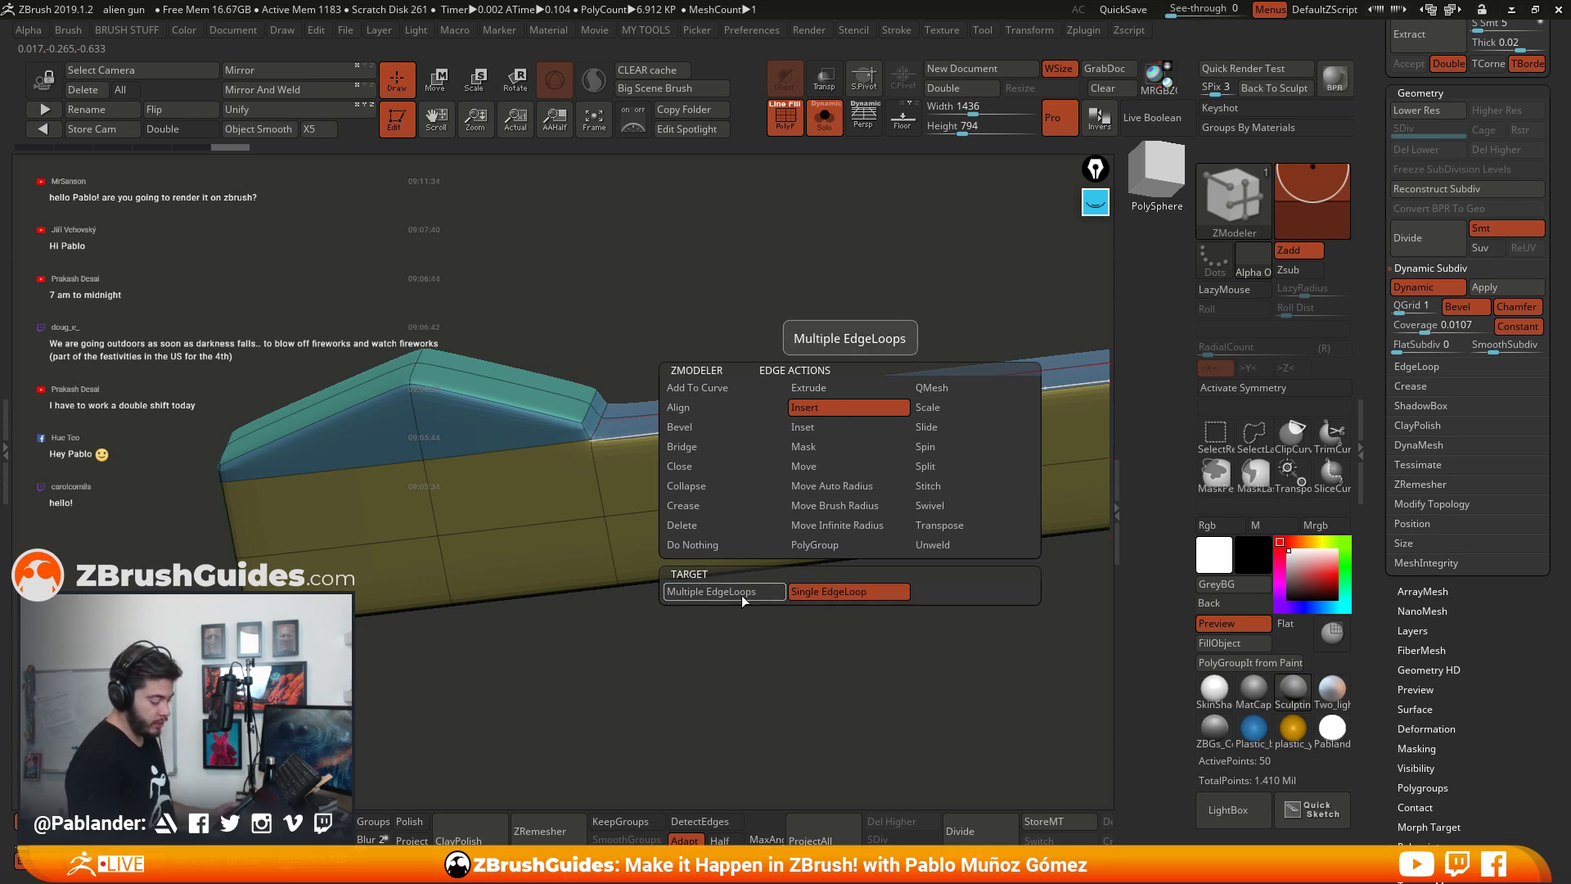
{"action": "left_click", "coordinate": [711, 590]}
{"action": "left_click", "coordinate": [892, 411]}
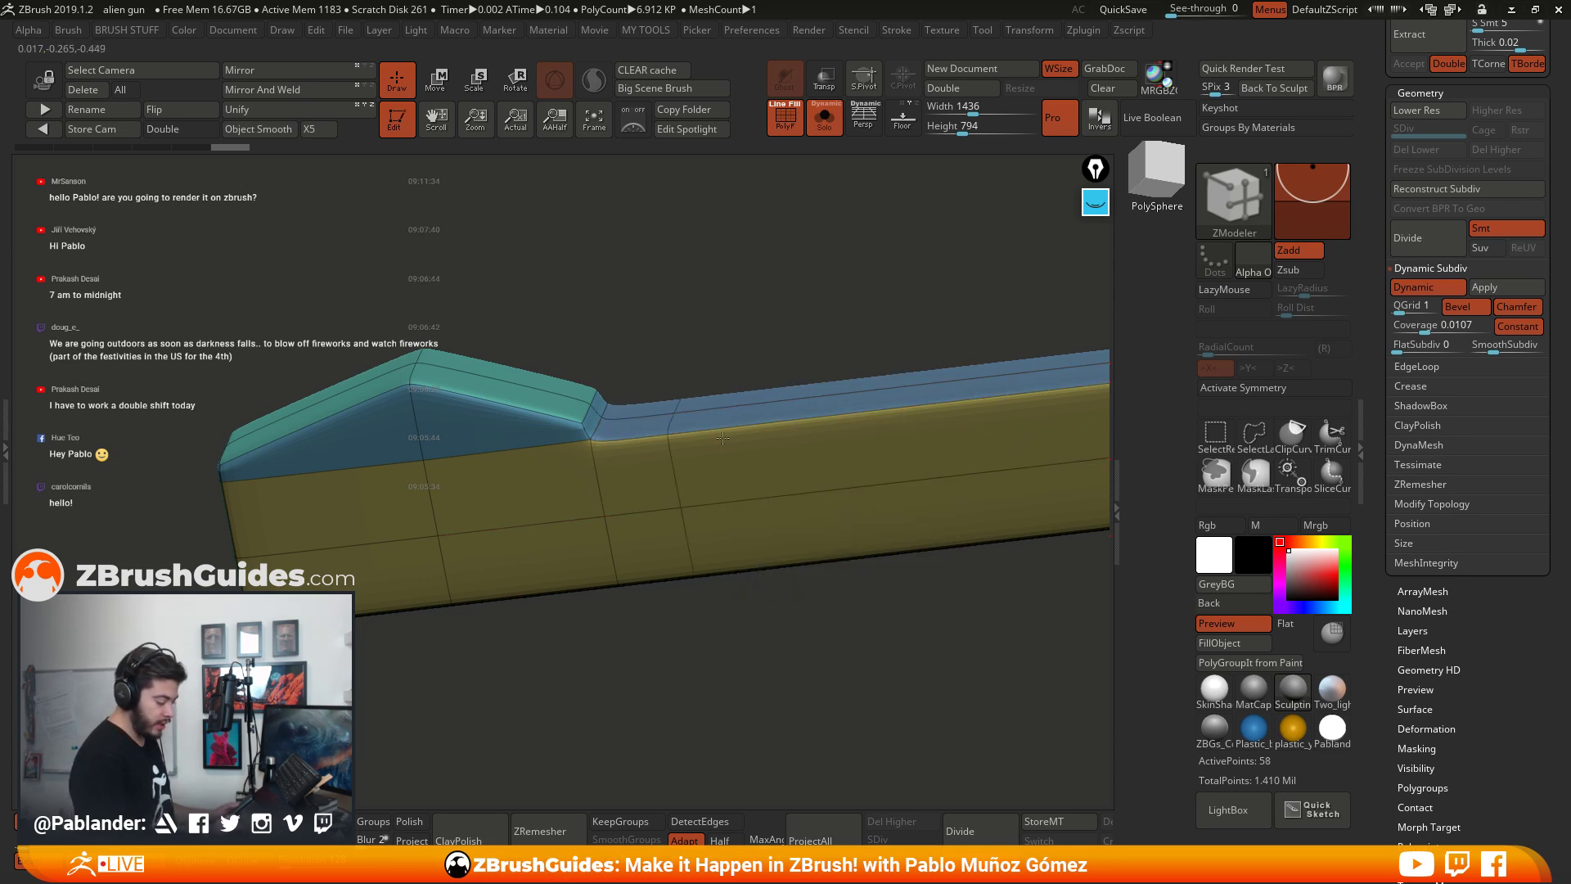
{"action": "left_click", "coordinate": [583, 454]}
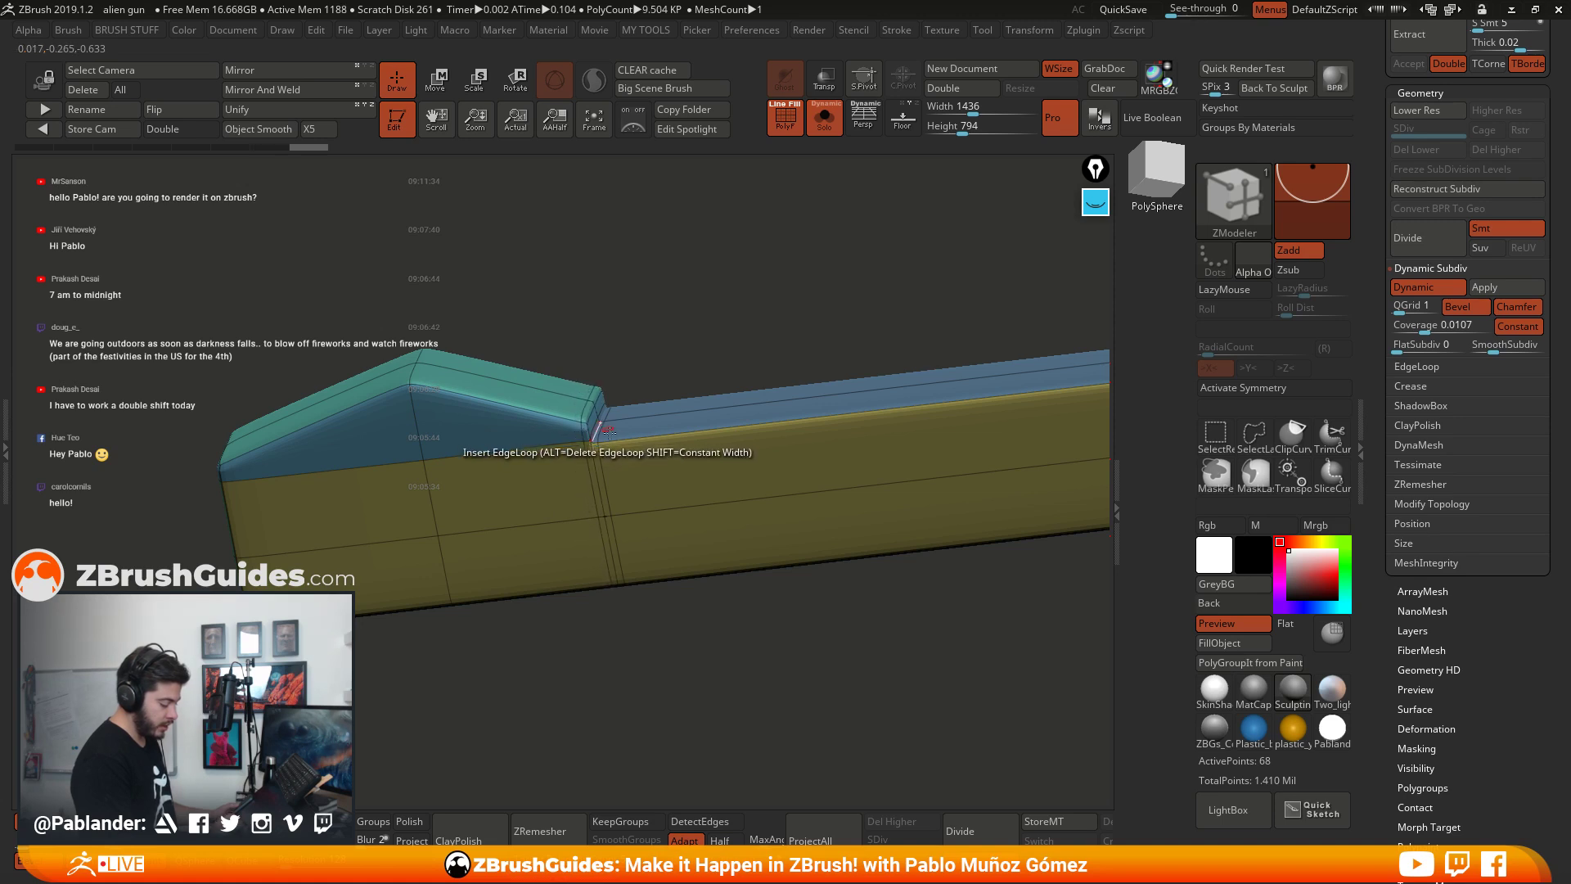
Step: Insert a further edge loop near the base of the step in the rail
{"action": "left_click_drag", "start_coordinate": [688, 297], "coordinate": [790, 266]}
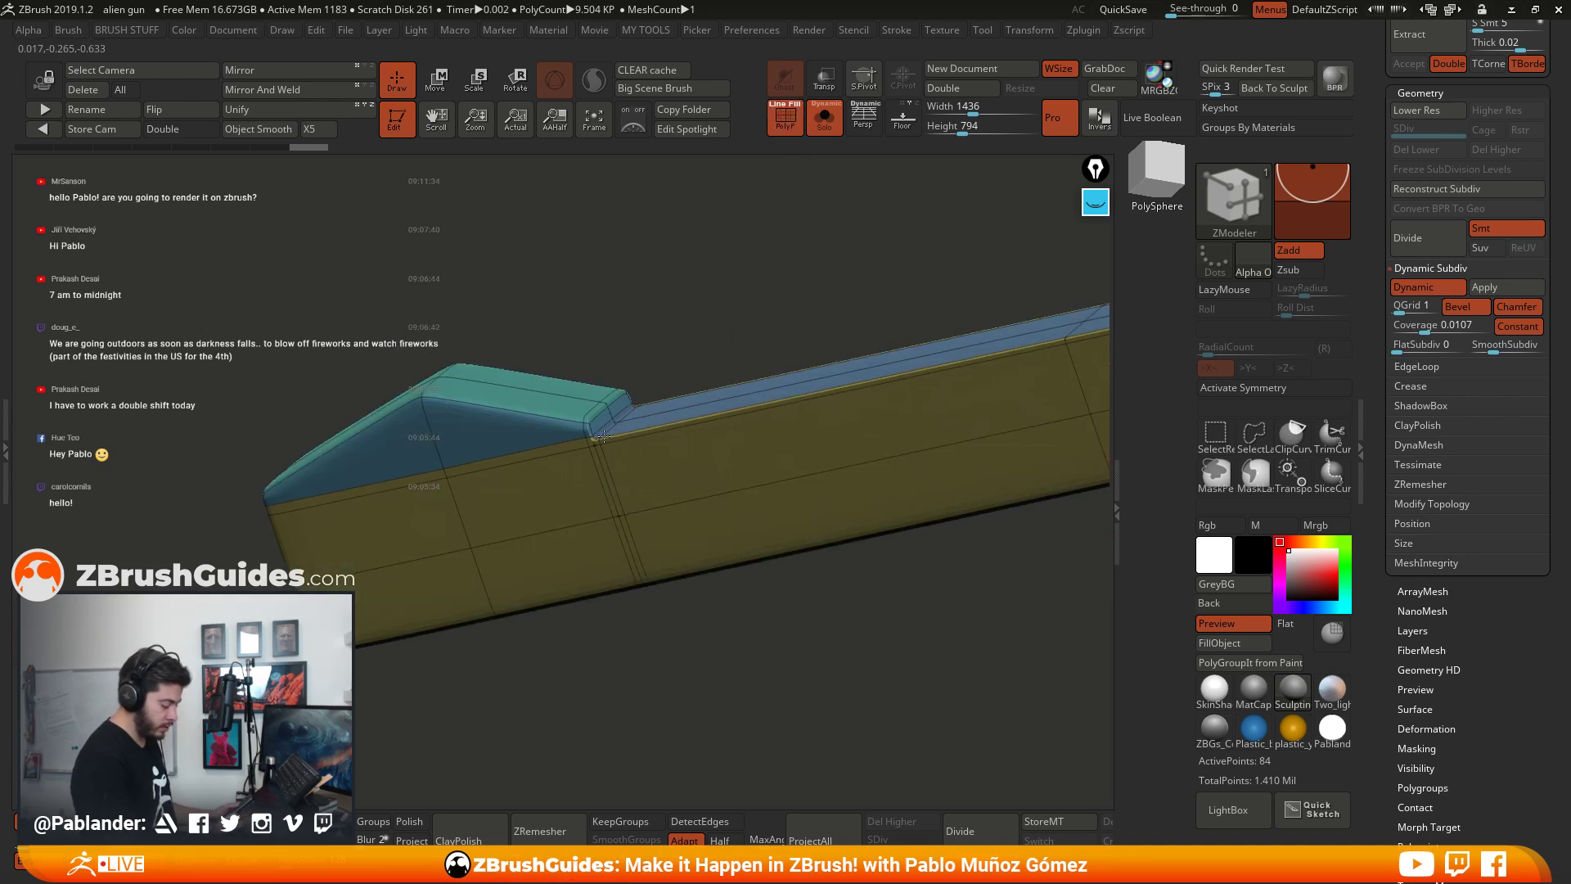
{"action": "left_click", "coordinate": [761, 409]}
{"action": "left_click_drag", "start_coordinate": [867, 327], "coordinate": [701, 329]}
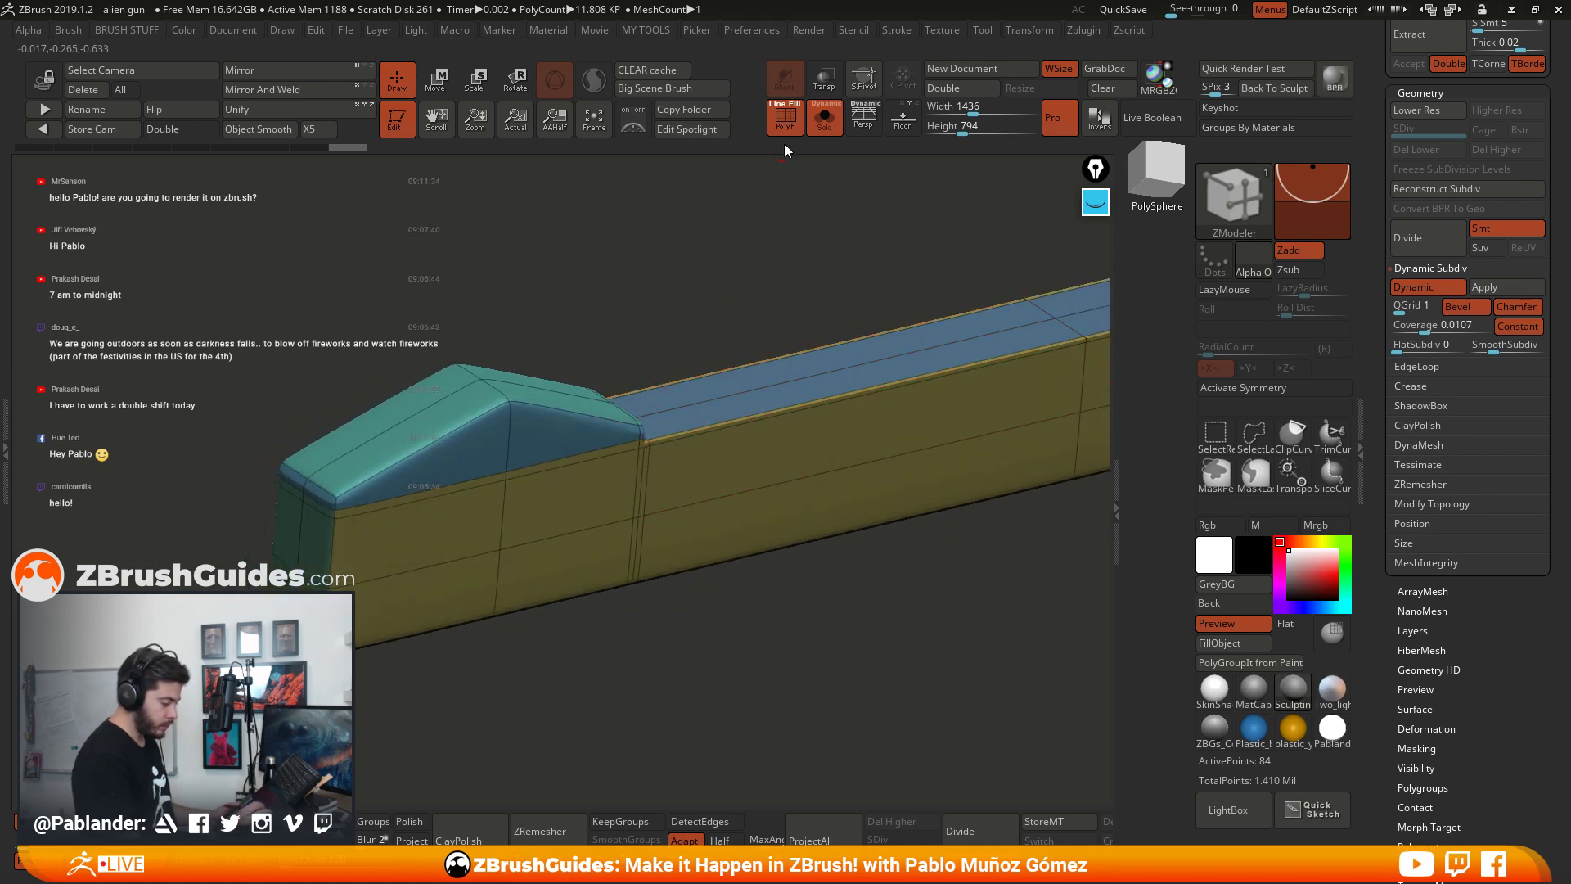
Step: Hide the rail's wireframe, check its shape and leave Solo mode to show the whole gun
{"action": "left_click", "coordinate": [785, 117]}
{"action": "left_click_drag", "start_coordinate": [793, 640], "coordinate": [777, 560]}
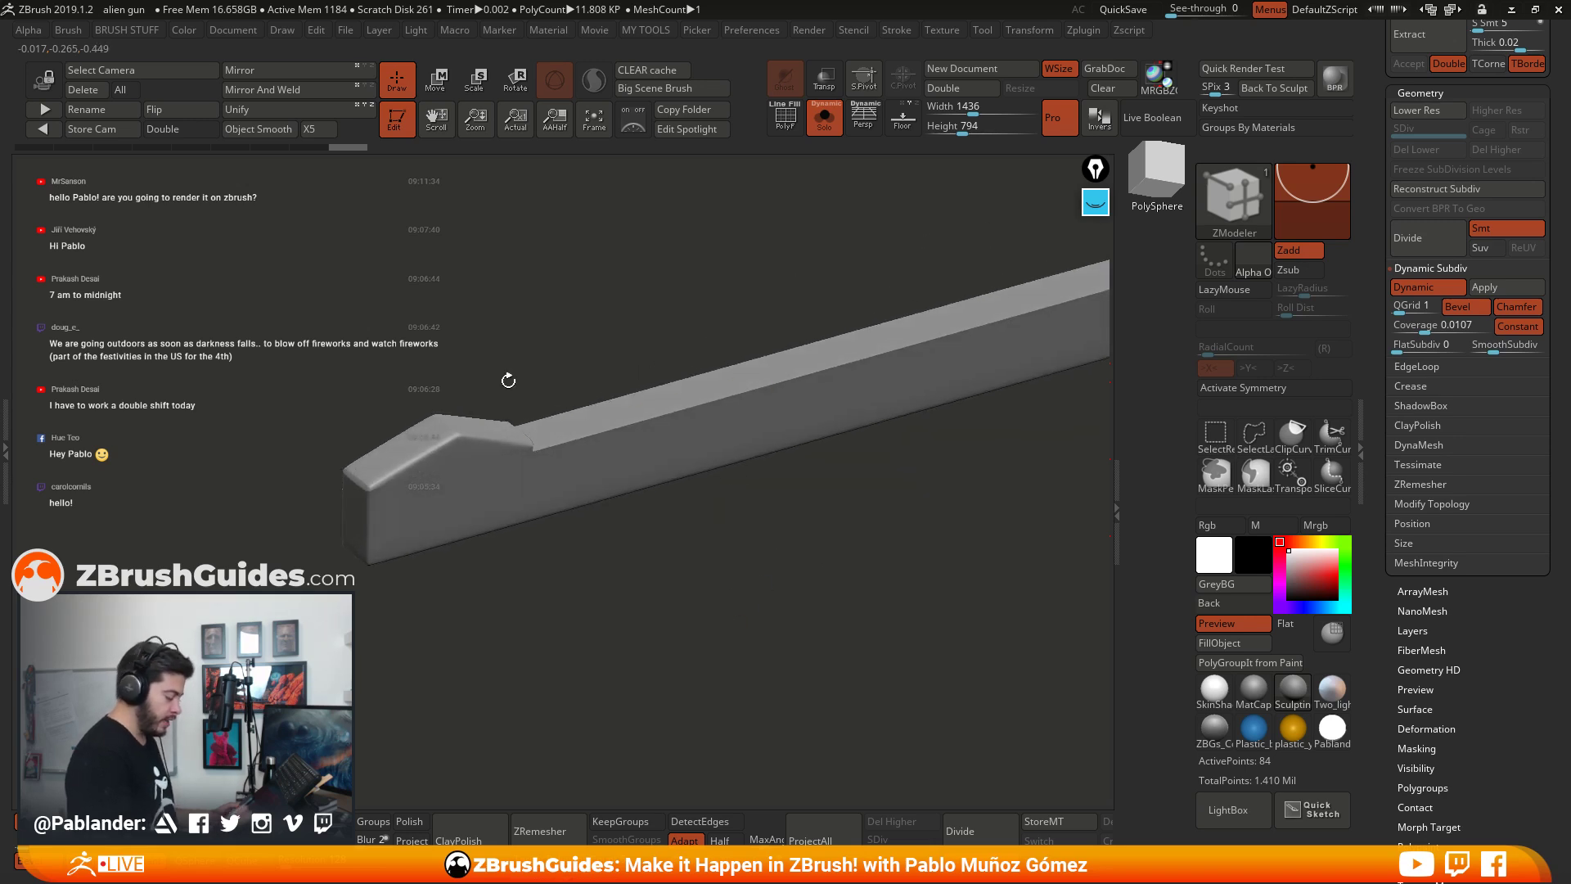
{"action": "left_click_drag", "start_coordinate": [877, 404], "coordinate": [820, 465]}
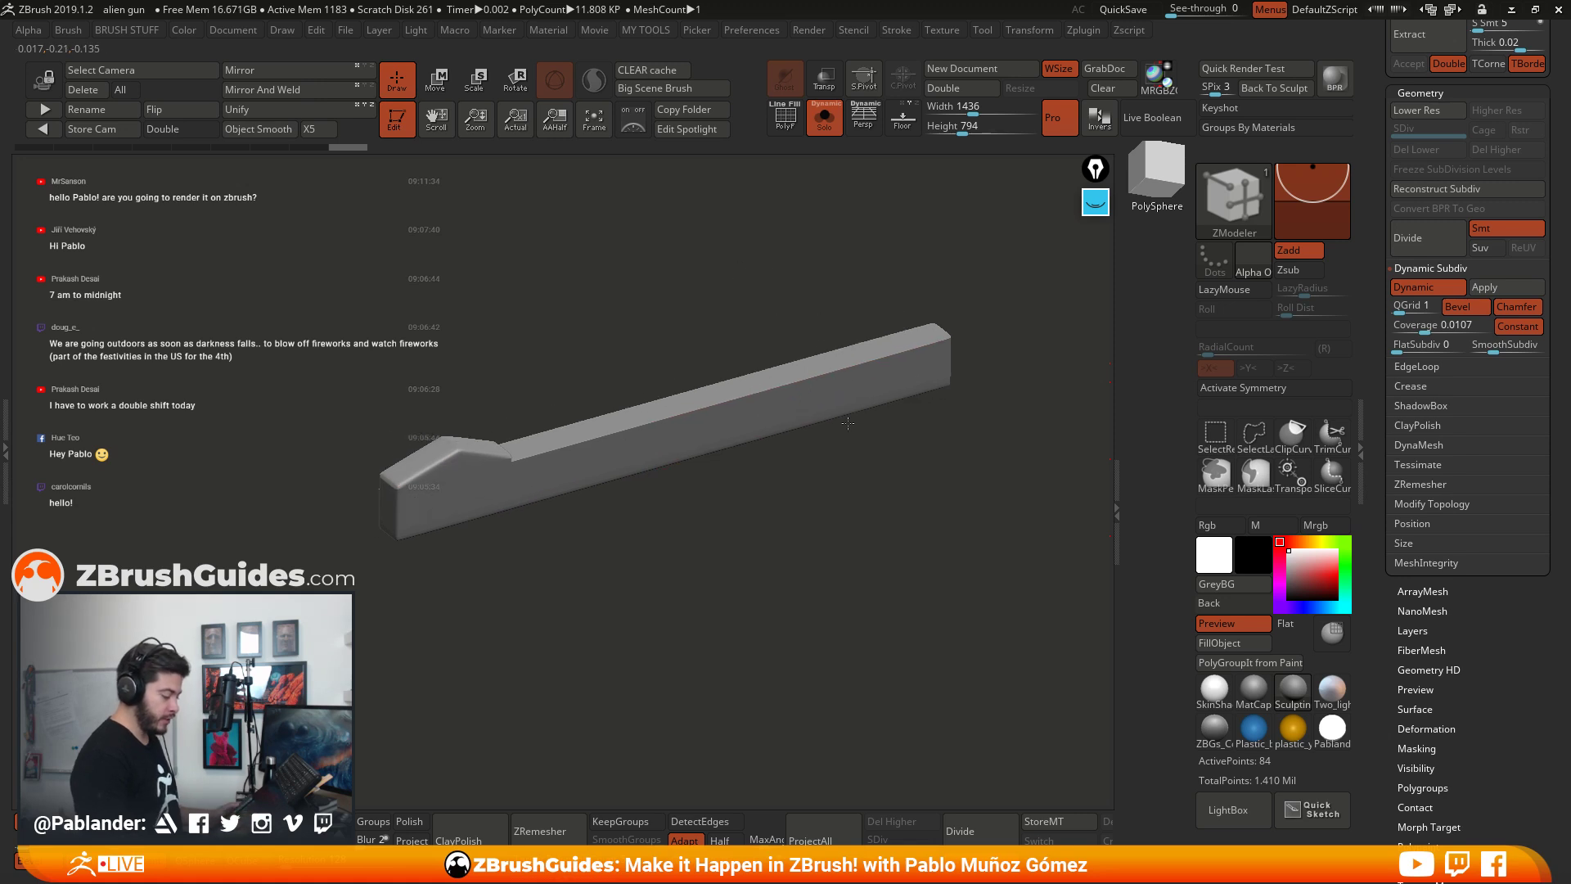
{"action": "left_click", "coordinate": [824, 118]}
{"action": "left_click_drag", "start_coordinate": [869, 503], "coordinate": [719, 550]}
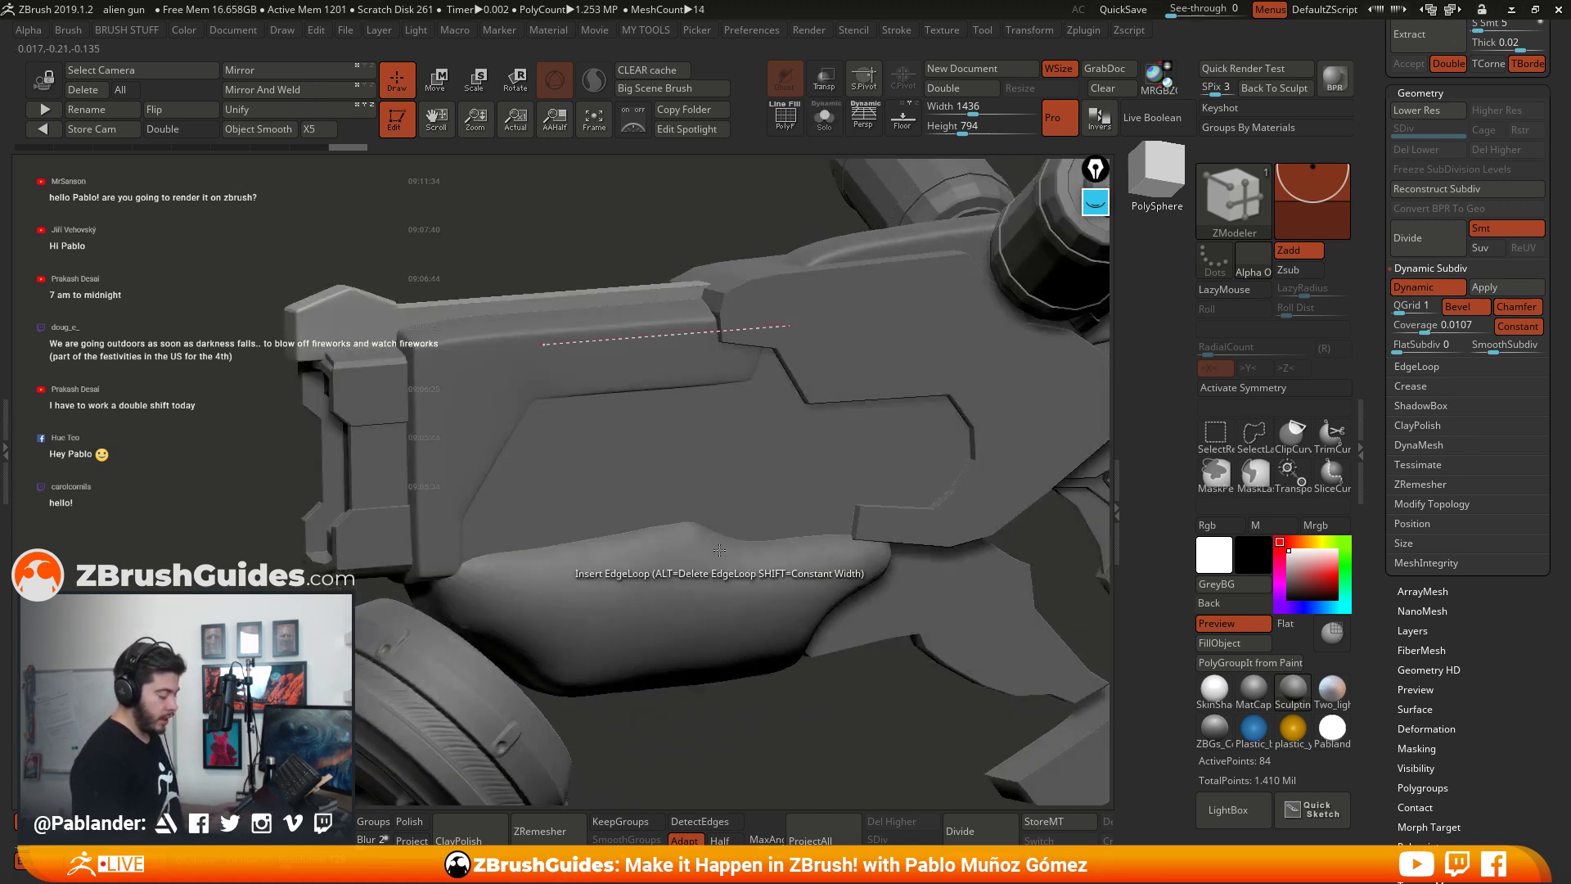
Step: Switch from ZModeler to the Move brush
{"action": "key", "text": "2"}
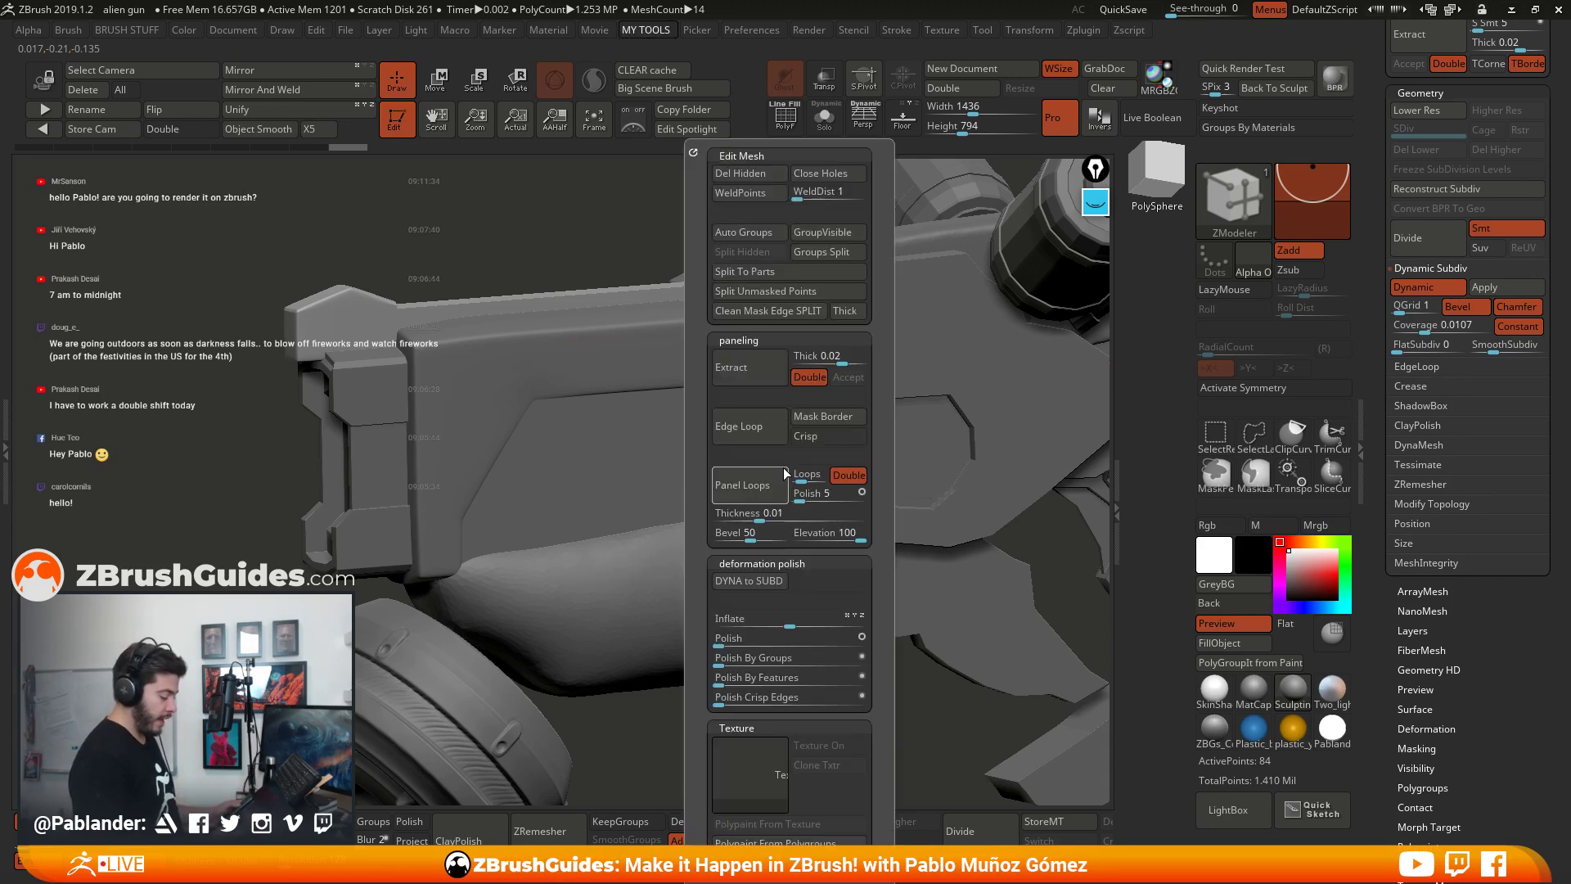
{"action": "key", "text": "b"}
{"action": "key", "text": "m"}
{"action": "key", "text": "v"}
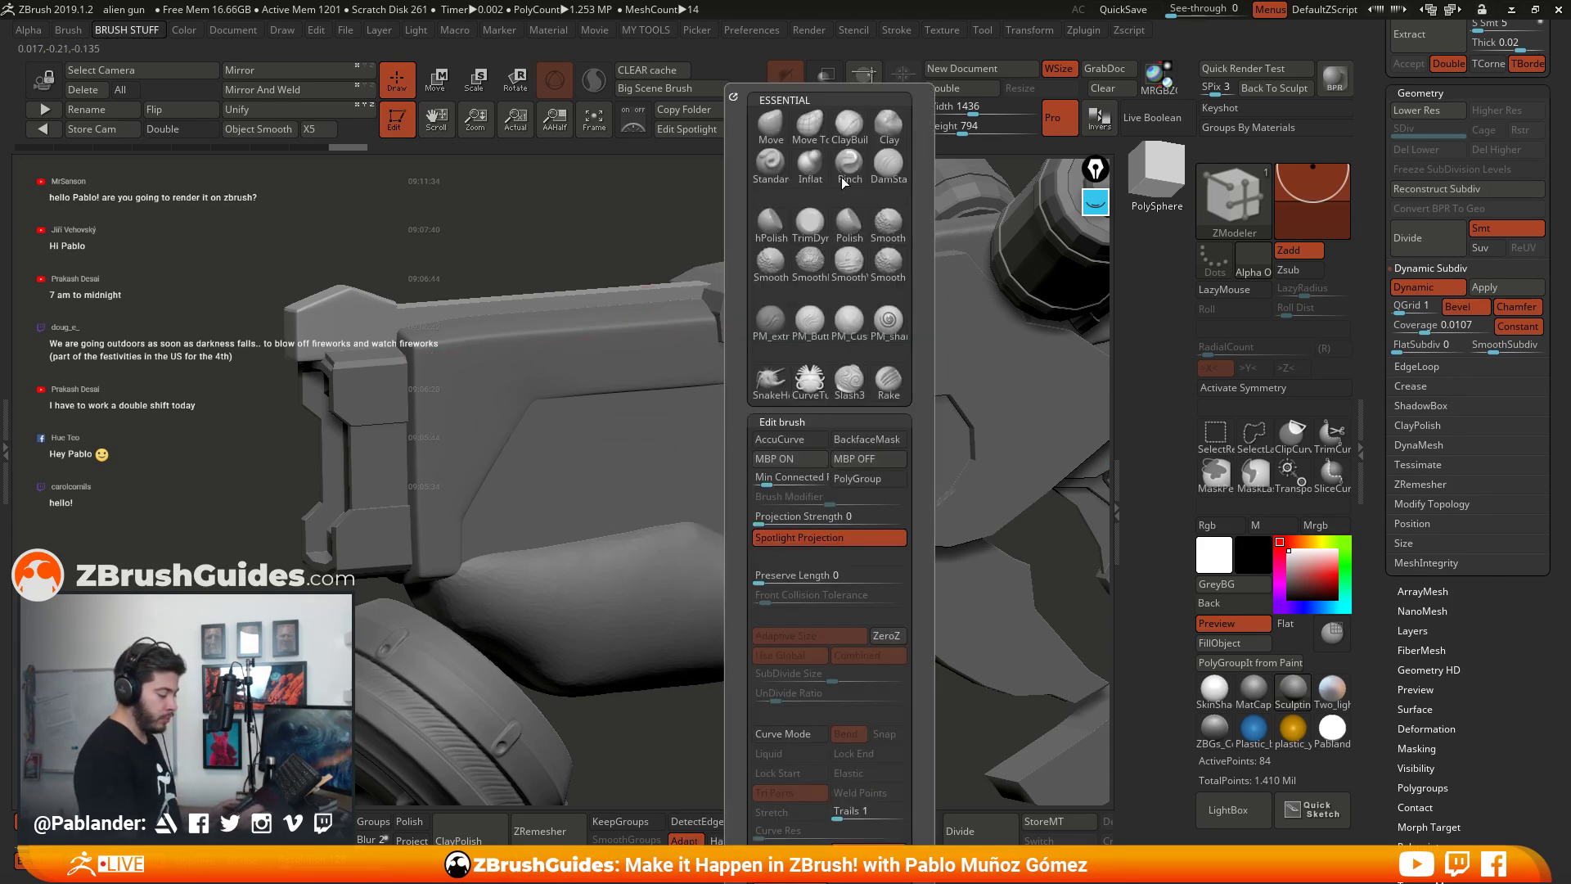
Step: Make the hook-shaped side panel PM3D_Cube3D1 active, isolate it in Solo mode and show its polygroups and wireframe
{"action": "right_click_drag", "start_coordinate": [927, 398], "coordinate": [803, 426]}
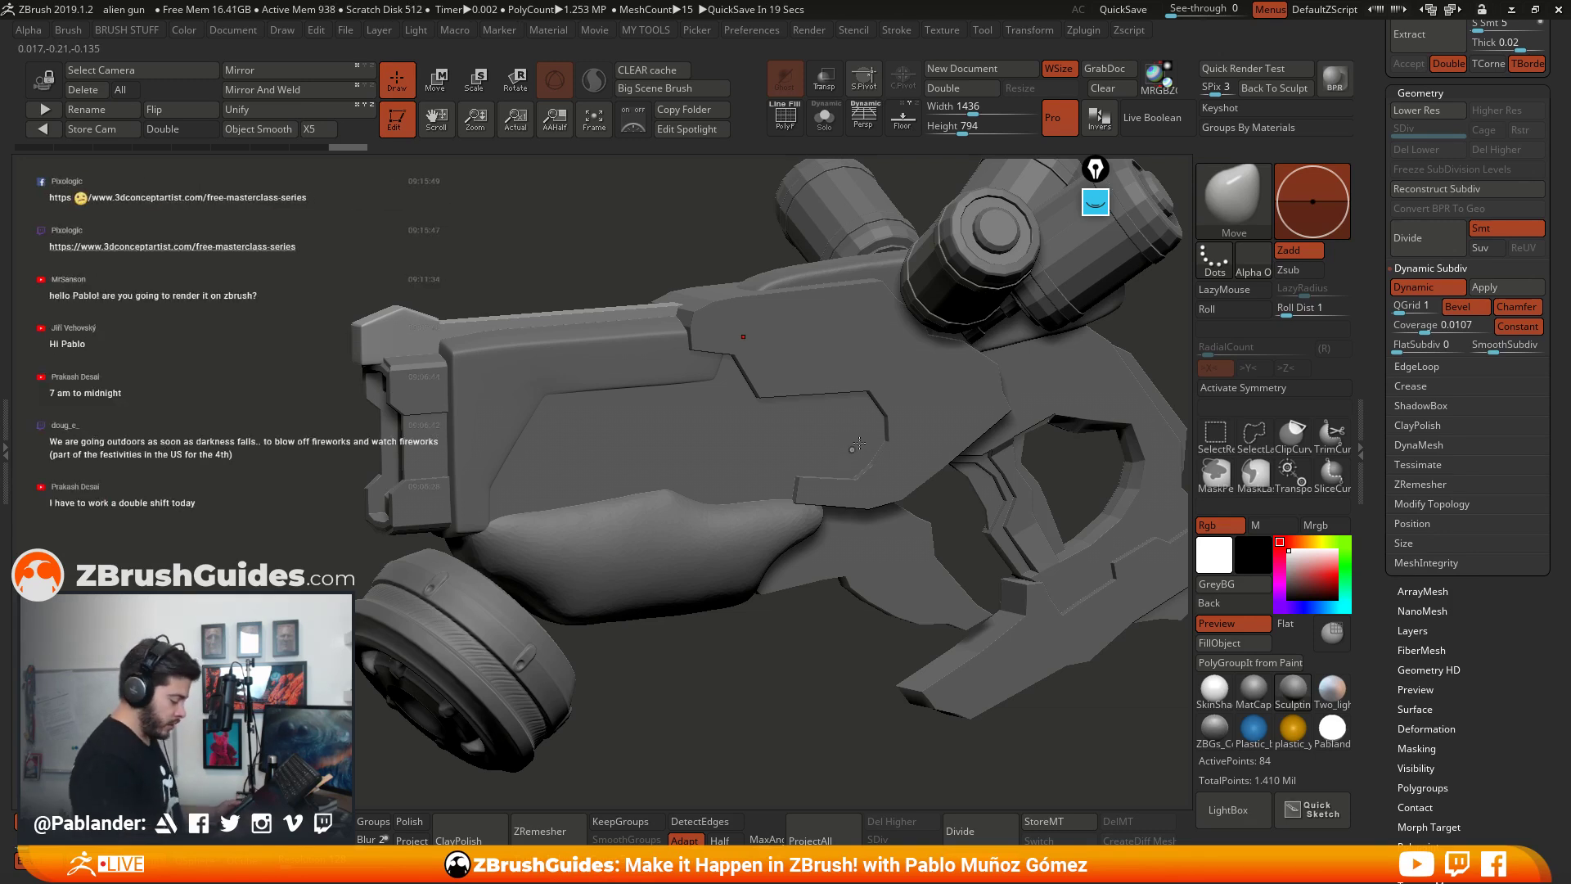
{"action": "left_click_drag", "start_coordinate": [738, 245], "coordinate": [761, 282]}
{"action": "left_click", "coordinate": [788, 517], "text": "alt"}
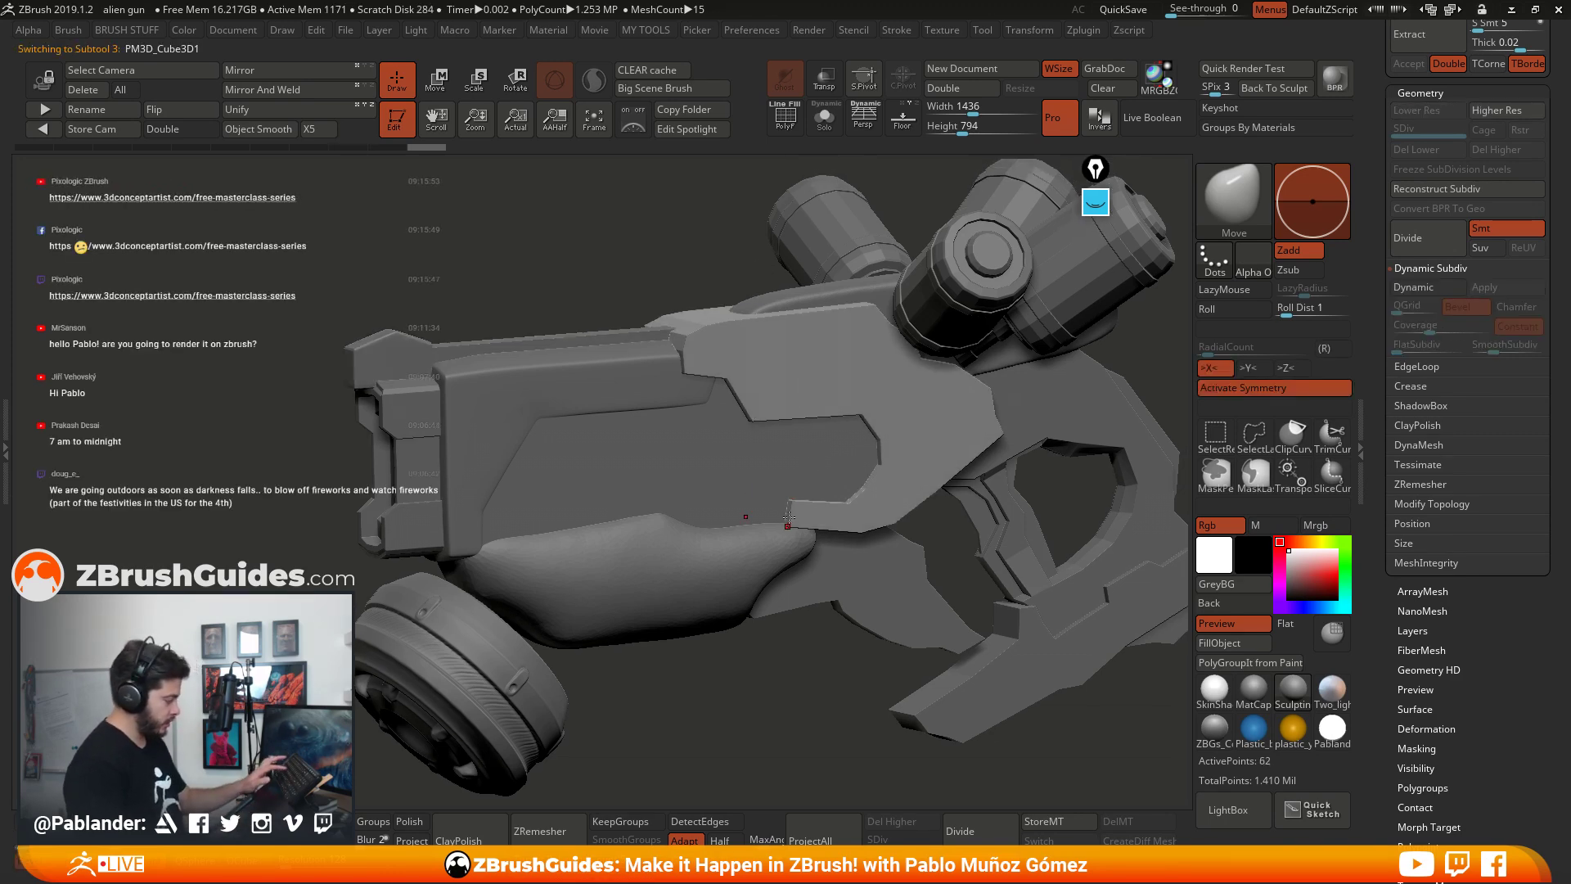
{"action": "left_click", "coordinate": [824, 115]}
{"action": "left_click_drag", "start_coordinate": [768, 256], "coordinate": [968, 379]}
{"action": "left_click", "coordinate": [786, 119]}
{"action": "left_click_drag", "start_coordinate": [946, 435], "coordinate": [859, 479]}
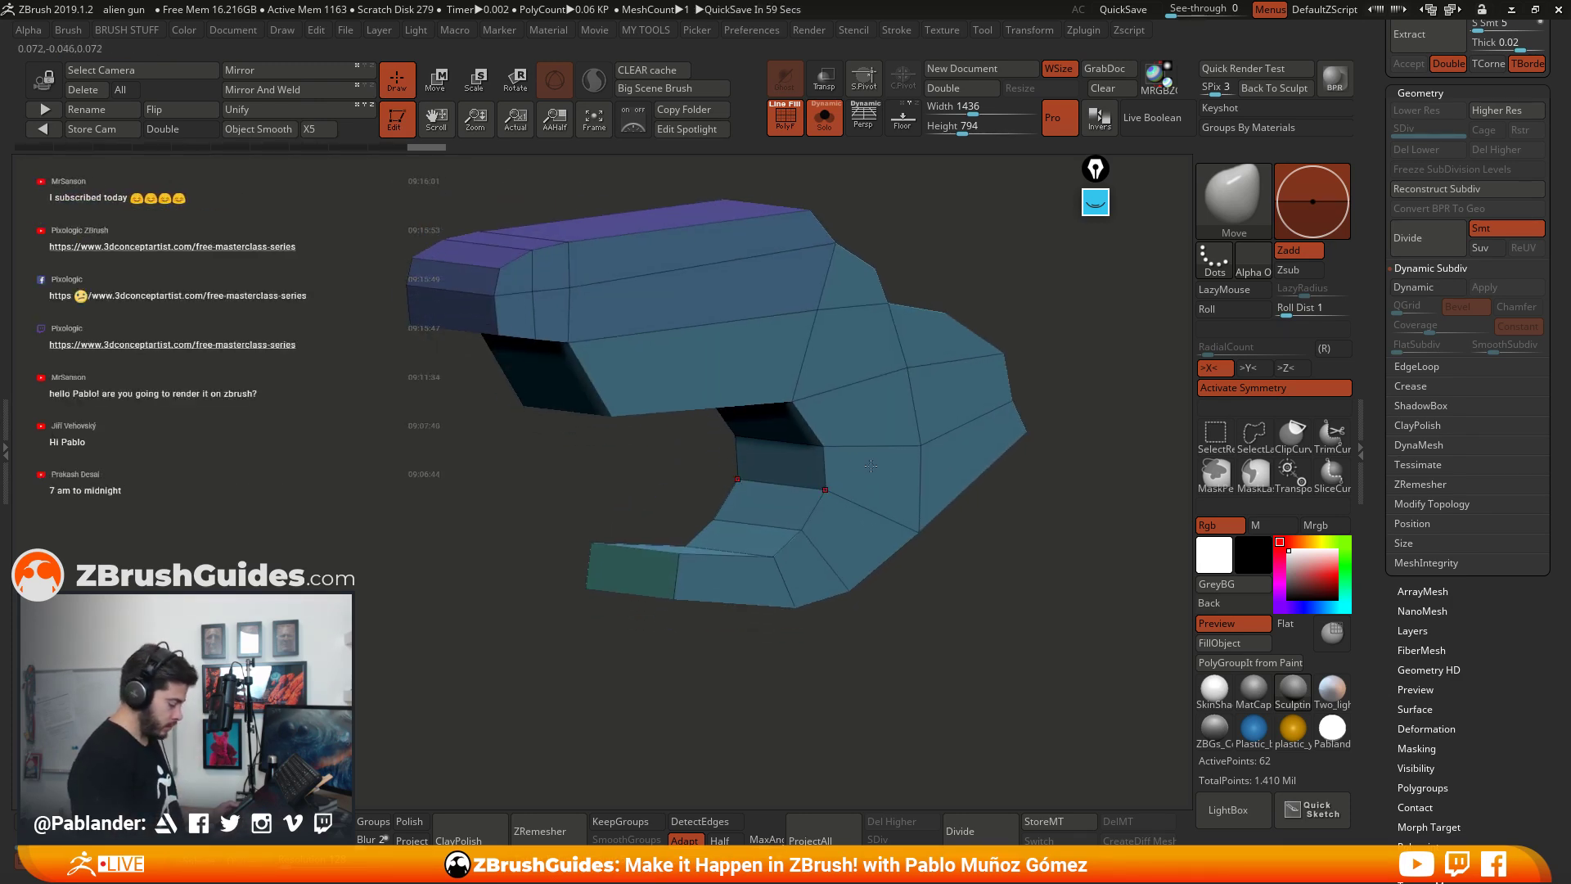
Step: Enable dynamic subdivision on the side panel with QGrid 1 and check the bevelled shape without the wireframe
{"action": "key", "text": "d"}
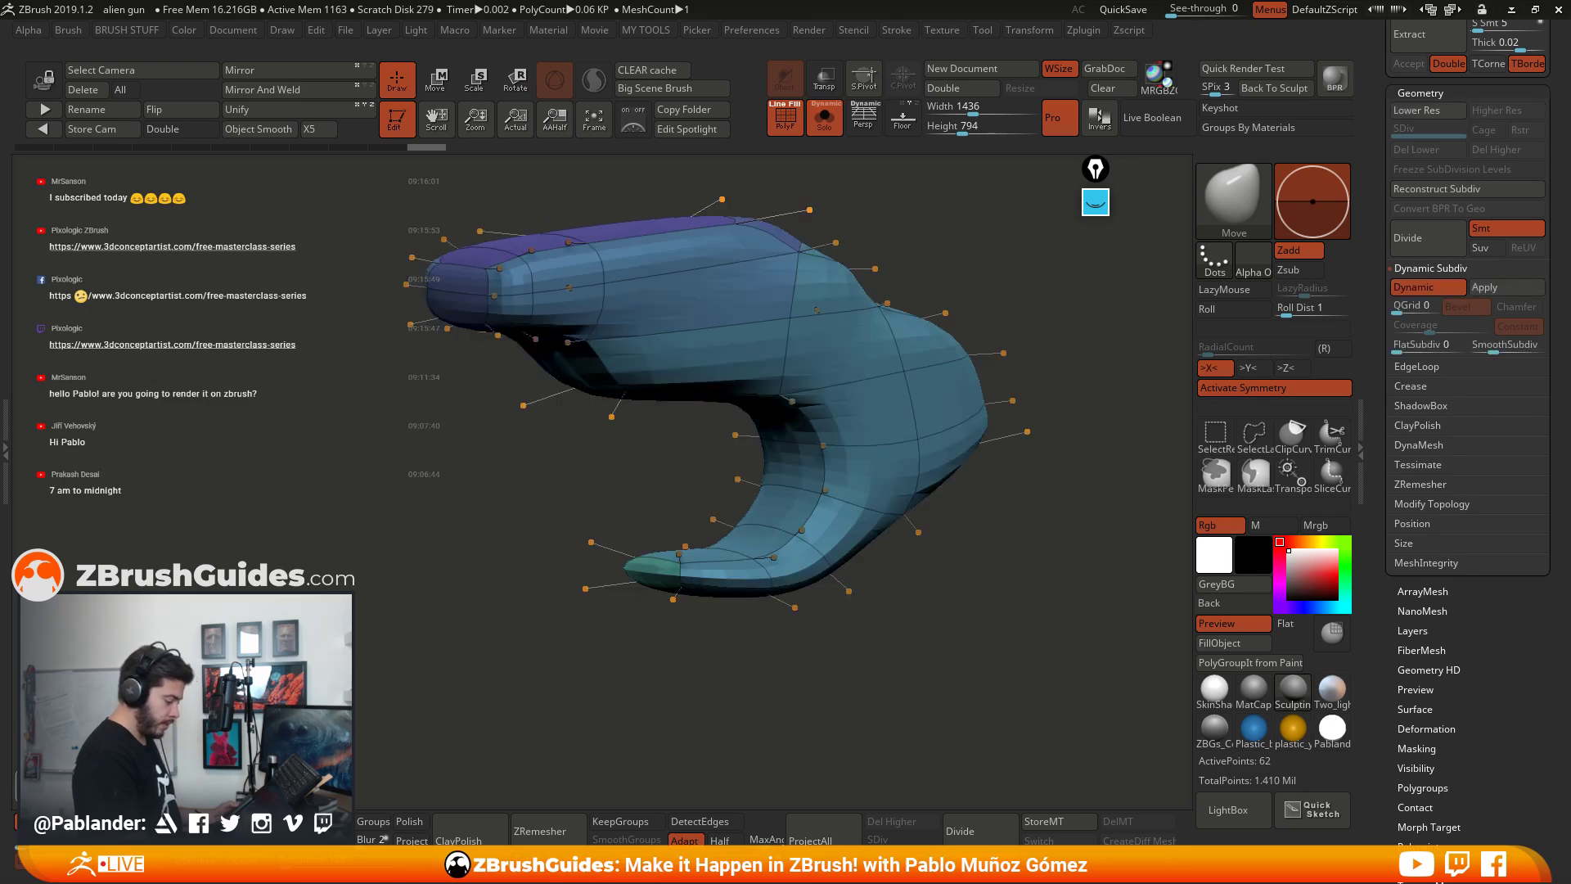
{"action": "left_click", "coordinate": [1399, 308]}
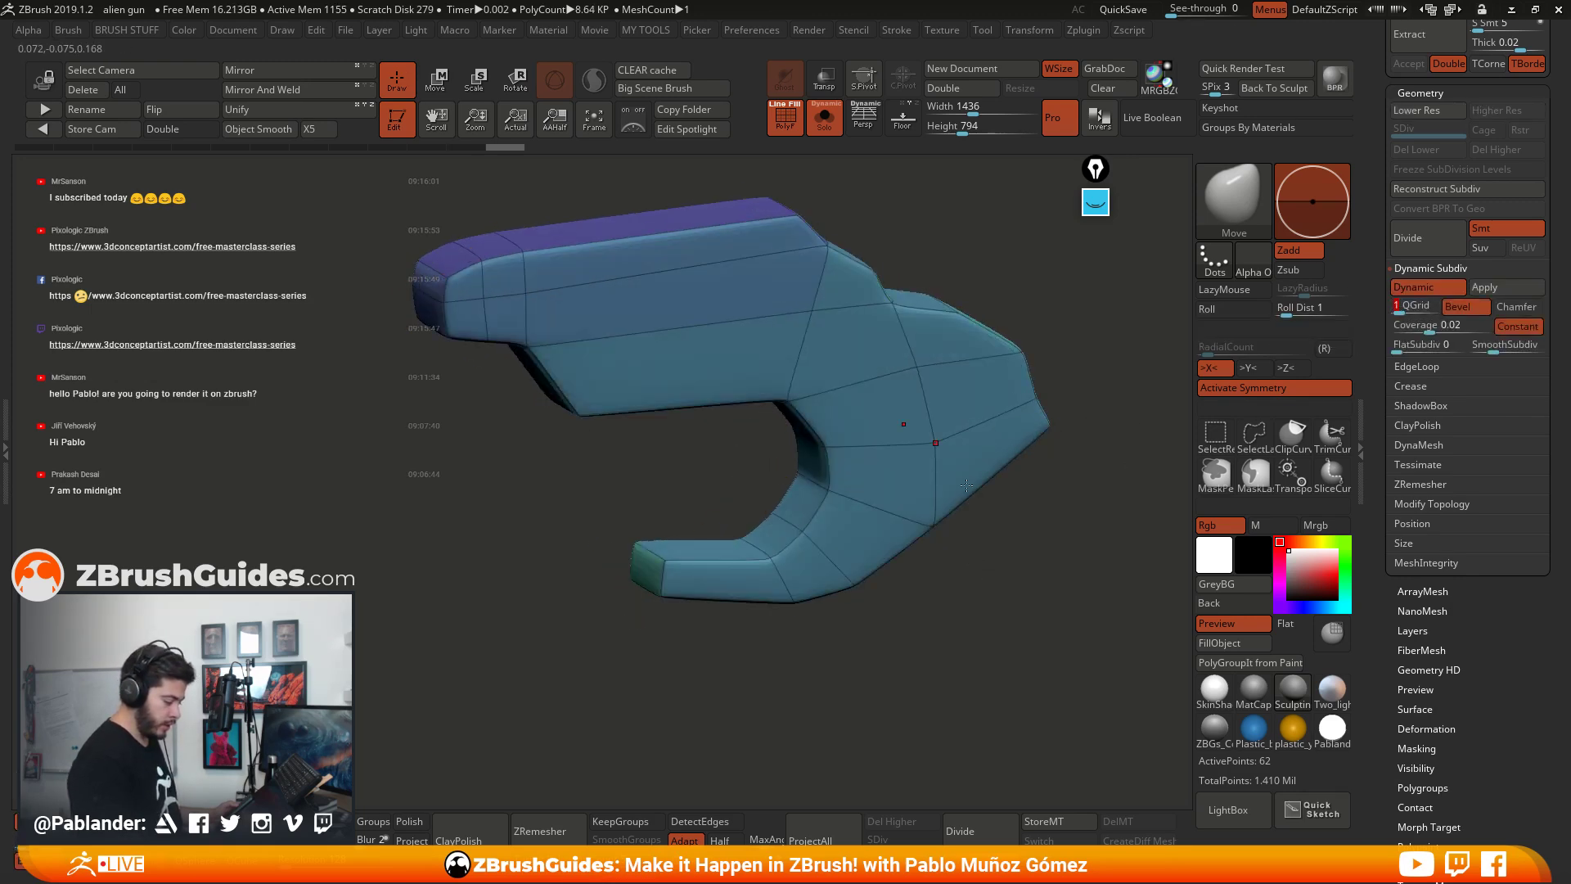
{"action": "left_click_drag", "start_coordinate": [1007, 442], "coordinate": [972, 429]}
{"action": "left_click", "coordinate": [785, 119]}
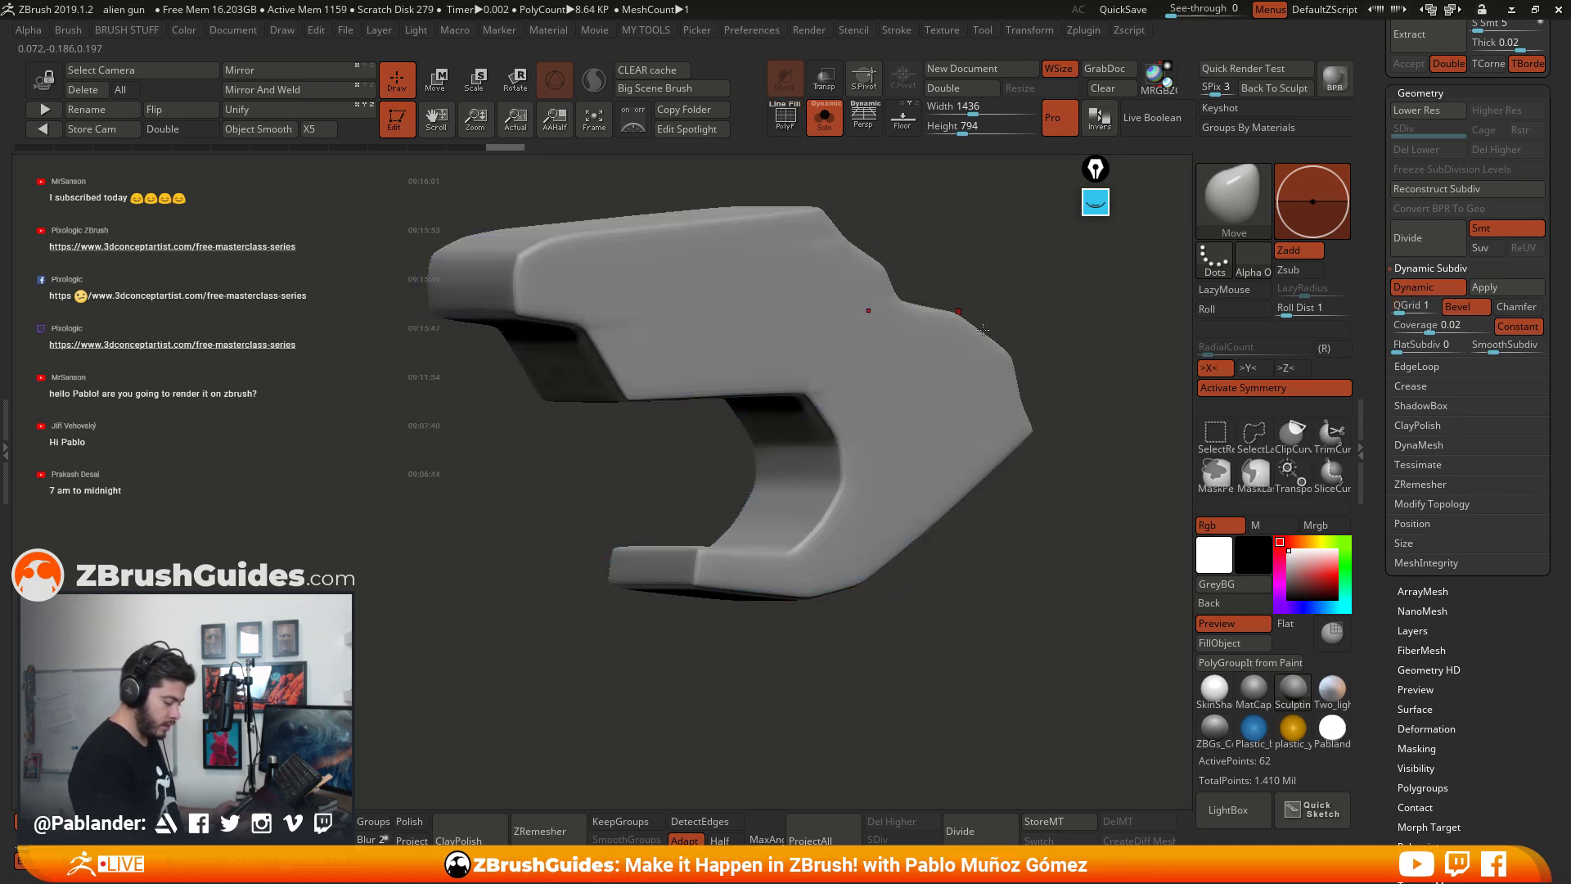
{"action": "left_click_drag", "start_coordinate": [818, 185], "coordinate": [864, 235]}
Step: Show the panel's polygroups and wireframe again and view it from the side
{"action": "key", "text": "shift+f"}
{"action": "left_click_drag", "start_coordinate": [832, 182], "coordinate": [891, 444]}
{"action": "left_click_drag", "start_coordinate": [840, 509], "coordinate": [828, 532]}
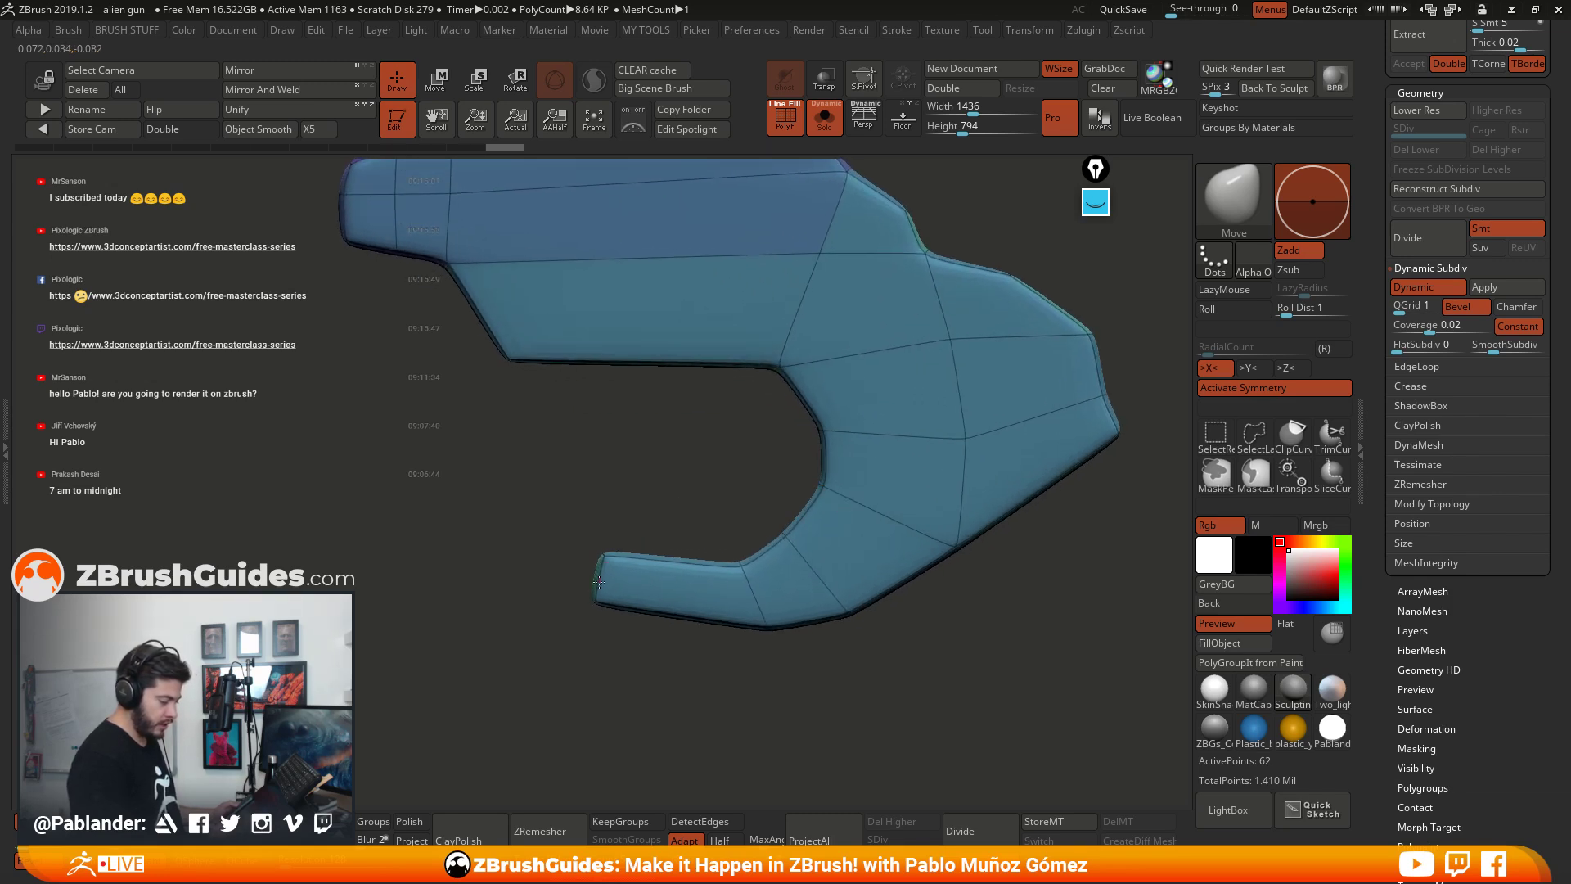
{"action": "left_click_drag", "start_coordinate": [761, 366], "coordinate": [773, 395], "text": "alt"}
{"action": "left_click_drag", "start_coordinate": [856, 426], "coordinate": [831, 484], "text": "alt"}
Step: Compare the panel's side view with and without perspective distortion
{"action": "left_click", "coordinate": [864, 128]}
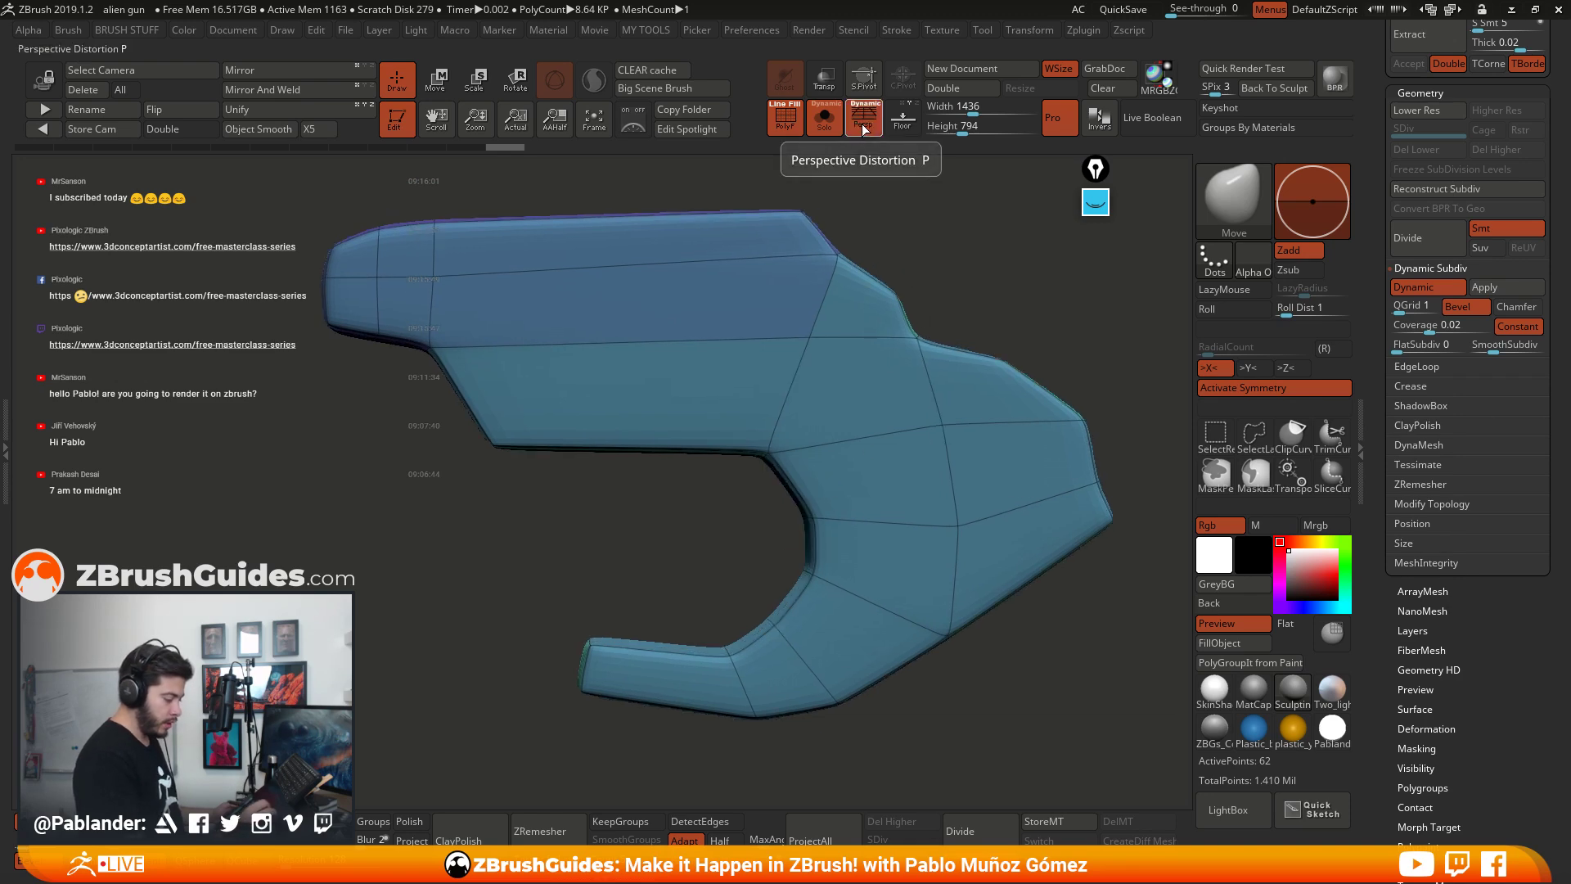
{"action": "left_click", "coordinate": [865, 128]}
{"action": "key", "text": "p"}
{"action": "key", "text": "p"}
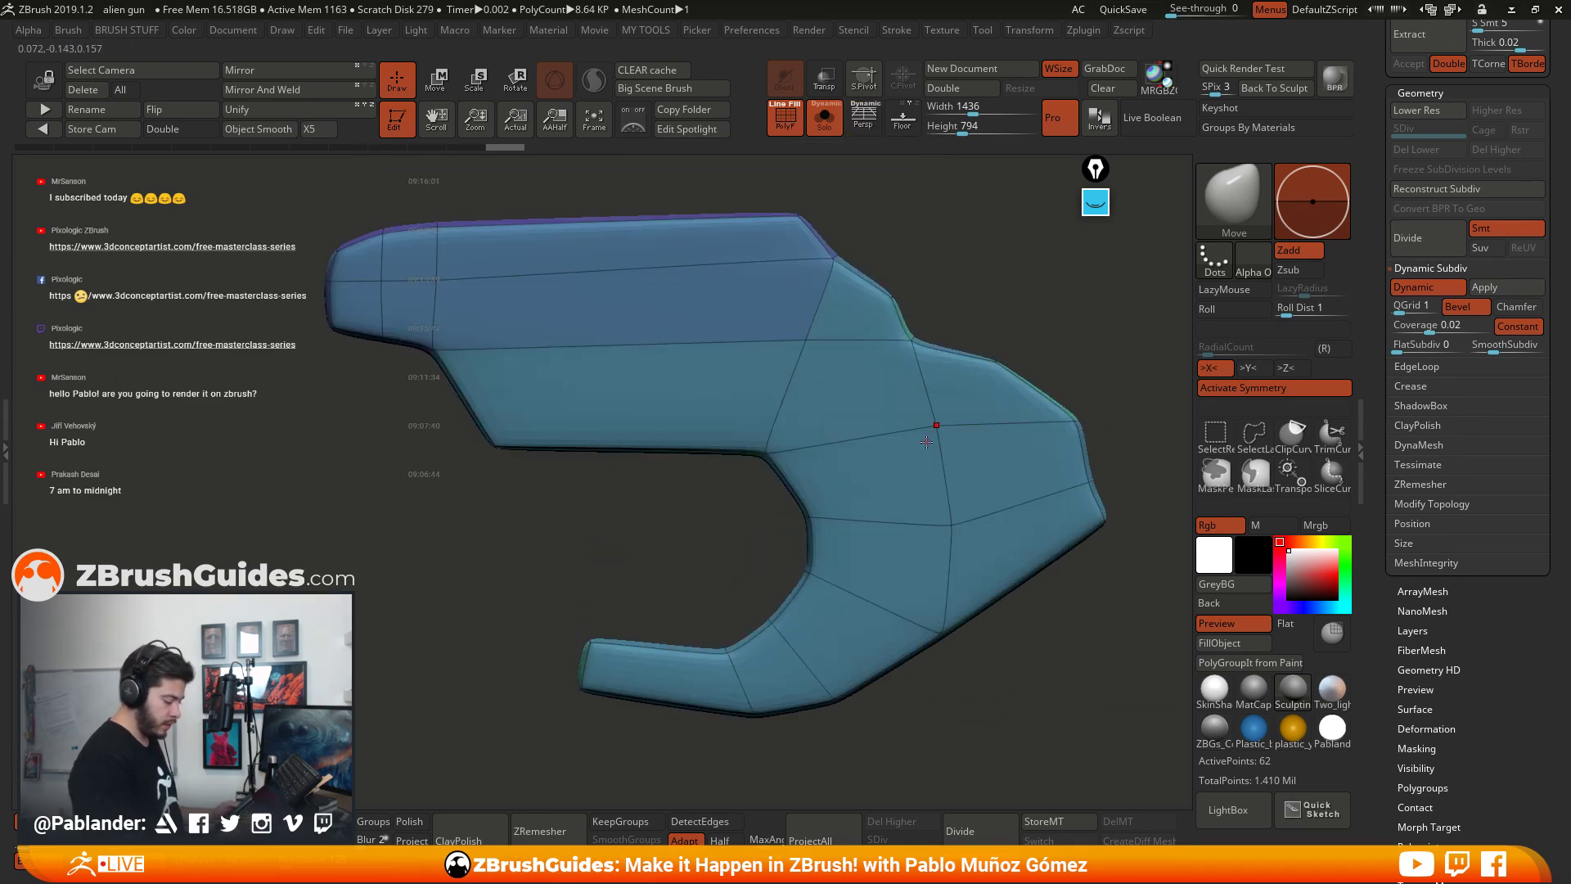
Step: Mask the middle of the panel's inner curve with MaskLasso and invert the mask
{"action": "mouse_move", "coordinate": [927, 442]}
{"action": "right_mouse_down", "text": "alt"}
{"action": "mouse_move", "coordinate": [929, 407]}
{"action": "mouse_move", "coordinate": [986, 395]}
{"action": "mouse_move", "coordinate": [922, 399]}
{"action": "mouse_move", "coordinate": [933, 489]}
{"action": "right_mouse_up", "text": "alt"}
{"action": "right_click", "coordinate": [933, 489]}
{"action": "mouse_move", "coordinate": [1064, 304]}
{"action": "right_mouse_down"}
{"action": "mouse_move", "coordinate": [1079, 303]}
{"action": "mouse_move", "coordinate": [1029, 304]}
{"action": "mouse_move", "coordinate": [882, 511]}
{"action": "right_mouse_up"}
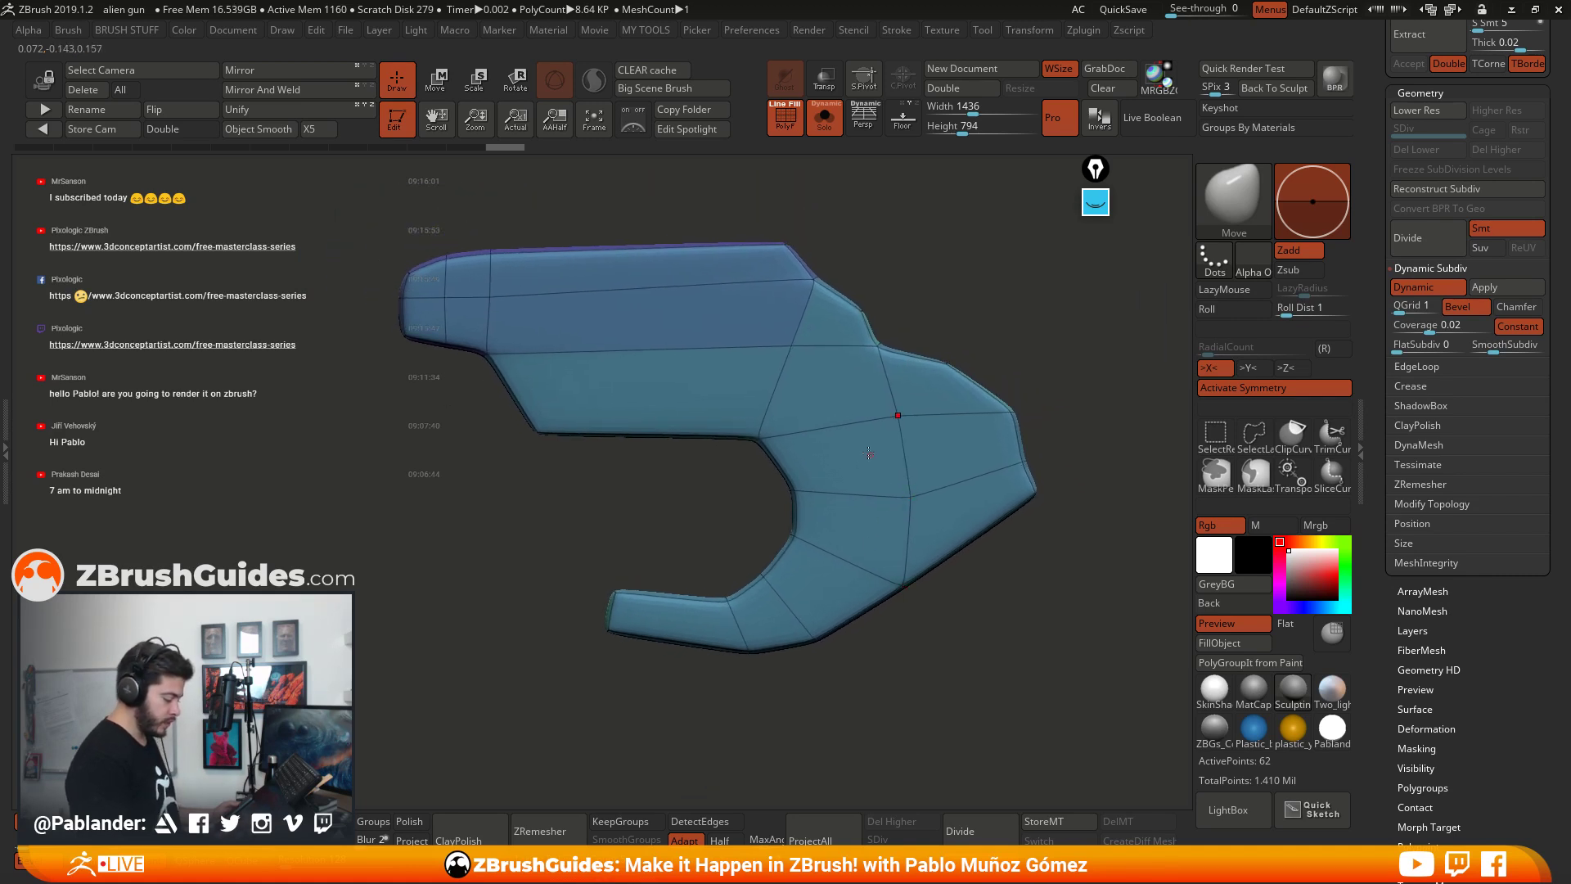
{"action": "right_click_drag", "start_coordinate": [602, 455], "coordinate": [606, 424]}
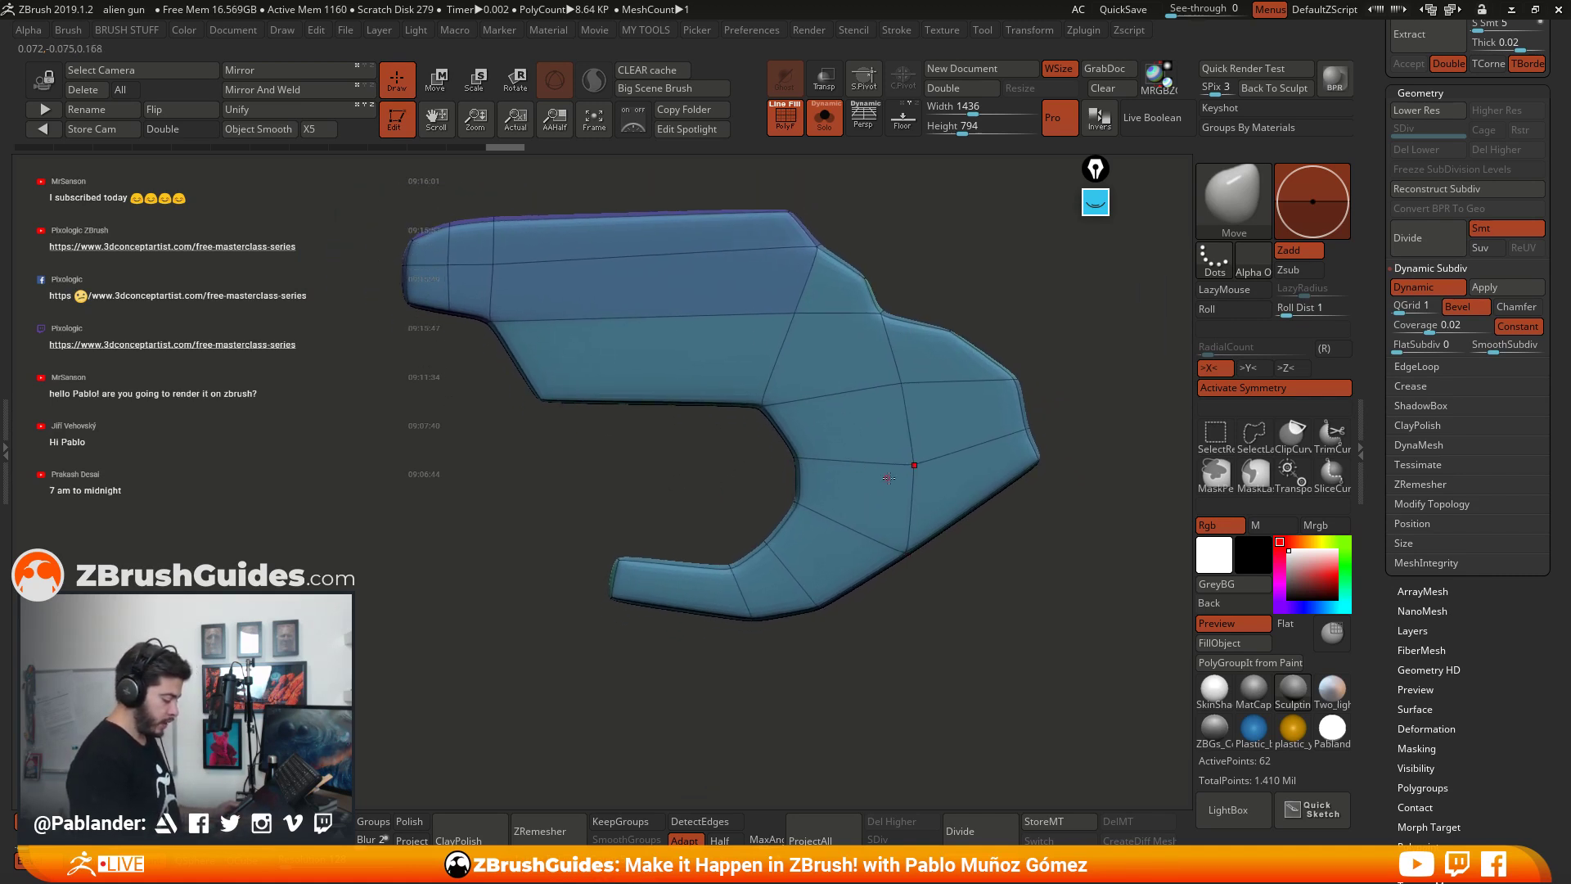
{"action": "left_click", "coordinate": [1255, 471]}
{"action": "left_click", "coordinate": [1204, 517]}
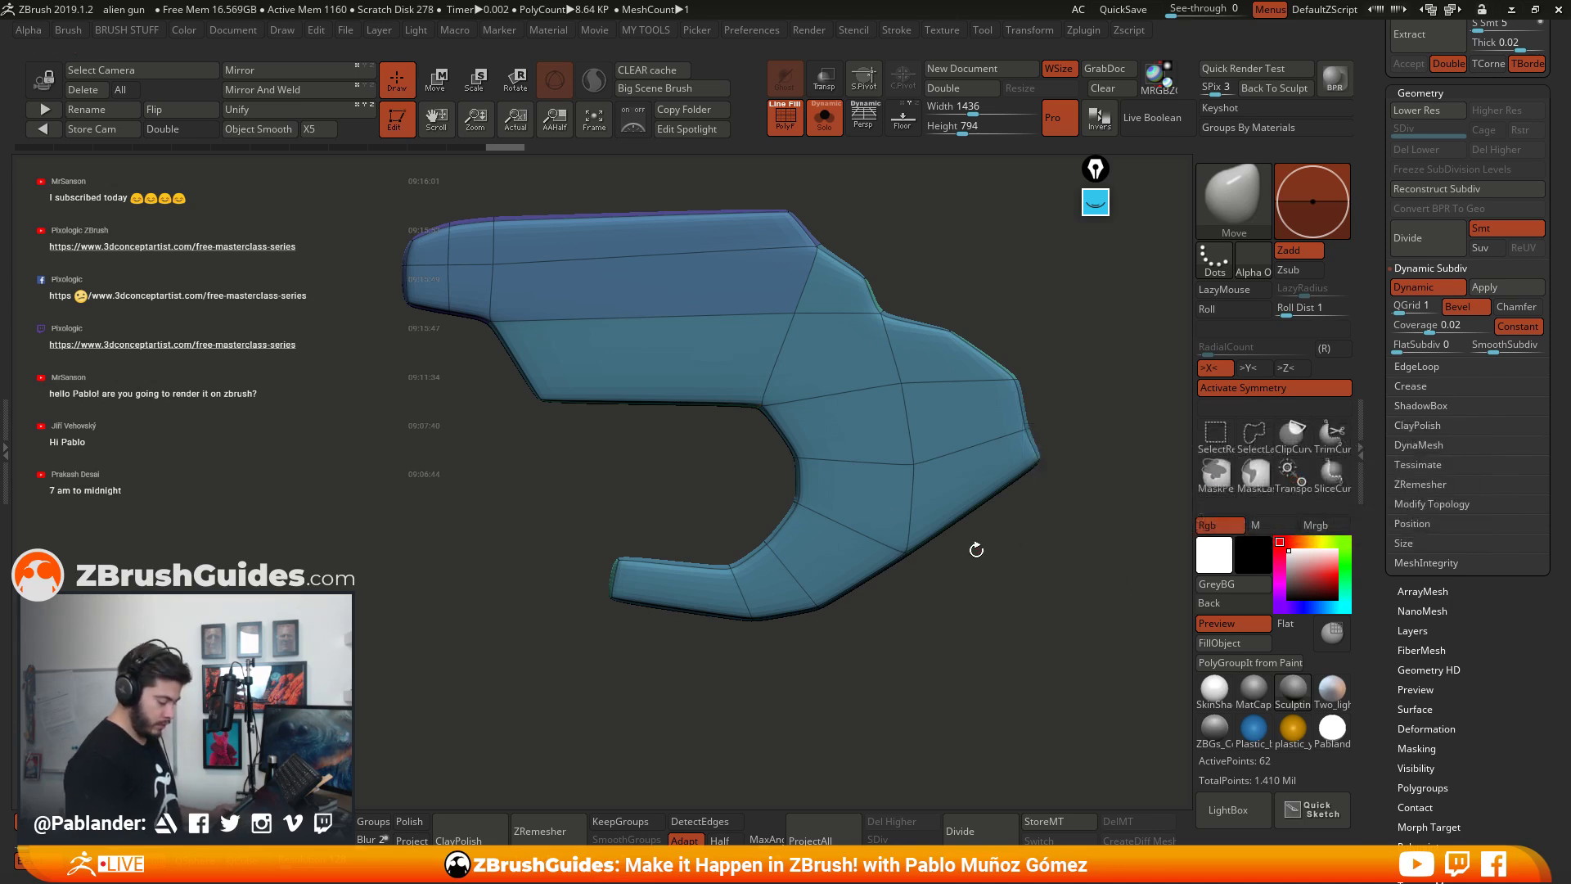
{"action": "mouse_move", "coordinate": [761, 477]}
{"action": "left_mouse_down", "text": "ctrl"}
{"action": "mouse_move", "coordinate": [747, 439]}
{"action": "mouse_move", "coordinate": [779, 474]}
{"action": "left_mouse_up", "text": "ctrl"}
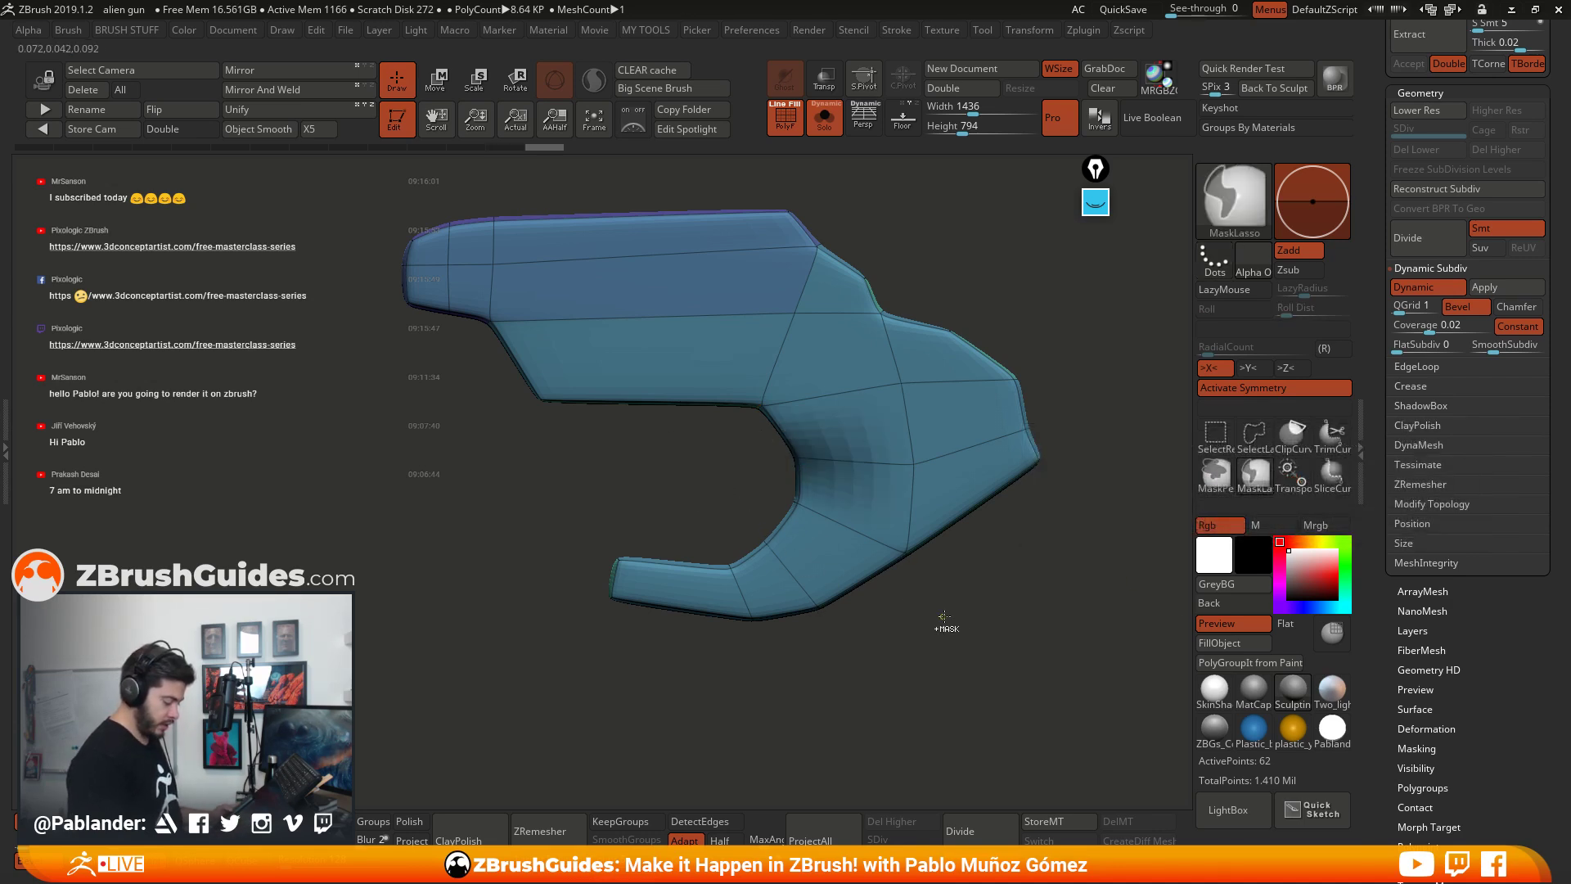
{"action": "left_click", "coordinate": [919, 620], "text": "ctrl"}
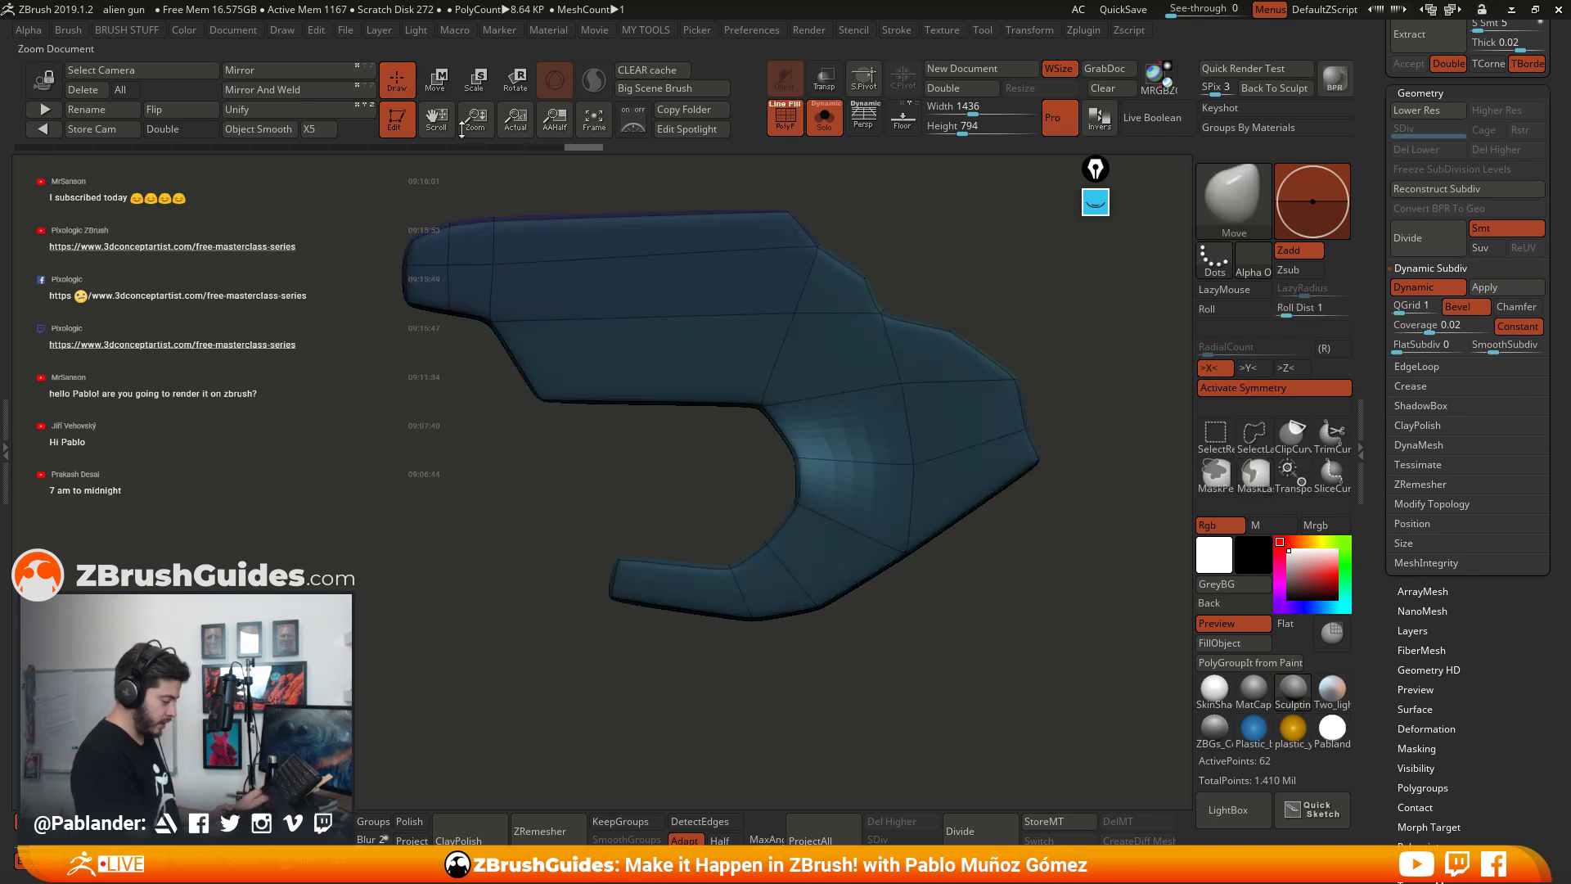
Step: Centre the gizmo on the unmasked inner curve, nudge that area to refine the curve, and clear the mask
{"action": "key", "text": "w"}
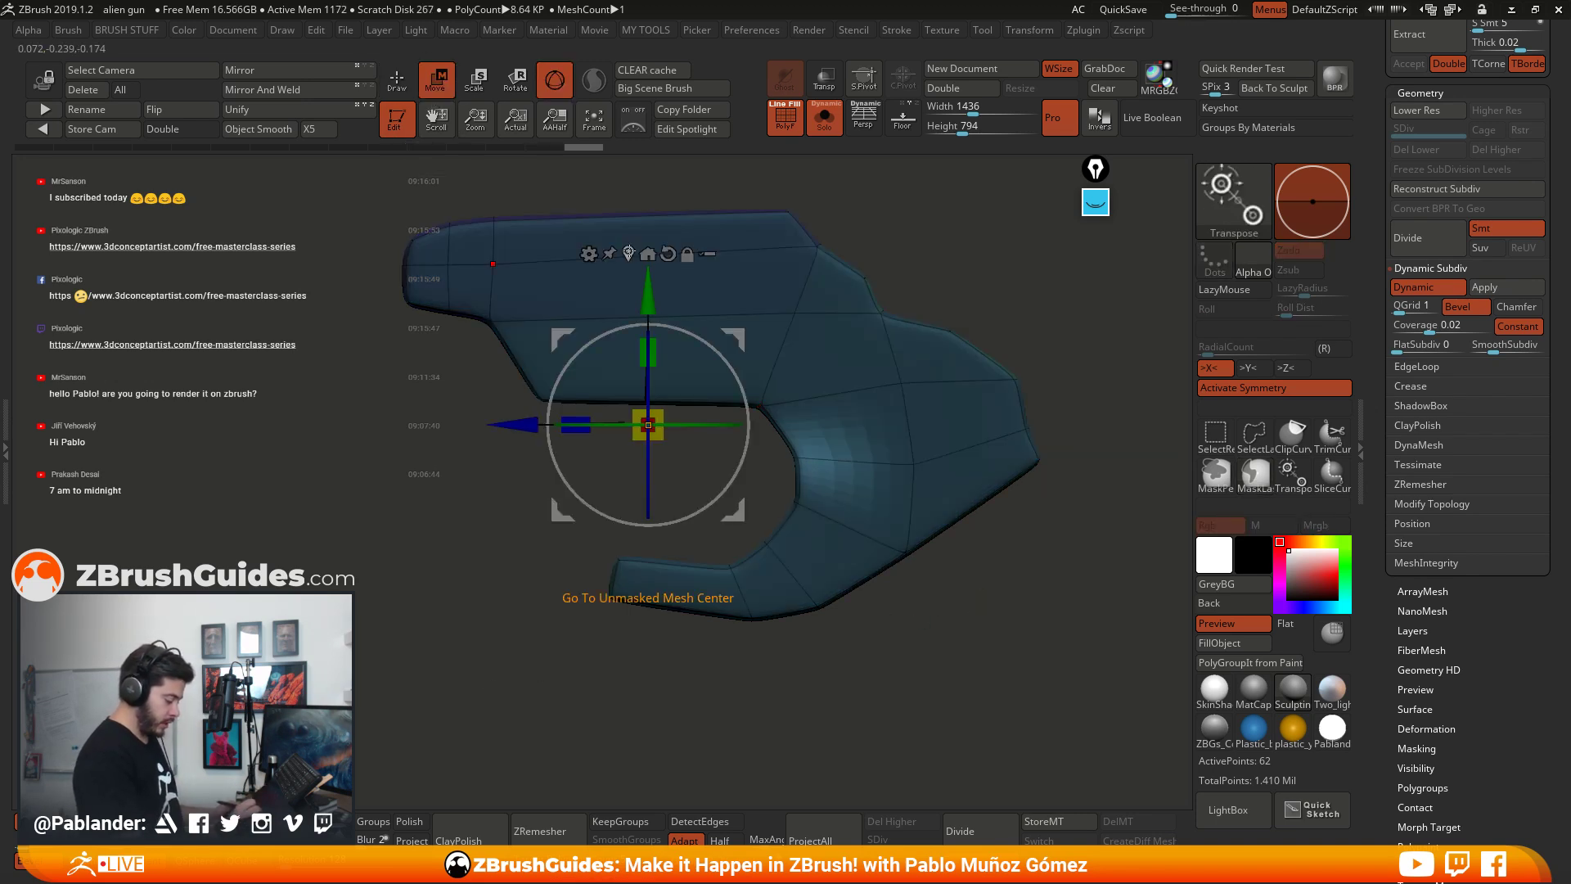
{"action": "left_click", "coordinate": [648, 254]}
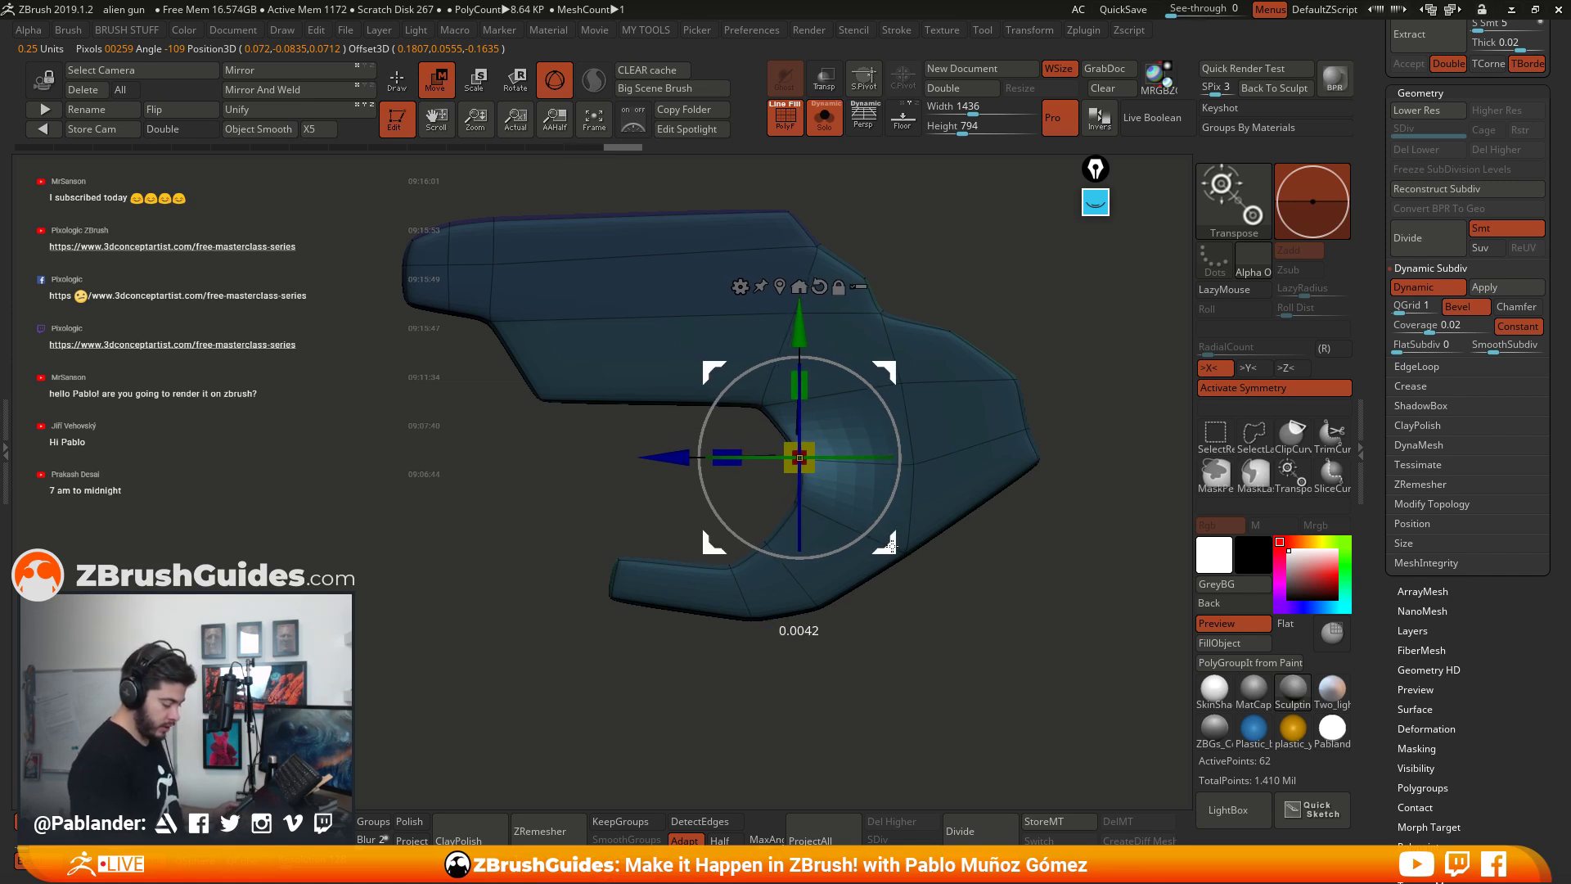
{"action": "left_click_drag", "start_coordinate": [899, 533], "coordinate": [975, 520]}
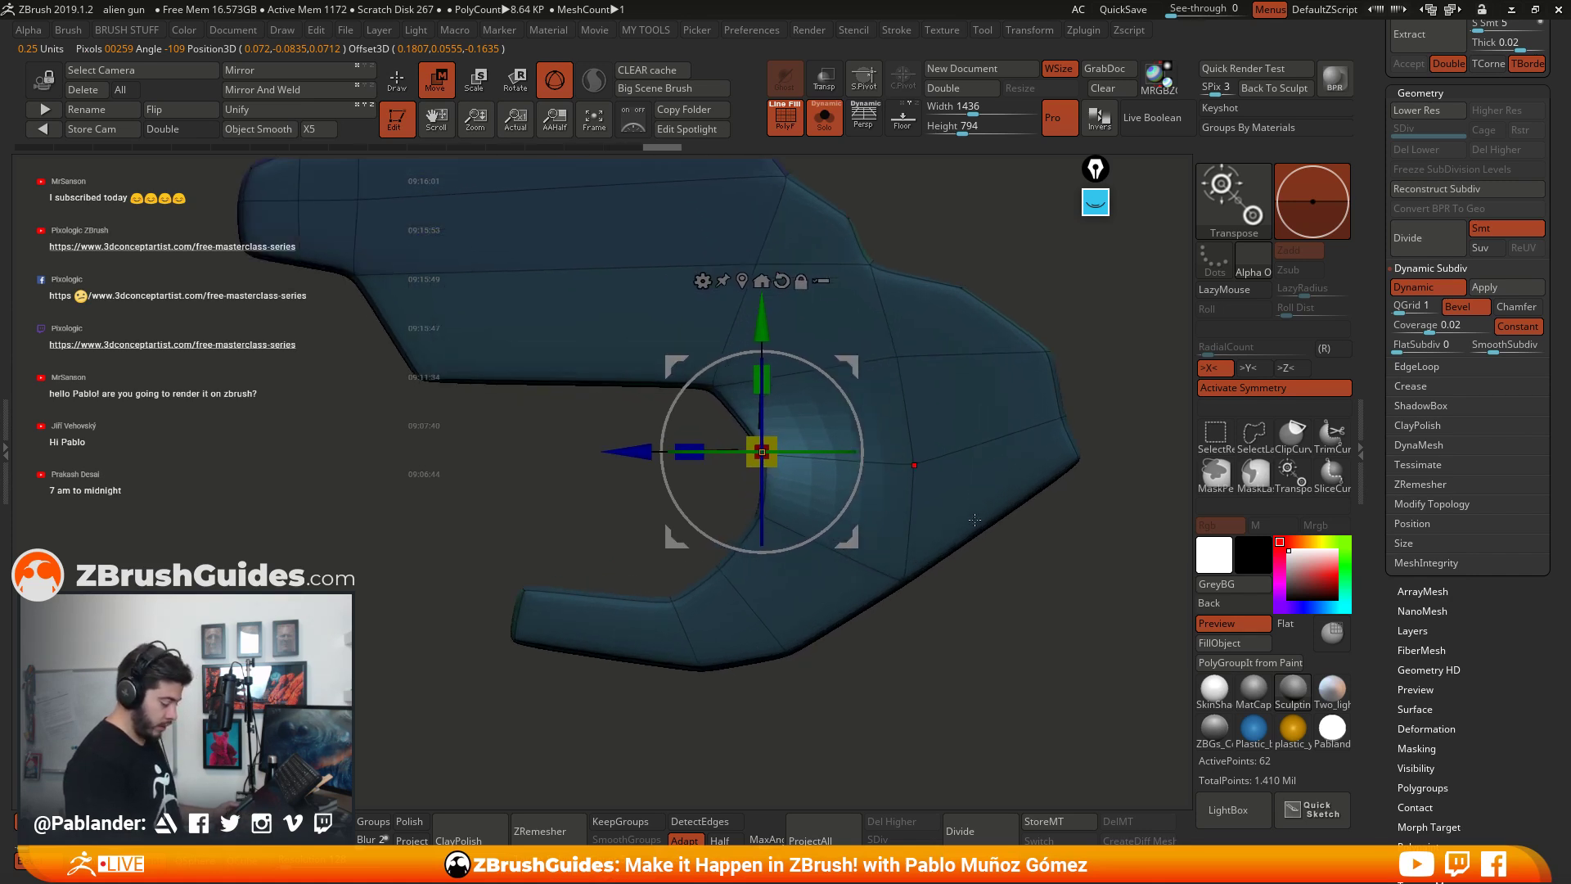
{"action": "left_click_drag", "start_coordinate": [925, 600], "coordinate": [944, 575], "text": "alt"}
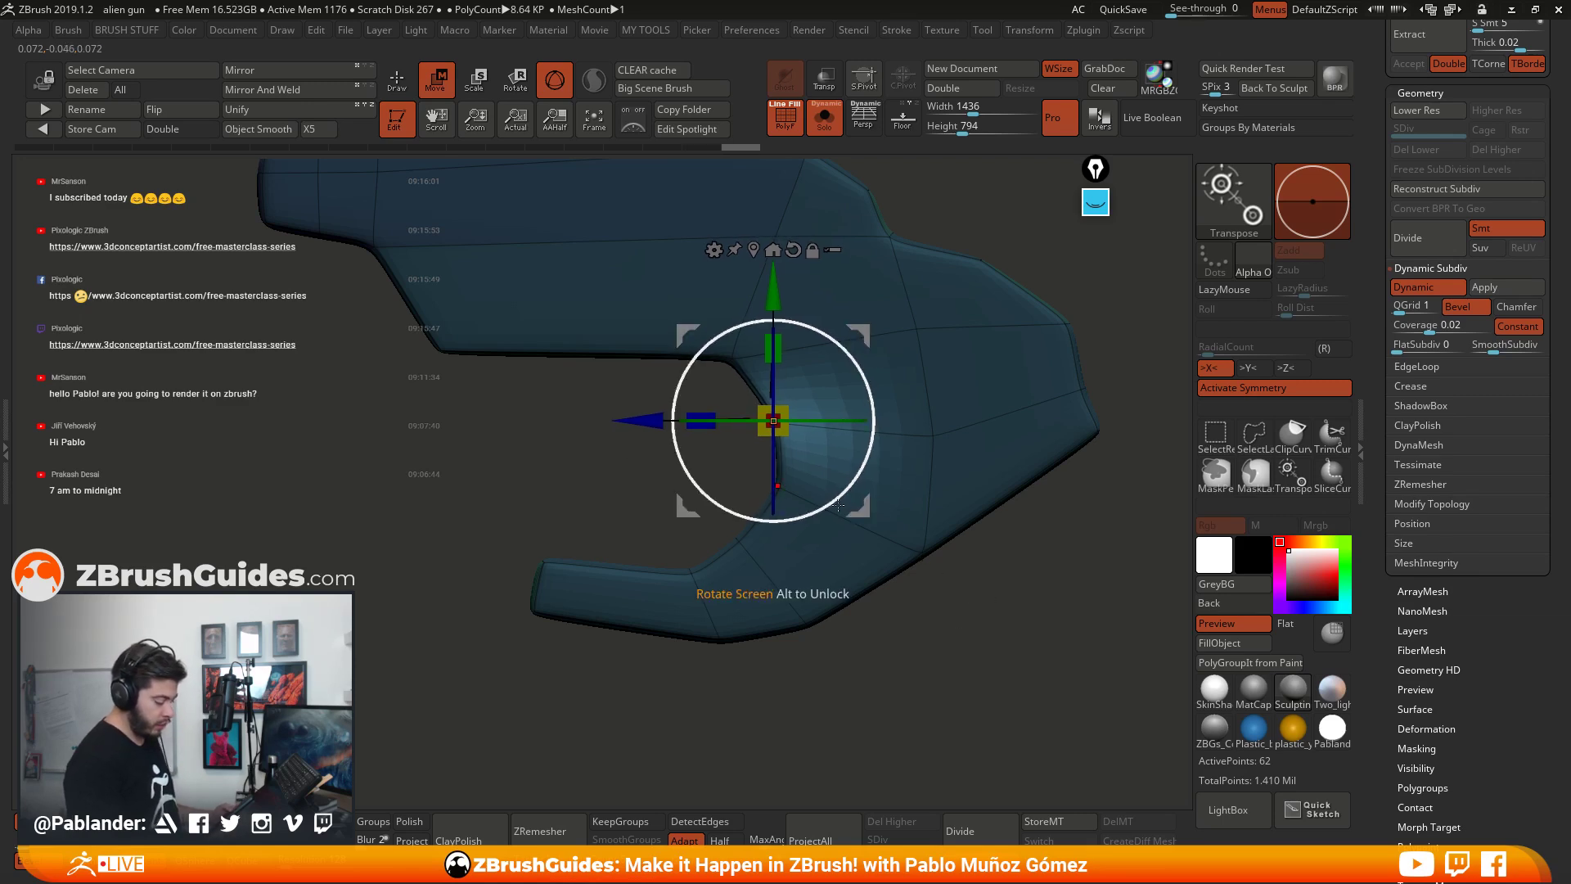
{"action": "key", "text": "ctrl"}
{"action": "left_click", "coordinate": [1018, 591], "text": "ctrl"}
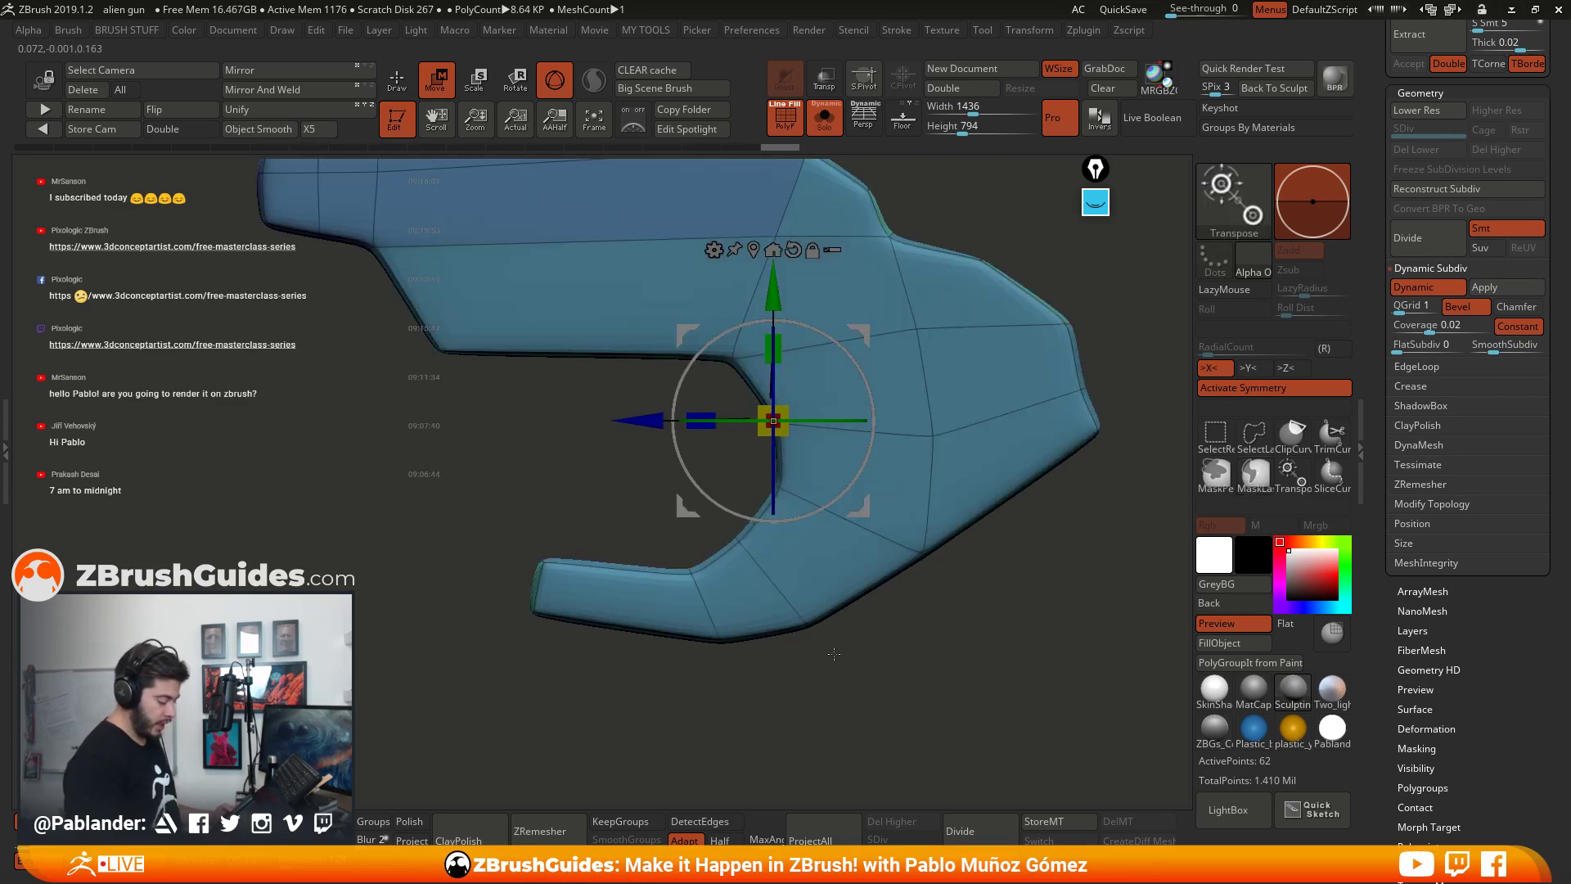
Step: Isolate the lower bend of the panel's hook with an inverted mask, reposition it with the gizmo and clear the mask
{"action": "key", "text": "q"}
{"action": "mouse_move", "coordinate": [735, 500]}
{"action": "left_mouse_down", "text": "ctrl"}
{"action": "mouse_move", "coordinate": [741, 550]}
{"action": "mouse_move", "coordinate": [785, 589]}
{"action": "mouse_move", "coordinate": [834, 499]}
{"action": "mouse_move", "coordinate": [782, 604]}
{"action": "mouse_move", "coordinate": [833, 599]}
{"action": "mouse_move", "coordinate": [828, 629]}
{"action": "left_mouse_up", "text": "ctrl"}
{"action": "left_click", "coordinate": [963, 651], "text": "ctrl"}
{"action": "key", "text": "w"}
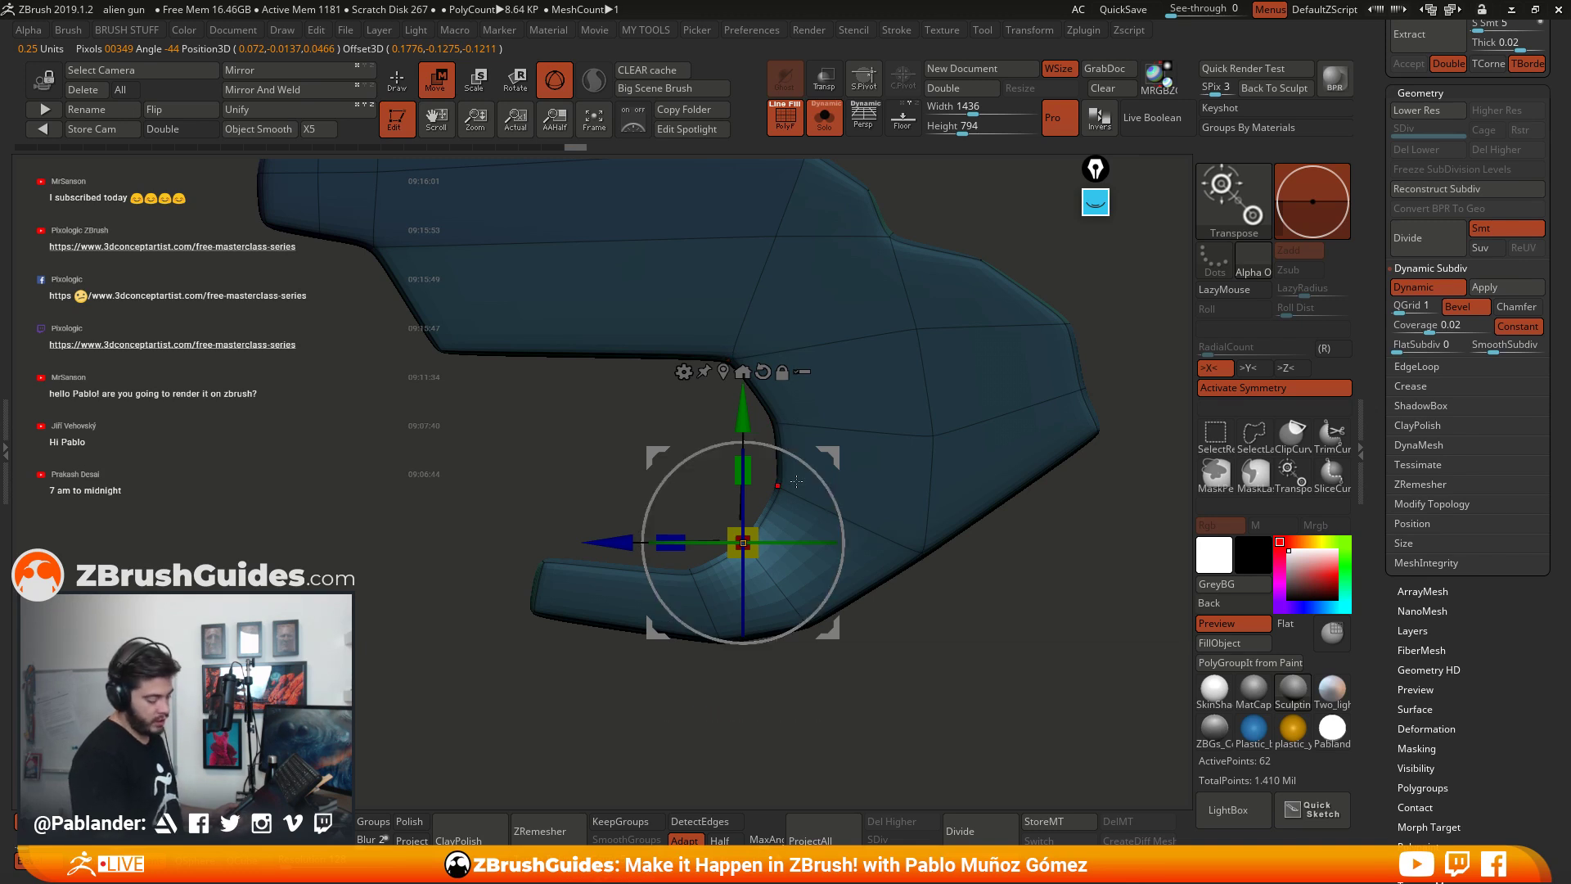
{"action": "key", "text": "q"}
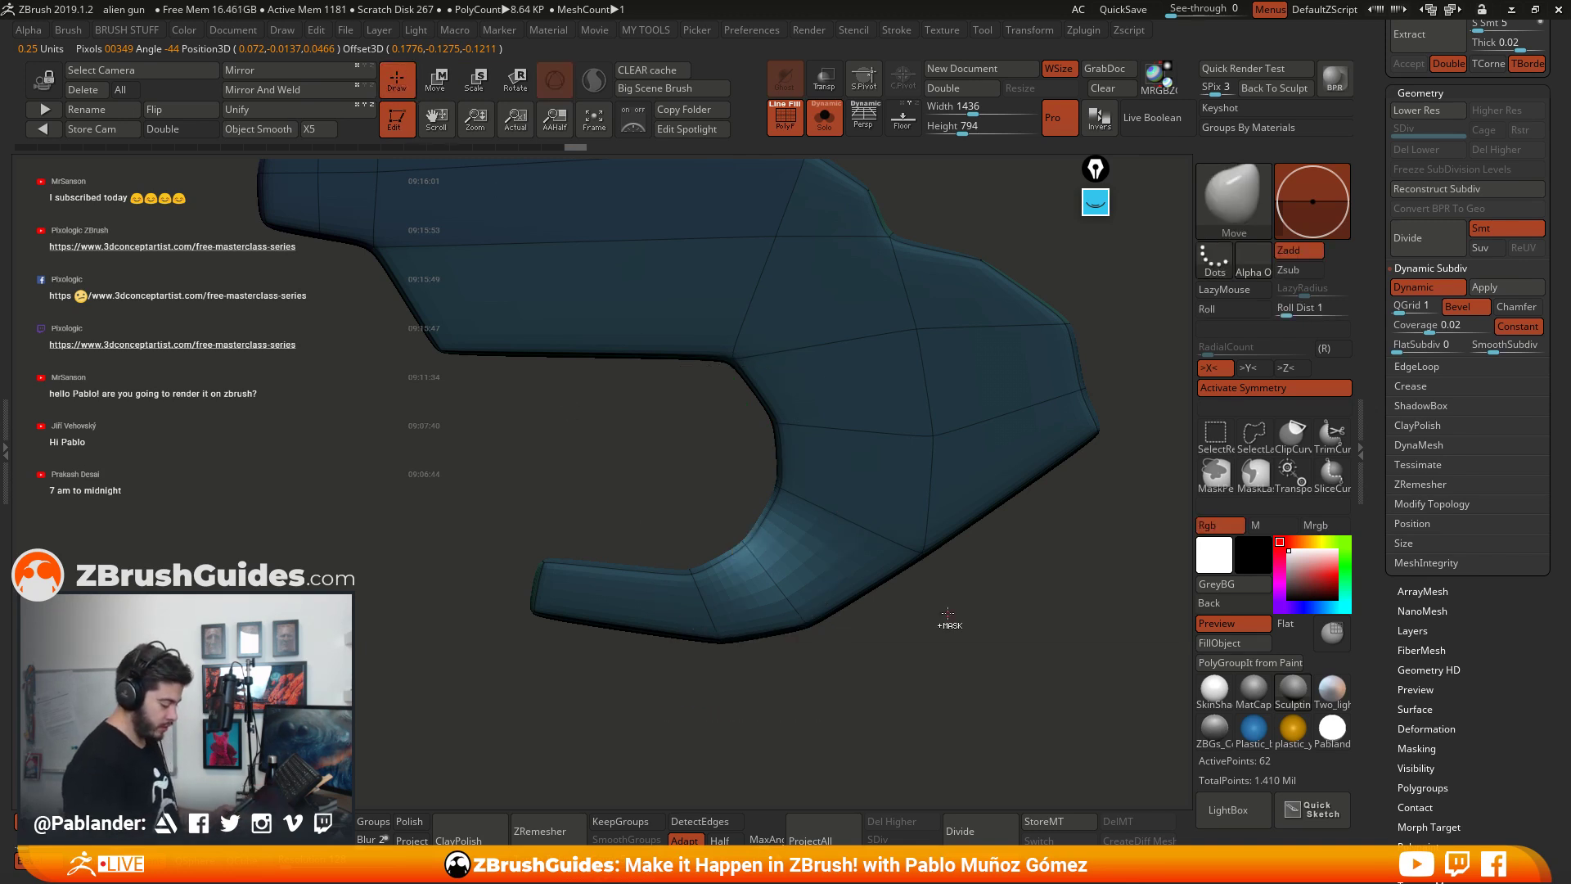
{"action": "left_click_drag", "start_coordinate": [945, 624], "coordinate": [963, 613], "text": "ctrl"}
Step: Hide the panel's wireframe and set the QGrid Coverage to 0.0318 for wider bevels
{"action": "mouse_move", "coordinate": [931, 449]}
{"action": "left_mouse_down"}
{"action": "mouse_move", "coordinate": [868, 385]}
{"action": "mouse_move", "coordinate": [802, 246]}
{"action": "left_mouse_up"}
{"action": "left_click", "coordinate": [784, 122]}
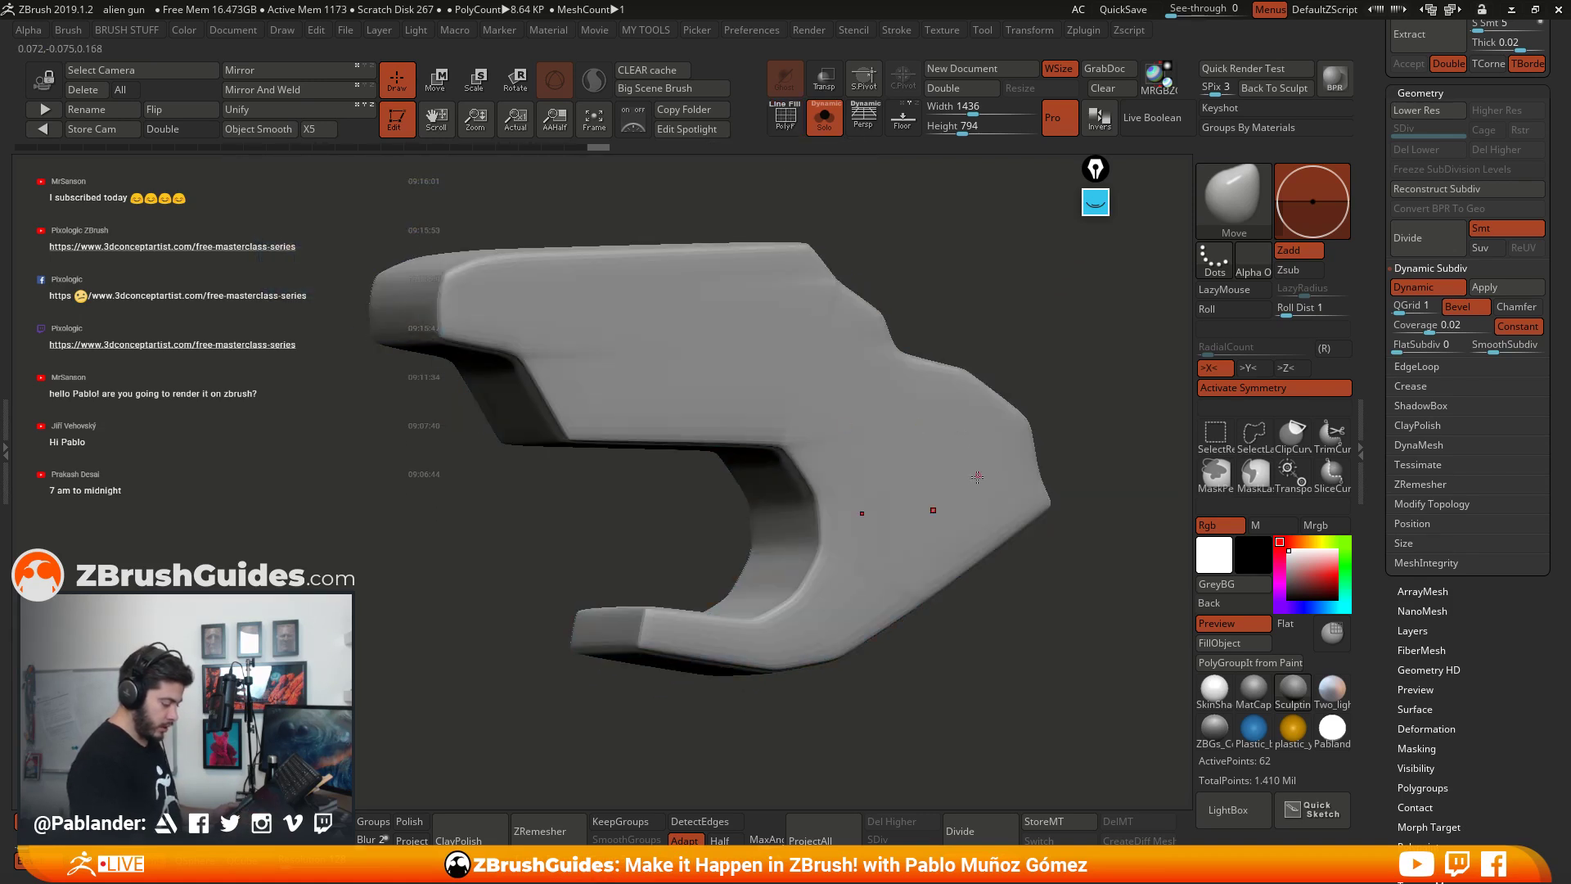
{"action": "left_click", "coordinate": [1485, 311]}
{"action": "left_click", "coordinate": [1486, 313]}
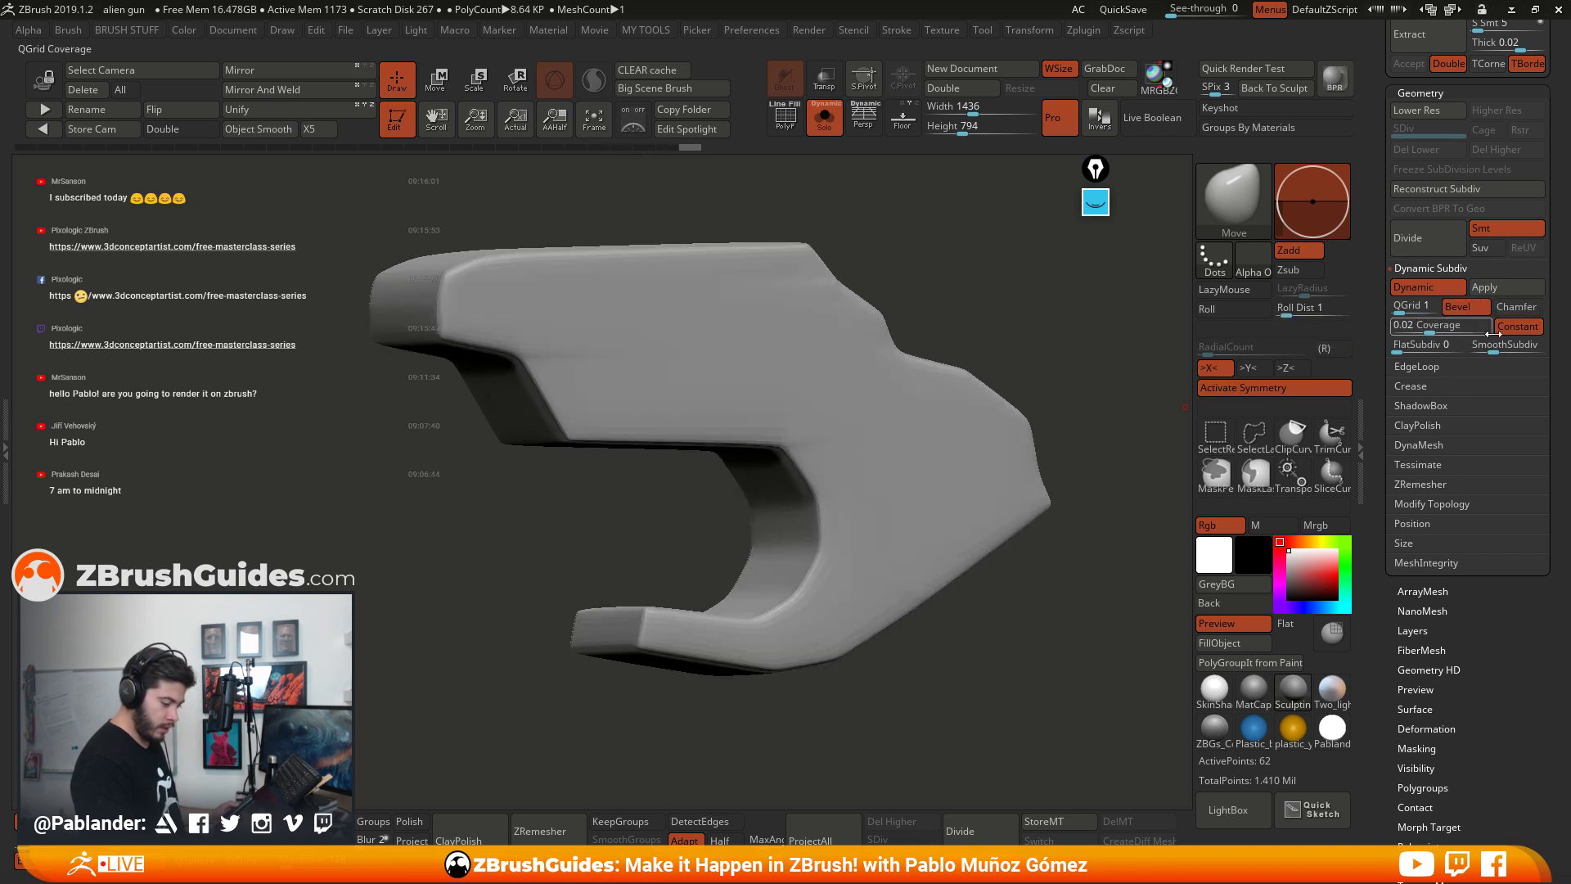
{"action": "left_click_drag", "start_coordinate": [1428, 331], "coordinate": [1431, 326]}
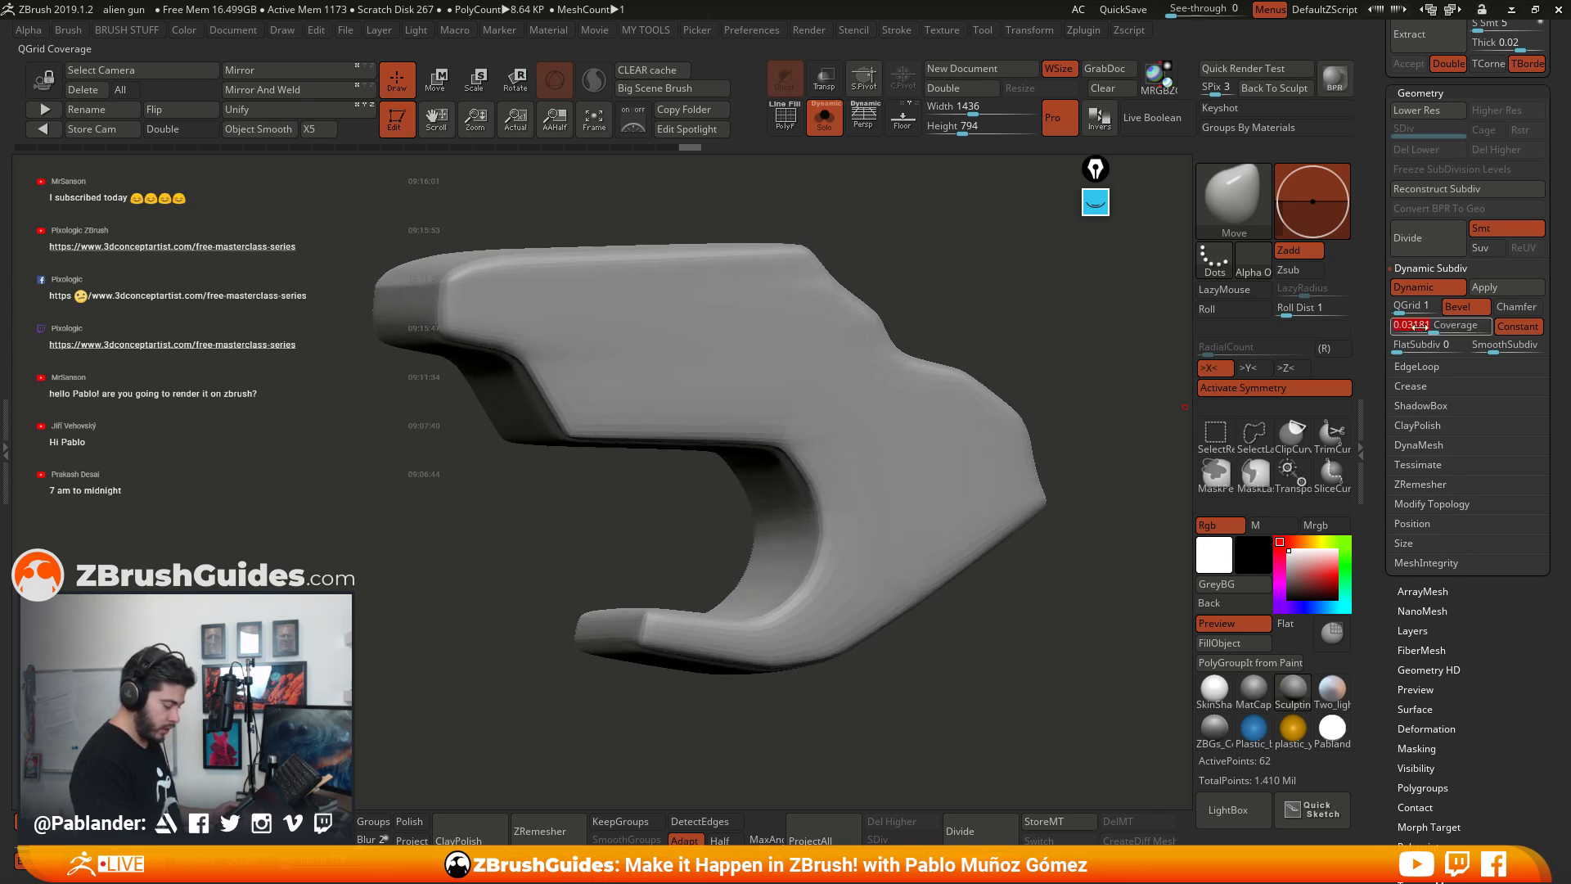
Step: Inspect the panel's bevels from several angles and set SmoothSubdiv to 3
{"action": "right_click_drag", "start_coordinate": [811, 434], "coordinate": [1001, 460]}
{"action": "right_click_drag", "start_coordinate": [881, 530], "coordinate": [779, 518], "text": "shift"}
{"action": "right_click_drag", "start_coordinate": [941, 491], "coordinate": [1035, 455]}
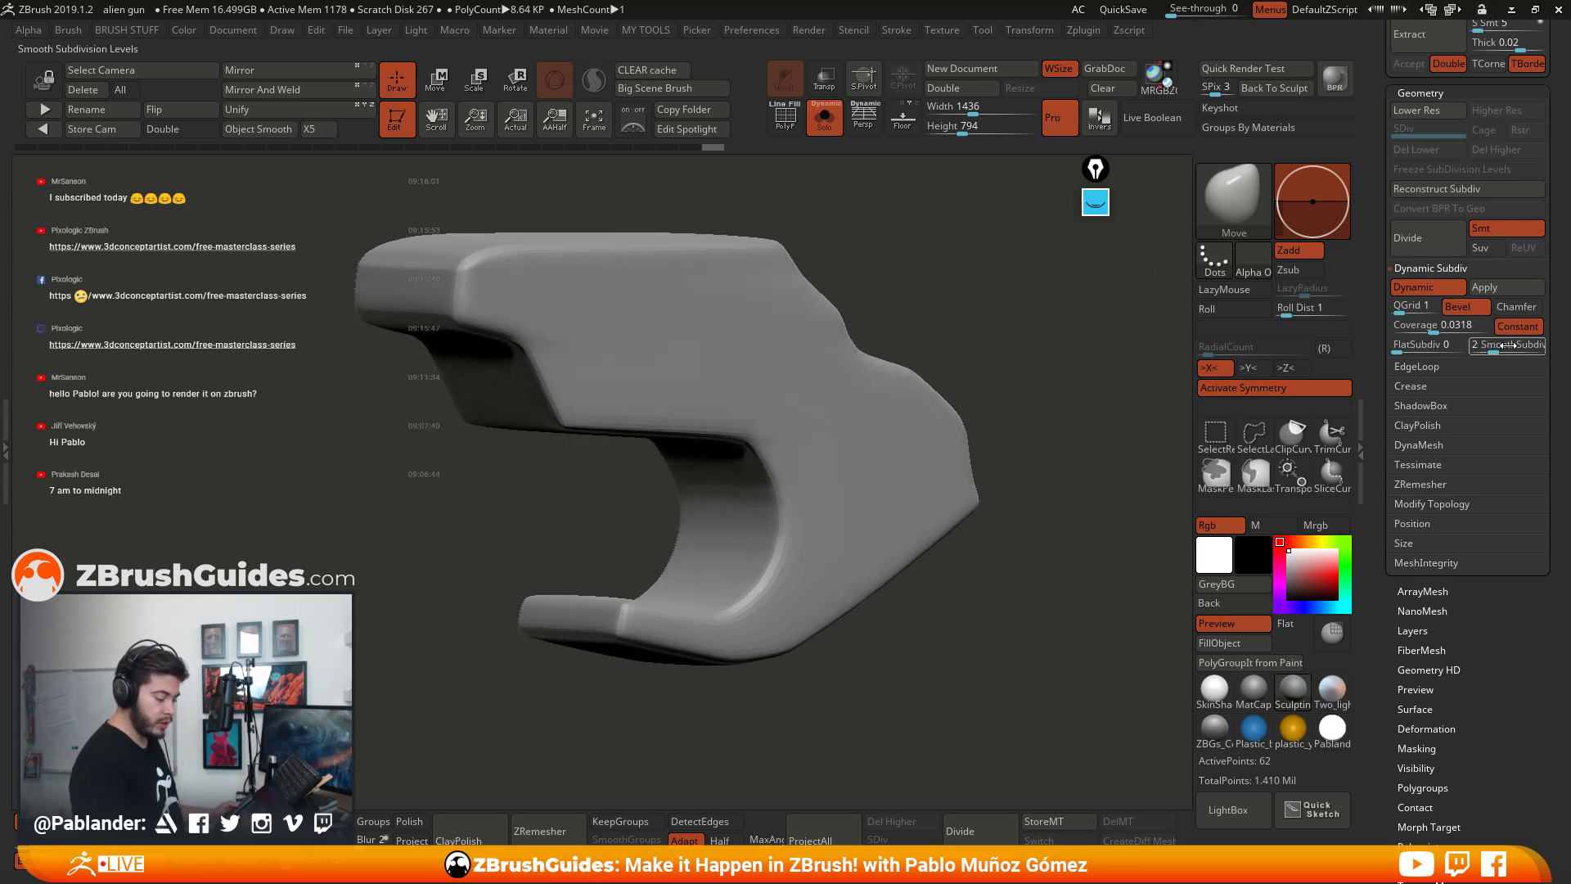
{"action": "right_click_drag", "start_coordinate": [1064, 532], "coordinate": [1048, 491]}
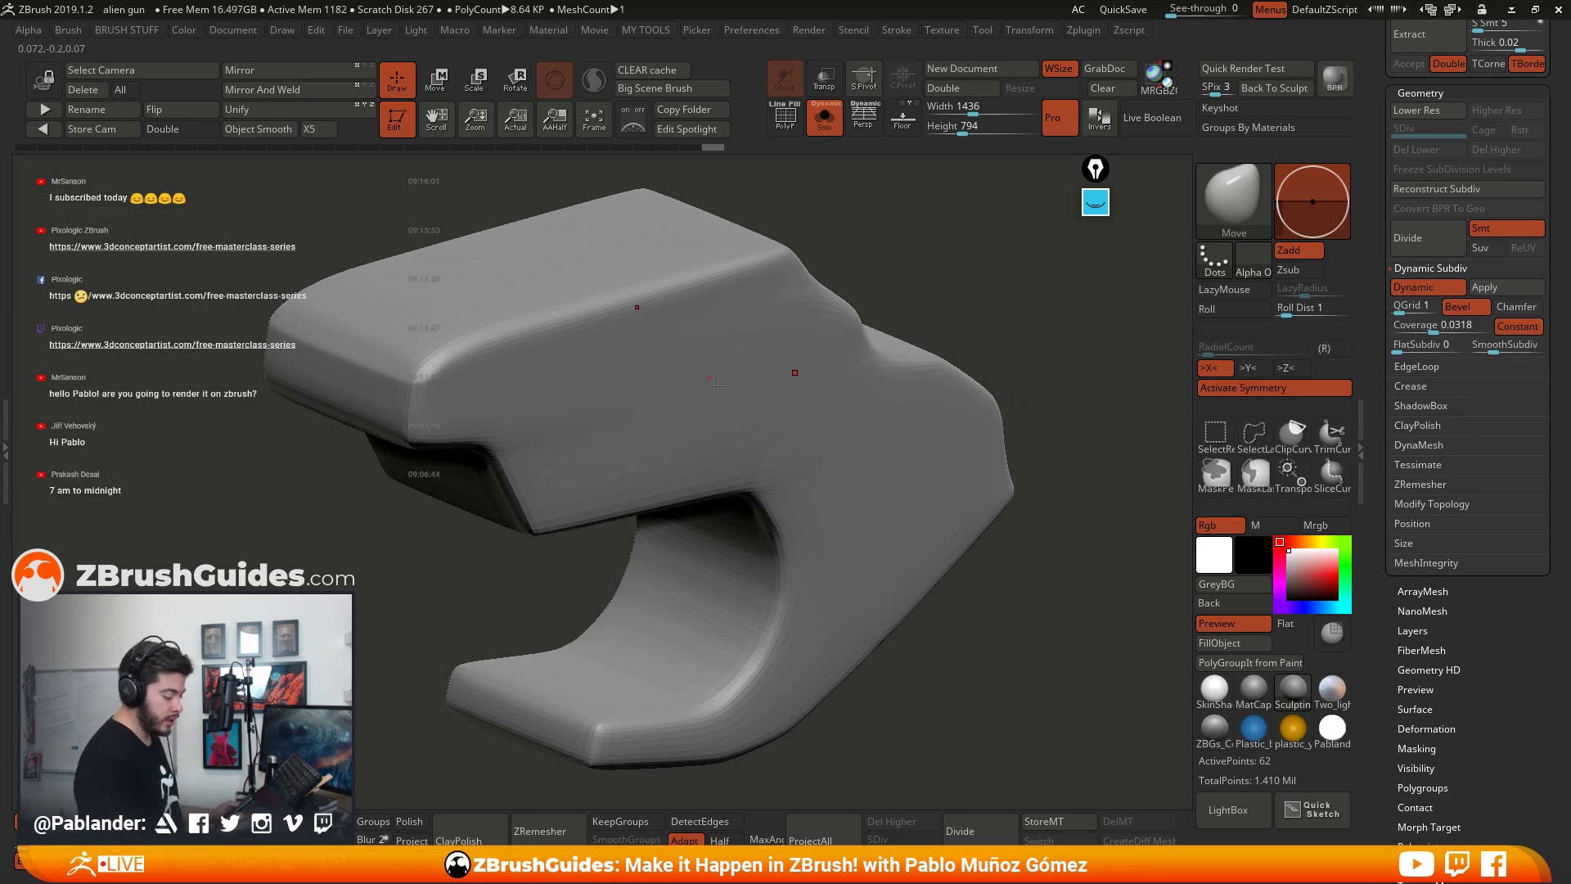
{"action": "right_click_drag", "start_coordinate": [717, 384], "coordinate": [914, 397]}
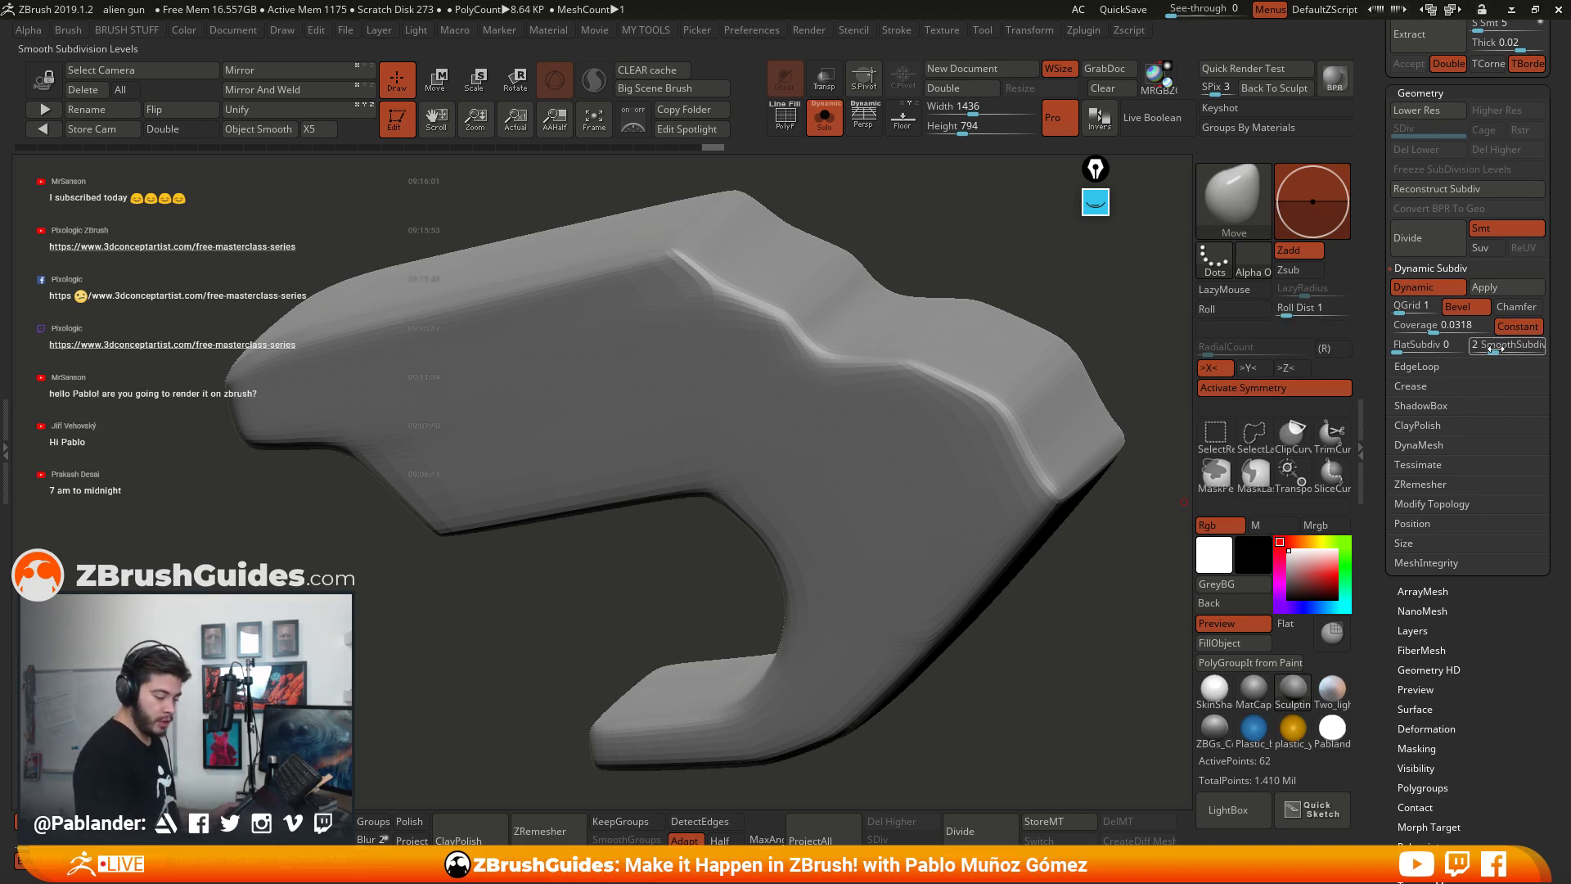
{"action": "left_click_drag", "start_coordinate": [1498, 350], "coordinate": [1500, 351]}
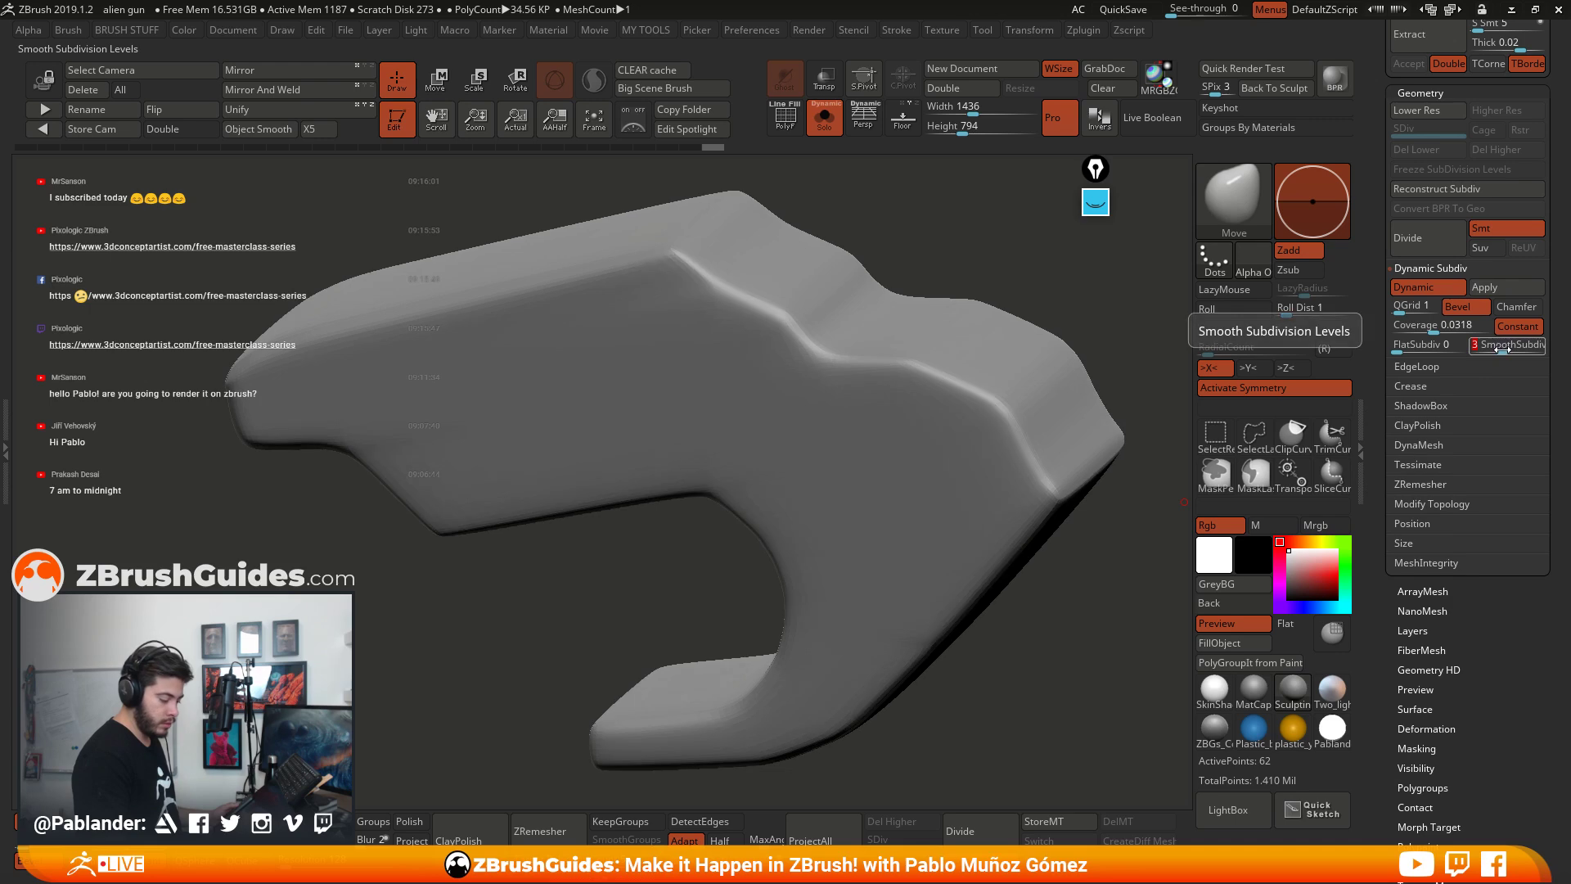
Step: Show the panel's polyframe with its polygroups, turn it to its stepped edge and switch to the ZModeler brush
{"action": "left_click", "coordinate": [785, 128]}
{"action": "left_click", "coordinate": [786, 127]}
{"action": "mouse_move", "coordinate": [789, 309]}
{"action": "right_mouse_down"}
{"action": "mouse_move", "coordinate": [947, 322]}
{"action": "mouse_move", "coordinate": [852, 388]}
{"action": "mouse_move", "coordinate": [933, 396]}
{"action": "mouse_move", "coordinate": [729, 471]}
{"action": "mouse_move", "coordinate": [835, 425]}
{"action": "right_mouse_up"}
{"action": "key", "text": "b"}
{"action": "key", "text": "z"}
{"action": "key", "text": "m"}
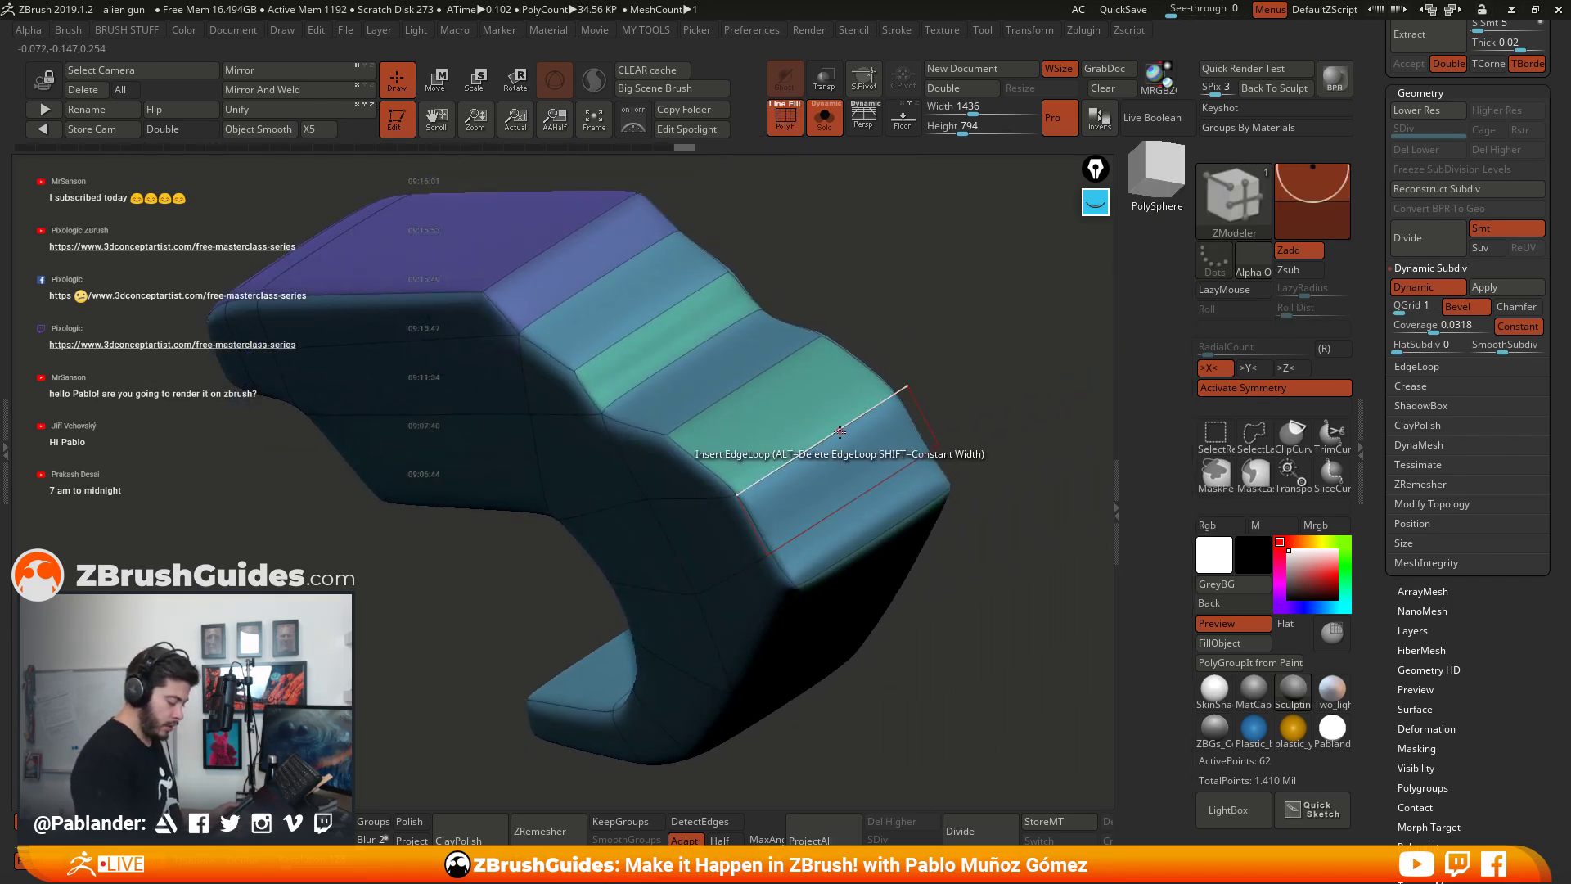
Step: Try inserting a single edge loop along the panel's stepped edge and undo it
{"action": "right_click_drag", "start_coordinate": [1023, 438], "coordinate": [814, 464]}
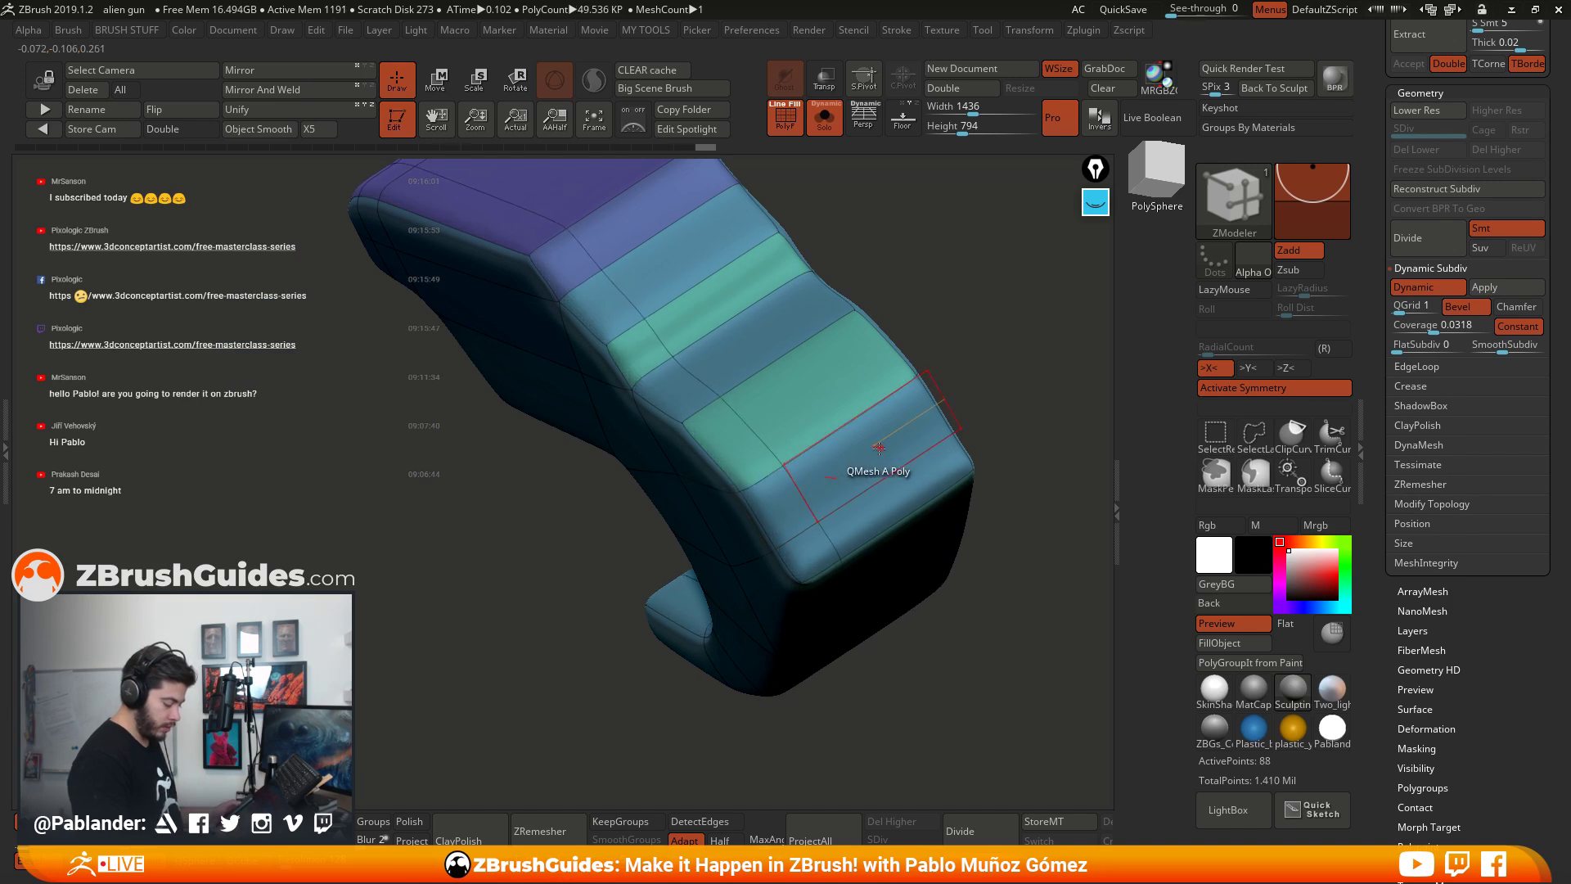
{"action": "left_click", "coordinate": [844, 425]}
{"action": "key", "text": "space"}
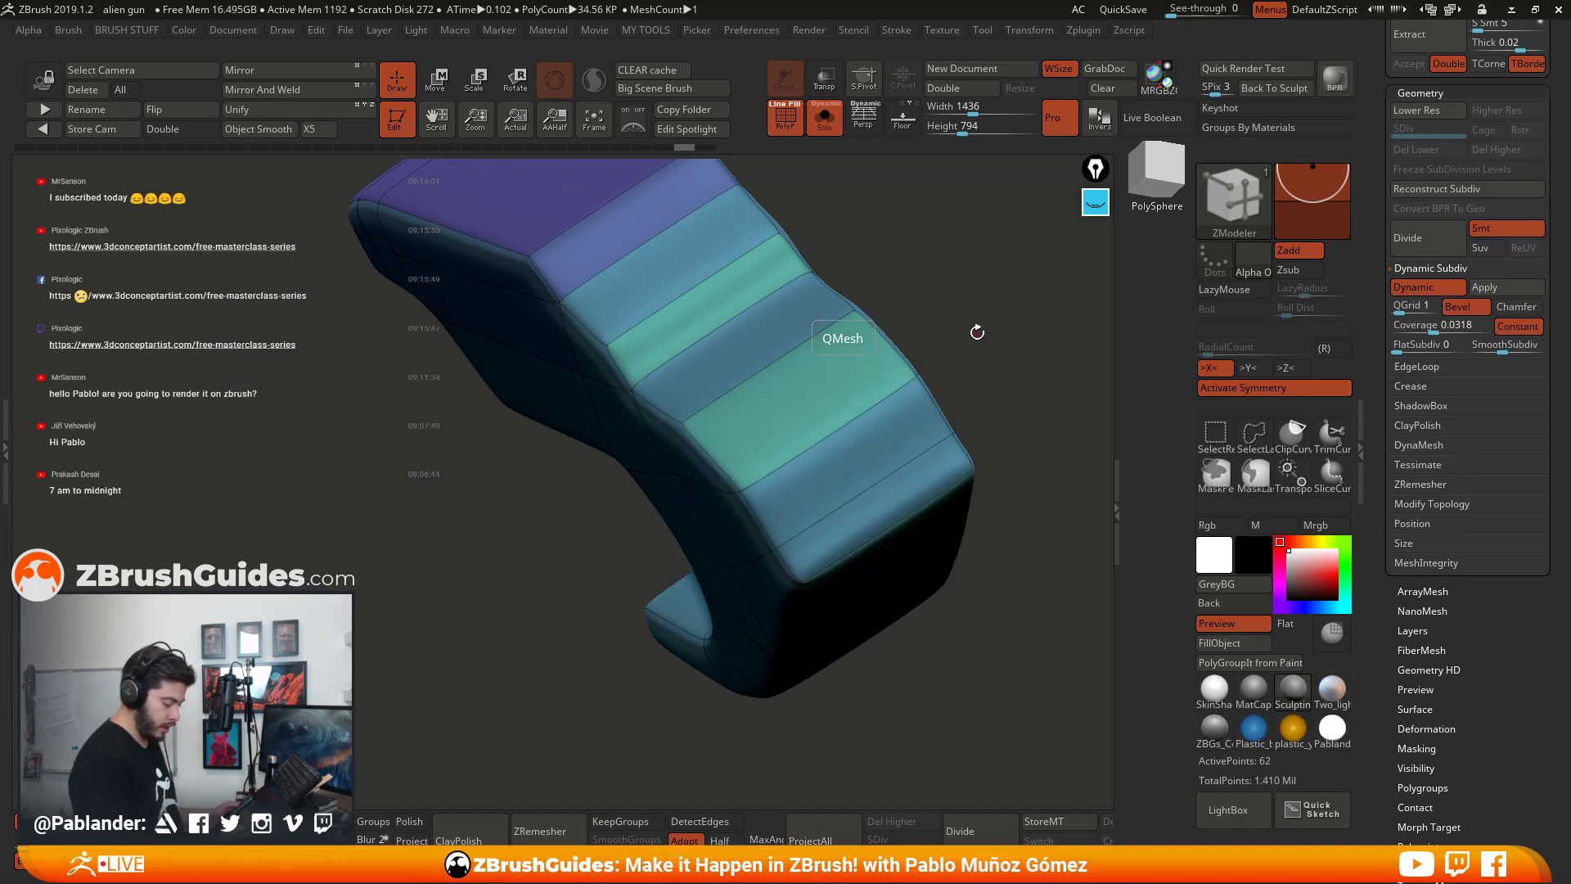
{"action": "key", "text": "ctrl+z"}
Step: Set the ZModeler edge Insert target to Multiple EdgeLoops and face the panel's stepped edge straight on
{"action": "key", "text": "space"}
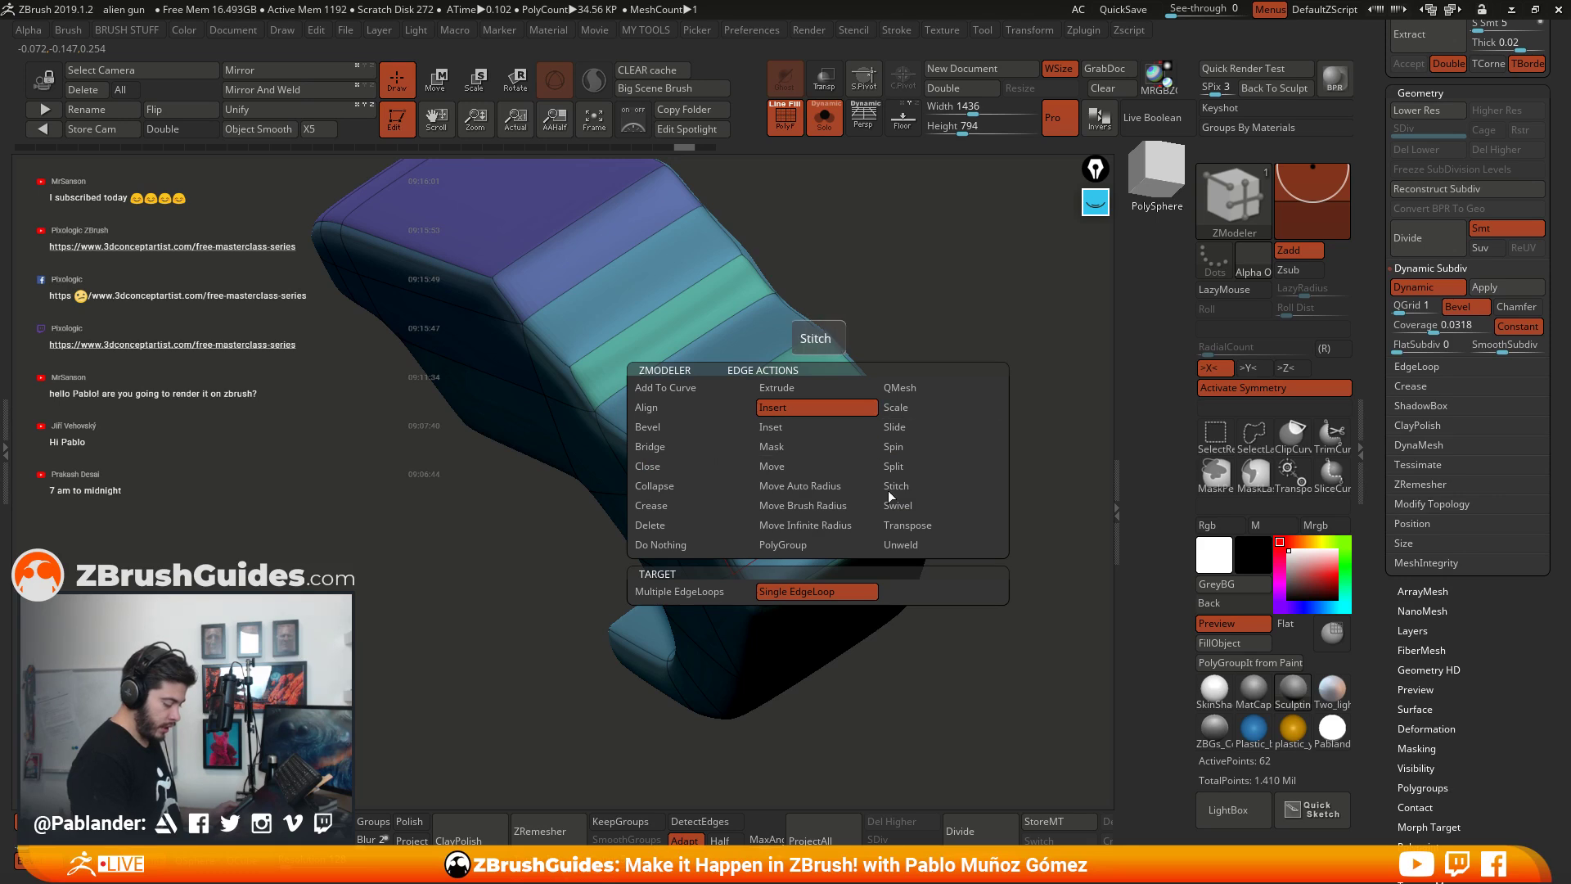
{"action": "left_click", "coordinate": [707, 592]}
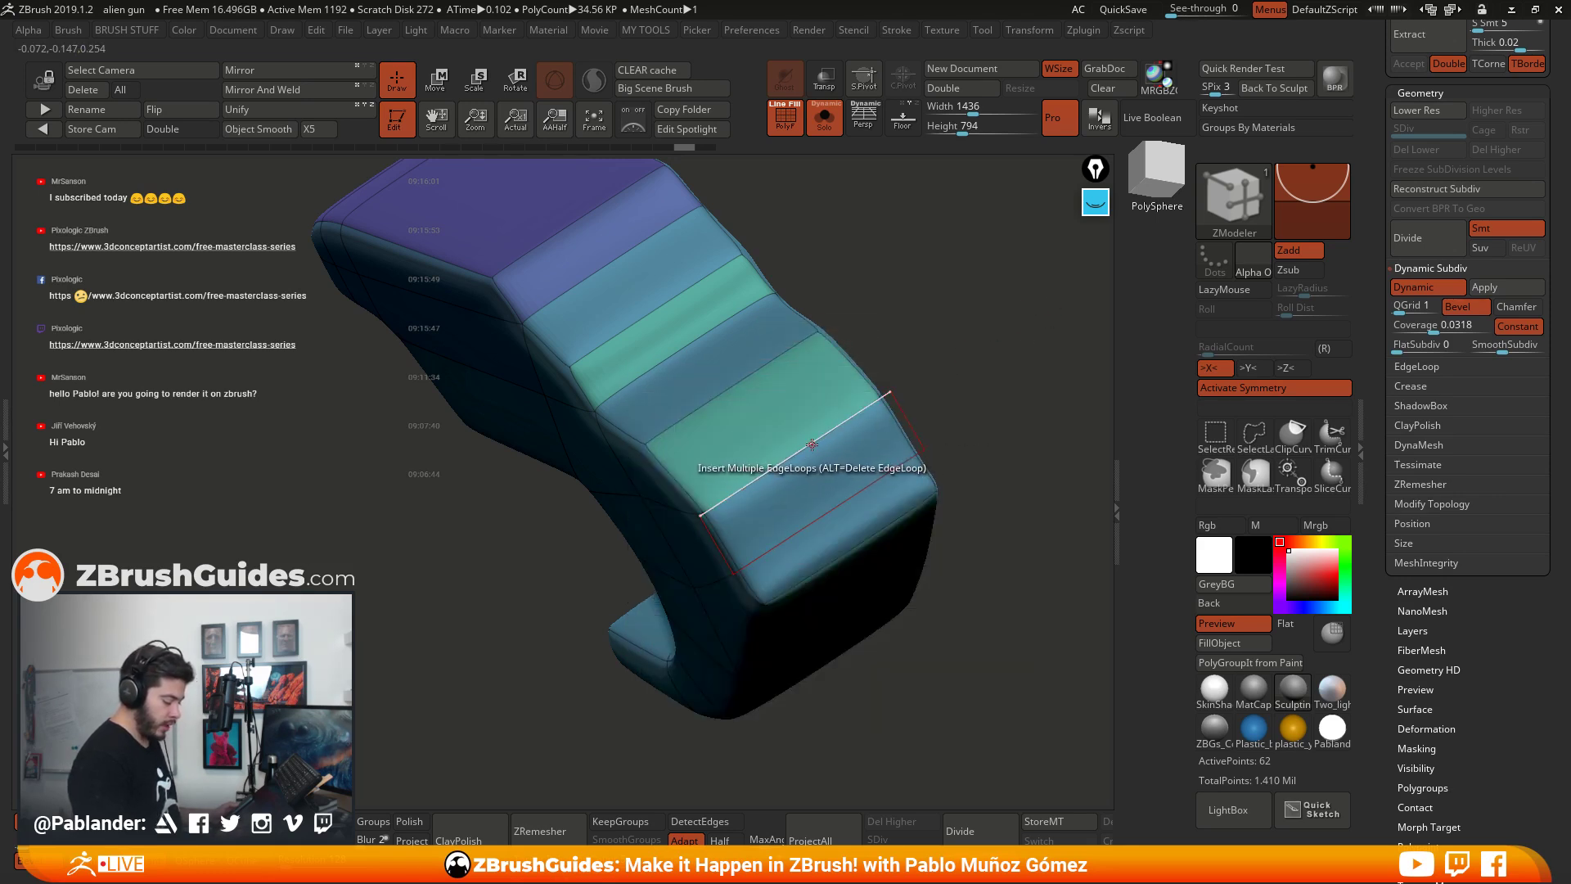
{"action": "right_click_drag", "start_coordinate": [812, 445], "coordinate": [674, 464], "text": "shift"}
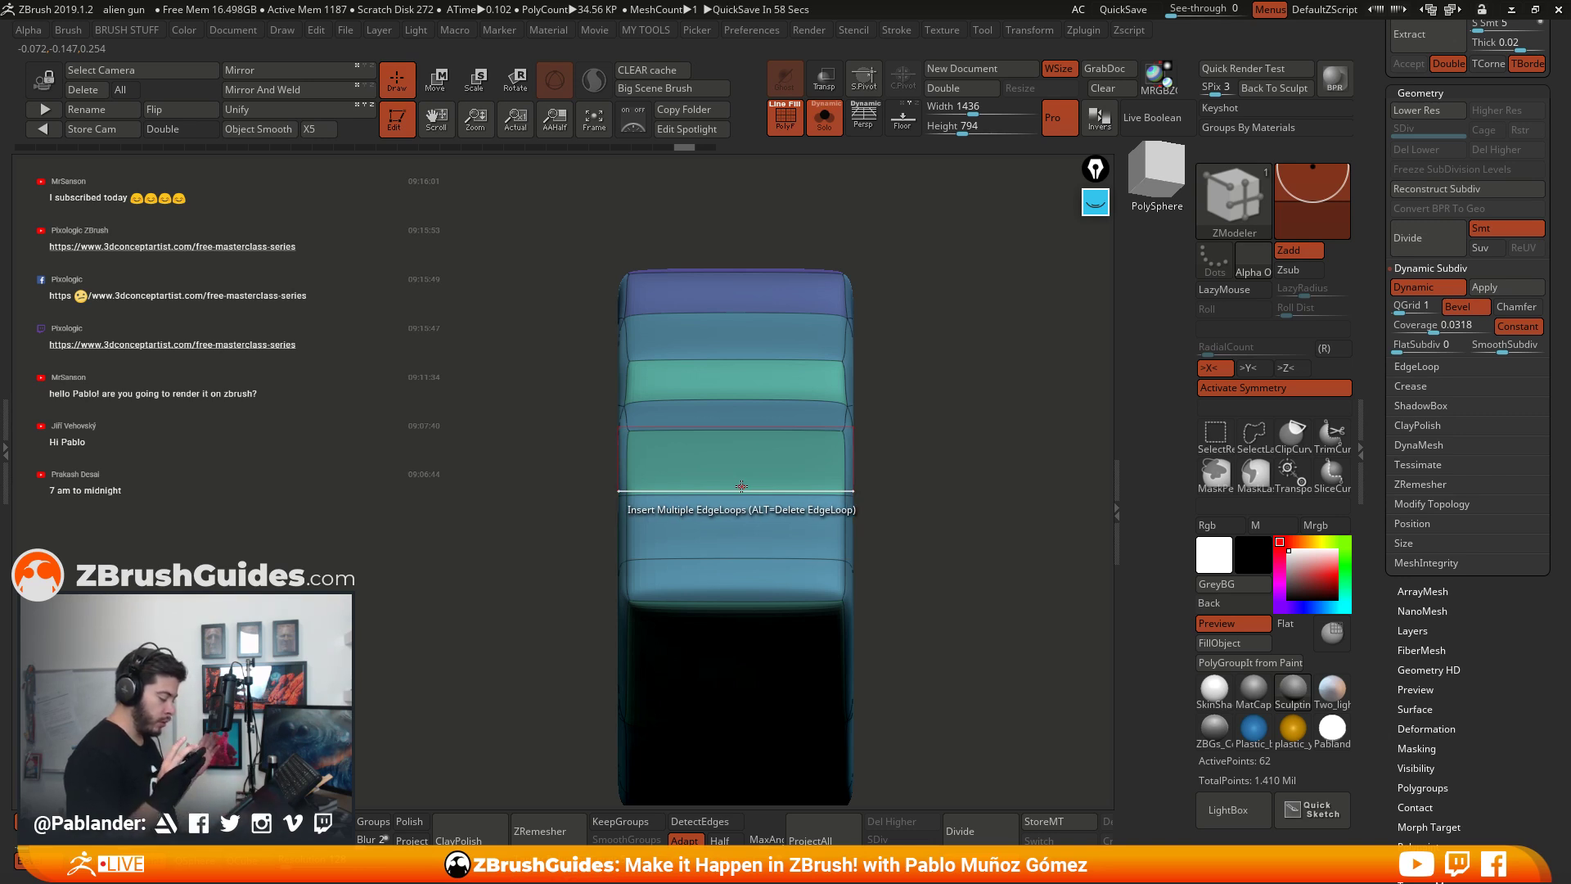
Step: Sketch the centre line and side spacing for the edge loops over the panel with the screen pen, and hide the annotations
{"action": "left_click", "coordinate": [1095, 202]}
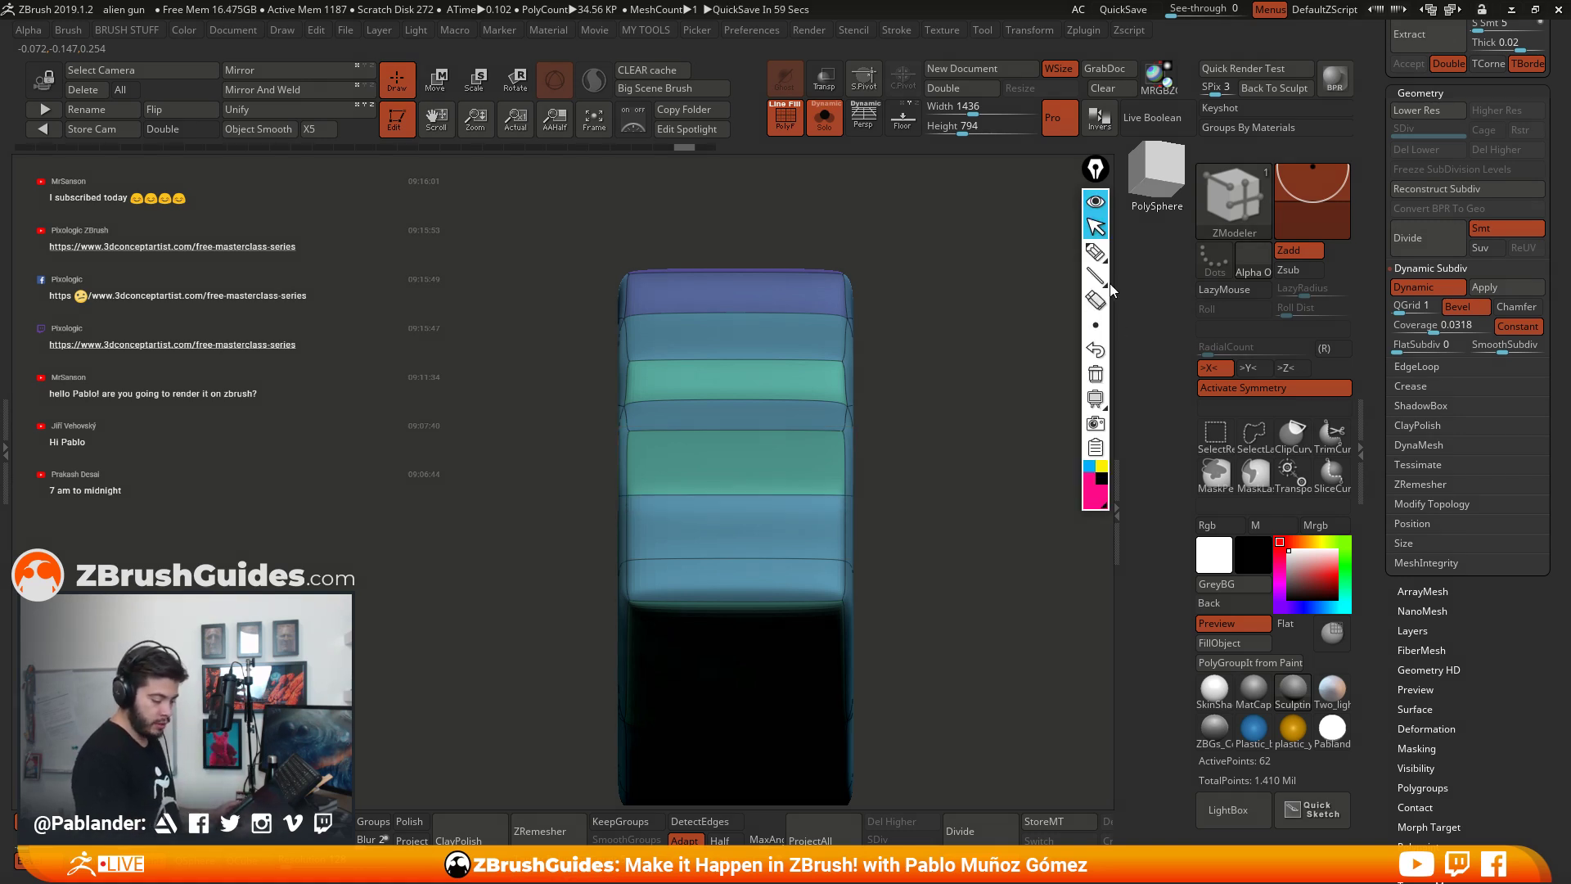
{"action": "left_click", "coordinate": [1096, 252]}
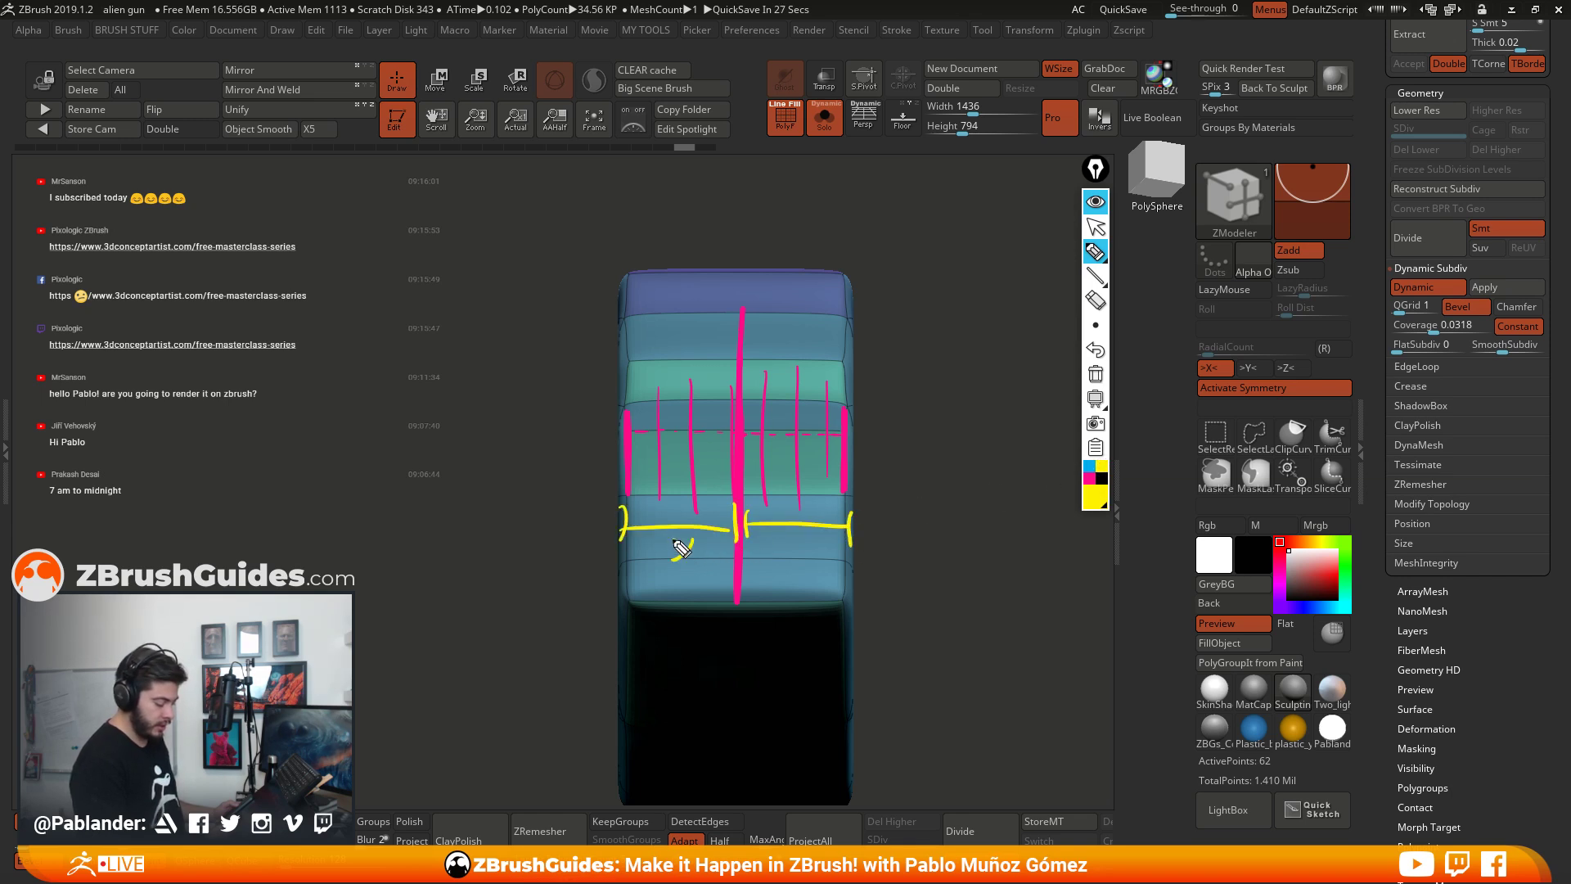
{"action": "left_click_drag", "start_coordinate": [674, 546], "coordinate": [703, 552]}
{"action": "left_click_drag", "start_coordinate": [781, 569], "coordinate": [851, 575]}
{"action": "left_click", "coordinate": [1094, 201]}
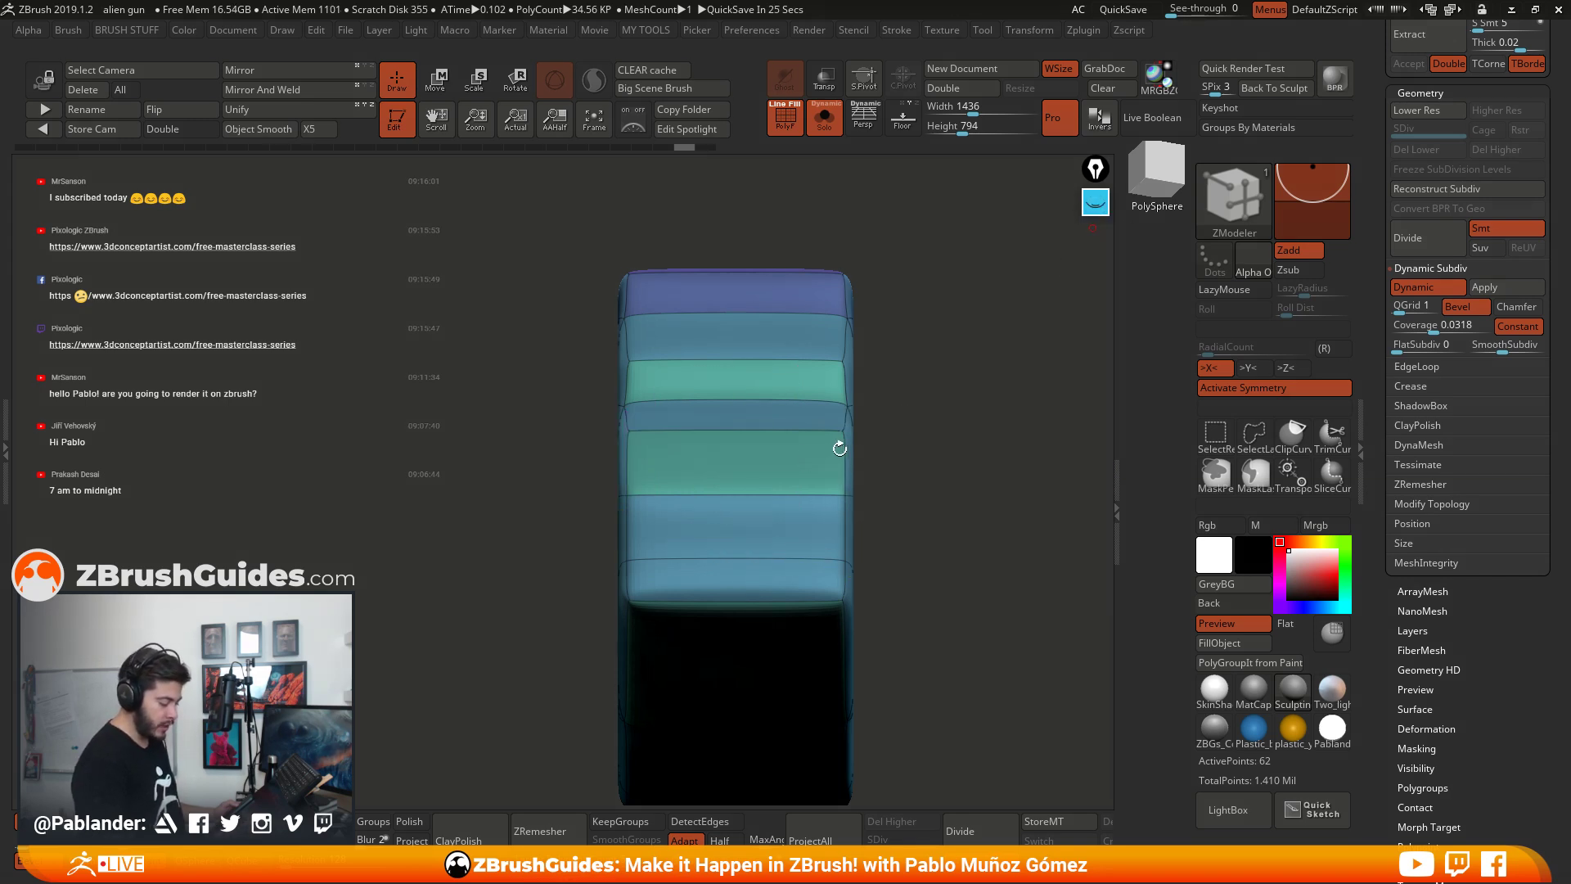
Step: Try inserting edge loops down the middle of the panel with symmetry on and off, undoing each insertion
{"action": "left_click", "coordinate": [735, 427]}
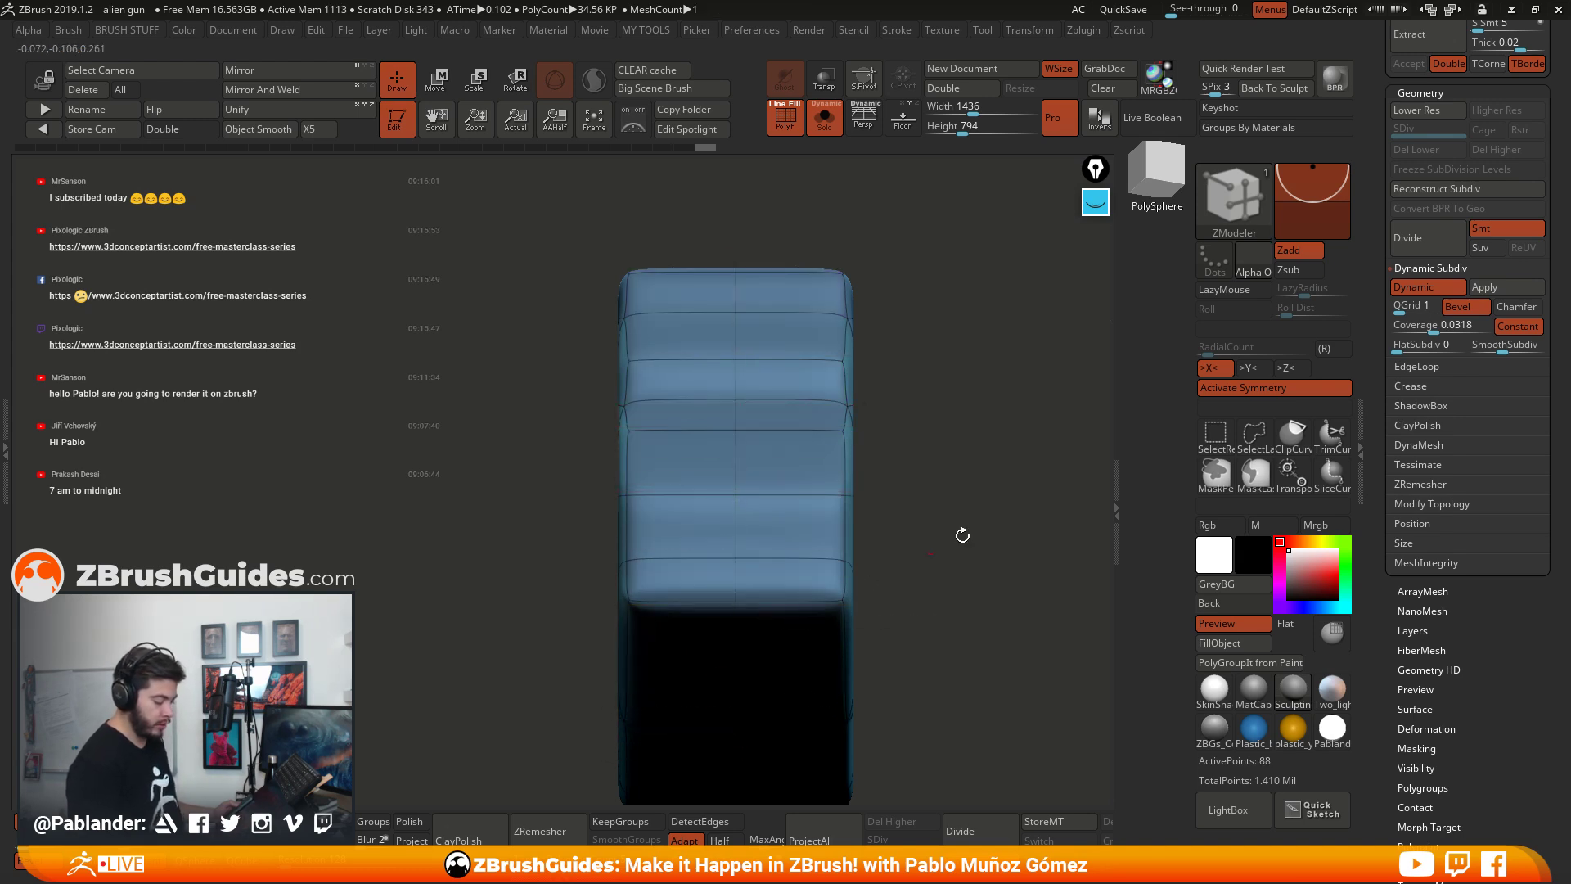
{"action": "key", "text": "ctrl+z"}
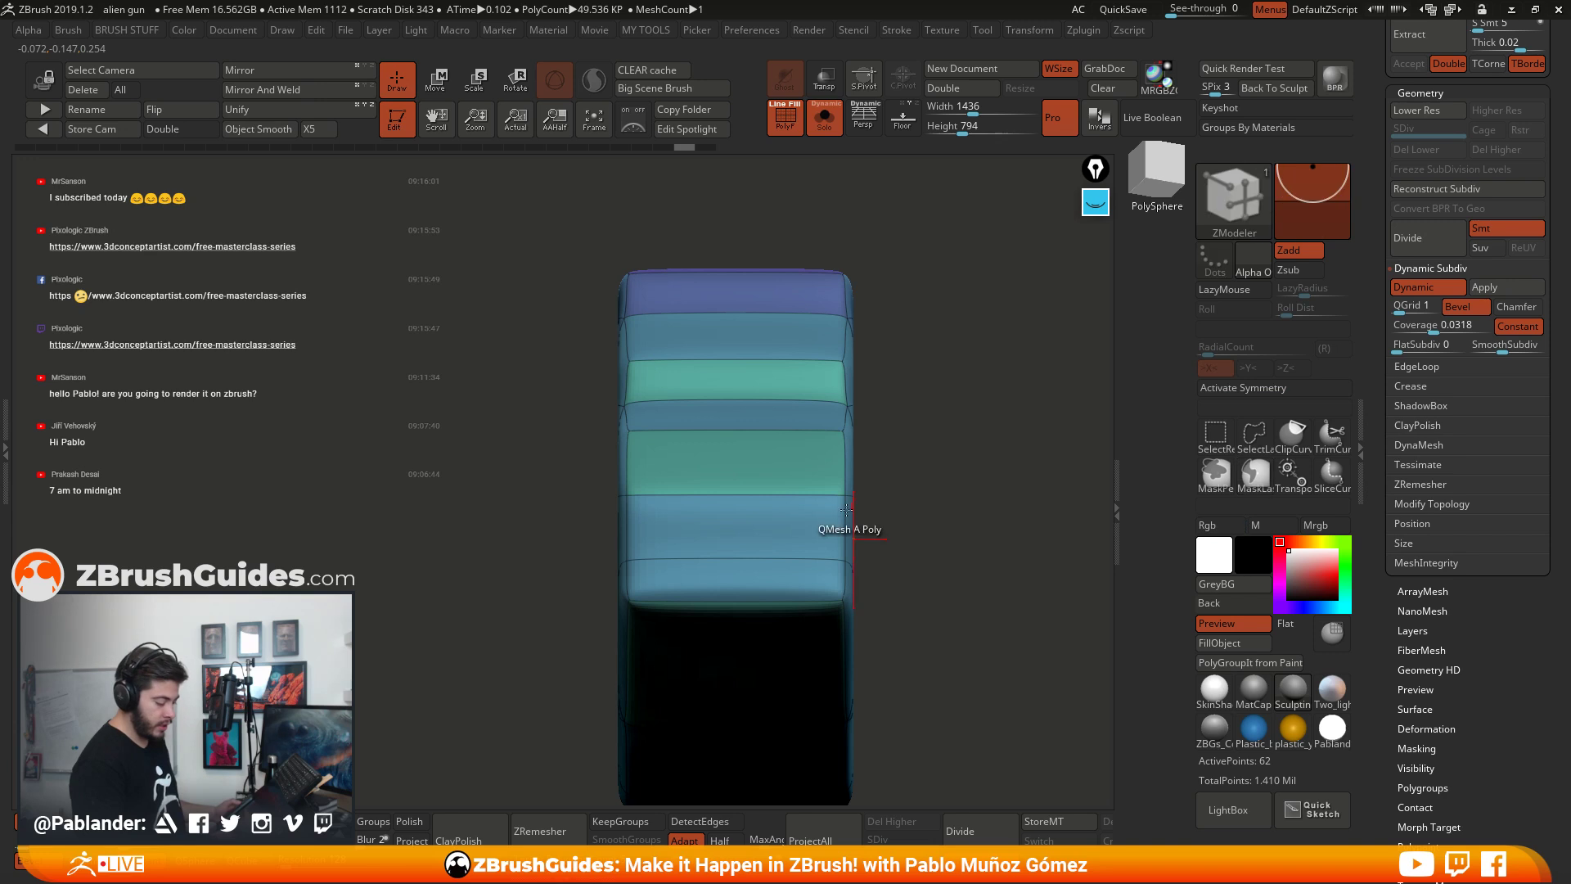
{"action": "left_click", "coordinate": [736, 432]}
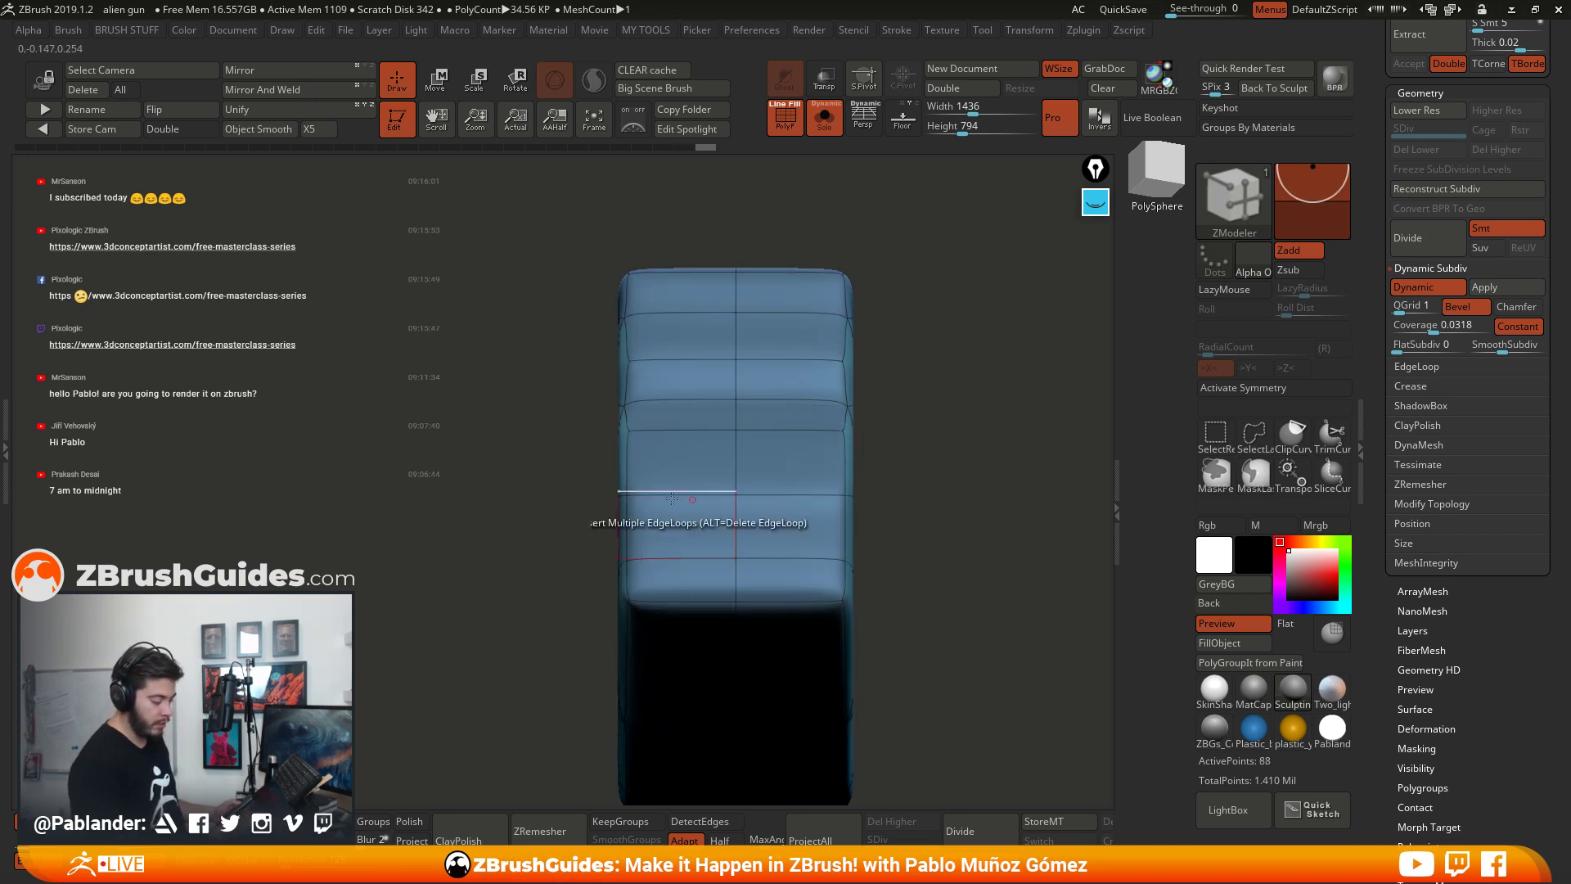
{"action": "key", "text": "ctrl+z"}
Step: Insert one edge loop down the centre of the panel's thickness and turn X symmetry back on
{"action": "left_click", "coordinate": [736, 495]}
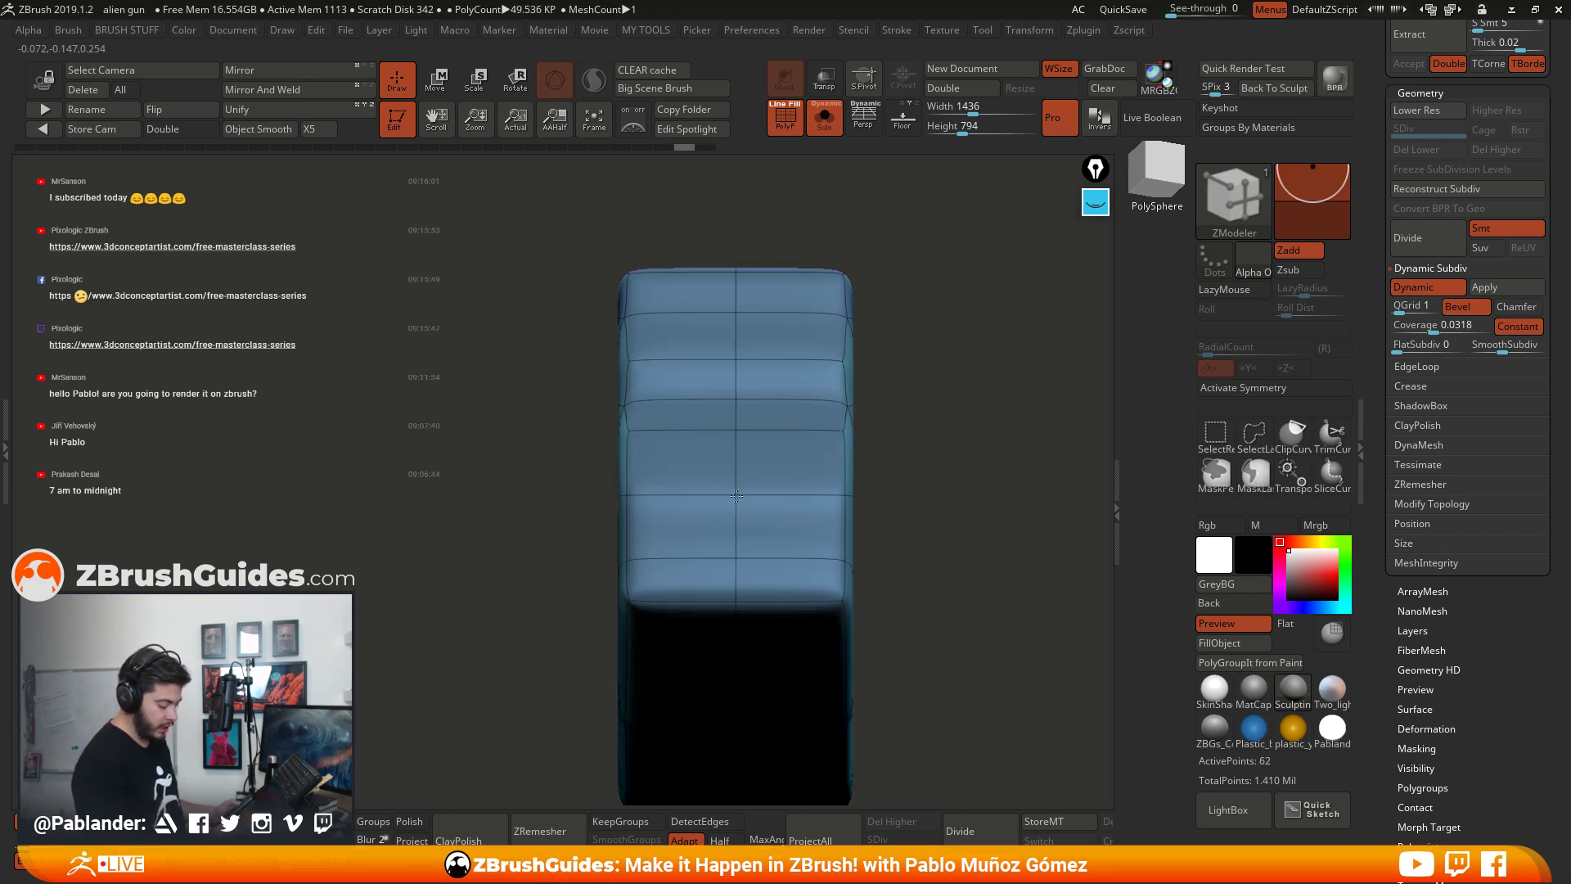
{"action": "left_click_drag", "start_coordinate": [737, 495], "coordinate": [827, 514]}
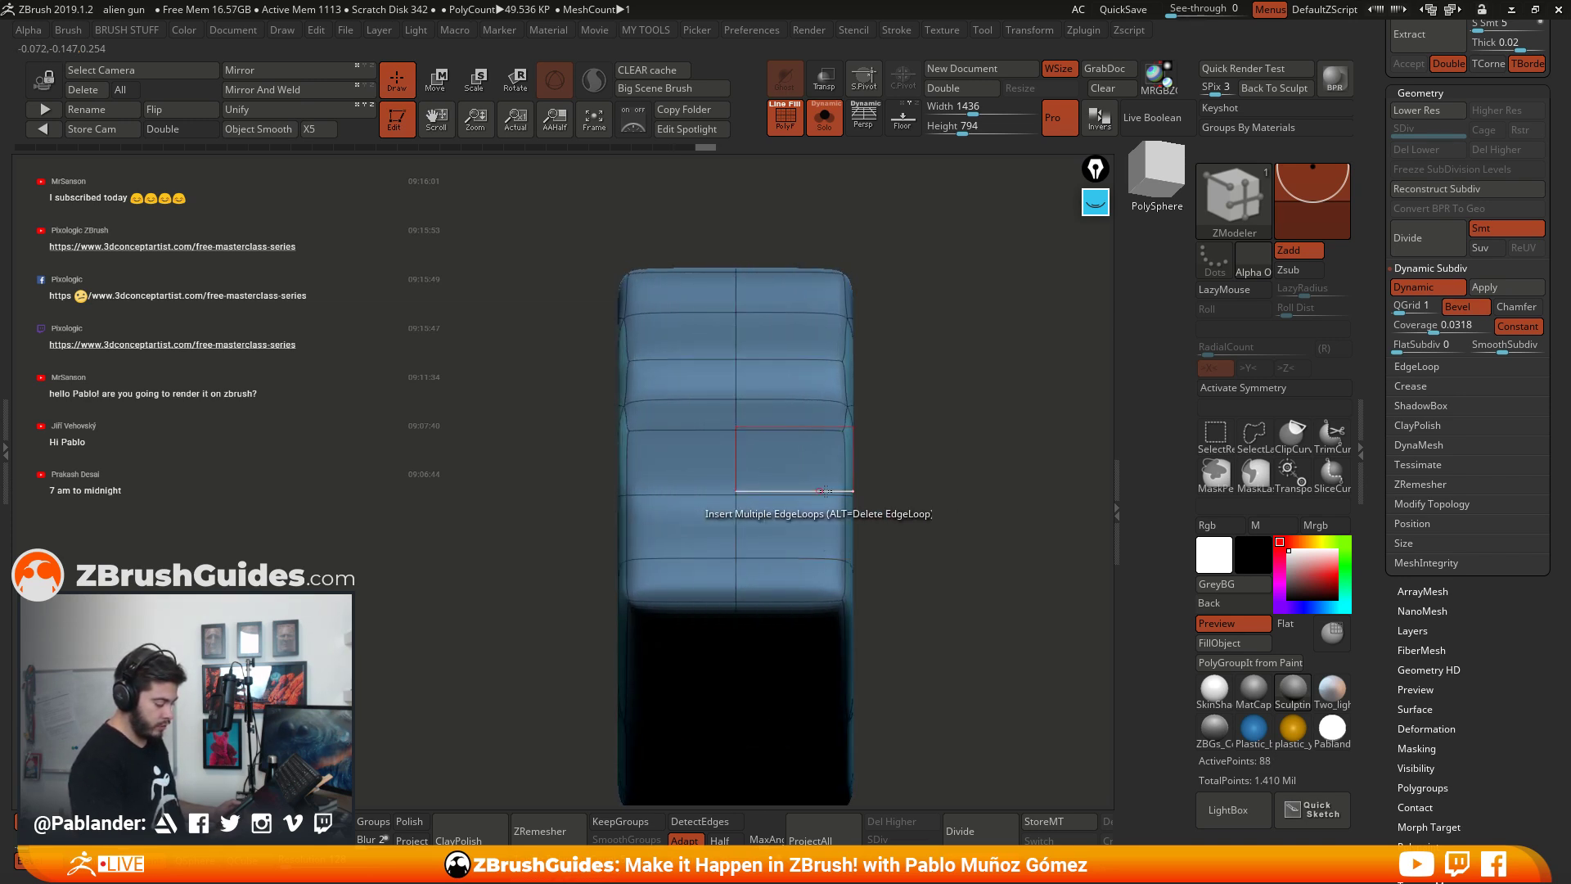
{"action": "left_click_drag", "start_coordinate": [925, 512], "coordinate": [809, 482]}
{"action": "key", "text": "x"}
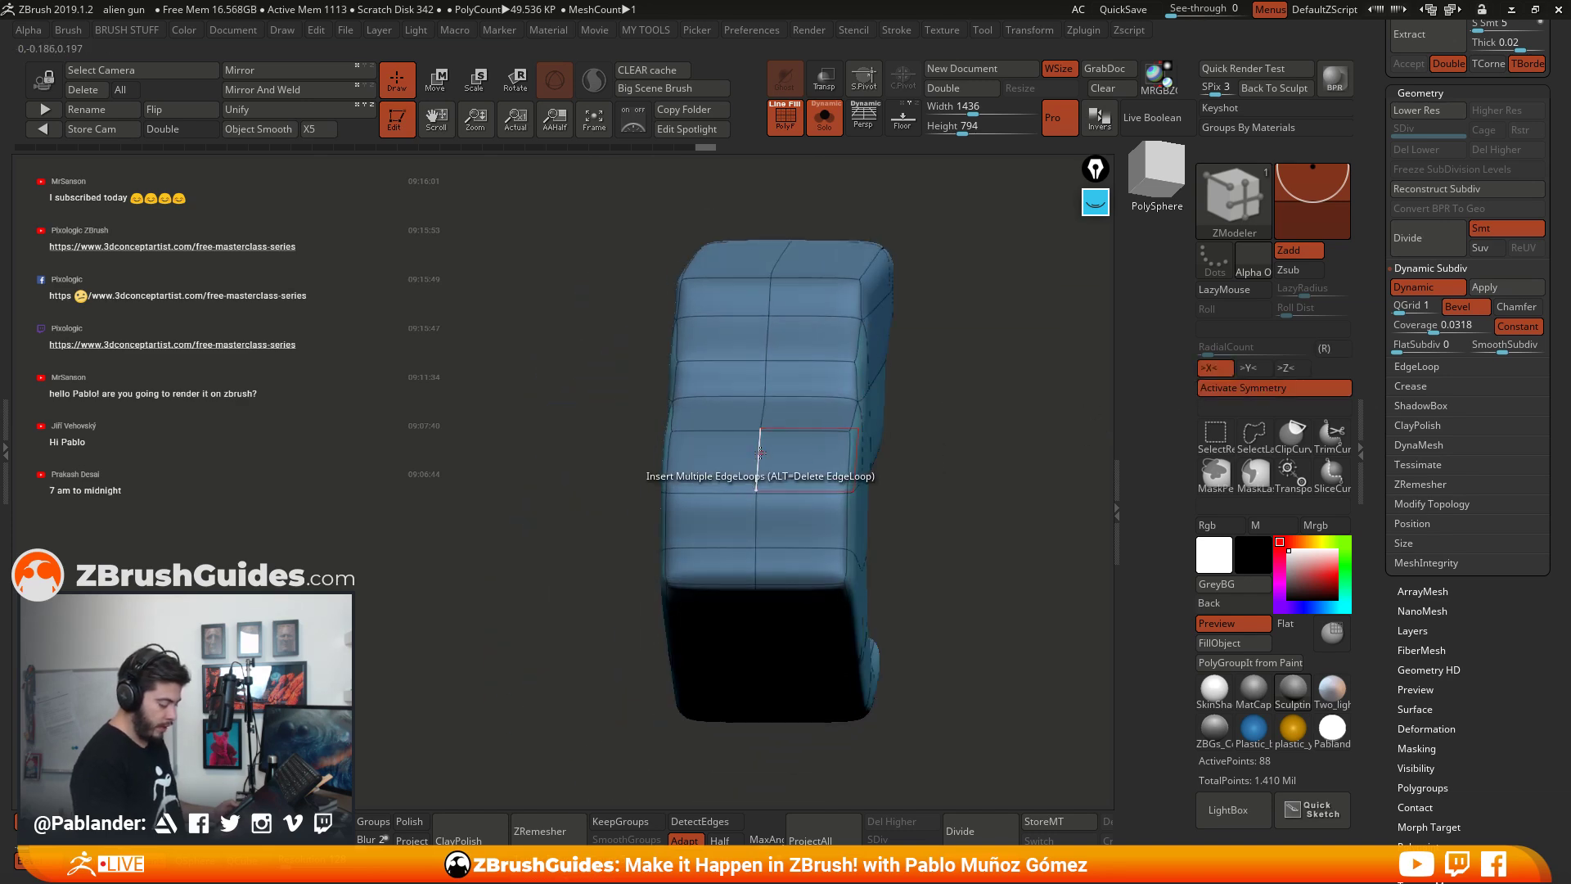
Step: Set the ZModeler edge action to Bevel and bevel the centre edge loop into a wide strip
{"action": "key", "text": "space"}
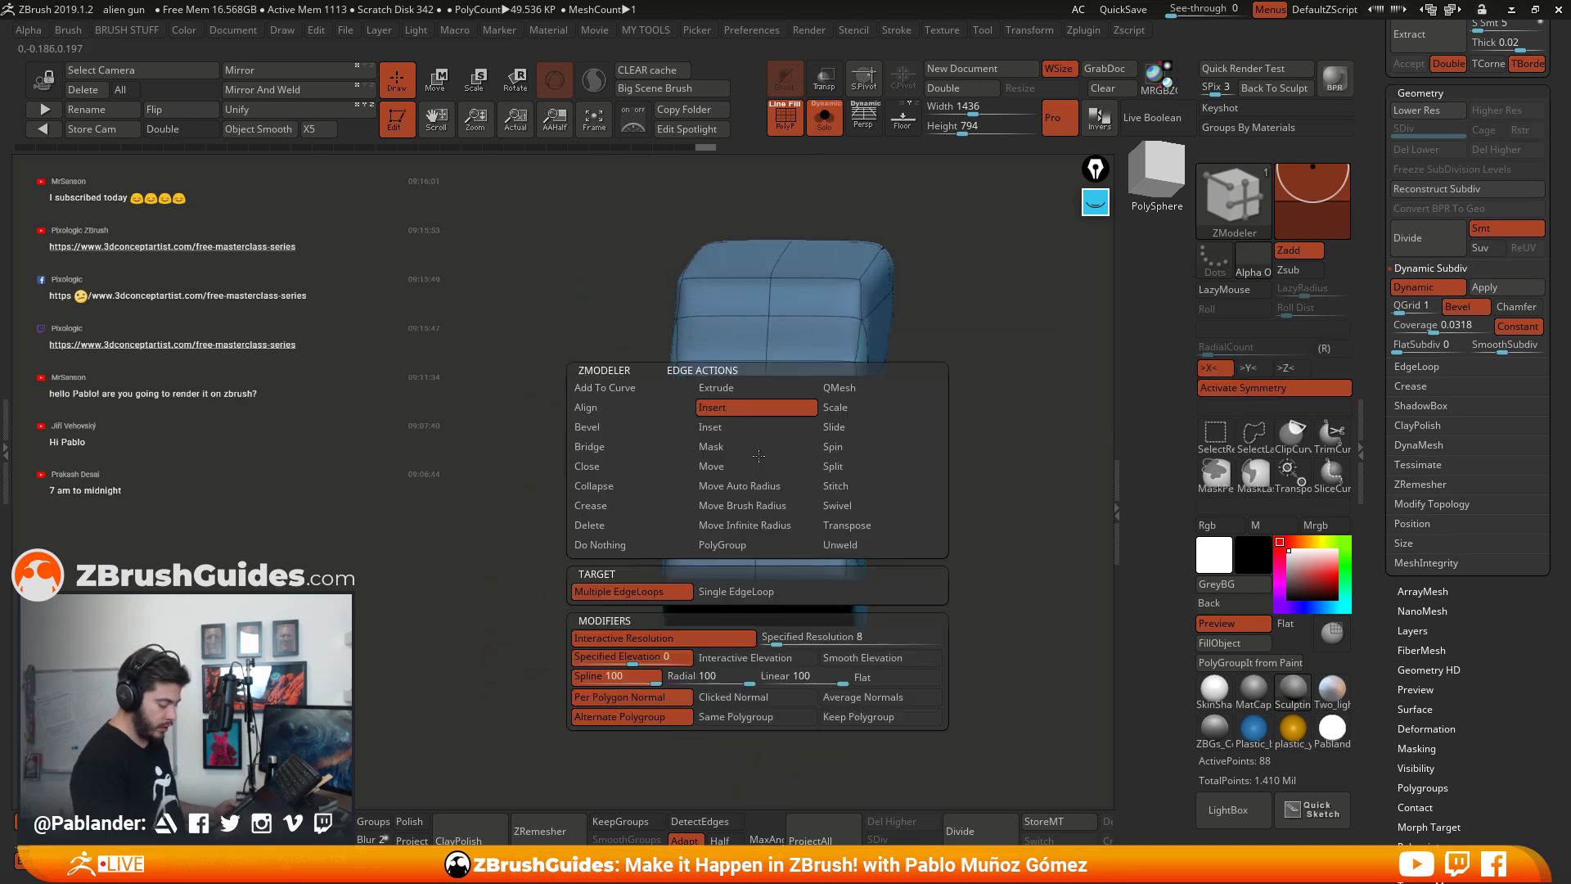
{"action": "left_click", "coordinate": [644, 427]}
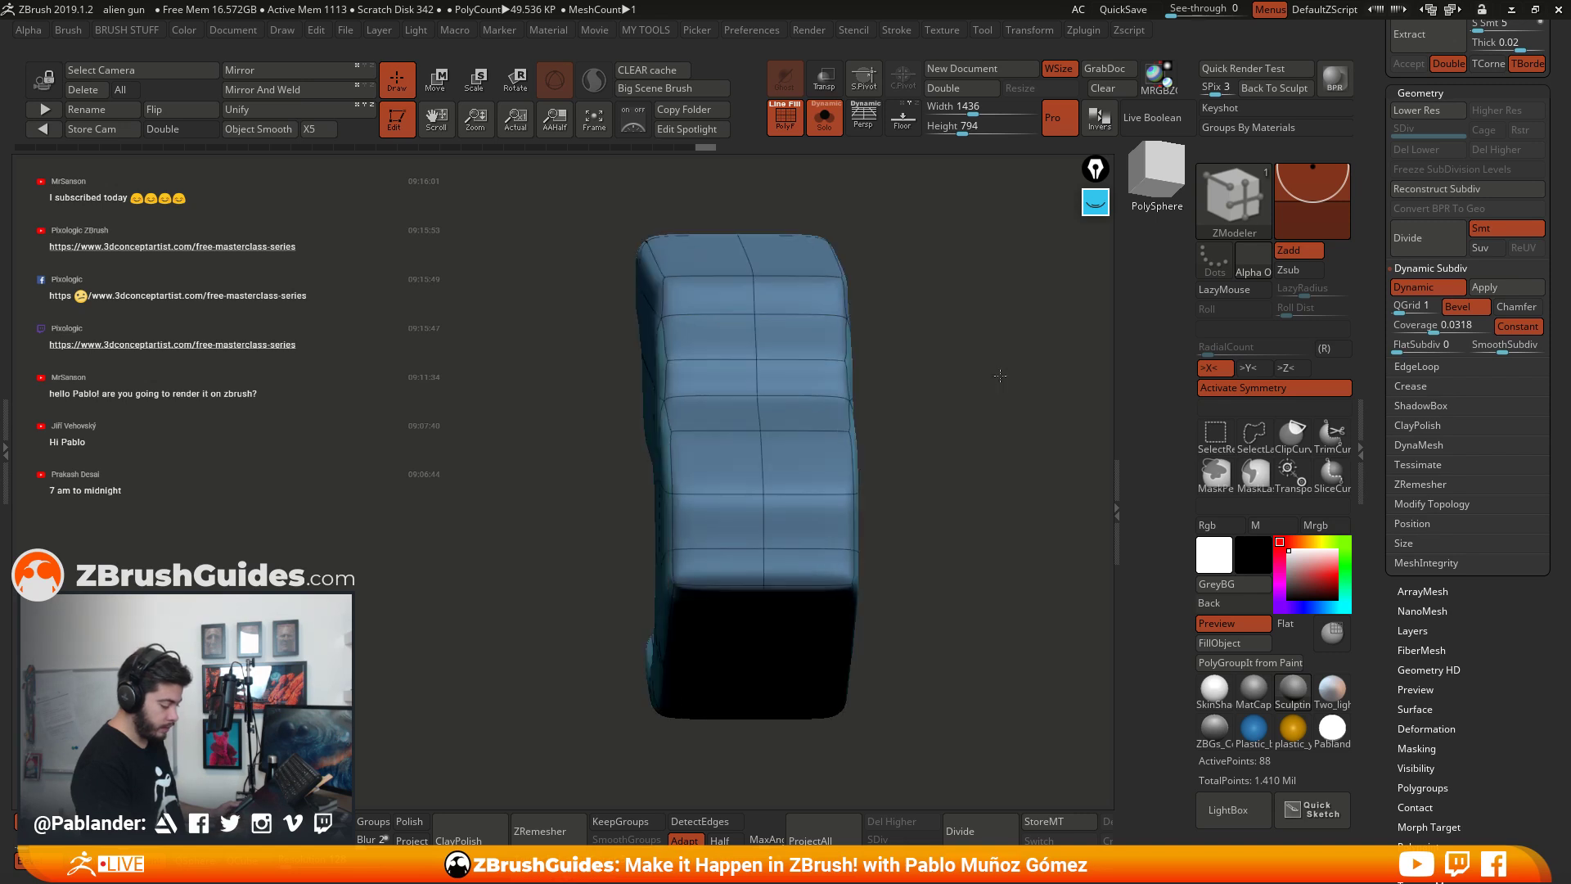
{"action": "left_click_drag", "start_coordinate": [764, 445], "coordinate": [789, 525]}
{"action": "left_click_drag", "start_coordinate": [892, 499], "coordinate": [945, 464], "text": "shift"}
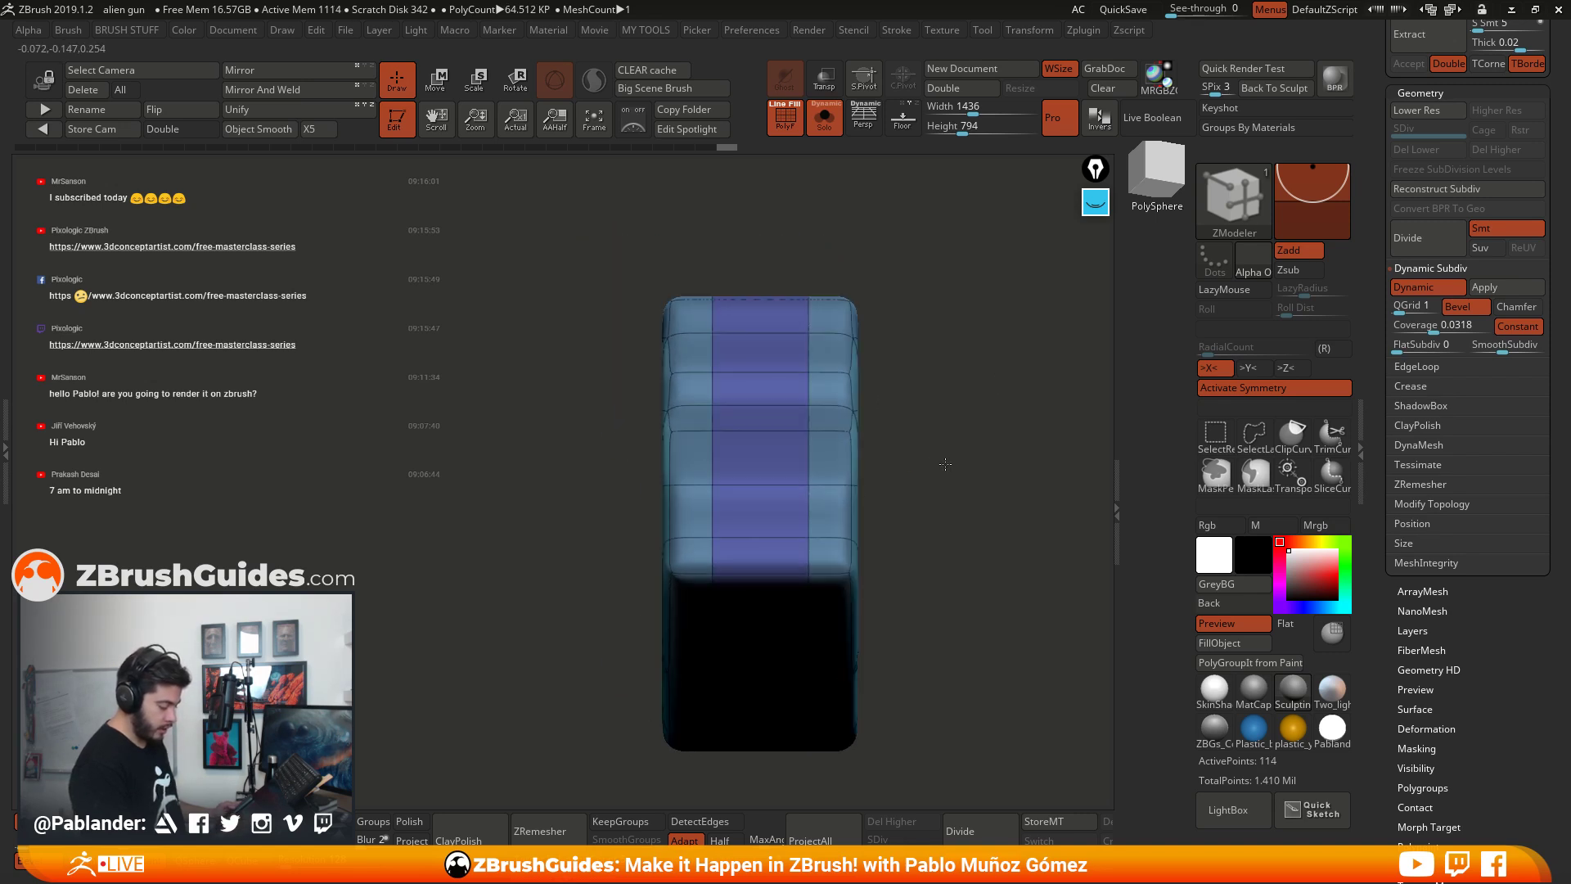
Step: Choose MaskPen as the masking brush and apply a mask along the panel's beveled centre strip
{"action": "key", "text": "ctrl"}
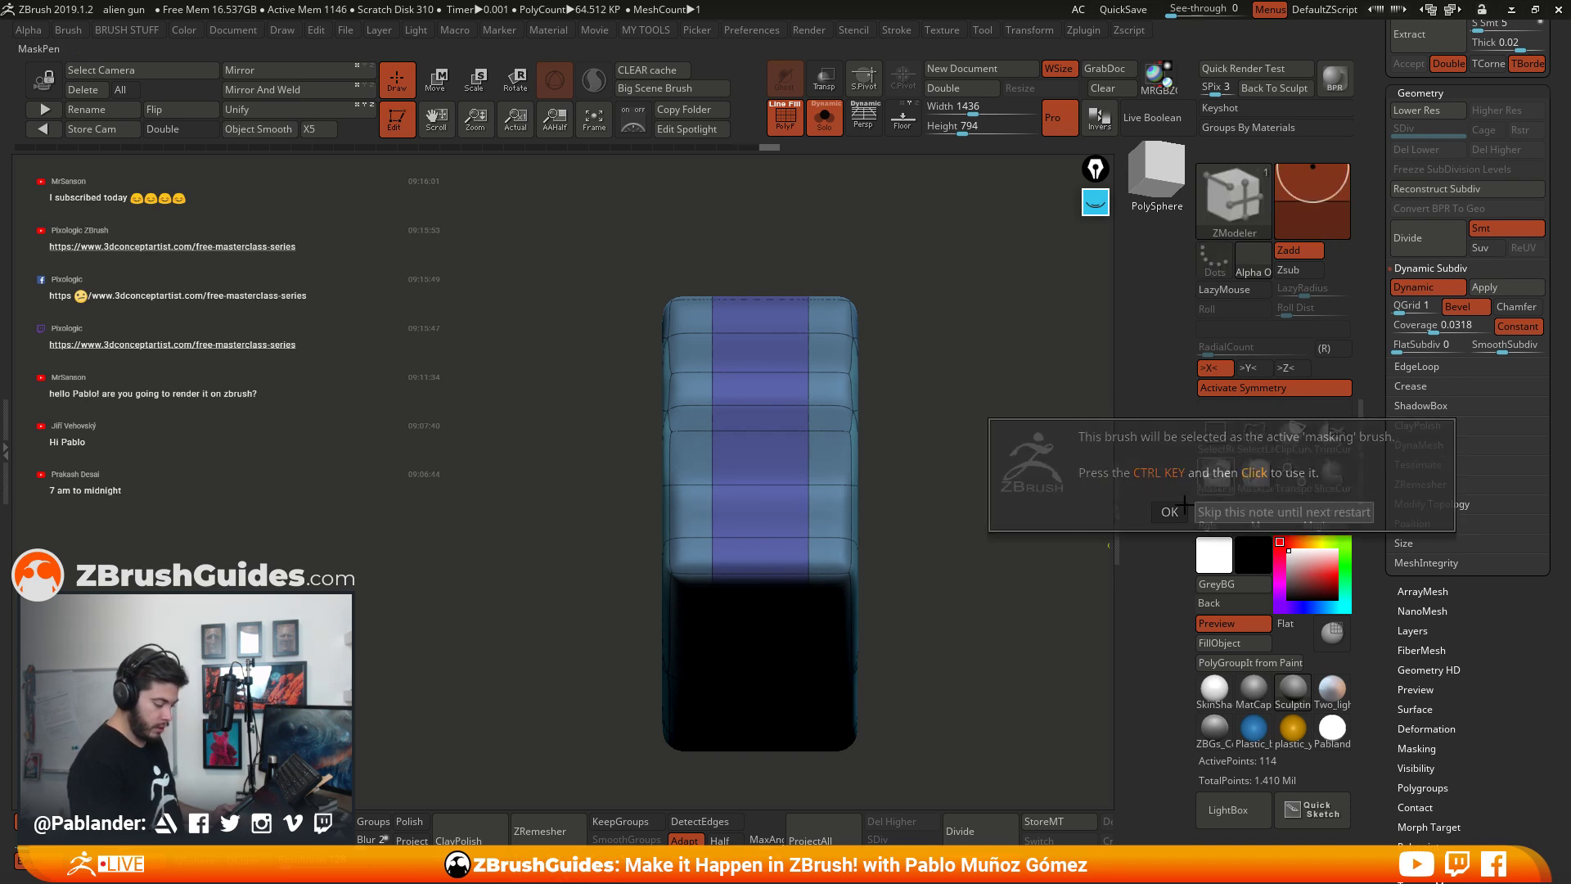
{"action": "left_click", "coordinate": [1216, 475], "text": "ctrl"}
{"action": "left_click_drag", "start_coordinate": [707, 358], "coordinate": [843, 792], "text": "ctrl"}
{"action": "mouse_move", "coordinate": [947, 519]}
{"action": "left_mouse_down"}
{"action": "mouse_move", "coordinate": [827, 491]}
{"action": "mouse_move", "coordinate": [954, 470]}
{"action": "mouse_move", "coordinate": [994, 480]}
{"action": "mouse_move", "coordinate": [930, 526]}
{"action": "mouse_move", "coordinate": [799, 491]}
{"action": "mouse_move", "coordinate": [786, 385]}
{"action": "mouse_move", "coordinate": [732, 298]}
{"action": "left_mouse_up"}
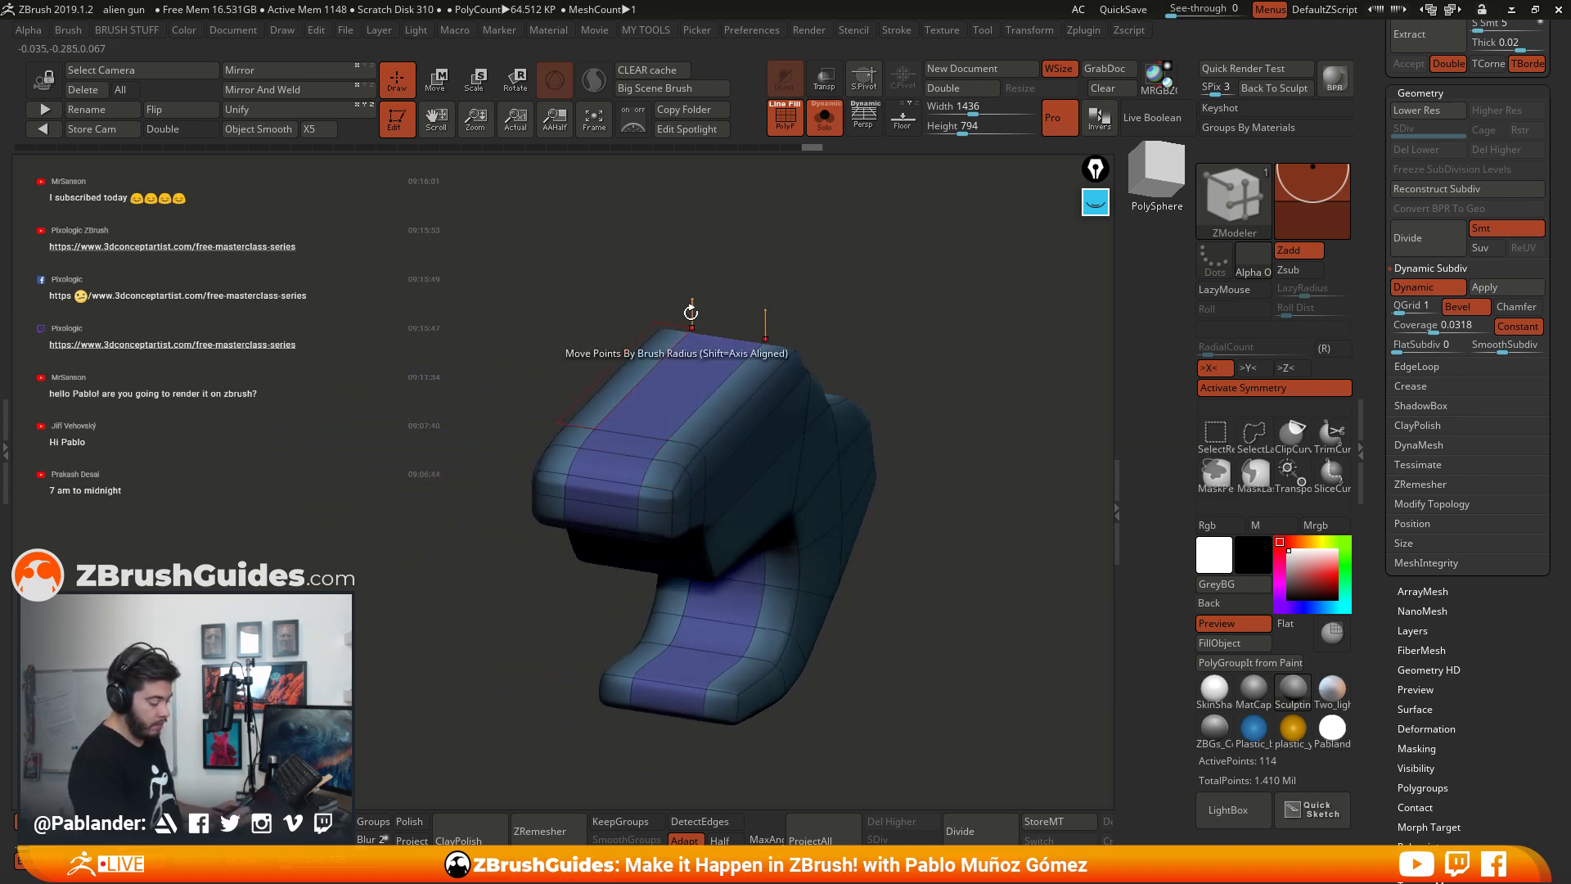
{"action": "left_click_drag", "start_coordinate": [827, 355], "coordinate": [892, 458]}
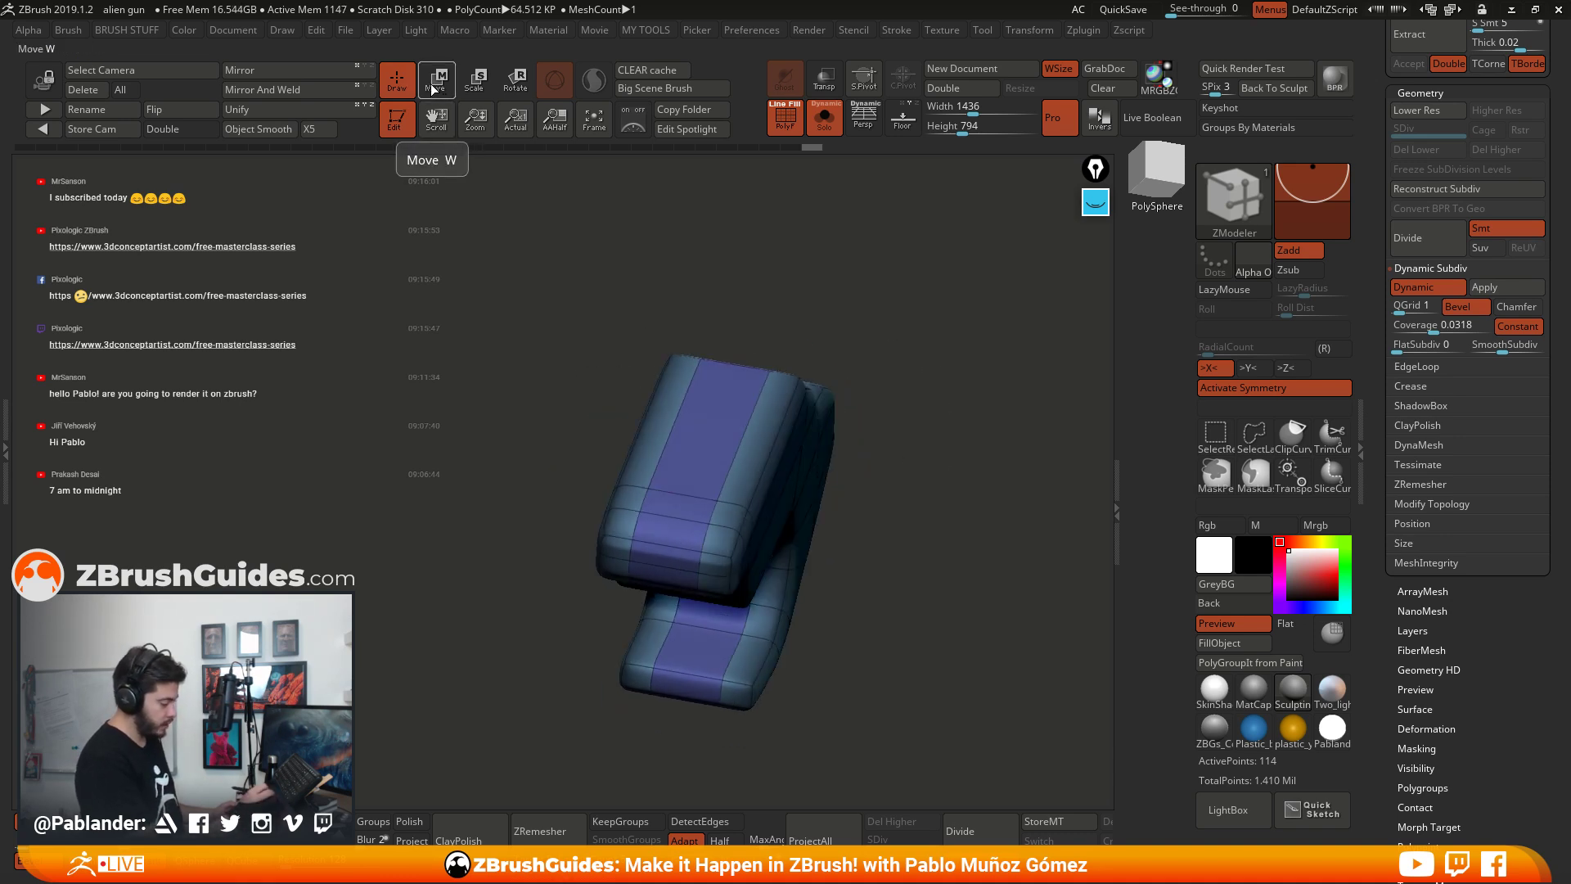
Step: Activate the Move gizmo, turn off symmetry and centre the gizmo on the unmasked mesh
{"action": "left_click", "coordinate": [432, 90]}
{"action": "left_click_drag", "start_coordinate": [573, 352], "coordinate": [599, 318], "text": "alt"}
{"action": "left_click", "coordinate": [794, 405]}
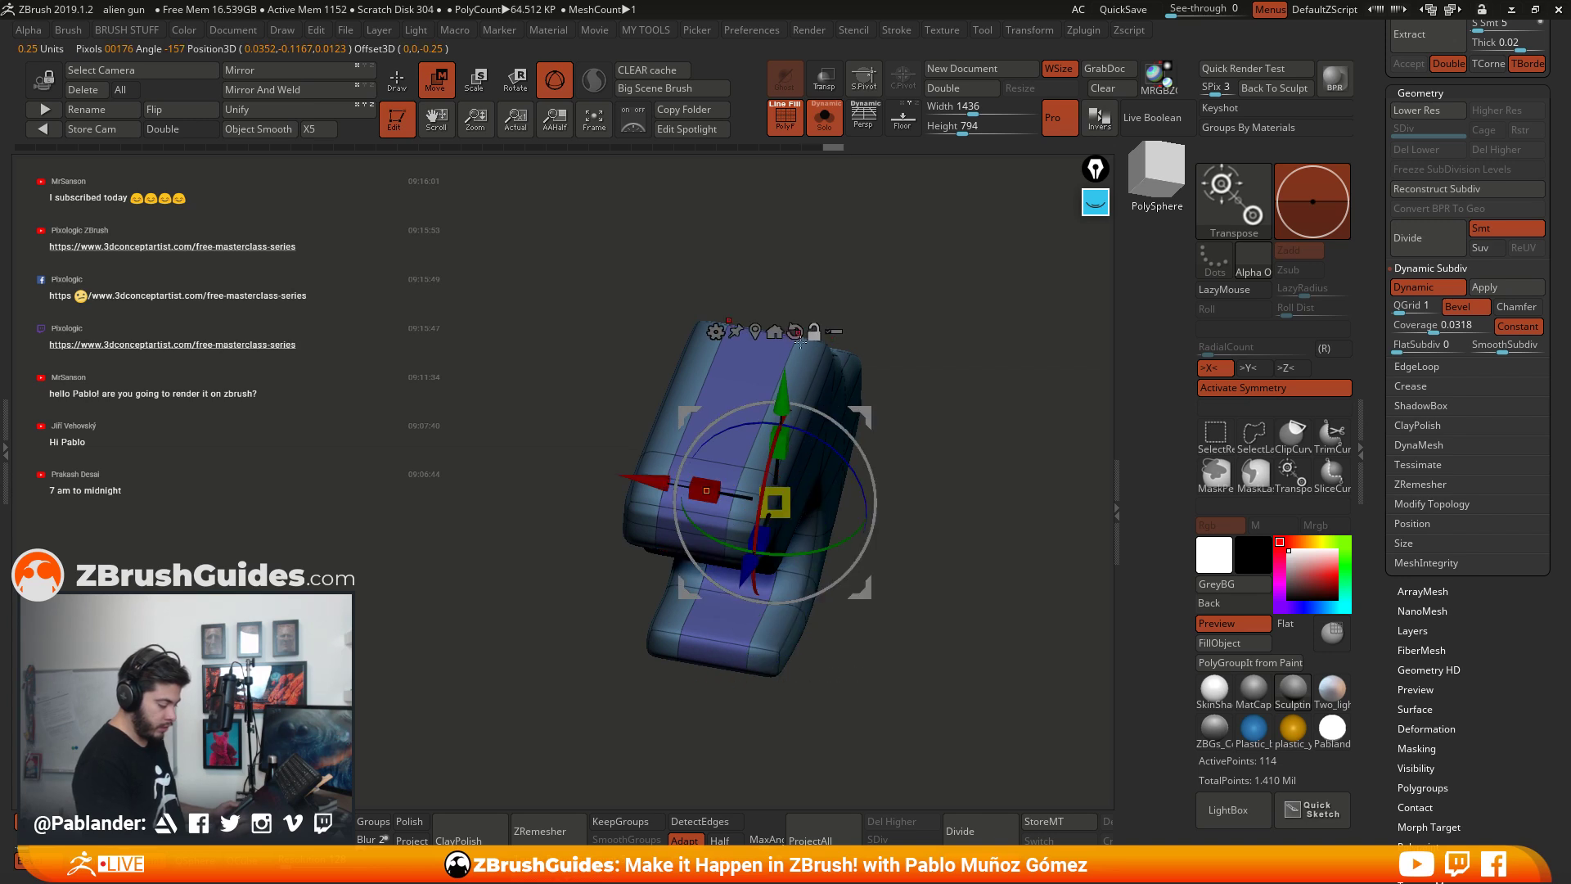
{"action": "left_click", "coordinate": [1247, 390]}
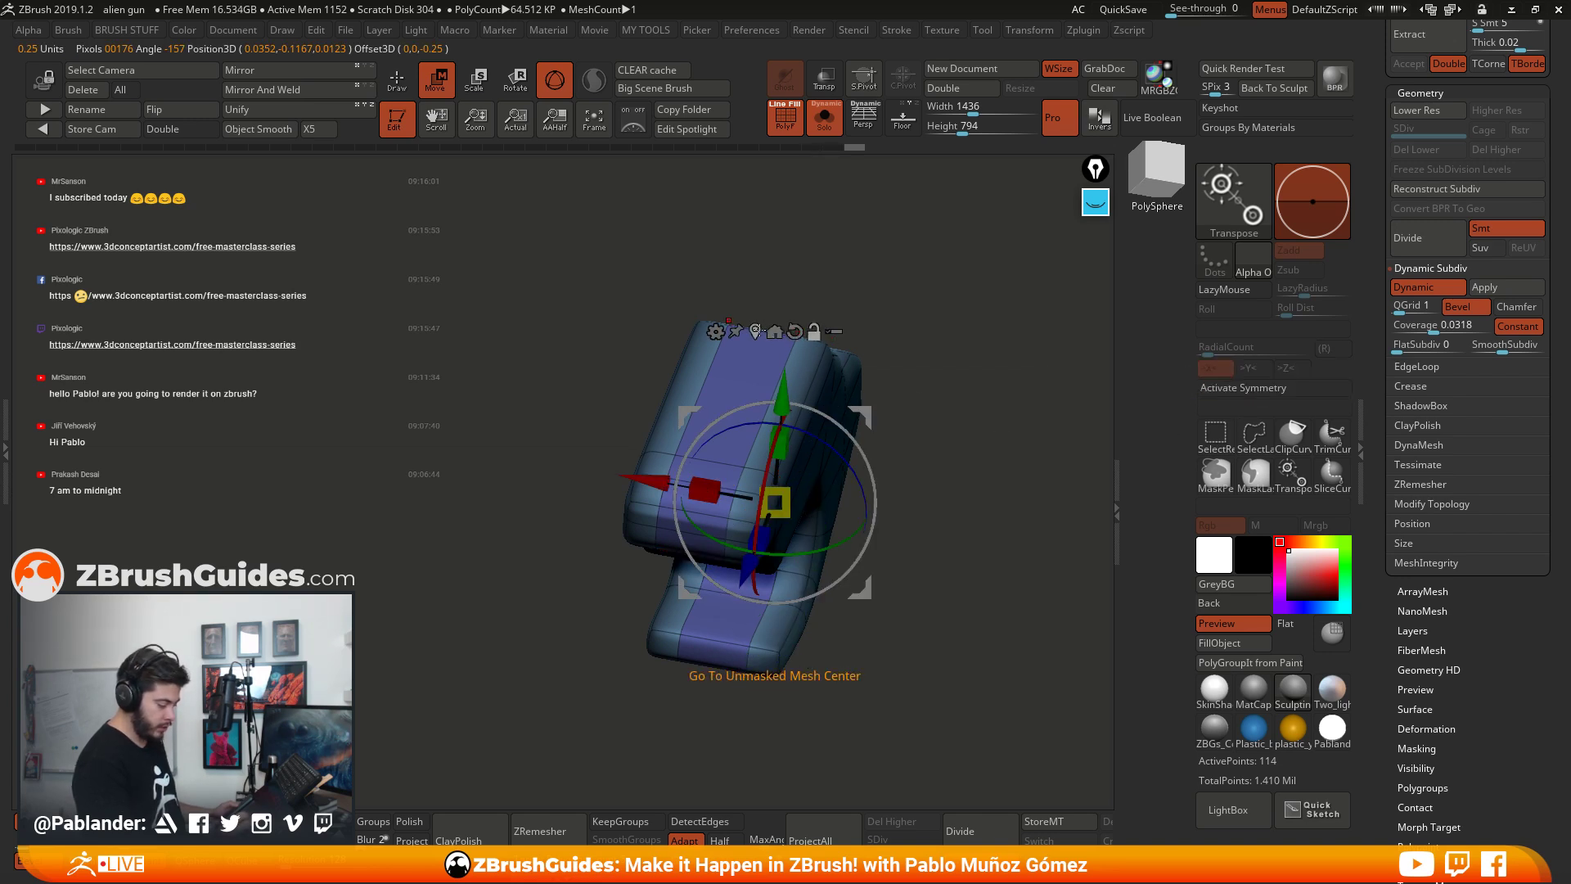
{"action": "left_click", "coordinate": [755, 331]}
Step: Hide the polyframe, scale the panel's unmasked area along X with the gizmo and return to Draw mode
{"action": "left_click_drag", "start_coordinate": [941, 356], "coordinate": [918, 442]}
{"action": "left_click_drag", "start_coordinate": [671, 479], "coordinate": [837, 419]}
{"action": "key", "text": "shift+f"}
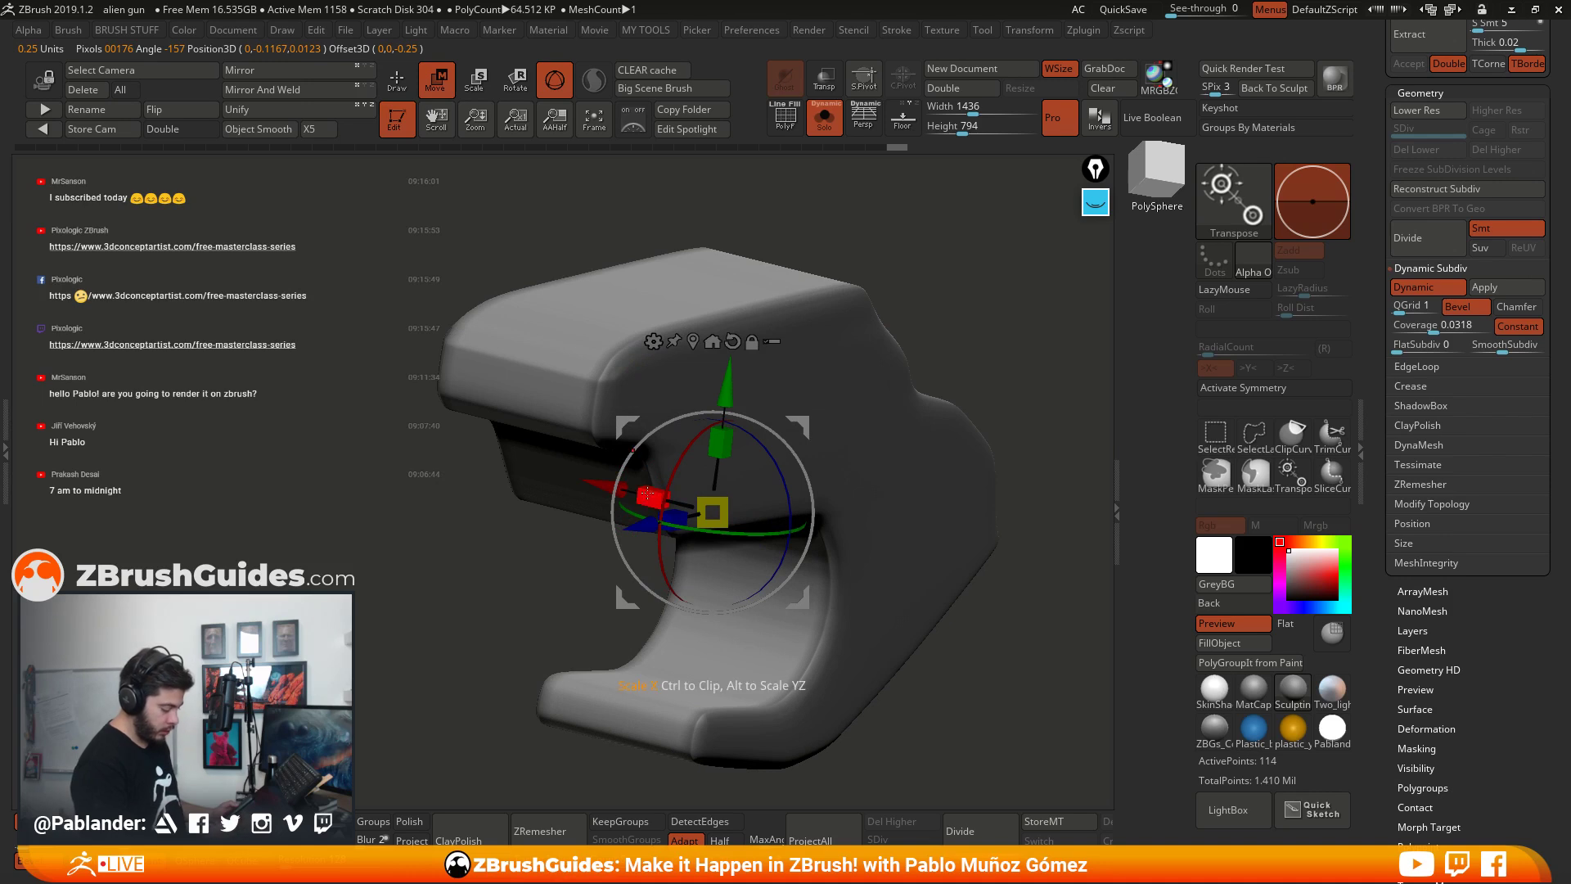
{"action": "mouse_move", "coordinate": [647, 494]}
{"action": "left_mouse_down"}
{"action": "mouse_move", "coordinate": [773, 513]}
{"action": "mouse_move", "coordinate": [647, 485]}
{"action": "left_mouse_up"}
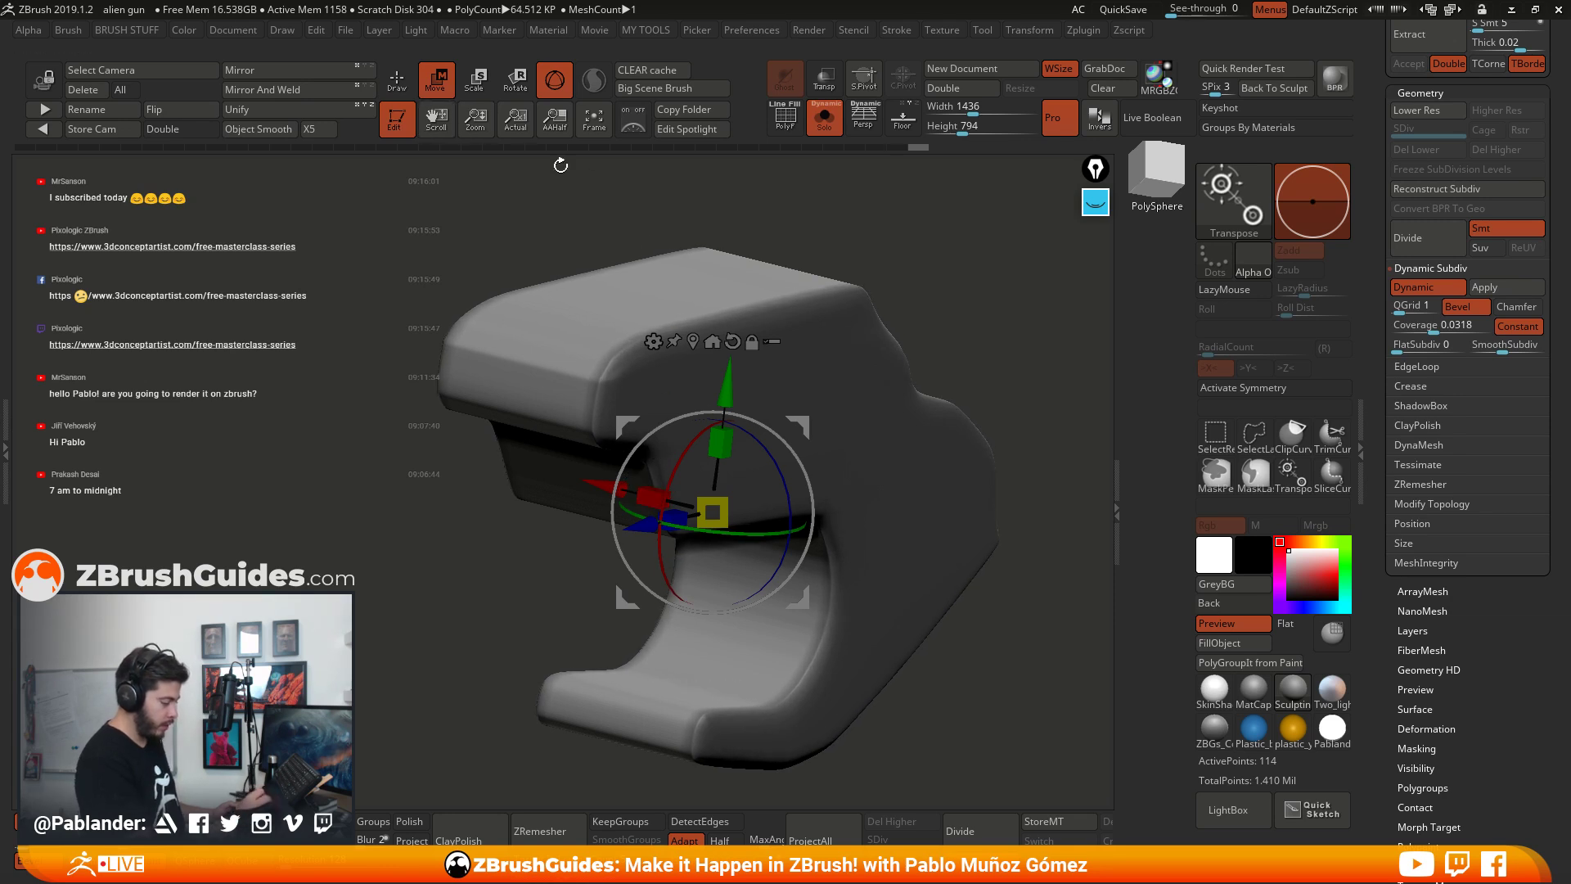
{"action": "key", "text": "q"}
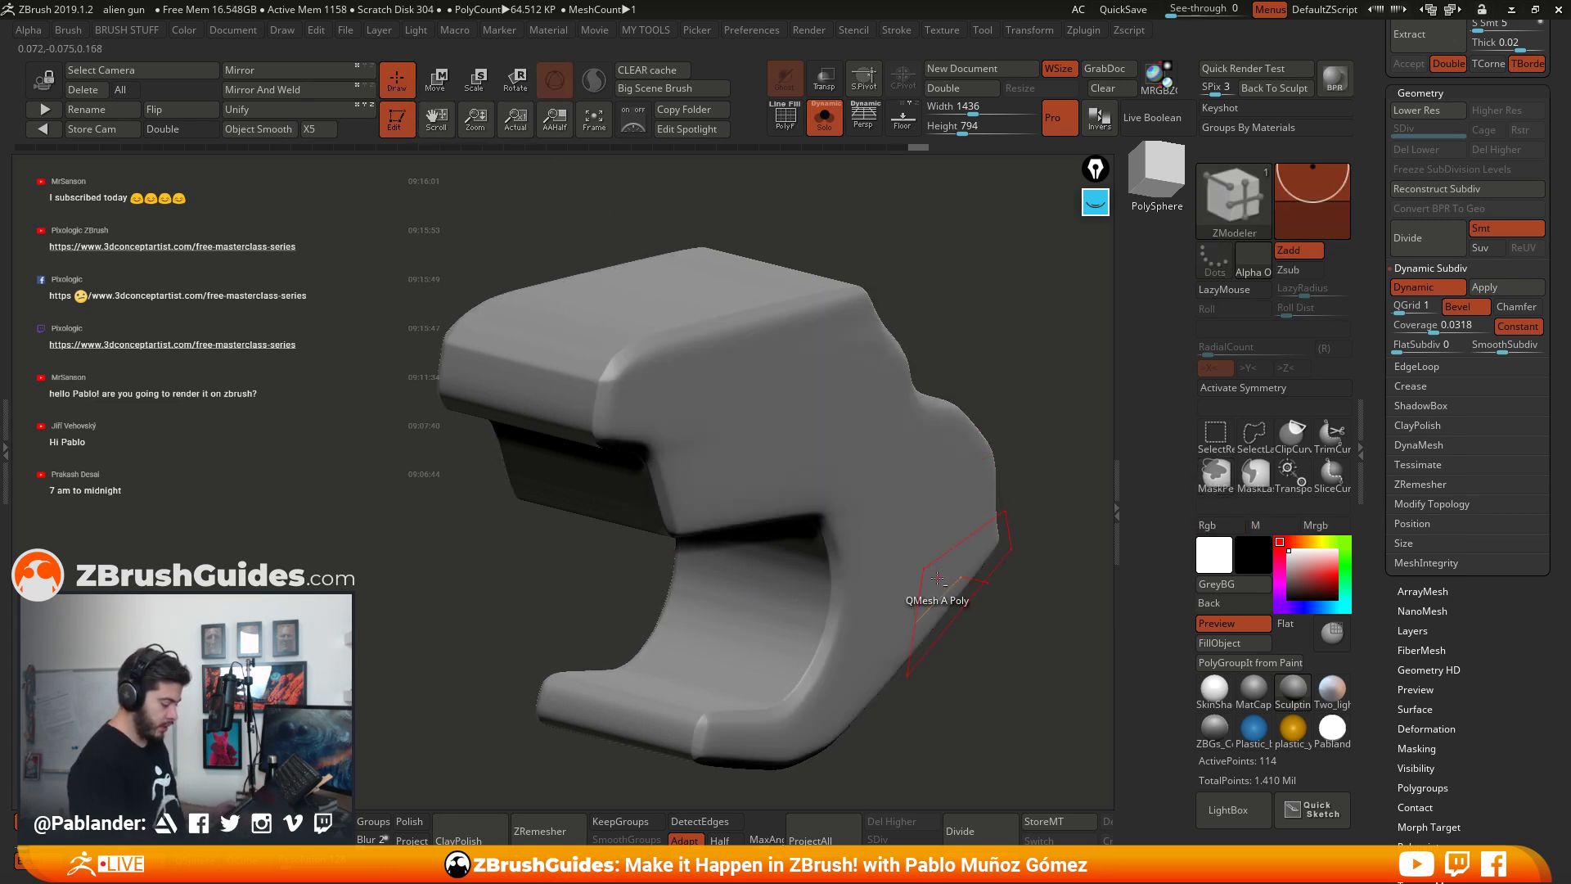
Step: Inspect the panel's softened edges from several angles and leave Solo mode to show the whole gun
{"action": "left_click_drag", "start_coordinate": [958, 546], "coordinate": [884, 533]}
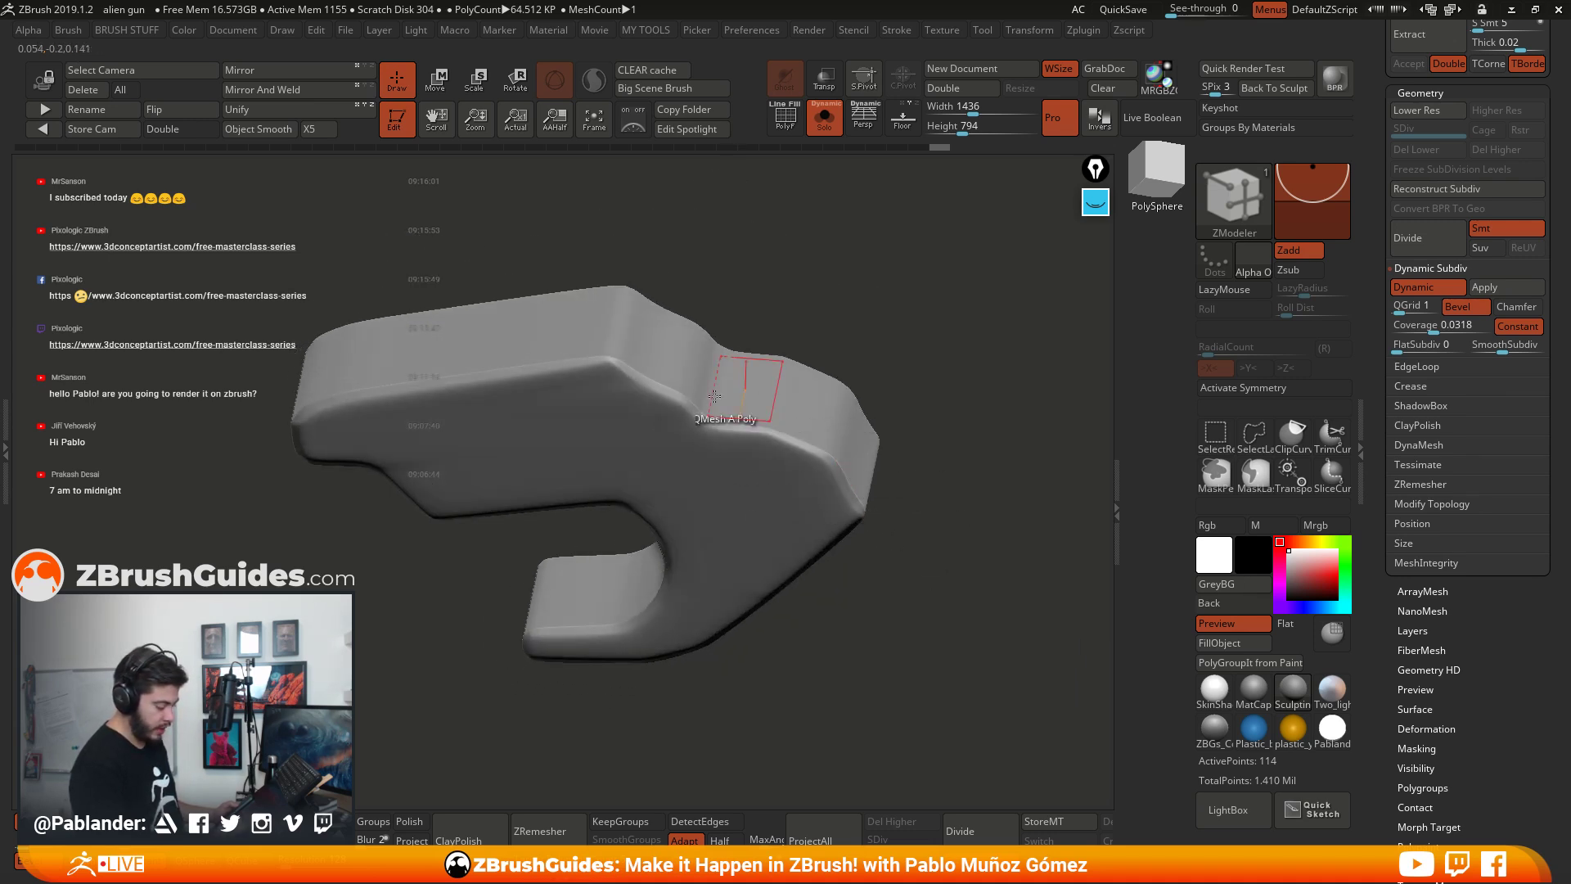
{"action": "left_click_drag", "start_coordinate": [814, 344], "coordinate": [937, 469]}
{"action": "left_click_drag", "start_coordinate": [852, 360], "coordinate": [806, 442]}
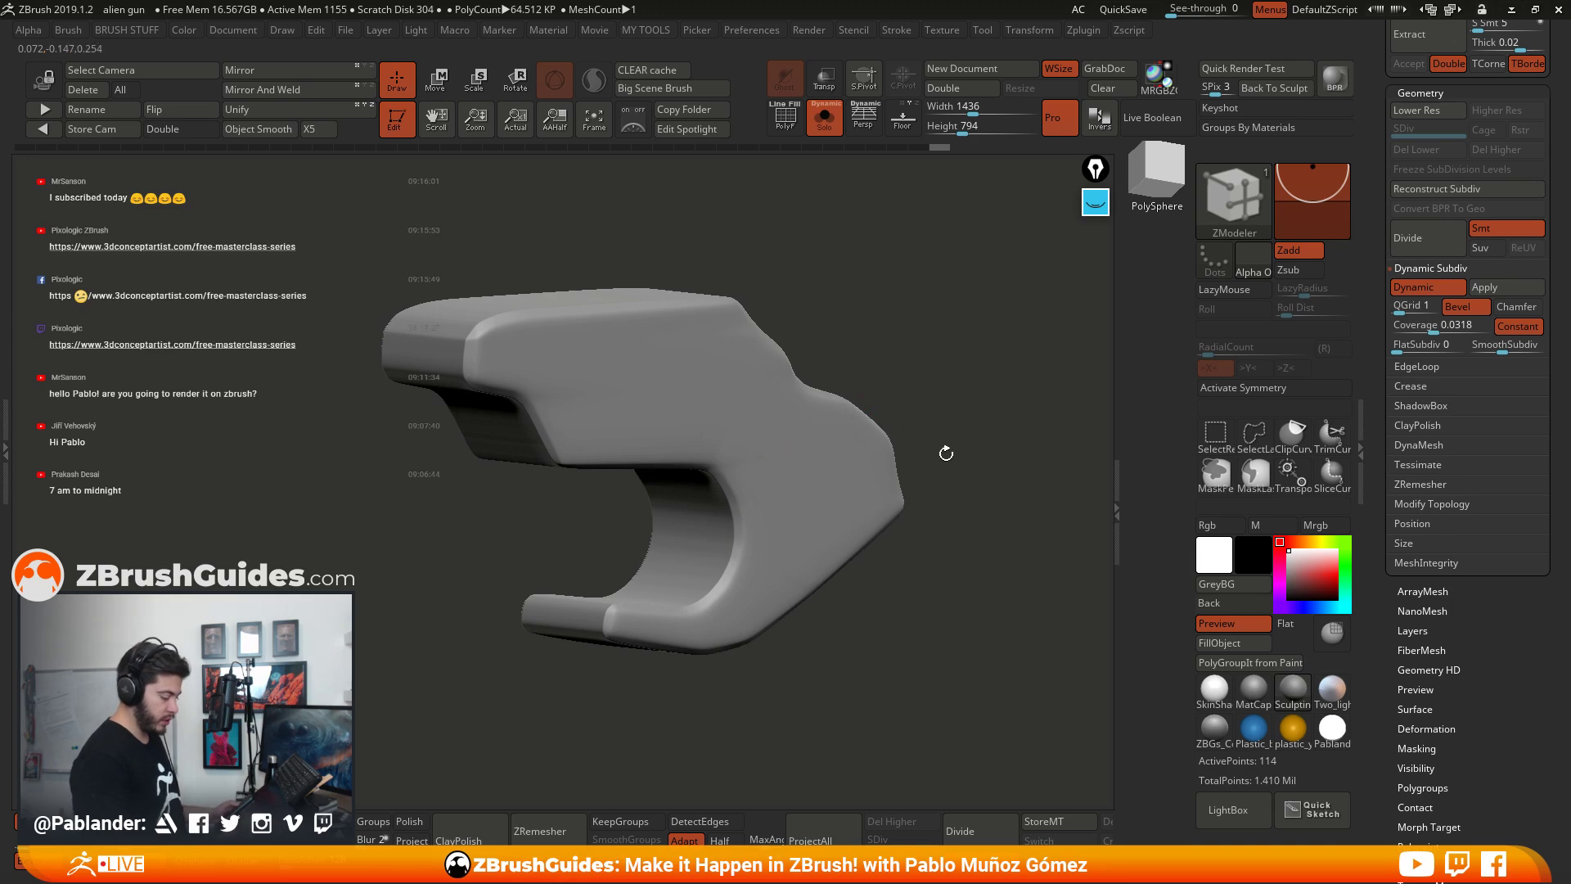
{"action": "left_click", "coordinate": [824, 117]}
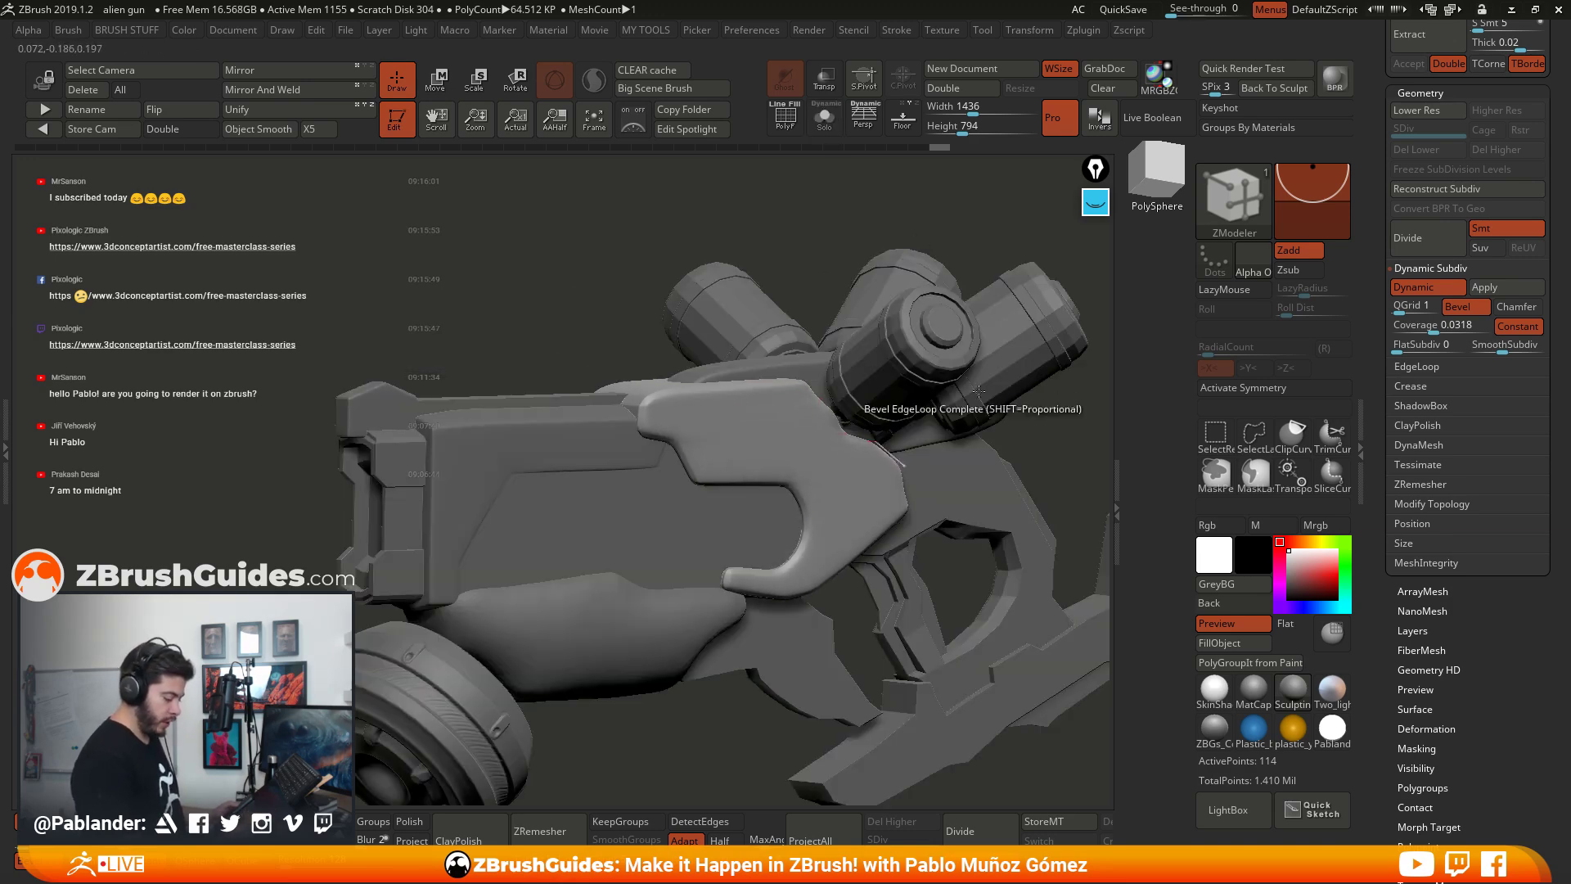
{"action": "left_click_drag", "start_coordinate": [978, 391], "coordinate": [941, 480]}
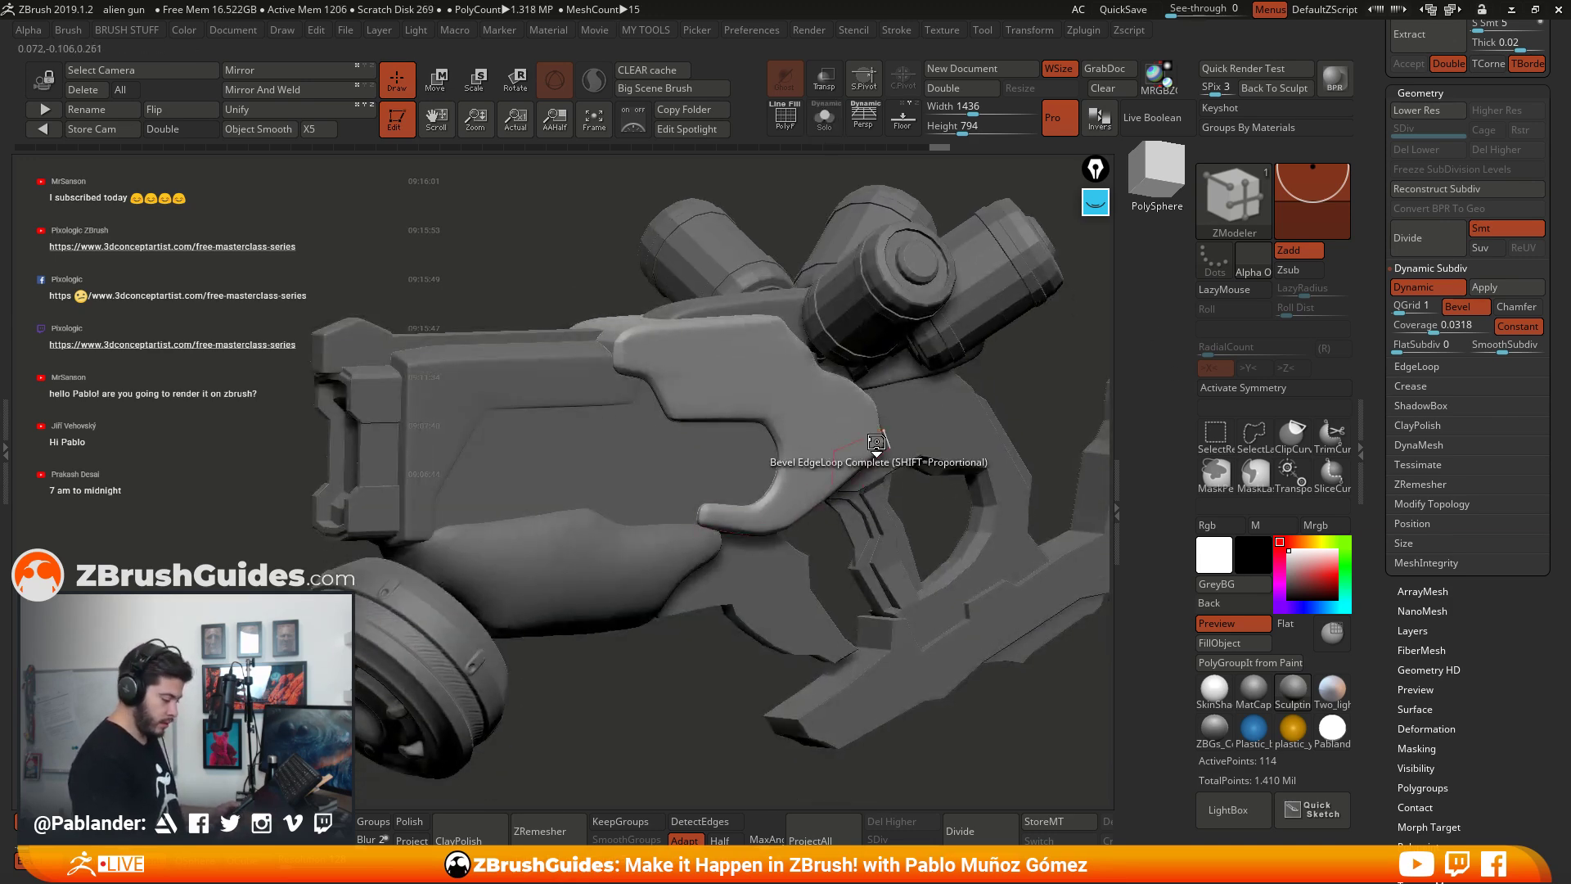
Step: Switch to the Move Topological brush and view the gun's rear grip area
{"action": "key", "text": "space"}
{"action": "left_click", "coordinate": [656, 185]}
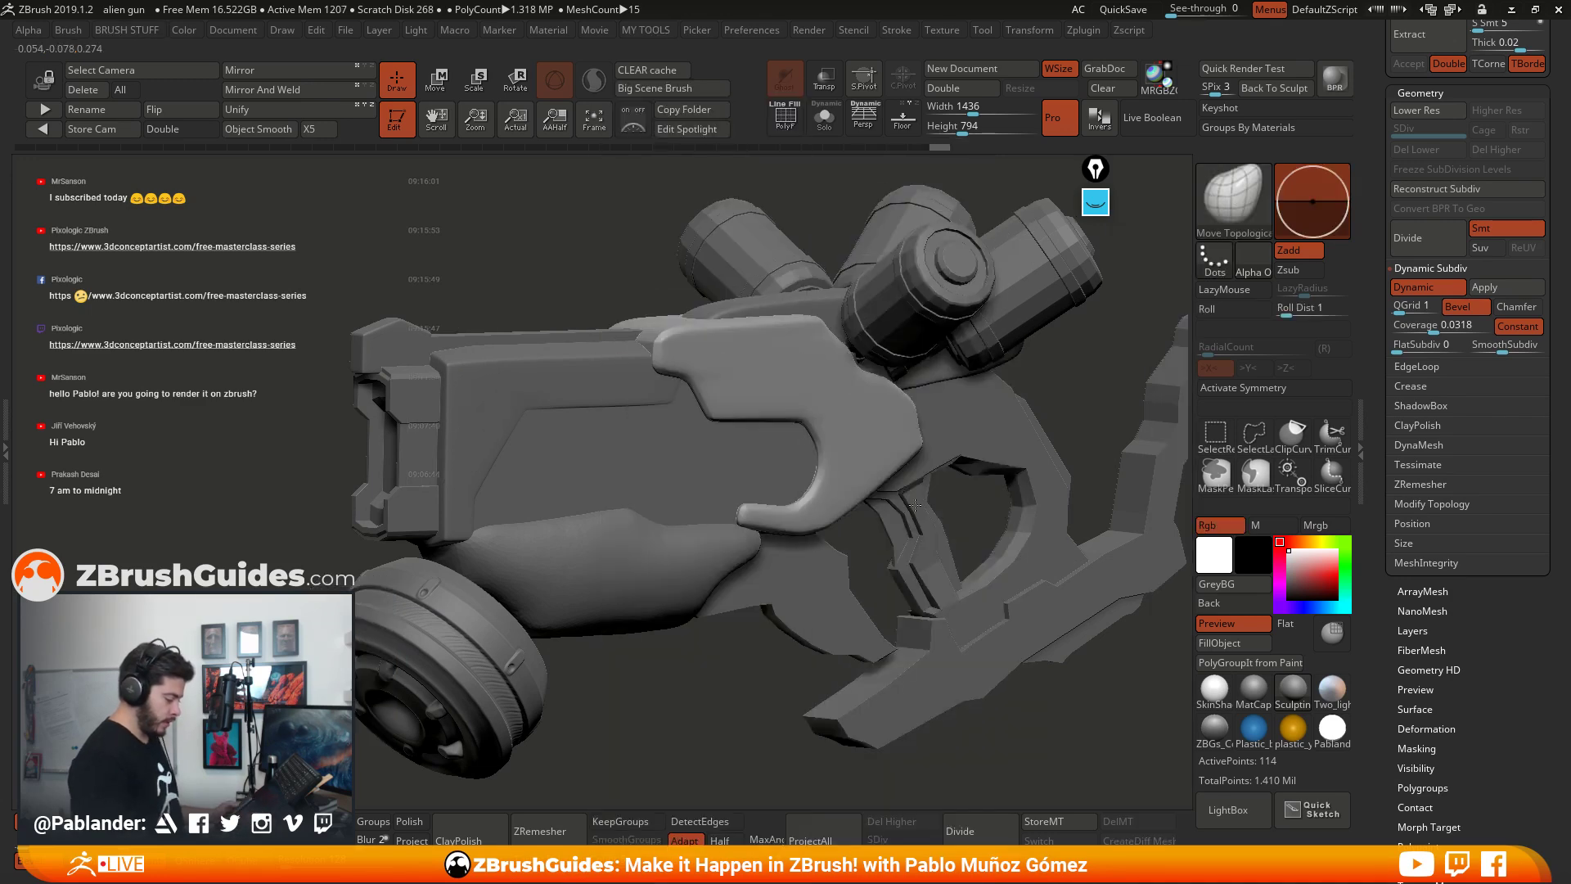
{"action": "right_click_drag", "start_coordinate": [915, 506], "coordinate": [864, 528]}
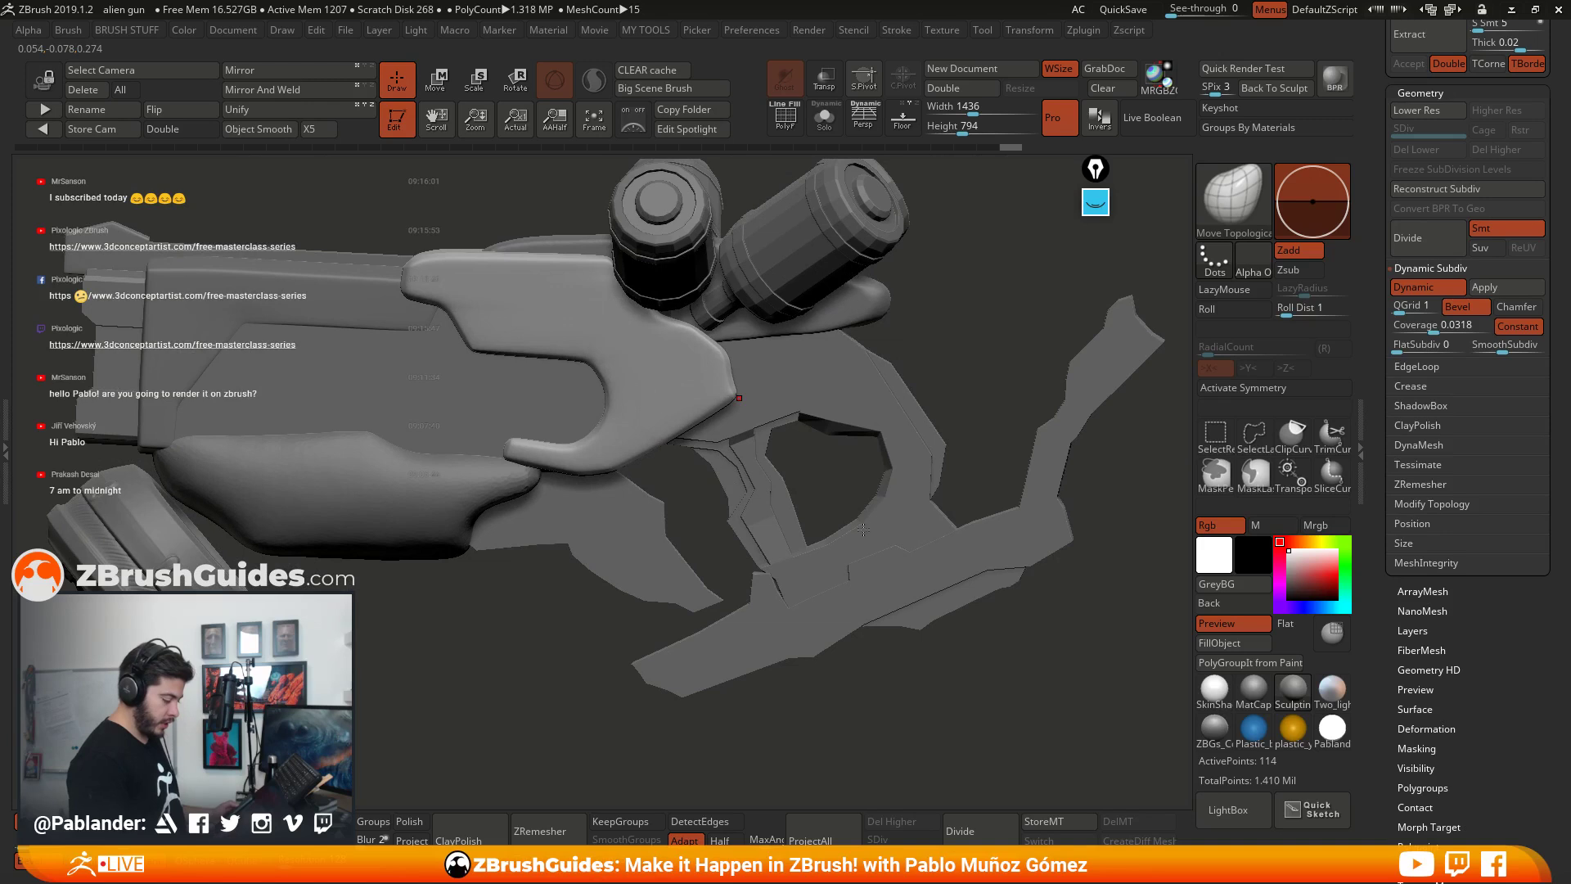
Step: Select the curved fin-shaped part below the panel, isolate it in Solo mode and turn on Dynamic subdivision
{"action": "left_click", "coordinate": [652, 536], "text": "alt"}
{"action": "key", "text": "shift+ctrl+s"}
{"action": "right_click_drag", "start_coordinate": [905, 405], "coordinate": [931, 386]}
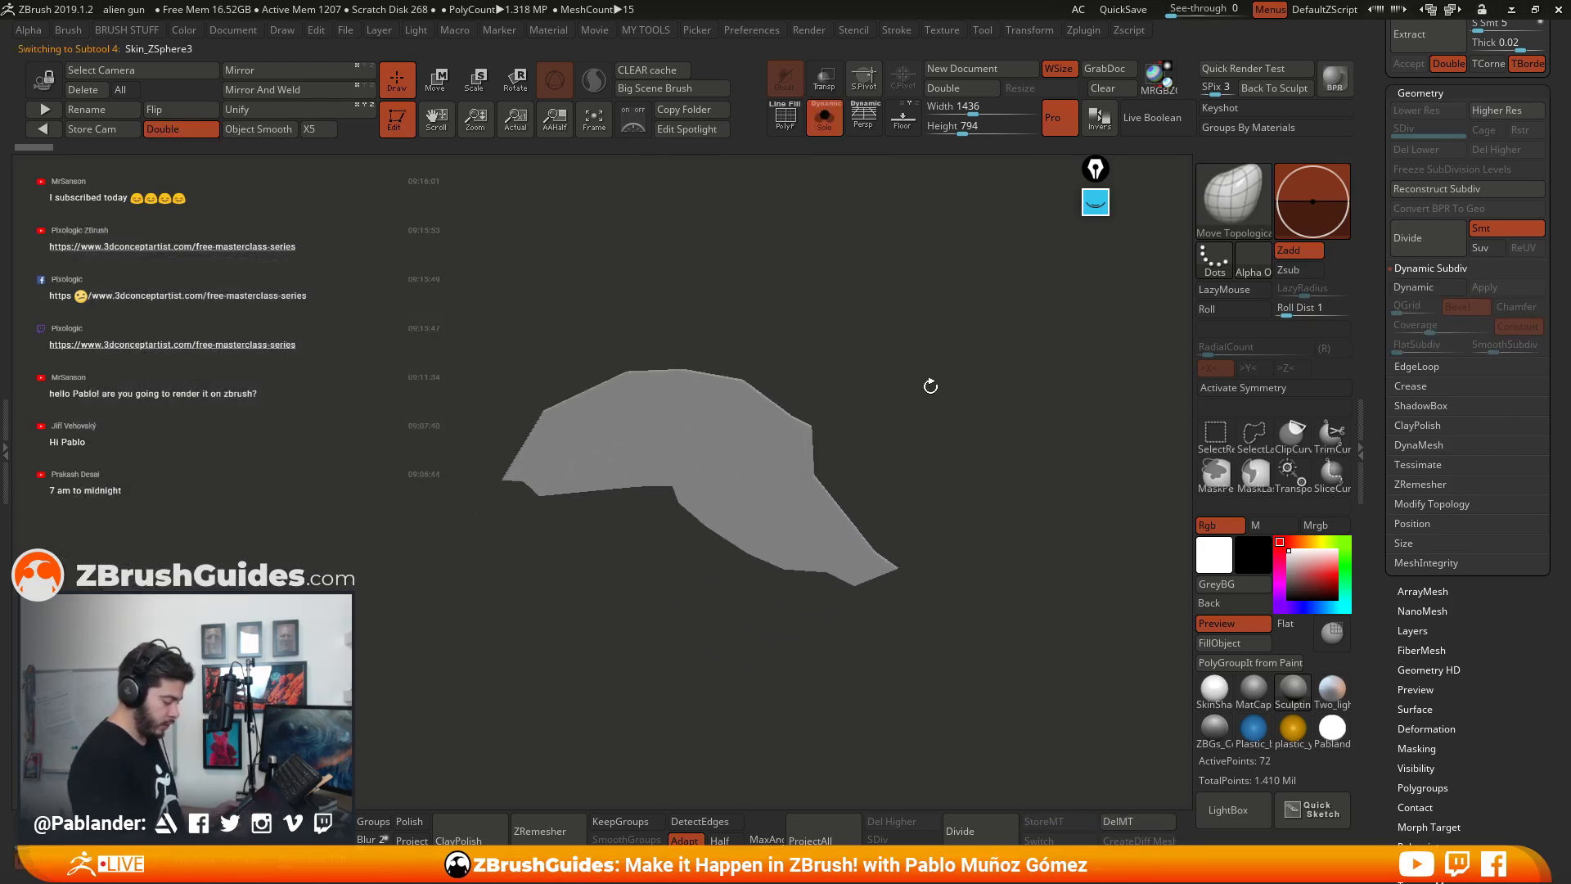
{"action": "left_click", "coordinate": [1424, 293]}
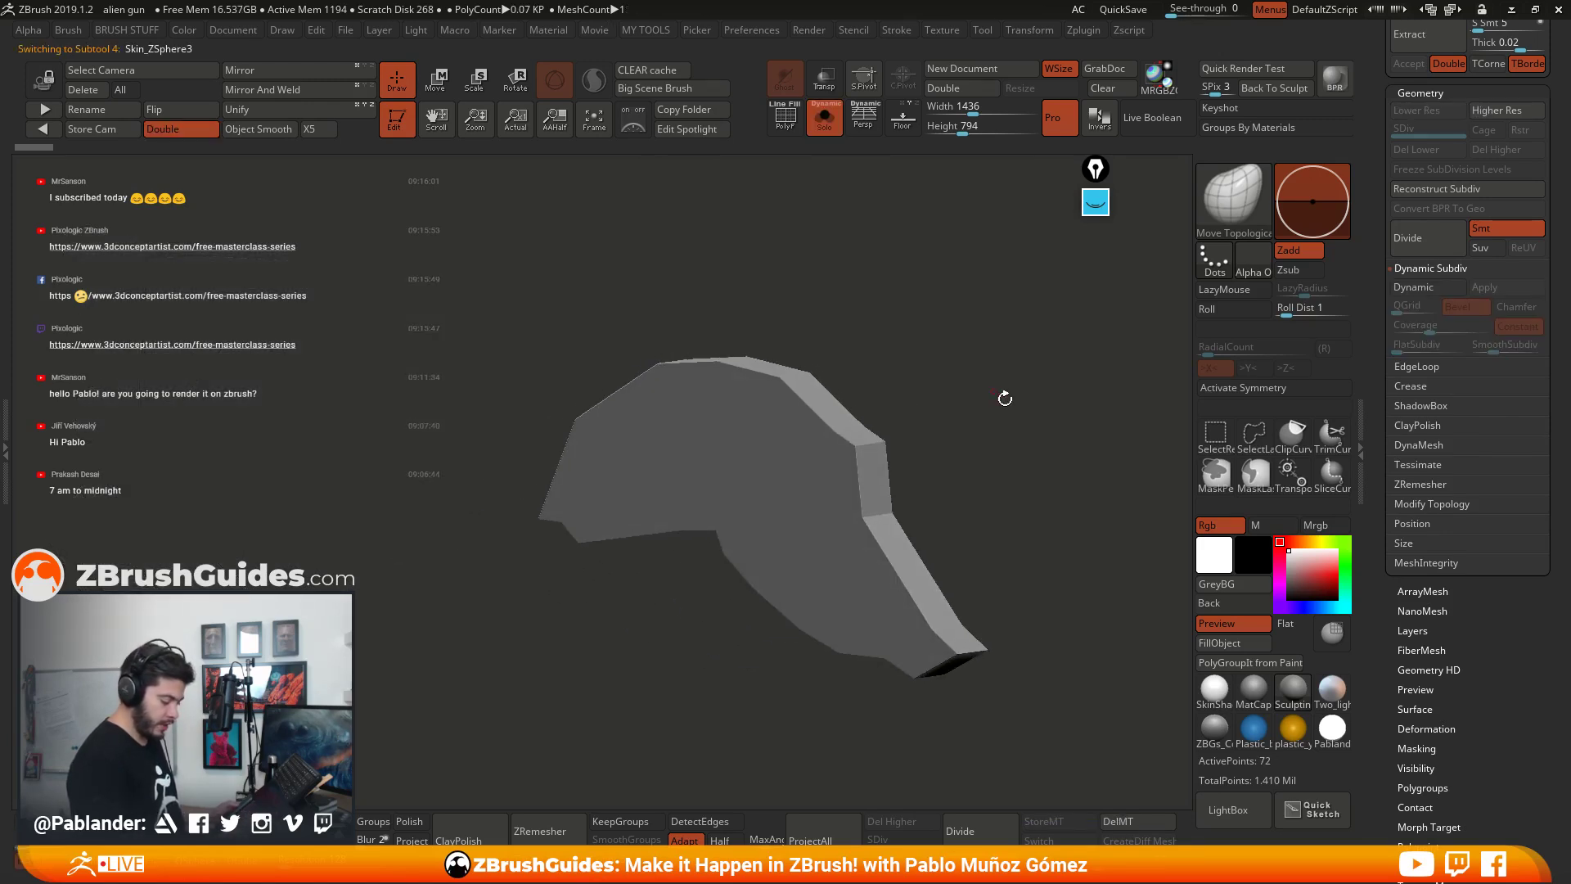
{"action": "left_click", "coordinate": [1434, 287]}
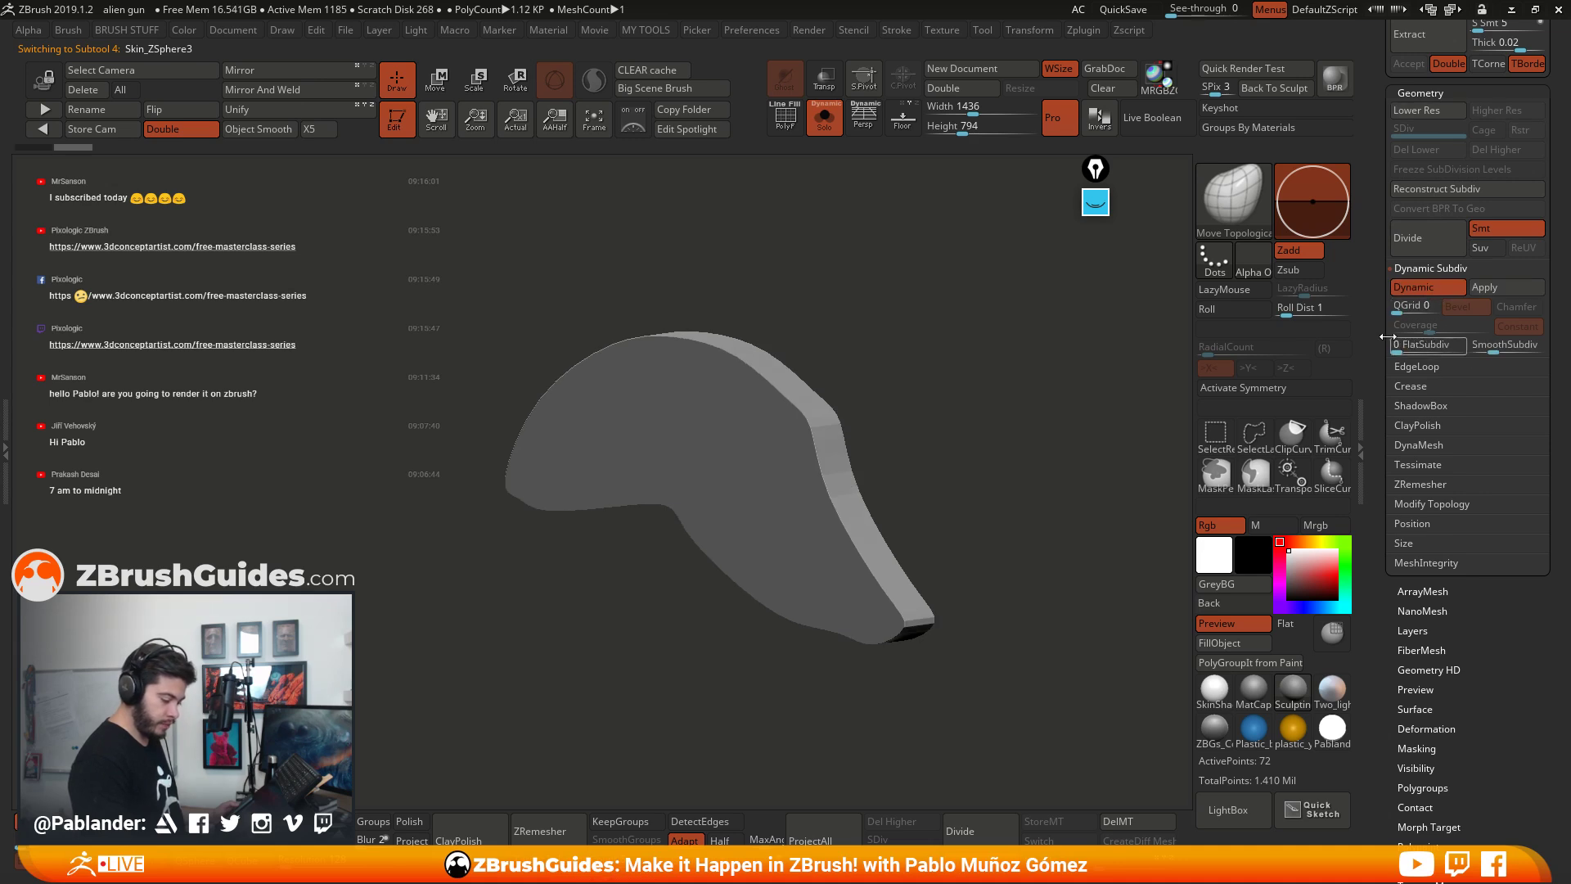
Step: Give the isolated fin-shaped part a QGrid 1 bevel with Chamfer on and coverage of about 0.0095
{"action": "key", "text": "shift+f"}
{"action": "right_click_drag", "start_coordinate": [894, 234], "coordinate": [1148, 360], "text": "alt"}
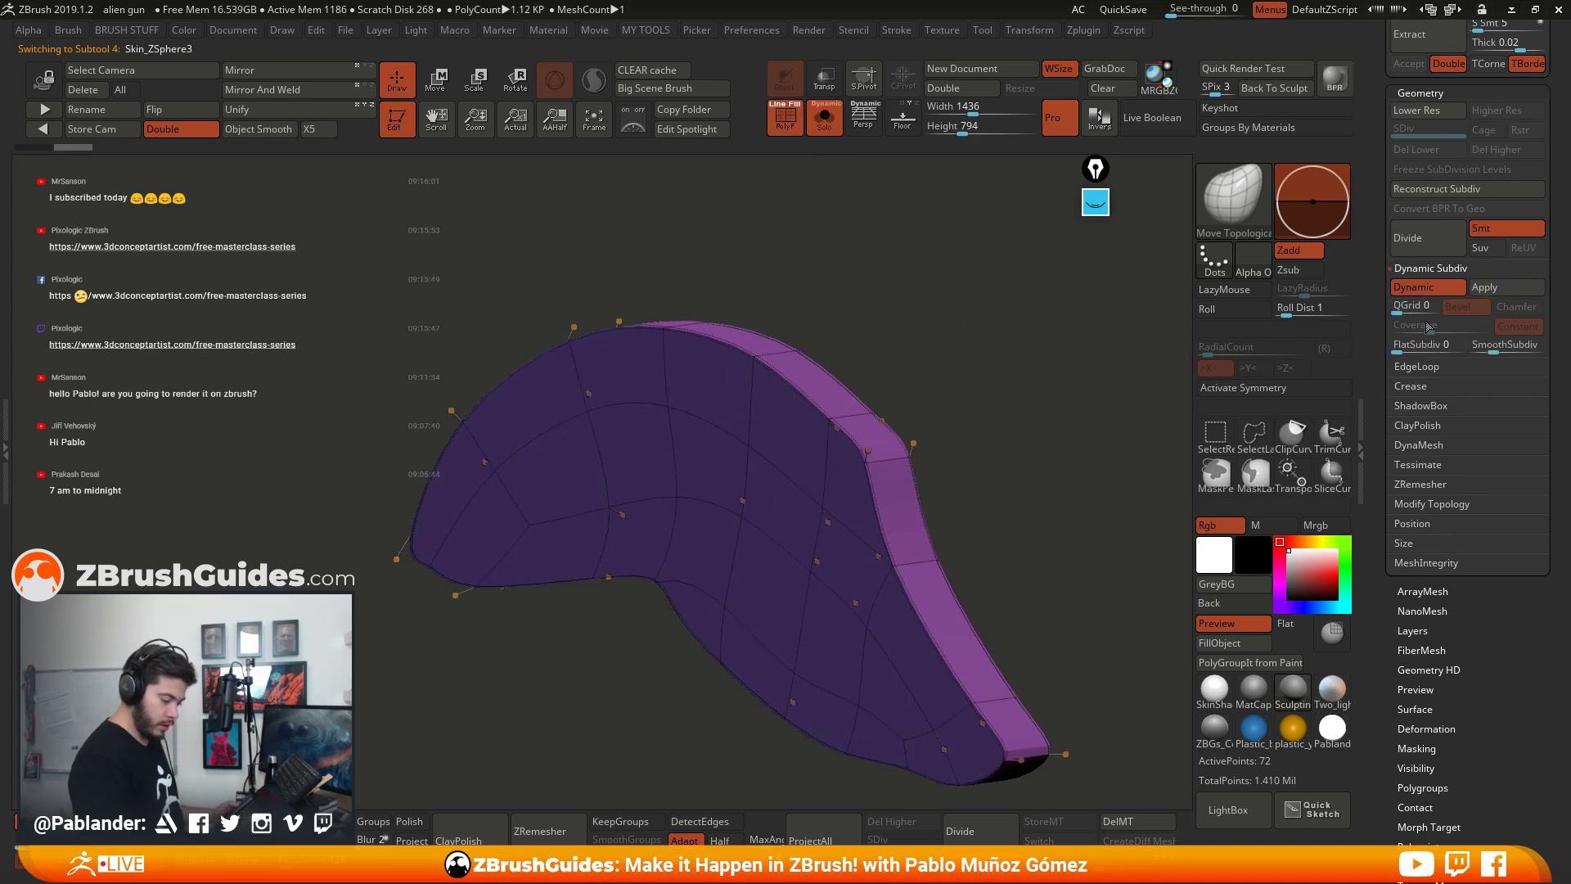
{"action": "left_click", "coordinate": [1400, 307]}
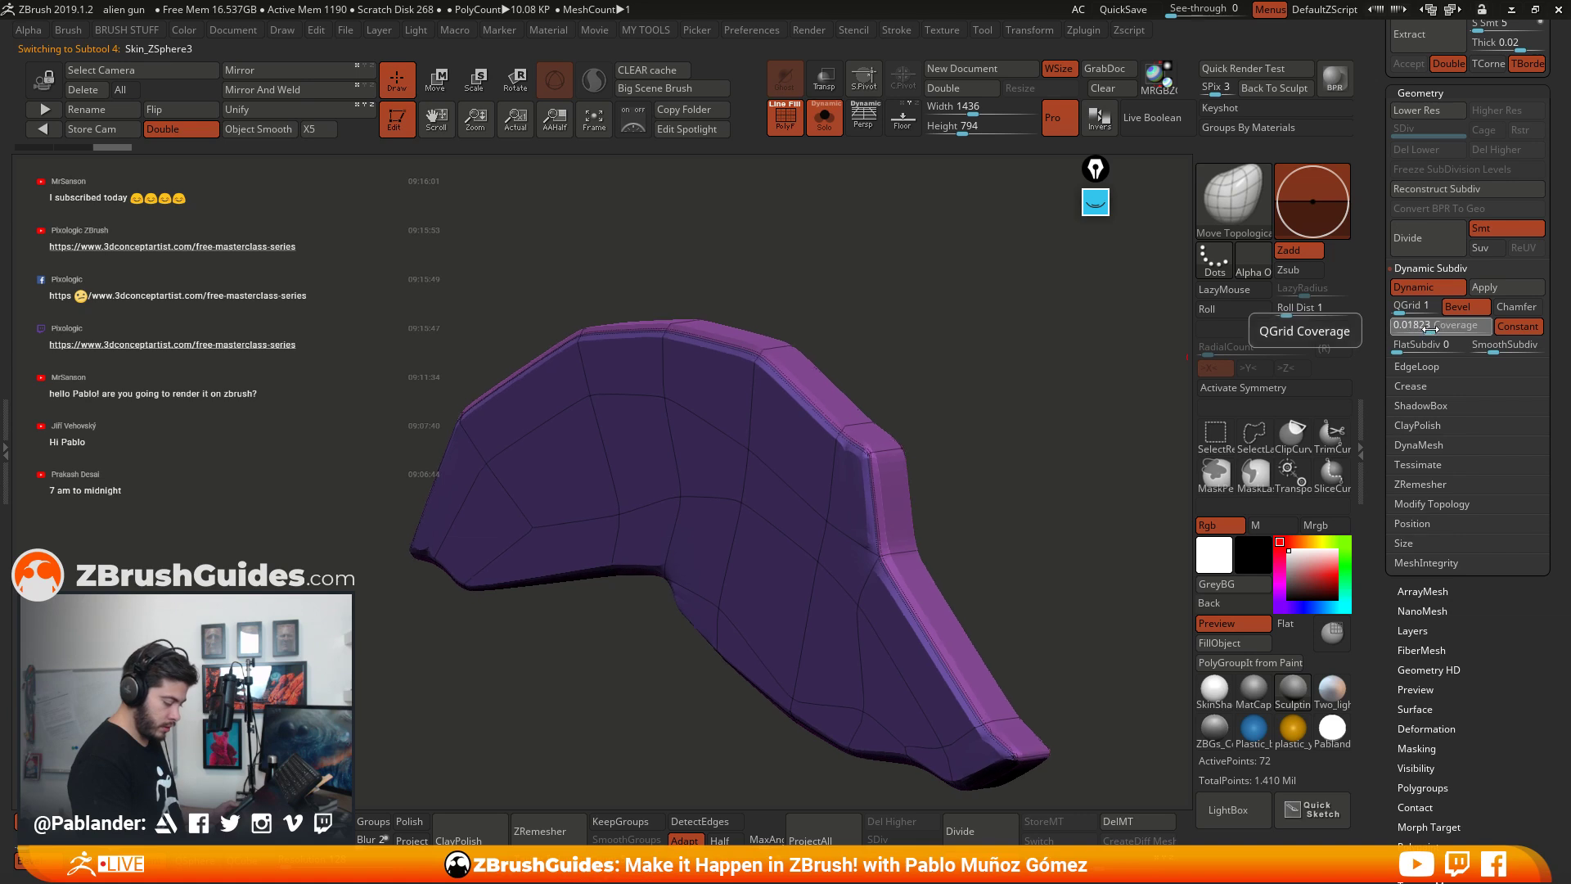
{"action": "left_click_drag", "start_coordinate": [1428, 325], "coordinate": [1424, 326]}
{"action": "left_click", "coordinate": [1516, 307]}
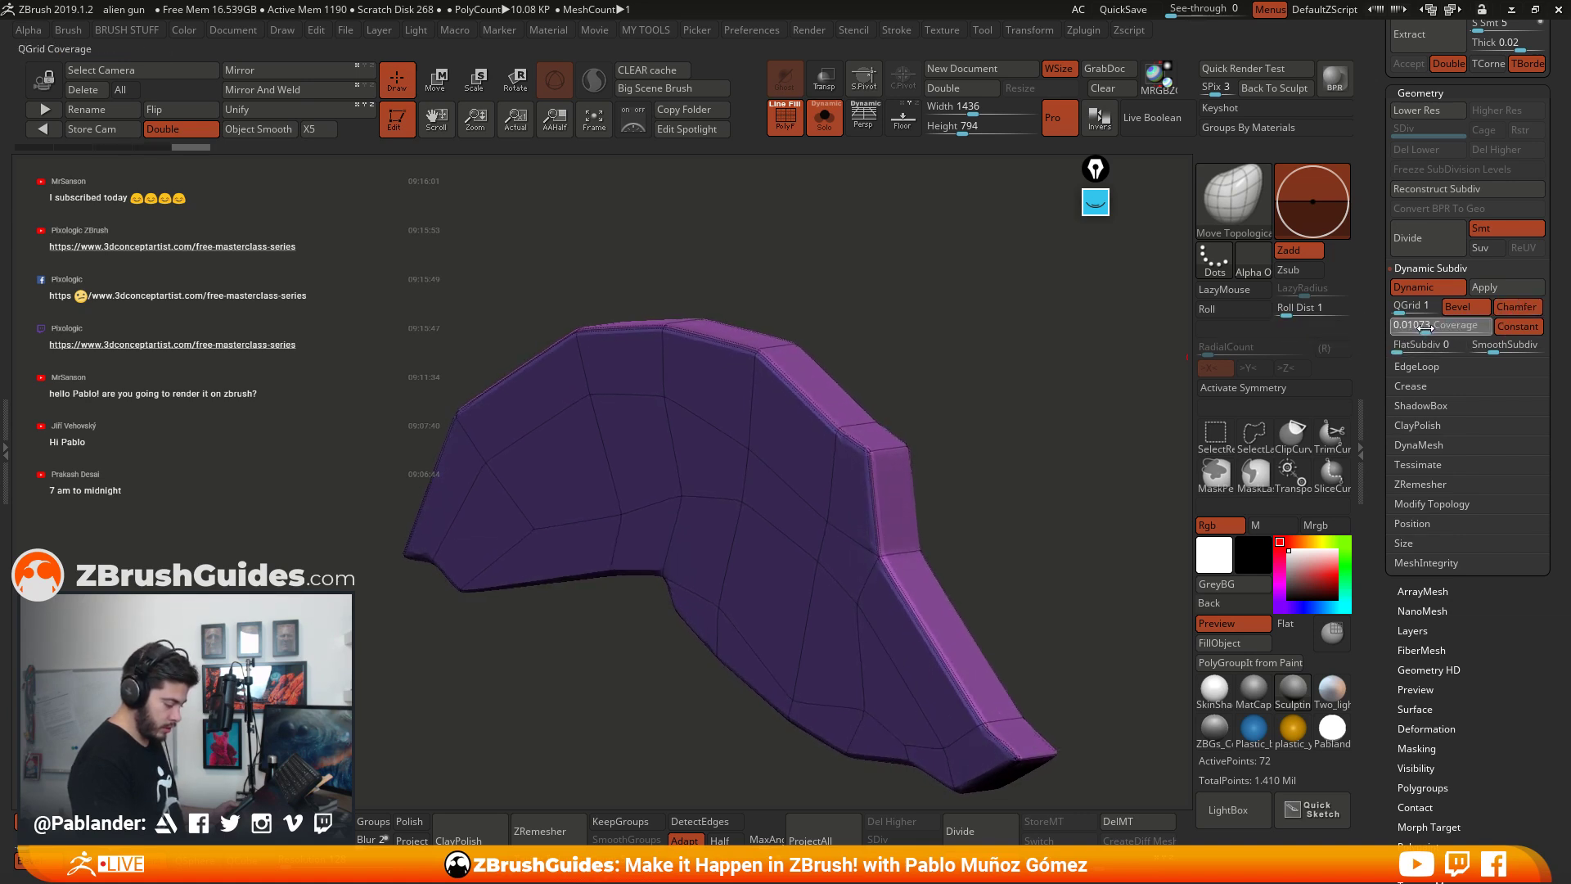
Step: Hide the polyframe, inspect the fin's chamfered edges and leave Solo mode to show the whole gun
{"action": "key", "text": "shift+f"}
{"action": "left_click_drag", "start_coordinate": [923, 320], "coordinate": [777, 541]}
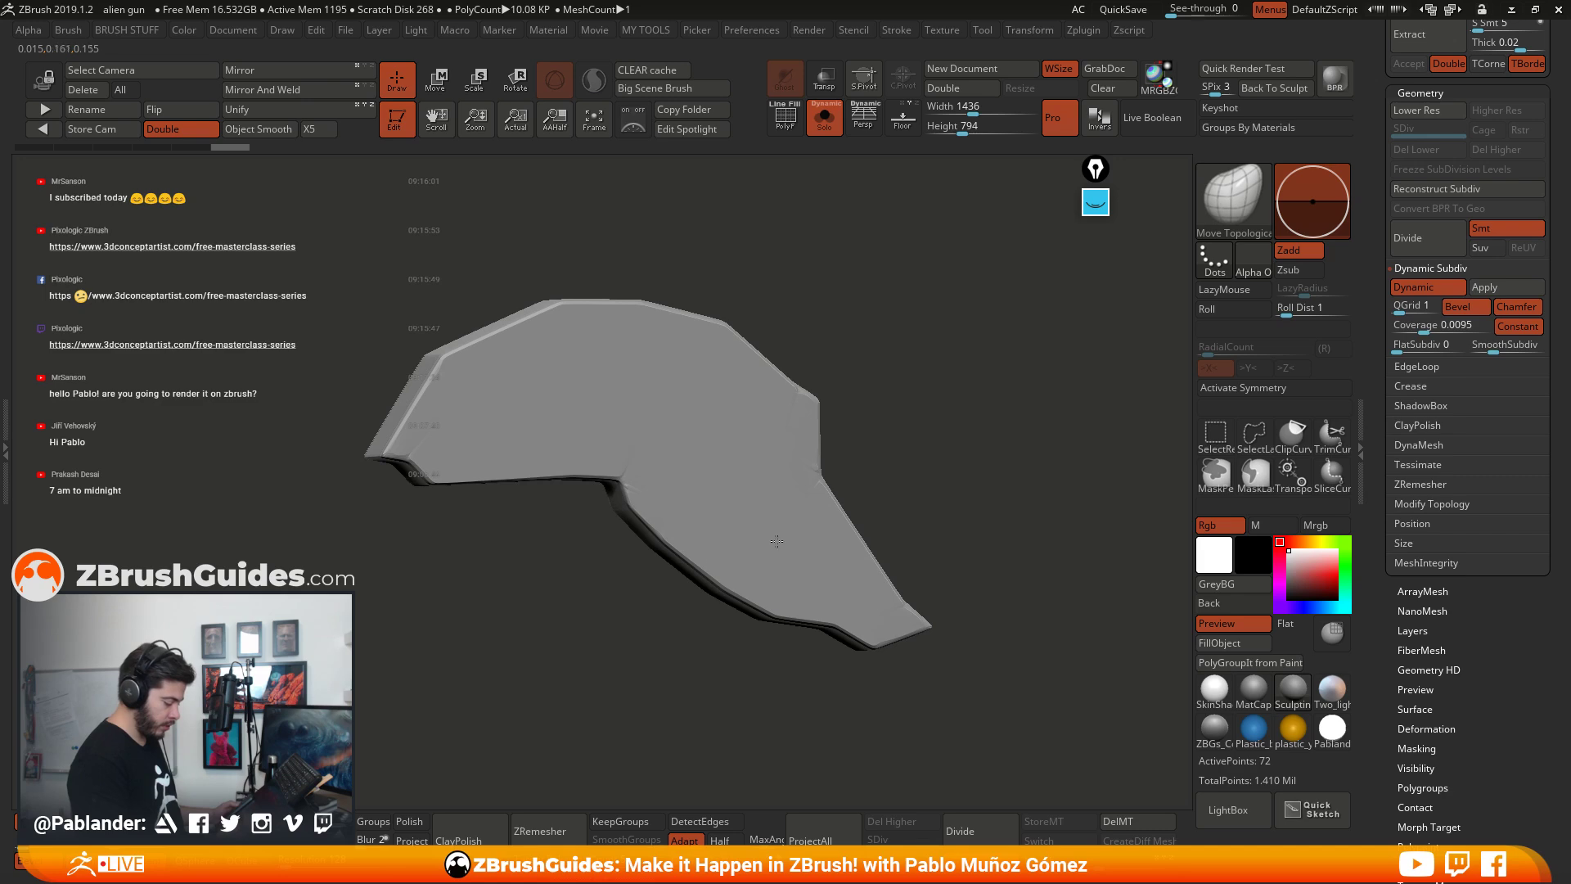
{"action": "left_click_drag", "start_coordinate": [945, 412], "coordinate": [1051, 455], "text": "shift"}
{"action": "key", "text": "alt+s"}
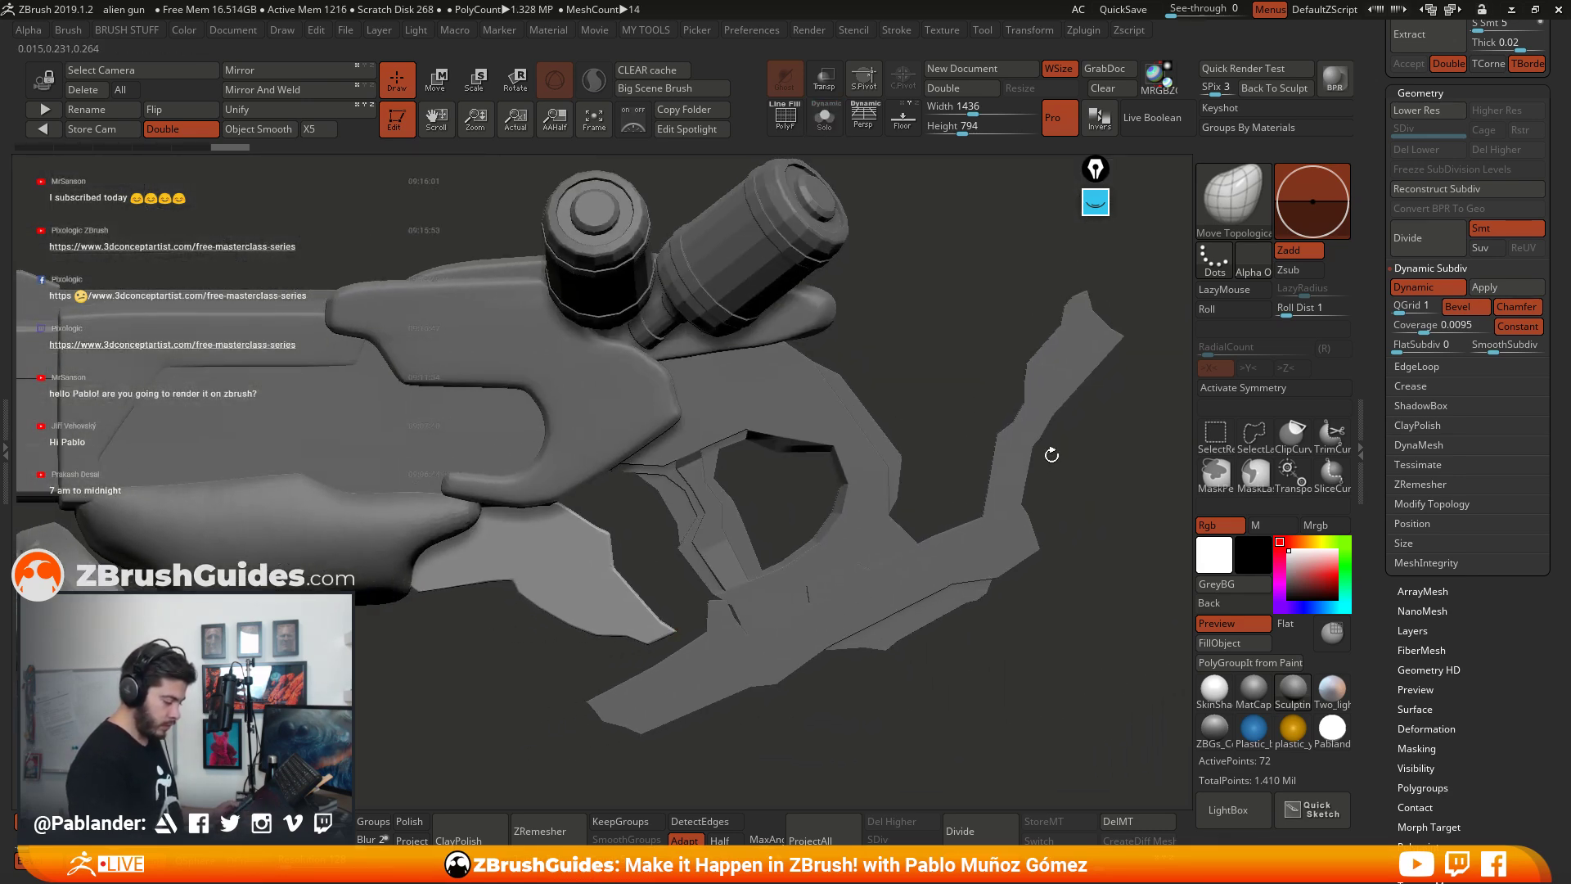
Step: Select the long curved part under the grip, turn on Dynamic subdivision and set QGrid 1 with Chamfer and coverage 0.0164
{"action": "left_click_drag", "start_coordinate": [844, 274], "coordinate": [1068, 414]}
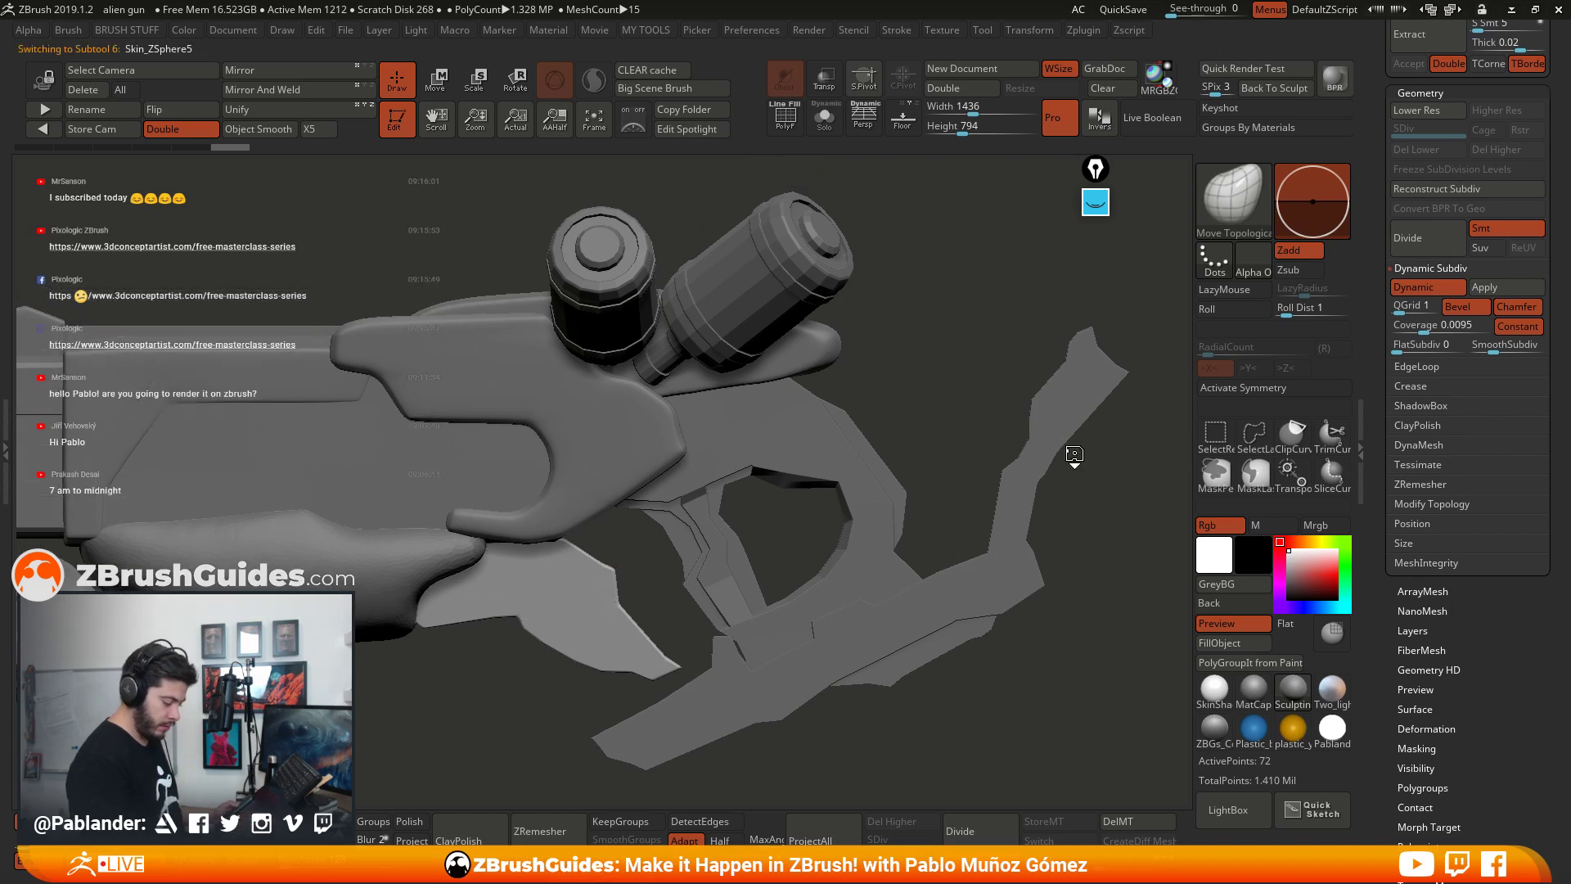
{"action": "left_click", "coordinate": [1075, 456], "text": "alt"}
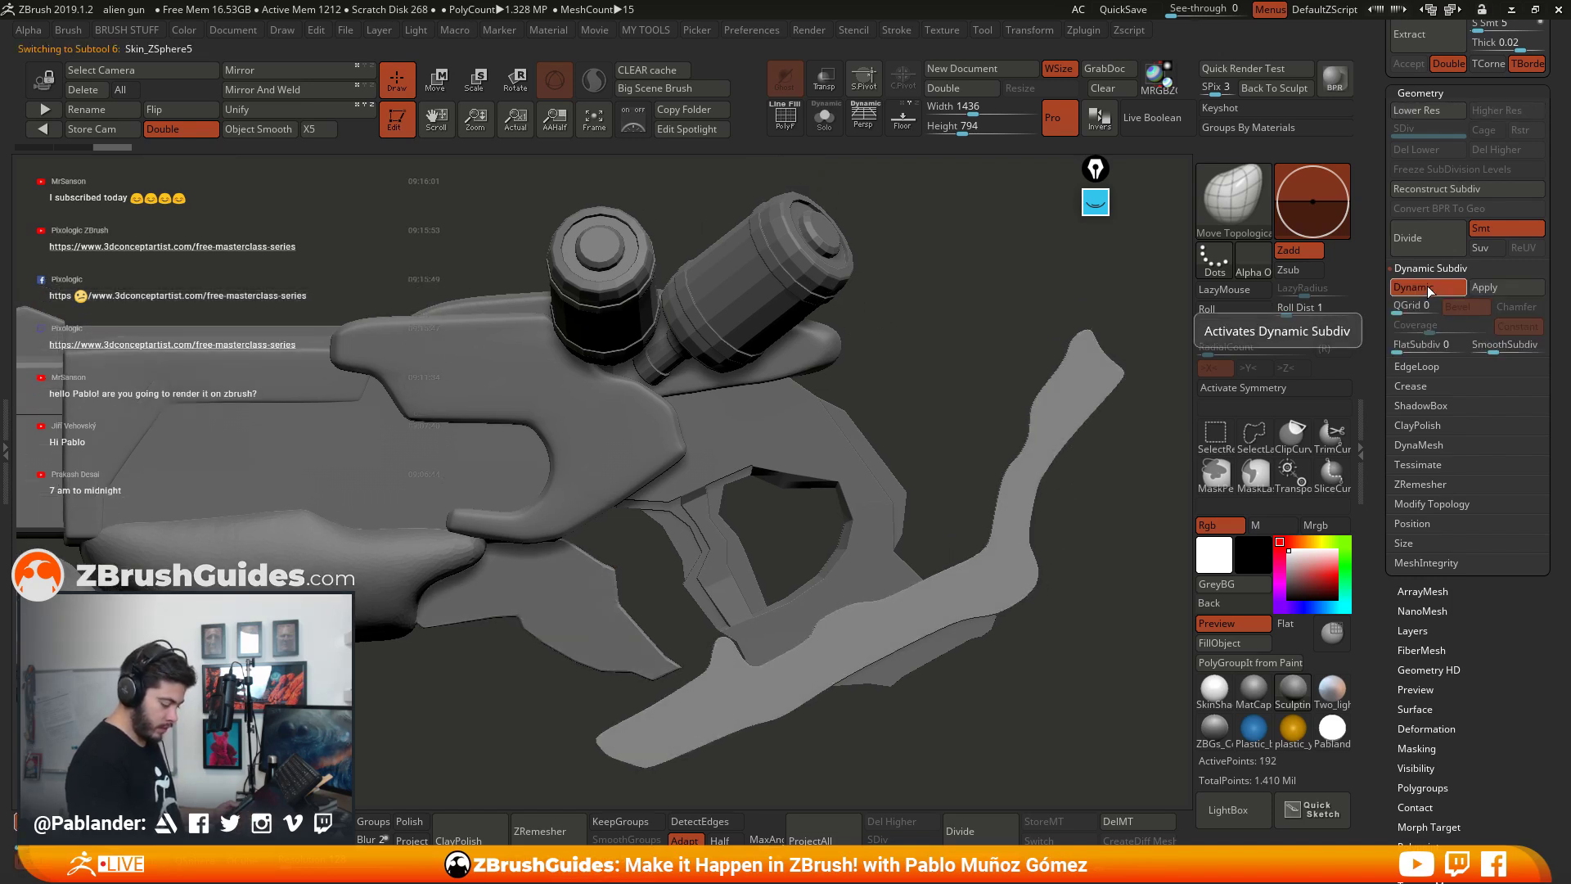
{"action": "left_click_drag", "start_coordinate": [1394, 306], "coordinate": [1399, 310]}
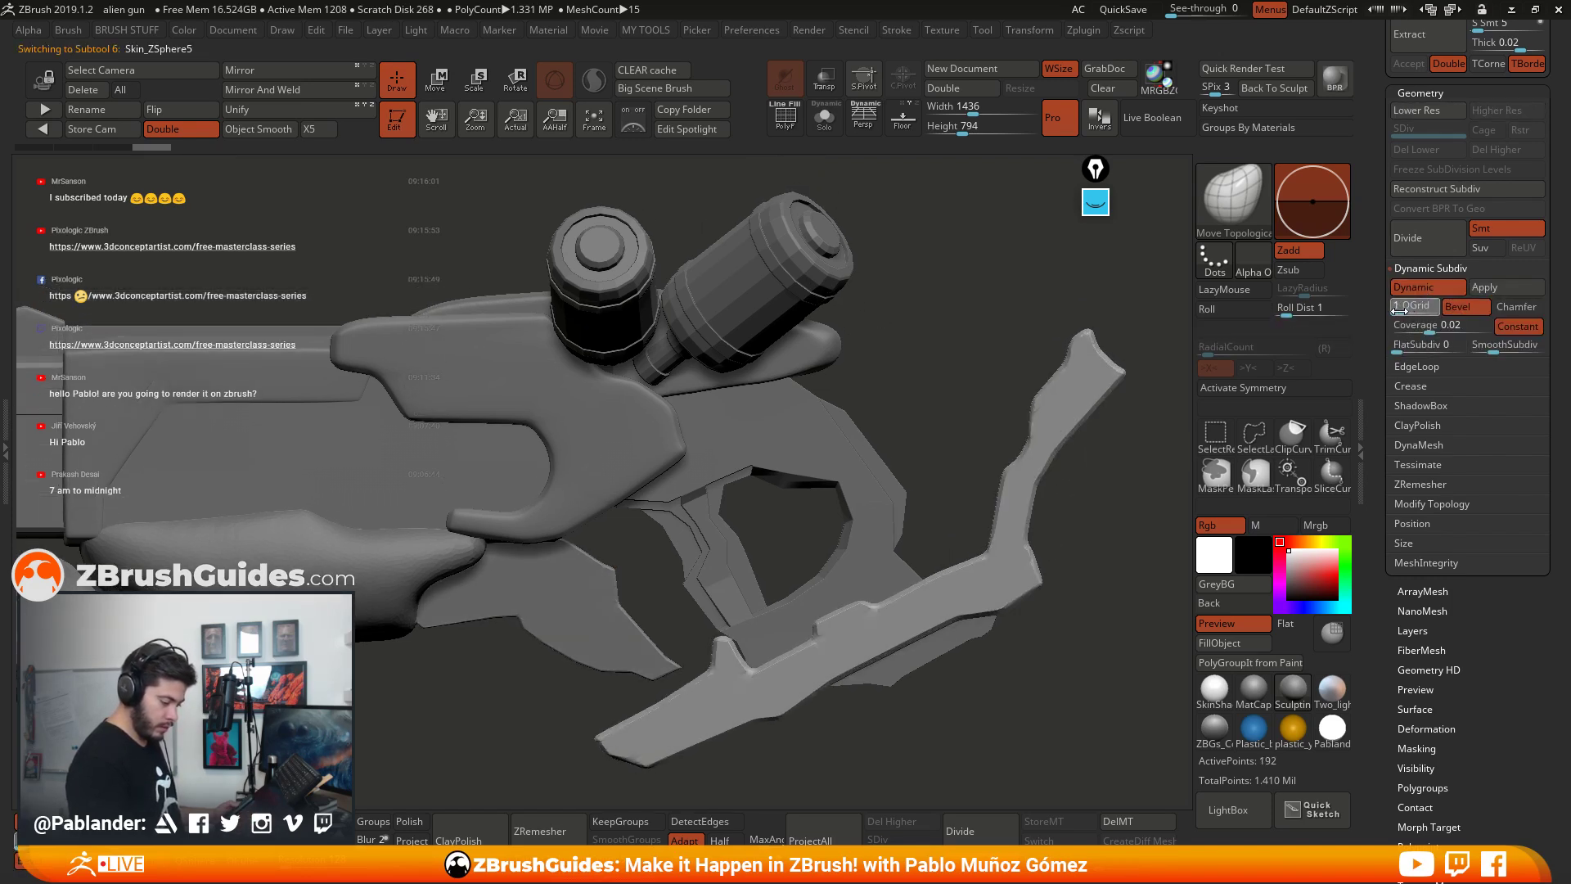
{"action": "left_click_drag", "start_coordinate": [1440, 334], "coordinate": [1434, 326]}
{"action": "left_click_drag", "start_coordinate": [1007, 426], "coordinate": [957, 439]}
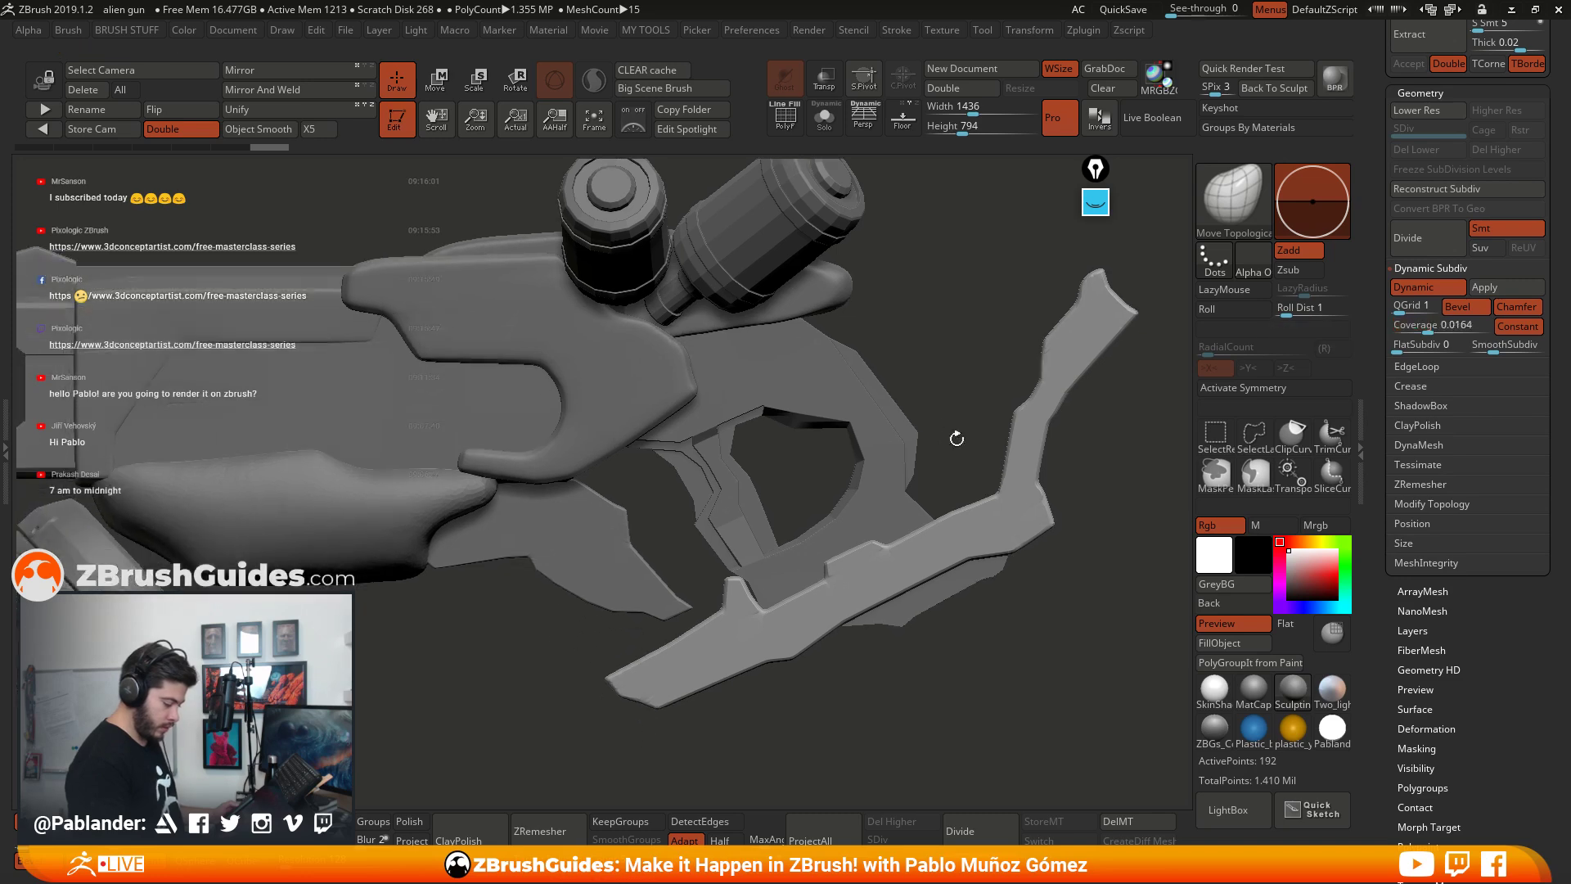
Step: Select the grip frame around the finger opening, turn on Dynamic subdivision with QGrid 2 and reduce its bevel coverage
{"action": "left_click", "coordinate": [892, 474], "text": "alt"}
{"action": "left_click", "coordinate": [1418, 289]}
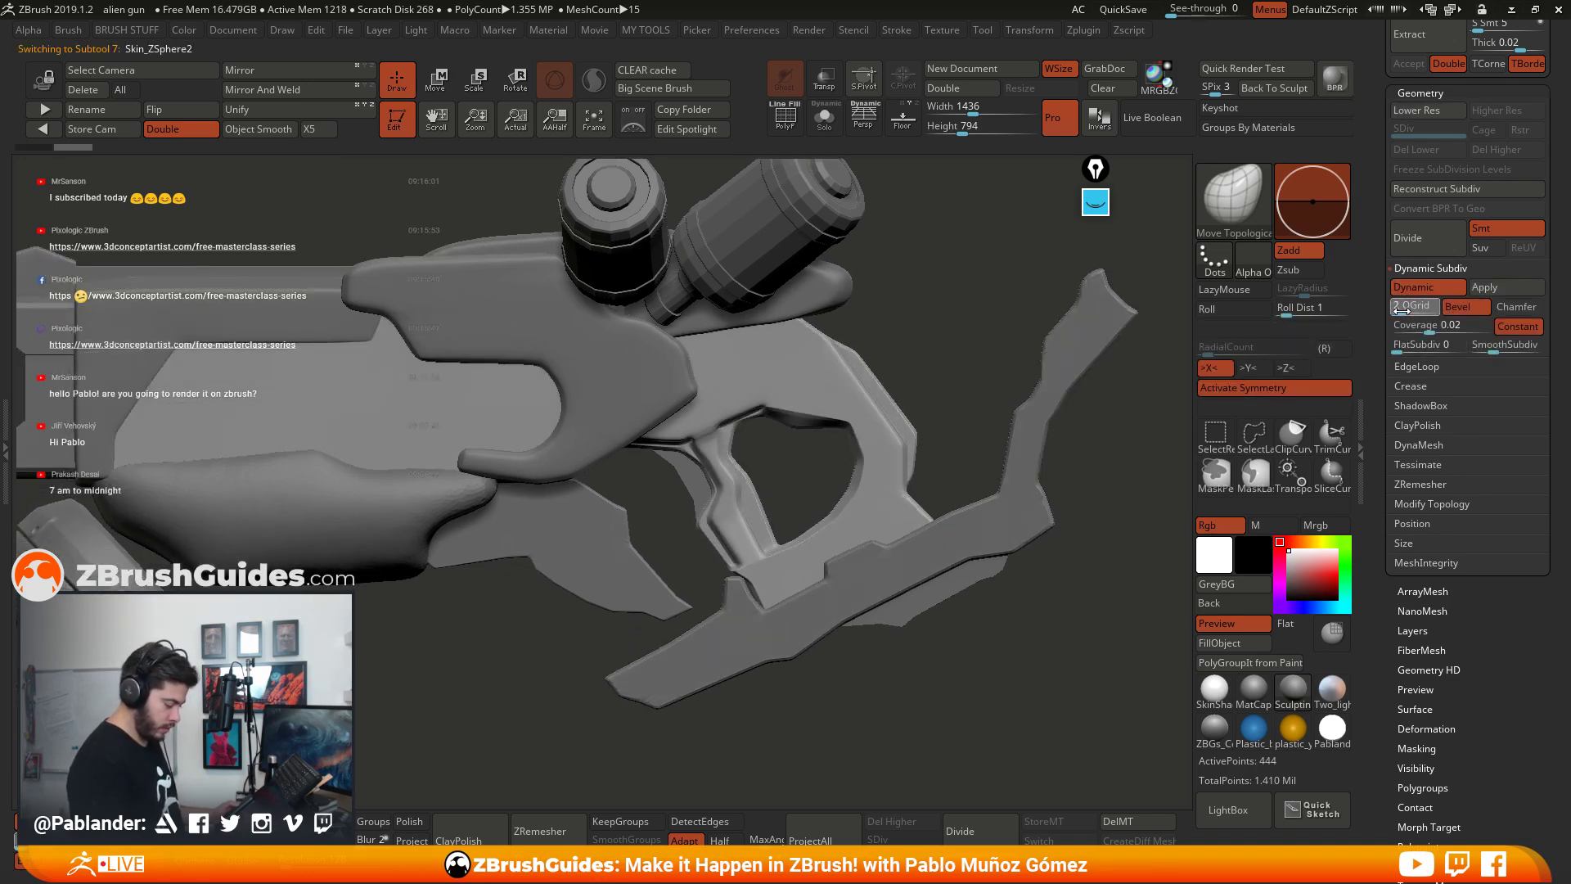
{"action": "left_click_drag", "start_coordinate": [1441, 325], "coordinate": [1424, 326]}
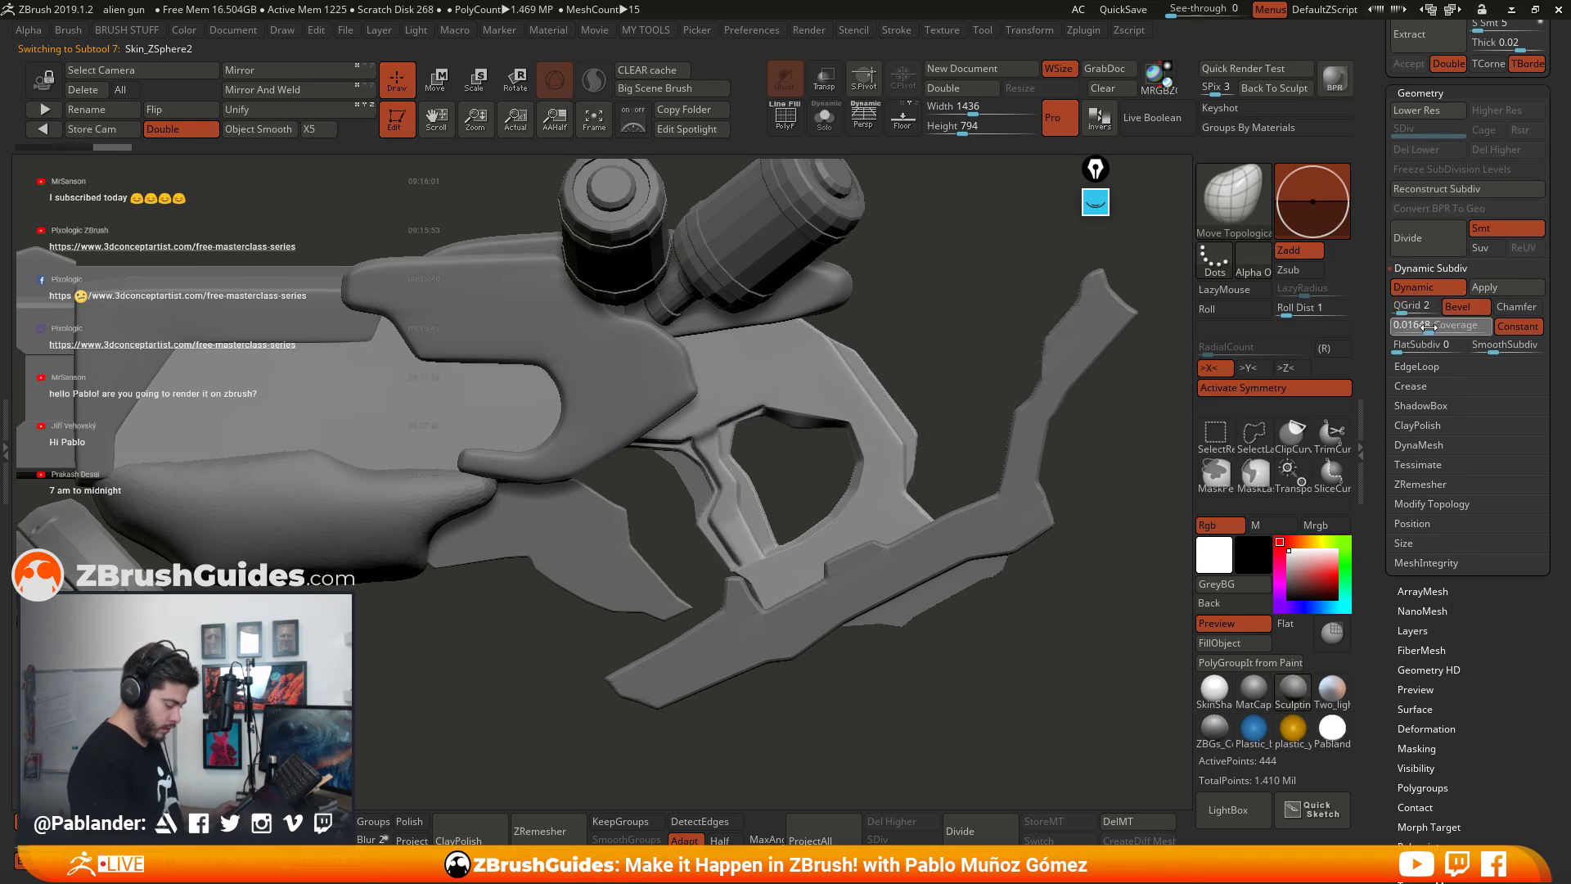
Step: Select the small trigger part beside the grip opening and enable Dynamic subdivision with QGrid 3, Chamfer and coverage 0.0148
{"action": "mouse_move", "coordinate": [818, 426]}
{"action": "left_mouse_down"}
{"action": "mouse_move", "coordinate": [889, 427]}
{"action": "mouse_move", "coordinate": [818, 454]}
{"action": "mouse_move", "coordinate": [821, 413]}
{"action": "left_mouse_up"}
{"action": "left_click", "coordinate": [751, 475], "text": "alt"}
{"action": "left_click", "coordinate": [1440, 292]}
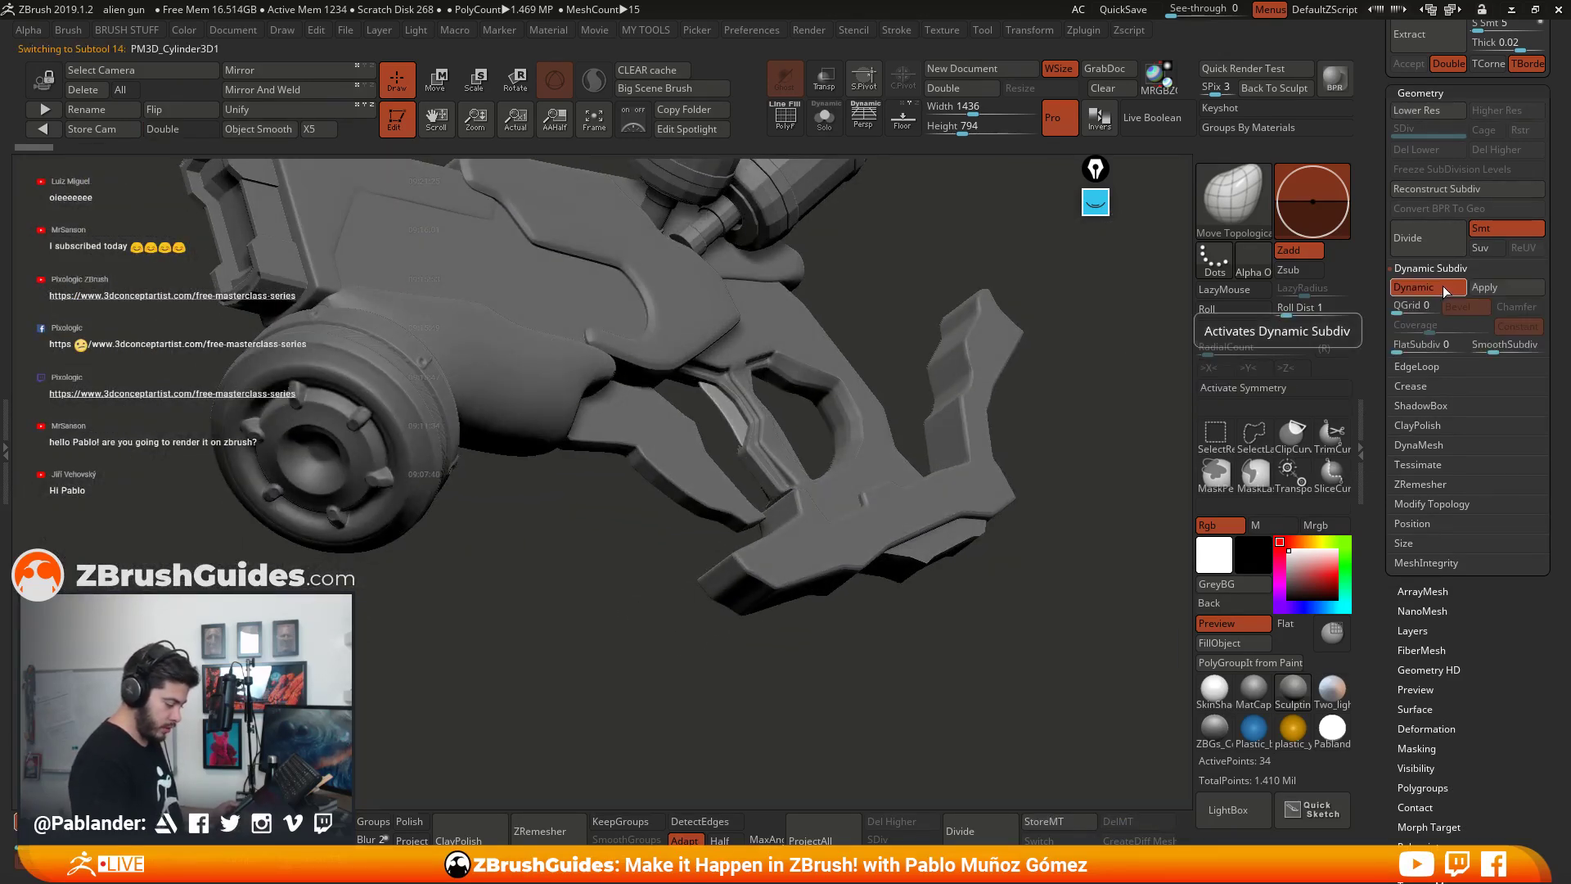
{"action": "left_click_drag", "start_coordinate": [1400, 311], "coordinate": [1404, 311]}
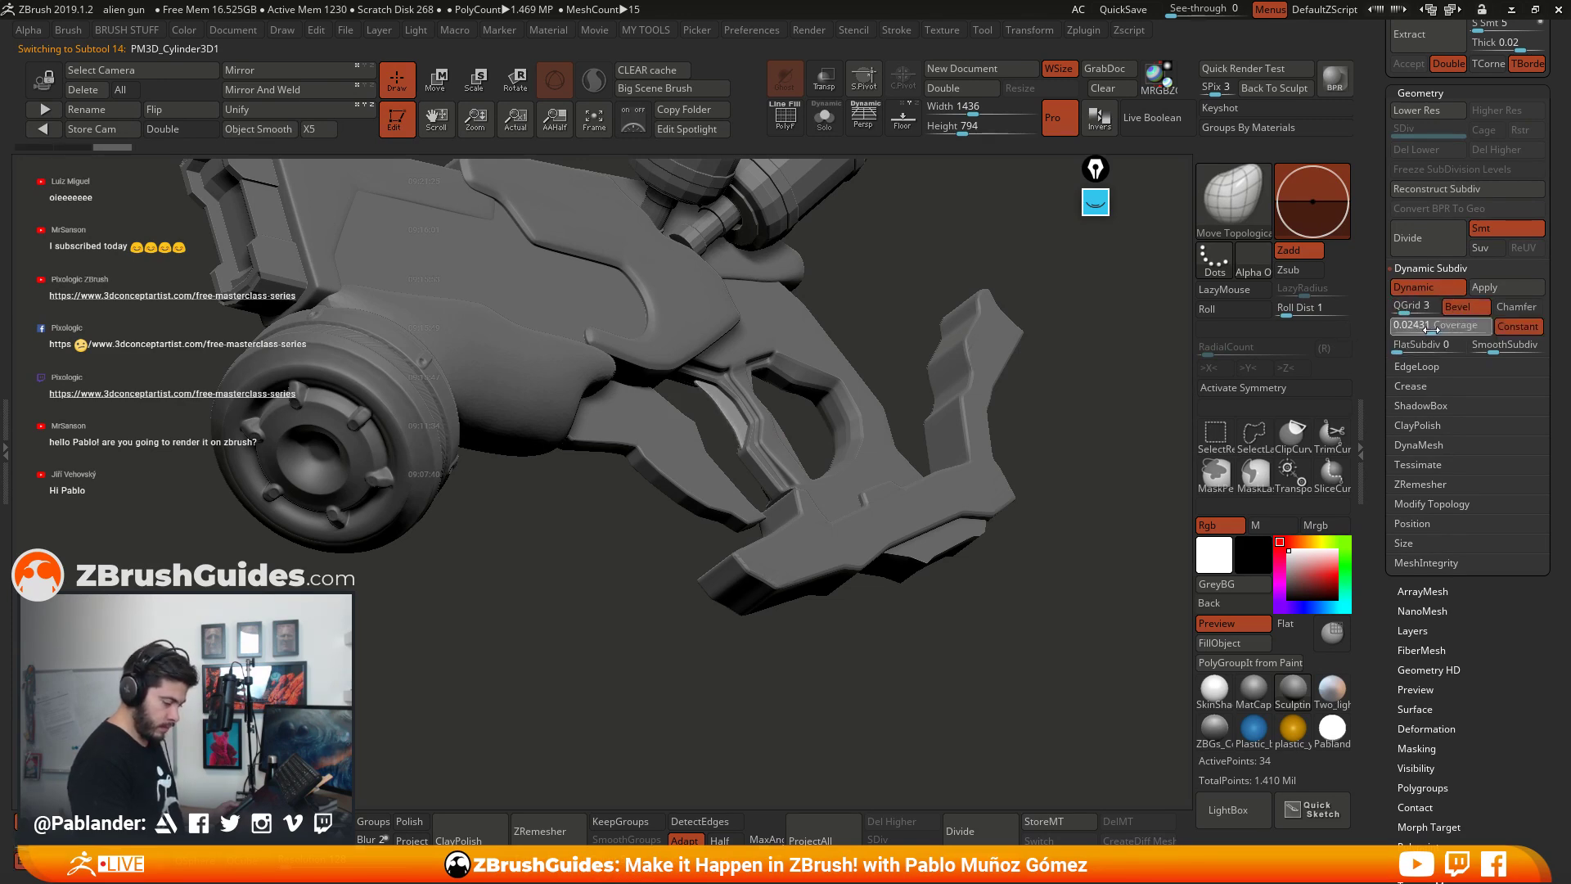
{"action": "left_click", "coordinate": [1512, 306]}
Step: Select the notched, hollow block at the gun's front end, isolate it in Solo mode and turn on Dynamic subdivision
{"action": "left_click_drag", "start_coordinate": [1146, 393], "coordinate": [792, 444]}
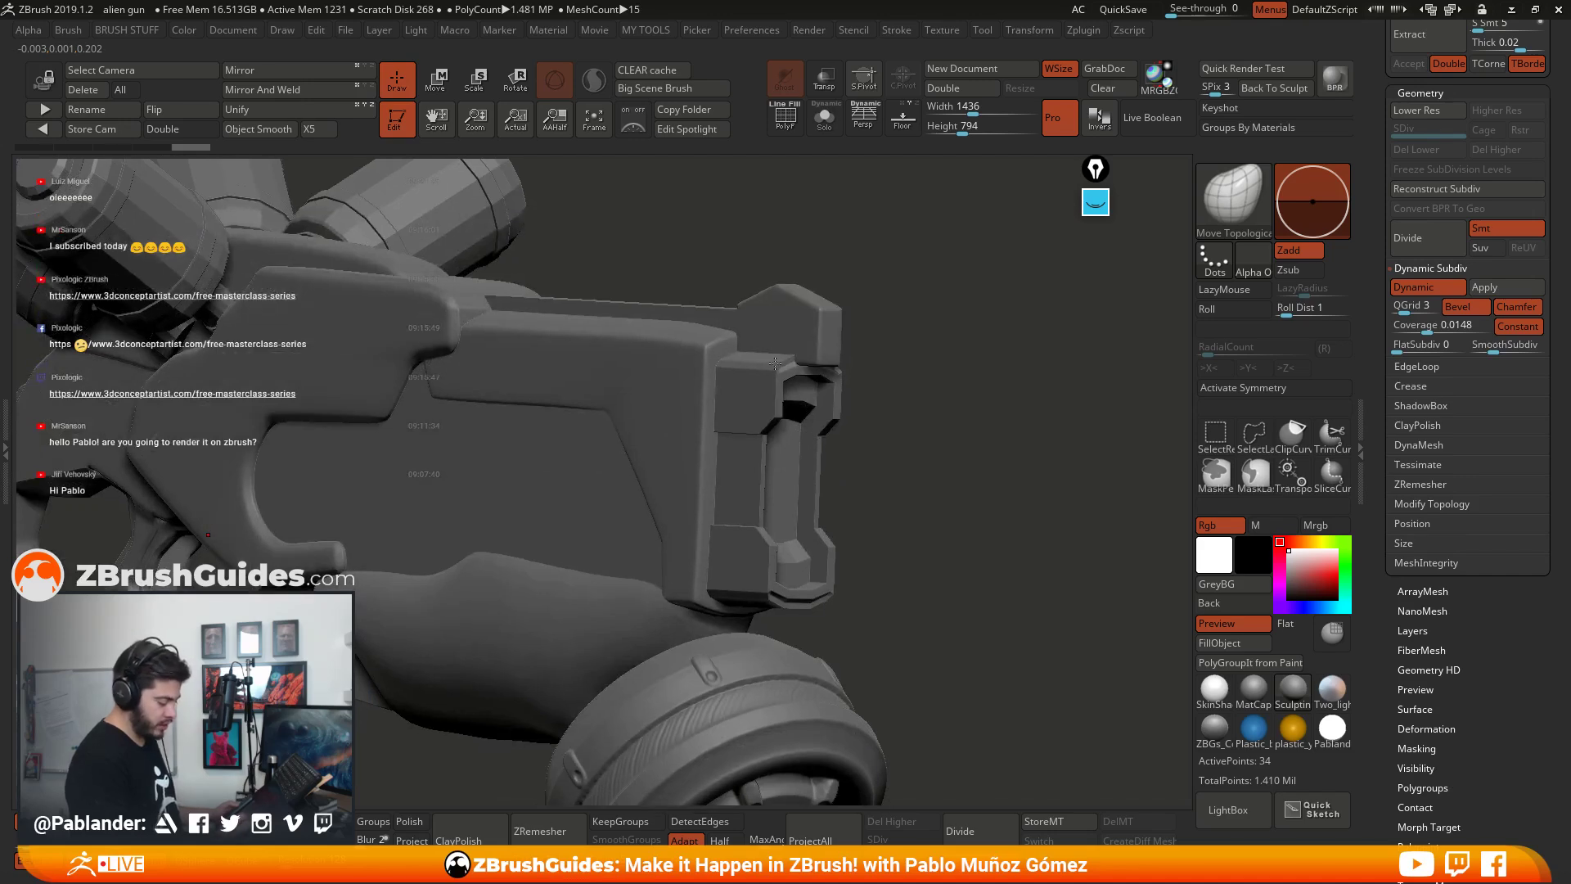
{"action": "right_click_drag", "start_coordinate": [775, 363], "coordinate": [830, 377], "text": "alt"}
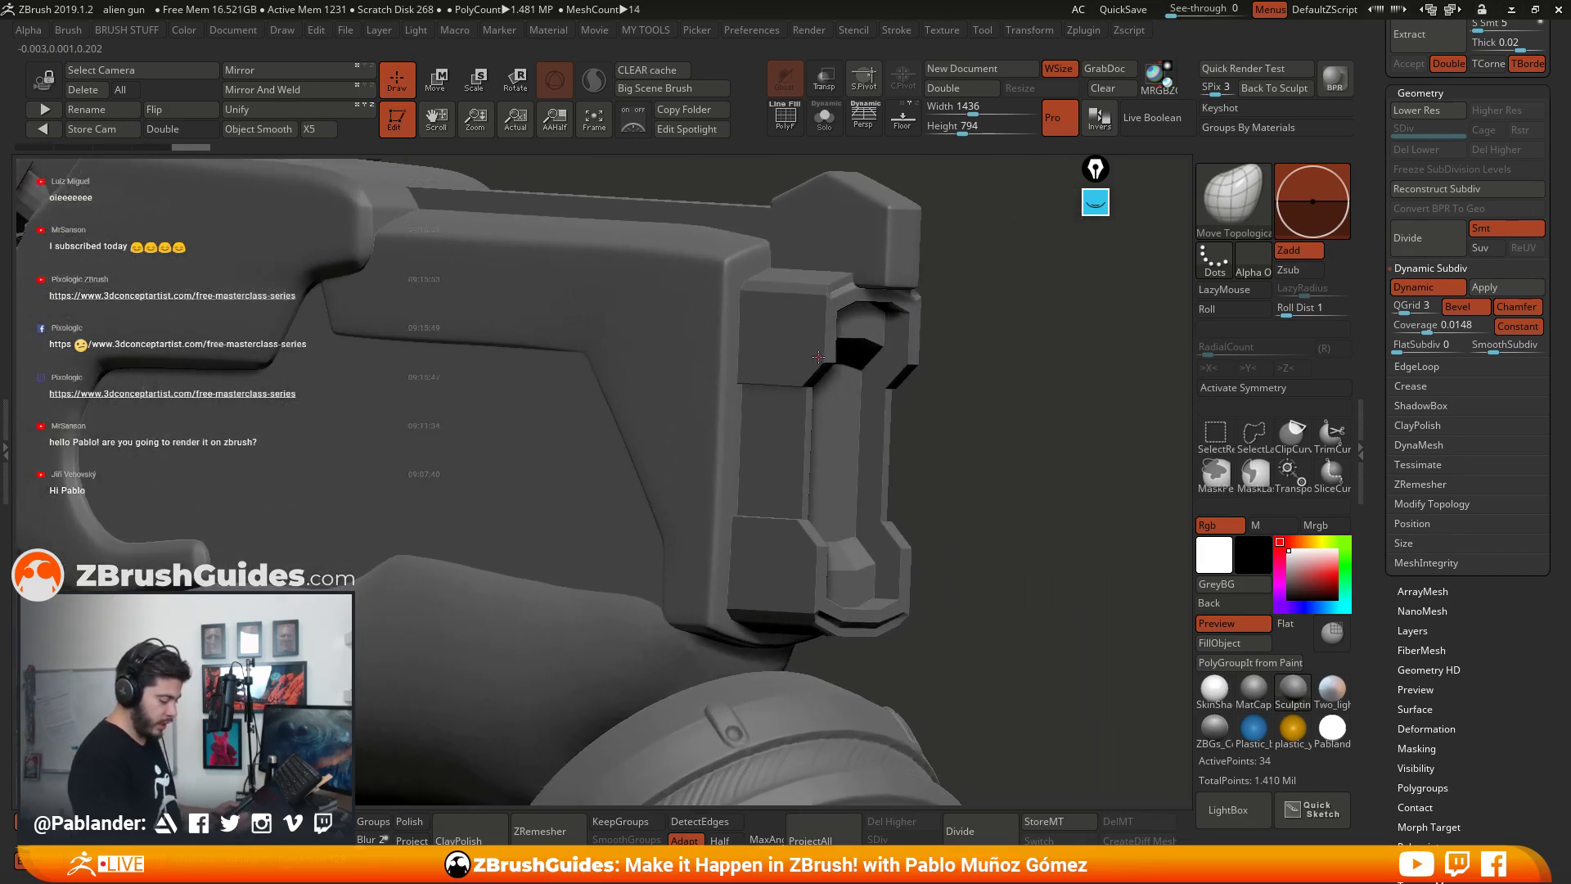
{"action": "left_click", "coordinate": [843, 378], "text": "alt"}
{"action": "right_click_drag", "start_coordinate": [873, 427], "coordinate": [986, 445]}
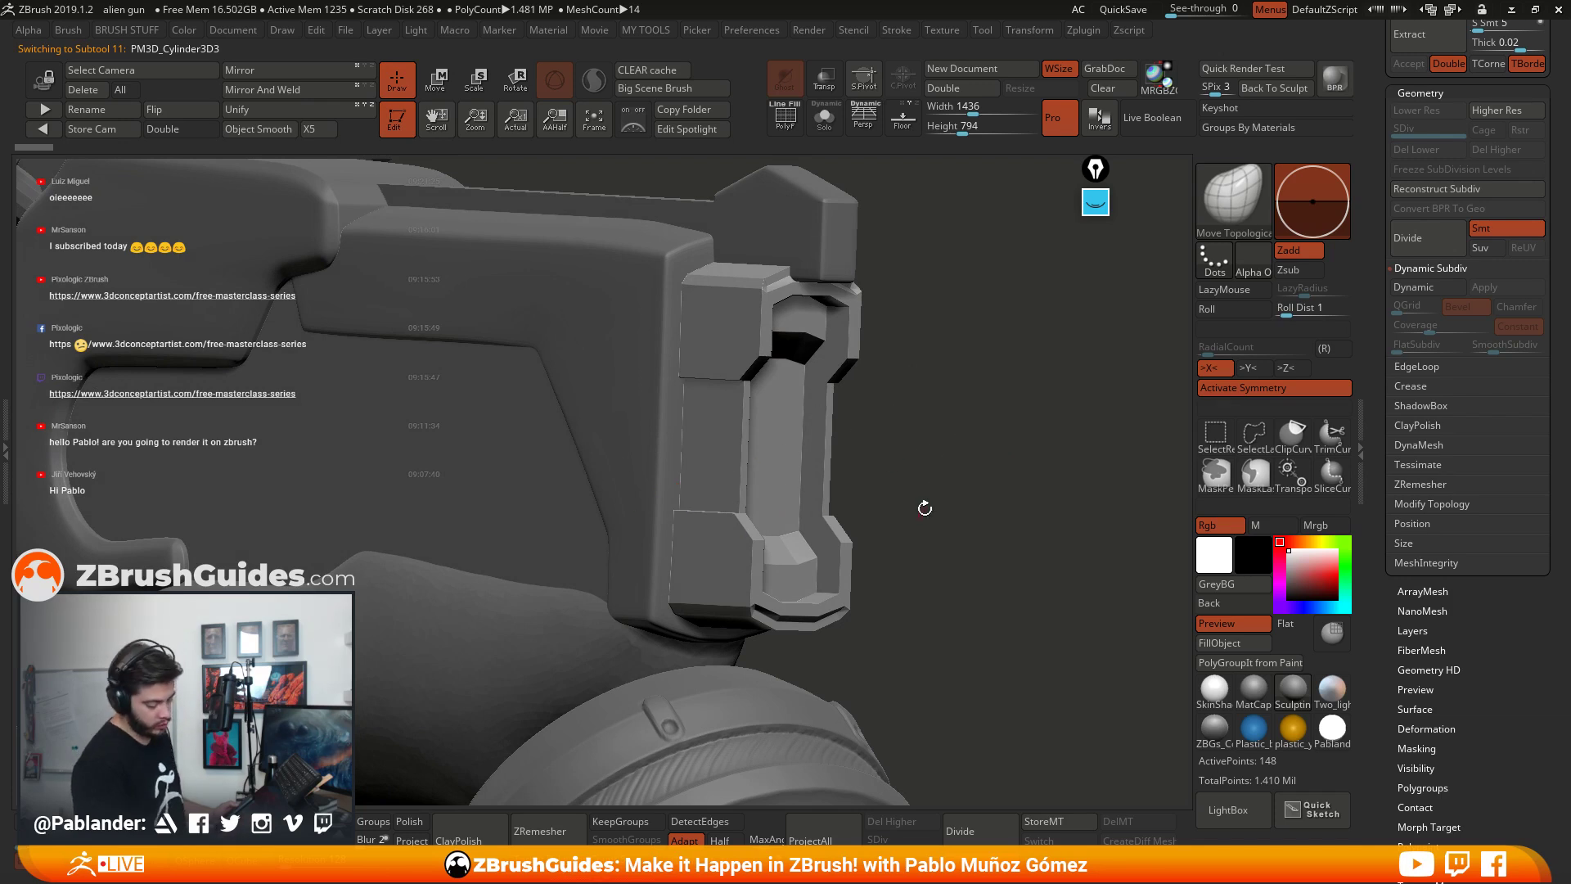
{"action": "right_click_drag", "start_coordinate": [775, 277], "coordinate": [874, 223]}
{"action": "key", "text": "ctrl+shift+s"}
{"action": "right_click_drag", "start_coordinate": [997, 310], "coordinate": [998, 351]}
{"action": "left_click", "coordinate": [1418, 287]}
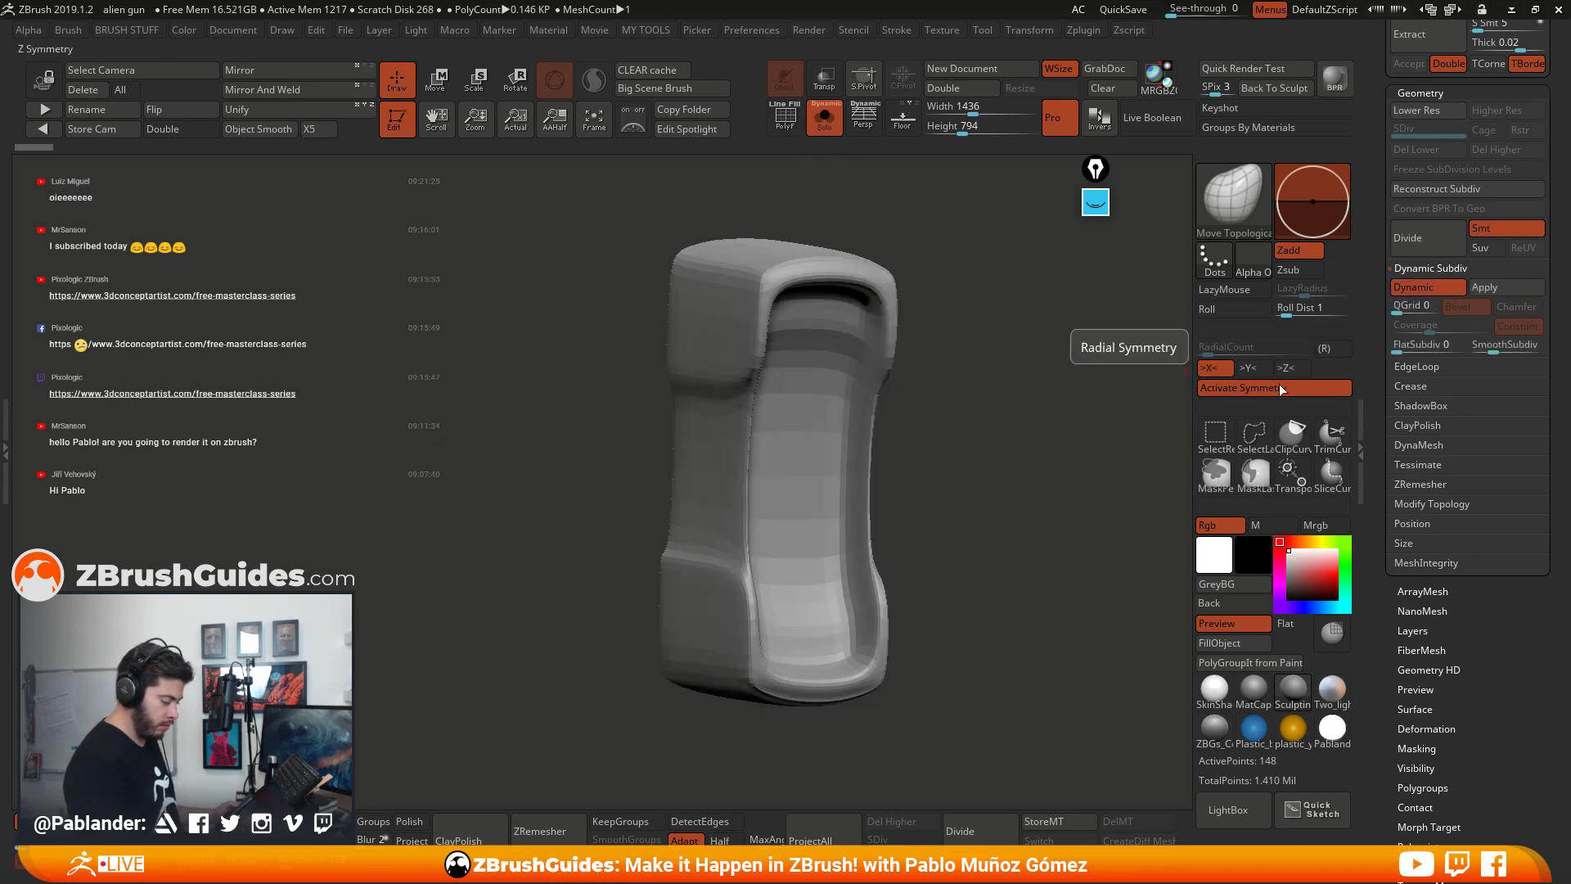
Step: Set the block's subdivision to QGrid 1 with Chamfer and coverage 0.0085, and check its edges with the polyframe hidden
{"action": "left_click", "coordinate": [786, 117]}
{"action": "right_click_drag", "start_coordinate": [971, 374], "coordinate": [977, 423]}
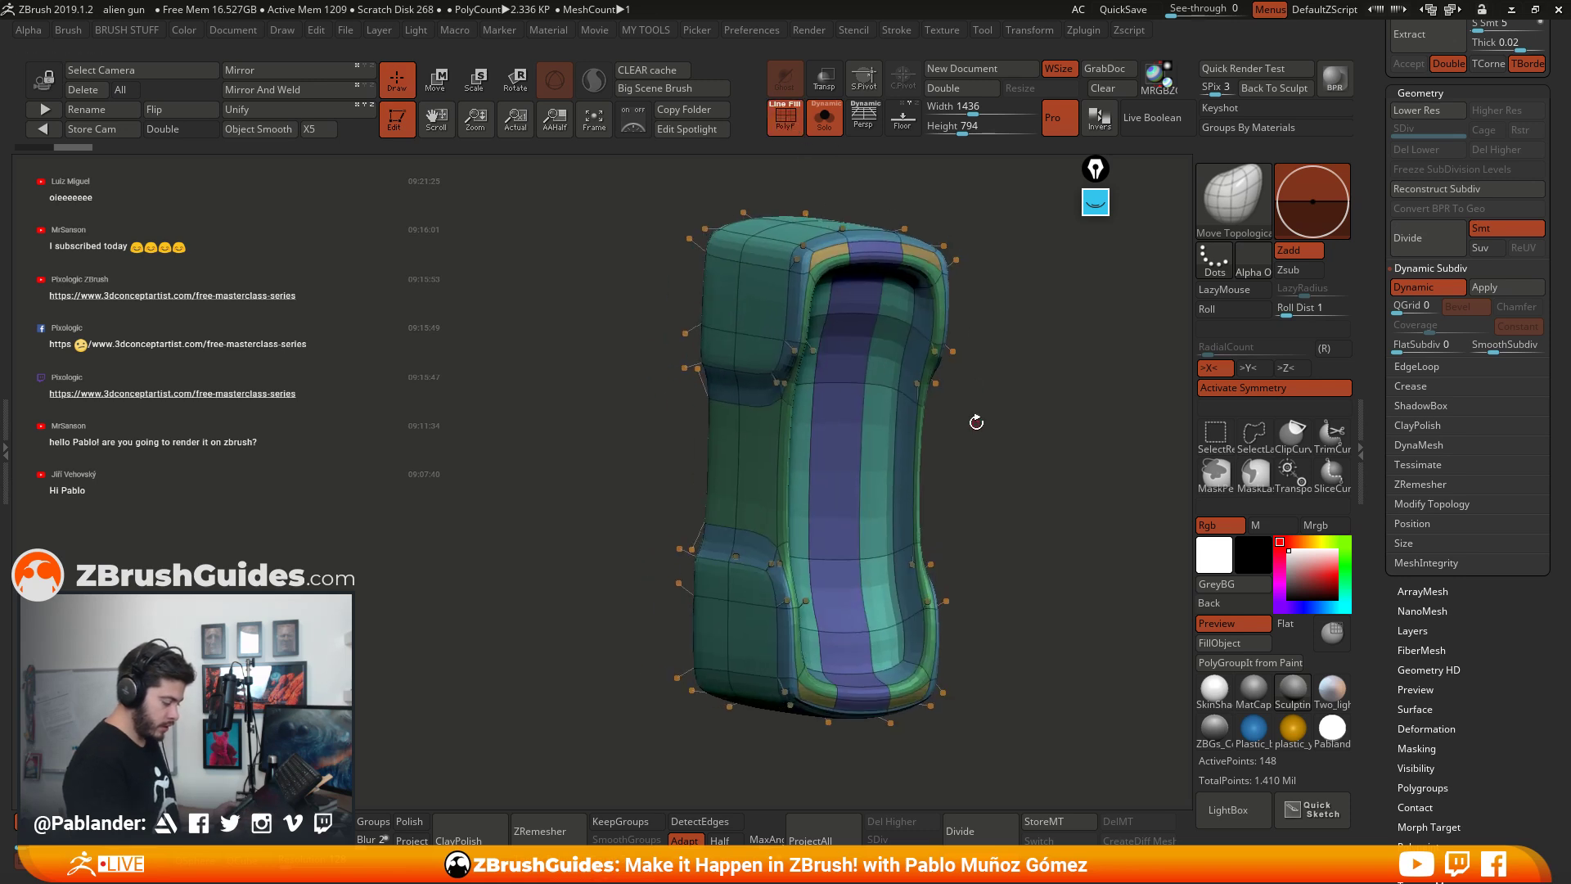
{"action": "left_click", "coordinate": [1406, 307]}
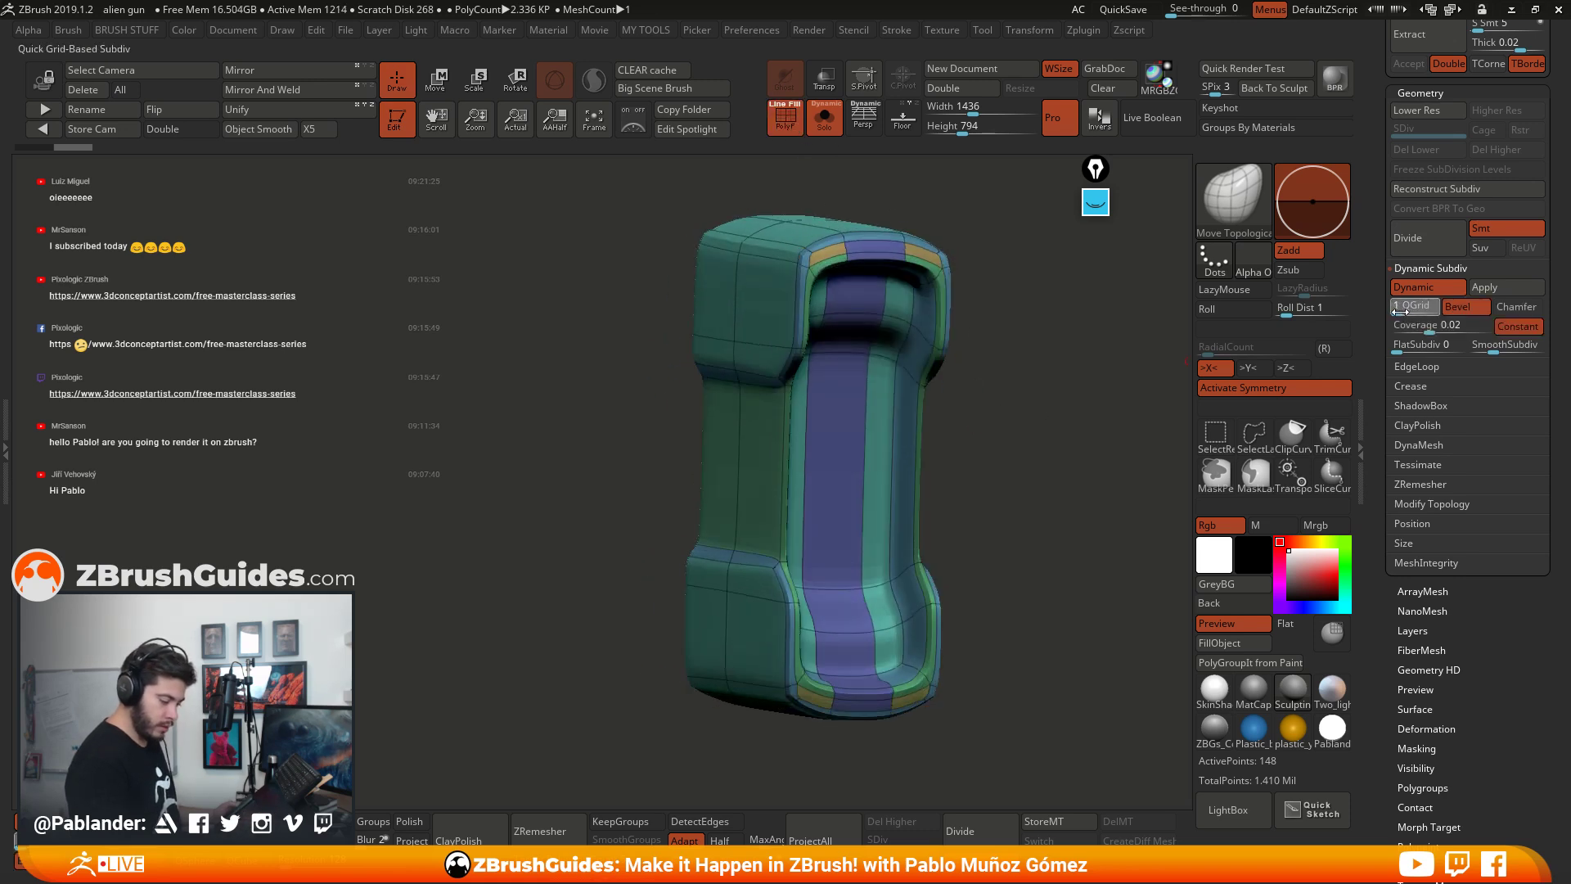
{"action": "left_click", "coordinate": [1517, 307]}
{"action": "left_click_drag", "start_coordinate": [1429, 330], "coordinate": [1381, 324]}
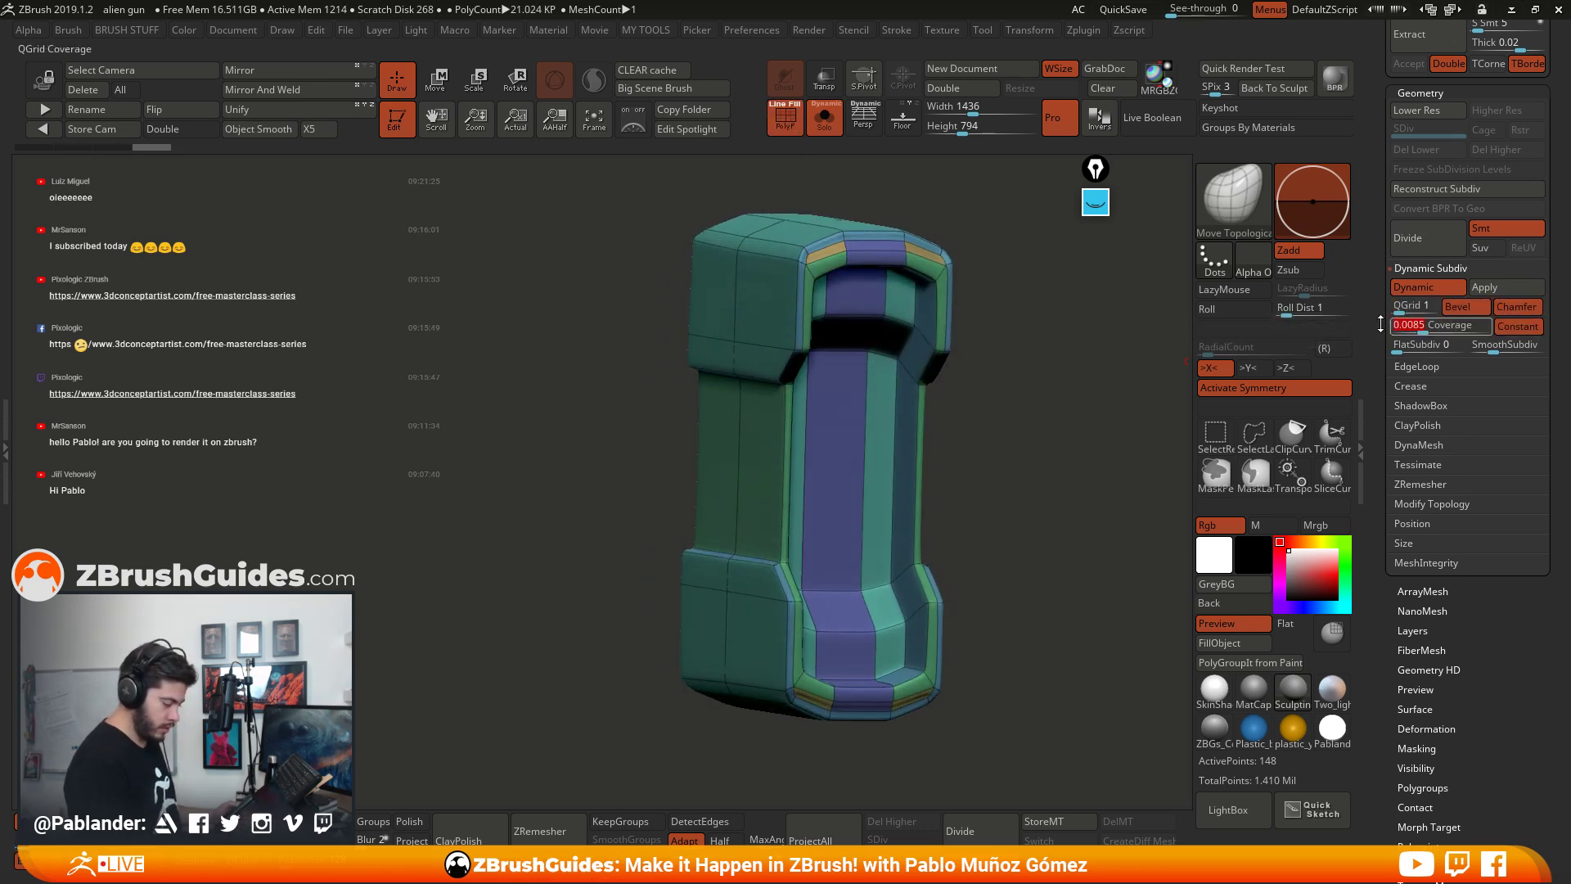
{"action": "left_click", "coordinate": [786, 118]}
{"action": "left_click_drag", "start_coordinate": [912, 194], "coordinate": [658, 394]}
{"action": "right_click_drag", "start_coordinate": [593, 398], "coordinate": [851, 397]}
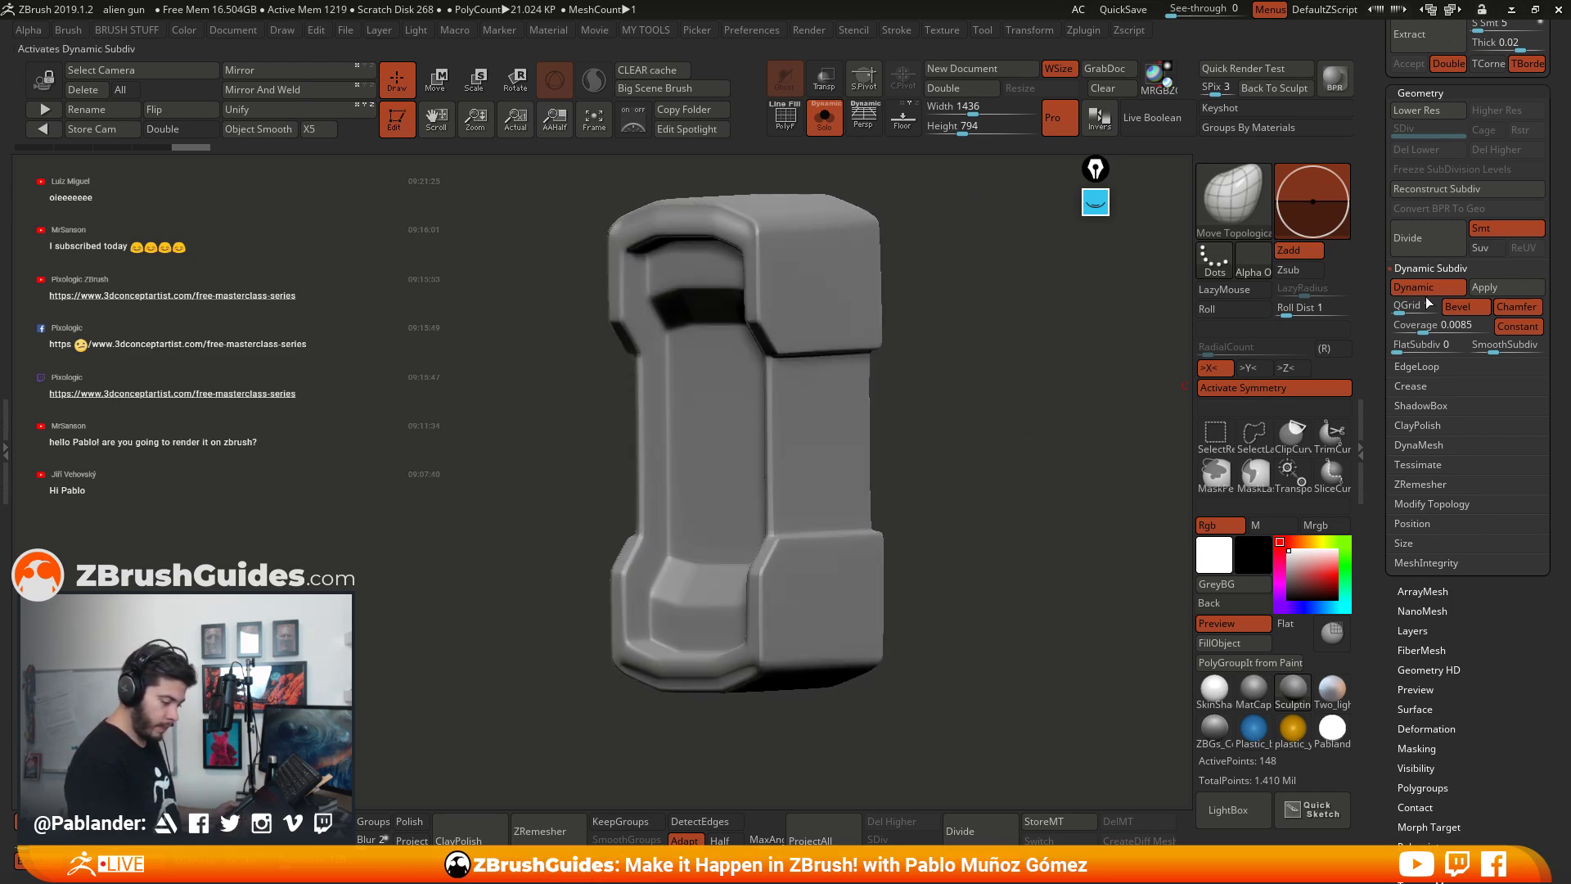
Step: Try the block's chamfer without constant edge width, using coverage of about 0.29, and inspect the edges
{"action": "left_click", "coordinate": [1510, 307]}
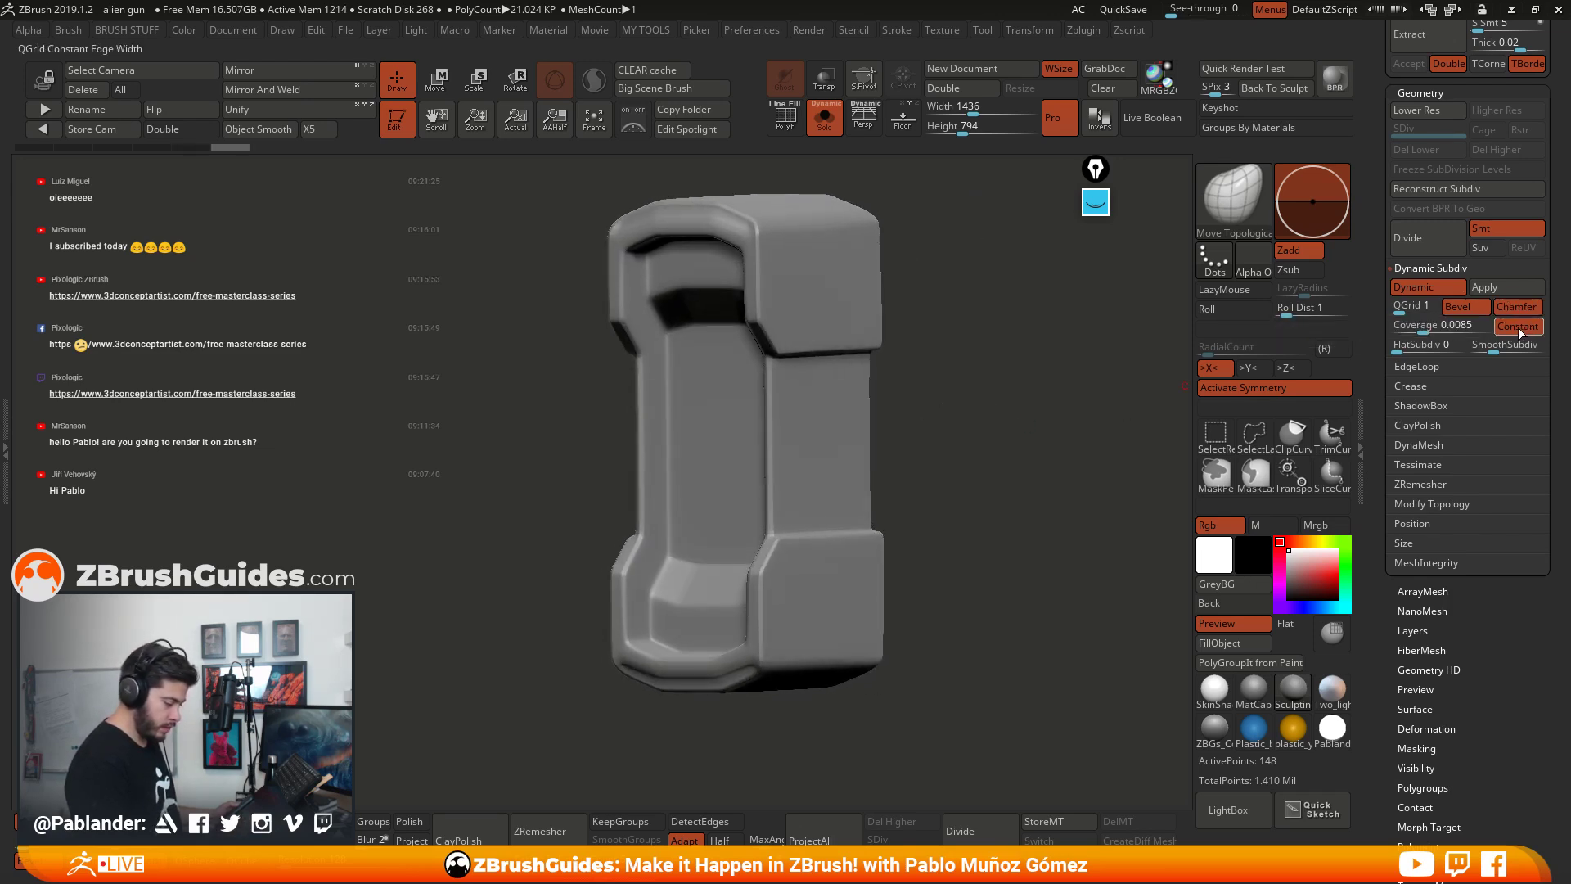
{"action": "left_click", "coordinate": [1519, 326]}
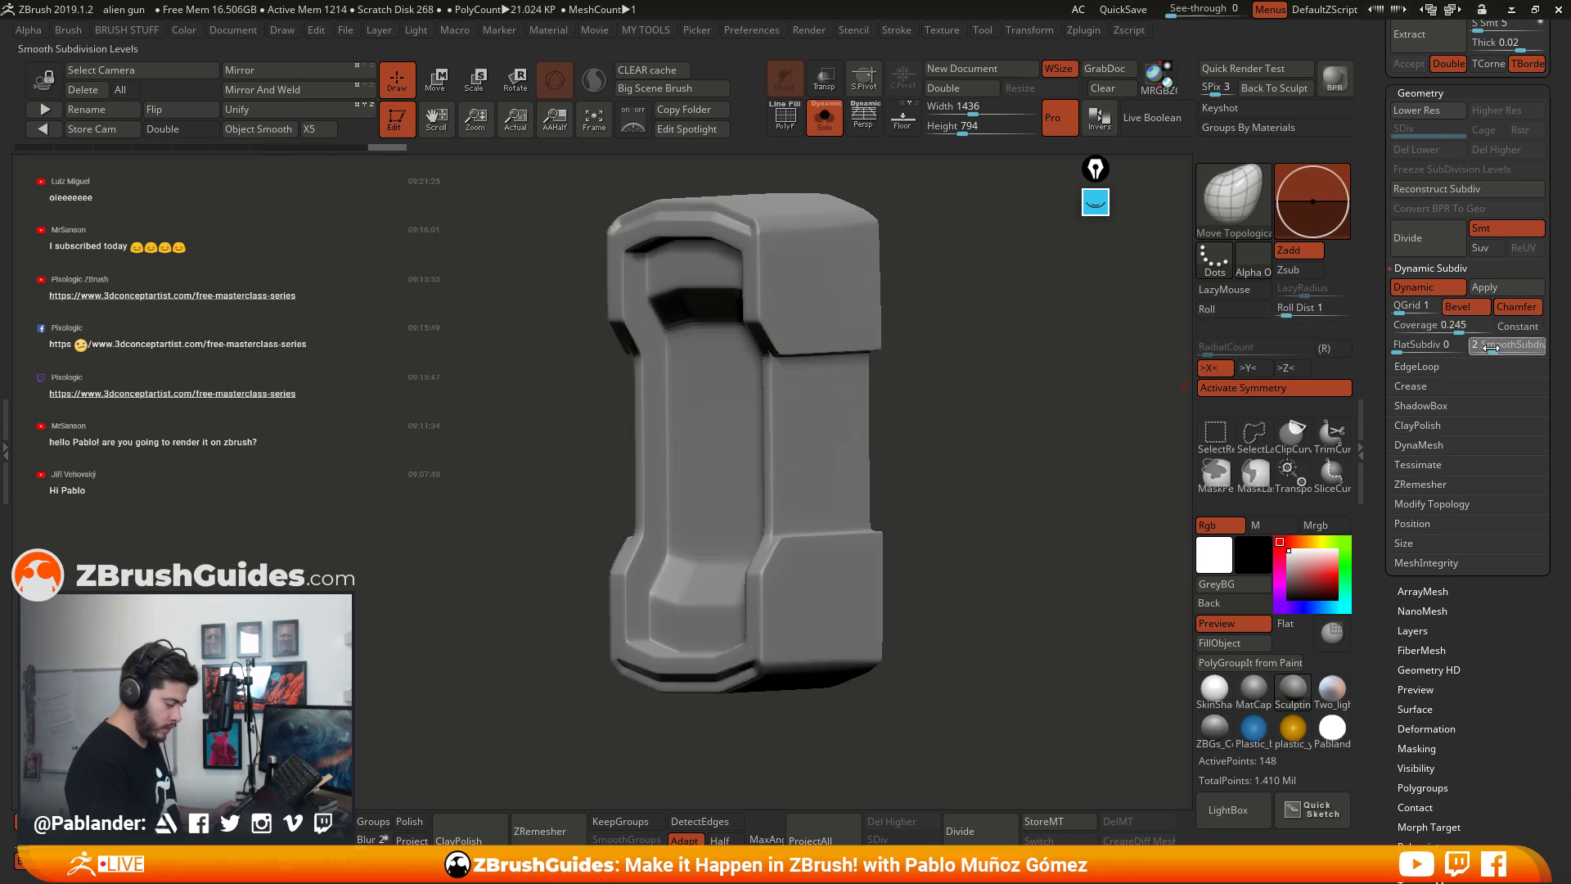
{"action": "left_click", "coordinate": [1492, 348]}
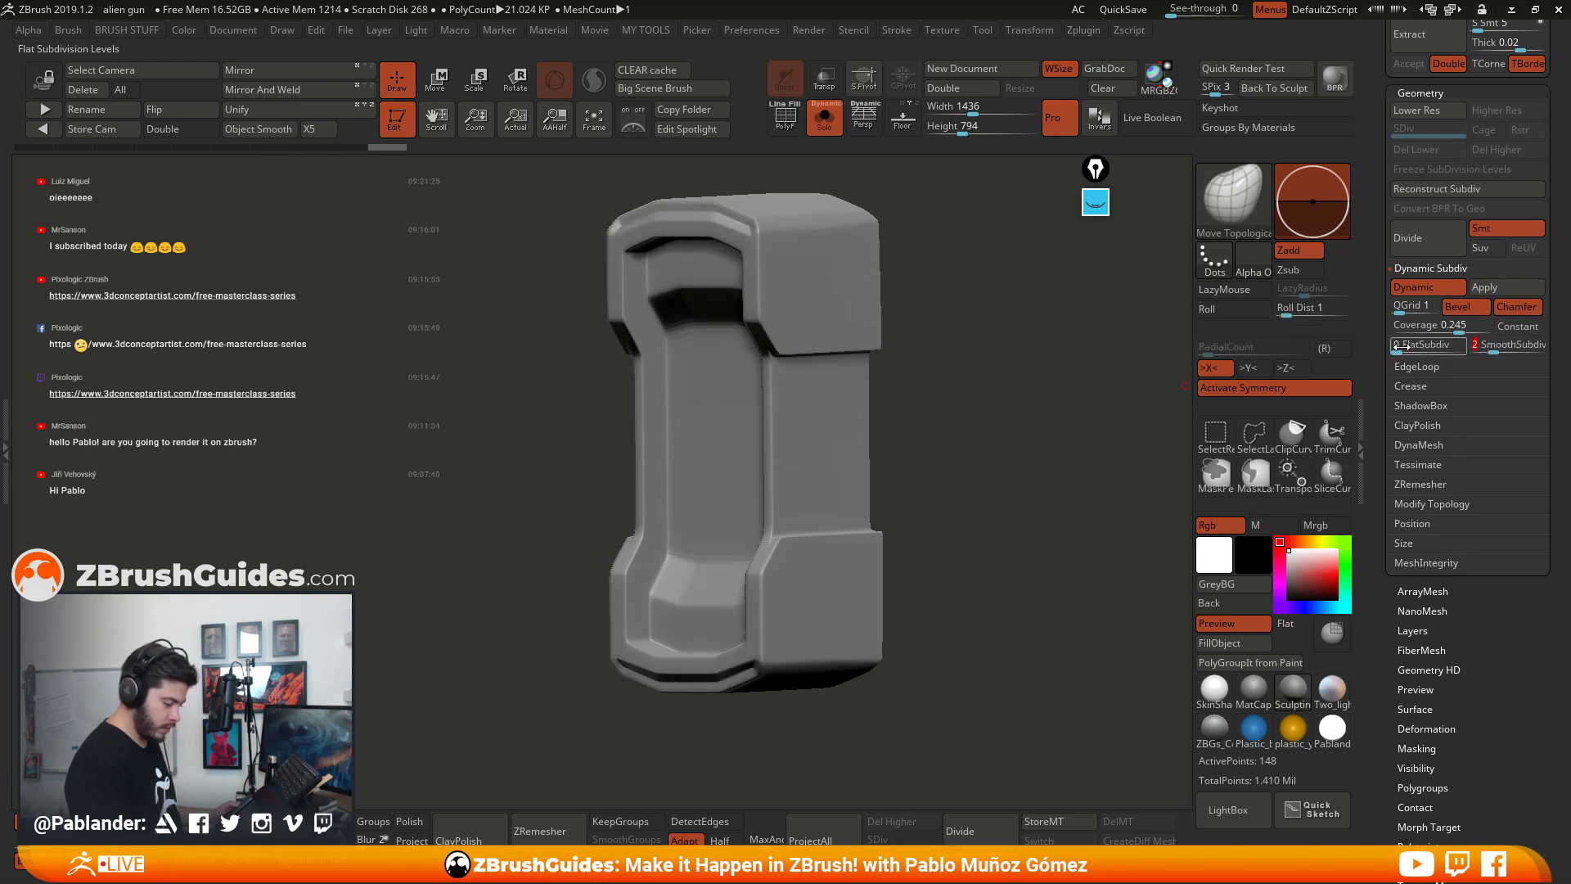
{"action": "mouse_move", "coordinate": [1454, 325]}
{"action": "left_mouse_down"}
{"action": "mouse_move", "coordinate": [1437, 325]}
{"action": "mouse_move", "coordinate": [1462, 325]}
{"action": "left_mouse_up"}
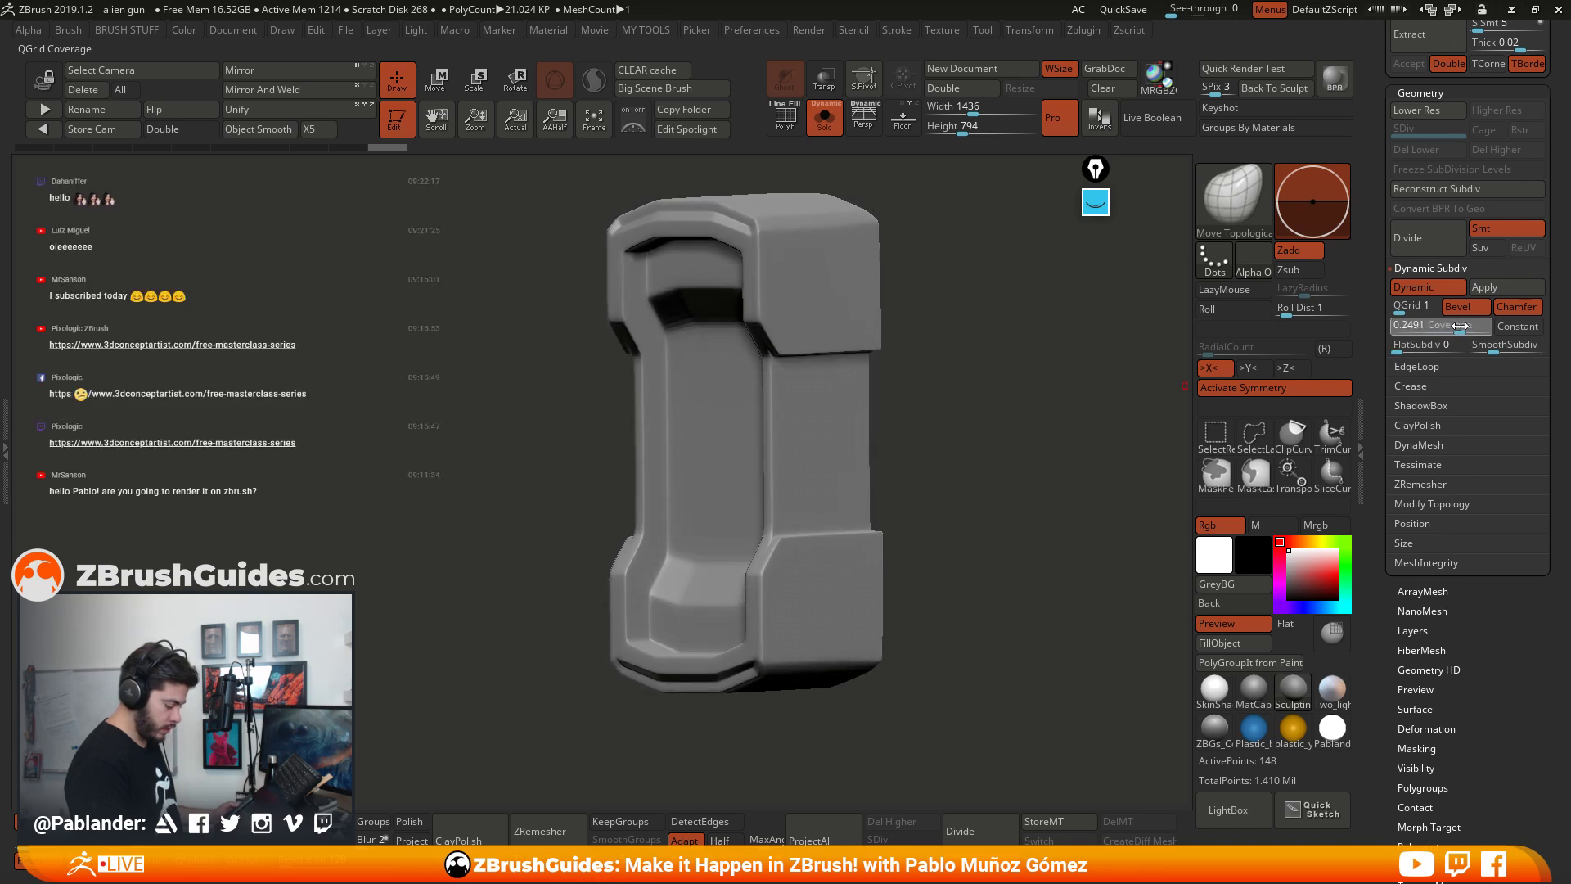
{"action": "left_click_drag", "start_coordinate": [1062, 420], "coordinate": [948, 360]}
{"action": "left_click_drag", "start_coordinate": [830, 245], "coordinate": [870, 283]}
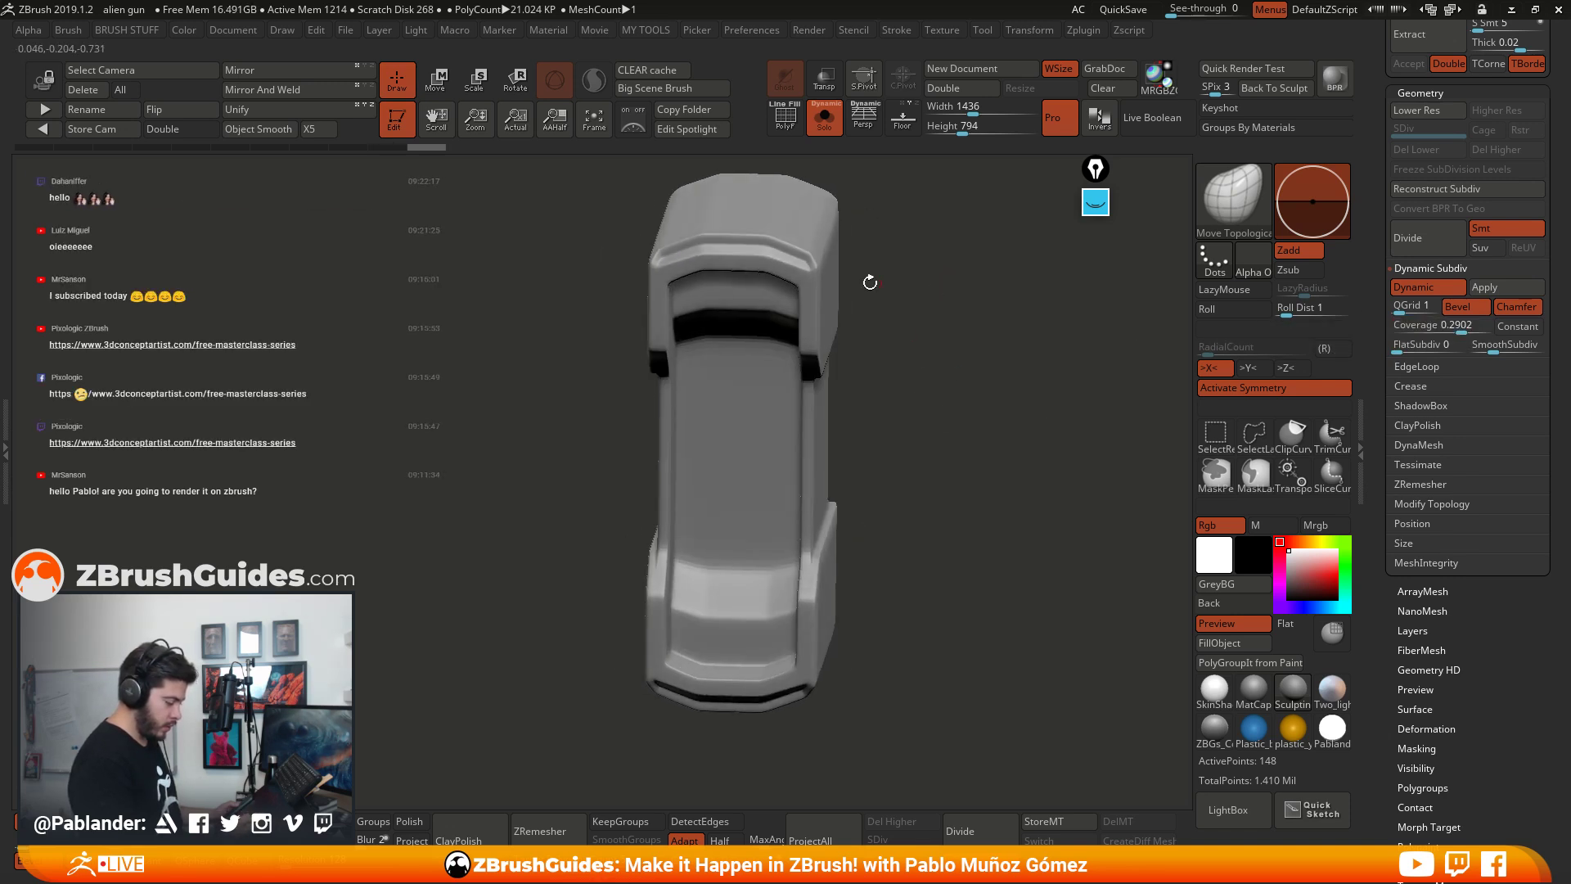
Step: Turn the block's Constant edge width back on, set coverage to about 0.0119 and check the chamfers from several angles
{"action": "left_click", "coordinate": [1513, 325]}
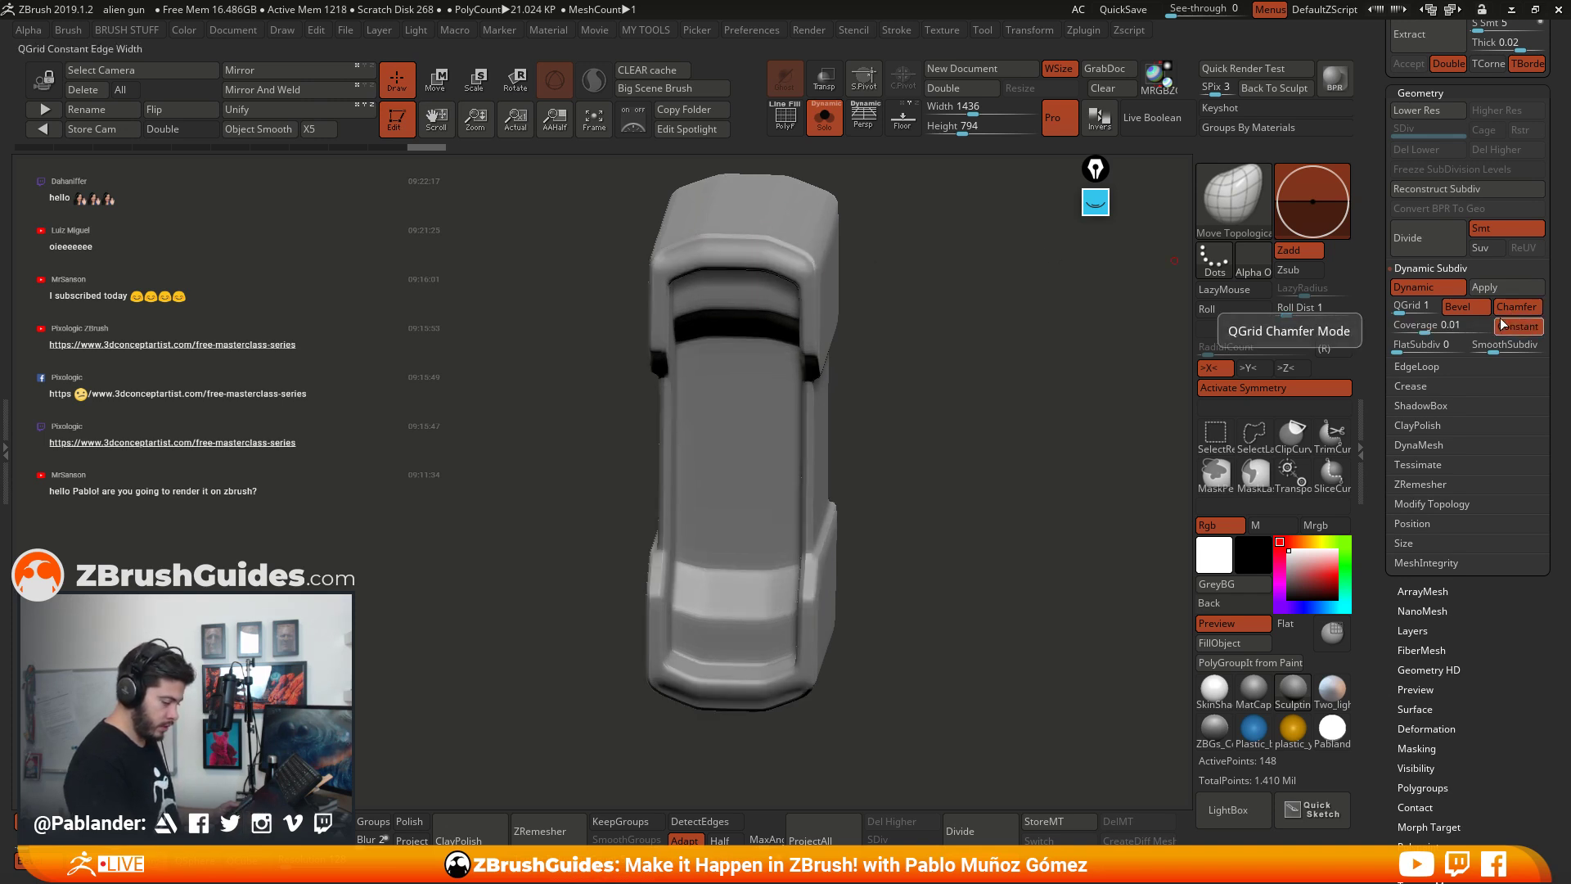
{"action": "left_click_drag", "start_coordinate": [1130, 352], "coordinate": [1162, 327]}
{"action": "left_click_drag", "start_coordinate": [1420, 325], "coordinate": [1429, 324]}
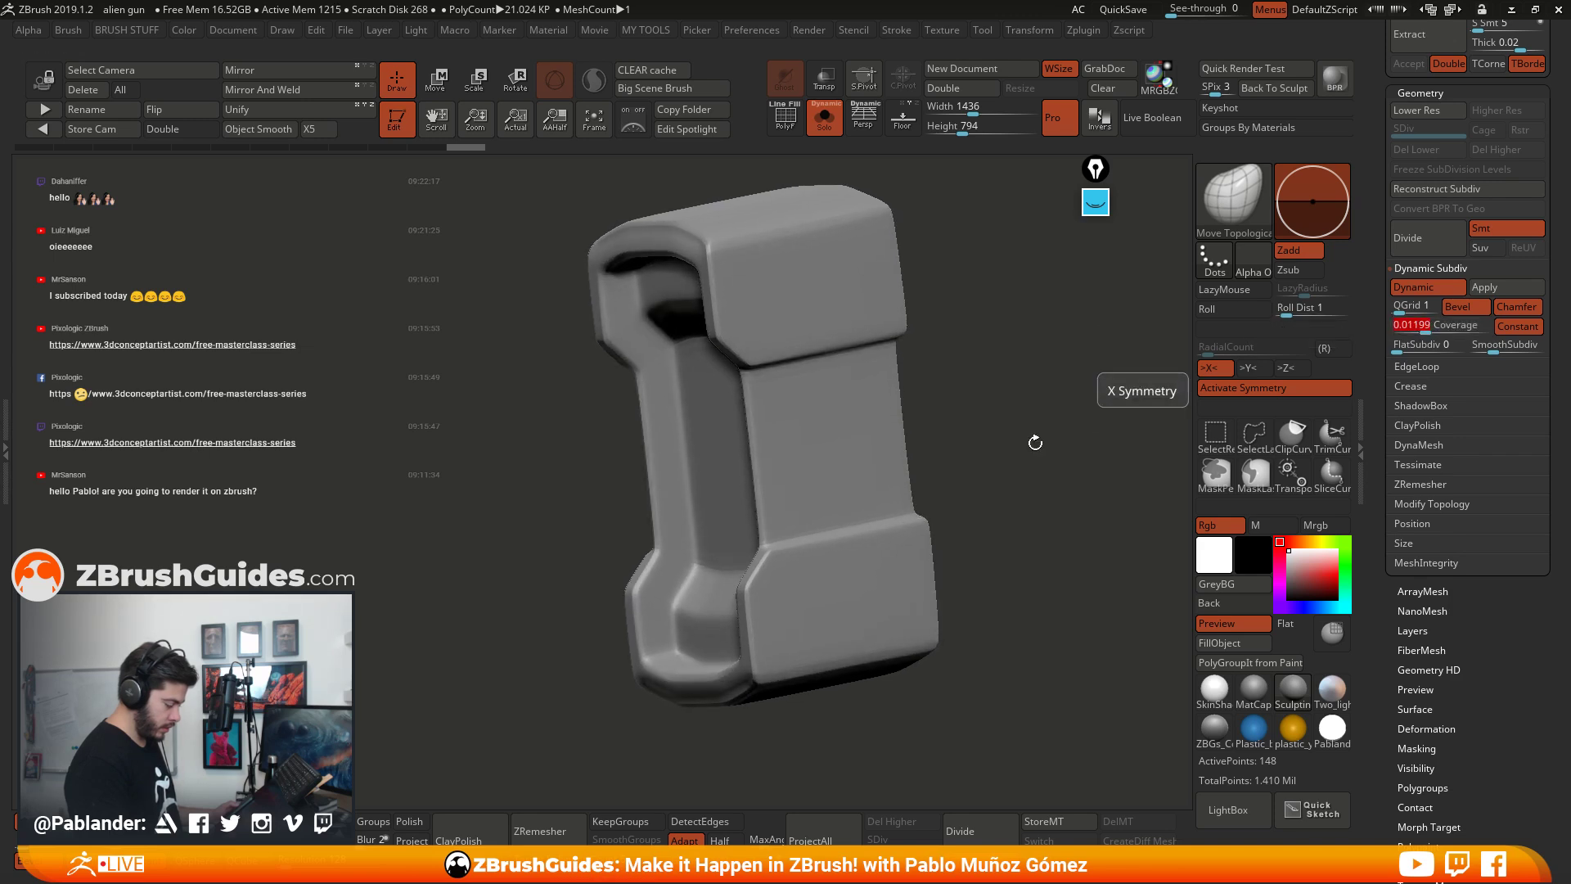
{"action": "left_click_drag", "start_coordinate": [1035, 442], "coordinate": [994, 478]}
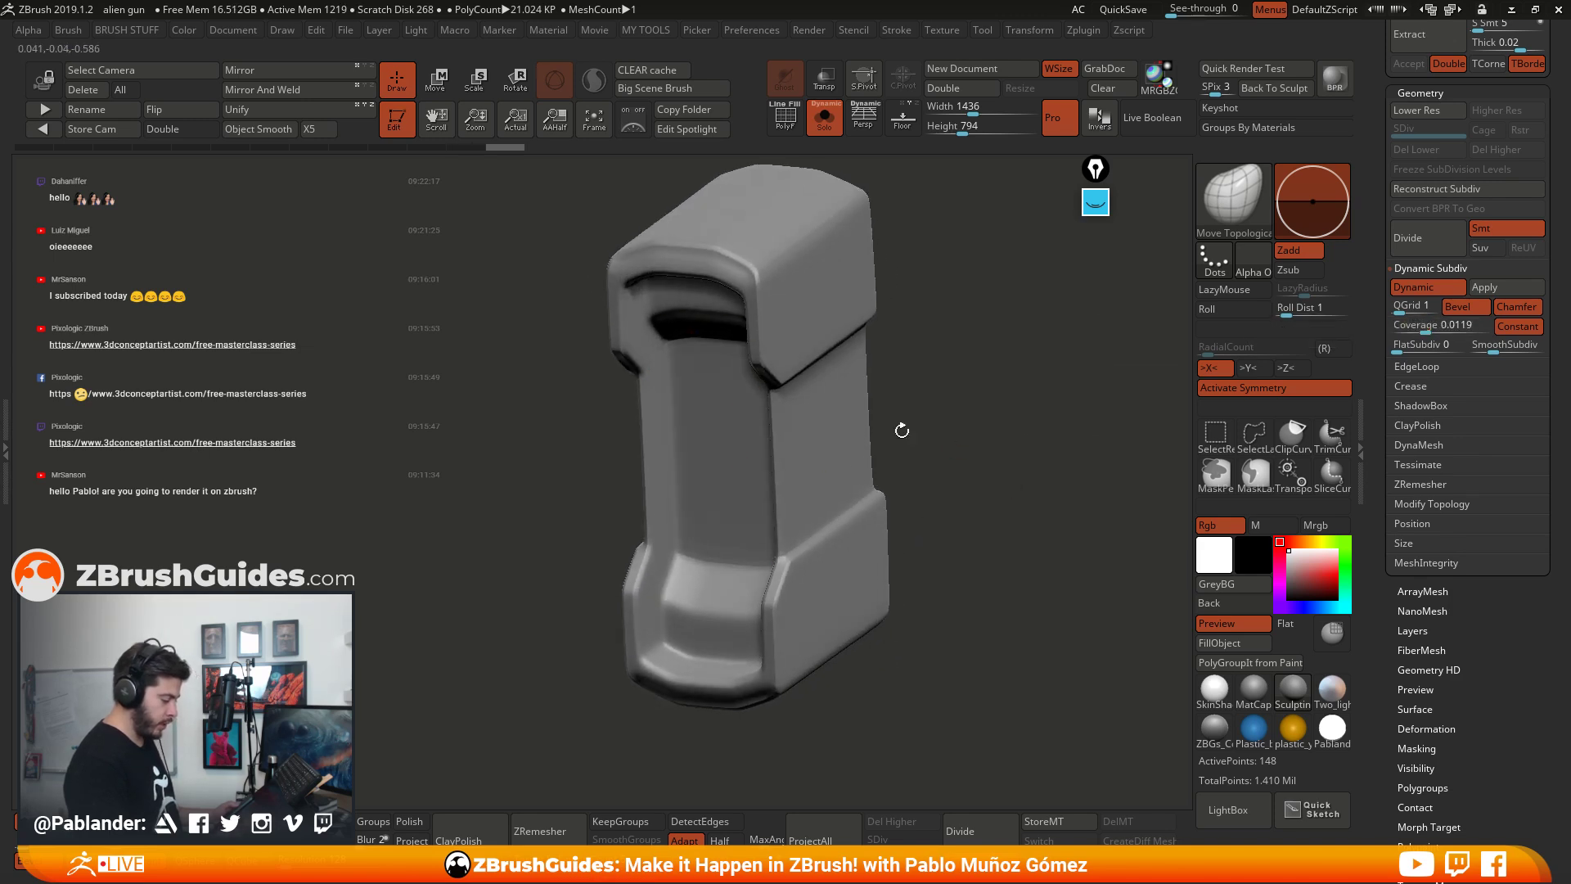
Step: Show the block's polyframe, switch to the ZModeler brush and set its edge action to Insert with the Single EdgeLoop target
{"action": "left_click", "coordinate": [784, 125]}
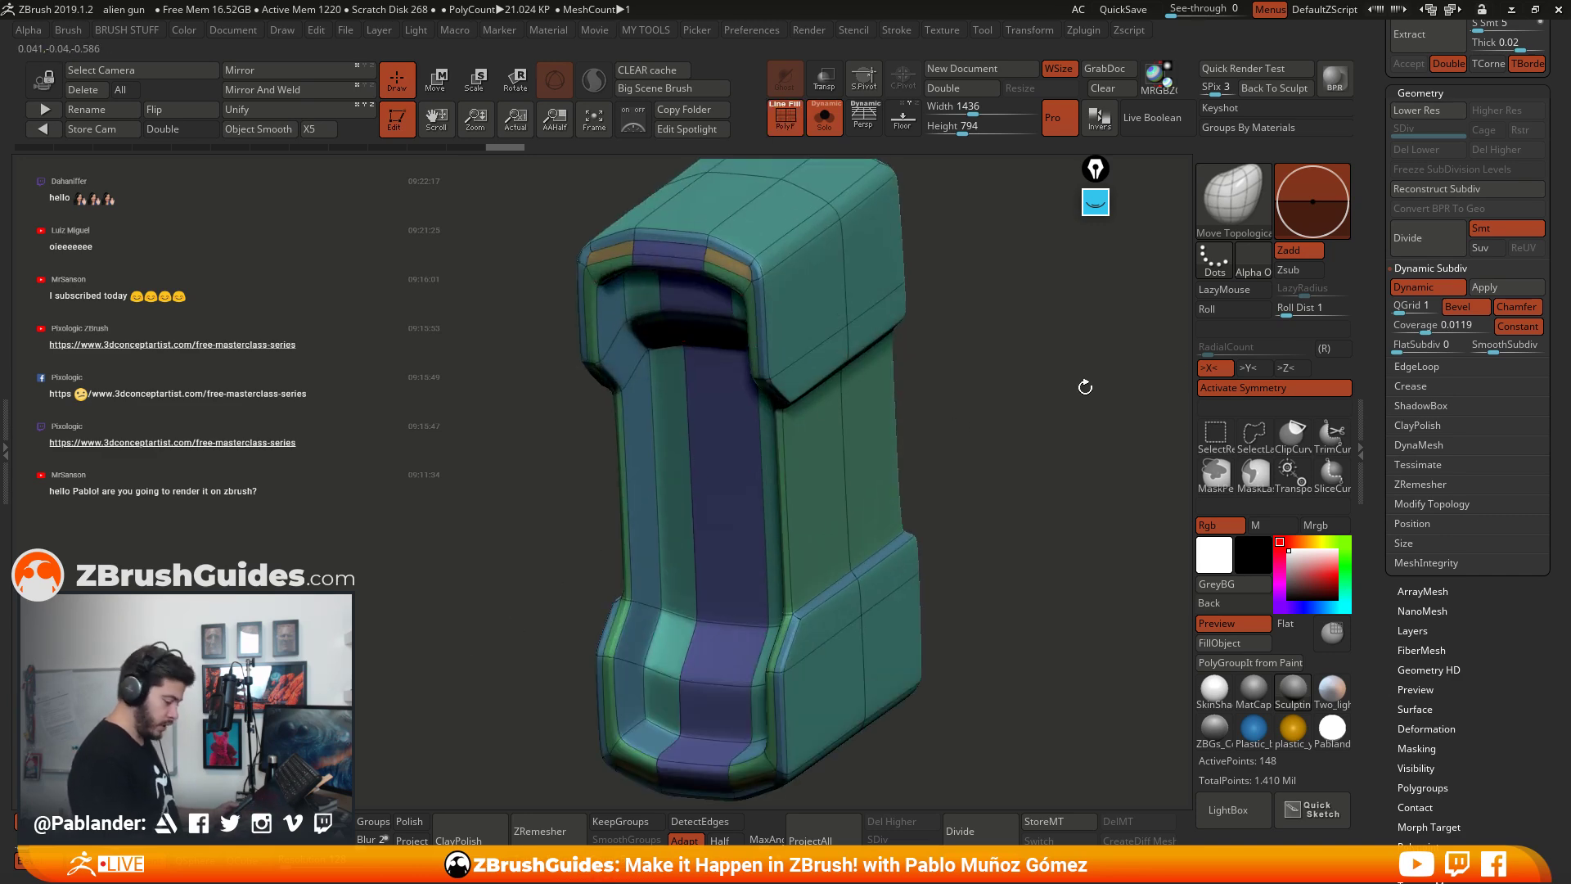
{"action": "key", "text": "b"}
{"action": "key", "text": "z"}
{"action": "key", "text": "m"}
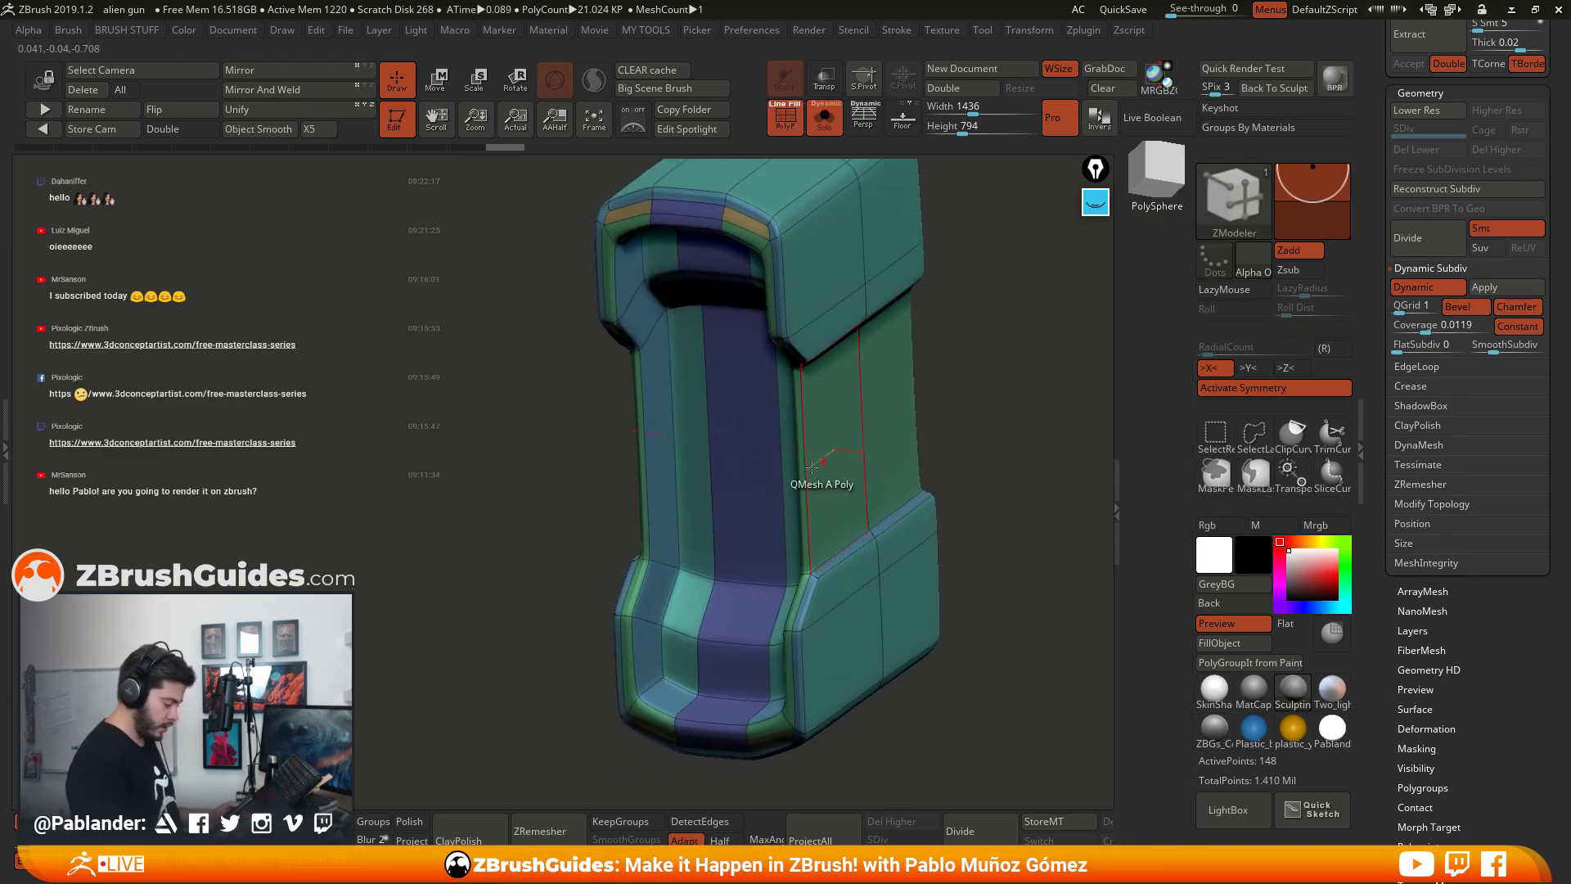
{"action": "key", "text": "space"}
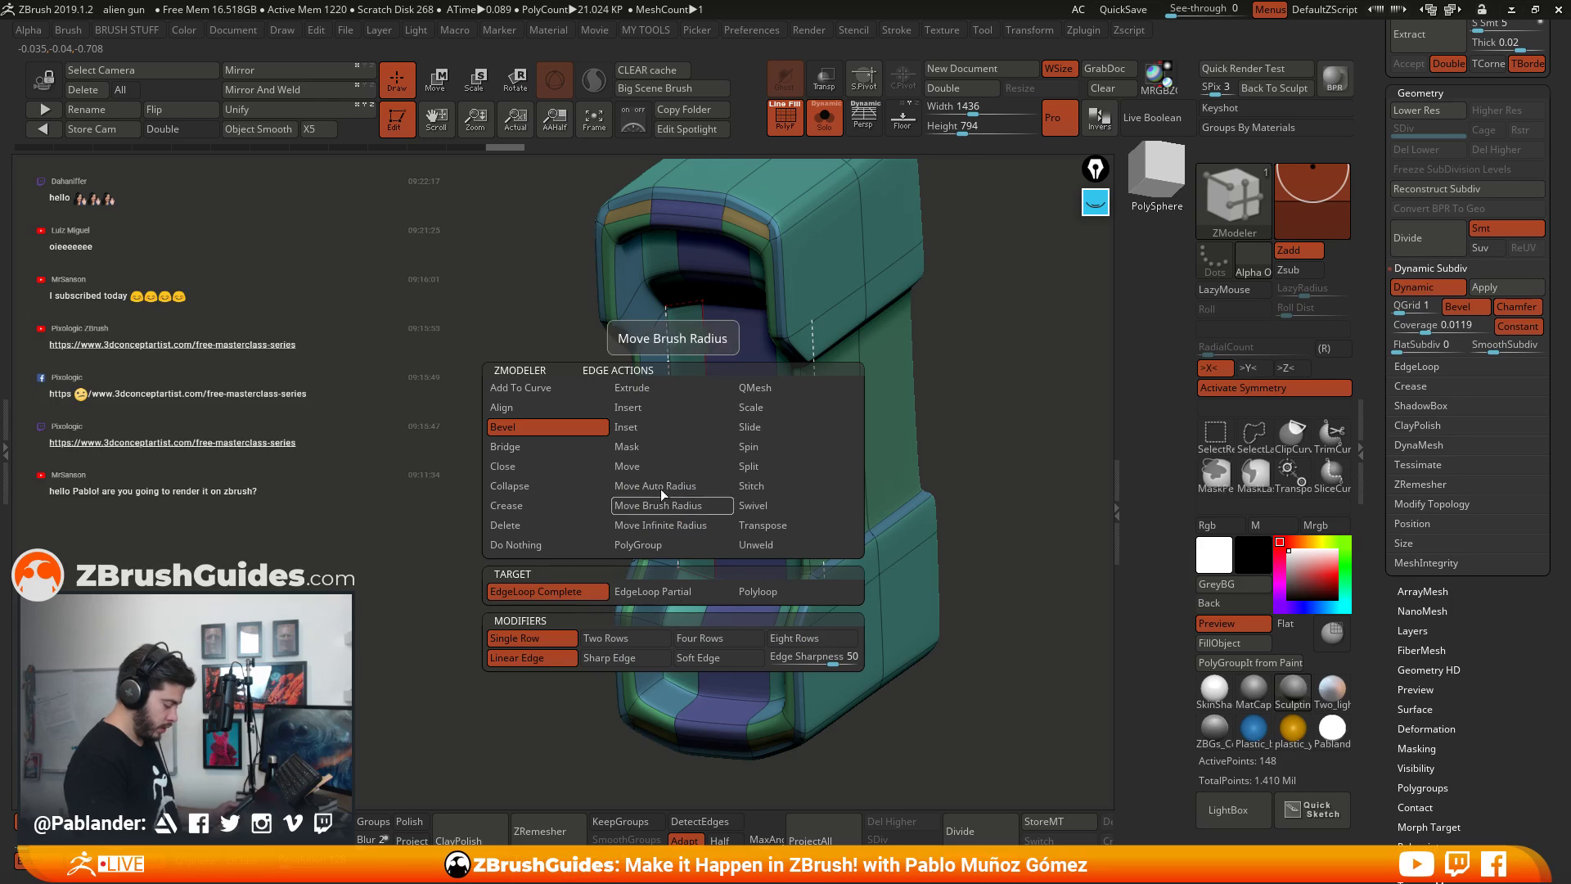
{"action": "left_click", "coordinate": [655, 407]}
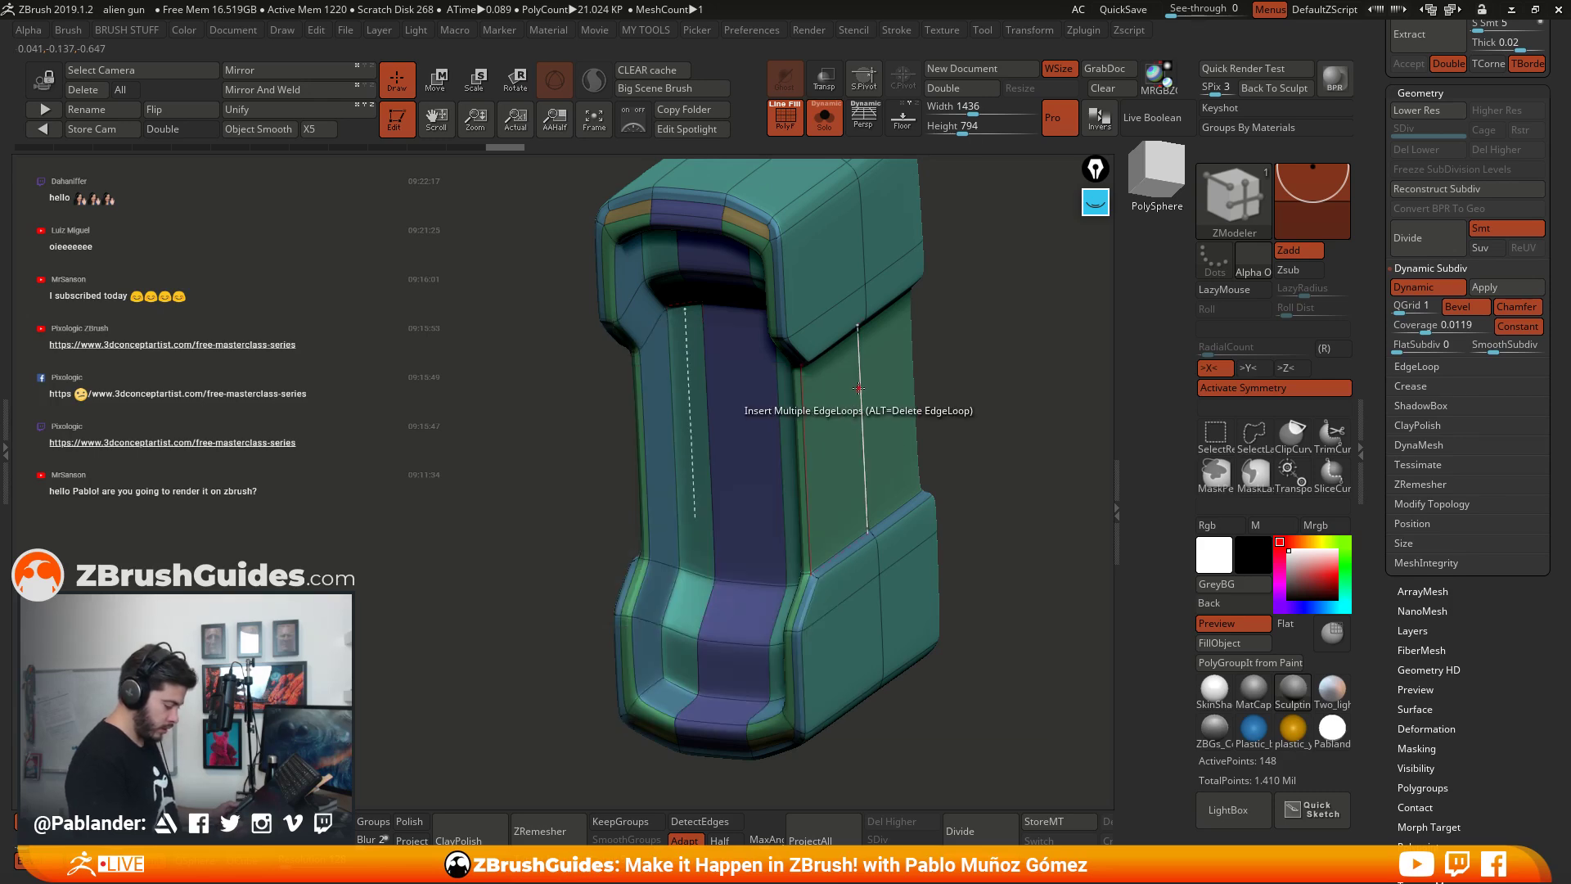
{"action": "key", "text": "space"}
{"action": "left_click", "coordinate": [856, 591]}
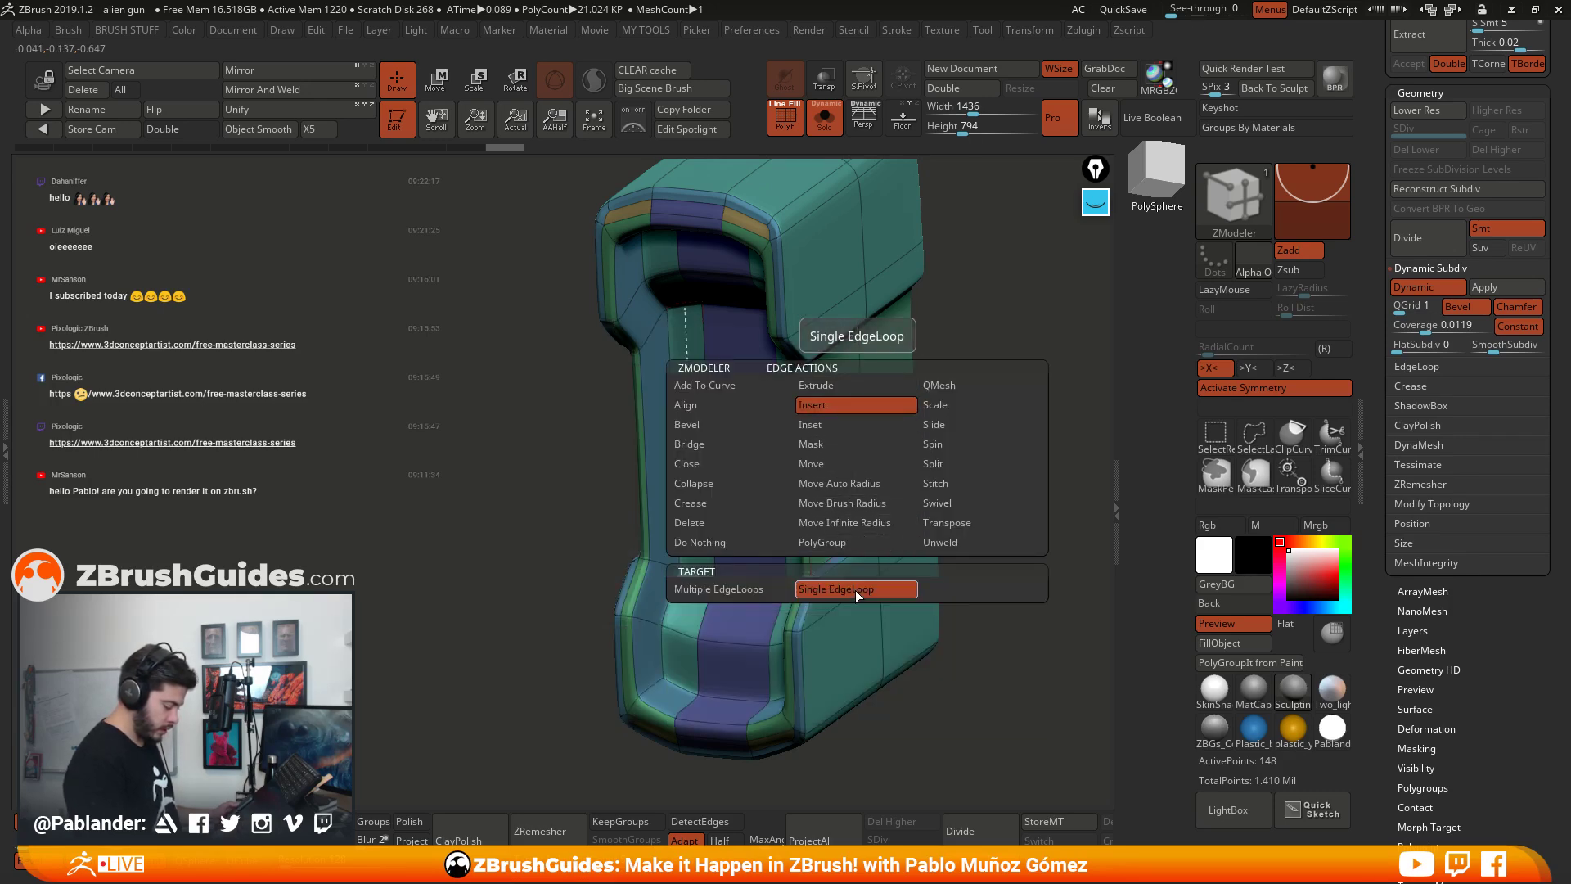
Step: Insert single edge loops close to the inner edges of the block's lower recess and in its upper section
{"action": "mouse_move", "coordinate": [737, 588]}
{"action": "right_mouse_down"}
{"action": "mouse_move", "coordinate": [692, 573]}
{"action": "mouse_move", "coordinate": [695, 626]}
{"action": "mouse_move", "coordinate": [737, 556]}
{"action": "right_mouse_up"}
{"action": "right_click_drag", "start_coordinate": [741, 496], "coordinate": [712, 540]}
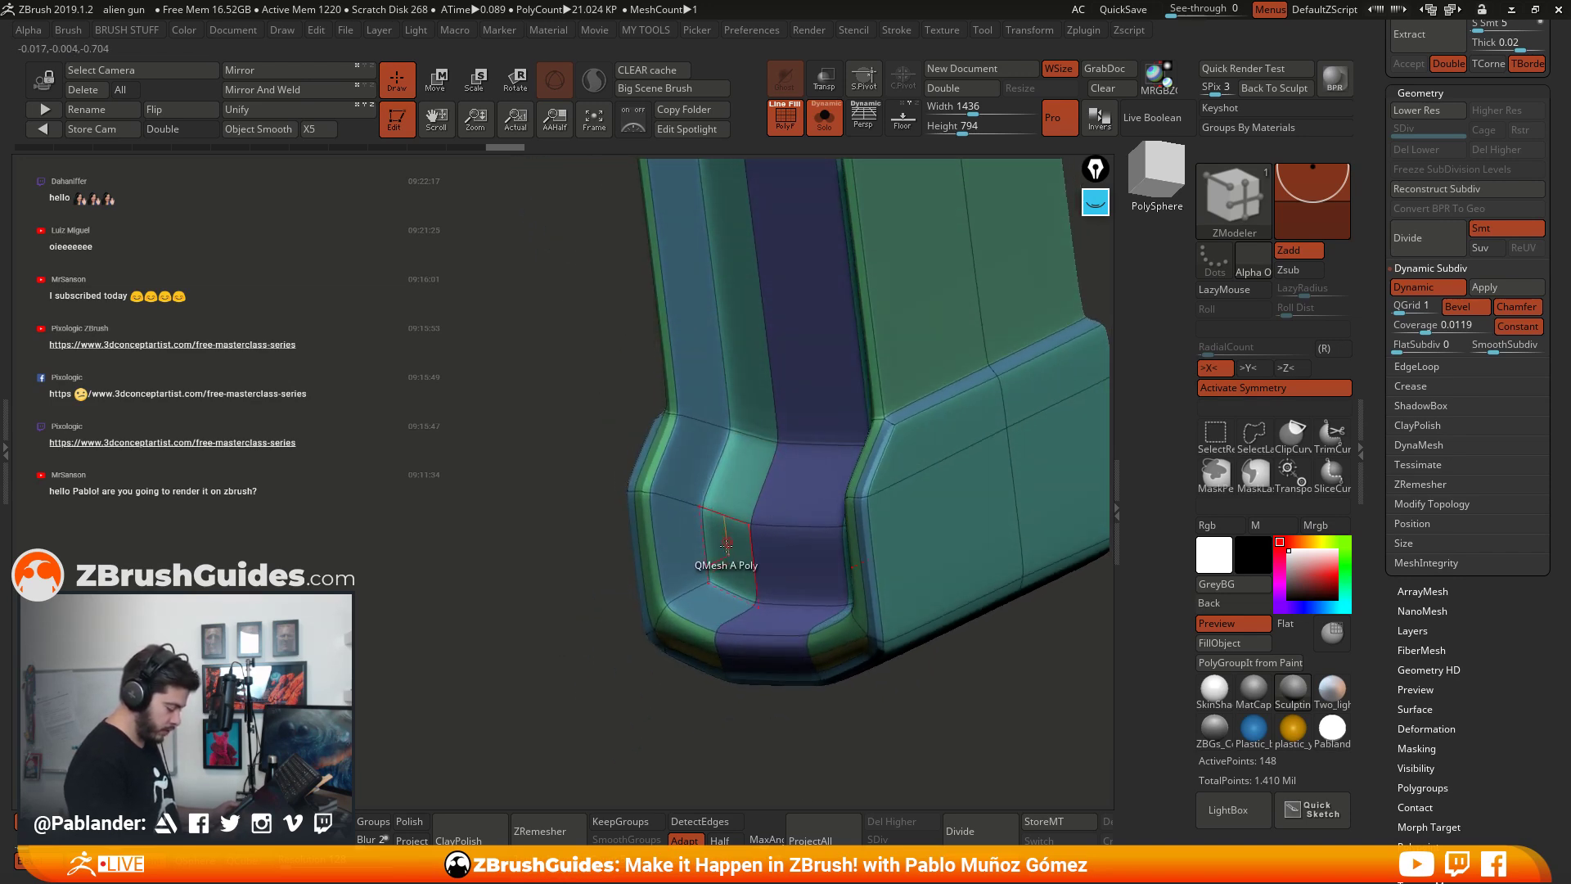
{"action": "left_click", "coordinate": [691, 590]}
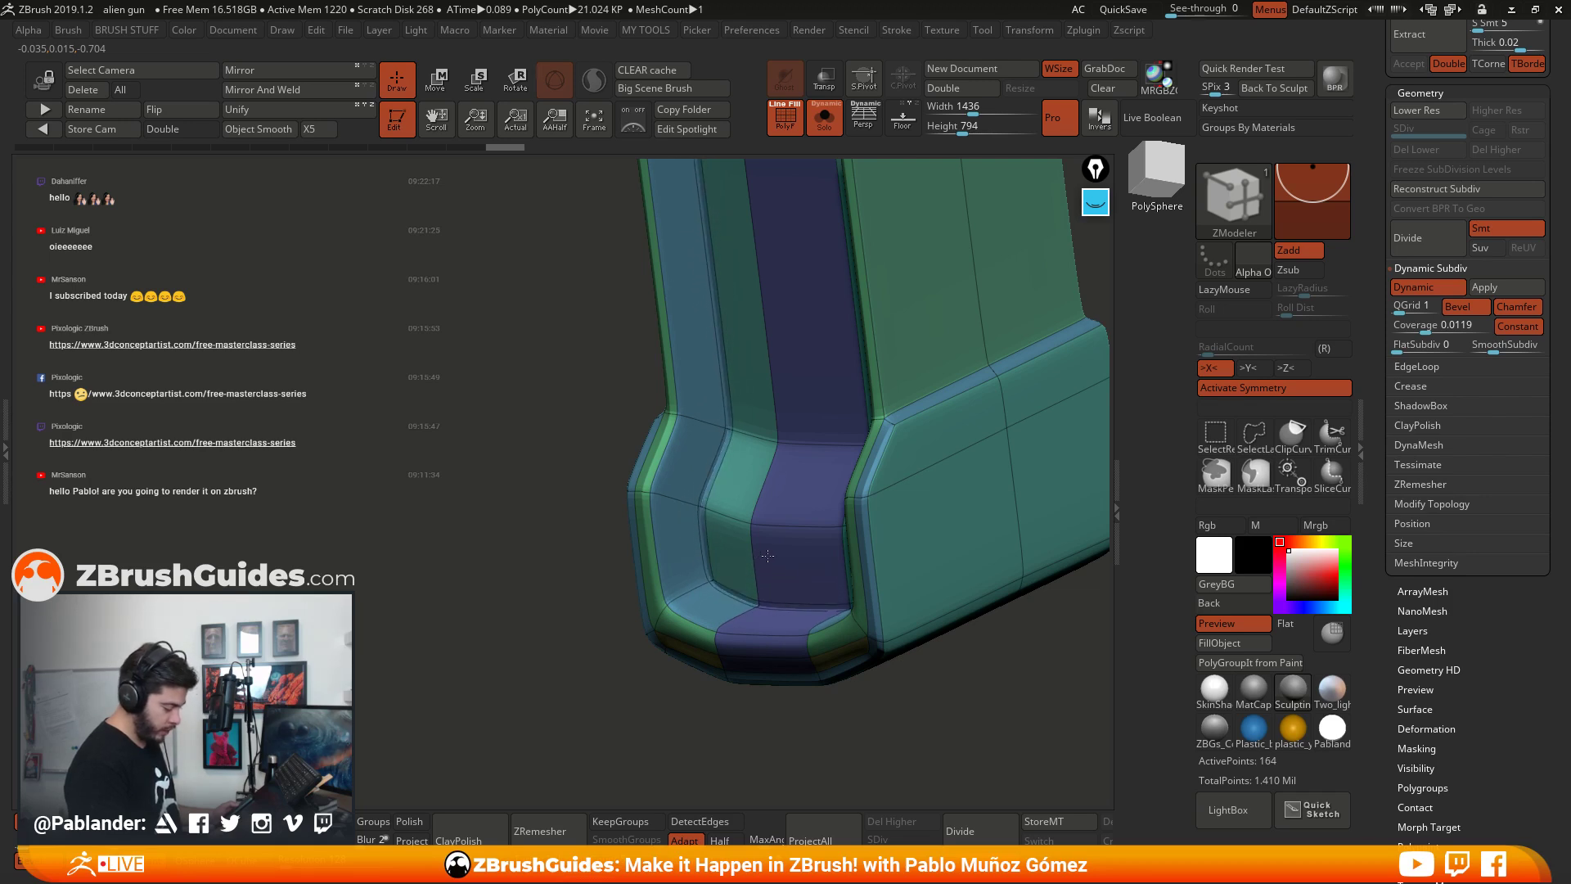
{"action": "left_click", "coordinate": [691, 596]}
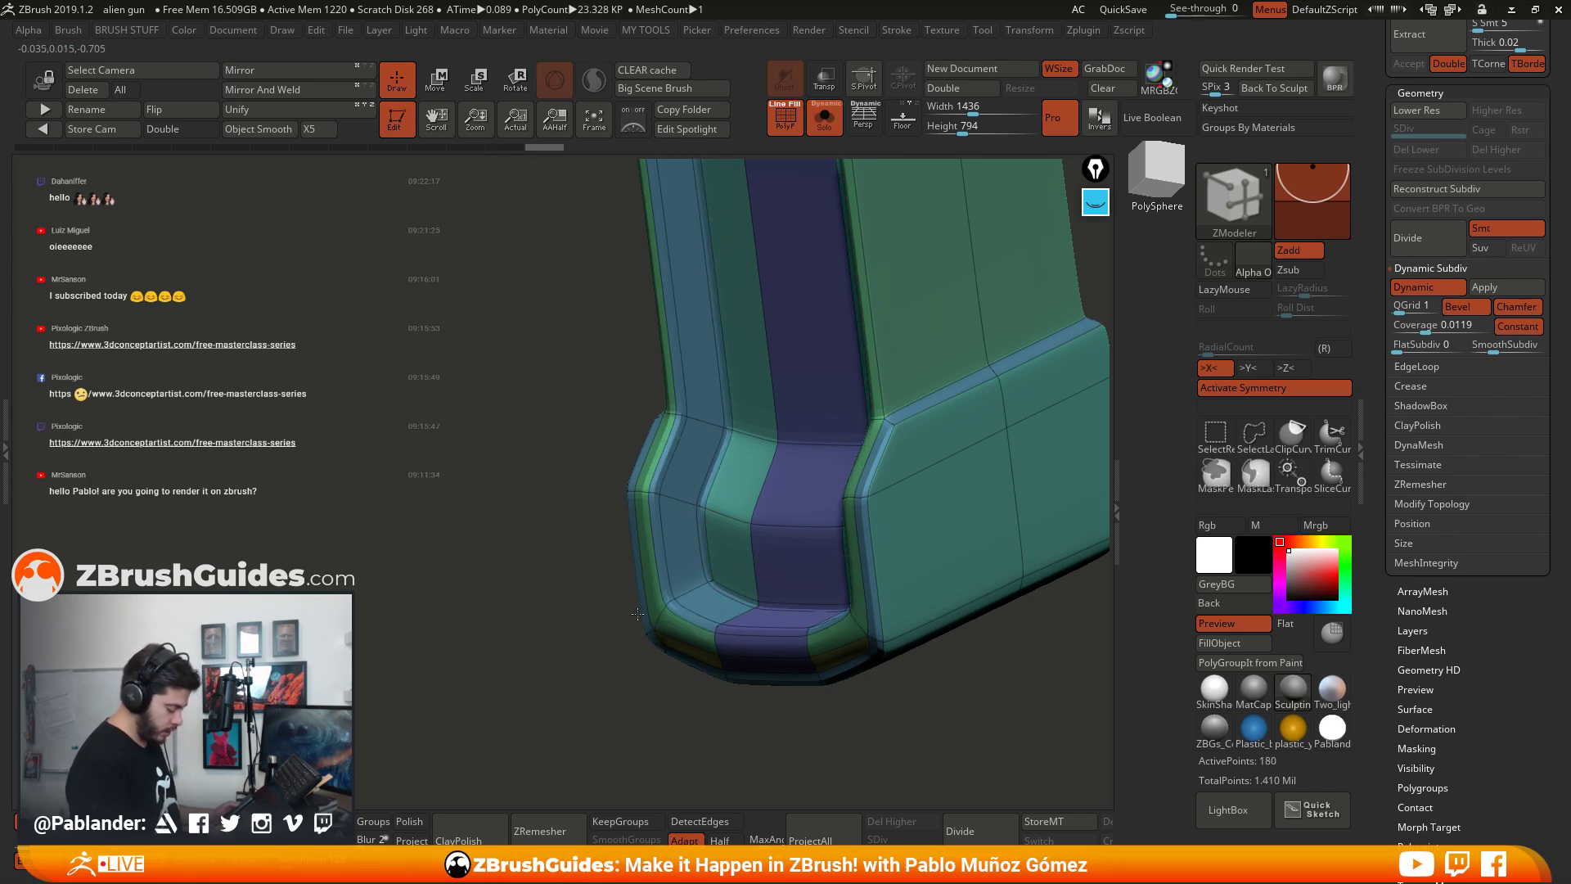
{"action": "right_click_drag", "start_coordinate": [692, 595], "coordinate": [818, 295]}
{"action": "left_click", "coordinate": [779, 293]}
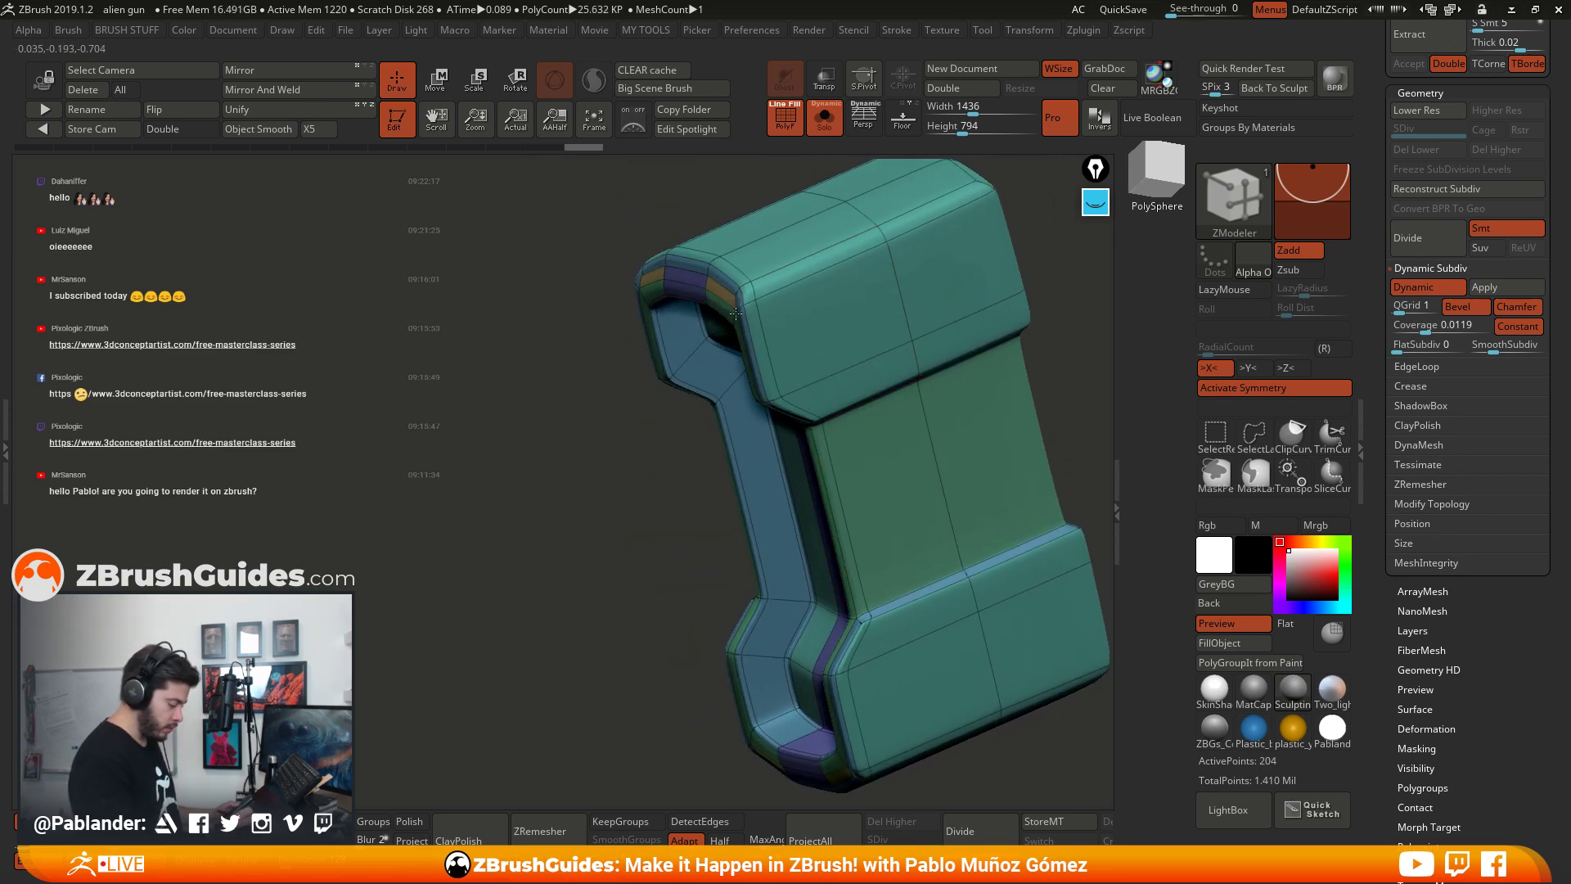
Step: Insert supporting edge loops near the edges of the block's upper head and around the inner corner below it
{"action": "mouse_move", "coordinate": [733, 315]}
{"action": "right_mouse_down"}
{"action": "mouse_move", "coordinate": [880, 351]}
{"action": "mouse_move", "coordinate": [955, 349]}
{"action": "mouse_move", "coordinate": [757, 298]}
{"action": "right_mouse_up"}
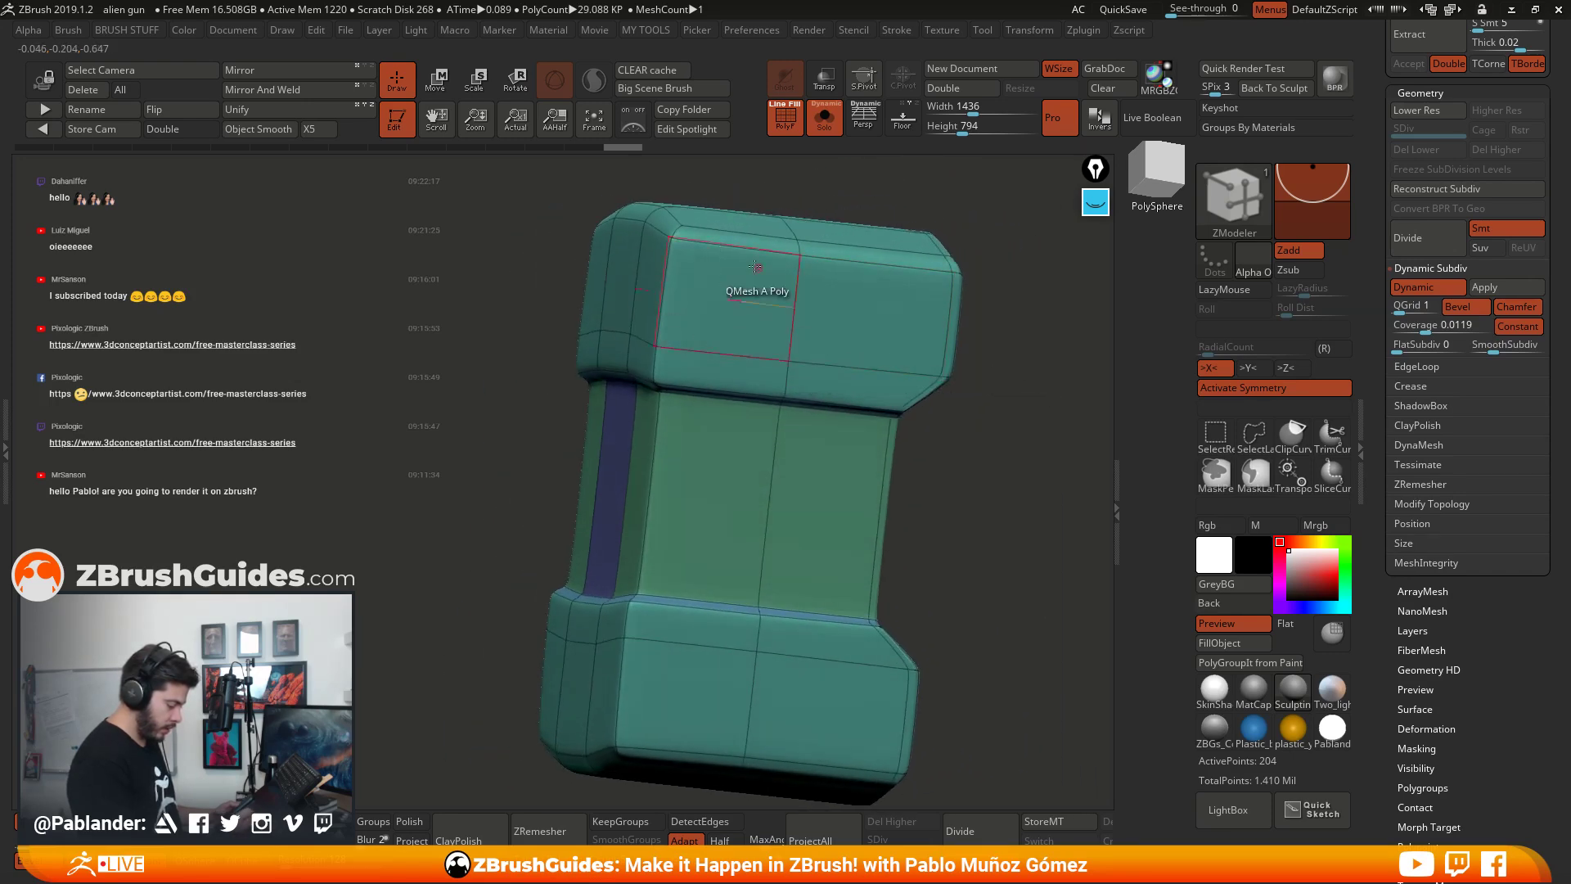
{"action": "left_click", "coordinate": [731, 354]}
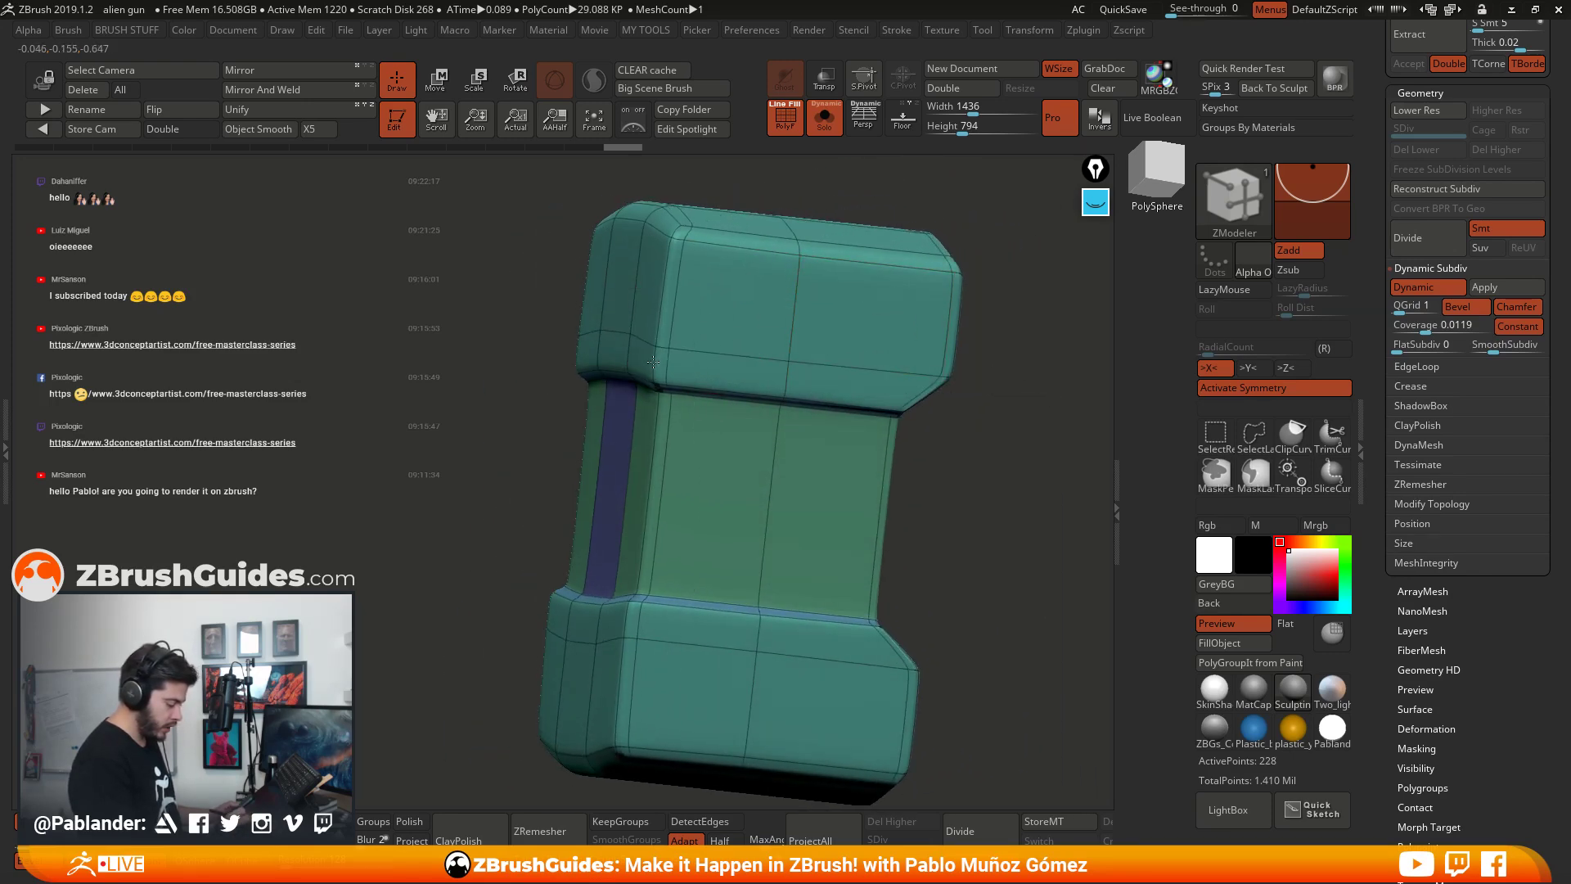
{"action": "right_click_drag", "start_coordinate": [730, 353], "coordinate": [725, 405]}
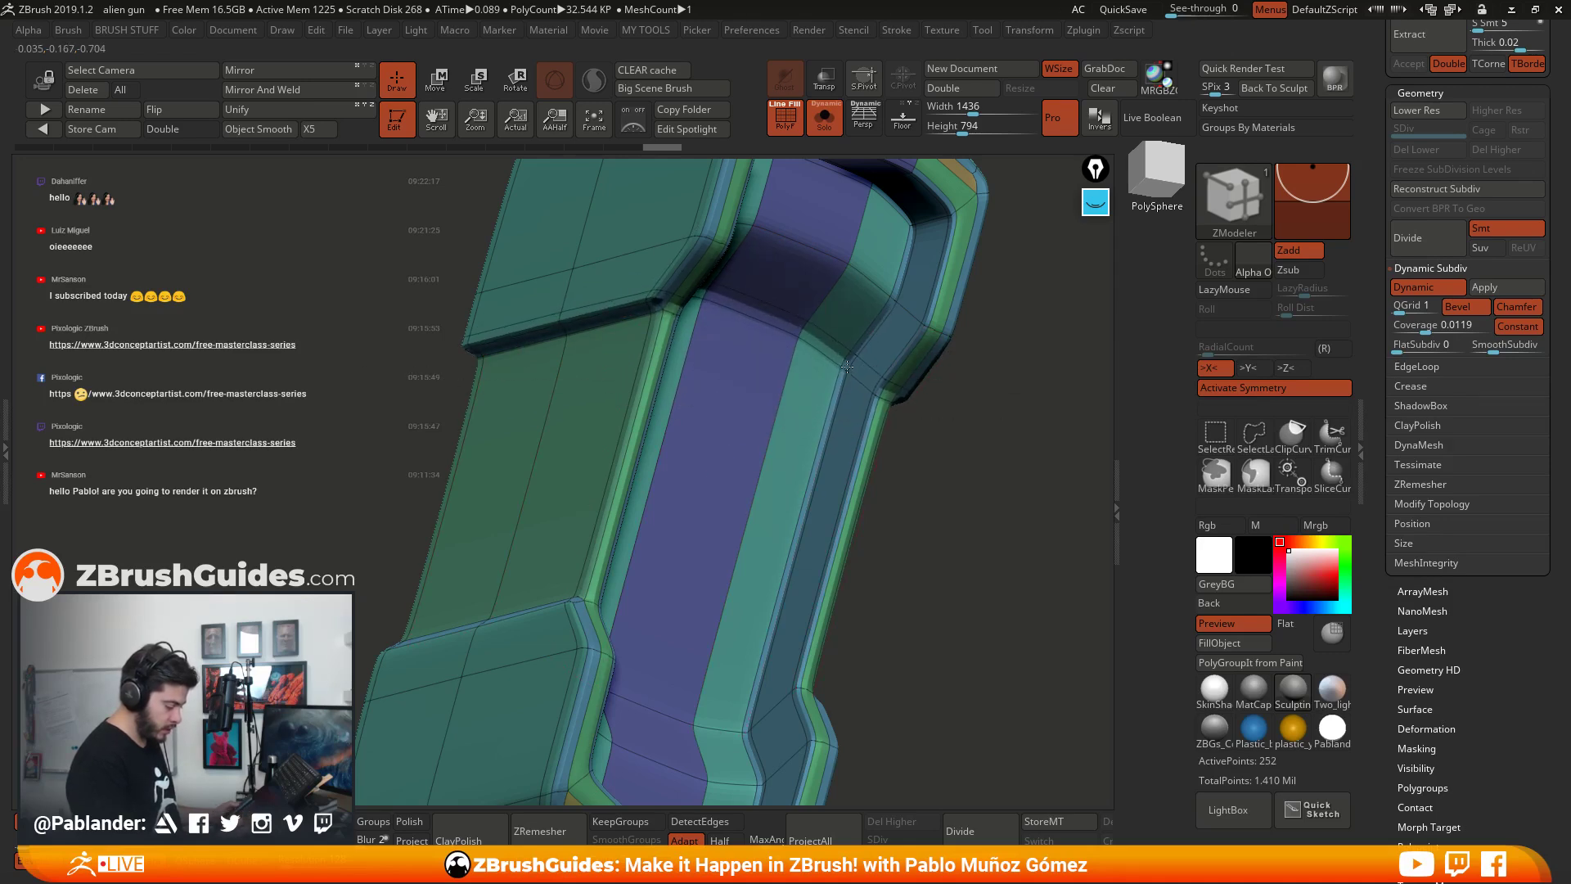
{"action": "left_click", "coordinate": [853, 359]}
{"action": "right_click_drag", "start_coordinate": [859, 376], "coordinate": [887, 554], "text": "ctrl"}
{"action": "left_click", "coordinate": [829, 529]}
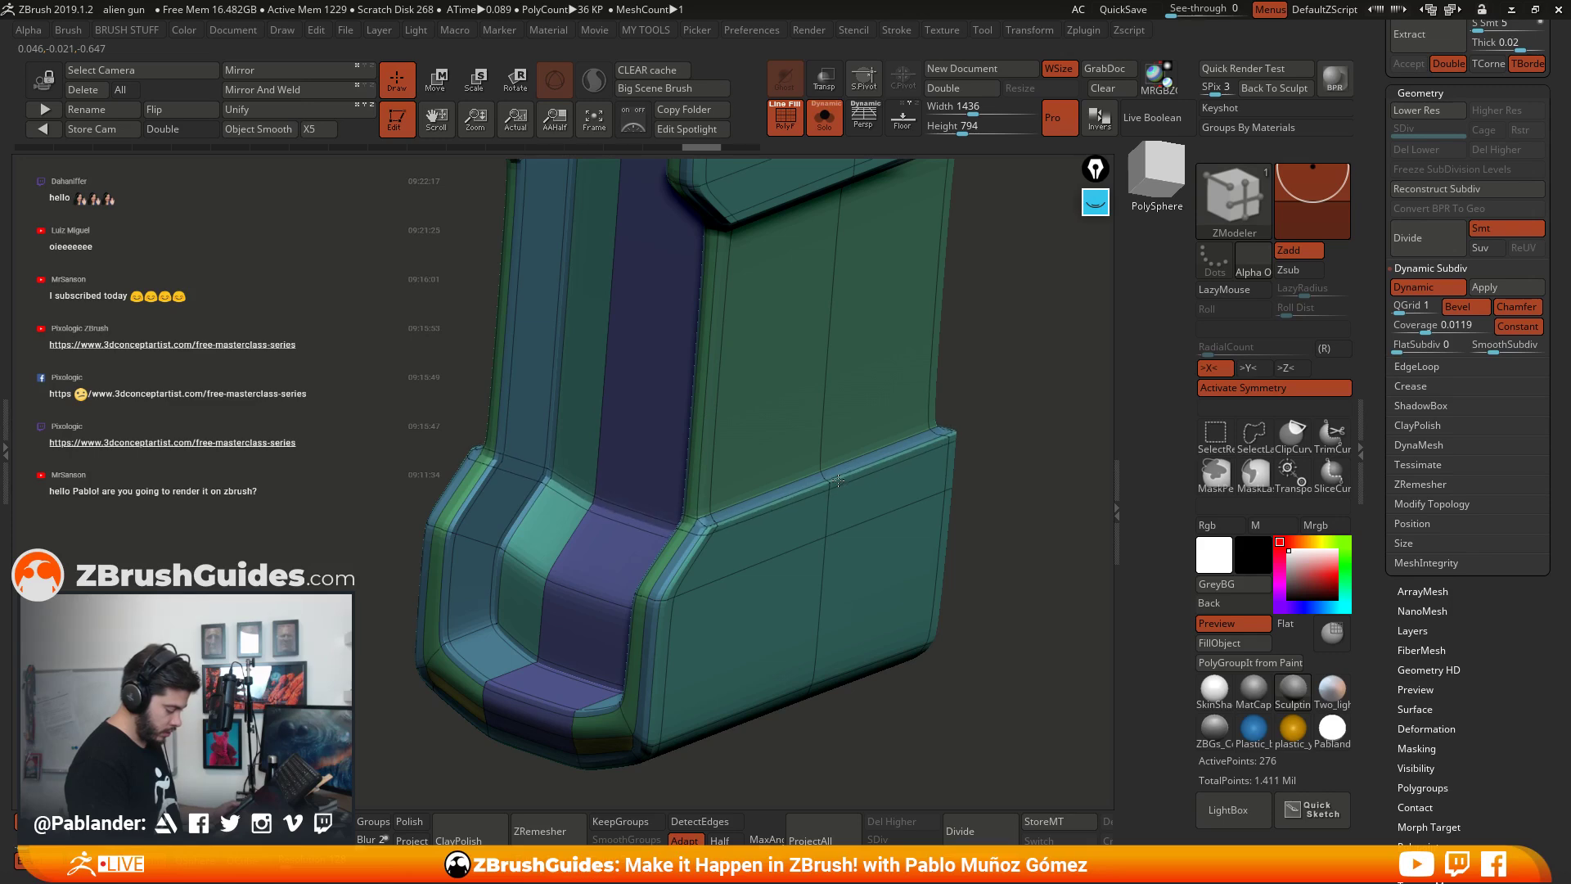
Step: Insert edge loops where the block's narrow middle meets its wider ends, and hide the polyframe to check the shading
{"action": "left_click", "coordinate": [838, 480]}
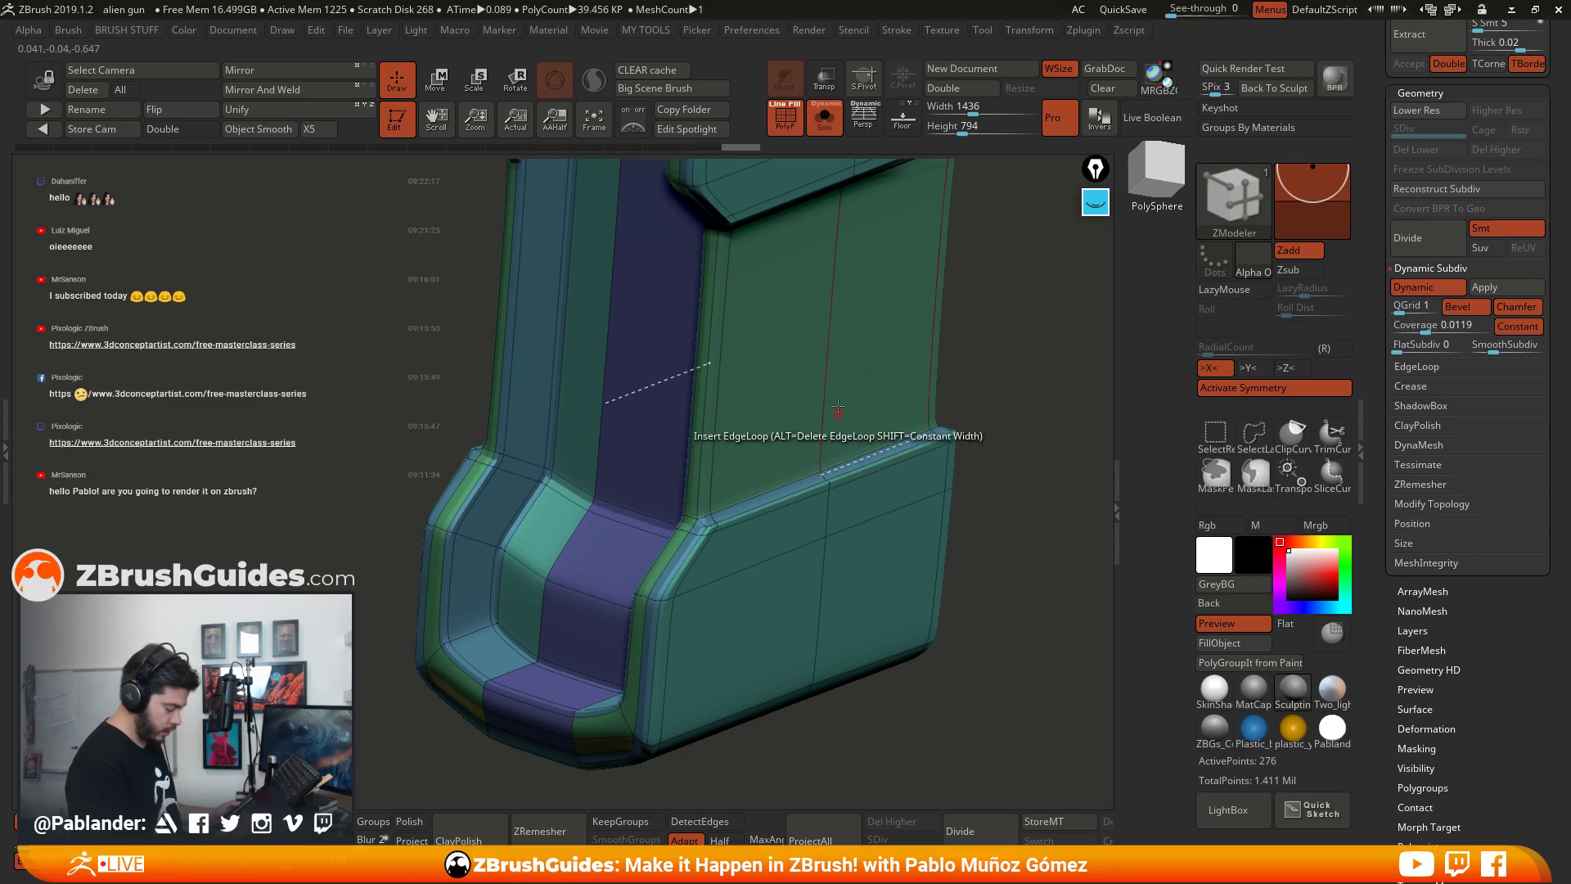
{"action": "left_click", "coordinate": [828, 471]}
{"action": "right_click_drag", "start_coordinate": [828, 472], "coordinate": [842, 319]}
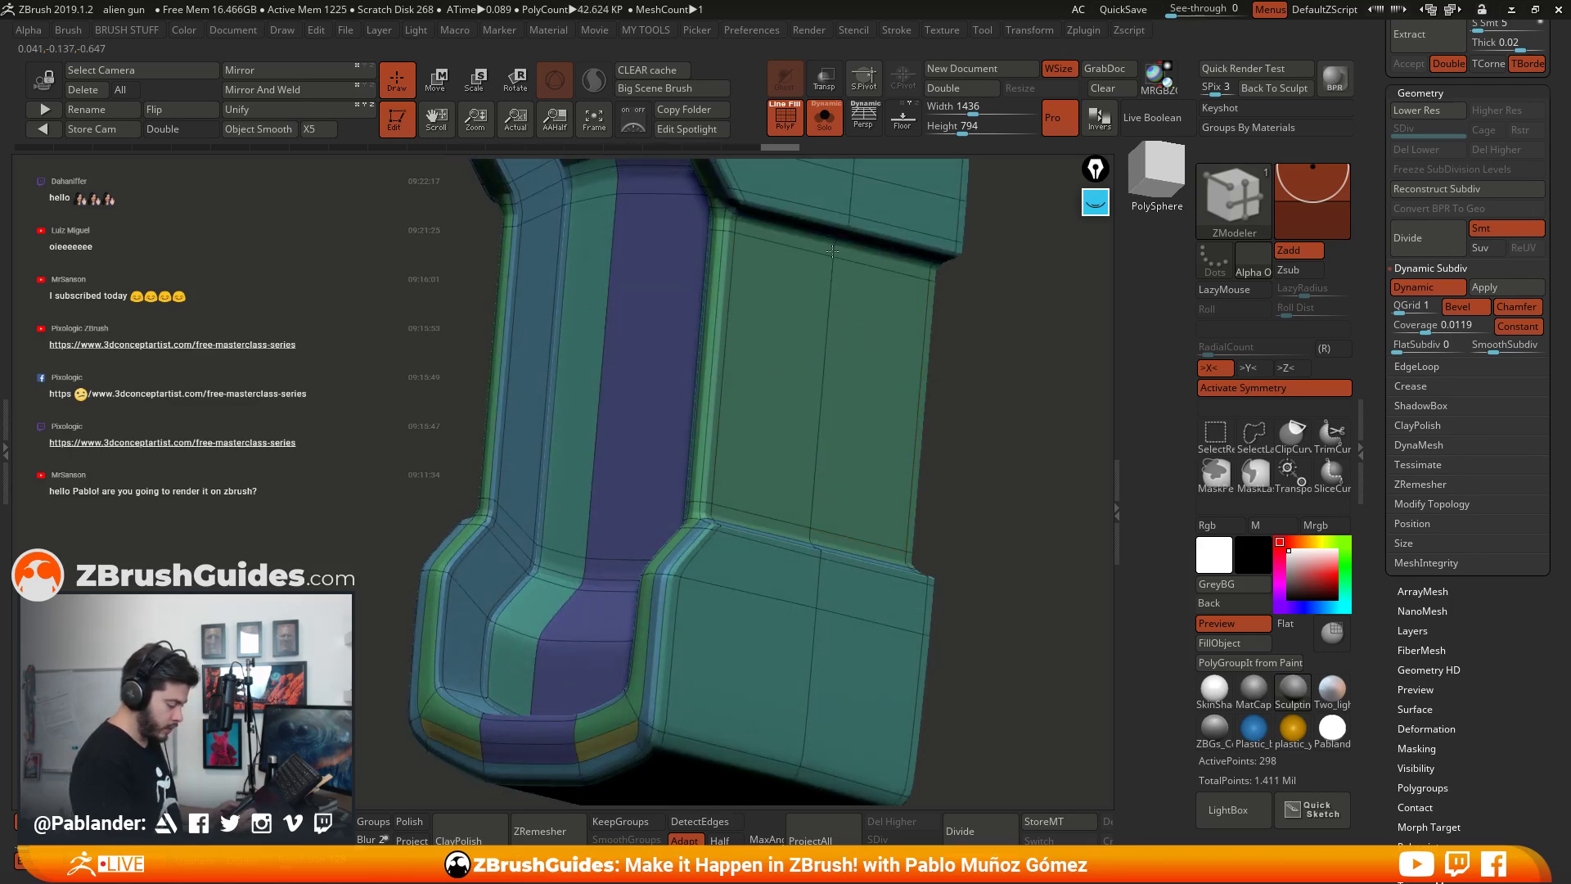
{"action": "right_click_drag", "start_coordinate": [841, 266], "coordinate": [884, 434]}
{"action": "left_click", "coordinate": [792, 128]}
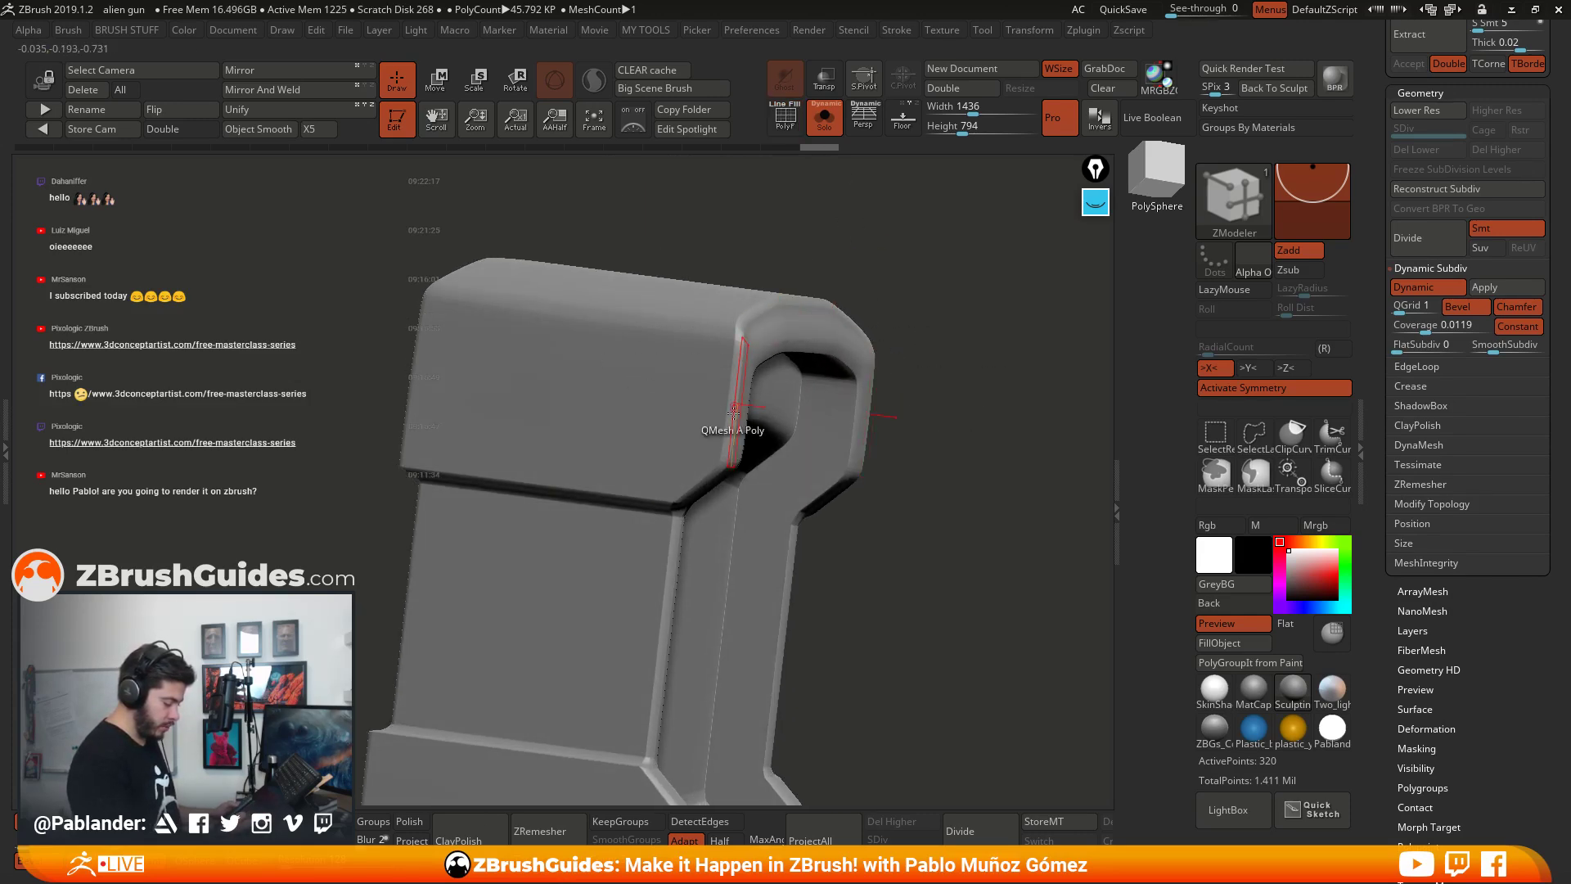
Step: Insert further edge loops around the rim of the block's upper opening, toggling the polyframe to check the edges
{"action": "right_click_drag", "start_coordinate": [863, 336], "coordinate": [901, 342]}
{"action": "key", "text": "shift+f"}
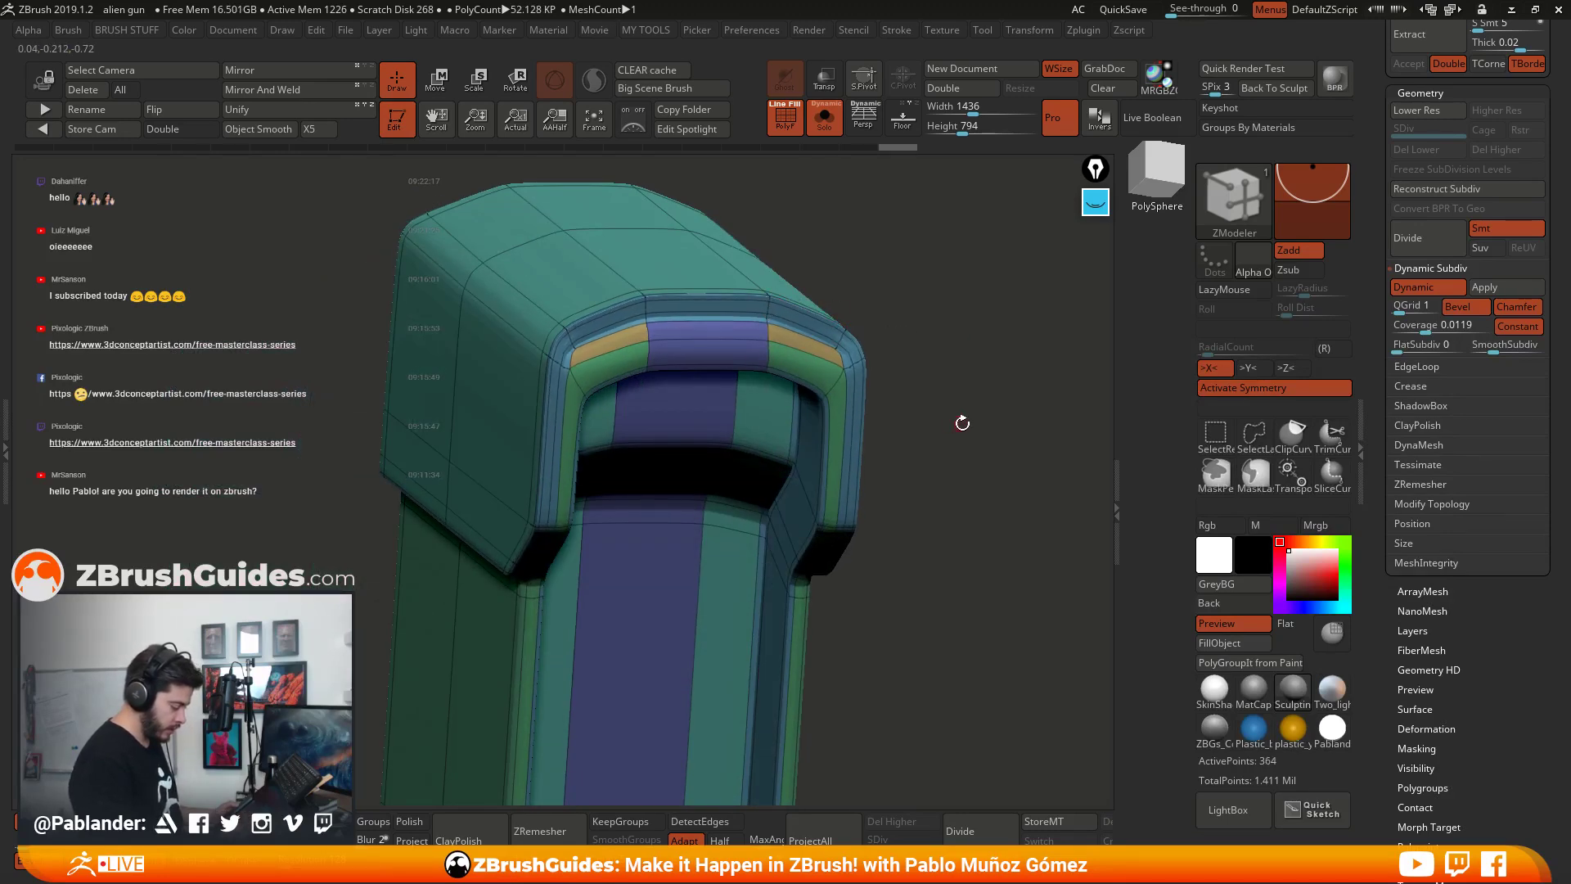
{"action": "mouse_move", "coordinate": [962, 423]}
{"action": "right_mouse_down"}
{"action": "mouse_move", "coordinate": [908, 434]}
{"action": "mouse_move", "coordinate": [851, 370]}
{"action": "mouse_move", "coordinate": [886, 233]}
{"action": "mouse_move", "coordinate": [971, 431]}
{"action": "mouse_move", "coordinate": [911, 371]}
{"action": "mouse_move", "coordinate": [809, 153]}
{"action": "mouse_move", "coordinate": [933, 409]}
{"action": "mouse_move", "coordinate": [968, 414]}
{"action": "right_mouse_up"}
{"action": "left_click", "coordinate": [846, 358]}
{"action": "key", "text": "shift+f"}
{"action": "key", "text": "shift+f"}
Step: Frame the block, check it from the side with the polyframe hidden, and leave Solo mode to show the whole gun
{"action": "key", "text": "f"}
{"action": "right_click_drag", "start_coordinate": [953, 467], "coordinate": [873, 501]}
{"action": "key", "text": "shift+f"}
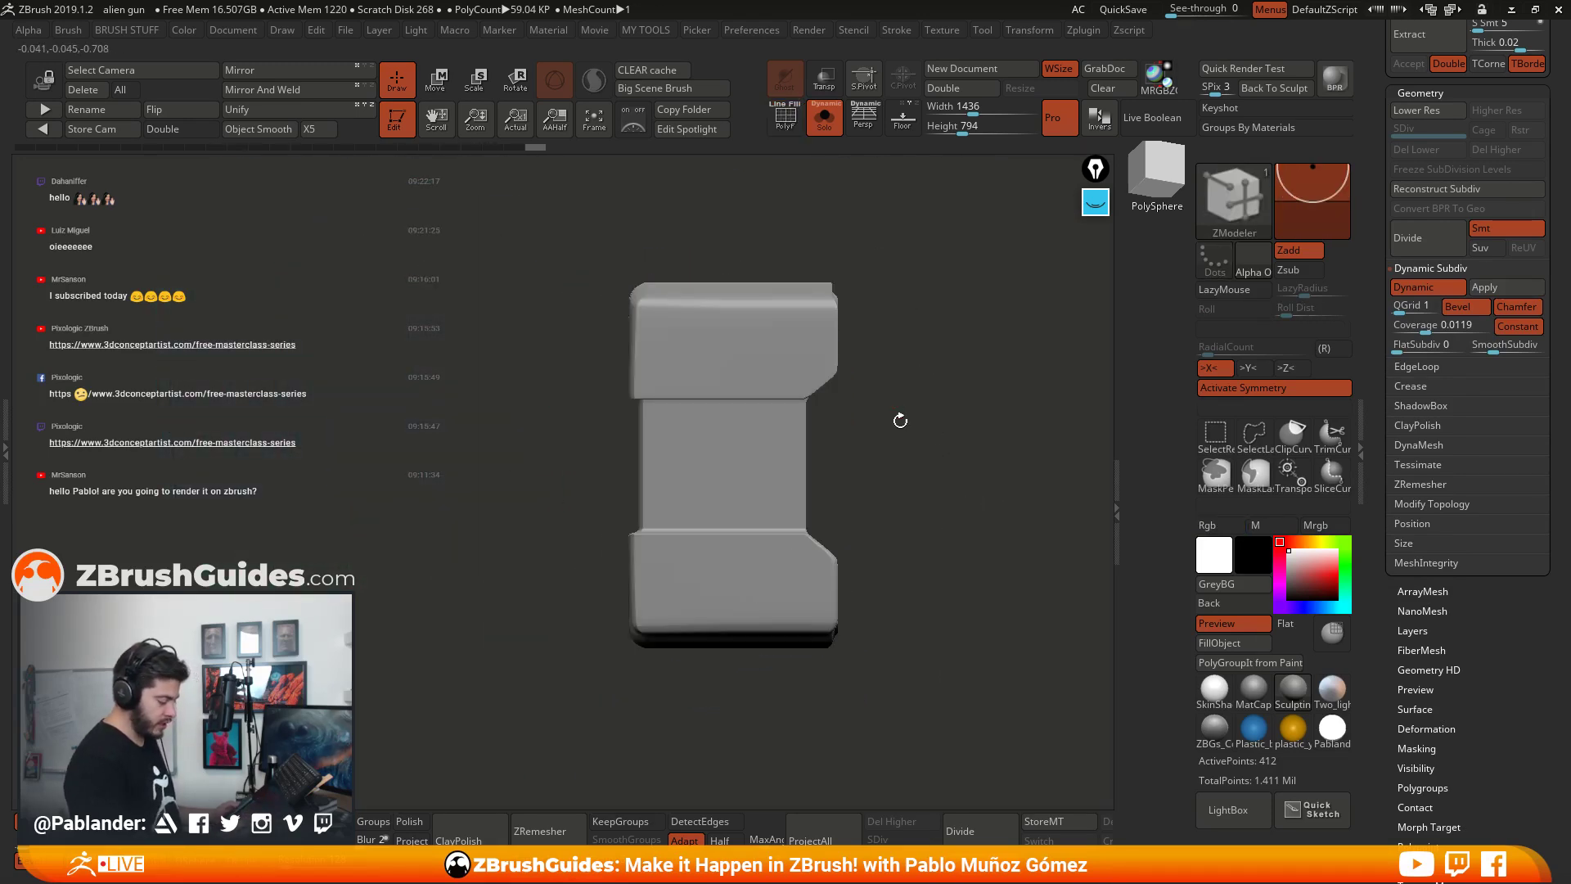
{"action": "right_click_drag", "start_coordinate": [901, 421], "coordinate": [897, 503]}
{"action": "left_click", "coordinate": [823, 118]}
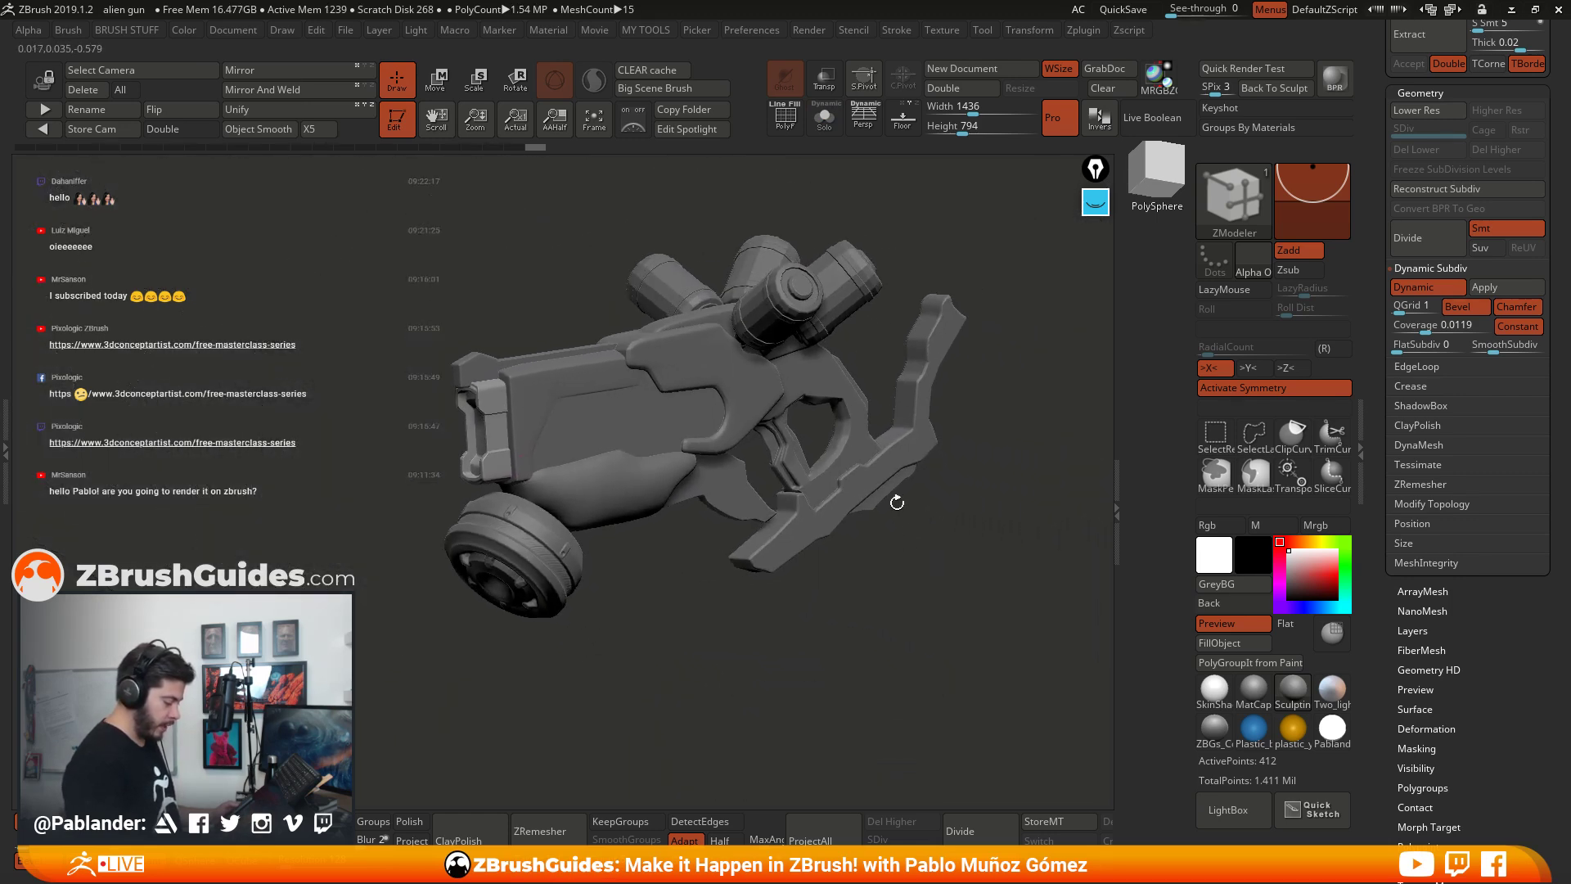
Step: Select a cylinder of the cluster on top of the gun and examine the whole gun from several angles
{"action": "left_click", "coordinate": [853, 288], "text": "alt"}
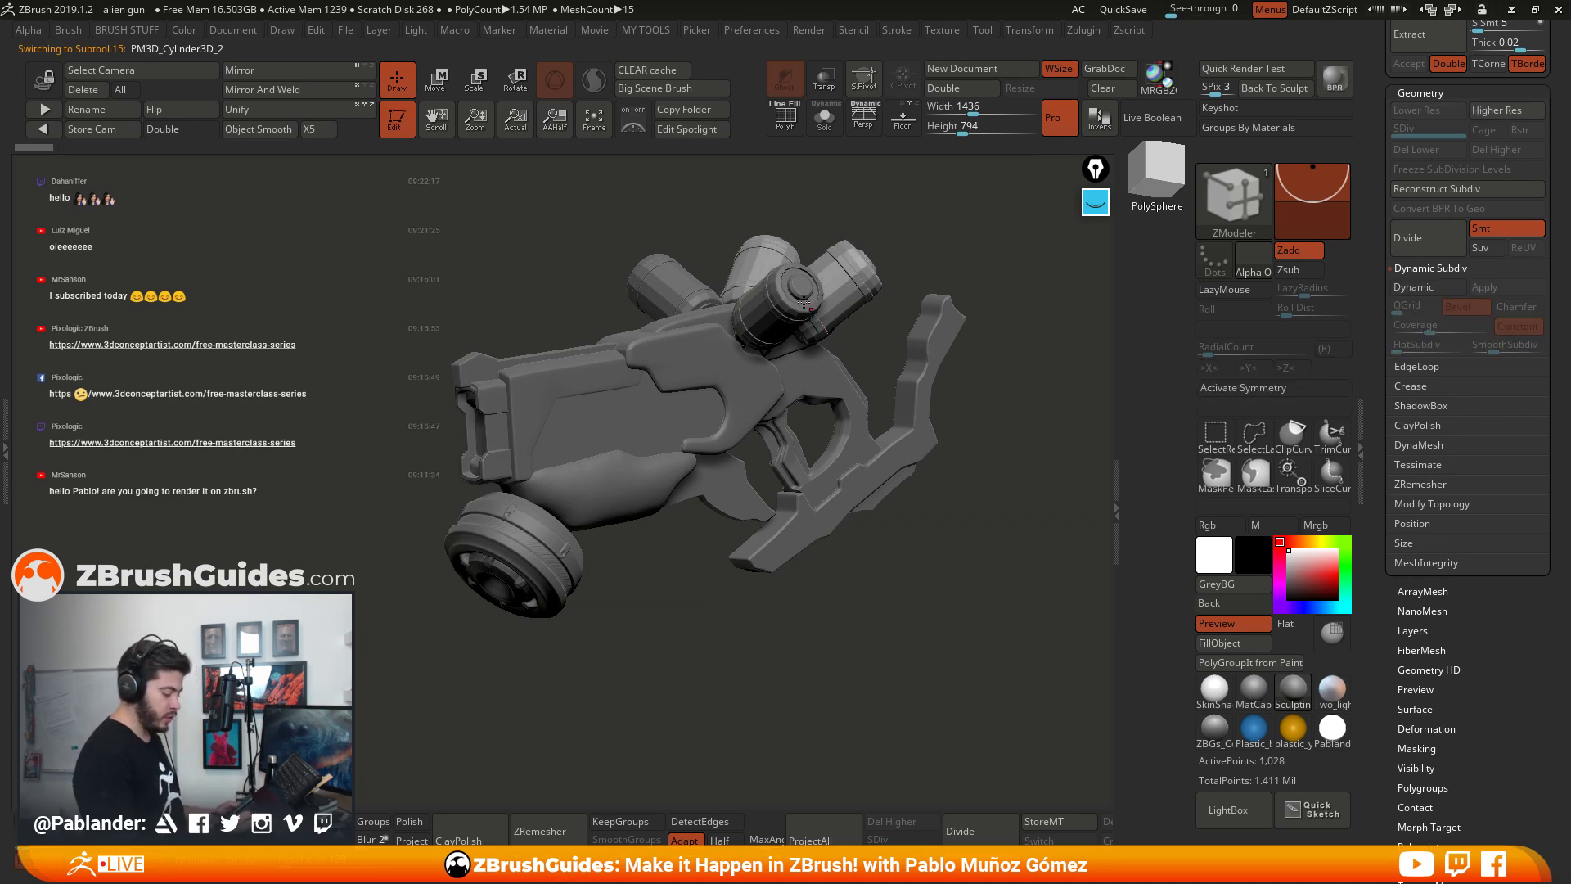
{"action": "right_click_drag", "start_coordinate": [1016, 310], "coordinate": [1007, 364]}
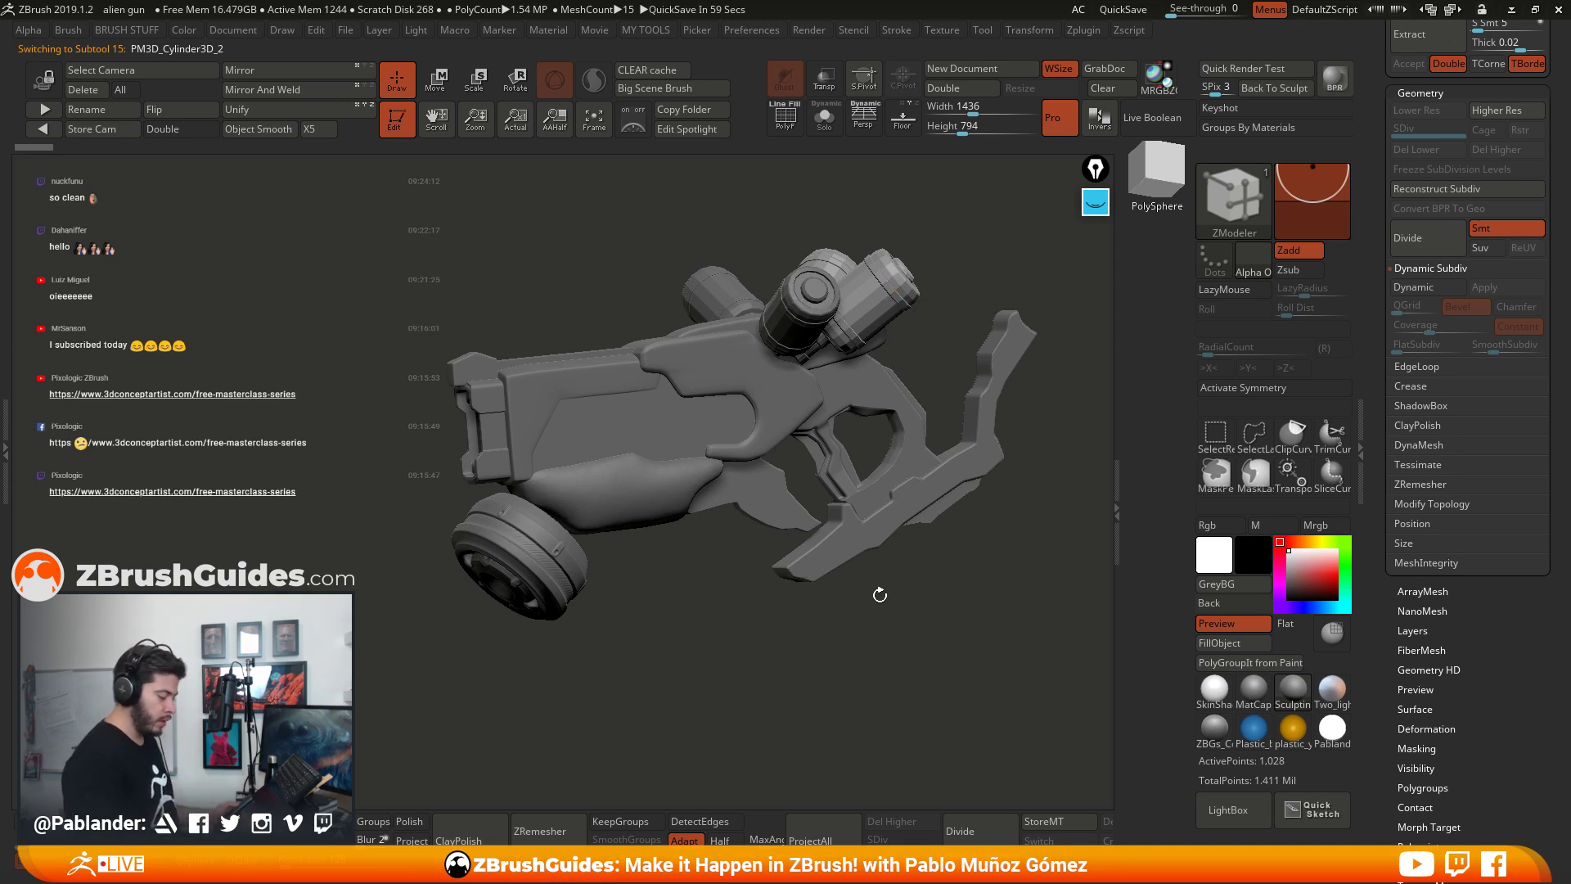
{"action": "right_click_drag", "start_coordinate": [880, 595], "coordinate": [595, 485]}
{"action": "right_click_drag", "start_coordinate": [944, 422], "coordinate": [882, 679]}
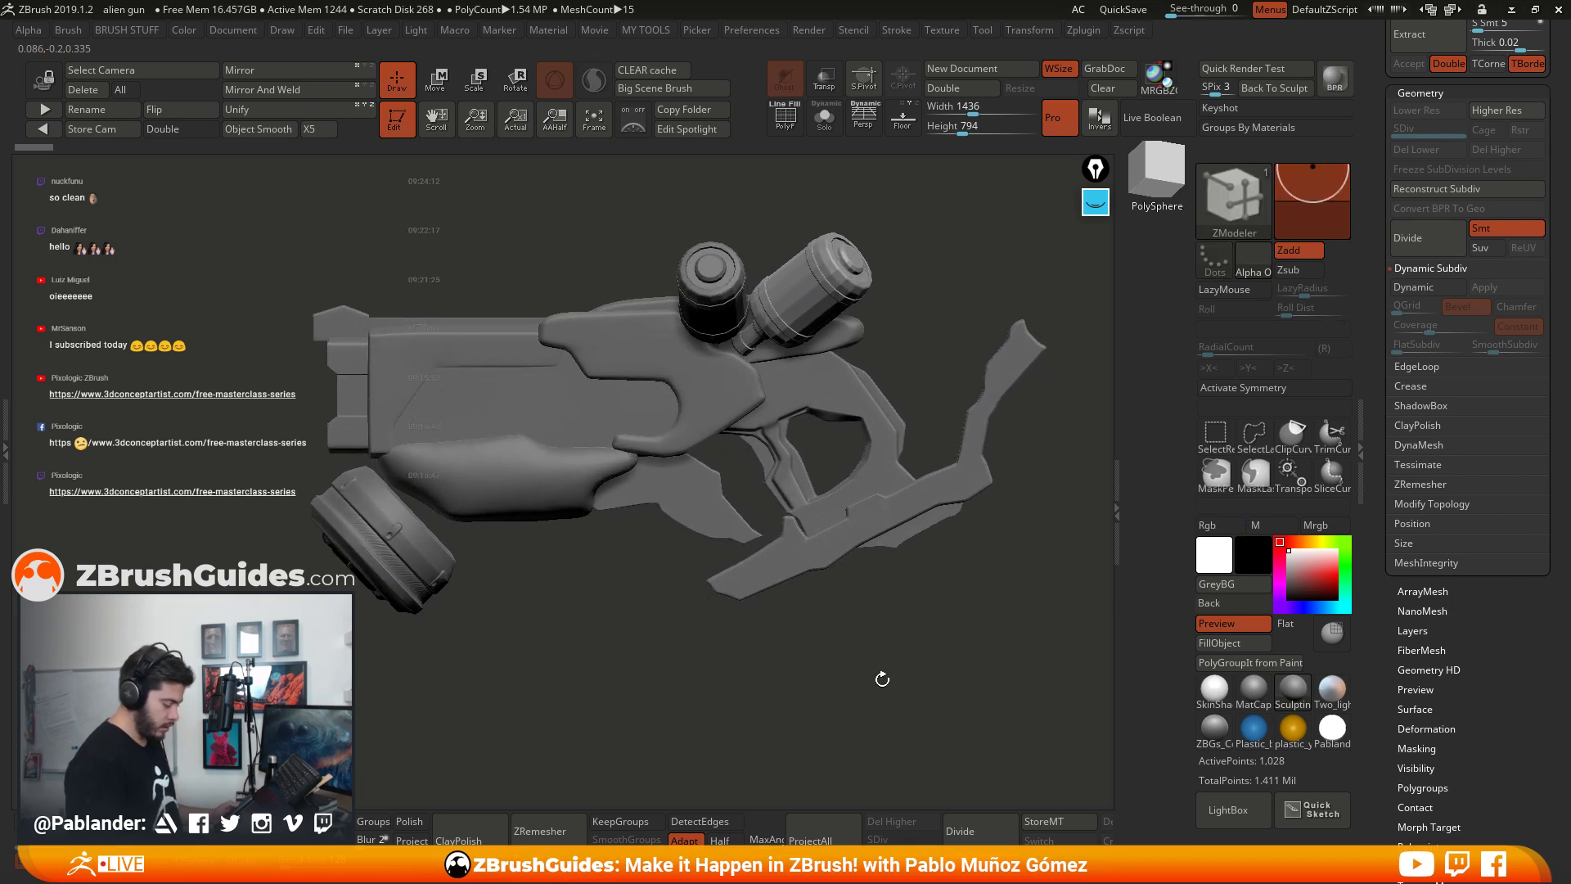
{"action": "right_click_drag", "start_coordinate": [626, 708], "coordinate": [924, 619]}
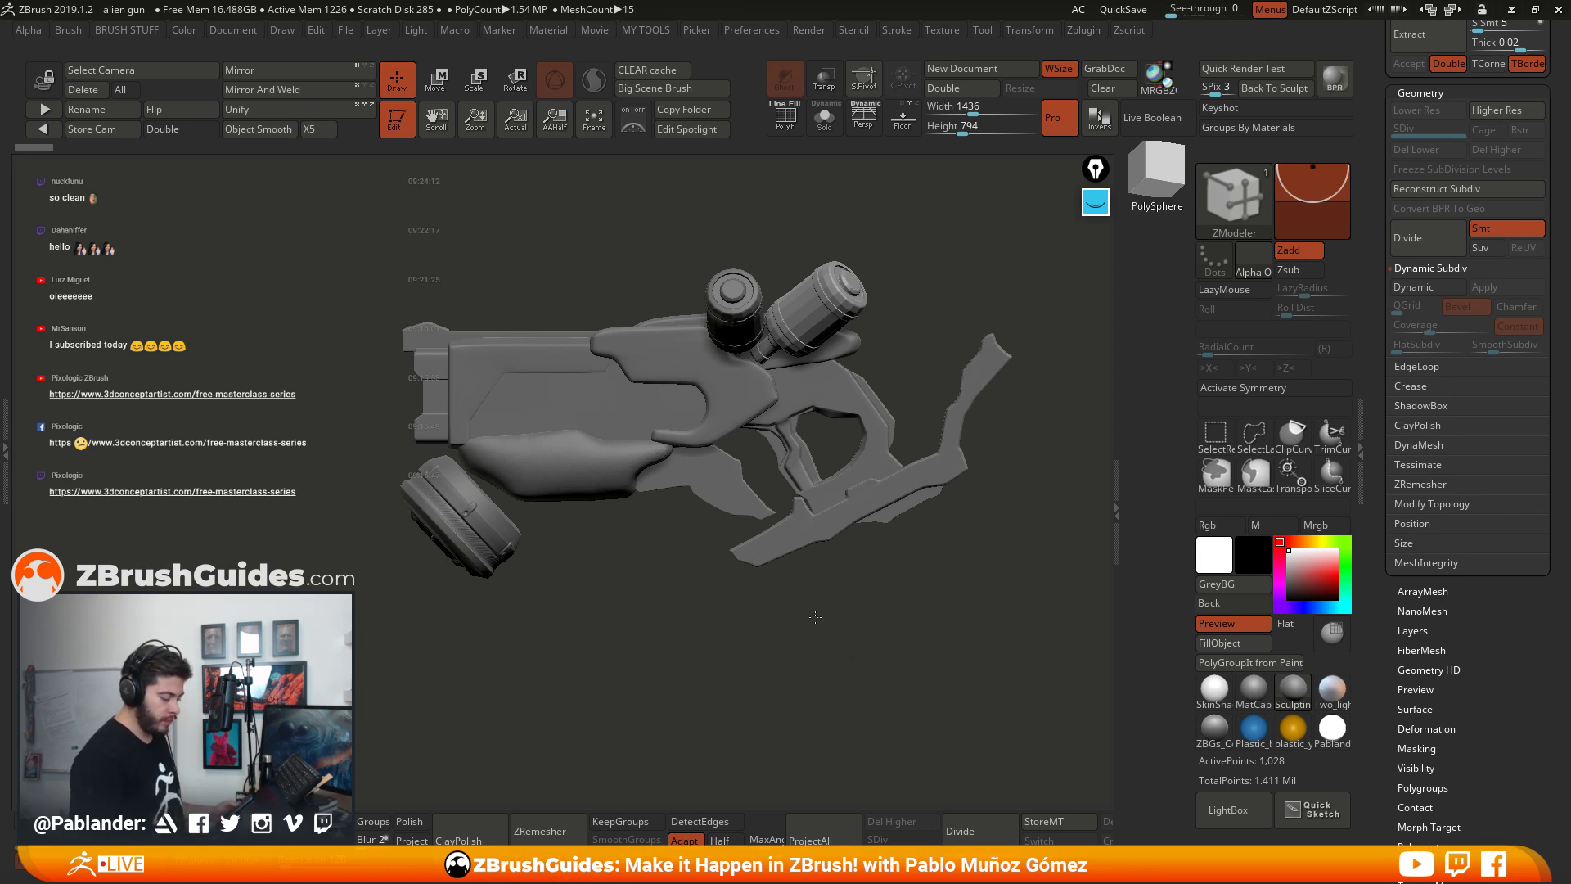
{"action": "left_click_drag", "start_coordinate": [857, 662], "coordinate": [685, 671]}
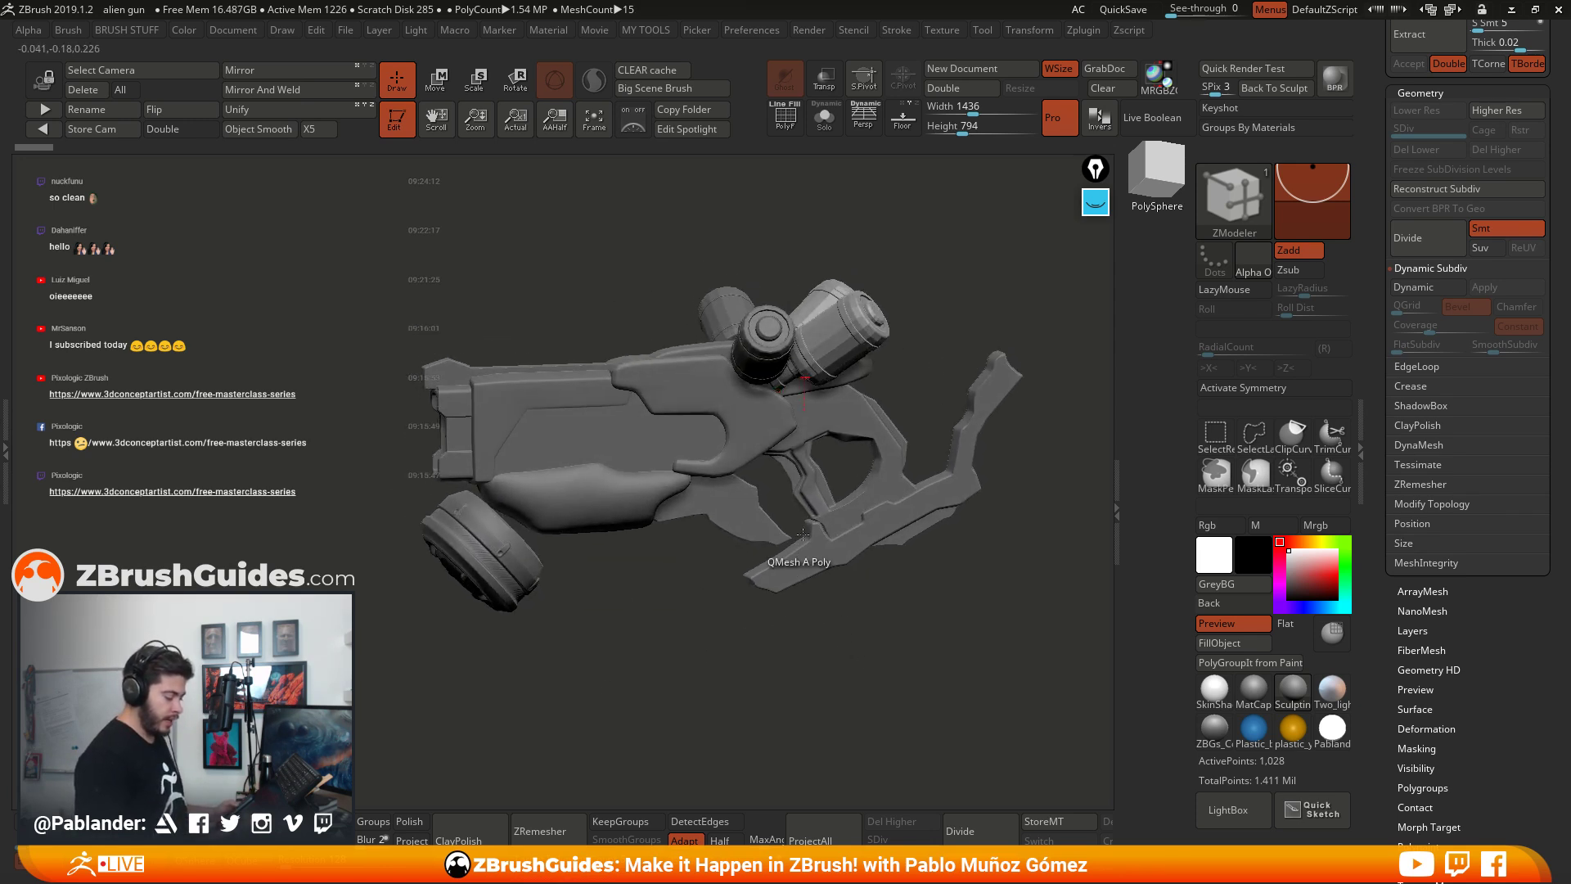
{"action": "left_click_drag", "start_coordinate": [770, 545], "coordinate": [792, 566], "text": "alt"}
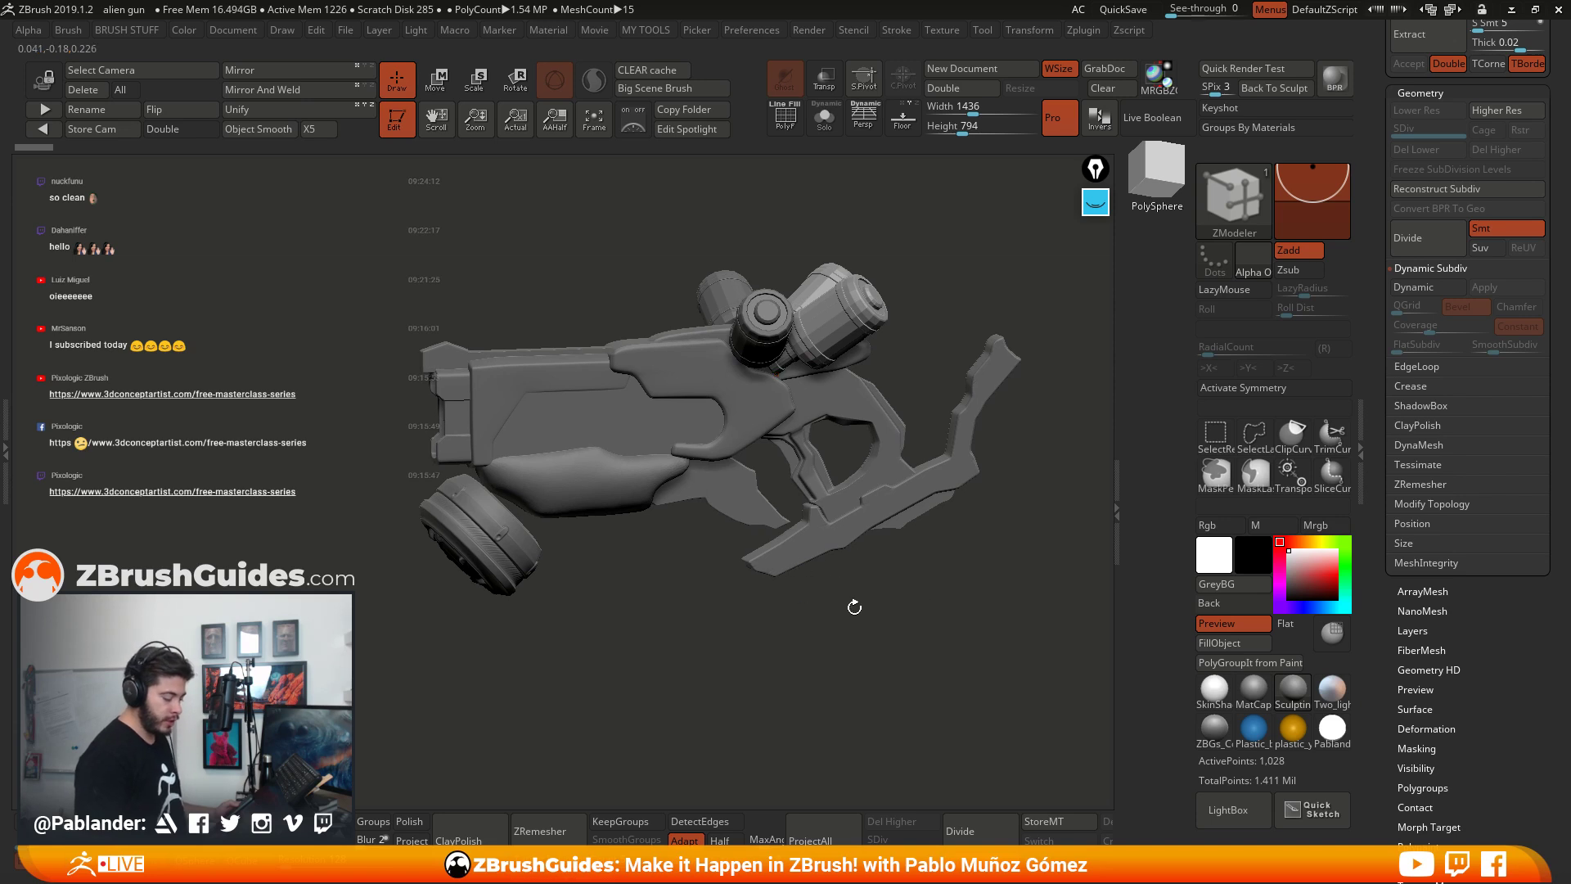
{"action": "left_click_drag", "start_coordinate": [928, 618], "coordinate": [946, 610]}
{"action": "left_click_drag", "start_coordinate": [825, 615], "coordinate": [917, 613]}
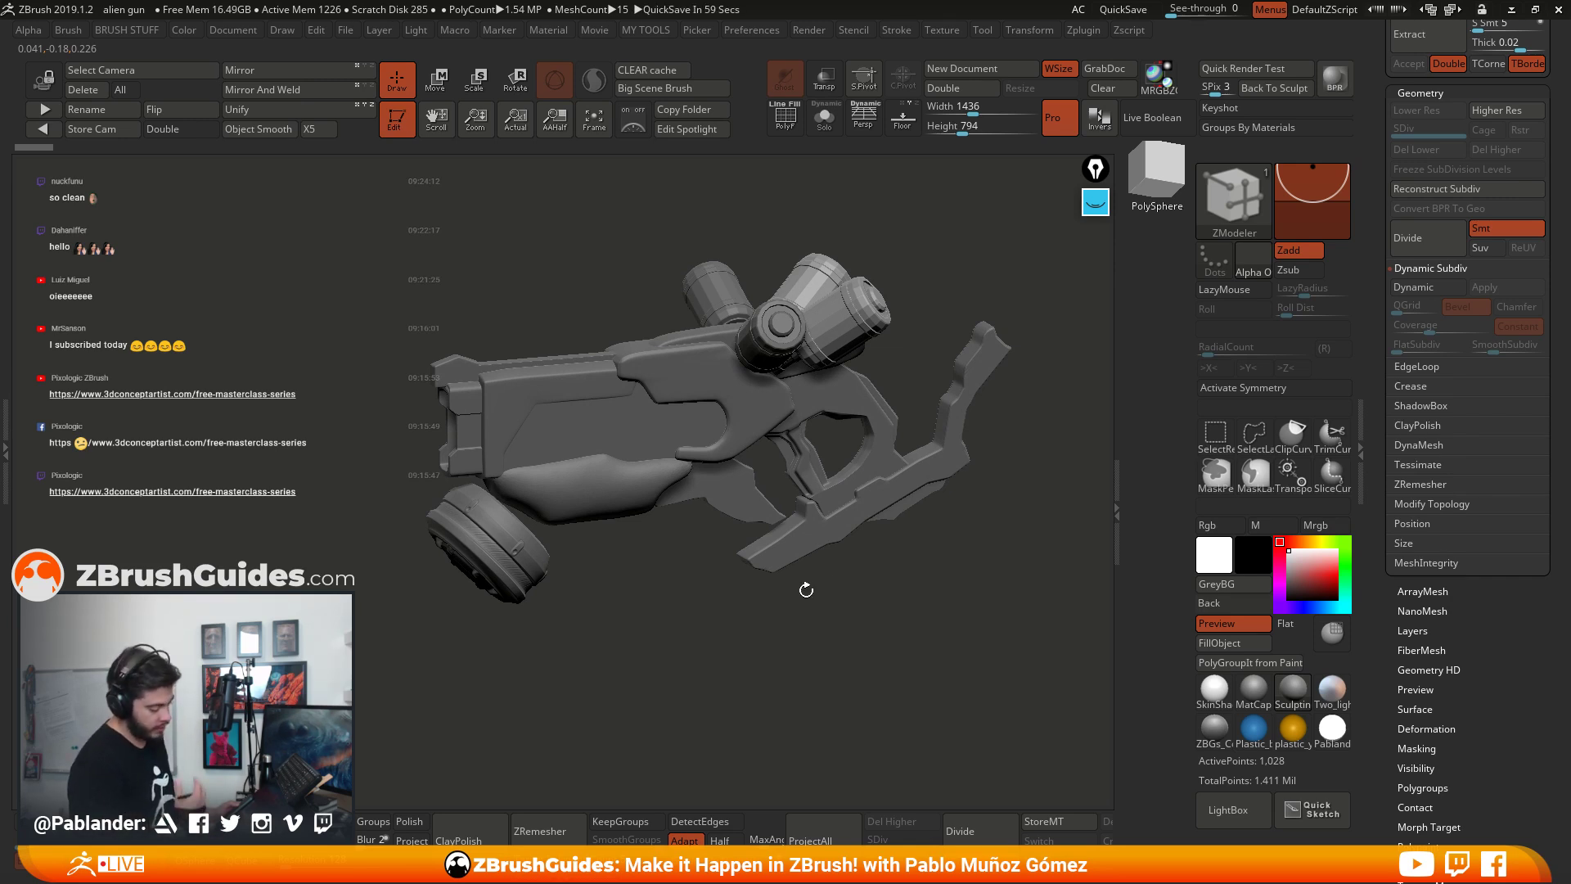
{"action": "left_click_drag", "start_coordinate": [887, 555], "coordinate": [949, 536]}
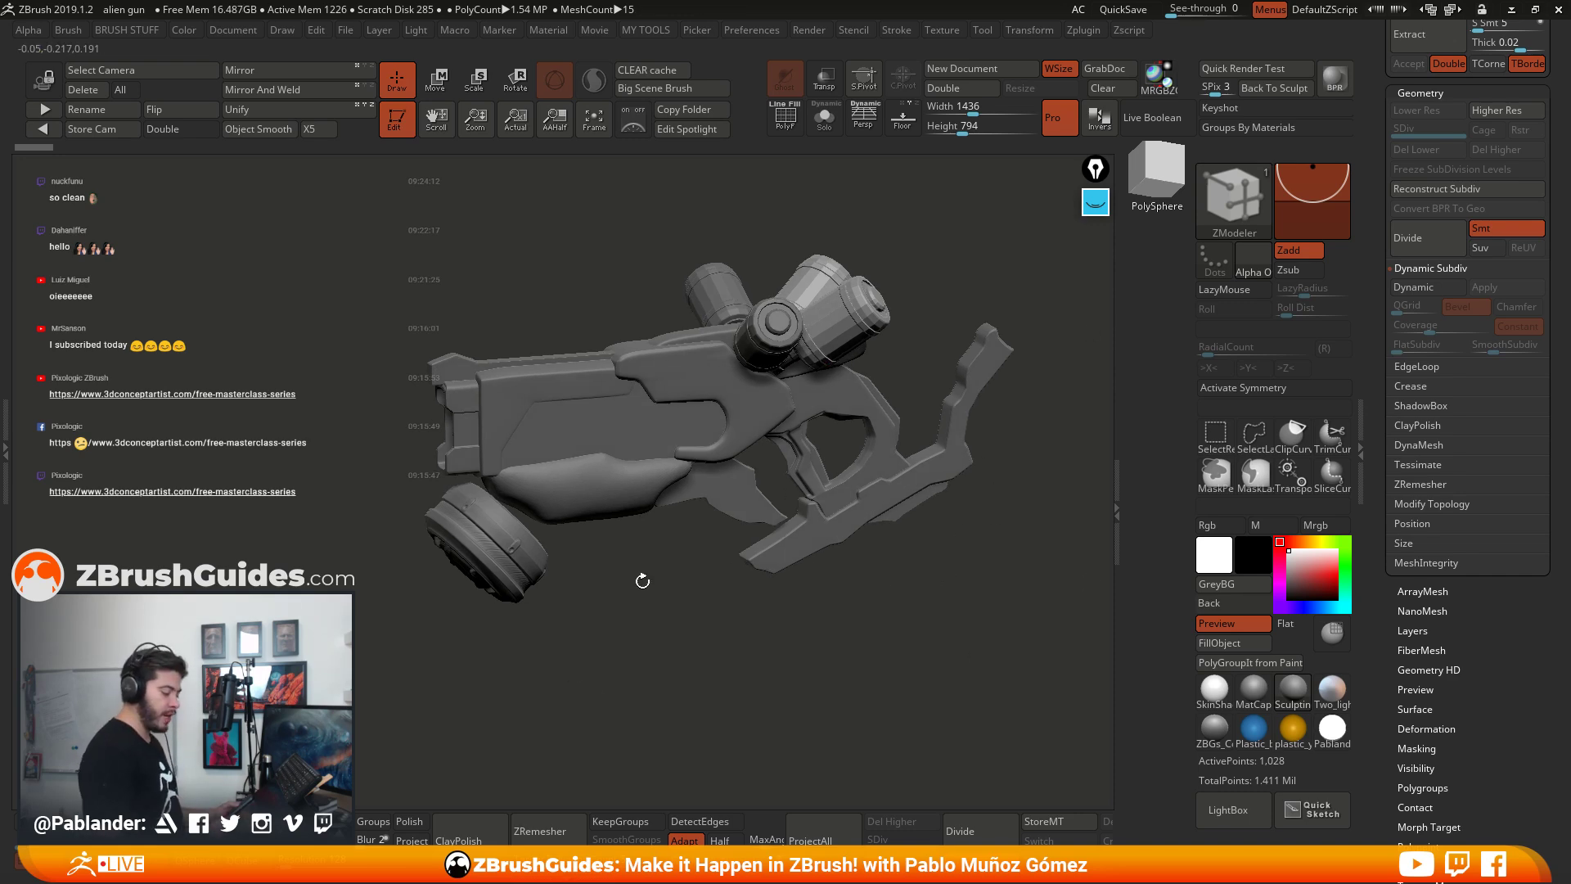
{"action": "left_click_drag", "start_coordinate": [642, 582], "coordinate": [842, 523]}
{"action": "left_click_drag", "start_coordinate": [912, 577], "coordinate": [961, 591], "text": "alt"}
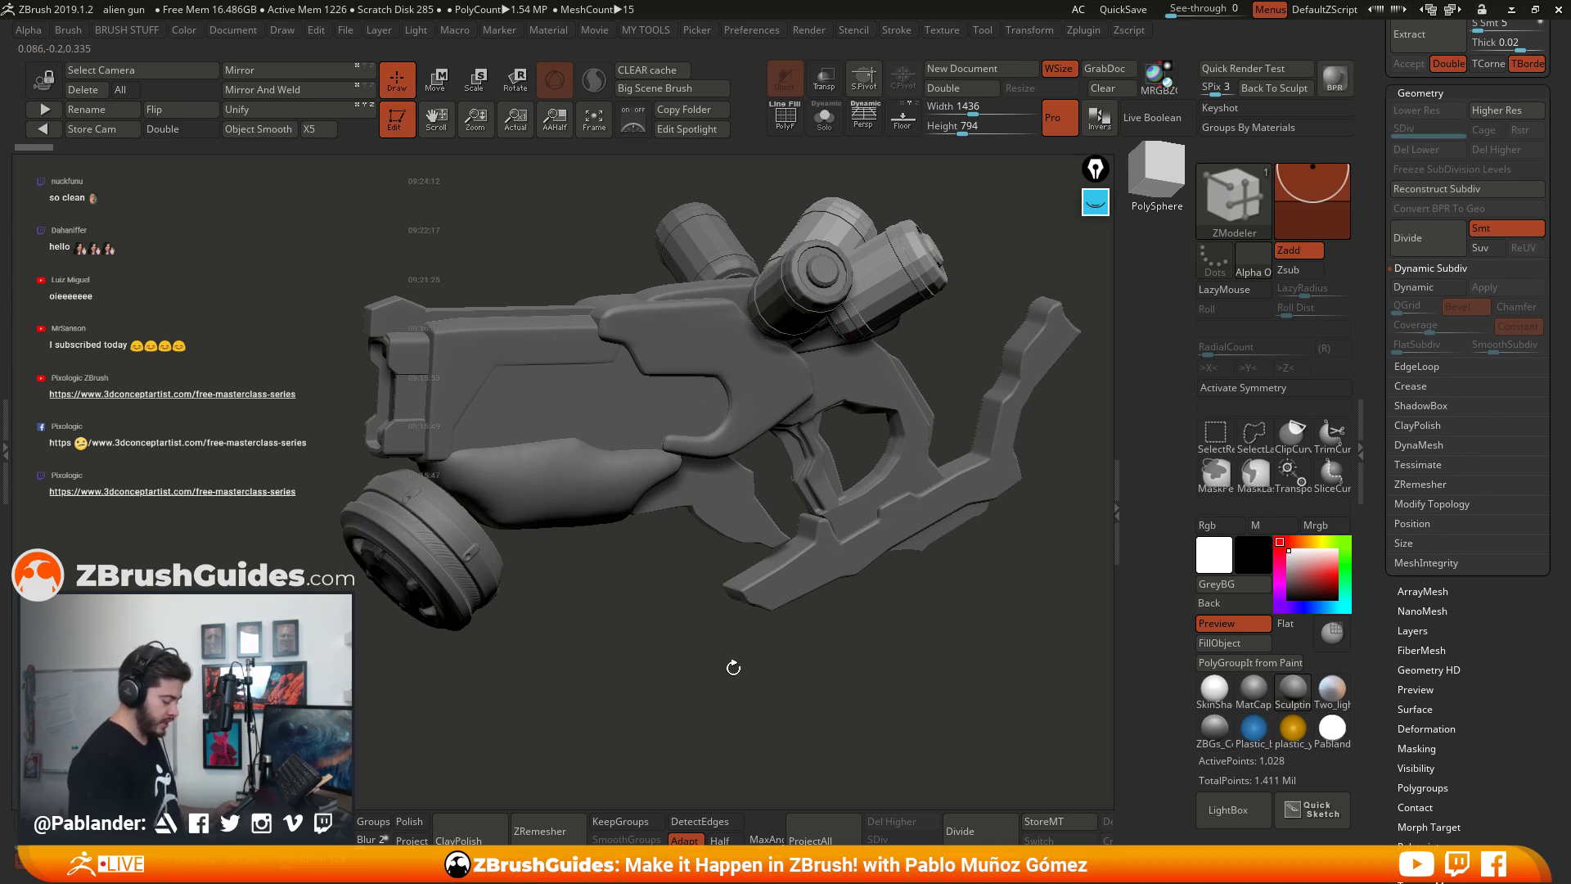
Step: Switch from ZModeler to the Move brush and check the gun from a three-quarter view
{"action": "key", "text": "space"}
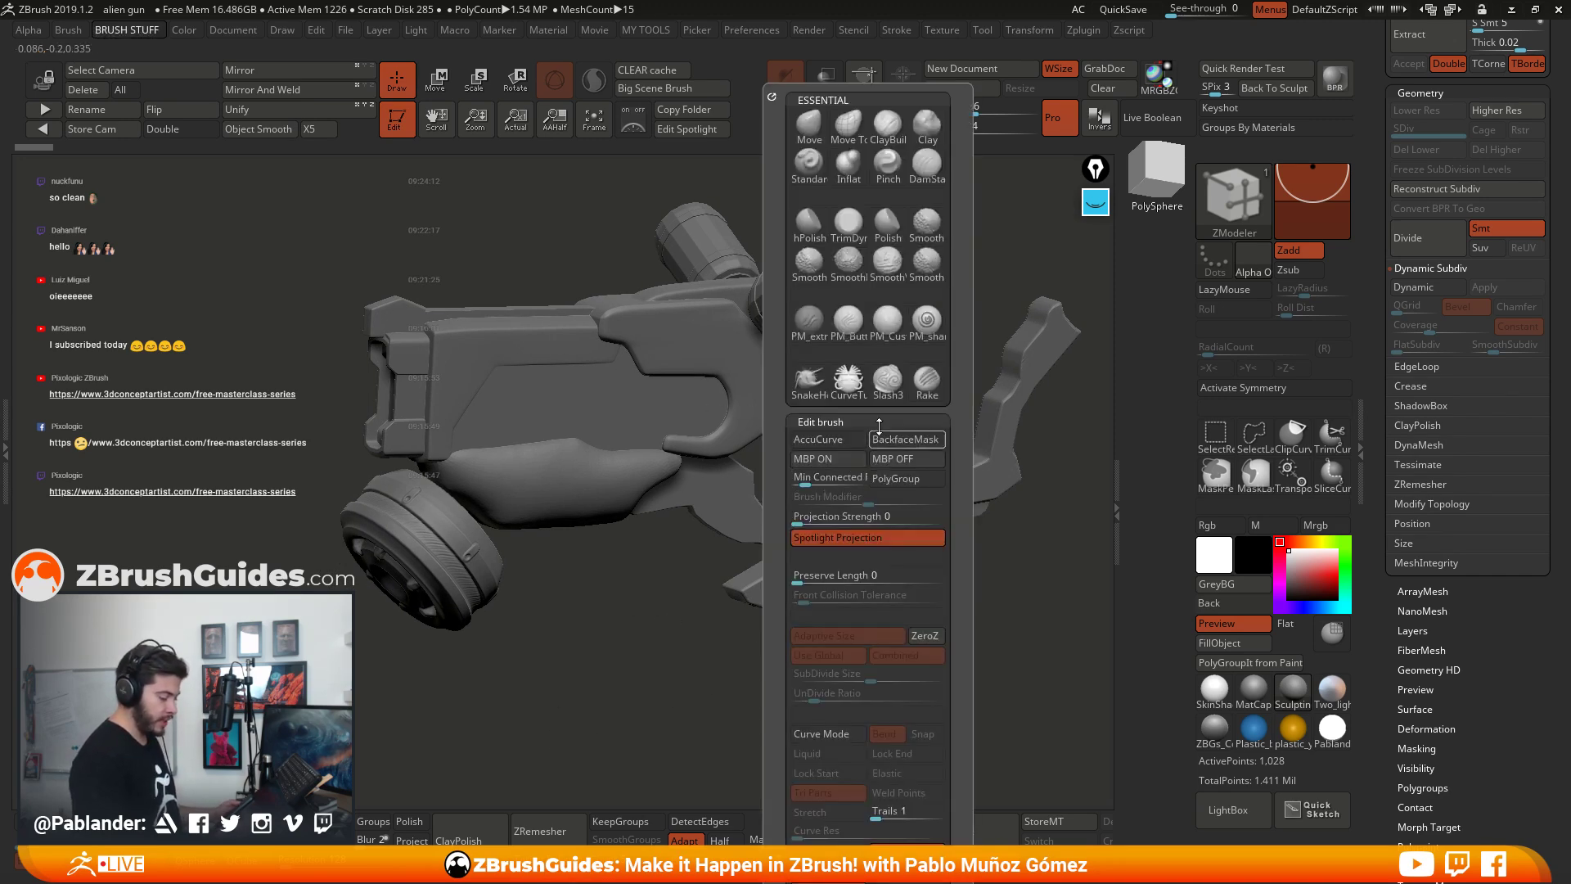
{"action": "left_click", "coordinate": [817, 129]}
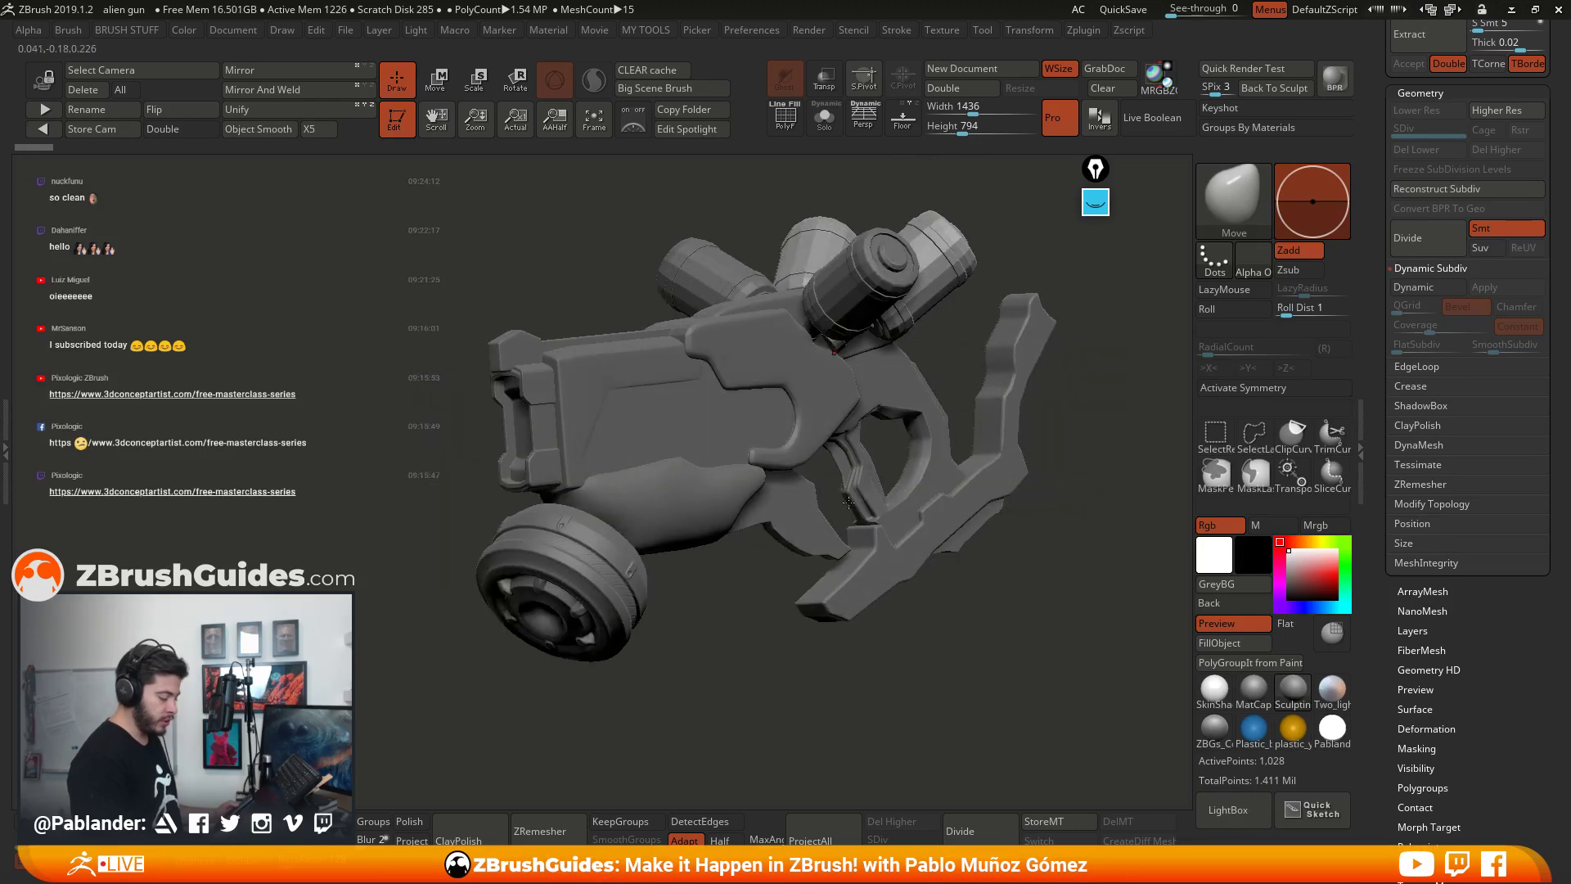
{"action": "left_click_drag", "start_coordinate": [1041, 554], "coordinate": [992, 628]}
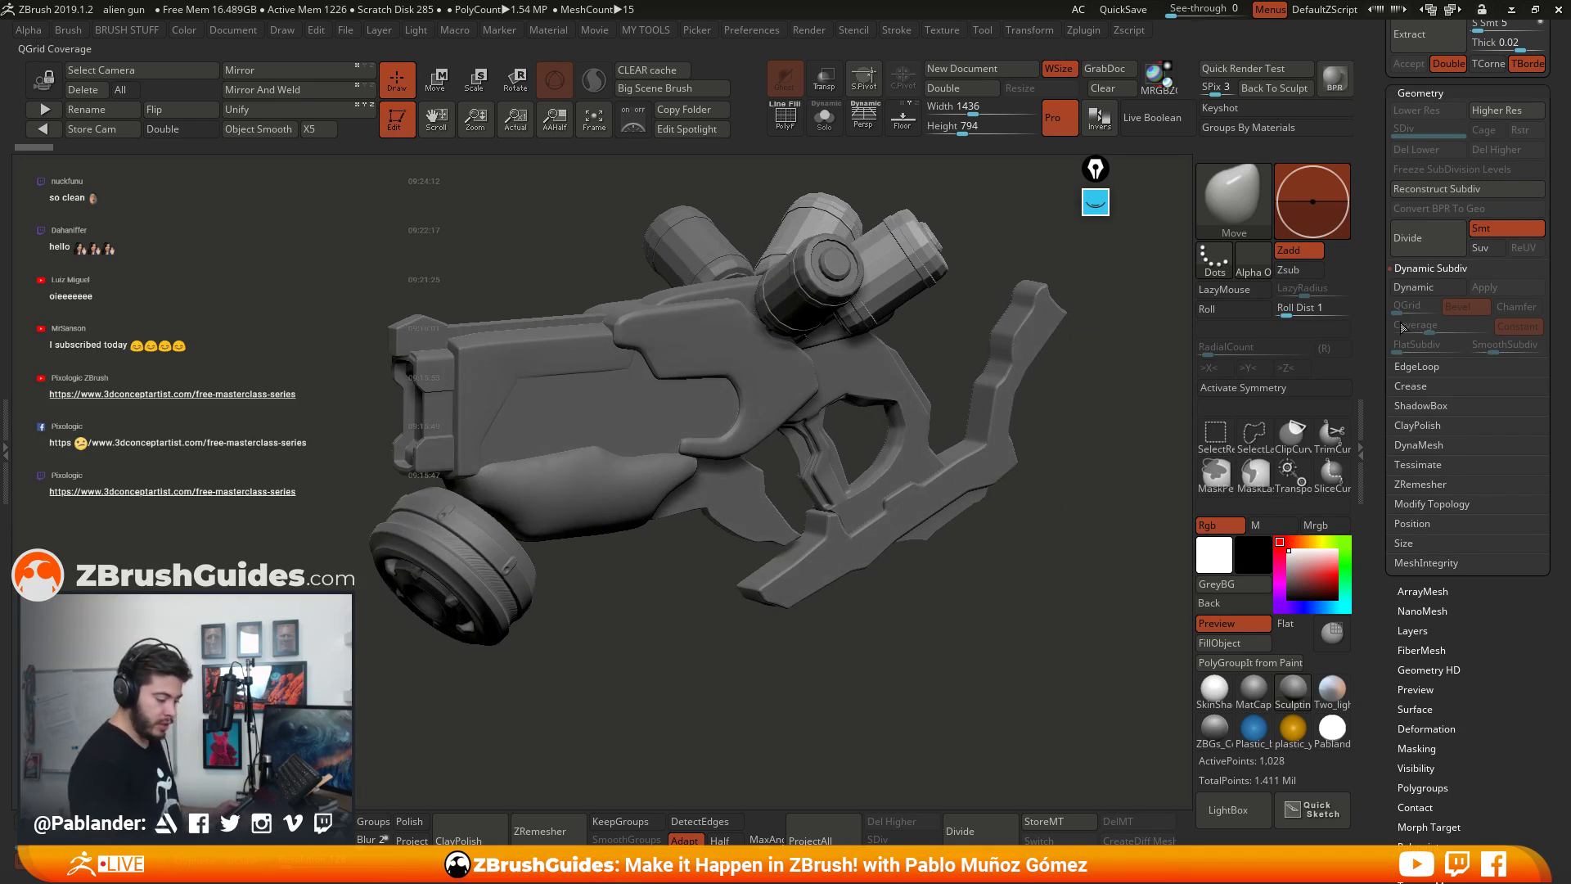
{"action": "left_click_drag", "start_coordinate": [1049, 468], "coordinate": [1059, 482]}
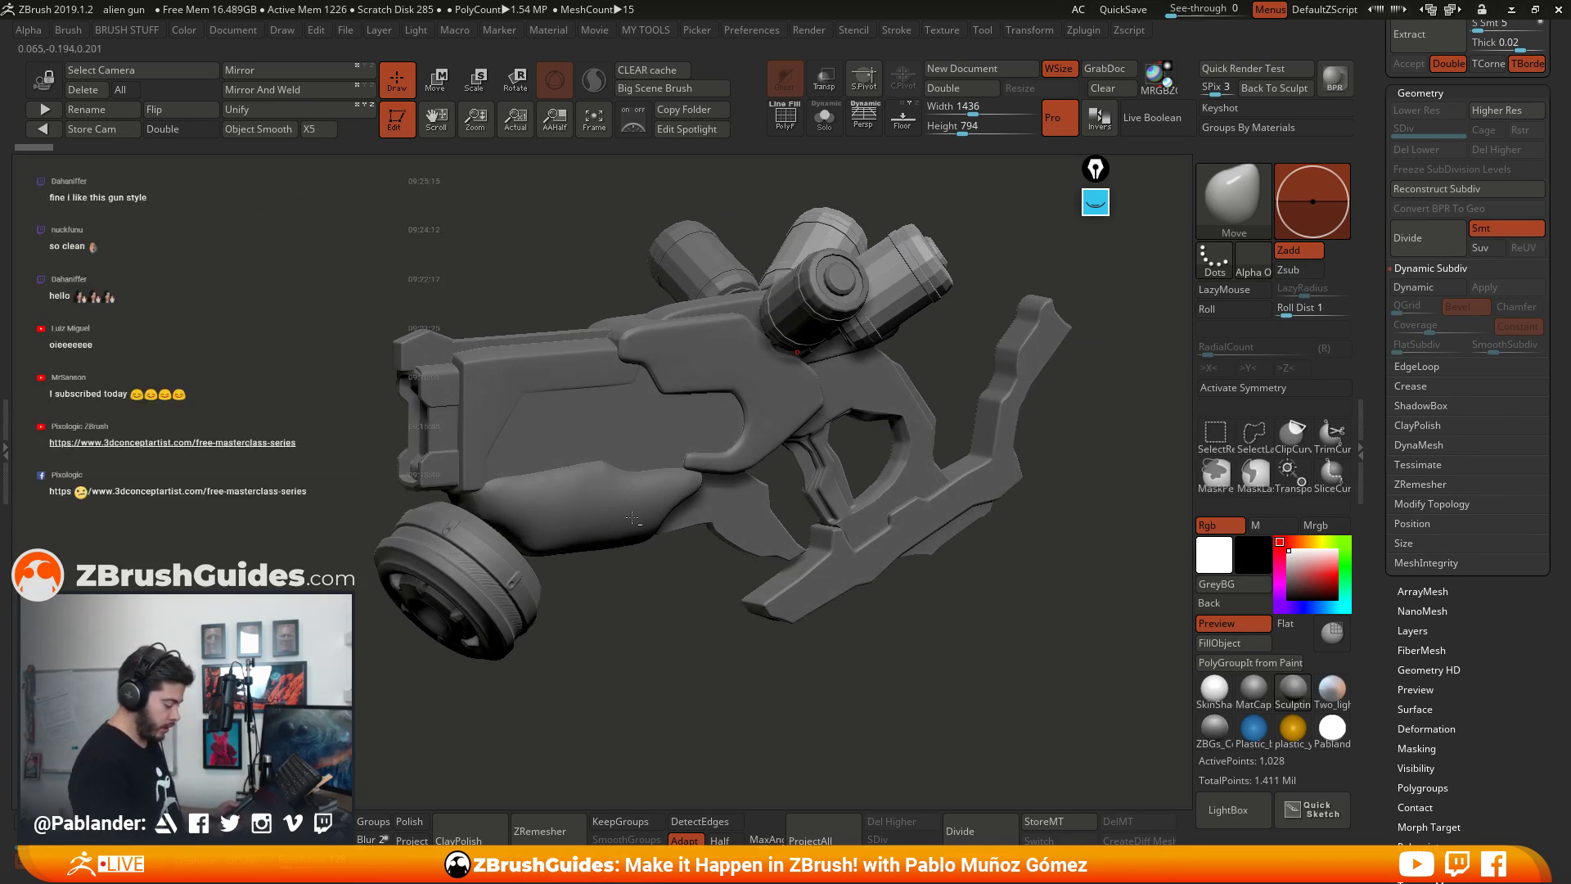
Step: Select the rounded part under the gun, check its polyframe, and select the long front housing above it
{"action": "left_click", "coordinate": [678, 495], "text": "alt"}
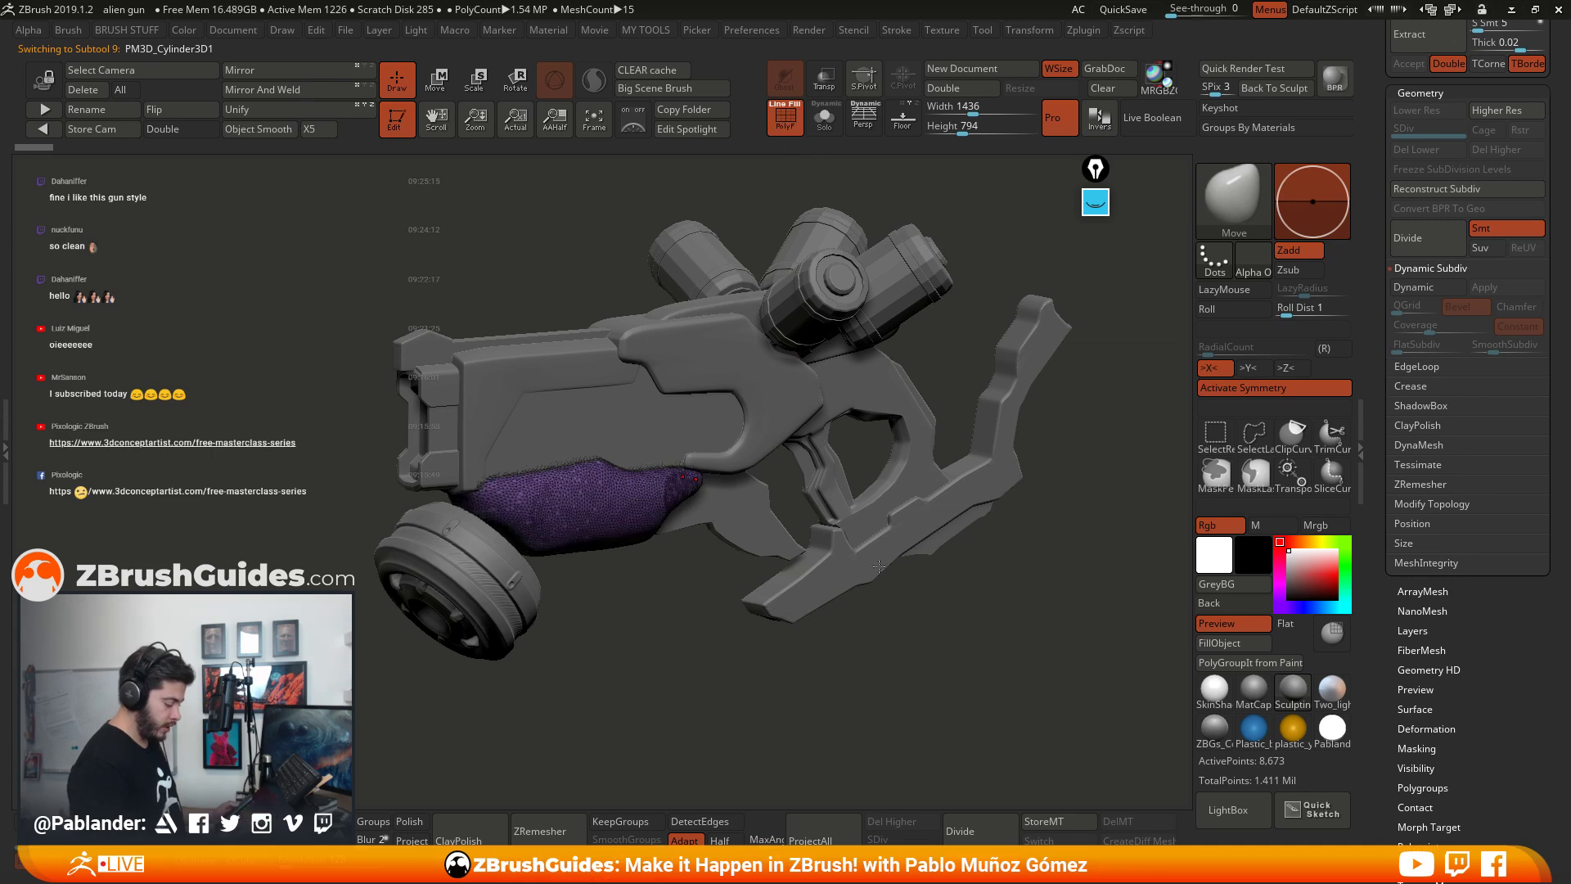
{"action": "key", "text": "shift+f"}
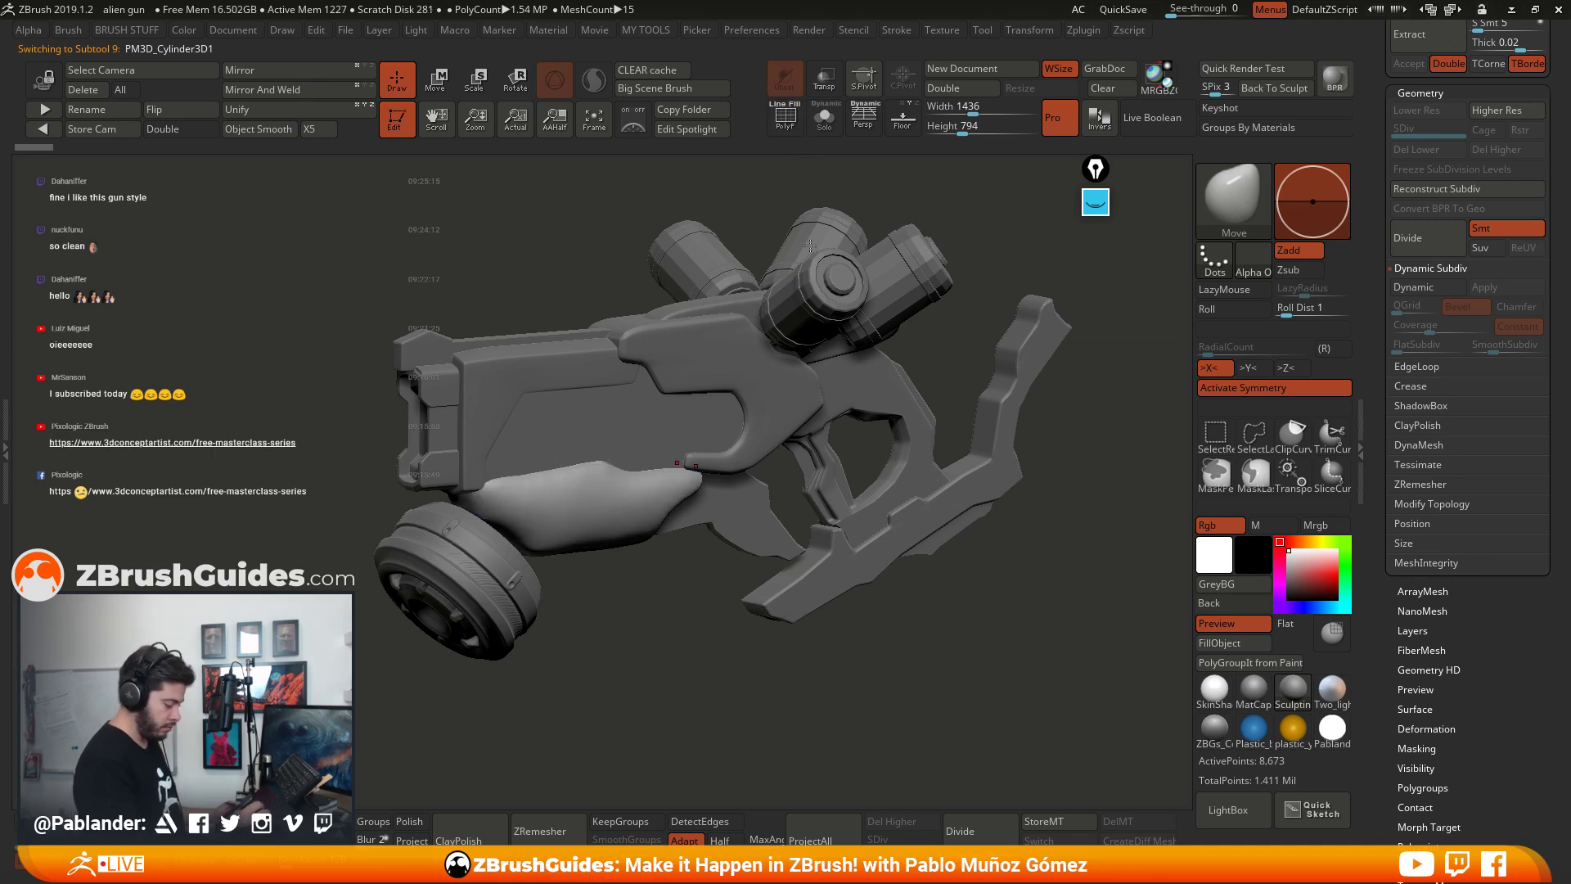
{"action": "left_click", "coordinate": [614, 457], "text": "alt"}
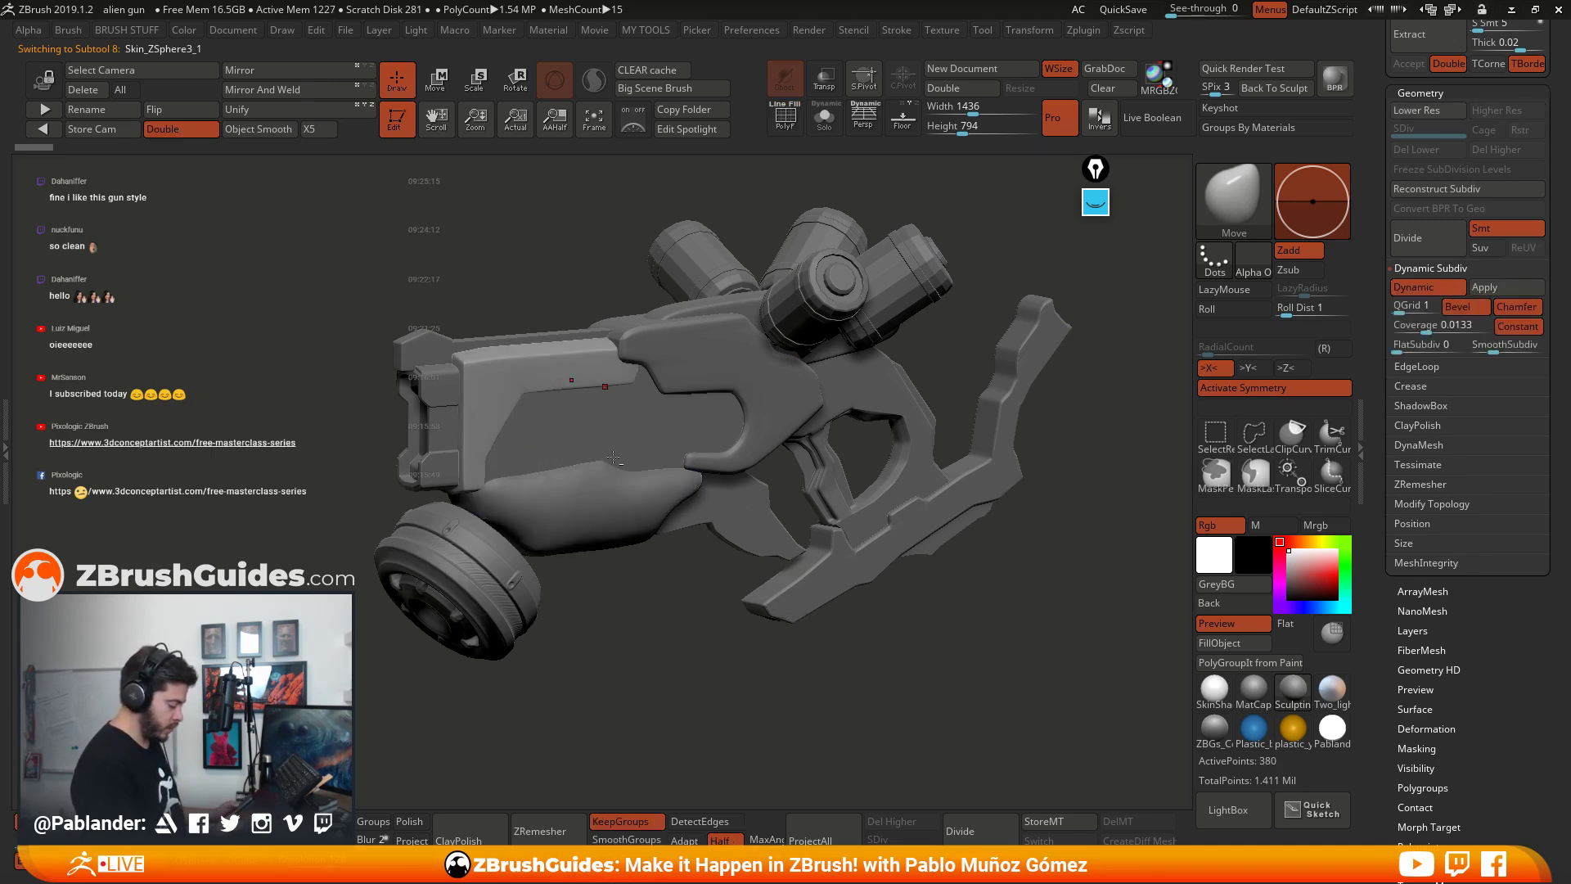
Step: Scale the long front housing slightly along X and nudge its edge near the hooked plate with the Move brush
{"action": "left_click_drag", "start_coordinate": [701, 646], "coordinate": [770, 523]}
{"action": "left_click_drag", "start_coordinate": [697, 656], "coordinate": [723, 638]}
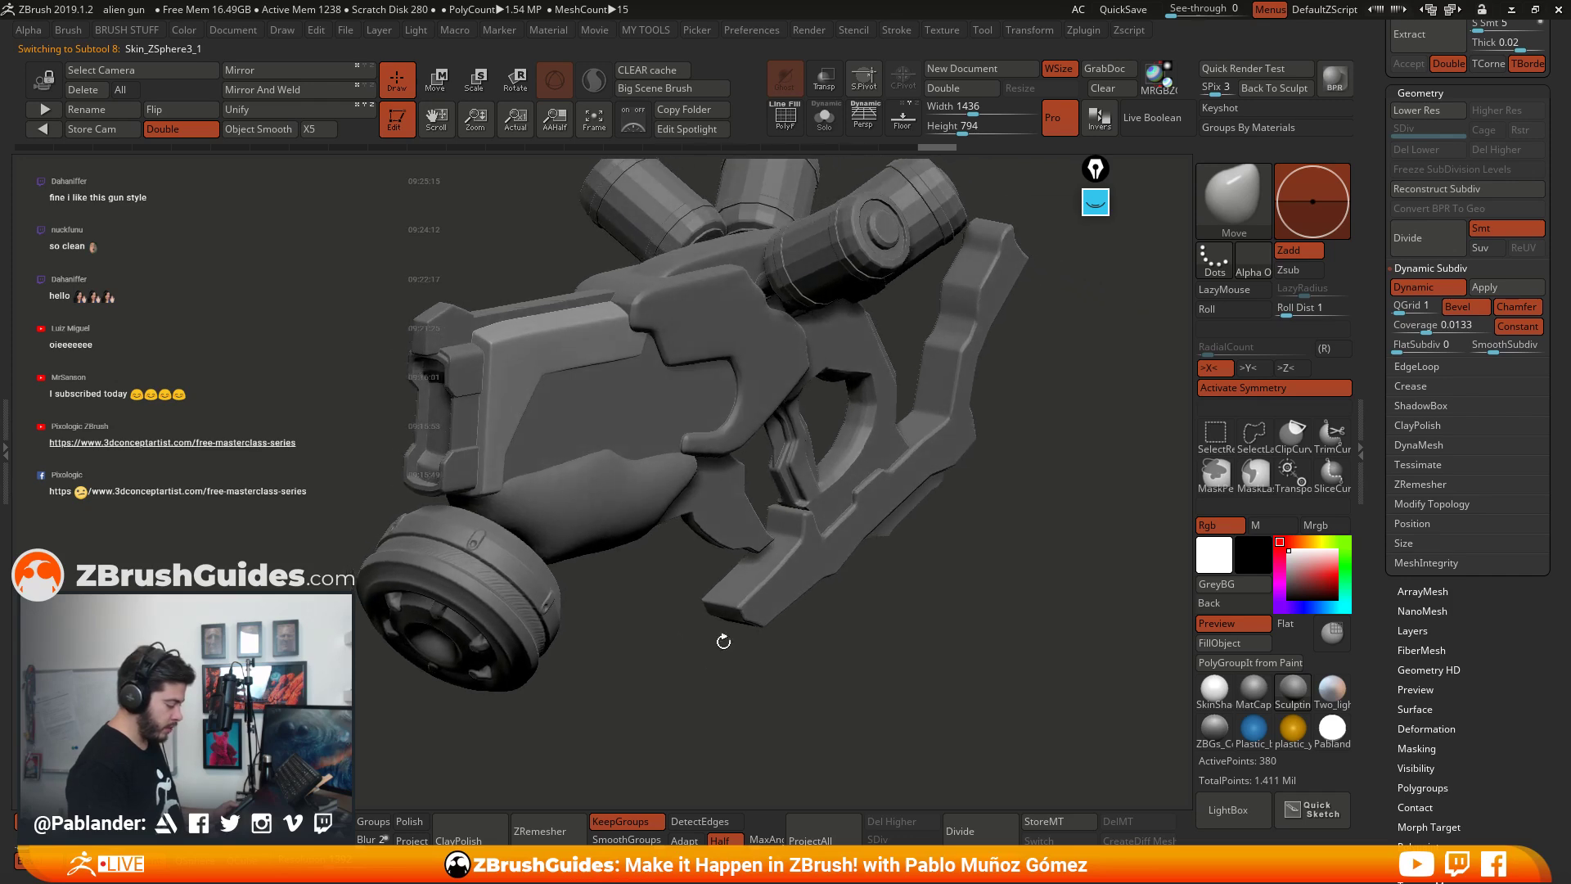
{"action": "left_click", "coordinate": [436, 79]}
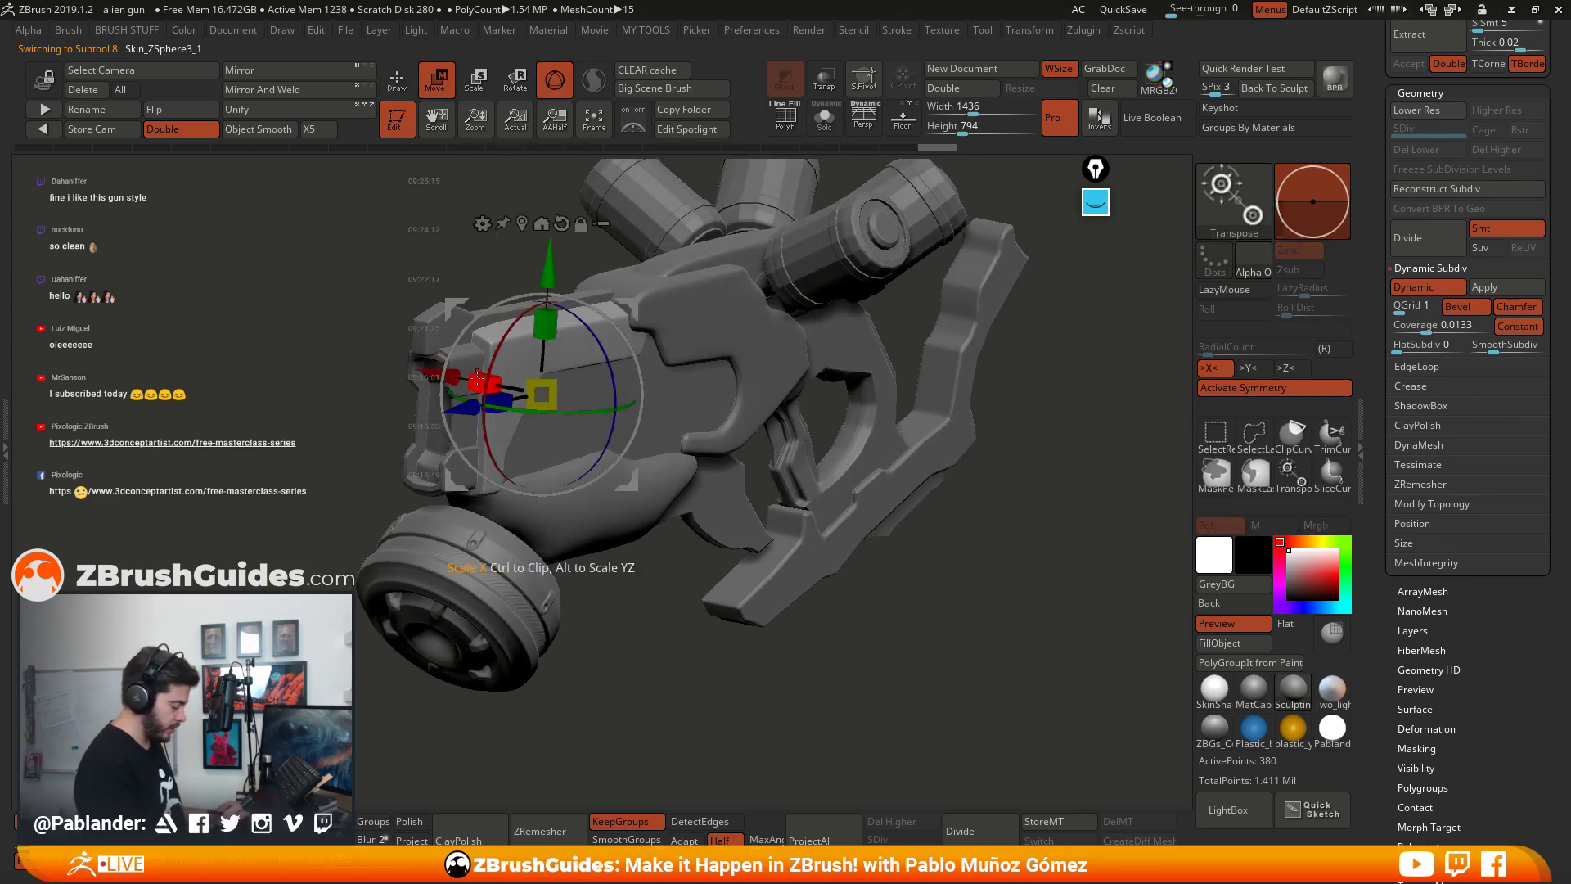
{"action": "left_click_drag", "start_coordinate": [475, 380], "coordinate": [468, 379]}
{"action": "key", "text": "q"}
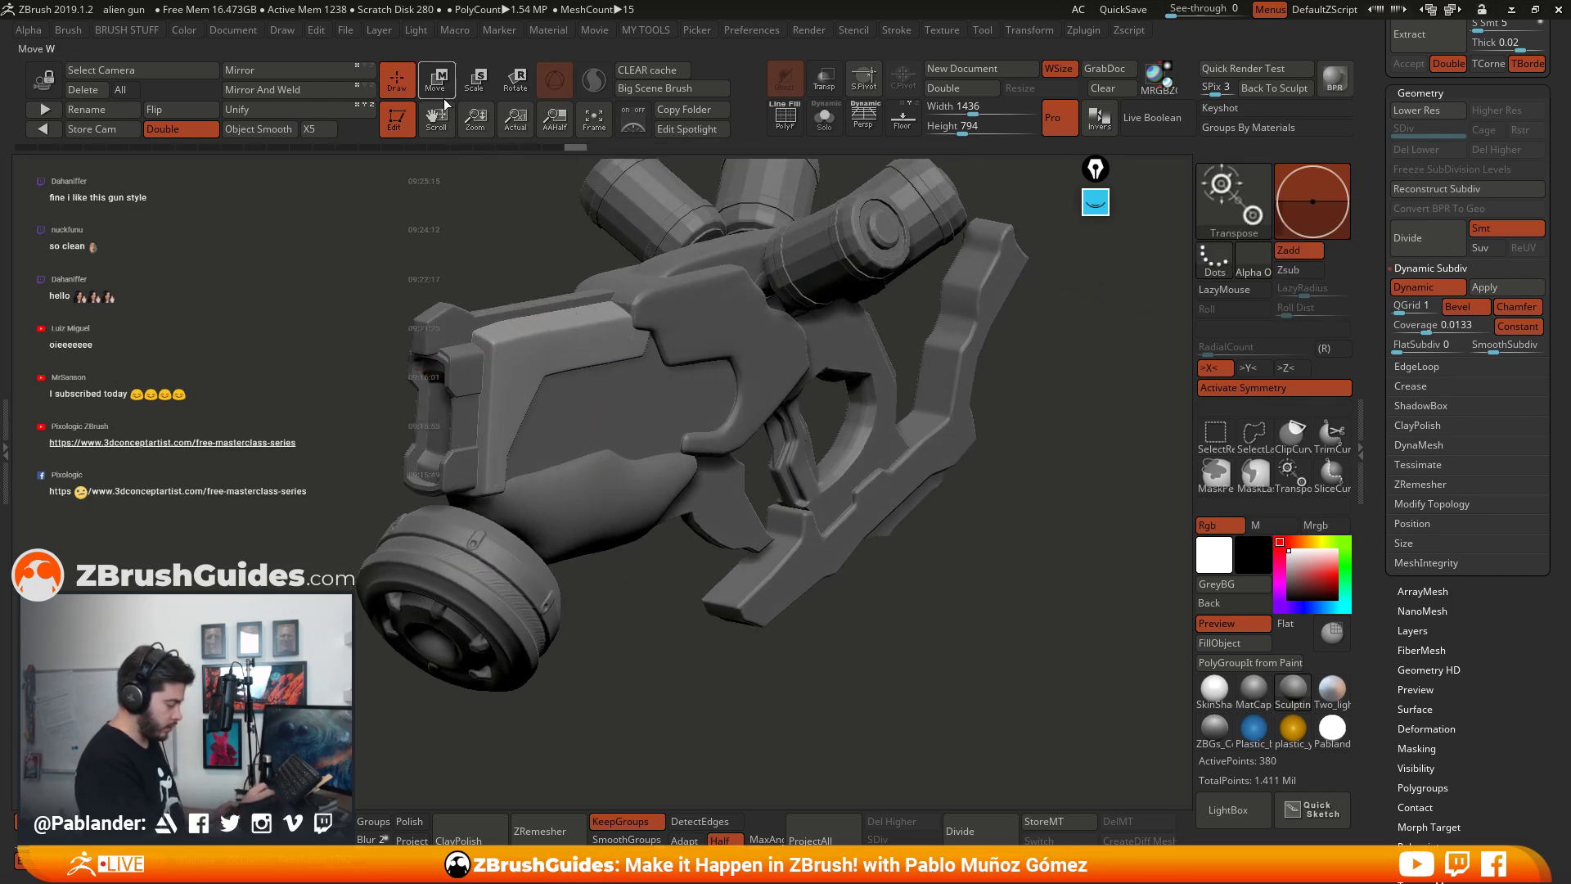
{"action": "left_click_drag", "start_coordinate": [917, 639], "coordinate": [794, 622]}
{"action": "left_click_drag", "start_coordinate": [802, 401], "coordinate": [741, 365]}
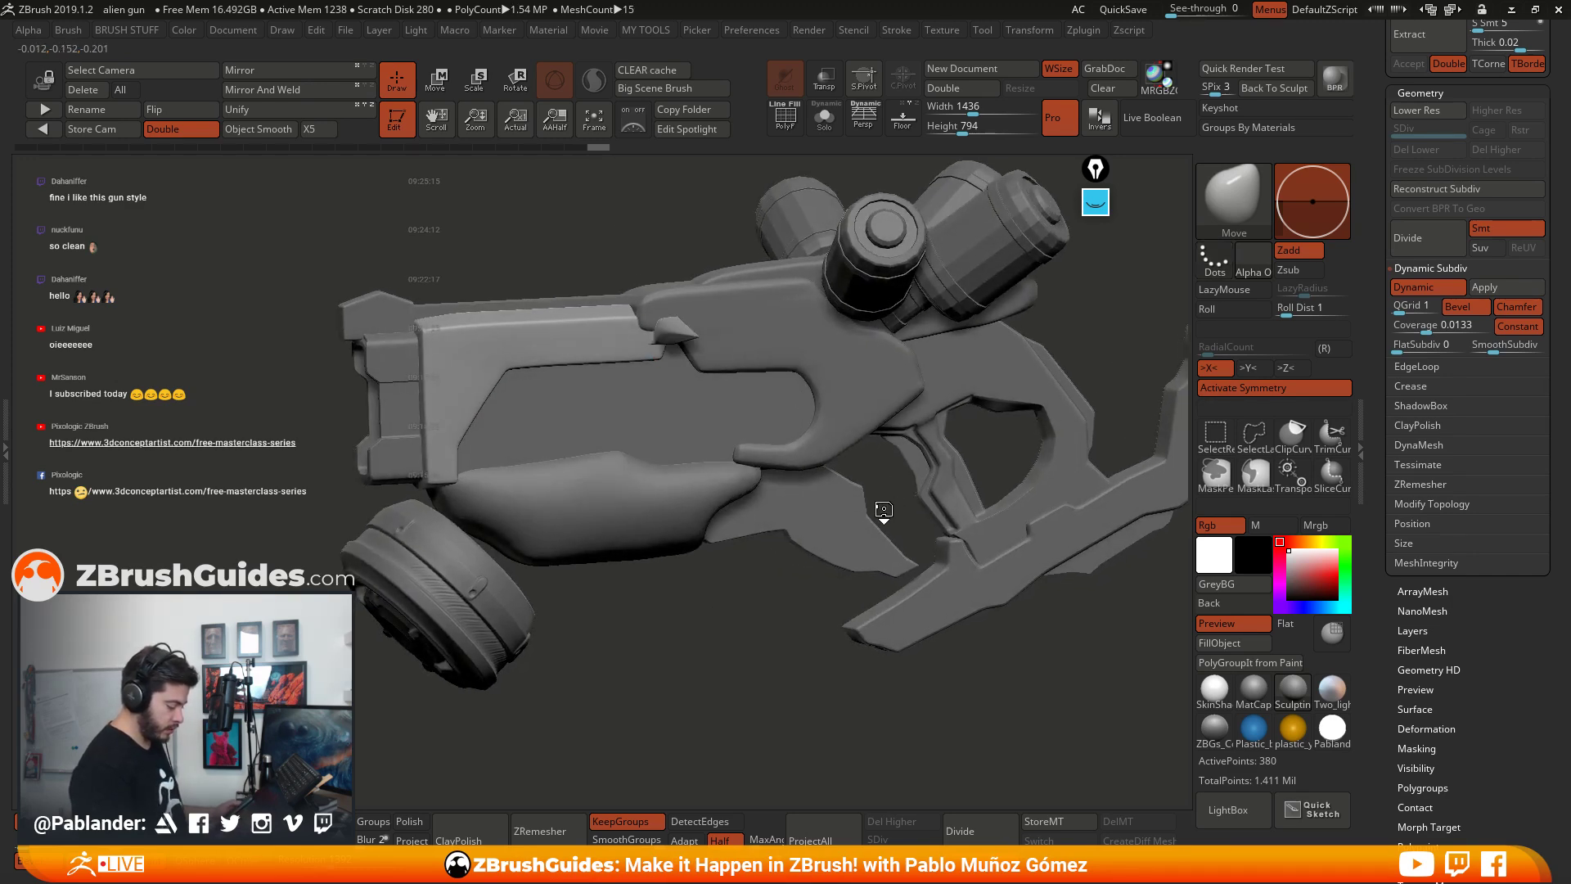
Step: Select the hooked side plate and apply its dynamic subdivision as real geometry
{"action": "left_click_drag", "start_coordinate": [876, 516], "coordinate": [839, 393]}
{"action": "left_click", "coordinate": [835, 385], "text": "alt"}
{"action": "right_click_drag", "start_coordinate": [837, 459], "coordinate": [827, 494]}
{"action": "right_click_drag", "start_coordinate": [741, 647], "coordinate": [790, 658]}
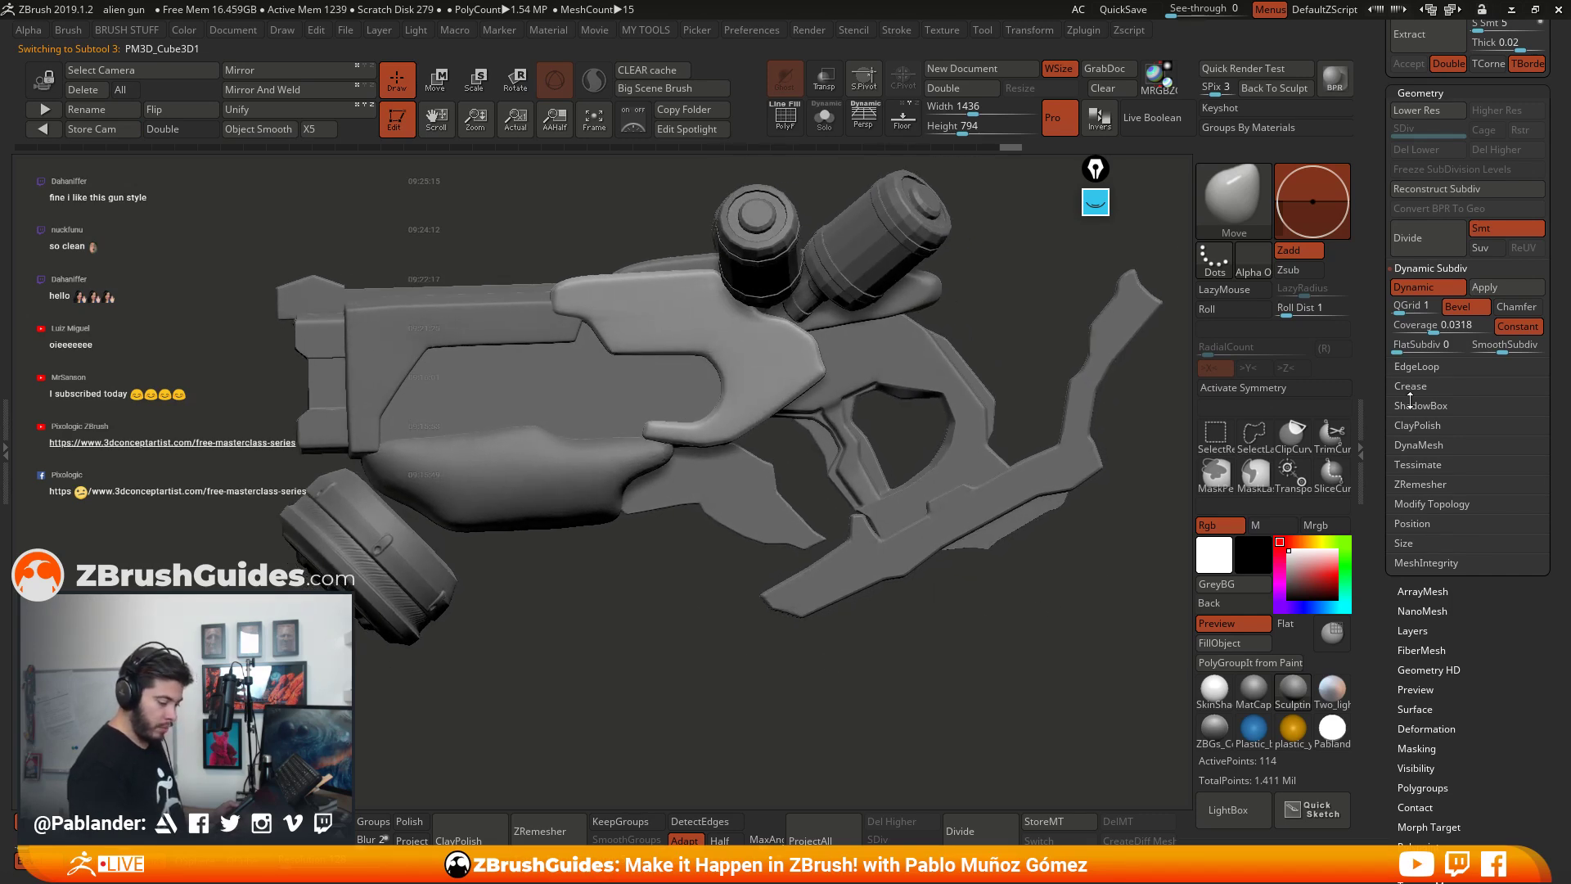
{"action": "left_click", "coordinate": [1518, 289]}
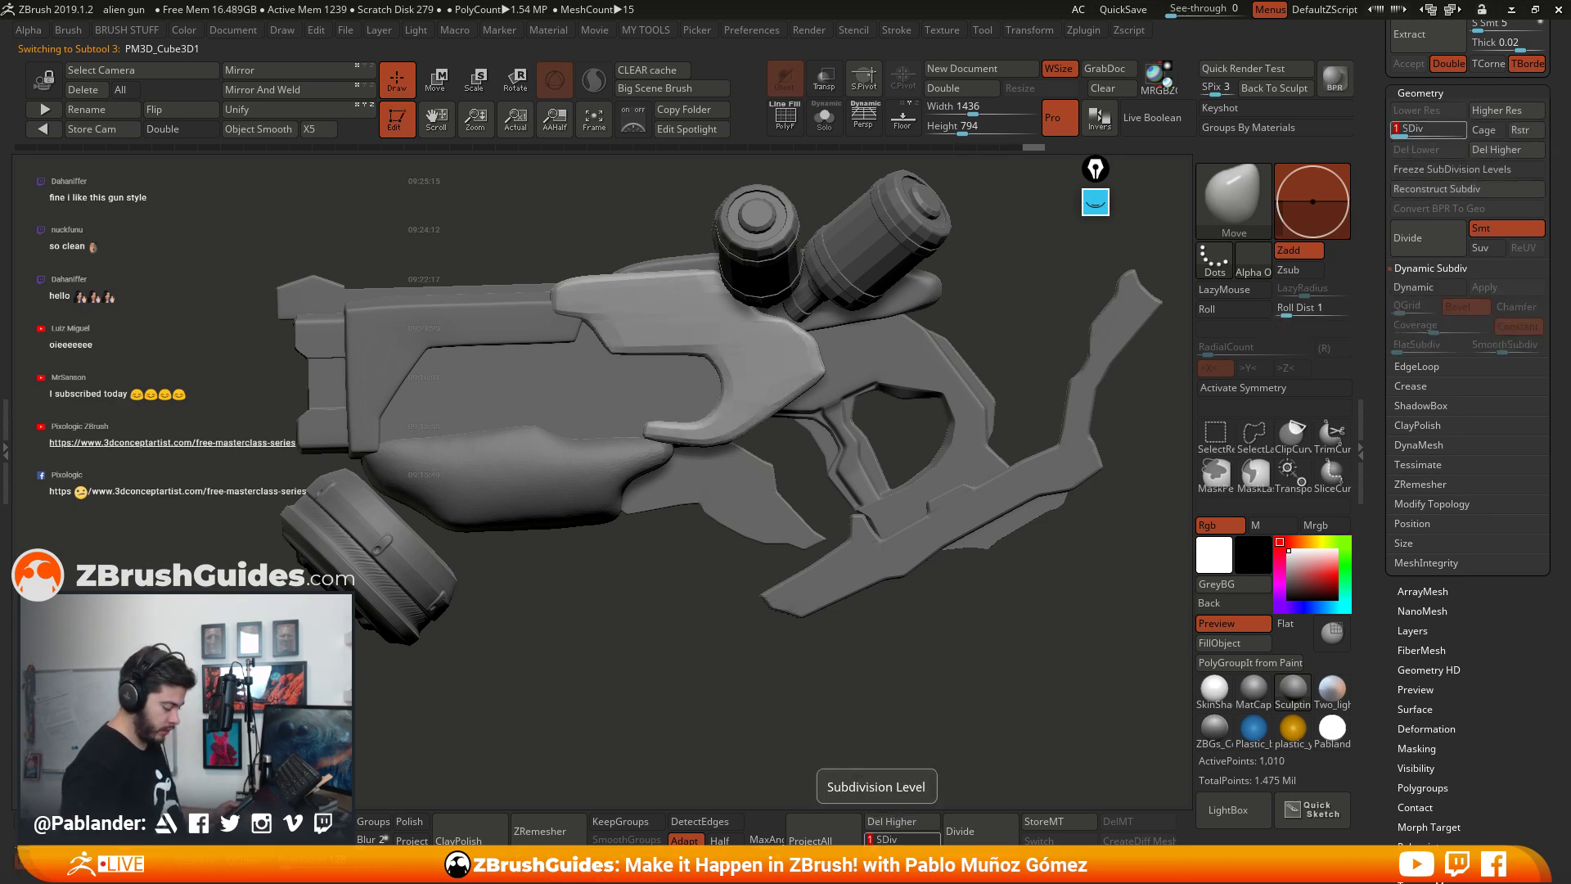
Step: Collapse the plate to its highest subdivision level, try DynaMesh at resolution 128, and undo the remesh
{"action": "mouse_move", "coordinate": [827, 686]}
{"action": "left_mouse_down"}
{"action": "mouse_move", "coordinate": [886, 840]}
{"action": "mouse_move", "coordinate": [826, 689]}
{"action": "mouse_move", "coordinate": [835, 663]}
{"action": "left_mouse_up"}
{"action": "key", "text": "shift+d"}
{"action": "key", "text": "shift+d"}
{"action": "key", "text": "shift+d"}
{"action": "left_click_drag", "start_coordinate": [962, 644], "coordinate": [737, 652]}
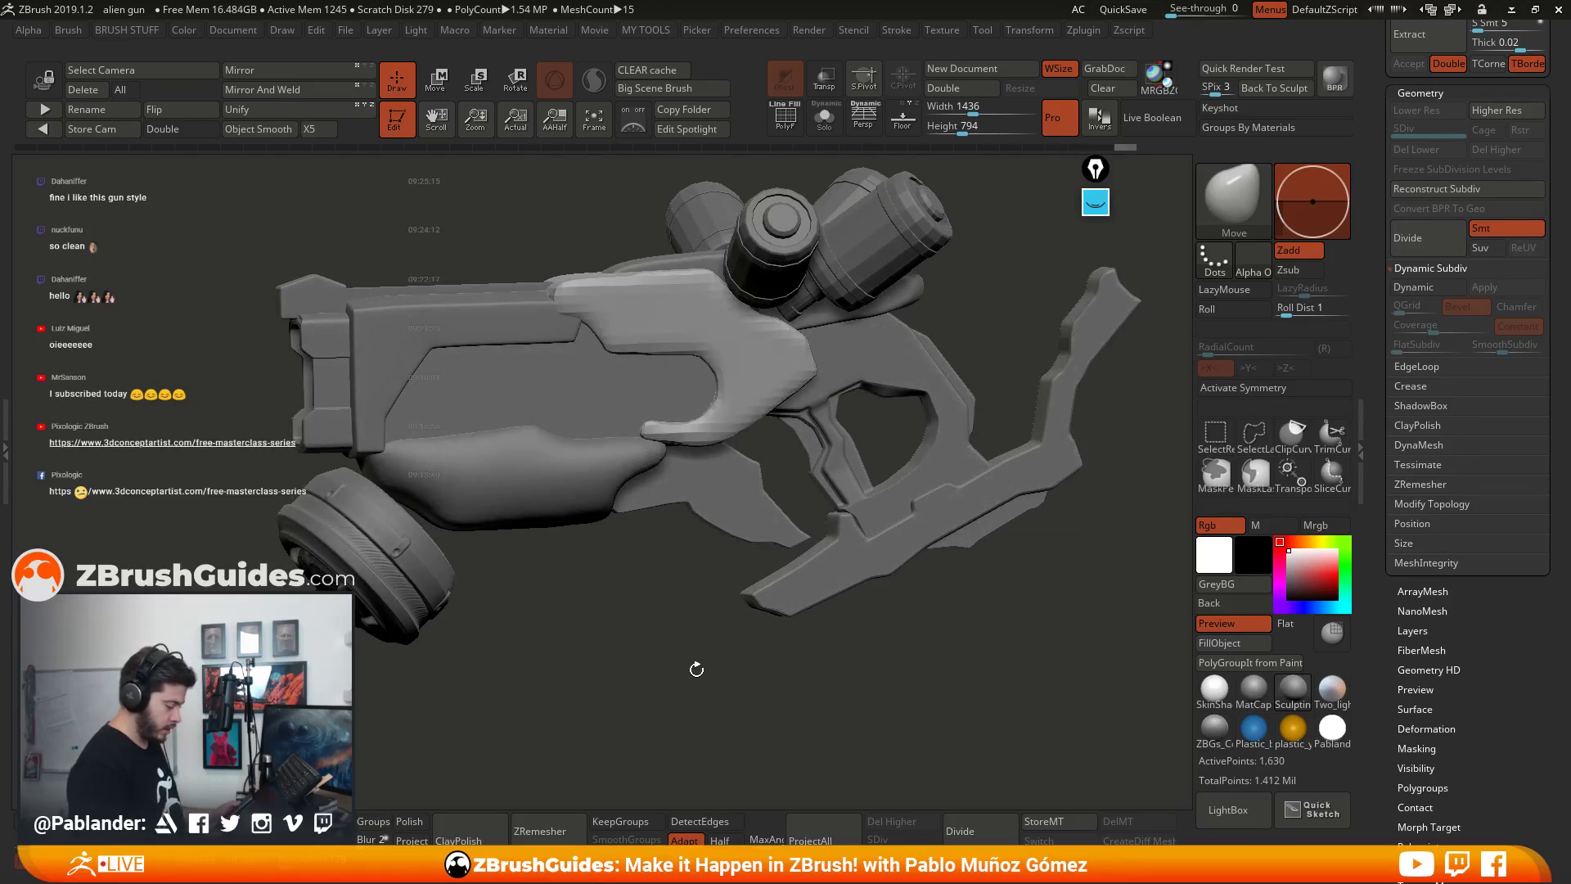
{"action": "key", "text": "ctrl+z"}
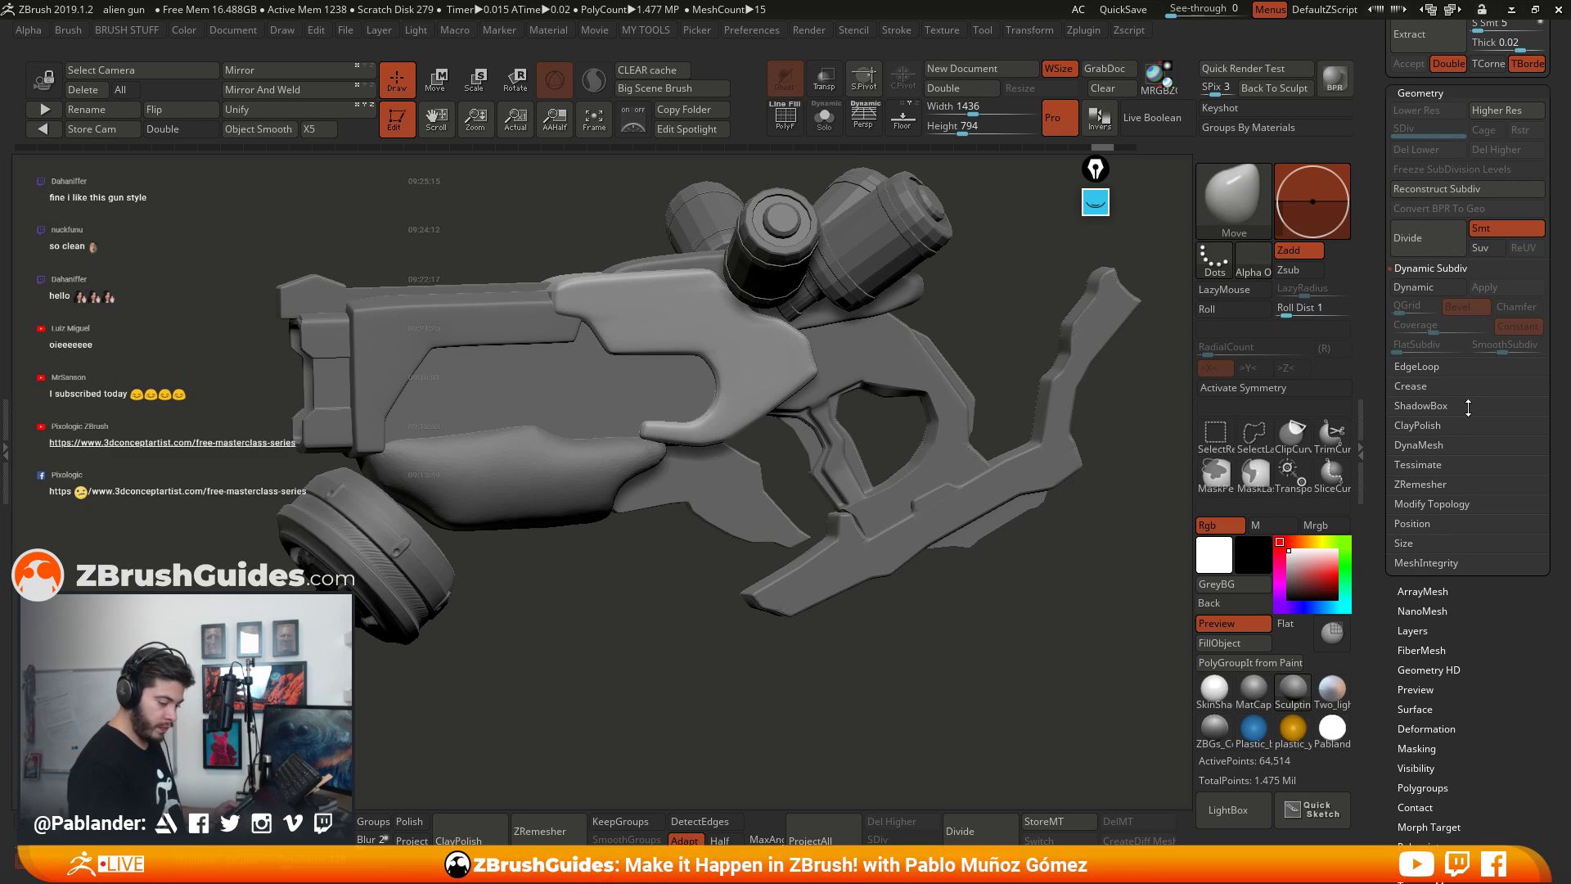
Step: Set the DynaMesh resolution to 432 for the hooked plate and enable Polish
{"action": "key", "text": "shift"}
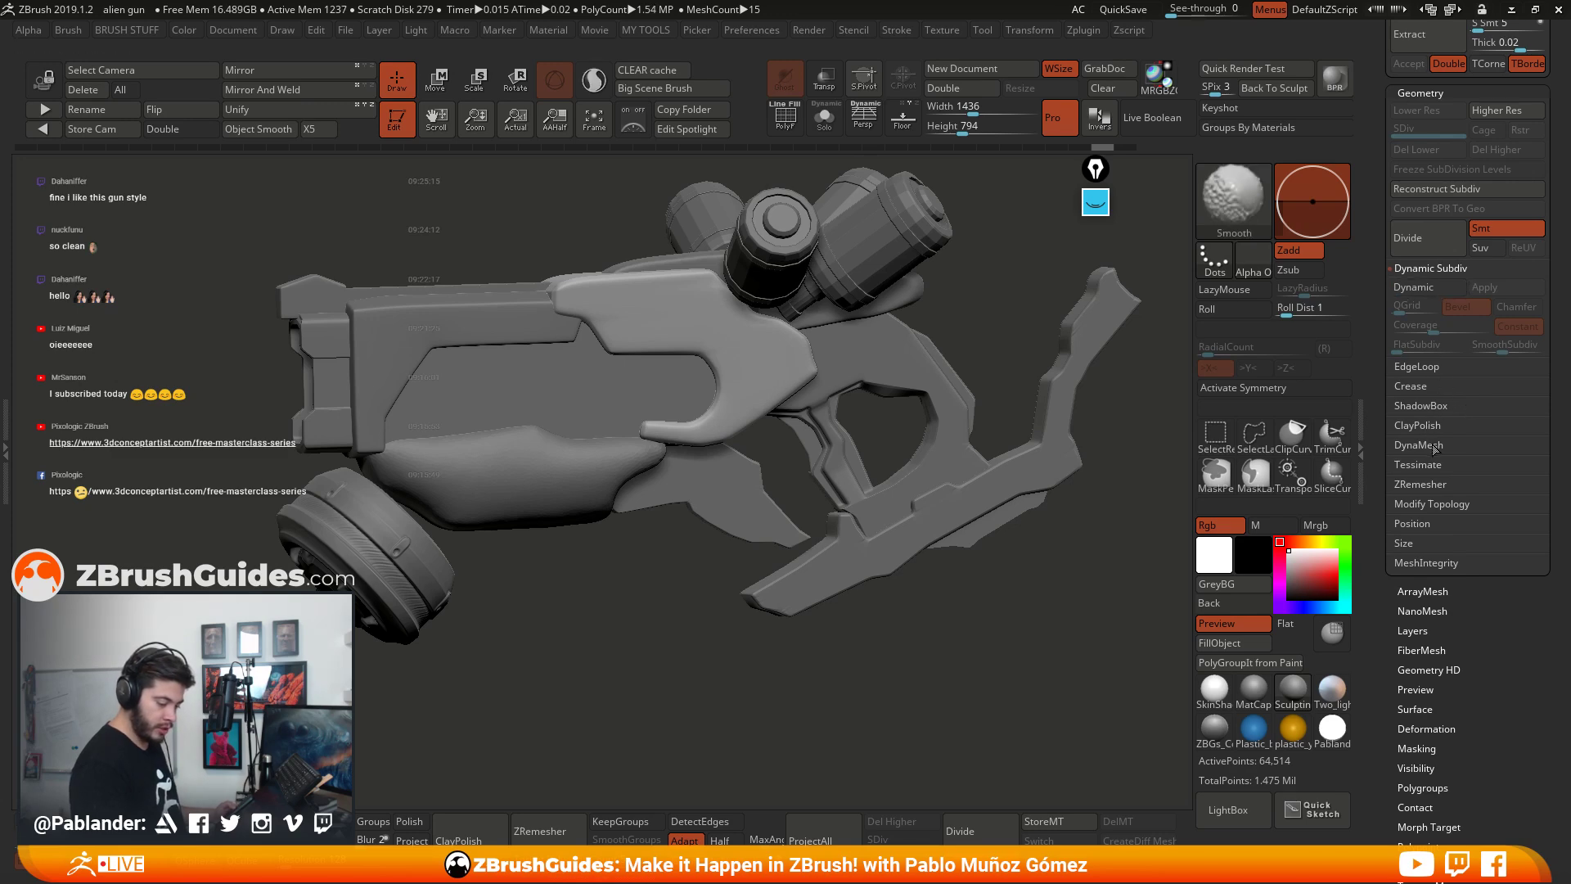
{"action": "left_click", "coordinate": [1434, 445]}
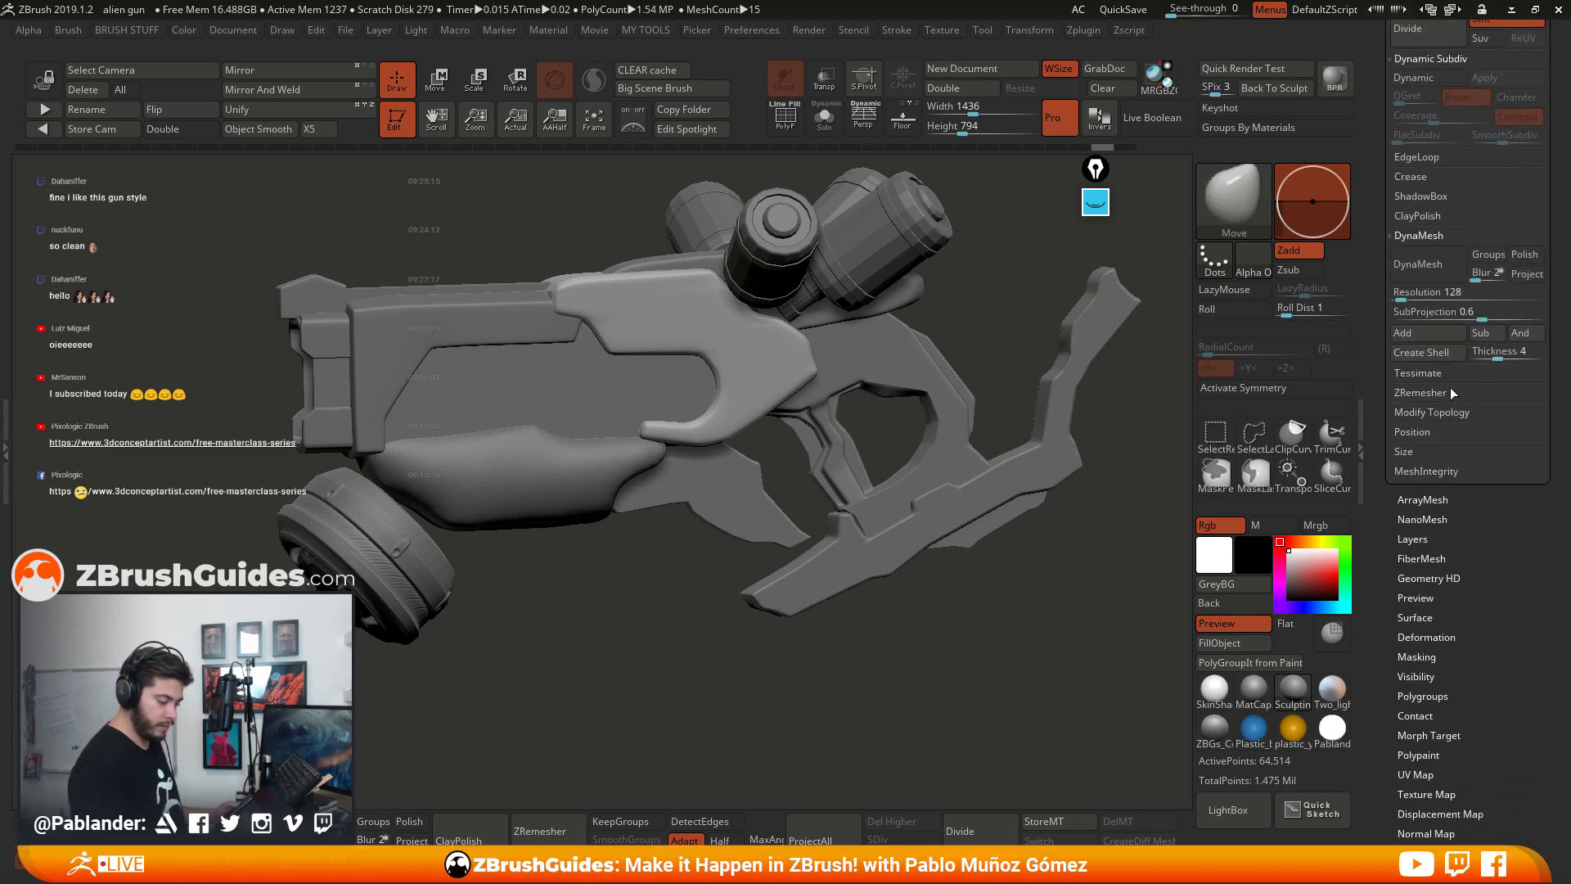
{"action": "left_click", "coordinate": [1410, 293]}
{"action": "type", "text": "384"}
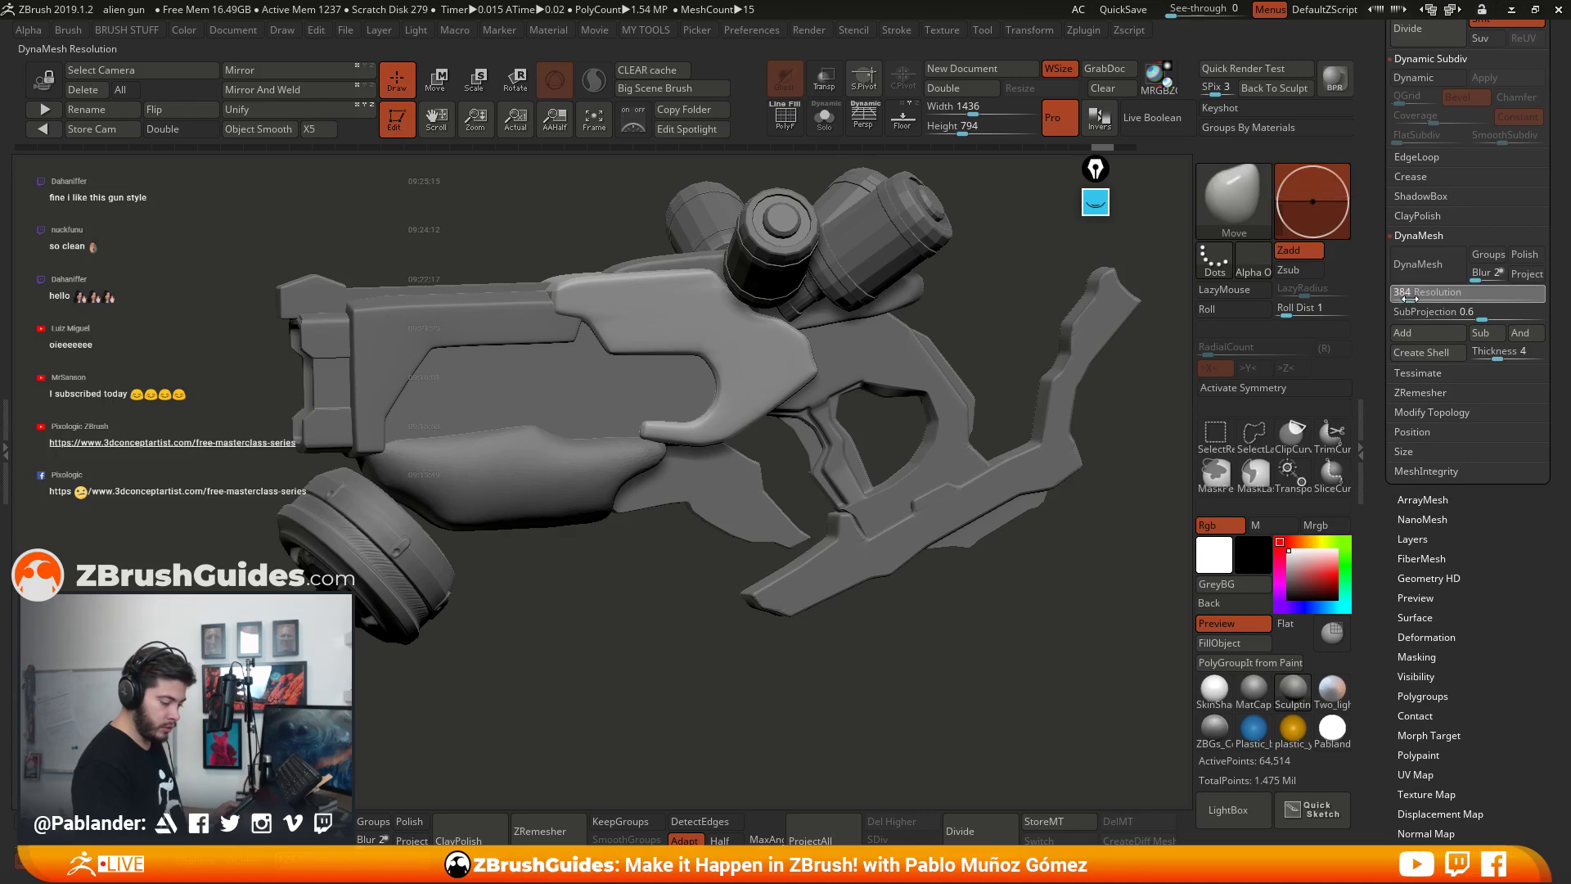
{"action": "left_click_drag", "start_coordinate": [1024, 368], "coordinate": [1019, 452], "text": "alt"}
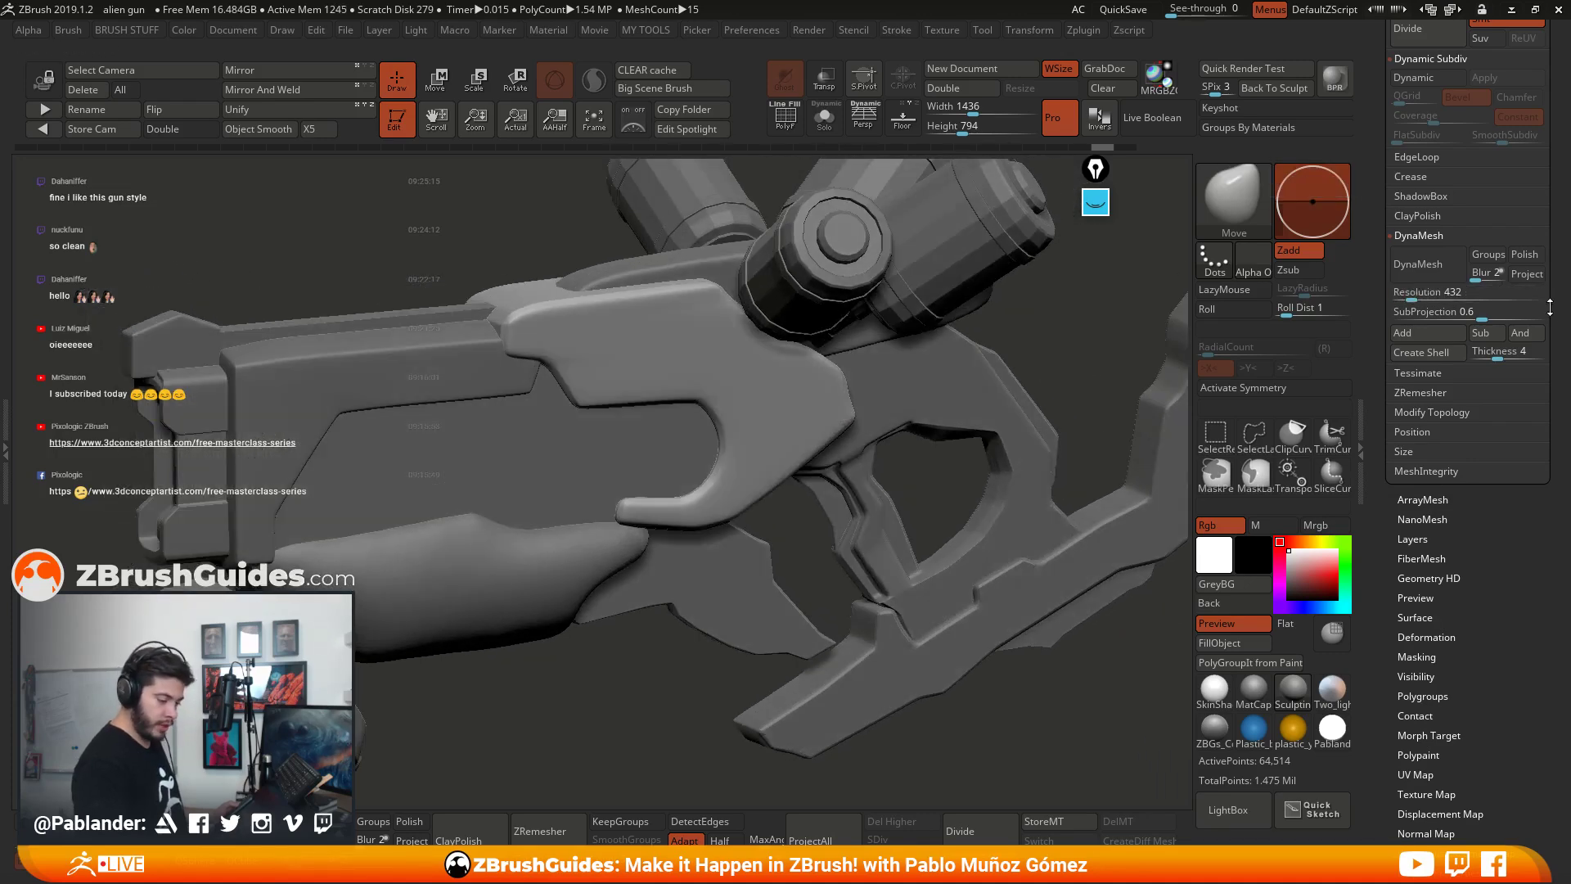
{"action": "left_click", "coordinate": [1527, 256]}
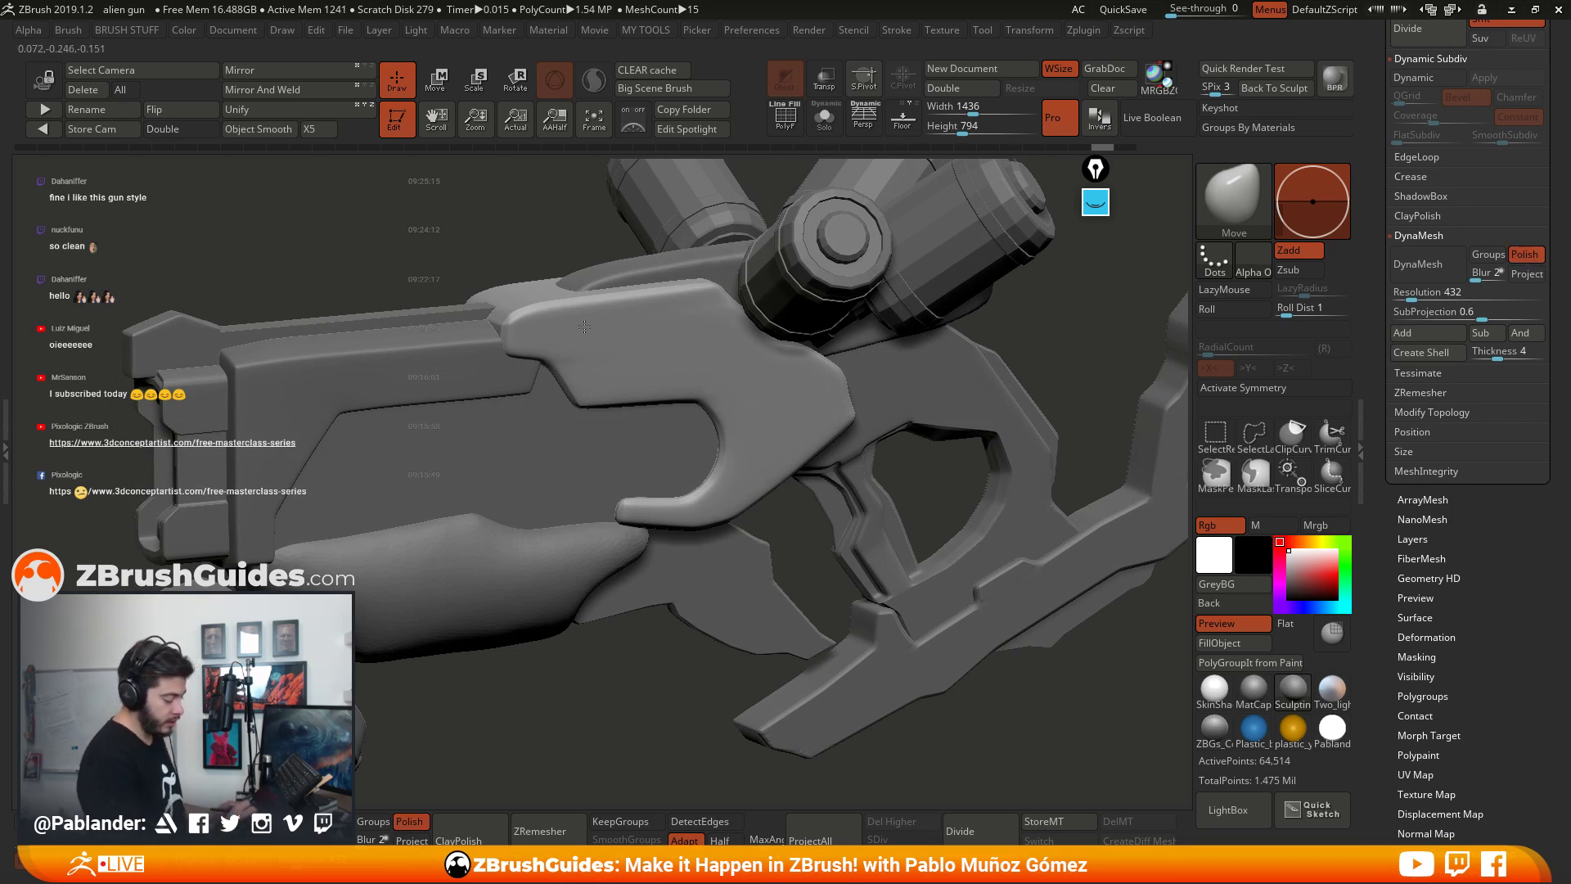
Step: Isolate the hooked plate and try remeshing it with a polished DynaMesh at resolution 432, then undo the remesh
{"action": "left_click_drag", "start_coordinate": [709, 322], "coordinate": [774, 362]}
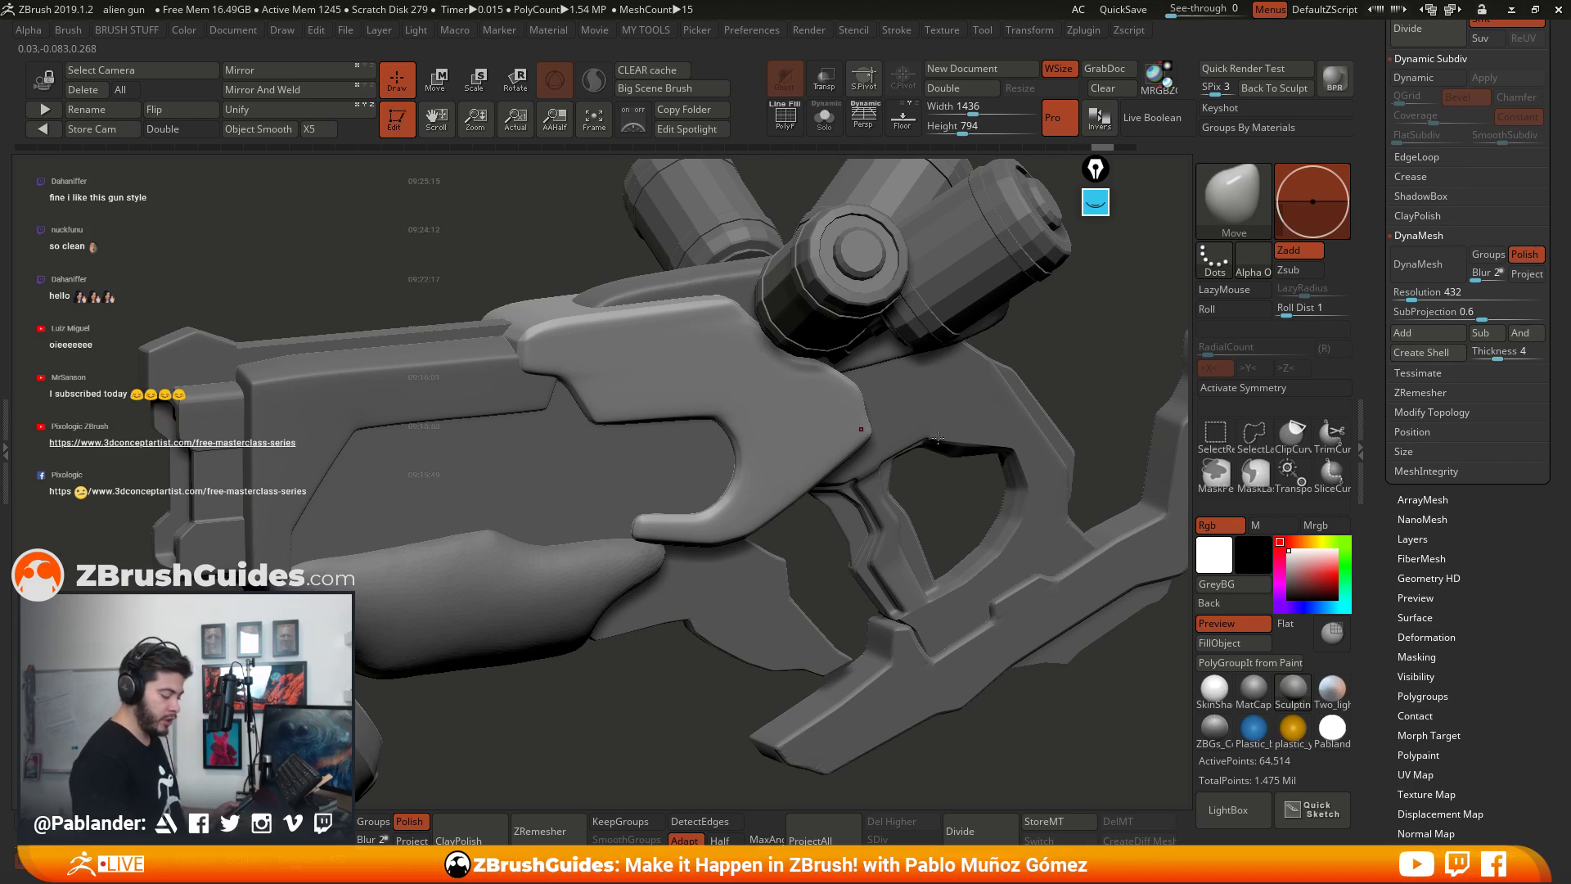
{"action": "left_click_drag", "start_coordinate": [938, 438], "coordinate": [897, 407]}
{"action": "left_click", "coordinate": [824, 119]}
{"action": "left_click_drag", "start_coordinate": [899, 283], "coordinate": [757, 446]}
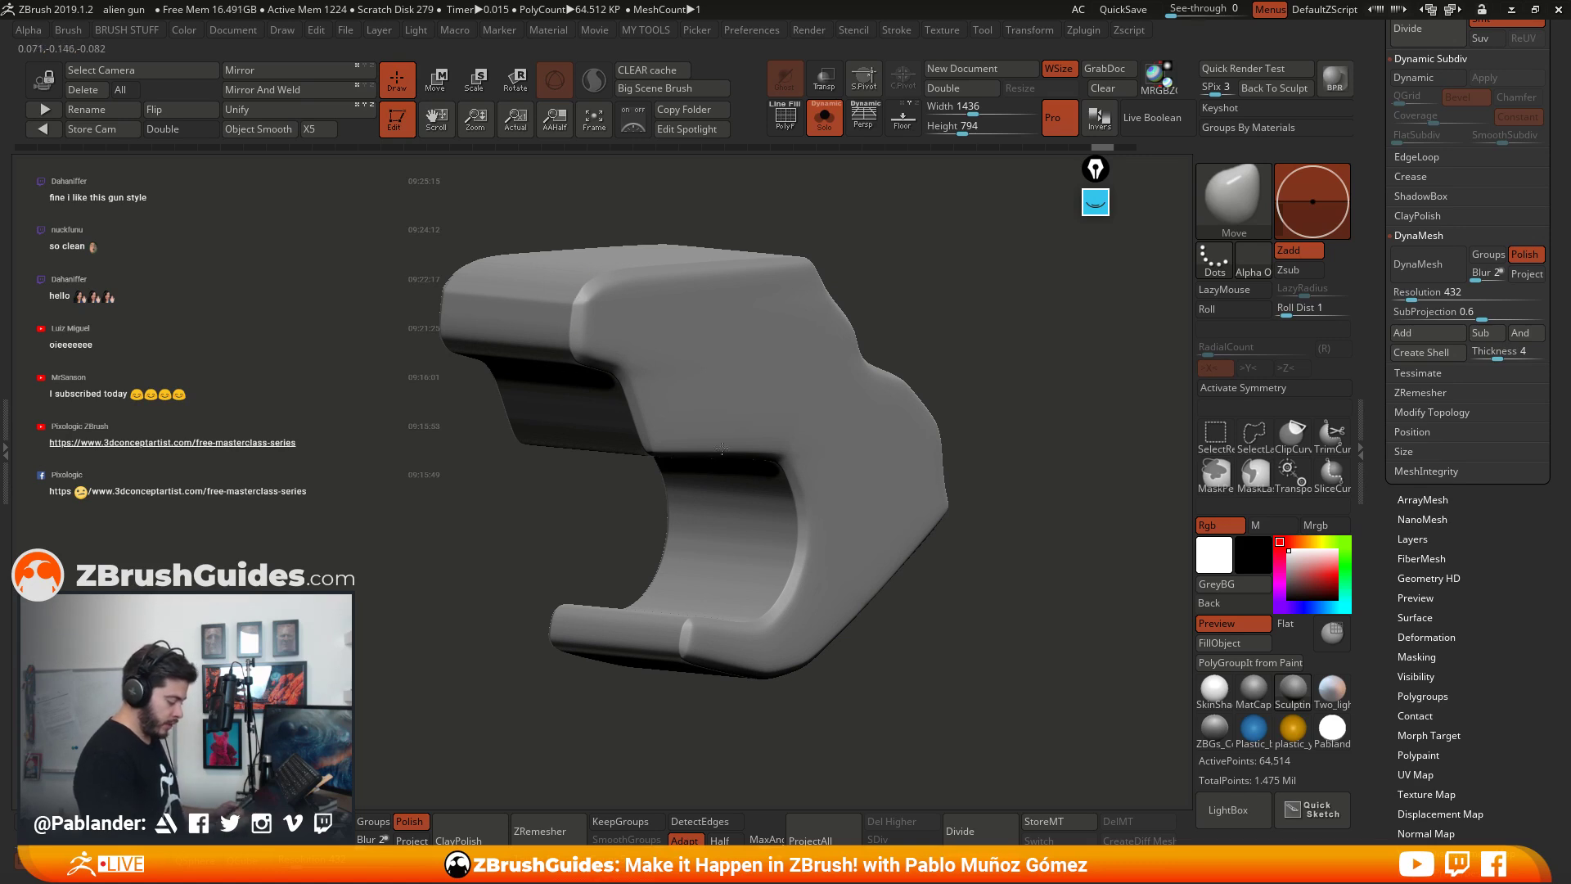
{"action": "left_click", "coordinate": [1434, 268]}
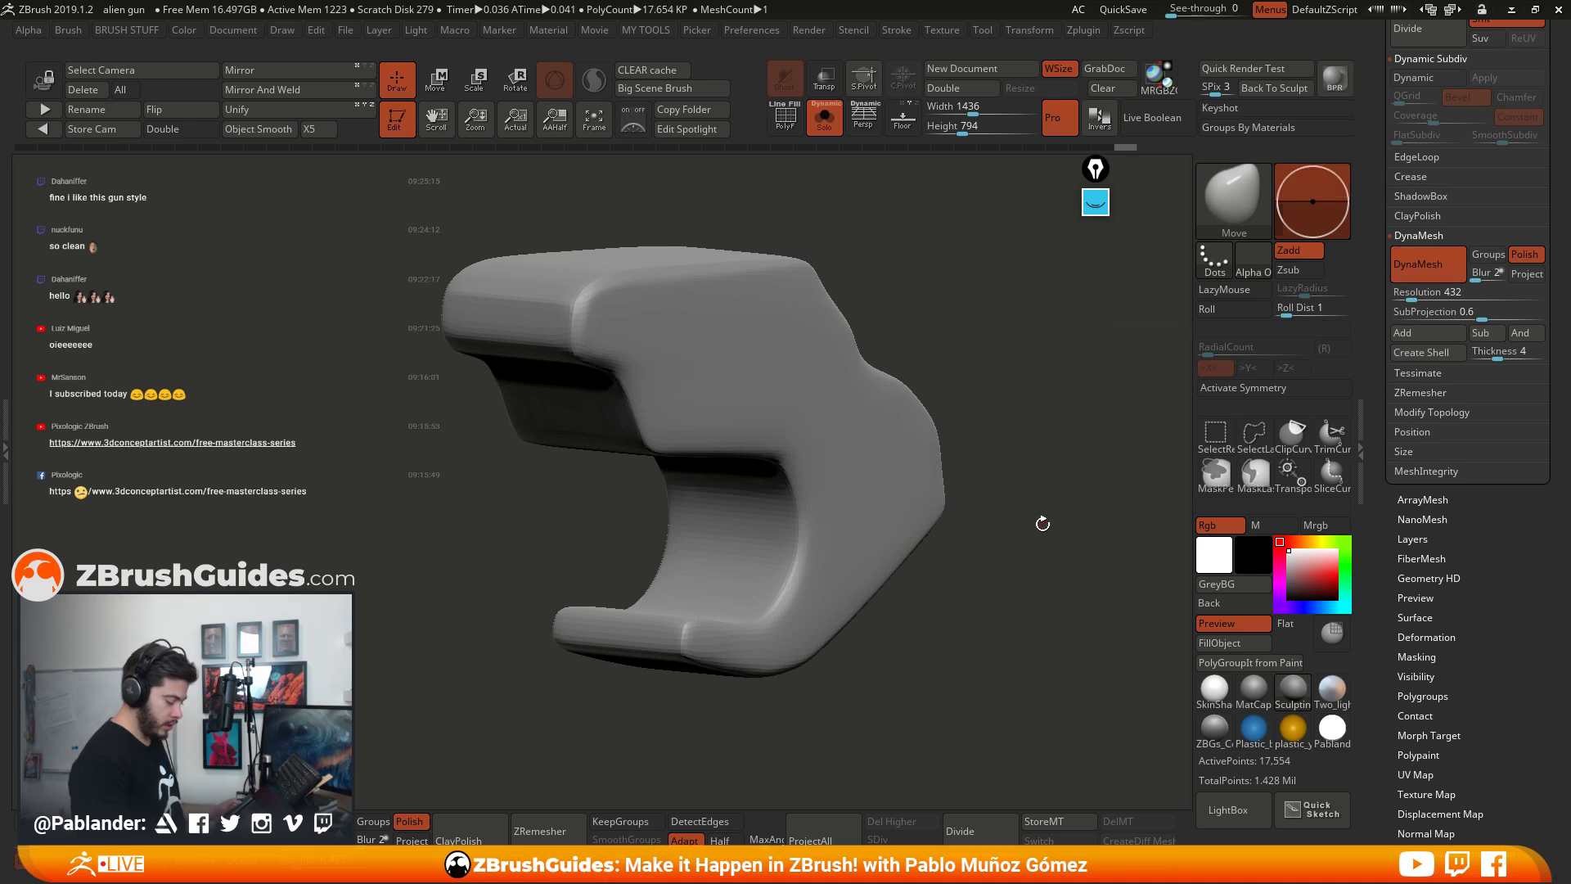
{"action": "key", "text": "ctrl+z"}
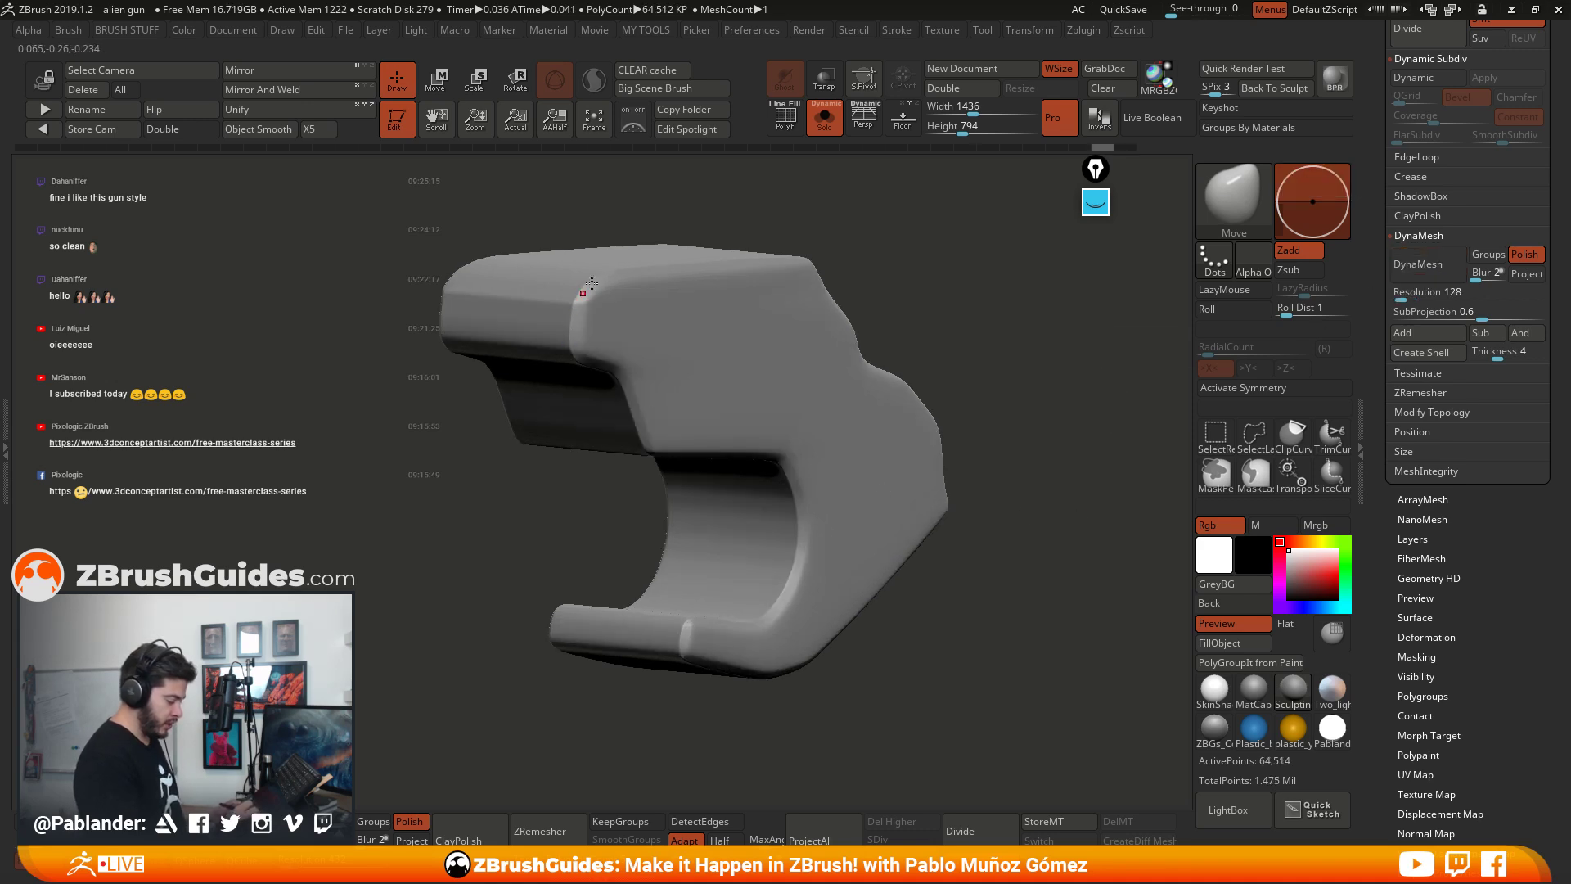
Step: Remesh the hooked plate with a polished DynaMesh at resolution 504
{"action": "left_click", "coordinate": [1413, 294]}
{"action": "type", "text": "504"}
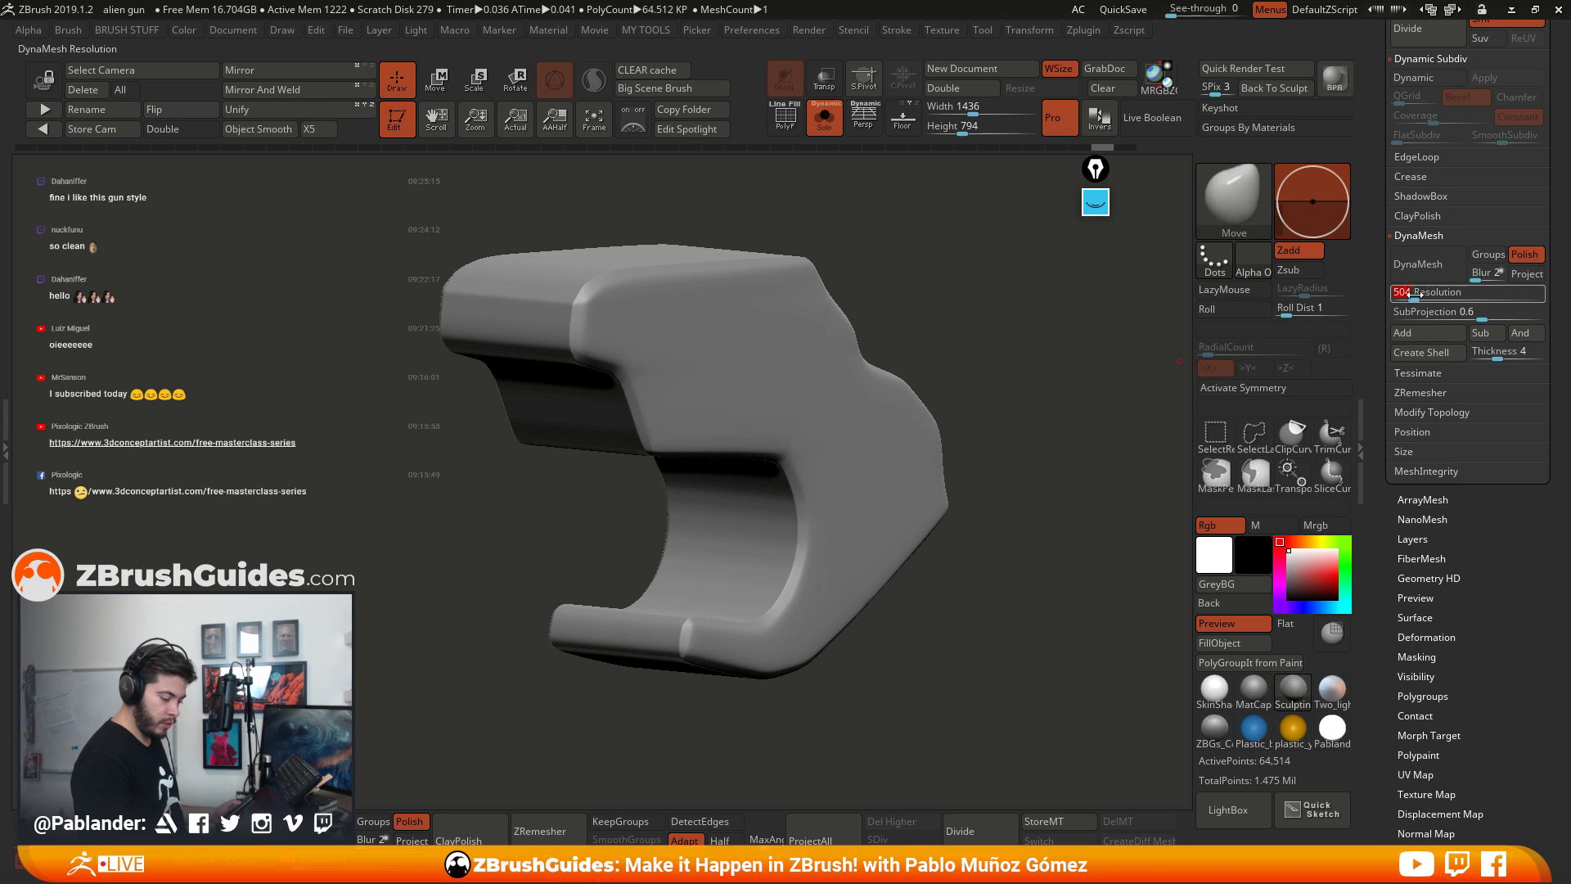
{"action": "key", "text": "Return"}
{"action": "left_click", "coordinate": [1410, 272]}
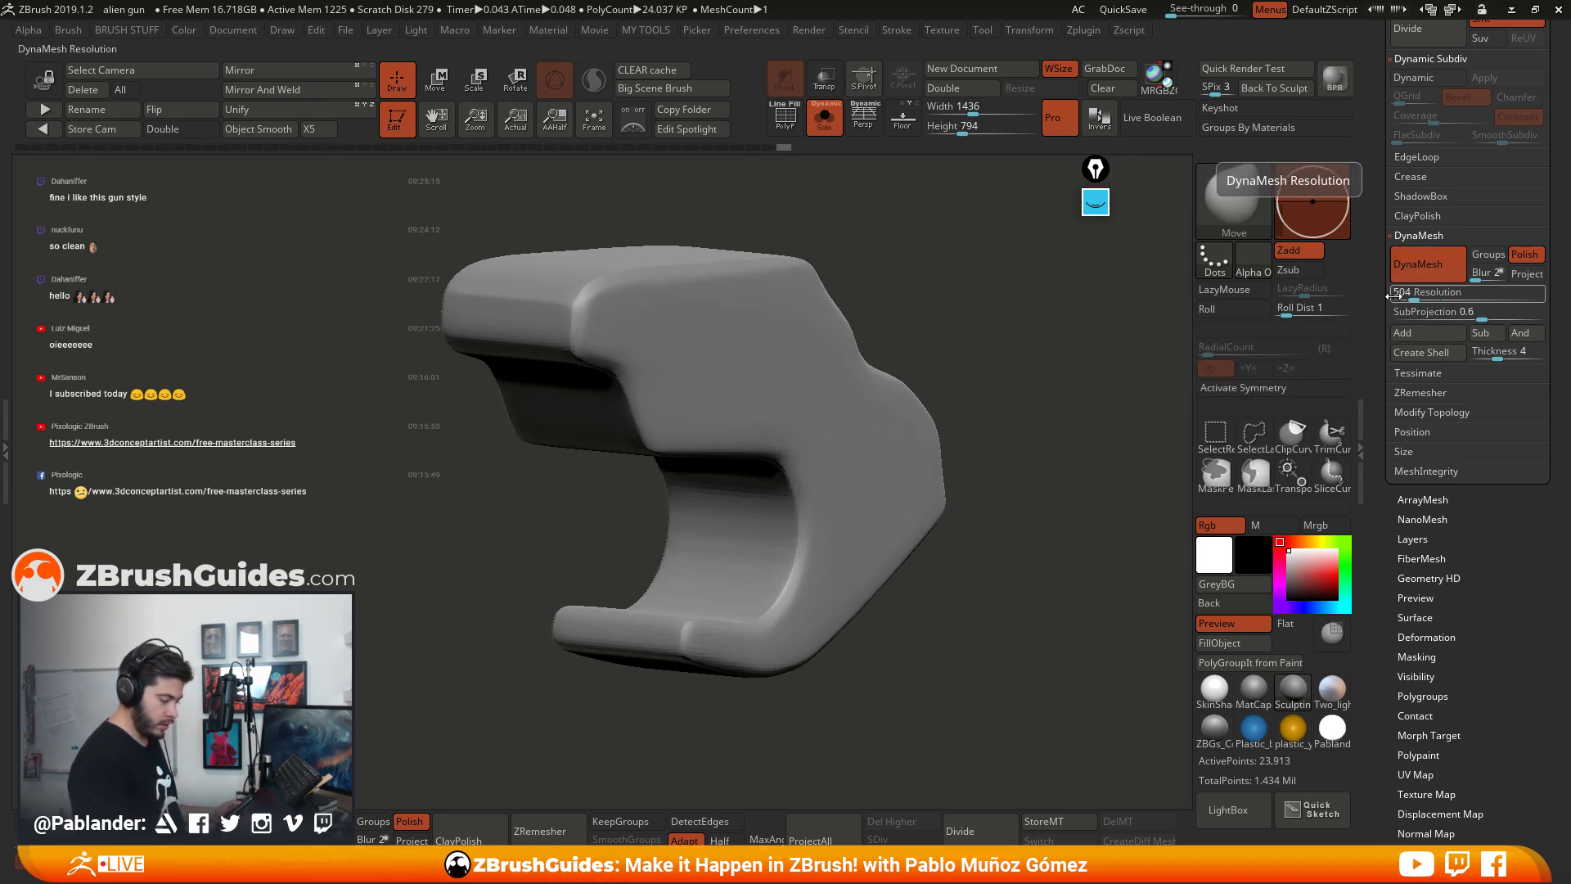
Step: Check the polyframe of the remeshed plate and leave Solo mode to show the whole gun
{"action": "left_click", "coordinate": [786, 117]}
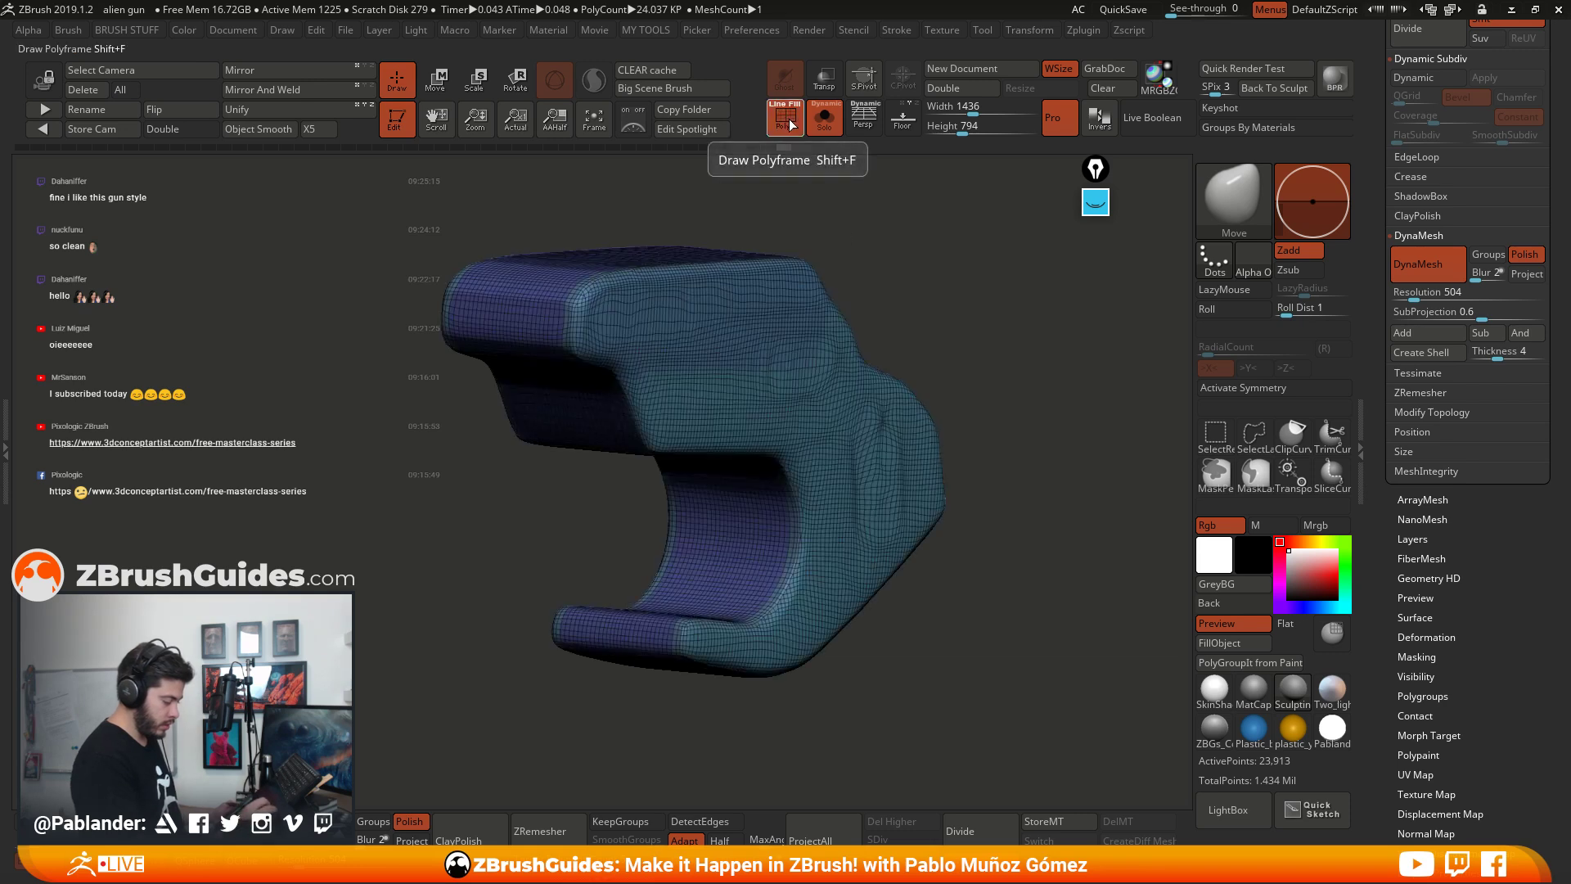
{"action": "left_click", "coordinate": [786, 117]}
{"action": "left_click_drag", "start_coordinate": [1014, 360], "coordinate": [940, 340]}
{"action": "left_click", "coordinate": [824, 129]}
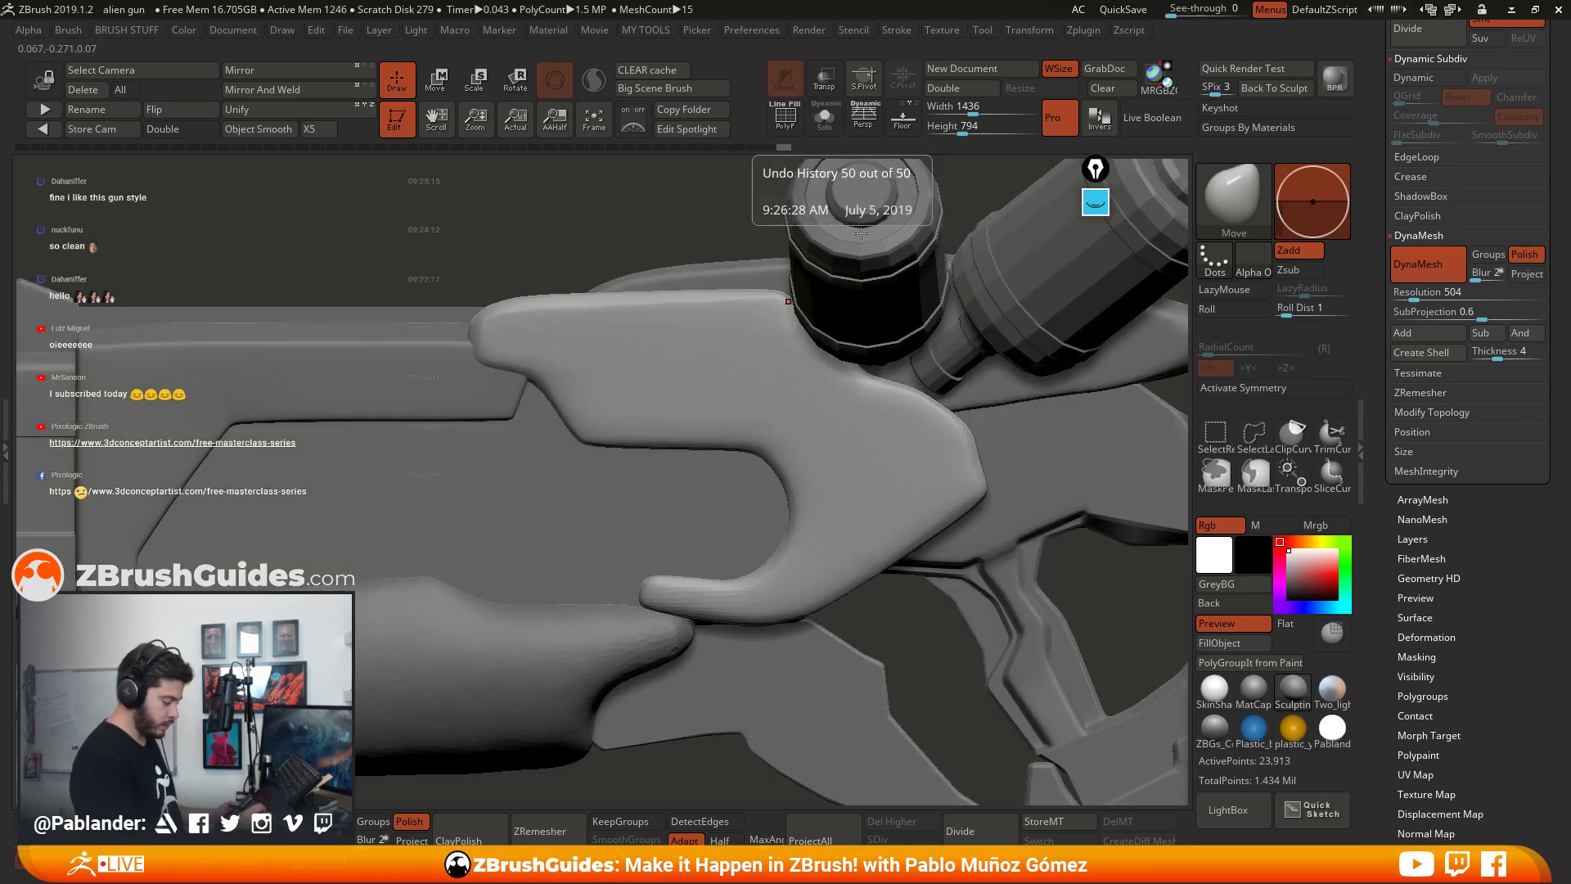
Step: Enlarge the Move brush's draw size and frame the side of the gun around the hooked plate
{"action": "key", "text": "space"}
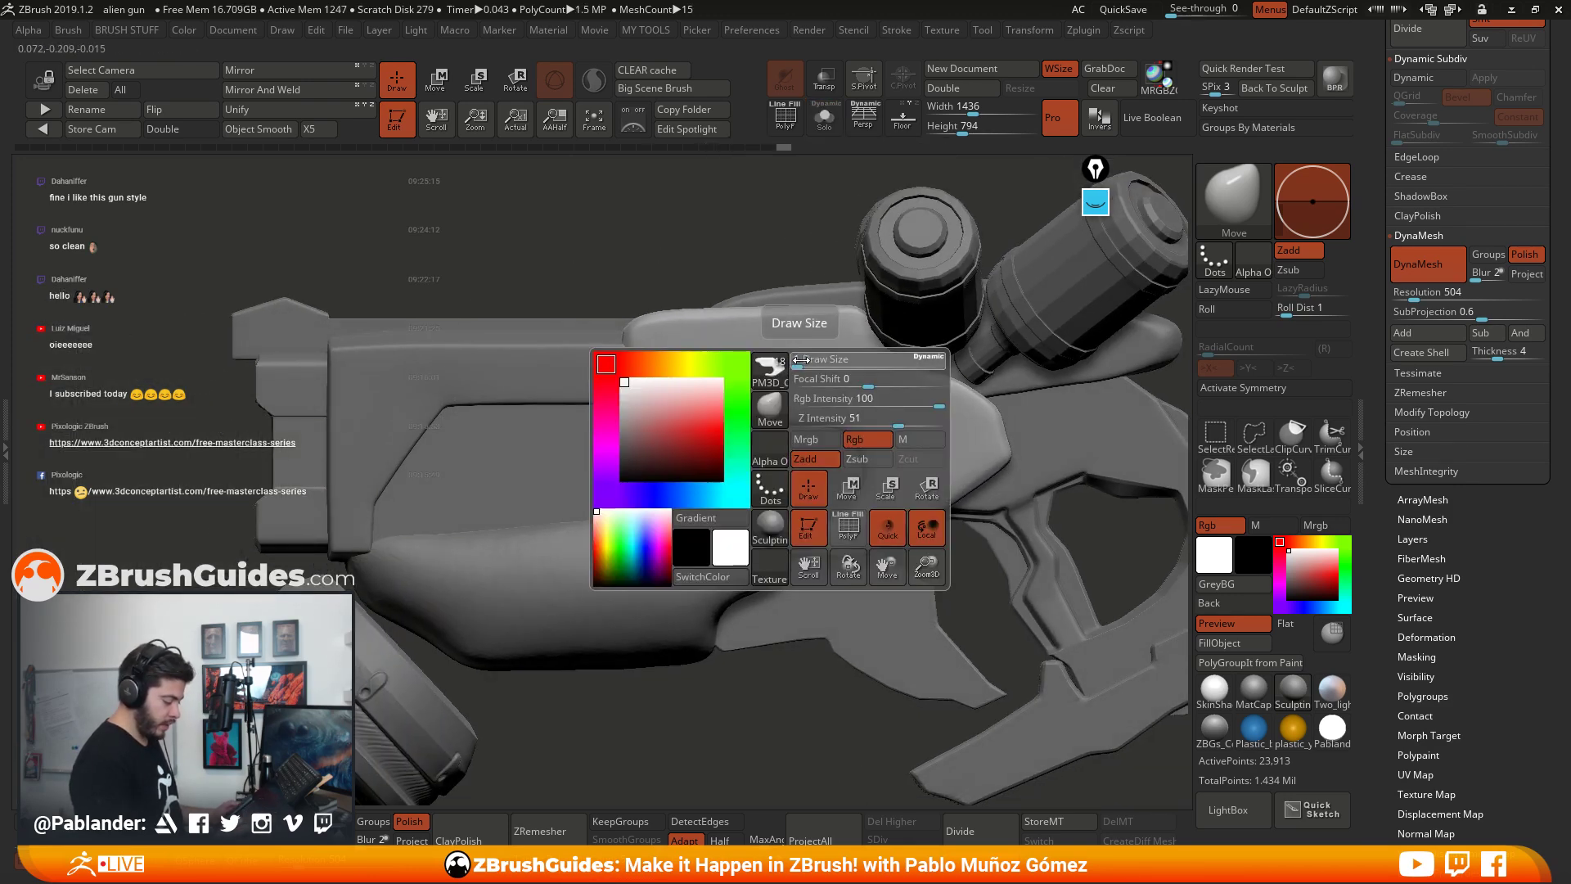
{"action": "left_click_drag", "start_coordinate": [796, 361], "coordinate": [821, 361]}
{"action": "right_click_drag", "start_coordinate": [887, 490], "coordinate": [857, 438], "text": "alt"}
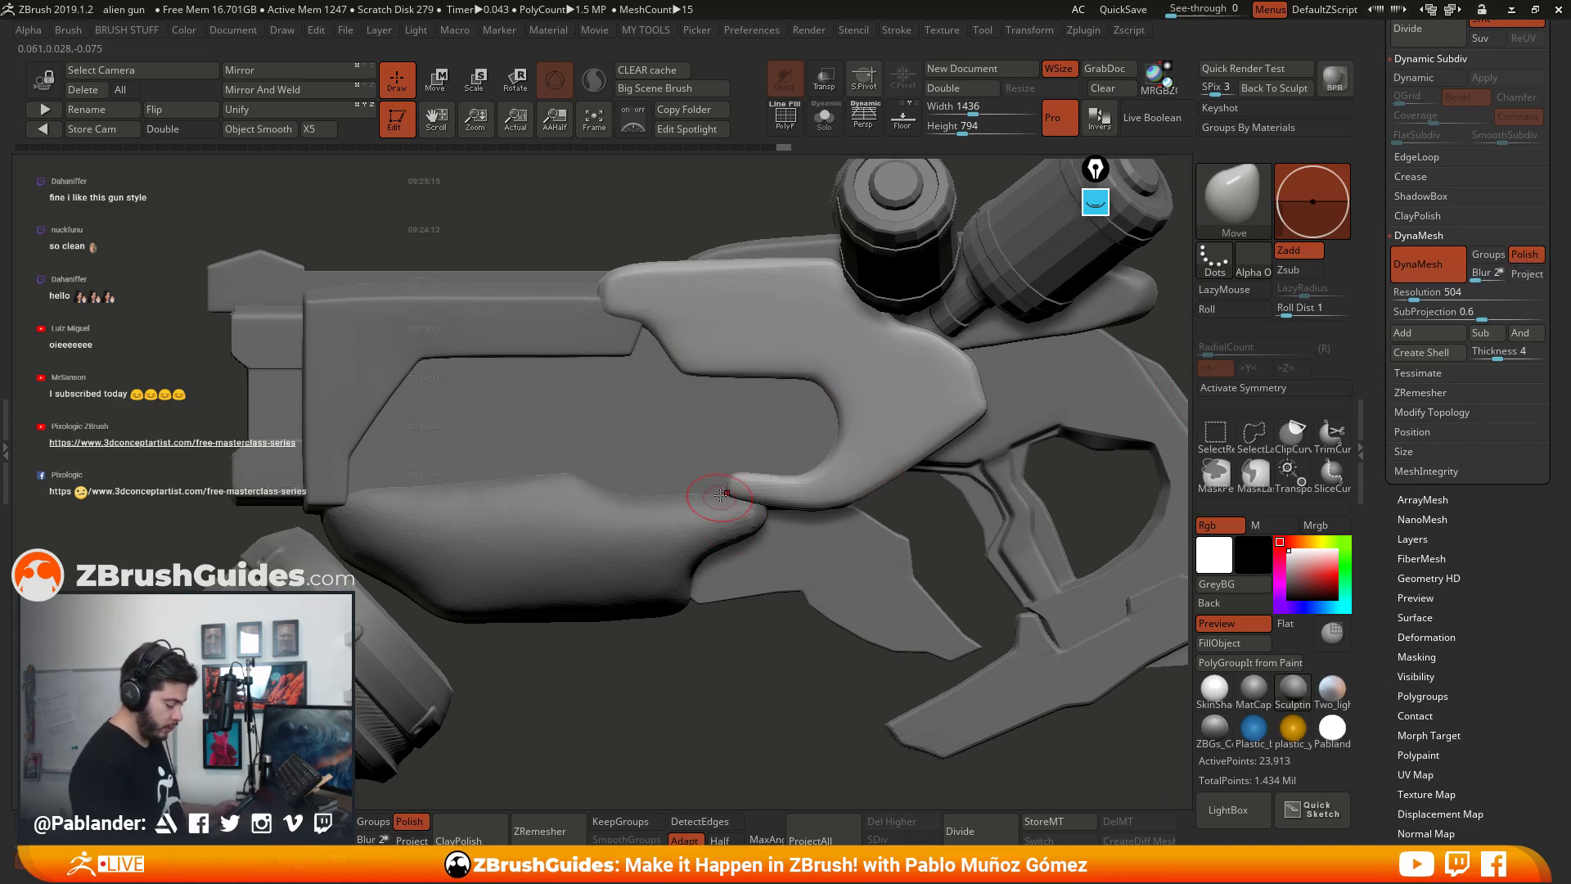
Step: Dock the Brush palette beside the Tool palette and enable AccuCurve in the Move brush's curve settings
{"action": "key", "text": "b"}
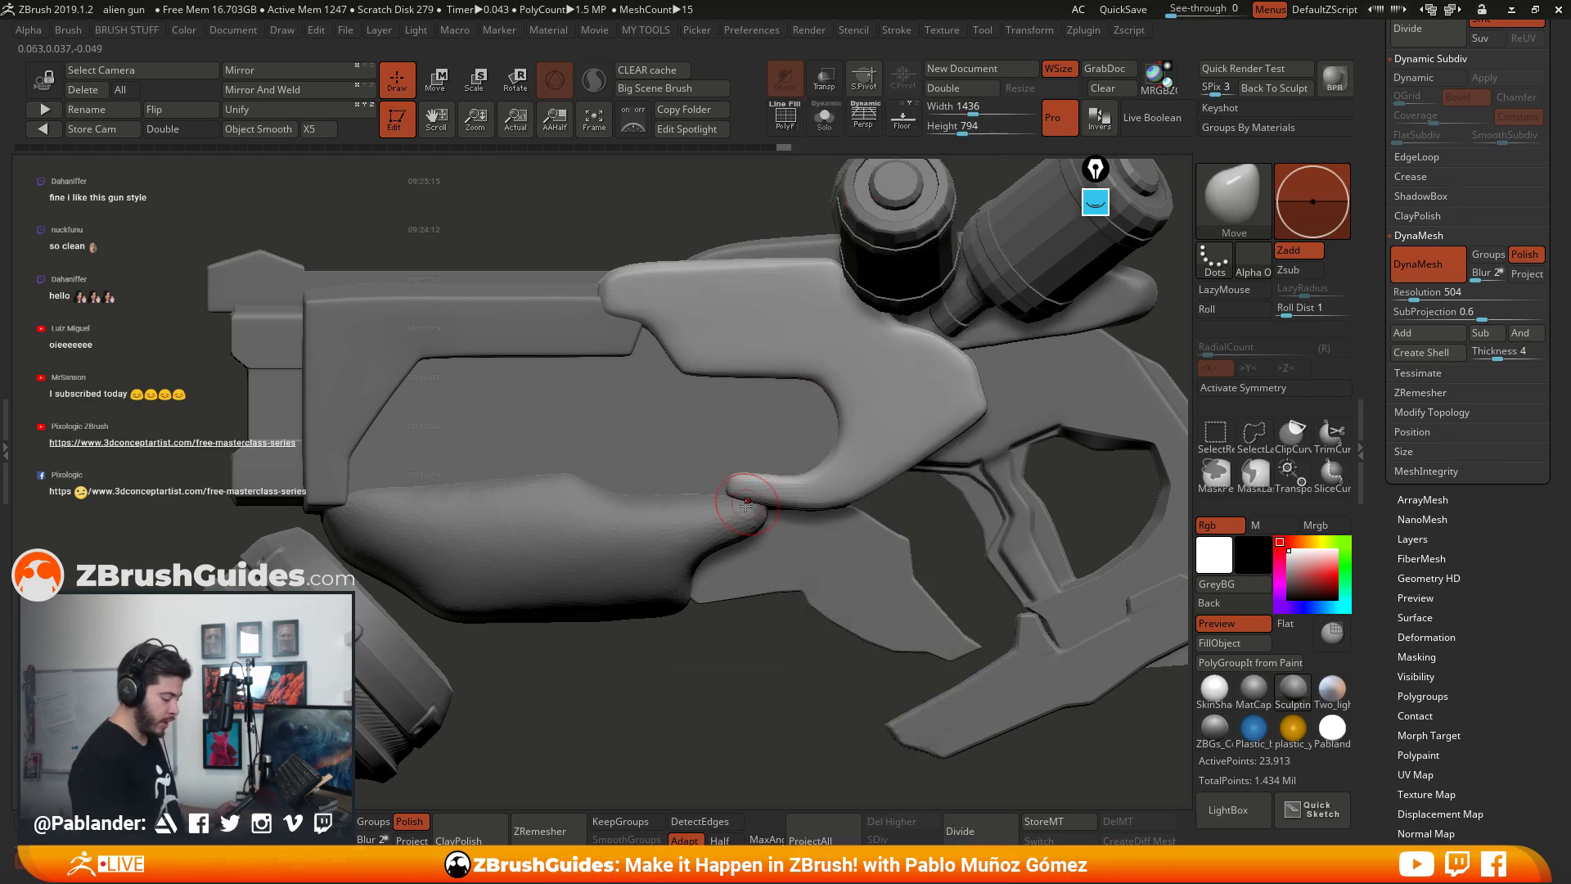
{"action": "left_click", "coordinate": [66, 31]}
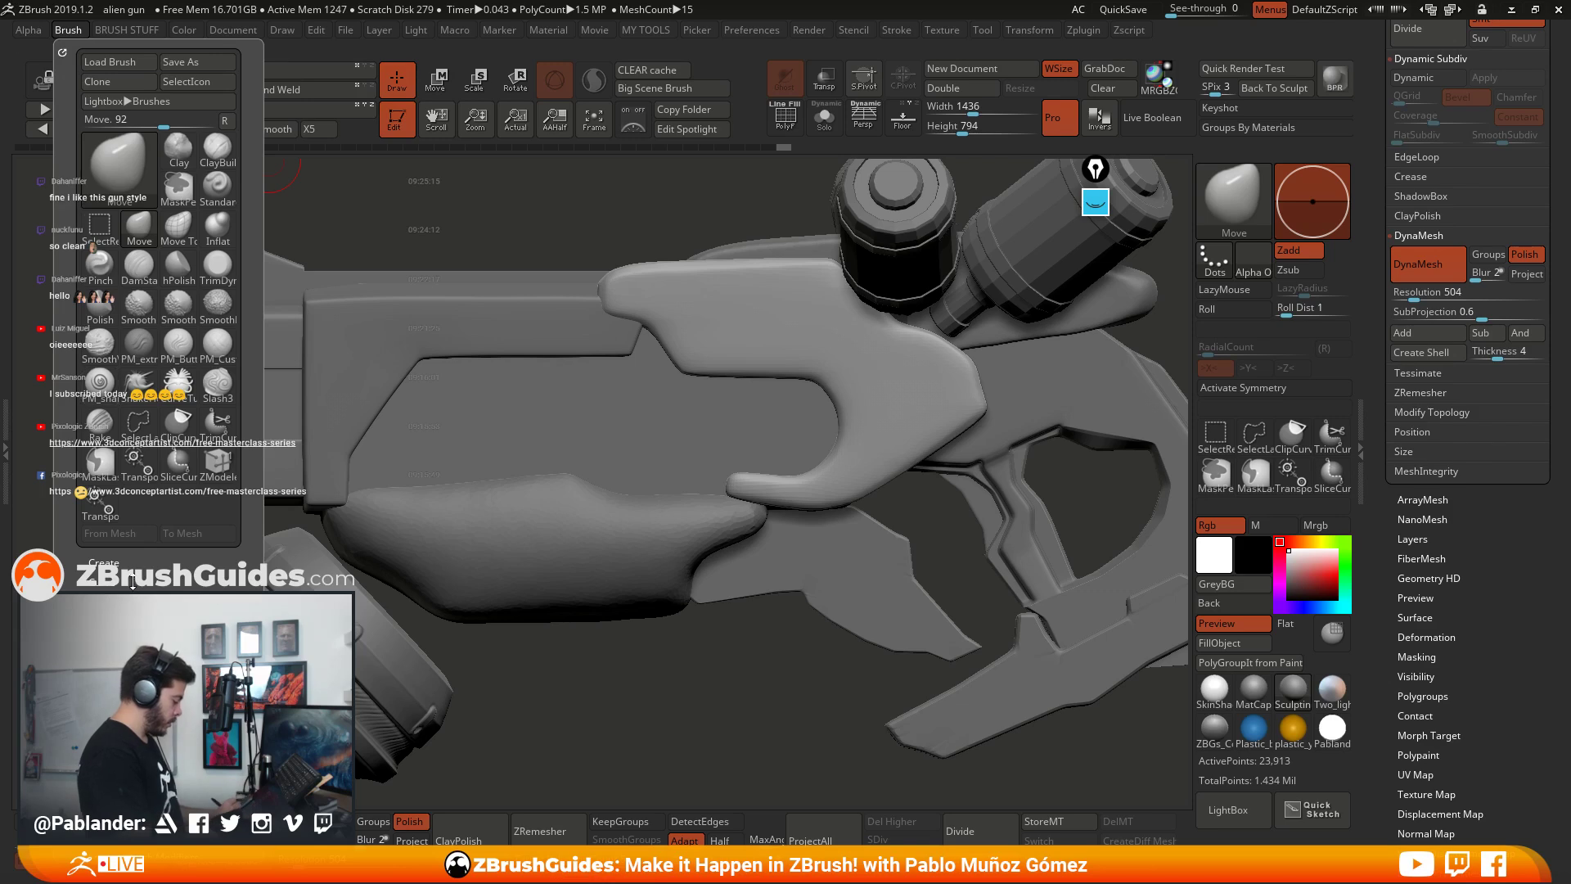
{"action": "mouse_move", "coordinate": [61, 52]}
{"action": "left_mouse_down"}
{"action": "mouse_move", "coordinate": [236, 127]}
{"action": "mouse_move", "coordinate": [1457, 36]}
{"action": "mouse_move", "coordinate": [1473, 49]}
{"action": "left_mouse_up"}
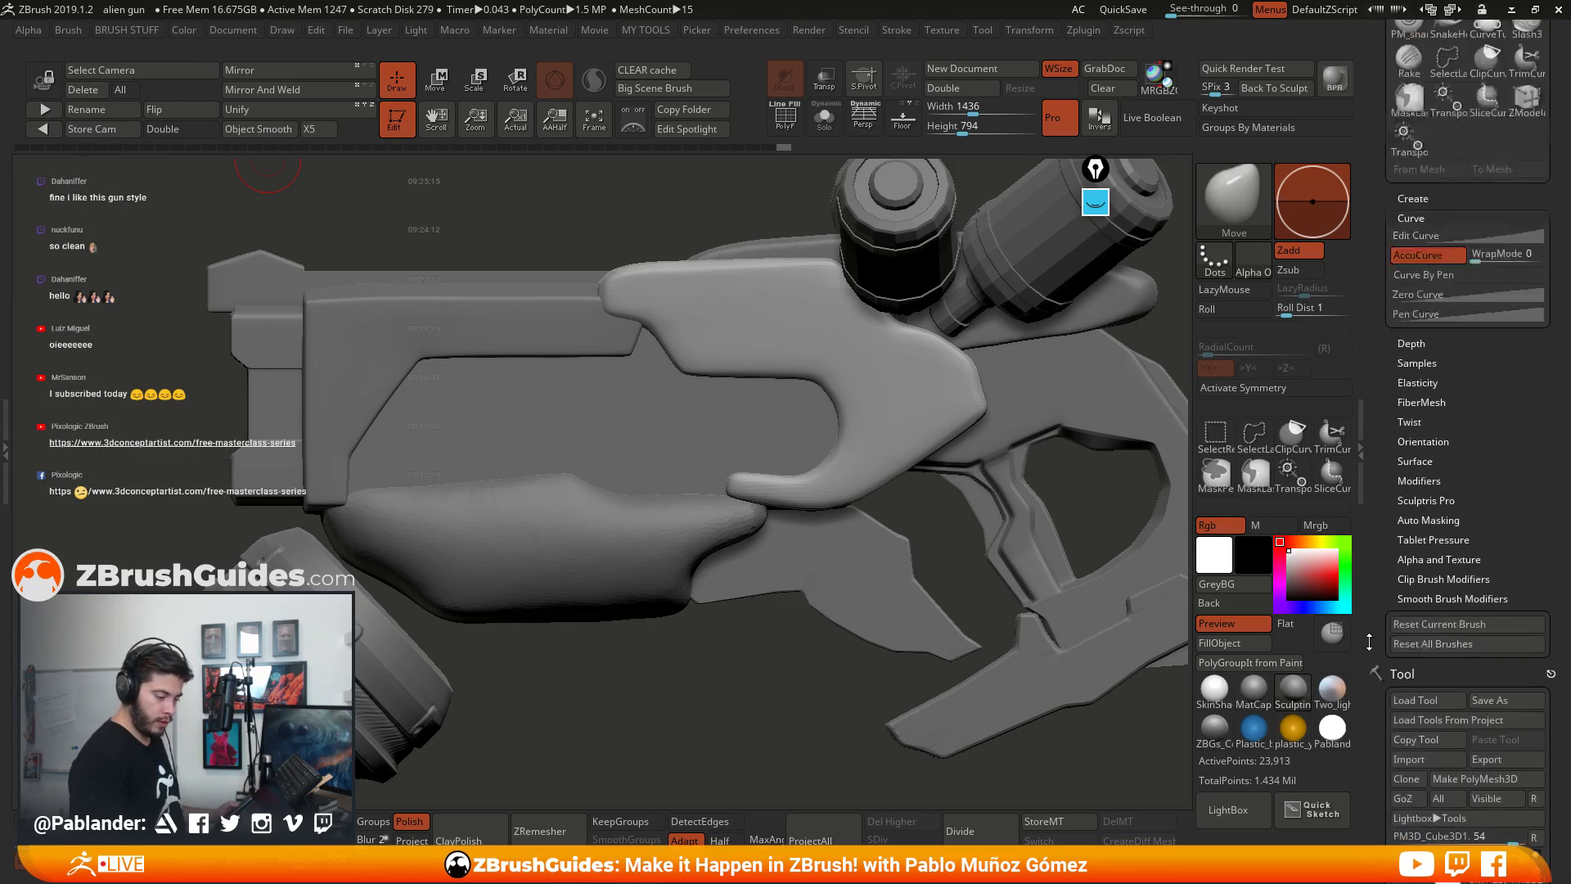
{"action": "scroll", "coordinate": [1370, 643], "scroll_direction": "up", "scroll_amount": 5}
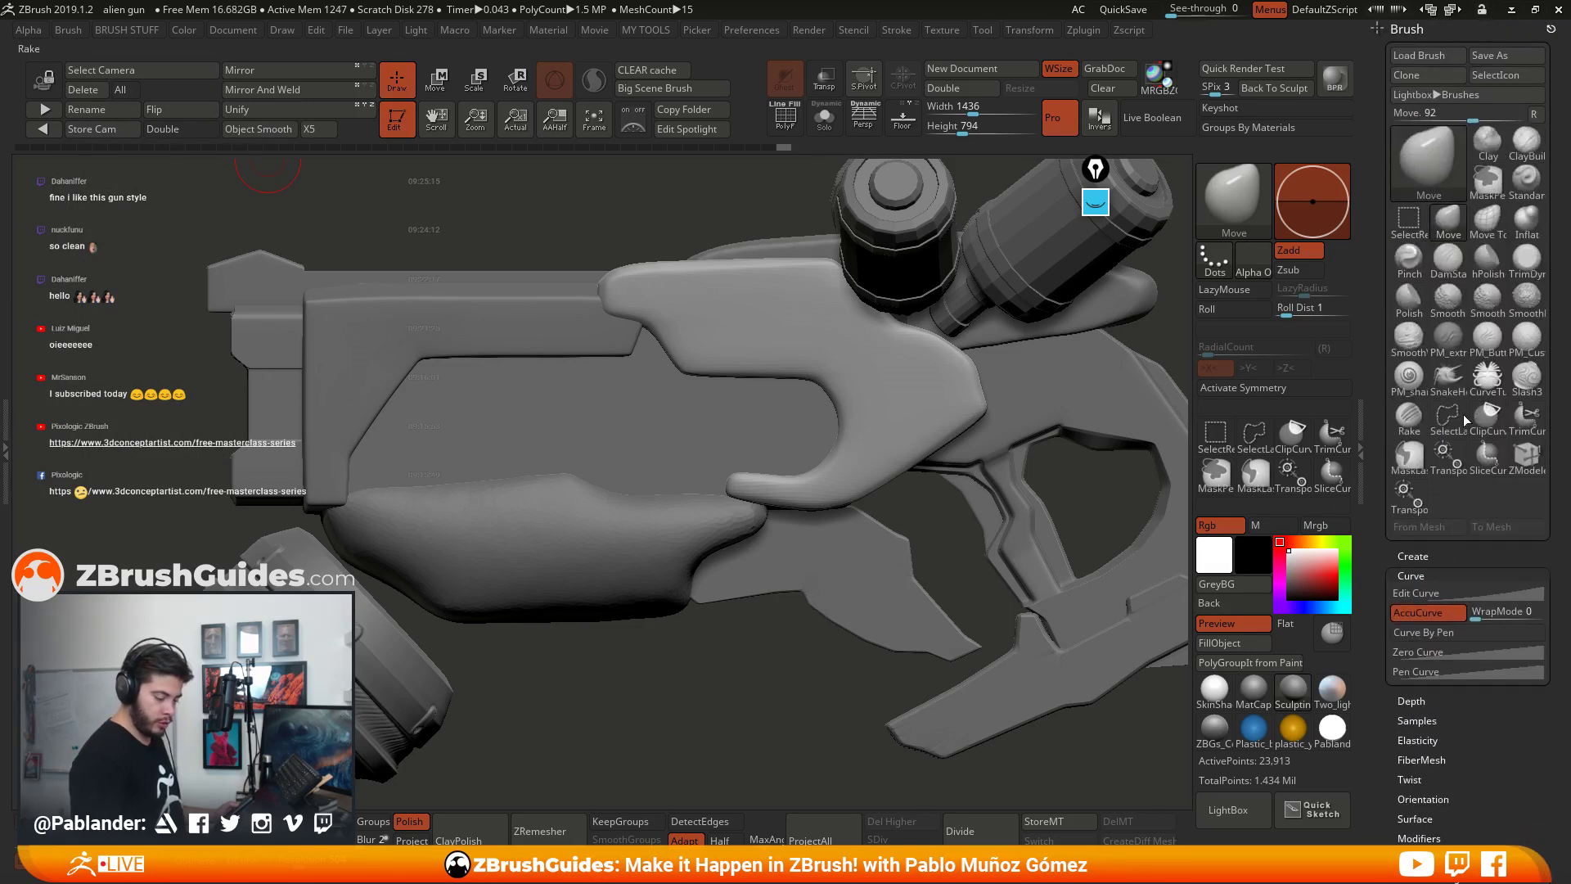
{"action": "scroll", "coordinate": [1543, 45], "scroll_direction": "down", "scroll_amount": 5}
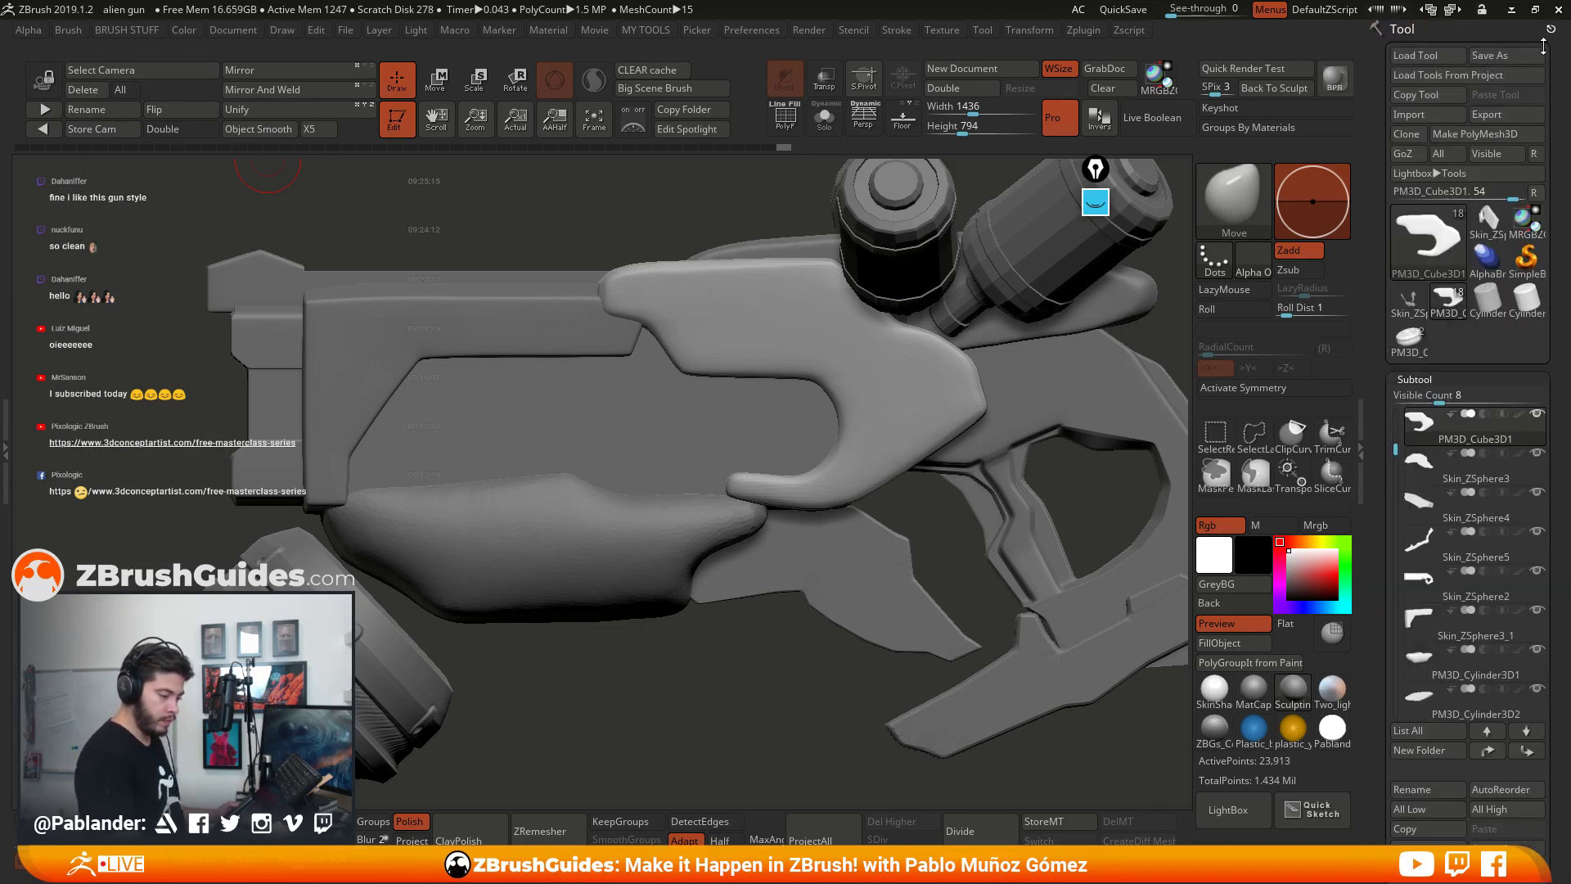
Step: Turn on X symmetry and pull the hooked plate's lower tip forward into a point with the Move brush
{"action": "mouse_move", "coordinate": [757, 491]}
{"action": "left_mouse_down", "text": "alt"}
{"action": "mouse_move", "coordinate": [753, 524]}
{"action": "mouse_move", "coordinate": [760, 507]}
{"action": "left_mouse_up", "text": "alt"}
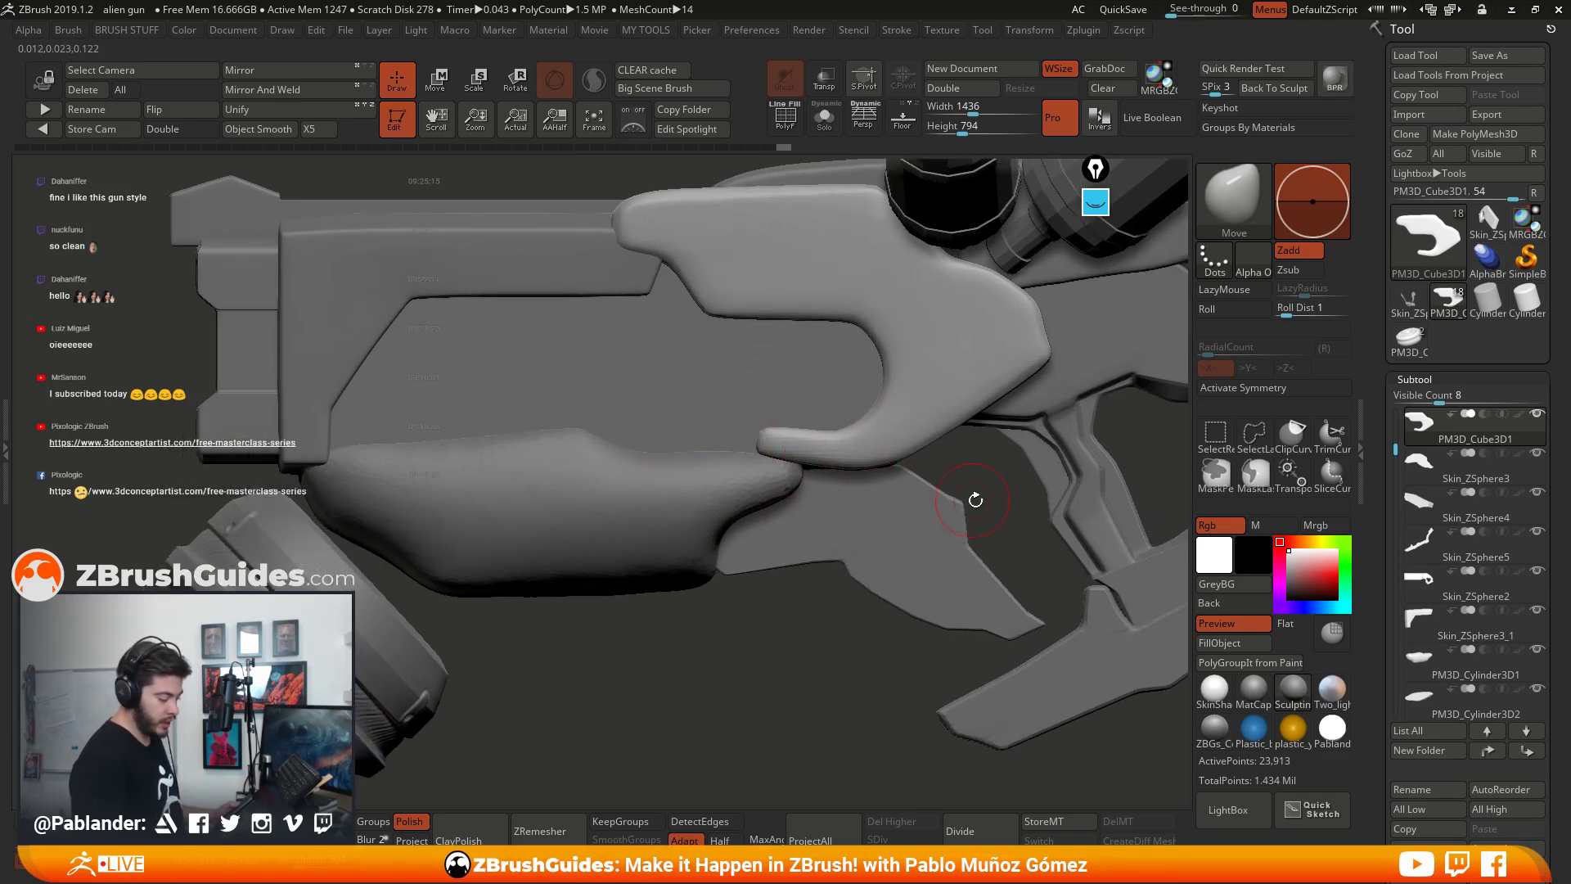
{"action": "key", "text": "x"}
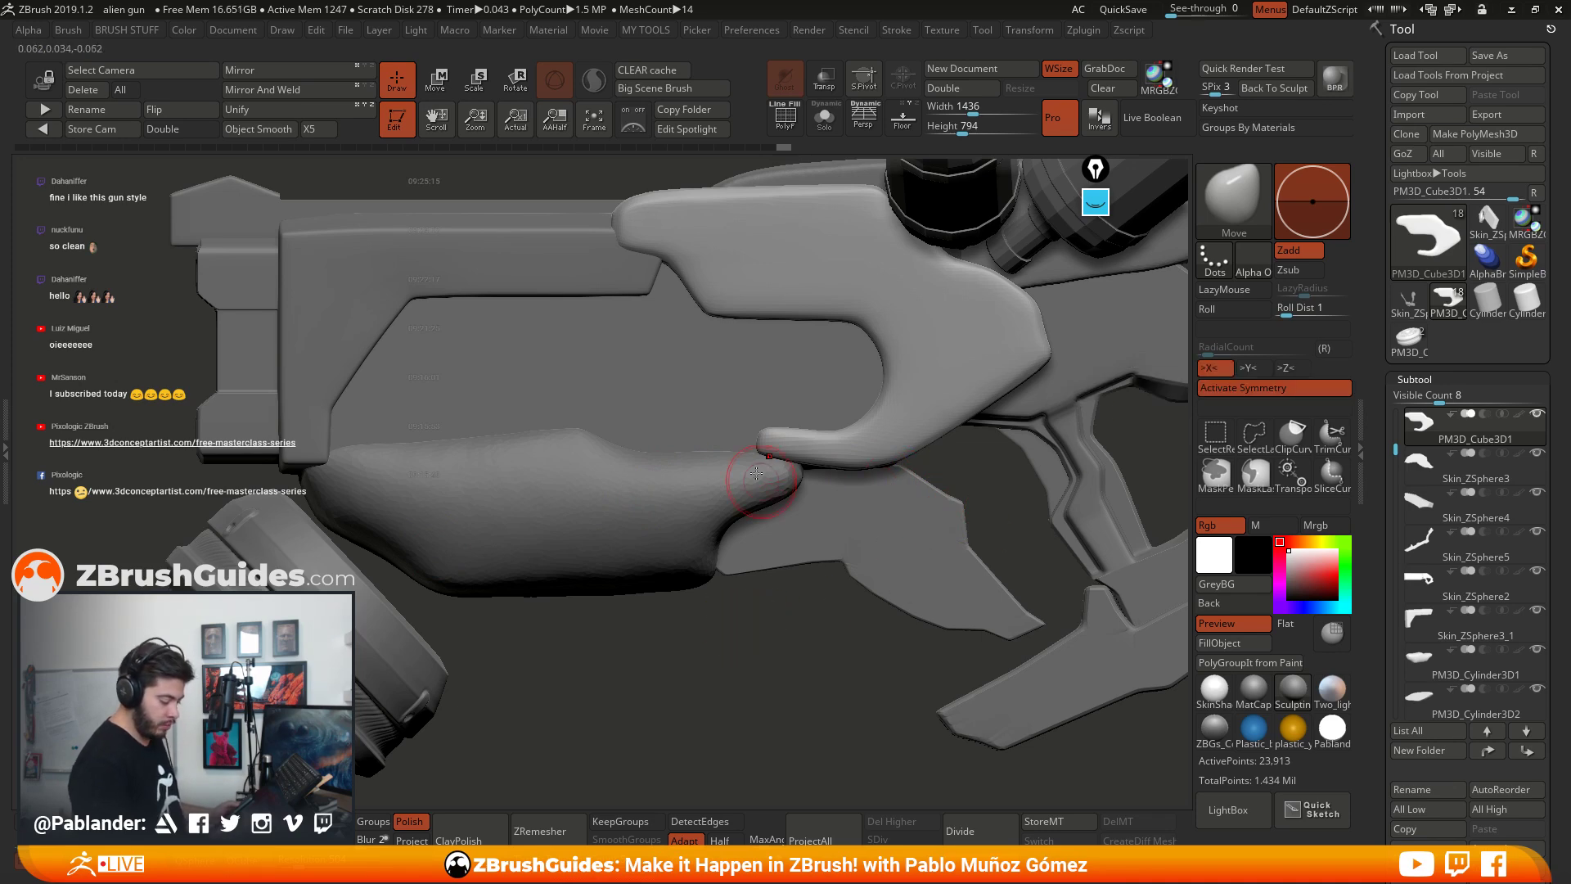
{"action": "right_click_drag", "start_coordinate": [809, 444], "coordinate": [764, 473], "text": "alt"}
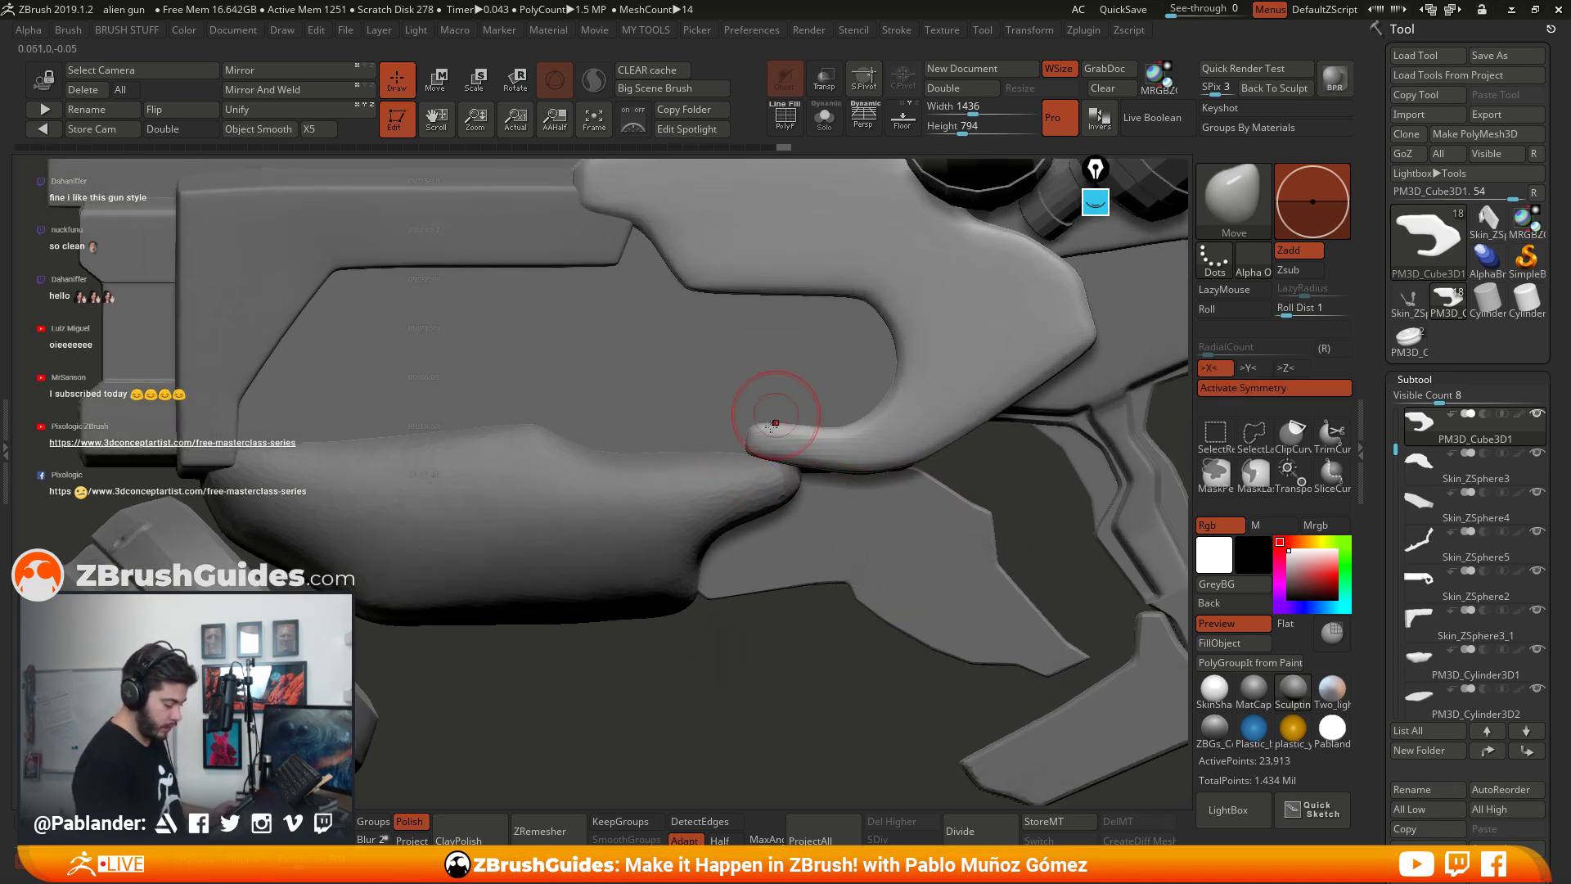
{"action": "mouse_move", "coordinate": [668, 456]}
{"action": "left_mouse_down"}
{"action": "mouse_move", "coordinate": [656, 449]}
{"action": "mouse_move", "coordinate": [710, 470]}
{"action": "mouse_move", "coordinate": [781, 463]}
{"action": "left_mouse_up"}
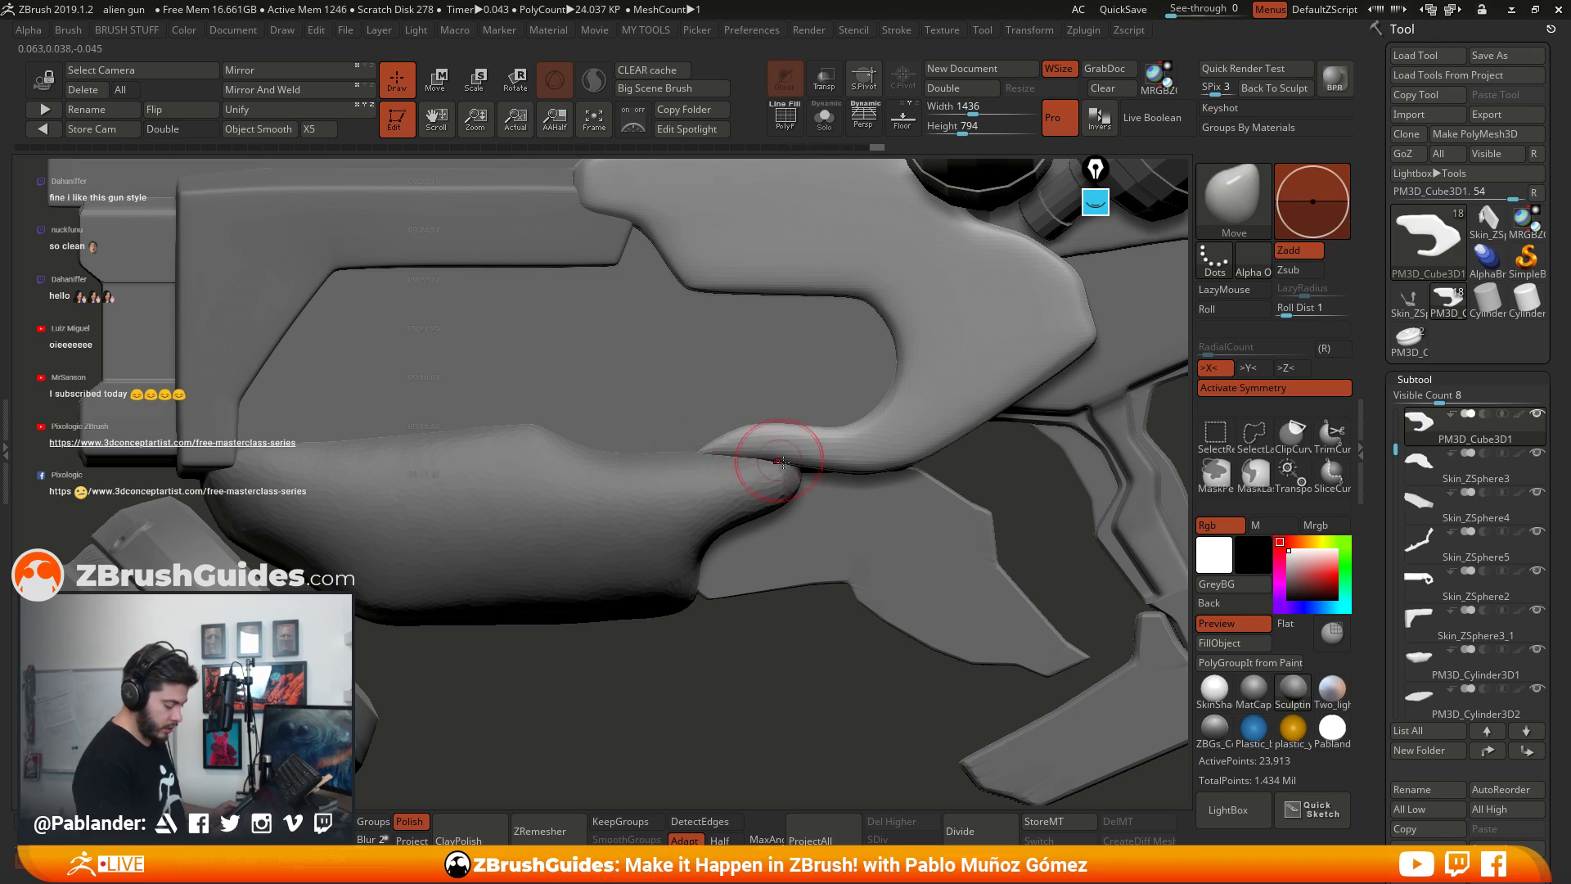
Step: Pull the underside of the hooked plate's lower arm downward behind the rounded body's tip with the Move brush
{"action": "right_click_drag", "start_coordinate": [846, 498], "coordinate": [792, 443], "text": "alt"}
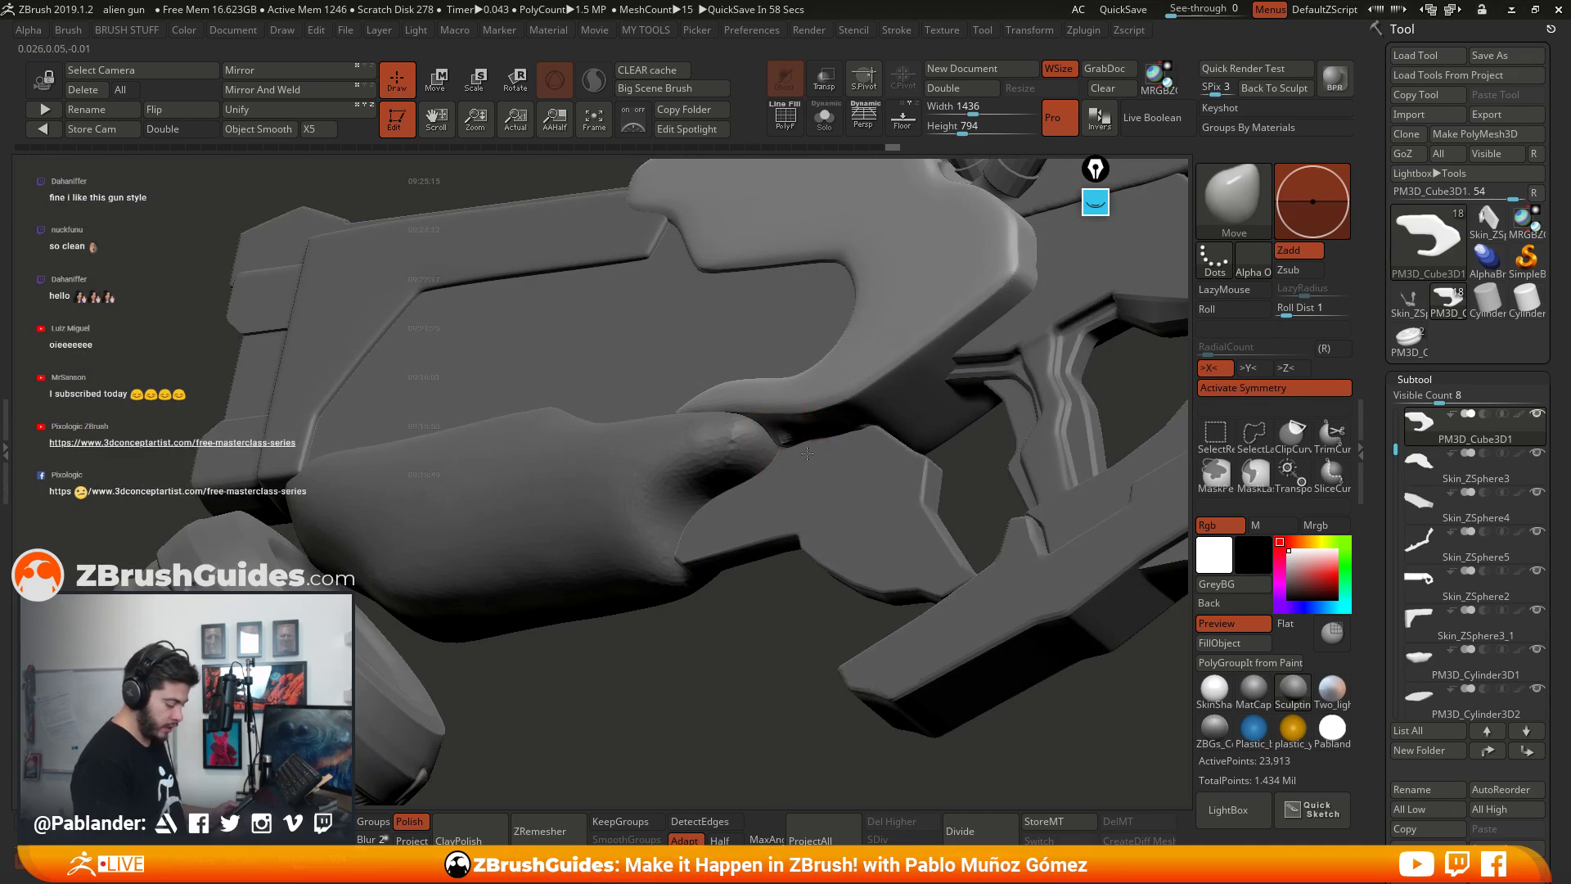
{"action": "left_click_drag", "start_coordinate": [807, 453], "coordinate": [794, 448]}
{"action": "right_click_drag", "start_coordinate": [793, 448], "coordinate": [771, 463]}
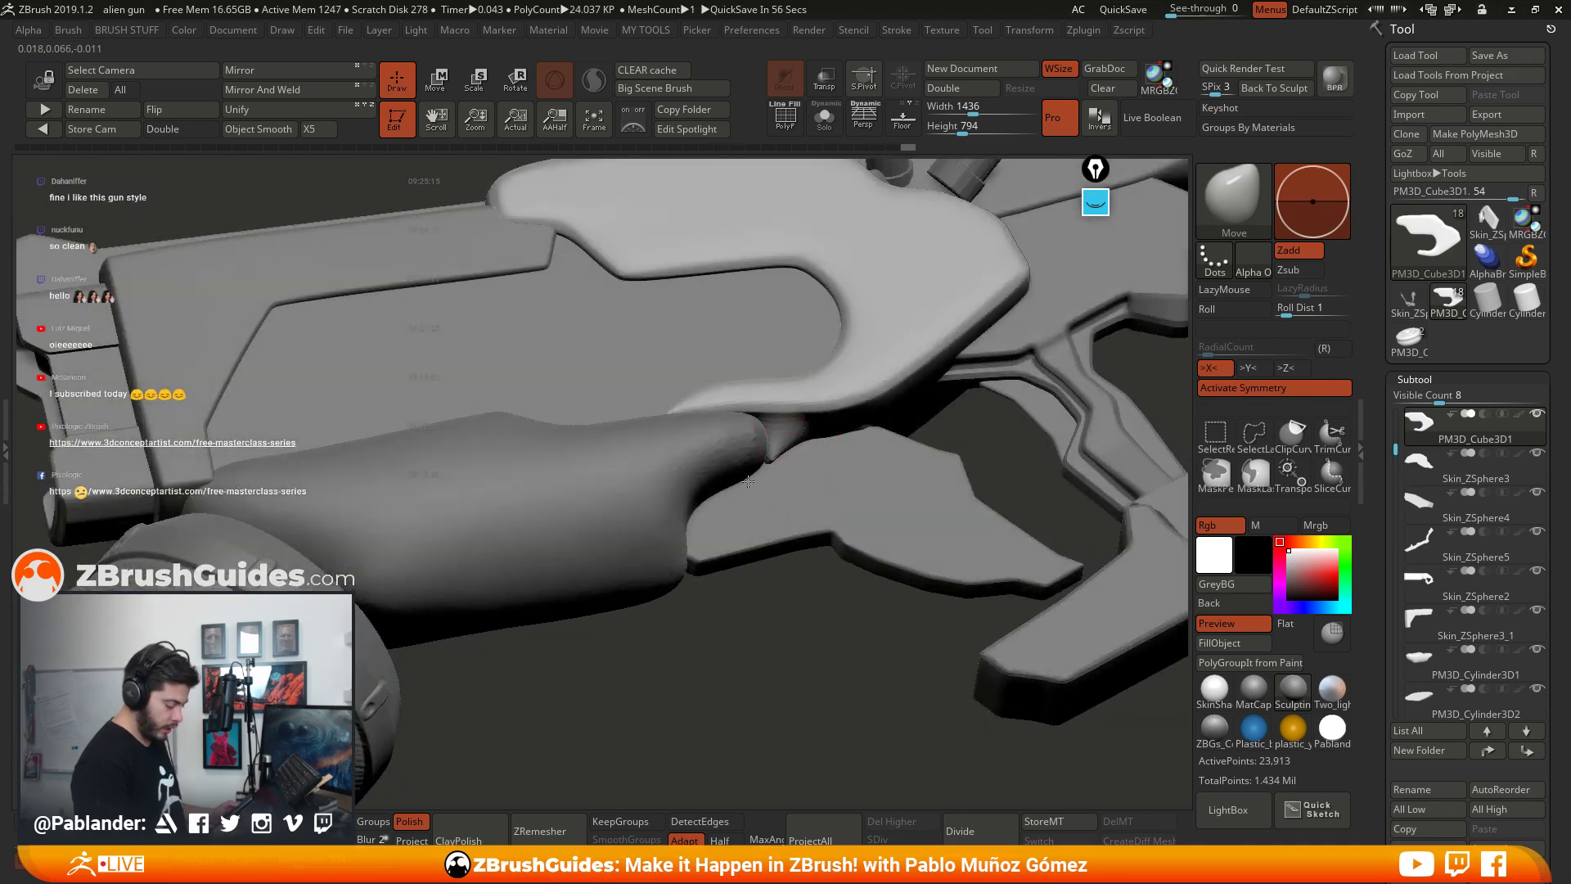
{"action": "left_click_drag", "start_coordinate": [748, 482], "coordinate": [777, 463]}
{"action": "right_click_drag", "start_coordinate": [752, 473], "coordinate": [769, 457]}
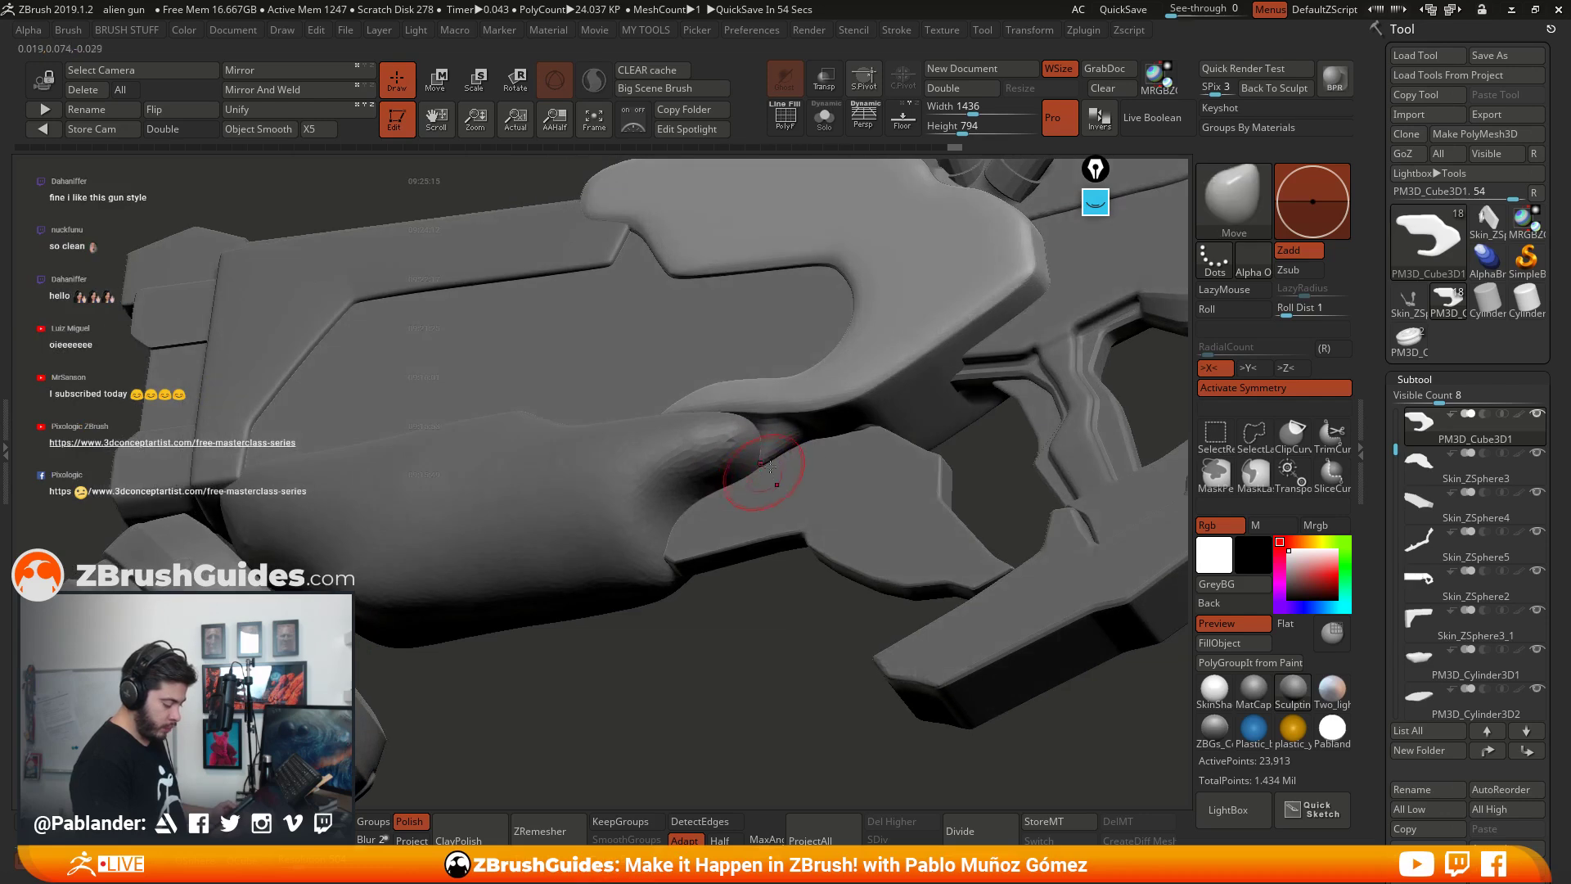
{"action": "left_click_drag", "start_coordinate": [798, 443], "coordinate": [800, 440]}
{"action": "mouse_move", "coordinate": [800, 440]}
{"action": "right_mouse_down"}
{"action": "mouse_move", "coordinate": [809, 428]}
{"action": "mouse_move", "coordinate": [790, 434]}
{"action": "right_mouse_up"}
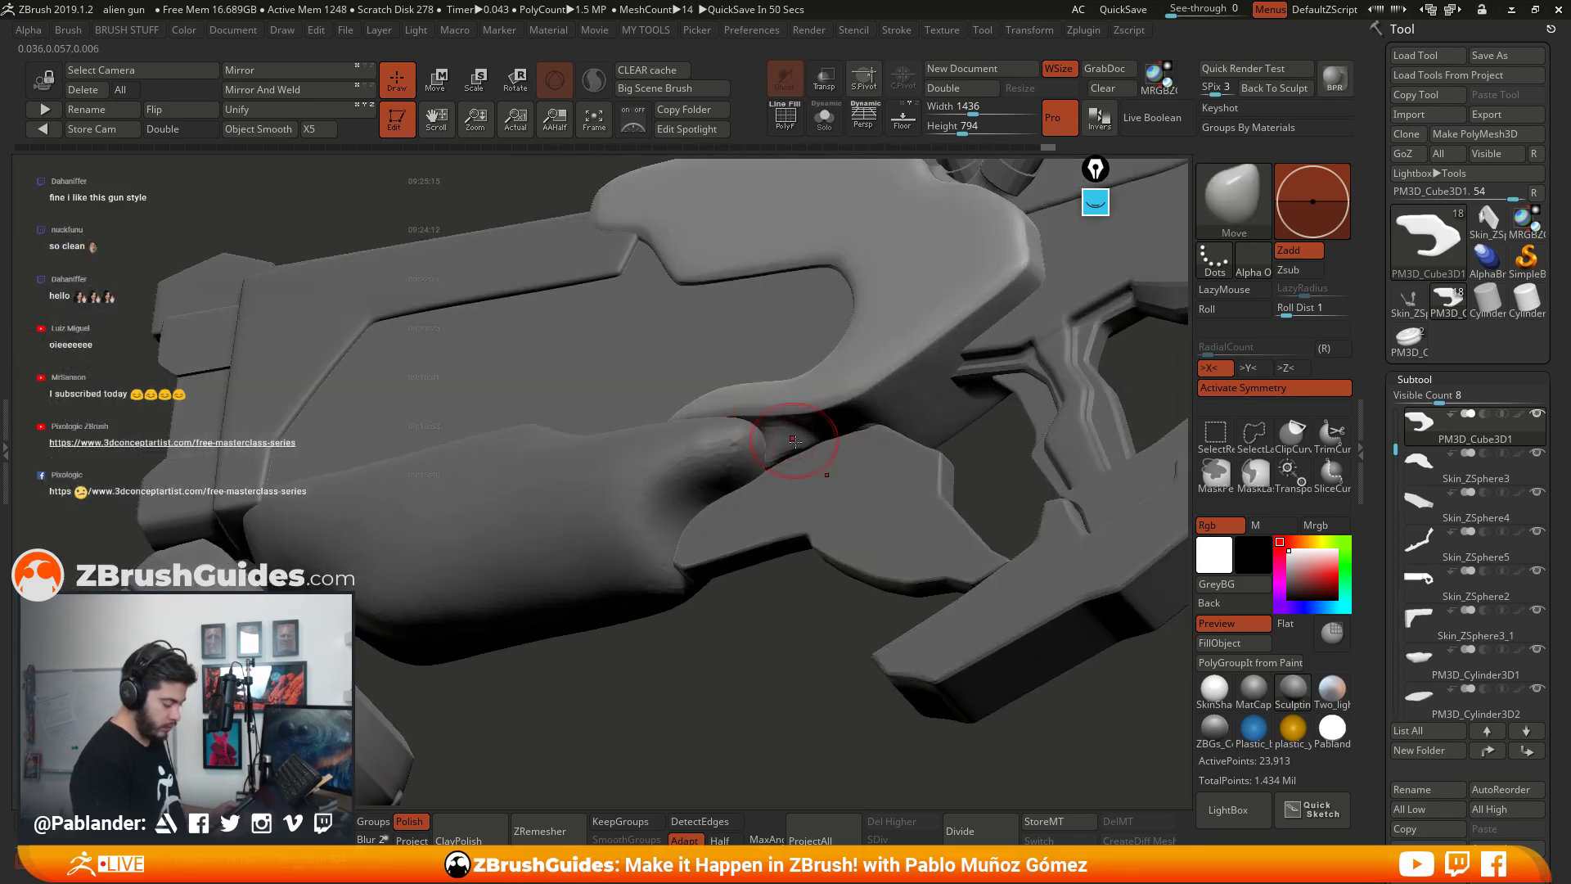
Step: Extend the pulled-down ridge backward along the lower arm's underside, above the fin-shaped plate
{"action": "left_click_drag", "start_coordinate": [790, 457], "coordinate": [805, 450]}
{"action": "right_click_drag", "start_coordinate": [822, 442], "coordinate": [884, 459]}
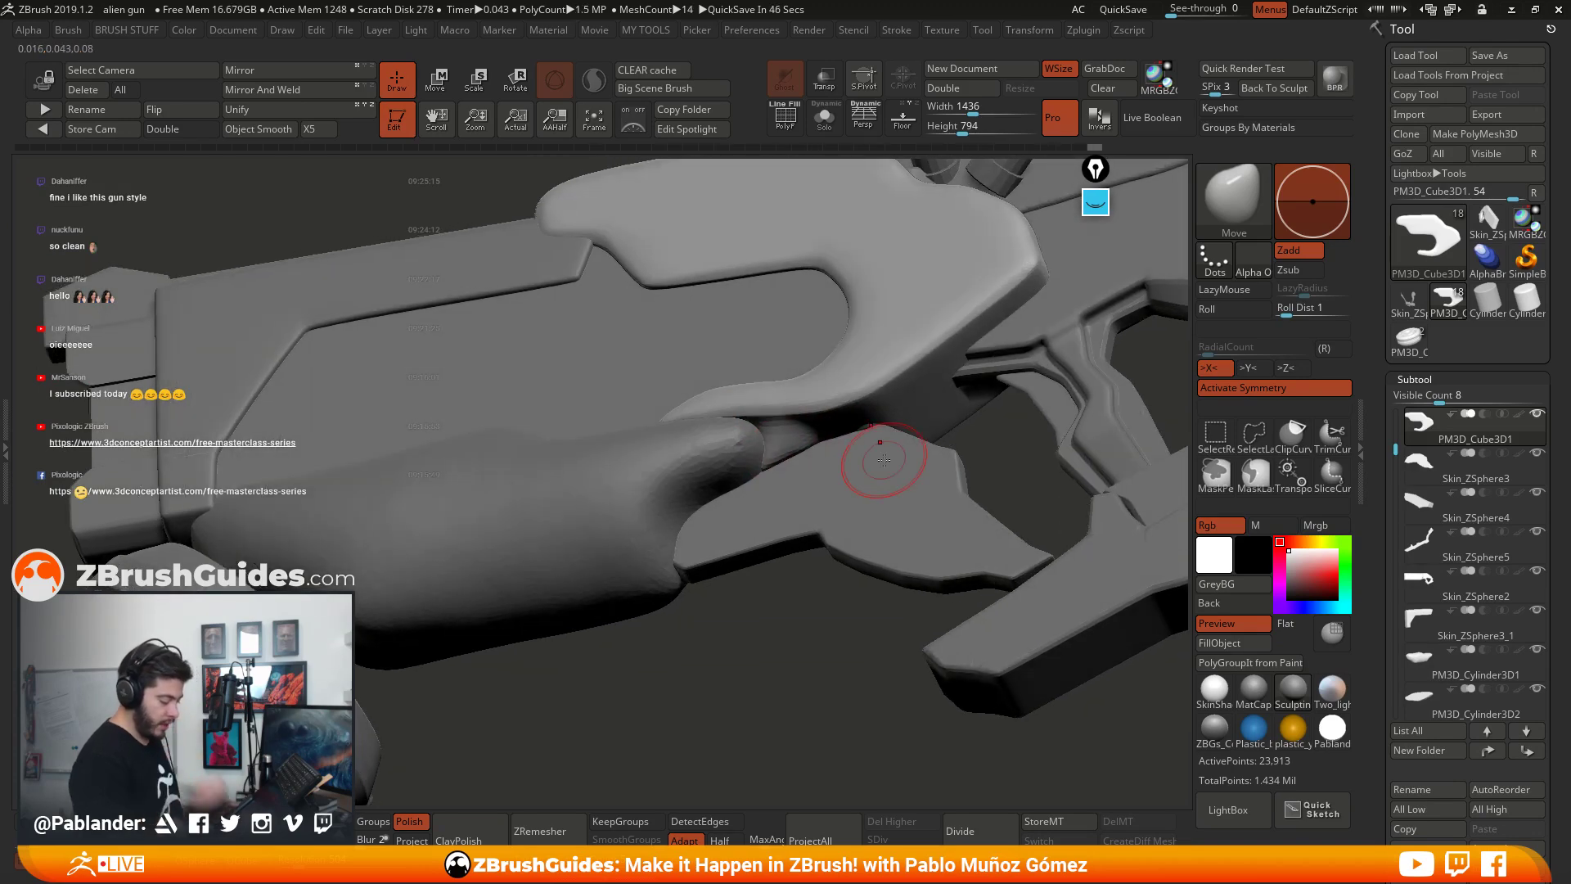
{"action": "left_click_drag", "start_coordinate": [819, 442], "coordinate": [827, 437]}
{"action": "right_click_drag", "start_coordinate": [843, 432], "coordinate": [841, 449]}
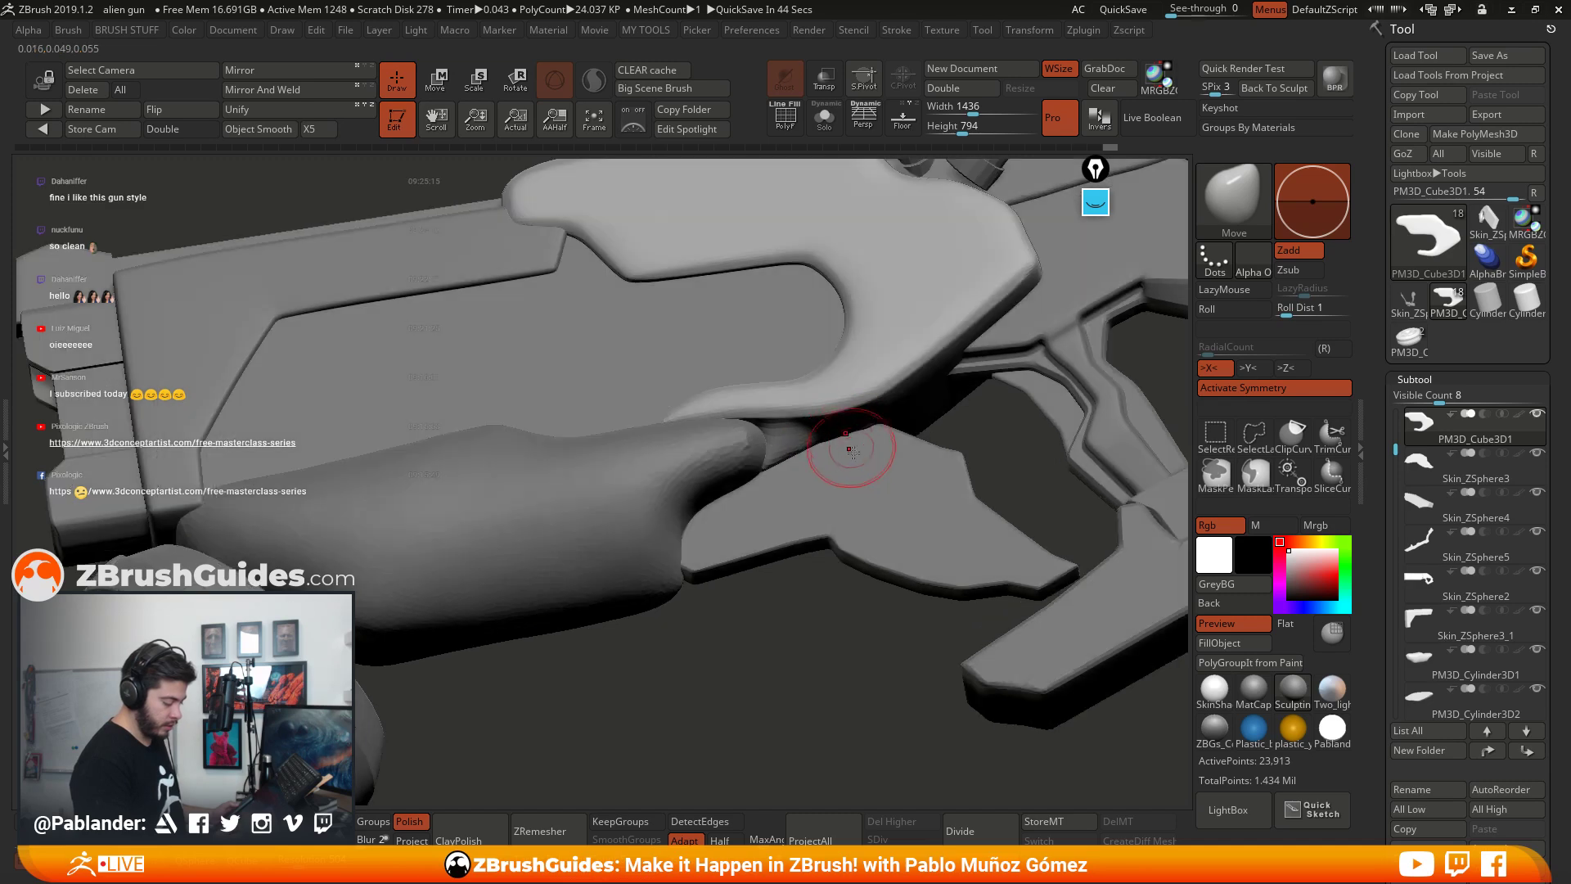
{"action": "left_click_drag", "start_coordinate": [827, 442], "coordinate": [842, 435]}
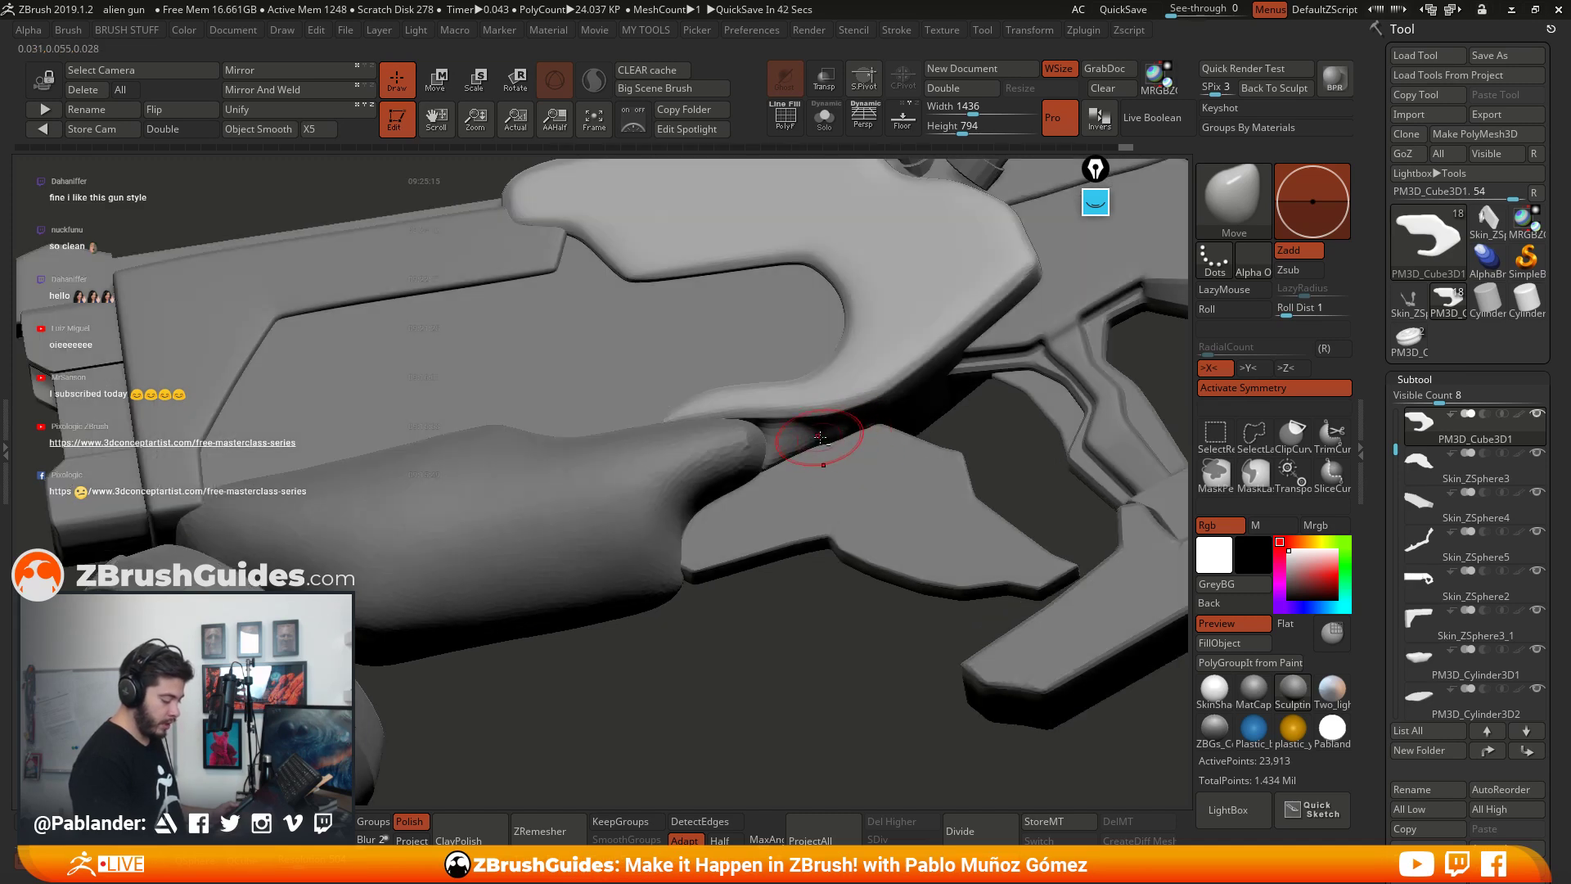
{"action": "key", "text": "ctrl+z"}
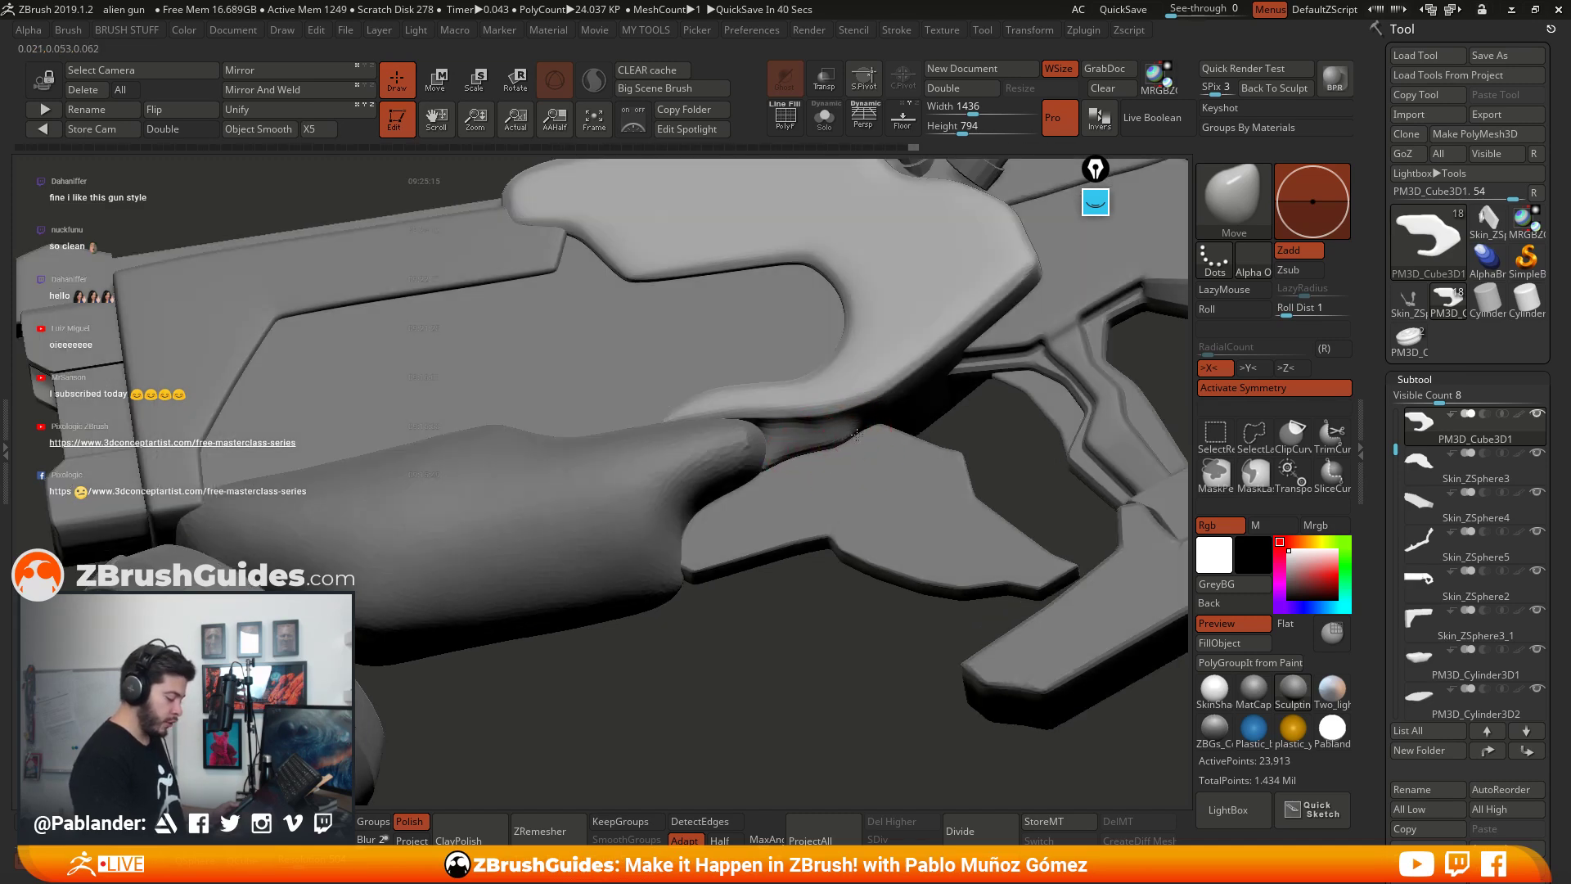
{"action": "key", "text": "ctrl+shift+z"}
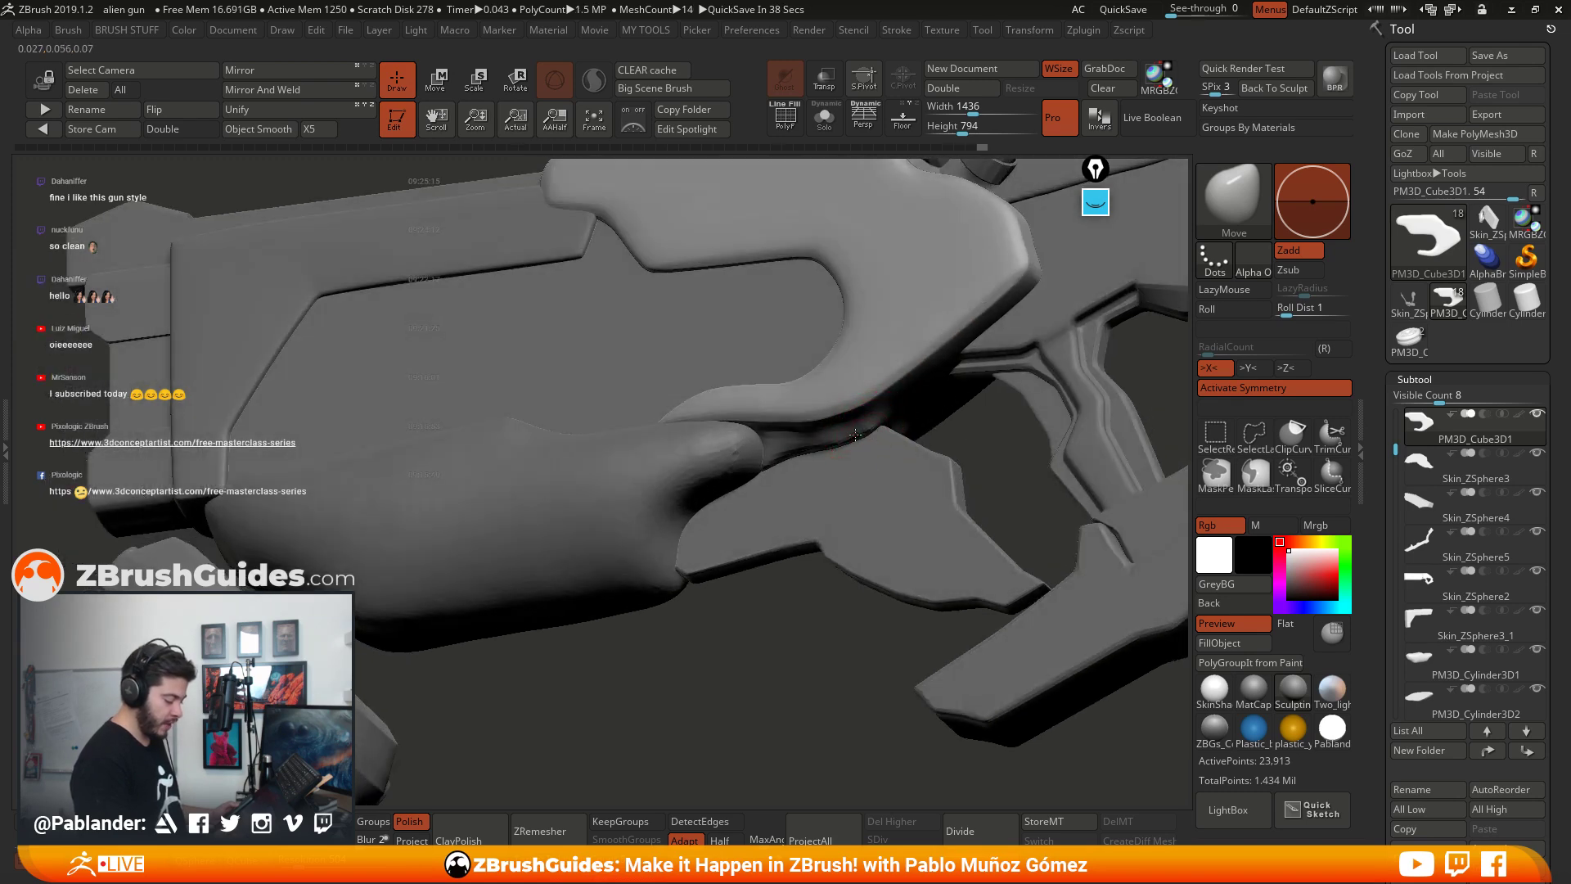
Step: Refine the front of the underside ridge where it meets the rounded body's tip
{"action": "left_click_drag", "start_coordinate": [817, 446], "coordinate": [803, 451]}
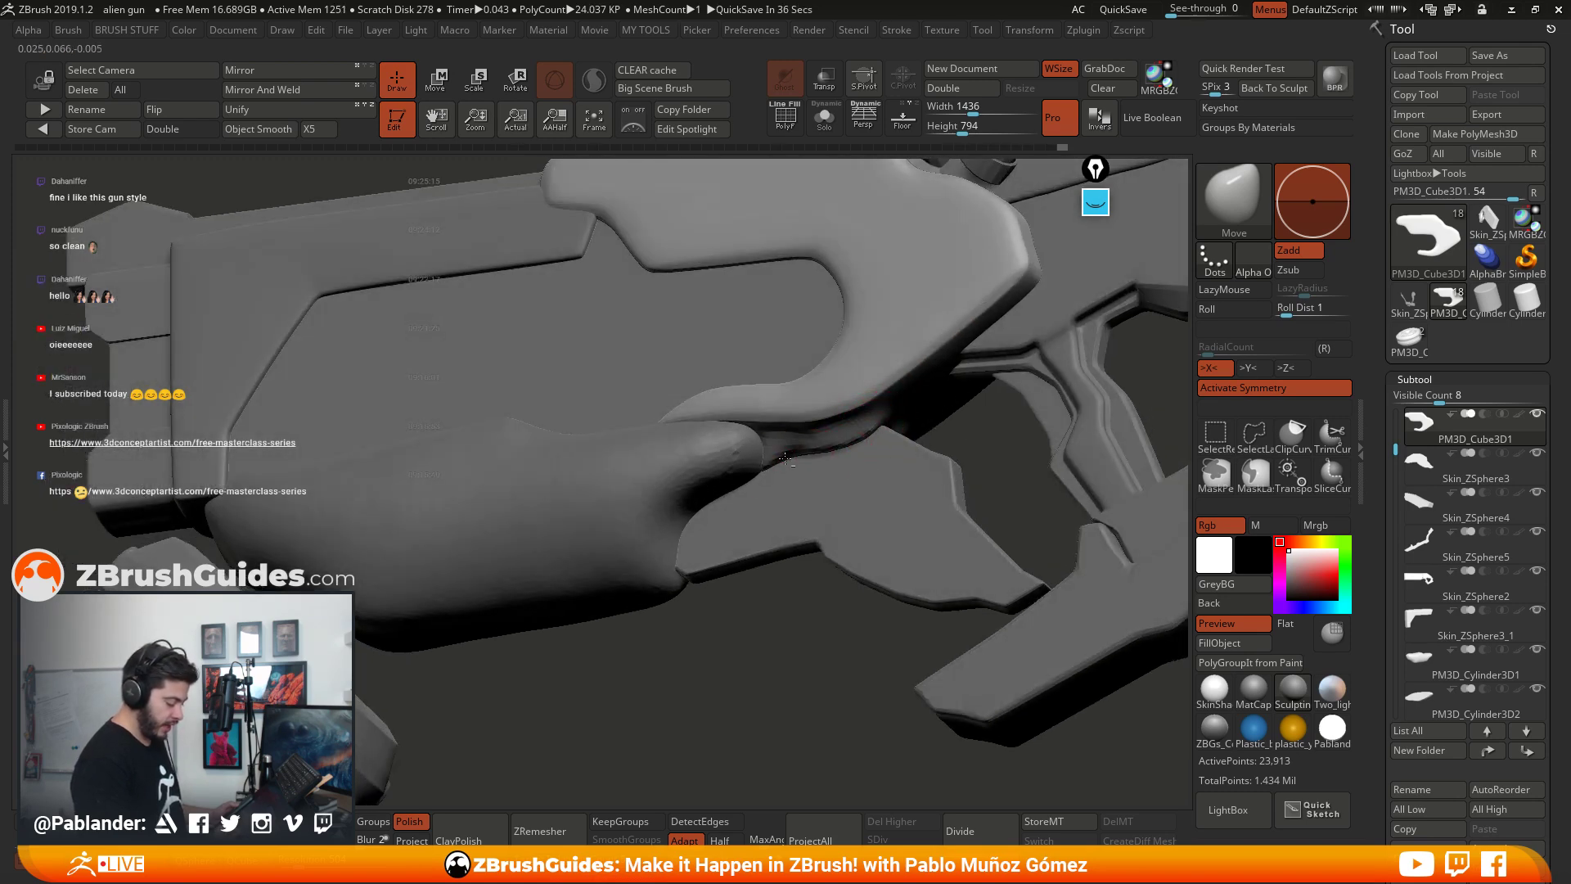
{"action": "key", "text": "ctrl+shift+z"}
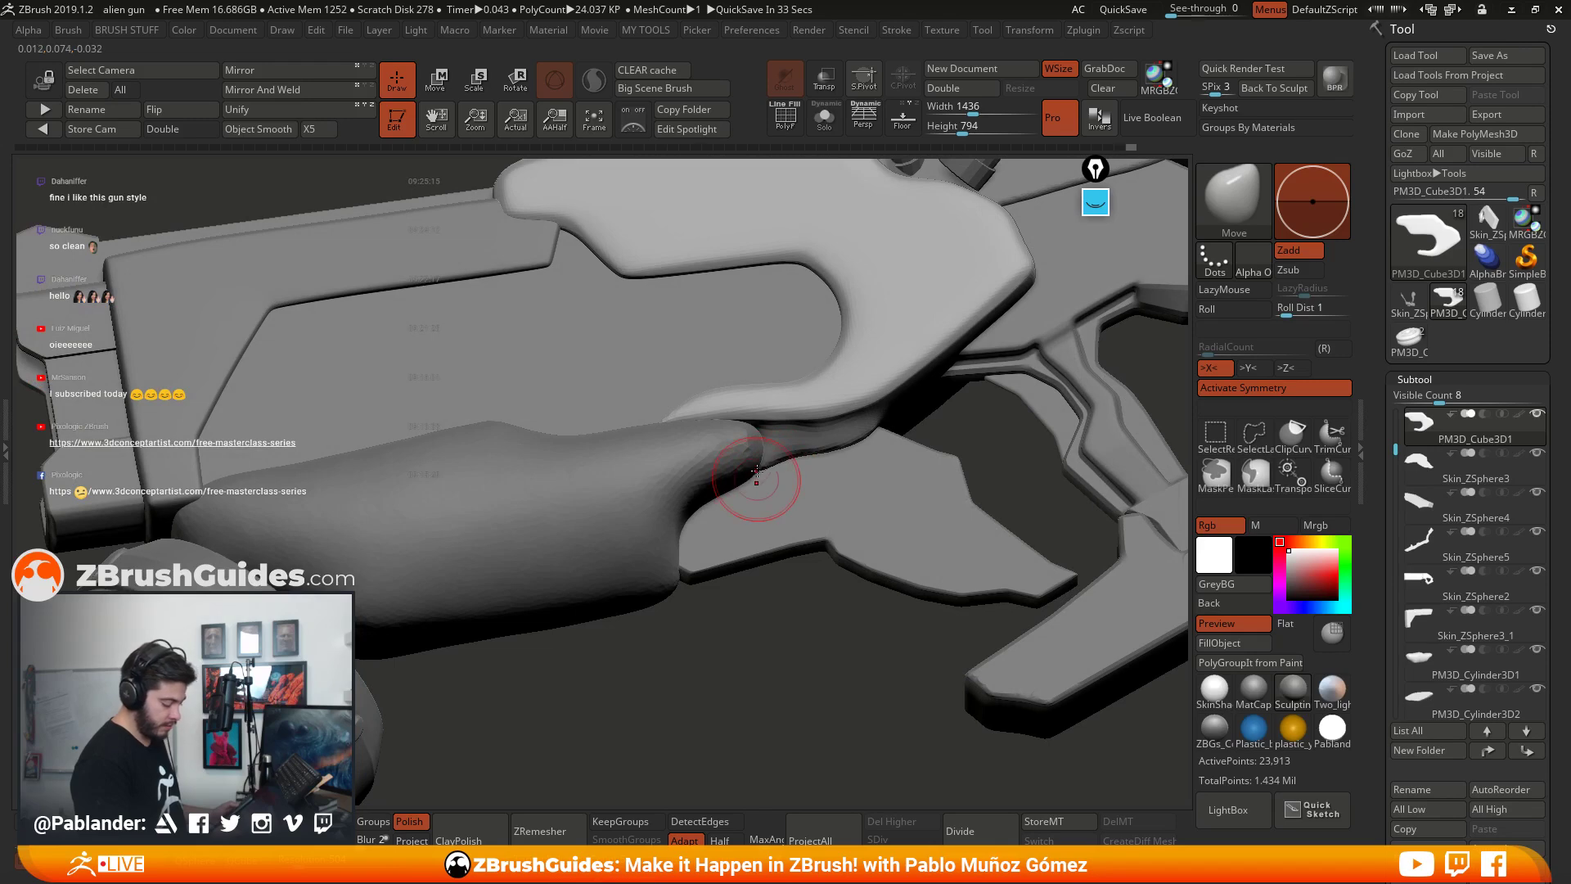
{"action": "key", "text": "ctrl+z"}
{"action": "key", "text": "ctrl+shift+z"}
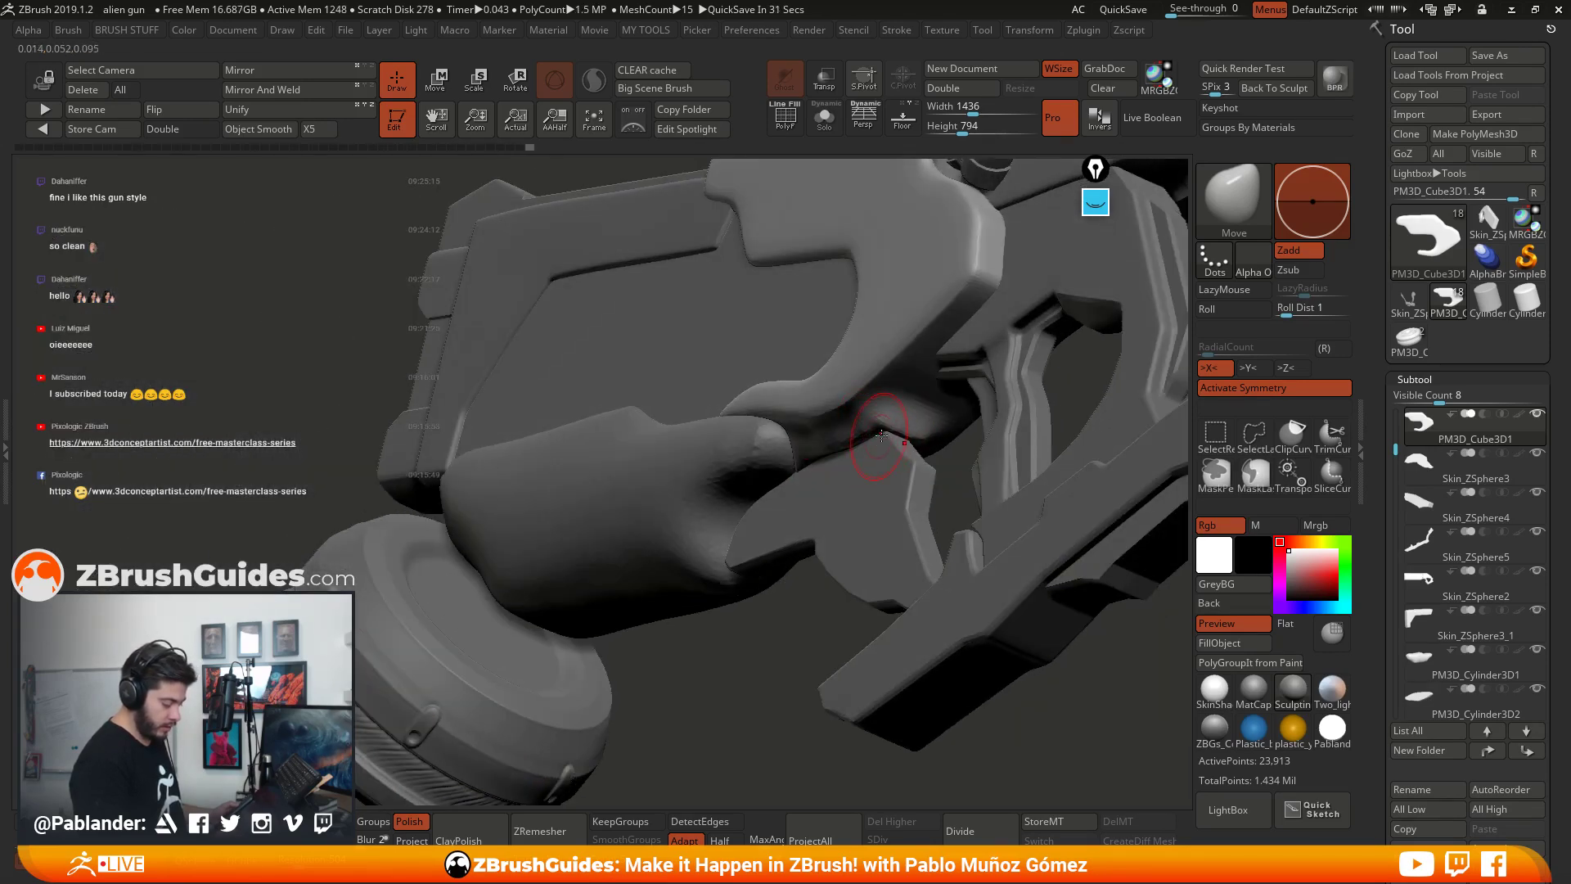
Step: Shape the rear end of the underside ridge so it fills the gap above the fin-shaped plate
{"action": "key", "text": "ctrl+shift+z"}
{"action": "left_click_drag", "start_coordinate": [888, 425], "coordinate": [871, 446], "text": "shift"}
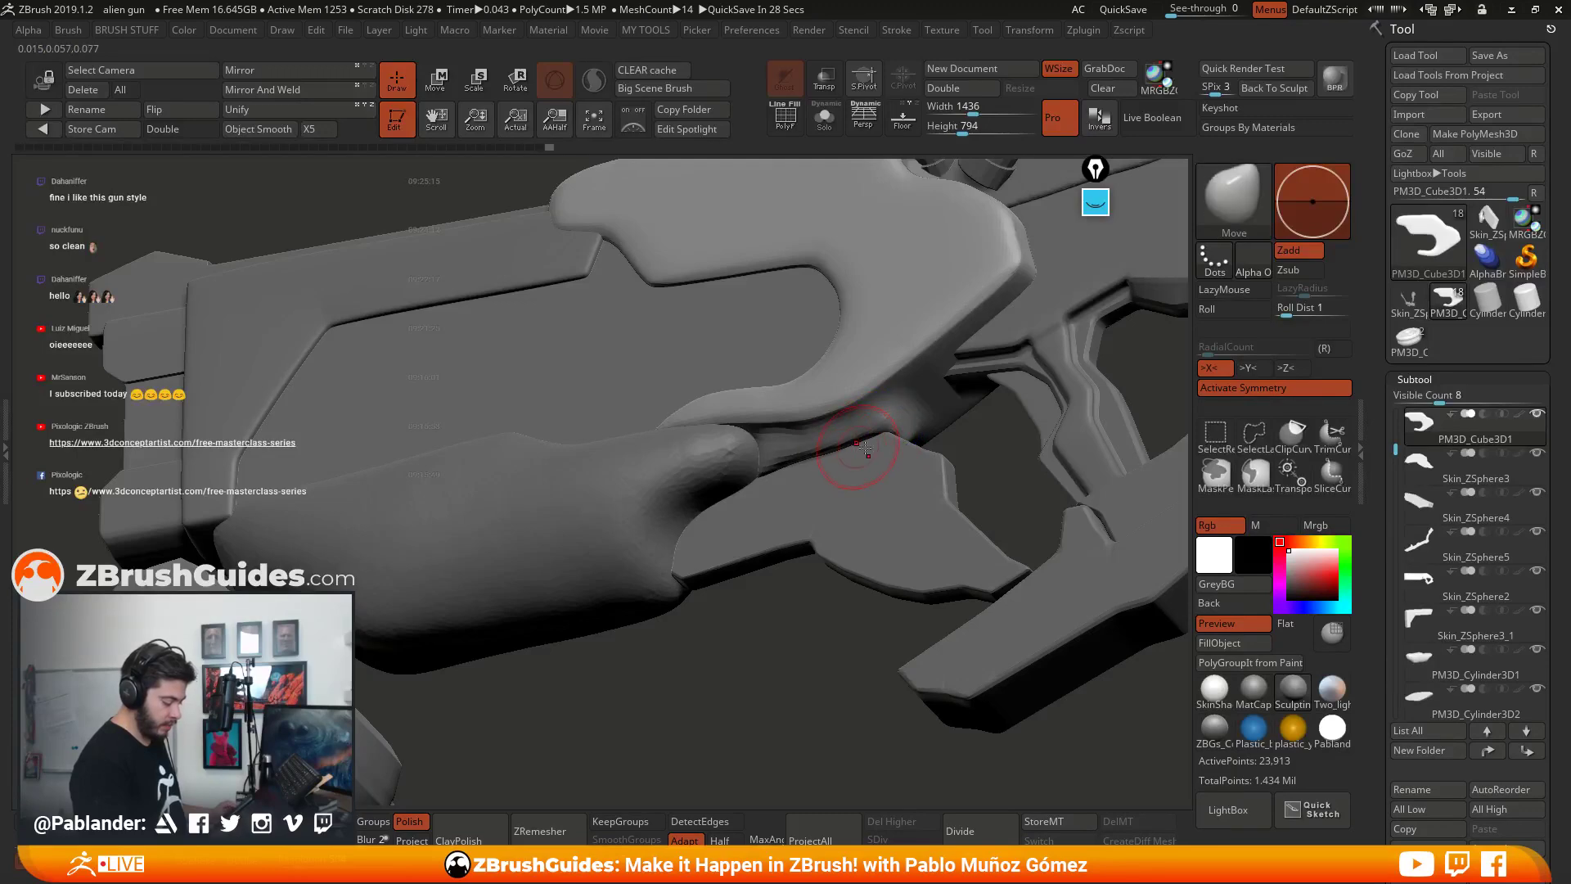
{"action": "mouse_move", "coordinate": [867, 449]}
{"action": "right_mouse_down"}
{"action": "mouse_move", "coordinate": [846, 456]}
{"action": "mouse_move", "coordinate": [870, 438]}
{"action": "right_mouse_up"}
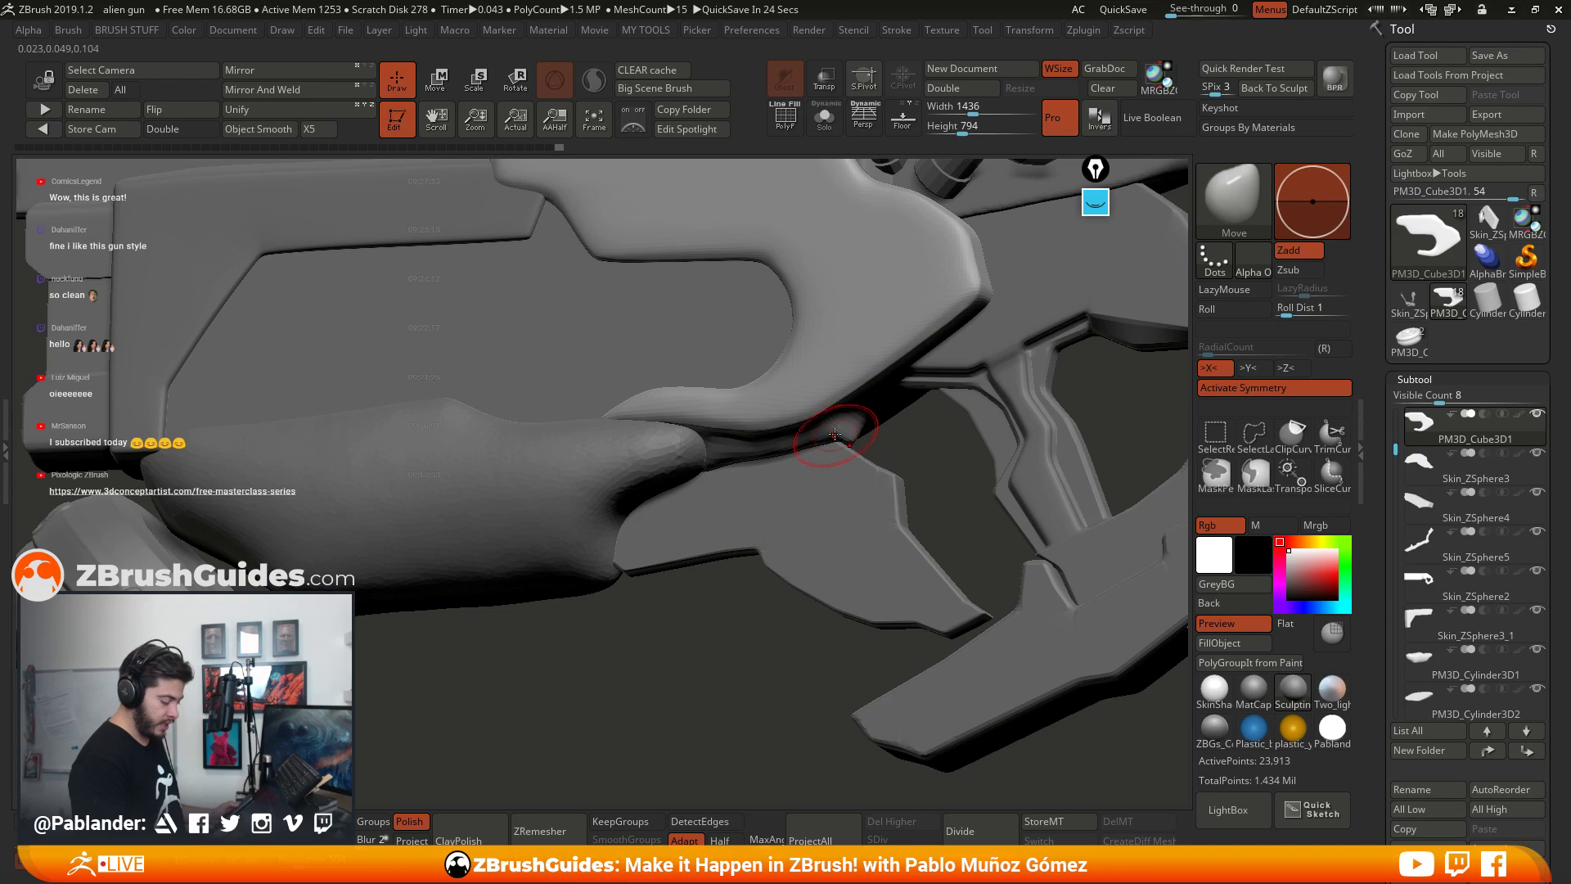
{"action": "right_click_drag", "start_coordinate": [836, 442], "coordinate": [830, 444]}
{"action": "mouse_move", "coordinate": [818, 445]}
{"action": "left_mouse_down", "text": "shift"}
{"action": "mouse_move", "coordinate": [705, 465]}
{"action": "mouse_move", "coordinate": [821, 440]}
{"action": "left_mouse_up", "text": "shift"}
Step: Pull the hooked plate's rear corner near the cylinders outward into a sharp, faceted edge
{"action": "mouse_move", "coordinate": [821, 440]}
{"action": "right_mouse_down"}
{"action": "mouse_move", "coordinate": [775, 455]}
{"action": "mouse_move", "coordinate": [820, 413]}
{"action": "mouse_move", "coordinate": [835, 350]}
{"action": "mouse_move", "coordinate": [806, 333]}
{"action": "right_mouse_up"}
{"action": "key", "text": "f"}
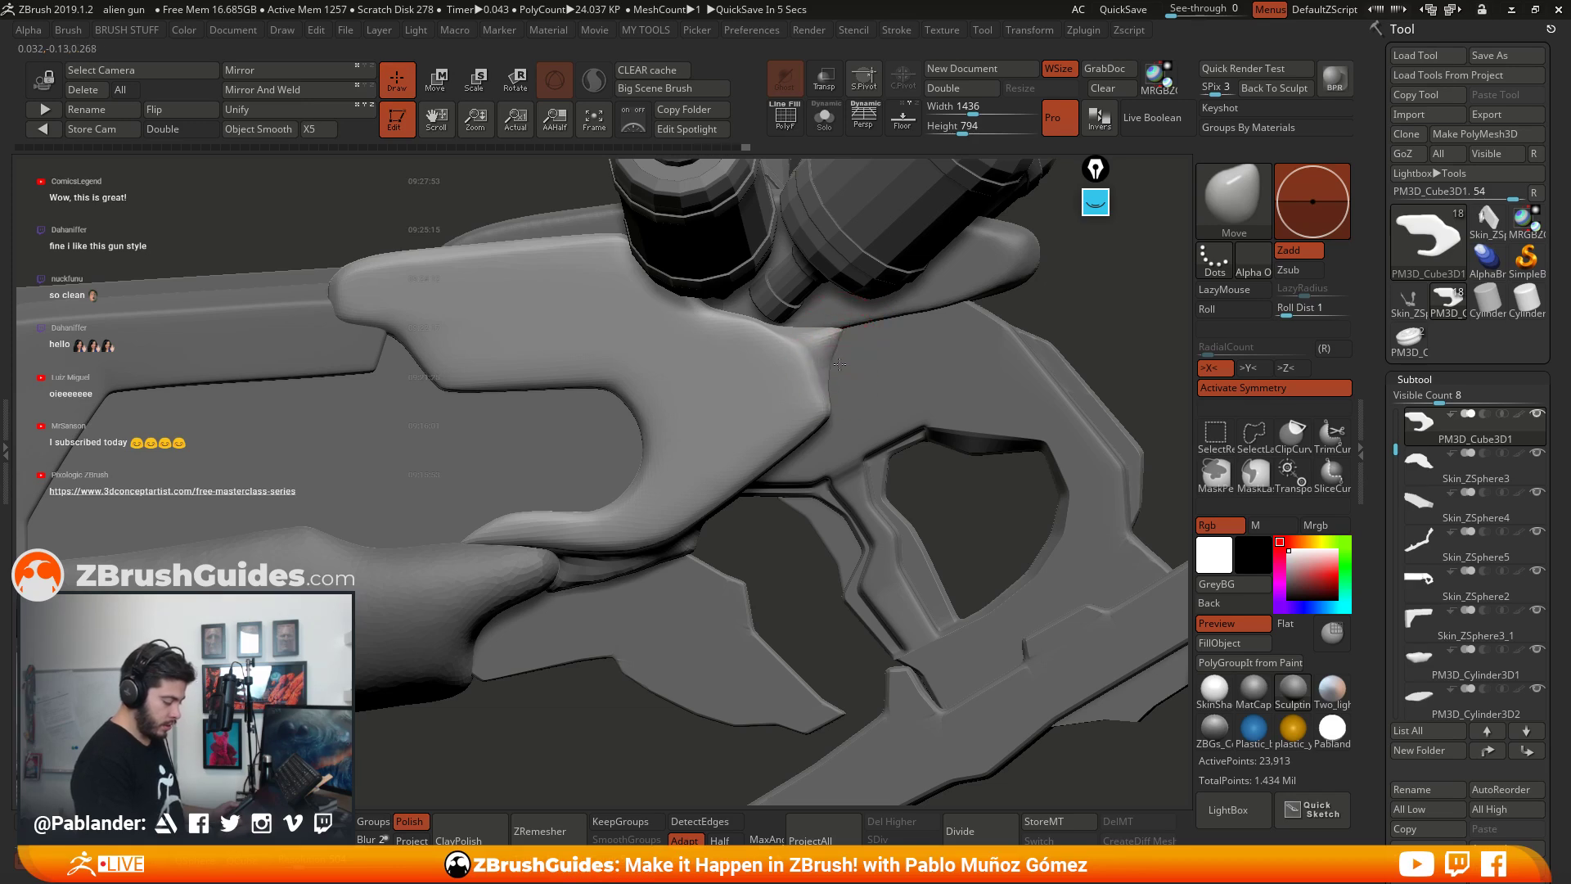
{"action": "mouse_move", "coordinate": [834, 384]}
{"action": "right_mouse_down"}
{"action": "mouse_move", "coordinate": [867, 361]}
{"action": "mouse_move", "coordinate": [832, 409]}
{"action": "right_mouse_up"}
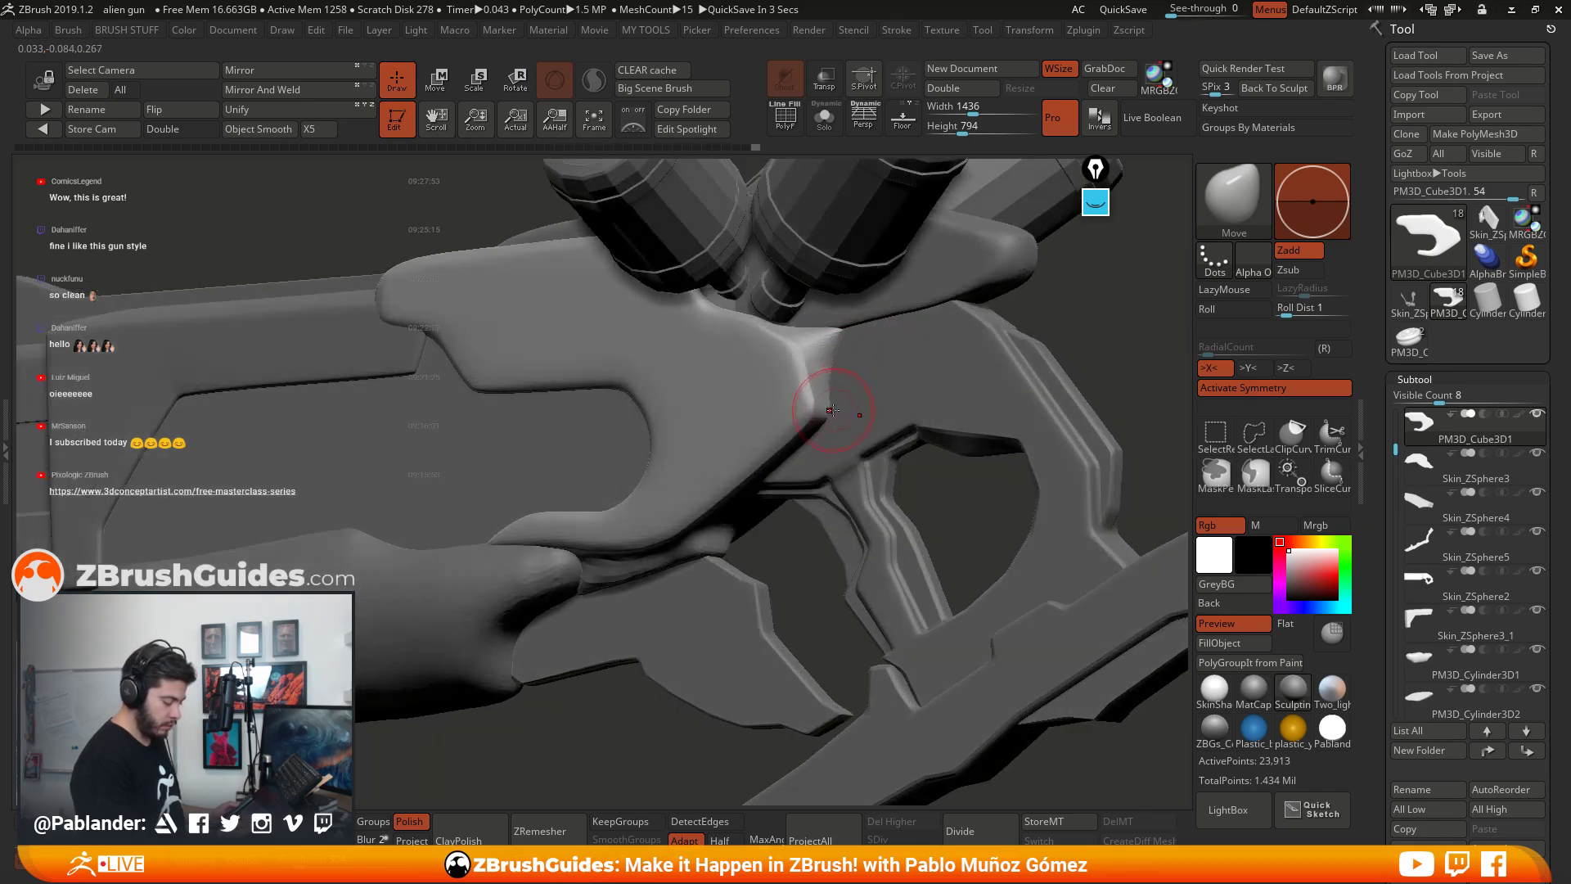
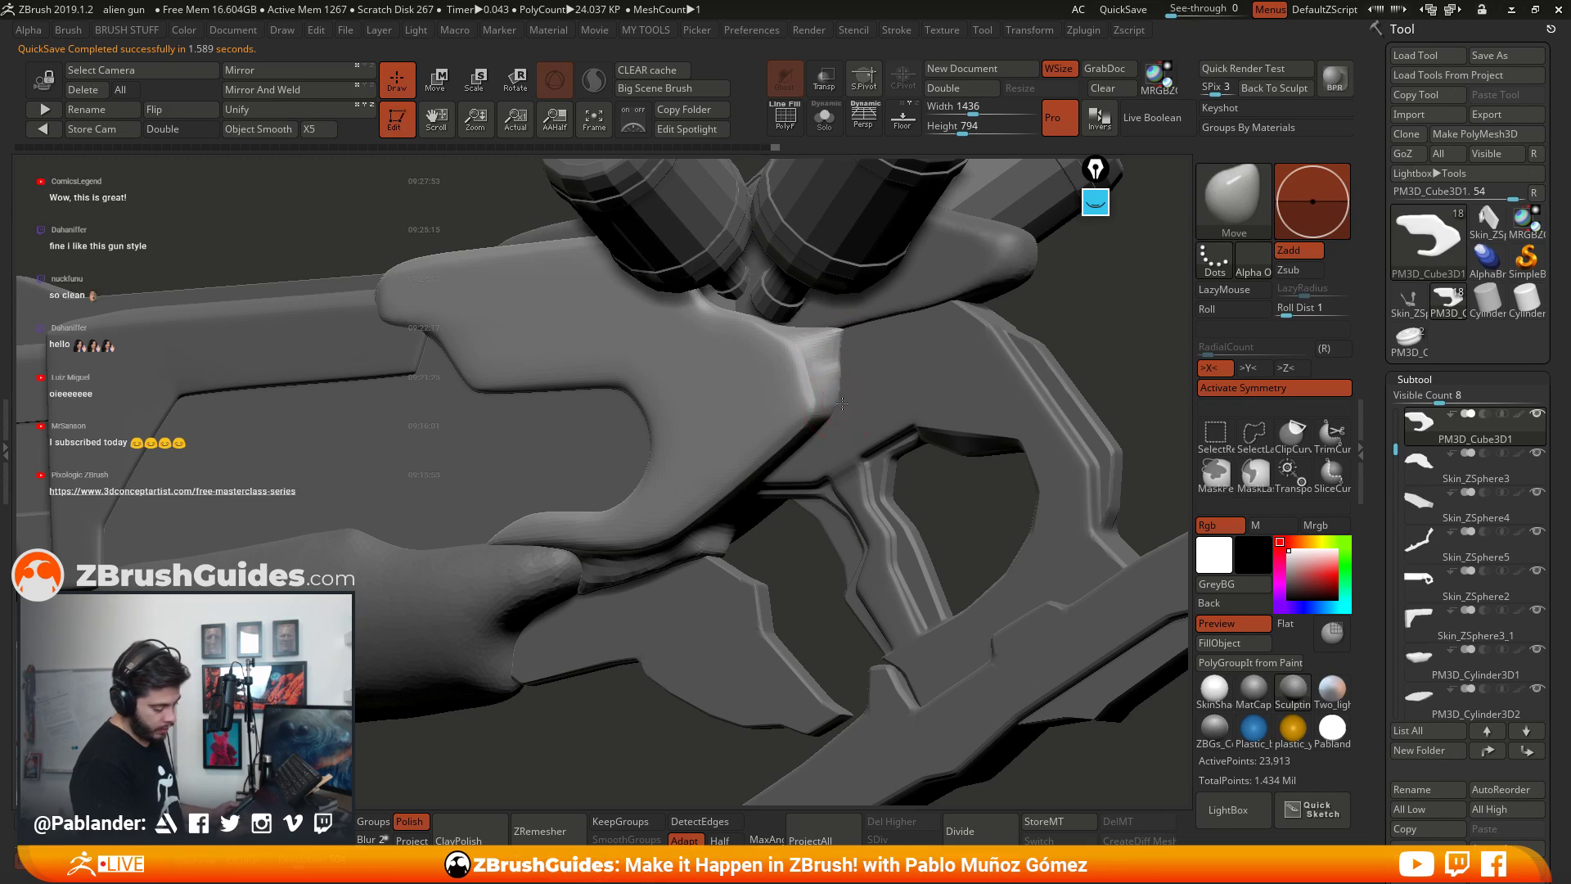
{"action": "right_click_drag", "start_coordinate": [842, 402], "coordinate": [691, 430]}
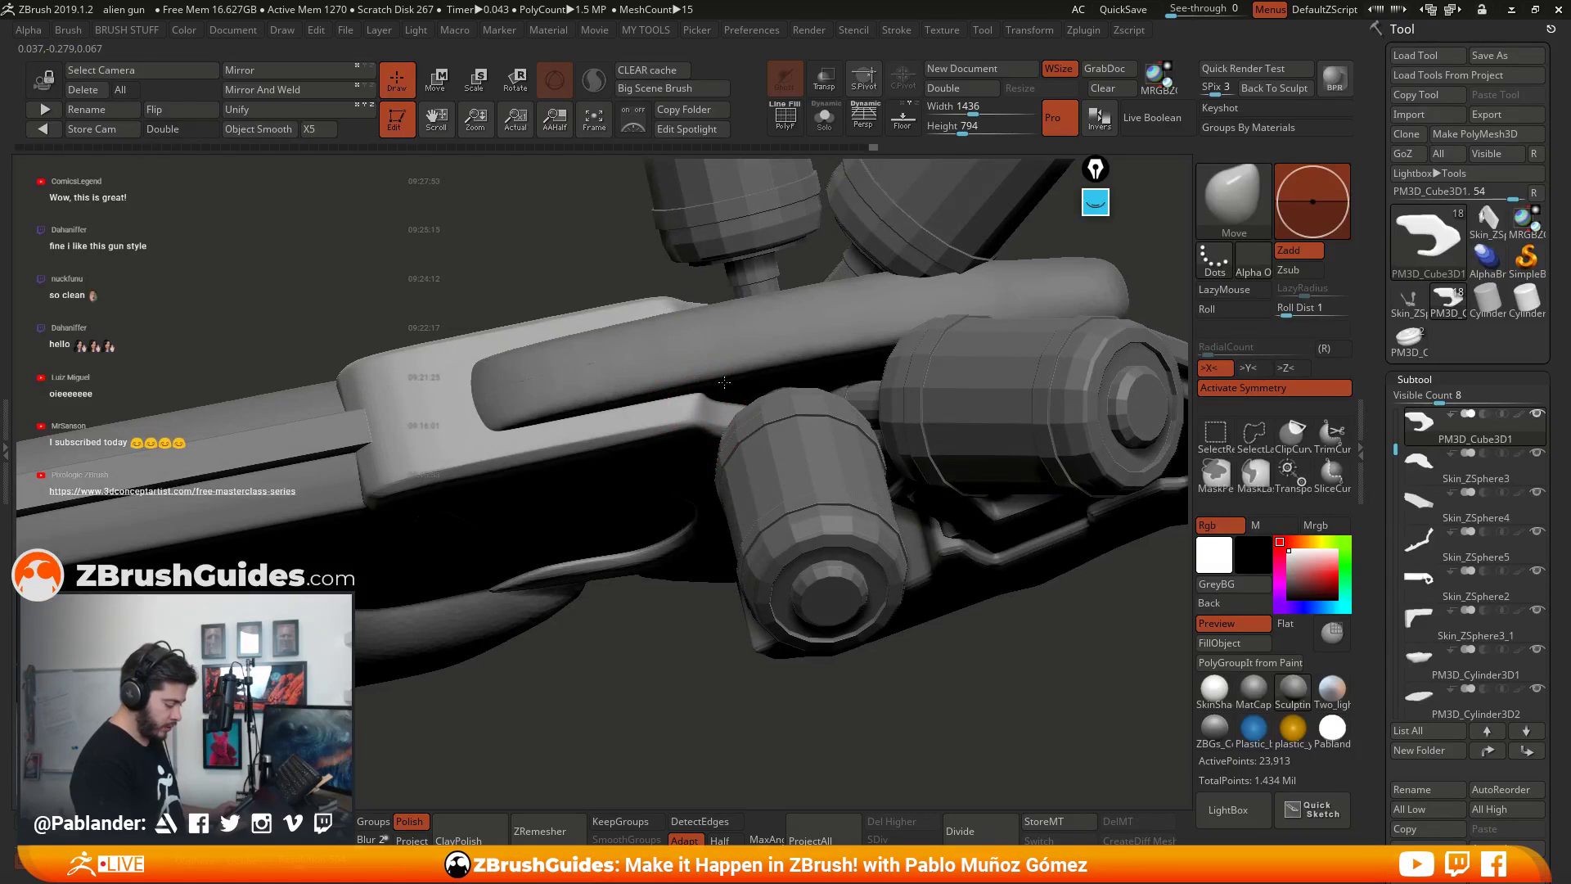
Step: Hide the cylinder subtools covering the top of the plate: PM3D_Cylinder3D_2, the first PM3D_Cylinder3D_3 and PM3D_Cylinder3D_4
{"action": "left_click_drag", "start_coordinate": [724, 376], "coordinate": [727, 388]}
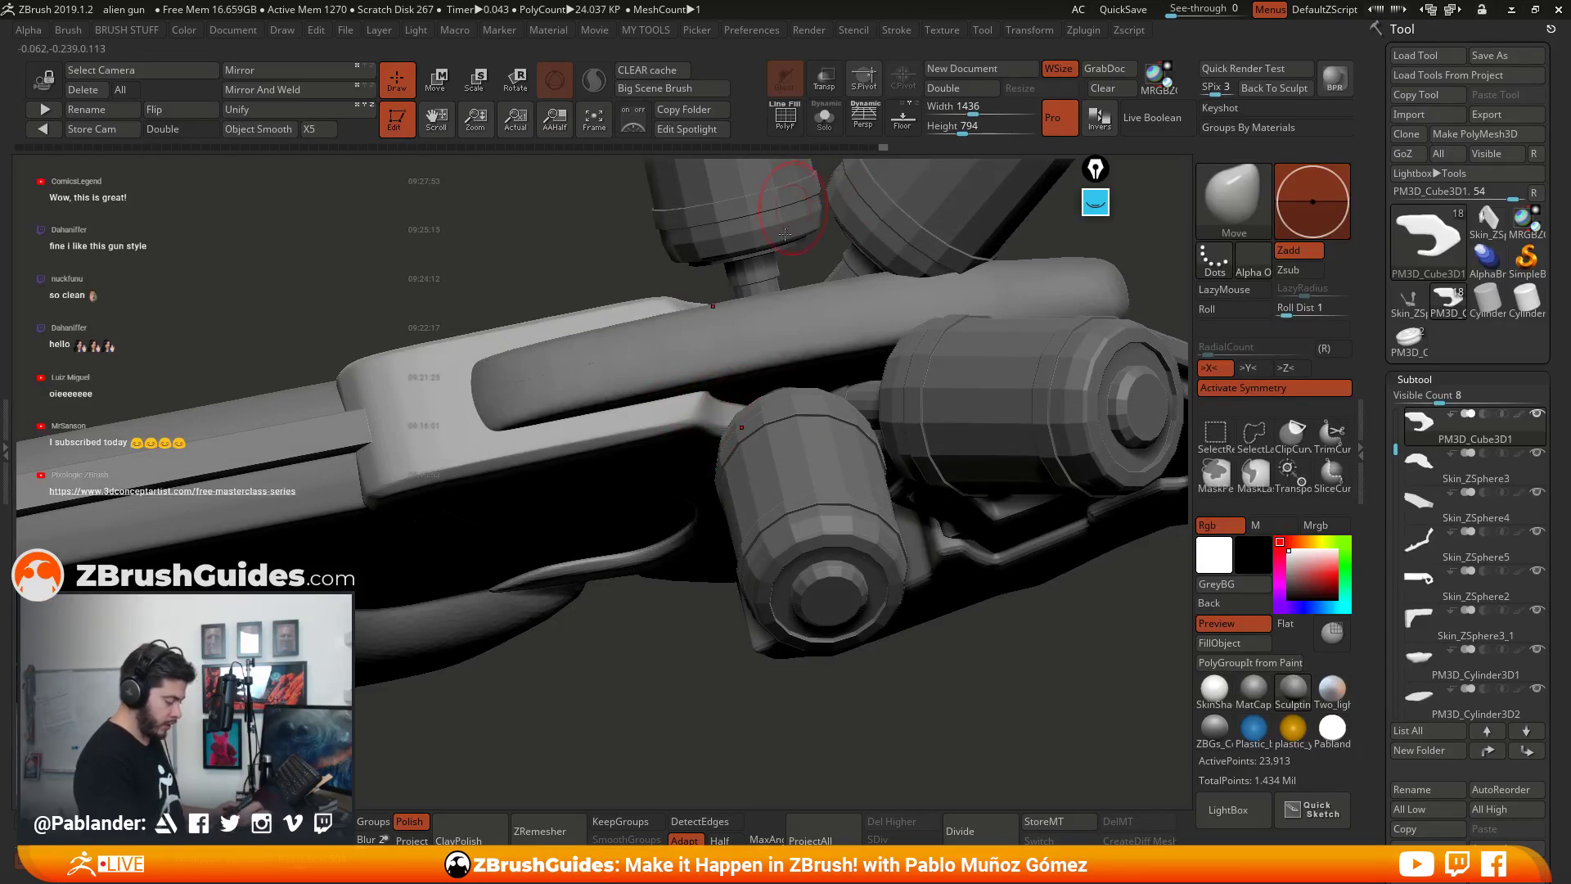
{"action": "left_click_drag", "start_coordinate": [1396, 449], "coordinate": [1406, 622]}
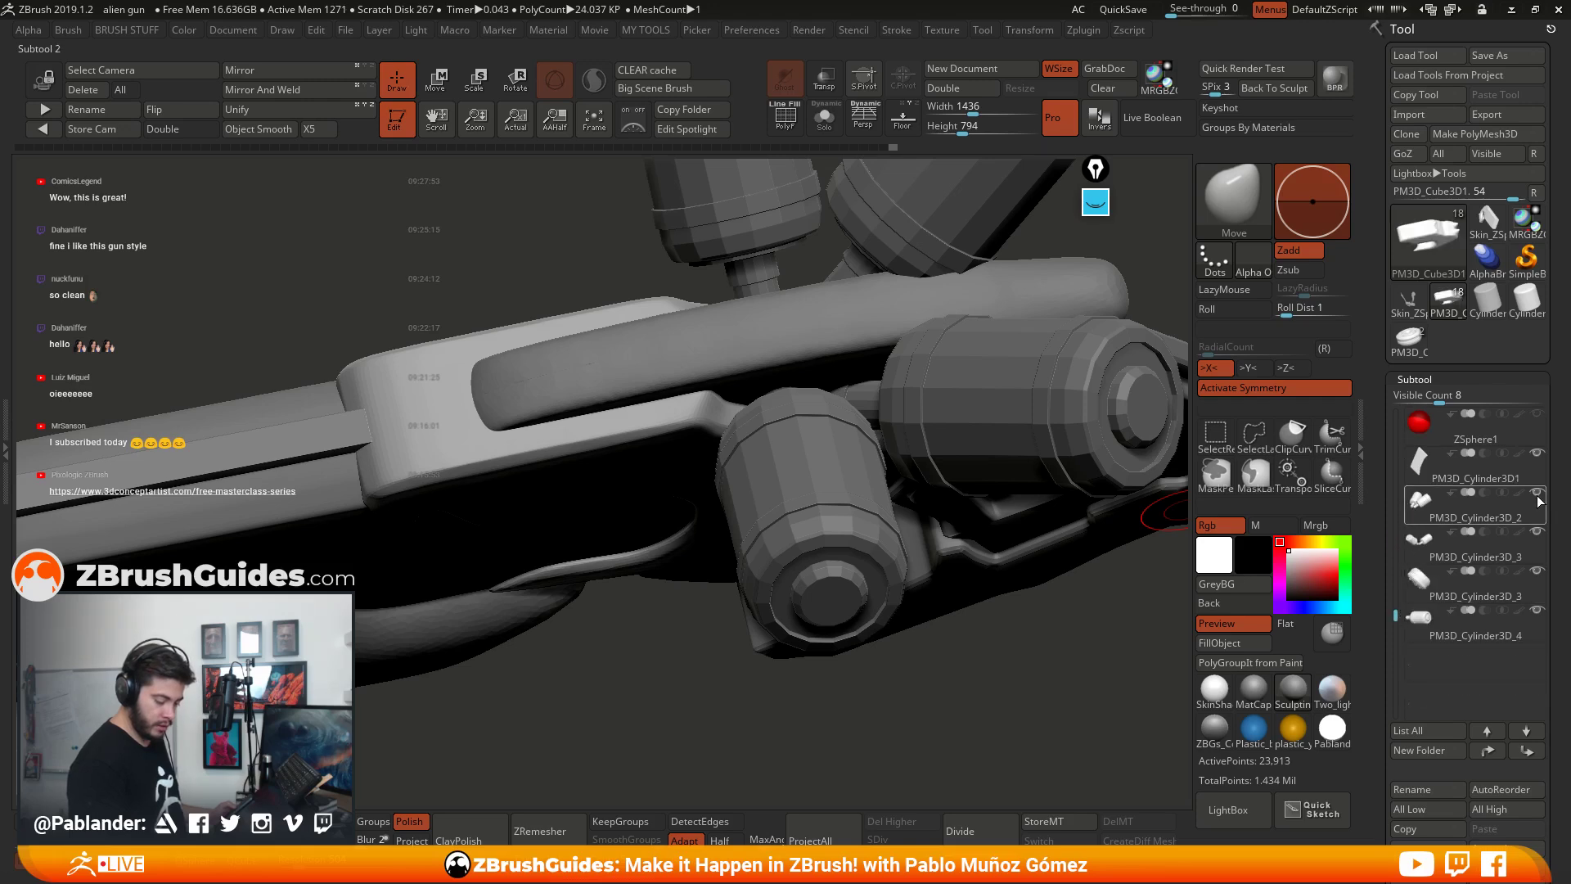
{"action": "left_click", "coordinate": [1527, 573]}
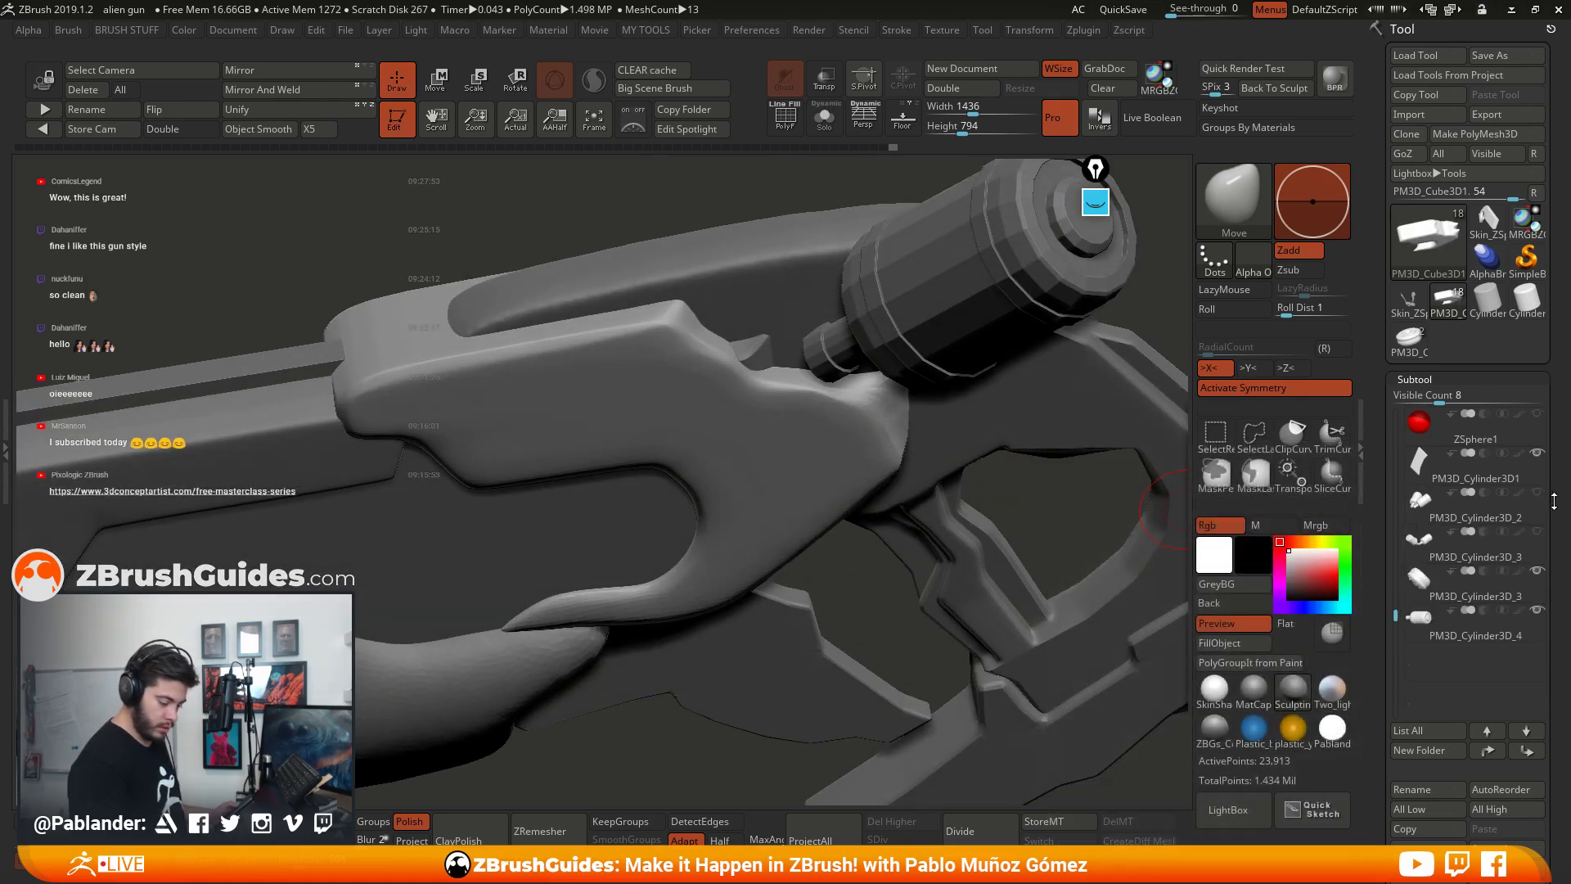
{"action": "left_click", "coordinate": [1537, 610]}
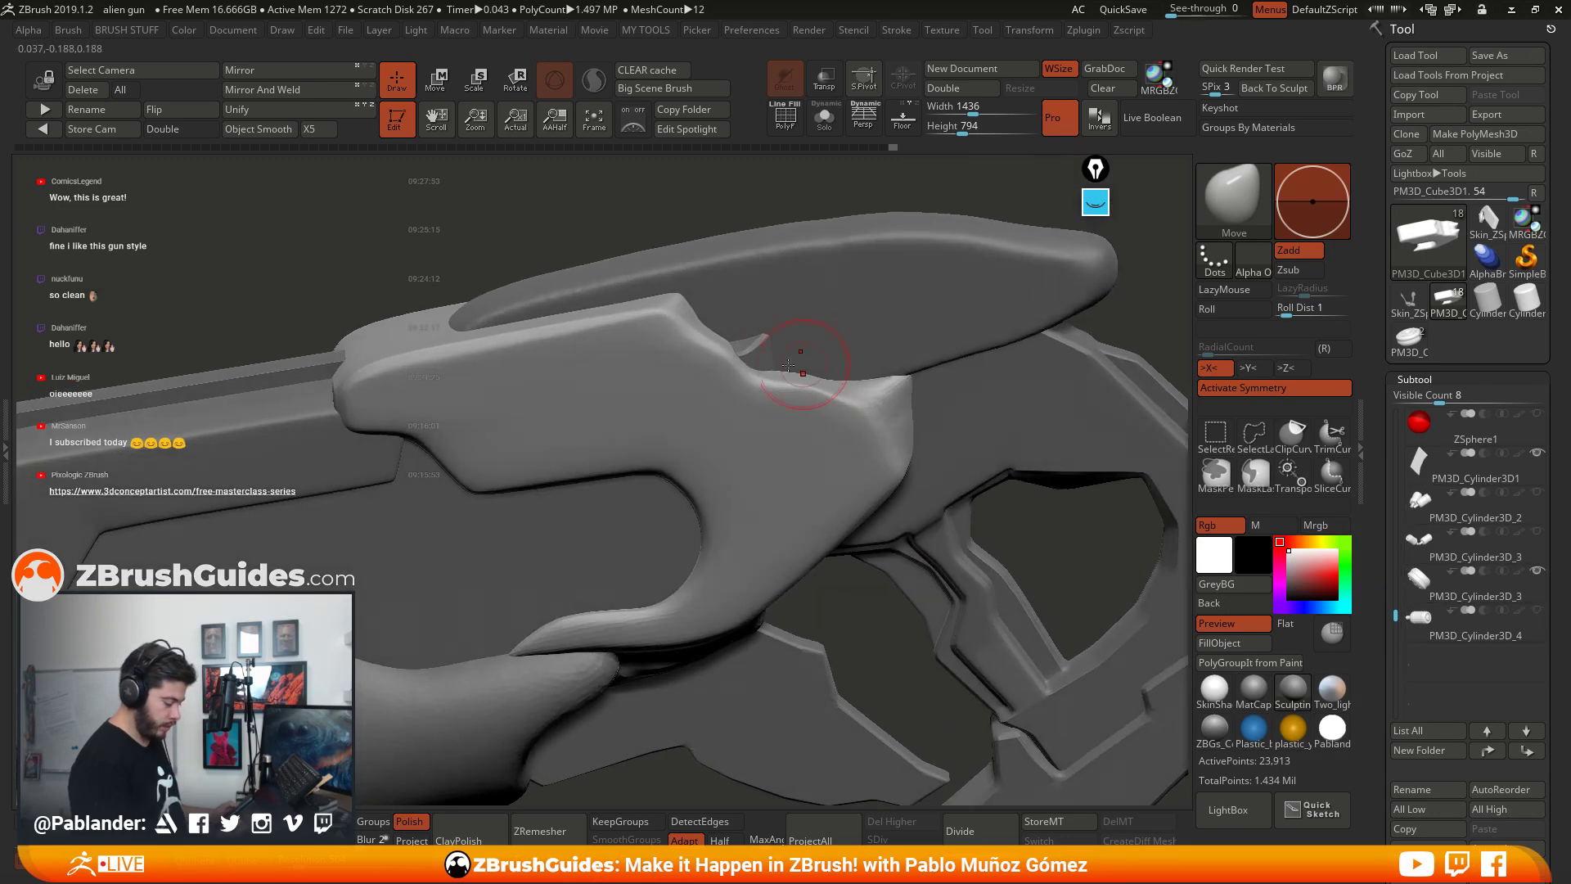
Step: Pull the step on the plate's upper rear edge outward into a pointed notch with the Move brush
{"action": "mouse_move", "coordinate": [718, 321]}
{"action": "left_mouse_down"}
{"action": "mouse_move", "coordinate": [704, 301]}
{"action": "mouse_move", "coordinate": [747, 322]}
{"action": "mouse_move", "coordinate": [719, 333]}
{"action": "mouse_move", "coordinate": [734, 323]}
{"action": "mouse_move", "coordinate": [693, 285]}
{"action": "left_mouse_up"}
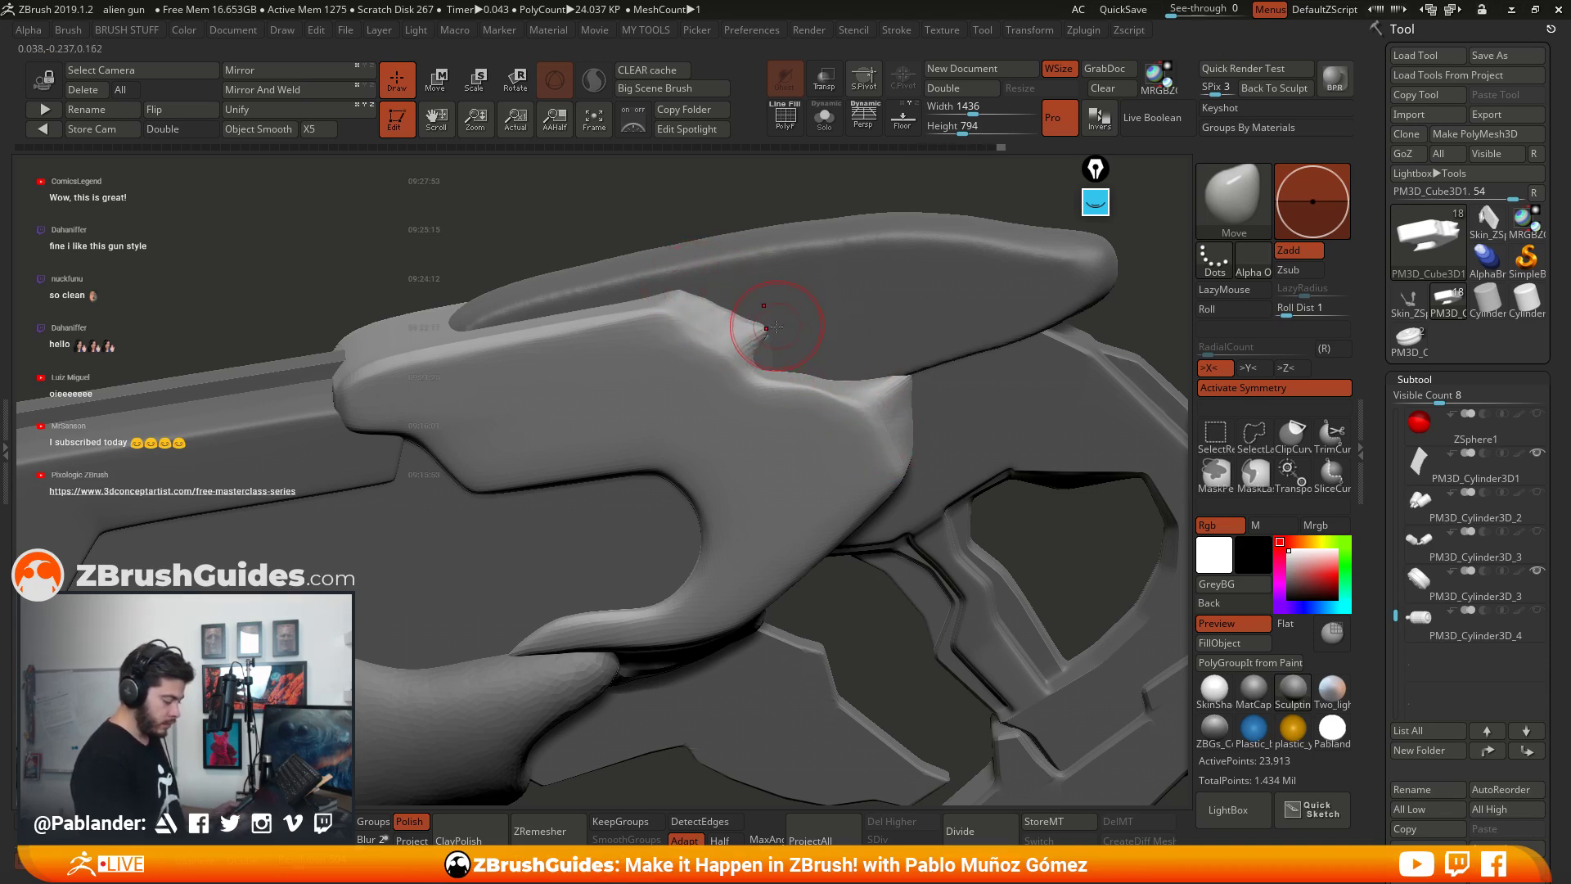
{"action": "right_click_drag", "start_coordinate": [776, 326], "coordinate": [906, 403]}
{"action": "right_click_drag", "start_coordinate": [949, 349], "coordinate": [883, 446]}
{"action": "right_click", "coordinate": [884, 446]}
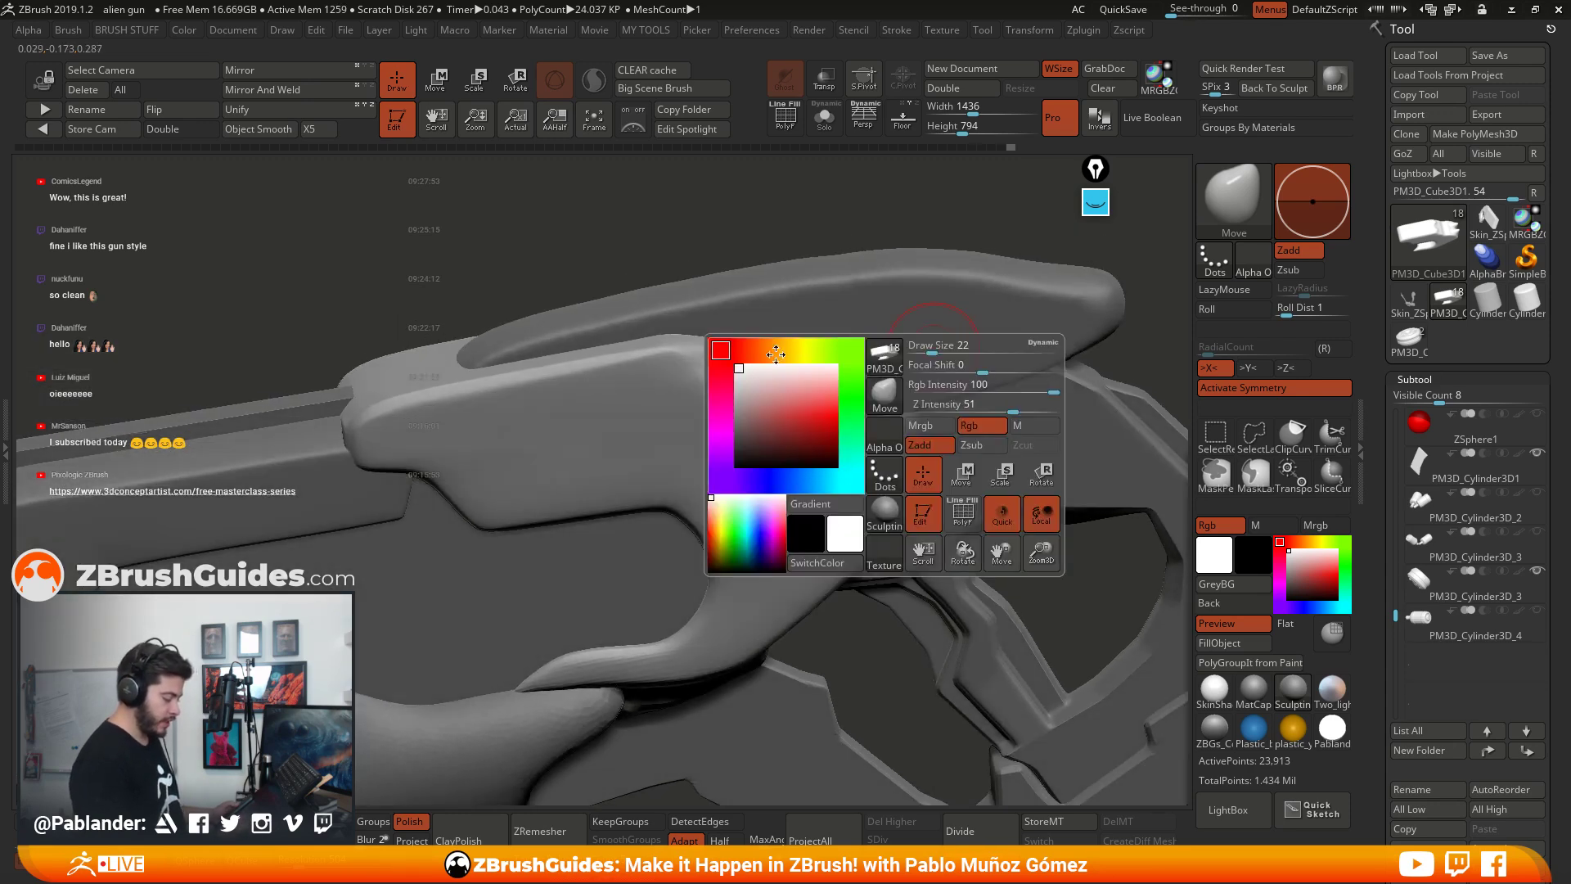
{"action": "key", "text": "ctrl+z"}
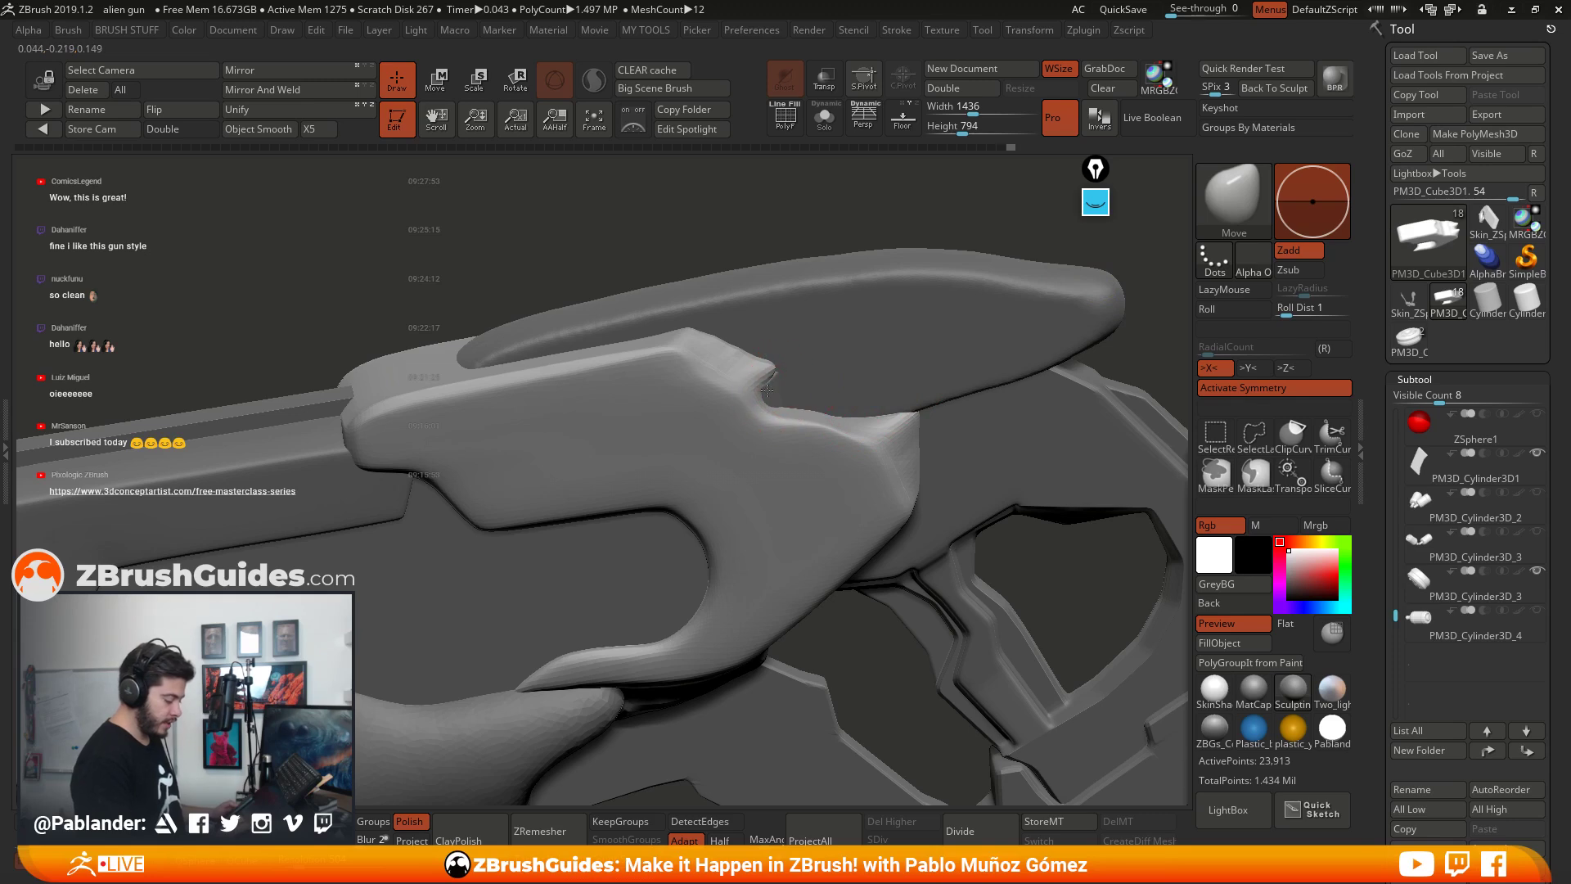
Step: Smooth the notch on the plate's upper edge and sharpen its point, checking the shape from behind
{"action": "right_click_drag", "start_coordinate": [782, 366], "coordinate": [564, 351]}
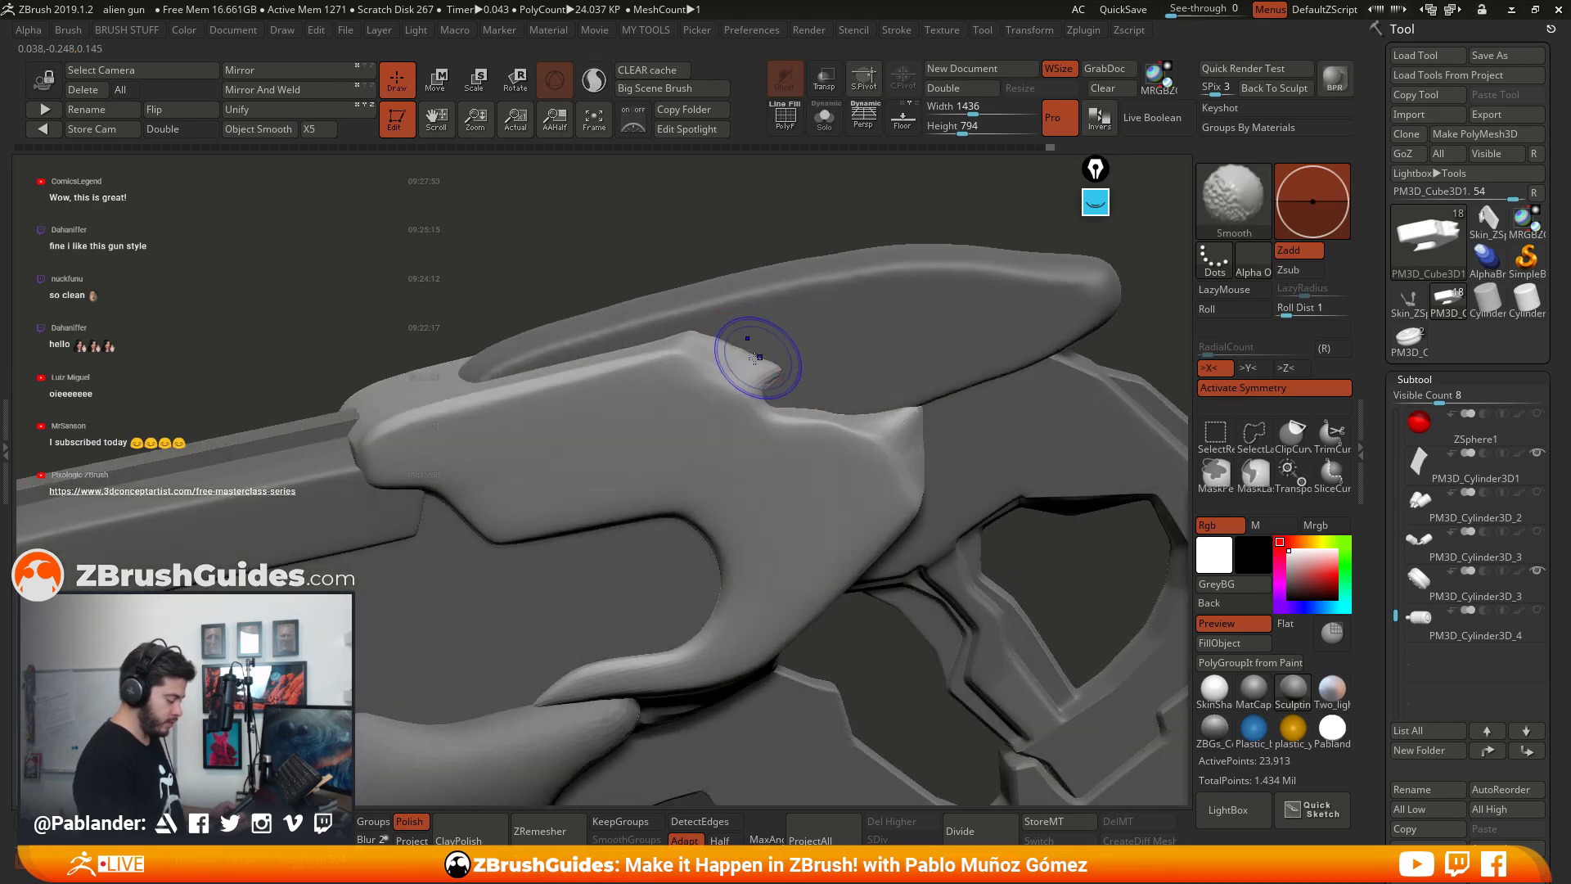
{"action": "right_click_drag", "start_coordinate": [760, 377], "coordinate": [704, 339]}
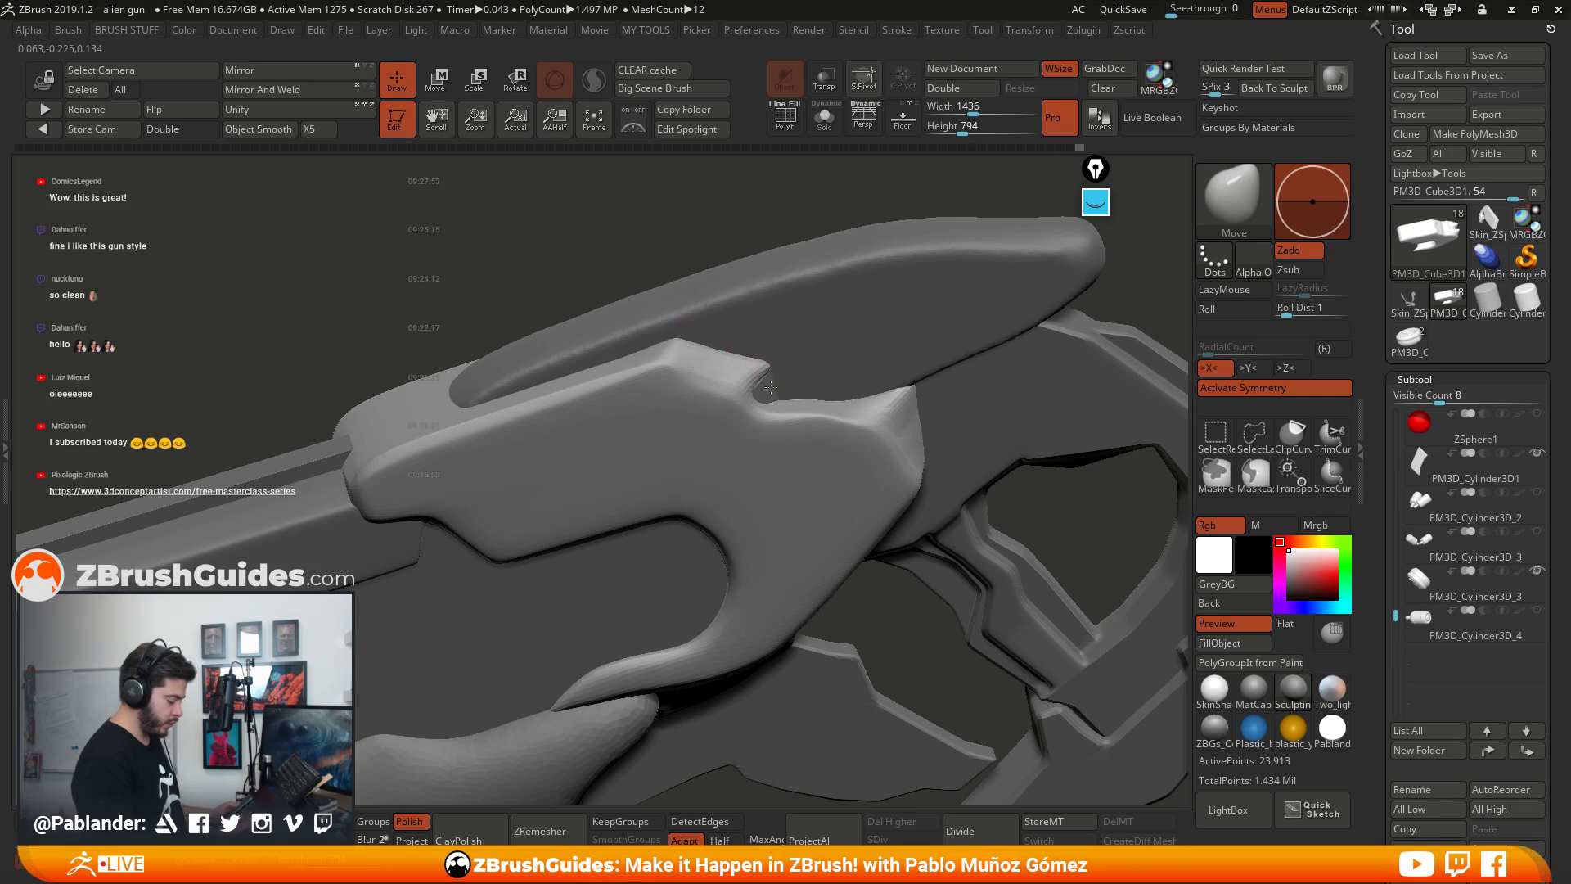
{"action": "right_click_drag", "start_coordinate": [771, 387], "coordinate": [624, 438]}
{"action": "right_click_drag", "start_coordinate": [527, 428], "coordinate": [720, 430]}
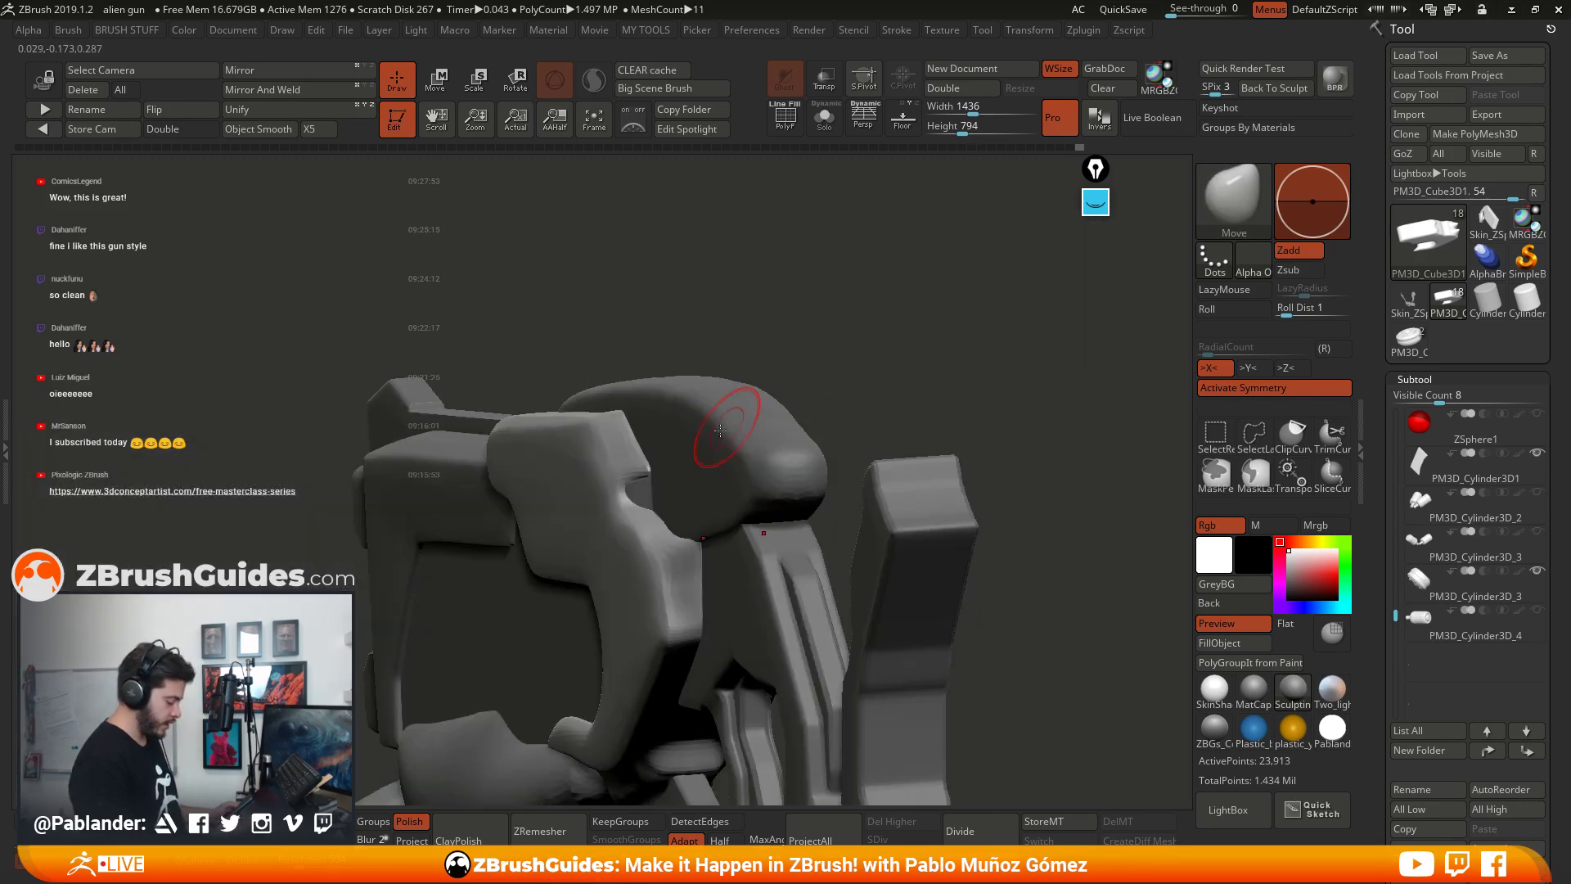
Step: Pull the plate's front upper corner forward along the barrel into a pointed tip
{"action": "right_click_drag", "start_coordinate": [993, 386], "coordinate": [668, 371]}
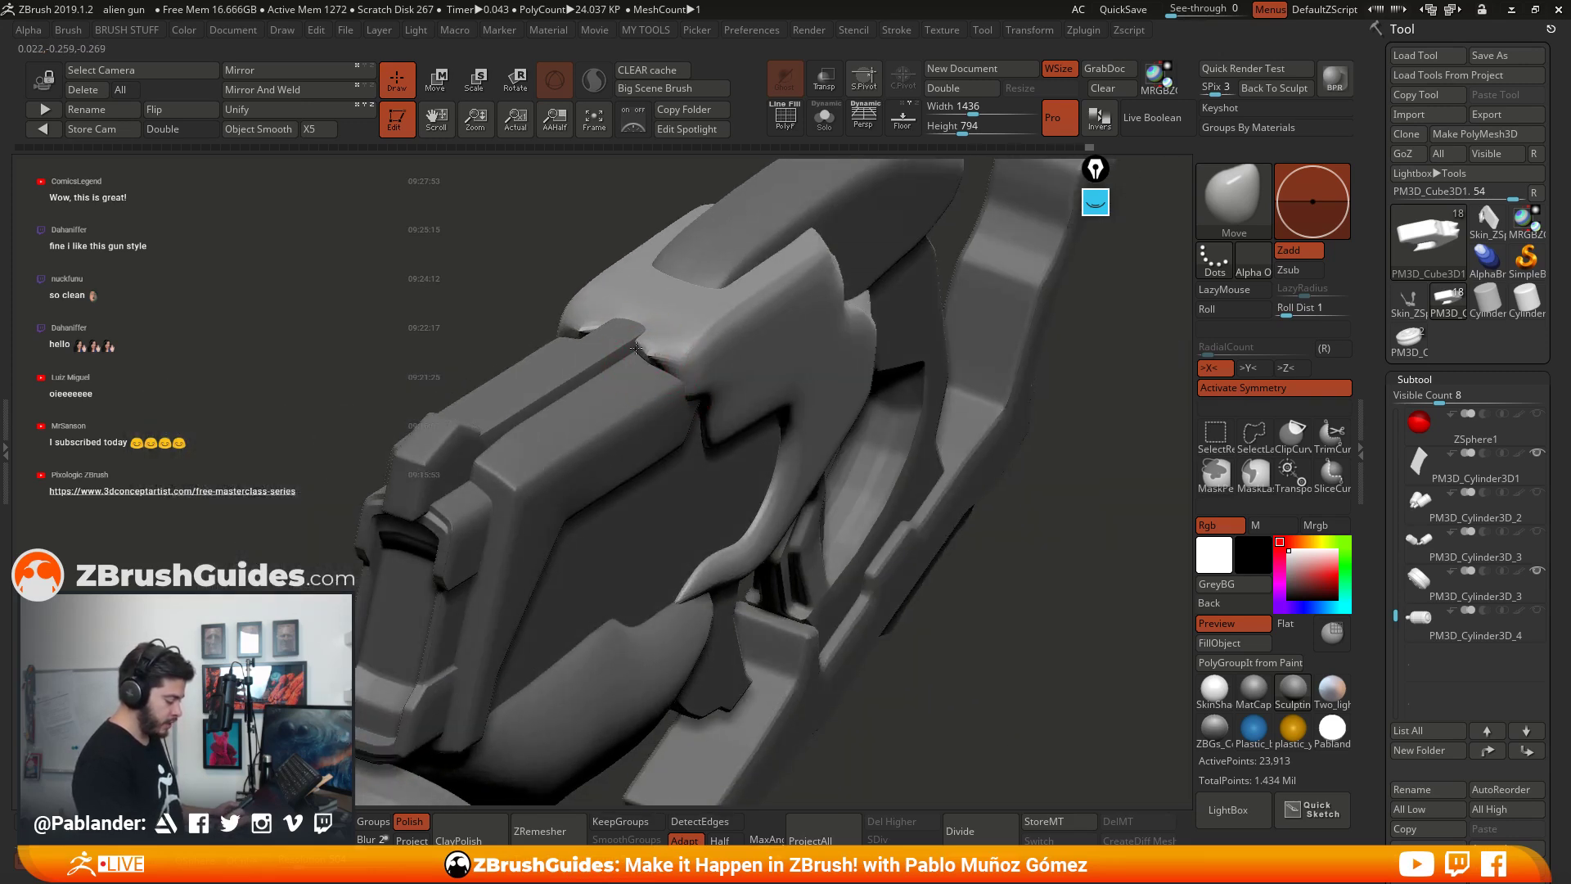
{"action": "mouse_move", "coordinate": [652, 365]}
{"action": "right_mouse_down"}
{"action": "mouse_move", "coordinate": [631, 364]}
{"action": "mouse_move", "coordinate": [649, 352]}
{"action": "right_mouse_up"}
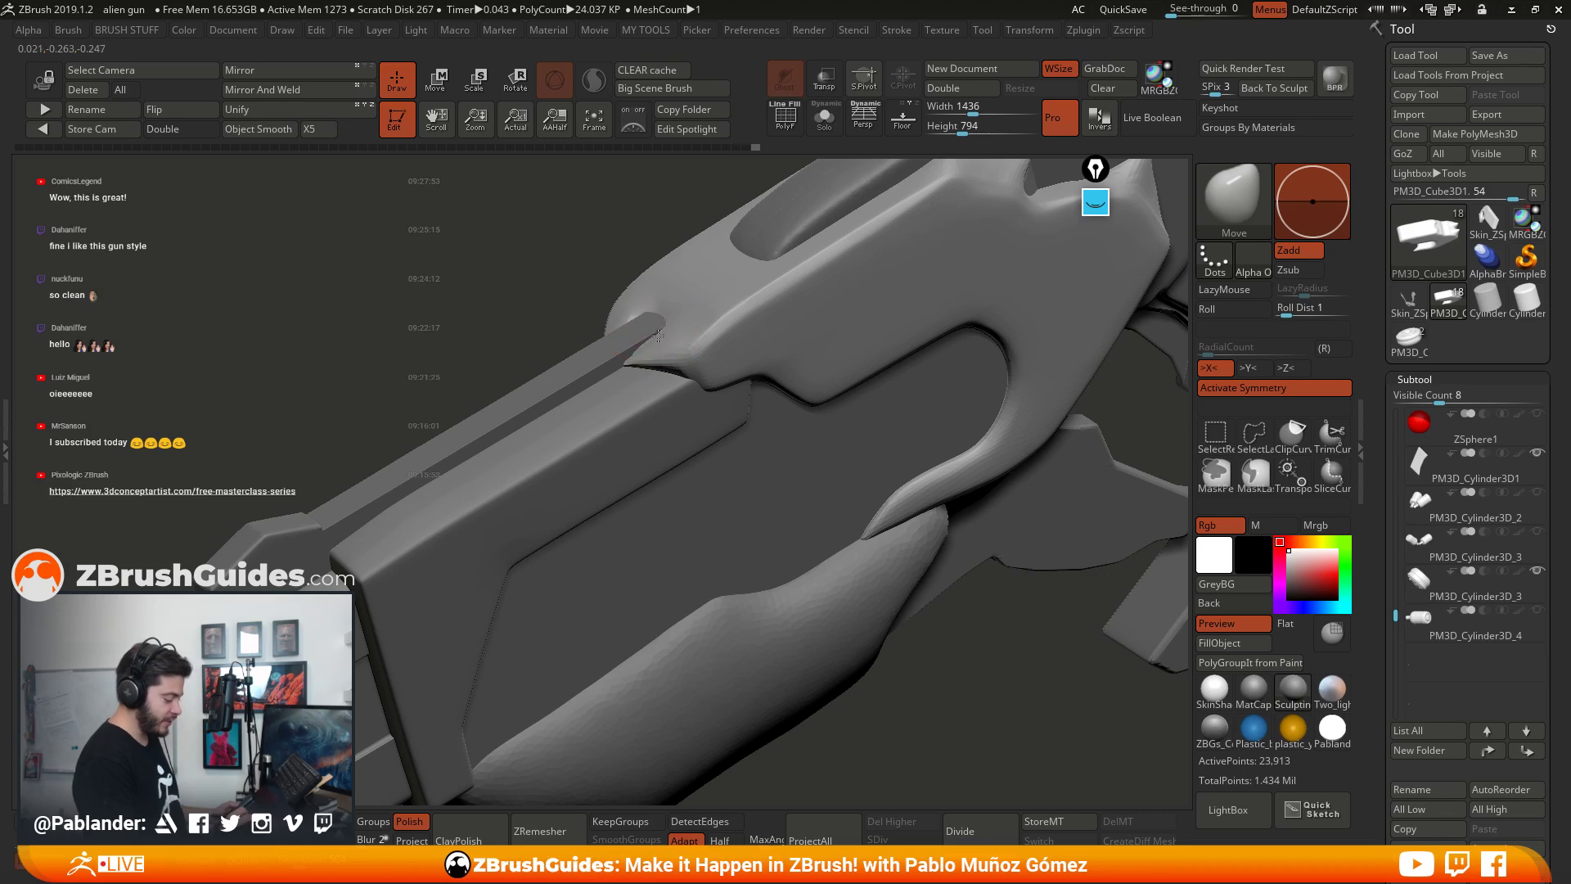
{"action": "mouse_move", "coordinate": [652, 344]}
{"action": "right_mouse_down"}
{"action": "mouse_move", "coordinate": [717, 356]}
{"action": "mouse_move", "coordinate": [726, 403]}
{"action": "right_mouse_up"}
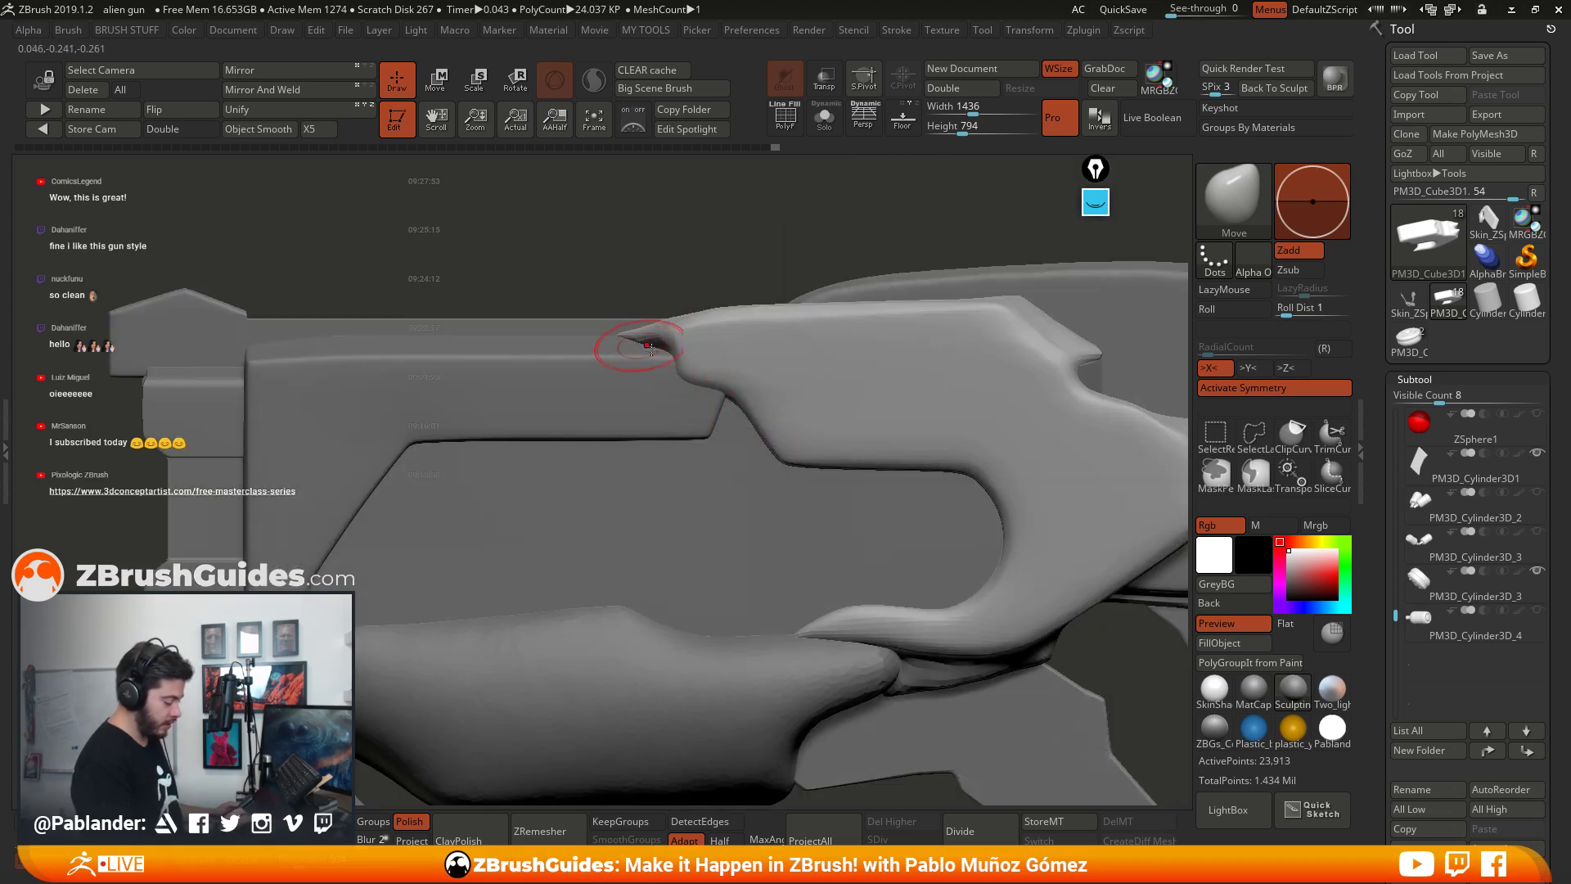
{"action": "right_click_drag", "start_coordinate": [630, 343], "coordinate": [698, 361]}
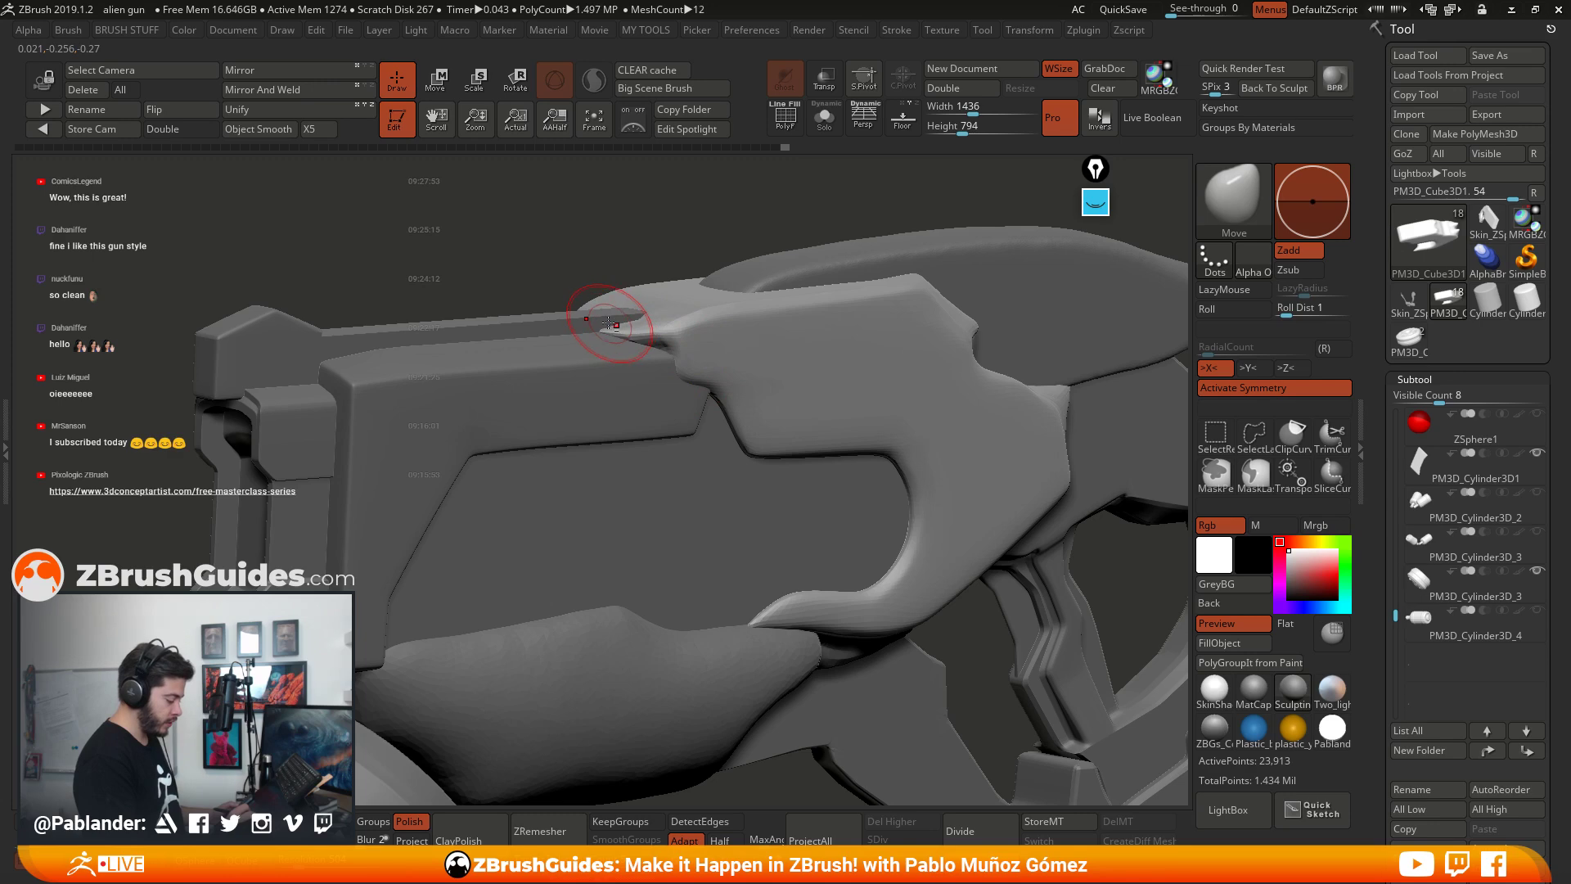
Step: Refine the front tip's profile from the side and remesh the plate with DynaMesh
{"action": "right_click_drag", "start_coordinate": [626, 327], "coordinate": [613, 324]}
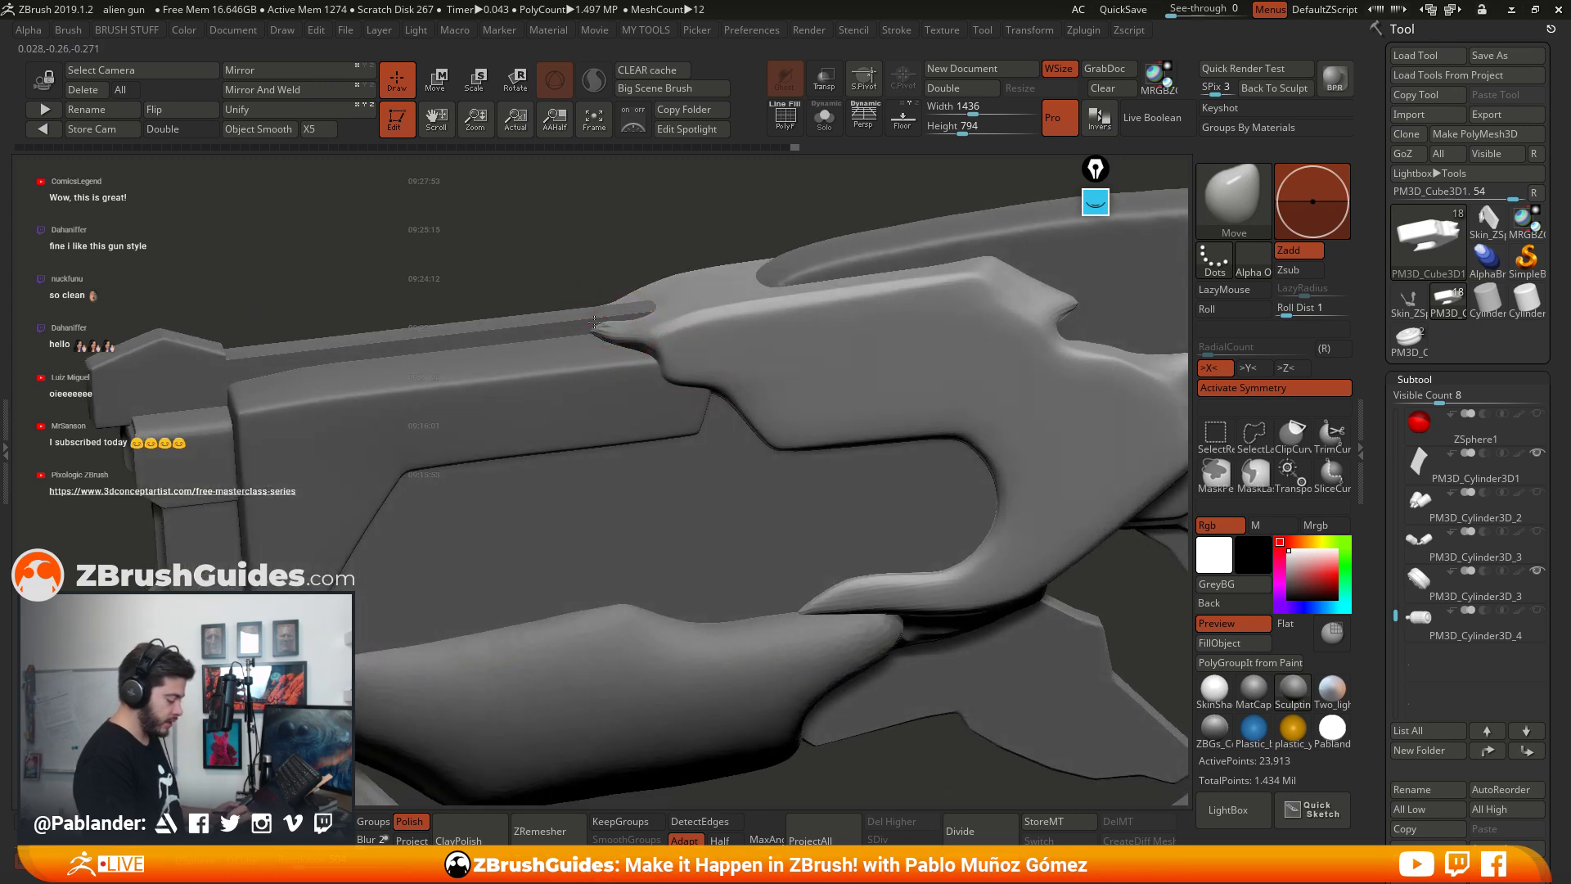
{"action": "mouse_move", "coordinate": [766, 411]}
{"action": "right_mouse_down"}
{"action": "mouse_move", "coordinate": [702, 365]}
{"action": "mouse_move", "coordinate": [751, 380]}
{"action": "right_mouse_up"}
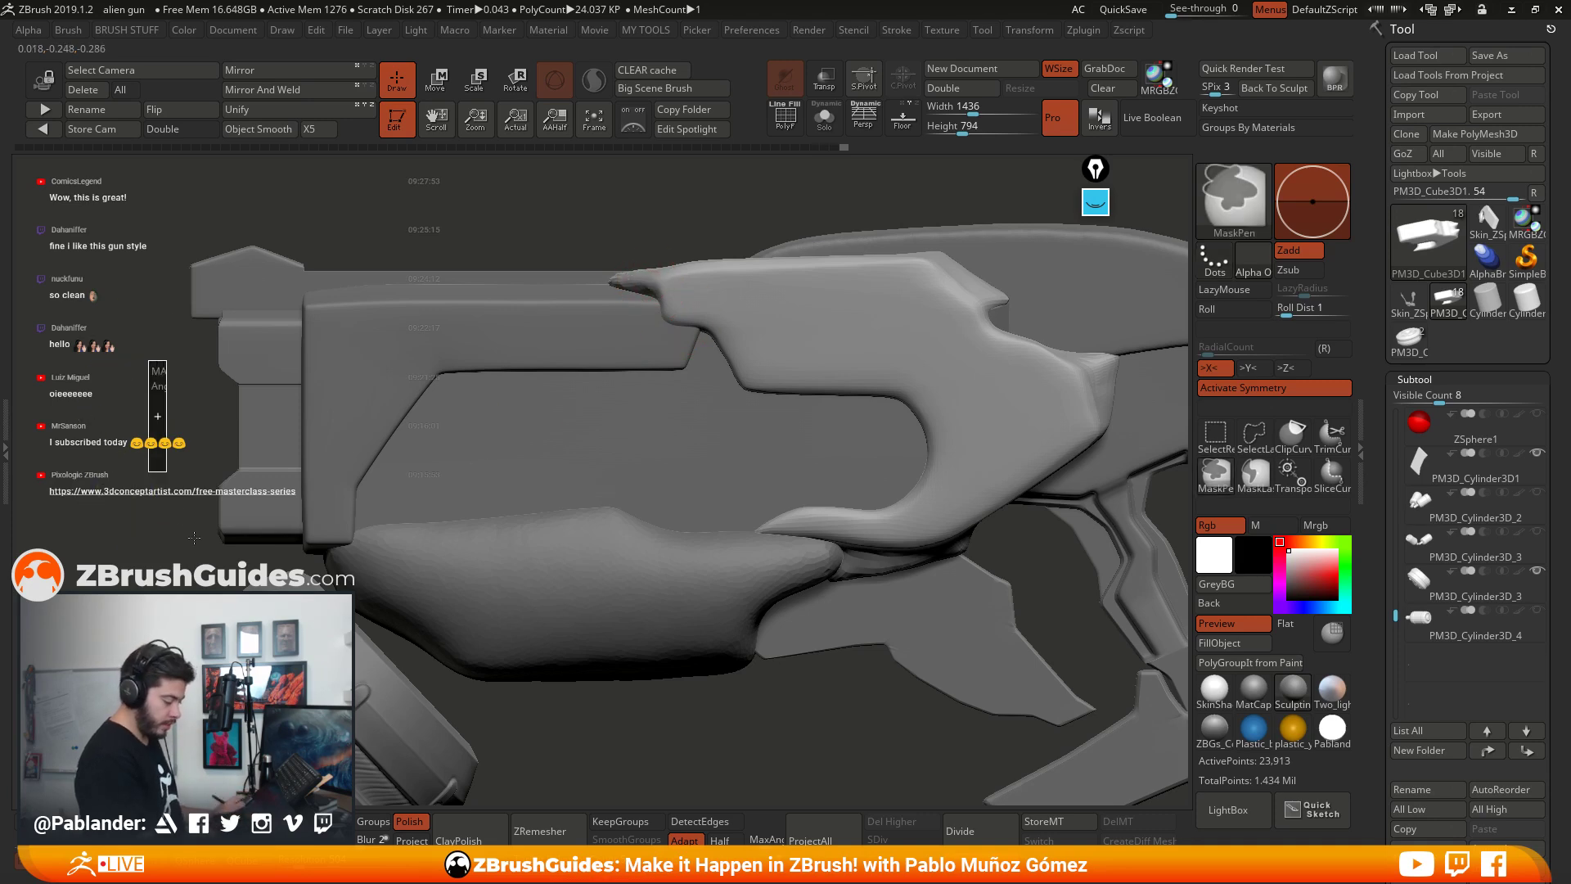
{"action": "right_click_drag", "start_coordinate": [843, 541], "coordinate": [1027, 575]}
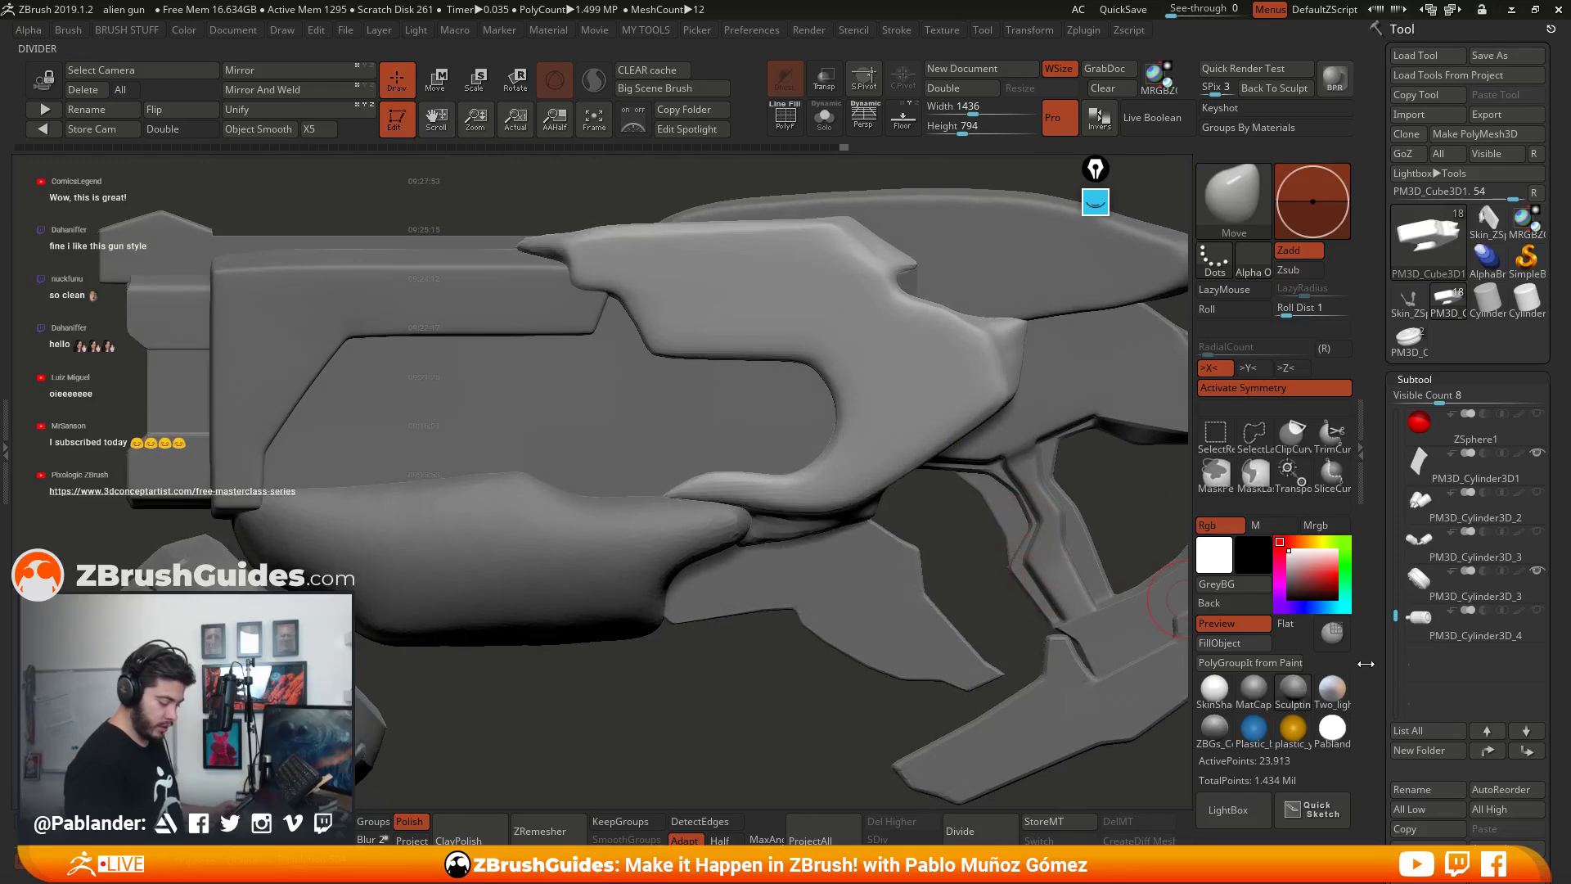
Step: Turn off DynaMesh Polish, raise the hooked plate's resolution to 760 and remesh the plate
{"action": "left_click_drag", "start_coordinate": [1375, 673], "coordinate": [1381, 195]}
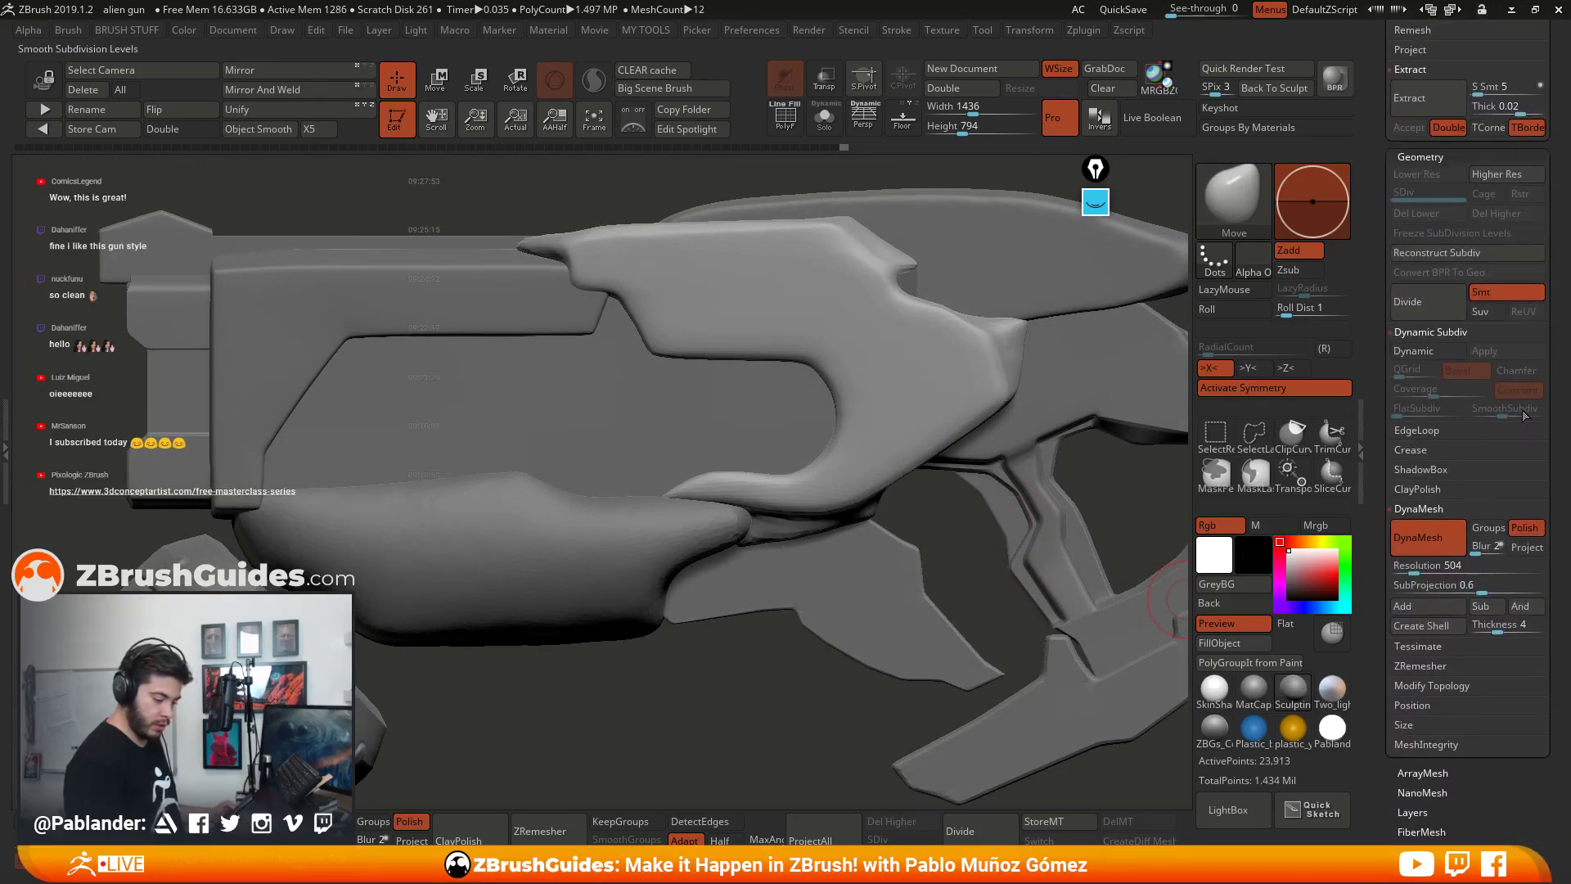
{"action": "left_click", "coordinate": [1526, 528]}
{"action": "left_click_drag", "start_coordinate": [716, 655], "coordinate": [764, 624], "text": "ctrl"}
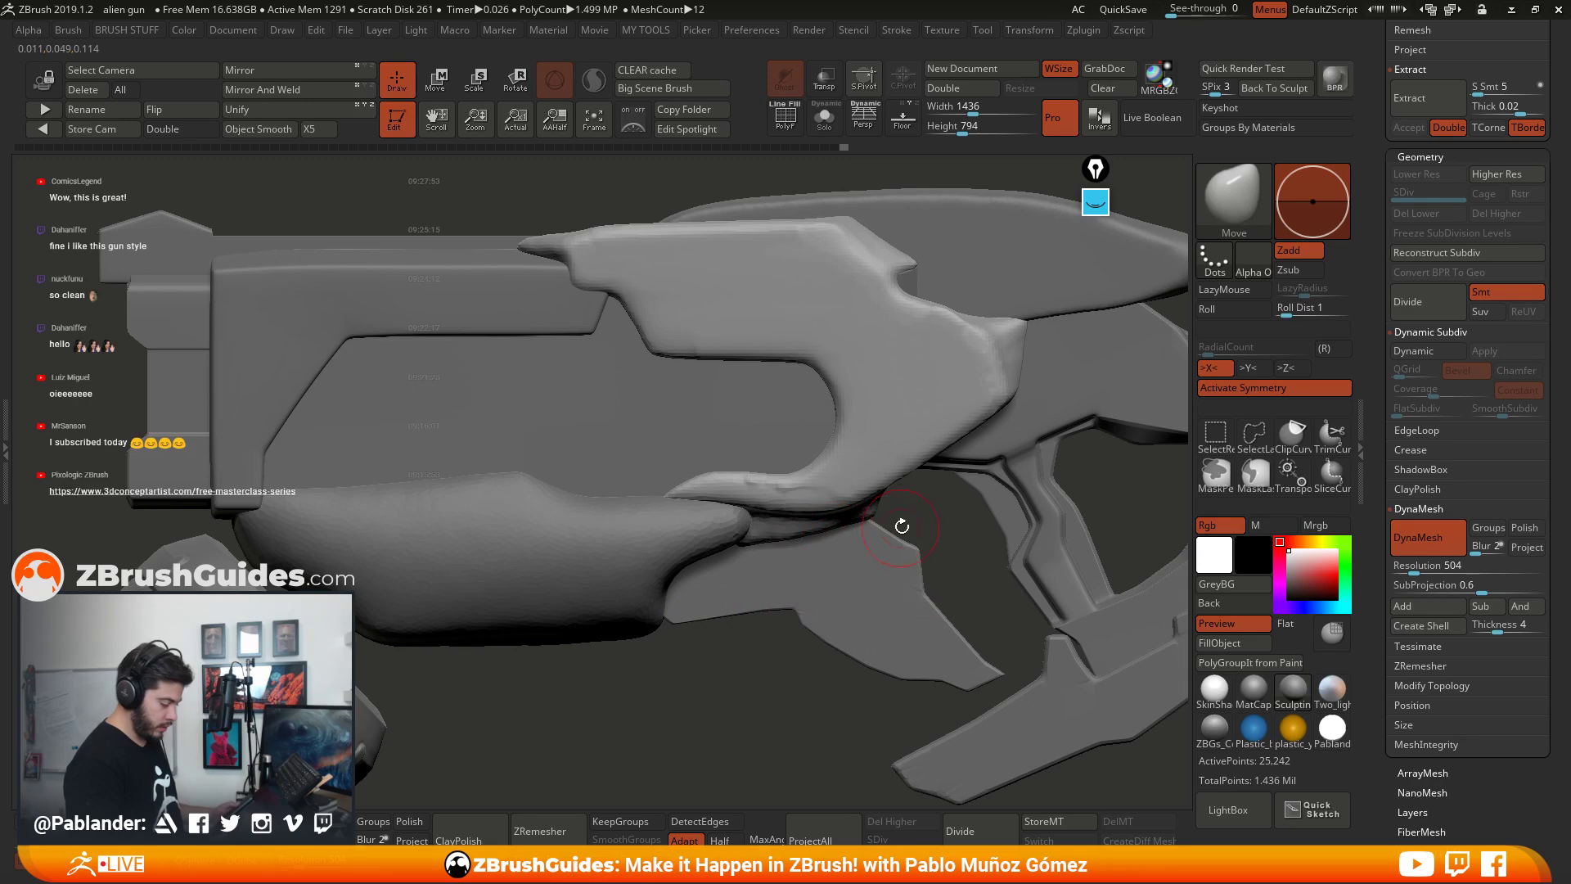
{"action": "mouse_move", "coordinate": [902, 525]}
{"action": "left_mouse_down"}
{"action": "mouse_move", "coordinate": [814, 477]}
{"action": "mouse_move", "coordinate": [762, 486]}
{"action": "mouse_move", "coordinate": [769, 532]}
{"action": "left_mouse_up"}
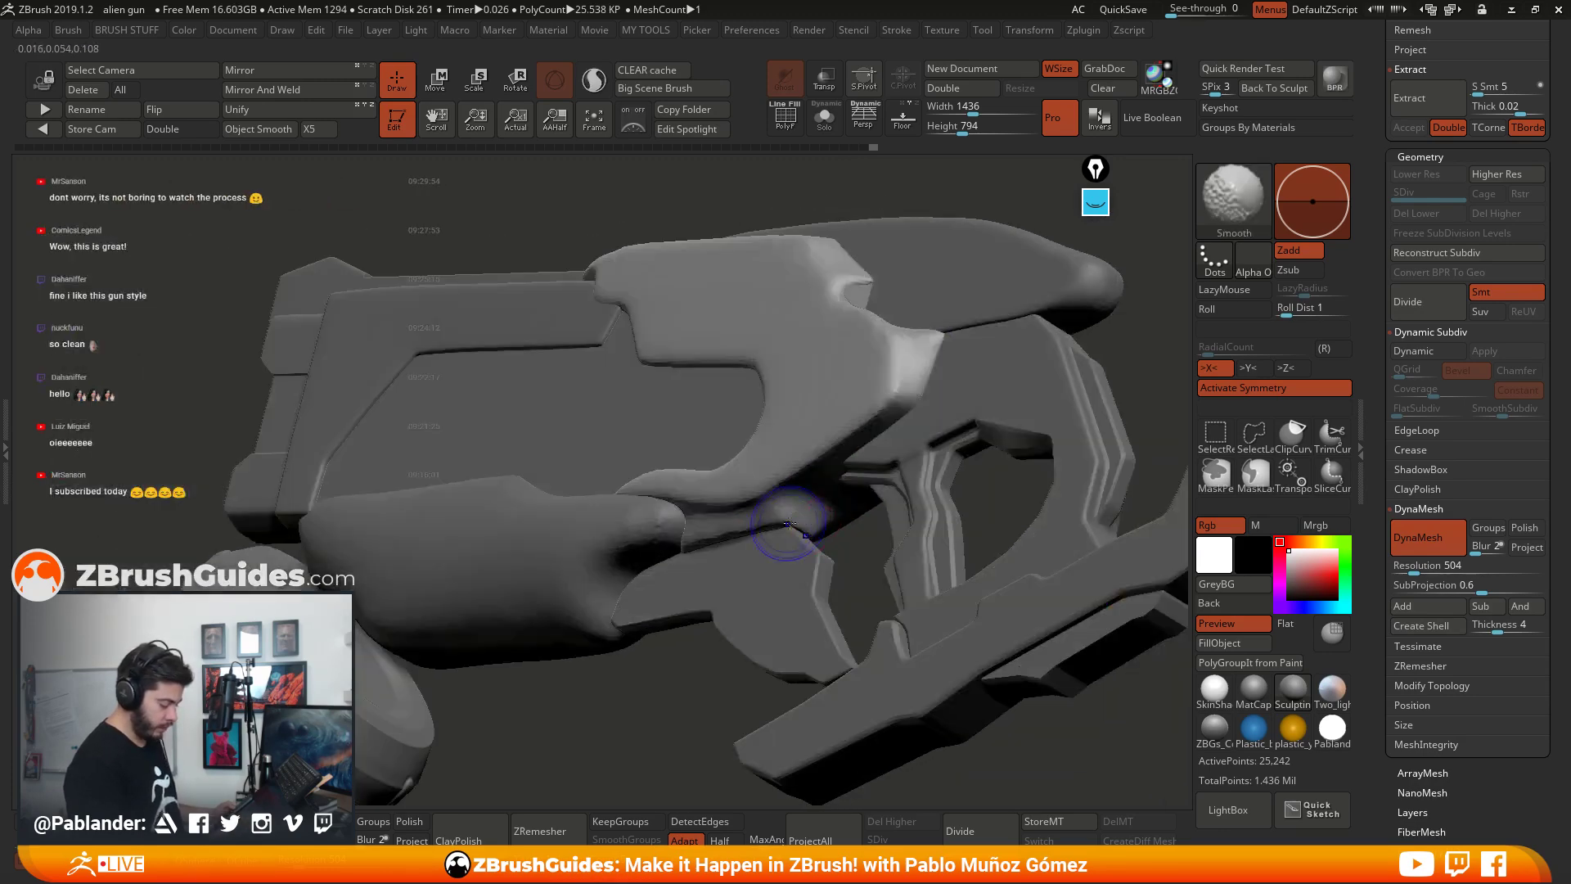
{"action": "left_click", "coordinate": [1423, 568]}
{"action": "left_click_drag", "start_coordinate": [1109, 334], "coordinate": [1120, 449], "text": "shift"}
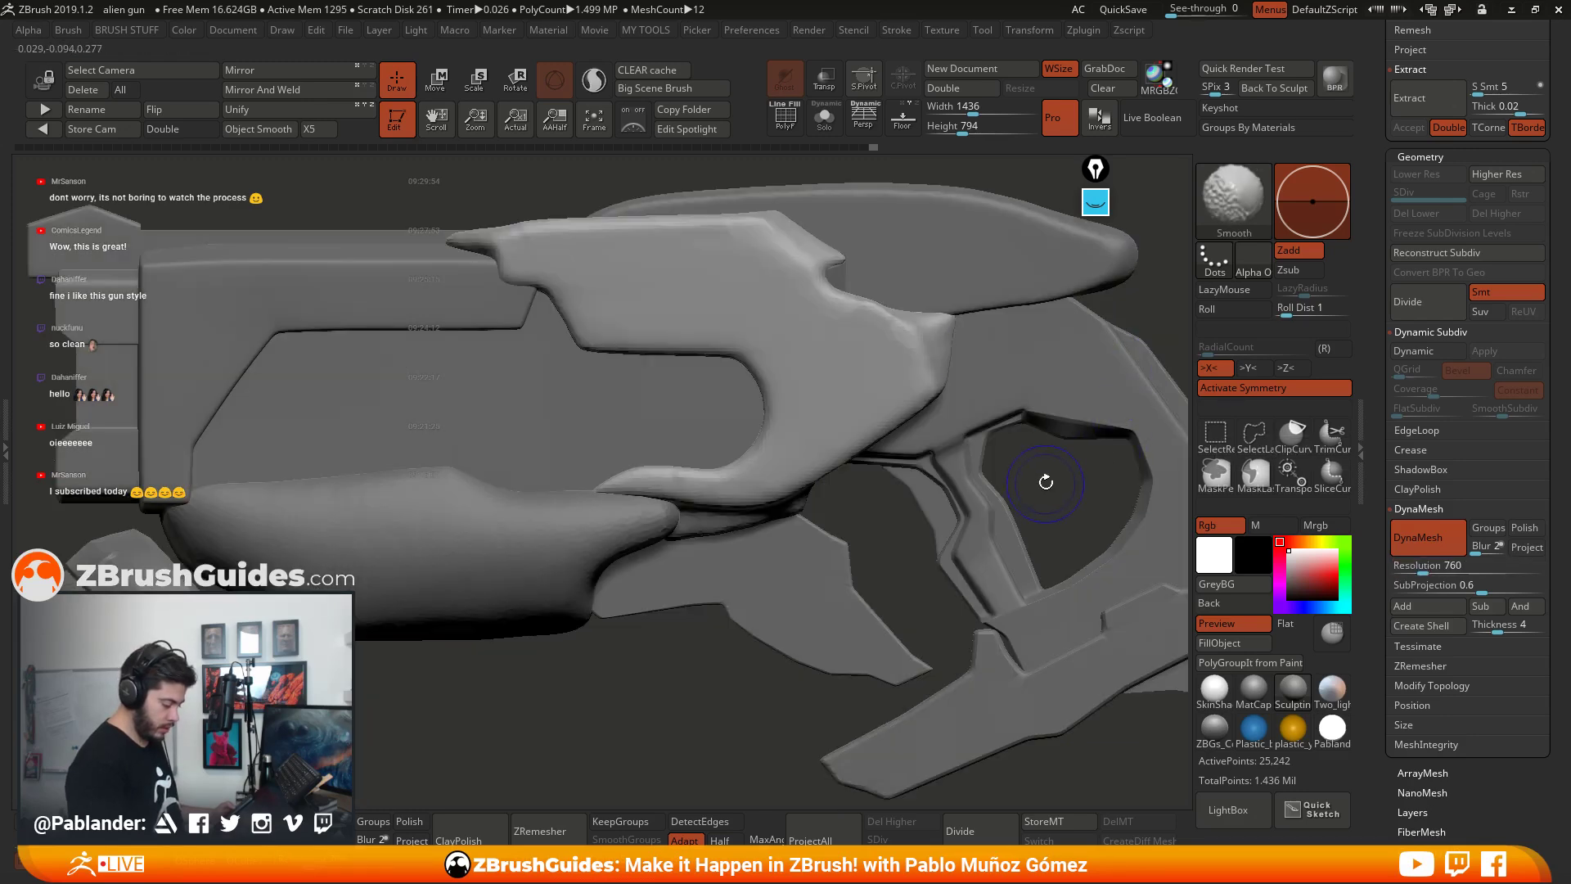
{"action": "mouse_move", "coordinate": [733, 690]}
{"action": "left_mouse_down", "text": "ctrl"}
{"action": "mouse_move", "coordinate": [761, 696]}
{"action": "mouse_move", "coordinate": [883, 439]}
{"action": "mouse_move", "coordinate": [808, 336]}
{"action": "left_mouse_up", "text": "ctrl"}
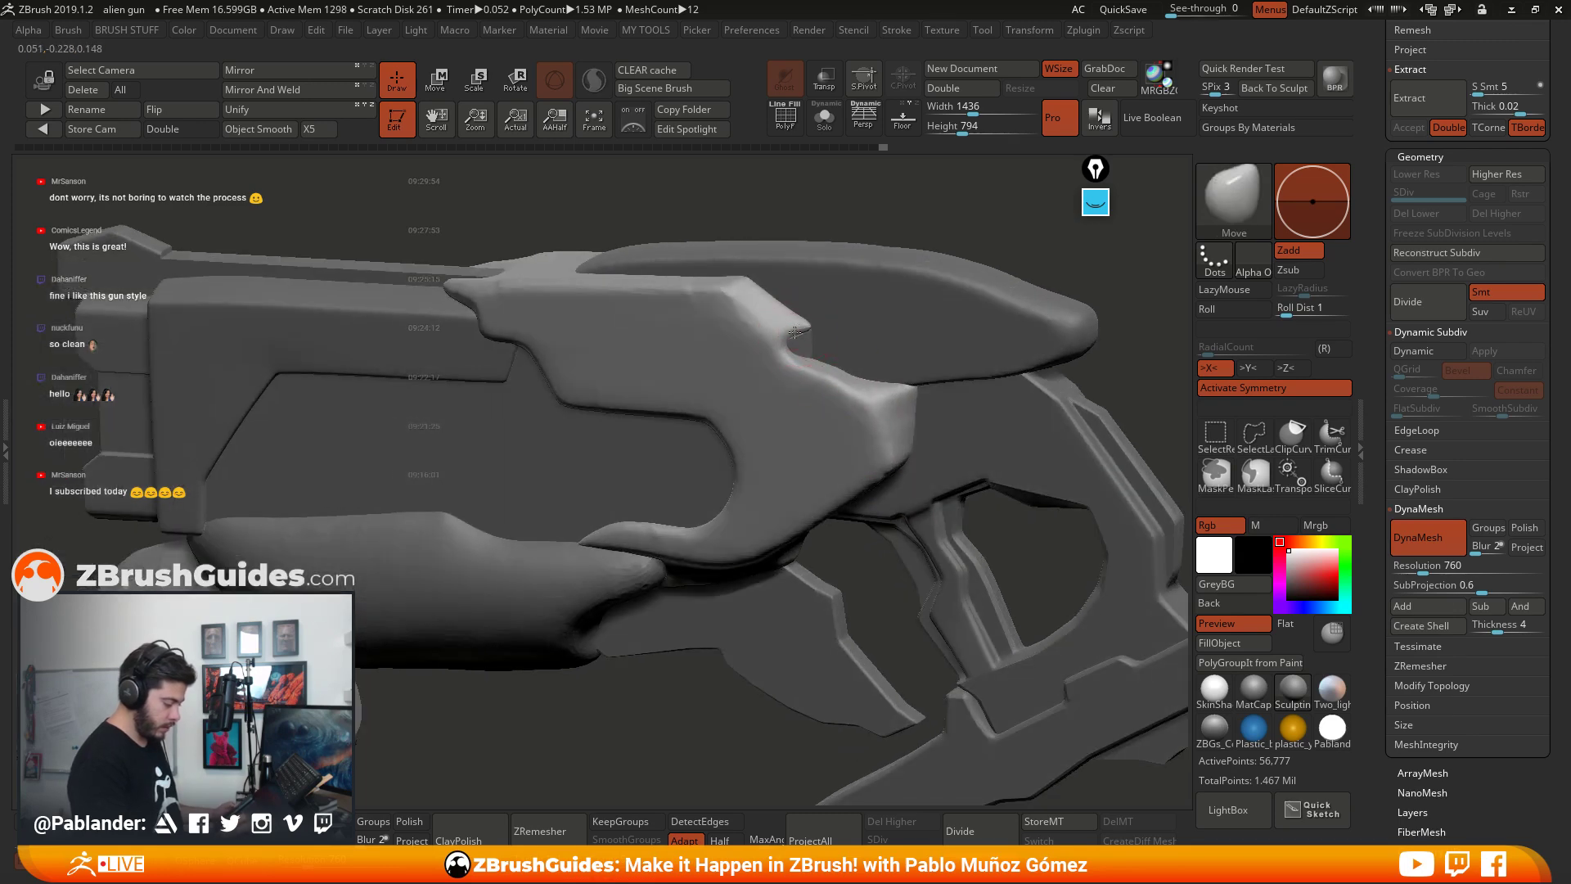
Step: Refine the hooked plate's rear notch and front tip with the Move brush from several angles
{"action": "mouse_move", "coordinate": [798, 333]}
{"action": "right_mouse_down"}
{"action": "mouse_move", "coordinate": [827, 360]}
{"action": "mouse_move", "coordinate": [776, 400]}
{"action": "mouse_move", "coordinate": [829, 428]}
{"action": "right_mouse_up"}
{"action": "mouse_move", "coordinate": [972, 483]}
{"action": "right_mouse_down"}
{"action": "mouse_move", "coordinate": [900, 456]}
{"action": "mouse_move", "coordinate": [687, 503]}
{"action": "mouse_move", "coordinate": [702, 525]}
{"action": "mouse_move", "coordinate": [655, 499]}
{"action": "mouse_move", "coordinate": [655, 524]}
{"action": "right_mouse_up"}
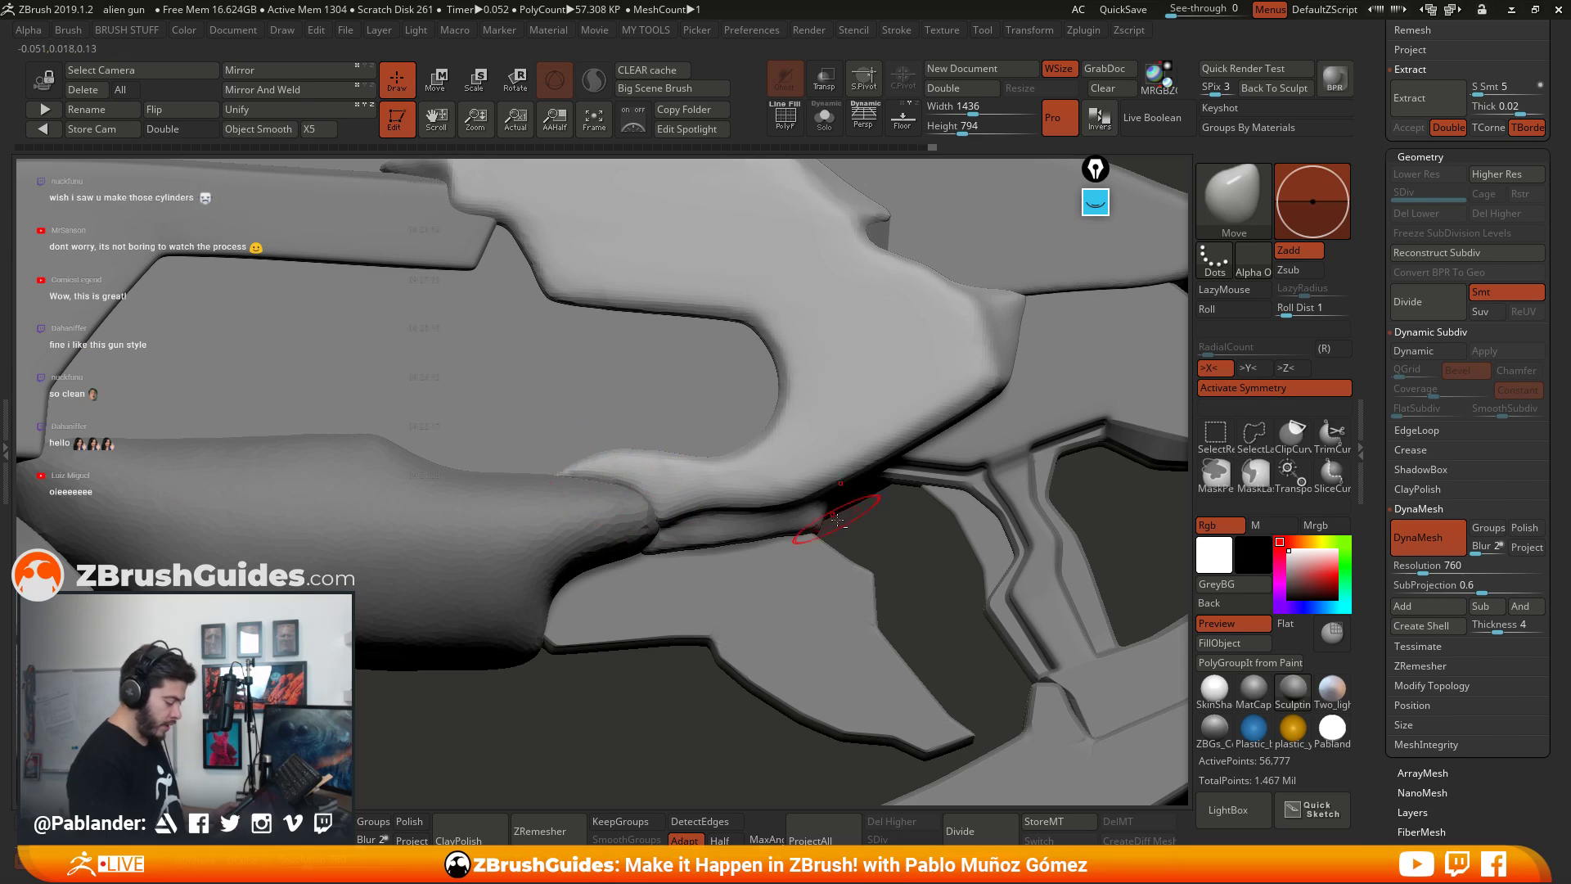
{"action": "right_click_drag", "start_coordinate": [807, 526], "coordinate": [814, 469], "text": "ctrl"}
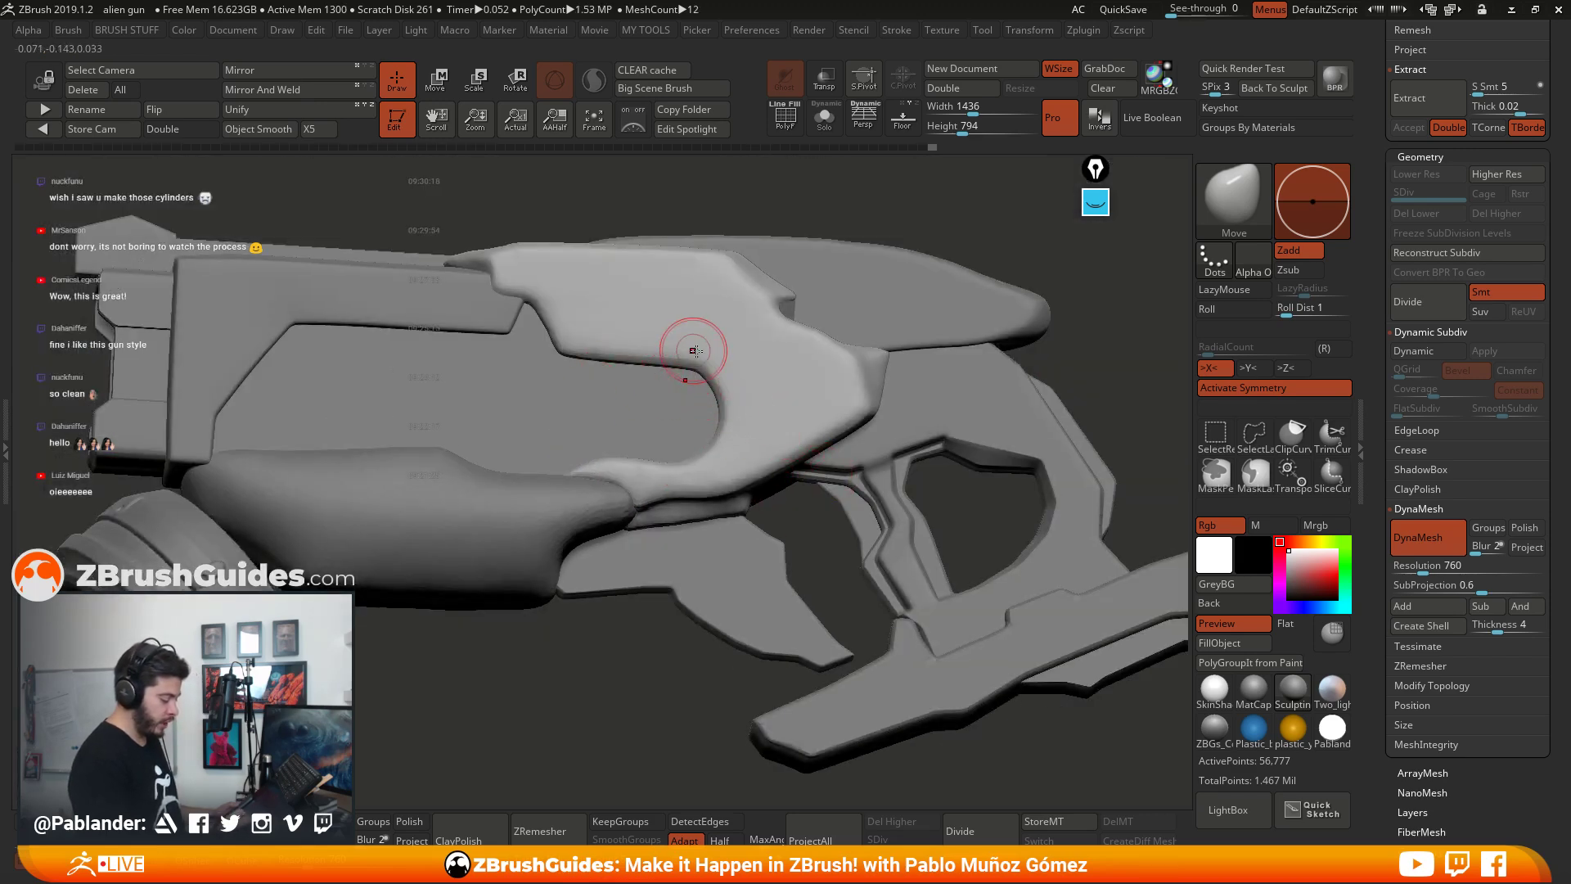
{"action": "right_click_drag", "start_coordinate": [690, 354], "coordinate": [792, 398]}
{"action": "mouse_move", "coordinate": [852, 474]}
{"action": "right_mouse_down"}
{"action": "mouse_move", "coordinate": [911, 375]}
{"action": "mouse_move", "coordinate": [843, 316]}
{"action": "right_mouse_up"}
{"action": "key", "text": "shift"}
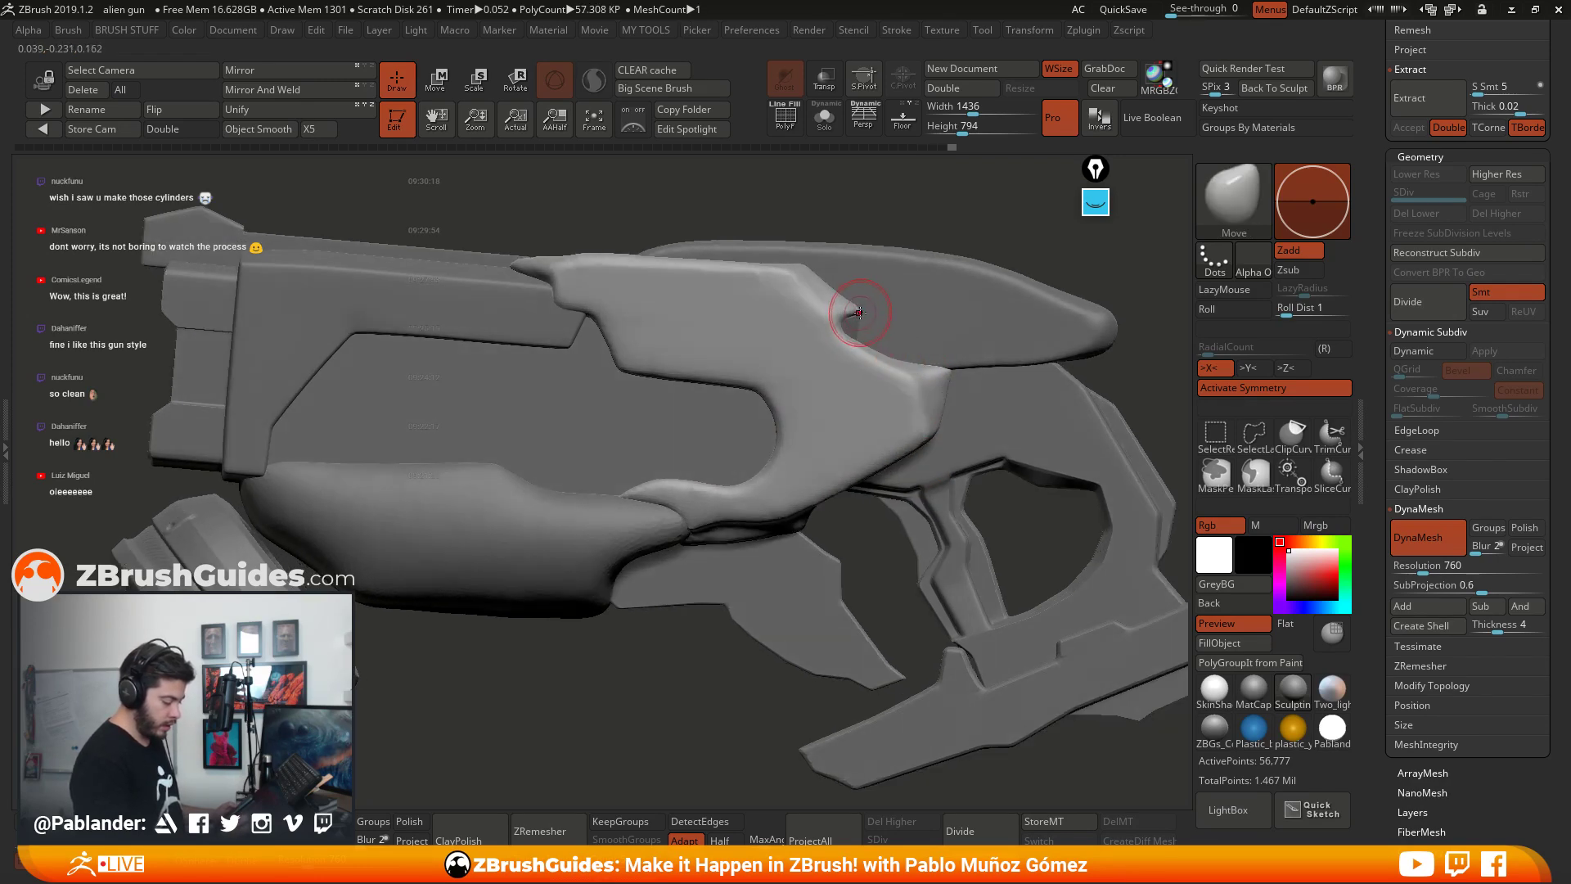
{"action": "mouse_move", "coordinate": [854, 442]}
{"action": "right_mouse_down"}
{"action": "mouse_move", "coordinate": [578, 281]}
{"action": "mouse_move", "coordinate": [617, 320]}
{"action": "right_mouse_up"}
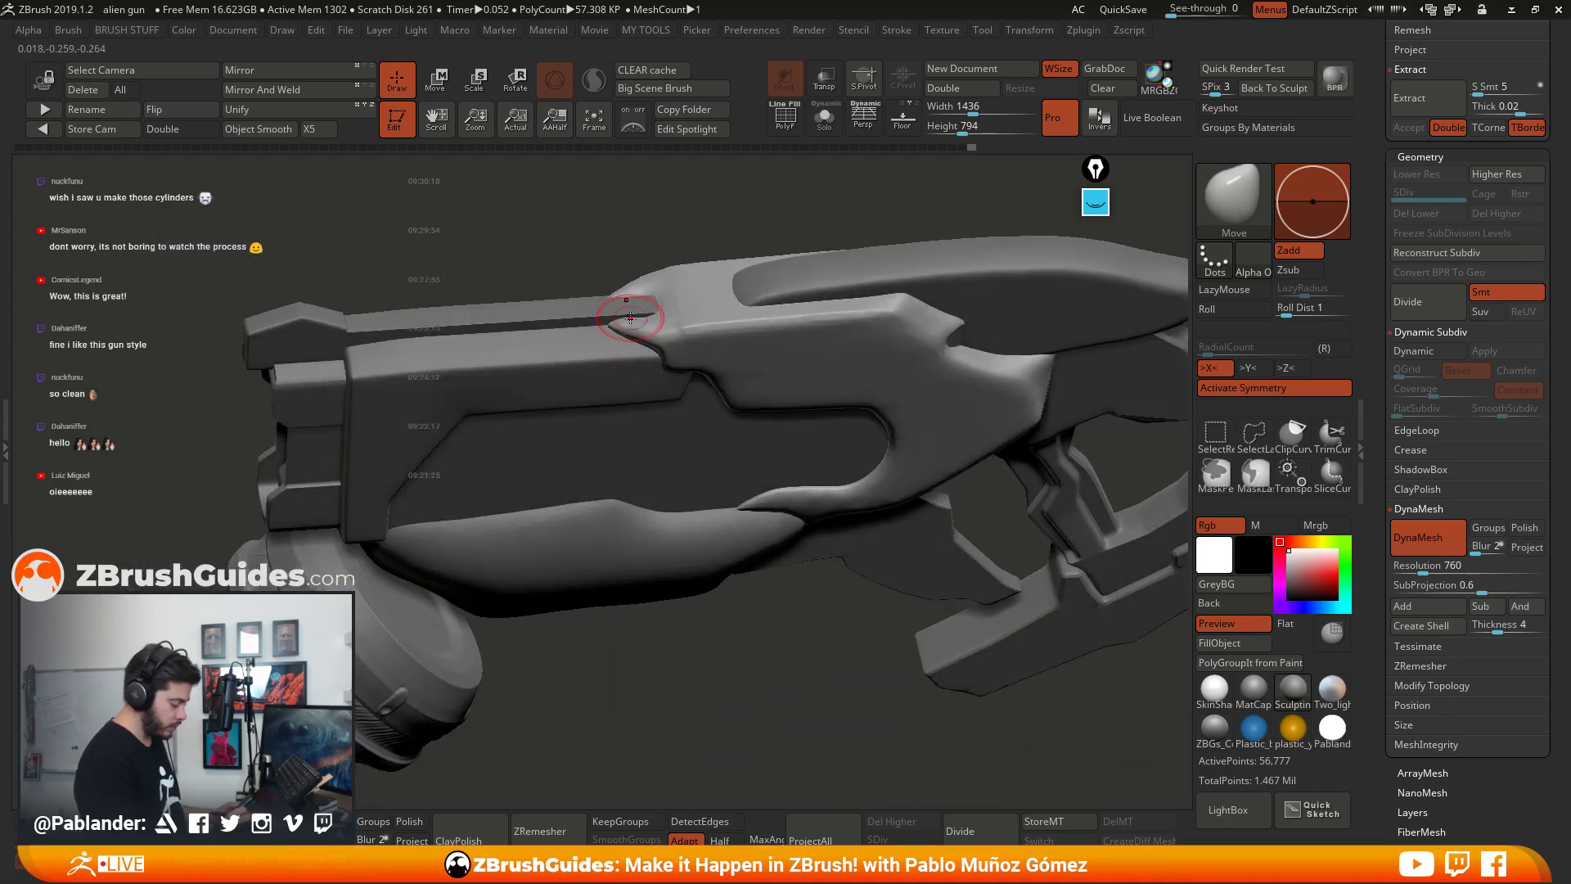
{"action": "right_click_drag", "start_coordinate": [638, 316], "coordinate": [872, 438]}
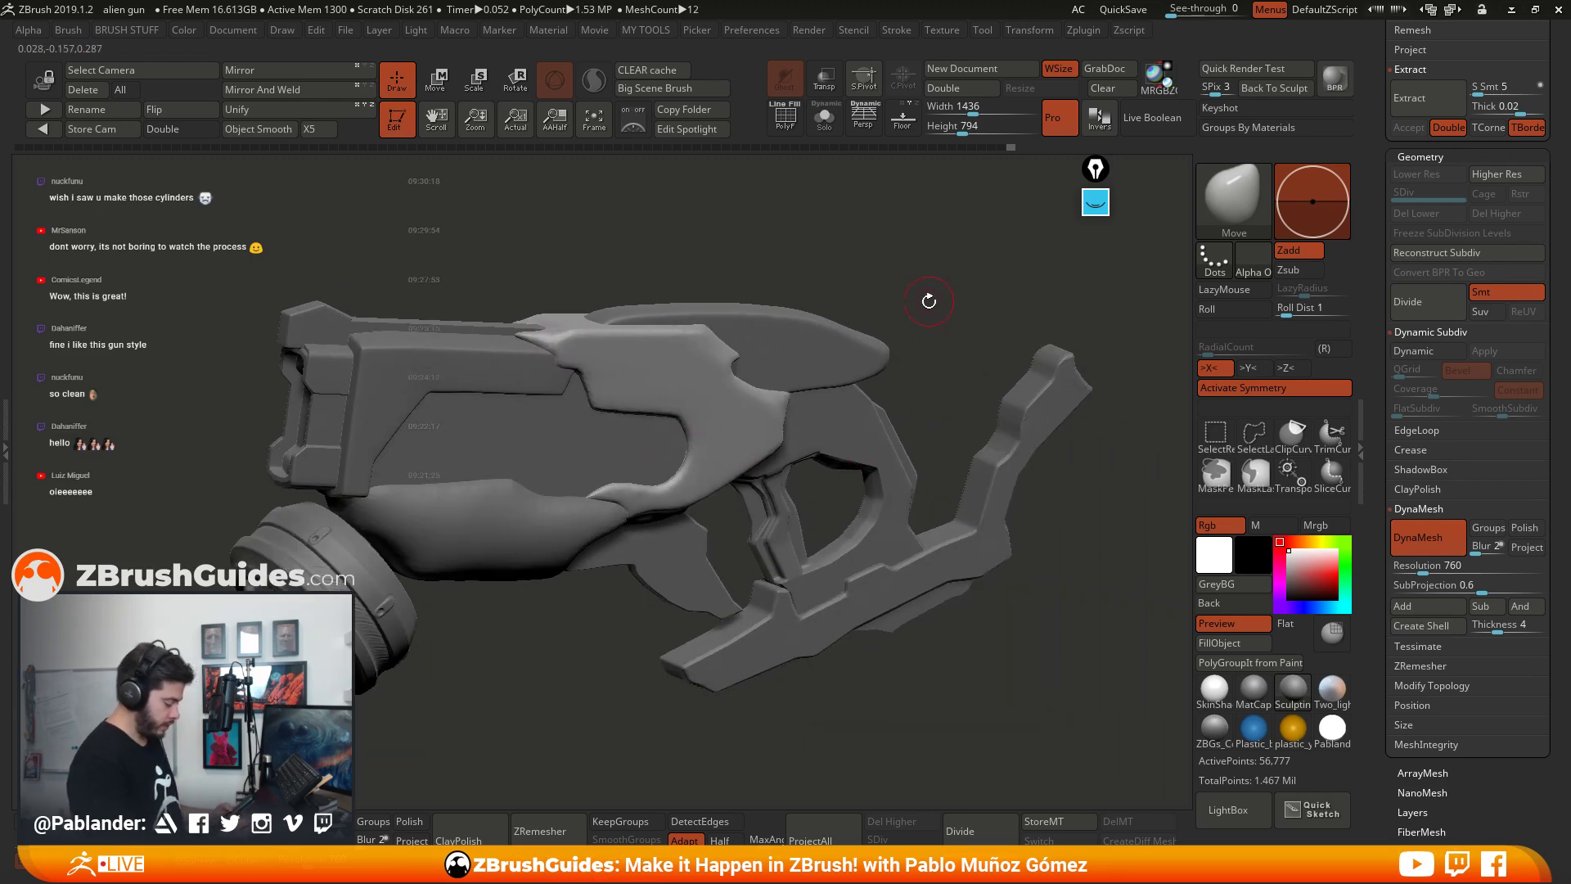
{"action": "mouse_move", "coordinate": [965, 393]}
{"action": "right_mouse_down"}
{"action": "mouse_move", "coordinate": [947, 481]}
{"action": "mouse_move", "coordinate": [914, 499]}
{"action": "right_mouse_up"}
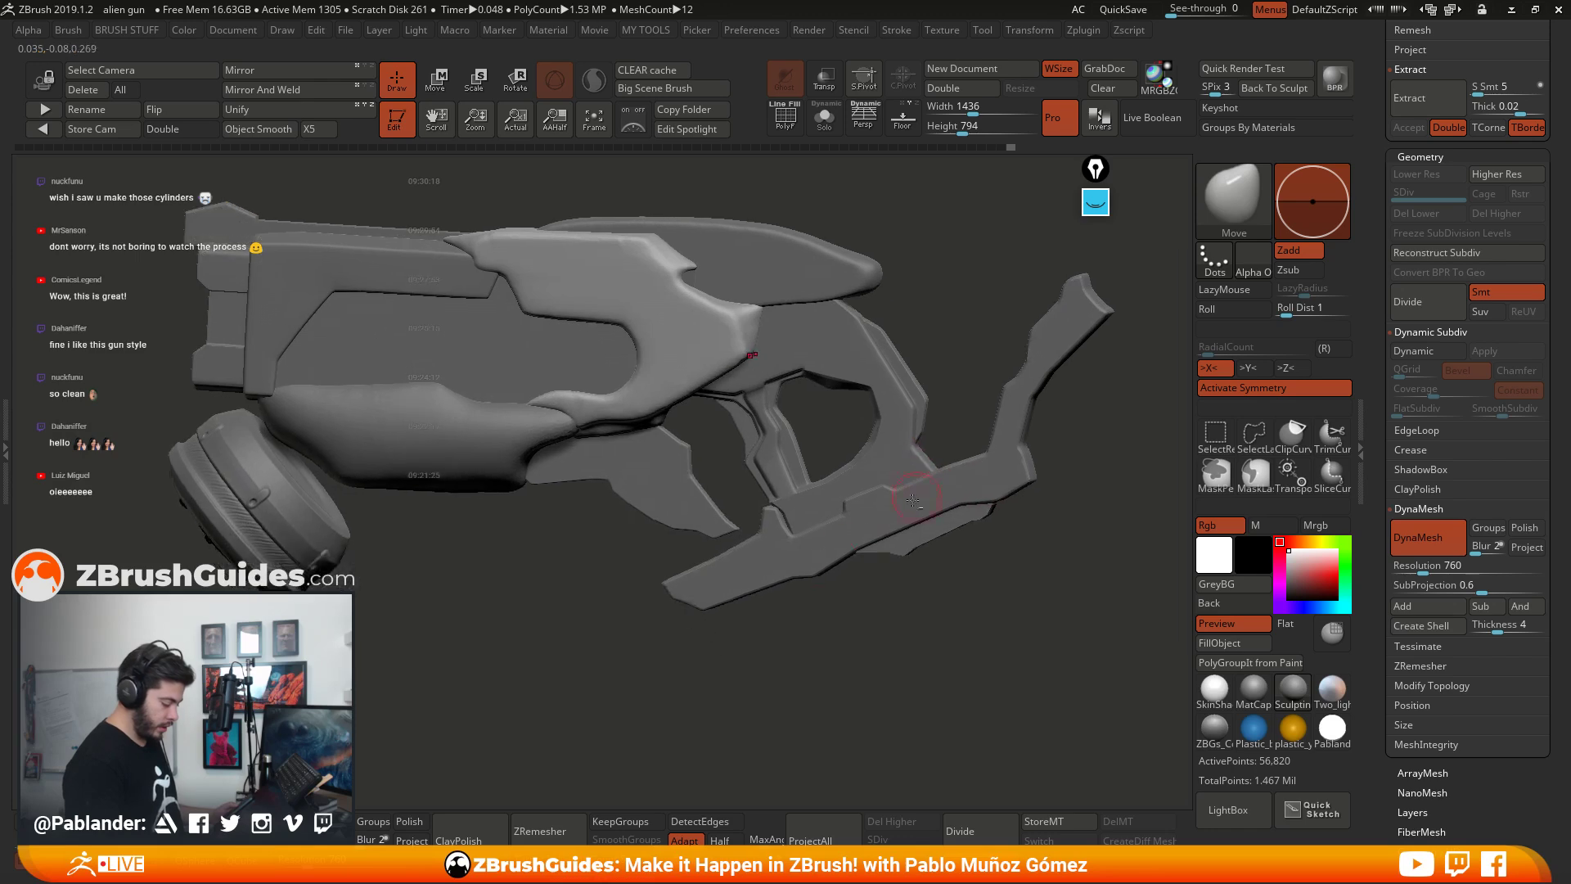
Step: Select the fin part beneath the barrel, apply its dynamic subdivision, delete the lower subdivision levels and check its wireframe
{"action": "left_click", "coordinate": [669, 473], "text": "alt"}
{"action": "right_click_drag", "start_coordinate": [687, 450], "coordinate": [750, 559]}
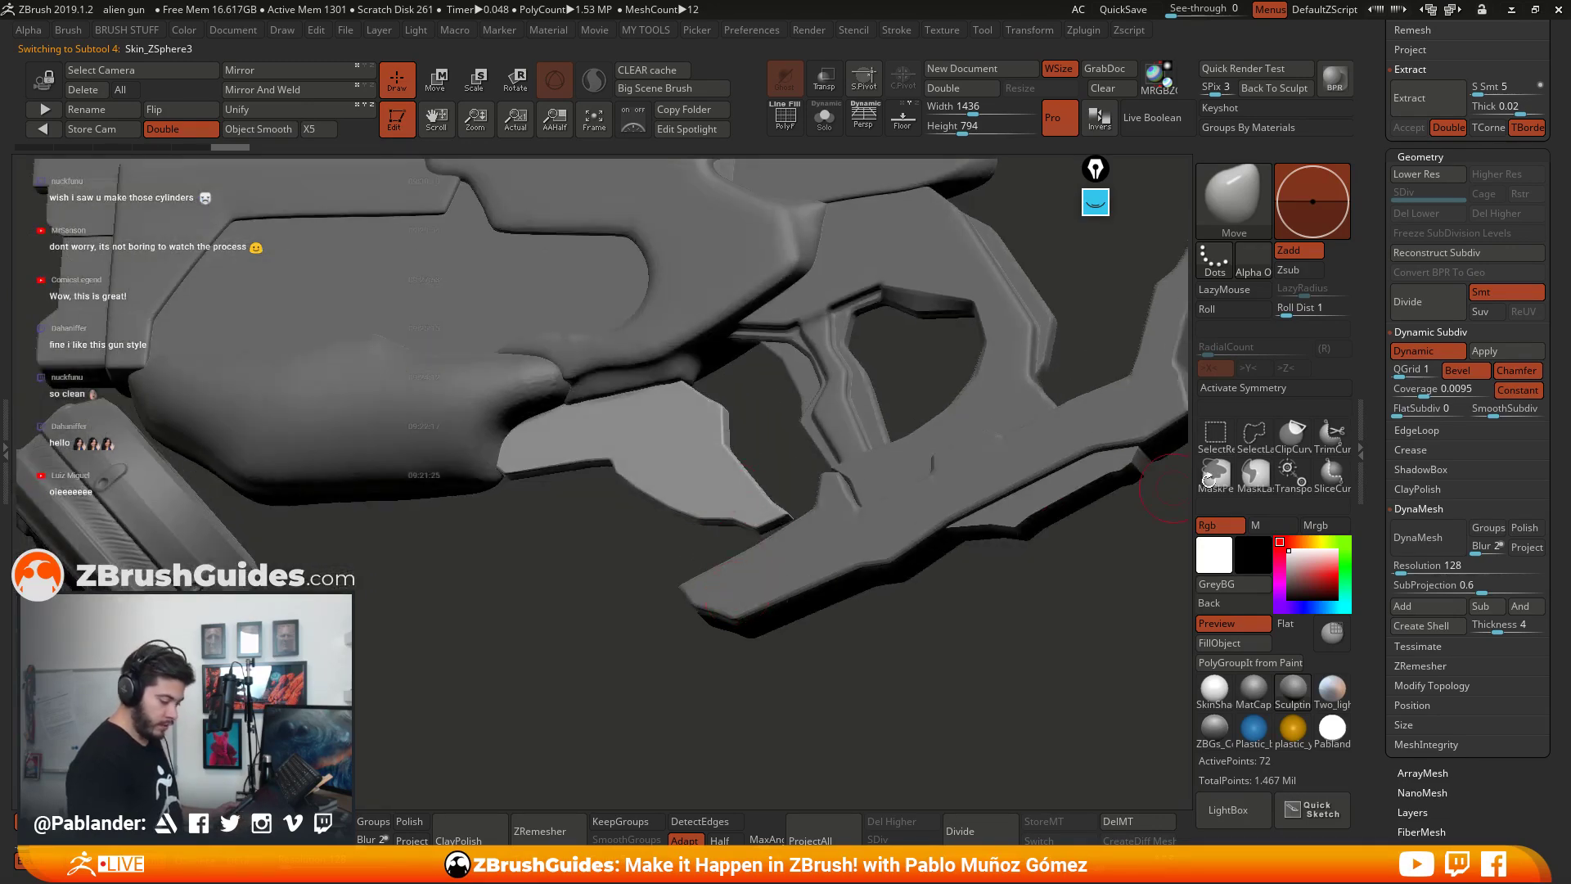
{"action": "left_click", "coordinate": [1510, 352]}
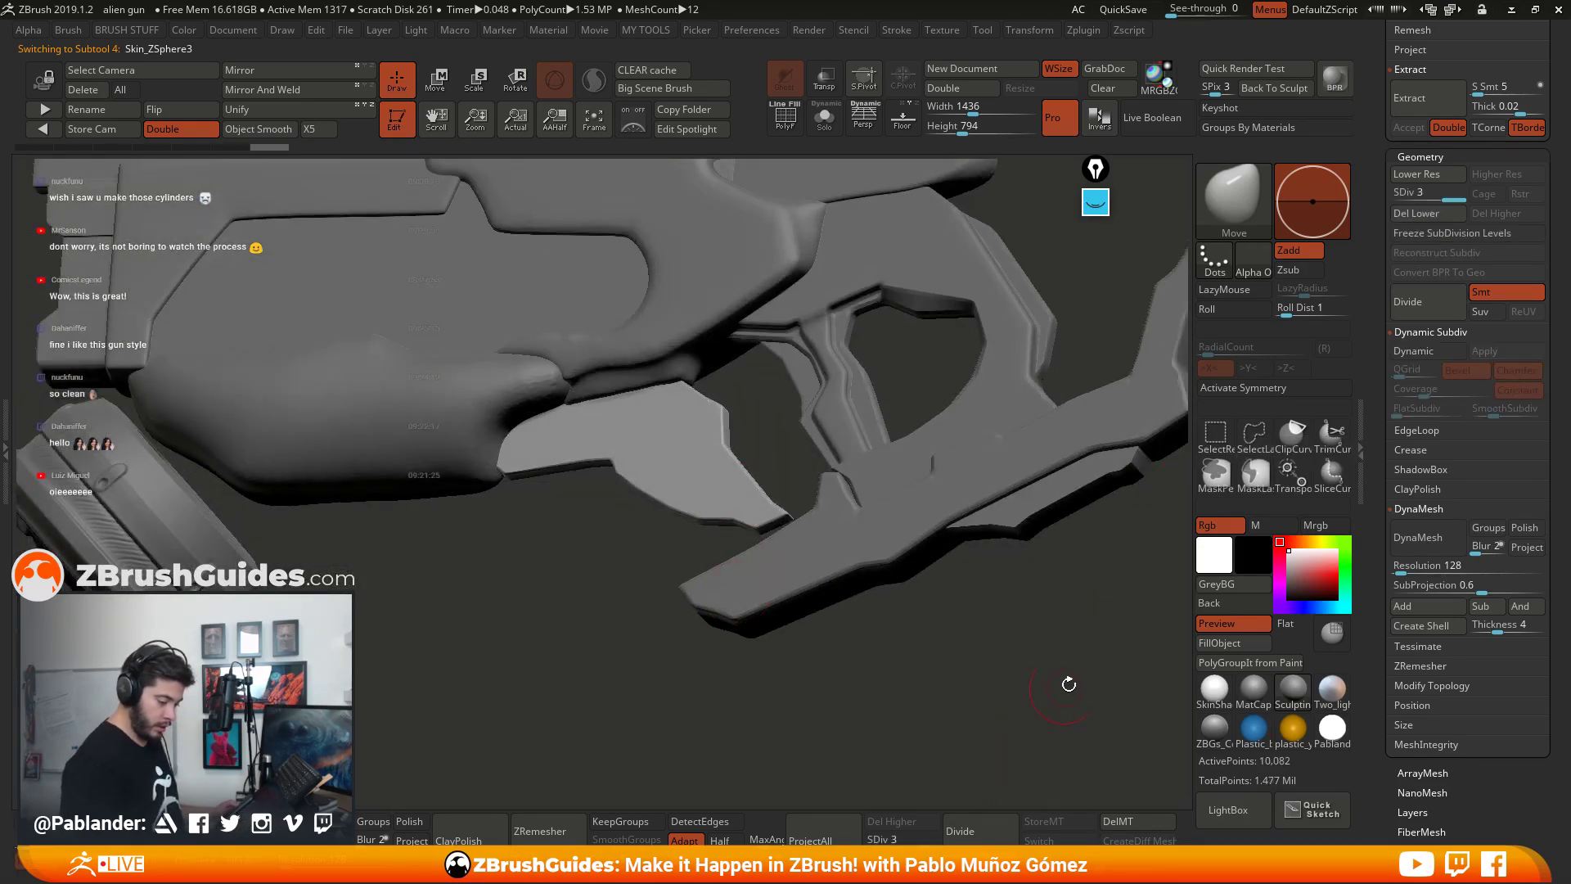
{"action": "right_click_drag", "start_coordinate": [1026, 625], "coordinate": [1022, 670]}
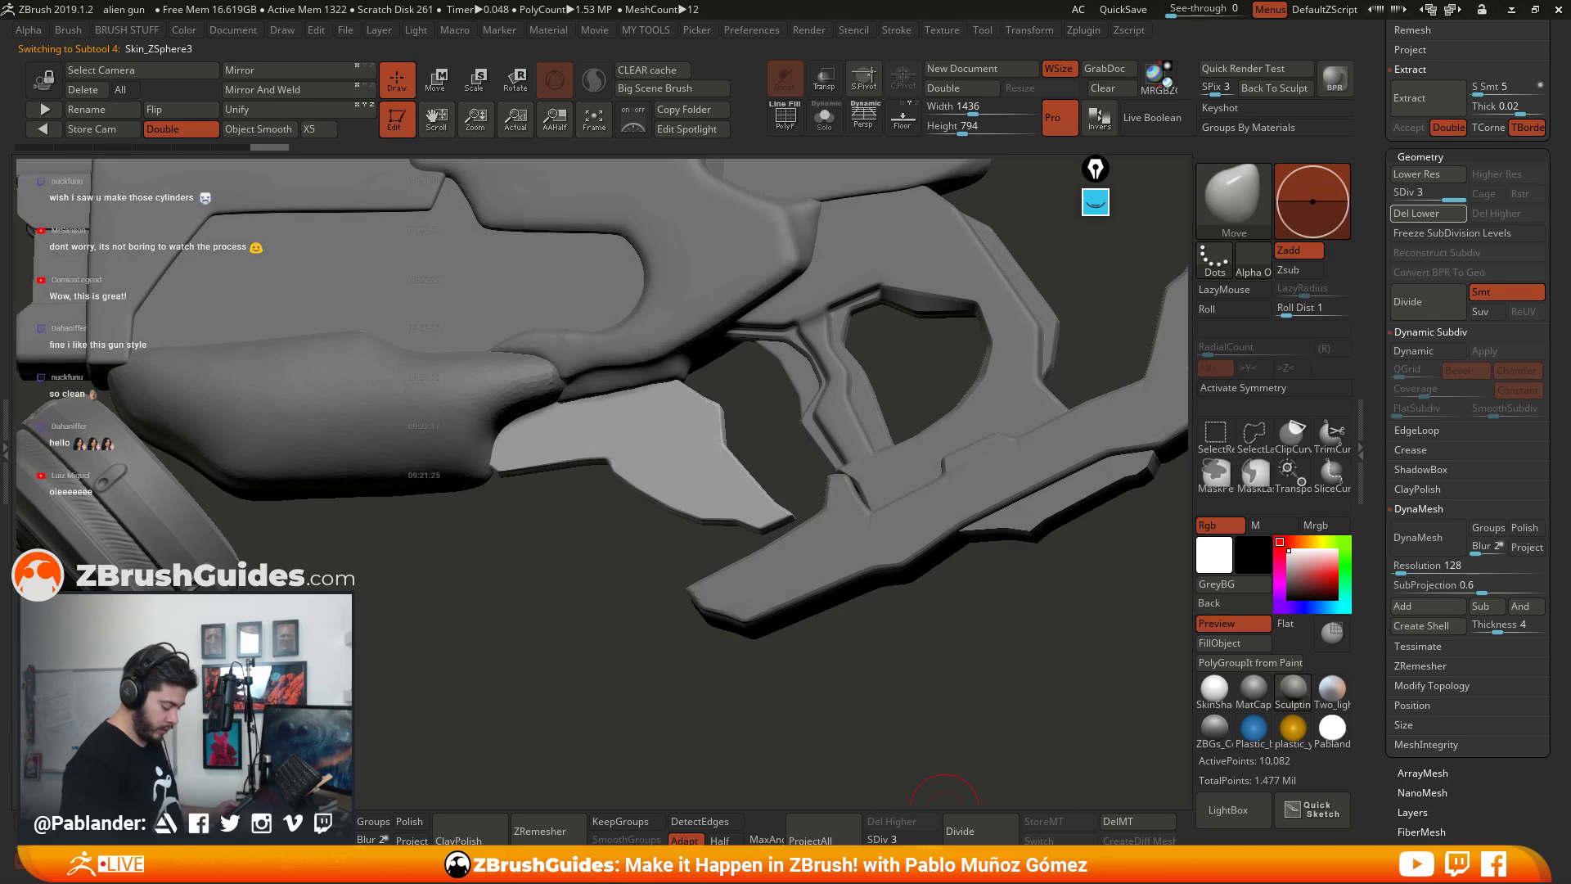
{"action": "mouse_move", "coordinate": [936, 645]}
{"action": "right_mouse_down"}
{"action": "mouse_move", "coordinate": [921, 649]}
{"action": "mouse_move", "coordinate": [916, 622]}
{"action": "right_mouse_up"}
{"action": "left_click", "coordinate": [785, 120]}
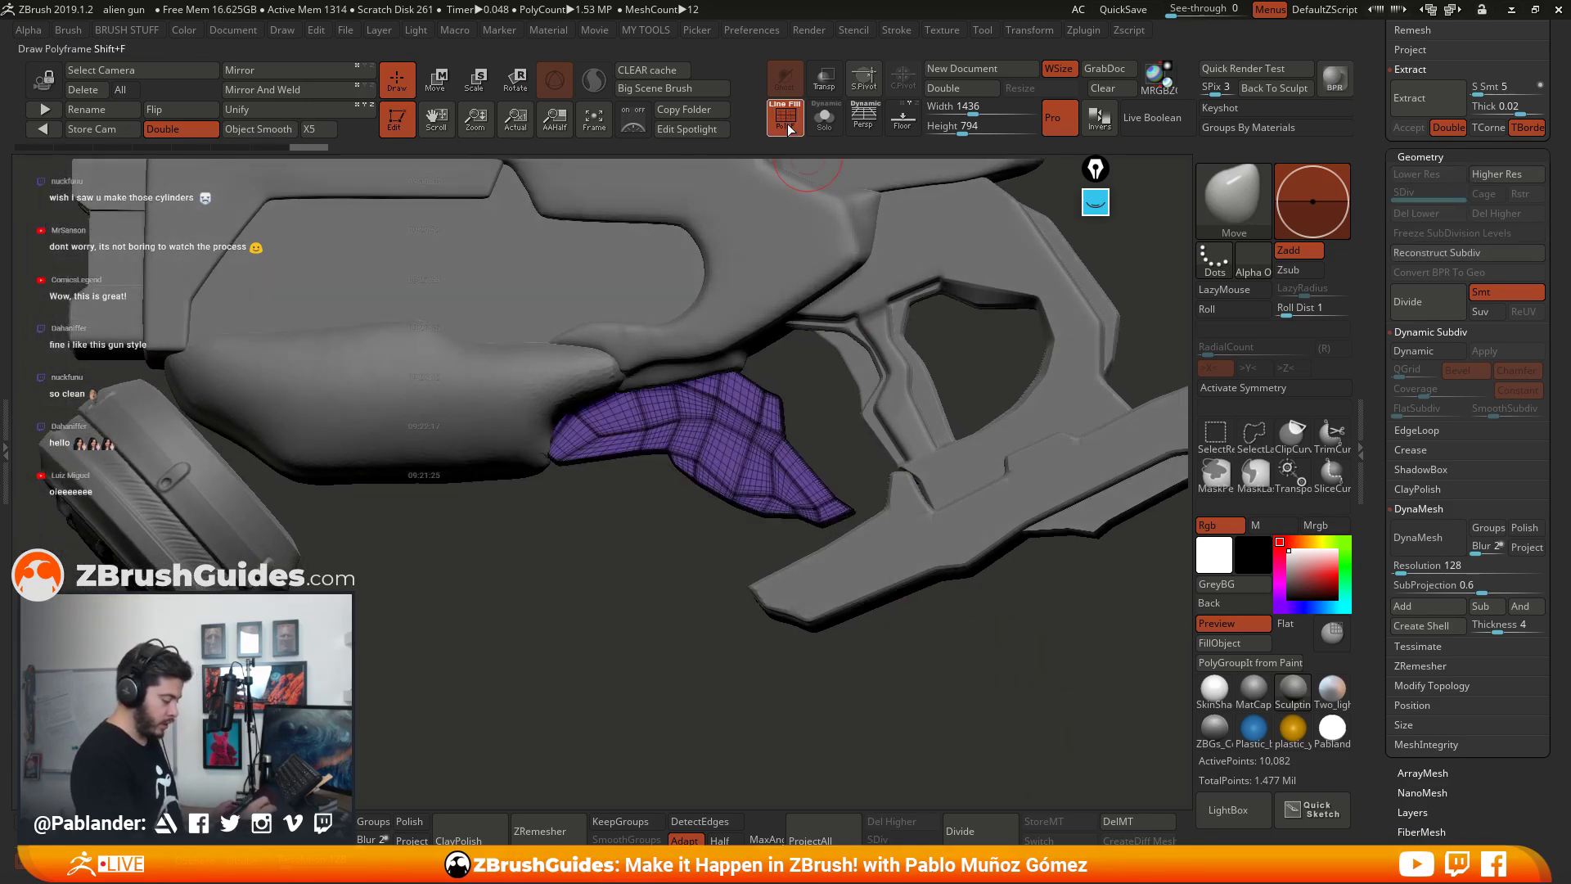
{"action": "left_click", "coordinate": [786, 120]}
{"action": "right_click_drag", "start_coordinate": [1137, 572], "coordinate": [1152, 612]}
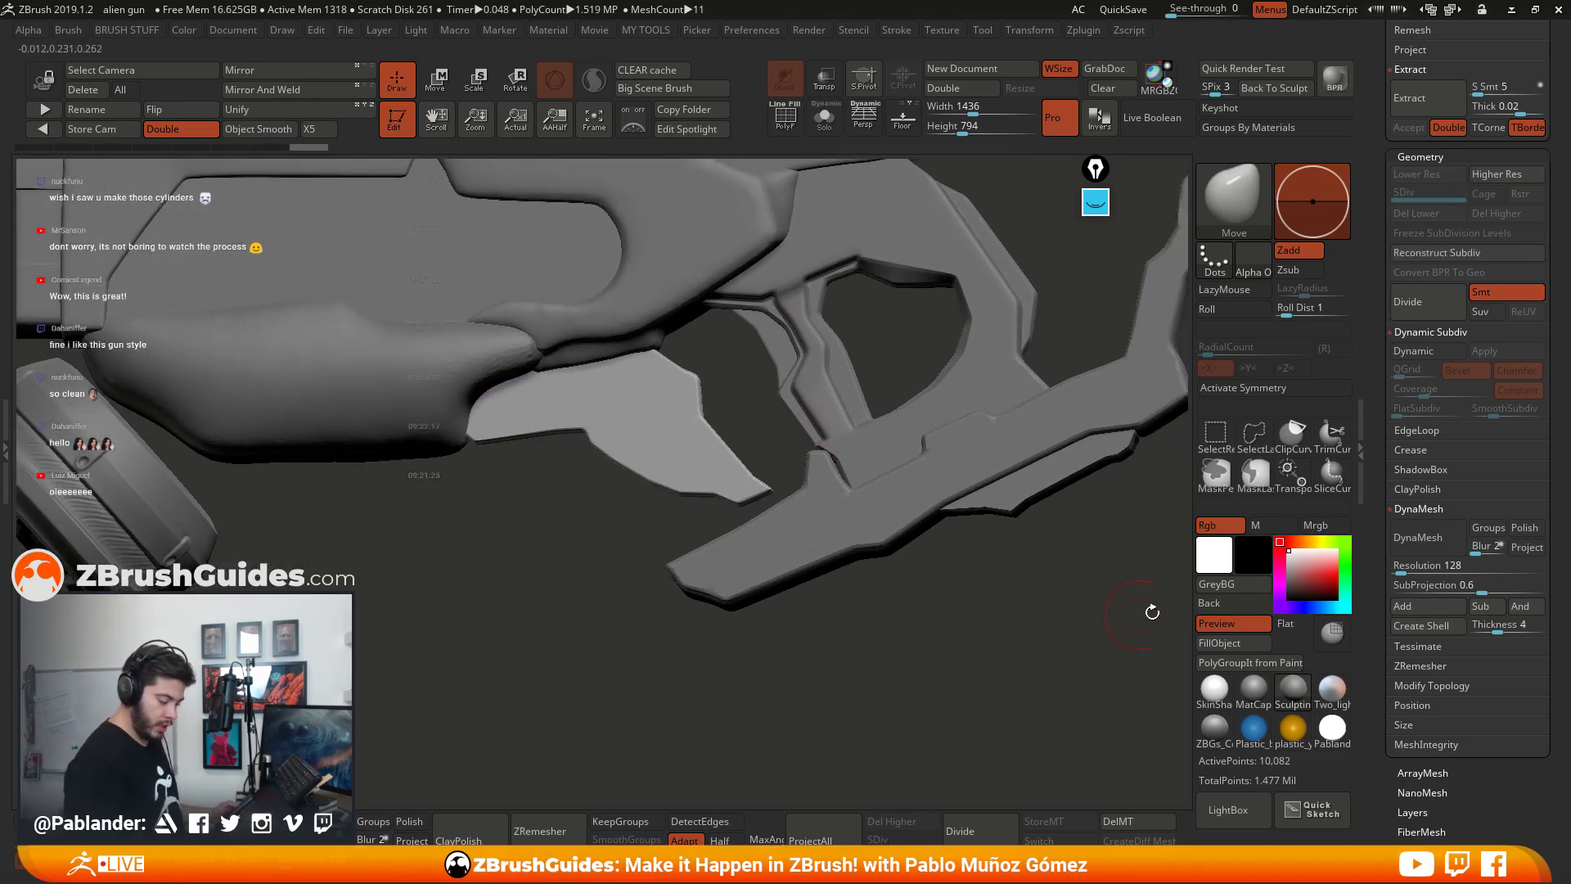
Step: Try to remesh the fin with DynaMesh at resolution 384 with Polish on, and undo the remesh
{"action": "left_click", "coordinate": [1536, 535]}
{"action": "left_click", "coordinate": [1404, 572]}
{"action": "type", "text": "336"}
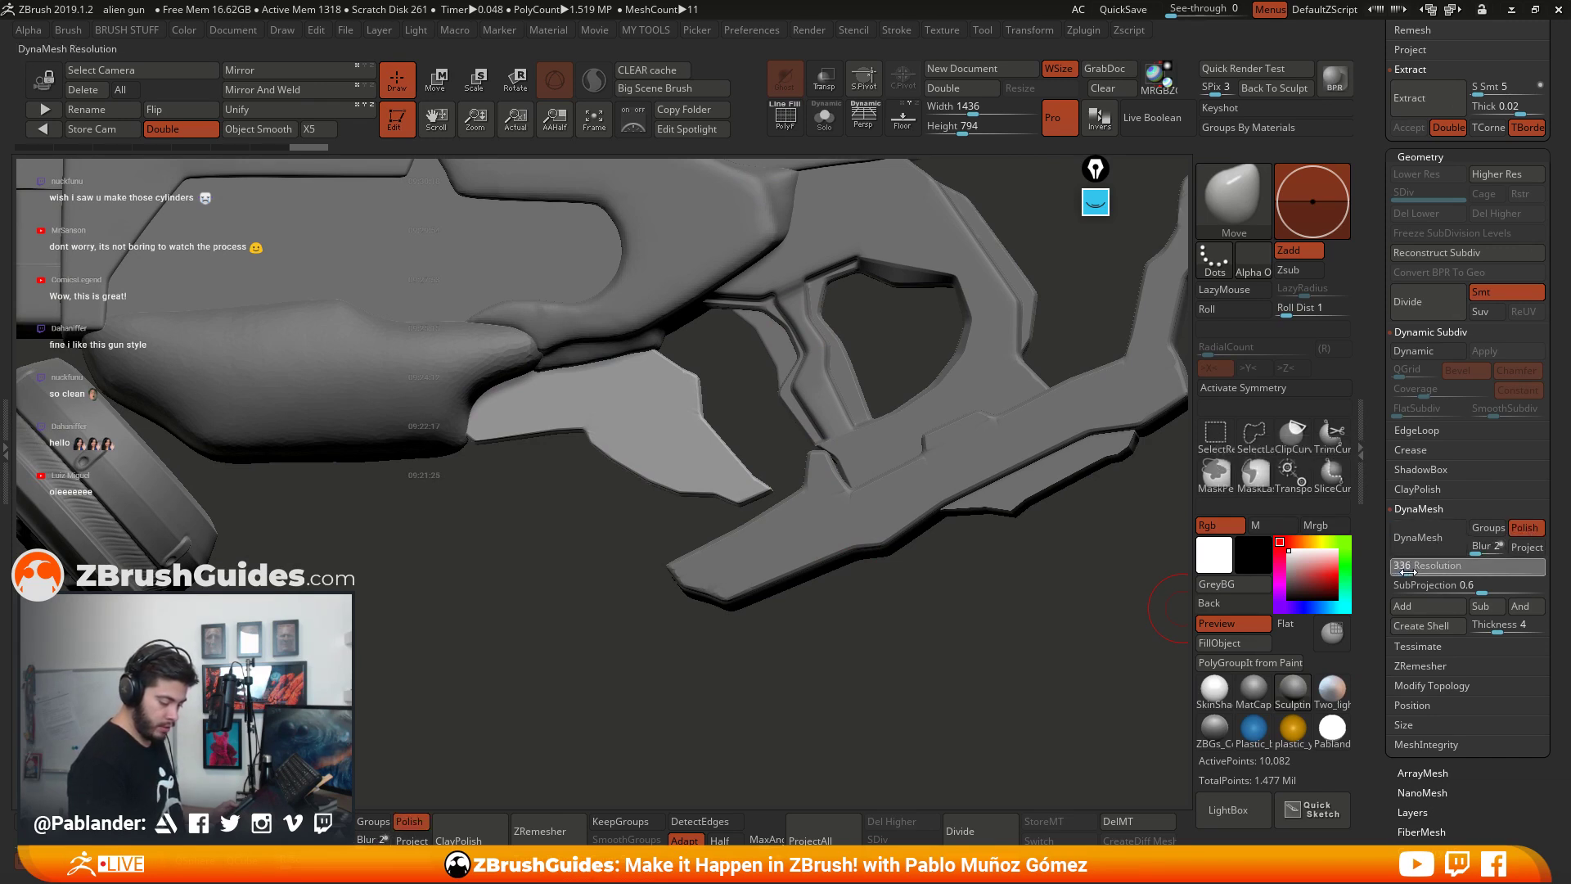
{"action": "key", "text": "Return"}
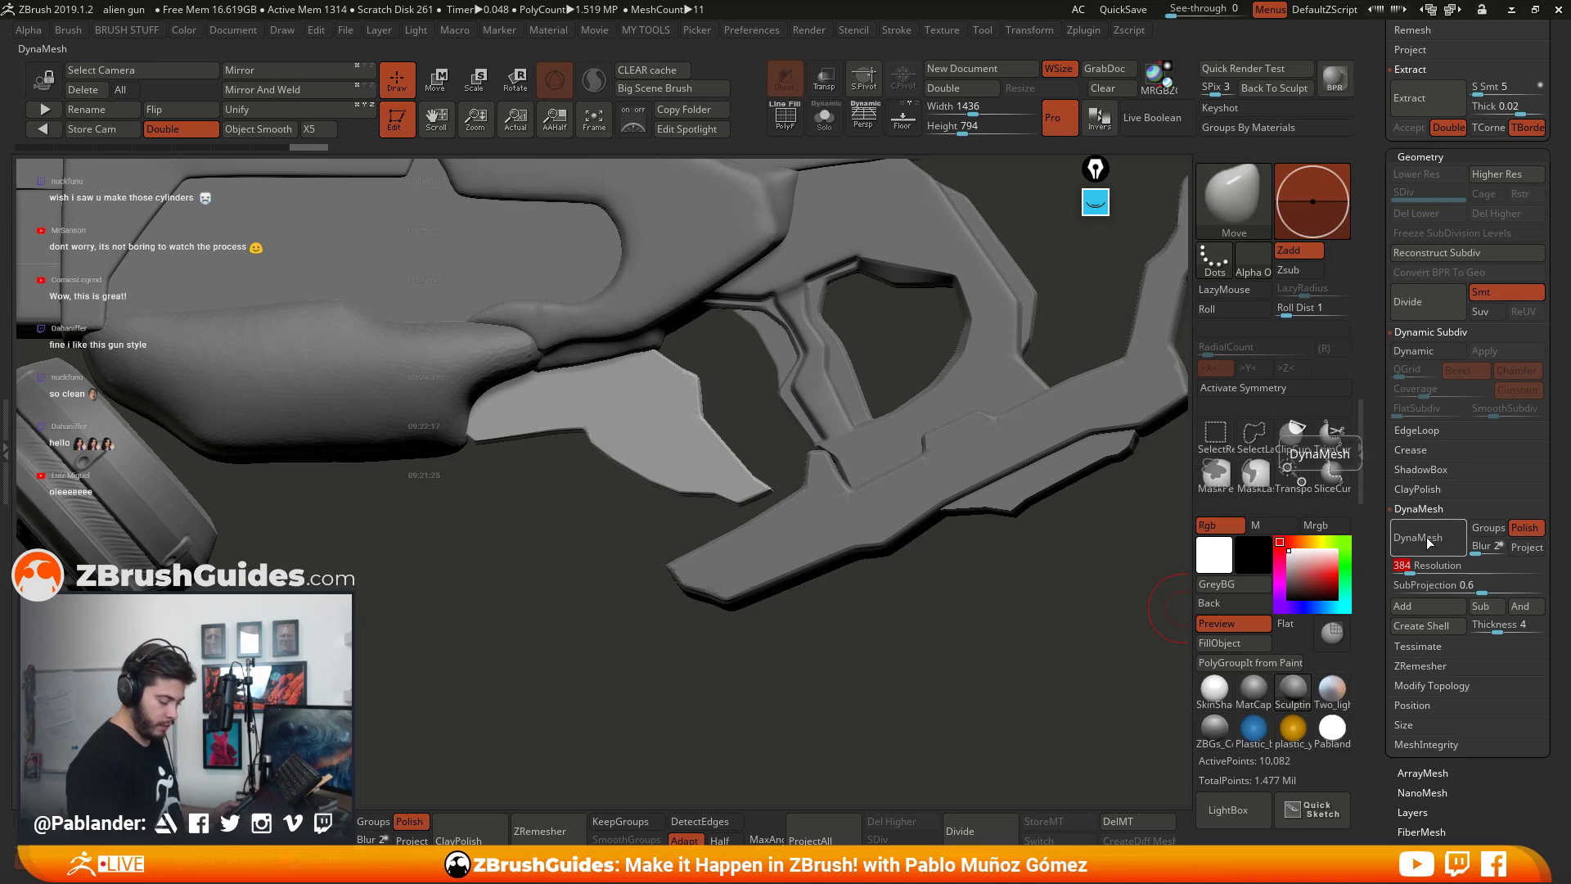
{"action": "left_click", "coordinate": [1430, 545]}
{"action": "left_click_drag", "start_coordinate": [833, 661], "coordinate": [859, 569]}
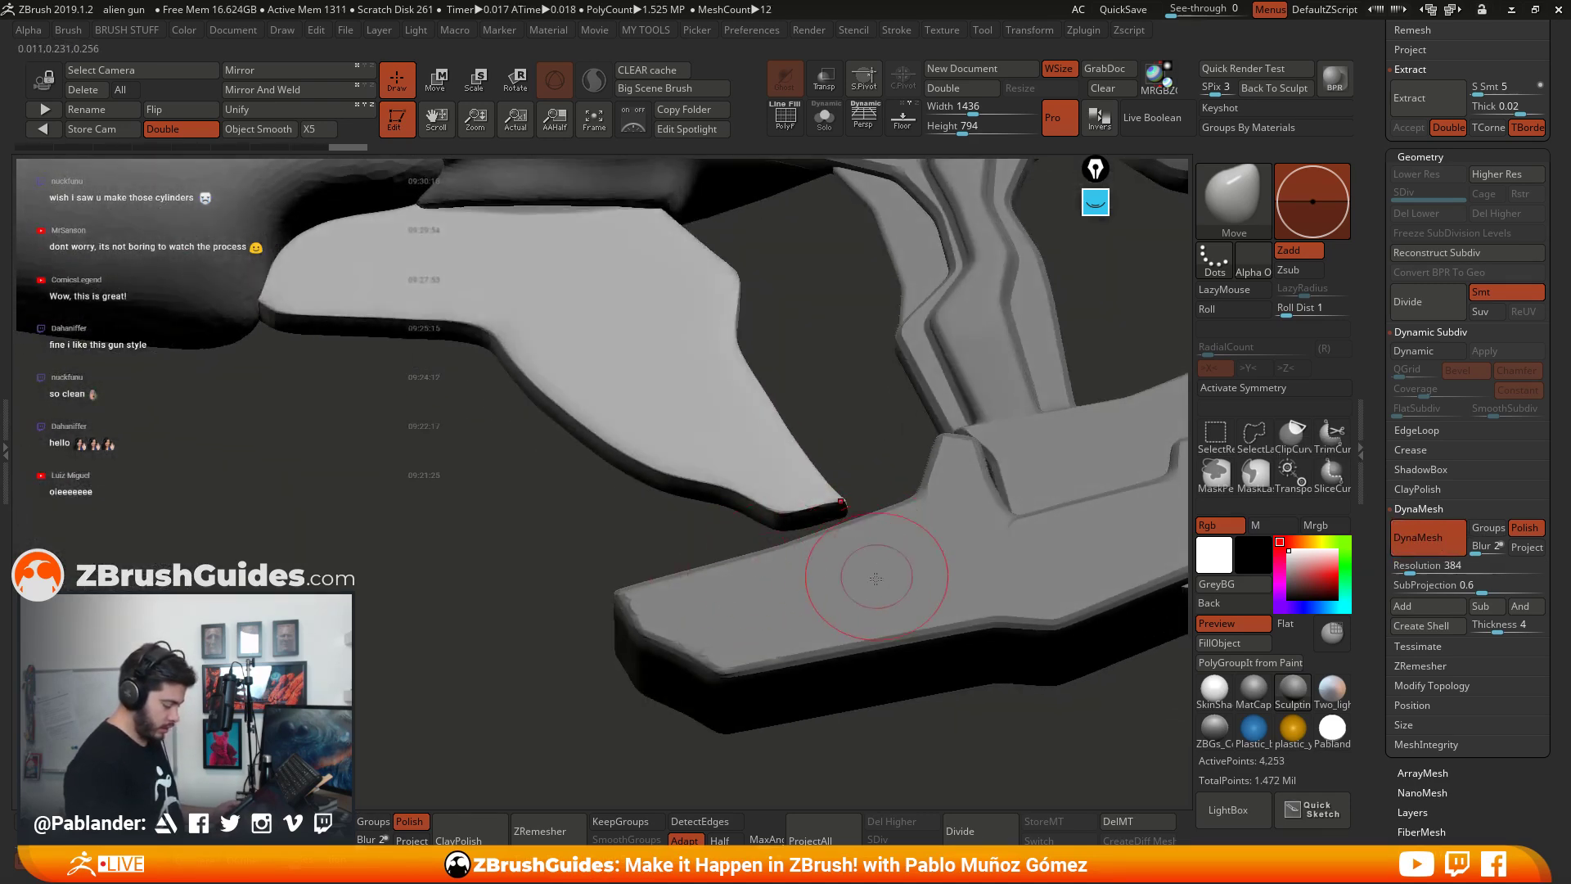
{"action": "key", "text": "ctrl+z"}
Step: Try to remesh the fin with Polish off at resolutions 128 and 456, undoing each remesh
{"action": "left_click", "coordinate": [1535, 530]}
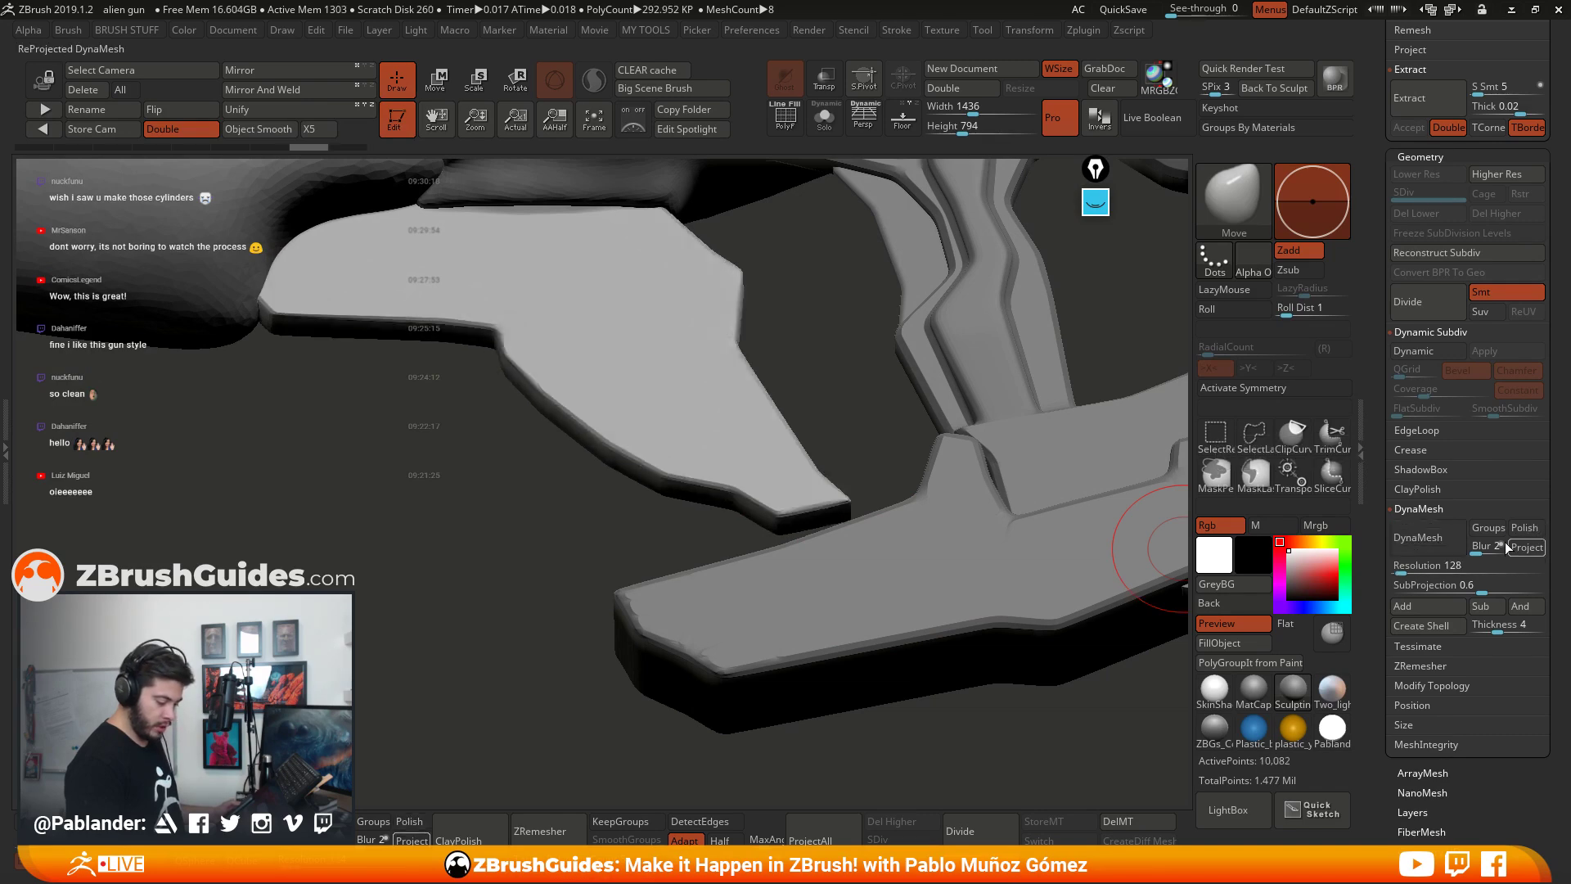
{"action": "left_click", "coordinate": [1438, 545]}
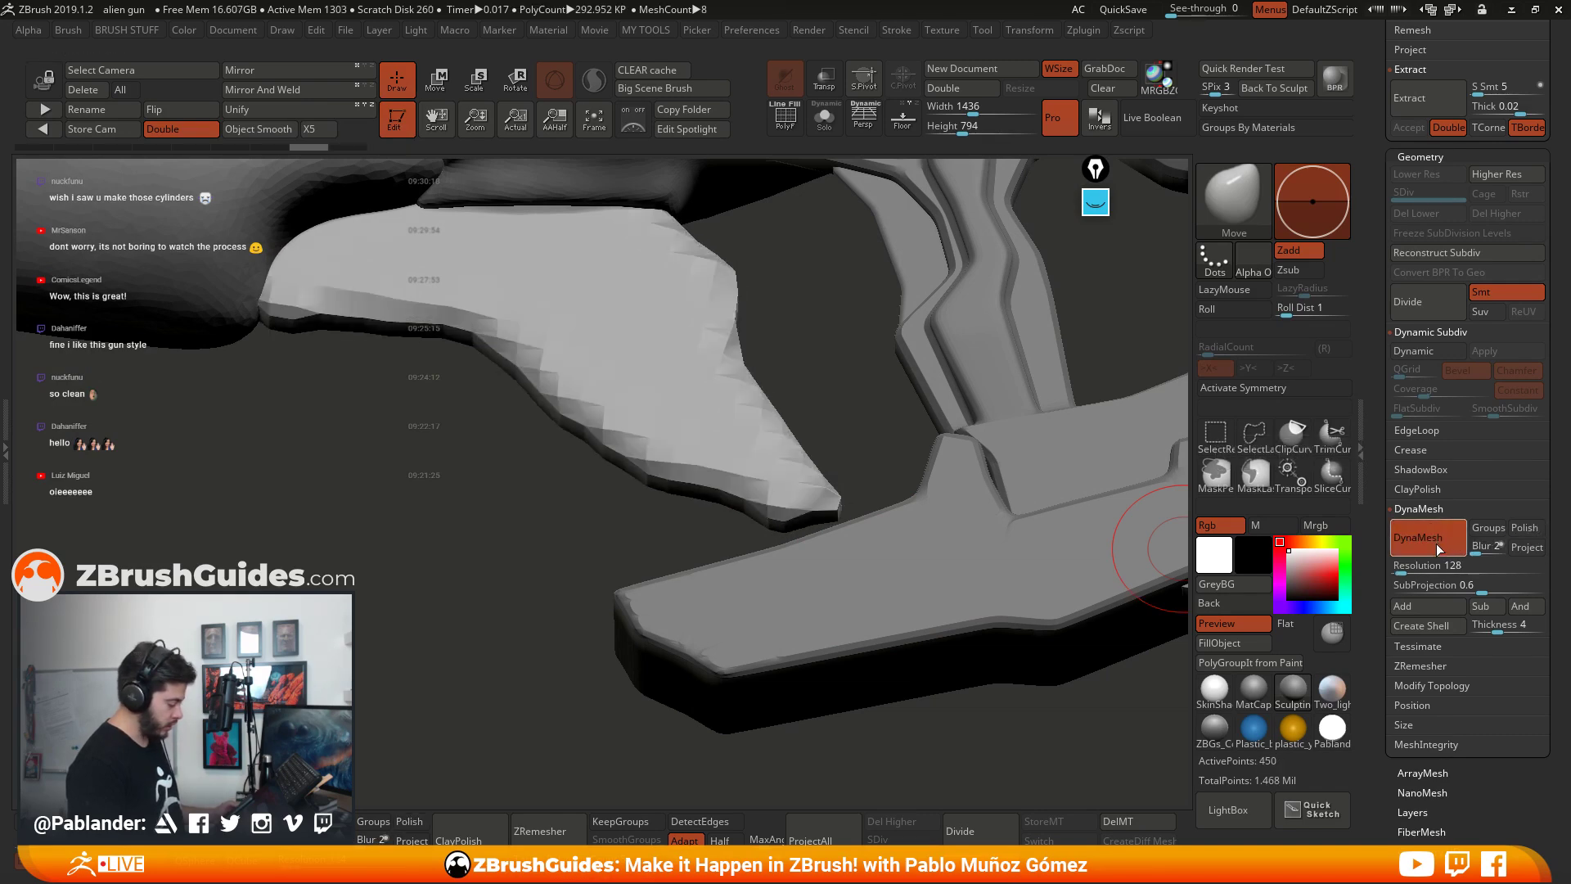
{"action": "key", "text": "ctrl+z"}
{"action": "left_click_drag", "start_coordinate": [1401, 567], "coordinate": [1421, 554]}
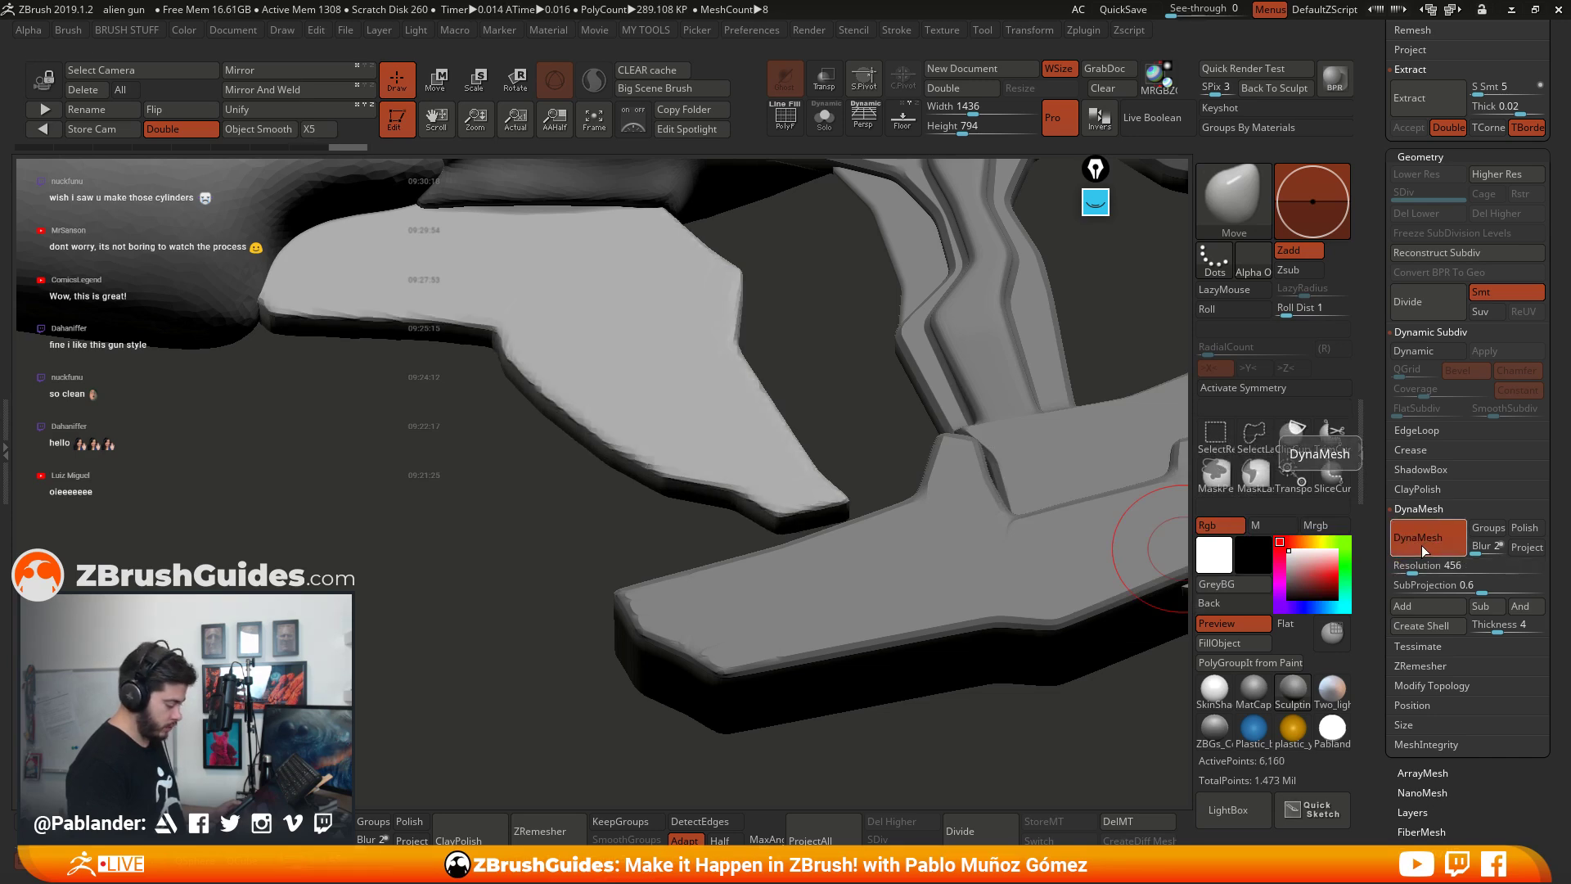
{"action": "left_click_drag", "start_coordinate": [866, 431], "coordinate": [867, 431], "text": "ctrl"}
{"action": "key", "text": "ctrl+z"}
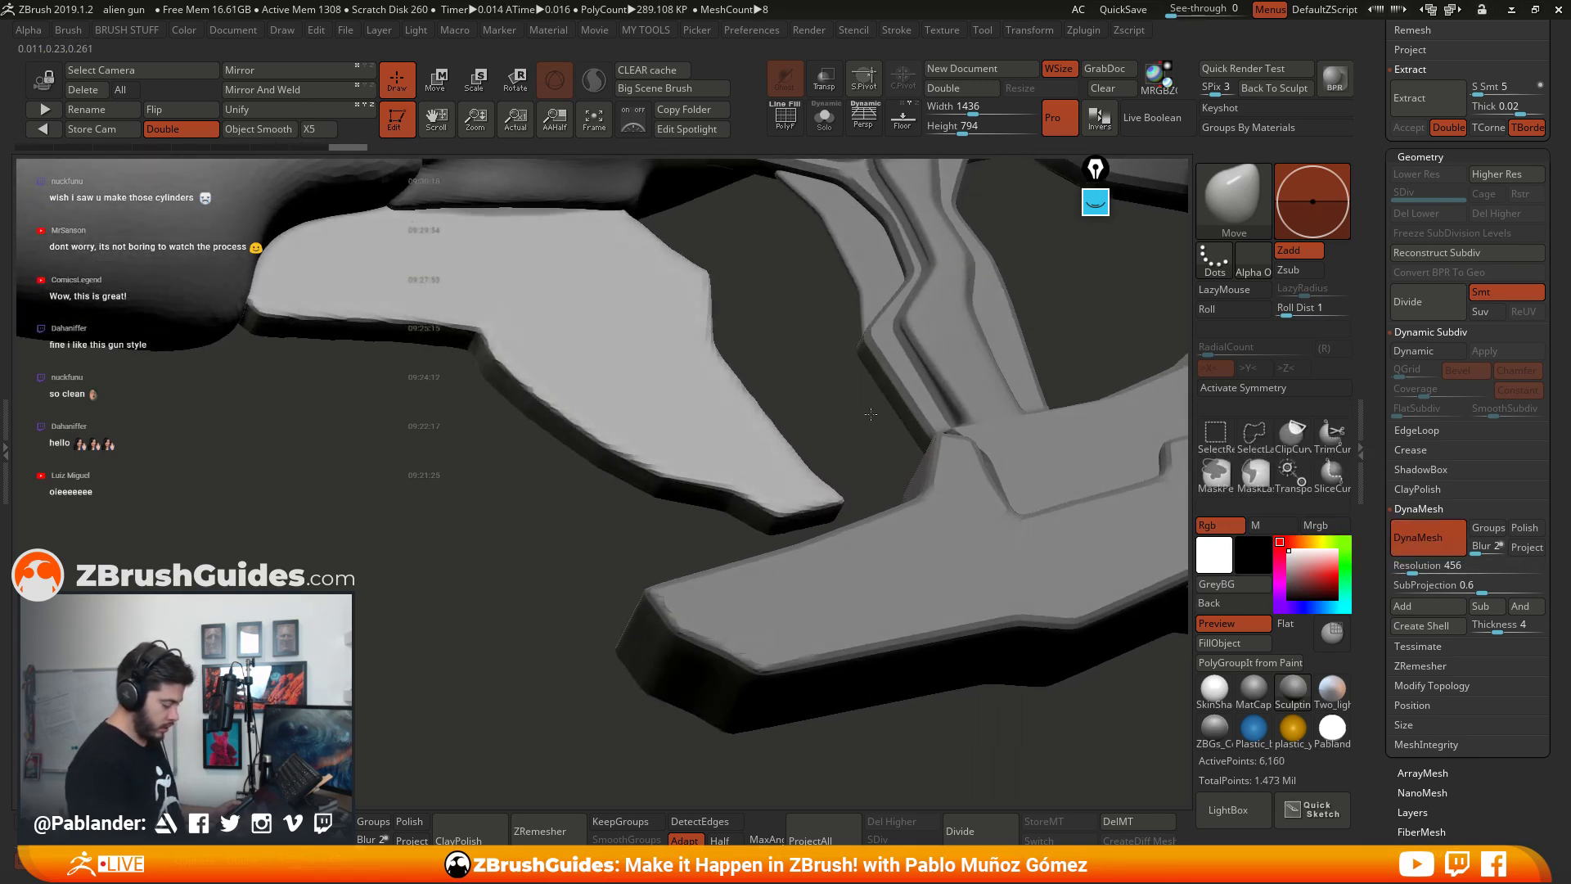
Step: Turn Polish on and remesh the fin with DynaMesh at resolution 688
{"action": "left_click", "coordinate": [1526, 528]}
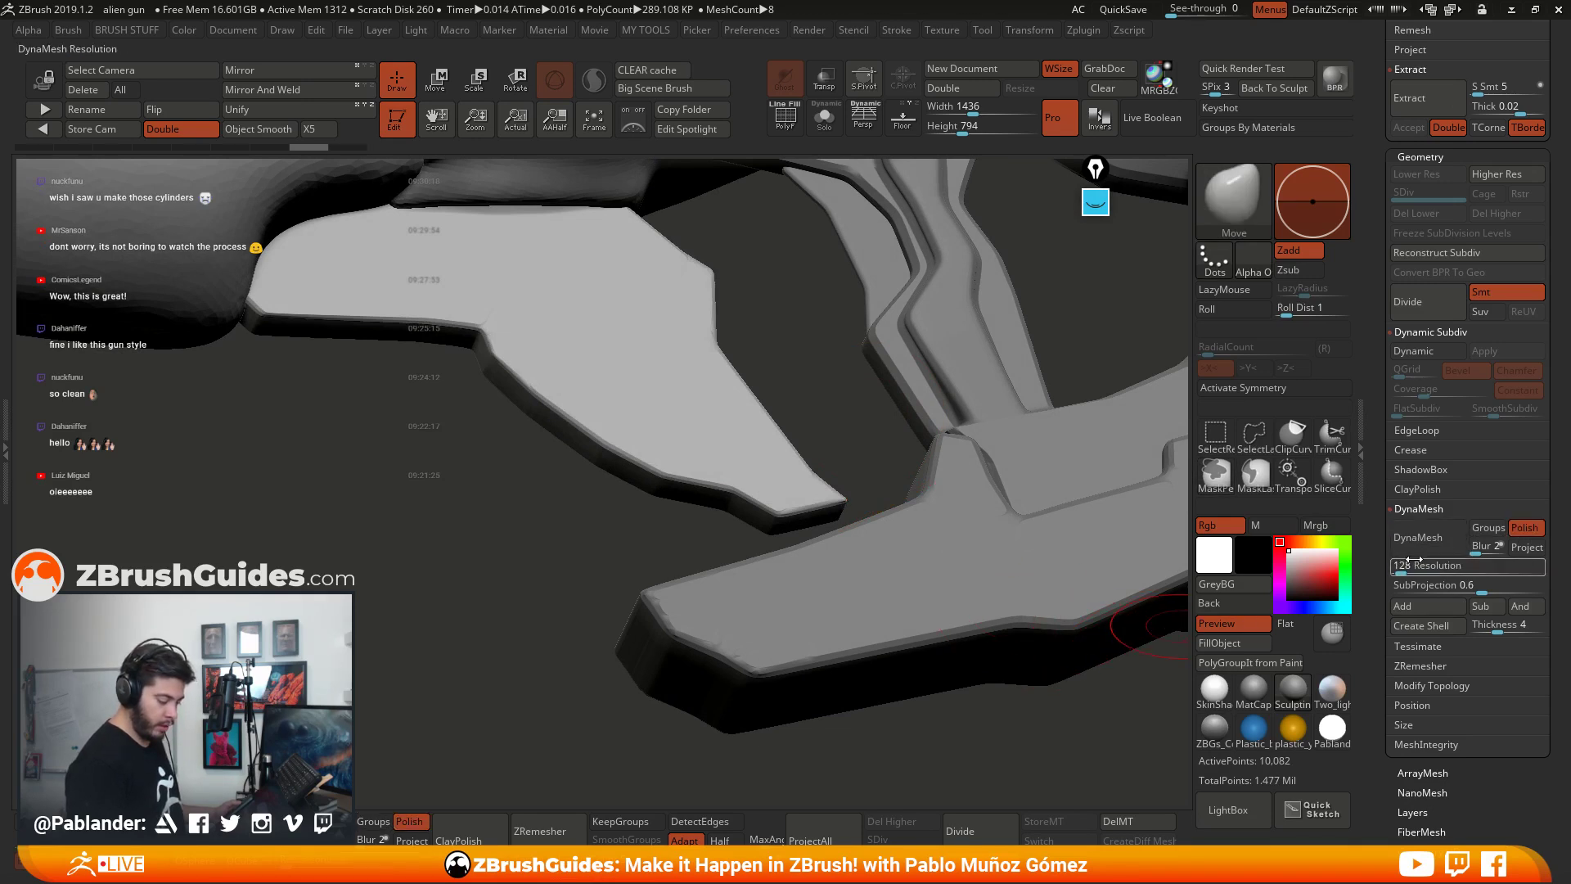
{"action": "left_click_drag", "start_coordinate": [1401, 566], "coordinate": [1422, 567]}
{"action": "left_click", "coordinate": [1422, 543]}
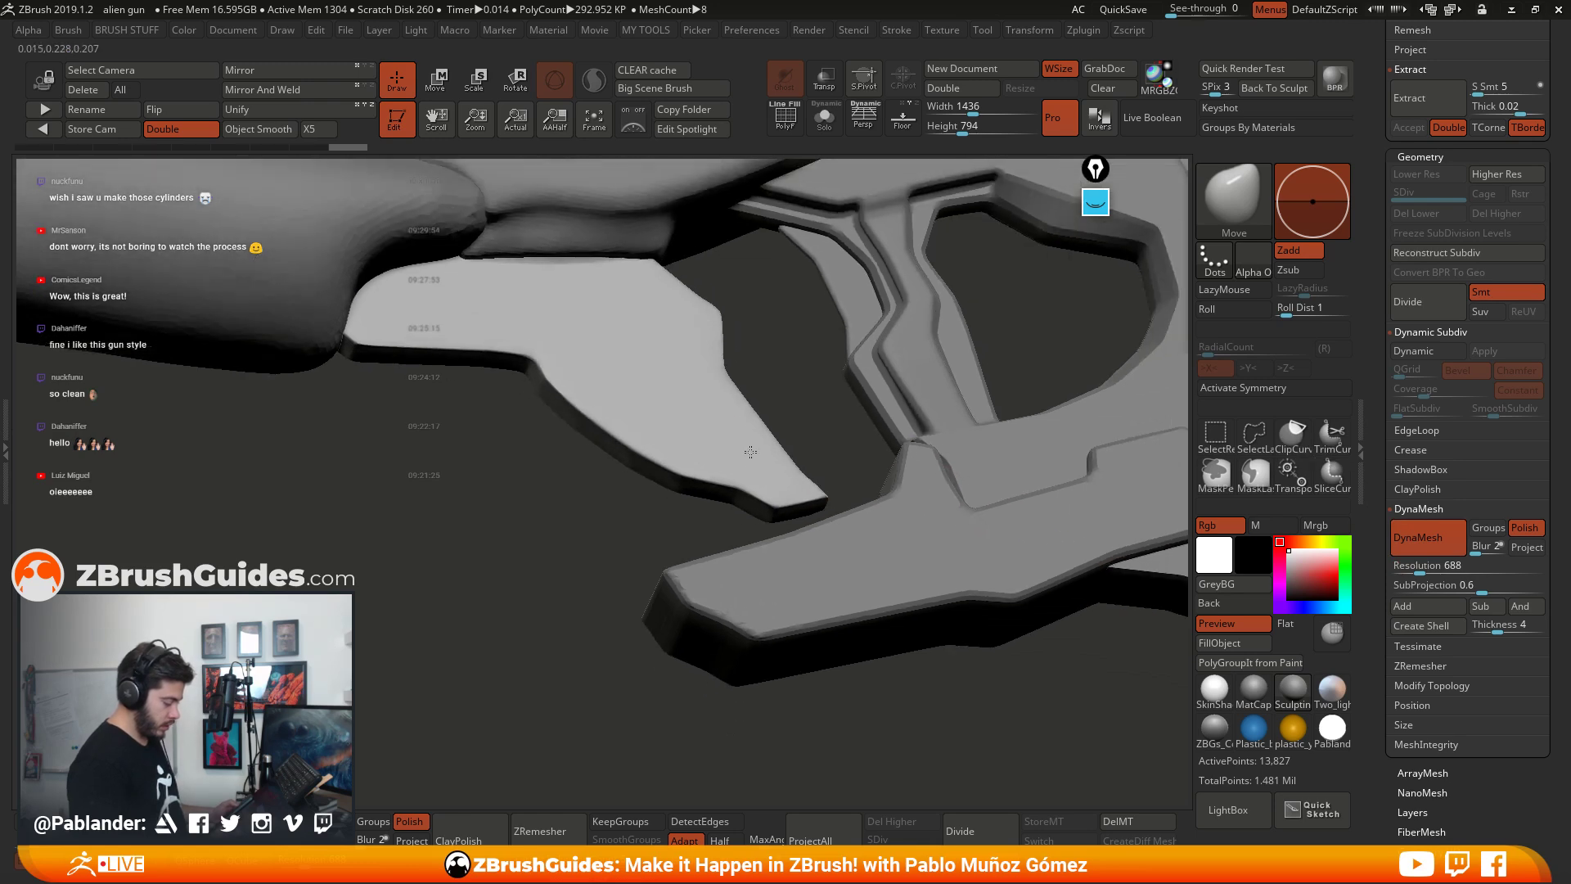
Step: Activate X symmetry, tuck the fin's front end against the body and pull its upper rear corner into a point with the Move brush
{"action": "left_click_drag", "start_coordinate": [750, 451], "coordinate": [696, 514]}
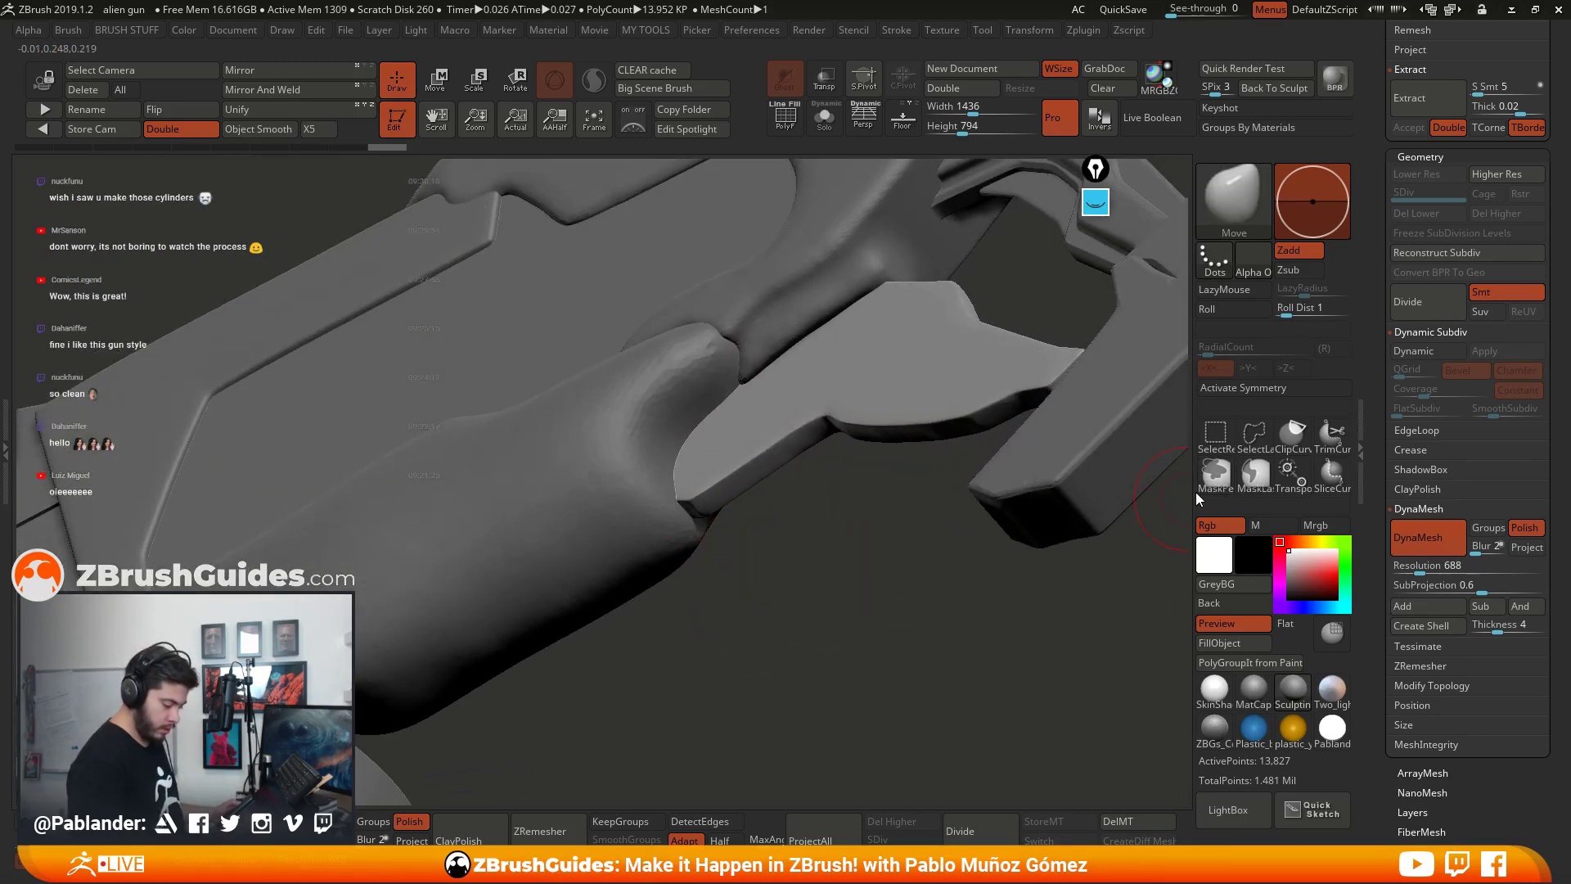
{"action": "left_click", "coordinate": [1243, 387]}
{"action": "left_click_drag", "start_coordinate": [774, 543], "coordinate": [691, 505]}
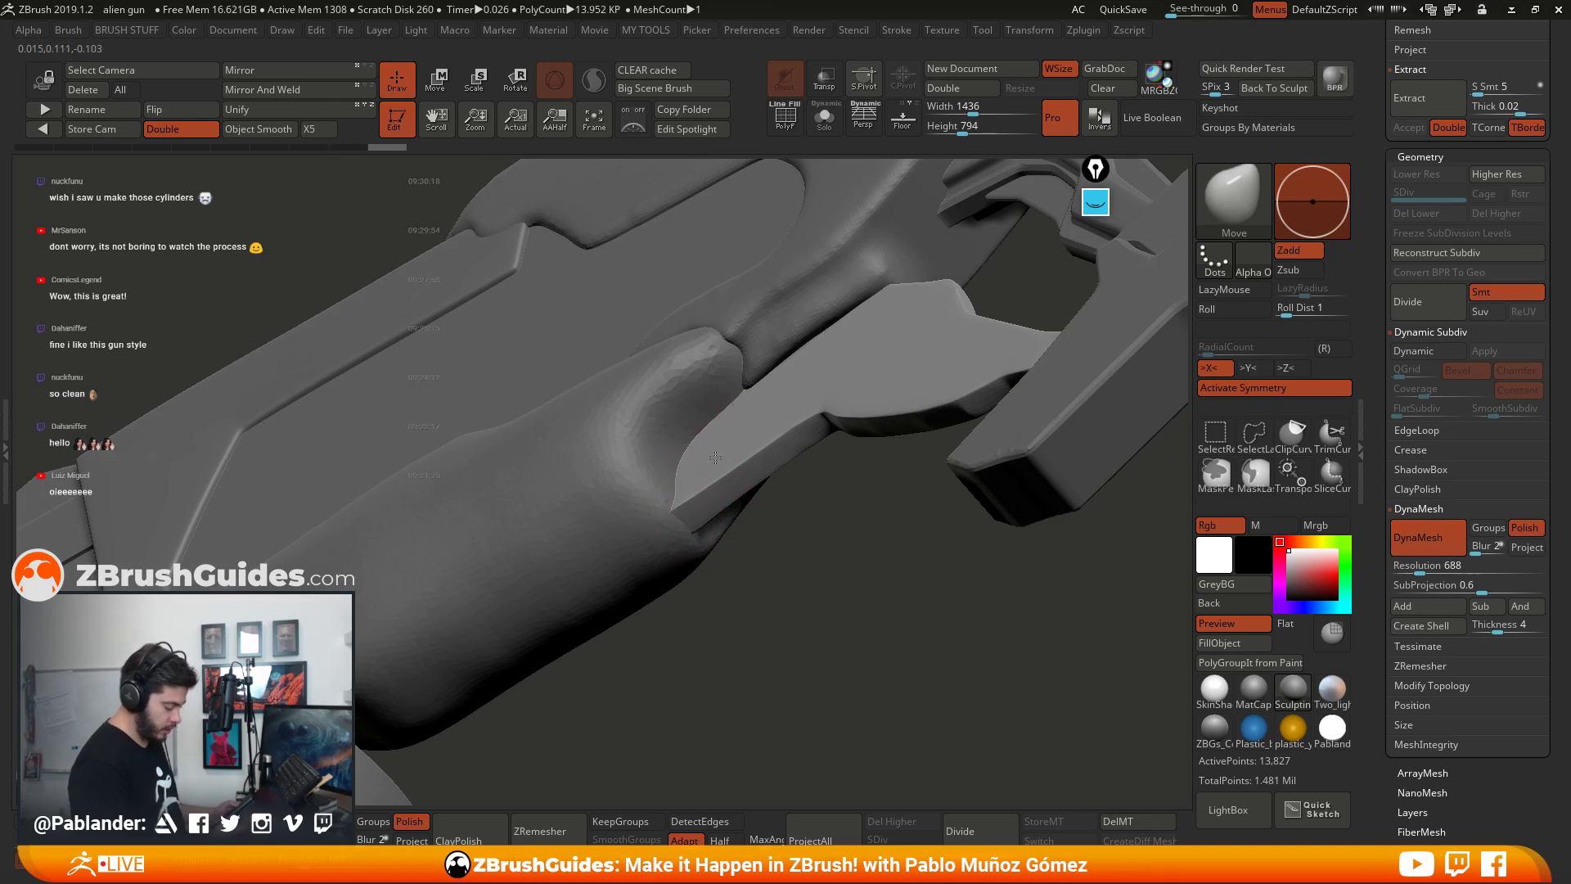
{"action": "mouse_move", "coordinate": [715, 457]}
{"action": "left_mouse_down"}
{"action": "mouse_move", "coordinate": [697, 424]}
{"action": "mouse_move", "coordinate": [718, 389]}
{"action": "mouse_move", "coordinate": [700, 413]}
{"action": "mouse_move", "coordinate": [726, 414]}
{"action": "left_mouse_up"}
{"action": "mouse_move", "coordinate": [824, 399]}
{"action": "right_mouse_down"}
{"action": "mouse_move", "coordinate": [876, 365]}
{"action": "mouse_move", "coordinate": [893, 320]}
{"action": "mouse_move", "coordinate": [981, 328]}
{"action": "right_mouse_up"}
{"action": "mouse_move", "coordinate": [955, 301]}
{"action": "left_mouse_down"}
{"action": "mouse_move", "coordinate": [966, 272]}
{"action": "mouse_move", "coordinate": [966, 321]}
{"action": "left_mouse_up"}
{"action": "mouse_move", "coordinate": [966, 321]}
{"action": "right_mouse_down"}
{"action": "mouse_move", "coordinate": [972, 306]}
{"action": "mouse_move", "coordinate": [1042, 337]}
{"action": "mouse_move", "coordinate": [921, 391]}
{"action": "right_mouse_up"}
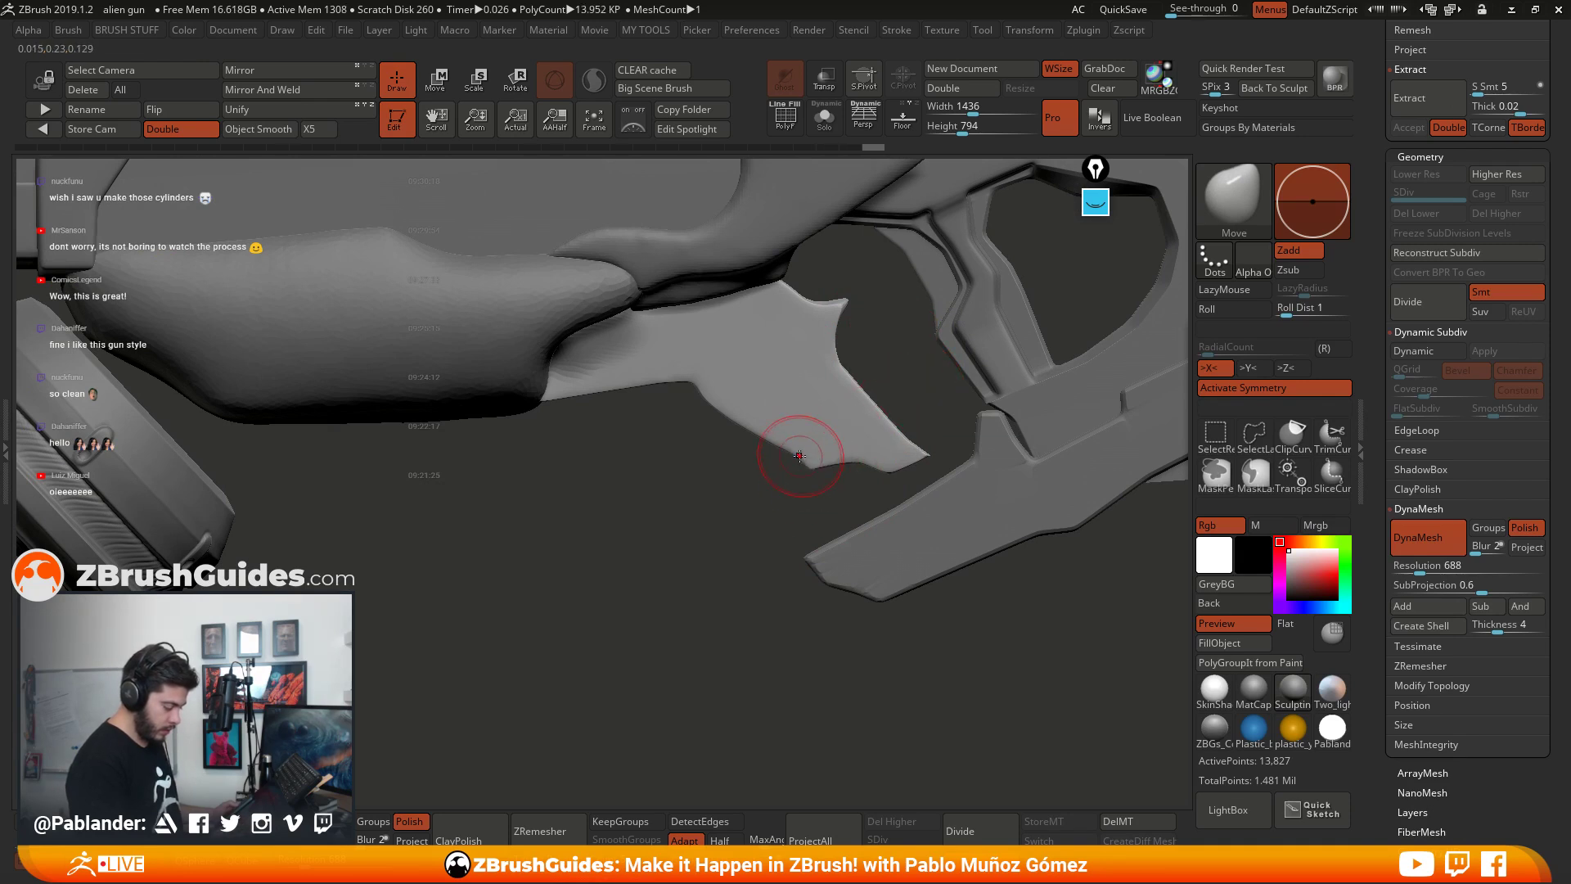
Step: Reshape the fin's lower edge with the Move brush, refining its front step and lower rear corner from both sides
{"action": "left_click_drag", "start_coordinate": [679, 380], "coordinate": [664, 368]}
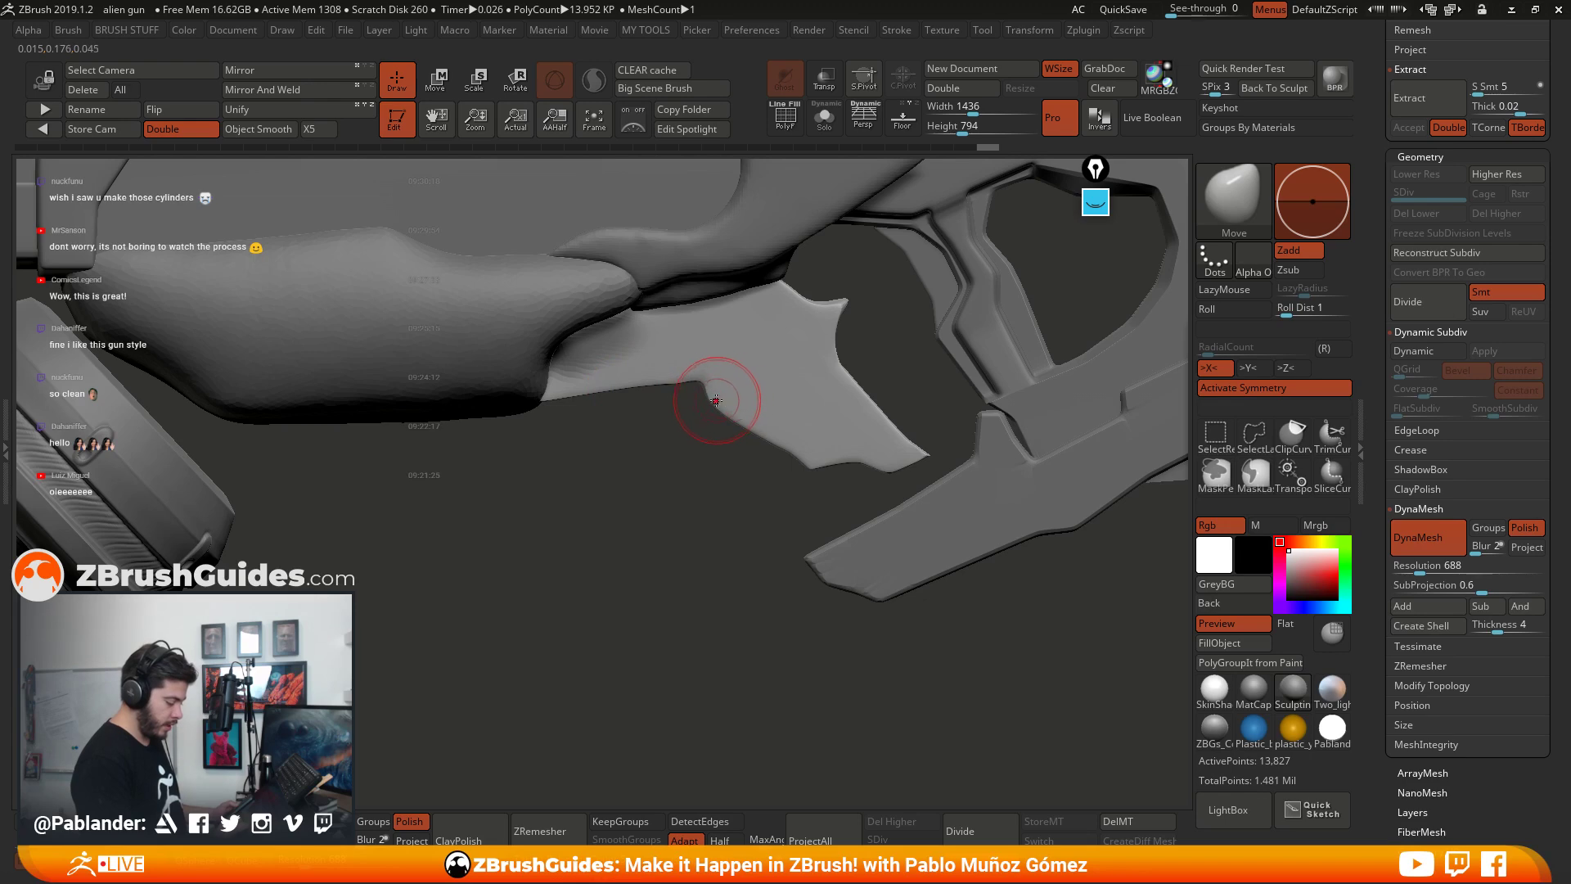
{"action": "mouse_move", "coordinate": [749, 430]}
{"action": "left_mouse_down"}
{"action": "mouse_move", "coordinate": [796, 423]}
{"action": "mouse_move", "coordinate": [786, 431]}
{"action": "left_mouse_up"}
{"action": "key", "text": "space"}
{"action": "key", "text": "space"}
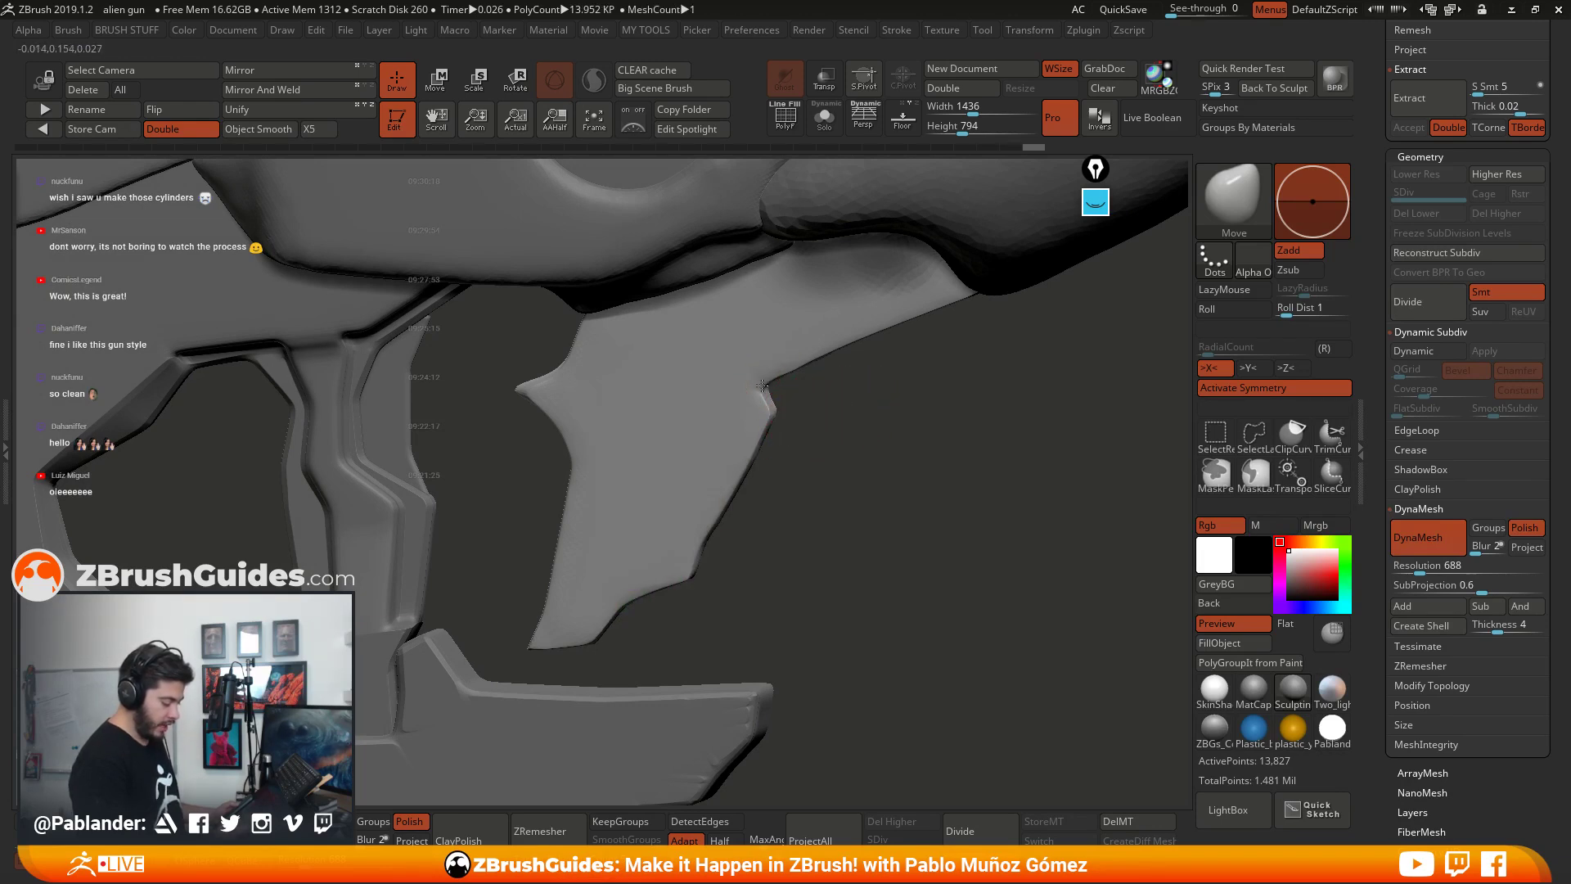
{"action": "left_click_drag", "start_coordinate": [790, 385], "coordinate": [834, 426]}
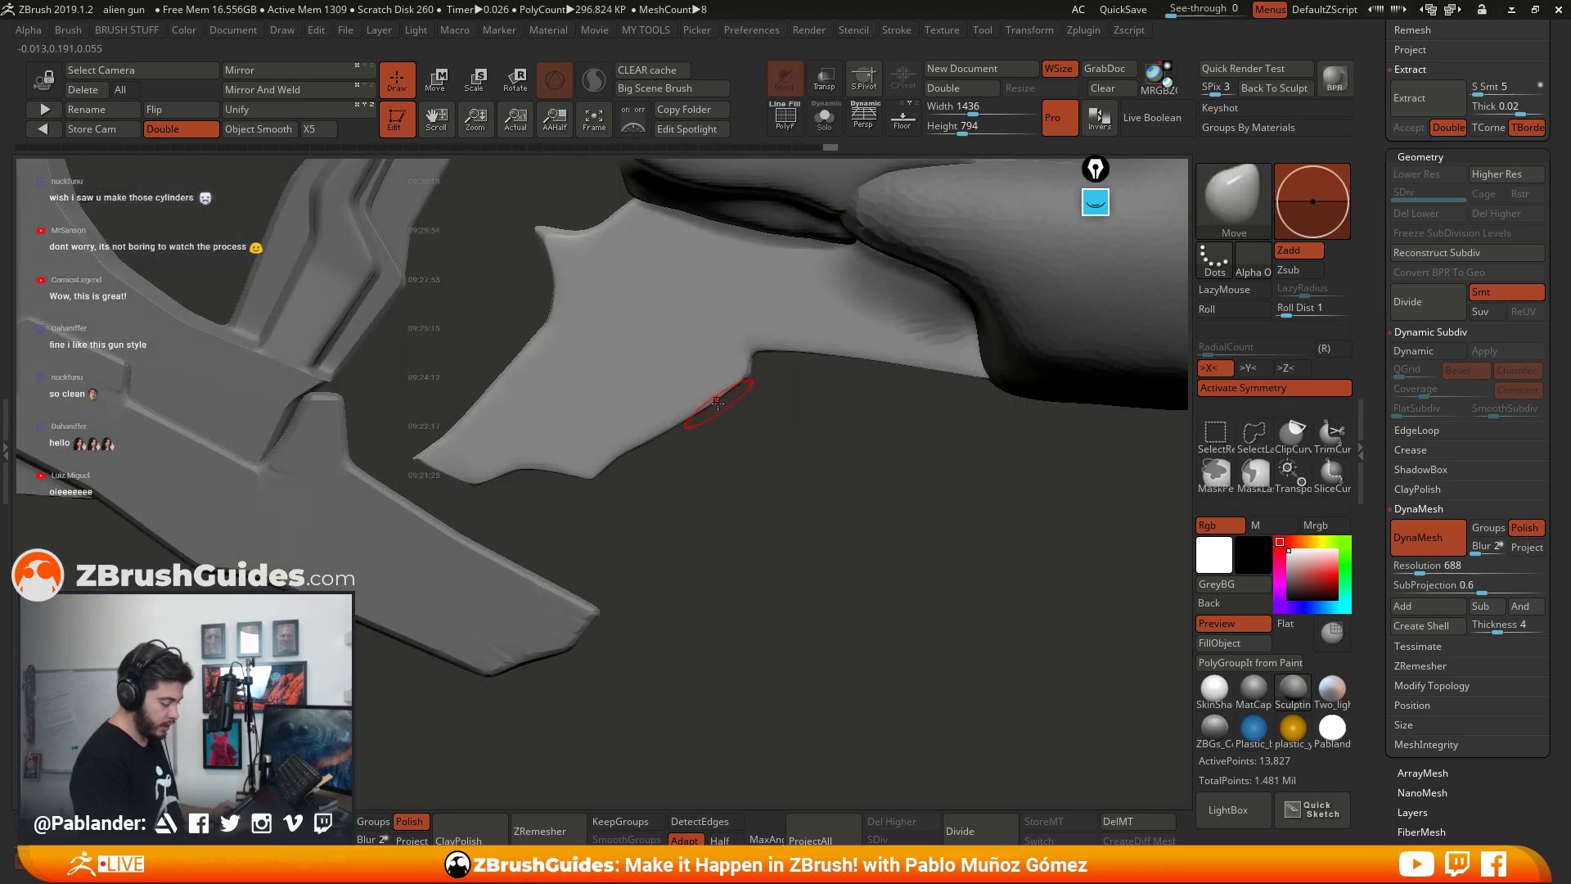
{"action": "left_click_drag", "start_coordinate": [717, 401], "coordinate": [654, 493]}
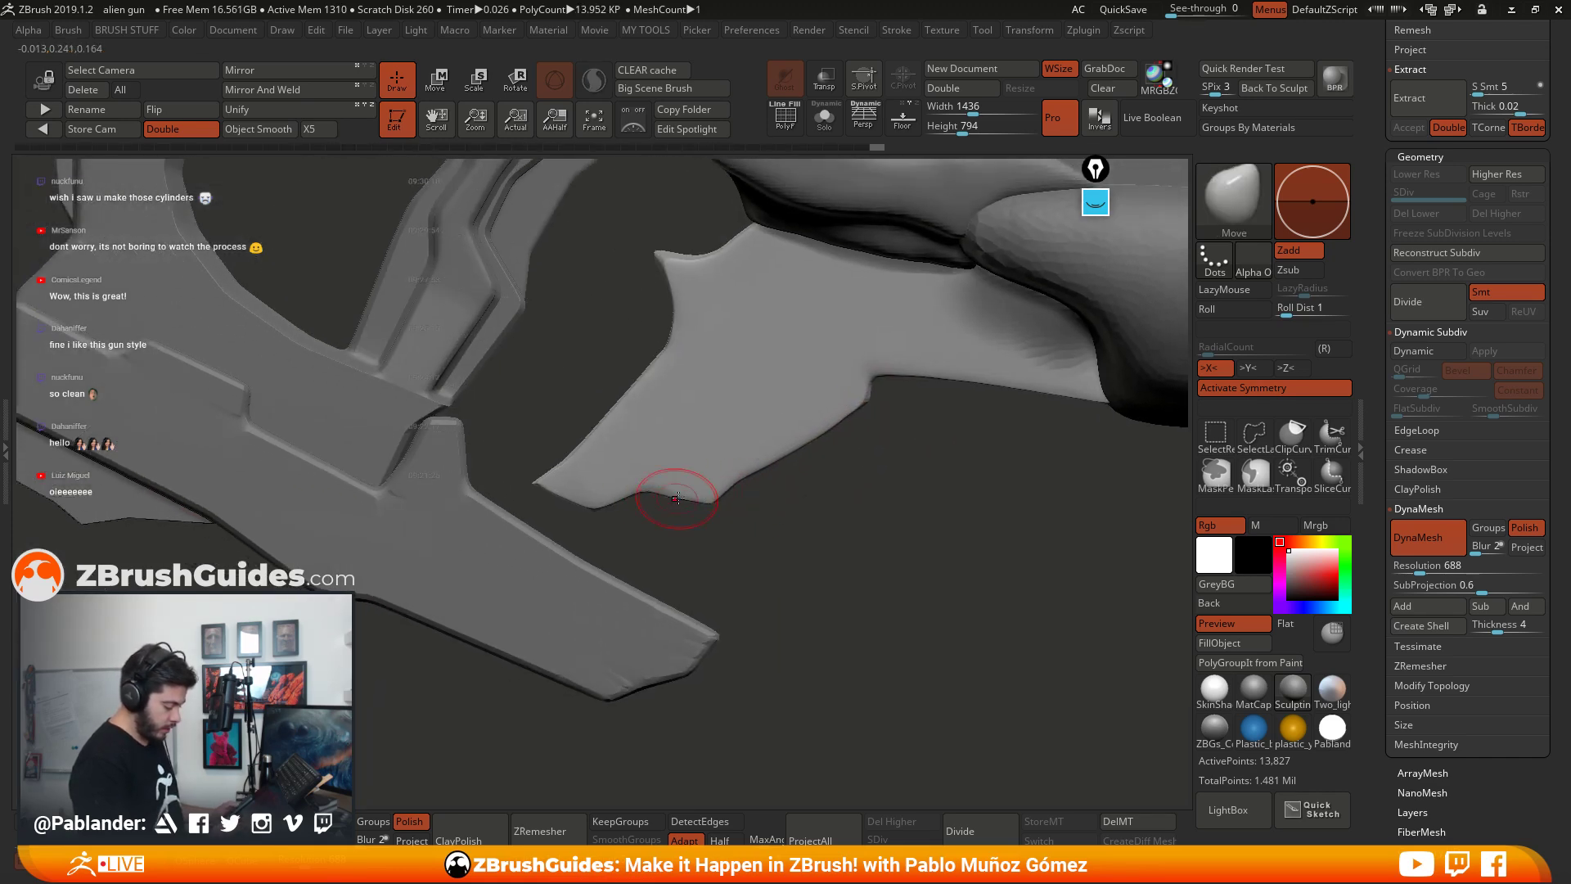
Step: Smooth the fin's lower tip and reshape the spike on its upper rear edge into a broader, angular notch
{"action": "key", "text": "shift"}
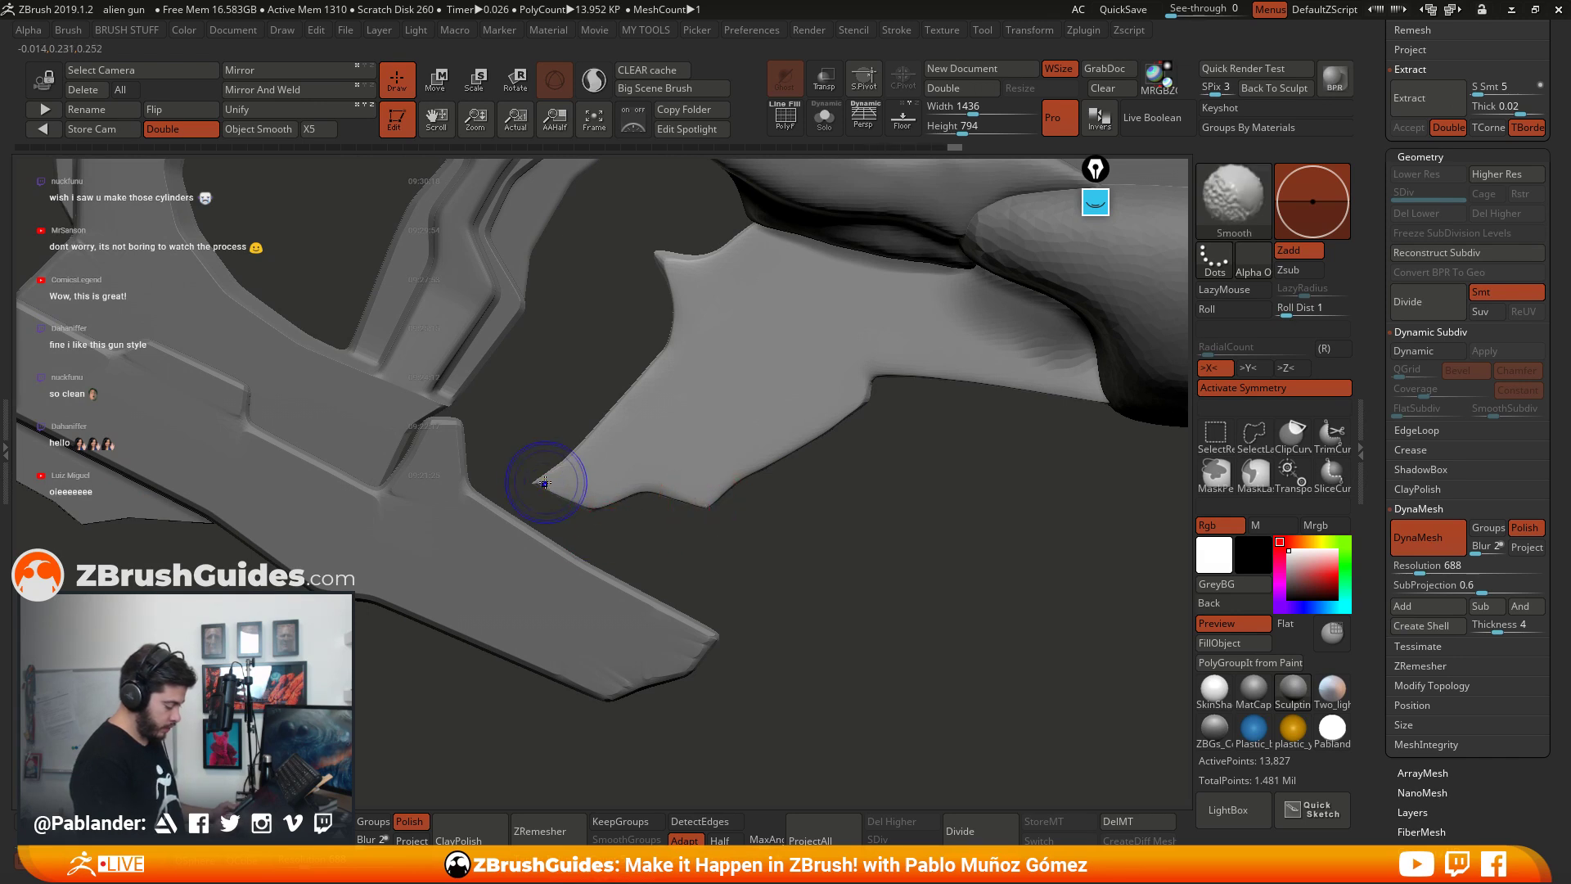
{"action": "left_click_drag", "start_coordinate": [569, 463], "coordinate": [585, 446], "text": "shift"}
{"action": "left_click_drag", "start_coordinate": [655, 368], "coordinate": [720, 419], "text": "alt"}
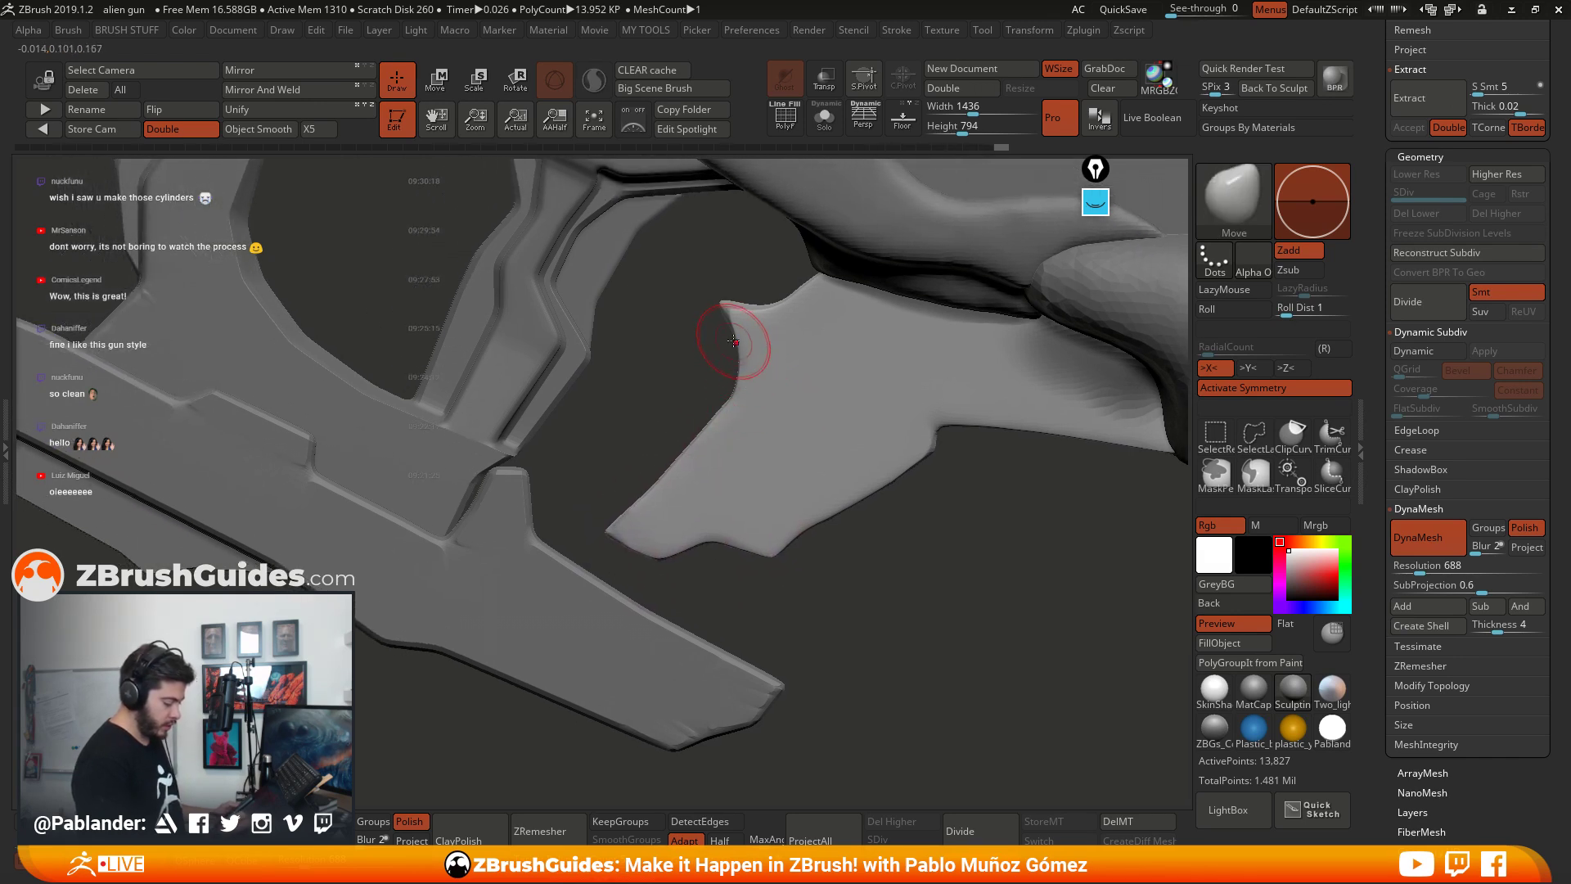
{"action": "mouse_move", "coordinate": [740, 343]}
{"action": "left_mouse_down"}
{"action": "mouse_move", "coordinate": [690, 340]}
{"action": "mouse_move", "coordinate": [737, 300]}
{"action": "mouse_move", "coordinate": [713, 319]}
{"action": "mouse_move", "coordinate": [791, 371]}
{"action": "mouse_move", "coordinate": [738, 329]}
{"action": "left_mouse_up"}
{"action": "key", "text": "space"}
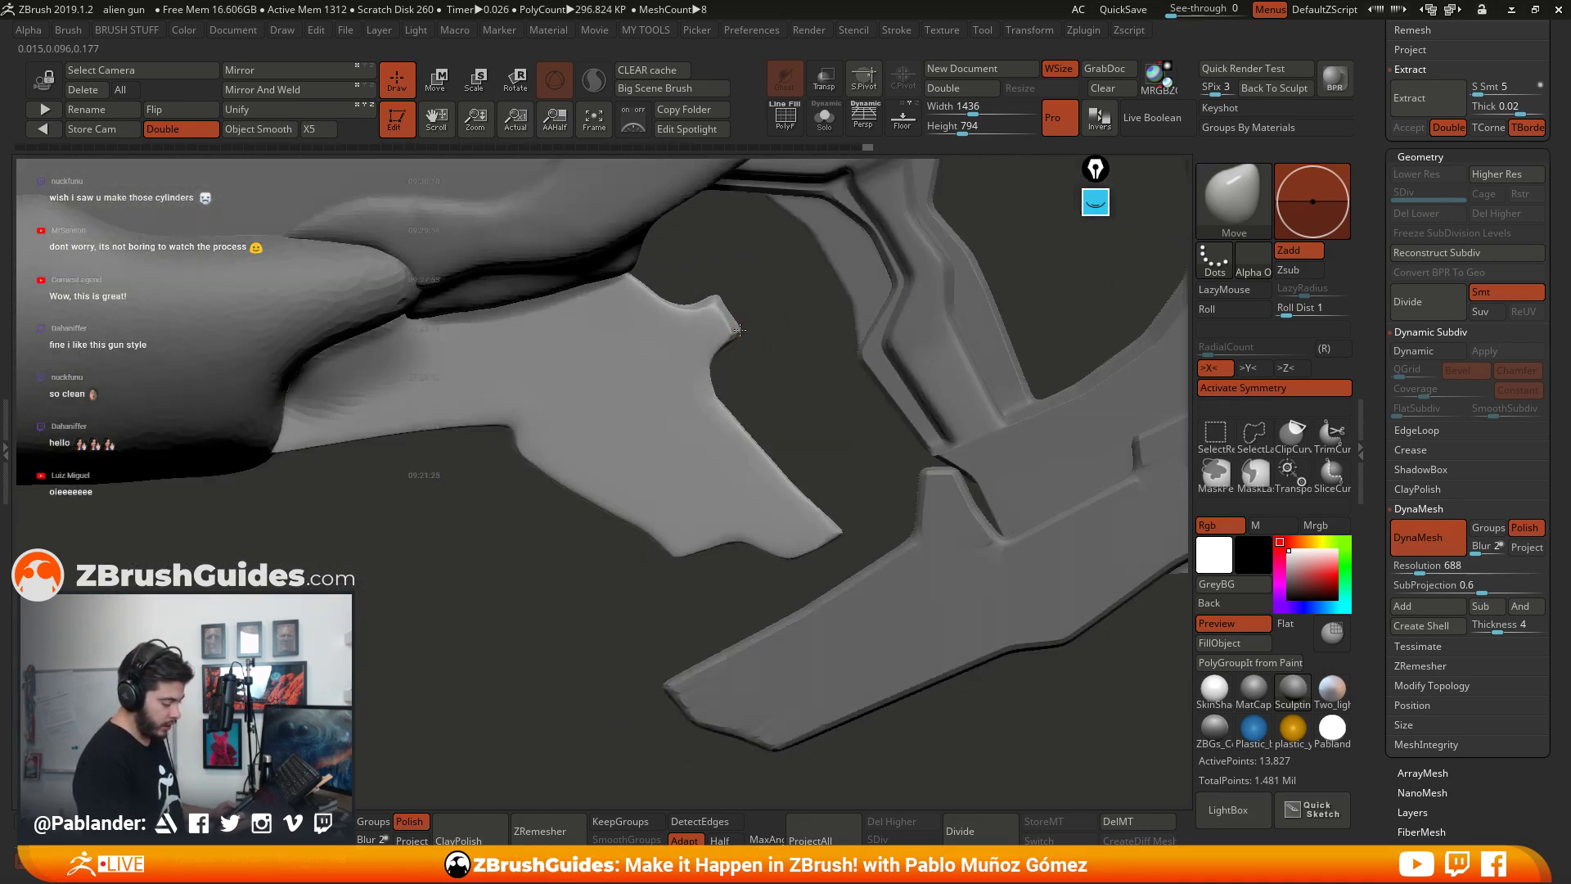
Step: Adjust the brush size and refine the spike on the fin's upper rear edge with the Move brush
{"action": "key", "text": "space"}
{"action": "key", "text": "space"}
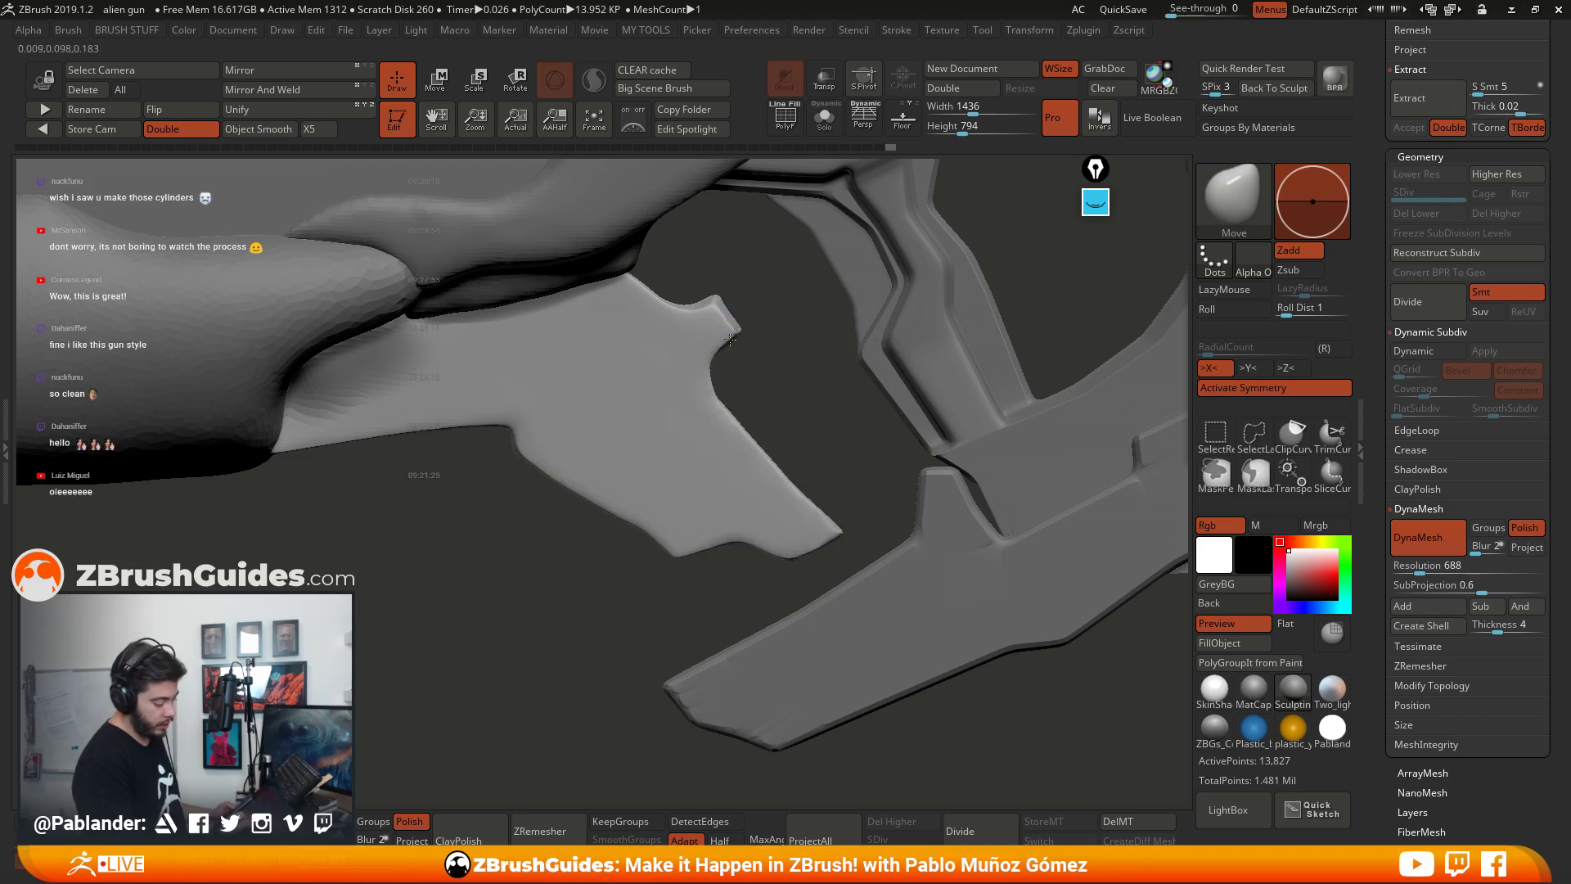
{"action": "left_click_drag", "start_coordinate": [759, 365], "coordinate": [764, 396], "text": "alt"}
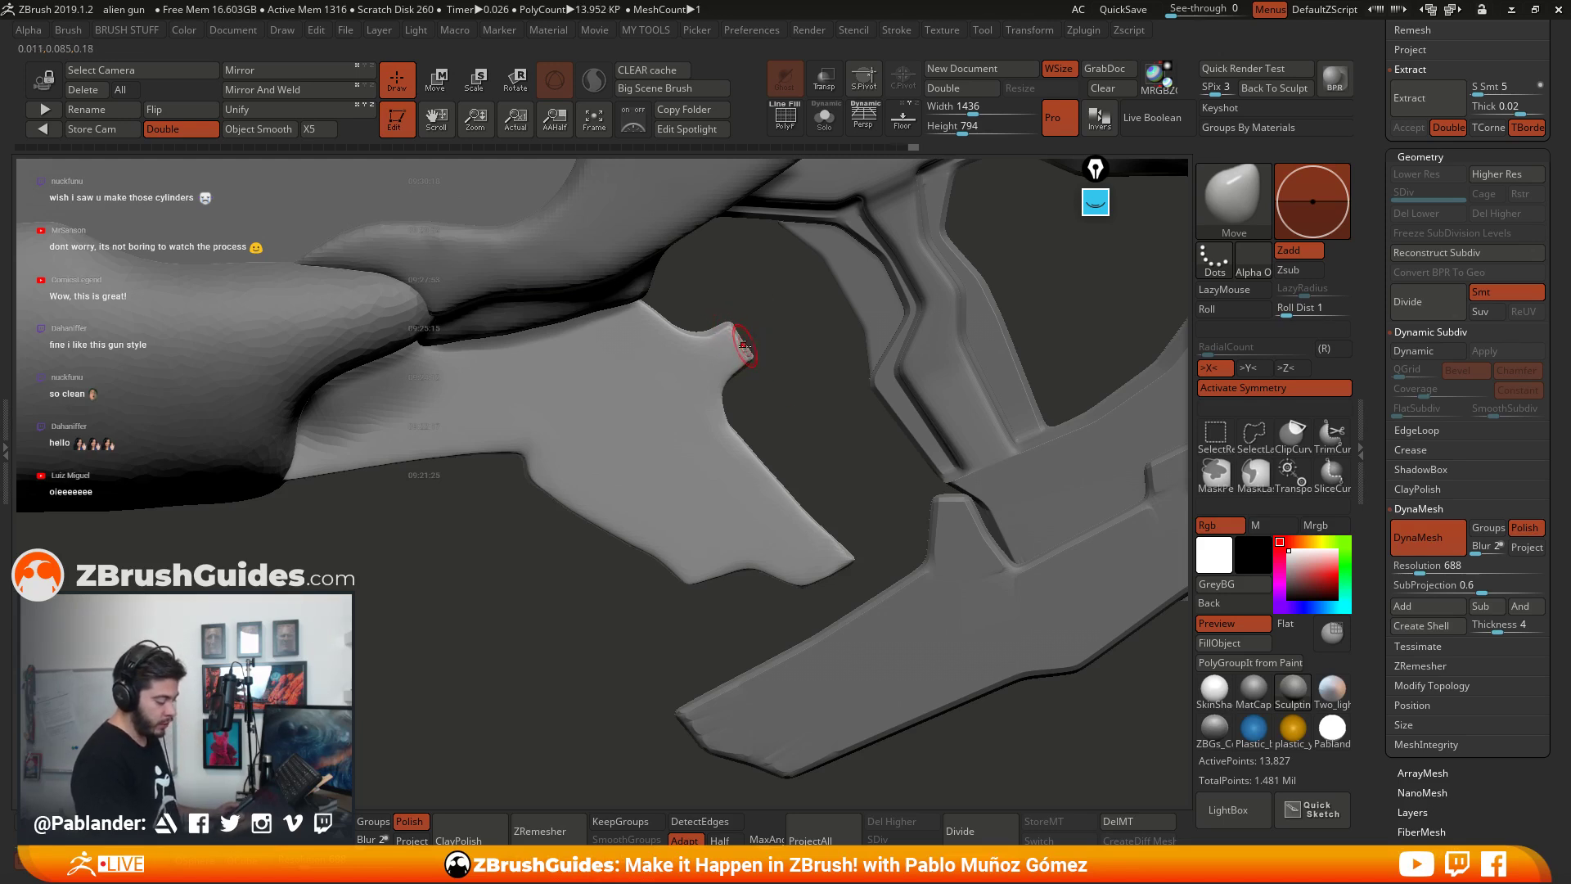
{"action": "left_click_drag", "start_coordinate": [772, 339], "coordinate": [770, 362], "text": "alt"}
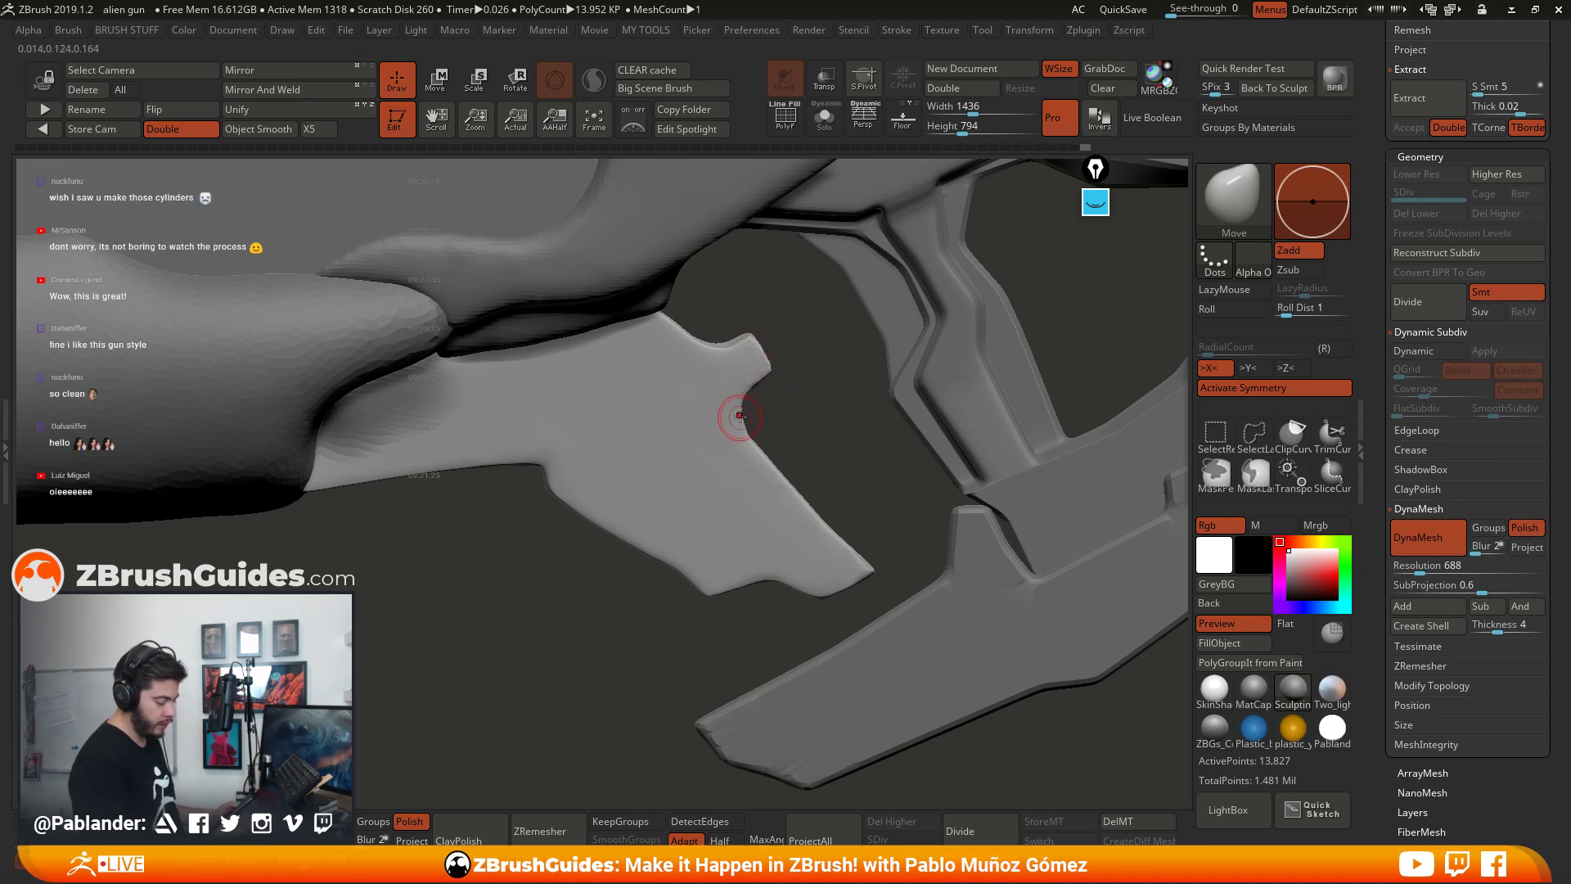
Step: Touch up the fin's lower edge with the Move brush and remesh the fin with DynaMesh at resolution 688
{"action": "left_click_drag", "start_coordinate": [893, 565], "coordinate": [778, 399]}
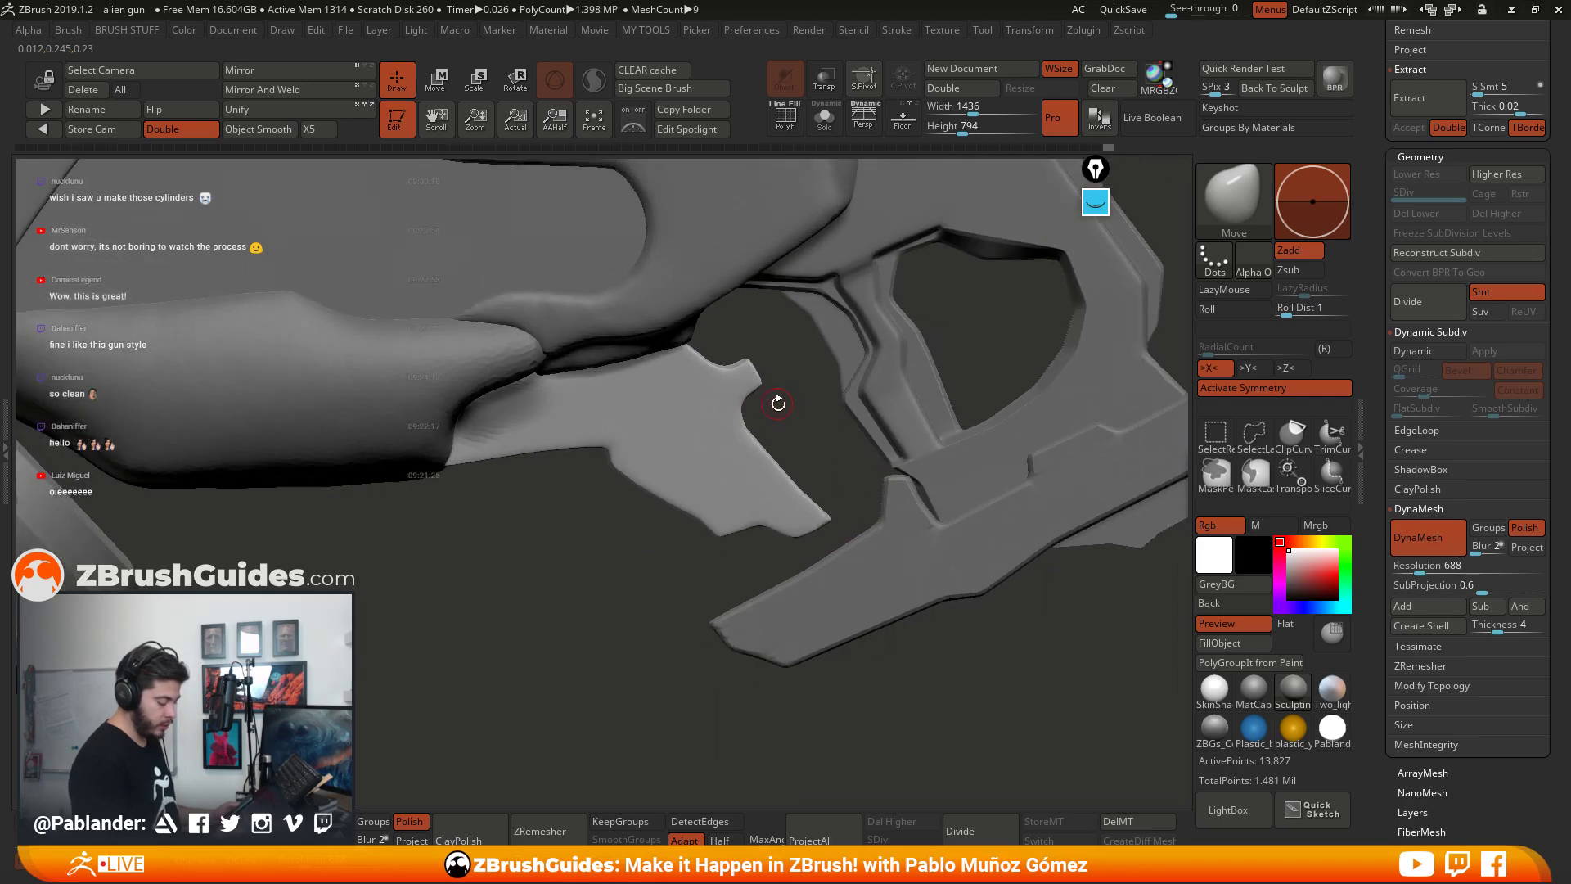
{"action": "key", "text": "space"}
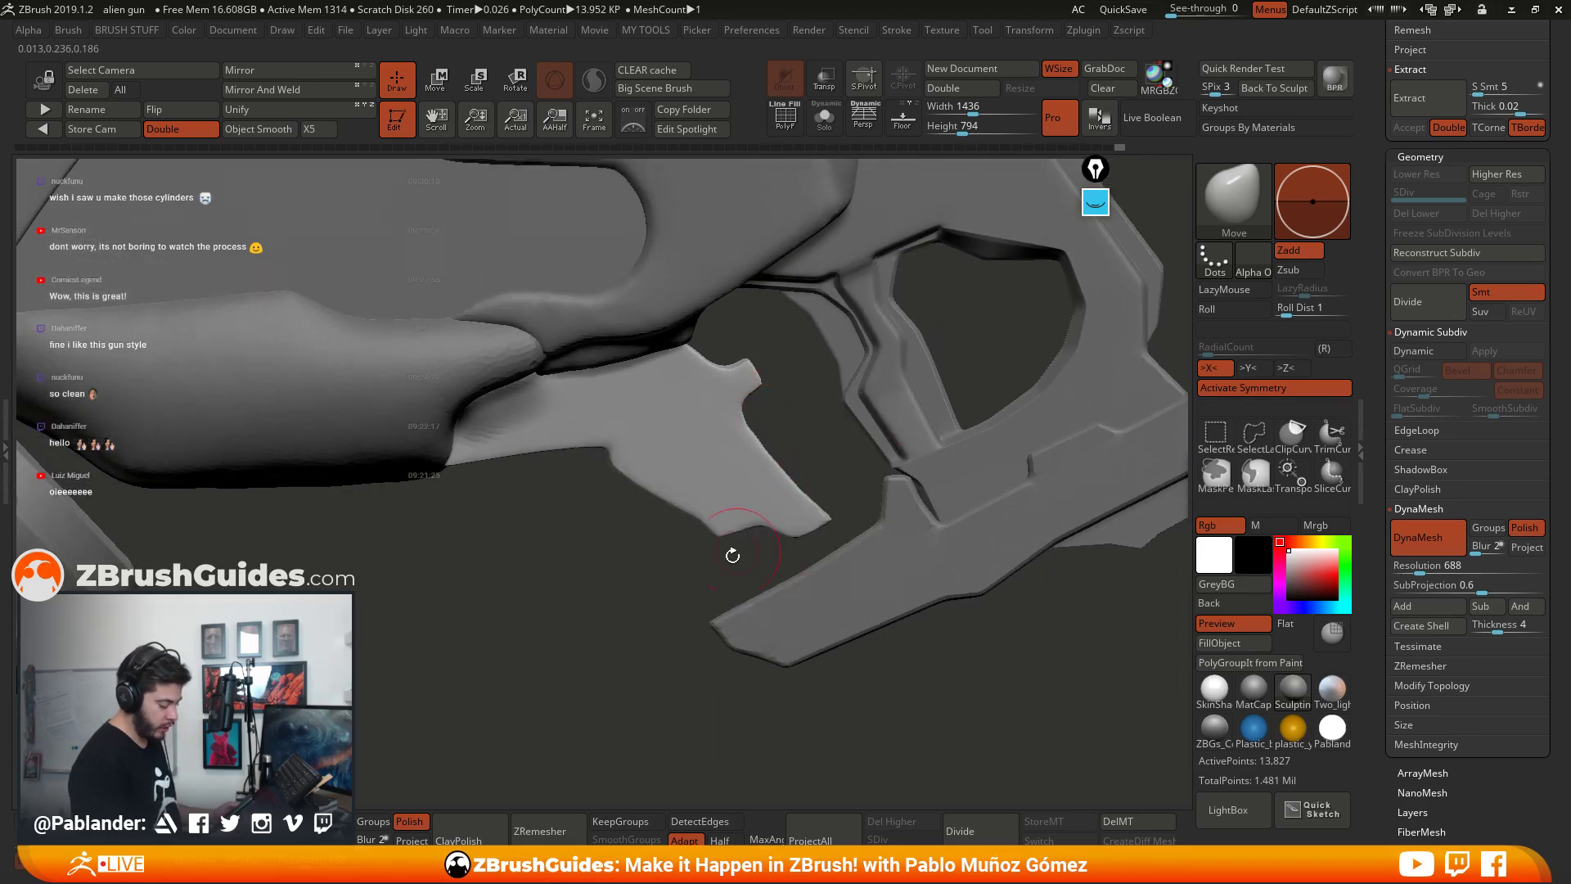
{"action": "left_click_drag", "start_coordinate": [730, 551], "coordinate": [596, 527]}
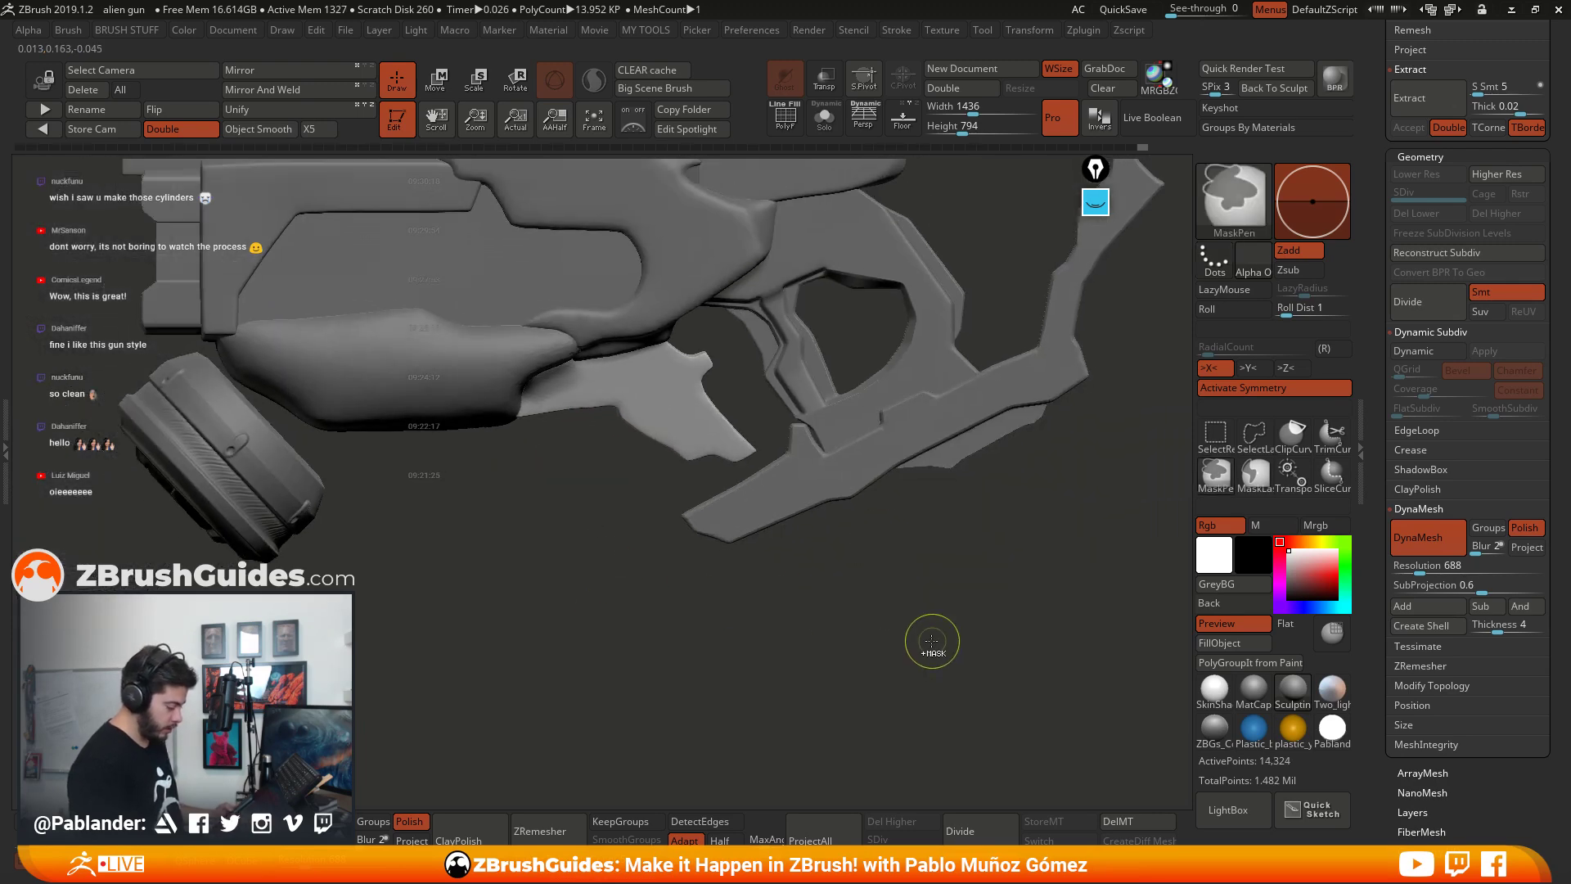
{"action": "left_click_drag", "start_coordinate": [923, 638], "coordinate": [925, 473]}
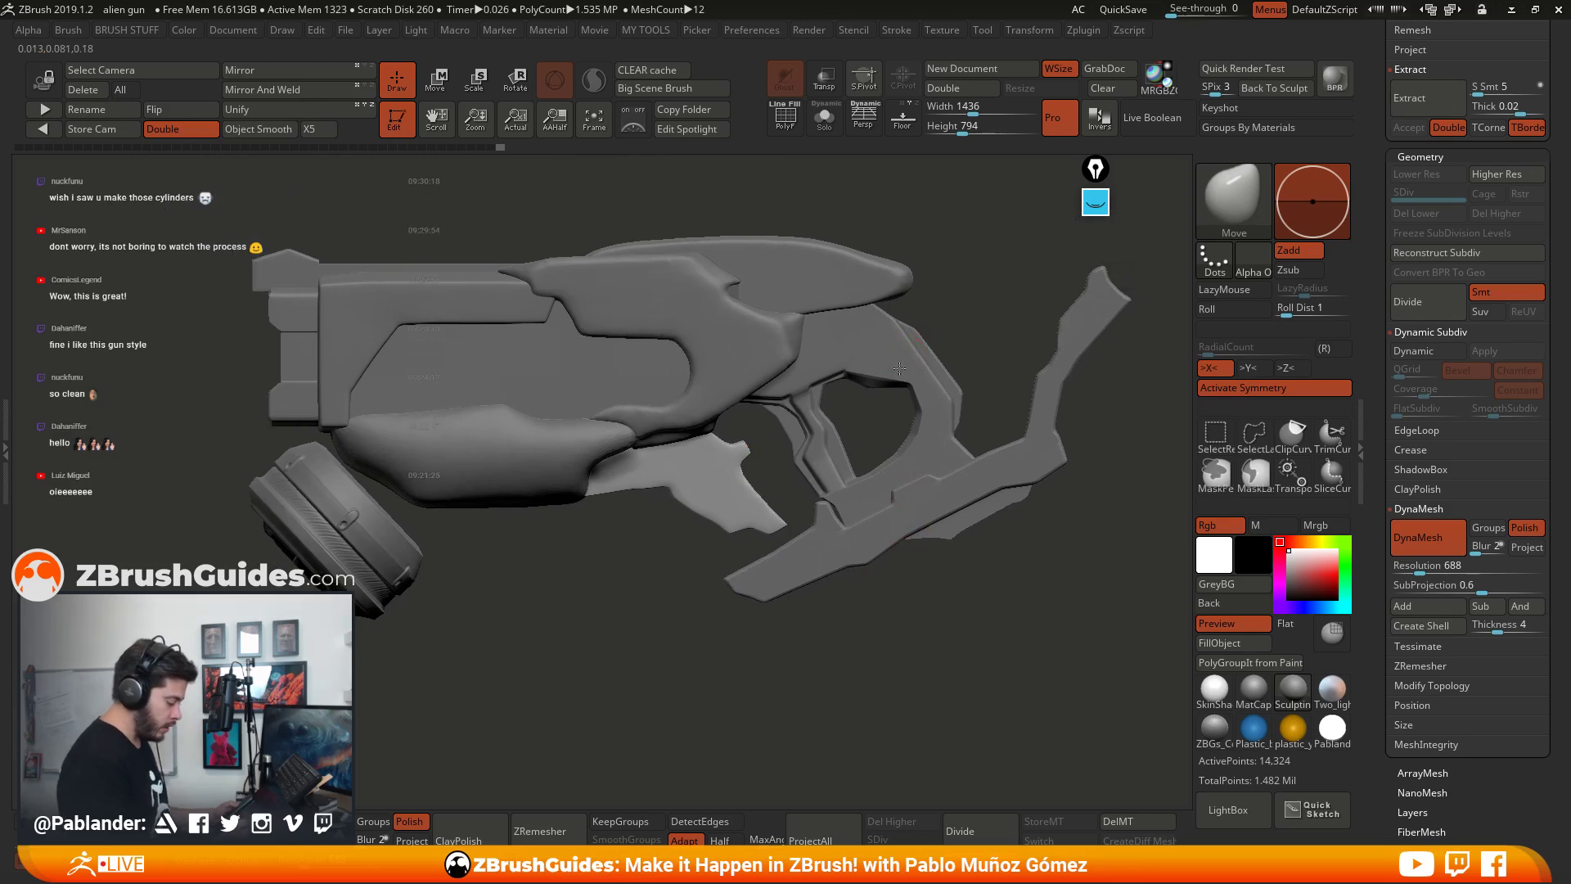
Step: Select the long cover piece on top of the gun, check its wireframe and activate X symmetry
{"action": "left_click_drag", "start_coordinate": [899, 369], "coordinate": [907, 360]}
{"action": "left_click", "coordinate": [892, 345], "text": "alt"}
{"action": "left_click", "coordinate": [796, 123]}
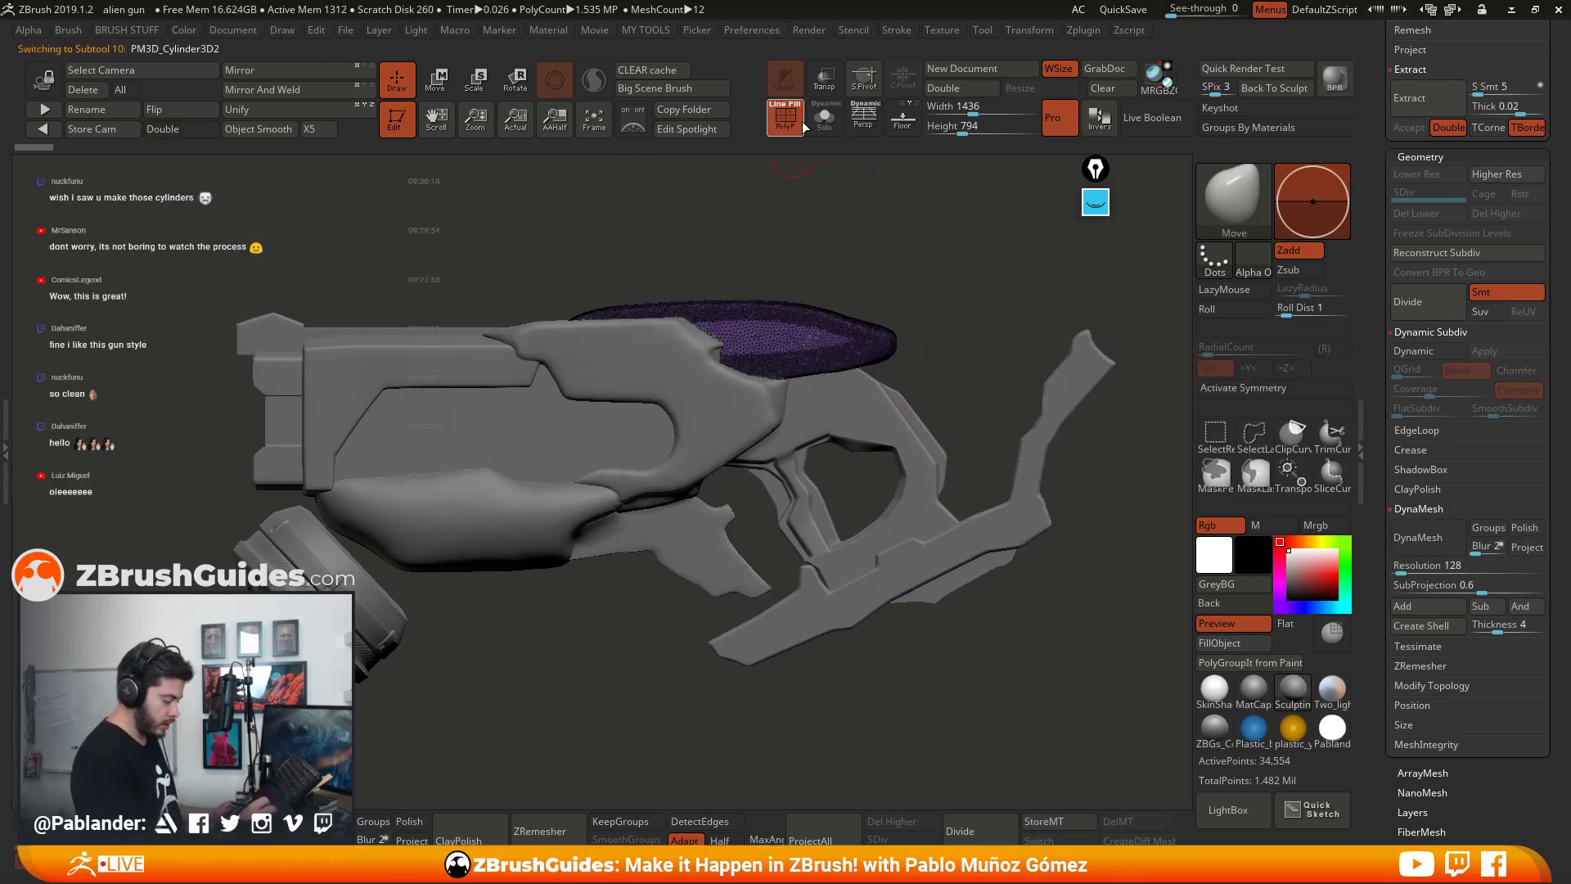
{"action": "left_click", "coordinate": [787, 119]}
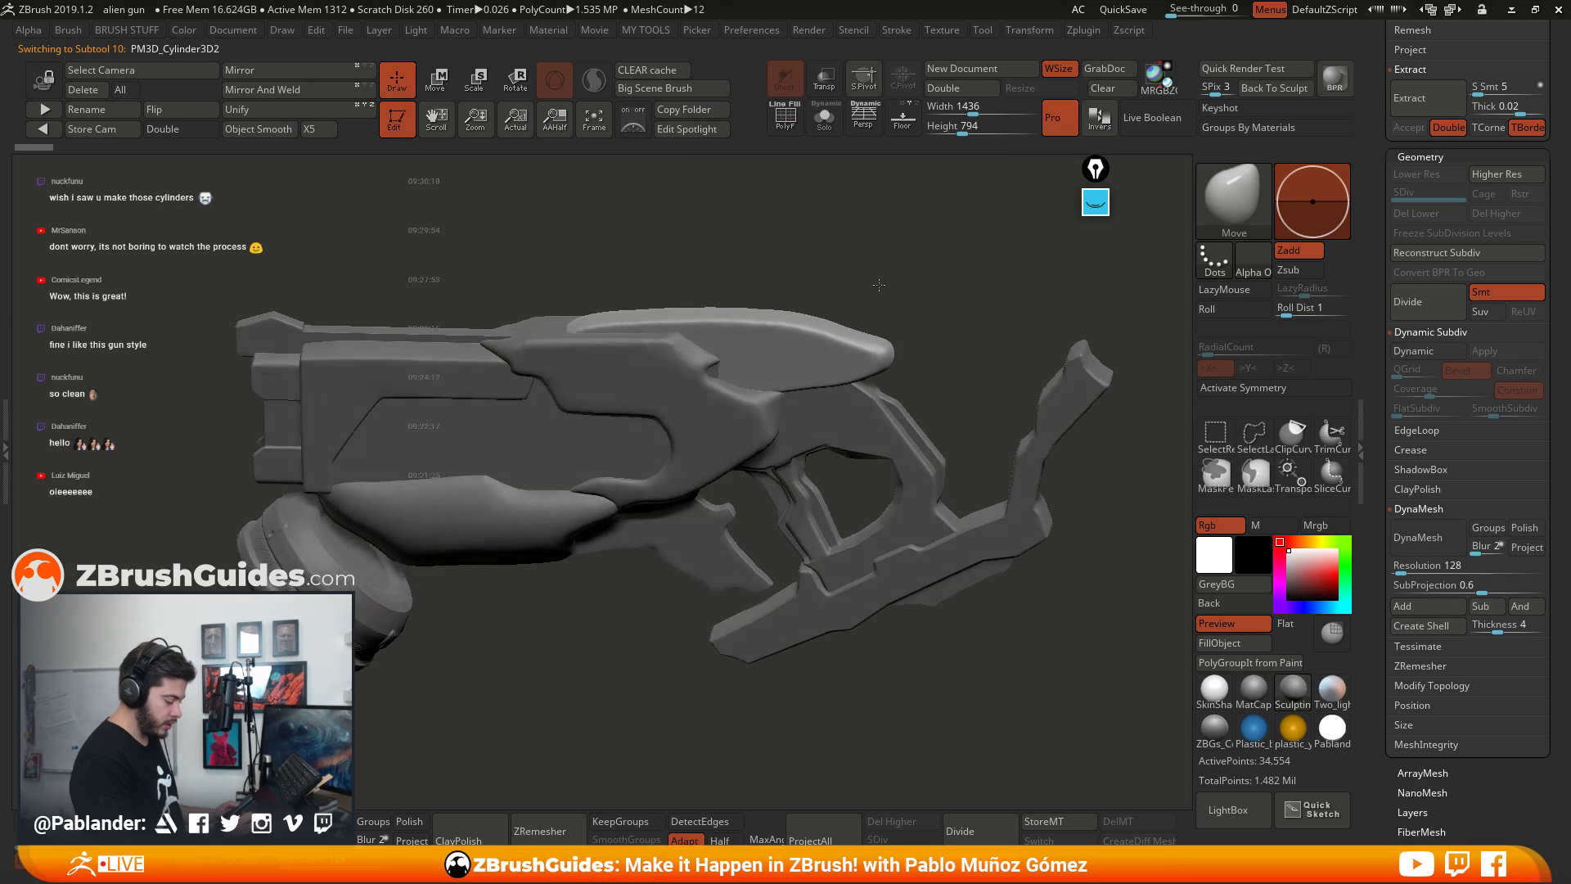
{"action": "mouse_move", "coordinate": [878, 285]}
{"action": "left_mouse_down", "text": "alt"}
{"action": "mouse_move", "coordinate": [654, 408]}
{"action": "mouse_move", "coordinate": [715, 451]}
{"action": "left_mouse_up", "text": "alt"}
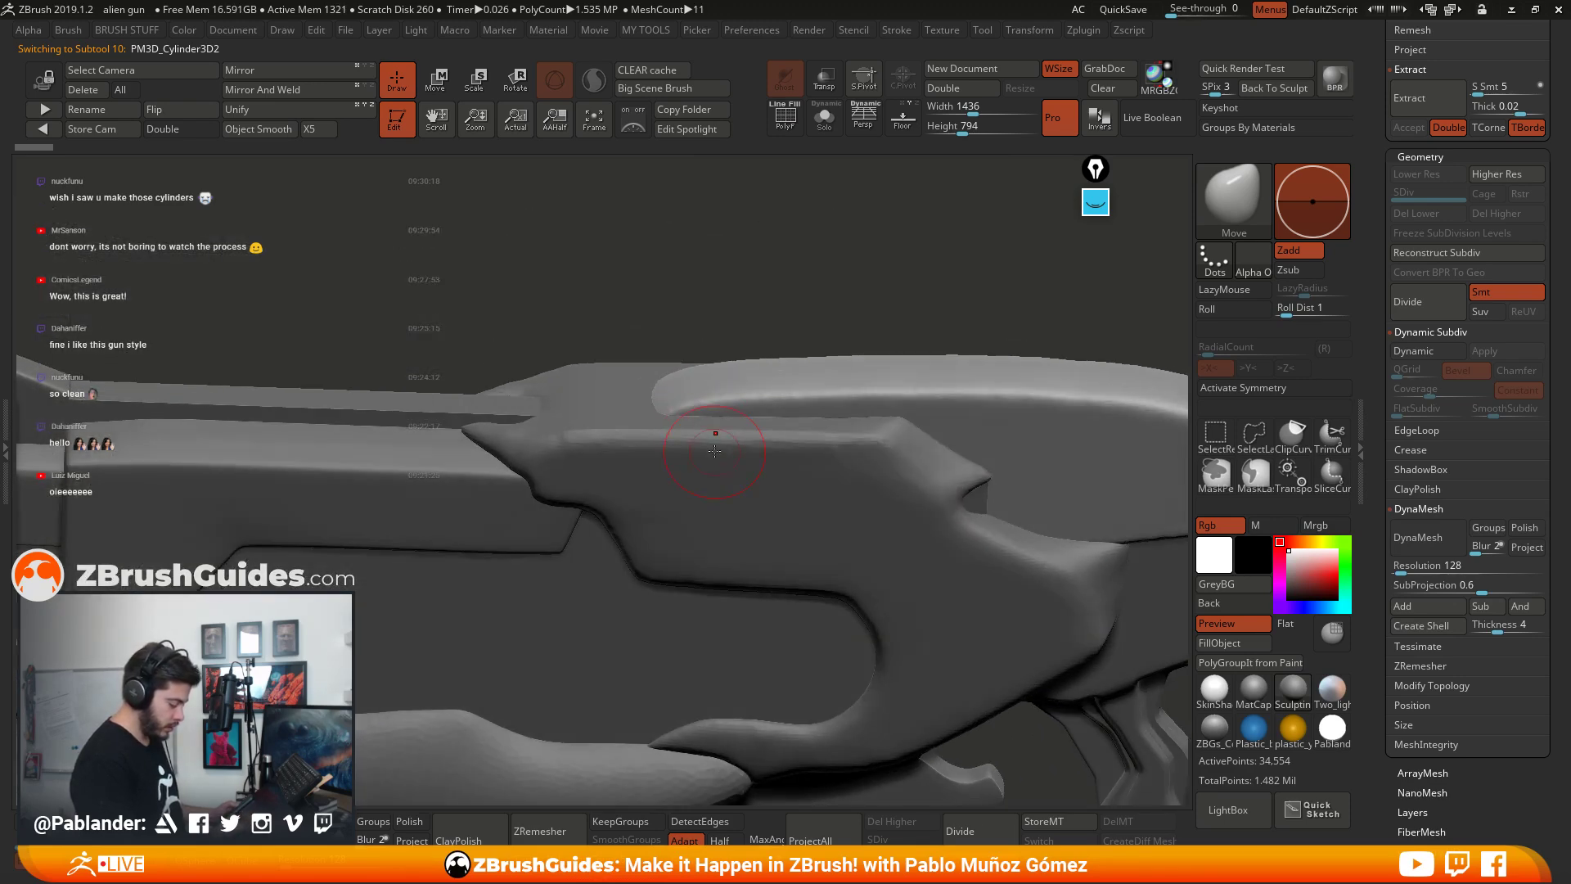
{"action": "left_click", "coordinate": [1244, 382]}
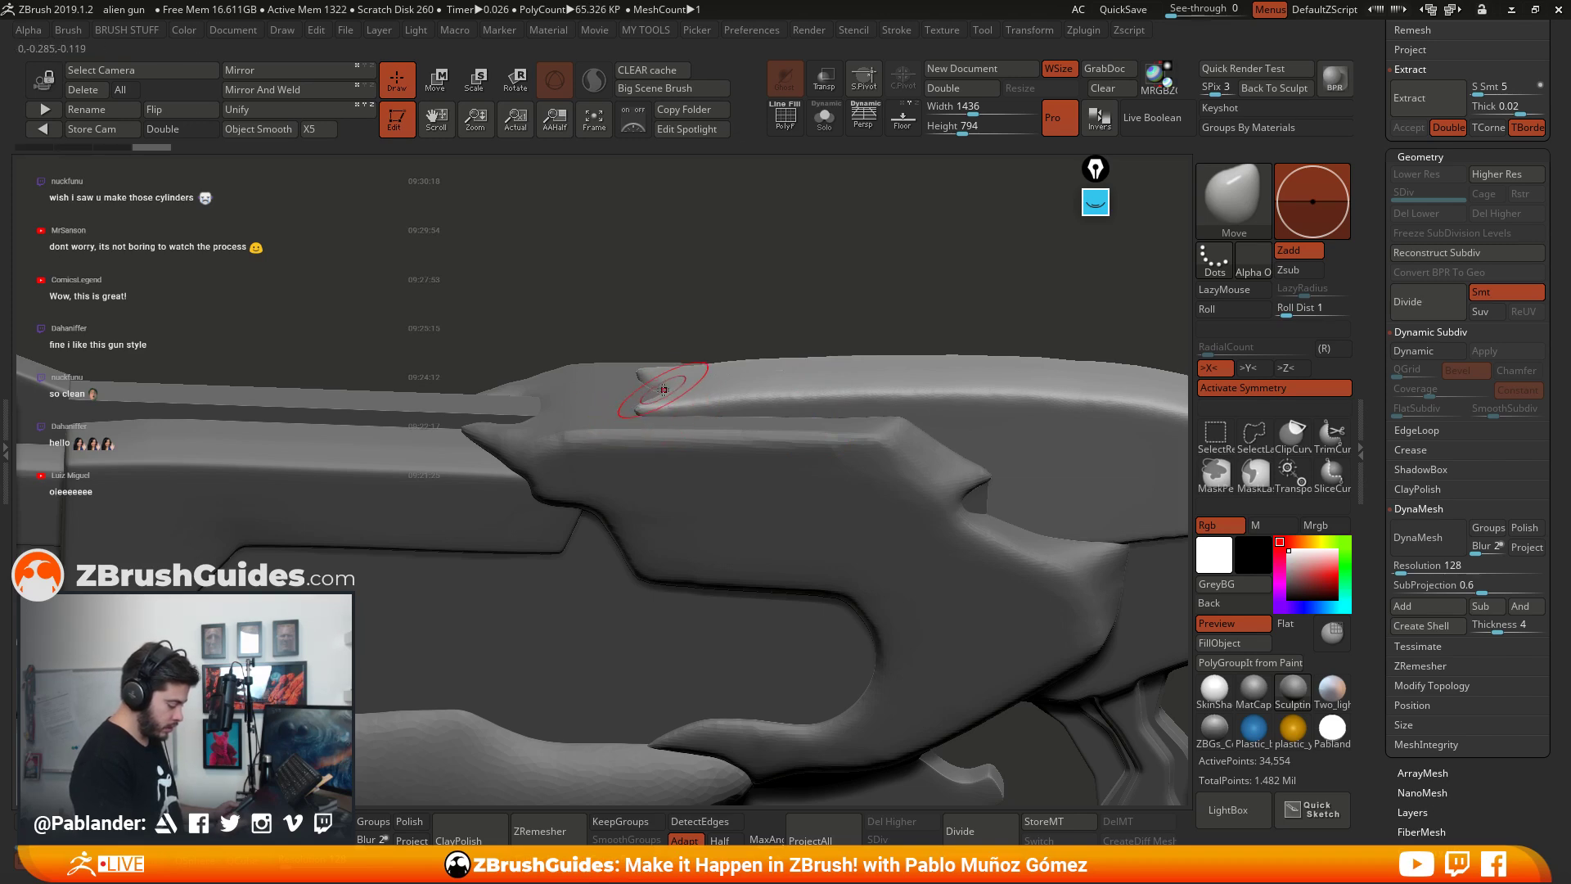
Step: Push the middle of the top cover's front end inward with the Move brush to form a two-pronged fork
{"action": "left_click_drag", "start_coordinate": [658, 377], "coordinate": [665, 378]}
{"action": "right_click_drag", "start_coordinate": [661, 377], "coordinate": [663, 408]}
{"action": "left_click_drag", "start_coordinate": [663, 408], "coordinate": [664, 400]}
{"action": "right_click_drag", "start_coordinate": [663, 401], "coordinate": [667, 383]}
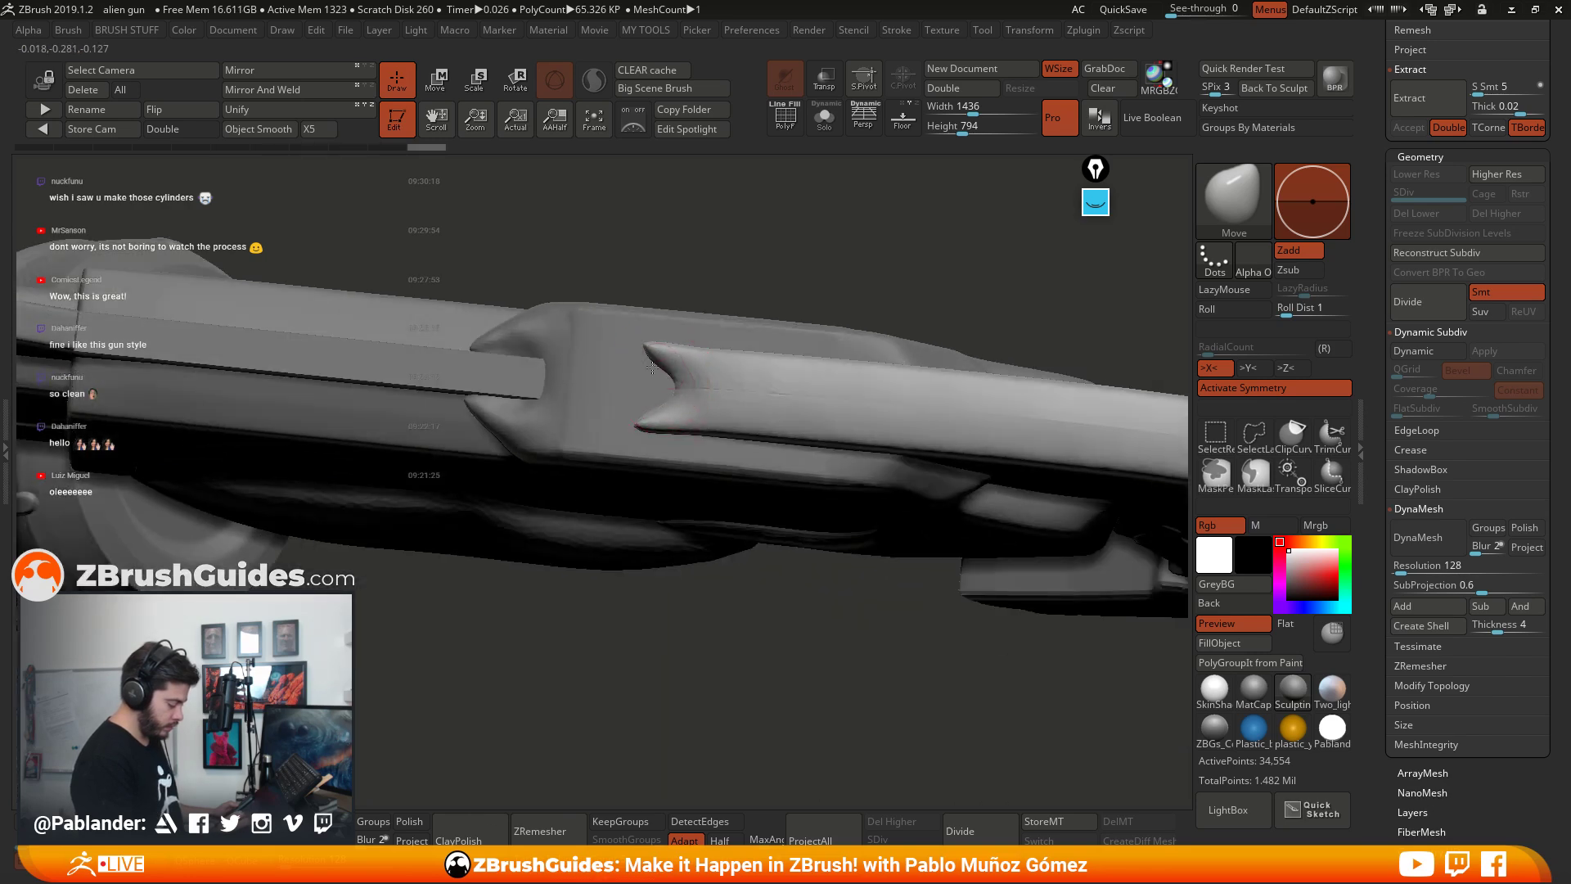
{"action": "left_click_drag", "start_coordinate": [668, 383], "coordinate": [669, 385]}
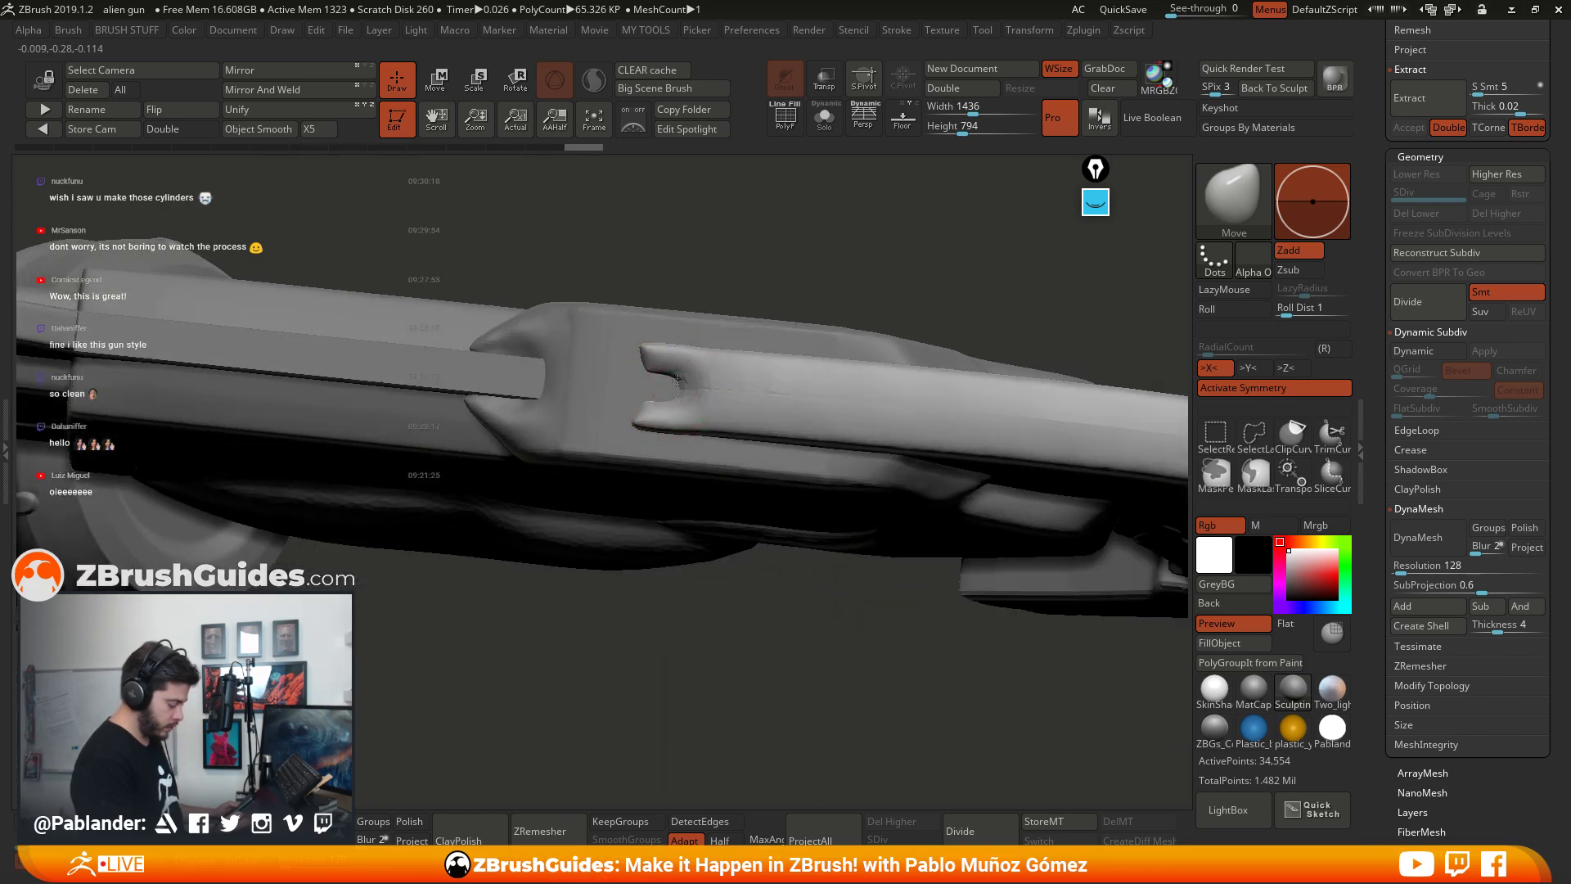
Step: Pull the top cover's lower rear corner down over the grip into a pointed tip with the Move brush
{"action": "mouse_move", "coordinate": [758, 613]}
{"action": "right_mouse_down"}
{"action": "mouse_move", "coordinate": [702, 532]}
{"action": "mouse_move", "coordinate": [1052, 508]}
{"action": "mouse_move", "coordinate": [975, 502]}
{"action": "mouse_move", "coordinate": [986, 420]}
{"action": "mouse_move", "coordinate": [772, 263]}
{"action": "right_mouse_up"}
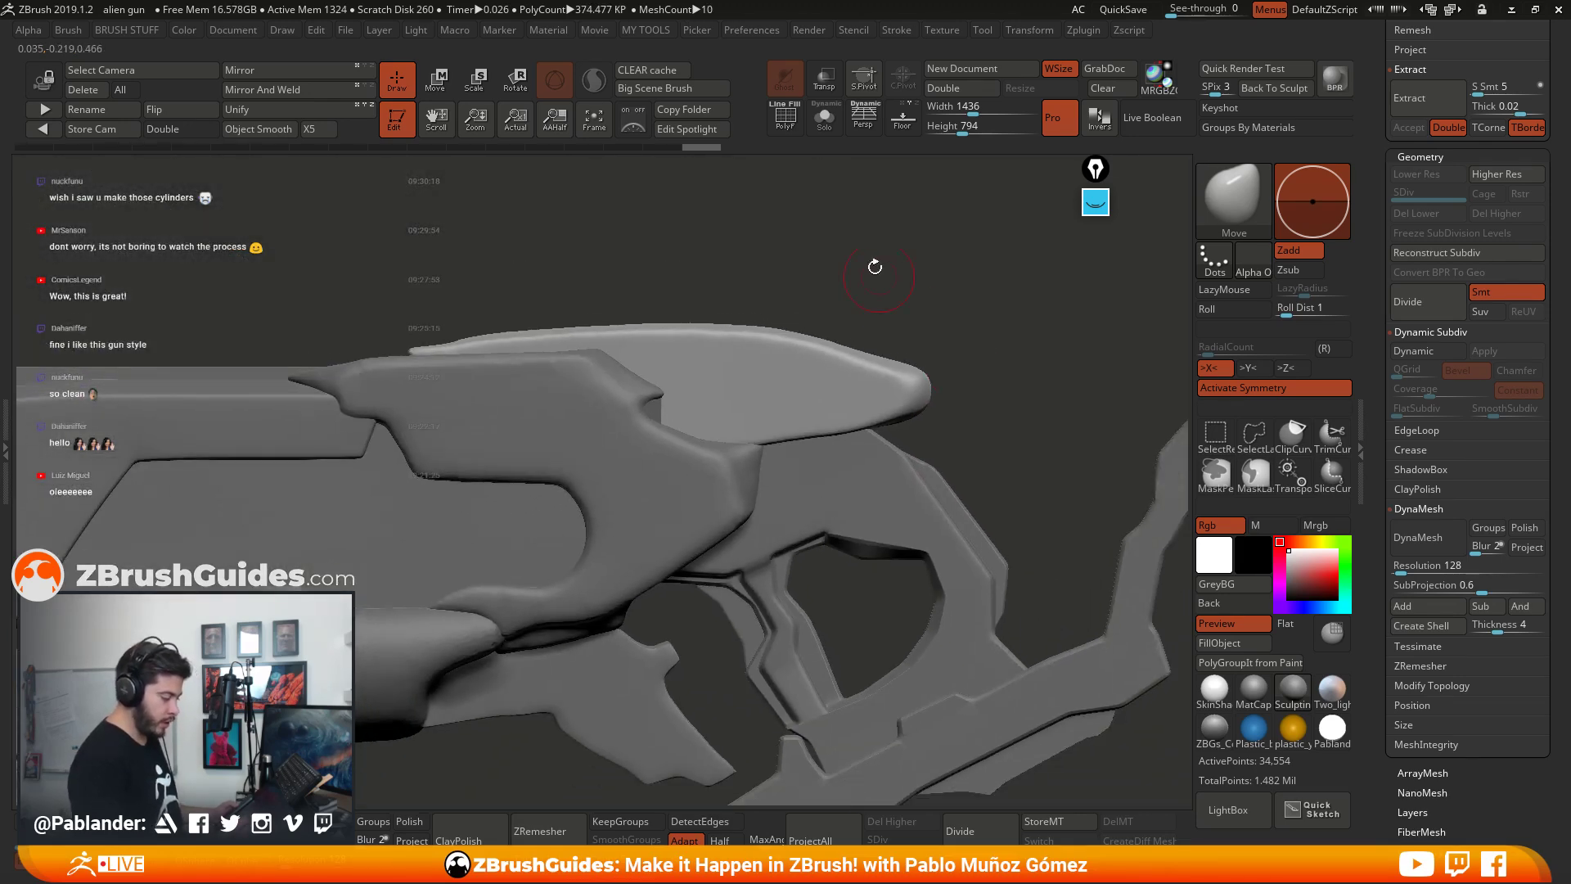
{"action": "right_click_drag", "start_coordinate": [922, 262], "coordinate": [937, 336]}
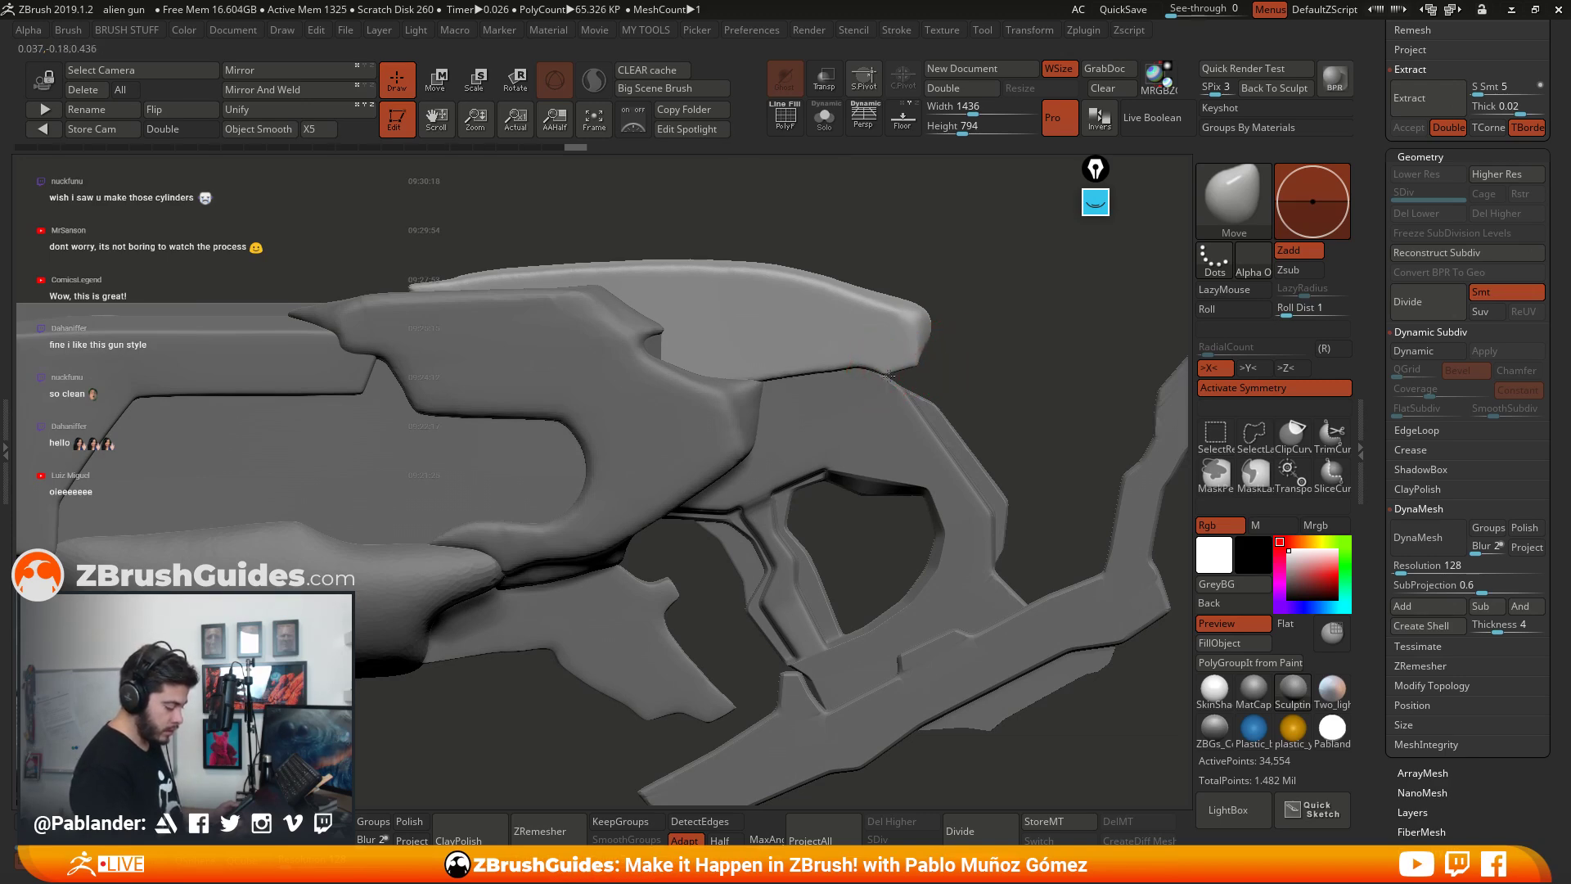
{"action": "mouse_move", "coordinate": [896, 372]}
{"action": "left_mouse_down"}
{"action": "mouse_move", "coordinate": [949, 362]}
{"action": "mouse_move", "coordinate": [933, 383]}
{"action": "left_mouse_up"}
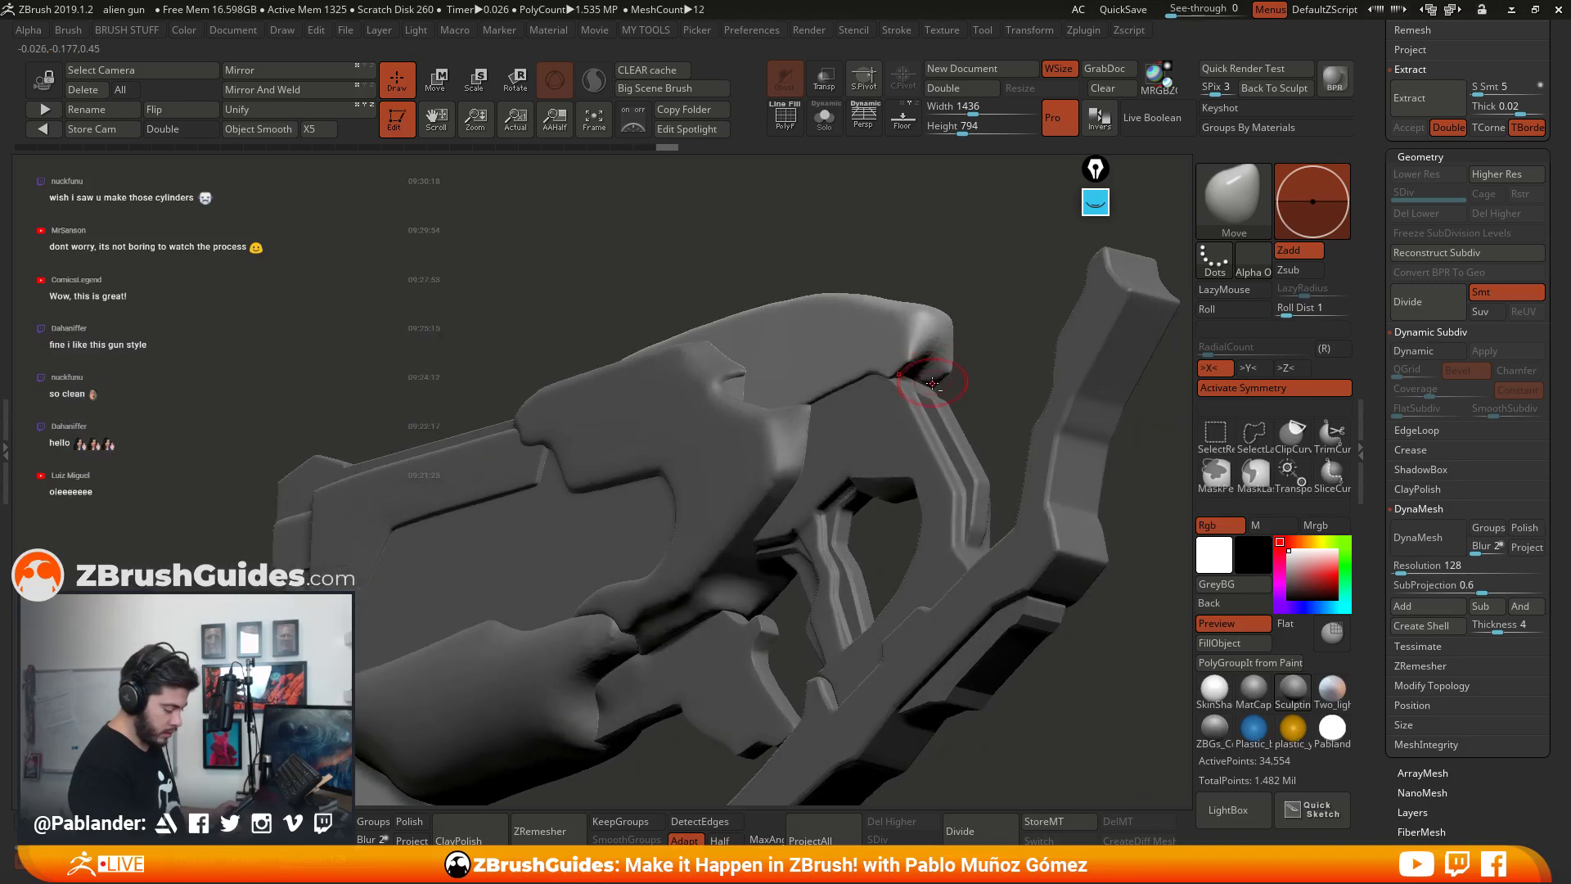
{"action": "right_click_drag", "start_coordinate": [931, 387], "coordinate": [914, 365]}
{"action": "left_click_drag", "start_coordinate": [915, 360], "coordinate": [925, 340]}
{"action": "mouse_move", "coordinate": [924, 340]}
{"action": "right_mouse_down"}
{"action": "mouse_move", "coordinate": [947, 337]}
{"action": "mouse_move", "coordinate": [908, 385]}
{"action": "right_mouse_up"}
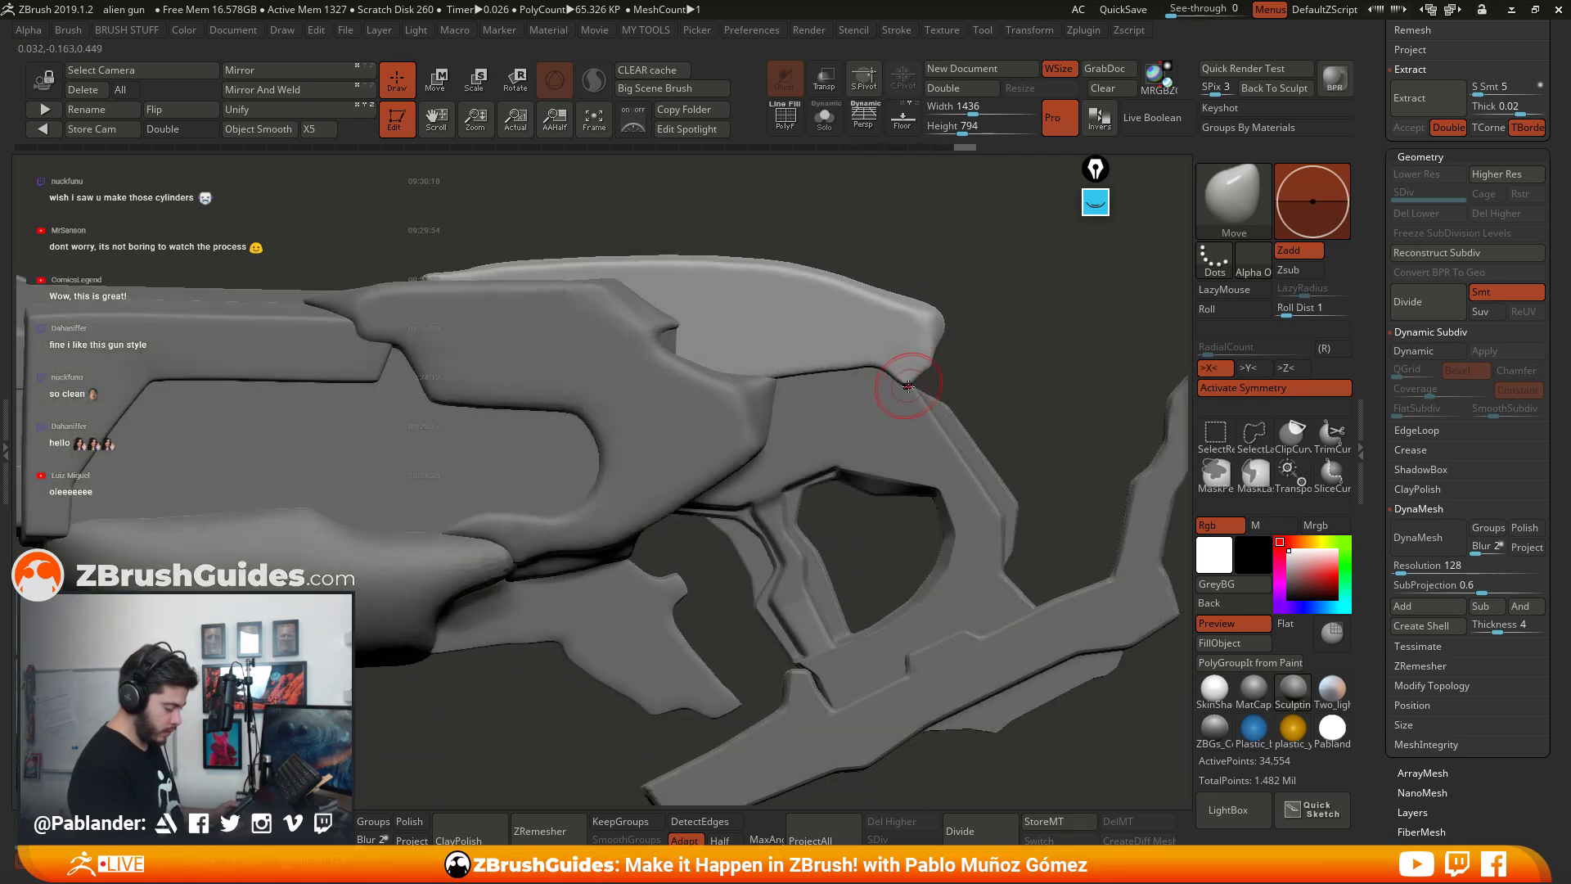
Step: Raise the front of the top cover's upper edge into an angular crest and sharpen its rear end with the Move brush
{"action": "mouse_move", "coordinate": [778, 360]}
{"action": "right_mouse_down"}
{"action": "mouse_move", "coordinate": [803, 397]}
{"action": "mouse_move", "coordinate": [786, 356]}
{"action": "mouse_move", "coordinate": [900, 344]}
{"action": "mouse_move", "coordinate": [1010, 305]}
{"action": "mouse_move", "coordinate": [1004, 393]}
{"action": "mouse_move", "coordinate": [842, 361]}
{"action": "right_mouse_up"}
{"action": "key", "text": "space"}
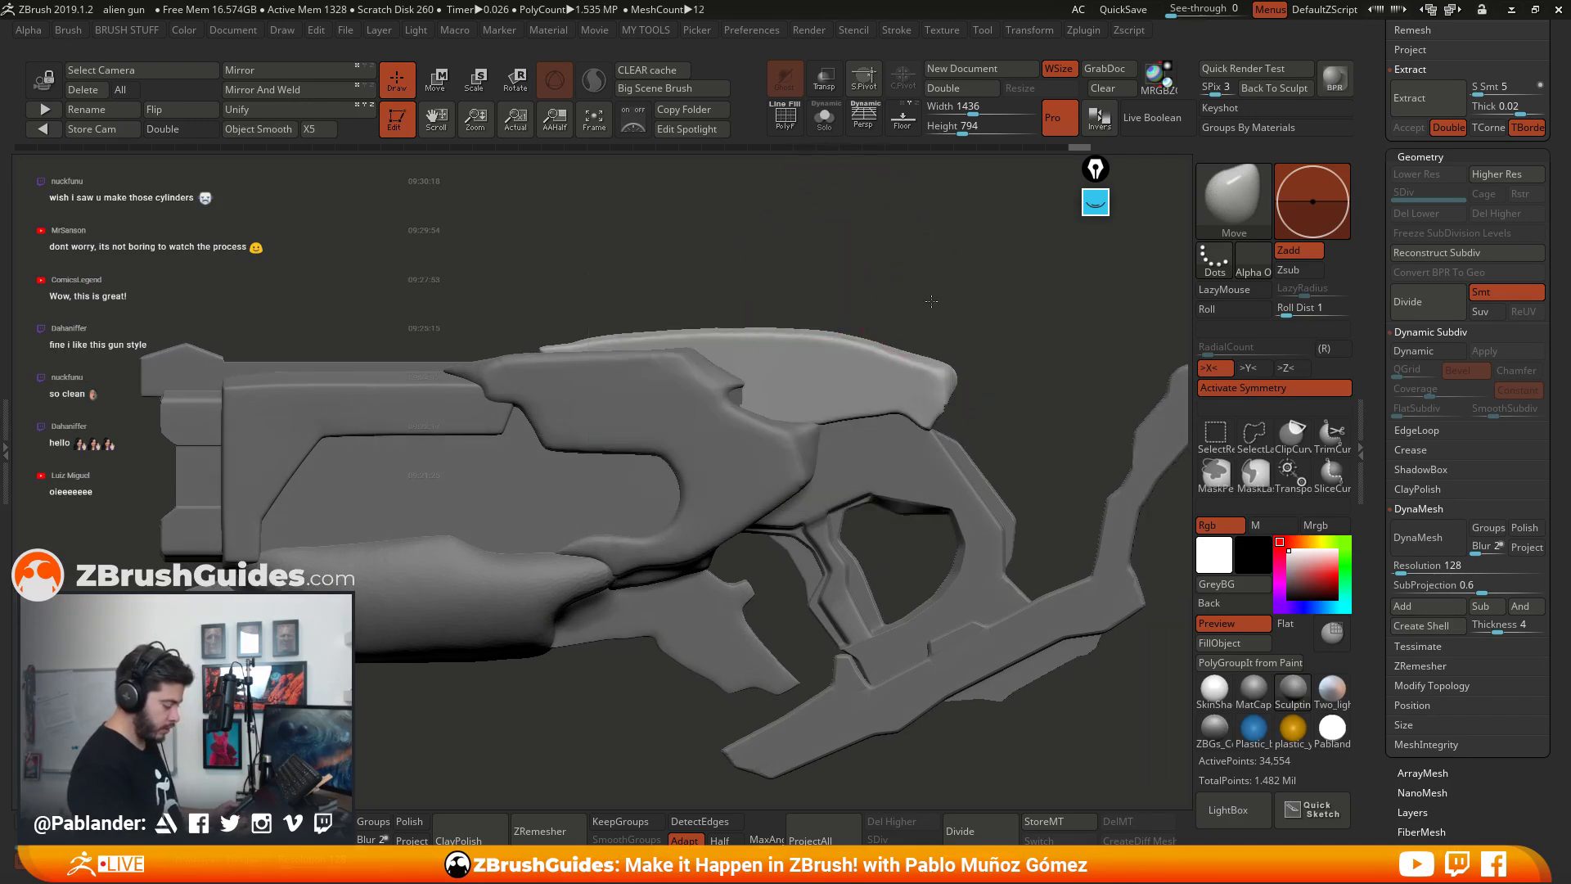
{"action": "right_click_drag", "start_coordinate": [823, 281], "coordinate": [753, 350]}
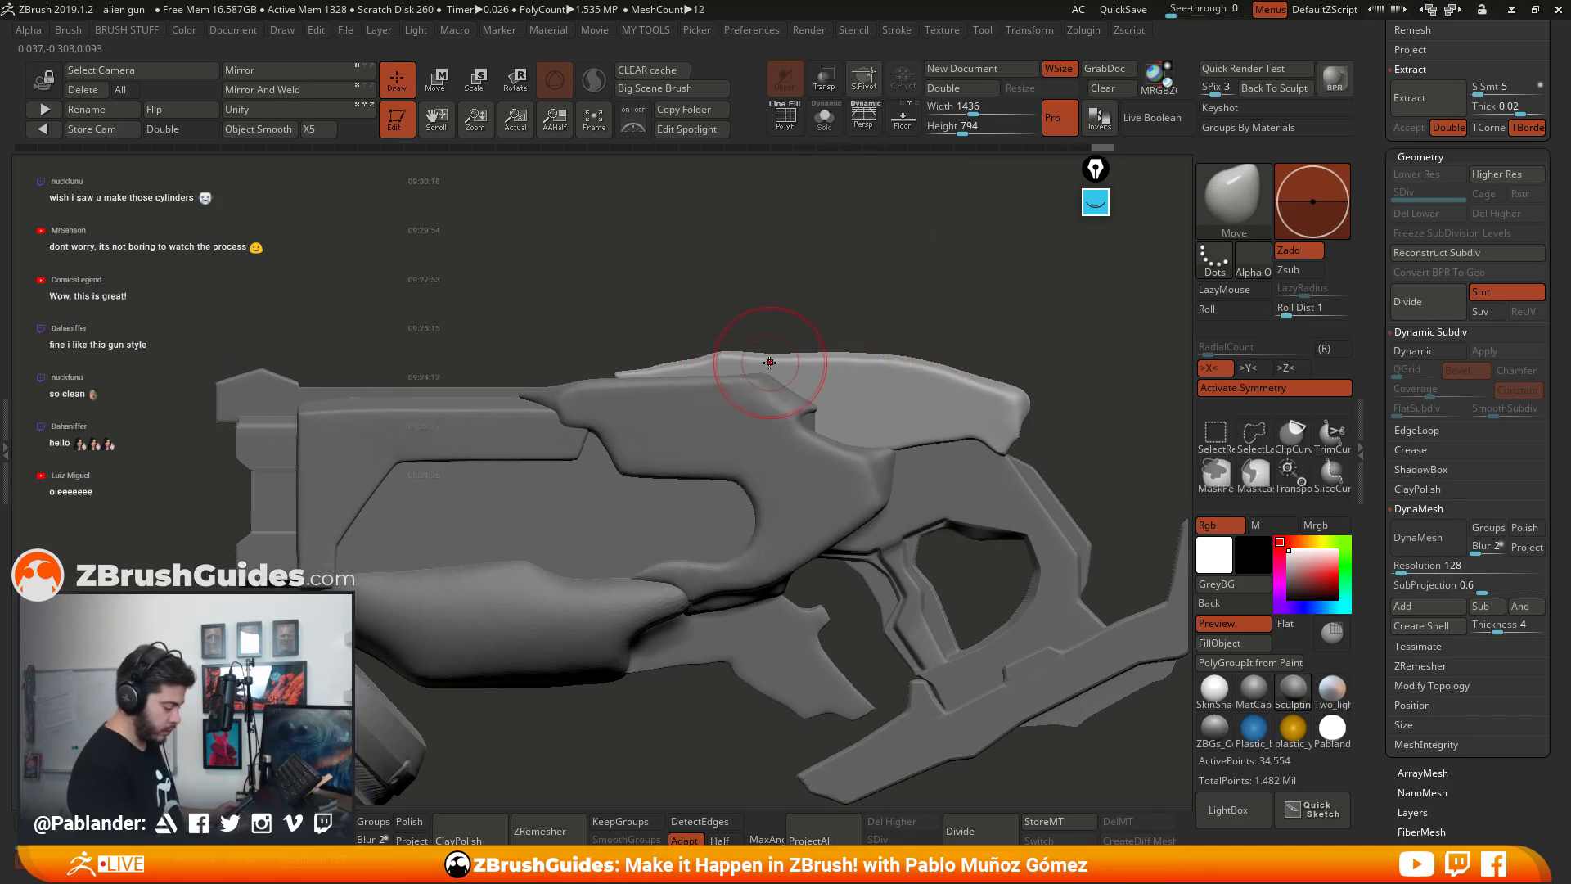
{"action": "key", "text": "ctrl+z"}
{"action": "right_click_drag", "start_coordinate": [940, 379], "coordinate": [916, 385]}
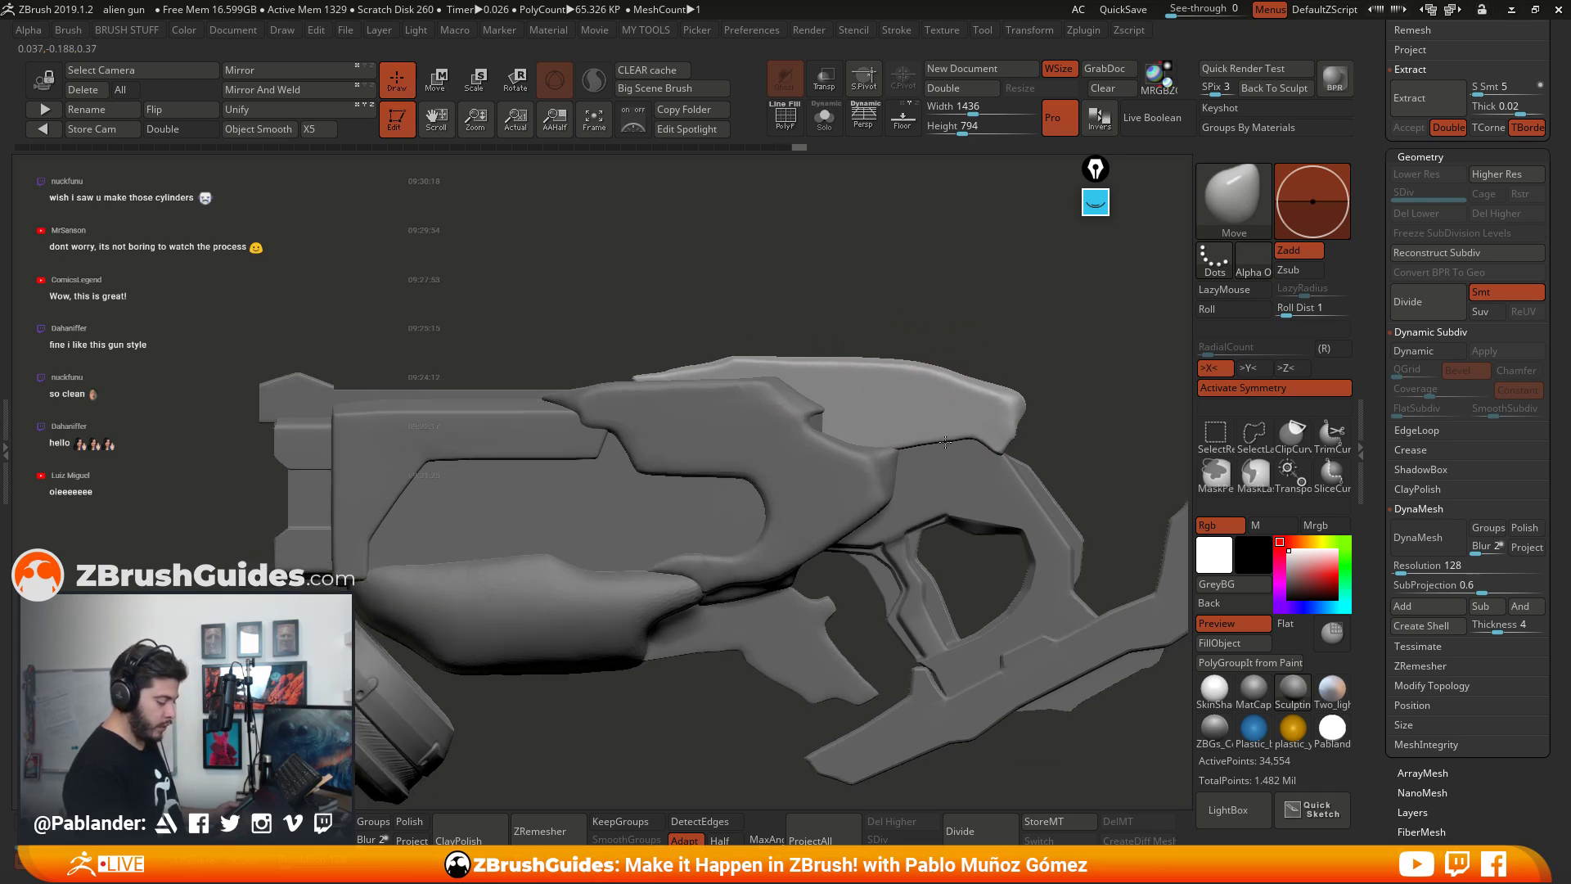
{"action": "key", "text": "ctrl+shift+z"}
{"action": "right_click_drag", "start_coordinate": [730, 409], "coordinate": [846, 421]}
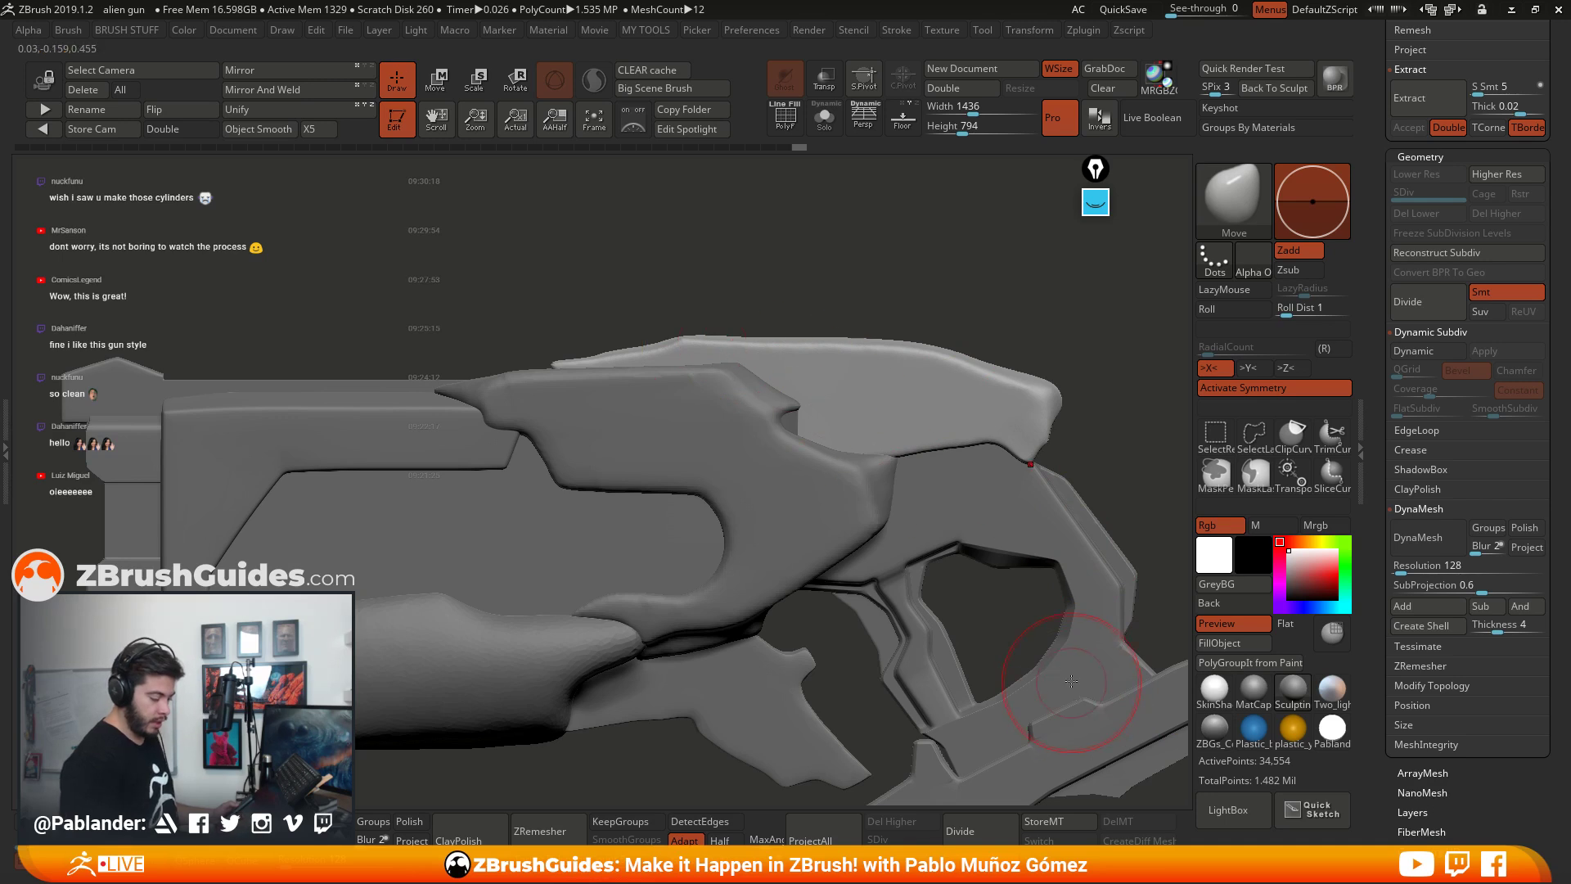
Step: Isolate the top cover in Solo mode and view its full side profile
{"action": "mouse_move", "coordinate": [1003, 496]}
{"action": "right_mouse_down", "text": "alt"}
{"action": "mouse_move", "coordinate": [901, 491]}
{"action": "mouse_move", "coordinate": [887, 508]}
{"action": "right_mouse_up", "text": "alt"}
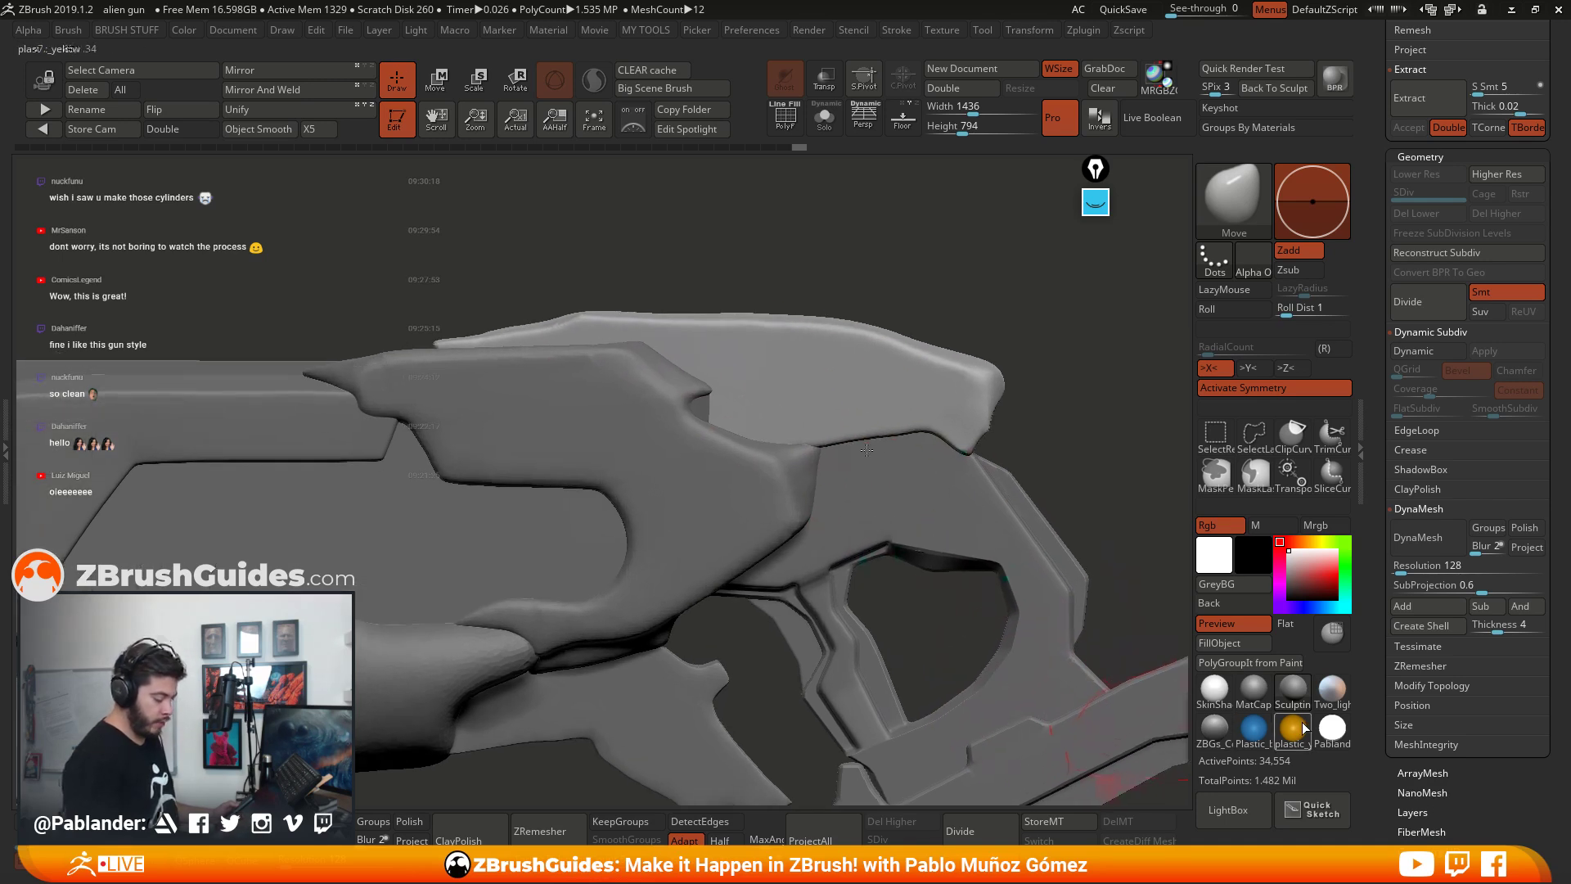
{"action": "right_click_drag", "start_coordinate": [737, 564], "coordinate": [716, 529]}
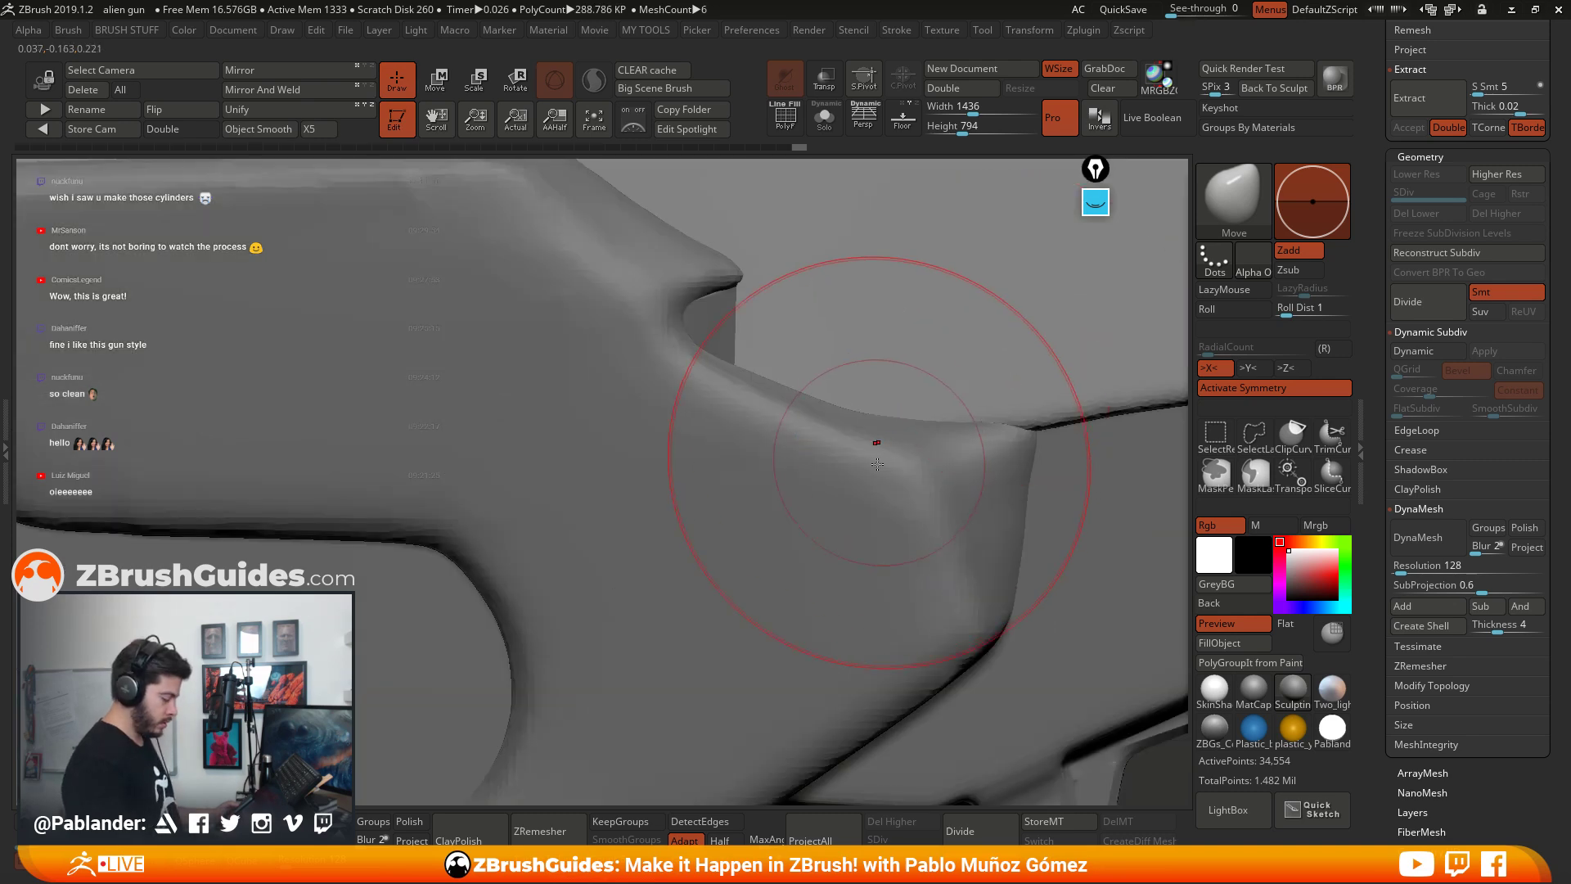
{"action": "left_click", "coordinate": [824, 116]}
{"action": "left_click_drag", "start_coordinate": [929, 385], "coordinate": [897, 345]}
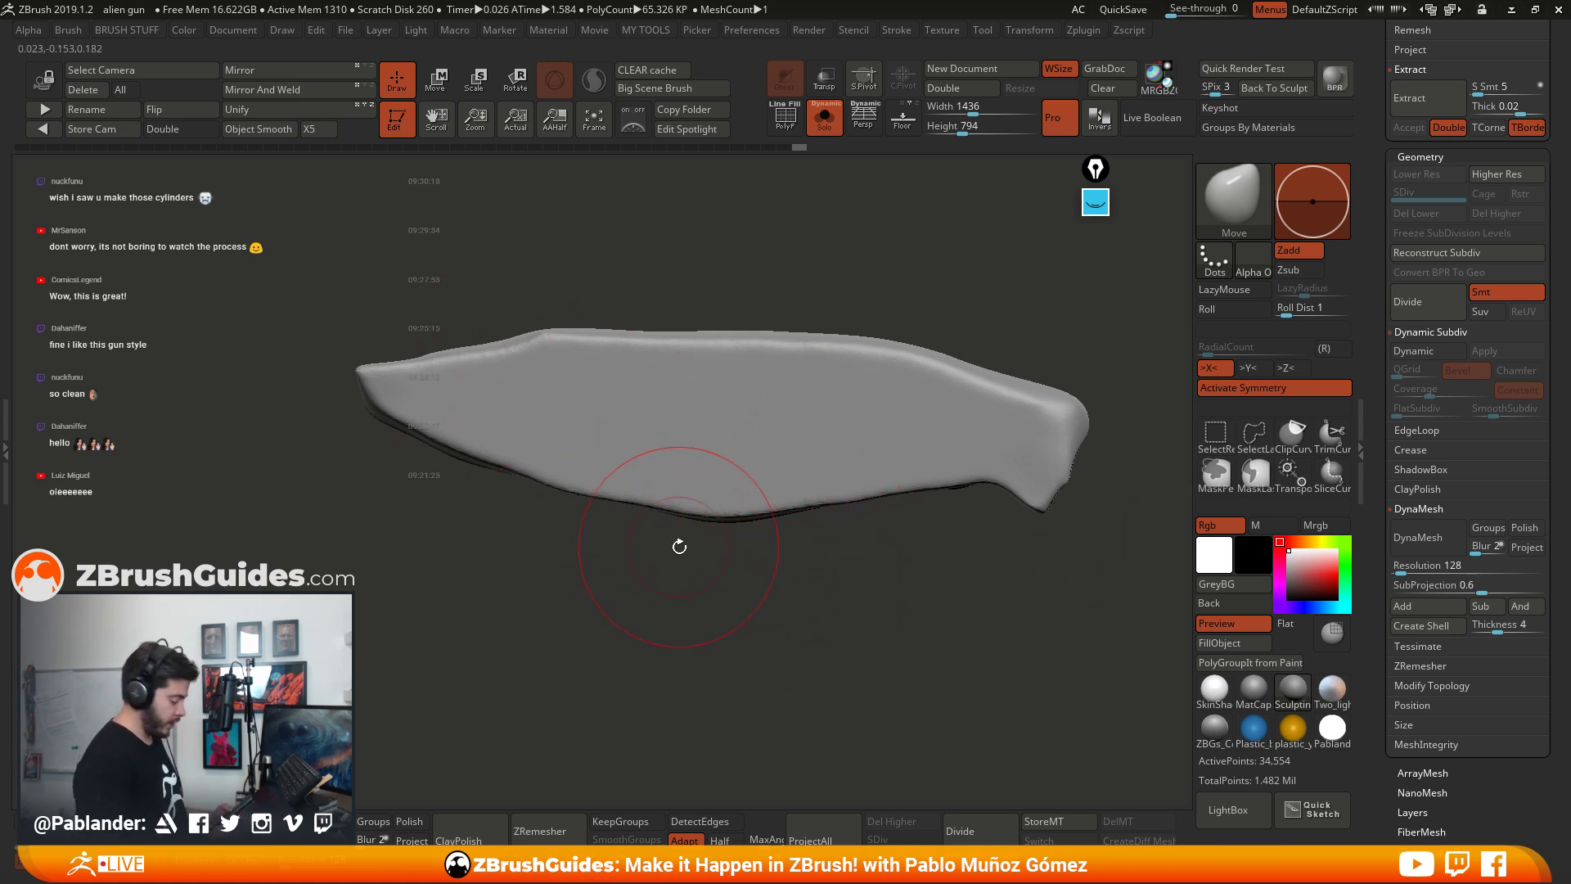
Step: Mask the strip along the top edge of the isolated shell piece and invert the mask to leave only that strip editable
{"action": "key", "text": "ctrl"}
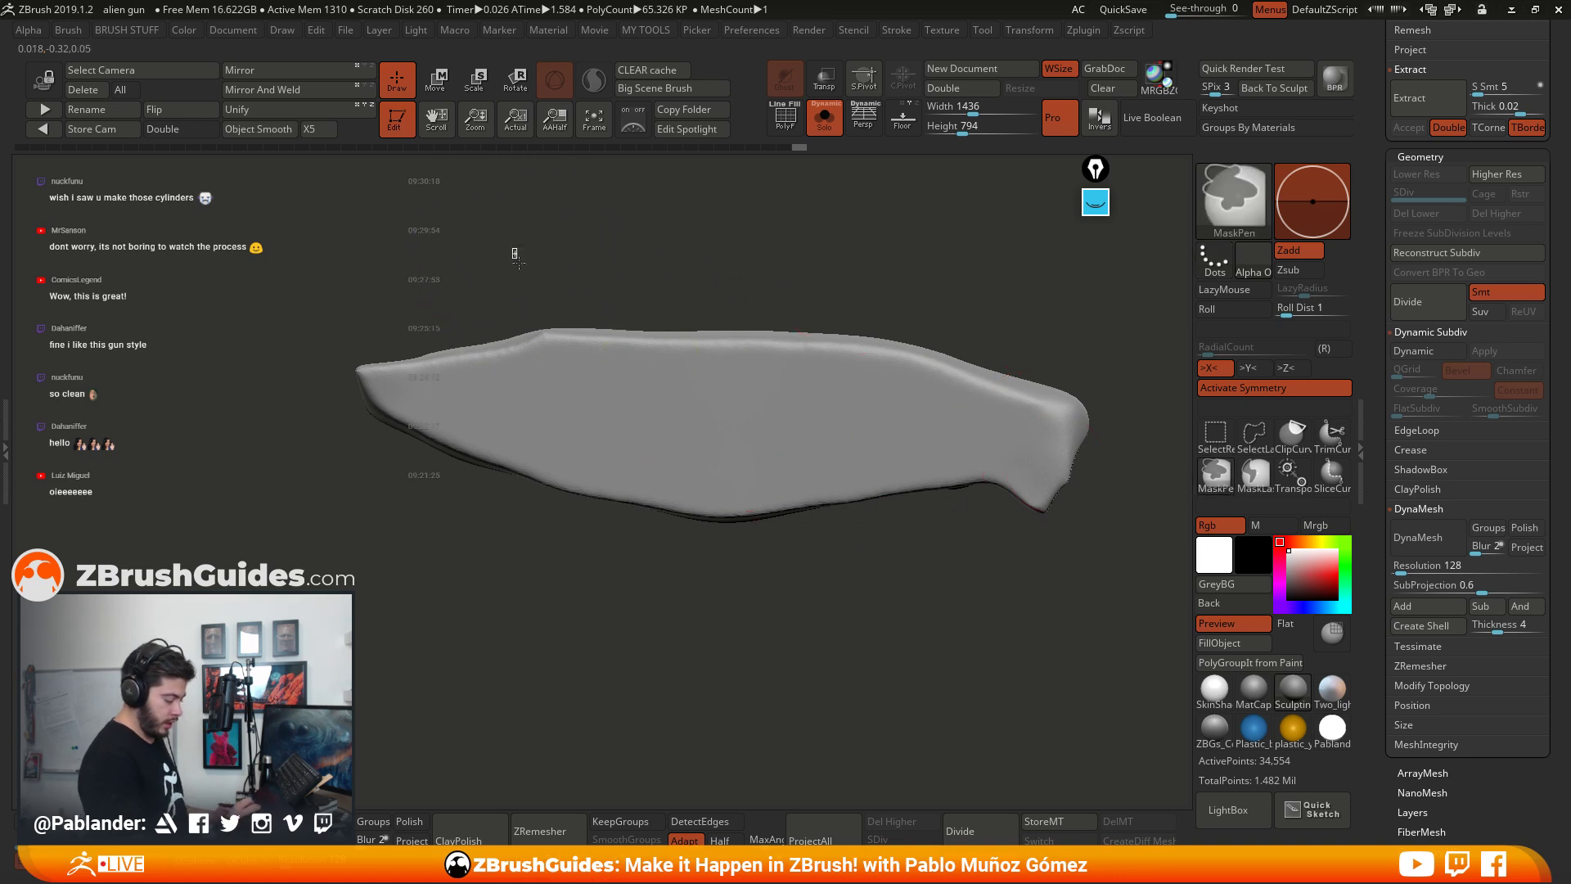
{"action": "mouse_move", "coordinate": [515, 254]}
{"action": "left_mouse_down", "text": "ctrl"}
{"action": "mouse_move", "coordinate": [847, 360]}
{"action": "mouse_move", "coordinate": [1051, 342]}
{"action": "mouse_move", "coordinate": [1003, 353]}
{"action": "left_mouse_up", "text": "ctrl"}
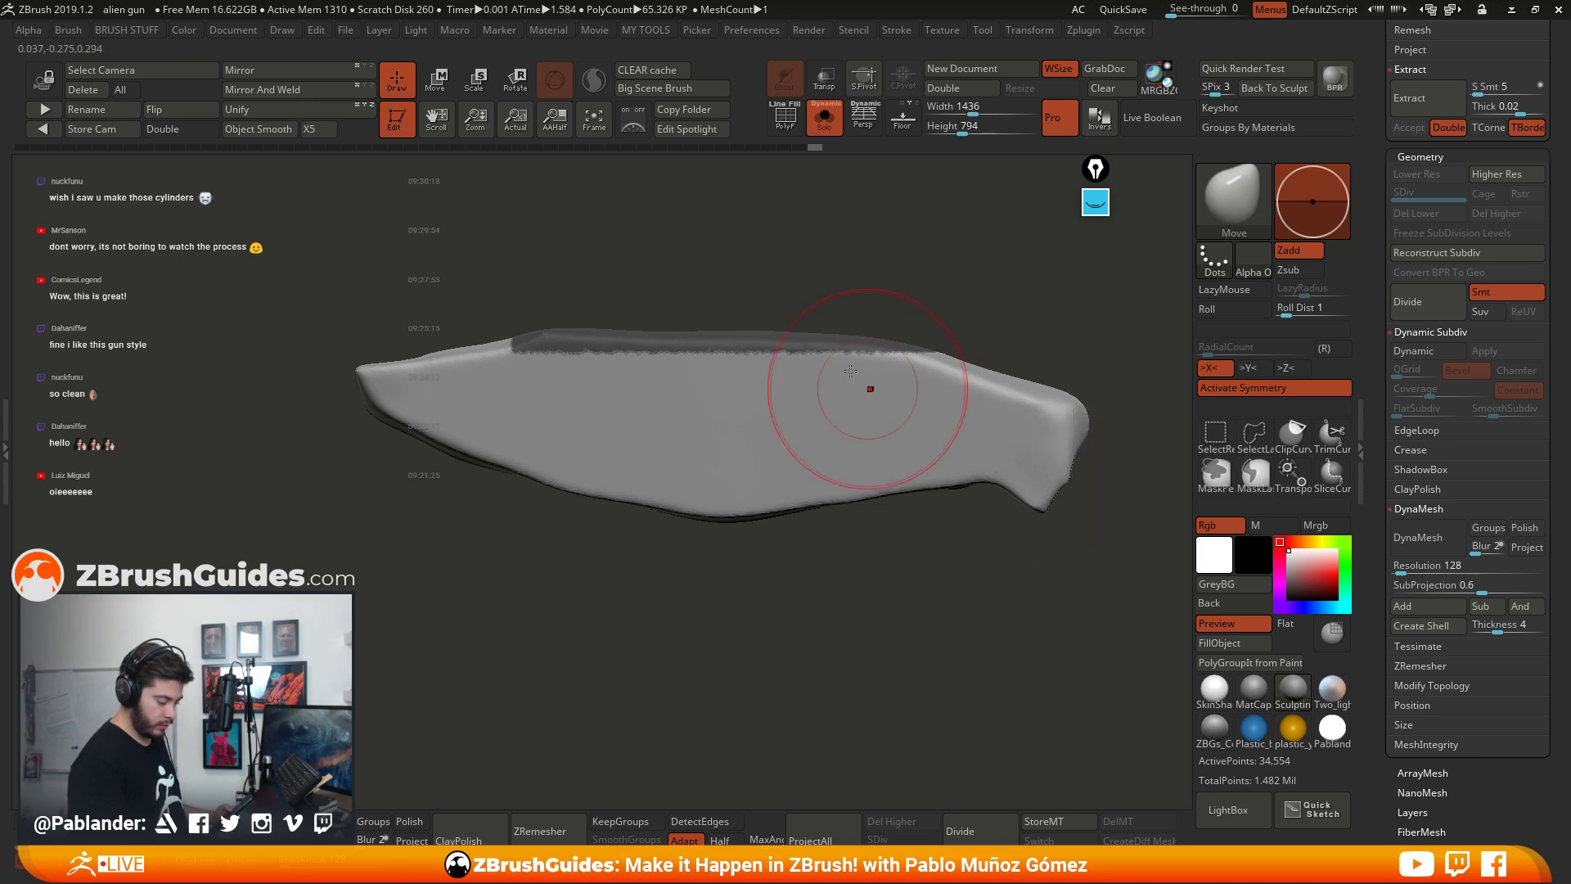
{"action": "left_click", "coordinate": [237, 230], "text": "ctrl"}
{"action": "left_click_drag", "start_coordinate": [238, 230], "coordinate": [1091, 354], "text": "ctrl"}
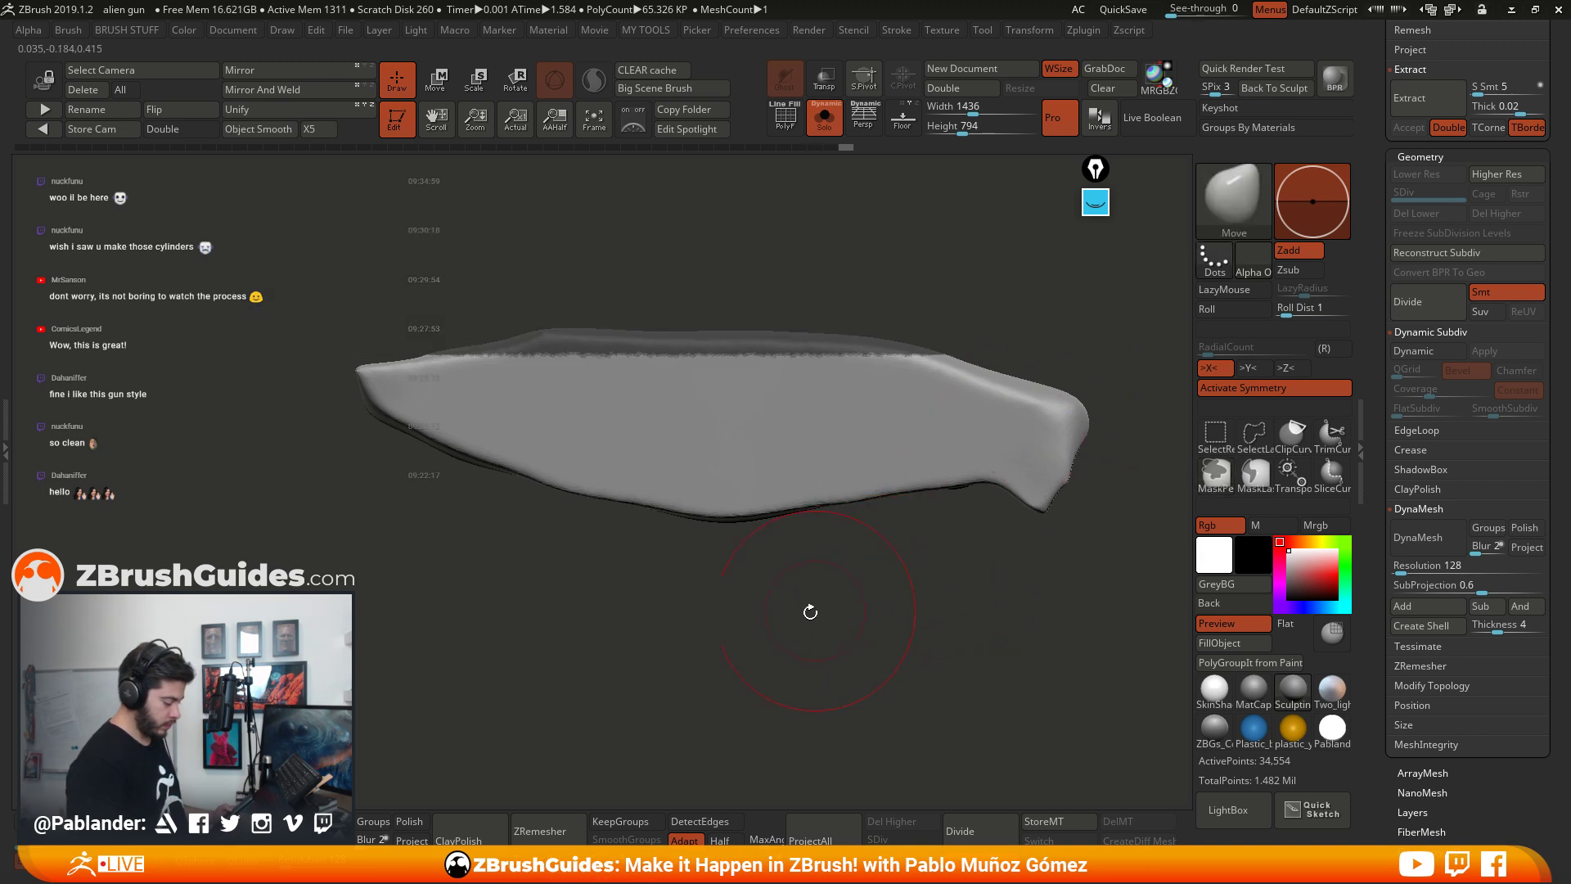
{"action": "left_click", "coordinate": [790, 626], "text": "ctrl"}
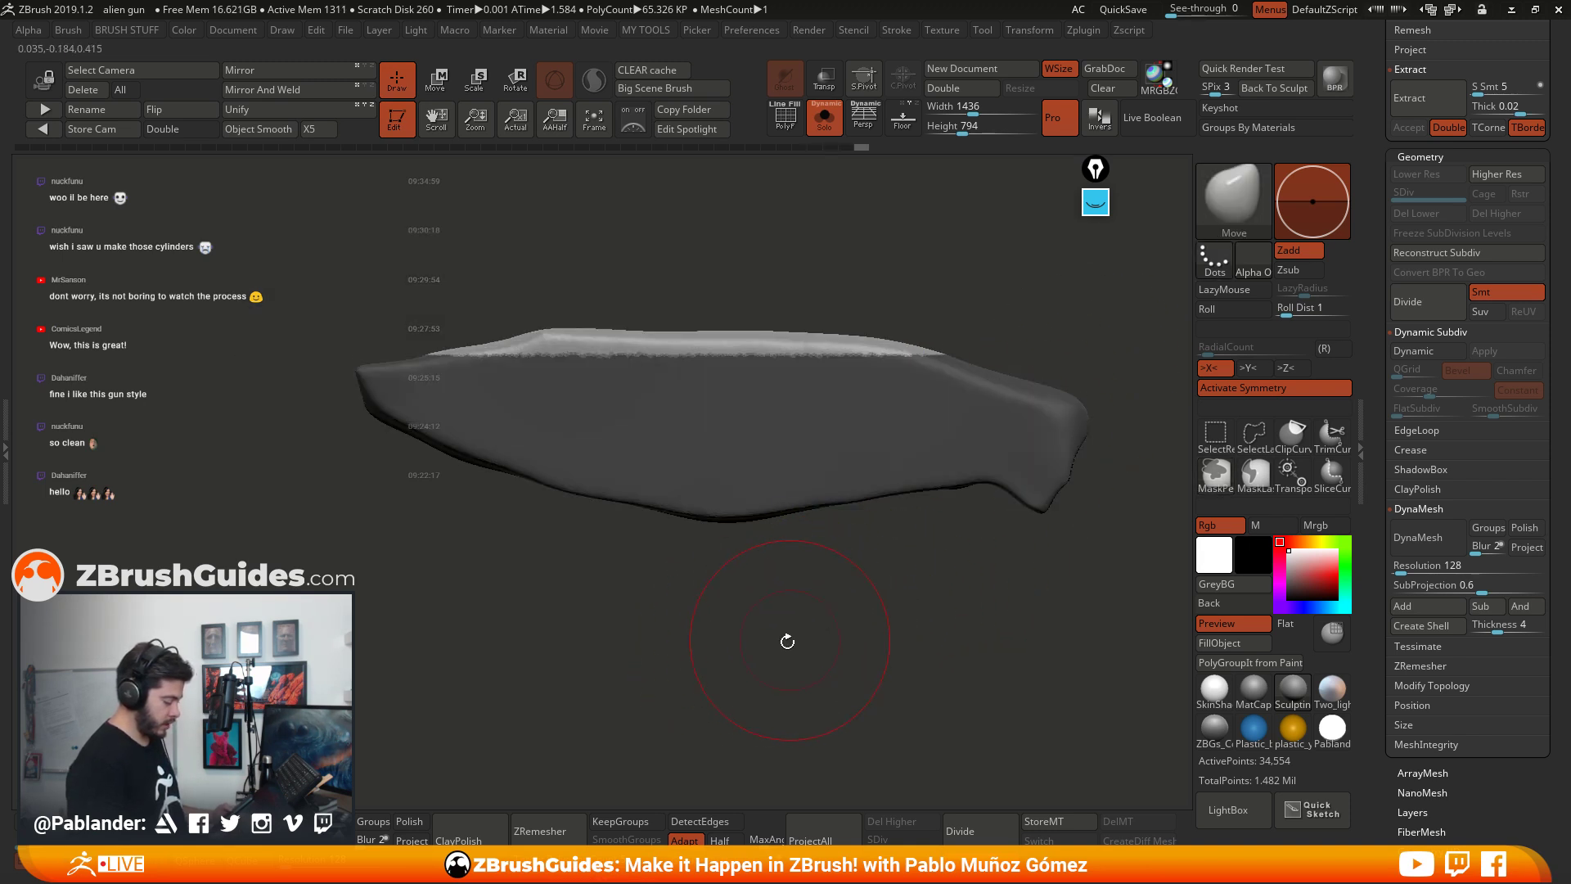
Step: Centre the gizmo on the unmasked top strip, flatten the strip vertically, and clear the mask
{"action": "key", "text": "w"}
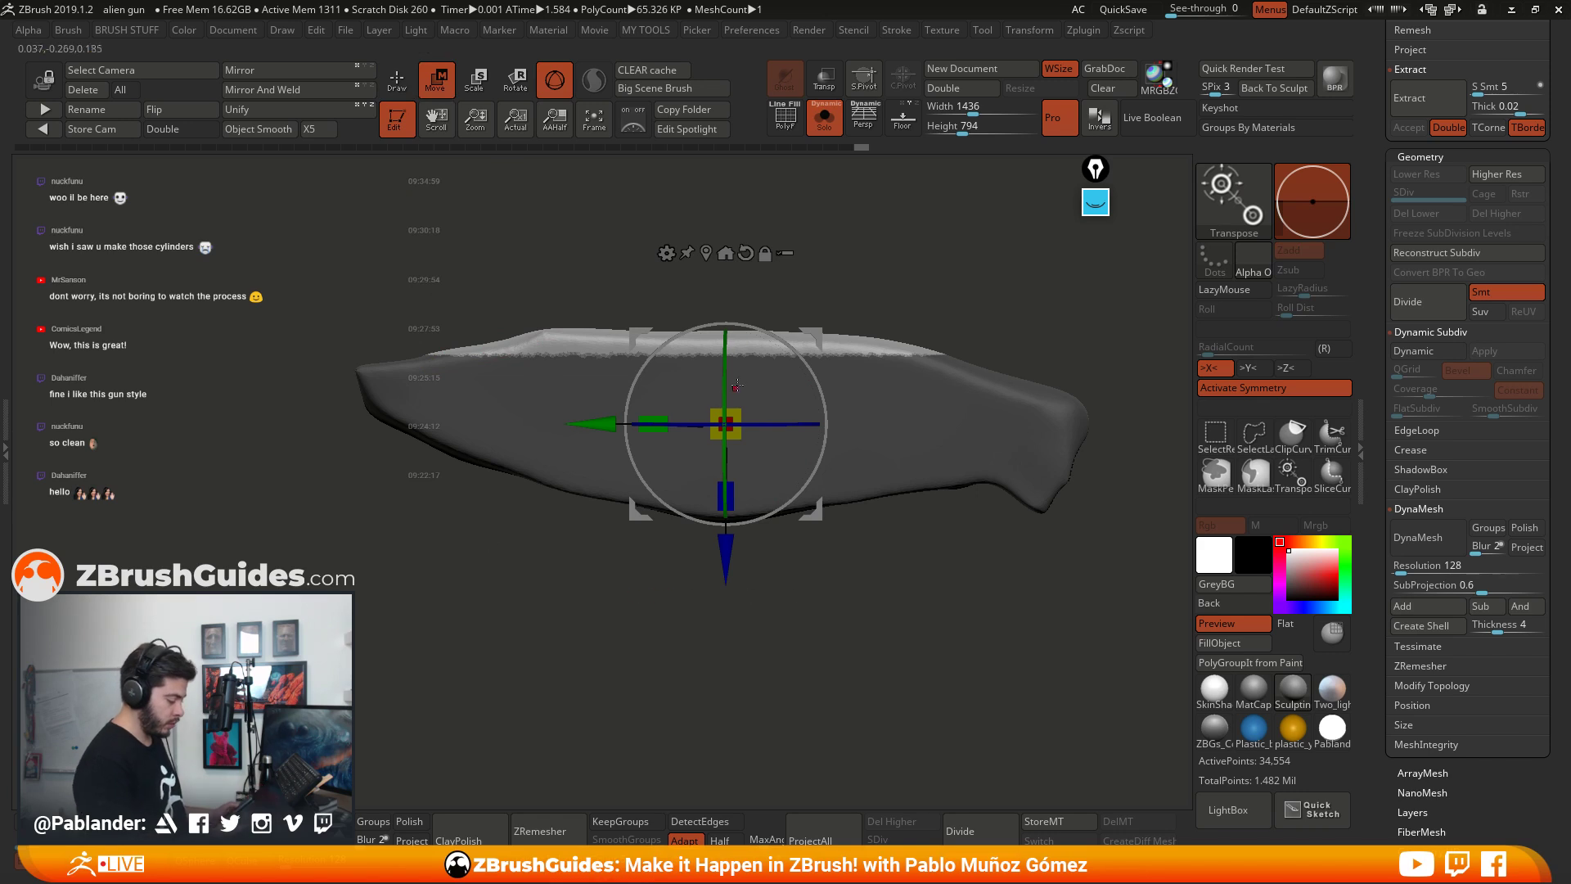
{"action": "left_click", "coordinate": [726, 253]}
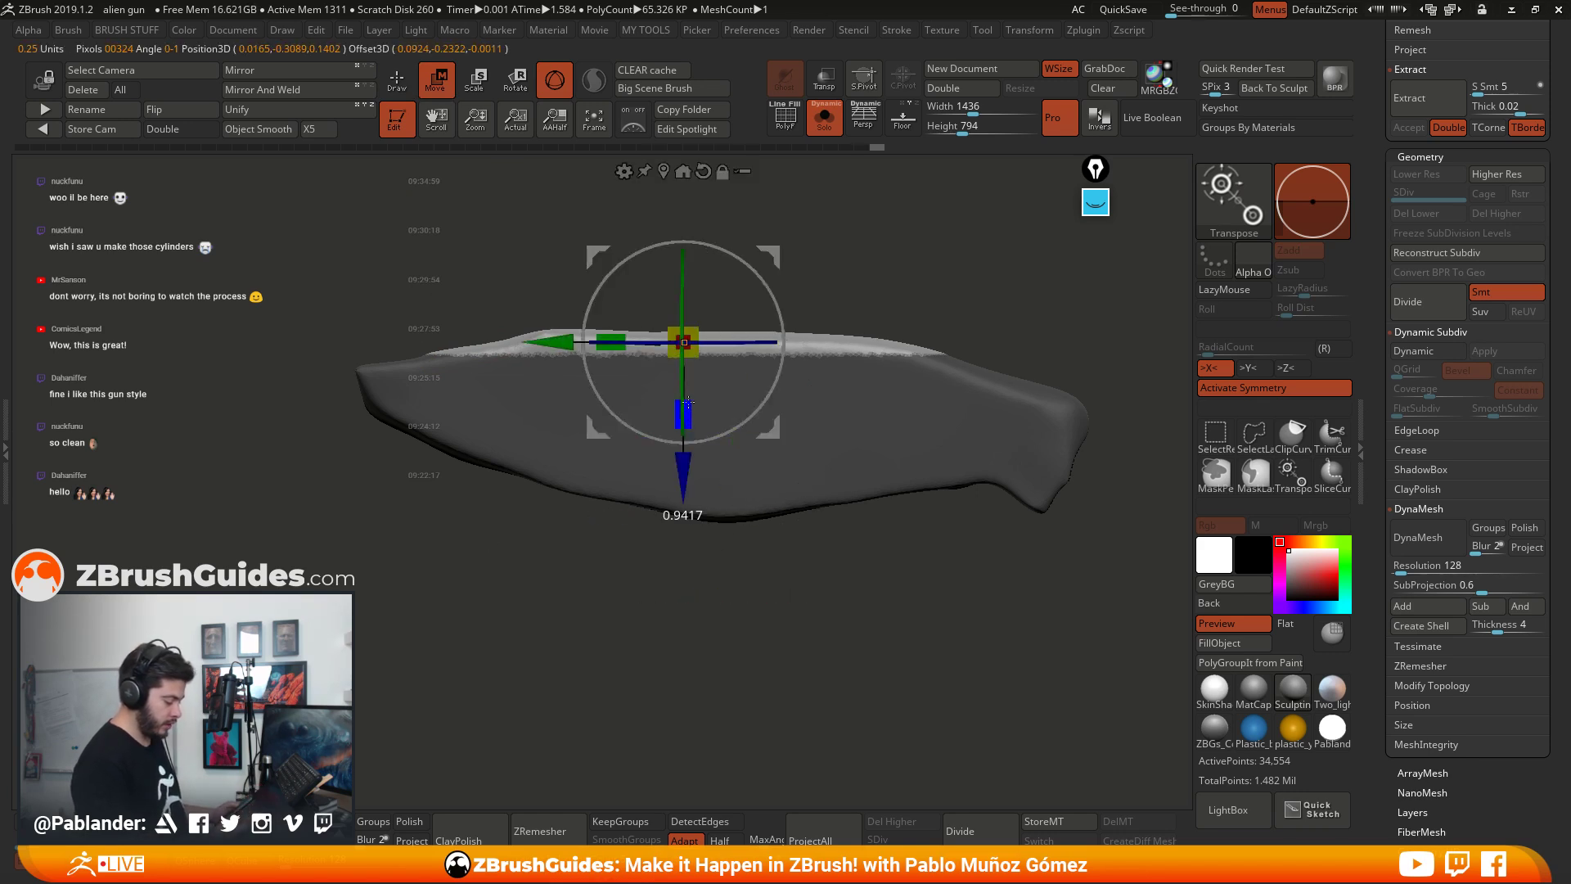
{"action": "left_click_drag", "start_coordinate": [688, 379], "coordinate": [686, 337]}
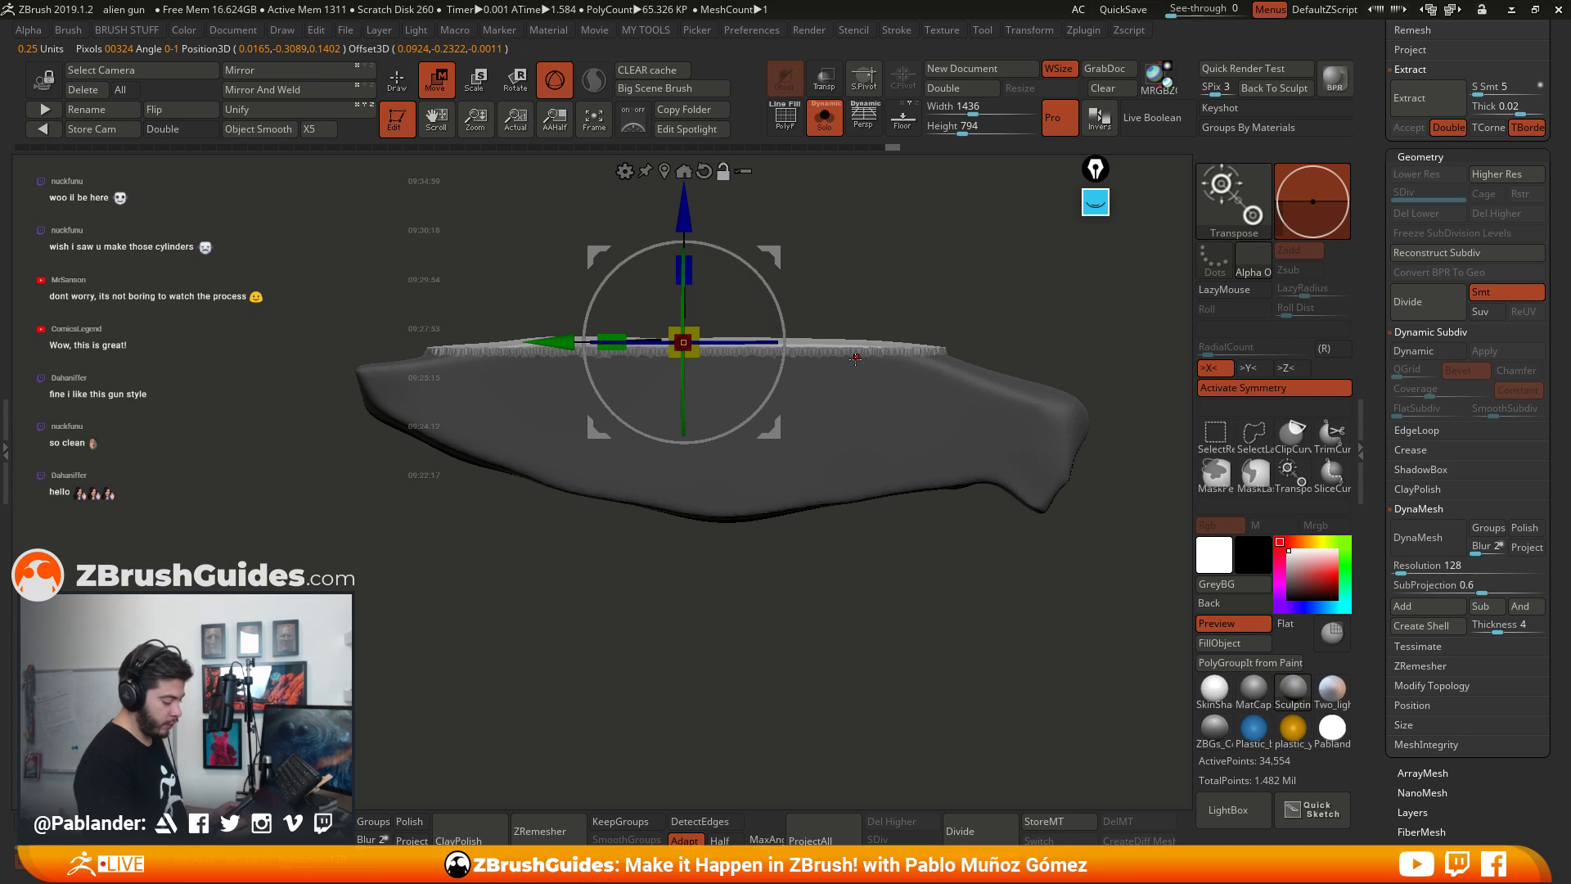
{"action": "right_click_drag", "start_coordinate": [820, 330], "coordinate": [849, 396], "text": "alt"}
{"action": "left_click_drag", "start_coordinate": [714, 274], "coordinate": [716, 285]}
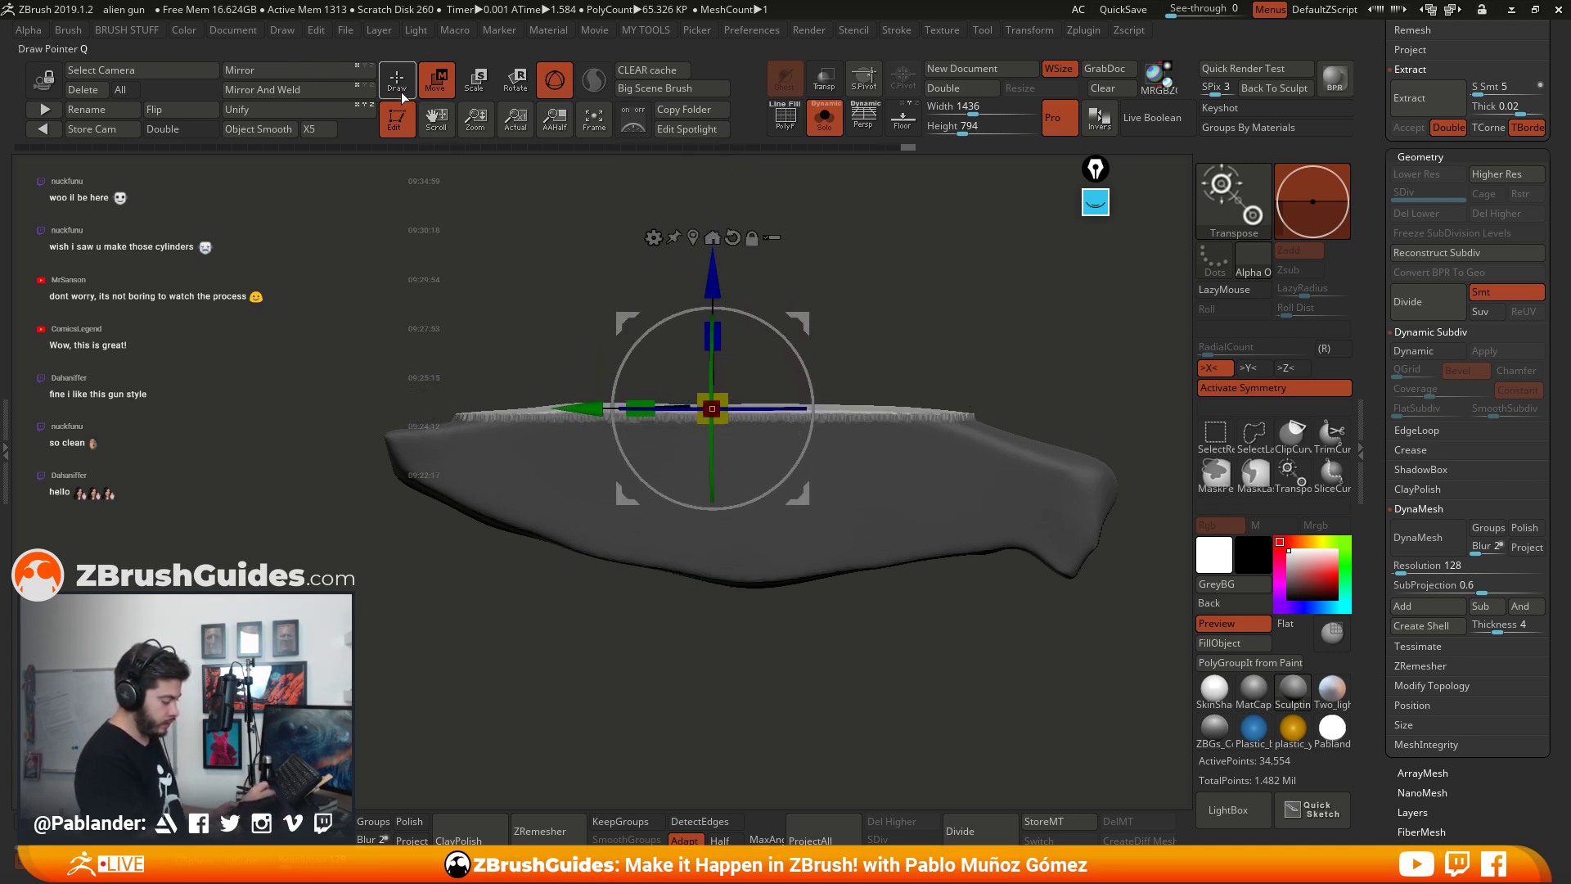
{"action": "key", "text": "q"}
{"action": "left_click", "coordinate": [877, 286], "text": "ctrl"}
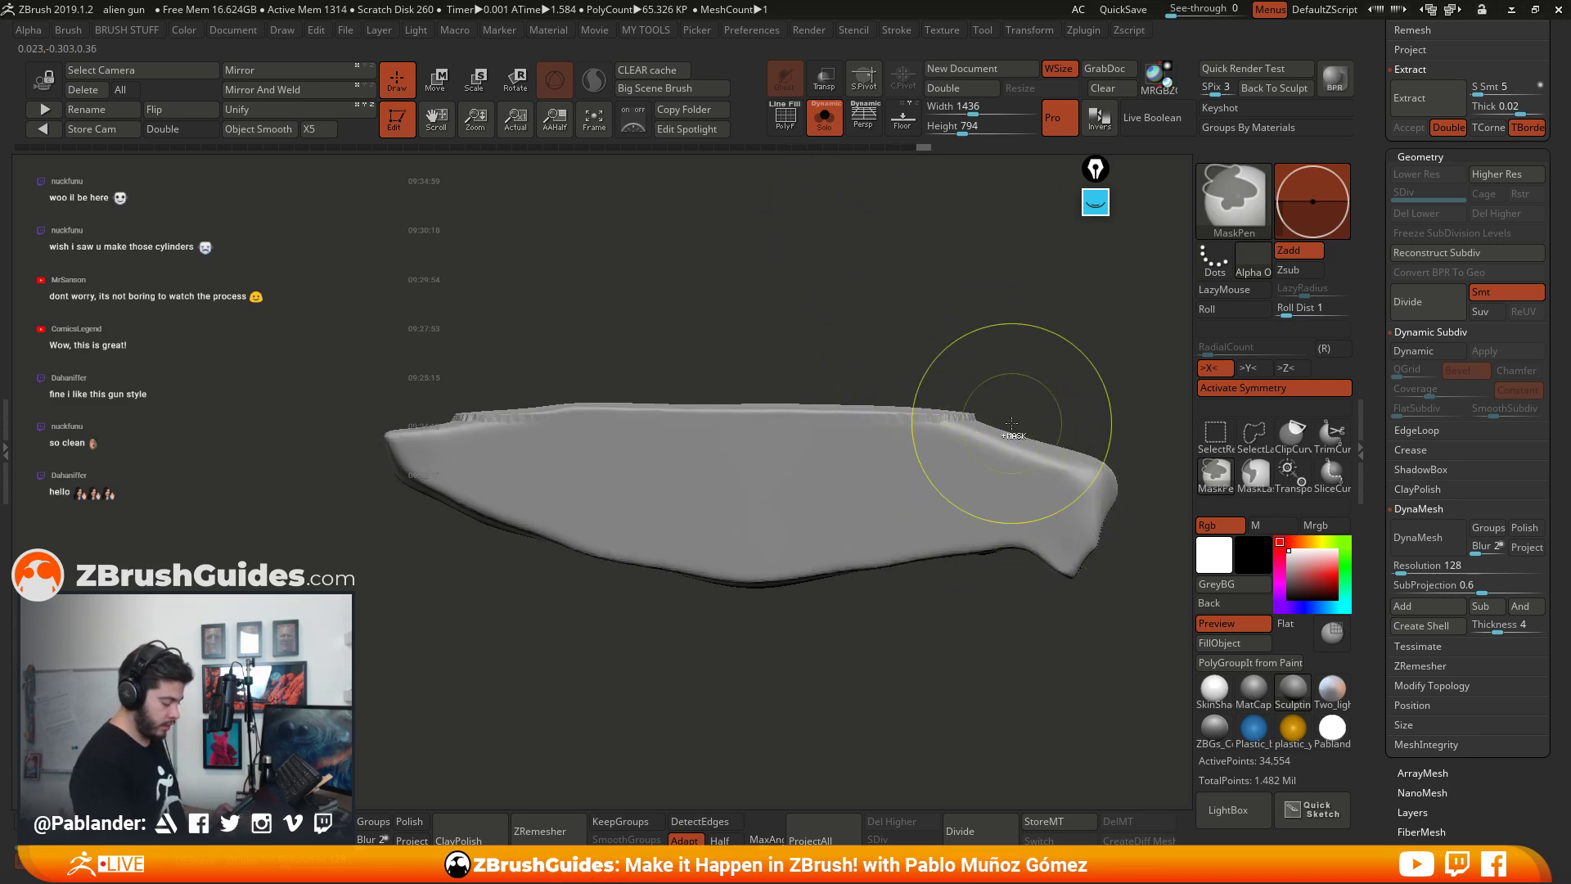
{"action": "mouse_move", "coordinate": [996, 398]}
{"action": "left_mouse_down"}
{"action": "mouse_move", "coordinate": [986, 425]}
{"action": "mouse_move", "coordinate": [966, 335]}
{"action": "left_mouse_up"}
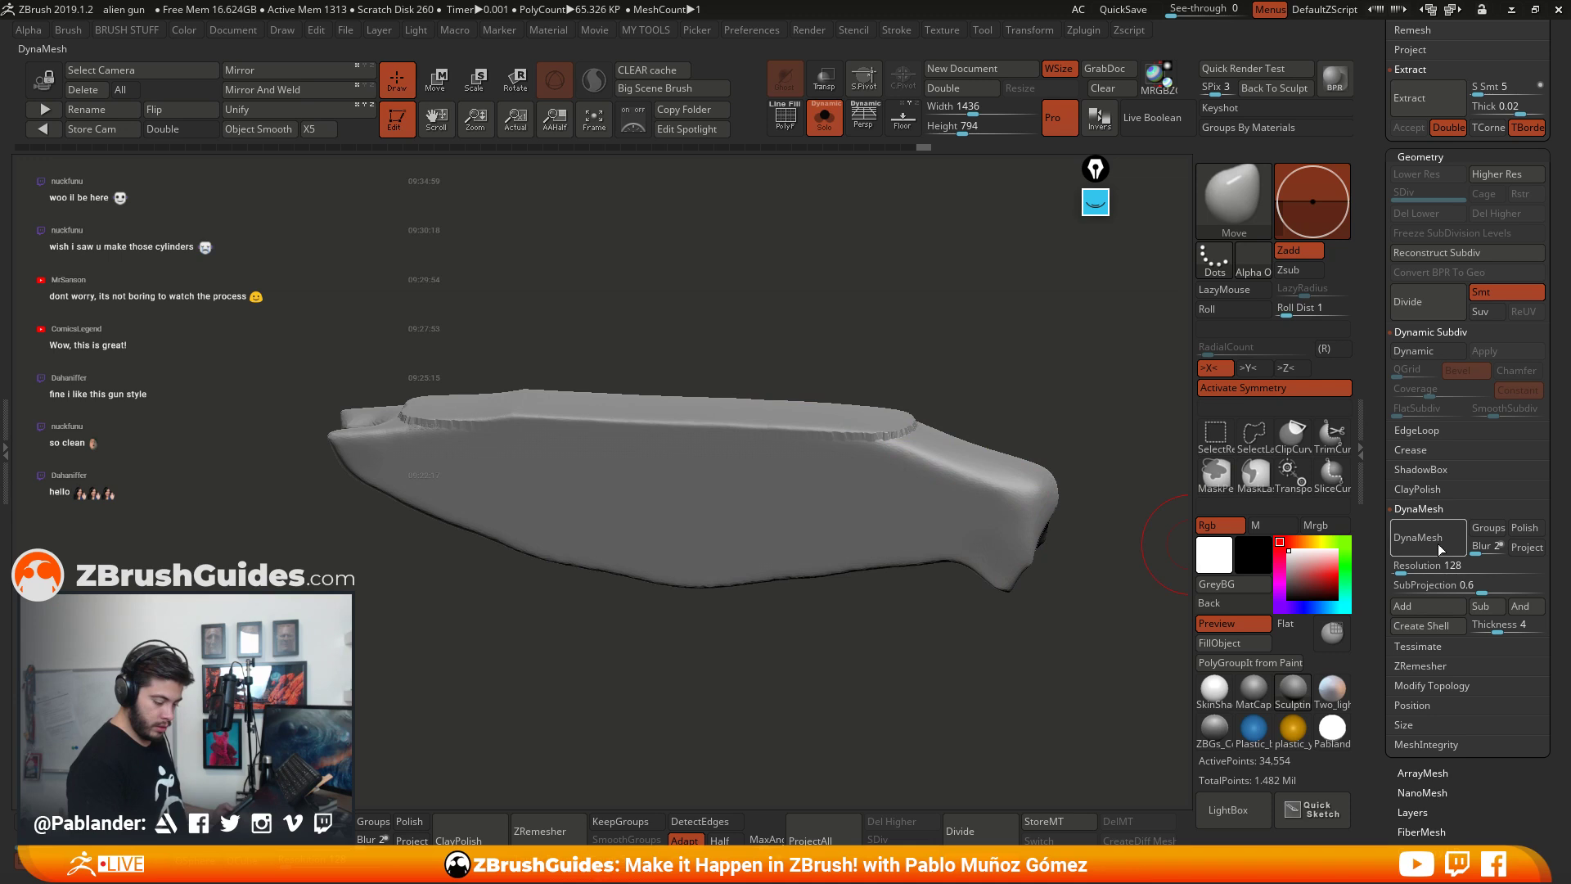
Step: DynaMesh the flattened shell piece at resolution 664 with Polish enabled and check its top edge
{"action": "left_click", "coordinate": [1518, 532]}
{"action": "left_click_drag", "start_coordinate": [1400, 571], "coordinate": [1415, 571]}
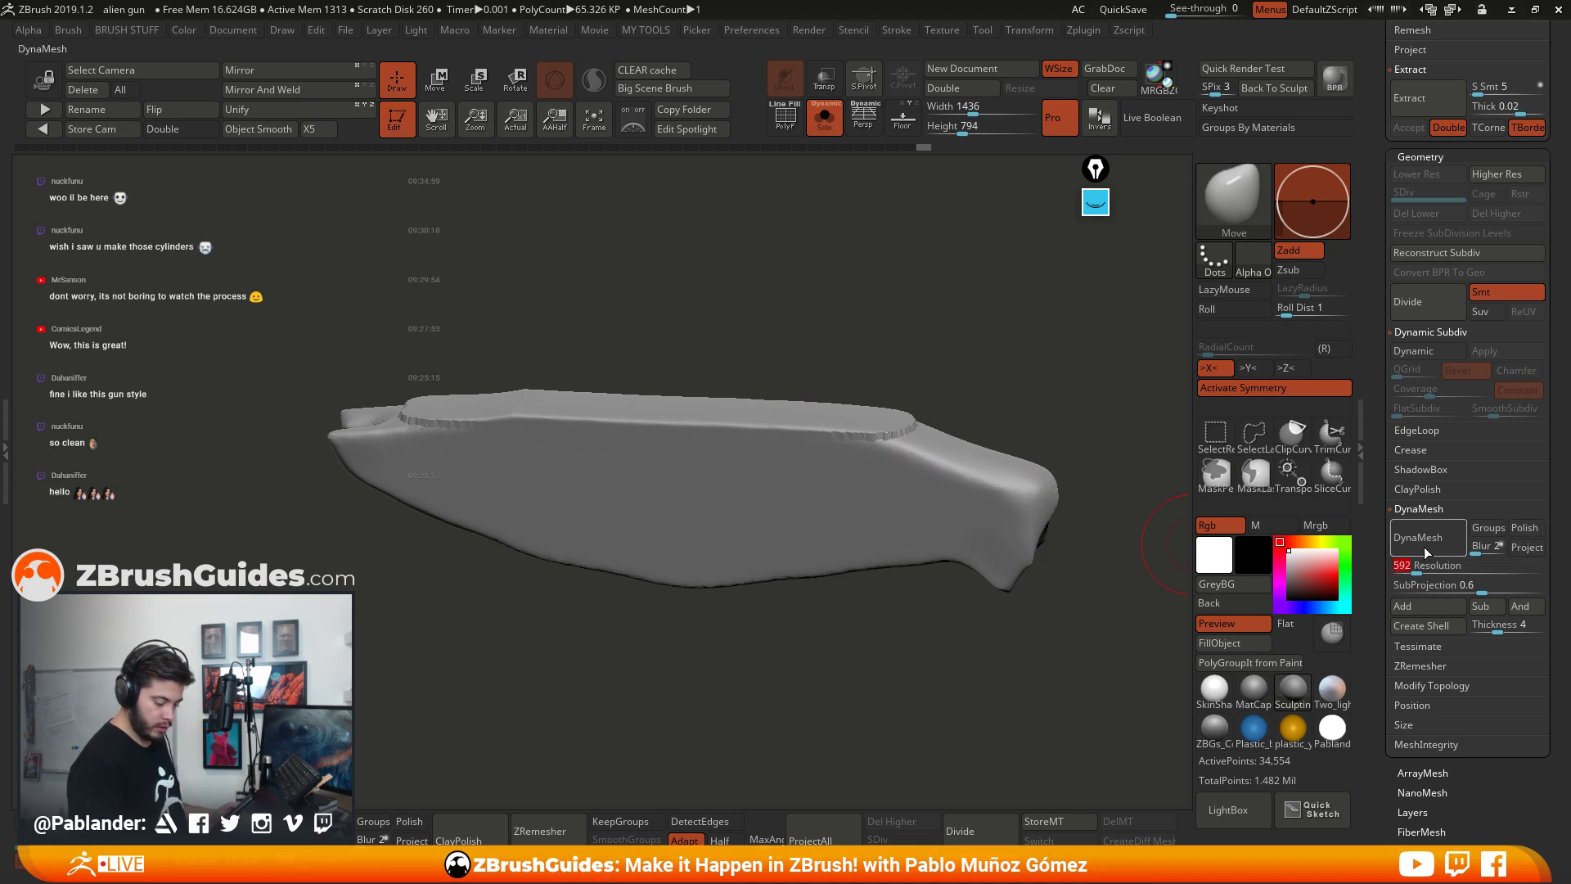
{"action": "left_click", "coordinate": [1425, 545]}
{"action": "left_click", "coordinate": [1524, 529]}
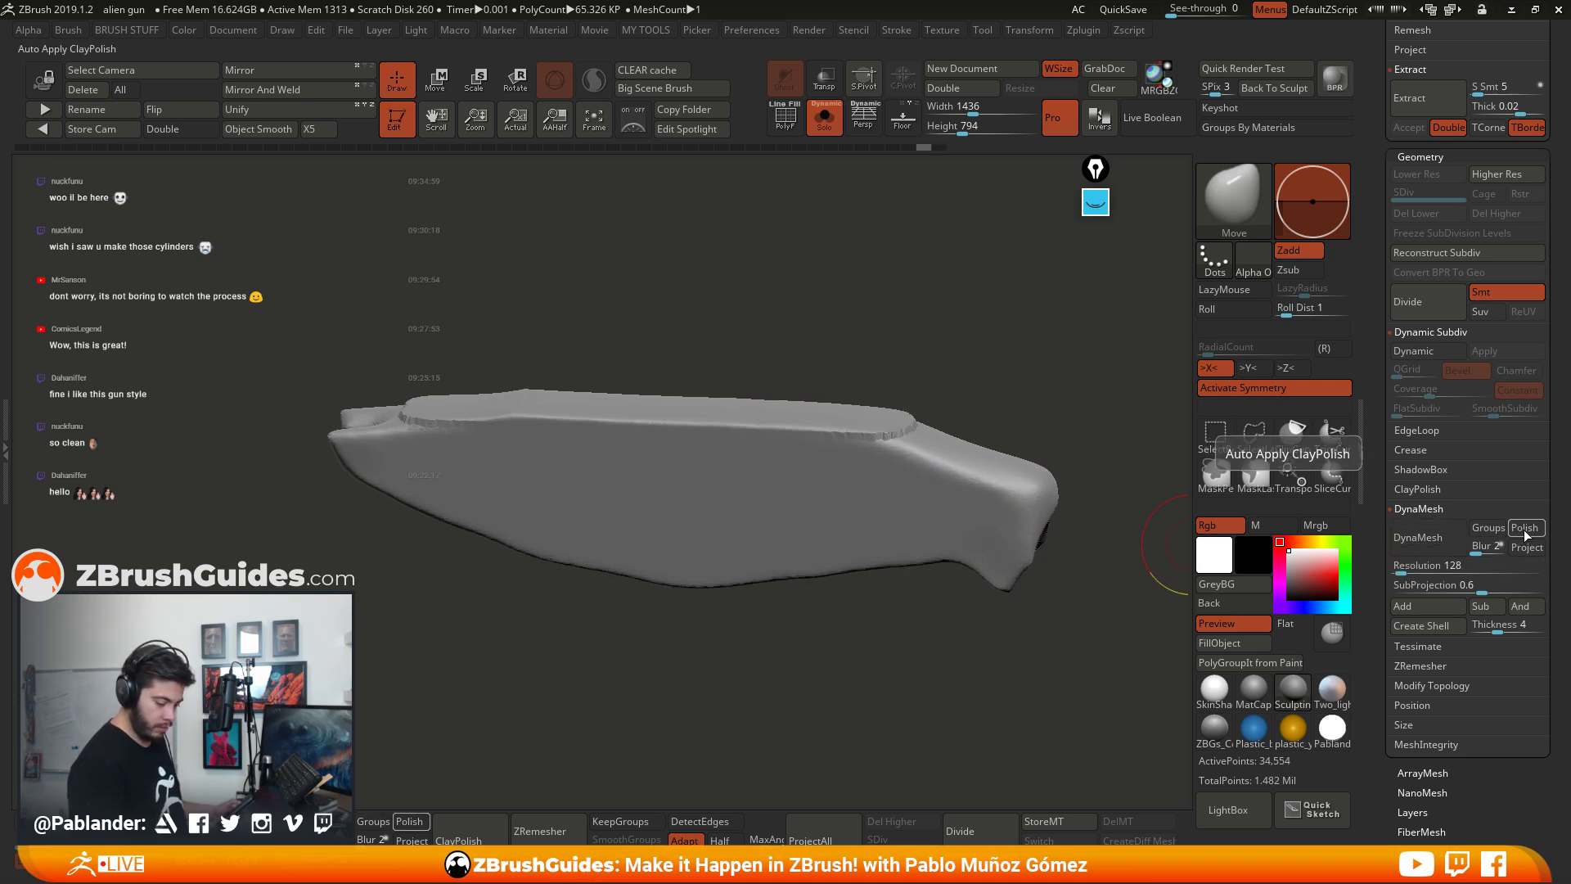
{"action": "left_click_drag", "start_coordinate": [1415, 567], "coordinate": [1401, 566]}
{"action": "left_click", "coordinate": [1427, 547]}
{"action": "key", "text": "ctrl+z"}
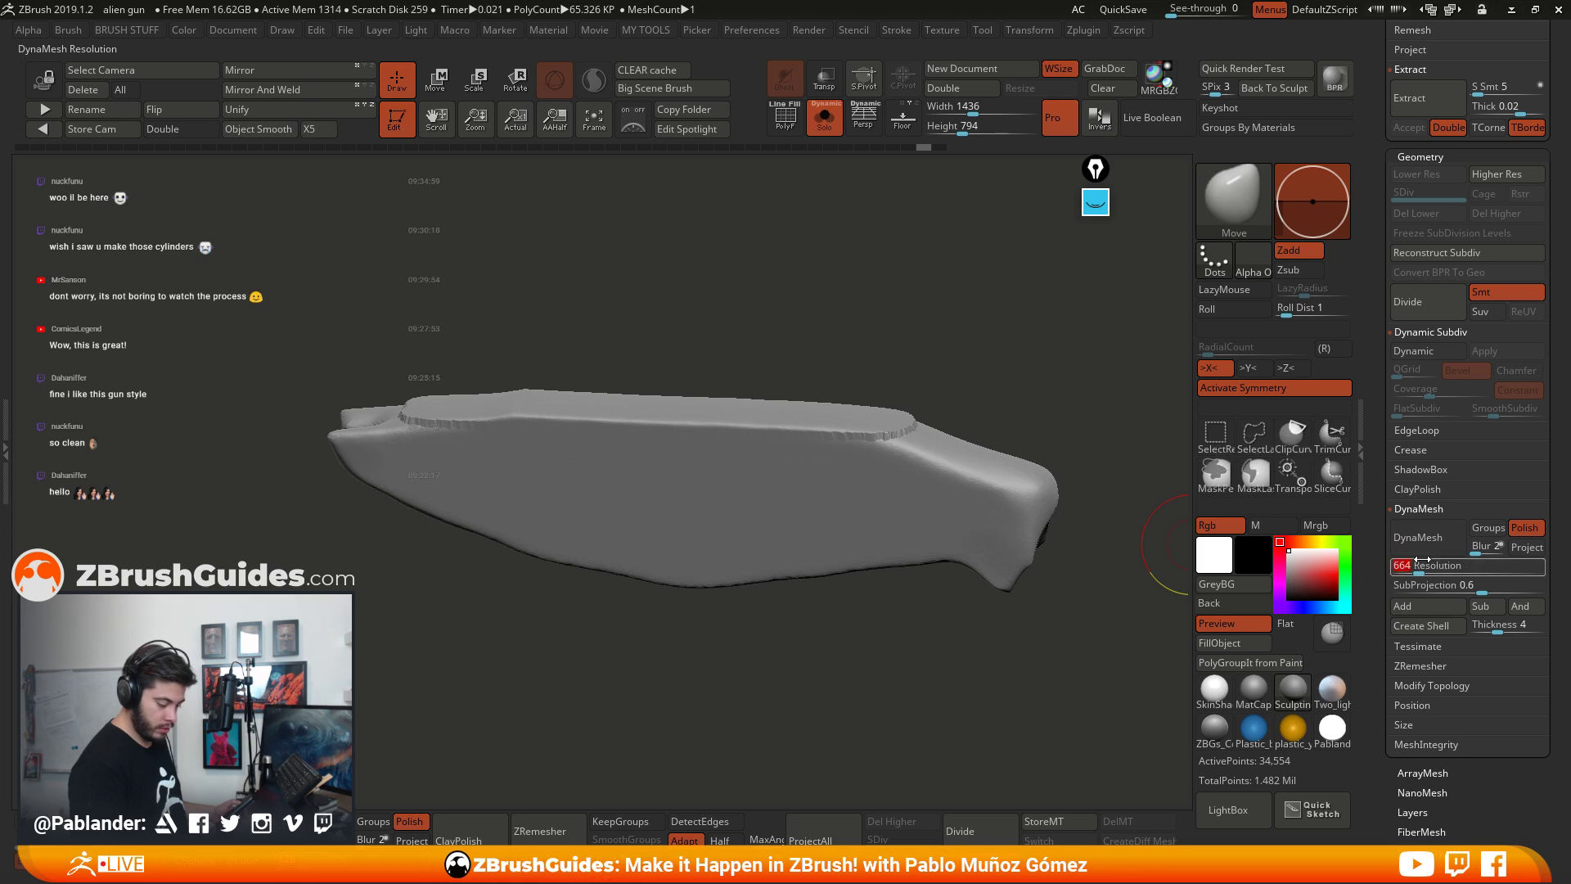
{"action": "left_click_drag", "start_coordinate": [1146, 532], "coordinate": [883, 592]}
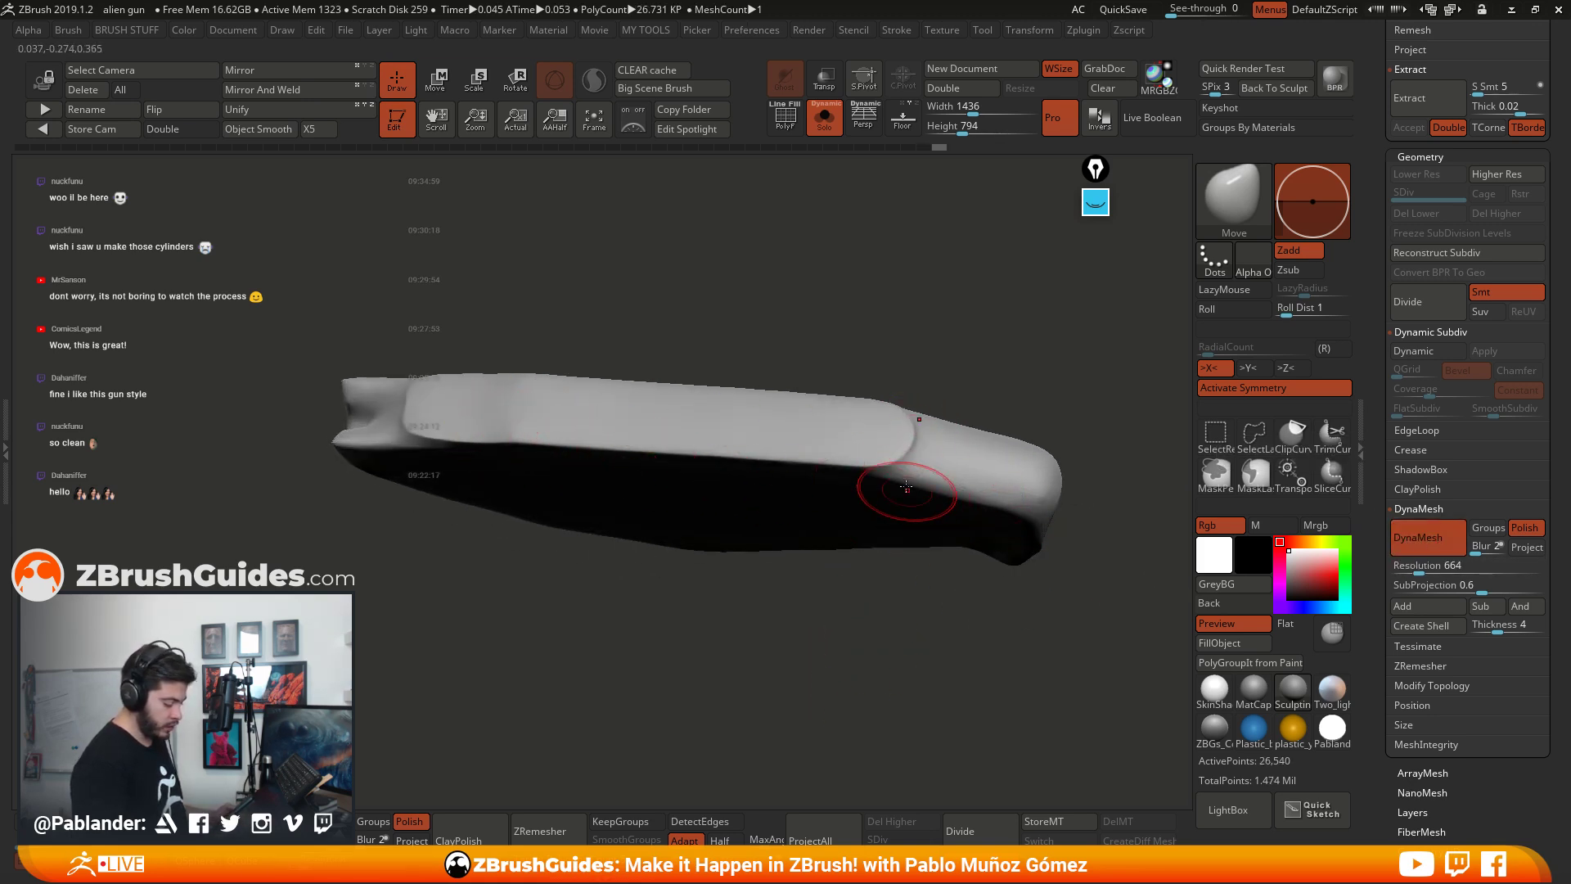
{"action": "right_click_drag", "start_coordinate": [876, 483], "coordinate": [912, 436]}
{"action": "right_click_drag", "start_coordinate": [543, 351], "coordinate": [1029, 439]}
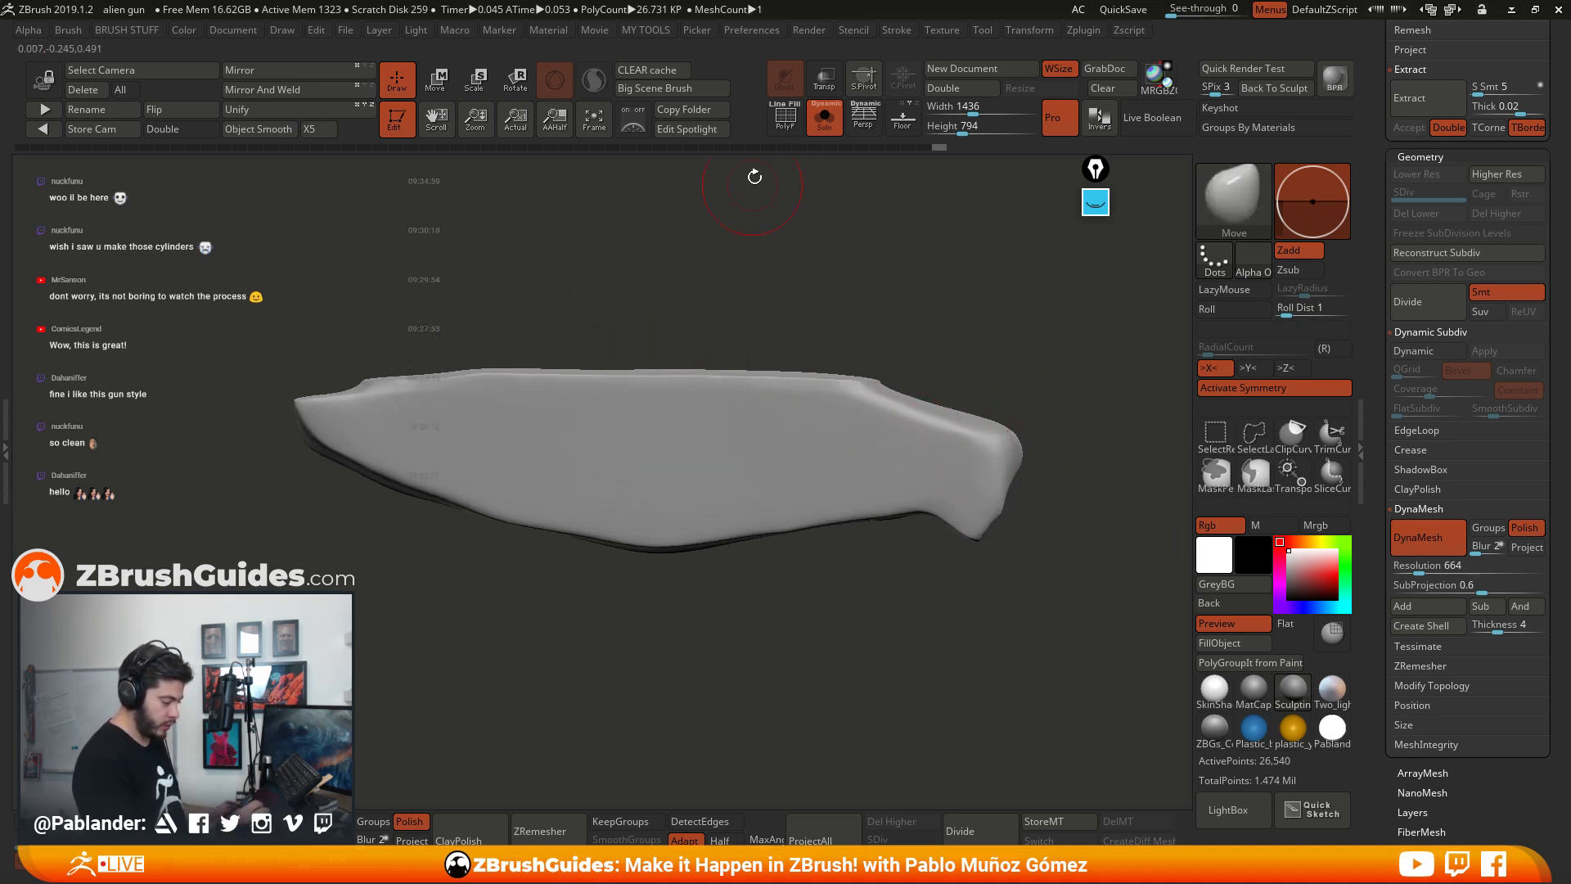
Step: Show the whole gun, make the angled lower frame part active, and isolate it
{"action": "mouse_move", "coordinate": [755, 177]}
{"action": "right_mouse_down"}
{"action": "mouse_move", "coordinate": [989, 336]}
{"action": "mouse_move", "coordinate": [1007, 461]}
{"action": "mouse_move", "coordinate": [1023, 428]}
{"action": "mouse_move", "coordinate": [1034, 456]}
{"action": "mouse_move", "coordinate": [945, 481]}
{"action": "mouse_move", "coordinate": [954, 597]}
{"action": "mouse_move", "coordinate": [1017, 441]}
{"action": "mouse_move", "coordinate": [925, 477]}
{"action": "right_mouse_up"}
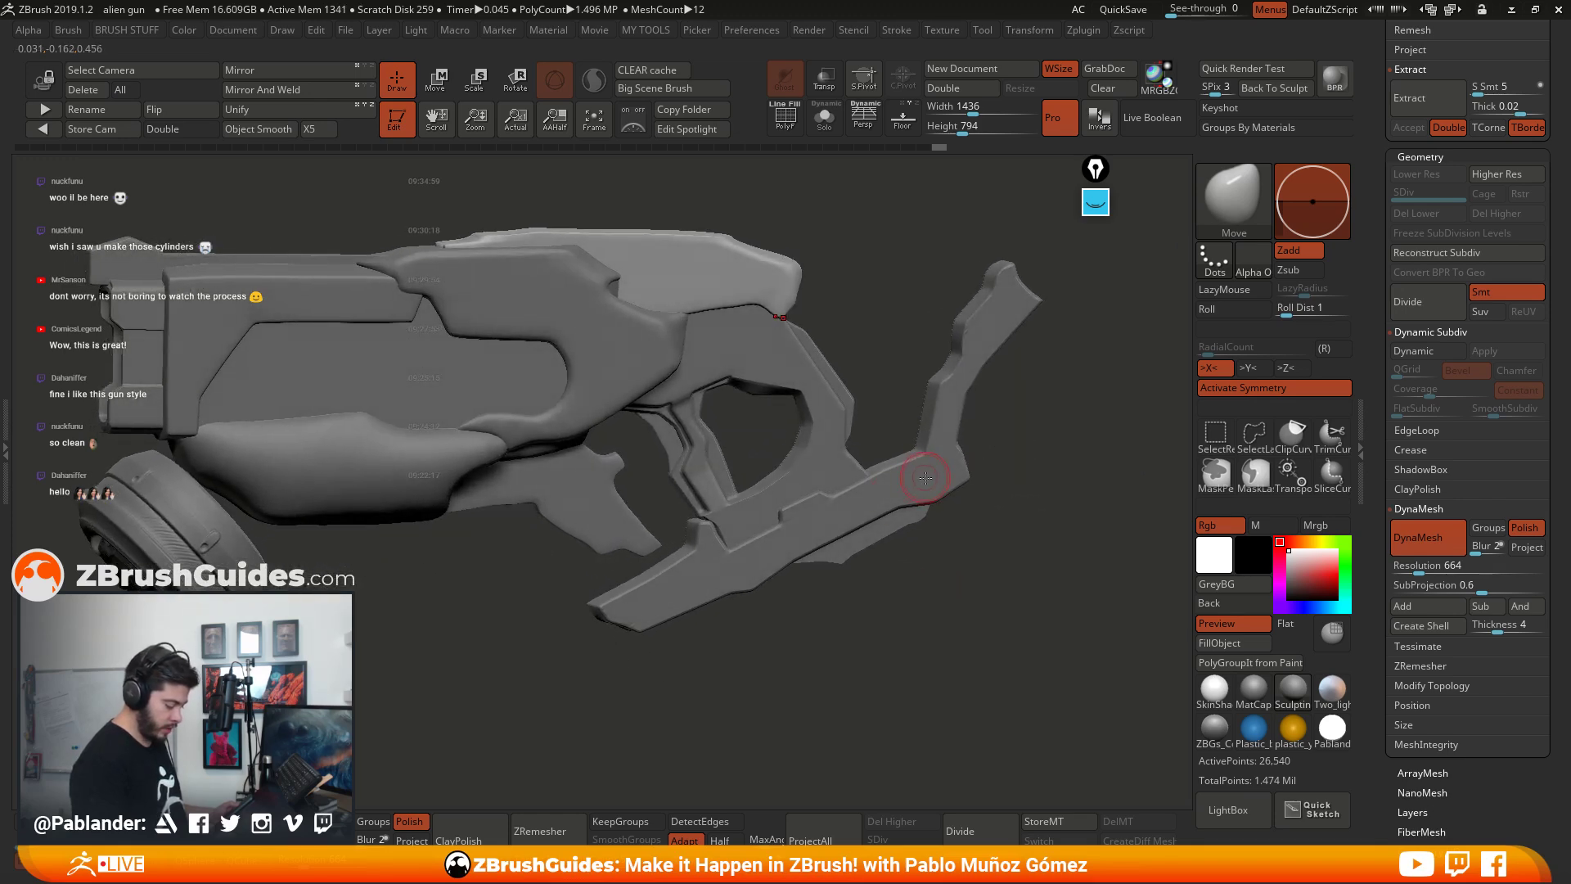
{"action": "left_click", "coordinate": [955, 396], "text": "alt"}
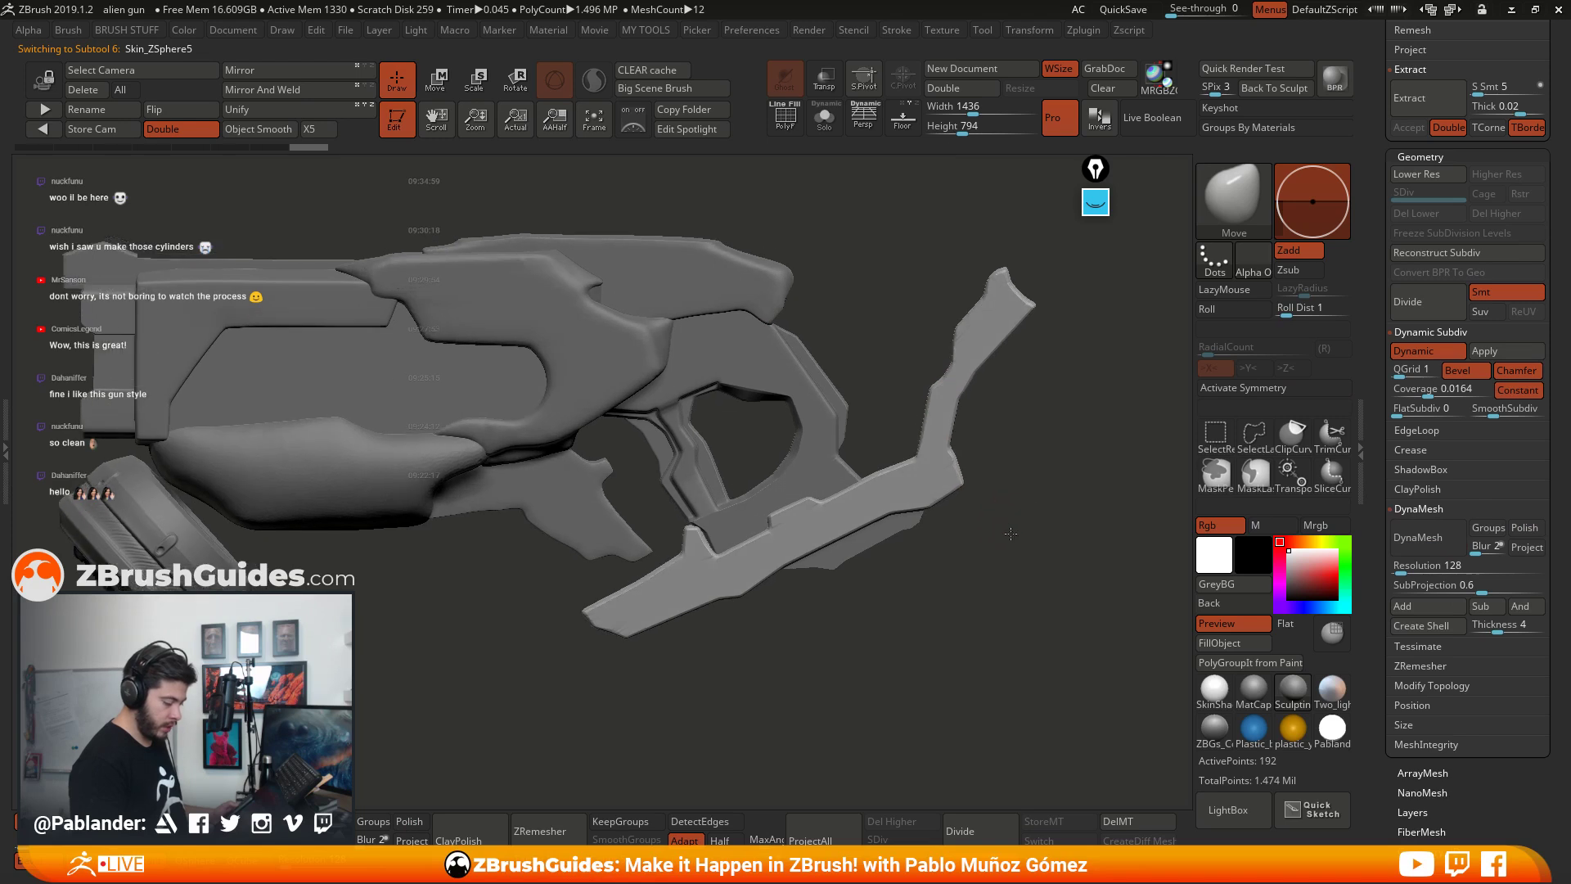
{"action": "key", "text": "shift+s"}
{"action": "right_click_drag", "start_coordinate": [1036, 463], "coordinate": [1068, 470]}
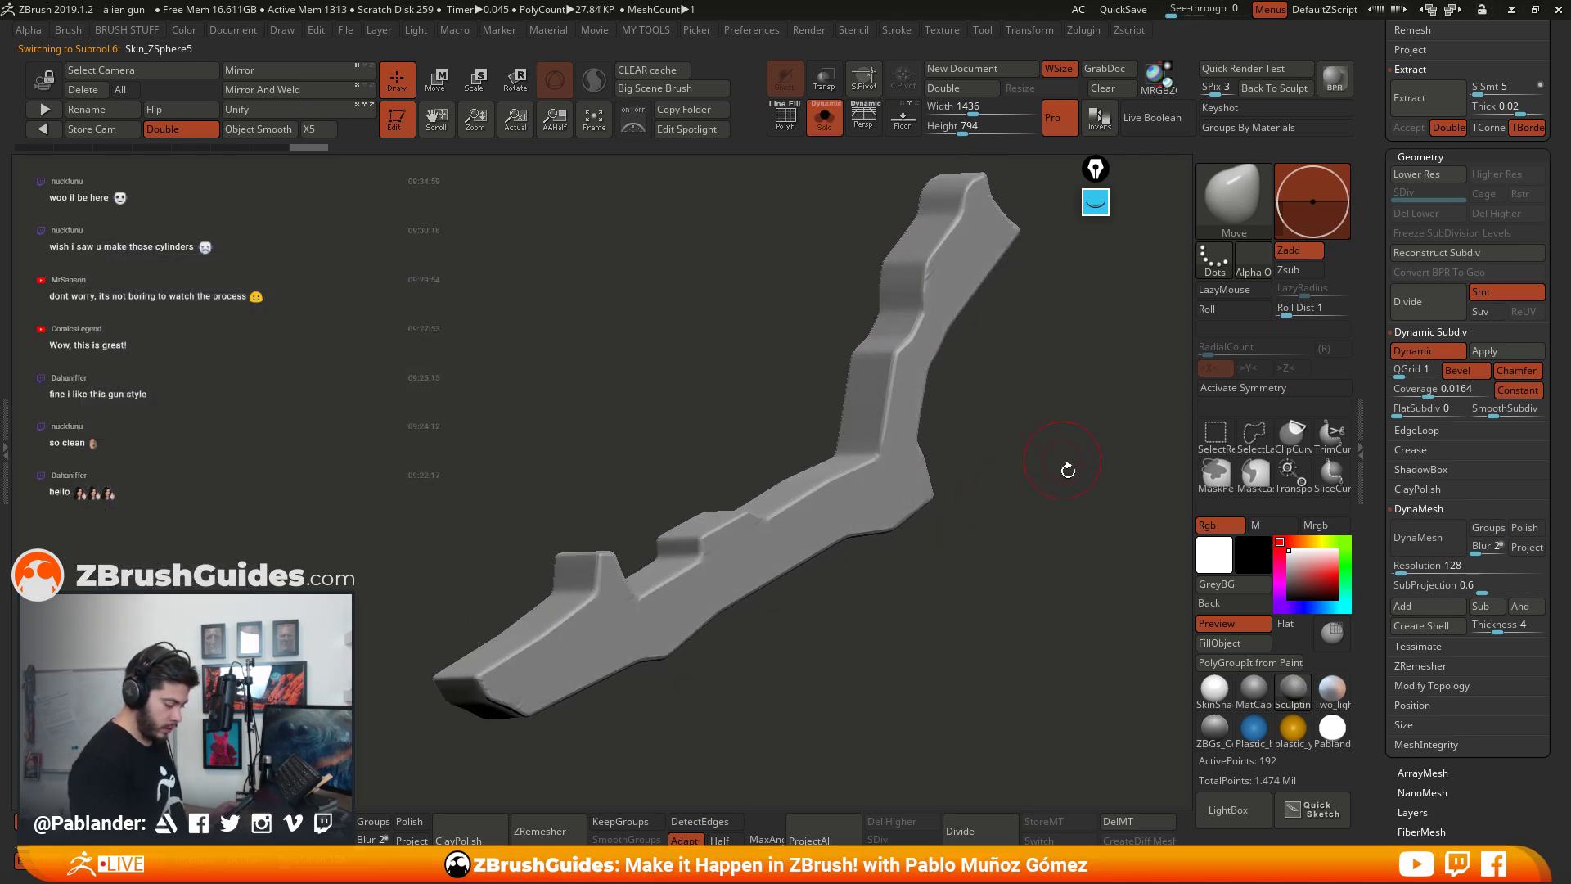
Step: Apply the frame's dynamic subdivision, delete its lower subdivision levels, and check the wireframe
{"action": "left_click", "coordinate": [1498, 350]}
{"action": "right_click_drag", "start_coordinate": [1009, 564], "coordinate": [1113, 591]}
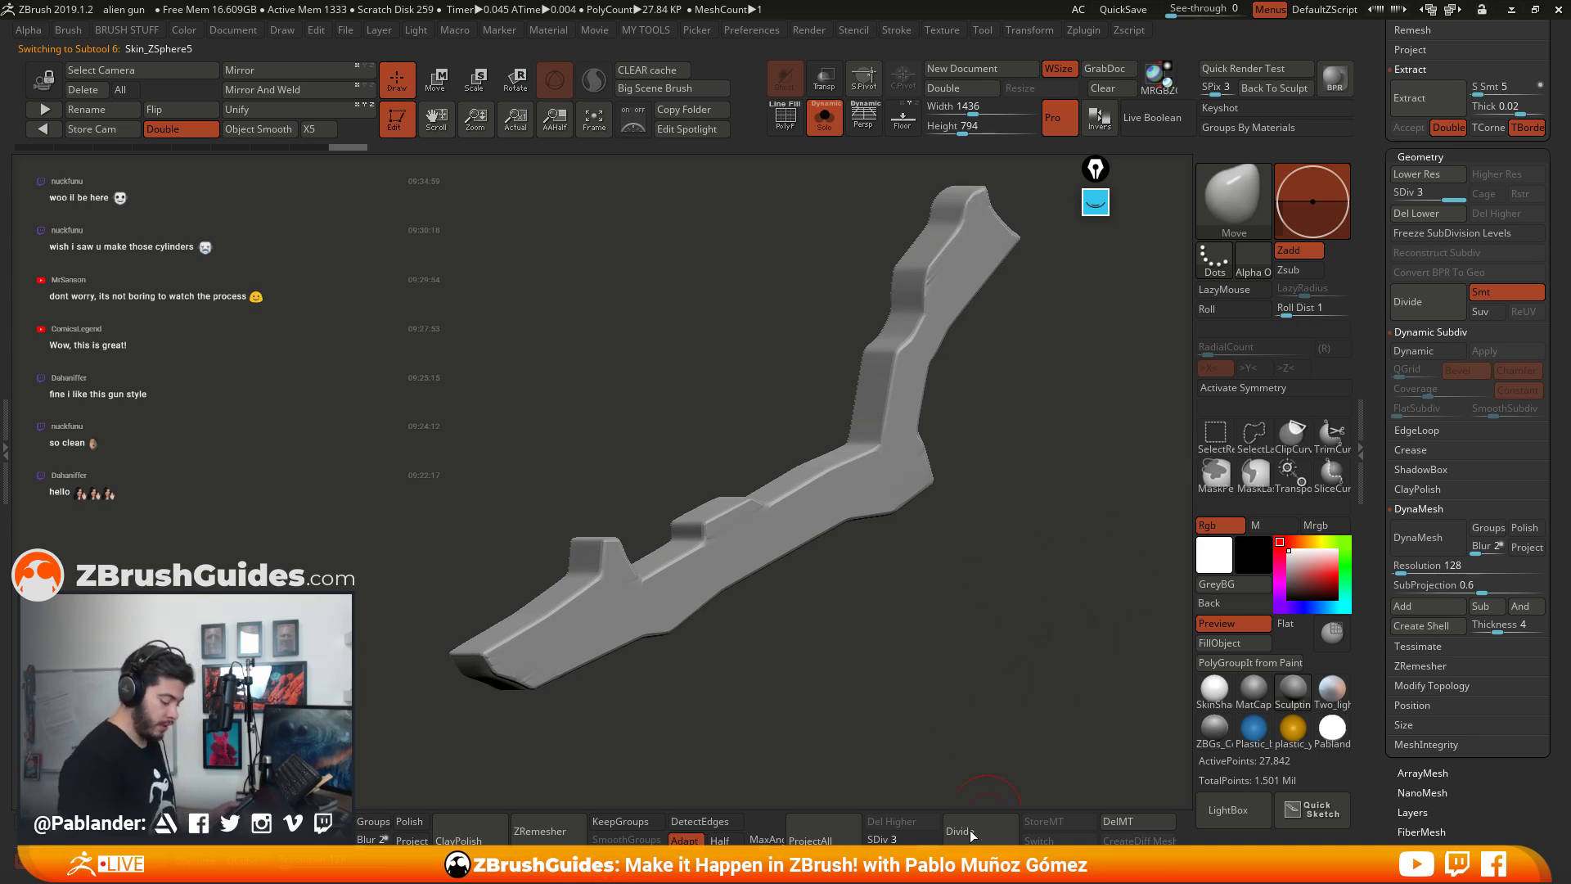
{"action": "left_click", "coordinate": [906, 858]}
{"action": "left_click_drag", "start_coordinate": [992, 494], "coordinate": [988, 466]}
{"action": "left_click", "coordinate": [792, 125]}
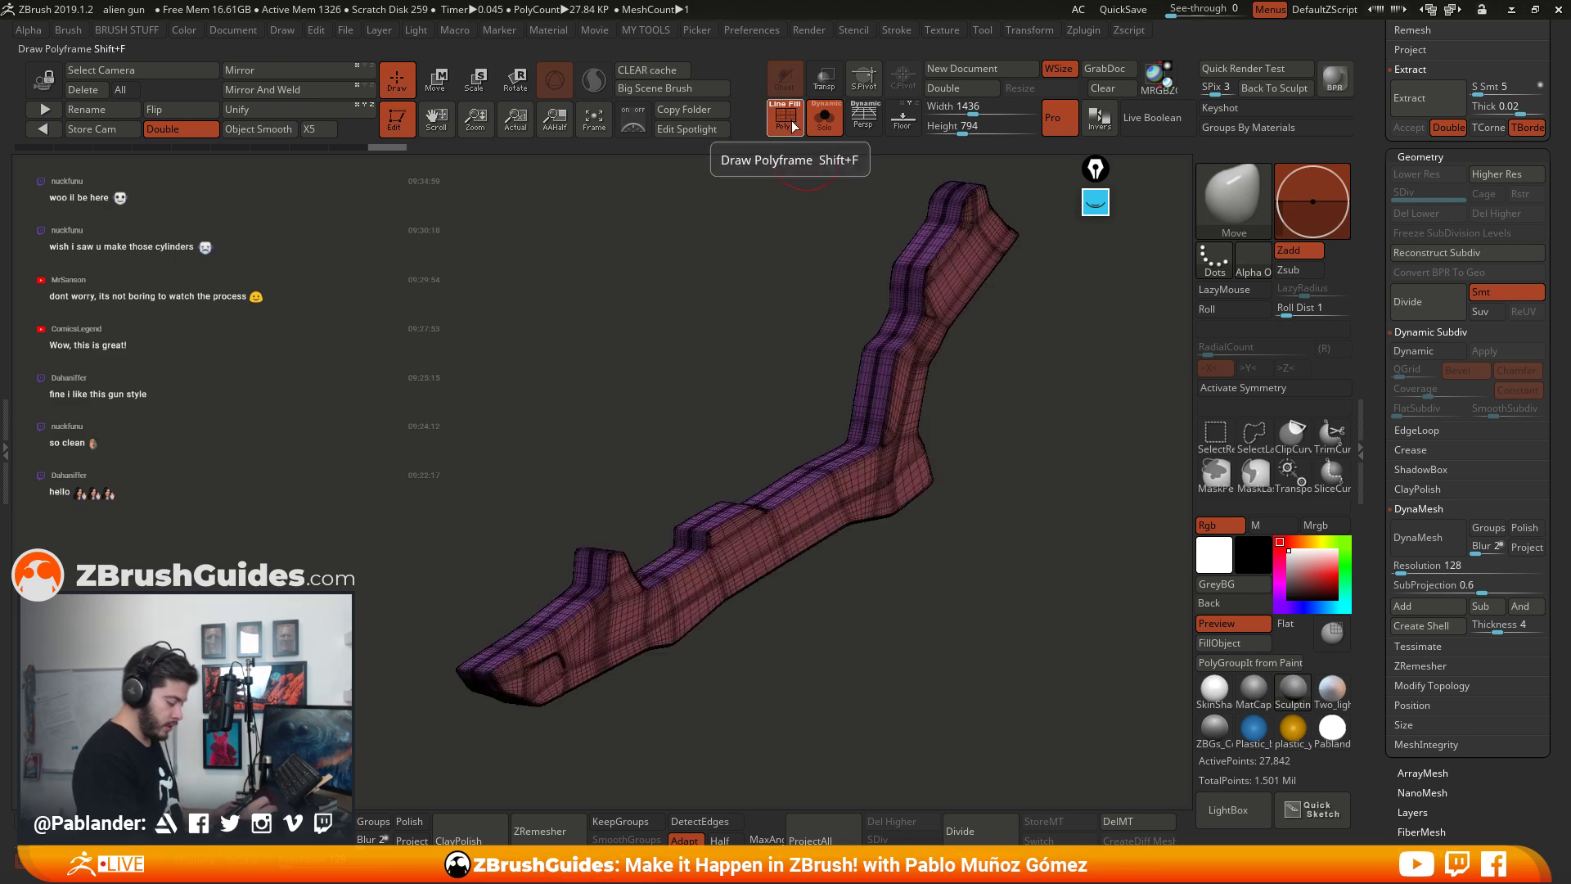
{"action": "left_click_drag", "start_coordinate": [1014, 349], "coordinate": [1014, 540]}
{"action": "key", "text": "shift+f"}
Step: DynaMesh the lower frame part at resolution 664 with Polish enabled and check the new topology
{"action": "left_click", "coordinate": [1432, 565]}
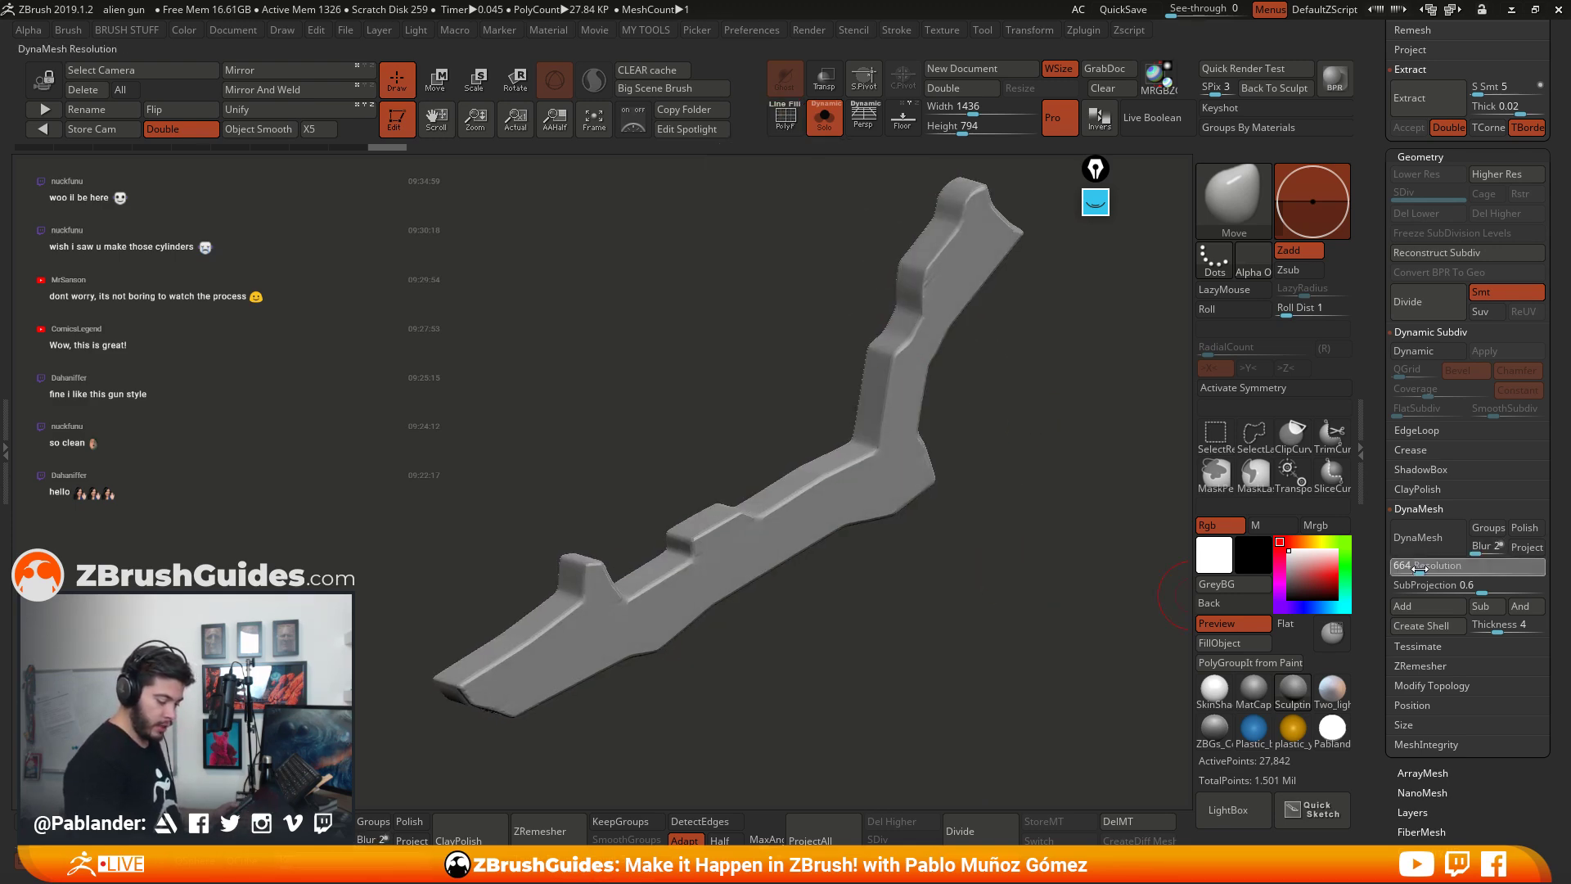
{"action": "type", "text": "664"}
{"action": "left_click", "coordinate": [1524, 527]}
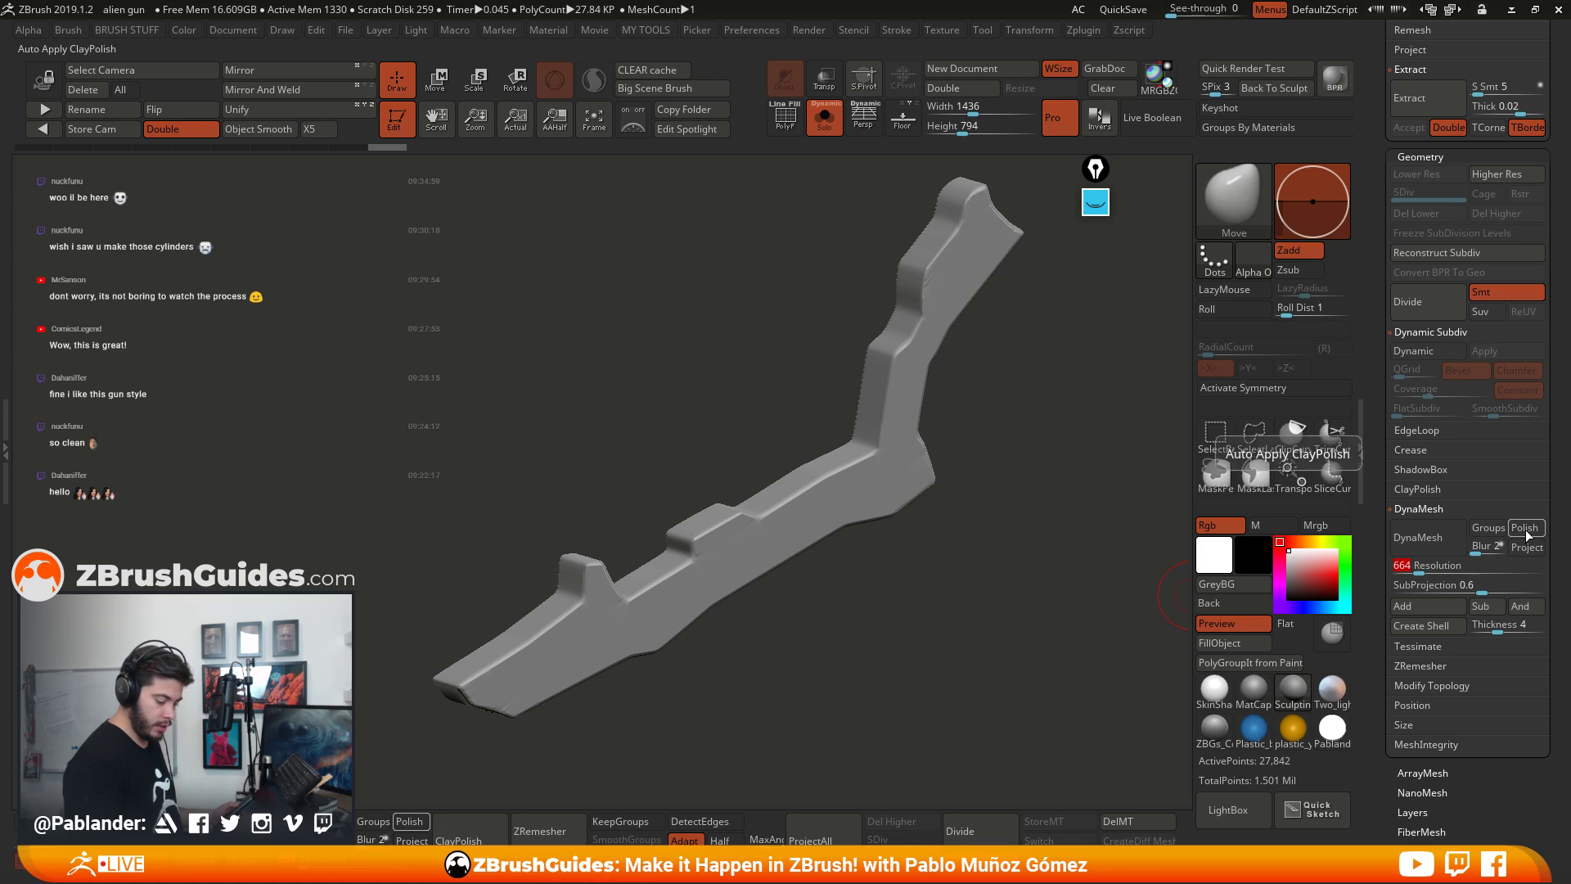
{"action": "left_click", "coordinate": [1425, 544]}
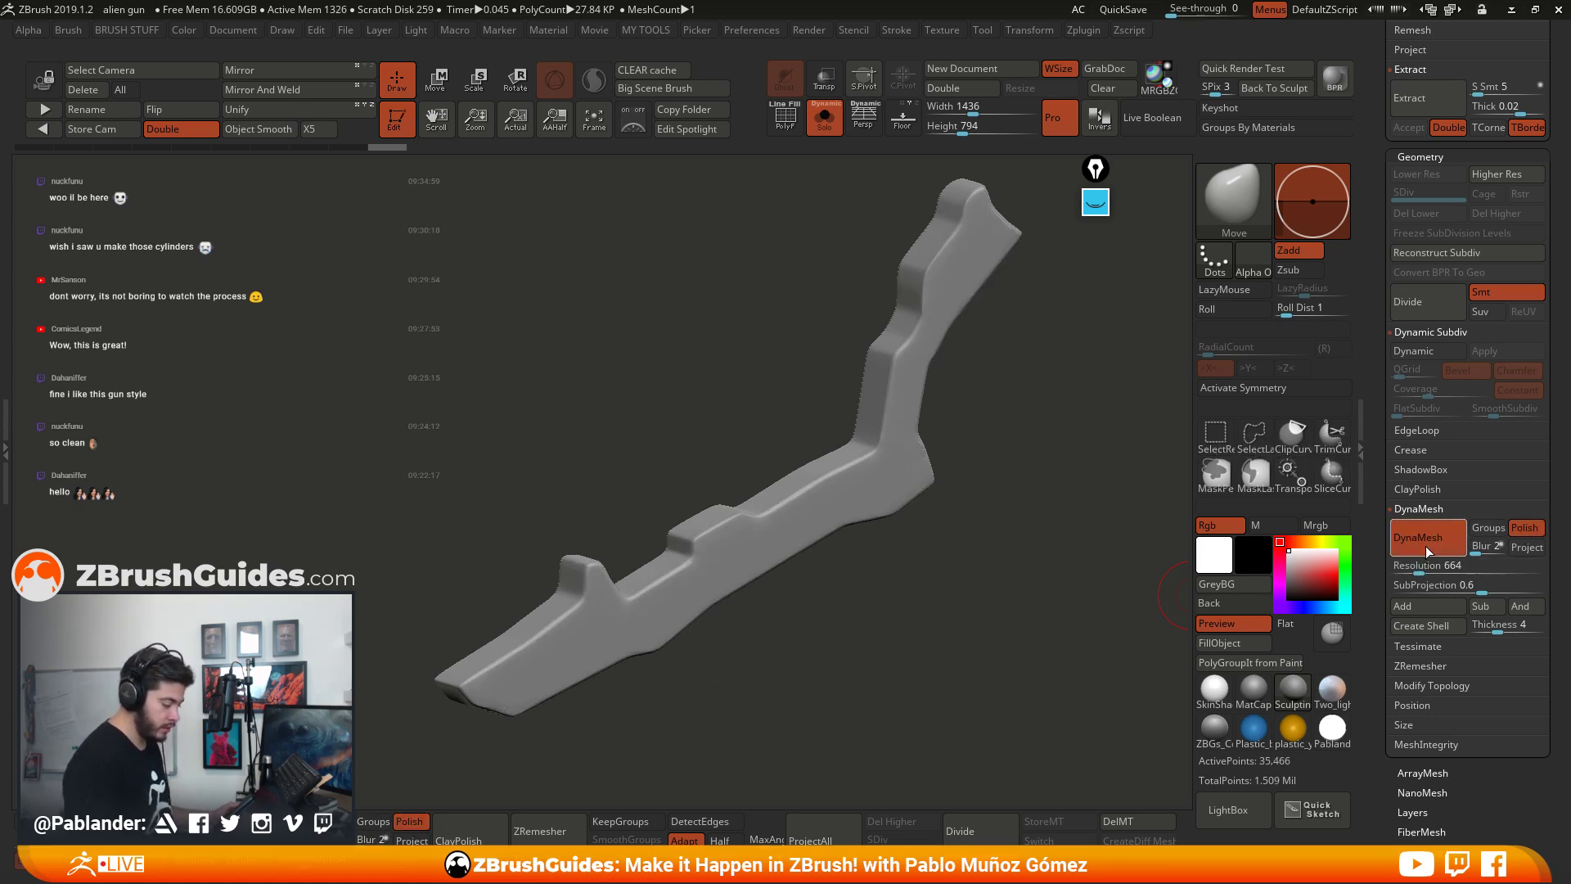
{"action": "left_click_drag", "start_coordinate": [1137, 573], "coordinate": [1000, 520]}
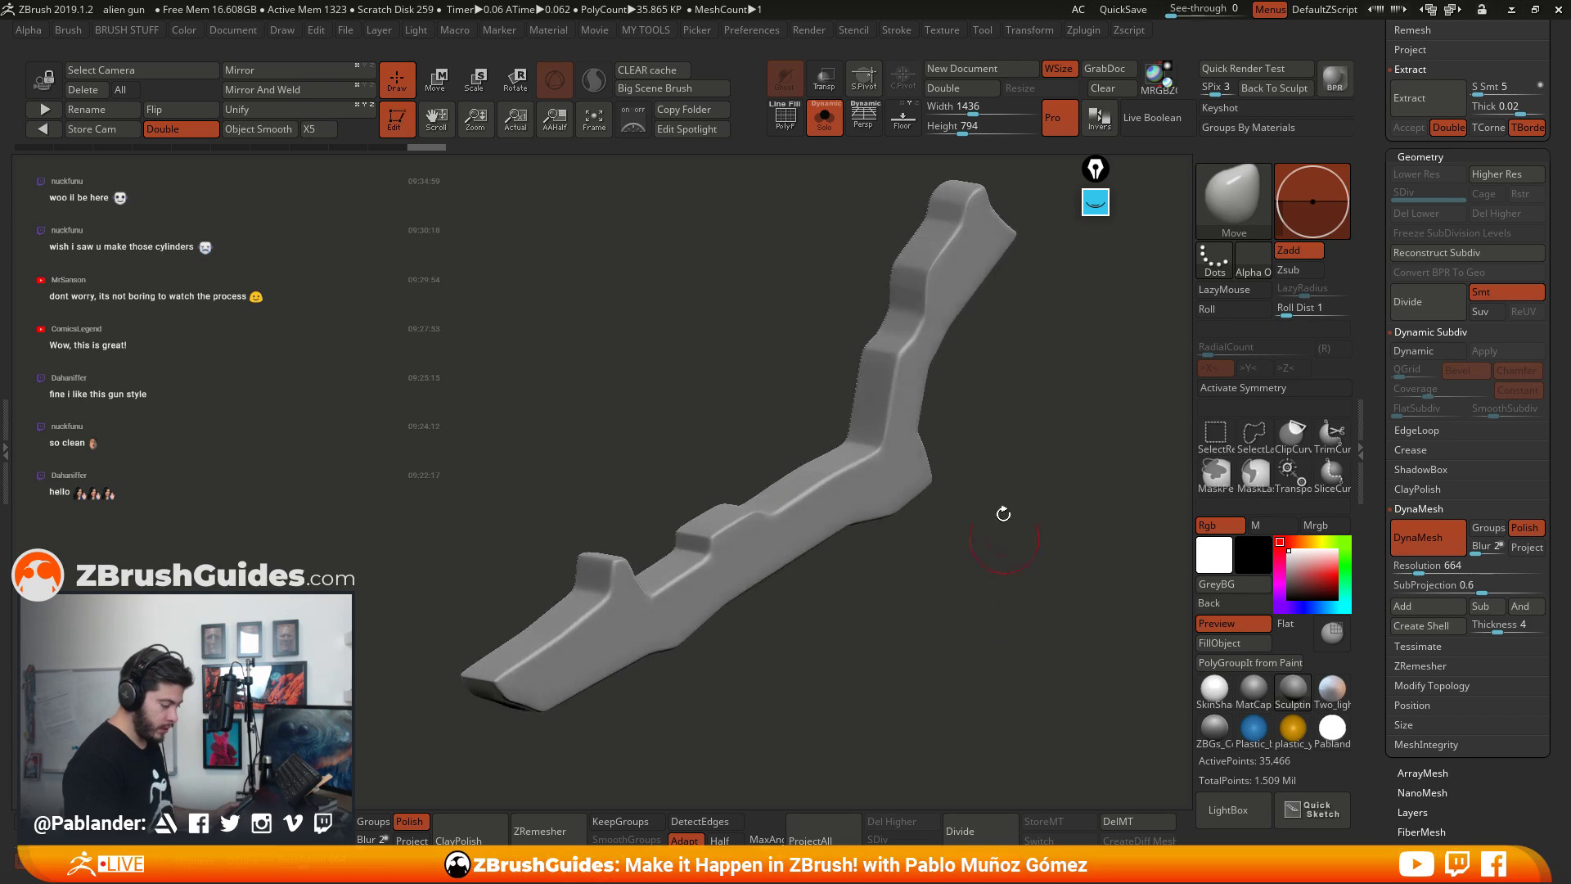
{"action": "key", "text": "shift+f"}
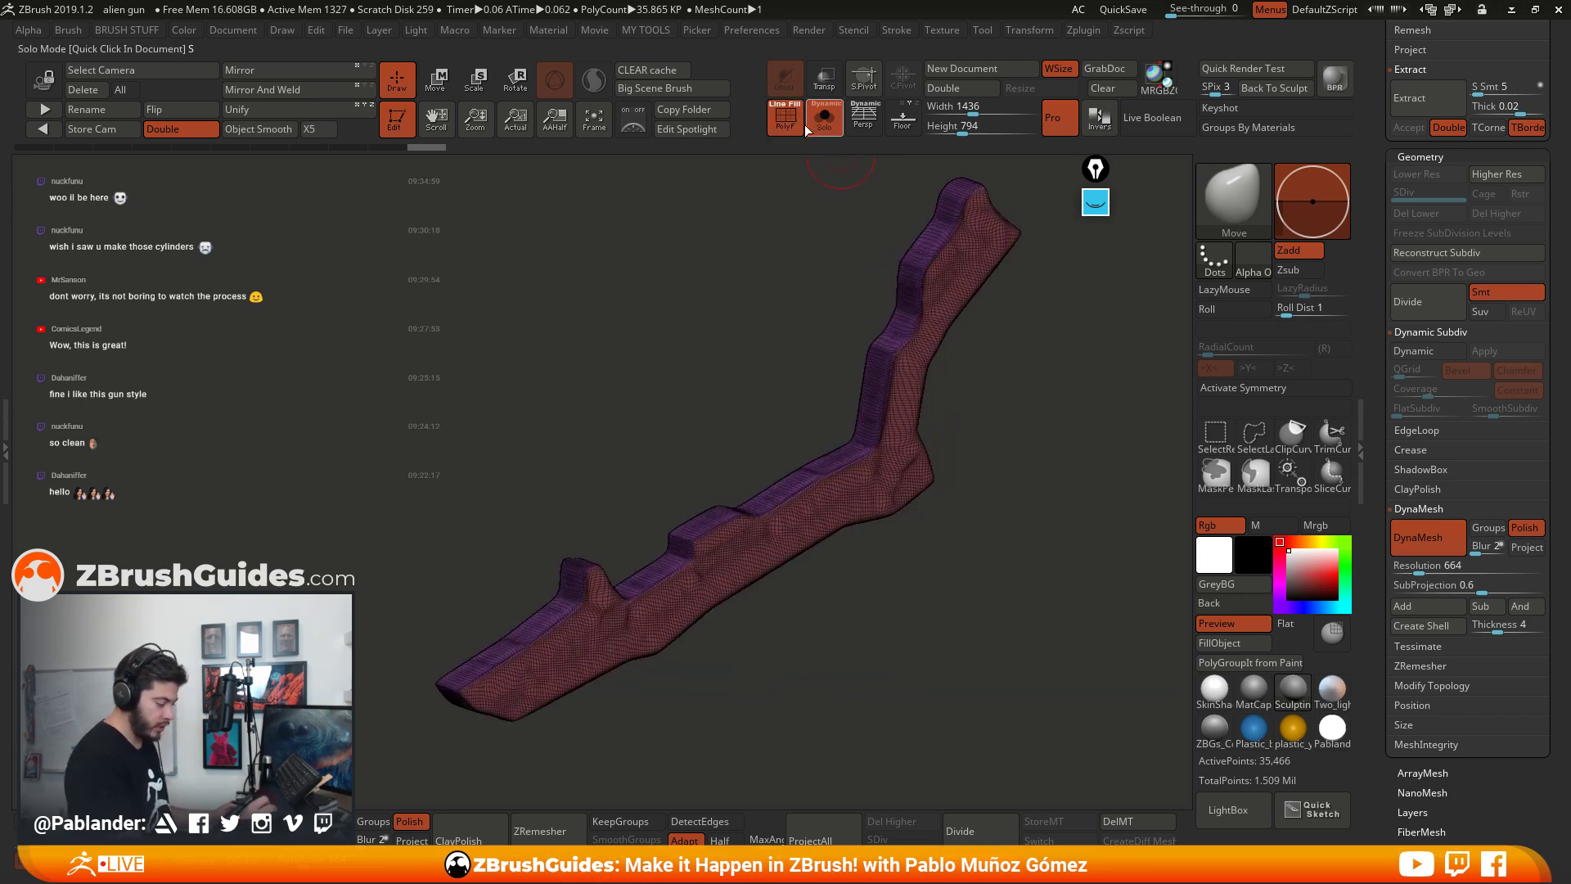
{"action": "key", "text": "shift+f"}
{"action": "left_click_drag", "start_coordinate": [999, 415], "coordinate": [1004, 433]}
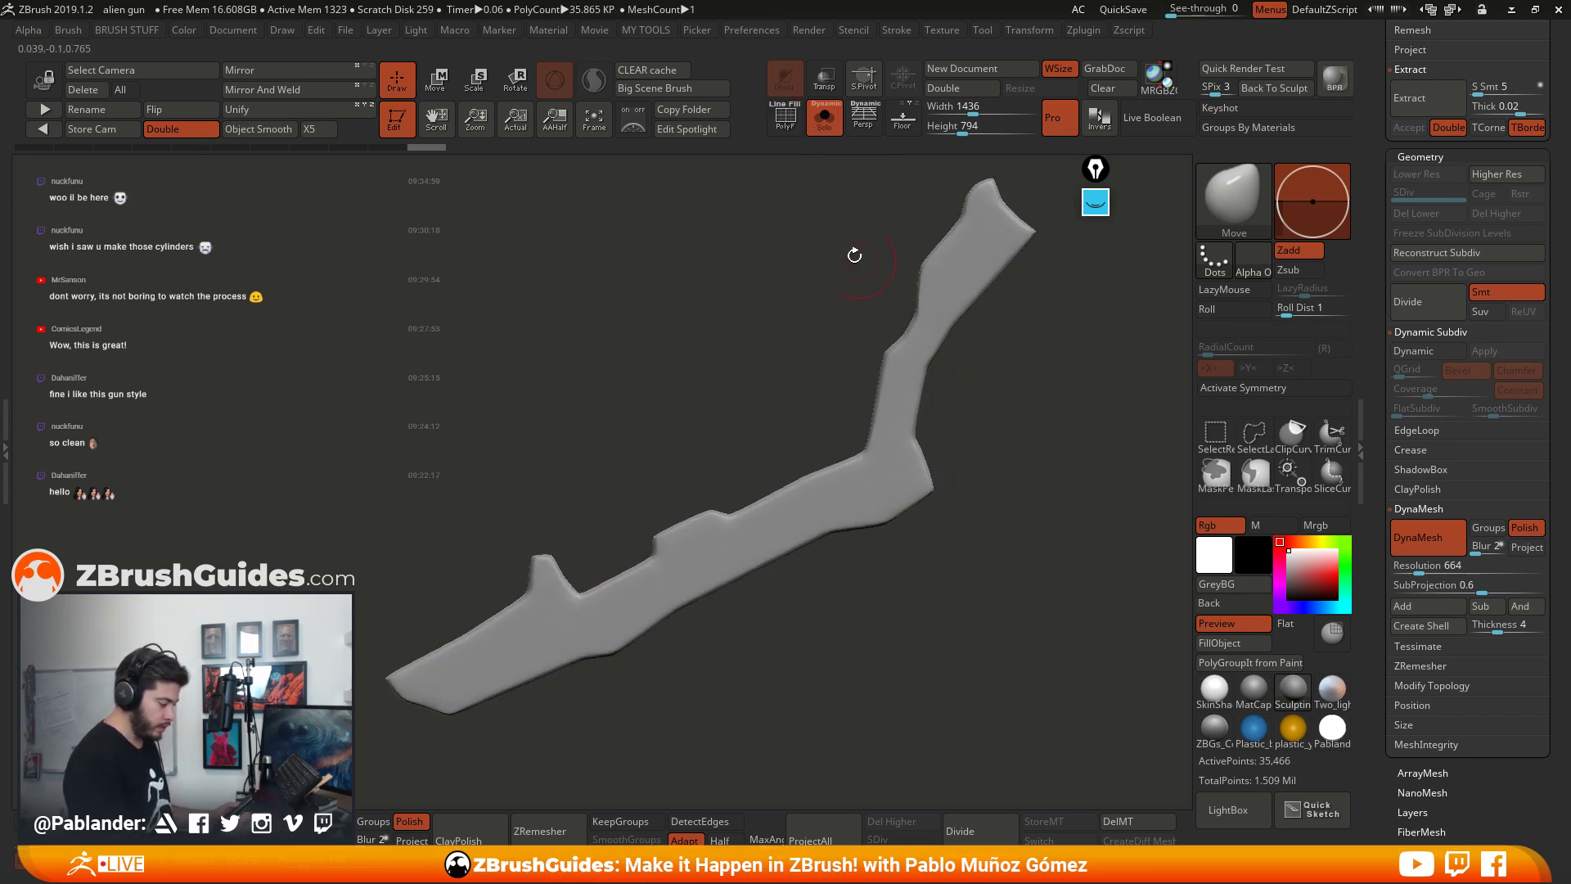
Step: Show all gun parts again and reshape the notch beside the frame's upright tab with the Move brush
{"action": "left_click", "coordinate": [827, 124]}
{"action": "mouse_move", "coordinate": [781, 458]}
{"action": "left_mouse_down", "text": "alt"}
{"action": "mouse_move", "coordinate": [896, 420]}
{"action": "mouse_move", "coordinate": [770, 491]}
{"action": "mouse_move", "coordinate": [753, 451]}
{"action": "mouse_move", "coordinate": [745, 465]}
{"action": "left_mouse_up", "text": "alt"}
{"action": "right_click", "coordinate": [737, 466]}
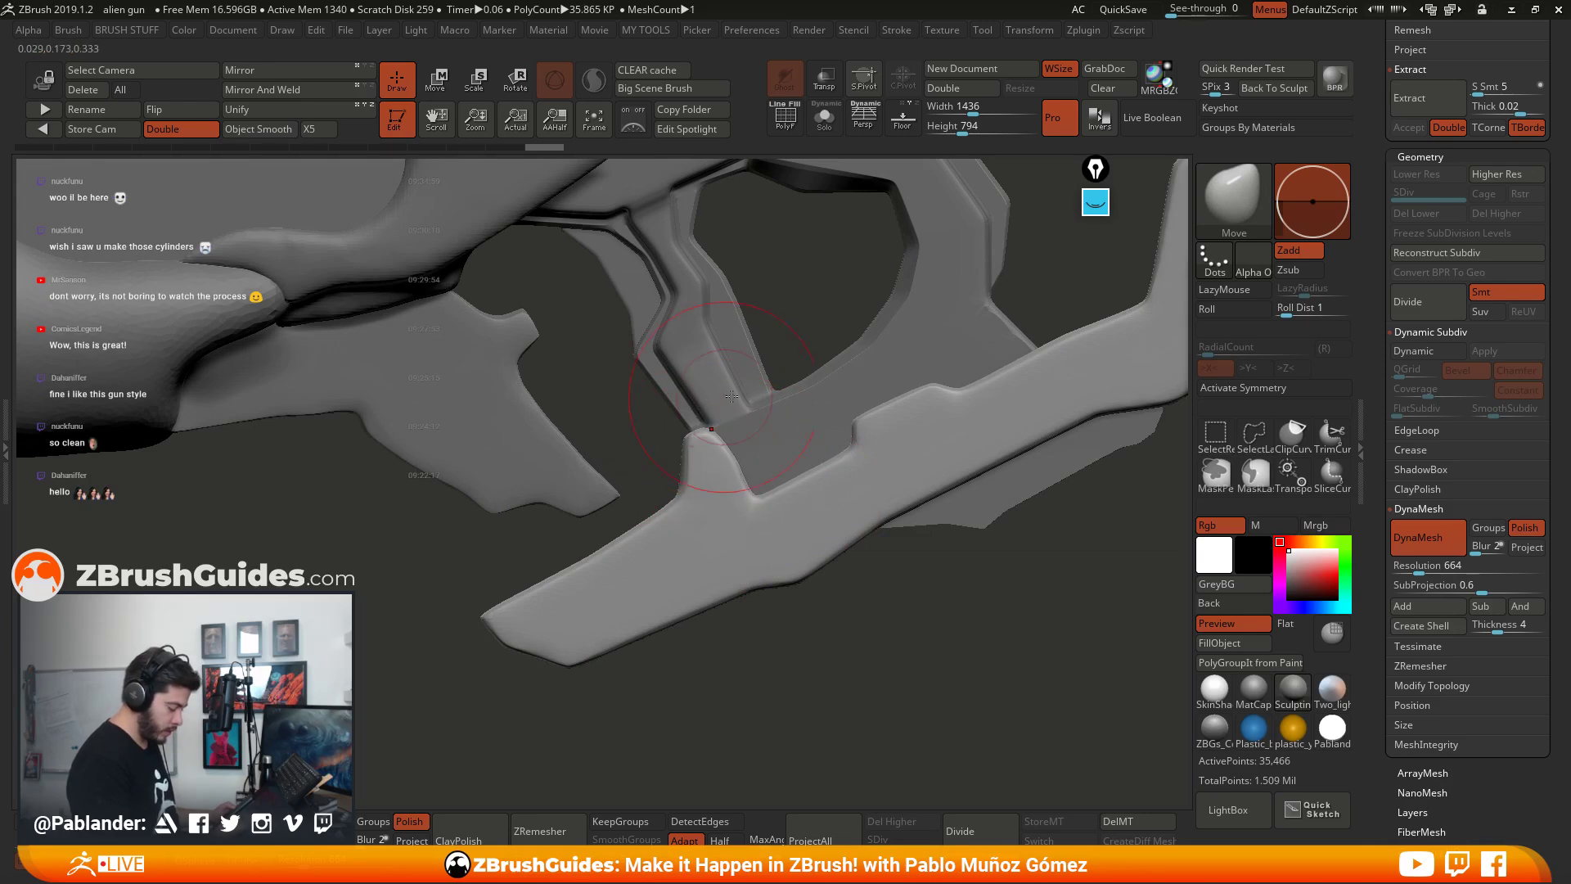
{"action": "right_click", "coordinate": [771, 438]}
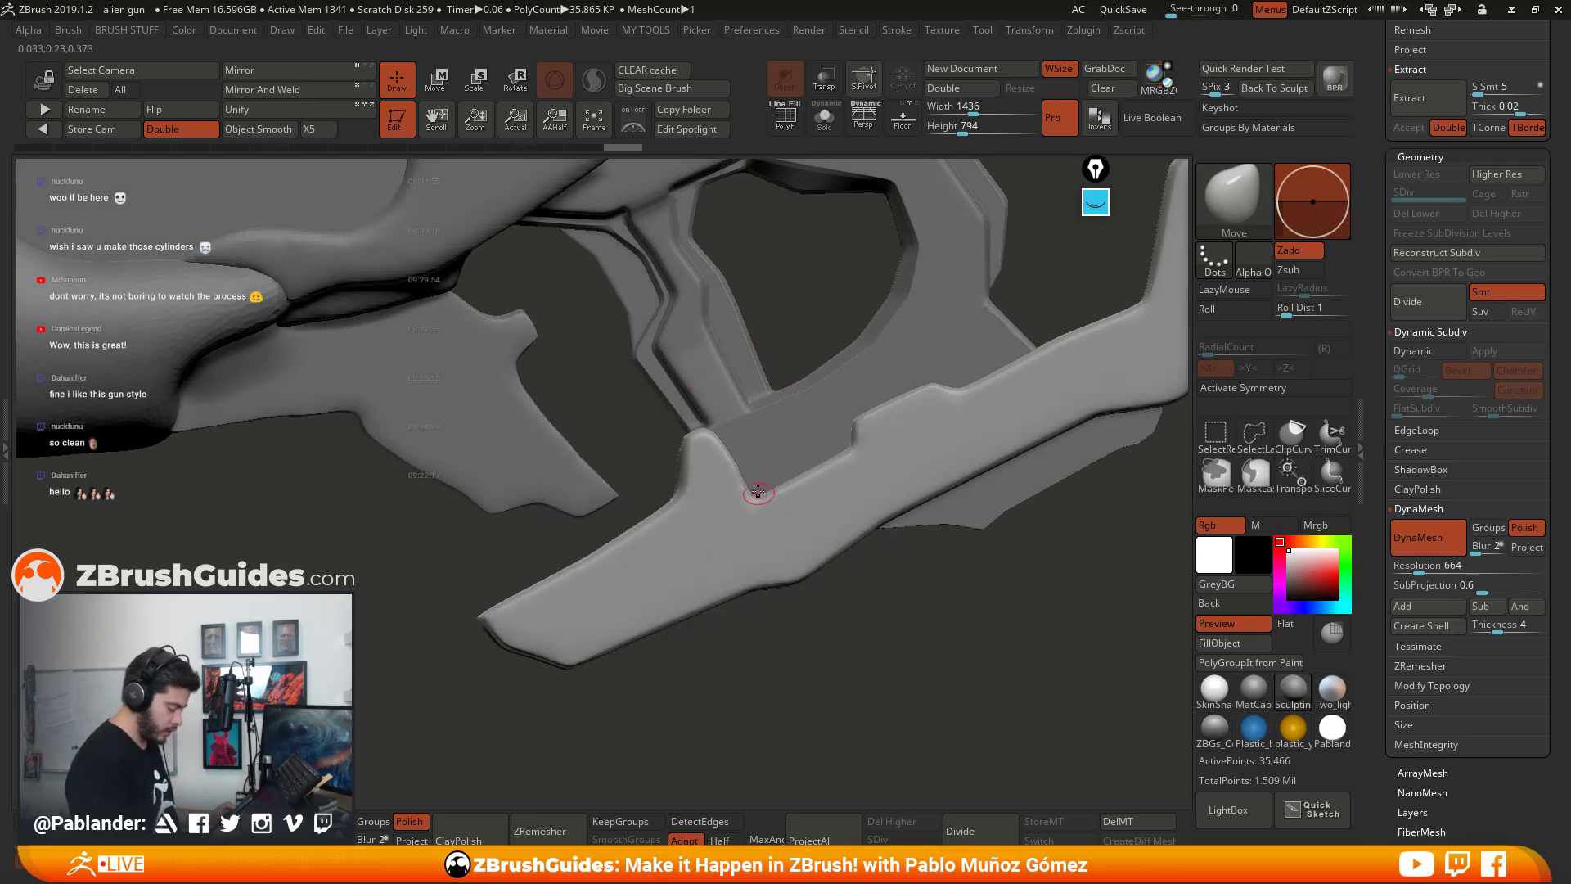
{"action": "right_click", "coordinate": [773, 463]}
{"action": "left_click_drag", "start_coordinate": [779, 463], "coordinate": [774, 463]}
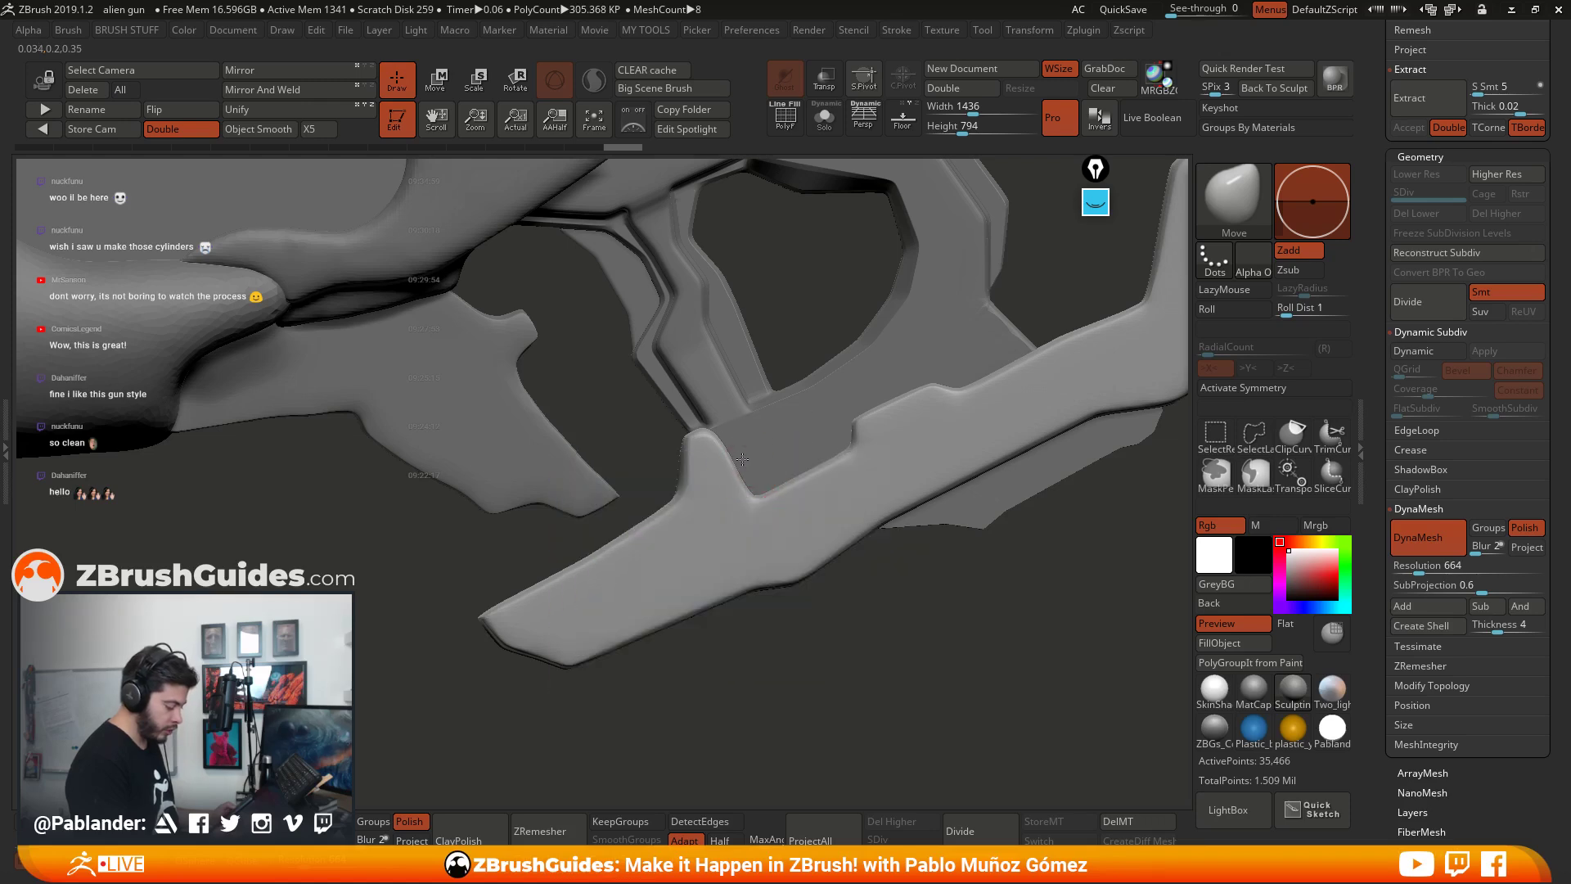
{"action": "left_click_drag", "start_coordinate": [794, 535], "coordinate": [793, 531]}
{"action": "right_click_drag", "start_coordinate": [751, 509], "coordinate": [788, 489], "text": "alt"}
{"action": "left_click_drag", "start_coordinate": [788, 494], "coordinate": [786, 489]}
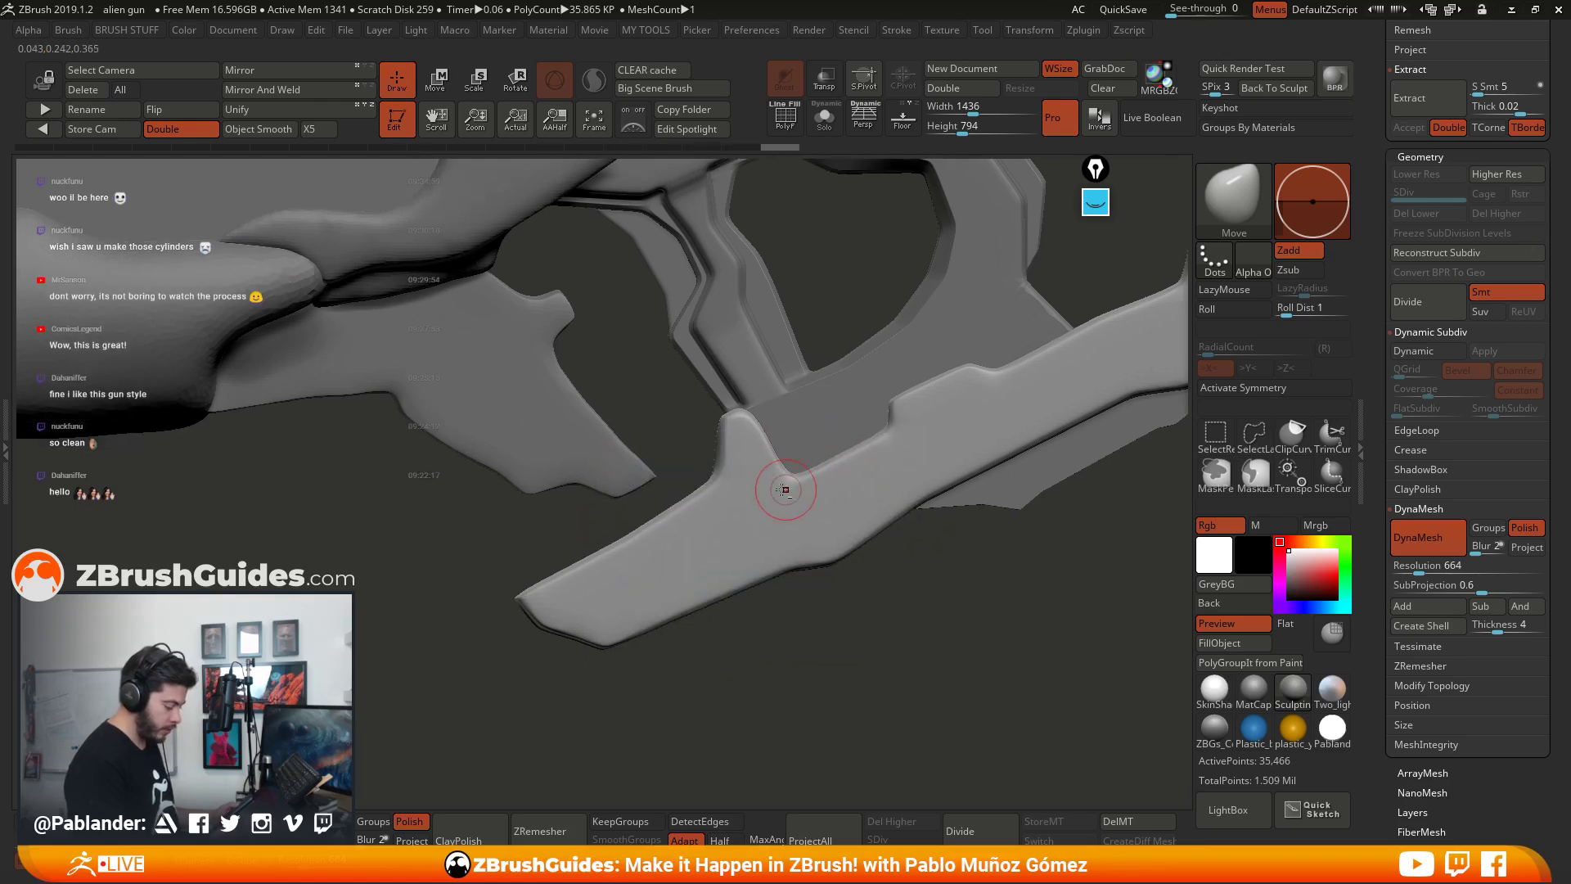
Step: Adjust the upright tab's outline and the frame's lower front tip with the Move brush
{"action": "right_click", "coordinate": [714, 470]}
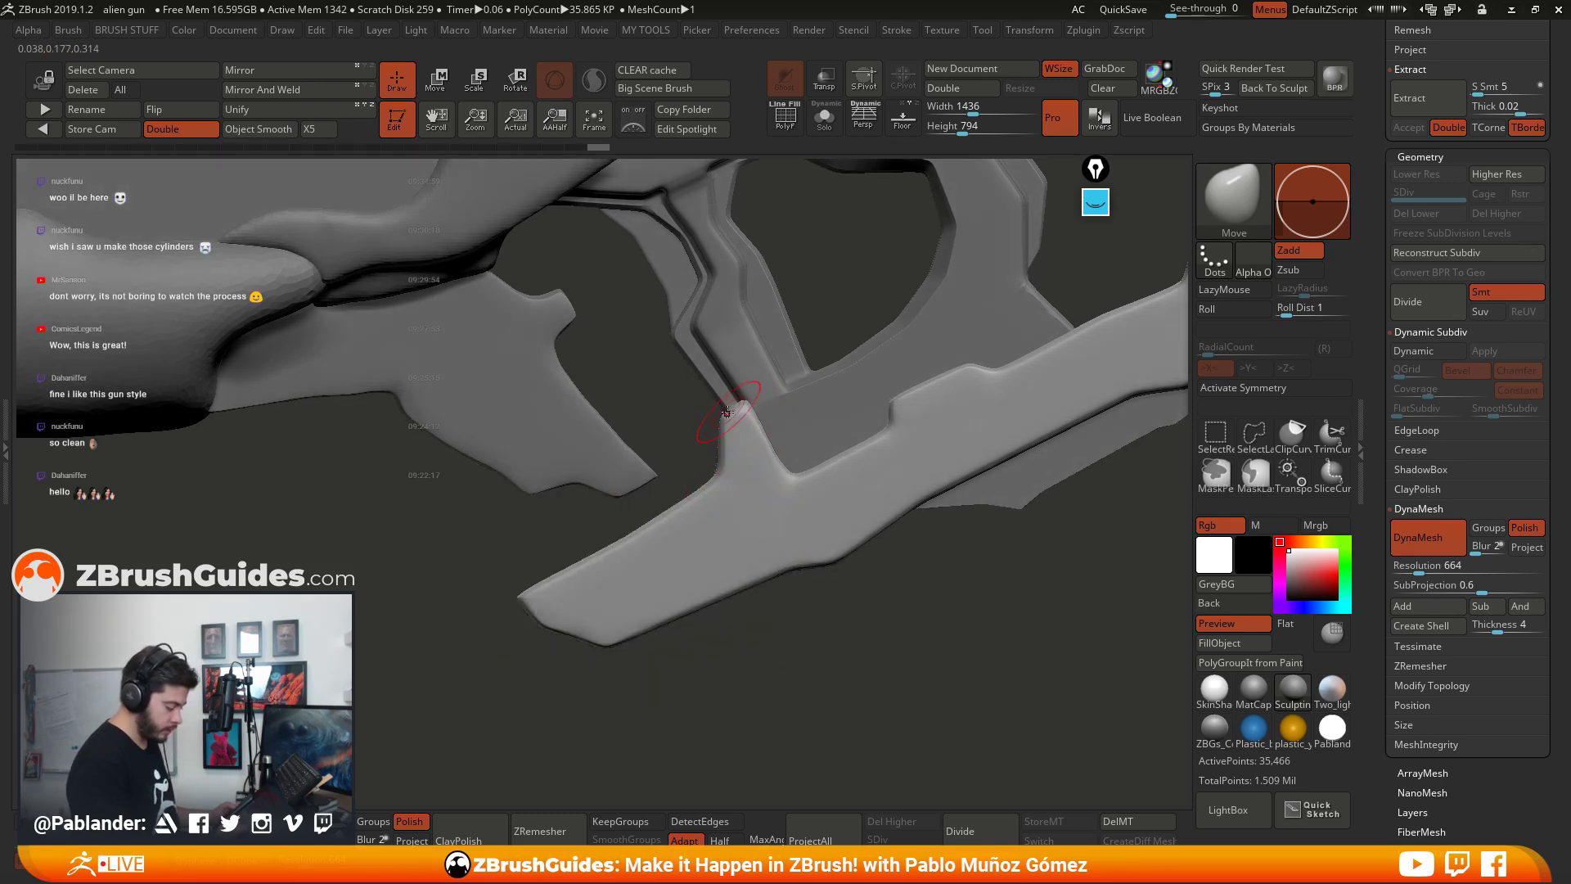
{"action": "right_click_drag", "start_coordinate": [827, 512], "coordinate": [760, 540]}
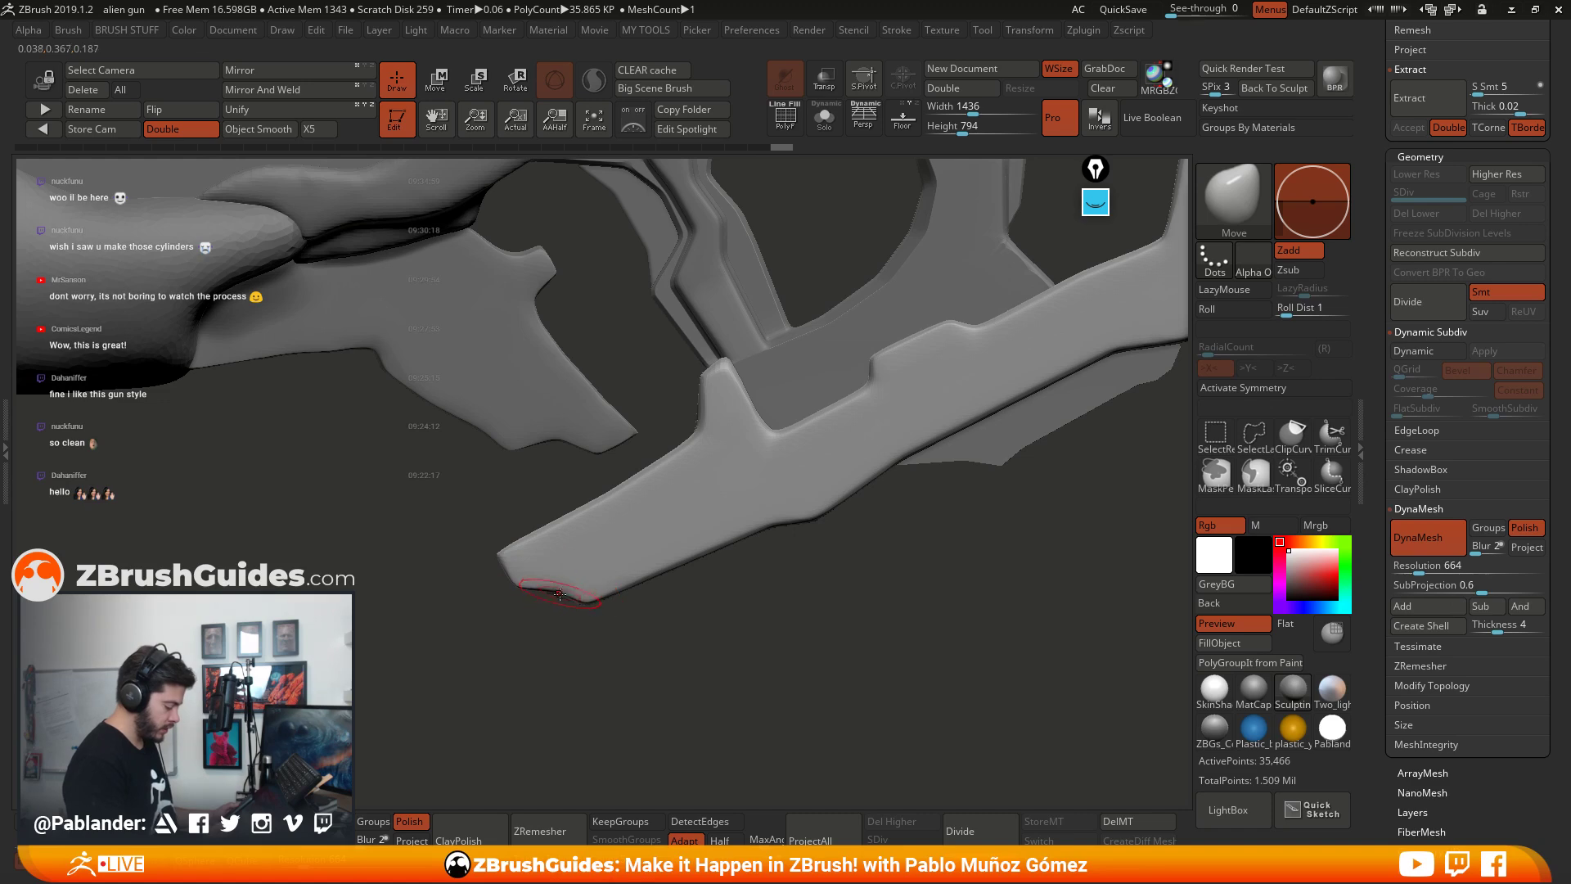
{"action": "right_click_drag", "start_coordinate": [581, 621], "coordinate": [643, 602]}
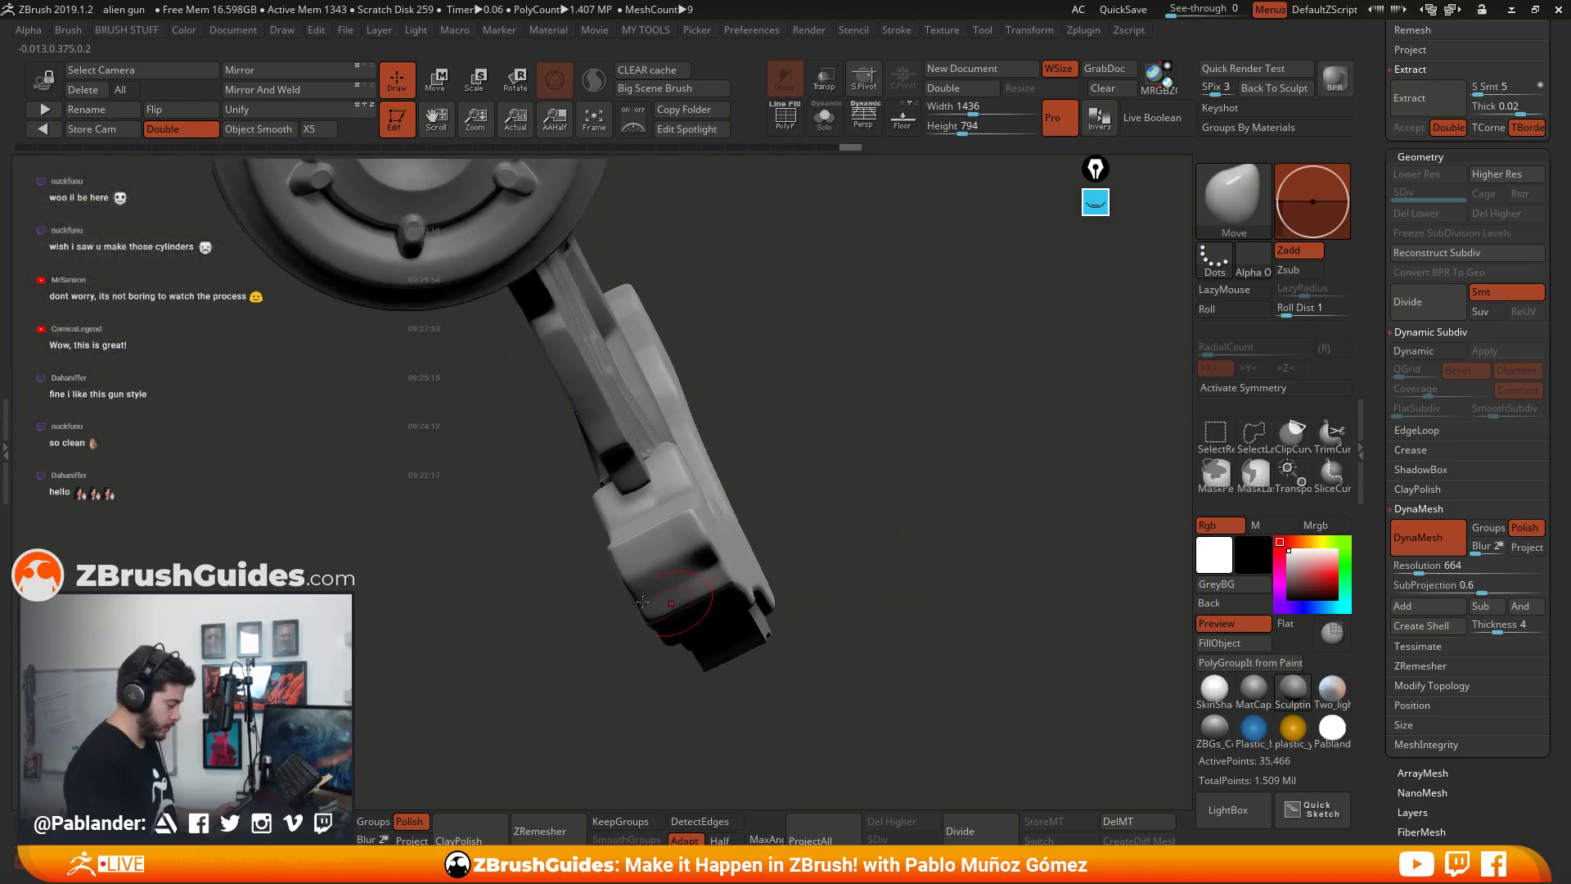
Step: Mirror and weld the lower frame part across X, and activate X symmetry for it
{"action": "left_click", "coordinate": [287, 68]}
{"action": "left_click", "coordinate": [288, 92]}
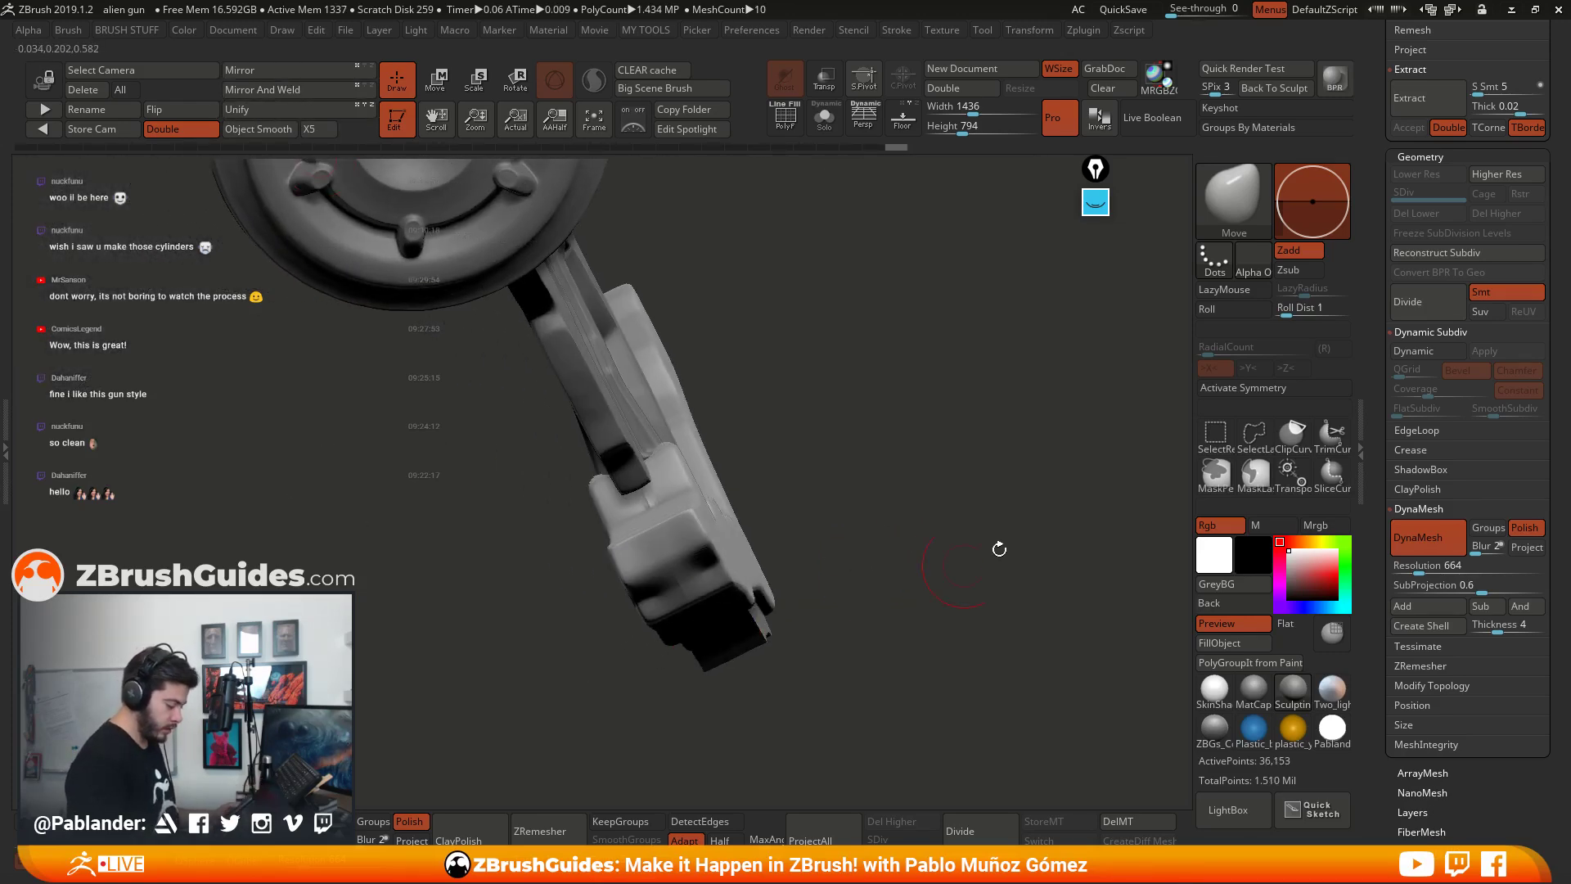
{"action": "left_click", "coordinate": [1276, 388]}
{"action": "right_click_drag", "start_coordinate": [851, 638], "coordinate": [834, 502]}
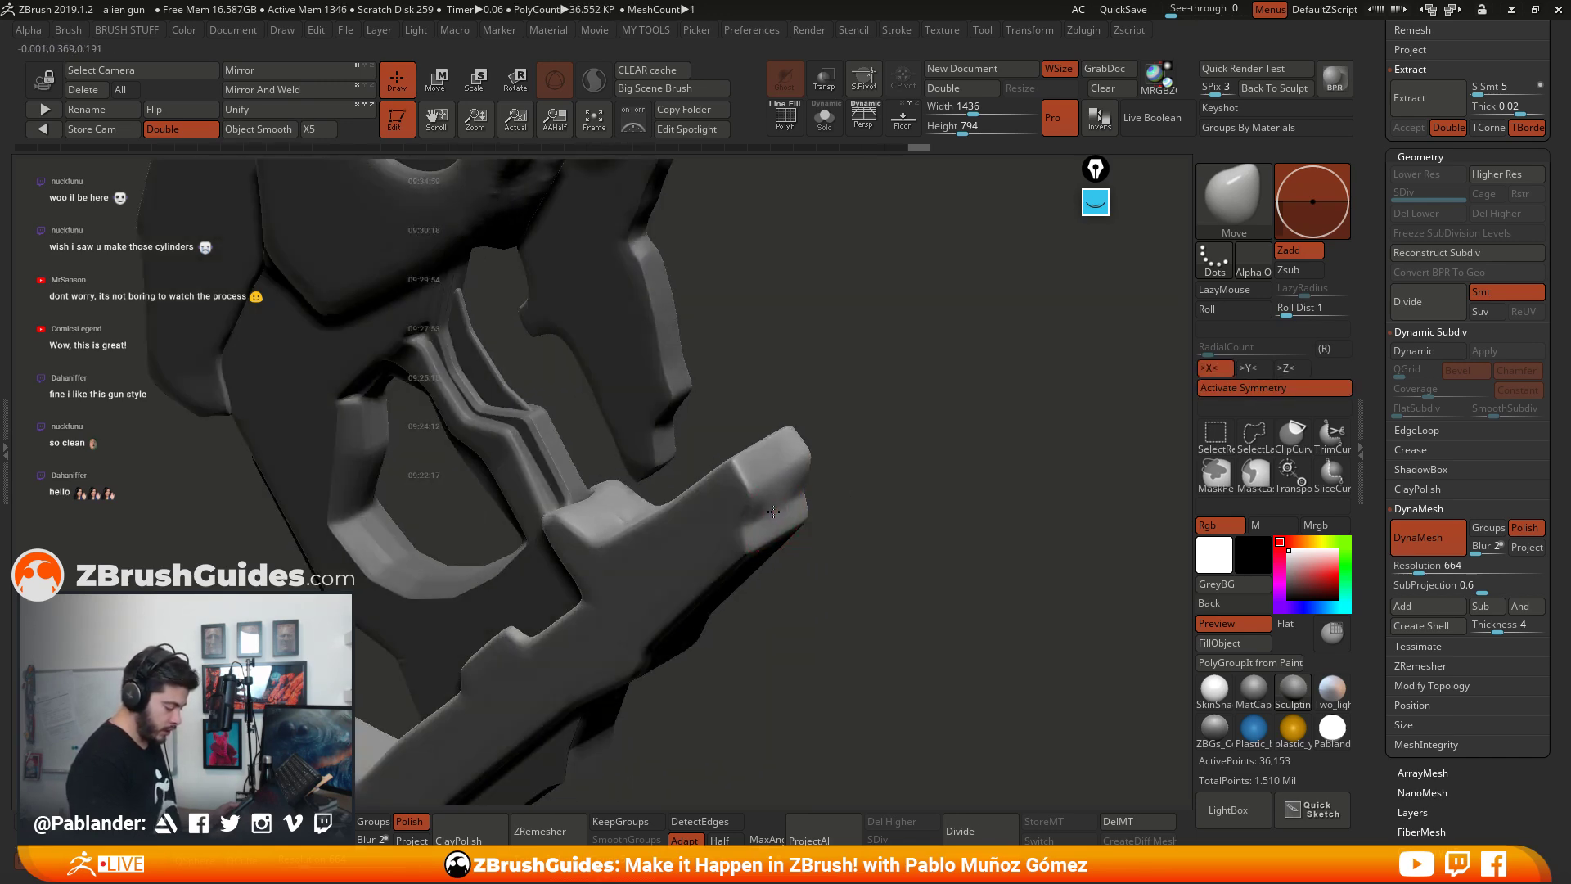
Step: Try stretching the lower frame's front tip into sharp points with the Move brush, and undo the stretch
{"action": "right_click_drag", "start_coordinate": [965, 476], "coordinate": [896, 486]}
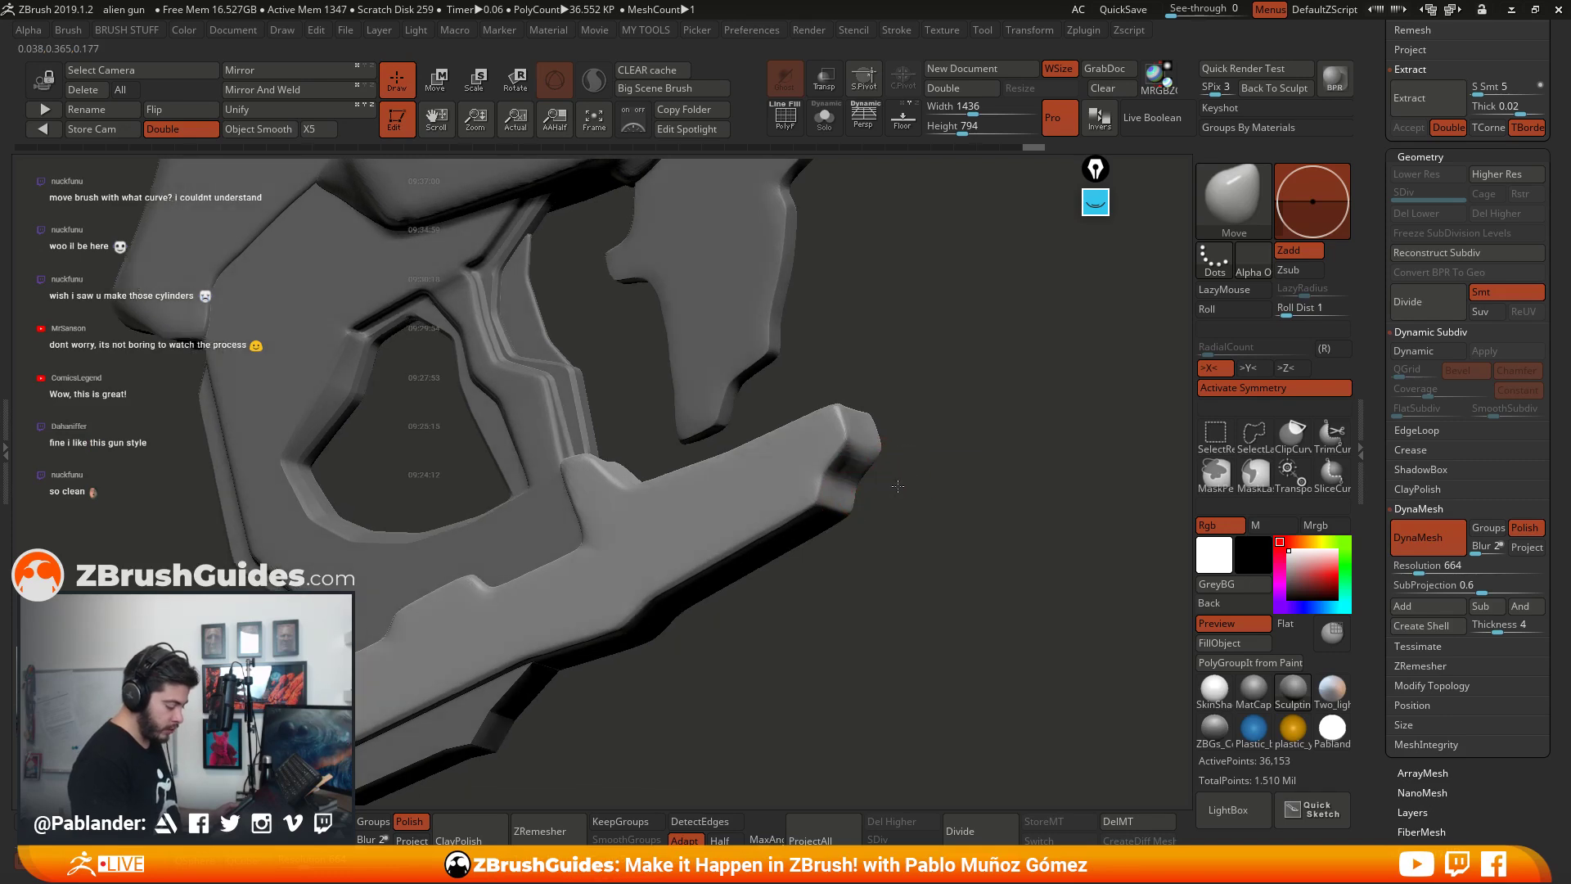
{"action": "right_click_drag", "start_coordinate": [840, 468], "coordinate": [830, 383]}
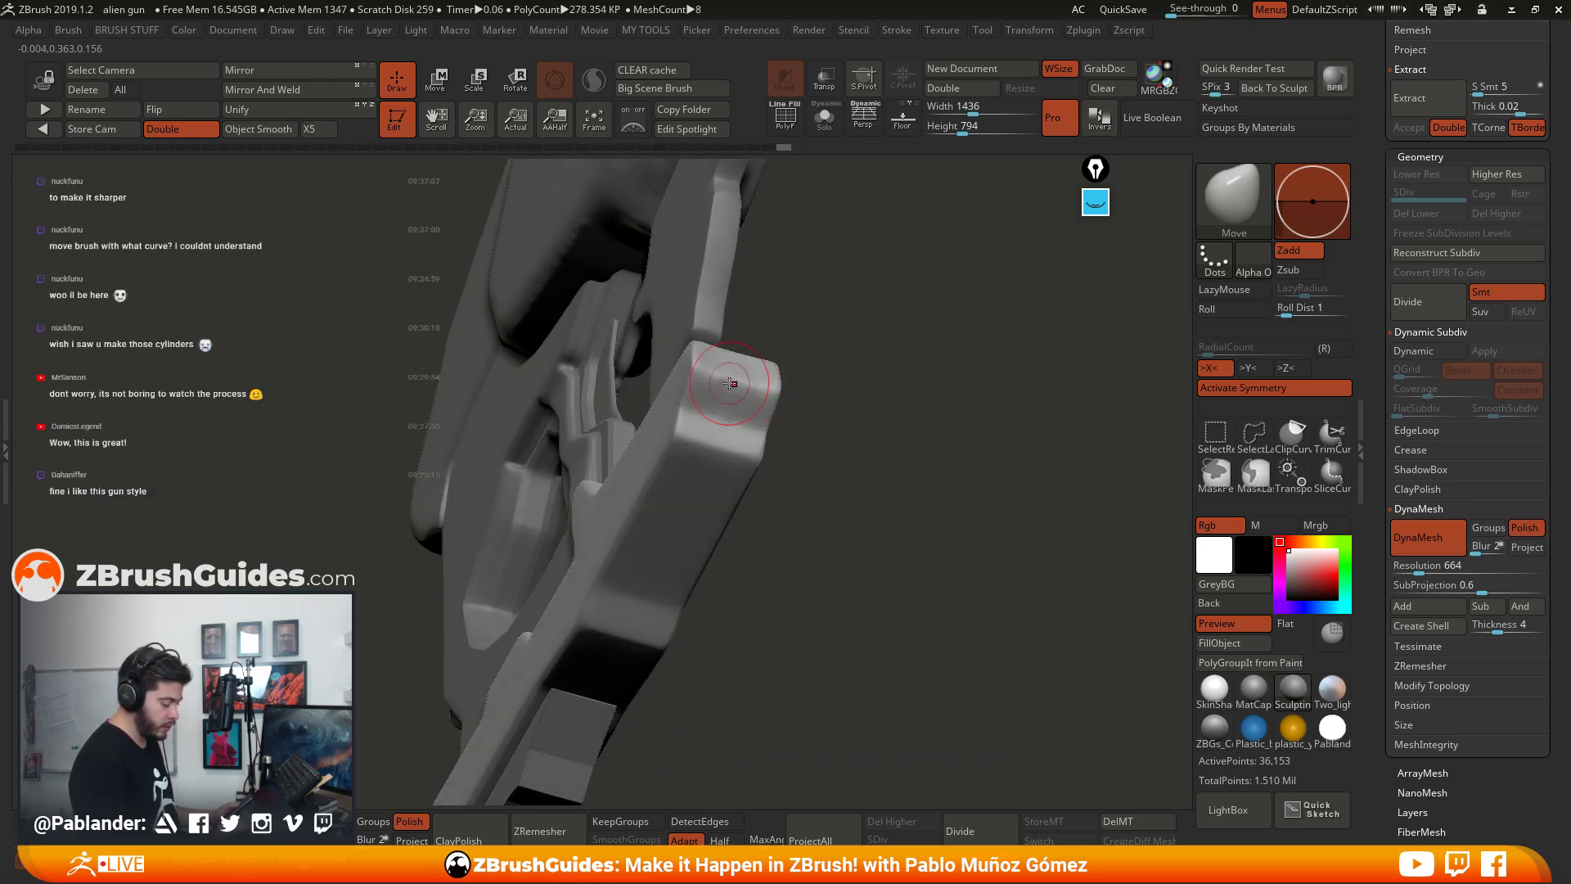
{"action": "key", "text": "shift+alt+s"}
{"action": "mouse_move", "coordinate": [774, 379]}
{"action": "right_mouse_down"}
{"action": "mouse_move", "coordinate": [781, 405]}
{"action": "mouse_move", "coordinate": [916, 499]}
{"action": "mouse_move", "coordinate": [901, 472]}
{"action": "right_mouse_up"}
{"action": "key", "text": "space"}
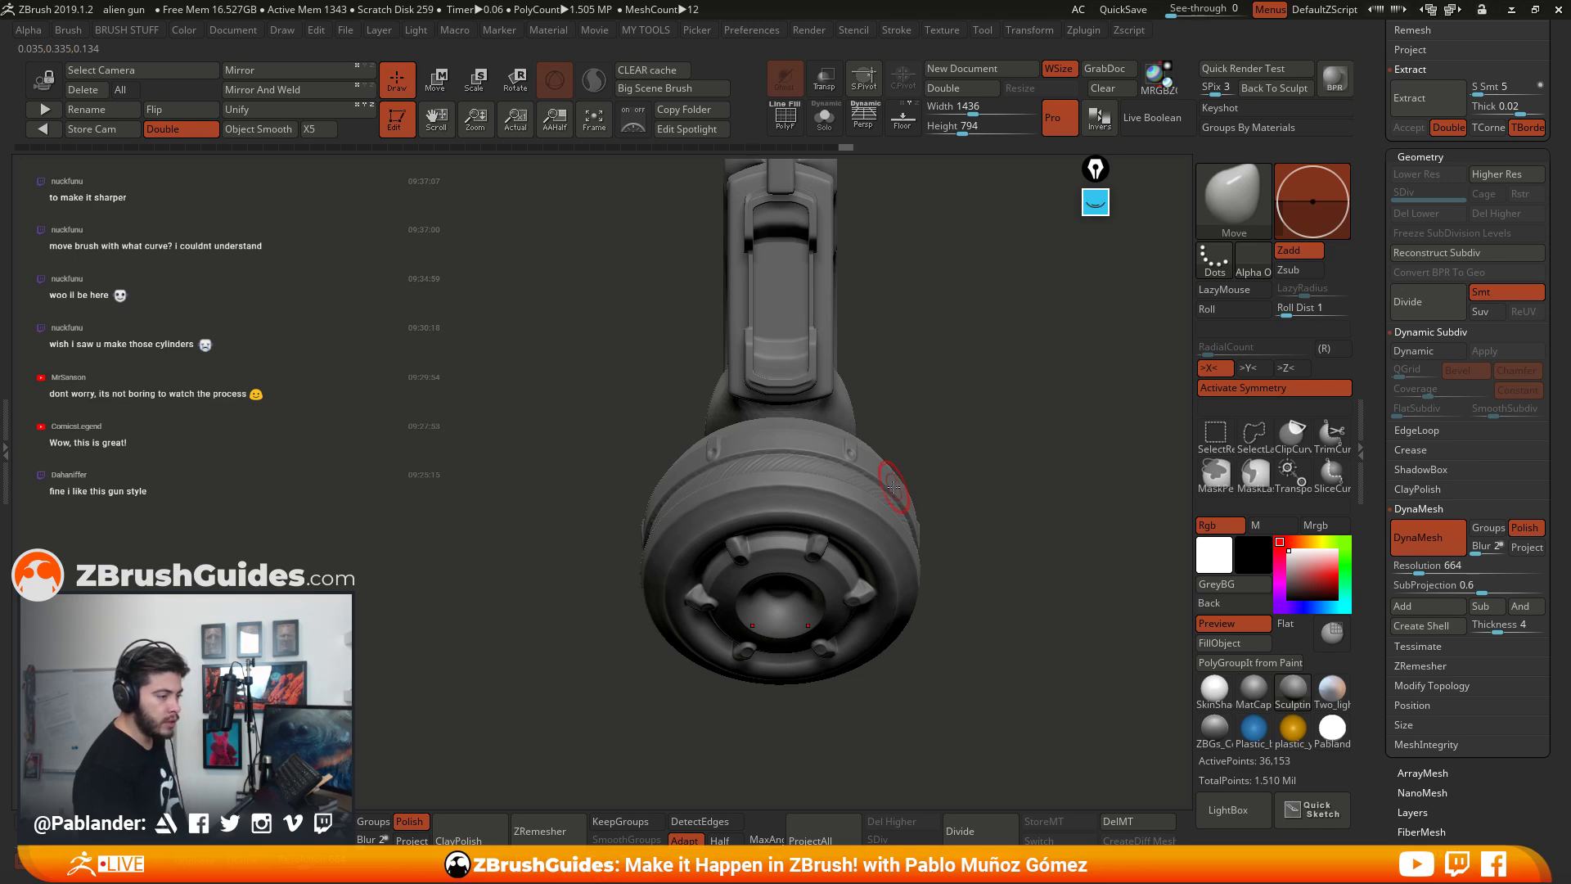
{"action": "mouse_move", "coordinate": [974, 460]}
{"action": "right_mouse_down"}
{"action": "mouse_move", "coordinate": [780, 470]}
{"action": "mouse_move", "coordinate": [936, 480]}
{"action": "mouse_move", "coordinate": [887, 428]}
{"action": "mouse_move", "coordinate": [885, 516]}
{"action": "mouse_move", "coordinate": [836, 499]}
{"action": "right_mouse_up"}
{"action": "right_click_drag", "start_coordinate": [676, 483], "coordinate": [678, 473]}
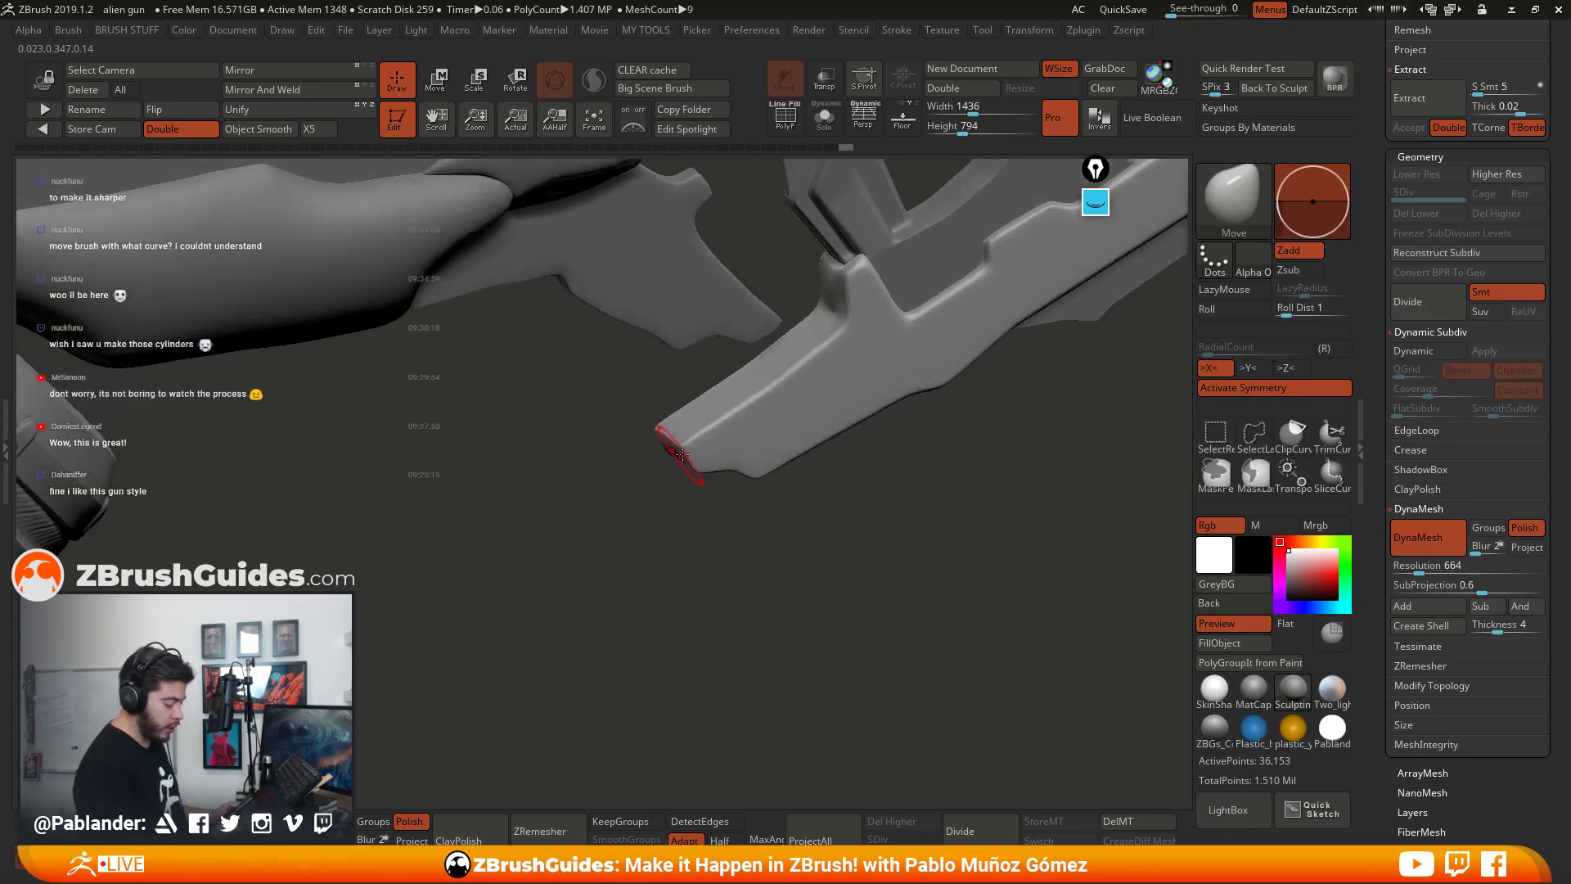
{"action": "left_click_drag", "start_coordinate": [681, 445], "coordinate": [521, 577]}
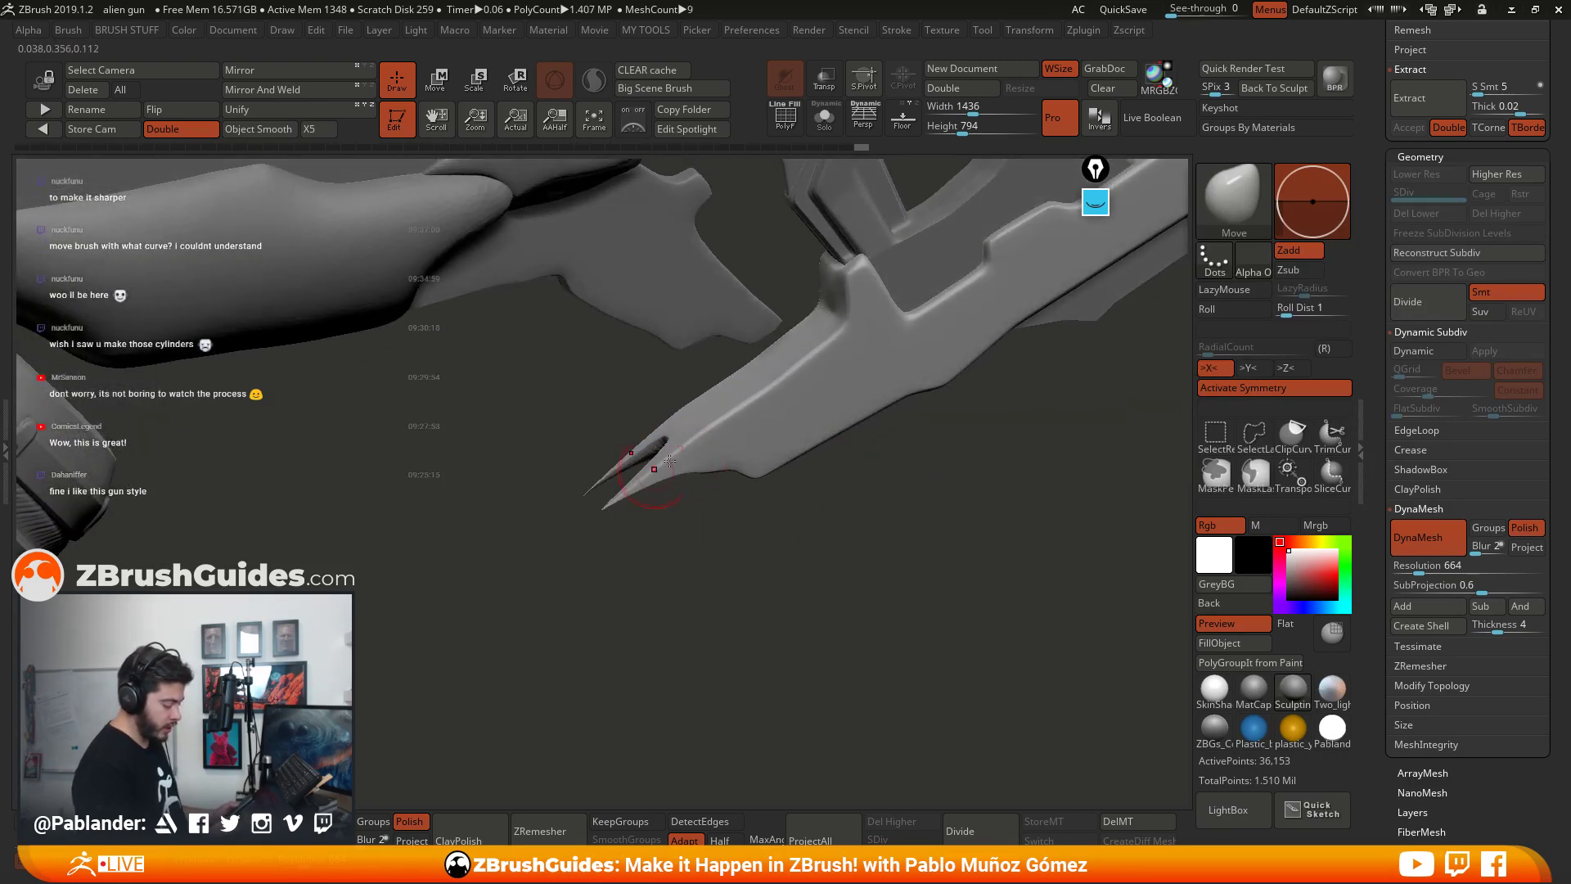
{"action": "right_click_drag", "start_coordinate": [573, 573], "coordinate": [739, 520]}
{"action": "right_click_drag", "start_coordinate": [854, 517], "coordinate": [812, 499]}
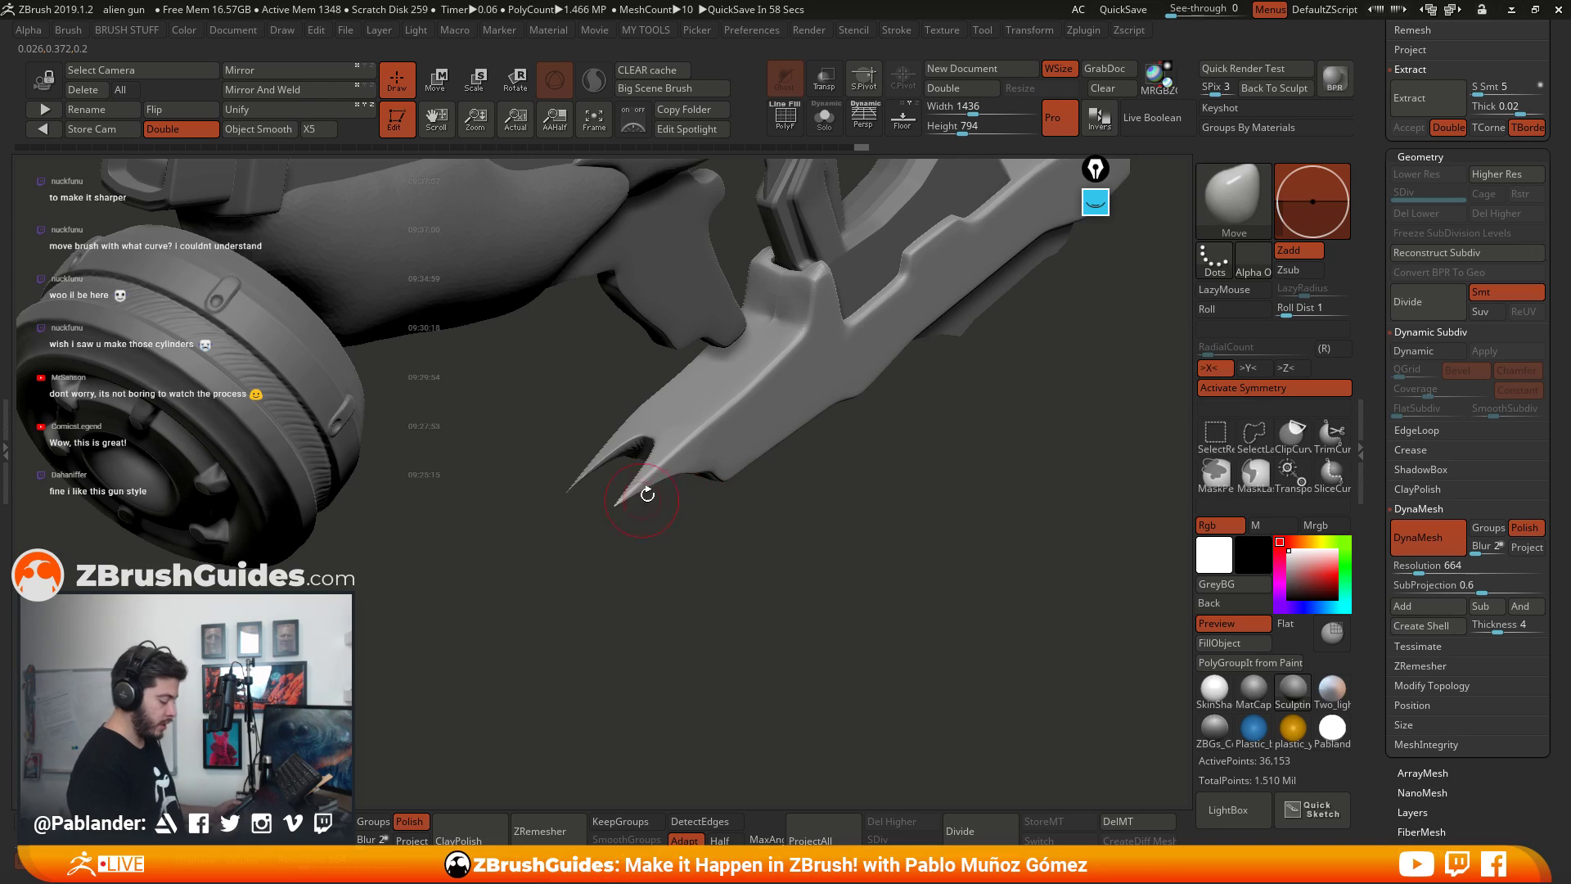
{"action": "key", "text": "ctrl+z"}
Step: Test the Move brush on the frame's front tip with AccuCurve off, and restore both the tip and AccuCurve
{"action": "scroll", "coordinate": [1381, 521], "scroll_direction": "up", "scroll_amount": 10}
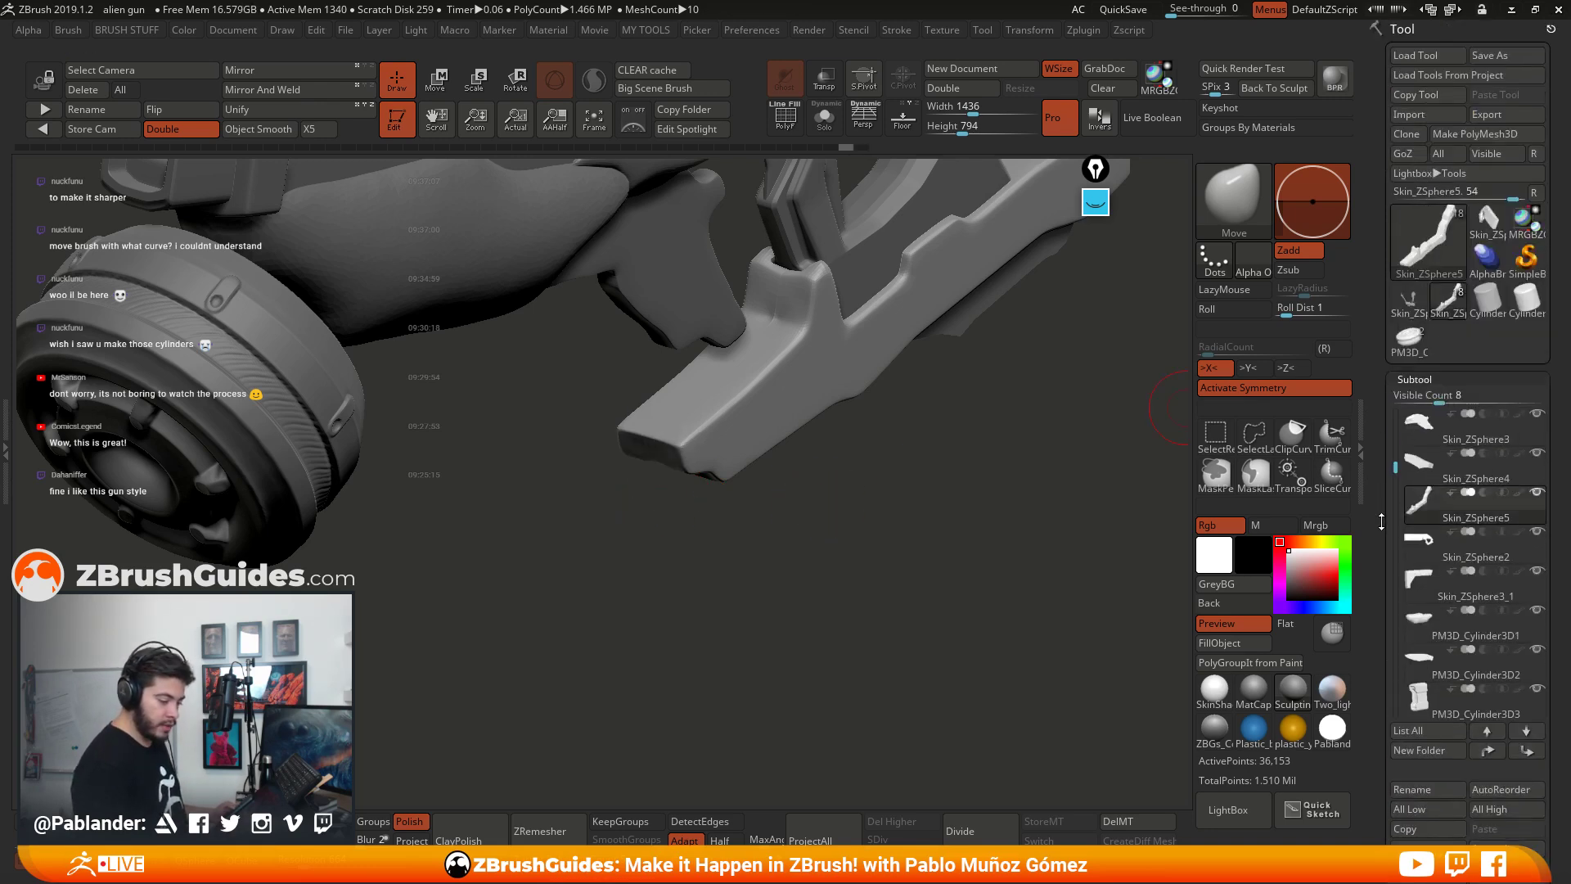
{"action": "left_click", "coordinate": [68, 30]}
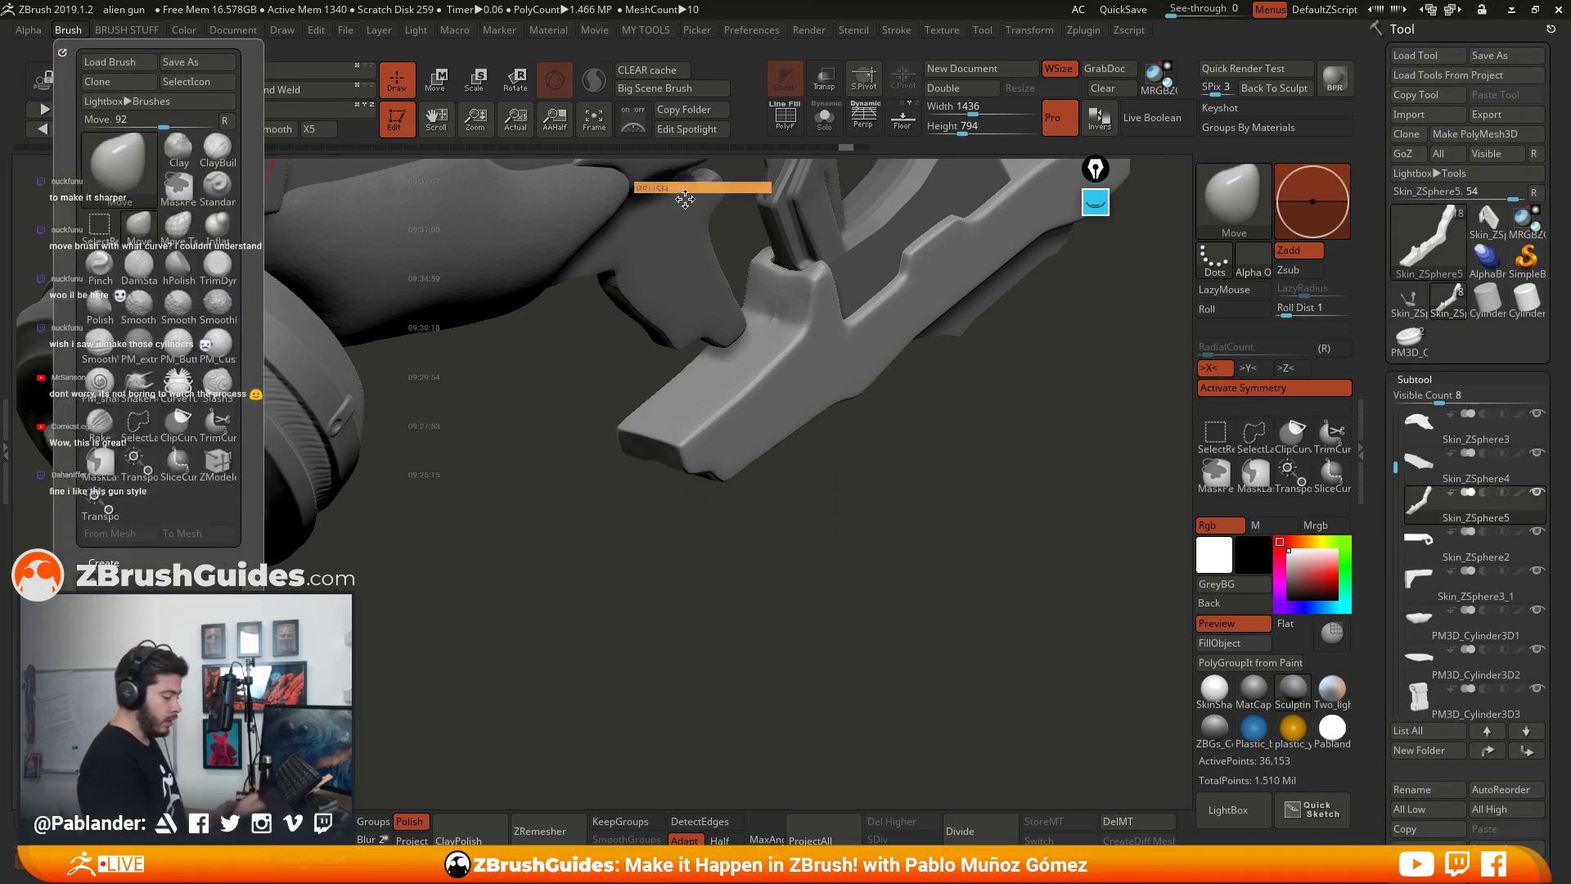
{"action": "left_click", "coordinate": [56, 45]}
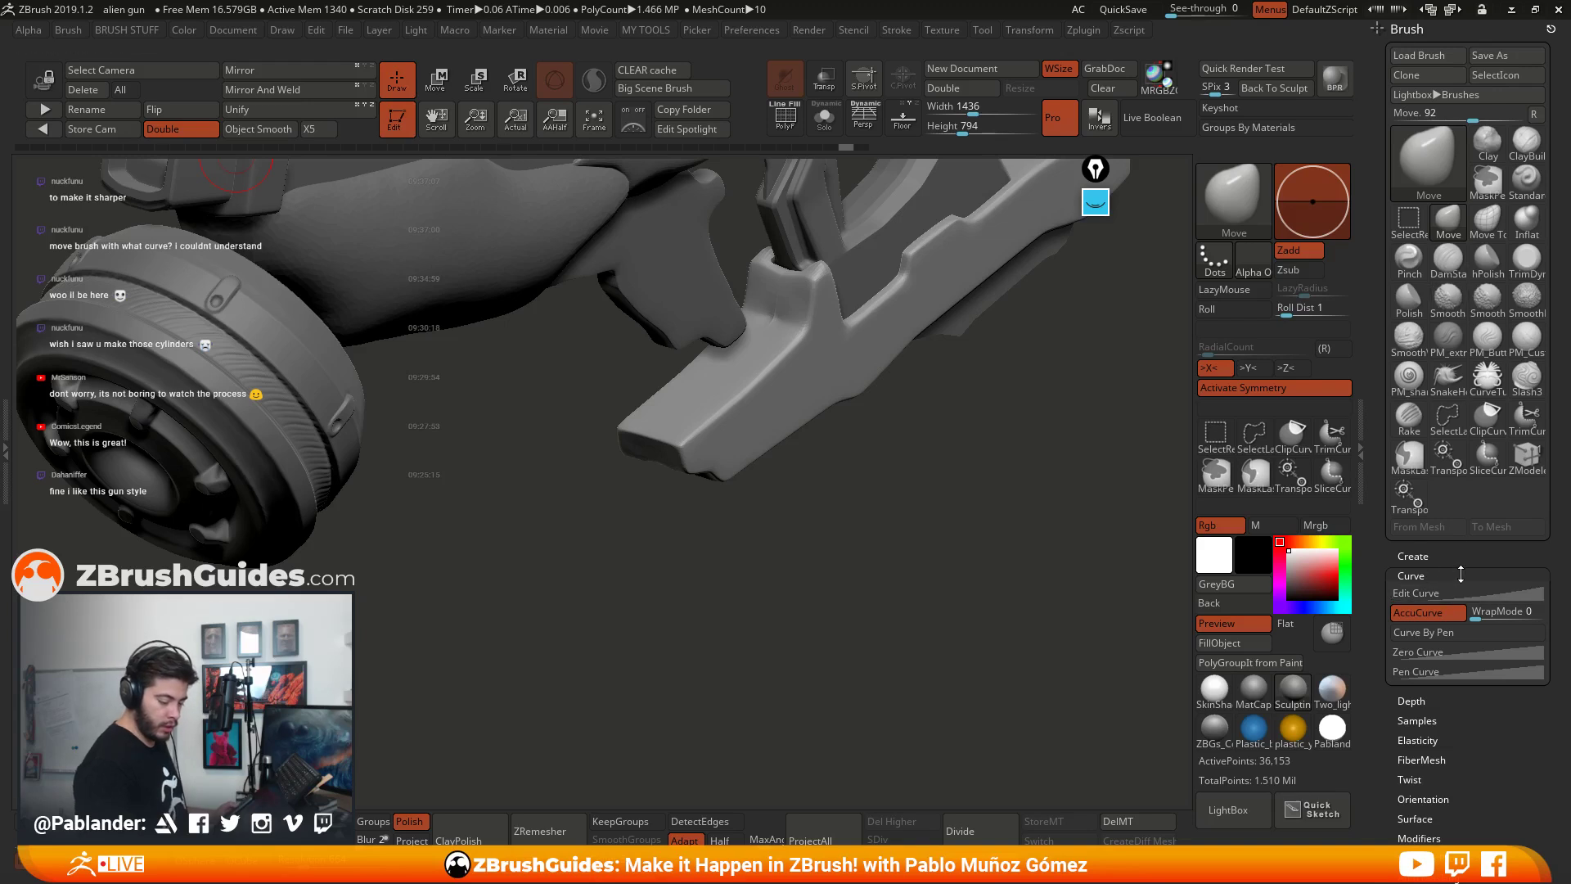
{"action": "left_click", "coordinate": [1427, 616]}
{"action": "mouse_move", "coordinate": [684, 449]}
{"action": "left_mouse_down"}
{"action": "mouse_move", "coordinate": [645, 472]}
{"action": "mouse_move", "coordinate": [515, 457]}
{"action": "left_mouse_up"}
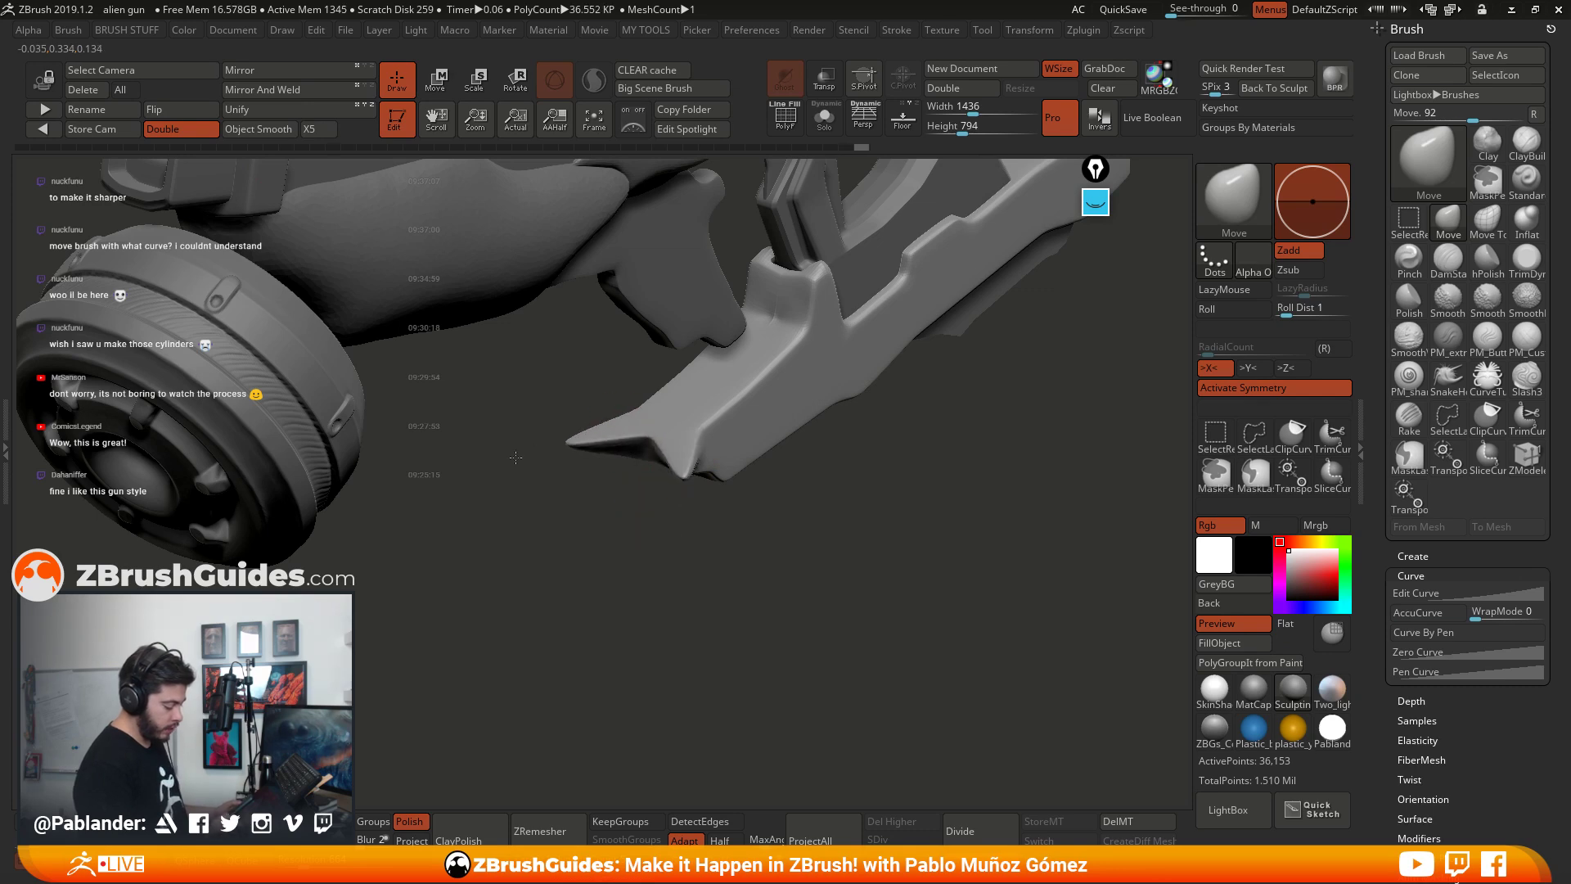
{"action": "left_click", "coordinate": [1443, 616]}
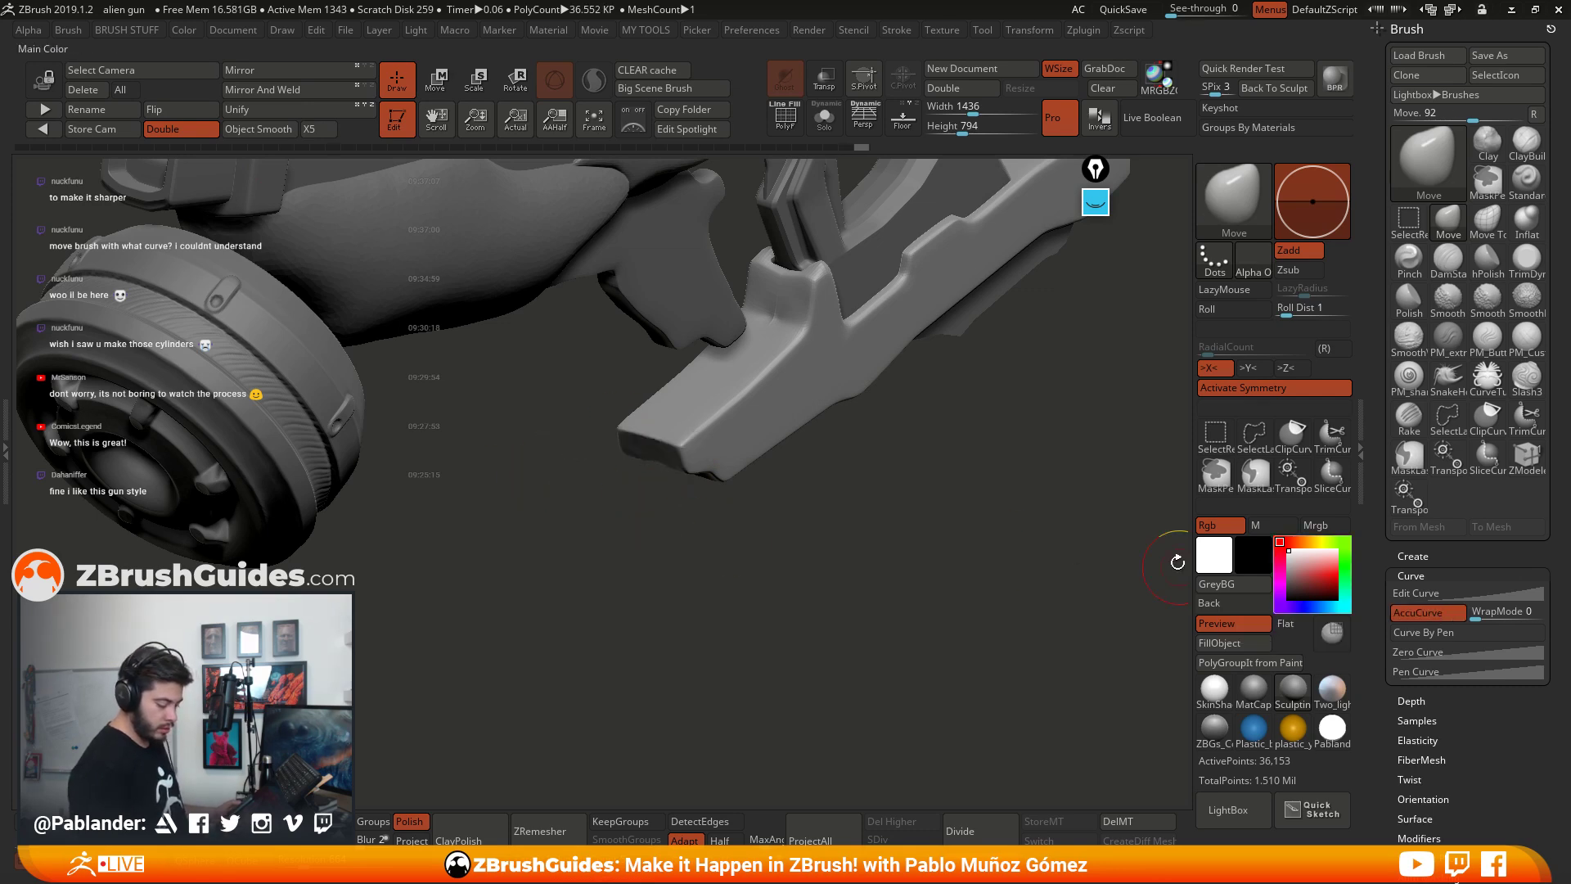
{"action": "key", "text": "ctrl+z"}
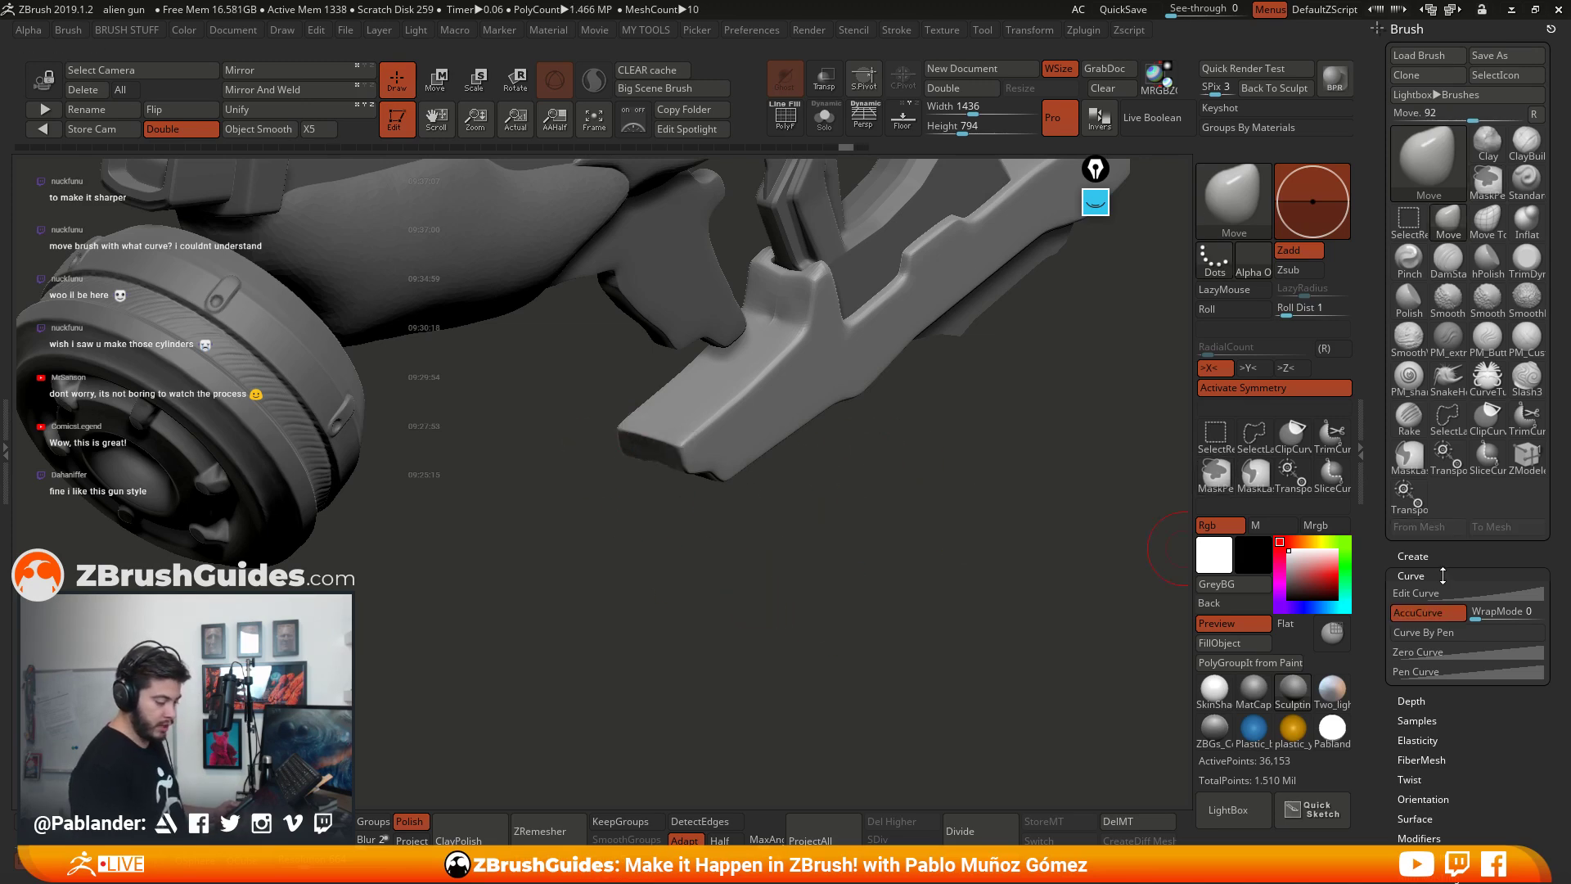
Step: Pull a pointed bump out of the frame's underside and adjust the raised step on its upper edge with the Move brush
{"action": "mouse_move", "coordinate": [941, 563]}
{"action": "left_mouse_down"}
{"action": "mouse_move", "coordinate": [819, 351]}
{"action": "mouse_move", "coordinate": [757, 377]}
{"action": "mouse_move", "coordinate": [792, 493]}
{"action": "mouse_move", "coordinate": [754, 446]}
{"action": "mouse_move", "coordinate": [843, 458]}
{"action": "mouse_move", "coordinate": [859, 442]}
{"action": "mouse_move", "coordinate": [865, 490]}
{"action": "left_mouse_up"}
{"action": "key", "text": "shift"}
{"action": "left_click_drag", "start_coordinate": [756, 428], "coordinate": [744, 442]}
{"action": "key", "text": "ctrl+z"}
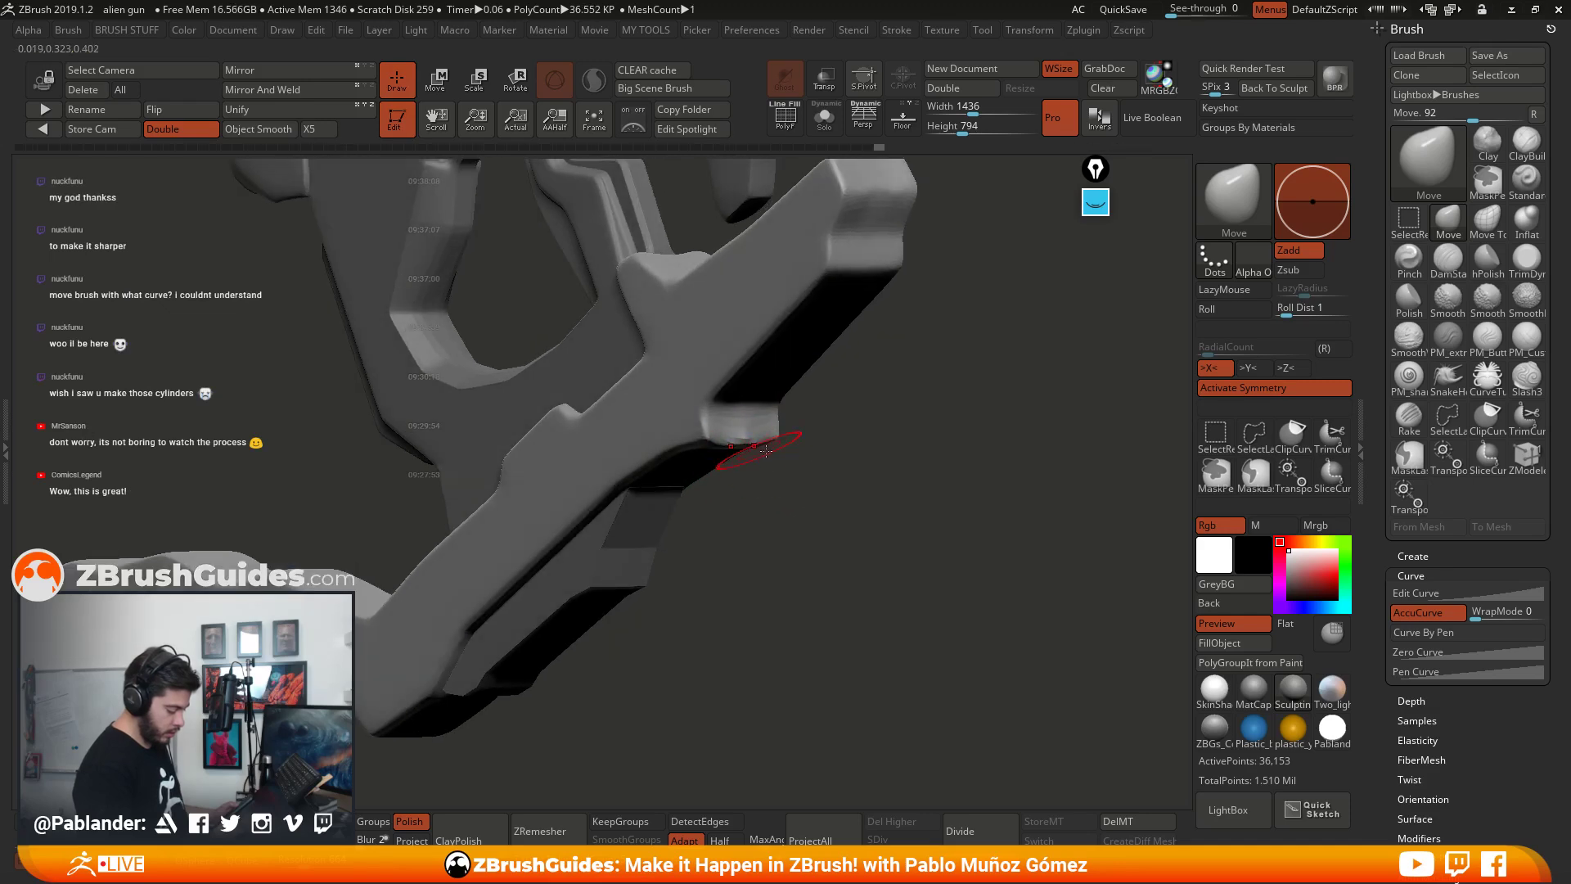
{"action": "mouse_move", "coordinate": [826, 474]}
{"action": "left_mouse_down"}
{"action": "mouse_move", "coordinate": [767, 471]}
{"action": "mouse_move", "coordinate": [773, 442]}
{"action": "mouse_move", "coordinate": [763, 453]}
{"action": "left_mouse_up"}
{"action": "mouse_move", "coordinate": [905, 495]}
{"action": "left_mouse_down"}
{"action": "mouse_move", "coordinate": [778, 485]}
{"action": "mouse_move", "coordinate": [726, 458]}
{"action": "mouse_move", "coordinate": [743, 447]}
{"action": "mouse_move", "coordinate": [694, 543]}
{"action": "mouse_move", "coordinate": [891, 597]}
{"action": "mouse_move", "coordinate": [838, 491]}
{"action": "mouse_move", "coordinate": [670, 377]}
{"action": "left_mouse_up"}
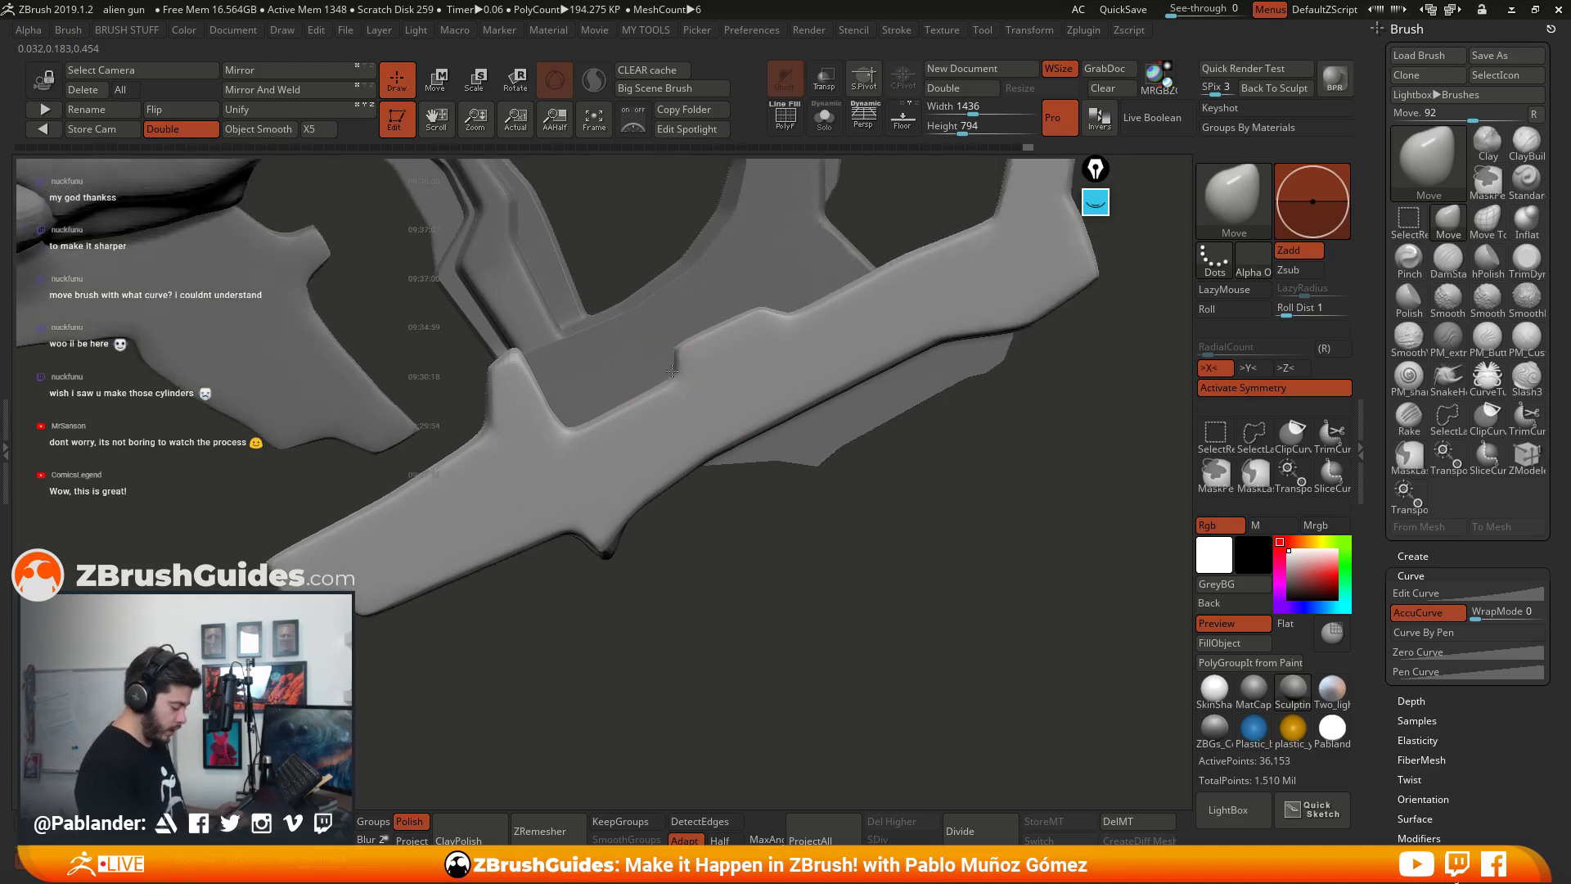
{"action": "left_click_drag", "start_coordinate": [764, 311], "coordinate": [763, 306]}
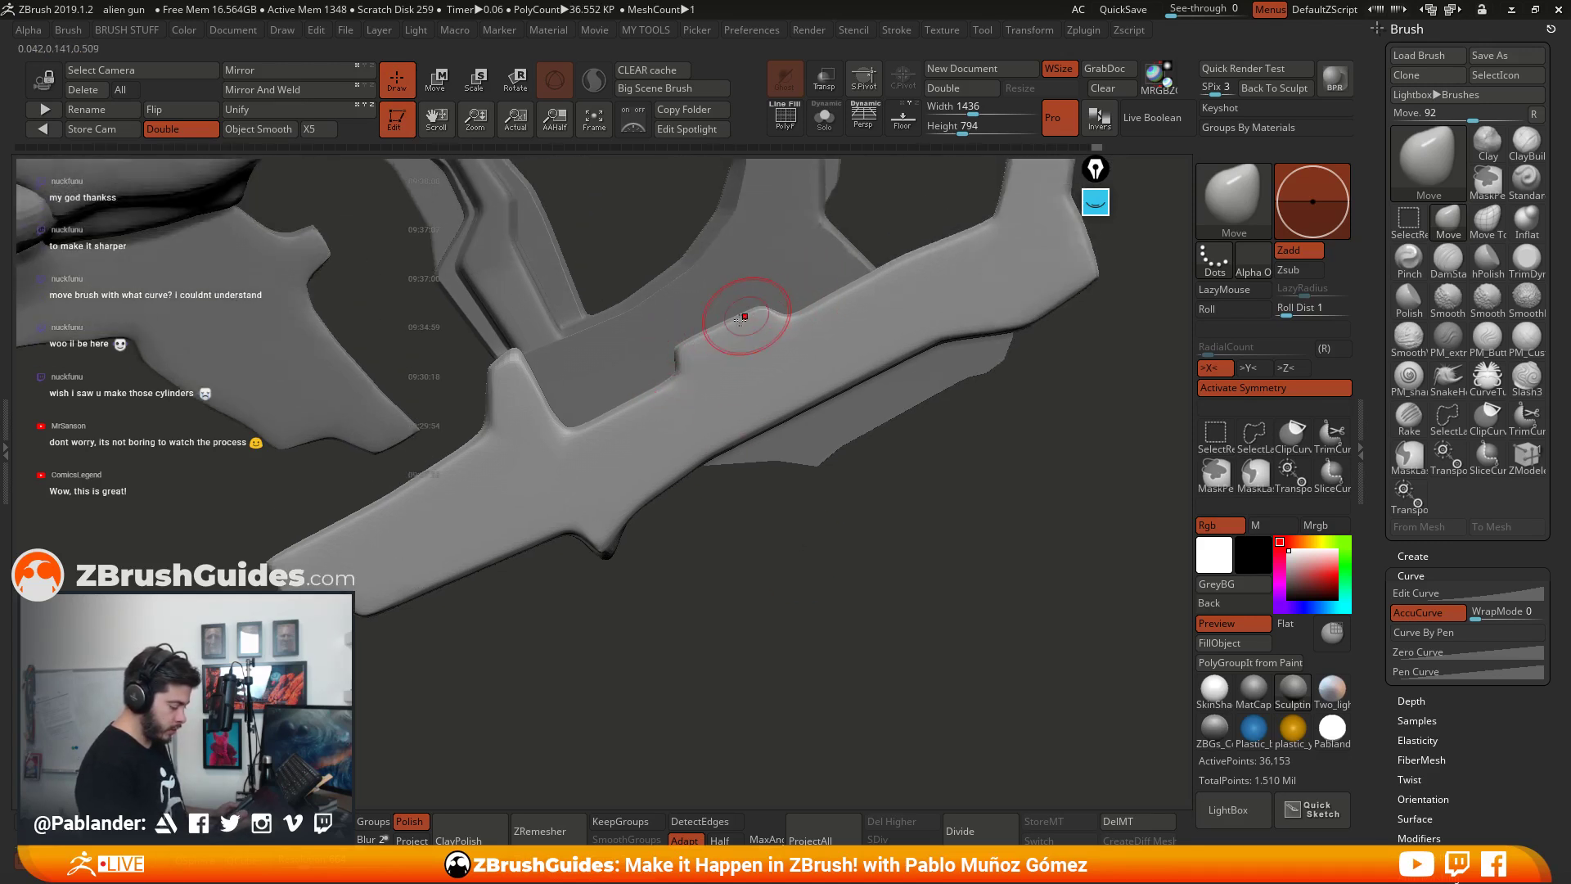
{"action": "left_click_drag", "start_coordinate": [698, 352], "coordinate": [744, 314]}
Step: Shape the frame's underside lip around the rear end of the inset piece with a smaller Move brush
{"action": "right_click_drag", "start_coordinate": [879, 368], "coordinate": [908, 417]}
{"action": "mouse_move", "coordinate": [879, 324]}
{"action": "right_mouse_down"}
{"action": "mouse_move", "coordinate": [809, 464]}
{"action": "mouse_move", "coordinate": [729, 417]}
{"action": "mouse_move", "coordinate": [853, 427]}
{"action": "mouse_move", "coordinate": [830, 393]}
{"action": "right_mouse_up"}
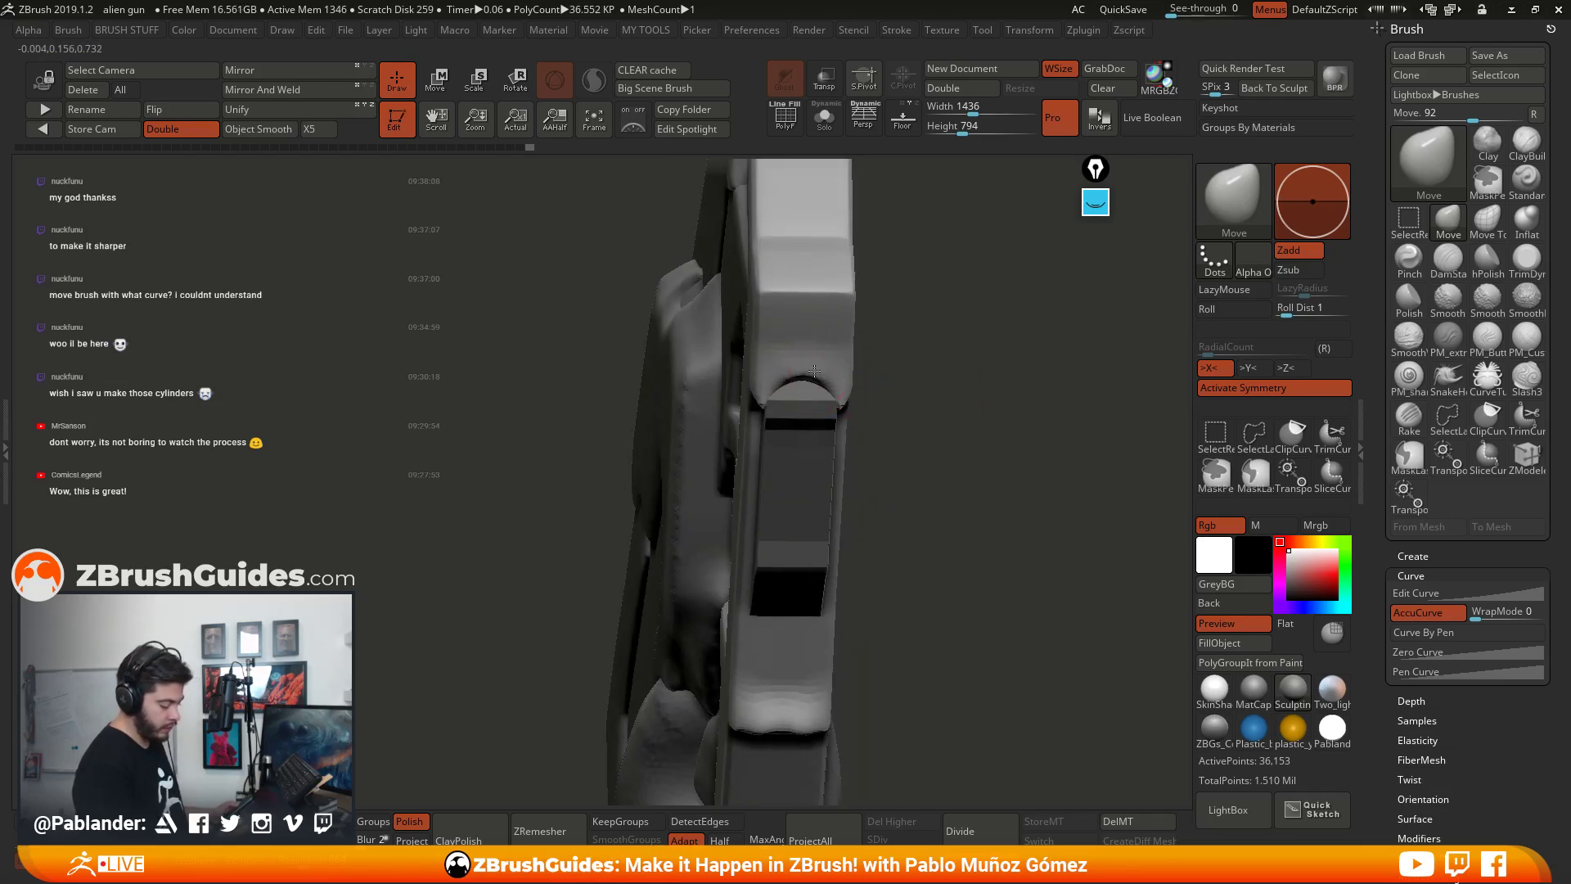
{"action": "right_click_drag", "start_coordinate": [804, 372], "coordinate": [808, 411]}
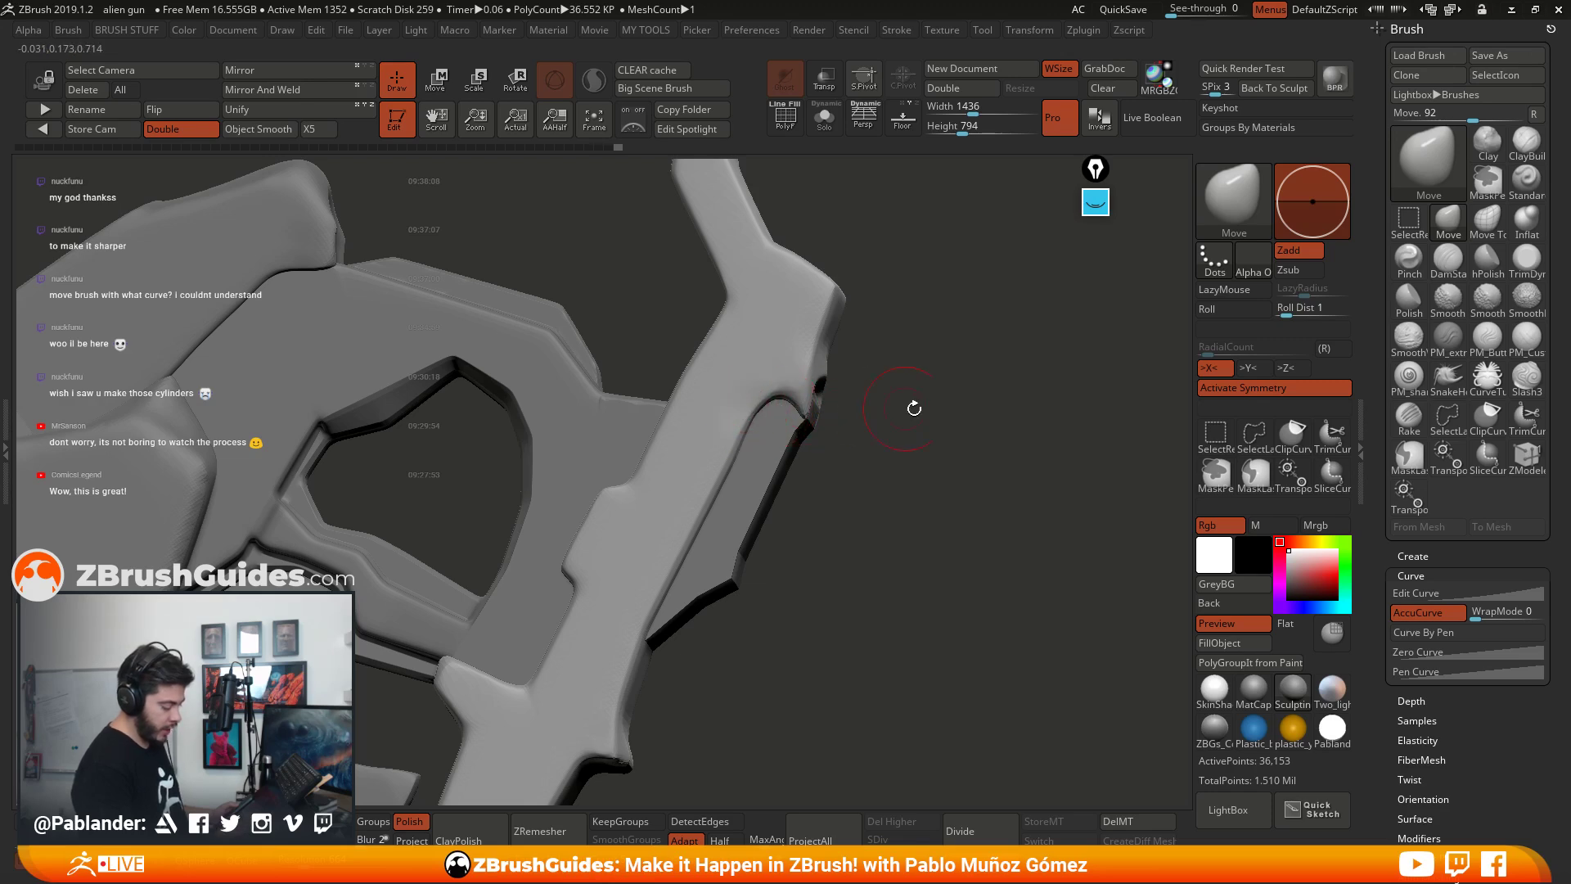
{"action": "right_click_drag", "start_coordinate": [914, 407], "coordinate": [832, 389]}
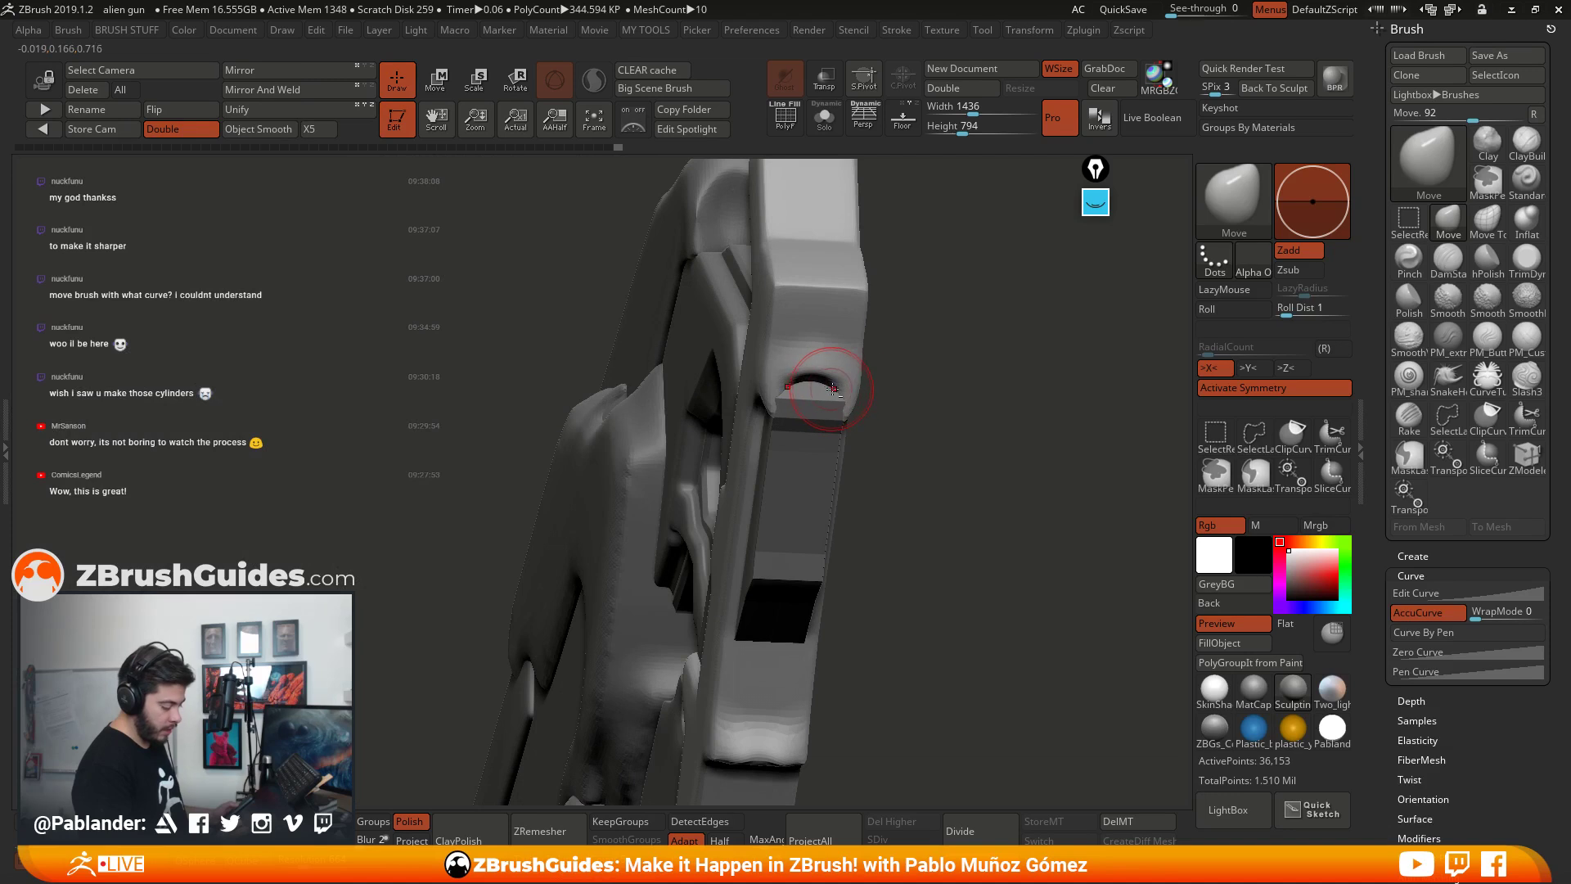
{"action": "key", "text": "space"}
{"action": "left_click_drag", "start_coordinate": [924, 327], "coordinate": [912, 360]}
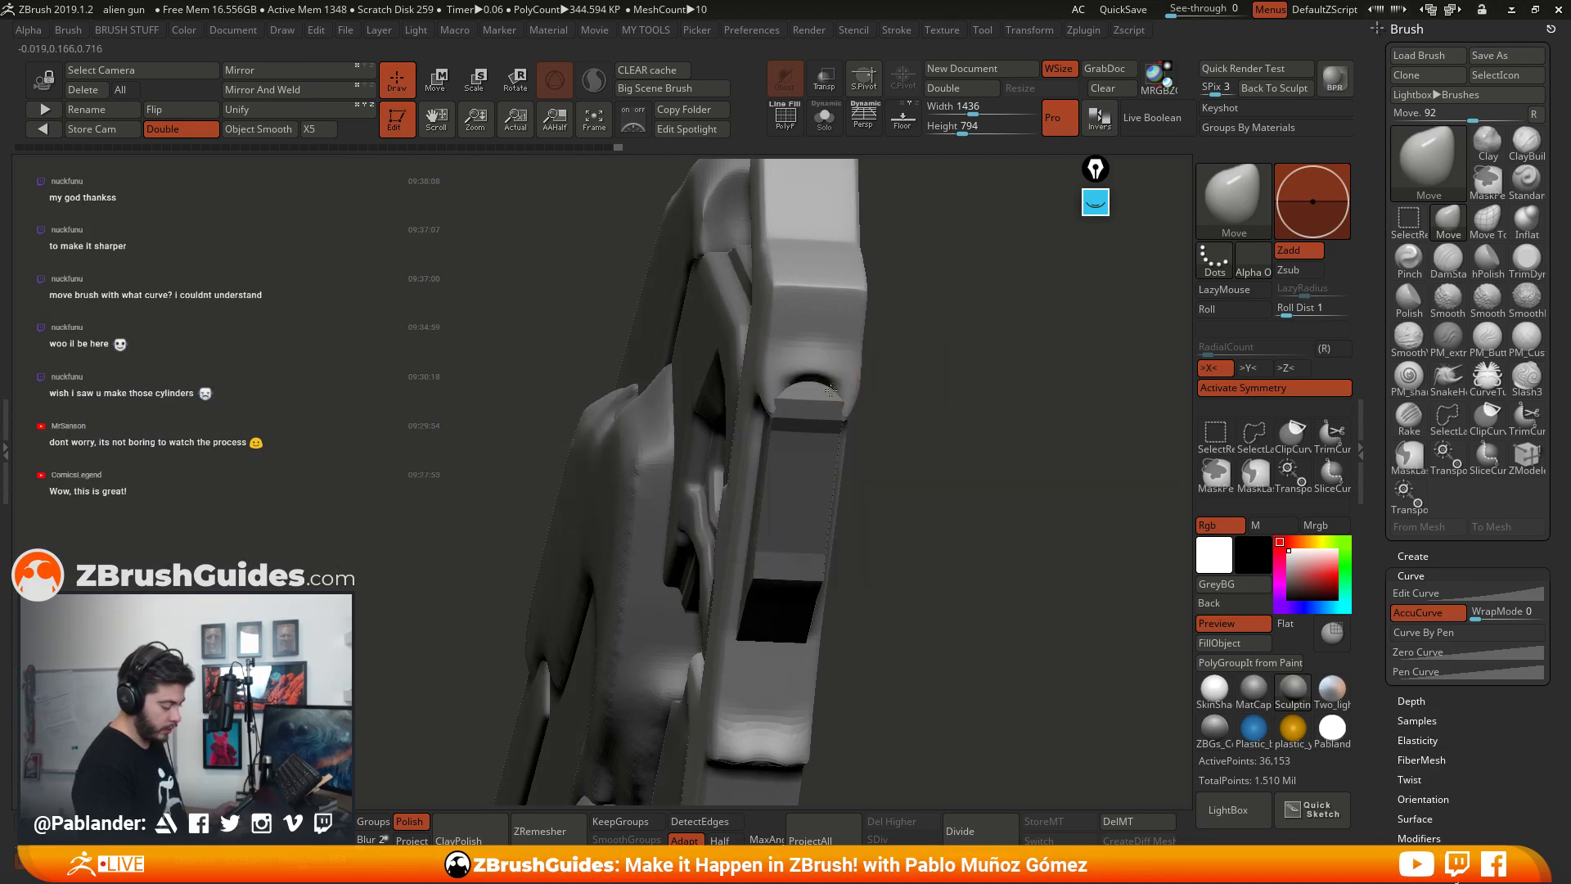
{"action": "left_click_drag", "start_coordinate": [786, 398], "coordinate": [776, 396], "text": "ctrl+shift"}
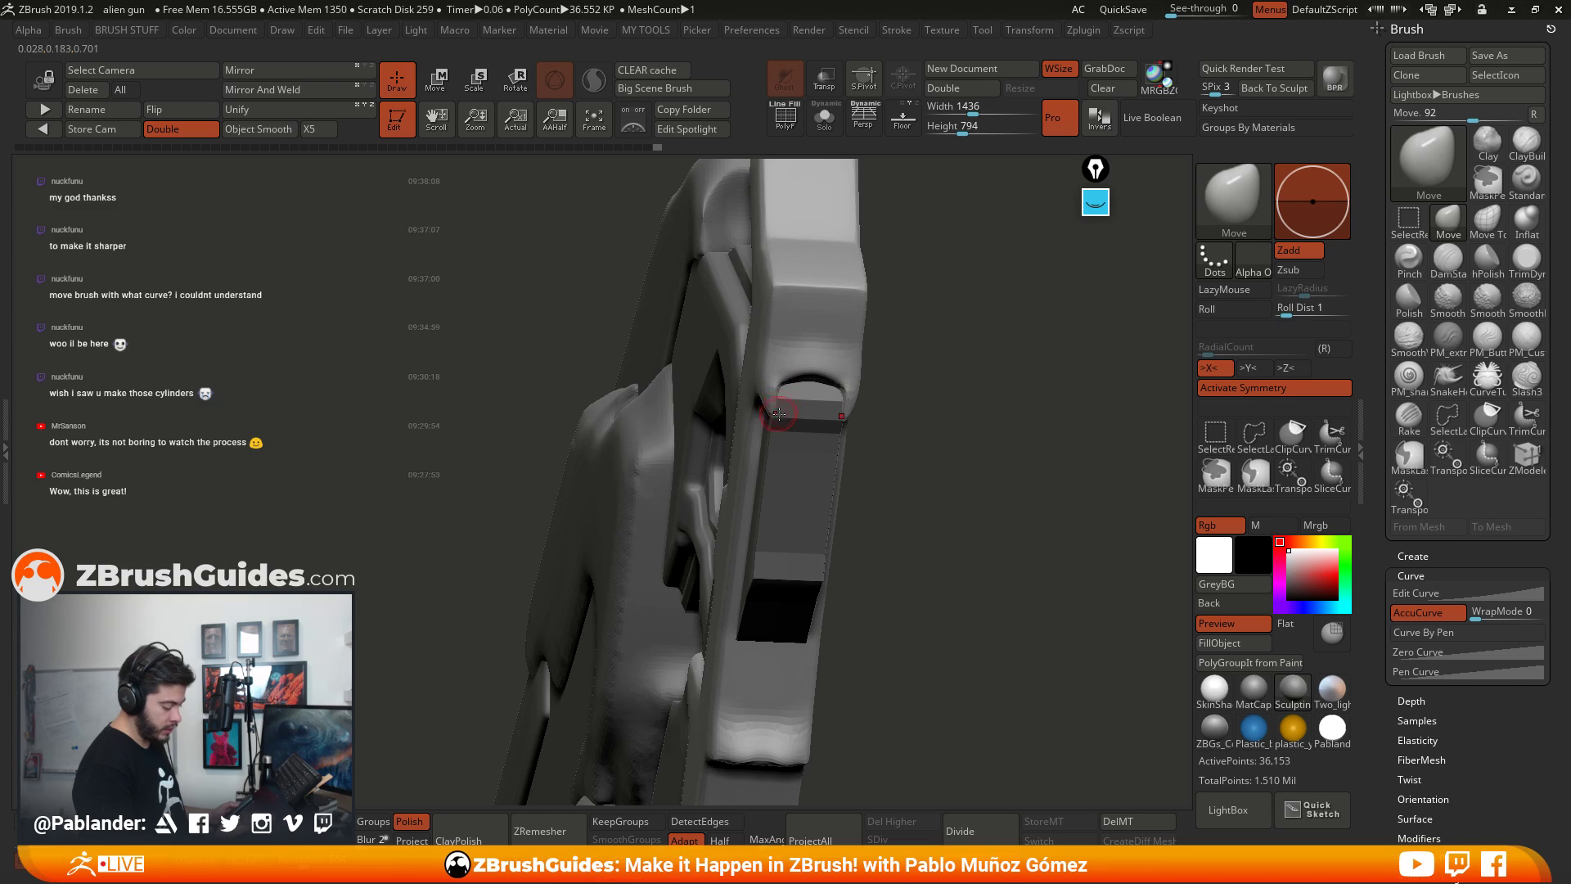
Step: Pull the sides of the underside lip outward and sharpen the frame's rear lower corner with the Move brush
{"action": "mouse_move", "coordinate": [780, 414]}
{"action": "right_mouse_down"}
{"action": "mouse_move", "coordinate": [698, 407]}
{"action": "mouse_move", "coordinate": [818, 401]}
{"action": "right_mouse_up"}
{"action": "key", "text": "space"}
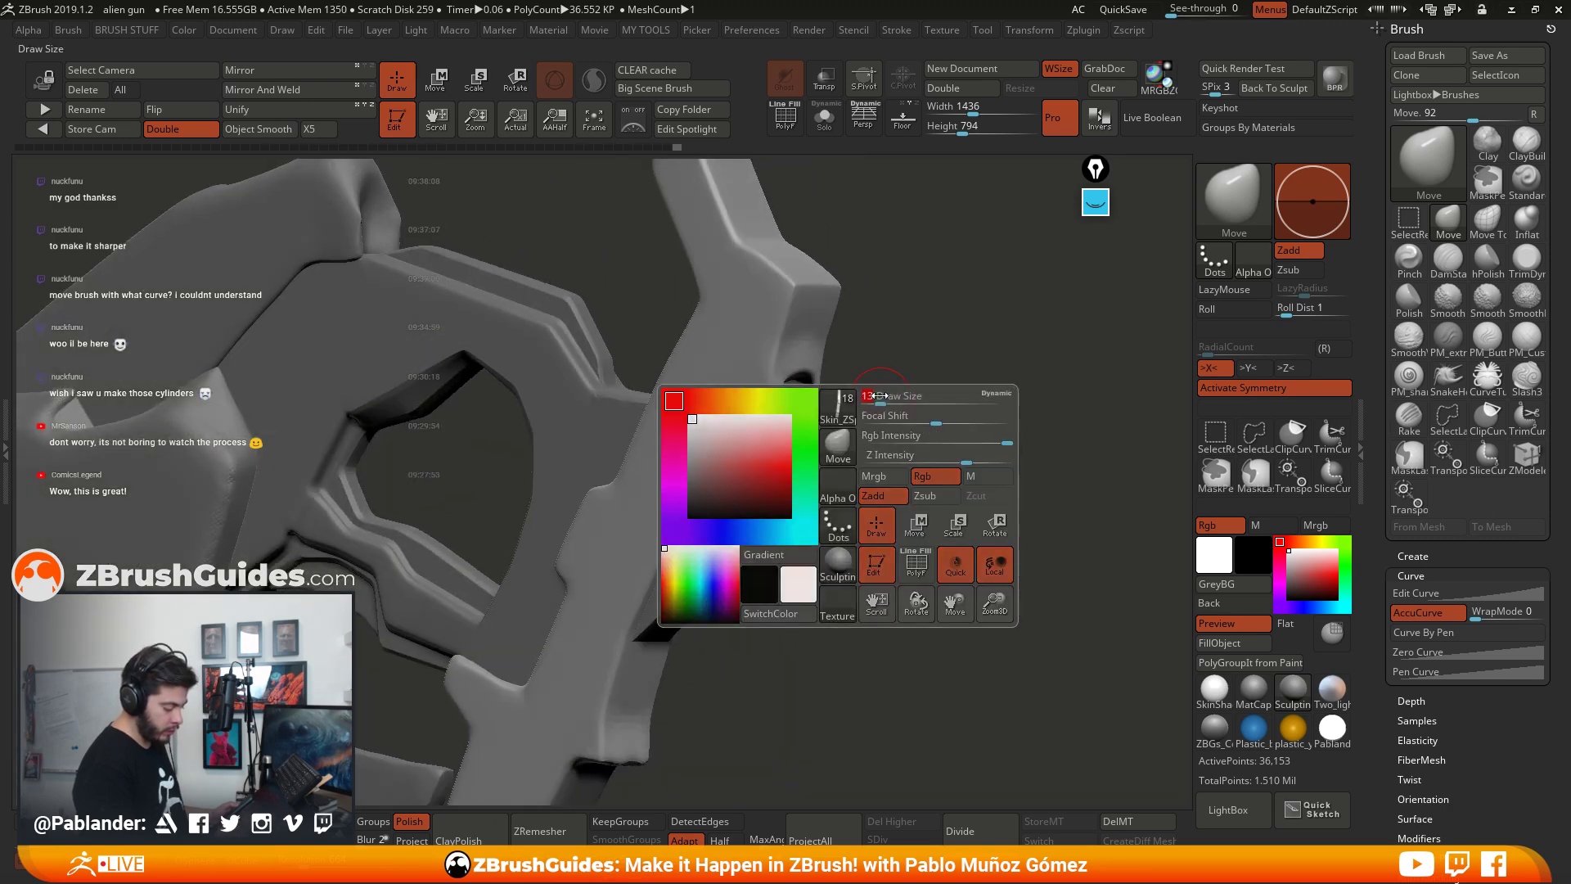
{"action": "left_click_drag", "start_coordinate": [878, 396], "coordinate": [817, 387]}
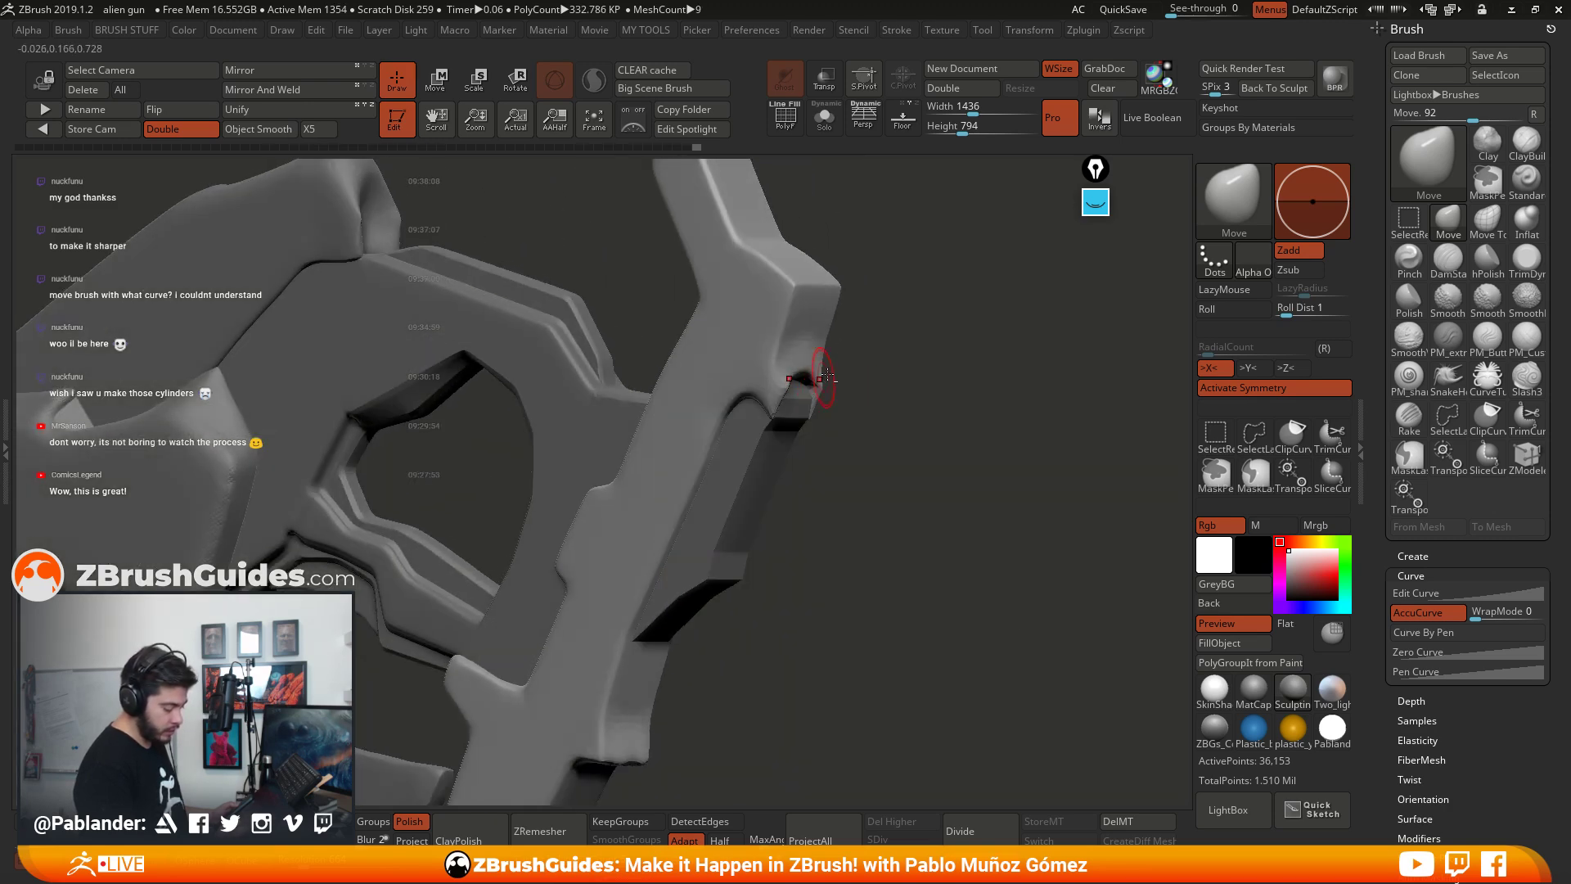
{"action": "mouse_move", "coordinate": [826, 375]}
{"action": "right_mouse_down"}
{"action": "mouse_move", "coordinate": [814, 384]}
{"action": "mouse_move", "coordinate": [817, 365]}
{"action": "right_mouse_up"}
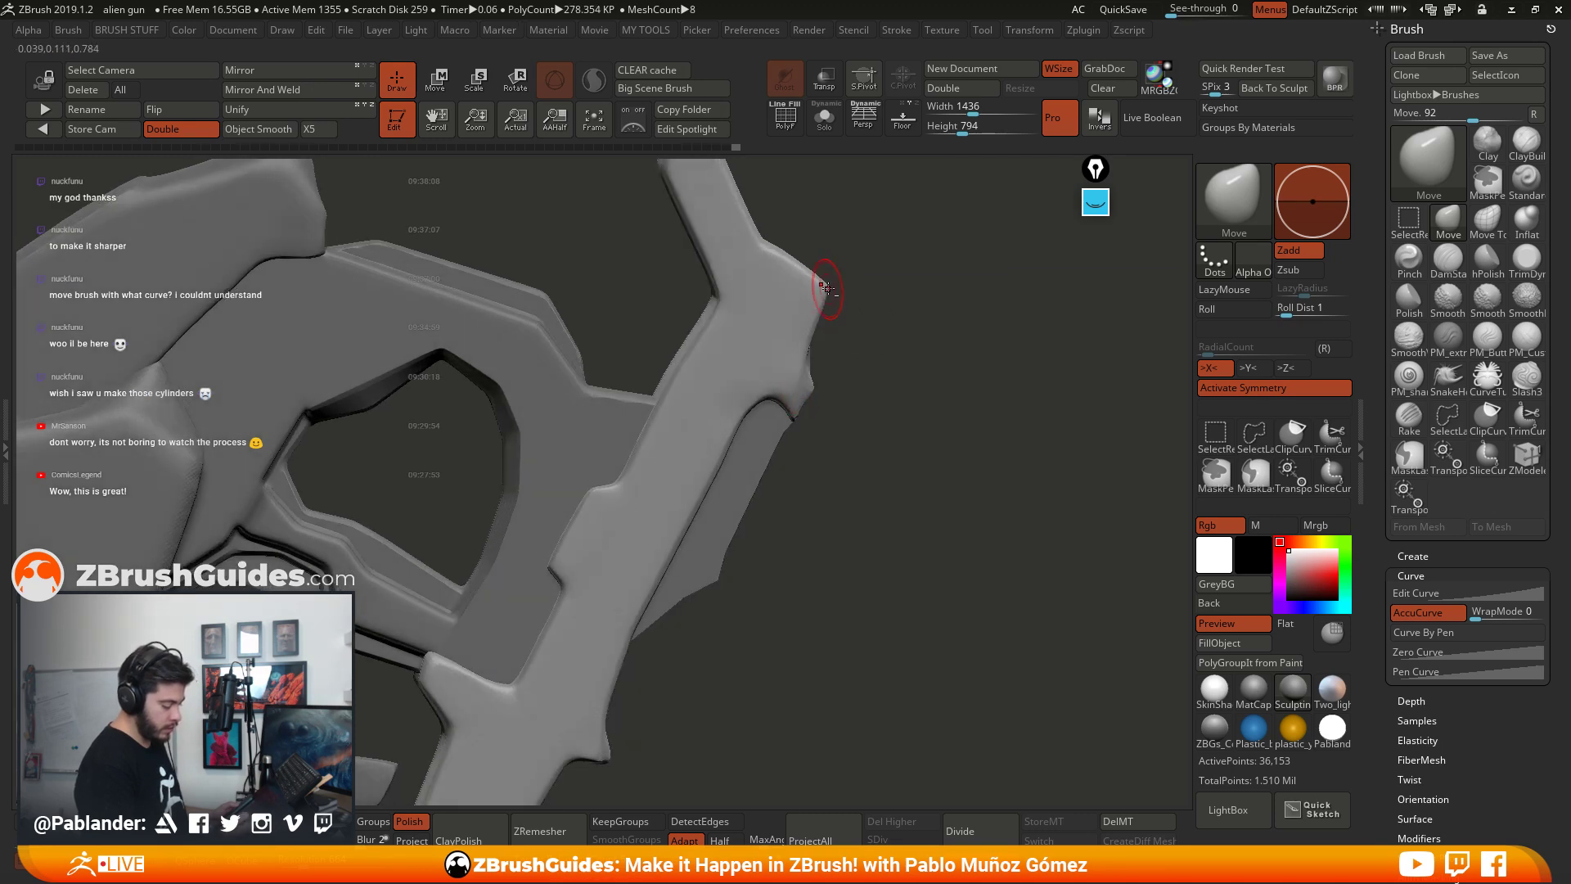
{"action": "right_click_drag", "start_coordinate": [814, 282], "coordinate": [851, 421]}
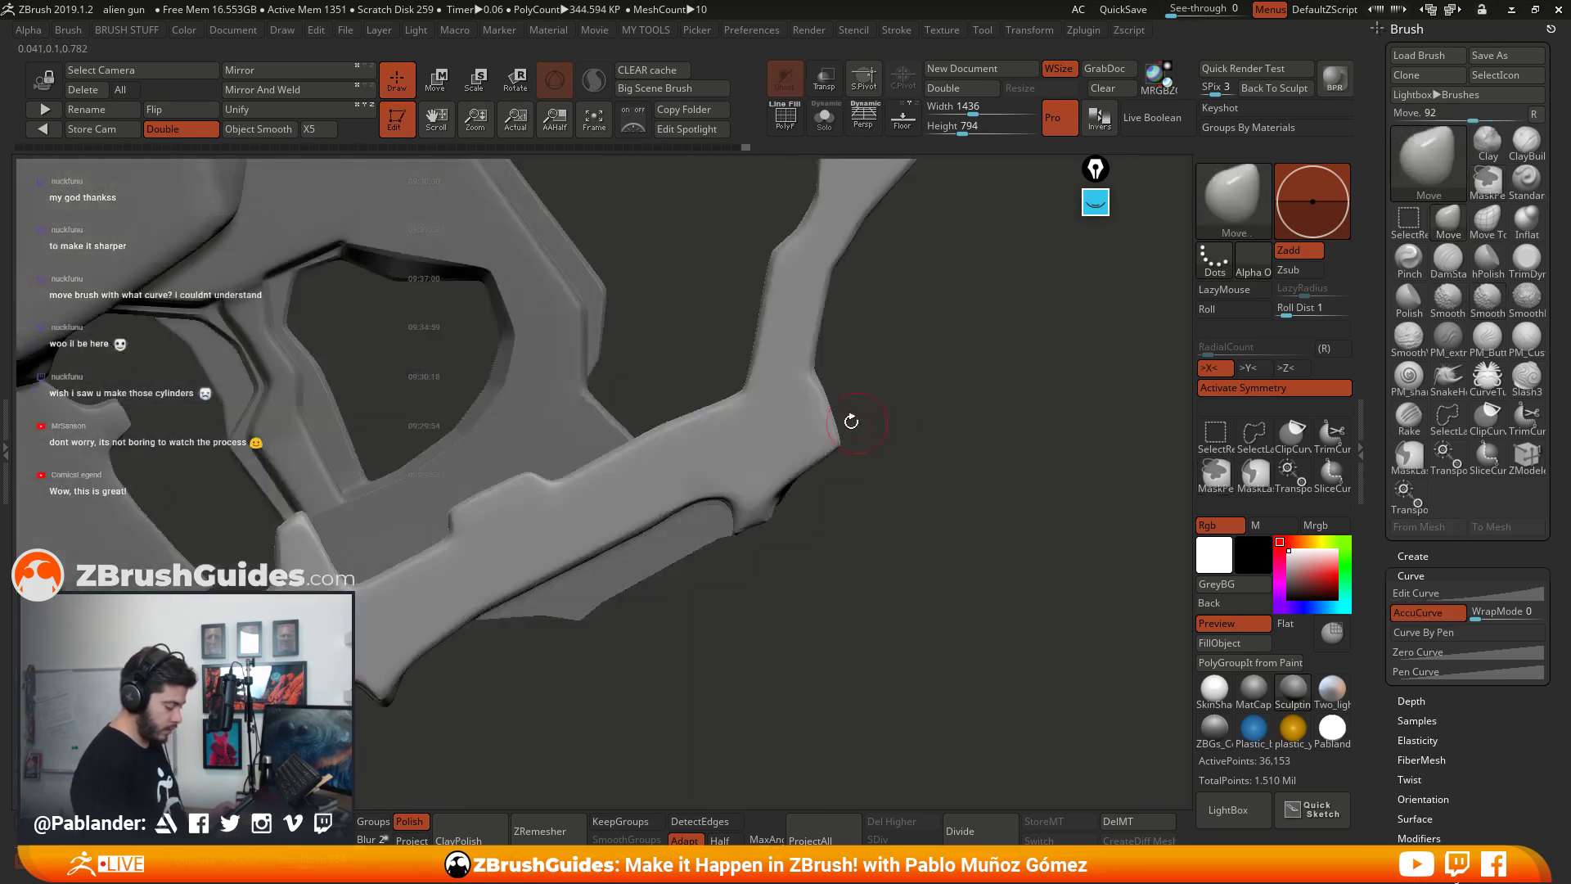
Step: Try pulling a pointed bump up from the frame's upper edge beside the adjoining grip piece
{"action": "right_click", "coordinate": [676, 421]}
{"action": "right_click_drag", "start_coordinate": [649, 368], "coordinate": [639, 419]}
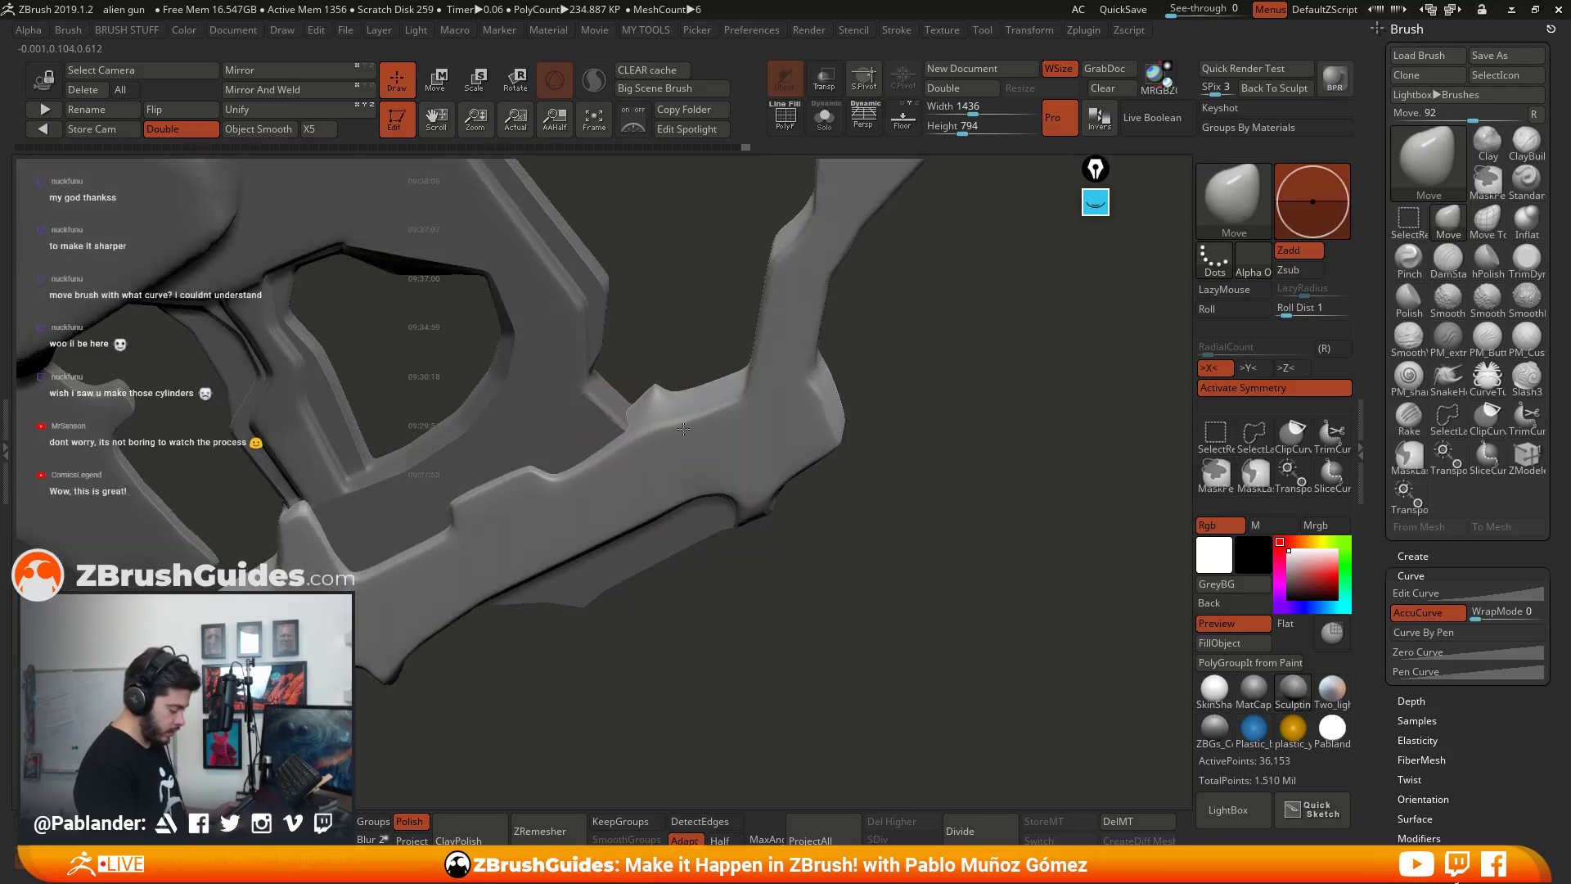
{"action": "right_click_drag", "start_coordinate": [803, 389], "coordinate": [930, 383]}
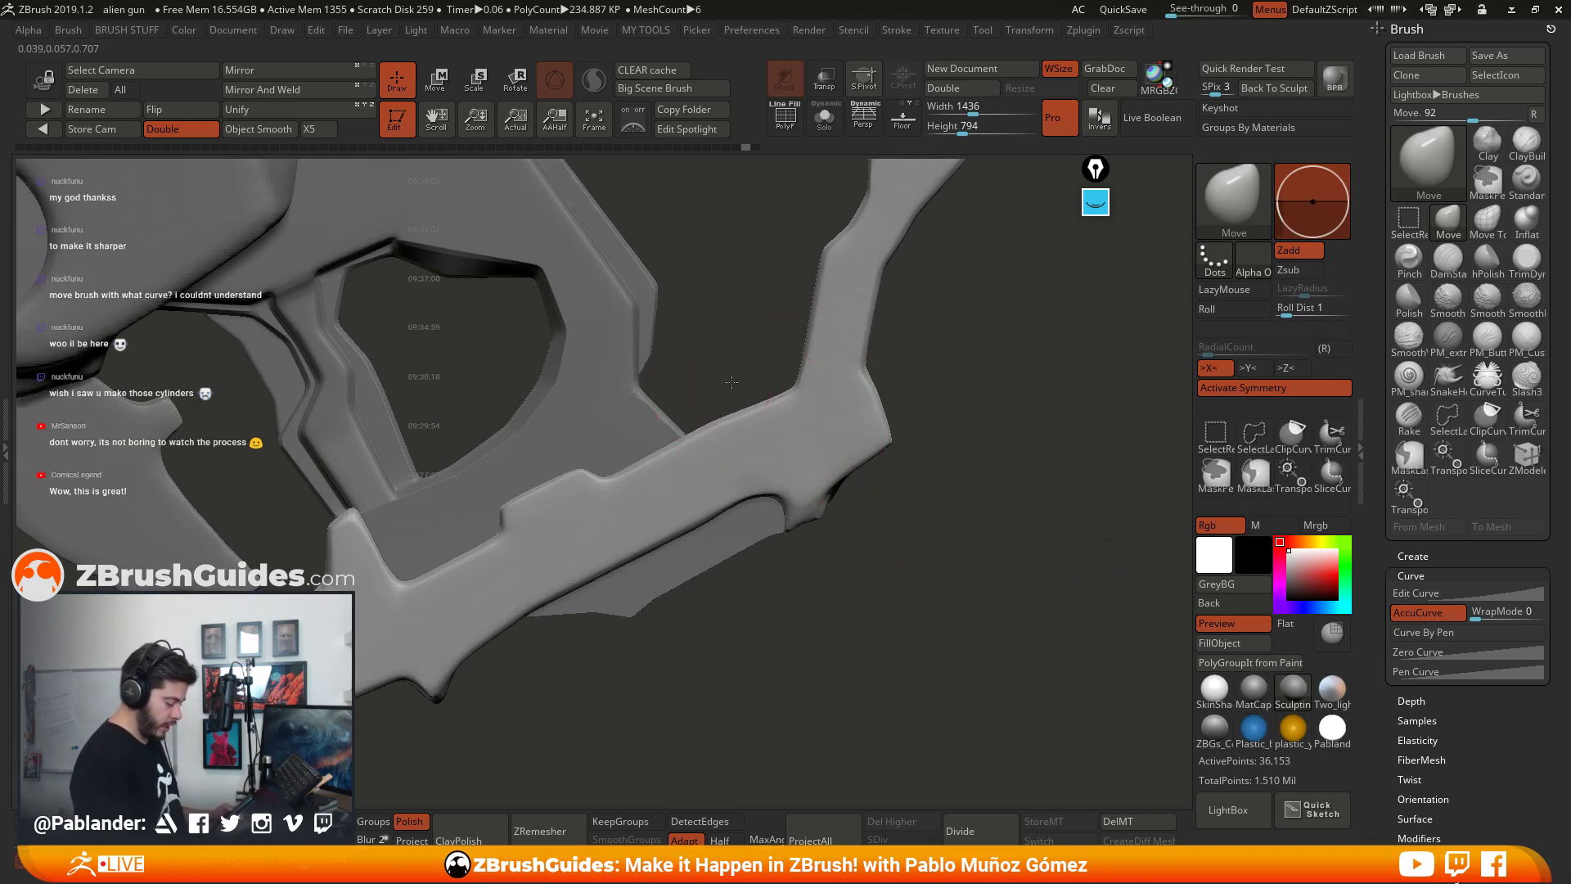
Step: Mask the whole lower frame except a small patch on its upper edge where it meets the grip piece
{"action": "mouse_move", "coordinate": [733, 396]}
{"action": "right_mouse_down"}
{"action": "mouse_move", "coordinate": [937, 467]}
{"action": "mouse_move", "coordinate": [936, 410]}
{"action": "mouse_move", "coordinate": [813, 365]}
{"action": "right_mouse_up"}
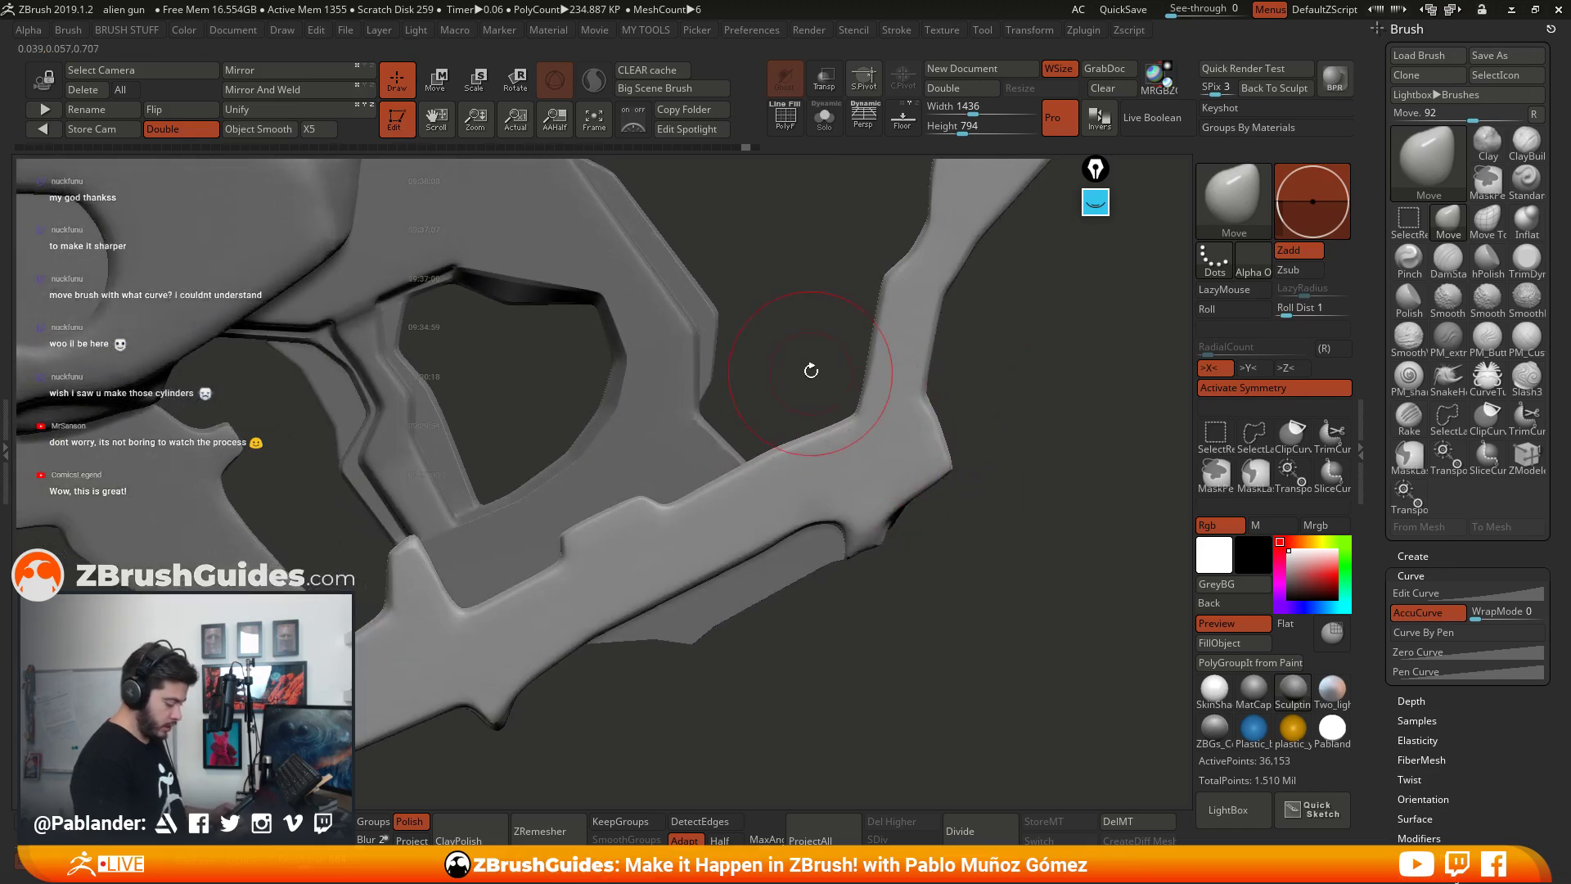
{"action": "key", "text": "ctrl"}
{"action": "mouse_move", "coordinate": [796, 439]}
{"action": "left_mouse_down", "text": "ctrl"}
{"action": "mouse_move", "coordinate": [807, 372]}
{"action": "mouse_move", "coordinate": [724, 384]}
{"action": "mouse_move", "coordinate": [770, 266]}
{"action": "mouse_move", "coordinate": [795, 283]}
{"action": "left_mouse_up", "text": "ctrl"}
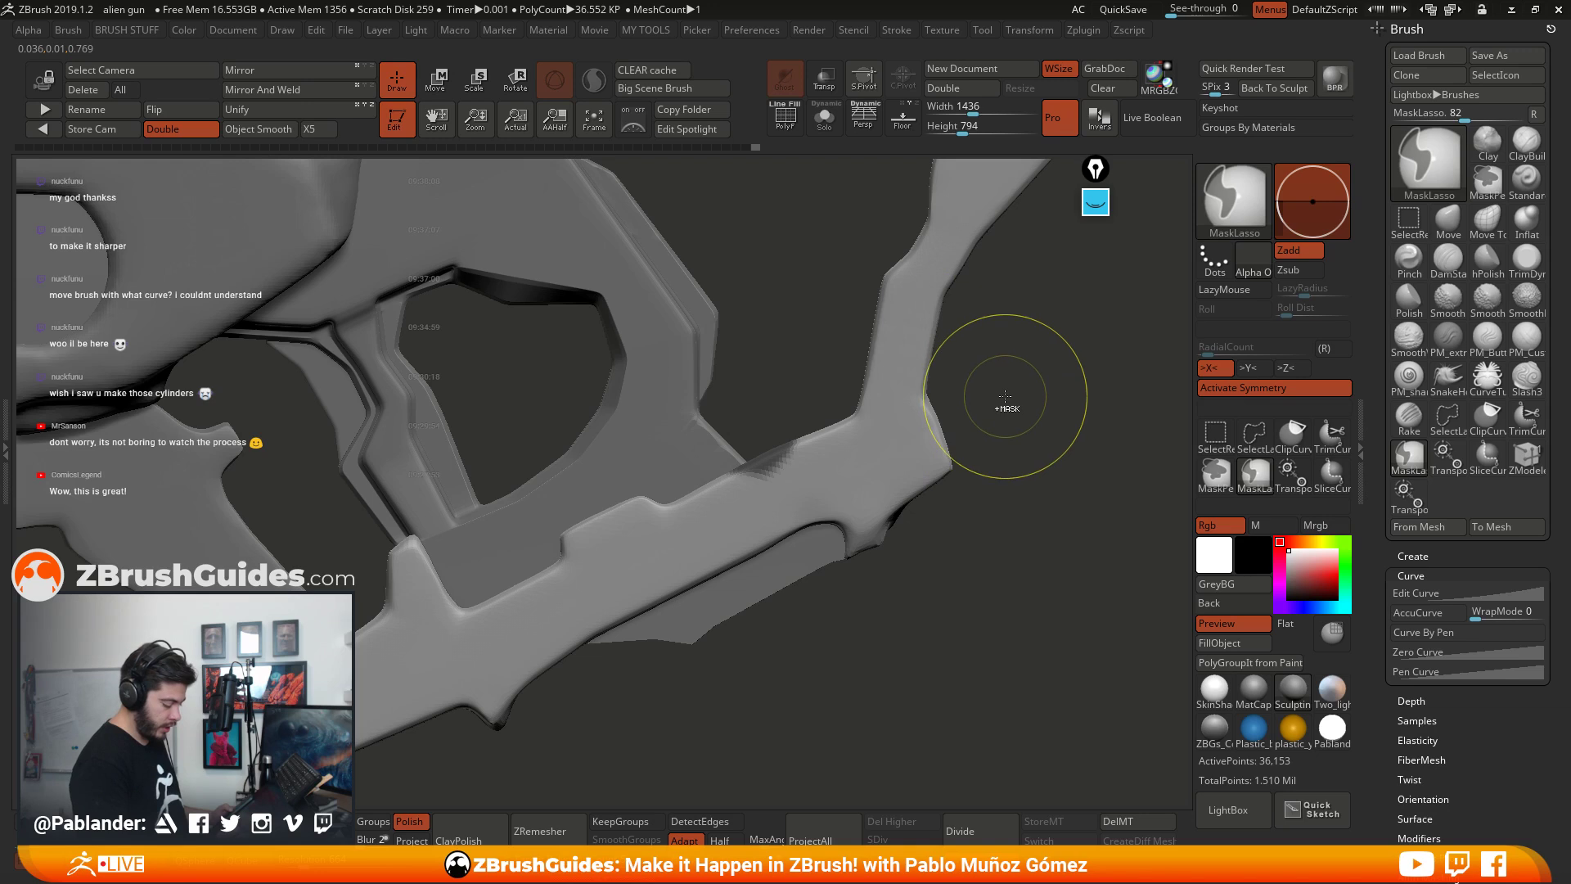
{"action": "left_click", "coordinate": [1007, 405], "text": "ctrl"}
{"action": "key", "text": "ctrl"}
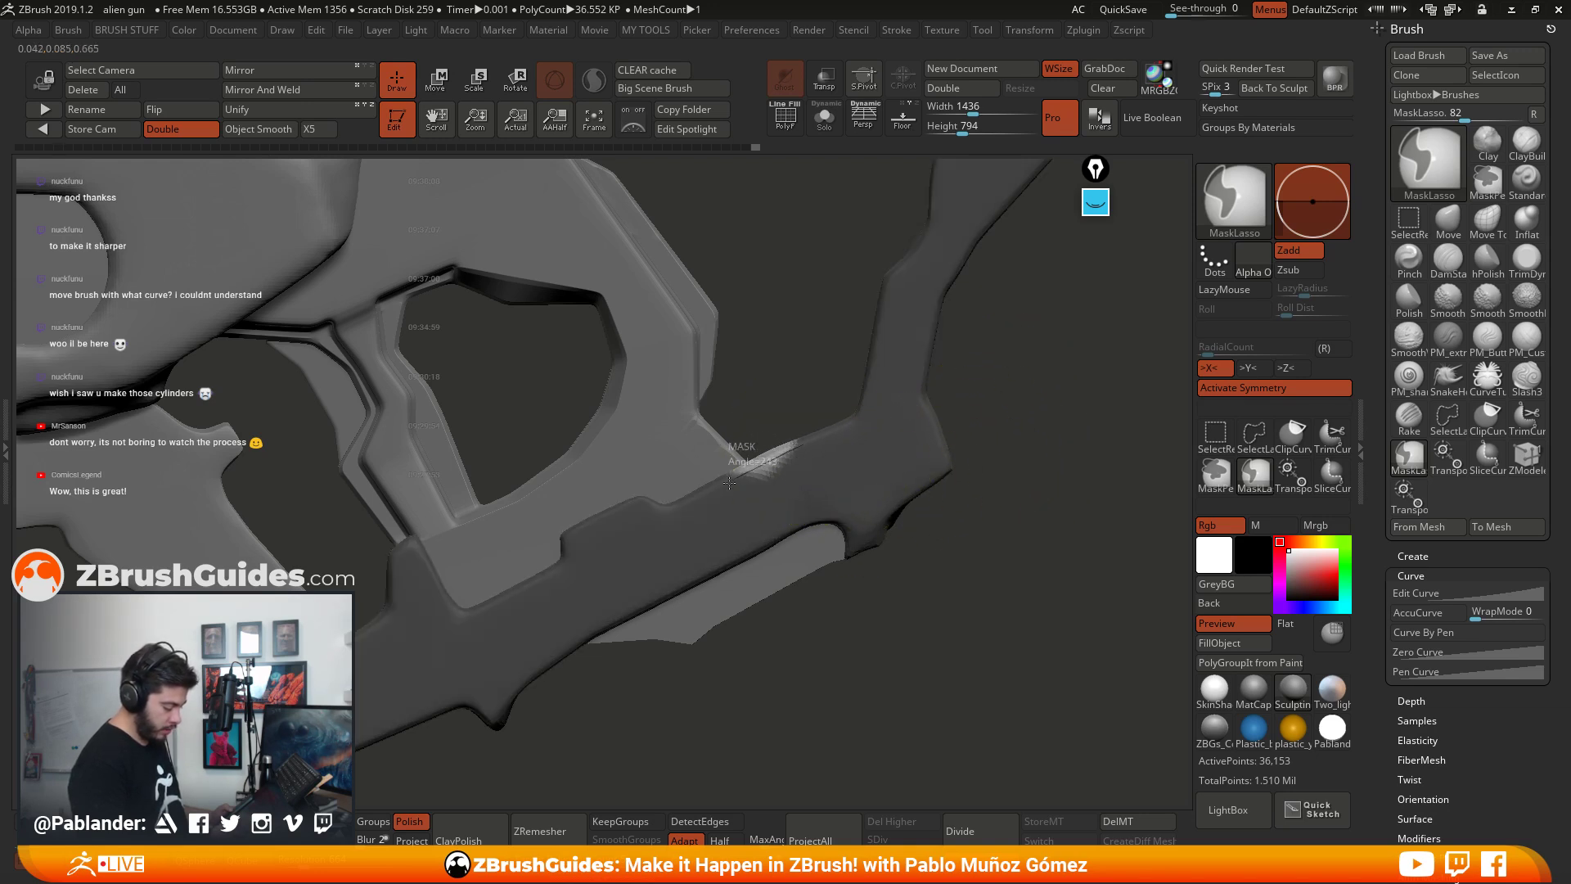
{"action": "mouse_move", "coordinate": [729, 483]}
{"action": "left_mouse_down", "text": "ctrl"}
{"action": "mouse_move", "coordinate": [773, 550]}
{"action": "mouse_move", "coordinate": [941, 458]}
{"action": "left_mouse_up", "text": "ctrl"}
{"action": "left_click_drag", "start_coordinate": [807, 444], "coordinate": [995, 468], "text": "ctrl"}
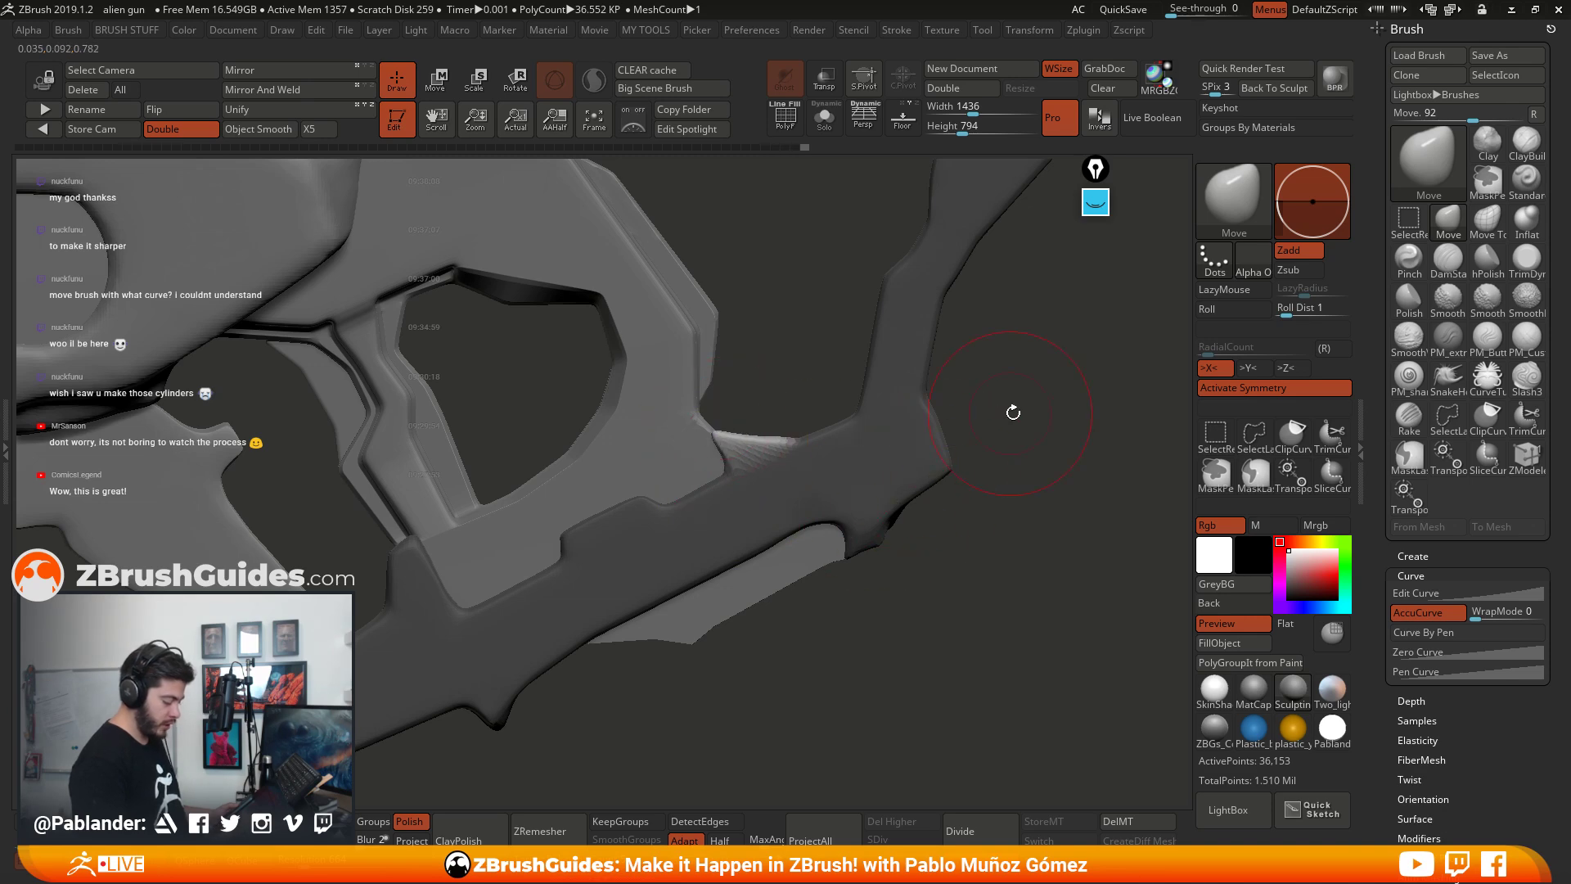
Step: Pull the unmasked patch up against the adjoining grip piece as a curved extension with the Move brush
{"action": "left_click_drag", "start_coordinate": [1013, 412], "coordinate": [746, 408]}
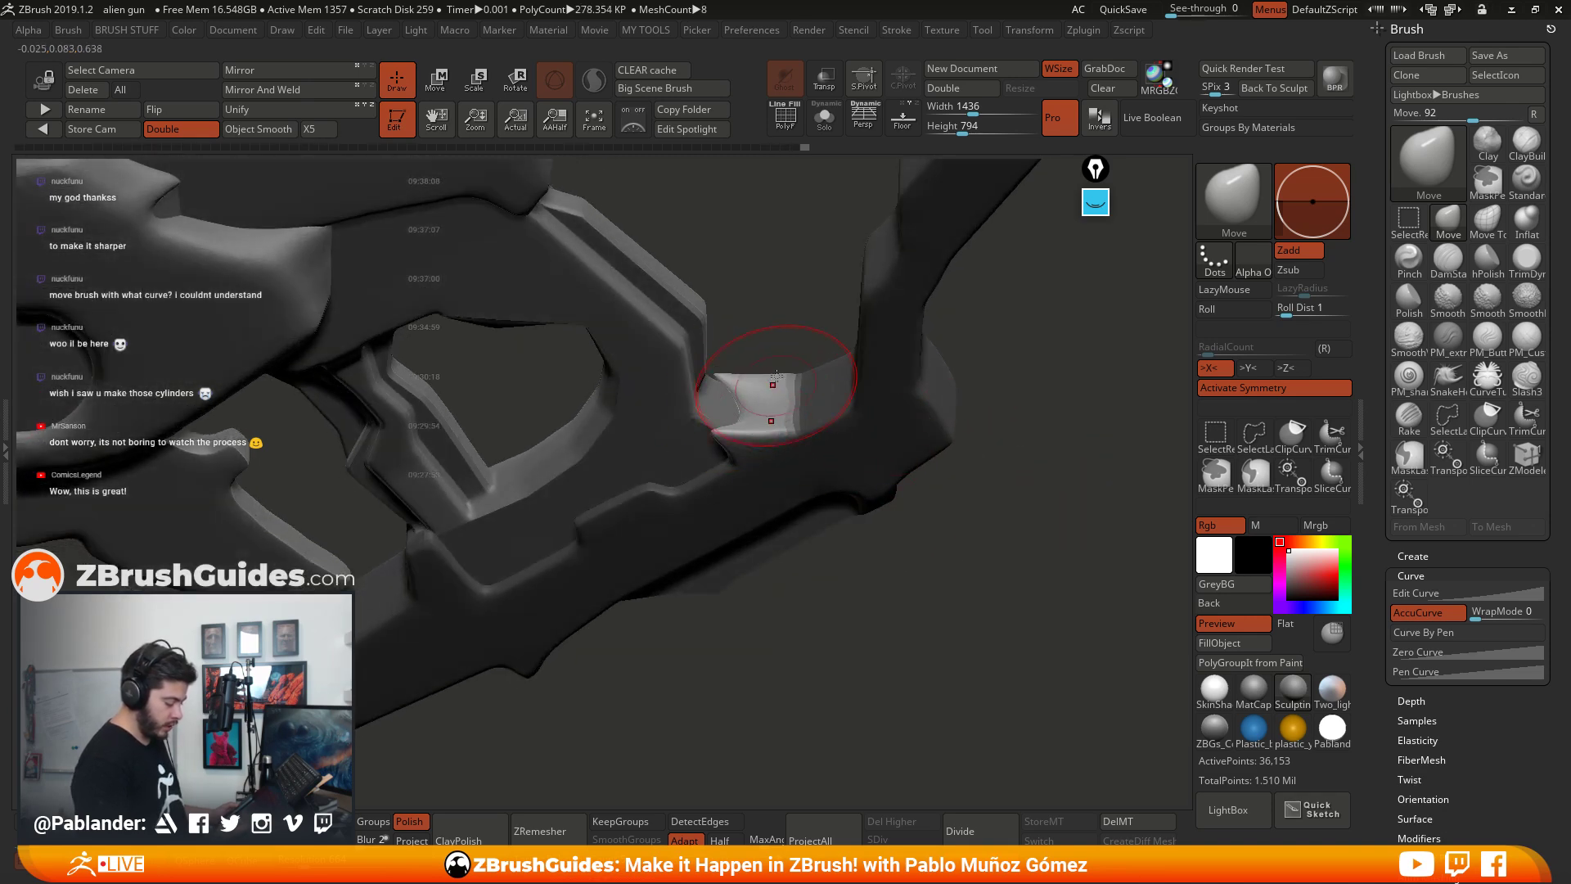
{"action": "mouse_move", "coordinate": [784, 288]}
{"action": "left_mouse_down"}
{"action": "mouse_move", "coordinate": [757, 401]}
{"action": "mouse_move", "coordinate": [713, 399]}
{"action": "left_mouse_up"}
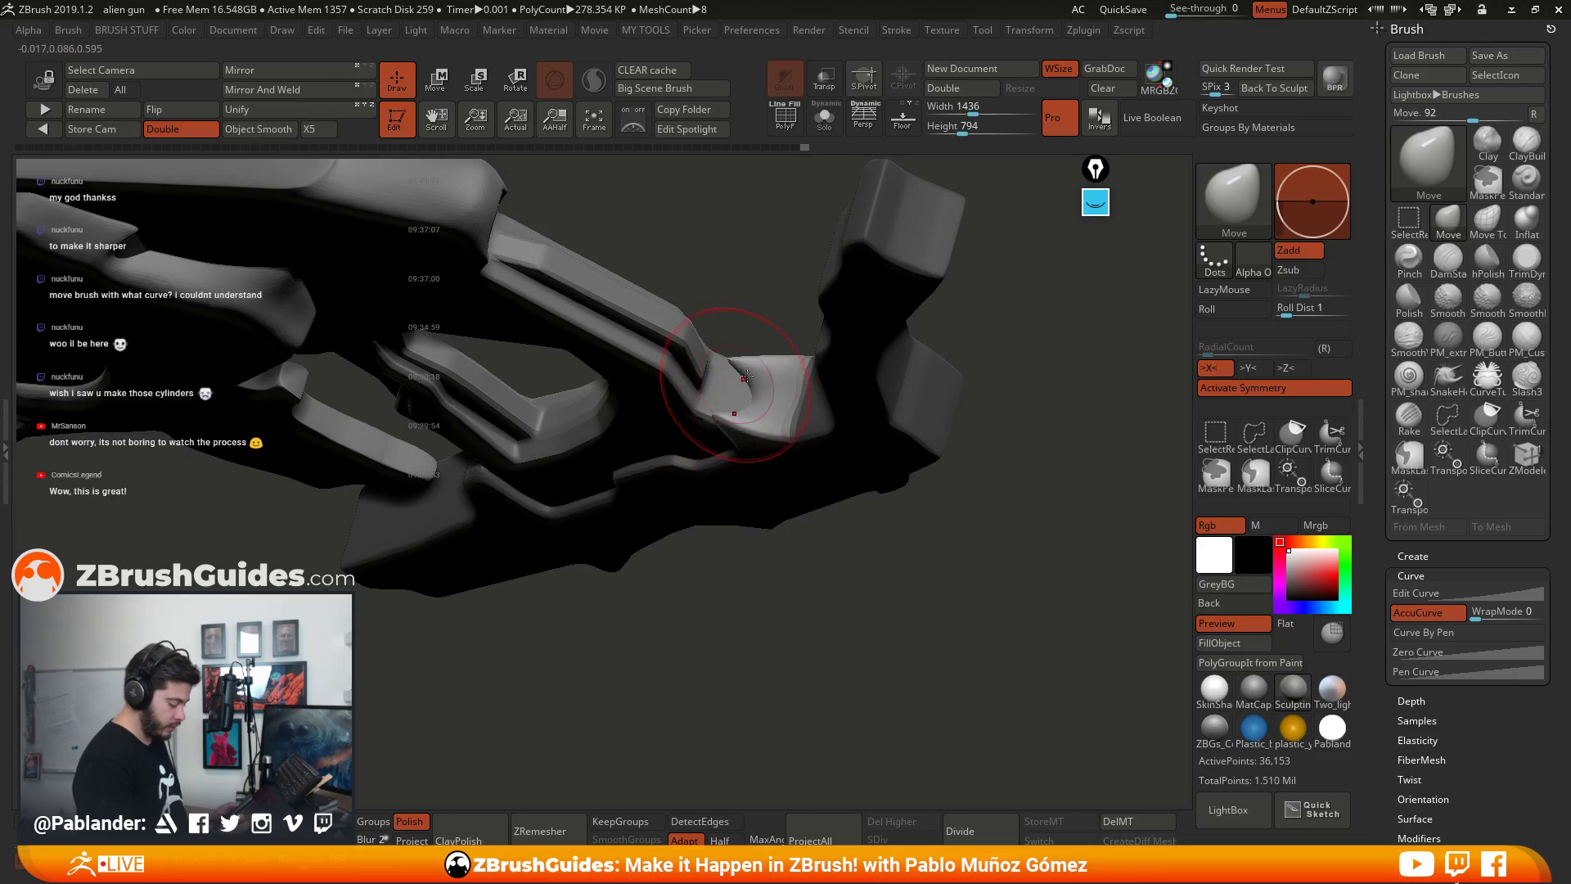
{"action": "mouse_move", "coordinate": [746, 377]}
{"action": "right_mouse_down"}
{"action": "mouse_move", "coordinate": [761, 407]}
{"action": "mouse_move", "coordinate": [798, 345]}
{"action": "mouse_move", "coordinate": [709, 400]}
{"action": "mouse_move", "coordinate": [798, 399]}
{"action": "mouse_move", "coordinate": [785, 374]}
{"action": "right_mouse_up"}
{"action": "right_click", "coordinate": [809, 394]}
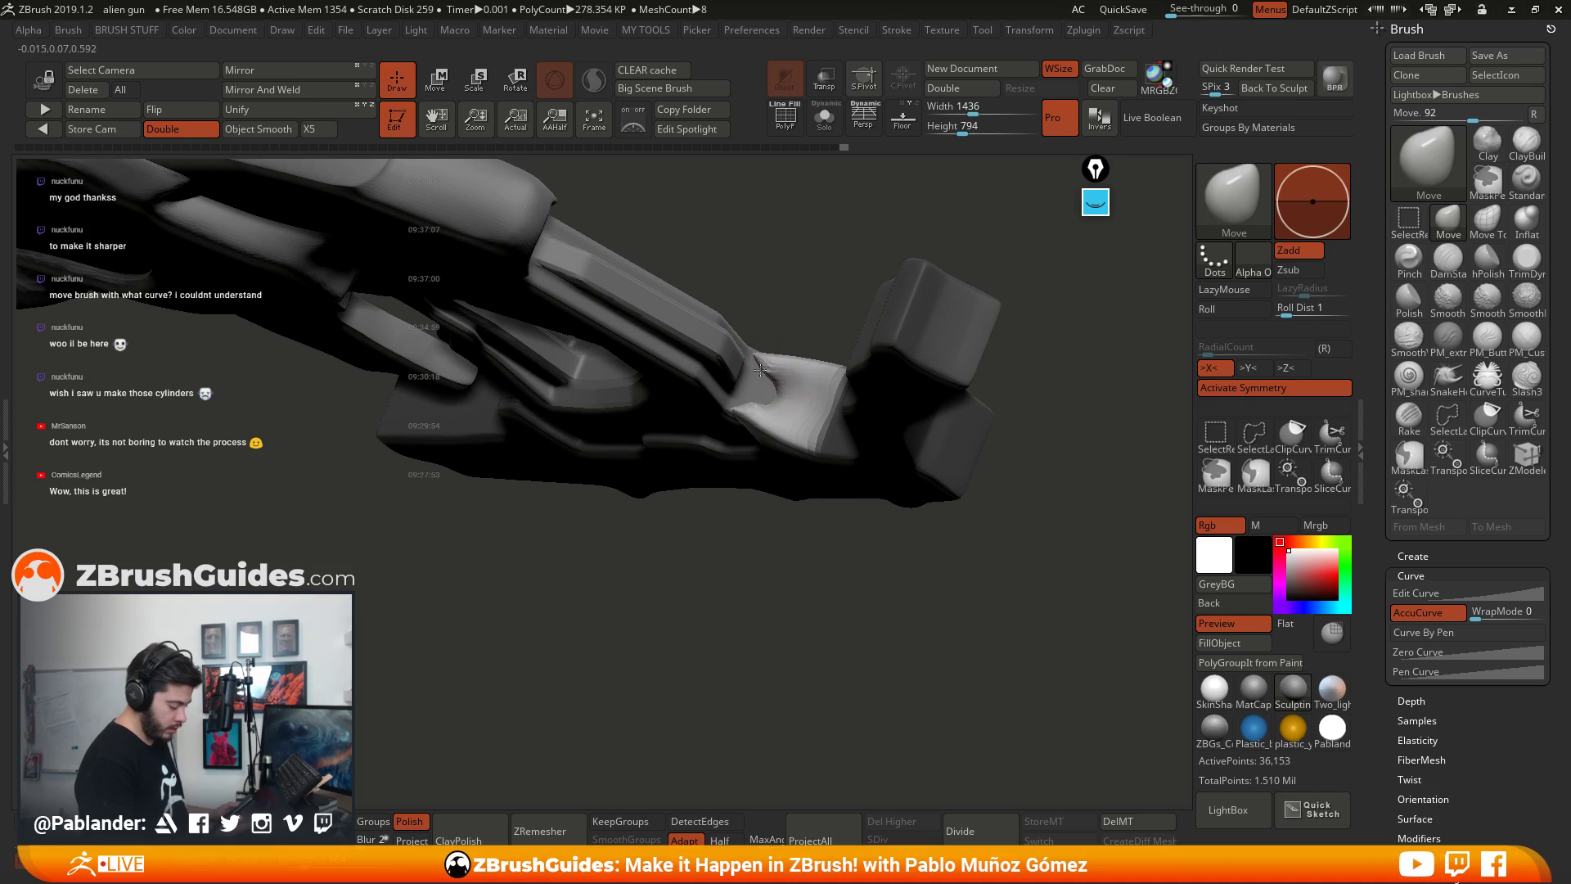
{"action": "mouse_move", "coordinate": [761, 372]}
{"action": "left_mouse_down"}
{"action": "mouse_move", "coordinate": [753, 361]}
{"action": "mouse_move", "coordinate": [789, 413]}
{"action": "left_mouse_up"}
{"action": "right_click_drag", "start_coordinate": [788, 412], "coordinate": [805, 416]}
{"action": "left_click_drag", "start_coordinate": [805, 416], "coordinate": [810, 419]}
{"action": "right_click_drag", "start_coordinate": [810, 419], "coordinate": [834, 452]}
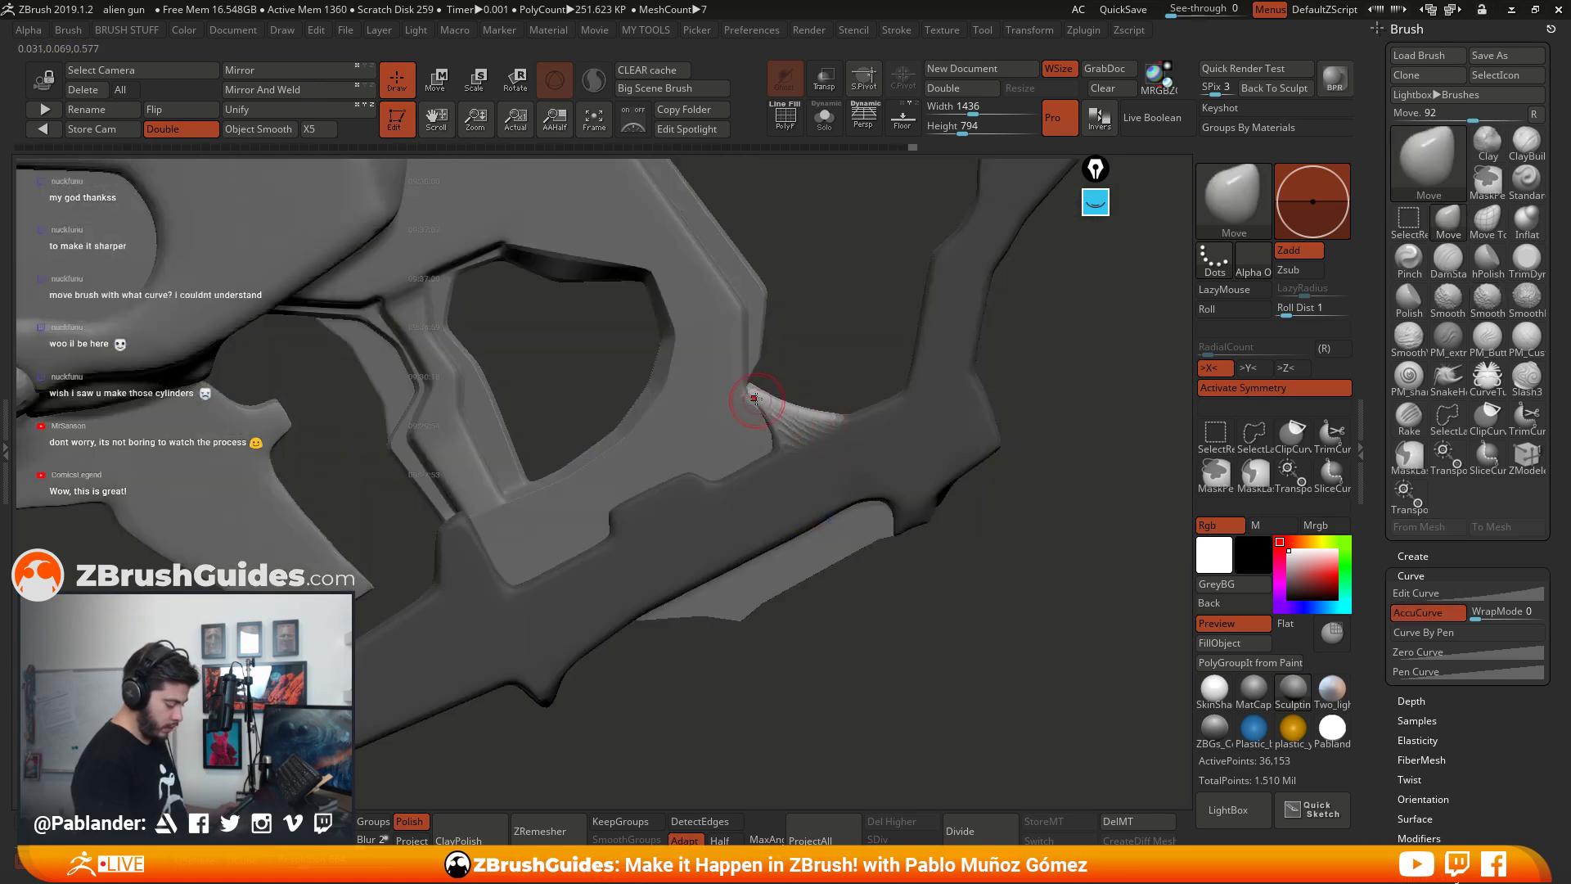
{"action": "left_click_drag", "start_coordinate": [743, 401], "coordinate": [790, 428]}
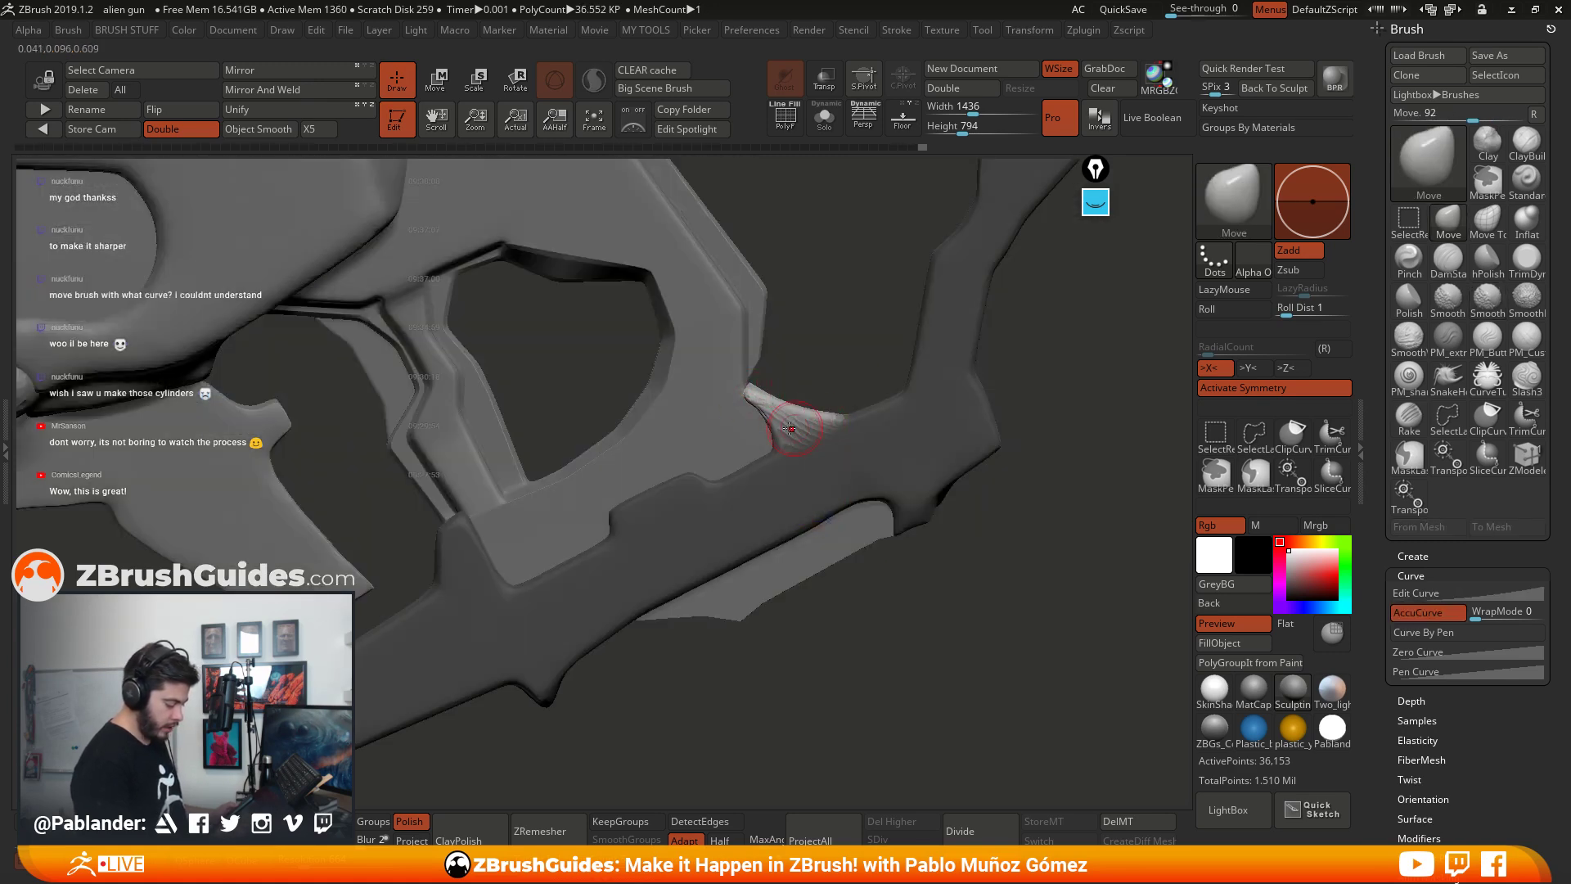
Step: Clear the mask from the lower frame and isolate that part to inspect its curved extension up close
{"action": "mouse_move", "coordinate": [874, 449]}
{"action": "right_mouse_down", "text": "ctrl"}
{"action": "mouse_move", "coordinate": [975, 491]}
{"action": "mouse_move", "coordinate": [950, 499]}
{"action": "right_mouse_up", "text": "ctrl"}
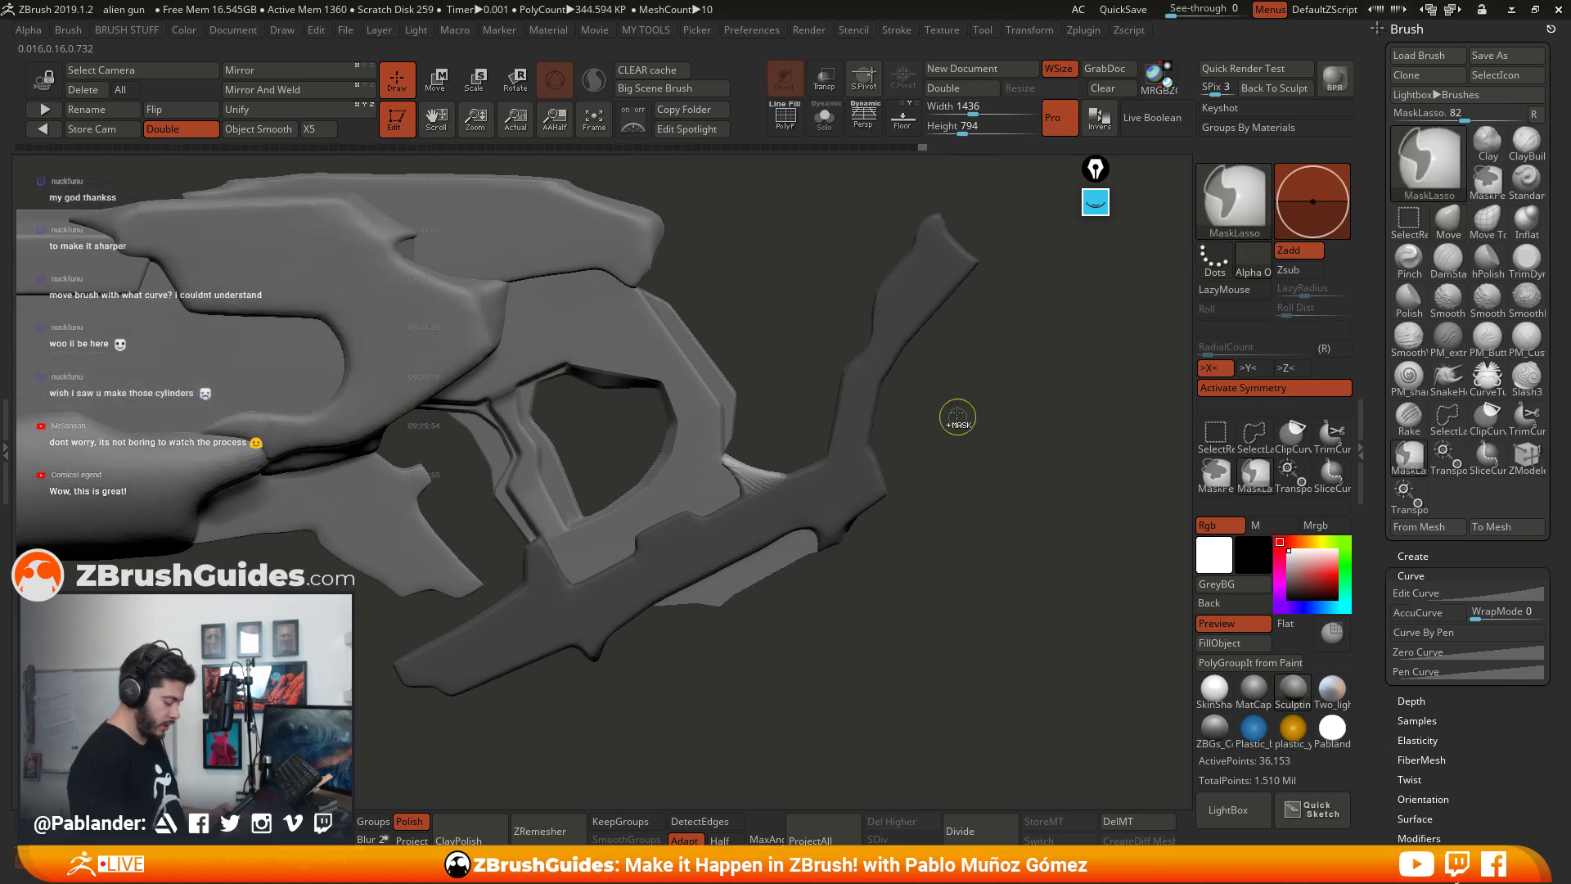
{"action": "left_click_drag", "start_coordinate": [972, 351], "coordinate": [978, 571], "text": "ctrl"}
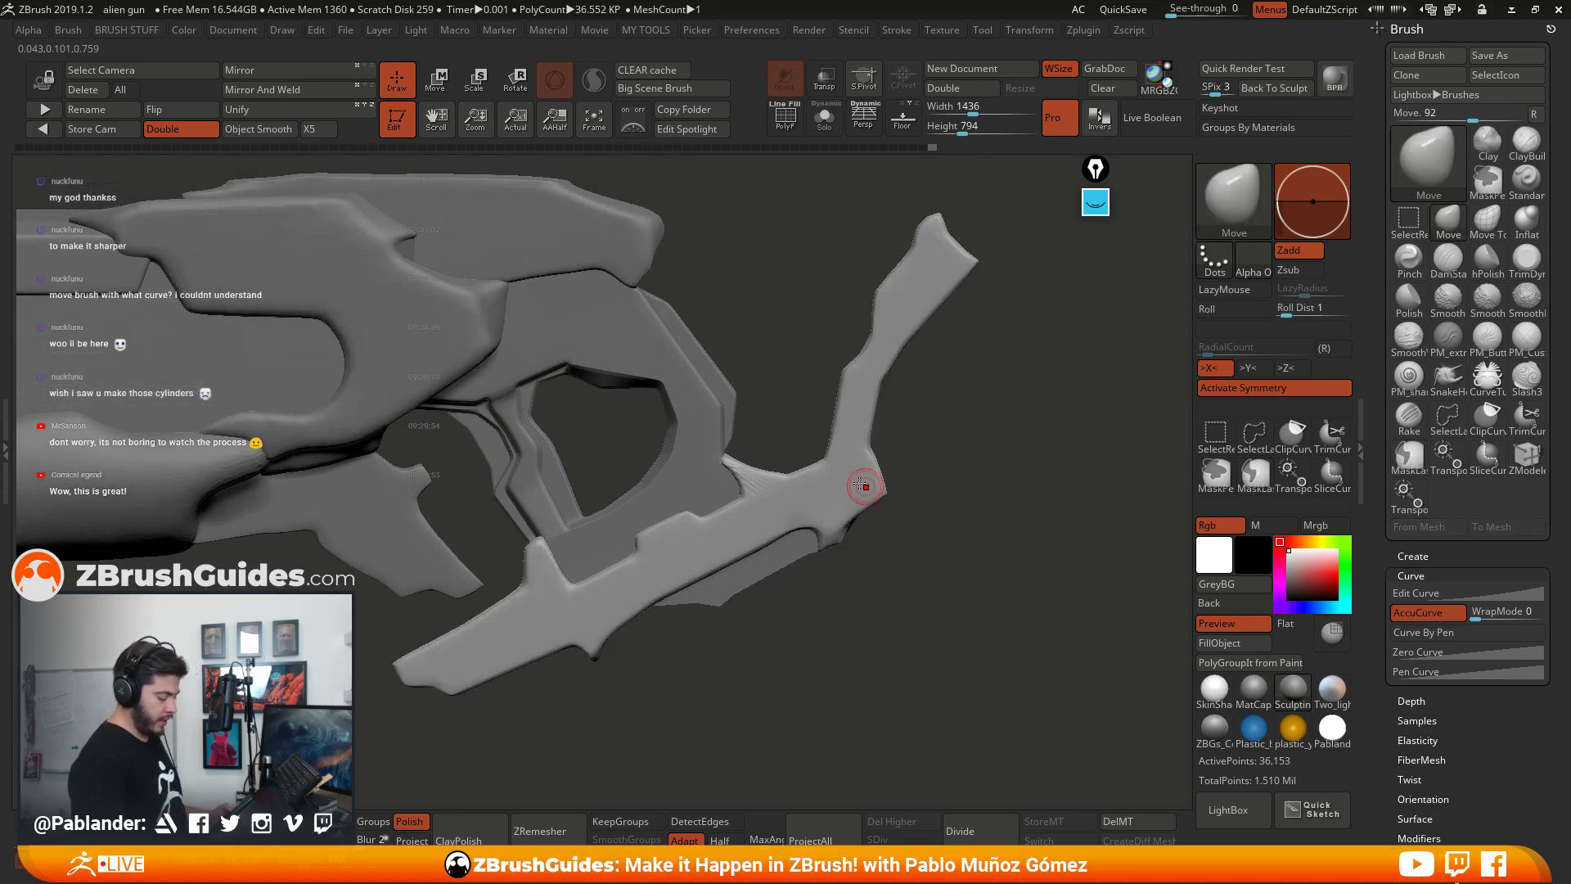
{"action": "right_click_drag", "start_coordinate": [850, 511], "coordinate": [934, 449]}
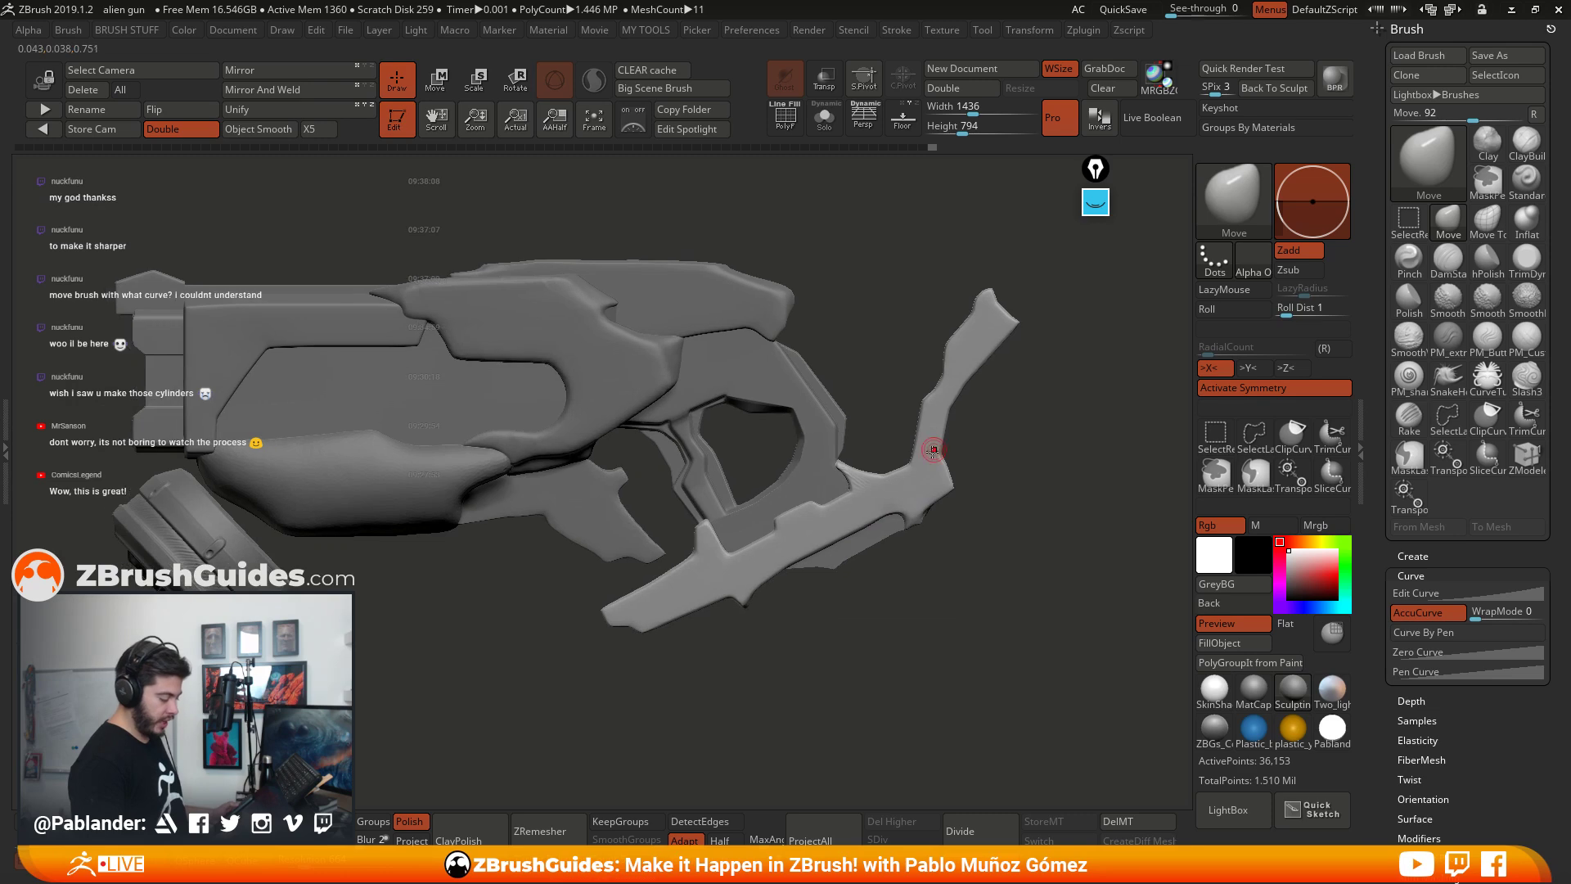
{"action": "right_click_drag", "start_coordinate": [824, 455], "coordinate": [974, 484]}
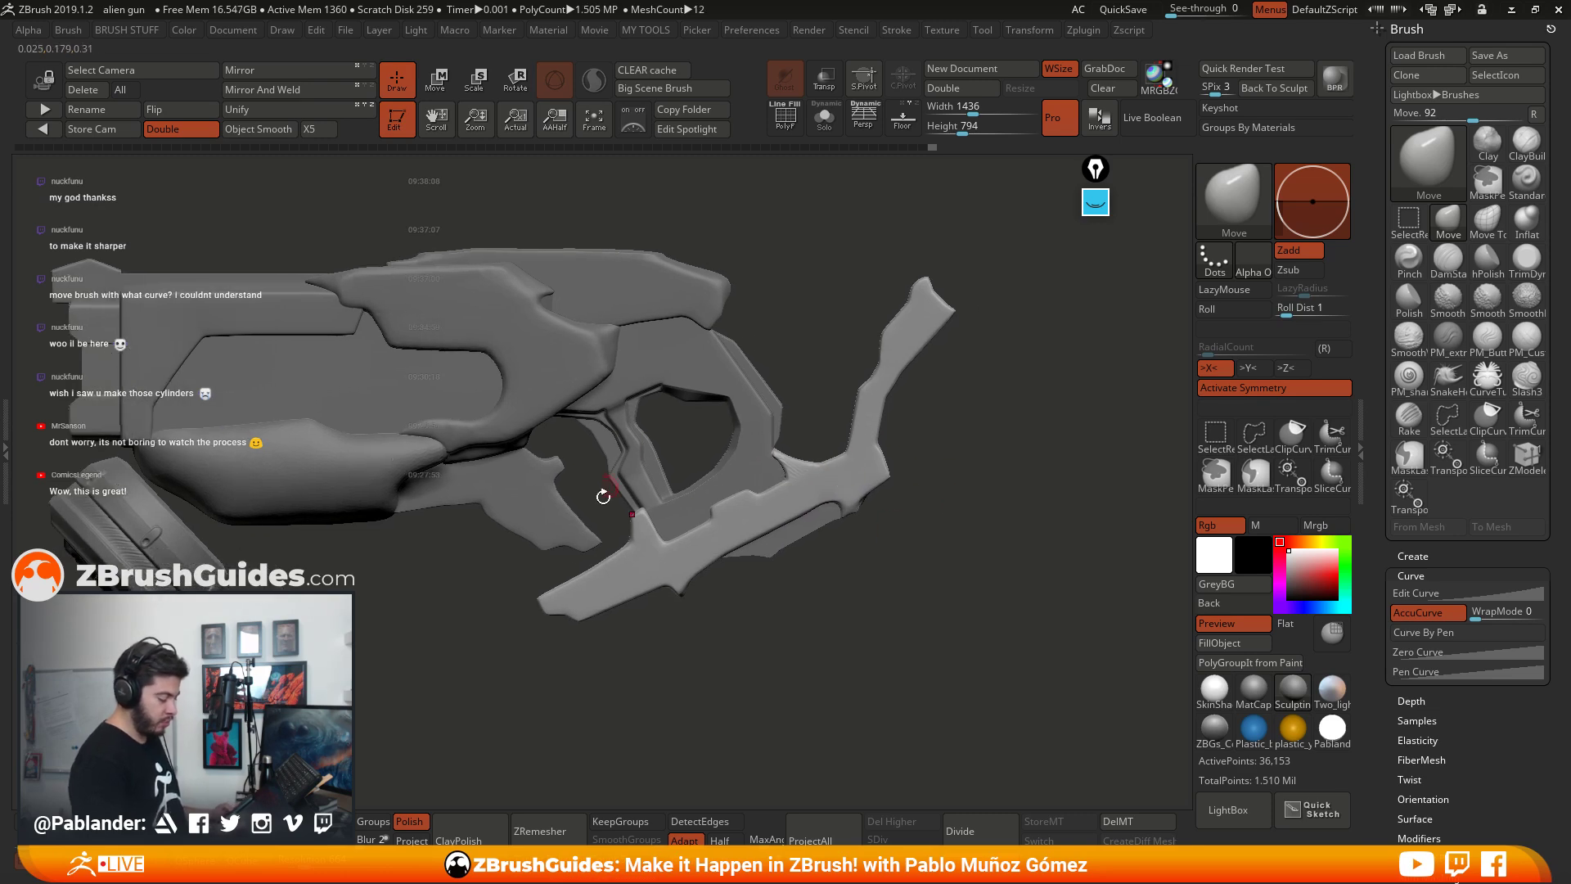
{"action": "right_click_drag", "start_coordinate": [1000, 579], "coordinate": [919, 527]}
{"action": "left_click", "coordinate": [824, 119]}
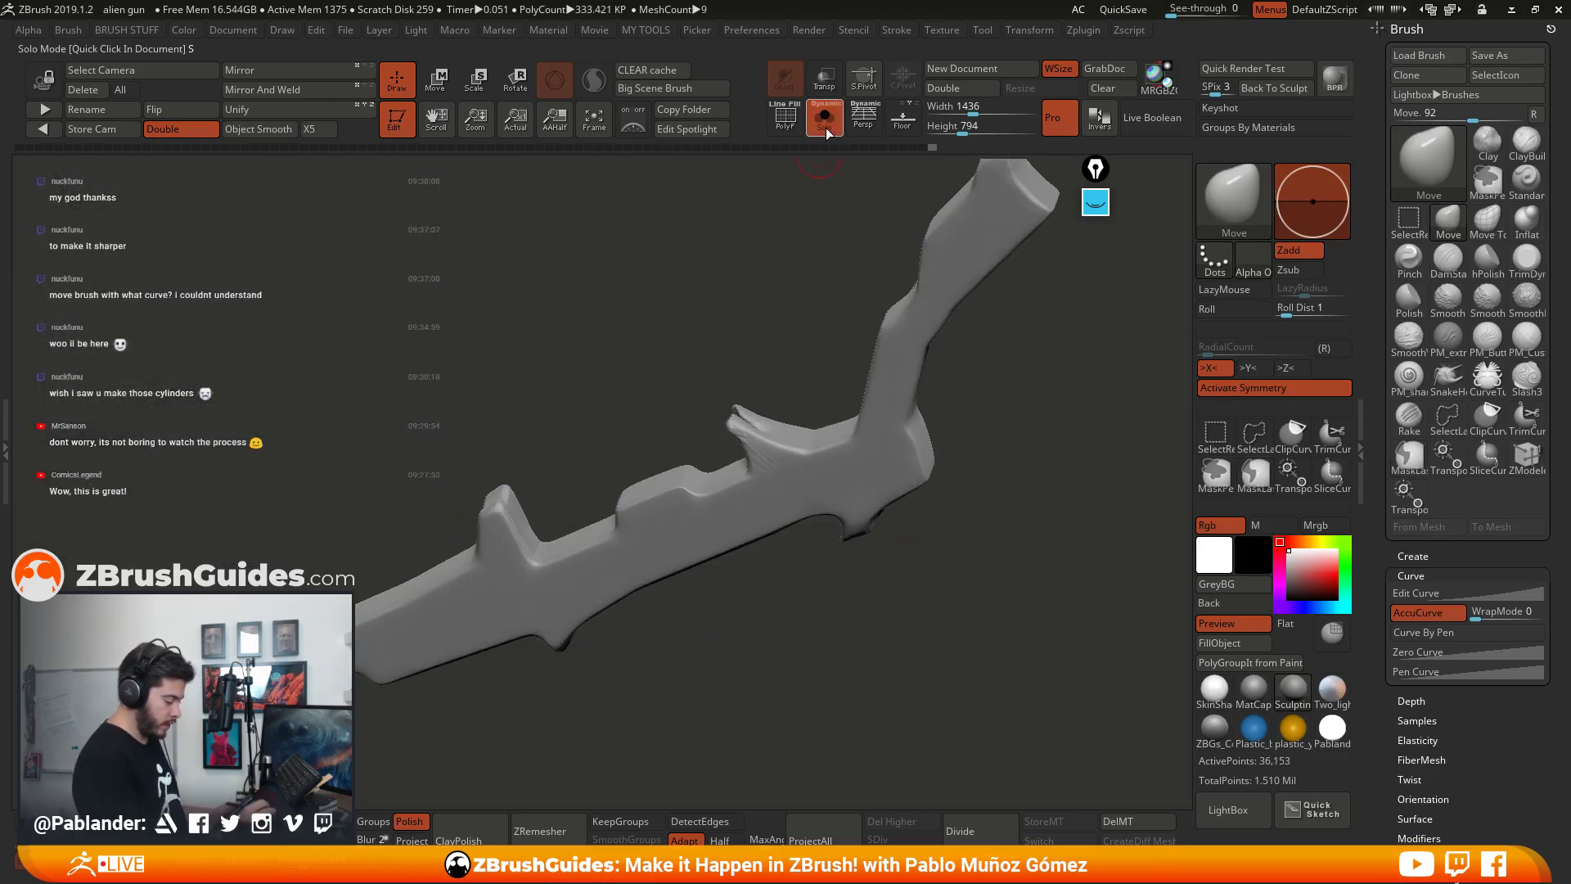
{"action": "right_click_drag", "start_coordinate": [869, 344], "coordinate": [726, 446], "text": "ctrl"}
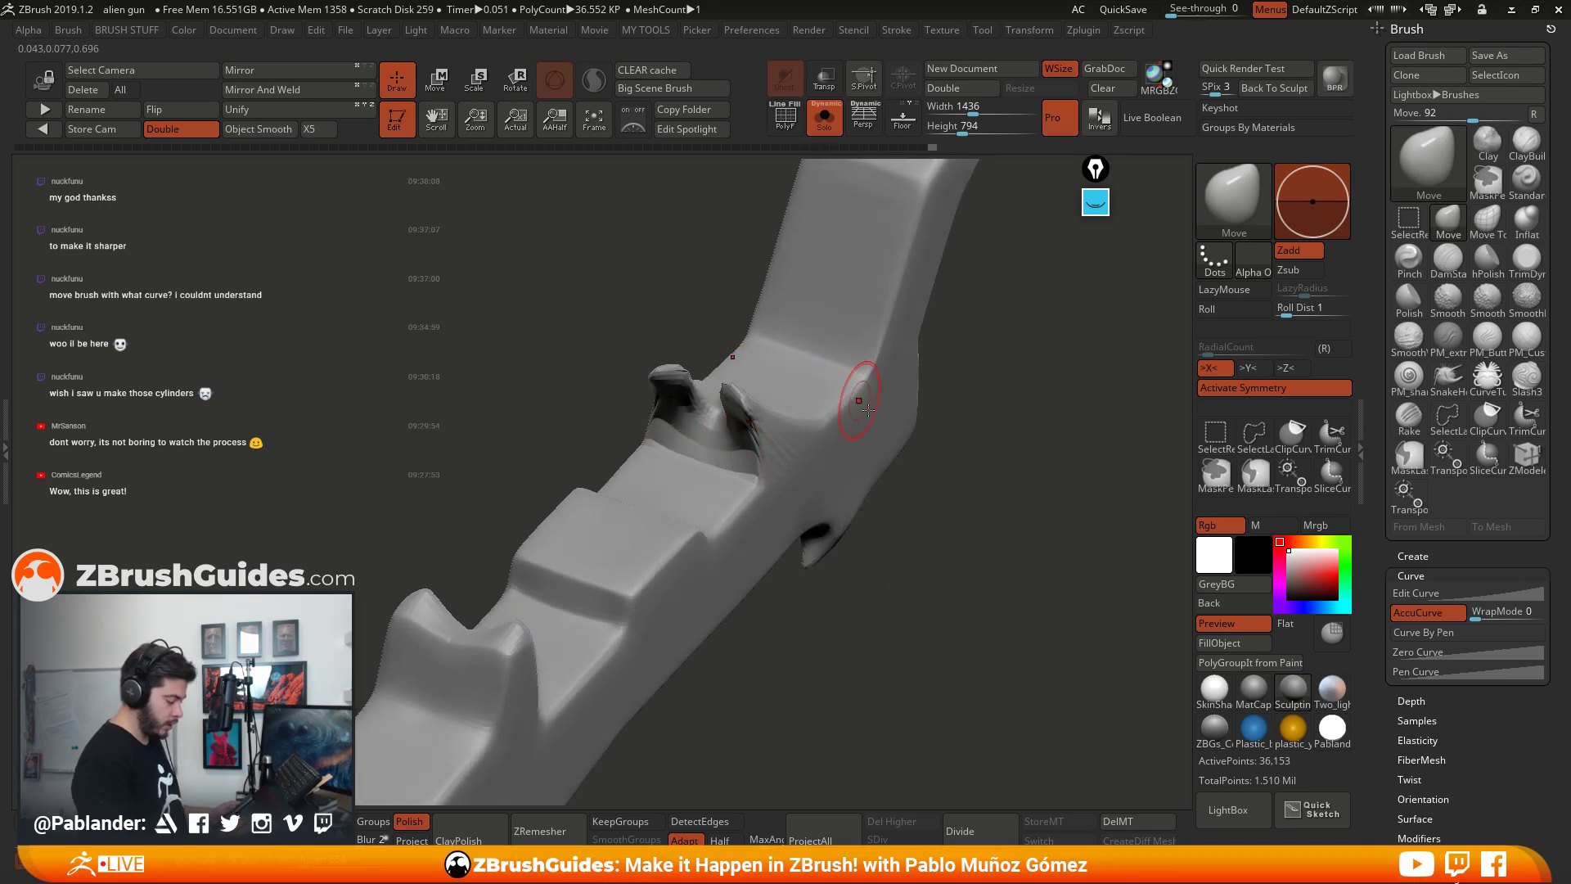
Step: Thicken the extension's thin paired tabs with the Inflat brush, smooth them and re-DynaMesh the lower frame
{"action": "key", "text": "b"}
{"action": "key", "text": "i"}
{"action": "key", "text": "n"}
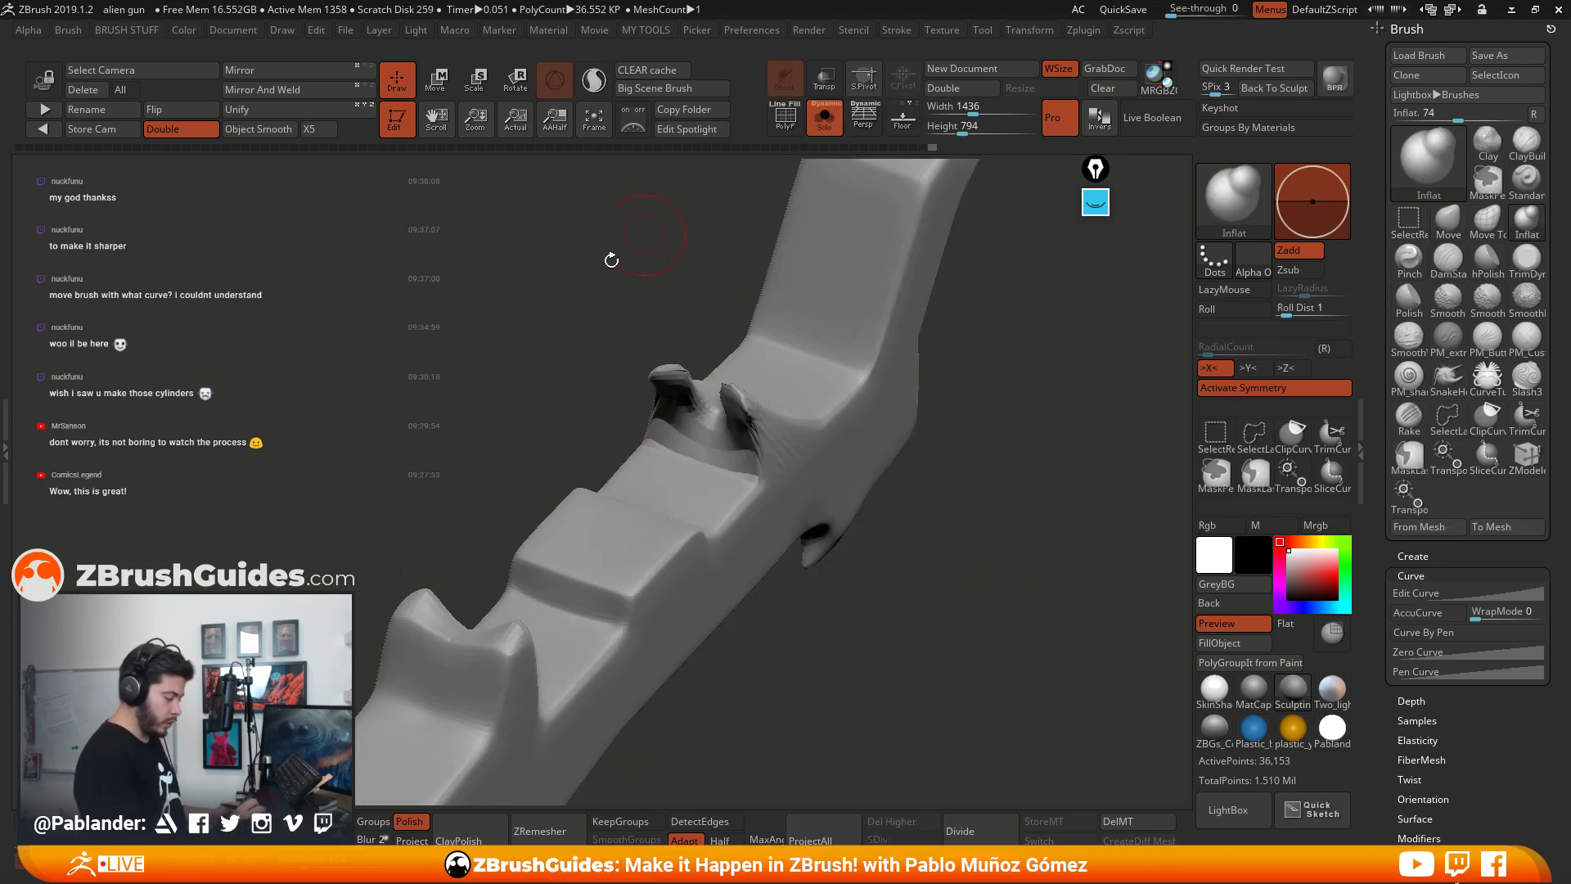
{"action": "mouse_move", "coordinate": [739, 434]}
{"action": "left_mouse_down"}
{"action": "mouse_move", "coordinate": [741, 413]}
{"action": "mouse_move", "coordinate": [729, 471]}
{"action": "left_mouse_up"}
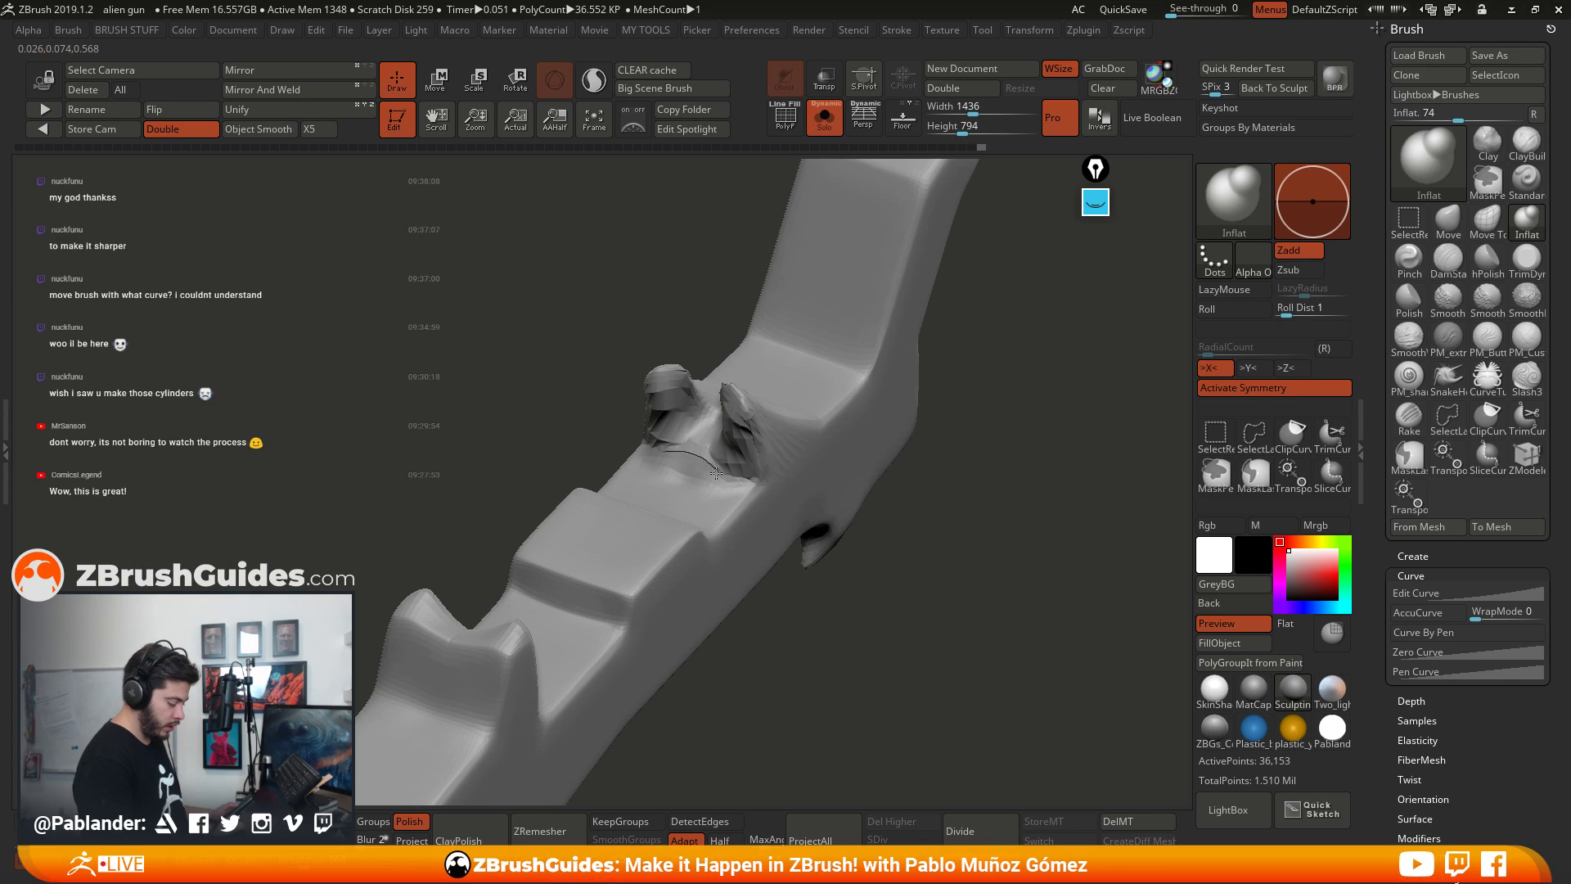
{"action": "left_click_drag", "start_coordinate": [947, 489], "coordinate": [798, 458]}
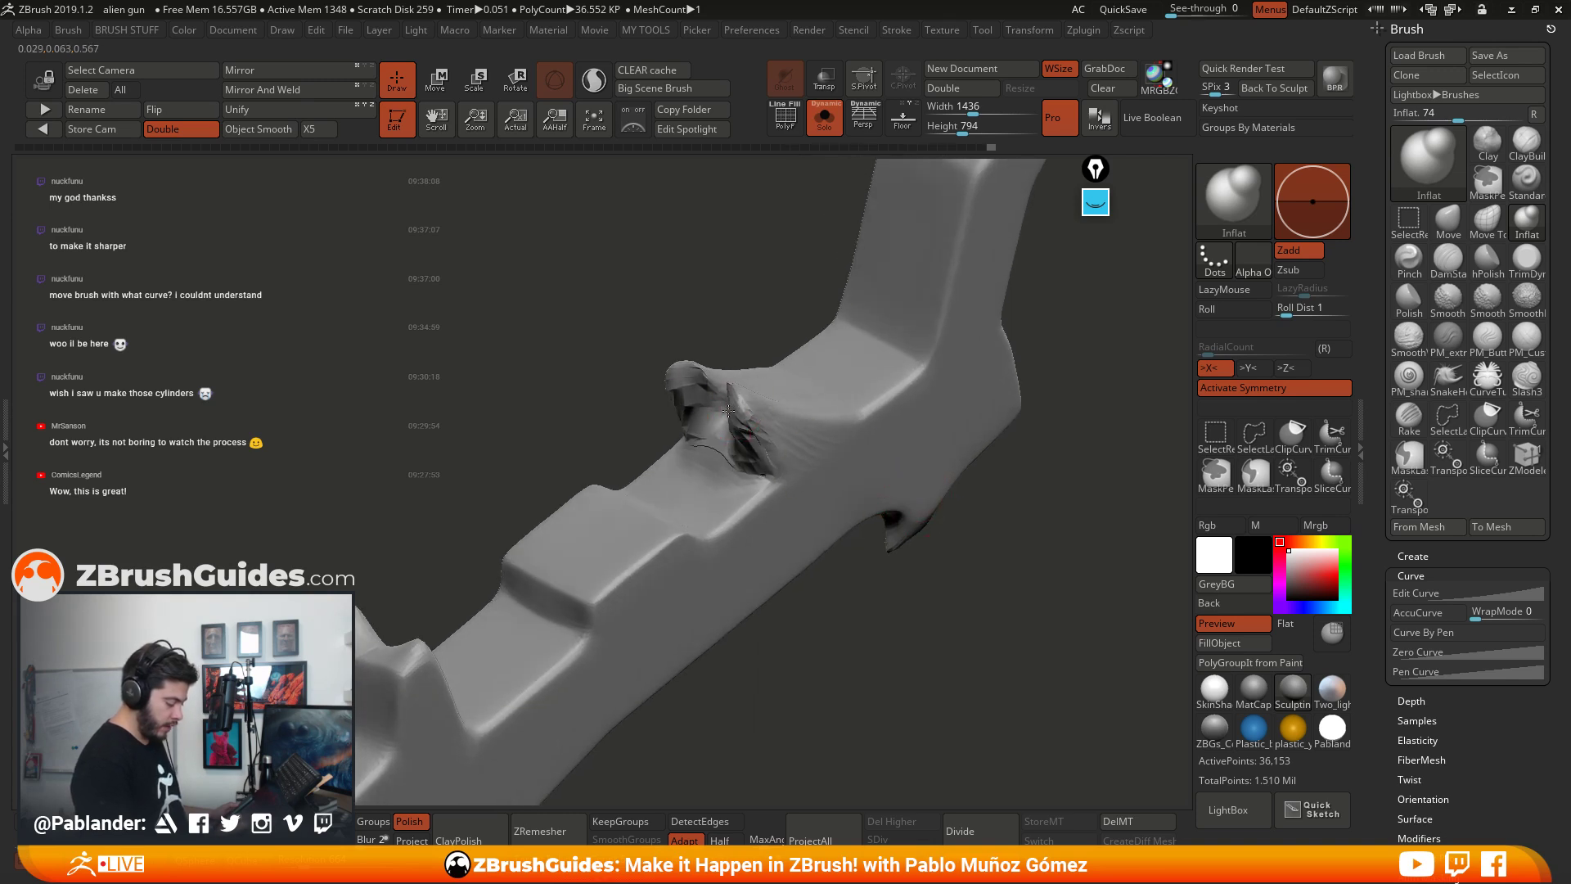
{"action": "left_click_drag", "start_coordinate": [720, 409], "coordinate": [744, 446], "text": "shift"}
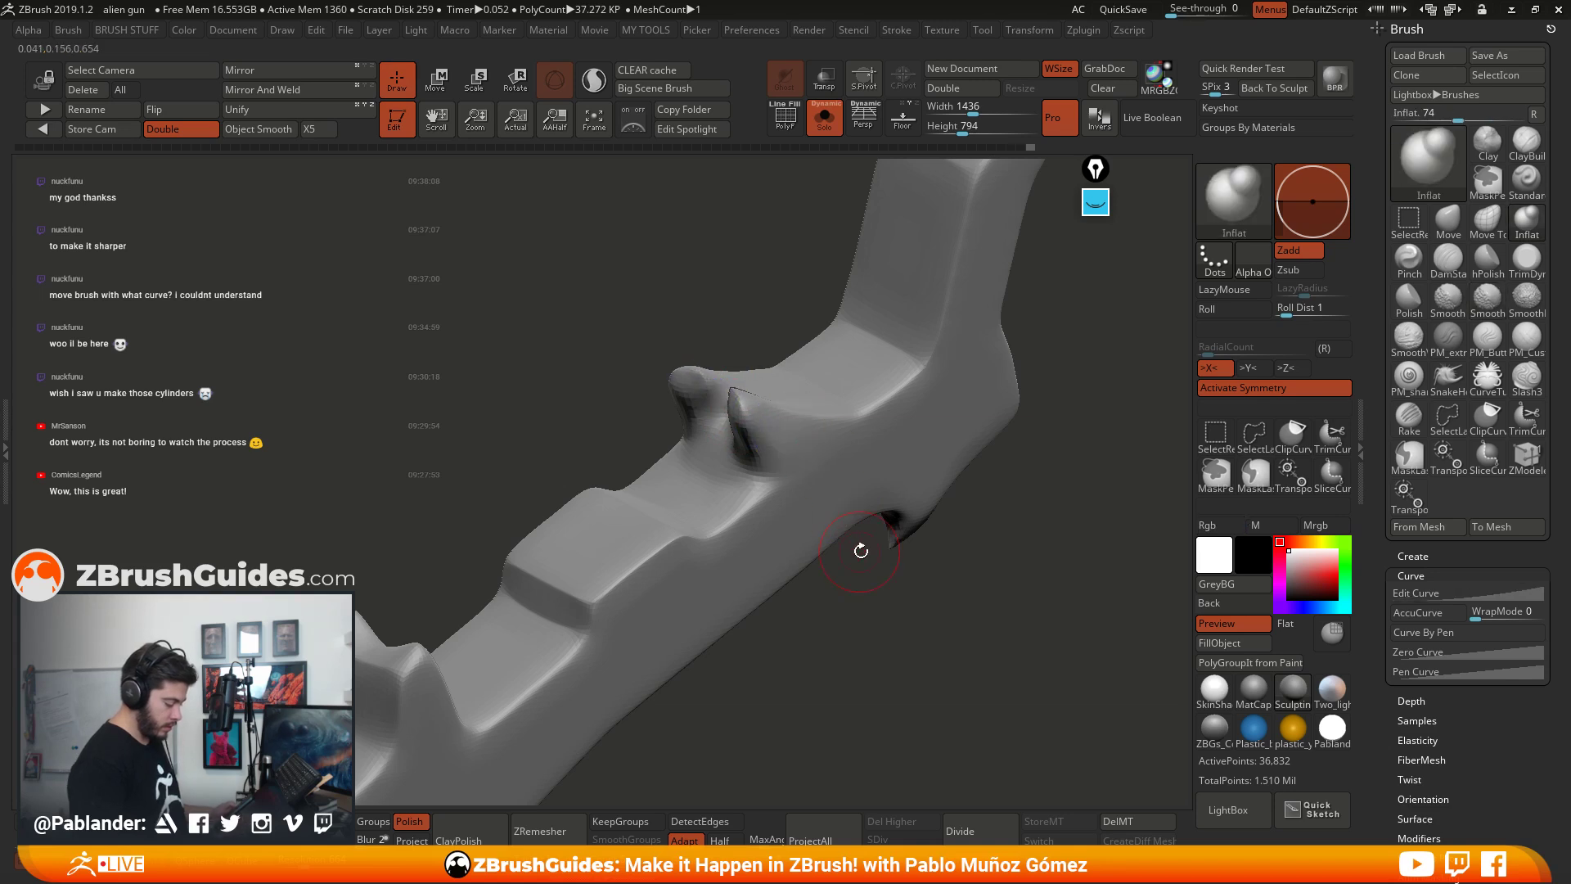
{"action": "mouse_move", "coordinate": [860, 547]}
{"action": "left_mouse_down"}
{"action": "mouse_move", "coordinate": [832, 502]}
{"action": "mouse_move", "coordinate": [868, 483]}
{"action": "mouse_move", "coordinate": [872, 446]}
{"action": "mouse_move", "coordinate": [789, 533]}
{"action": "left_mouse_up"}
Step: Make Move the active brush and bring the rest of the gun back around the isolated frame
{"action": "key", "text": "b"}
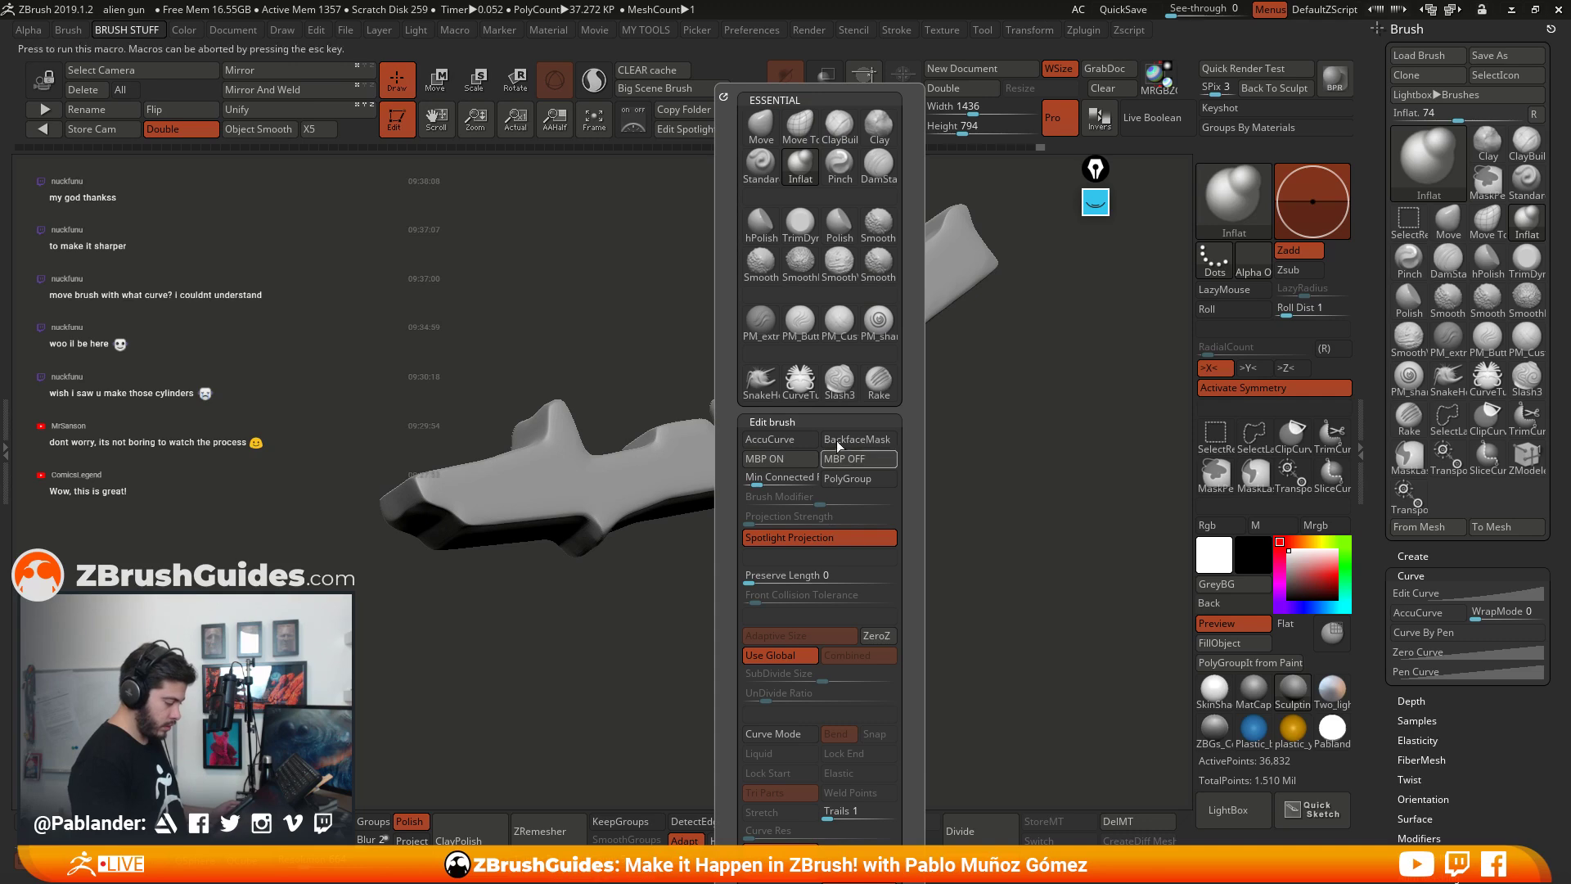
{"action": "left_click", "coordinate": [762, 126]}
{"action": "mouse_move", "coordinate": [953, 502]}
{"action": "left_mouse_down"}
{"action": "mouse_move", "coordinate": [930, 414]}
{"action": "mouse_move", "coordinate": [894, 440]}
{"action": "mouse_move", "coordinate": [856, 374]}
{"action": "mouse_move", "coordinate": [957, 442]}
{"action": "left_mouse_up"}
{"action": "key", "text": "alt+s"}
{"action": "left_click_drag", "start_coordinate": [850, 510], "coordinate": [794, 681]}
Step: Mask the lower frame and the rear edge of its upright with MaskLasso, leaving only the upright's front strip unmasked
{"action": "left_click", "coordinate": [1254, 473]}
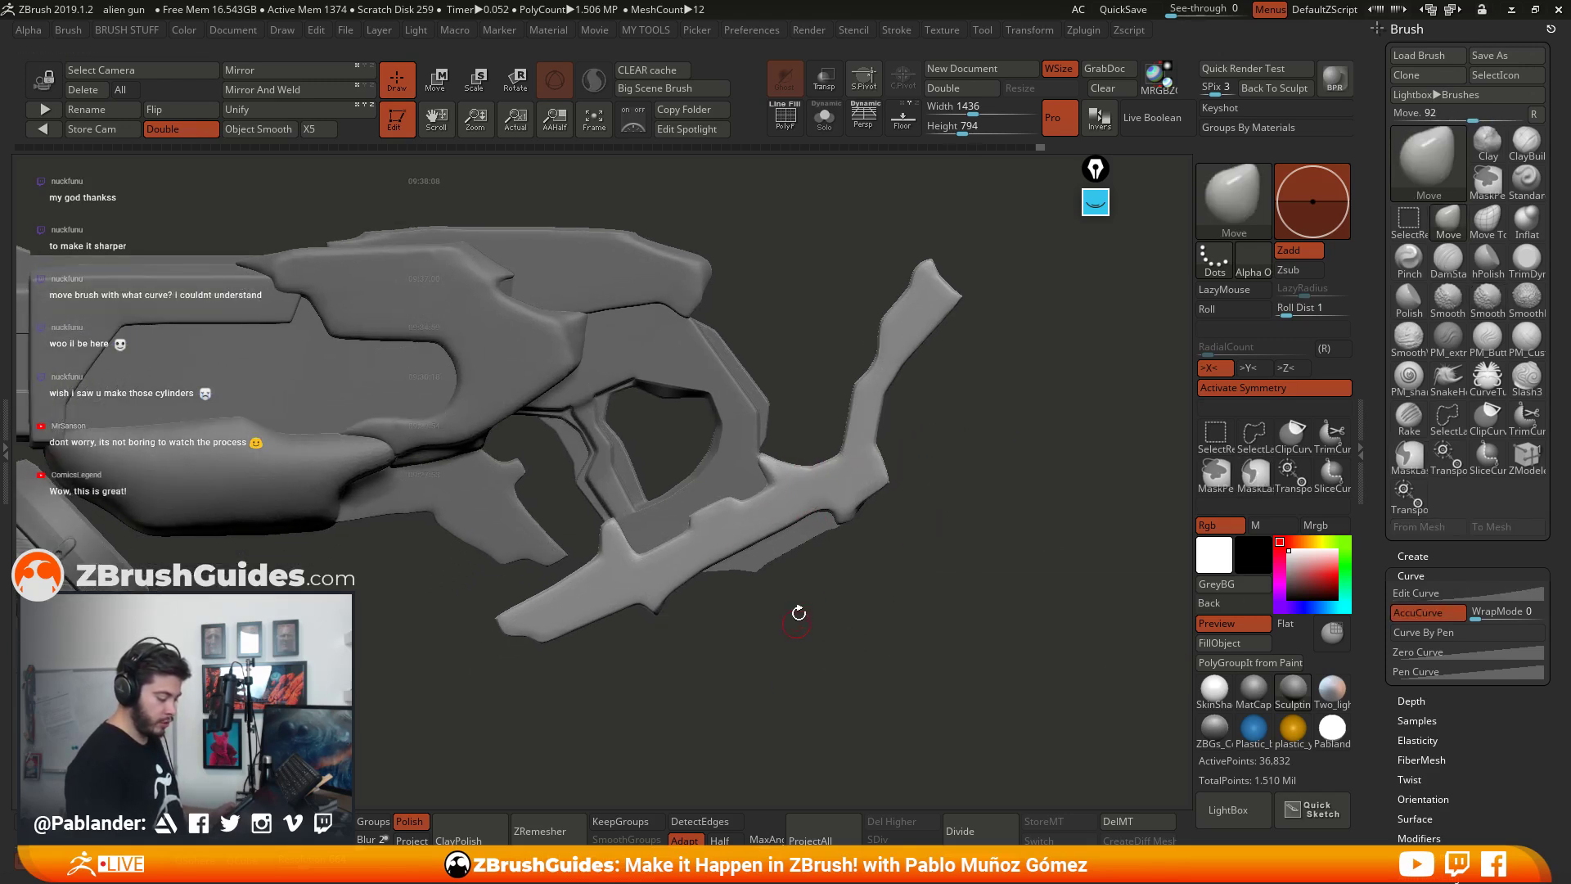
{"action": "key", "text": "ctrl"}
{"action": "mouse_move", "coordinate": [813, 466]}
{"action": "left_mouse_down", "text": "ctrl"}
{"action": "mouse_move", "coordinate": [874, 459]}
{"action": "mouse_move", "coordinate": [982, 287]}
{"action": "mouse_move", "coordinate": [818, 442]}
{"action": "left_mouse_up", "text": "ctrl"}
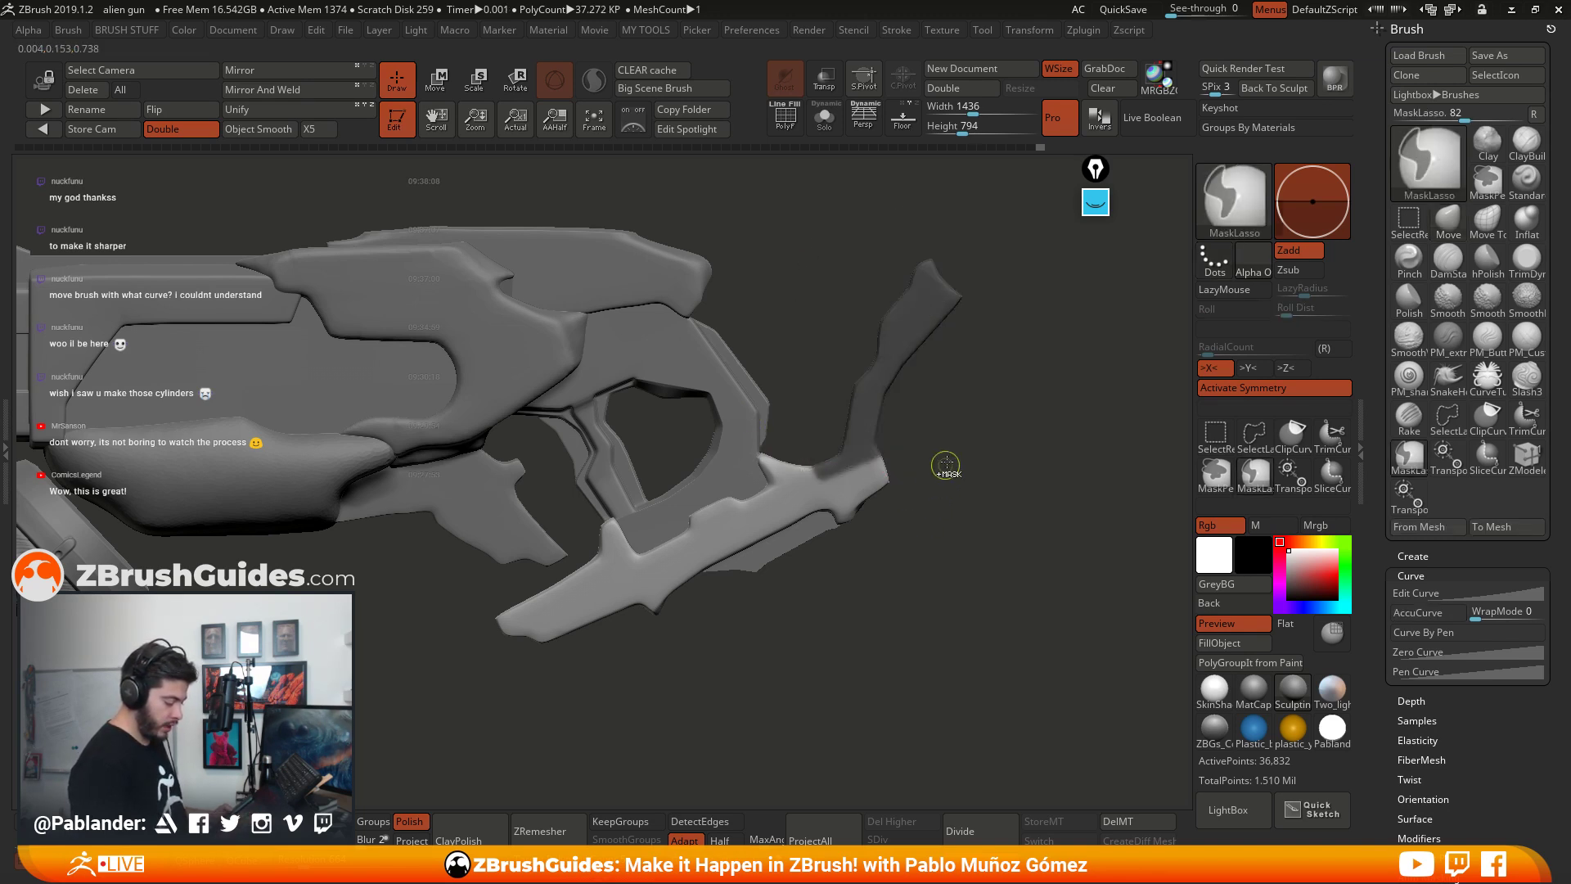
{"action": "left_click", "coordinate": [965, 281], "text": "ctrl"}
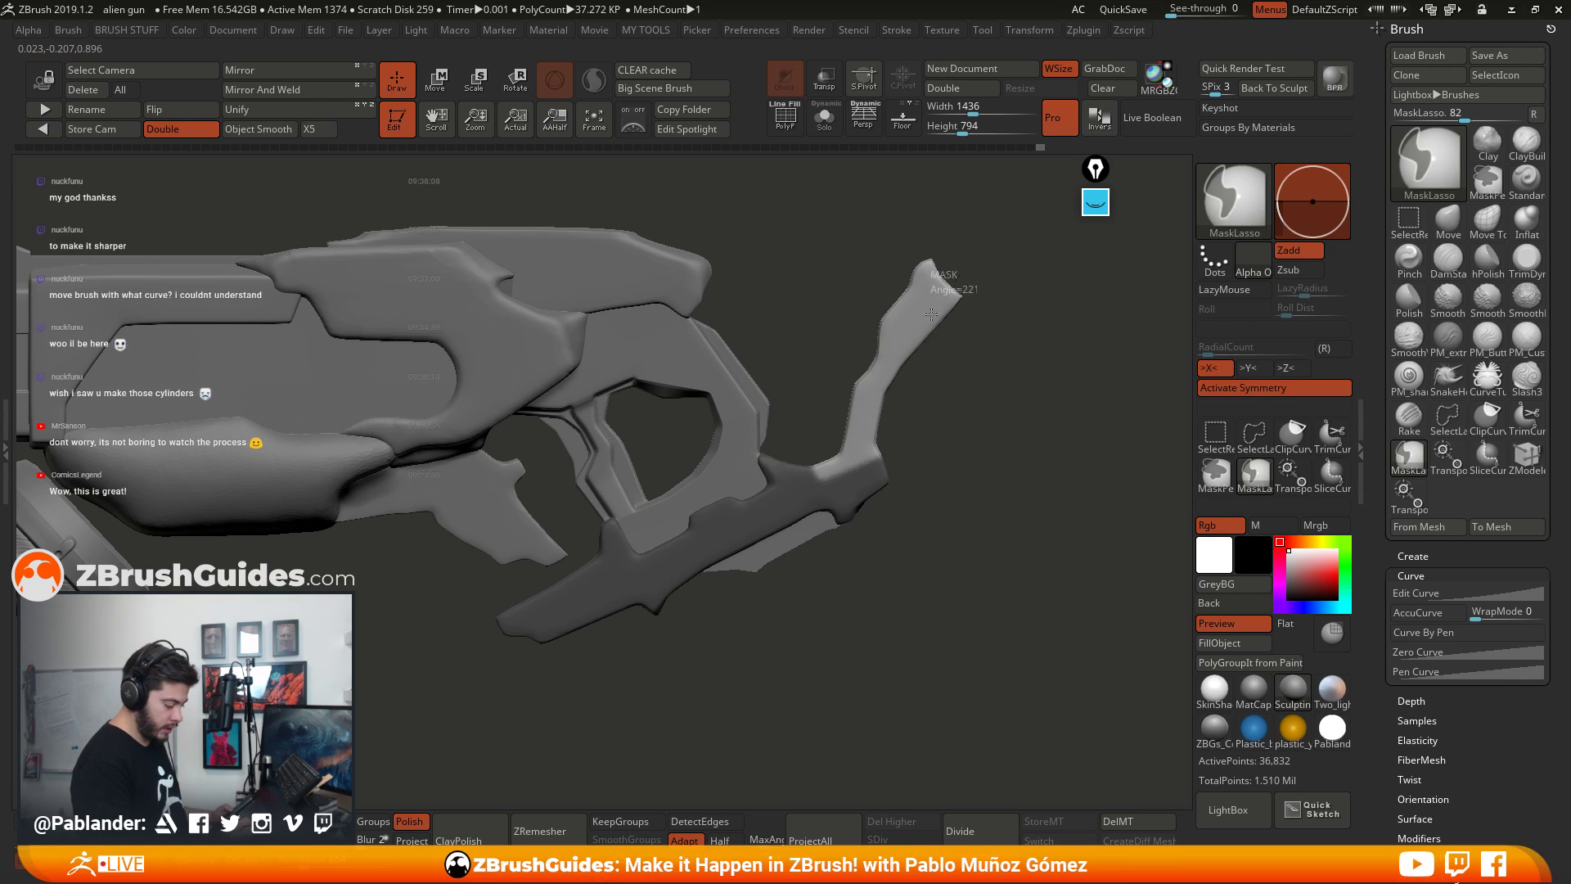
{"action": "mouse_move", "coordinate": [902, 350]}
{"action": "left_mouse_down", "text": "ctrl"}
{"action": "mouse_move", "coordinate": [863, 434]}
{"action": "mouse_move", "coordinate": [896, 504]}
{"action": "mouse_move", "coordinate": [966, 282]}
{"action": "mouse_move", "coordinate": [904, 307]}
{"action": "mouse_move", "coordinate": [866, 458]}
{"action": "mouse_move", "coordinate": [895, 449]}
{"action": "left_mouse_up", "text": "ctrl"}
{"action": "key", "text": "b"}
{"action": "key", "text": "m"}
{"action": "key", "text": "v"}
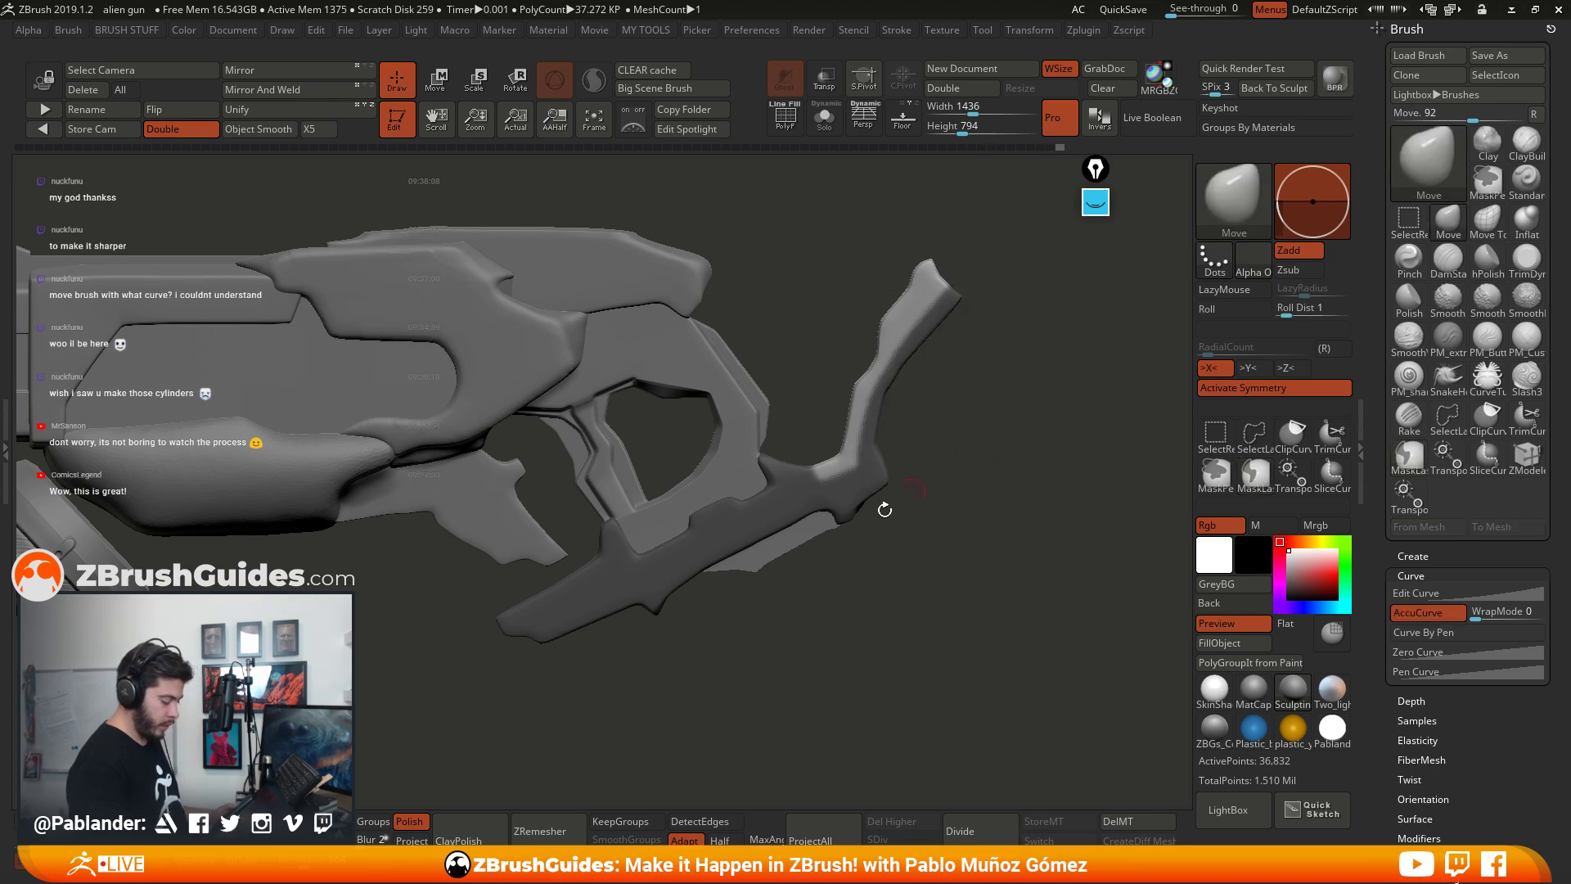
{"action": "left_click_drag", "start_coordinate": [1004, 370], "coordinate": [995, 406], "text": "alt"}
{"action": "key", "text": "space"}
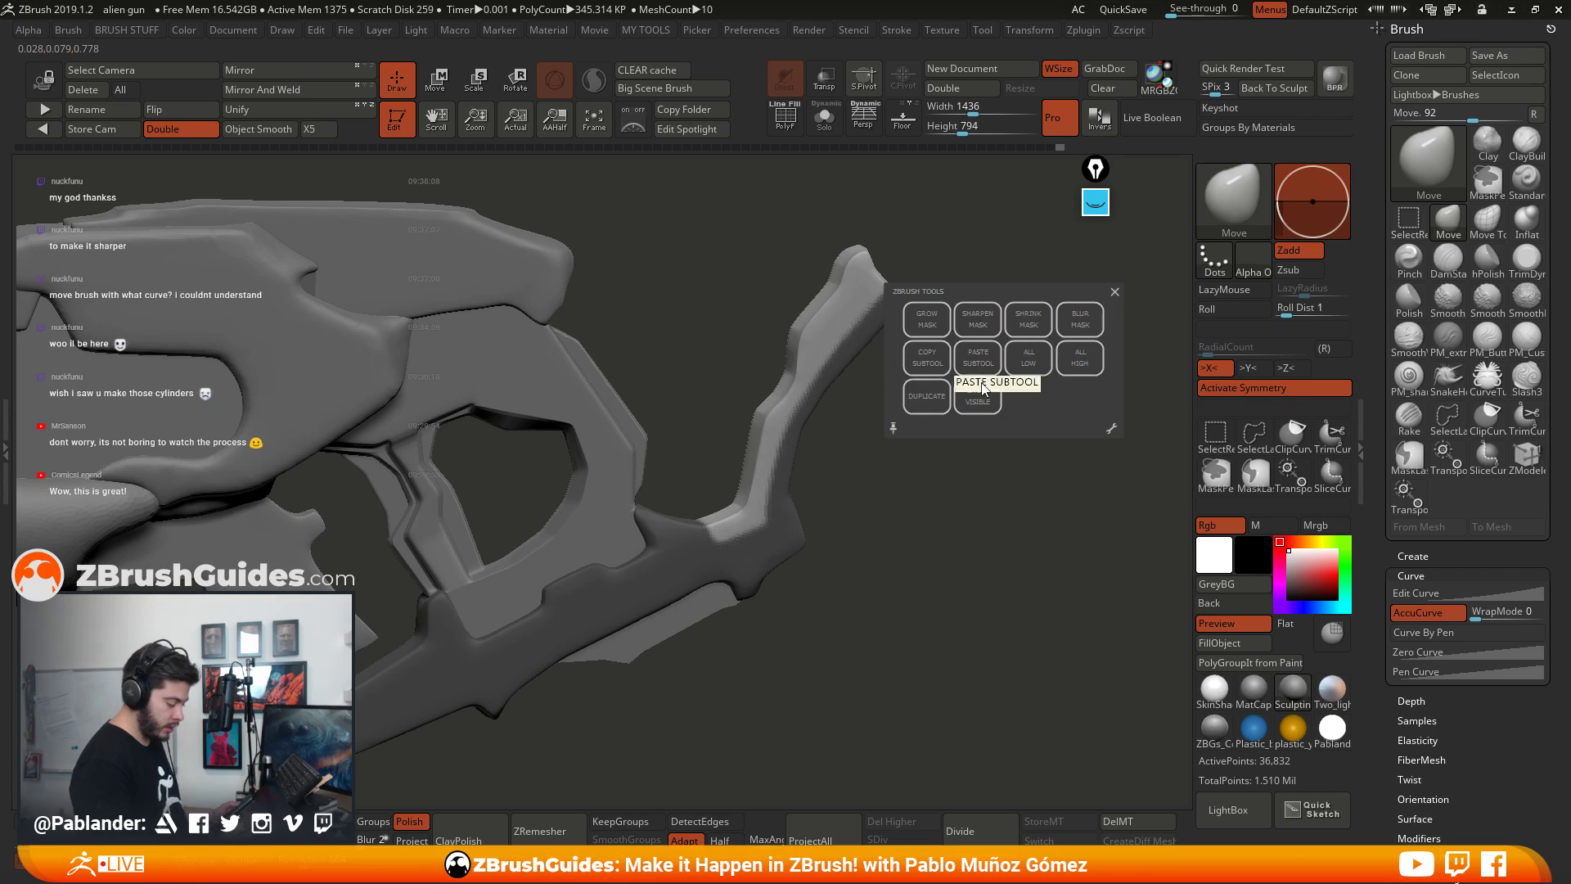
{"action": "left_click", "coordinate": [1115, 292]}
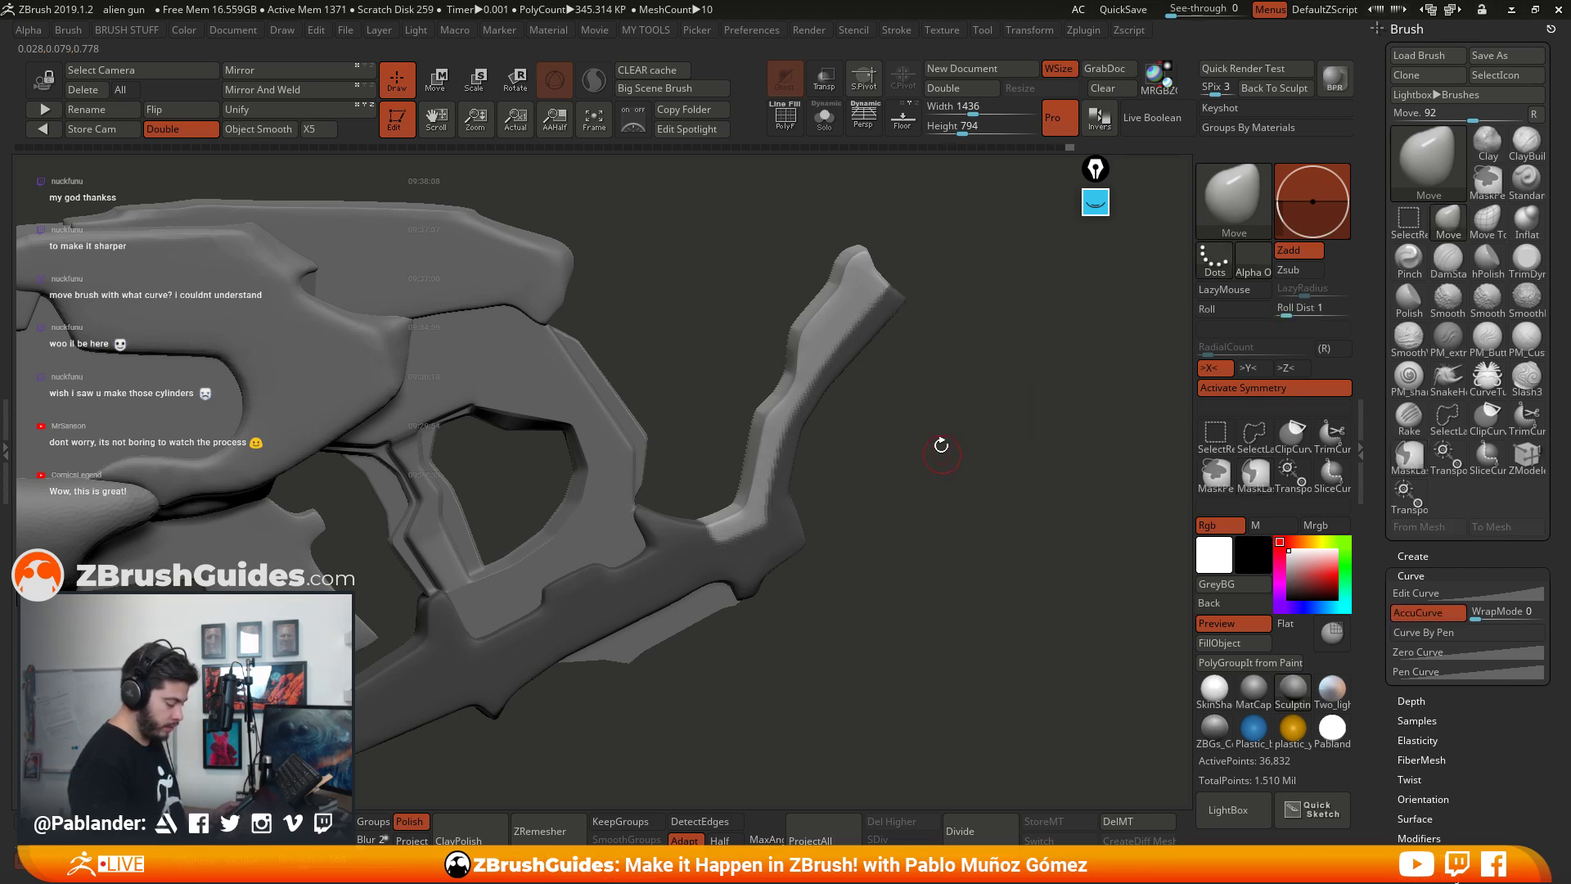
Step: Scale the upright's unmasked front strip narrower along X with the transform gizmo
{"action": "key", "text": "w"}
{"action": "left_click", "coordinate": [761, 403]}
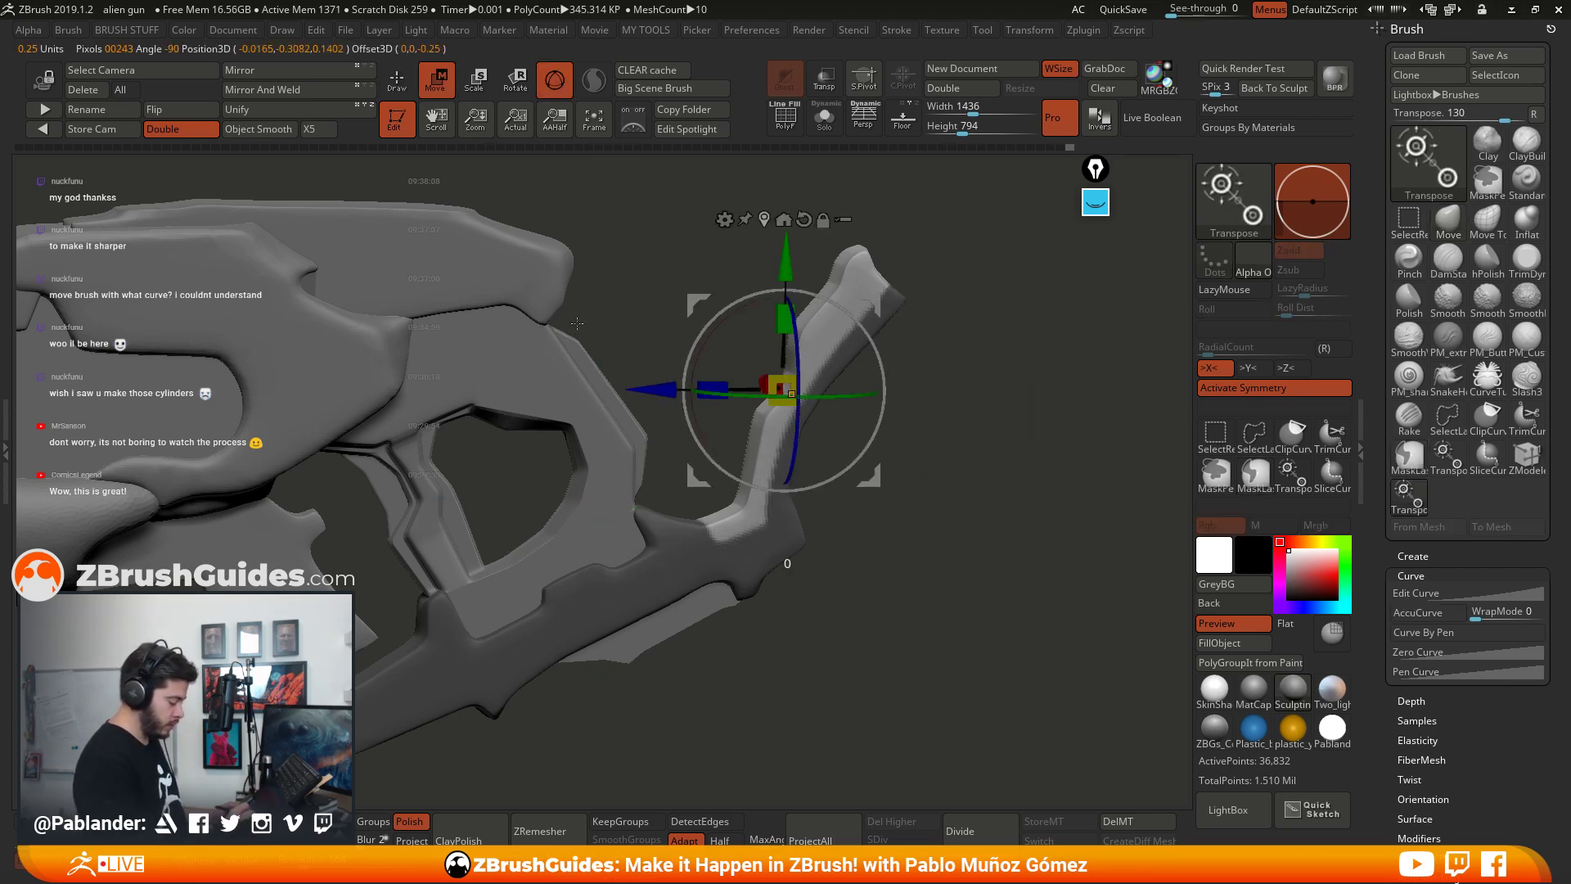
{"action": "left_click_drag", "start_coordinate": [950, 433], "coordinate": [973, 452]}
{"action": "left_click_drag", "start_coordinate": [1007, 485], "coordinate": [1031, 478]}
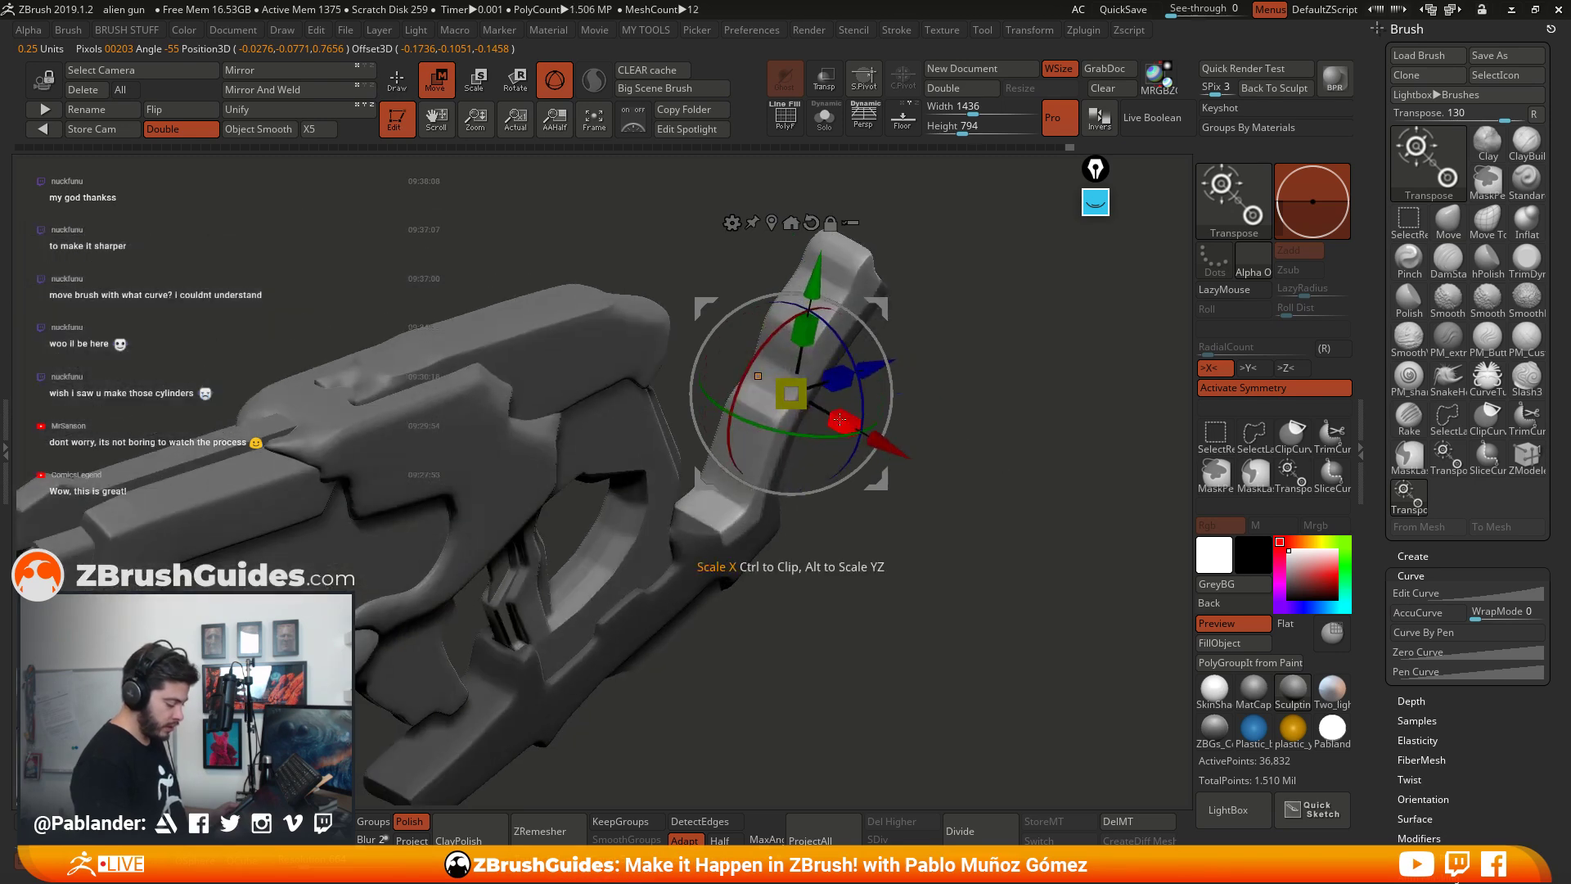
{"action": "left_click_drag", "start_coordinate": [843, 423], "coordinate": [827, 417]}
{"action": "left_click_drag", "start_coordinate": [1019, 442], "coordinate": [960, 420]}
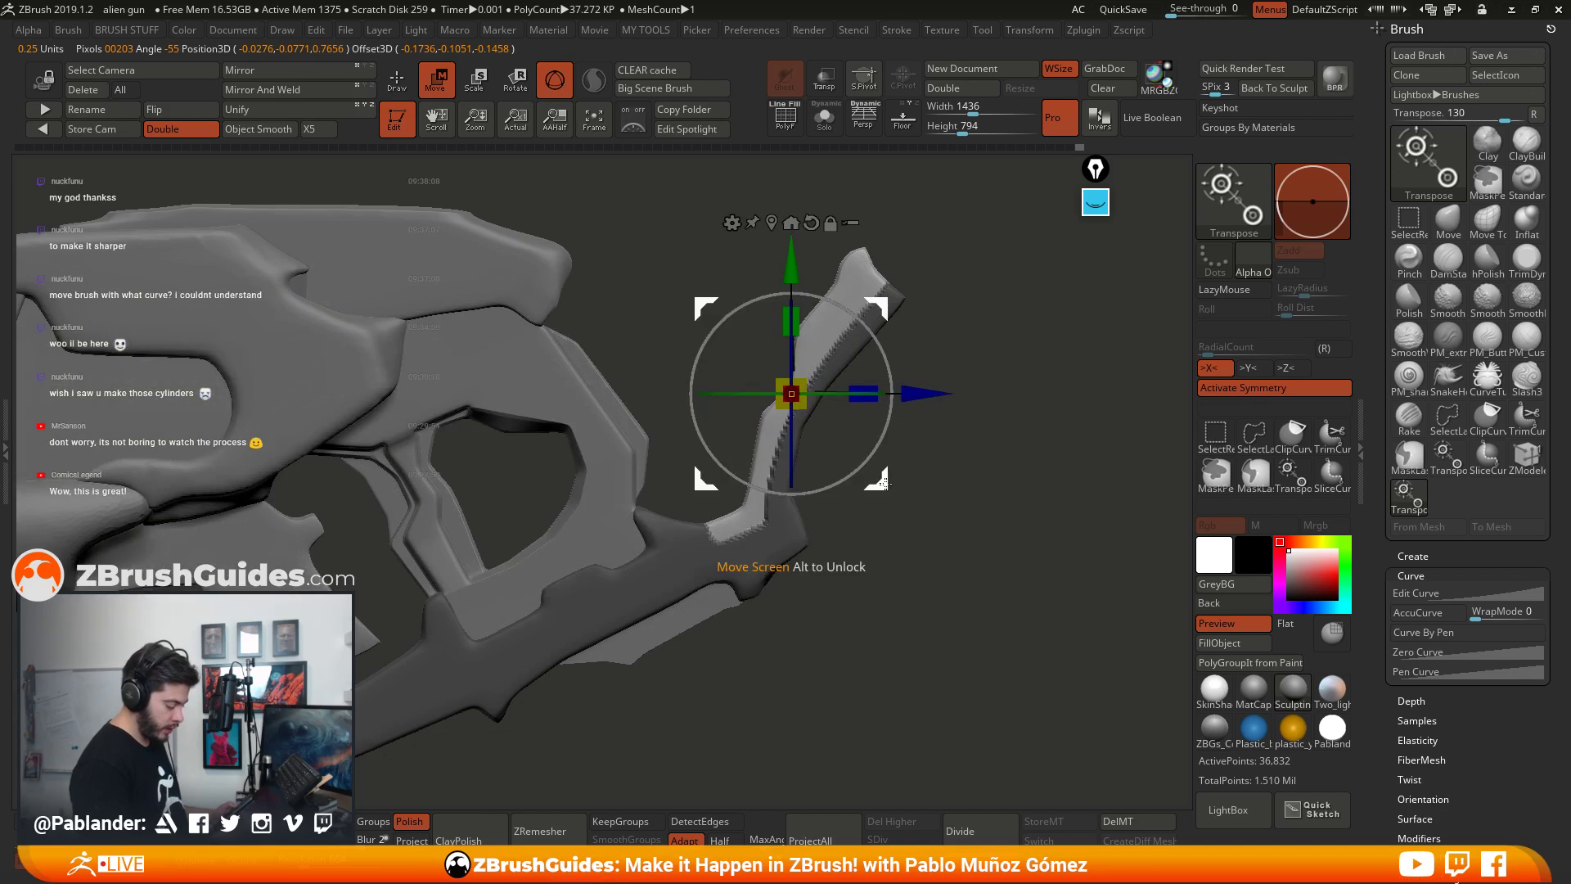
{"action": "left_click_drag", "start_coordinate": [882, 483], "coordinate": [876, 478]}
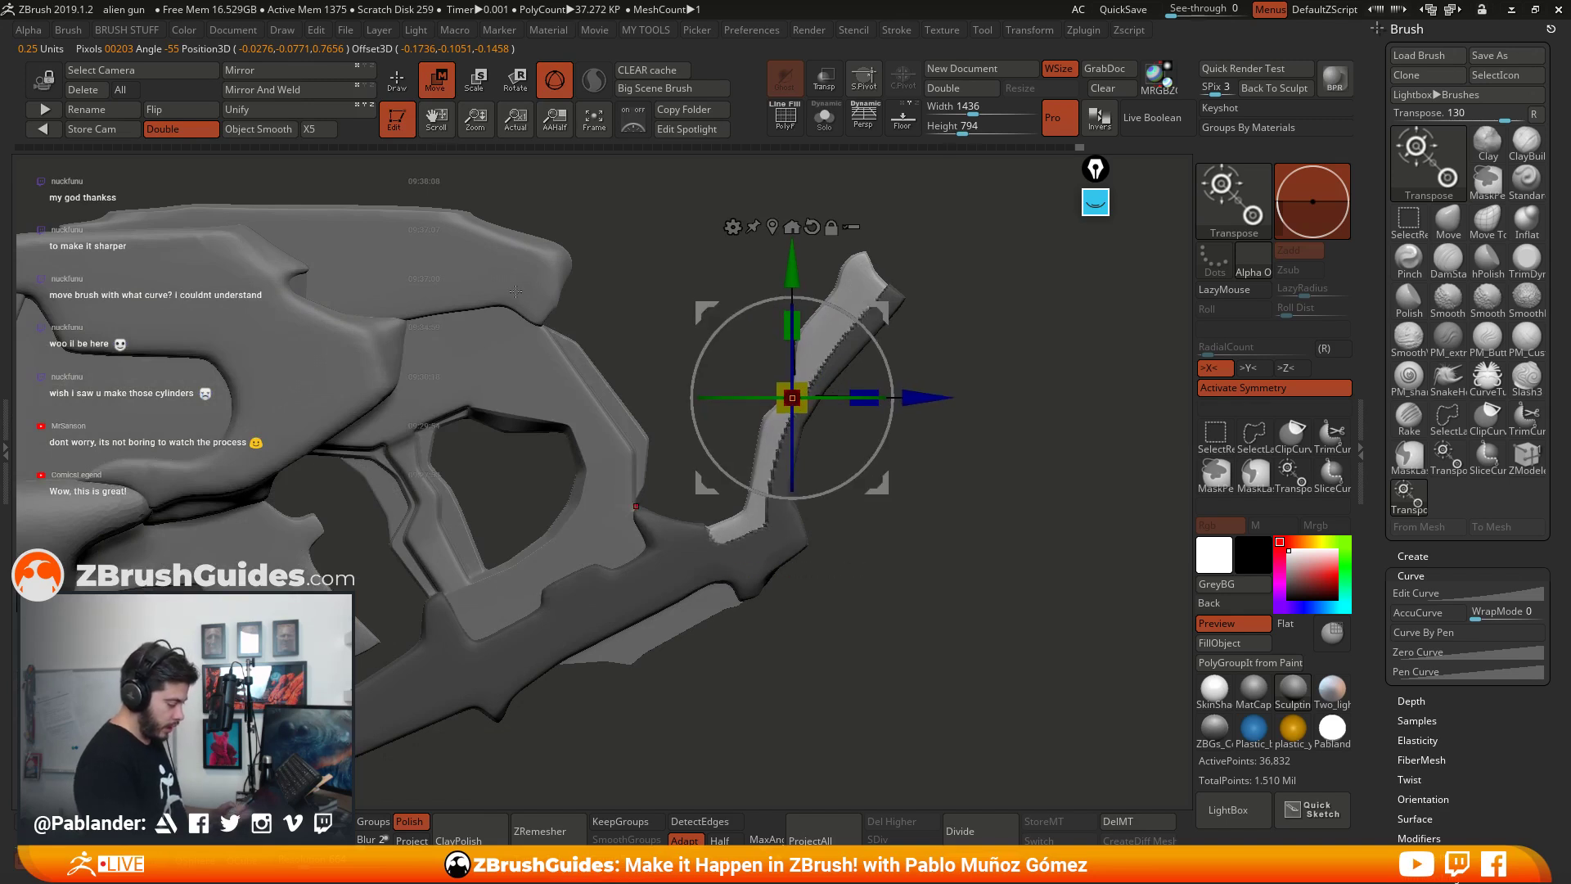
Step: Return to drawing with the Move brush, clear the mask and re-DynaMesh the frame to clean up the stepped upright
{"action": "key", "text": "q"}
{"action": "left_click_drag", "start_coordinate": [963, 536], "coordinate": [997, 500], "text": "alt"}
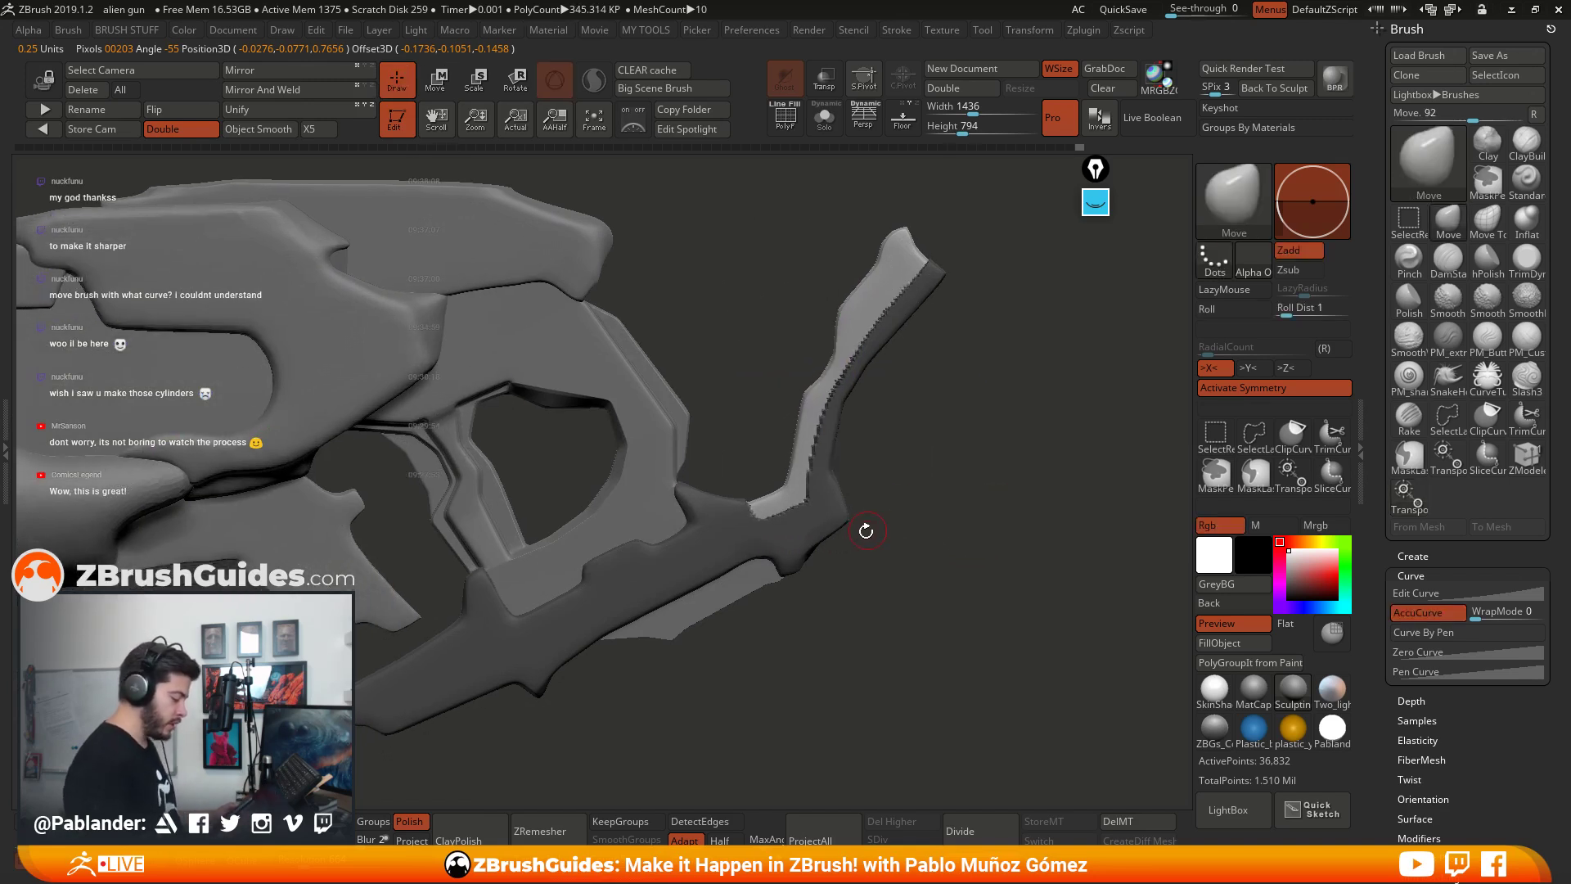
{"action": "left_click_drag", "start_coordinate": [867, 496], "coordinate": [920, 576]}
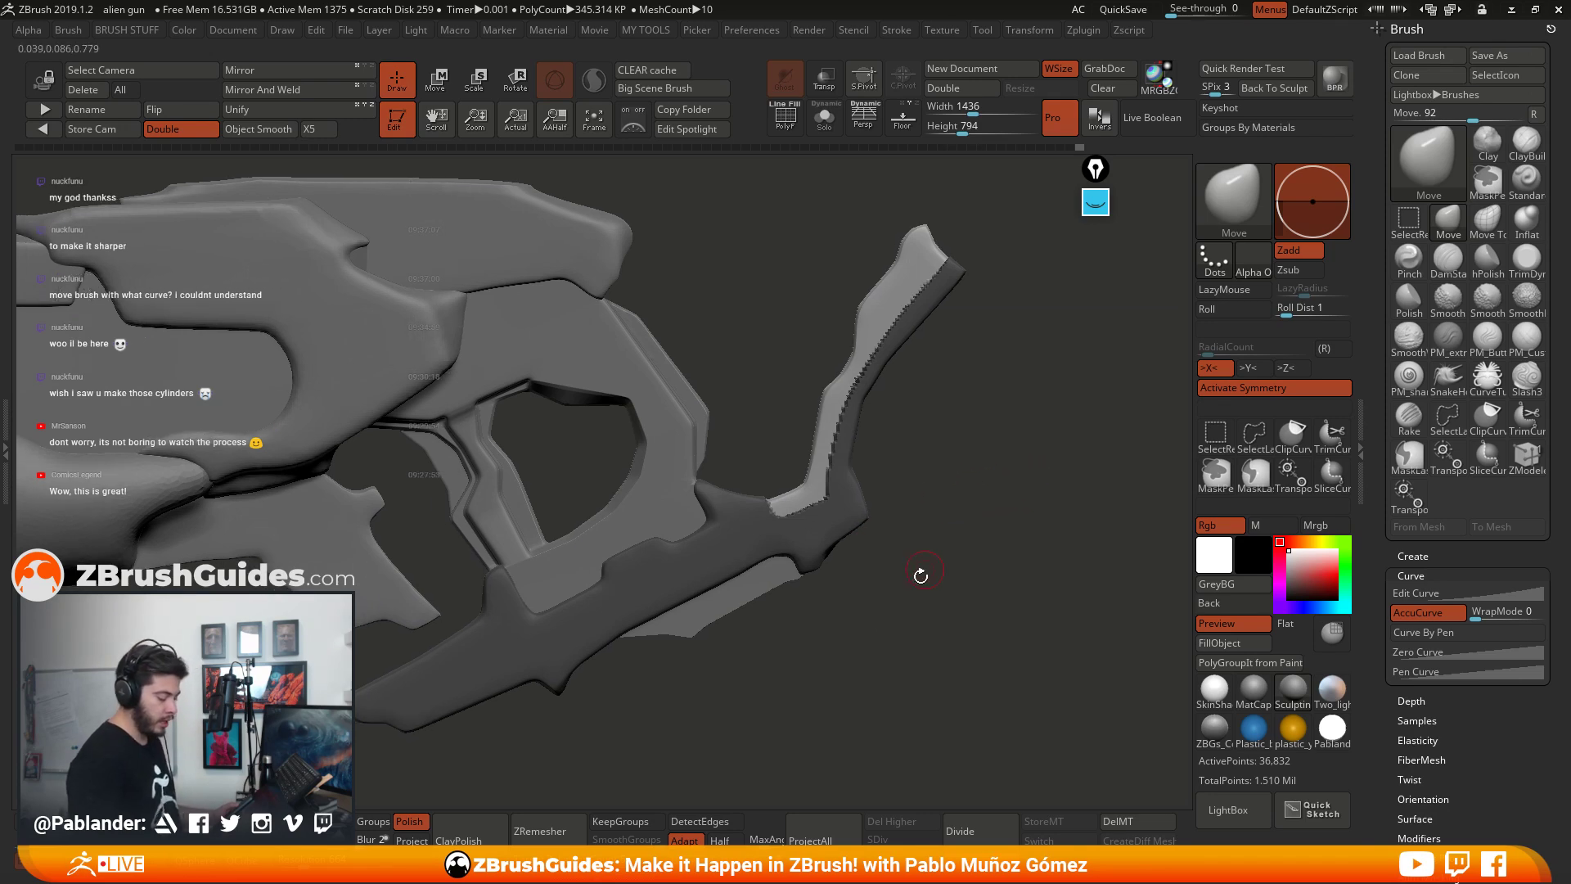
{"action": "mouse_move", "coordinate": [938, 455]}
{"action": "left_mouse_down"}
{"action": "mouse_move", "coordinate": [955, 456]}
{"action": "mouse_move", "coordinate": [955, 428]}
{"action": "mouse_move", "coordinate": [939, 440]}
{"action": "mouse_move", "coordinate": [887, 410]}
{"action": "left_mouse_up"}
{"action": "mouse_move", "coordinate": [947, 352]}
{"action": "left_mouse_down", "text": "ctrl"}
{"action": "mouse_move", "coordinate": [975, 525]}
{"action": "mouse_move", "coordinate": [963, 567]}
{"action": "left_mouse_up", "text": "ctrl"}
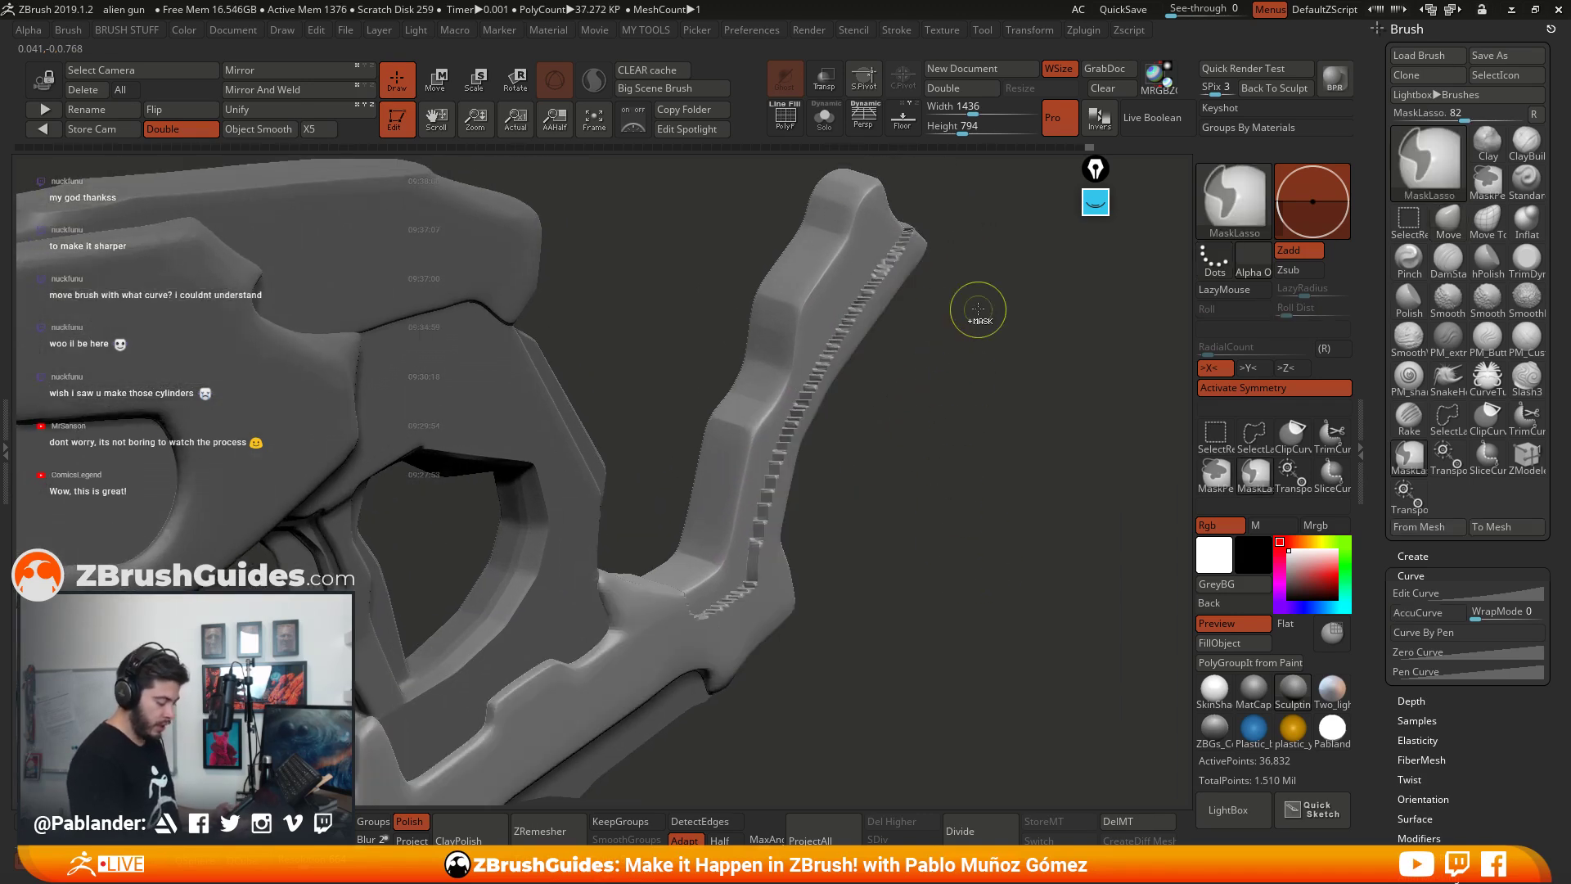
{"action": "key", "text": "b"}
{"action": "key", "text": "m"}
{"action": "key", "text": "v"}
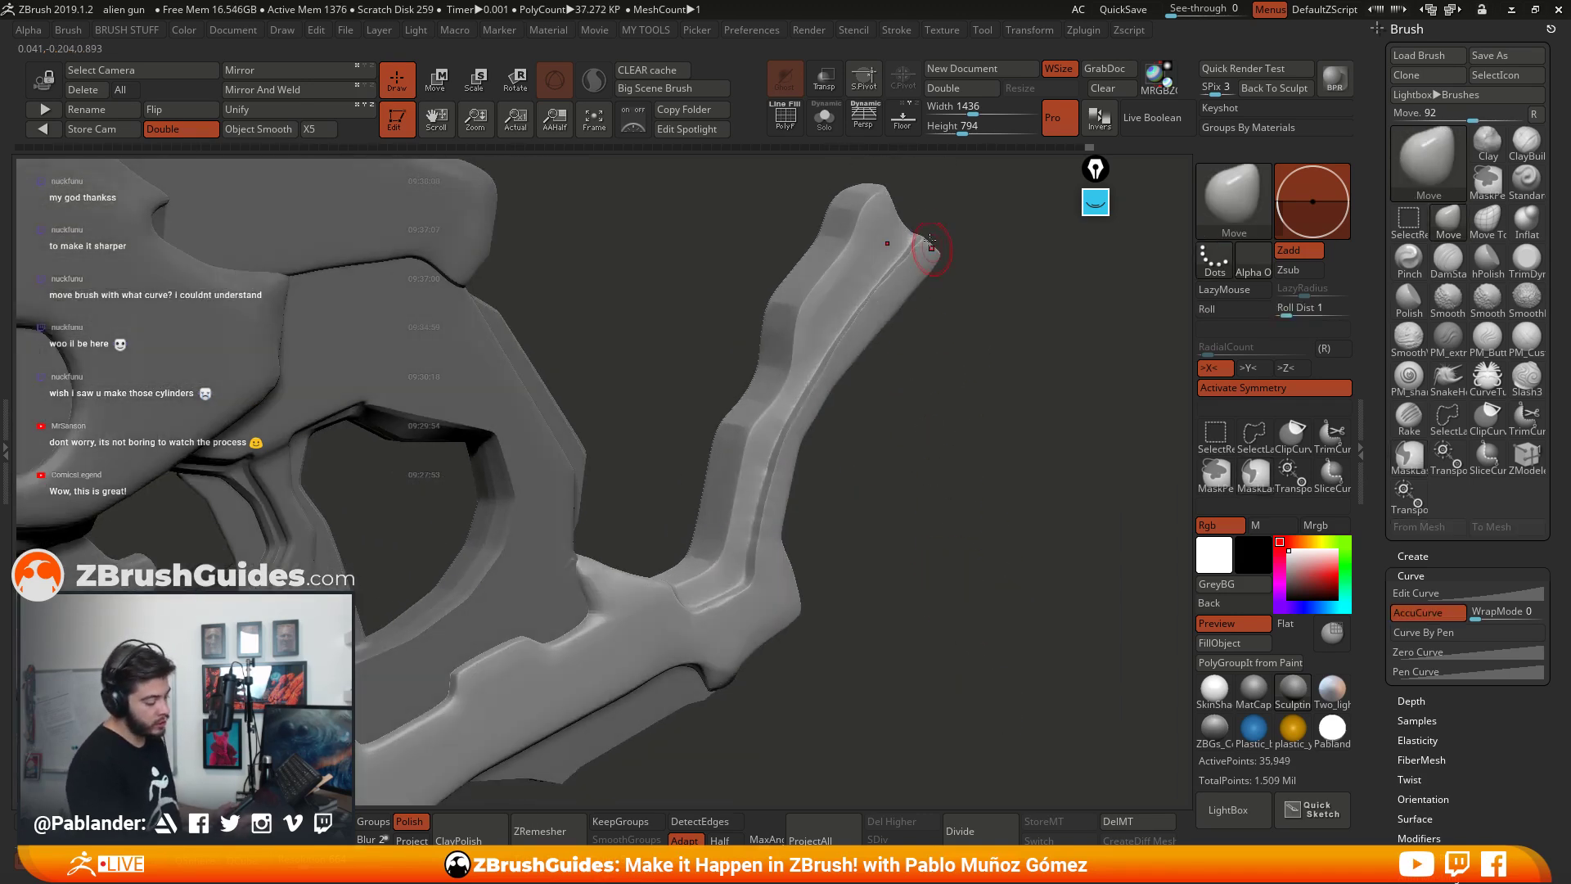
Step: Smooth the rough ridge running down the upright's side to where it meets the lower frame
{"action": "left_click_drag", "start_coordinate": [939, 519], "coordinate": [747, 596]}
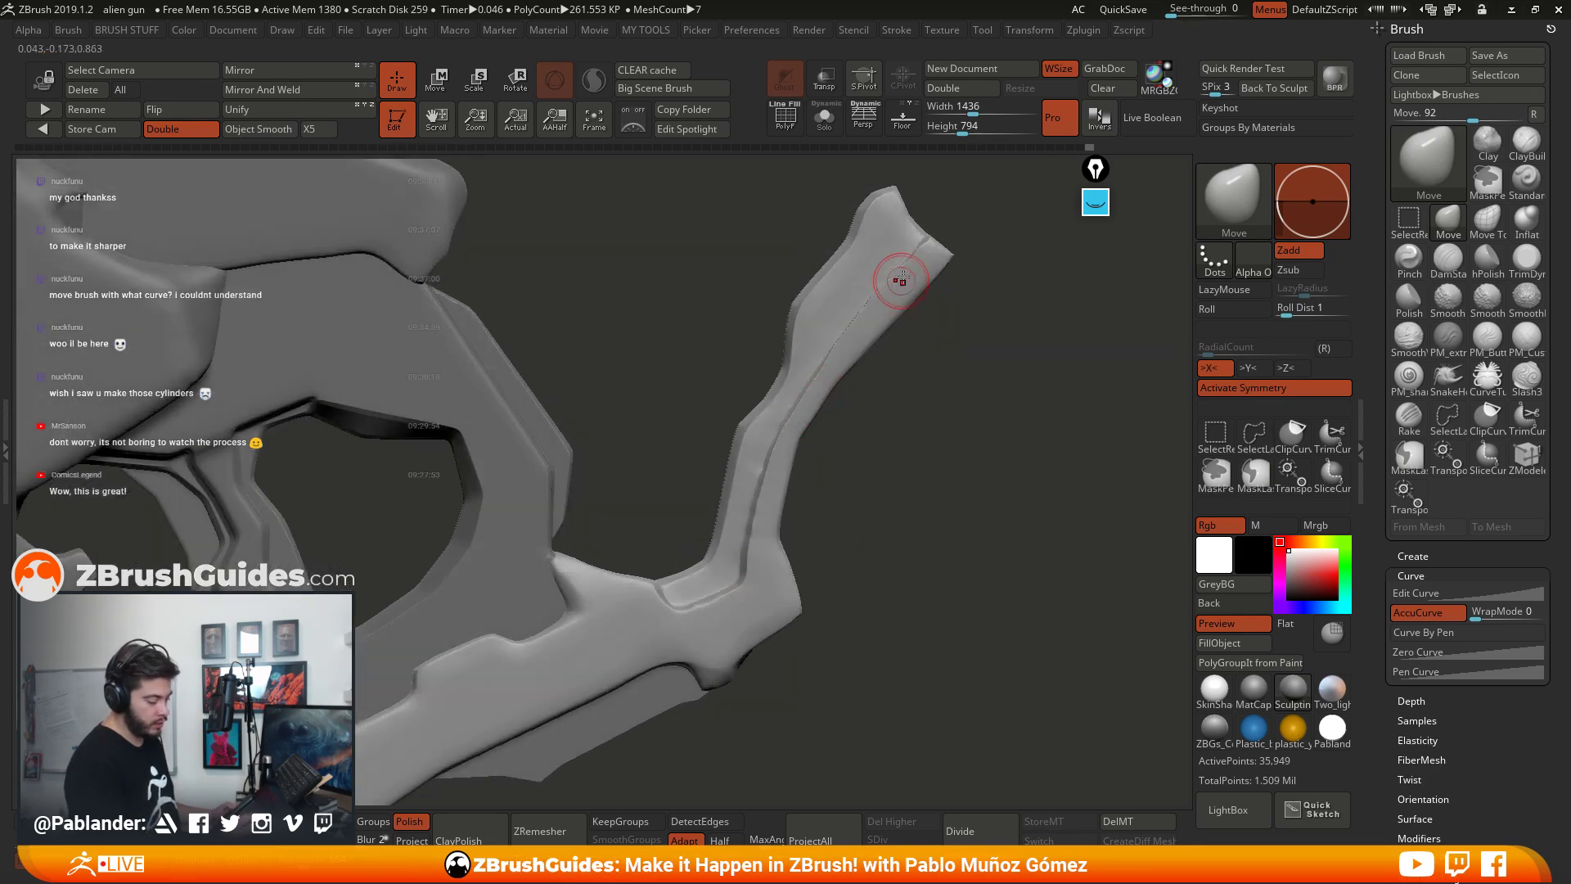
{"action": "key", "text": "shift"}
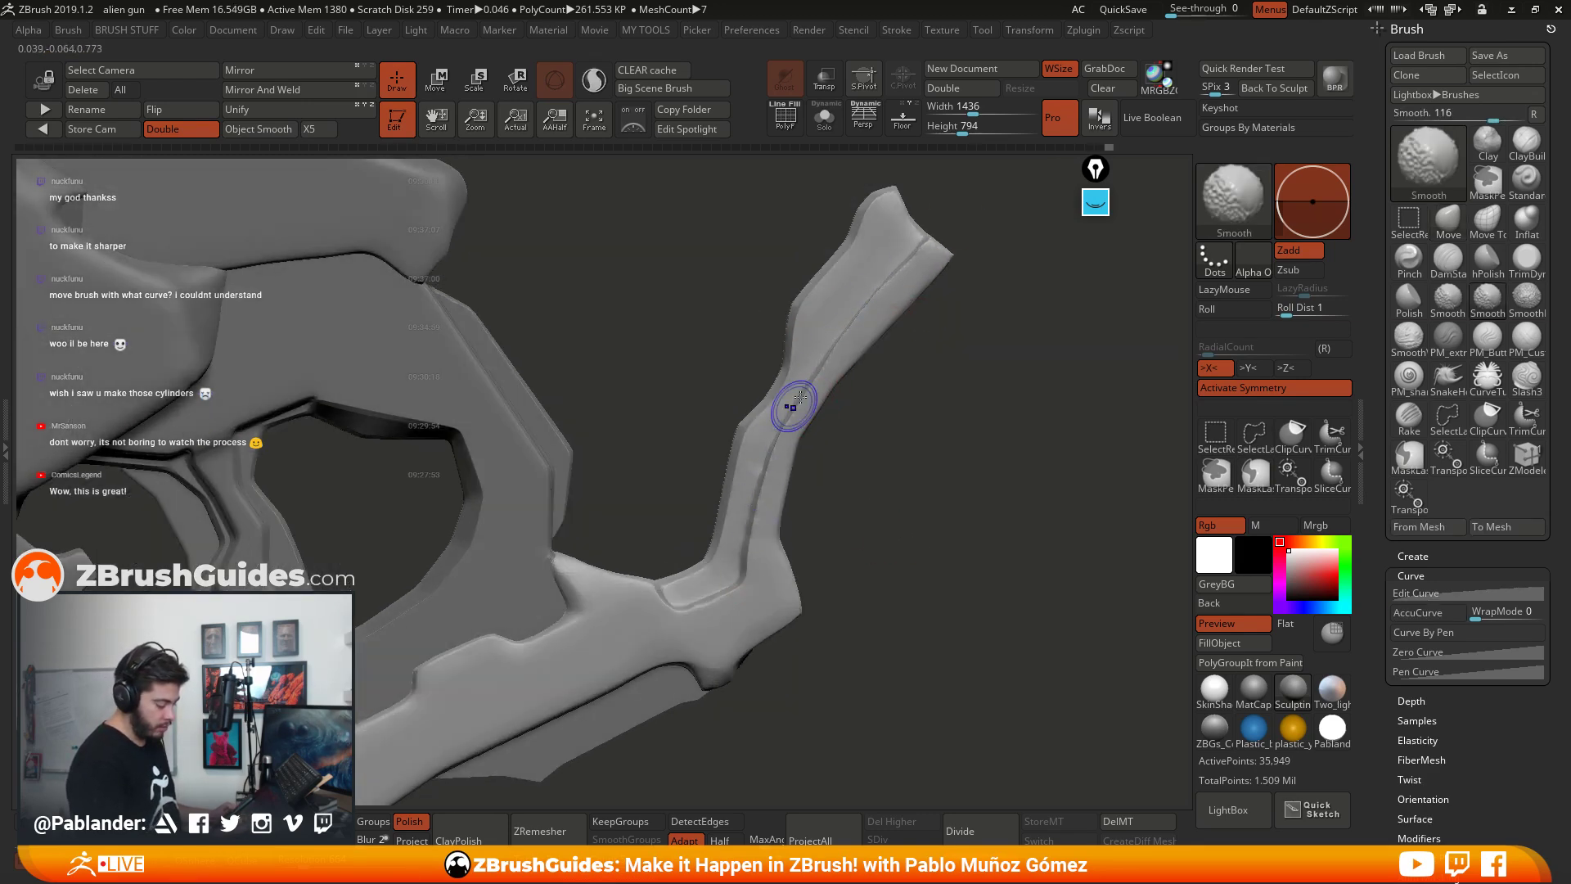
{"action": "left_click_drag", "start_coordinate": [798, 398], "coordinate": [683, 624], "text": "shift"}
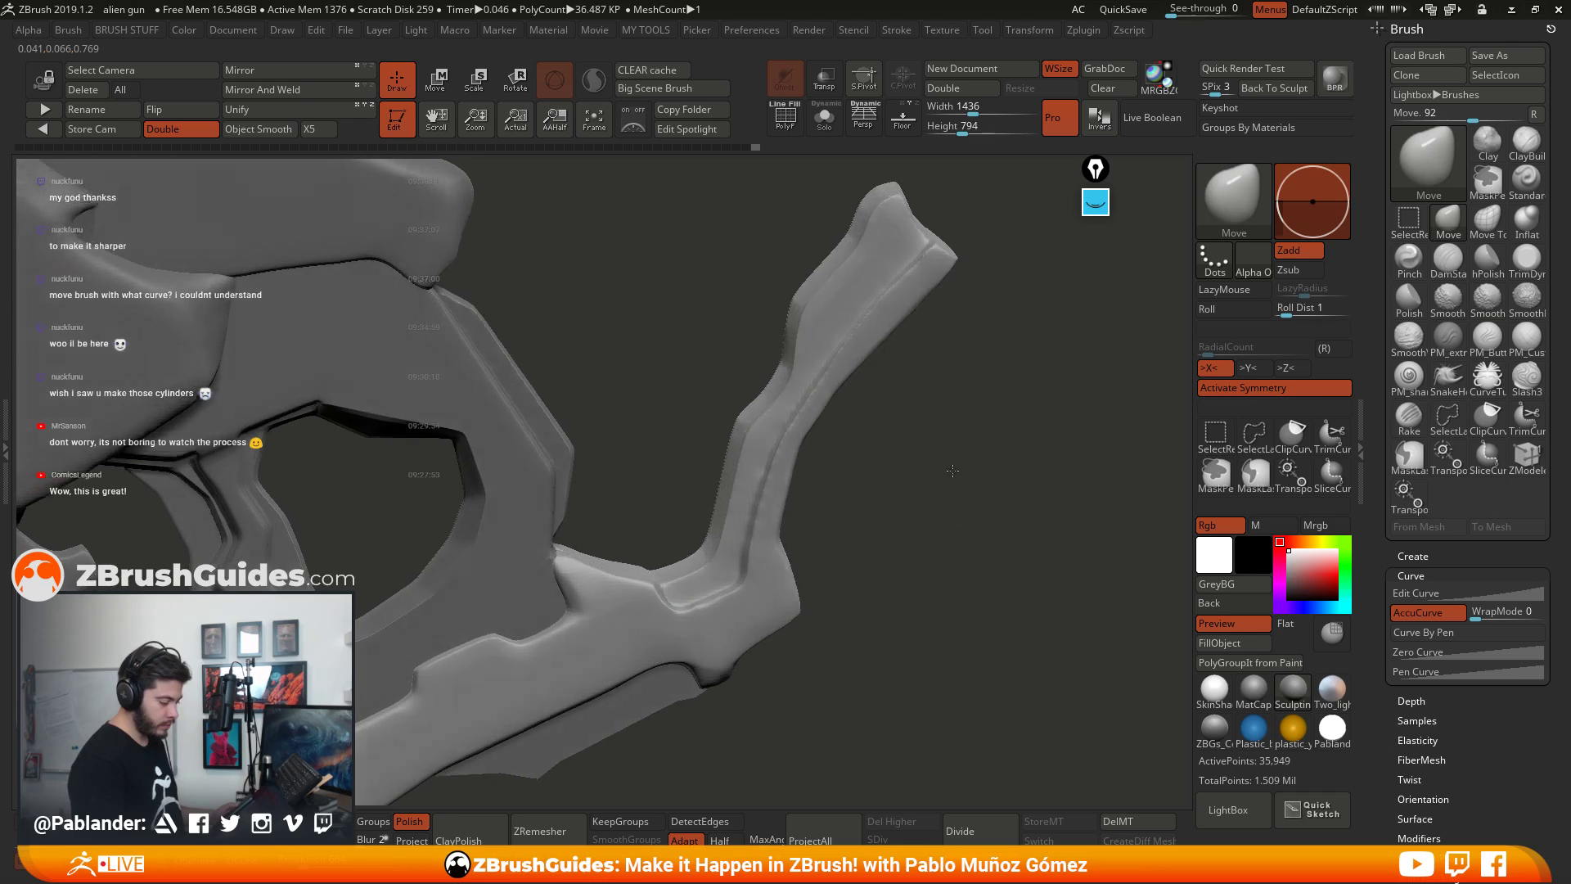
{"action": "left_click_drag", "start_coordinate": [952, 471], "coordinate": [916, 265]}
{"action": "left_click_drag", "start_coordinate": [1005, 243], "coordinate": [979, 323]}
{"action": "left_click_drag", "start_coordinate": [982, 481], "coordinate": [807, 525]}
Step: Lasso-mask two strips along the lower frame's bottom edge, on either side of the pointed spur
{"action": "key", "text": "ctrl"}
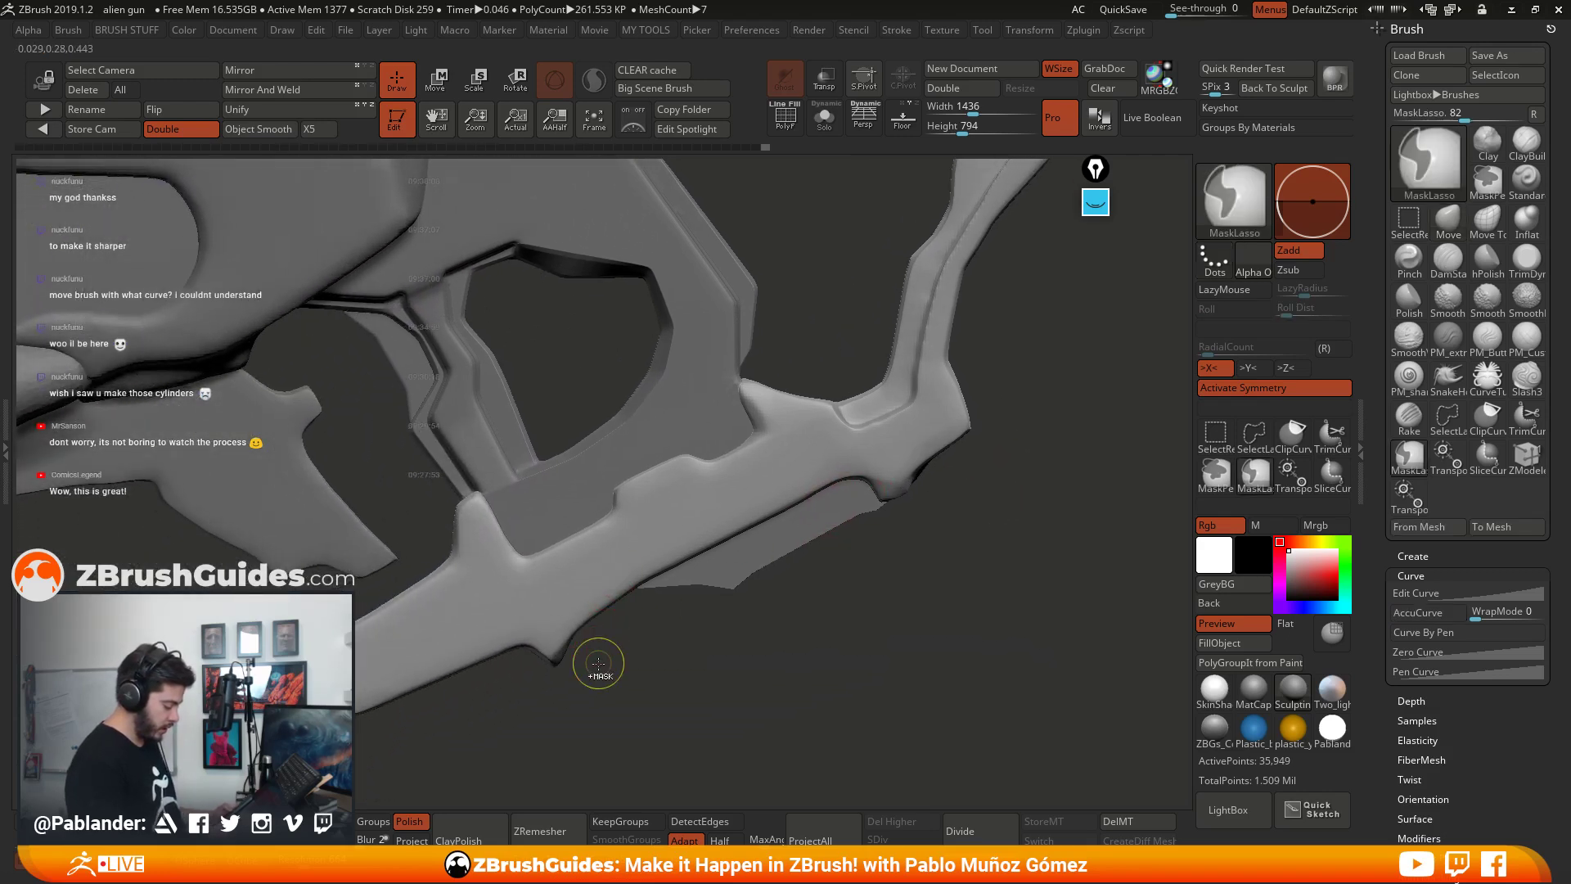
{"action": "mouse_move", "coordinate": [596, 589]}
{"action": "left_mouse_down", "text": "ctrl"}
{"action": "mouse_move", "coordinate": [815, 483]}
{"action": "mouse_move", "coordinate": [896, 592]}
{"action": "left_mouse_up", "text": "ctrl"}
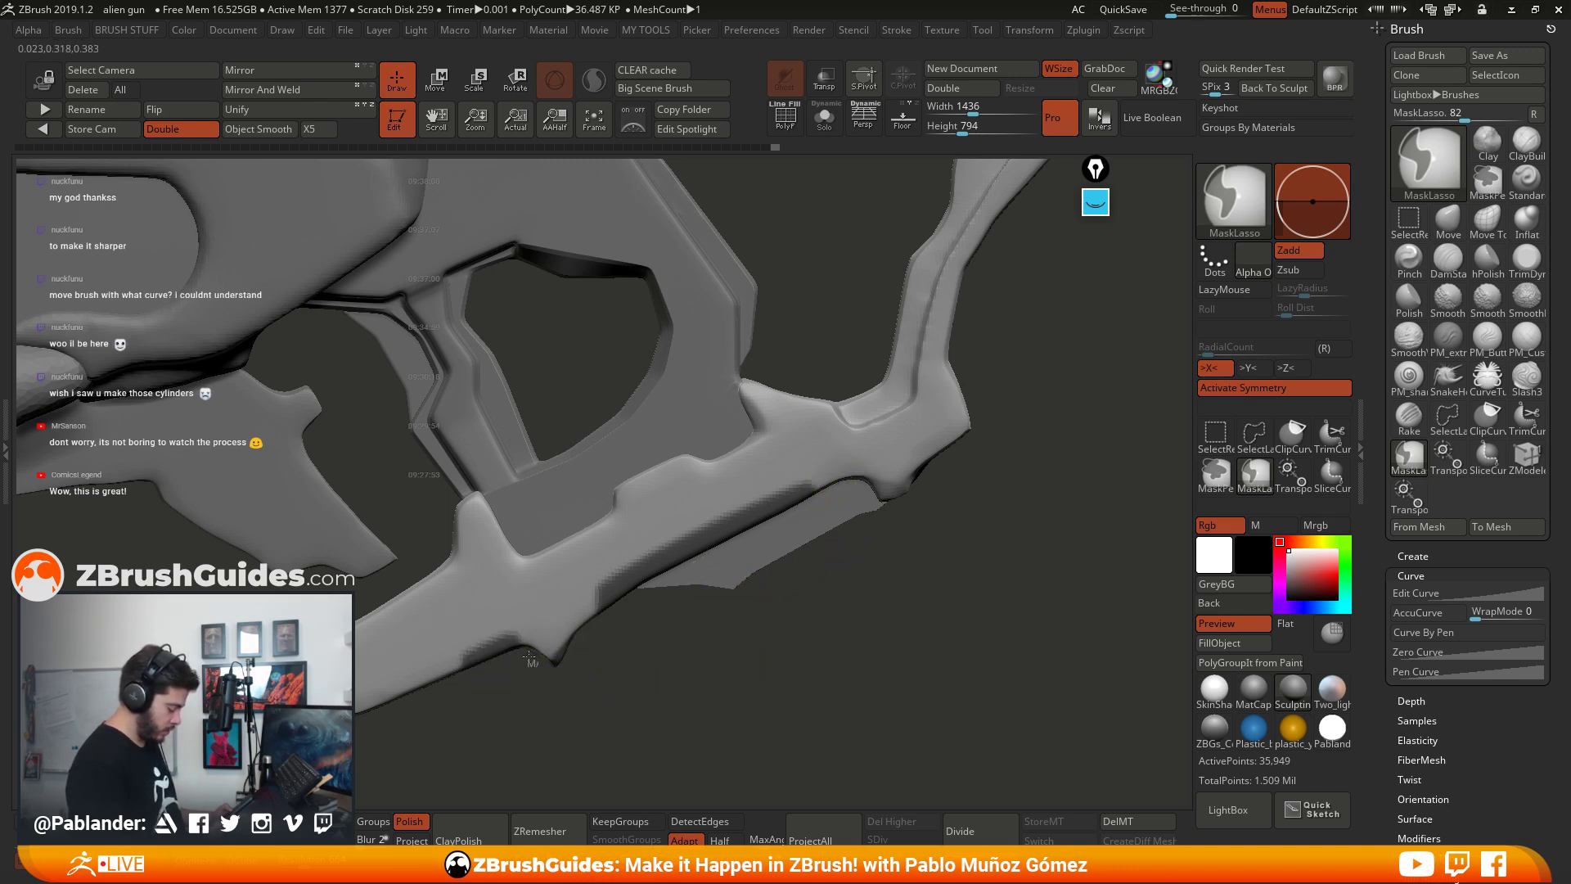
{"action": "left_click_drag", "start_coordinate": [454, 656], "coordinate": [519, 677], "text": "ctrl"}
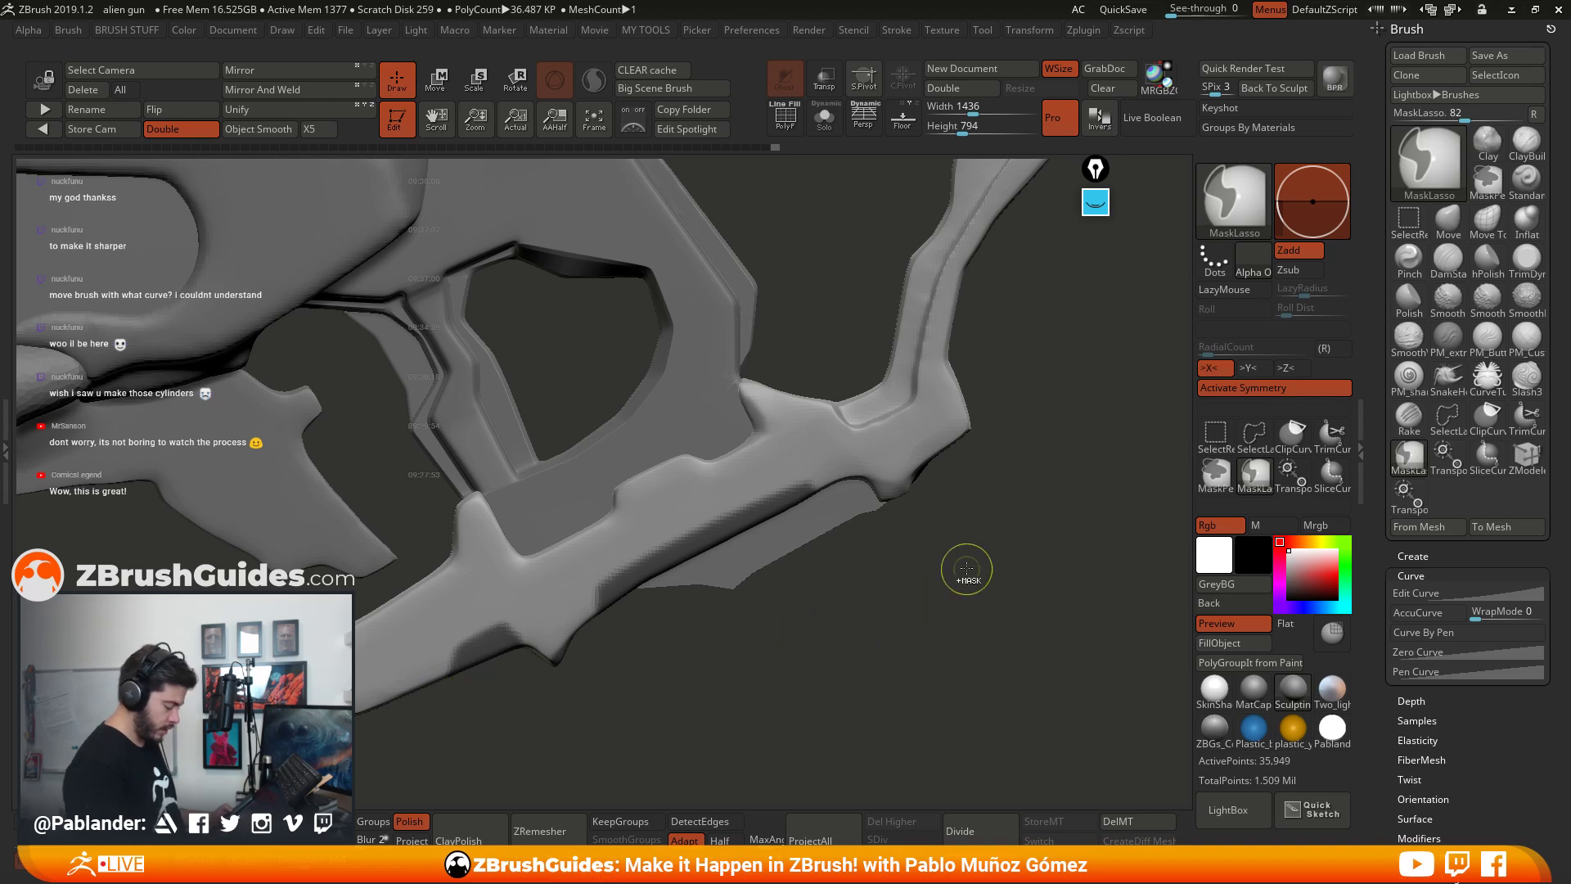
{"action": "mouse_move", "coordinate": [596, 610]}
{"action": "left_mouse_down", "text": "ctrl"}
{"action": "mouse_move", "coordinate": [680, 540]}
{"action": "mouse_move", "coordinate": [798, 491]}
{"action": "mouse_move", "coordinate": [879, 491]}
{"action": "mouse_move", "coordinate": [891, 581]}
{"action": "mouse_move", "coordinate": [955, 536]}
{"action": "mouse_move", "coordinate": [940, 360]}
{"action": "left_mouse_up", "text": "ctrl"}
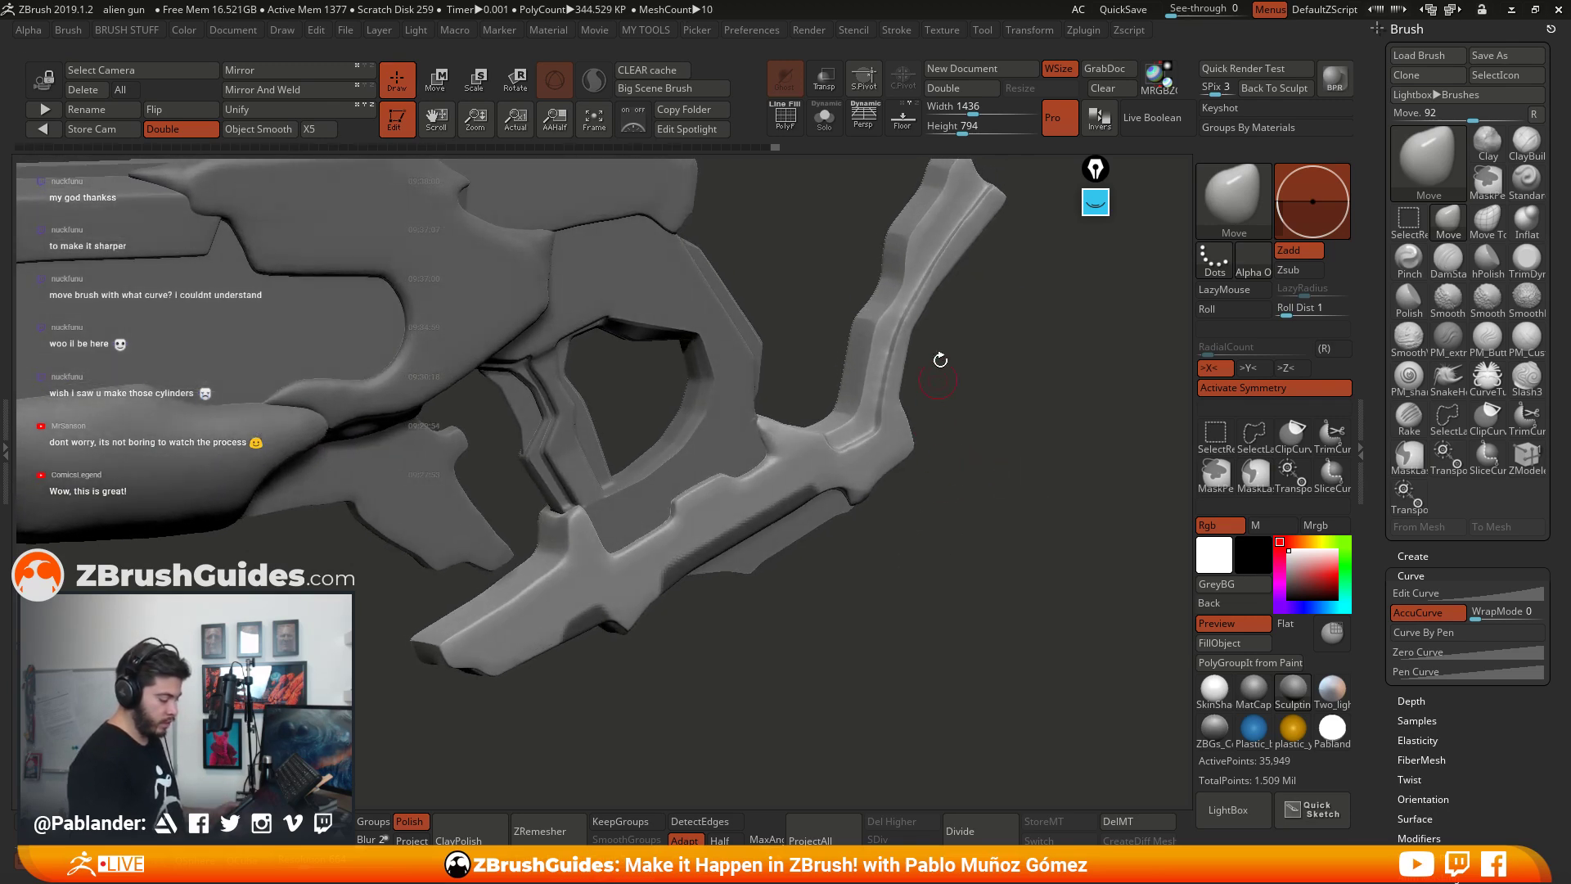
Step: Invert the mask so only the two bottom-edge strips of the lower frame stay editable, and sharpen the mask's border
{"action": "mouse_move", "coordinate": [1022, 413]}
{"action": "left_mouse_down"}
{"action": "mouse_move", "coordinate": [993, 536]}
{"action": "mouse_move", "coordinate": [957, 578]}
{"action": "left_mouse_up"}
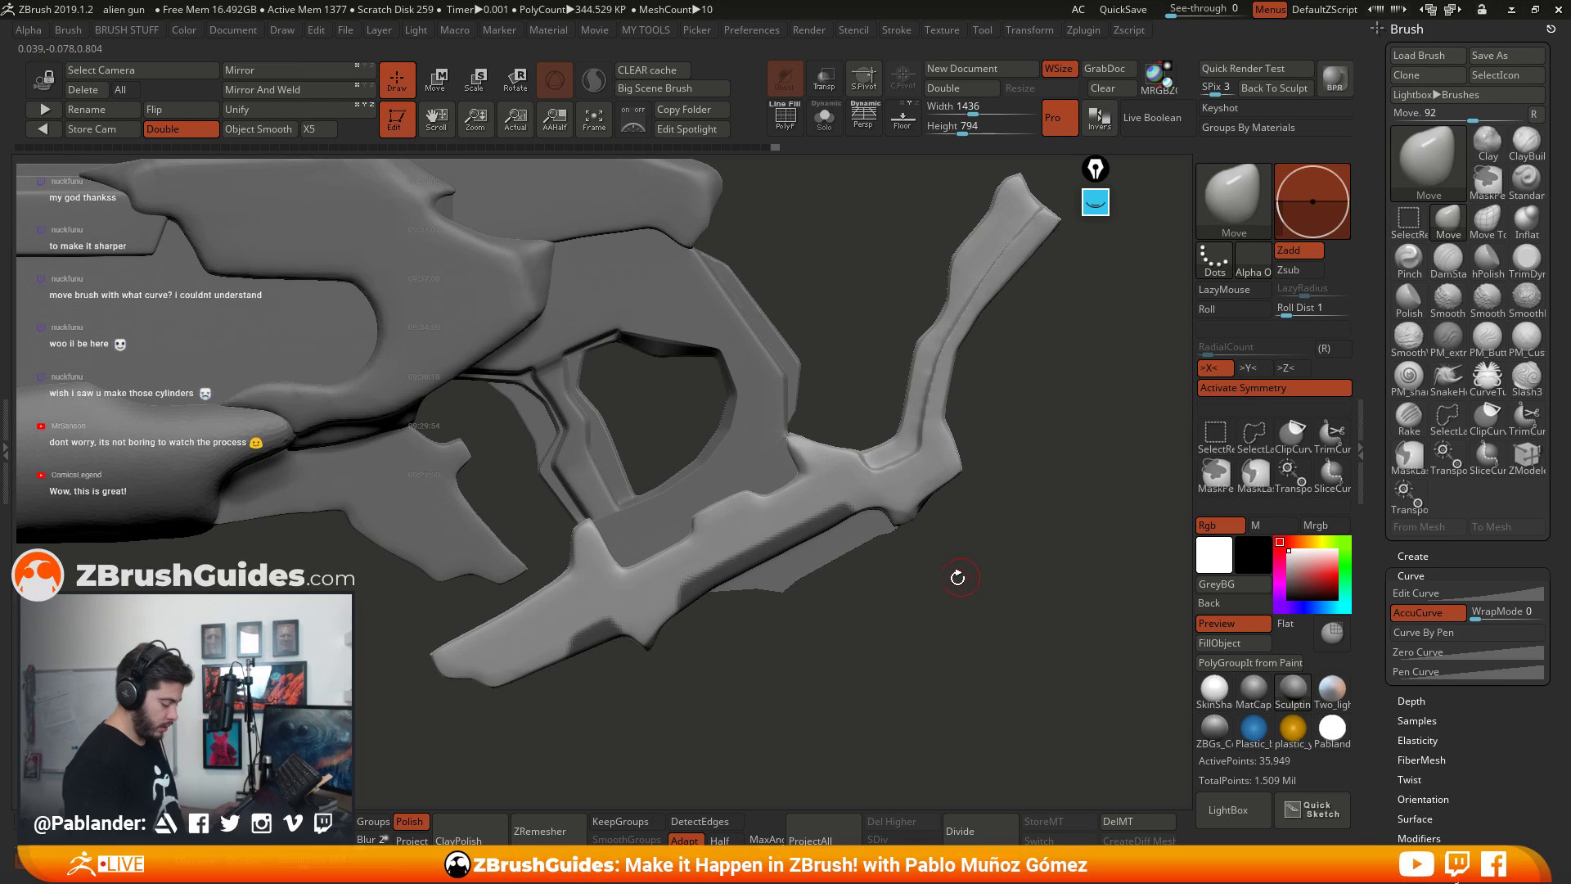
{"action": "left_click", "coordinate": [1018, 480], "text": "ctrl"}
{"action": "left_click_drag", "start_coordinate": [992, 563], "coordinate": [1007, 577], "text": "ctrl"}
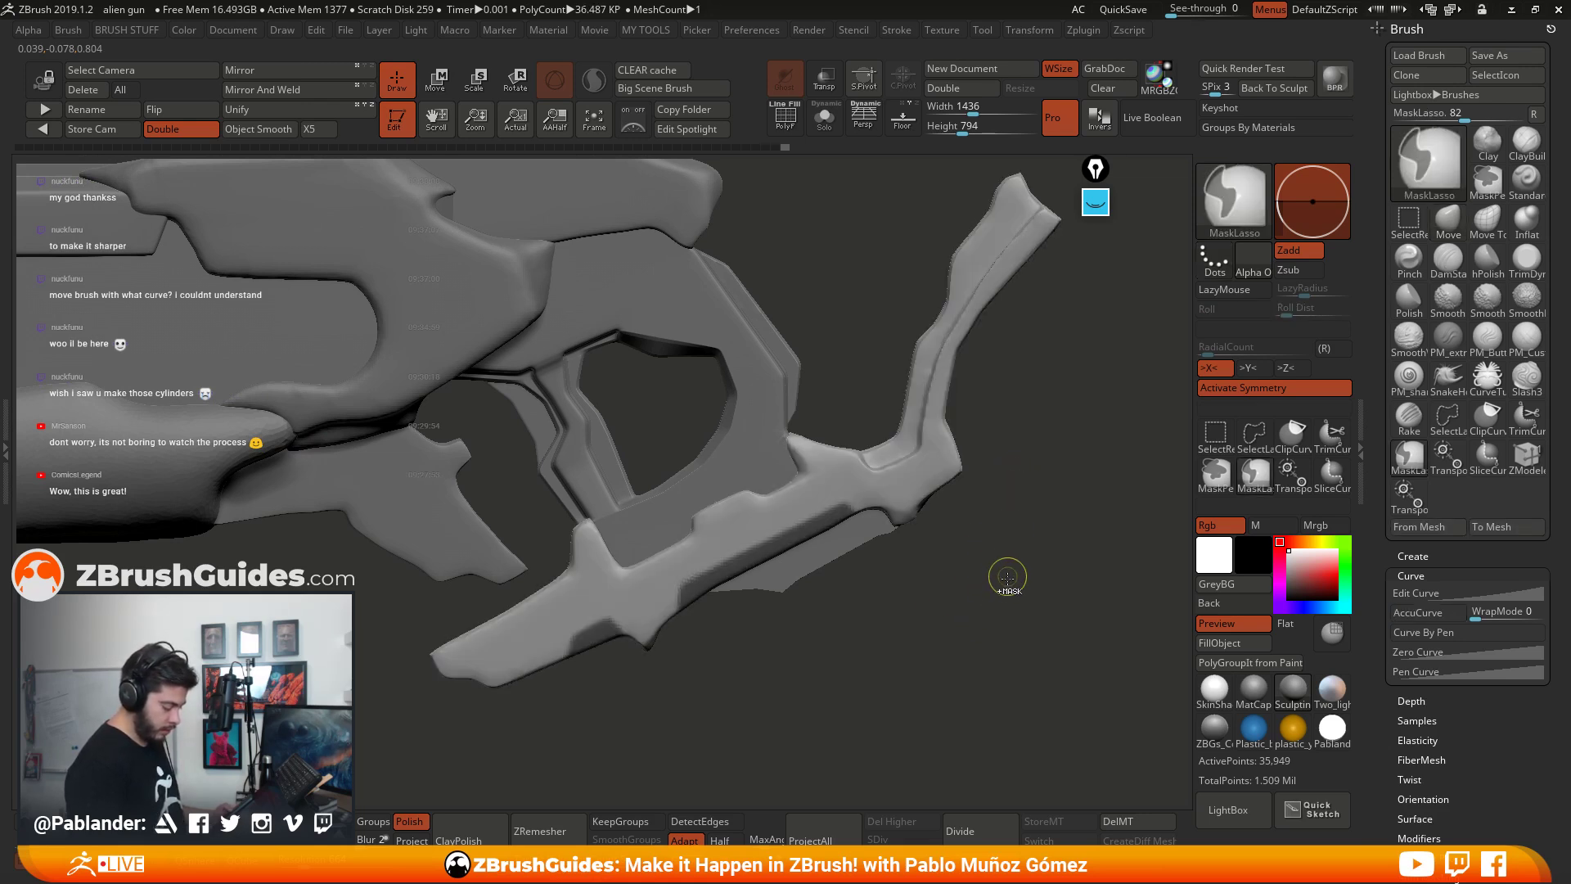
{"action": "left_click", "coordinate": [1023, 512], "text": "ctrl"}
{"action": "key", "text": "shift+space"}
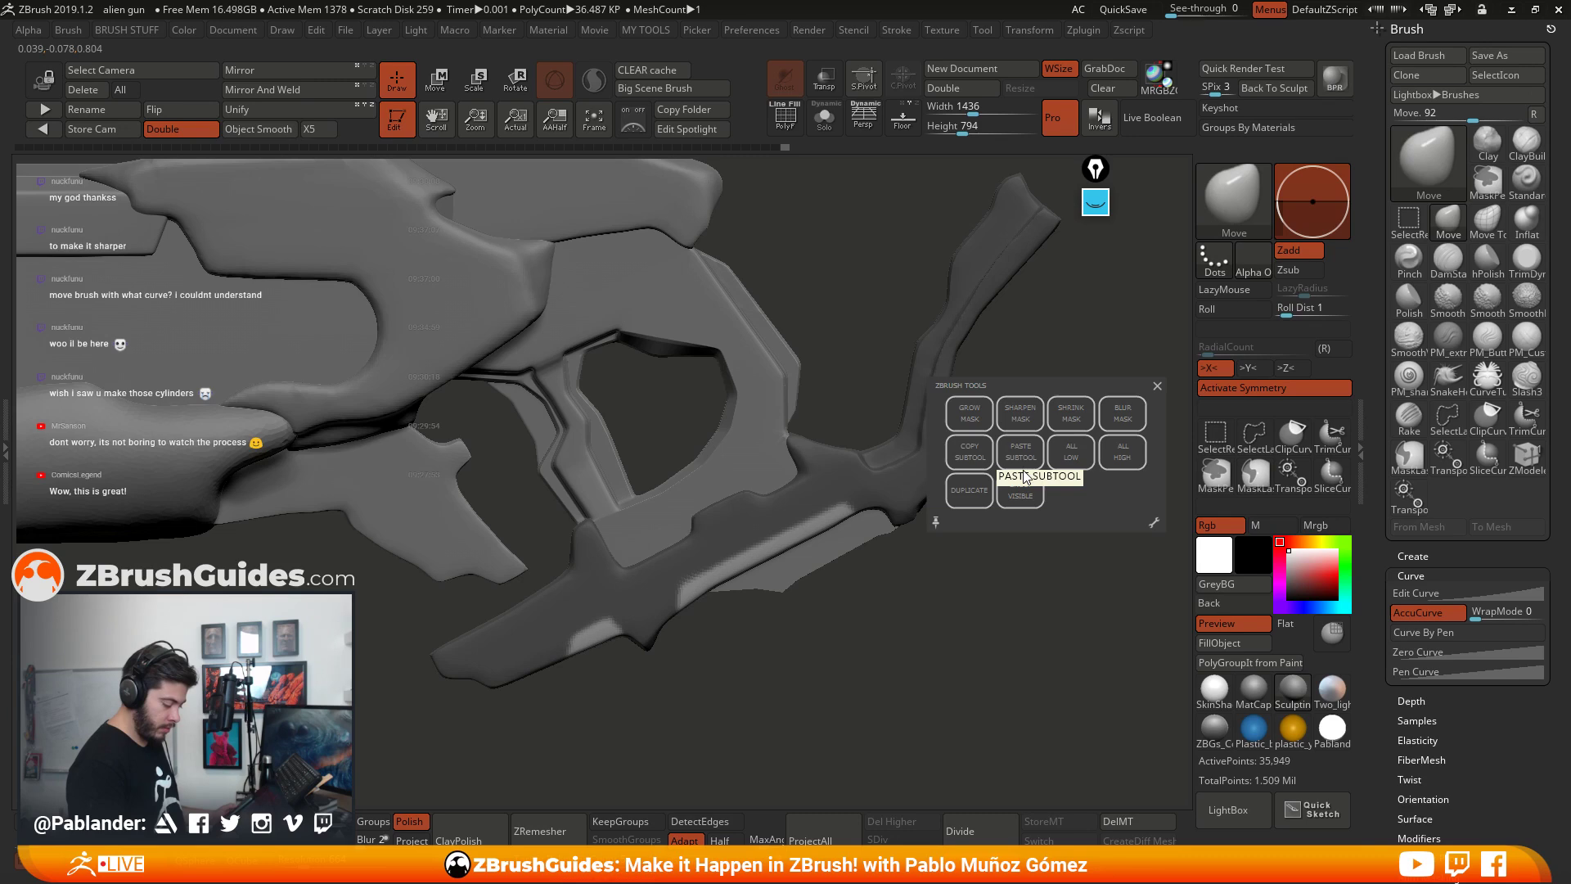
{"action": "left_click", "coordinate": [1026, 426]}
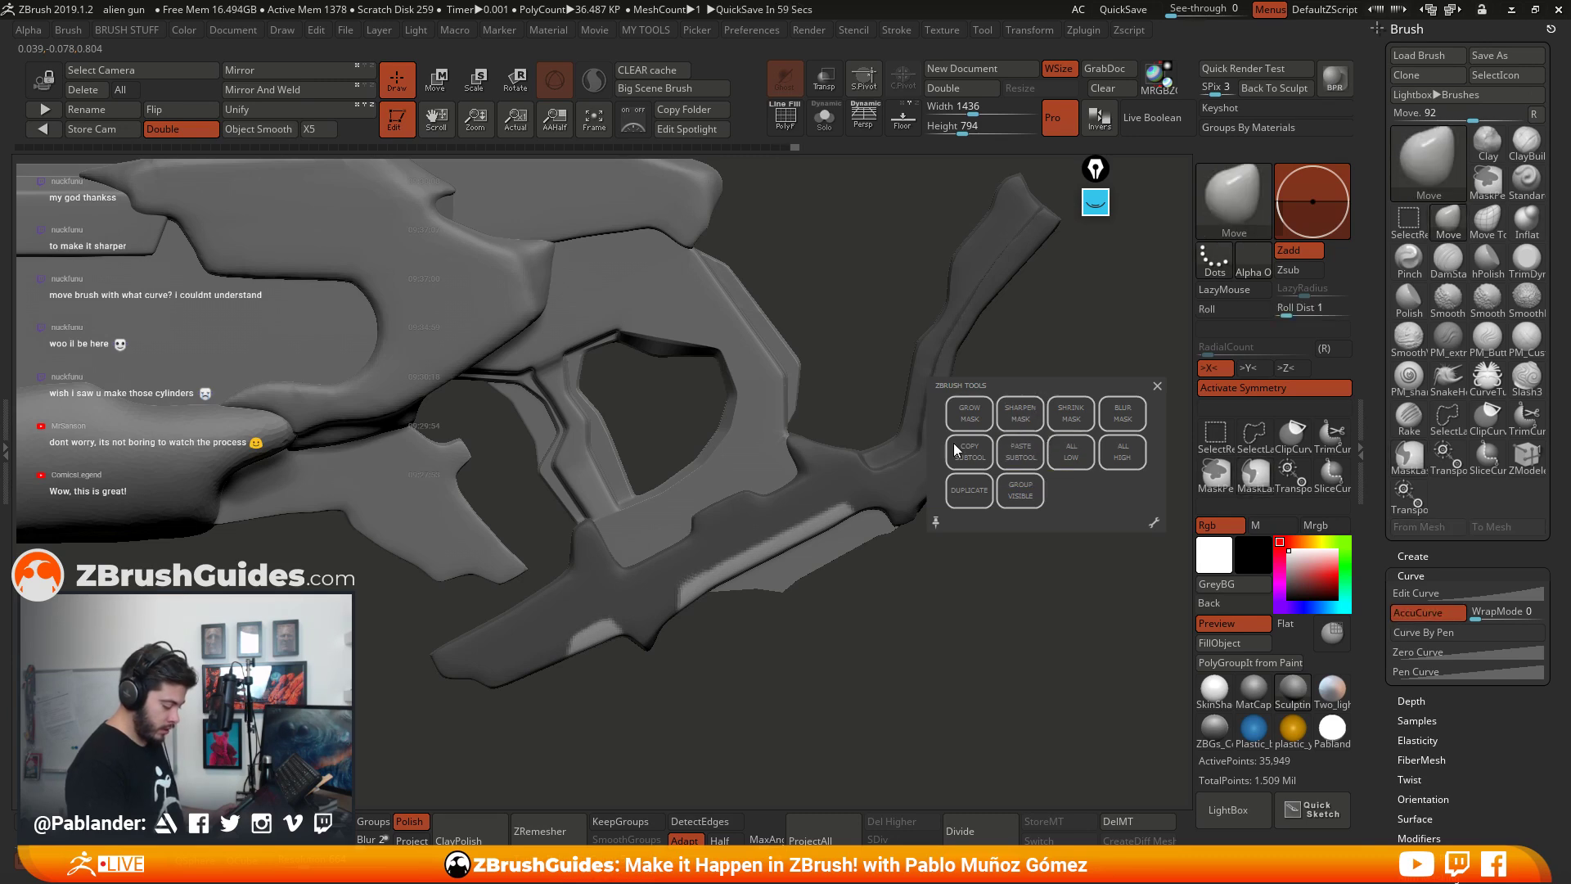
Step: Scale the two unmasked bottom-edge strips narrower along X with the transform gizmo to recess them
{"action": "key", "text": "w"}
{"action": "left_click_drag", "start_coordinate": [436, 114], "coordinate": [469, 197]}
{"action": "left_click", "coordinate": [926, 238]}
{"action": "left_click_drag", "start_coordinate": [938, 768], "coordinate": [953, 483], "text": "alt"}
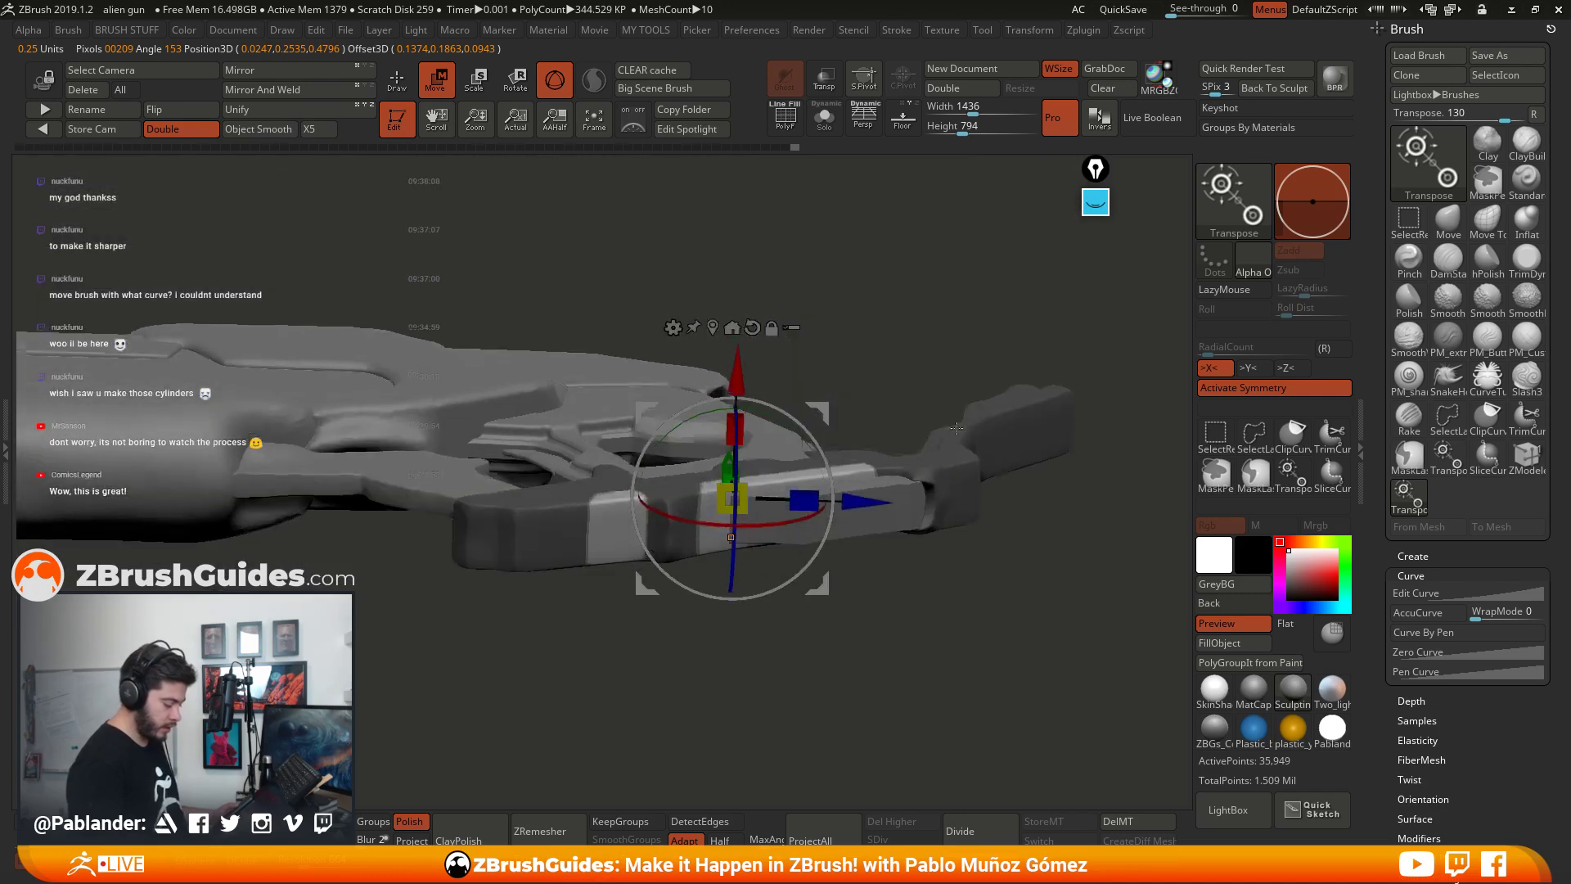
{"action": "left_click_drag", "start_coordinate": [815, 488], "coordinate": [741, 437]}
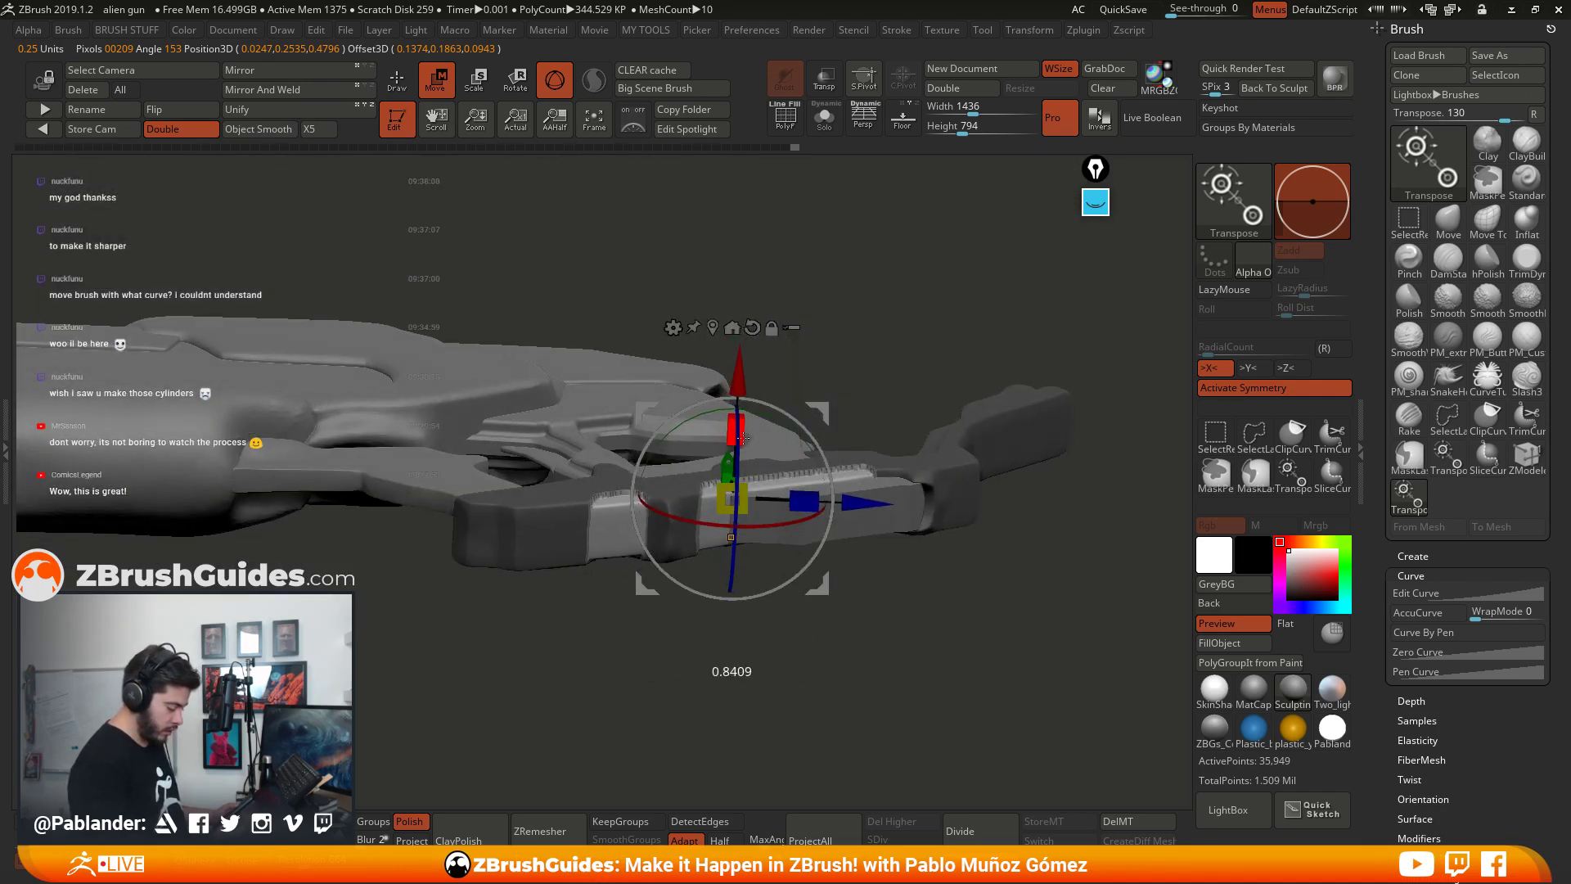
{"action": "left_click_drag", "start_coordinate": [888, 401], "coordinate": [913, 434]}
{"action": "left_click_drag", "start_coordinate": [733, 445], "coordinate": [739, 436]}
{"action": "left_click_drag", "start_coordinate": [900, 315], "coordinate": [930, 367]}
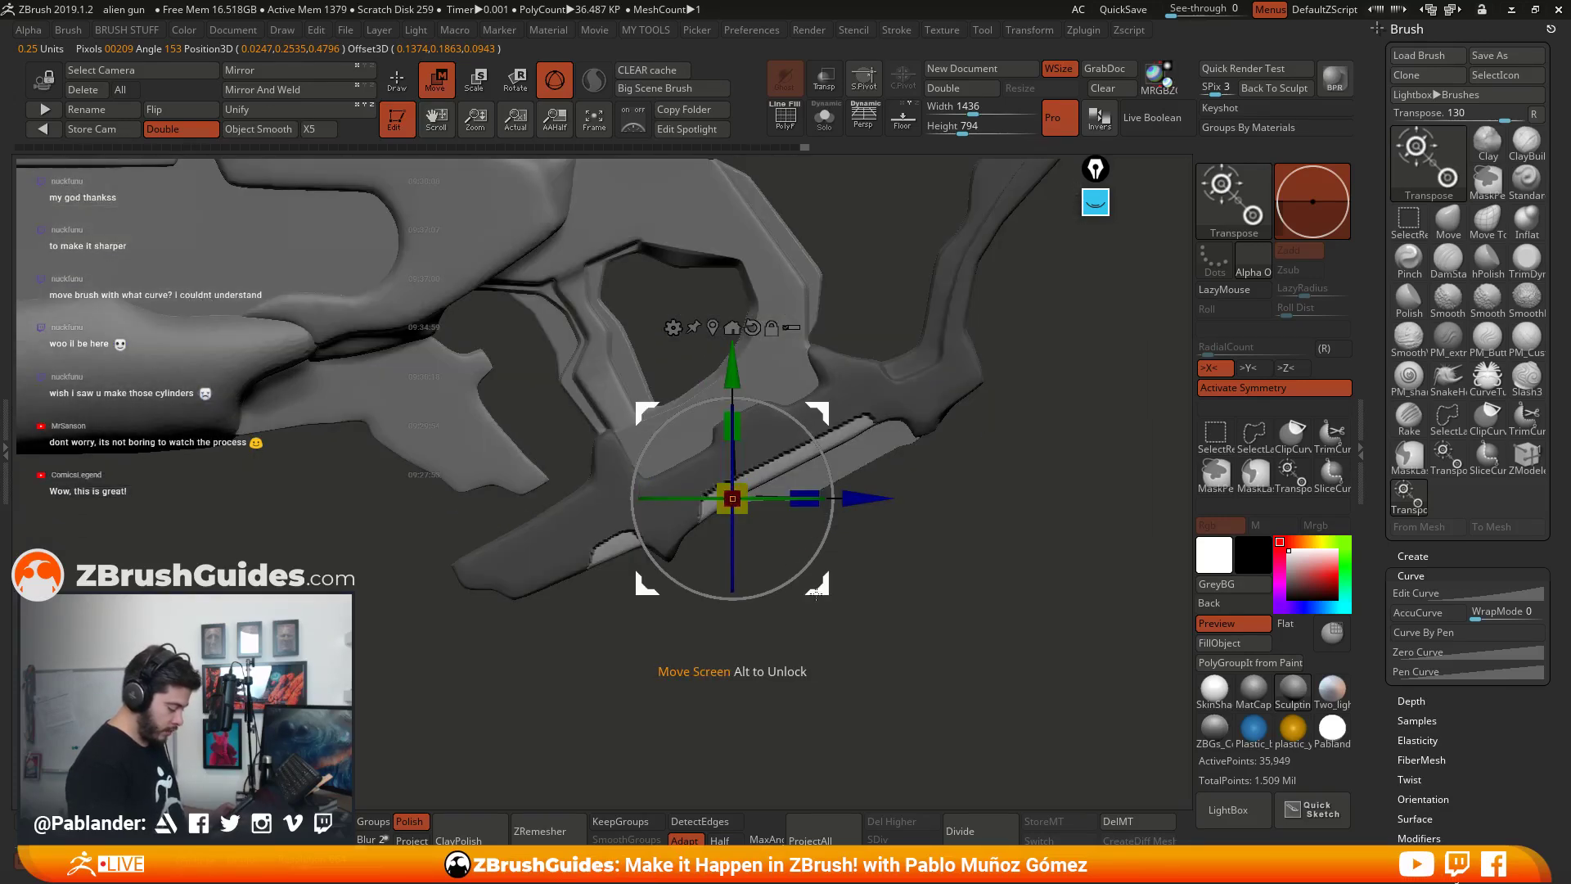
{"action": "left_click_drag", "start_coordinate": [816, 592], "coordinate": [815, 581]}
Step: Return to drawing, clear the mask and re-DynaMesh the frame to clean up the recessed strips
{"action": "key", "text": "q"}
{"action": "key", "text": "shift"}
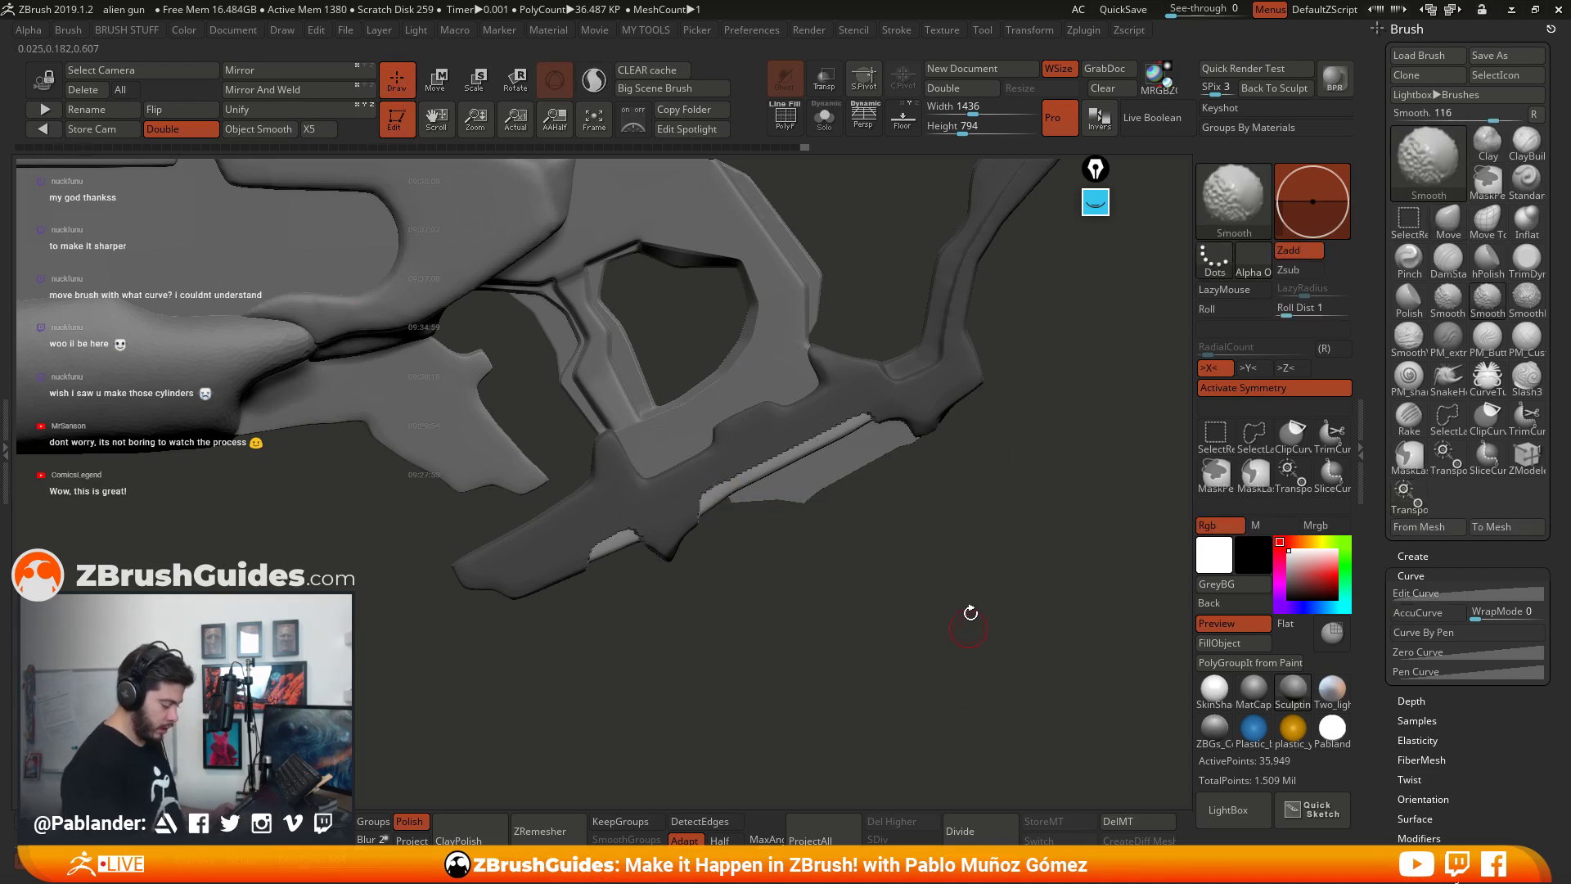
{"action": "left_click_drag", "start_coordinate": [970, 613], "coordinate": [994, 630], "text": "ctrl"}
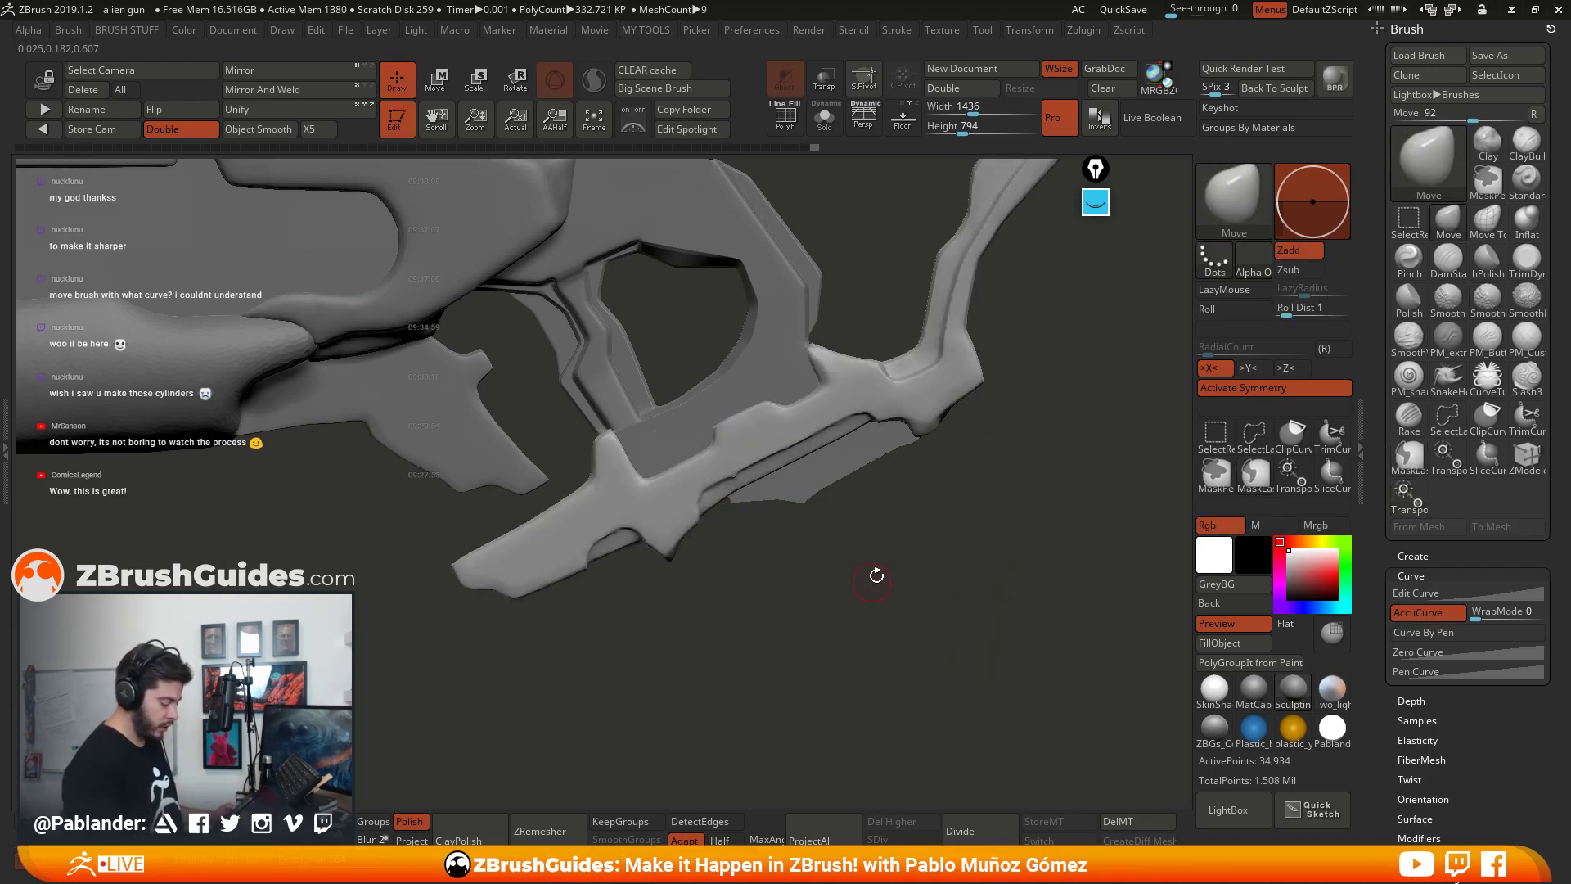
Step: Carve a groove with the DamStandard brush along the inner edge of the long recessed strip
{"action": "mouse_move", "coordinate": [917, 553]}
{"action": "left_mouse_down", "text": "alt"}
{"action": "mouse_move", "coordinate": [733, 455]}
{"action": "mouse_move", "coordinate": [750, 449]}
{"action": "left_mouse_up", "text": "alt"}
{"action": "key", "text": "shift"}
{"action": "right_click_drag", "start_coordinate": [751, 450], "coordinate": [740, 464]}
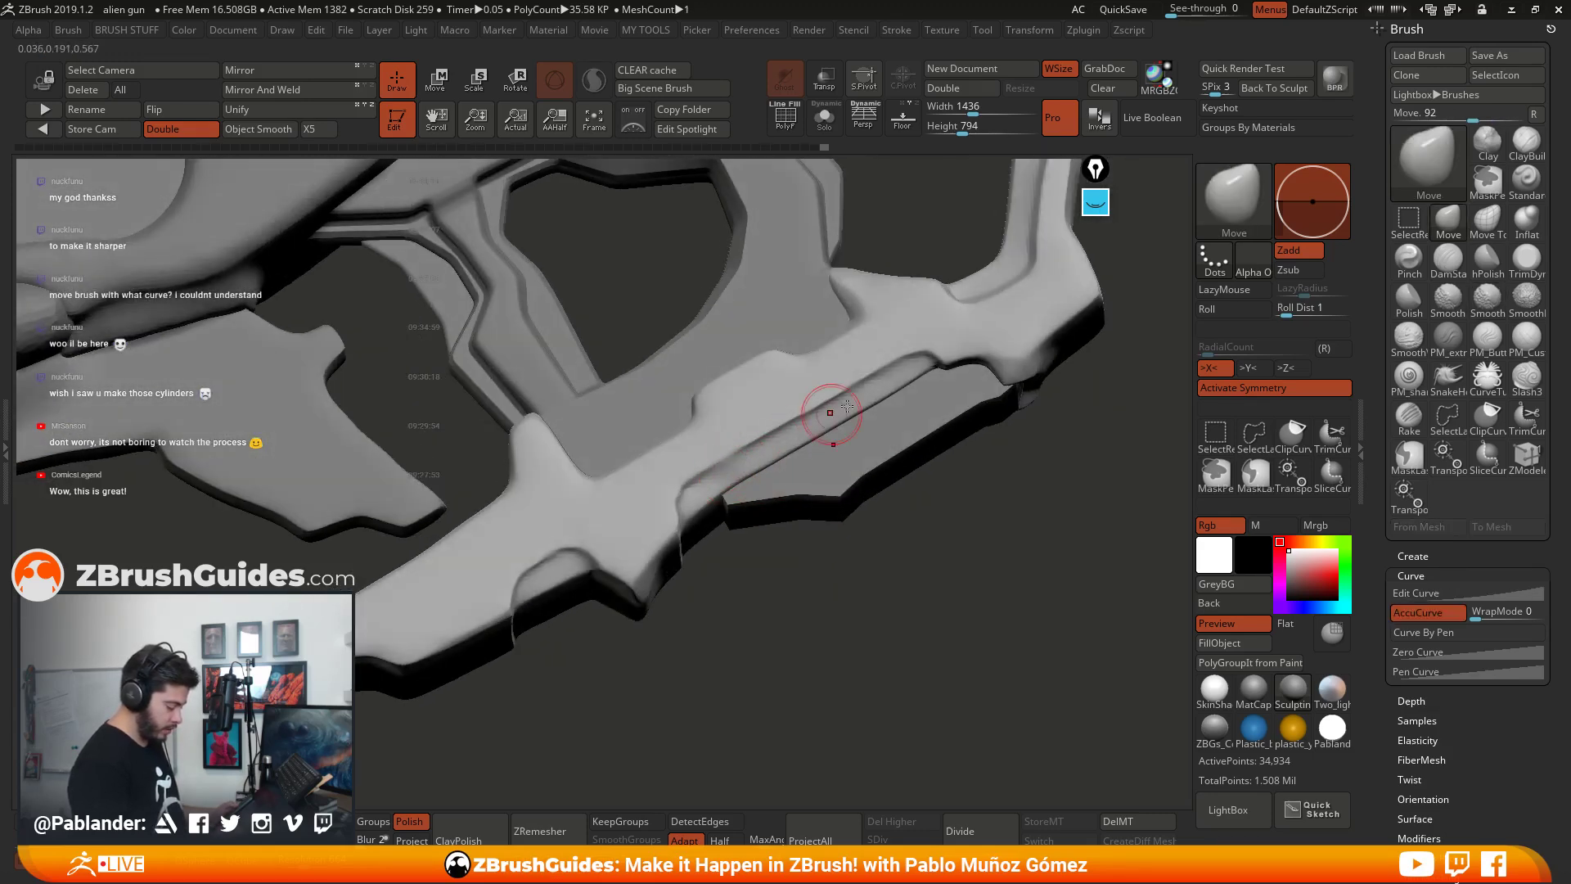
{"action": "right_click_drag", "start_coordinate": [847, 406], "coordinate": [905, 436]}
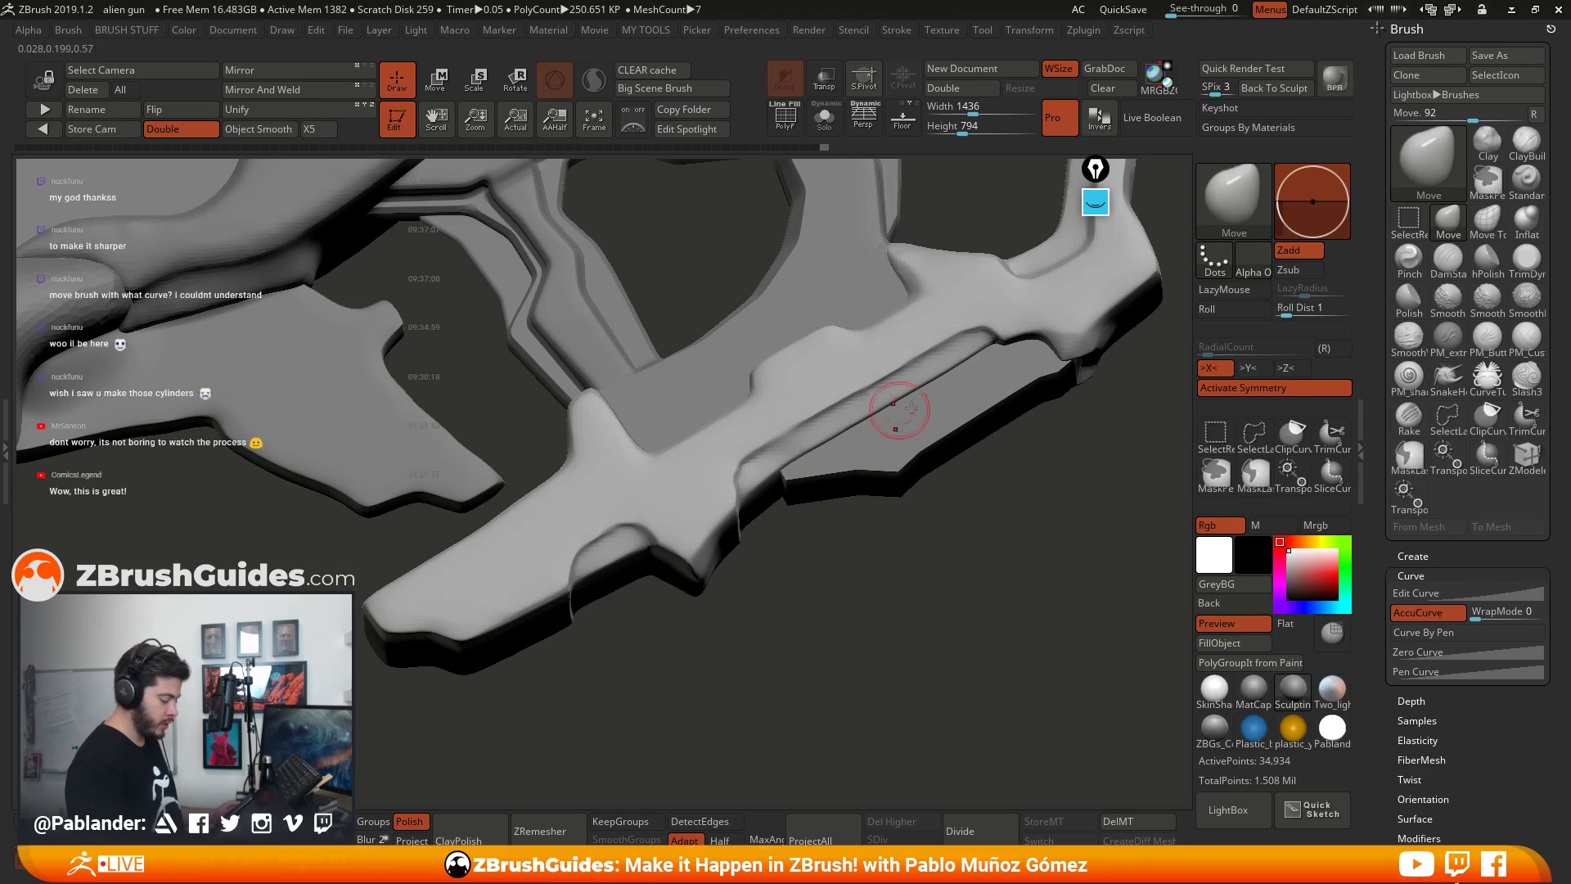
{"action": "key", "text": "b"}
{"action": "key", "text": "d"}
{"action": "key", "text": "s"}
{"action": "mouse_move", "coordinate": [911, 407]}
{"action": "right_mouse_down"}
{"action": "mouse_move", "coordinate": [843, 417]}
{"action": "mouse_move", "coordinate": [660, 500]}
{"action": "right_mouse_up"}
{"action": "key", "text": "space"}
{"action": "key", "text": "space"}
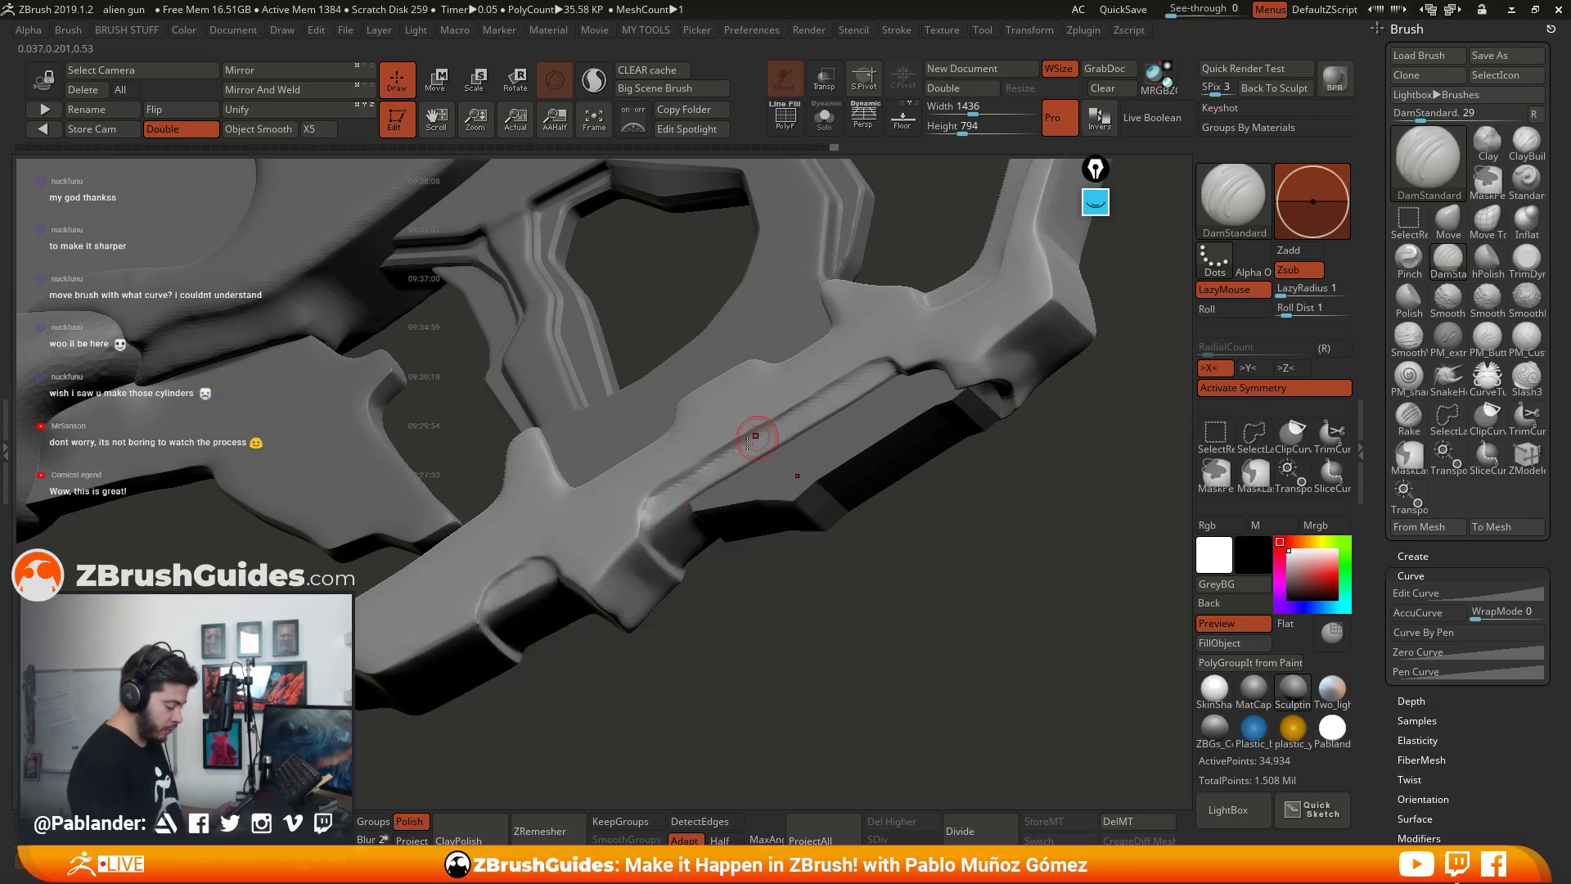
{"action": "left_click_drag", "start_coordinate": [755, 441], "coordinate": [810, 407]}
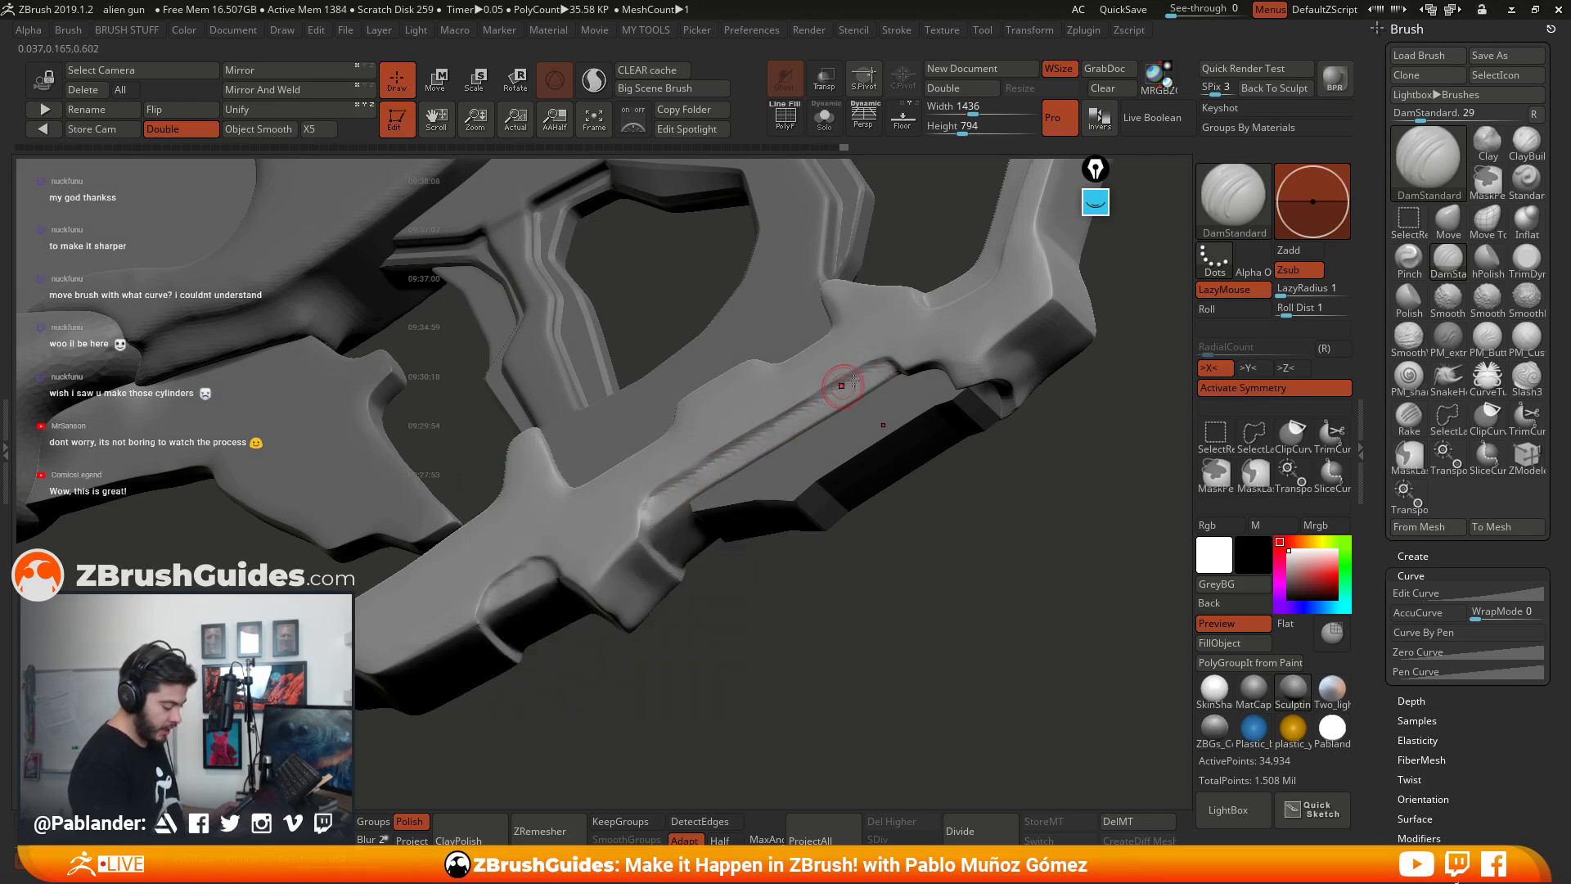
Step: Continue the DamStandard grooves around both recesses beside the pointed spur and smooth the rough corner
{"action": "right_click_drag", "start_coordinate": [804, 446], "coordinate": [887, 354]}
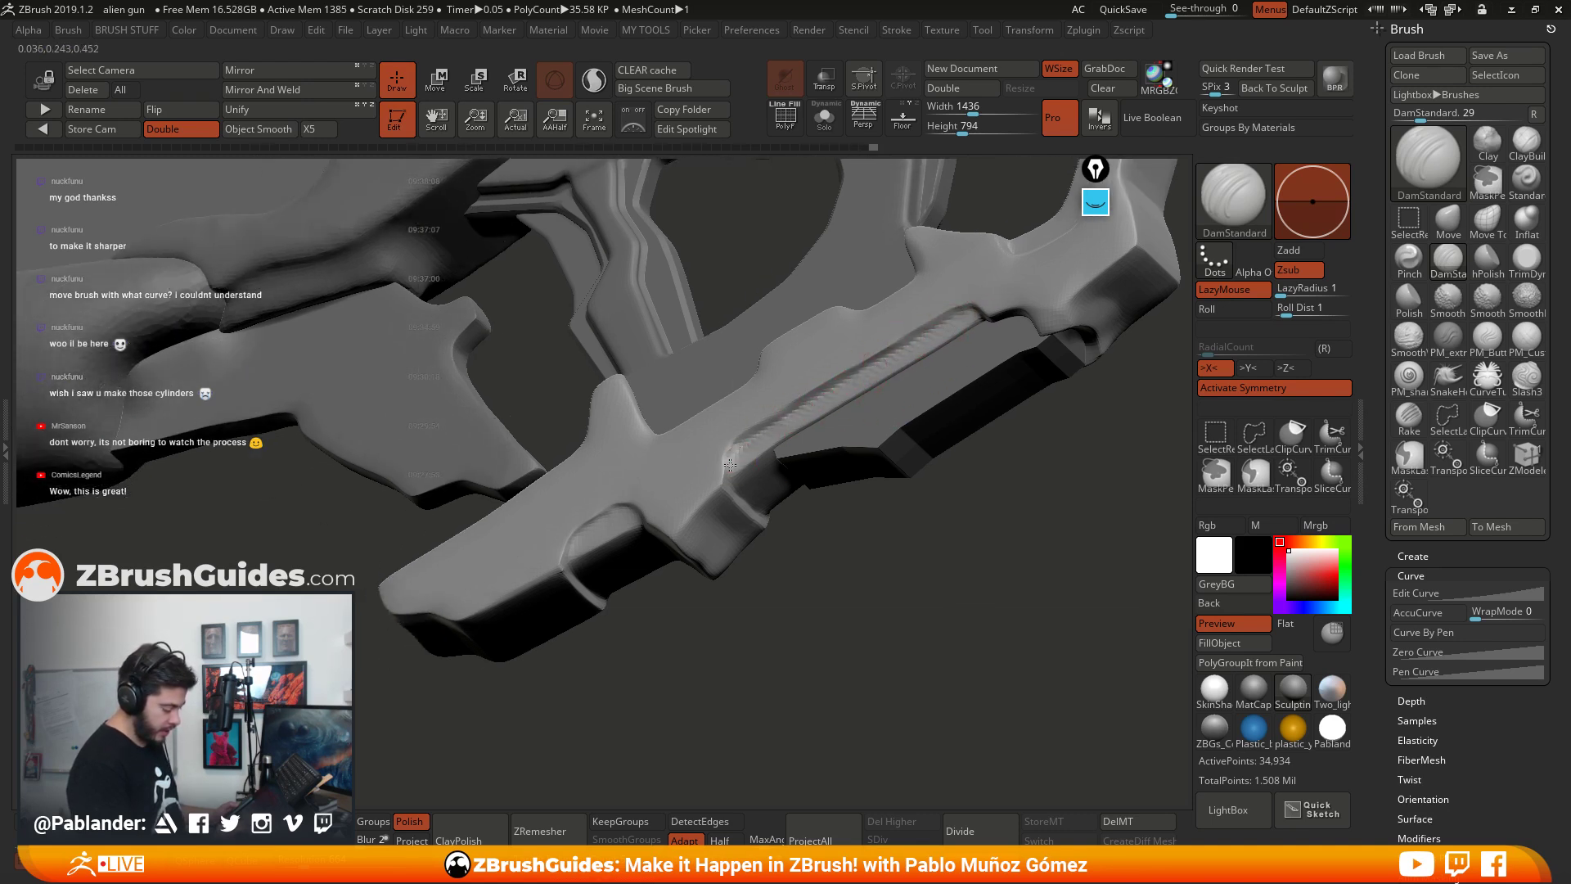
{"action": "right_click_drag", "start_coordinate": [749, 477], "coordinate": [827, 489]}
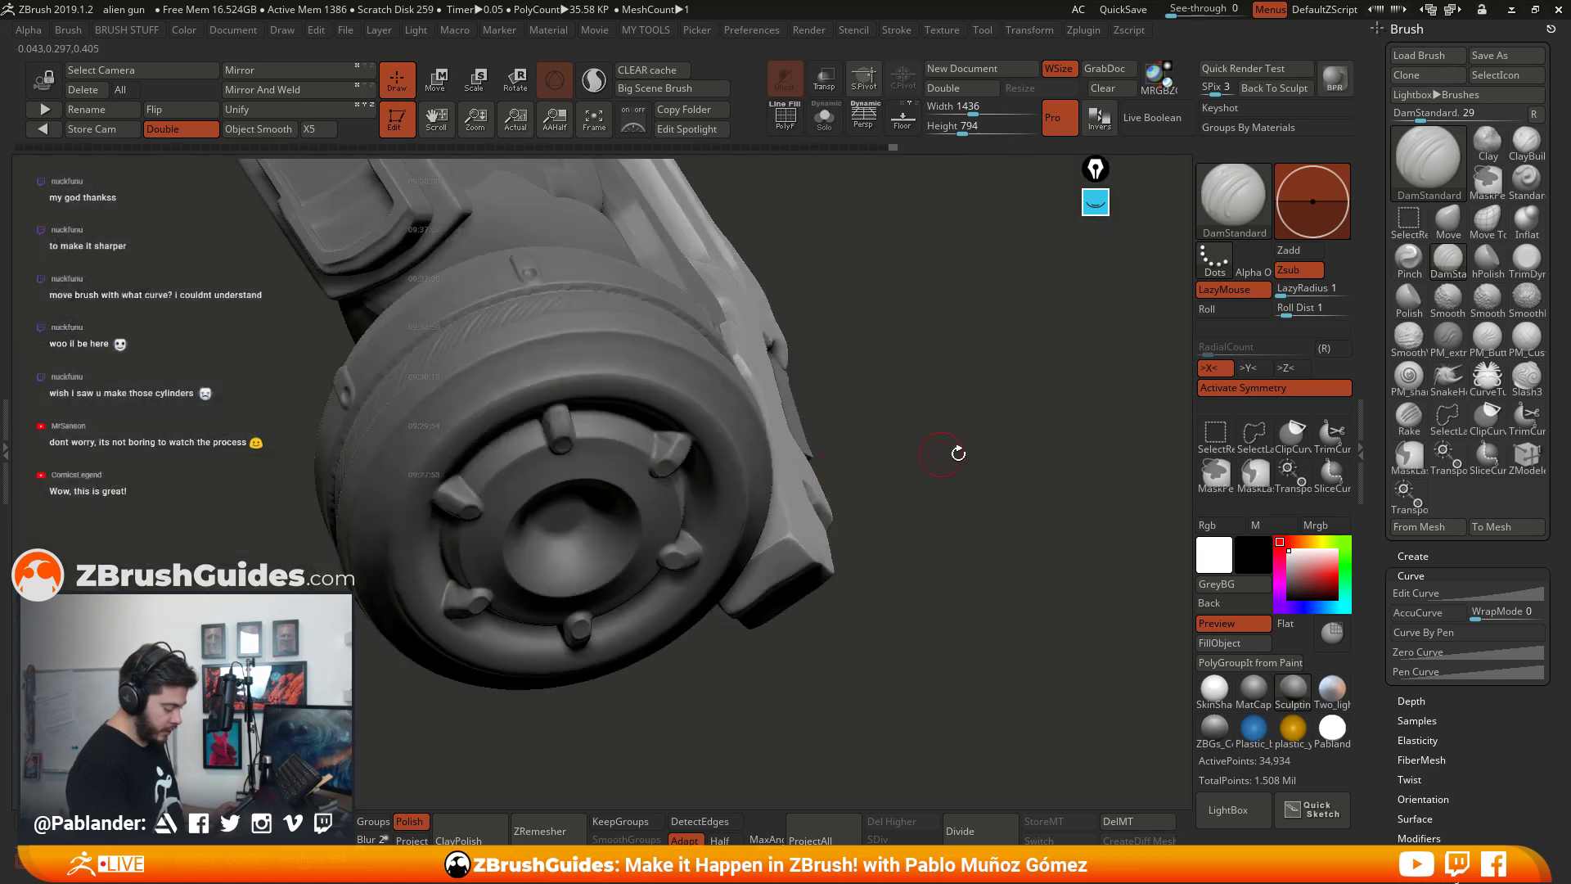
{"action": "right_click_drag", "start_coordinate": [958, 452], "coordinate": [744, 473]}
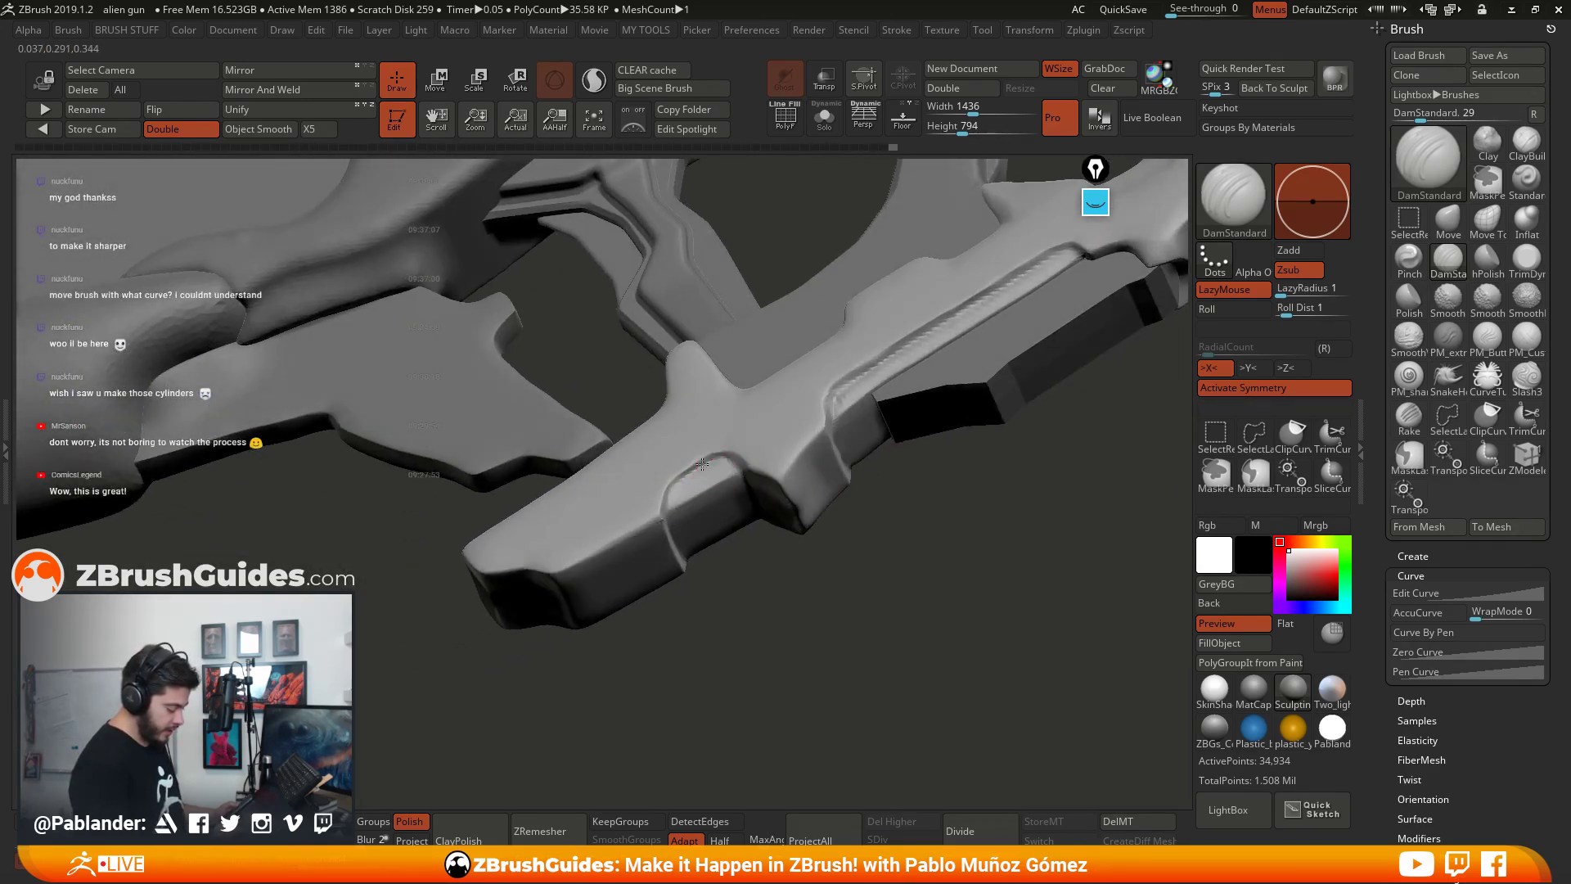
{"action": "right_click_drag", "start_coordinate": [755, 562], "coordinate": [915, 374]}
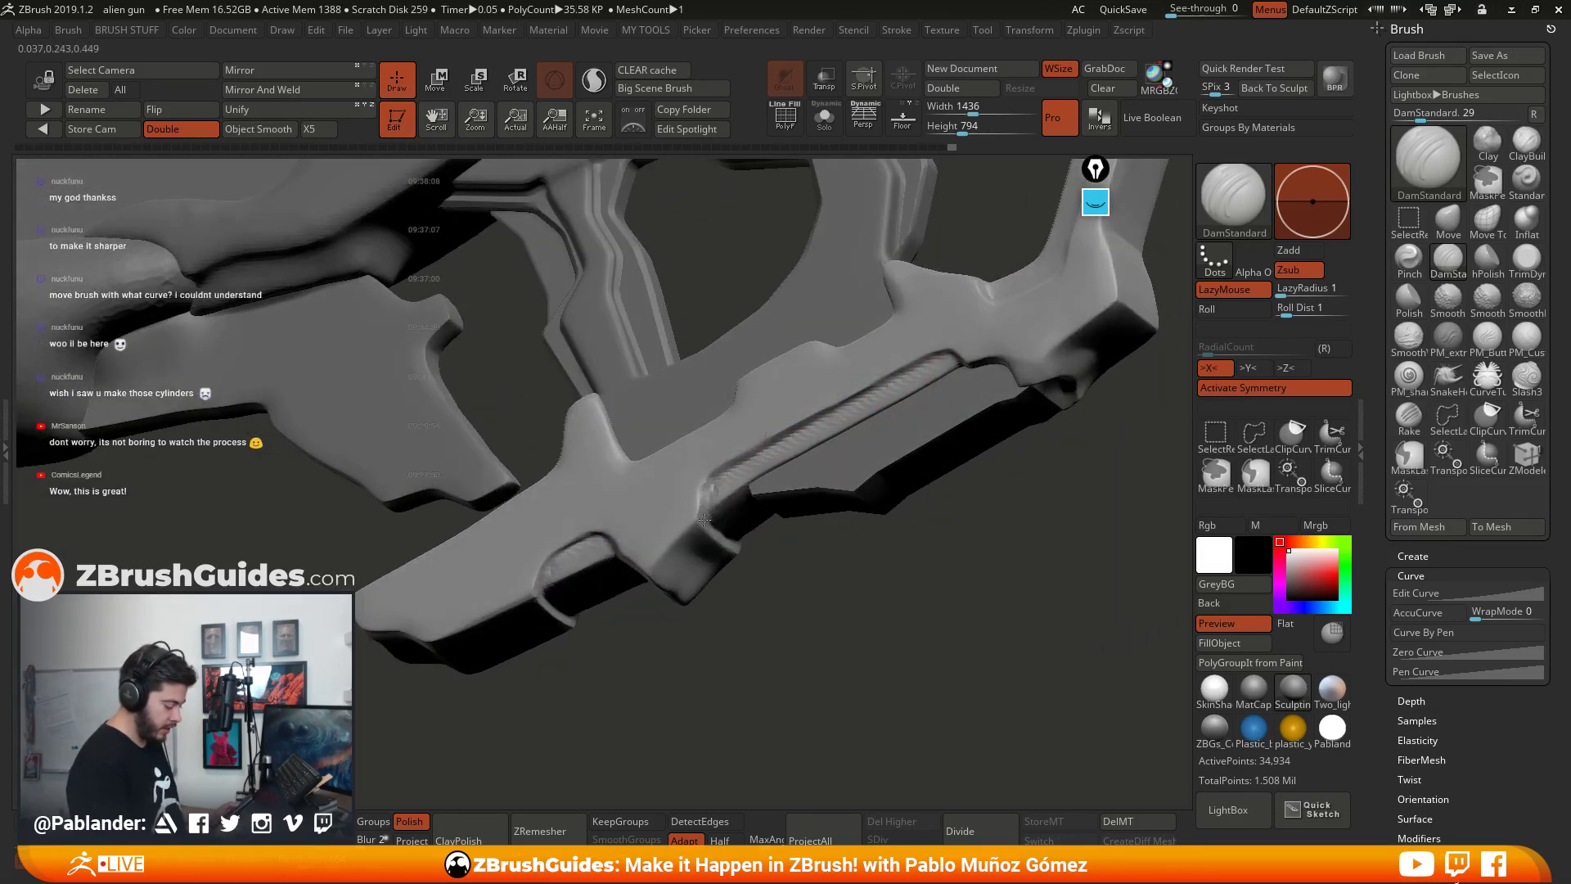
{"action": "right_click_drag", "start_coordinate": [714, 547], "coordinate": [740, 508]}
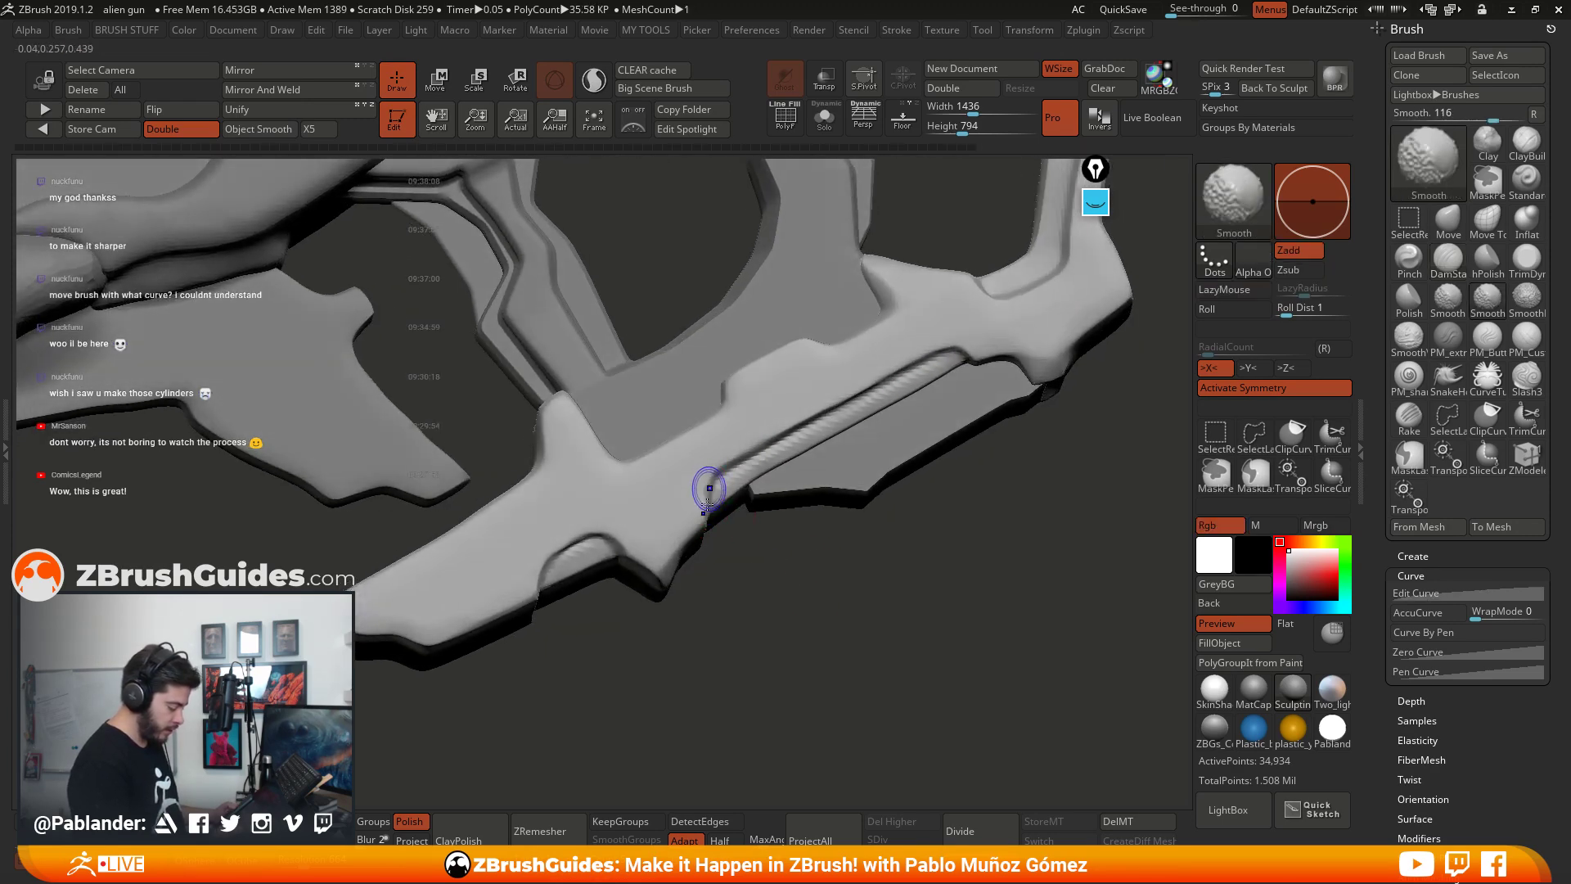
{"action": "right_click_drag", "start_coordinate": [614, 542], "coordinate": [747, 511]}
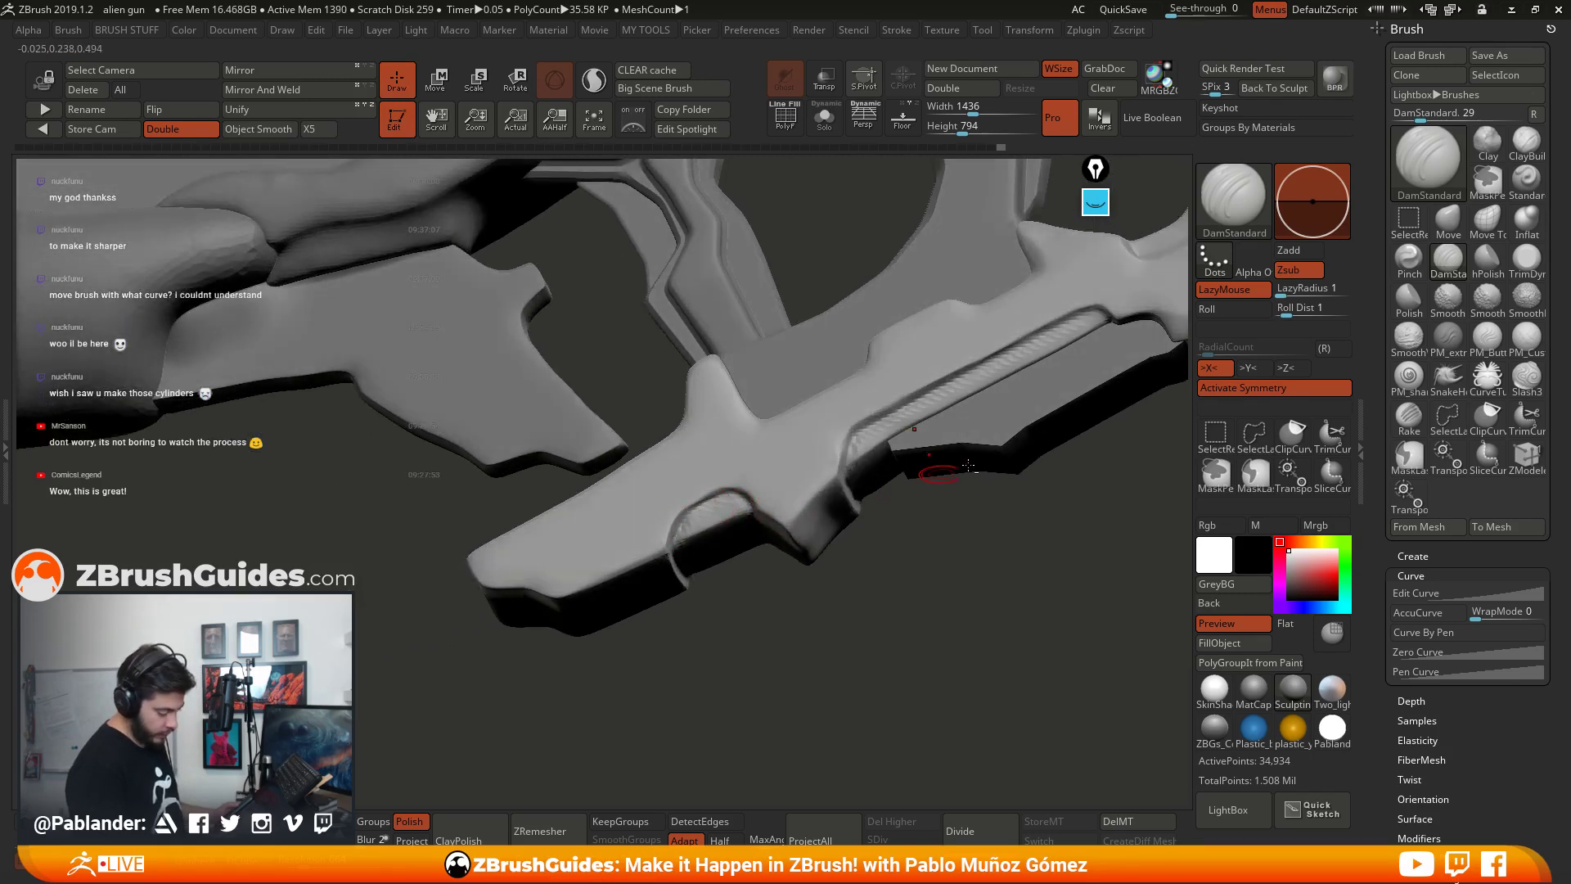
{"action": "right_click_drag", "start_coordinate": [968, 466], "coordinate": [932, 445]}
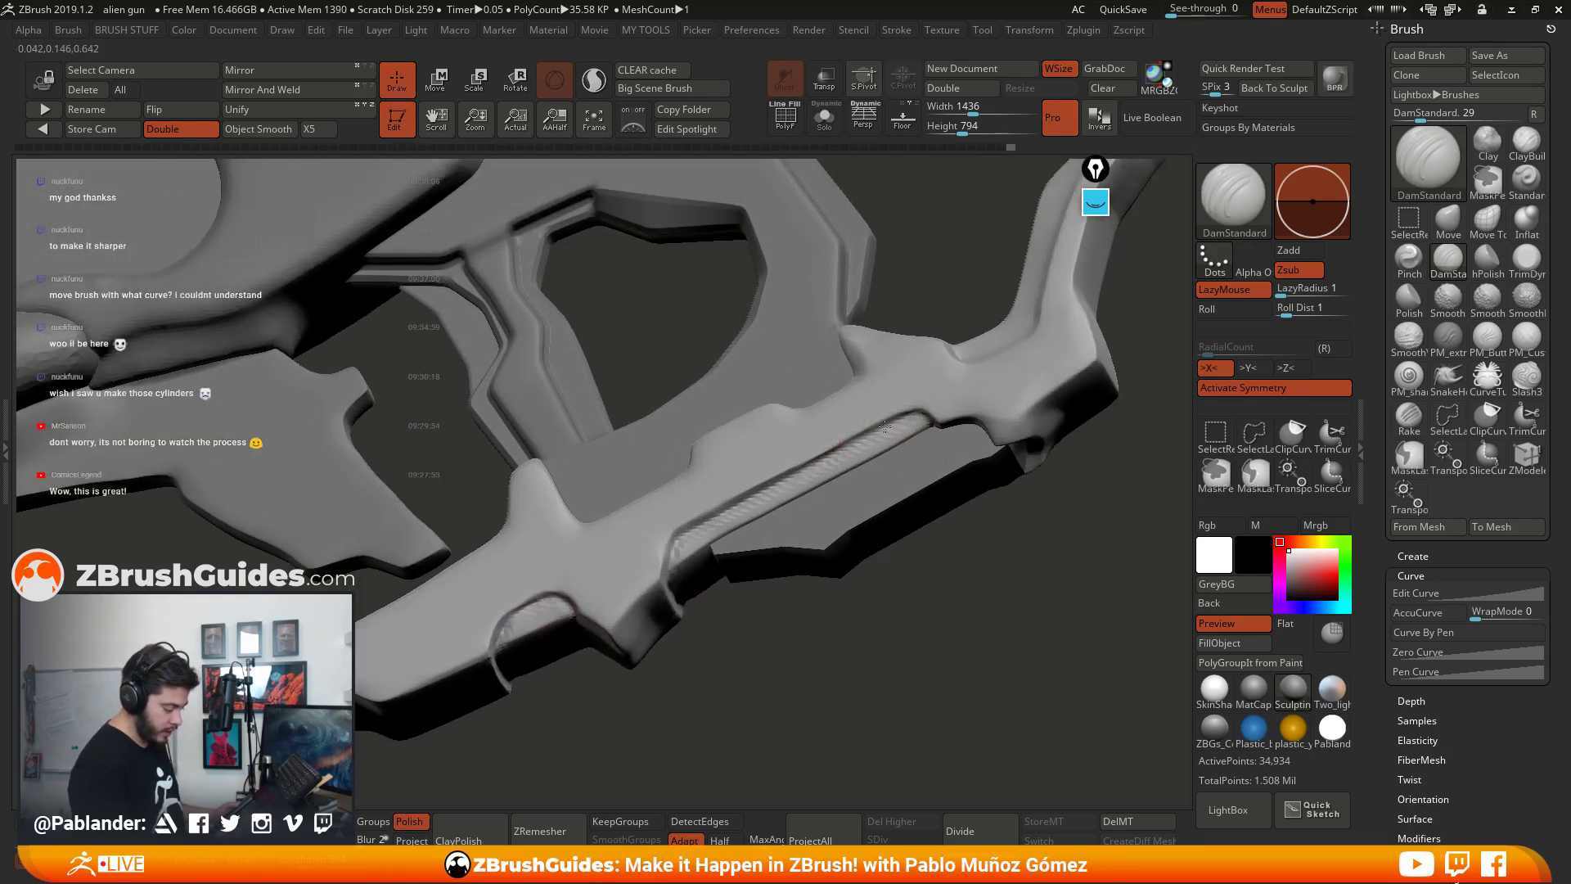
{"action": "right_click_drag", "start_coordinate": [991, 484], "coordinate": [925, 589]}
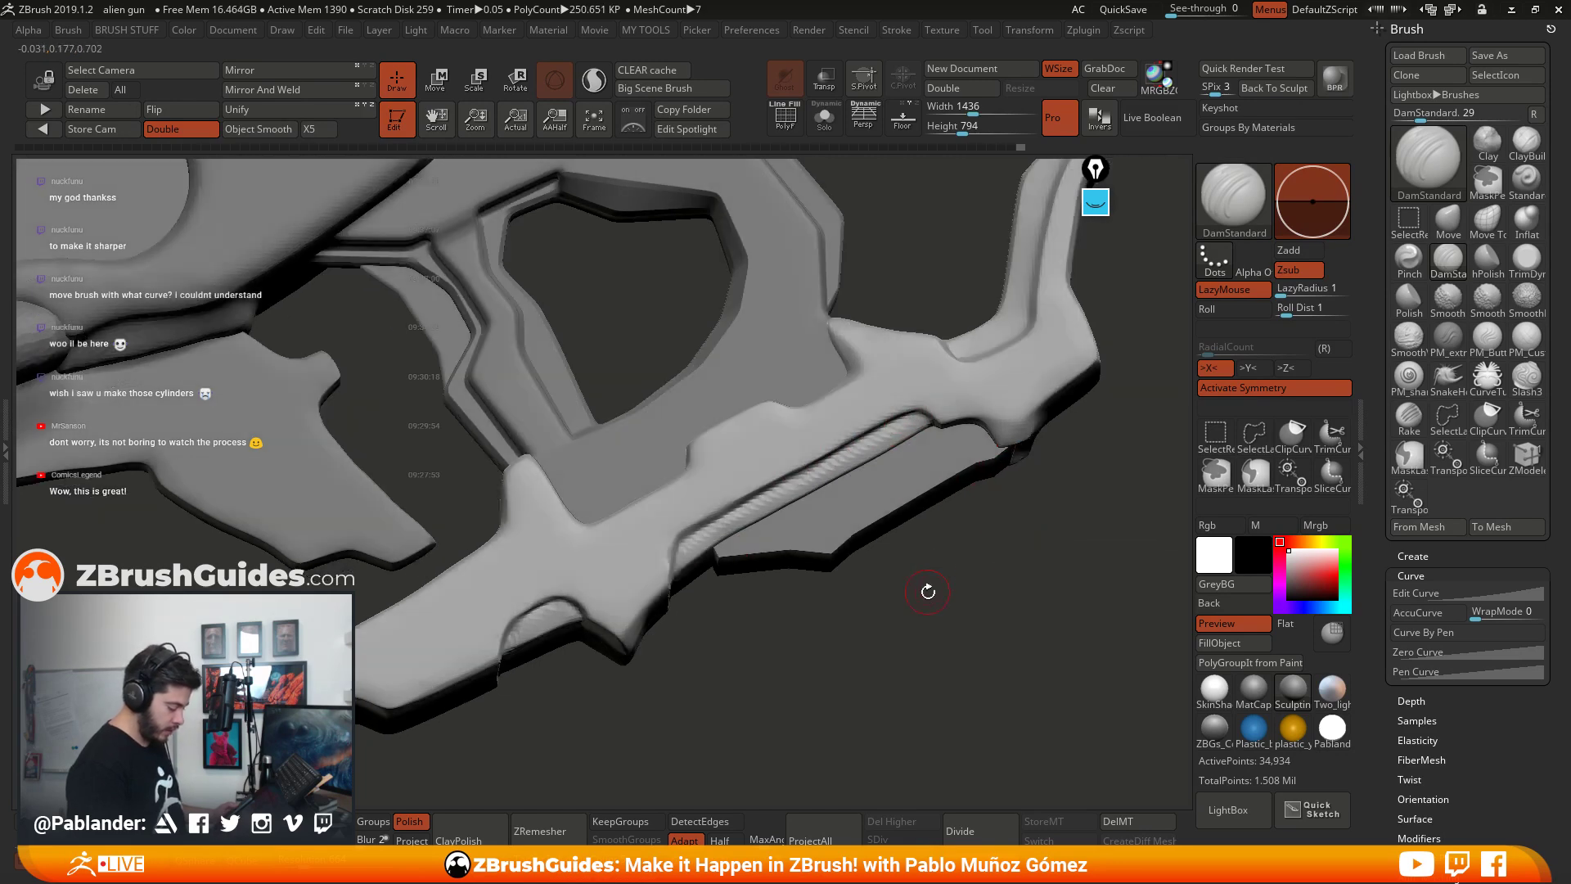
Step: Turn off DynaMesh's Polish option, set the resolution to 760 and re-DynaMesh the frame
{"action": "mouse_move", "coordinate": [992, 652]}
{"action": "right_mouse_down"}
{"action": "mouse_move", "coordinate": [925, 643]}
{"action": "mouse_move", "coordinate": [954, 635]}
{"action": "right_mouse_up"}
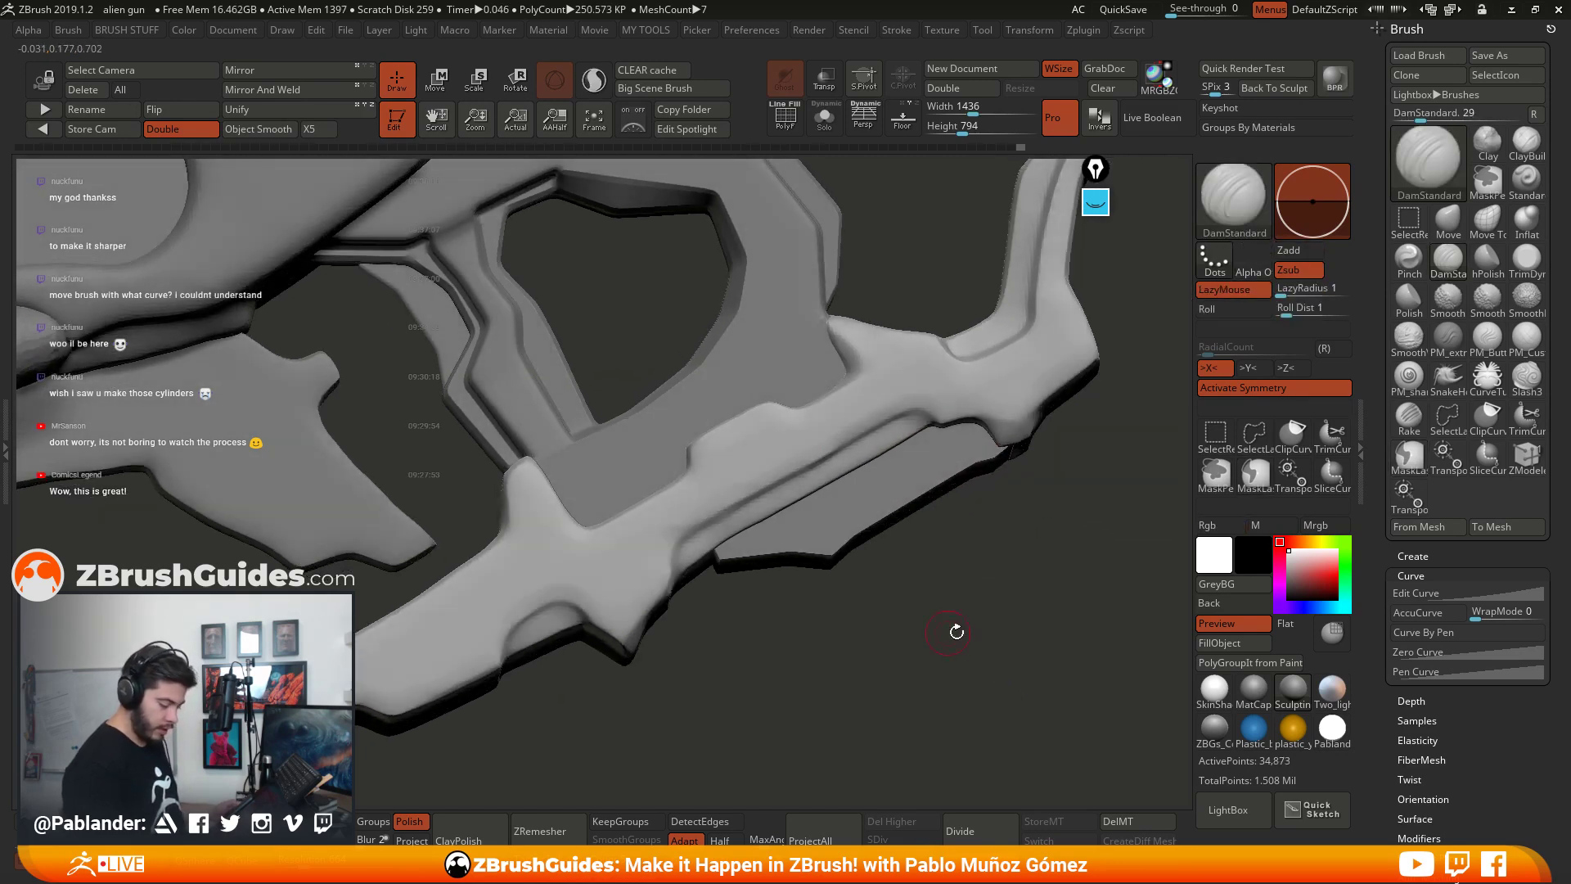
{"action": "left_click_drag", "start_coordinate": [1442, 777], "coordinate": [1447, 229]}
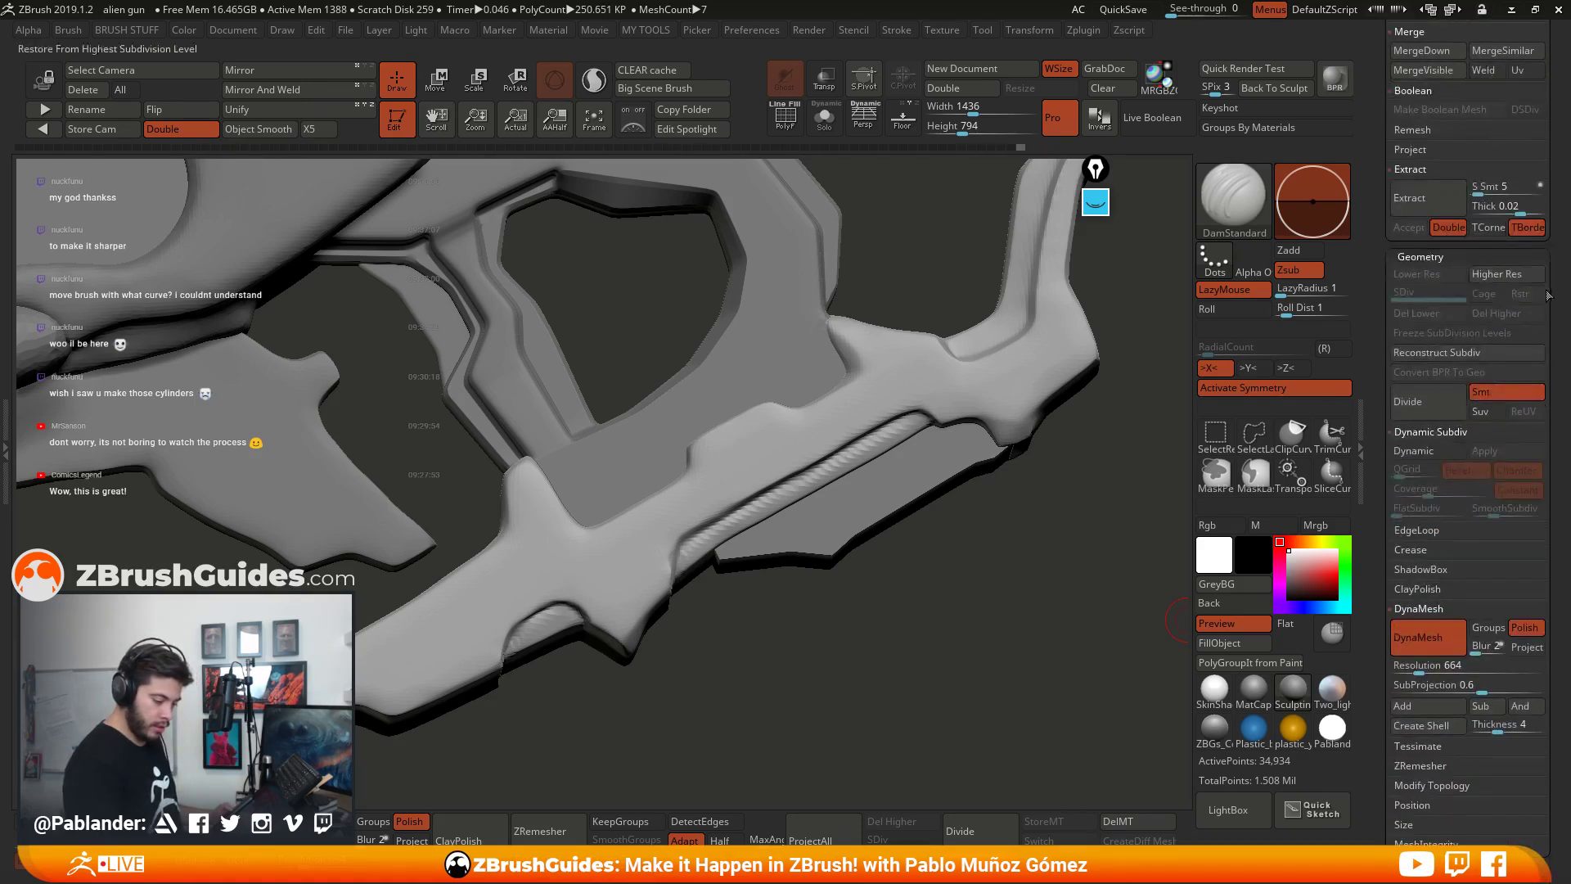
{"action": "left_click", "coordinate": [1524, 635]}
{"action": "left_click_drag", "start_coordinate": [964, 596], "coordinate": [994, 674], "text": "ctrl"}
{"action": "right_click_drag", "start_coordinate": [993, 674], "coordinate": [997, 563]}
{"action": "key", "text": "ctrl+z"}
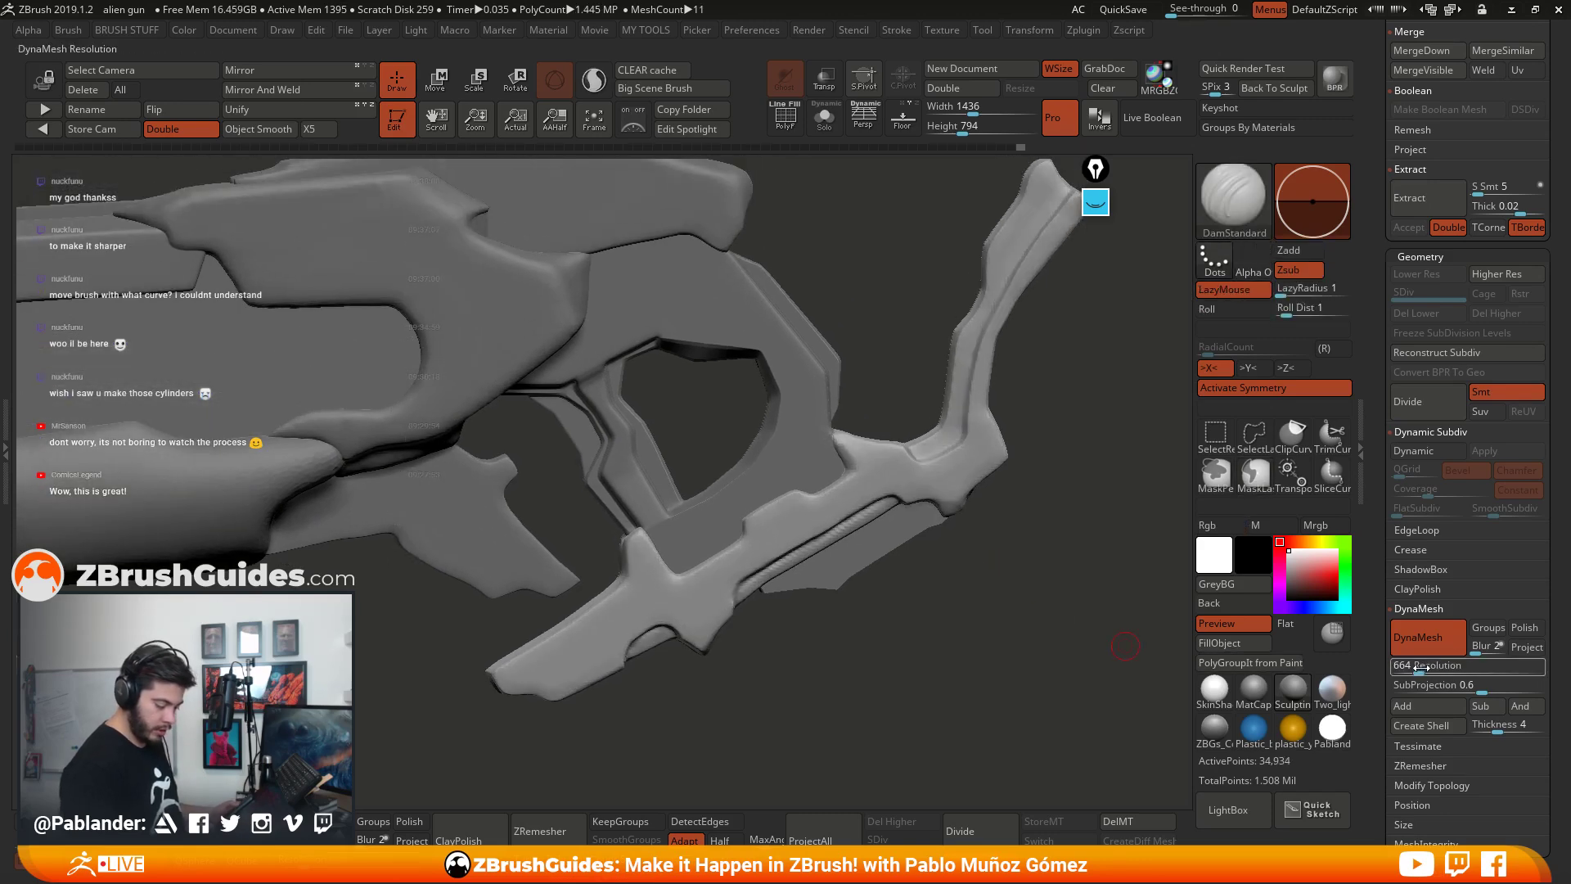
{"action": "left_click_drag", "start_coordinate": [1421, 667], "coordinate": [1423, 670]}
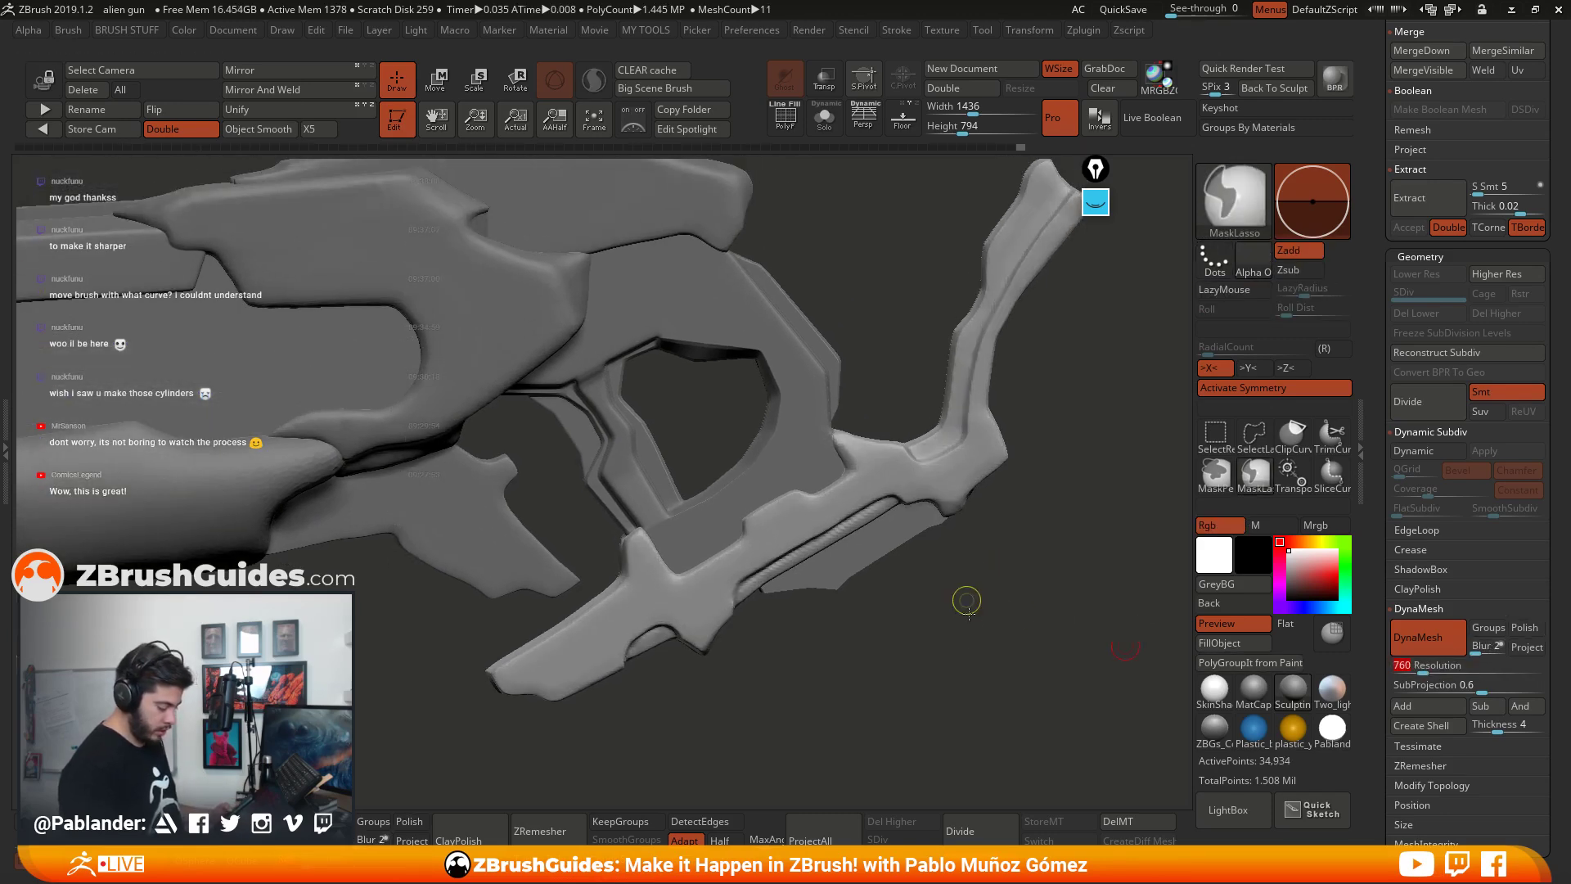
{"action": "mouse_move", "coordinate": [975, 666]}
{"action": "left_mouse_down", "text": "ctrl"}
{"action": "mouse_move", "coordinate": [994, 604]}
{"action": "mouse_move", "coordinate": [934, 586]}
{"action": "mouse_move", "coordinate": [900, 532]}
{"action": "mouse_move", "coordinate": [992, 383]}
{"action": "left_mouse_up", "text": "ctrl"}
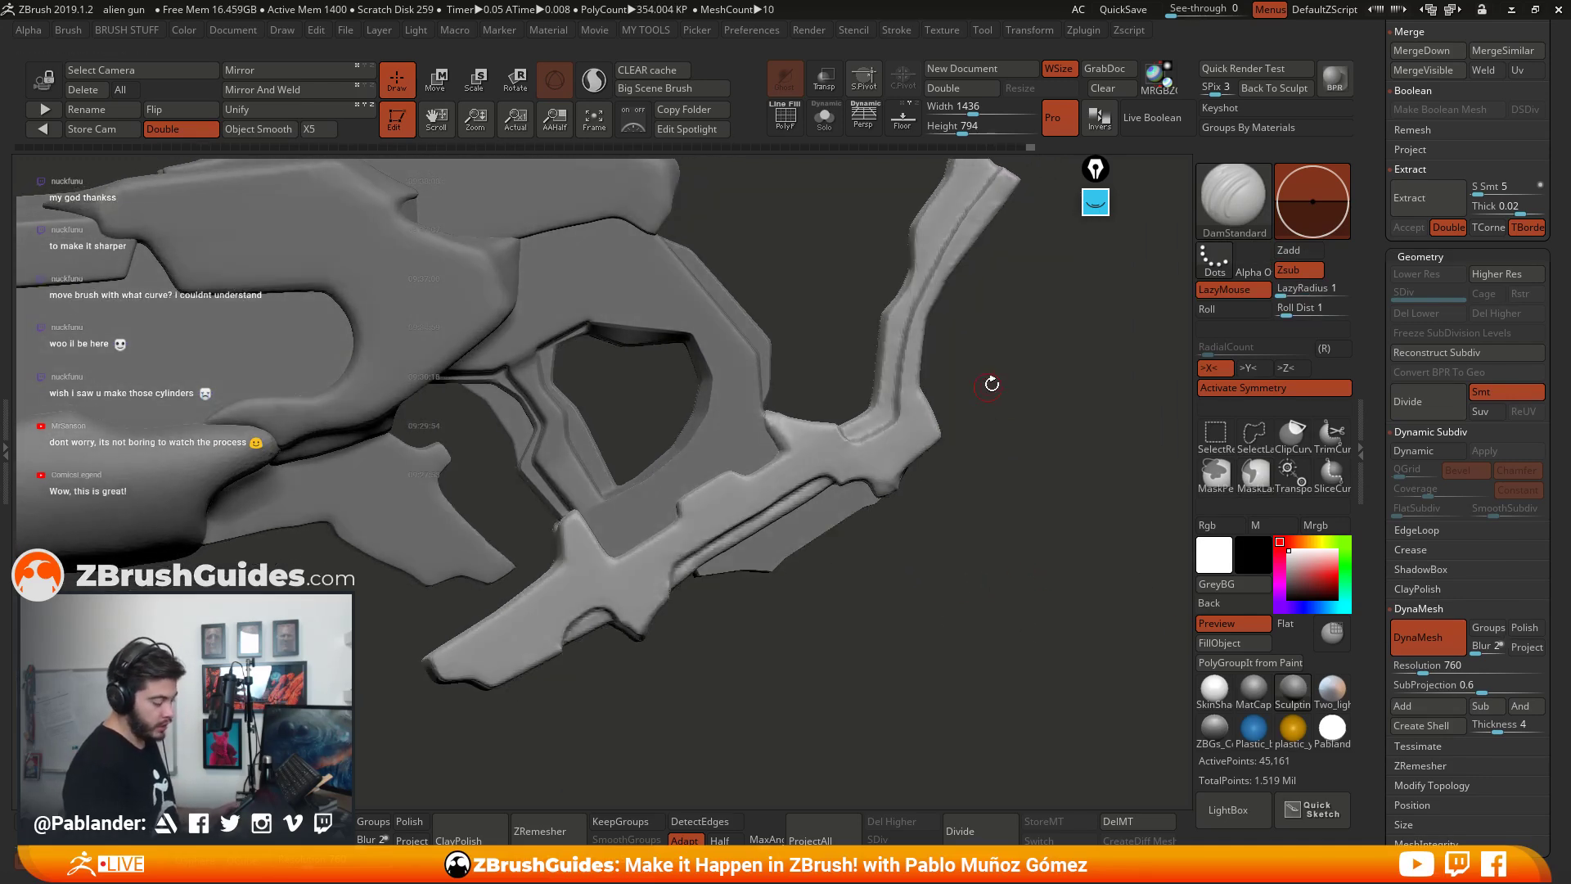
Step: Soften the frame's uneven edges with the Polish and Polish By Groups deformations, checking its polygroups in wireframe display
{"action": "scroll", "coordinate": [1424, 491], "scroll_direction": "down", "scroll_amount": 10}
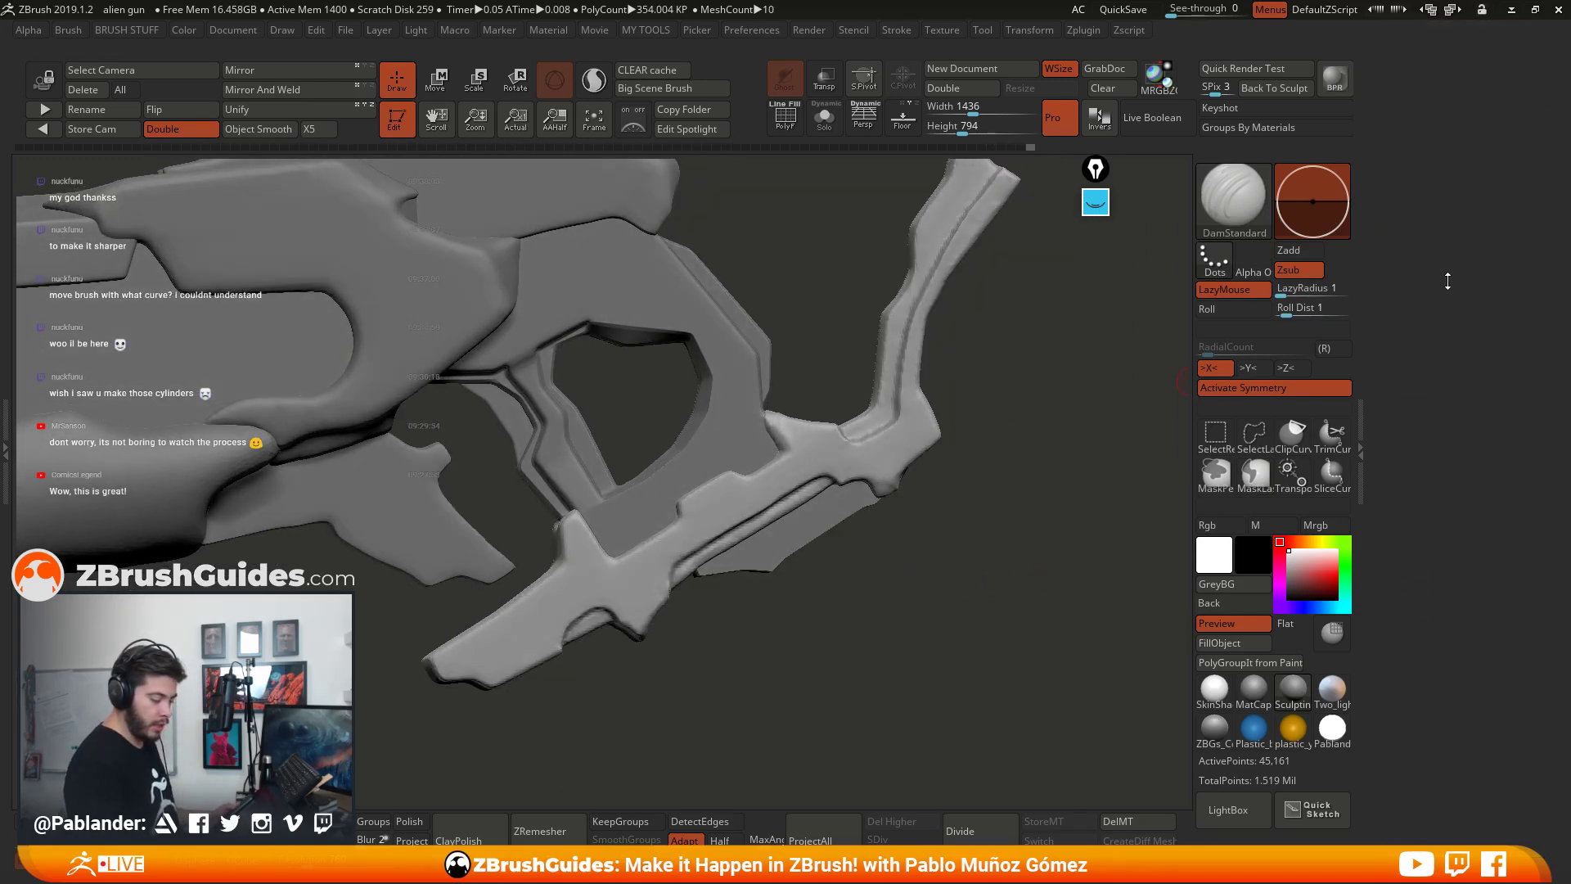
{"action": "scroll", "coordinate": [1434, 506], "scroll_direction": "up", "scroll_amount": 8}
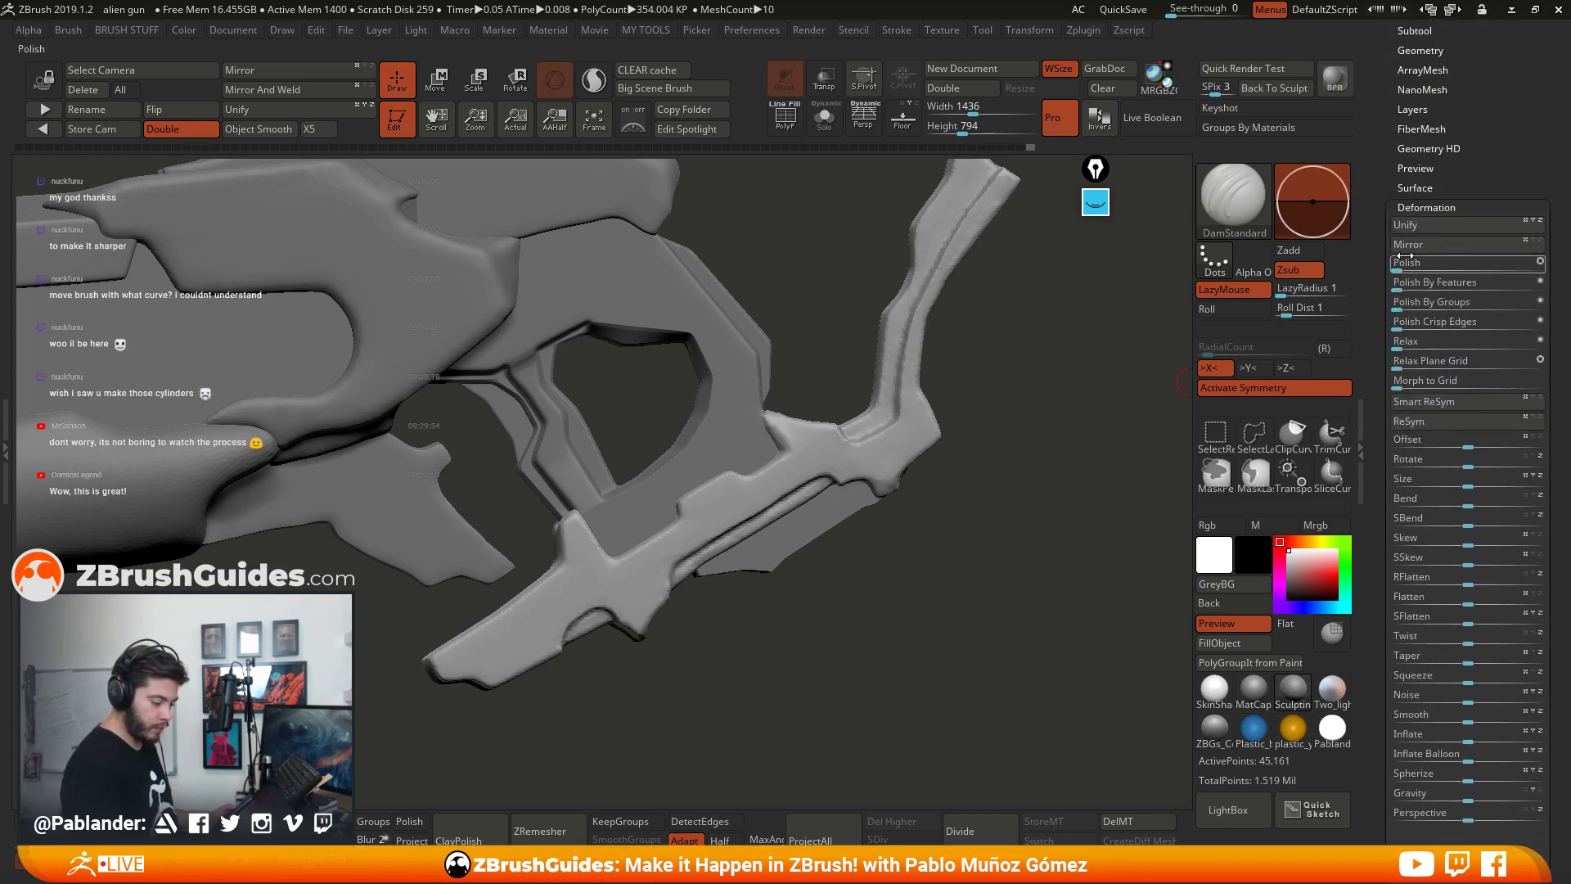
{"action": "left_click_drag", "start_coordinate": [1400, 266], "coordinate": [1401, 267]}
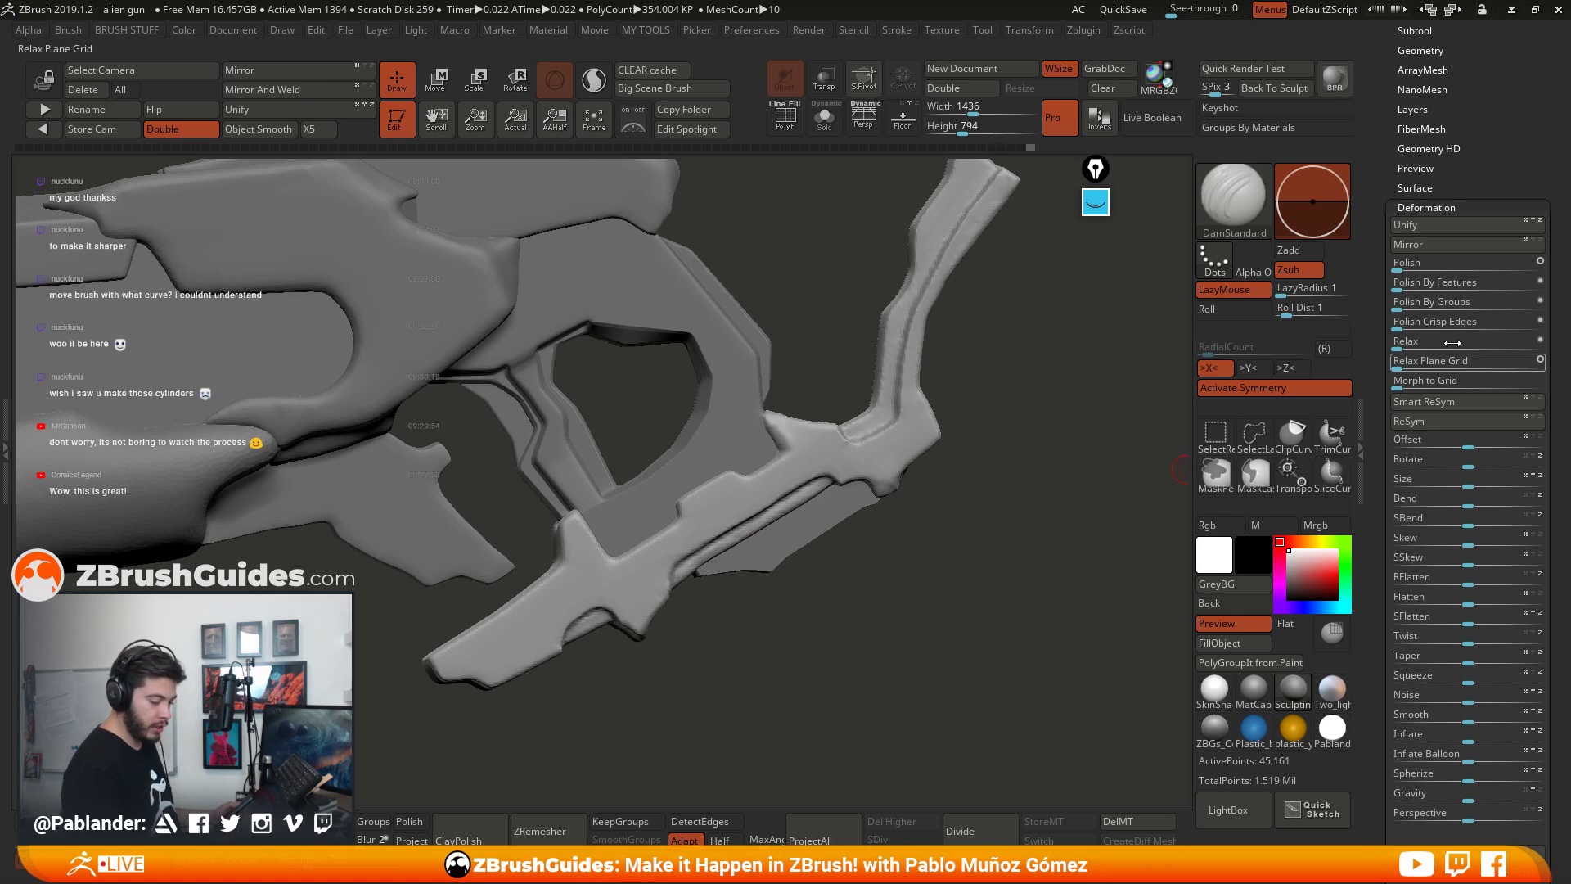
{"action": "left_click_drag", "start_coordinate": [1400, 267], "coordinate": [1401, 269]}
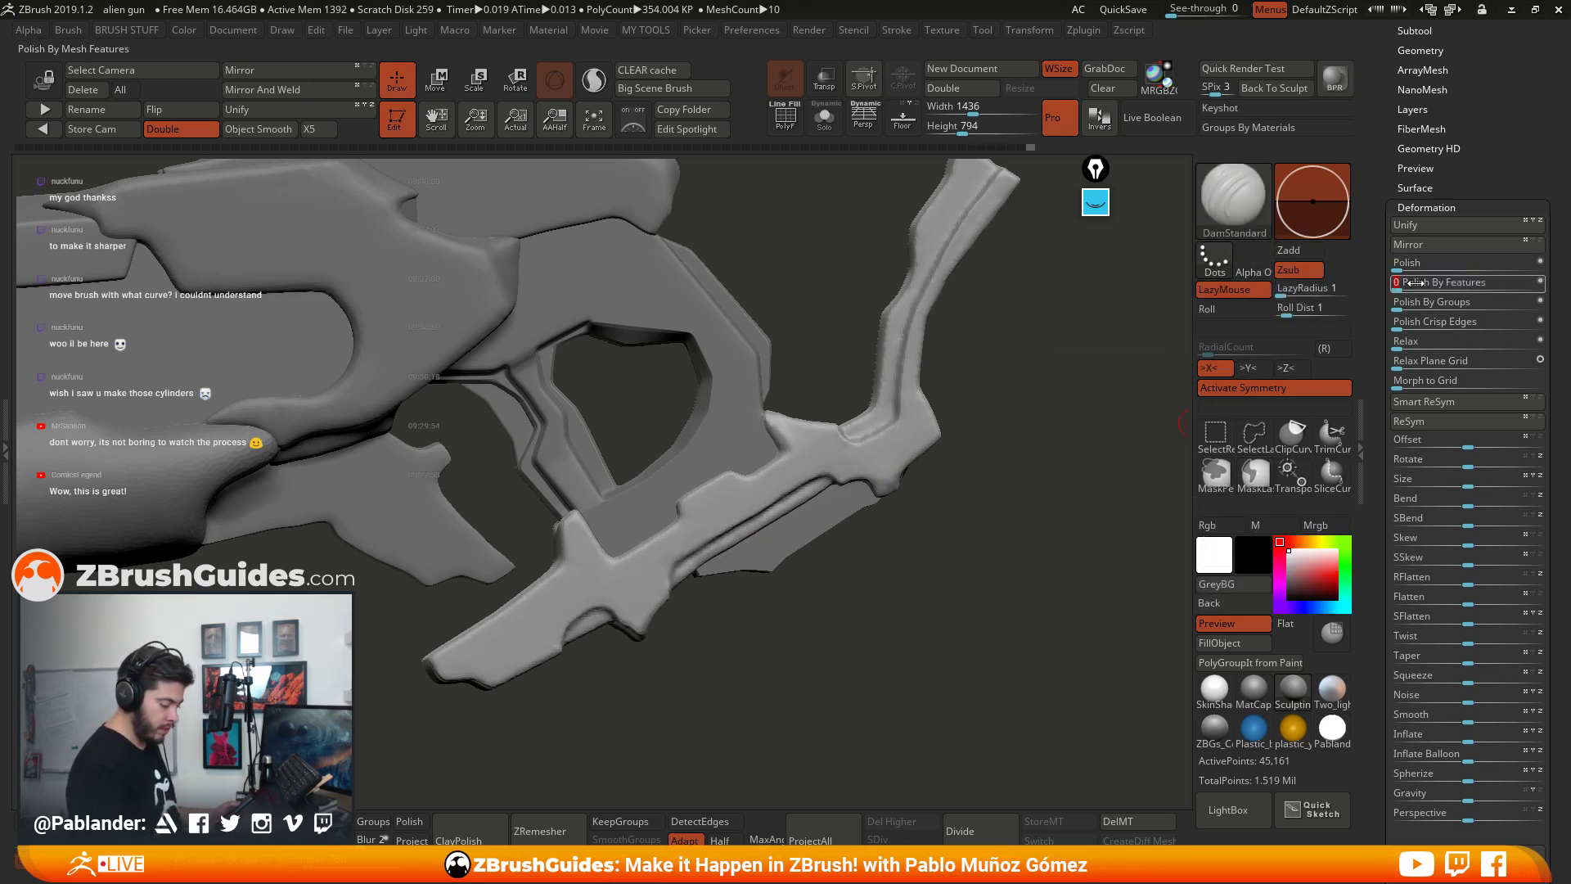
{"action": "left_click_drag", "start_coordinate": [1416, 304], "coordinate": [1424, 304]}
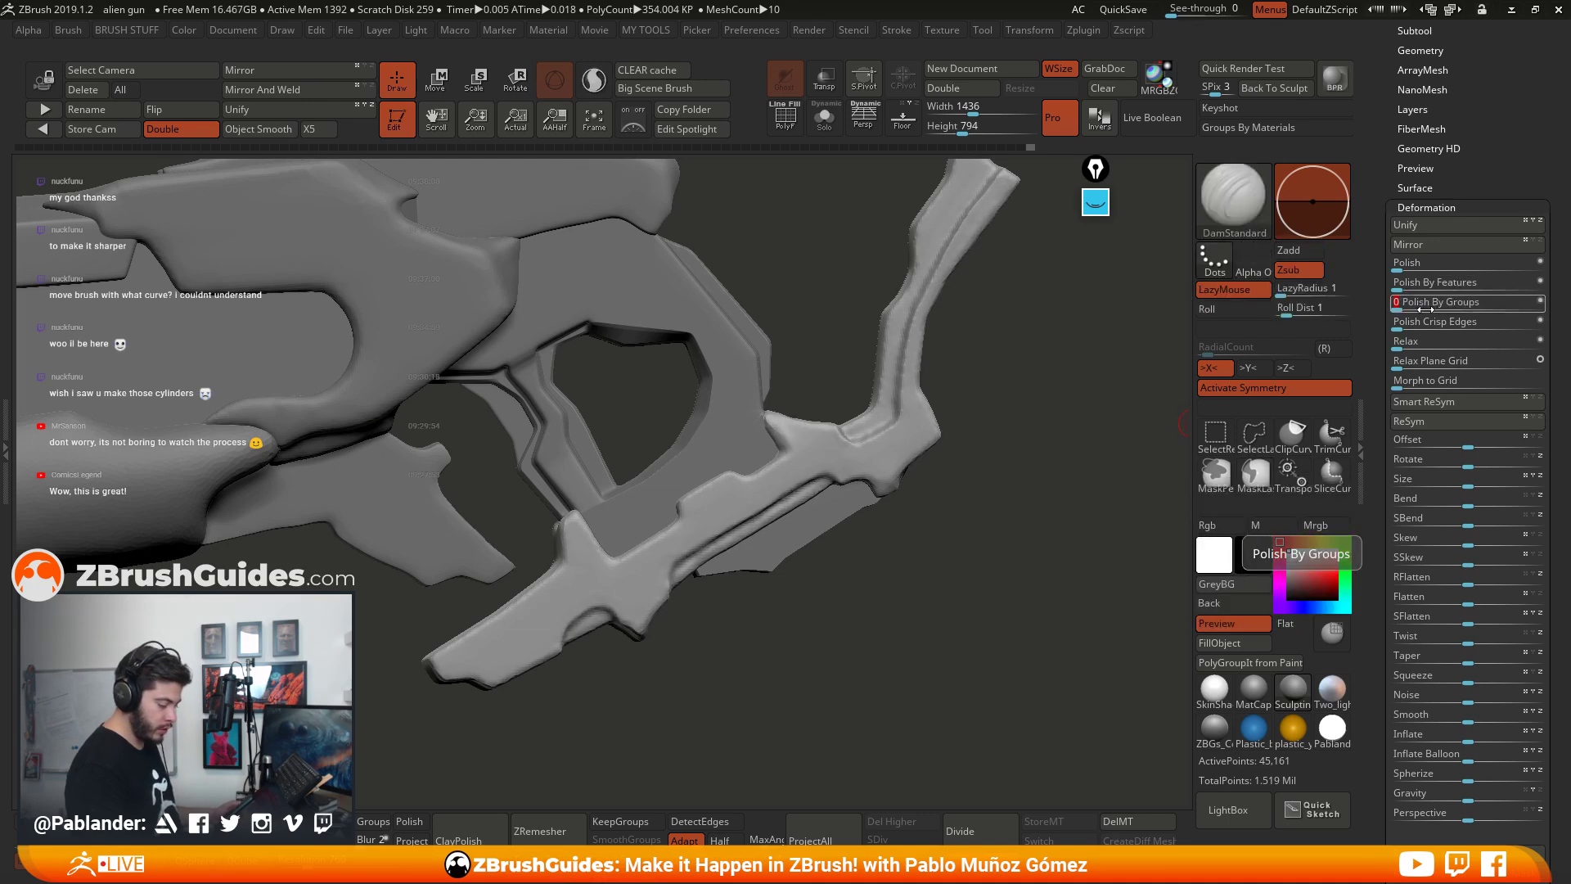
{"action": "key", "text": "shift+f"}
{"action": "left_click_drag", "start_coordinate": [1020, 453], "coordinate": [1064, 442]}
{"action": "key", "text": "shift+f"}
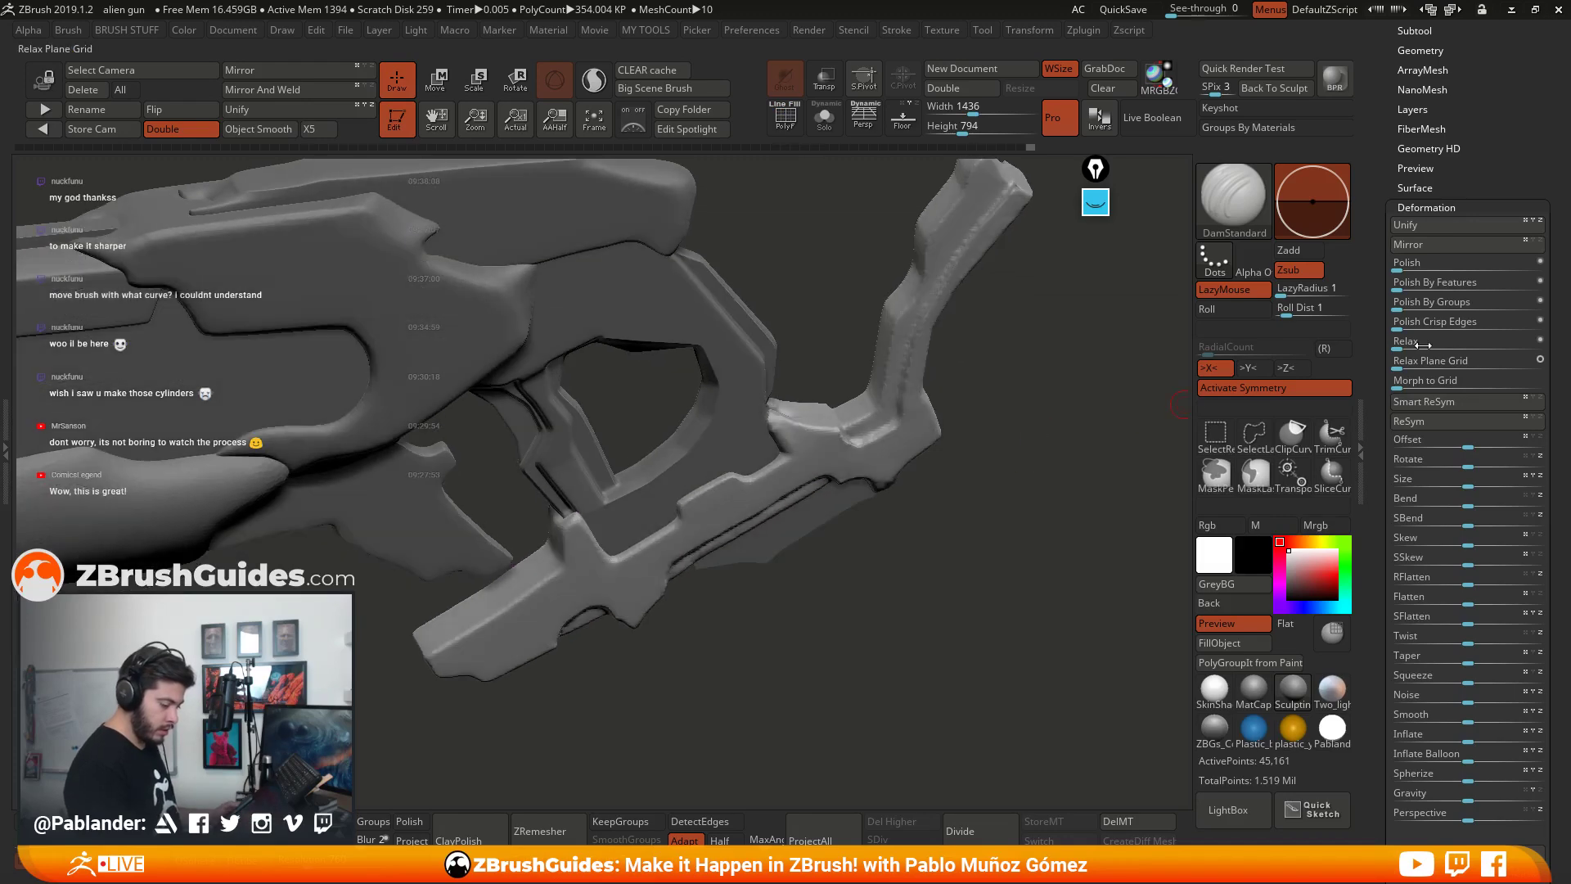
{"action": "left_click_drag", "start_coordinate": [1404, 311], "coordinate": [1510, 305]}
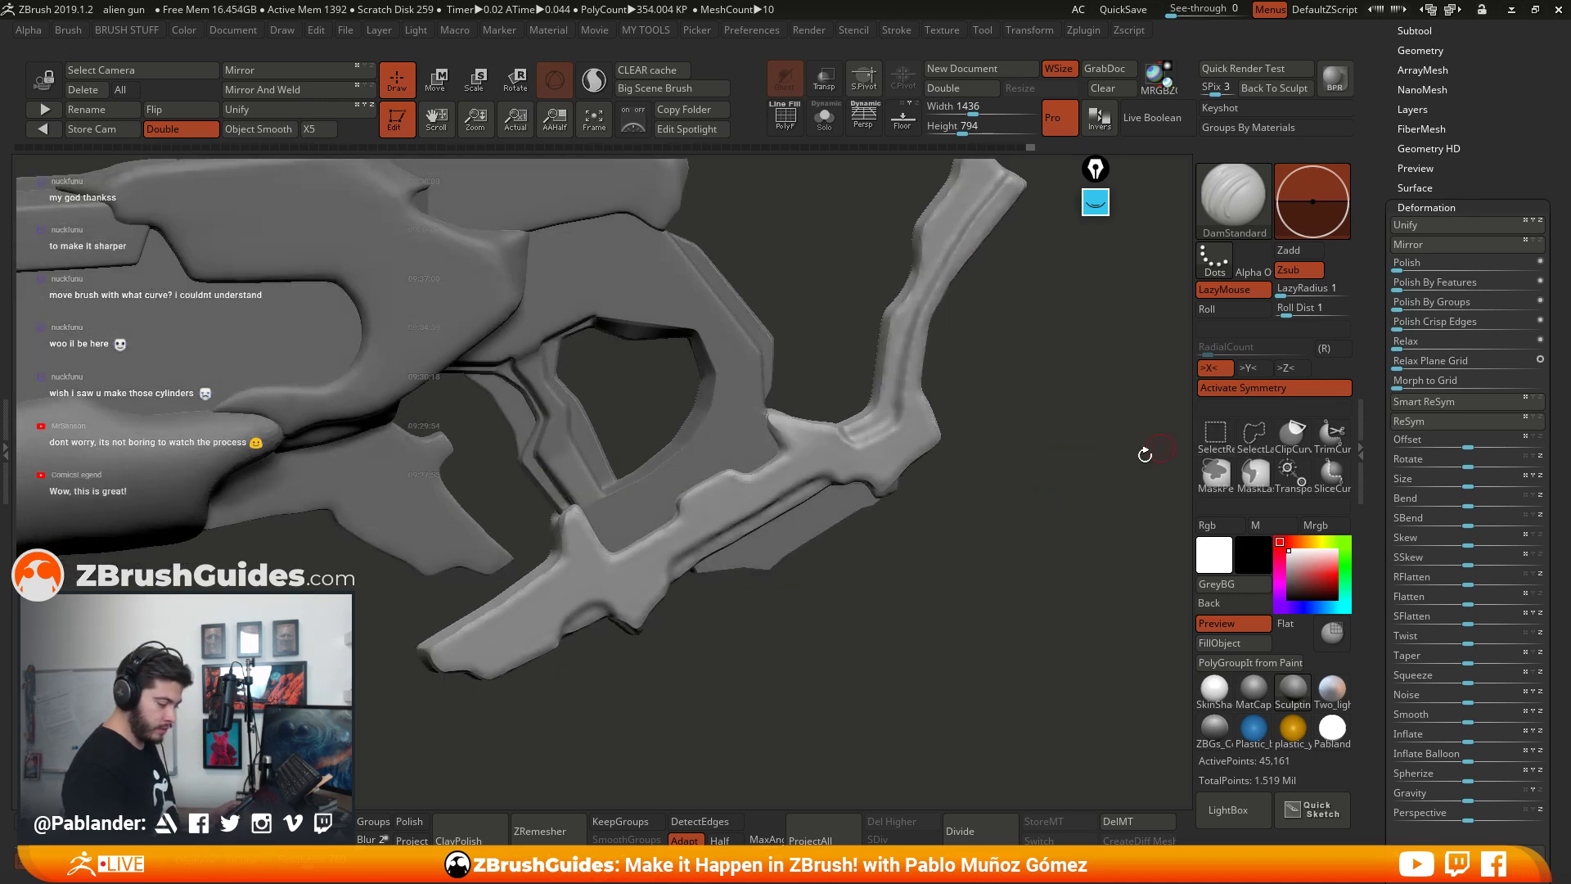
{"action": "mouse_move", "coordinate": [1024, 520]}
{"action": "left_mouse_down"}
{"action": "mouse_move", "coordinate": [936, 565]}
{"action": "mouse_move", "coordinate": [950, 518]}
{"action": "mouse_move", "coordinate": [923, 445]}
{"action": "left_mouse_up"}
{"action": "left_click", "coordinate": [1423, 207]}
Step: Select the flat faceted plate beneath the lower frame and turn on its Dynamic Subdivision with QGrid 2
{"action": "left_click", "coordinate": [933, 556], "text": "alt"}
{"action": "scroll", "coordinate": [1457, 401], "scroll_direction": "up", "scroll_amount": 8}
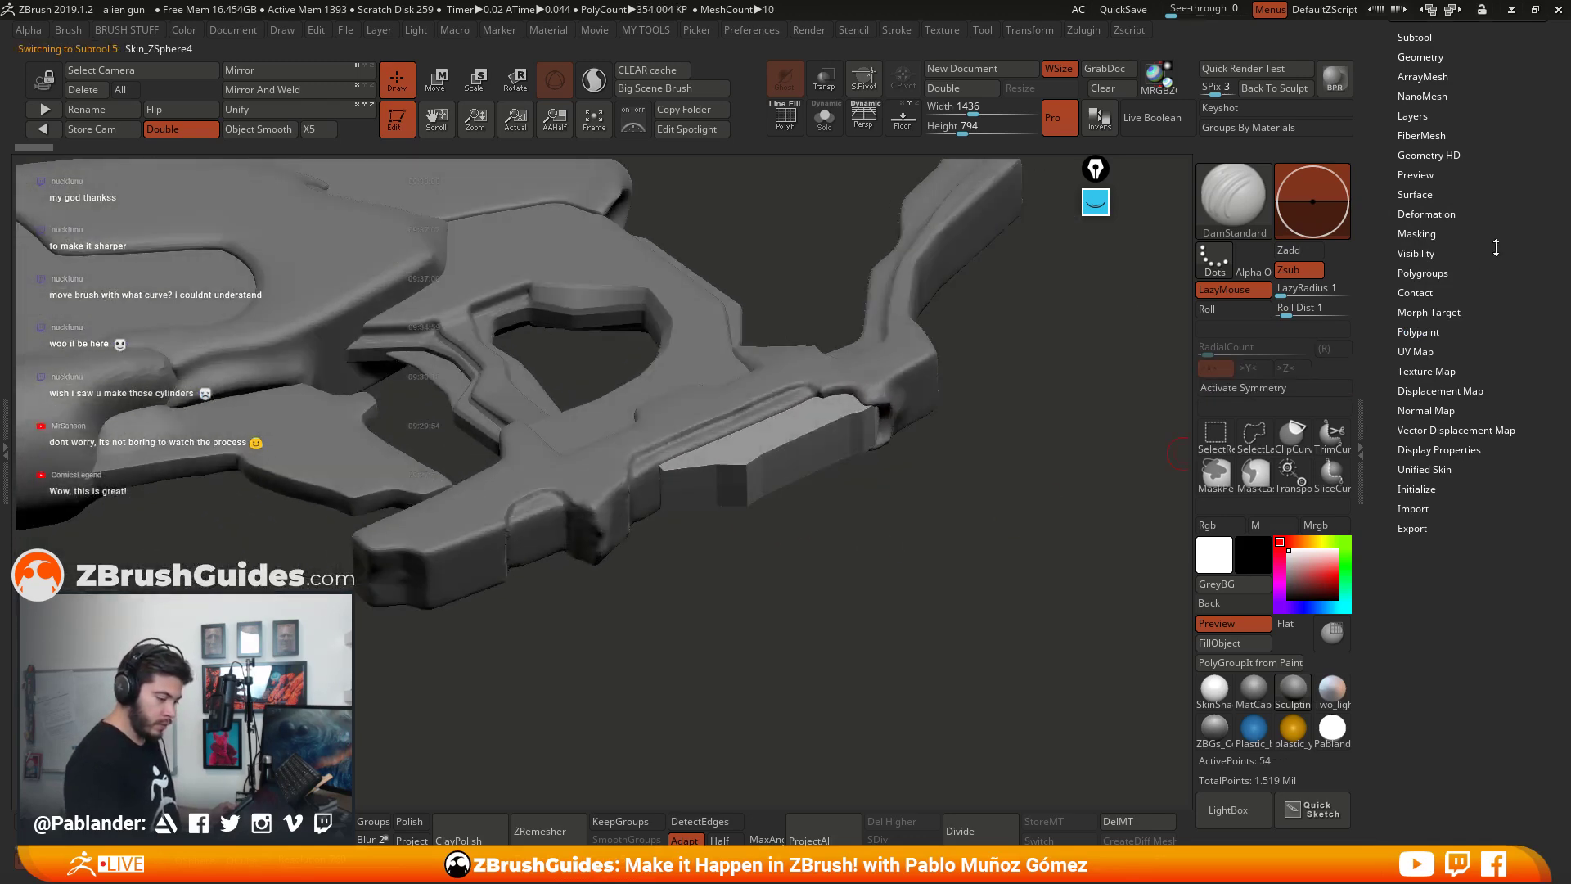
{"action": "scroll", "coordinate": [1457, 401], "scroll_direction": "down", "scroll_amount": 6}
{"action": "left_click", "coordinate": [1420, 297]}
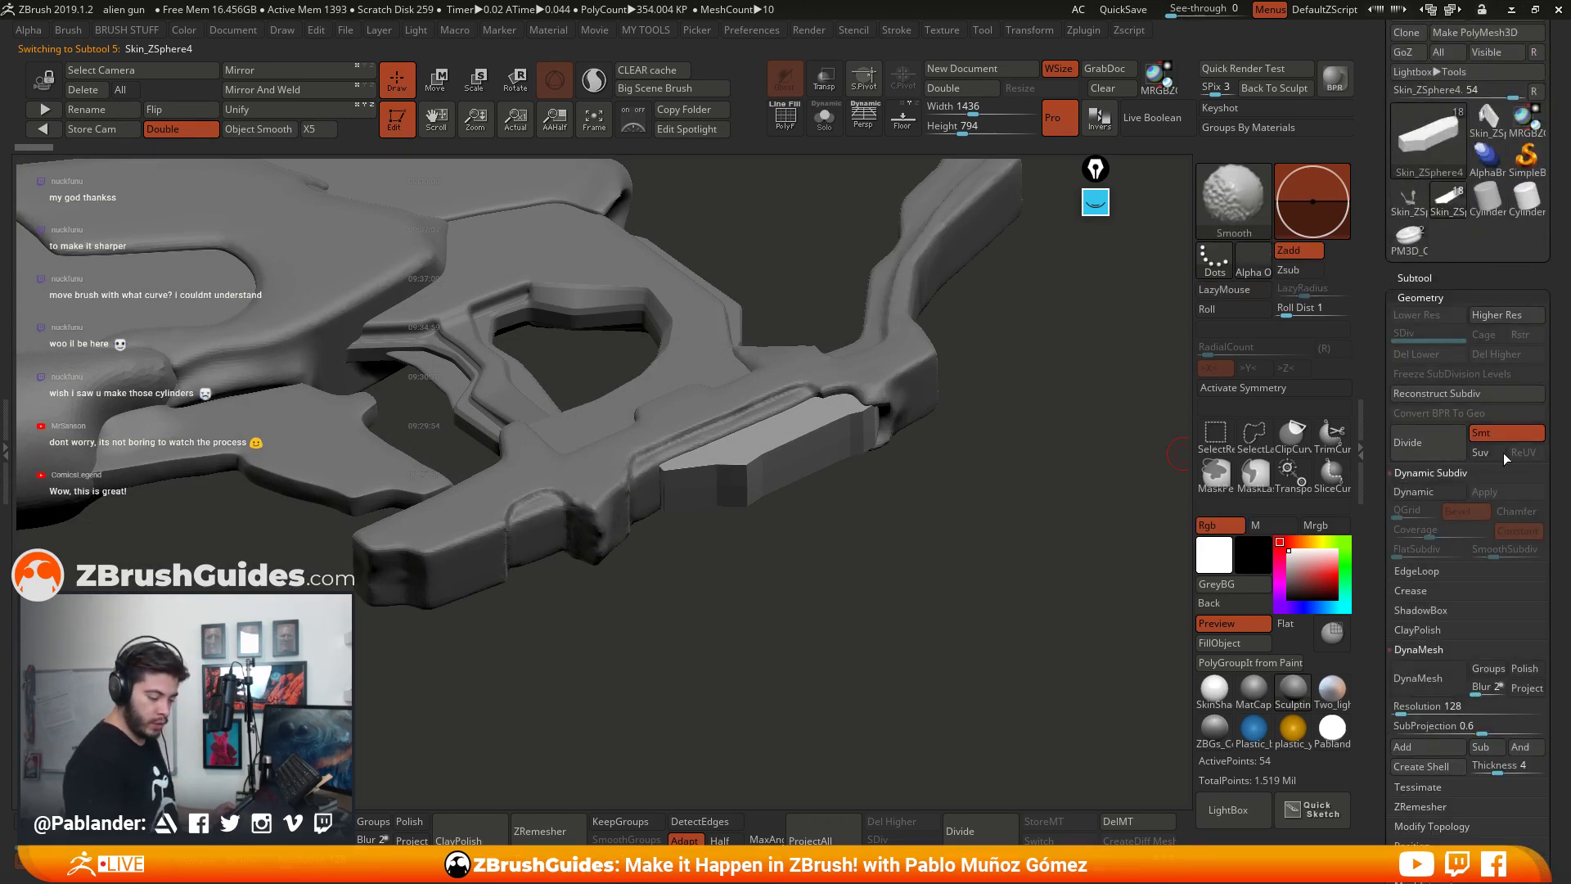
{"action": "scroll", "coordinate": [1438, 491], "scroll_direction": "down", "scroll_amount": 2}
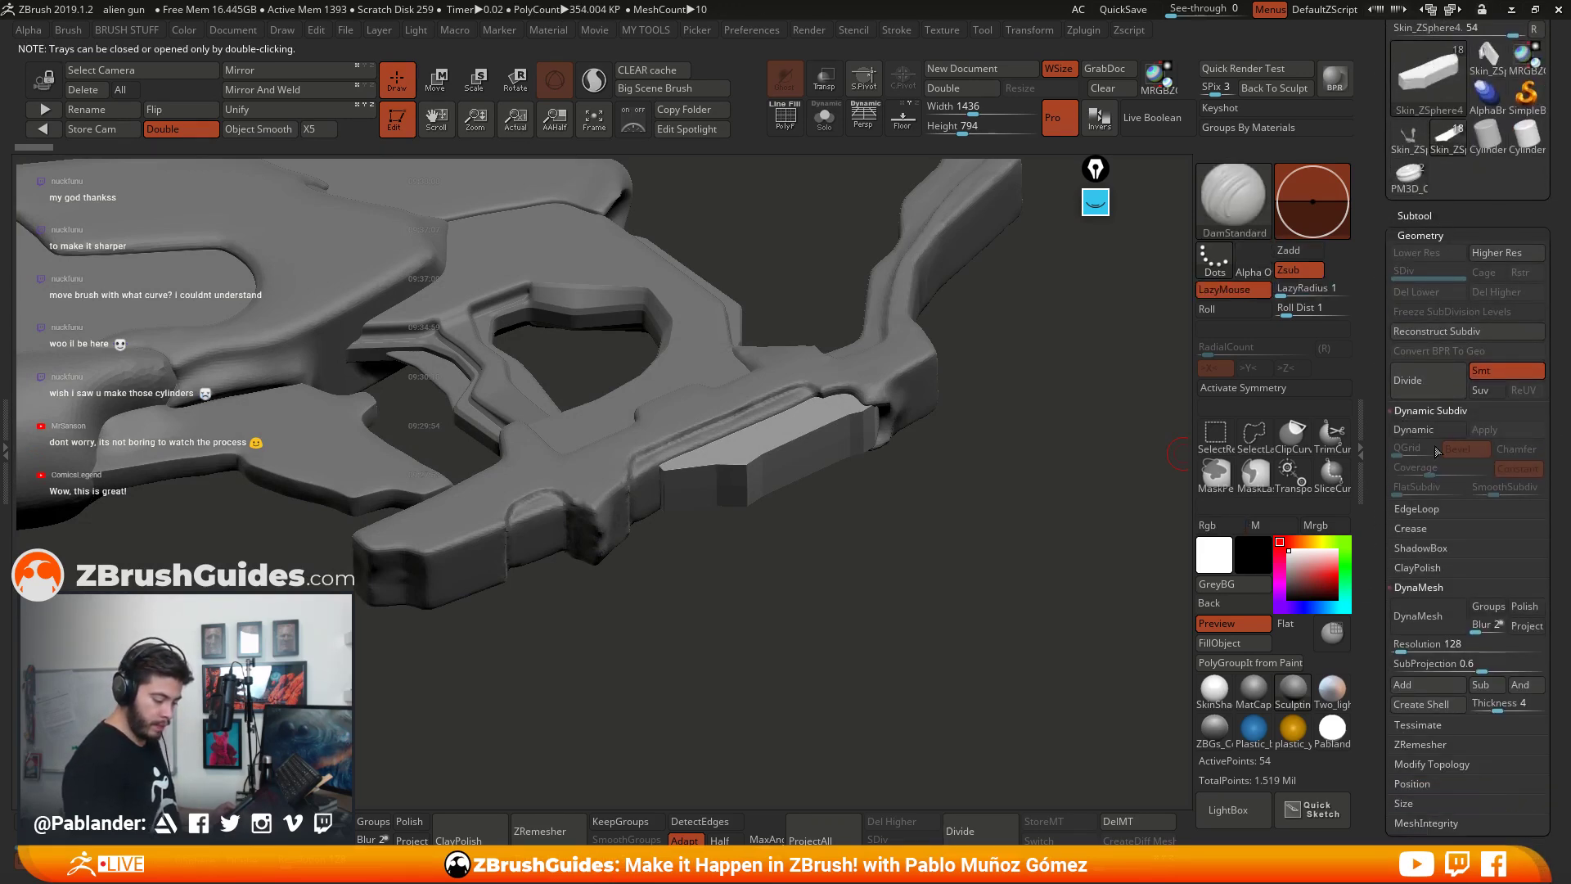
{"action": "left_click", "coordinate": [1437, 436]}
{"action": "left_click_drag", "start_coordinate": [1045, 579], "coordinate": [1149, 529]}
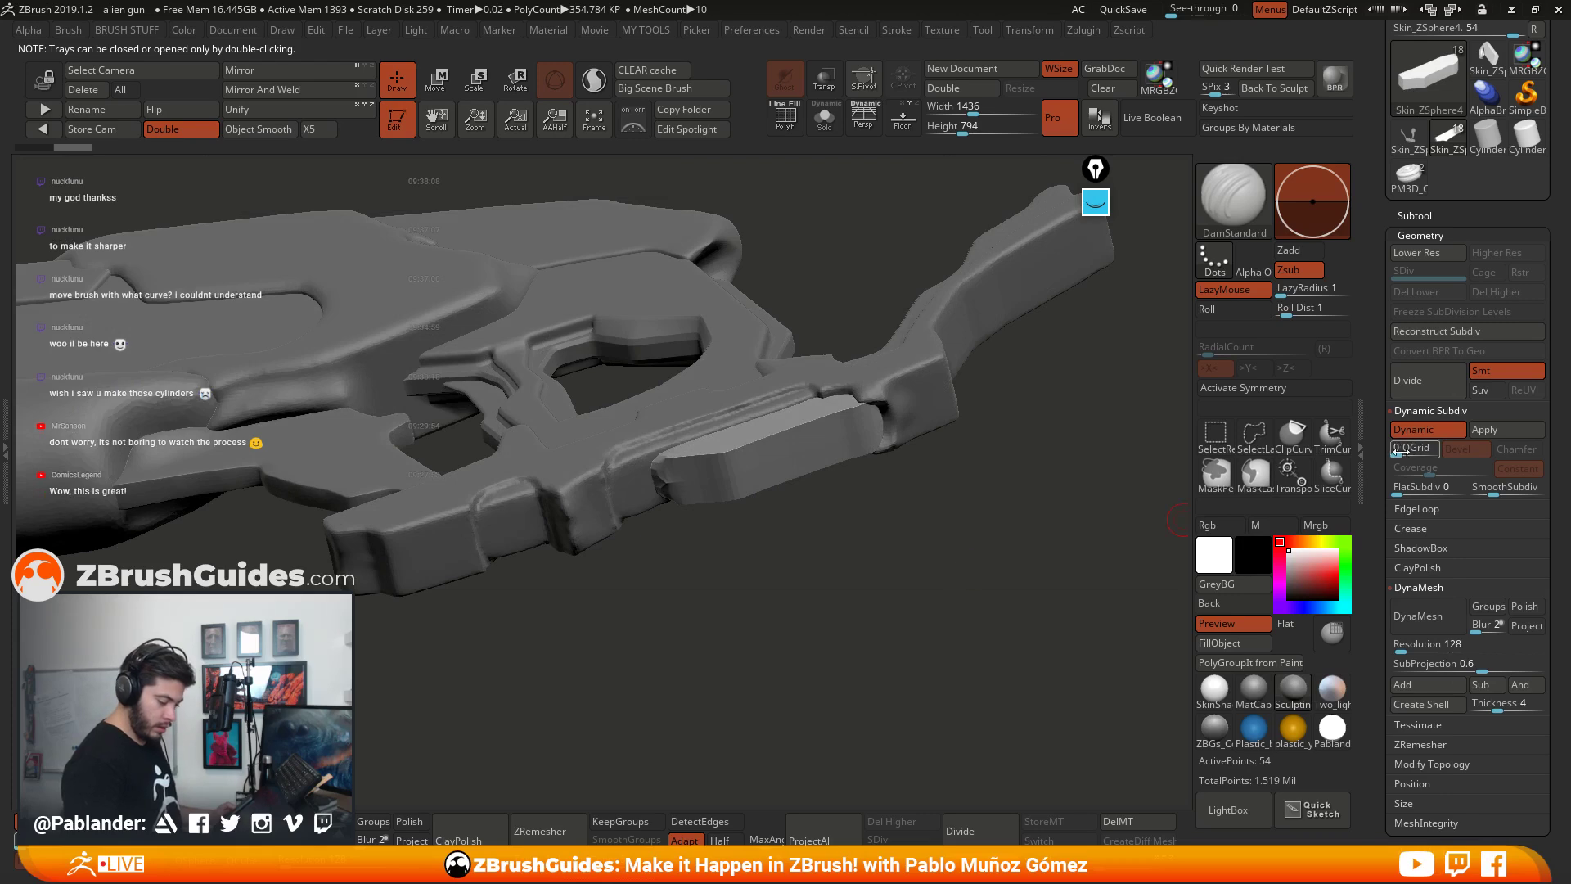
{"action": "type", "text": "2"}
{"action": "key", "text": "Return"}
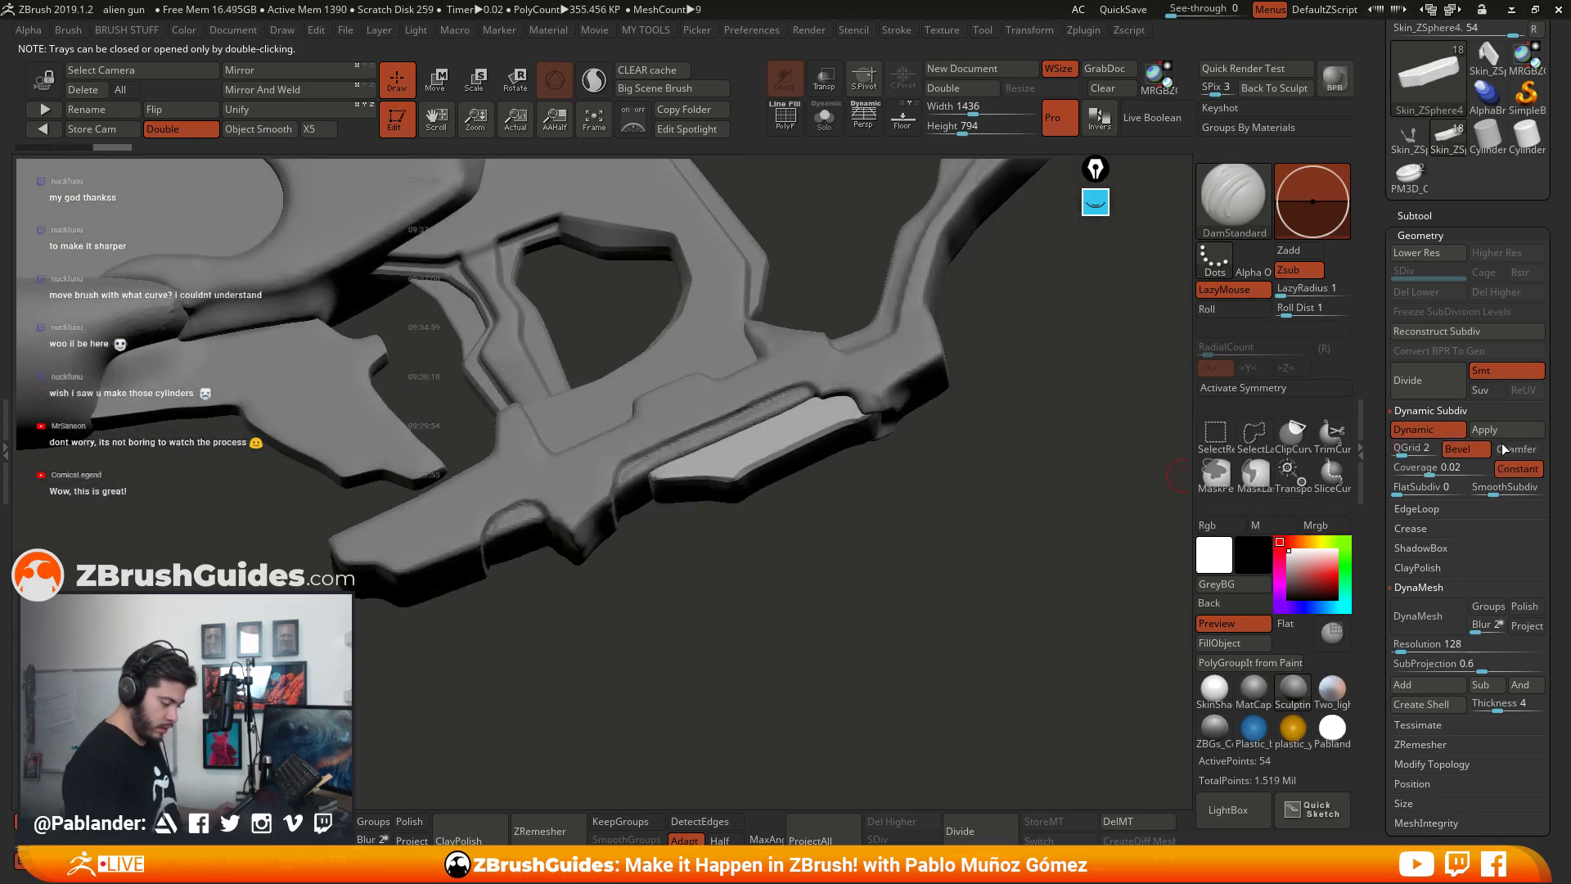
Step: Enable Chamfer for the plate's Dynamic Subdivision, lower the Coverage slightly and apply it to the mesh
{"action": "left_click", "coordinate": [1510, 449]}
{"action": "left_click_drag", "start_coordinate": [1442, 468], "coordinate": [1428, 470]}
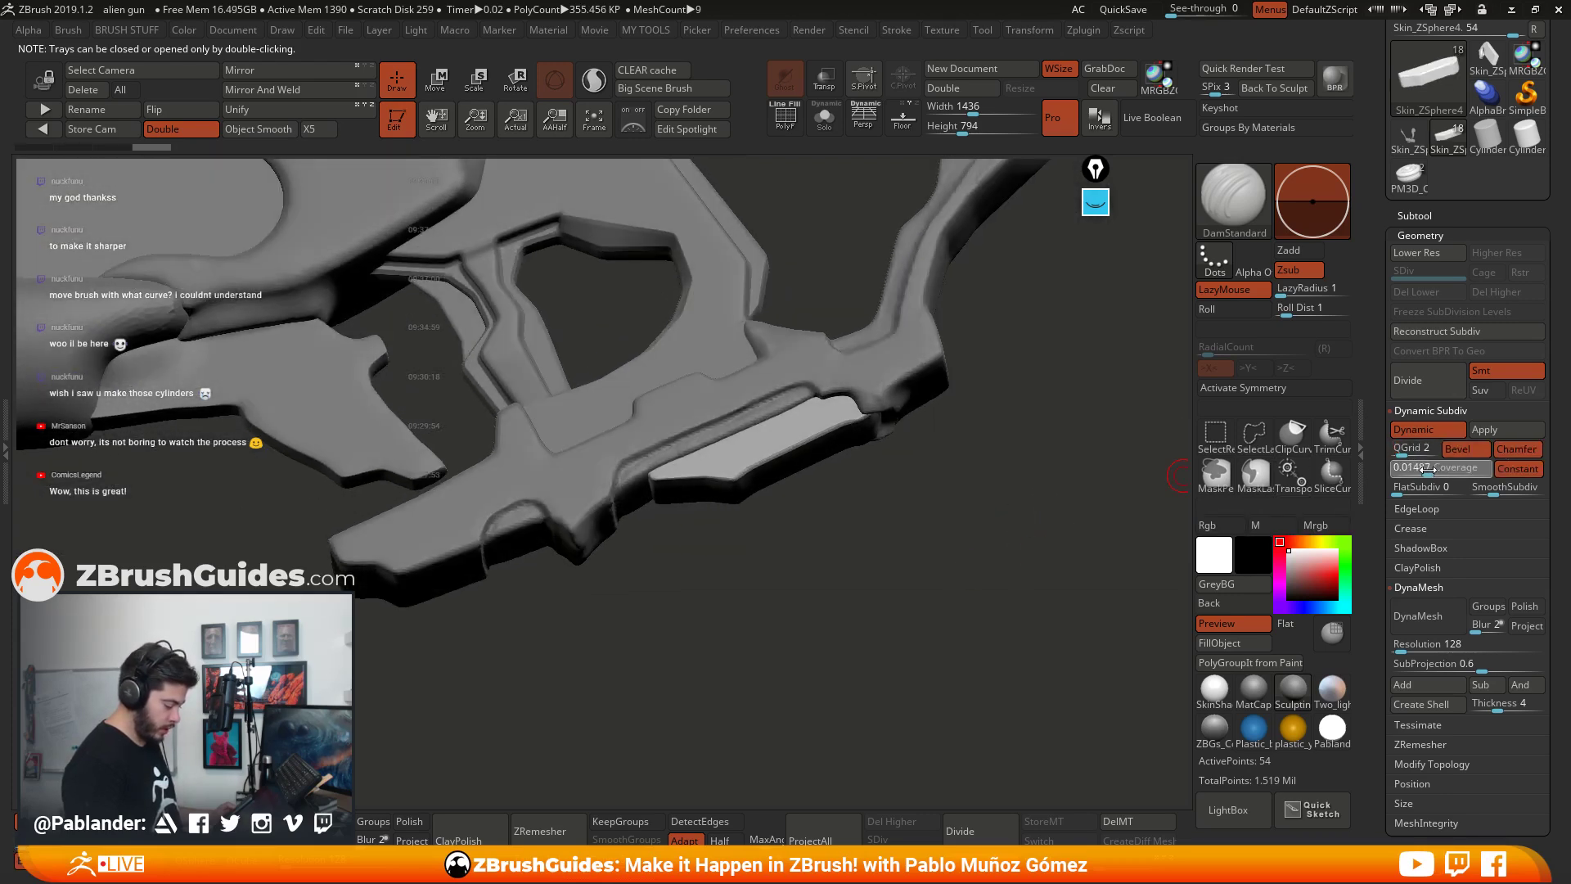
{"action": "left_click", "coordinate": [1506, 429]}
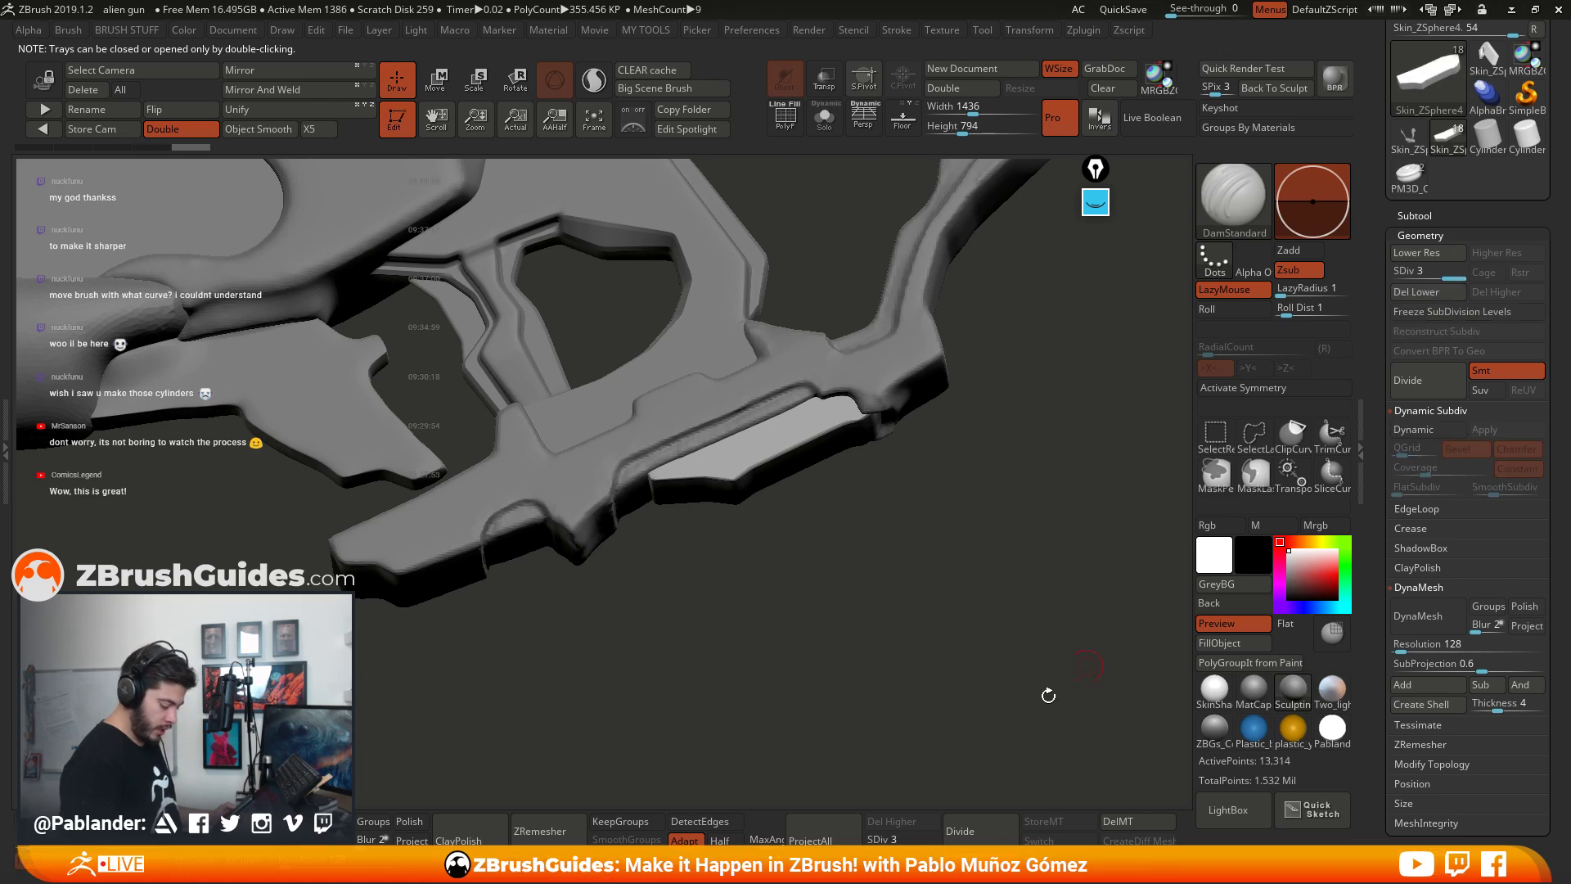
{"action": "left_click_drag", "start_coordinate": [974, 660], "coordinate": [919, 669]}
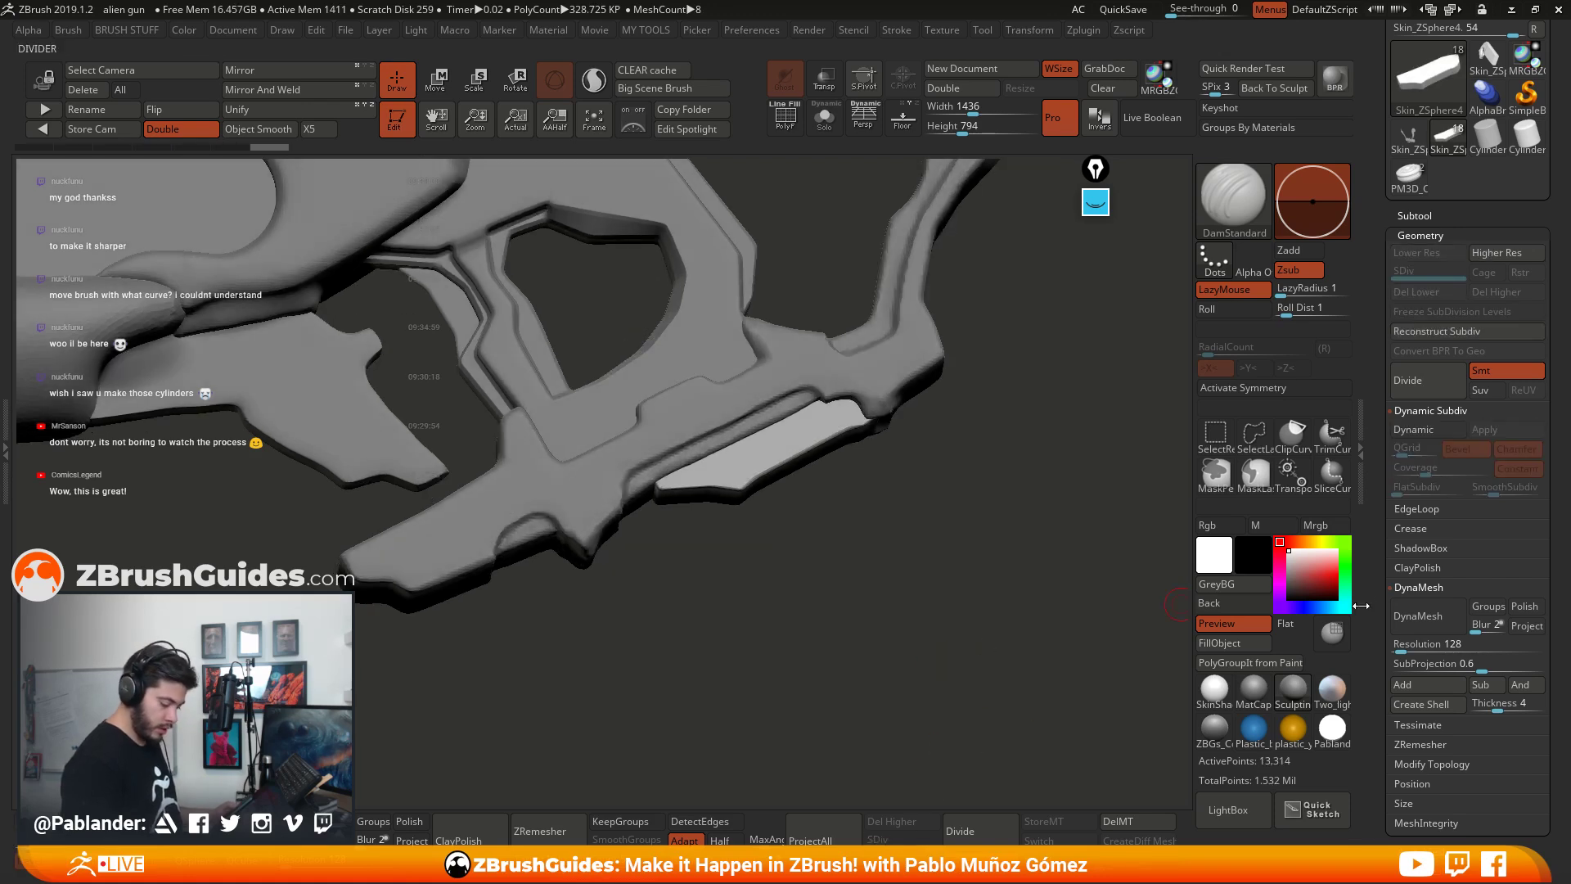
Step: DynaMesh the faceted plate with Polish turned on and the resolution set to 760
{"action": "left_click_drag", "start_coordinate": [1378, 635], "coordinate": [1416, 585]}
{"action": "left_click", "coordinate": [1524, 546]}
{"action": "left_click", "coordinate": [1423, 565]}
{"action": "left_click_drag", "start_coordinate": [1064, 589], "coordinate": [960, 460]}
{"action": "left_click_drag", "start_coordinate": [1409, 584], "coordinate": [1428, 585]}
{"action": "left_click", "coordinate": [1423, 559]}
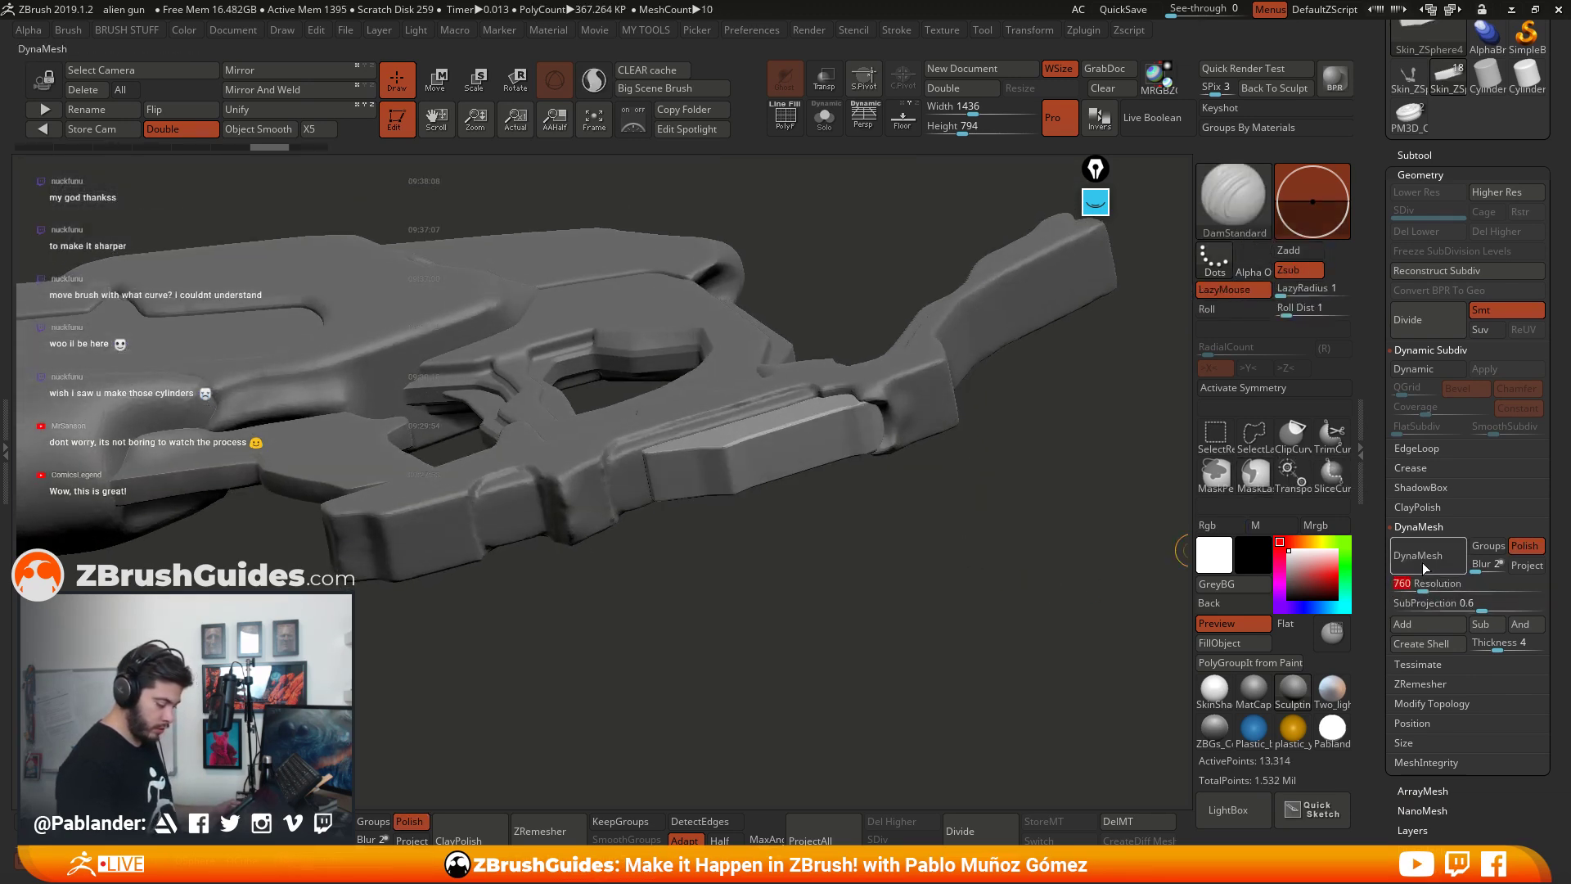
Step: Choose the Move brush, turn on X symmetry and reshape the plate's rear end to fit against the frame
{"action": "left_click_drag", "start_coordinate": [1023, 597], "coordinate": [905, 440]}
{"action": "key", "text": "b"}
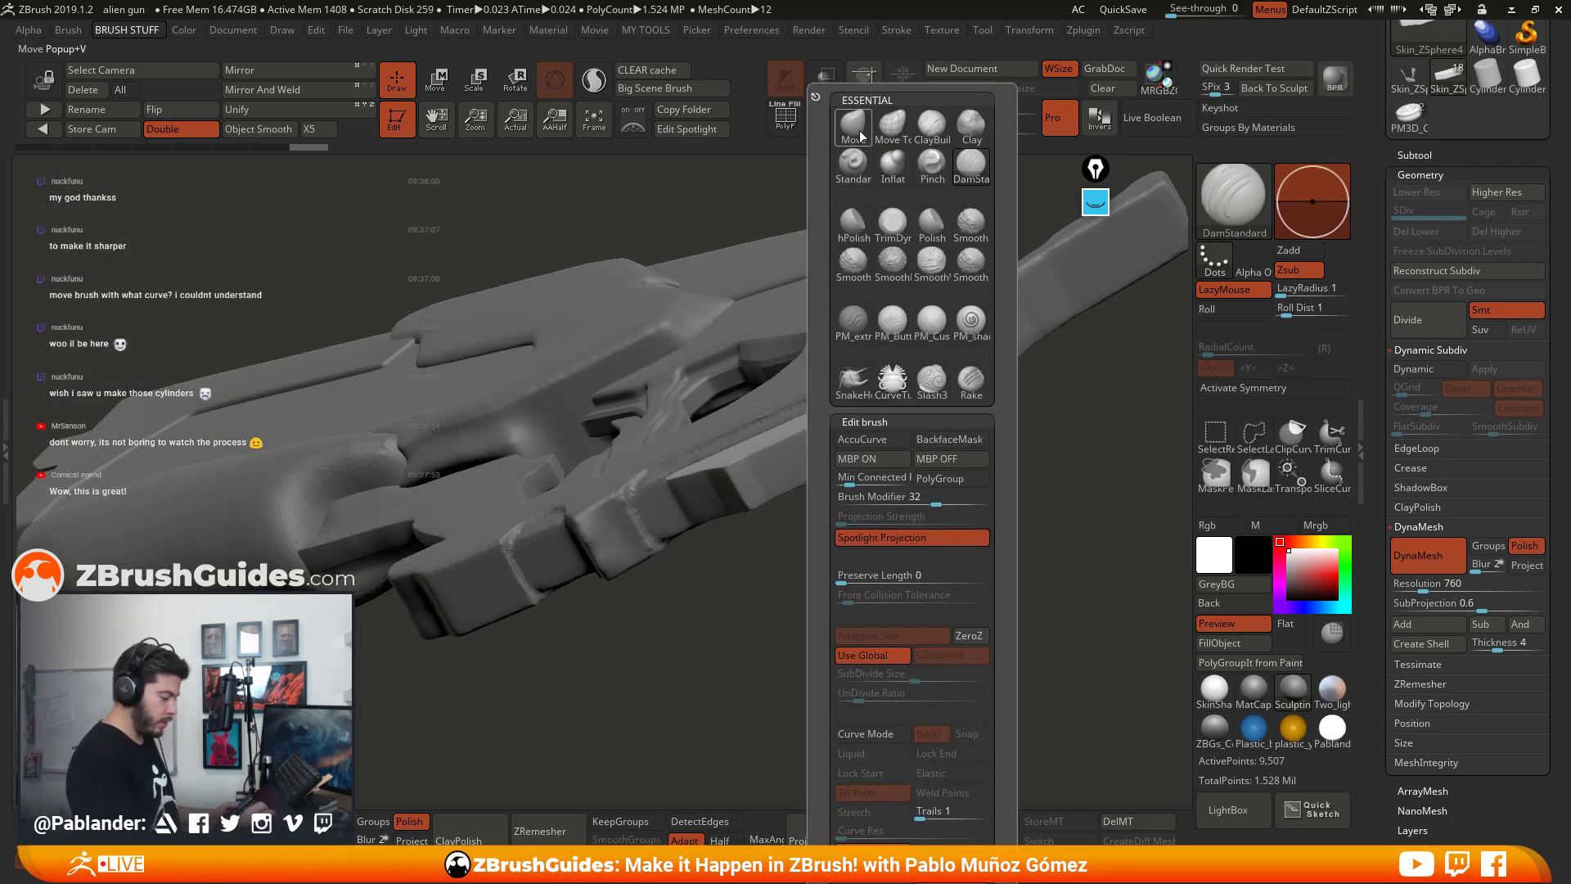
{"action": "key", "text": "m"}
{"action": "key", "text": "v"}
{"action": "key", "text": "space"}
{"action": "left_click_drag", "start_coordinate": [898, 398], "coordinate": [894, 420]}
{"action": "key", "text": "x"}
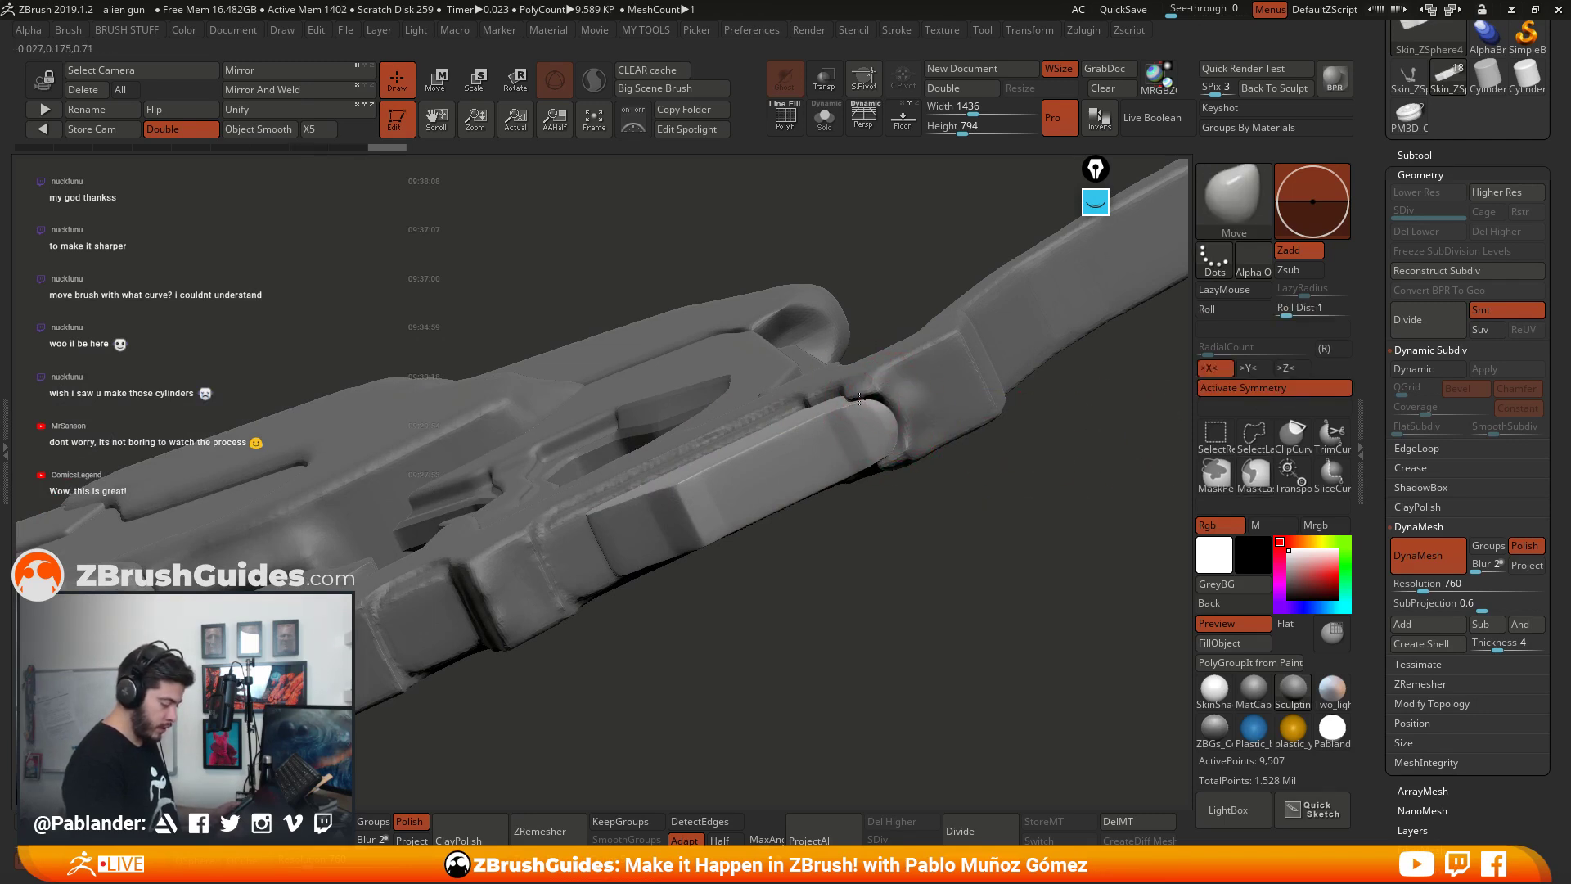
{"action": "left_click_drag", "start_coordinate": [859, 398], "coordinate": [881, 455]}
{"action": "right_click", "coordinate": [883, 452]}
{"action": "right_click_drag", "start_coordinate": [881, 454], "coordinate": [741, 514]}
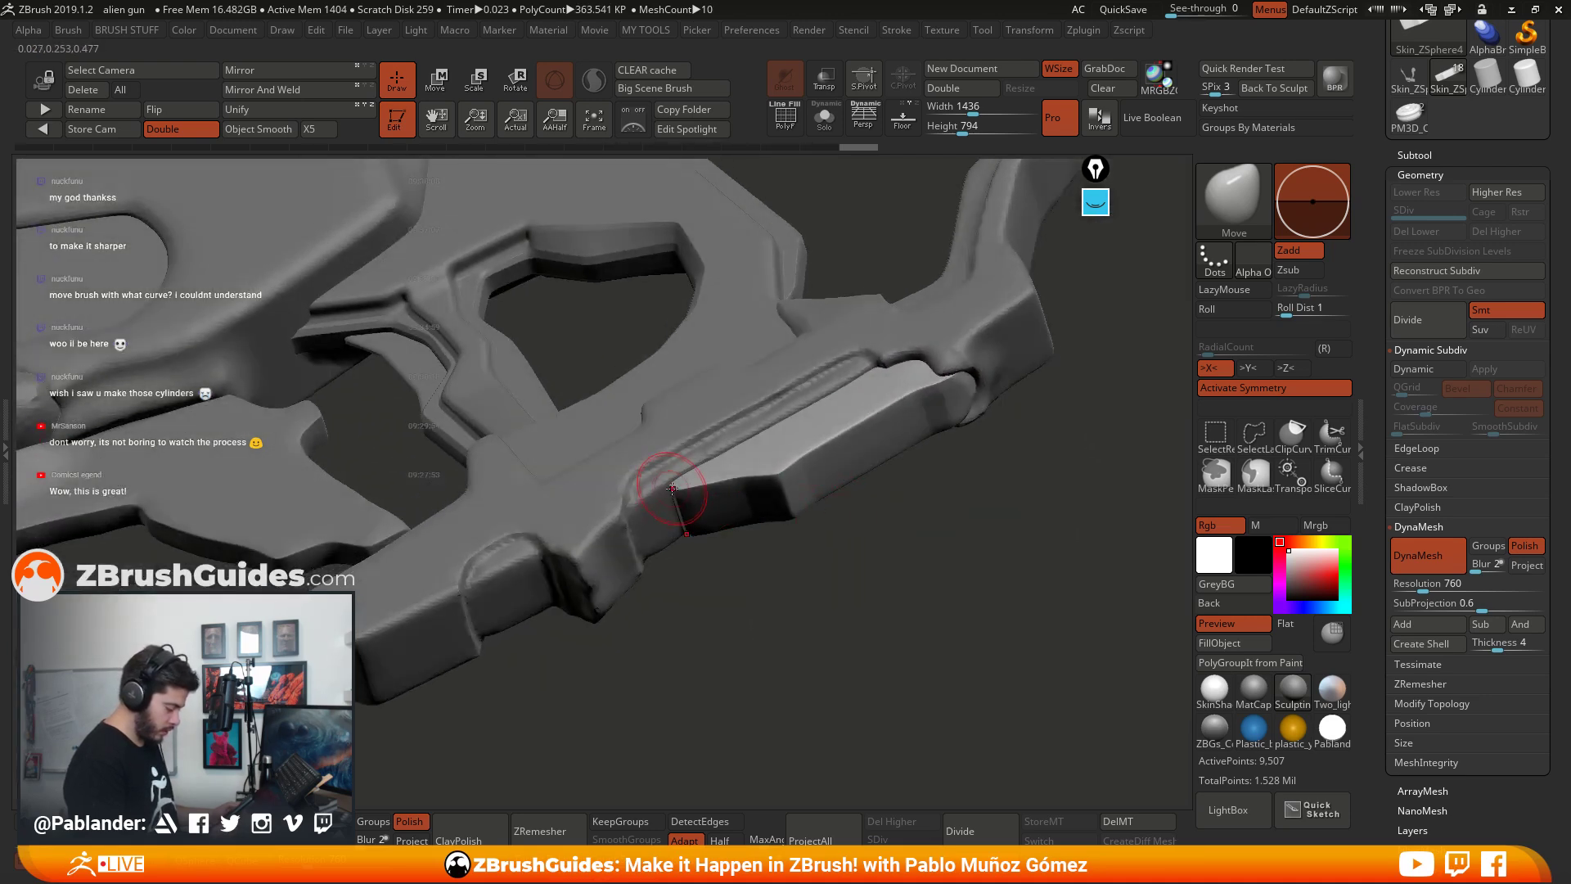
Step: Adjust the plate's front corner with the Move brush to fit against the frame
{"action": "left_click_drag", "start_coordinate": [672, 488], "coordinate": [672, 507]}
{"action": "mouse_move", "coordinate": [705, 504]}
{"action": "right_mouse_down"}
{"action": "mouse_move", "coordinate": [780, 479]}
{"action": "mouse_move", "coordinate": [801, 489]}
{"action": "right_mouse_up"}
{"action": "mouse_move", "coordinate": [930, 543]}
{"action": "right_mouse_down"}
{"action": "mouse_move", "coordinate": [882, 404]}
{"action": "mouse_move", "coordinate": [954, 532]}
{"action": "mouse_move", "coordinate": [882, 514]}
{"action": "mouse_move", "coordinate": [900, 464]}
{"action": "right_mouse_up"}
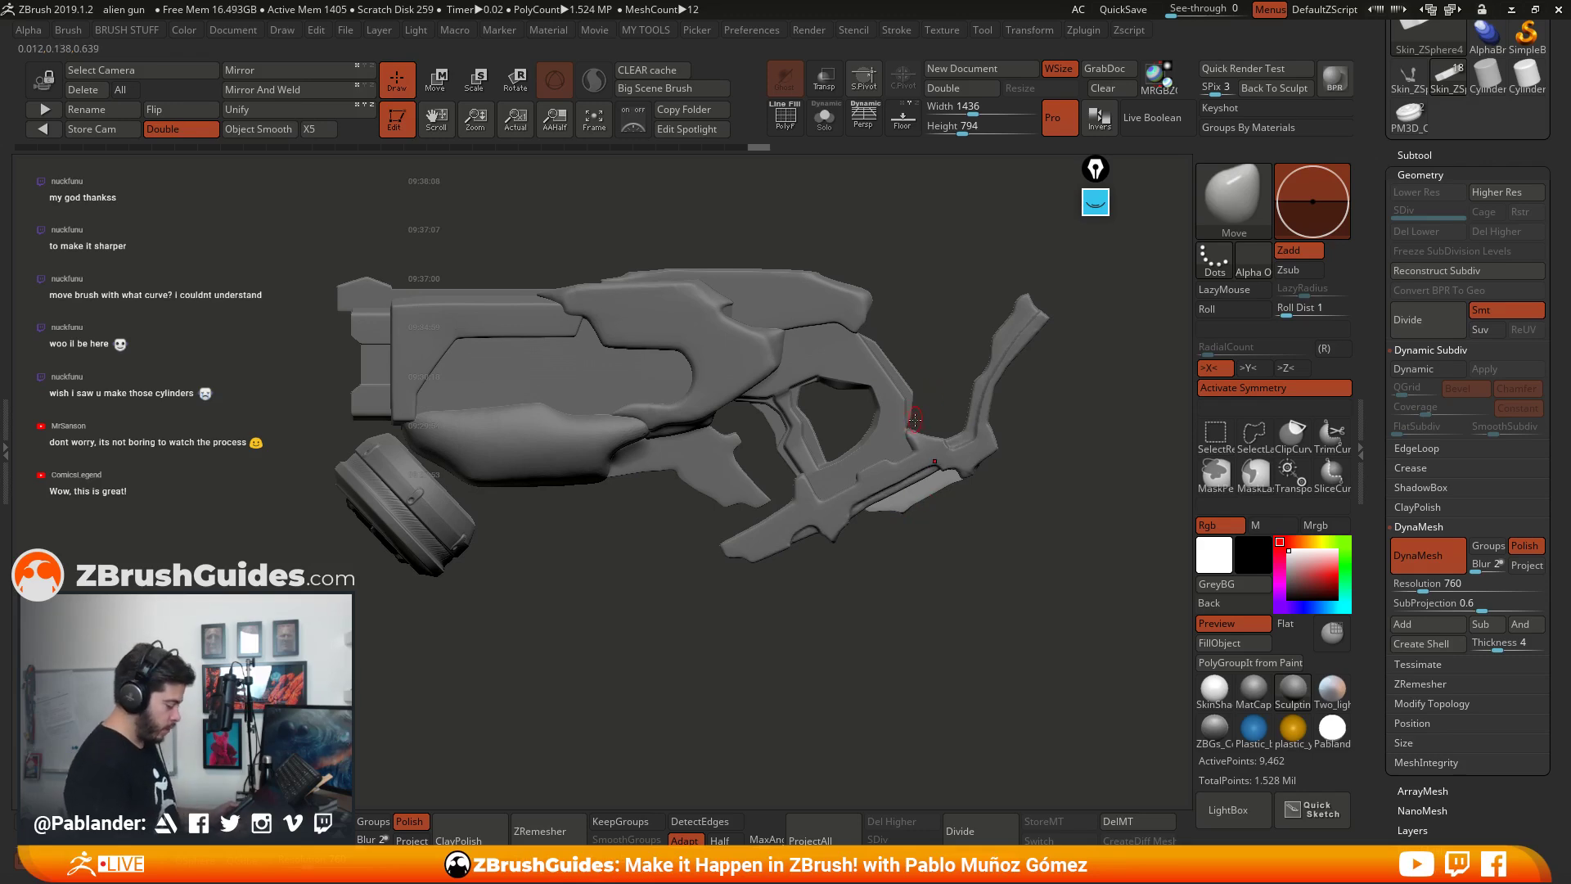
Step: Select the grip part, apply its Dynamic Subdivision and delete the lower subdivision levels
{"action": "left_click", "coordinate": [889, 369], "text": "alt"}
{"action": "right_click_drag", "start_coordinate": [1011, 584], "coordinate": [1001, 592], "text": "ctrl"}
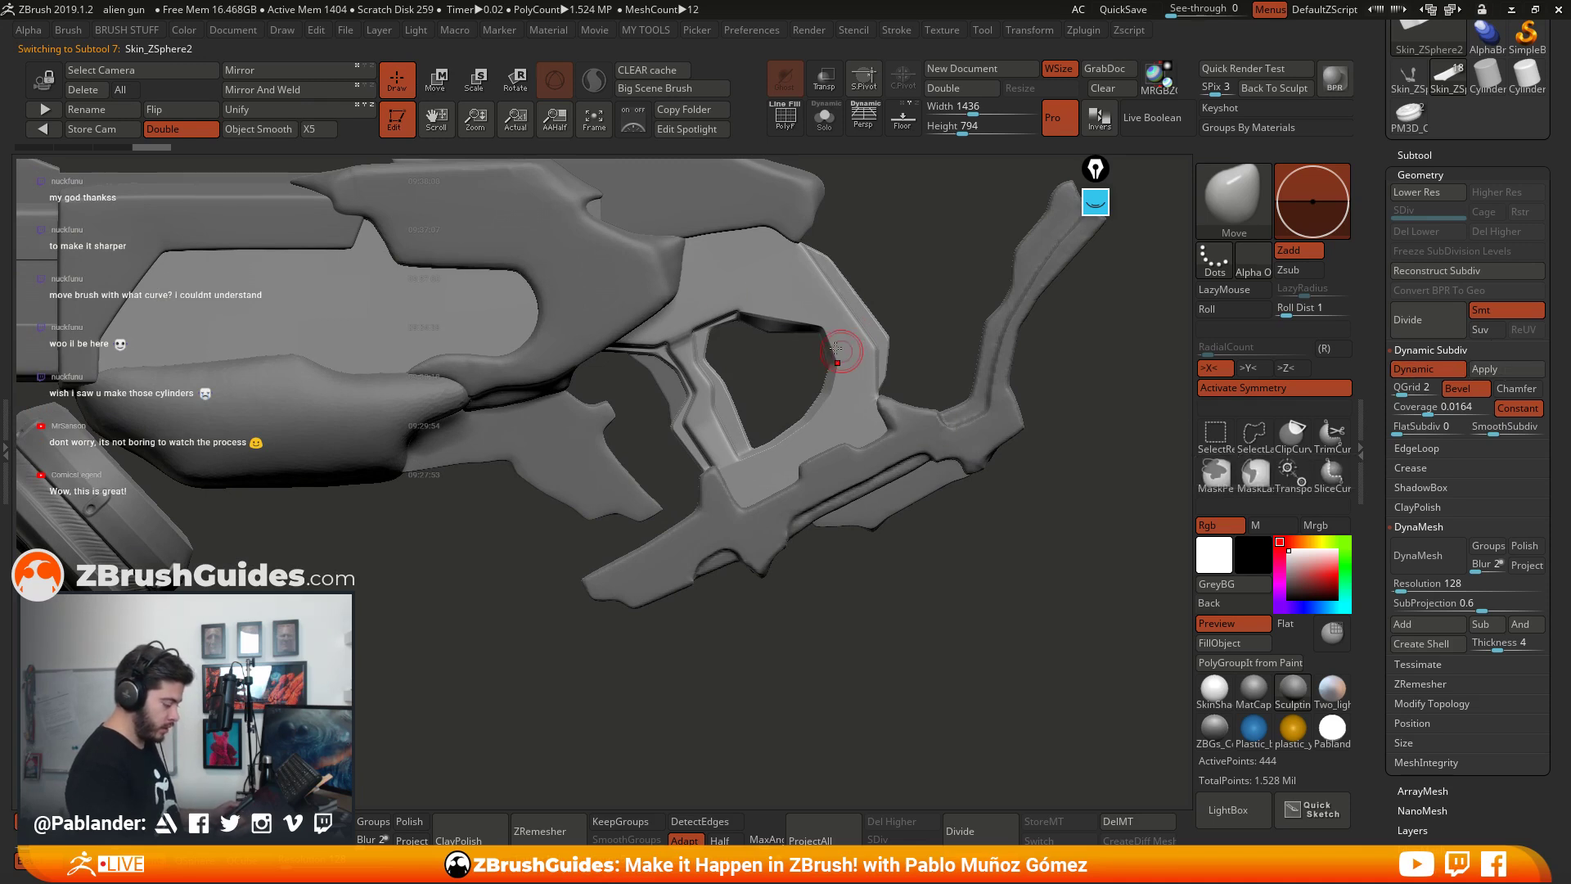
{"action": "right_click_drag", "start_coordinate": [836, 350], "coordinate": [947, 531]}
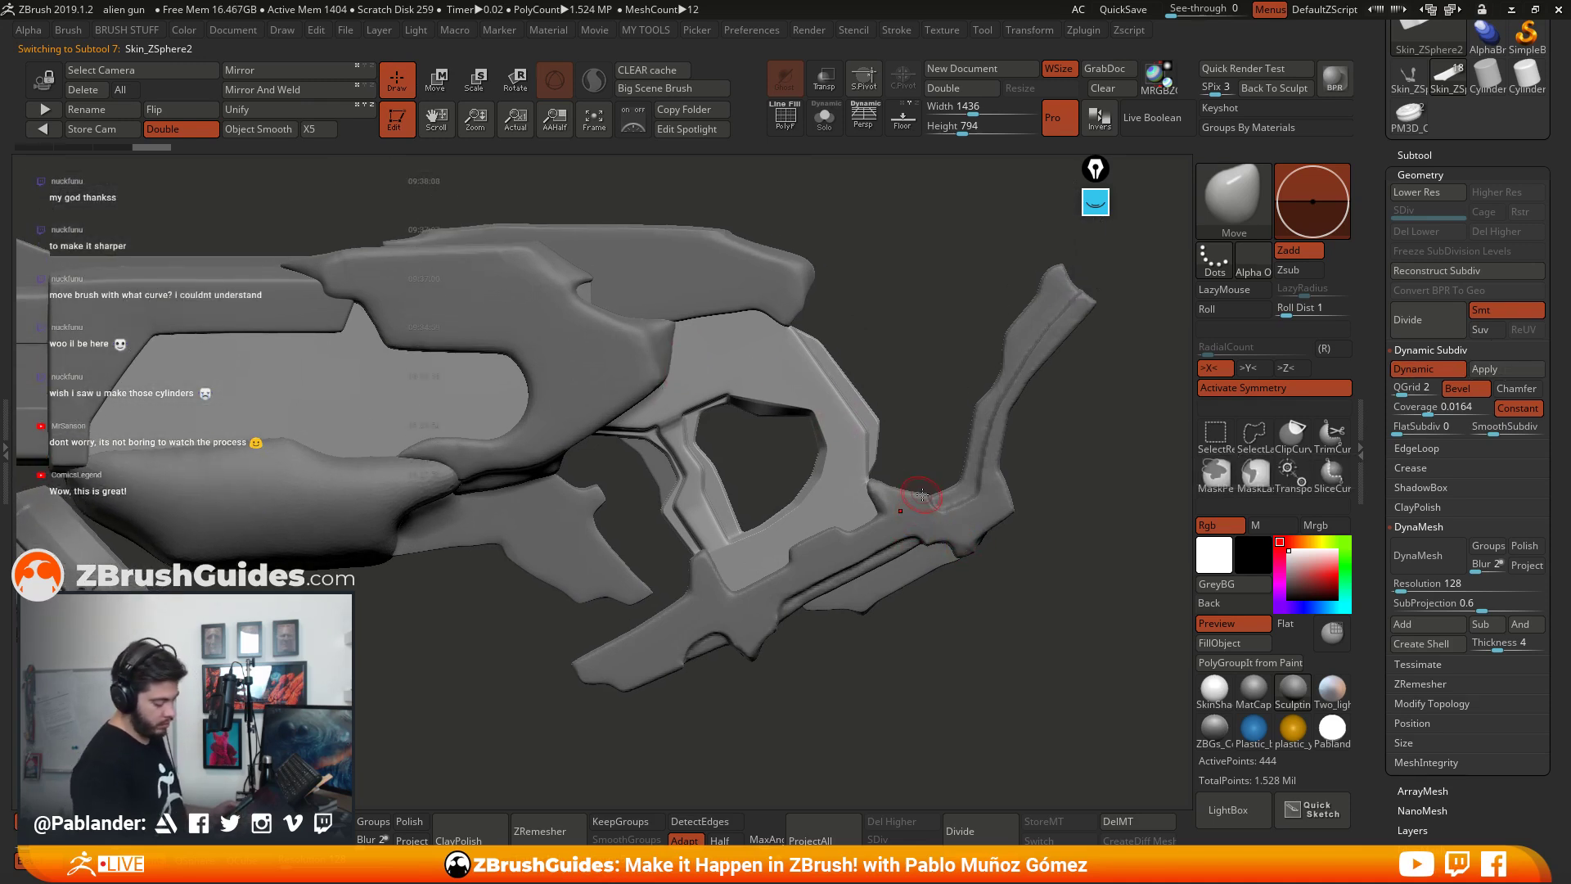
{"action": "right_click_drag", "start_coordinate": [738, 471], "coordinate": [843, 491]}
{"action": "right_click_drag", "start_coordinate": [1130, 509], "coordinate": [1143, 515]}
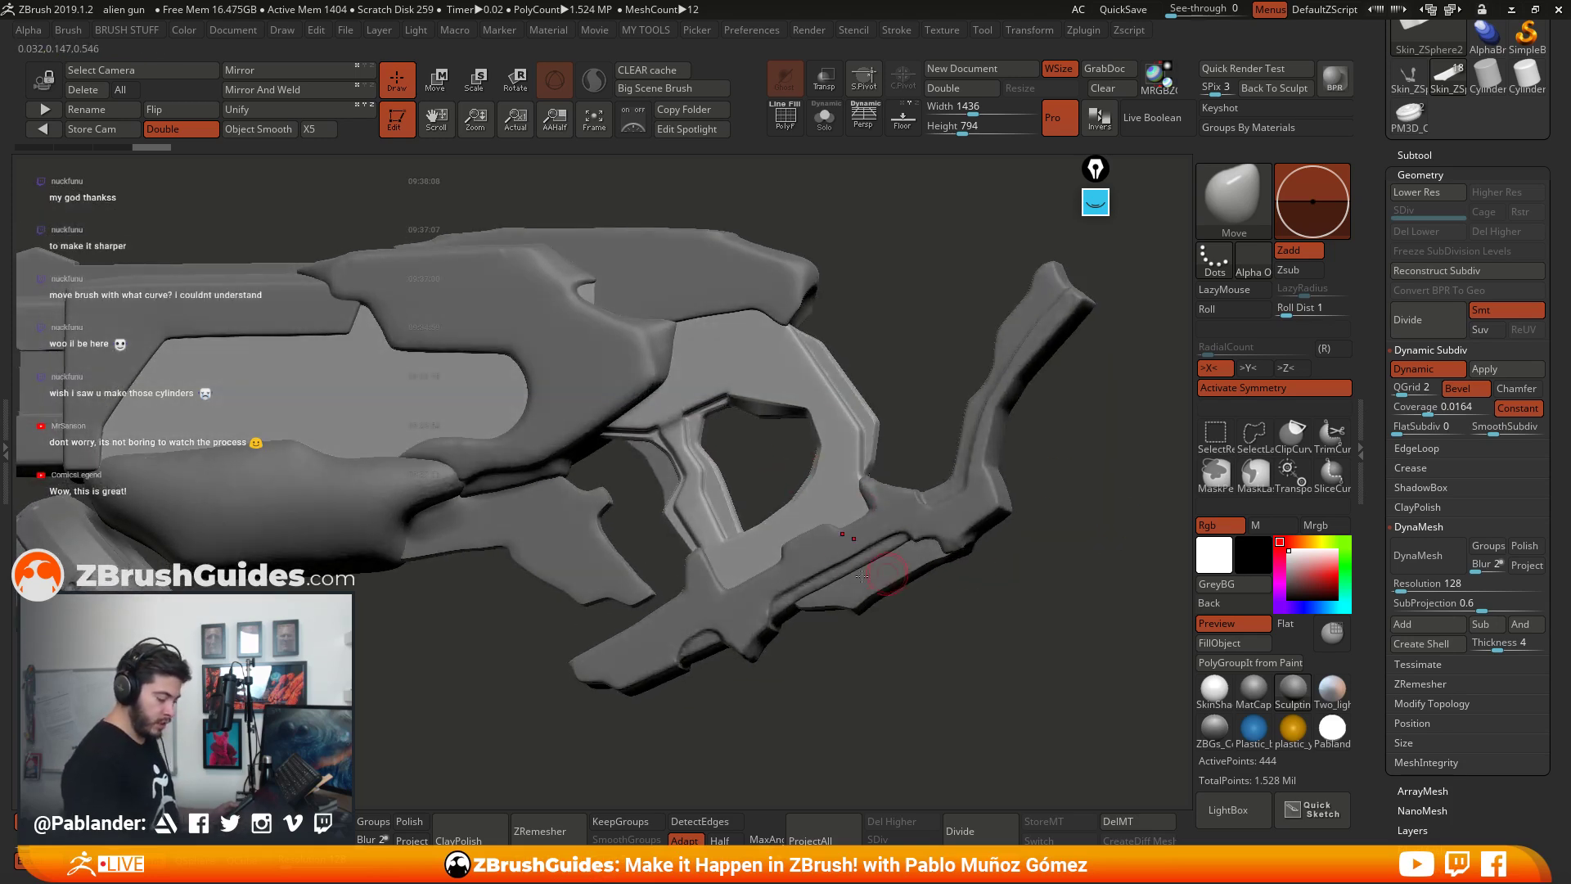
{"action": "left_click", "coordinate": [1505, 371]}
{"action": "left_click_drag", "start_coordinate": [1090, 615], "coordinate": [1063, 649]}
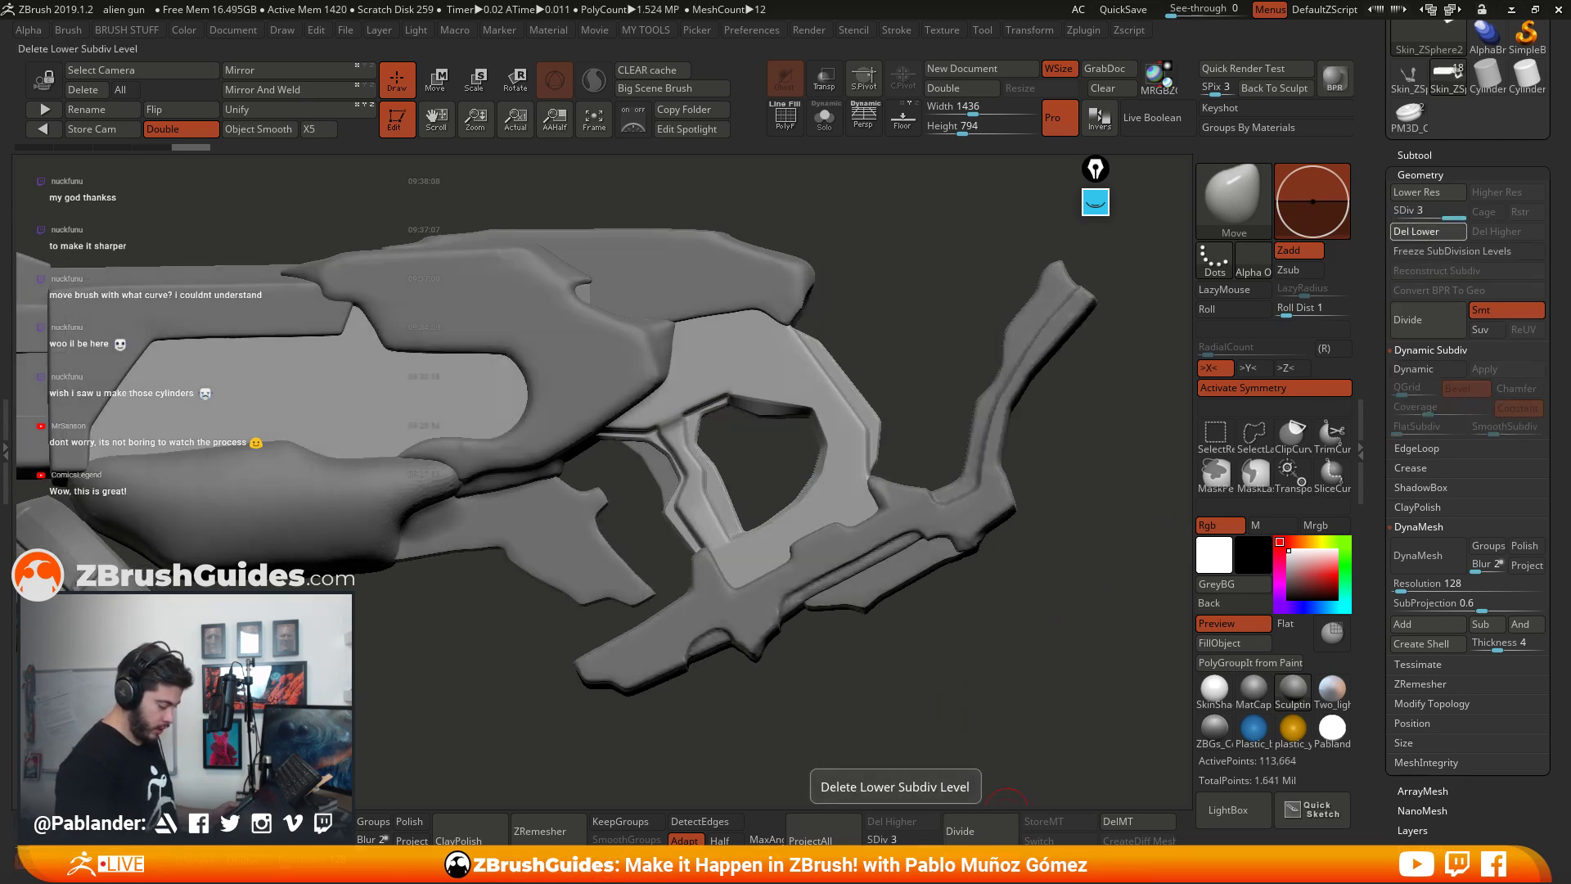
{"action": "left_click", "coordinate": [893, 858]}
Step: DynaMesh the grip with Polish turned on and the resolution set to 808
{"action": "right_click_drag", "start_coordinate": [867, 514], "coordinate": [890, 443], "text": "alt"}
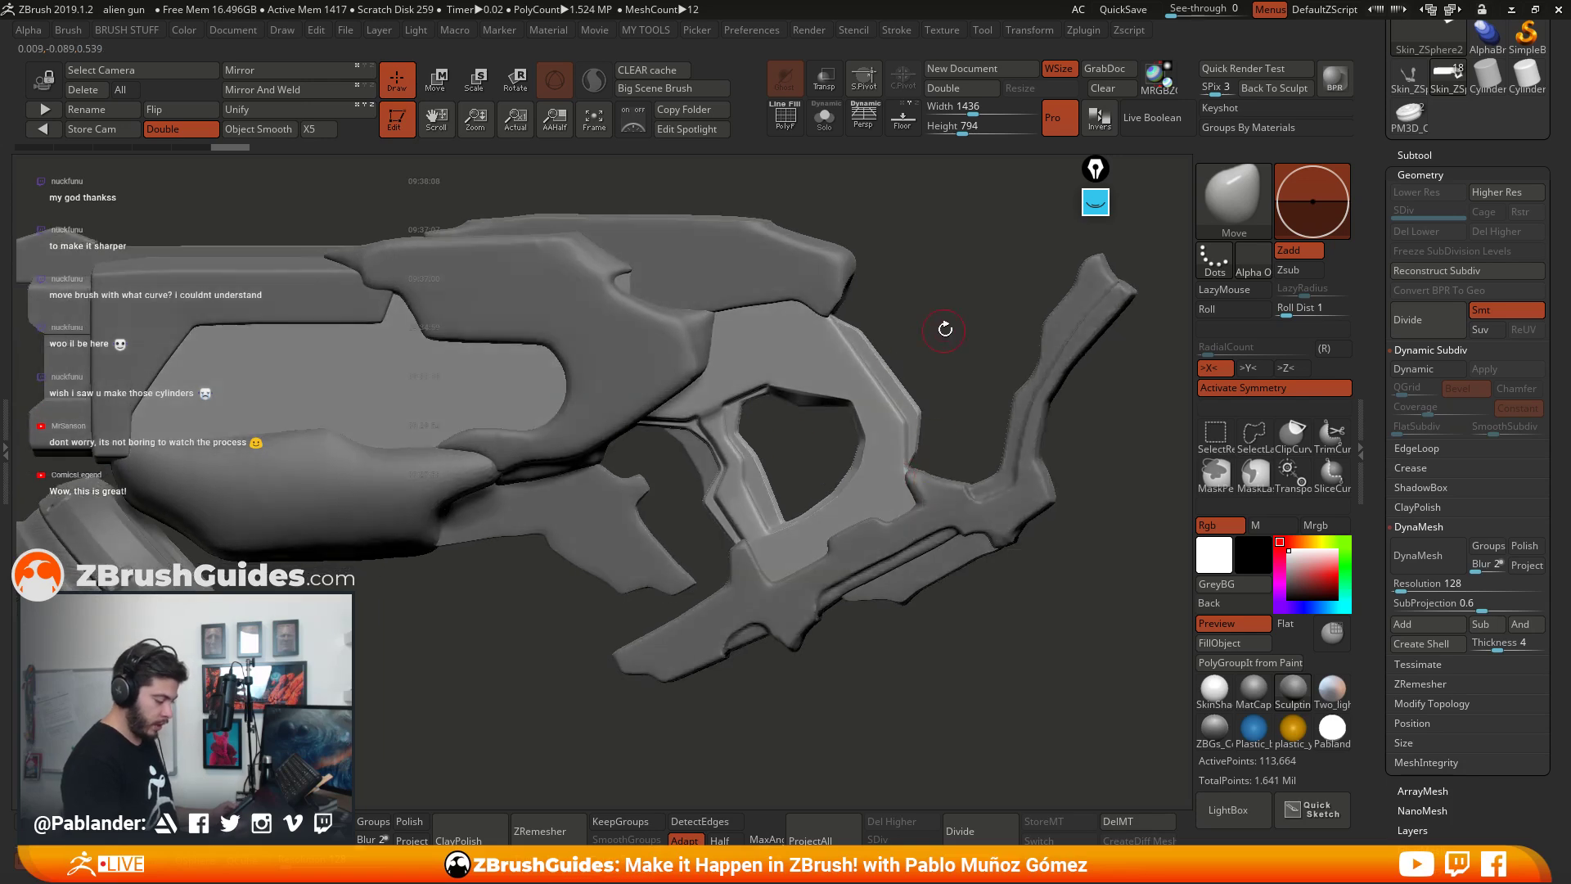
{"action": "right_click_drag", "start_coordinate": [944, 330], "coordinate": [943, 386]}
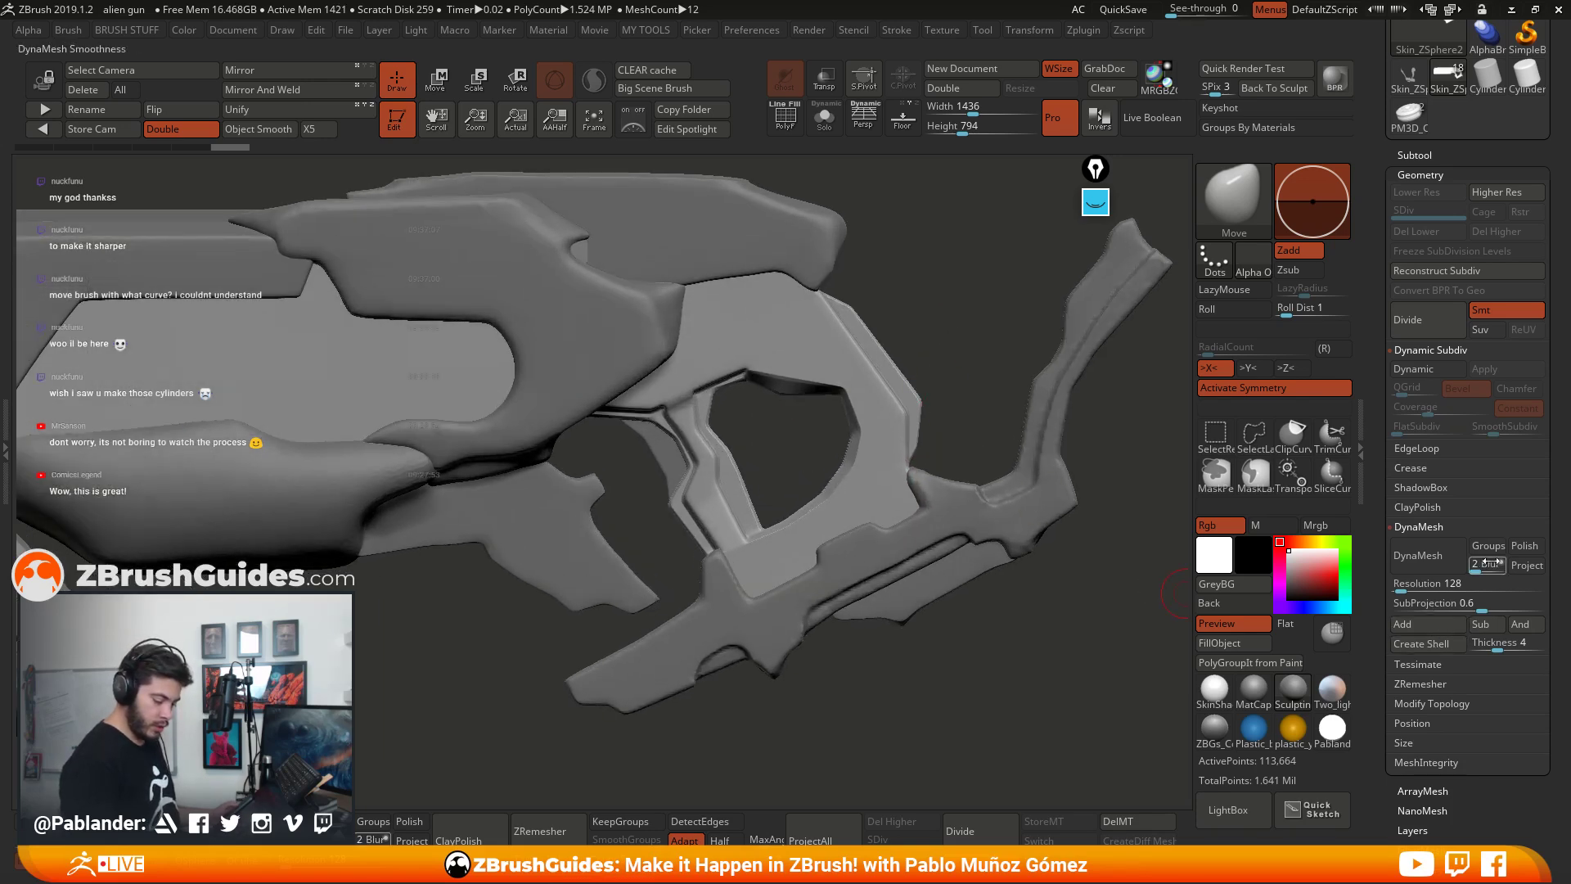
{"action": "left_click", "coordinate": [1524, 545]}
{"action": "scroll", "coordinate": [1426, 573], "scroll_direction": "down", "scroll_amount": 1}
{"action": "left_click", "coordinate": [1425, 530]}
{"action": "type", "text": "760"}
{"action": "key", "text": "Return"}
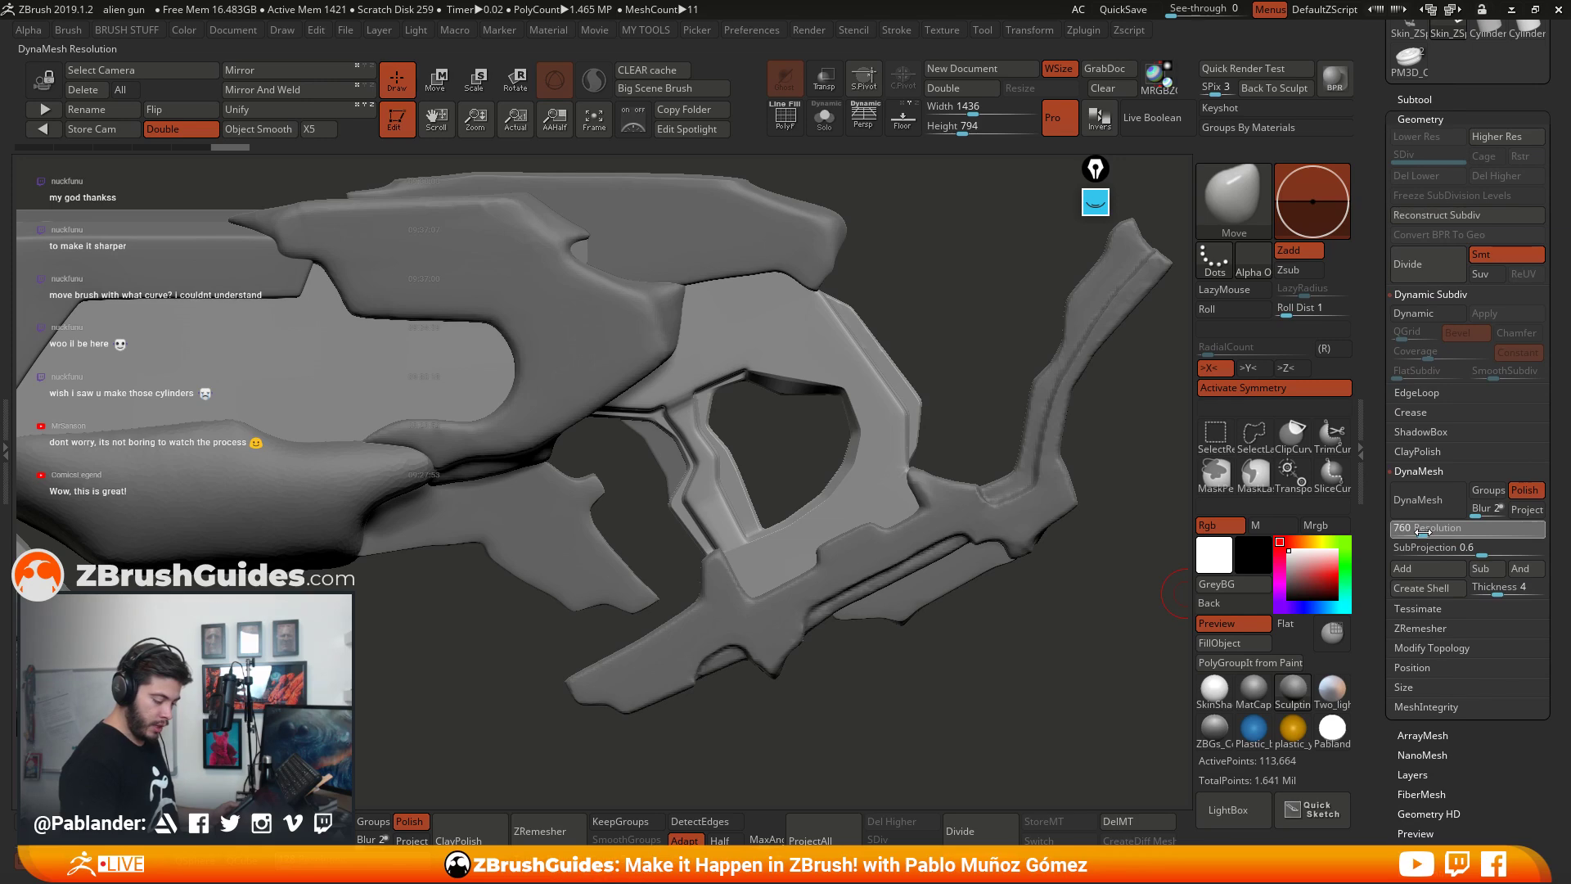
{"action": "left_click", "coordinate": [1433, 497]}
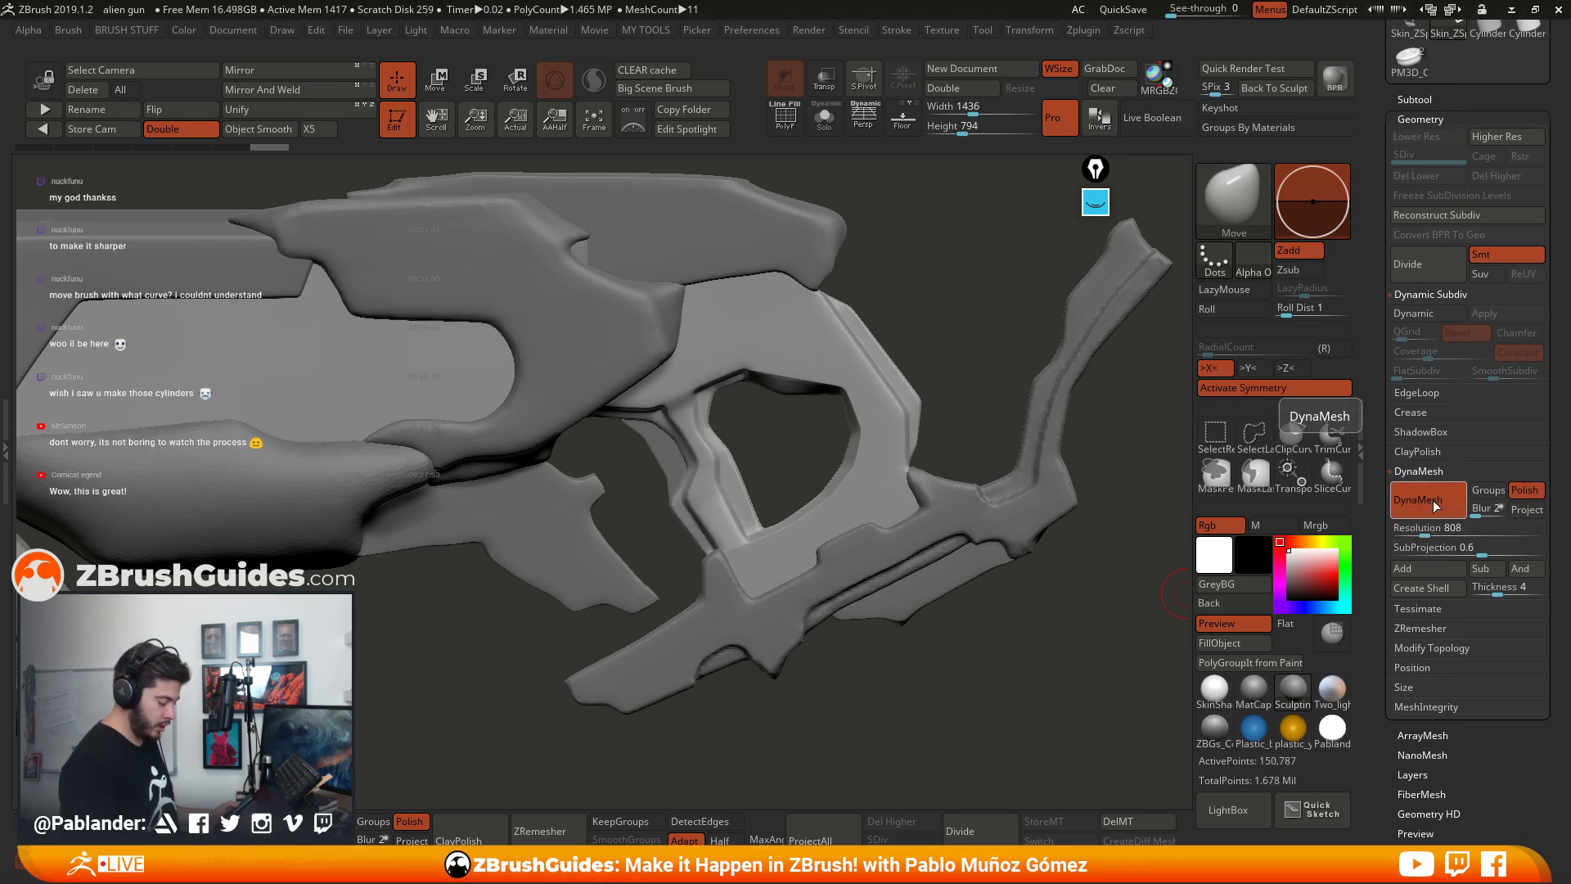
{"action": "left_click_drag", "start_coordinate": [945, 671], "coordinate": [936, 656]}
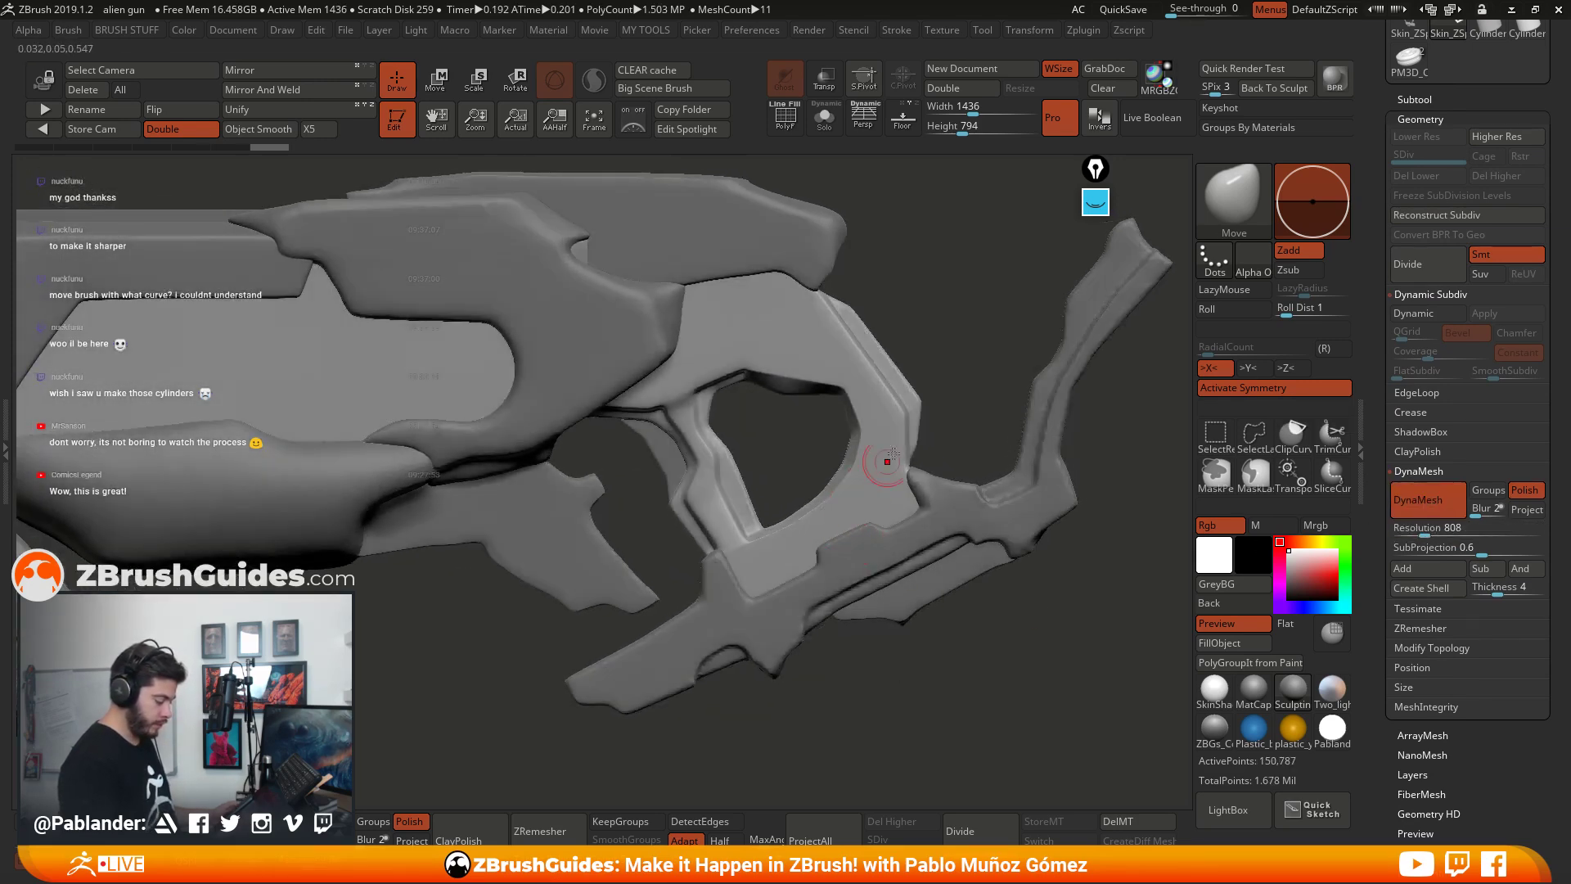
Step: Pull the upper edge of the grip opening downward with the Move brush to form a stepped contour
{"action": "left_click_drag", "start_coordinate": [944, 306], "coordinate": [808, 436], "text": "alt"}
{"action": "key", "text": "space"}
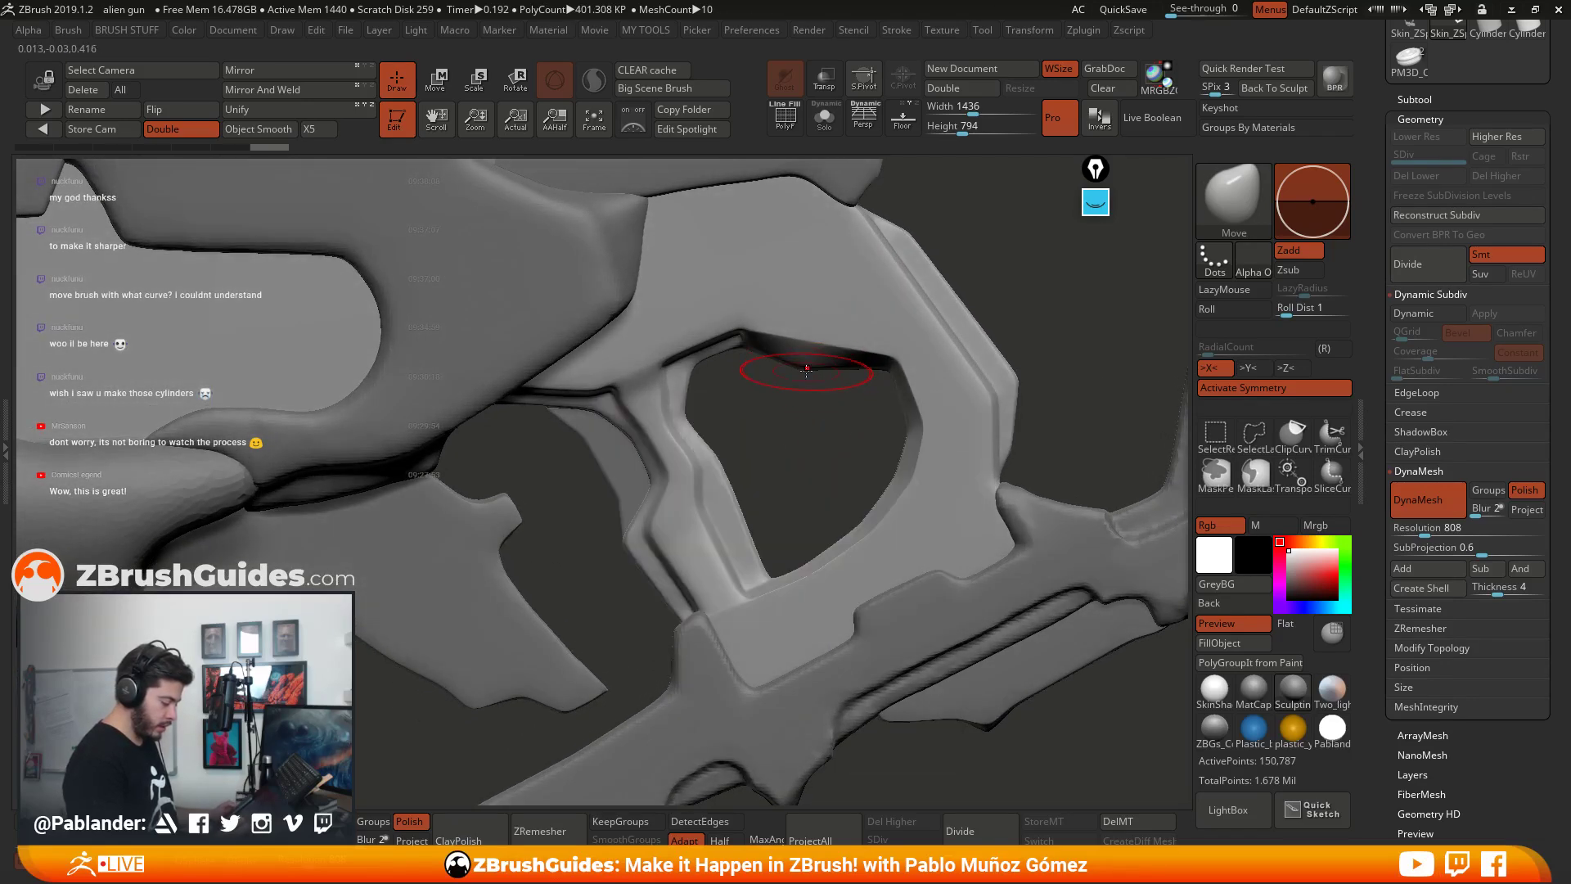
{"action": "mouse_move", "coordinate": [804, 373]}
{"action": "left_mouse_down"}
{"action": "mouse_move", "coordinate": [807, 323]}
{"action": "mouse_move", "coordinate": [780, 348]}
{"action": "mouse_move", "coordinate": [815, 360]}
{"action": "mouse_move", "coordinate": [785, 364]}
{"action": "mouse_move", "coordinate": [765, 395]}
{"action": "left_mouse_up"}
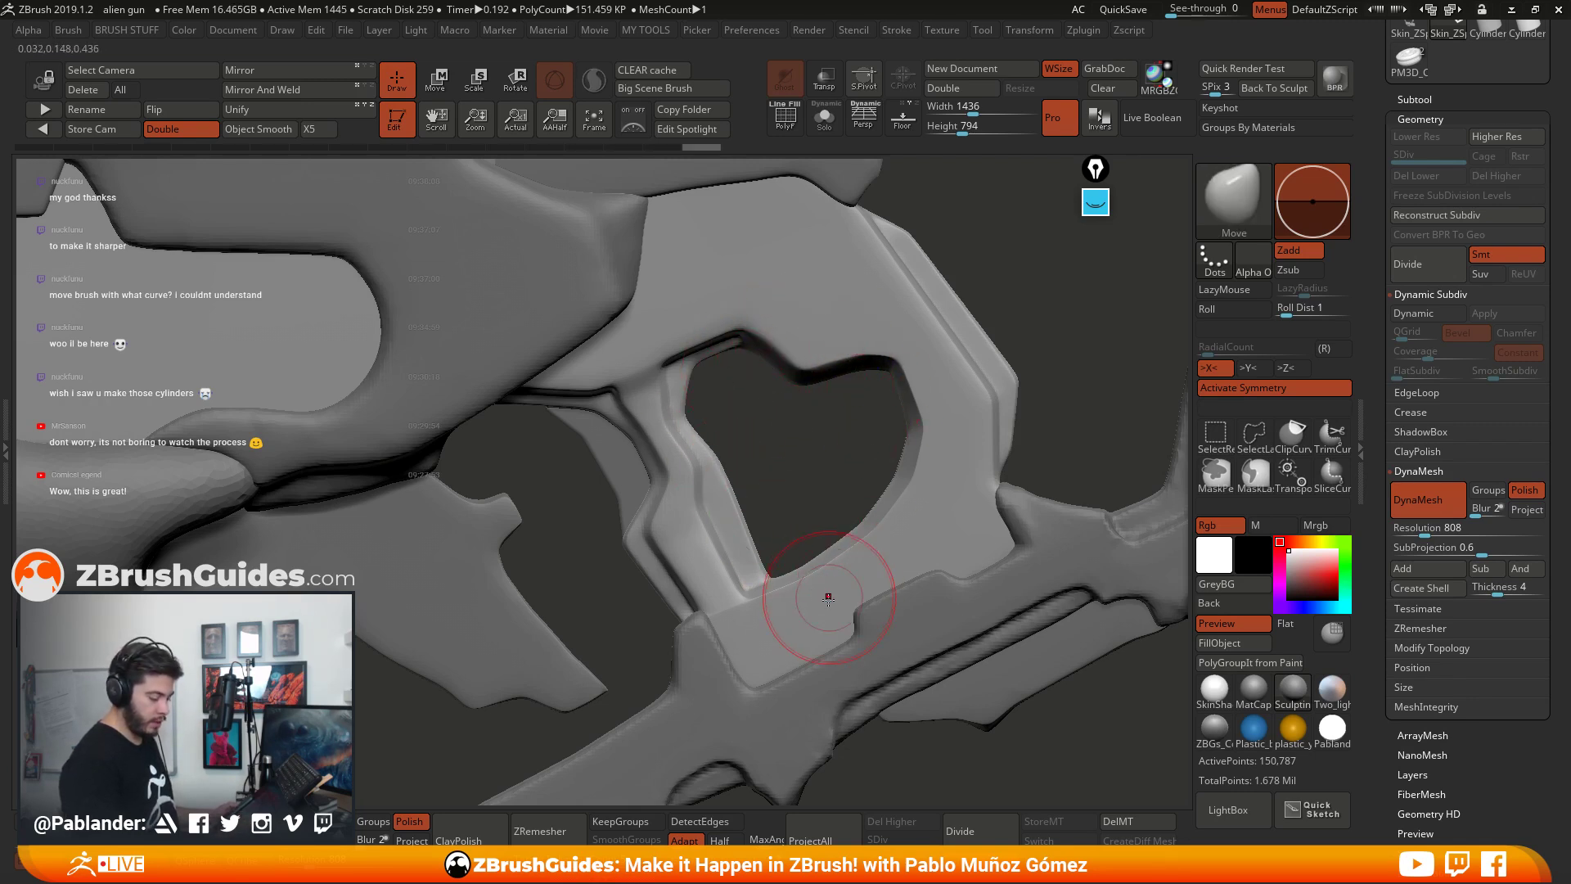
Step: Try to cut the grip opening's edge with the ClipCircle brush, and undo the cut
{"action": "left_click", "coordinate": [1291, 441]}
{"action": "left_click", "coordinate": [1281, 471]}
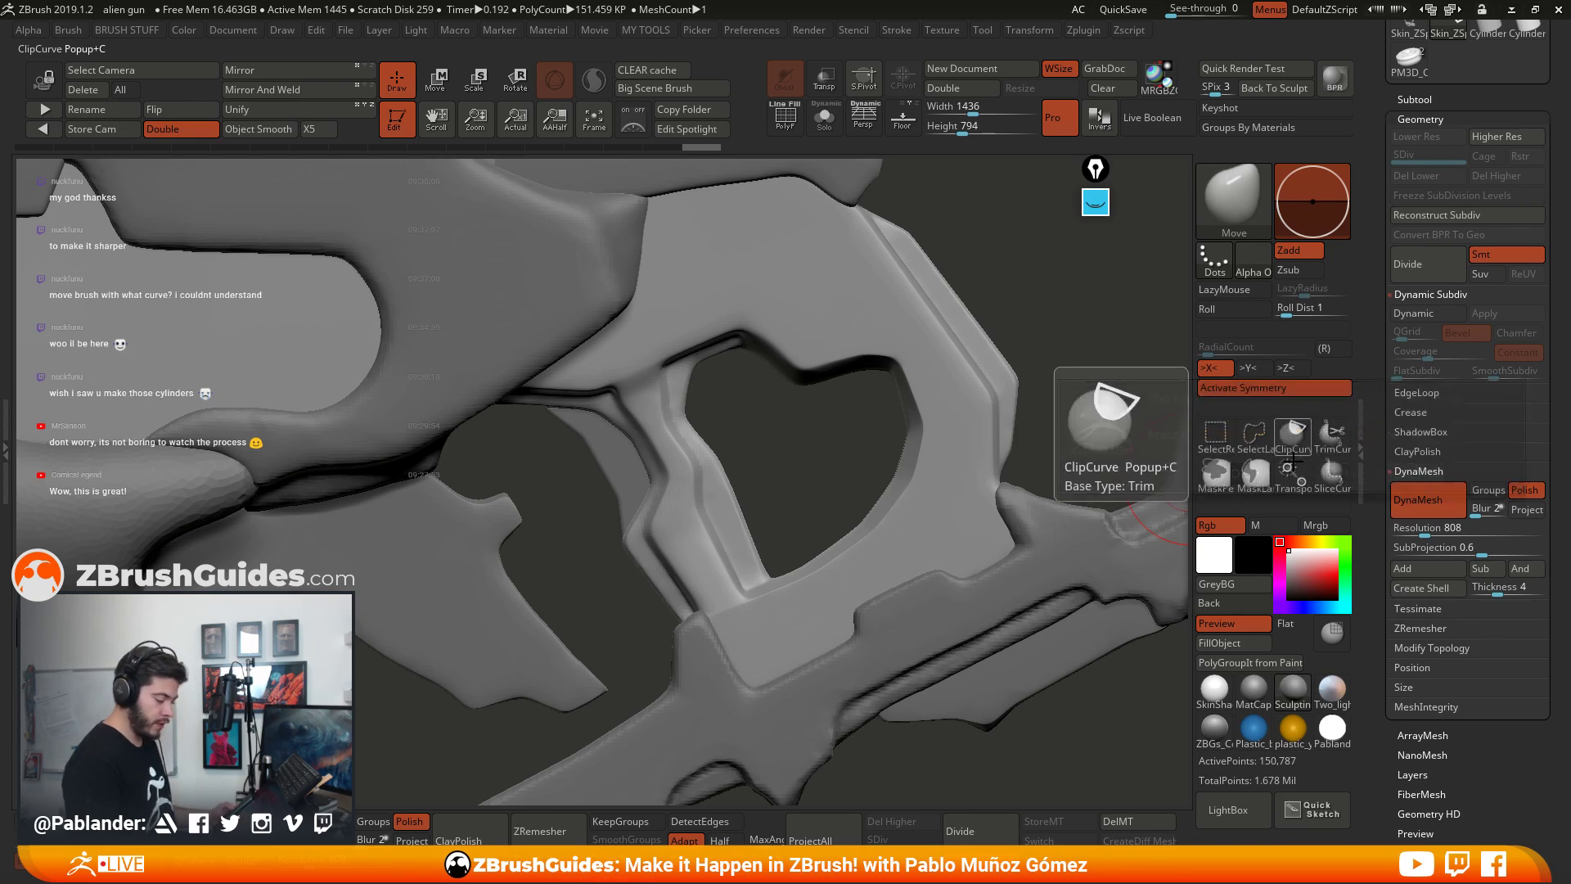
{"action": "left_click", "coordinate": [1234, 200]}
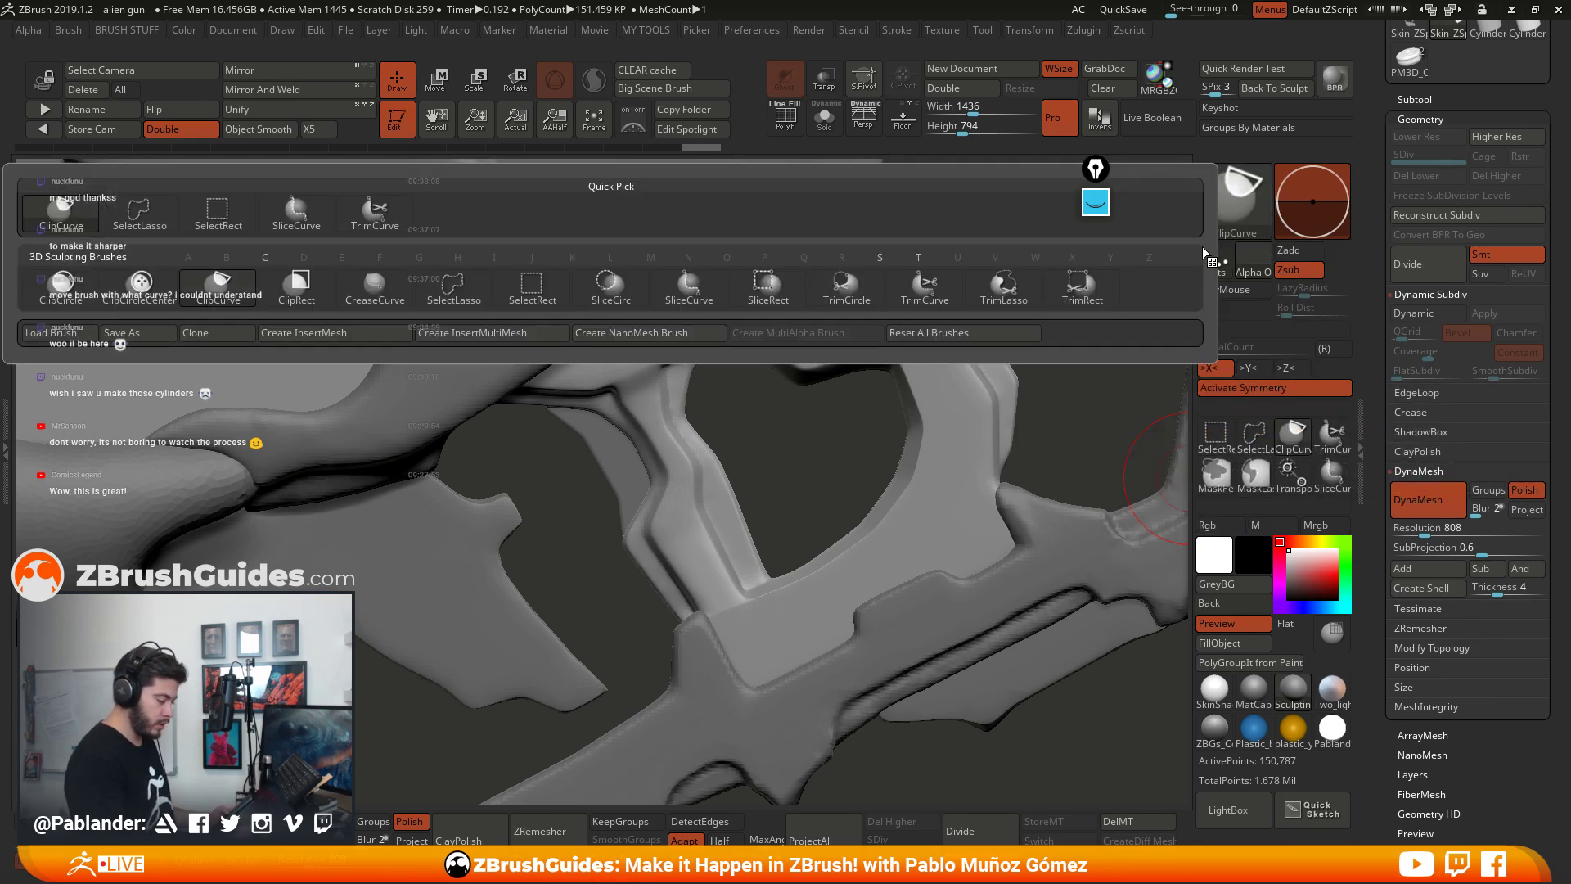
{"action": "left_click", "coordinate": [62, 286]}
{"action": "mouse_move", "coordinate": [794, 382]}
{"action": "left_mouse_down", "text": "ctrl+shift"}
{"action": "mouse_move", "coordinate": [848, 333]}
{"action": "mouse_move", "coordinate": [824, 454]}
{"action": "mouse_move", "coordinate": [719, 442]}
{"action": "left_mouse_up", "text": "ctrl+shift"}
{"action": "key", "text": "ctrl+z"}
{"action": "key", "text": "ctrl+z"}
Step: Refine the stepped upper edge of the grip opening with small Move strokes and smooth its rear portion
{"action": "mouse_move", "coordinate": [772, 347]}
{"action": "left_mouse_down"}
{"action": "mouse_move", "coordinate": [833, 370]}
{"action": "mouse_move", "coordinate": [845, 355]}
{"action": "left_mouse_up"}
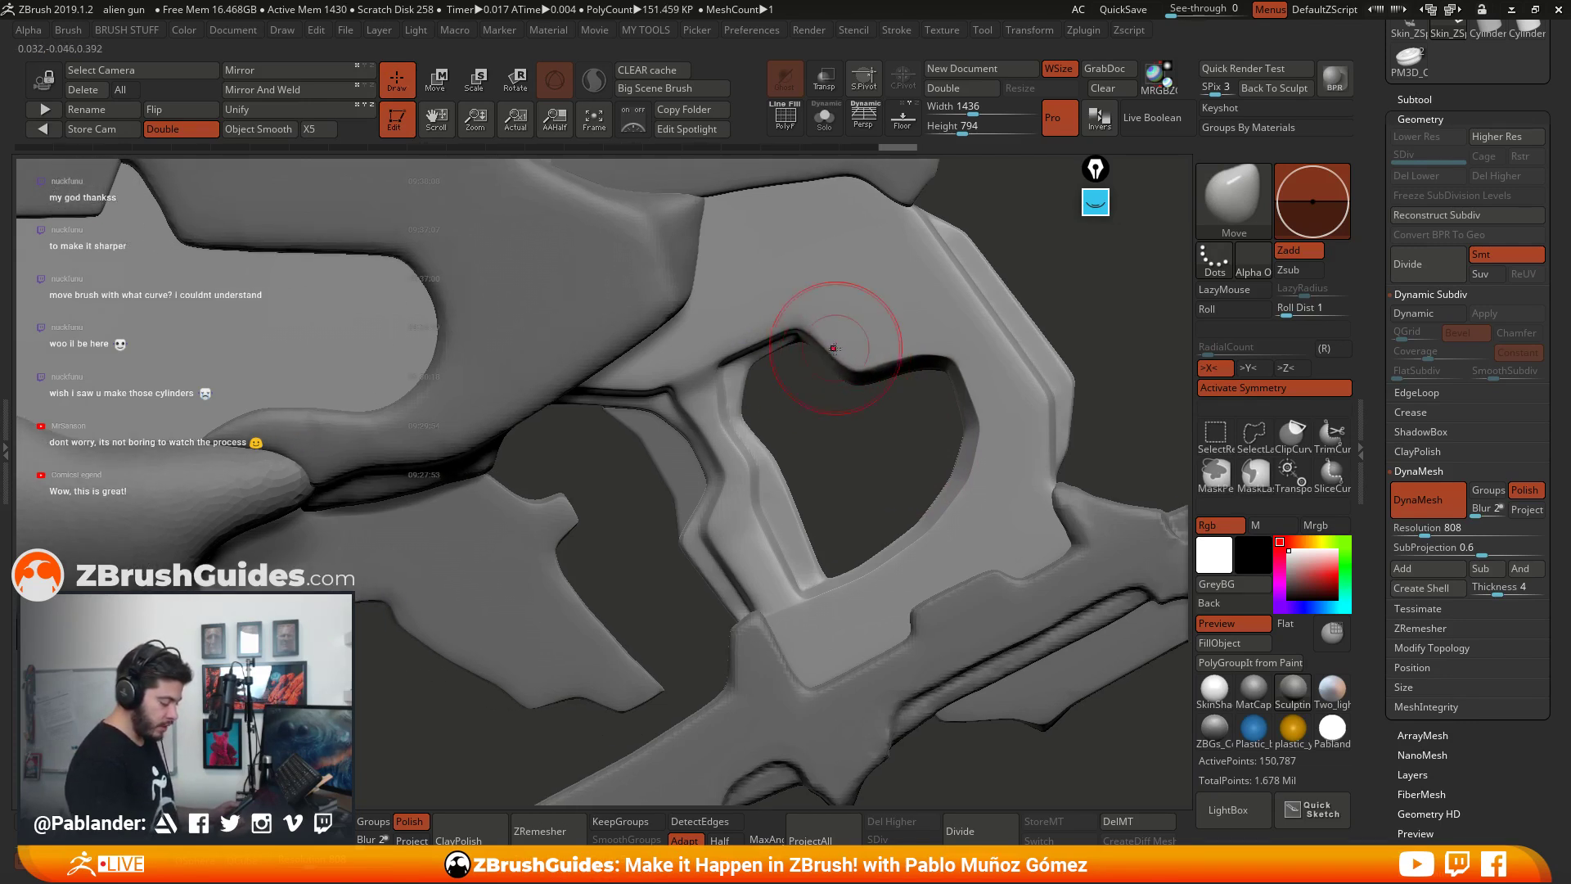
{"action": "key", "text": "ctrl+z"}
{"action": "key", "text": "ctrl+z"}
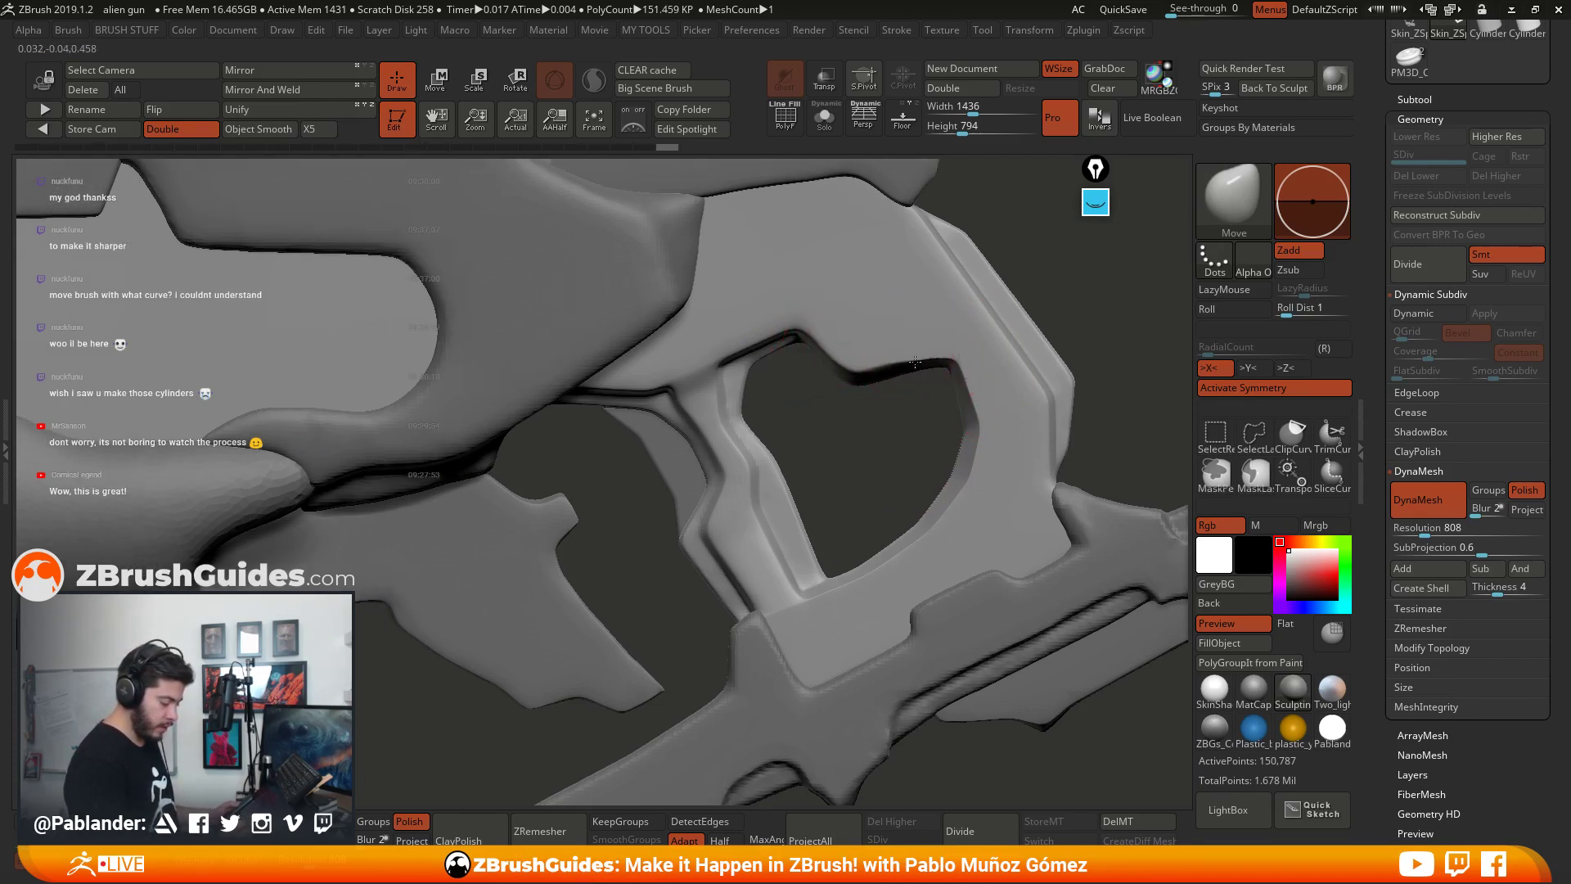
{"action": "key", "text": "ctrl+shift+z"}
{"action": "left_click_drag", "start_coordinate": [835, 364], "coordinate": [839, 361]}
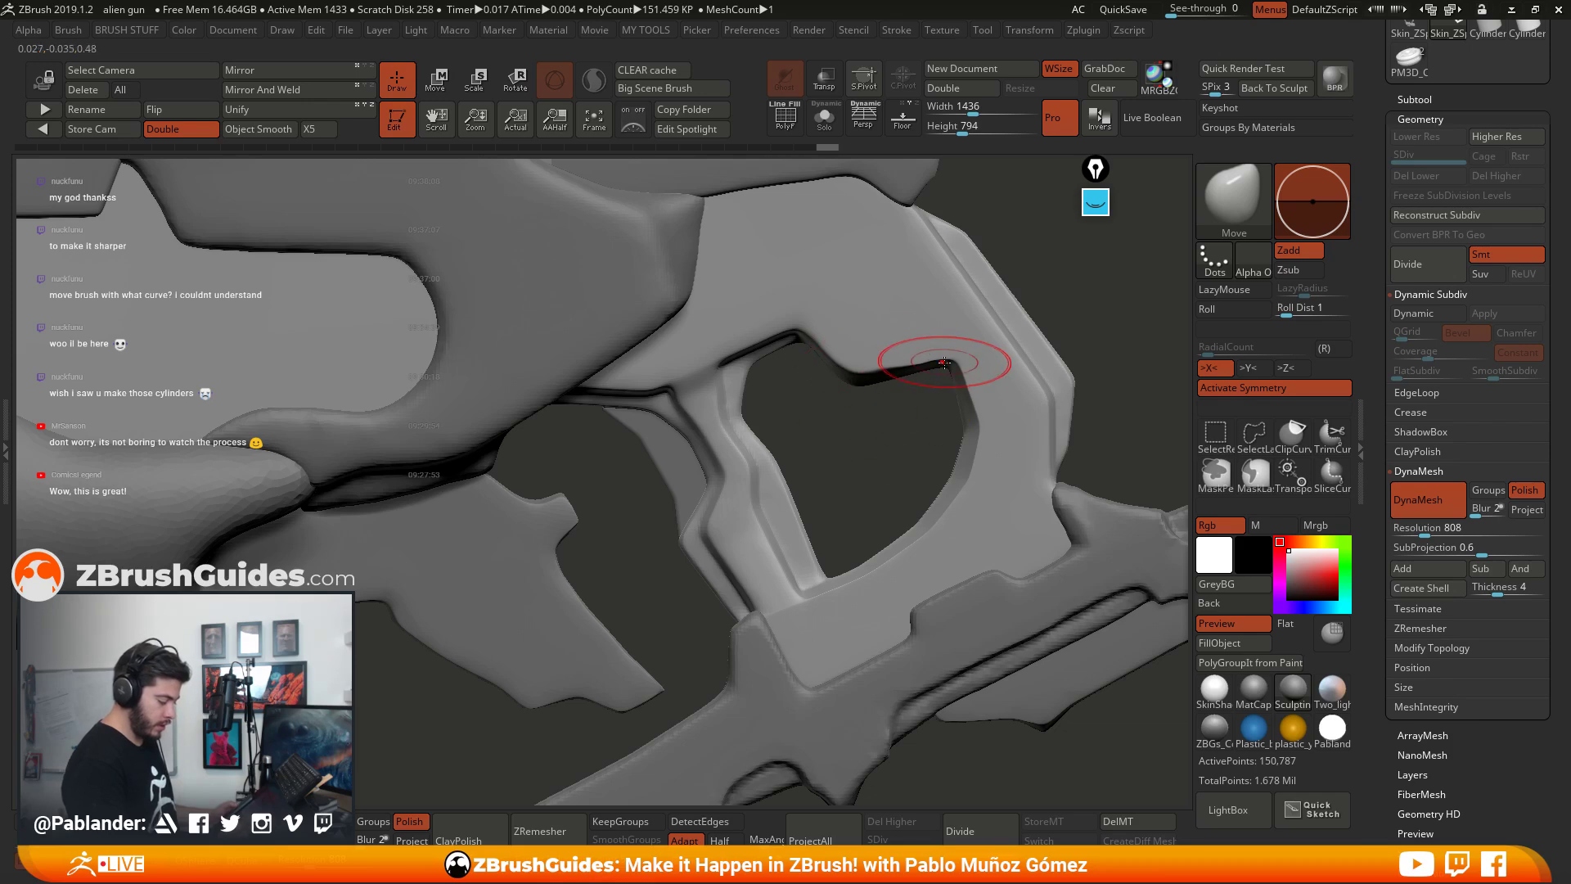
{"action": "left_click_drag", "start_coordinate": [939, 355], "coordinate": [884, 361], "text": "shift"}
{"action": "key", "text": "space"}
{"action": "mouse_move", "coordinate": [771, 380]}
{"action": "left_mouse_down", "text": "alt"}
{"action": "mouse_move", "coordinate": [796, 375]}
{"action": "mouse_move", "coordinate": [774, 362]}
{"action": "mouse_move", "coordinate": [720, 392]}
{"action": "mouse_move", "coordinate": [741, 392]}
{"action": "mouse_move", "coordinate": [730, 374]}
{"action": "left_mouse_up", "text": "alt"}
Step: Smooth the ridge on the thin strut beside the grip opening and straighten the strut's inner edge
{"action": "key", "text": "space"}
{"action": "key", "text": "space"}
{"action": "left_click_drag", "start_coordinate": [937, 513], "coordinate": [907, 460], "text": "alt"}
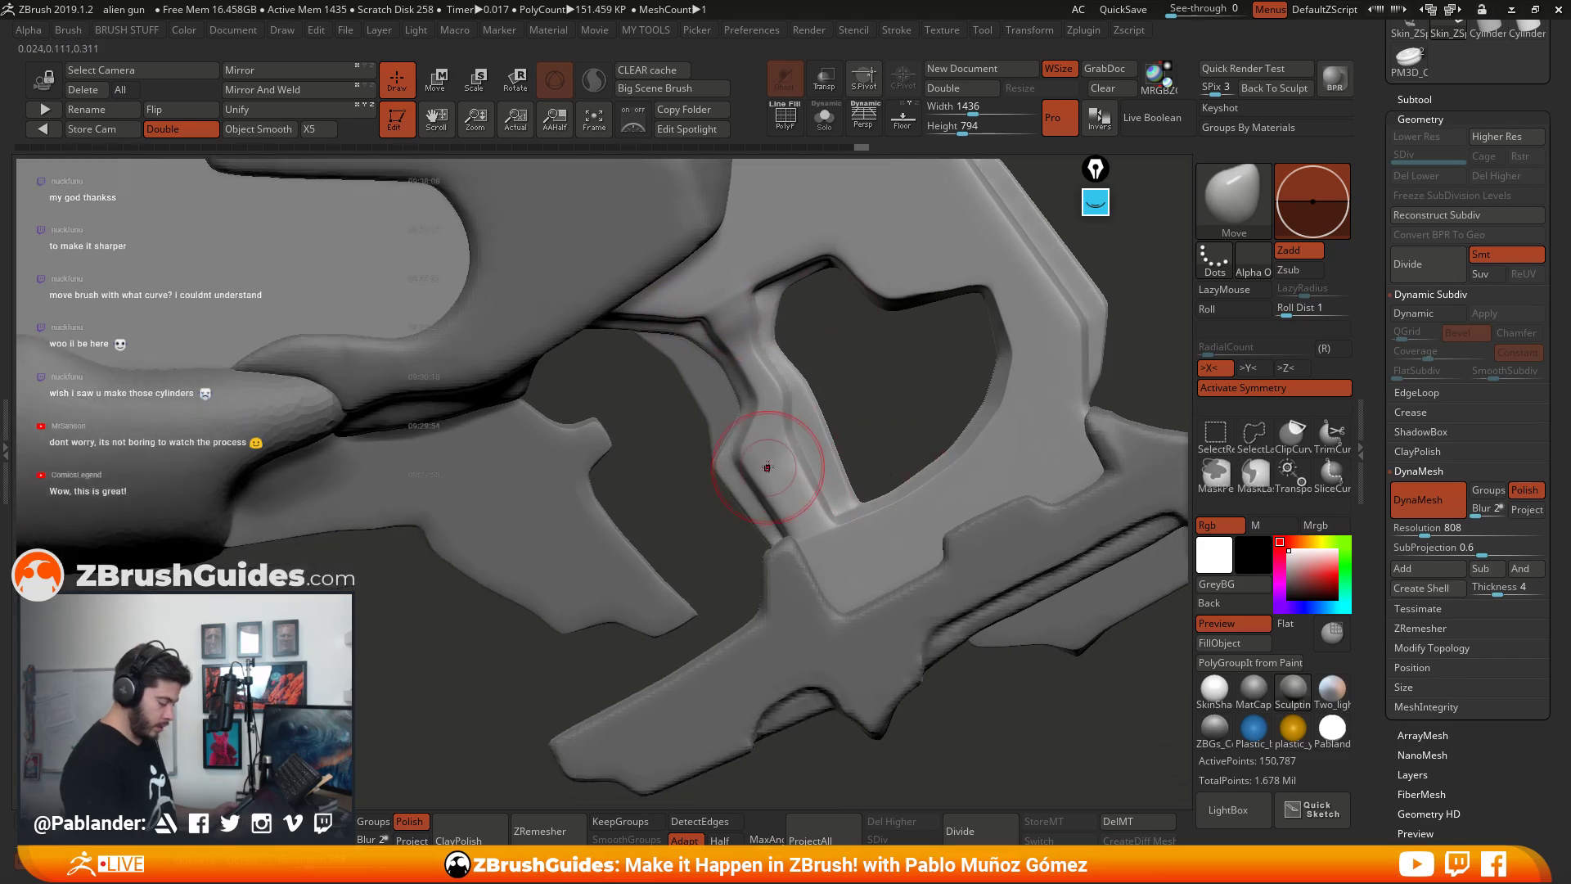
{"action": "mouse_move", "coordinate": [772, 463]}
{"action": "left_mouse_down", "text": "shift"}
{"action": "mouse_move", "coordinate": [834, 418]}
{"action": "mouse_move", "coordinate": [941, 409]}
{"action": "mouse_move", "coordinate": [872, 409]}
{"action": "mouse_move", "coordinate": [819, 378]}
{"action": "left_mouse_up", "text": "shift"}
{"action": "left_click_drag", "start_coordinate": [876, 432], "coordinate": [844, 456], "text": "alt"}
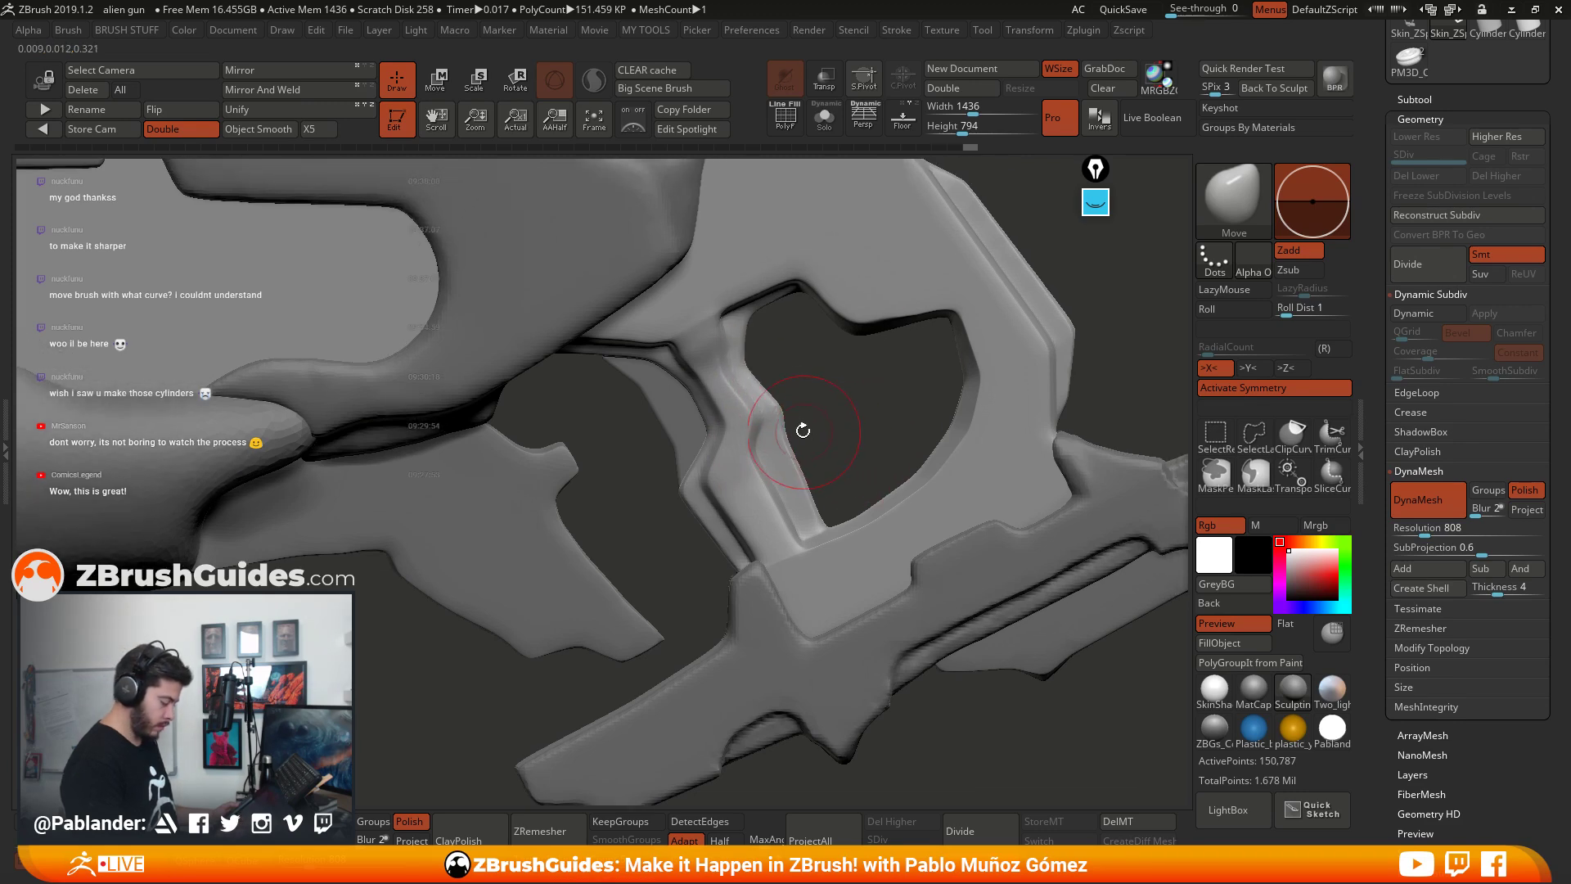
{"action": "mouse_move", "coordinate": [822, 400]}
{"action": "left_mouse_down"}
{"action": "mouse_move", "coordinate": [785, 421]}
{"action": "mouse_move", "coordinate": [867, 452]}
{"action": "mouse_move", "coordinate": [816, 428]}
{"action": "mouse_move", "coordinate": [837, 482]}
{"action": "left_mouse_up"}
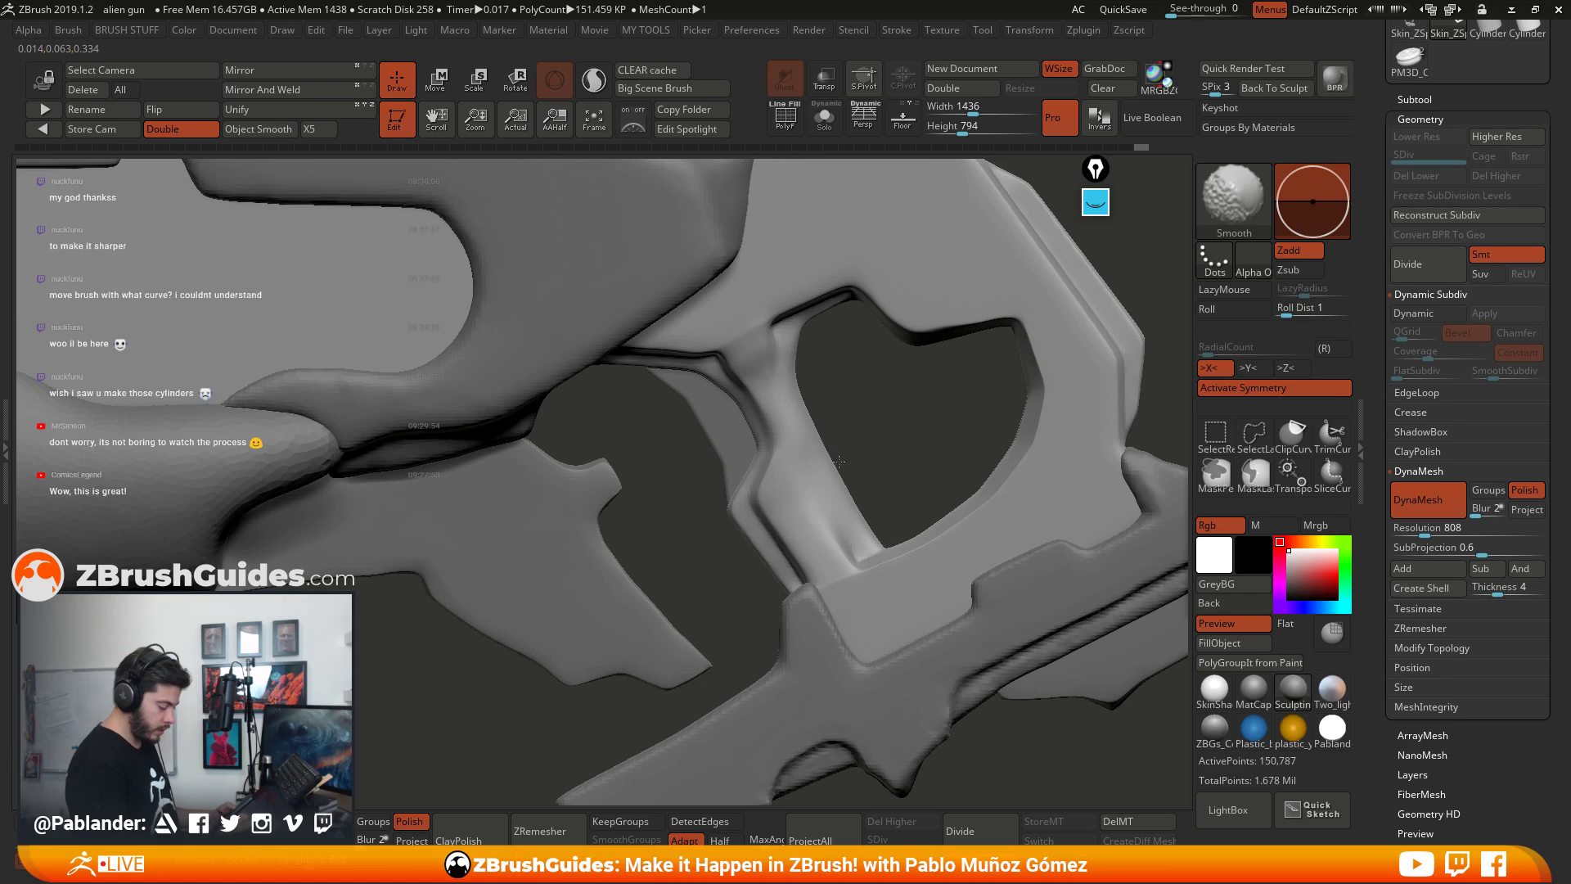
Step: Smooth the strut's surface along its length and blend it into the lower rim of the grip opening
{"action": "left_click_drag", "start_coordinate": [839, 462], "coordinate": [805, 396], "text": "shift"}
{"action": "right_click_drag", "start_coordinate": [831, 526], "coordinate": [870, 484], "text": "alt"}
{"action": "mouse_move", "coordinate": [824, 458]}
{"action": "left_mouse_down", "text": "shift"}
{"action": "mouse_move", "coordinate": [798, 465]}
{"action": "mouse_move", "coordinate": [931, 508]}
{"action": "left_mouse_up", "text": "shift"}
{"action": "mouse_move", "coordinate": [930, 508]}
{"action": "right_mouse_down"}
{"action": "mouse_move", "coordinate": [882, 485]}
{"action": "mouse_move", "coordinate": [1067, 414]}
{"action": "mouse_move", "coordinate": [953, 427]}
{"action": "mouse_move", "coordinate": [962, 470]}
{"action": "right_mouse_up"}
{"action": "right_click", "coordinate": [930, 510]}
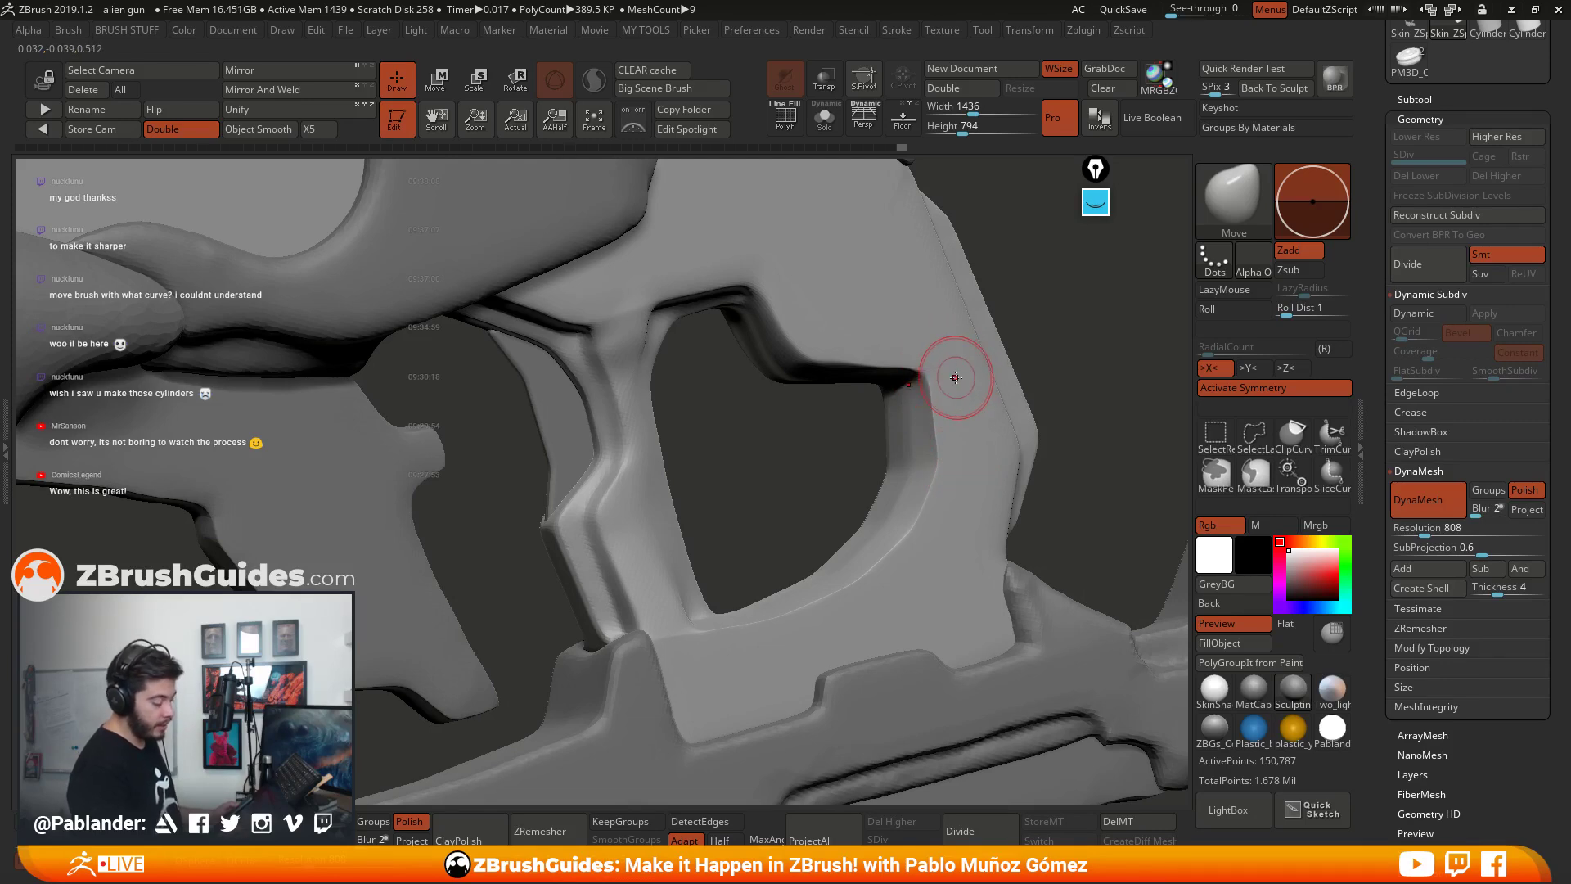
{"action": "mouse_move", "coordinate": [956, 377]}
{"action": "right_mouse_down"}
{"action": "mouse_move", "coordinate": [954, 357]}
{"action": "mouse_move", "coordinate": [824, 364]}
{"action": "mouse_move", "coordinate": [785, 532]}
{"action": "mouse_move", "coordinate": [821, 449]}
{"action": "right_mouse_up"}
{"action": "key", "text": "space"}
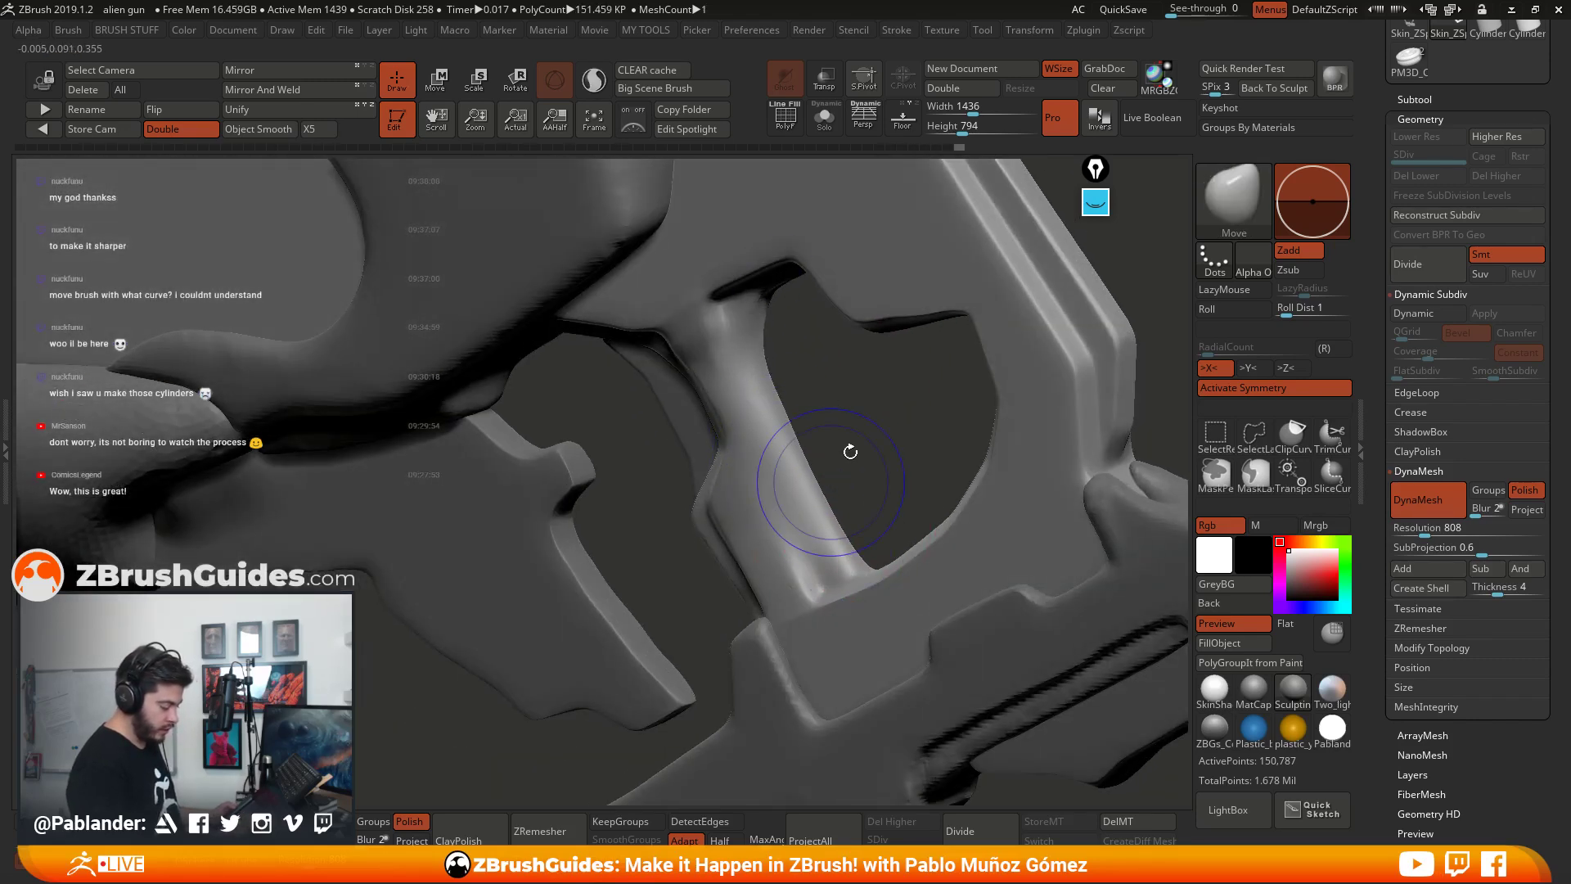
{"action": "mouse_move", "coordinate": [853, 450]}
{"action": "right_mouse_down"}
{"action": "mouse_move", "coordinate": [878, 541]}
{"action": "mouse_move", "coordinate": [788, 503]}
{"action": "right_mouse_up"}
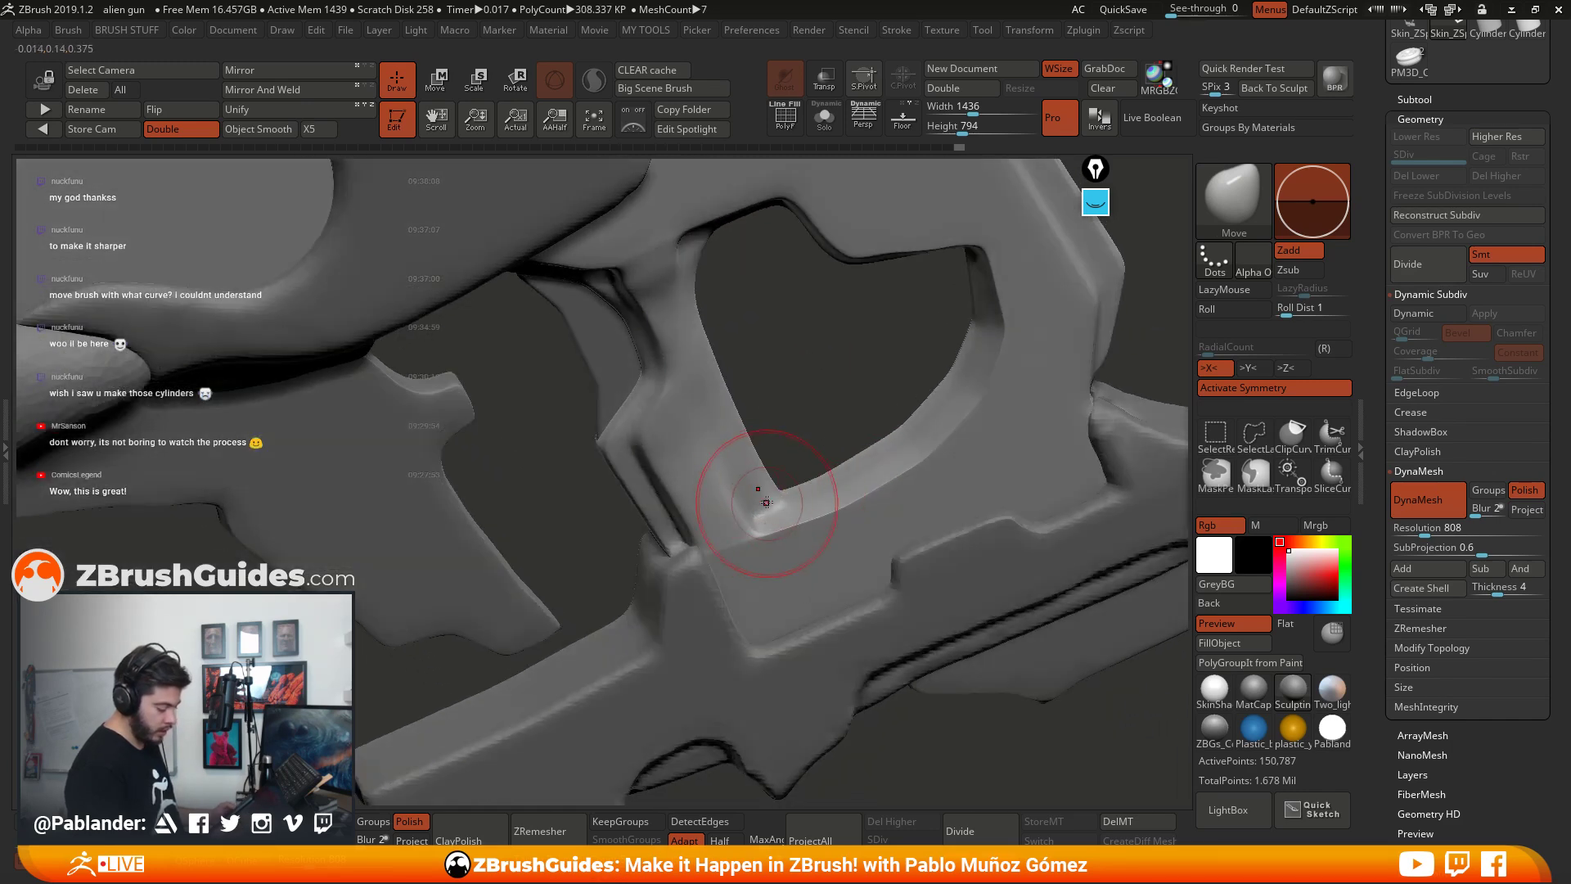
Step: Sharpen the upper front corner of the thin strut beside the grip opening with small Move strokes
{"action": "mouse_move", "coordinate": [896, 476]}
{"action": "right_mouse_down"}
{"action": "mouse_move", "coordinate": [940, 351]}
{"action": "mouse_move", "coordinate": [917, 288]}
{"action": "mouse_move", "coordinate": [888, 487]}
{"action": "mouse_move", "coordinate": [877, 327]}
{"action": "right_mouse_up"}
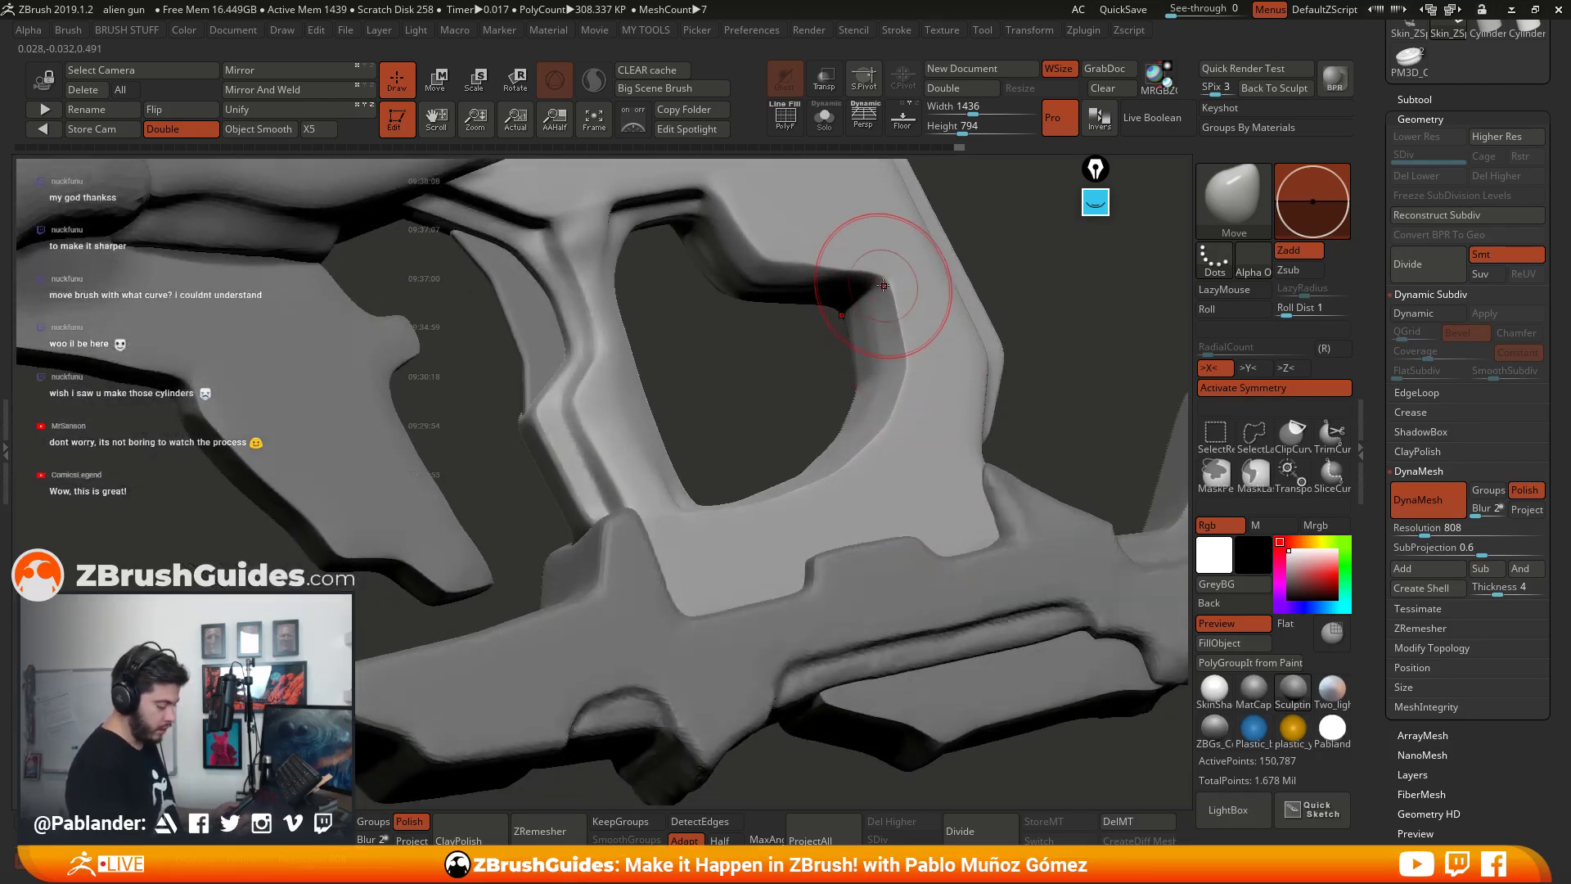
{"action": "mouse_move", "coordinate": [814, 253]}
{"action": "right_mouse_down"}
{"action": "mouse_move", "coordinate": [811, 283]}
{"action": "mouse_move", "coordinate": [750, 311]}
{"action": "mouse_move", "coordinate": [744, 353]}
{"action": "mouse_move", "coordinate": [649, 263]}
{"action": "right_mouse_up"}
{"action": "right_click", "coordinate": [655, 274]}
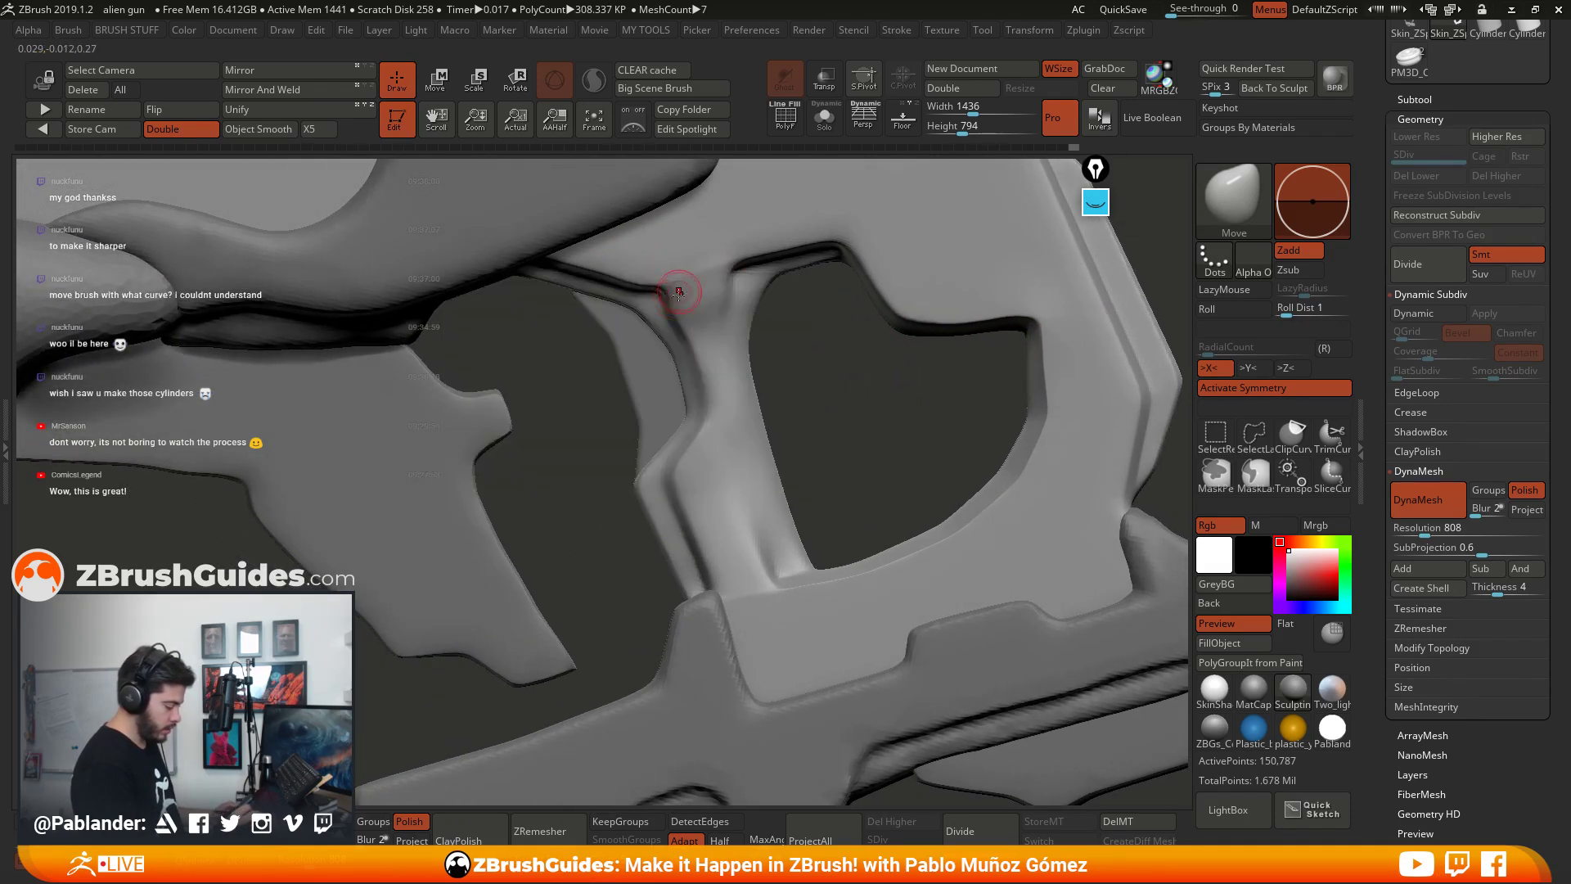
{"action": "right_click", "coordinate": [670, 282]}
{"action": "left_click", "coordinate": [656, 293]}
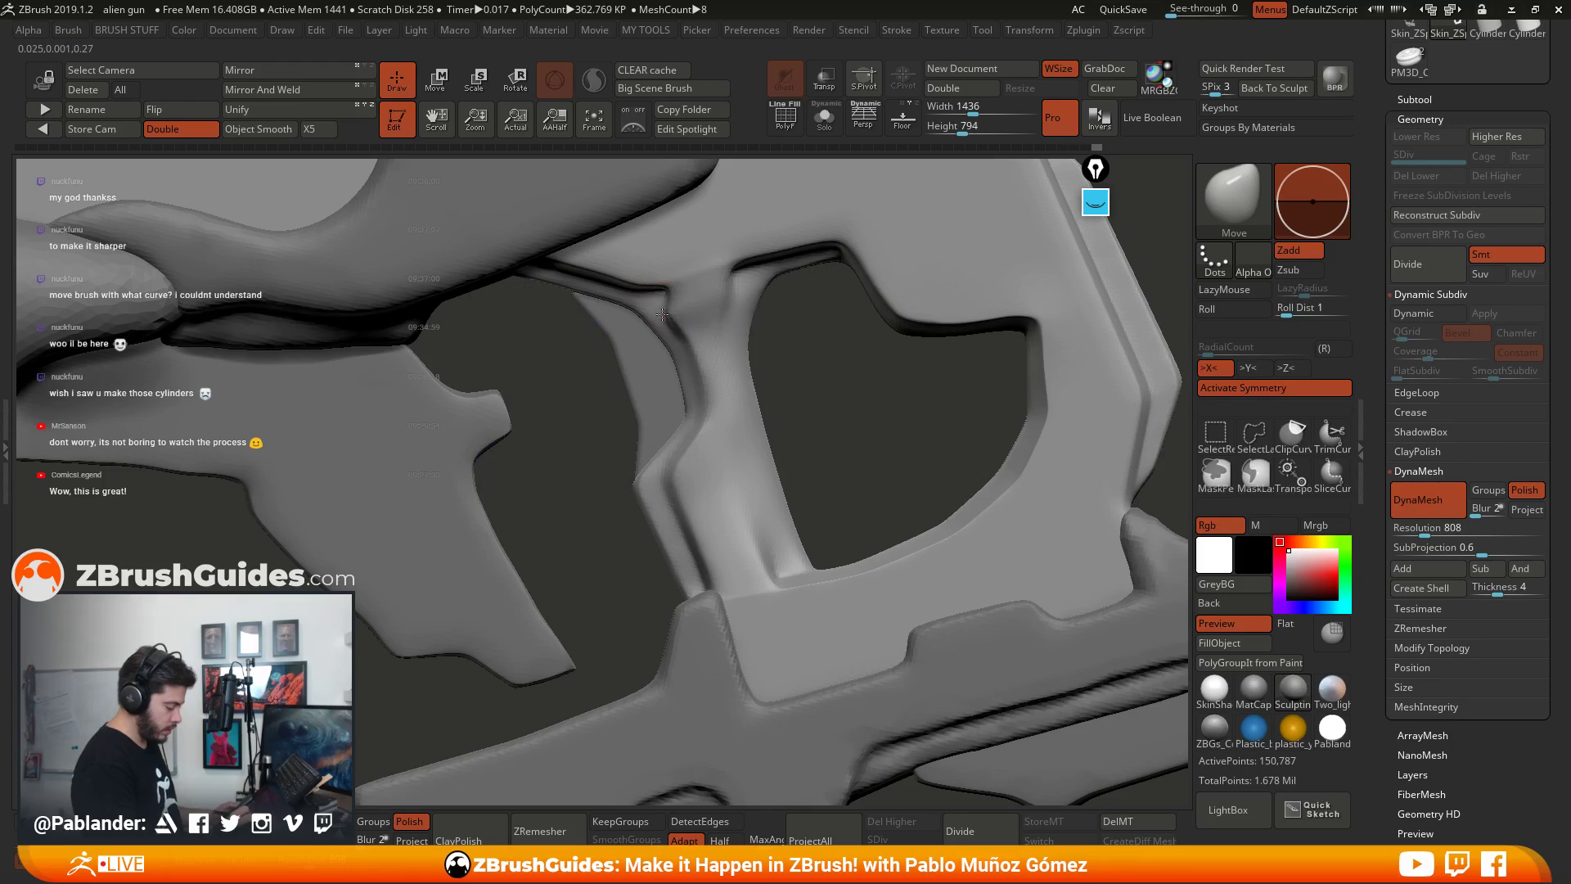
{"action": "left_click_drag", "start_coordinate": [664, 316], "coordinate": [681, 332]}
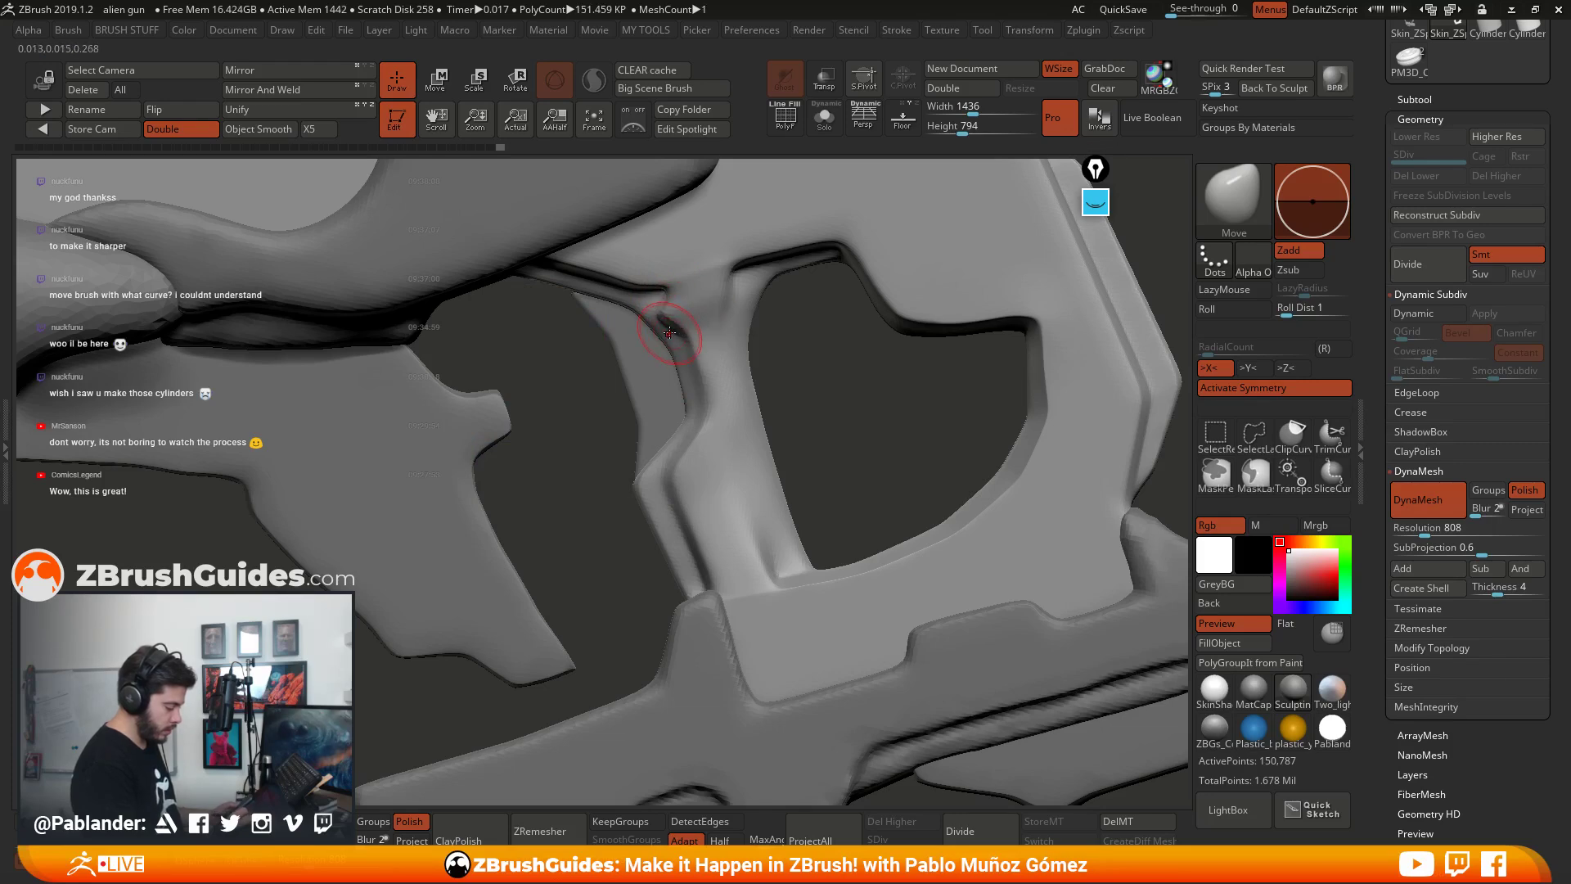
Step: Reshape the curved front edge of the strut below its upper joint with the Move brush
{"action": "right_click_drag", "start_coordinate": [701, 360], "coordinate": [747, 381]}
{"action": "right_click", "coordinate": [744, 379]}
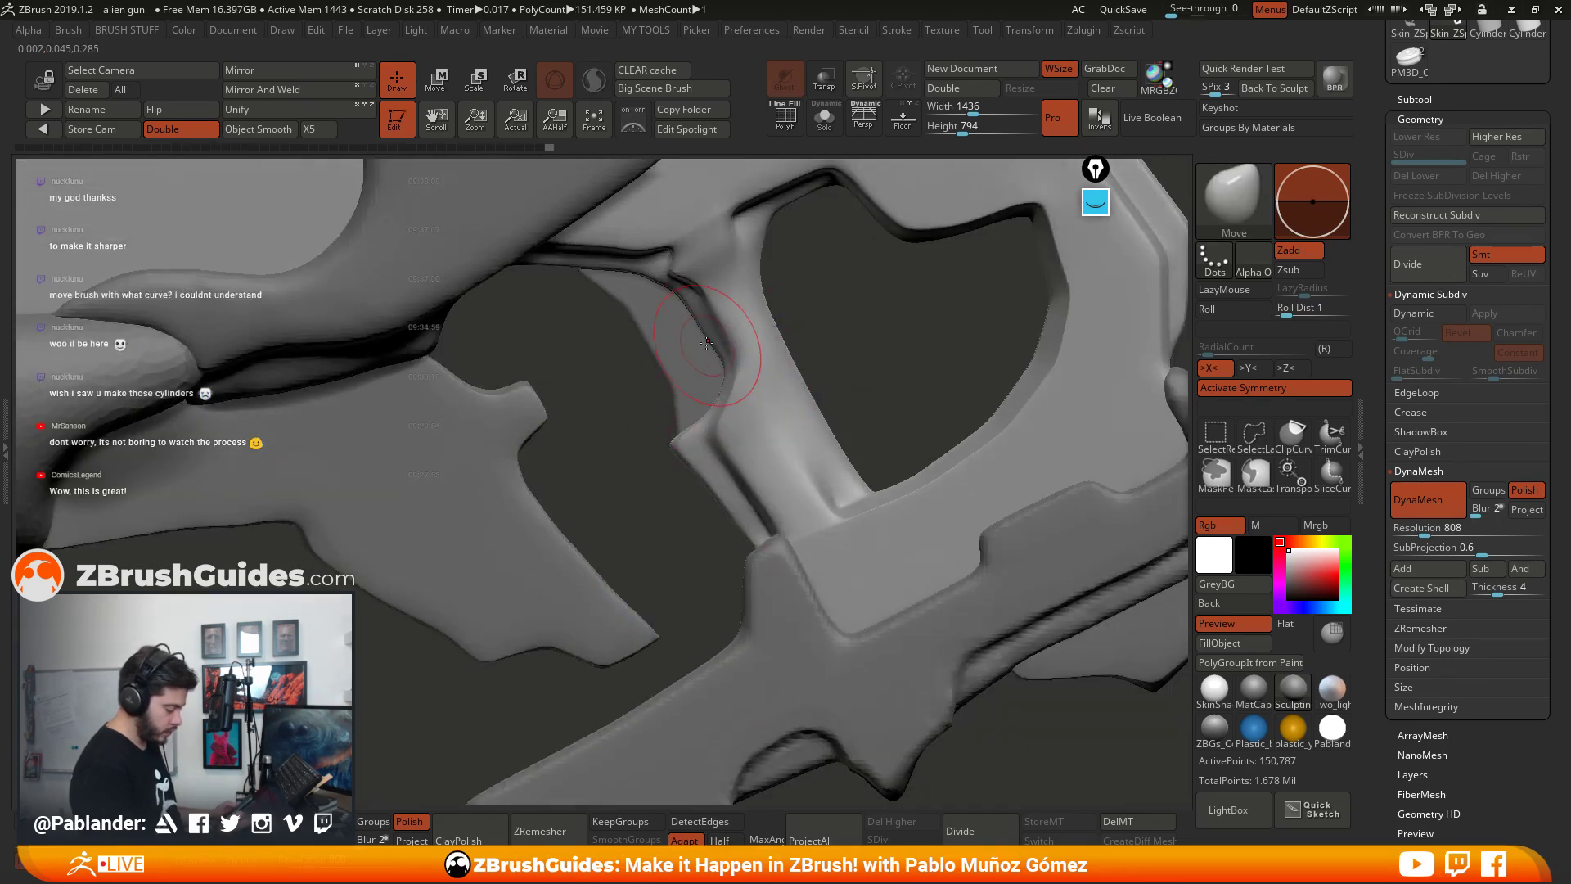
{"action": "mouse_move", "coordinate": [705, 287]}
{"action": "left_mouse_down"}
{"action": "mouse_move", "coordinate": [667, 292]}
{"action": "mouse_move", "coordinate": [773, 396]}
{"action": "left_mouse_up"}
{"action": "right_click_drag", "start_coordinate": [773, 397], "coordinate": [677, 326]}
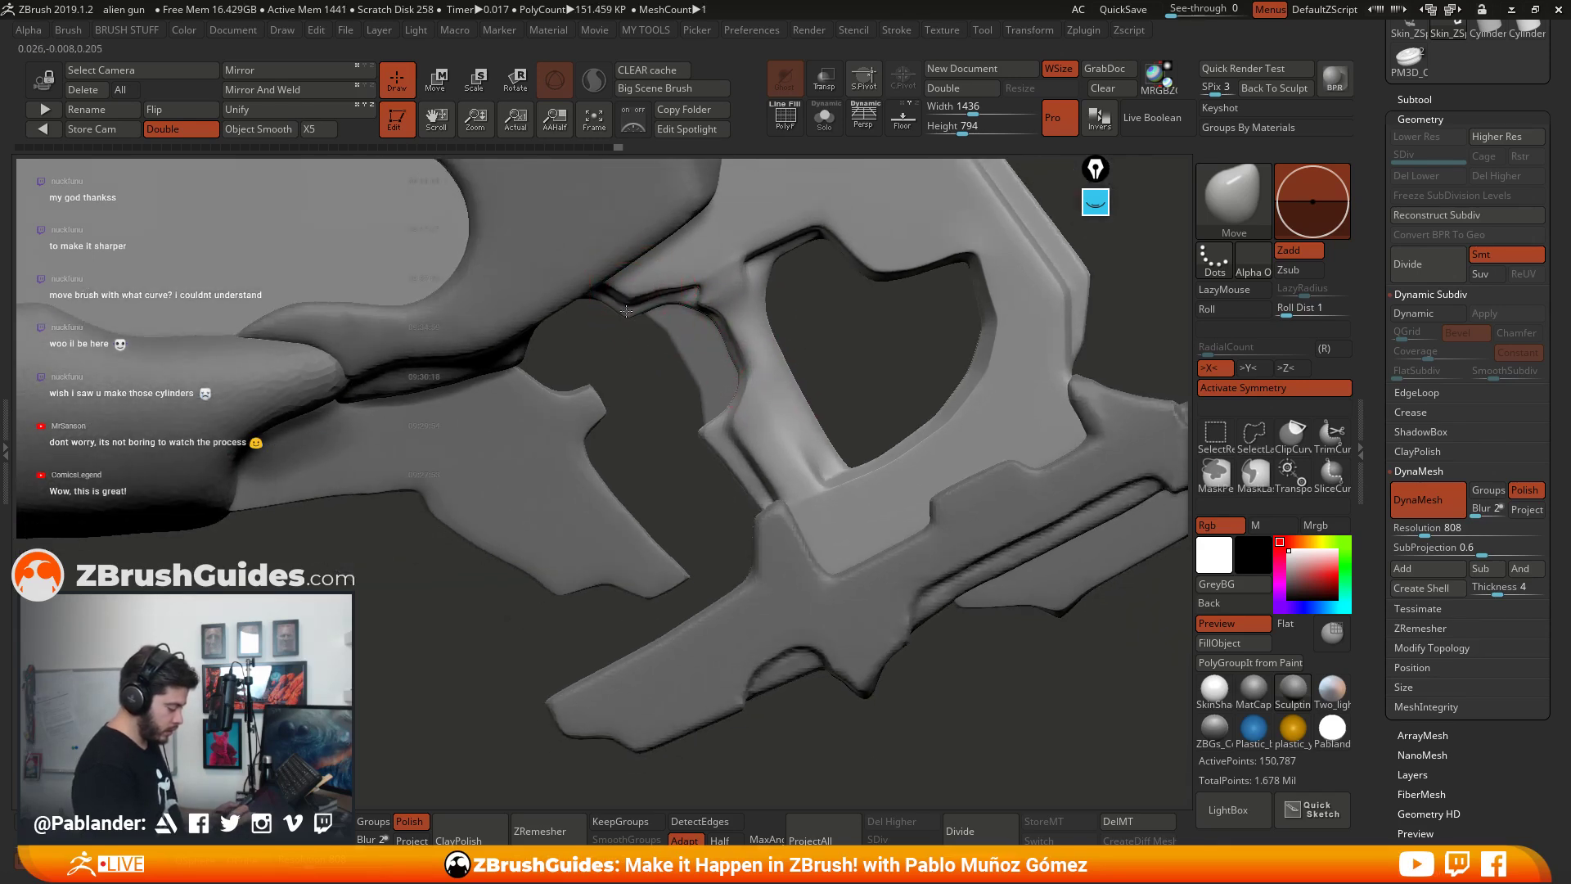
Step: Smooth the rear inner edge of the grip opening
{"action": "right_click_drag", "start_coordinate": [859, 361], "coordinate": [857, 327]}
{"action": "left_click_drag", "start_coordinate": [862, 364], "coordinate": [840, 398], "text": "shift"}
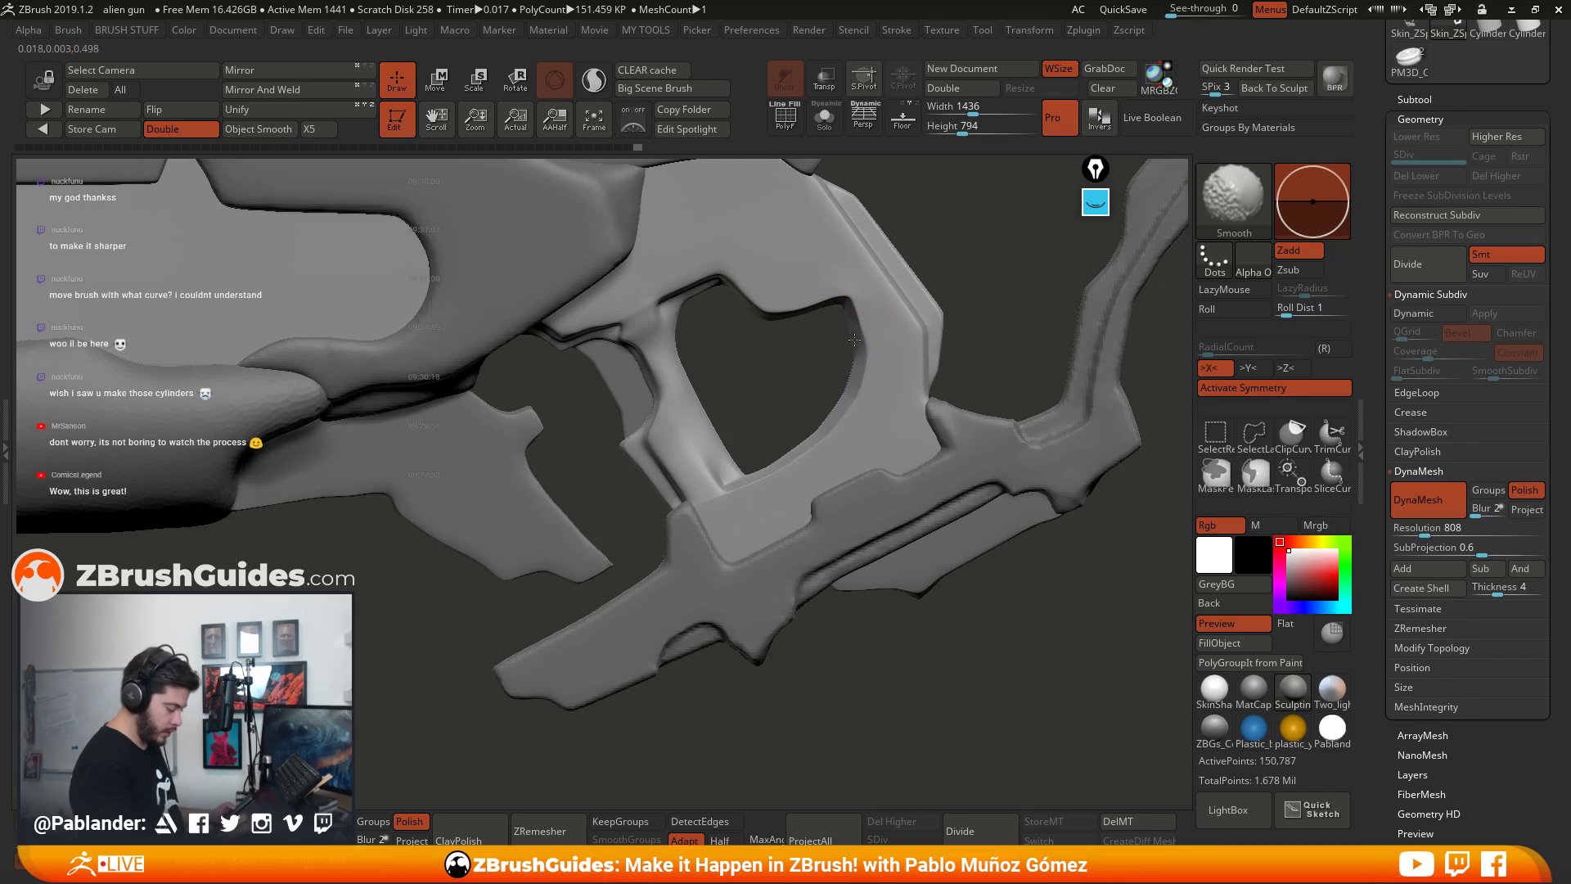
{"action": "right_click_drag", "start_coordinate": [854, 339], "coordinate": [846, 341]}
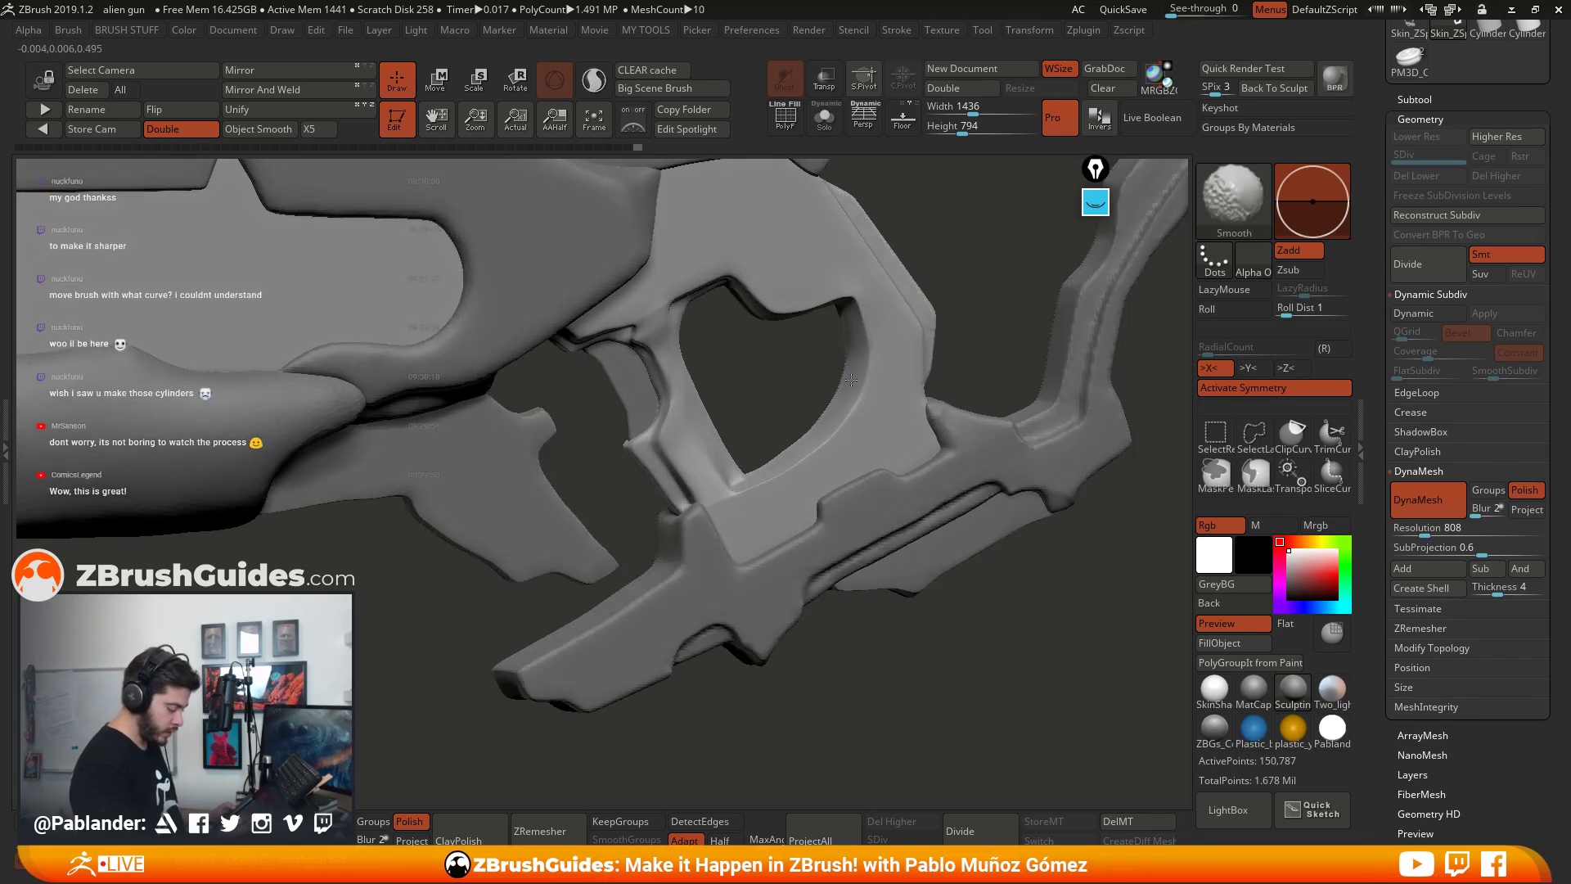
Step: Define the stepped upper end of the grip's rear ridge with Move strokes and adjust the opening's rear edge
{"action": "mouse_move", "coordinate": [828, 409]}
{"action": "right_mouse_down"}
{"action": "mouse_move", "coordinate": [867, 352]}
{"action": "mouse_move", "coordinate": [905, 422]}
{"action": "right_mouse_up"}
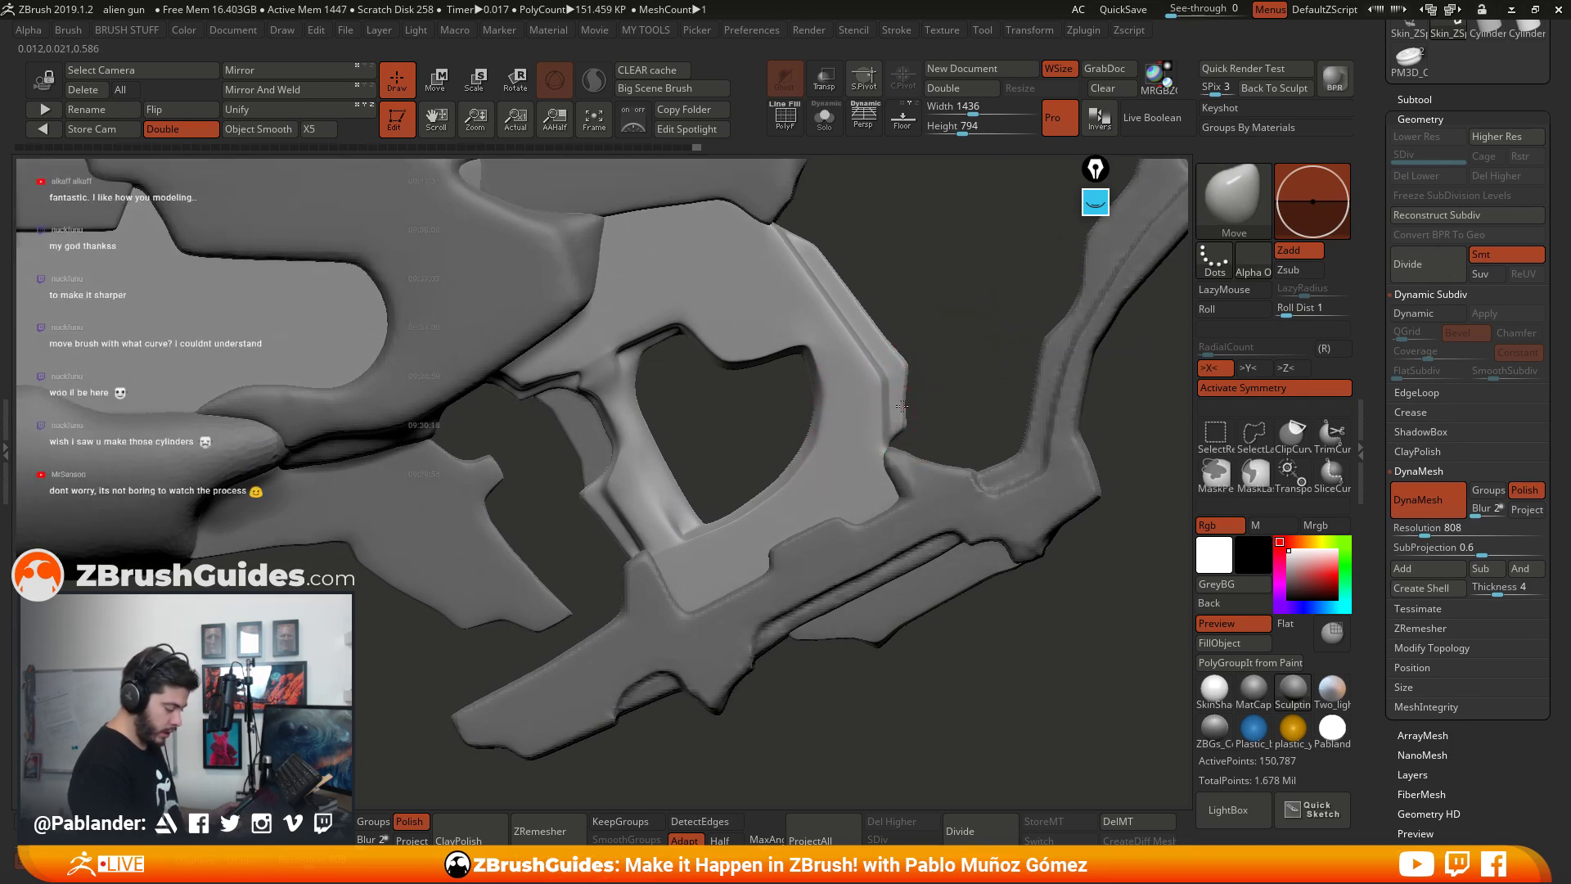
{"action": "right_click_drag", "start_coordinate": [946, 365], "coordinate": [909, 370]}
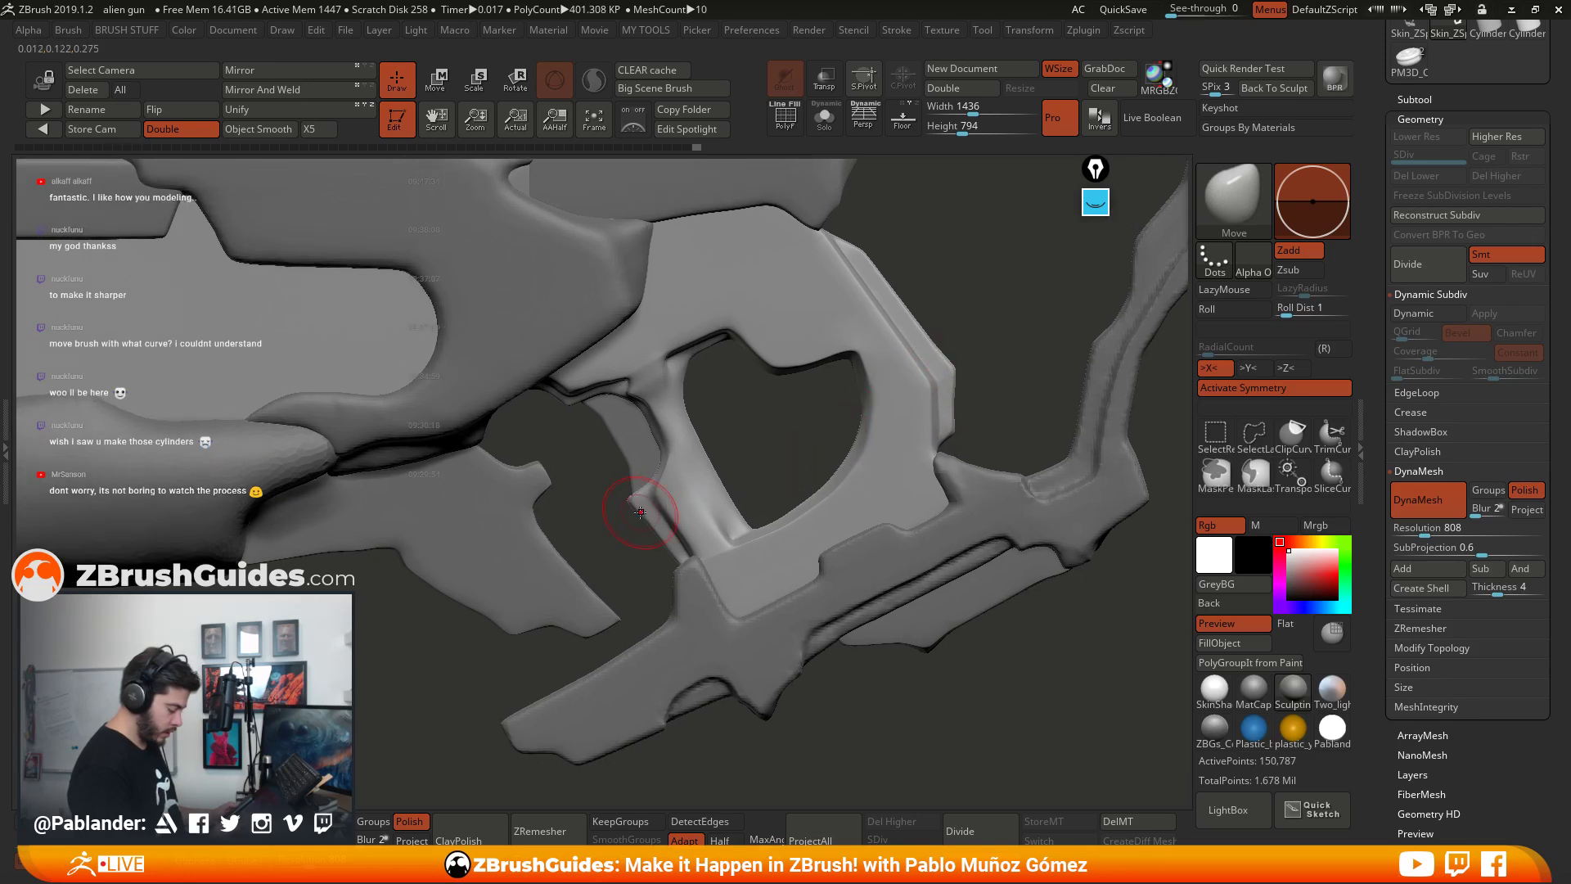
{"action": "right_click_drag", "start_coordinate": [908, 281], "coordinate": [892, 316]}
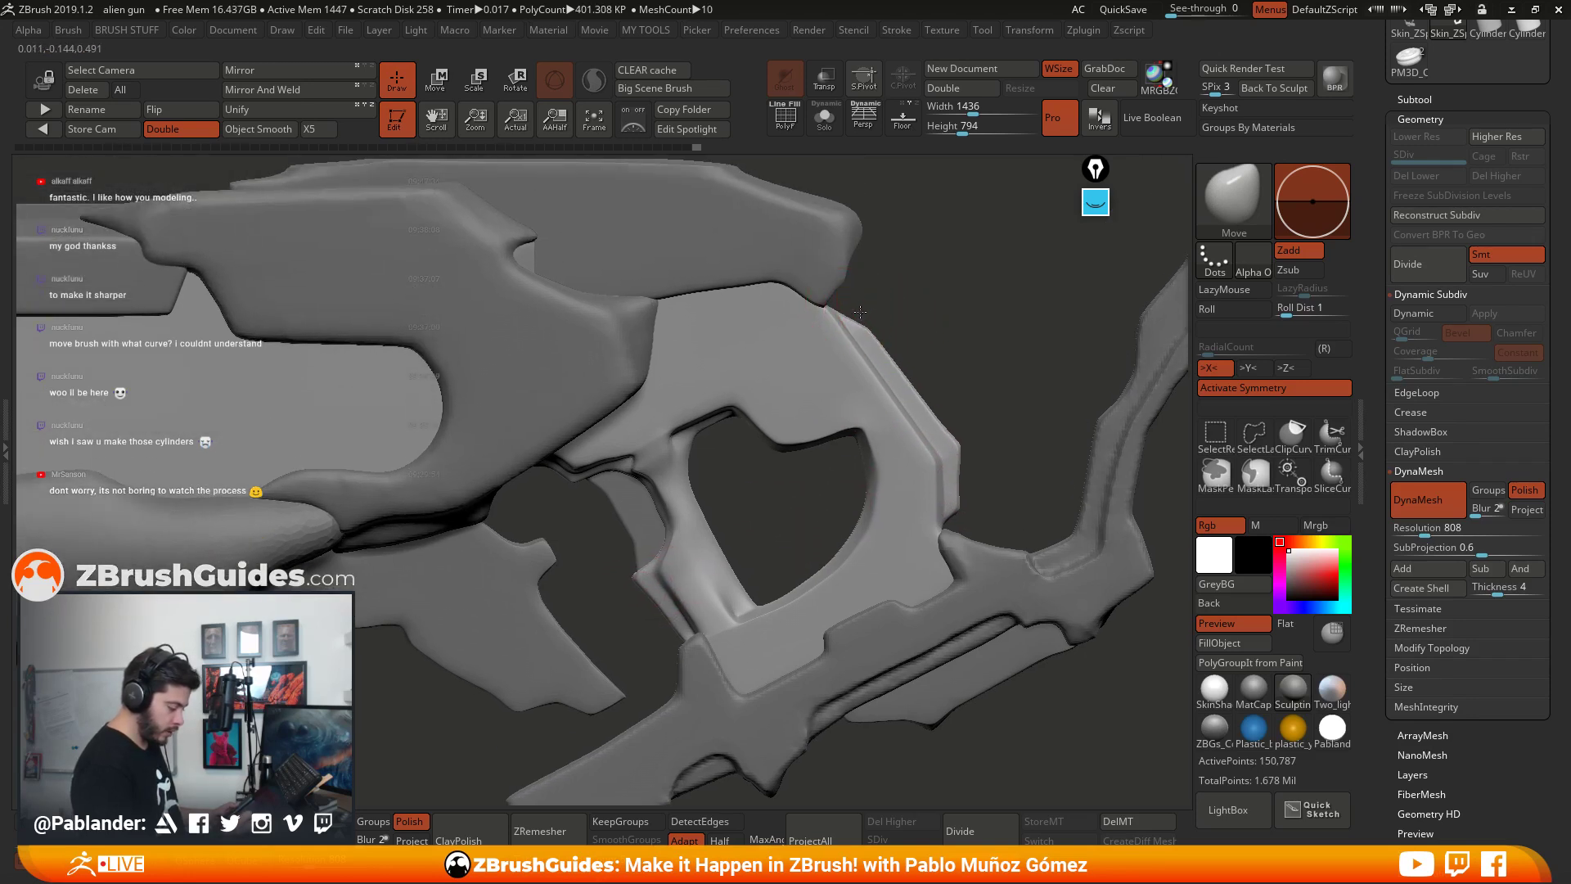
{"action": "left_click_drag", "start_coordinate": [837, 318], "coordinate": [865, 320]}
{"action": "right_click_drag", "start_coordinate": [940, 307], "coordinate": [956, 355]}
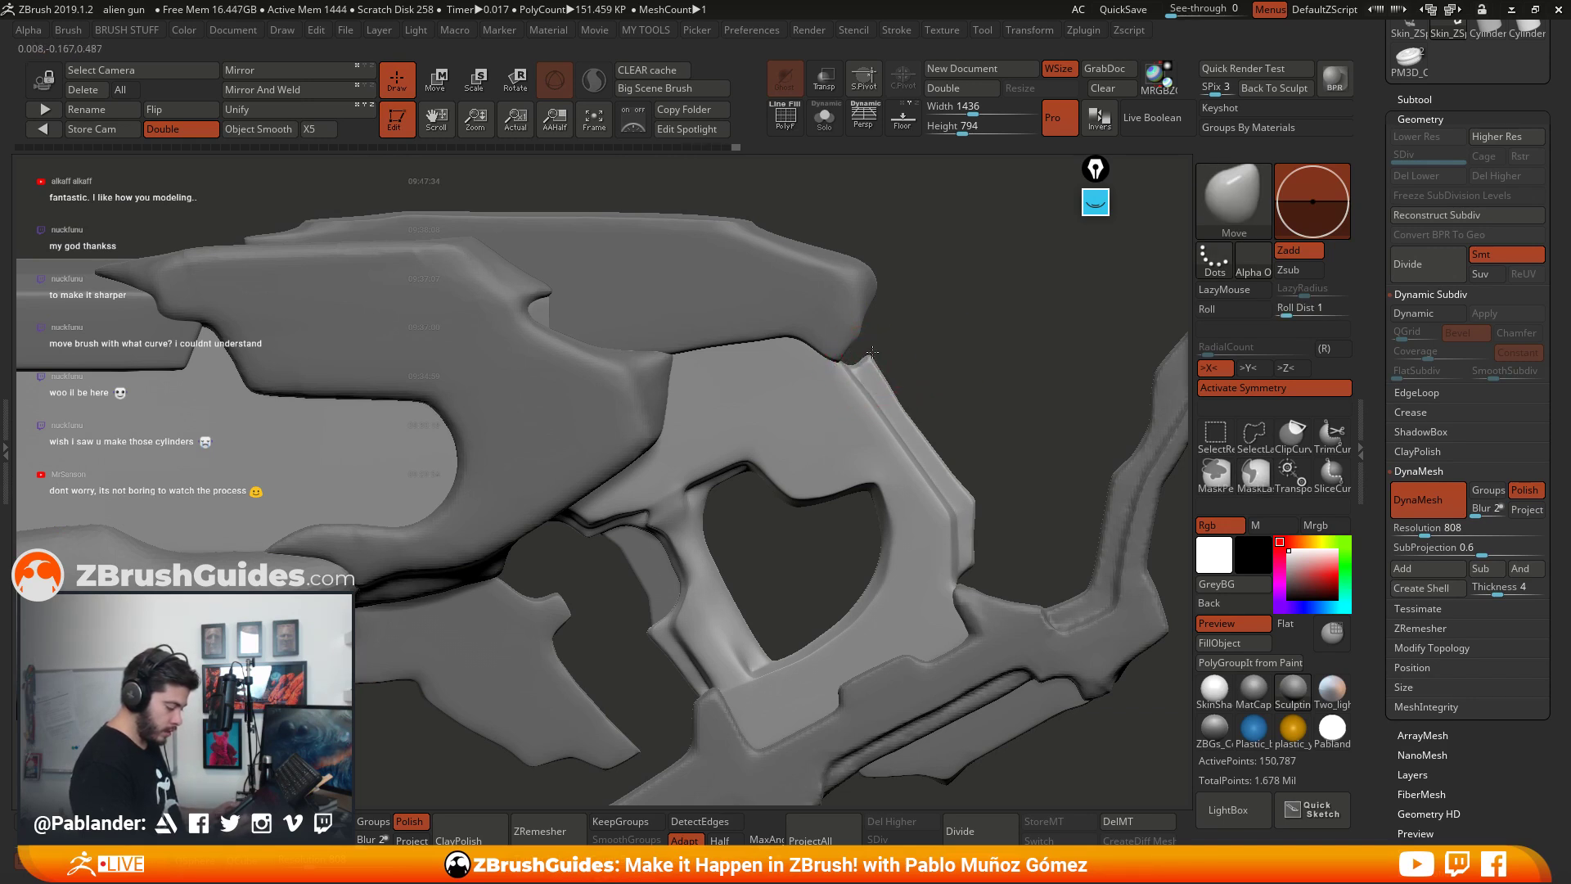
{"action": "right_click_drag", "start_coordinate": [895, 330], "coordinate": [951, 344]}
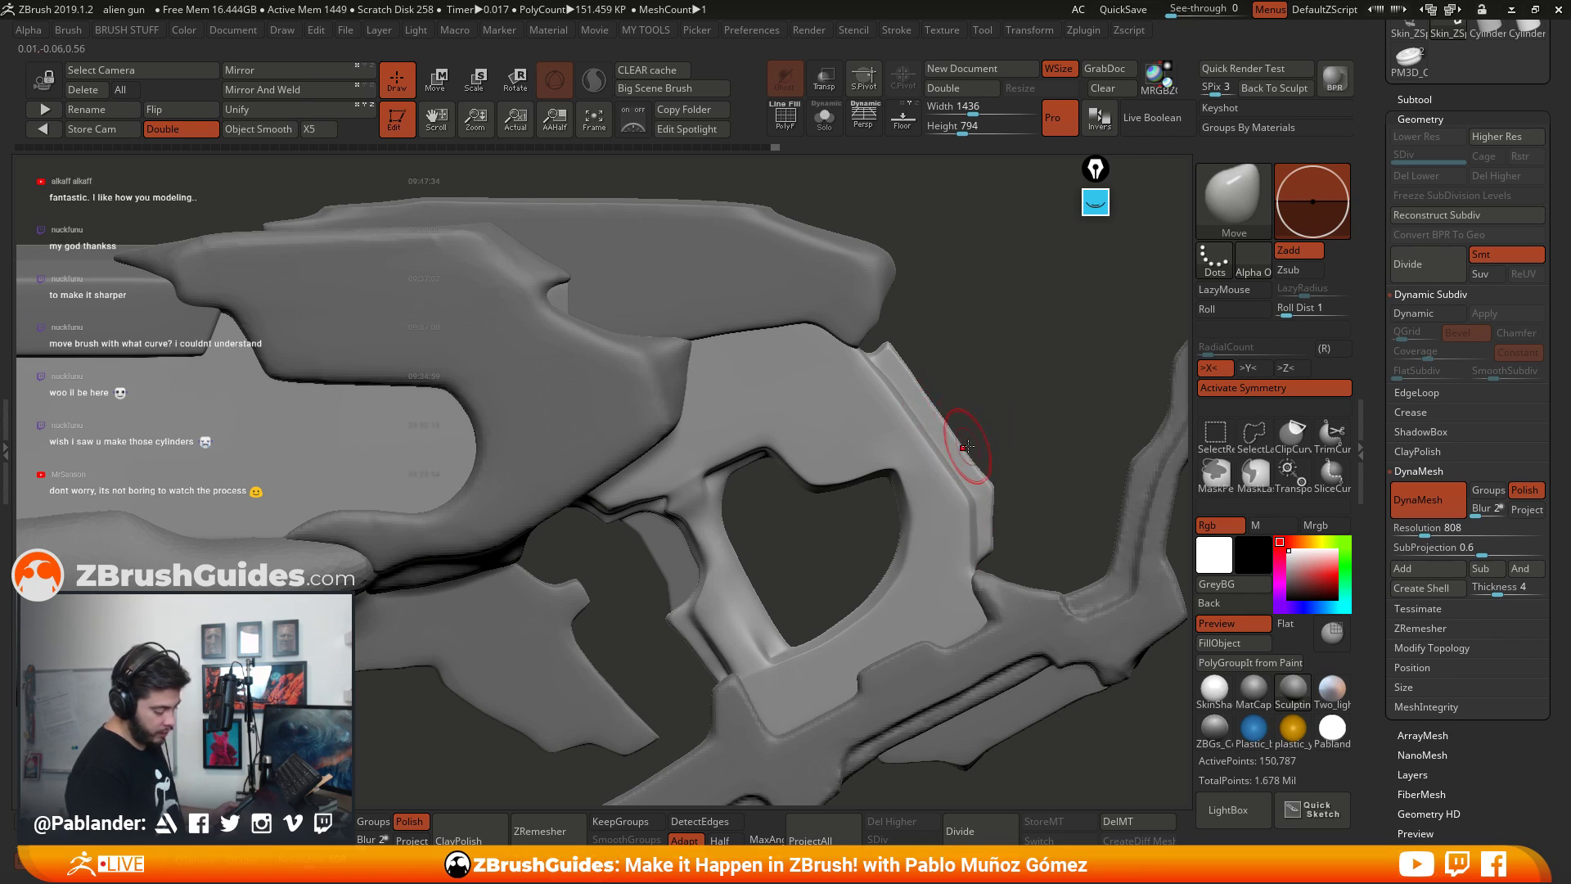
{"action": "left_click_drag", "start_coordinate": [1016, 464], "coordinate": [915, 430]}
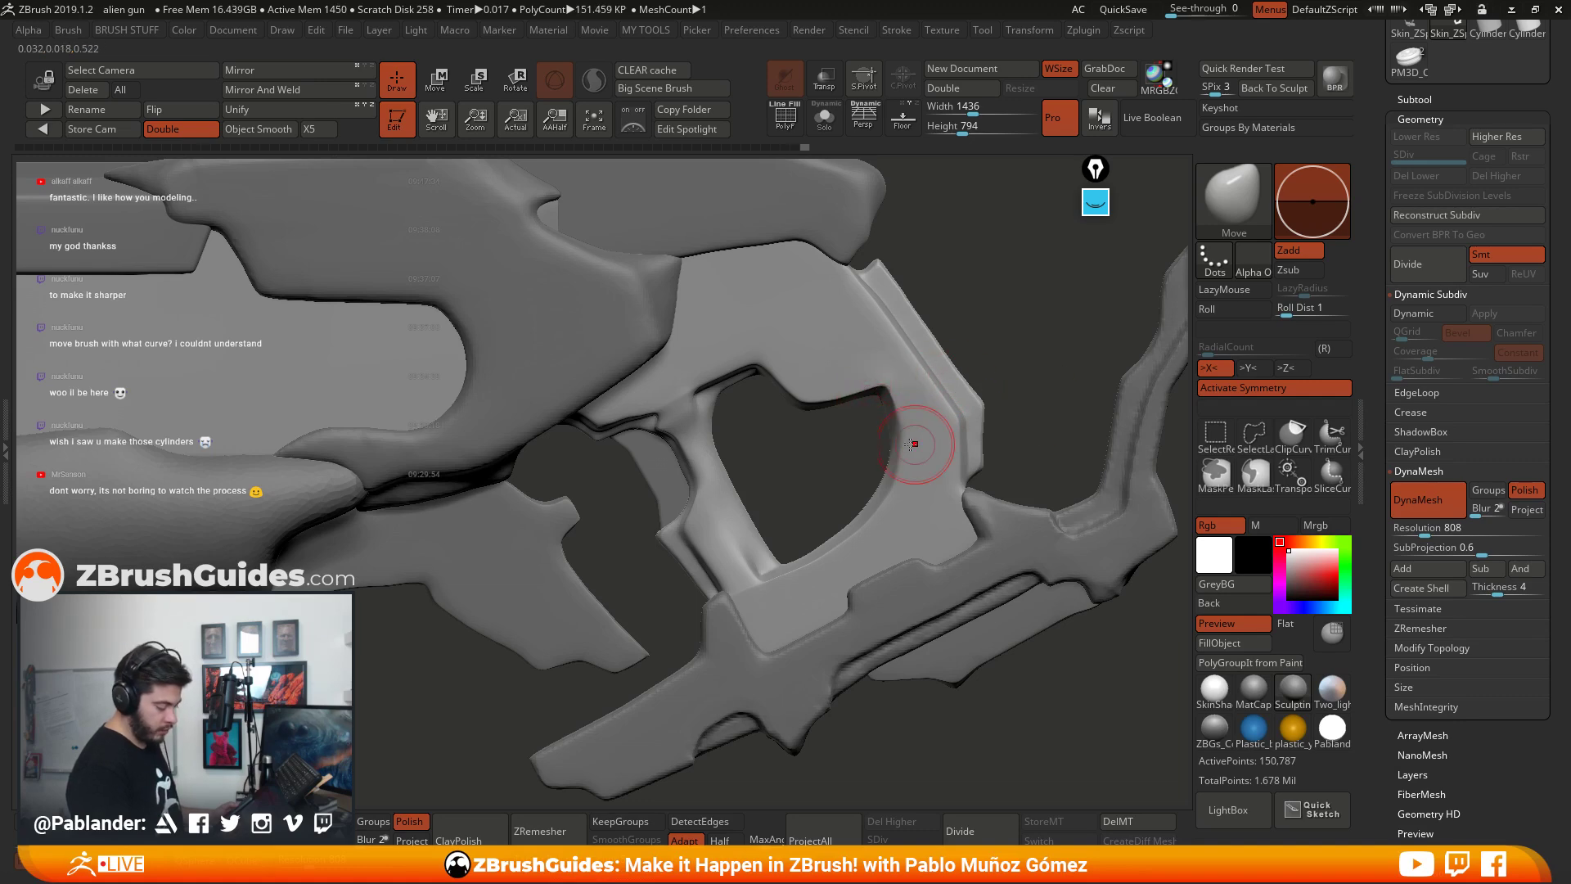
{"action": "left_click_drag", "start_coordinate": [900, 442], "coordinate": [892, 392]}
{"action": "mouse_move", "coordinate": [852, 442]}
{"action": "left_mouse_down"}
{"action": "mouse_move", "coordinate": [851, 420]}
{"action": "mouse_move", "coordinate": [845, 446]}
{"action": "mouse_move", "coordinate": [851, 434]}
{"action": "mouse_move", "coordinate": [745, 477]}
{"action": "mouse_move", "coordinate": [754, 408]}
{"action": "mouse_move", "coordinate": [810, 458]}
{"action": "mouse_move", "coordinate": [824, 503]}
{"action": "mouse_move", "coordinate": [707, 499]}
{"action": "mouse_move", "coordinate": [731, 573]}
{"action": "left_mouse_up"}
Step: Check the main body in isolation and push in its surface where it pokes out behind the side shell's upper notch
{"action": "key", "text": "shift+s"}
{"action": "left_click", "coordinate": [824, 117]}
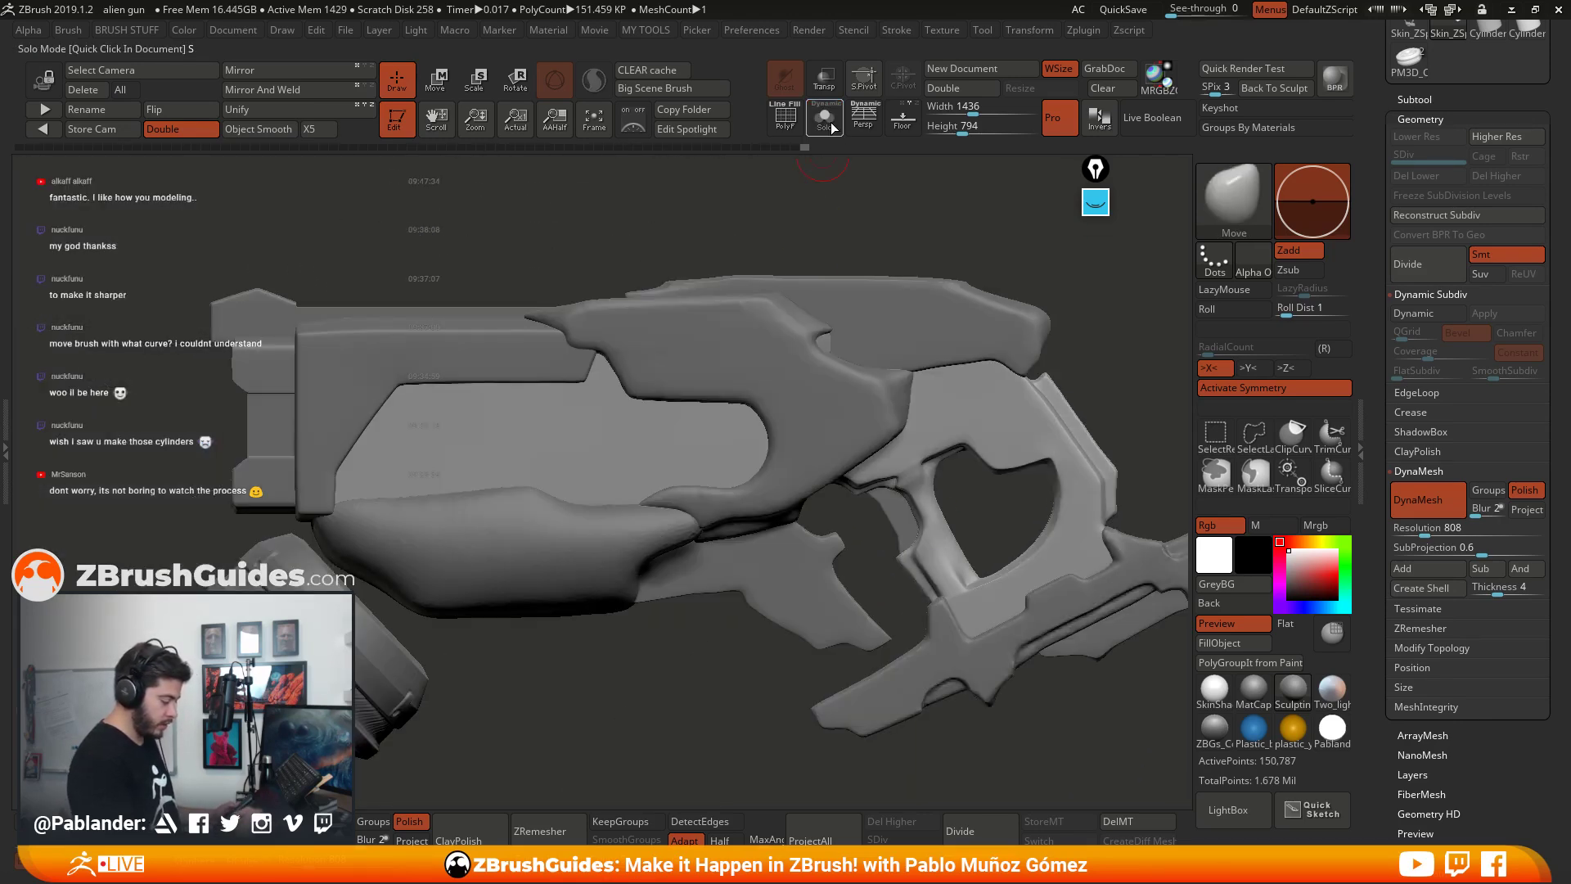
{"action": "left_click", "coordinate": [824, 117]}
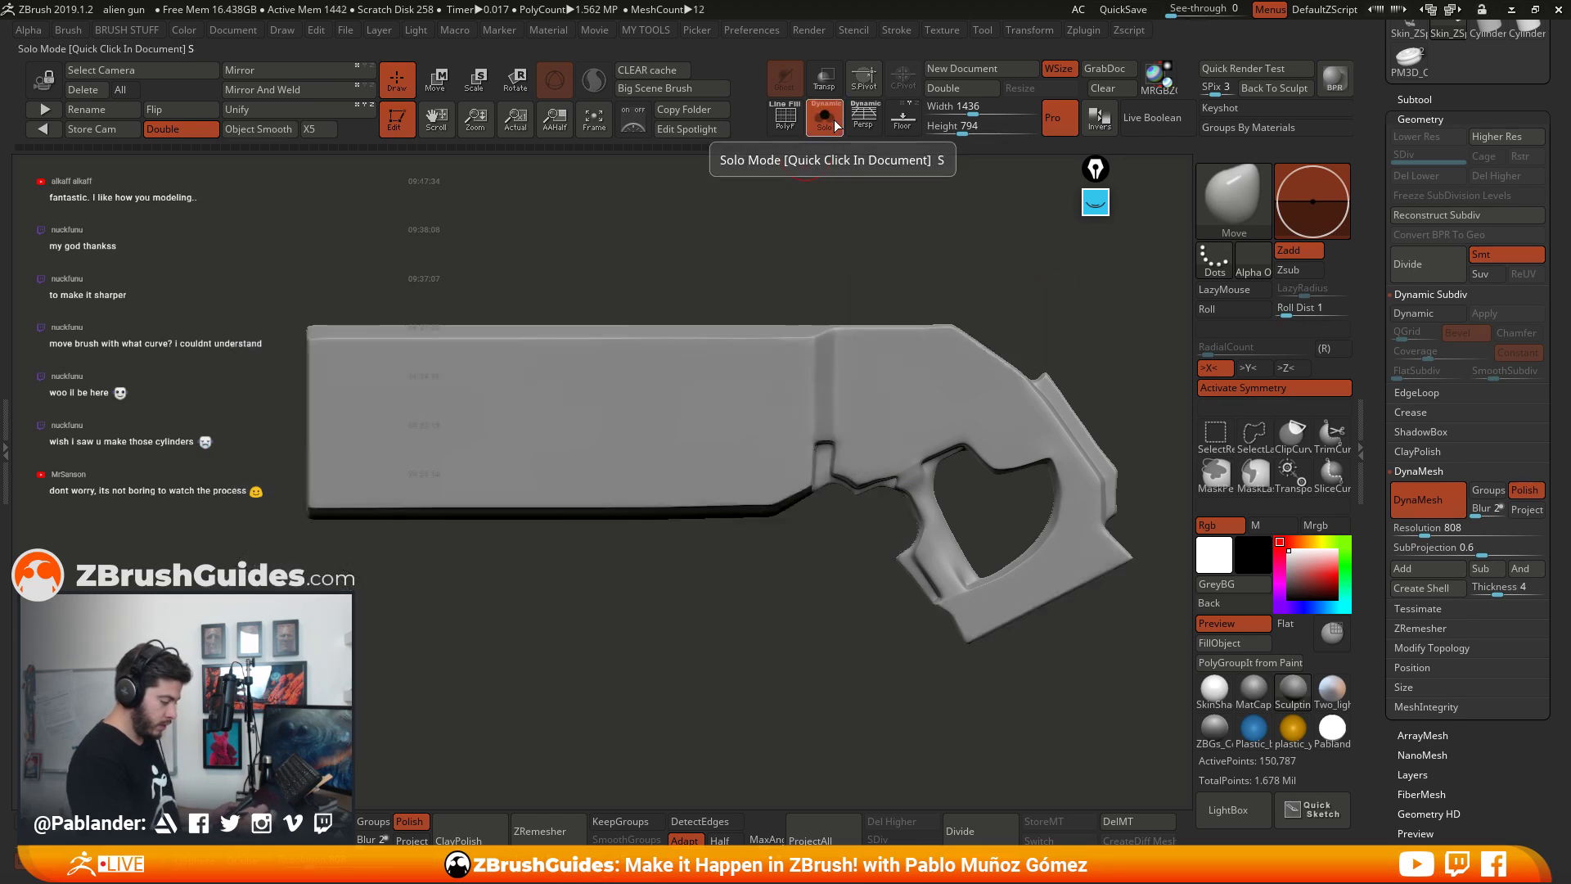
{"action": "left_click", "coordinate": [824, 117]}
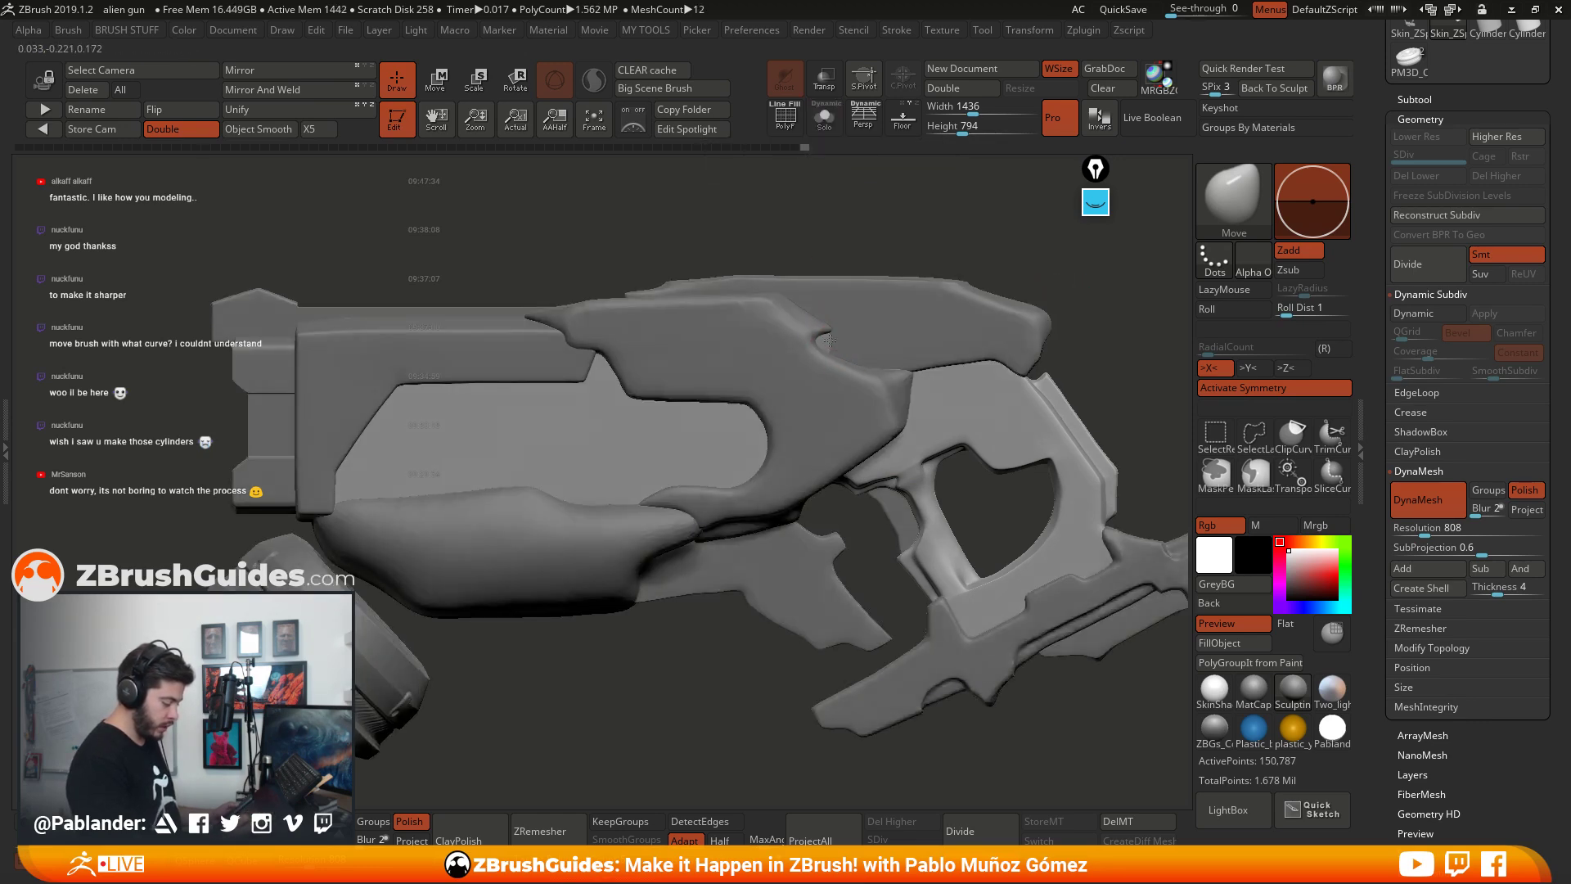
{"action": "right_click_drag", "start_coordinate": [829, 336], "coordinate": [828, 342]}
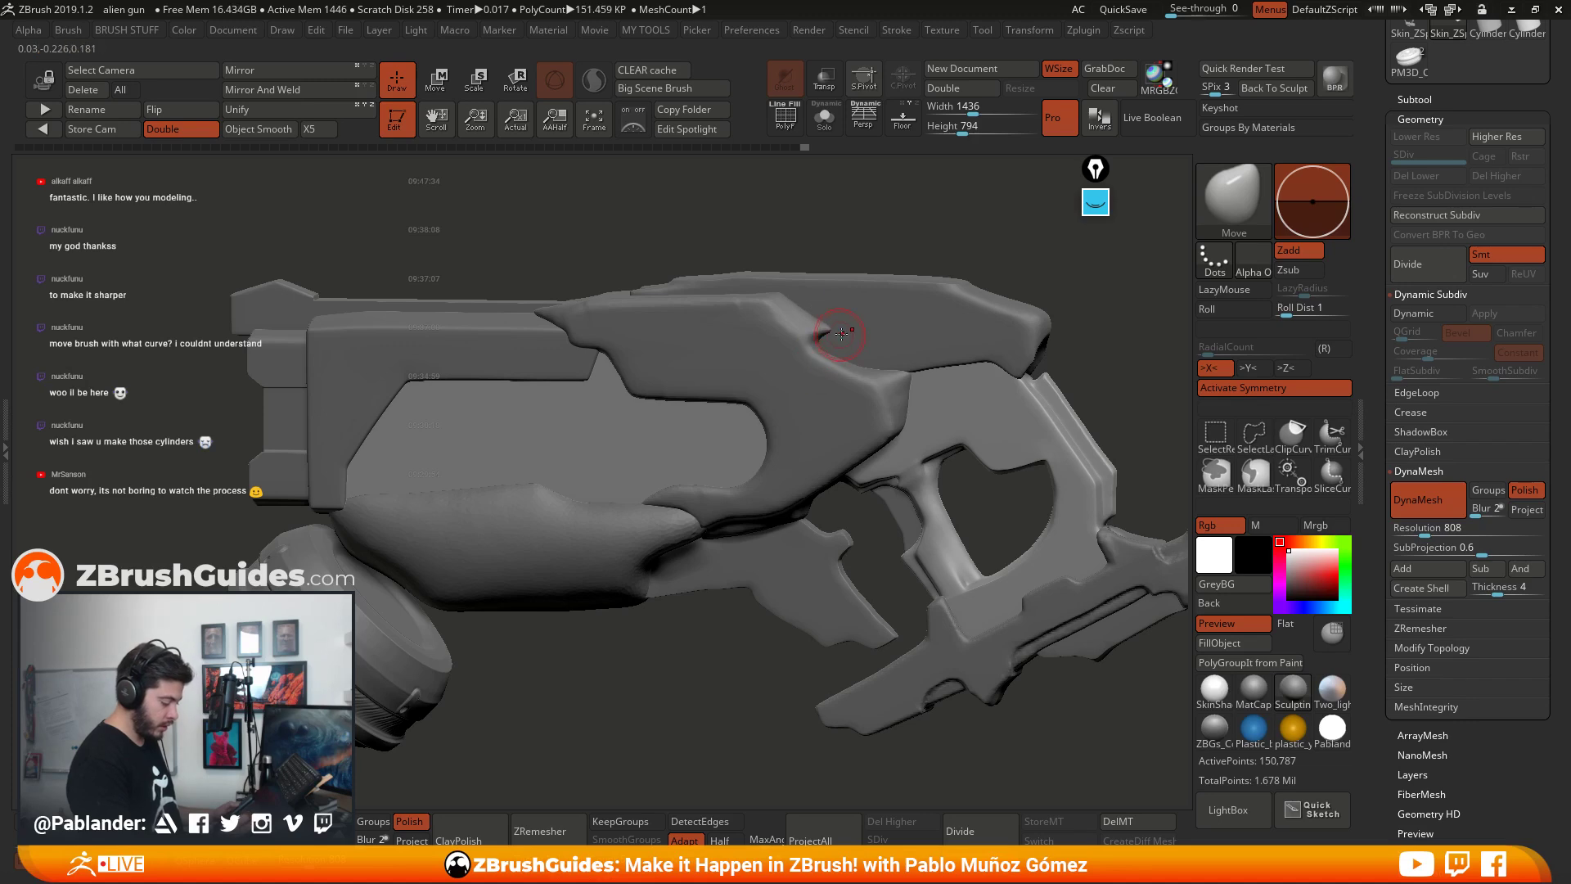
{"action": "right_click_drag", "start_coordinate": [843, 368], "coordinate": [843, 383], "text": "alt"}
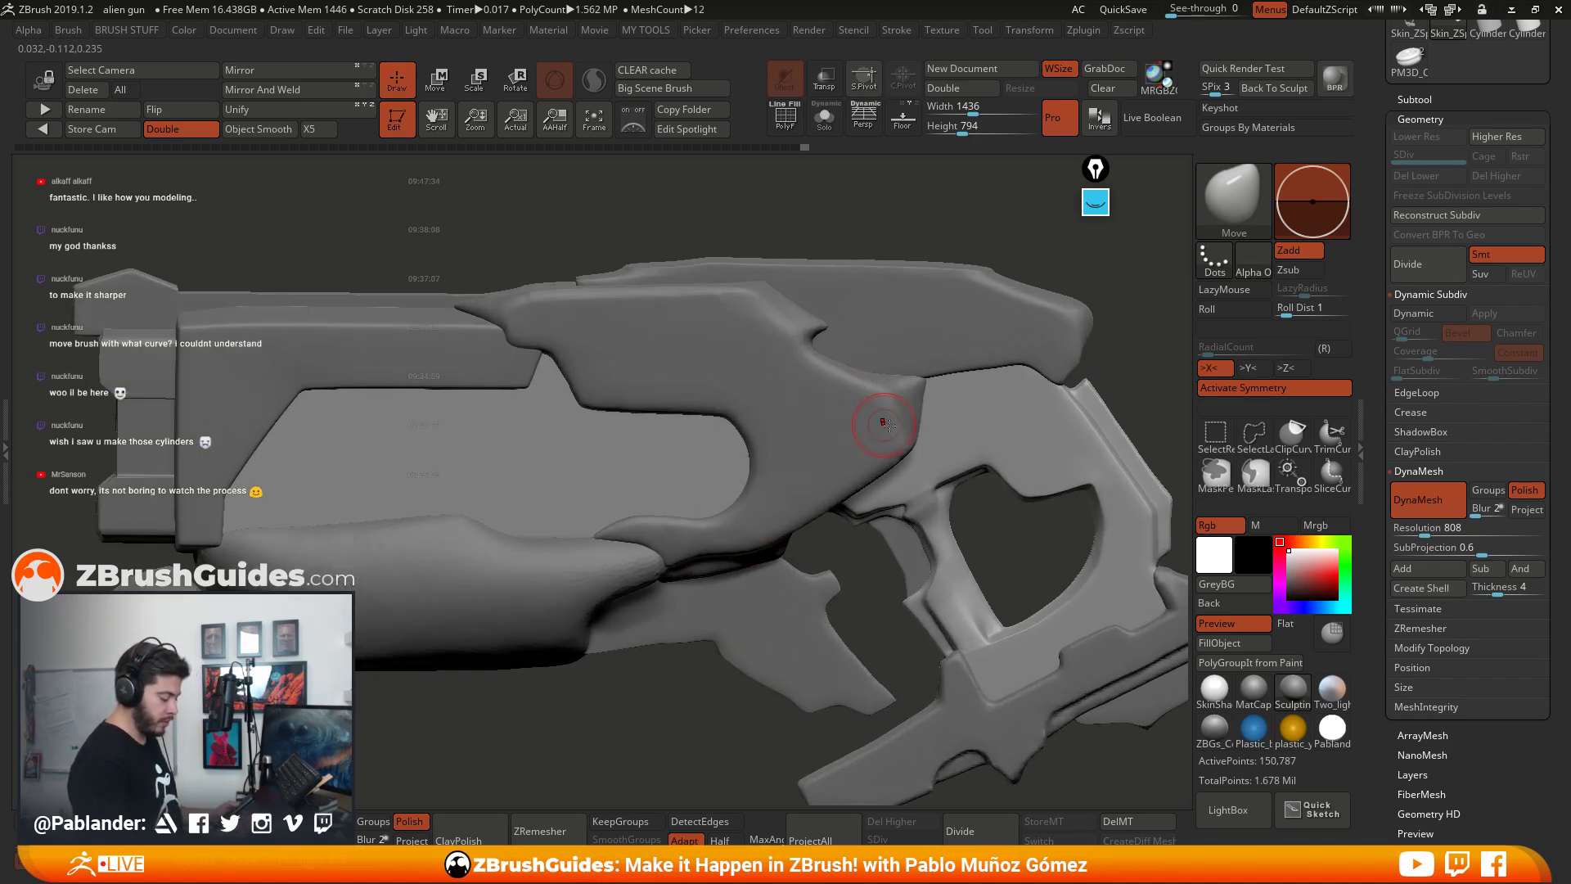
{"action": "right_click_drag", "start_coordinate": [874, 374], "coordinate": [922, 340]}
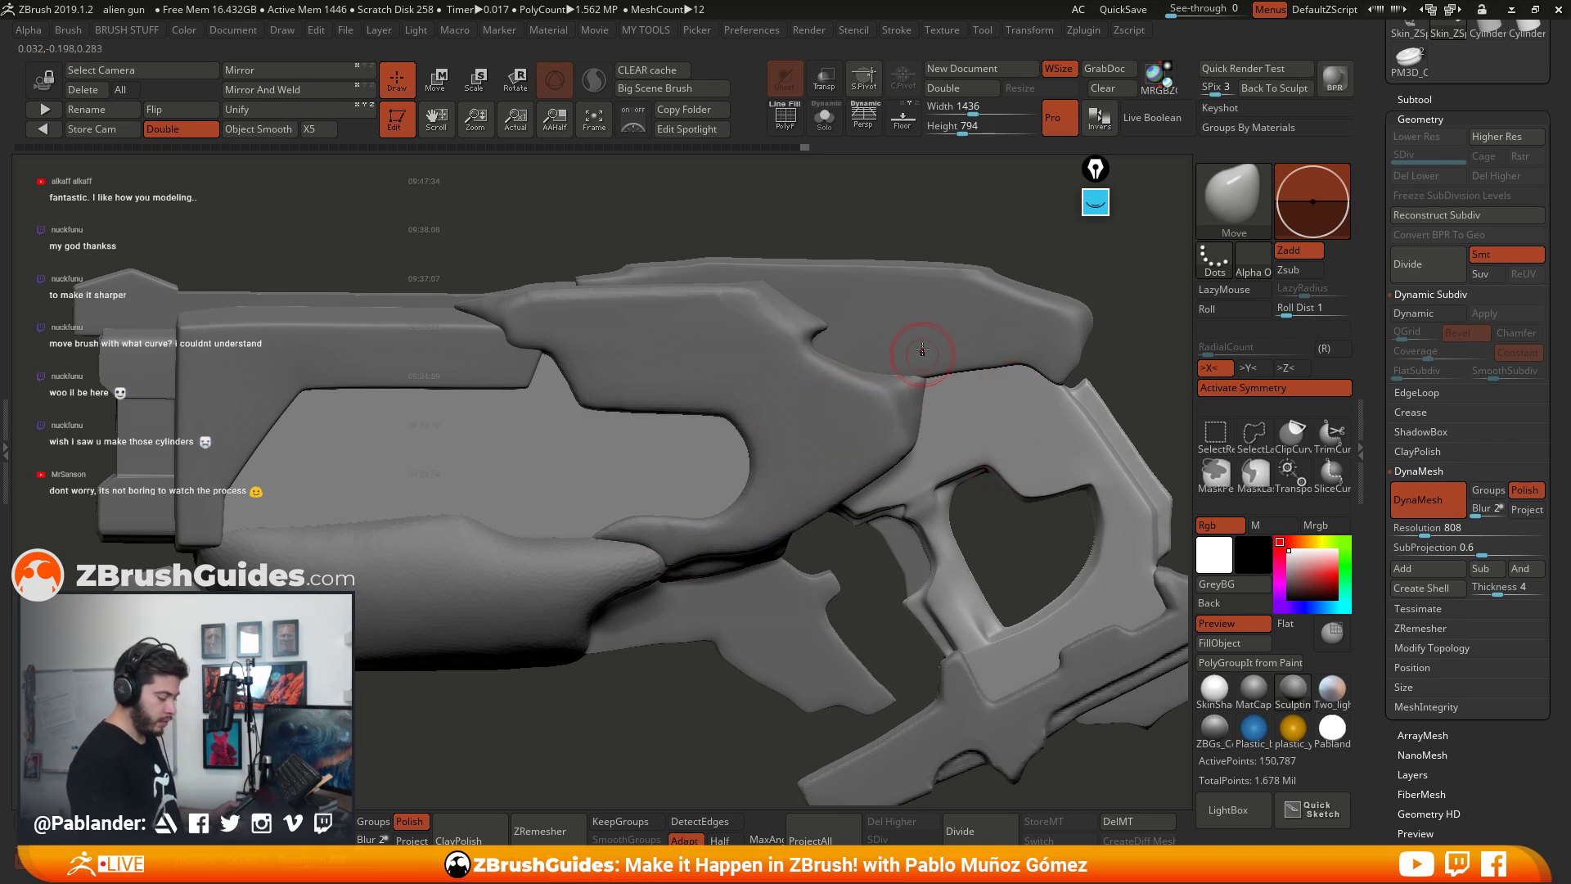
{"action": "left_click", "coordinate": [824, 117]}
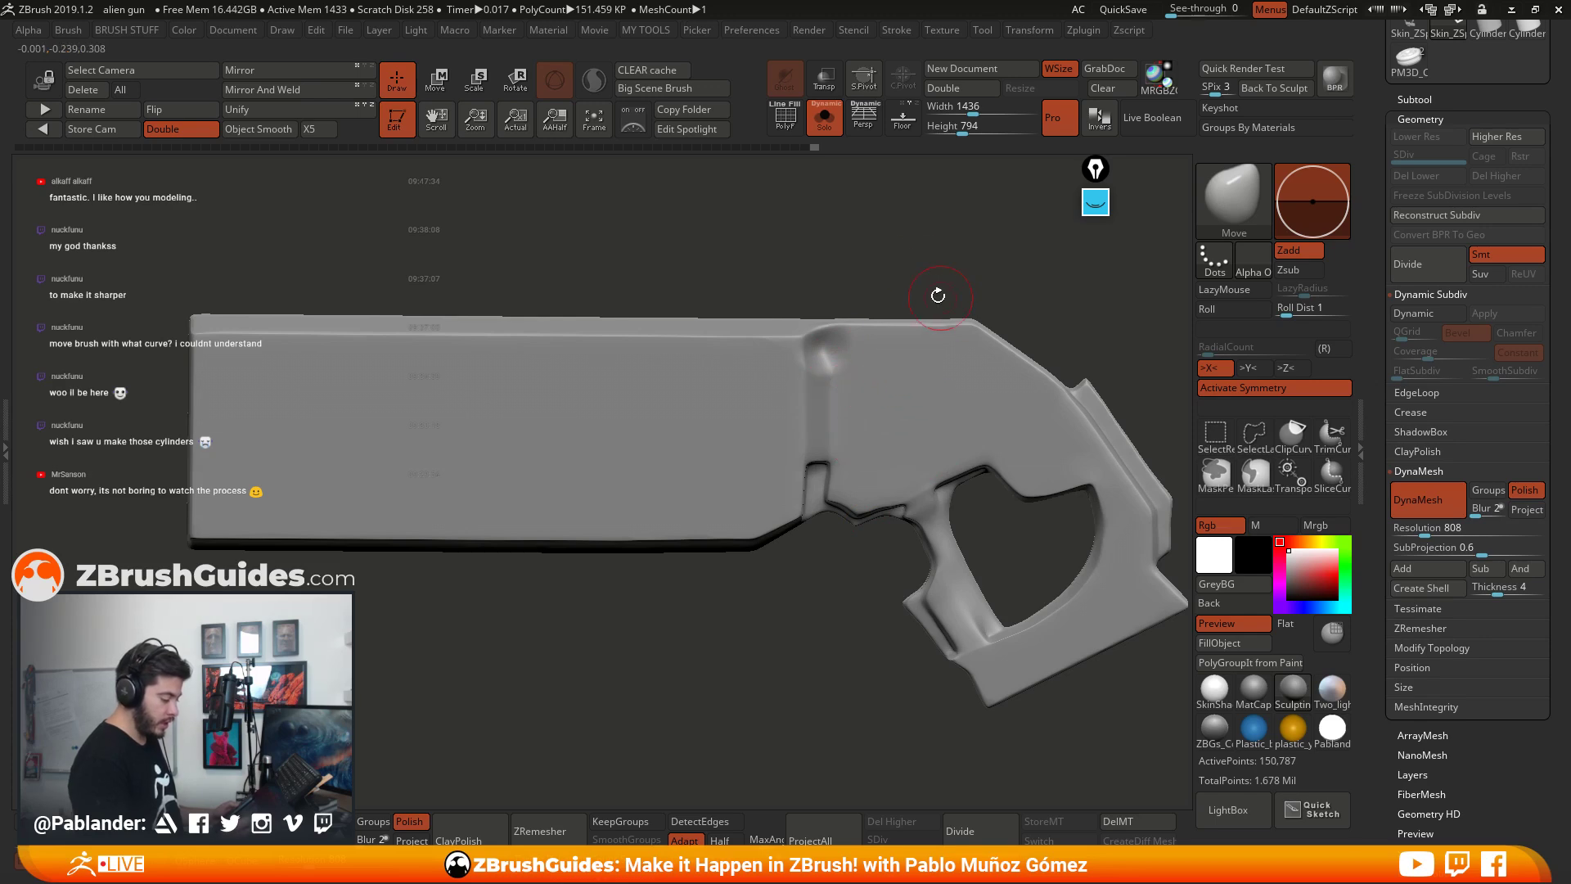
{"action": "left_click", "coordinate": [824, 117]}
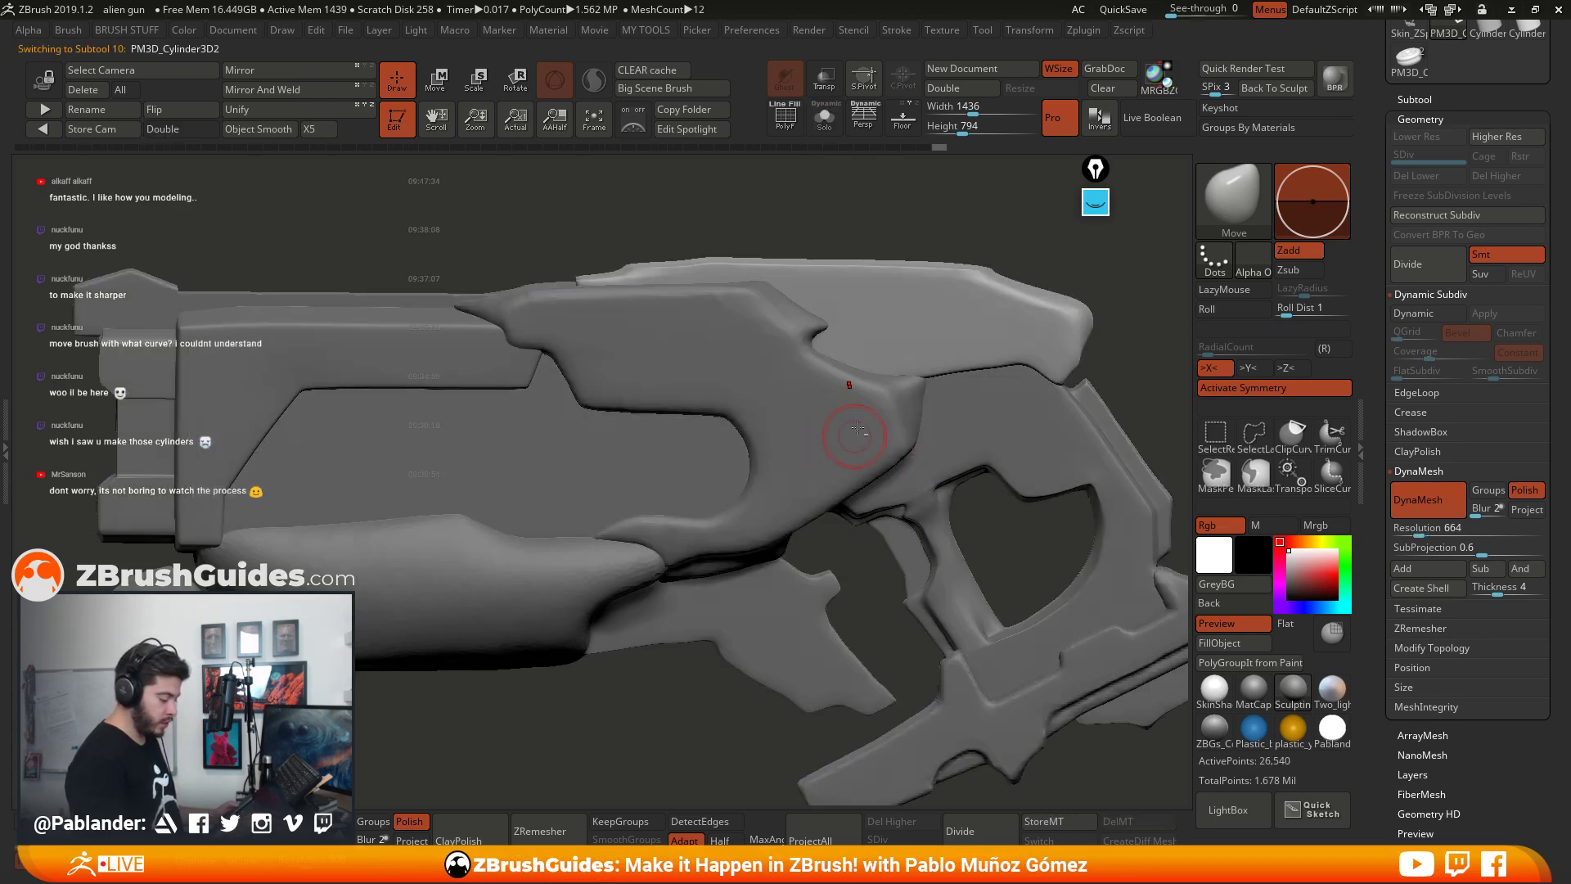
Step: Pull the side shell's upper notch and rear corner into sharper points with Move, and adjust the top cover's lower edge
{"action": "left_click", "coordinate": [942, 424], "text": "alt"}
{"action": "left_click", "coordinate": [719, 465], "text": "alt"}
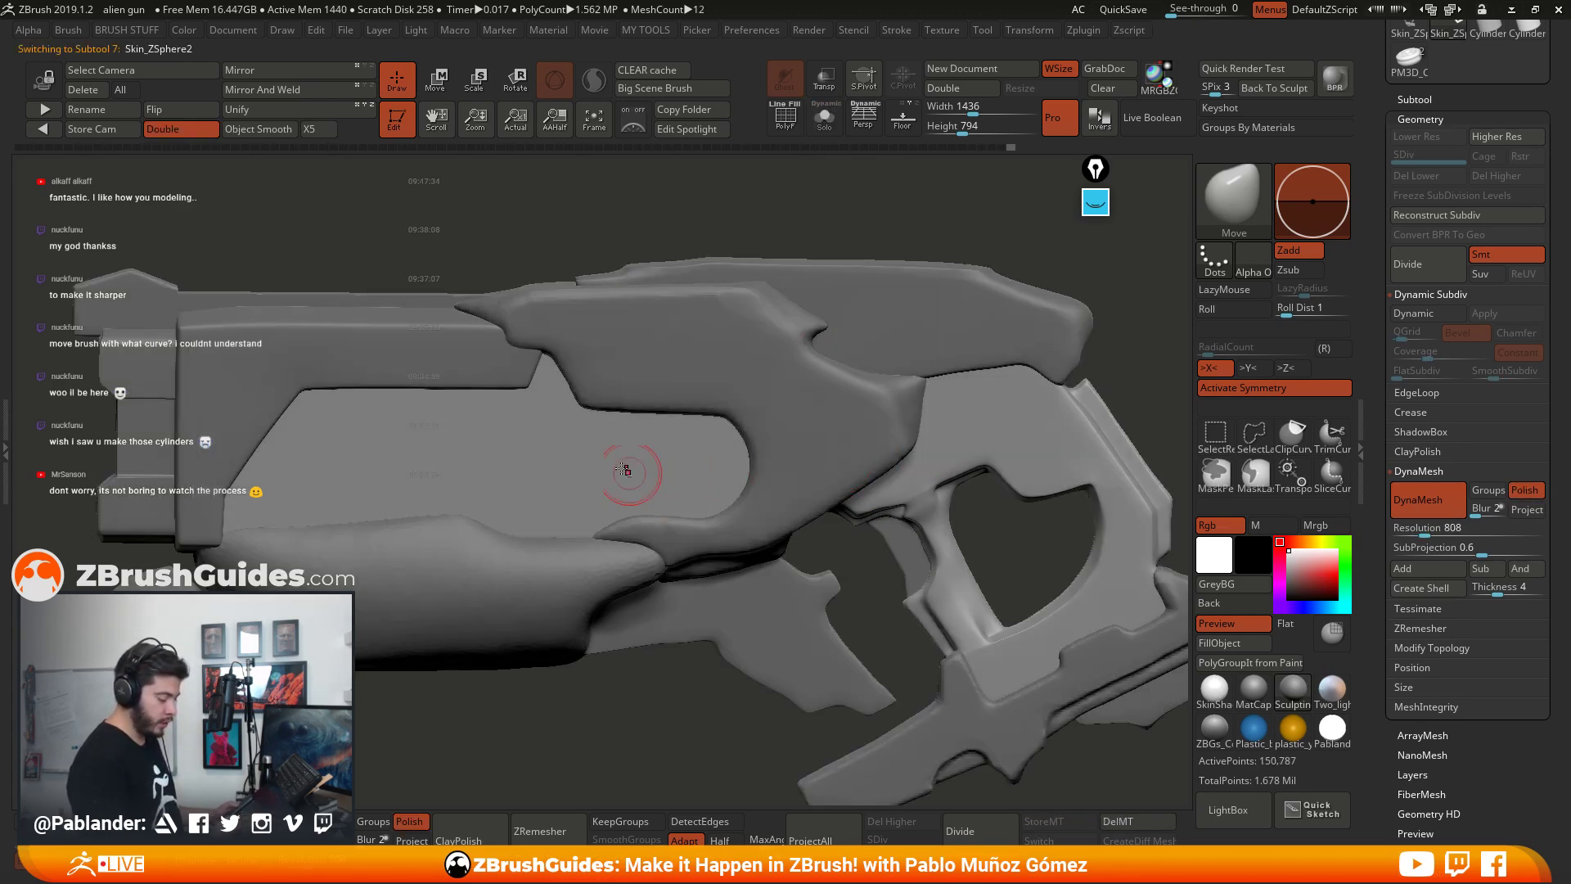
{"action": "left_click", "coordinate": [857, 415], "text": "alt"}
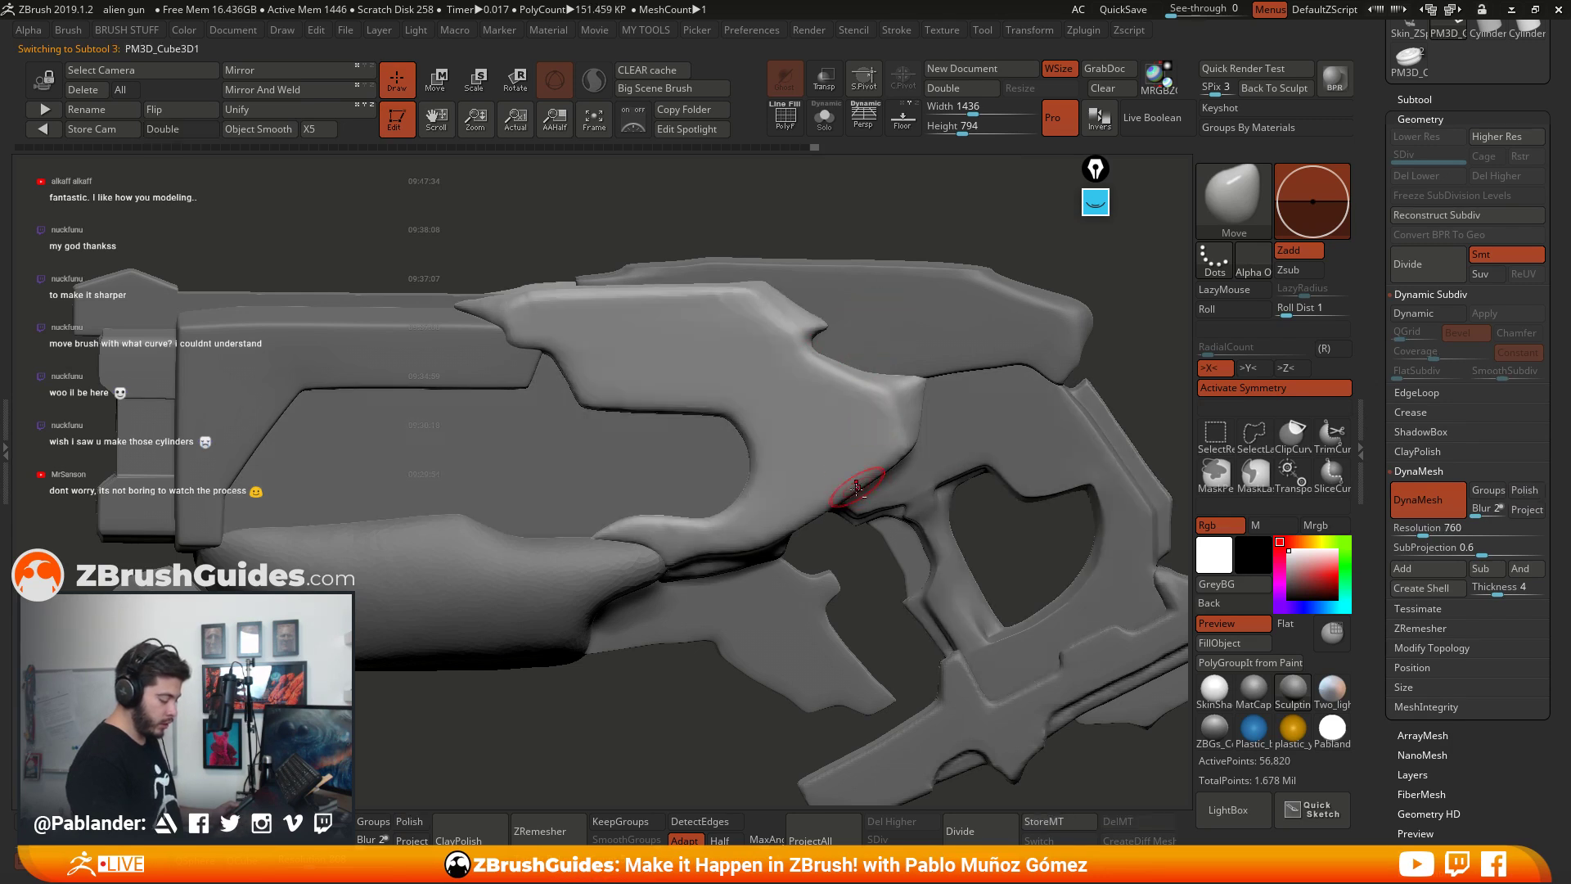
{"action": "mouse_move", "coordinate": [830, 363]}
{"action": "left_mouse_down"}
{"action": "mouse_move", "coordinate": [828, 329]}
{"action": "mouse_move", "coordinate": [818, 347]}
{"action": "left_mouse_up"}
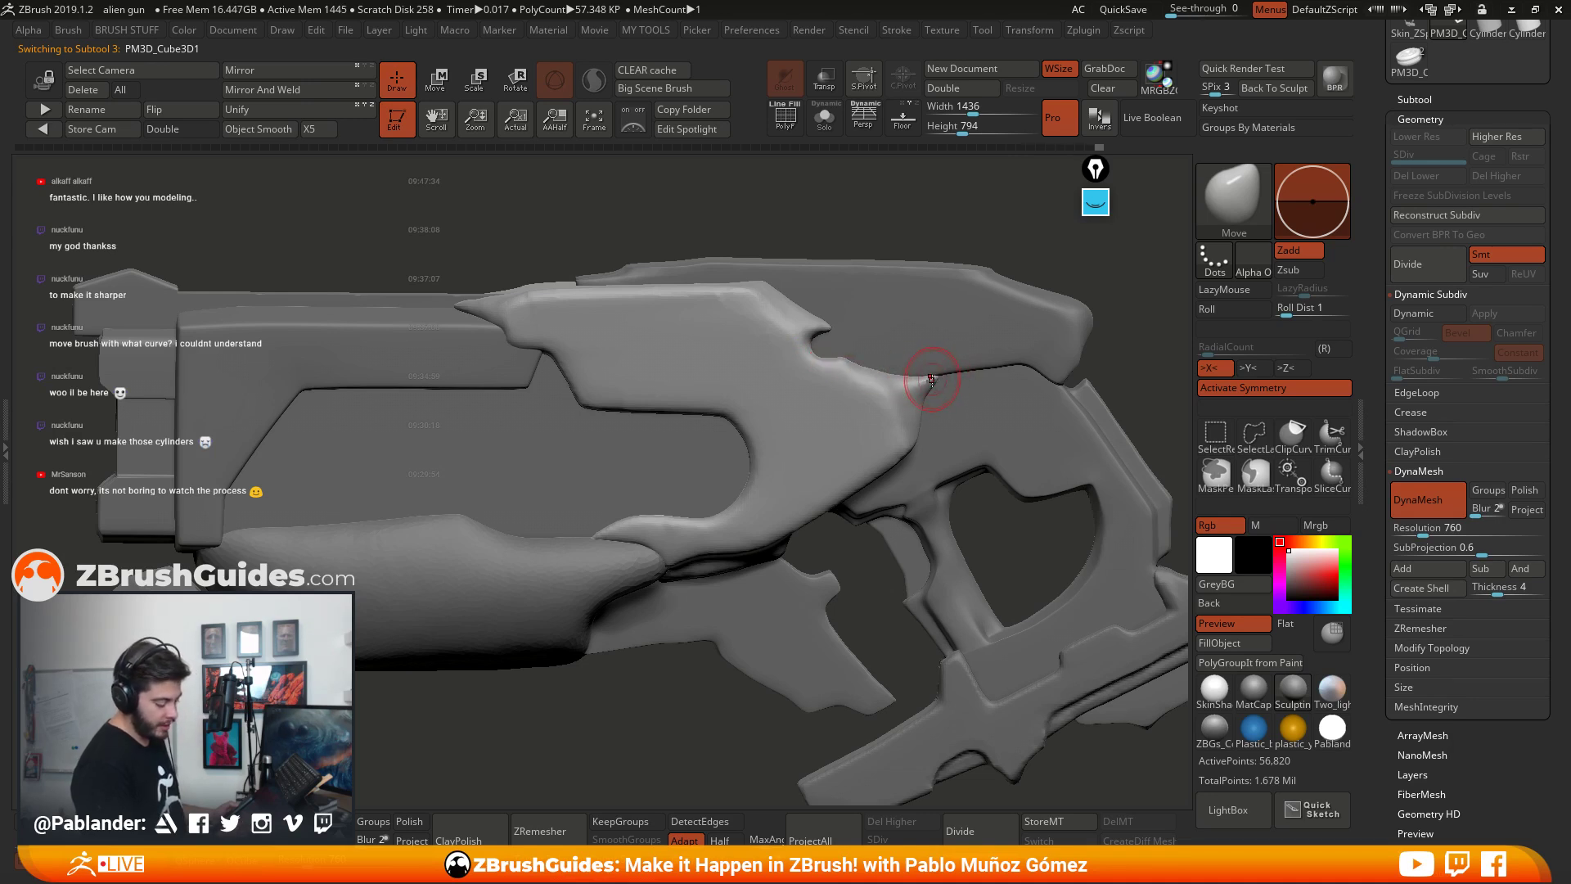
{"action": "mouse_move", "coordinate": [926, 385]}
{"action": "left_mouse_down"}
{"action": "mouse_move", "coordinate": [945, 395]}
{"action": "mouse_move", "coordinate": [869, 373]}
{"action": "left_mouse_up"}
{"action": "left_click_drag", "start_coordinate": [906, 424], "coordinate": [864, 380]}
{"action": "right_click_drag", "start_coordinate": [860, 454], "coordinate": [941, 373]}
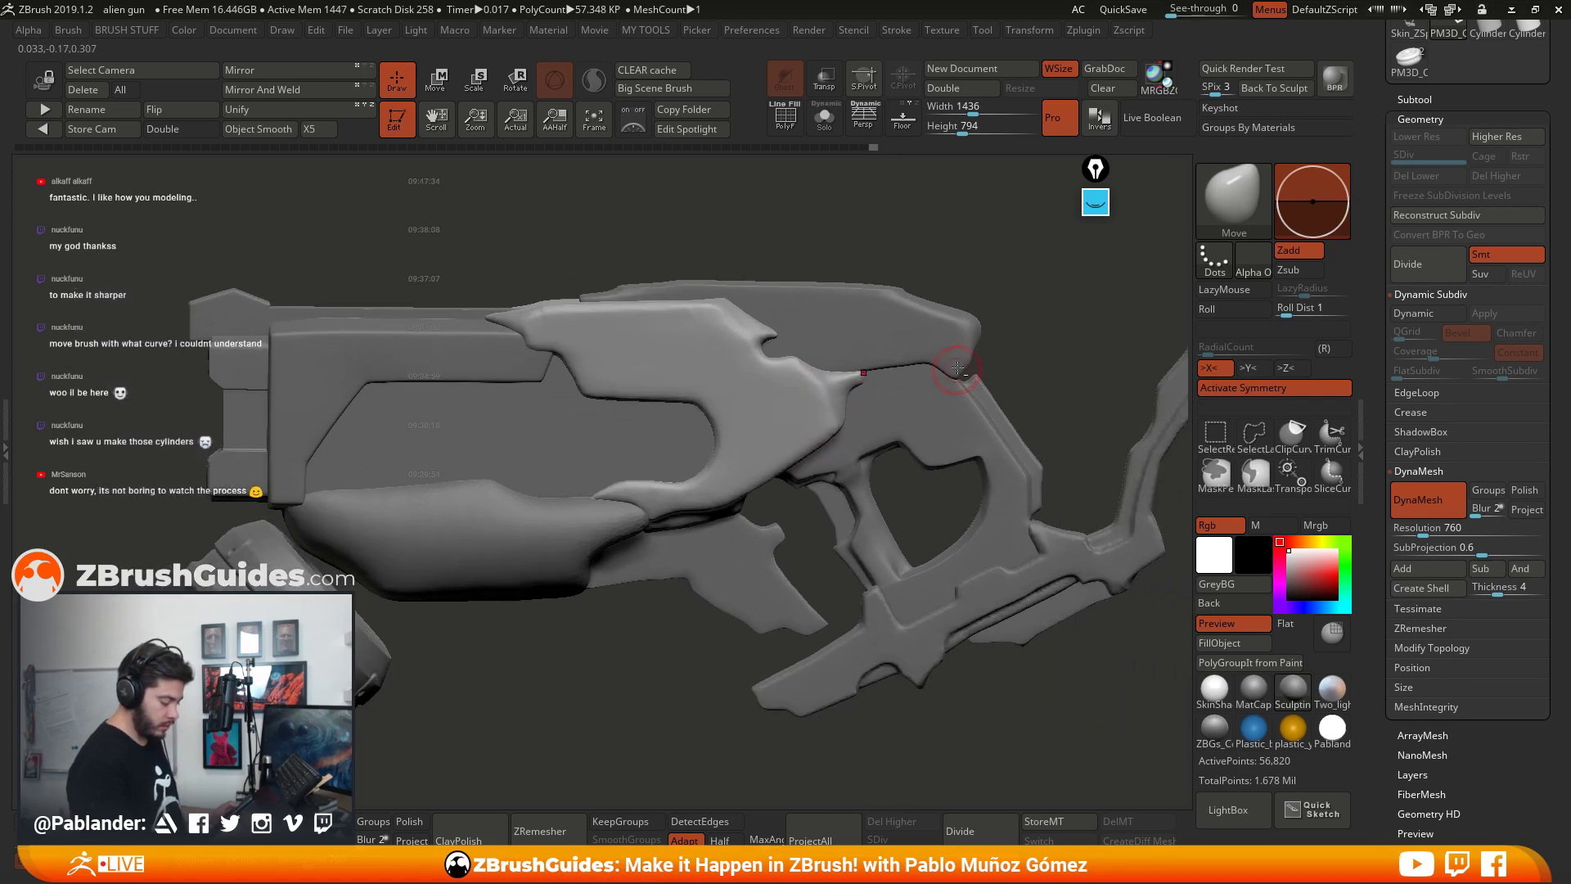
{"action": "left_click", "coordinate": [956, 377], "text": "alt"}
{"action": "left_click_drag", "start_coordinate": [941, 371], "coordinate": [877, 374]}
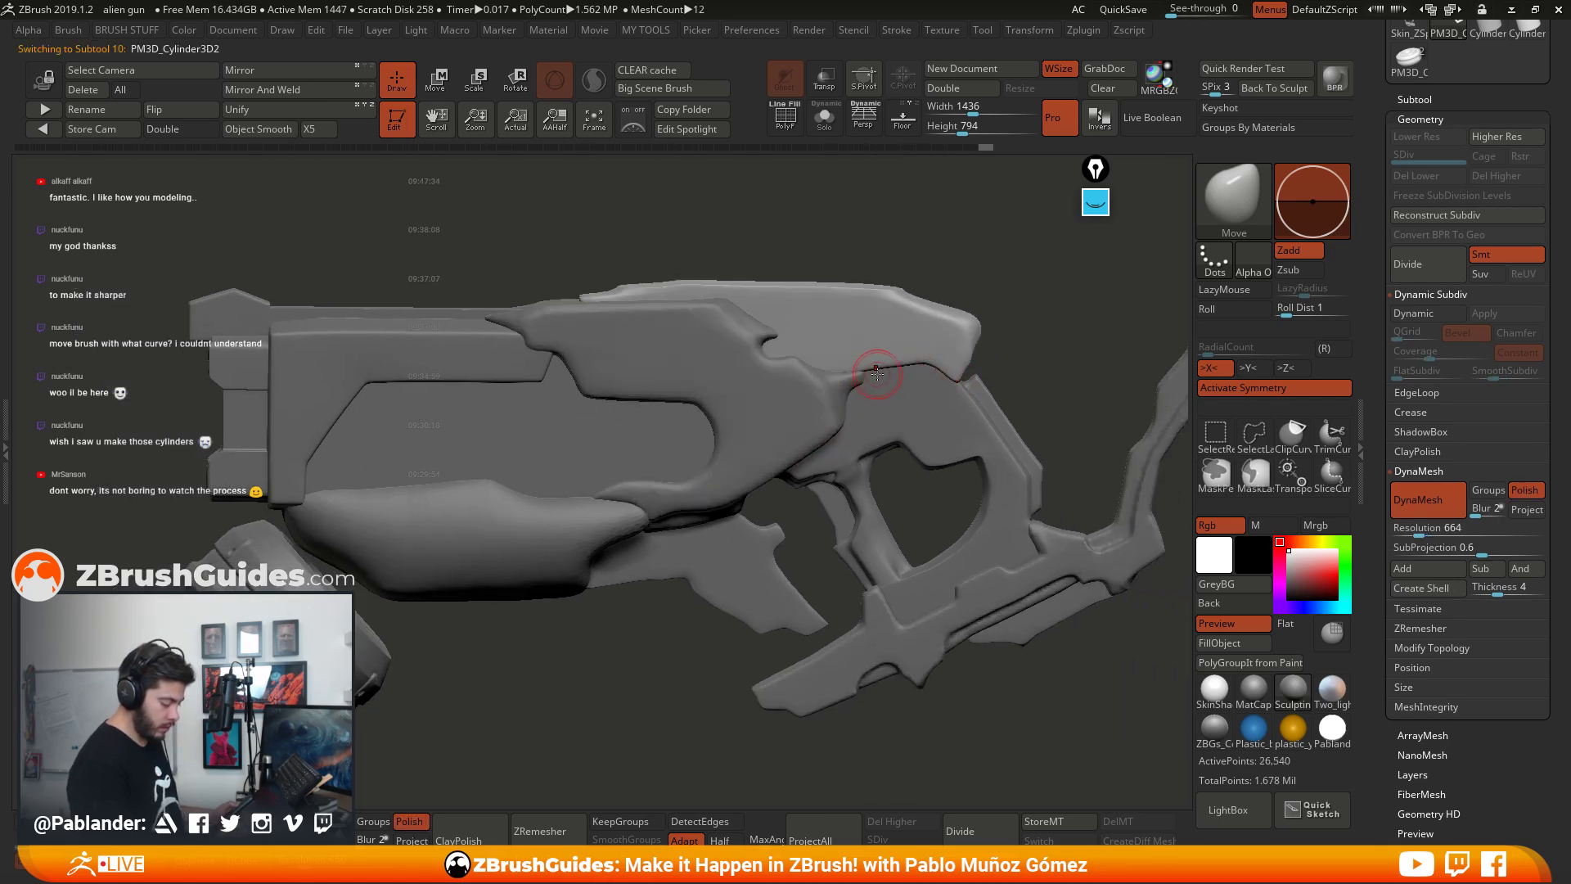
Step: Select the lower frame and refine the front edge of its raised rear arm with the Move and Smooth brushes
{"action": "right_click_drag", "start_coordinate": [930, 433], "coordinate": [900, 585]}
{"action": "left_click", "coordinate": [928, 421], "text": "alt"}
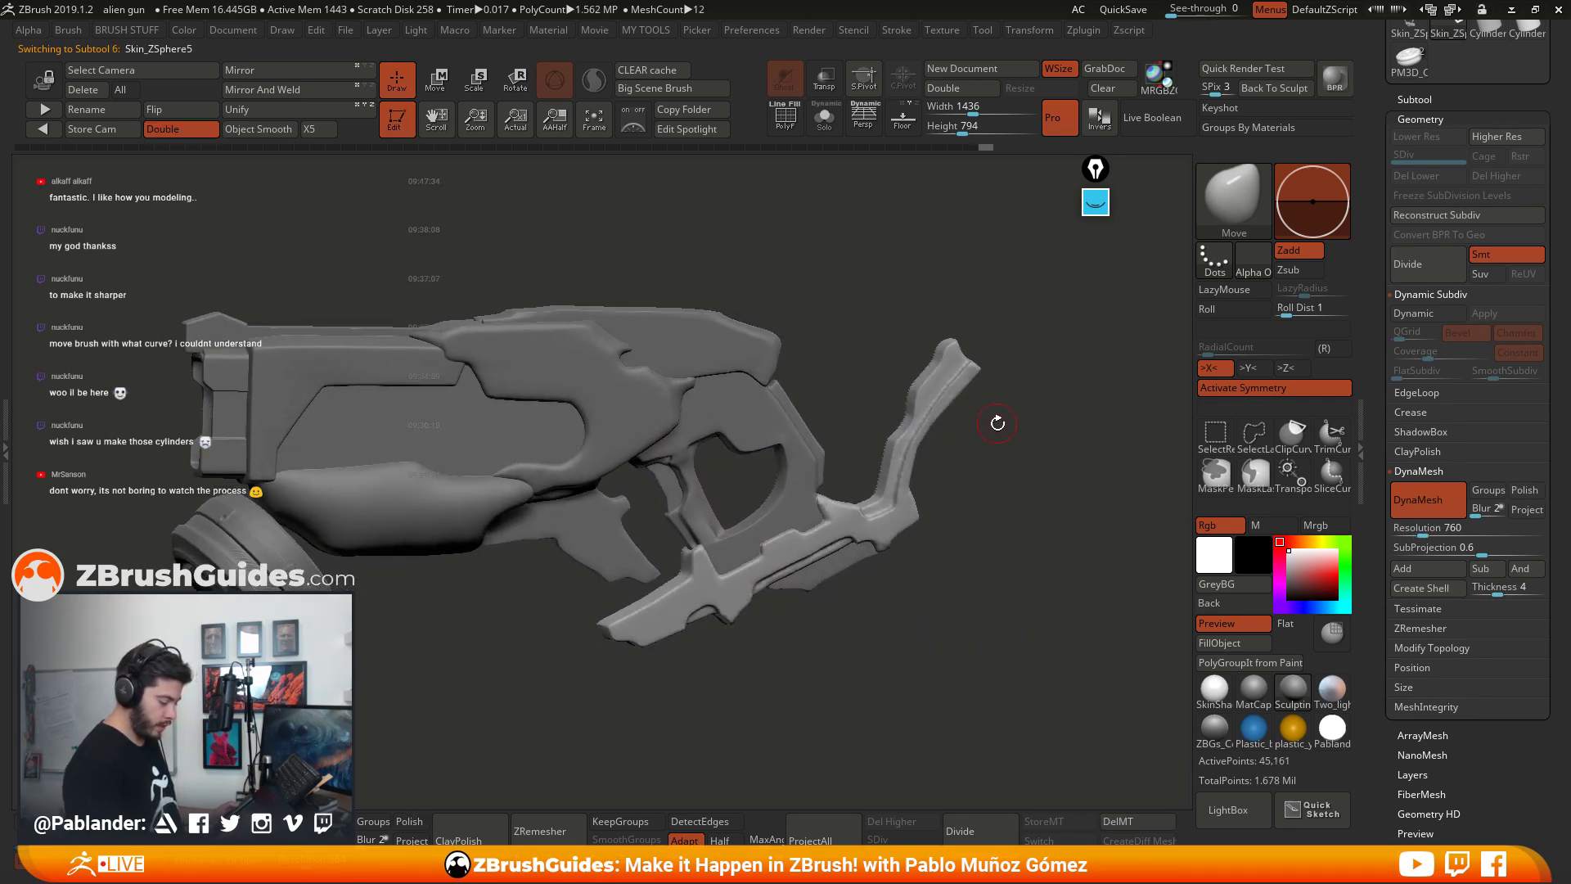
{"action": "mouse_move", "coordinate": [998, 423]}
{"action": "right_mouse_down", "text": "ctrl"}
{"action": "mouse_move", "coordinate": [1055, 377]}
{"action": "mouse_move", "coordinate": [1045, 312]}
{"action": "mouse_move", "coordinate": [1024, 314]}
{"action": "mouse_move", "coordinate": [1055, 327]}
{"action": "mouse_move", "coordinate": [1077, 312]}
{"action": "mouse_move", "coordinate": [1000, 370]}
{"action": "right_mouse_up", "text": "ctrl"}
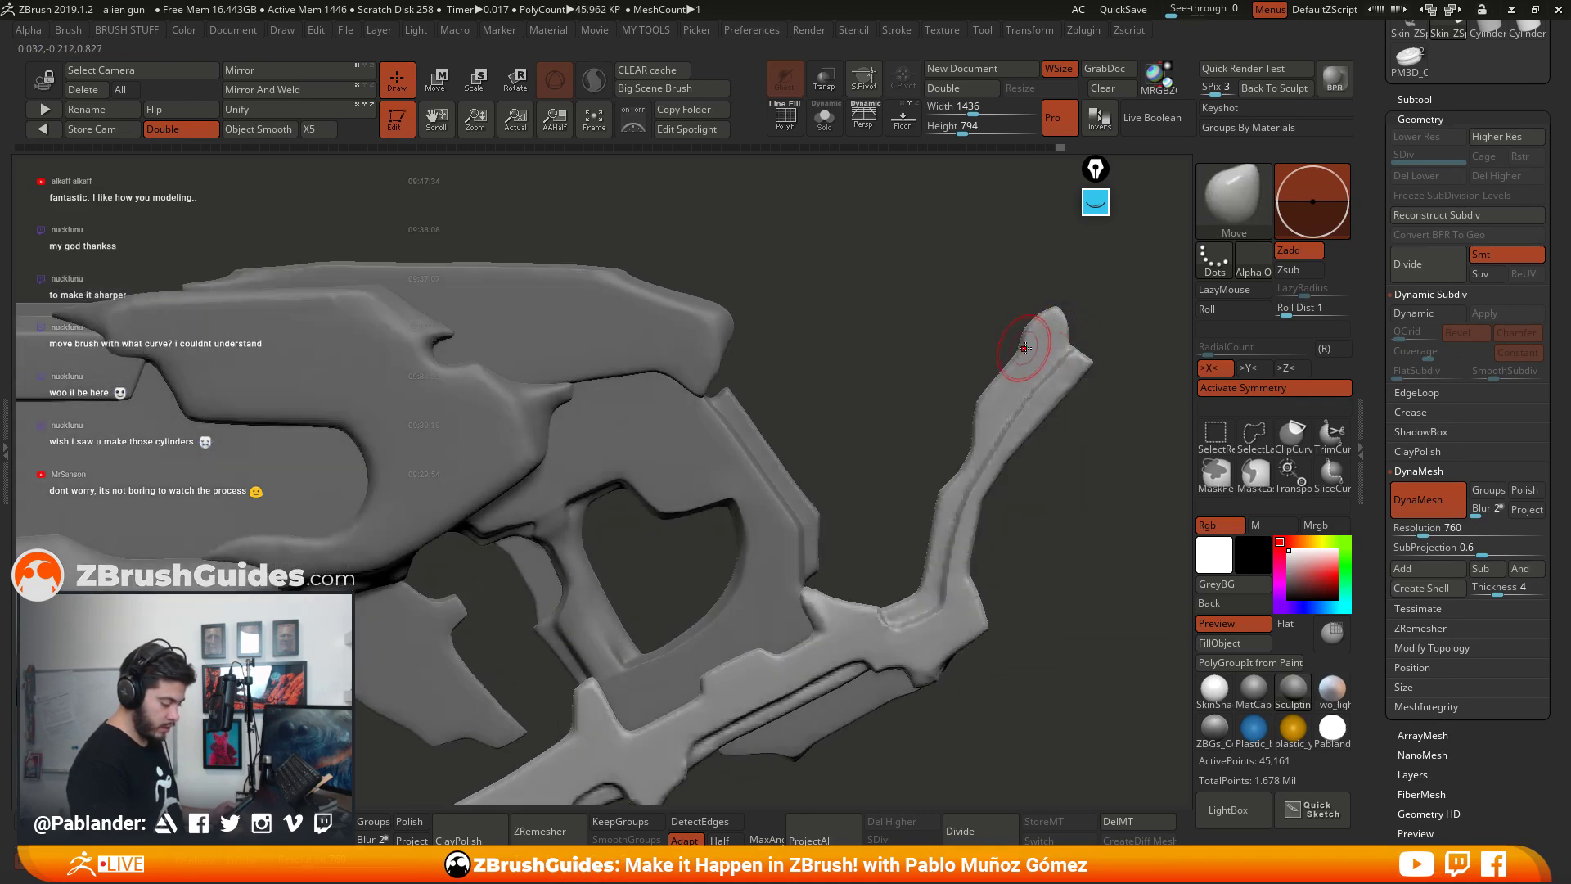
{"action": "right_click_drag", "start_coordinate": [1080, 309], "coordinate": [1026, 338]}
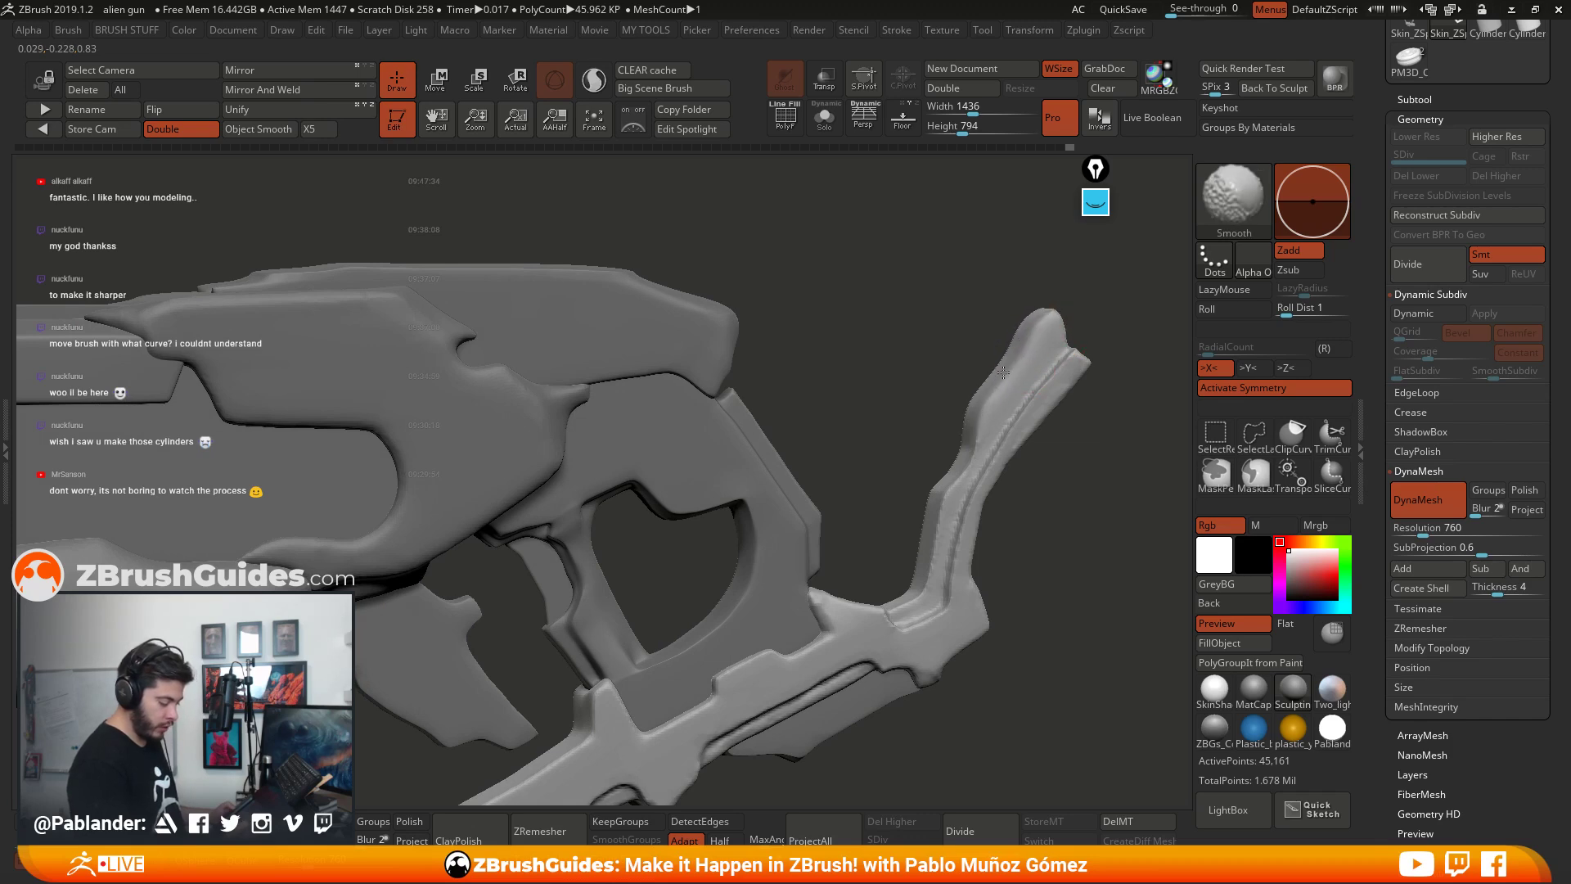
{"action": "right_click_drag", "start_coordinate": [1004, 371], "coordinate": [966, 370]}
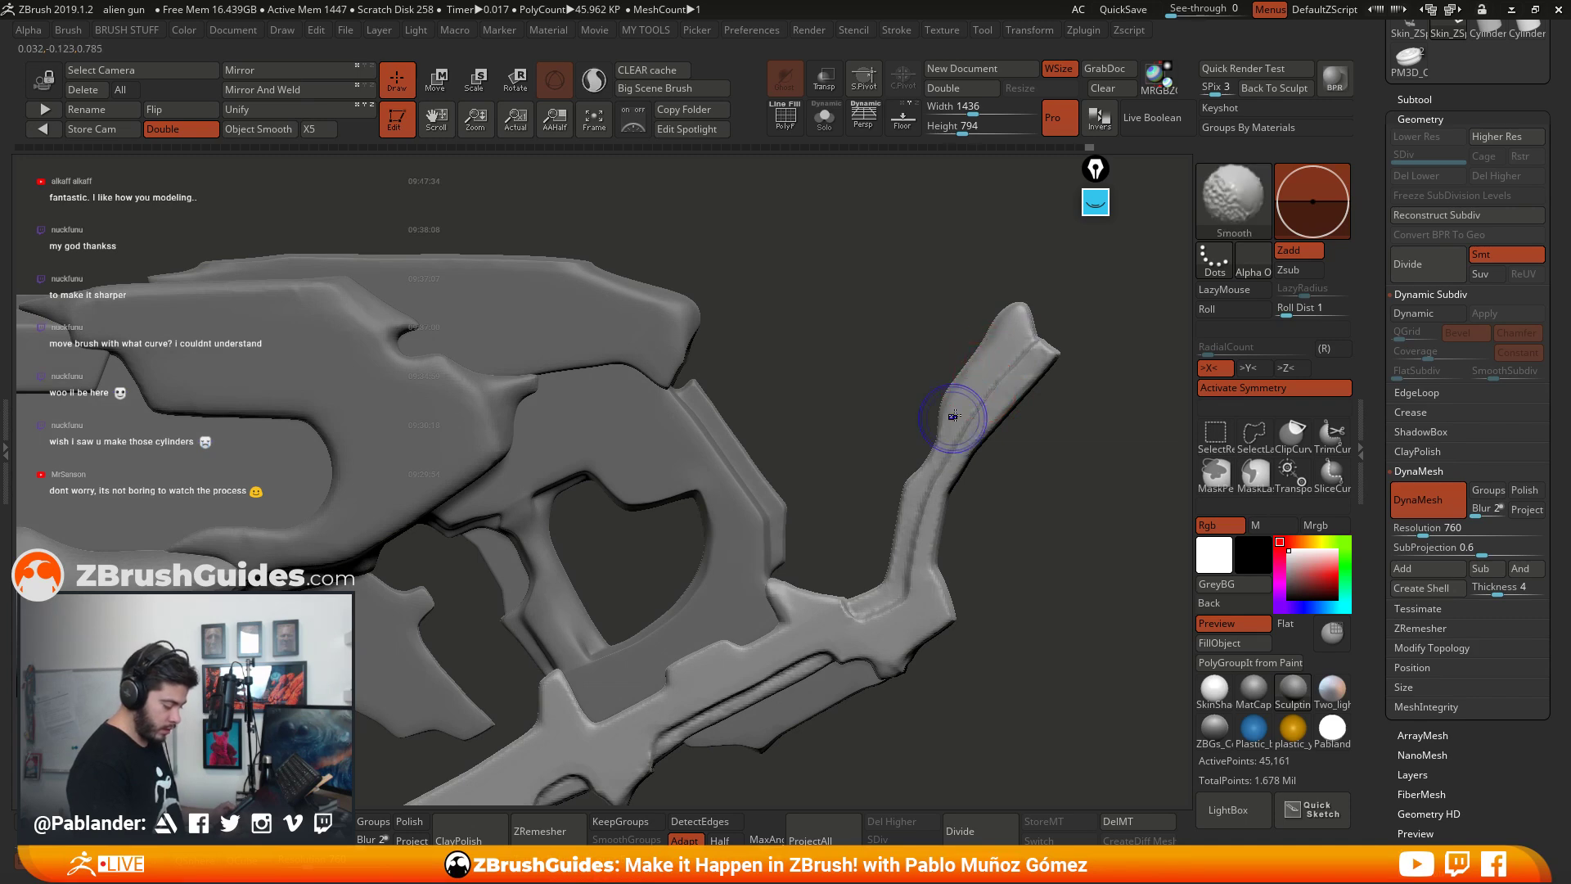
Step: Refine the rear edge of the lower frame's raised arm up to its tip with the Move and Smooth brushes
{"action": "mouse_move", "coordinate": [911, 515]}
{"action": "right_mouse_down"}
{"action": "mouse_move", "coordinate": [943, 402]}
{"action": "mouse_move", "coordinate": [791, 503]}
{"action": "right_mouse_up"}
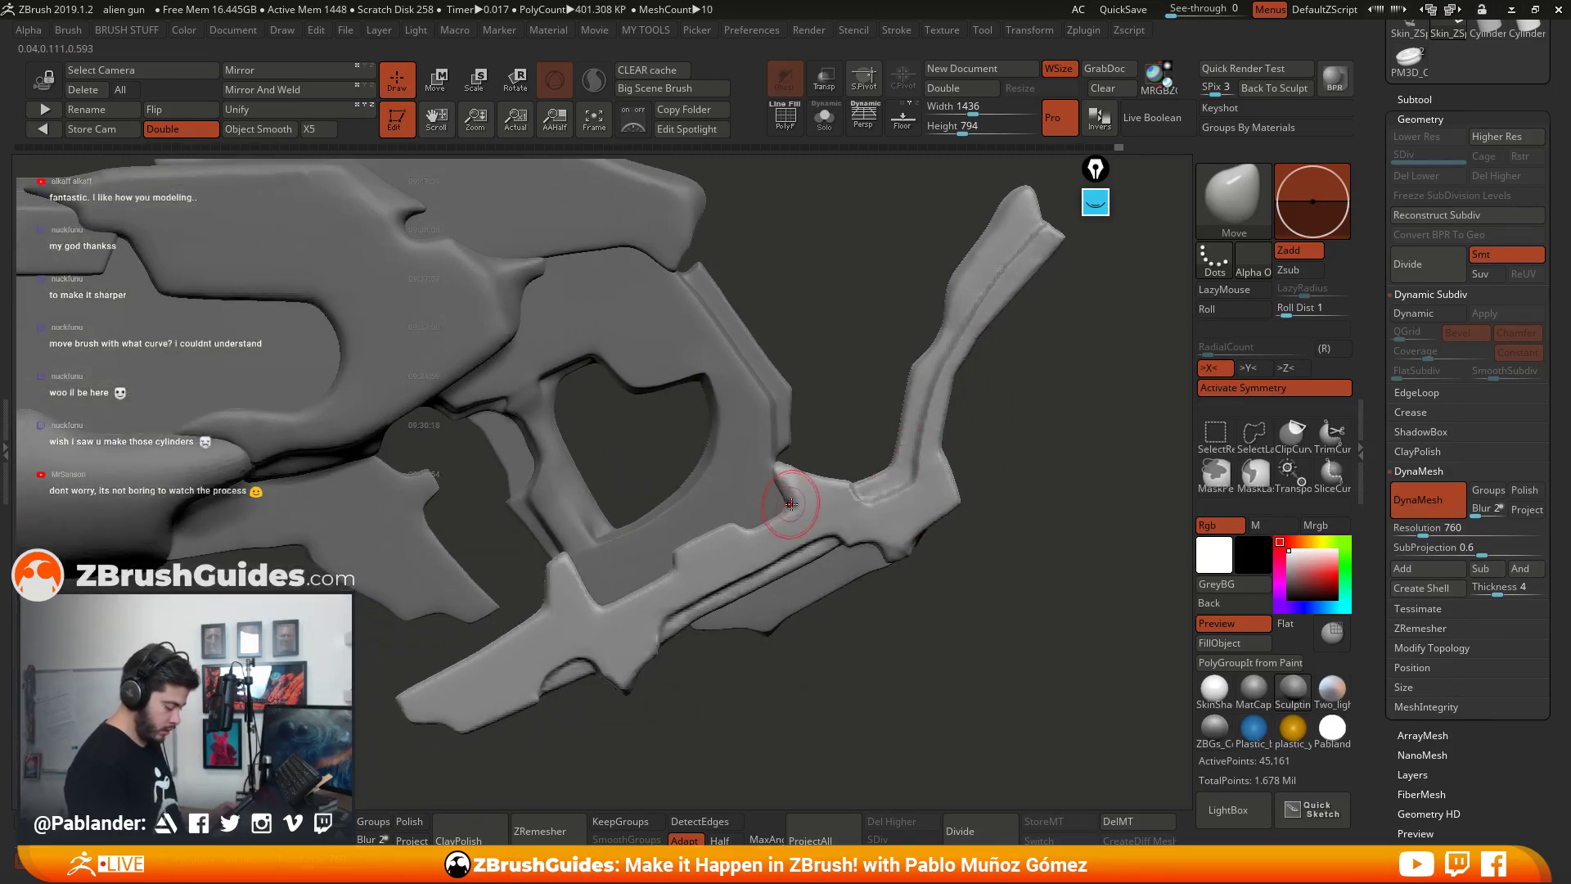
{"action": "right_click_drag", "start_coordinate": [940, 562], "coordinate": [896, 530]}
{"action": "right_click_drag", "start_coordinate": [880, 459], "coordinate": [905, 466]}
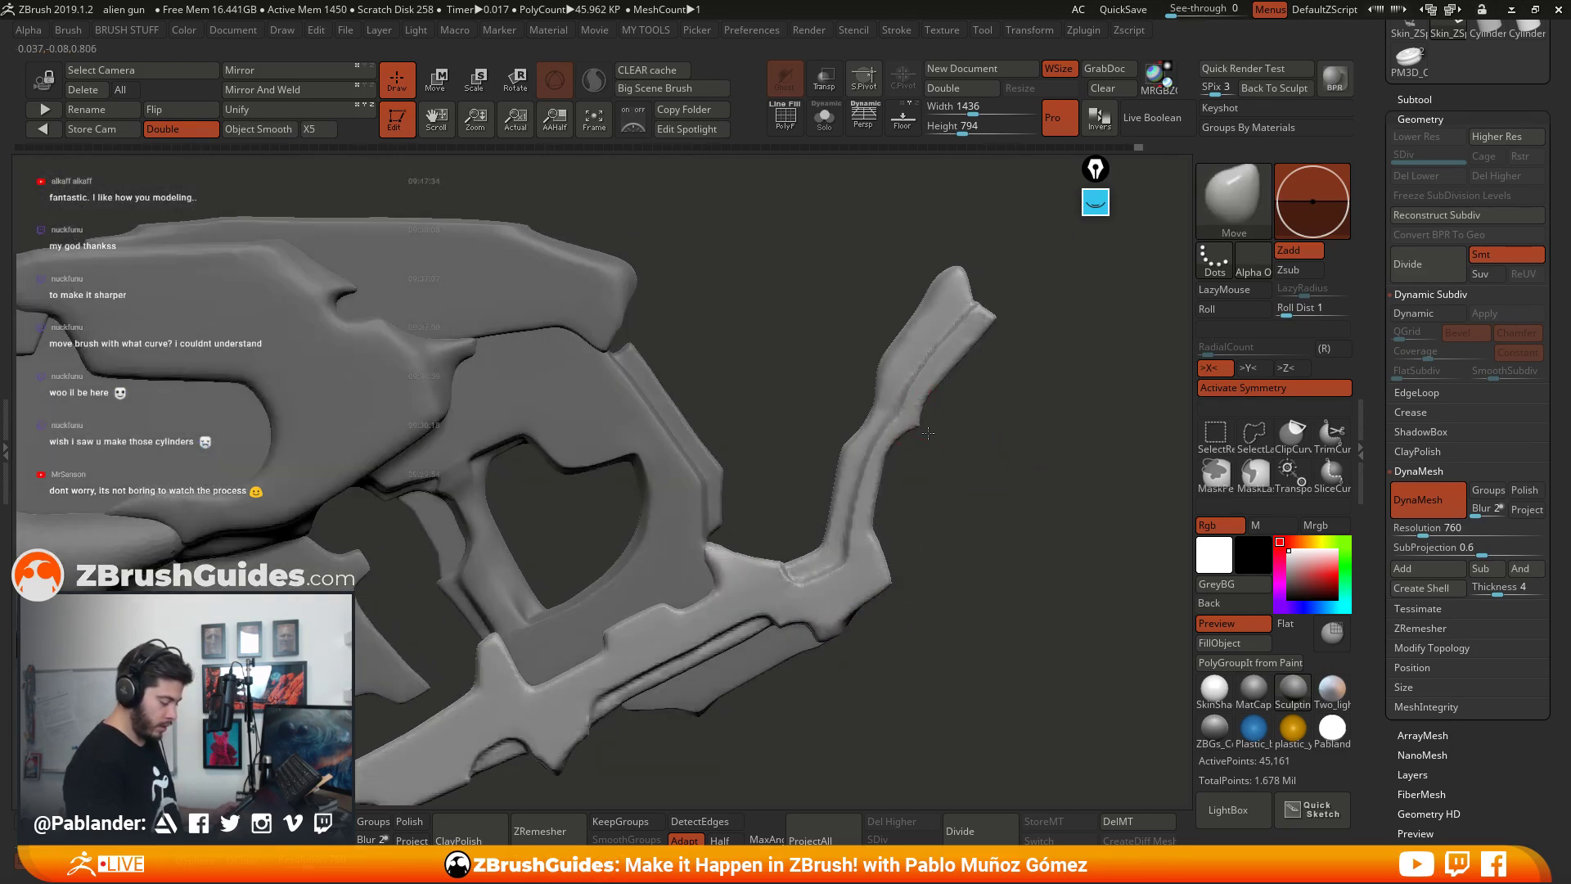
{"action": "key", "text": "space"}
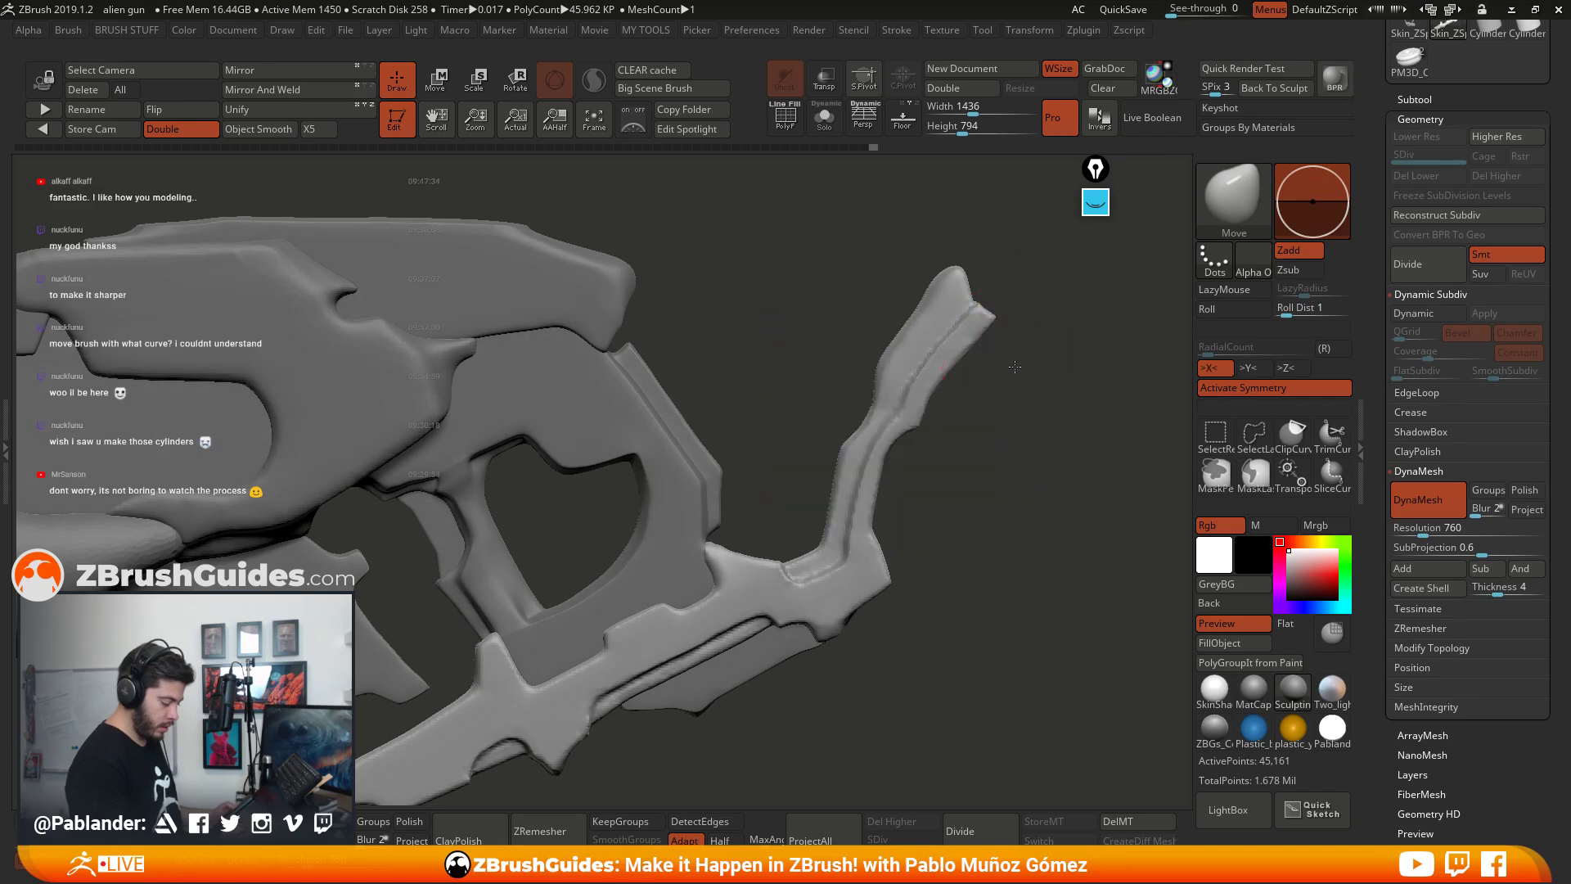
{"action": "mouse_move", "coordinate": [946, 381]}
{"action": "left_mouse_down"}
{"action": "mouse_move", "coordinate": [938, 368]}
{"action": "mouse_move", "coordinate": [989, 326]}
{"action": "left_mouse_up"}
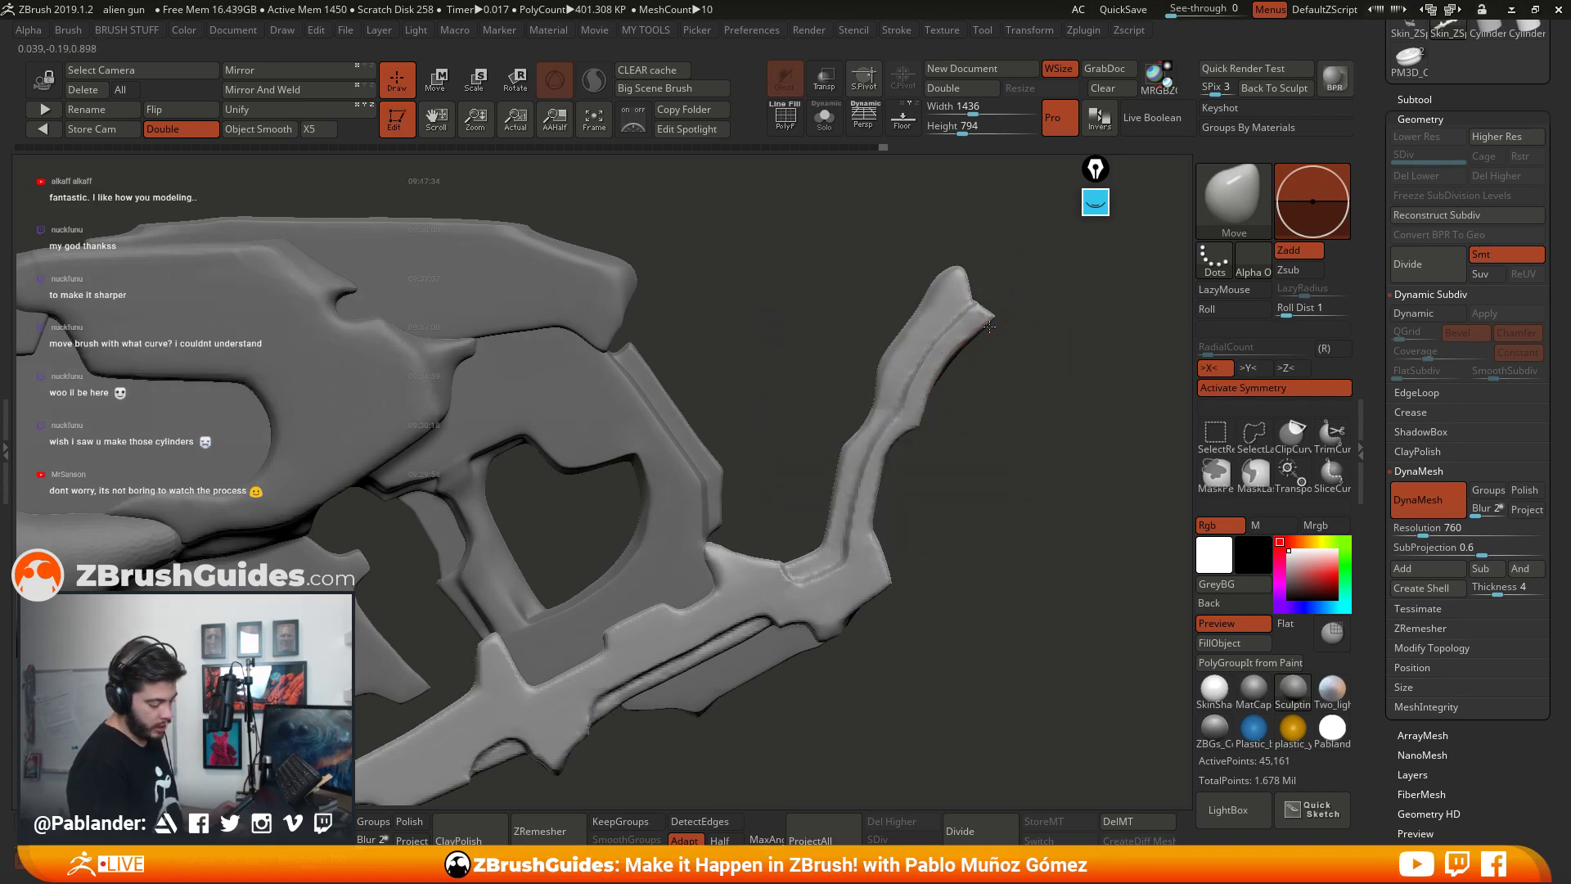
{"action": "key", "text": "shift"}
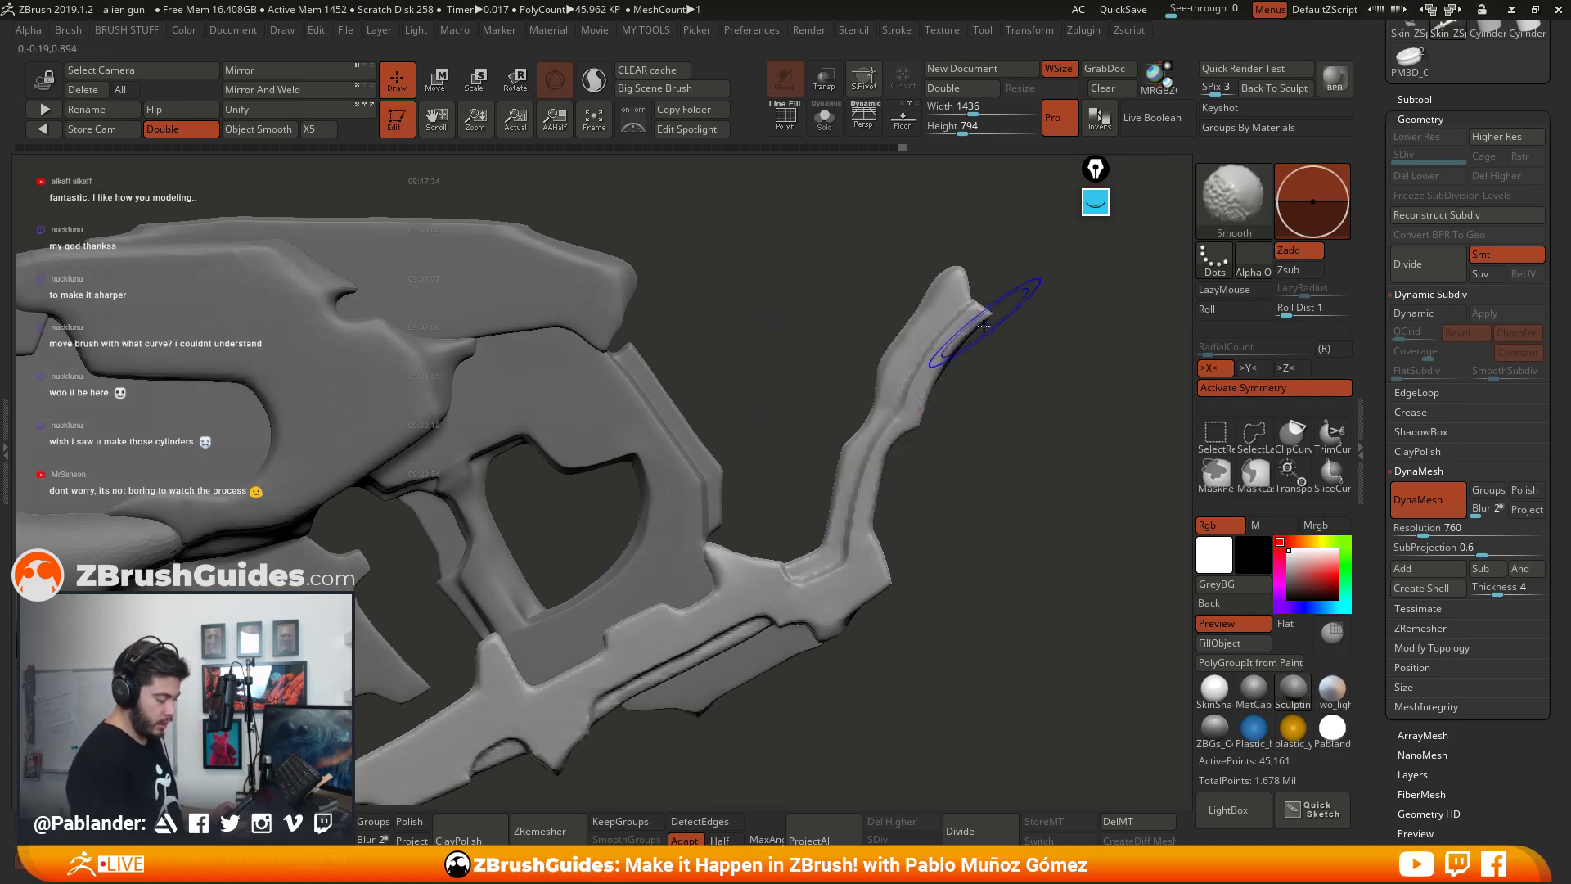
{"action": "left_click_drag", "start_coordinate": [971, 439], "coordinate": [941, 450]}
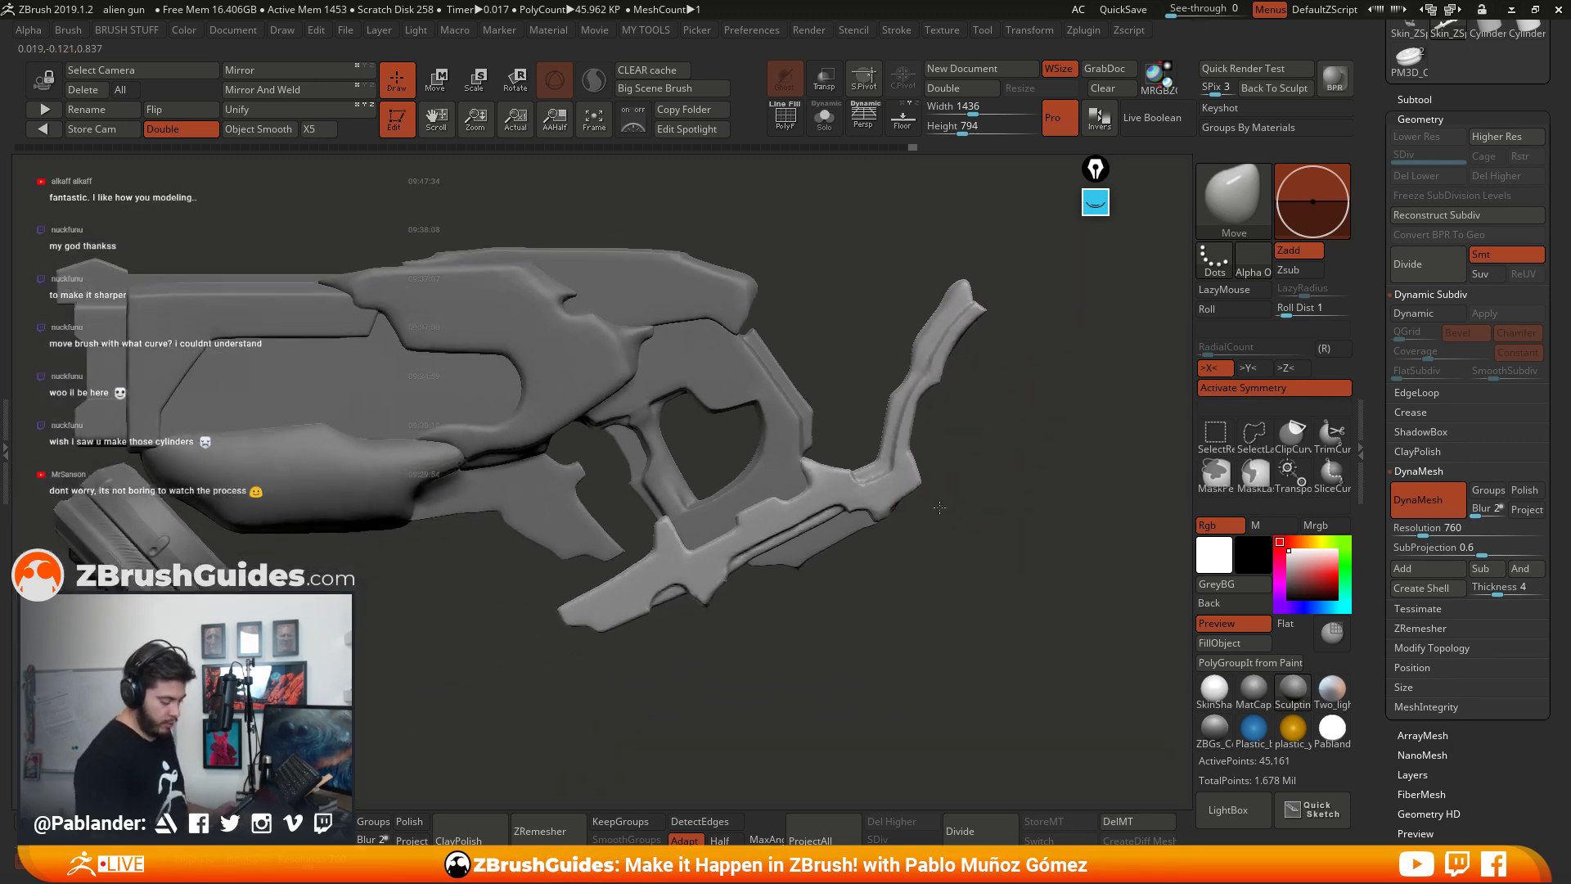
{"action": "left_click_drag", "start_coordinate": [940, 507], "coordinate": [921, 499]}
Step: Adjust the rear part of the grip around its opening with Move, and refine the side shell's pointed rear corner
{"action": "left_click", "coordinate": [729, 390], "text": "alt"}
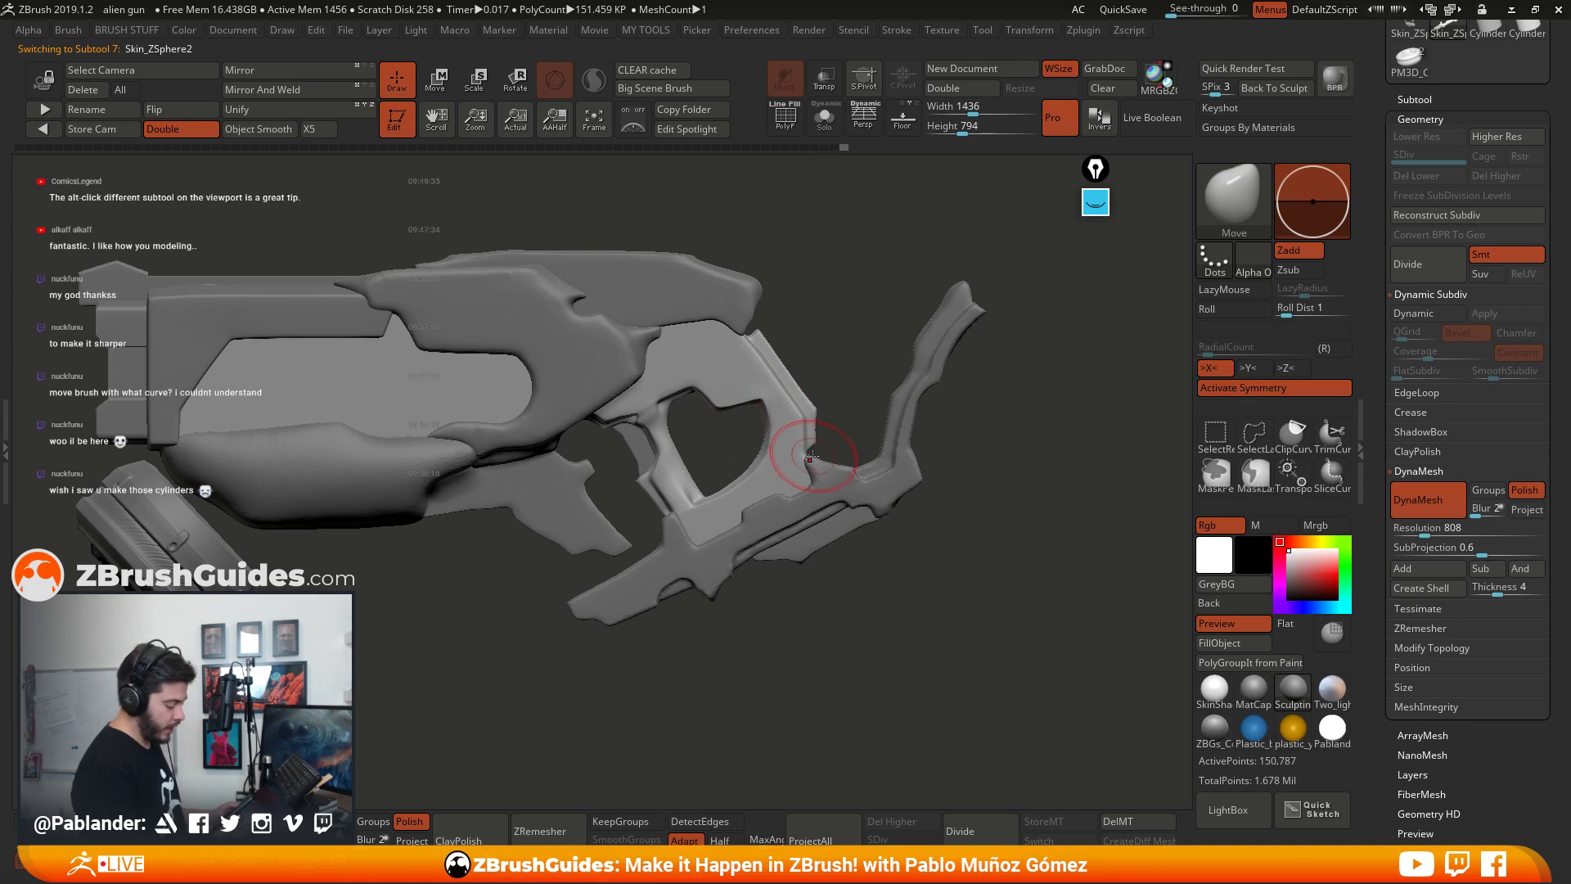
{"action": "left_click_drag", "start_coordinate": [777, 453], "coordinate": [821, 430]}
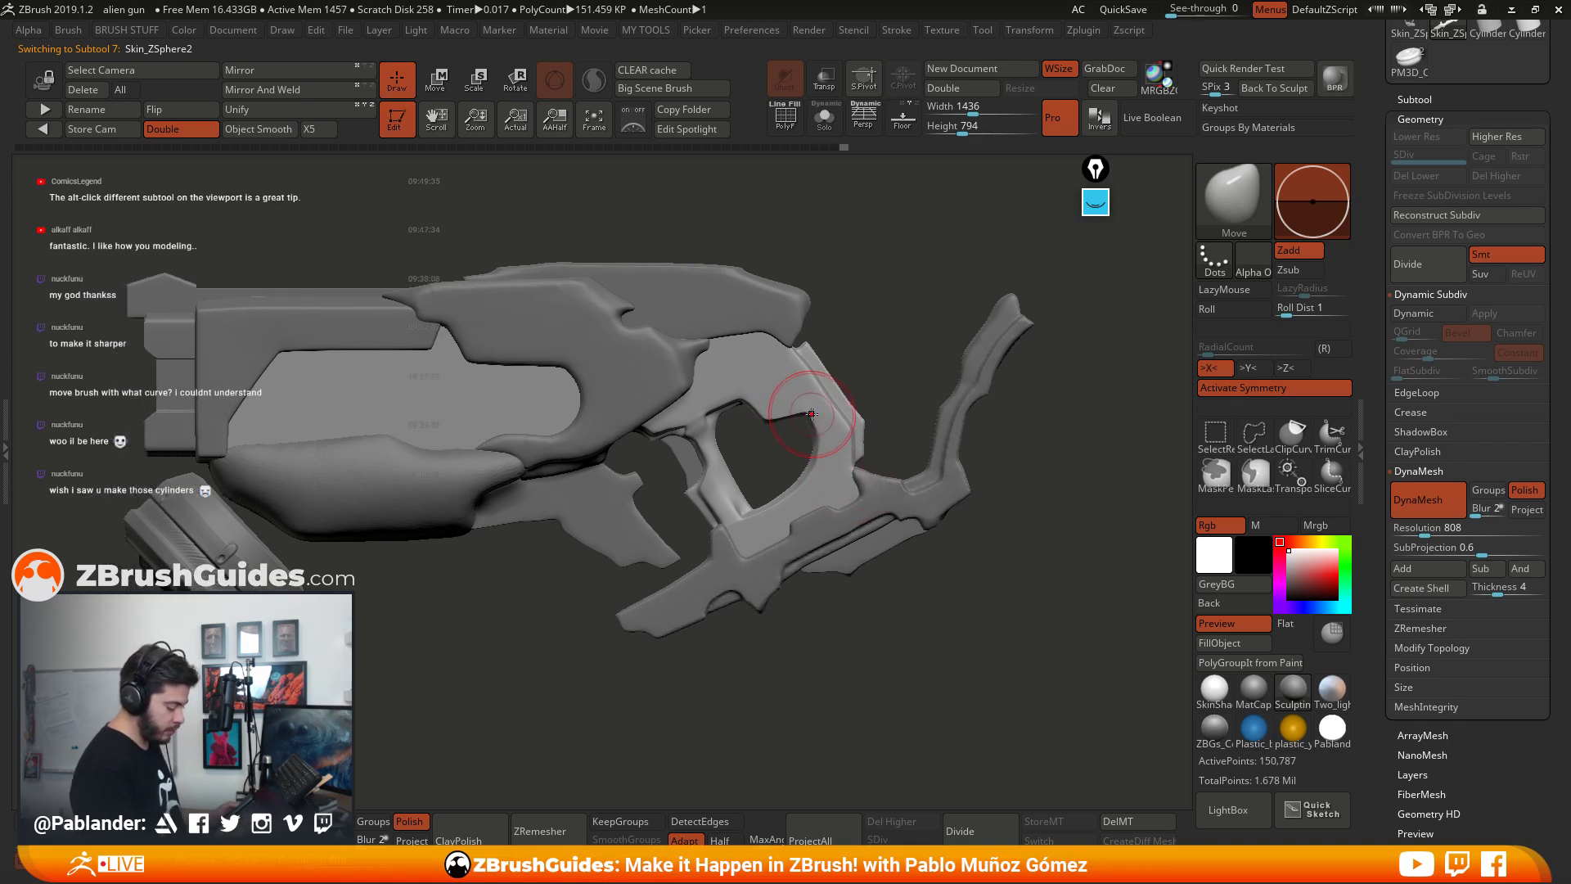
{"action": "left_click_drag", "start_coordinate": [826, 457], "coordinate": [821, 356]}
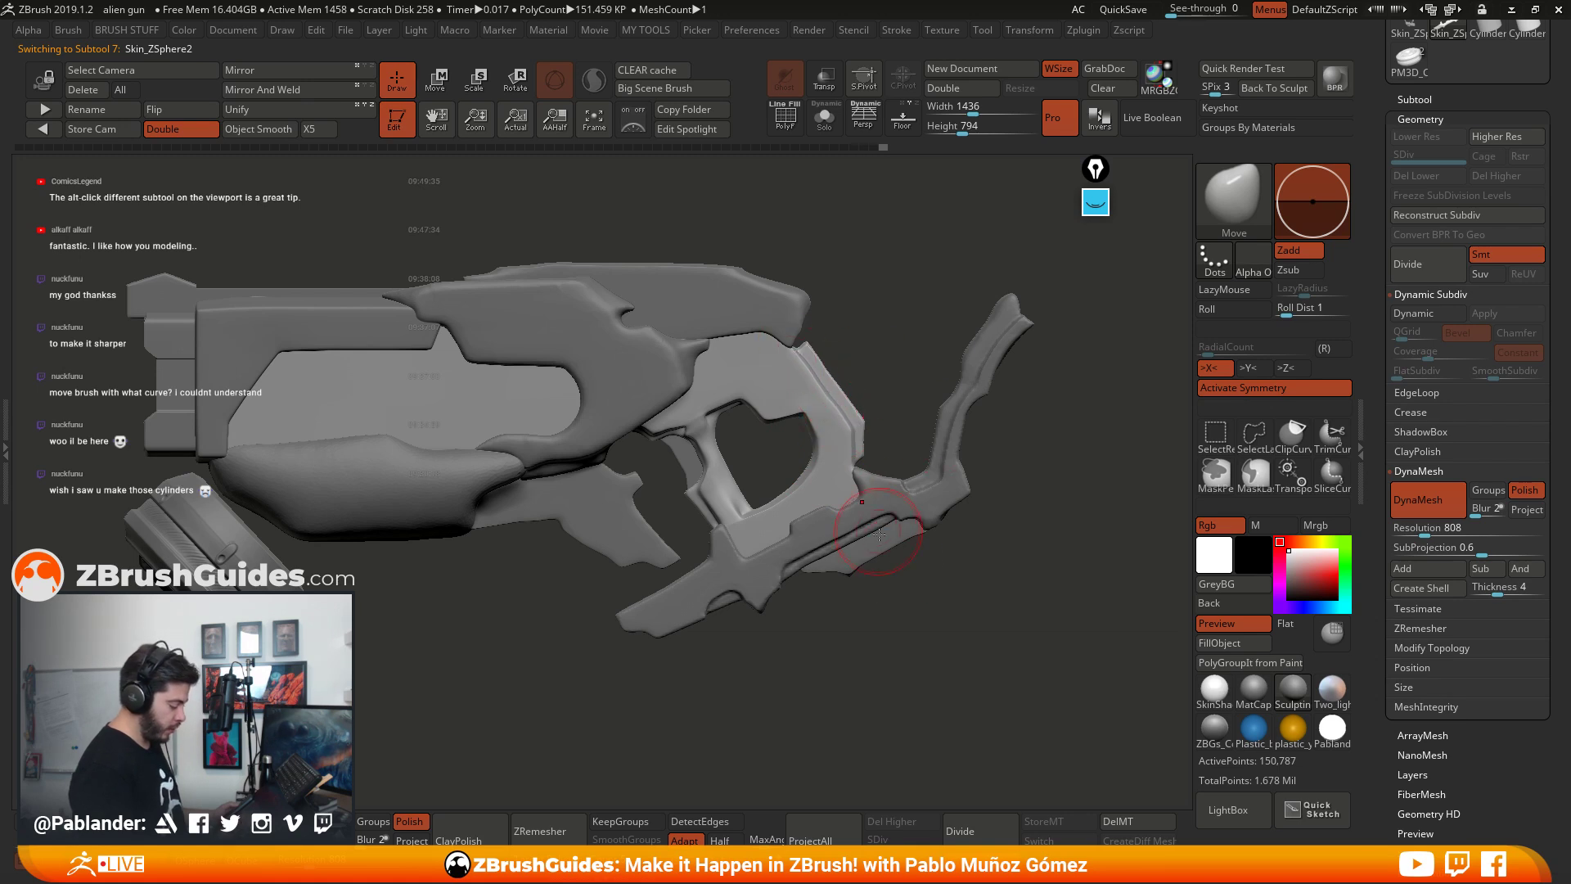
{"action": "left_click", "coordinate": [761, 365], "text": "alt"}
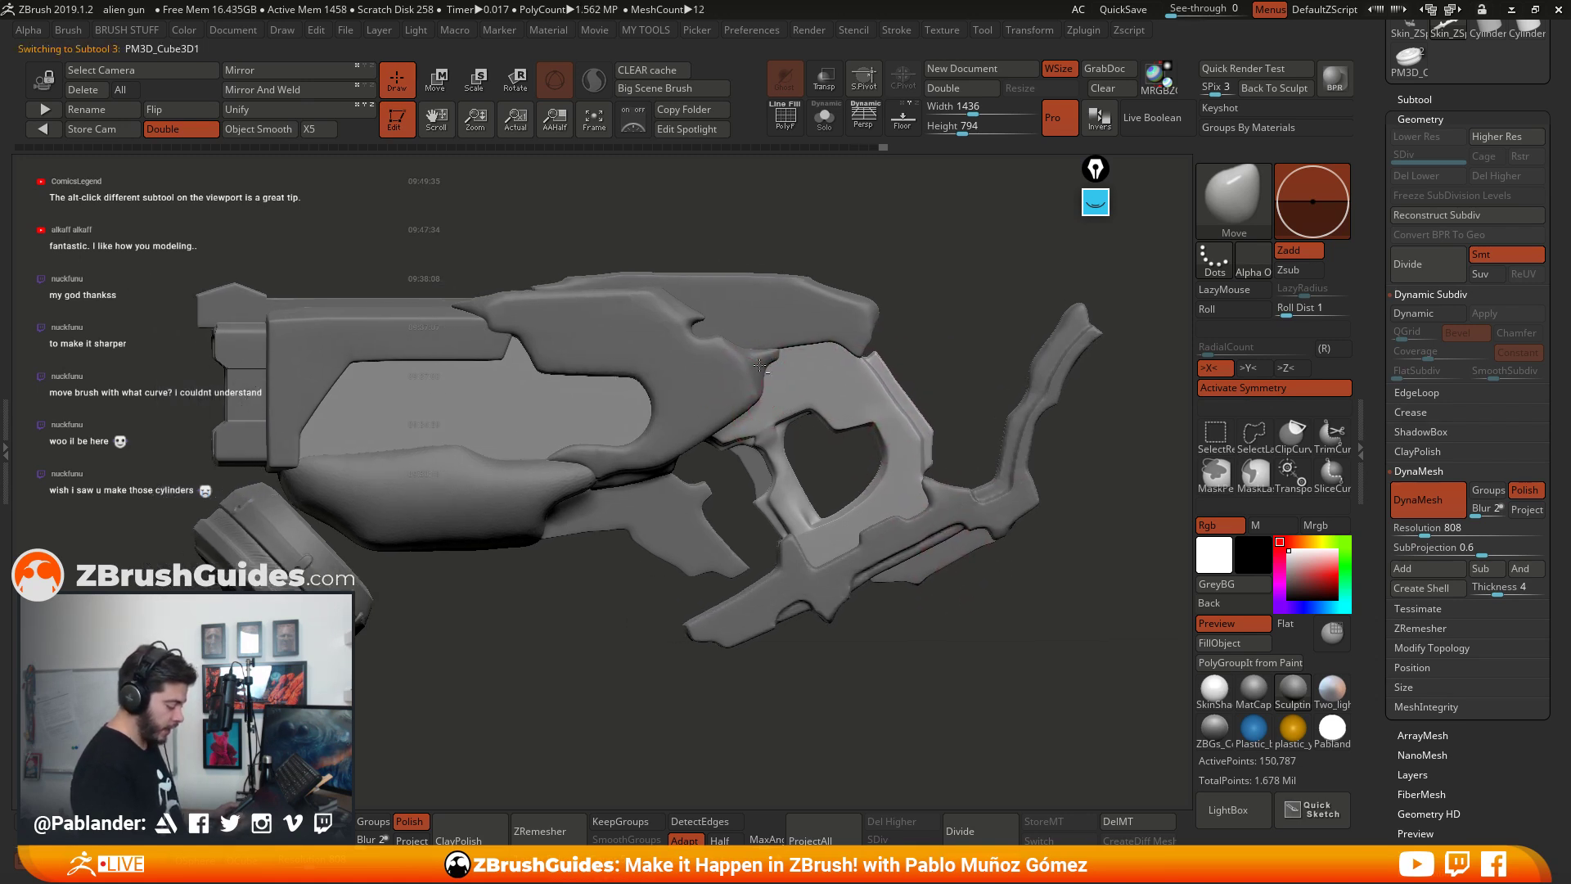
{"action": "left_click", "coordinate": [765, 363], "text": "alt"}
{"action": "left_click_drag", "start_coordinate": [784, 358], "coordinate": [784, 345]}
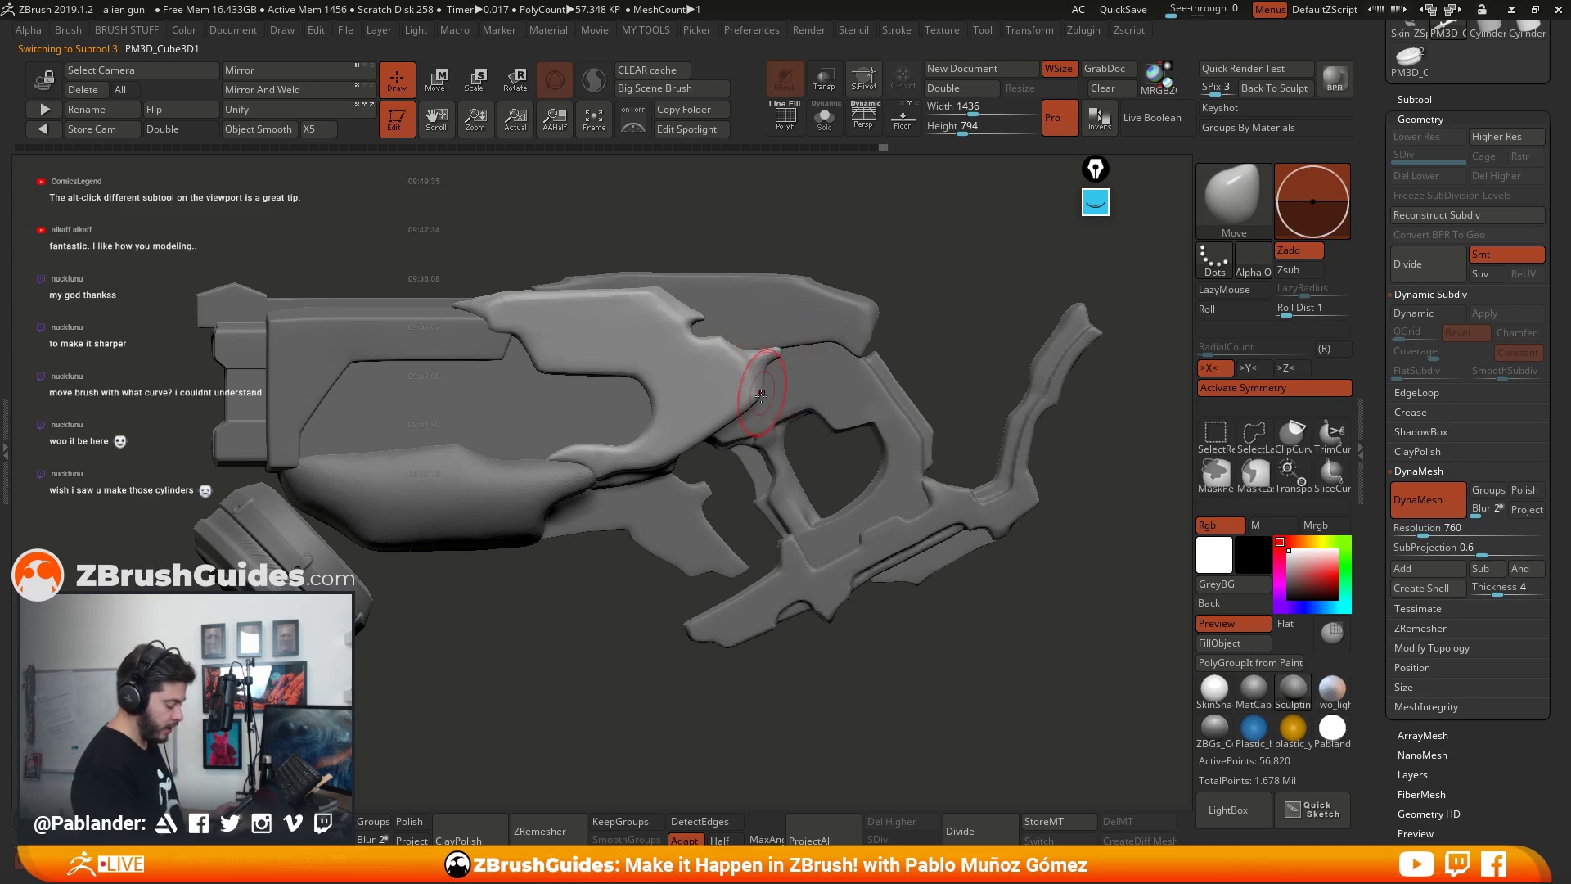
{"action": "left_click_drag", "start_coordinate": [1104, 440], "coordinate": [1016, 464]}
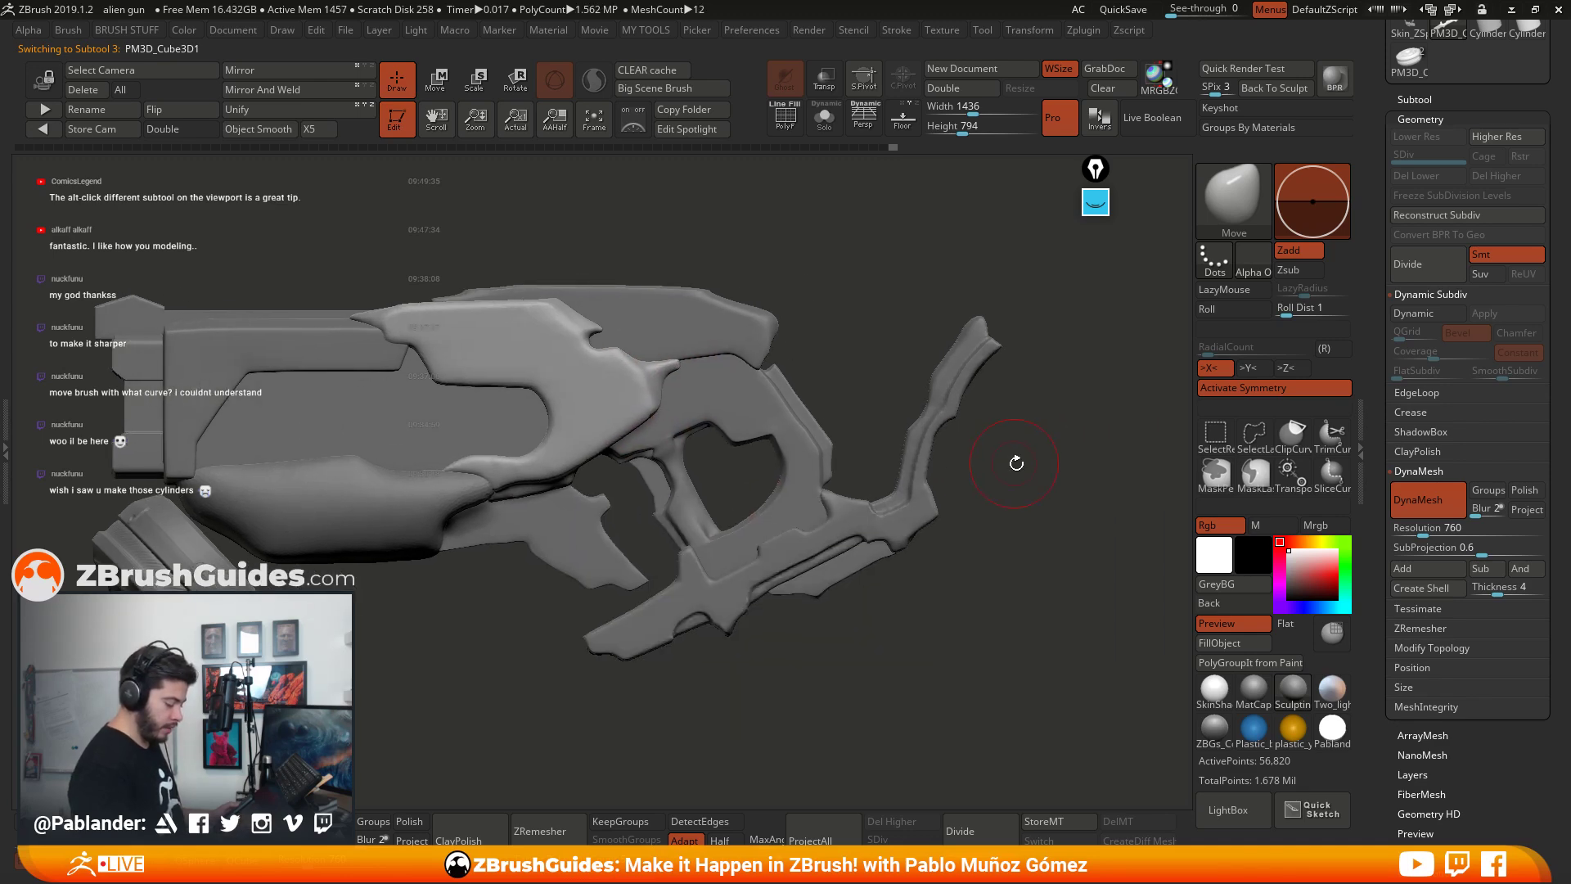
Step: Select the lower frame and reshape its raised arm's tip into a flatter, notched end with Move strokes
{"action": "left_click", "coordinate": [929, 485], "text": "alt"}
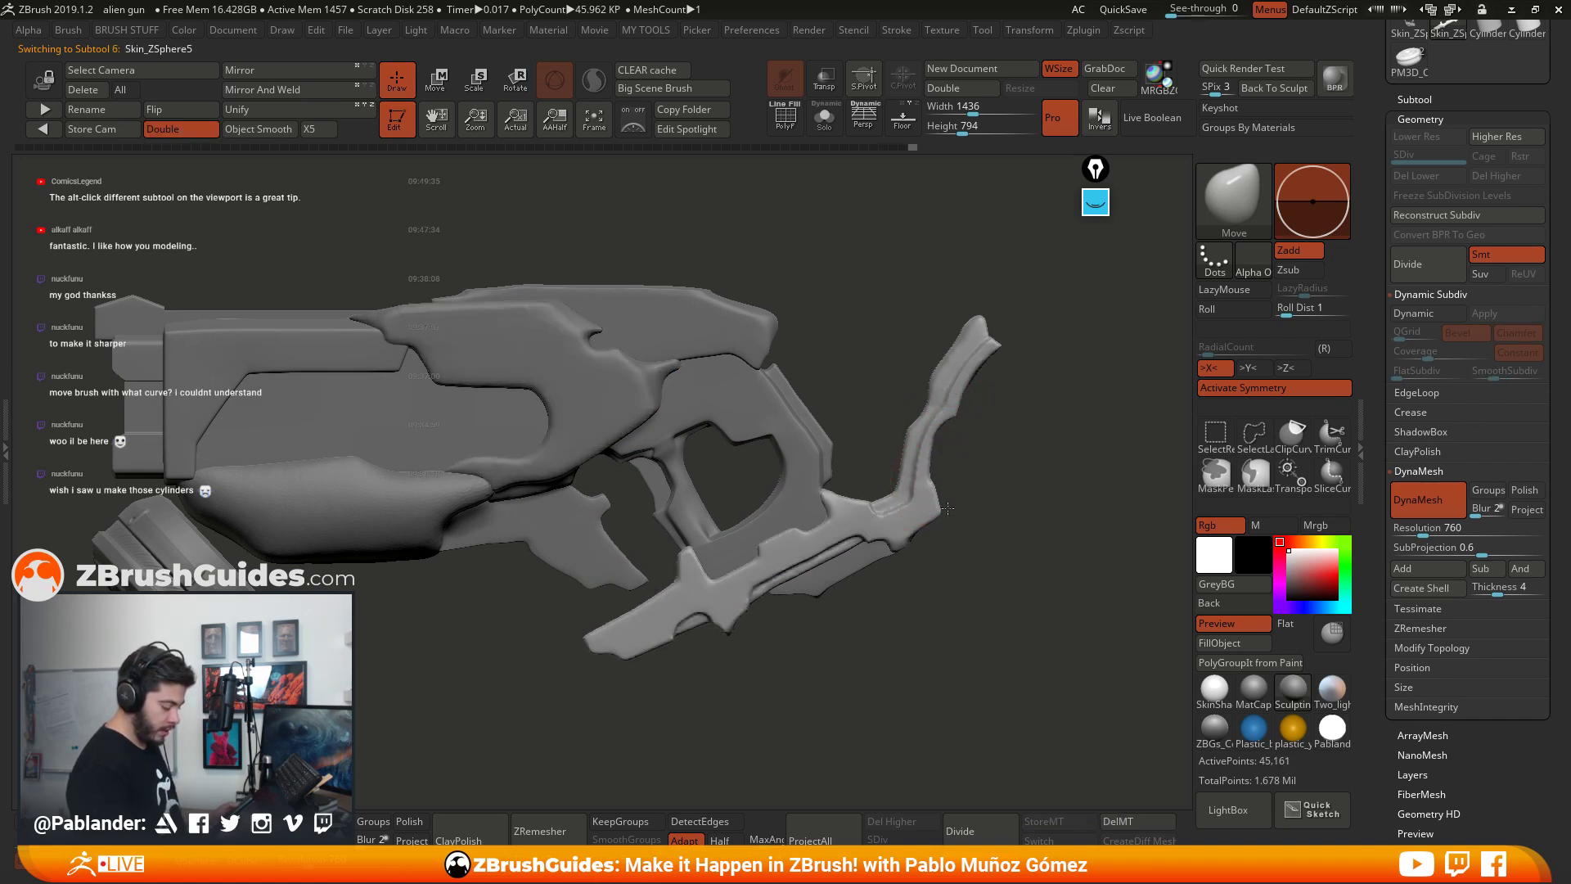
{"action": "left_click_drag", "start_coordinate": [957, 459], "coordinate": [960, 452]}
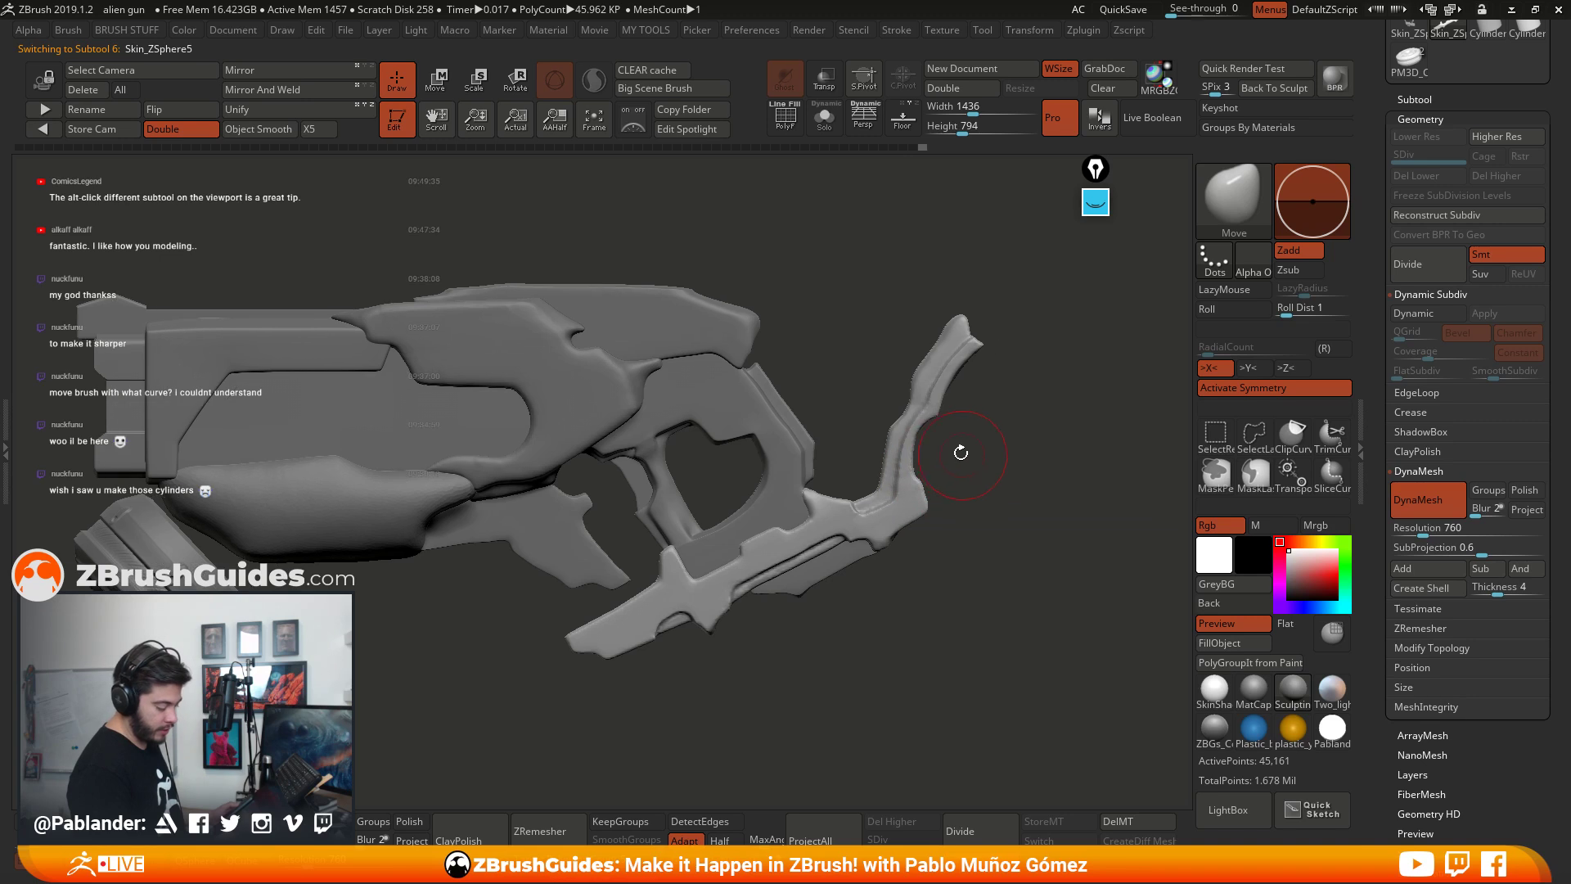
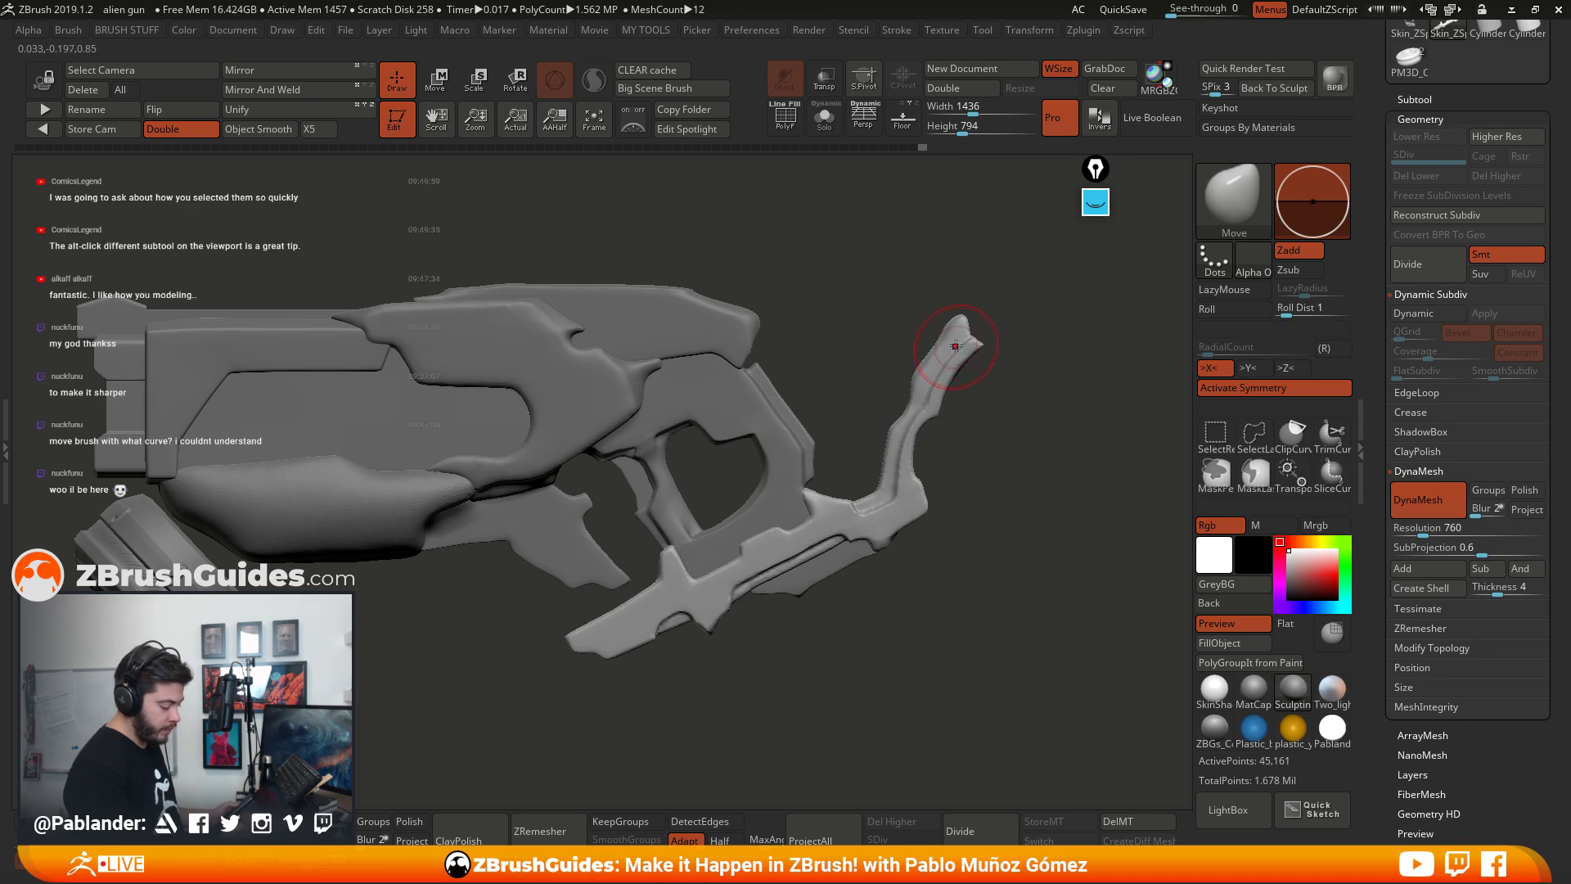
{"action": "left_click_drag", "start_coordinate": [1022, 316], "coordinate": [1034, 330]}
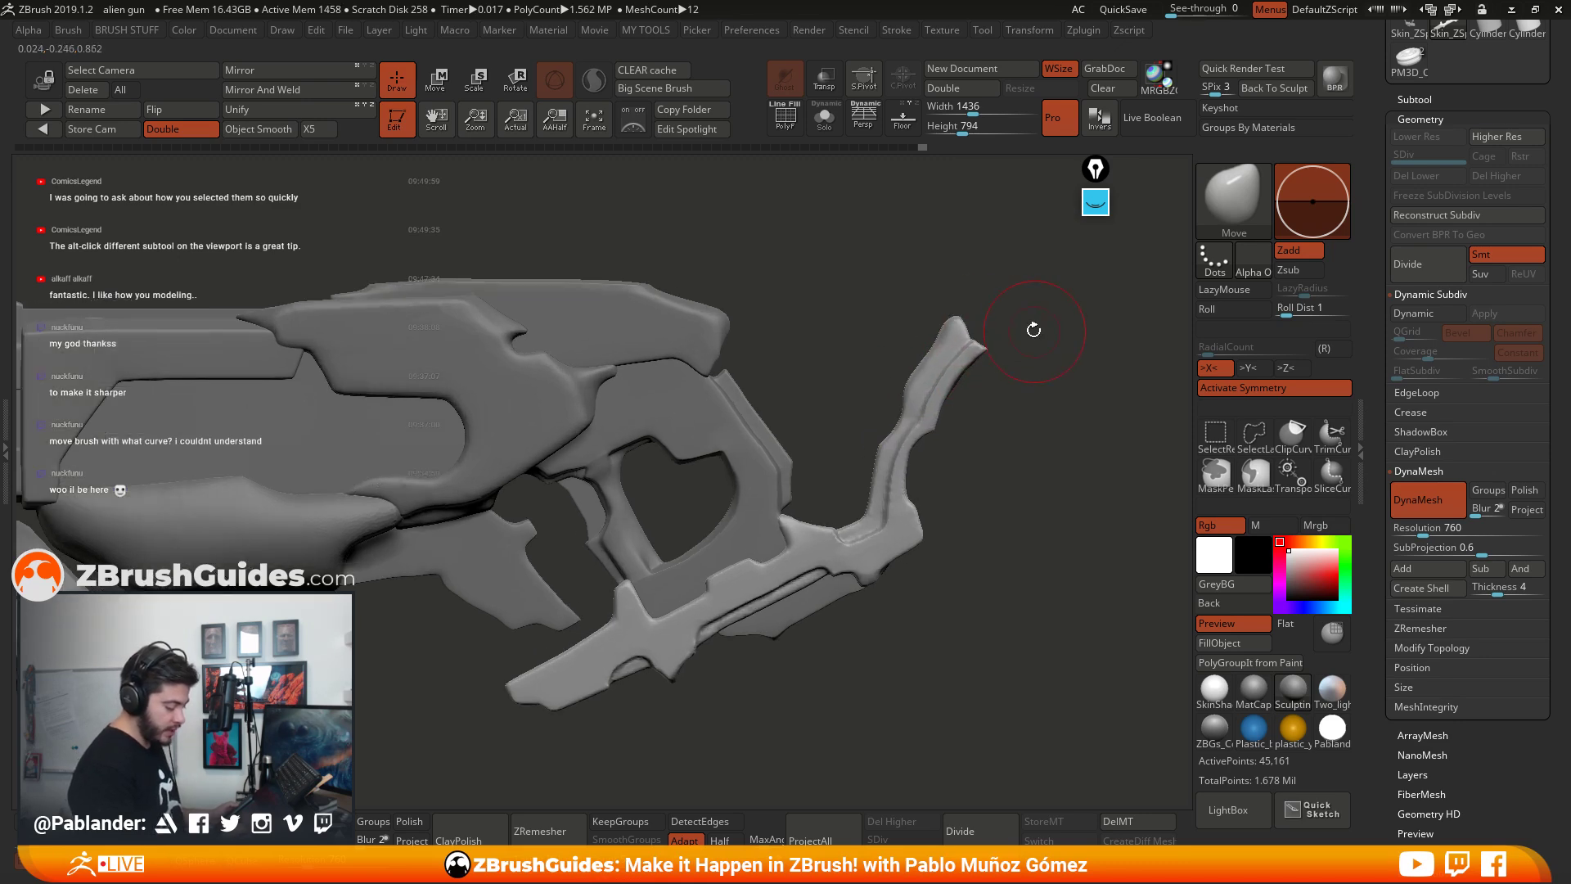
{"action": "key", "text": "space"}
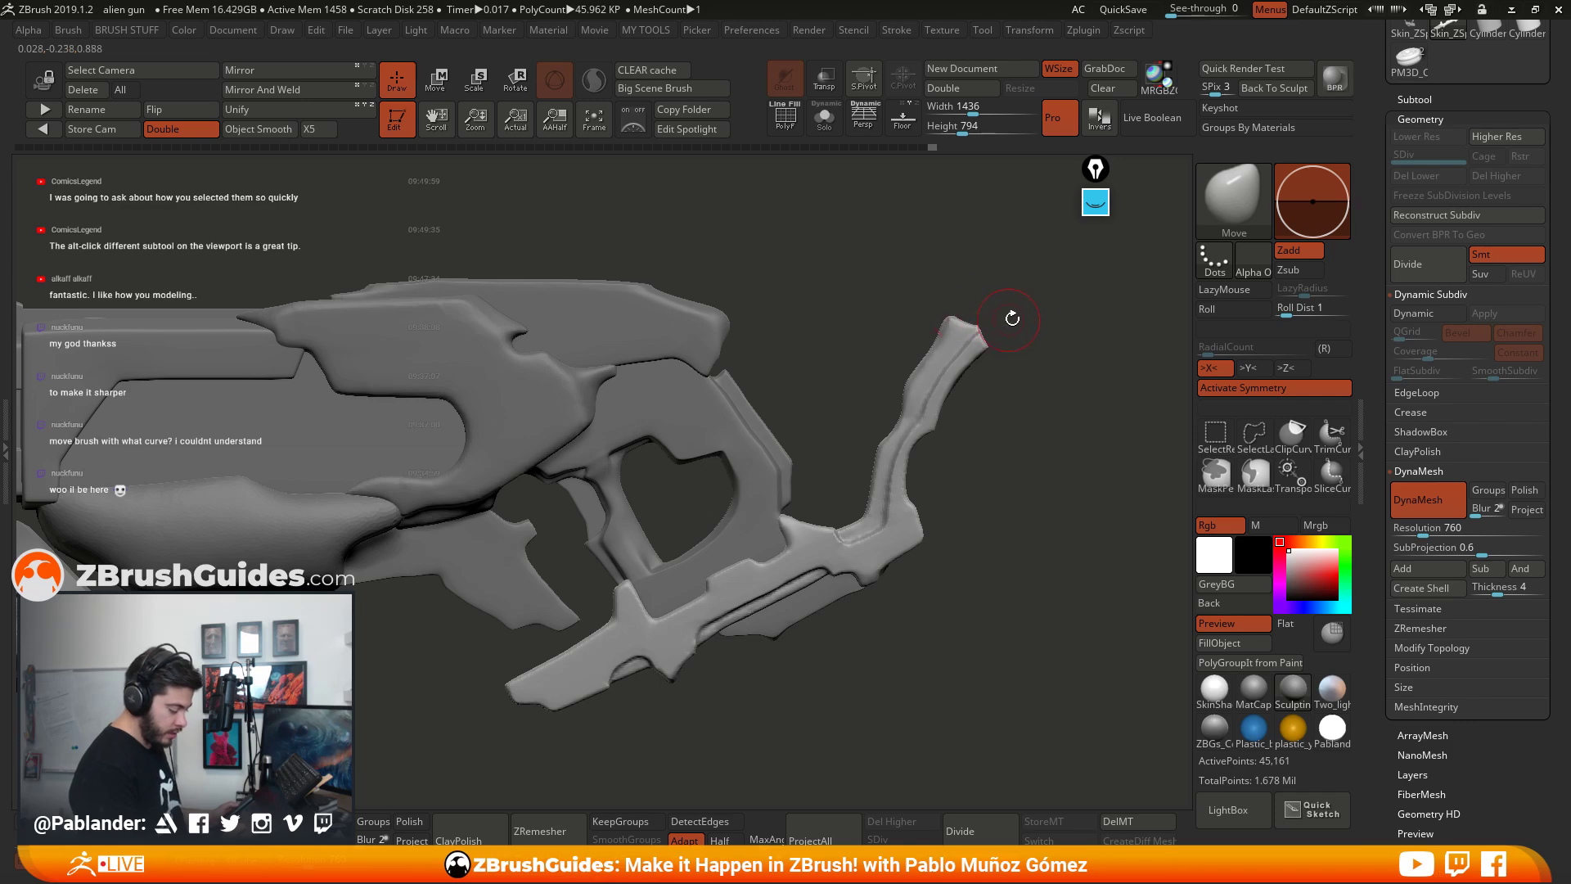
{"action": "mouse_move", "coordinate": [1012, 318]}
{"action": "left_mouse_down"}
{"action": "mouse_move", "coordinate": [989, 369]}
{"action": "mouse_move", "coordinate": [992, 354]}
{"action": "mouse_move", "coordinate": [911, 329]}
{"action": "mouse_move", "coordinate": [898, 370]}
{"action": "left_mouse_up"}
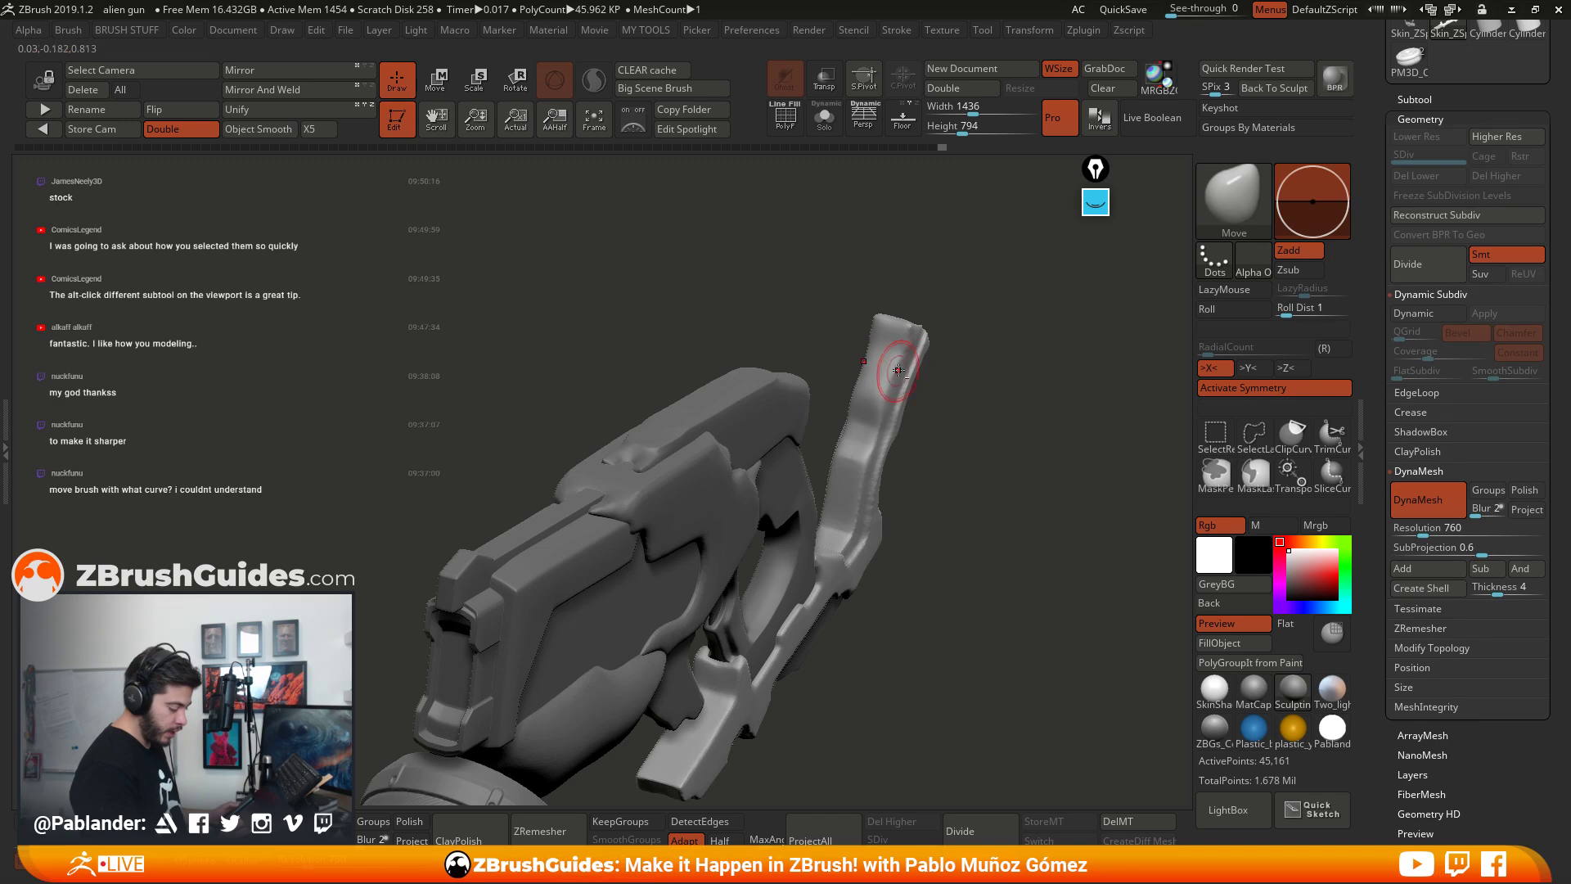
{"action": "right_click_drag", "start_coordinate": [899, 370], "coordinate": [964, 357]}
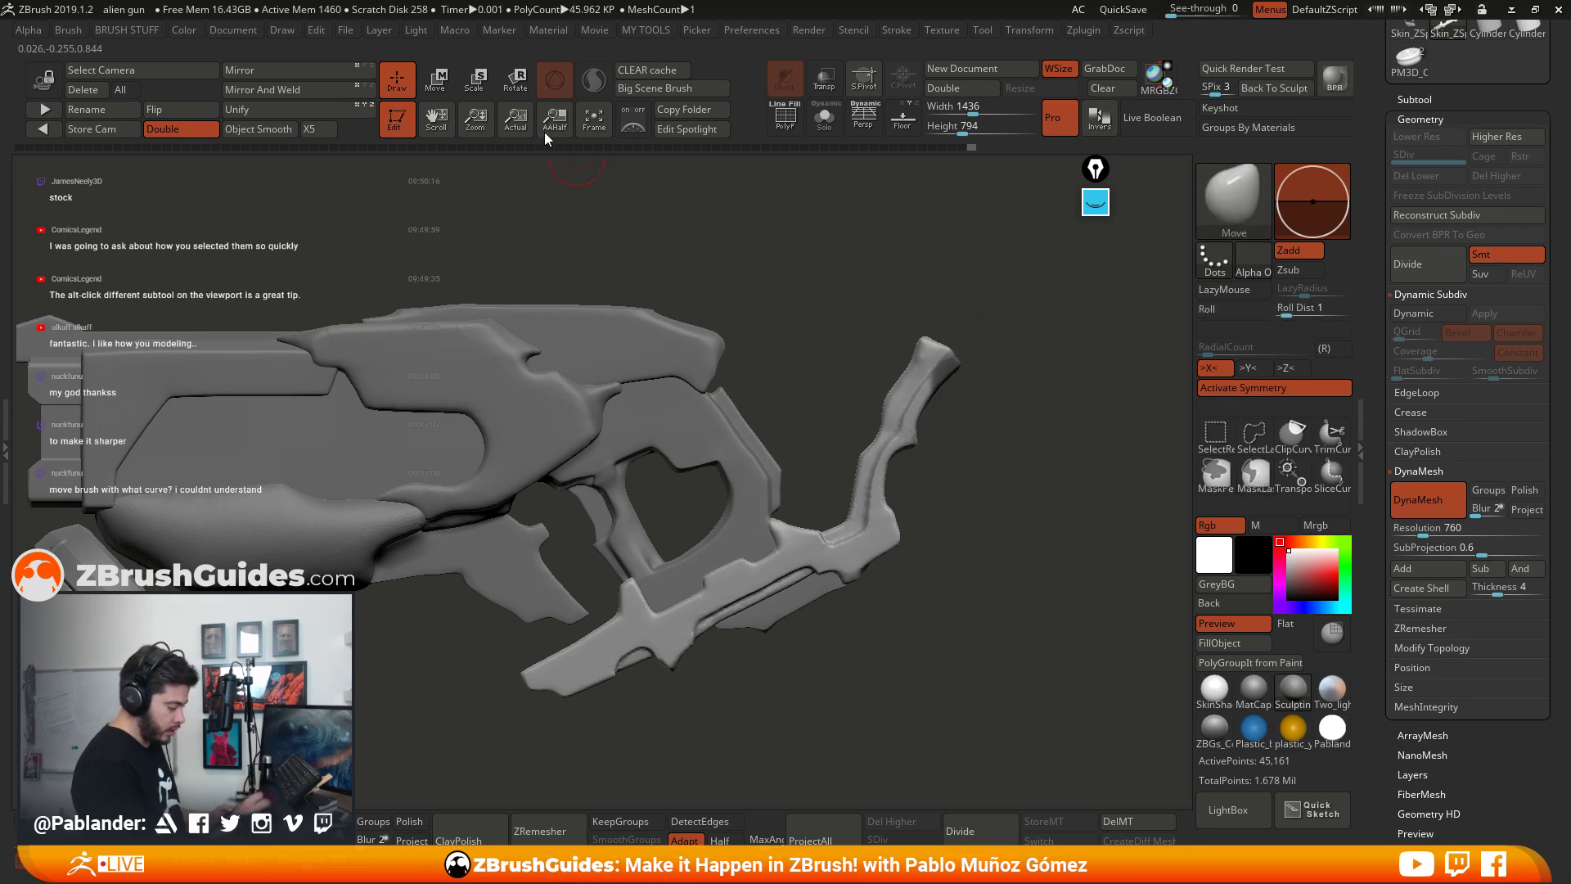
Step: Shift the unmasked rear tip of the lower frame's arm slightly up and outward with the Move gizmo, and remesh the frame
{"action": "key", "text": "w"}
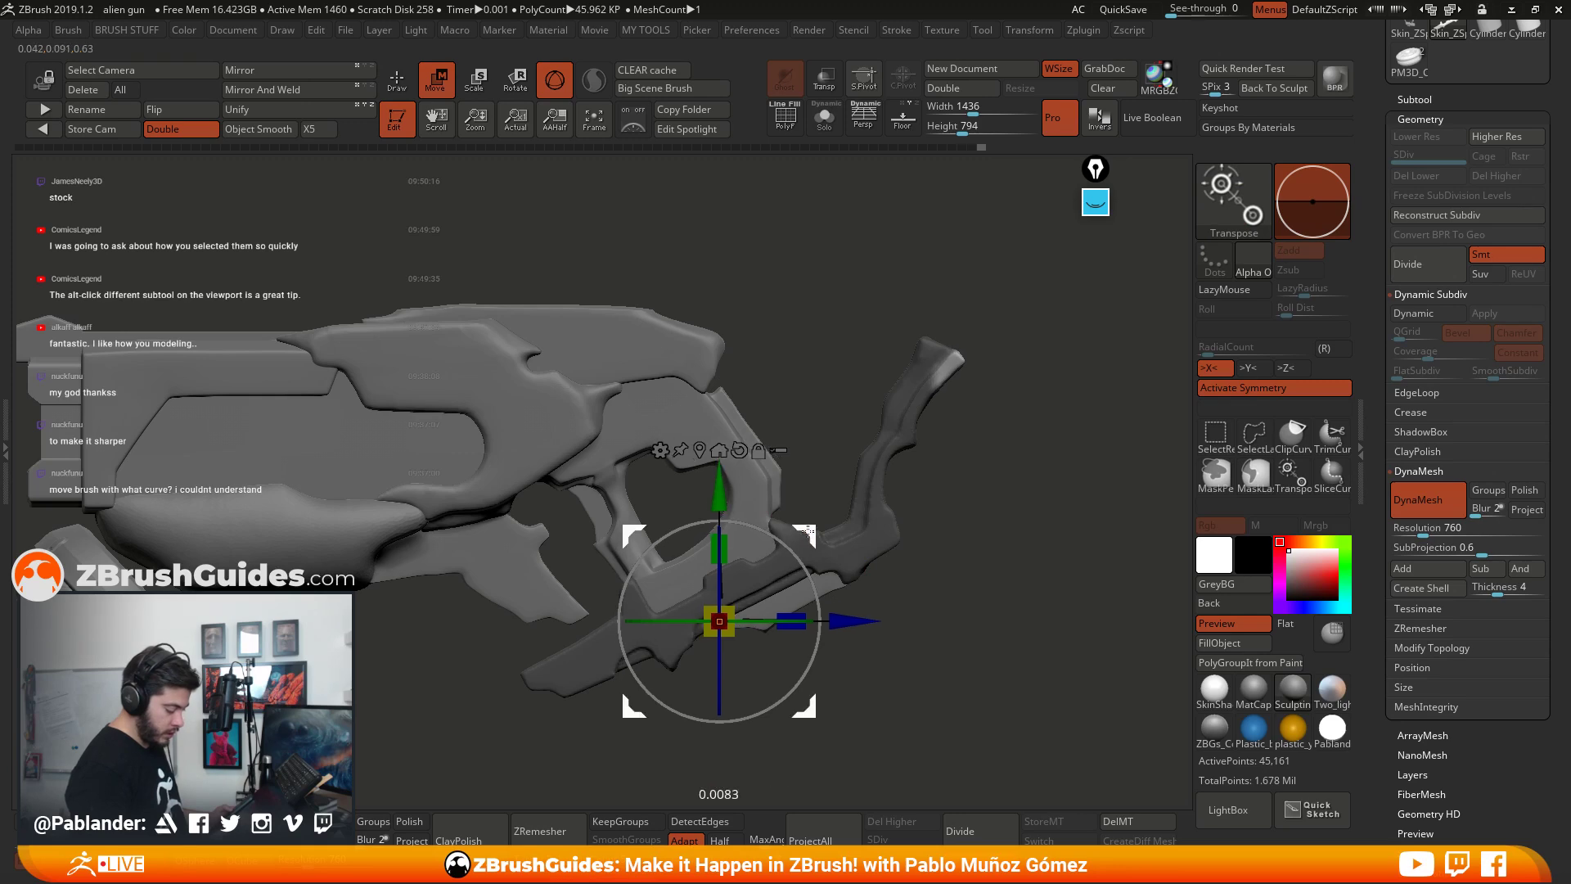
{"action": "left_click_drag", "start_coordinate": [761, 576], "coordinate": [768, 567]}
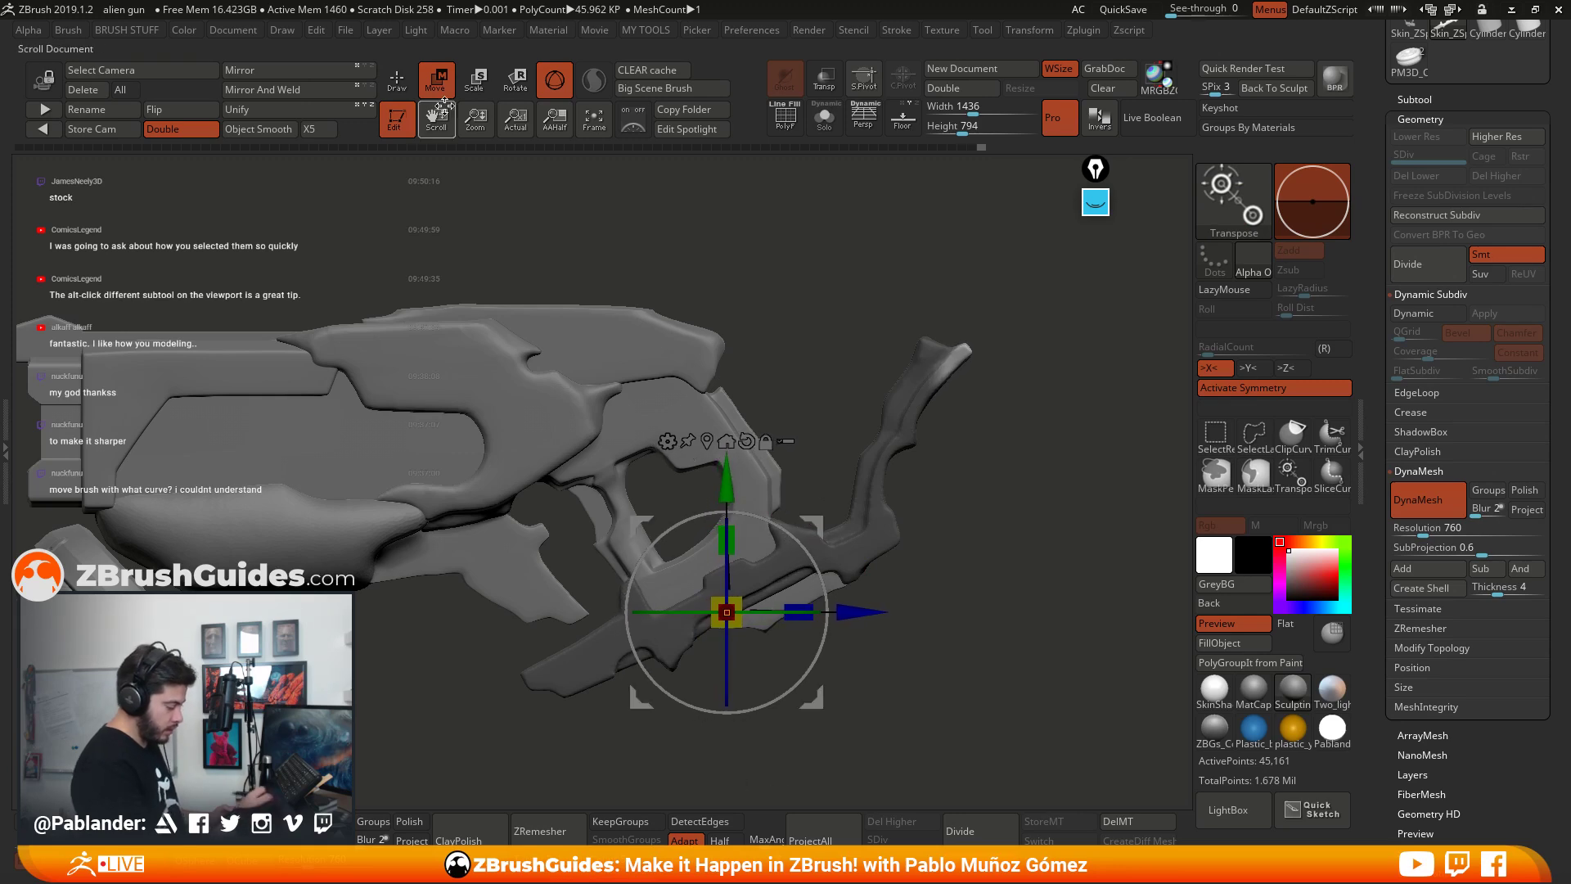
{"action": "key", "text": "q"}
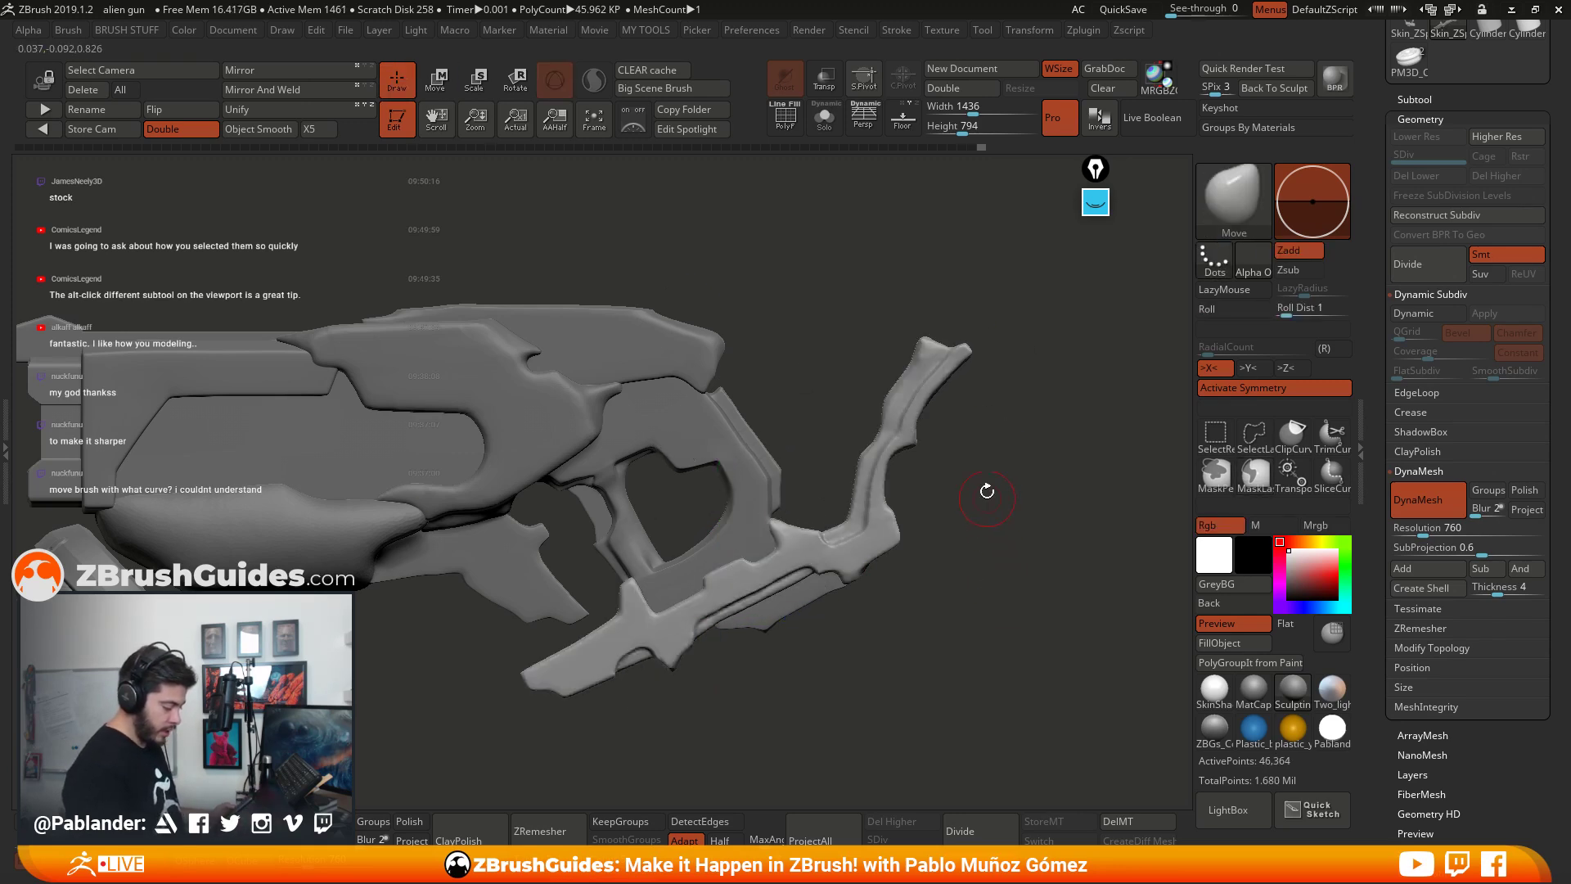
{"action": "mouse_move", "coordinate": [987, 491]}
{"action": "left_mouse_down"}
{"action": "mouse_move", "coordinate": [995, 434]}
{"action": "mouse_move", "coordinate": [1013, 428]}
{"action": "mouse_move", "coordinate": [941, 416]}
{"action": "left_mouse_up"}
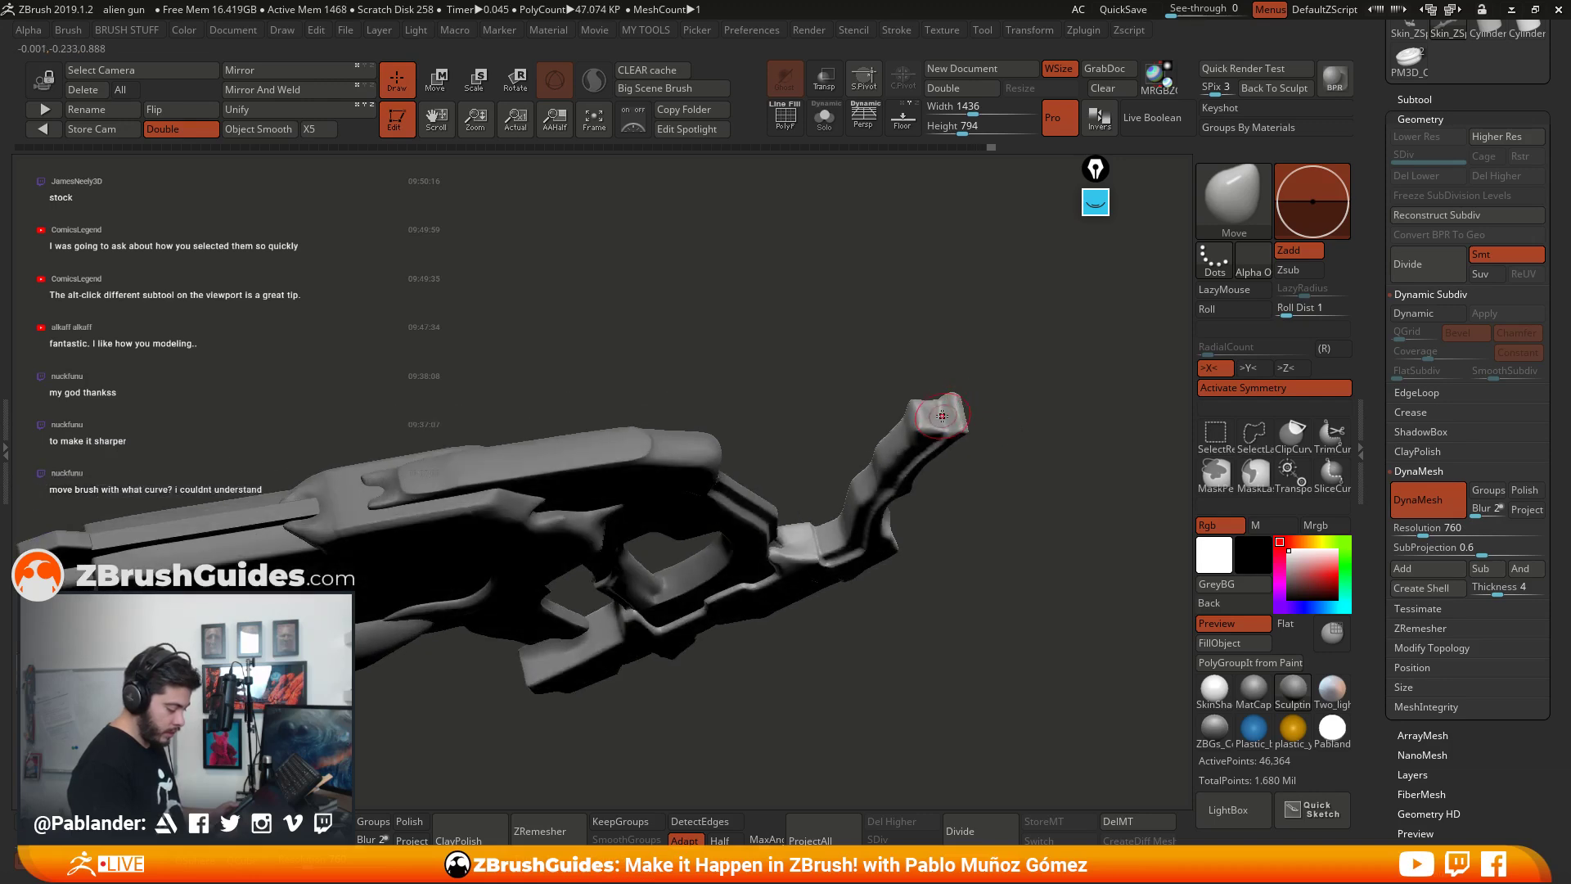
Step: Even out the arm's notched tip with Smooth and Move strokes, adjusting the brush size for the small area
{"action": "mouse_move", "coordinate": [915, 416]}
{"action": "right_mouse_down"}
{"action": "mouse_move", "coordinate": [957, 421]}
{"action": "mouse_move", "coordinate": [970, 463]}
{"action": "mouse_move", "coordinate": [932, 495]}
{"action": "right_mouse_up"}
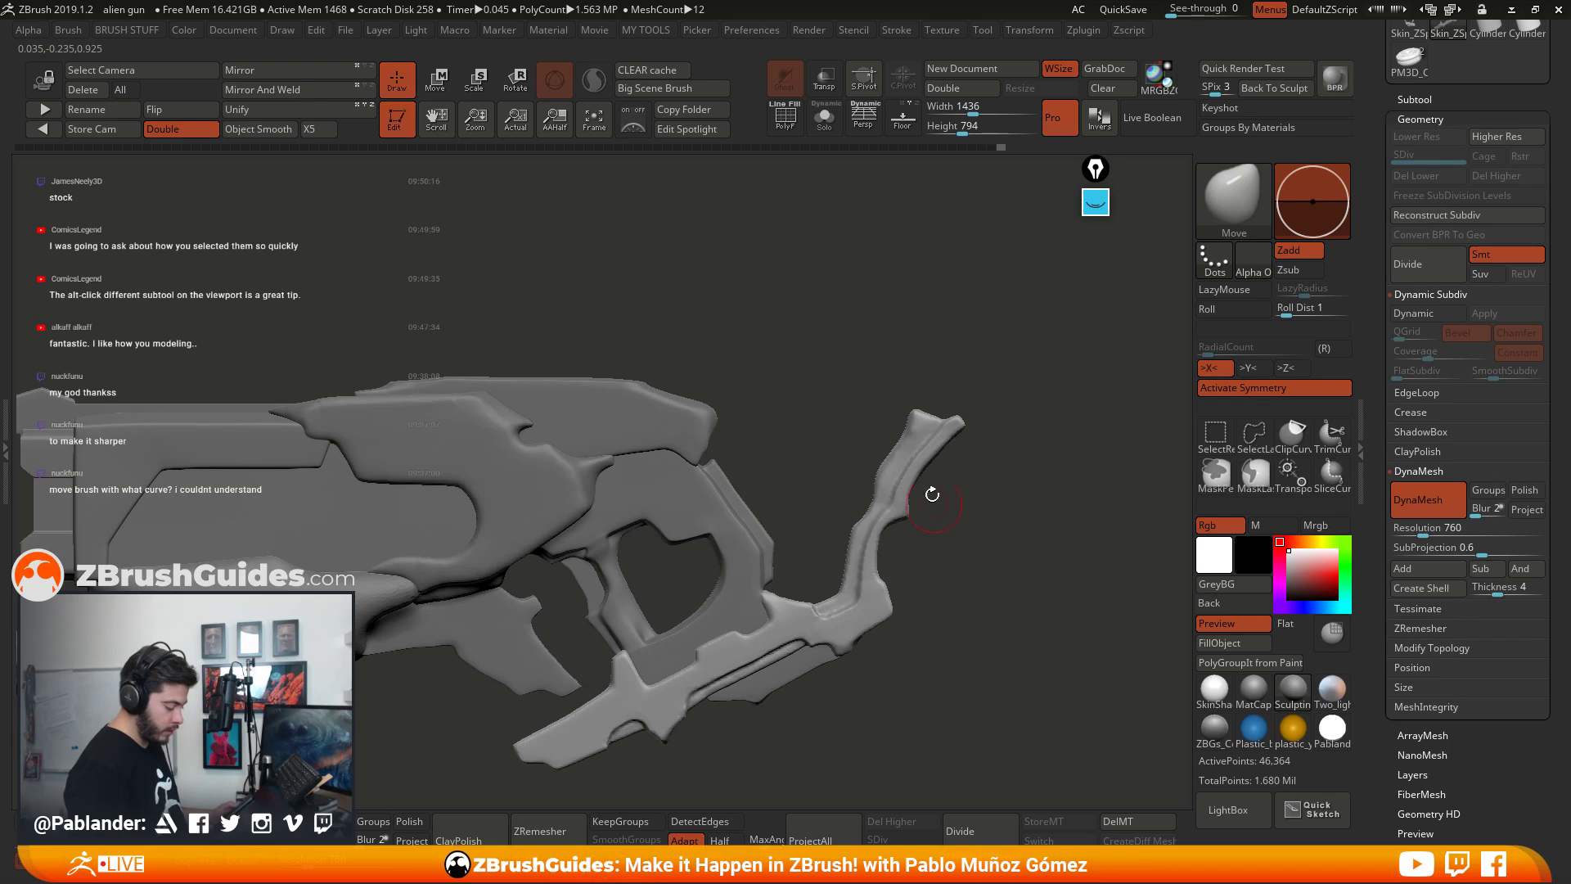
{"action": "right_click_drag", "start_coordinate": [920, 420], "coordinate": [956, 356], "text": "alt"}
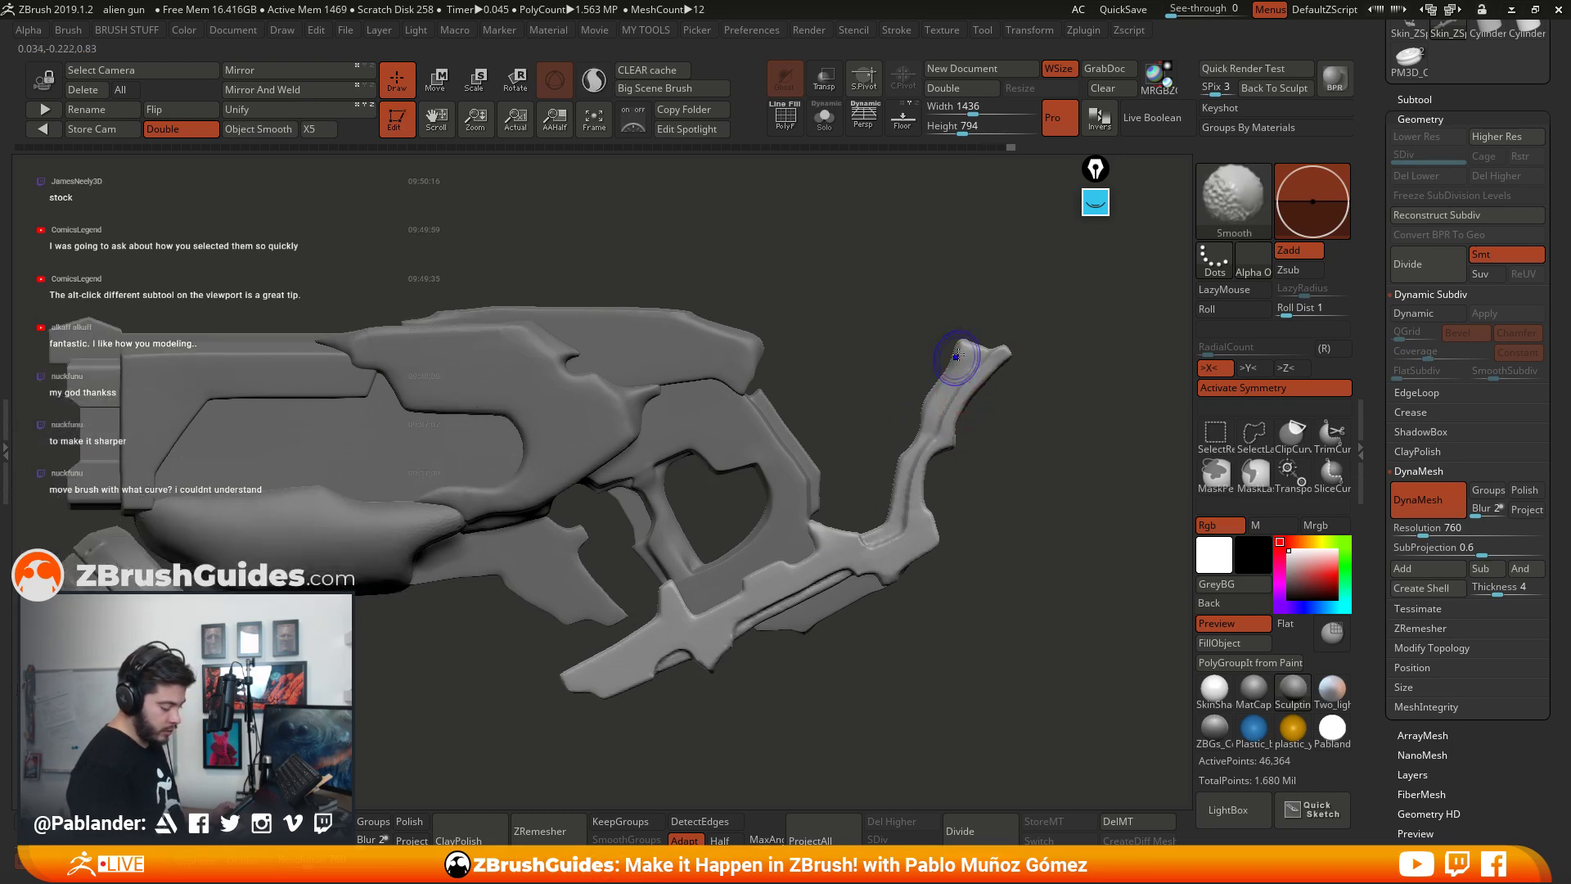
{"action": "key", "text": "shift"}
{"action": "key", "text": "space"}
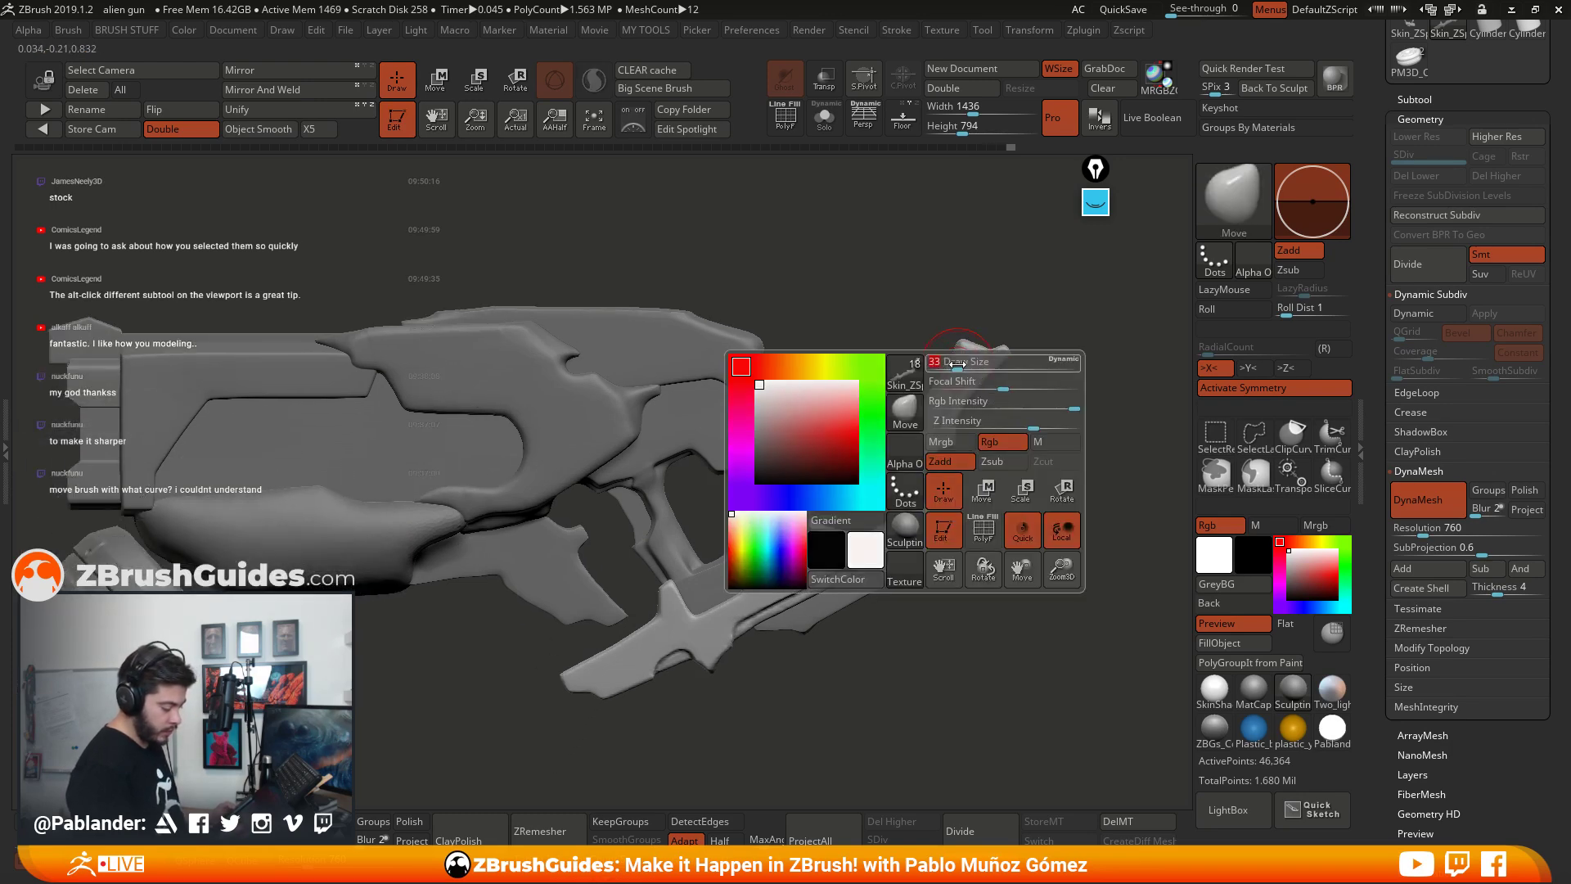
{"action": "right_click_drag", "start_coordinate": [951, 367], "coordinate": [946, 364]}
{"action": "key", "text": "shift"}
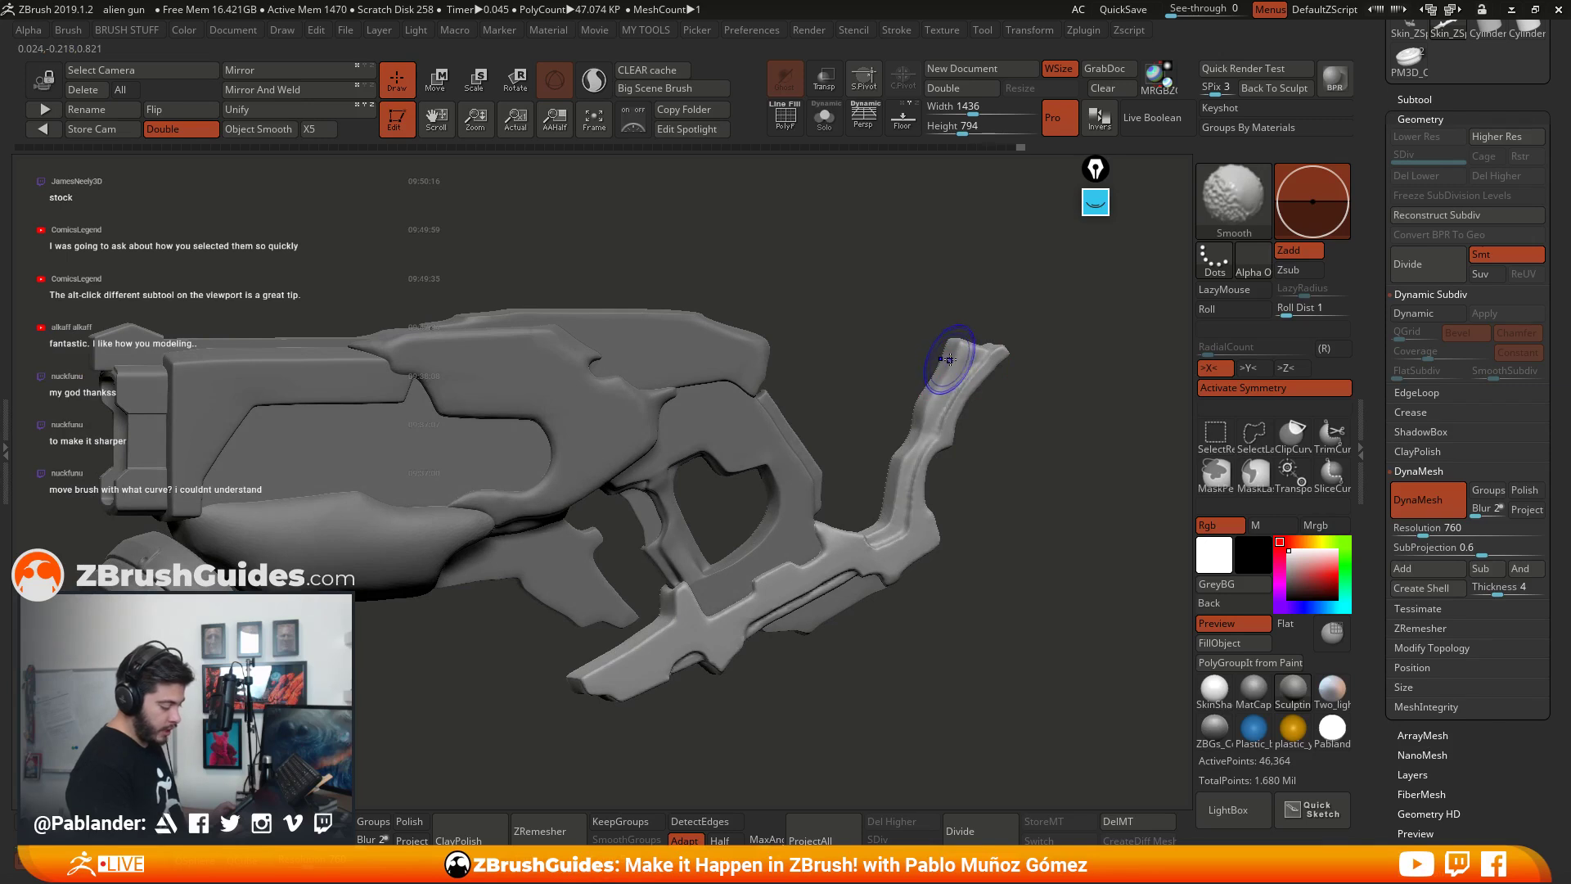
{"action": "mouse_move", "coordinate": [982, 415]}
{"action": "right_mouse_down"}
{"action": "mouse_move", "coordinate": [994, 443]}
{"action": "mouse_move", "coordinate": [947, 367]}
{"action": "mouse_move", "coordinate": [999, 470]}
{"action": "right_mouse_up"}
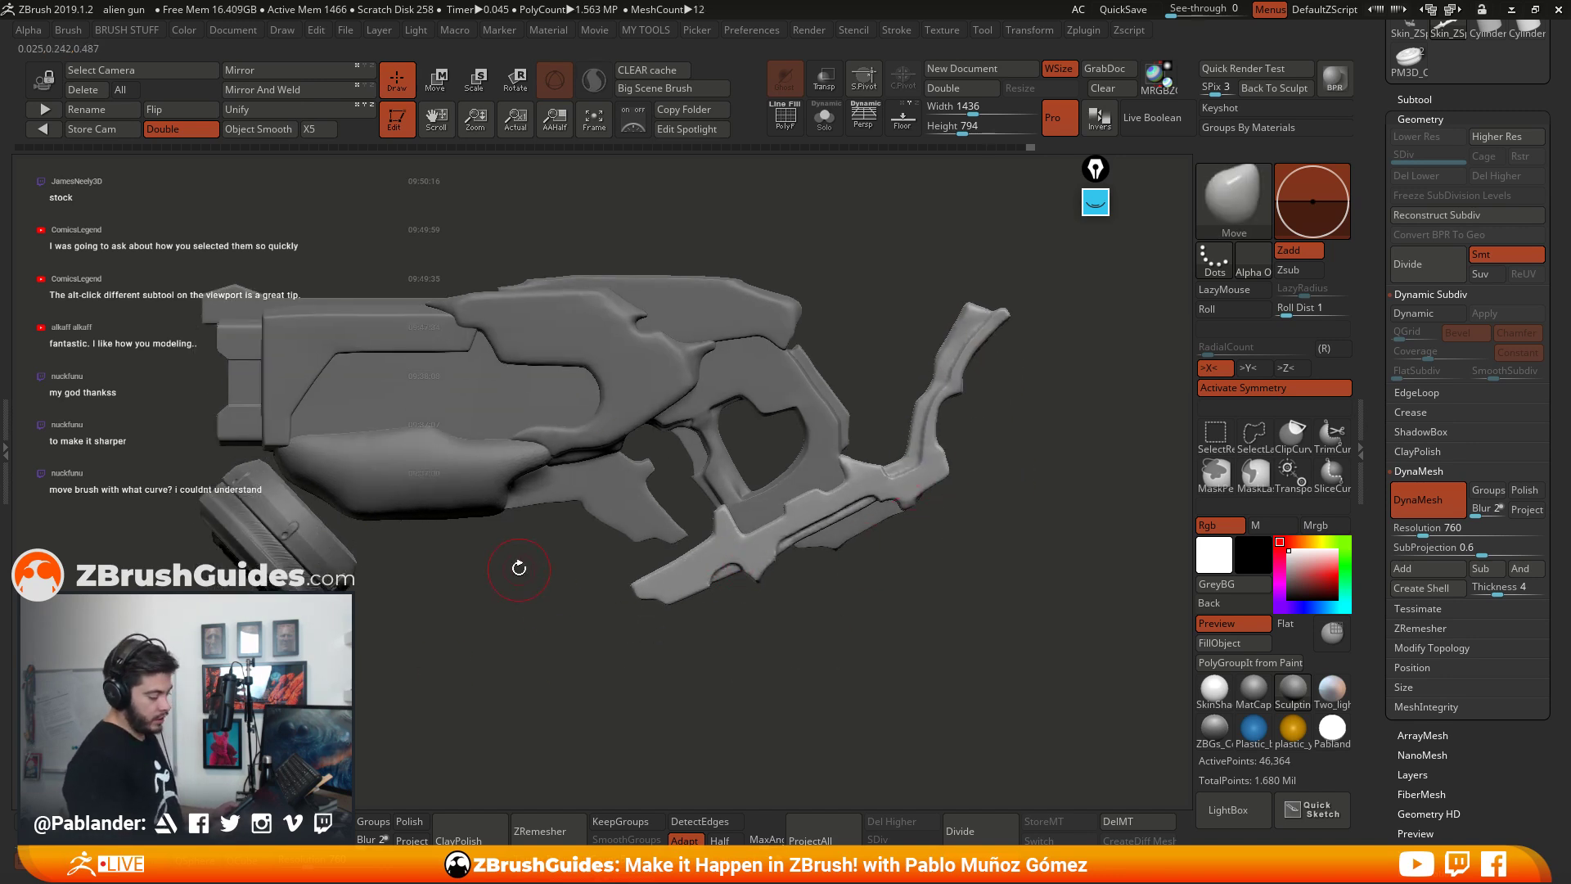
Step: Select the rounded shell beneath the main body and DynaMesh it at resolution 384
{"action": "right_click_drag", "start_coordinate": [519, 568], "coordinate": [464, 551]}
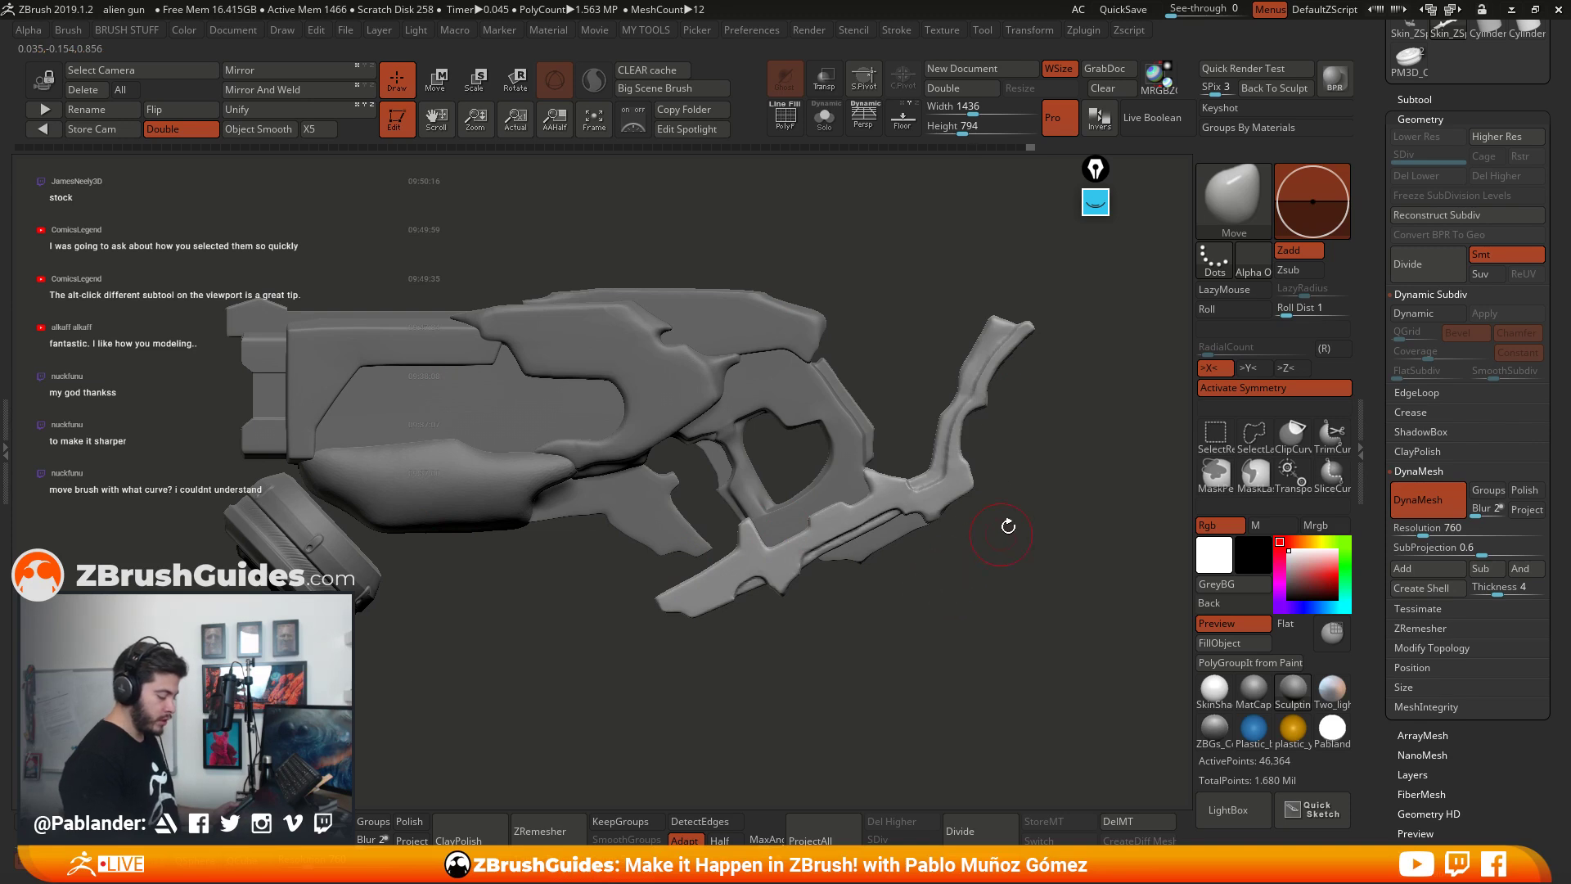
{"action": "right_click_drag", "start_coordinate": [847, 395], "coordinate": [703, 508]}
{"action": "right_click_drag", "start_coordinate": [647, 386], "coordinate": [728, 533]}
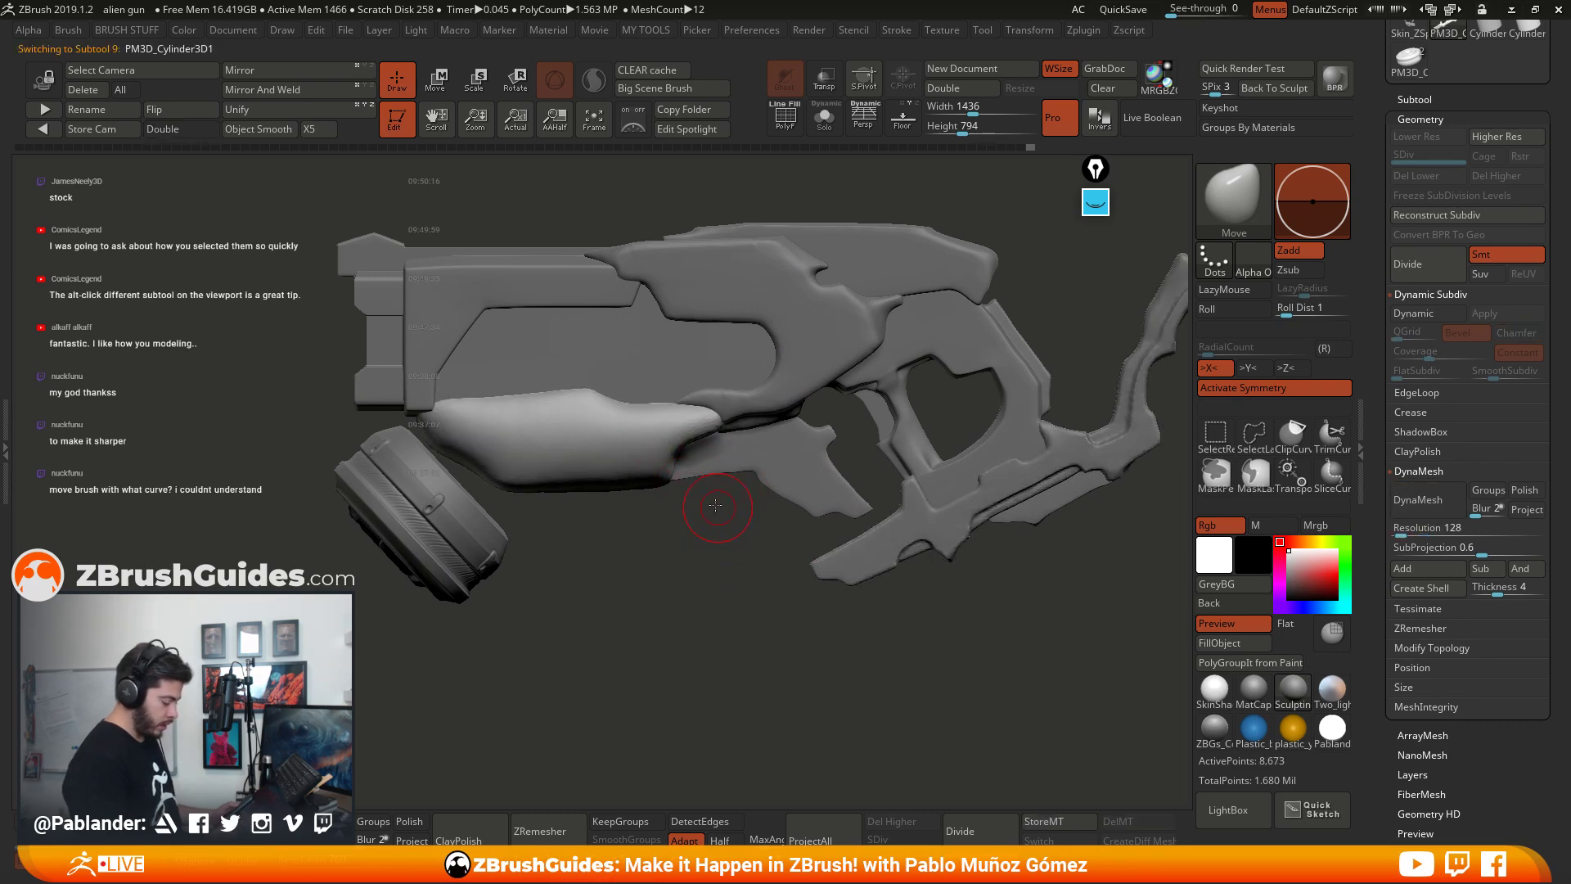
{"action": "left_click", "coordinate": [718, 545], "text": "alt"}
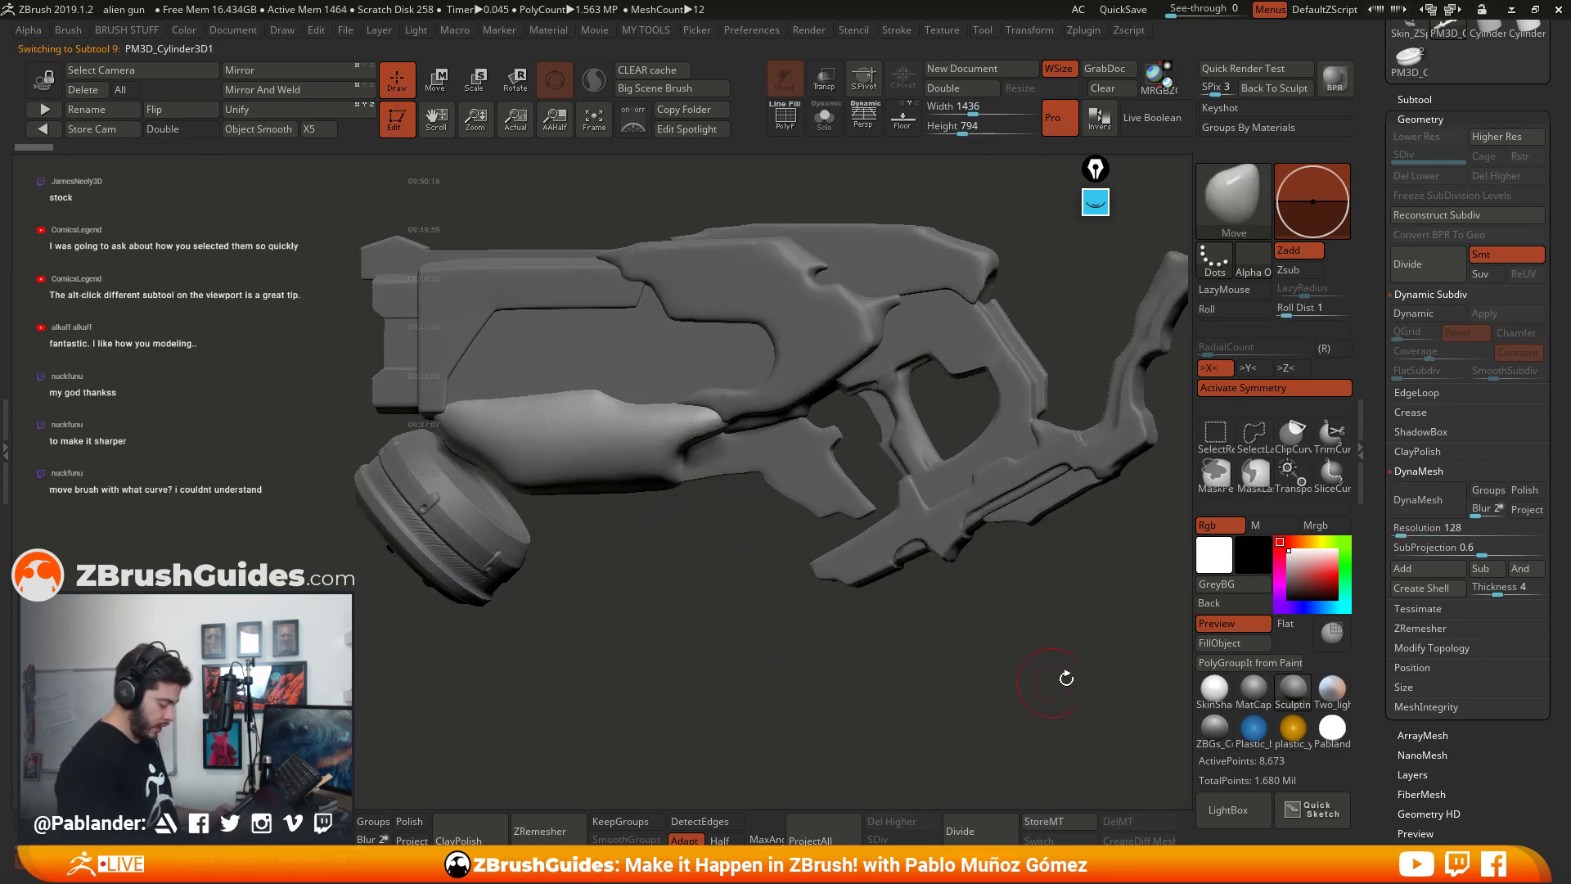
{"action": "left_click_drag", "start_coordinate": [1401, 530], "coordinate": [1408, 530]}
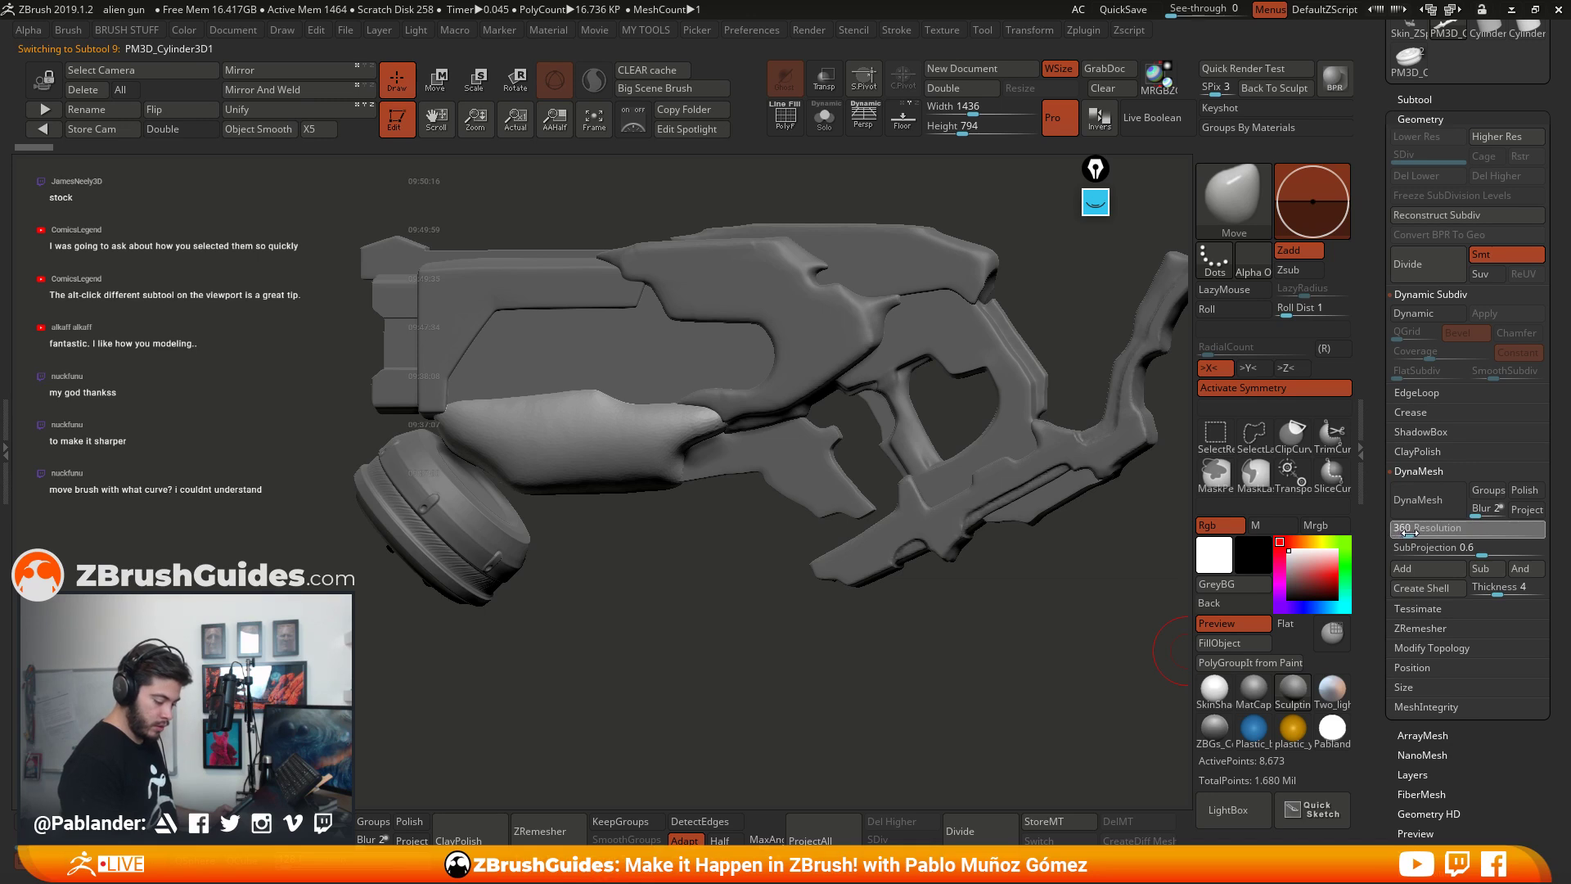
{"action": "left_click", "coordinate": [1426, 500]}
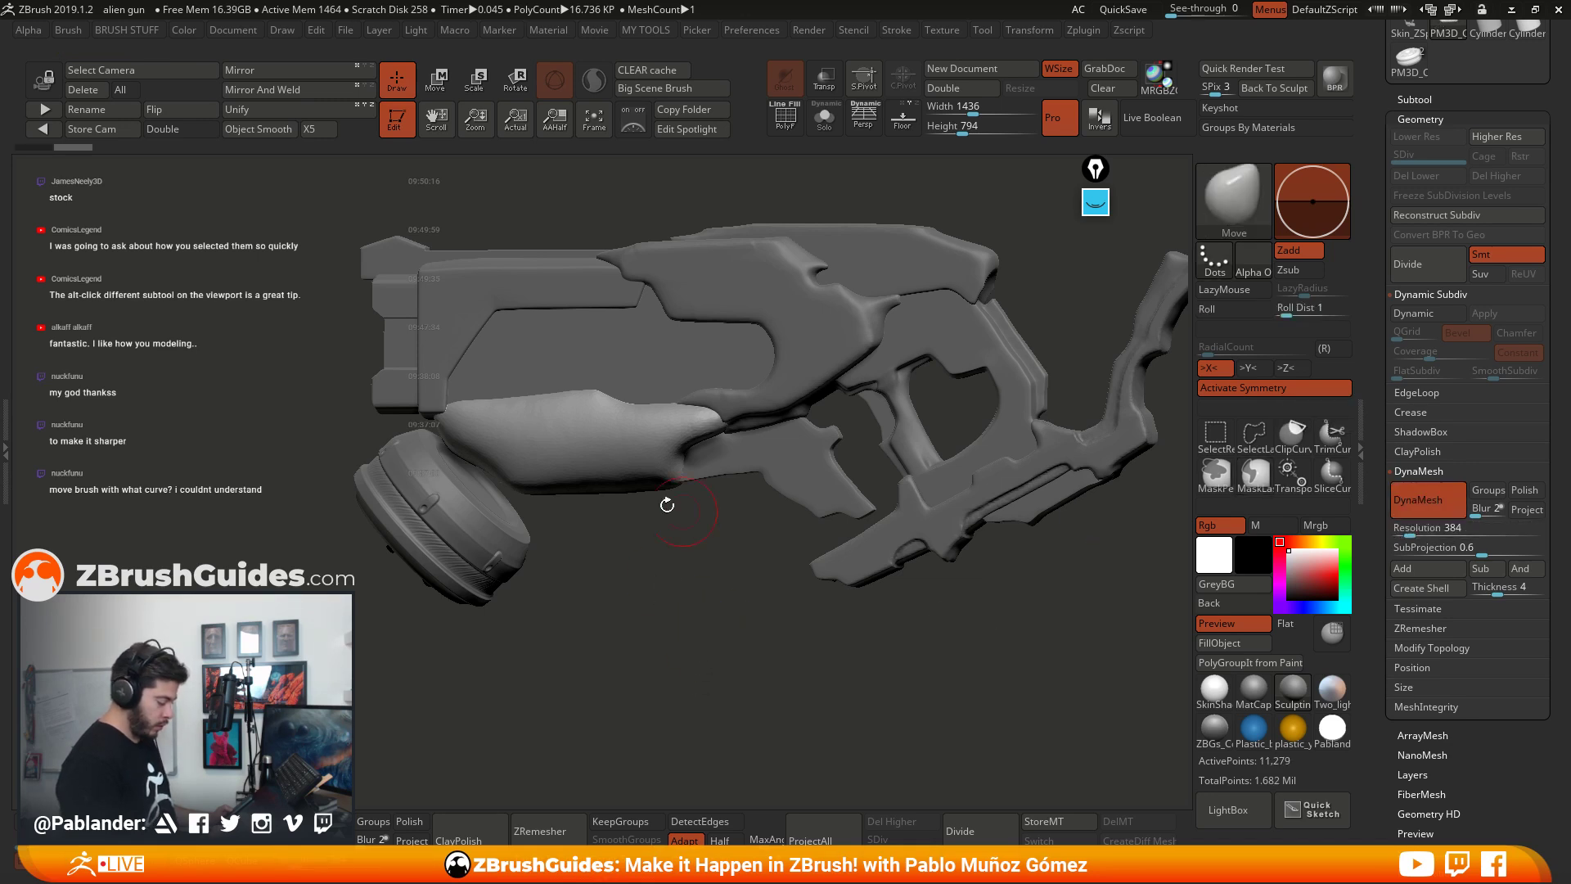
Step: Raise the rounded lower shell's upper front edge into a squarer shoulder with Move strokes, adjusting the brush size
{"action": "left_click_drag", "start_coordinate": [666, 502], "coordinate": [716, 501]}
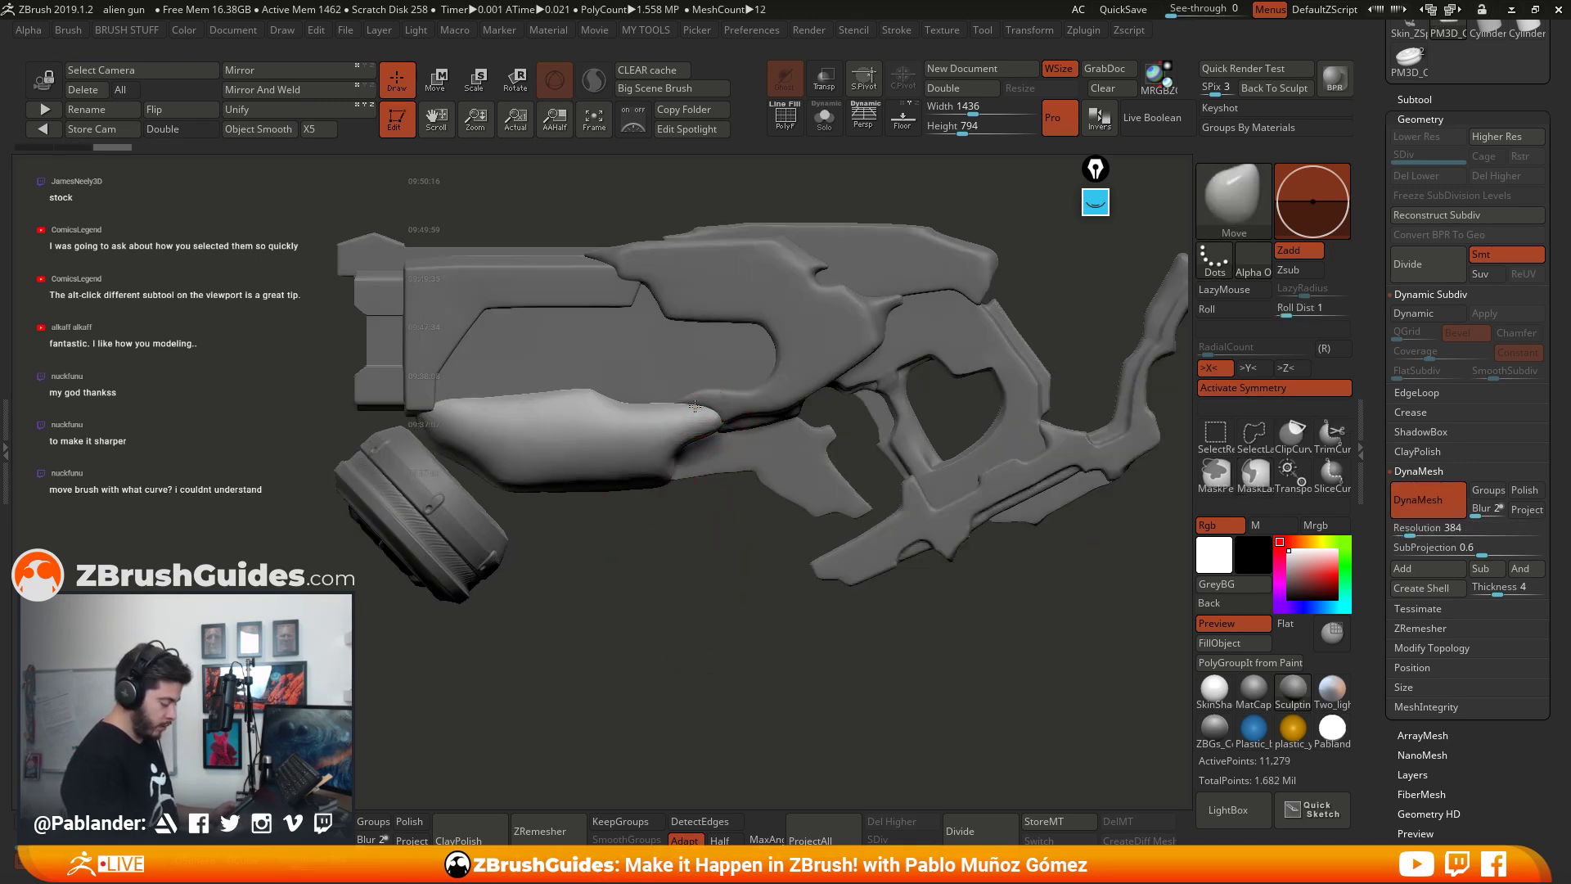
{"action": "left_click", "coordinate": [597, 393], "text": "alt"}
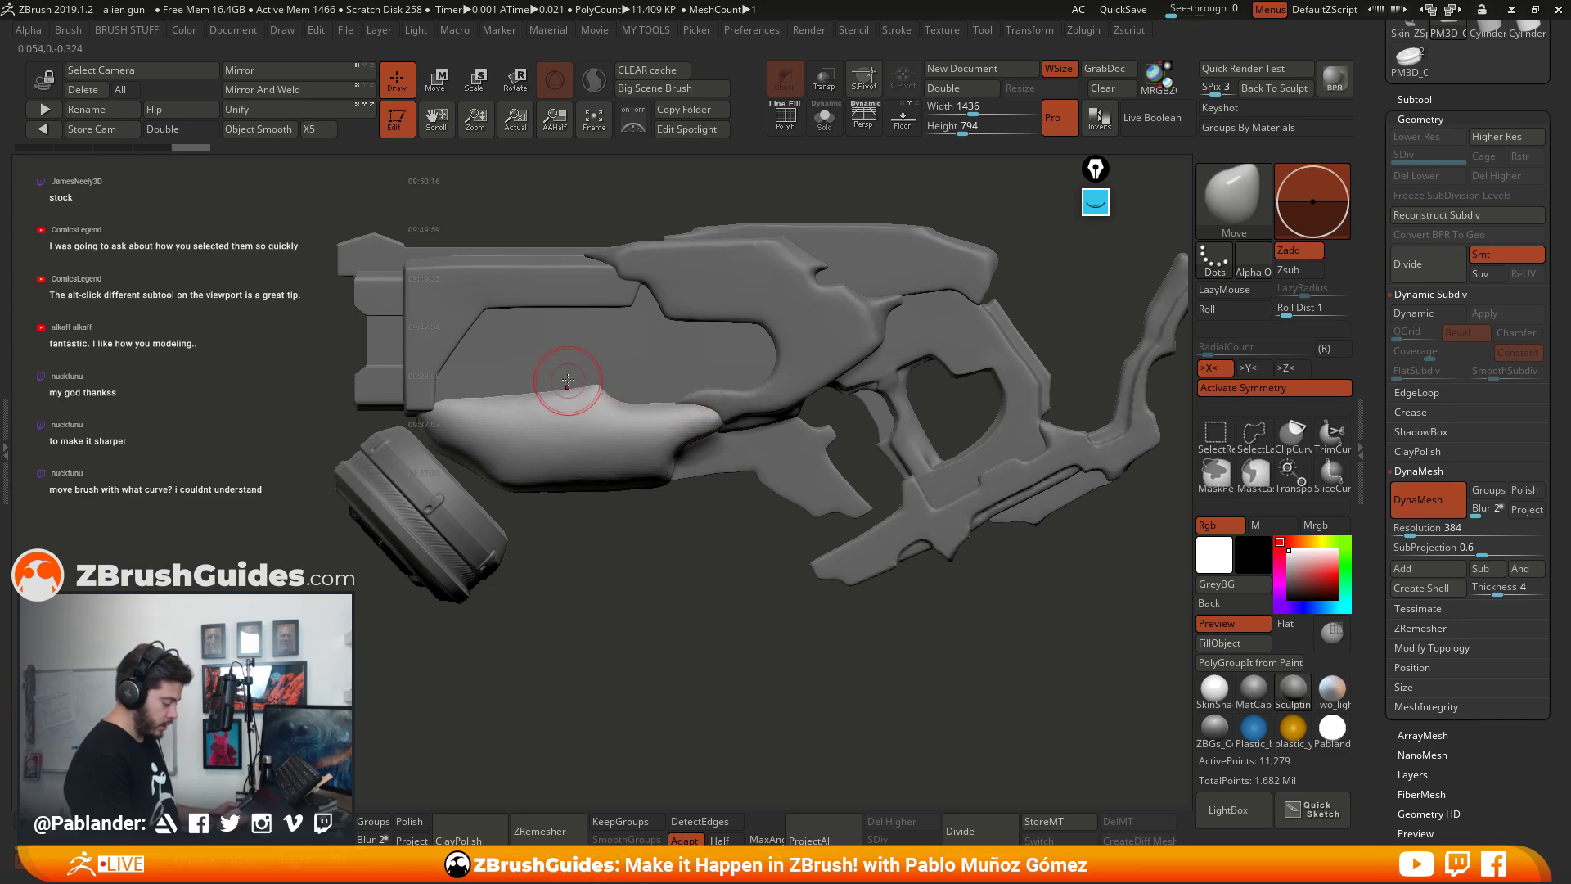
{"action": "key", "text": "space"}
{"action": "left_click_drag", "start_coordinate": [568, 380], "coordinate": [492, 391]}
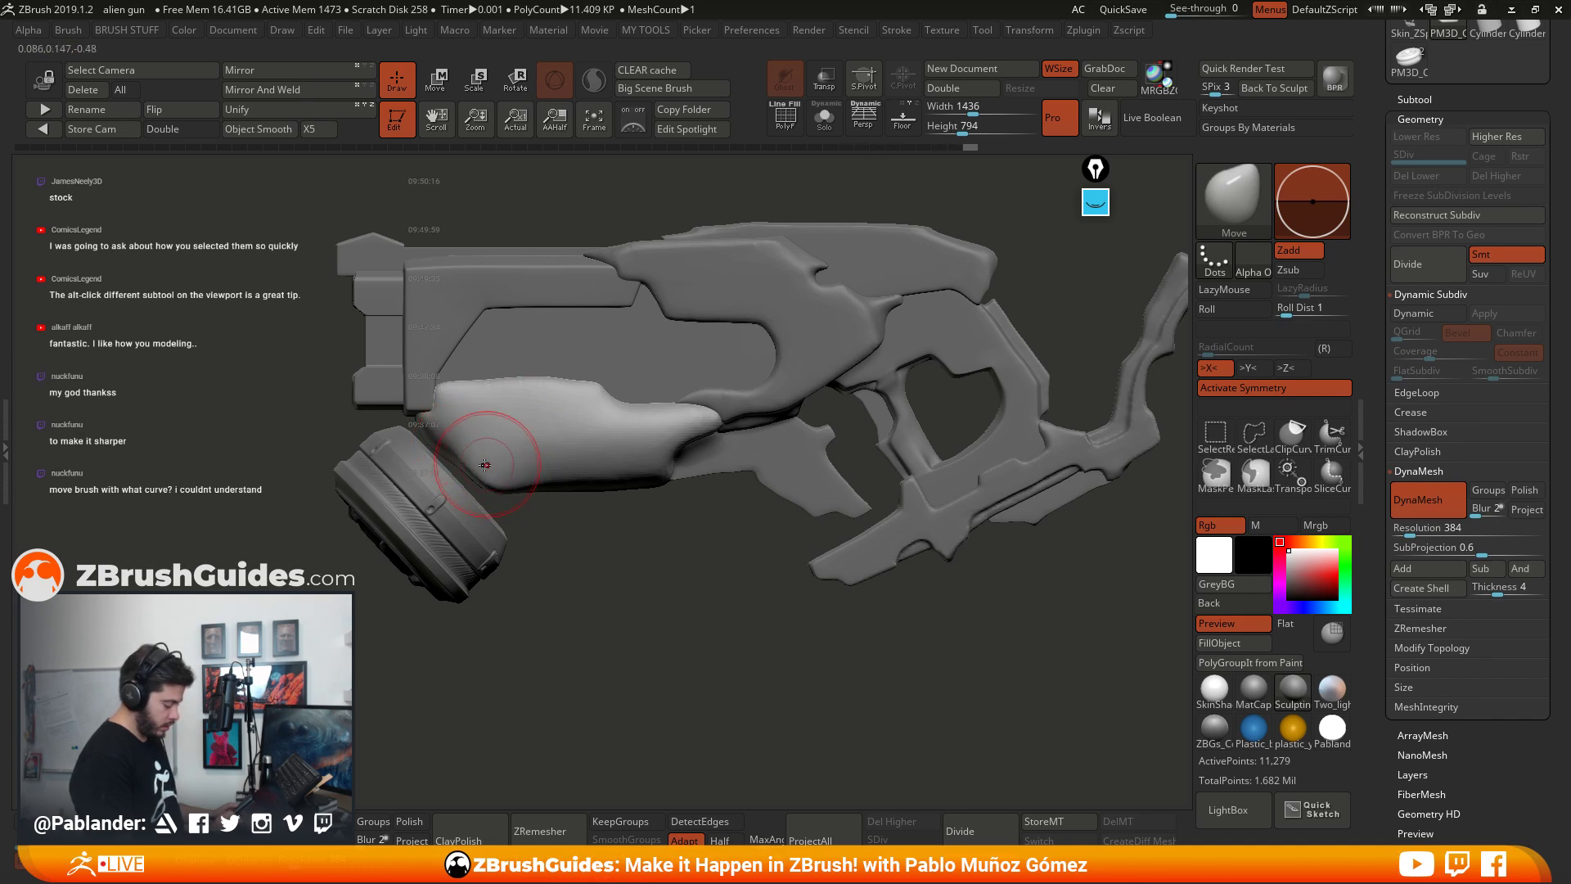
Step: Isolate the rounded lower shell, adjust its side contour from a front view with the Move brush, and bring back the other parts
{"action": "key", "text": "shift+s"}
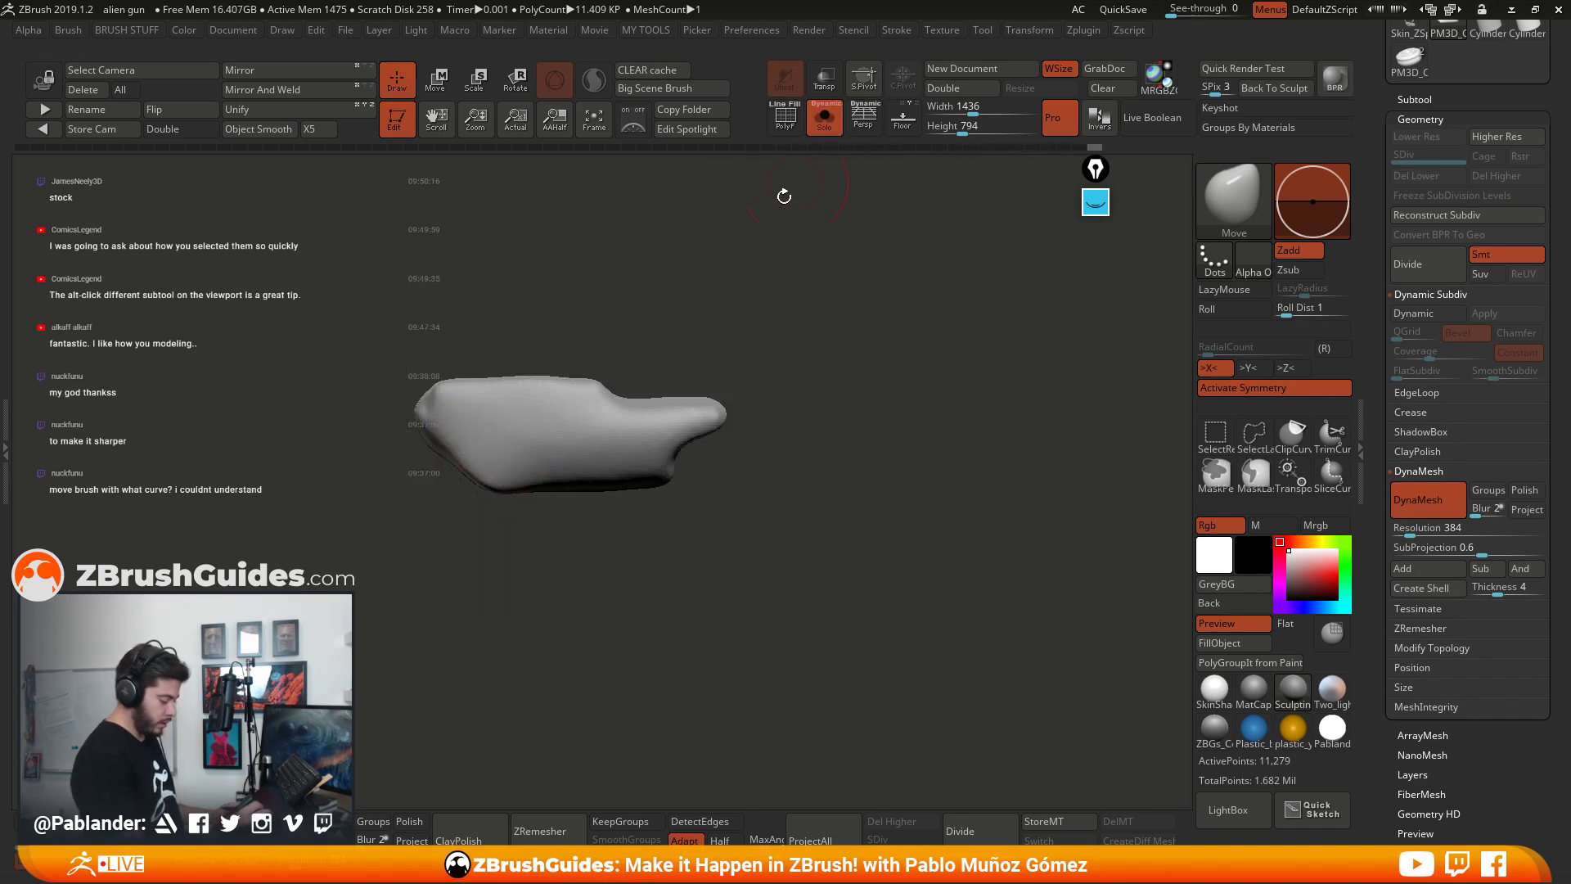
{"action": "mouse_move", "coordinate": [573, 487]}
{"action": "left_mouse_down"}
{"action": "mouse_move", "coordinate": [770, 510]}
{"action": "mouse_move", "coordinate": [680, 477]}
{"action": "mouse_move", "coordinate": [818, 438]}
{"action": "left_mouse_up"}
{"action": "key", "text": "space"}
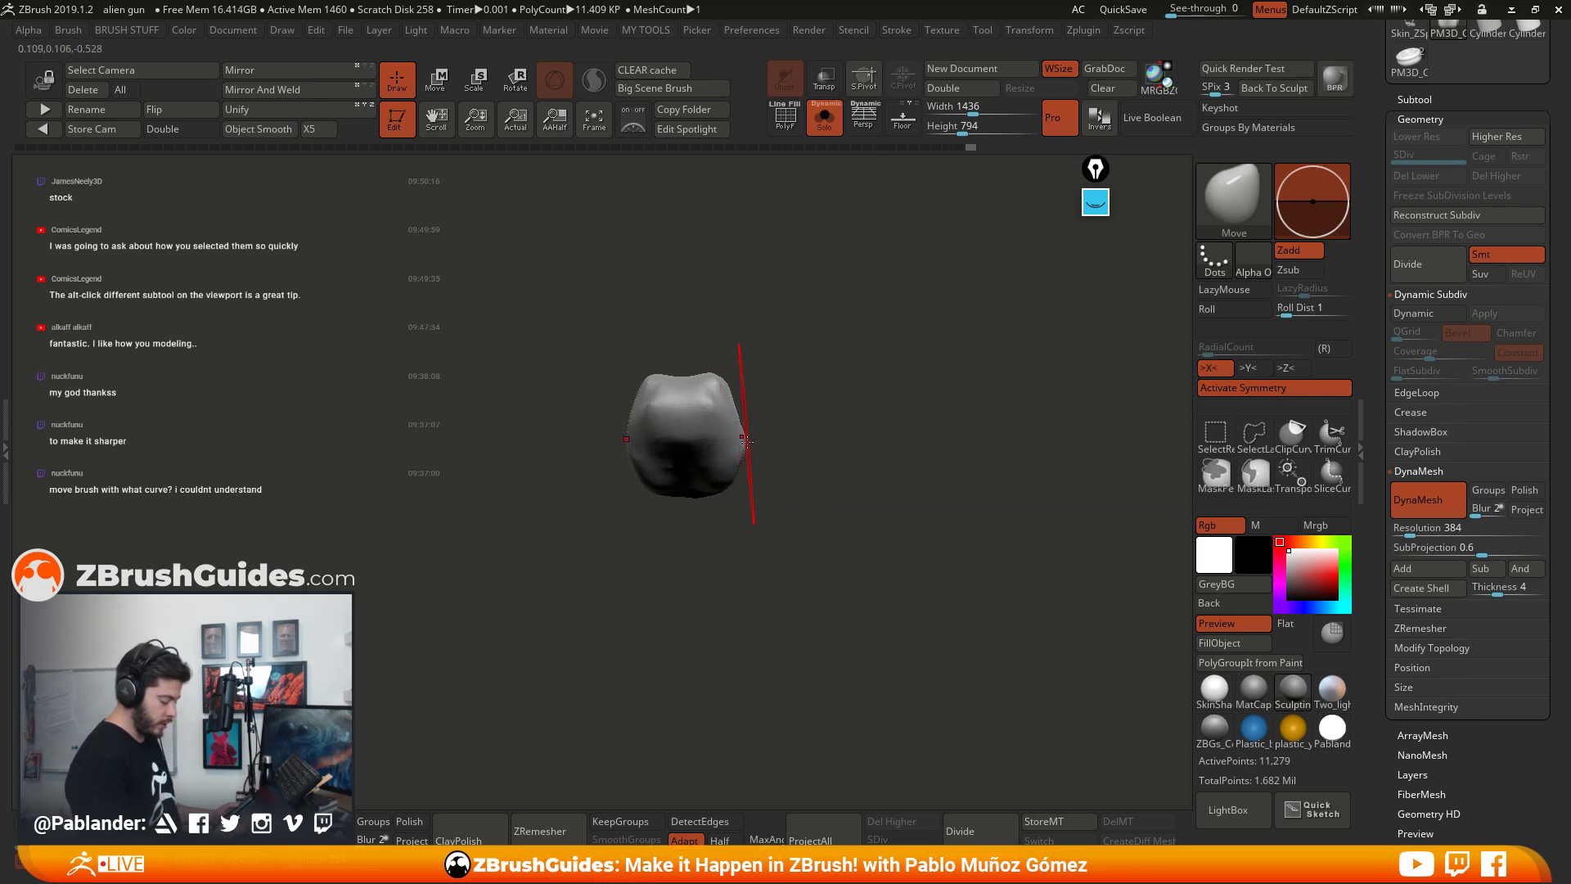
{"action": "left_click_drag", "start_coordinate": [736, 474], "coordinate": [782, 473]}
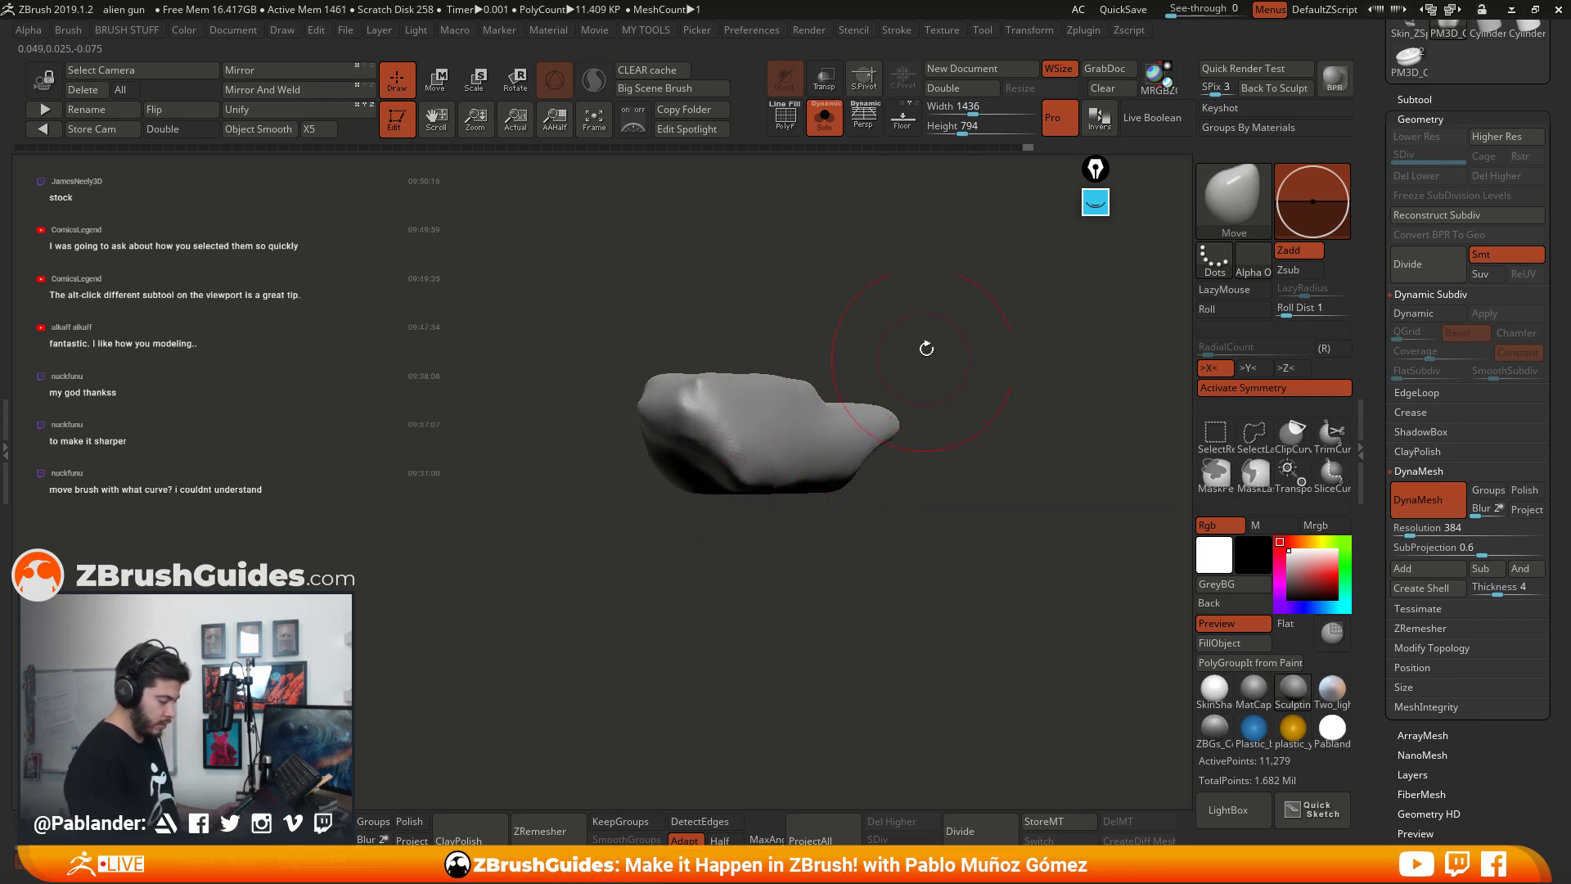
{"action": "left_click", "coordinate": [824, 117]}
Step: Refine the rounded shell's side and rear underside with Move strokes and even out the surface with the Smooth brush
{"action": "mouse_move", "coordinate": [837, 471]}
{"action": "left_mouse_down"}
{"action": "mouse_move", "coordinate": [802, 469]}
{"action": "mouse_move", "coordinate": [798, 442]}
{"action": "left_mouse_up"}
{"action": "left_click_drag", "start_coordinate": [786, 528], "coordinate": [802, 524]}
{"action": "left_click_drag", "start_coordinate": [725, 463], "coordinate": [690, 439], "text": "shift"}
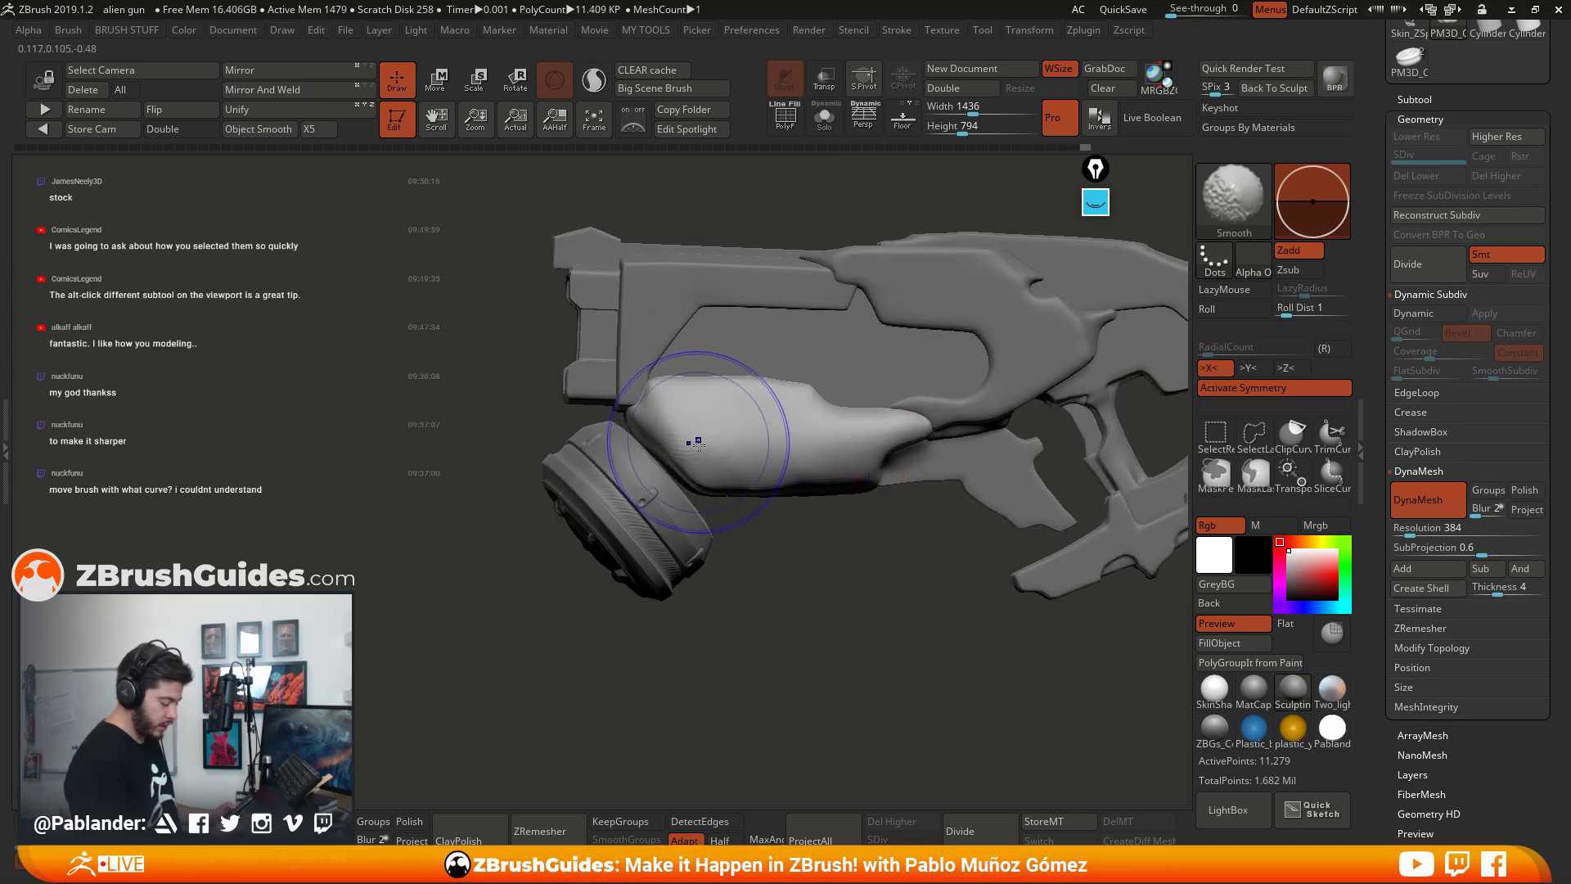
{"action": "mouse_move", "coordinate": [788, 526]}
{"action": "left_mouse_down", "text": "shift"}
{"action": "mouse_move", "coordinate": [884, 458]}
{"action": "mouse_move", "coordinate": [924, 466]}
{"action": "left_mouse_up", "text": "shift"}
{"action": "right_click_drag", "start_coordinate": [892, 540], "coordinate": [834, 552]}
{"action": "right_click", "coordinate": [820, 557]}
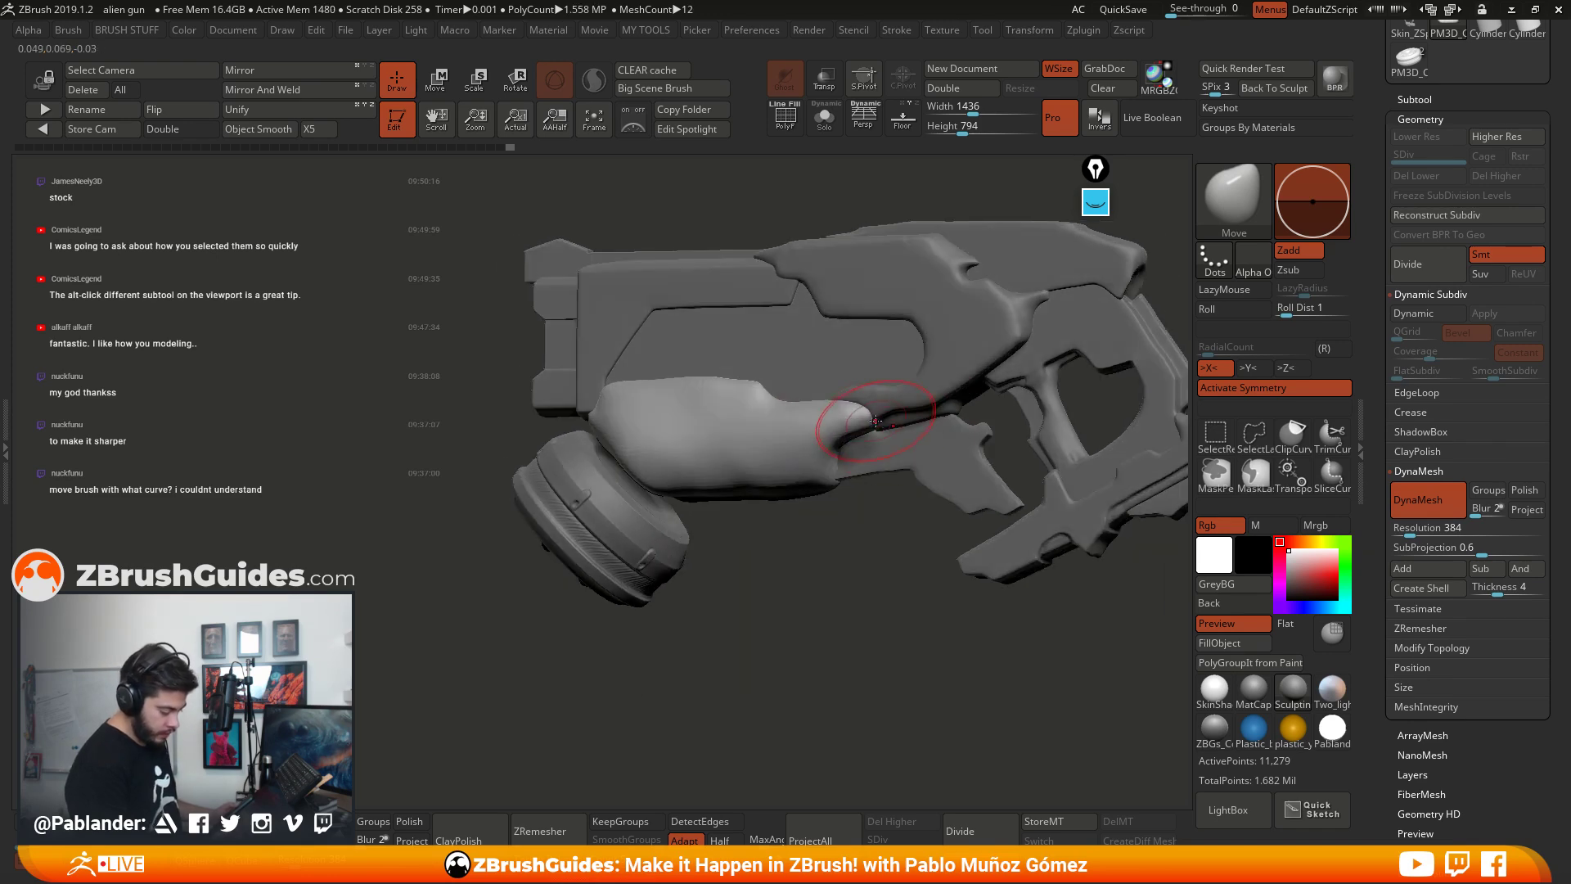
{"action": "right_click_drag", "start_coordinate": [887, 443], "coordinate": [897, 448]}
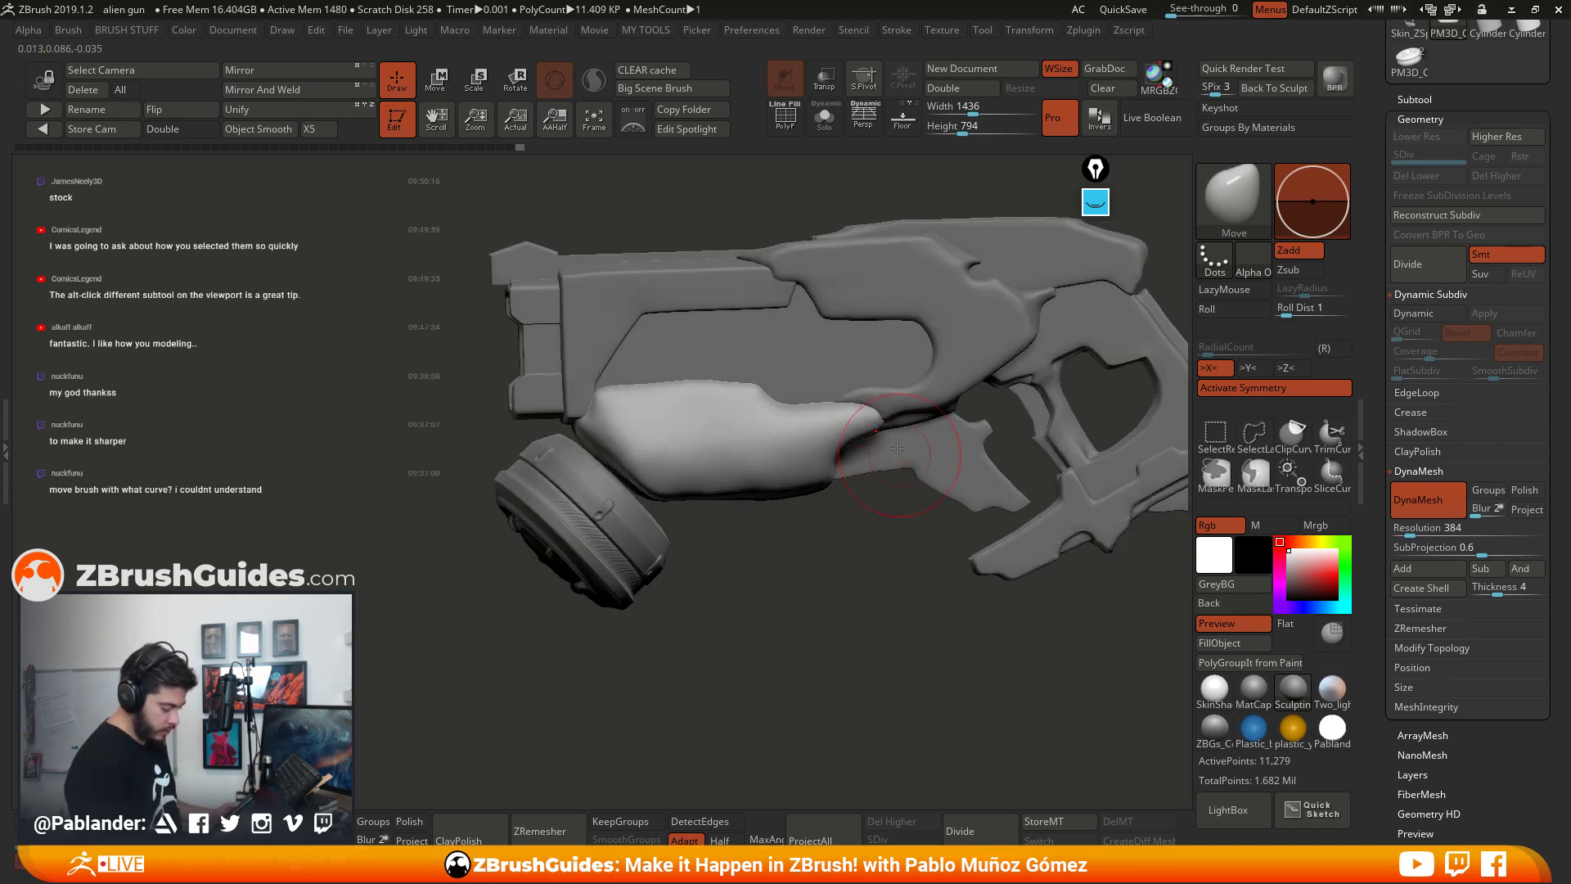
Step: Select the side shell and nudge its thin lower front tip above the rounded shell using a smaller Move brush
{"action": "left_click", "coordinate": [833, 402], "text": "alt"}
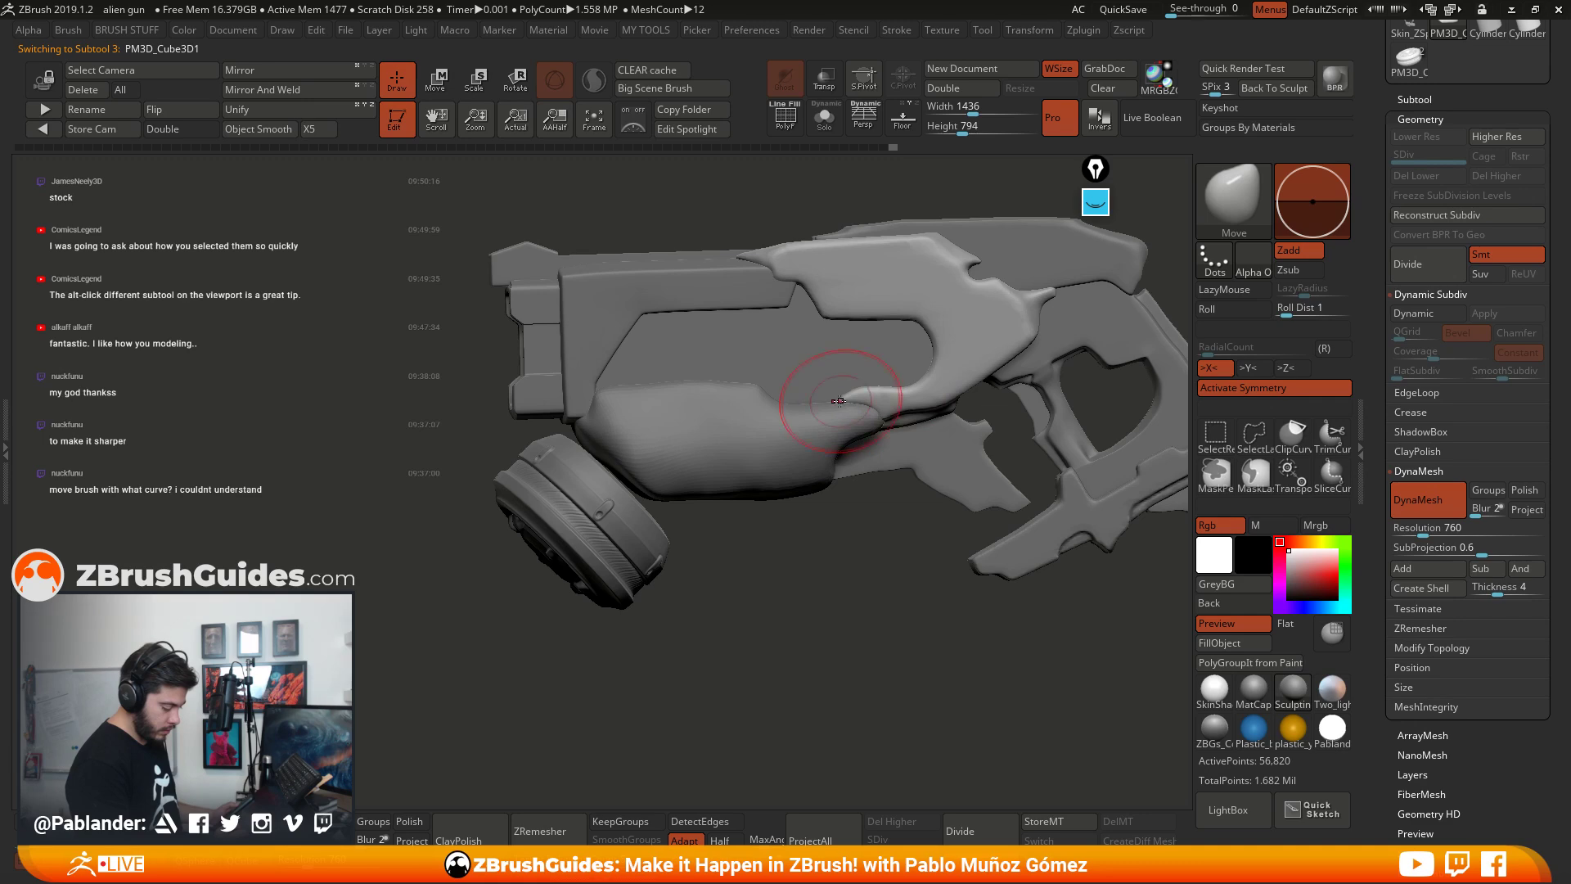
{"action": "key", "text": "space"}
{"action": "left_click_drag", "start_coordinate": [868, 395], "coordinate": [846, 395]}
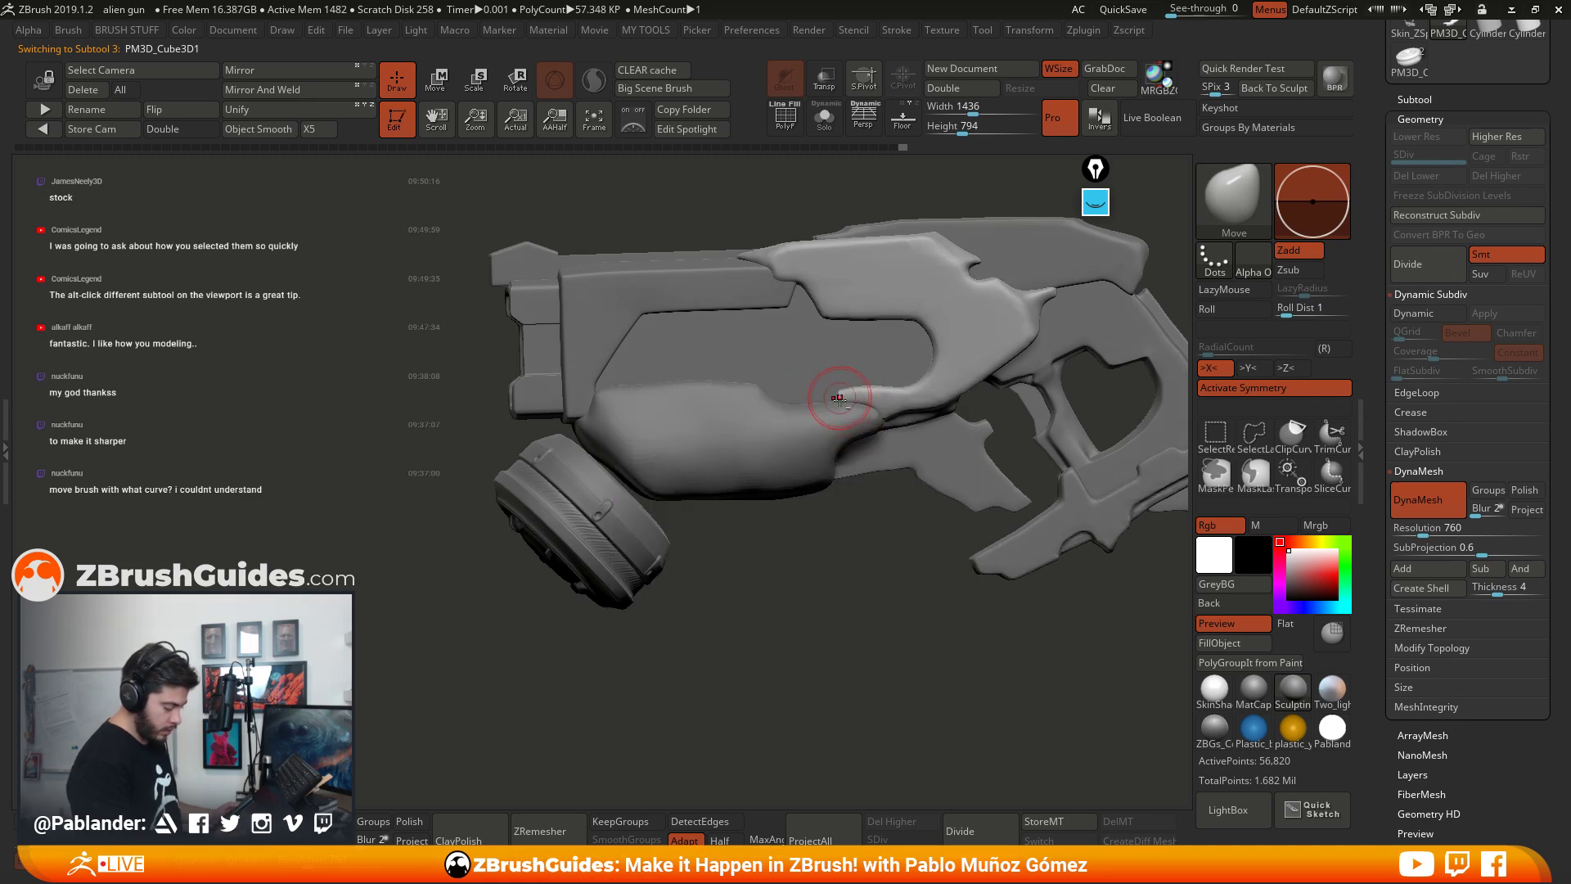
Step: Reselect the rounded lower shell, isolate it, DynaMesh it at resolution 384, and show the whole gun again
{"action": "left_click", "coordinate": [615, 409], "text": "alt"}
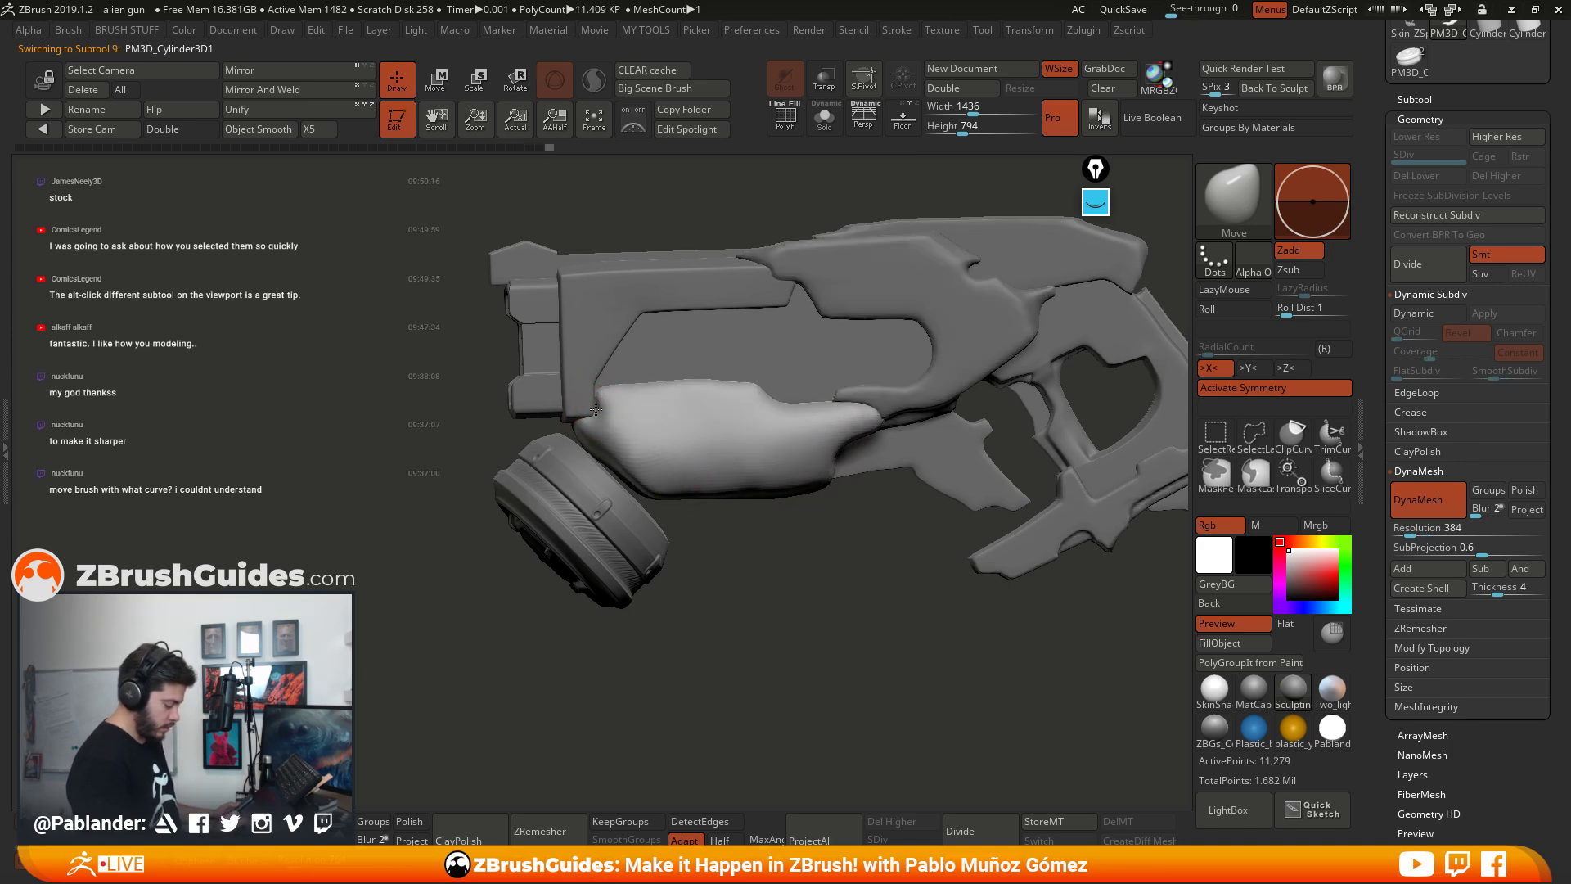
{"action": "mouse_move", "coordinate": [740, 516]}
{"action": "left_mouse_down"}
{"action": "mouse_move", "coordinate": [761, 519]}
{"action": "mouse_move", "coordinate": [736, 468]}
{"action": "mouse_move", "coordinate": [740, 327]}
{"action": "mouse_move", "coordinate": [717, 203]}
{"action": "left_mouse_up"}
{"action": "key", "text": "space"}
{"action": "left_click", "coordinate": [816, 125]}
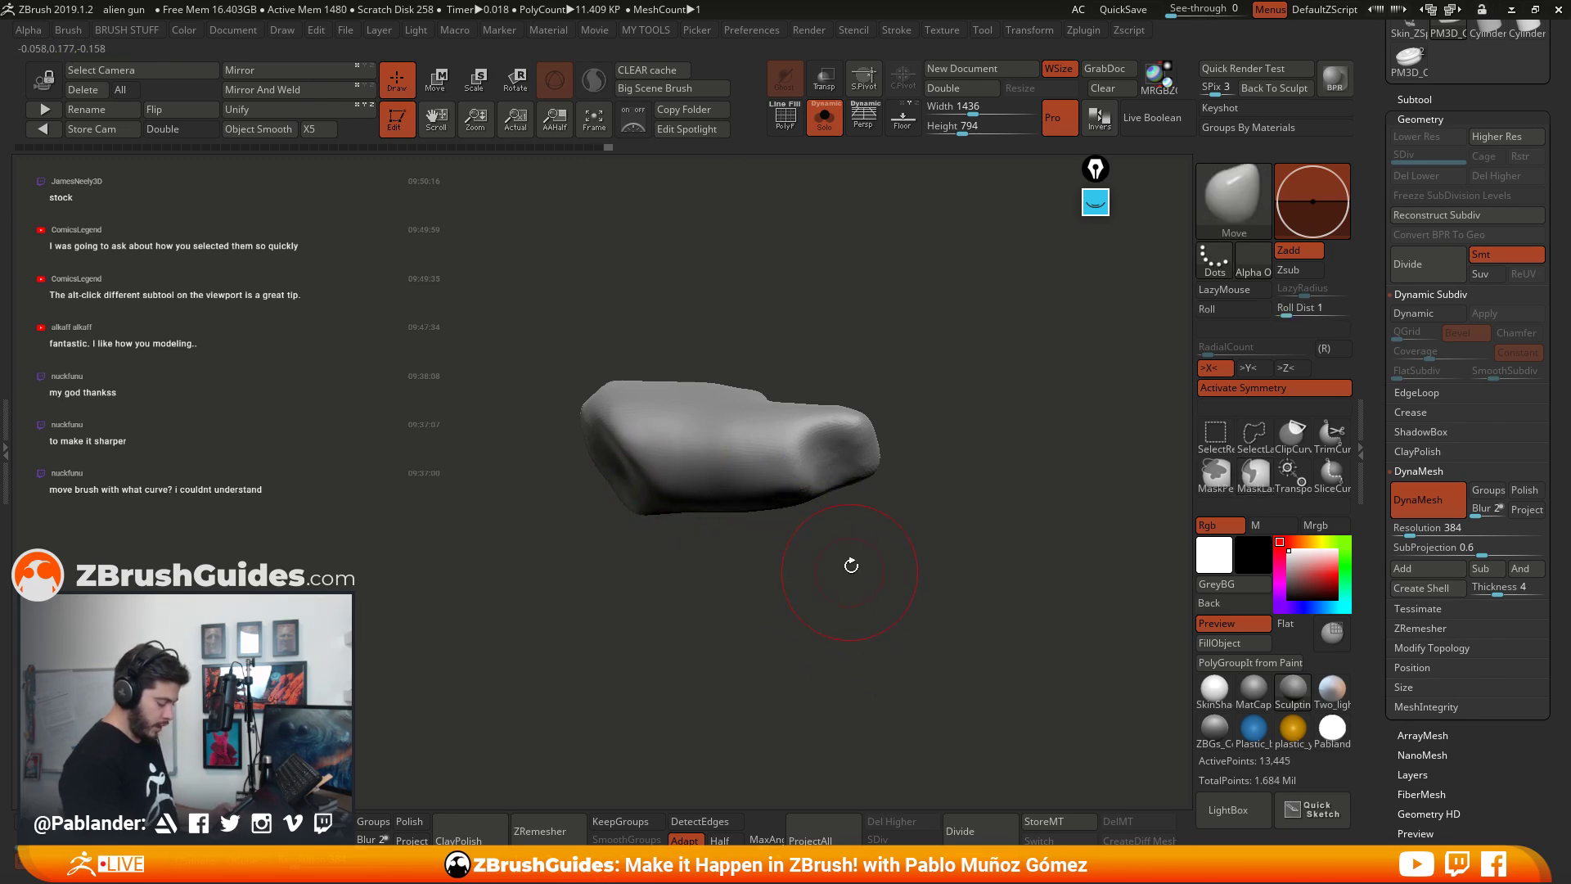
{"action": "left_click_drag", "start_coordinate": [849, 561], "coordinate": [851, 565], "text": "ctrl"}
{"action": "left_click", "coordinate": [824, 122]}
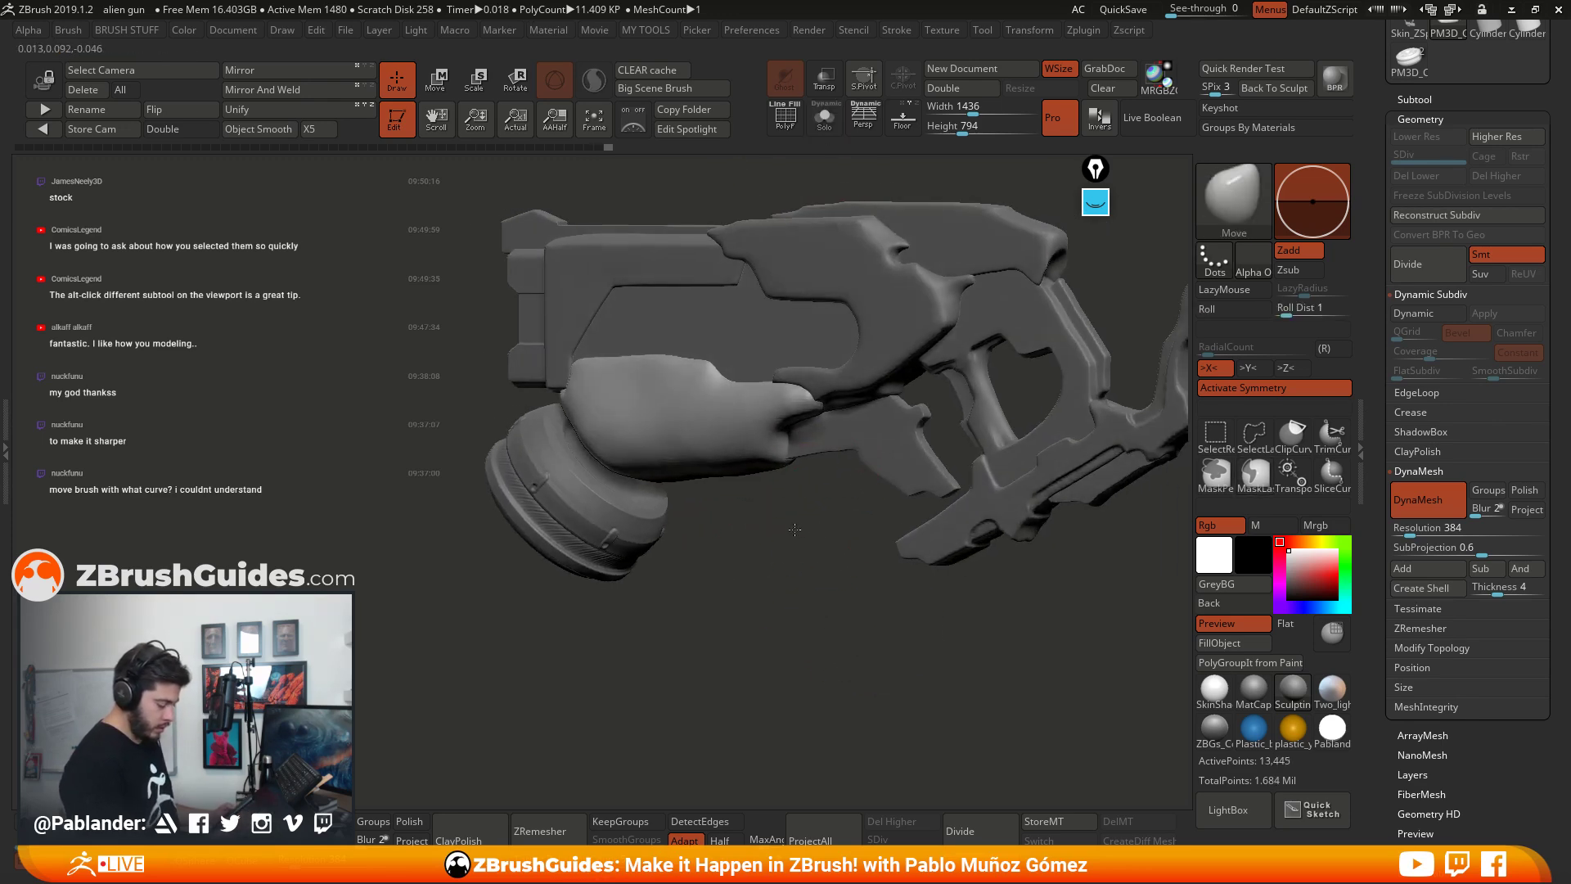
Step: Reshape the rounded shell's rear underside around the lower frame's arm with Move strokes, adjusting the brush size
{"action": "key", "text": "space"}
{"action": "mouse_move", "coordinate": [818, 539]}
{"action": "left_mouse_down"}
{"action": "mouse_move", "coordinate": [821, 459]}
{"action": "mouse_move", "coordinate": [818, 493]}
{"action": "left_mouse_up"}
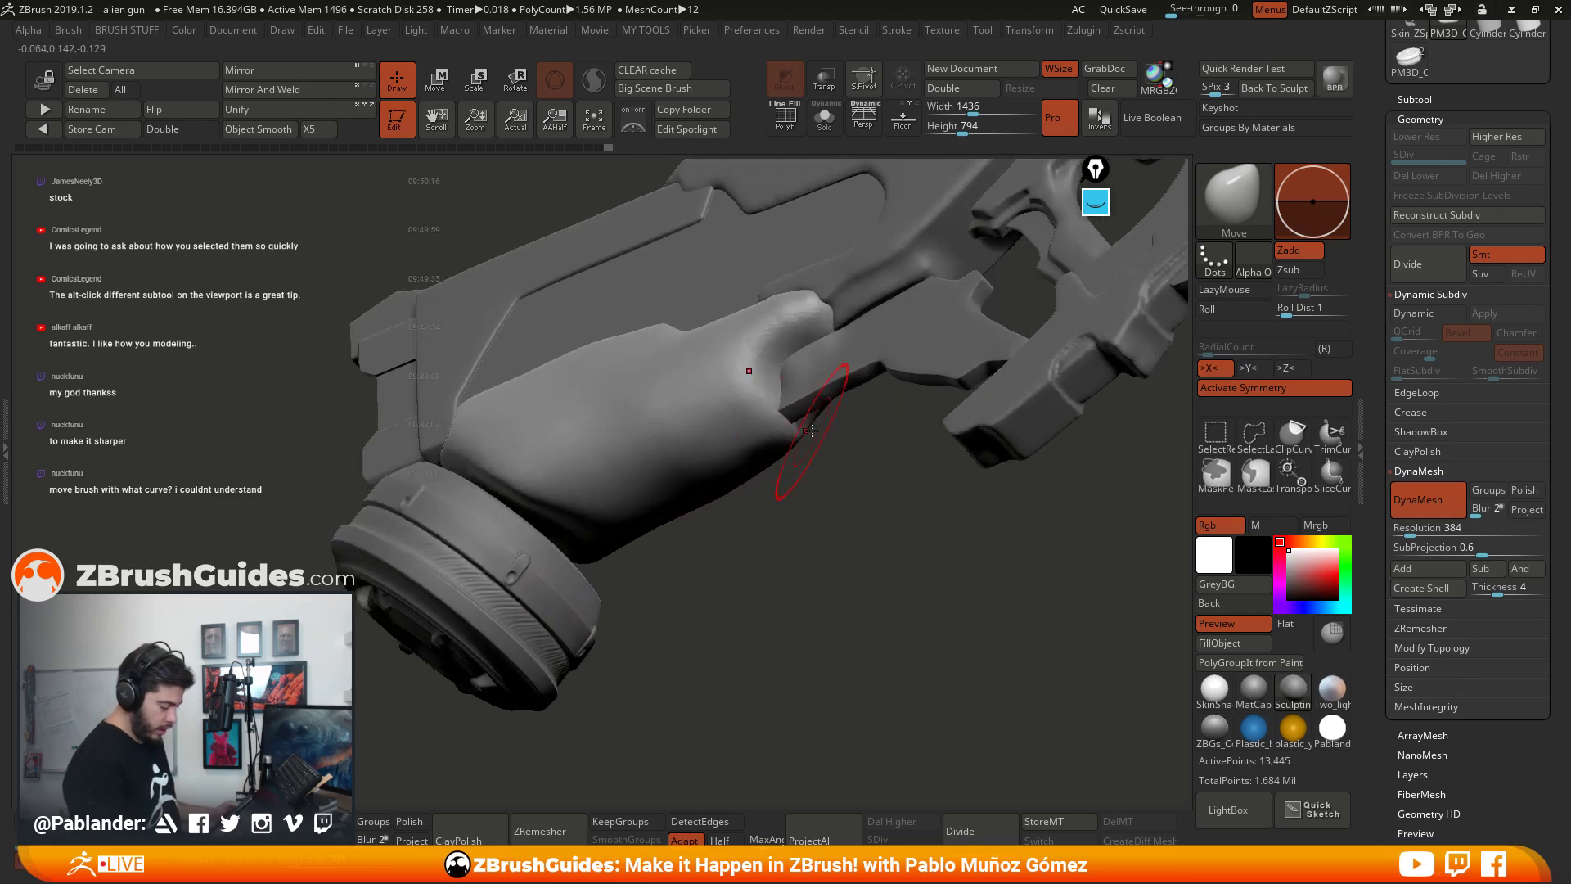
{"action": "key", "text": "space"}
{"action": "mouse_move", "coordinate": [833, 435]}
{"action": "left_mouse_down"}
{"action": "mouse_move", "coordinate": [787, 426]}
{"action": "mouse_move", "coordinate": [814, 467]}
{"action": "mouse_move", "coordinate": [784, 425]}
{"action": "mouse_move", "coordinate": [639, 491]}
{"action": "mouse_move", "coordinate": [765, 434]}
{"action": "left_mouse_up"}
Step: Carve a long groove along the rounded shell's underside, in line with the lower frame's arm, using the DamStandard brush
{"action": "key", "text": "b"}
{"action": "key", "text": "d"}
{"action": "key", "text": "s"}
{"action": "key", "text": "ctrl"}
{"action": "left_click_drag", "start_coordinate": [845, 530], "coordinate": [777, 482]}
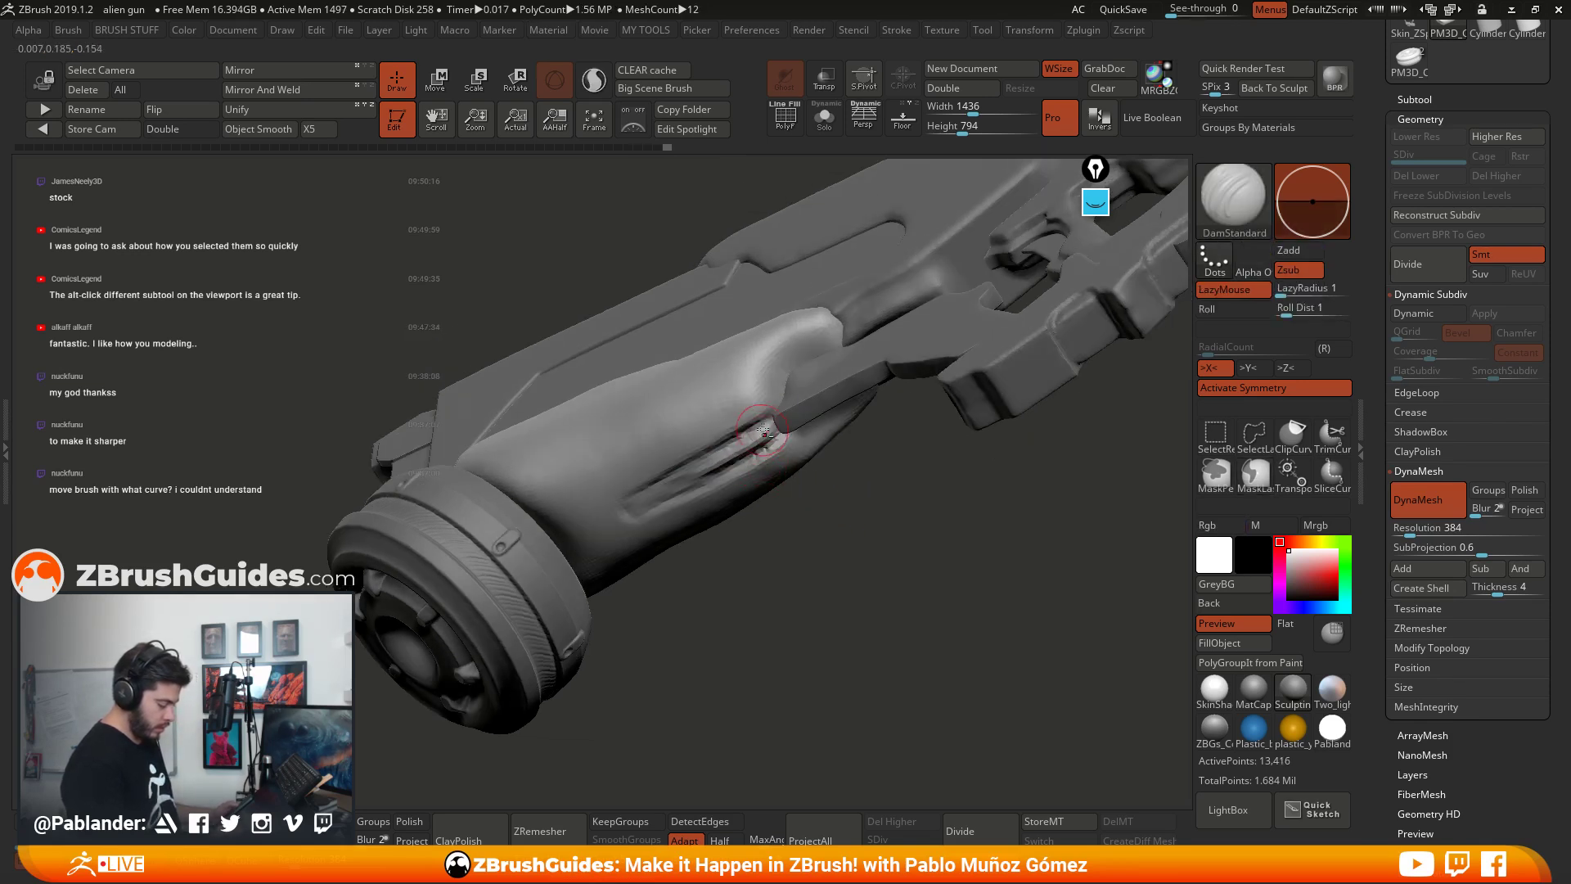
Step: Work the underside groove into a broader, cleaner channel with Clay strokes and smooth the surface around its front end
{"action": "key", "text": "b"}
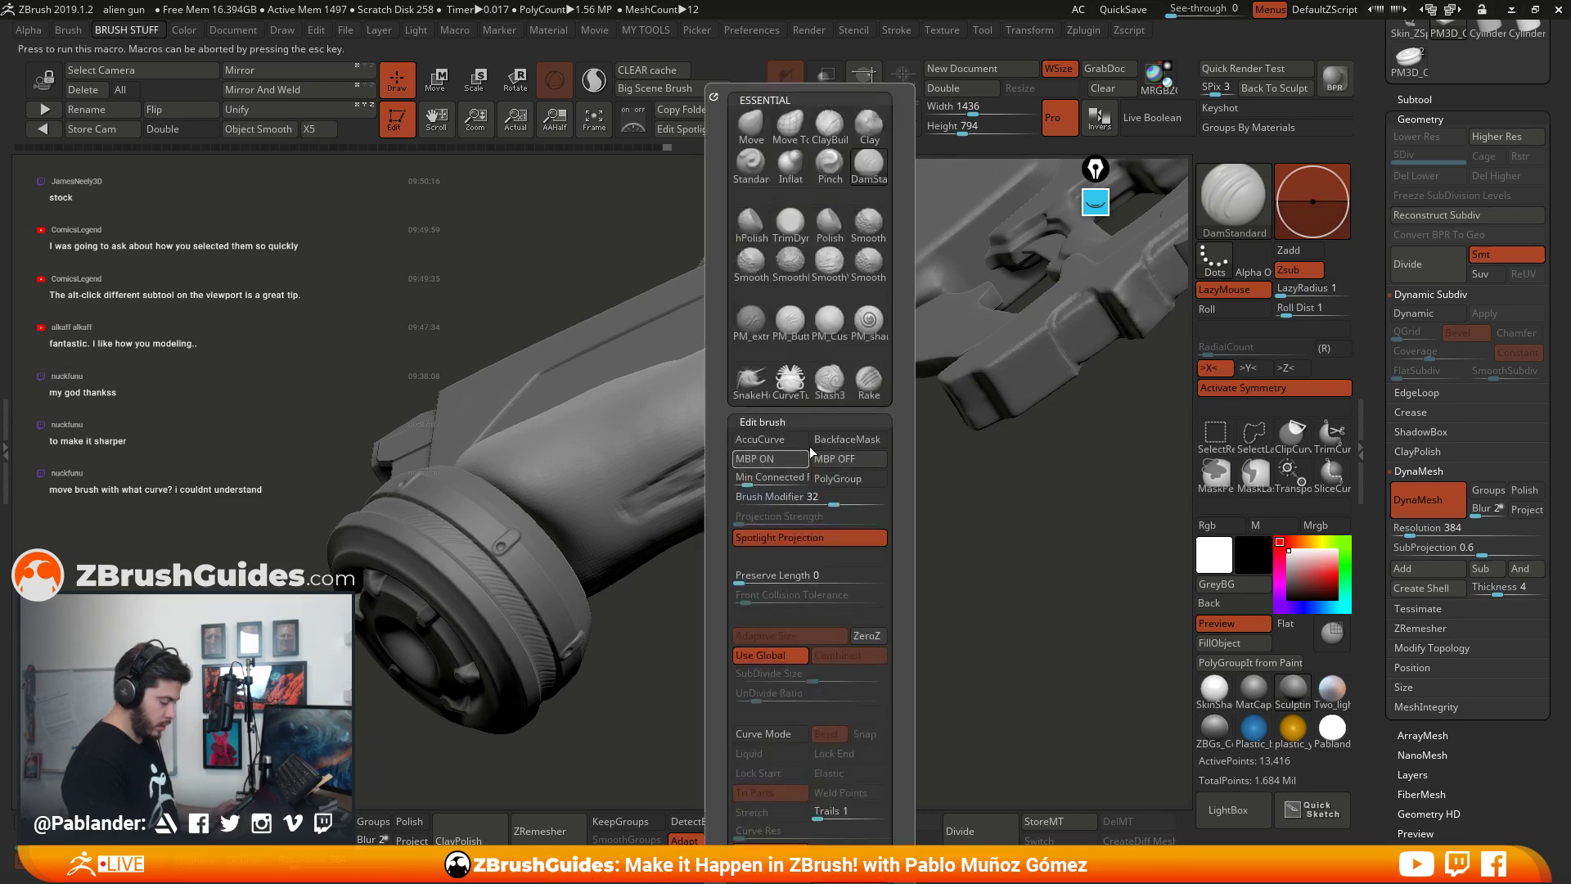
{"action": "left_click", "coordinate": [865, 134]}
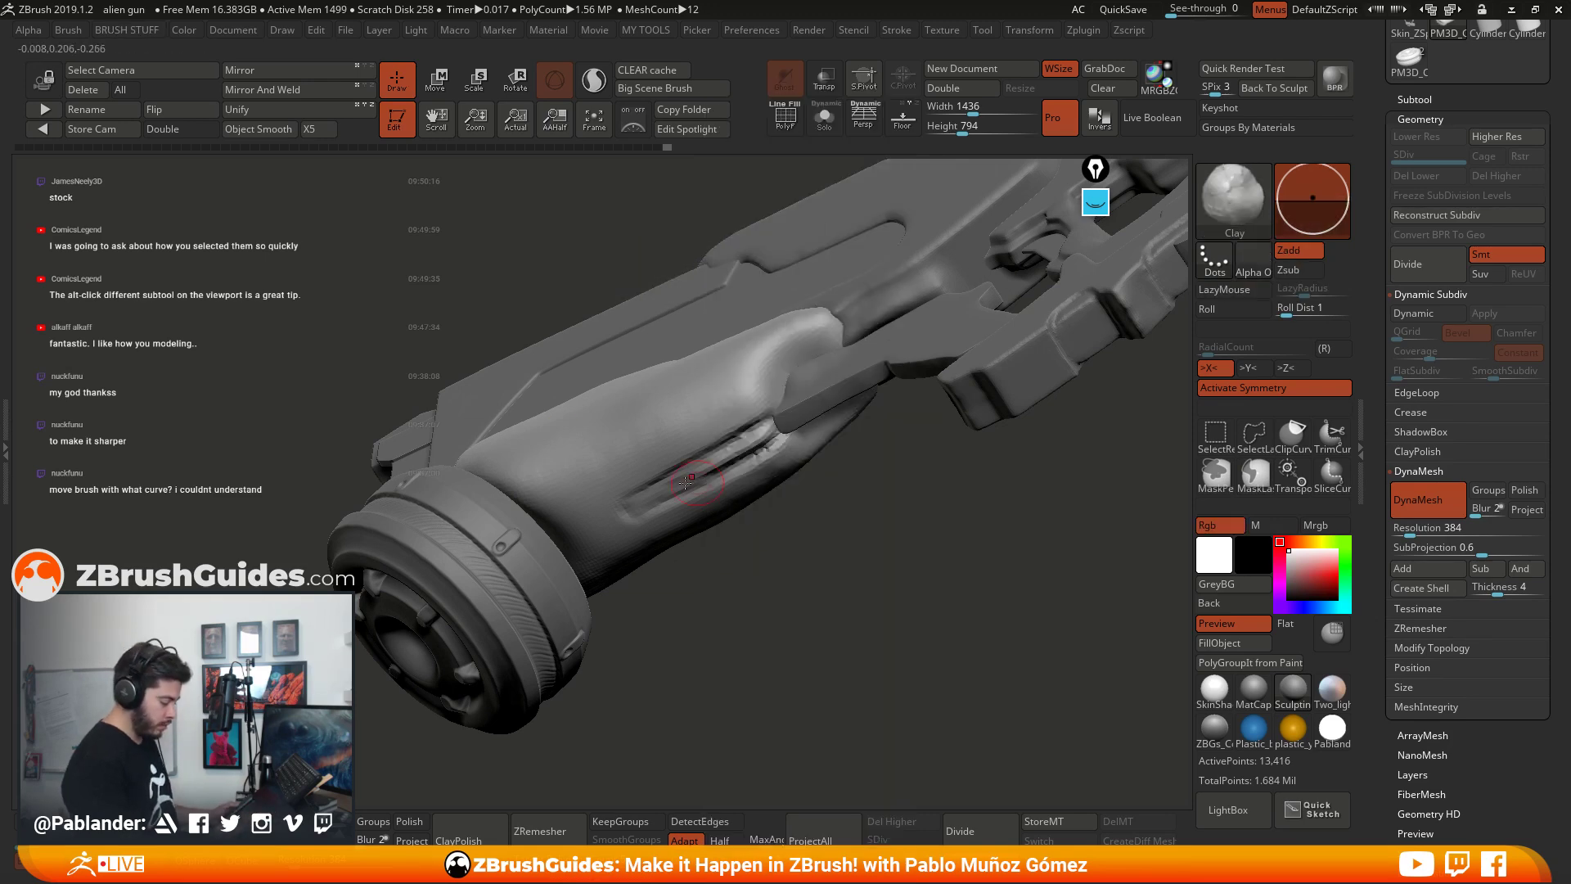
{"action": "mouse_move", "coordinate": [704, 463]}
{"action": "left_mouse_down"}
{"action": "mouse_move", "coordinate": [774, 416]}
{"action": "mouse_move", "coordinate": [667, 468]}
{"action": "mouse_move", "coordinate": [663, 495]}
{"action": "left_mouse_up"}
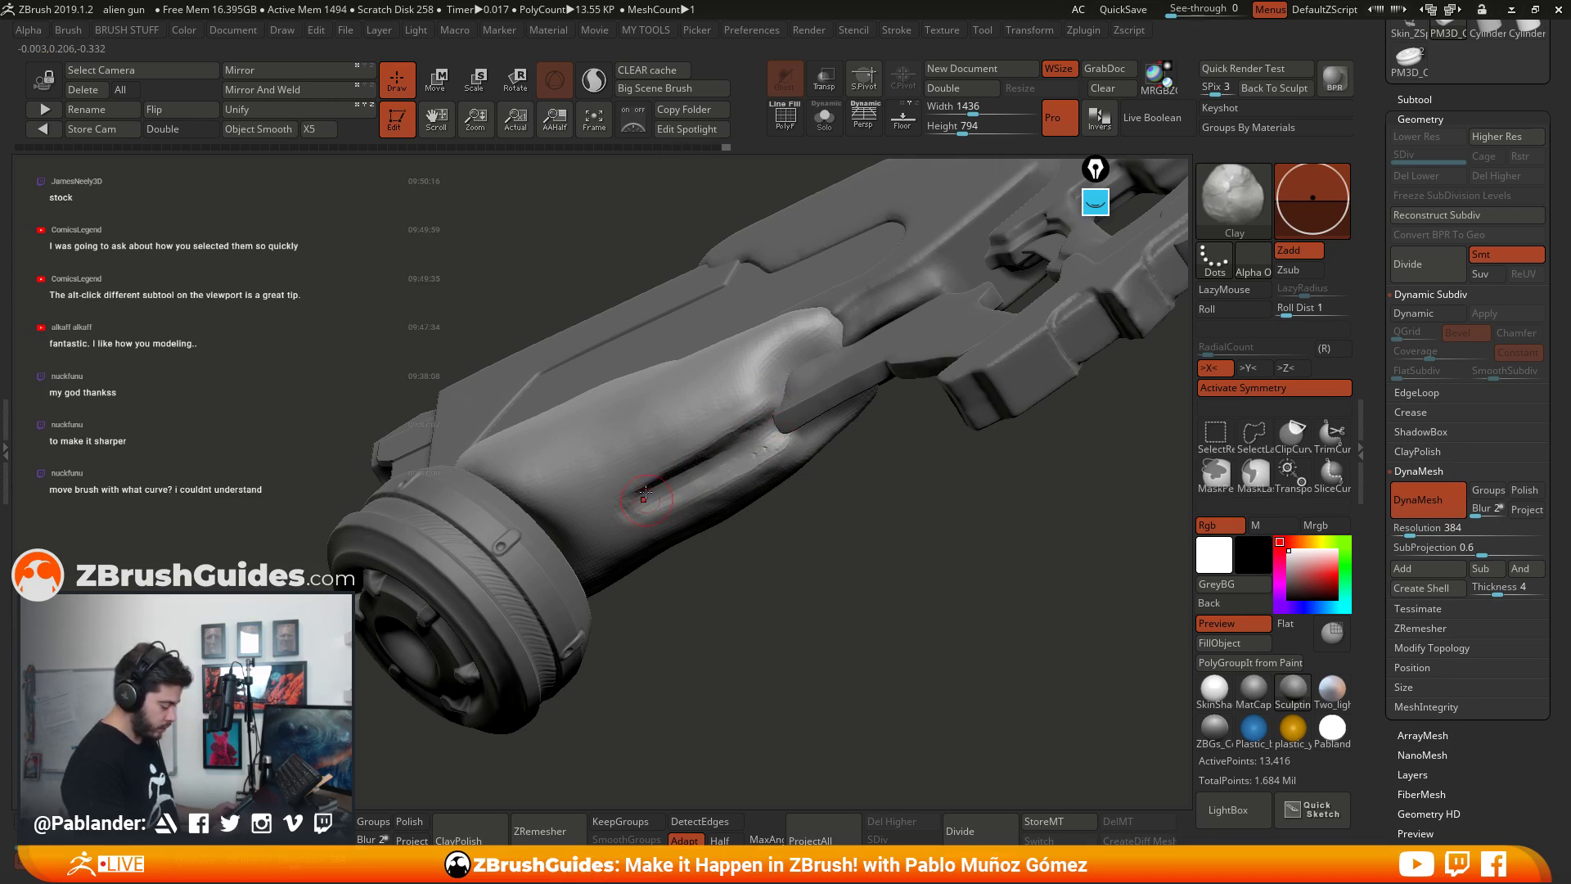
{"action": "key", "text": "shift"}
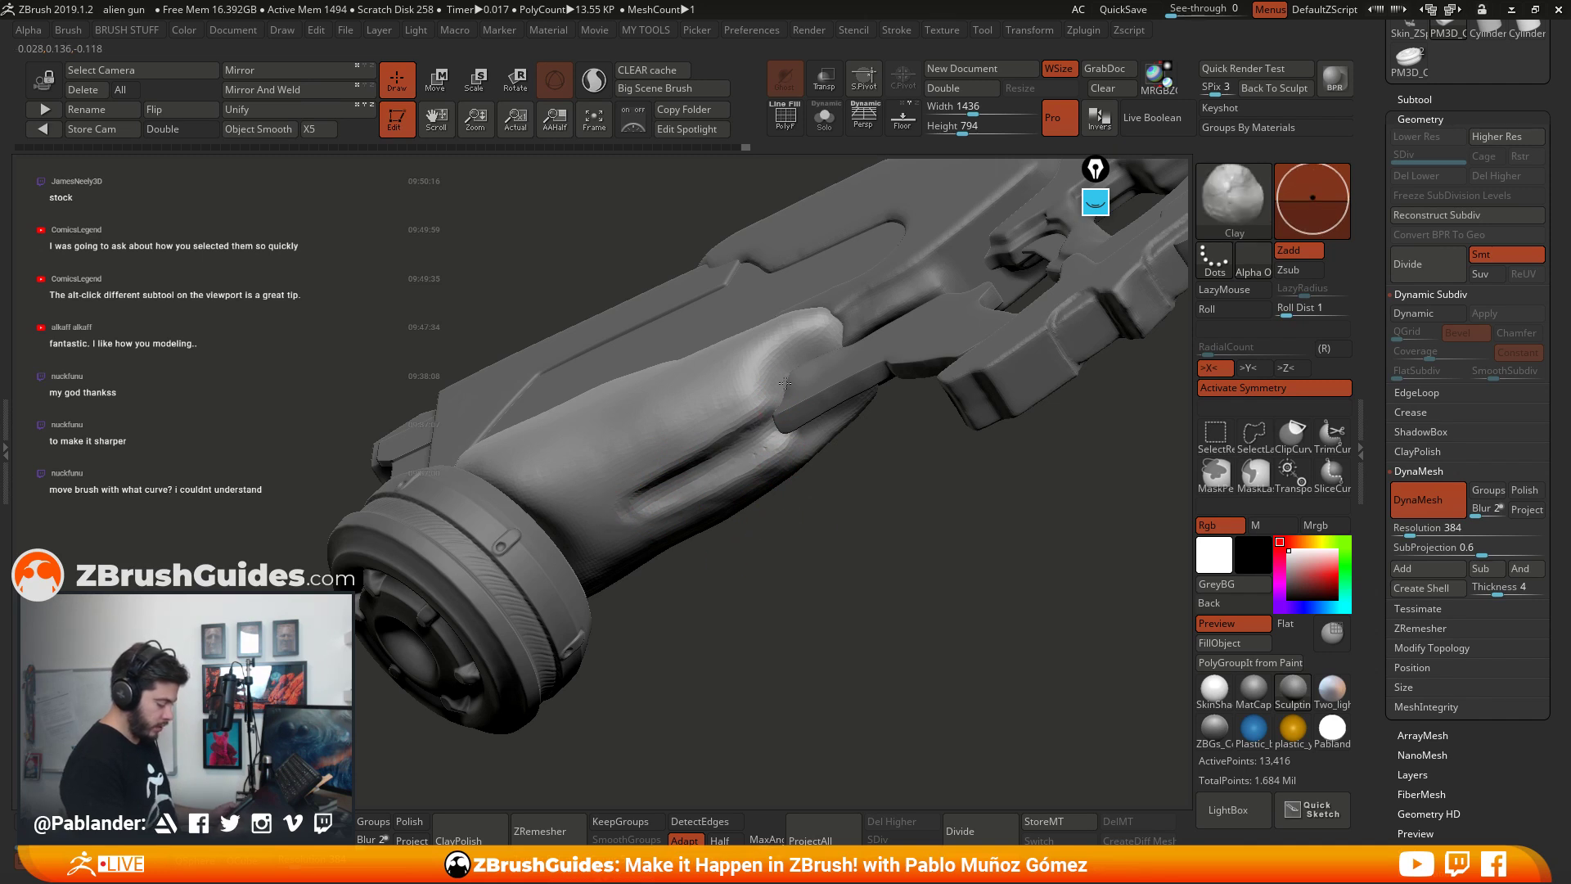
{"action": "left_click_drag", "start_coordinate": [614, 500], "coordinate": [618, 516], "text": "shift"}
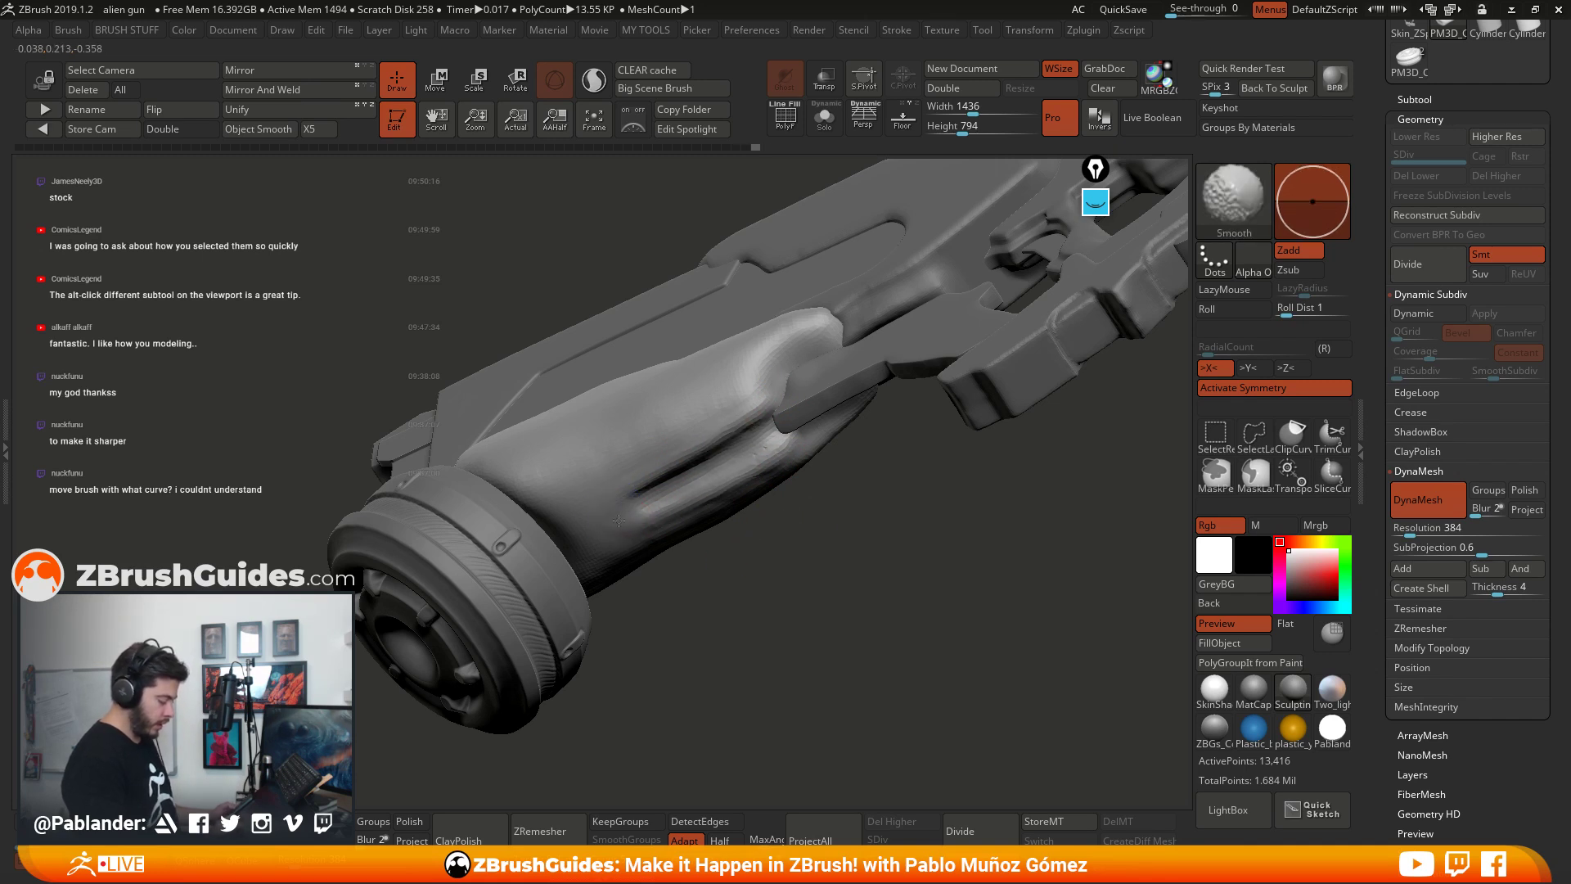
Step: Deepen and sharpen the underside groove's edges with DamStandard strokes
{"action": "key", "text": "b"}
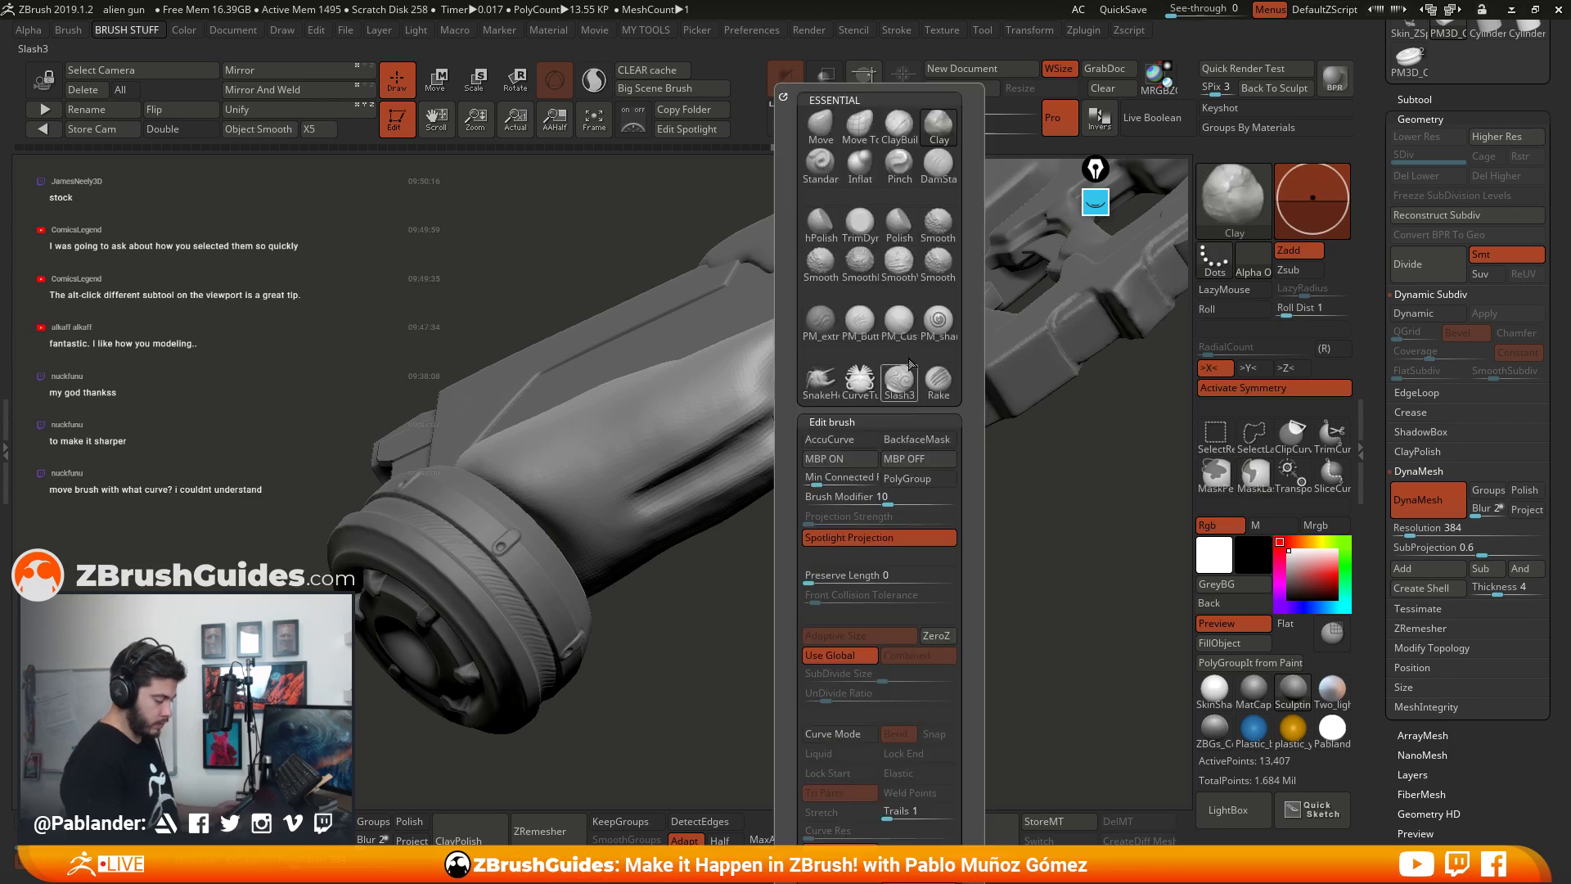
{"action": "key", "text": "d"}
{"action": "key", "text": "s"}
{"action": "left_click_drag", "start_coordinate": [719, 450], "coordinate": [633, 496]}
{"action": "right_click_drag", "start_coordinate": [798, 445], "coordinate": [793, 401]}
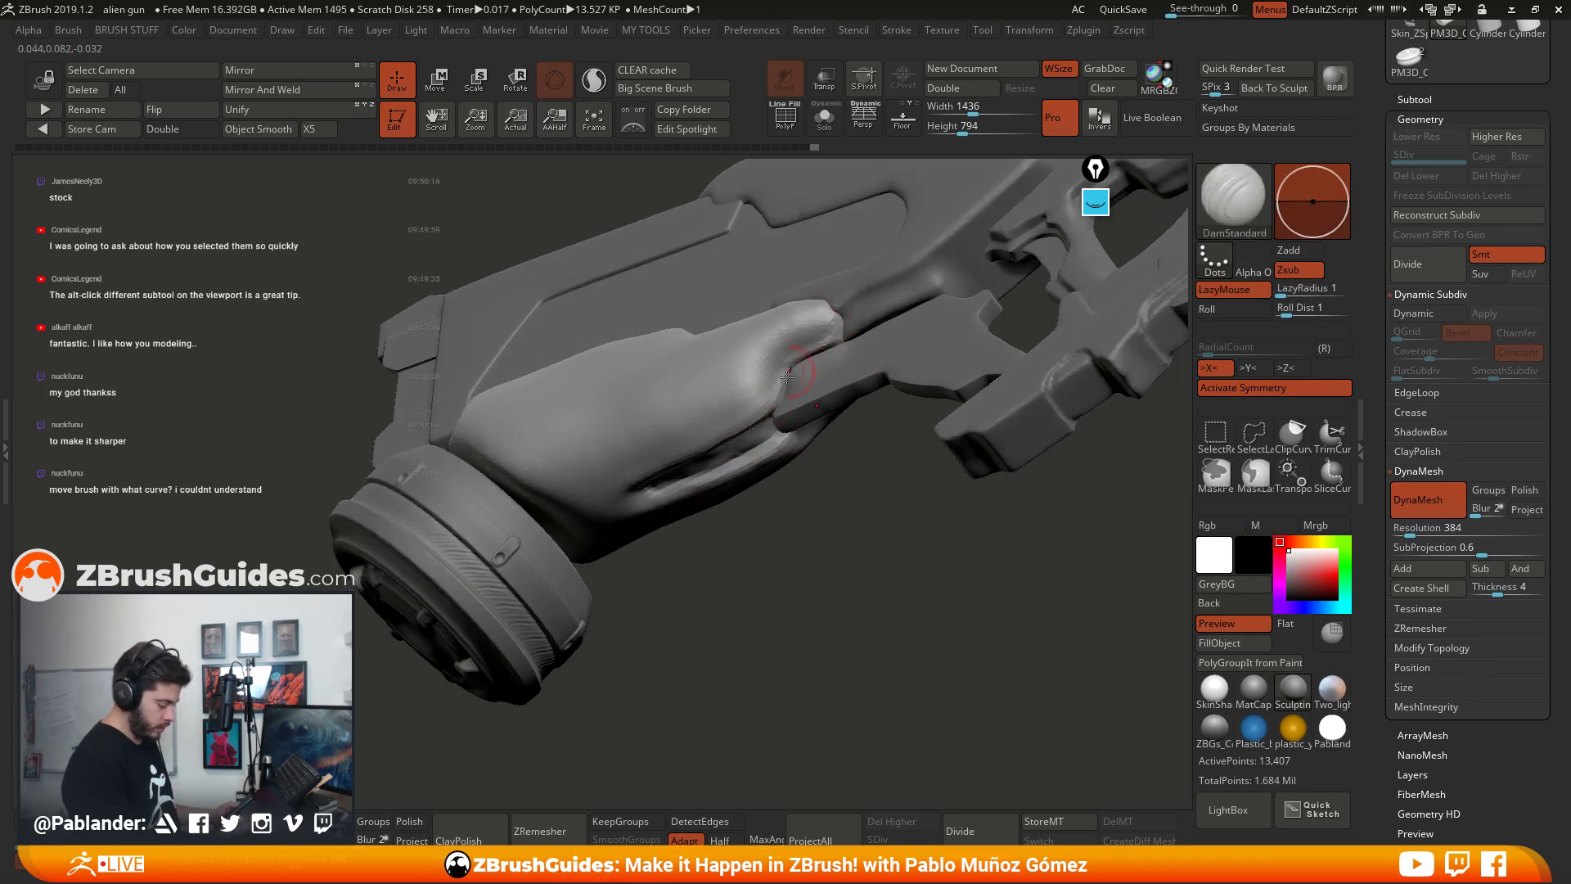
Step: Select the lower frame and pull its arm's front tip forward into the shell's groove with the Move brush
{"action": "left_click", "coordinate": [817, 409], "text": "alt"}
{"action": "key", "text": "b"}
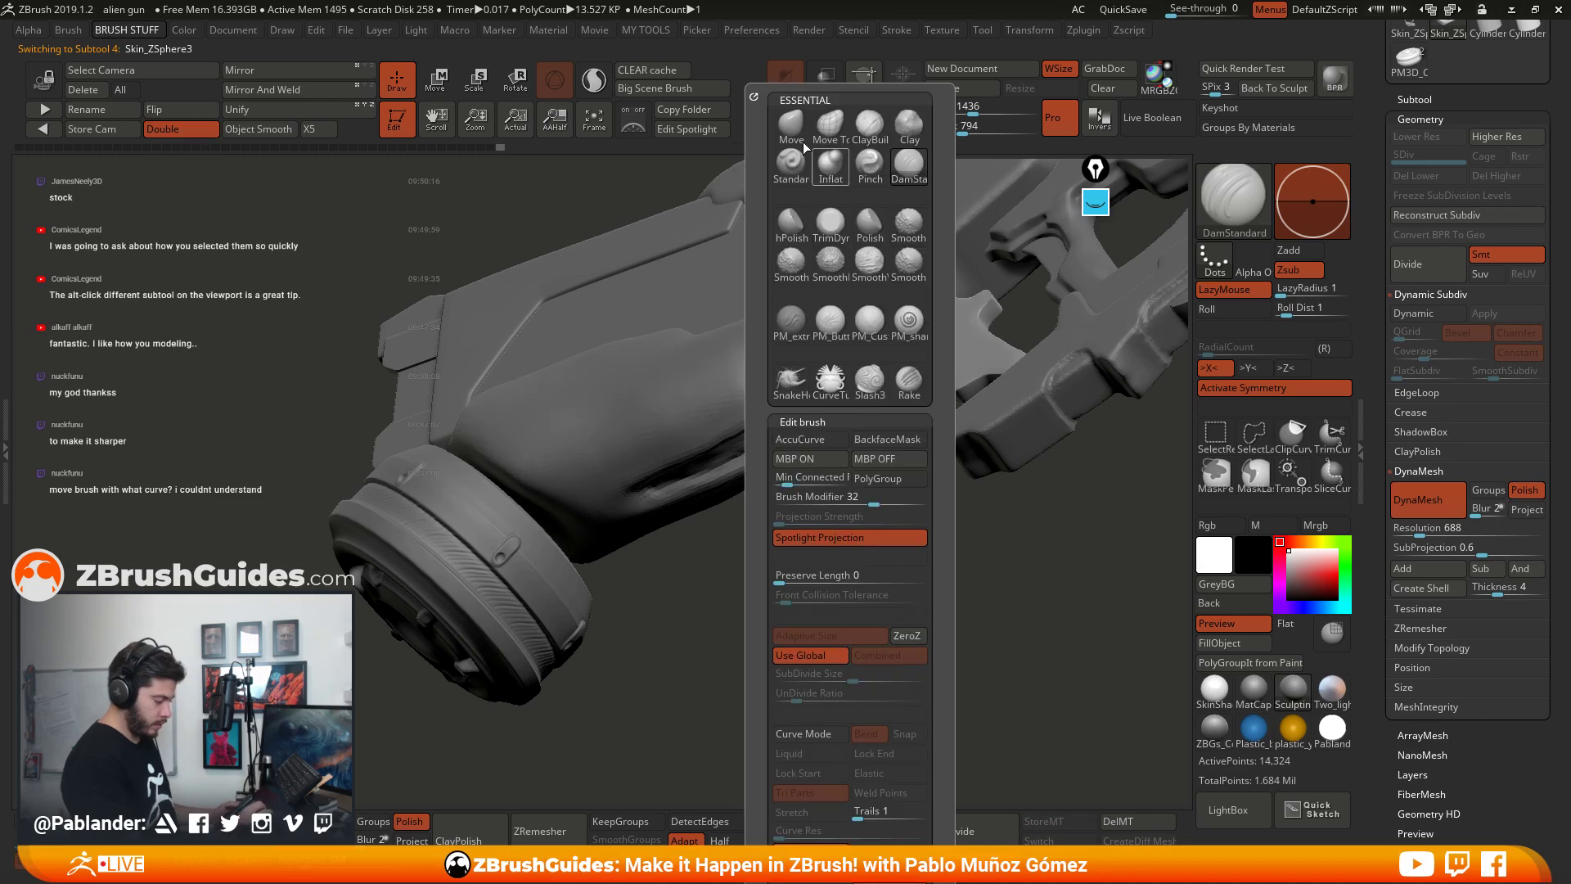
{"action": "key", "text": "m"}
{"action": "key", "text": "v"}
{"action": "key", "text": "space"}
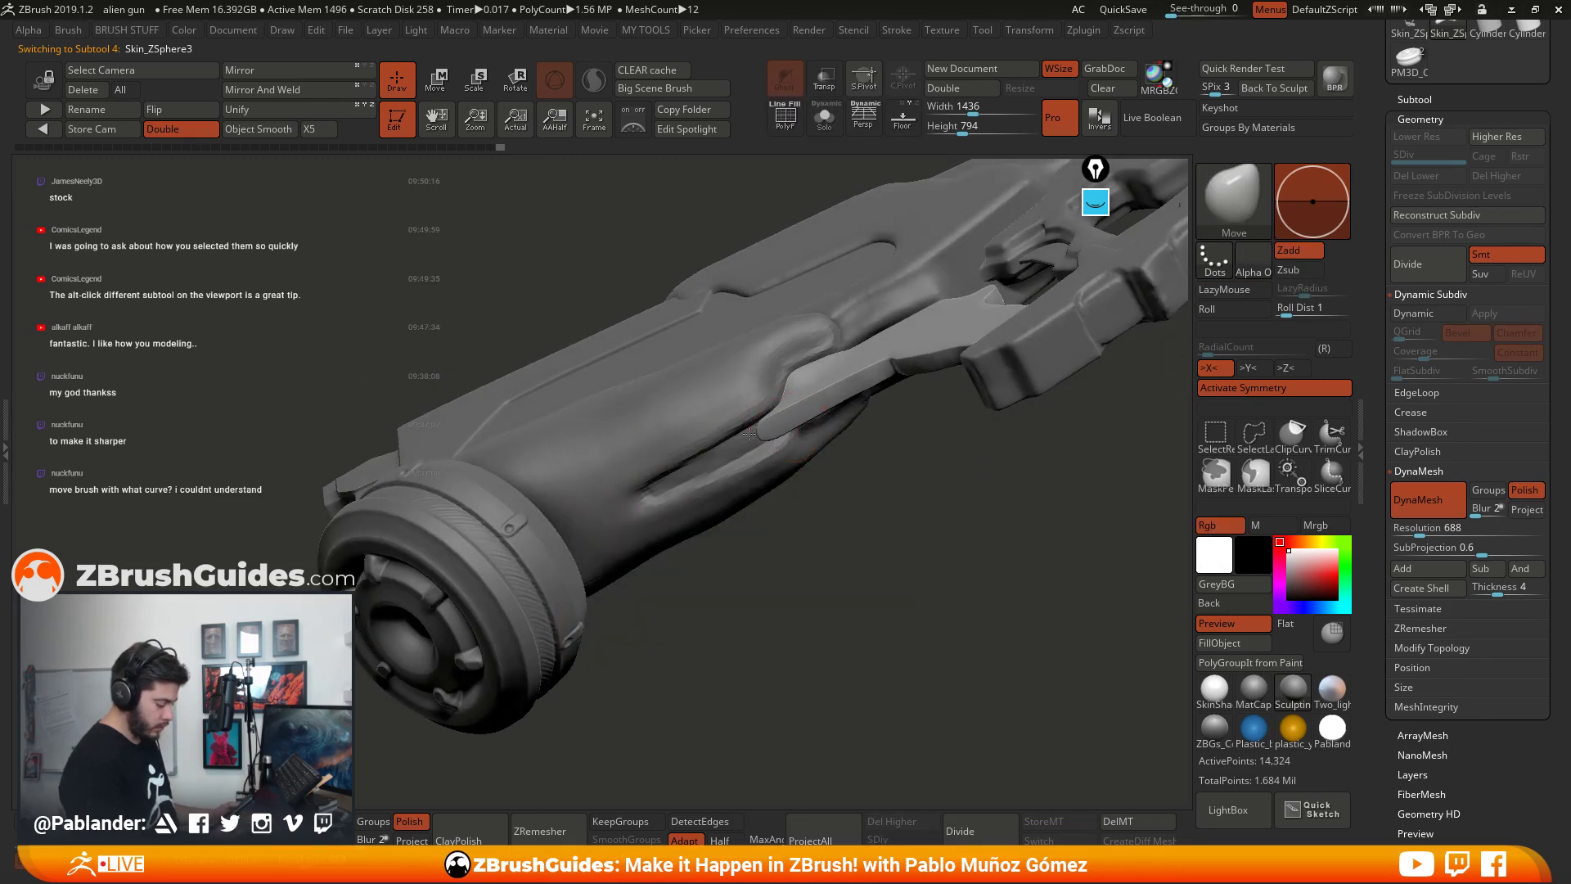
{"action": "left_click_drag", "start_coordinate": [729, 446], "coordinate": [756, 442]}
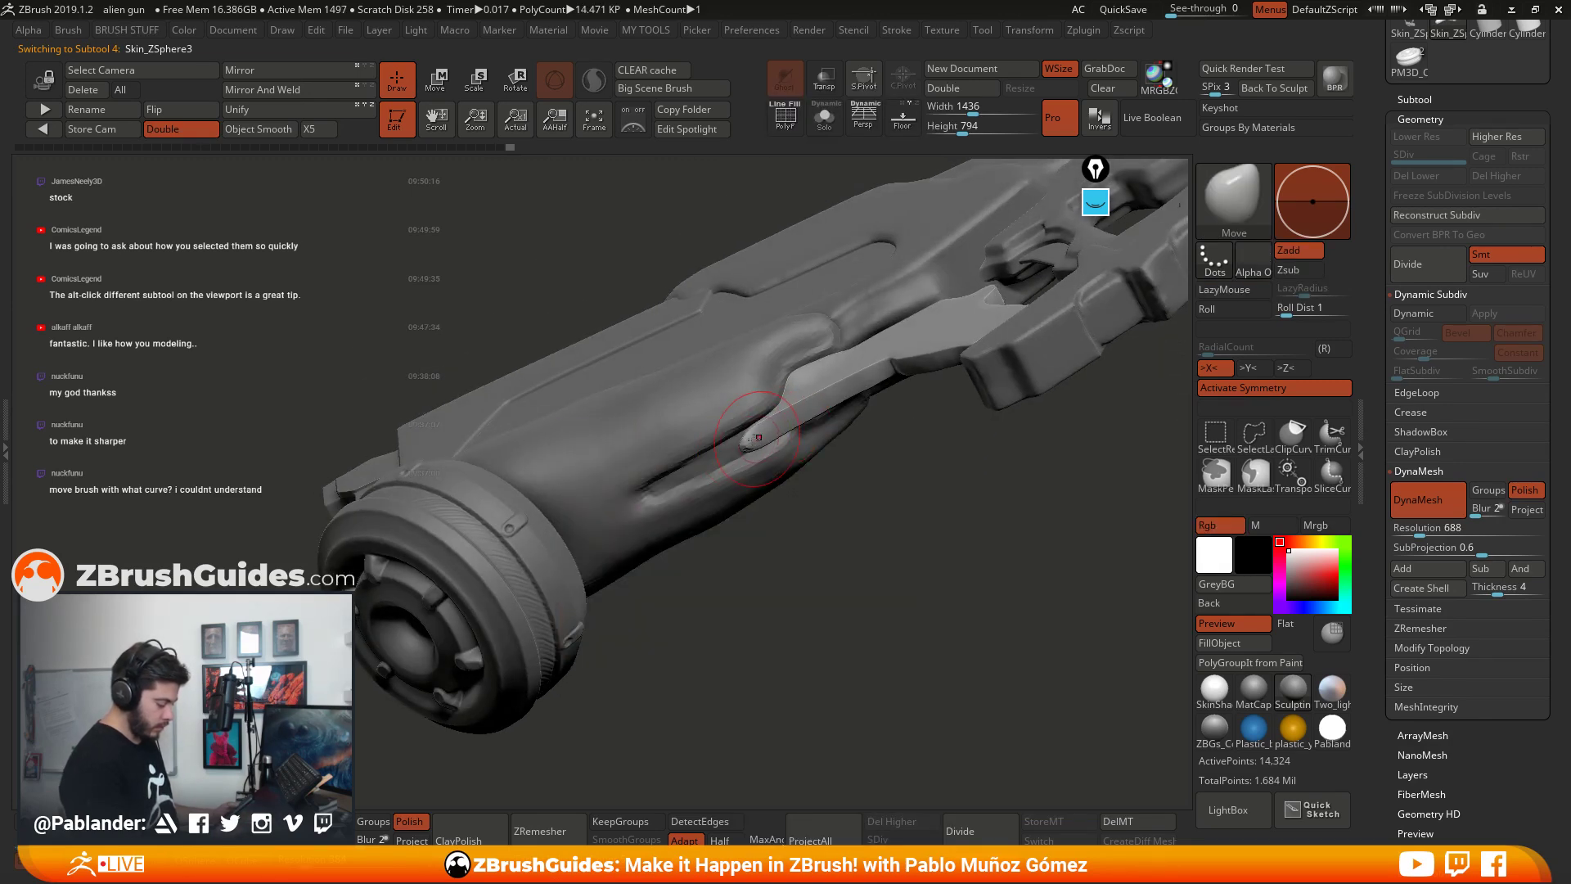
Step: Isolate the lower frame, mask everything except its arm's front tip, and show the whole gun with the Move gizmo active
{"action": "key", "text": "ctrl+shift+s"}
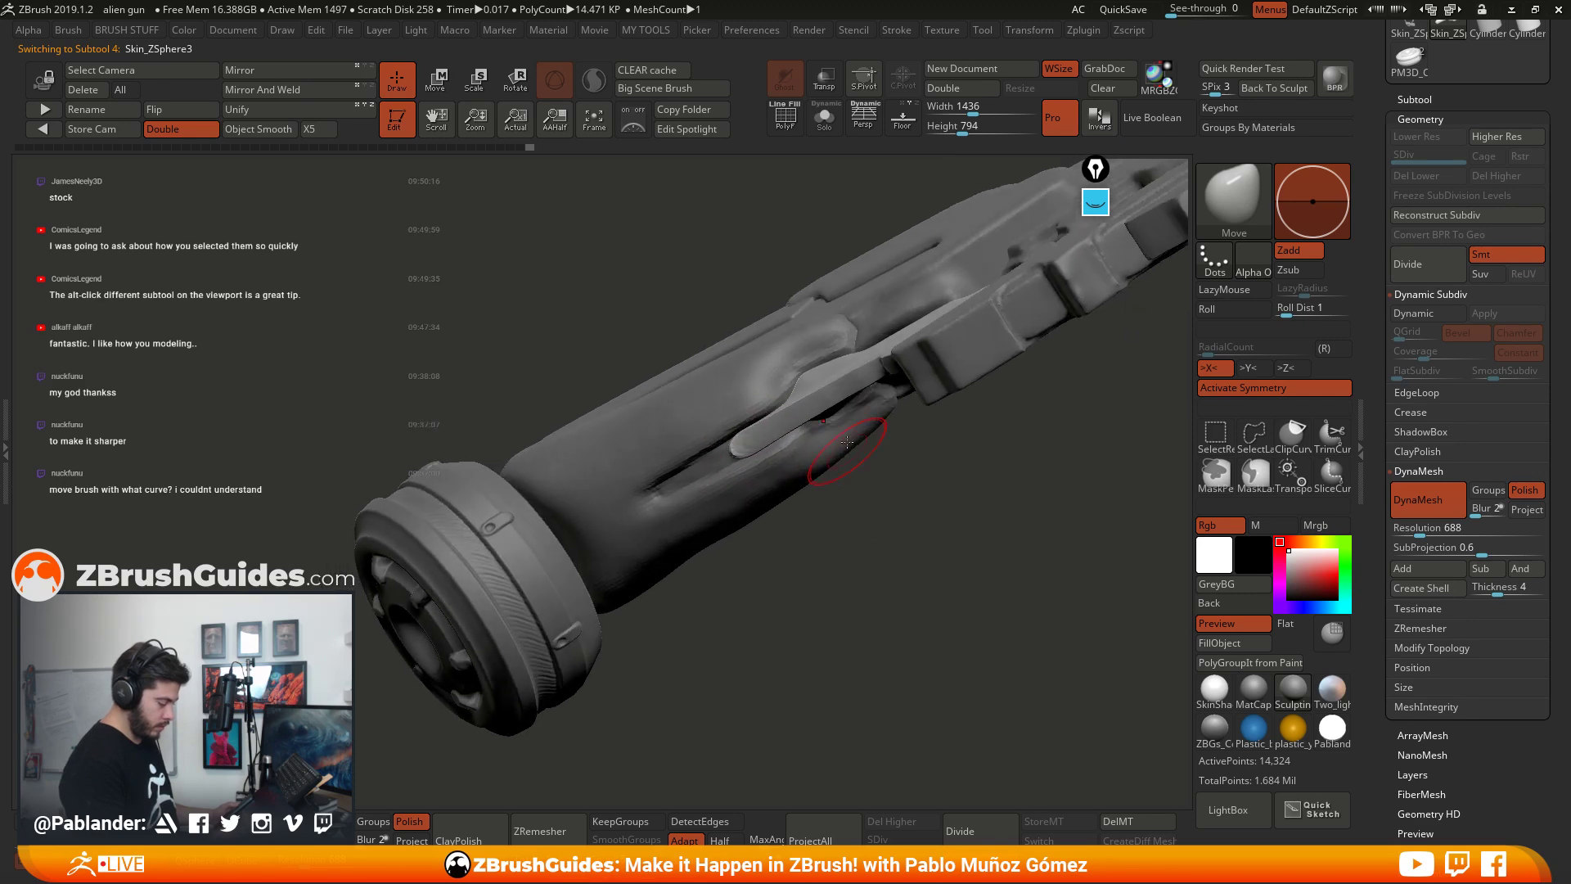
{"action": "left_click_drag", "start_coordinate": [836, 520], "coordinate": [684, 438]}
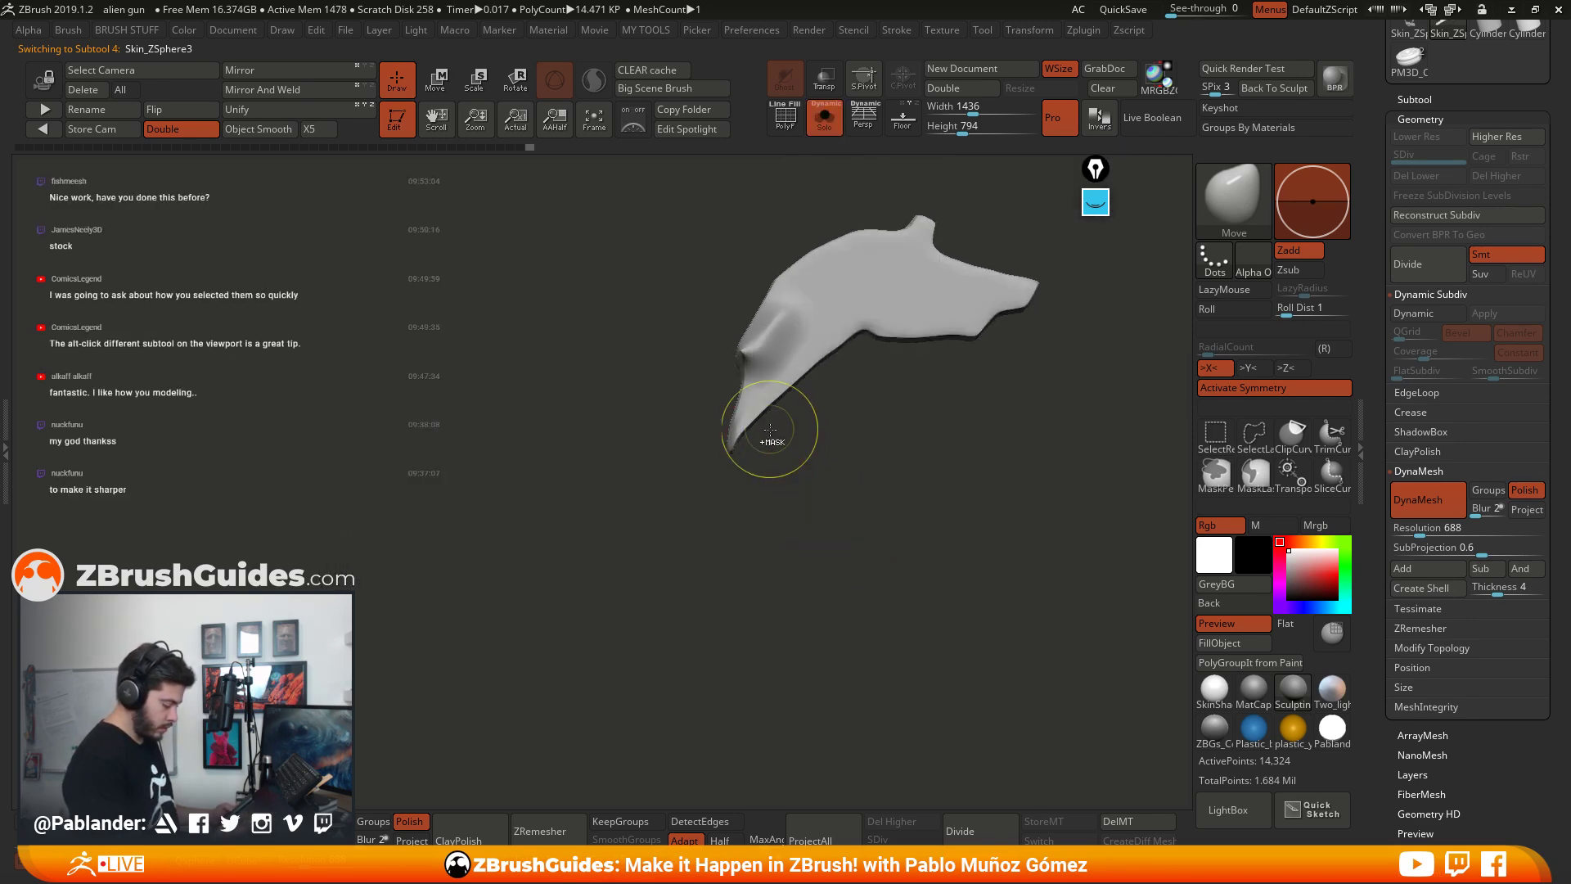
{"action": "left_click", "coordinate": [438, 82]}
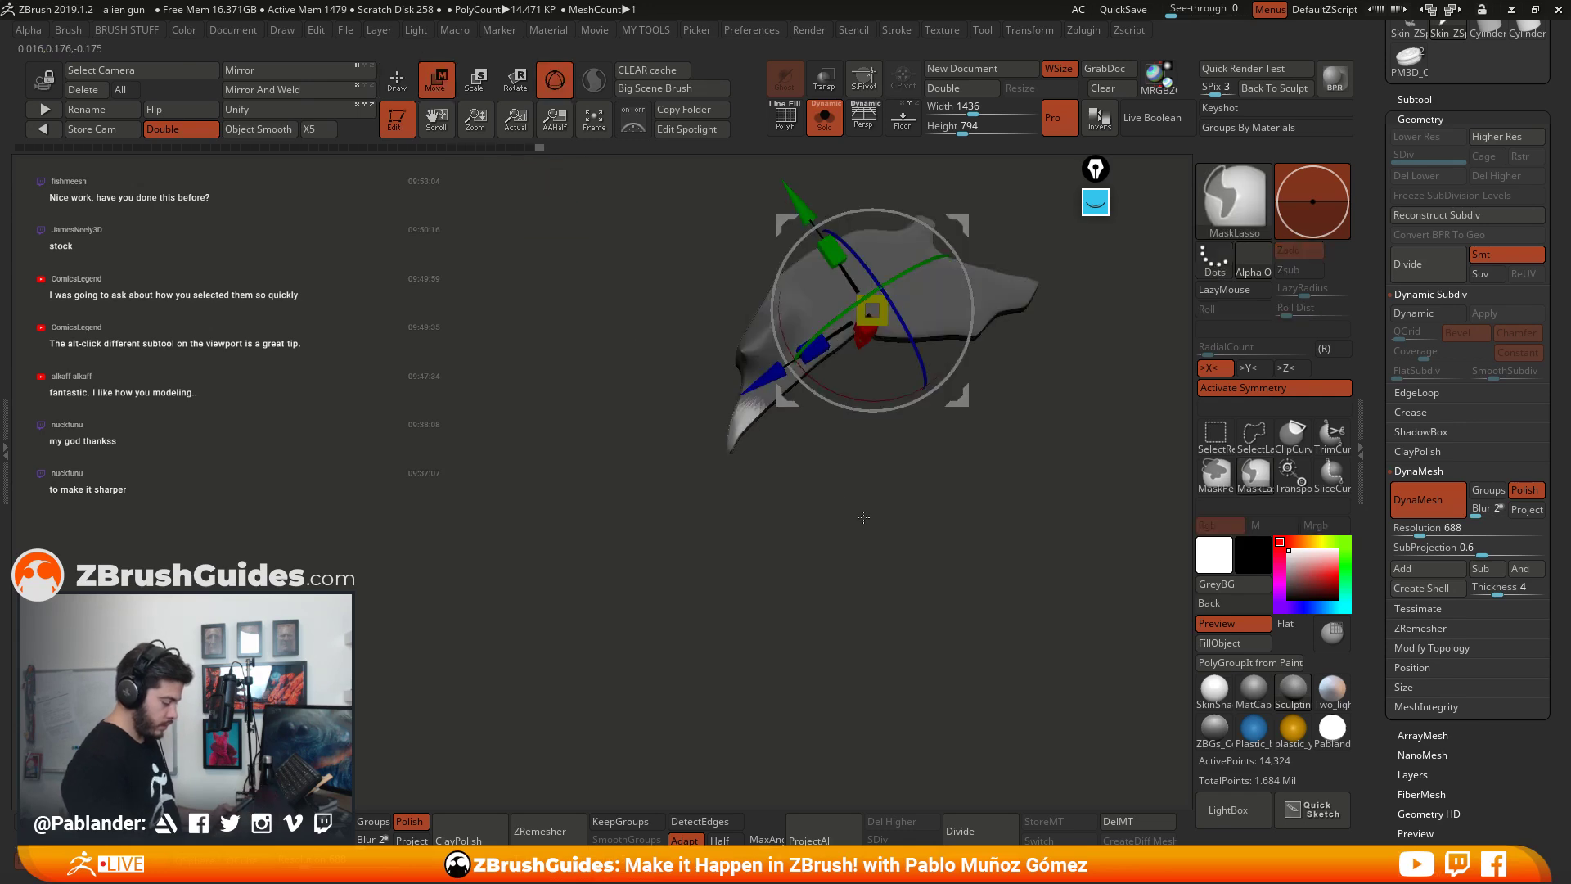
{"action": "key", "text": "ctrl+shift+s"}
{"action": "left_click_drag", "start_coordinate": [877, 469], "coordinate": [873, 558]}
{"action": "left_click", "coordinate": [838, 243]}
{"action": "left_click_drag", "start_coordinate": [840, 242], "coordinate": [481, 489], "text": "shift"}
Step: Fit the unmasked arm tip into the shell's groove with the gizmo, shifting it about 0.0232 and rotating it about 11.26°
{"action": "left_click_drag", "start_coordinate": [721, 254], "coordinate": [736, 393]}
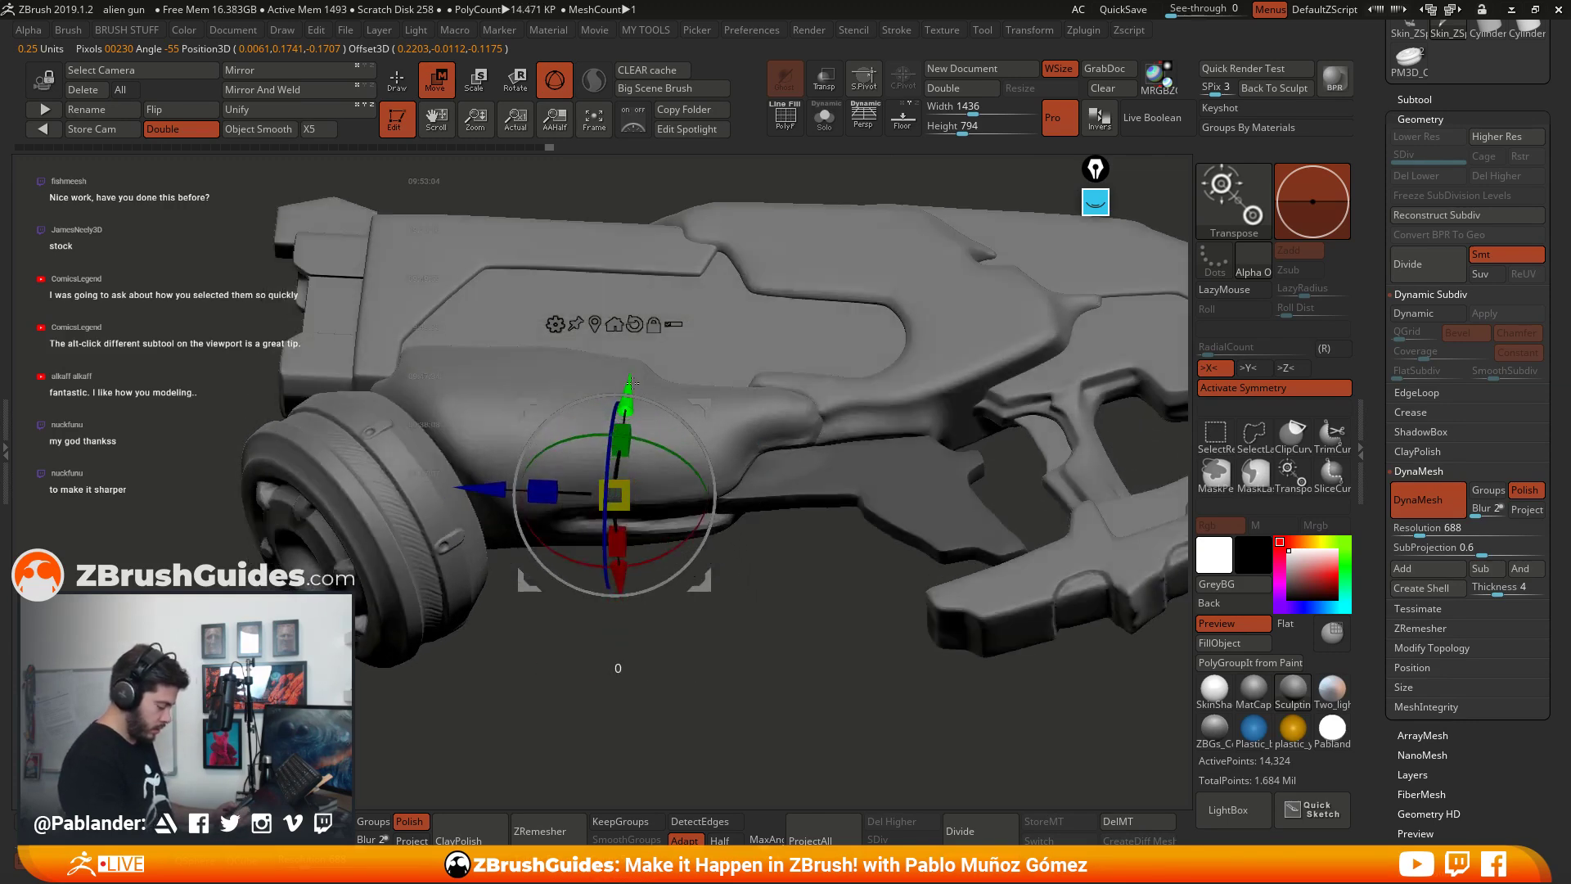
{"action": "left_click_drag", "start_coordinate": [633, 382], "coordinate": [628, 399]}
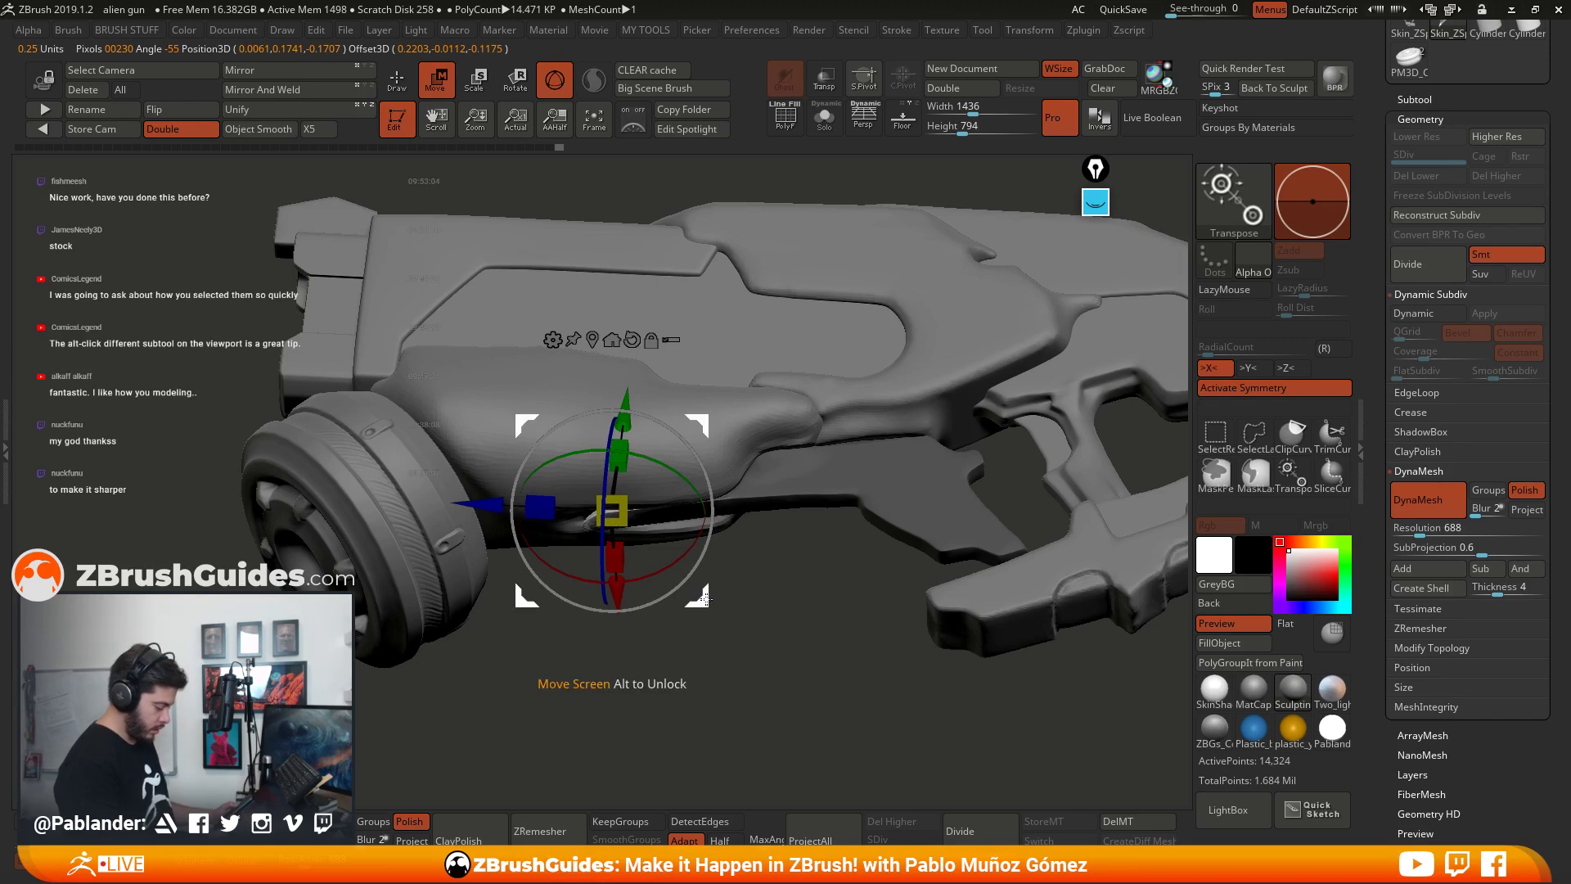
{"action": "left_click_drag", "start_coordinate": [768, 596], "coordinate": [720, 578]}
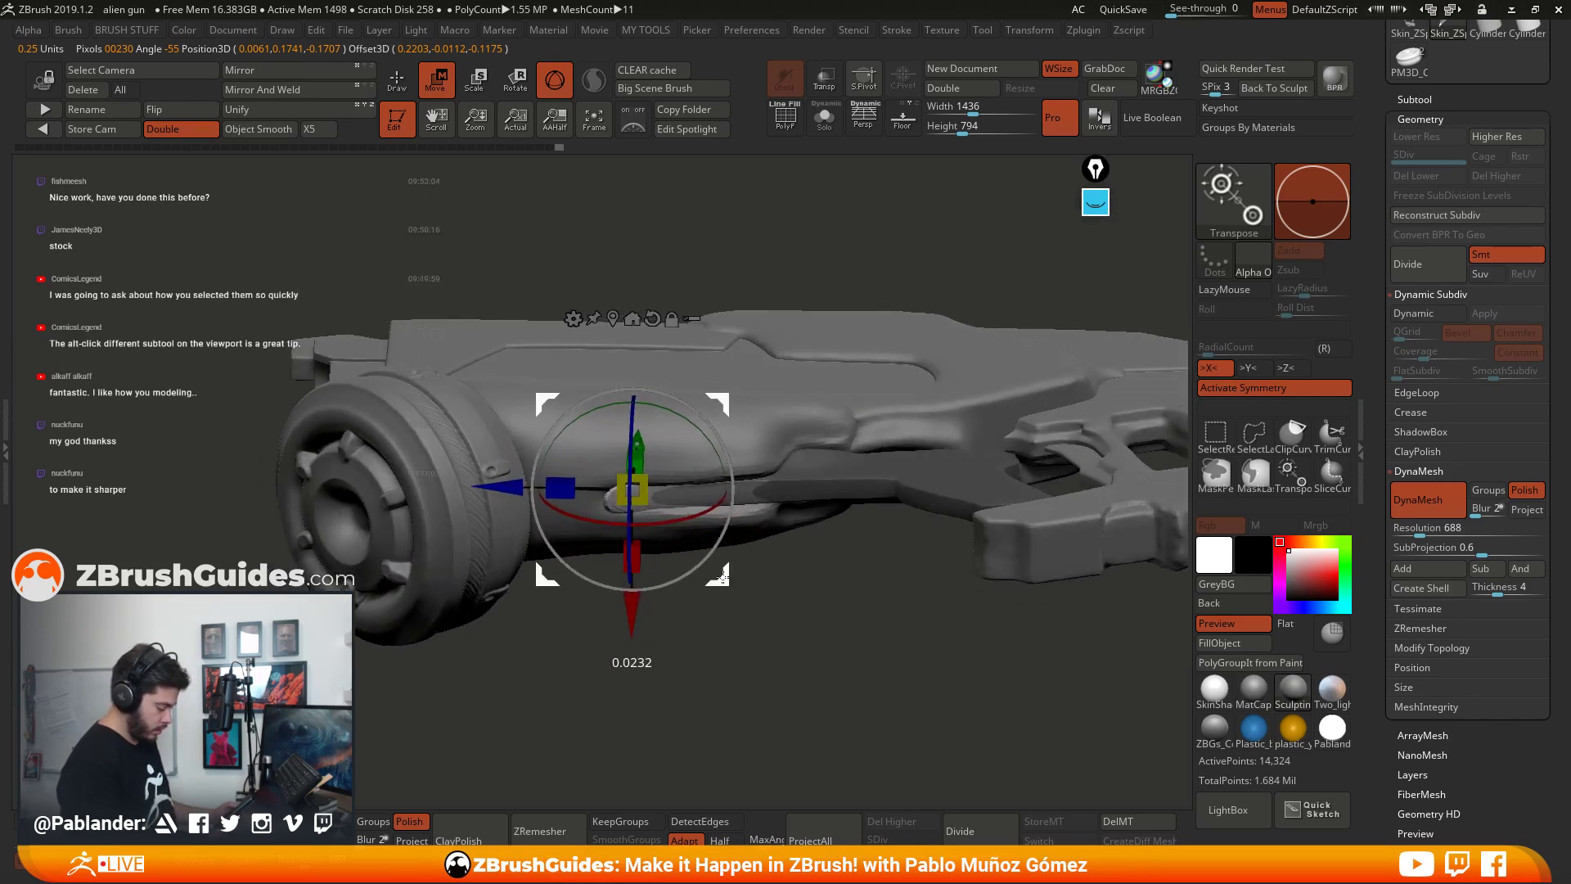
{"action": "left_click_drag", "start_coordinate": [664, 522], "coordinate": [685, 517]}
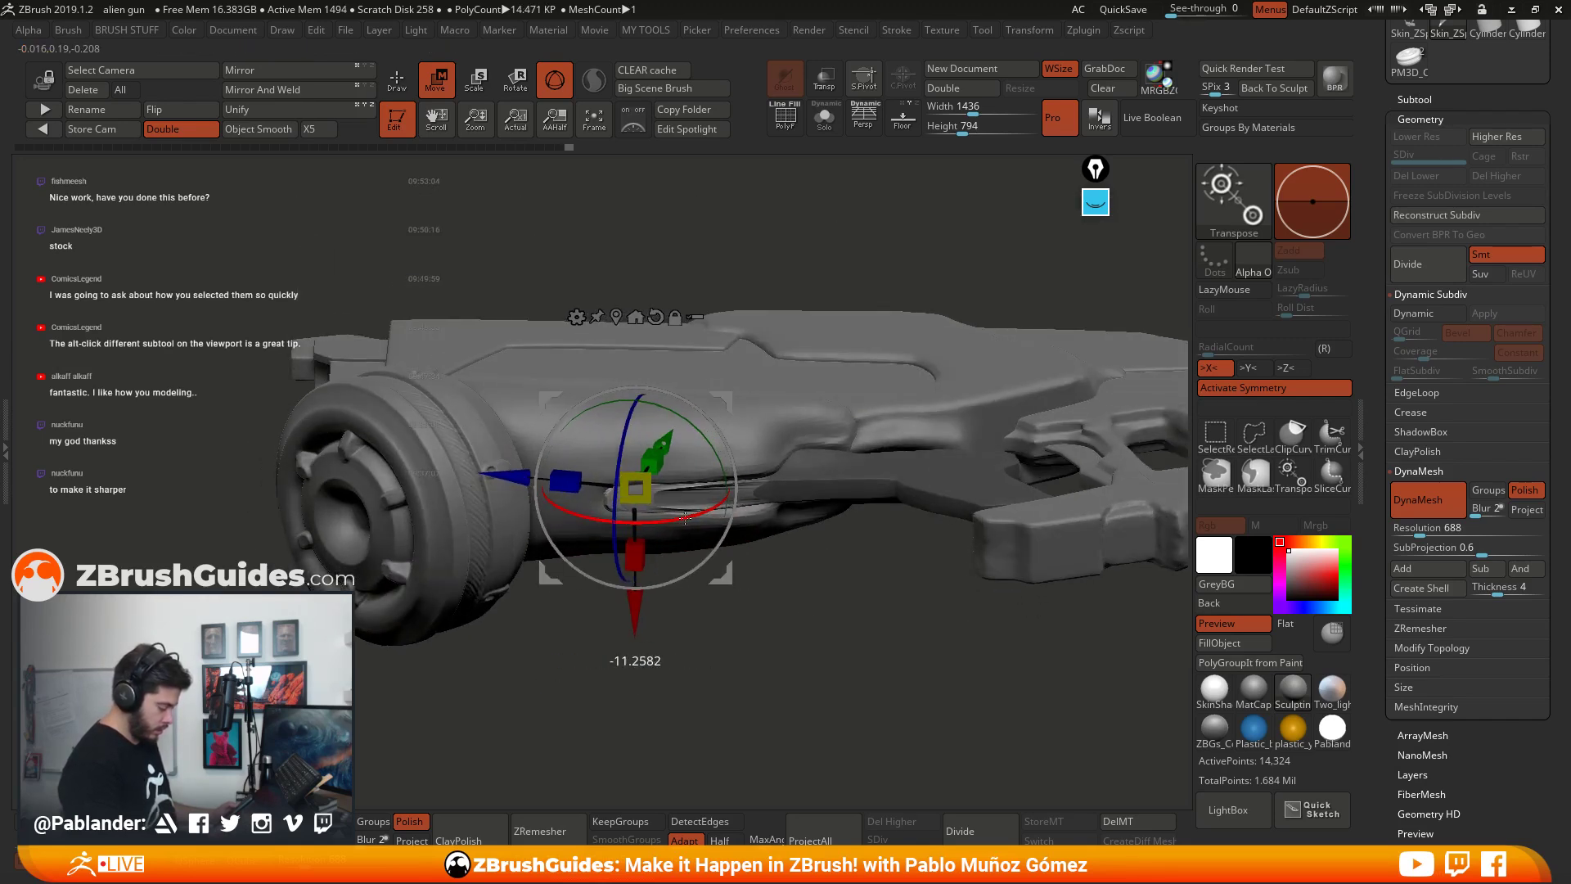
Step: Return to sculpting, clear the mask, and DynaMesh the lower frame at resolution 688
{"action": "key", "text": "q"}
{"action": "left_click_drag", "start_coordinate": [702, 231], "coordinate": [807, 414]}
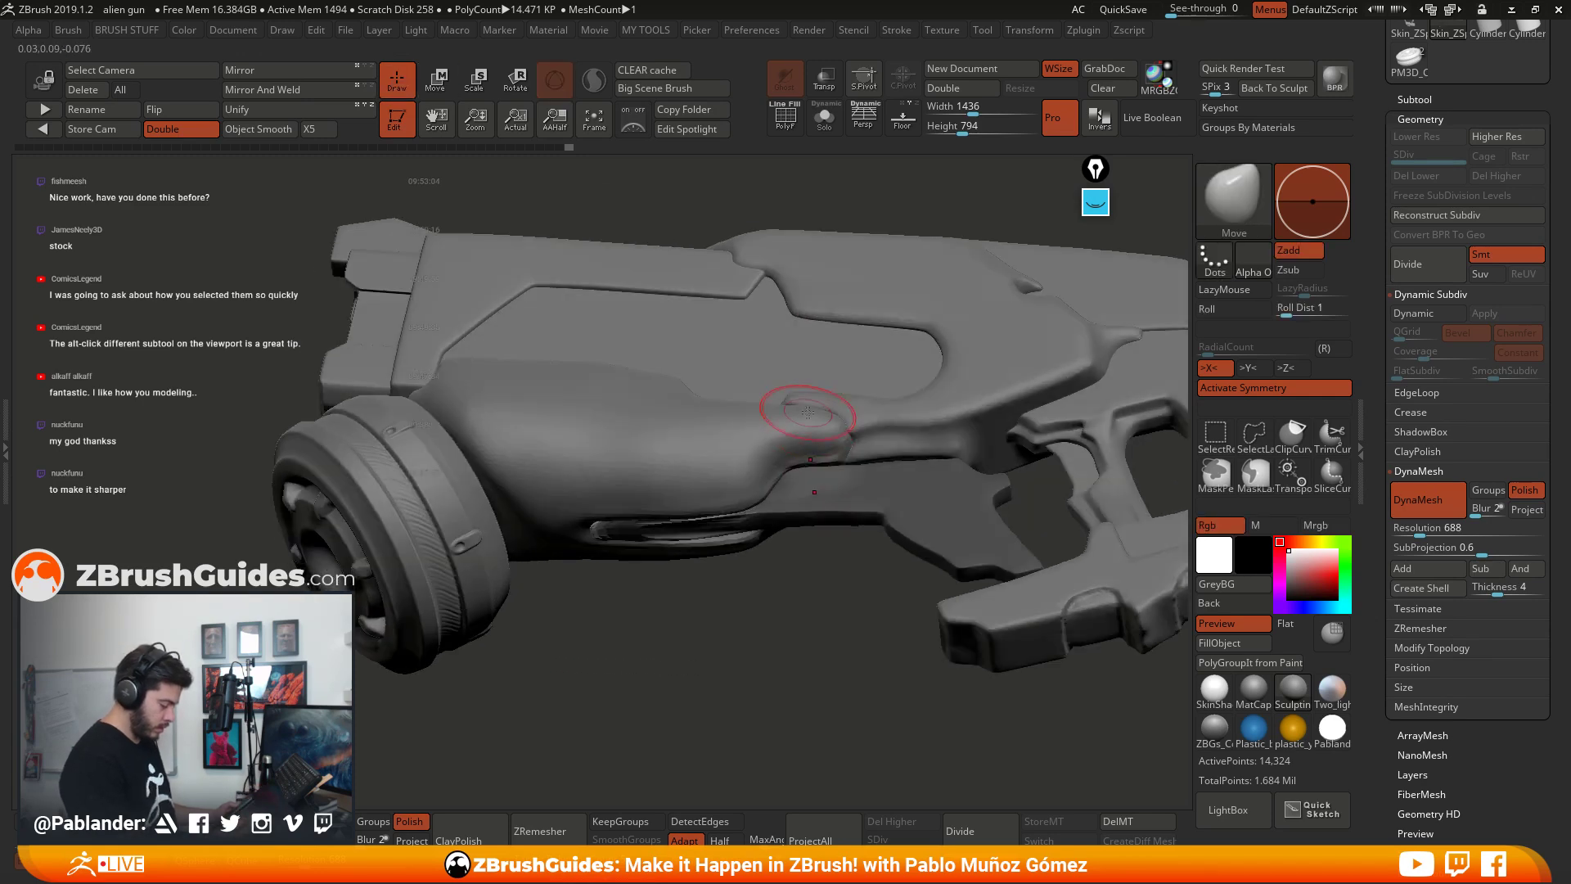
{"action": "left_click_drag", "start_coordinate": [798, 630], "coordinate": [789, 648], "text": "ctrl"}
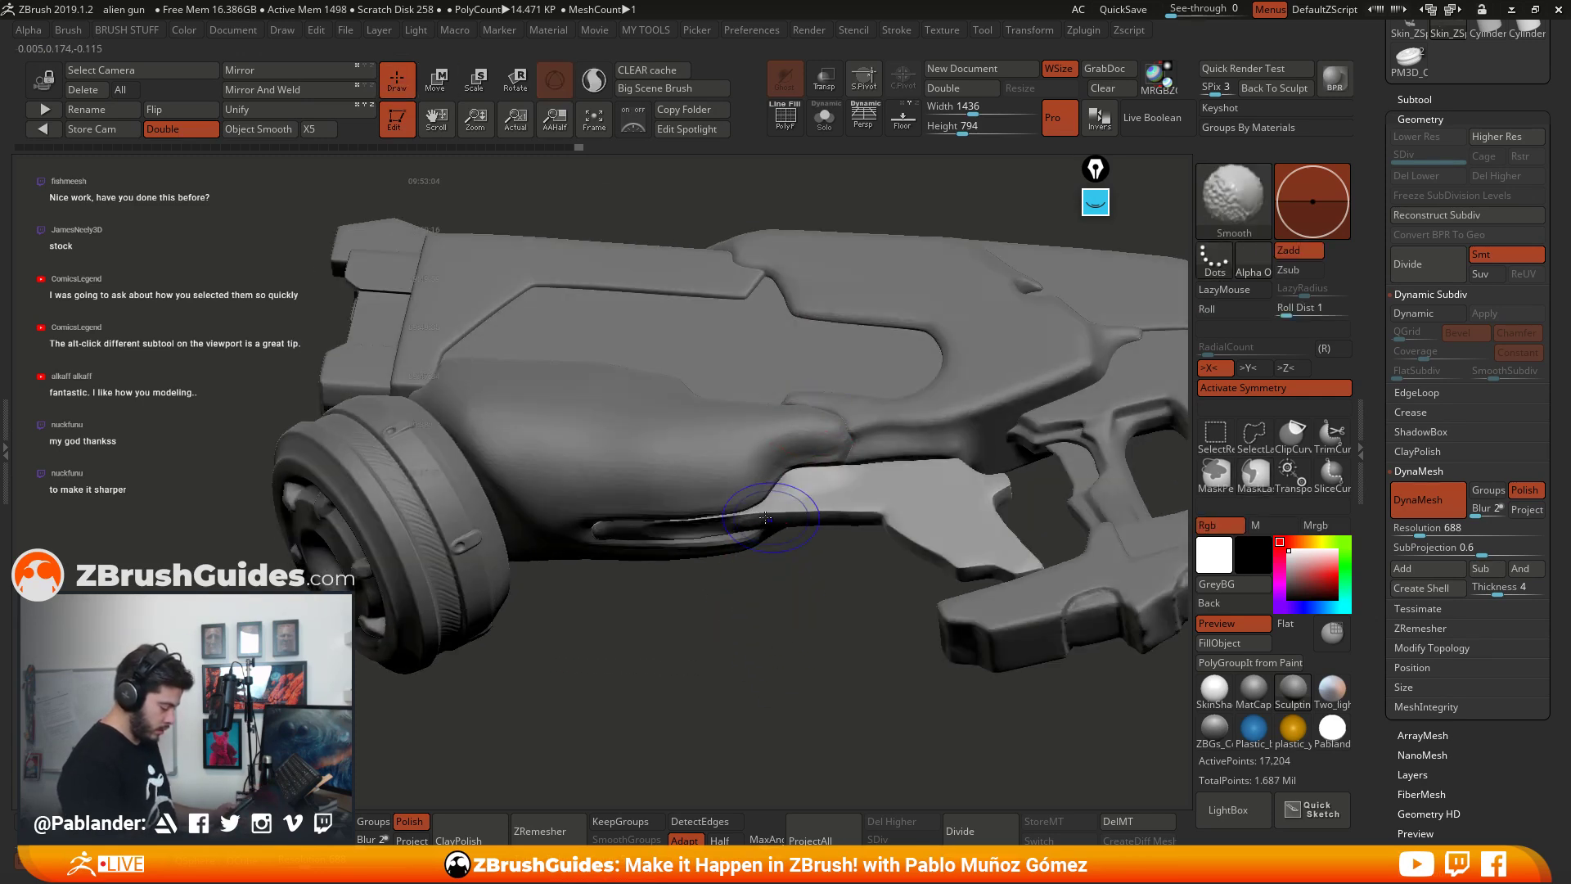
Step: Smooth the lower frame's arm along the rounded shell's groove and nudge its edge into place with the Move brush
{"action": "mouse_move", "coordinate": [610, 535]}
{"action": "left_mouse_down", "text": "shift"}
{"action": "mouse_move", "coordinate": [588, 524]}
{"action": "mouse_move", "coordinate": [725, 522]}
{"action": "left_mouse_up", "text": "shift"}
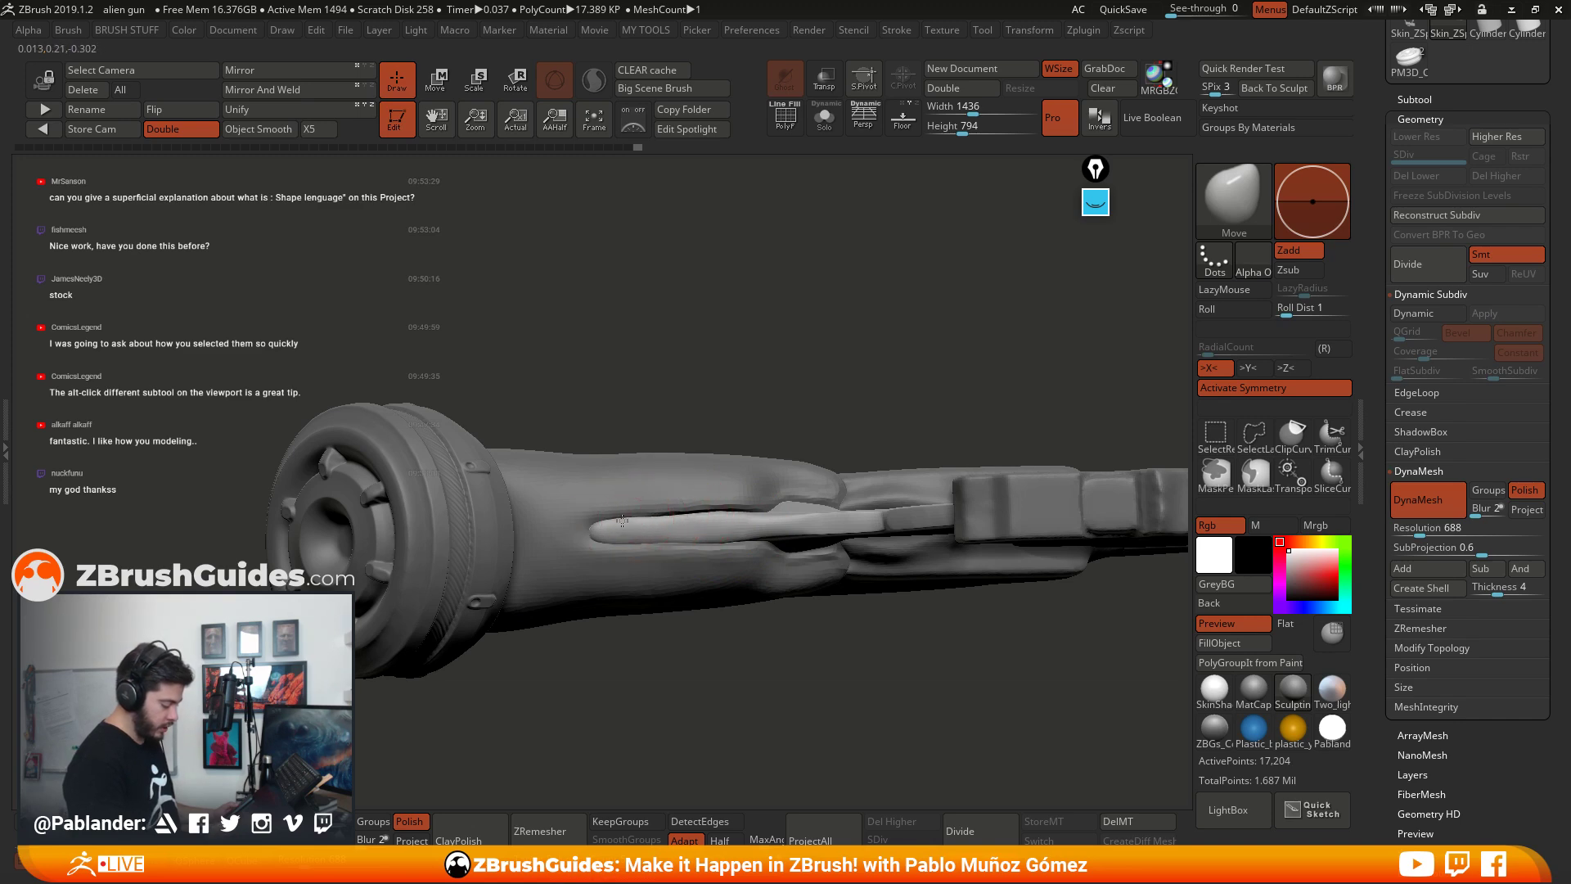
{"action": "left_click_drag", "start_coordinate": [760, 515], "coordinate": [770, 533]}
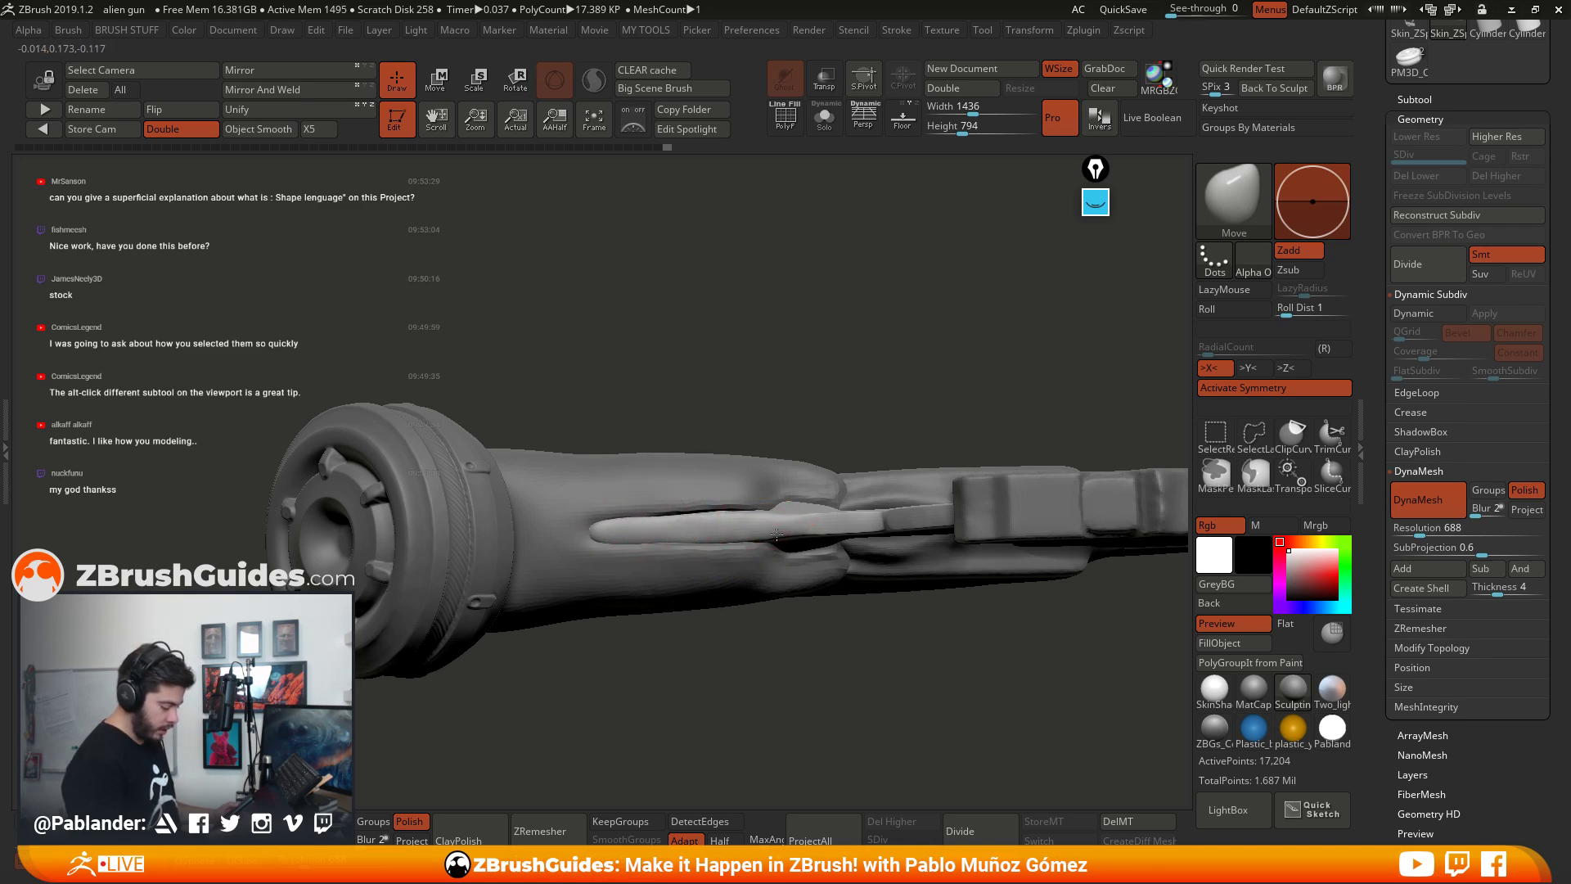
{"action": "mouse_move", "coordinate": [838, 523]}
{"action": "right_mouse_down"}
{"action": "mouse_move", "coordinate": [788, 512]}
{"action": "mouse_move", "coordinate": [667, 634]}
{"action": "mouse_move", "coordinate": [662, 450]}
{"action": "right_mouse_up"}
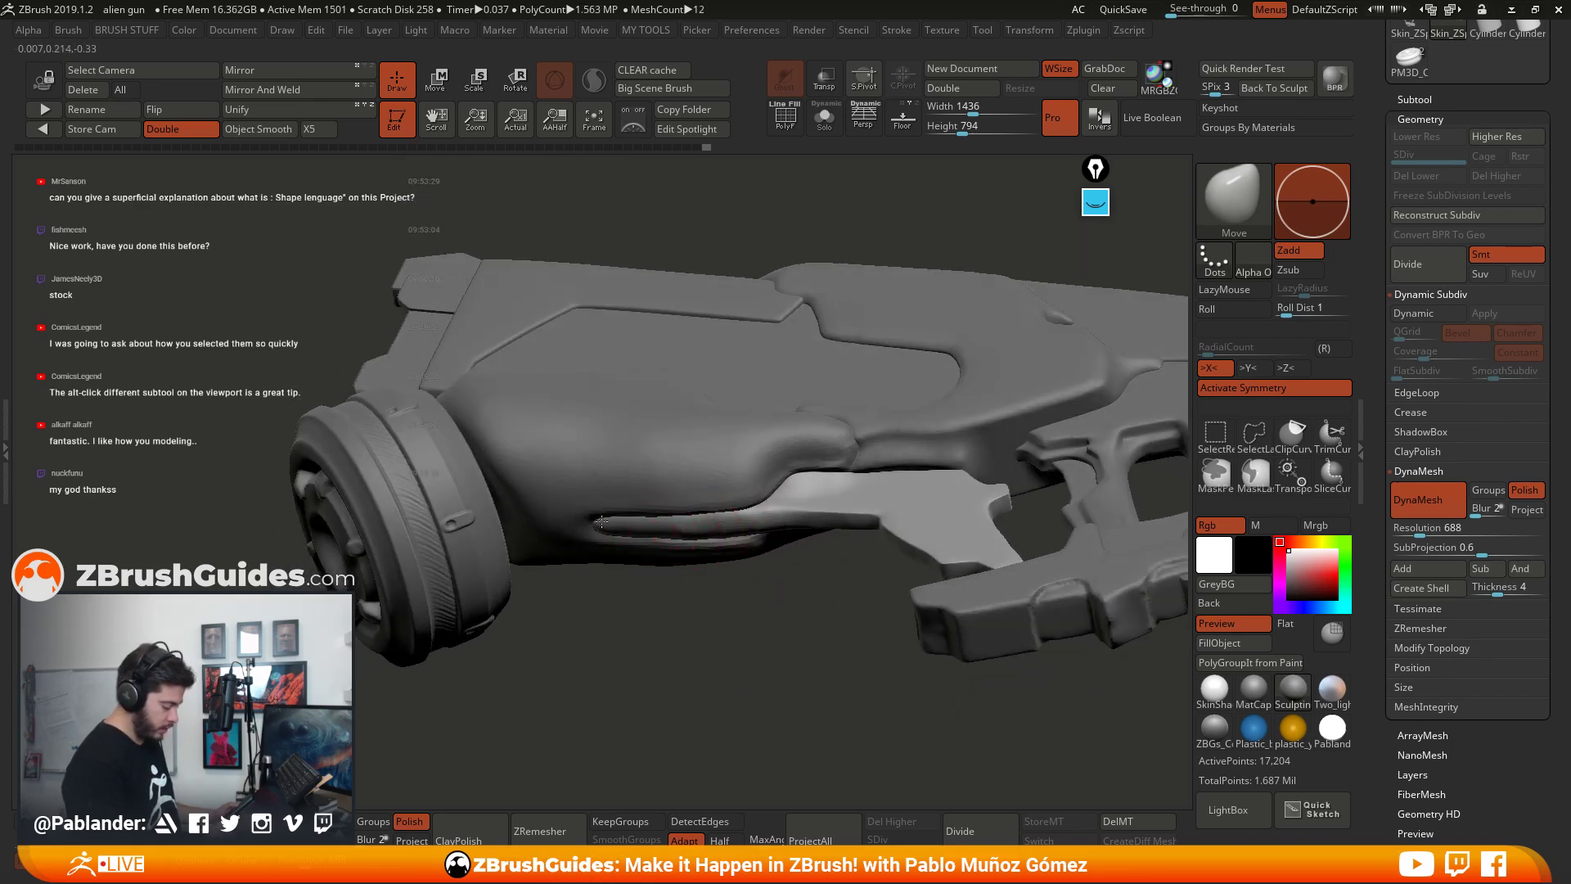
{"action": "key", "text": "shift"}
{"action": "mouse_move", "coordinate": [667, 632]}
{"action": "right_mouse_down"}
{"action": "mouse_move", "coordinate": [659, 520]}
{"action": "mouse_move", "coordinate": [905, 641]}
{"action": "mouse_move", "coordinate": [781, 614]}
{"action": "mouse_move", "coordinate": [848, 595]}
{"action": "mouse_move", "coordinate": [900, 604]}
{"action": "right_mouse_up"}
{"action": "right_click_drag", "start_coordinate": [700, 599], "coordinate": [613, 527]}
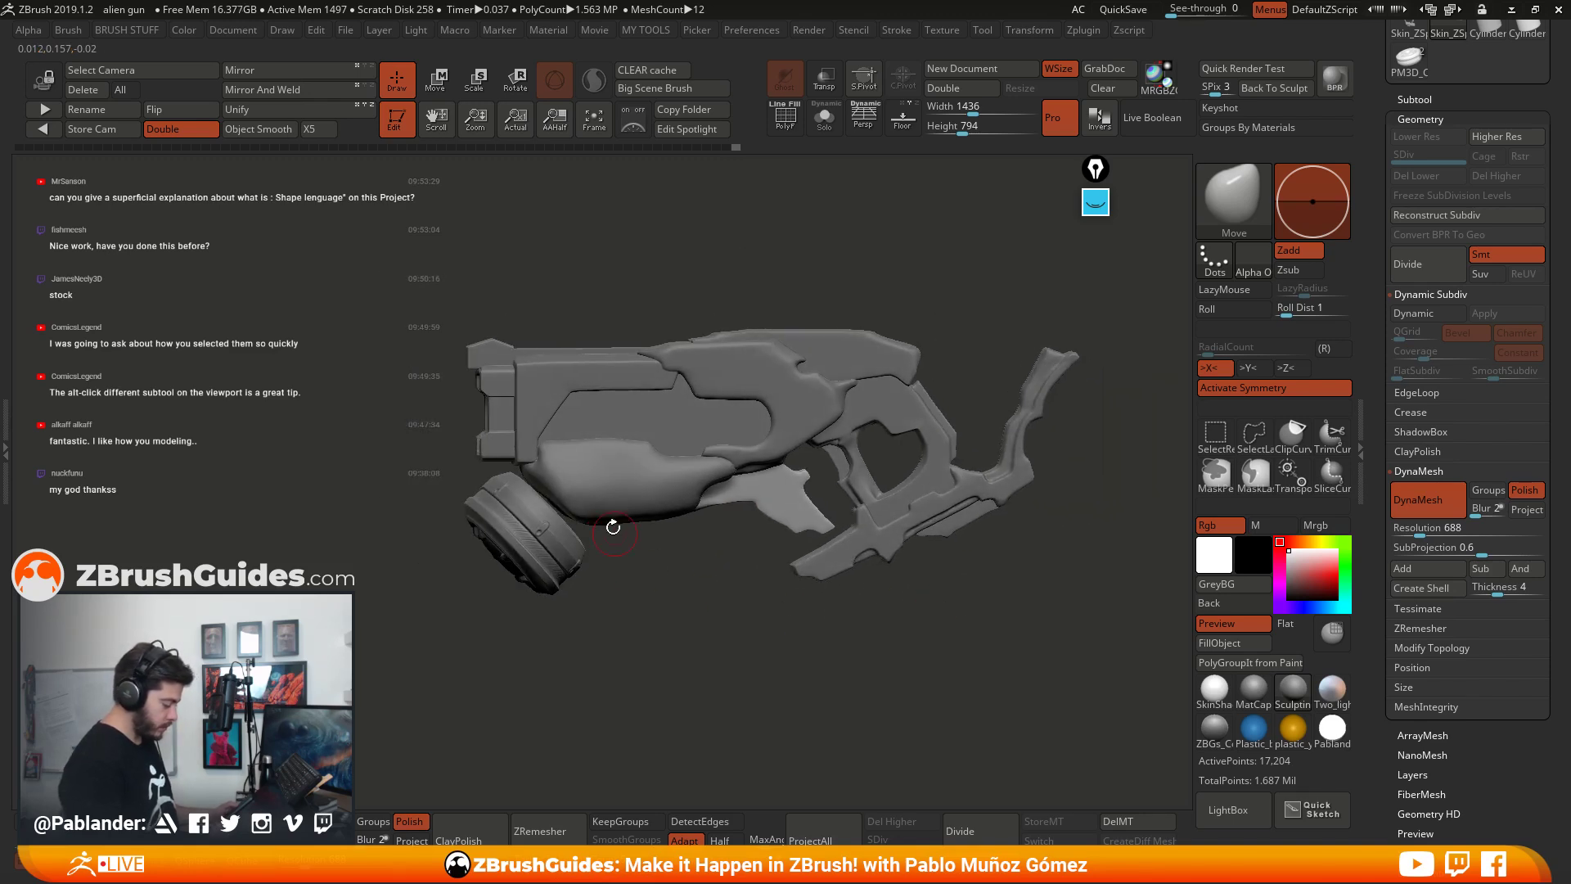
Step: Select the upper side shell, build up its bridge across the gun's top with the Clay brush, and smooth it
{"action": "left_click", "coordinate": [535, 469], "text": "alt"}
{"action": "right_click_drag", "start_coordinate": [562, 466], "coordinate": [788, 394]}
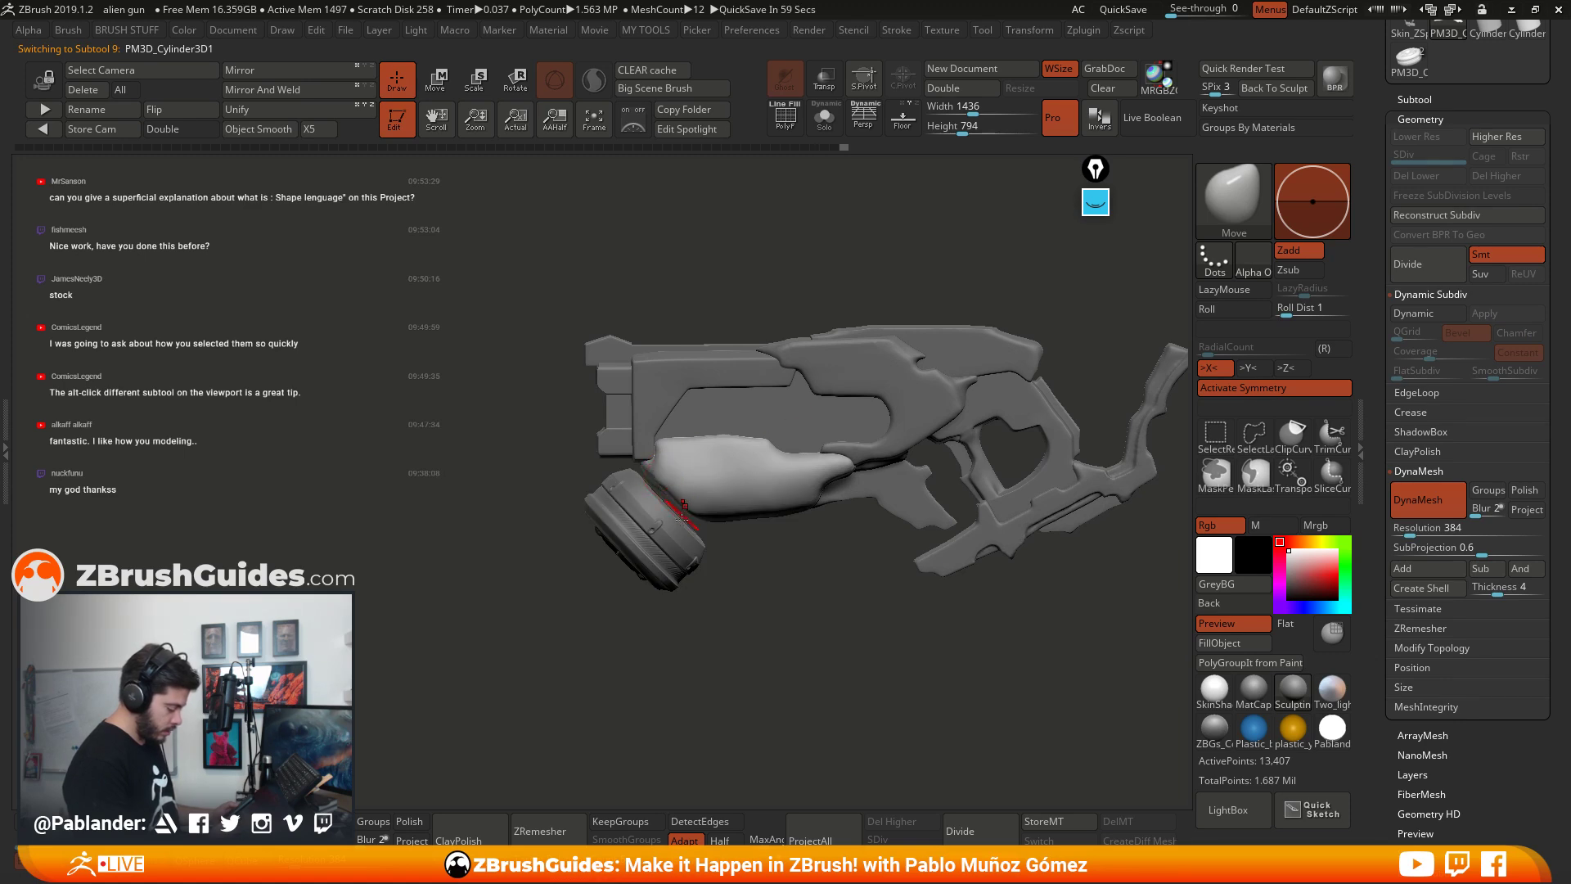
{"action": "mouse_move", "coordinate": [710, 494]}
{"action": "right_mouse_down"}
{"action": "mouse_move", "coordinate": [761, 606]}
{"action": "mouse_move", "coordinate": [799, 597]}
{"action": "mouse_move", "coordinate": [799, 639]}
{"action": "mouse_move", "coordinate": [815, 442]}
{"action": "right_mouse_up"}
{"action": "left_click", "coordinate": [818, 491], "text": "alt"}
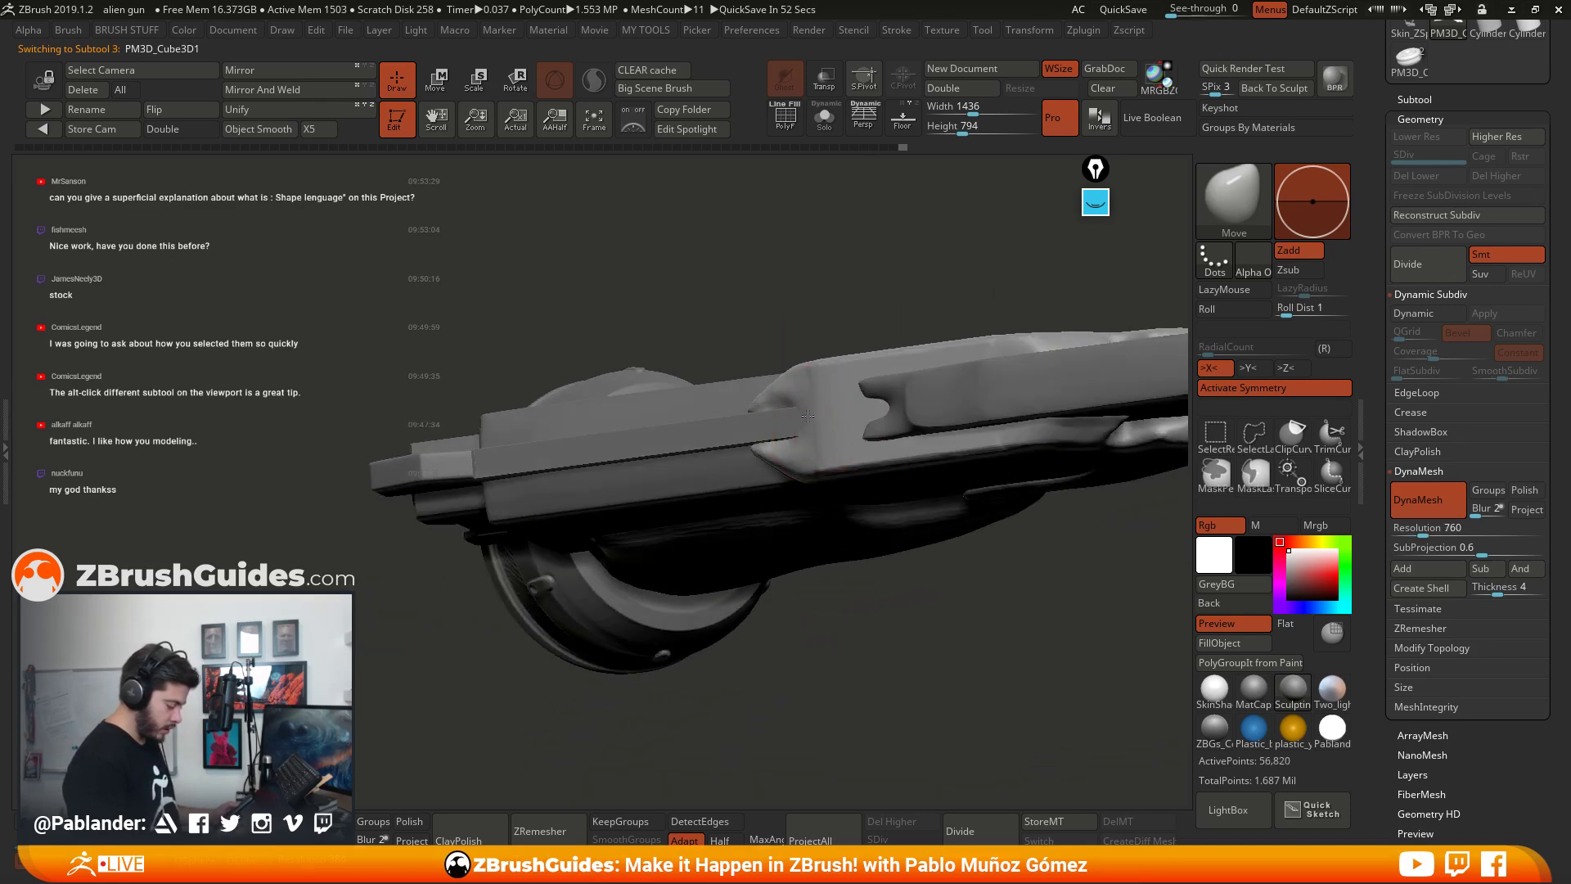
{"action": "key", "text": "space"}
{"action": "left_click", "coordinate": [866, 127]}
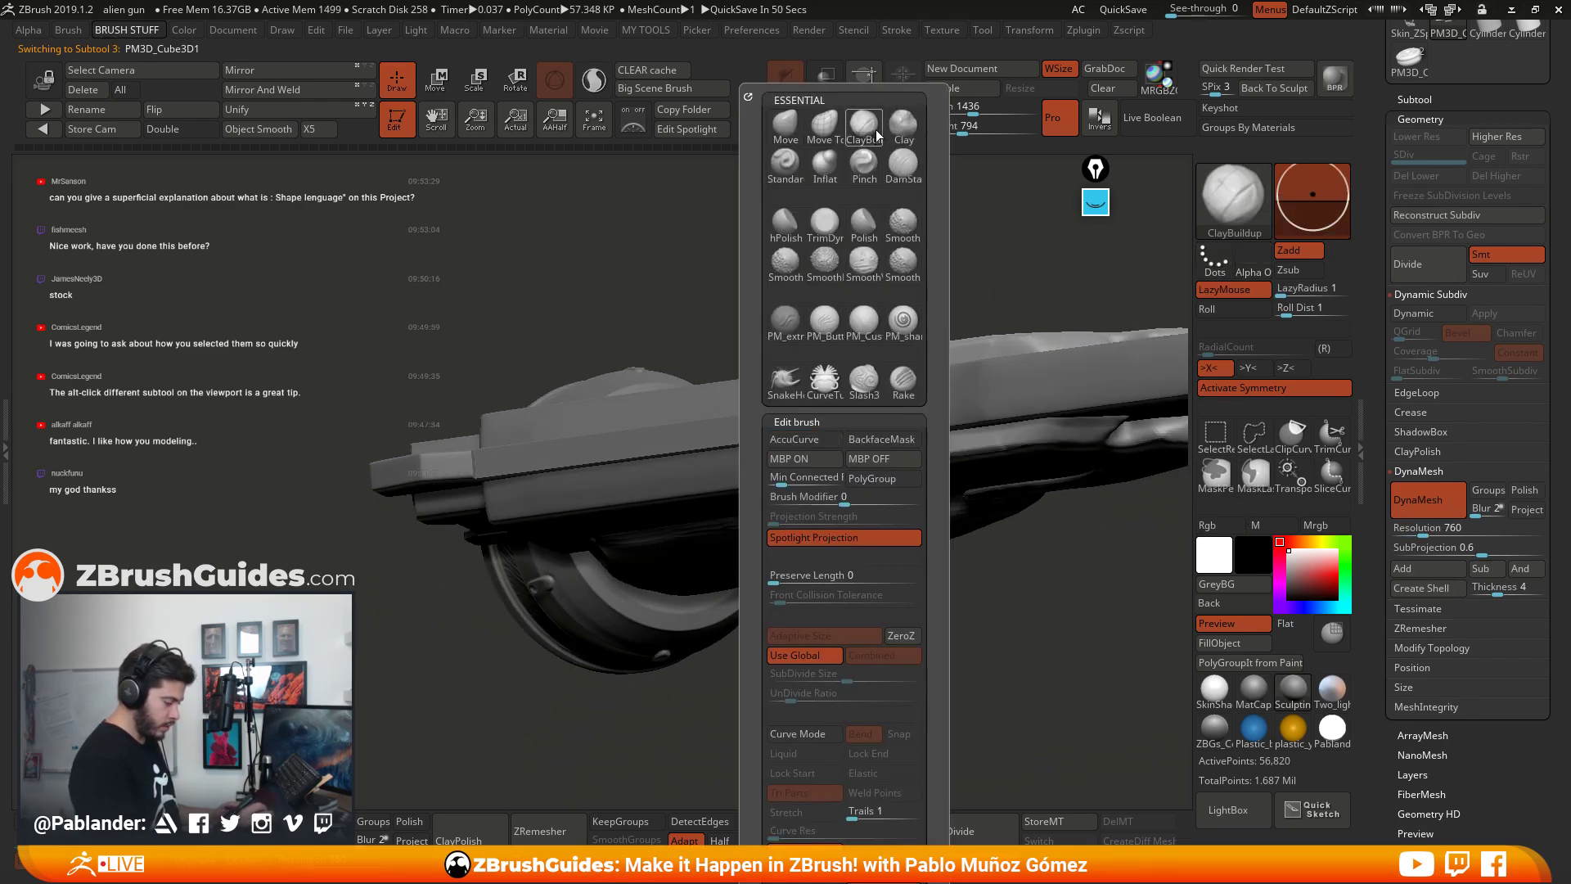
{"action": "left_click", "coordinate": [900, 131]}
{"action": "mouse_move", "coordinate": [818, 426]}
{"action": "right_mouse_down"}
{"action": "mouse_move", "coordinate": [823, 409]}
{"action": "mouse_move", "coordinate": [805, 416]}
{"action": "right_mouse_up"}
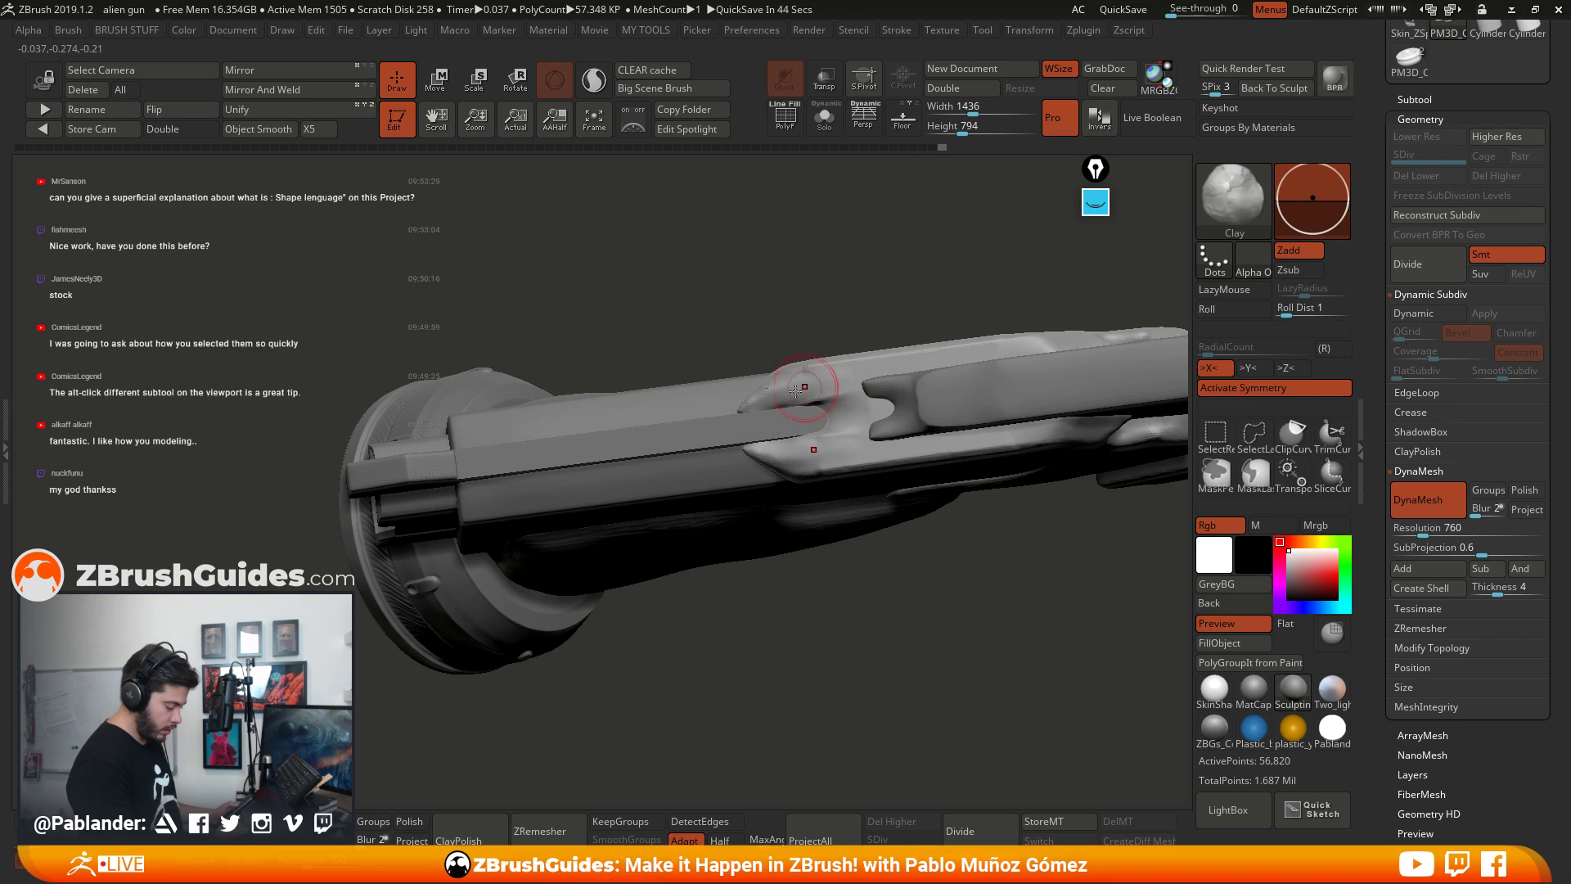
{"action": "key", "text": "shift"}
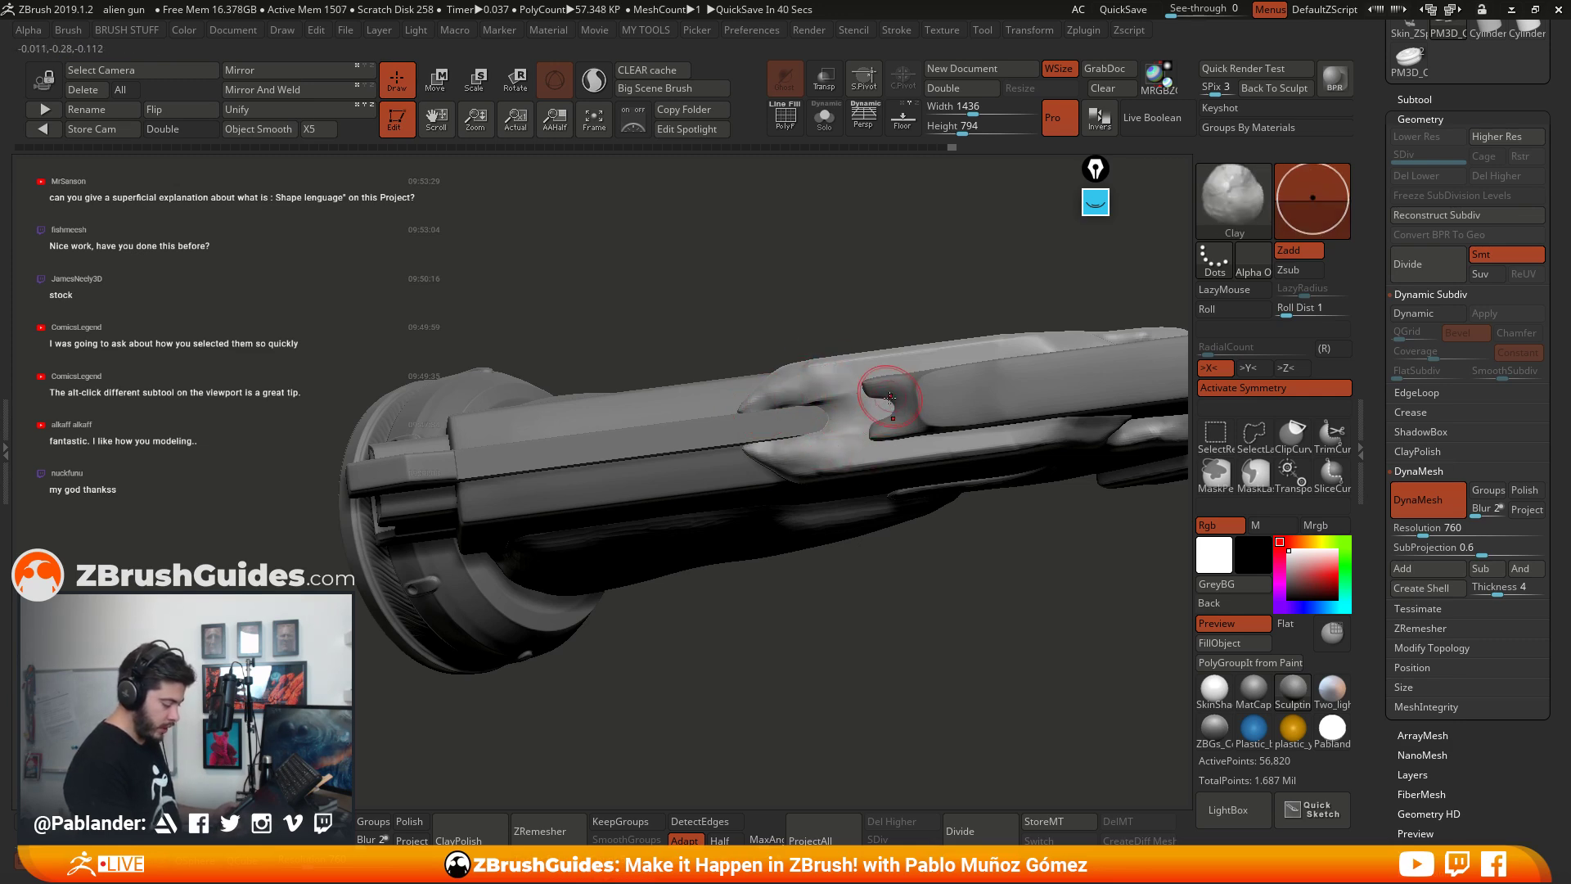
Step: Refine the front notch of the shell's top bridge with Clay and Smooth strokes so it fits around the barrel rail
{"action": "key", "text": "space"}
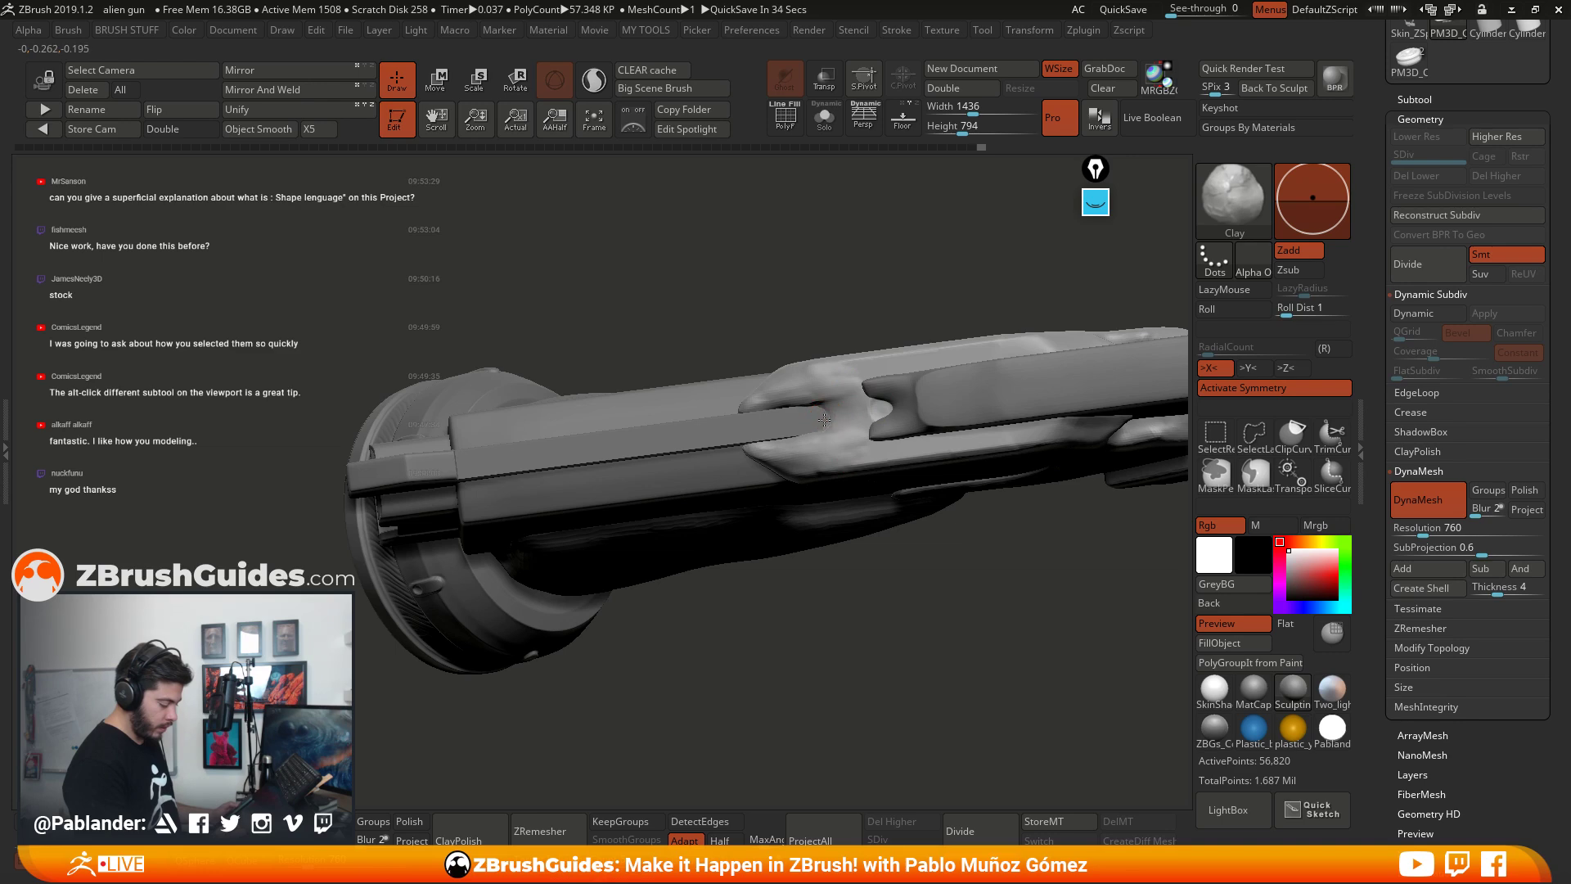
{"action": "key", "text": "b"}
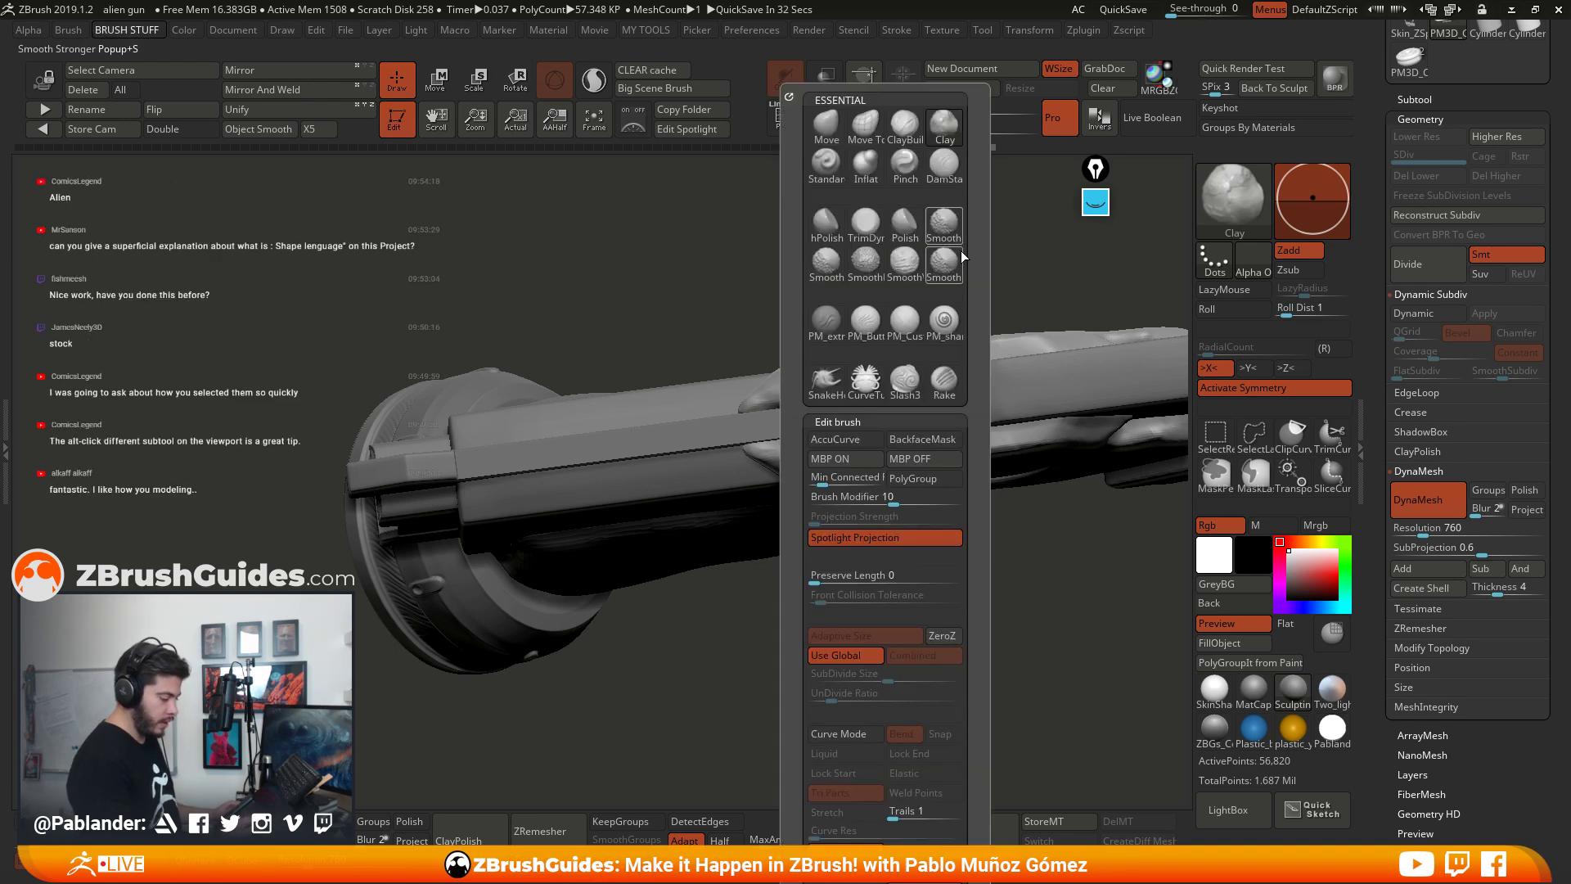
{"action": "key", "text": "d"}
{"action": "key", "text": "s"}
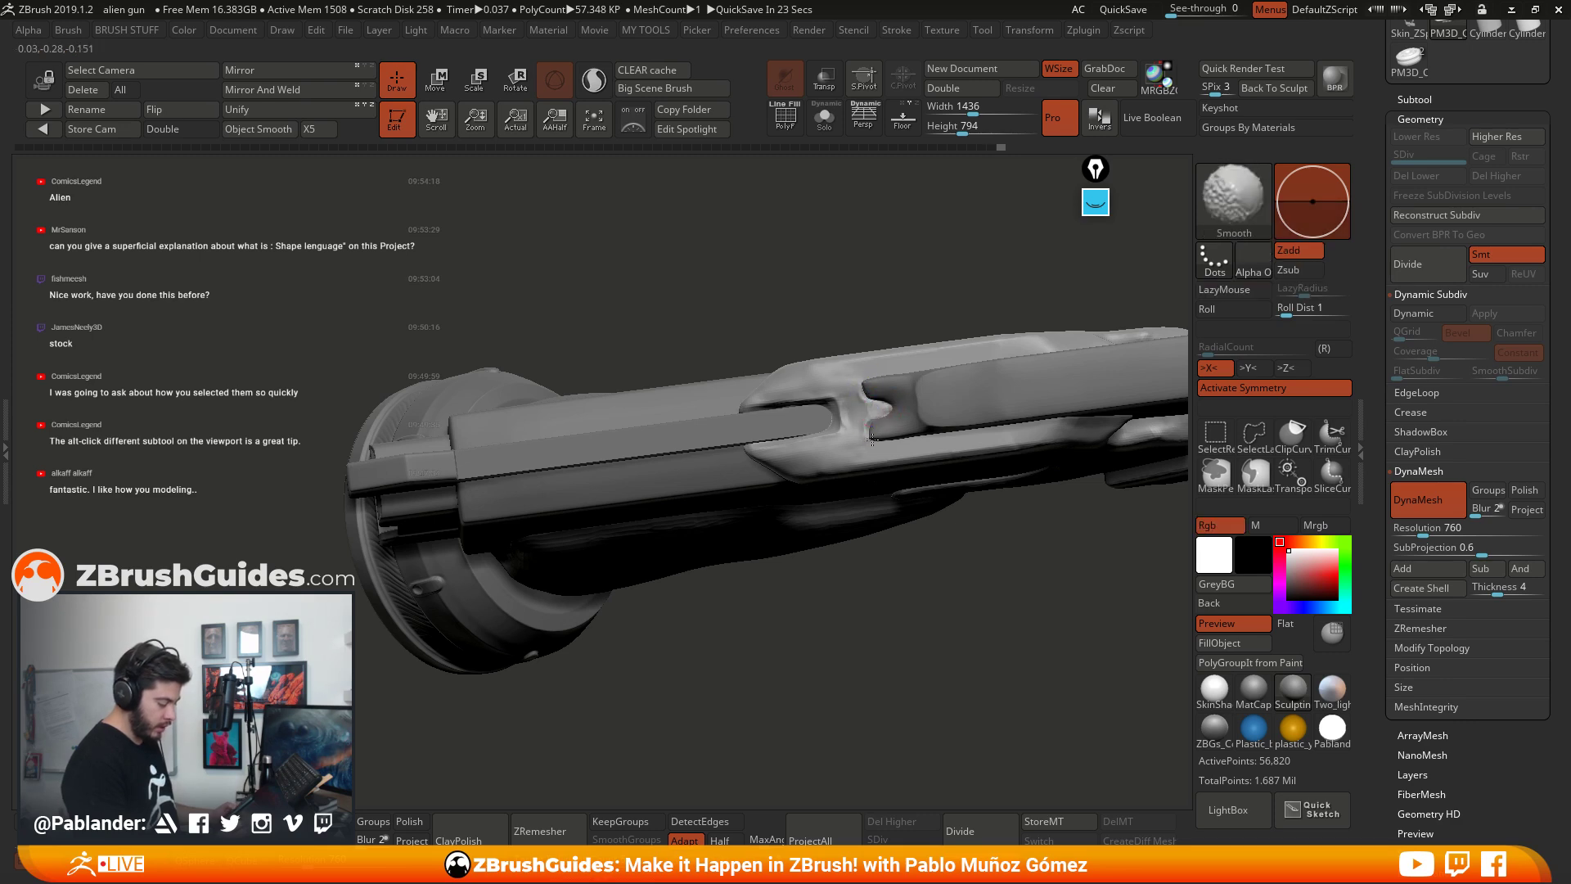
{"action": "key", "text": "space"}
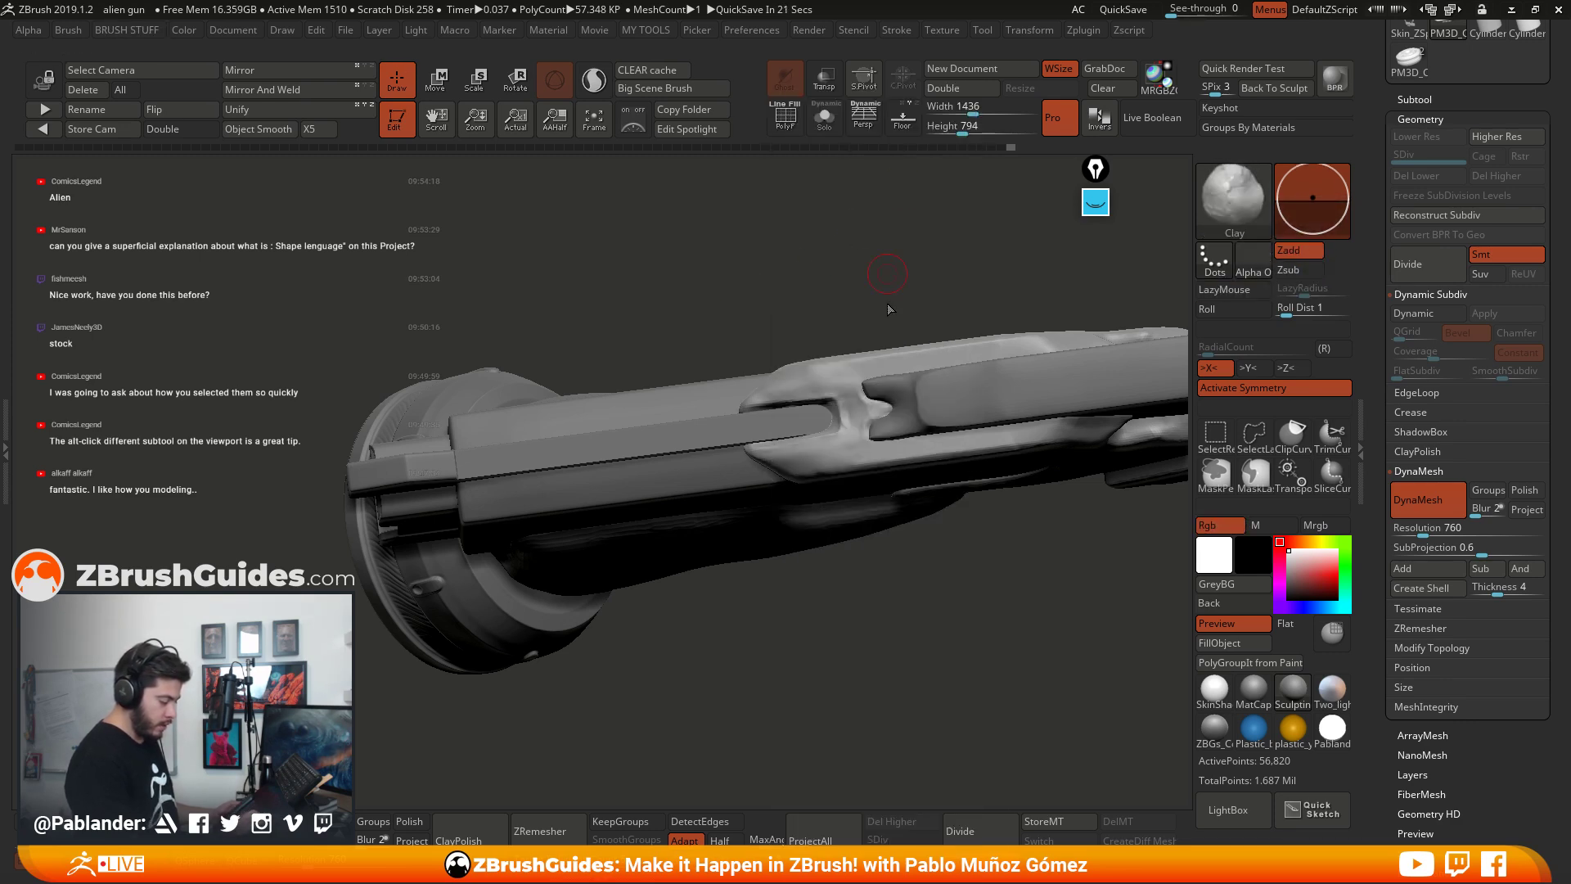
{"action": "key", "text": "b"}
{"action": "key", "text": "Escape"}
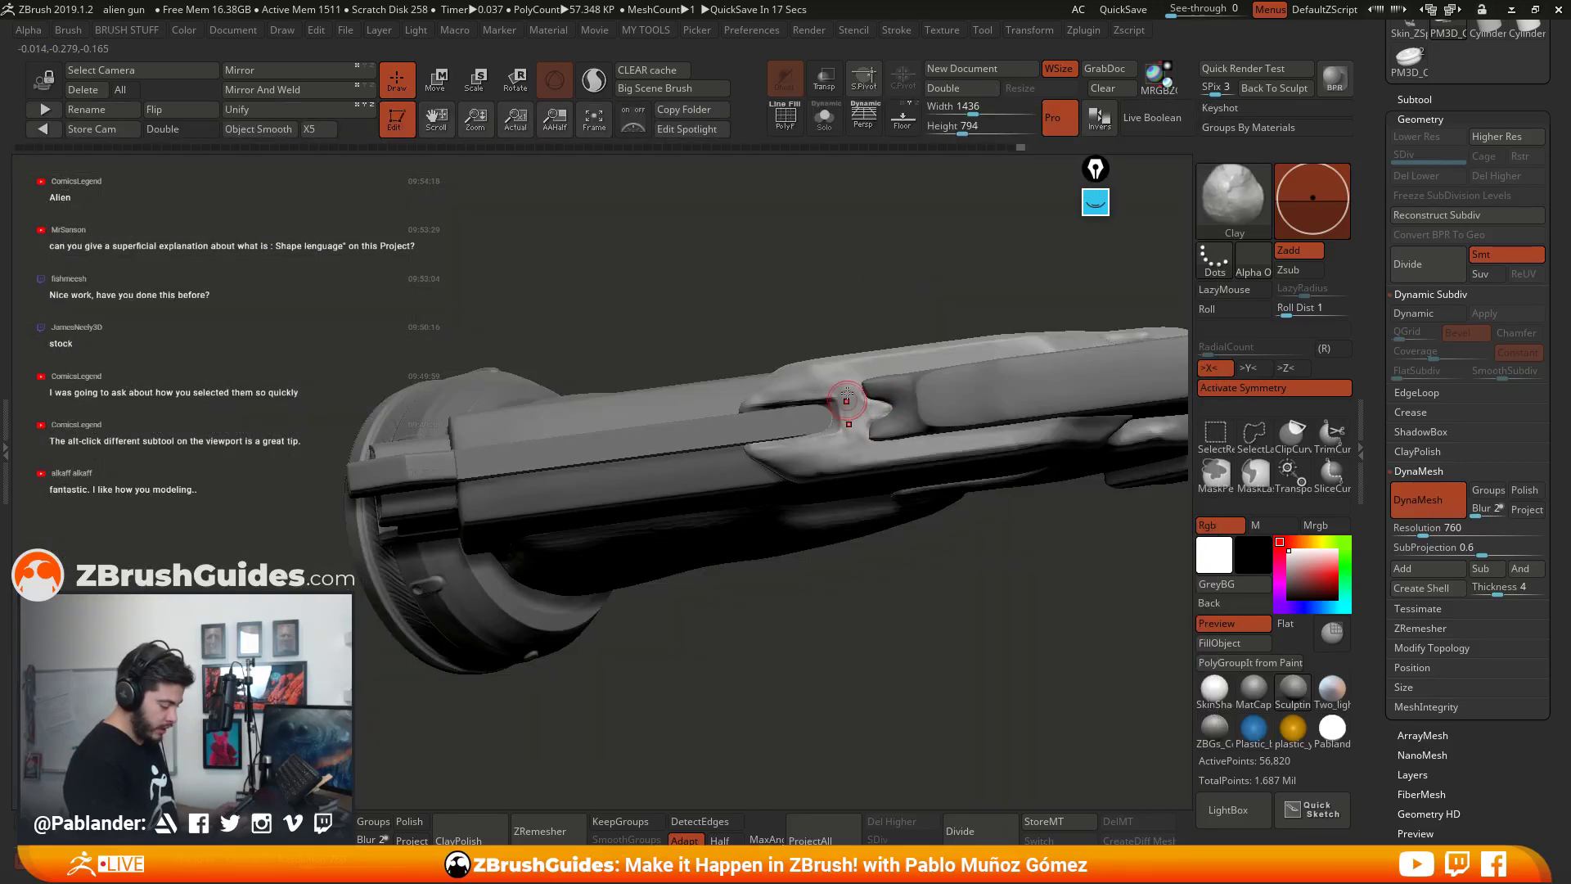
{"action": "key", "text": "shift"}
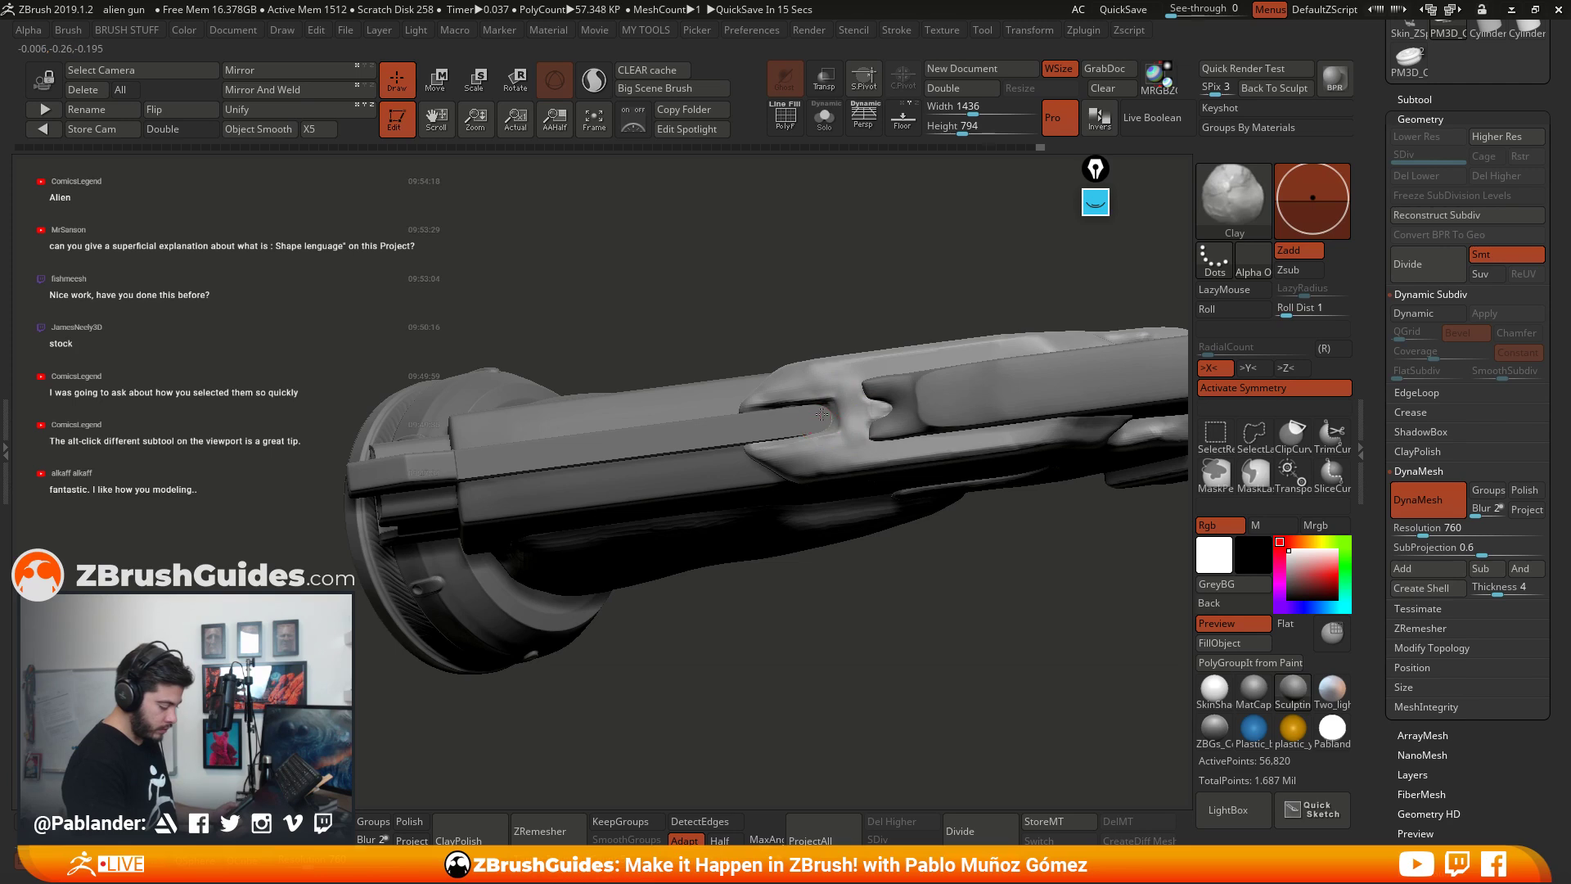
{"action": "right_click_drag", "start_coordinate": [820, 457], "coordinate": [765, 460], "text": "ctrl"}
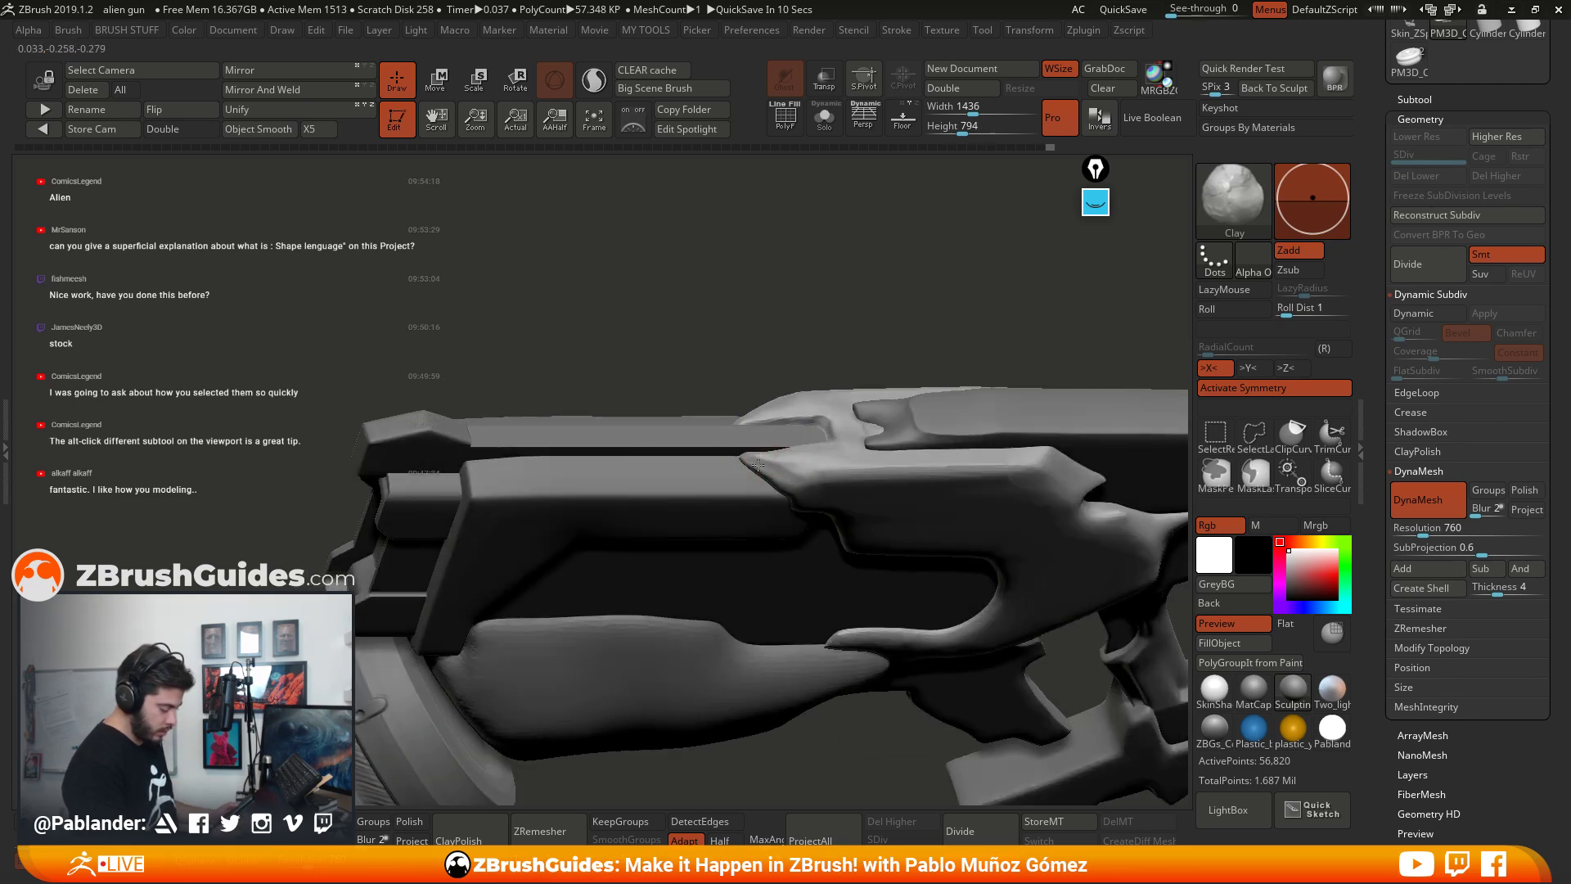
Step: Reshape the shell's front notch with the Move brush, adjusting its inner sides and corners symmetrically around the barrel rail
{"action": "mouse_move", "coordinate": [844, 483]}
{"action": "right_mouse_down"}
{"action": "mouse_move", "coordinate": [786, 463]}
{"action": "mouse_move", "coordinate": [911, 244]}
{"action": "right_mouse_up"}
{"action": "key", "text": "space"}
{"action": "left_click", "coordinate": [739, 125]}
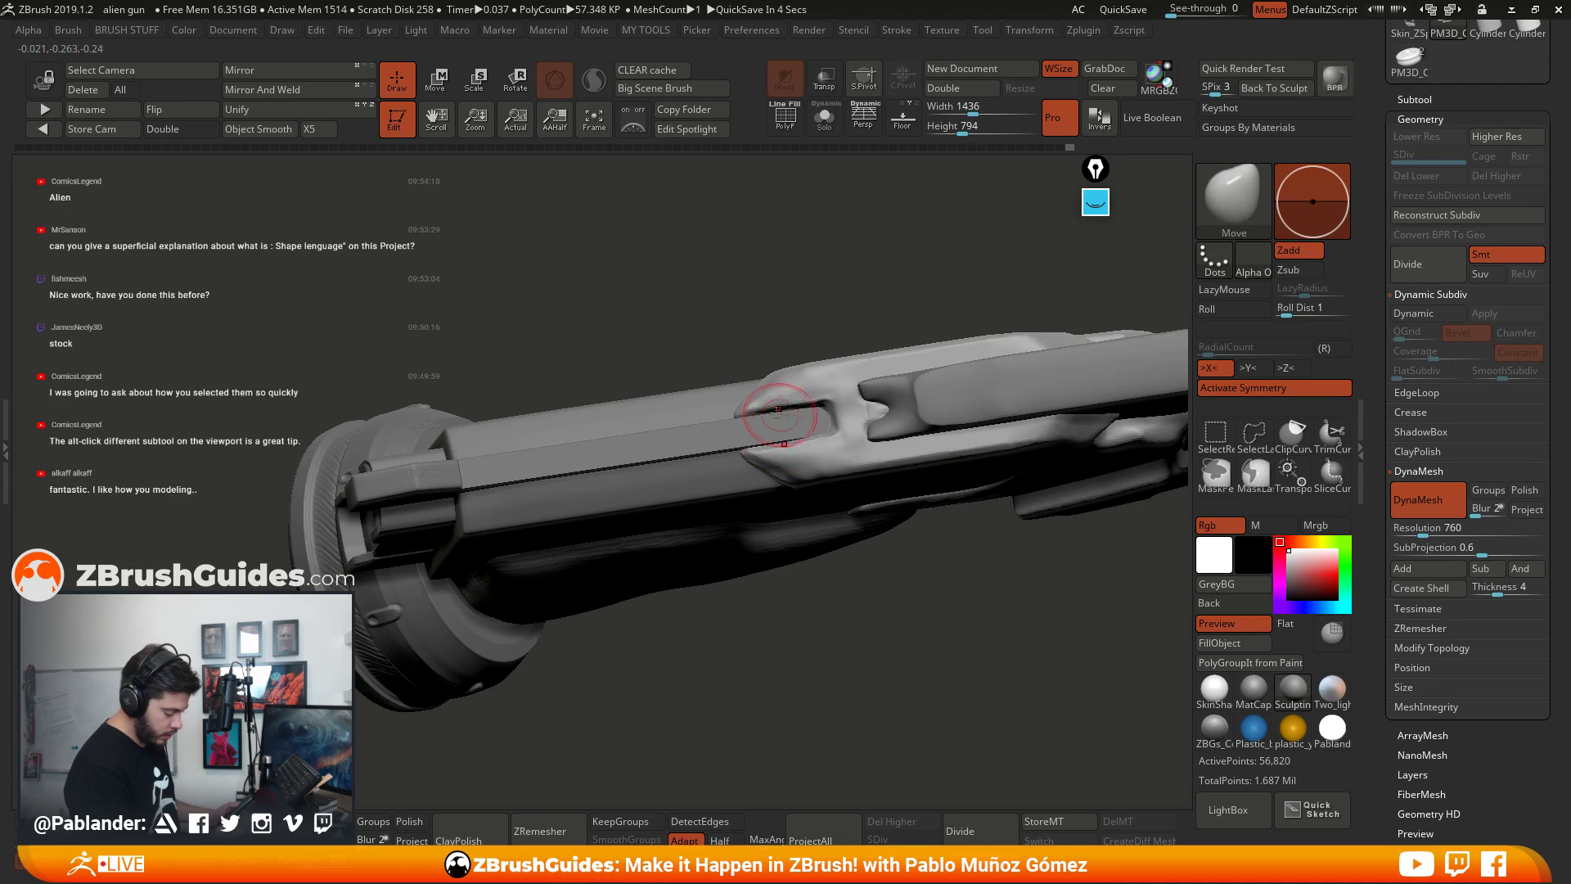
{"action": "left_click_drag", "start_coordinate": [784, 416], "coordinate": [756, 419]}
{"action": "right_click_drag", "start_coordinate": [828, 410], "coordinate": [837, 413]}
{"action": "key", "text": "space"}
{"action": "left_click_drag", "start_coordinate": [825, 414], "coordinate": [835, 401]}
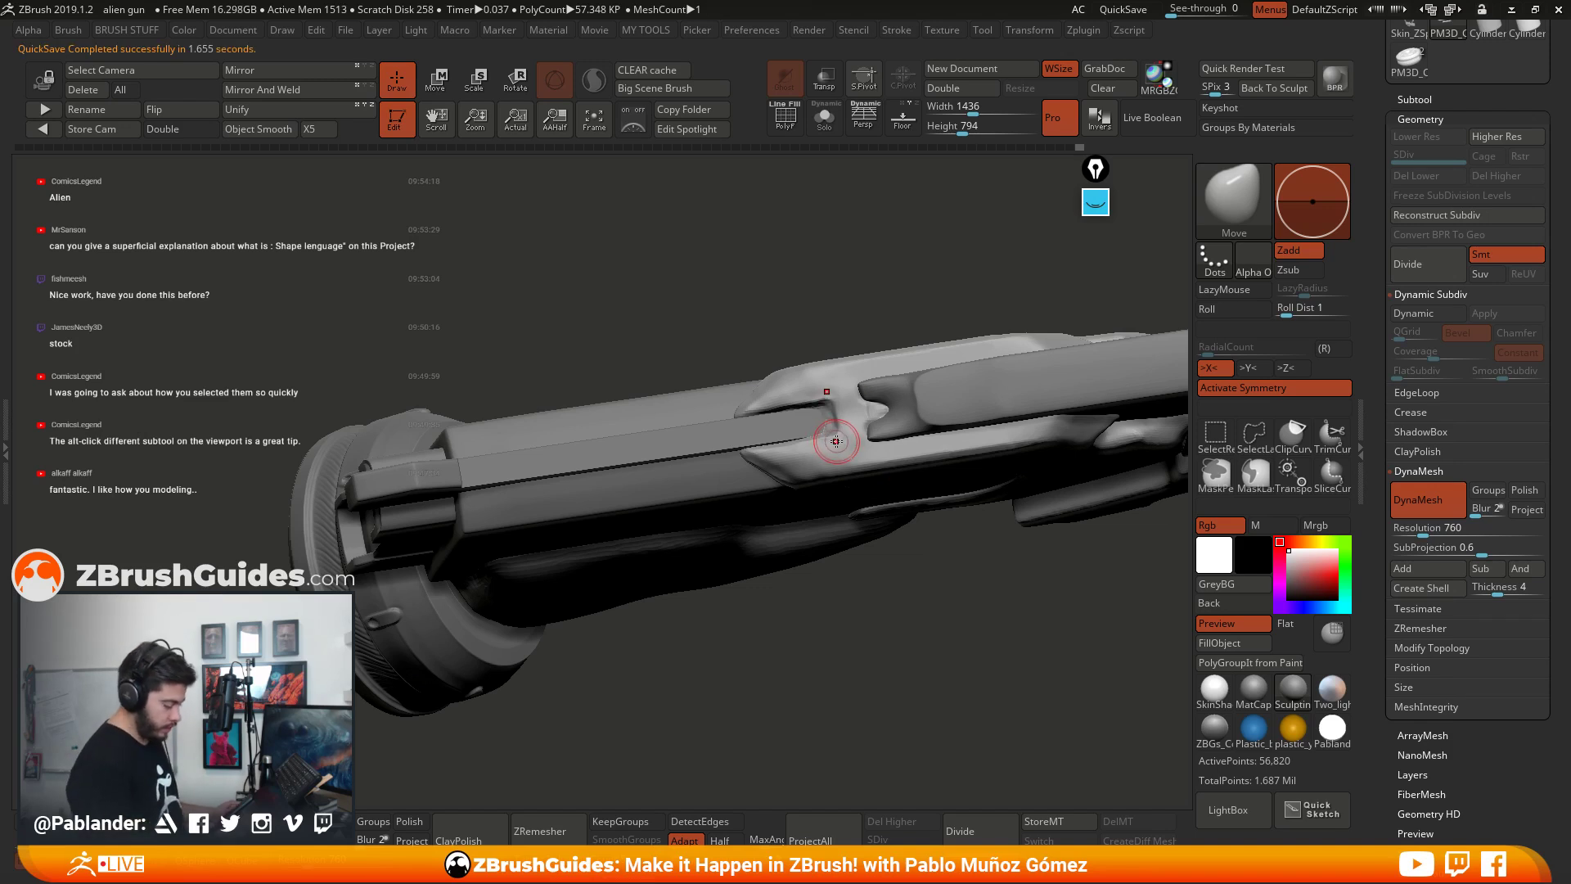
{"action": "right_click_drag", "start_coordinate": [857, 438], "coordinate": [842, 424]}
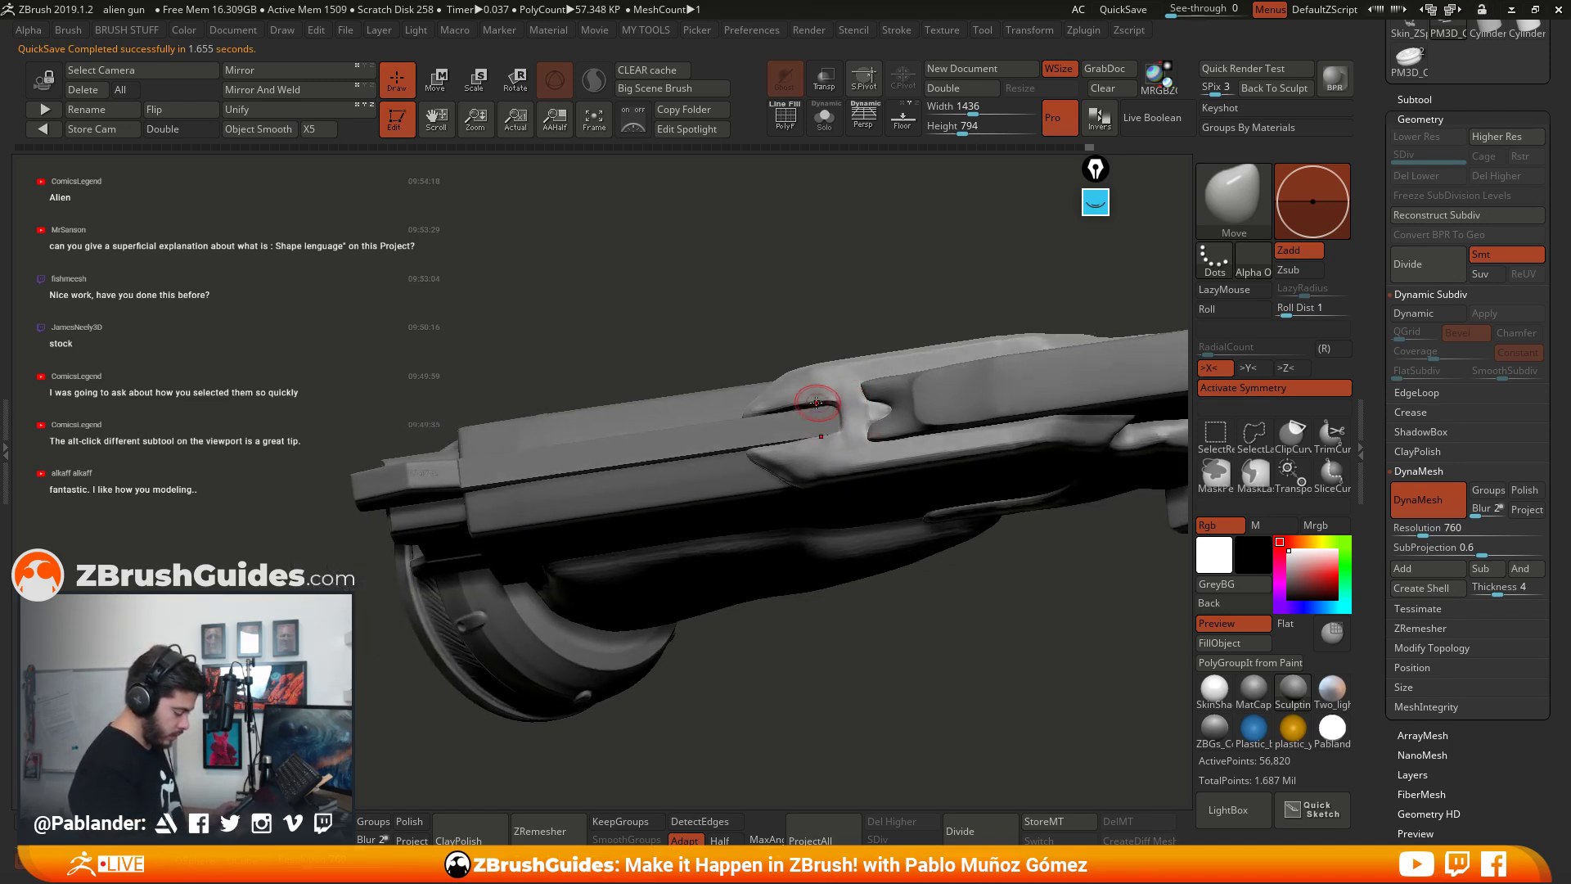
{"action": "mouse_move", "coordinate": [785, 393]}
{"action": "right_mouse_down"}
{"action": "mouse_move", "coordinate": [788, 444]}
{"action": "mouse_move", "coordinate": [821, 432]}
{"action": "mouse_move", "coordinate": [793, 589]}
{"action": "mouse_move", "coordinate": [870, 402]}
{"action": "right_mouse_up"}
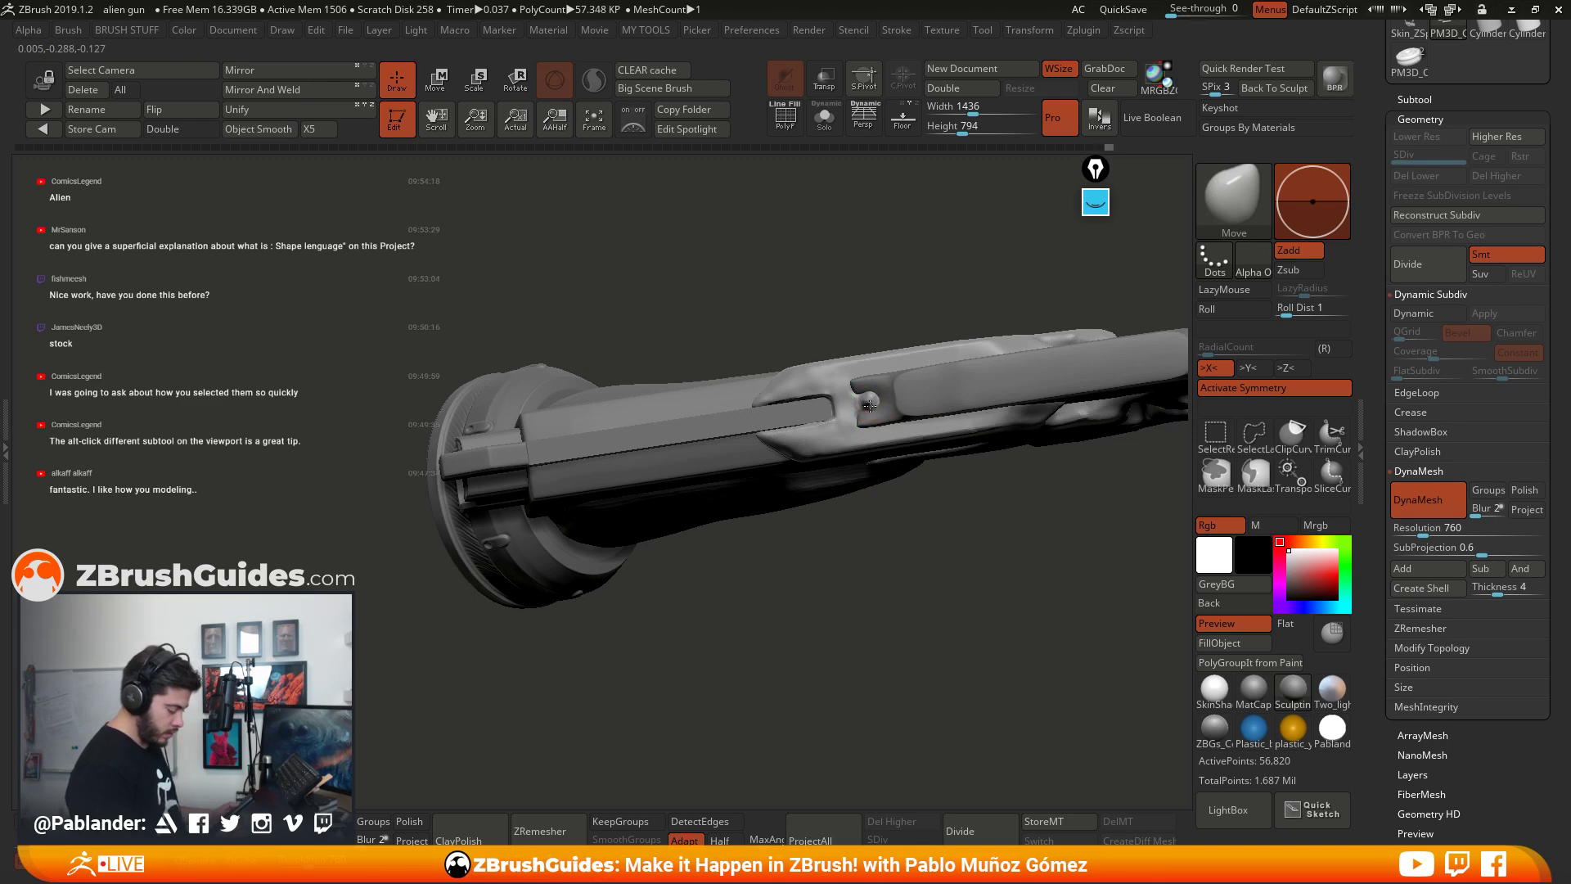
Step: Sculpt behind the shell's top bridge with the Clay brush, then select the upper body and add and smooth small bumps at its front
{"action": "key", "text": "b"}
{"action": "key", "text": "c"}
{"action": "key", "text": "l"}
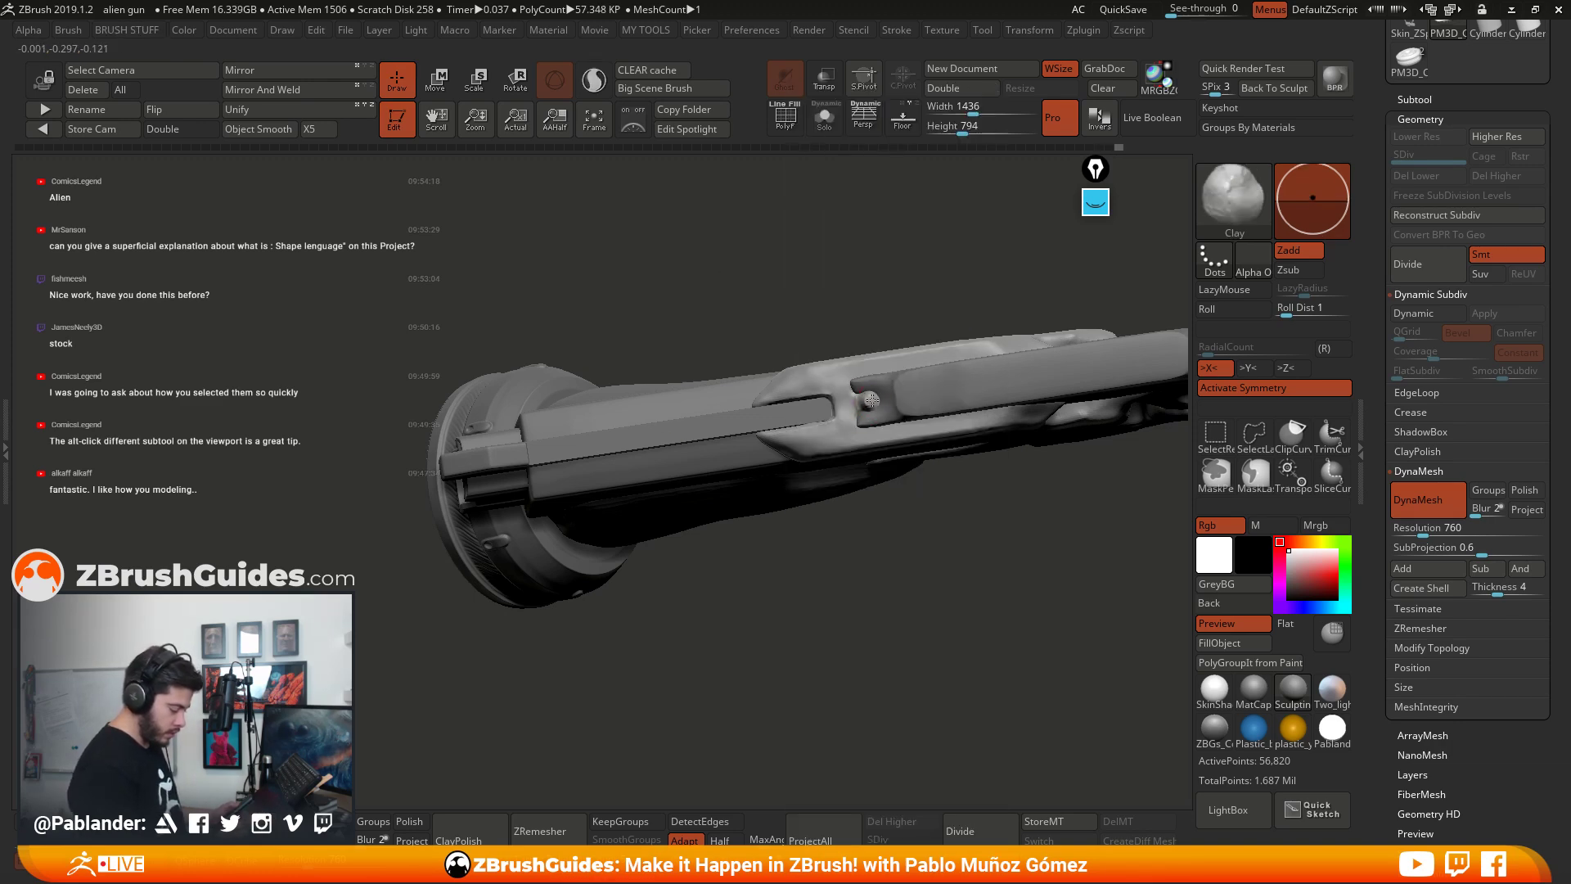
{"action": "mouse_move", "coordinate": [873, 403]}
{"action": "right_mouse_down"}
{"action": "mouse_move", "coordinate": [875, 494]}
{"action": "mouse_move", "coordinate": [912, 554]}
{"action": "mouse_move", "coordinate": [881, 628]}
{"action": "mouse_move", "coordinate": [919, 628]}
{"action": "mouse_move", "coordinate": [818, 585]}
{"action": "mouse_move", "coordinate": [822, 610]}
{"action": "mouse_move", "coordinate": [850, 297]}
{"action": "mouse_move", "coordinate": [867, 482]}
{"action": "mouse_move", "coordinate": [781, 321]}
{"action": "mouse_move", "coordinate": [725, 410]}
{"action": "right_mouse_up"}
{"action": "left_click", "coordinate": [867, 481], "text": "alt"}
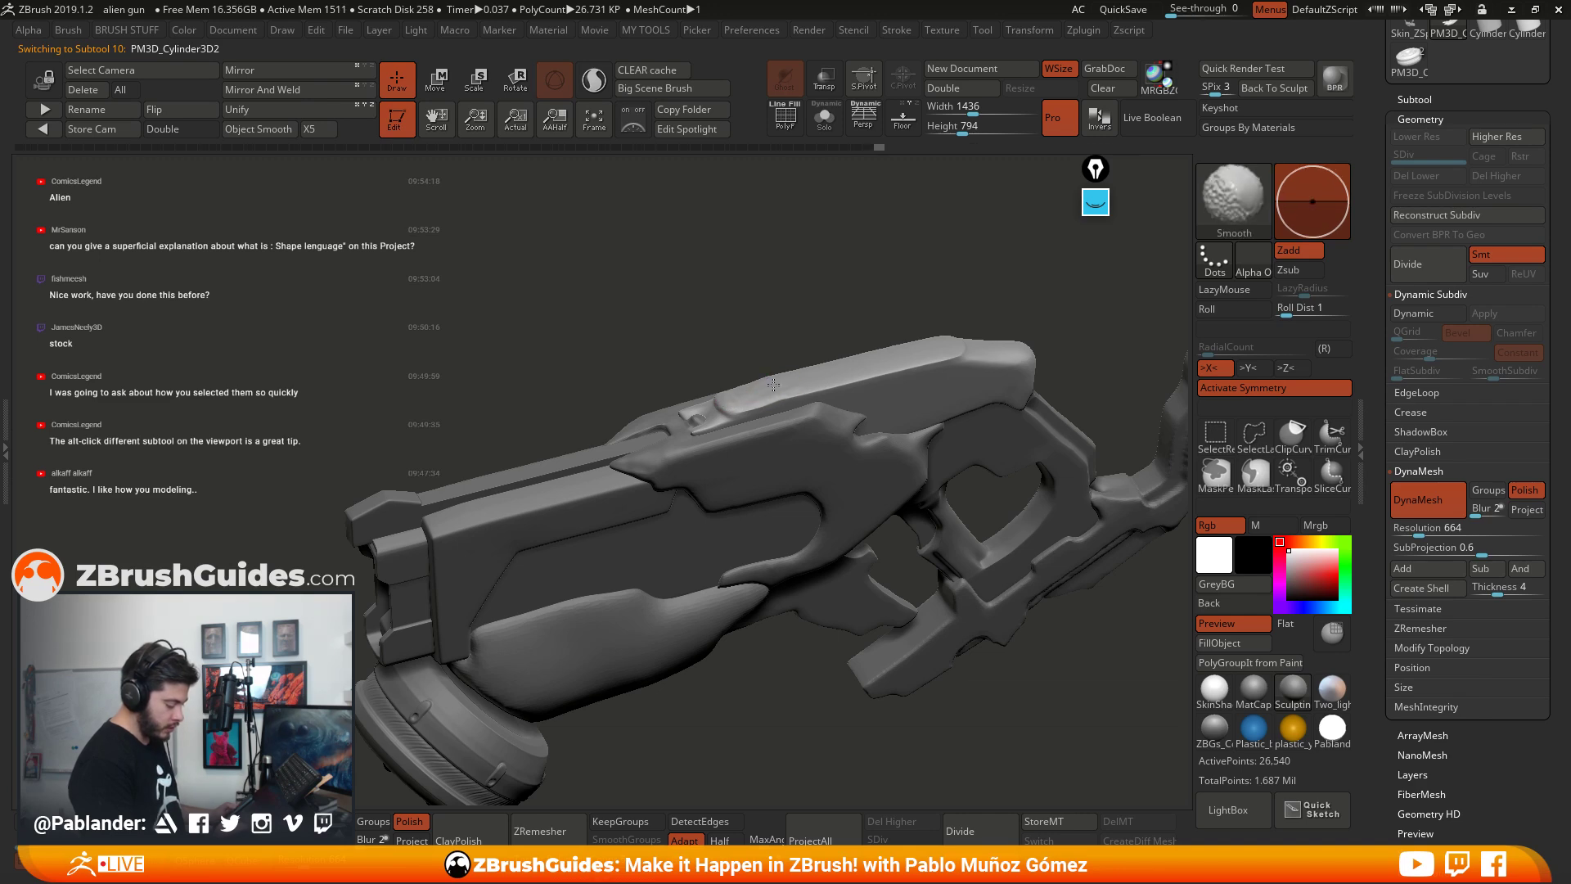
{"action": "mouse_move", "coordinate": [813, 371]}
{"action": "right_mouse_down"}
{"action": "mouse_move", "coordinate": [764, 449]}
{"action": "mouse_move", "coordinate": [693, 456]}
{"action": "right_mouse_up"}
{"action": "key", "text": "shift"}
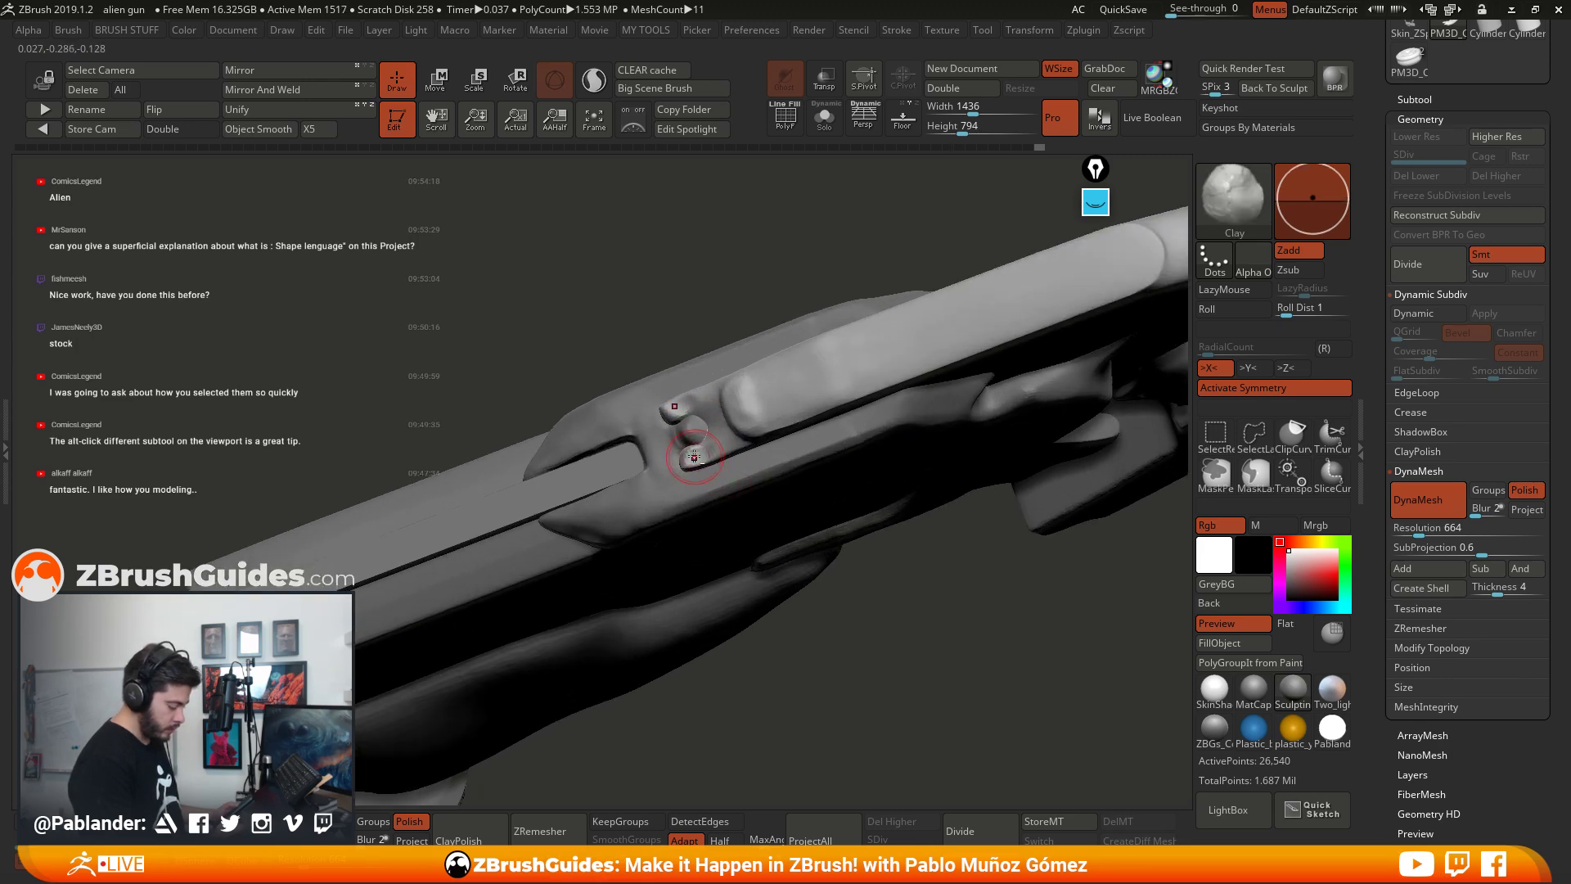
Step: Shape the small bumps in front of the upper body symmetrically with the Move brush and quick-save the project
{"action": "key", "text": "b"}
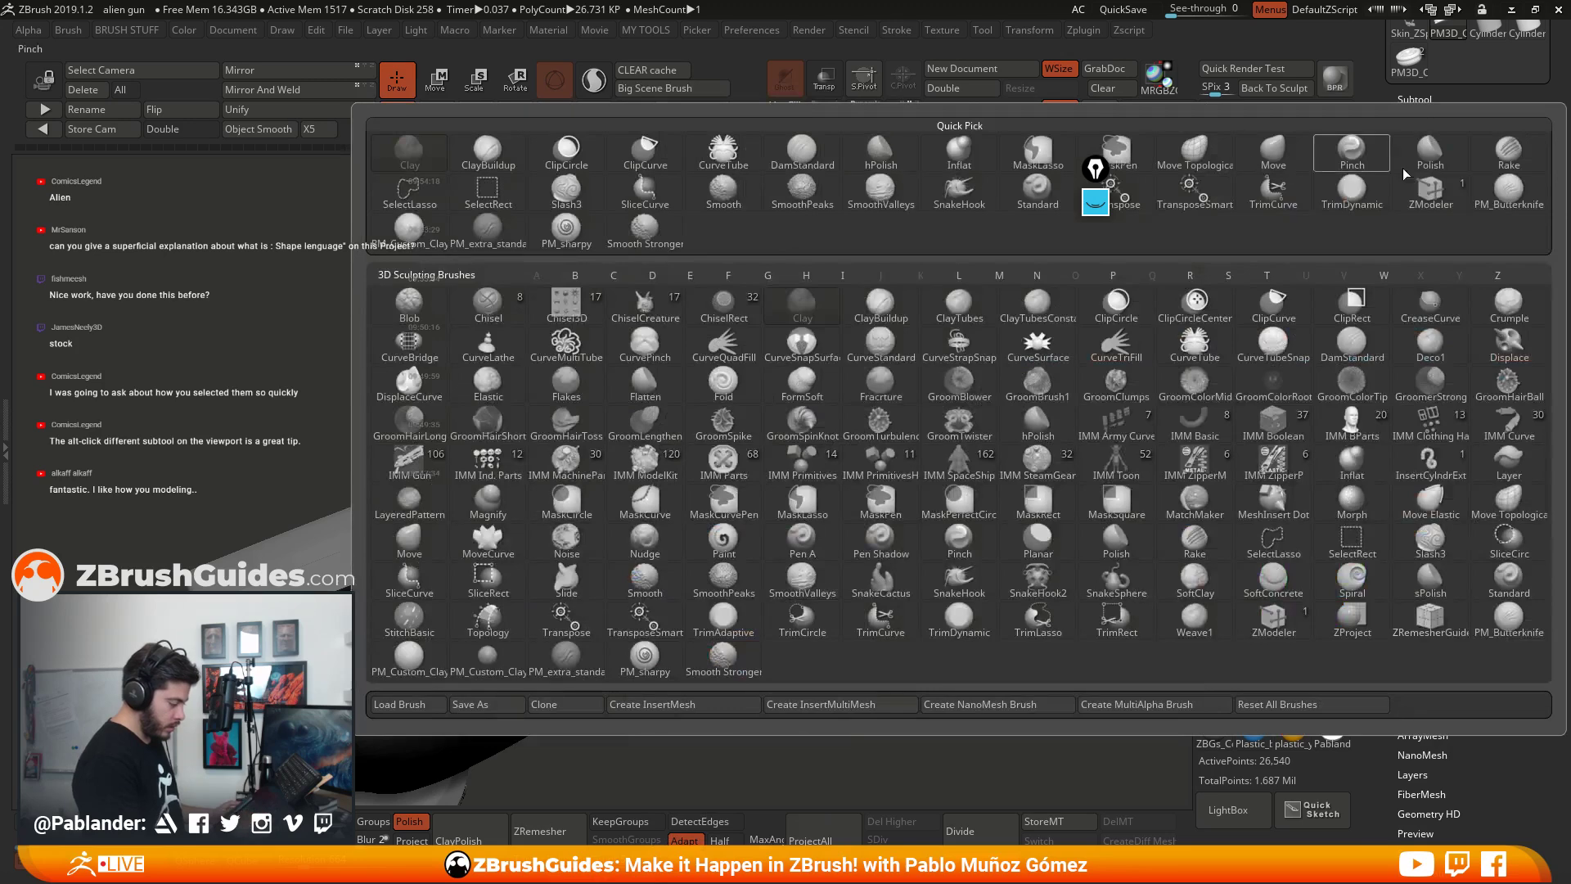
{"action": "key", "text": "m"}
{"action": "key", "text": "v"}
{"action": "key", "text": "space"}
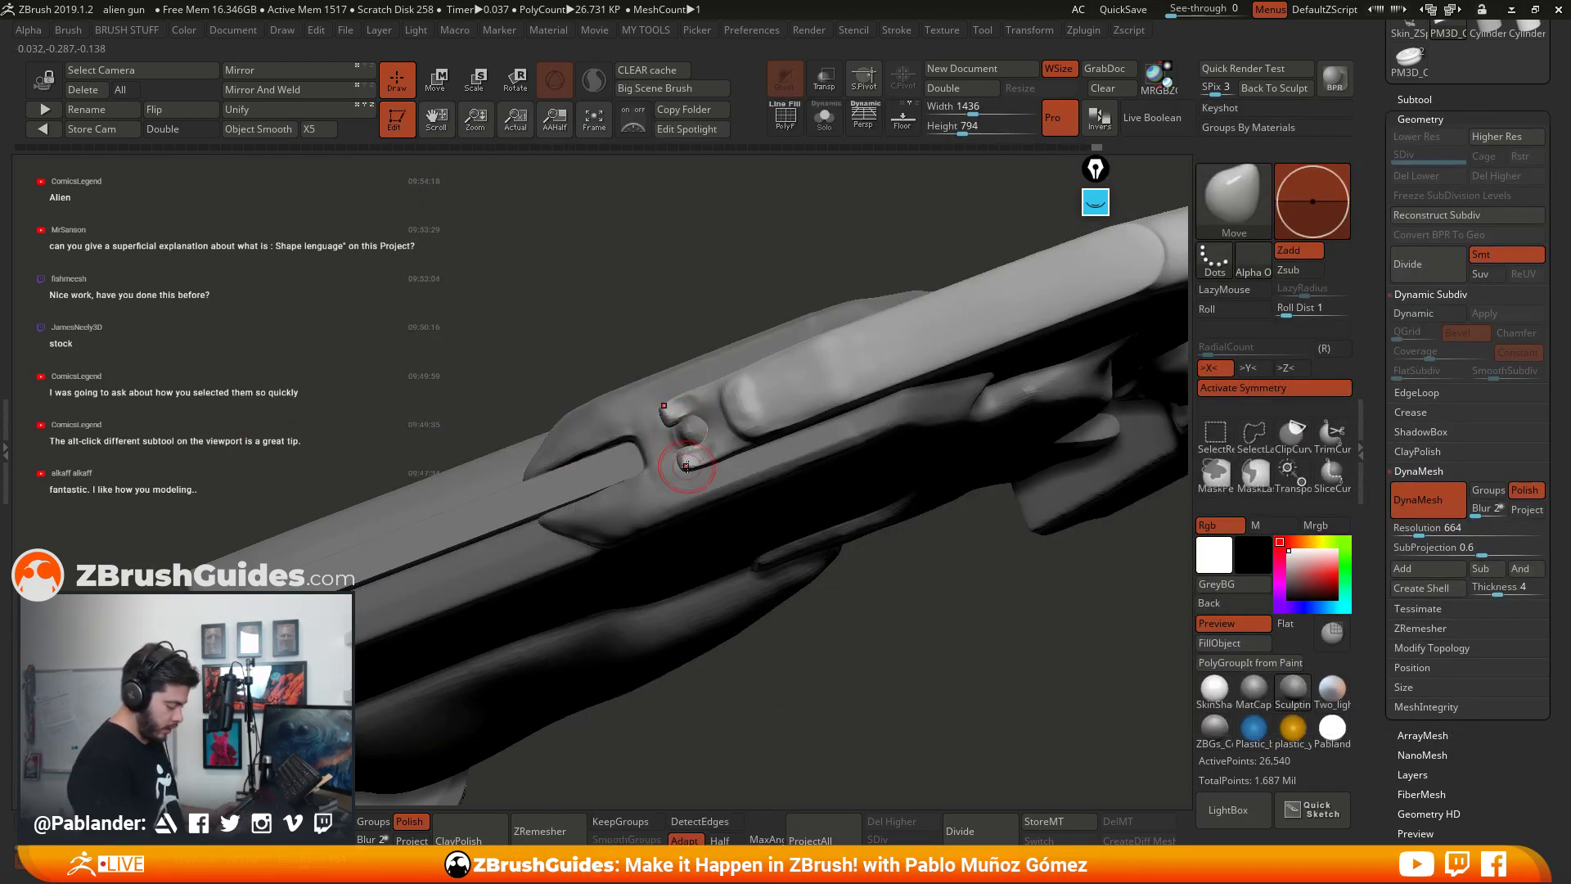
{"action": "right_click_drag", "start_coordinate": [693, 456], "coordinate": [730, 479], "text": "alt"}
{"action": "mouse_move", "coordinate": [730, 479]}
{"action": "left_mouse_down"}
{"action": "mouse_move", "coordinate": [713, 489]}
{"action": "mouse_move", "coordinate": [730, 442]}
{"action": "left_mouse_up"}
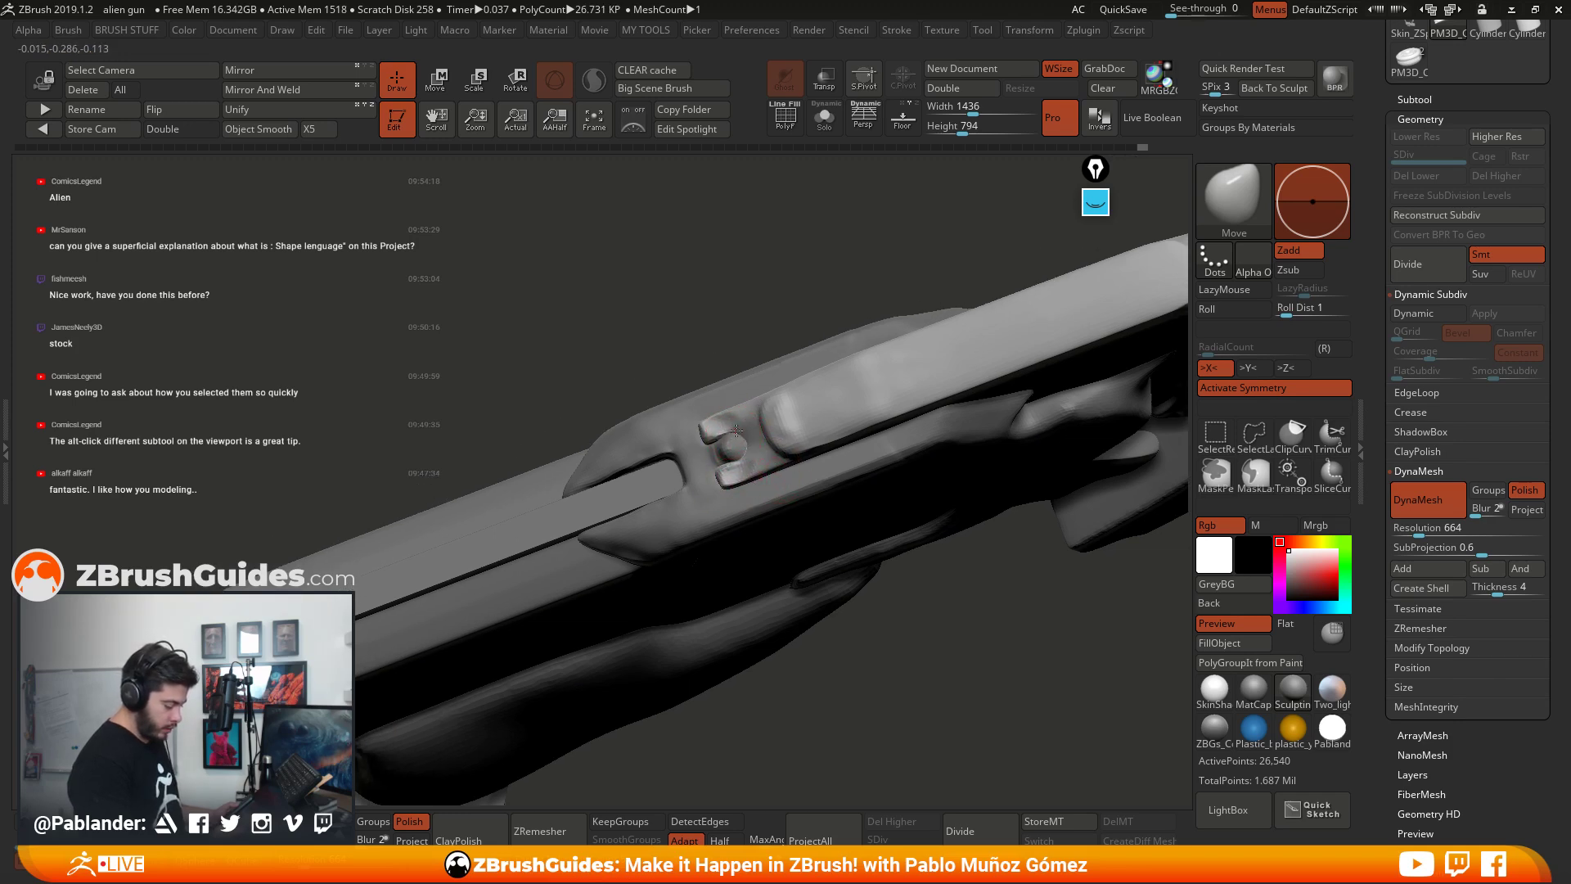
{"action": "mouse_move", "coordinate": [823, 536]}
{"action": "right_mouse_down"}
{"action": "mouse_move", "coordinate": [851, 540]}
{"action": "mouse_move", "coordinate": [845, 589]}
{"action": "mouse_move", "coordinate": [954, 624]}
{"action": "mouse_move", "coordinate": [913, 590]}
{"action": "mouse_move", "coordinate": [979, 597]}
{"action": "mouse_move", "coordinate": [964, 538]}
{"action": "right_mouse_up"}
{"action": "key", "text": "9"}
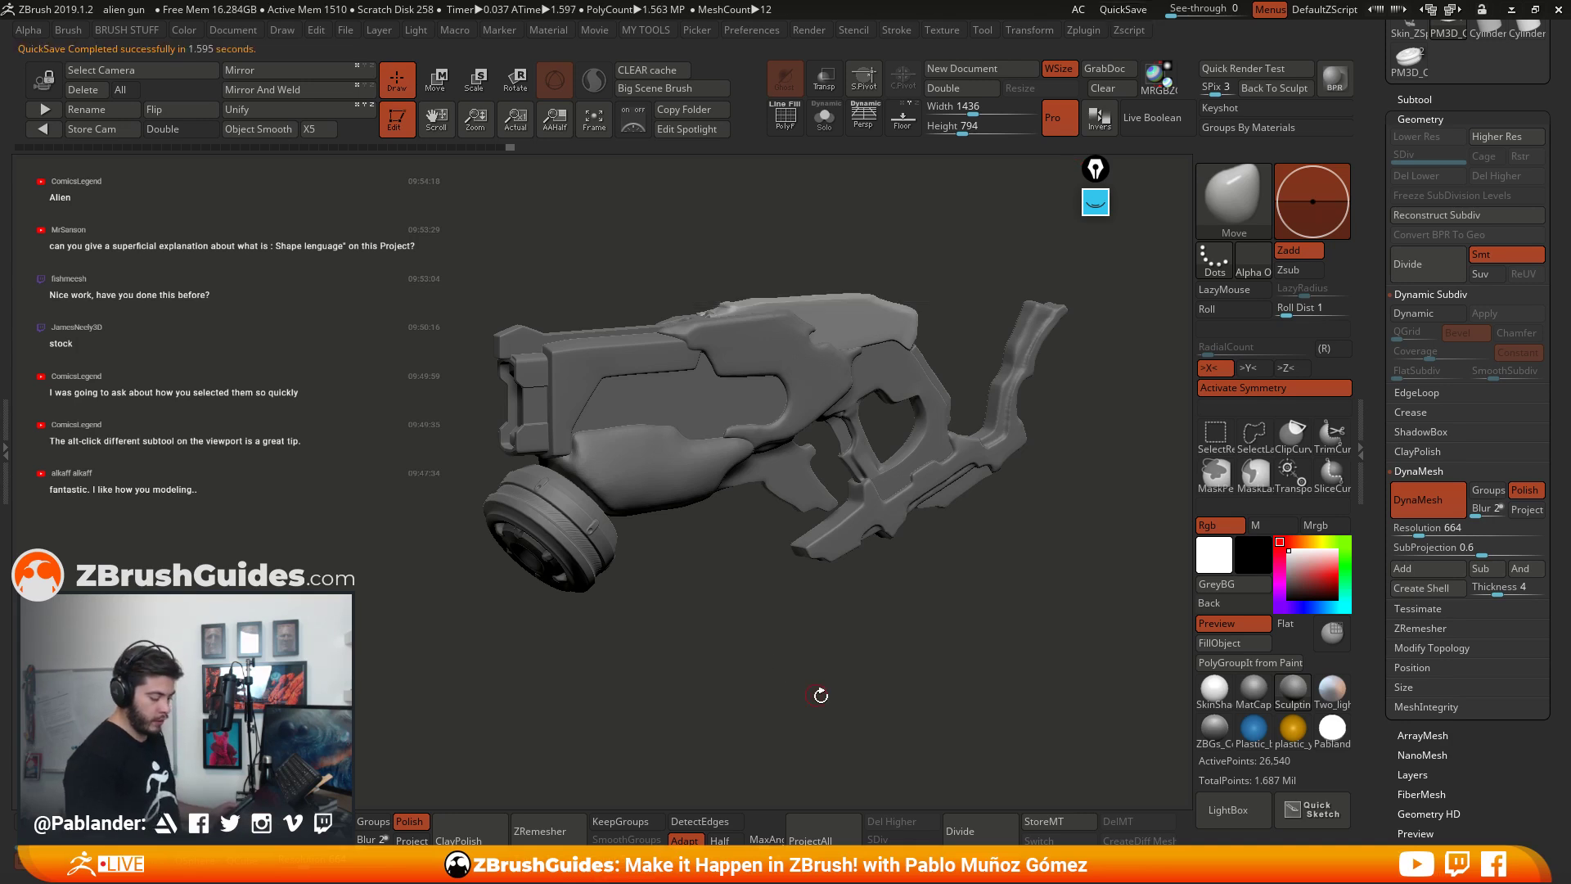
{"action": "mouse_move", "coordinate": [968, 586]}
{"action": "right_mouse_down"}
{"action": "mouse_move", "coordinate": [936, 598]}
{"action": "mouse_move", "coordinate": [961, 588]}
{"action": "right_mouse_up"}
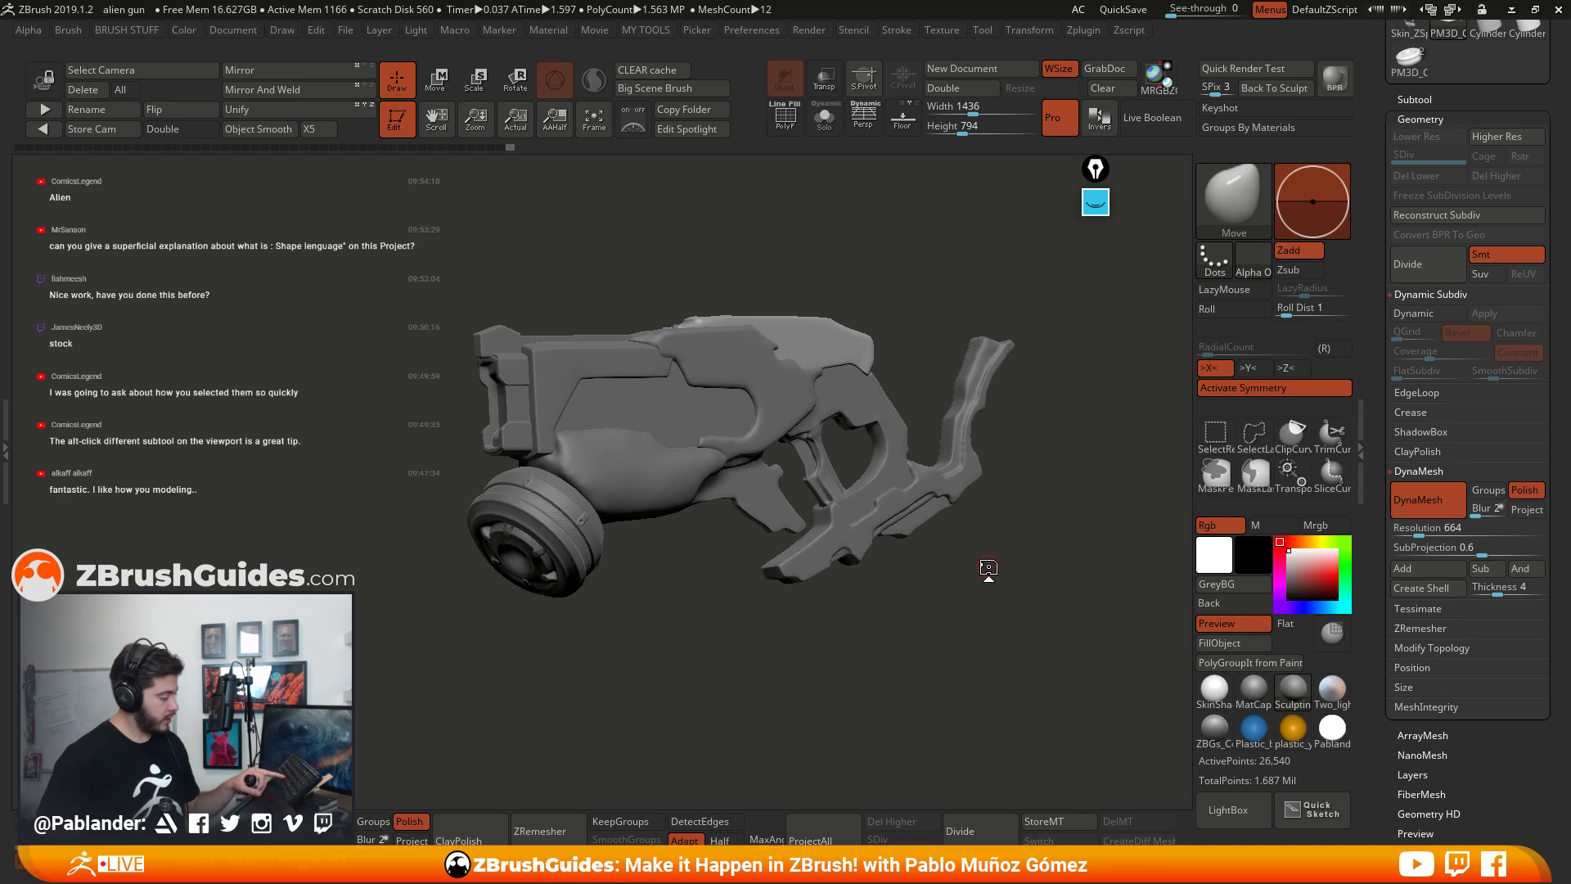
{"action": "key", "text": "n"}
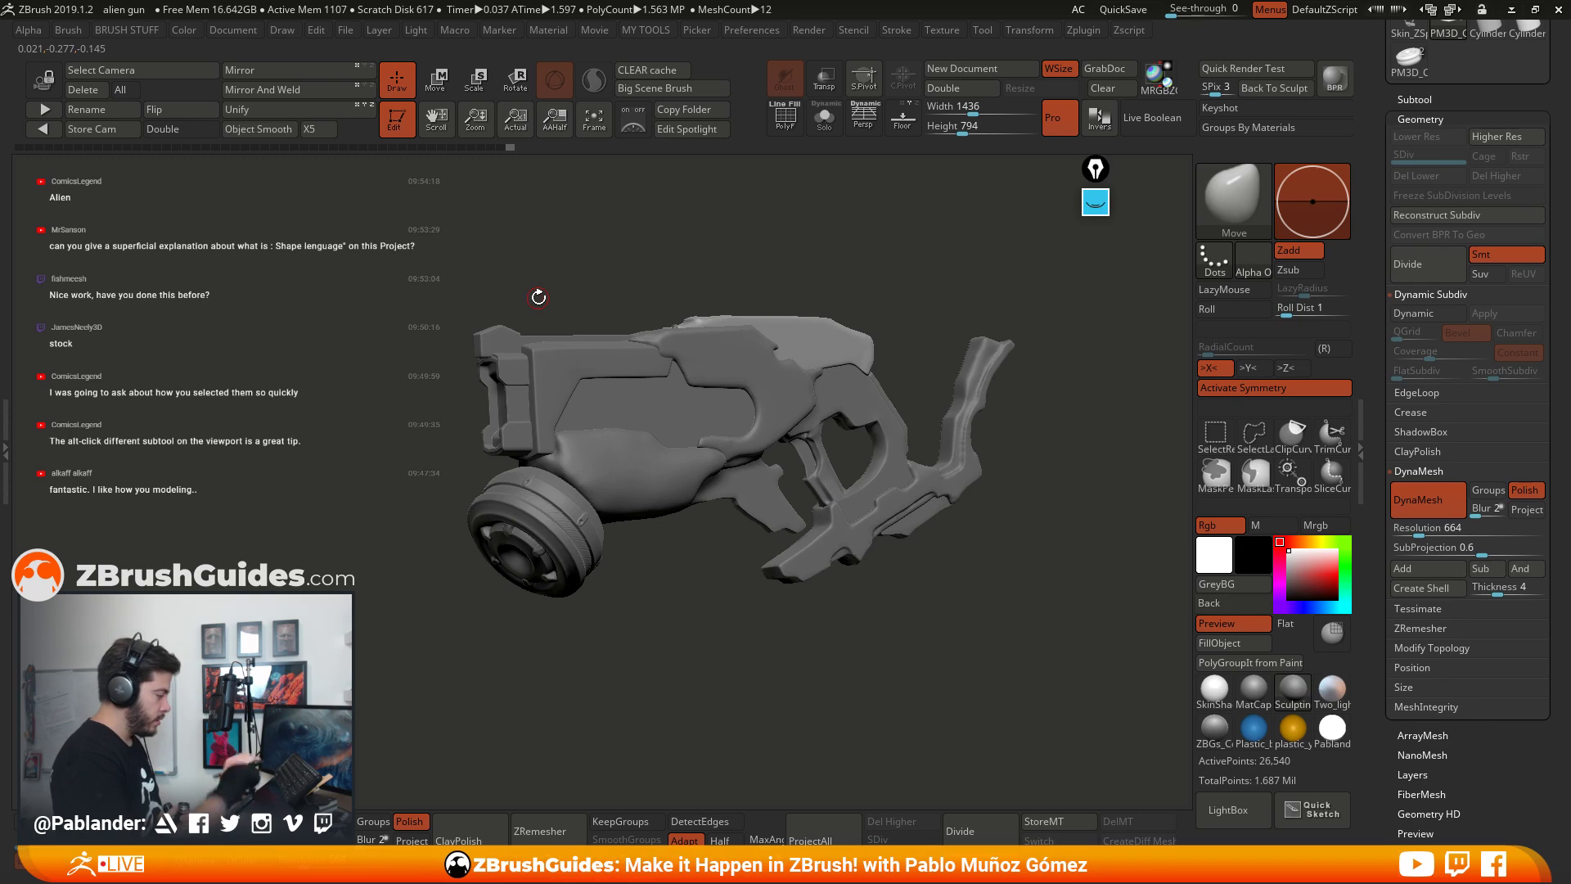
{"action": "key", "text": "n"}
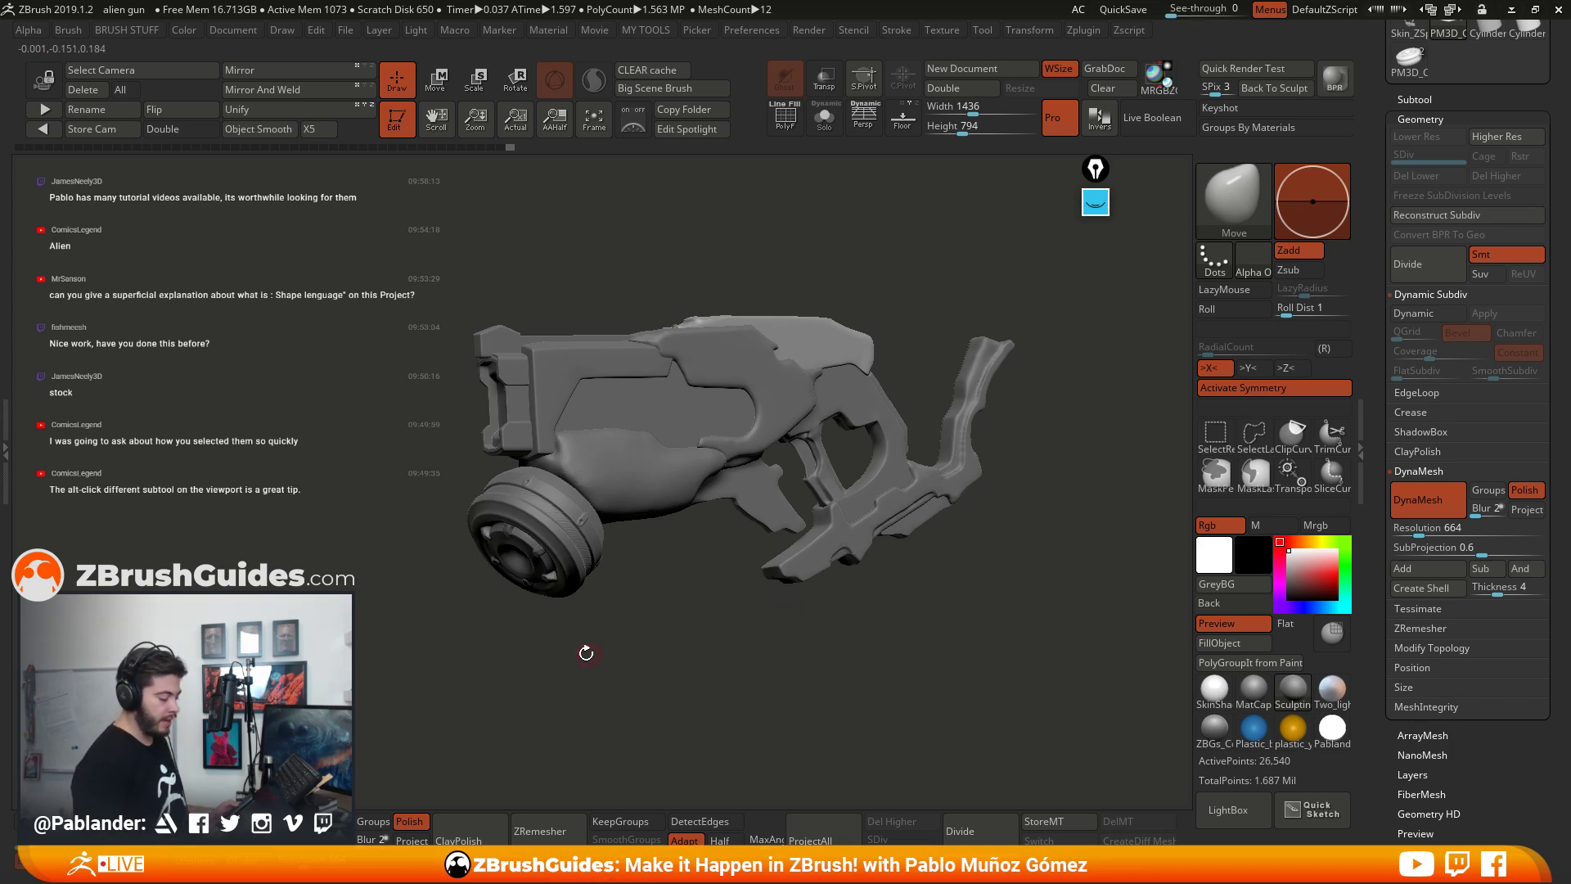
{"action": "left_click_drag", "start_coordinate": [774, 649], "coordinate": [732, 511]}
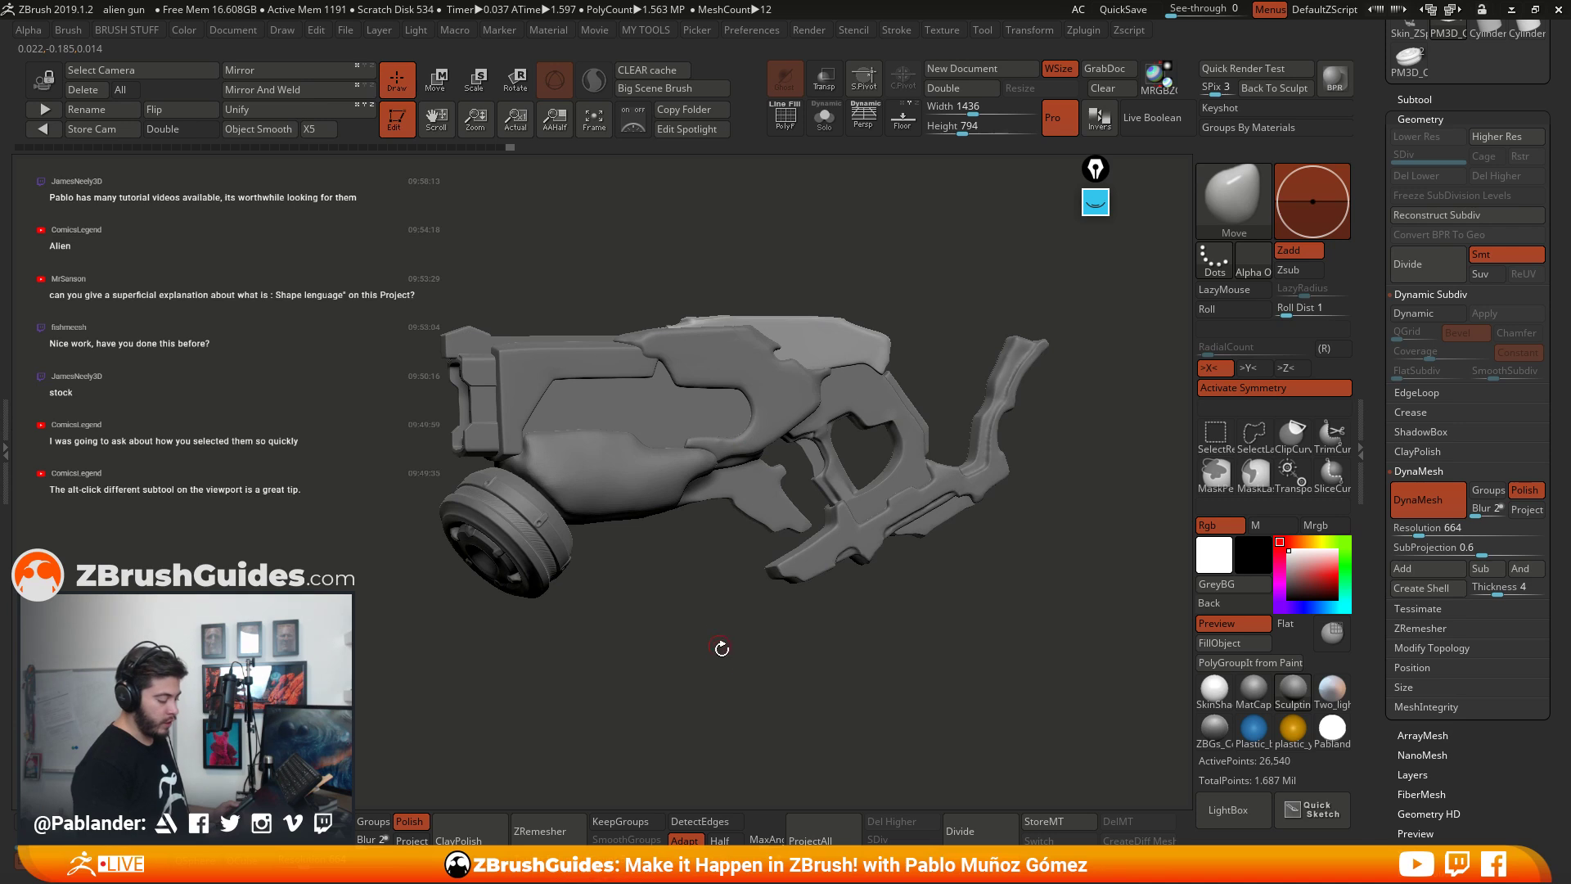
{"action": "left_click_drag", "start_coordinate": [720, 646], "coordinate": [738, 654]}
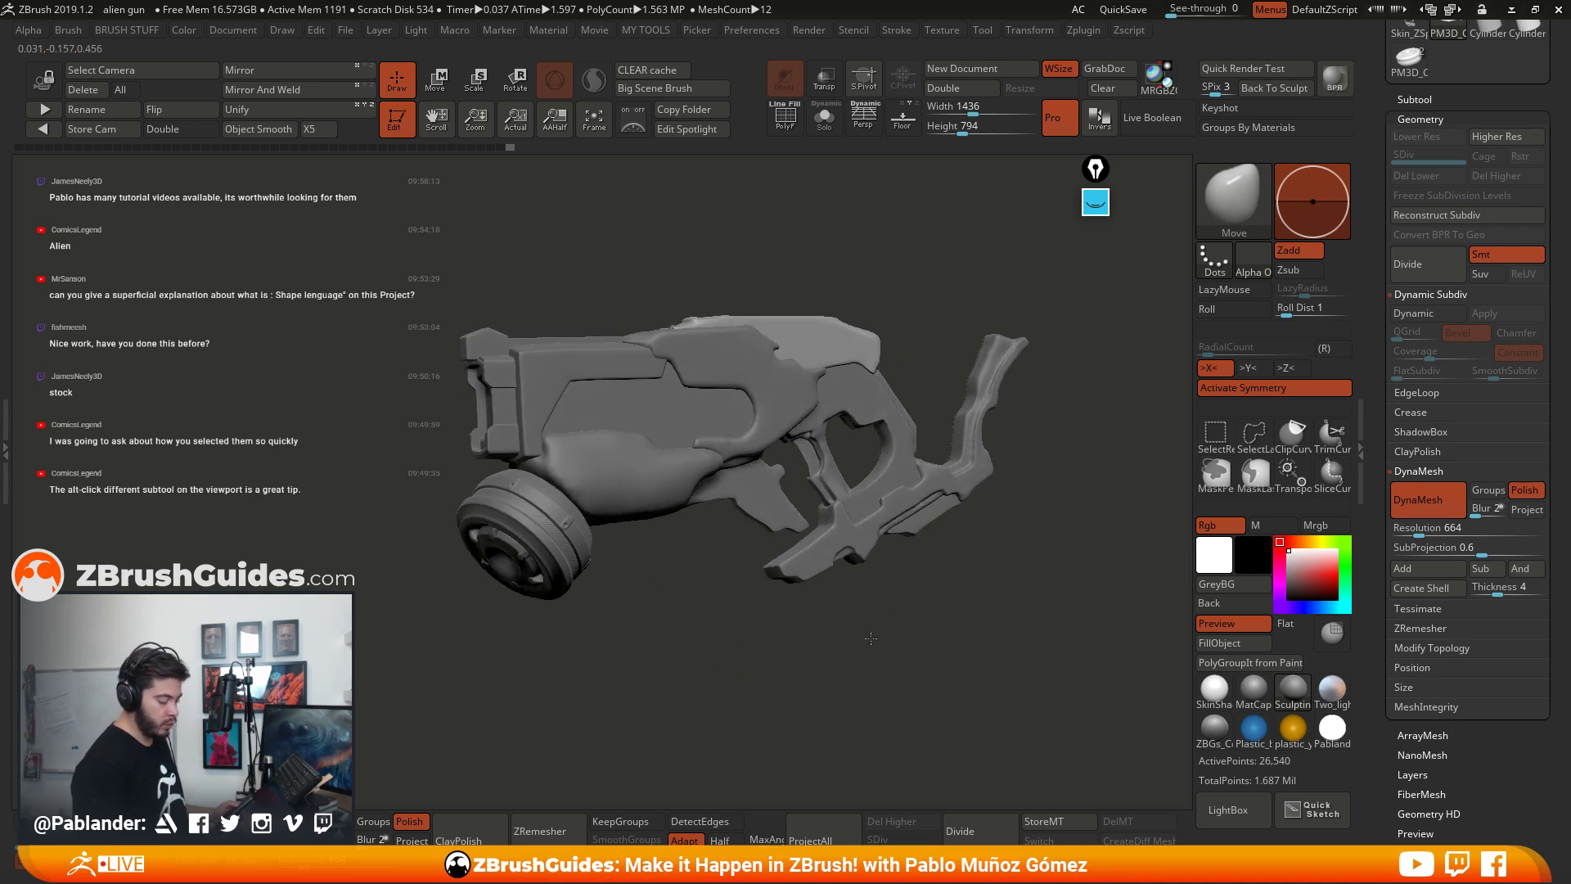
{"action": "left_click_drag", "start_coordinate": [871, 639], "coordinate": [861, 638]}
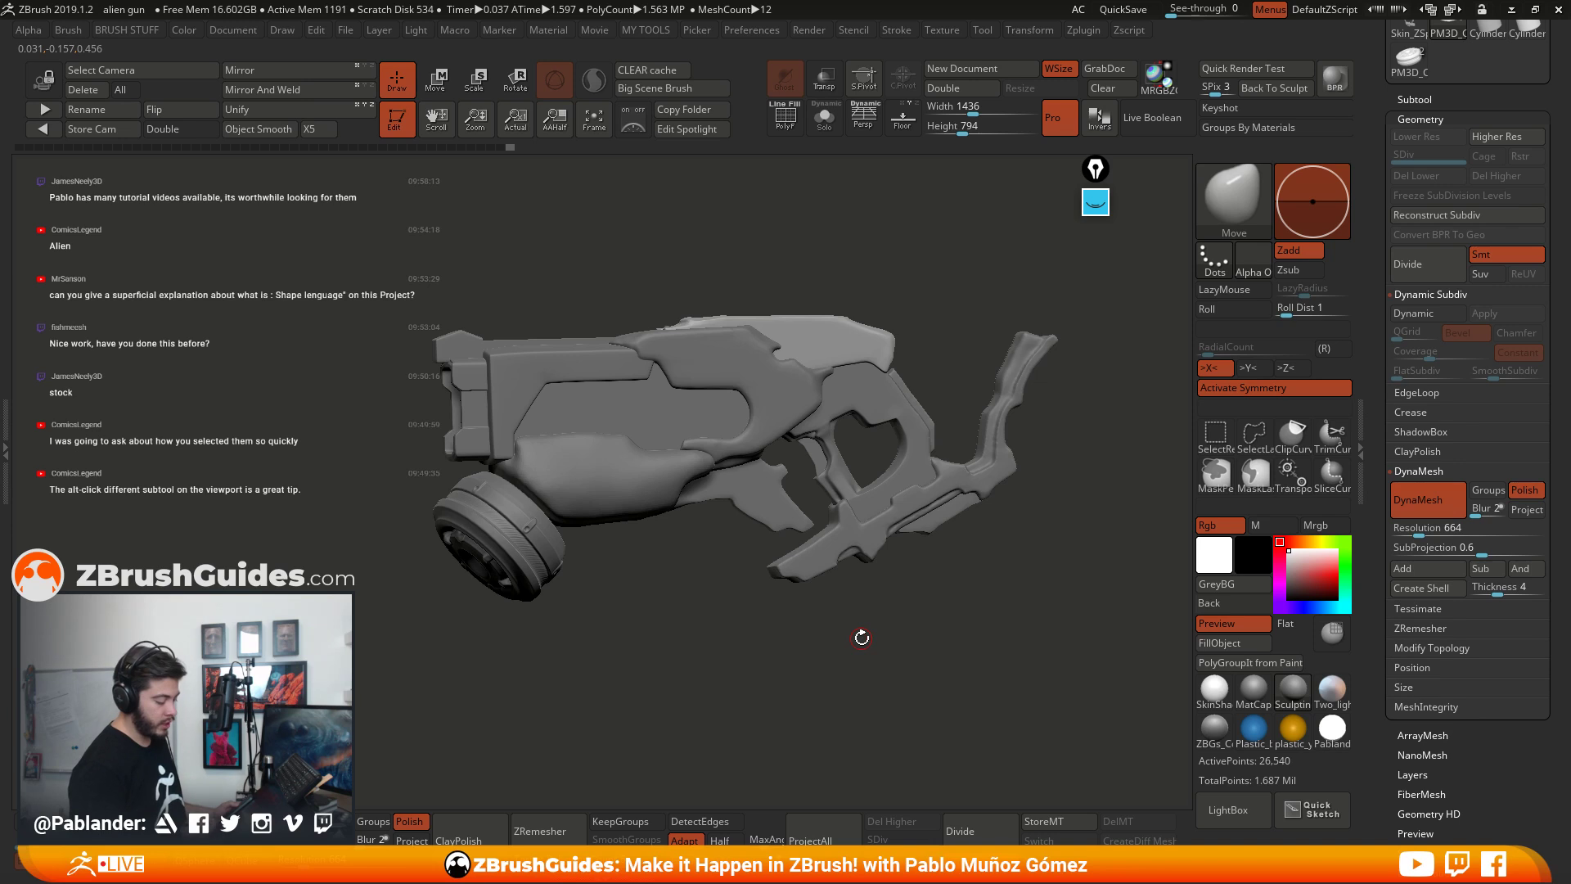
{"action": "left_click_drag", "start_coordinate": [861, 637], "coordinate": [751, 612]}
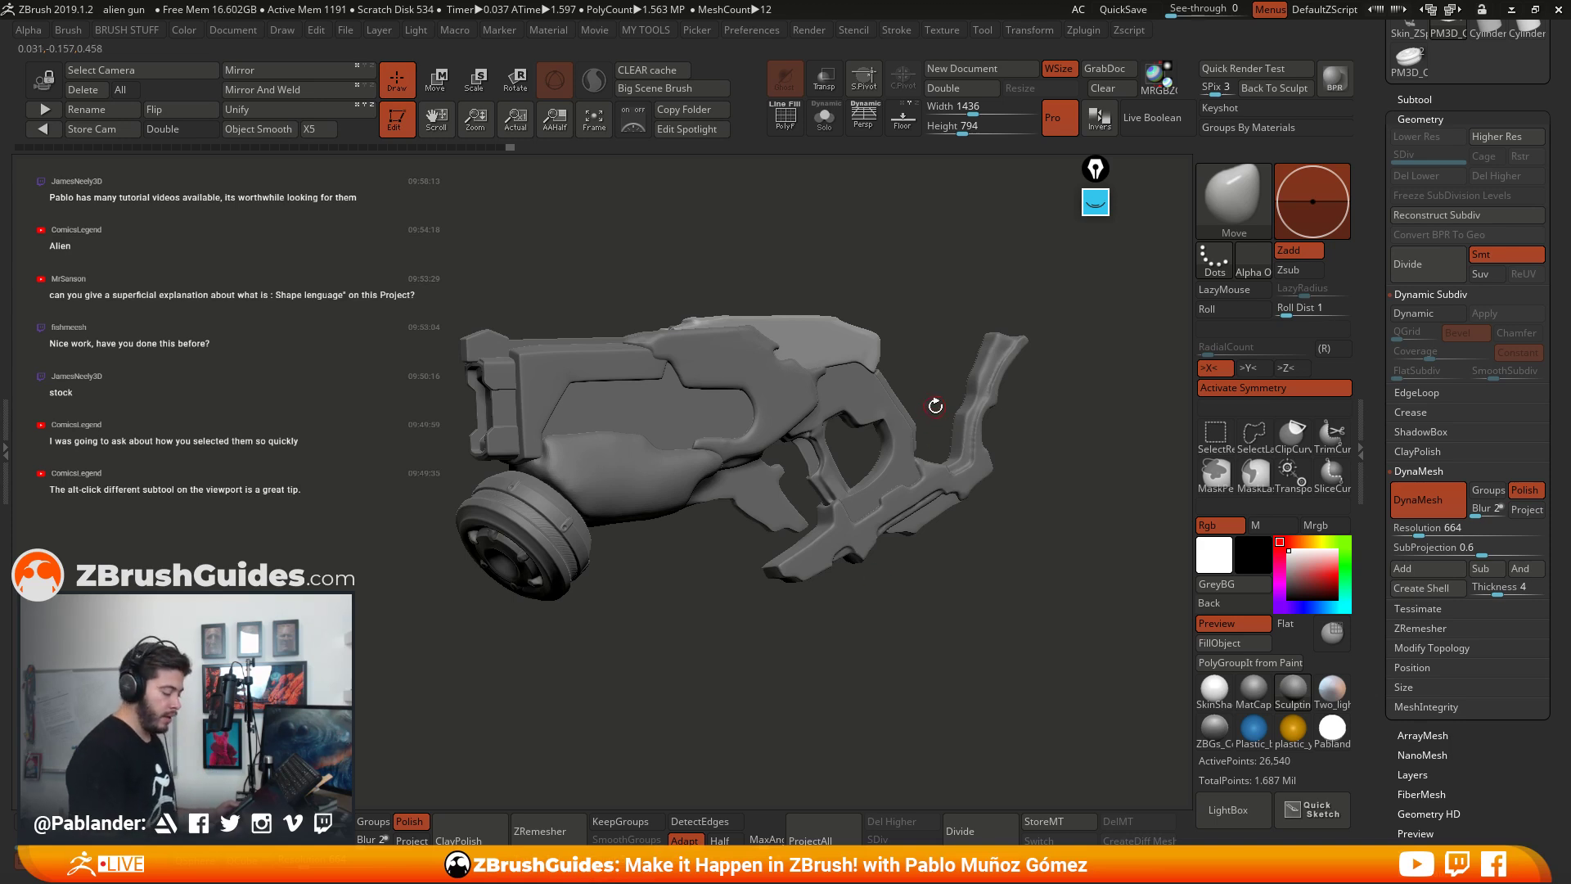
{"action": "left_click_drag", "start_coordinate": [1028, 375], "coordinate": [994, 430]}
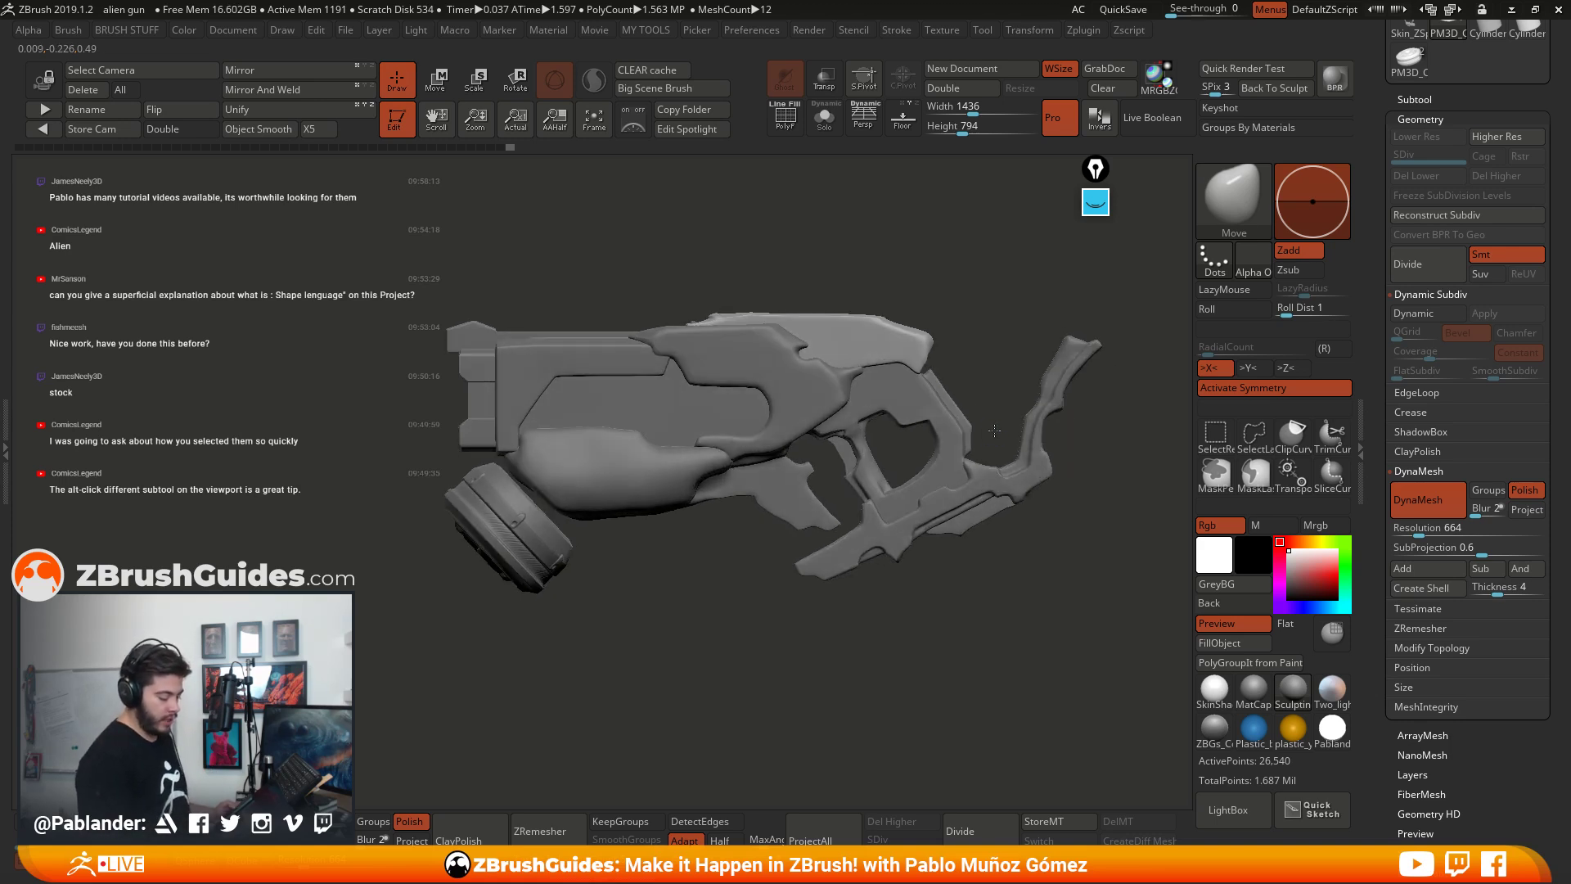
Step: Show the hidden screen annotations over the gun's side view and clear them all
{"action": "left_click_drag", "start_coordinate": [947, 537], "coordinate": [937, 539]}
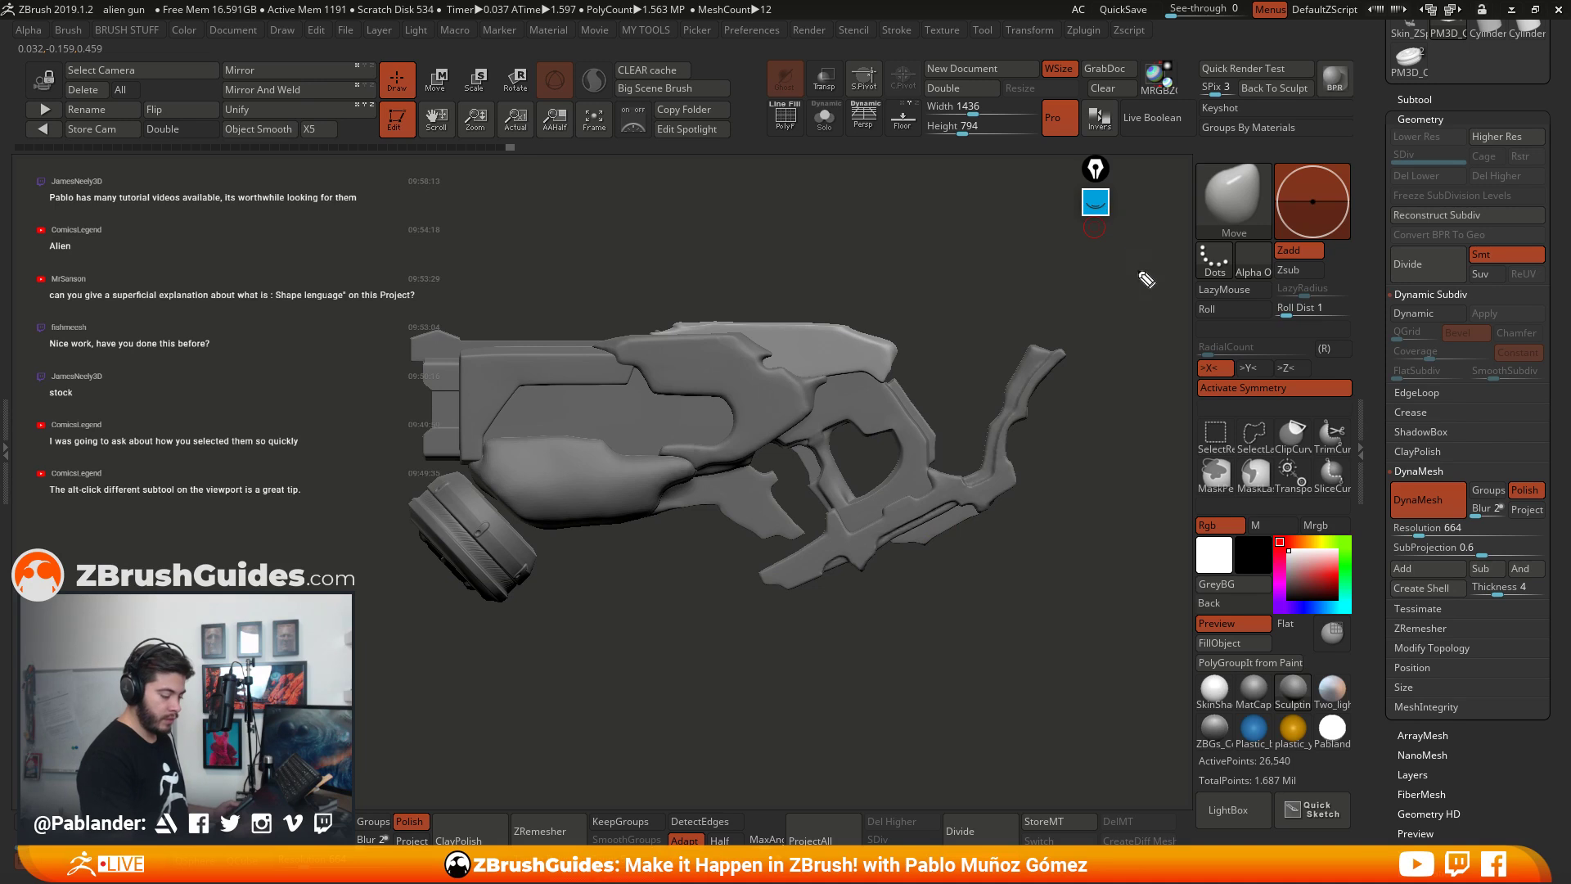
{"action": "left_click", "coordinate": [1095, 204]}
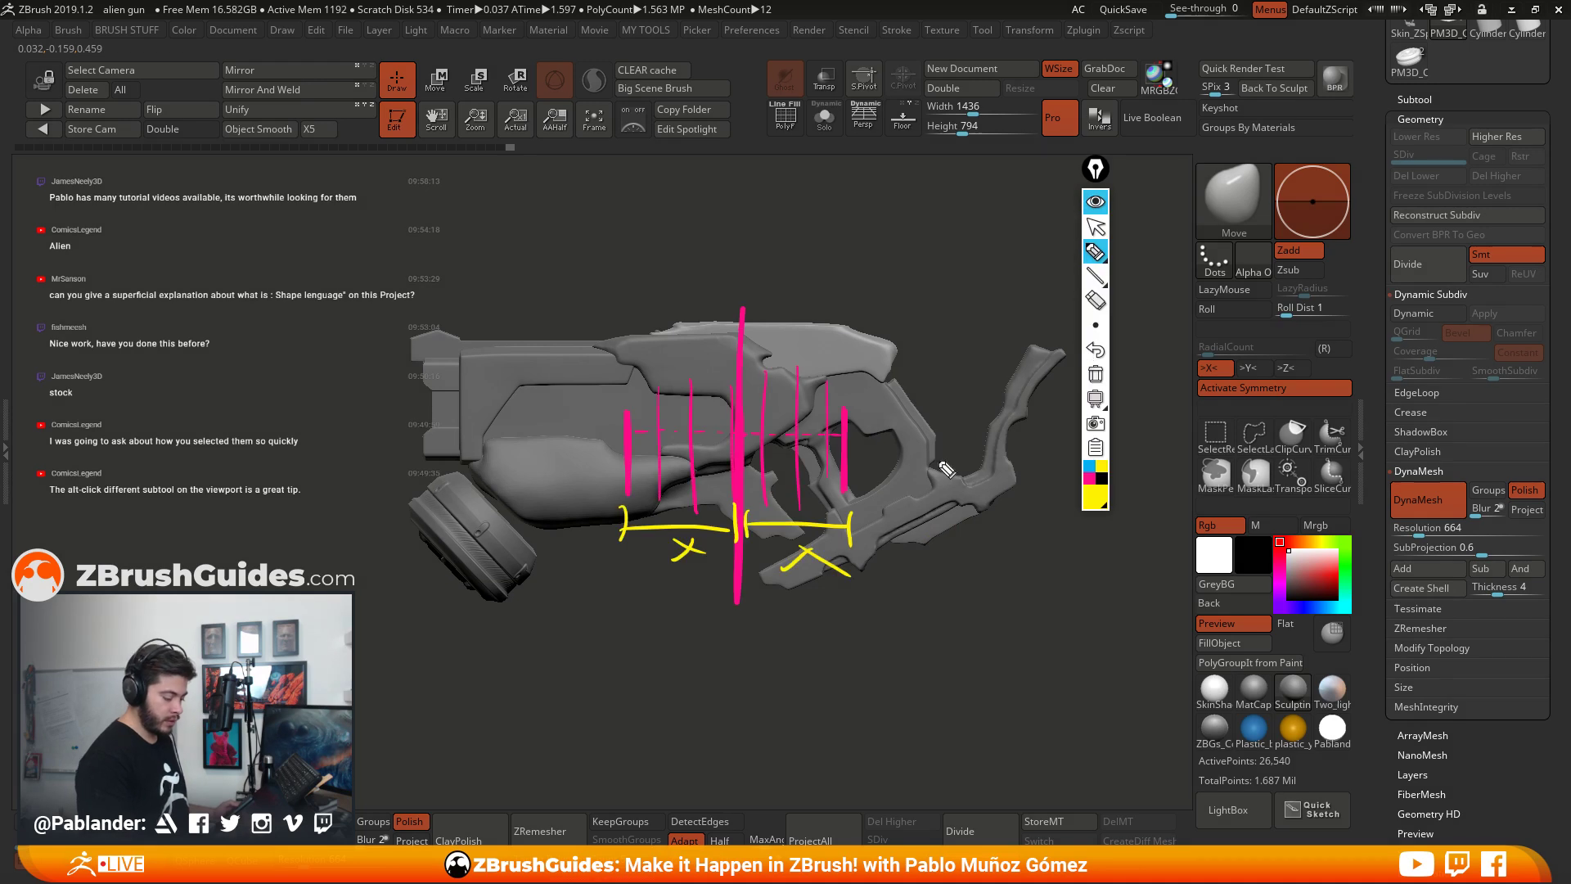
{"action": "left_click", "coordinate": [1096, 301]}
{"action": "mouse_move", "coordinate": [1101, 257]}
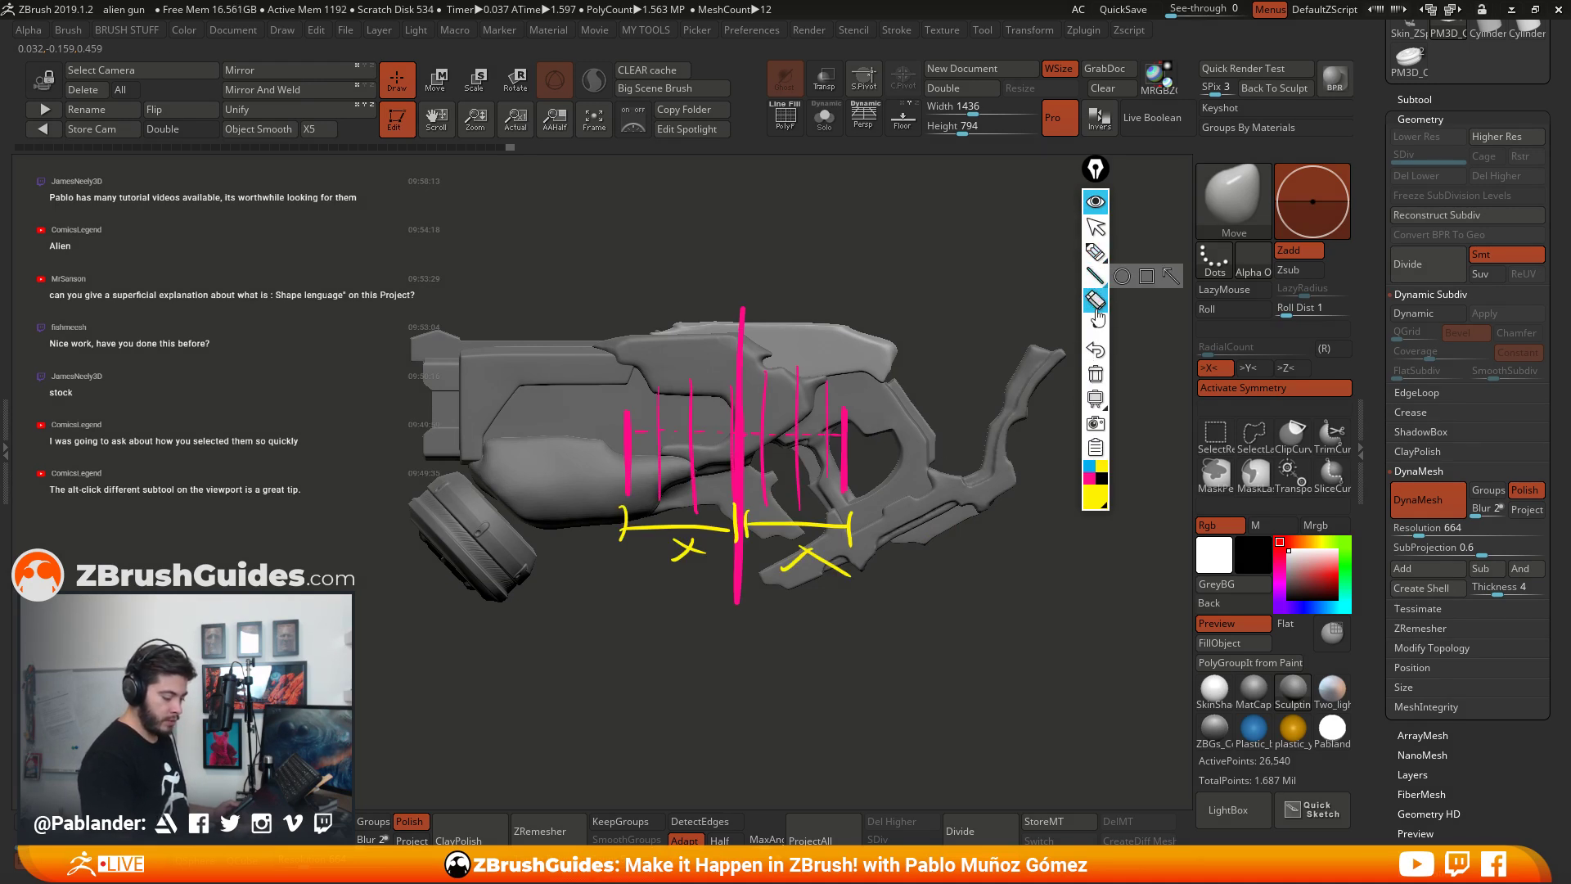
{"action": "left_click", "coordinate": [1095, 374]}
Step: Outline the gun's main body and rear stock with magenta boxes using the annotation pen, undoing the stray stroke
{"action": "left_click", "coordinate": [1096, 252]}
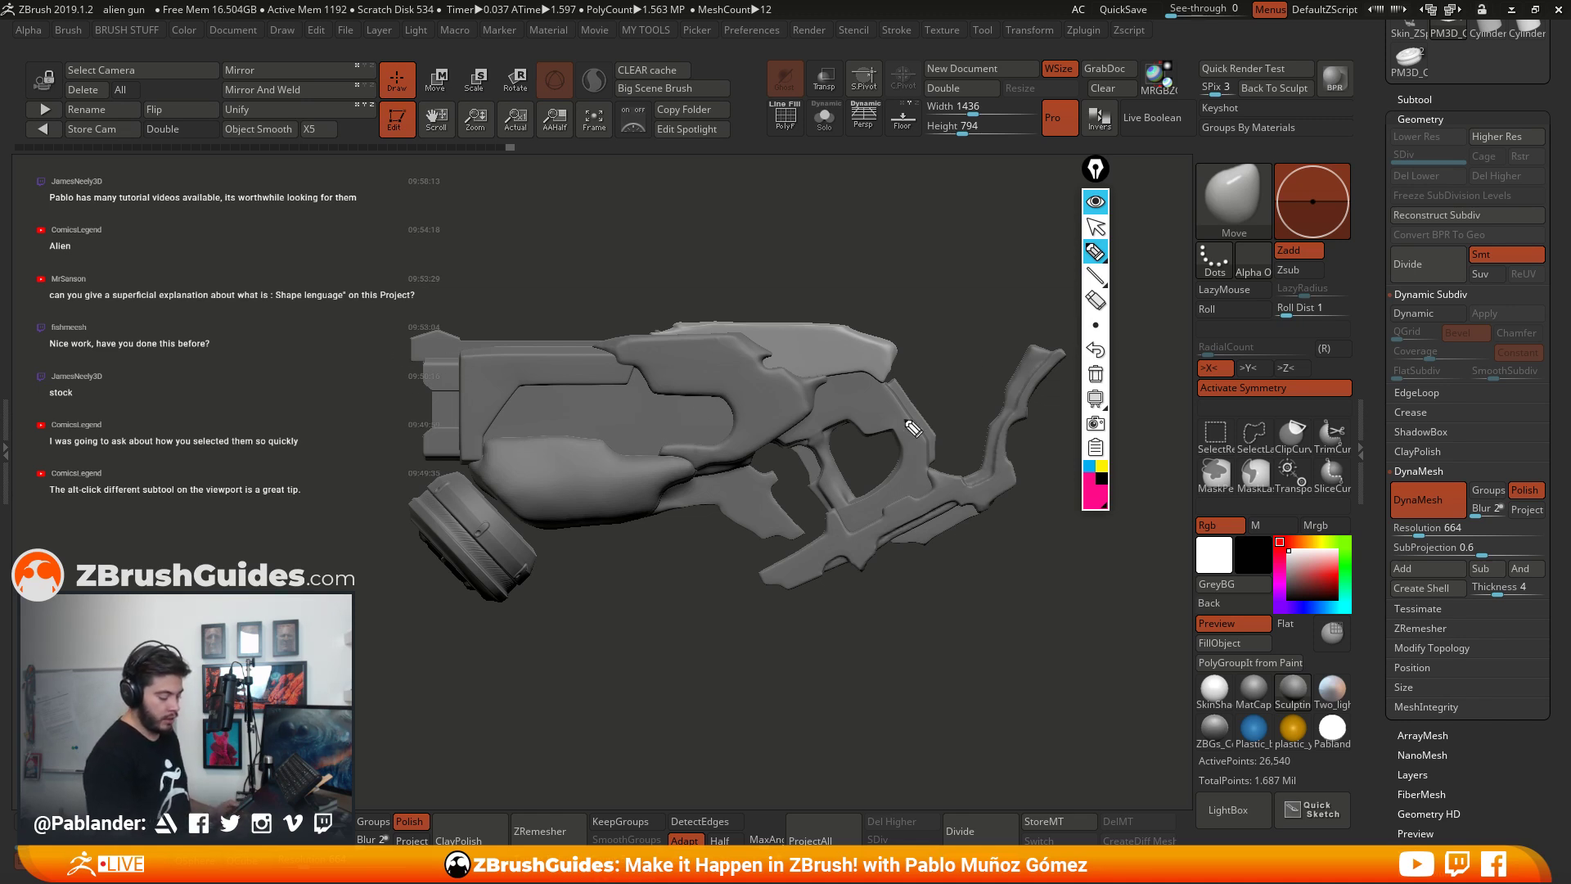
{"action": "mouse_move", "coordinate": [914, 337]}
{"action": "left_mouse_down"}
{"action": "mouse_move", "coordinate": [419, 344]}
{"action": "mouse_move", "coordinate": [426, 491]}
{"action": "mouse_move", "coordinate": [438, 519]}
{"action": "mouse_move", "coordinate": [863, 532]}
{"action": "mouse_move", "coordinate": [933, 514]}
{"action": "left_mouse_up"}
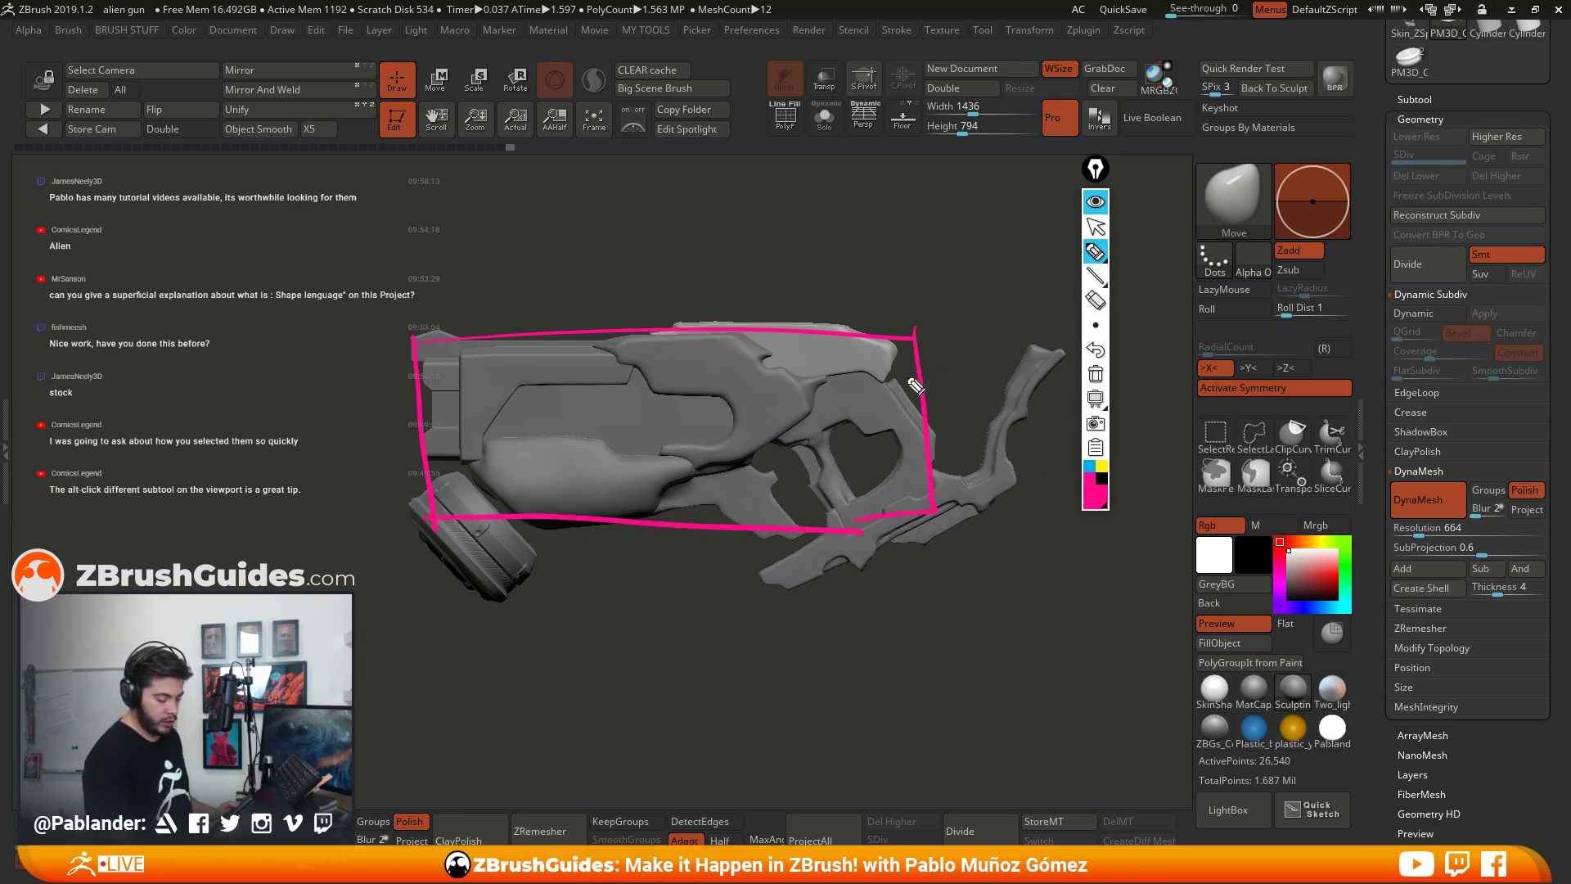
{"action": "mouse_move", "coordinate": [1068, 354]}
{"action": "left_mouse_down"}
{"action": "mouse_move", "coordinate": [1020, 333]}
{"action": "mouse_move", "coordinate": [951, 497]}
{"action": "left_mouse_up"}
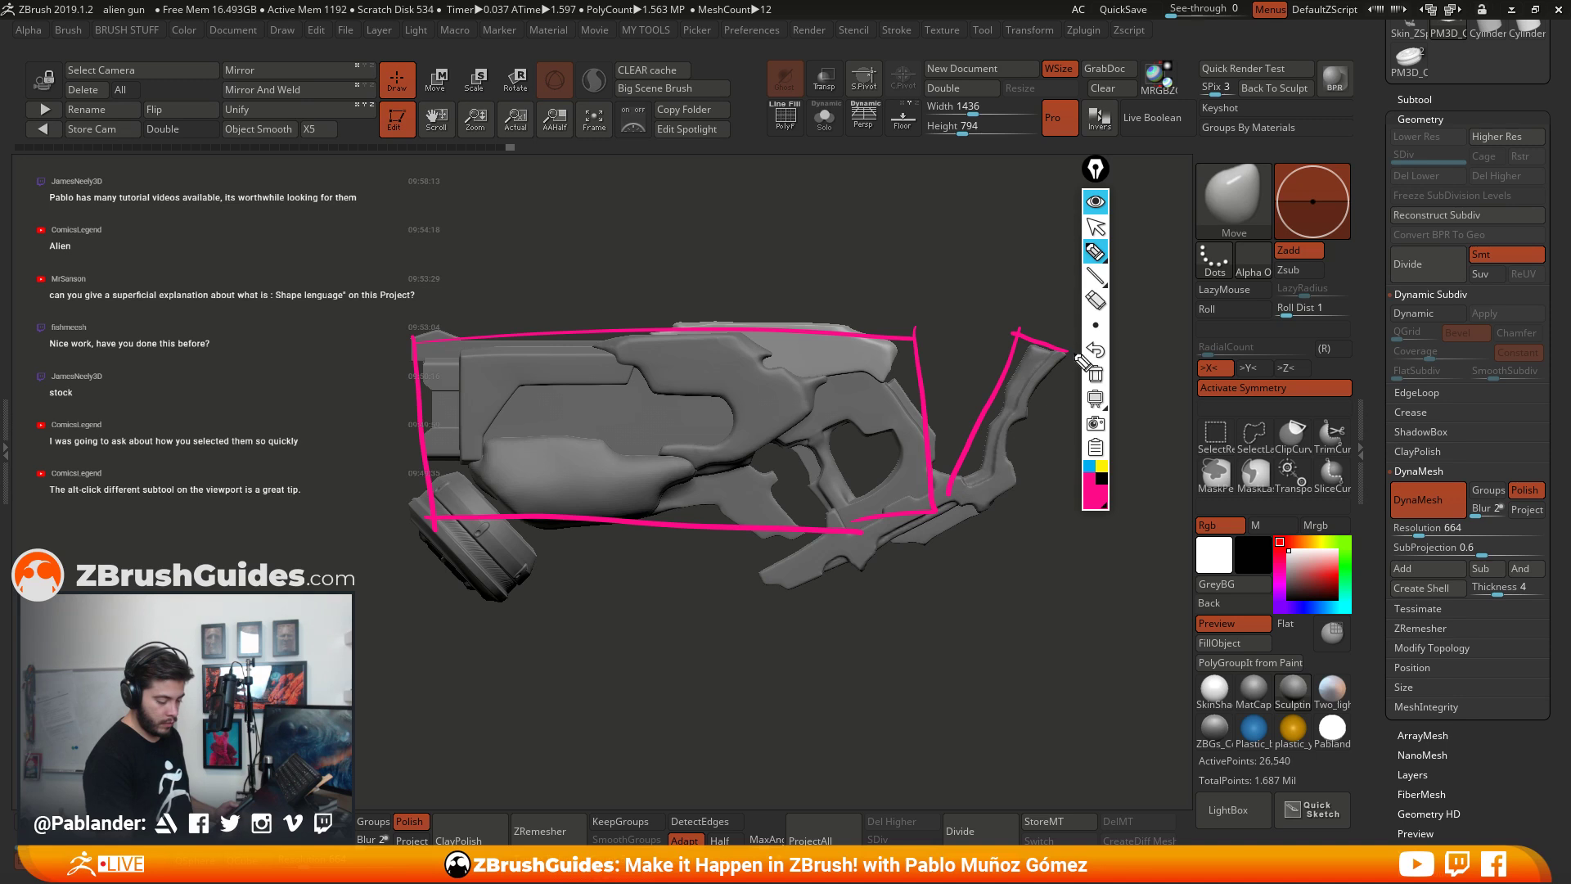
{"action": "left_click_drag", "start_coordinate": [416, 269], "coordinate": [380, 356]}
{"action": "left_click_drag", "start_coordinate": [1052, 368], "coordinate": [1040, 380]}
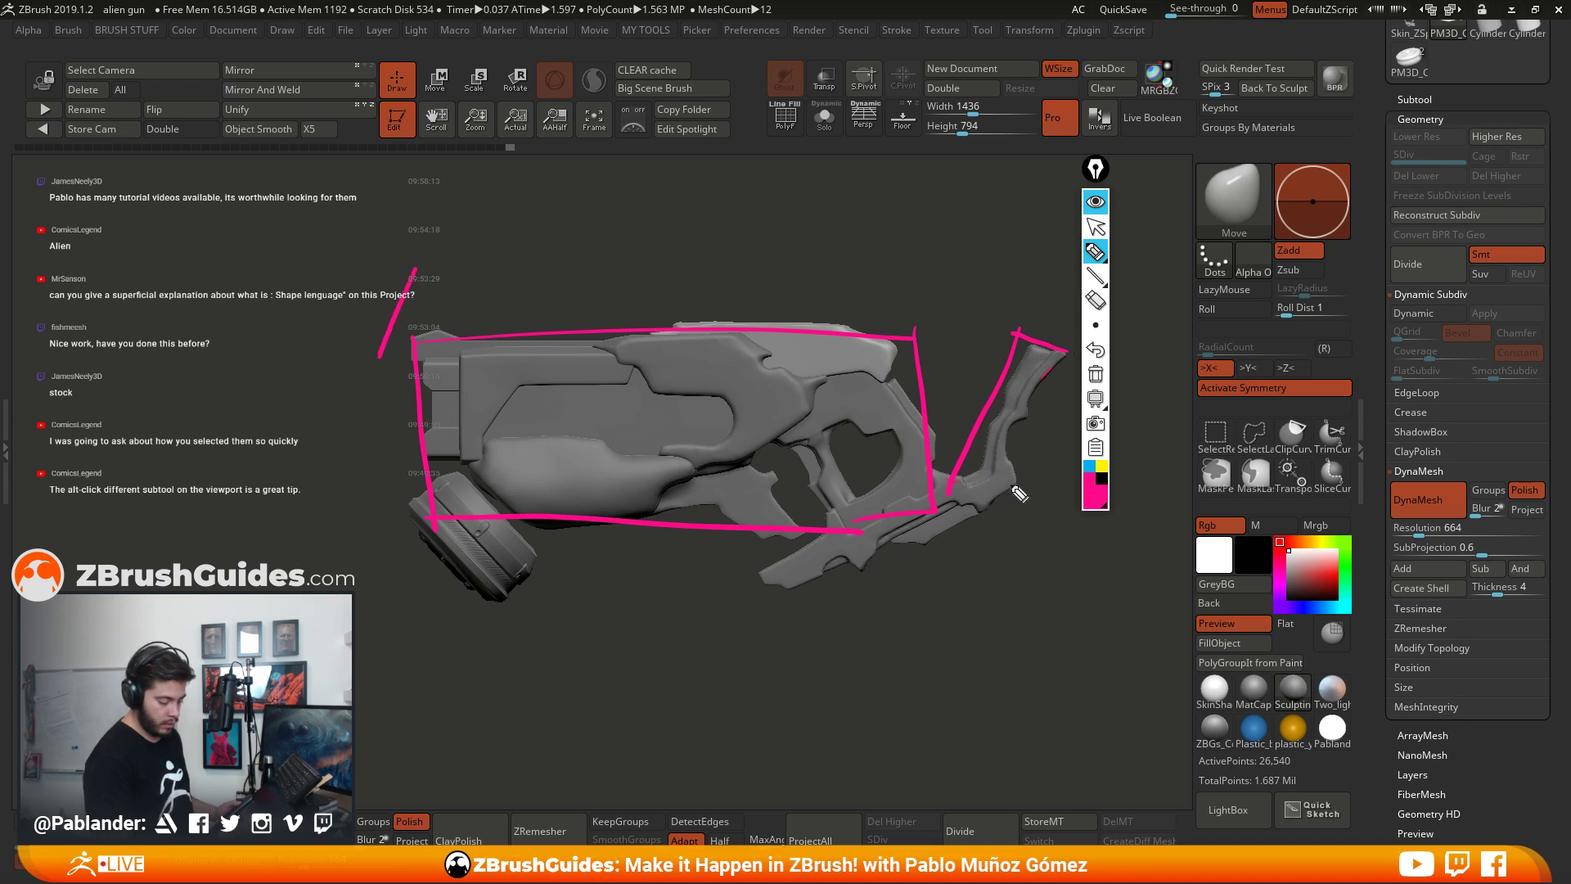
{"action": "left_click", "coordinate": [1097, 350]}
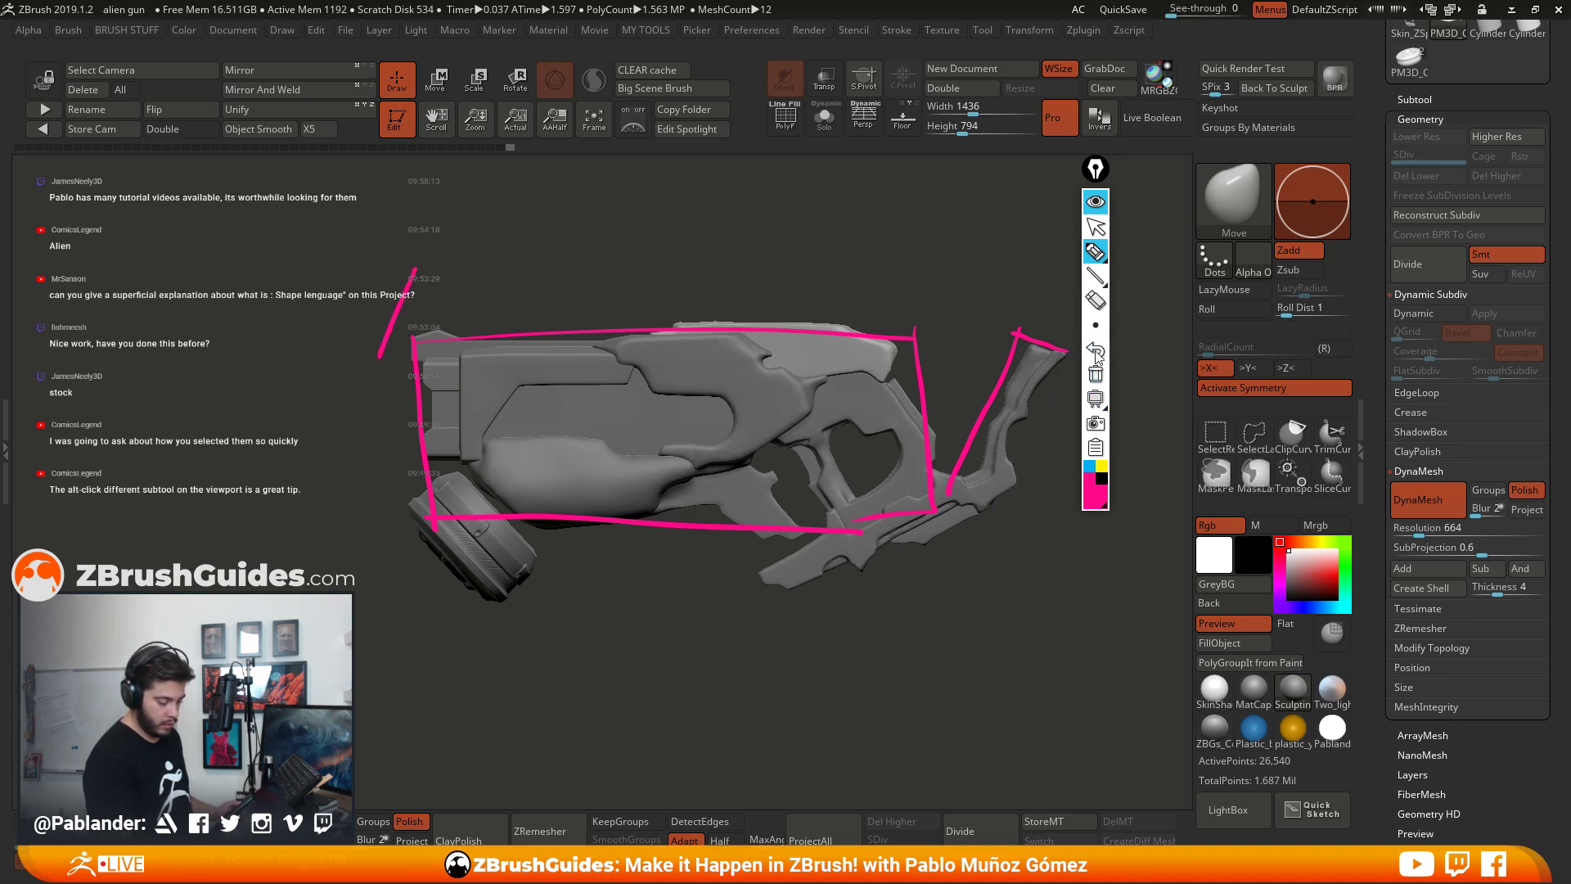
{"action": "left_click", "coordinate": [1096, 351]}
{"action": "left_click_drag", "start_coordinate": [1068, 353], "coordinate": [1008, 509]}
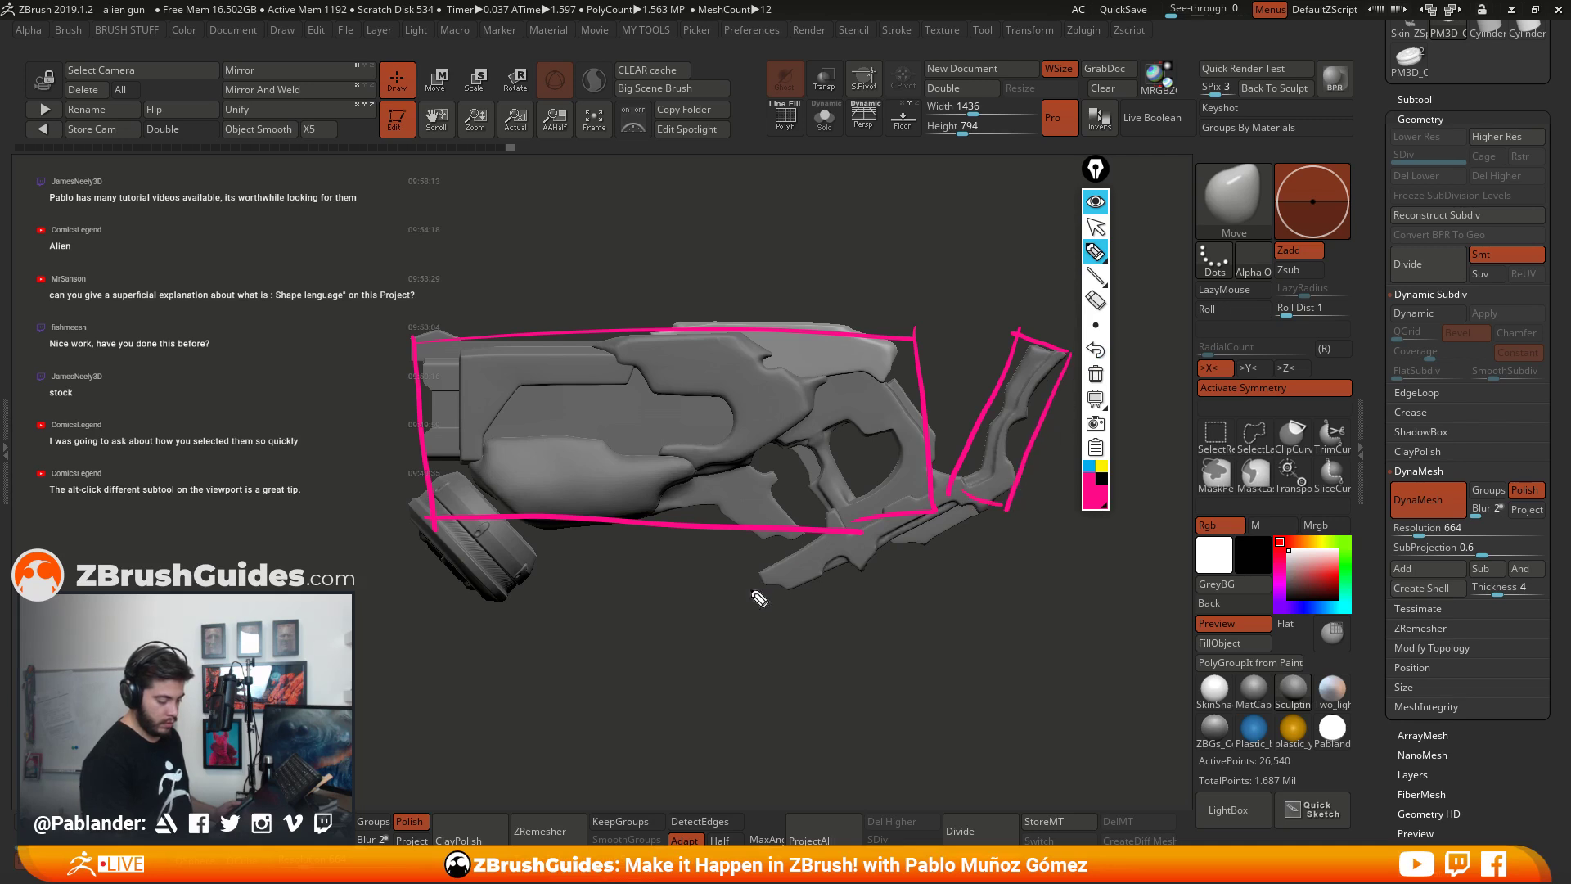
Step: Outline the angled lower frame and front cylinder in magenta, and hatch all the boxed shapes
{"action": "mouse_move", "coordinate": [949, 452]}
{"action": "left_mouse_down"}
{"action": "mouse_move", "coordinate": [754, 589]}
{"action": "mouse_move", "coordinate": [852, 599]}
{"action": "mouse_move", "coordinate": [1008, 499]}
{"action": "left_mouse_up"}
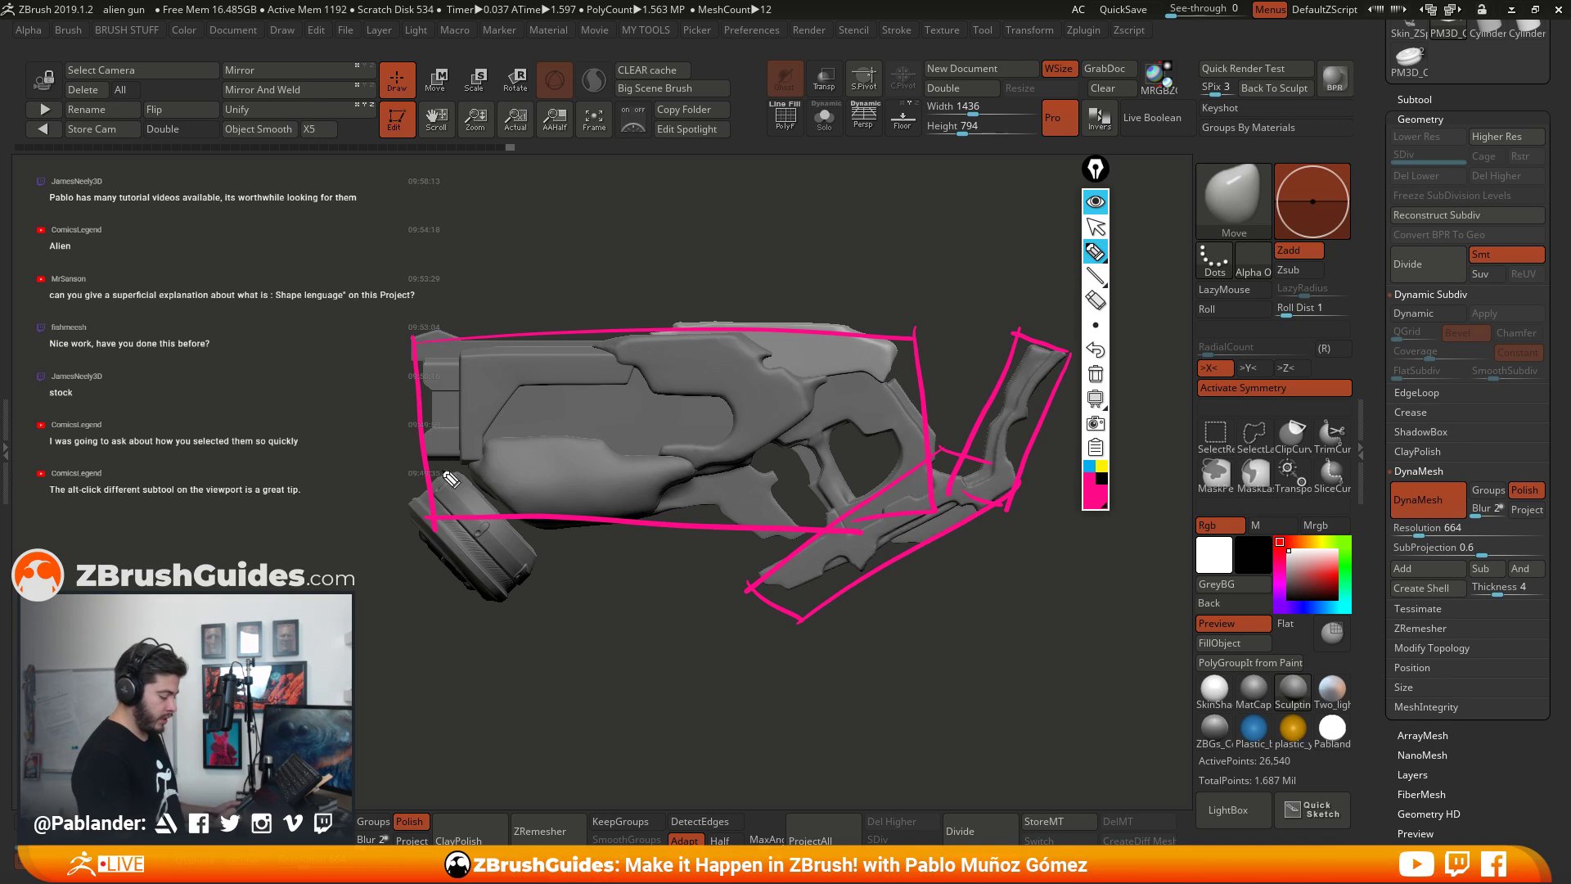
{"action": "left_click_drag", "start_coordinate": [398, 508], "coordinate": [523, 622]}
{"action": "mouse_move", "coordinate": [444, 465]}
{"action": "left_mouse_down"}
{"action": "mouse_move", "coordinate": [547, 559]}
{"action": "mouse_move", "coordinate": [507, 621]}
{"action": "mouse_move", "coordinate": [450, 503]}
{"action": "mouse_move", "coordinate": [442, 542]}
{"action": "mouse_move", "coordinate": [527, 593]}
{"action": "left_mouse_up"}
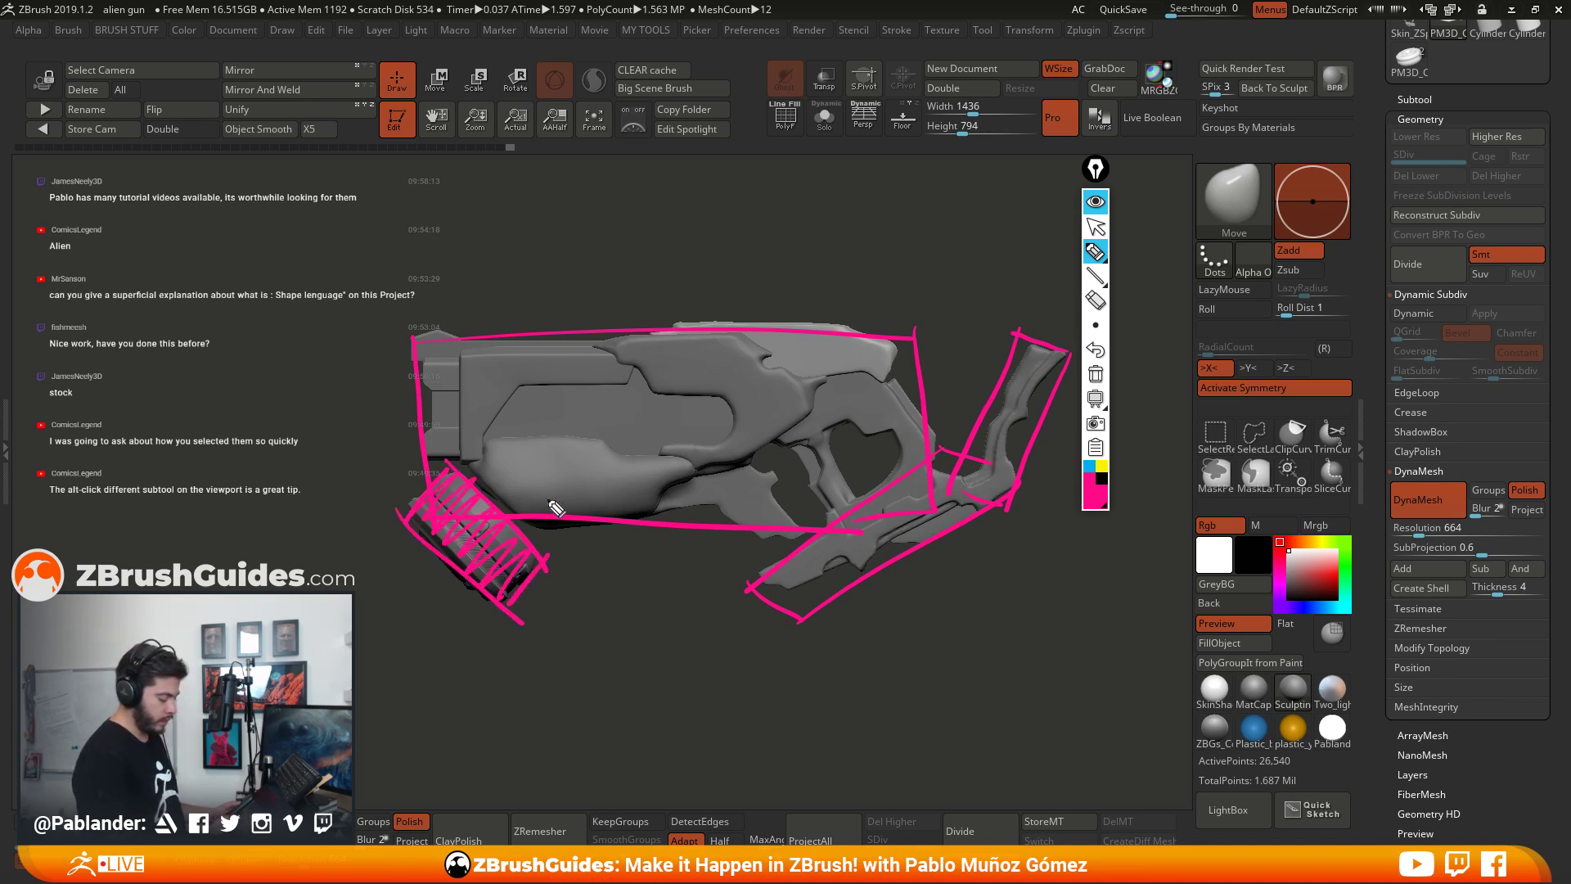
{"action": "mouse_move", "coordinate": [472, 349]}
{"action": "left_mouse_down"}
{"action": "mouse_move", "coordinate": [436, 368]}
{"action": "mouse_move", "coordinate": [477, 423]}
{"action": "mouse_move", "coordinate": [550, 440]}
{"action": "mouse_move", "coordinate": [567, 509]}
{"action": "mouse_move", "coordinate": [692, 524]}
{"action": "mouse_move", "coordinate": [879, 441]}
{"action": "mouse_move", "coordinate": [798, 589]}
{"action": "mouse_move", "coordinate": [927, 536]}
{"action": "mouse_move", "coordinate": [1014, 376]}
{"action": "mouse_move", "coordinate": [1043, 381]}
{"action": "mouse_move", "coordinate": [893, 546]}
{"action": "left_mouse_up"}
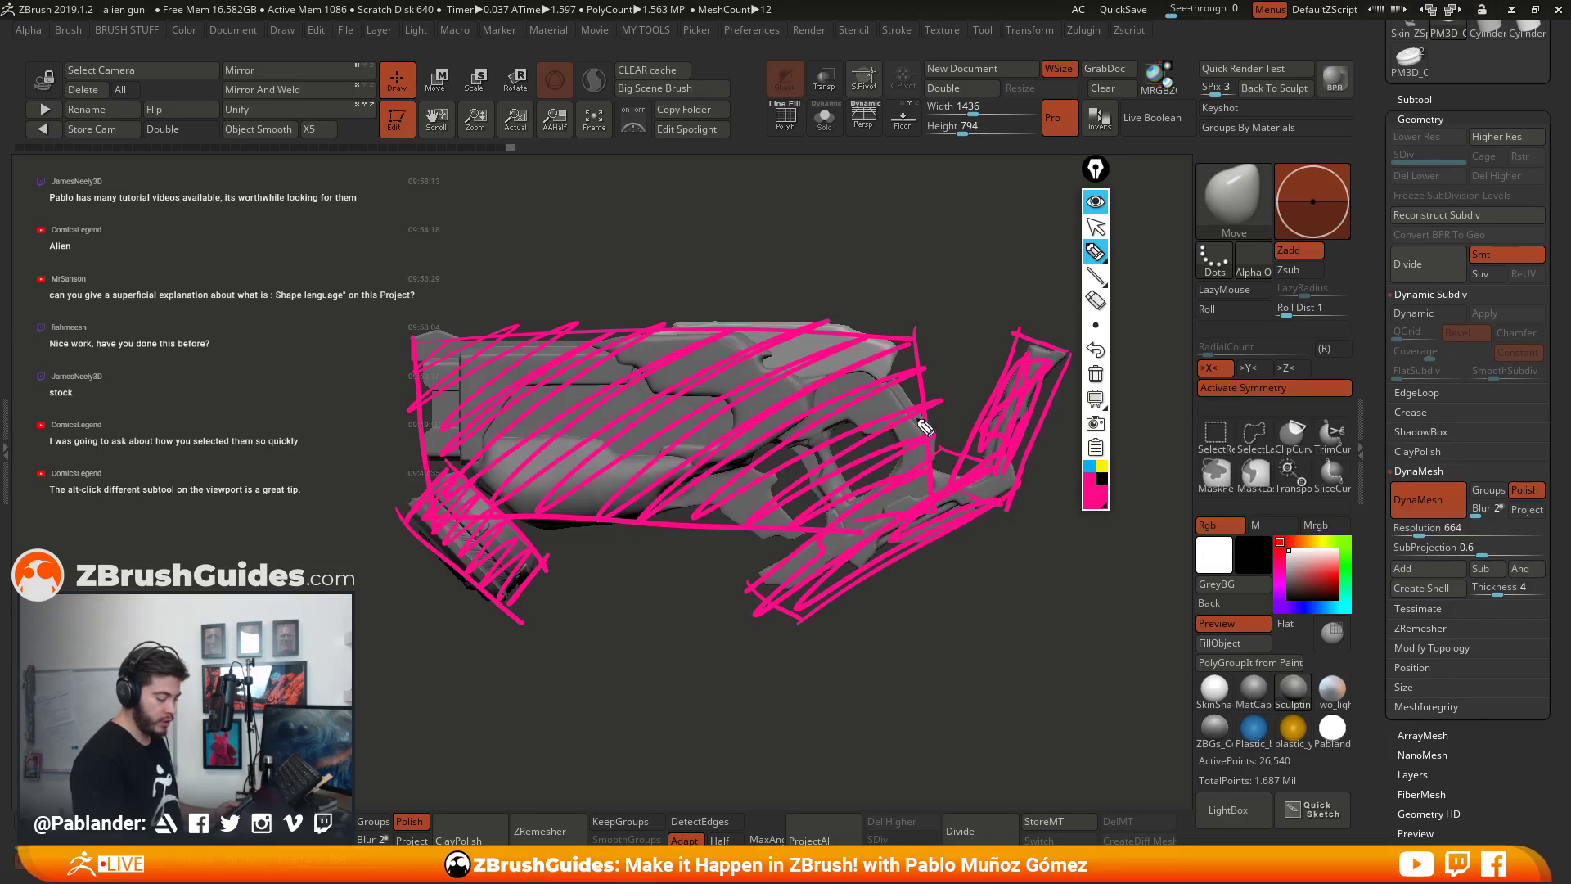
Step: Clear the magenta marks and draw blue flow lines along the side panel, shell edges and top of the body
{"action": "left_click", "coordinate": [1096, 374]}
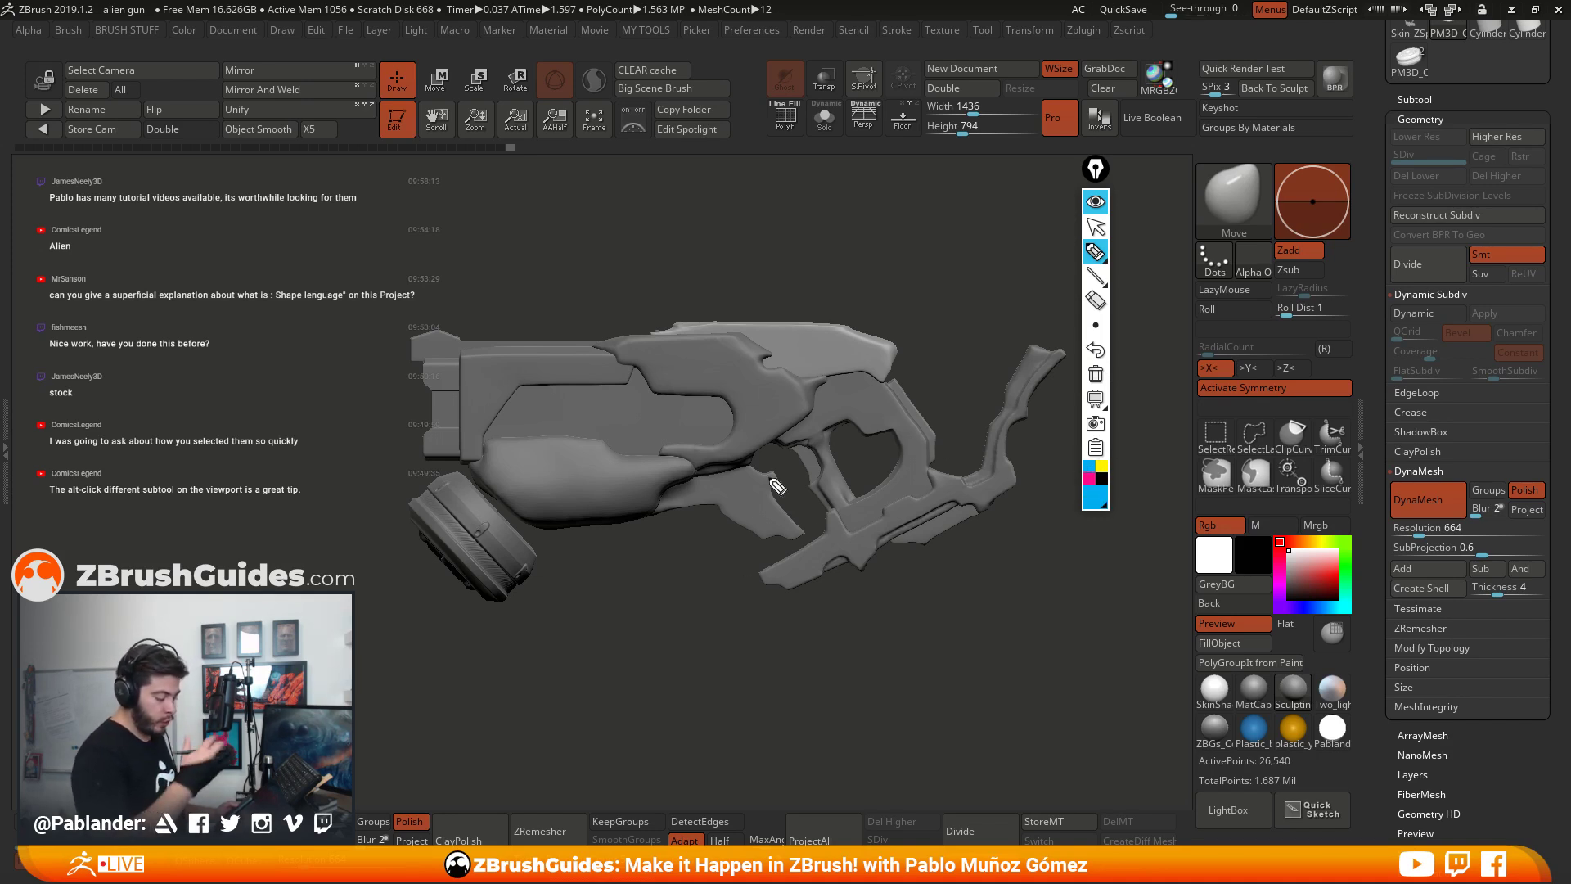
{"action": "mouse_move", "coordinate": [485, 456]}
{"action": "left_mouse_down"}
{"action": "mouse_move", "coordinate": [533, 386]}
{"action": "mouse_move", "coordinate": [716, 391]}
{"action": "mouse_move", "coordinate": [704, 460]}
{"action": "mouse_move", "coordinate": [585, 452]}
{"action": "left_mouse_up"}
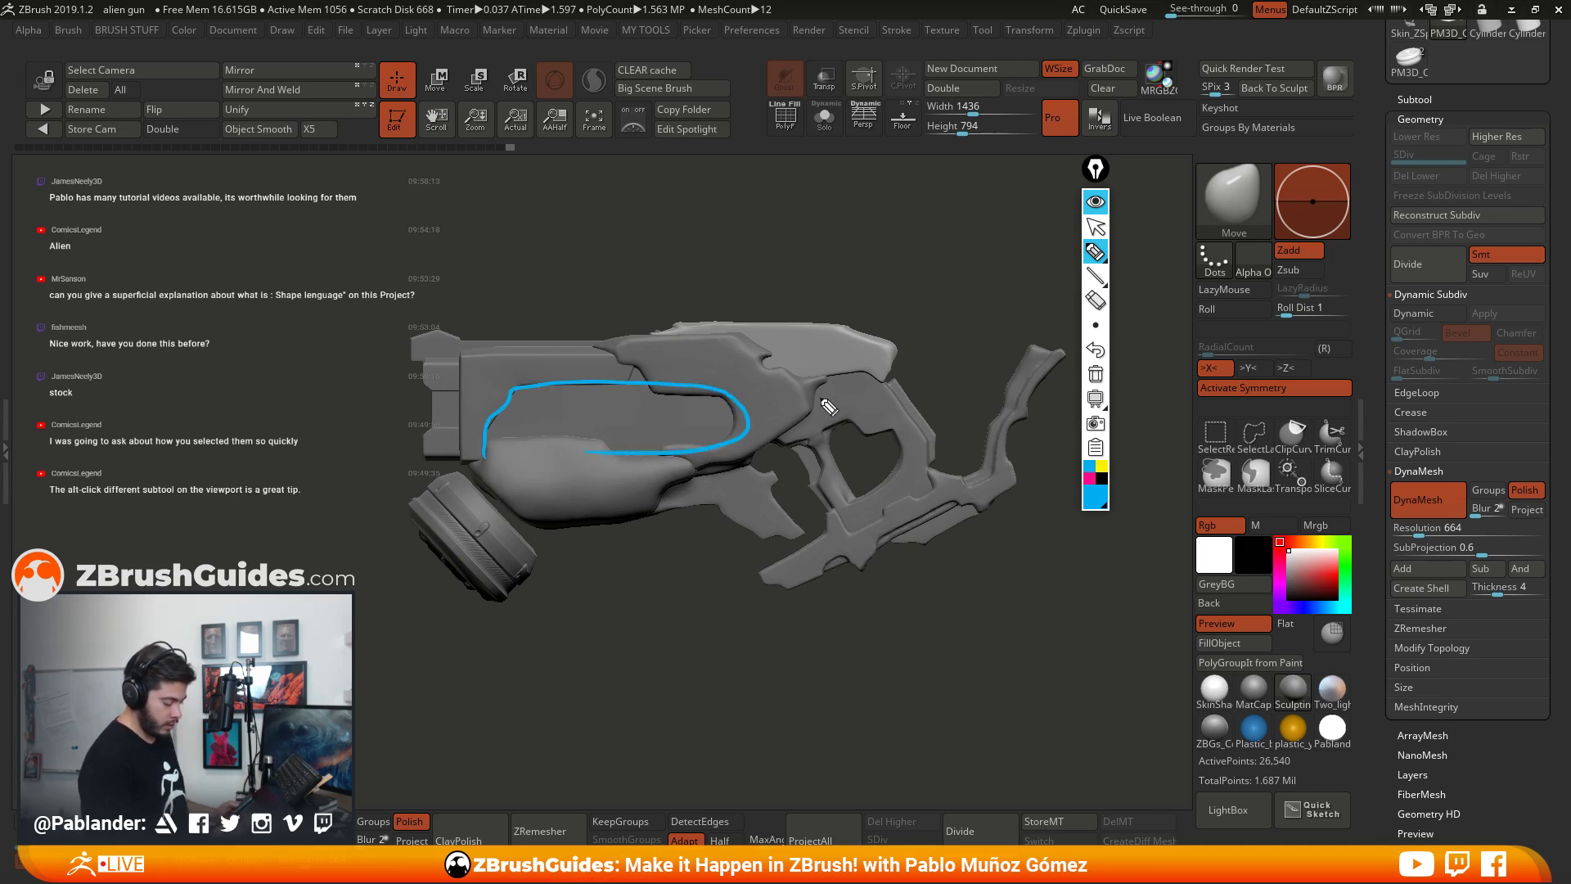
{"action": "mouse_move", "coordinate": [816, 409]}
{"action": "left_mouse_down"}
{"action": "mouse_move", "coordinate": [747, 476]}
{"action": "mouse_move", "coordinate": [640, 517]}
{"action": "left_mouse_up"}
{"action": "mouse_move", "coordinate": [886, 372]}
{"action": "left_mouse_down"}
{"action": "mouse_move", "coordinate": [786, 376]}
{"action": "mouse_move", "coordinate": [639, 322]}
{"action": "left_mouse_up"}
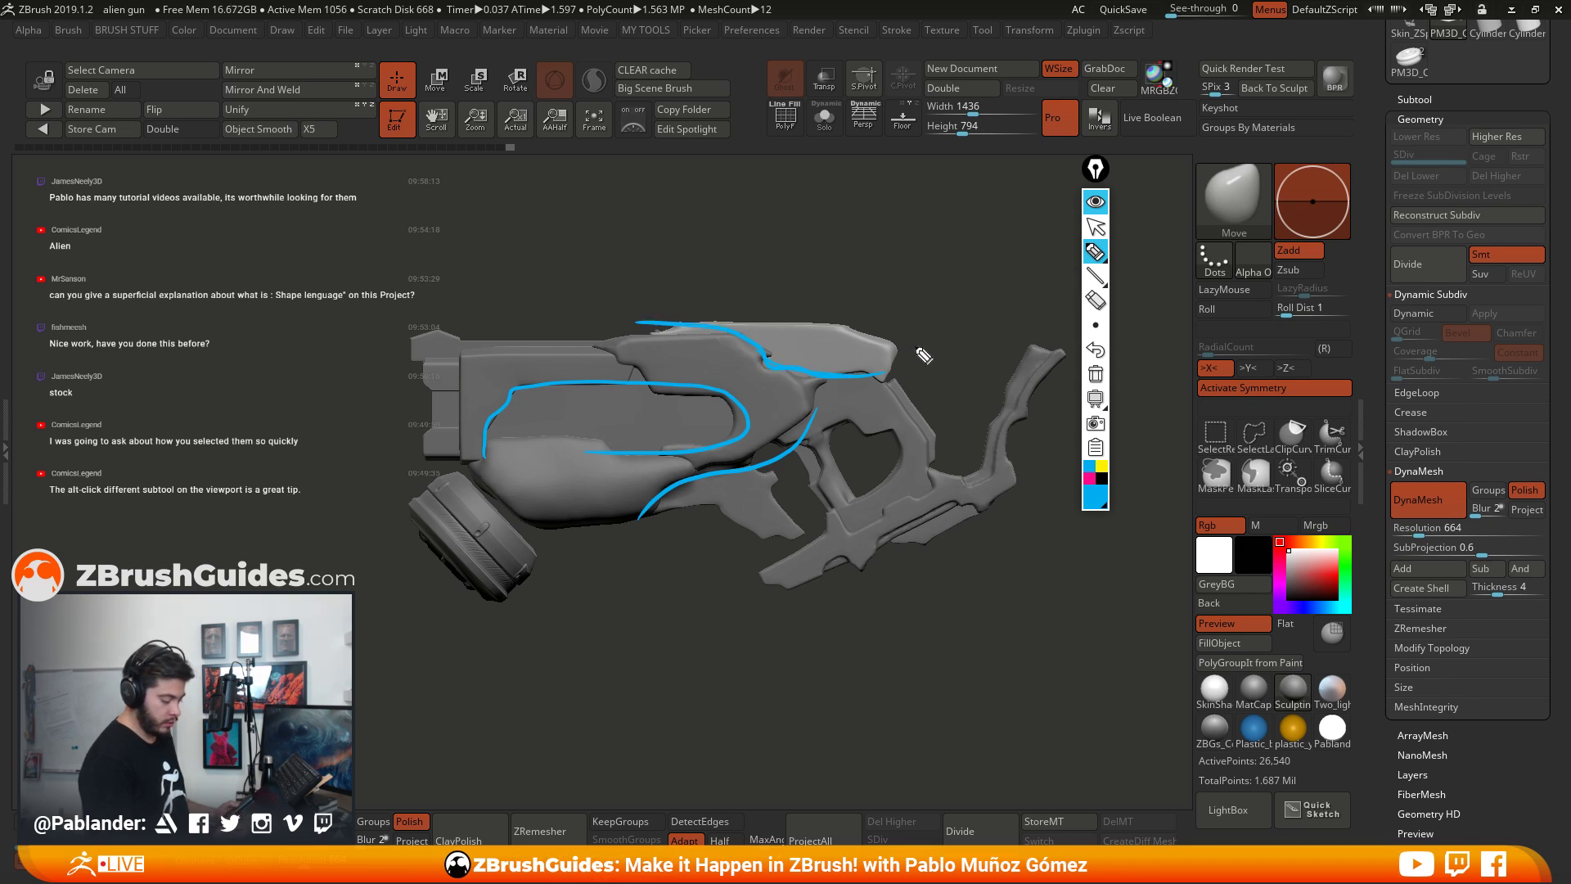
{"action": "left_click_drag", "start_coordinate": [915, 352], "coordinate": [802, 323]}
{"action": "mouse_move", "coordinate": [463, 345]}
{"action": "left_mouse_down"}
{"action": "mouse_move", "coordinate": [673, 350]}
{"action": "mouse_move", "coordinate": [536, 372]}
{"action": "mouse_move", "coordinate": [736, 402]}
{"action": "left_mouse_up"}
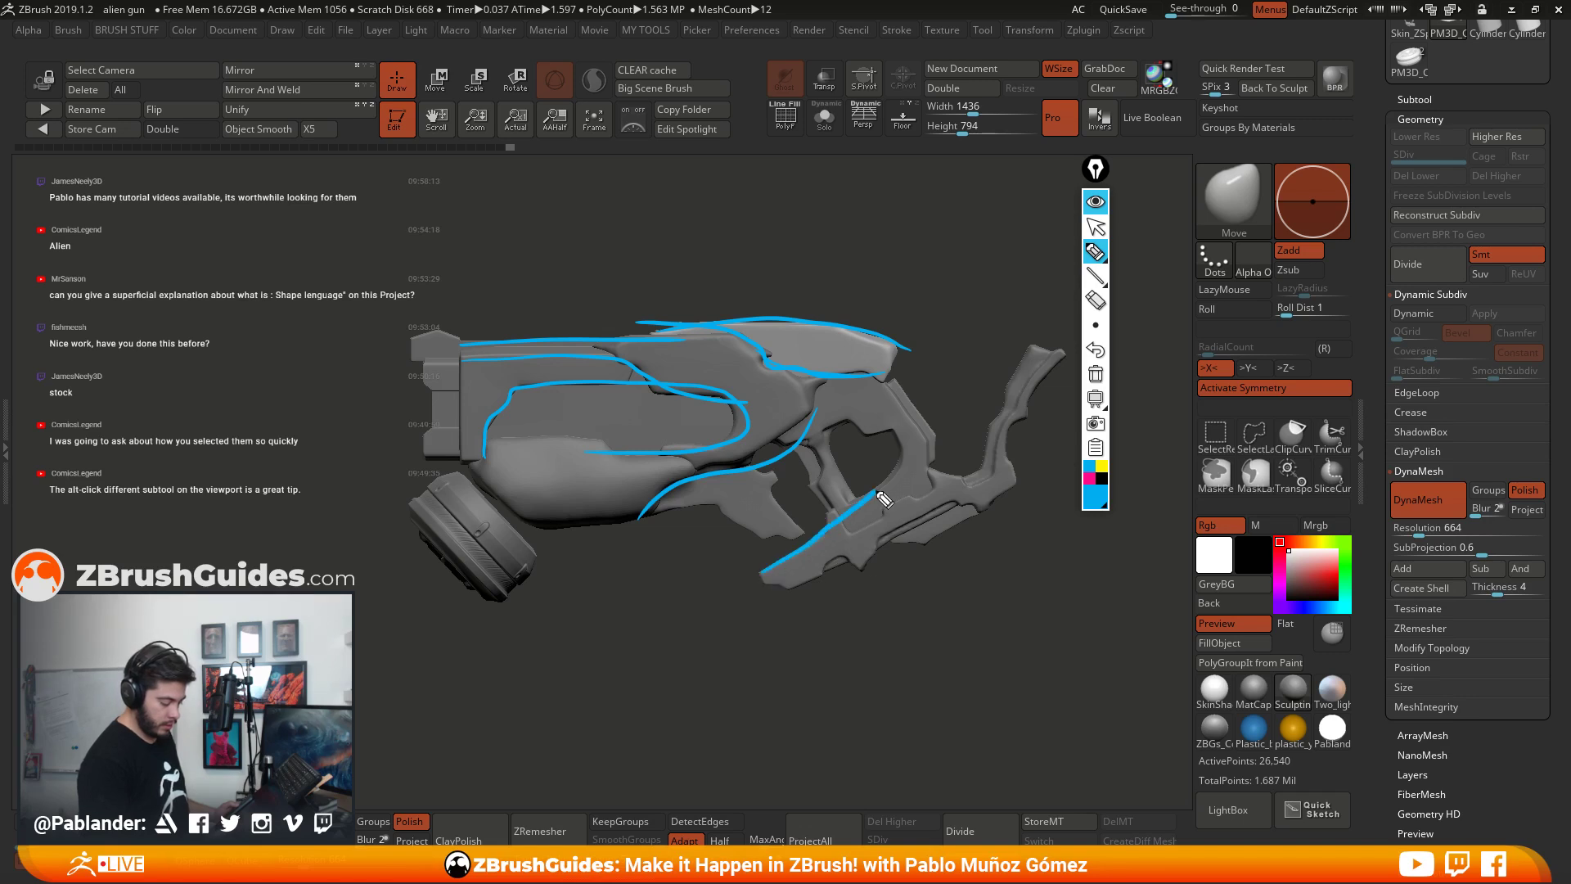
Step: Draw blue flow lines along the grip, lower frame, stock and underside, then hide the annotations
{"action": "mouse_move", "coordinate": [763, 575]}
{"action": "left_mouse_down"}
{"action": "mouse_move", "coordinate": [839, 431]}
{"action": "mouse_move", "coordinate": [895, 458]}
{"action": "mouse_move", "coordinate": [752, 559]}
{"action": "mouse_move", "coordinate": [921, 499]}
{"action": "mouse_move", "coordinate": [861, 385]}
{"action": "left_mouse_up"}
{"action": "mouse_move", "coordinate": [1062, 354]}
{"action": "left_mouse_down"}
{"action": "mouse_move", "coordinate": [1015, 484]}
{"action": "mouse_move", "coordinate": [762, 589]}
{"action": "left_mouse_up"}
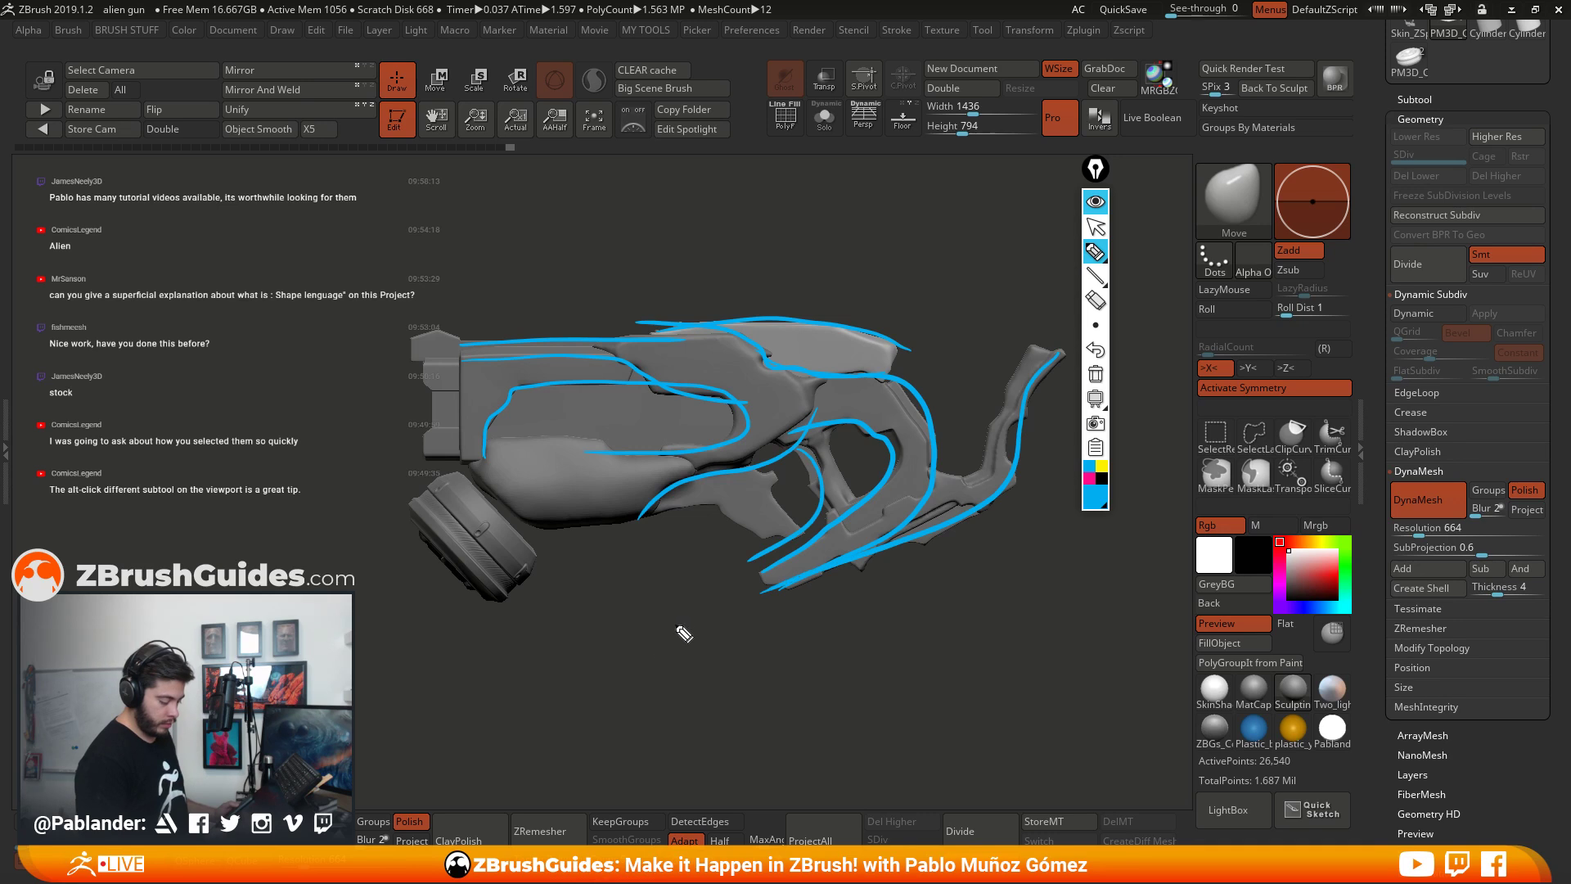
{"action": "left_click_drag", "start_coordinate": [517, 526], "coordinate": [820, 521]}
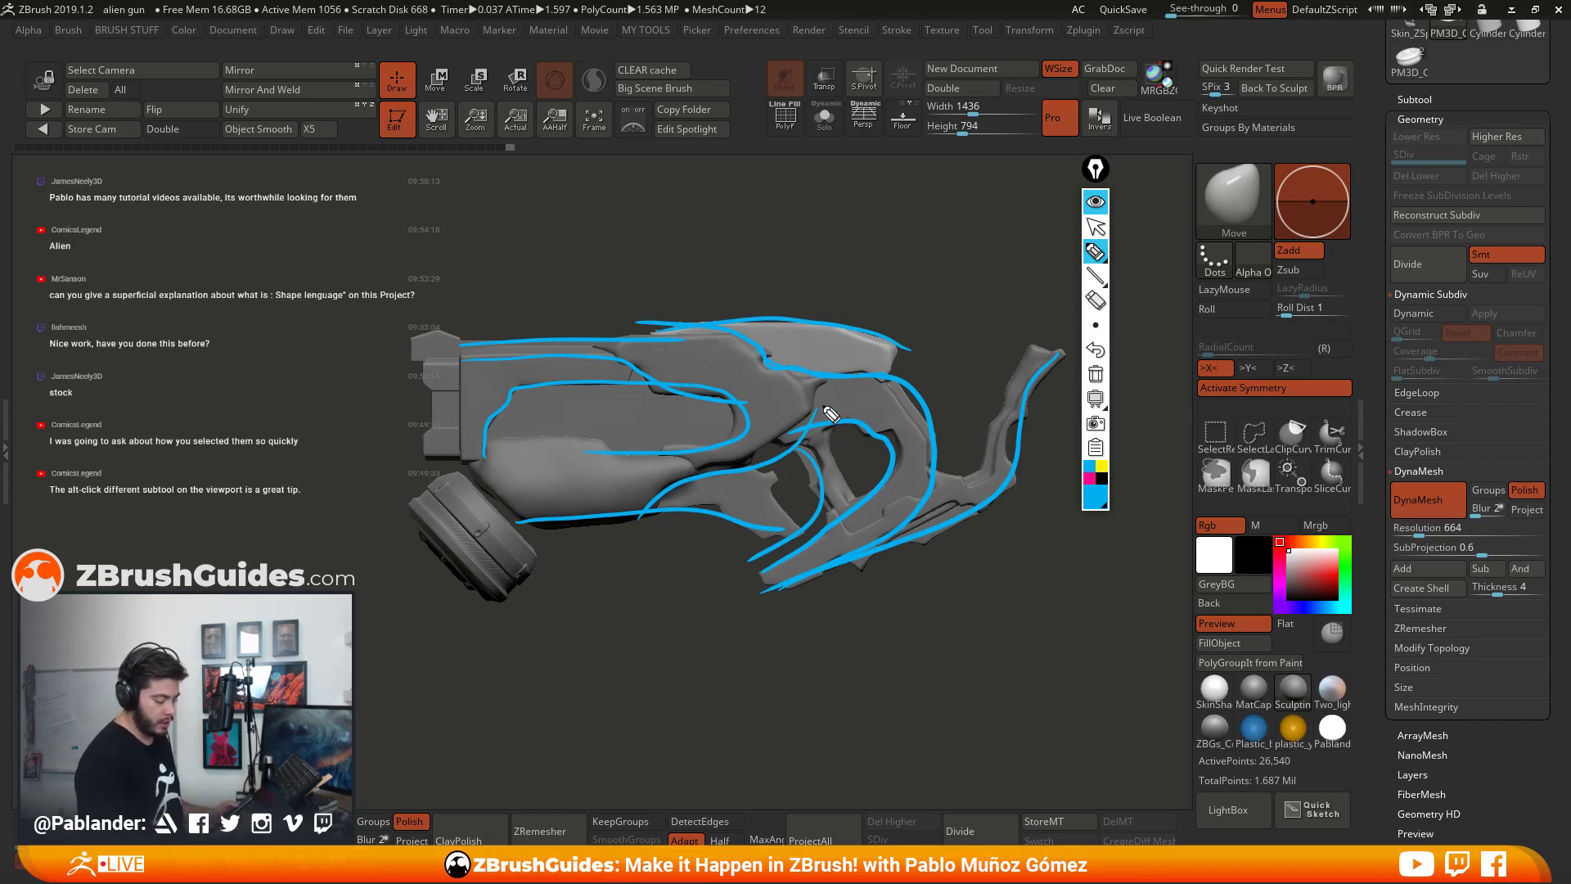
{"action": "left_click_drag", "start_coordinate": [828, 409], "coordinate": [634, 547]}
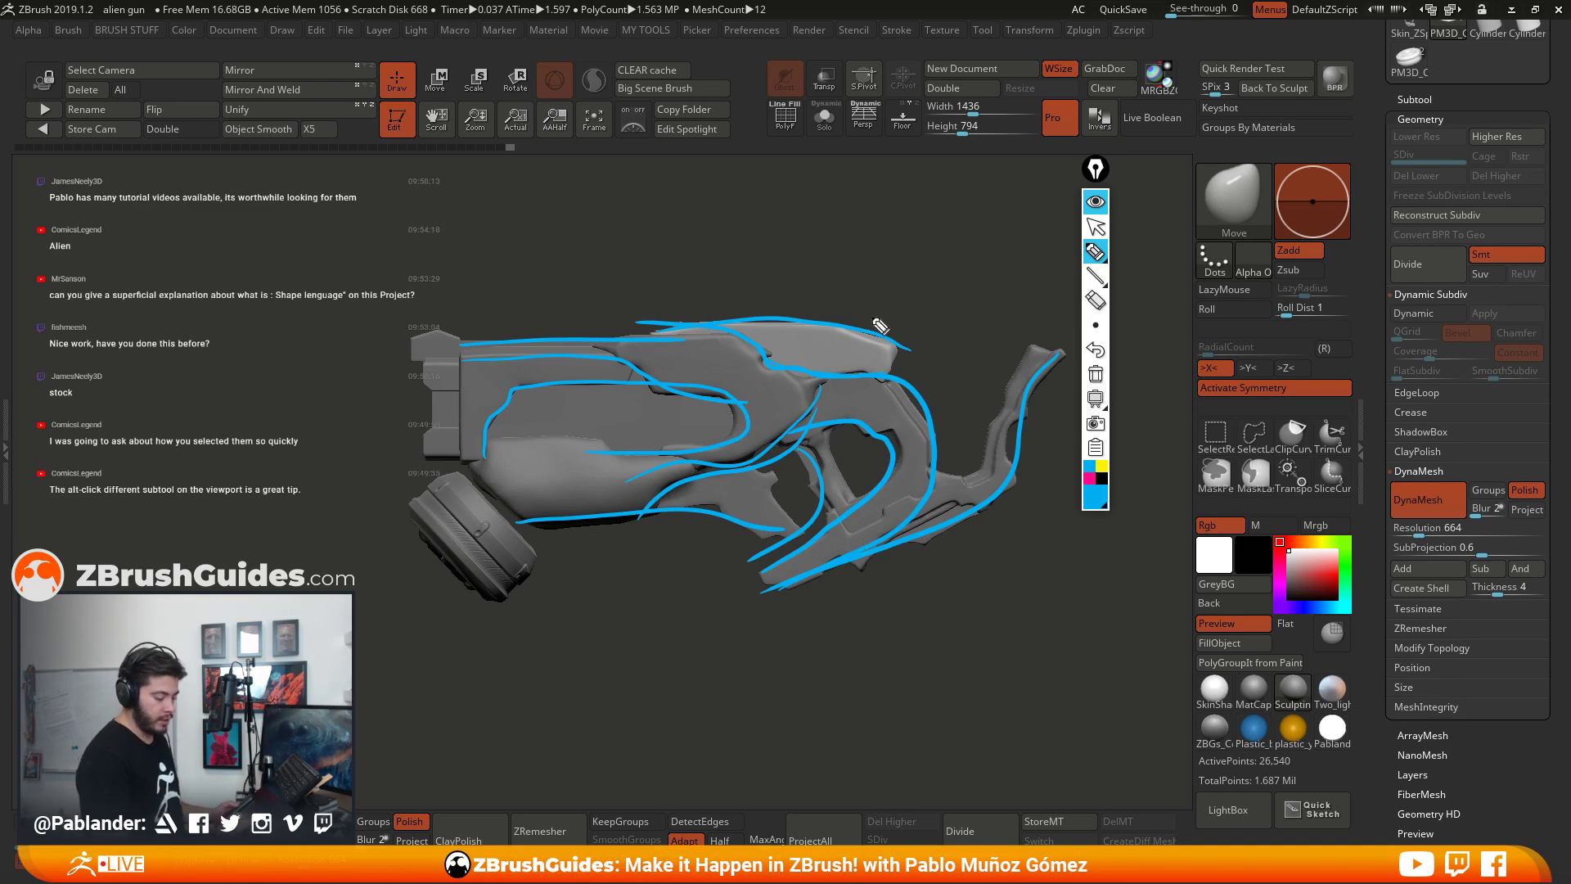
{"action": "left_click", "coordinate": [1096, 202]}
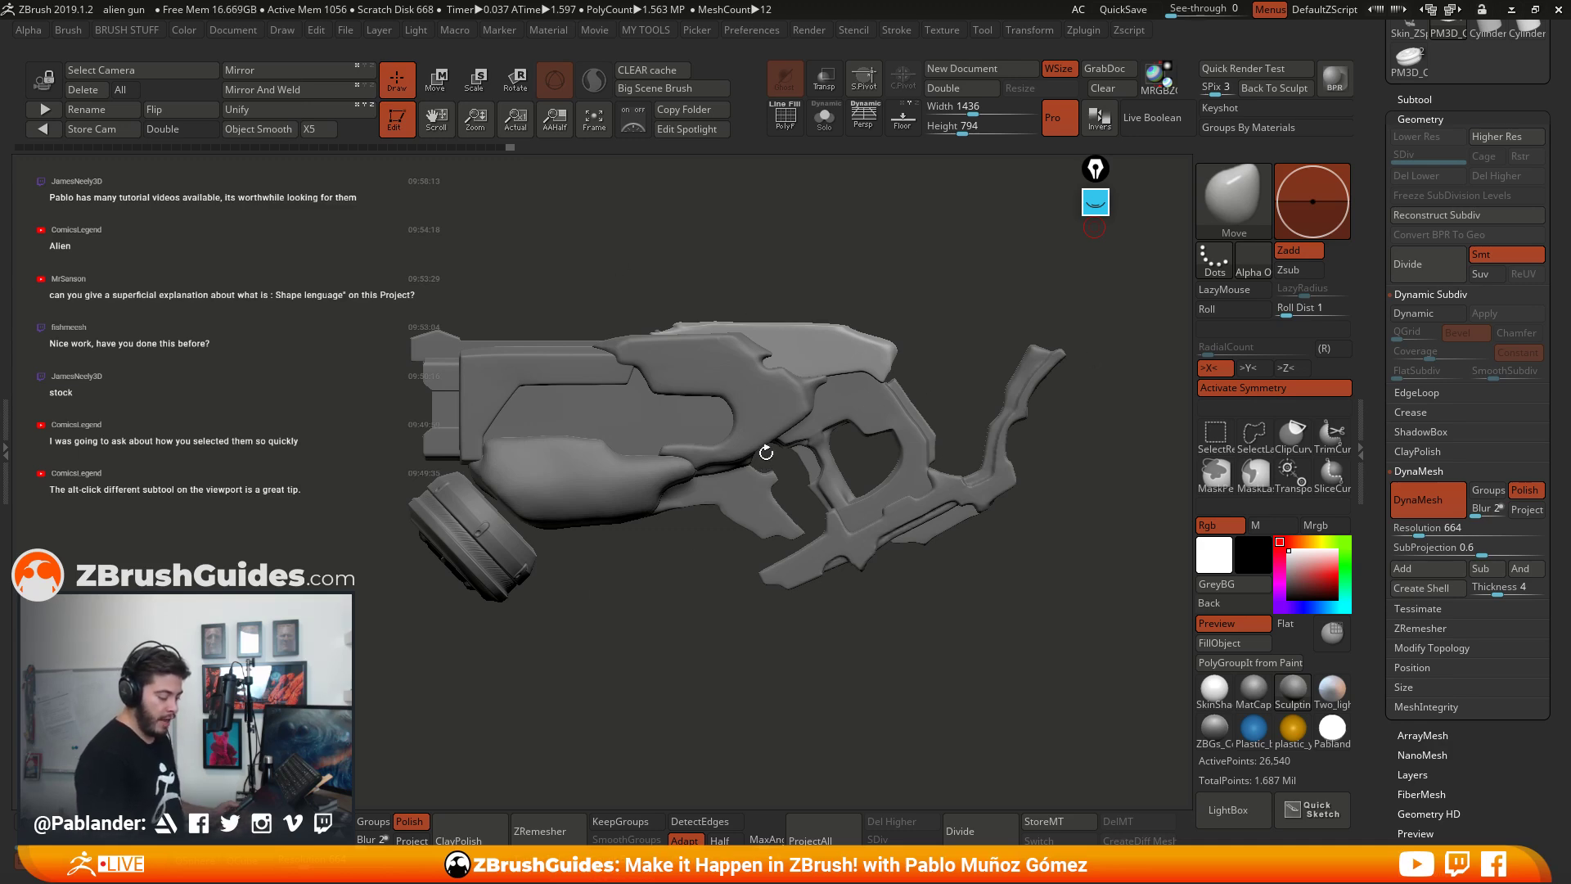
Step: Replace the blue annotations with yellow pointer lines leading outward from the gun's panel corners, shells and lower frame
{"action": "left_click", "coordinate": [1096, 202]}
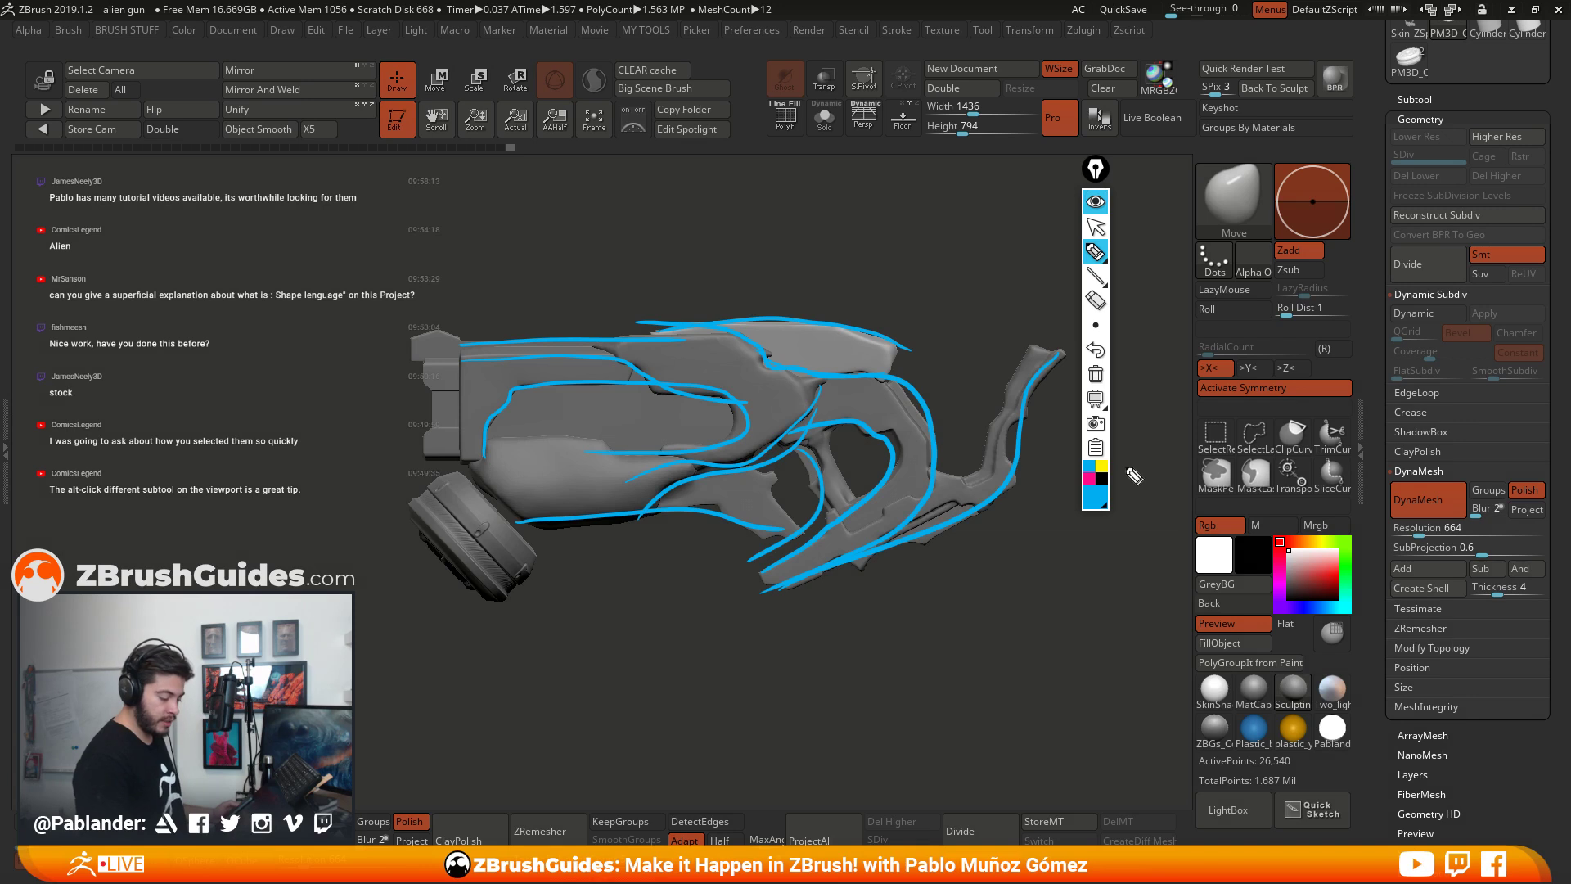
{"action": "mouse_move", "coordinate": [1096, 270]}
{"action": "left_click", "coordinate": [1096, 375]}
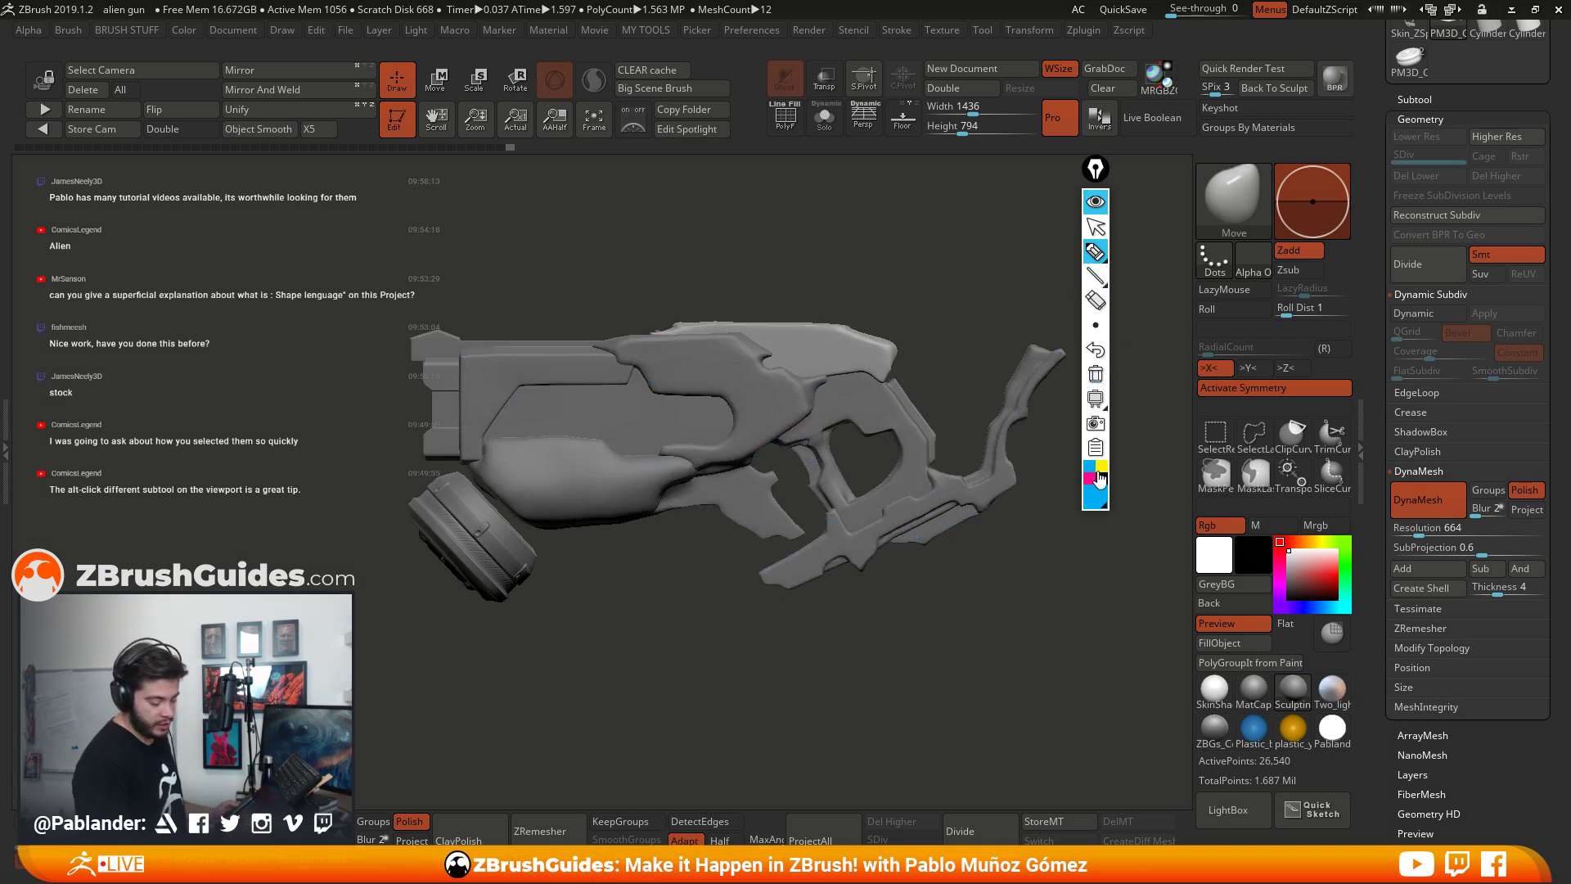
{"action": "left_click", "coordinate": [1100, 468]}
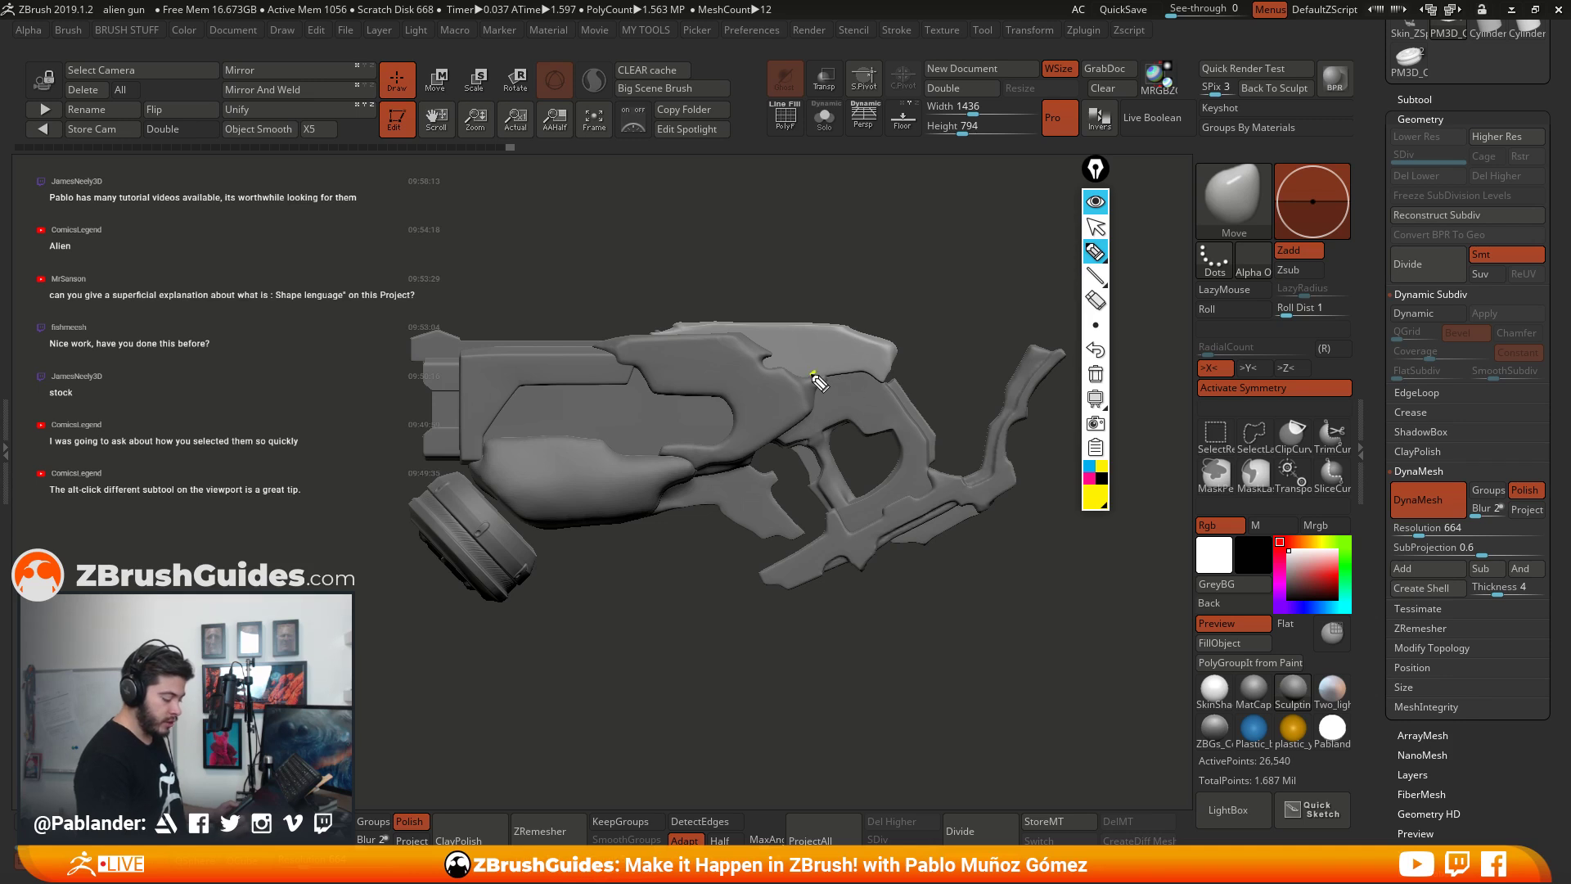
{"action": "left_click_drag", "start_coordinate": [813, 374], "coordinate": [914, 276]}
{"action": "left_click_drag", "start_coordinate": [767, 365], "coordinate": [729, 279]}
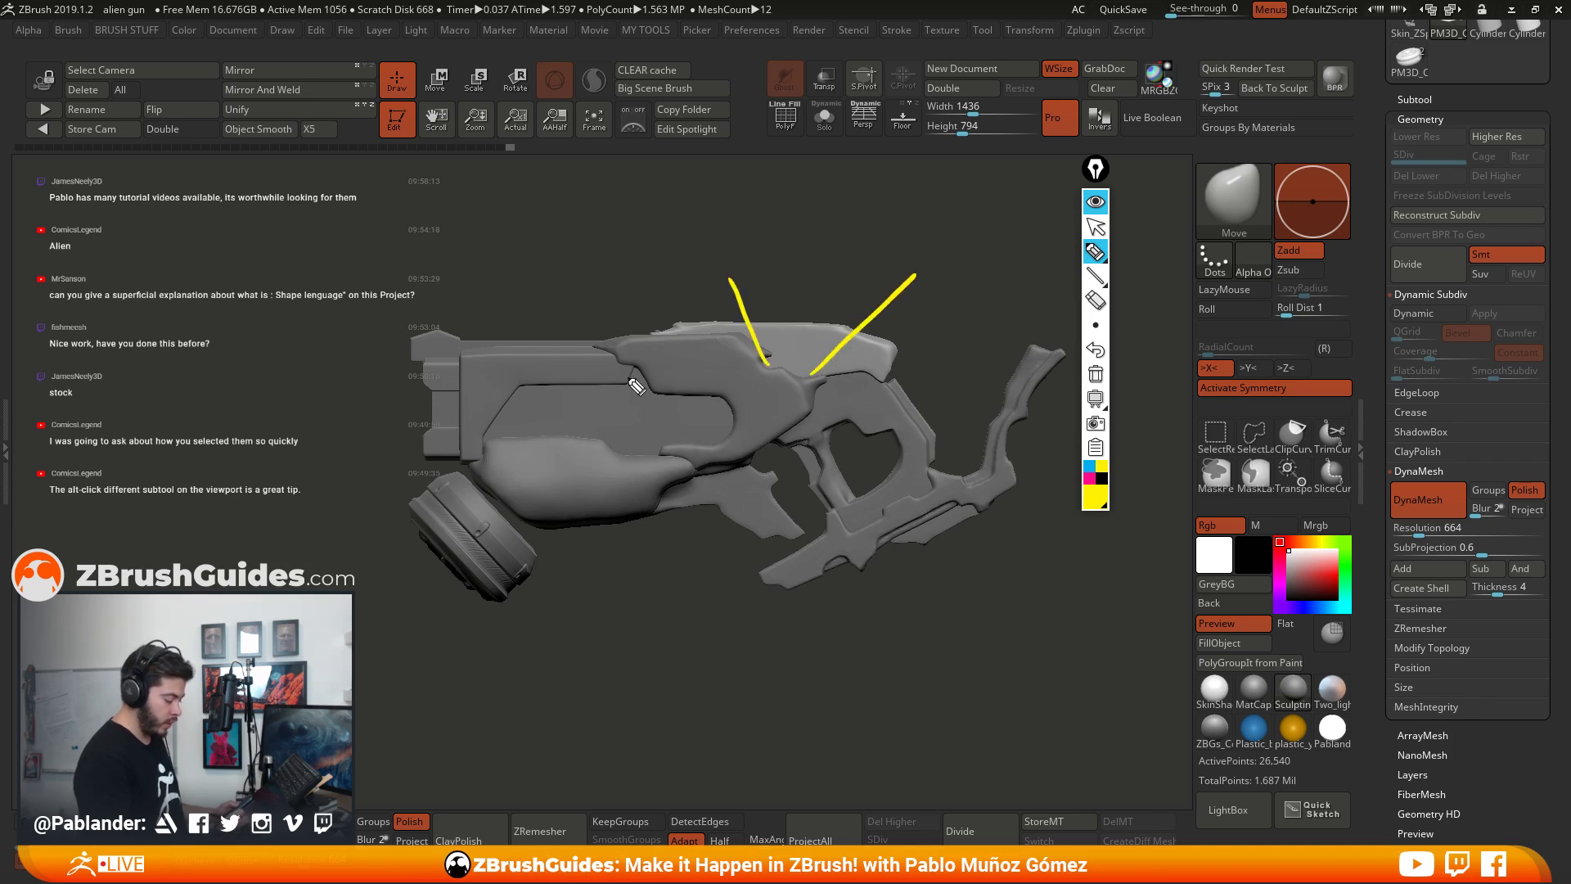
{"action": "left_click_drag", "start_coordinate": [632, 385], "coordinate": [630, 263]}
{"action": "left_click_drag", "start_coordinate": [518, 401], "coordinate": [440, 308]}
{"action": "left_click_drag", "start_coordinate": [467, 453], "coordinate": [327, 475]}
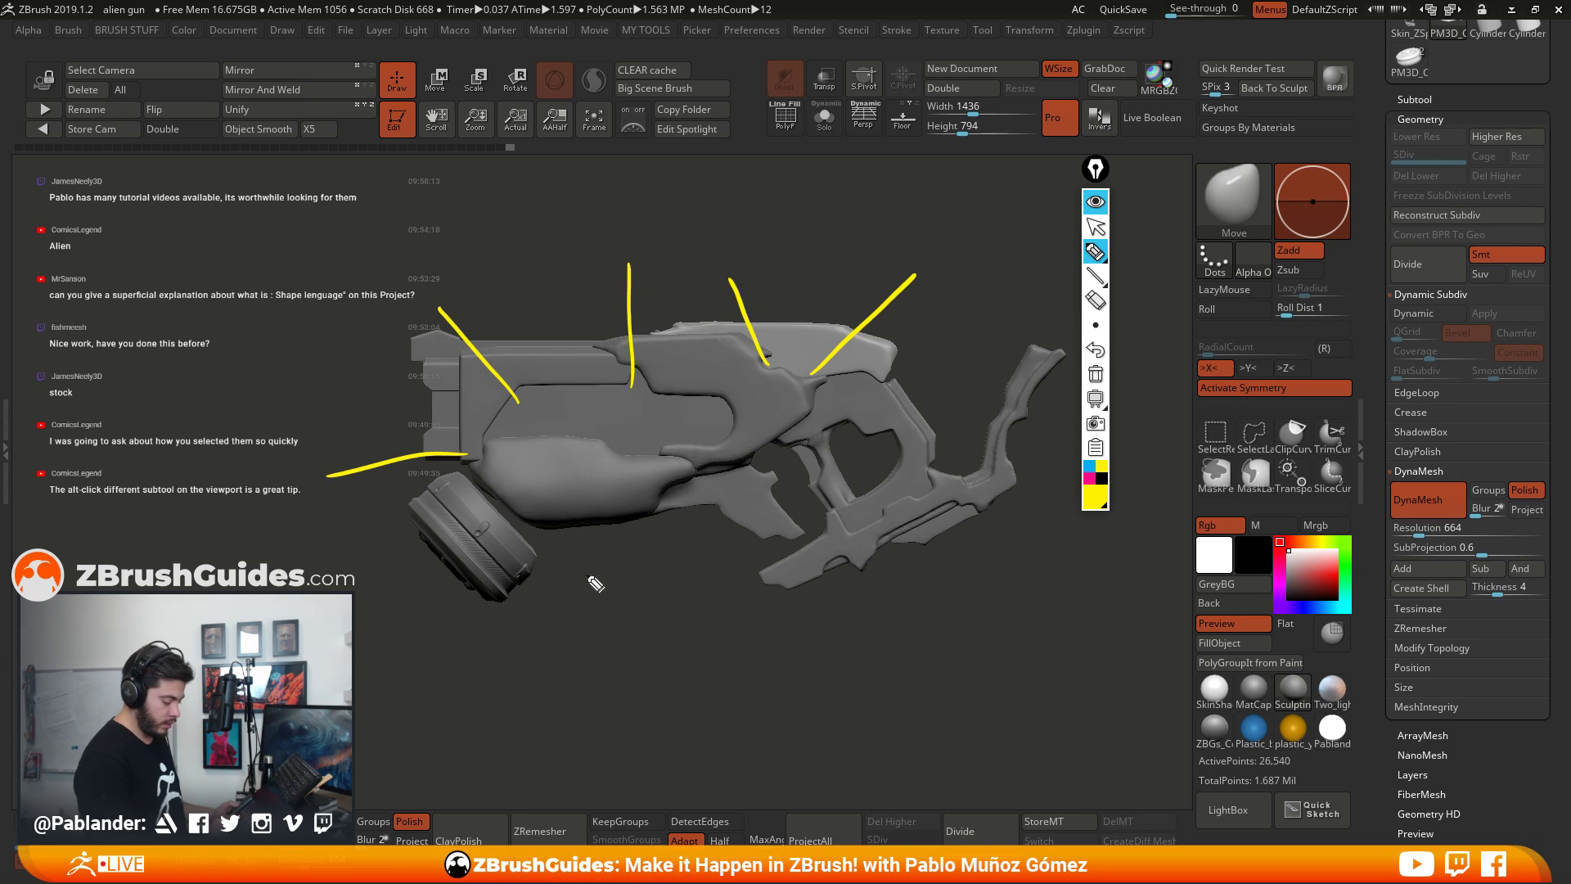
{"action": "left_click_drag", "start_coordinate": [626, 478], "coordinate": [547, 626]}
{"action": "left_click_drag", "start_coordinate": [761, 538], "coordinate": [819, 632]}
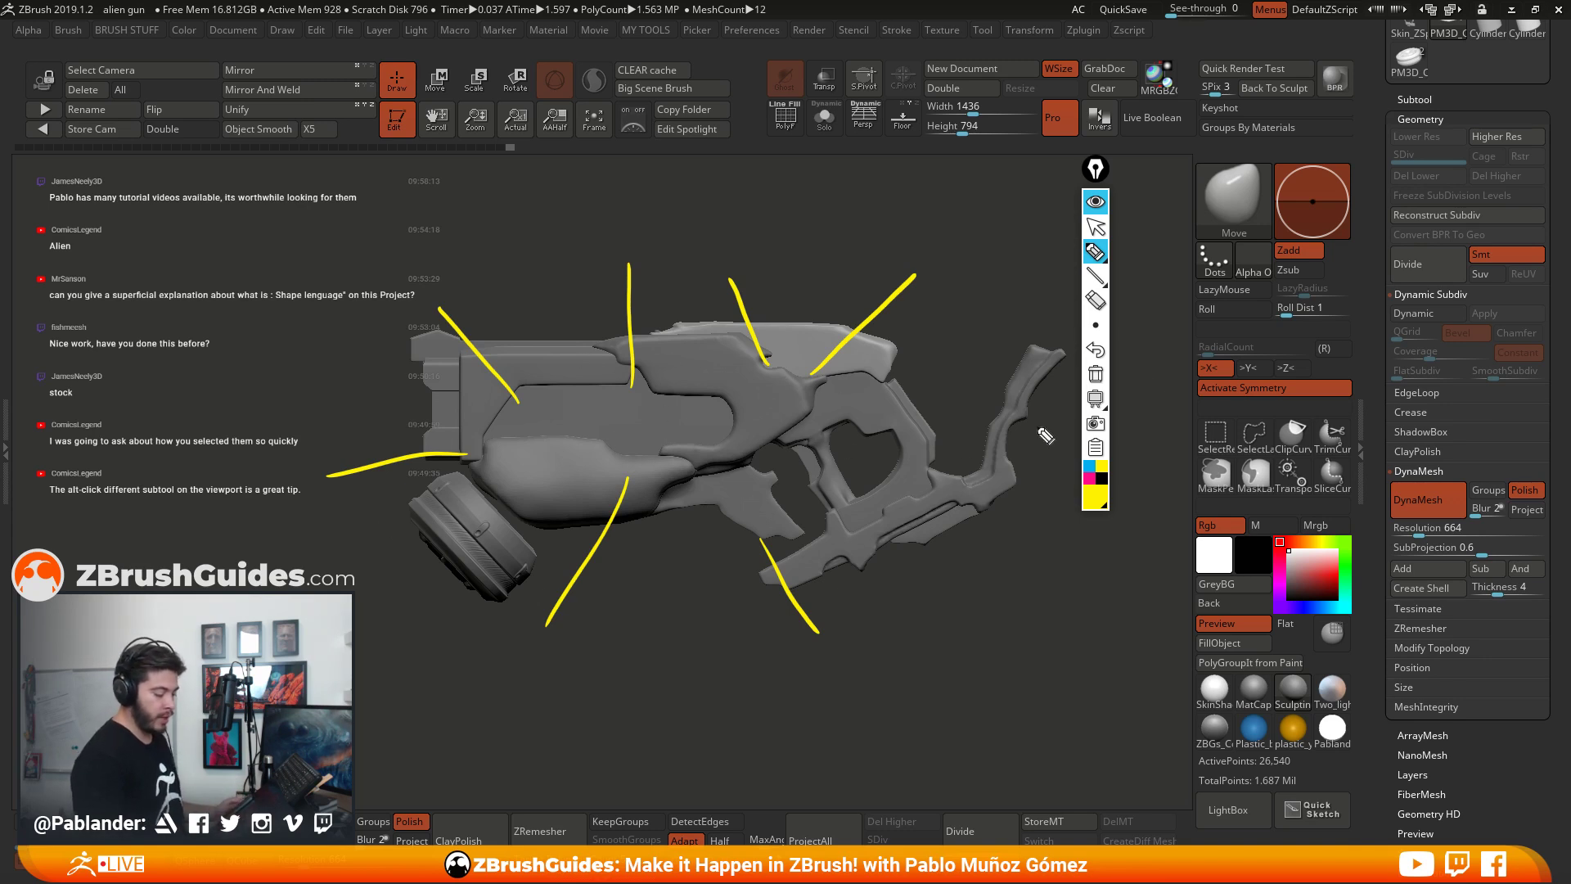
Step: Clear the old screen markup and trace the flowing contours of the gun's side panel, grip and stock in yellow strokes
{"action": "mouse_move", "coordinate": [1095, 332]}
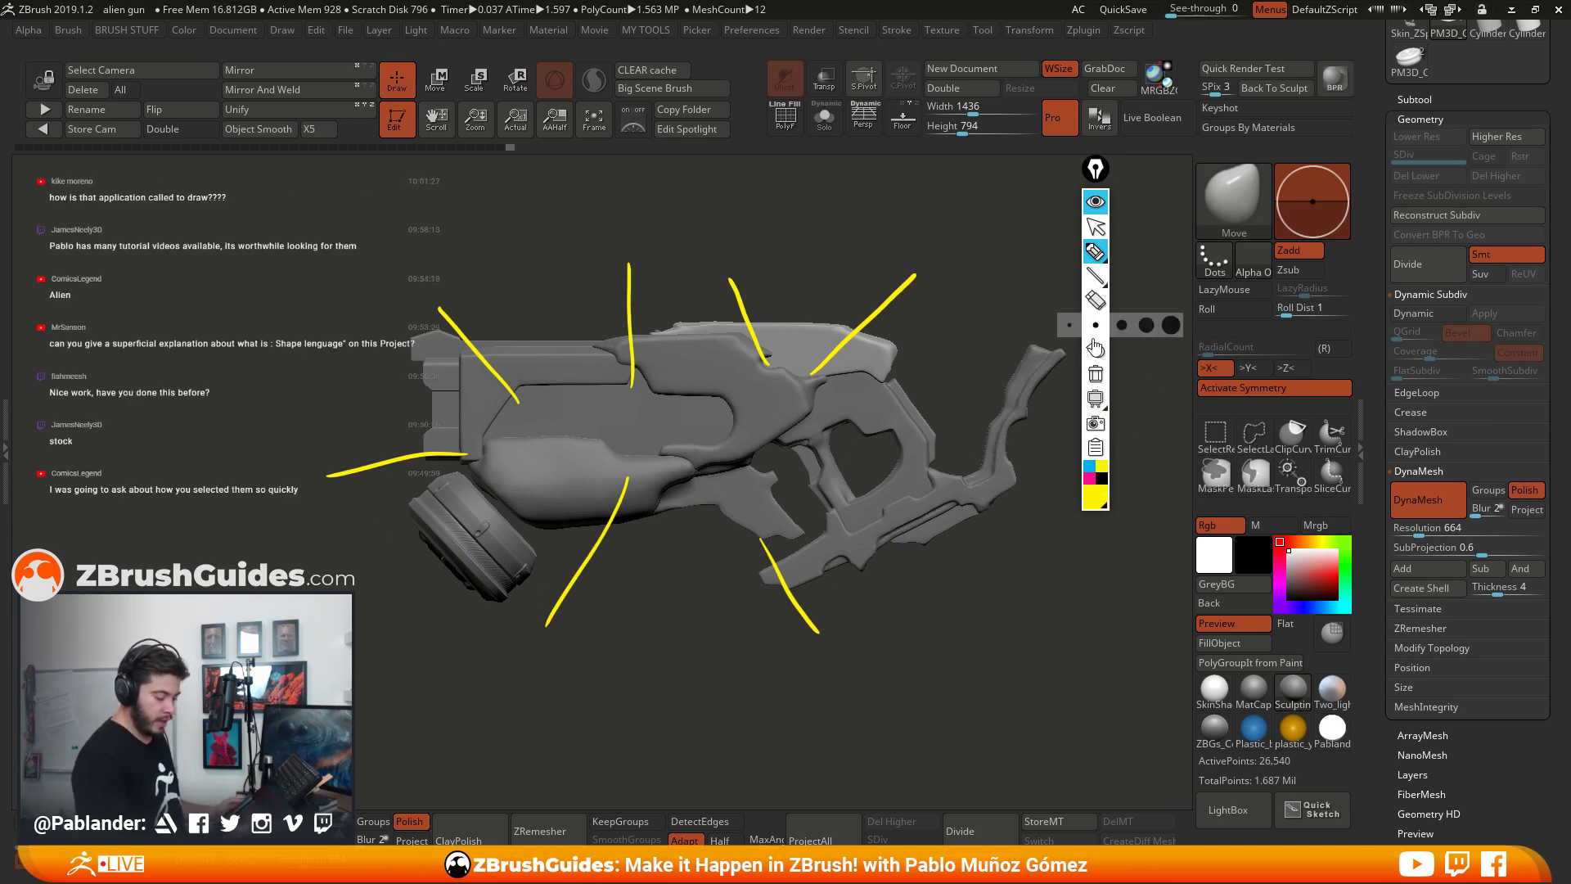
{"action": "left_click", "coordinate": [1095, 373]}
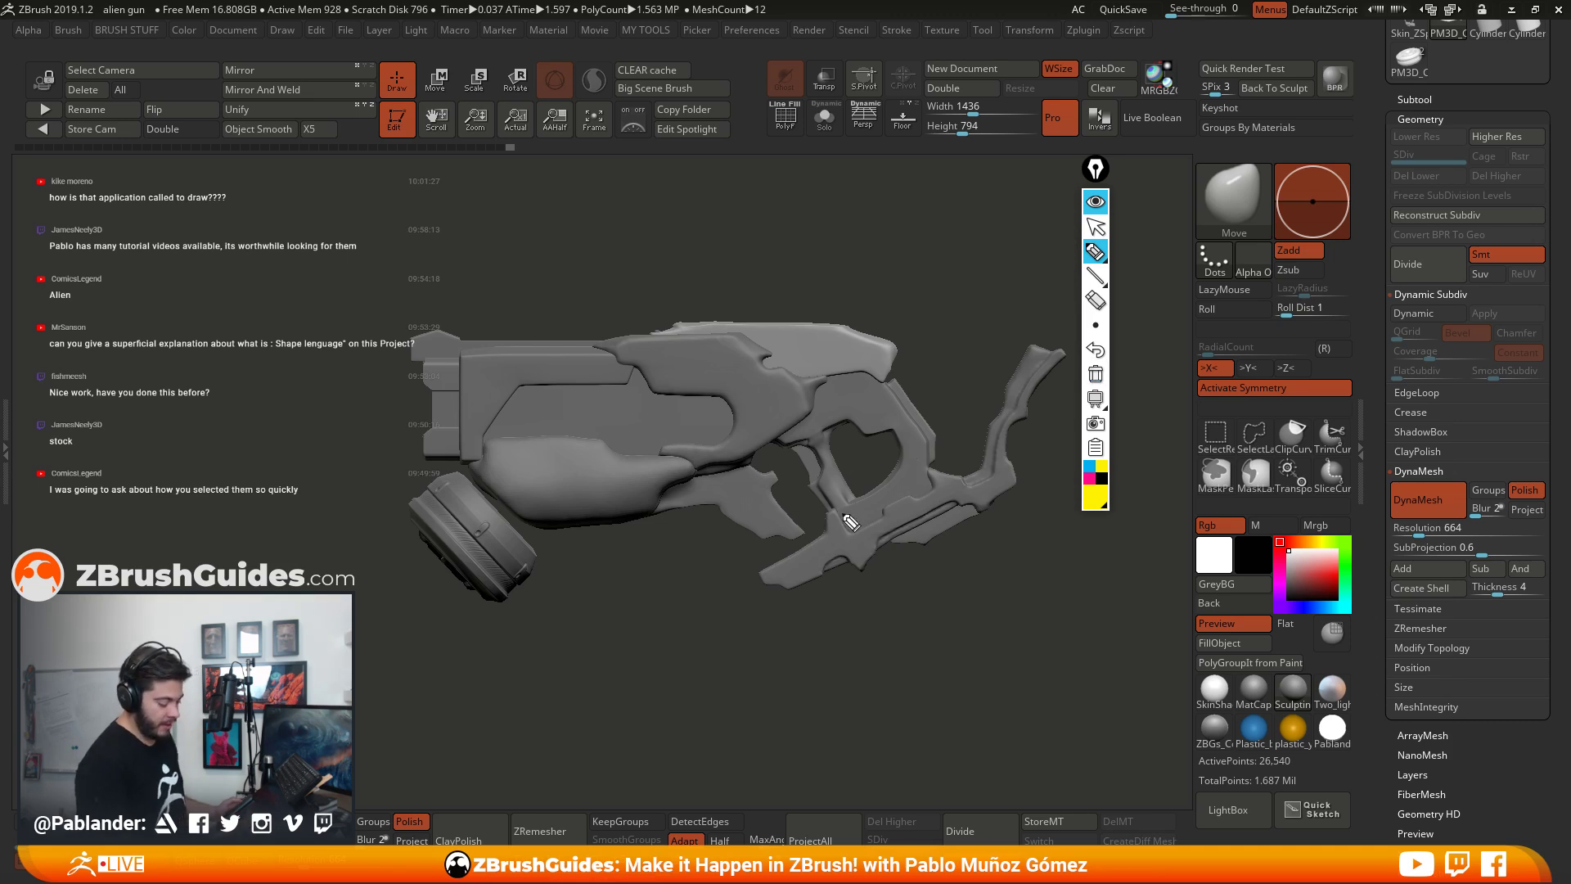
{"action": "mouse_move", "coordinate": [839, 502]}
{"action": "left_mouse_down"}
{"action": "mouse_move", "coordinate": [893, 475]}
{"action": "mouse_move", "coordinate": [900, 430]}
{"action": "mouse_move", "coordinate": [859, 432]}
{"action": "mouse_move", "coordinate": [826, 378]}
{"action": "mouse_move", "coordinate": [767, 446]}
{"action": "left_mouse_up"}
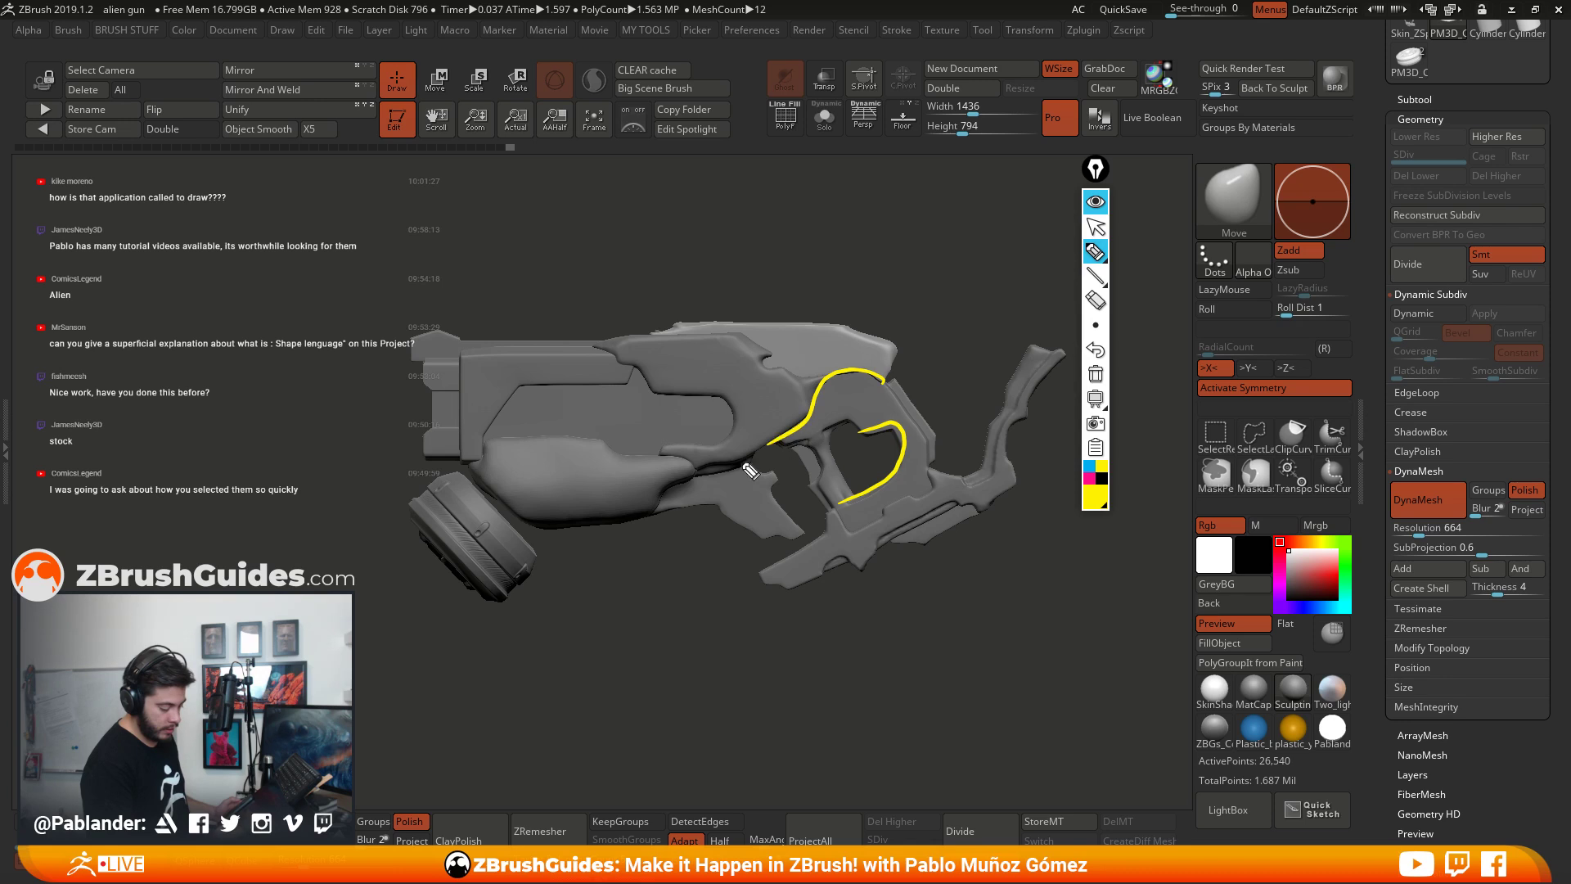
{"action": "left_click_drag", "start_coordinate": [779, 357], "coordinate": [783, 369]}
{"action": "mouse_move", "coordinate": [649, 395]}
{"action": "left_mouse_down"}
{"action": "mouse_move", "coordinate": [711, 456]}
{"action": "mouse_move", "coordinate": [609, 464]}
{"action": "mouse_move", "coordinate": [645, 383]}
{"action": "left_mouse_up"}
{"action": "left_click_drag", "start_coordinate": [533, 382], "coordinate": [513, 446]}
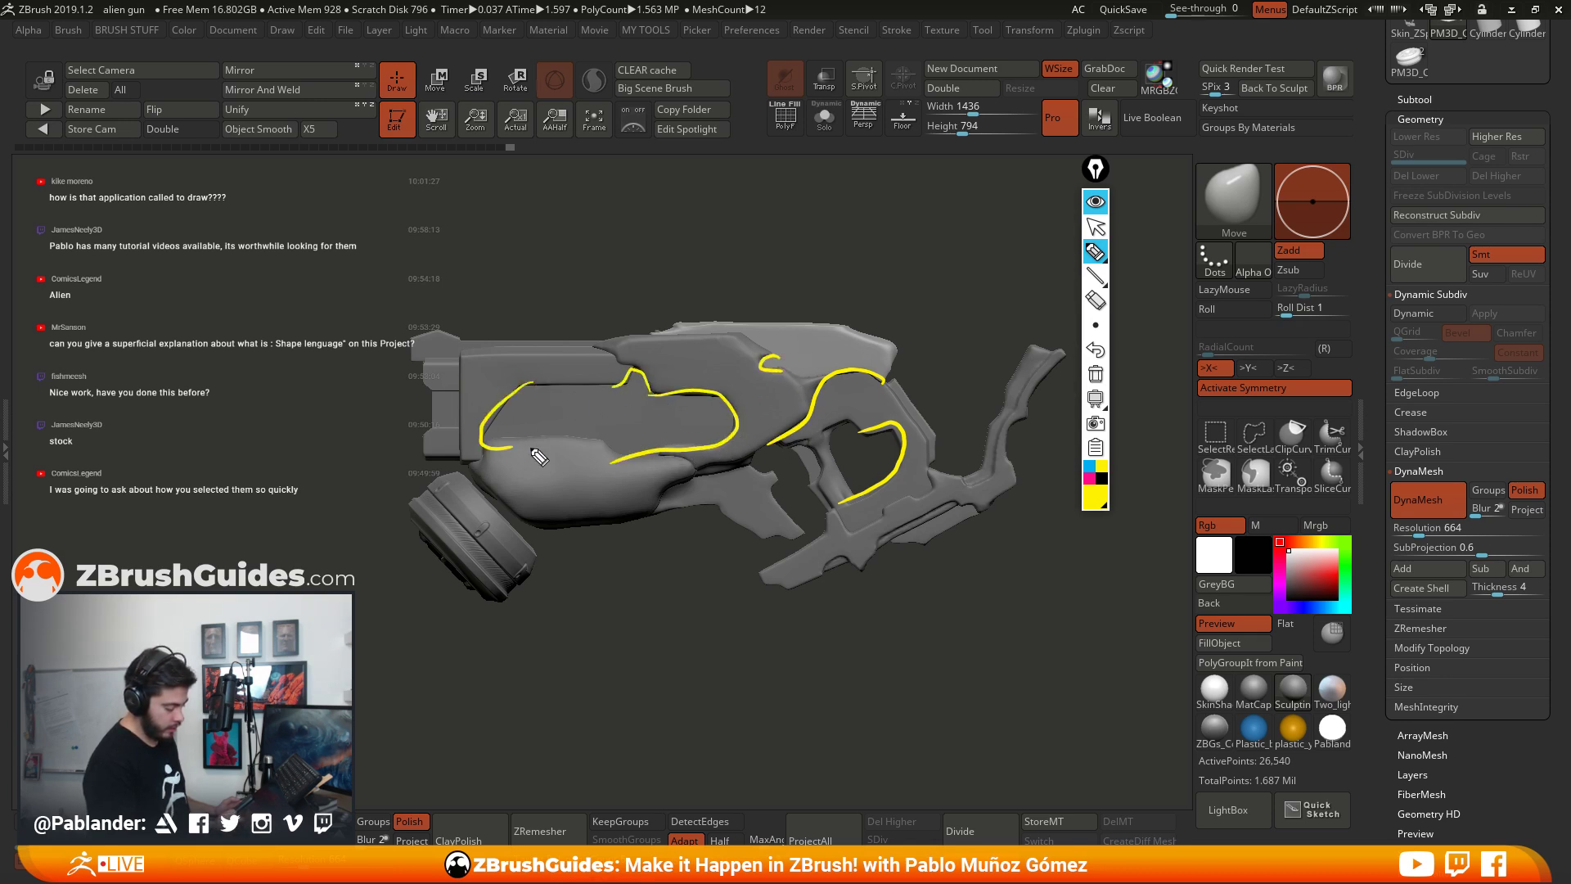
{"action": "left_click_drag", "start_coordinate": [584, 348], "coordinate": [648, 385]}
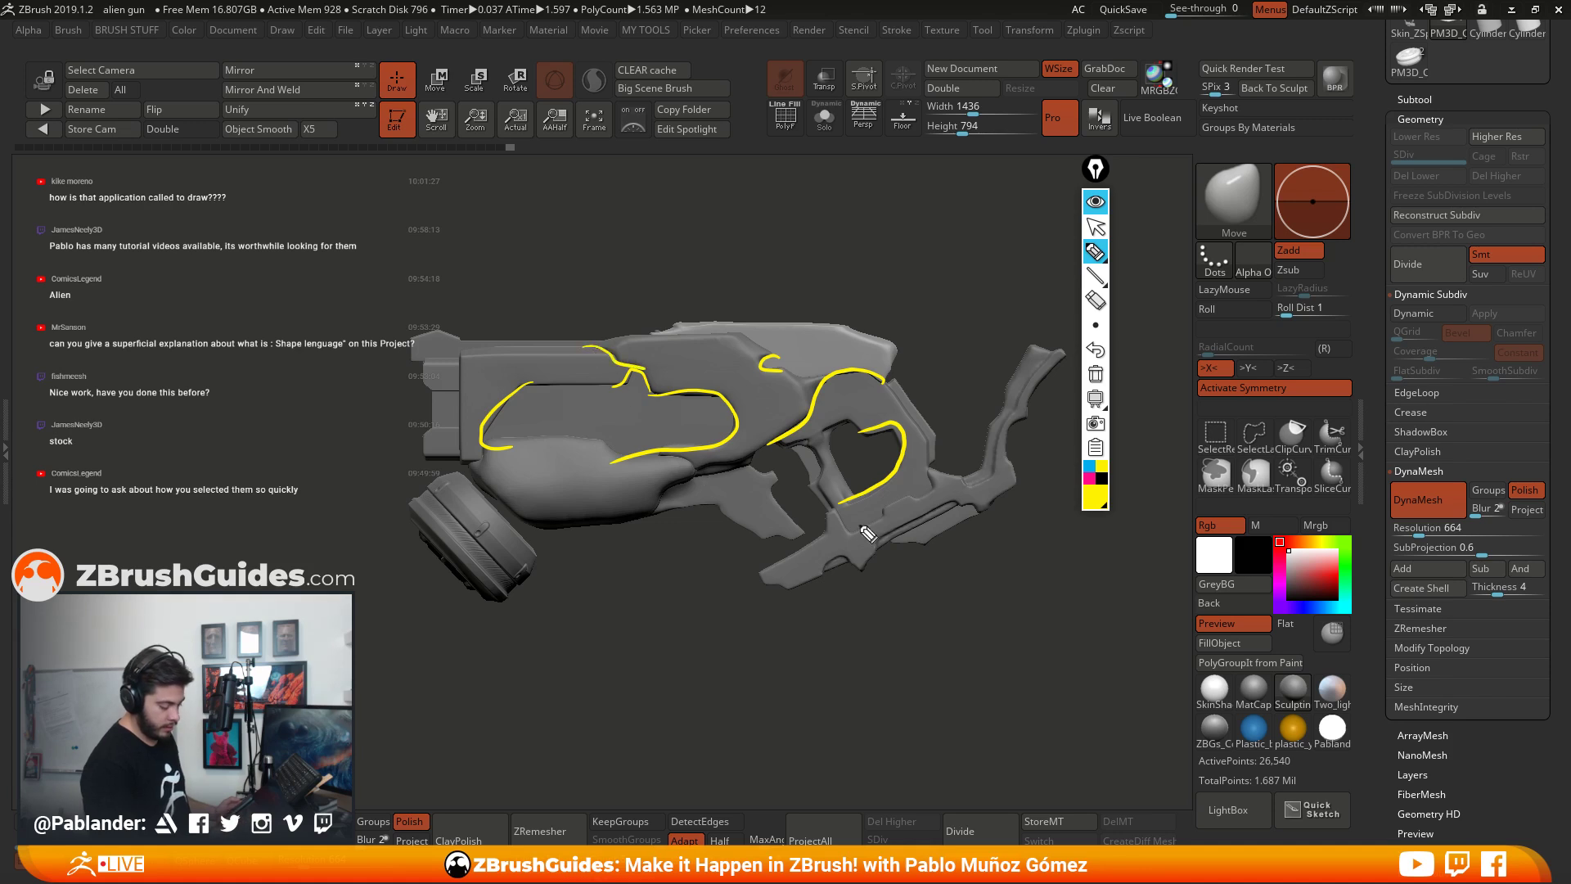
{"action": "left_click_drag", "start_coordinate": [923, 462], "coordinate": [822, 507]}
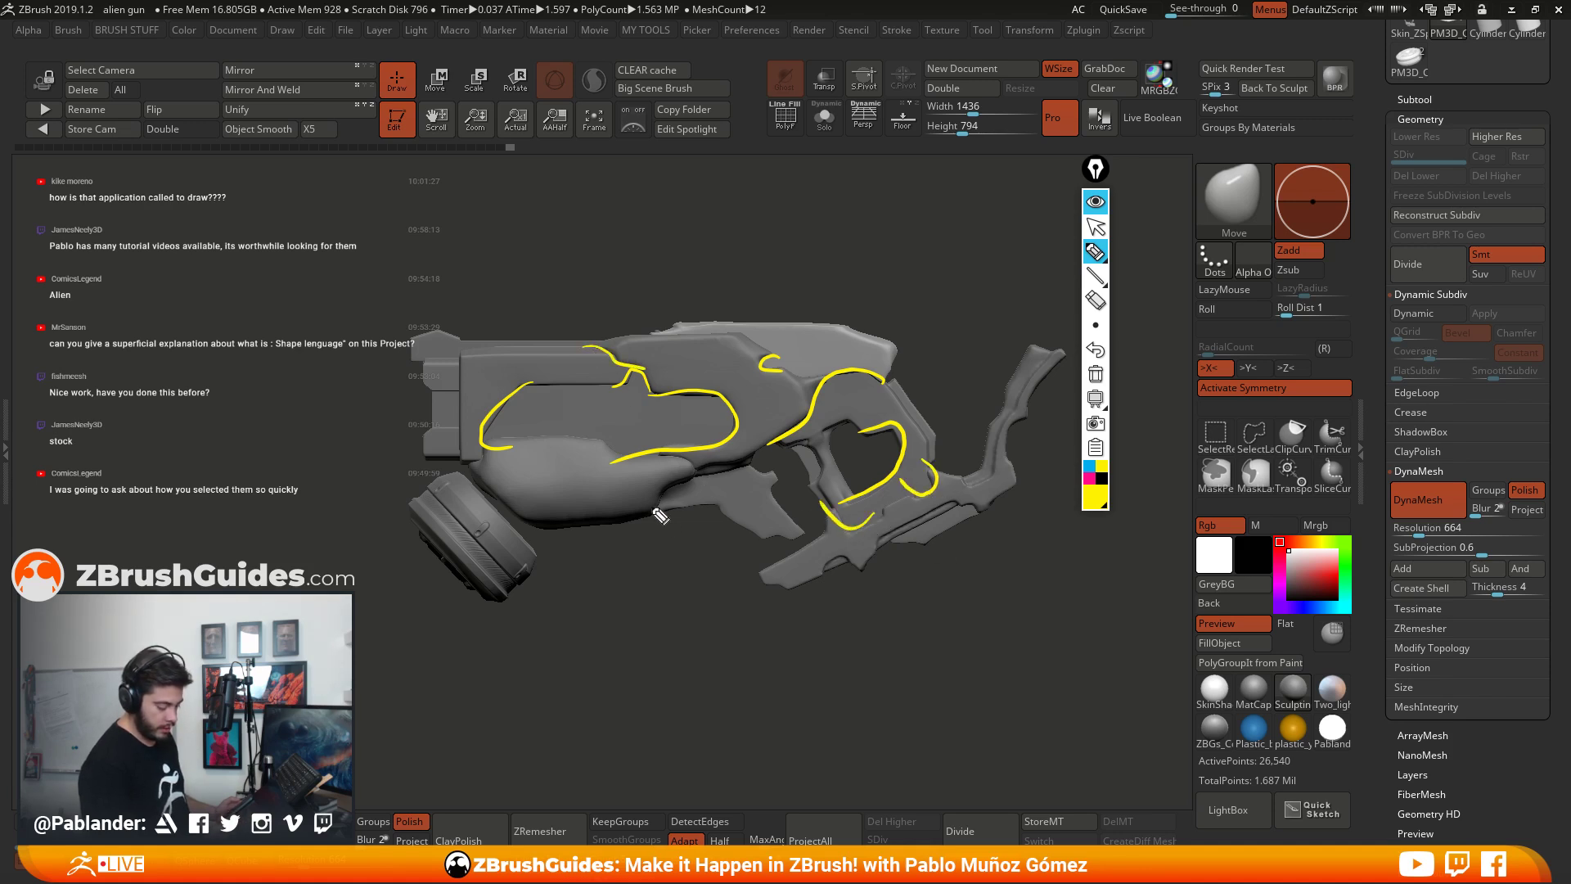
{"action": "left_click_drag", "start_coordinate": [659, 515], "coordinate": [761, 449]}
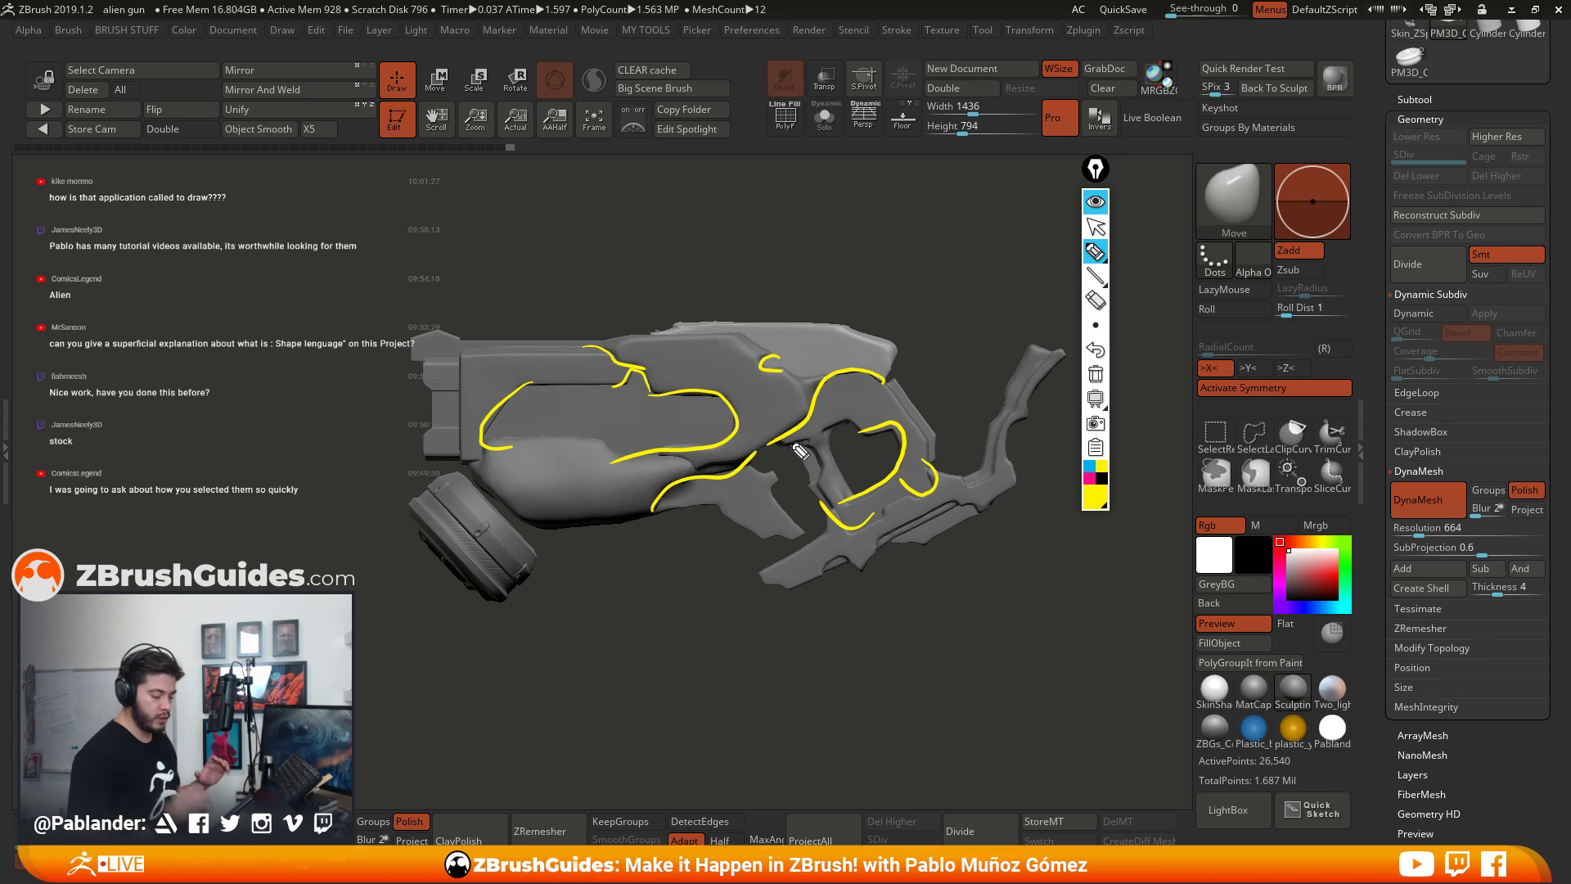
{"action": "mouse_move", "coordinate": [1037, 358]}
{"action": "left_mouse_down"}
{"action": "mouse_move", "coordinate": [984, 432]}
{"action": "mouse_move", "coordinate": [912, 473]}
{"action": "left_mouse_up"}
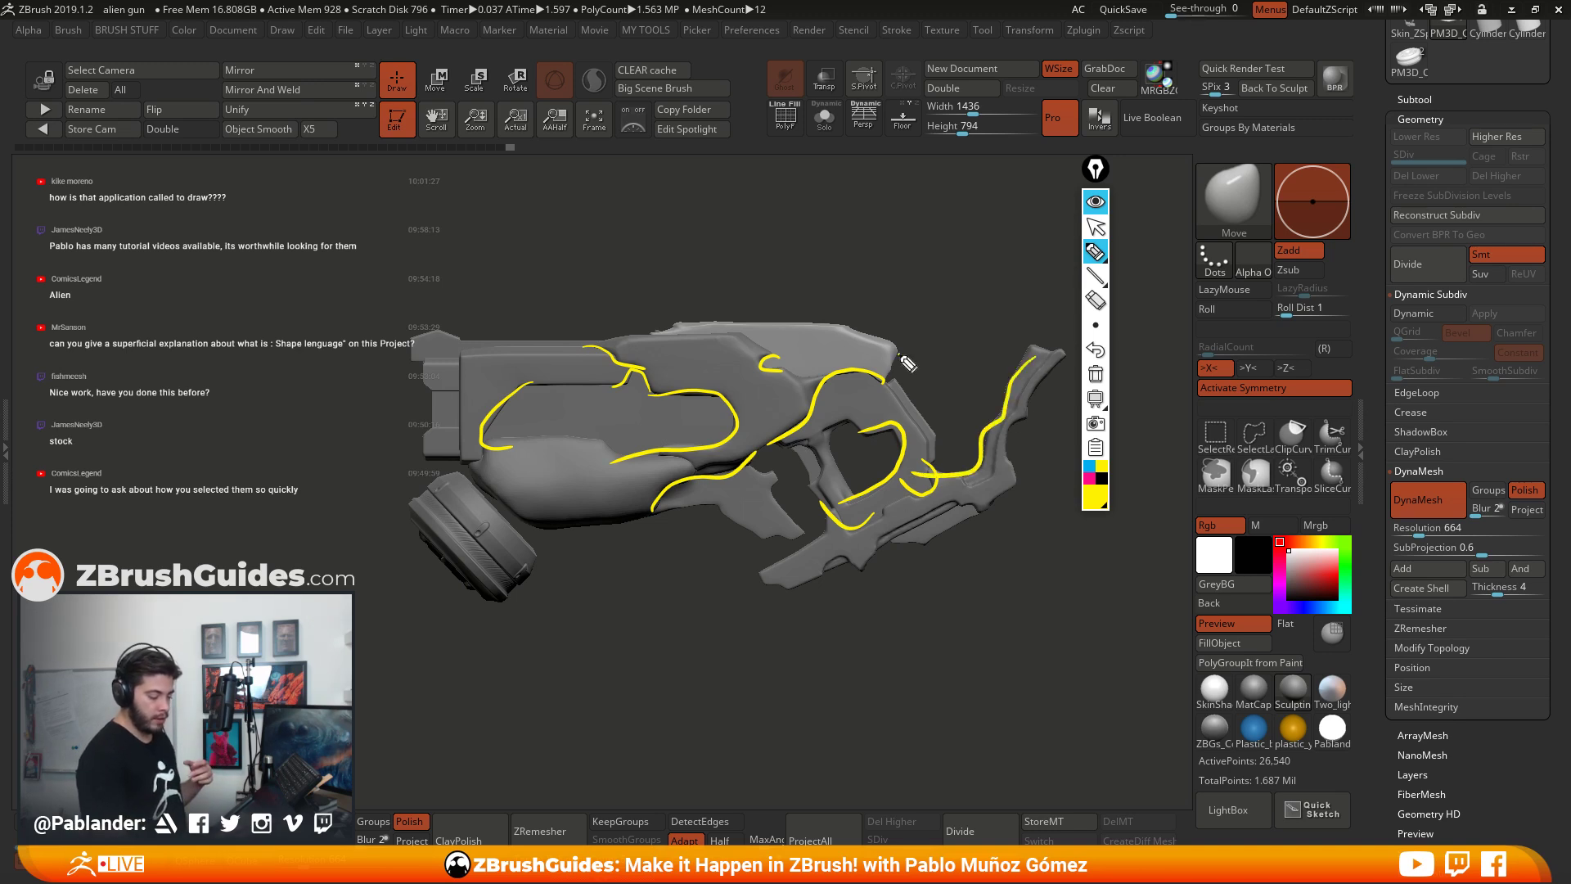
{"action": "left_click_drag", "start_coordinate": [900, 357], "coordinate": [886, 403]}
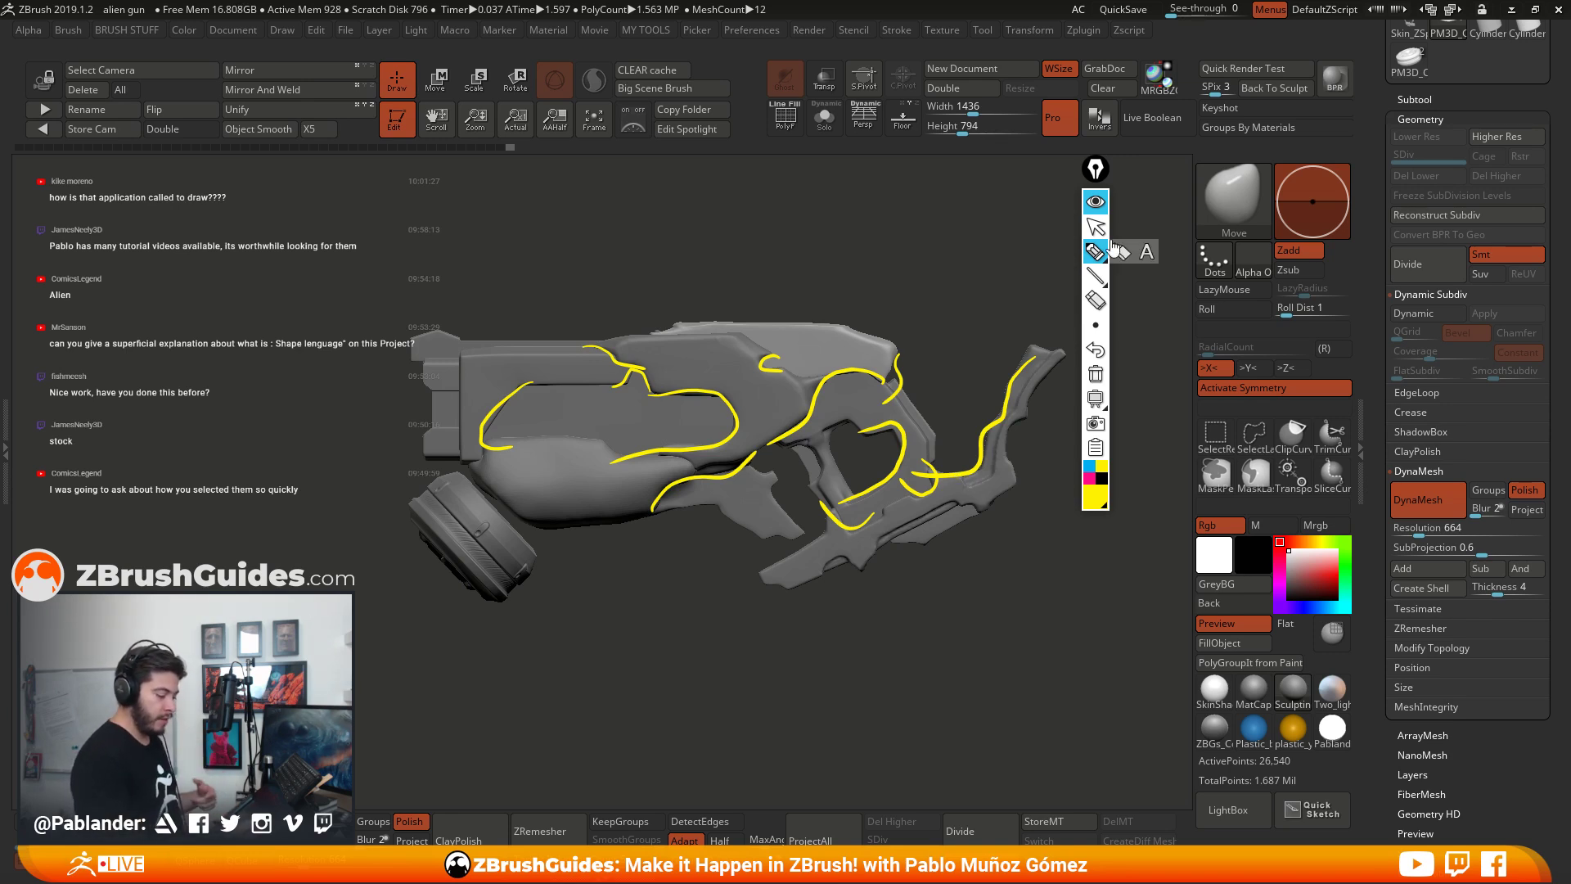
{"action": "left_click", "coordinate": [1096, 201]}
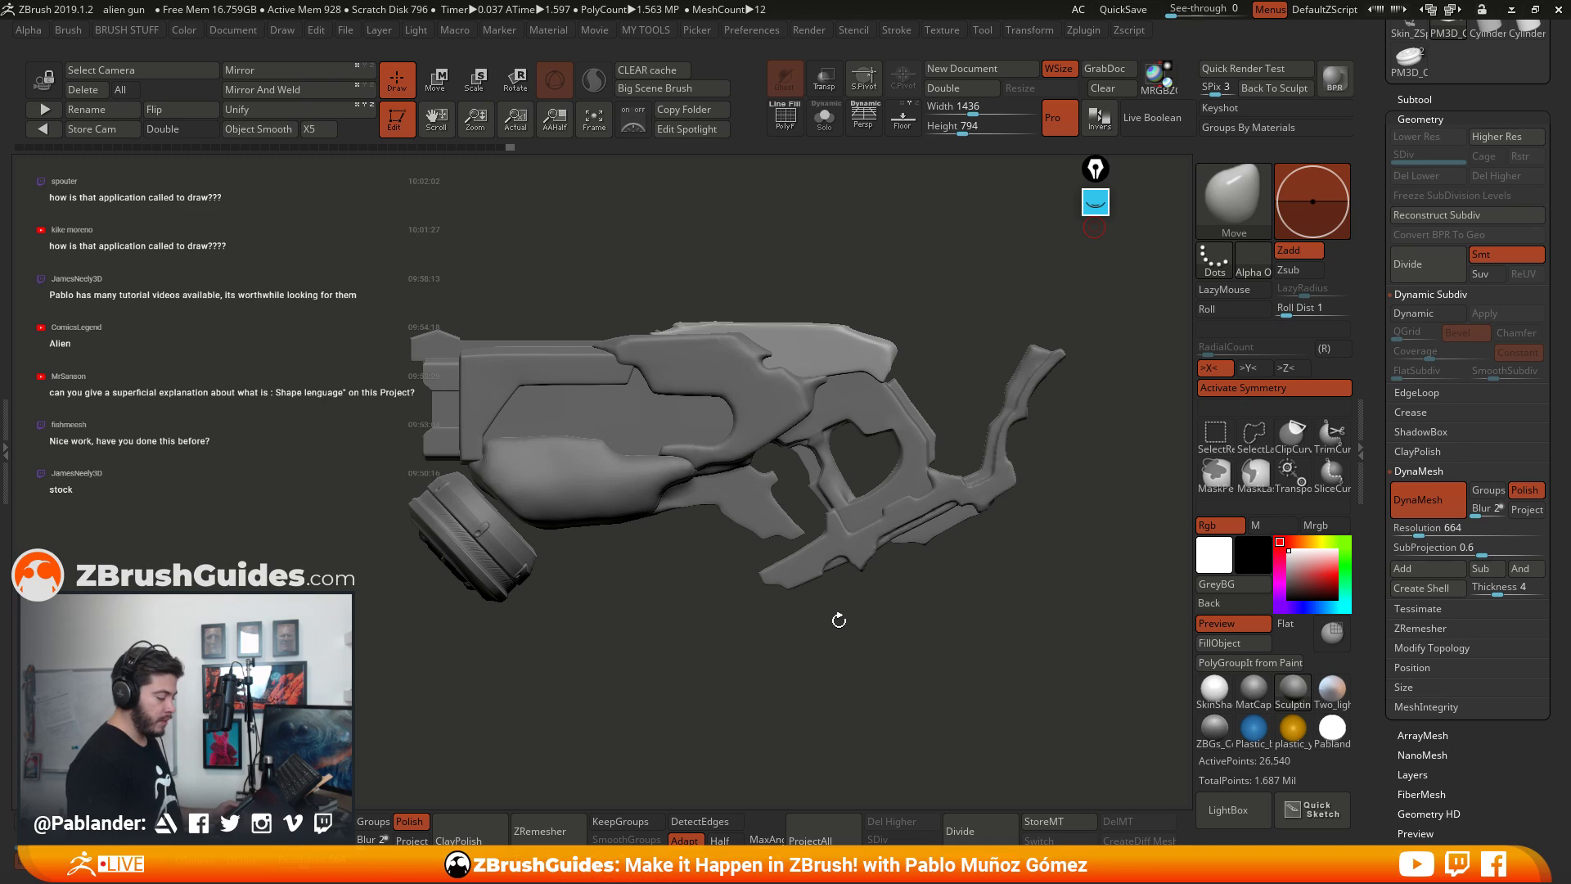
Step: Lasso a mask over part of the gun's top shell, cutting diagonally across it
{"action": "mouse_move", "coordinate": [925, 657]}
{"action": "left_mouse_down"}
{"action": "mouse_move", "coordinate": [958, 605]}
{"action": "mouse_move", "coordinate": [832, 449]}
{"action": "mouse_move", "coordinate": [981, 440]}
{"action": "mouse_move", "coordinate": [947, 361]}
{"action": "left_mouse_up"}
{"action": "key", "text": "ctrl"}
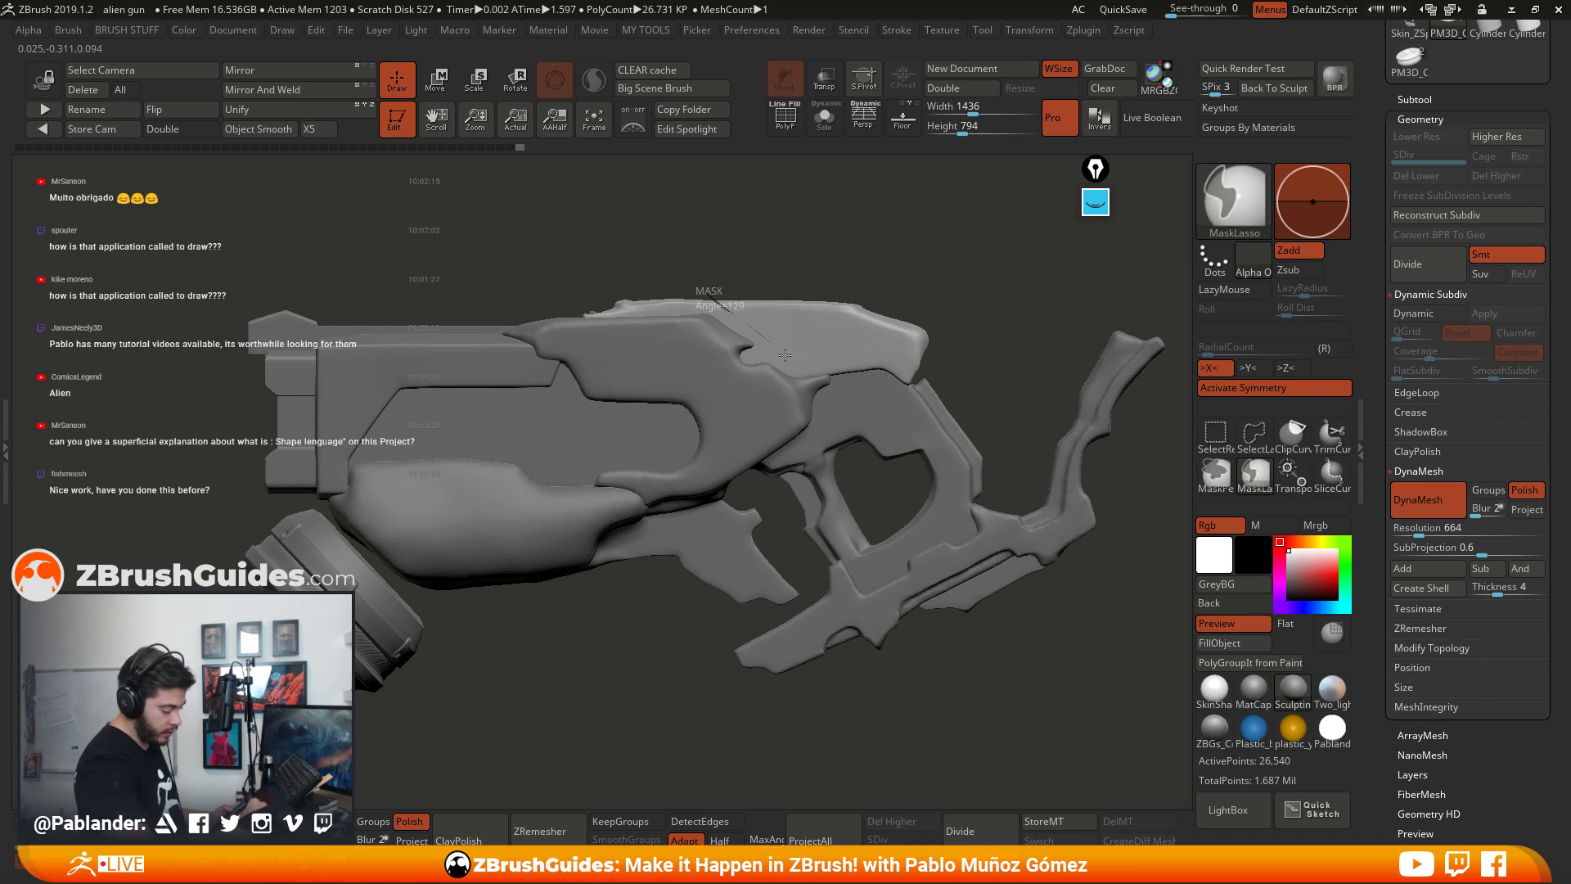
{"action": "mouse_move", "coordinate": [807, 376]}
{"action": "left_mouse_down", "text": "ctrl"}
{"action": "mouse_move", "coordinate": [925, 343]}
{"action": "mouse_move", "coordinate": [745, 324]}
{"action": "mouse_move", "coordinate": [788, 362]}
{"action": "mouse_move", "coordinate": [952, 357]}
{"action": "mouse_move", "coordinate": [712, 248]}
{"action": "left_mouse_up", "text": "ctrl"}
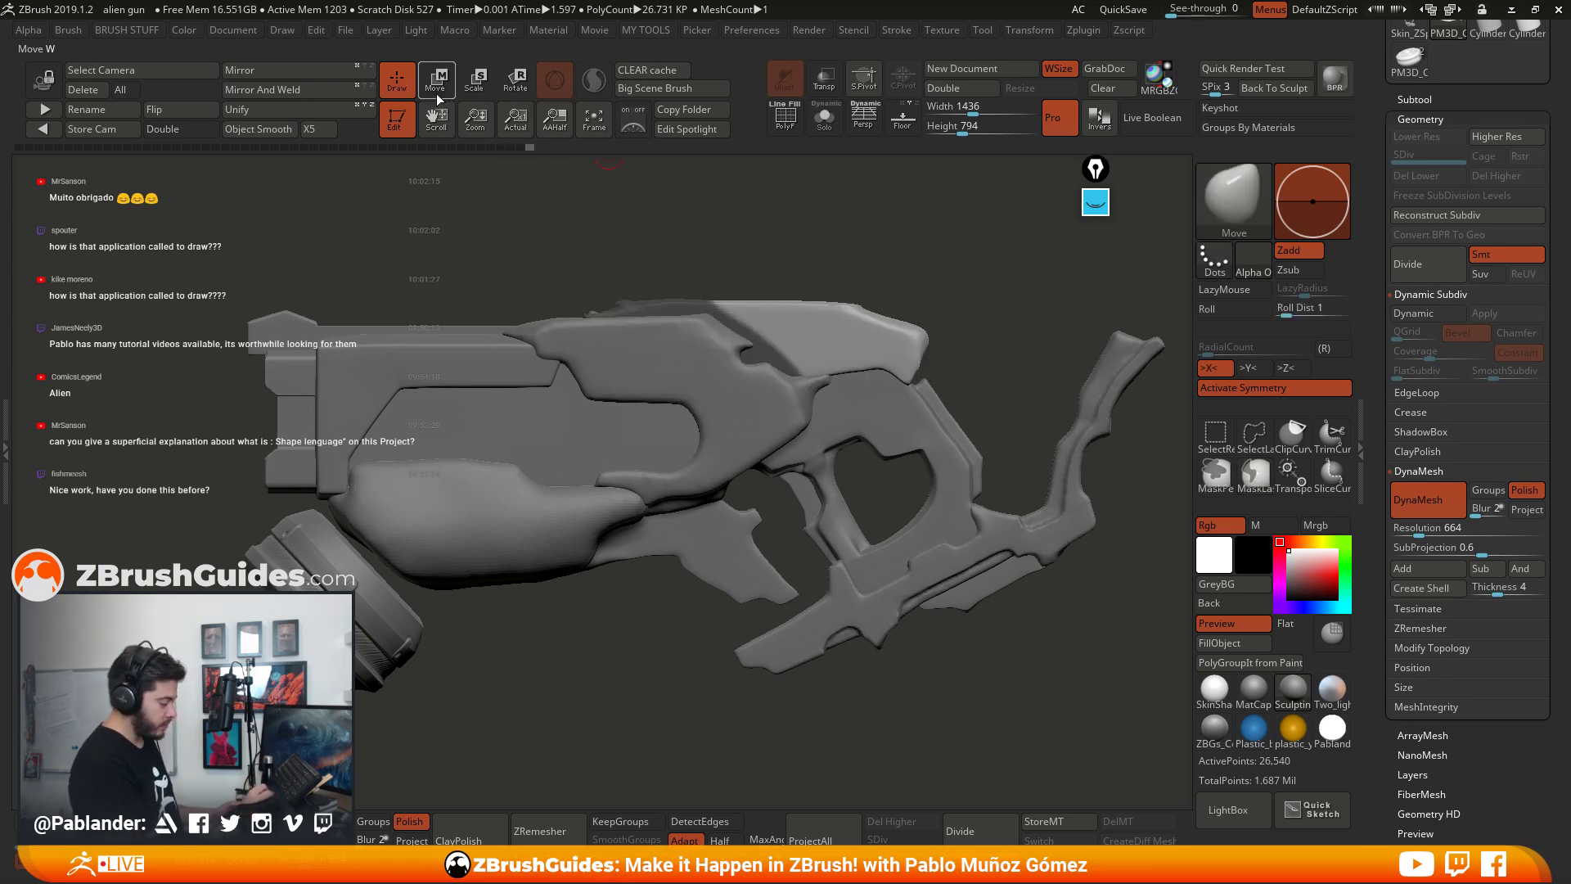
Step: Shift the unmasked part of the top shell inward along X and open a diagonal gap along its seam
{"action": "key", "text": "w"}
{"action": "left_click_drag", "start_coordinate": [951, 363], "coordinate": [951, 405], "text": "shift"}
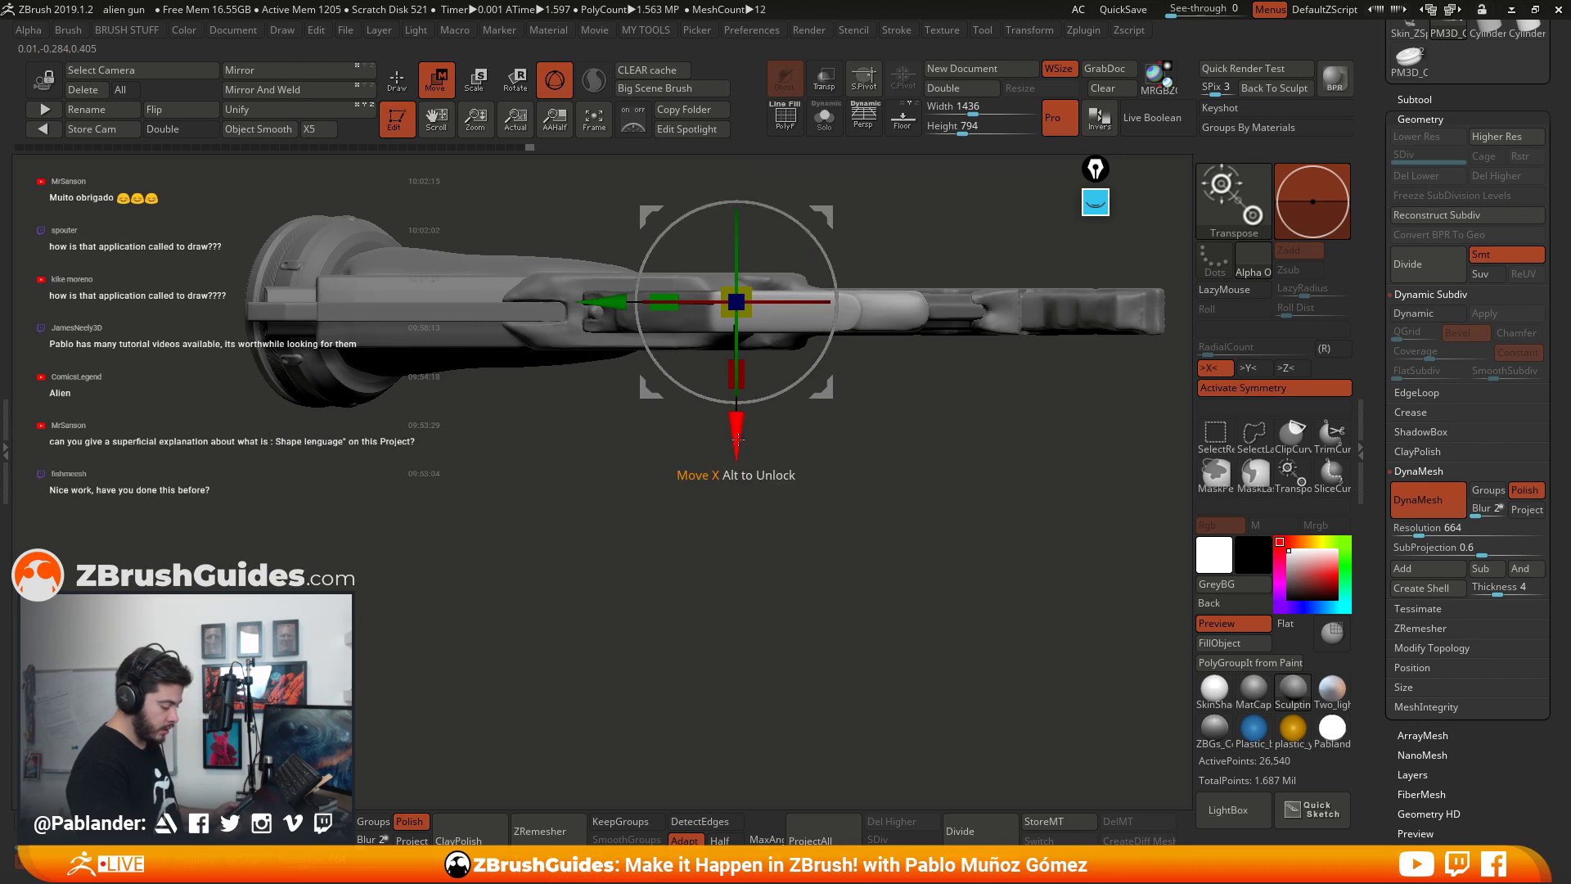
{"action": "left_click_drag", "start_coordinate": [738, 439], "coordinate": [738, 422]}
{"action": "left_click_drag", "start_coordinate": [820, 339], "coordinate": [817, 347]}
{"action": "mouse_move", "coordinate": [727, 400]}
{"action": "left_mouse_down"}
{"action": "mouse_move", "coordinate": [790, 368]}
{"action": "mouse_move", "coordinate": [880, 391]}
{"action": "left_mouse_up"}
{"action": "key", "text": "space"}
{"action": "left_click_drag", "start_coordinate": [977, 352], "coordinate": [982, 329]}
{"action": "key", "text": "ctrl"}
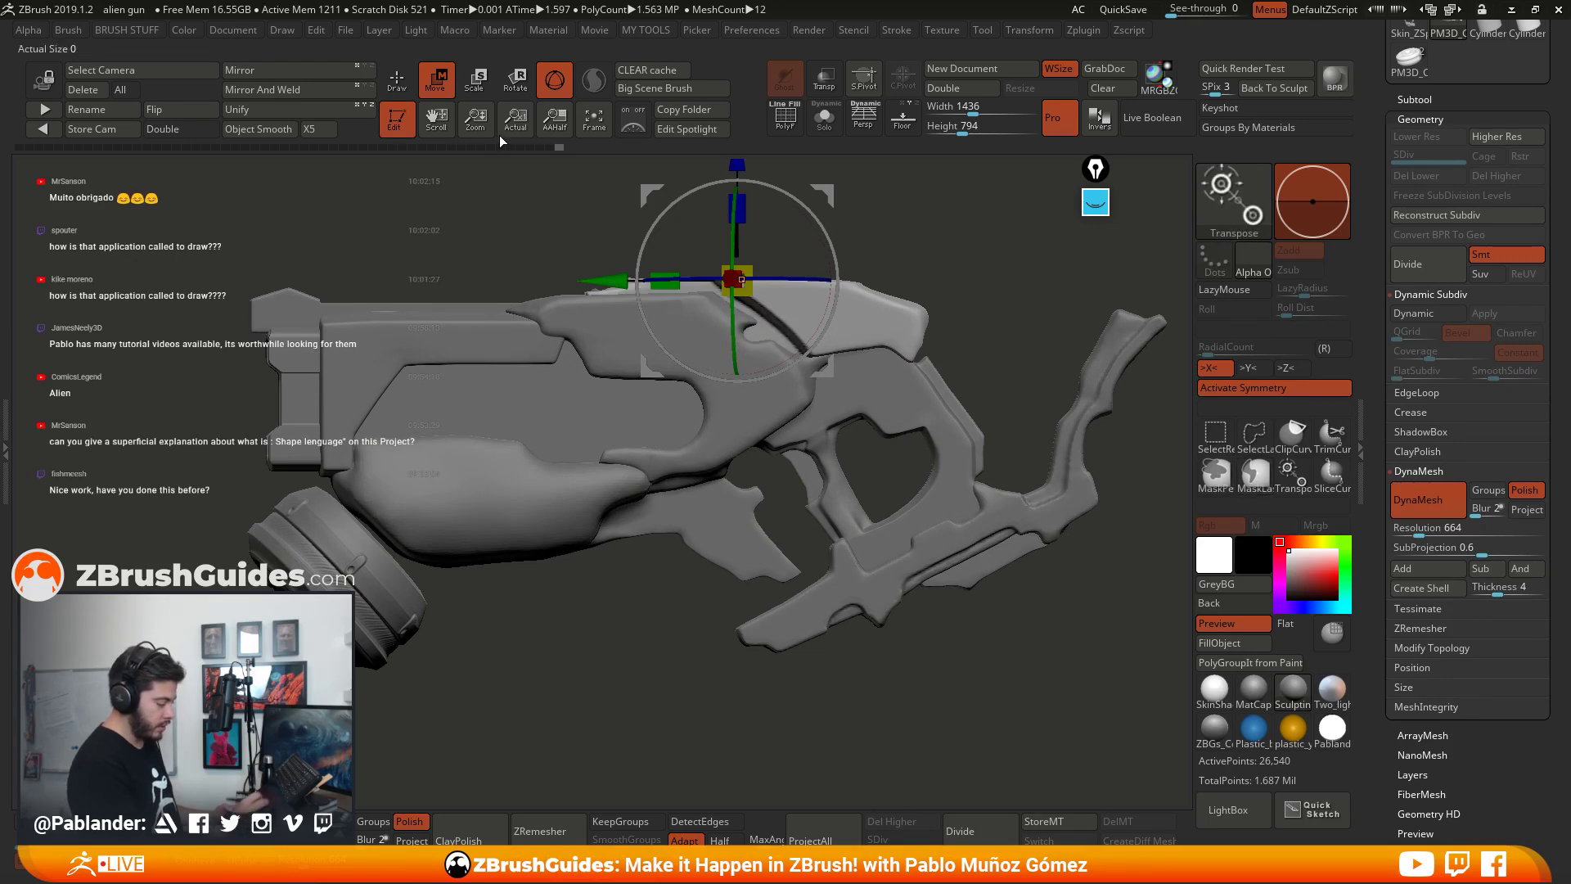
{"action": "key", "text": "q"}
Step: Remesh the top shell with DynaMesh at resolution 664
{"action": "left_click_drag", "start_coordinate": [1008, 288], "coordinate": [955, 266]}
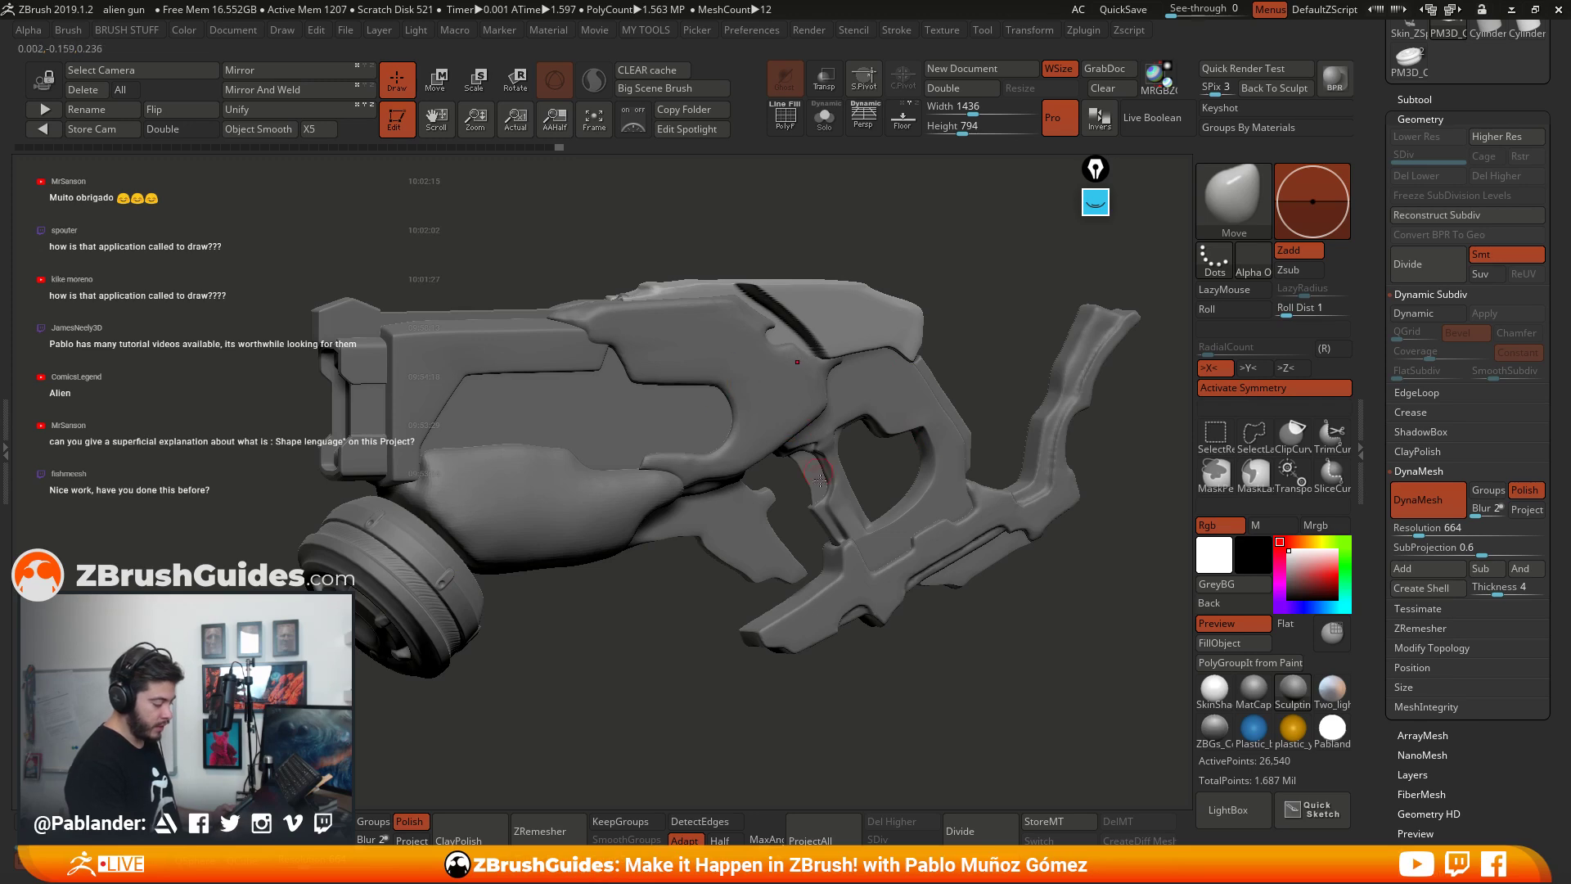
{"action": "left_click_drag", "start_coordinate": [1002, 643], "coordinate": [975, 638]}
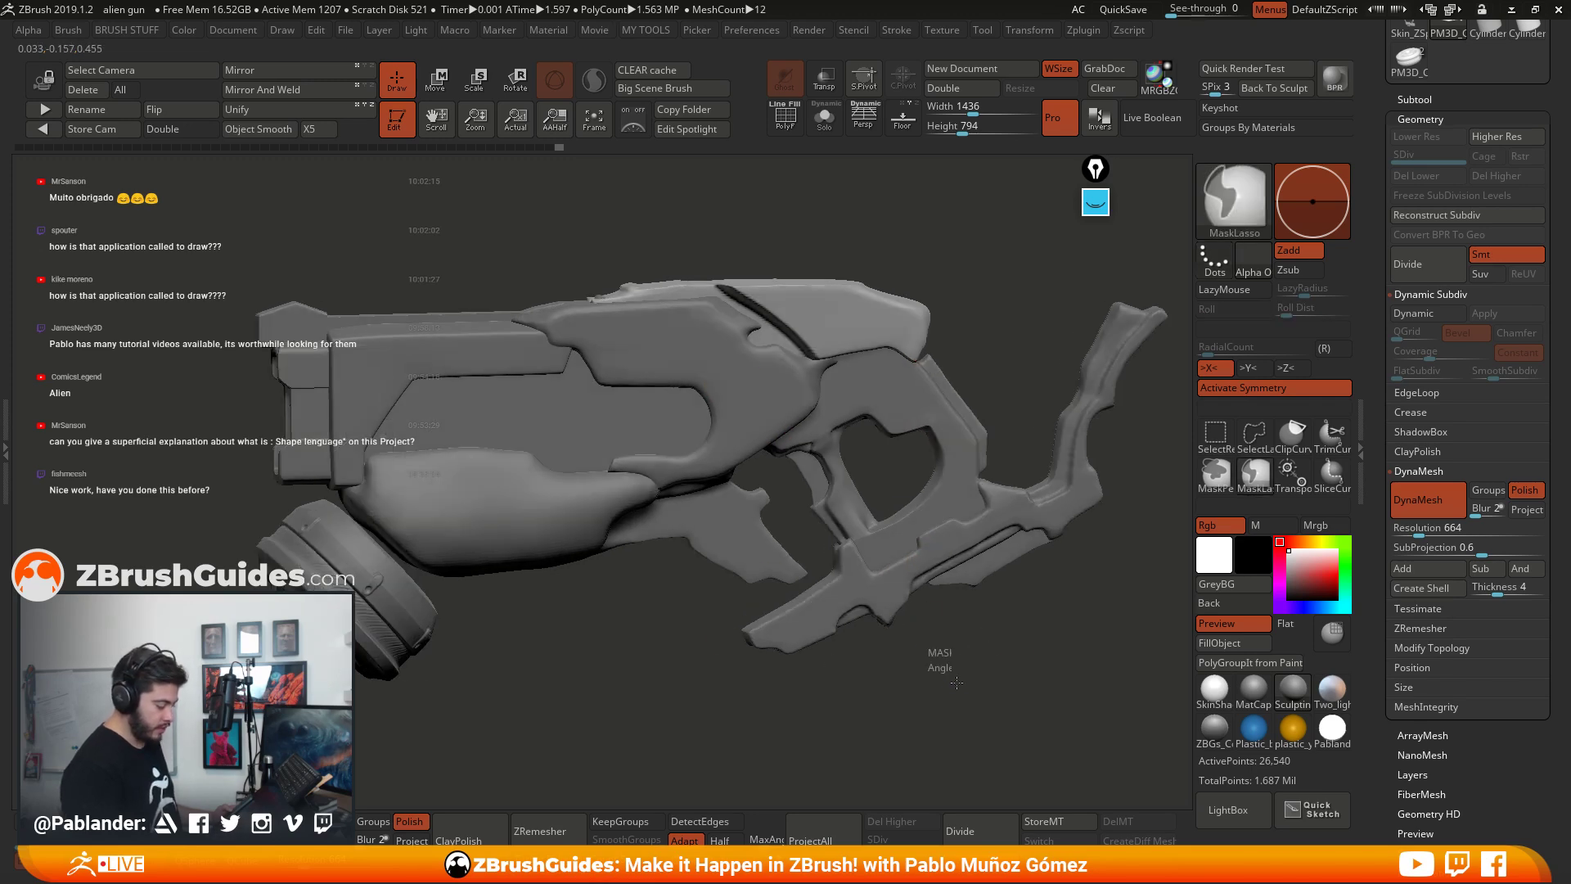
{"action": "left_click_drag", "start_coordinate": [905, 526], "coordinate": [856, 283]}
{"action": "mouse_move", "coordinate": [856, 282]}
{"action": "right_mouse_down", "text": "ctrl"}
{"action": "mouse_move", "coordinate": [800, 322]}
{"action": "mouse_move", "coordinate": [867, 333]}
{"action": "mouse_move", "coordinate": [873, 313]}
{"action": "right_mouse_up", "text": "ctrl"}
Step: Work the top shell's surface near the upper end of the diagonal gap with the Clay brush and update its DynaMesh
{"action": "key", "text": "space"}
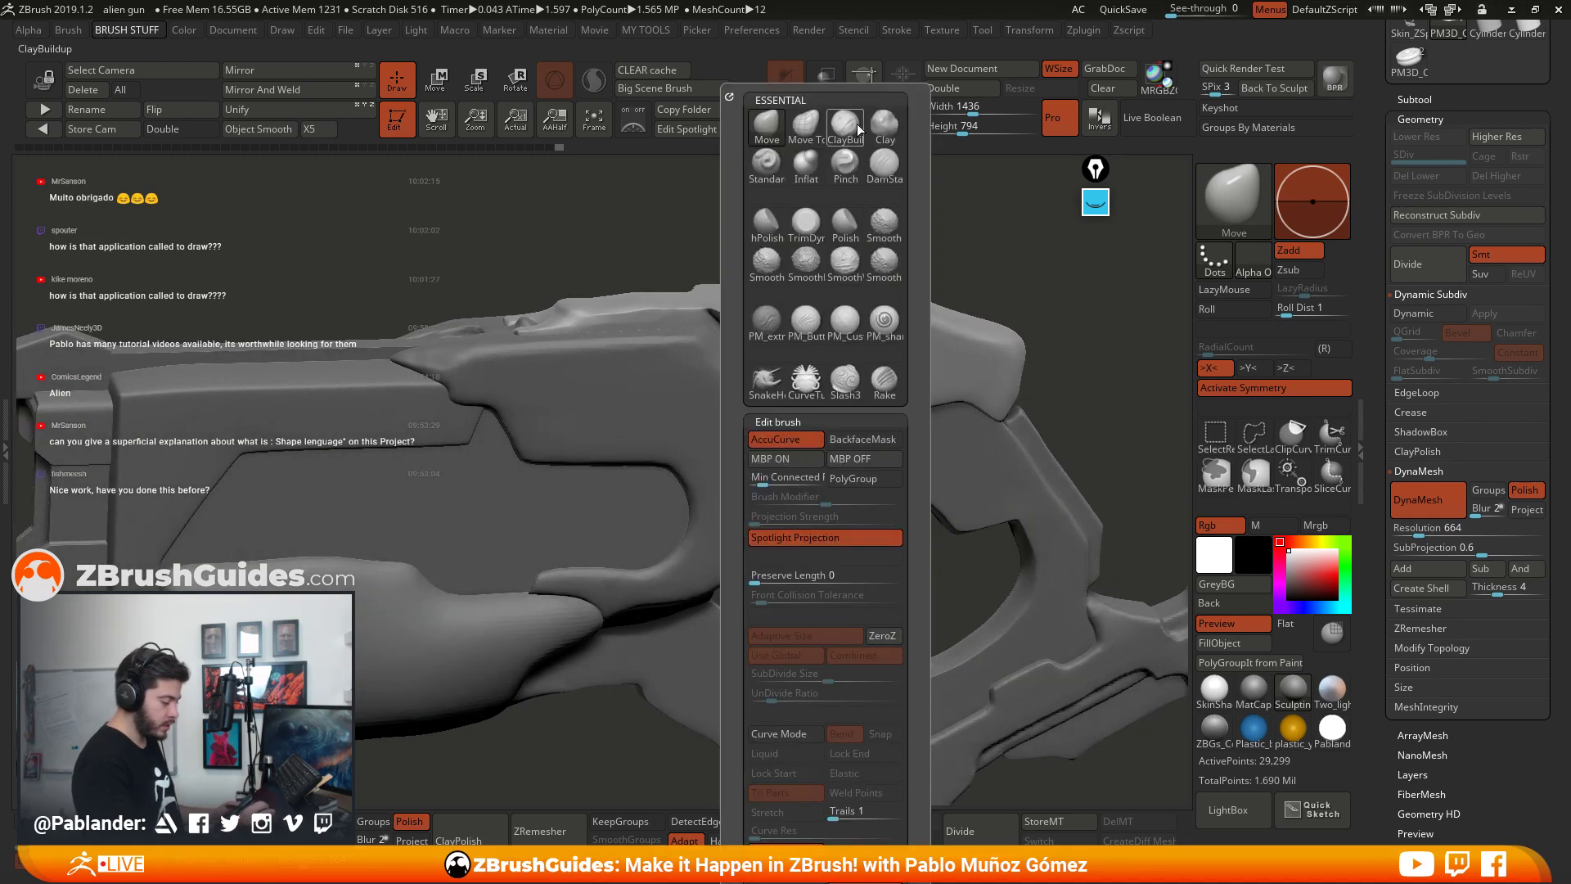
{"action": "left_click", "coordinate": [882, 124]}
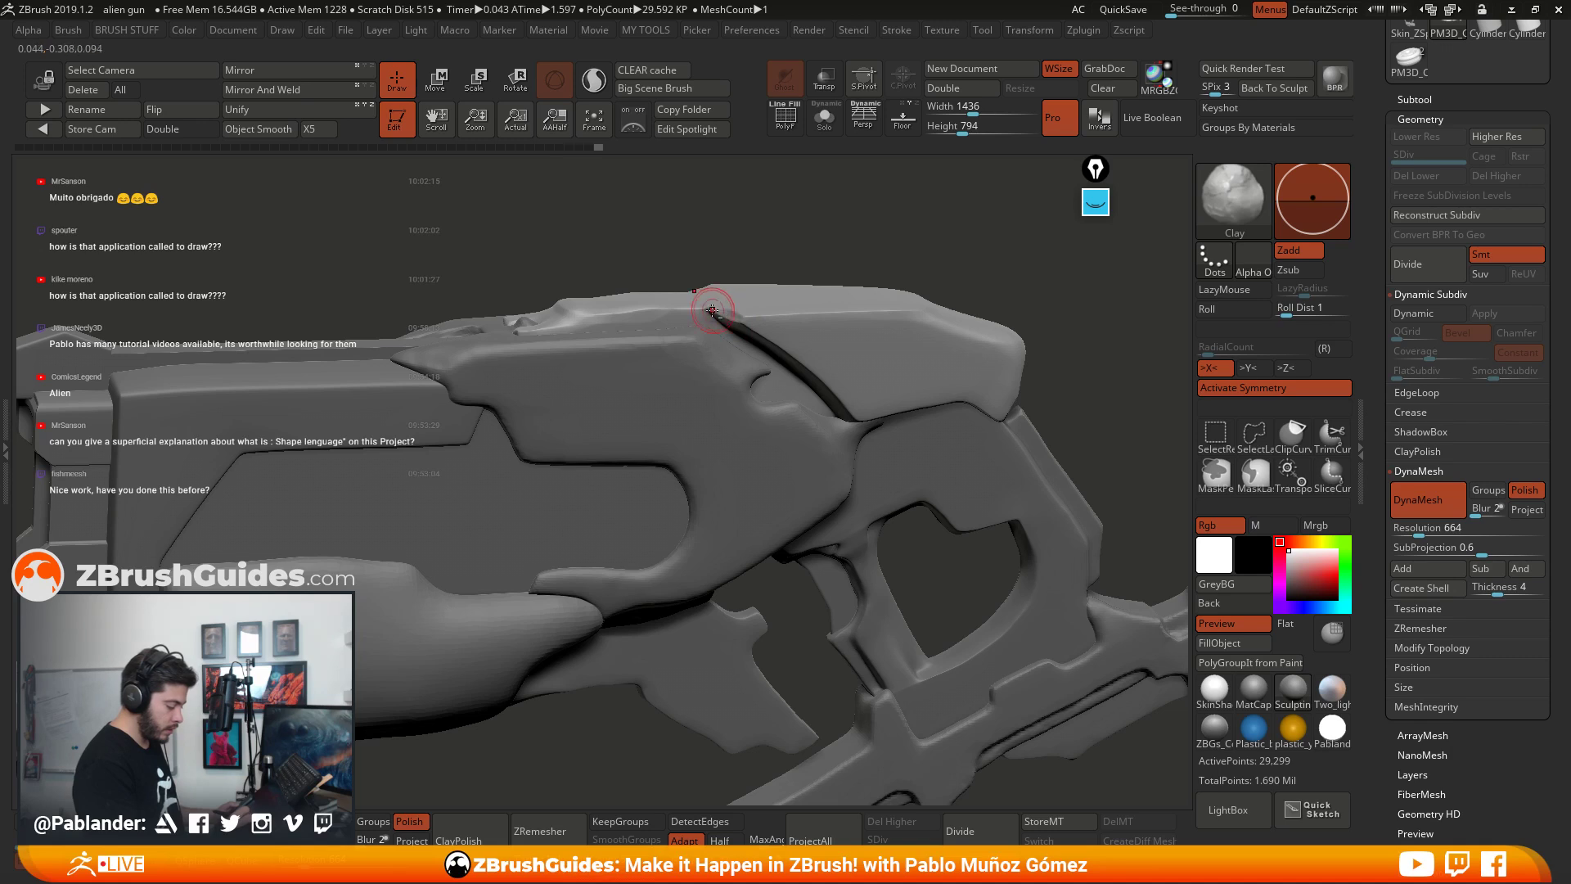
{"action": "key", "text": "ctrl"}
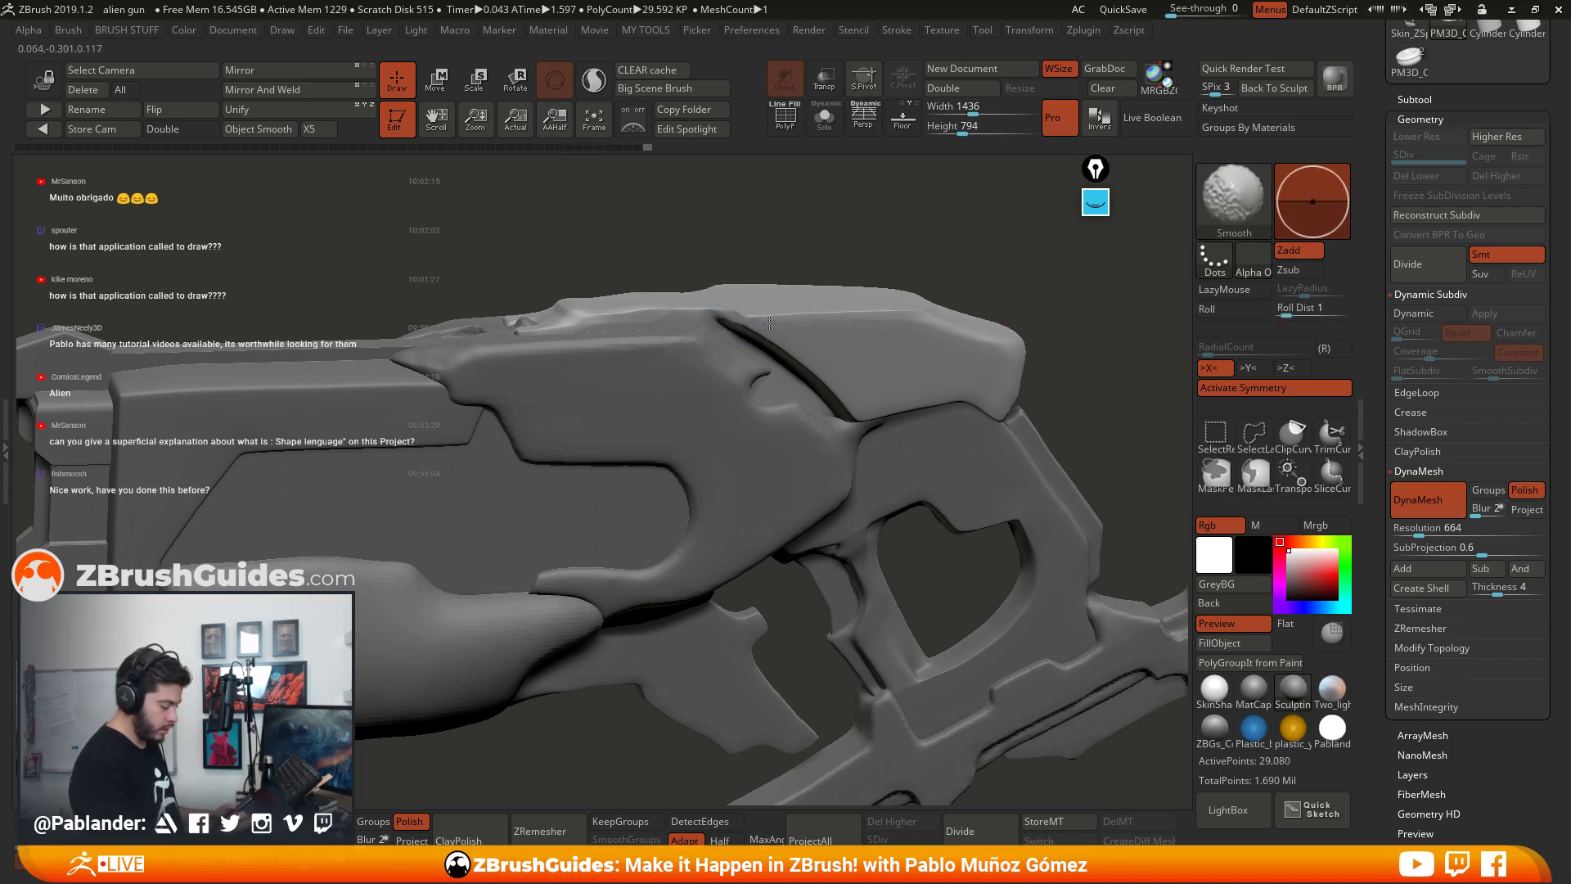
Step: Build up the lower rear tip of the top shell with the Clay brush and remesh it with DynaMesh
{"action": "key", "text": "f"}
{"action": "right_click_drag", "start_coordinate": [955, 372], "coordinate": [847, 443]}
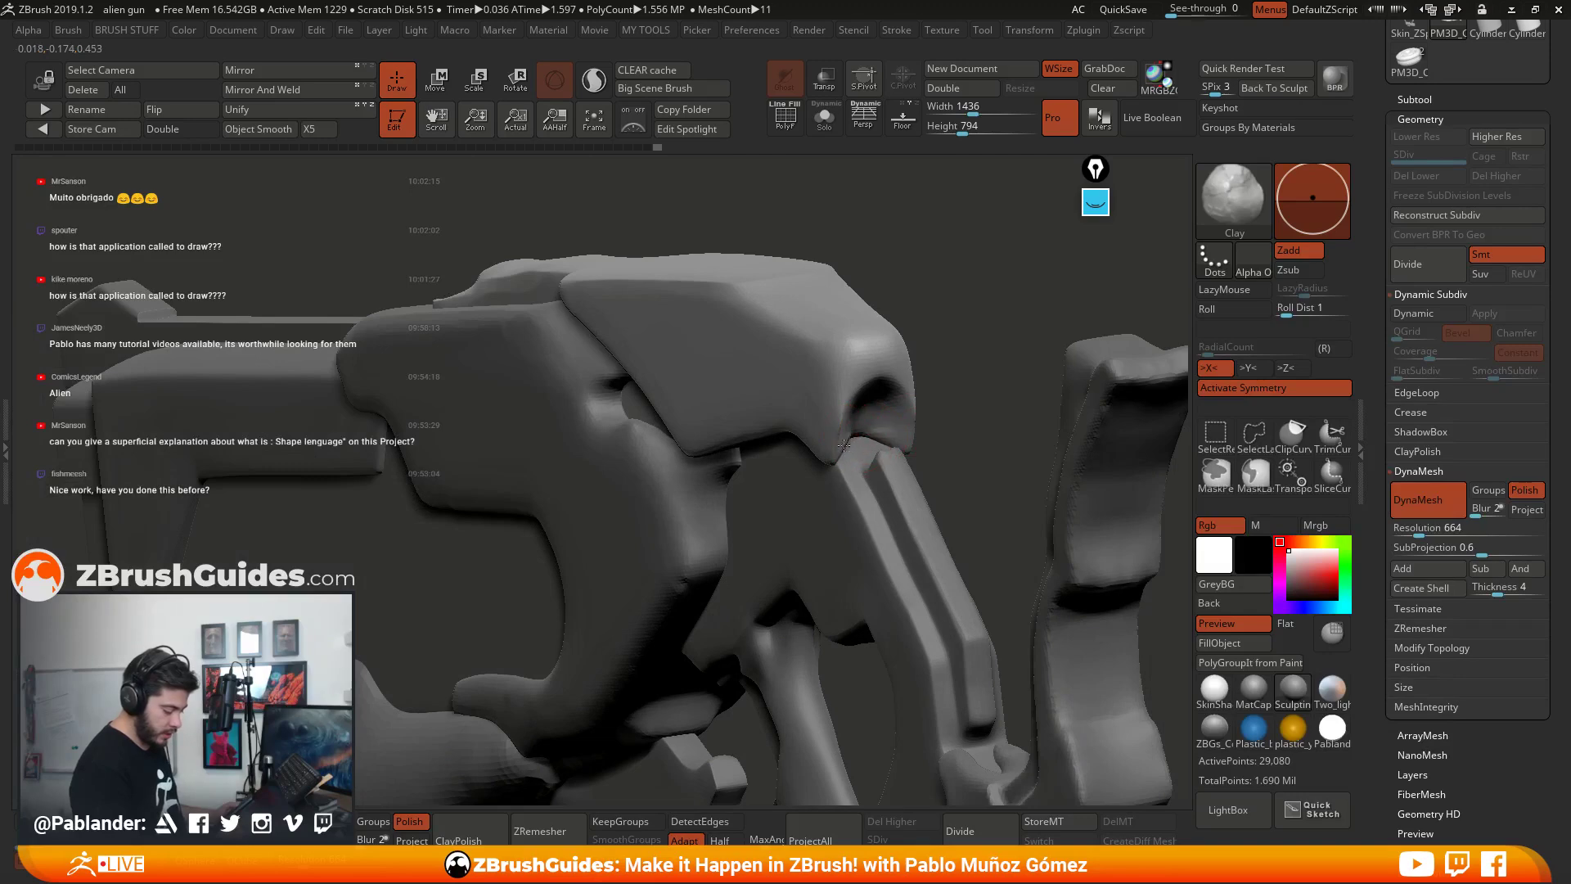
{"action": "left_click_drag", "start_coordinate": [849, 442], "coordinate": [837, 453]}
{"action": "left_click_drag", "start_coordinate": [944, 302], "coordinate": [955, 326], "text": "ctrl"}
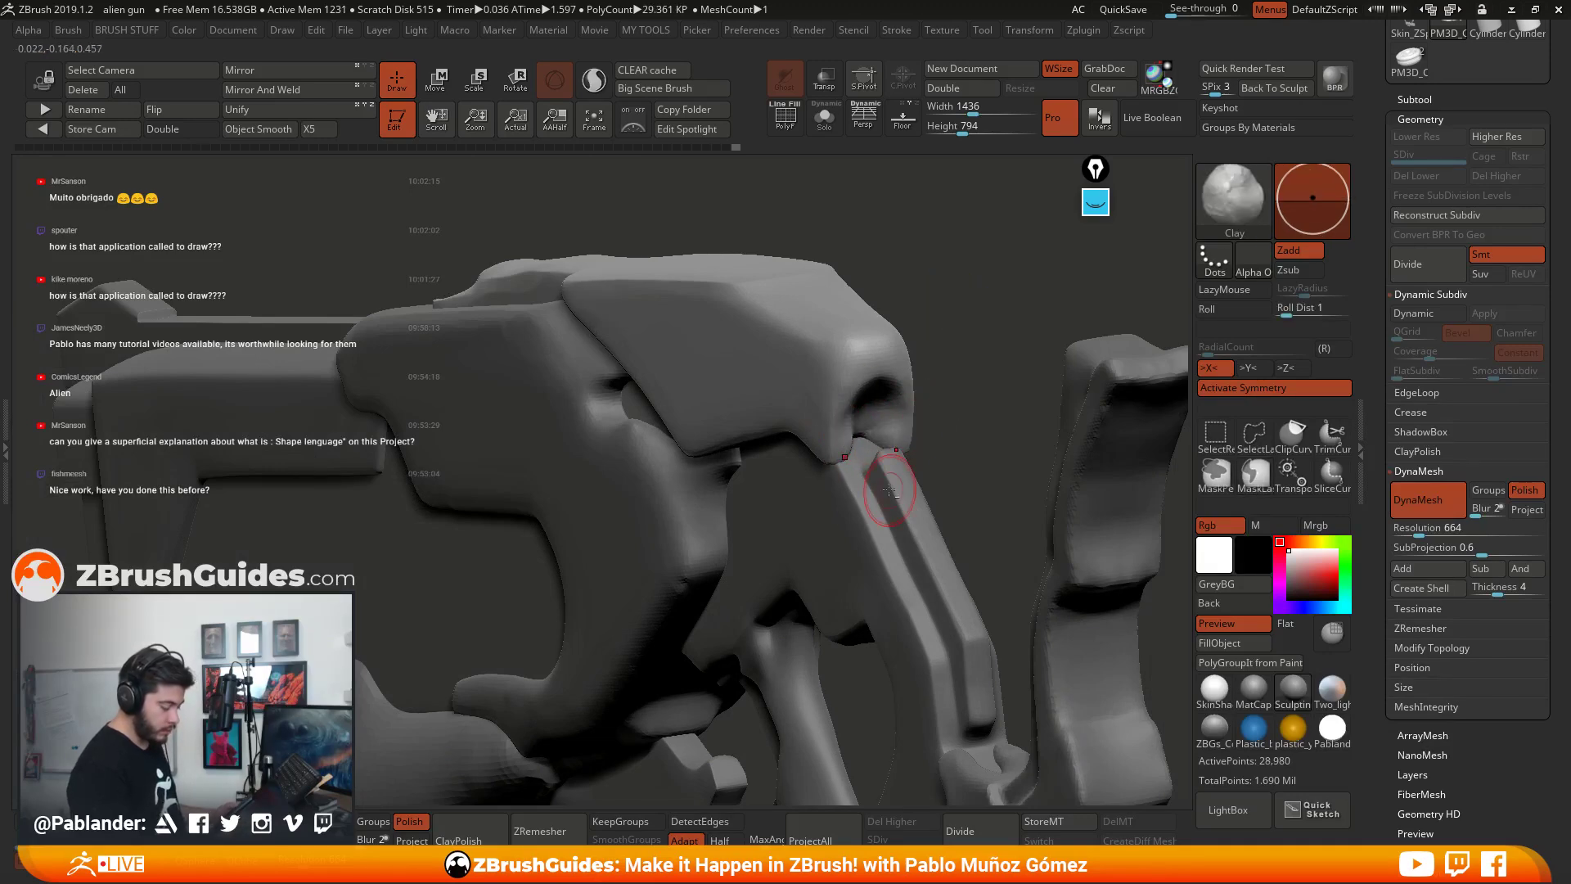
{"action": "right_click_drag", "start_coordinate": [889, 489], "coordinate": [798, 489]}
{"action": "key", "text": "f"}
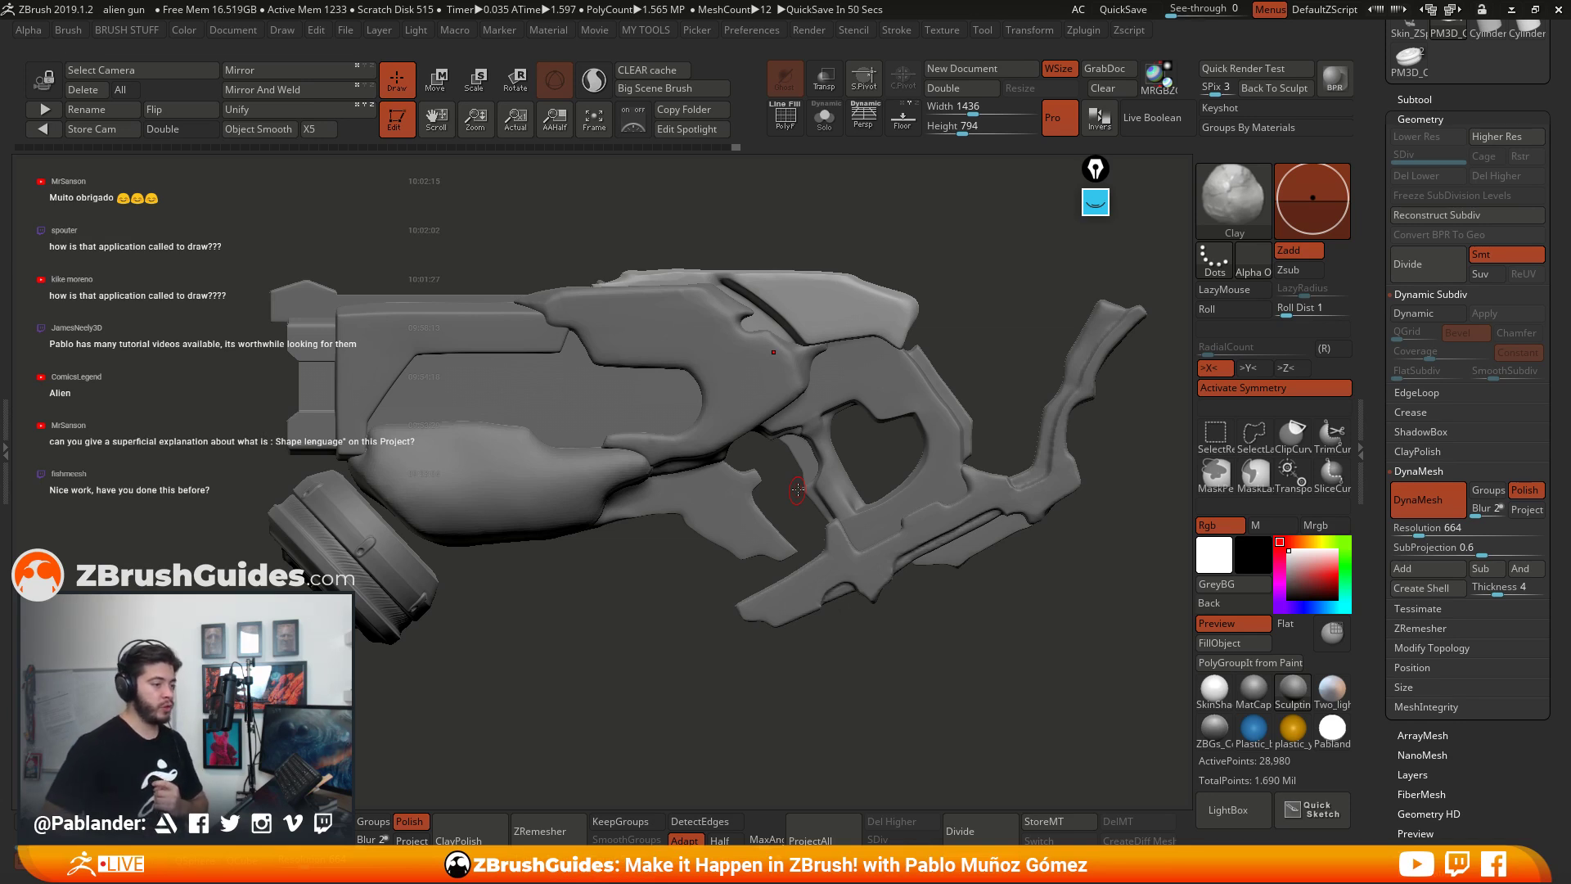
Step: Erase the yellow screen markup, move the annotation toolbar next to the brush settings and hide the overlay
{"action": "left_click", "coordinate": [1095, 202]}
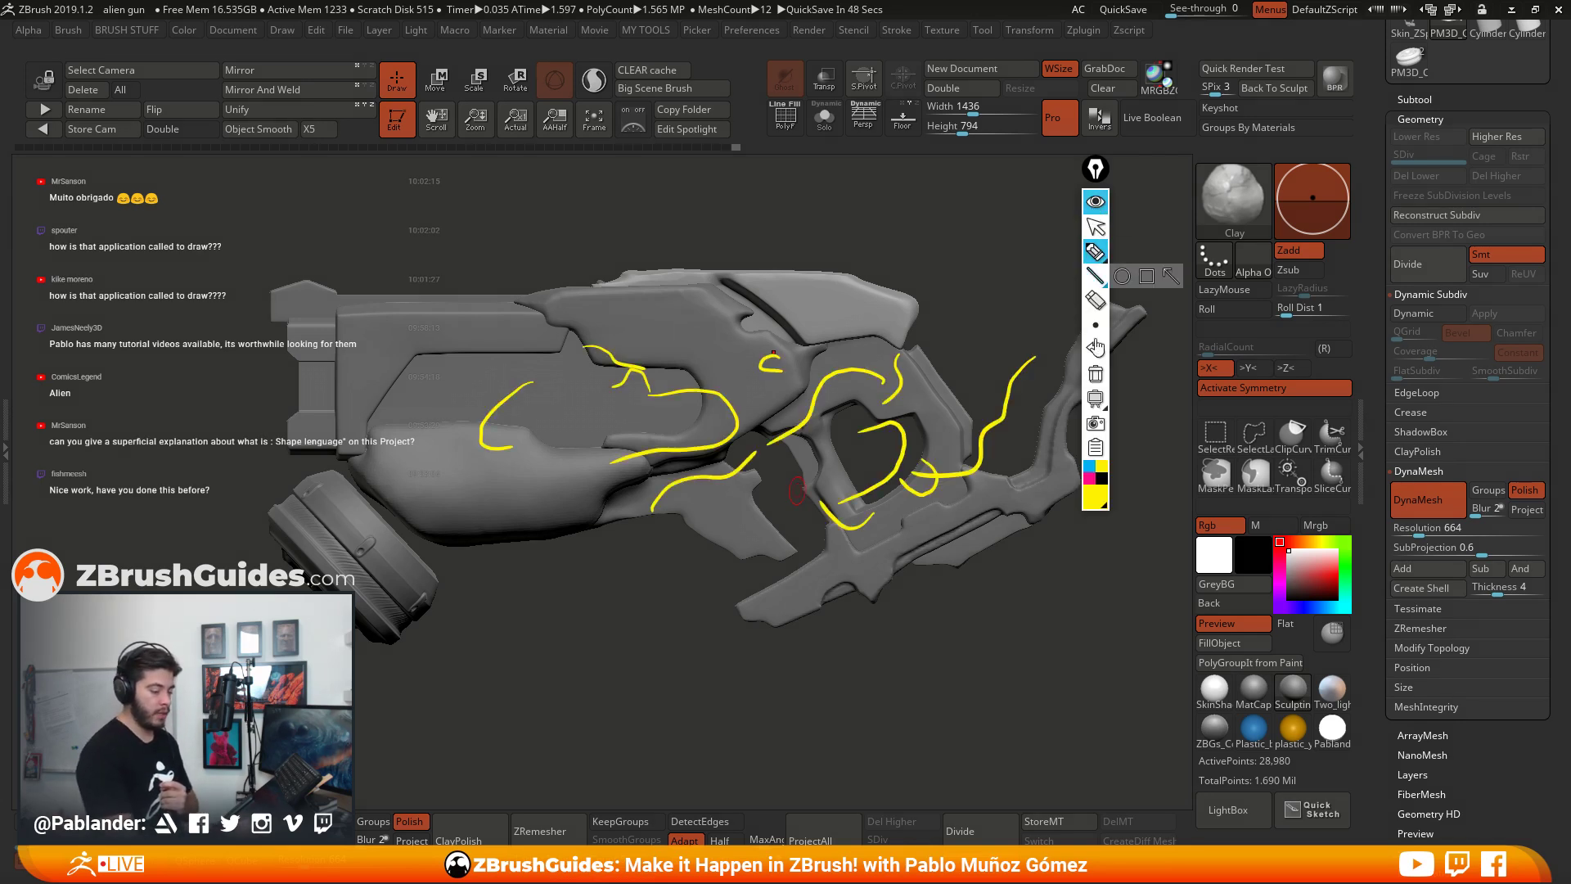
{"action": "left_click", "coordinate": [1096, 373]}
{"action": "left_click_drag", "start_coordinate": [1096, 169], "coordinate": [1197, 170]}
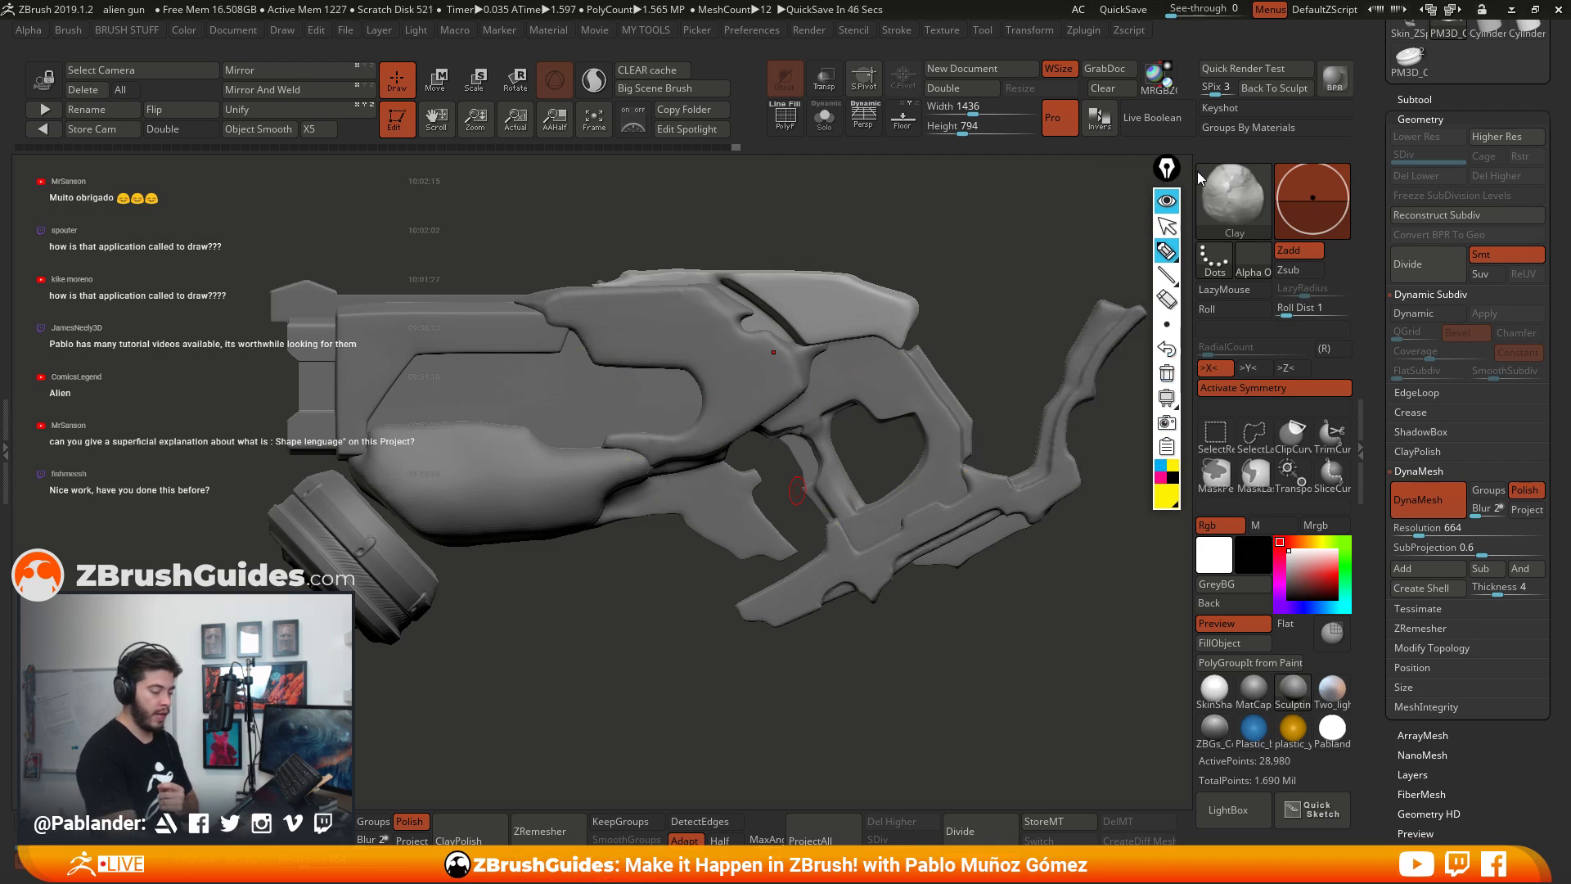
{"action": "left_click", "coordinate": [1167, 202]}
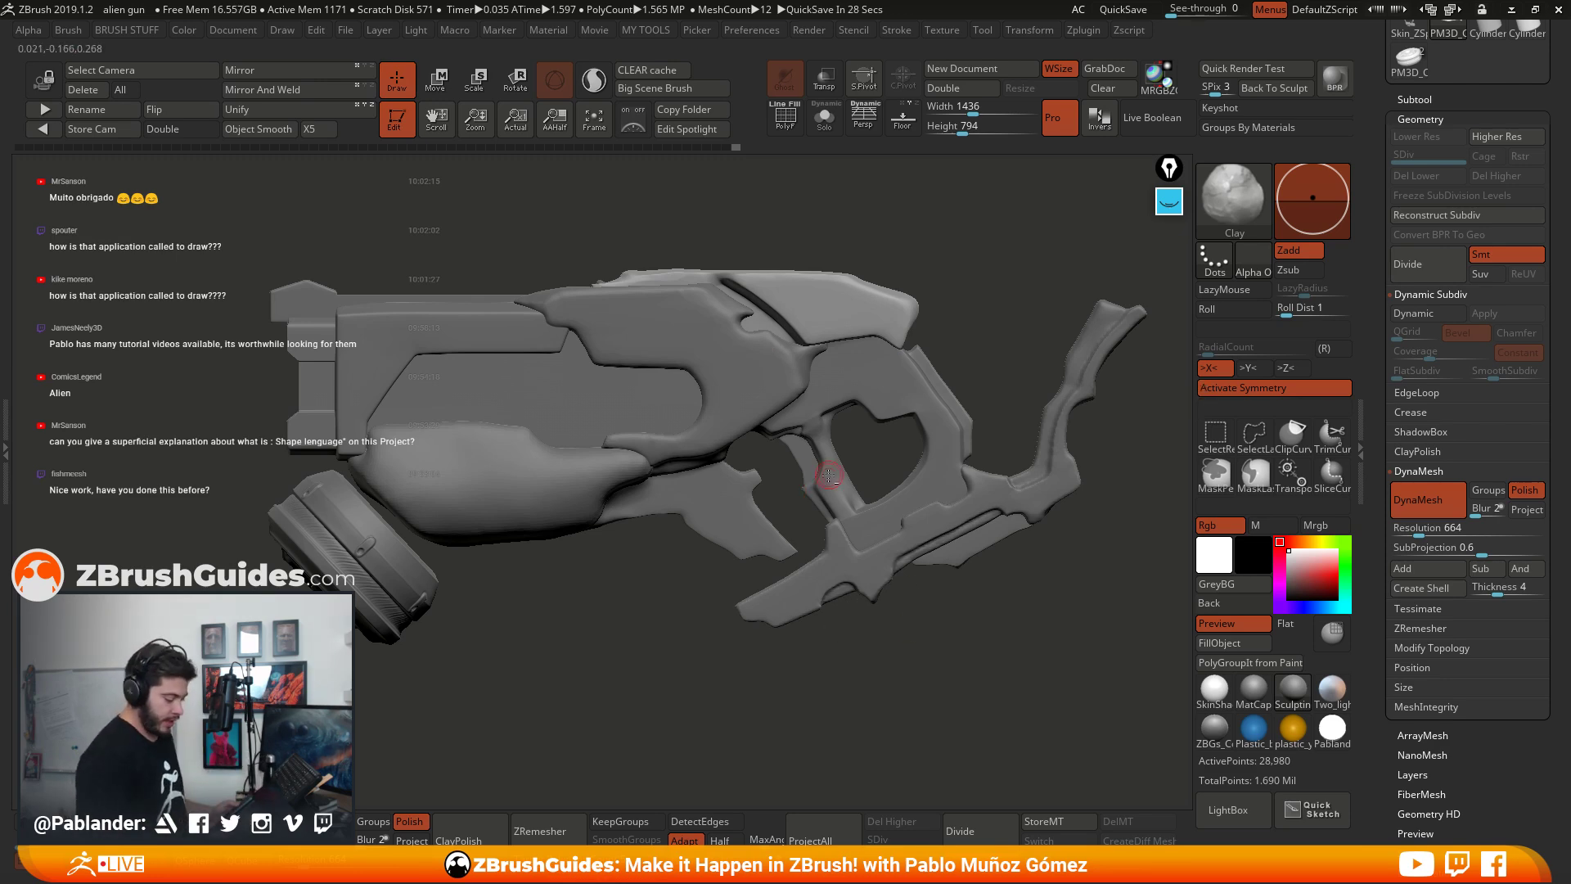
Step: Make the hidden PM3D_Cylinder3D_3 canister subtool visible on top of the gun, keeping PM3D_Cylinder3D_4 hidden
{"action": "left_click_drag", "start_coordinate": [920, 624], "coordinate": [957, 552]}
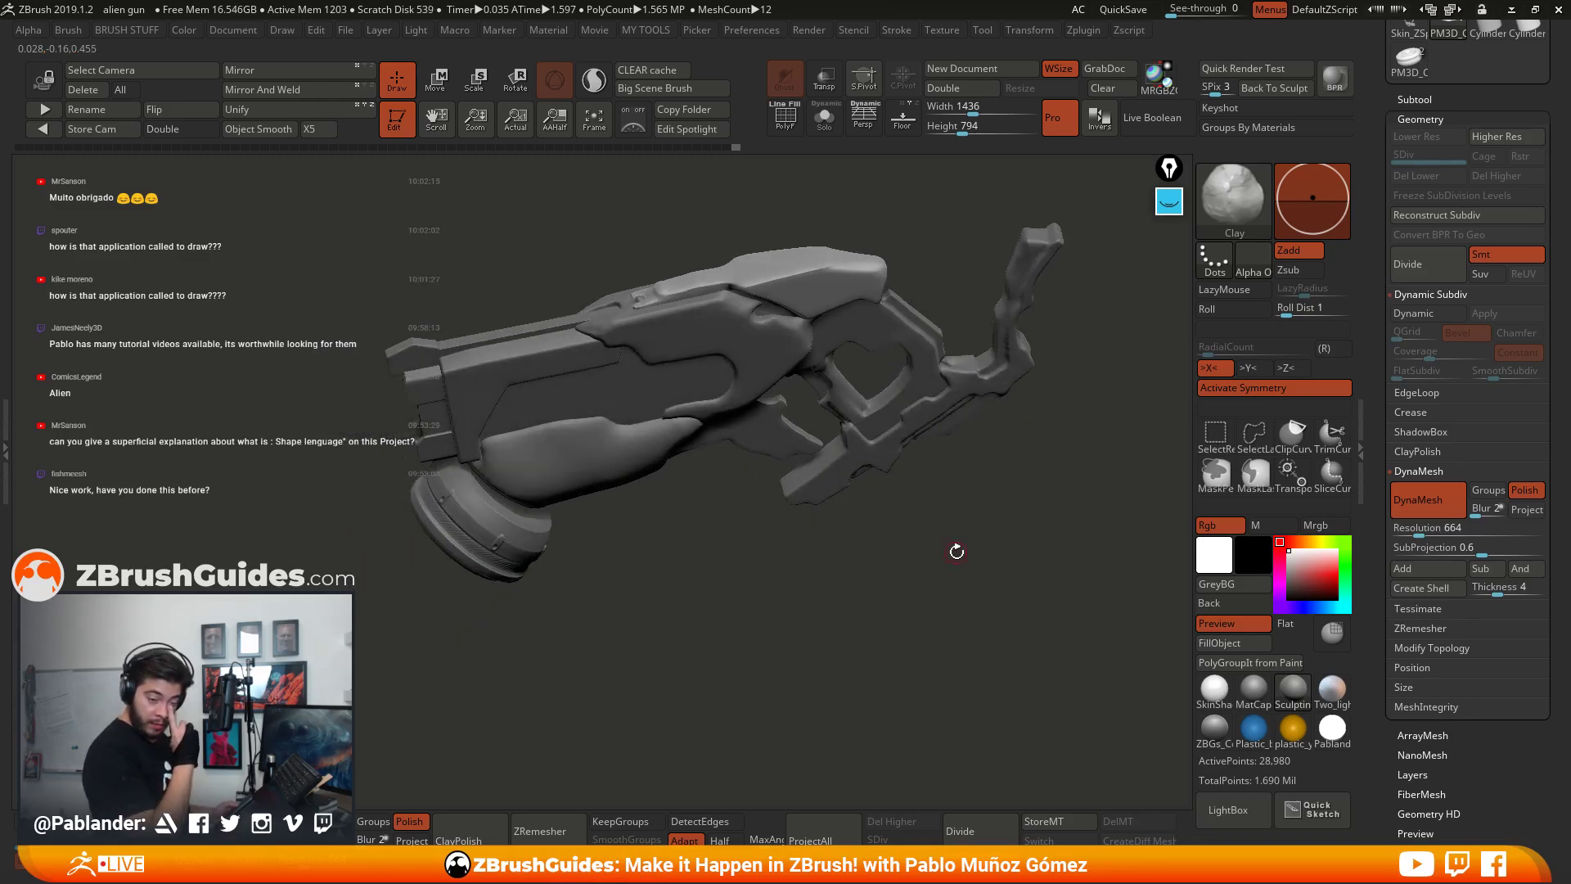
{"action": "left_click_drag", "start_coordinate": [886, 588], "coordinate": [768, 564]}
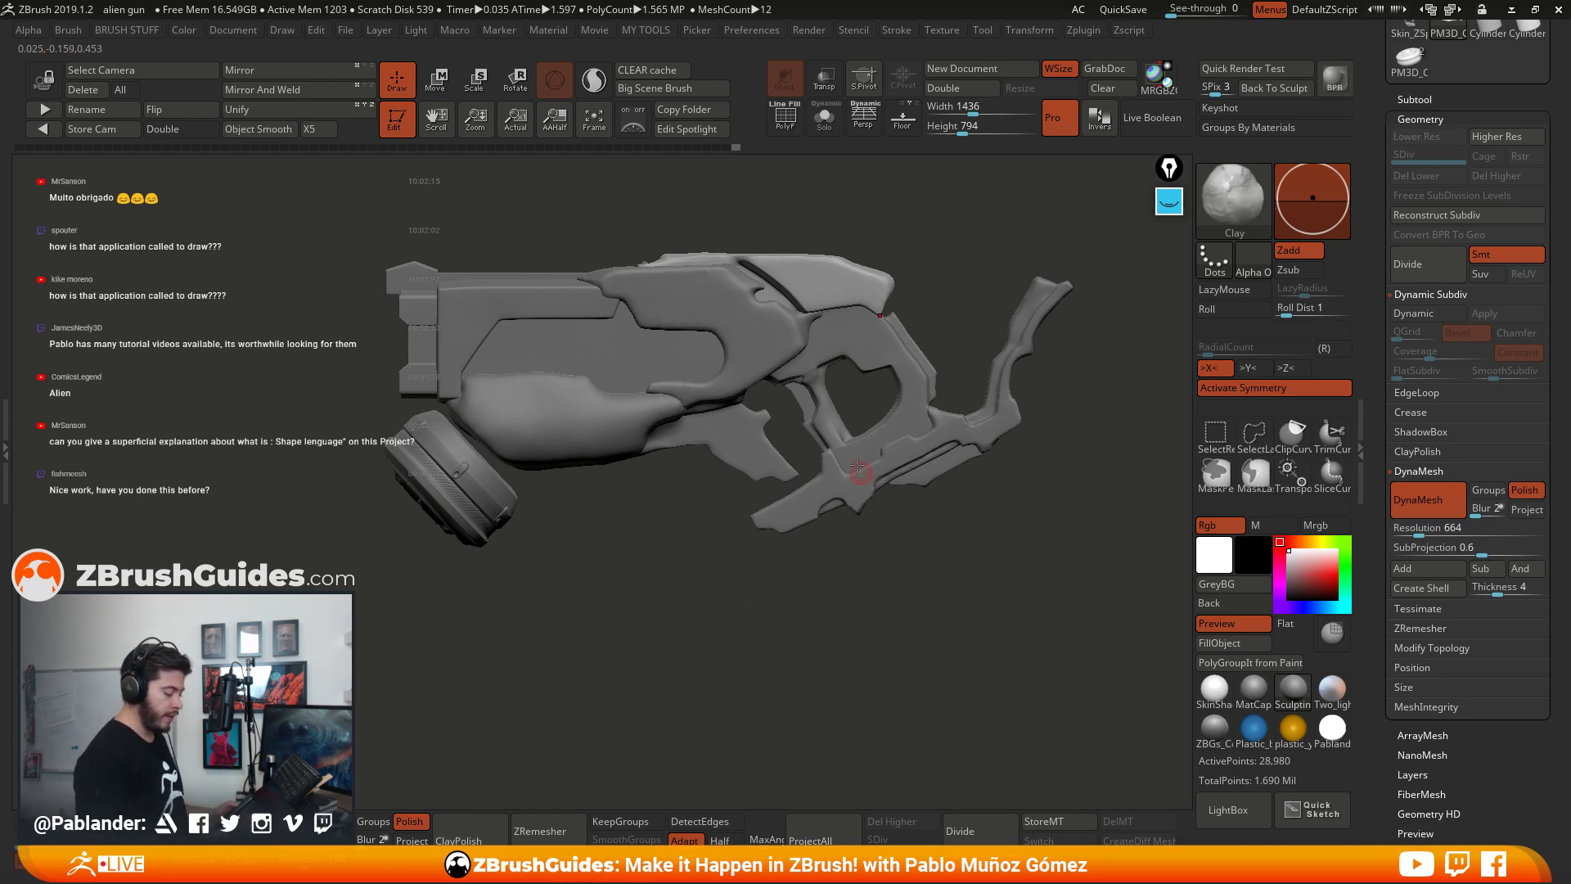
{"action": "left_click_drag", "start_coordinate": [822, 494], "coordinate": [833, 528], "text": "alt"}
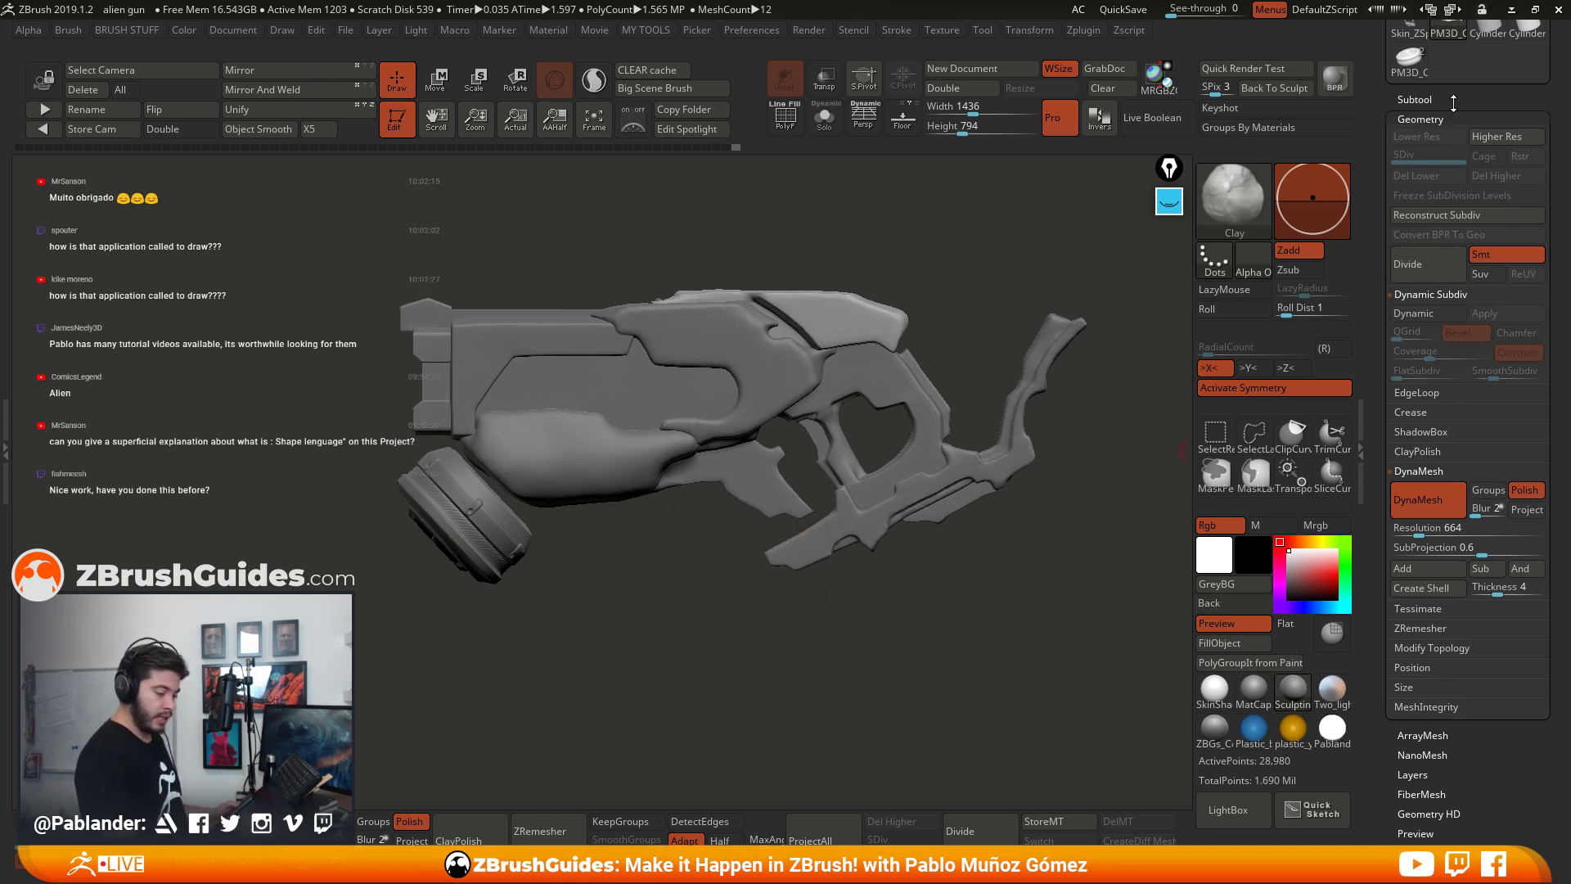
{"action": "left_click", "coordinate": [1414, 99]}
{"action": "left_click_drag", "start_coordinate": [1396, 170], "coordinate": [1397, 288]}
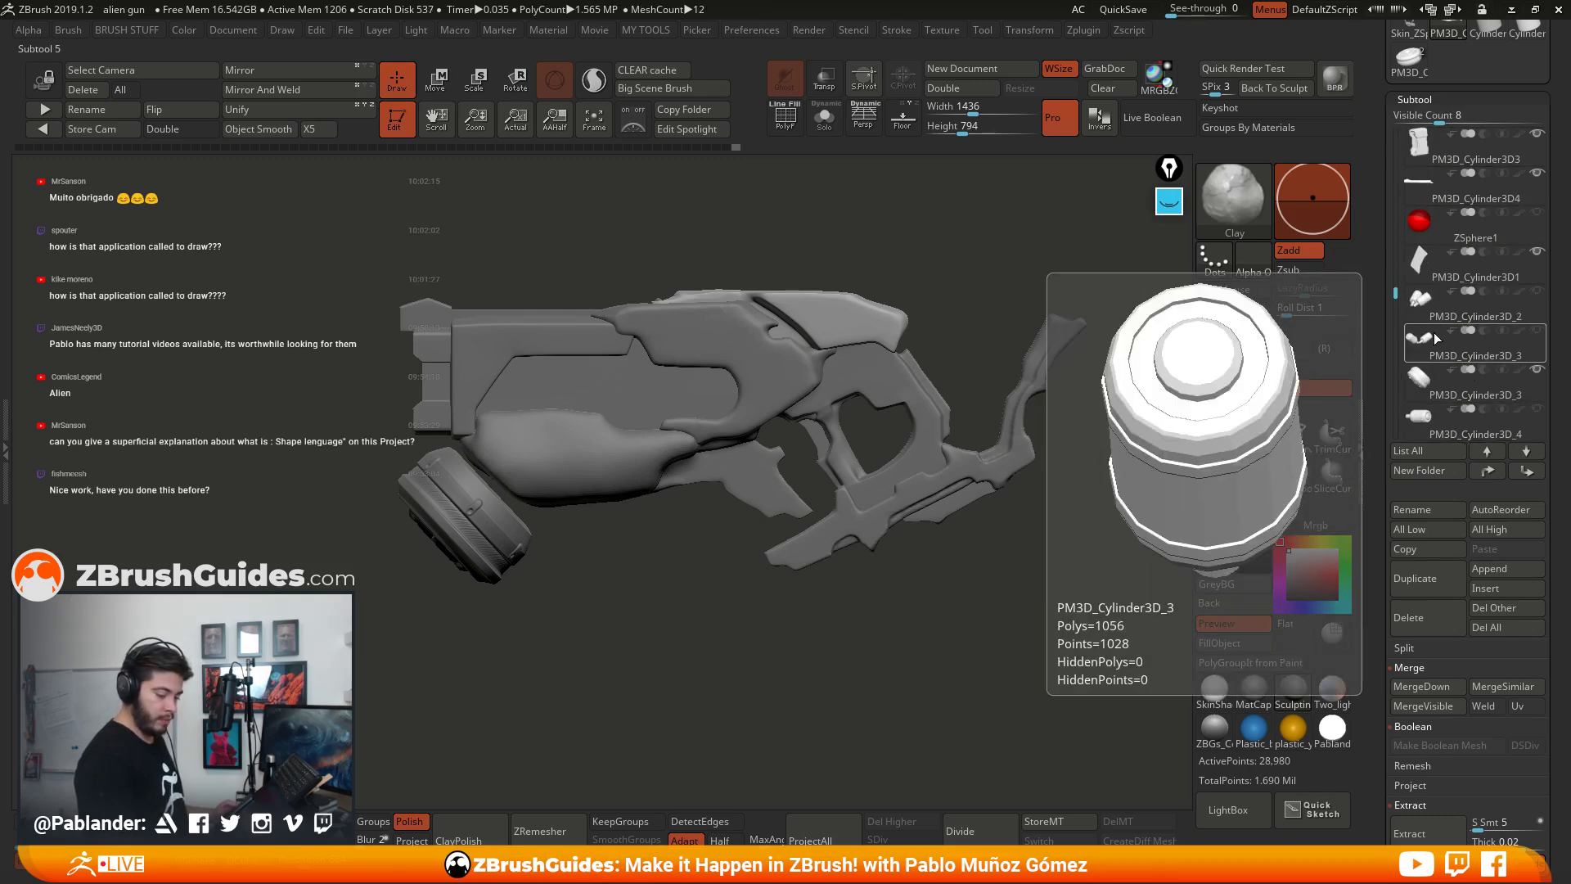
{"action": "left_click", "coordinate": [1536, 421]}
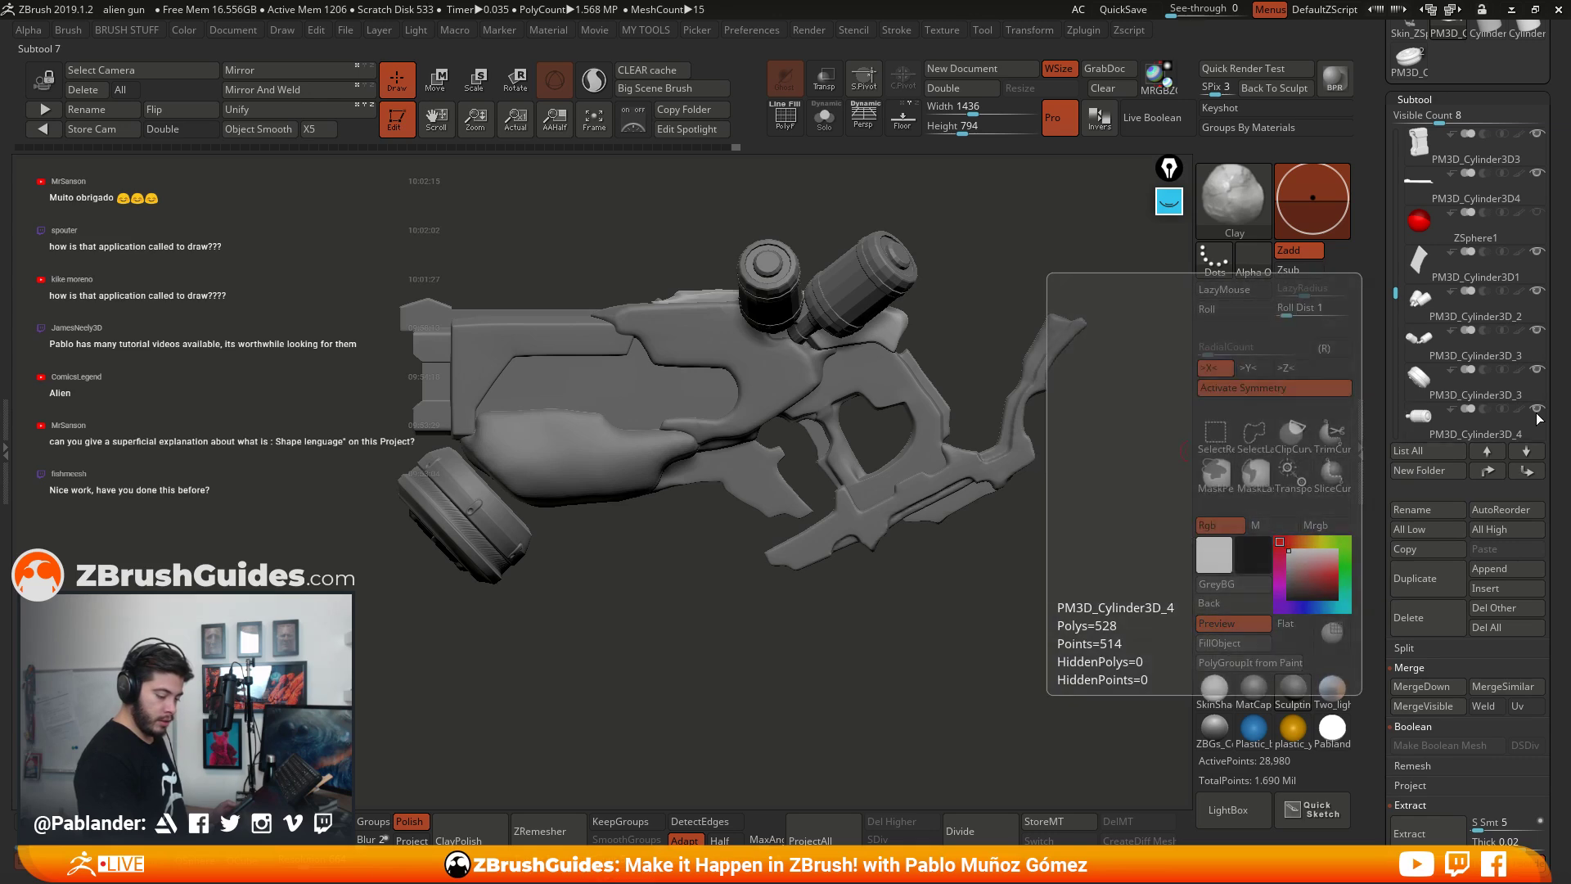
{"action": "left_click", "coordinate": [1538, 409]}
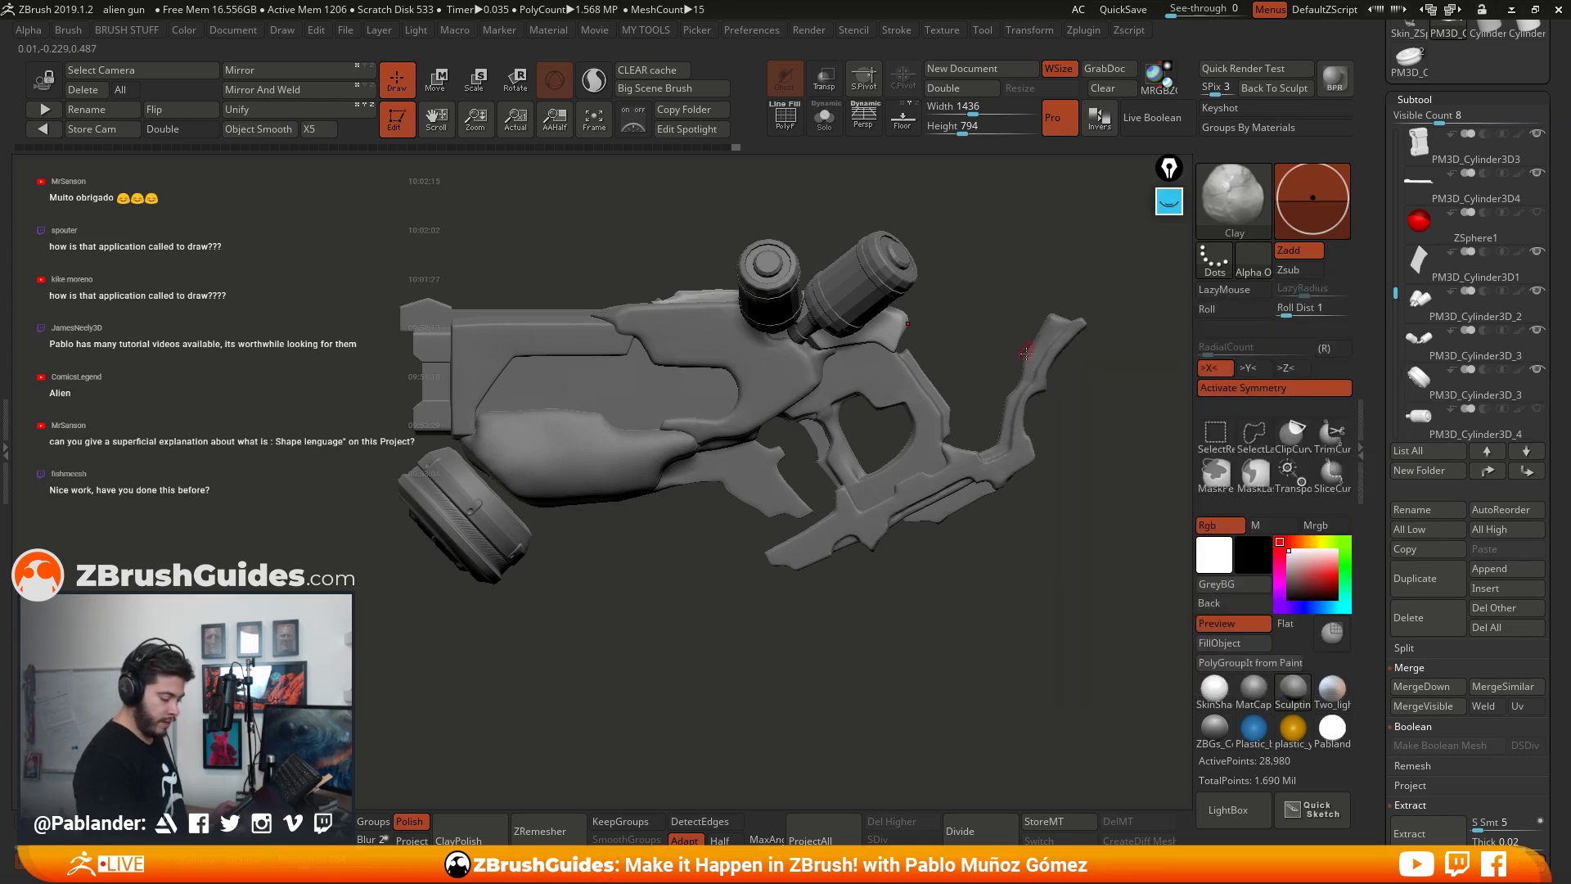
Step: Check the canisters around the gun and make the PM3D_Plane3D1 plane visible behind the model
{"action": "left_click_drag", "start_coordinate": [984, 376], "coordinate": [980, 336]}
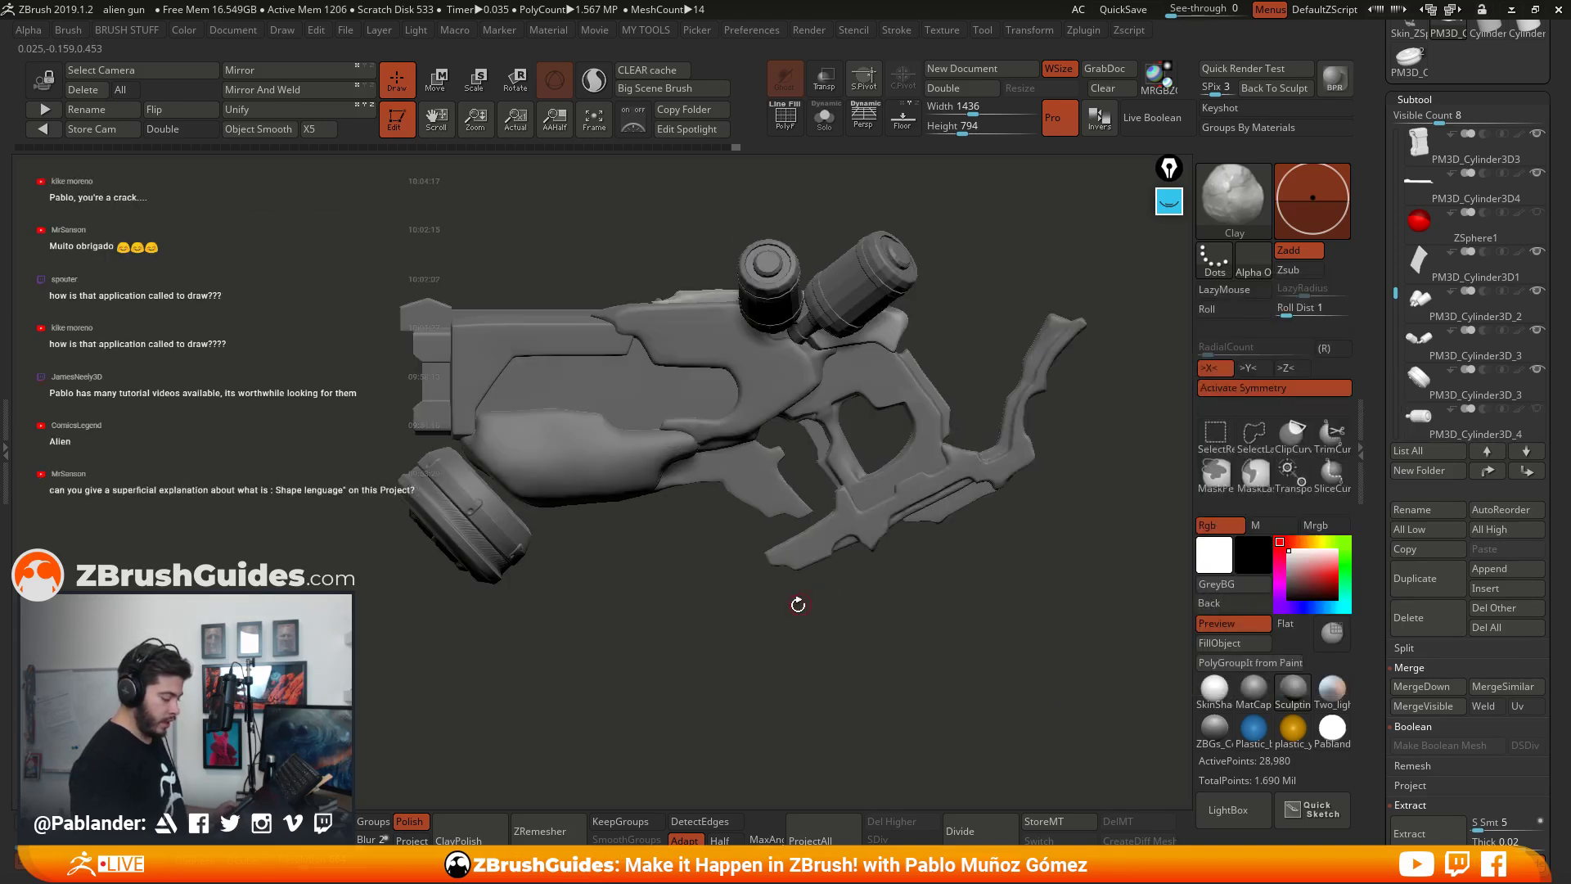
{"action": "left_click_drag", "start_coordinate": [793, 600], "coordinate": [994, 590]}
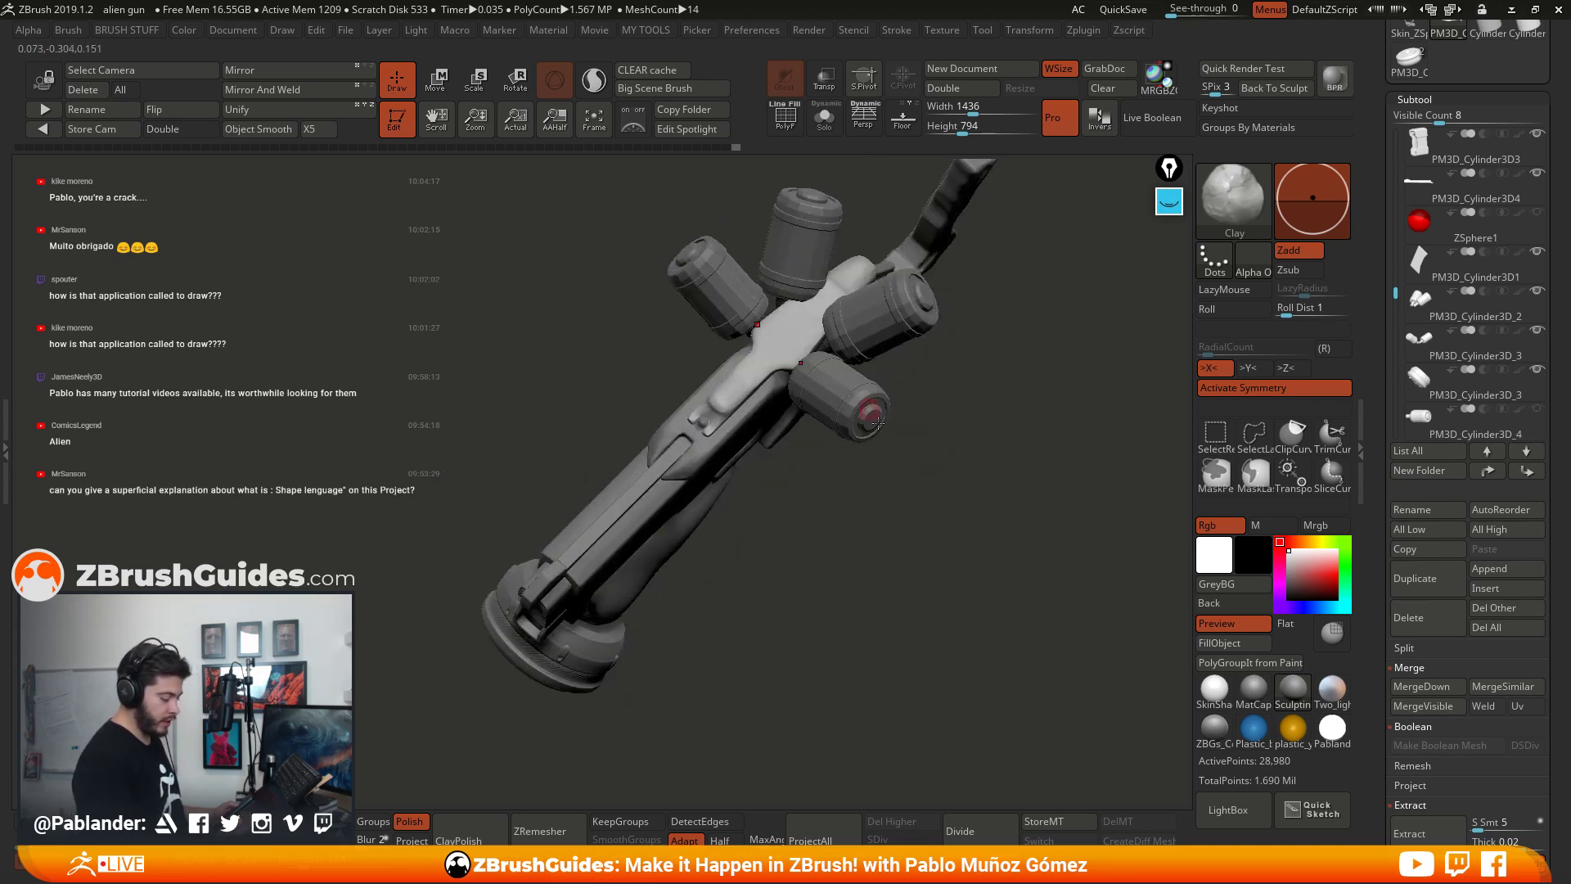
{"action": "left_click_drag", "start_coordinate": [811, 390], "coordinate": [731, 573]}
{"action": "left_click_drag", "start_coordinate": [806, 609], "coordinate": [887, 576]}
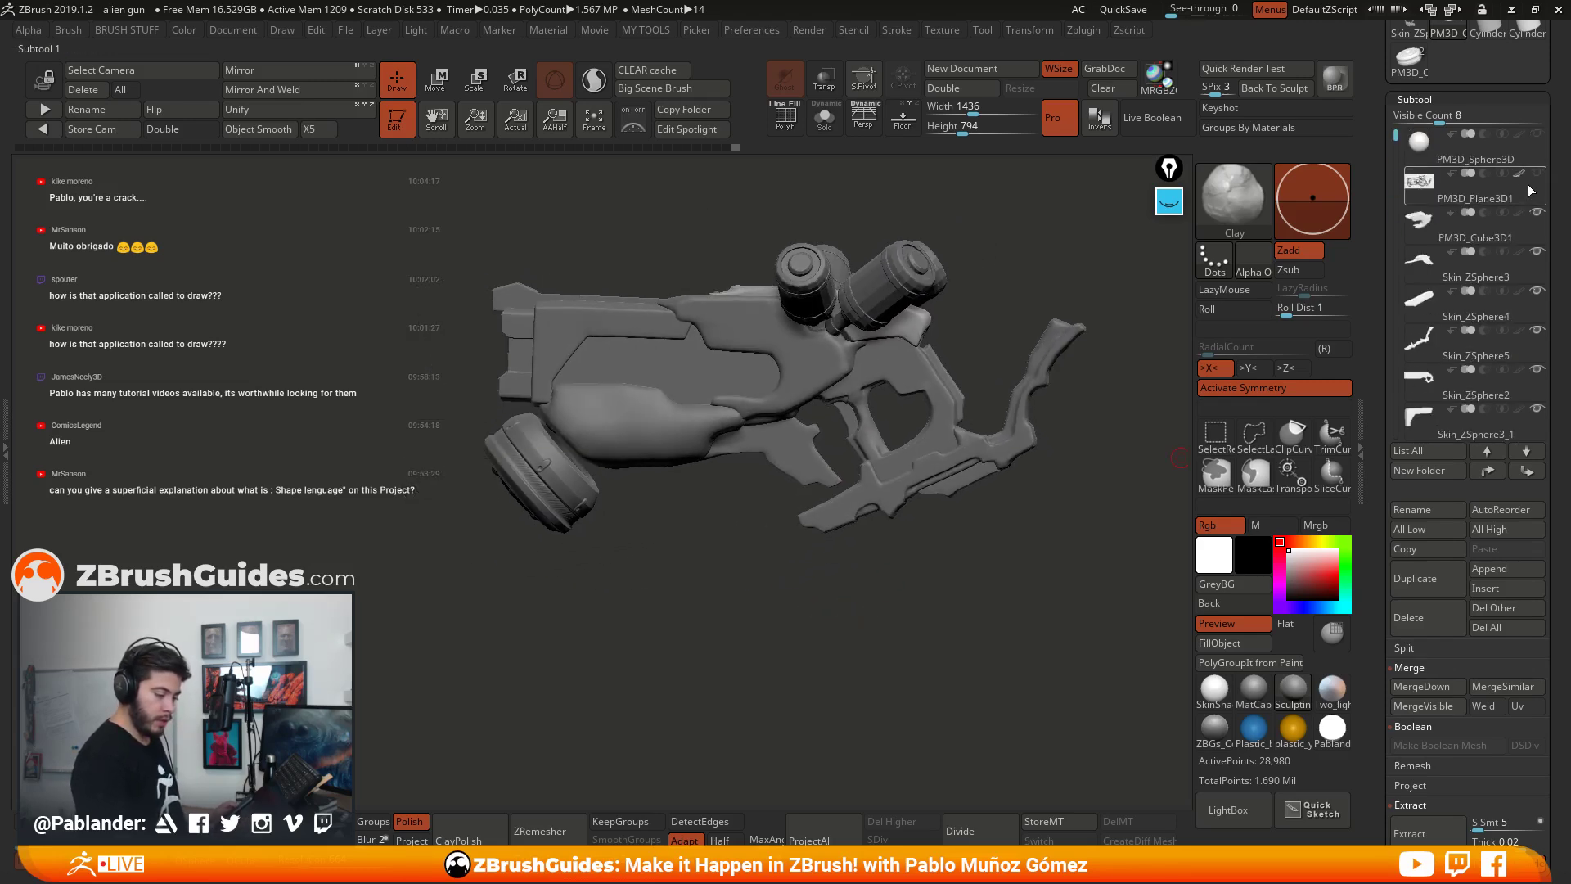
{"action": "left_click", "coordinate": [1536, 175]}
{"action": "left_click_drag", "start_coordinate": [750, 644], "coordinate": [827, 578]}
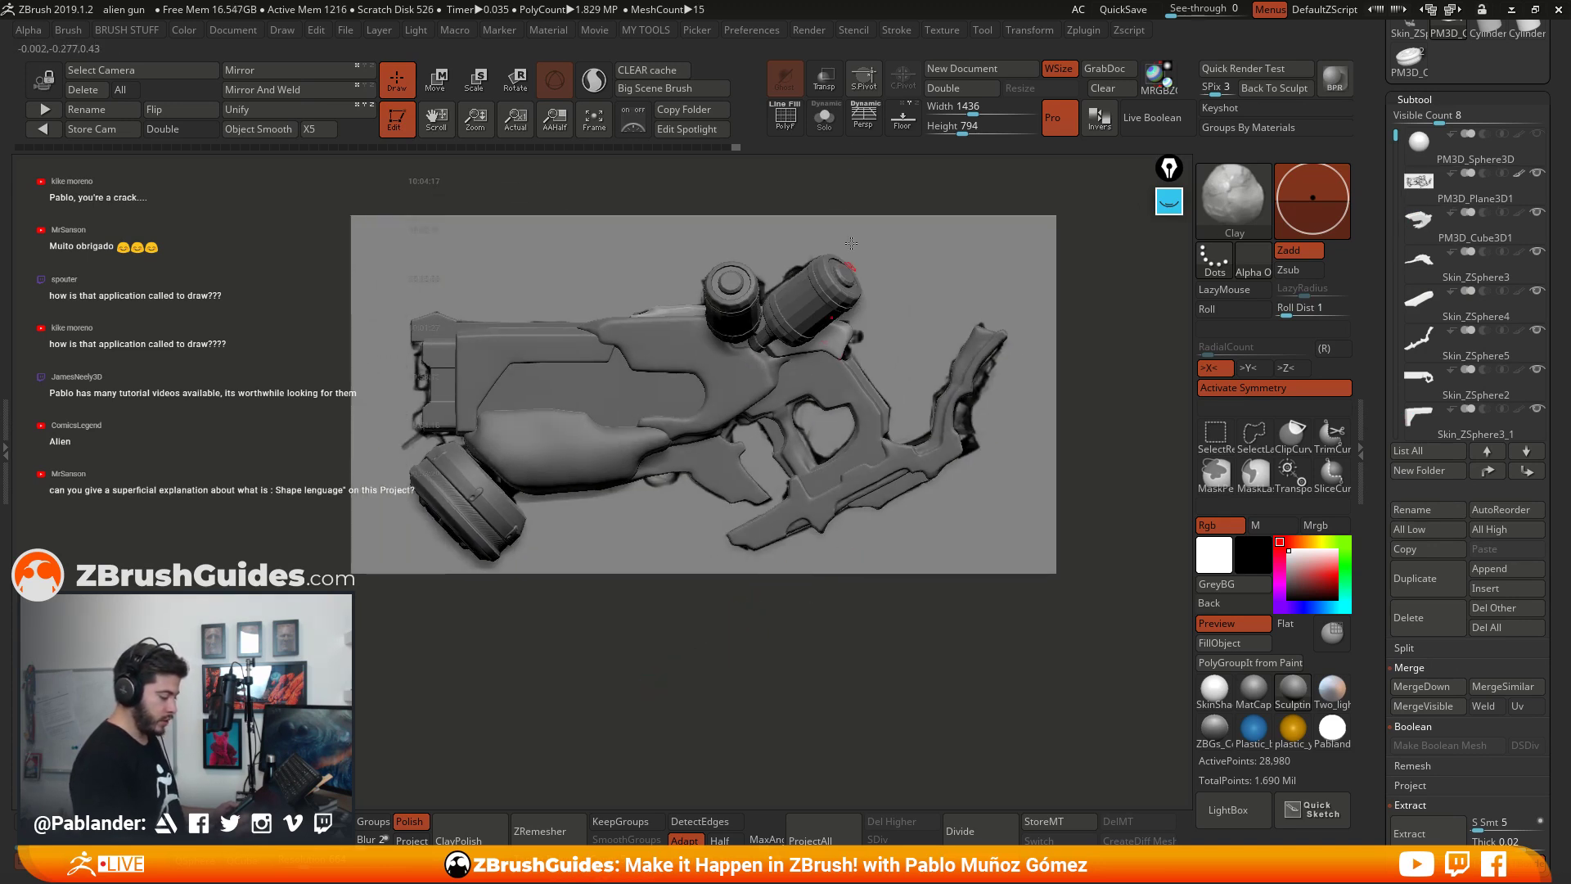
Step: Isolate the PM3D_Plane3D1 concept sketch and circle its three round parts in magenta on the markup overlay
{"action": "key", "text": "ctrl+shift+alt+s"}
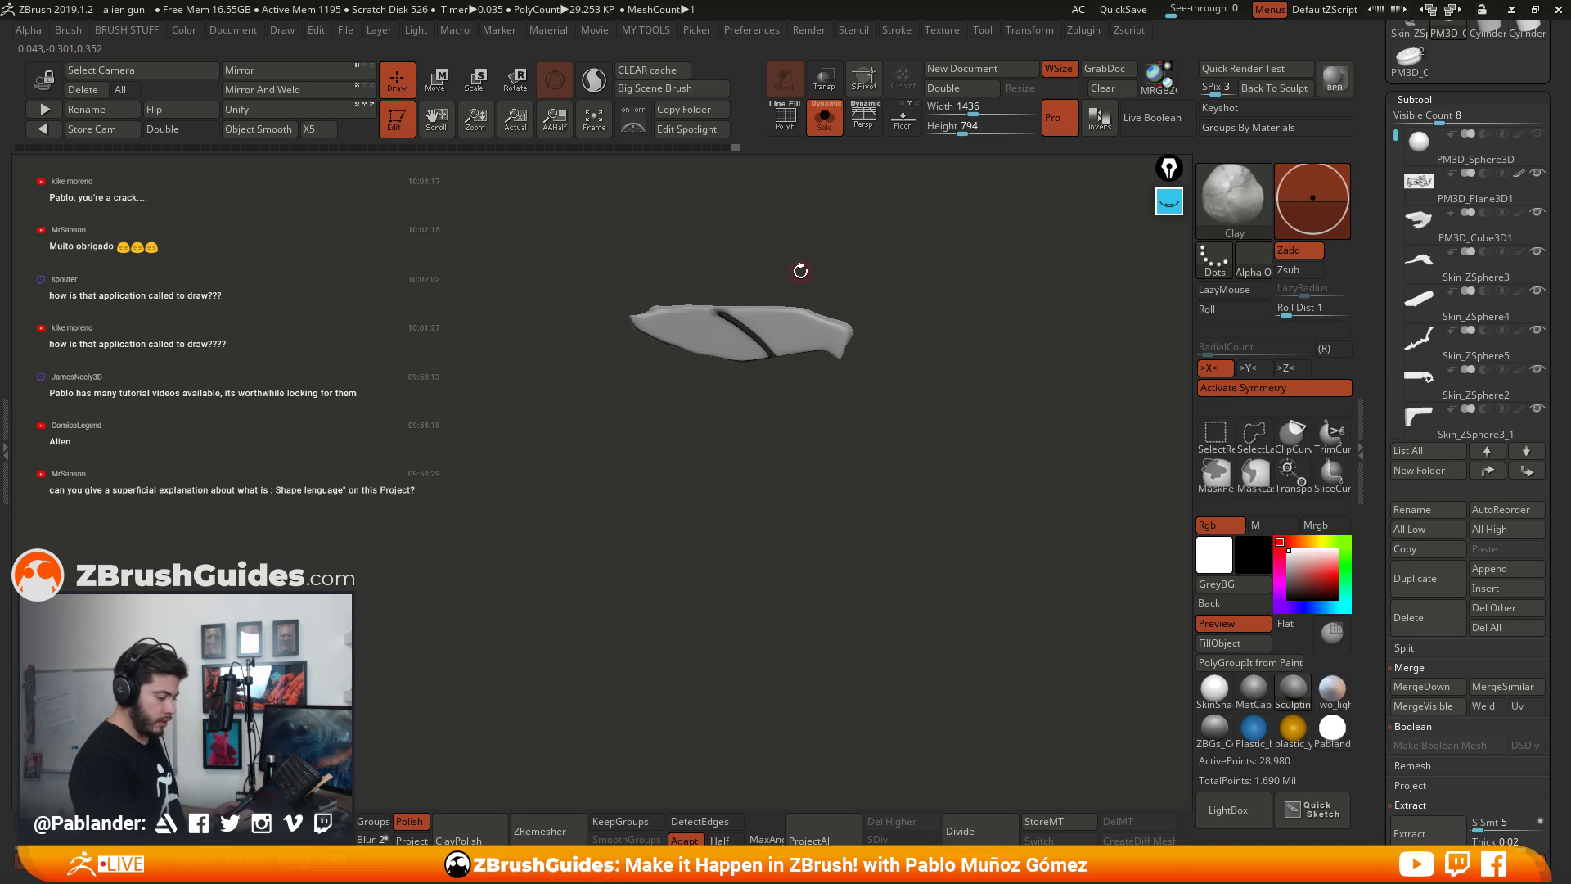
{"action": "left_click", "coordinate": [825, 119]}
{"action": "left_click", "coordinate": [826, 129]}
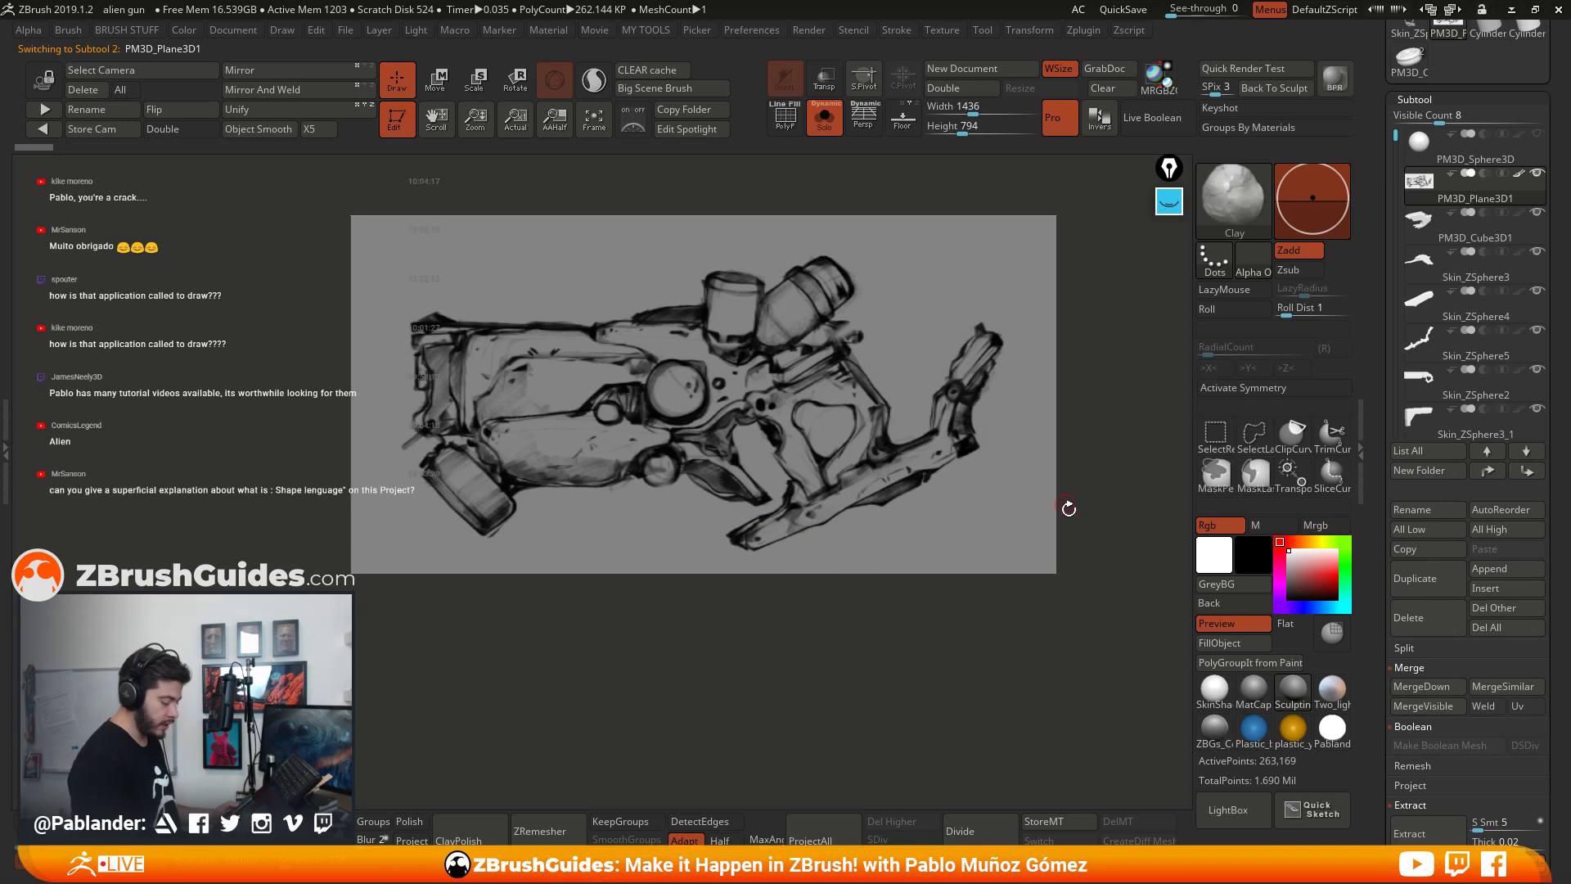
{"action": "left_click", "coordinate": [1168, 201]}
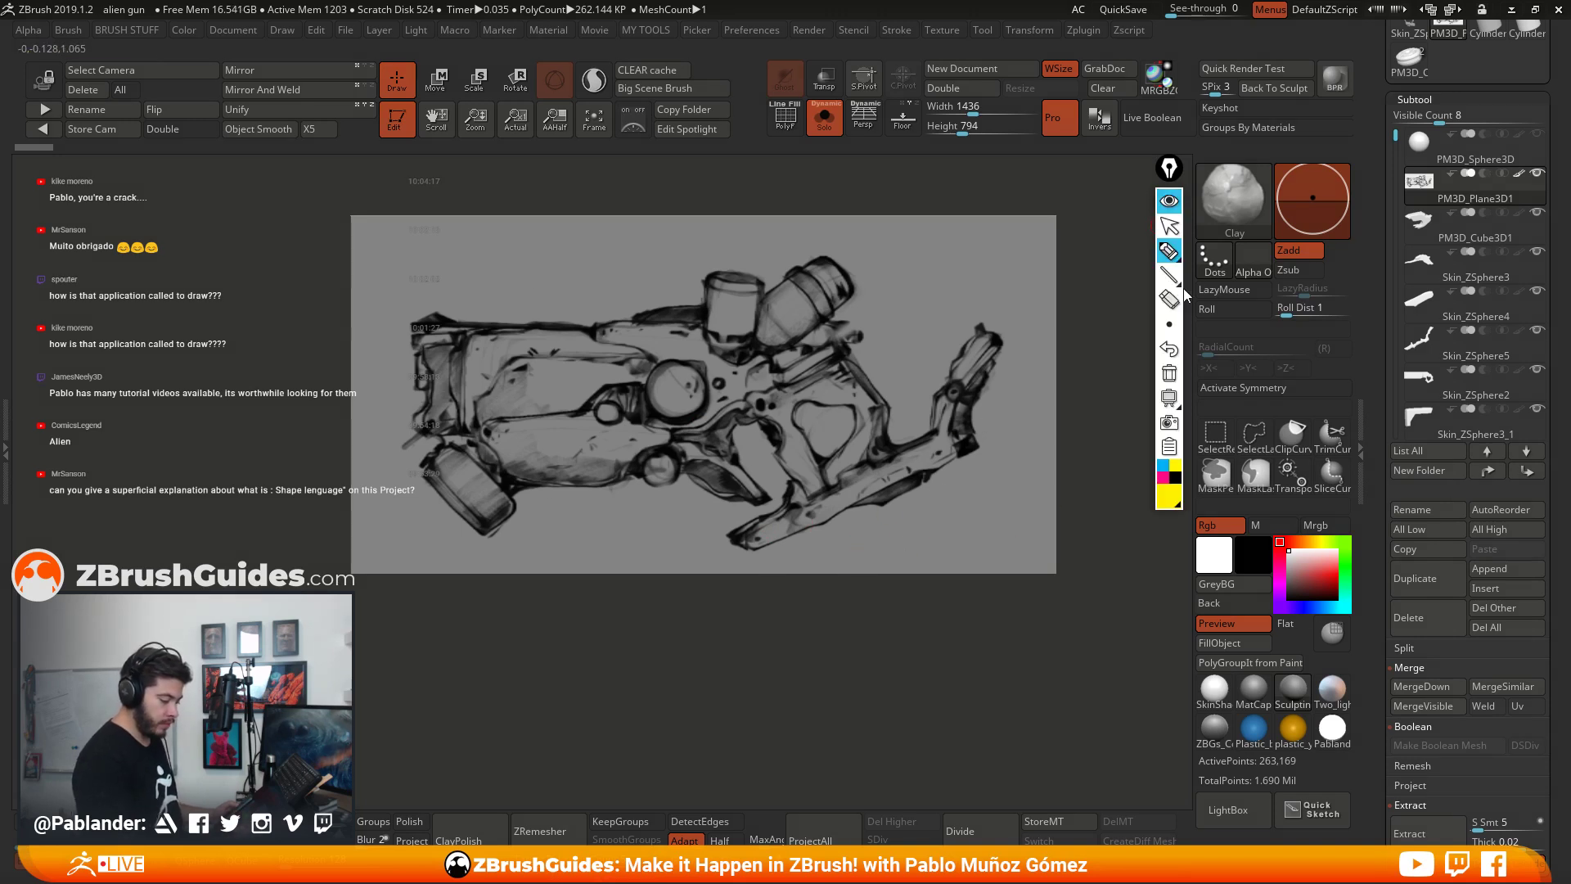
{"action": "left_click", "coordinate": [1163, 464]}
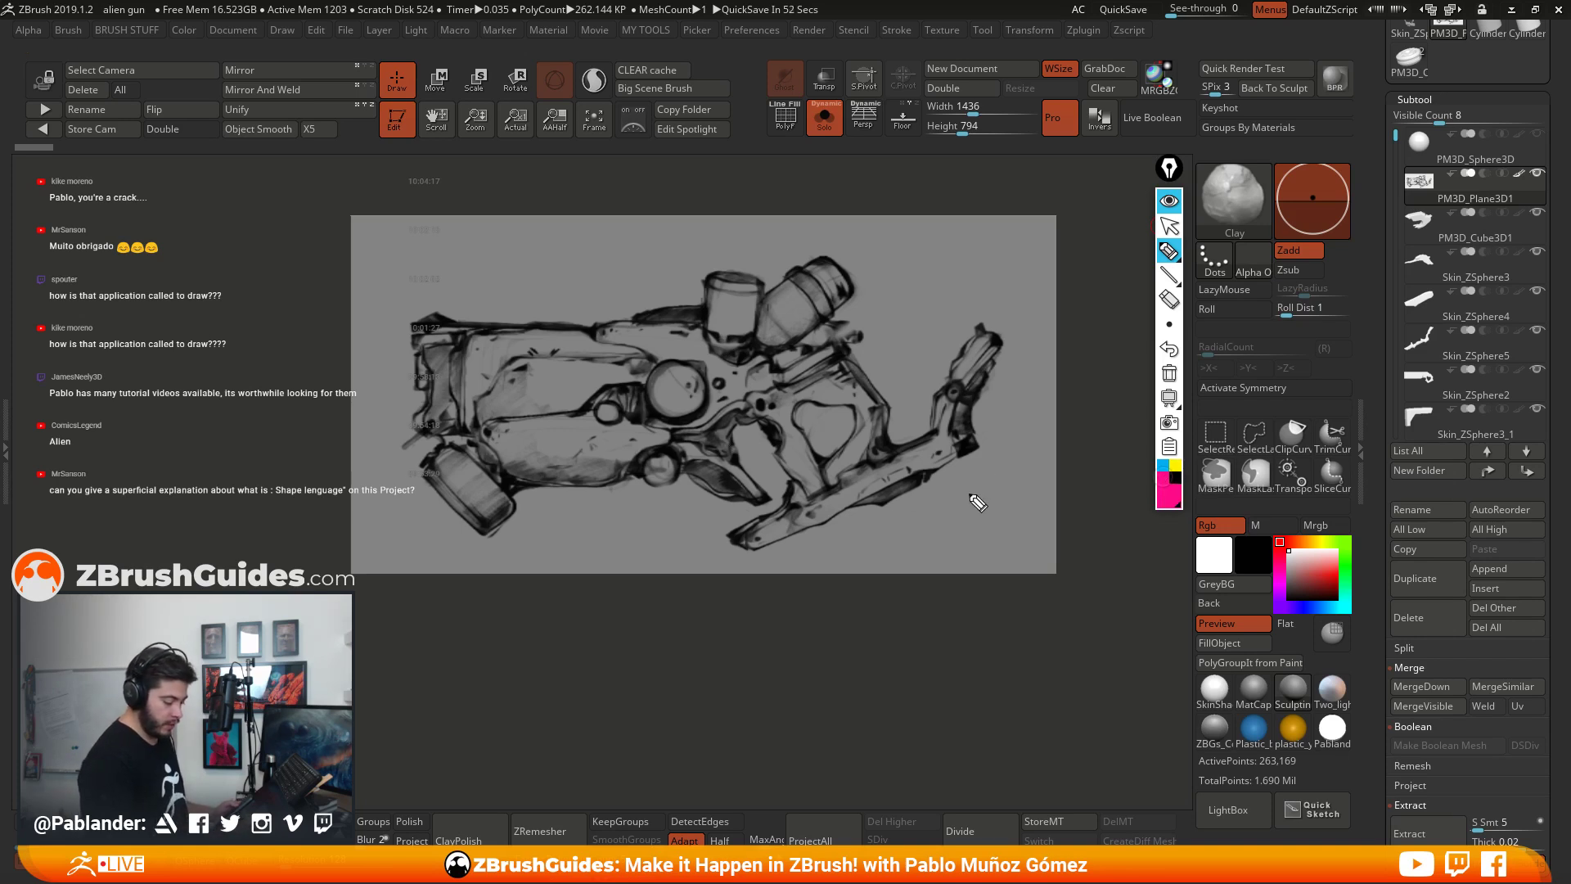
{"action": "mouse_move", "coordinate": [691, 367]}
{"action": "left_mouse_down"}
{"action": "mouse_move", "coordinate": [663, 381]}
{"action": "mouse_move", "coordinate": [687, 432]}
{"action": "mouse_move", "coordinate": [720, 389]}
{"action": "mouse_move", "coordinate": [696, 368]}
{"action": "left_mouse_up"}
{"action": "mouse_move", "coordinate": [629, 419]}
{"action": "left_mouse_down"}
{"action": "mouse_move", "coordinate": [604, 426]}
{"action": "mouse_move", "coordinate": [615, 402]}
{"action": "left_mouse_up"}
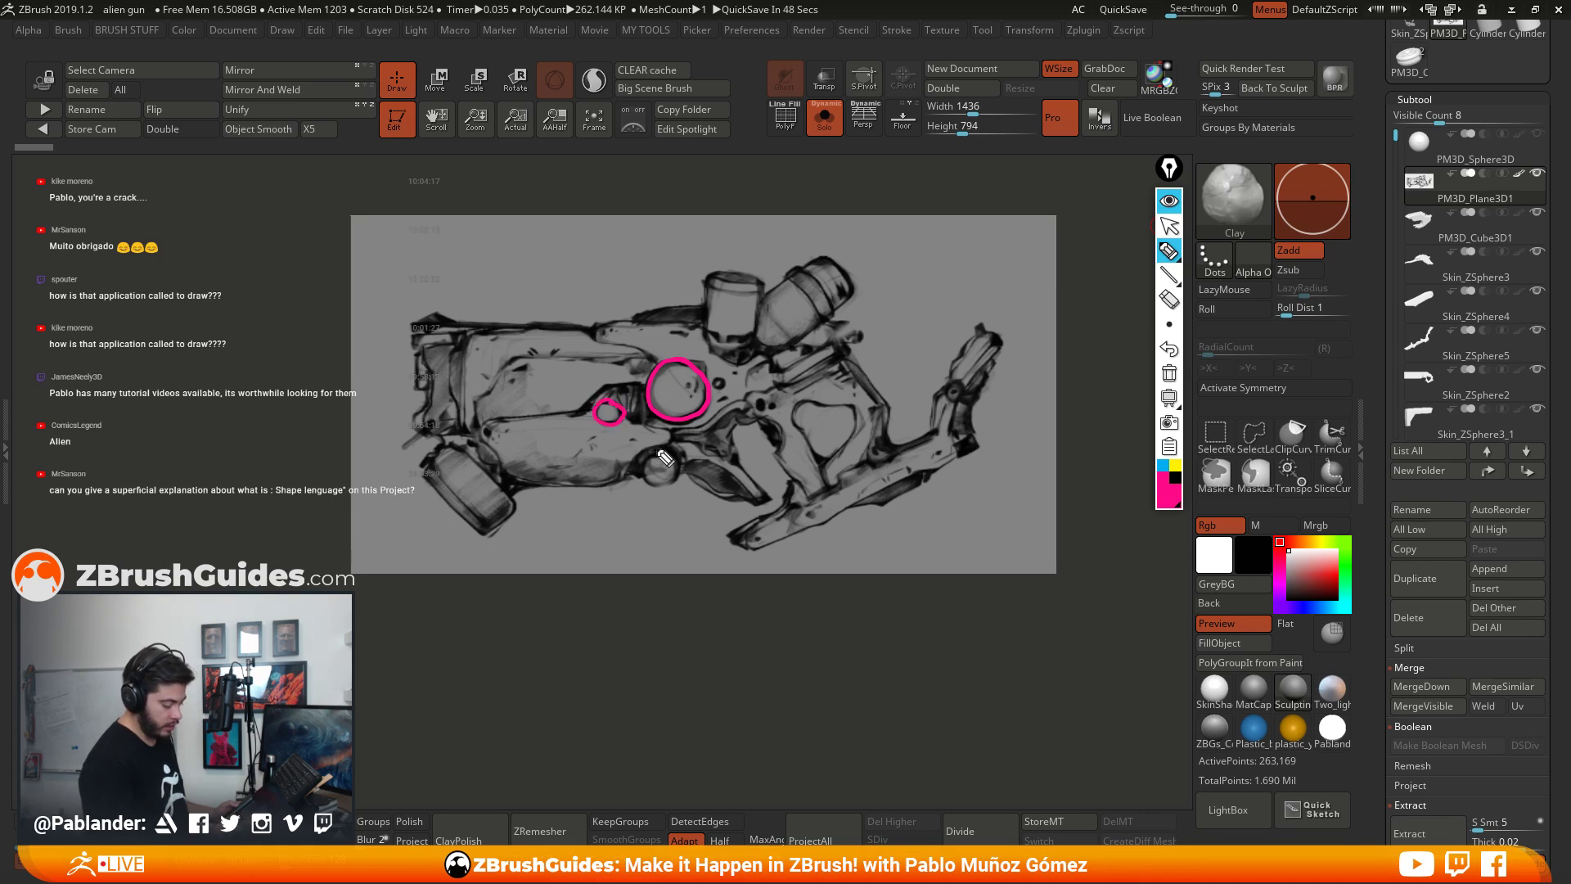
{"action": "mouse_move", "coordinate": [671, 481]}
{"action": "left_mouse_down"}
{"action": "mouse_move", "coordinate": [645, 471]}
{"action": "mouse_move", "coordinate": [675, 464]}
{"action": "left_mouse_up"}
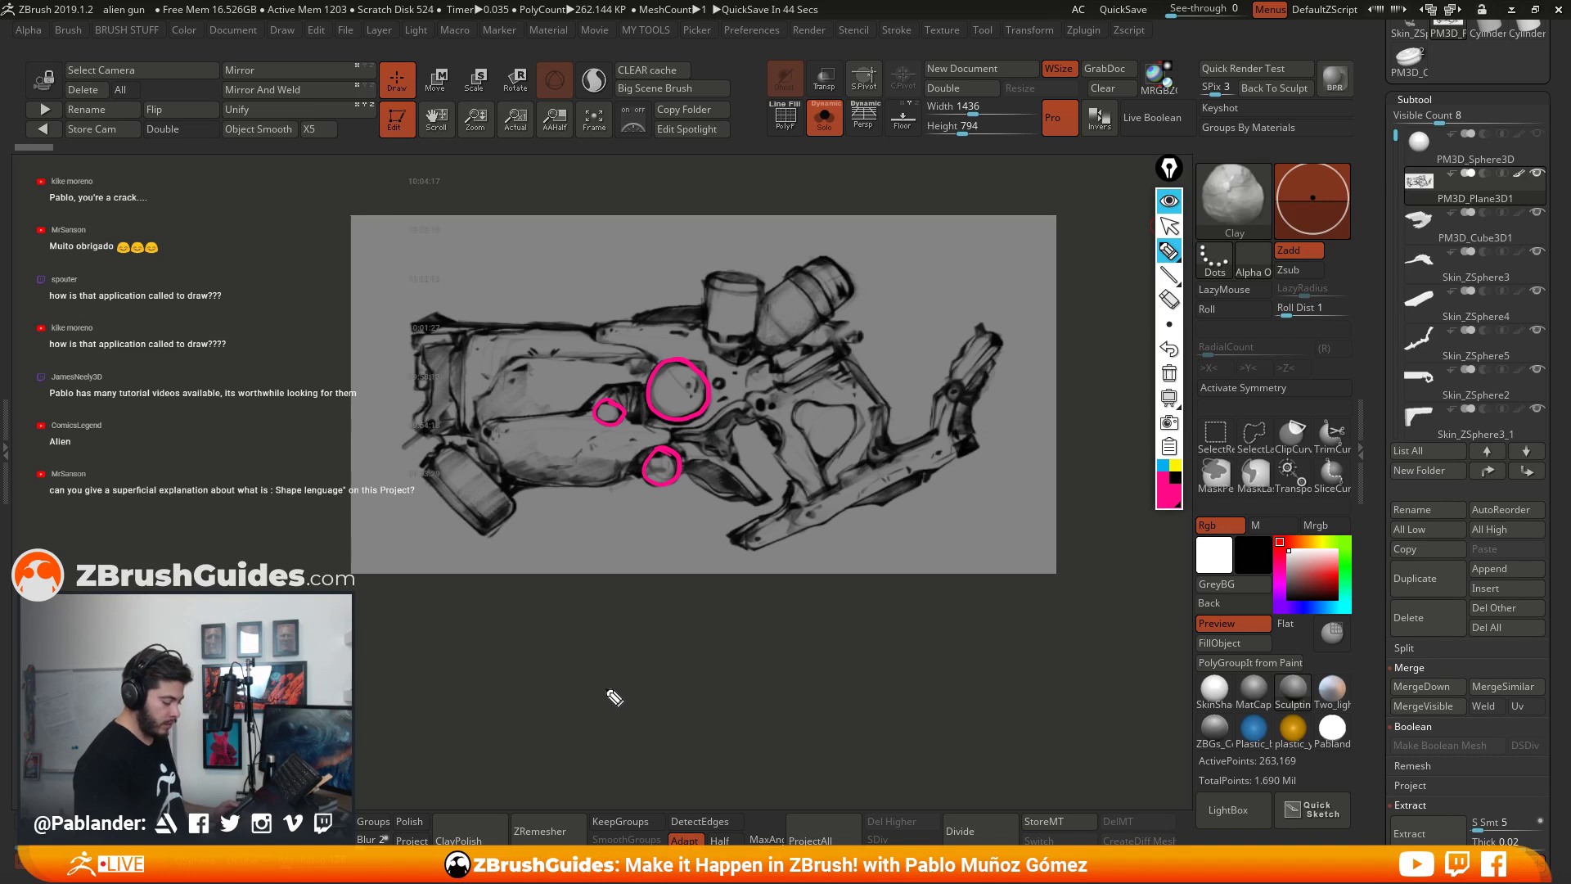
Step: Trace the flowing curves of the sketch's lower body, grip opening and trigger guard in cyan
{"action": "left_click", "coordinate": [1167, 468]}
{"action": "mouse_move", "coordinate": [516, 495]}
{"action": "left_mouse_down"}
{"action": "mouse_move", "coordinate": [630, 489]}
{"action": "mouse_move", "coordinate": [663, 446]}
{"action": "left_mouse_up"}
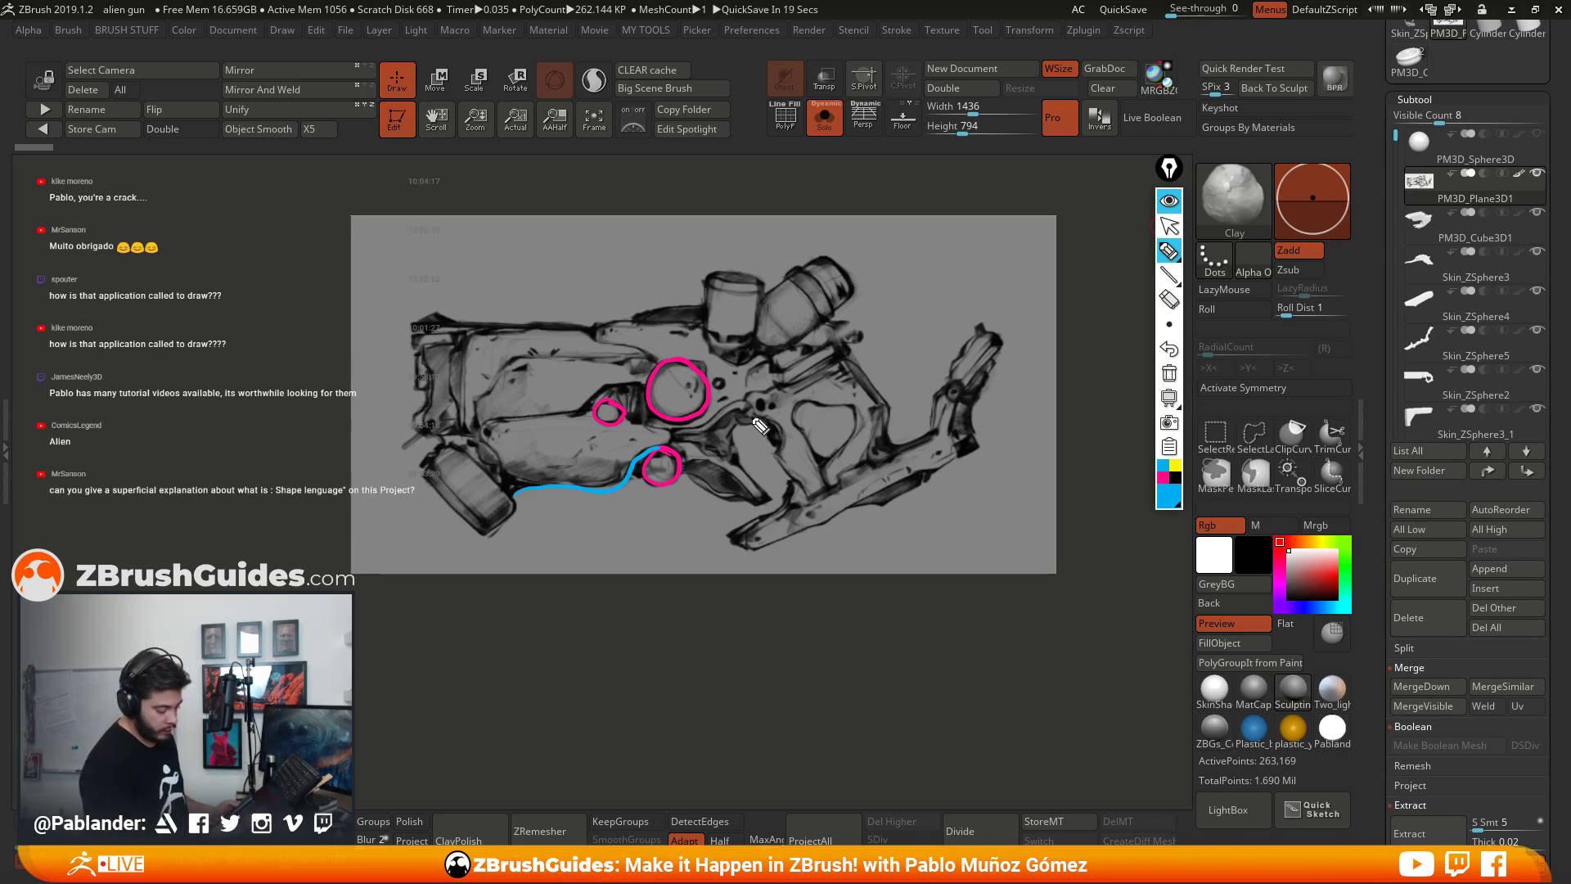
{"action": "left_click_drag", "start_coordinate": [739, 415], "coordinate": [660, 431]}
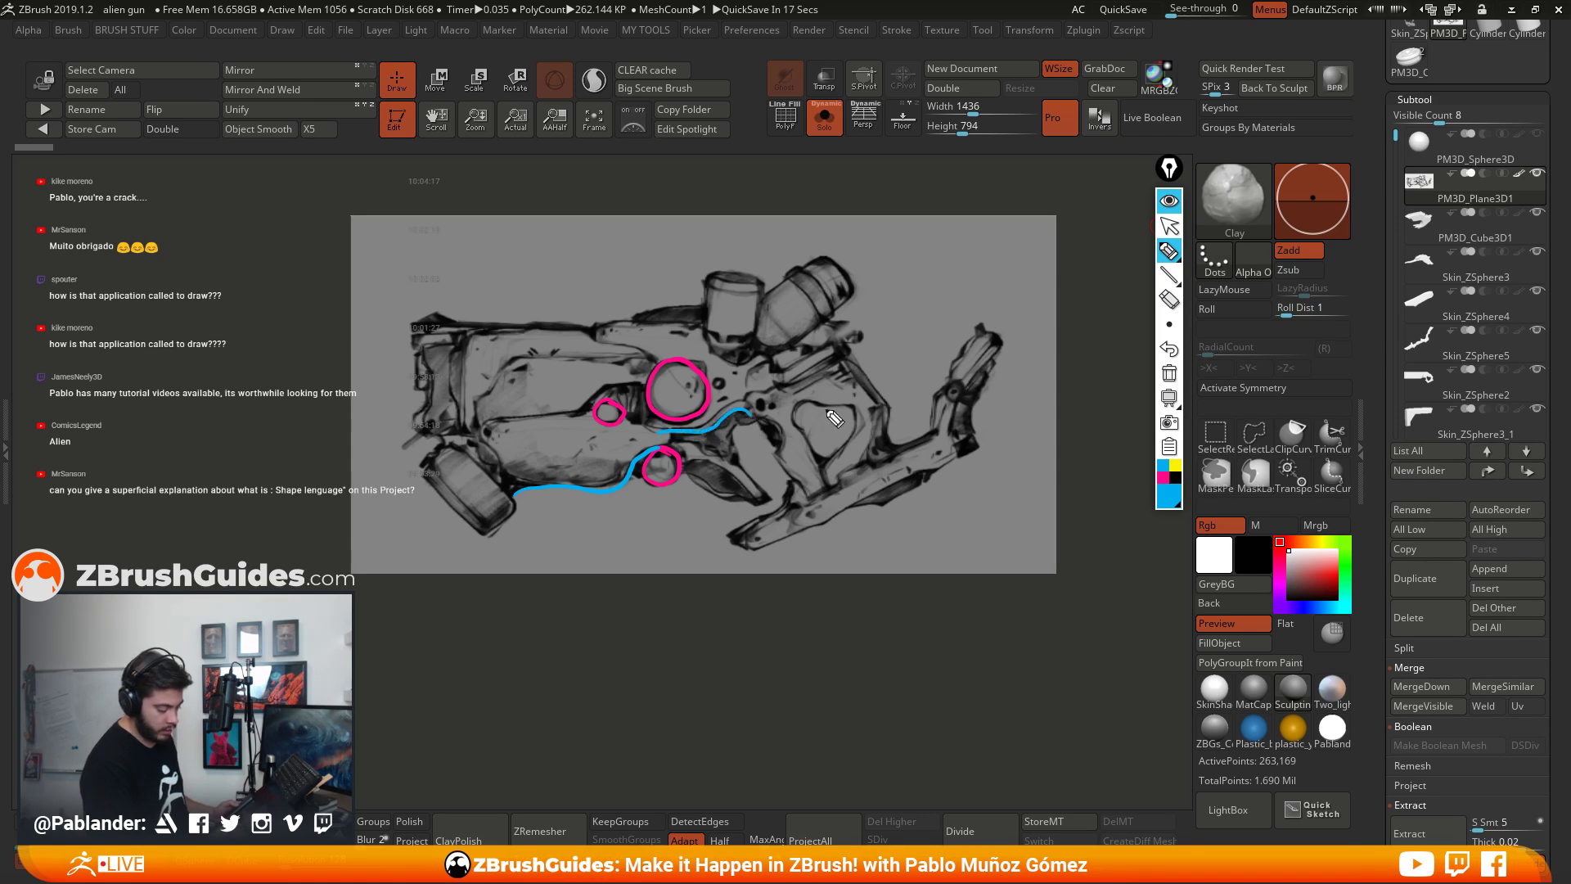
{"action": "mouse_move", "coordinate": [811, 436]}
{"action": "left_mouse_down"}
{"action": "mouse_move", "coordinate": [799, 411]}
{"action": "mouse_move", "coordinate": [845, 407]}
{"action": "mouse_move", "coordinate": [787, 455]}
{"action": "left_mouse_up"}
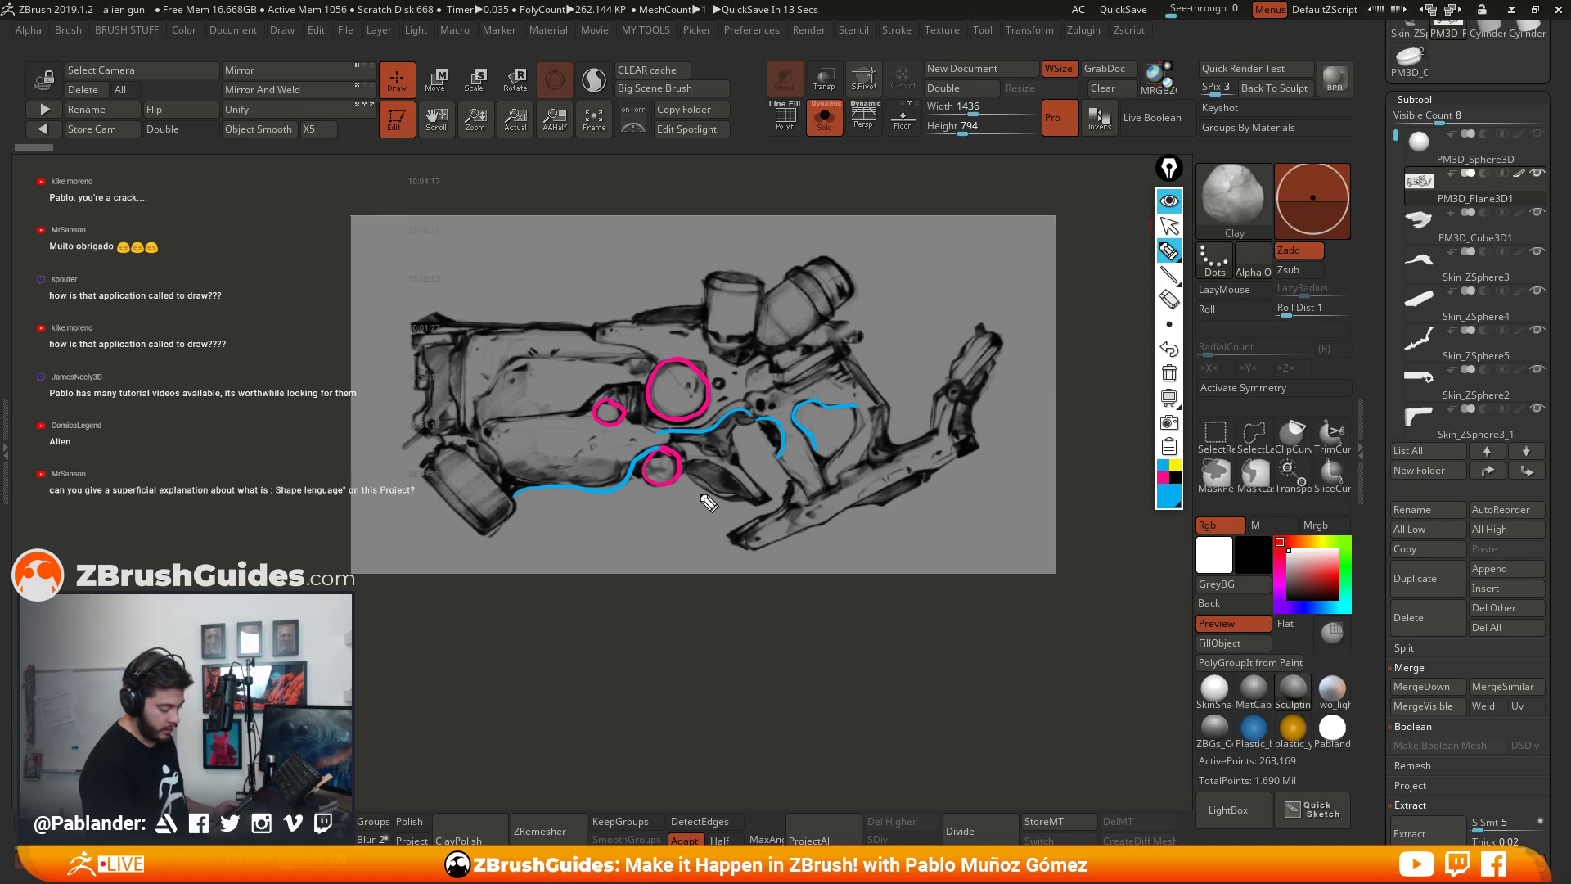
{"action": "left_click_drag", "start_coordinate": [738, 511], "coordinate": [765, 505]}
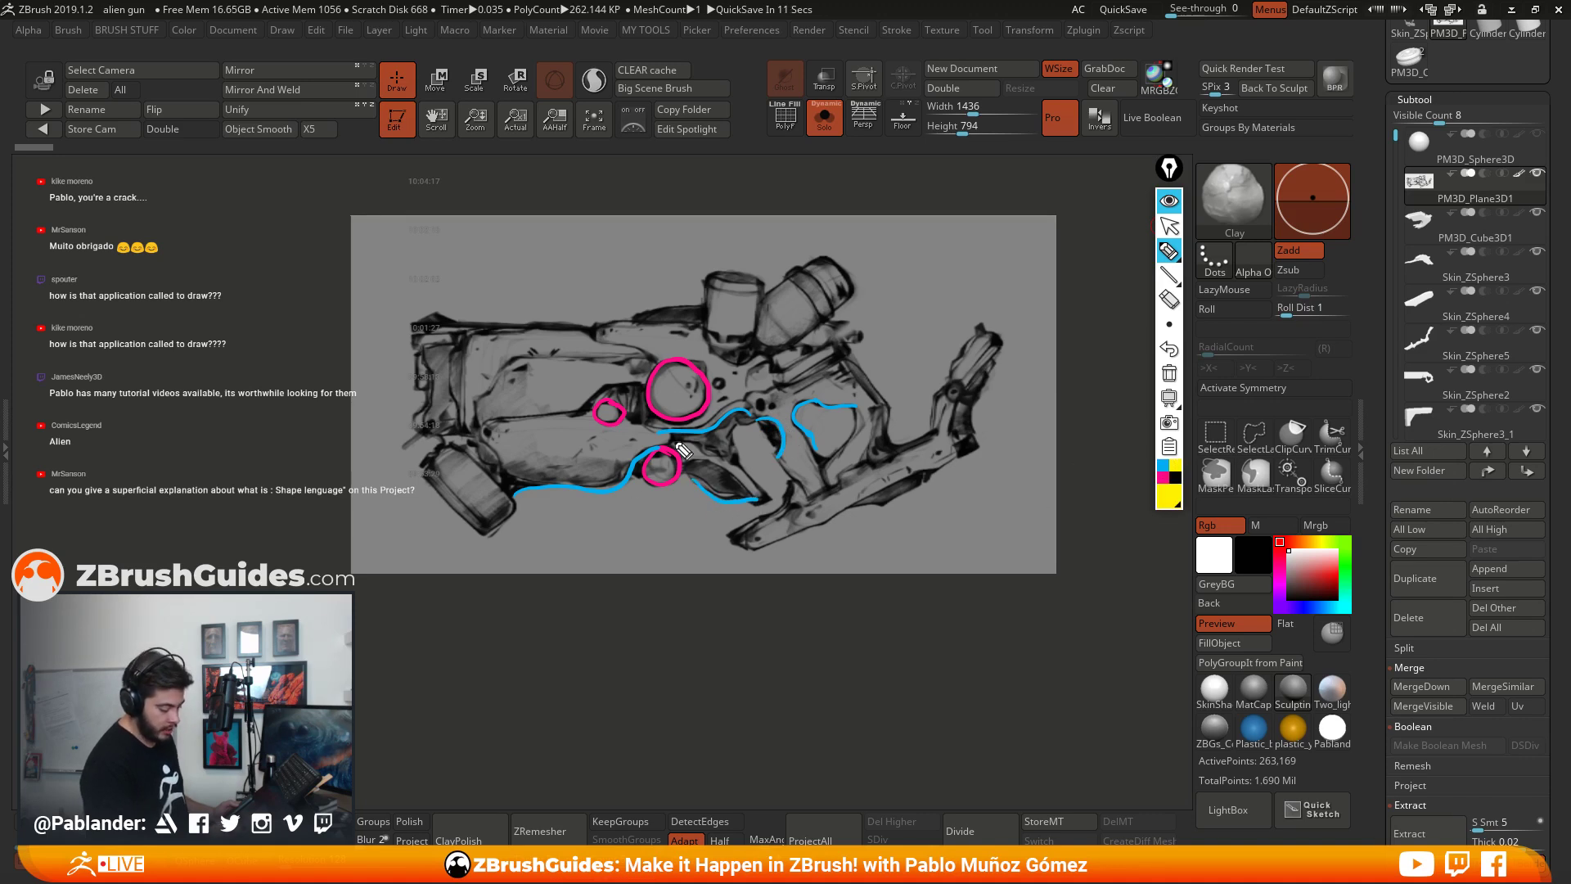
Step: Mark the straight, angular edges of the sketch in yellow, and return to the full gun with the markup hidden
{"action": "left_click_drag", "start_coordinate": [514, 493], "coordinate": [485, 420]}
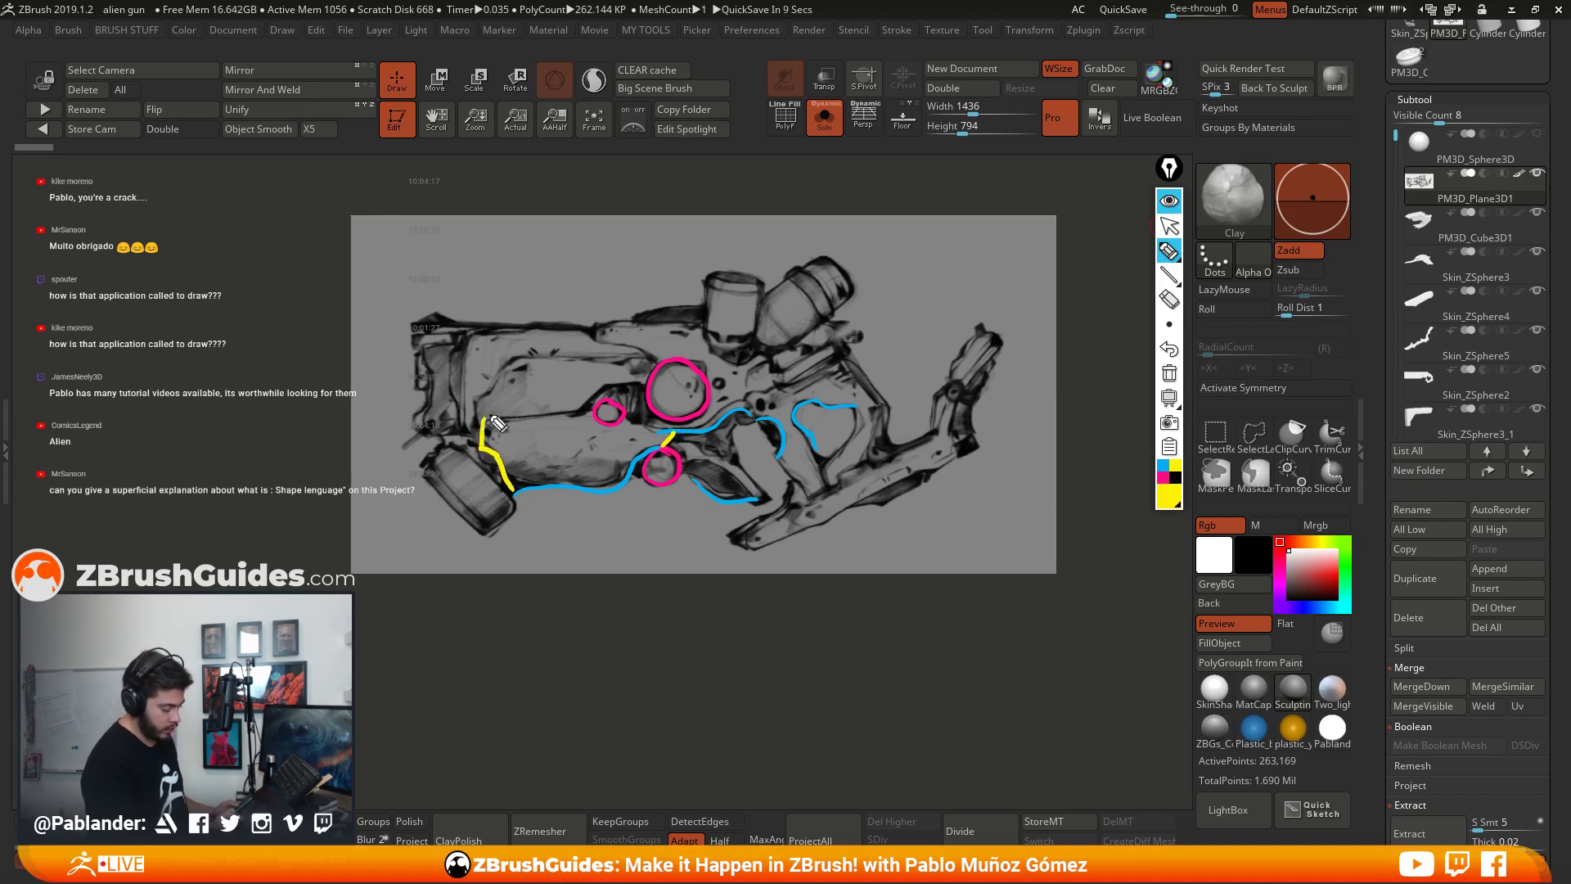
{"action": "mouse_move", "coordinate": [860, 424]}
{"action": "left_mouse_down"}
{"action": "mouse_move", "coordinate": [811, 501]}
{"action": "mouse_move", "coordinate": [684, 446]}
{"action": "mouse_move", "coordinate": [791, 379]}
{"action": "left_mouse_up"}
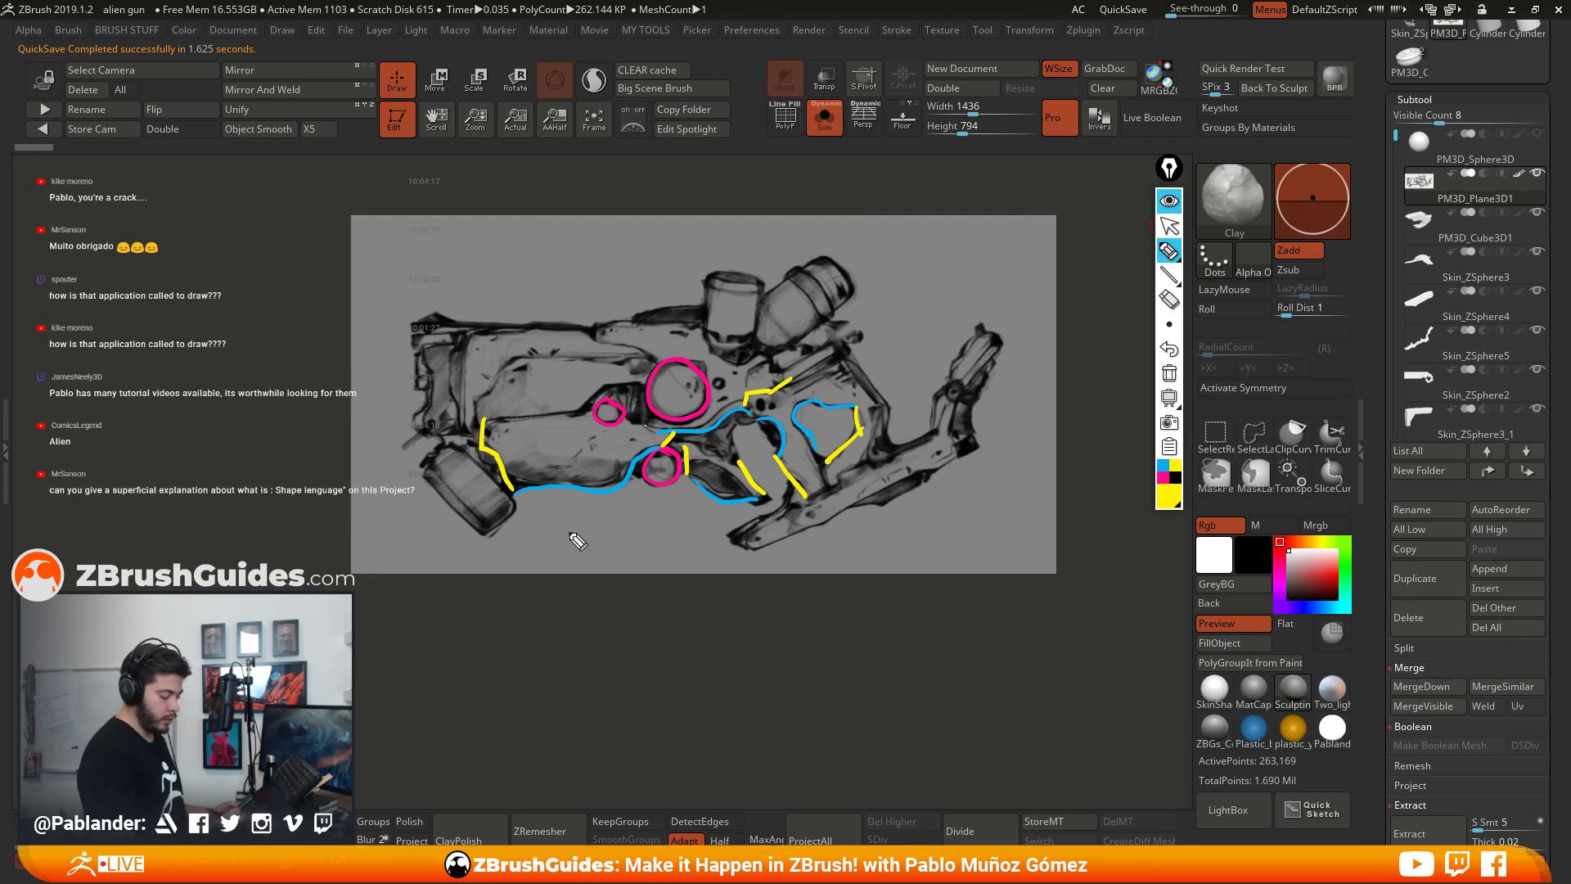
{"action": "left_click", "coordinate": [1169, 203]}
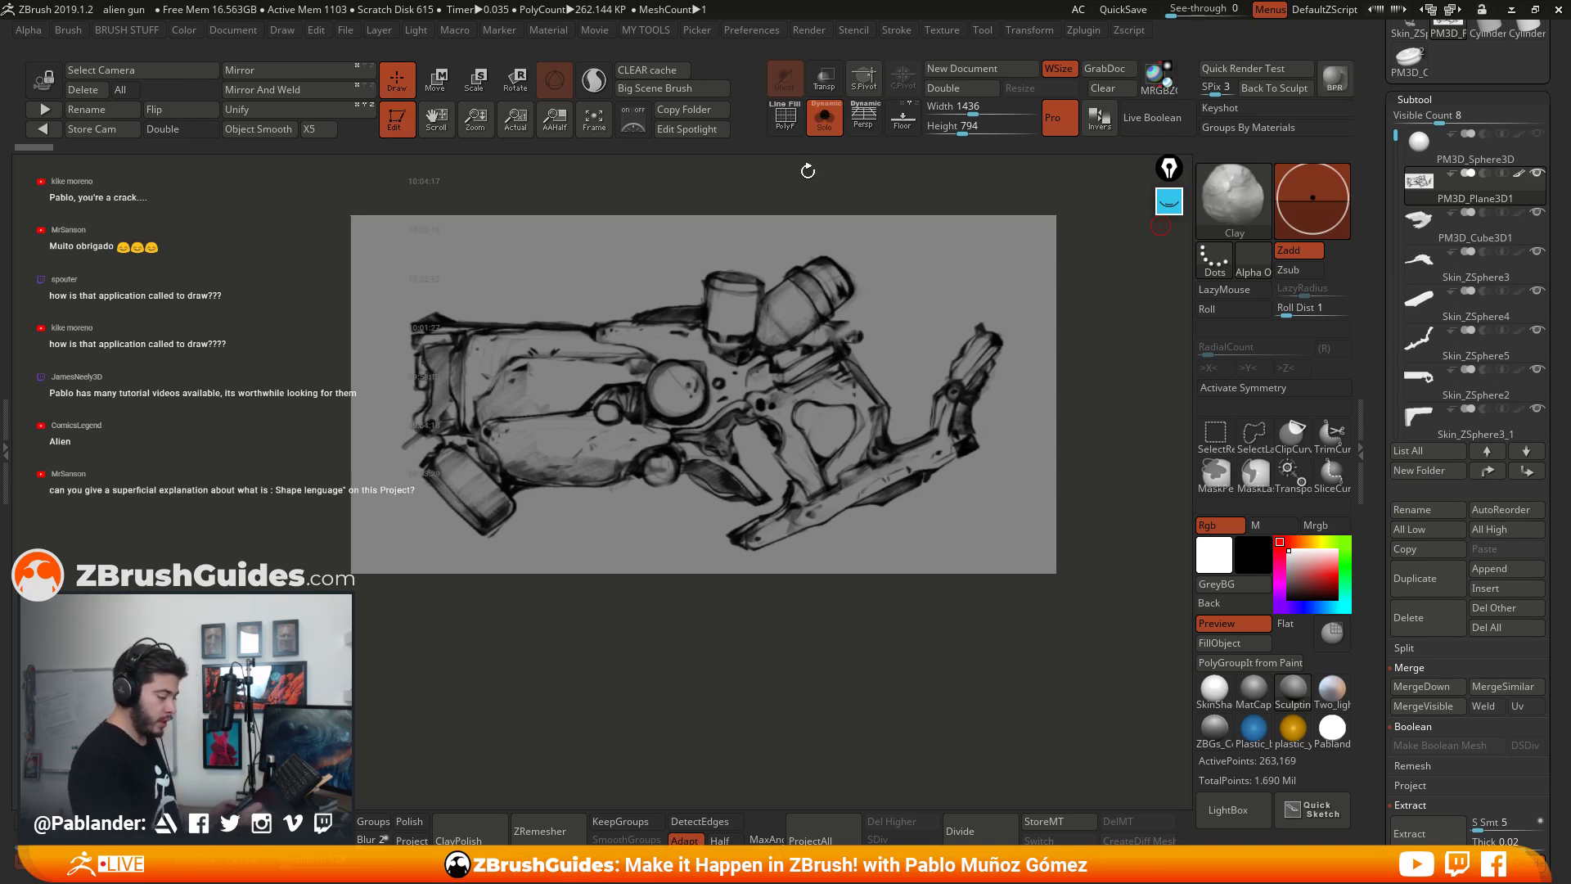
{"action": "left_click", "coordinate": [825, 119]}
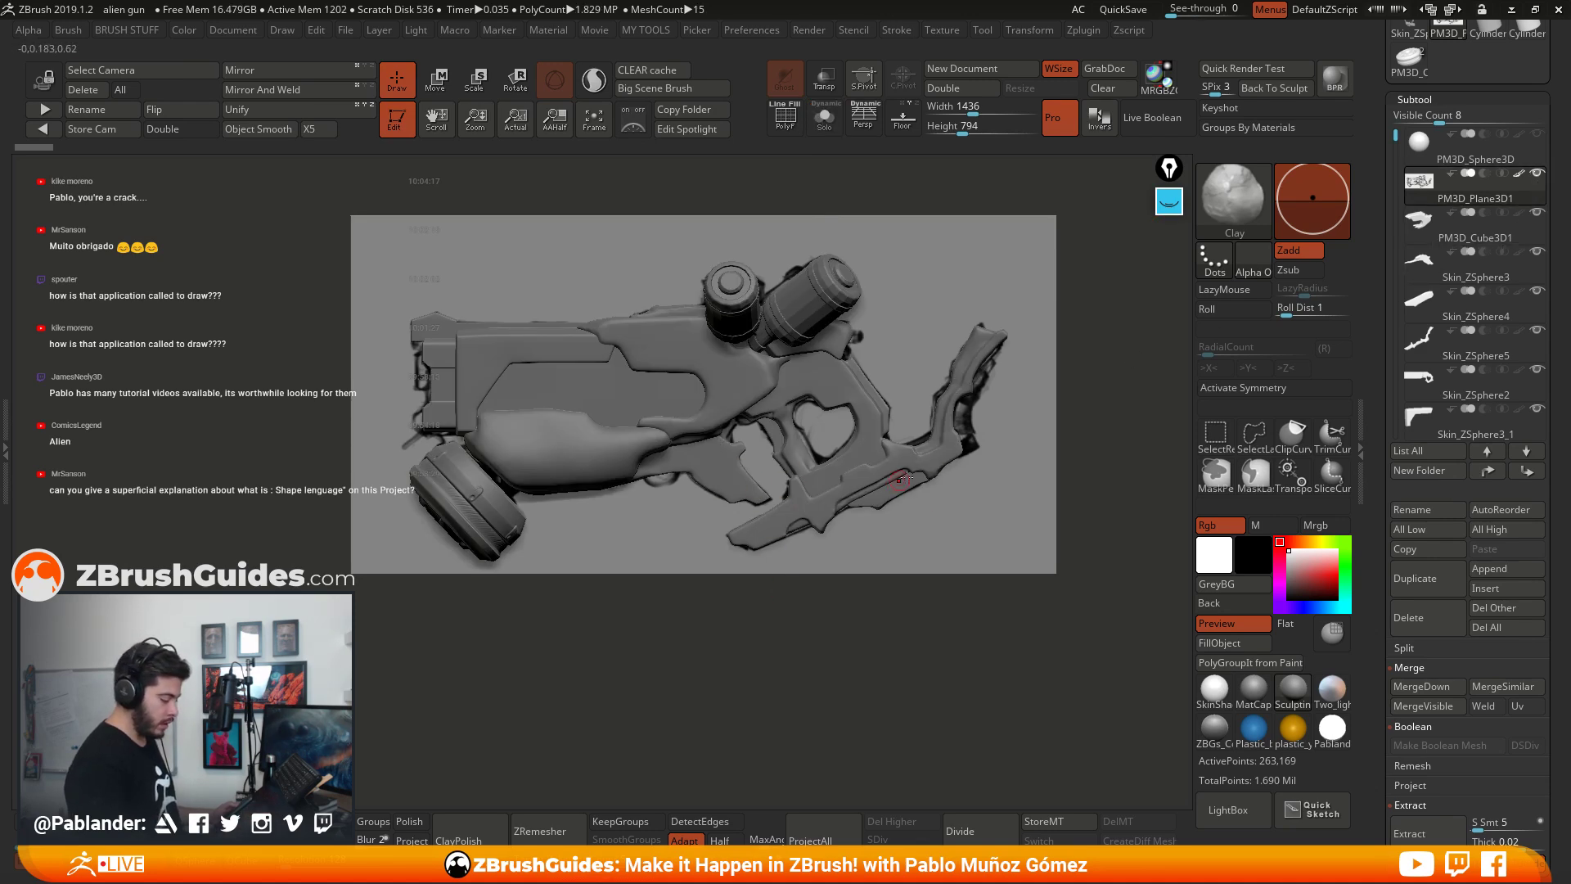
Step: Append a Sphere3D as a new subtool of the gun and quick-save the project
{"action": "left_click_drag", "start_coordinate": [1397, 160], "coordinate": [1392, 328]}
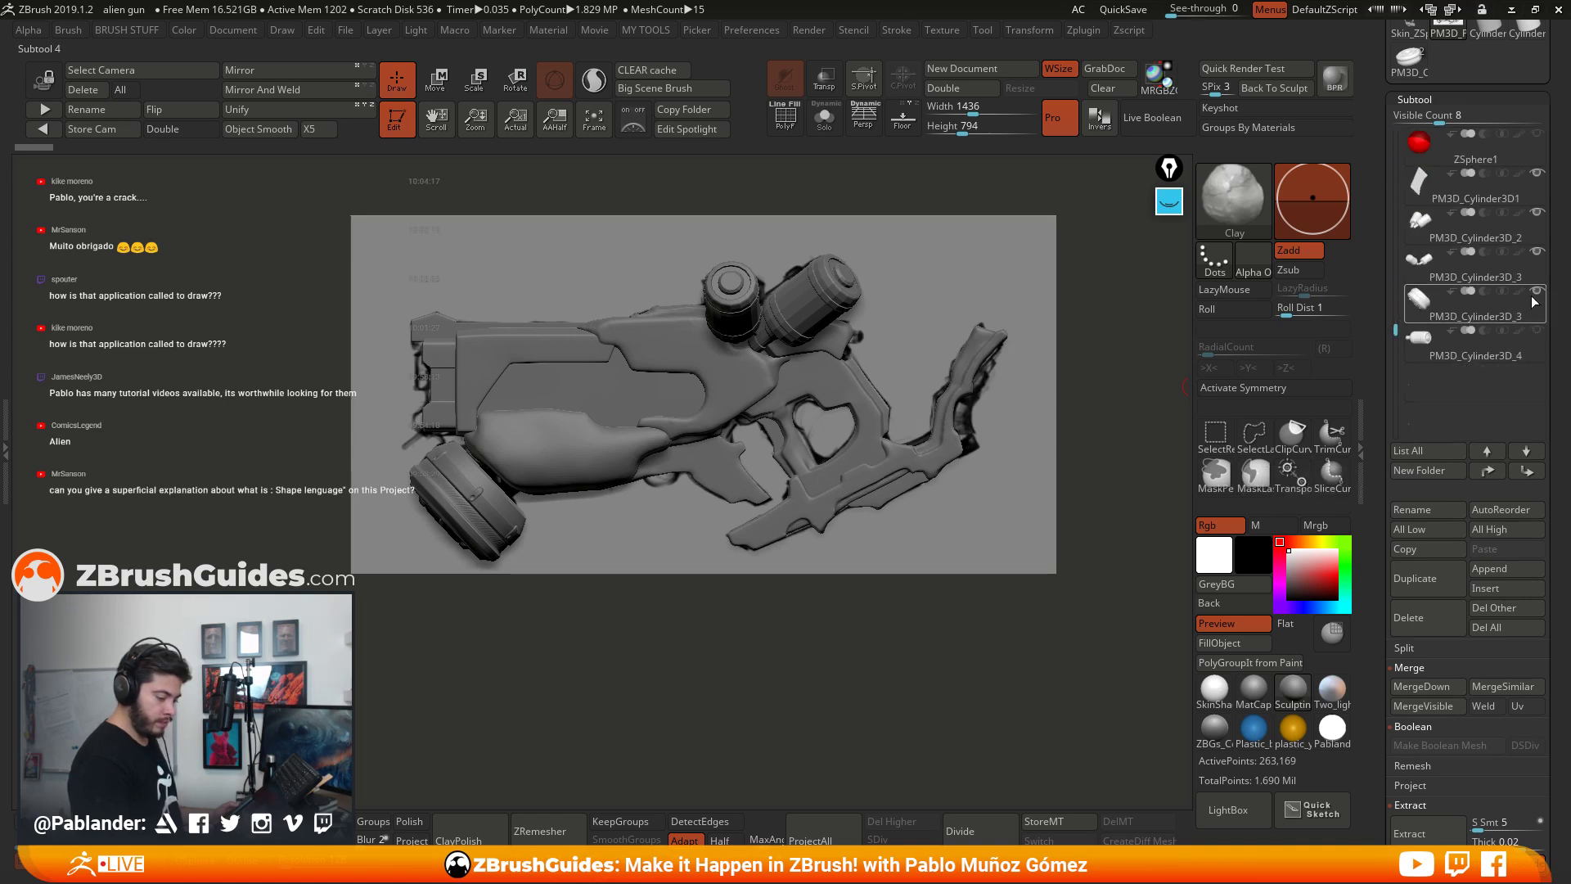
{"action": "left_click", "coordinate": [1480, 356]}
{"action": "left_click", "coordinate": [1486, 316]}
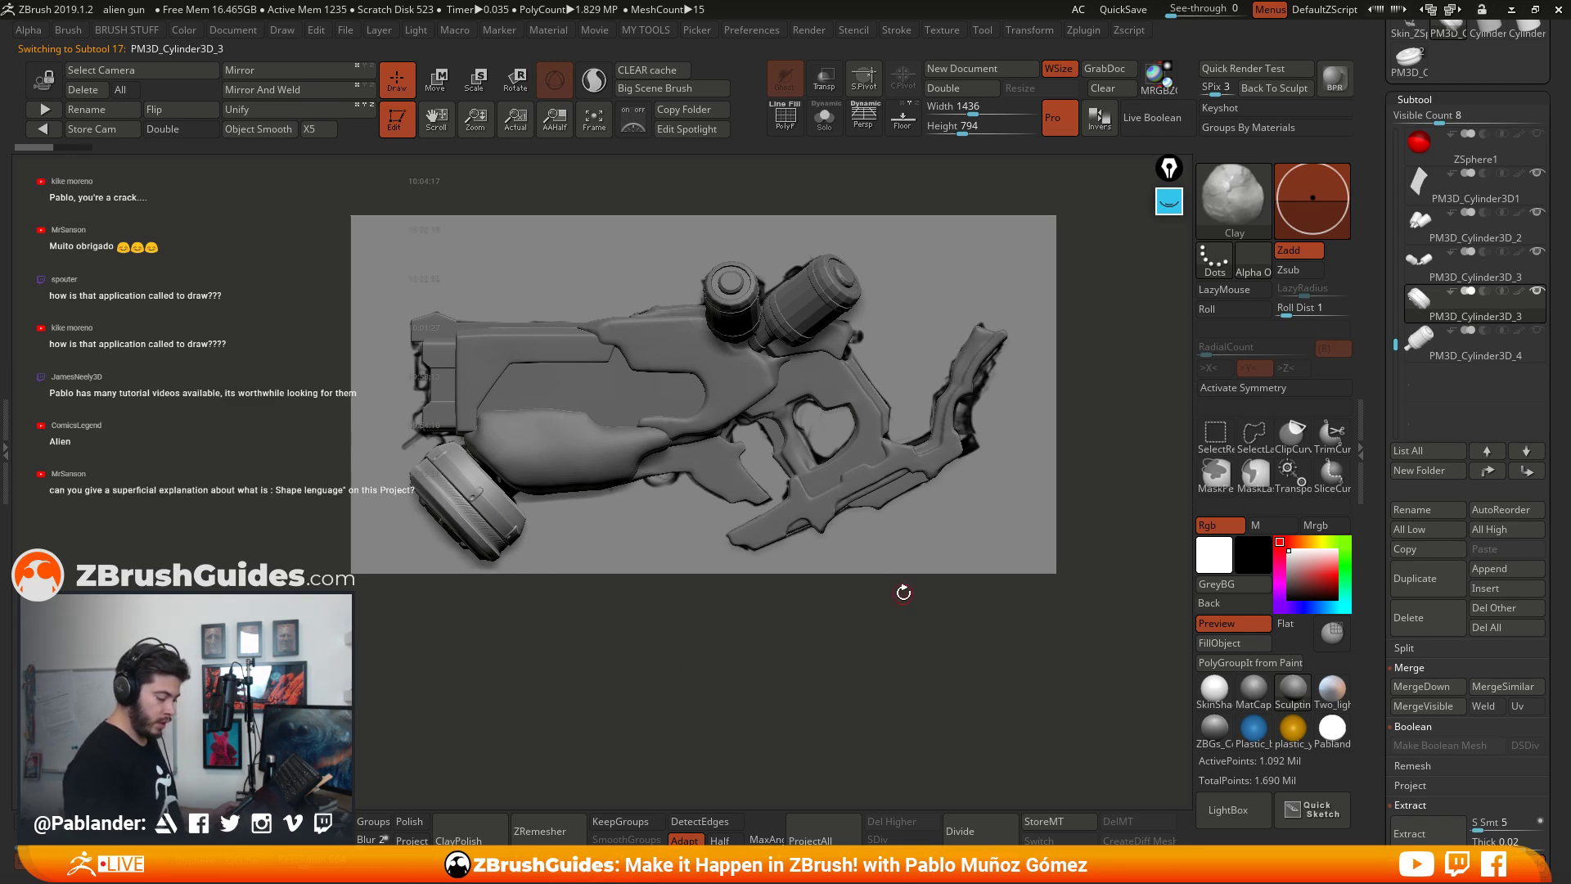
{"action": "left_click", "coordinate": [1523, 571]}
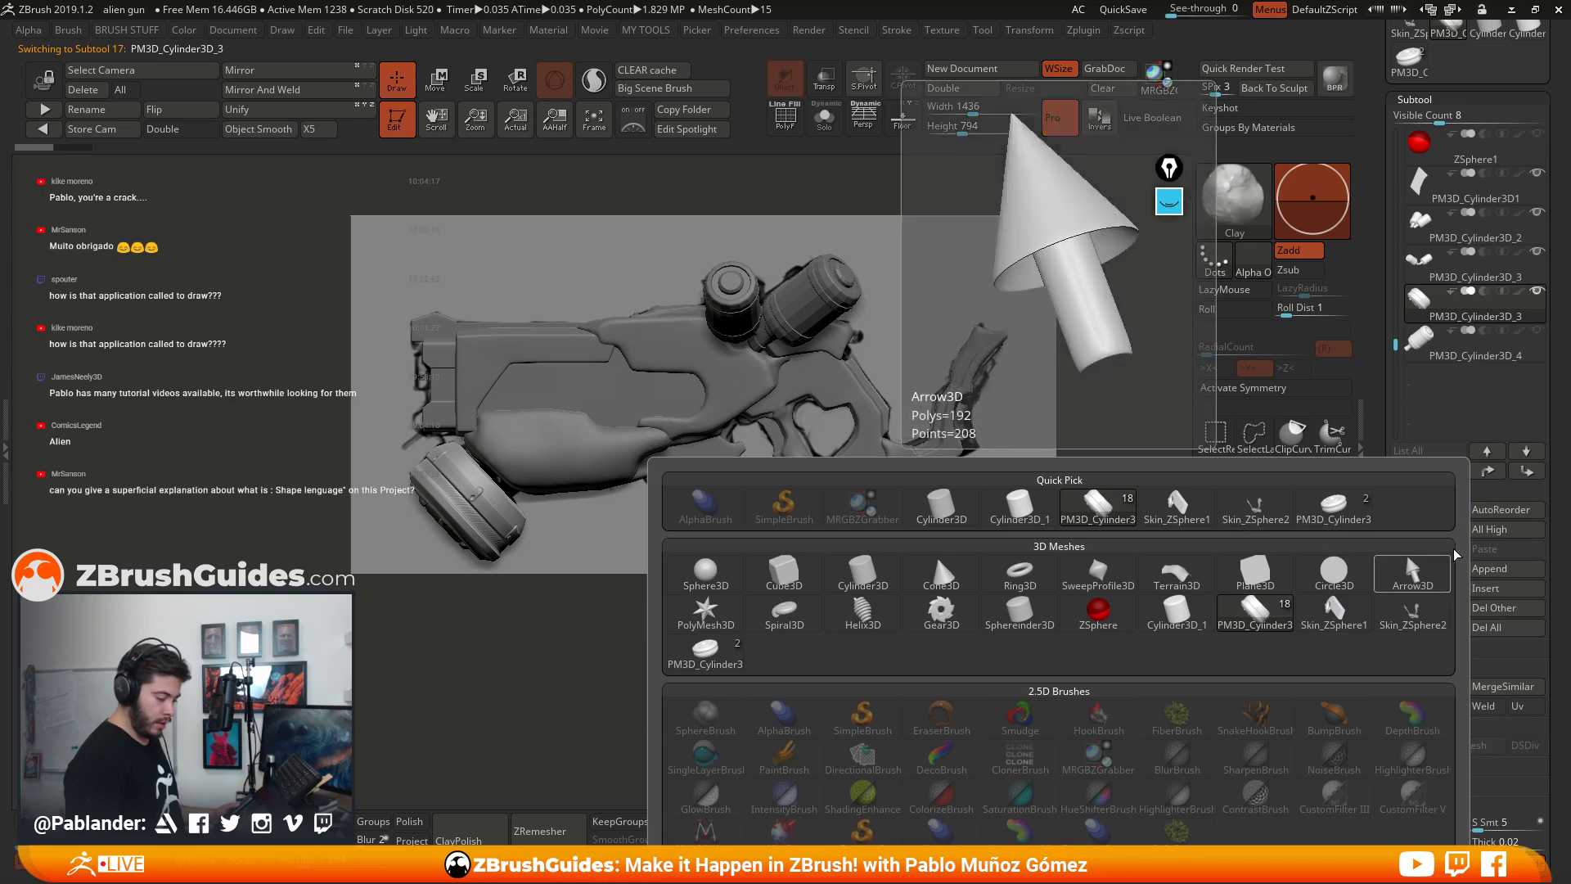
{"action": "left_click", "coordinate": [1455, 189]}
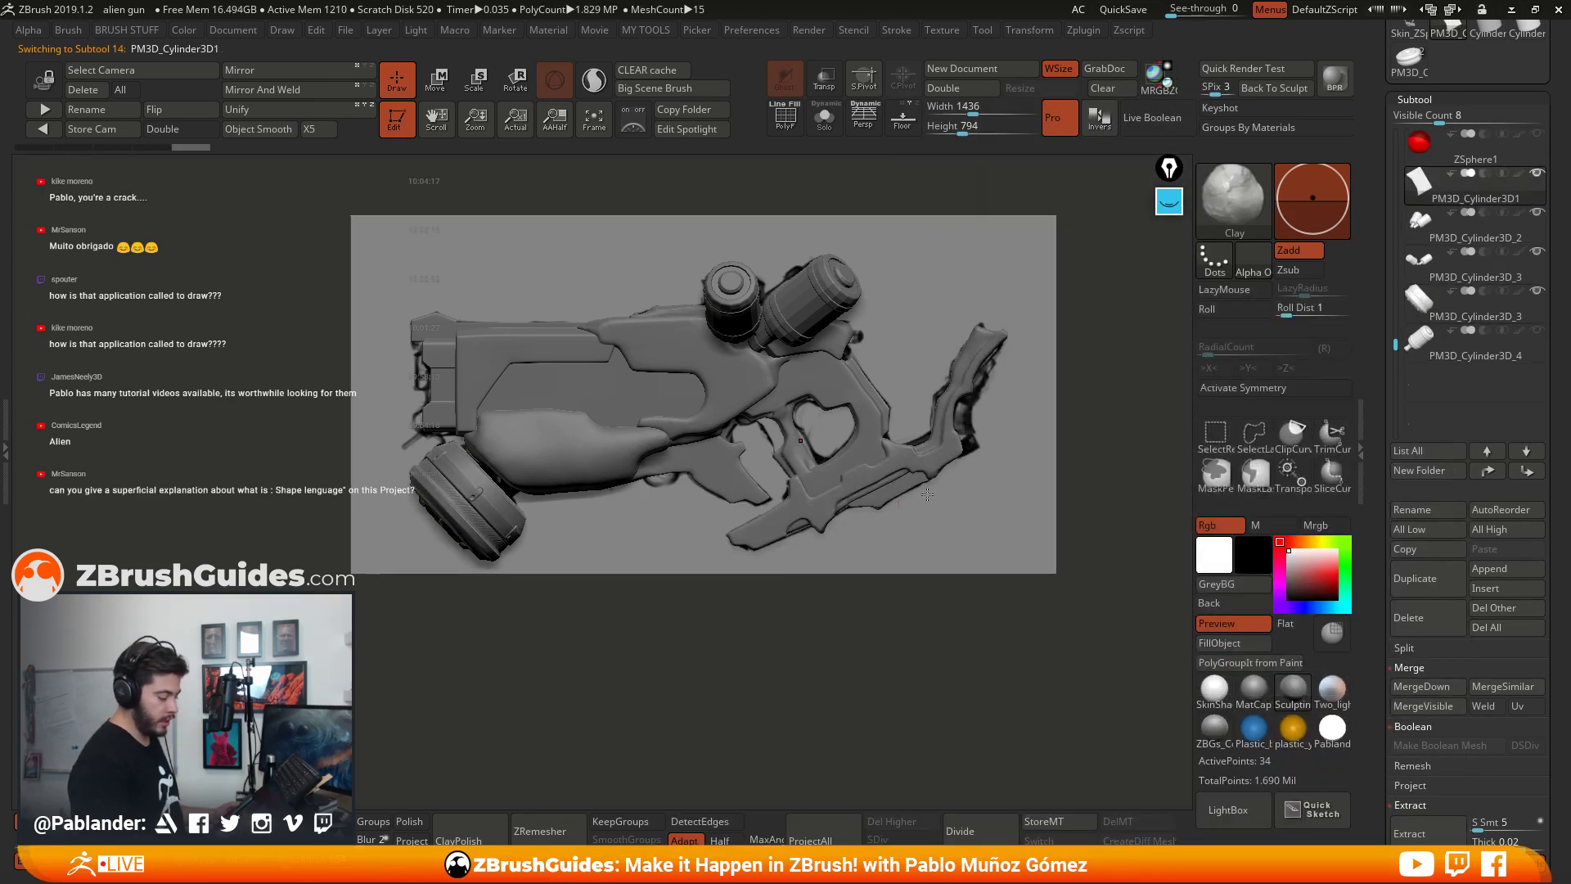
{"action": "left_click", "coordinate": [1490, 569]}
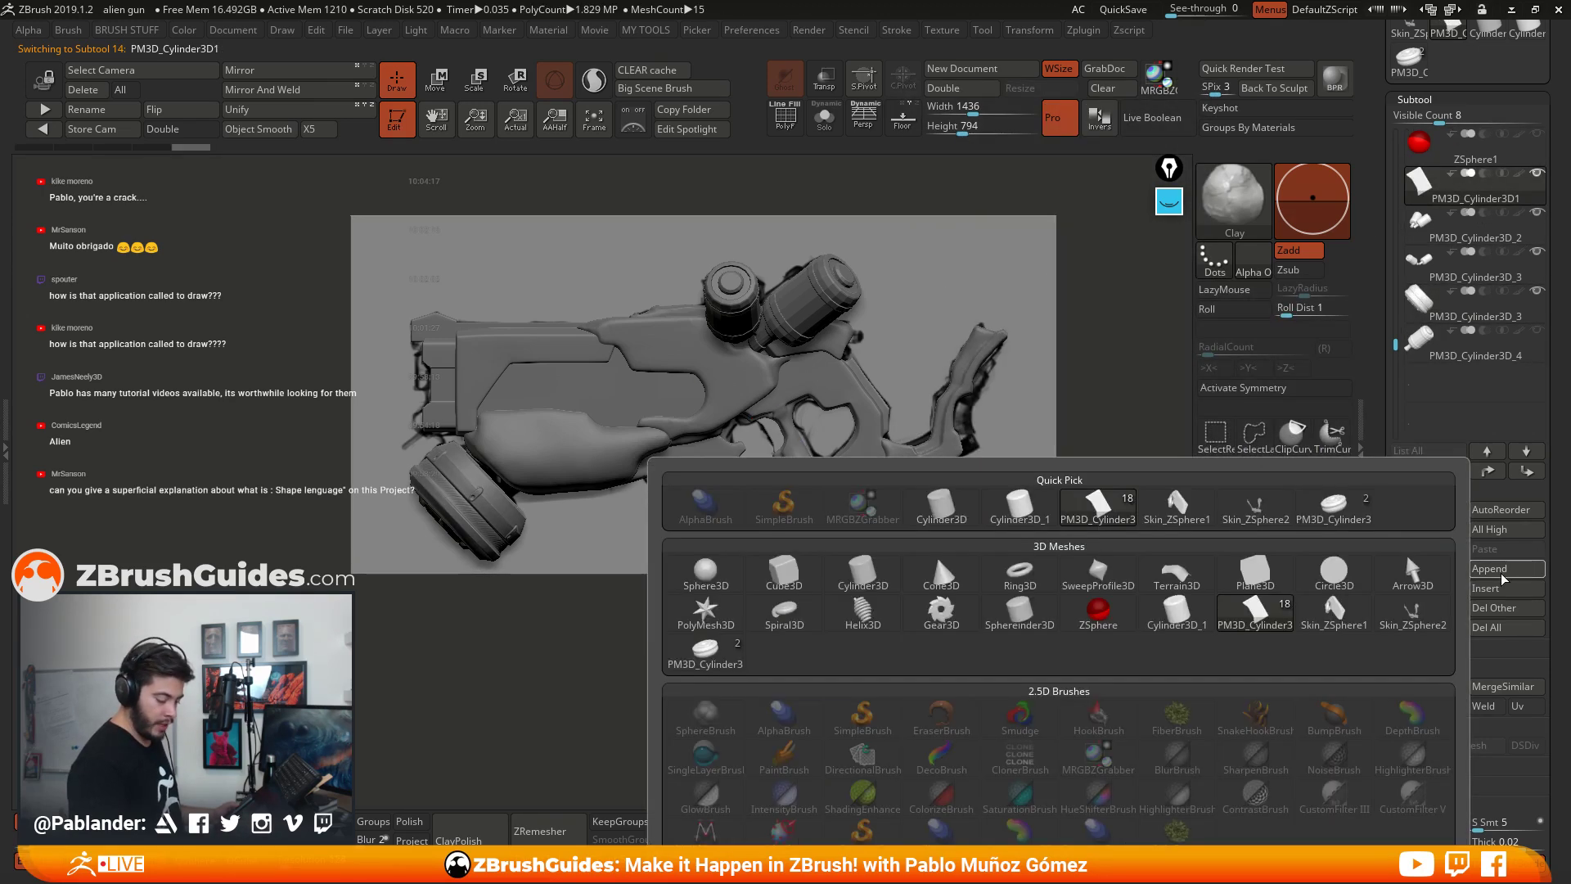
{"action": "left_click", "coordinate": [718, 584]}
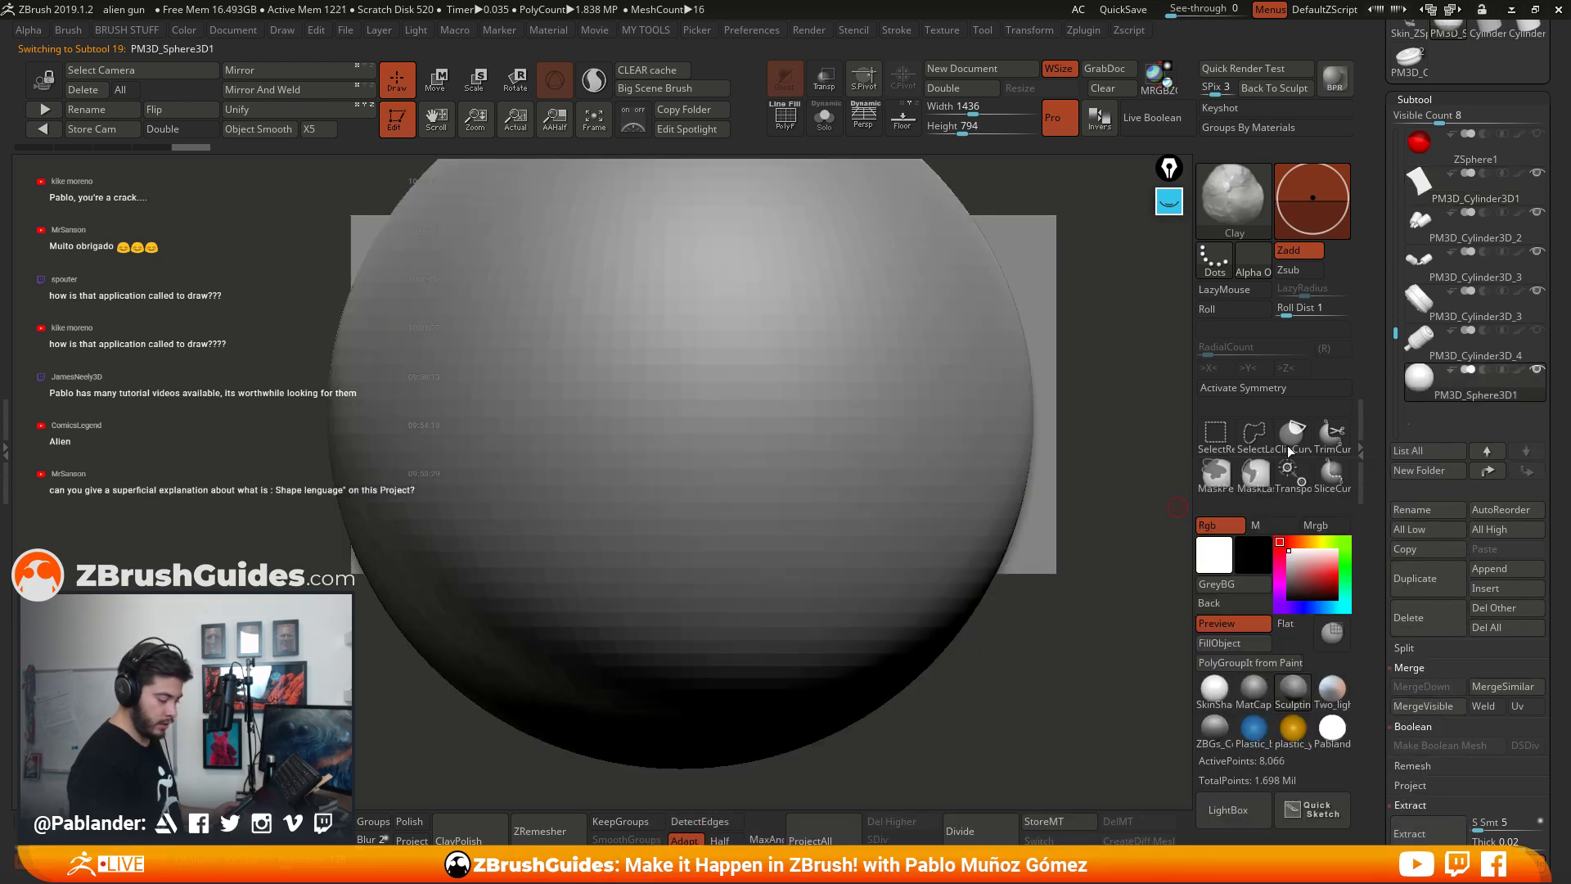
{"action": "left_click", "coordinate": [1119, 10]}
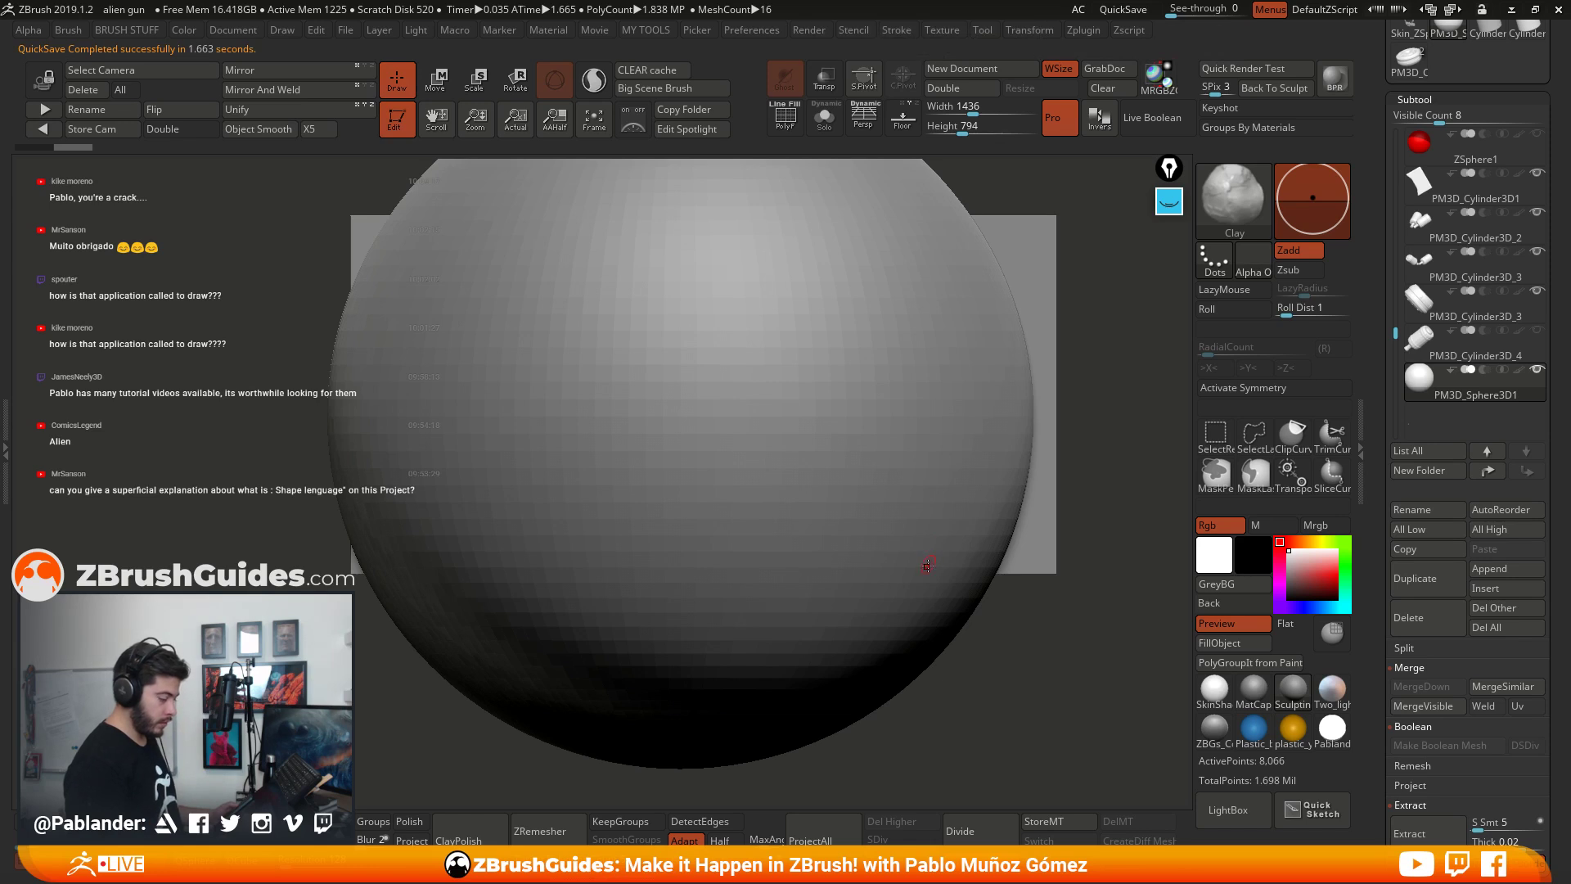
Step: Scale the PM3D_Sphere3D1 sphere down until it roughly fits within the height of the gun's body
{"action": "right_click_drag", "start_coordinate": [927, 565], "coordinate": [813, 589]}
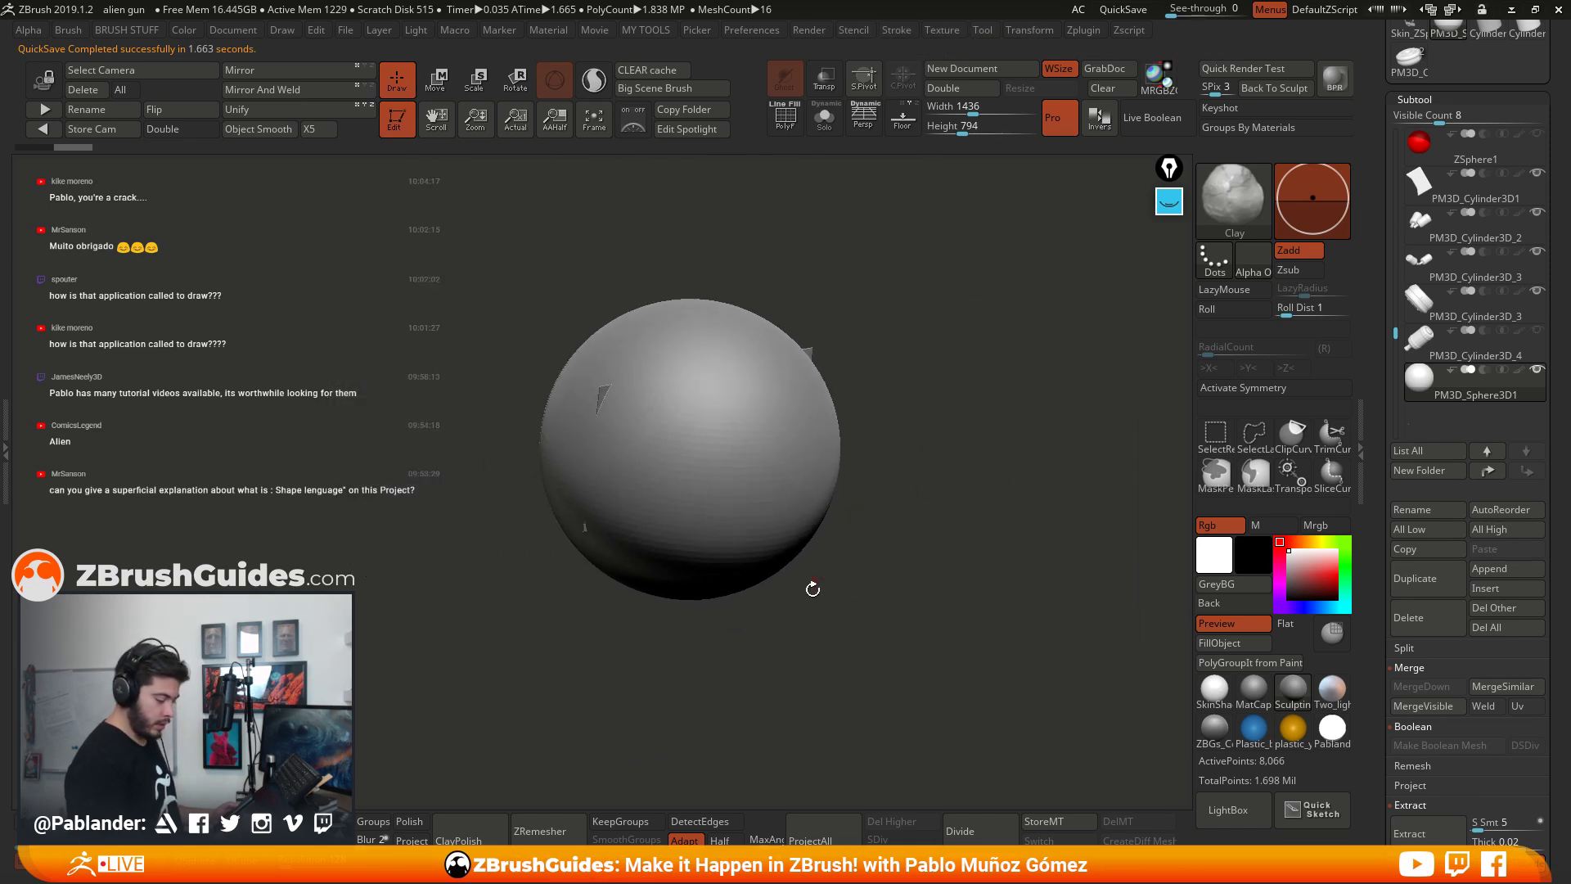
{"action": "key", "text": "w"}
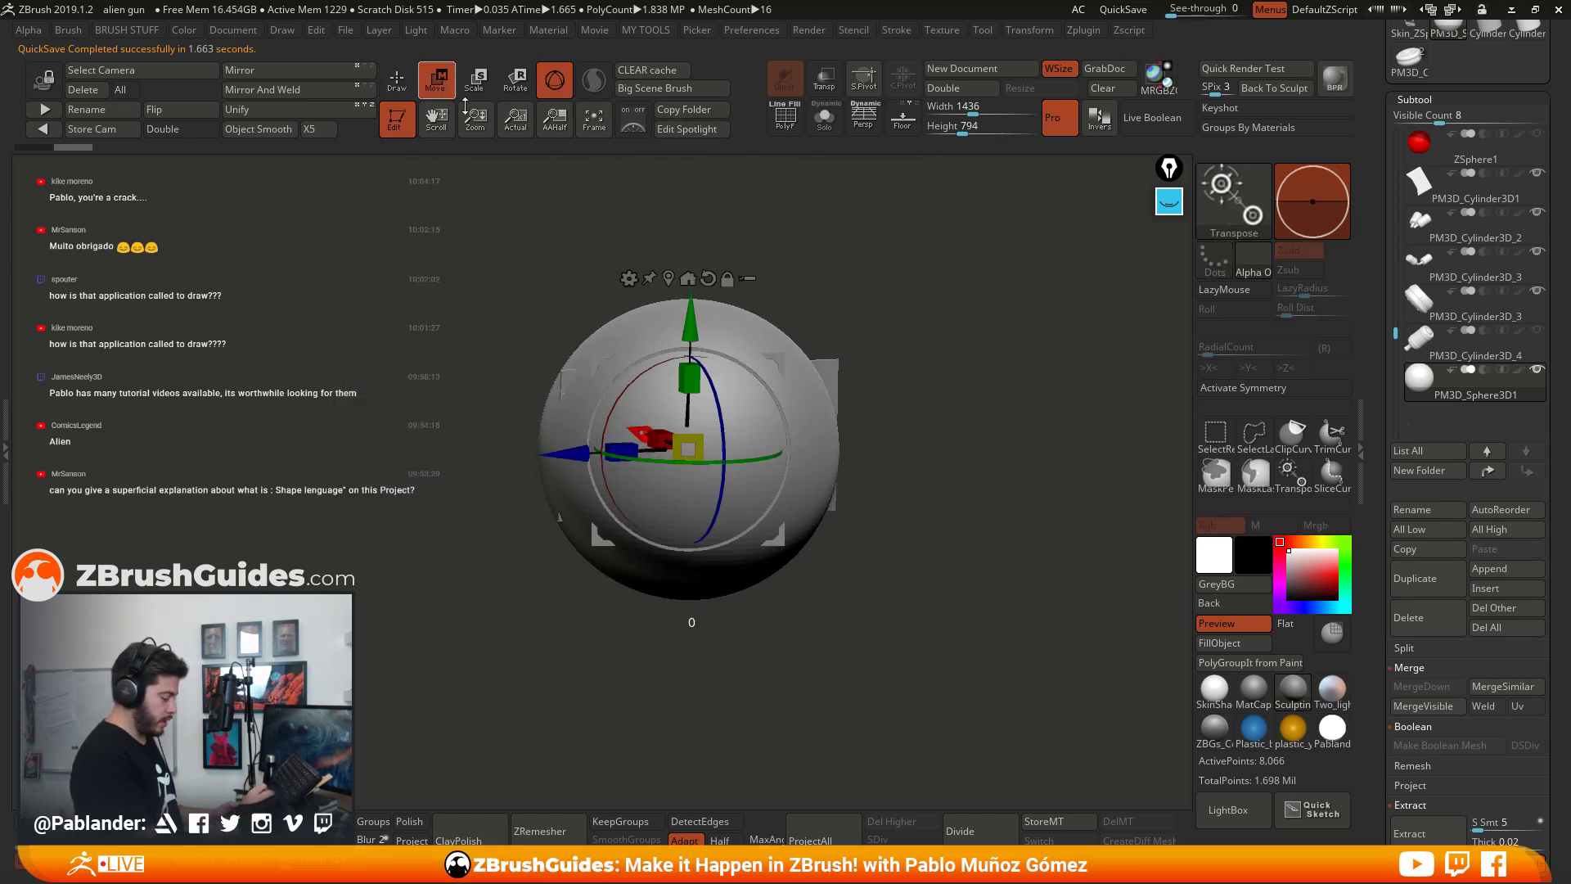
{"action": "left_click_drag", "start_coordinate": [697, 449], "coordinate": [768, 460]}
{"action": "right_click_drag", "start_coordinate": [903, 418], "coordinate": [908, 491], "text": "ctrl"}
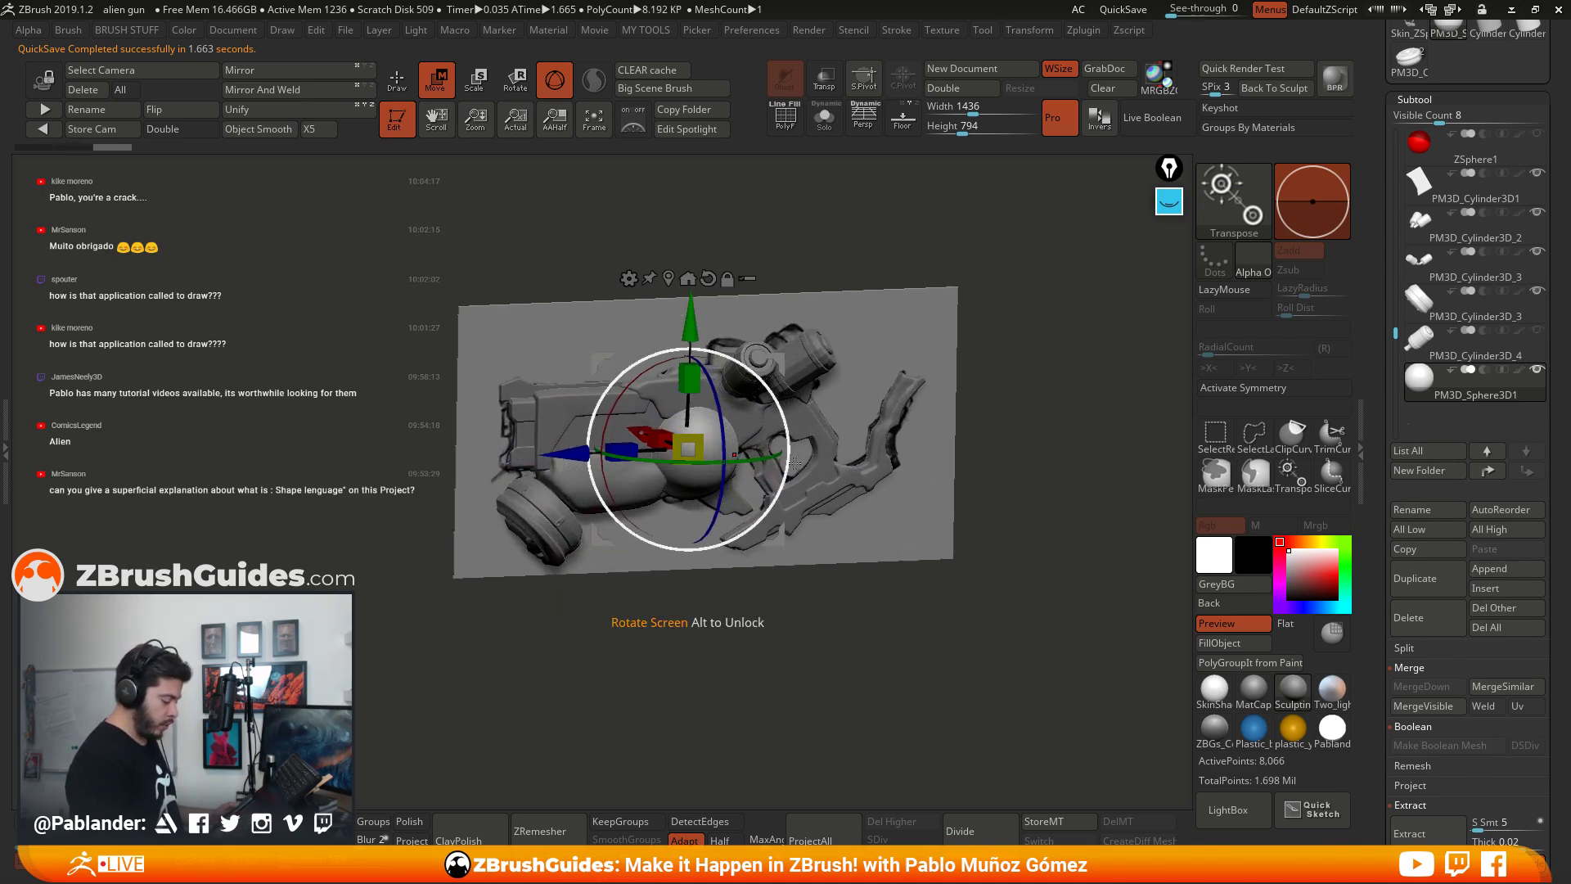
{"action": "right_click_drag", "start_coordinate": [793, 472], "coordinate": [833, 446]}
{"action": "scroll", "coordinate": [1391, 225], "scroll_direction": "up", "scroll_amount": 3}
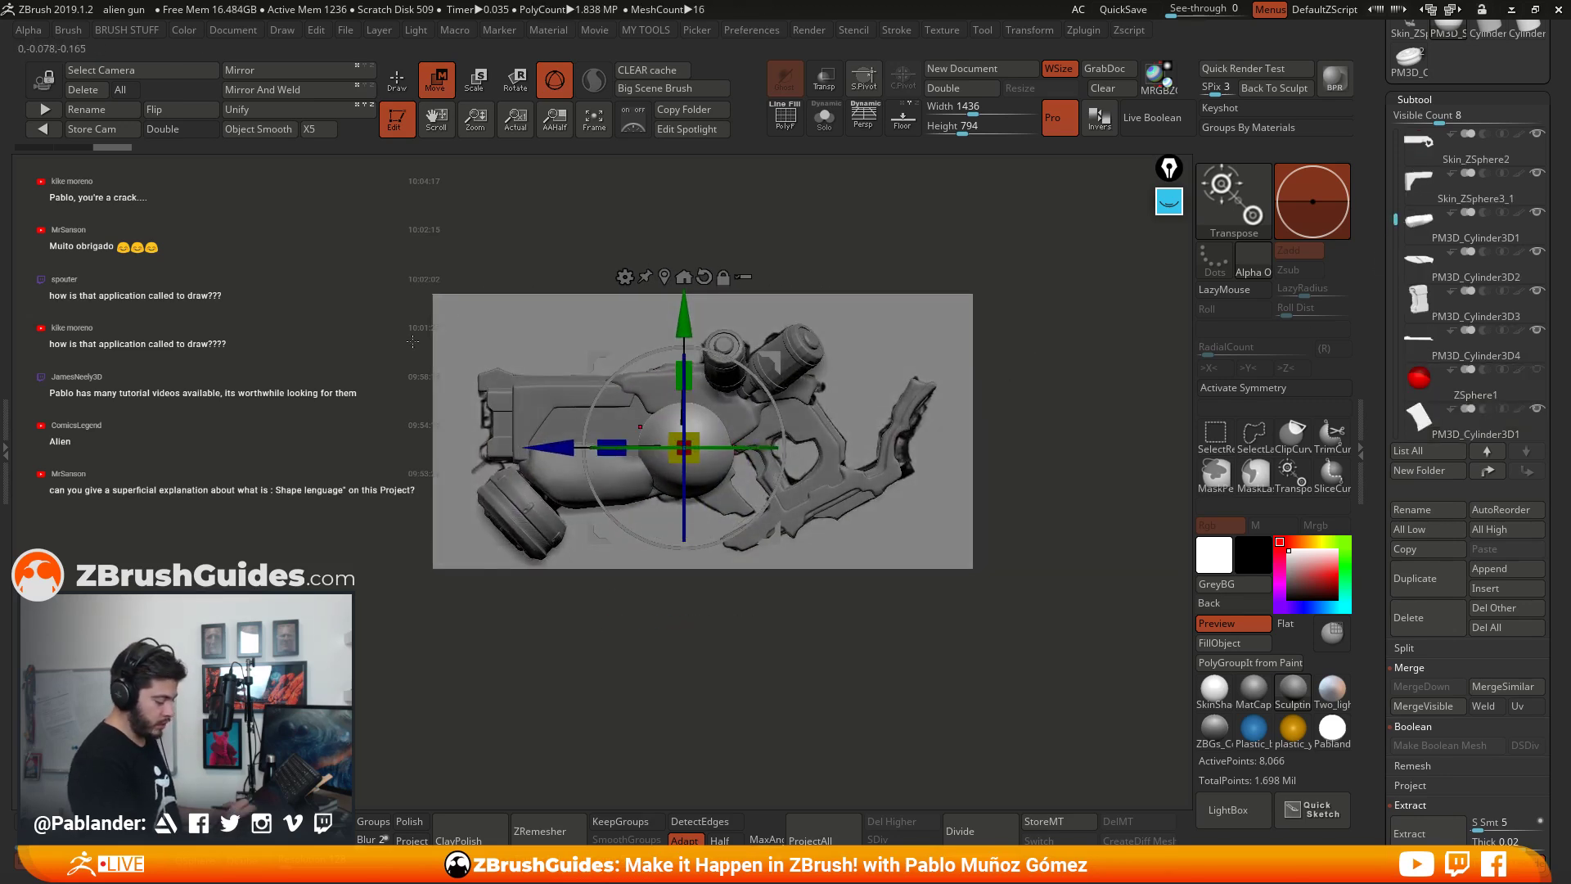
{"action": "left_click_drag", "start_coordinate": [684, 447], "coordinate": [694, 446]}
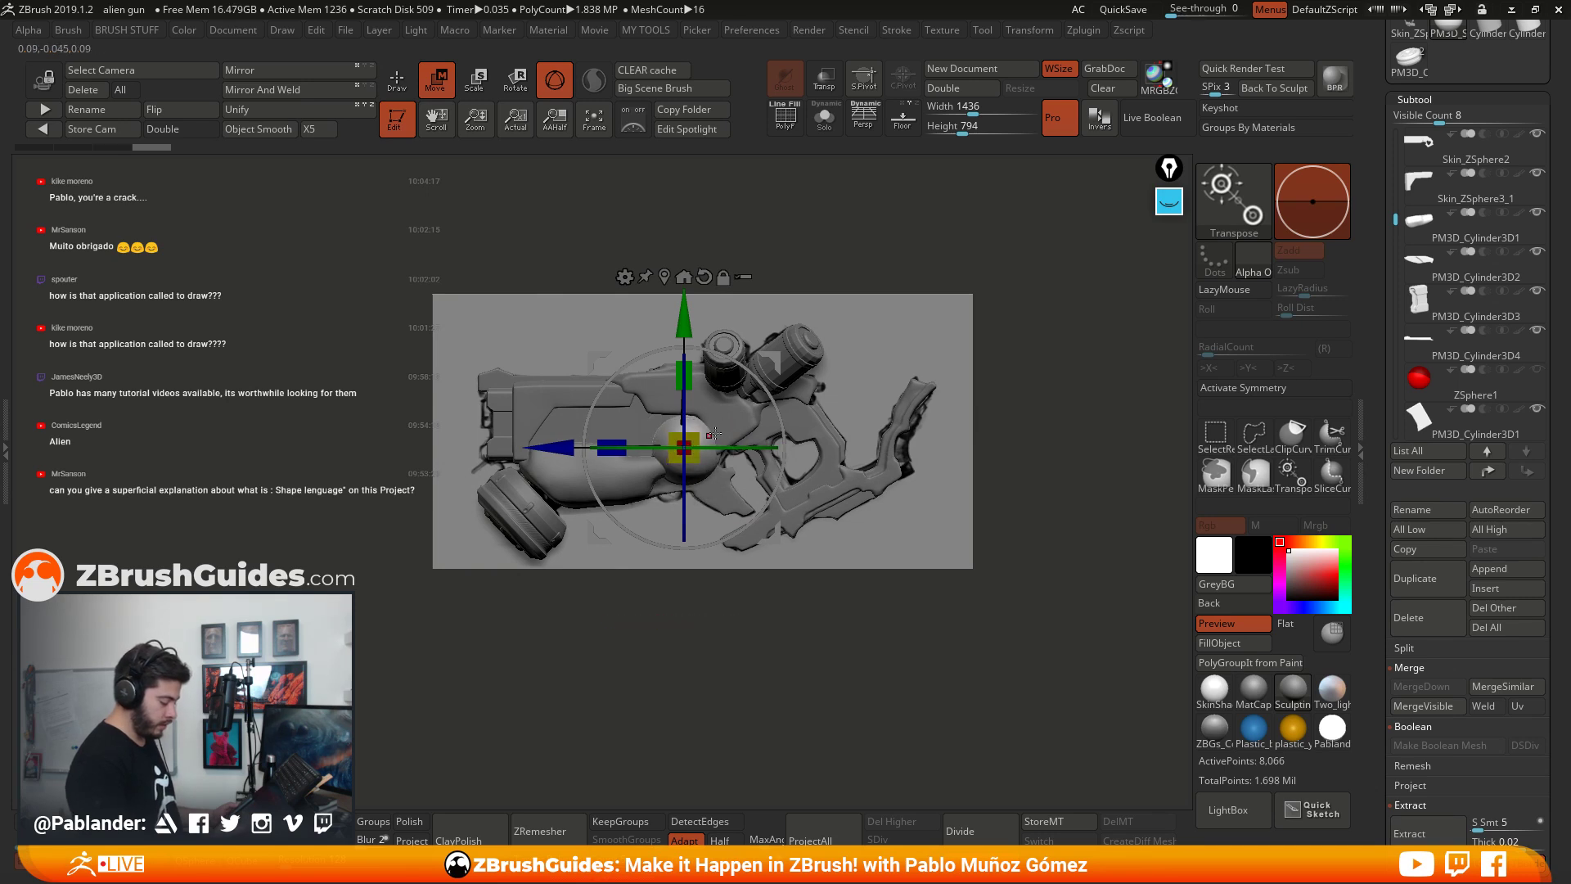
Step: Move the PM3D_Plane3D1 sketch plane sideways along Z so it stands clear of the gun
{"action": "left_click_drag", "start_coordinate": [720, 385], "coordinate": [961, 383]}
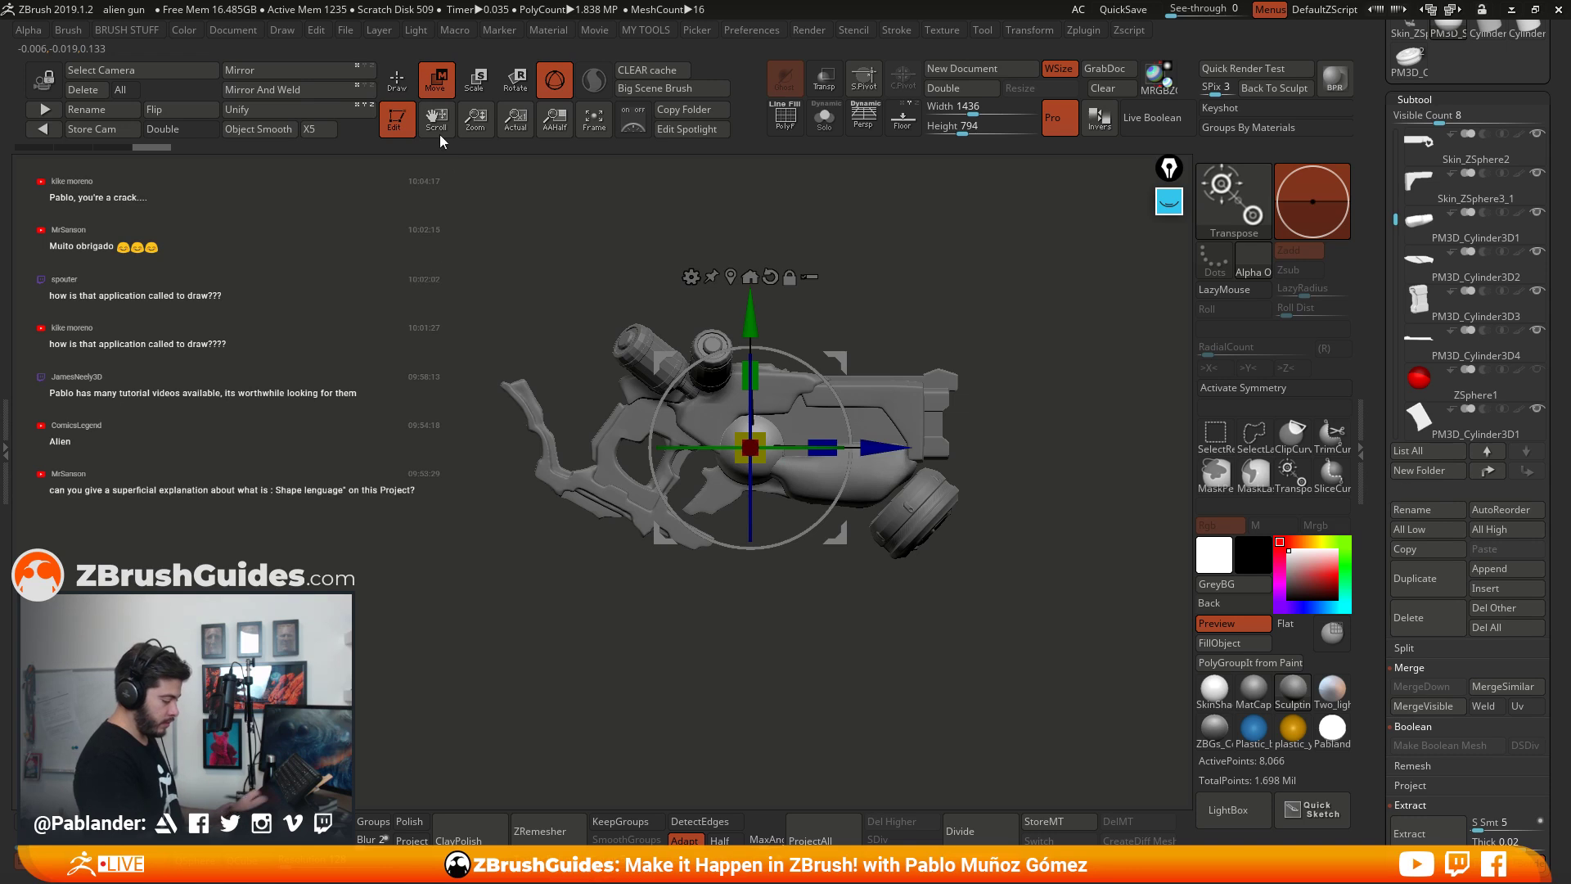
{"action": "key", "text": "q"}
{"action": "left_click_drag", "start_coordinate": [380, 197], "coordinate": [940, 519]}
{"action": "scroll", "coordinate": [1505, 190], "scroll_direction": "up", "scroll_amount": 5}
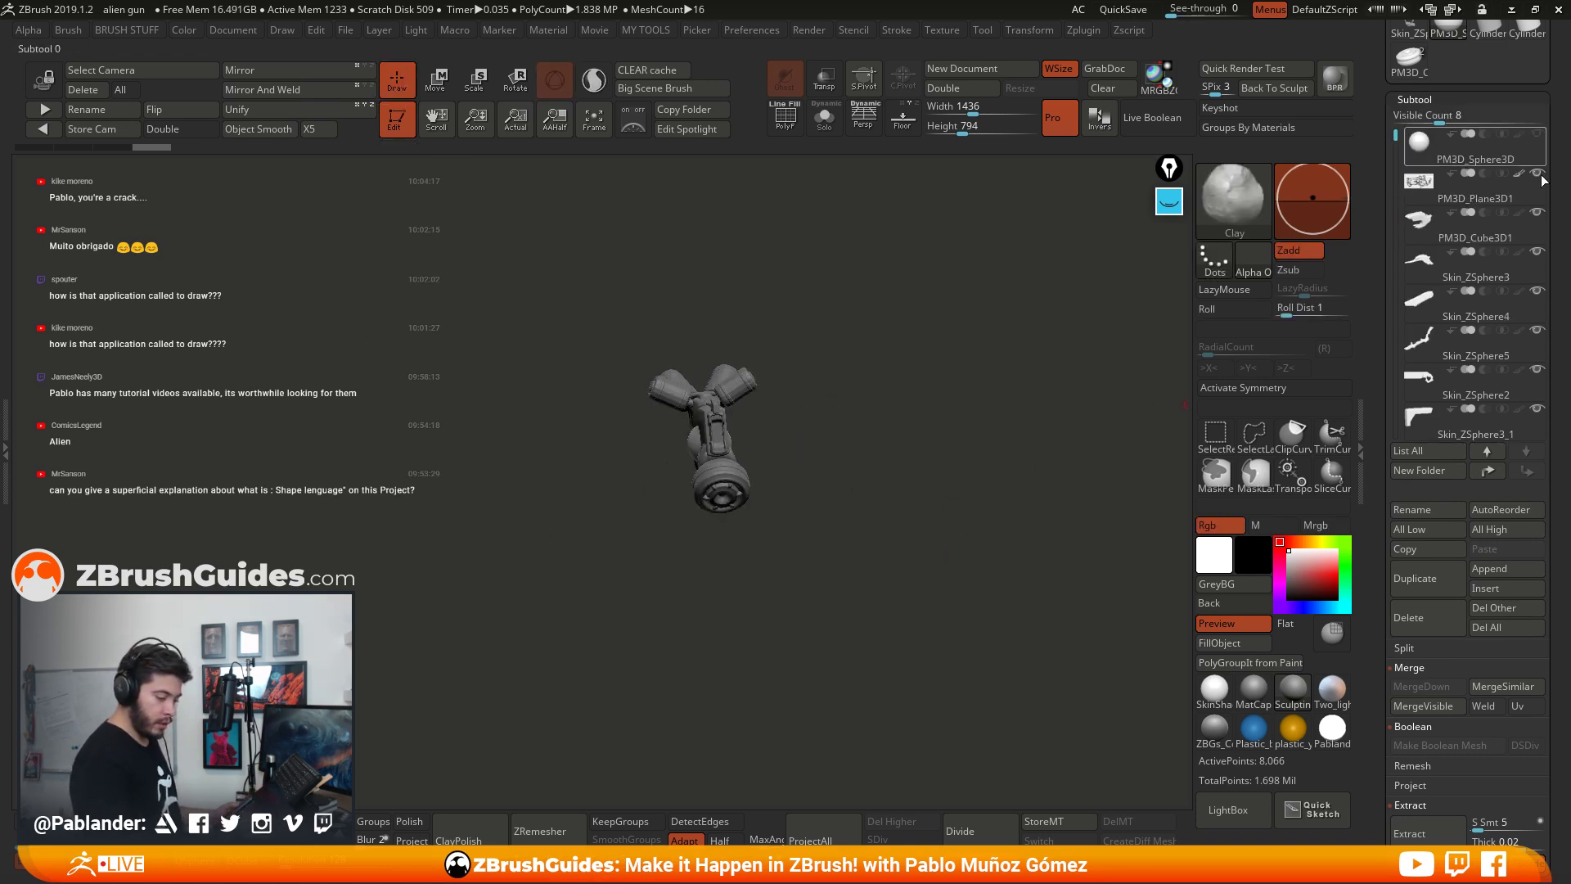
{"action": "left_click", "coordinate": [1506, 193]}
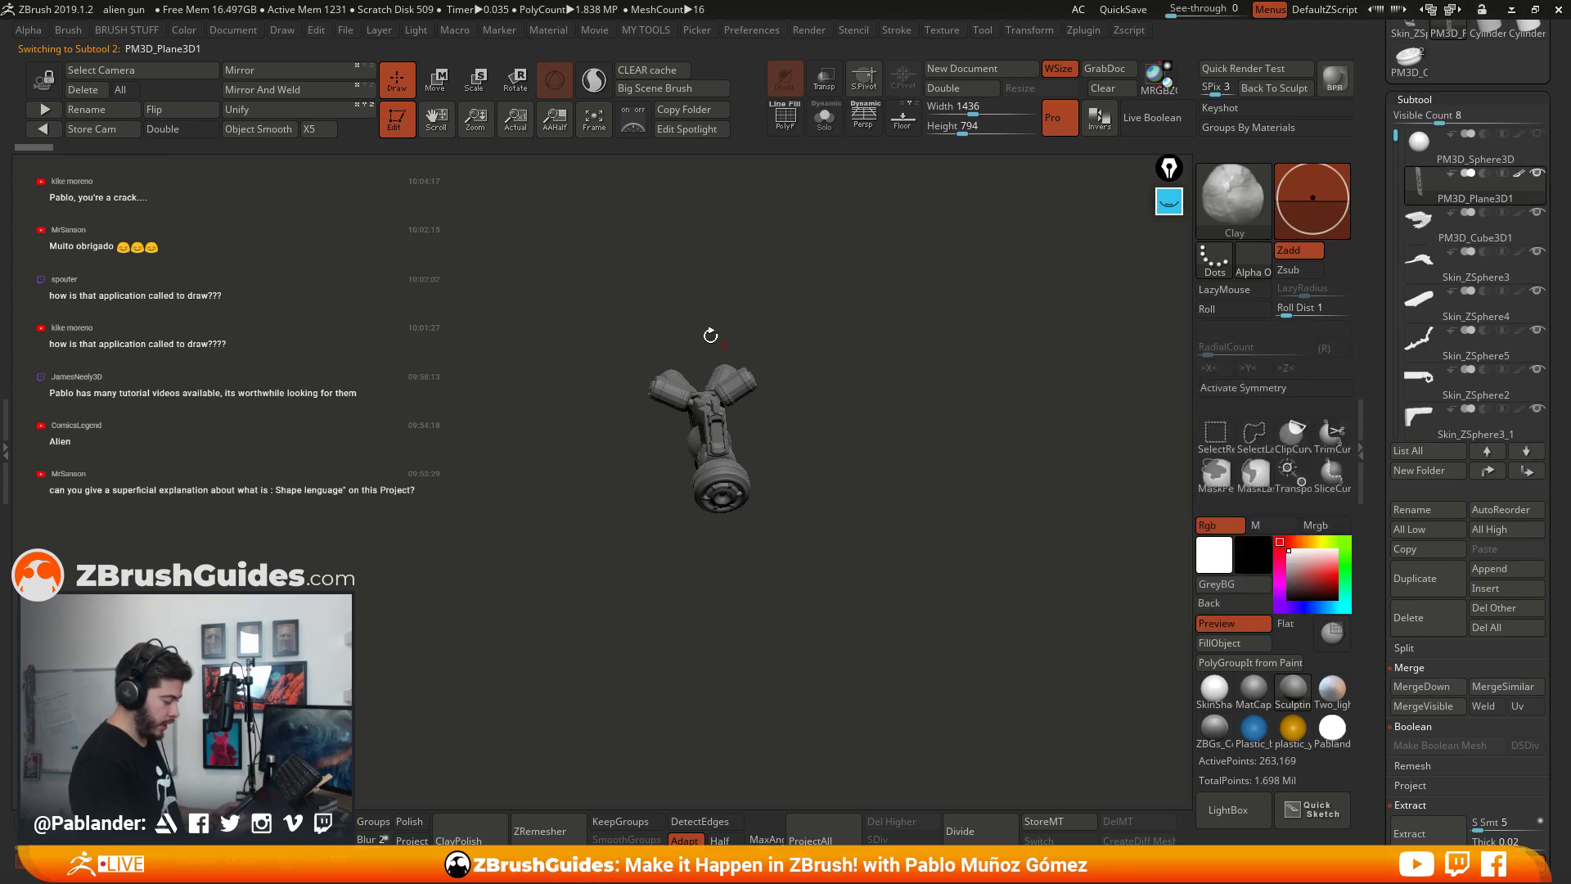
{"action": "left_click", "coordinate": [434, 80]}
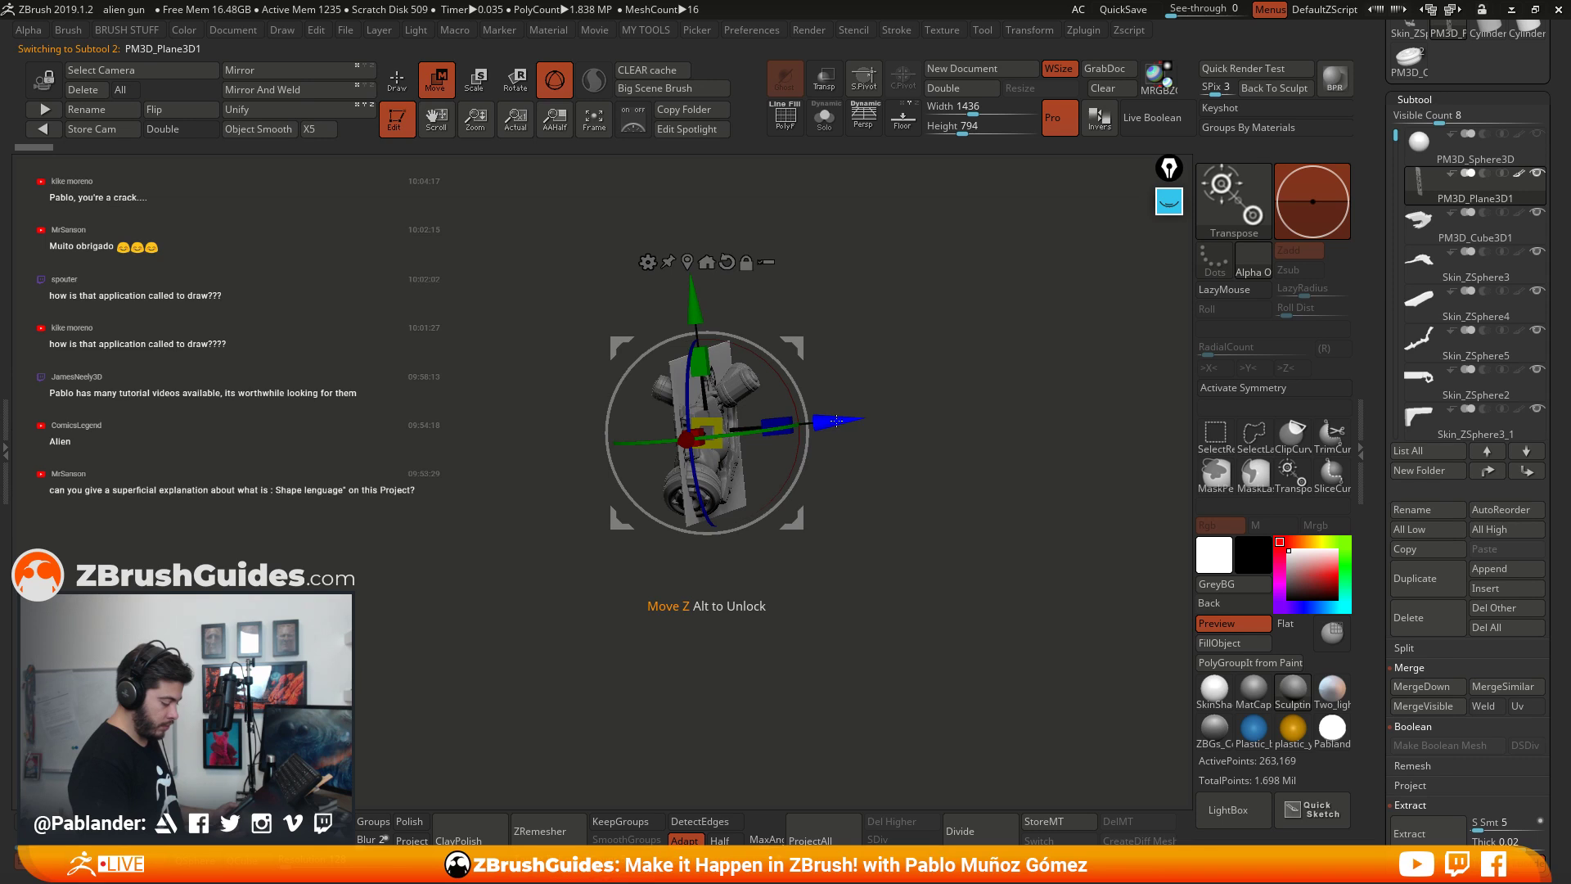
{"action": "left_click_drag", "start_coordinate": [836, 423], "coordinate": [769, 419]}
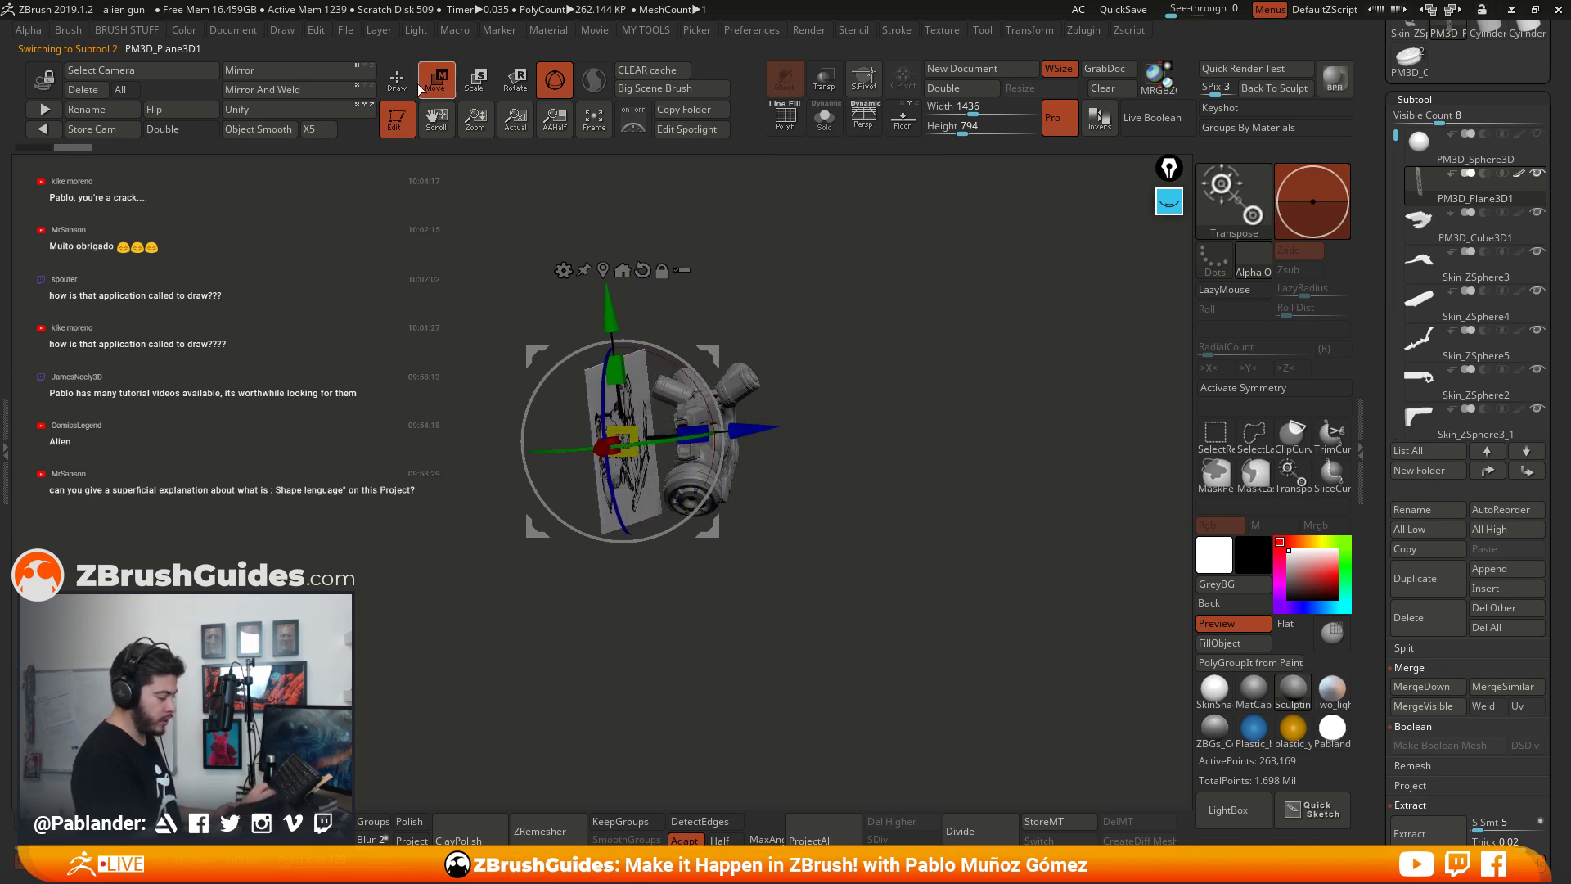
{"action": "key", "text": "q"}
Step: Move the PM3D_Sphere3D1 sphere sideways out of the gun body towards the sketch plane and lower it slightly
{"action": "left_click_drag", "start_coordinate": [926, 460], "coordinate": [891, 491], "text": "shift"}
{"action": "right_click_drag", "start_coordinate": [725, 484], "coordinate": [676, 406], "text": "alt"}
{"action": "left_click_drag", "start_coordinate": [1397, 137], "coordinate": [1401, 352]}
{"action": "left_click", "coordinate": [1465, 316]}
{"action": "key", "text": "w"}
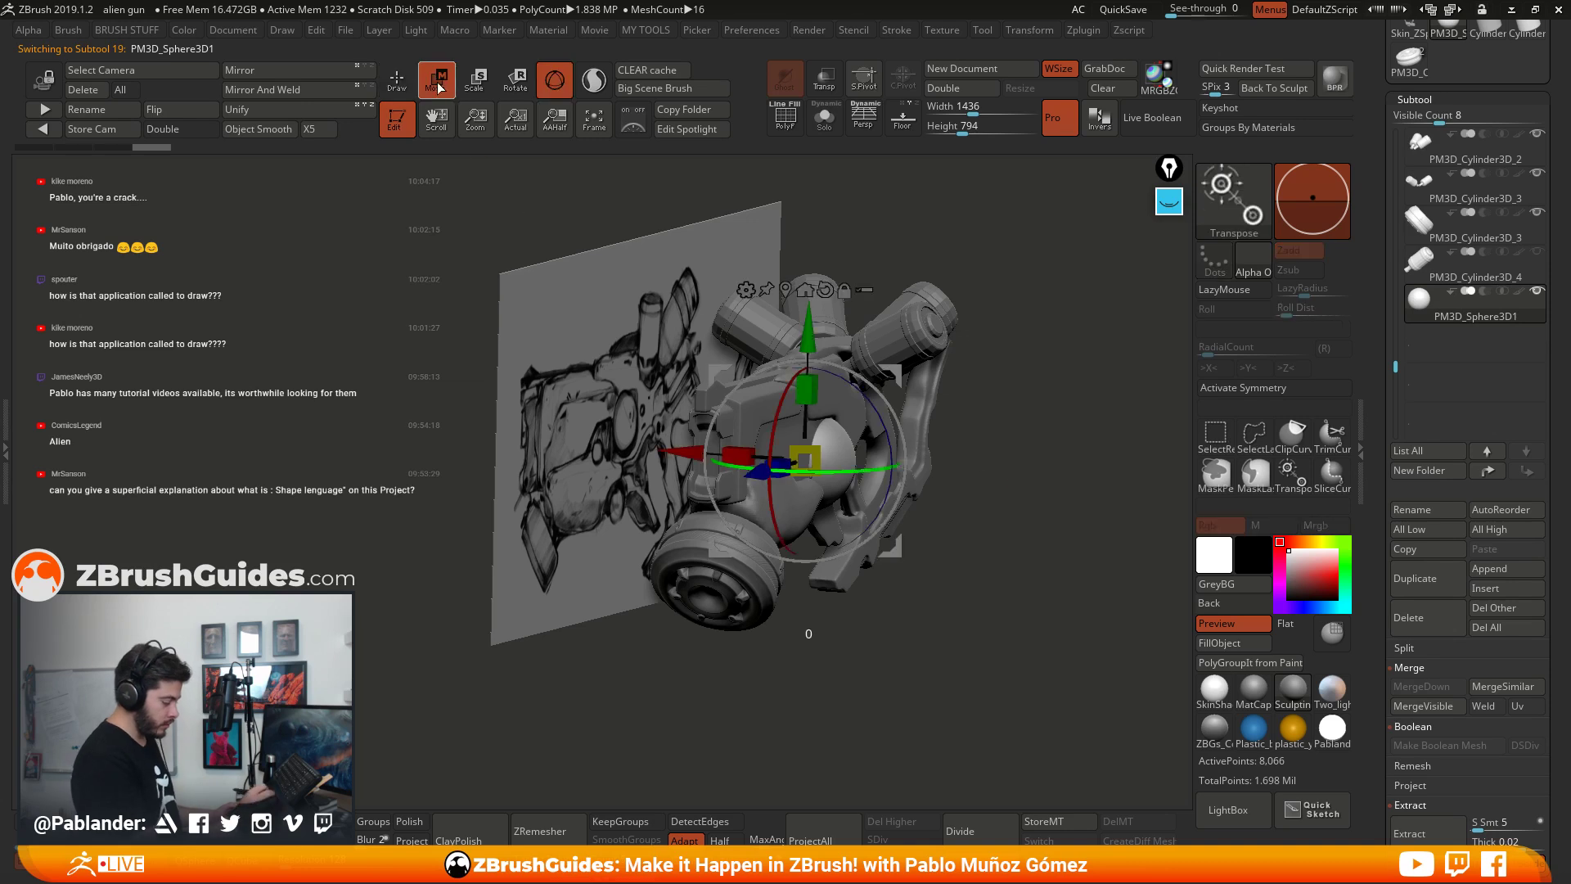
{"action": "left_click_drag", "start_coordinate": [717, 453], "coordinate": [625, 448]}
{"action": "left_click_drag", "start_coordinate": [717, 357], "coordinate": [724, 337]}
{"action": "right_click_drag", "start_coordinate": [724, 337], "coordinate": [758, 416], "text": "ctrl"}
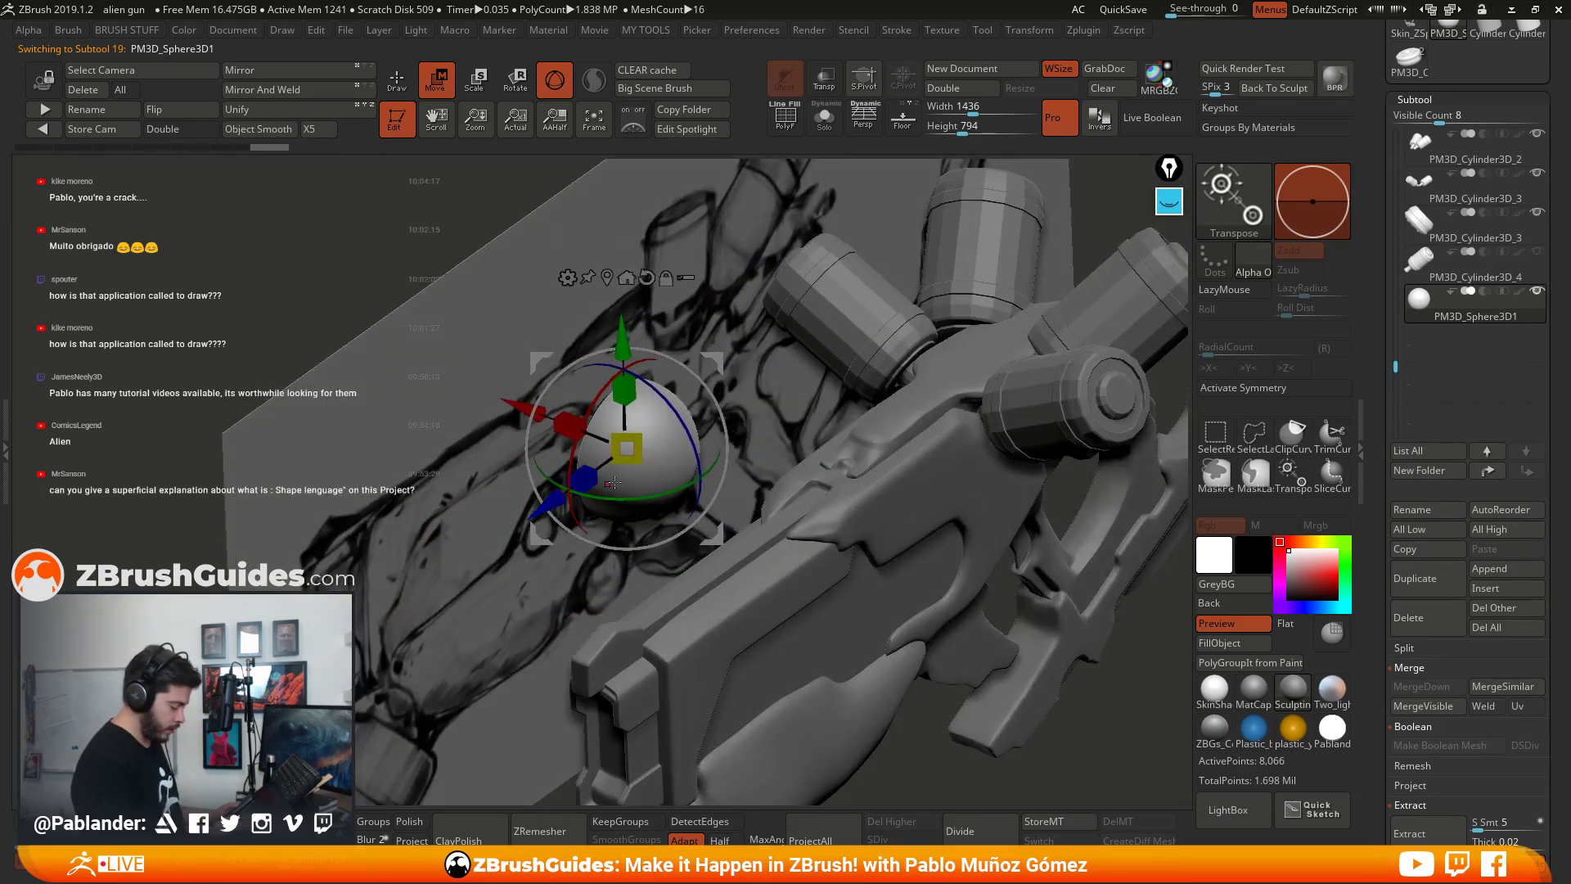
{"action": "left_click_drag", "start_coordinate": [622, 344], "coordinate": [622, 345]}
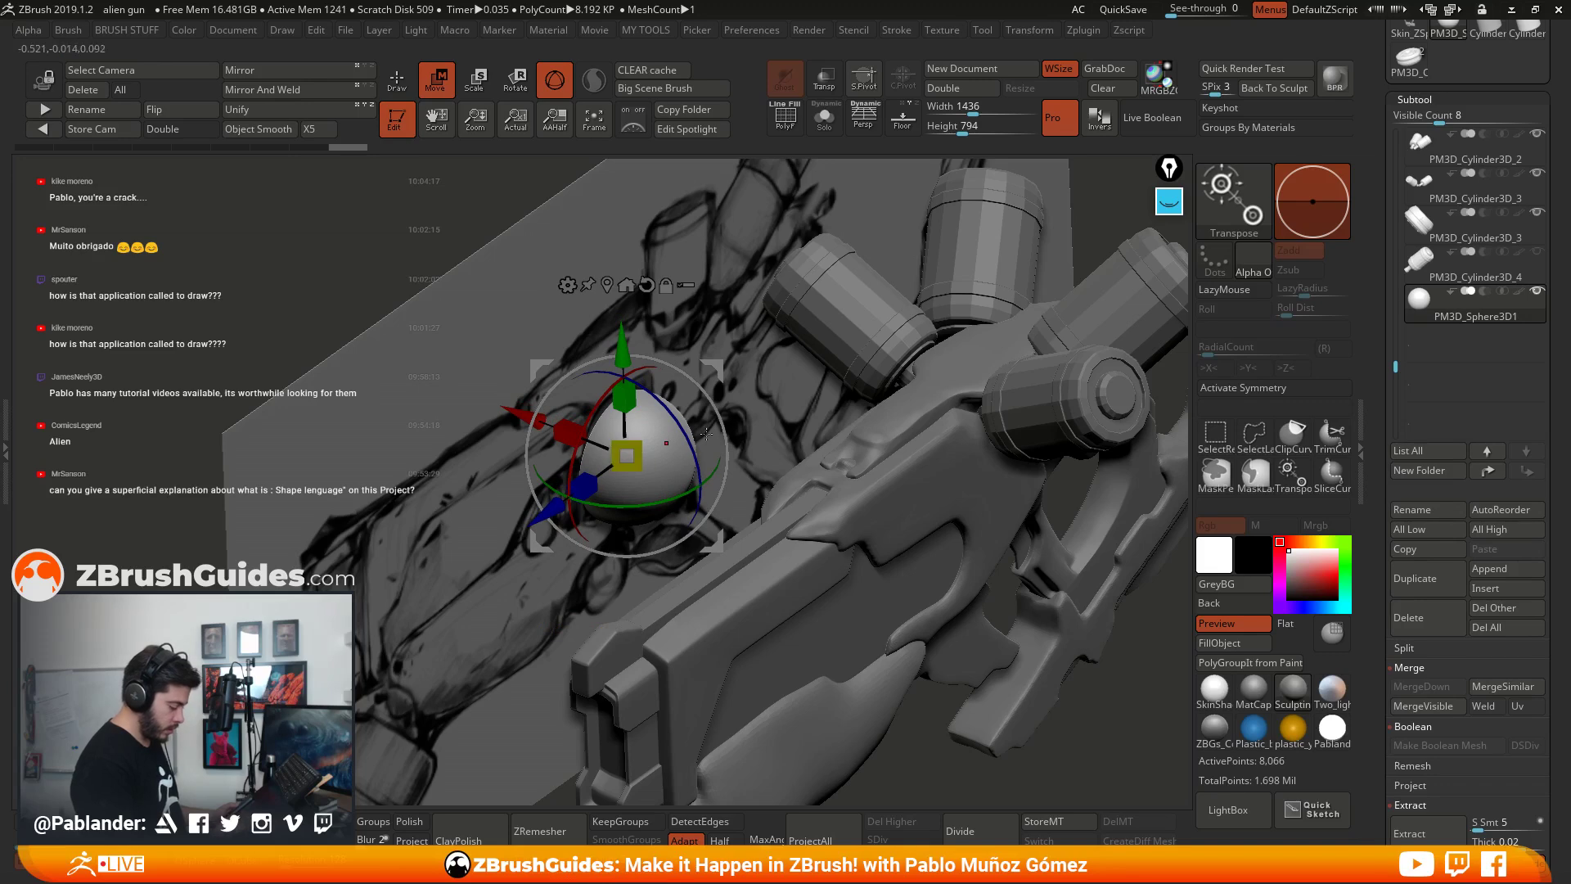
{"action": "right_click_drag", "start_coordinate": [747, 499], "coordinate": [935, 486]}
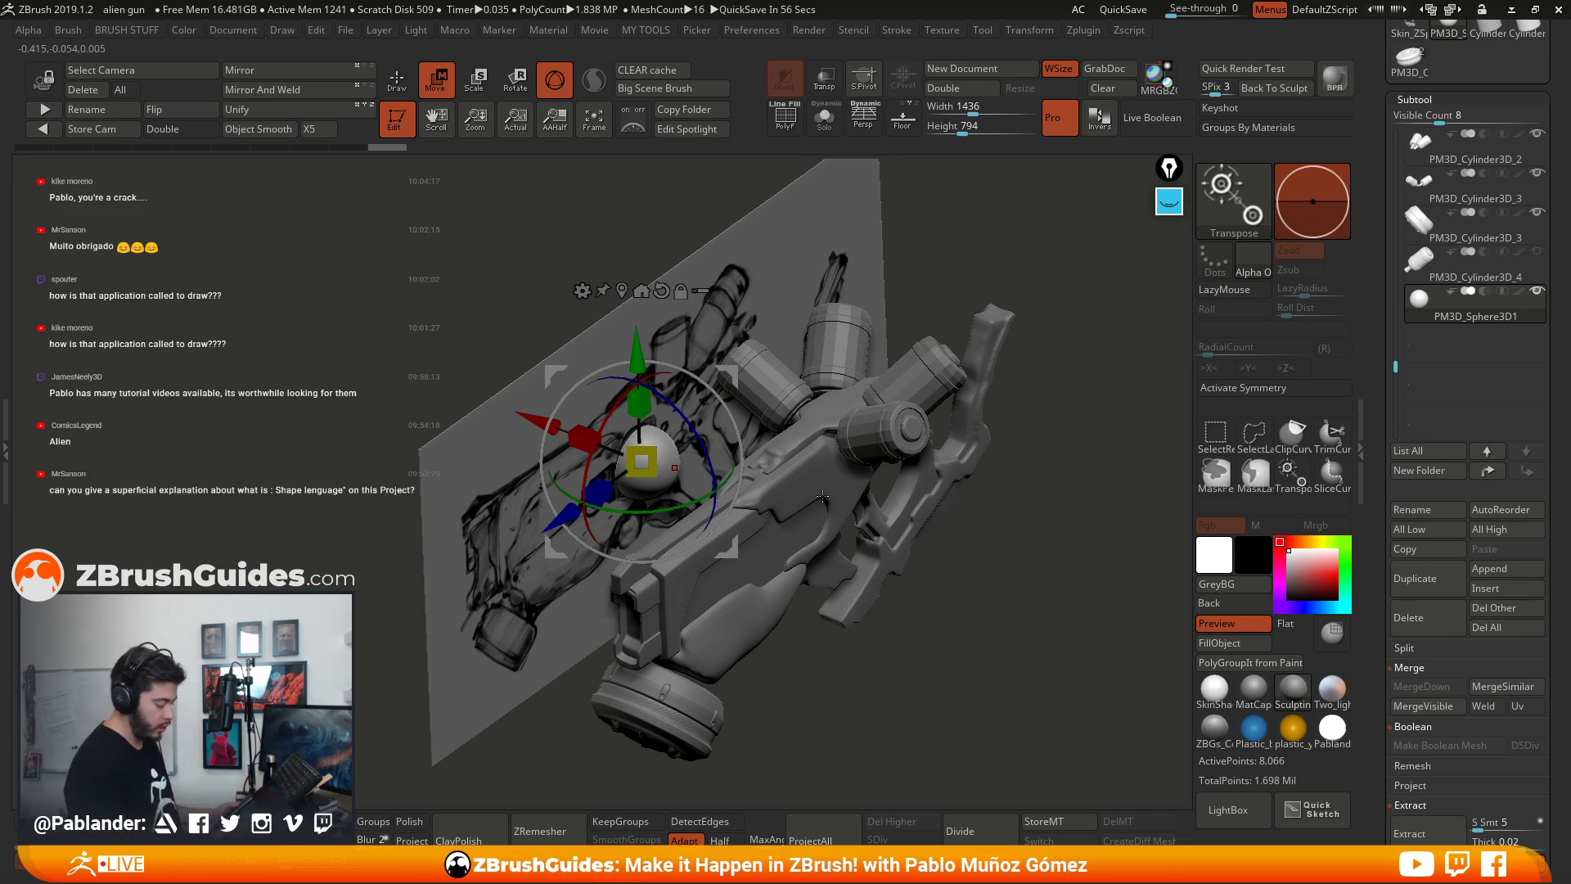
Step: Move the PM3D_Sphere3D1 sphere sideways along X until it sits partly embedded in the side of the gun's body
{"action": "mouse_move", "coordinate": [676, 469]}
{"action": "right_mouse_down"}
{"action": "mouse_move", "coordinate": [891, 495]}
{"action": "mouse_move", "coordinate": [1025, 328]}
{"action": "right_mouse_up"}
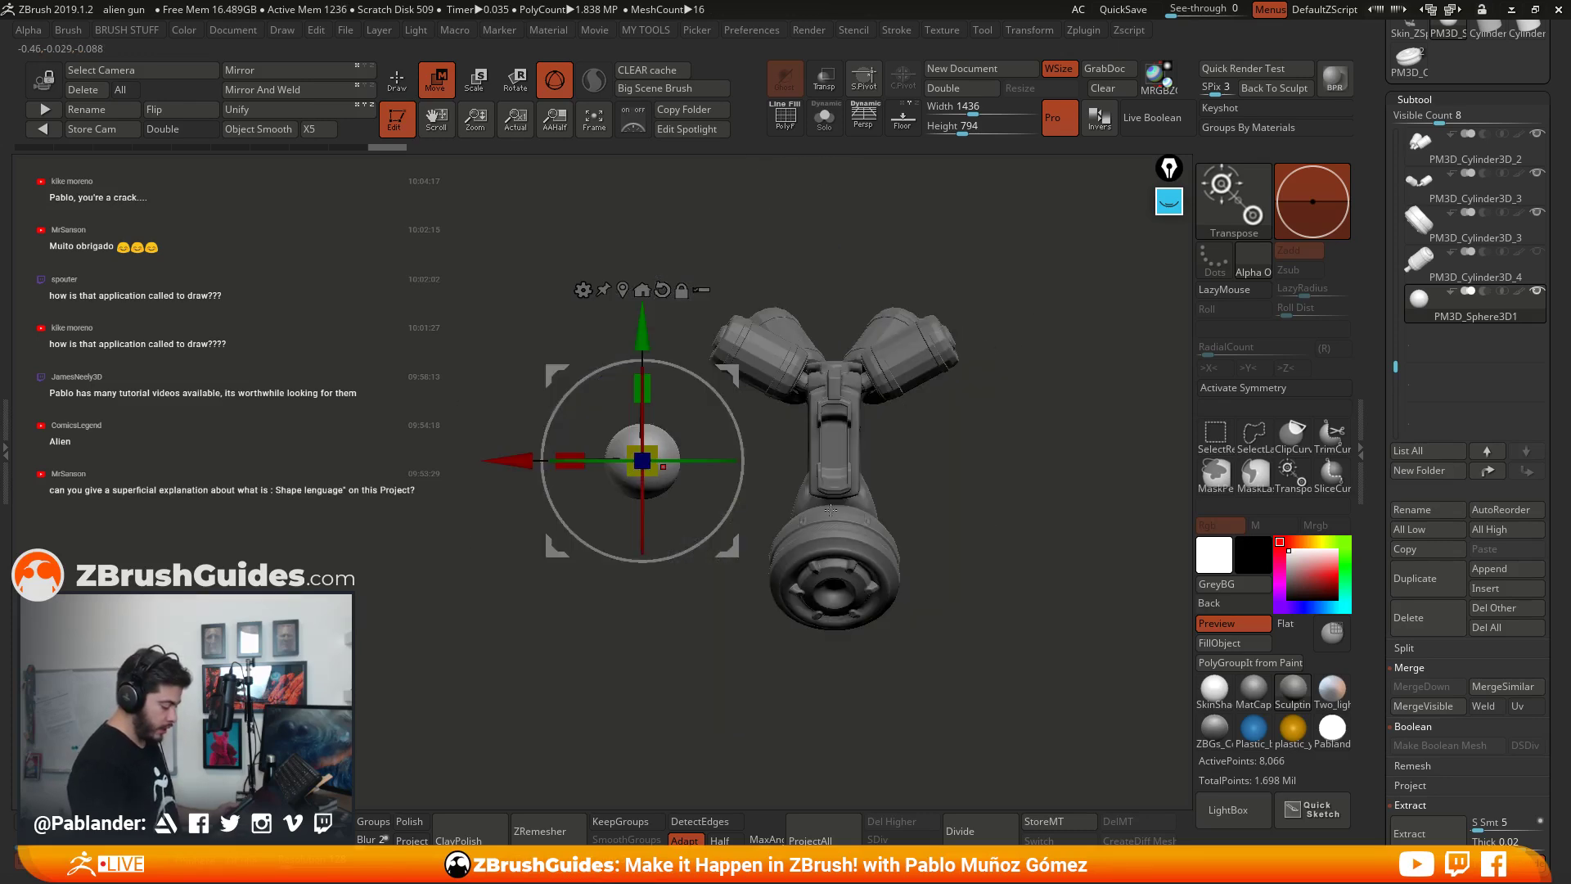
{"action": "mouse_move", "coordinate": [864, 459]}
{"action": "right_mouse_down"}
{"action": "mouse_move", "coordinate": [958, 501]}
{"action": "mouse_move", "coordinate": [560, 360]}
{"action": "right_mouse_up"}
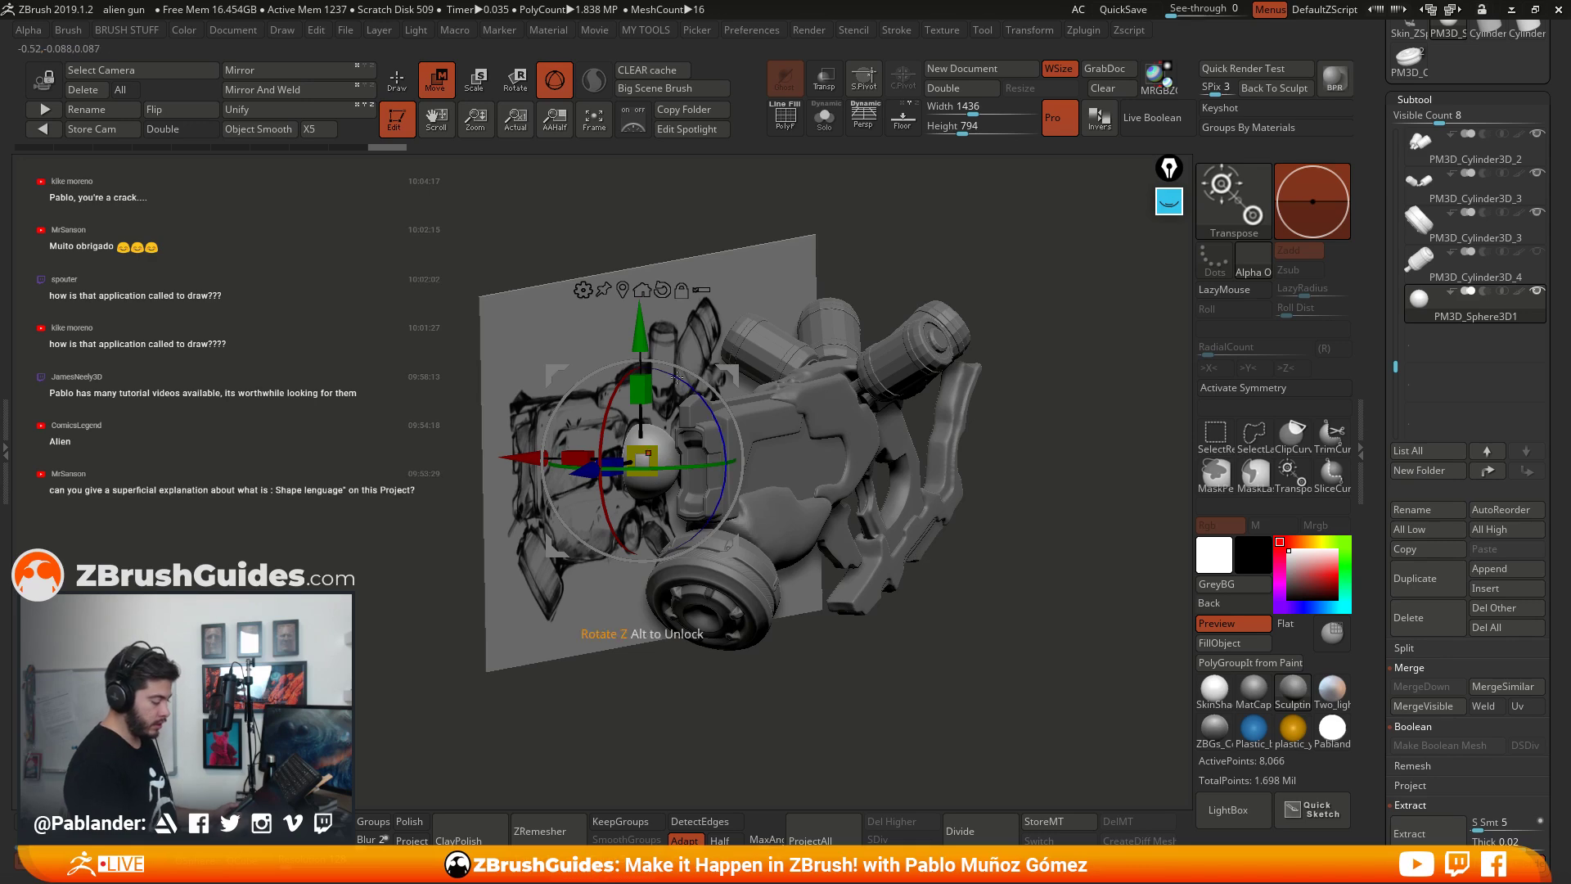
{"action": "key", "text": "q"}
{"action": "left_click_drag", "start_coordinate": [854, 600], "coordinate": [819, 516]}
{"action": "key", "text": "w"}
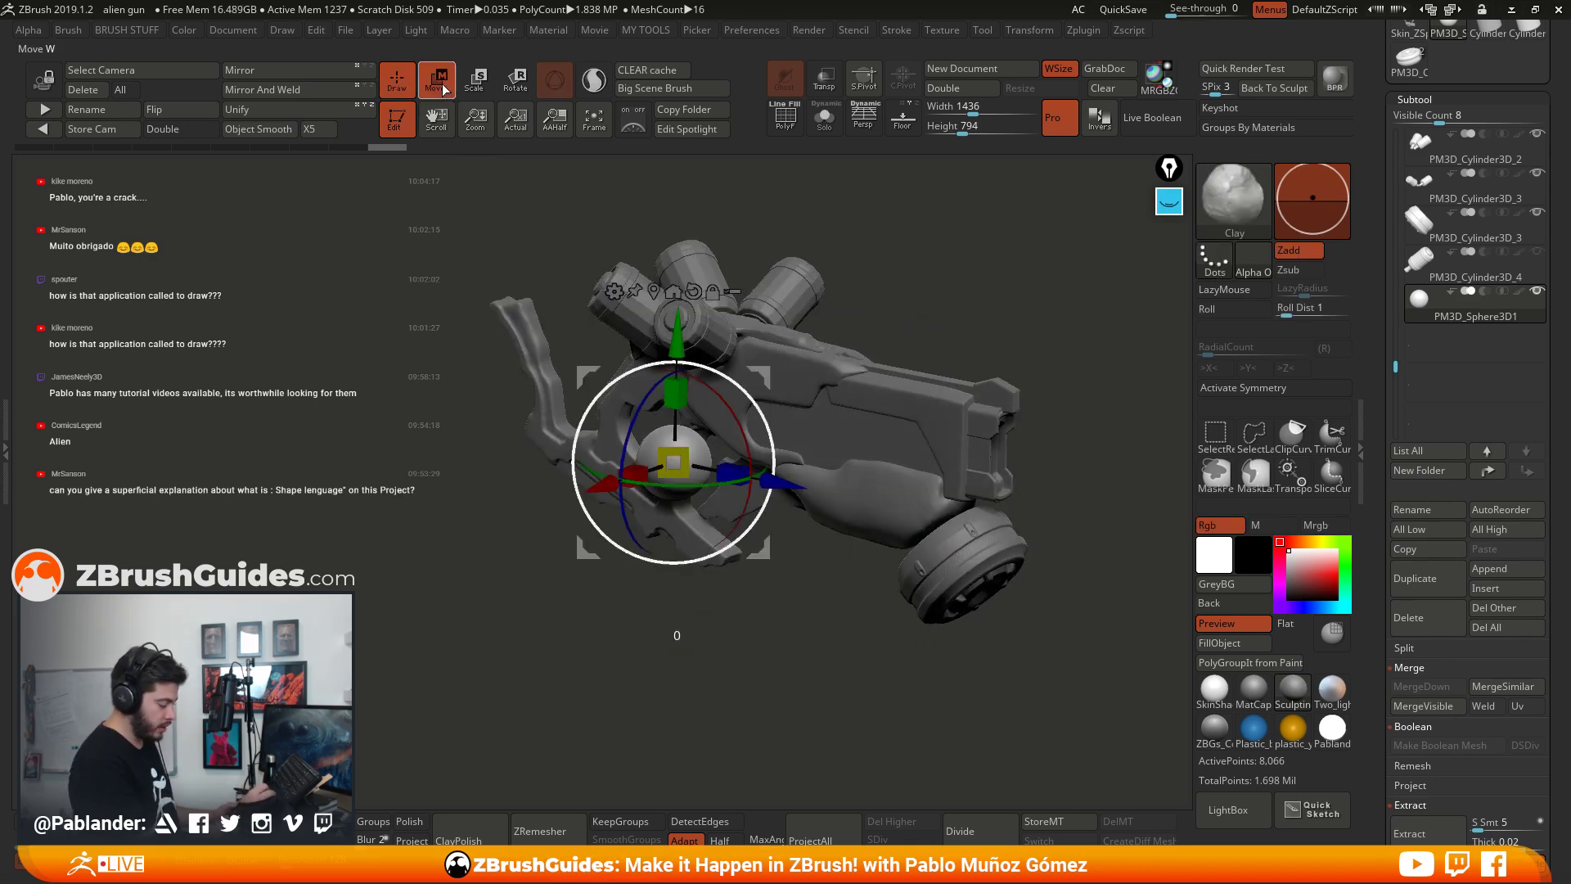
{"action": "left_click_drag", "start_coordinate": [609, 485], "coordinate": [694, 472]}
{"action": "left_click_drag", "start_coordinate": [1063, 416], "coordinate": [1027, 455]}
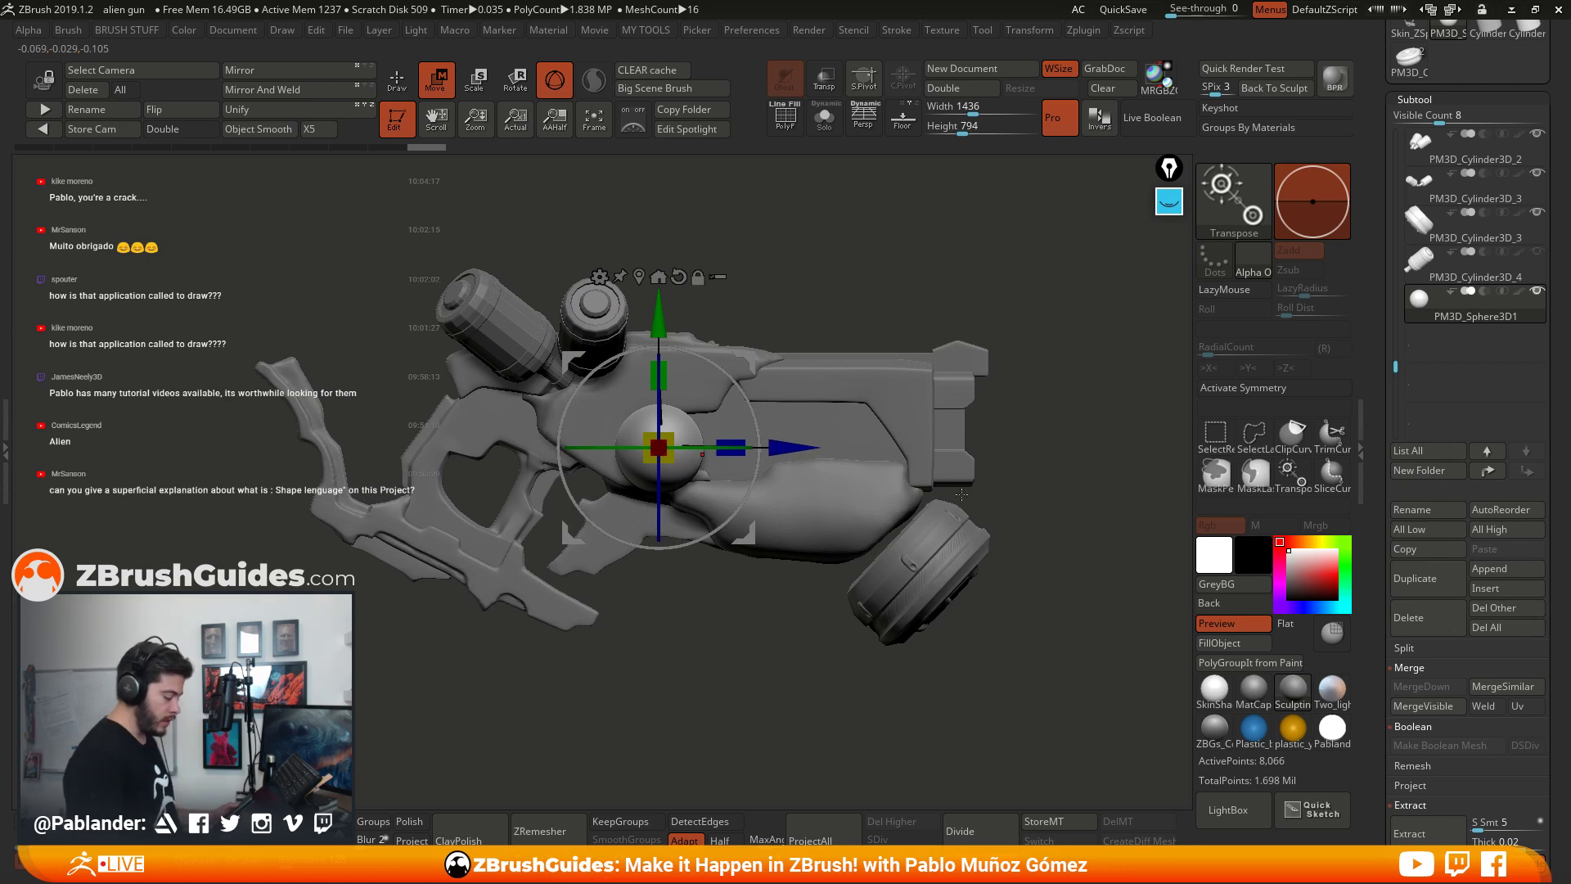
{"action": "left_click_drag", "start_coordinate": [1029, 380], "coordinate": [1026, 395], "text": "alt"}
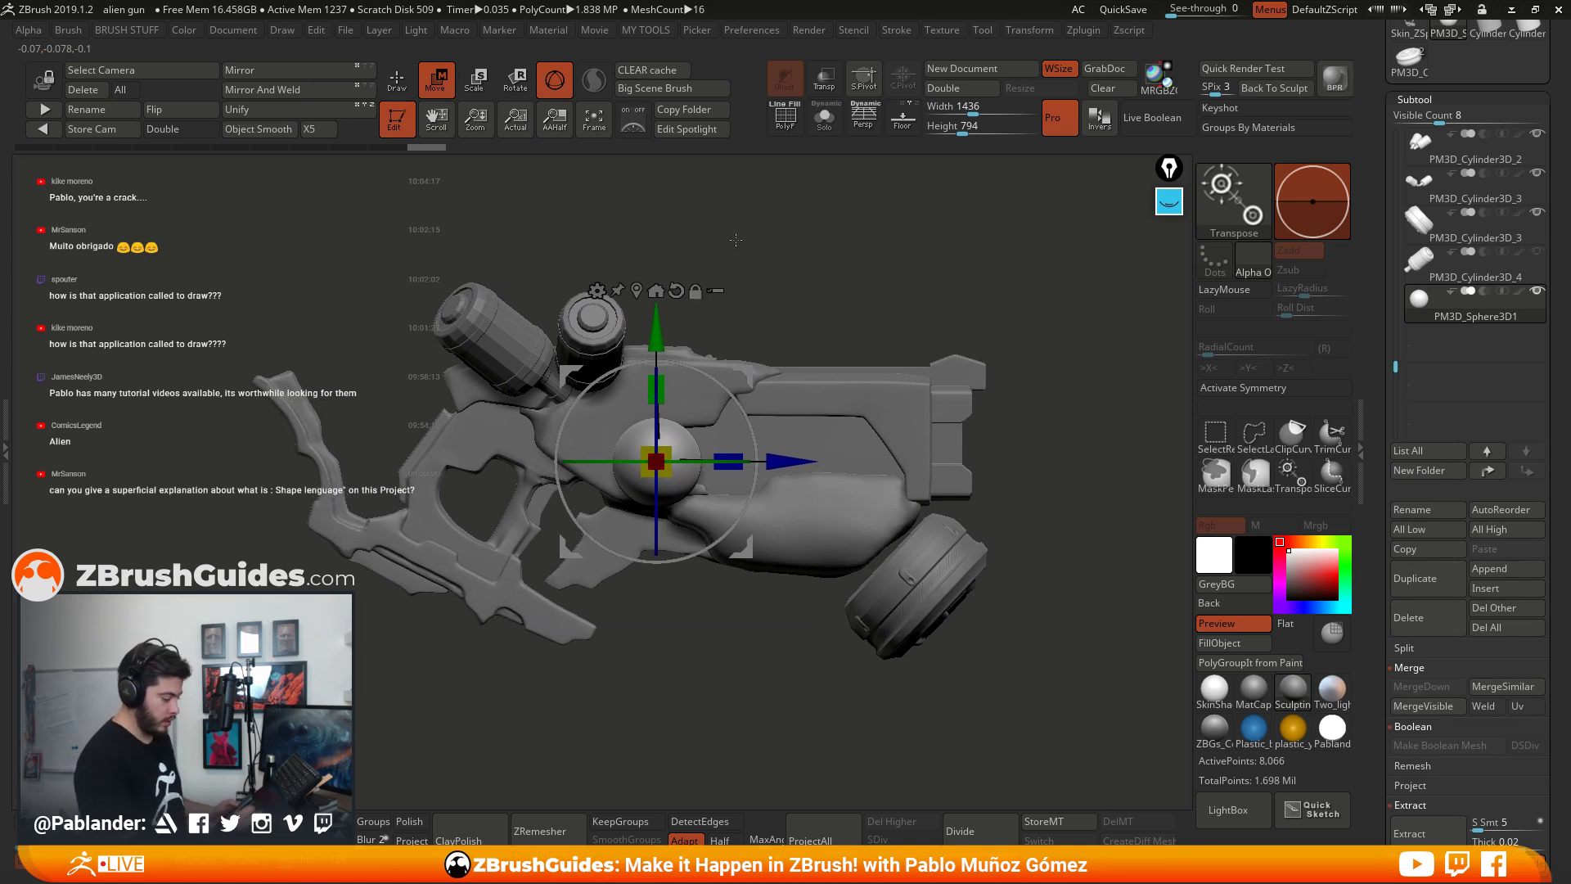
{"action": "left_click", "coordinate": [398, 82]}
{"action": "left_click_drag", "start_coordinate": [1017, 428], "coordinate": [1022, 420]}
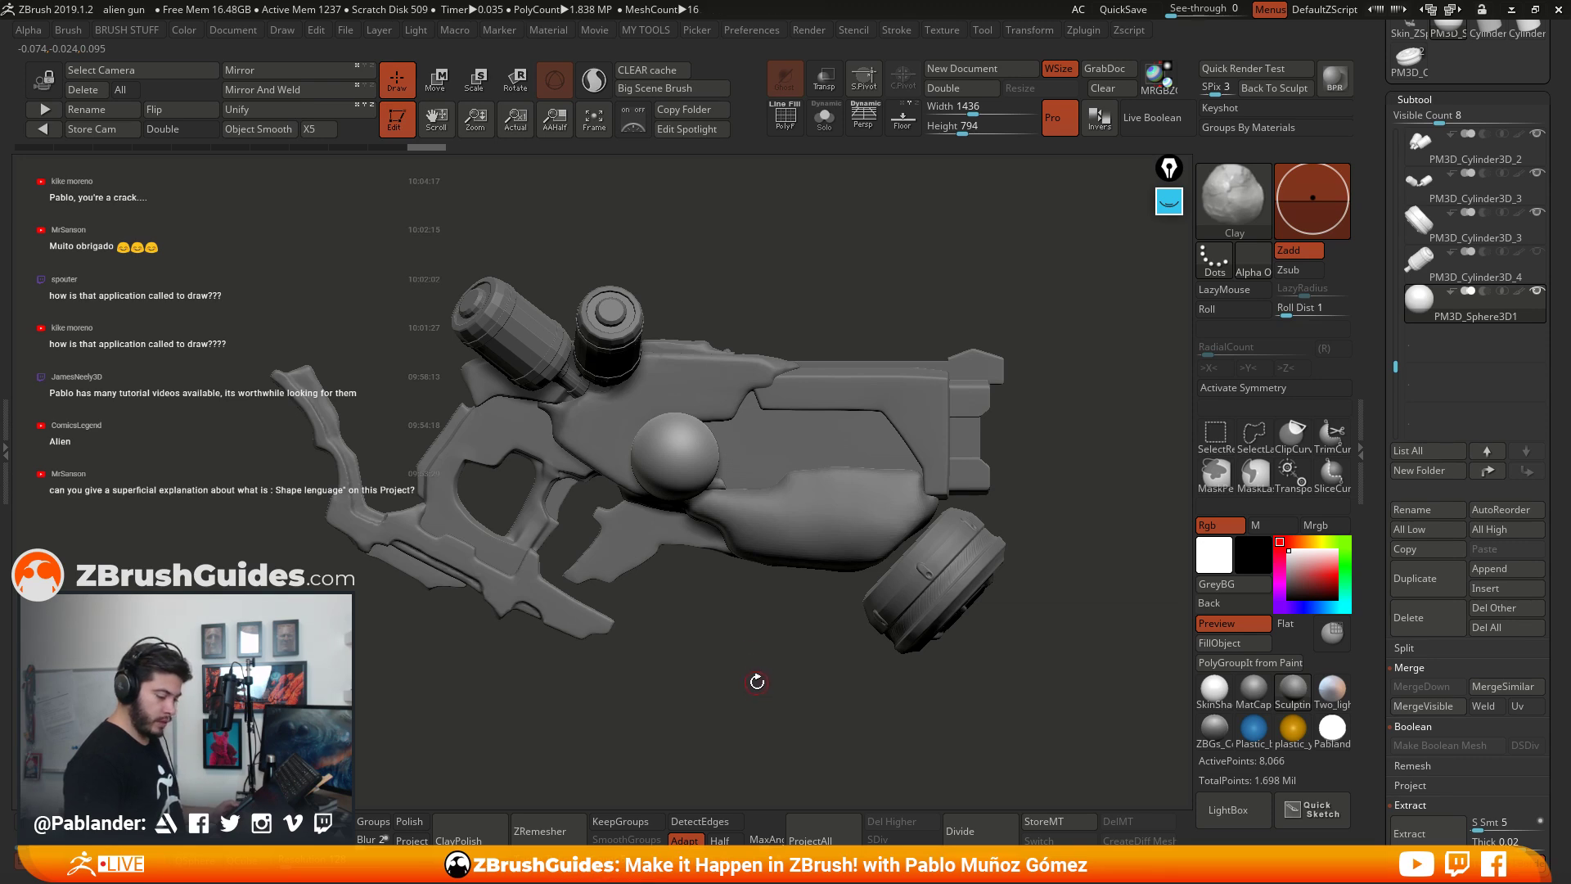
{"action": "left_click_drag", "start_coordinate": [1041, 536], "coordinate": [1064, 514]}
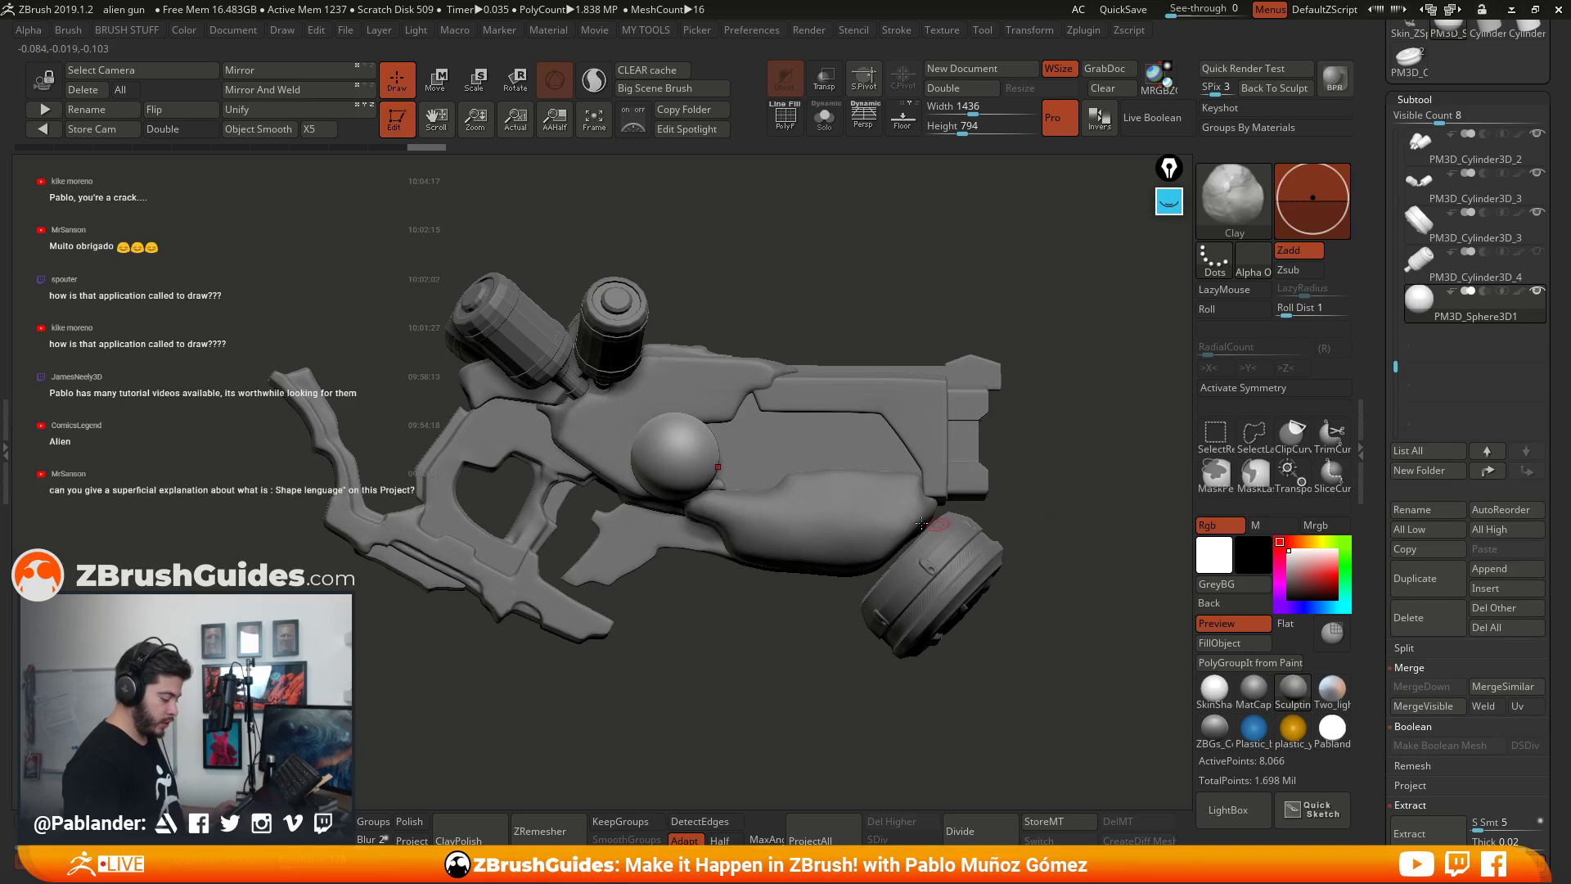
Step: Create a subtool folder named B1 containing the main body piece PM3D_Cube3D1
{"action": "left_click", "coordinate": [738, 400], "text": "alt"}
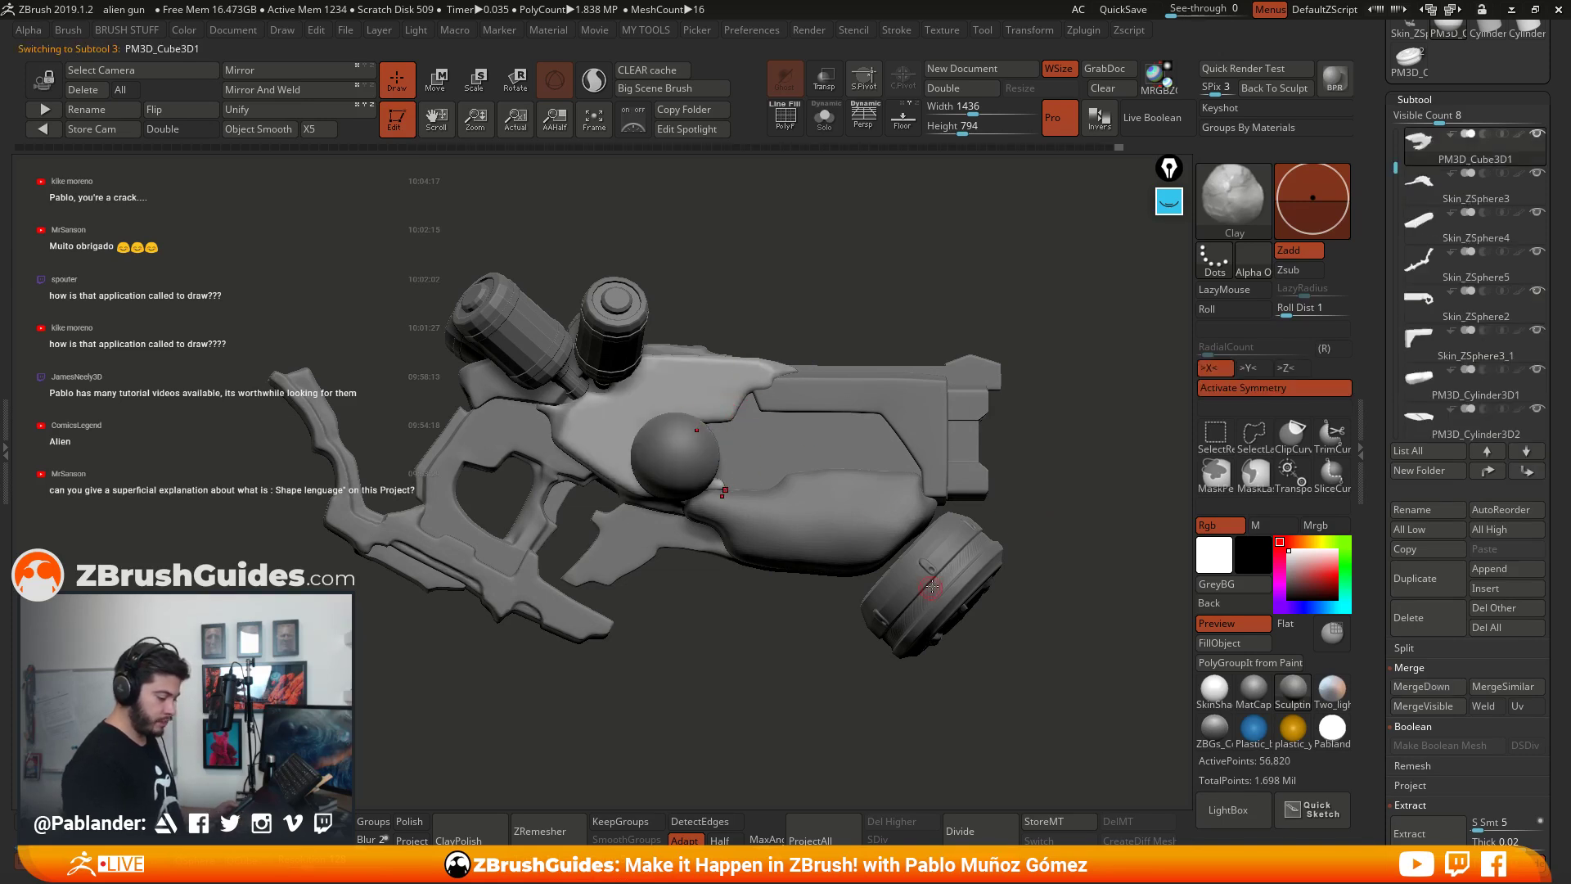
{"action": "left_click", "coordinate": [1435, 471]}
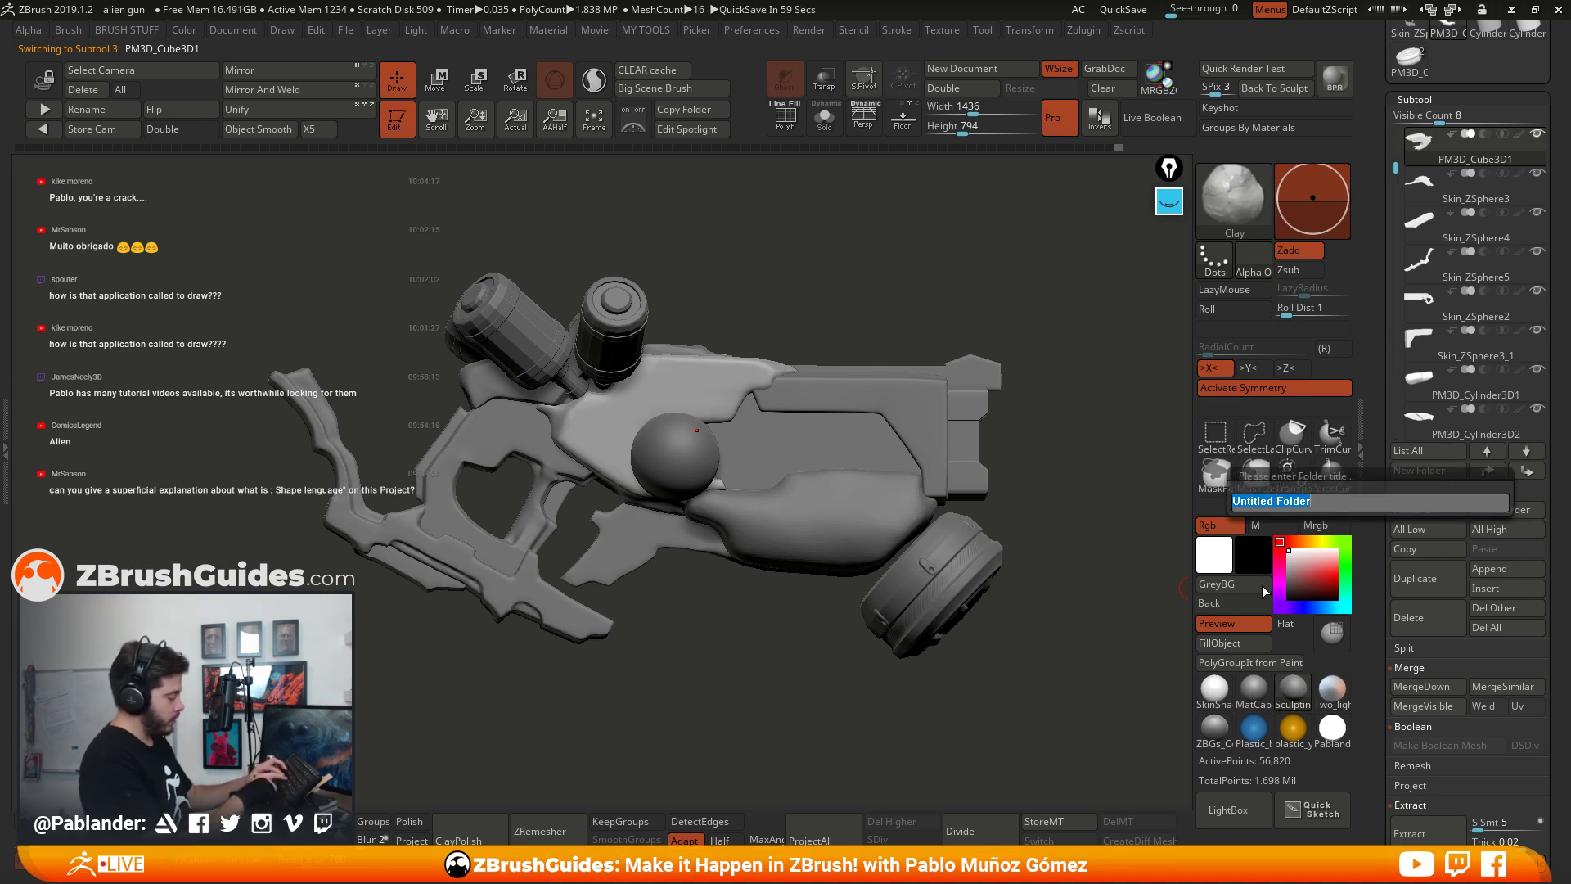
{"action": "type", "text": "B1"}
{"action": "key", "text": "Return"}
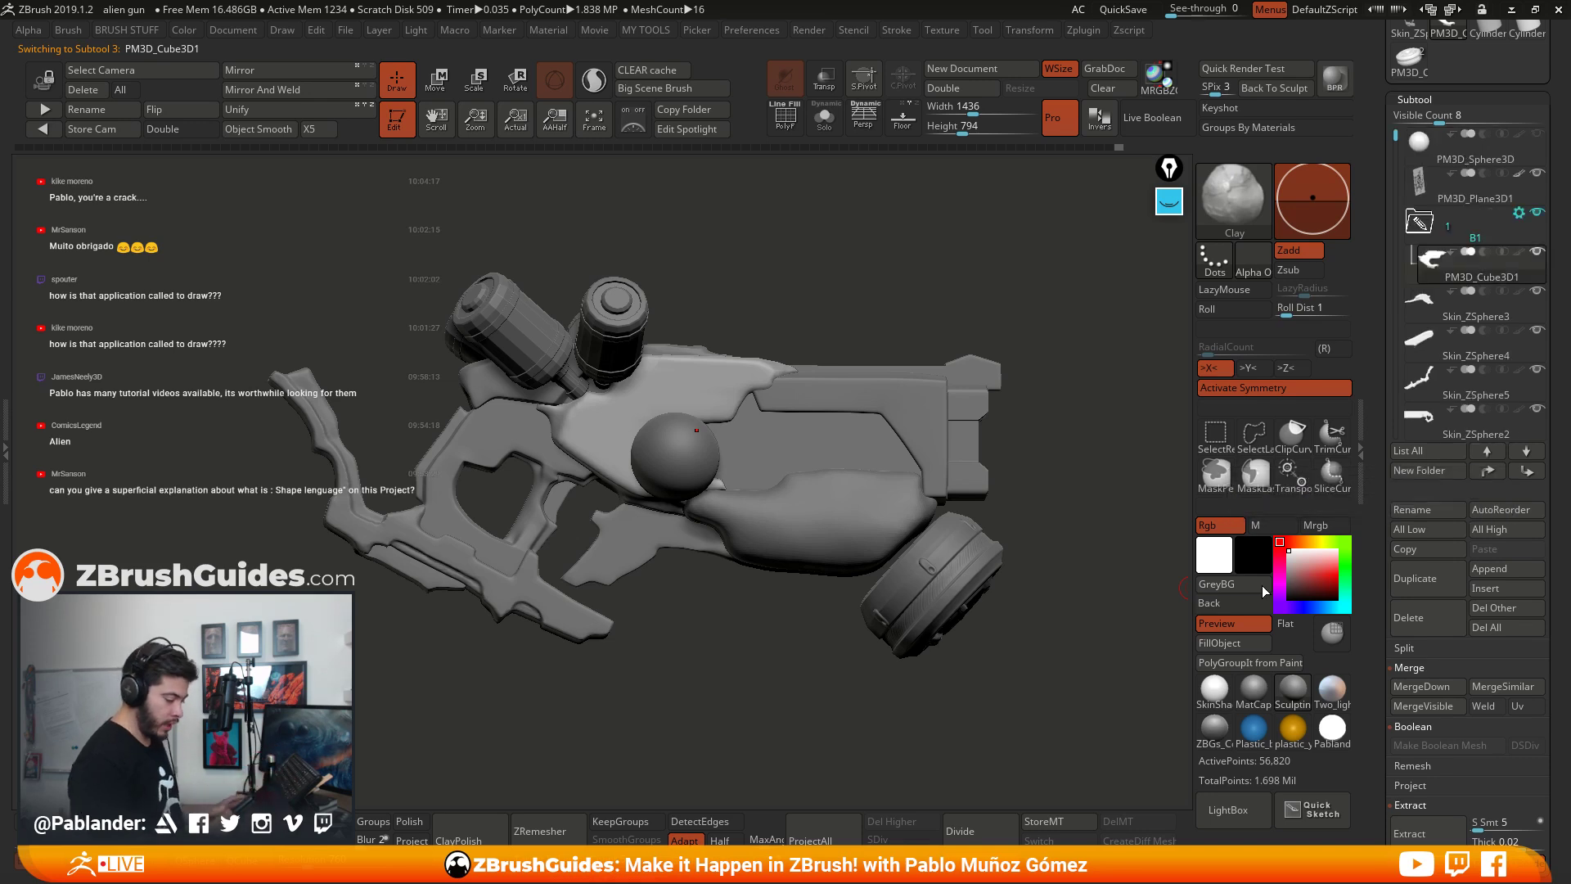
Step: Add the grip Skin_ZSphere2, the lower body PM3D_Cylinder3D1 and the trigger guard piece Skin_ZSphere3 to the B1 folder
{"action": "left_click", "coordinate": [816, 396], "text": "alt"}
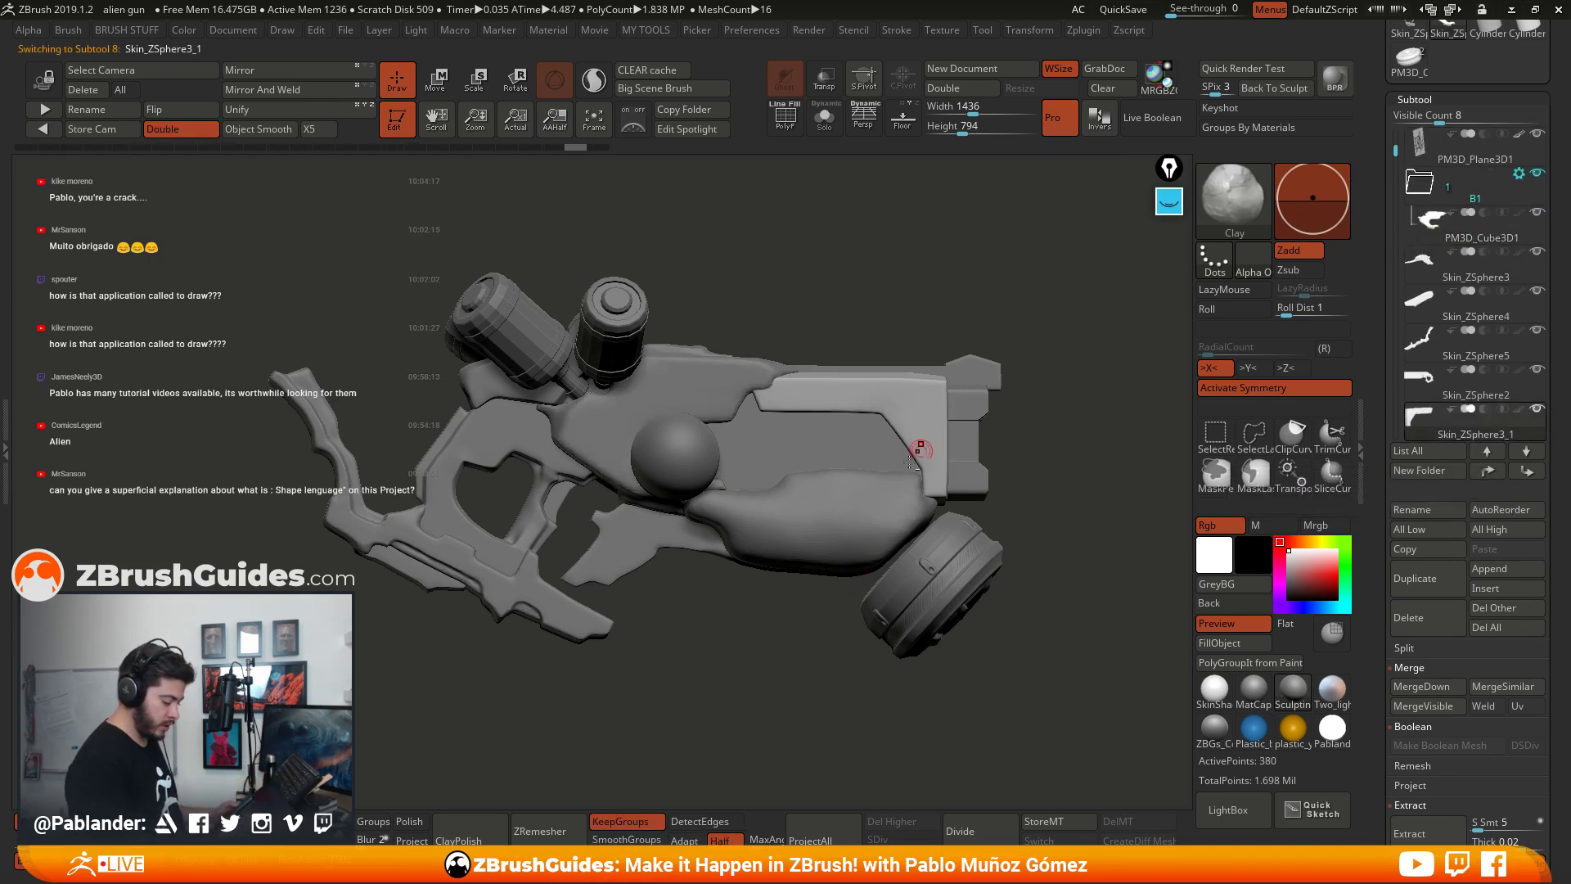
{"action": "left_click", "coordinate": [769, 454], "text": "alt"}
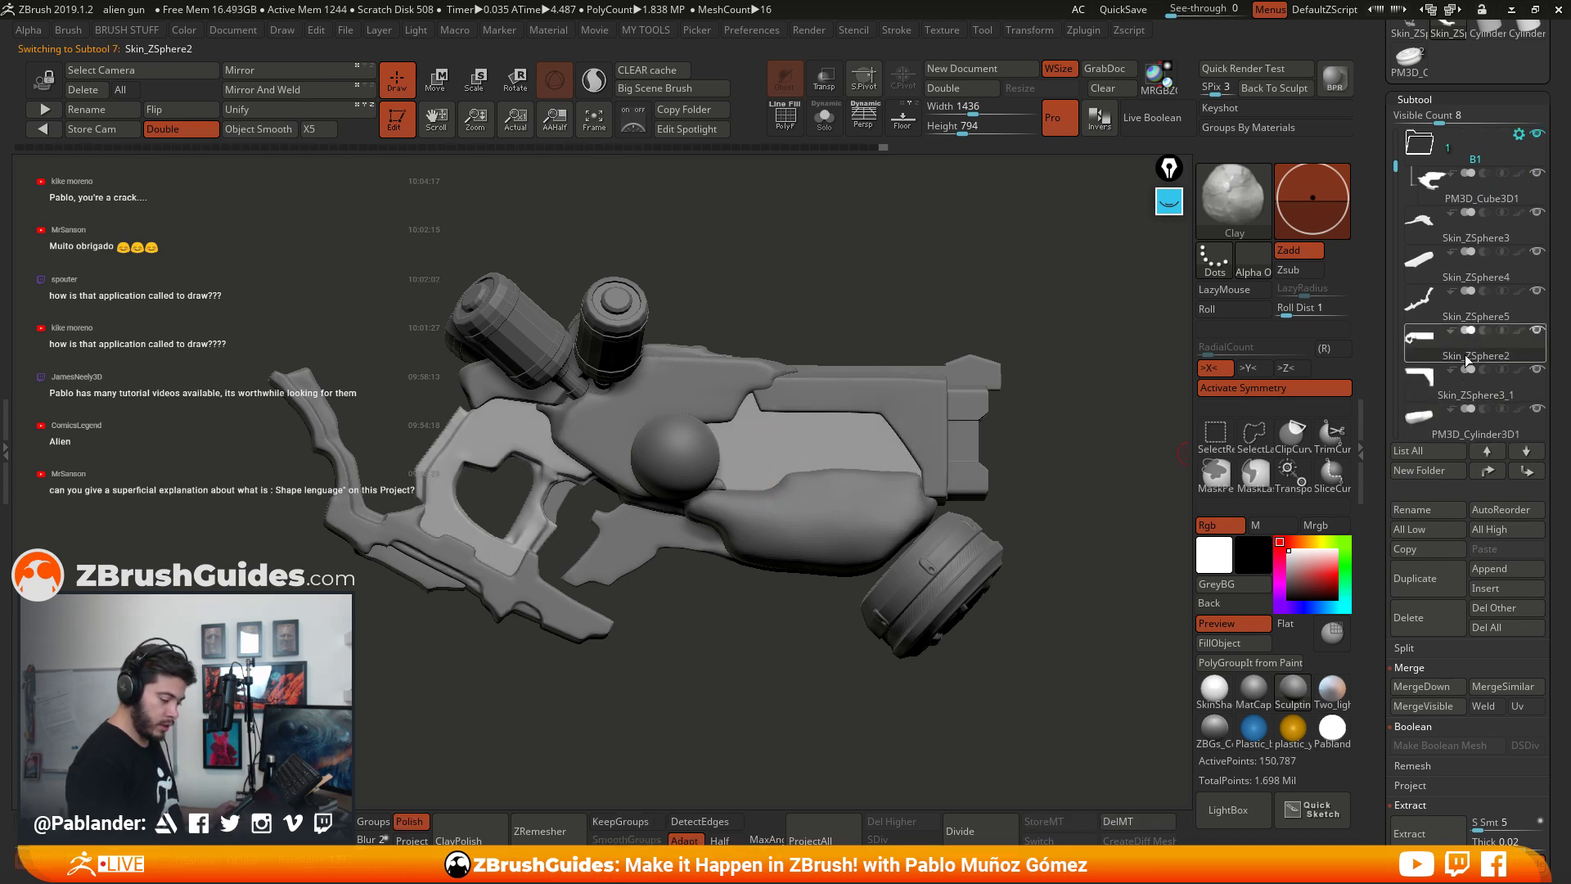
{"action": "left_click_drag", "start_coordinate": [1468, 360], "coordinate": [1464, 155]}
{"action": "left_click", "coordinate": [802, 516], "text": "alt"}
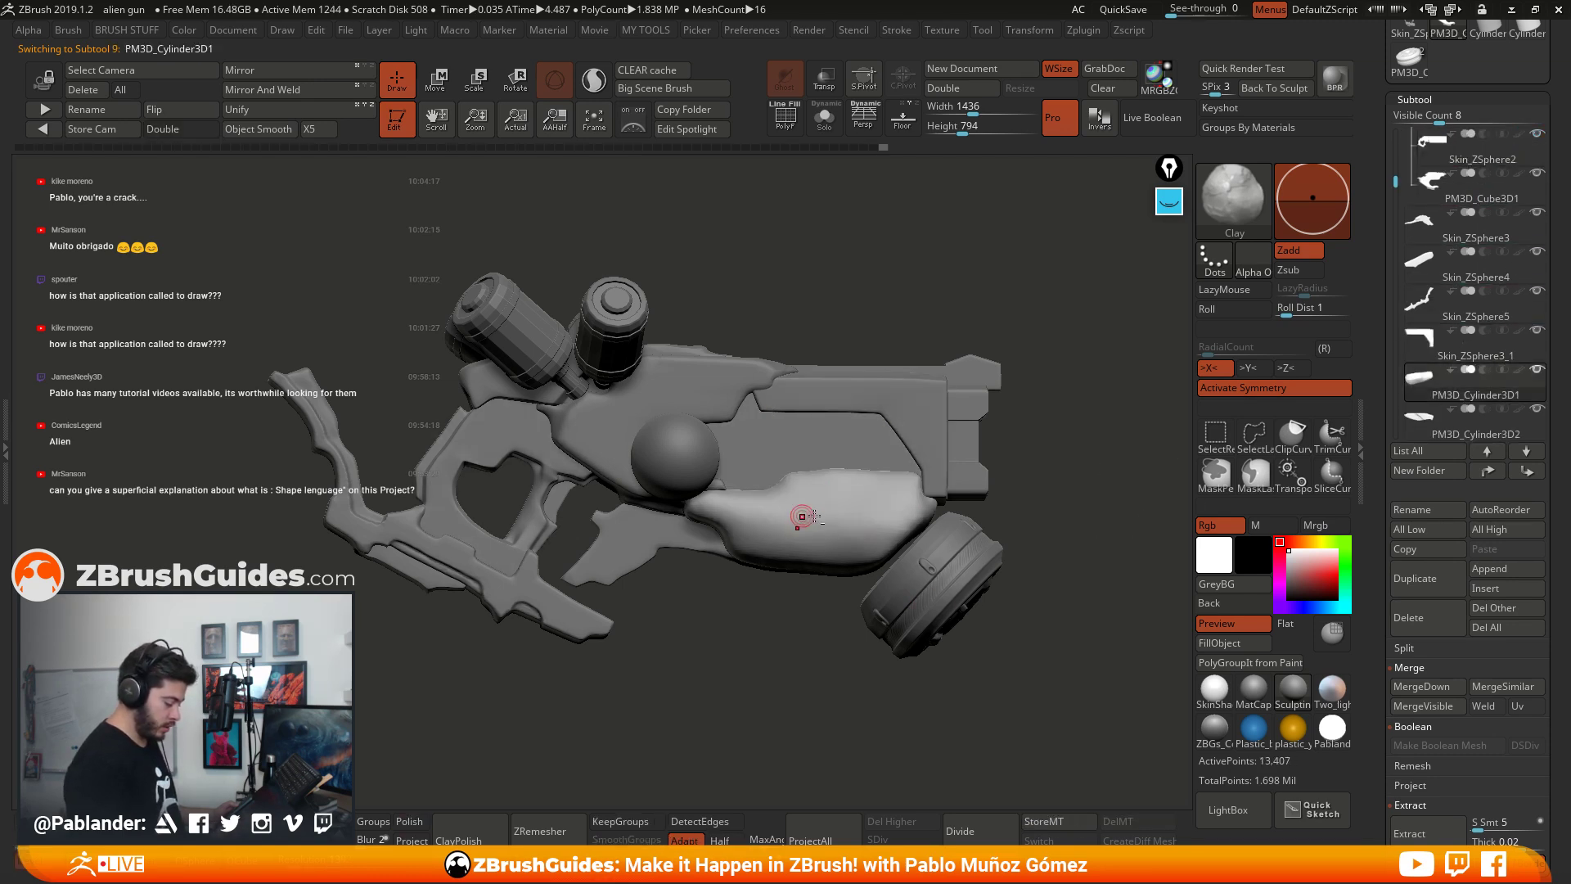
{"action": "left_click_drag", "start_coordinate": [1463, 365], "coordinate": [1482, 174]}
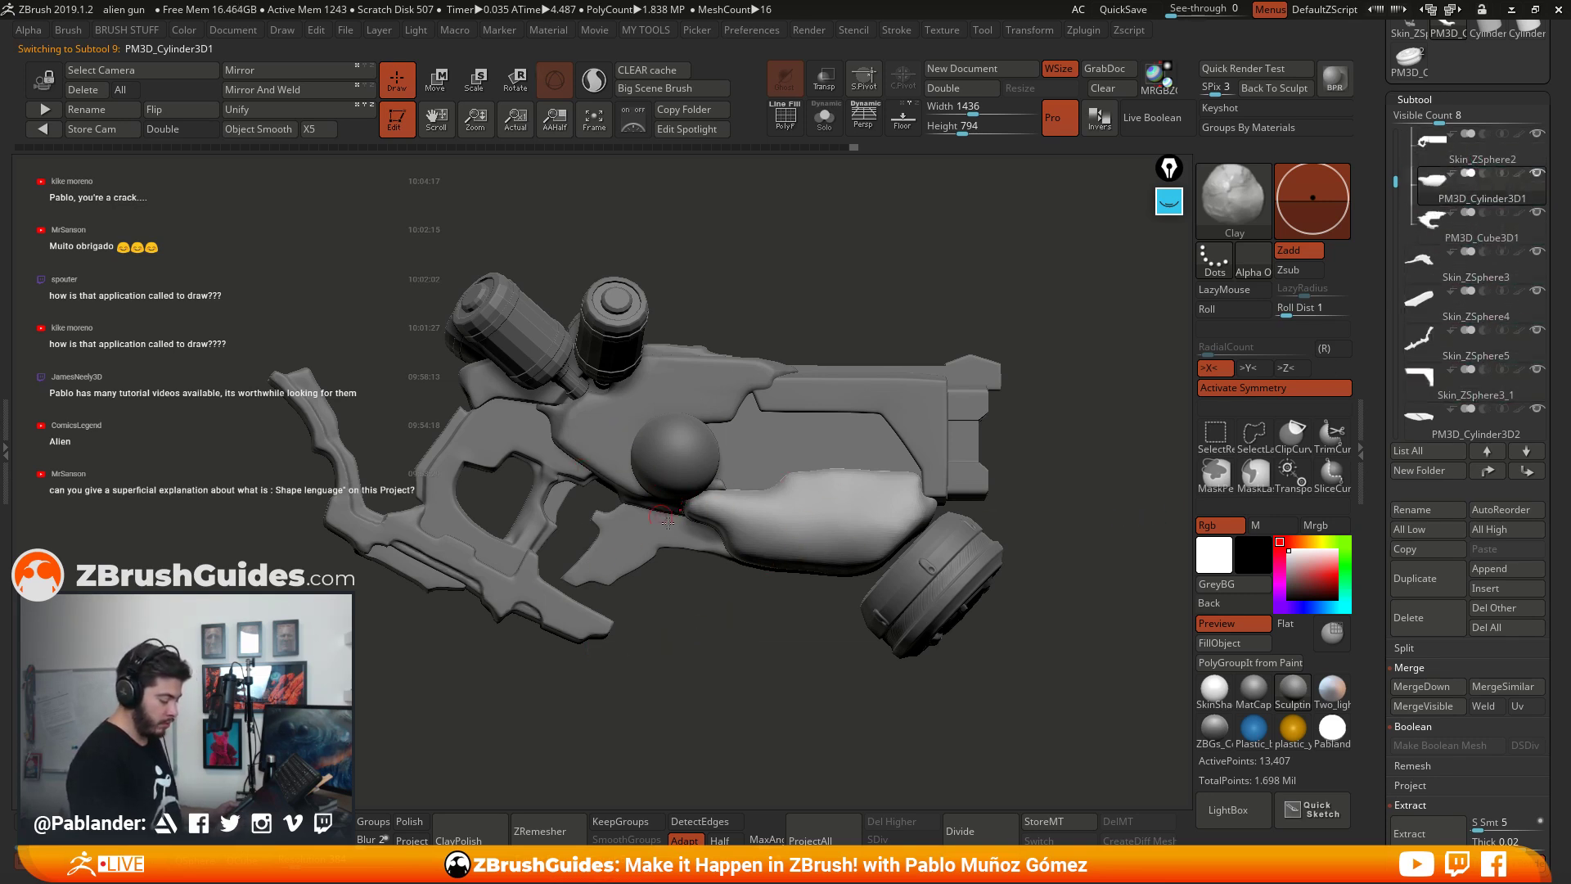
{"action": "left_click", "coordinate": [700, 538], "text": "alt"}
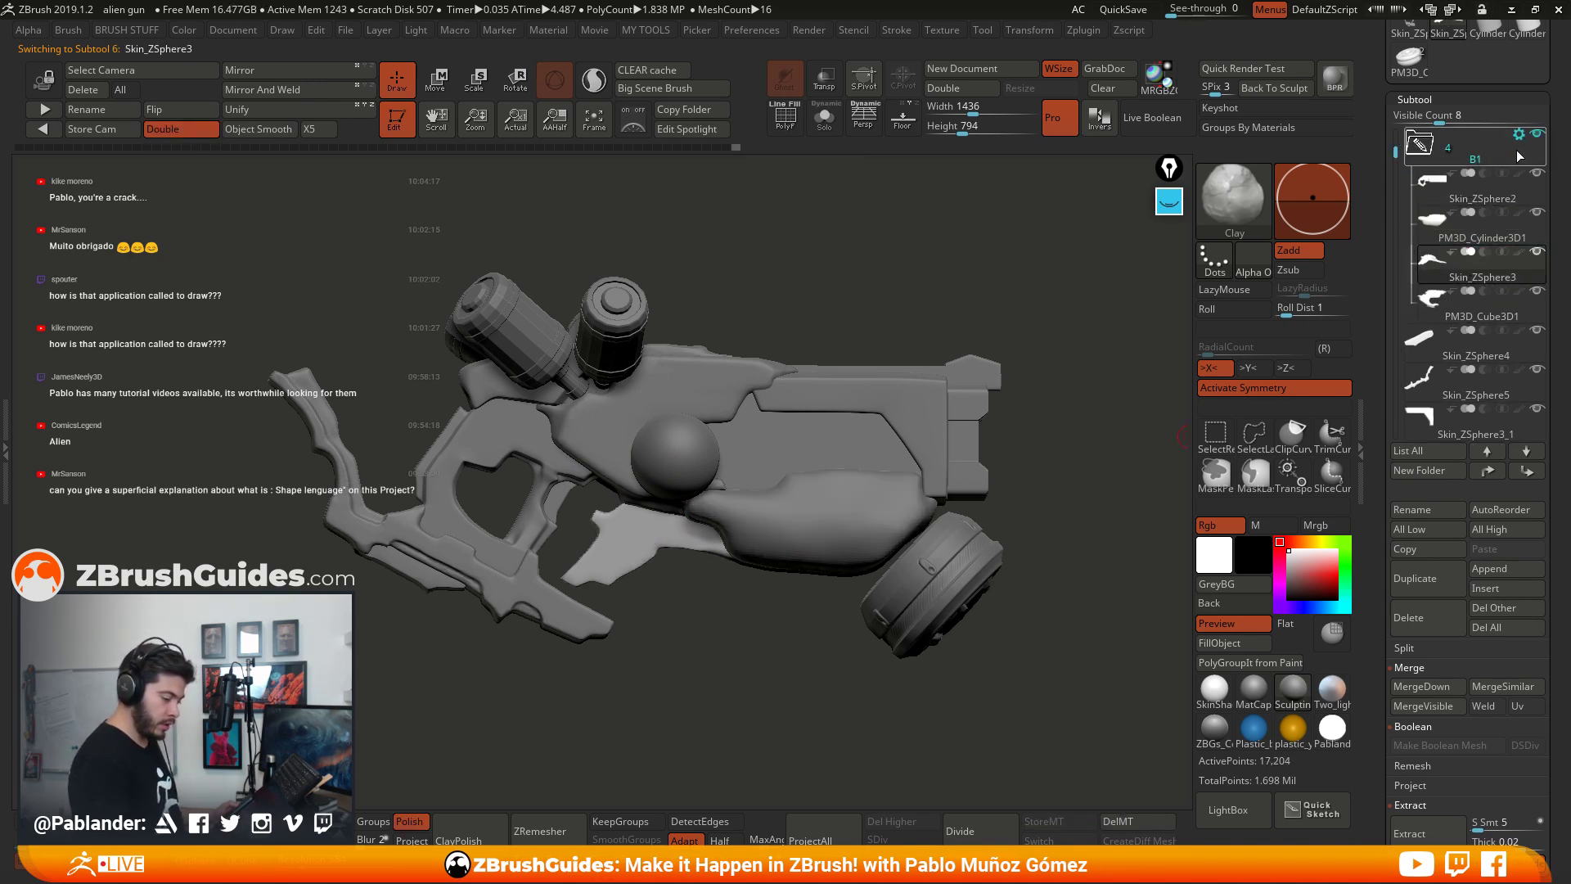
Step: Toggle the visibility of the B1 folder off and on to check which gun parts it contains
{"action": "left_click", "coordinate": [1480, 351]}
{"action": "left_click", "coordinate": [1538, 136]}
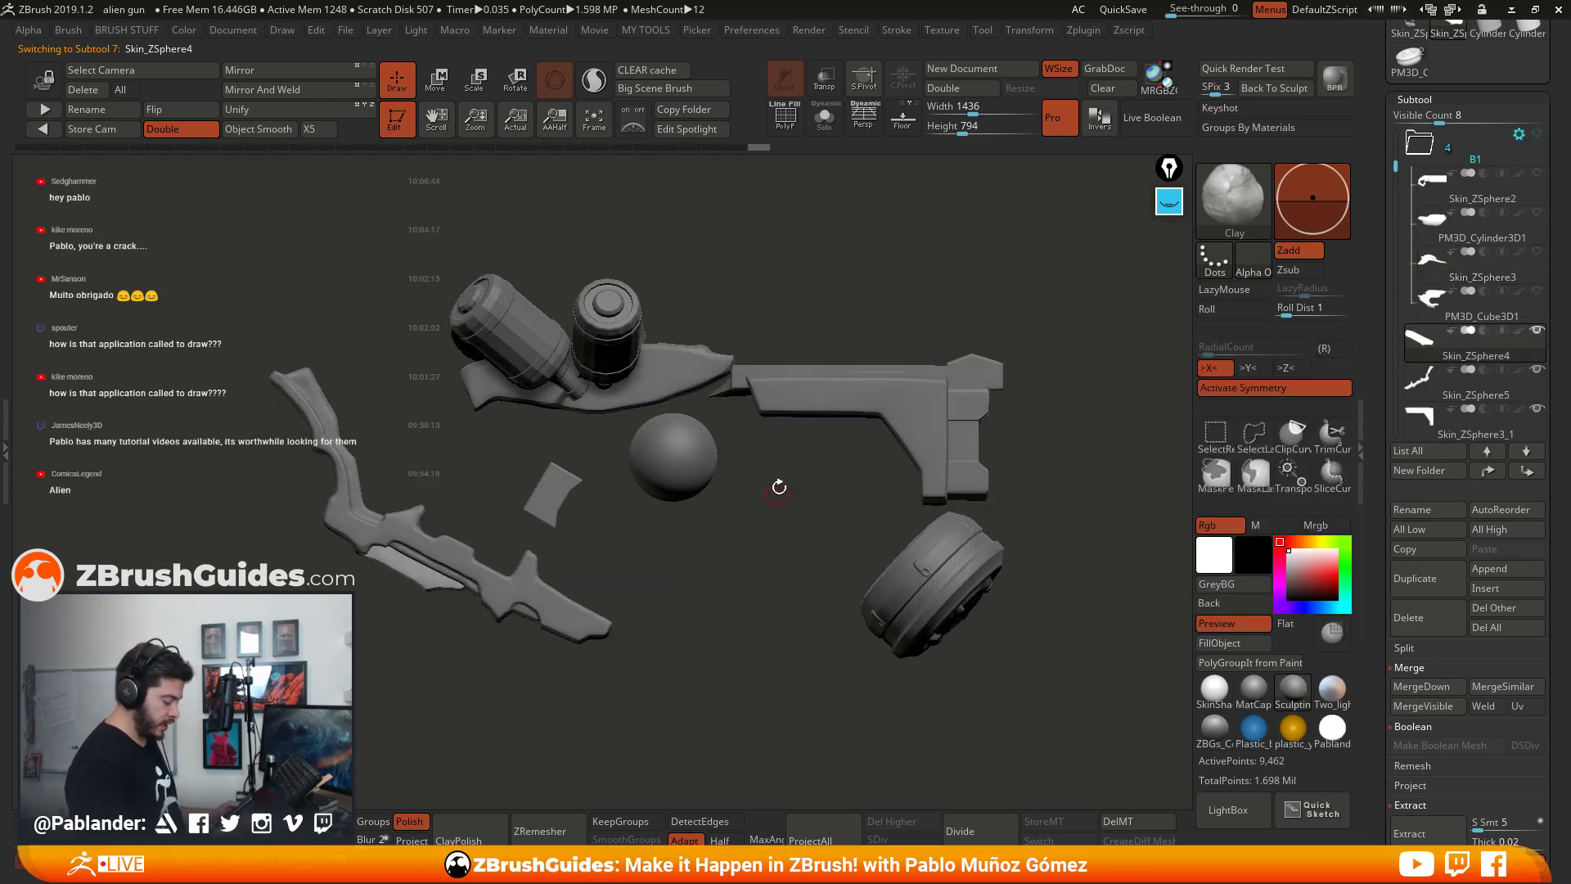
{"action": "left_click_drag", "start_coordinate": [779, 485], "coordinate": [775, 451]}
{"action": "left_click_drag", "start_coordinate": [678, 563], "coordinate": [754, 522]}
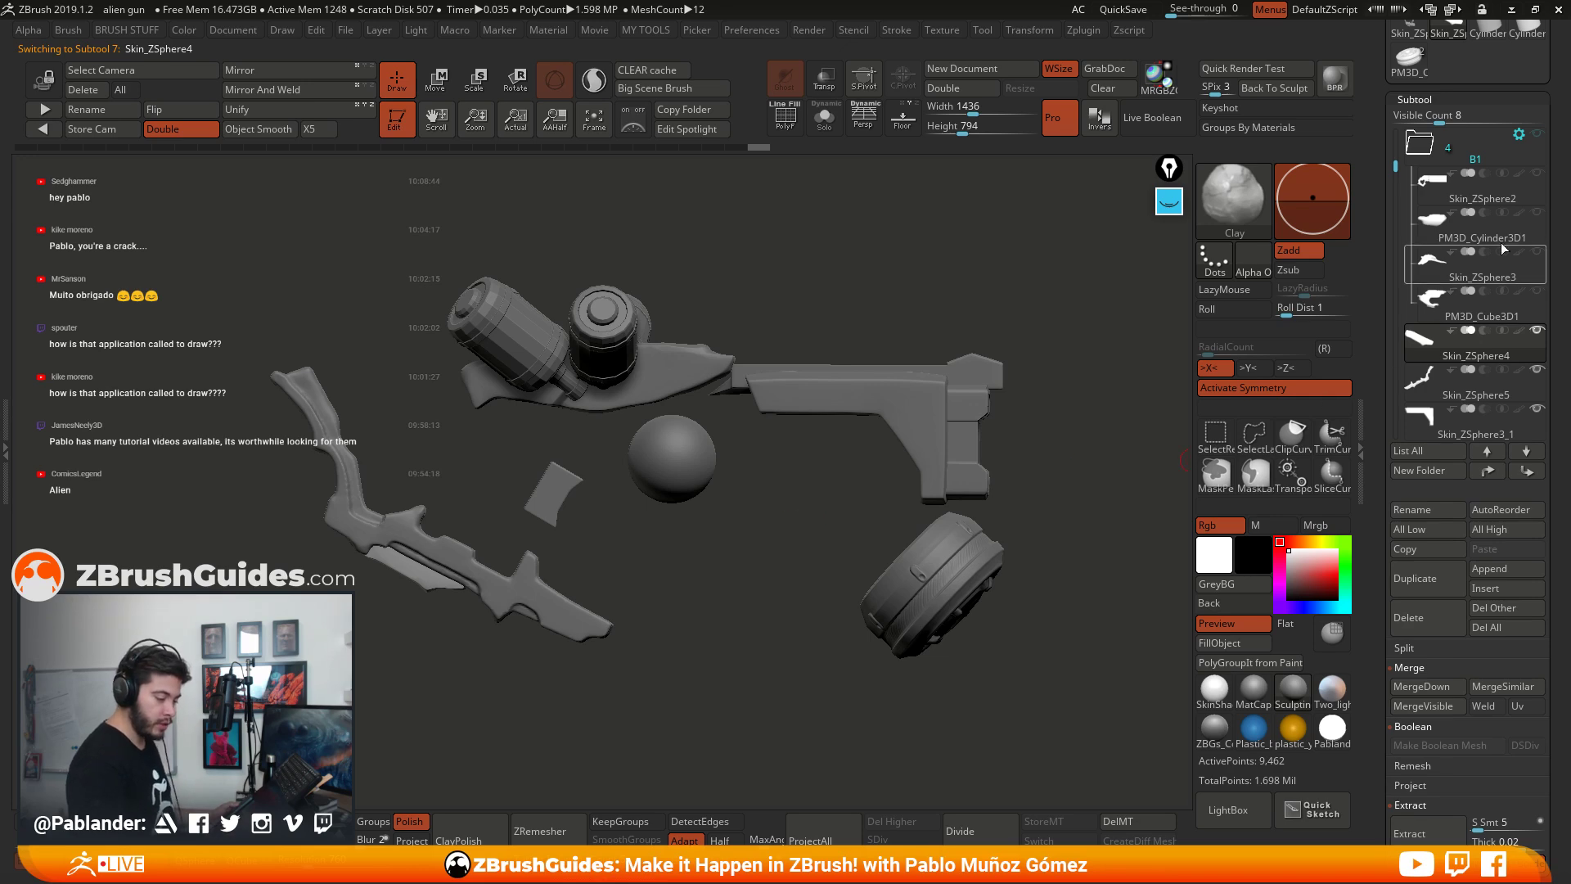
{"action": "left_click", "coordinate": [1538, 135]}
{"action": "left_click", "coordinate": [1538, 136]}
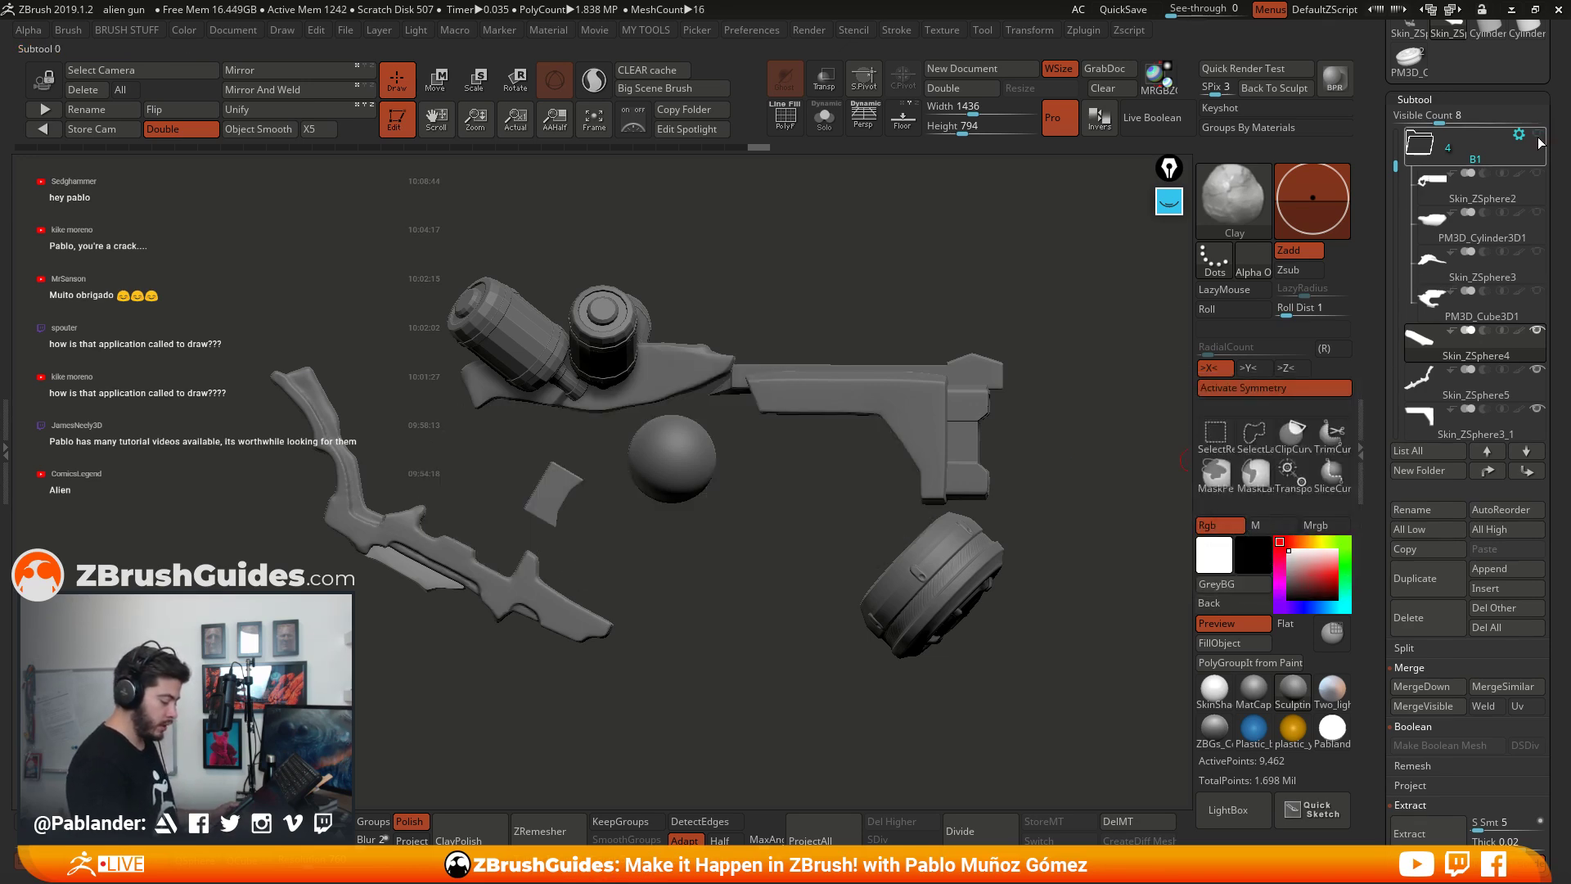
{"action": "left_click", "coordinate": [1538, 136]}
Step: Collapse the B1 folder, move it down the subtool list to just above PM3D_Sphere3D1, and expand it
{"action": "left_click", "coordinate": [1419, 147]}
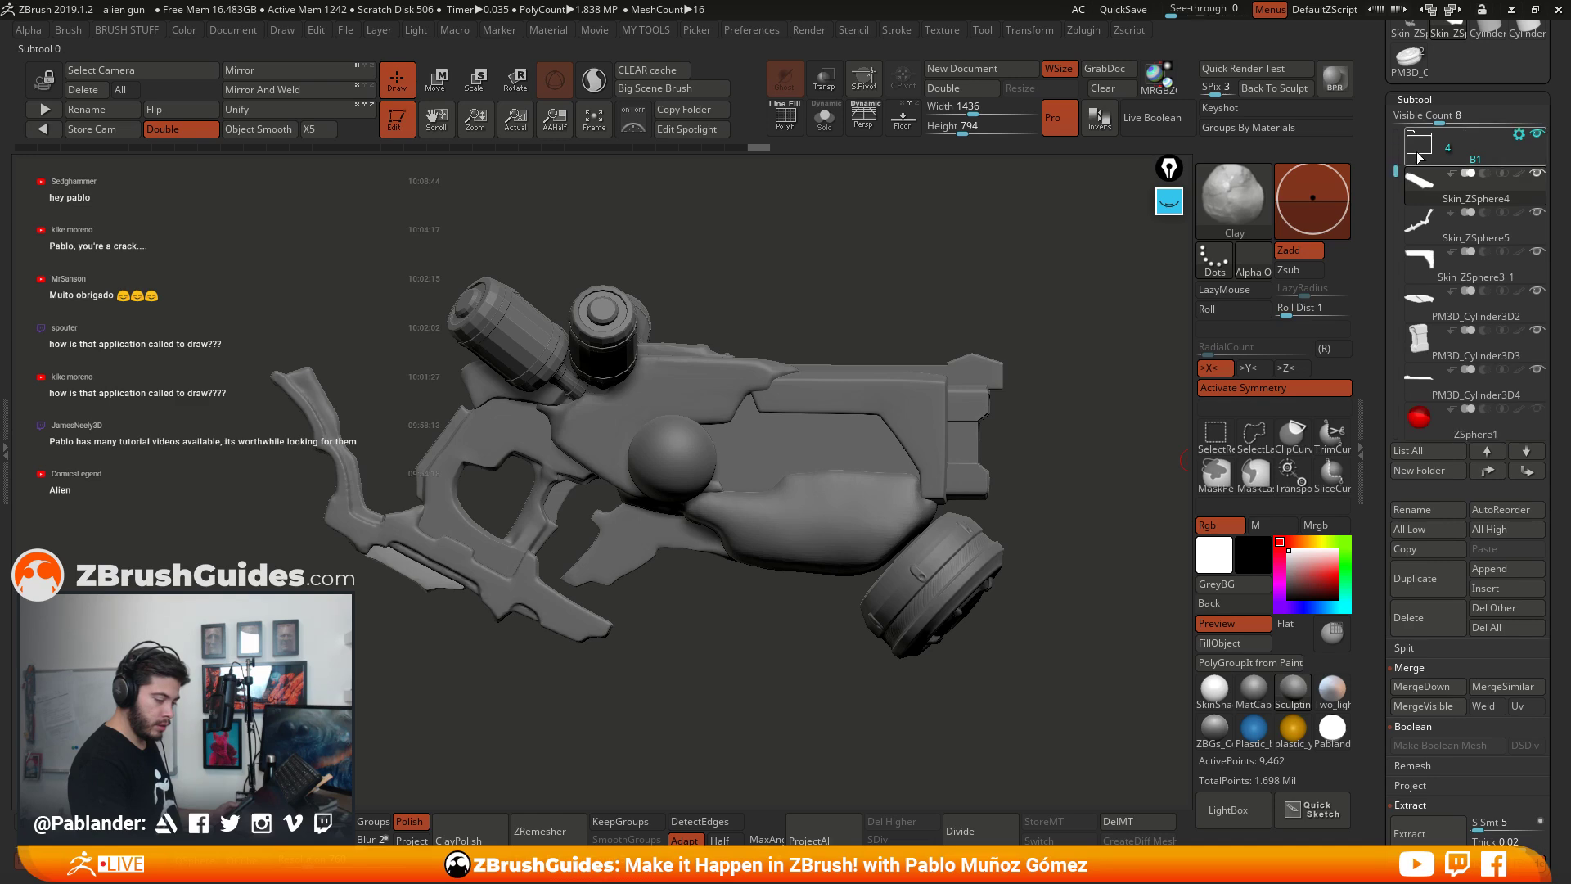
{"action": "mouse_move", "coordinate": [1419, 154]}
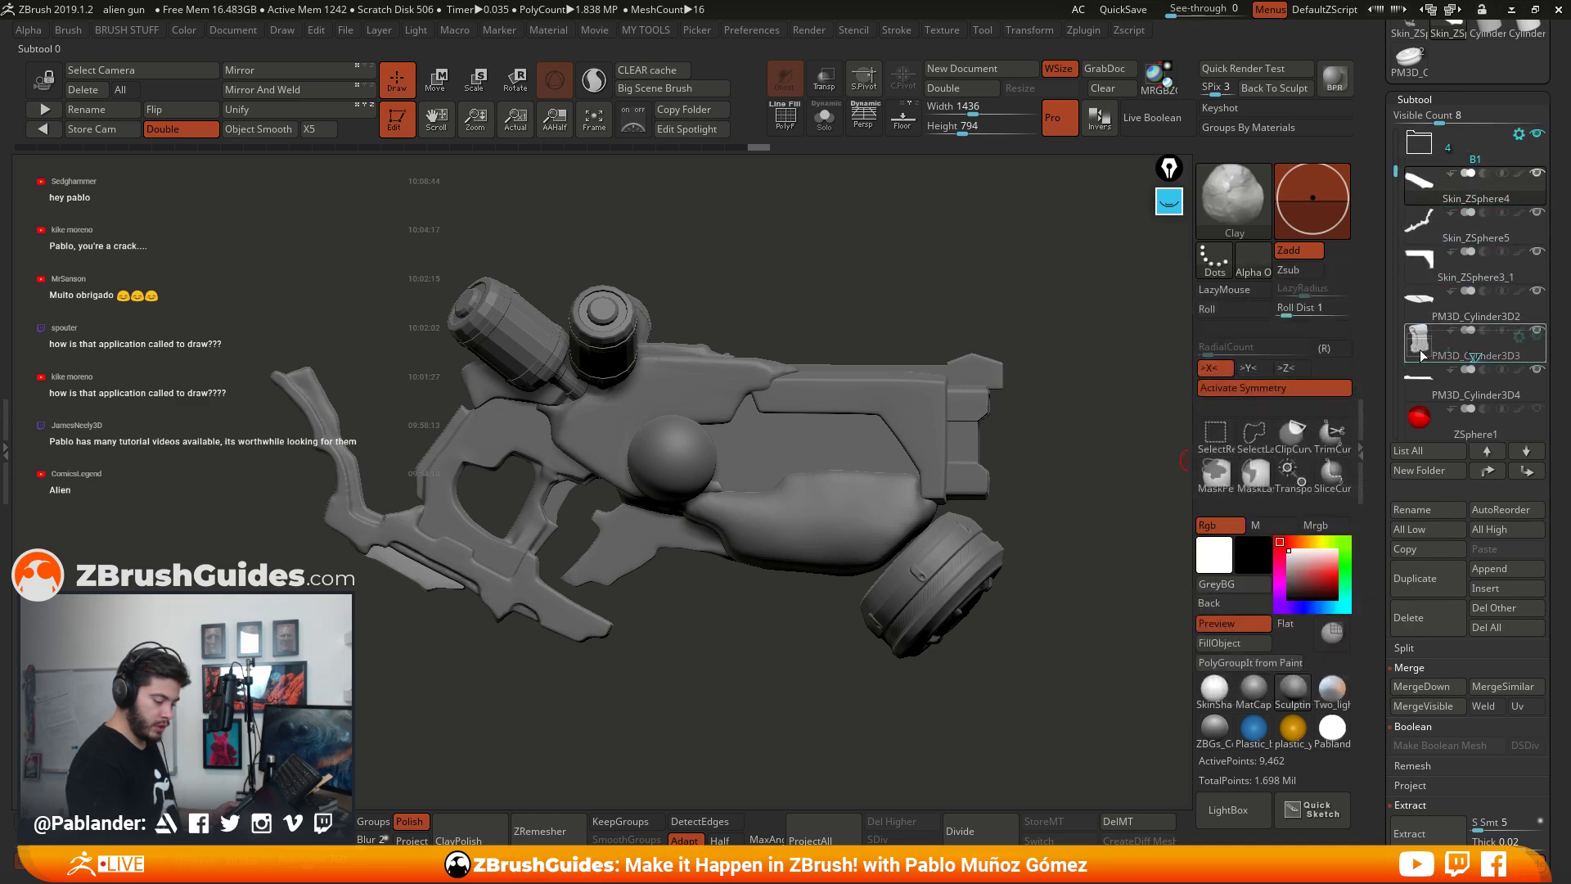
{"action": "scroll", "coordinate": [1406, 432], "scroll_direction": "down", "scroll_amount": 1}
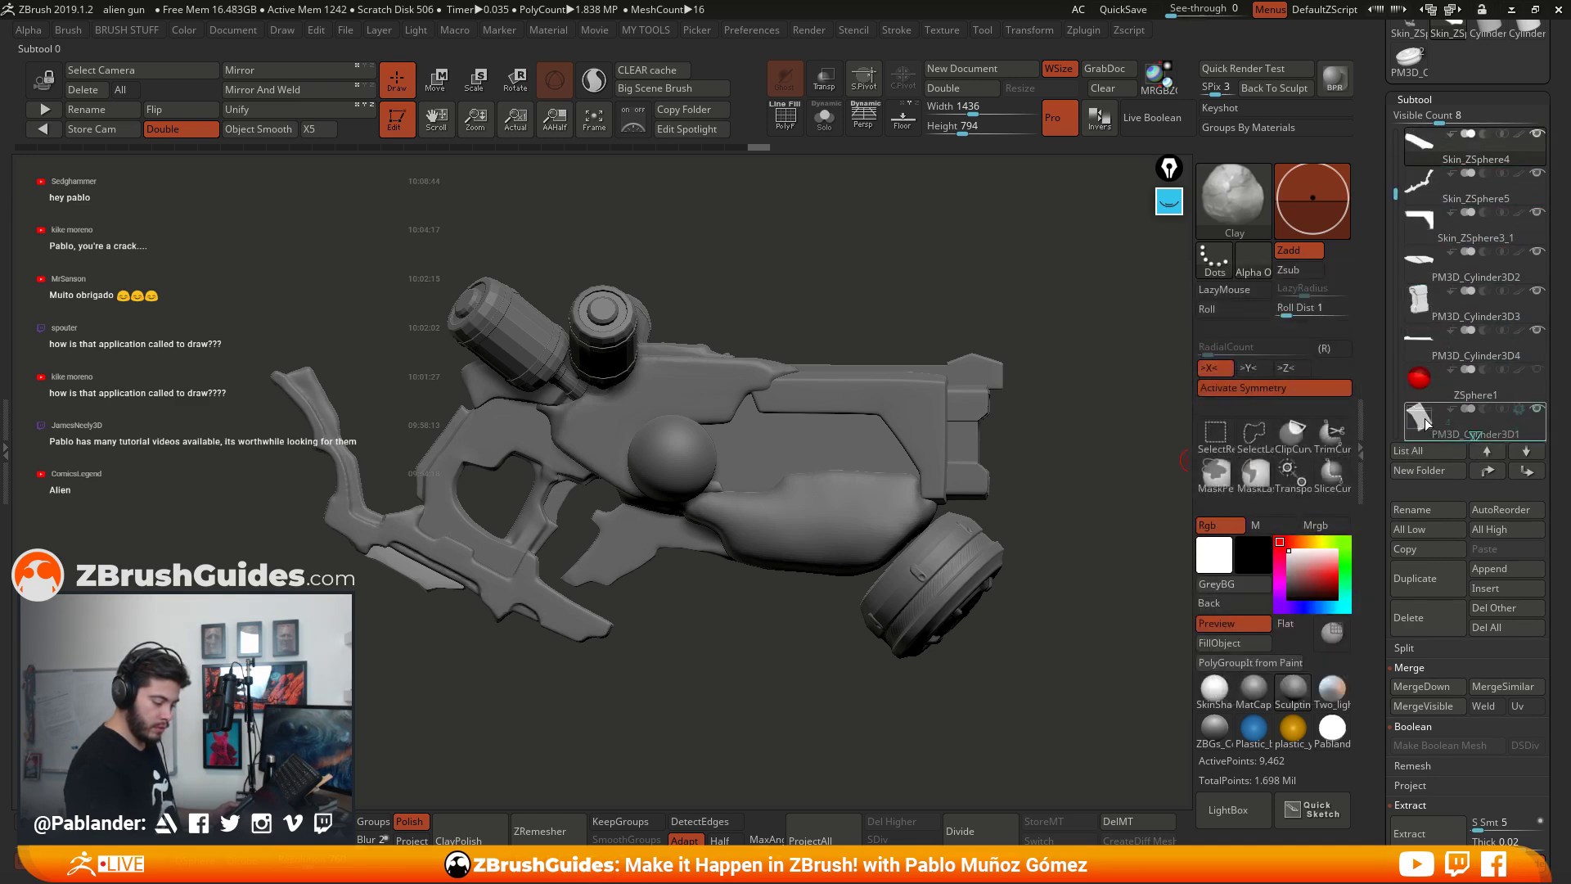
{"action": "scroll", "coordinate": [1421, 405], "scroll_direction": "down", "scroll_amount": 1}
{"action": "scroll", "coordinate": [1465, 278], "scroll_direction": "down", "scroll_amount": 3}
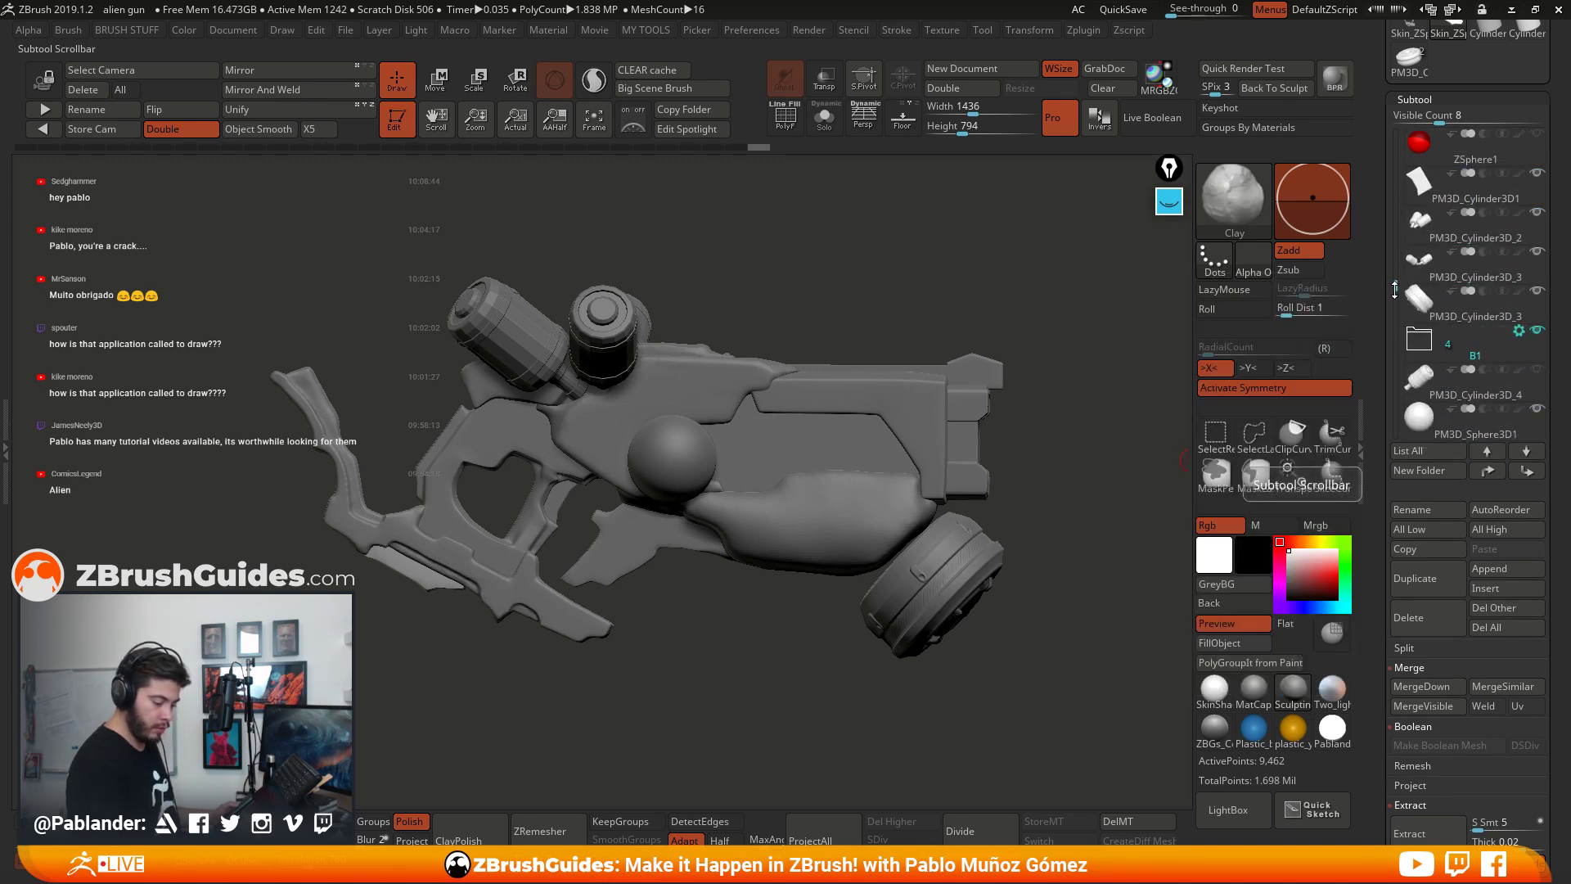
{"action": "scroll", "coordinate": [1465, 344], "scroll_direction": "down", "scroll_amount": 2}
{"action": "left_click_drag", "start_coordinate": [1473, 385], "coordinate": [1447, 435]}
{"action": "left_click_drag", "start_coordinate": [1048, 501], "coordinate": [999, 407]}
{"action": "left_click", "coordinate": [1428, 357]}
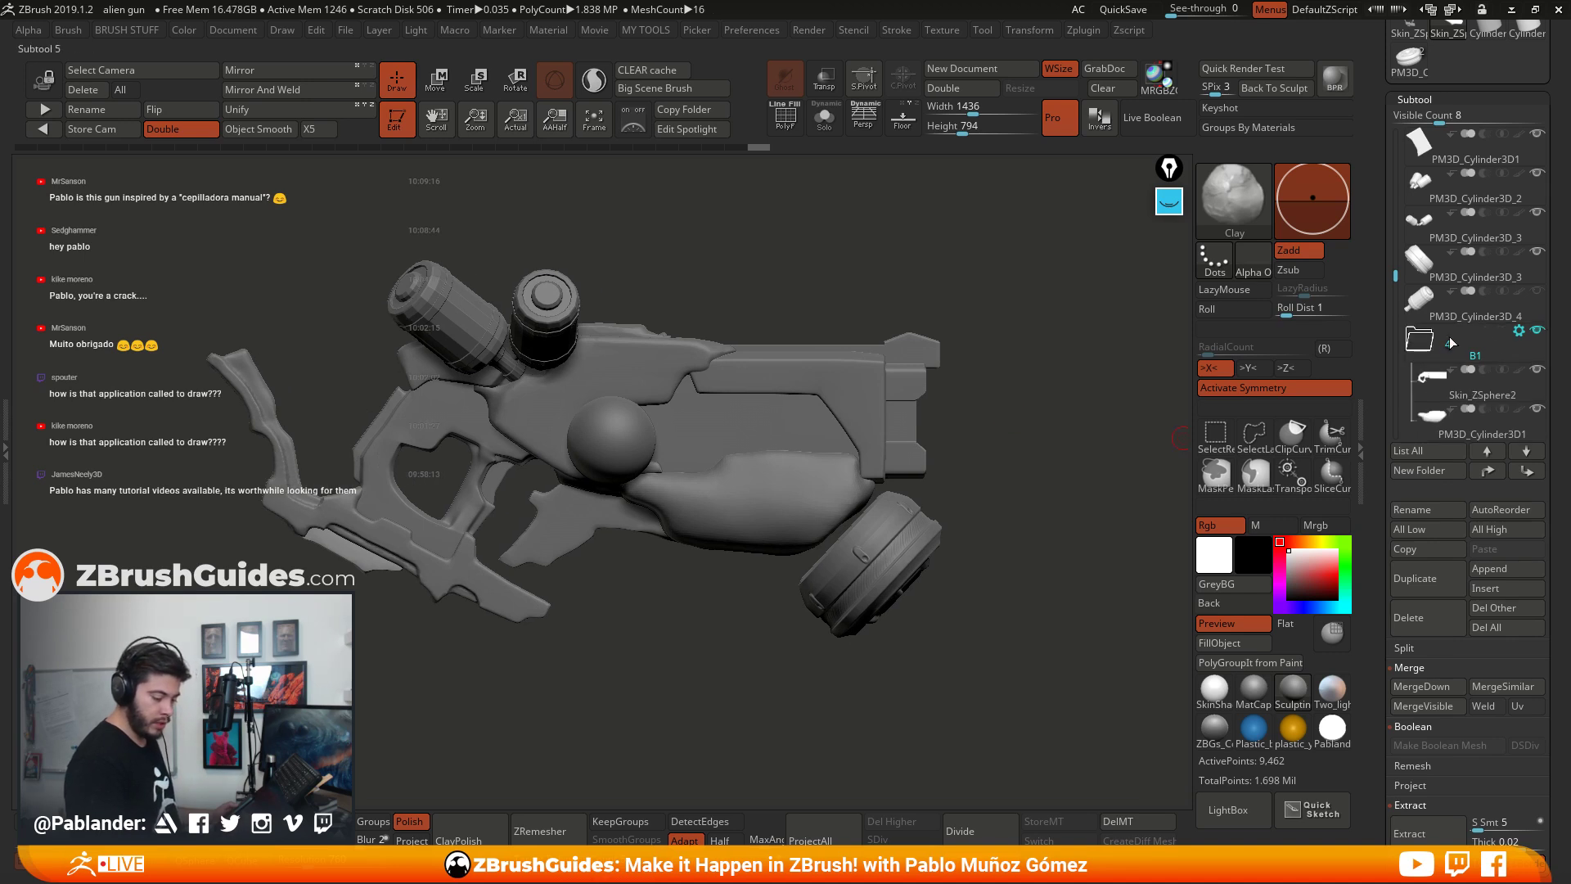
{"action": "left_click_drag", "start_coordinate": [1395, 299], "coordinate": [1392, 336]}
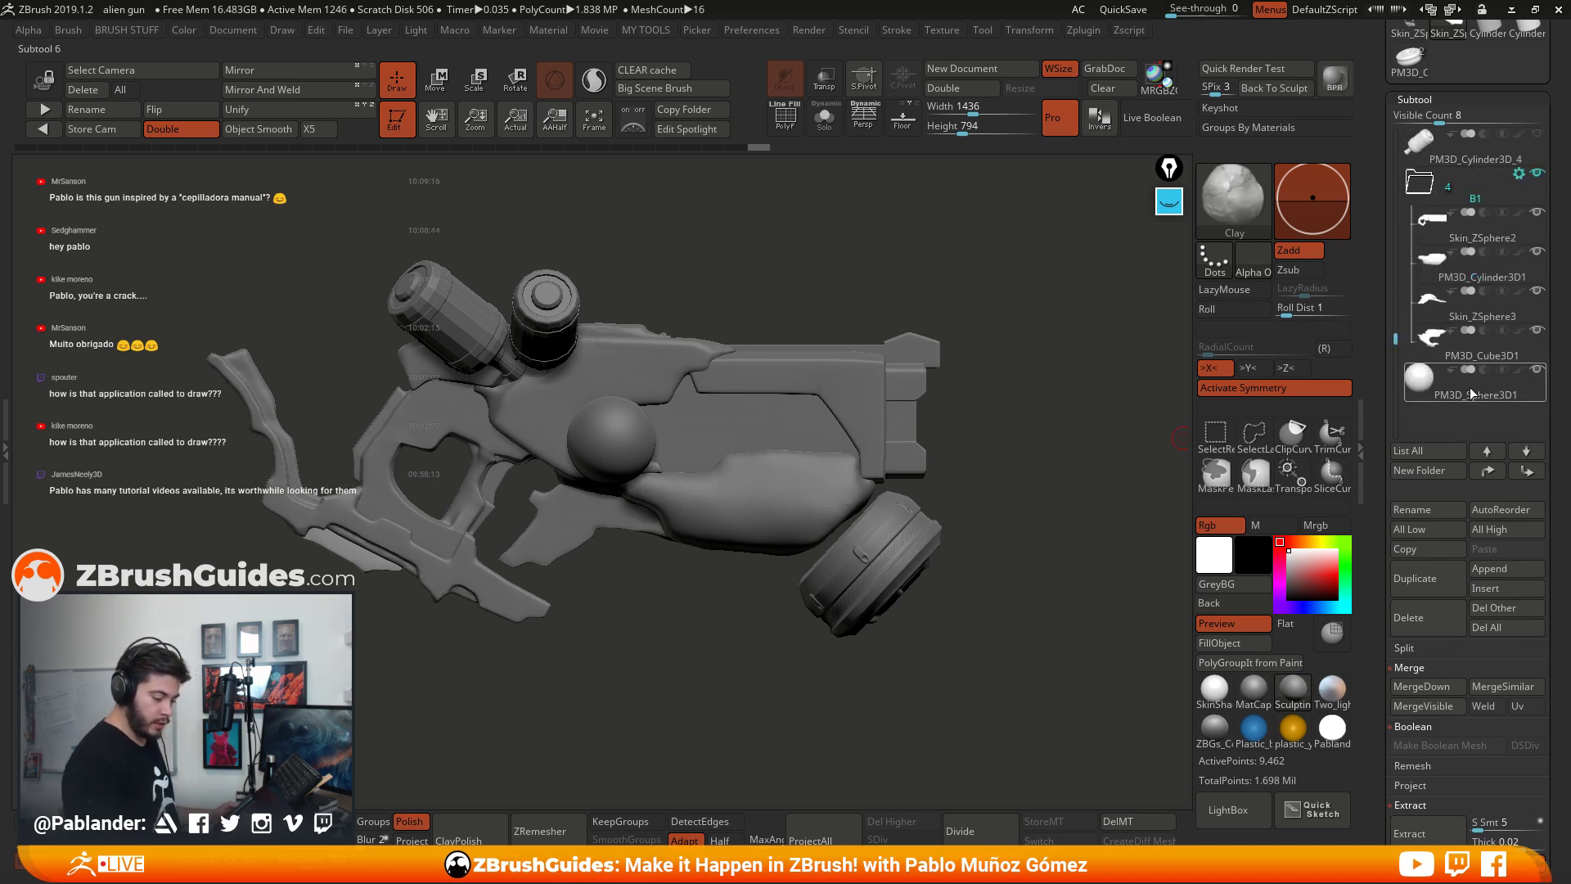
Step: Add PM3D_Sphere3D1 to the end of the B1 folder and set its Boolean operation to subtraction
{"action": "left_click_drag", "start_coordinate": [1470, 368], "coordinate": [1494, 354]}
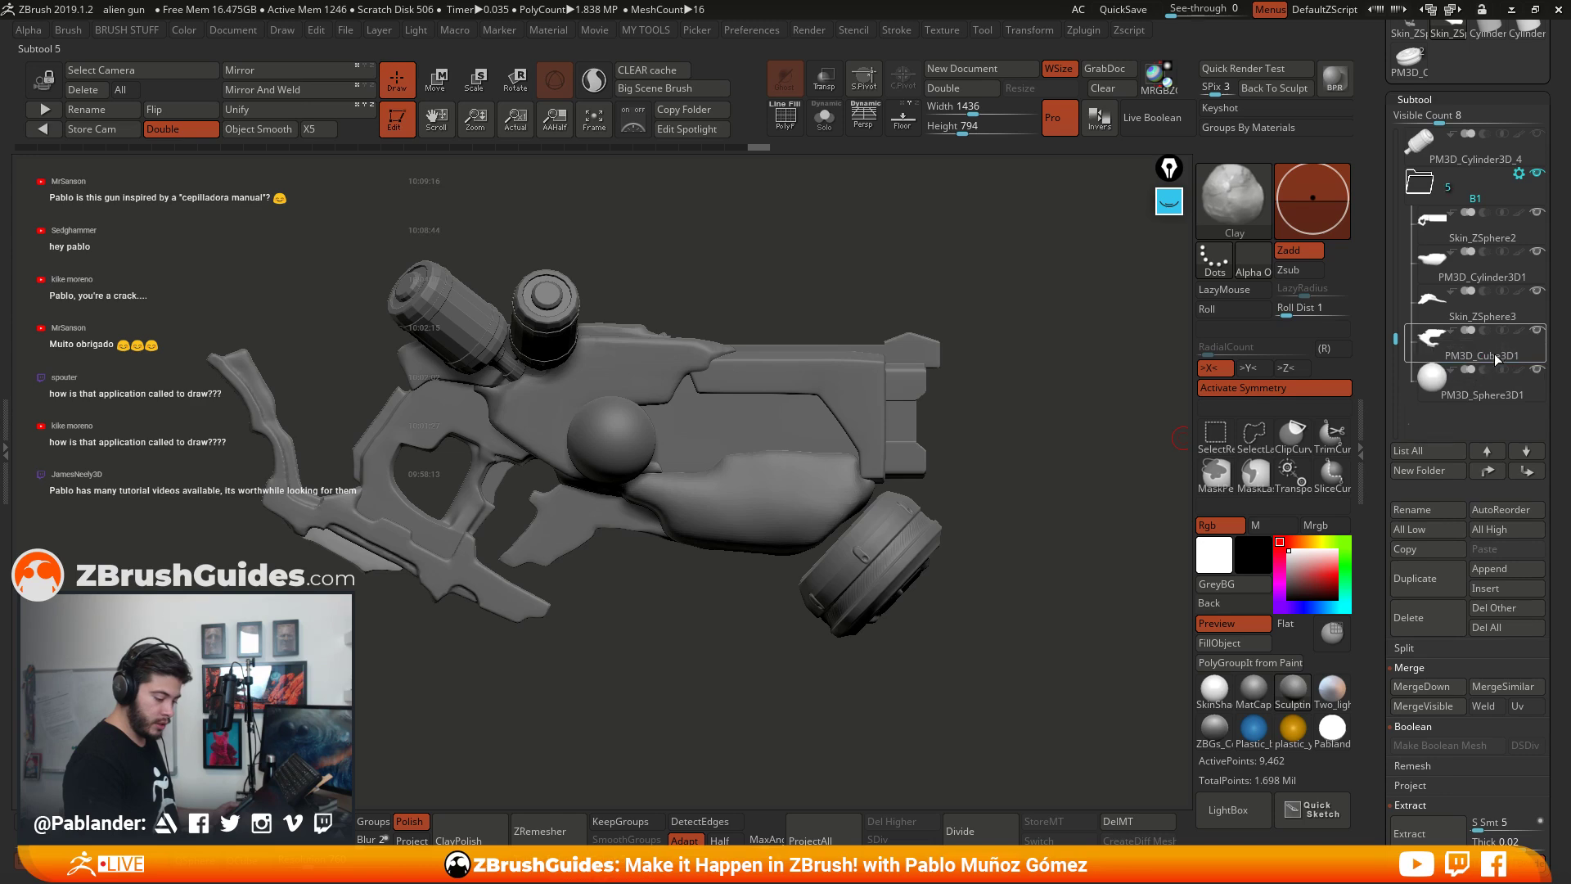
{"action": "left_click", "coordinate": [1476, 394]}
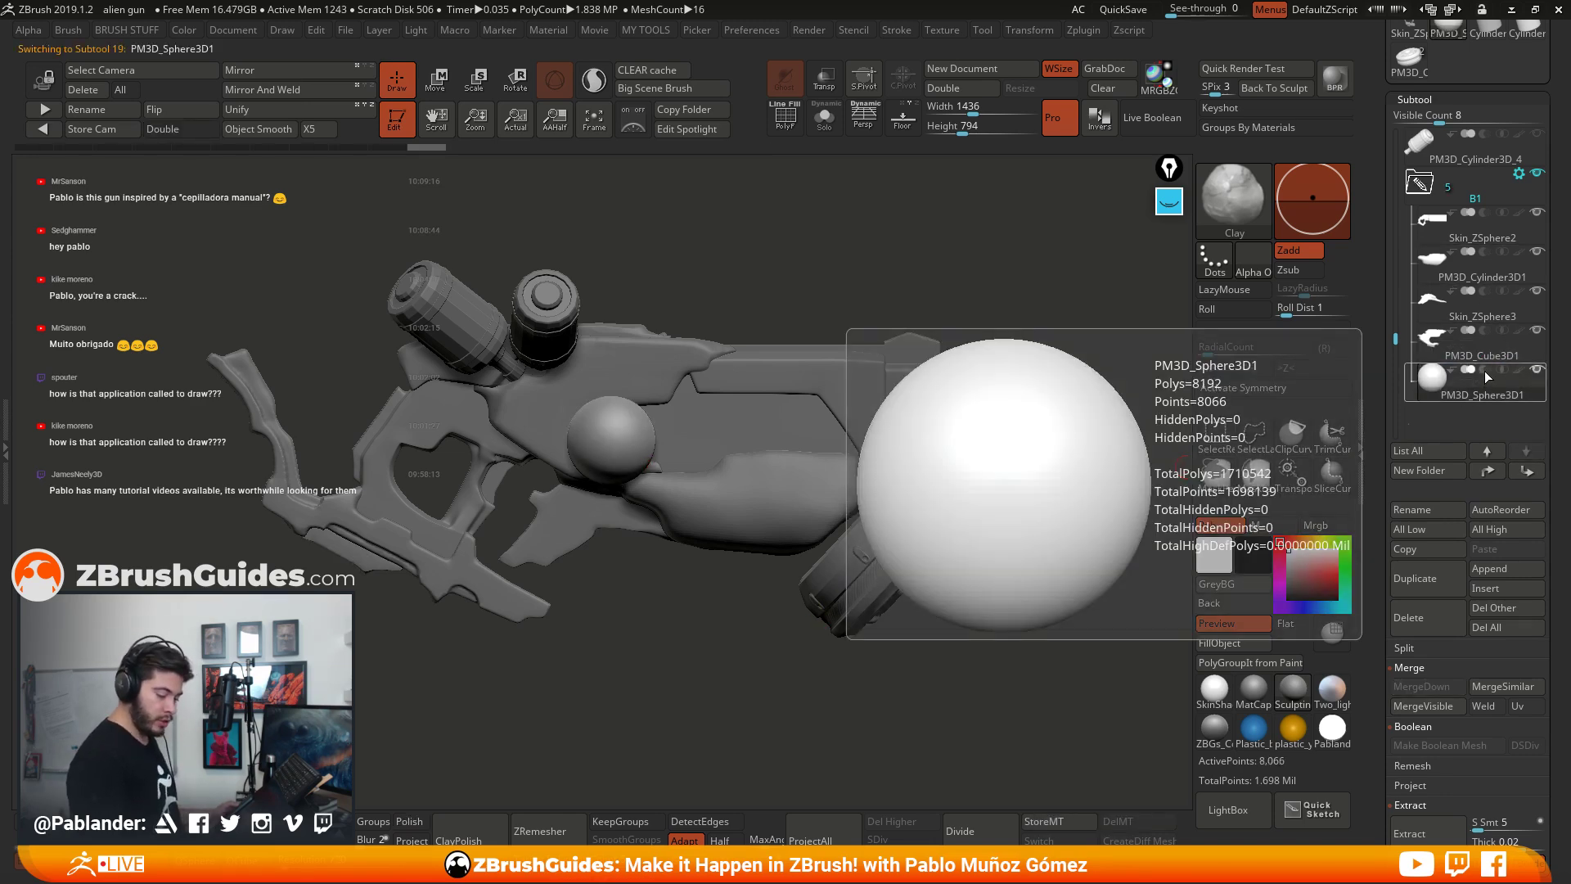
{"action": "left_click", "coordinate": [1484, 370]}
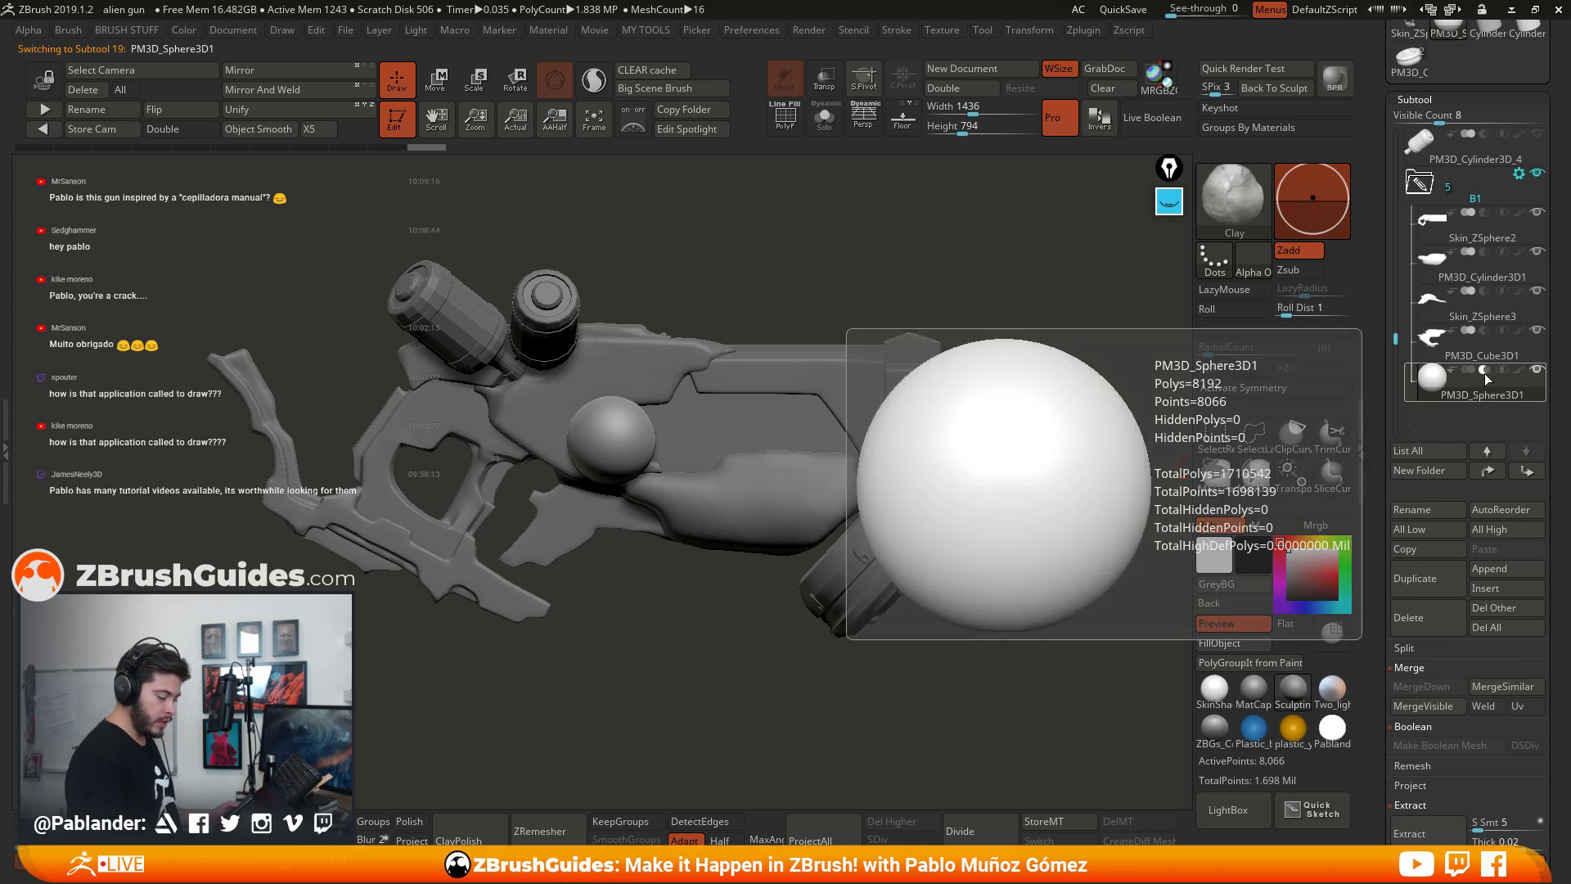
Step: Turn on Live Boolean to preview the spherical cavity cut into the gun's body
{"action": "mouse_move", "coordinate": [1464, 373]}
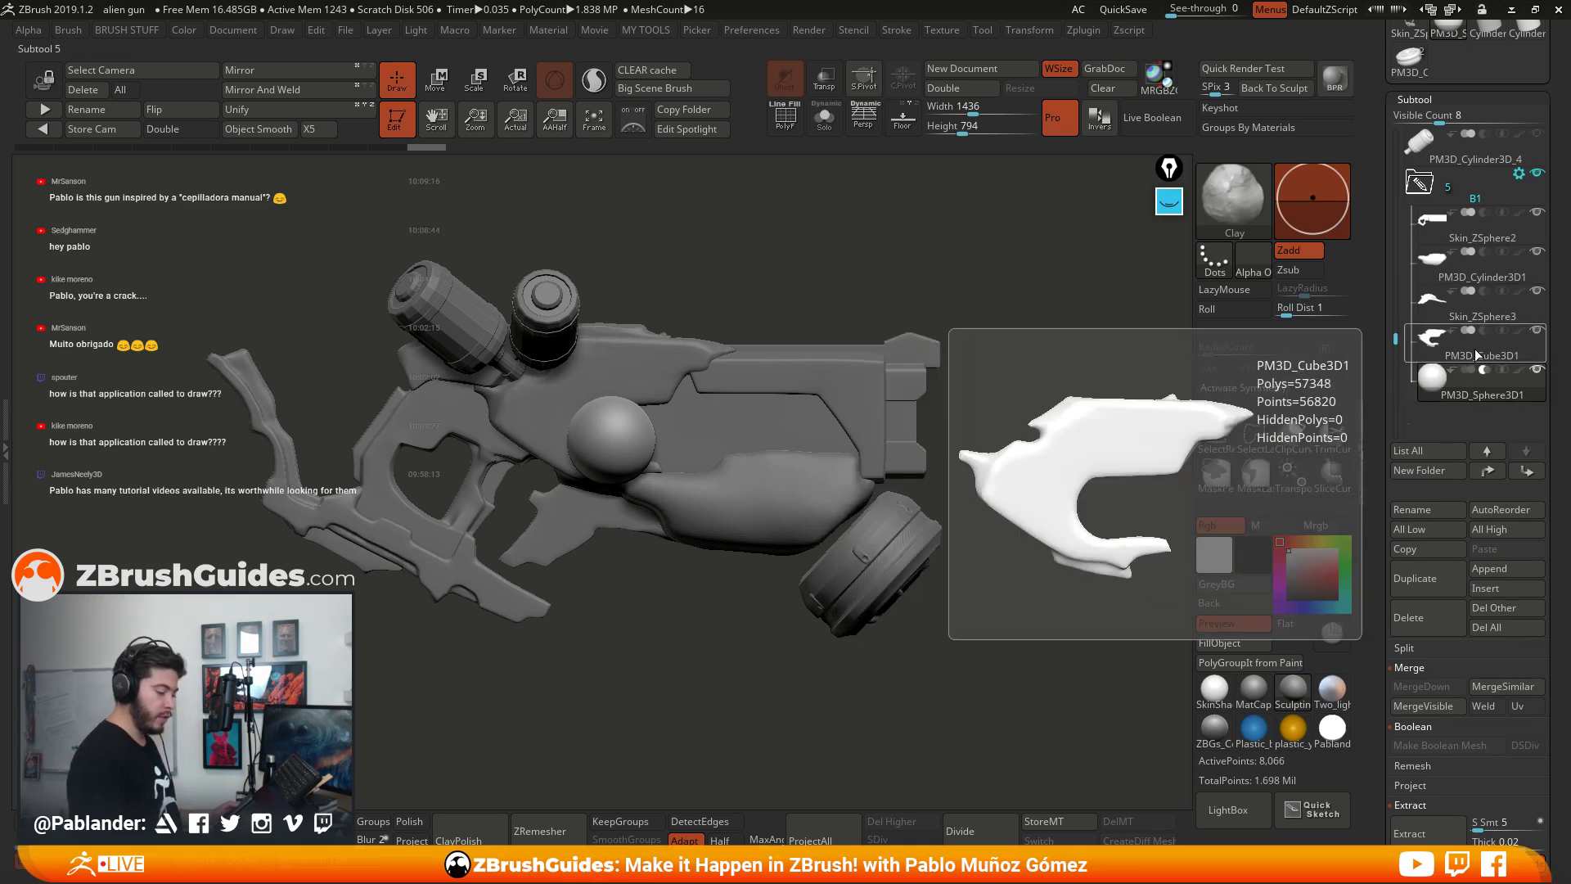
{"action": "left_click_drag", "start_coordinate": [1017, 397], "coordinate": [1001, 412]}
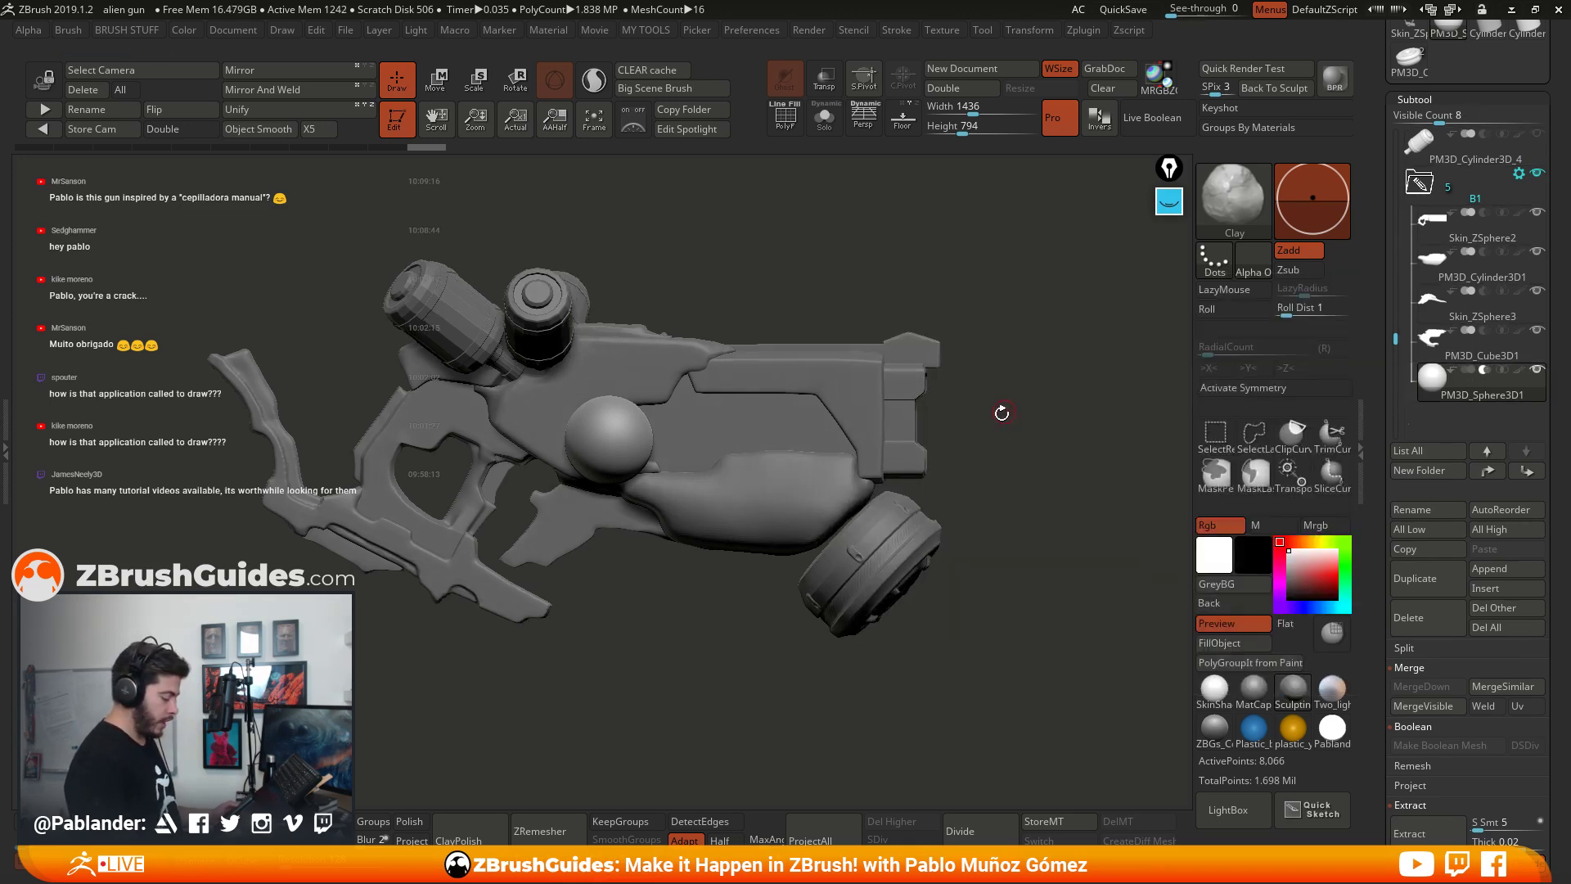
{"action": "left_click_drag", "start_coordinate": [747, 238], "coordinate": [802, 253], "text": "alt"}
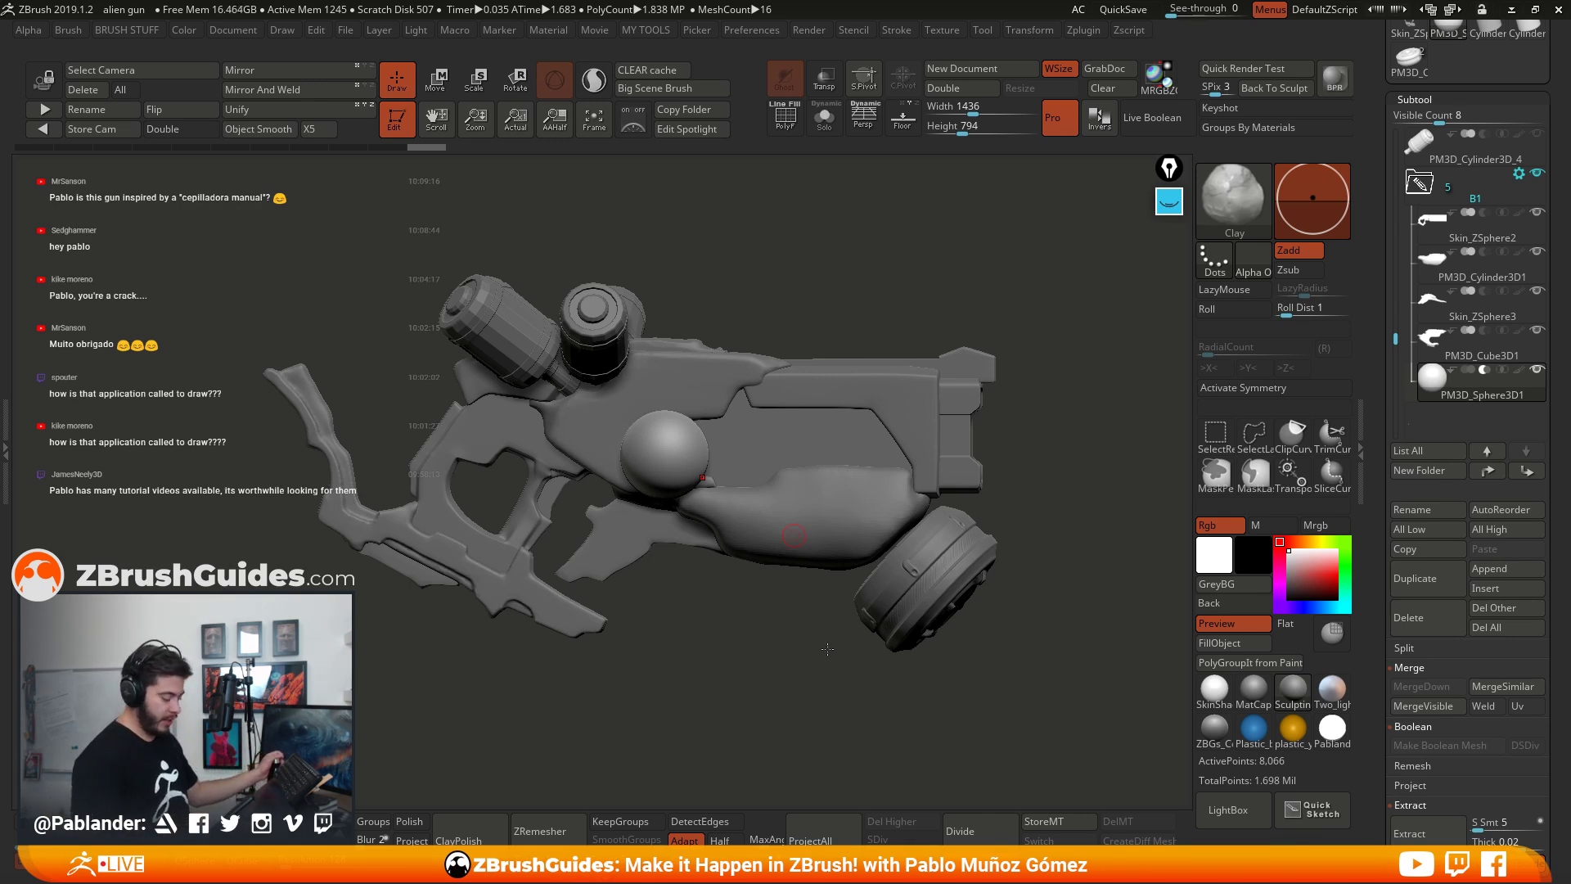
{"action": "right_click_drag", "start_coordinate": [832, 450], "coordinate": [864, 471]}
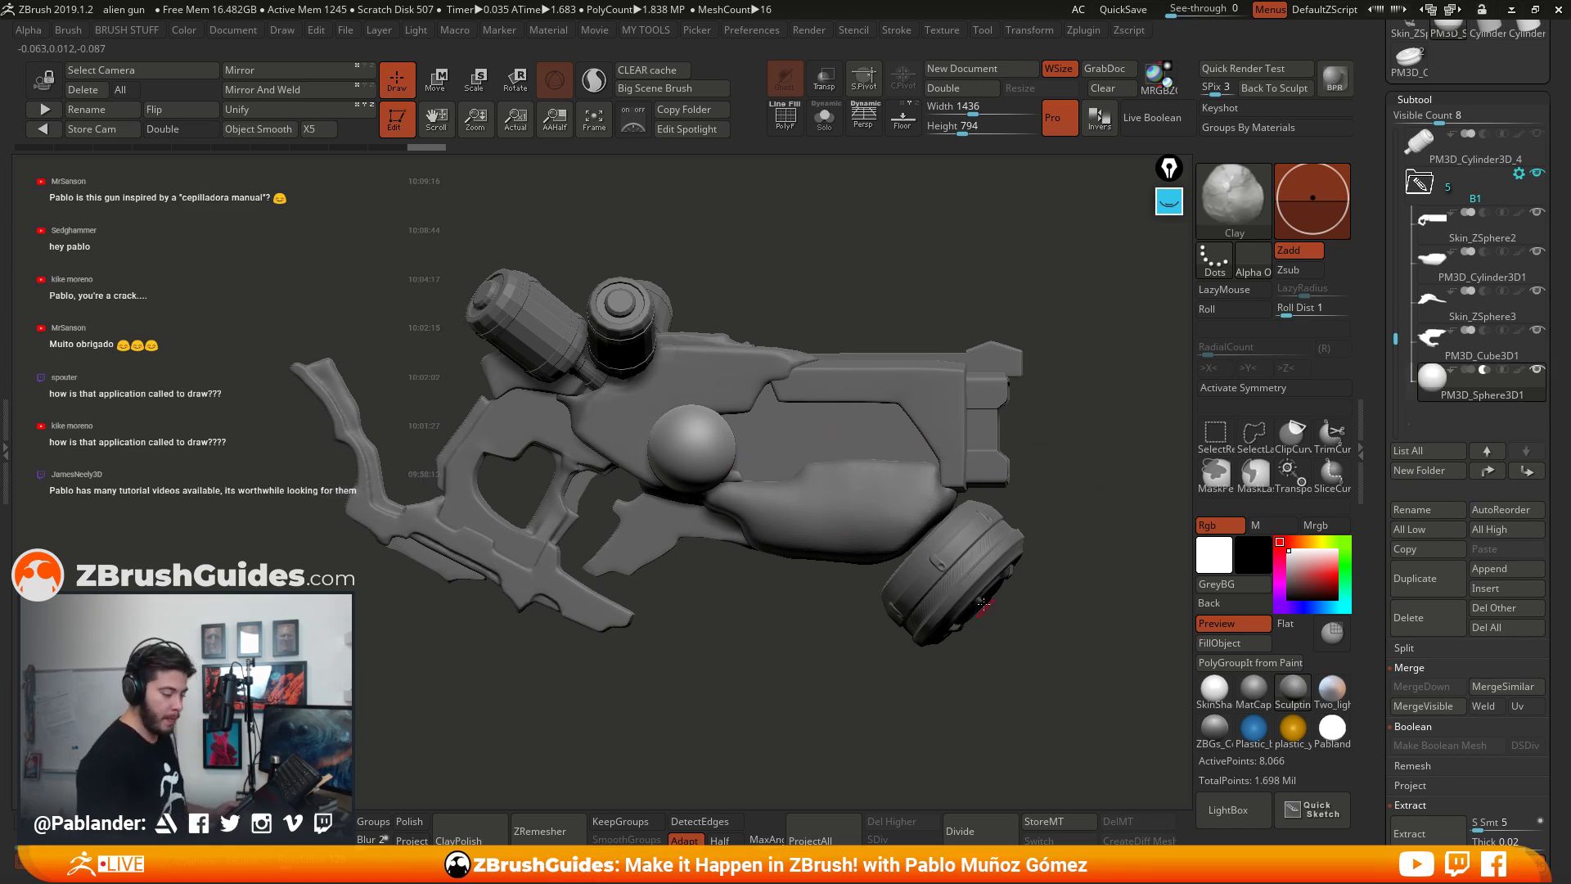
{"action": "left_click", "coordinate": [1154, 118]}
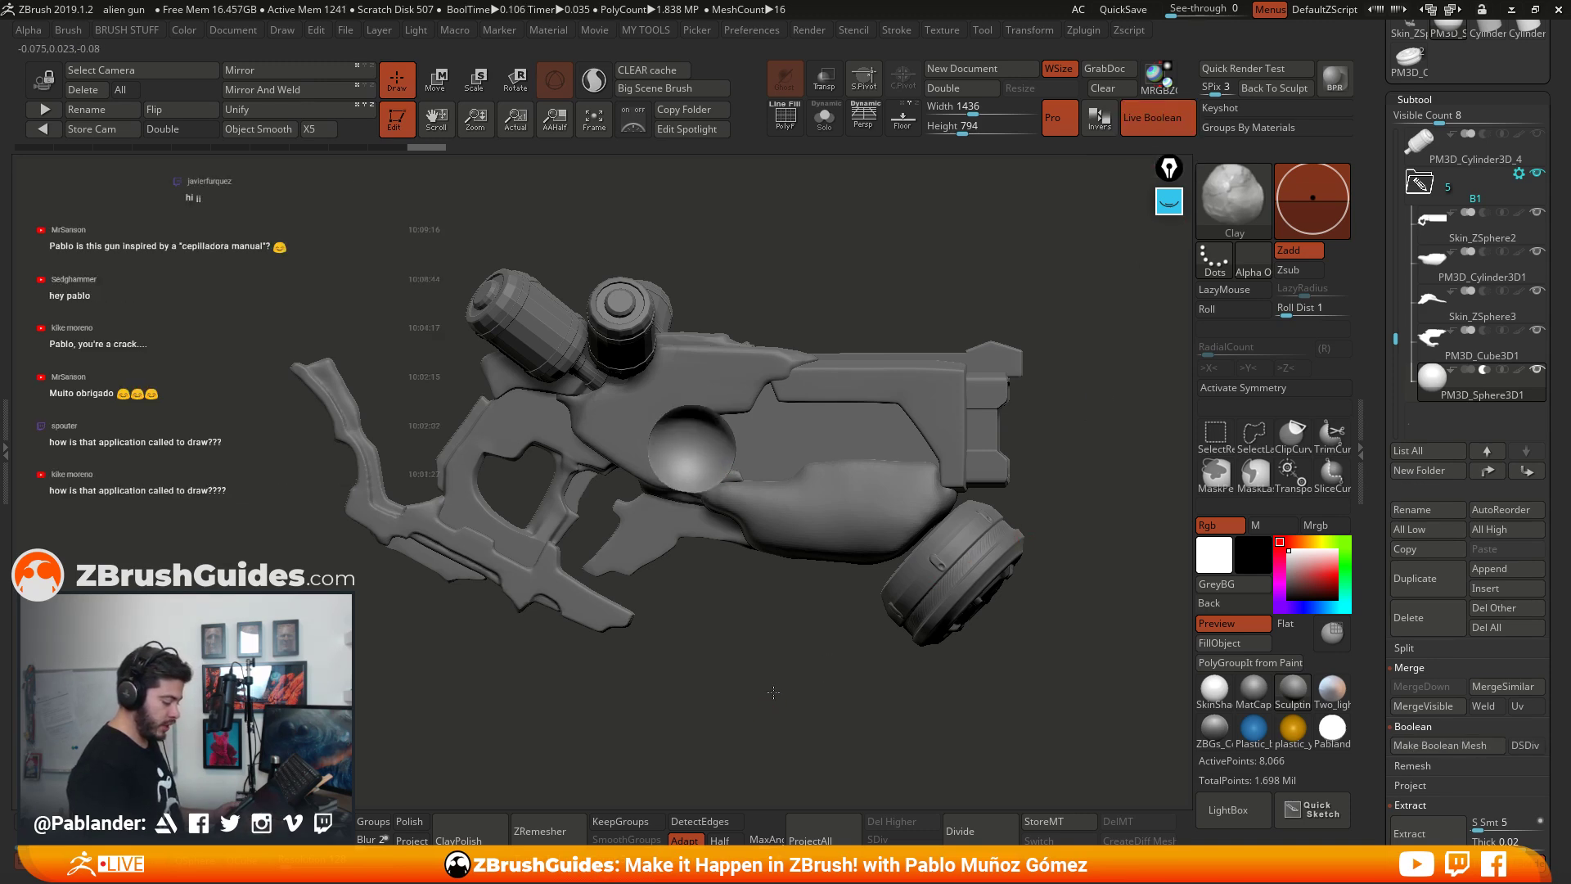
{"action": "left_click_drag", "start_coordinate": [774, 692], "coordinate": [681, 489]}
{"action": "left_click_drag", "start_coordinate": [802, 638], "coordinate": [770, 622]}
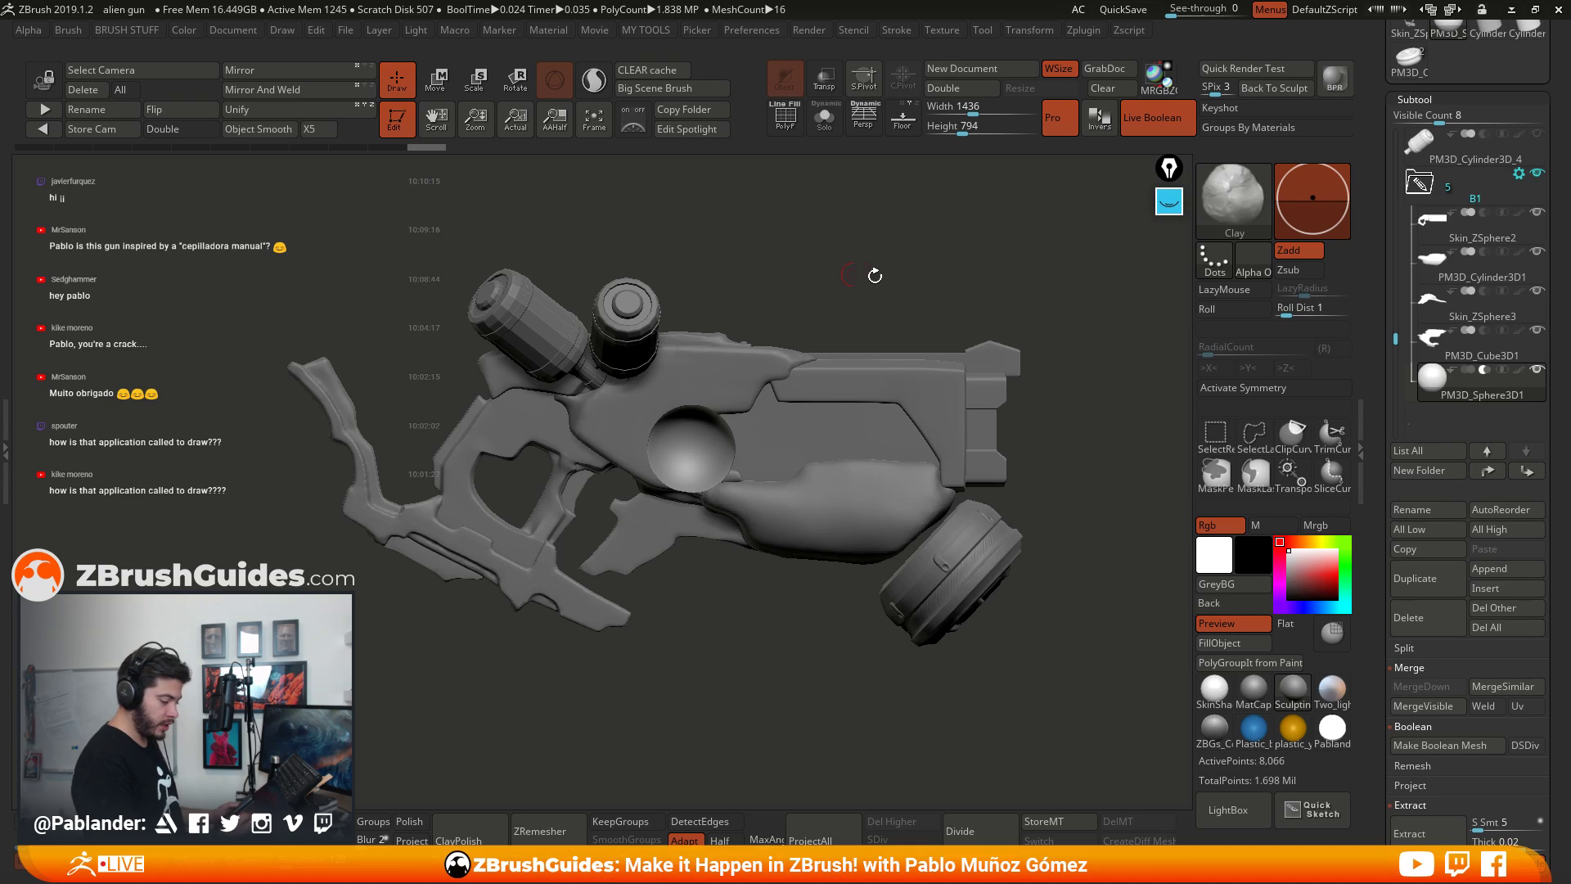
Step: Duplicate the PM3D_Sphere3D1 subtool and move the copy into the end of the B1 folder
{"action": "left_click", "coordinate": [1428, 578]}
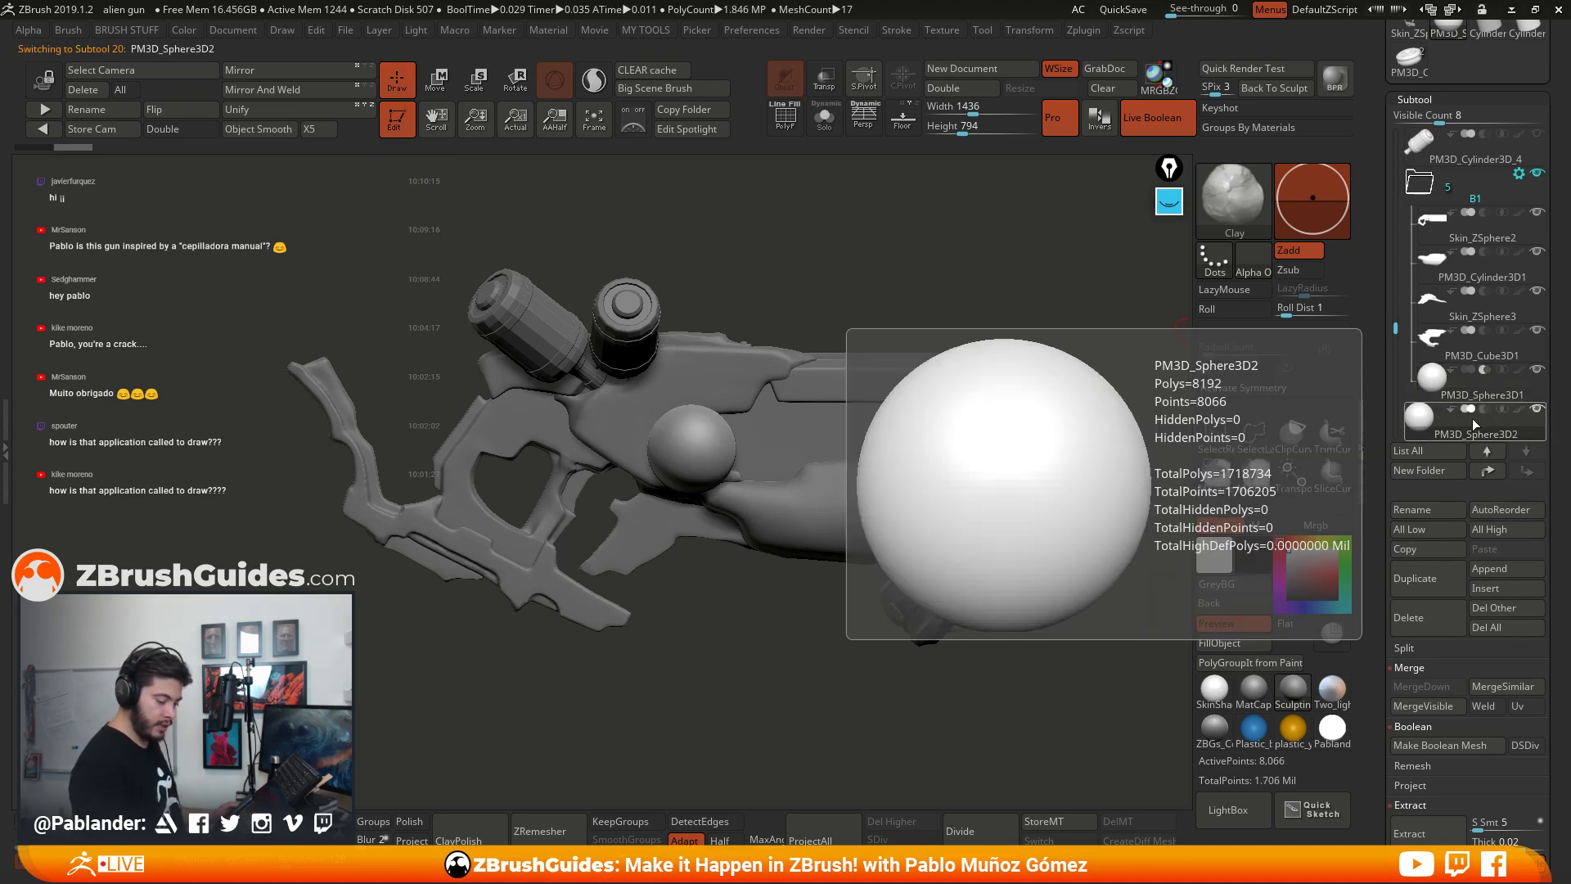
{"action": "left_click_drag", "start_coordinate": [1471, 419], "coordinate": [1470, 401]}
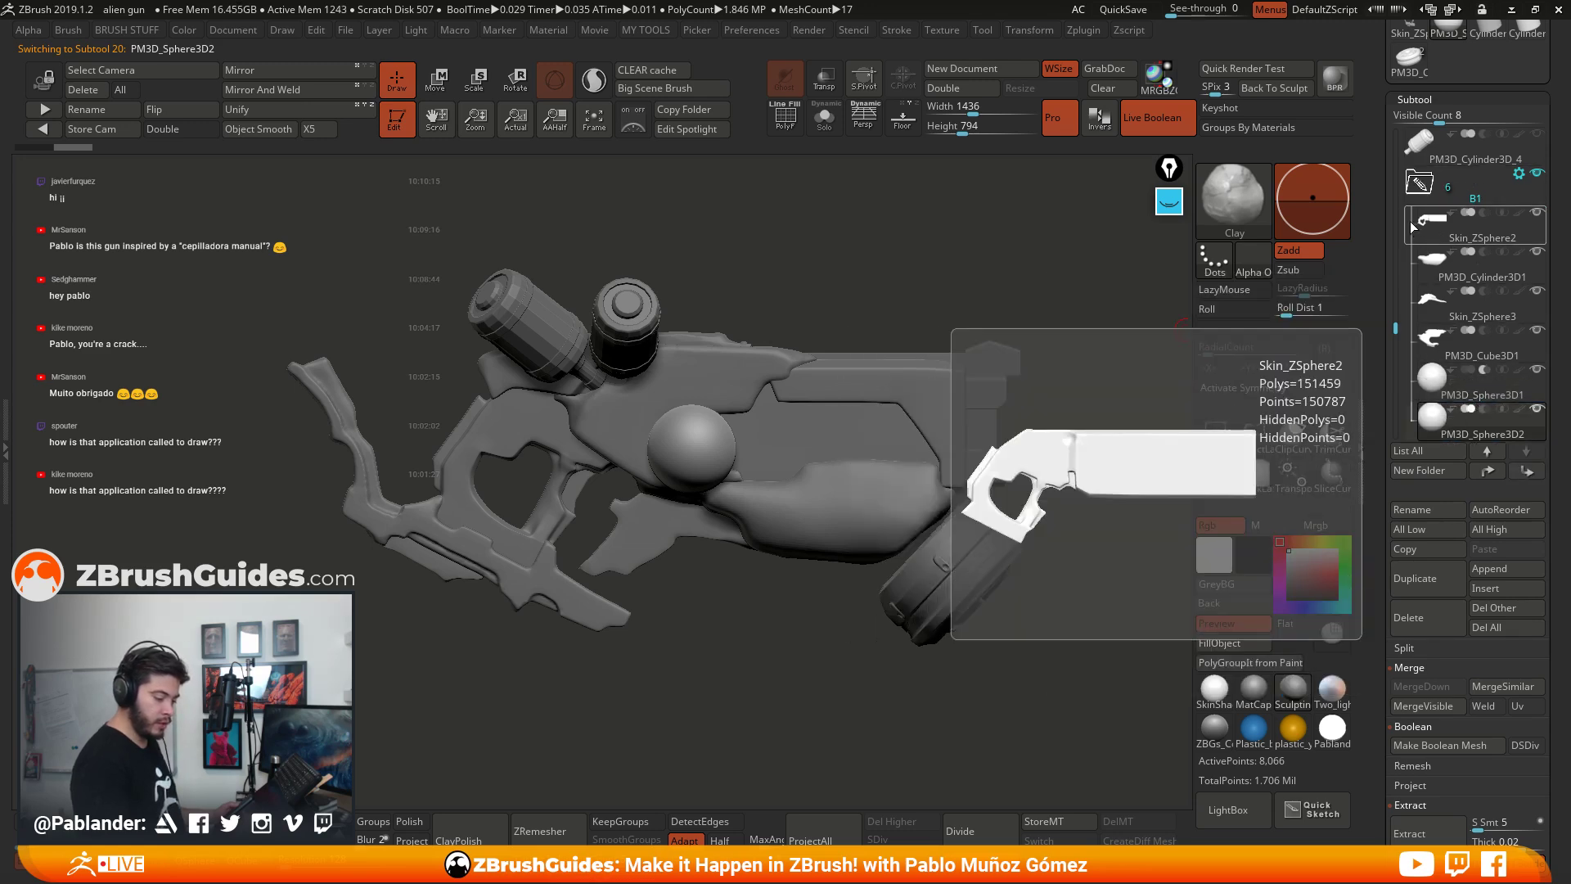
Step: Scale the duplicated sphere PM3D_Sphere3D2 down slightly so a narrow gap surrounds it inside the cavity, and return to Draw mode
{"action": "left_click_drag", "start_coordinate": [1395, 328], "coordinate": [1395, 333]}
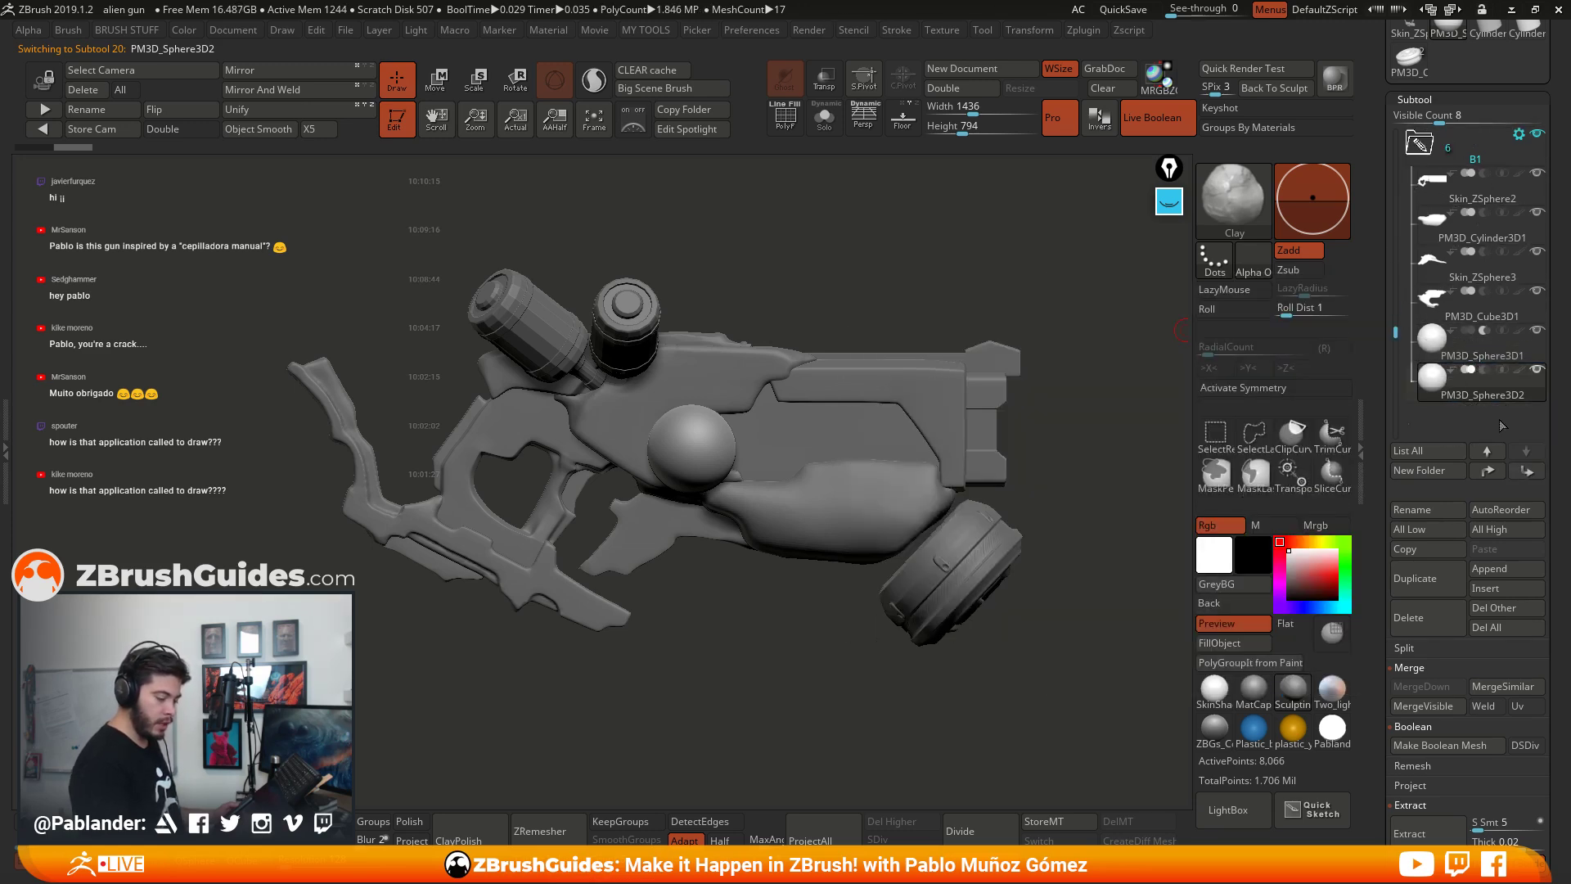
{"action": "mouse_move", "coordinate": [1519, 393]}
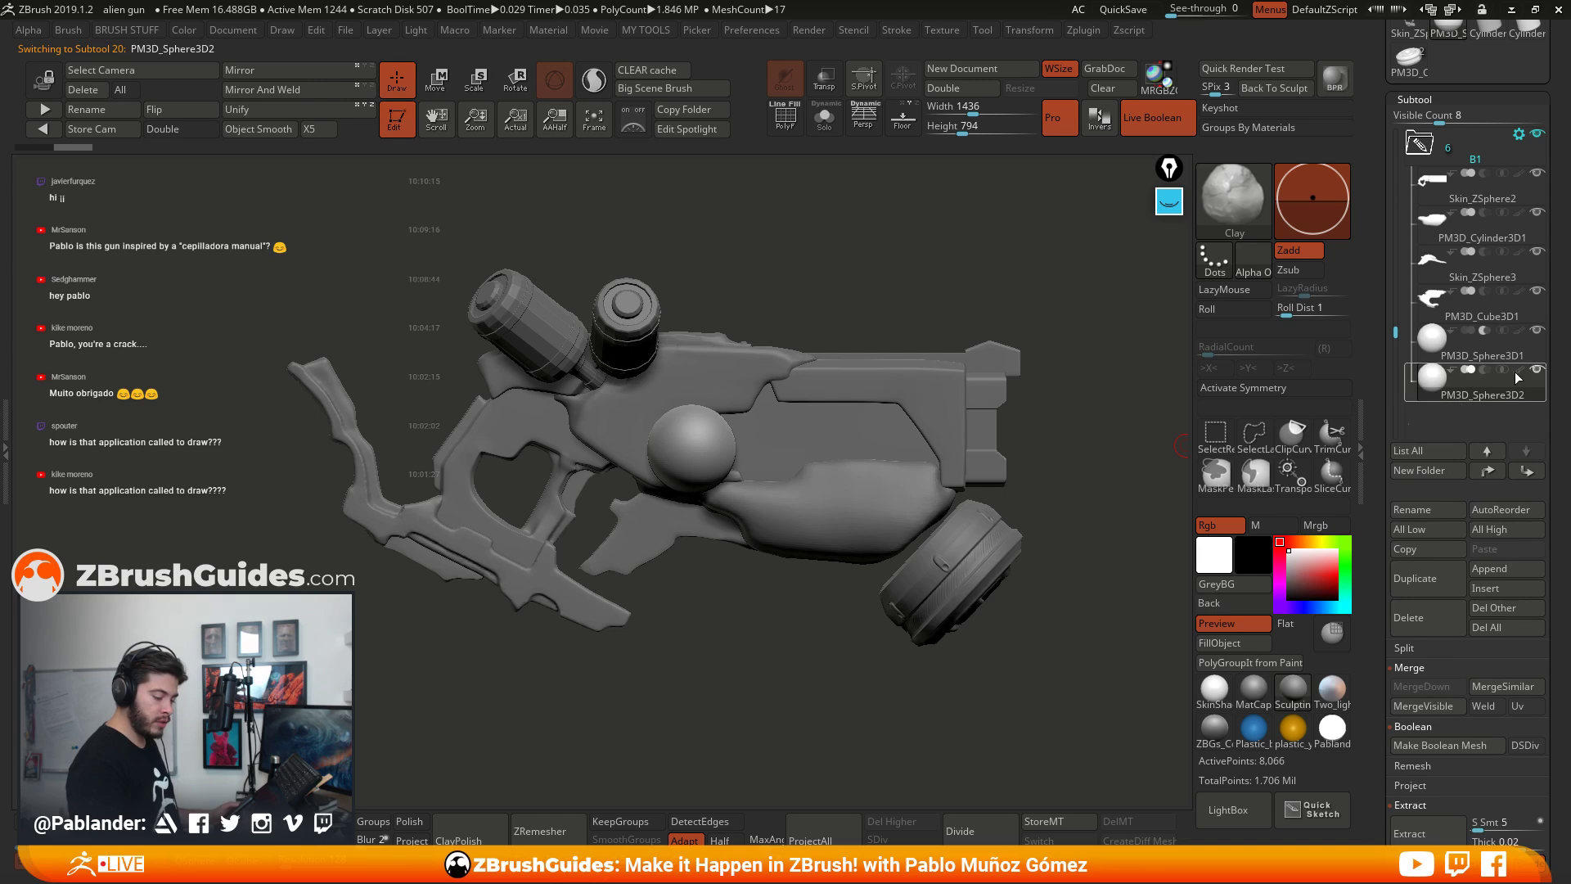
{"action": "mouse_move", "coordinate": [1464, 388]}
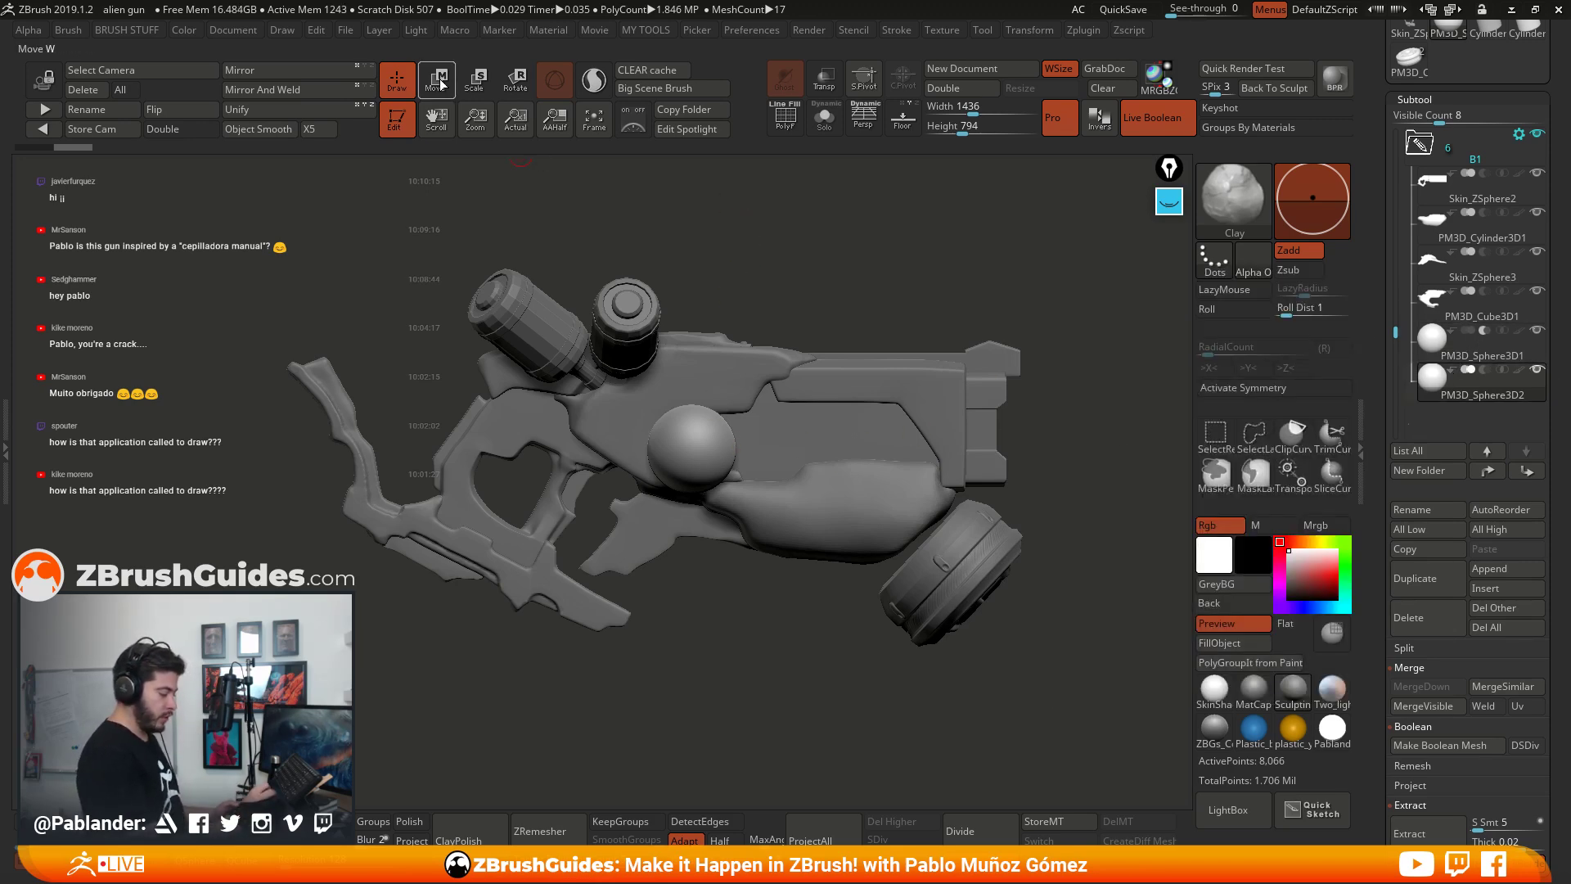
{"action": "left_click", "coordinate": [438, 80]}
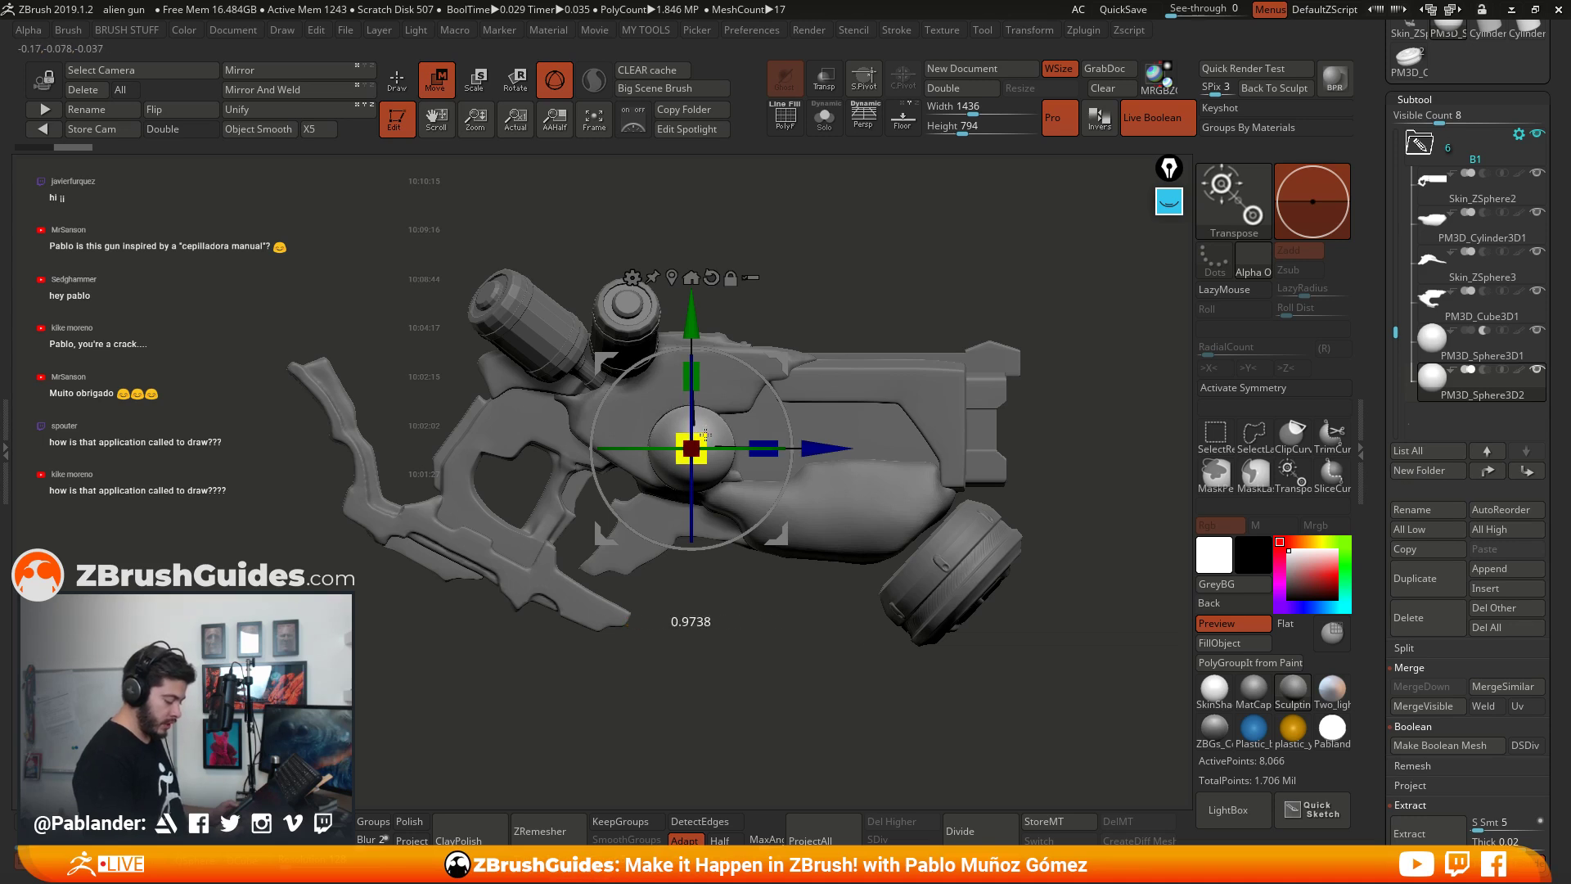
{"action": "left_click_drag", "start_coordinate": [706, 435], "coordinate": [717, 424]}
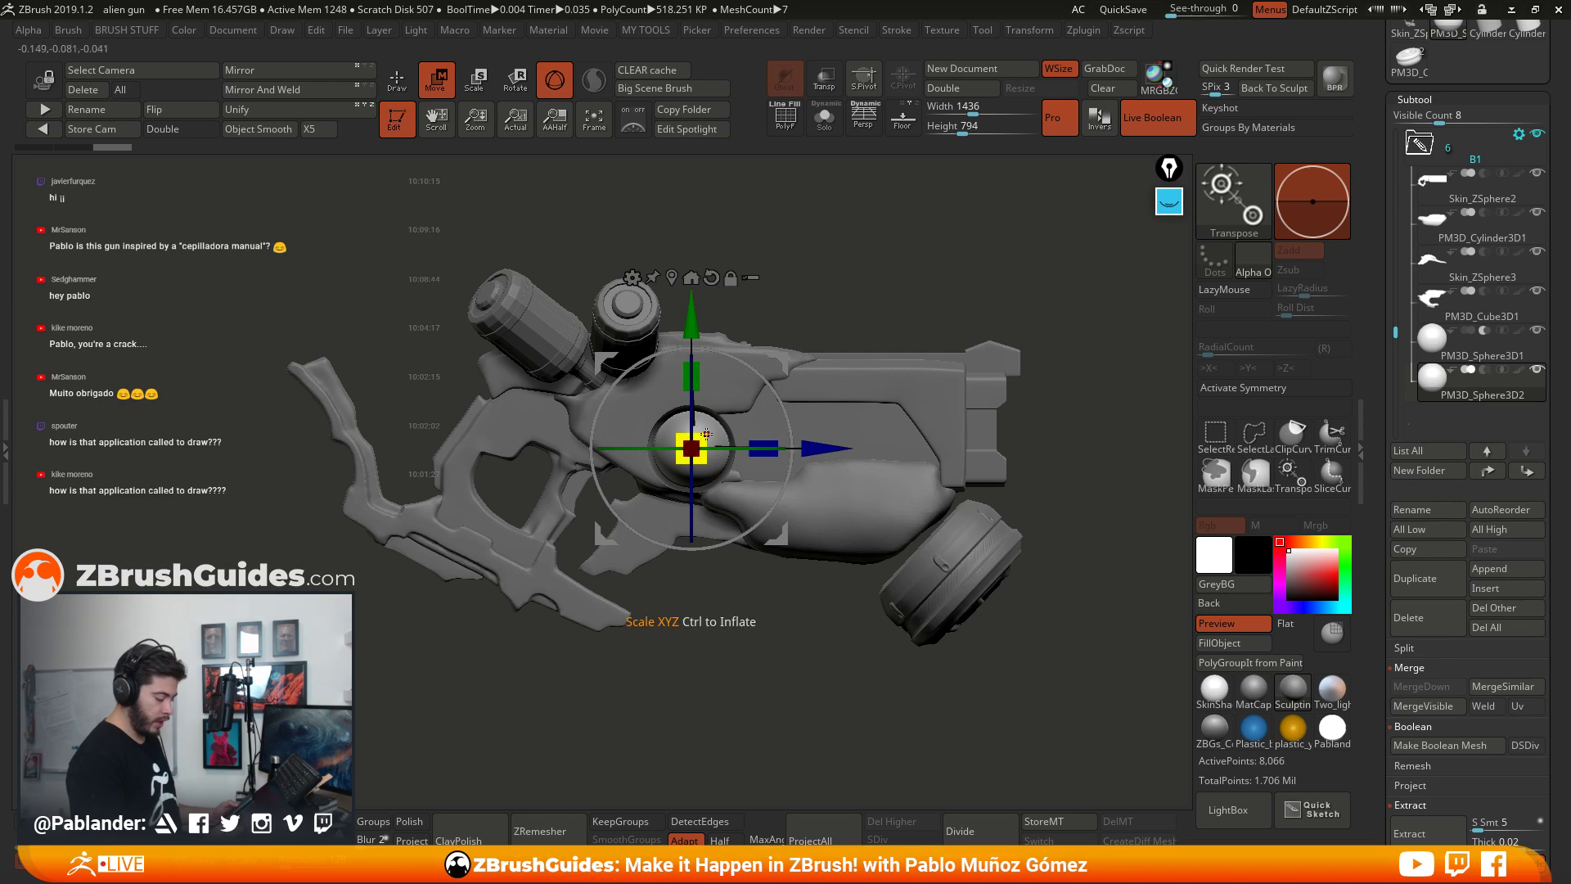
{"action": "key", "text": "q"}
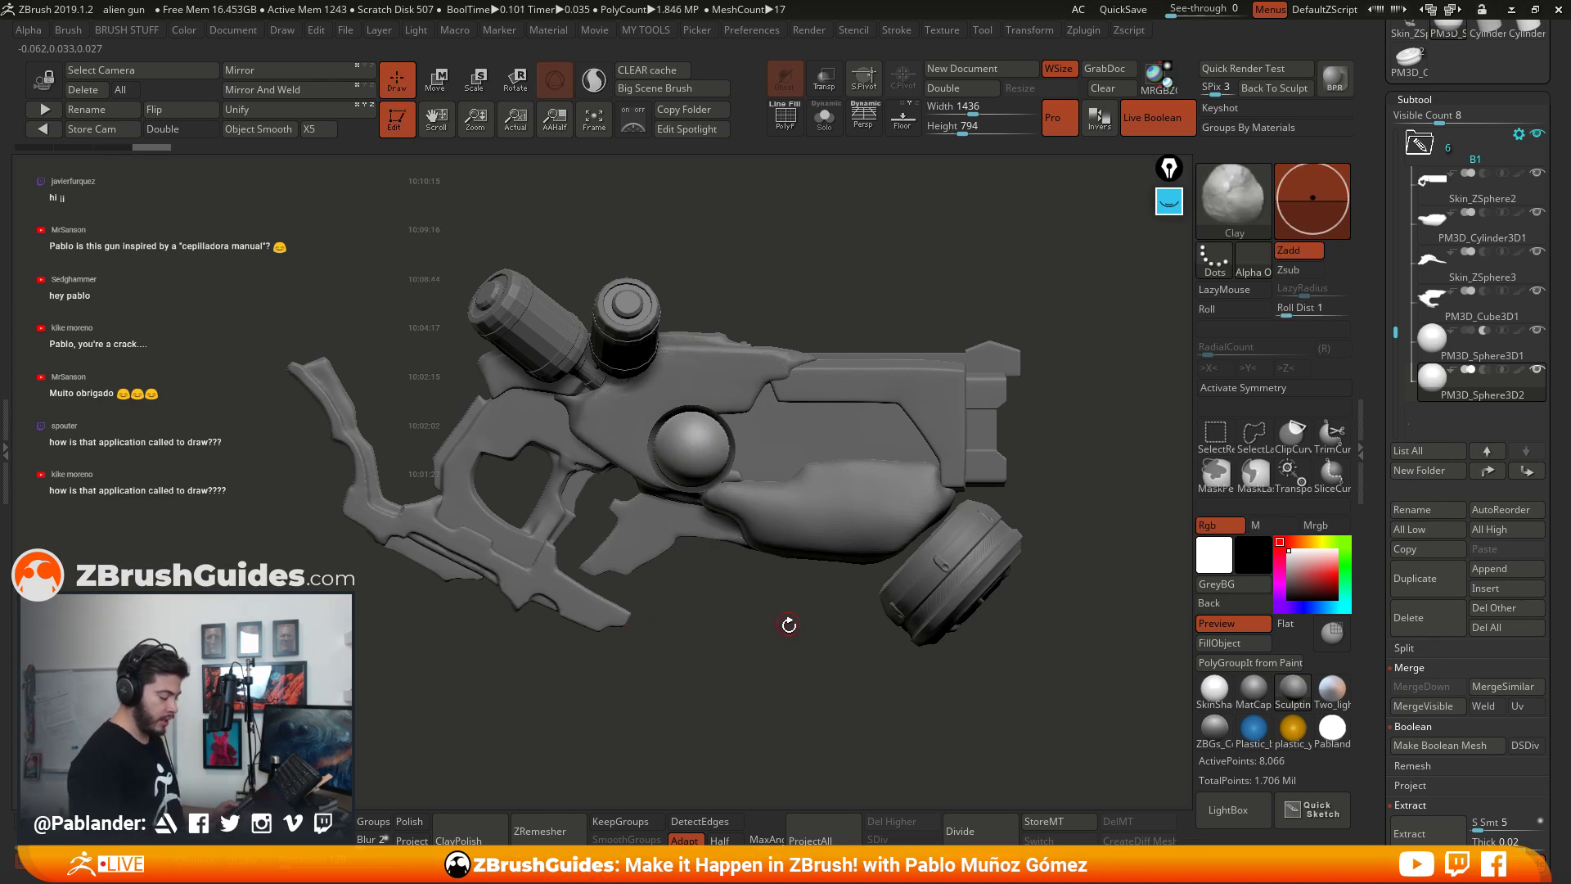
{"action": "mouse_move", "coordinate": [767, 623]}
{"action": "left_mouse_down"}
{"action": "mouse_move", "coordinate": [720, 565]}
{"action": "mouse_move", "coordinate": [746, 625]}
{"action": "mouse_move", "coordinate": [789, 613]}
{"action": "left_mouse_up"}
{"action": "left_click_drag", "start_coordinate": [785, 613], "coordinate": [834, 599]}
Step: Select the subtractive sphere PM3D_Sphere3D1 and inspect its mesh with the PolyFrame wireframe display
{"action": "left_click", "coordinate": [1486, 354]}
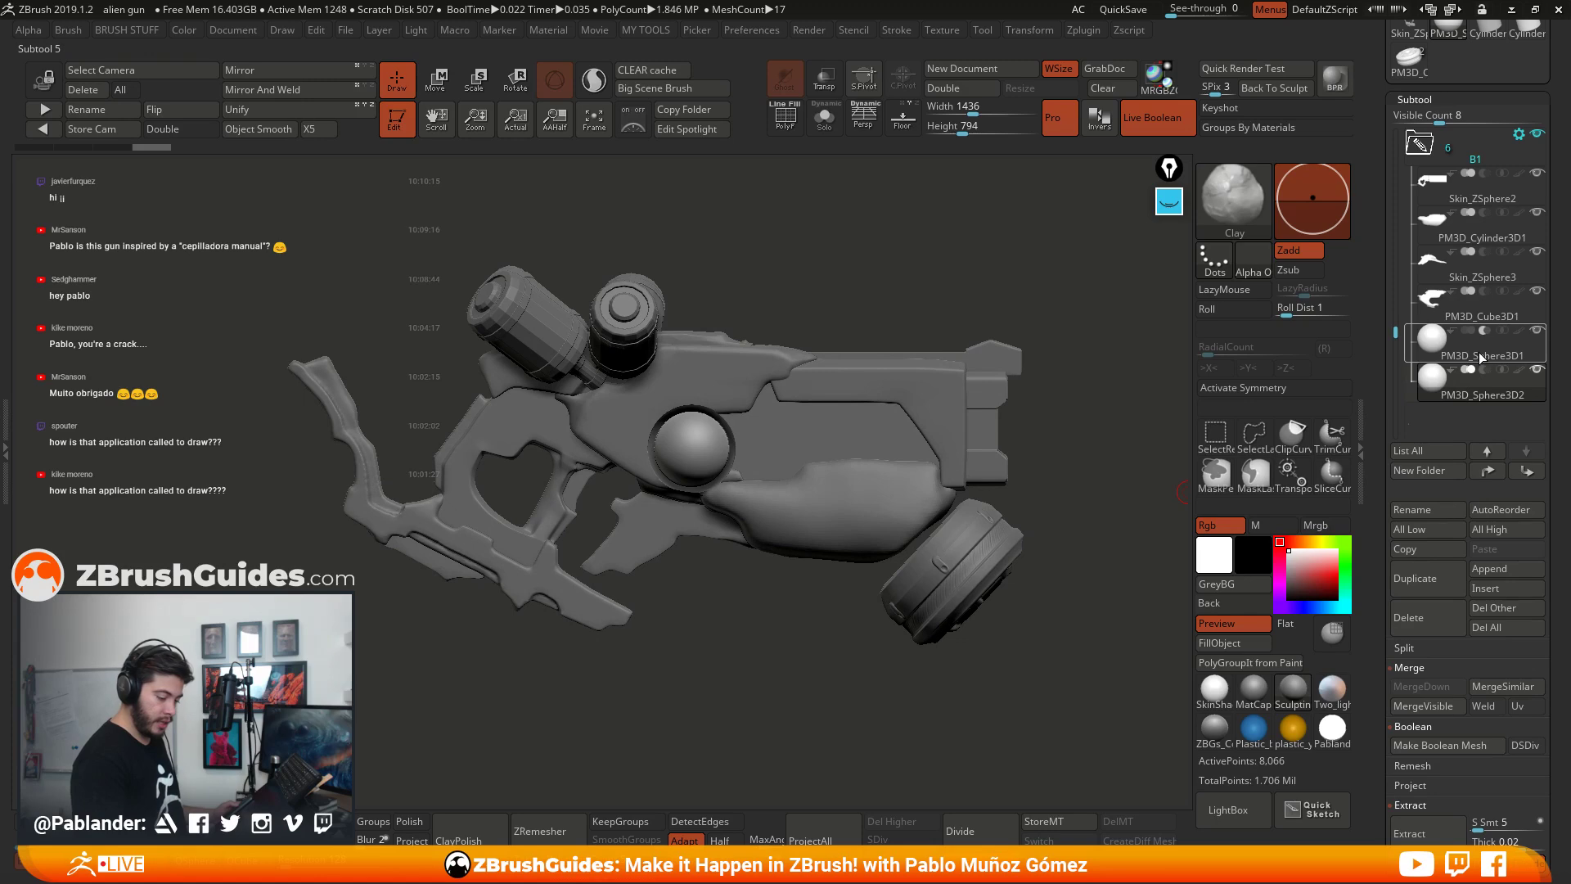
{"action": "left_click_drag", "start_coordinate": [761, 642], "coordinate": [687, 382]}
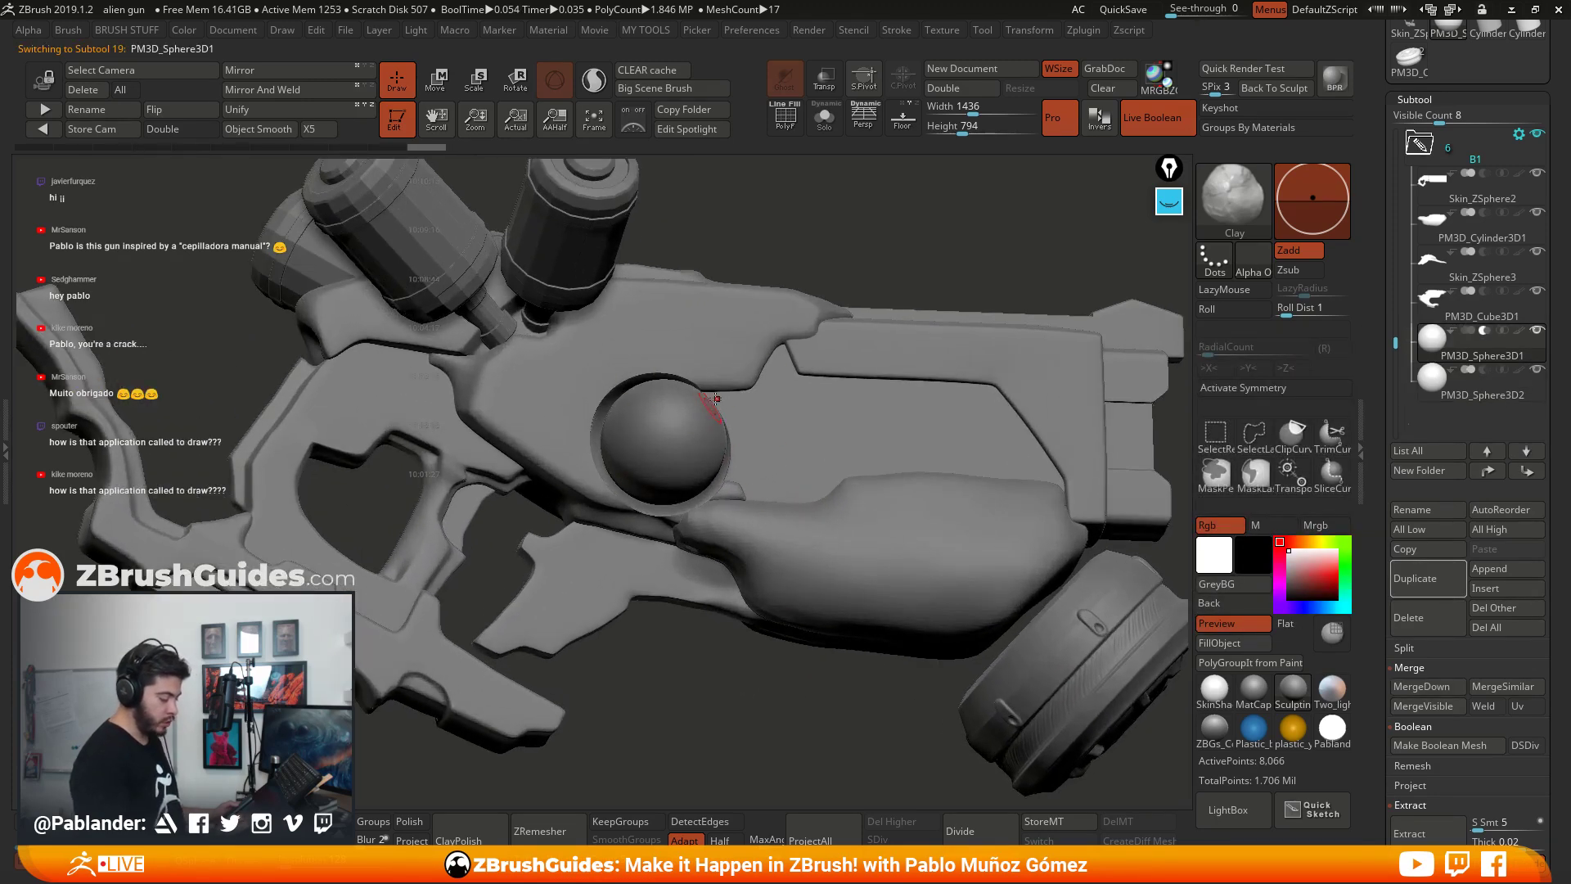
{"action": "left_click_drag", "start_coordinate": [644, 505], "coordinate": [810, 495]}
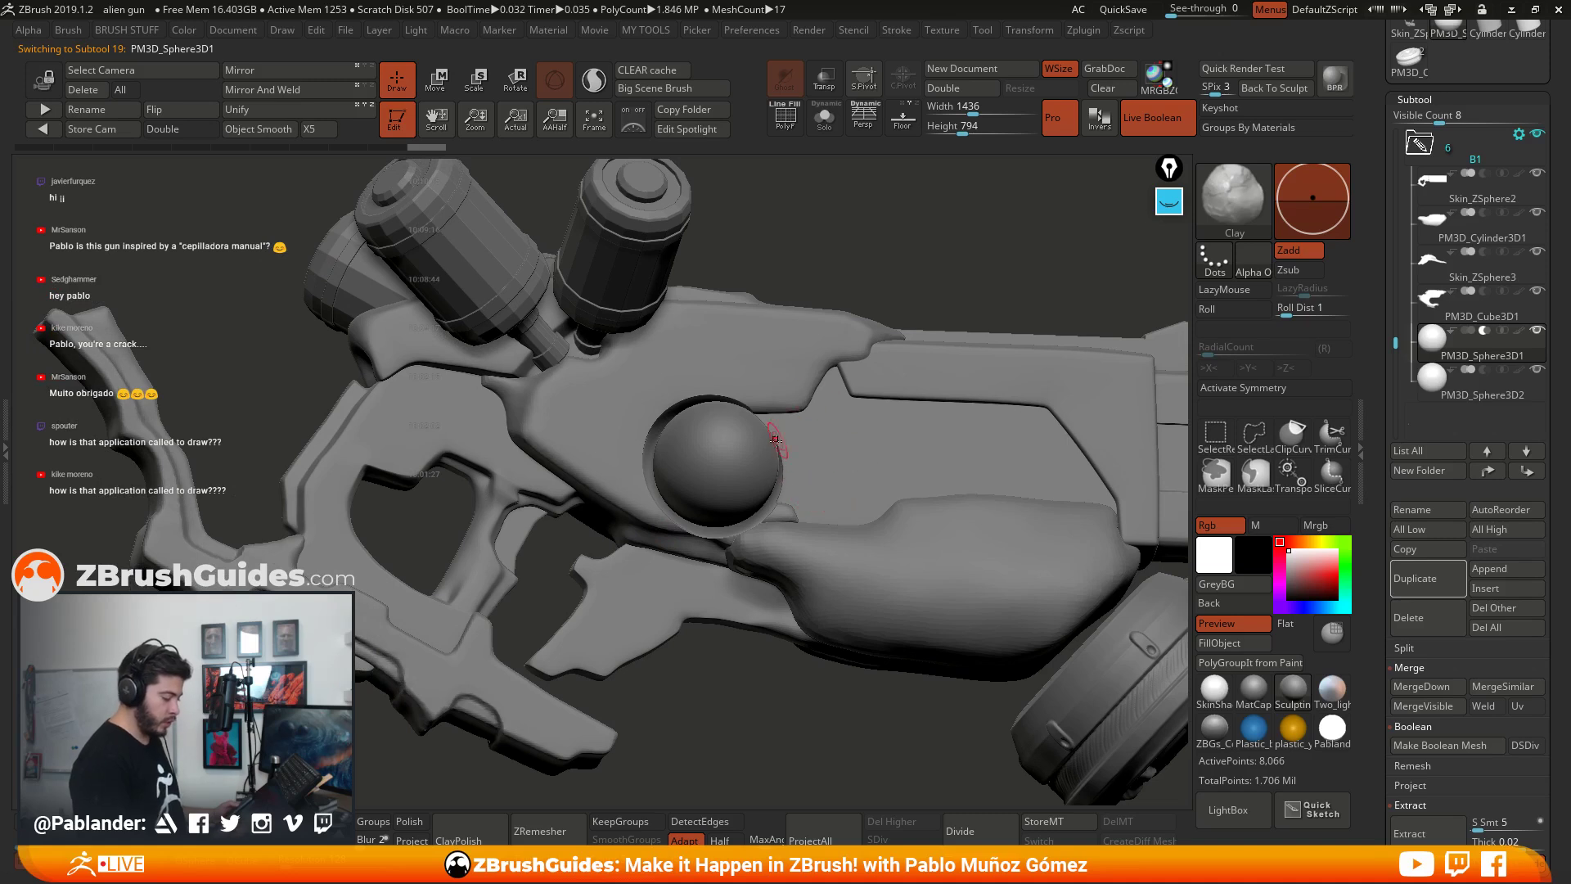
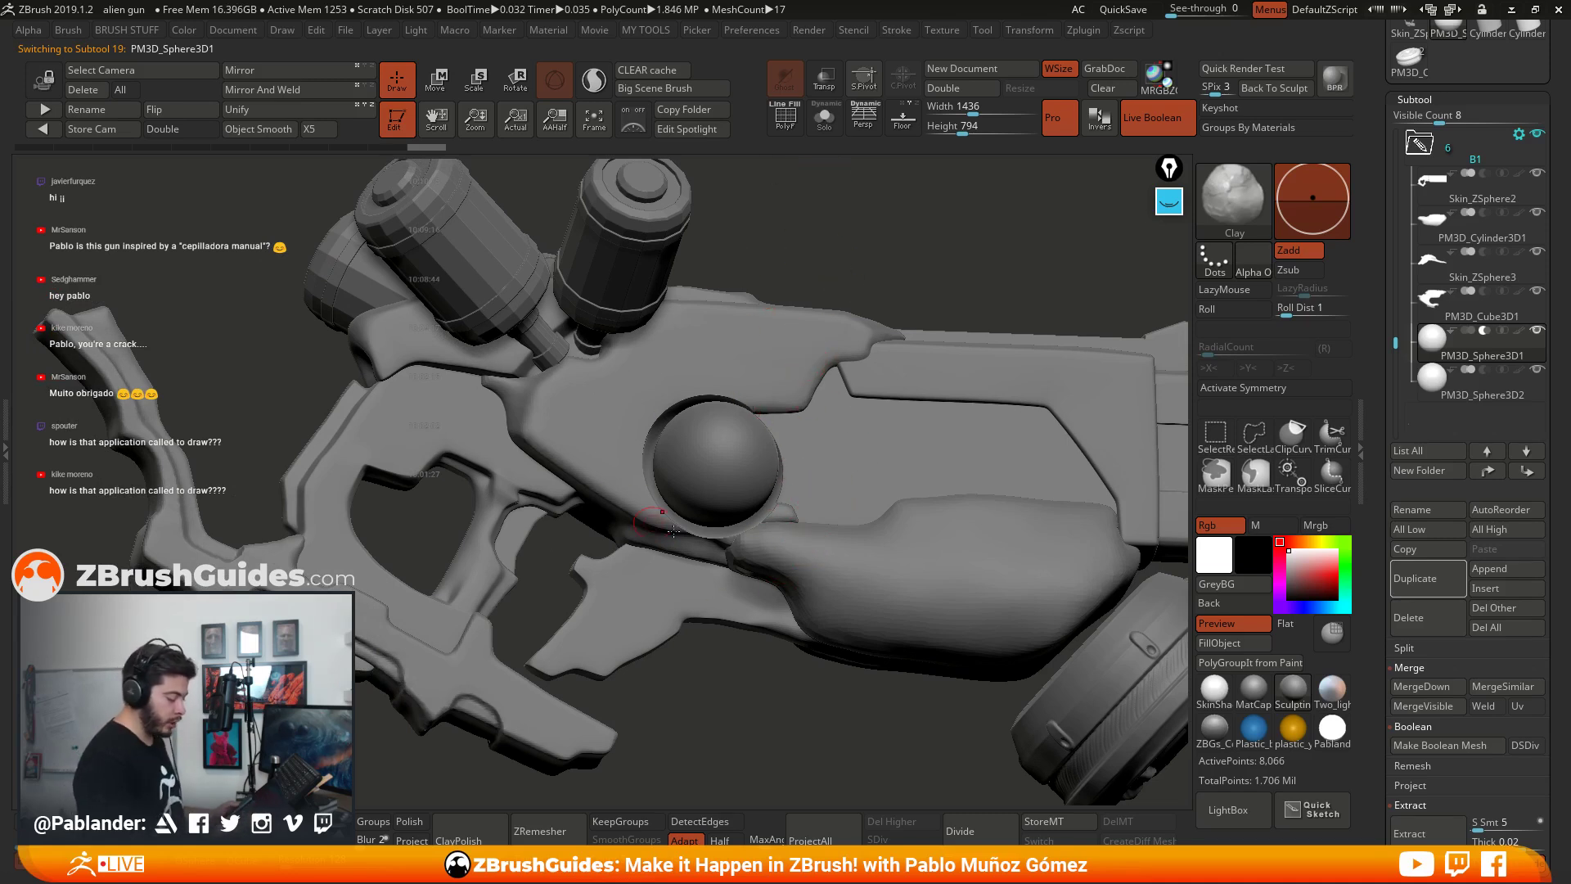
{"action": "left_click", "coordinate": [787, 123]}
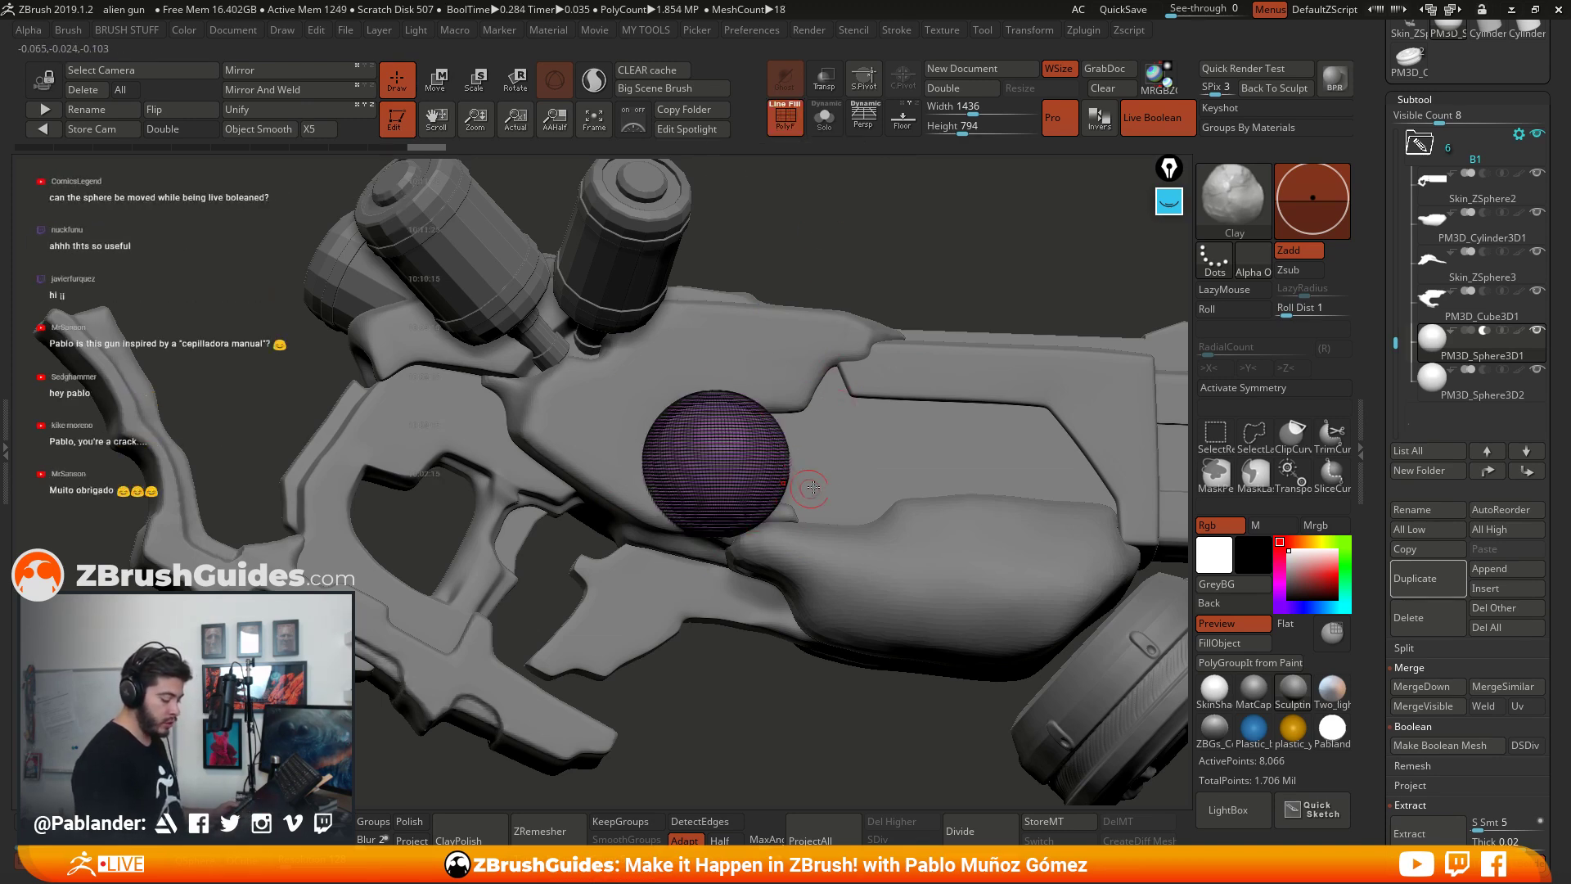
{"action": "mouse_move", "coordinate": [840, 500]}
{"action": "right_mouse_down"}
{"action": "mouse_move", "coordinate": [836, 426]}
{"action": "mouse_move", "coordinate": [859, 380]}
{"action": "right_mouse_up"}
{"action": "left_click", "coordinate": [786, 123]}
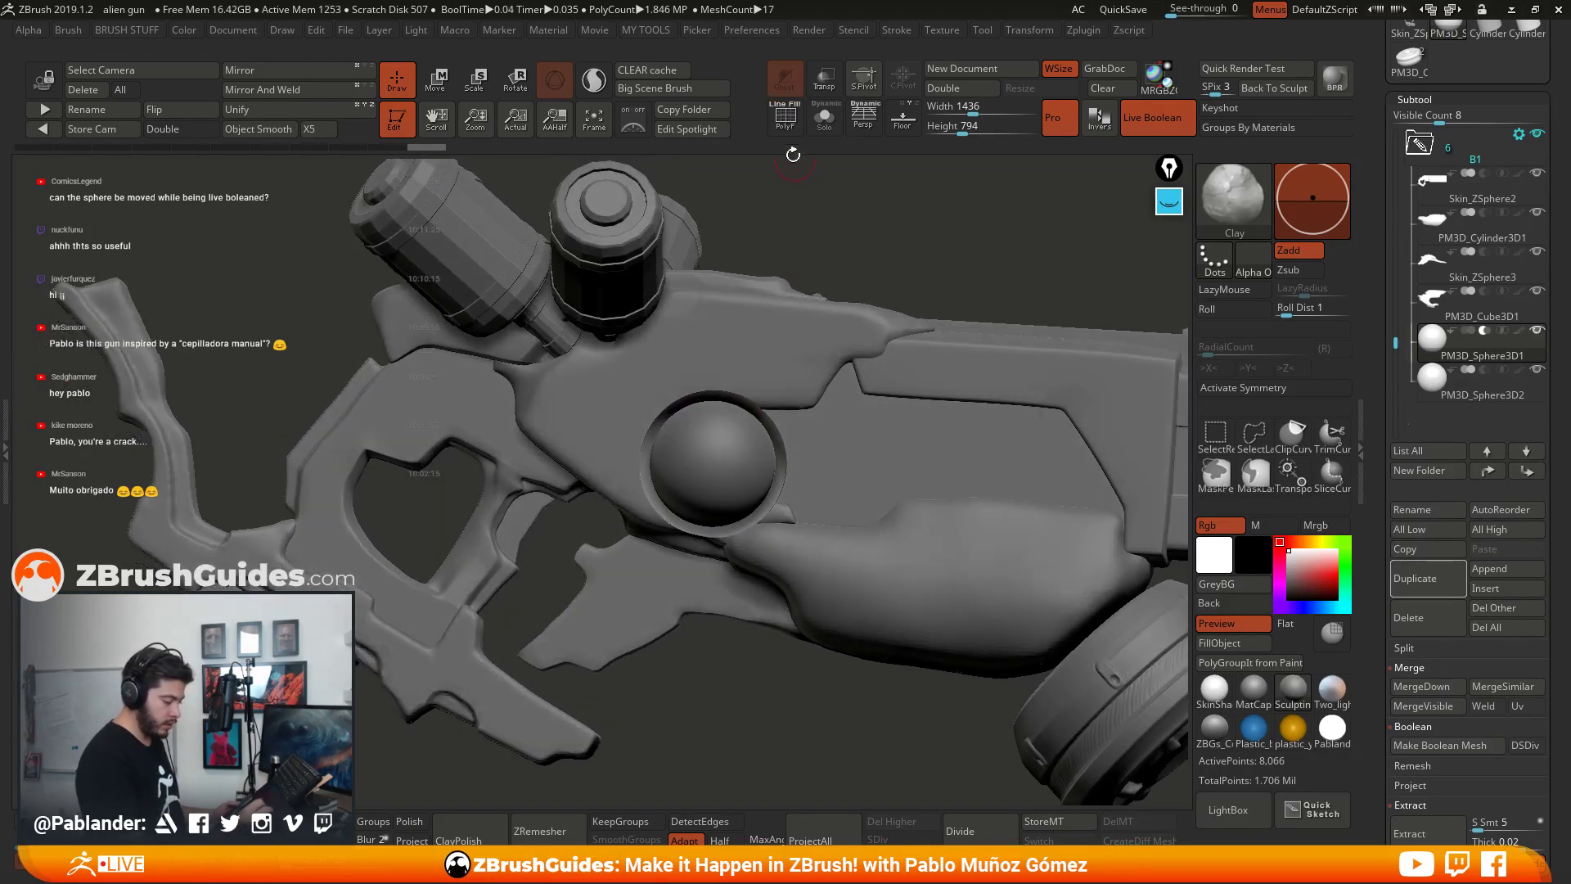
{"action": "right_click_drag", "start_coordinate": [894, 443], "coordinate": [937, 425]}
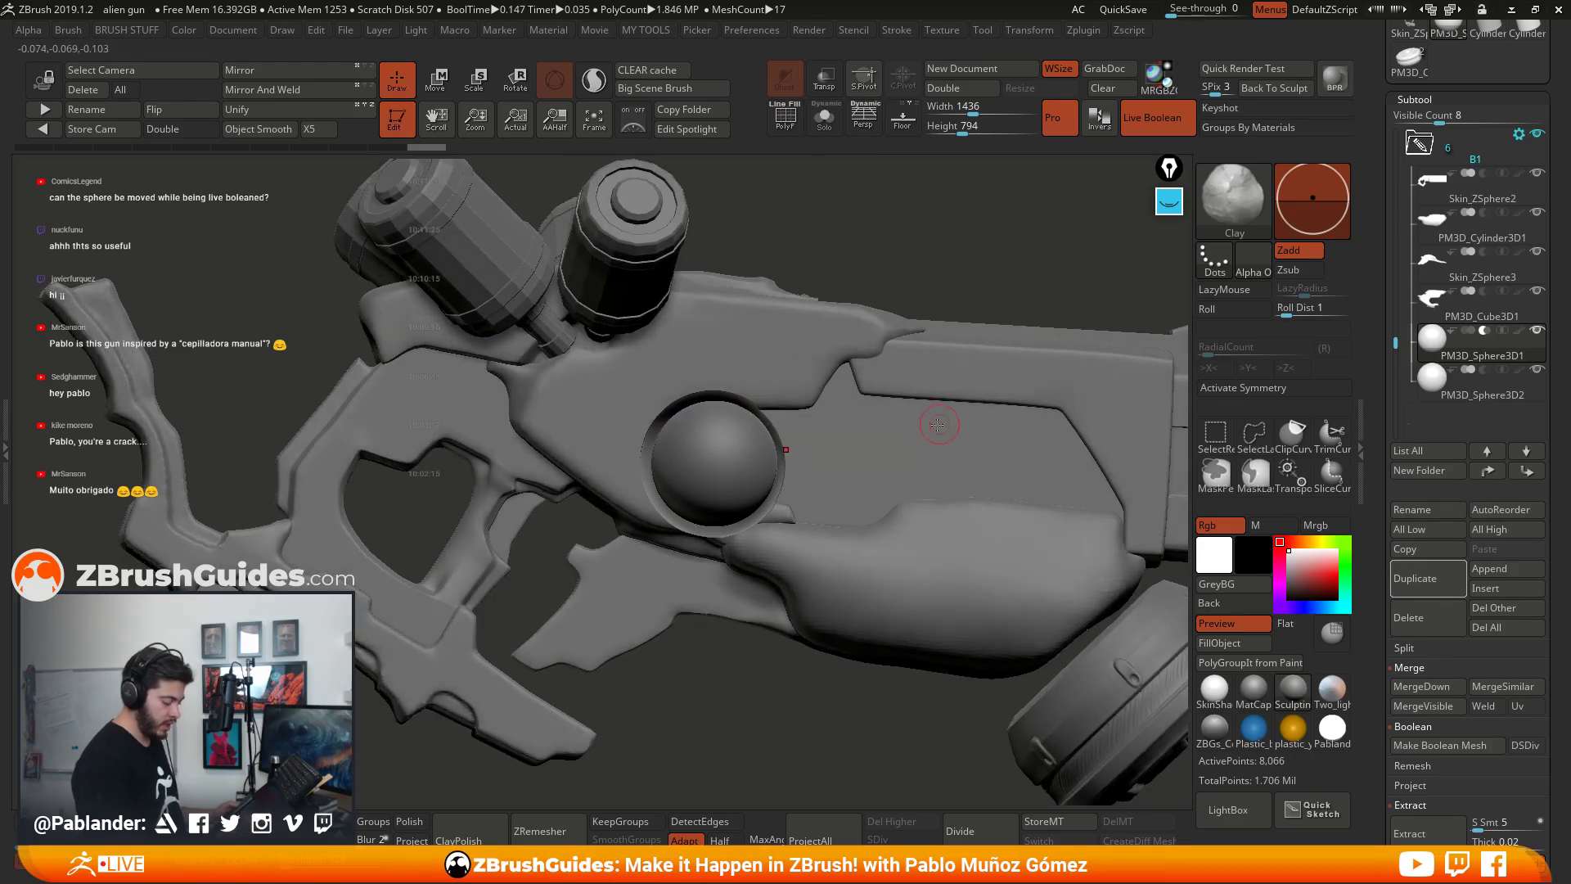
Step: Choose the Move brush and enlarge its size for reshaping the subtractive sphere
{"action": "key", "text": "b"}
{"action": "key", "text": "m"}
{"action": "key", "text": "v"}
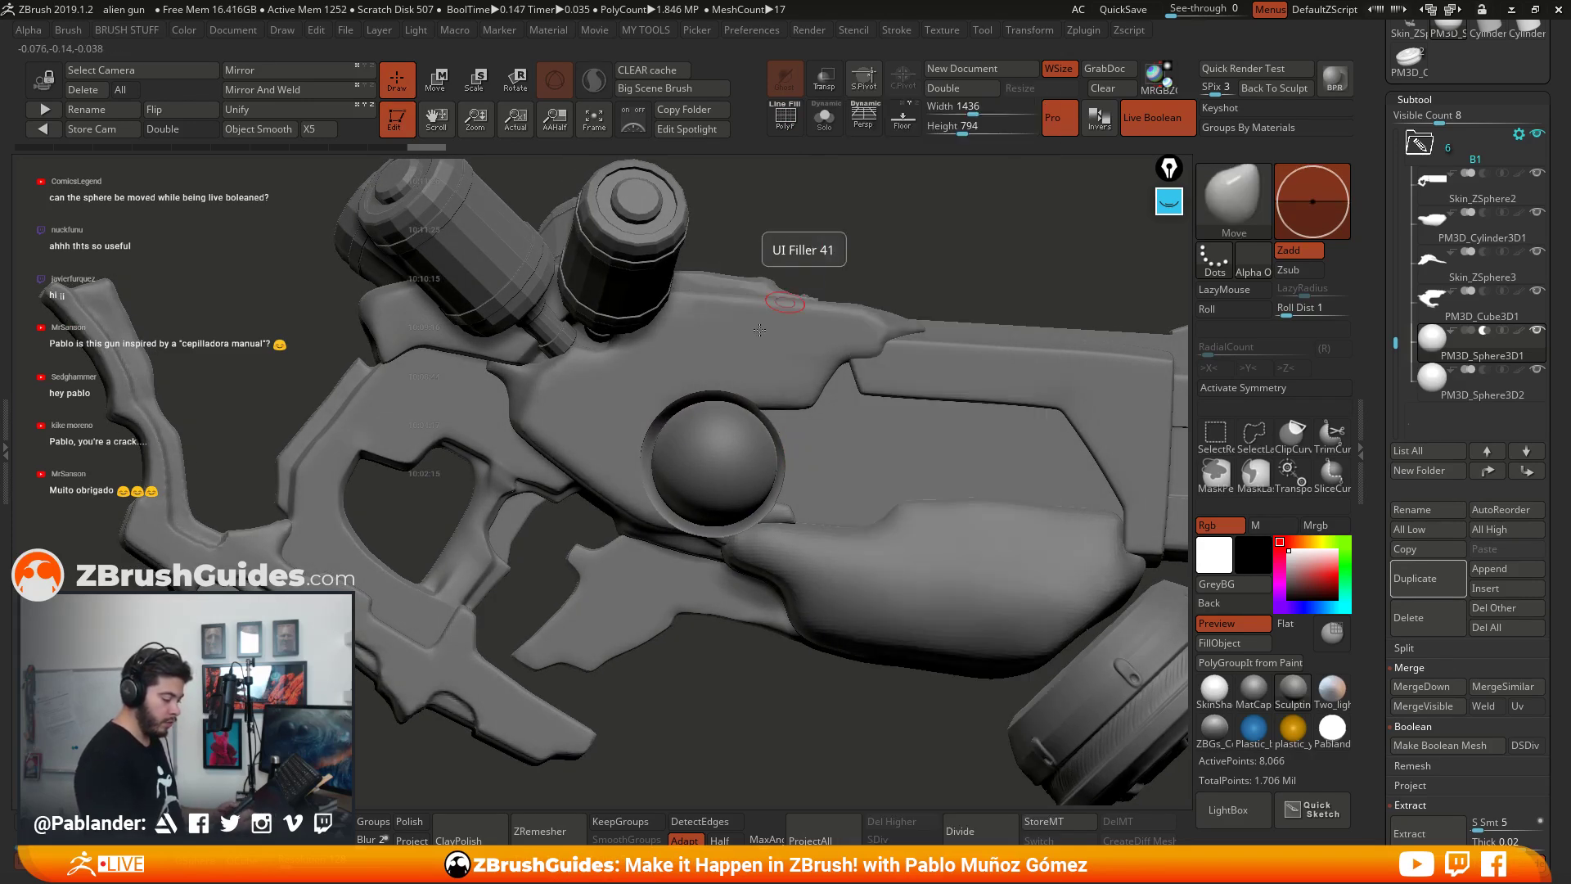
{"action": "right_click", "coordinate": [944, 264]}
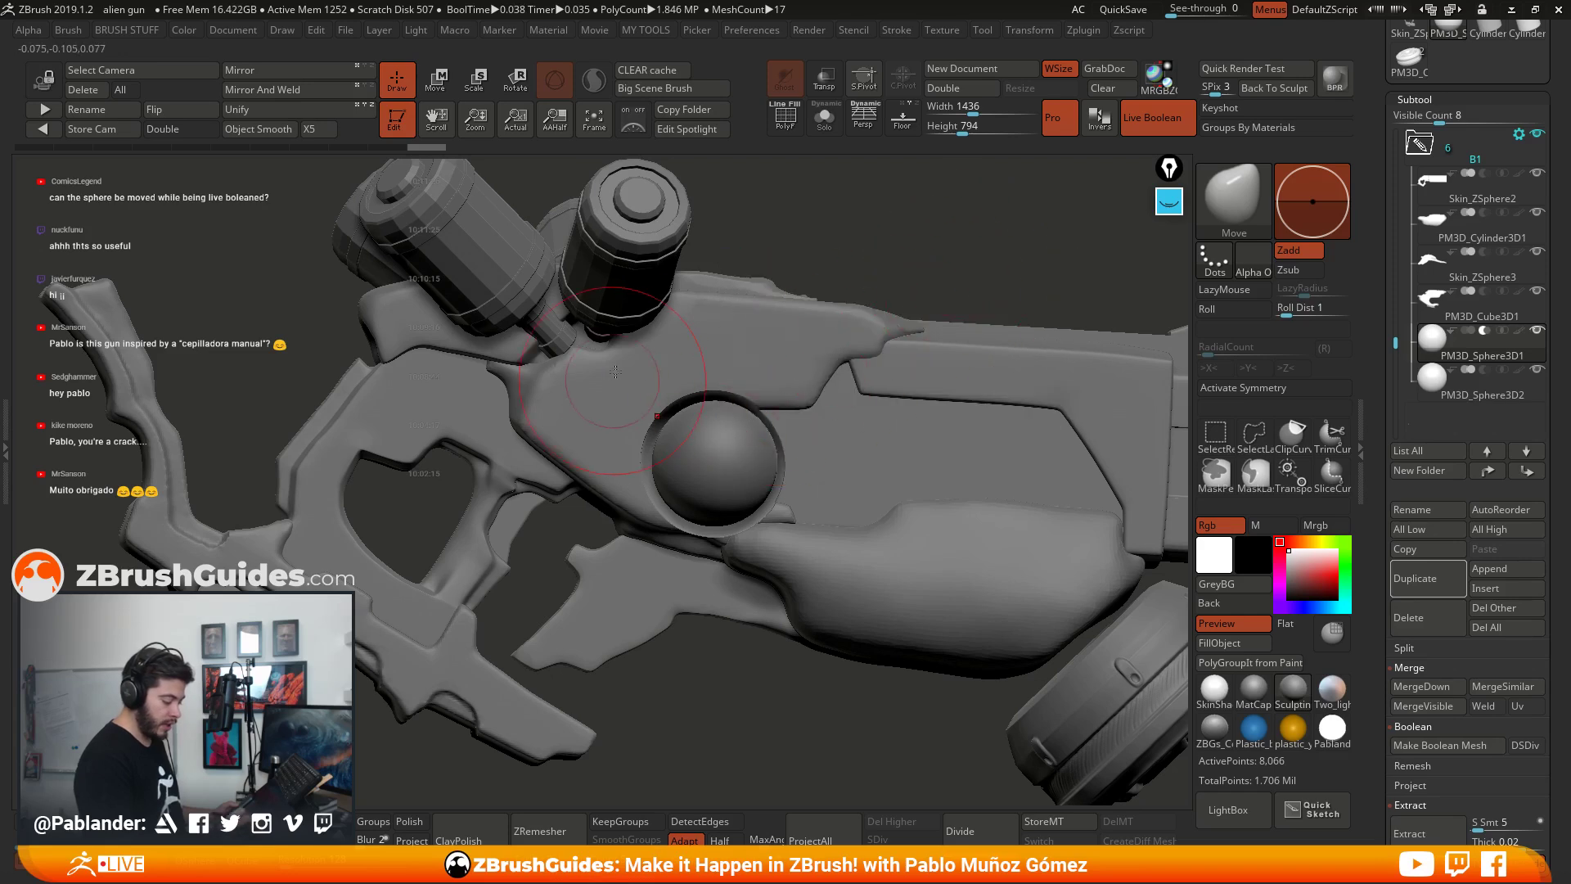
{"action": "left_click", "coordinate": [1512, 334]}
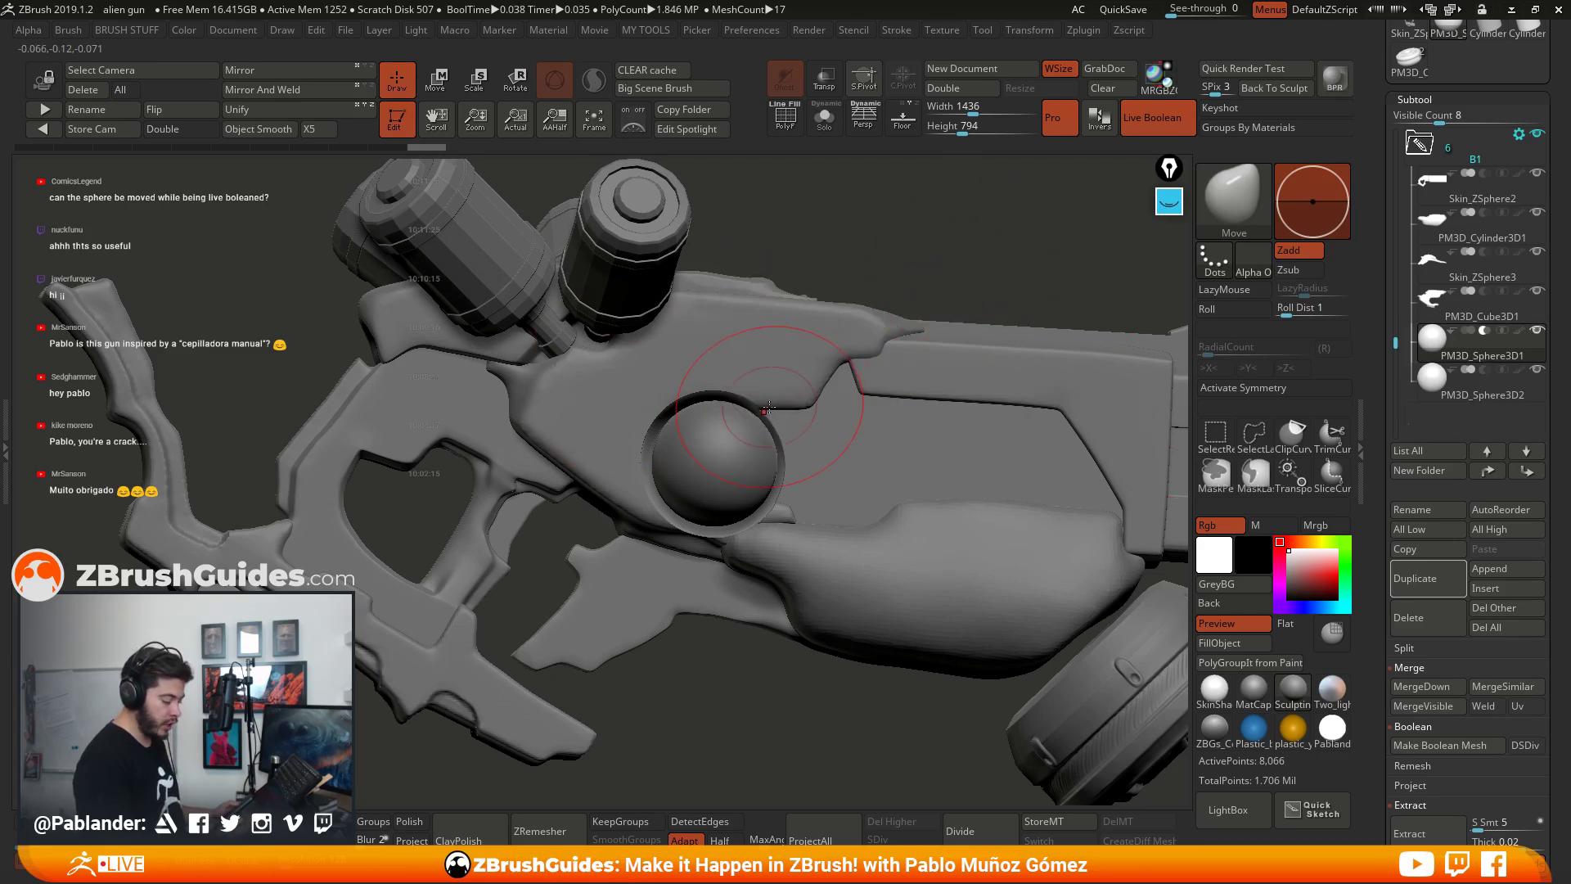
Step: Try stretching the subtractive sphere toward the barrel with the Move brush to widen the cavity, and undo the deformation
{"action": "left_click_drag", "start_coordinate": [749, 413], "coordinate": [837, 347]}
{"action": "left_click_drag", "start_coordinate": [862, 508], "coordinate": [975, 667]}
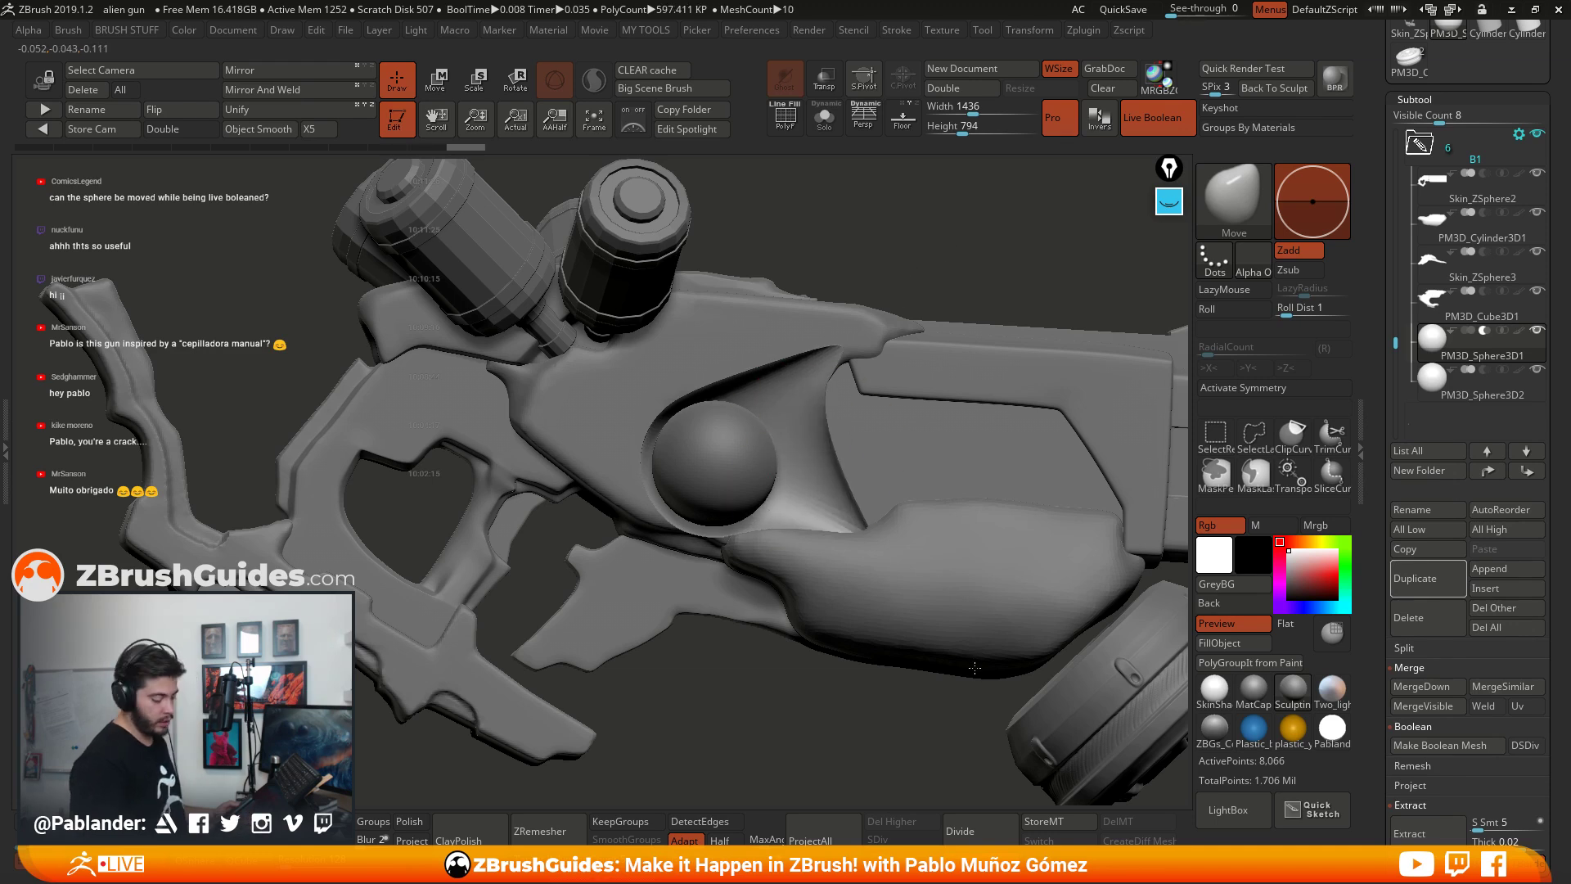
{"action": "mouse_move", "coordinate": [908, 702]}
{"action": "left_mouse_down"}
{"action": "mouse_move", "coordinate": [850, 483]}
{"action": "mouse_move", "coordinate": [839, 605]}
{"action": "left_mouse_up"}
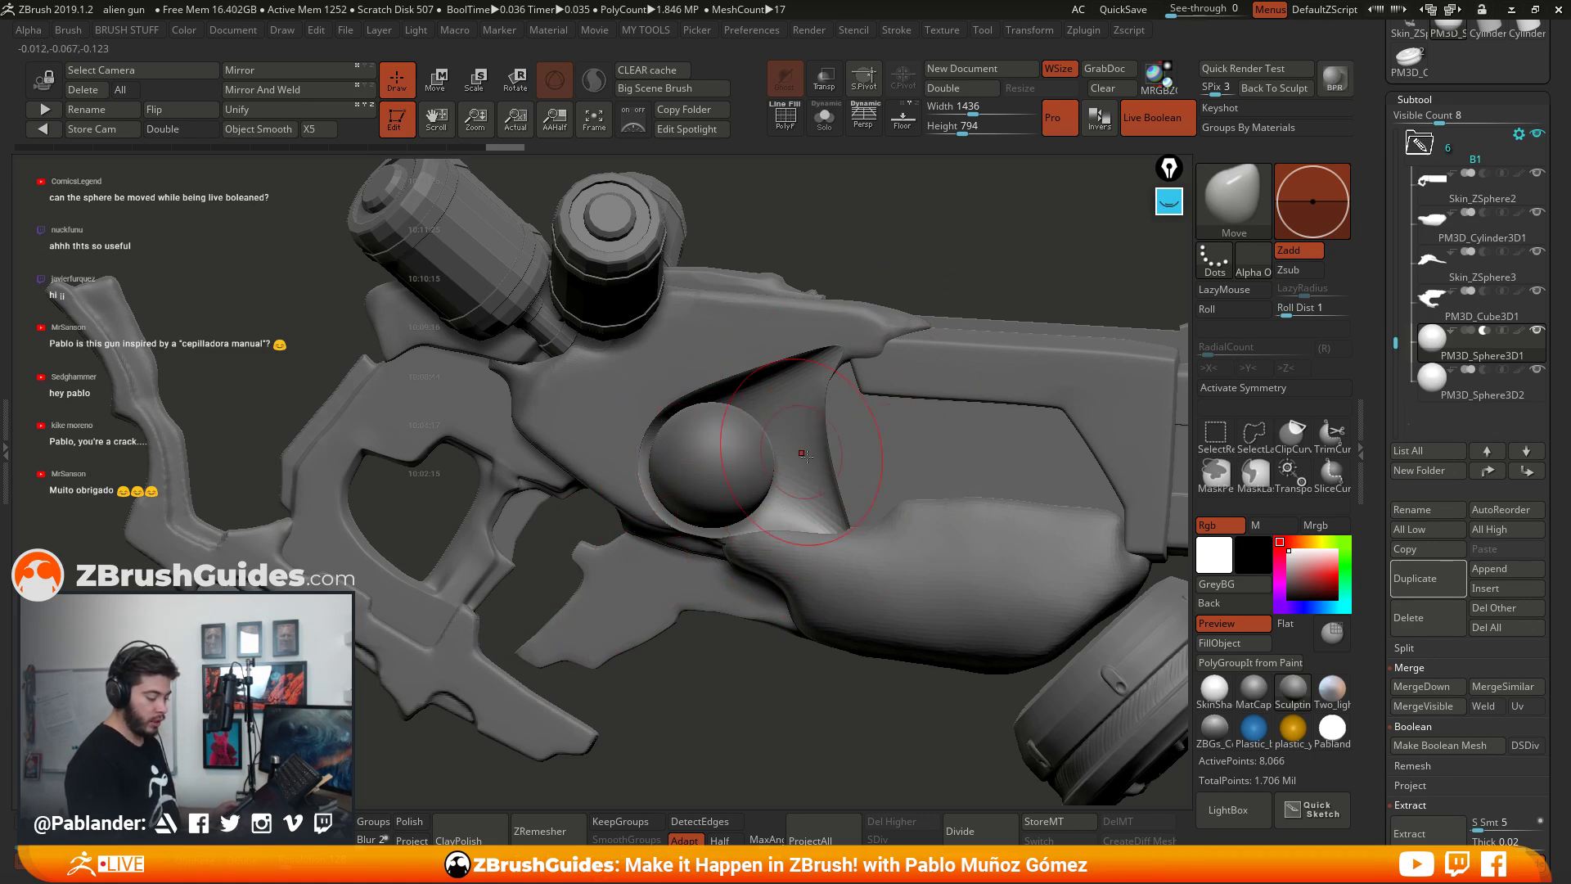
{"action": "key", "text": "shift"}
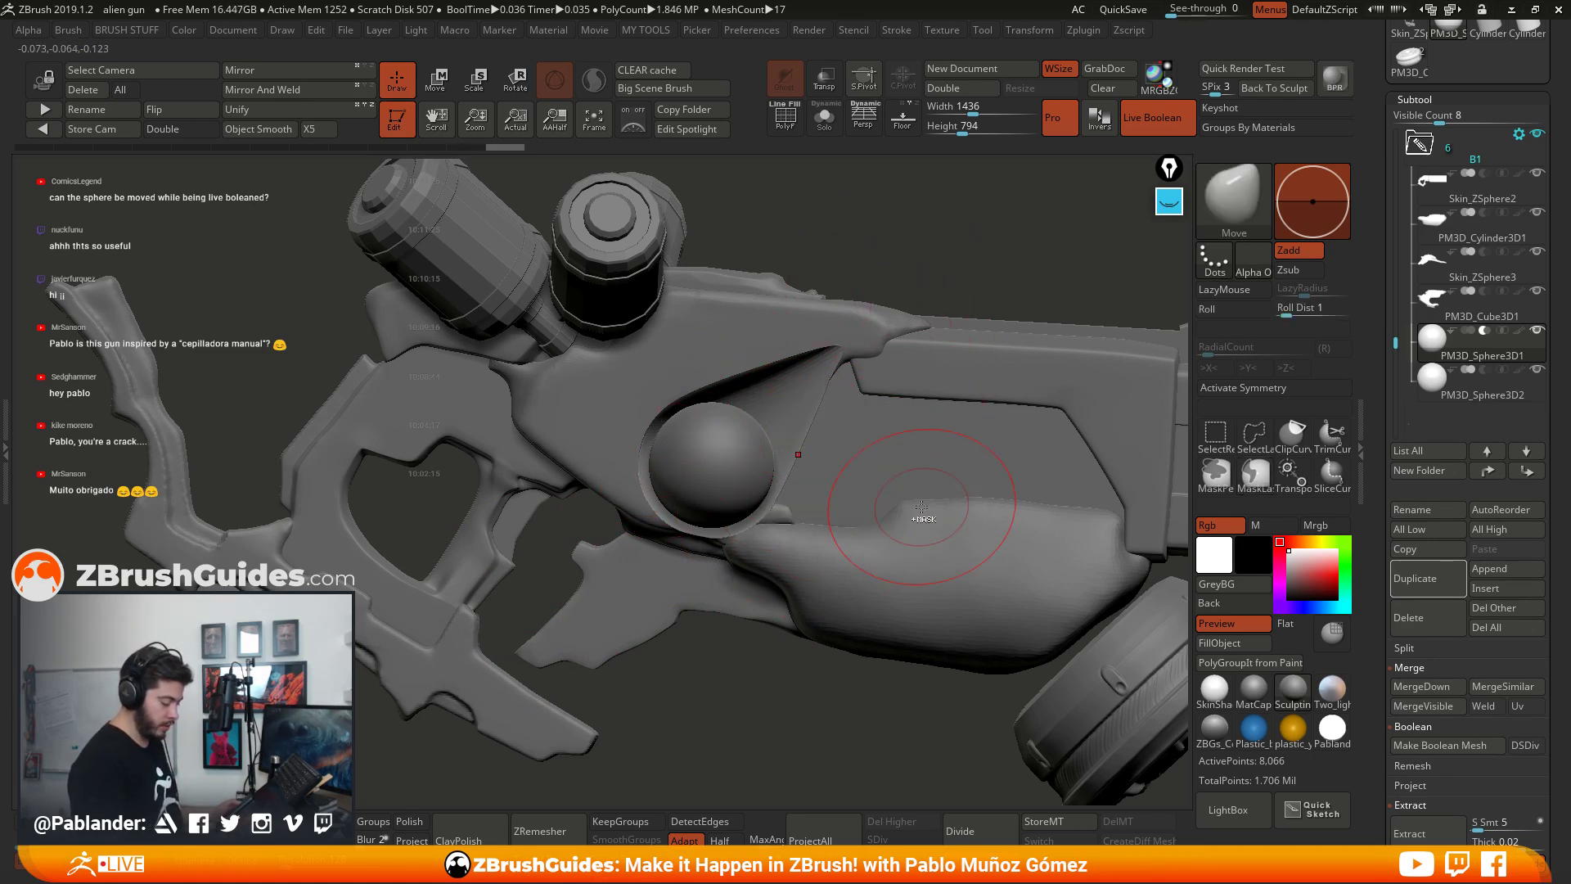
{"action": "mouse_move", "coordinate": [922, 509]}
{"action": "right_mouse_down"}
{"action": "mouse_move", "coordinate": [915, 396]}
{"action": "mouse_move", "coordinate": [827, 449]}
{"action": "right_mouse_up"}
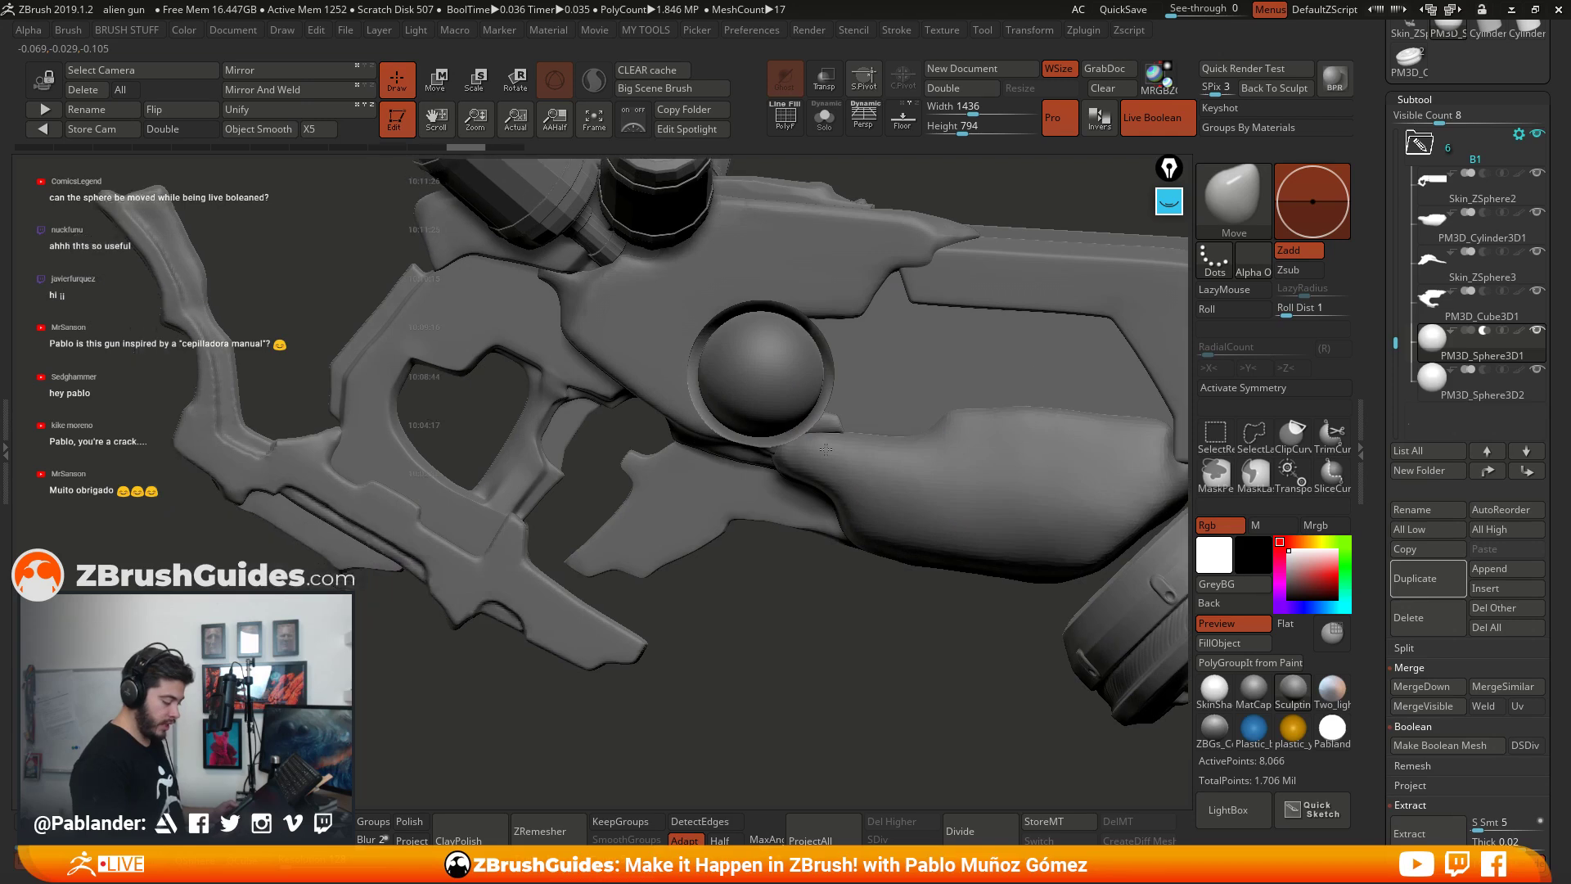
Step: Reduce the Move brush size and pull the lower edge of the subtractive sphere down to extend the cavity toward the gun's underside
{"action": "right_click_drag", "start_coordinate": [827, 450], "coordinate": [840, 513], "text": "alt"}
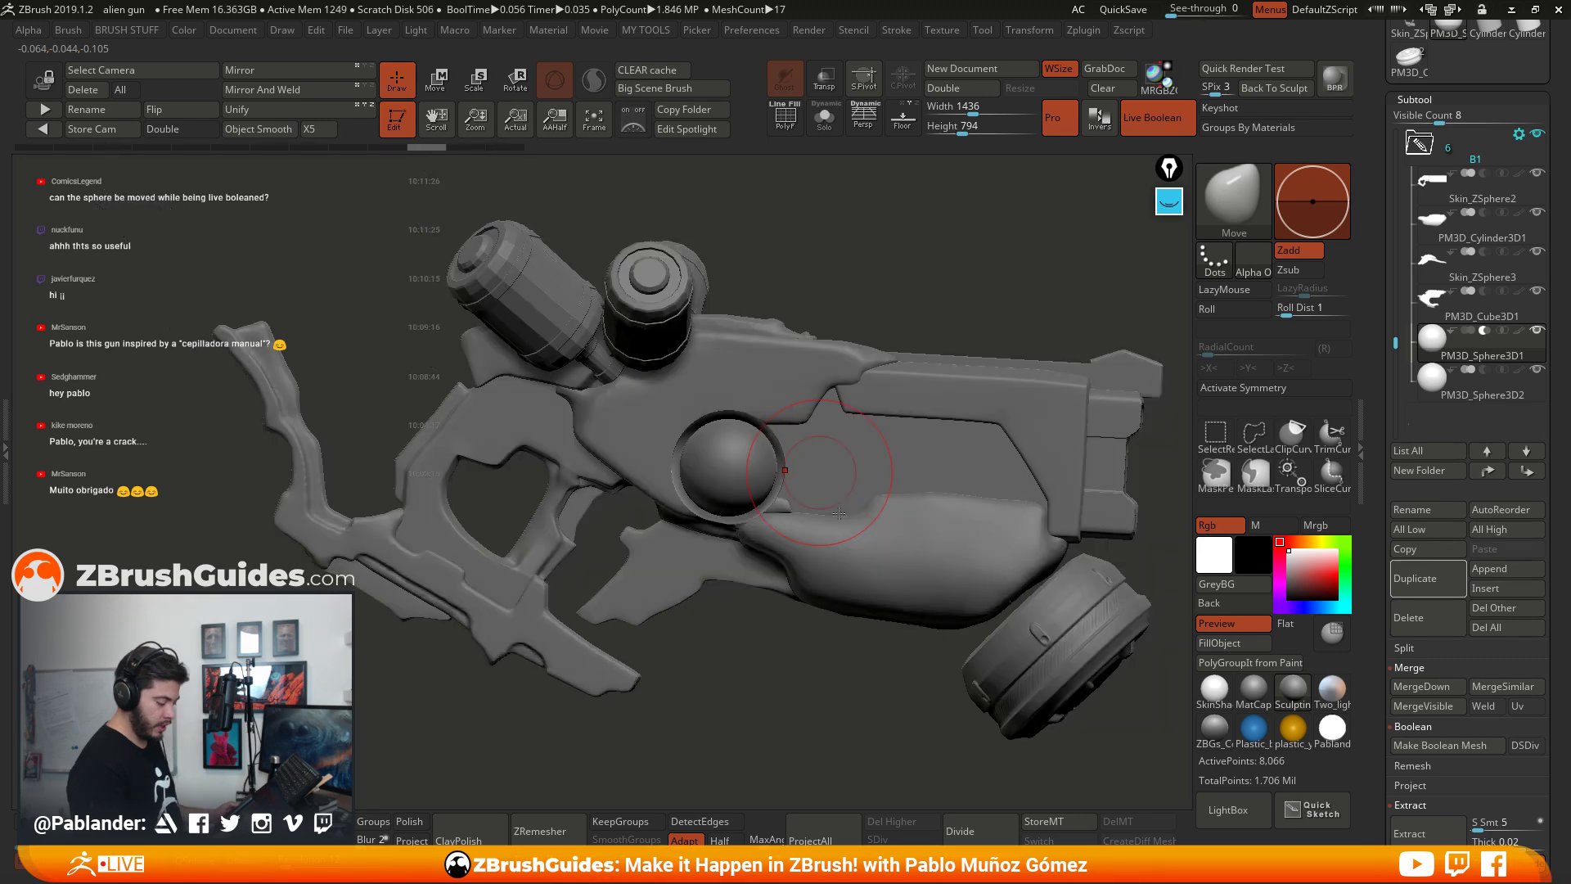
{"action": "mouse_move", "coordinate": [846, 509]}
{"action": "right_mouse_down"}
{"action": "mouse_move", "coordinate": [843, 524]}
{"action": "mouse_move", "coordinate": [861, 442]}
{"action": "mouse_move", "coordinate": [897, 462]}
{"action": "right_mouse_up"}
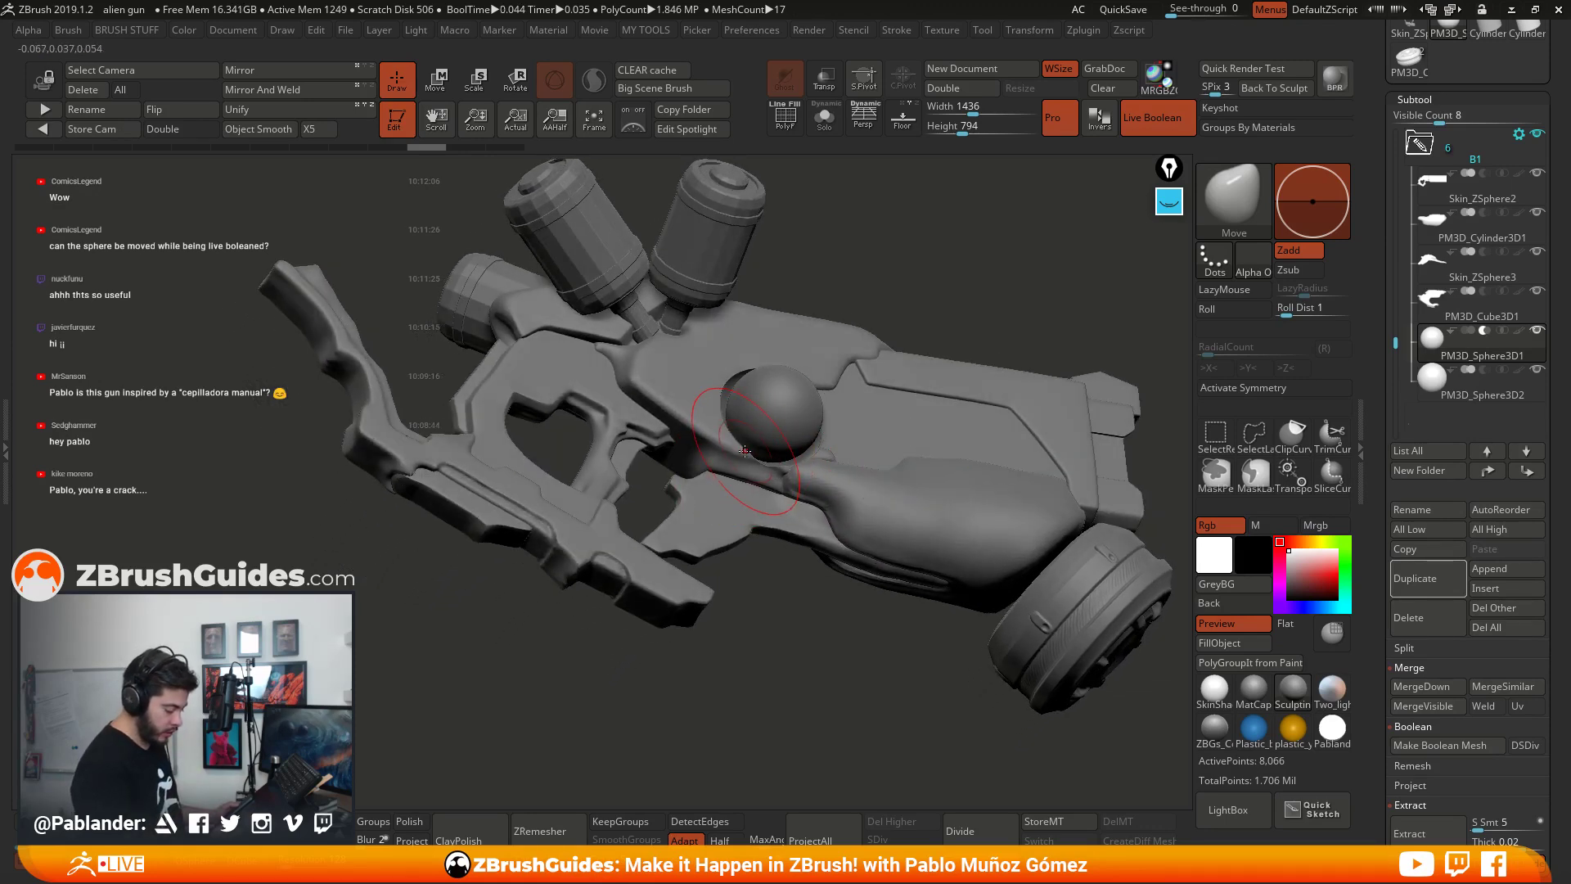
{"action": "key", "text": "space"}
{"action": "left_click_drag", "start_coordinate": [942, 279], "coordinate": [923, 279]}
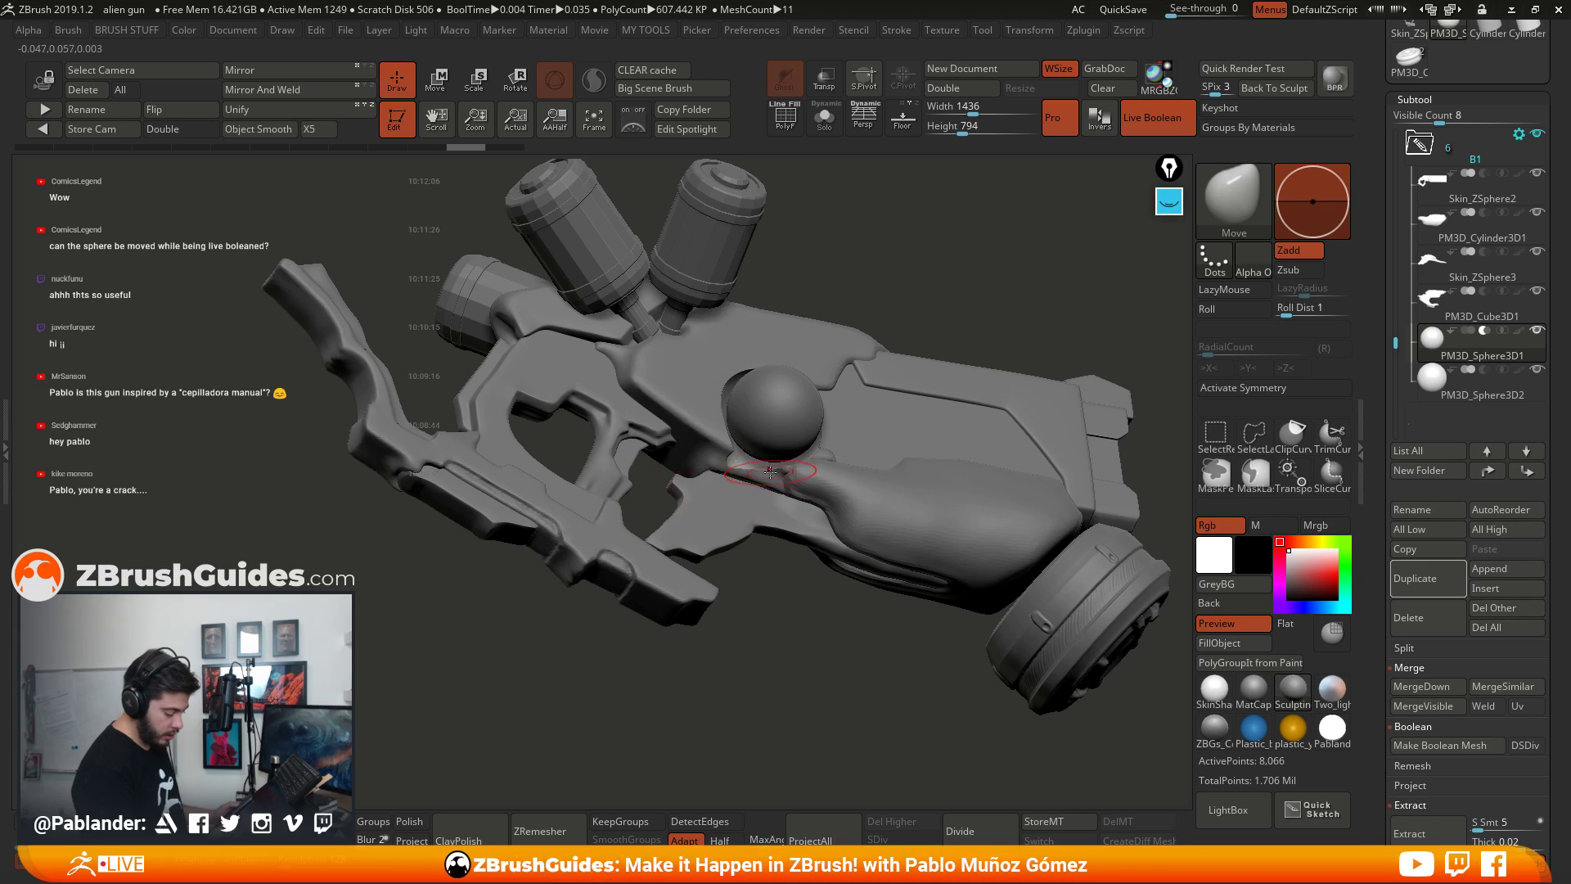
{"action": "left_click_drag", "start_coordinate": [775, 493], "coordinate": [803, 475]}
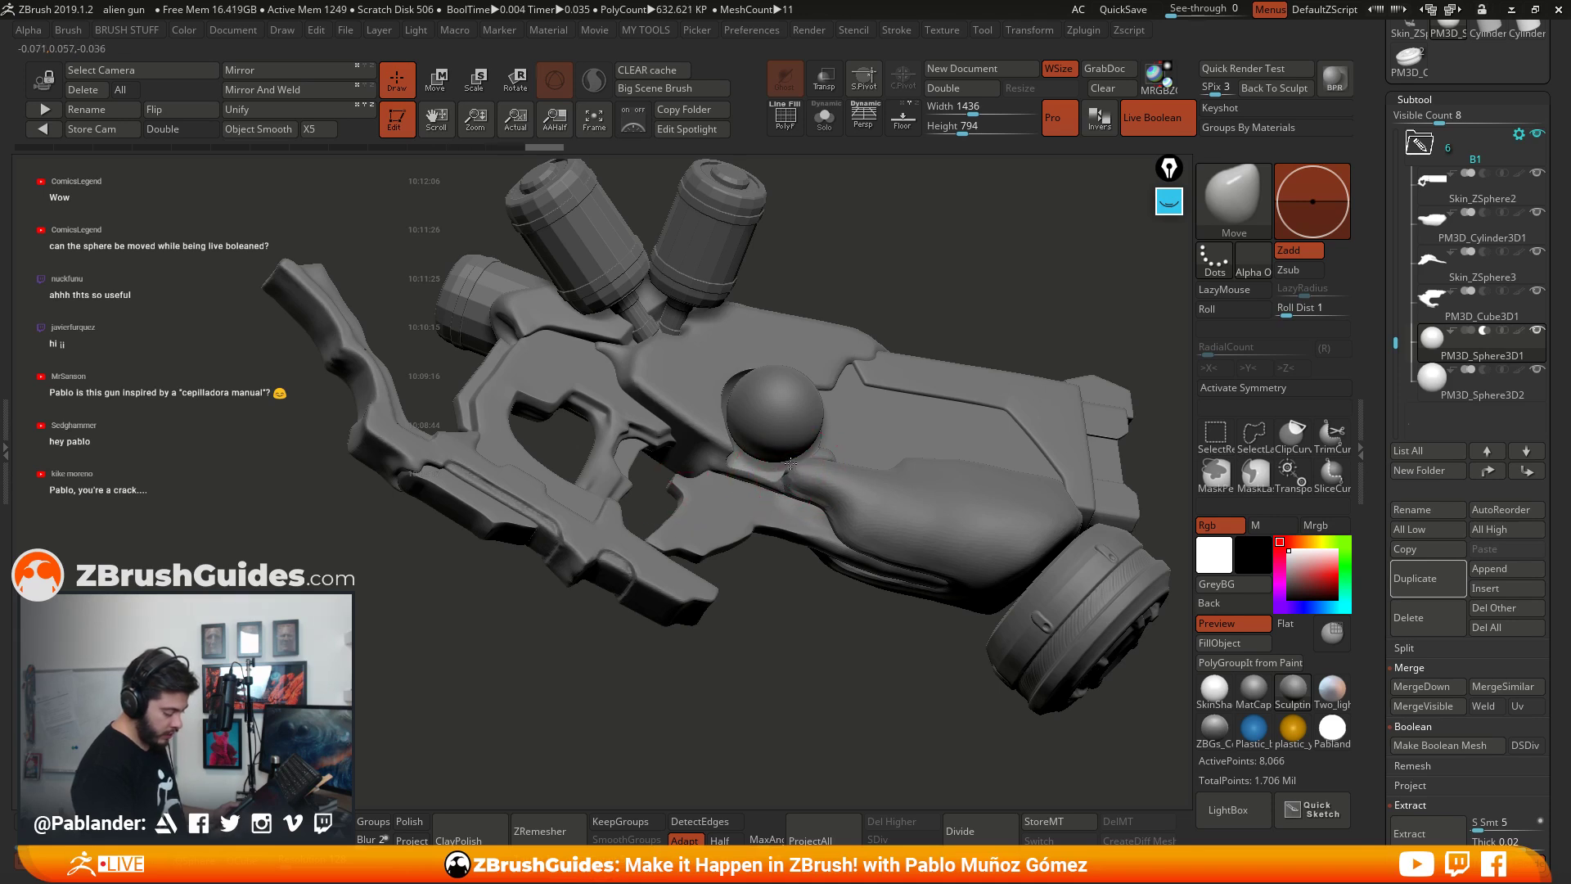
{"action": "right_click_drag", "start_coordinate": [791, 463], "coordinate": [770, 489]}
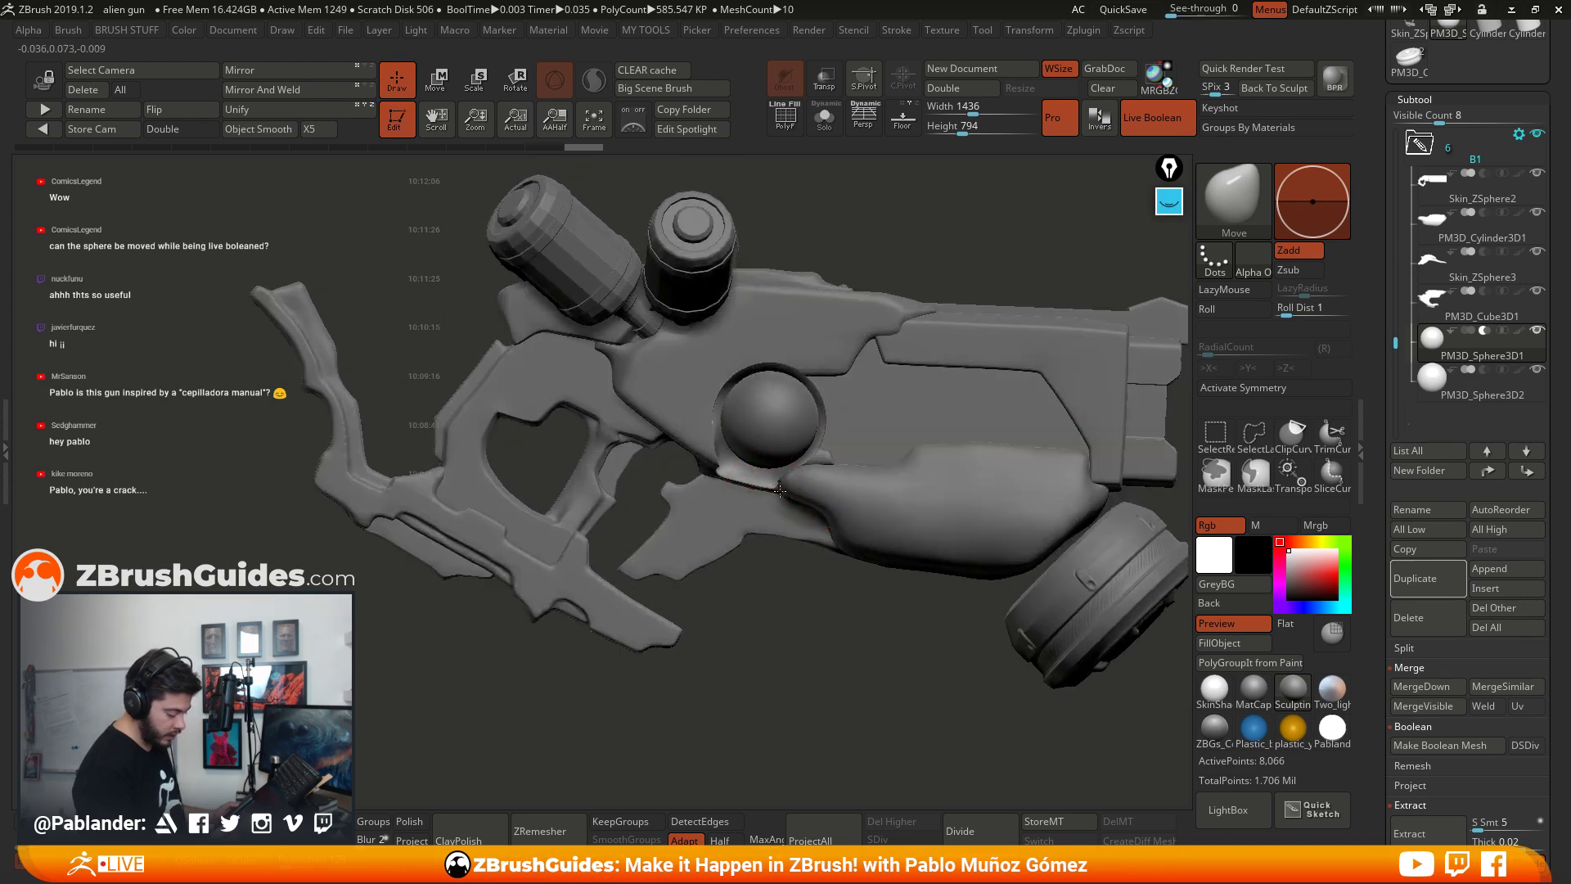
{"action": "mouse_move", "coordinate": [790, 490]}
{"action": "left_mouse_down"}
{"action": "mouse_move", "coordinate": [825, 424]}
{"action": "mouse_move", "coordinate": [820, 444]}
{"action": "left_mouse_up"}
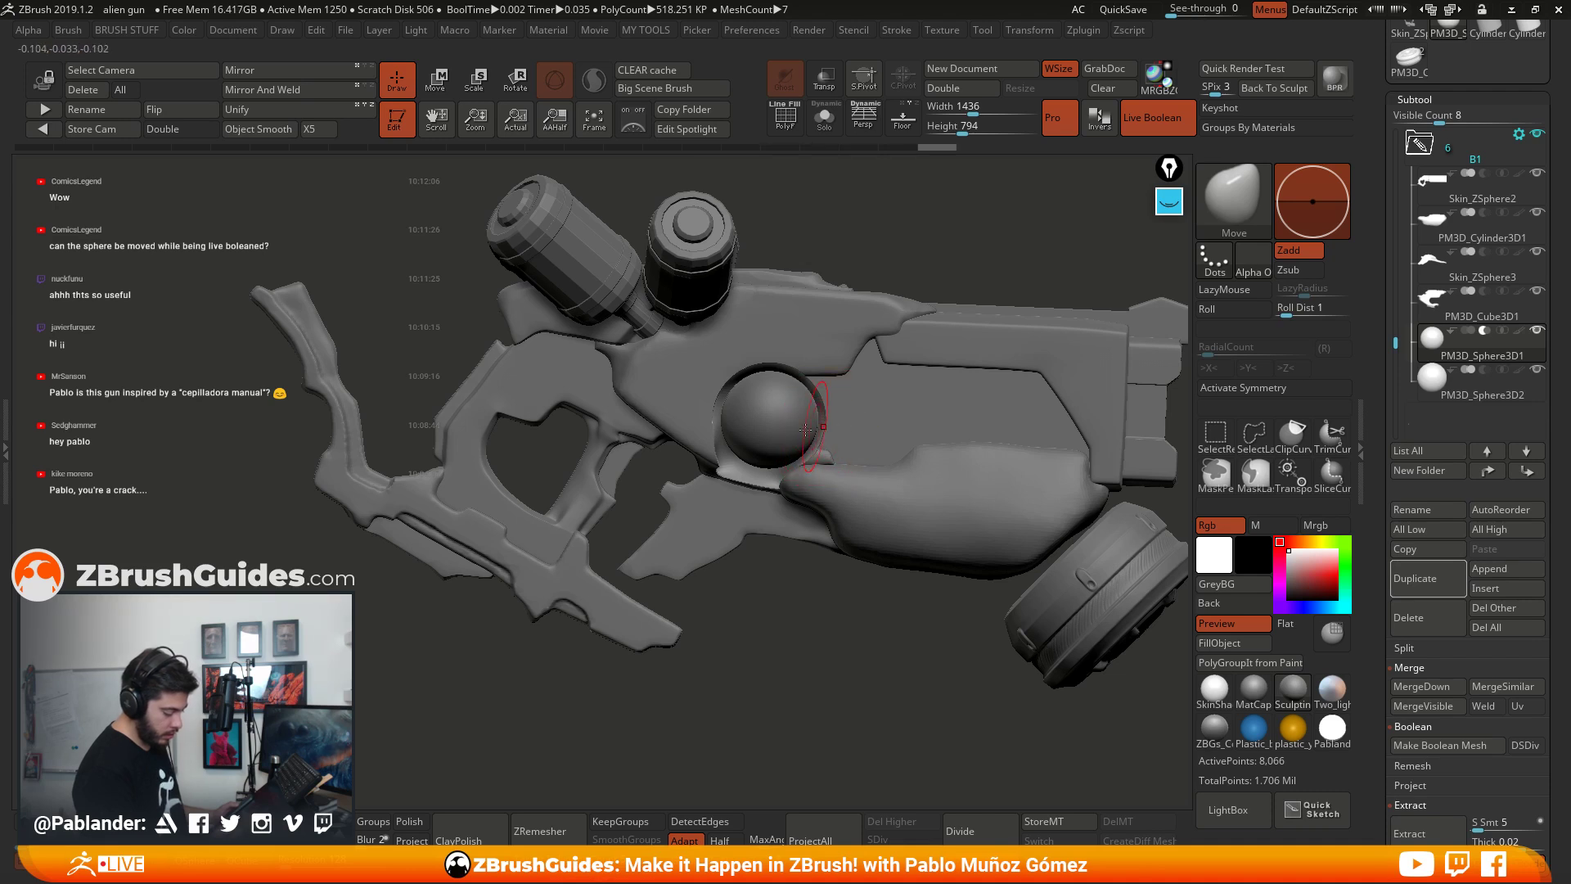
{"action": "key", "text": "ctrl+z"}
Step: Adjust the extended lower rim of the cavity near the trigger guard with small Move brush strokes
{"action": "mouse_move", "coordinate": [719, 462]}
{"action": "left_mouse_down"}
{"action": "mouse_move", "coordinate": [741, 440]}
{"action": "mouse_move", "coordinate": [819, 434]}
{"action": "left_mouse_up"}
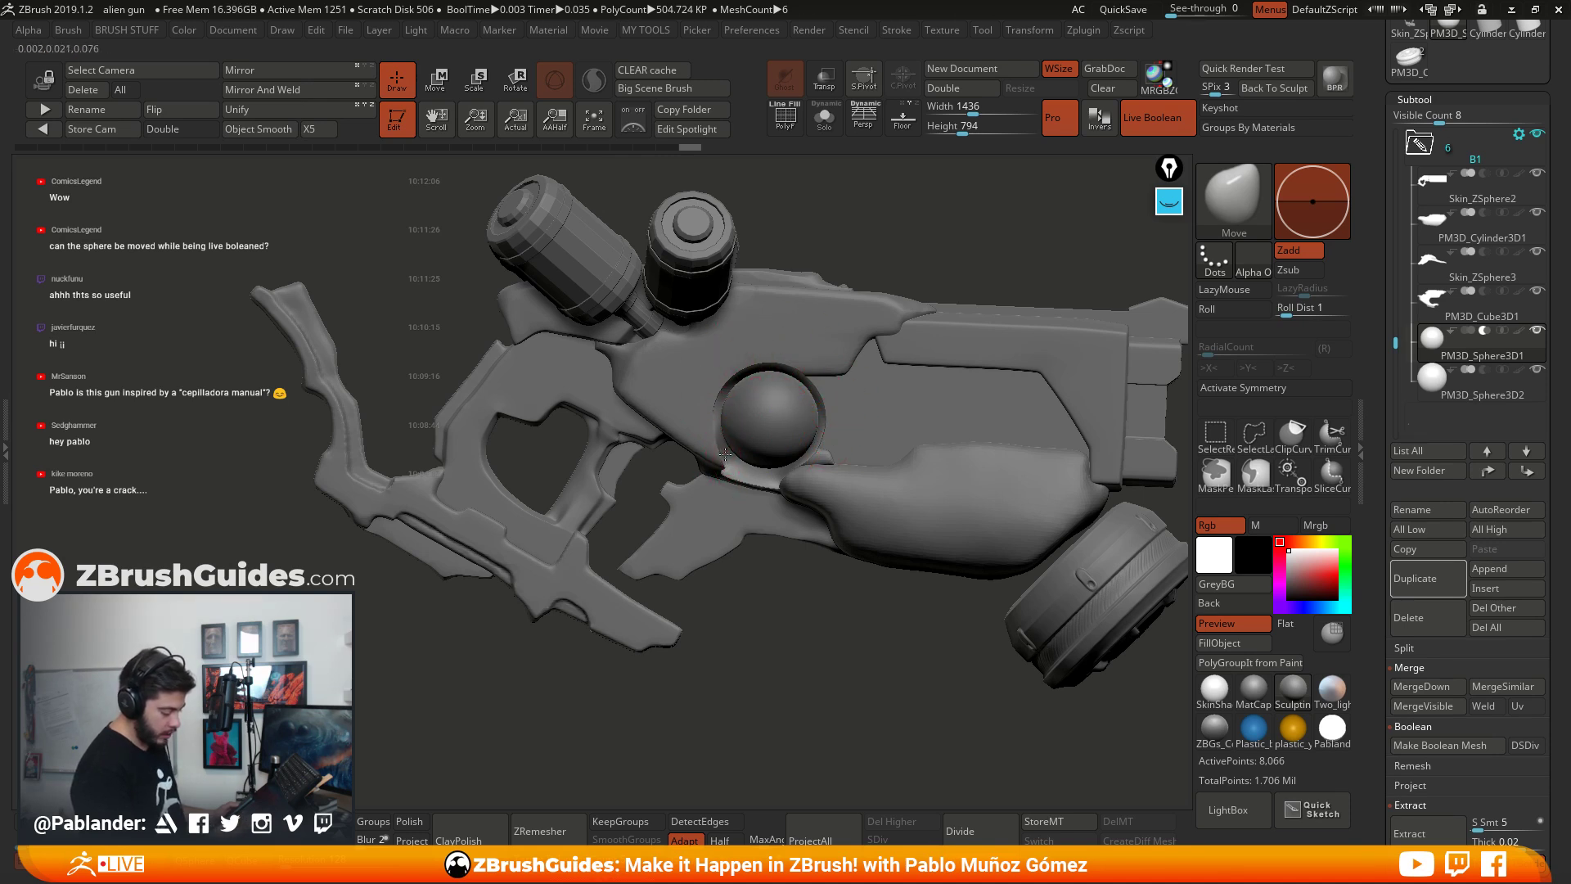
{"action": "left_click_drag", "start_coordinate": [725, 453], "coordinate": [720, 468]}
{"action": "right_click_drag", "start_coordinate": [740, 454], "coordinate": [714, 454]}
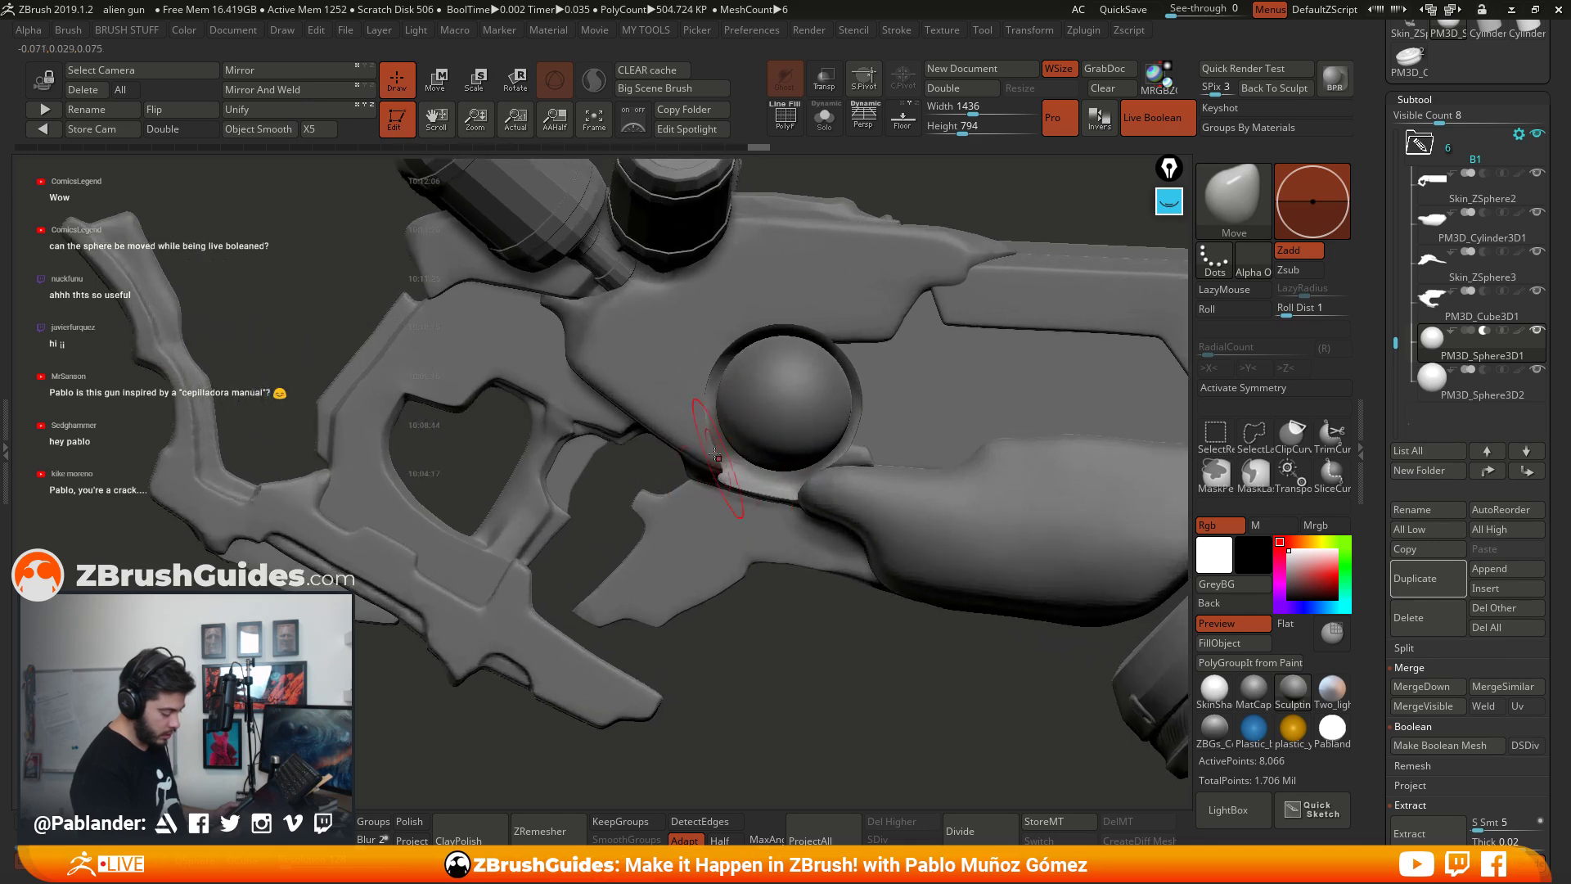
{"action": "left_click_drag", "start_coordinate": [721, 445], "coordinate": [734, 468]}
{"action": "key", "text": "space"}
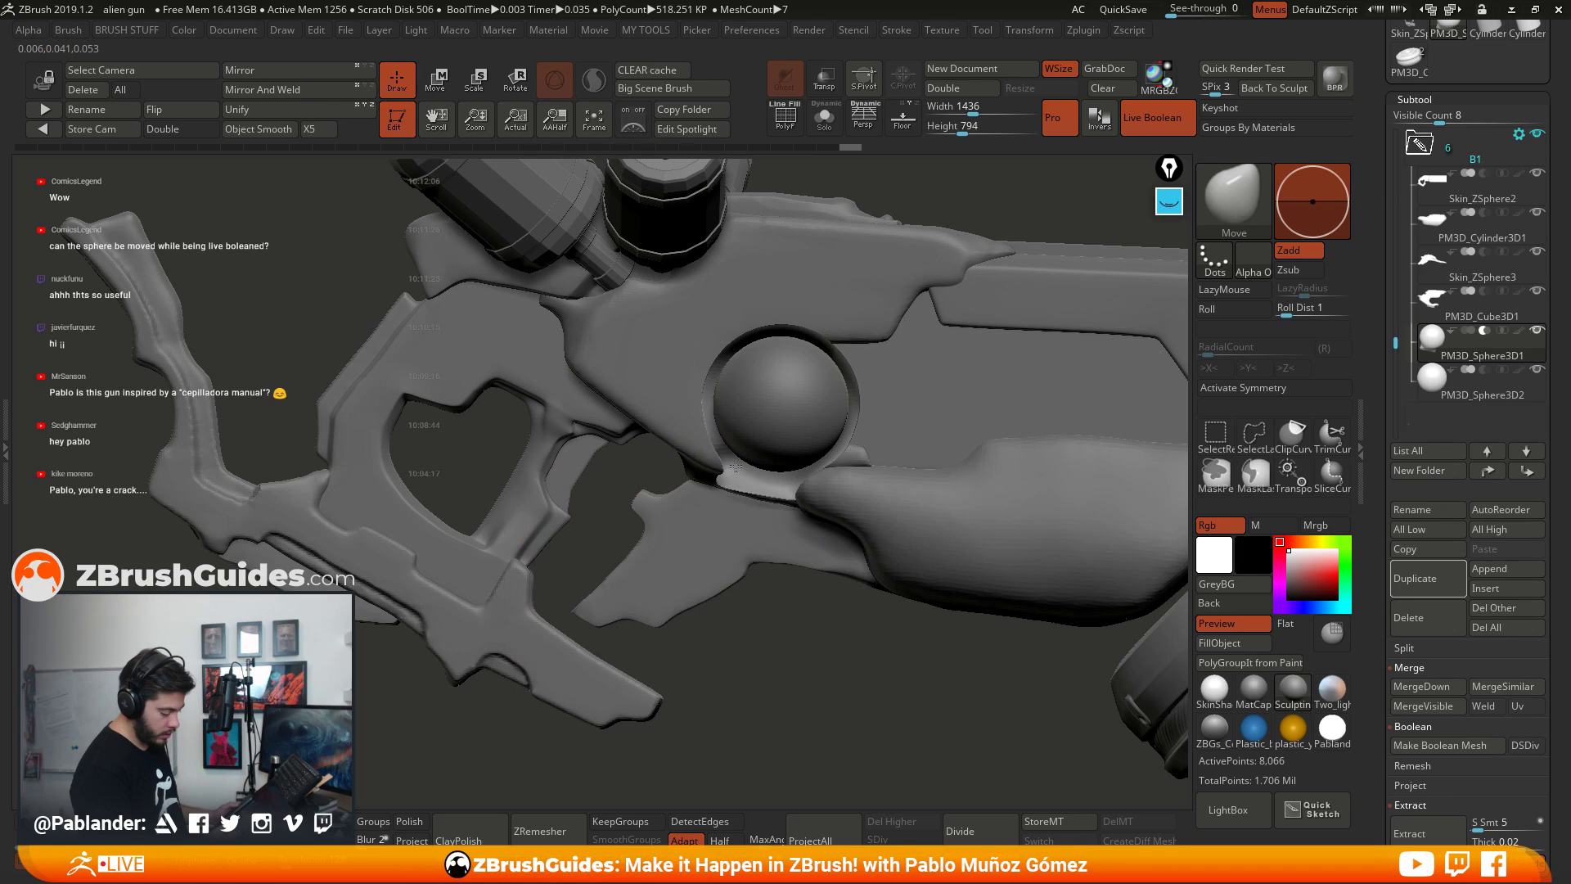
Step: Isolate PM3D_Sphere3D1 in Solo mode and reshape its pulled-out lower part with the Move brush from several angles
{"action": "key", "text": "shift+s"}
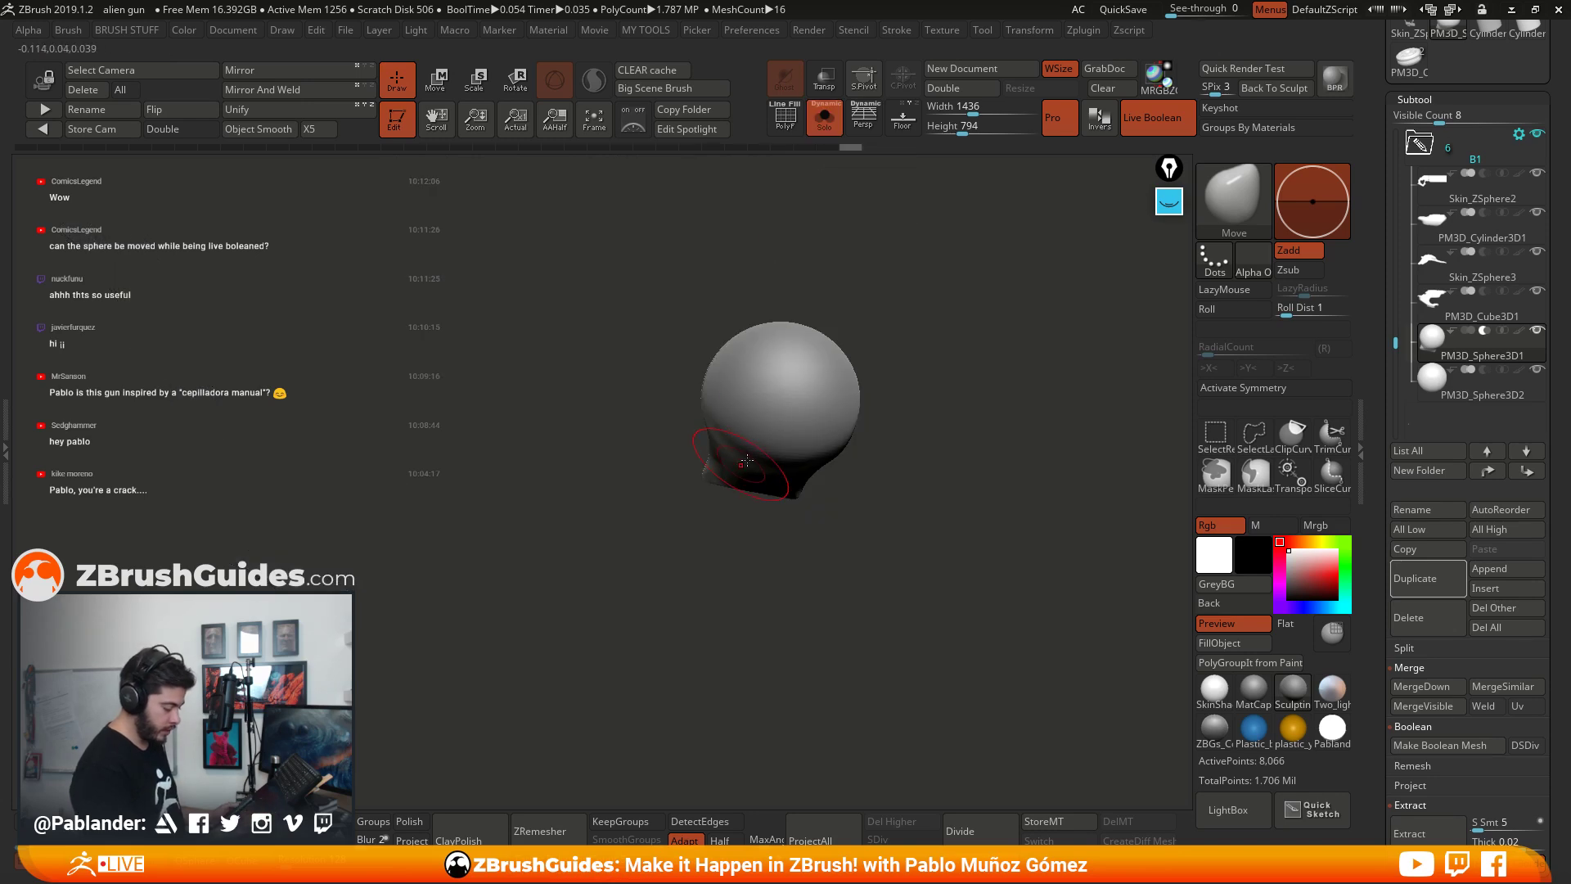
{"action": "right_click_drag", "start_coordinate": [746, 461], "coordinate": [824, 467]}
{"action": "mouse_move", "coordinate": [677, 450]}
{"action": "left_mouse_down", "text": "alt"}
{"action": "mouse_move", "coordinate": [654, 443]}
{"action": "mouse_move", "coordinate": [684, 450]}
{"action": "left_mouse_up", "text": "alt"}
{"action": "right_click_drag", "start_coordinate": [758, 480], "coordinate": [721, 474]}
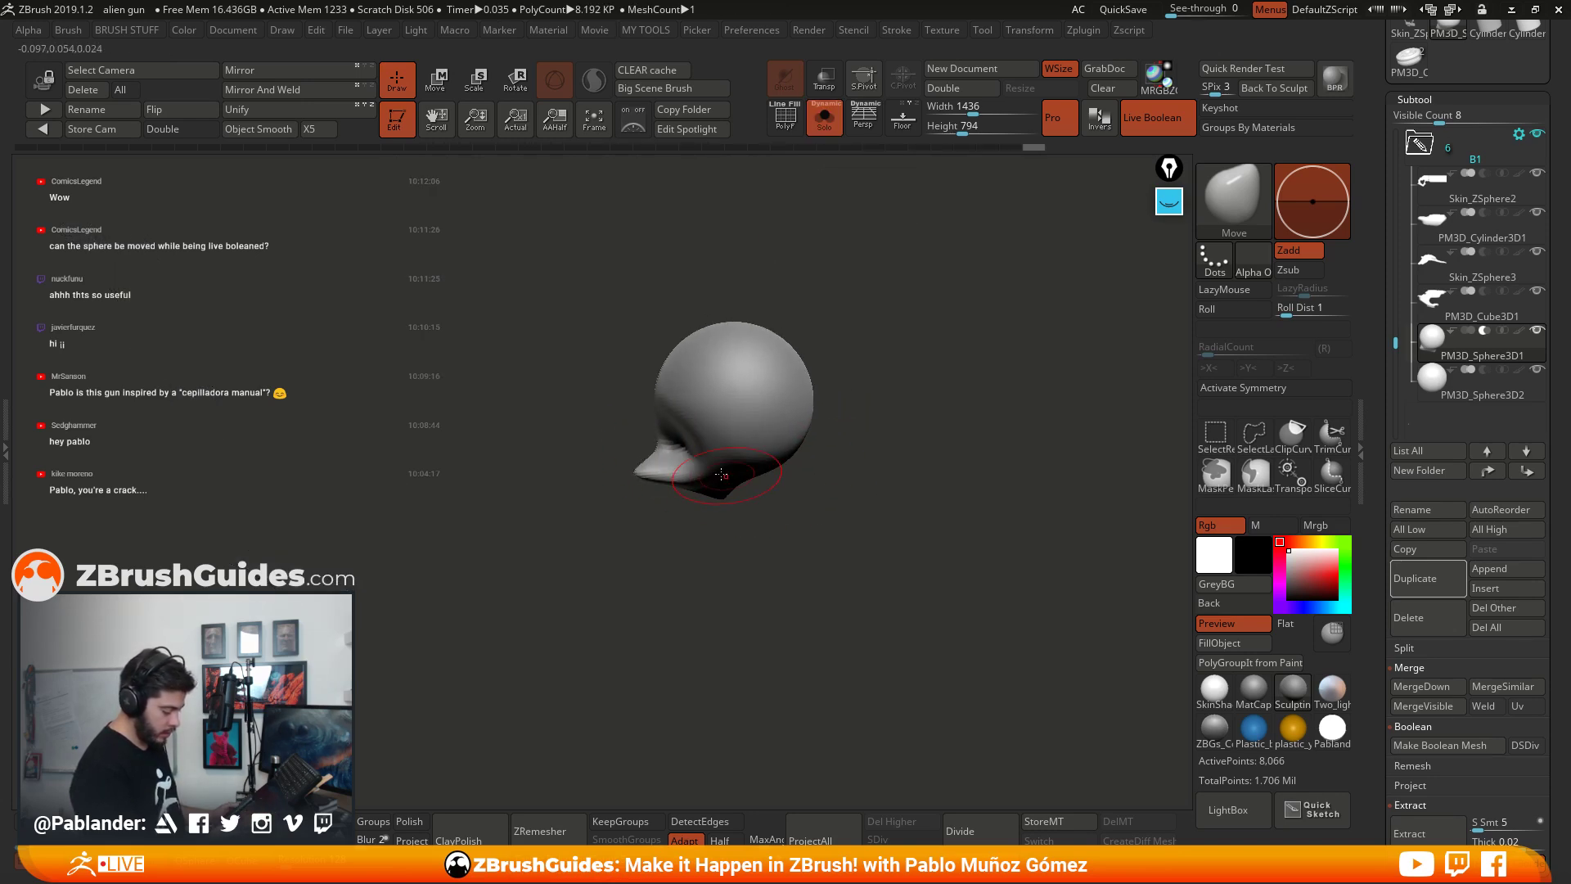
{"action": "left_click_drag", "start_coordinate": [657, 442], "coordinate": [692, 456]}
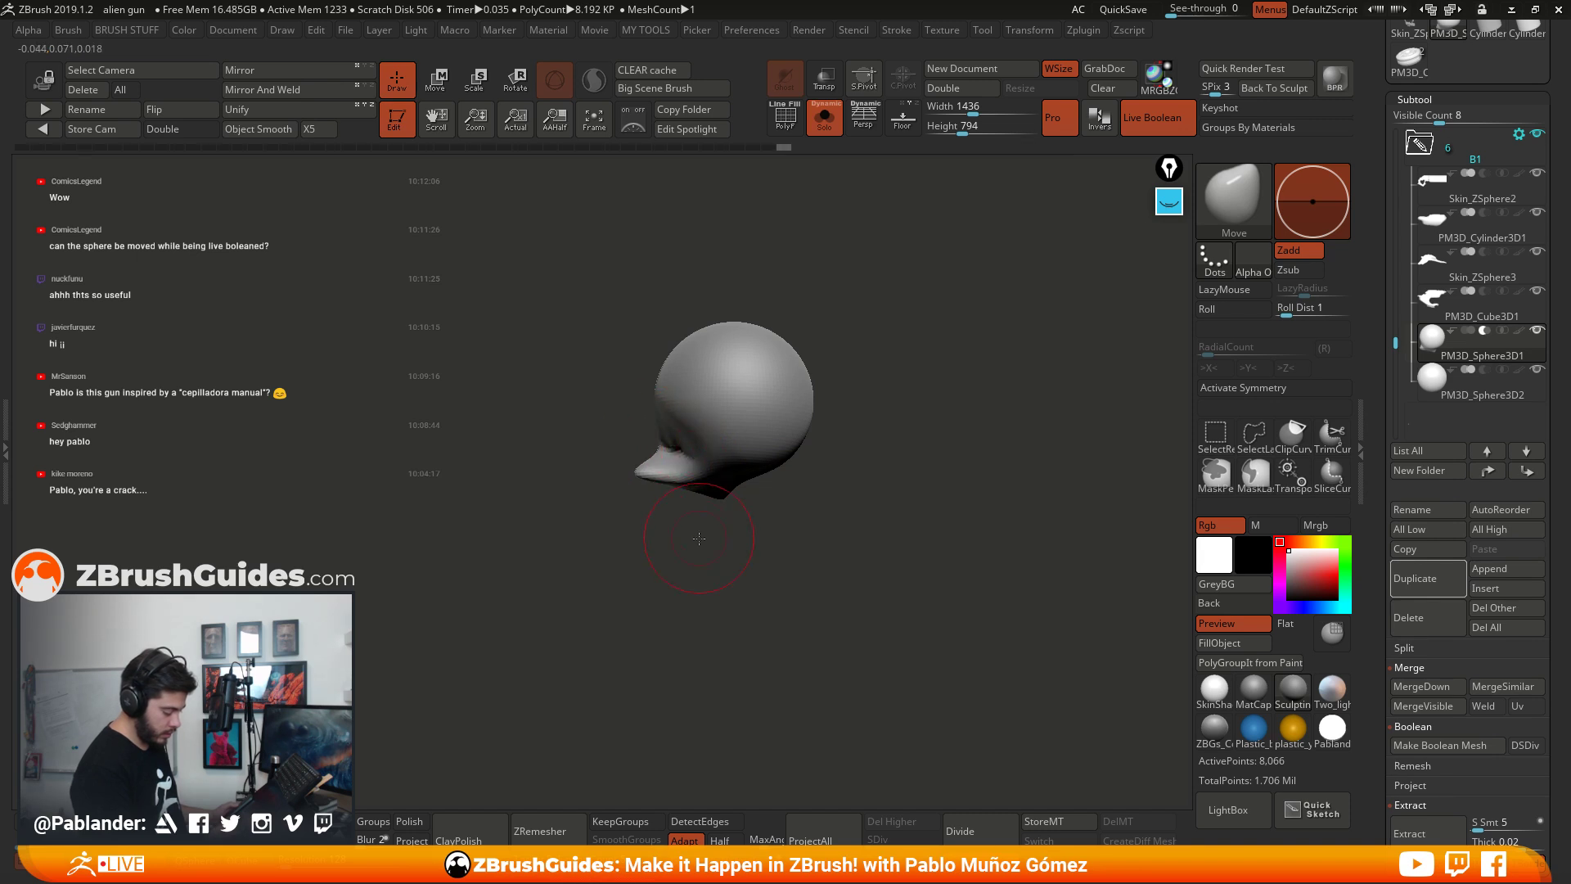
{"action": "right_click_drag", "start_coordinate": [726, 533], "coordinate": [707, 518]}
{"action": "left_click_drag", "start_coordinate": [694, 470], "coordinate": [692, 480]}
{"action": "right_click_drag", "start_coordinate": [684, 518], "coordinate": [651, 491]}
{"action": "mouse_move", "coordinate": [645, 461]}
{"action": "left_mouse_down"}
{"action": "mouse_move", "coordinate": [682, 488]}
{"action": "mouse_move", "coordinate": [683, 457]}
{"action": "left_mouse_up"}
{"action": "right_click_drag", "start_coordinate": [683, 457], "coordinate": [795, 506]}
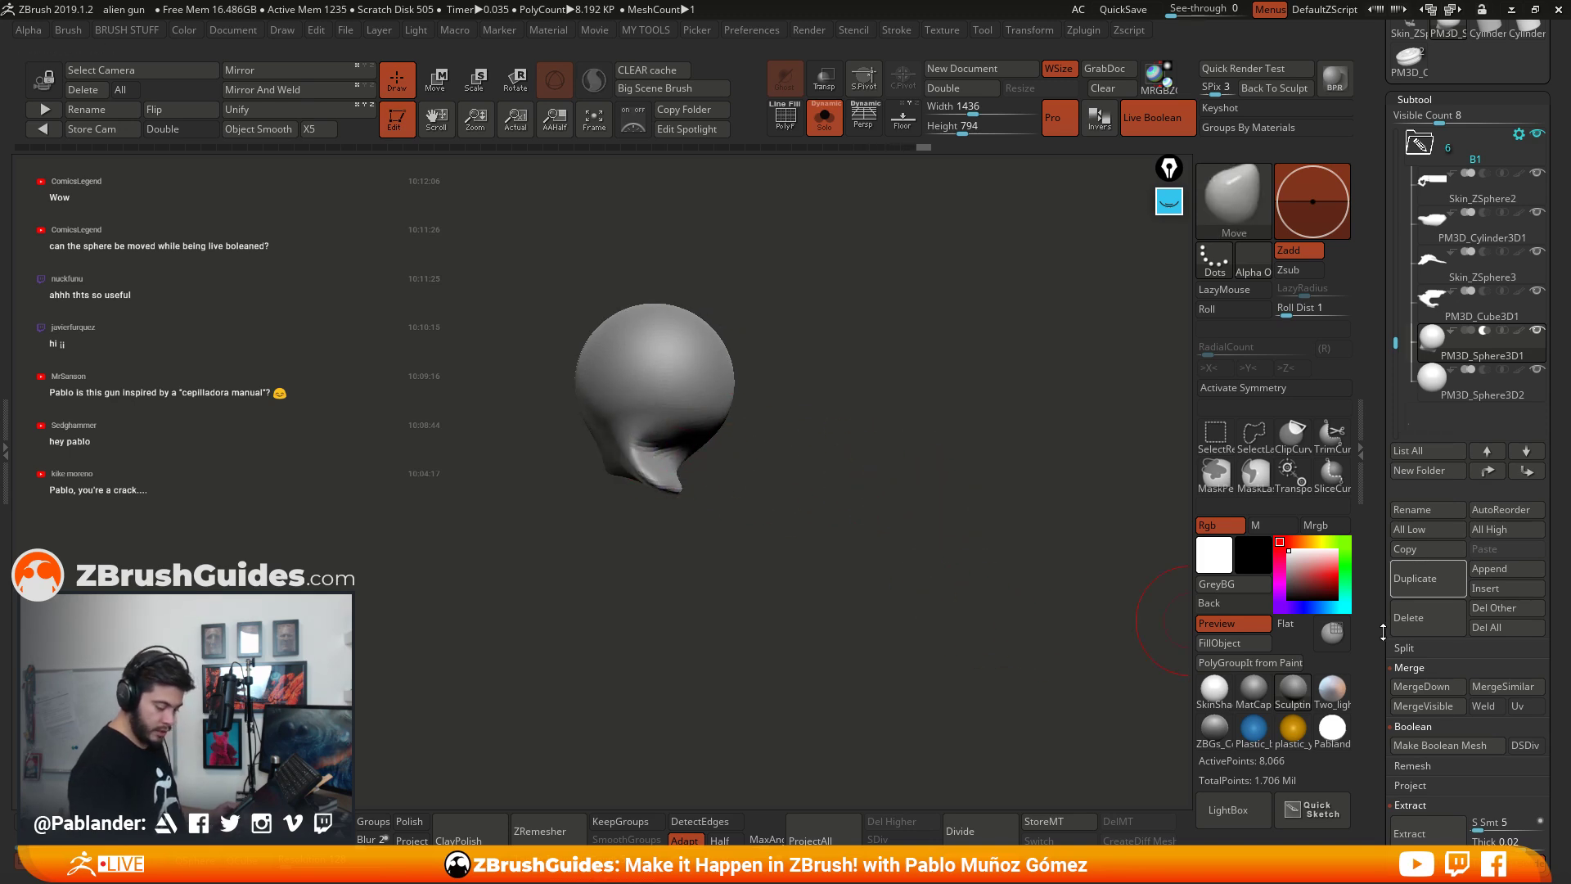
Step: Set the DynaMesh resolution to 552 and remesh the isolated subtractive sphere with DynaMesh
{"action": "scroll", "coordinate": [1383, 632], "scroll_direction": "down", "scroll_amount": 10}
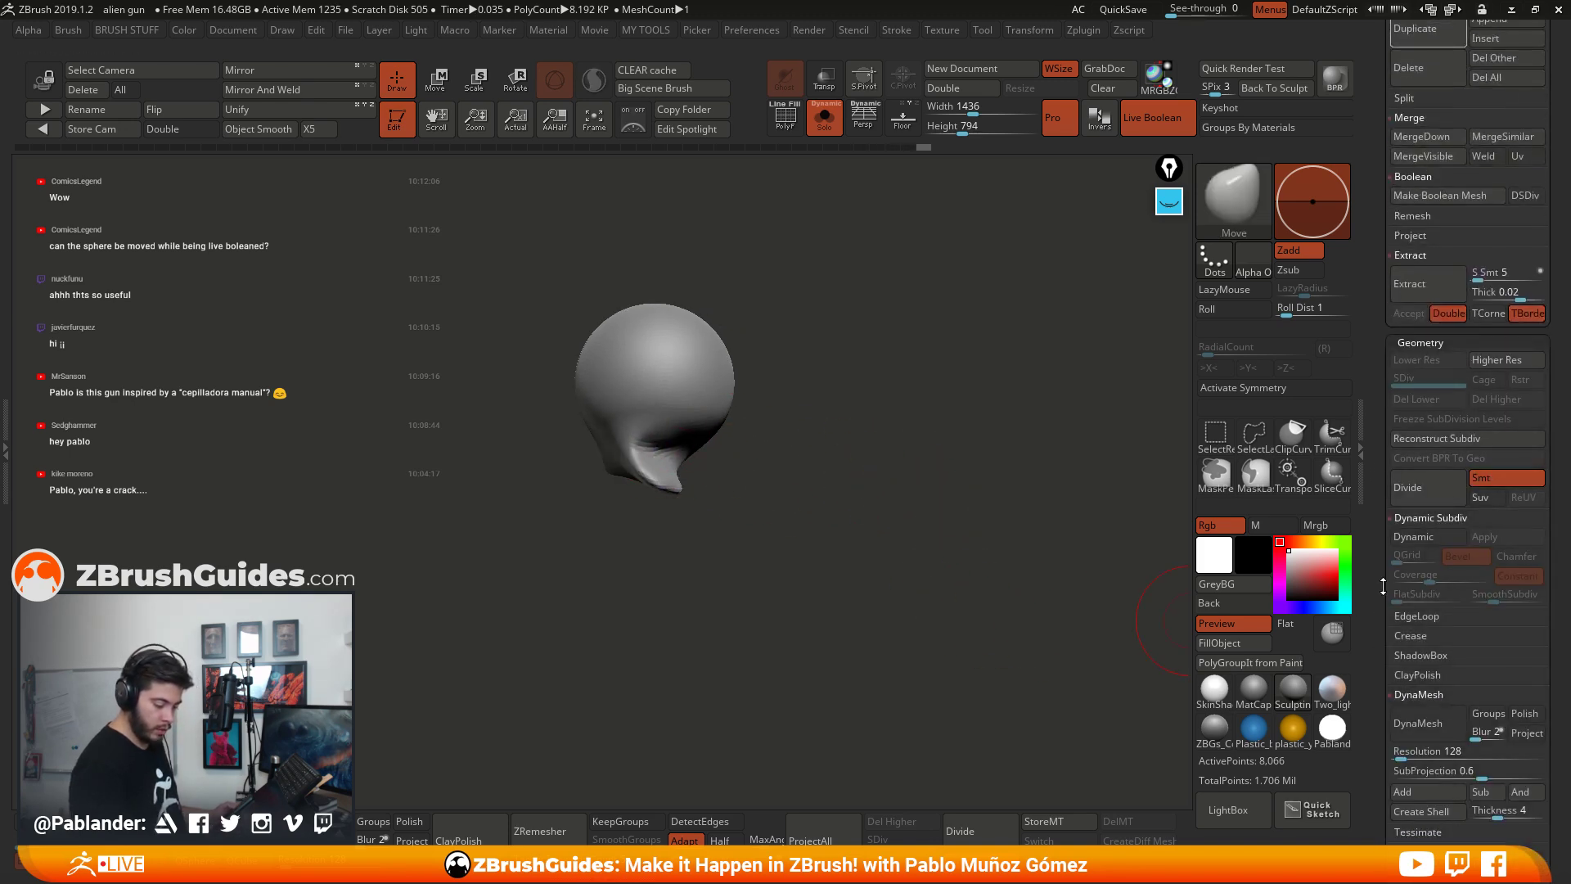
{"action": "scroll", "coordinate": [1383, 586], "scroll_direction": "down", "scroll_amount": 3}
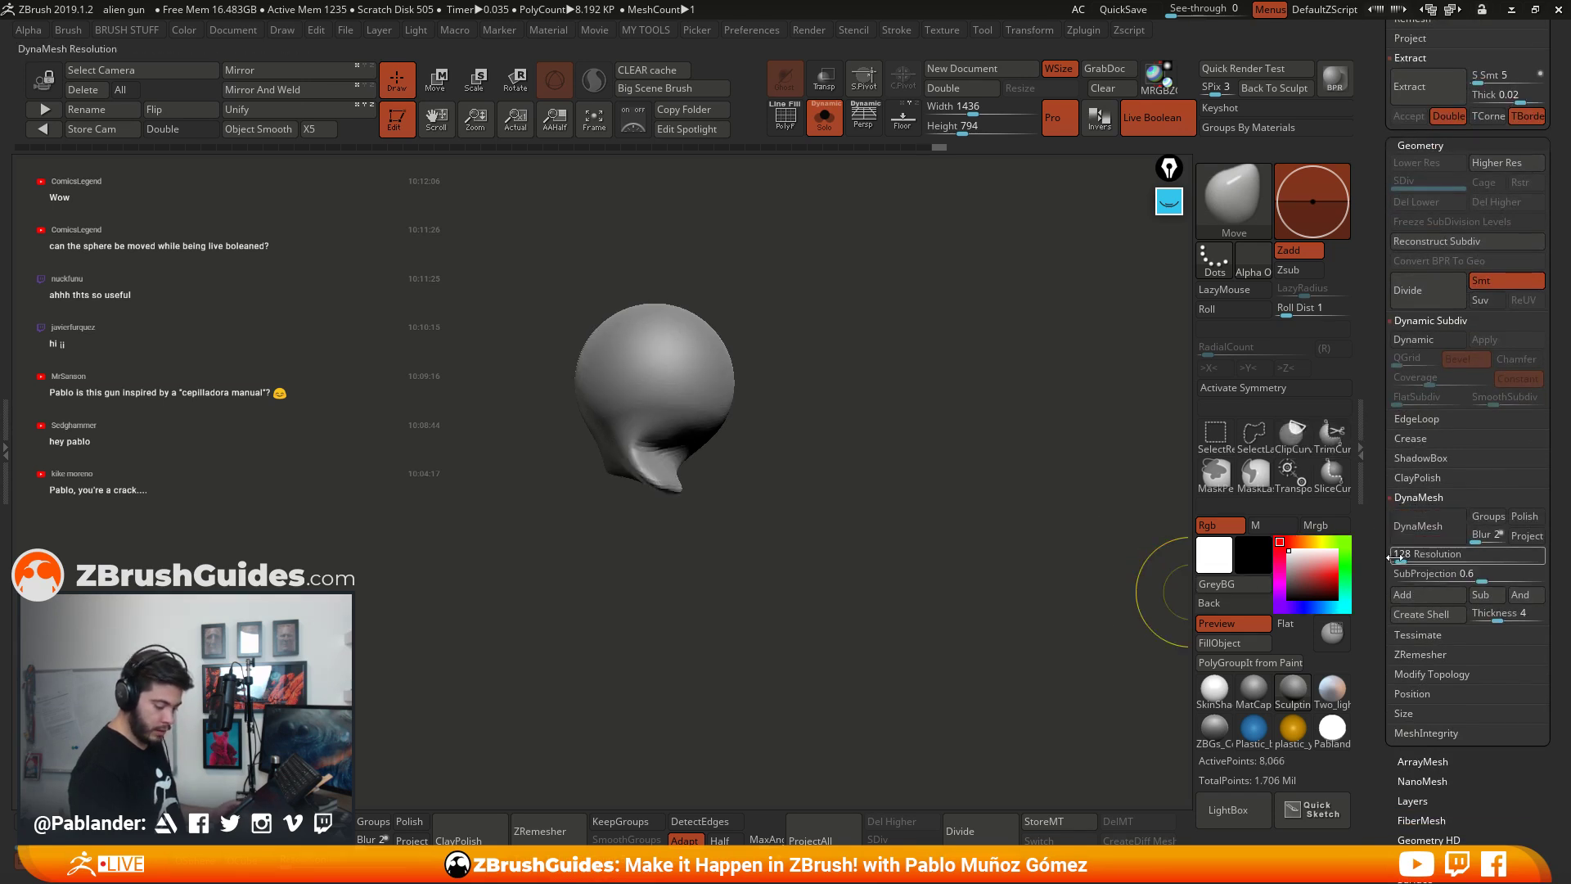
{"action": "type", "text": "552"}
{"action": "key", "text": "Return"}
{"action": "left_click", "coordinate": [1426, 523]}
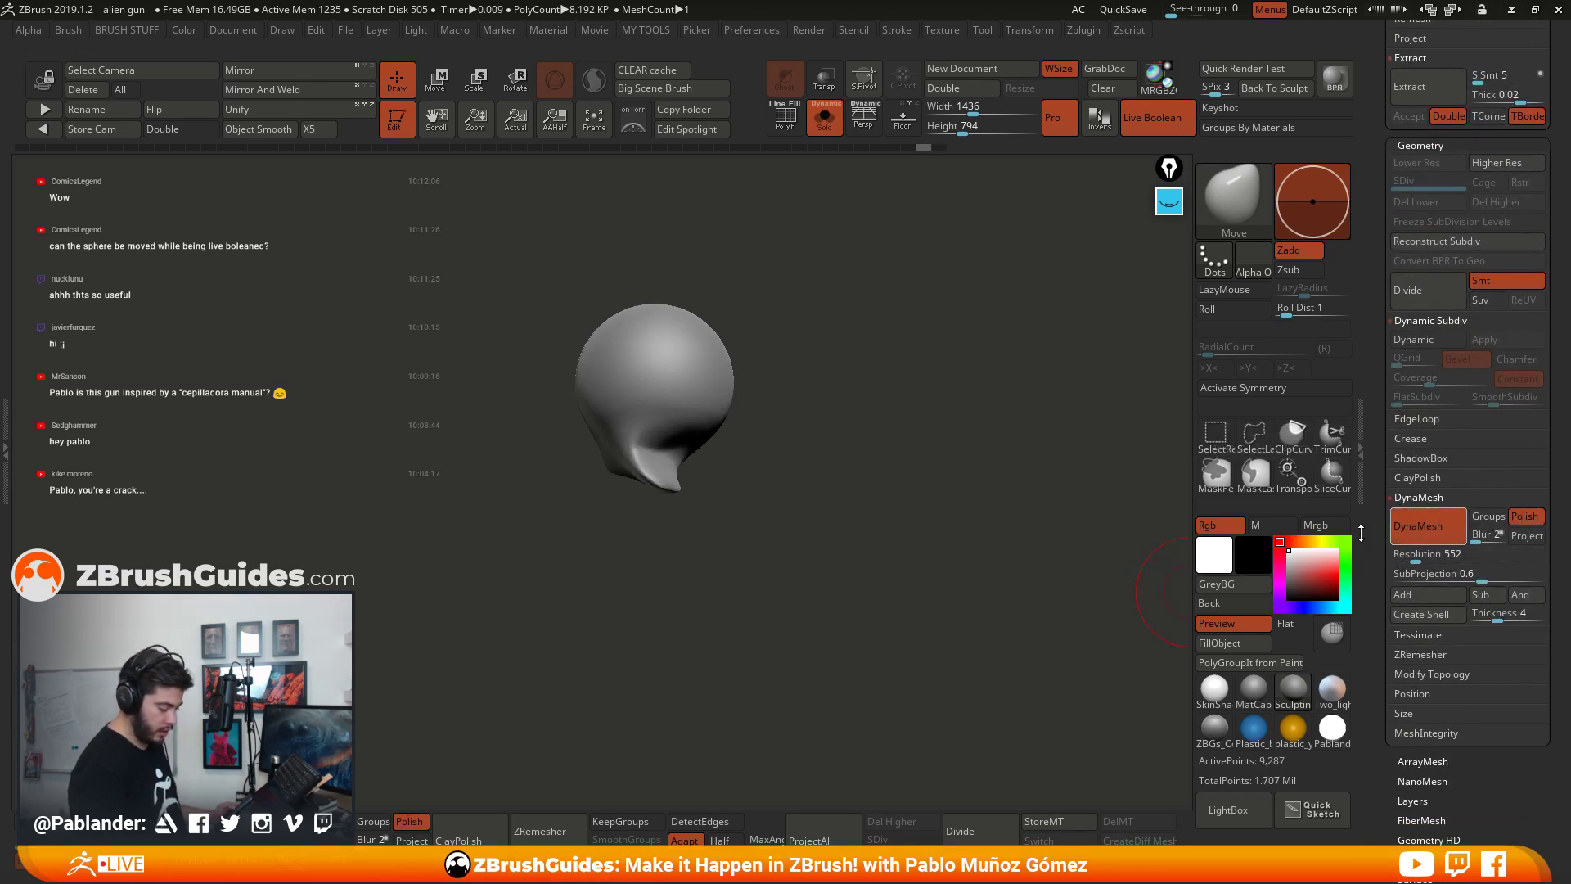
{"action": "left_click_drag", "start_coordinate": [957, 556], "coordinate": [759, 461]}
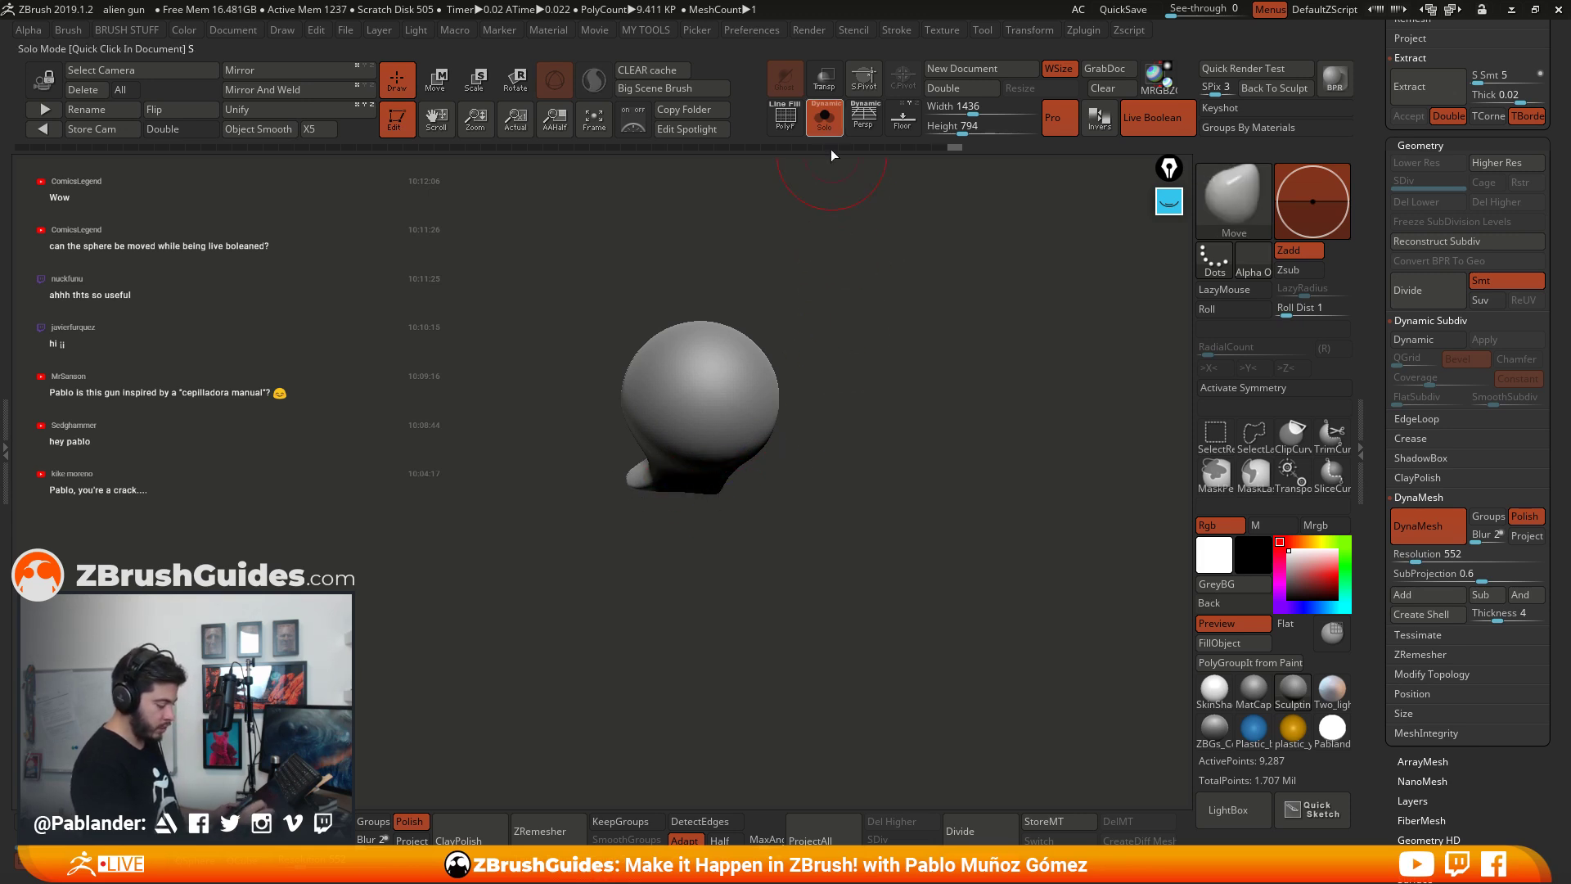
Step: Leave Solo mode and examine the cut of the remeshed sphere in the gun body from several angles
{"action": "left_click", "coordinate": [825, 121]}
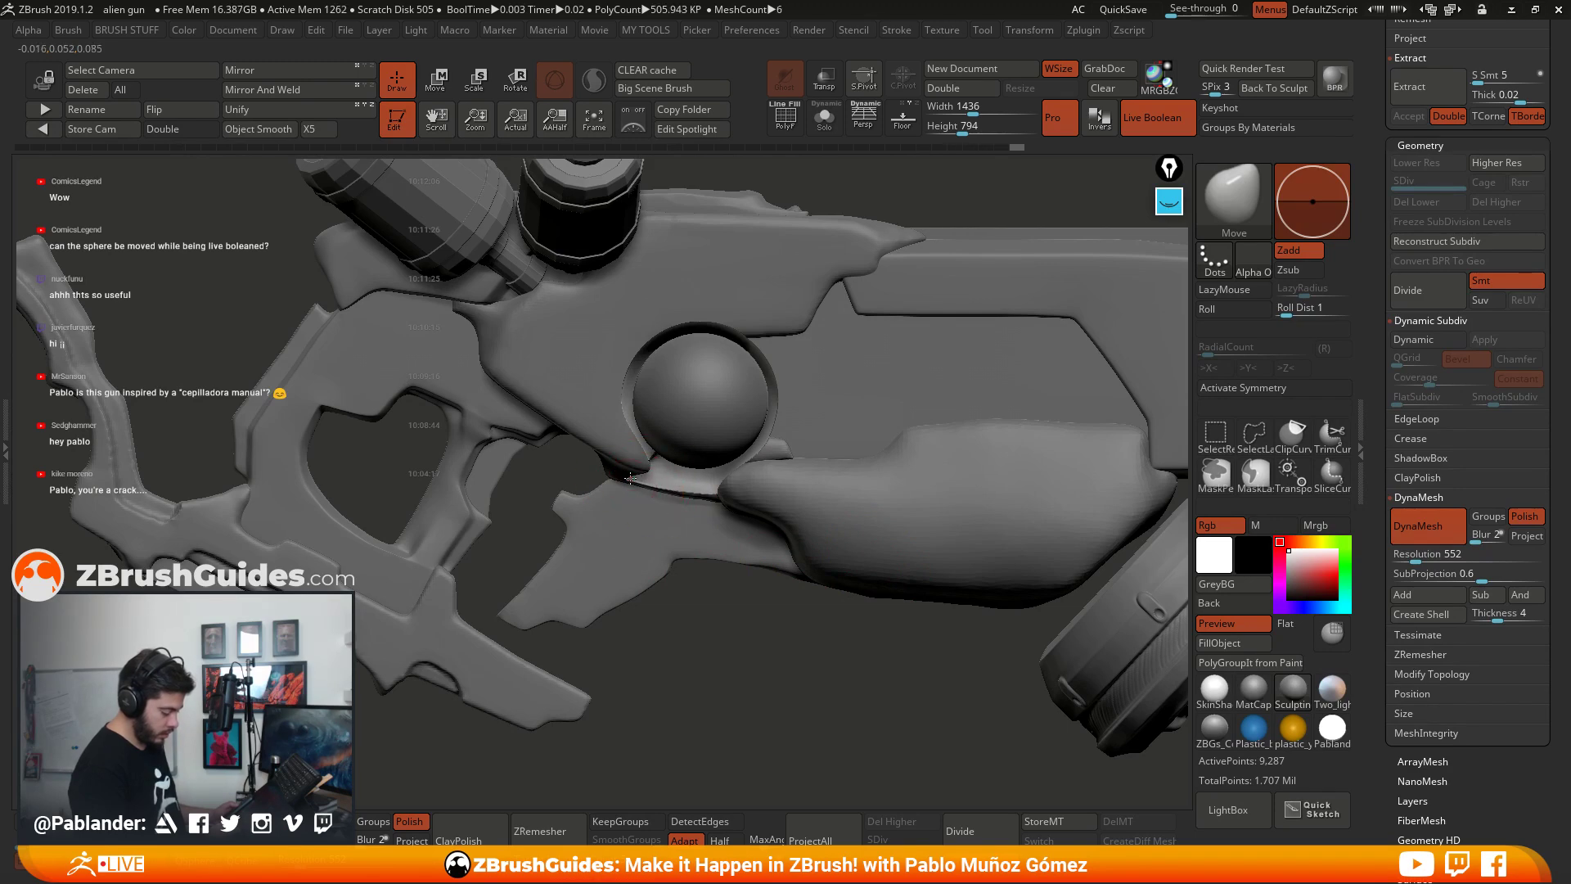
{"action": "left_click_drag", "start_coordinate": [630, 477], "coordinate": [636, 481]}
{"action": "mouse_move", "coordinate": [698, 565]}
{"action": "right_mouse_down"}
{"action": "mouse_move", "coordinate": [738, 528]}
{"action": "mouse_move", "coordinate": [743, 543]}
{"action": "right_mouse_up"}
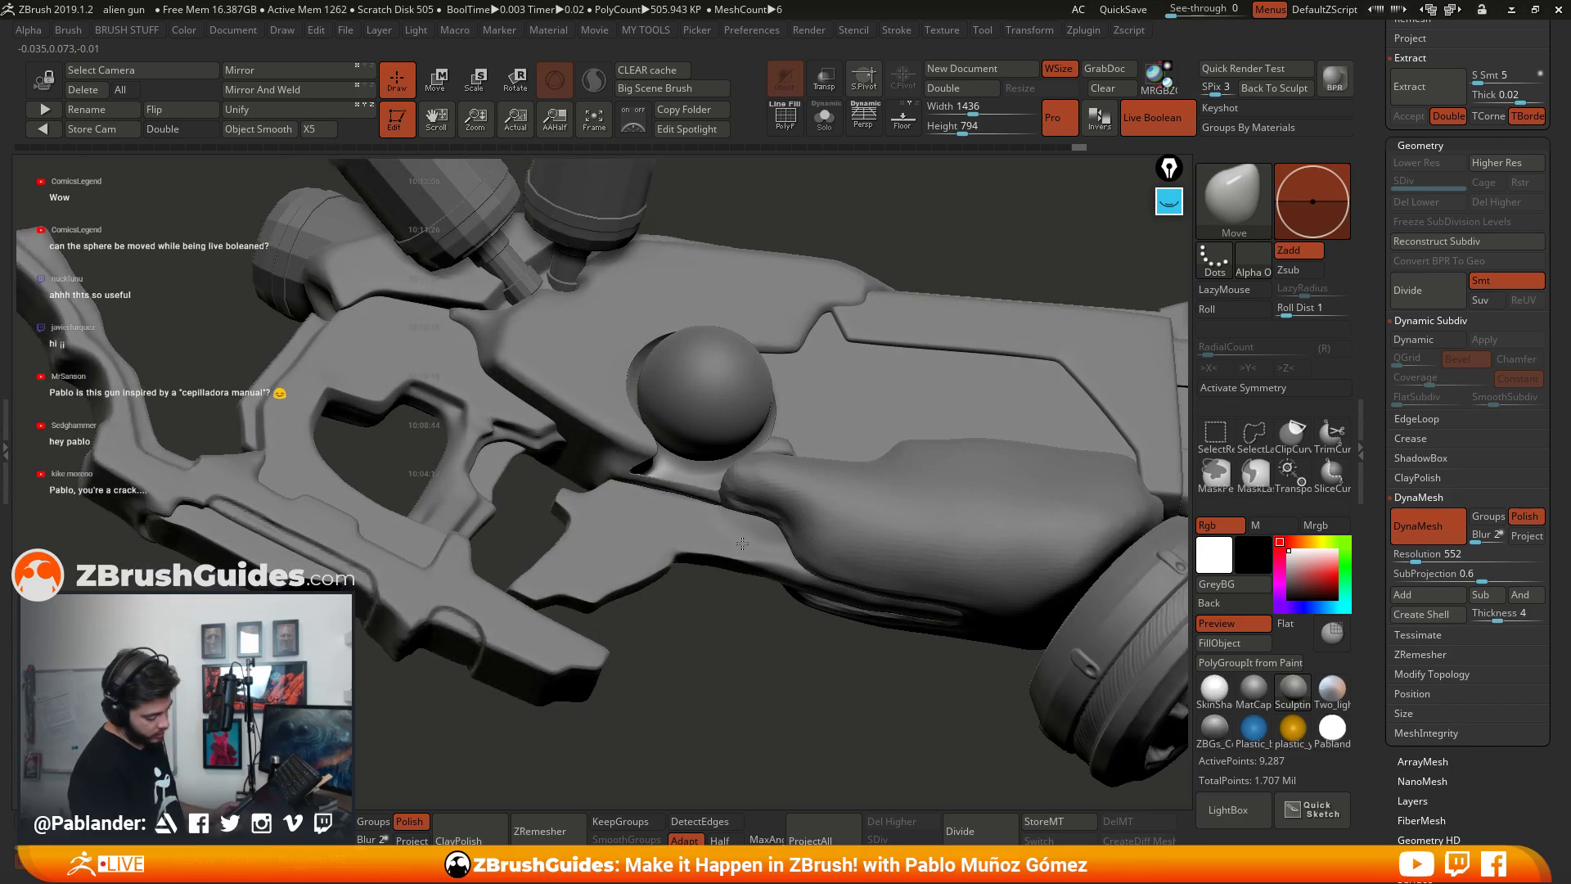
{"action": "right_click_drag", "start_coordinate": [742, 543], "coordinate": [715, 591]}
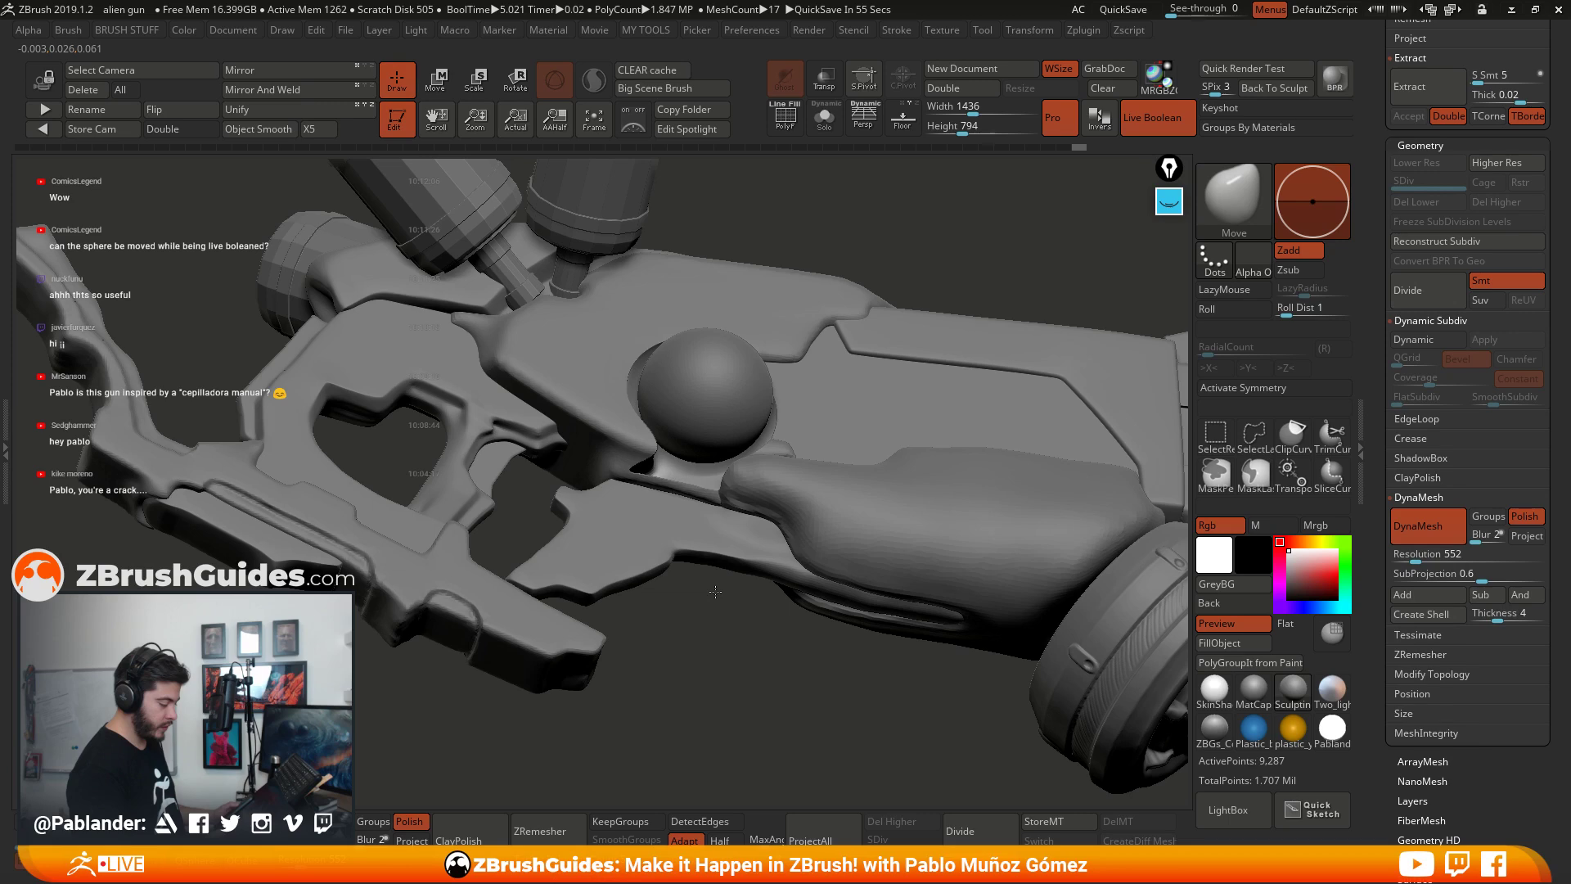
Step: Isolate the subtractive sphere, switch to the Clay brush, smooth its pulled-out lower part, and bring the whole gun back into view
{"action": "key", "text": "ctrl+shift+s"}
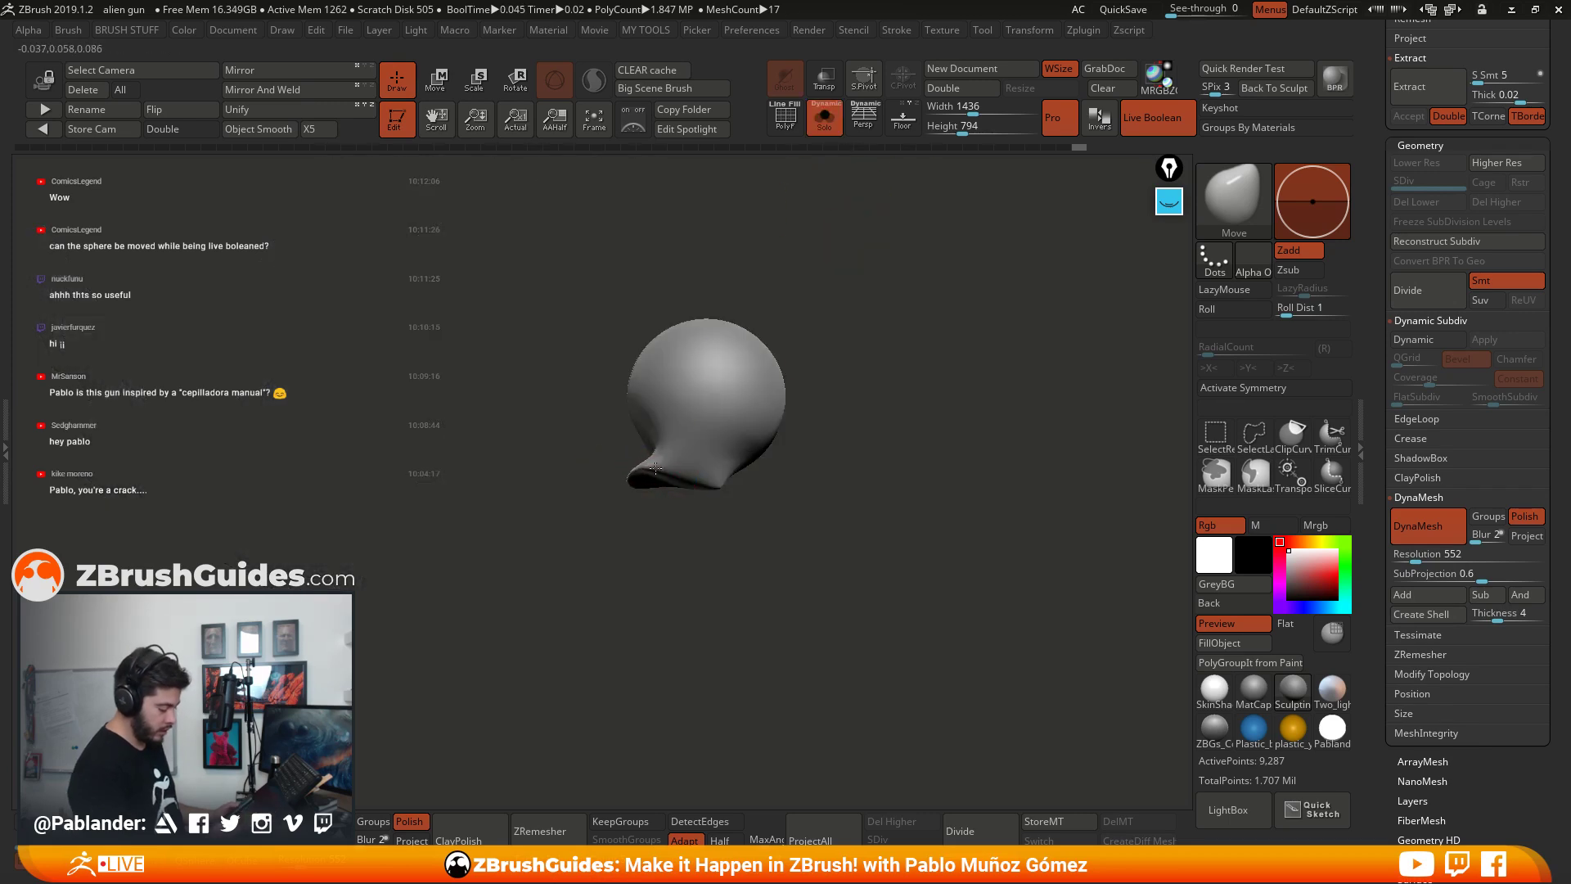
{"action": "key", "text": "b"}
{"action": "key", "text": "c"}
{"action": "key", "text": "l"}
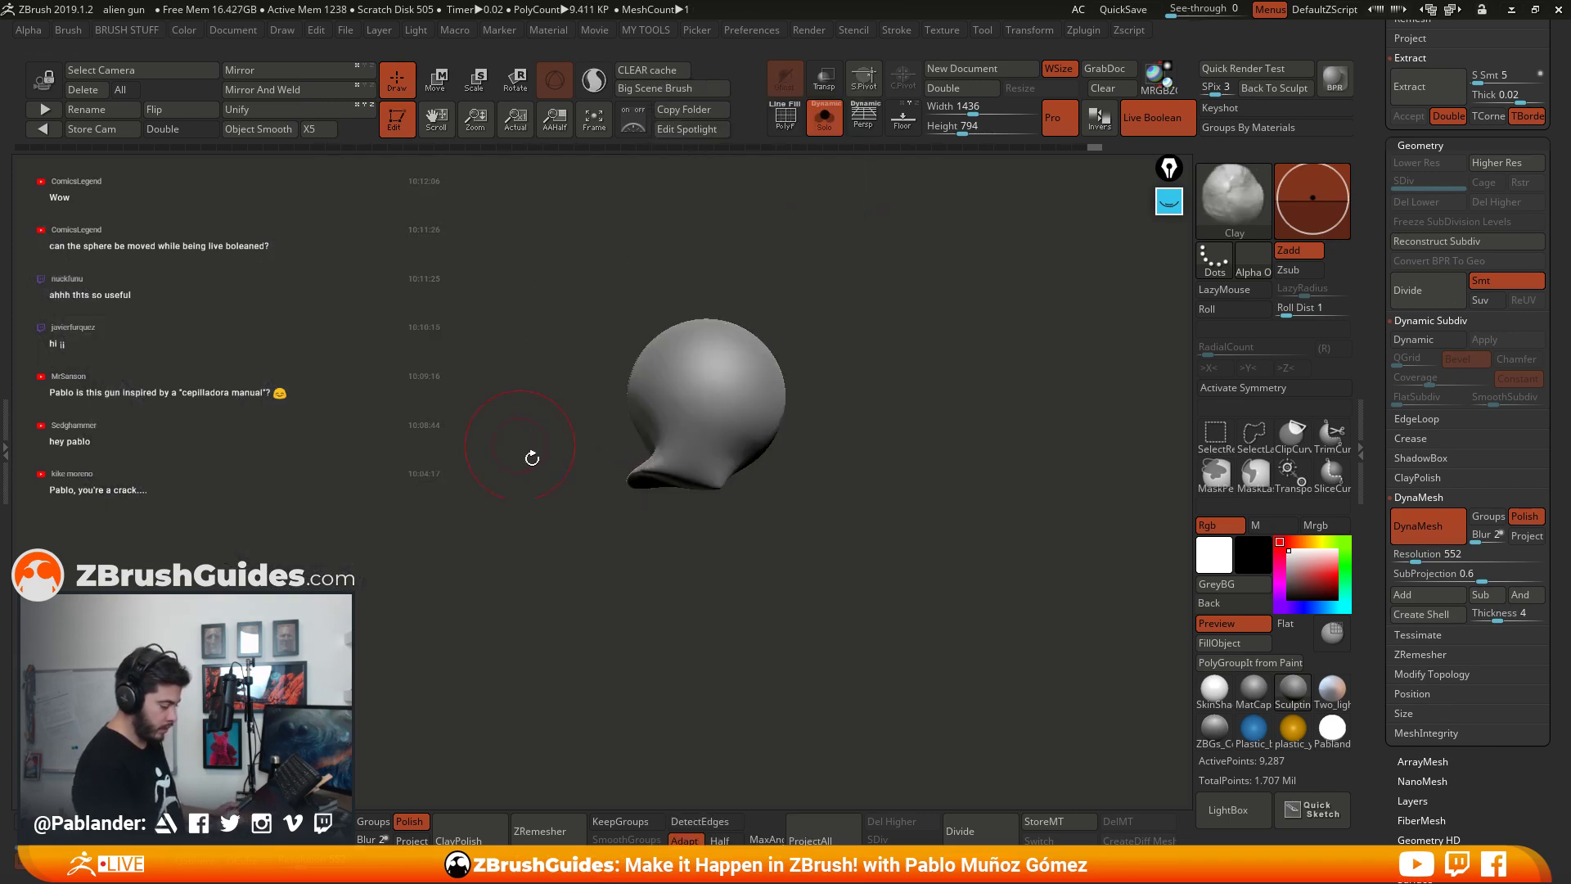
{"action": "left_click_drag", "start_coordinate": [532, 459], "coordinate": [573, 462]}
{"action": "key", "text": "shift"}
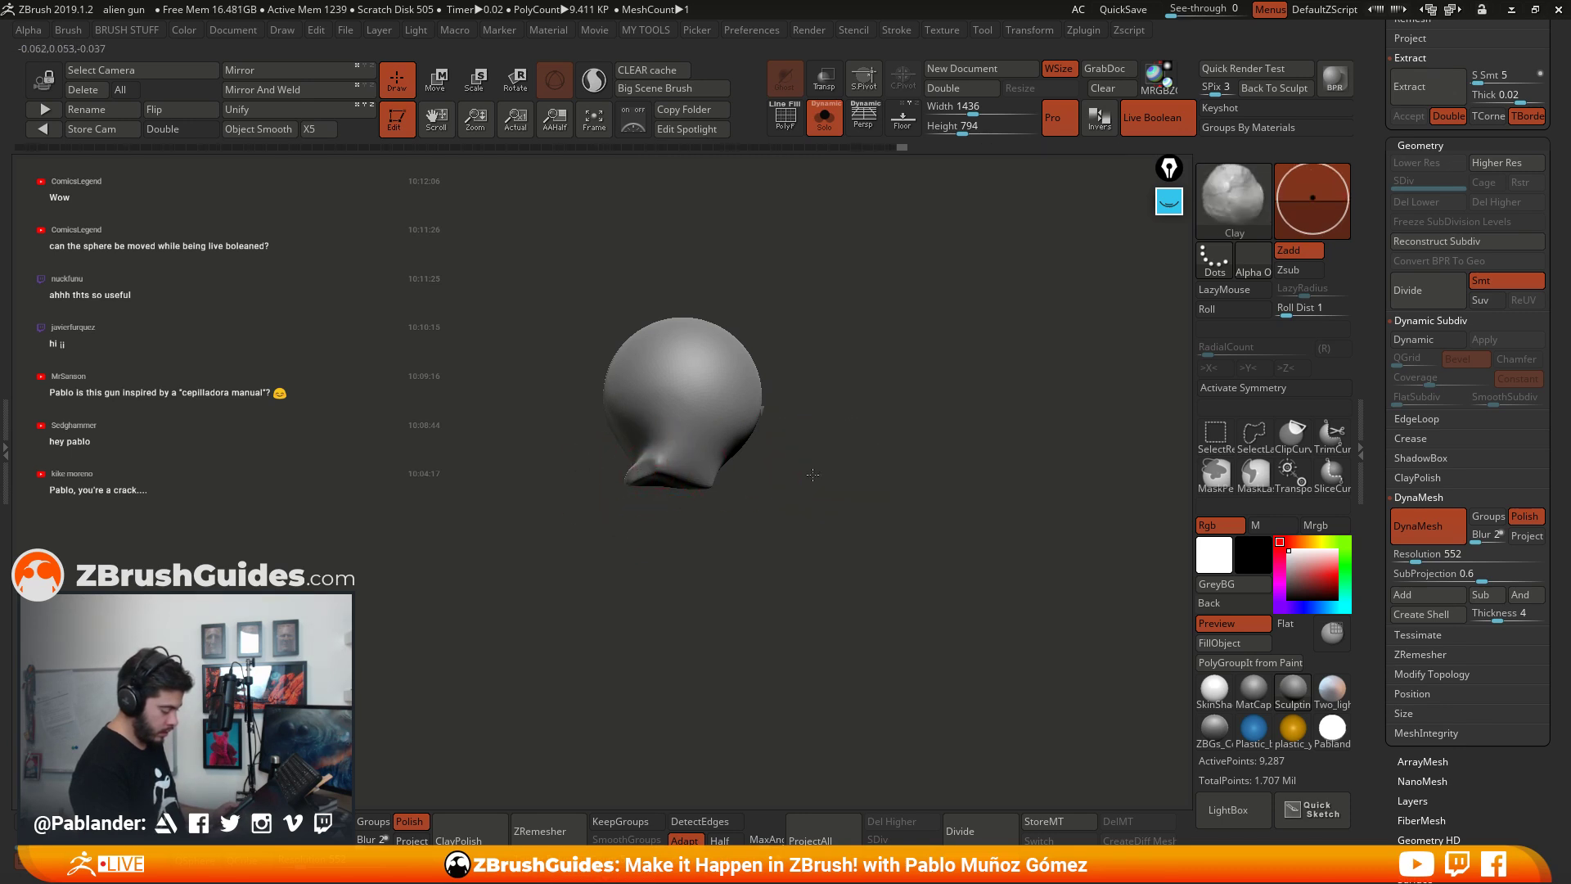
{"action": "mouse_move", "coordinate": [622, 491]}
{"action": "left_mouse_down"}
{"action": "mouse_move", "coordinate": [808, 492]}
{"action": "mouse_move", "coordinate": [765, 483]}
{"action": "mouse_move", "coordinate": [835, 393]}
{"action": "left_mouse_up"}
{"action": "left_click", "coordinate": [825, 117]}
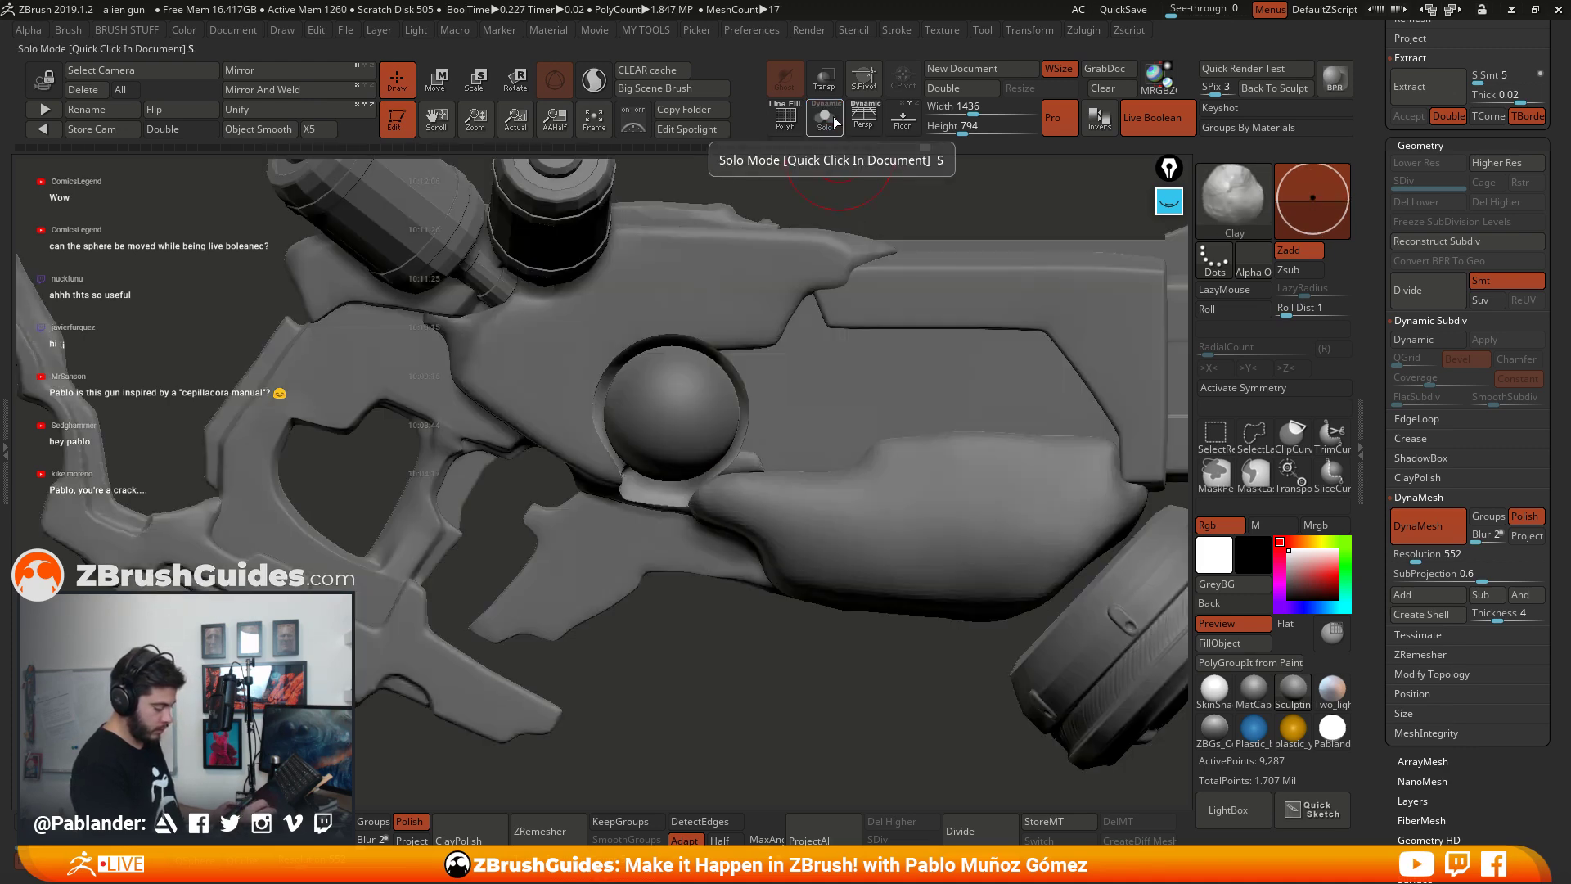
{"action": "left_click", "coordinate": [825, 117]}
{"action": "left_click", "coordinate": [825, 117]}
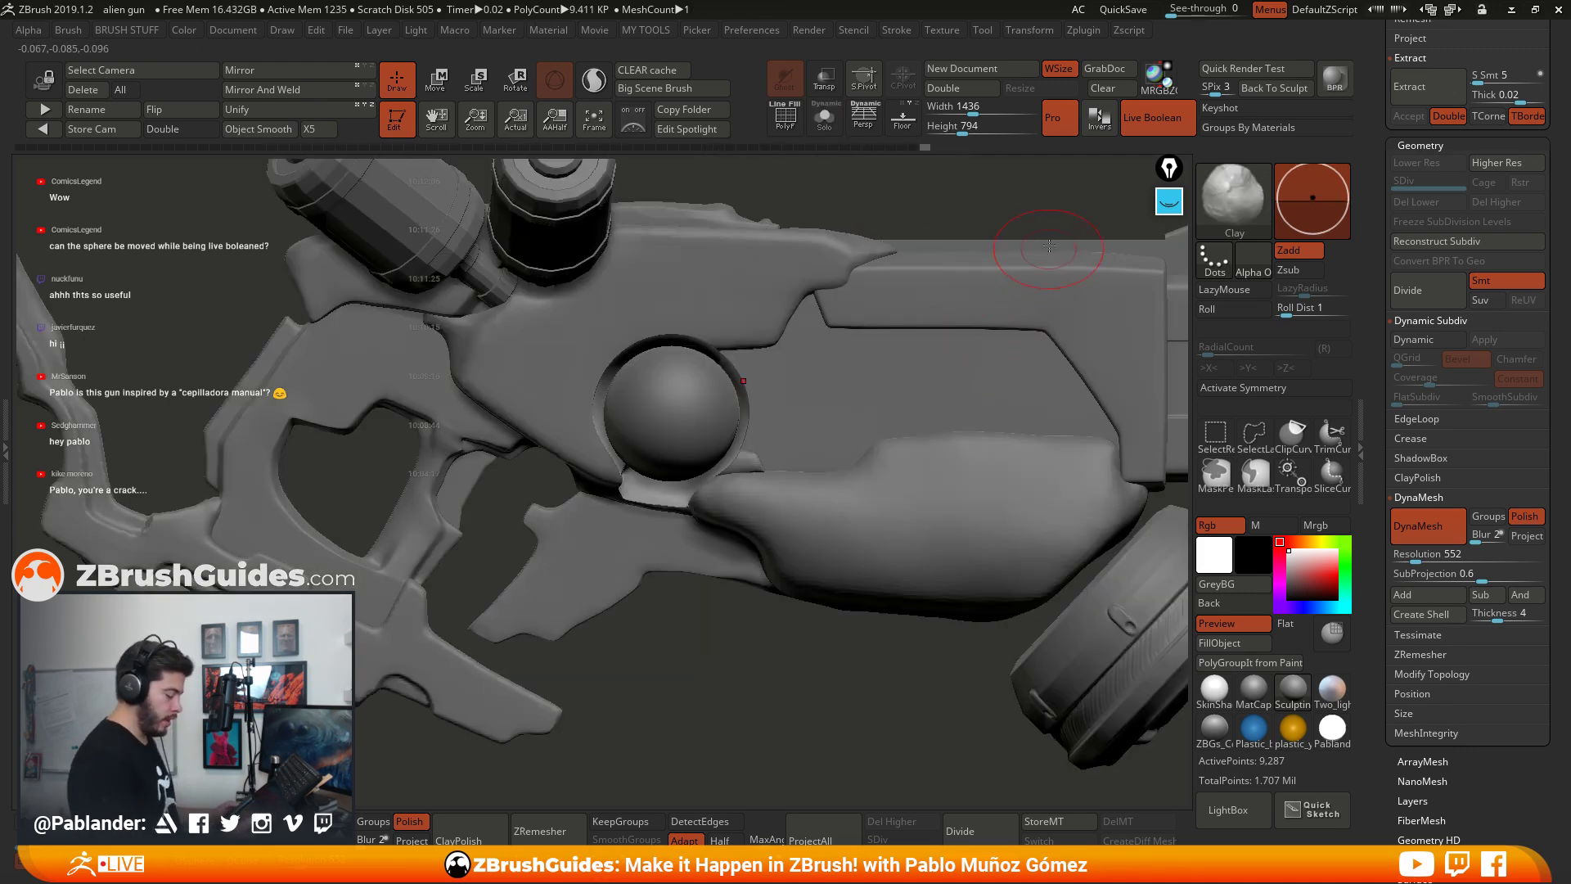
Step: Turn off the Live Boolean preview and QuickSave the project
{"action": "left_click", "coordinate": [1157, 118]}
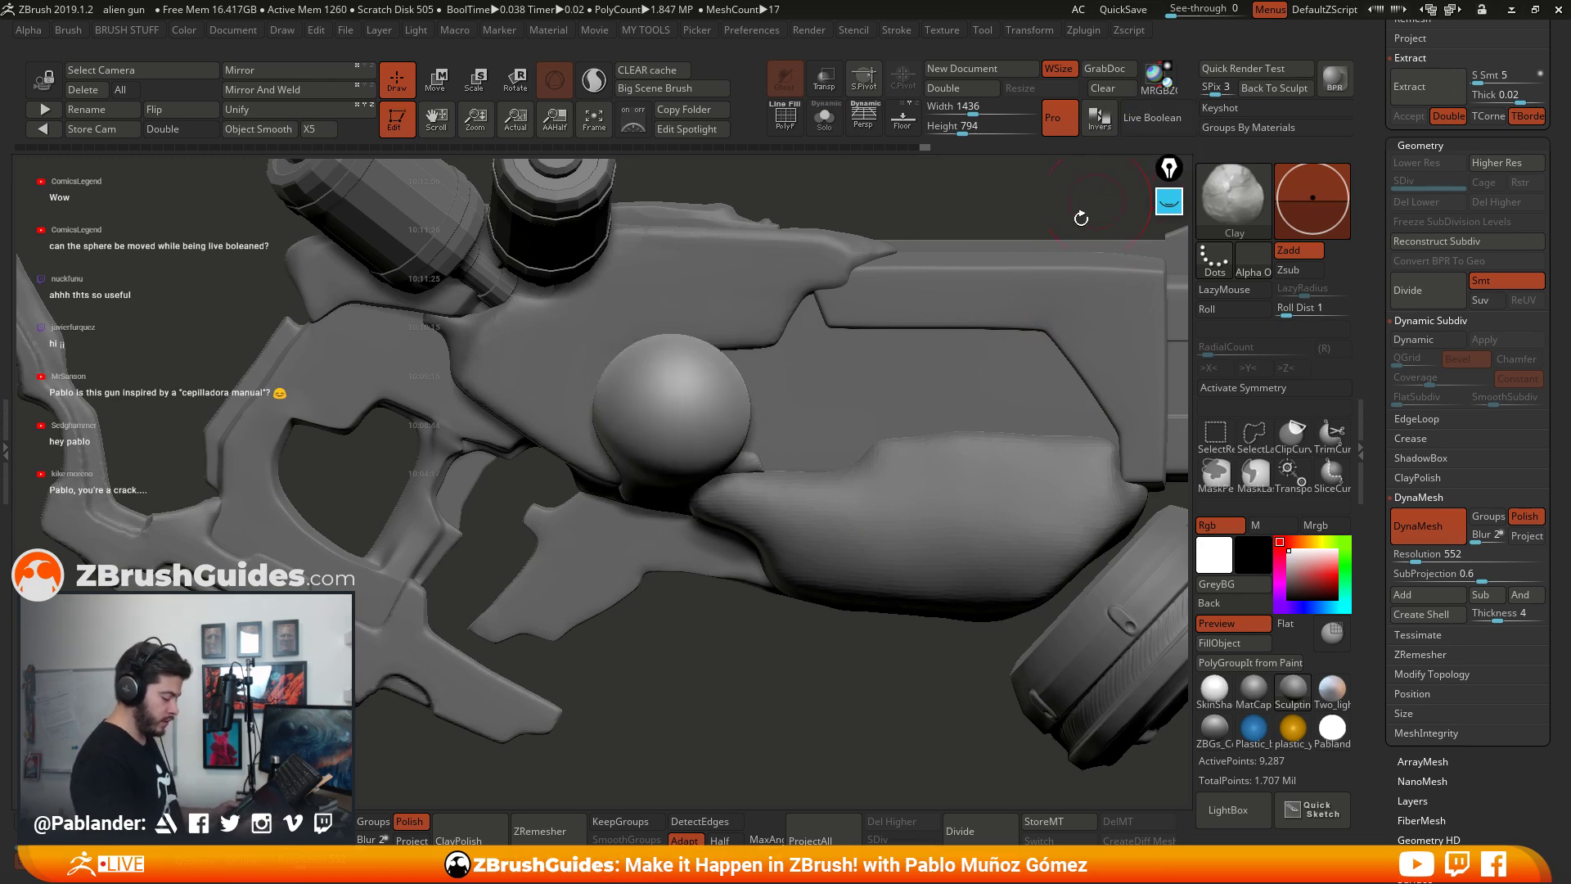
{"action": "scroll", "coordinate": [1464, 368], "scroll_direction": "up", "scroll_amount": 10}
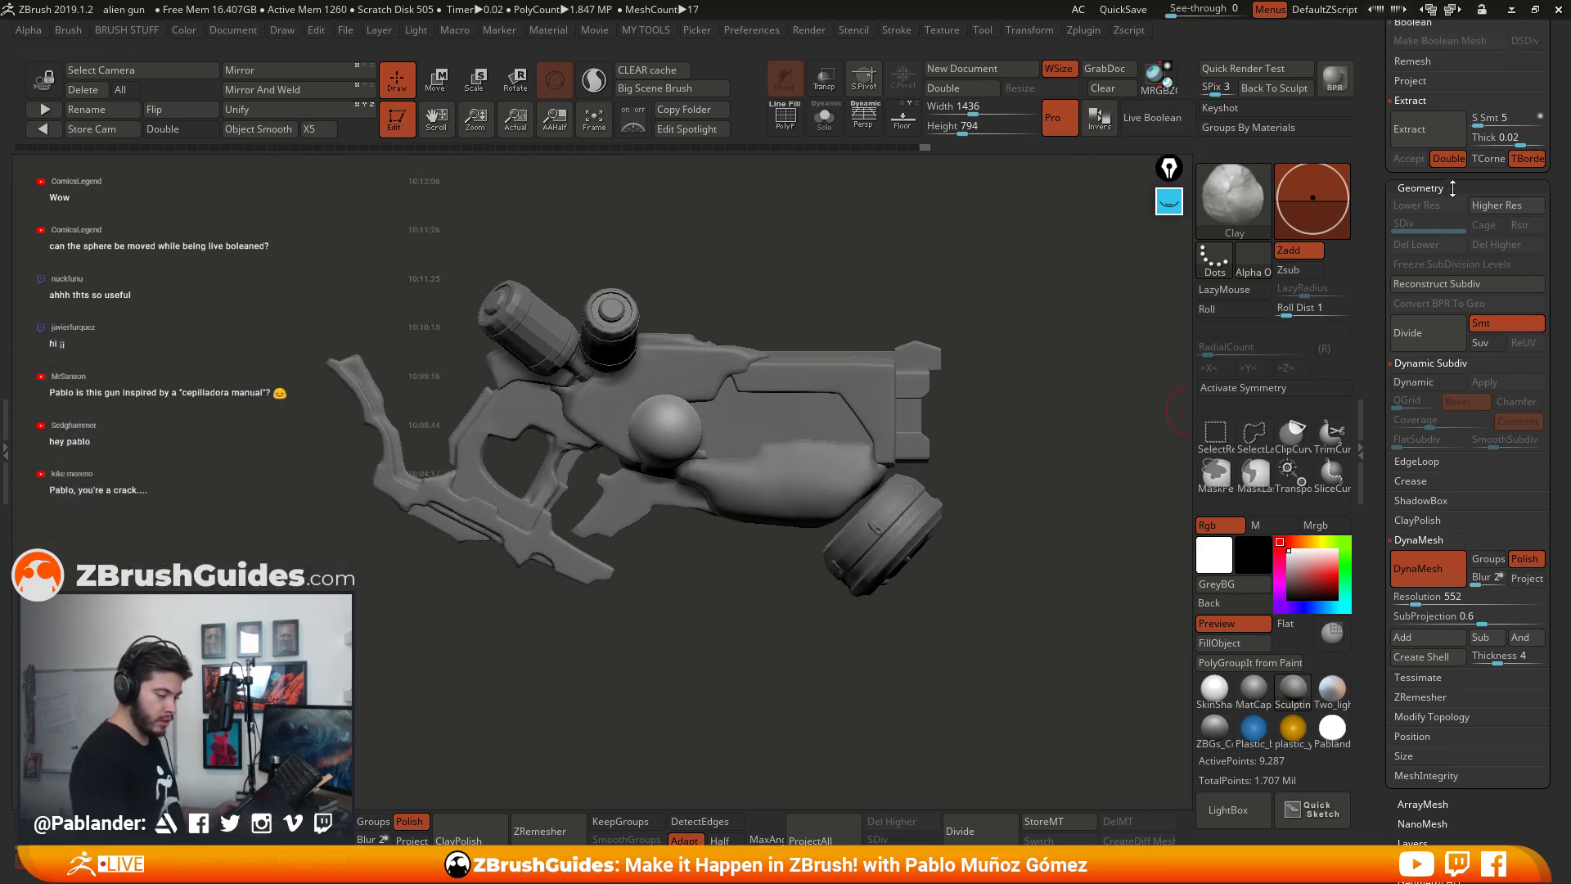
{"action": "left_click", "coordinate": [1126, 12]}
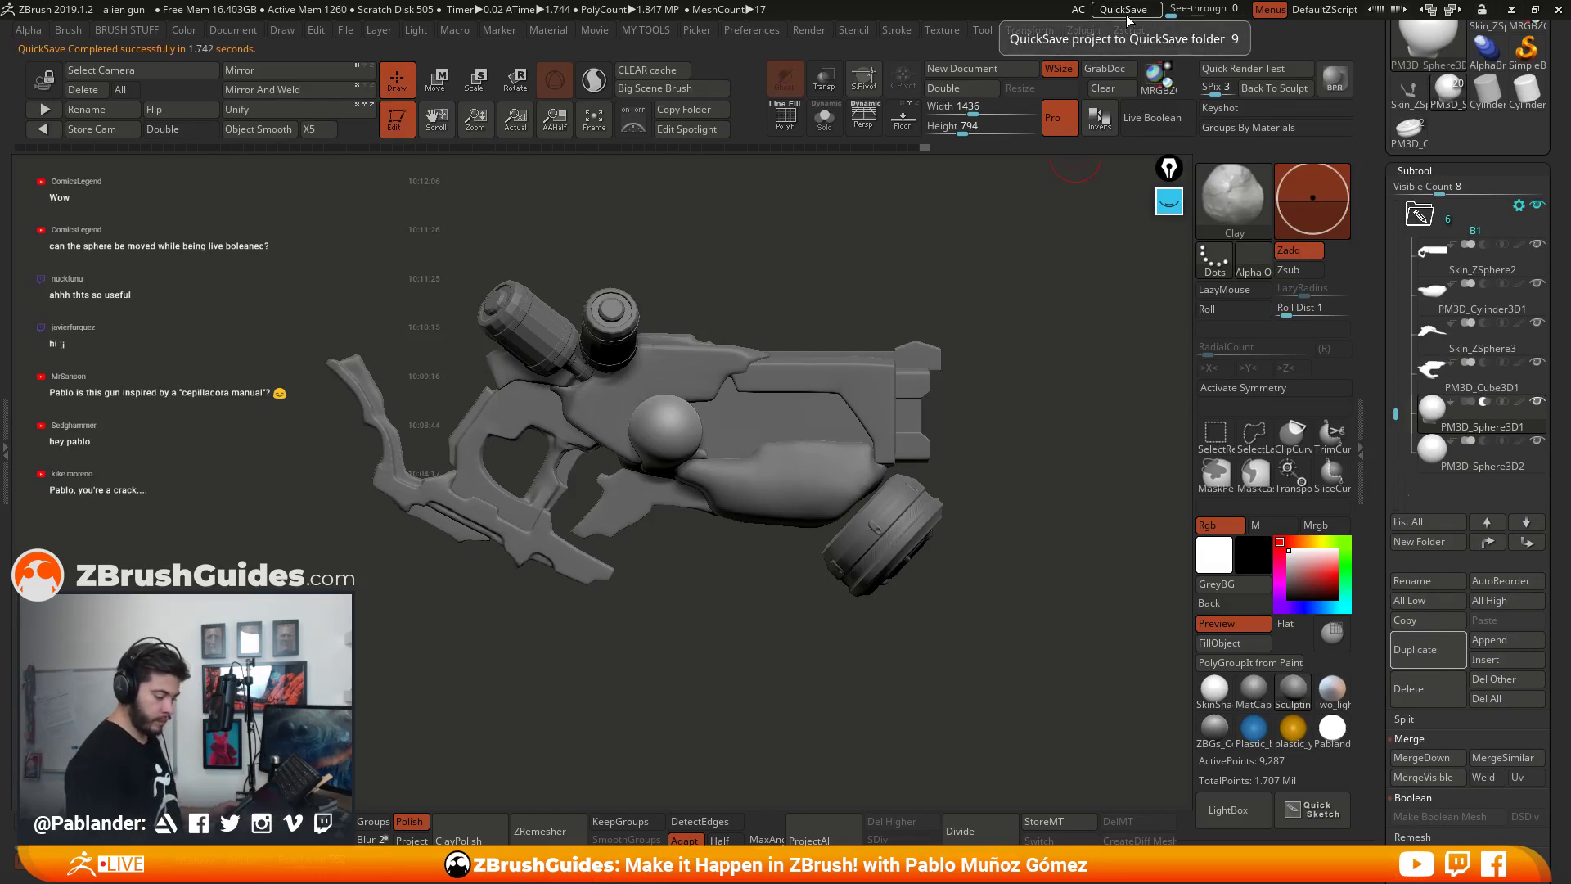
Step: Duplicate the PM3D_Sphere3D2 subtool, place the copy in the B1 folder and make it the active subtool
{"action": "mouse_move", "coordinate": [1473, 462]}
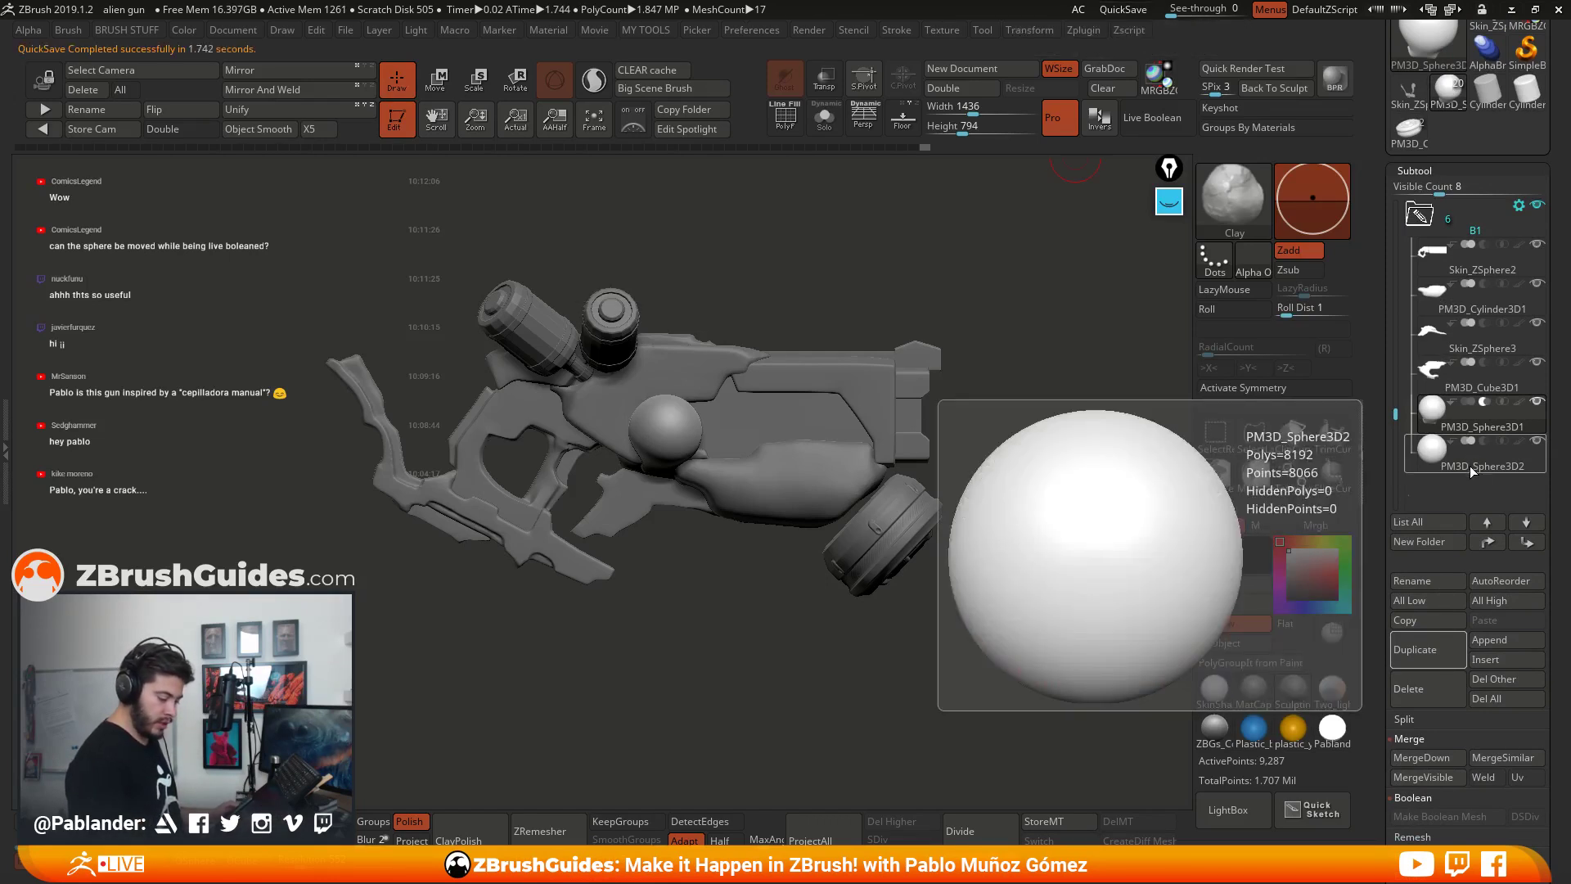
{"action": "left_click", "coordinate": [1477, 462]}
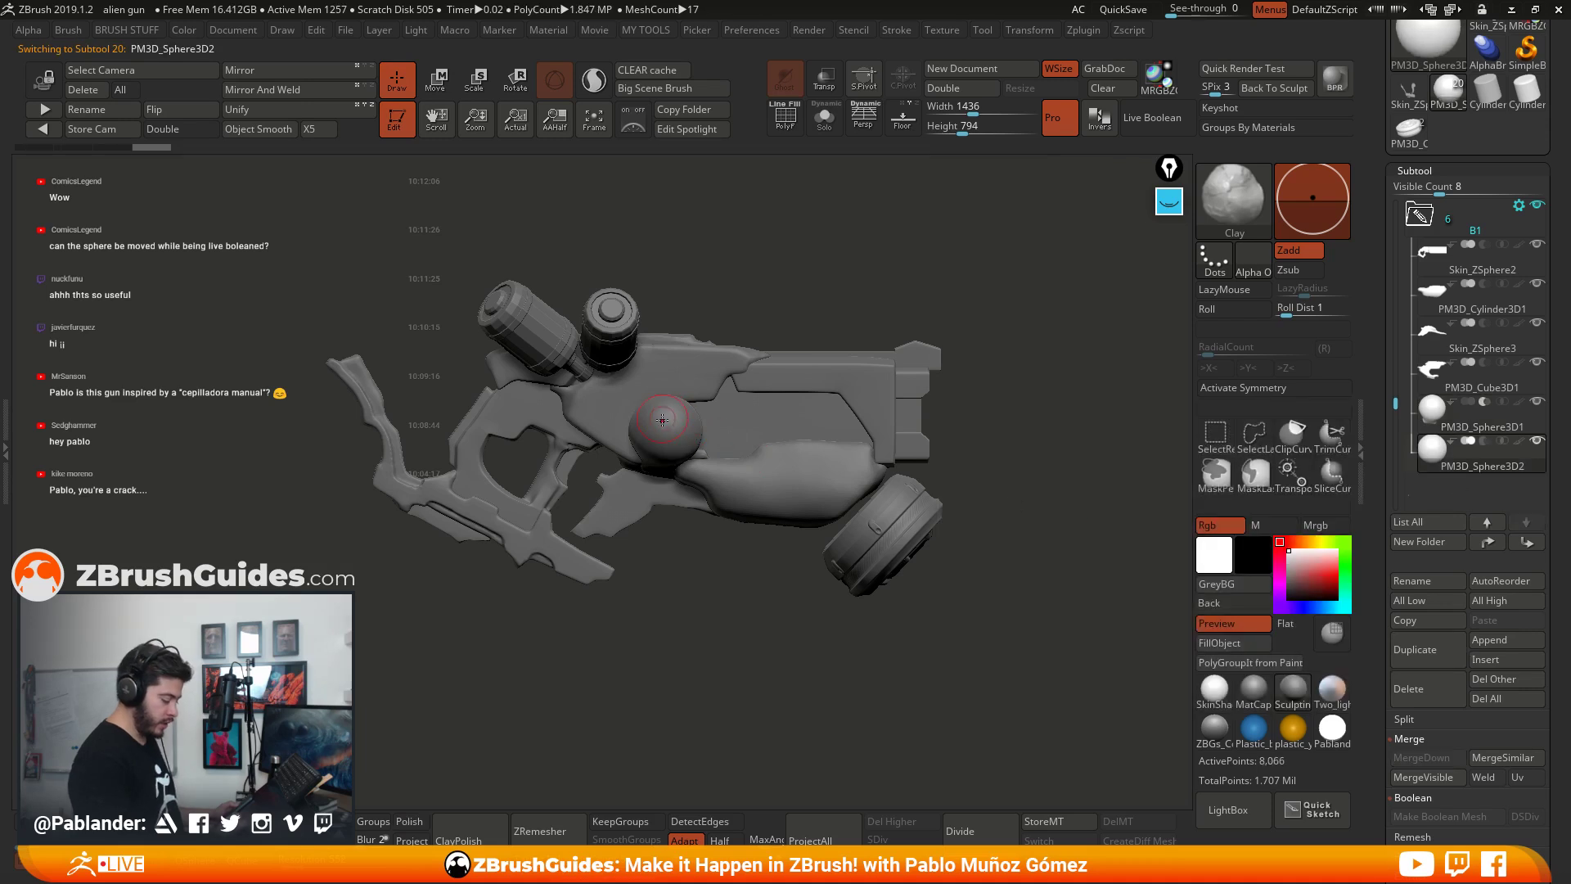
{"action": "right_click_drag", "start_coordinate": [660, 401], "coordinate": [818, 532]}
{"action": "left_click", "coordinate": [1424, 650]}
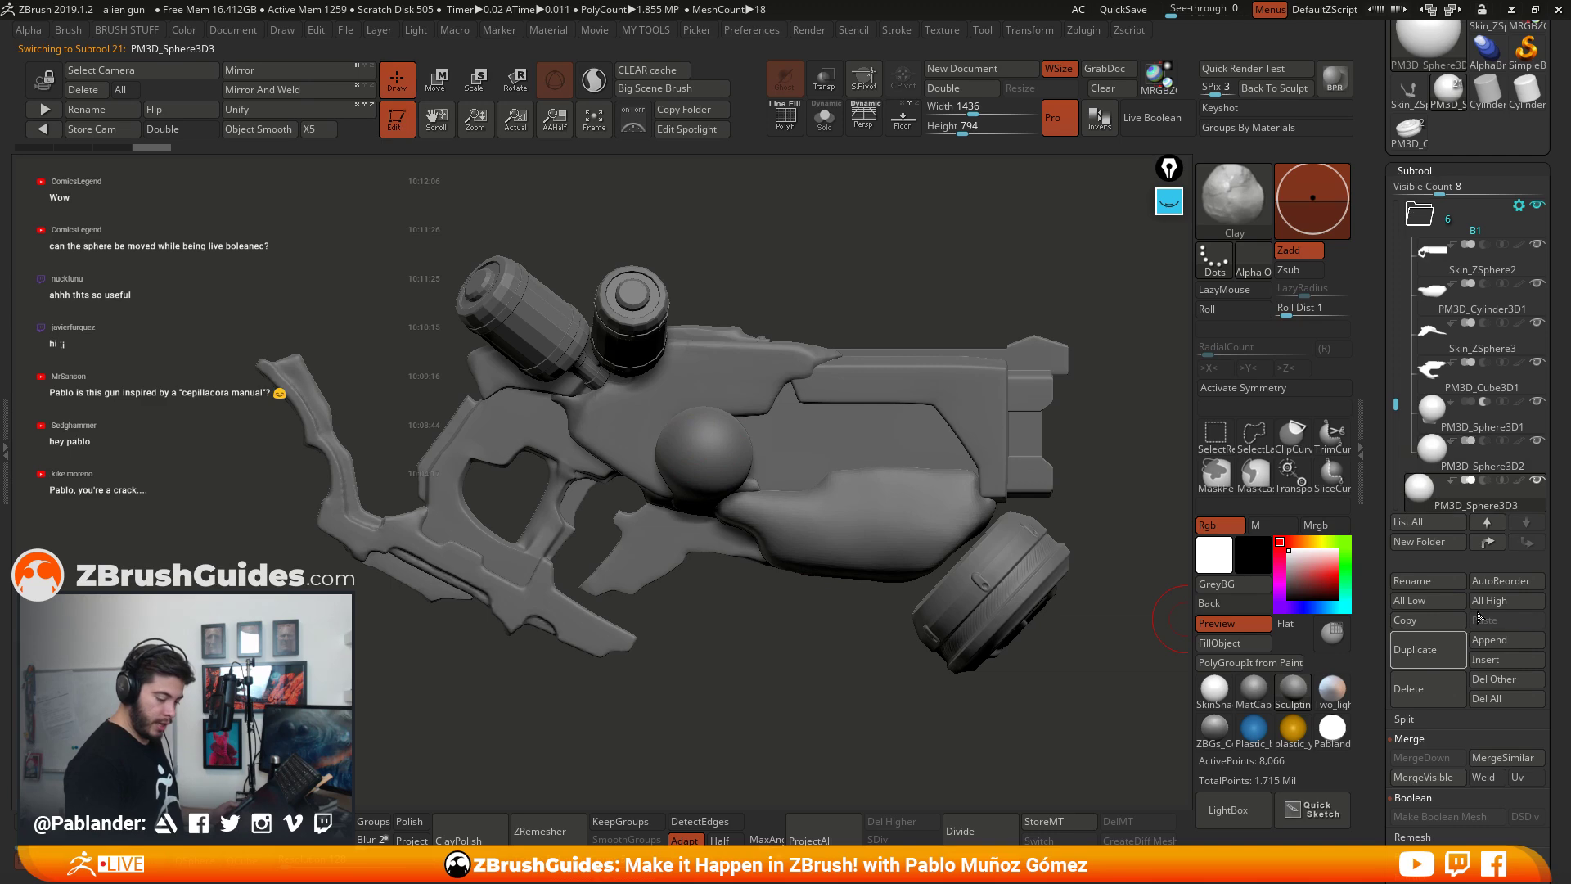
{"action": "mouse_move", "coordinate": [1481, 489]}
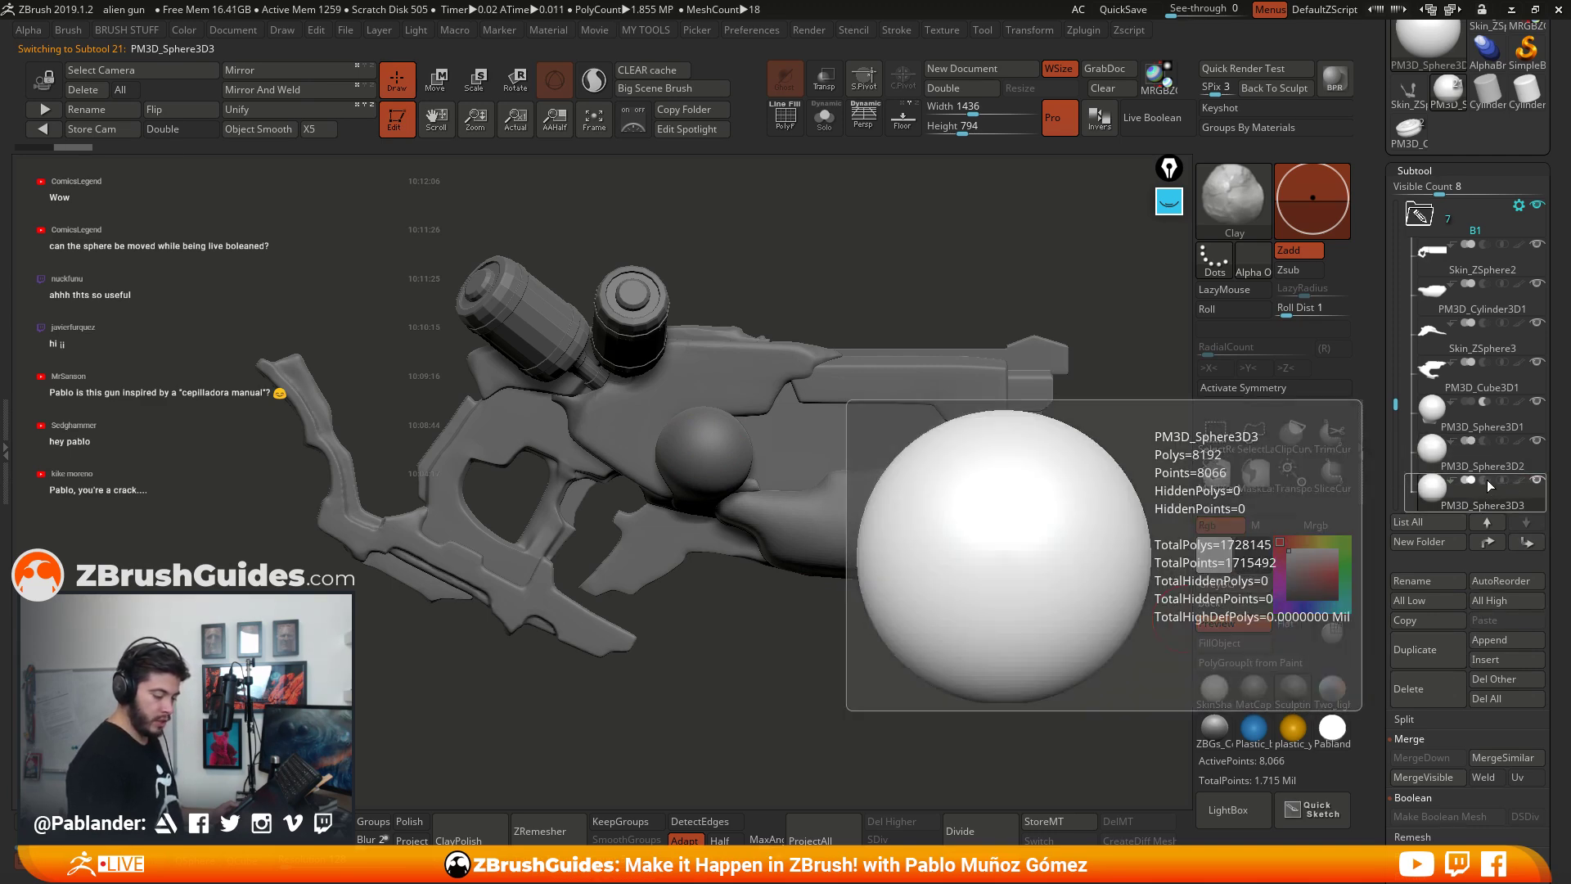
{"action": "left_click", "coordinate": [1484, 481]}
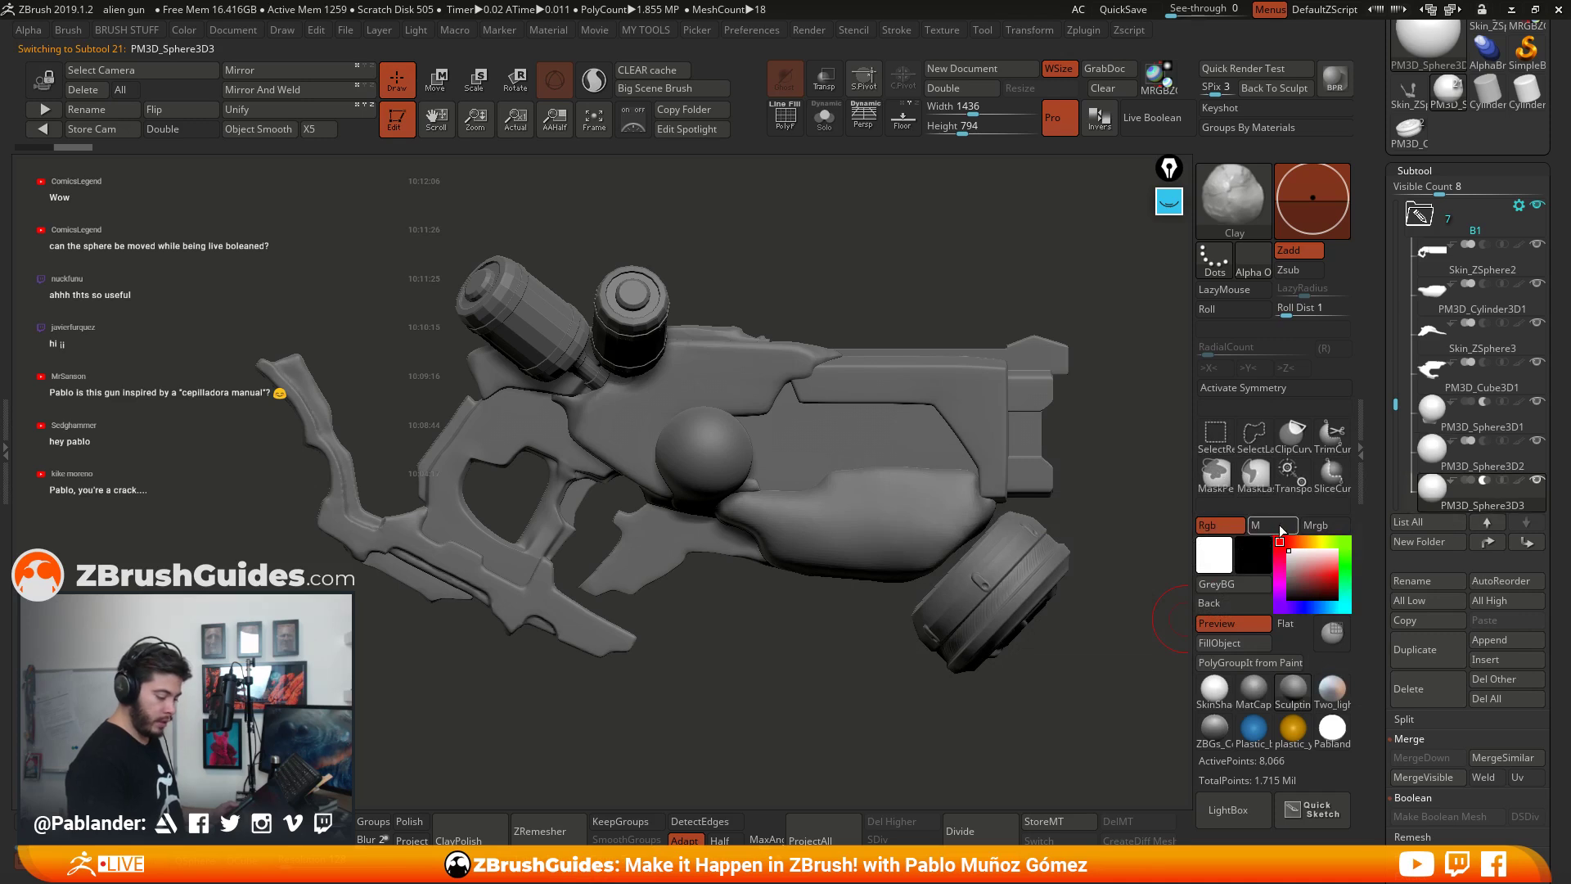
Step: Scale the duplicated sphere down with the gizmo and move it sideways out of the gun over the reference sketch
{"action": "key", "text": "w"}
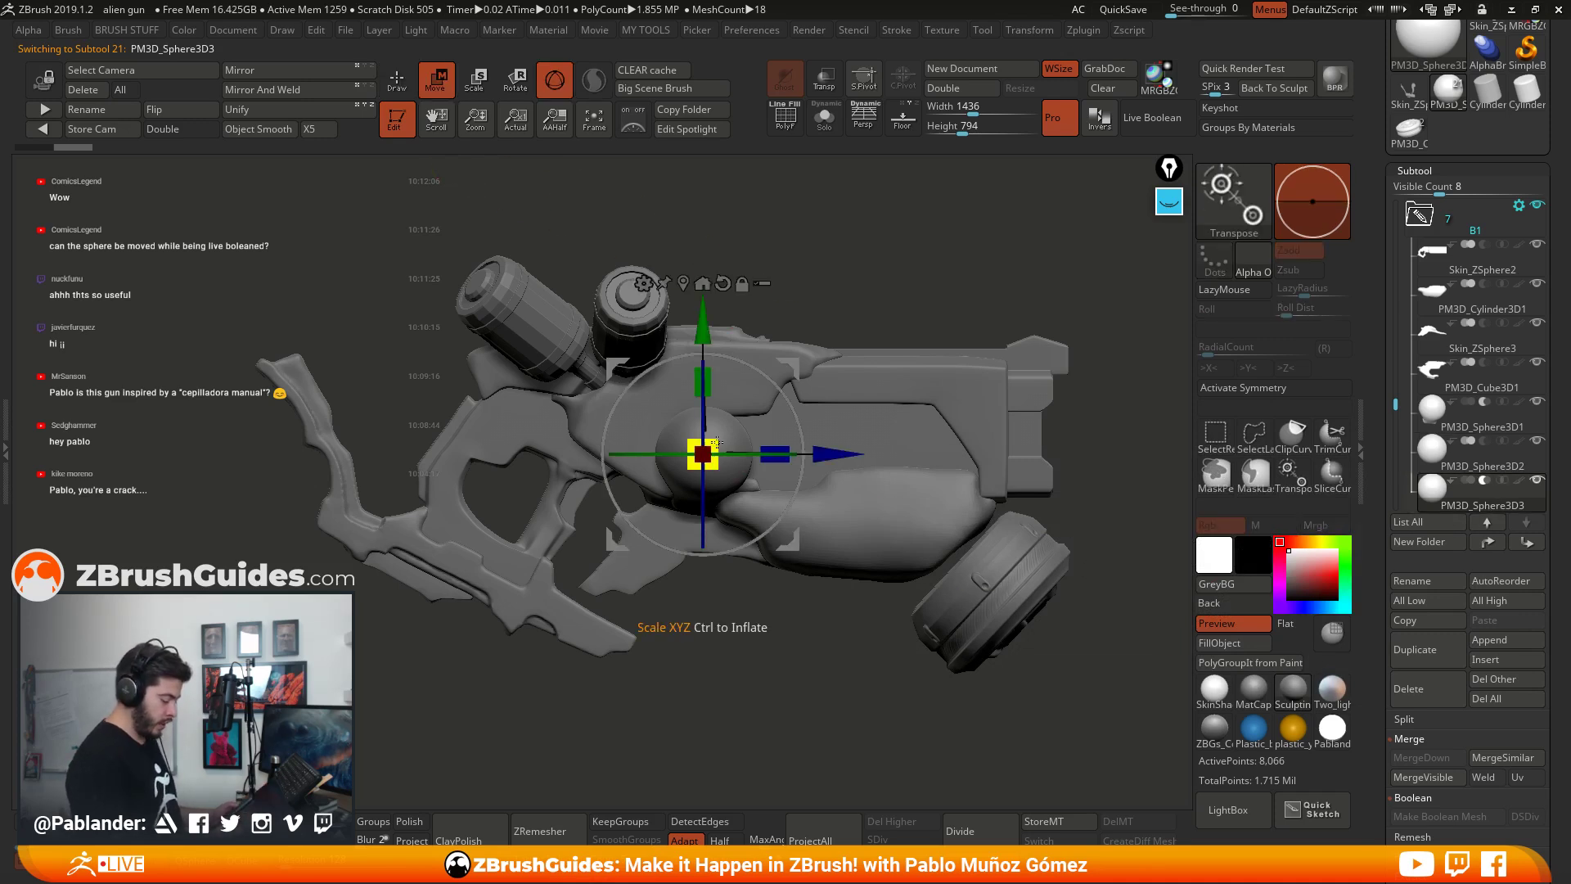
{"action": "left_click_drag", "start_coordinate": [708, 450], "coordinate": [655, 503]}
{"action": "right_click_drag", "start_coordinate": [896, 362], "coordinate": [949, 430]}
{"action": "left_click_drag", "start_coordinate": [833, 457], "coordinate": [572, 474]}
{"action": "right_click_drag", "start_coordinate": [573, 474], "coordinate": [709, 470]}
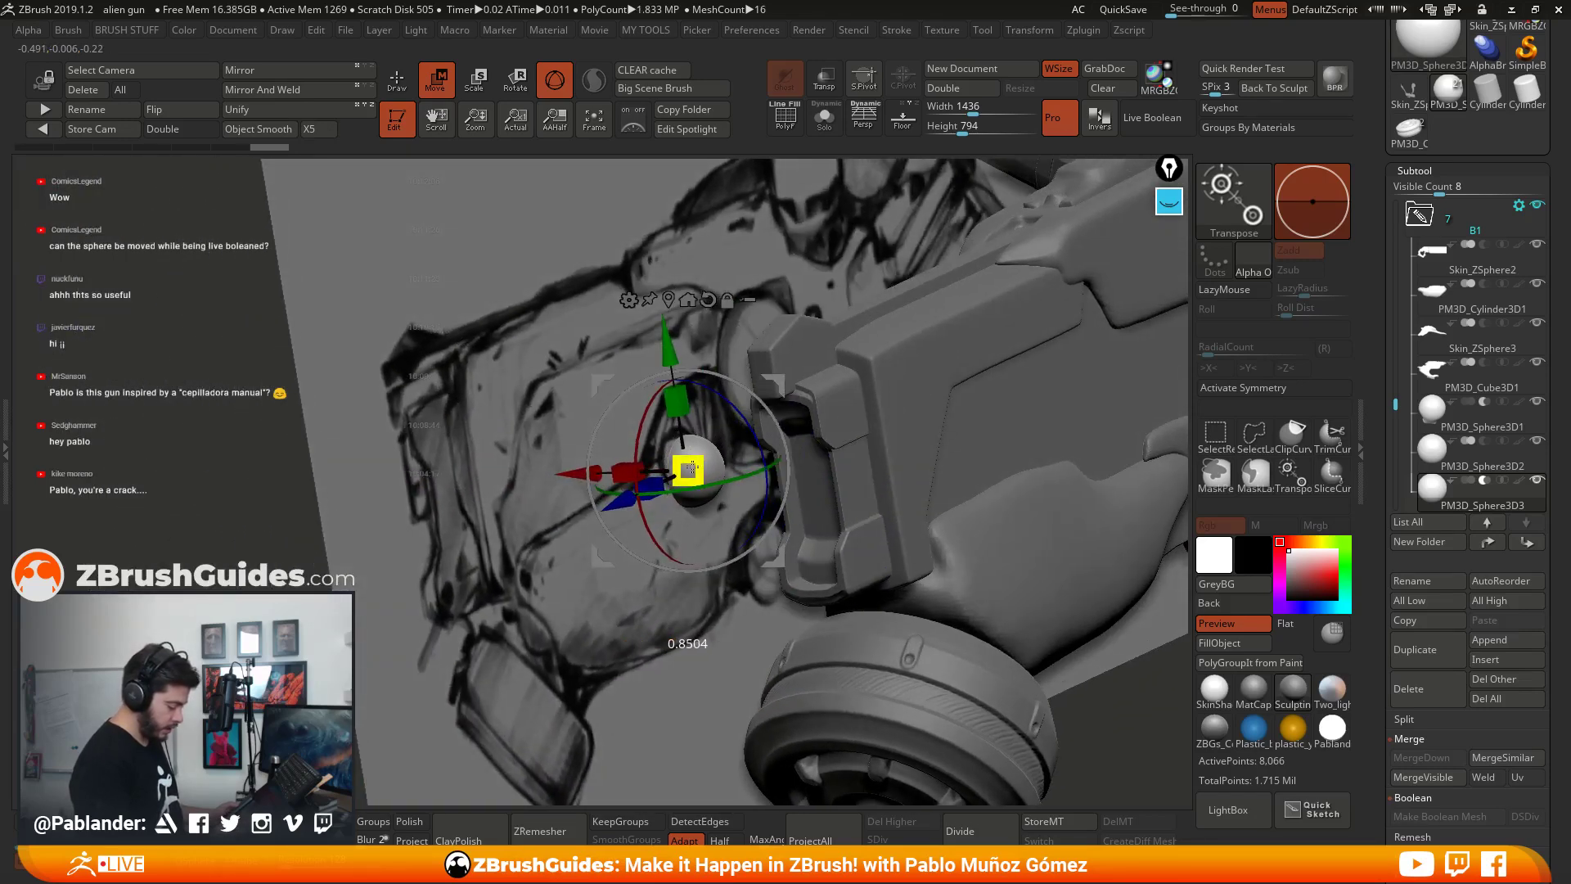
{"action": "left_click_drag", "start_coordinate": [689, 469], "coordinate": [679, 453]}
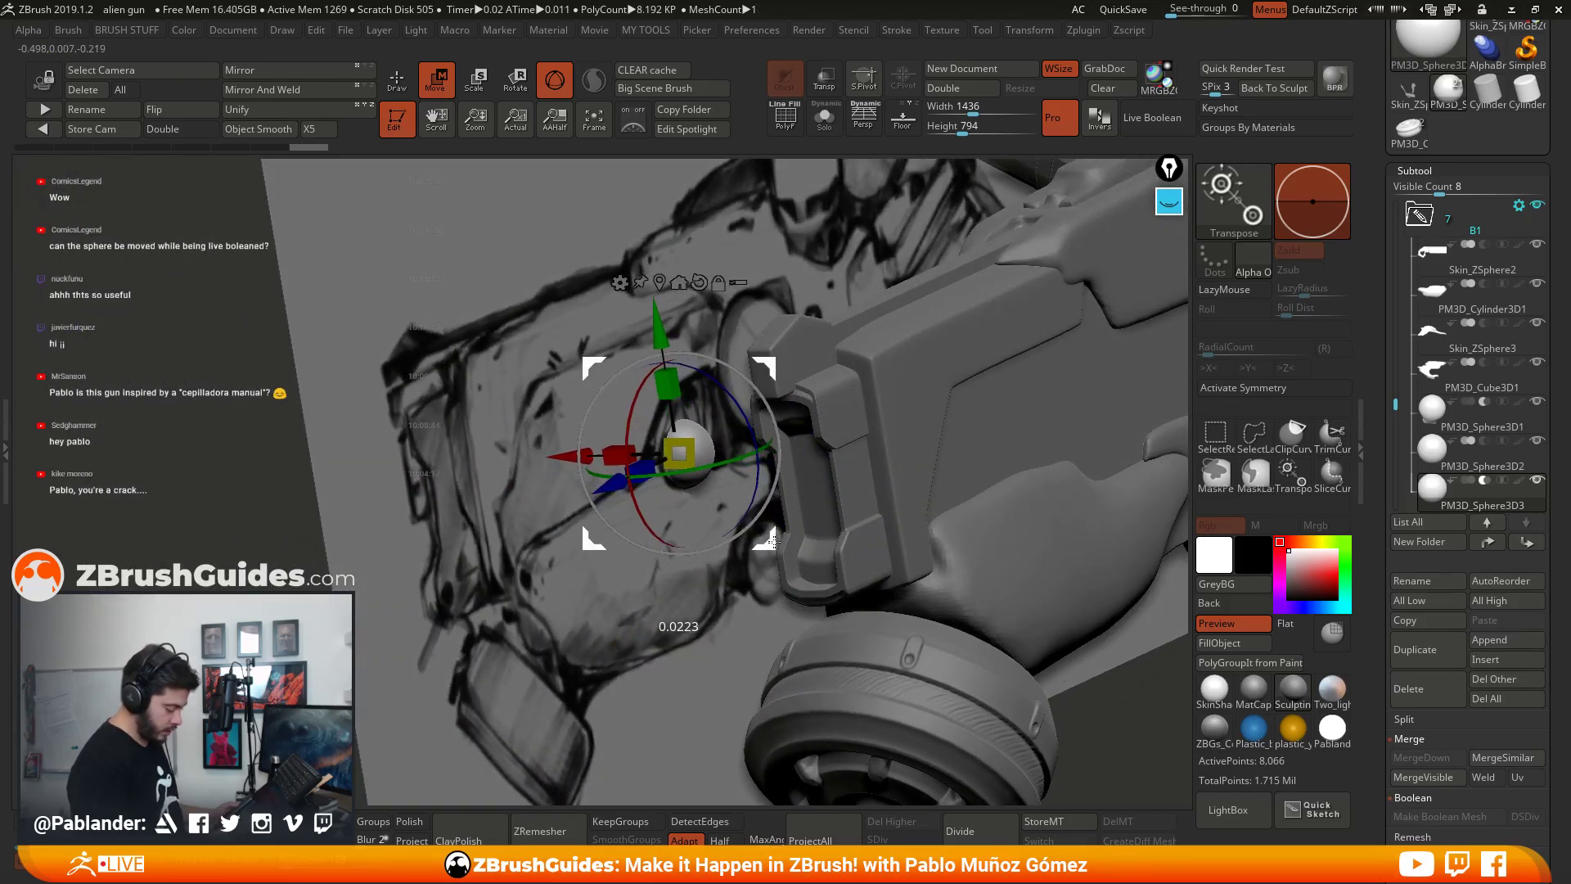
Step: Fine-tune the small sphere's position against the sketch, and move it back along X onto the gun body ahead of the large sphere
{"action": "right_click_drag", "start_coordinate": [772, 542], "coordinate": [643, 525]}
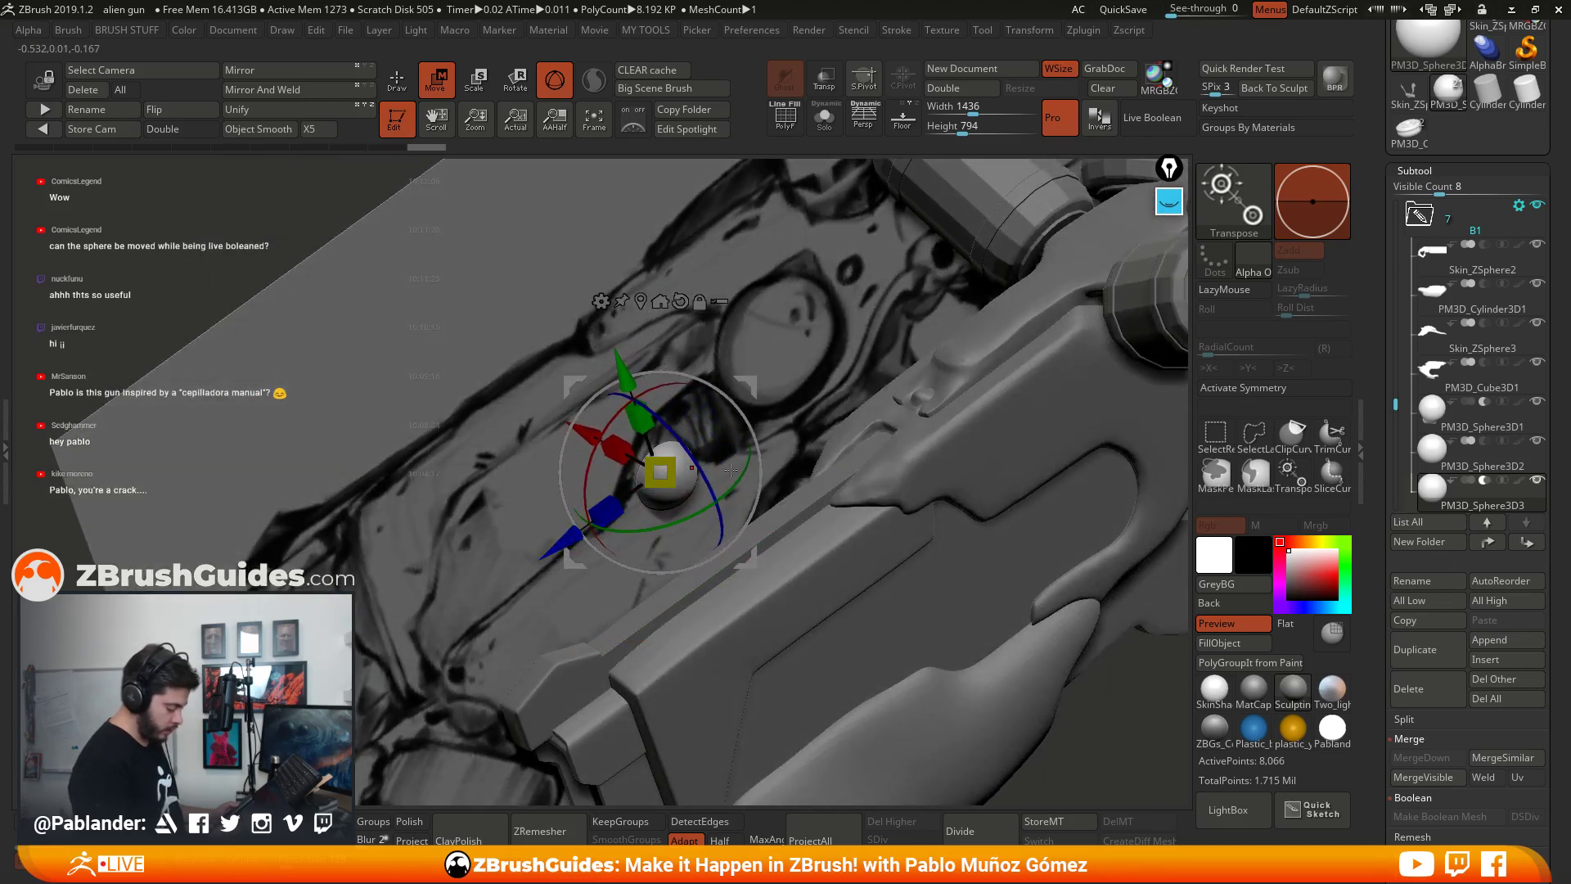
{"action": "left_click_drag", "start_coordinate": [750, 555], "coordinate": [755, 557]}
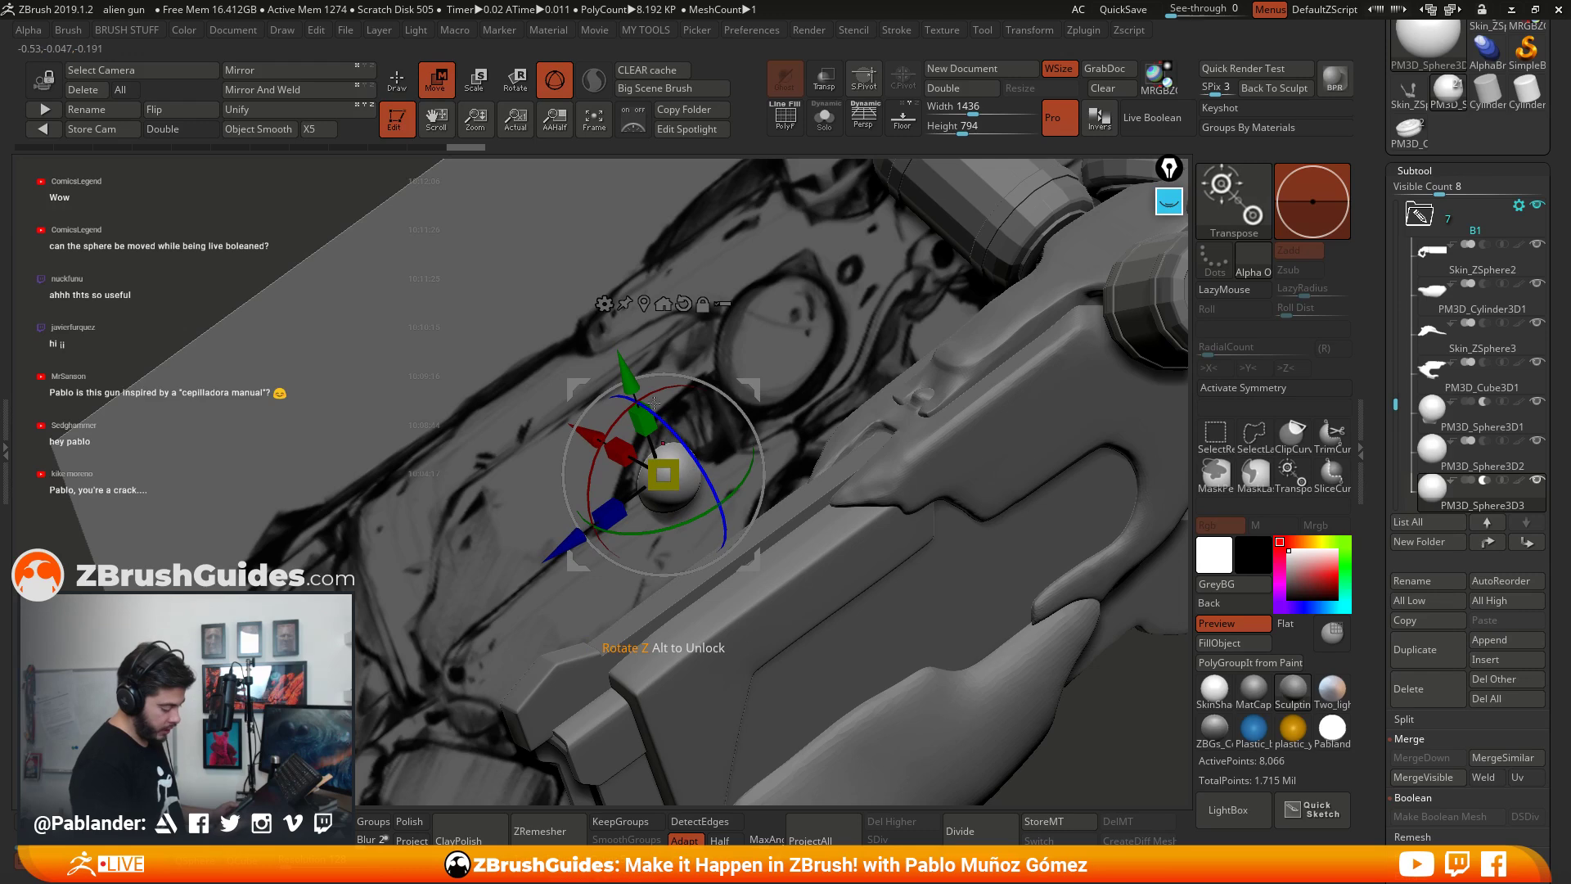
{"action": "left_click_drag", "start_coordinate": [657, 369], "coordinate": [791, 481]}
{"action": "key", "text": "f"}
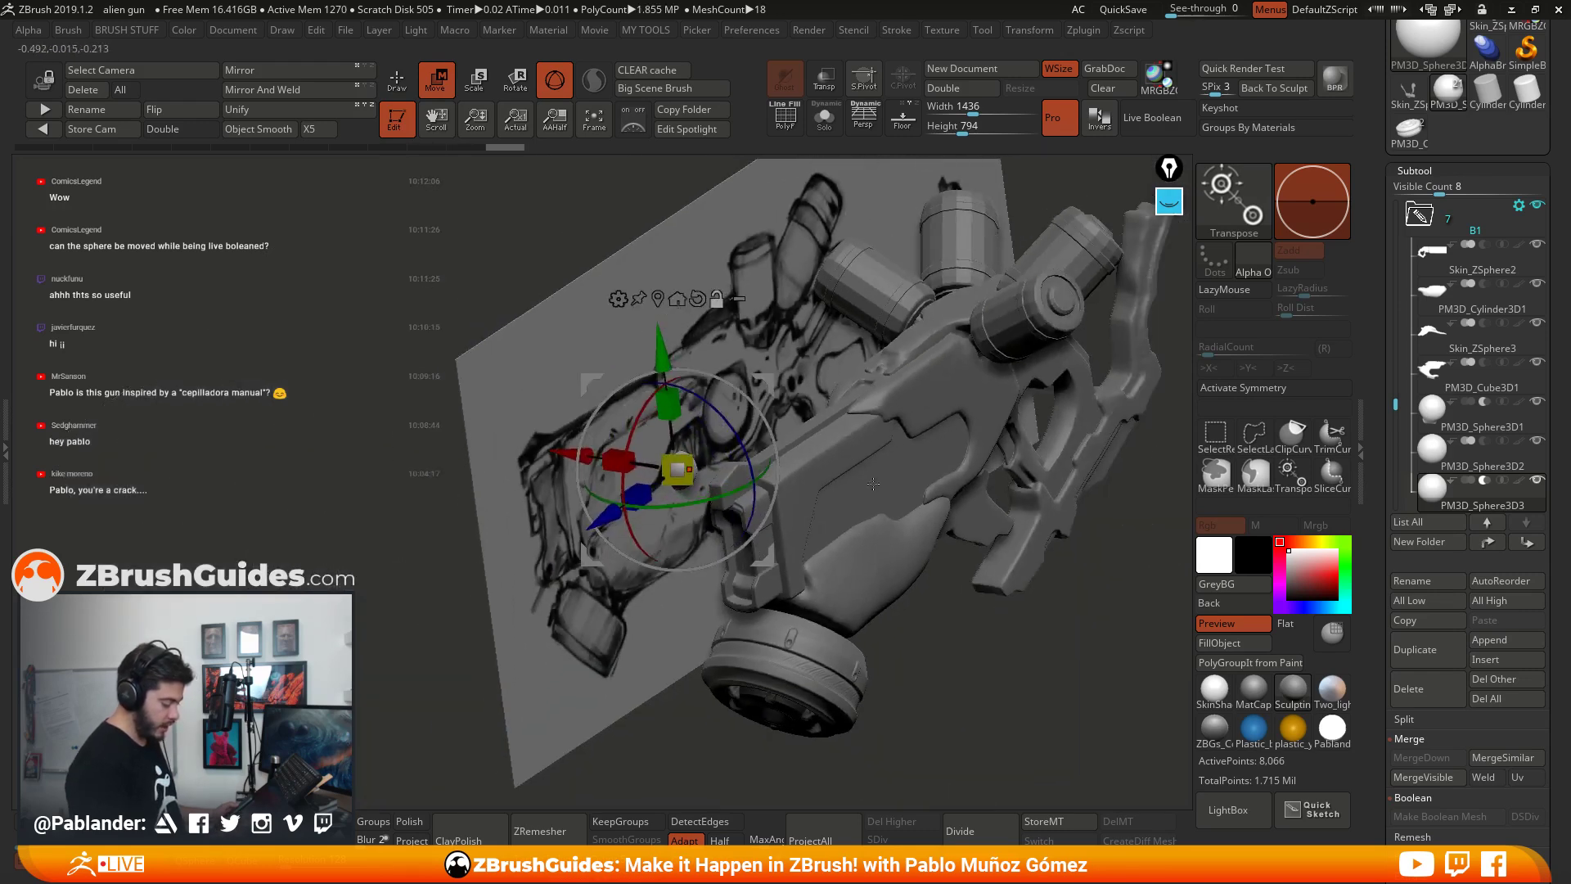
{"action": "left_click_drag", "start_coordinate": [856, 525], "coordinate": [917, 483]}
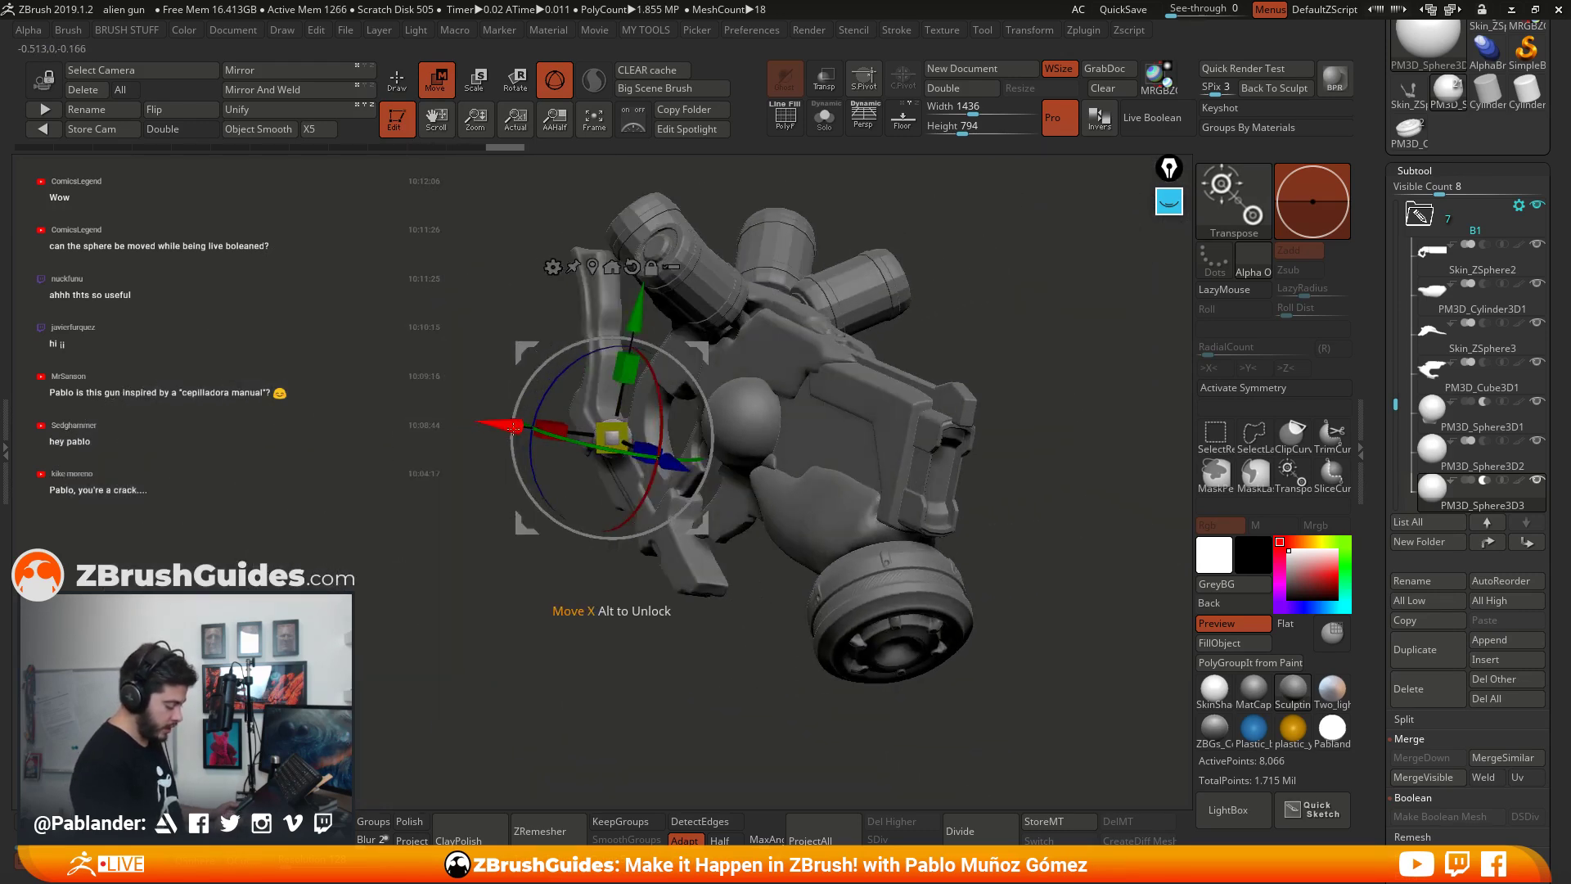
{"action": "left_click_drag", "start_coordinate": [499, 427], "coordinate": [673, 483]}
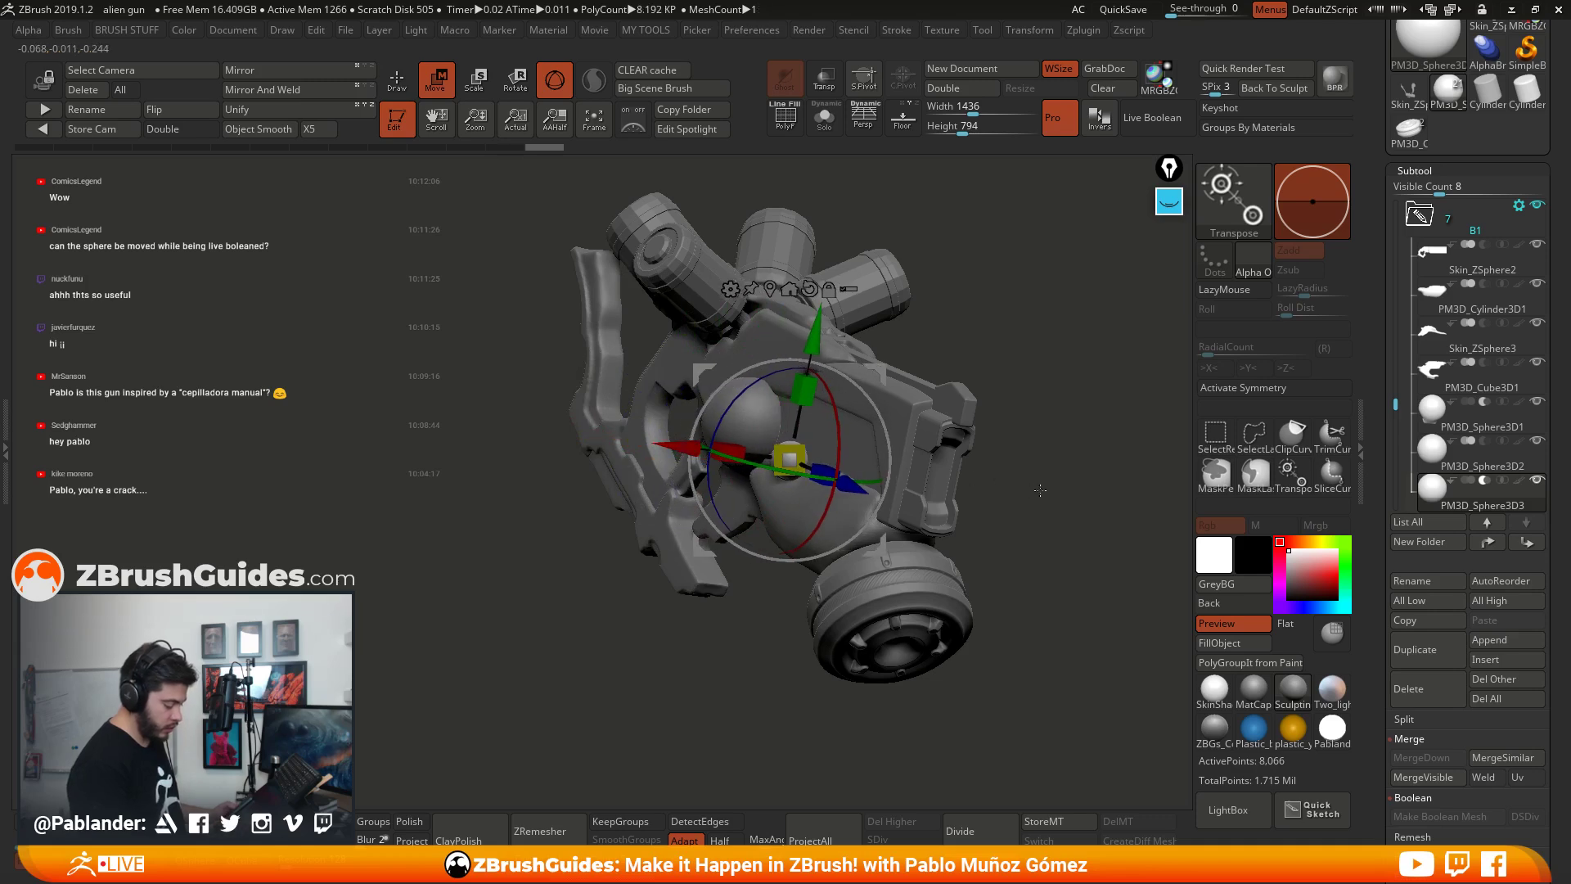
{"action": "left_click_drag", "start_coordinate": [1042, 491], "coordinate": [1073, 489], "text": "shift"}
{"action": "right_click_drag", "start_coordinate": [817, 484], "coordinate": [884, 532], "text": "ctrl"}
{"action": "left_click_drag", "start_coordinate": [888, 544], "coordinate": [892, 547]}
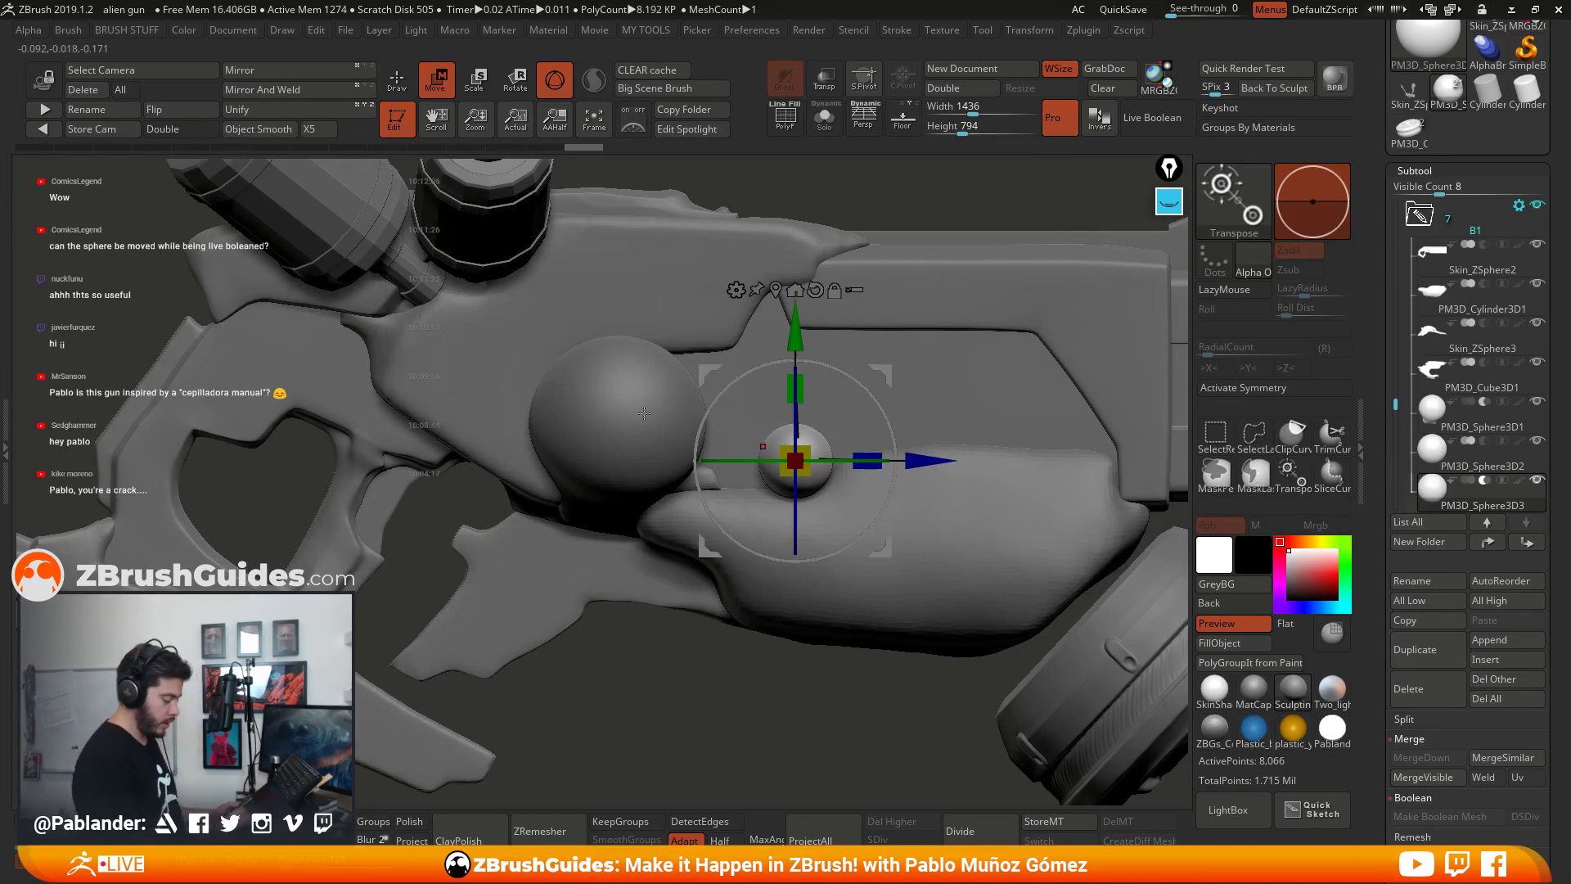
{"action": "right_click_drag", "start_coordinate": [835, 290], "coordinate": [924, 560], "text": "ctrl"}
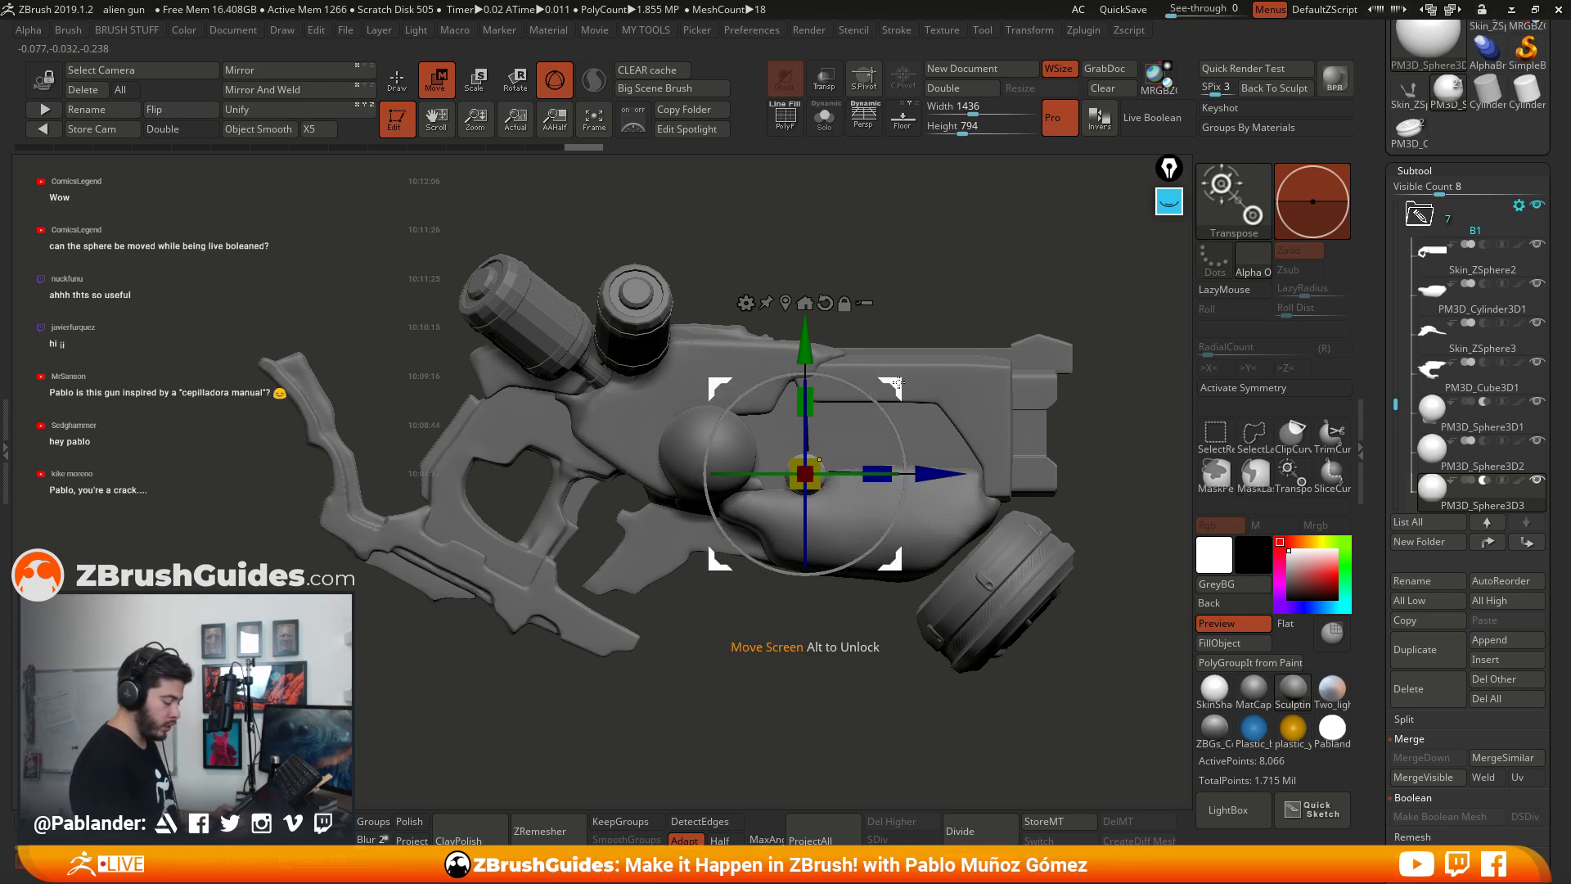
Step: Copy the small sphere within its subtool, enlarge the copy about 1.5 times, and position it over the reference sketch beside the gun
{"action": "mouse_move", "coordinate": [898, 382]}
{"action": "left_mouse_down", "text": "ctrl"}
{"action": "mouse_move", "coordinate": [817, 460]}
{"action": "mouse_move", "coordinate": [789, 428]}
{"action": "mouse_move", "coordinate": [816, 448]}
{"action": "mouse_move", "coordinate": [814, 428]}
{"action": "mouse_move", "coordinate": [785, 491]}
{"action": "mouse_move", "coordinate": [649, 558]}
{"action": "mouse_move", "coordinate": [777, 491]}
{"action": "mouse_move", "coordinate": [886, 405]}
{"action": "left_mouse_up", "text": "ctrl"}
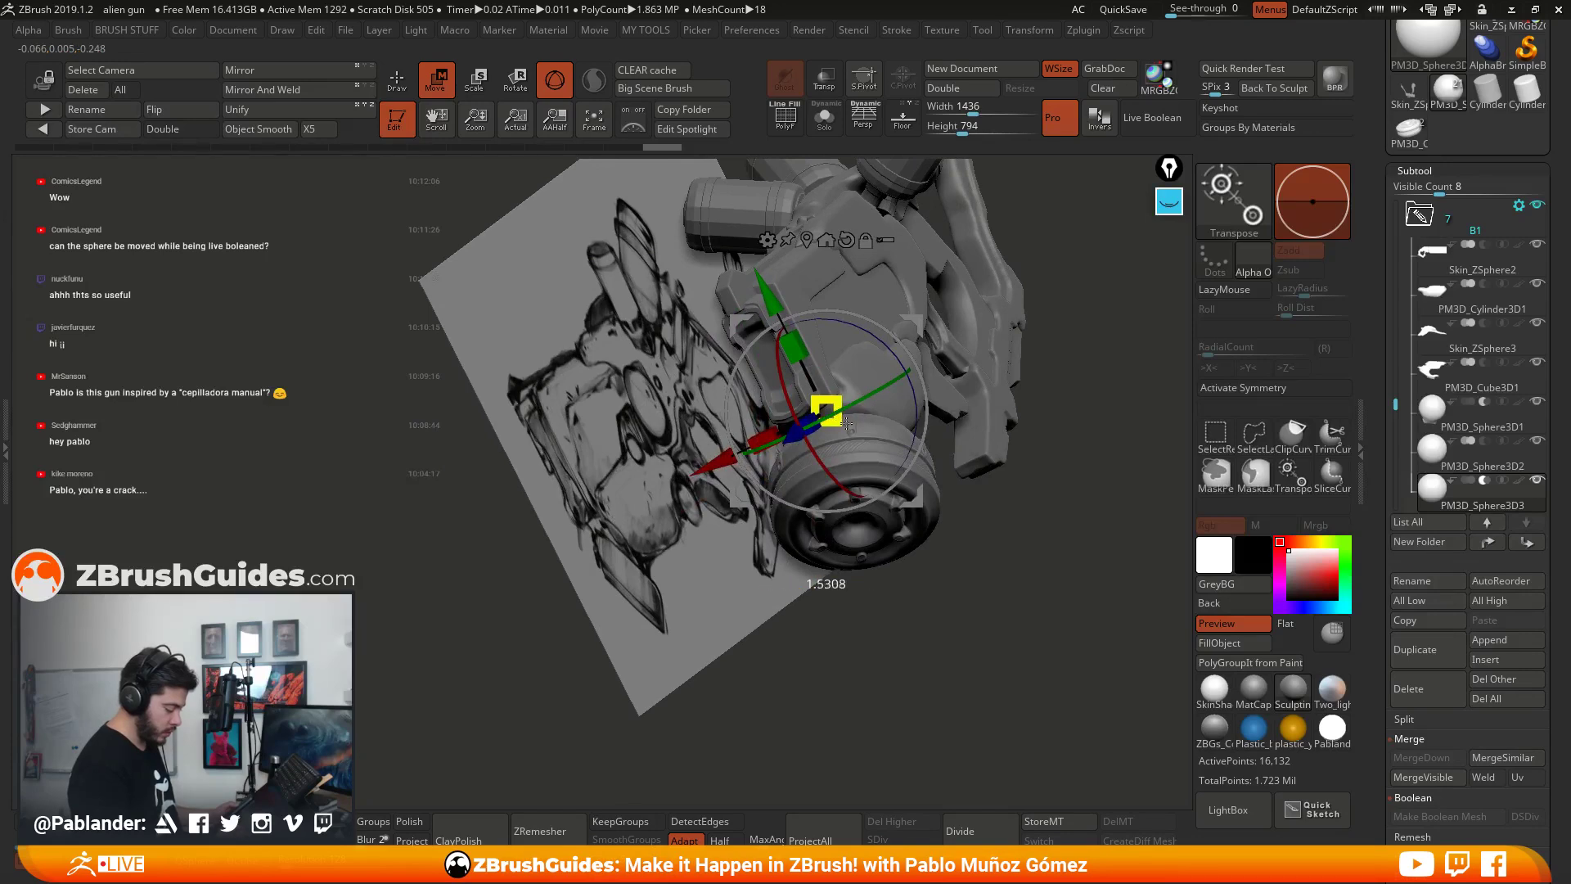
{"action": "left_click_drag", "start_coordinate": [711, 463], "coordinate": [571, 531]}
{"action": "left_click_drag", "start_coordinate": [700, 442], "coordinate": [706, 463]}
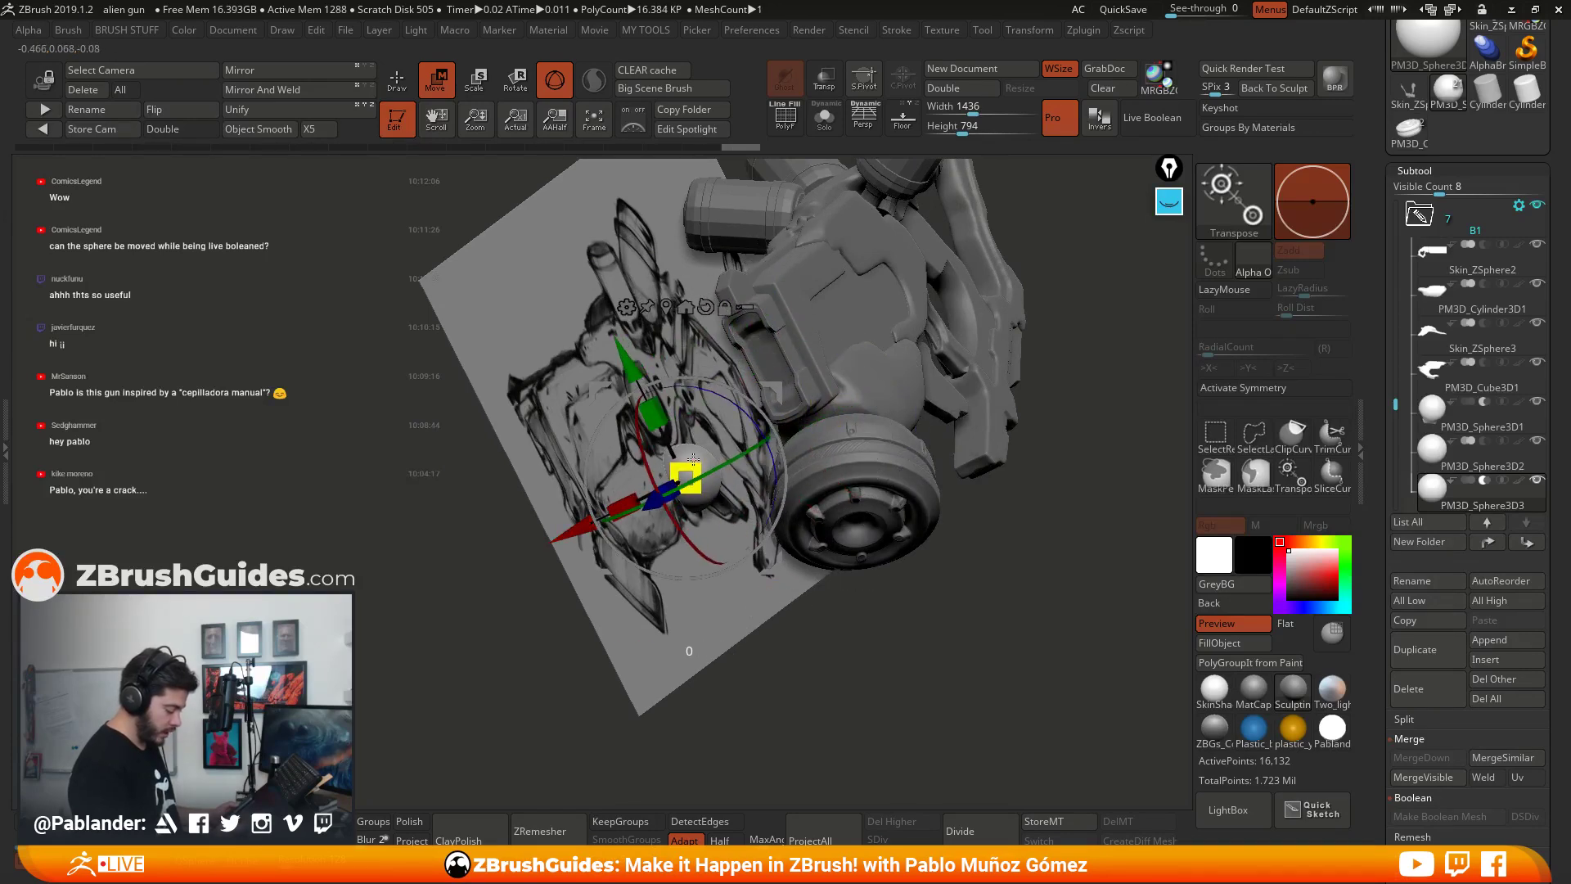
{"action": "left_click_drag", "start_coordinate": [782, 411], "coordinate": [694, 382]}
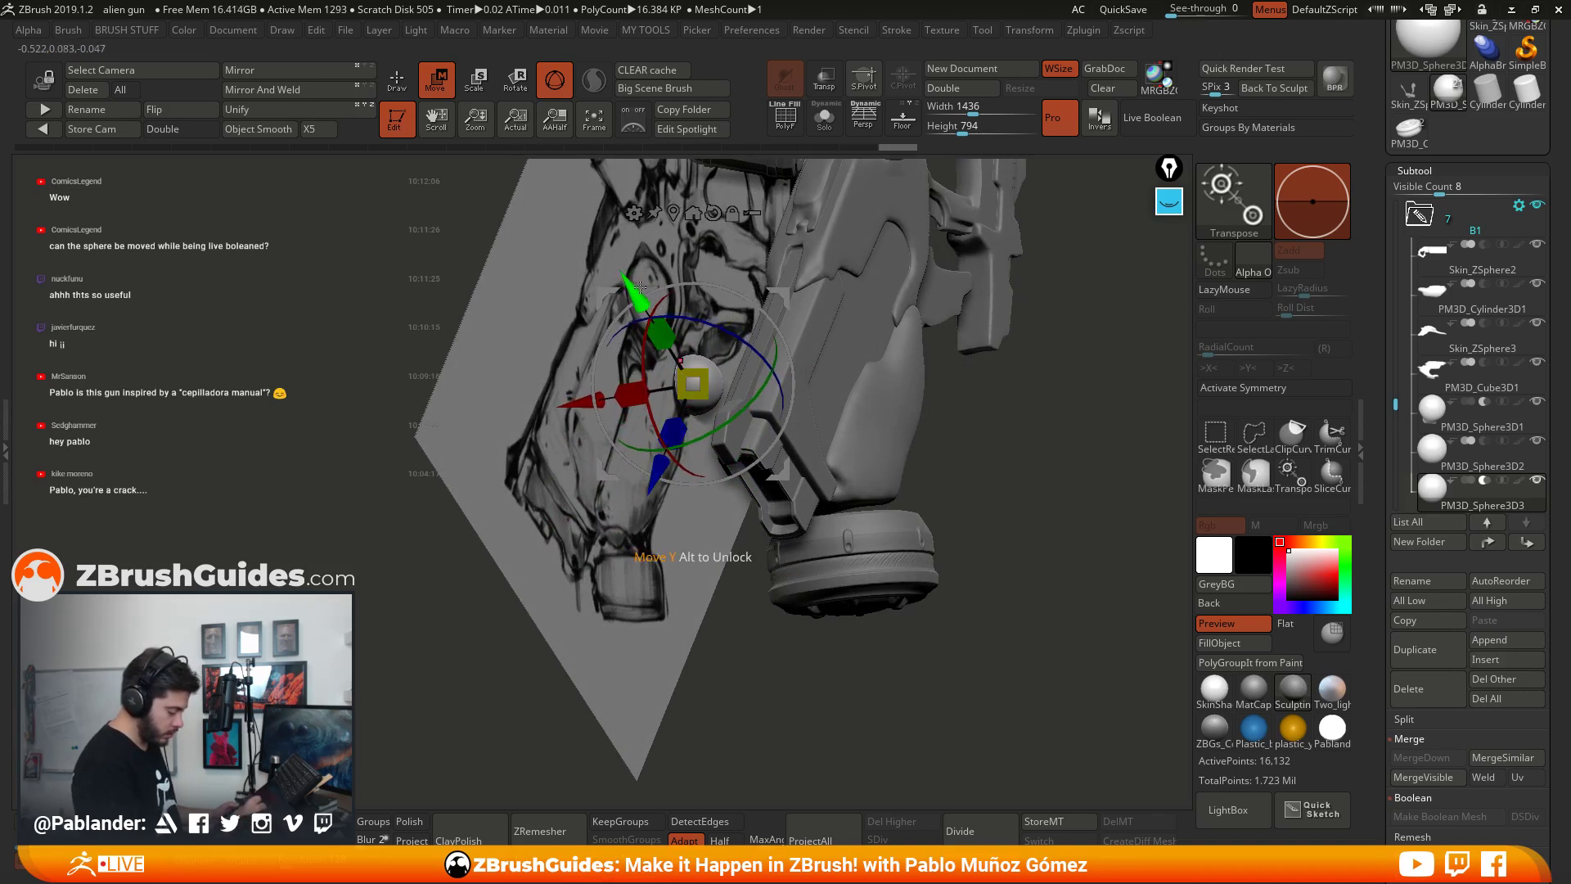
{"action": "left_click_drag", "start_coordinate": [640, 287], "coordinate": [640, 285]}
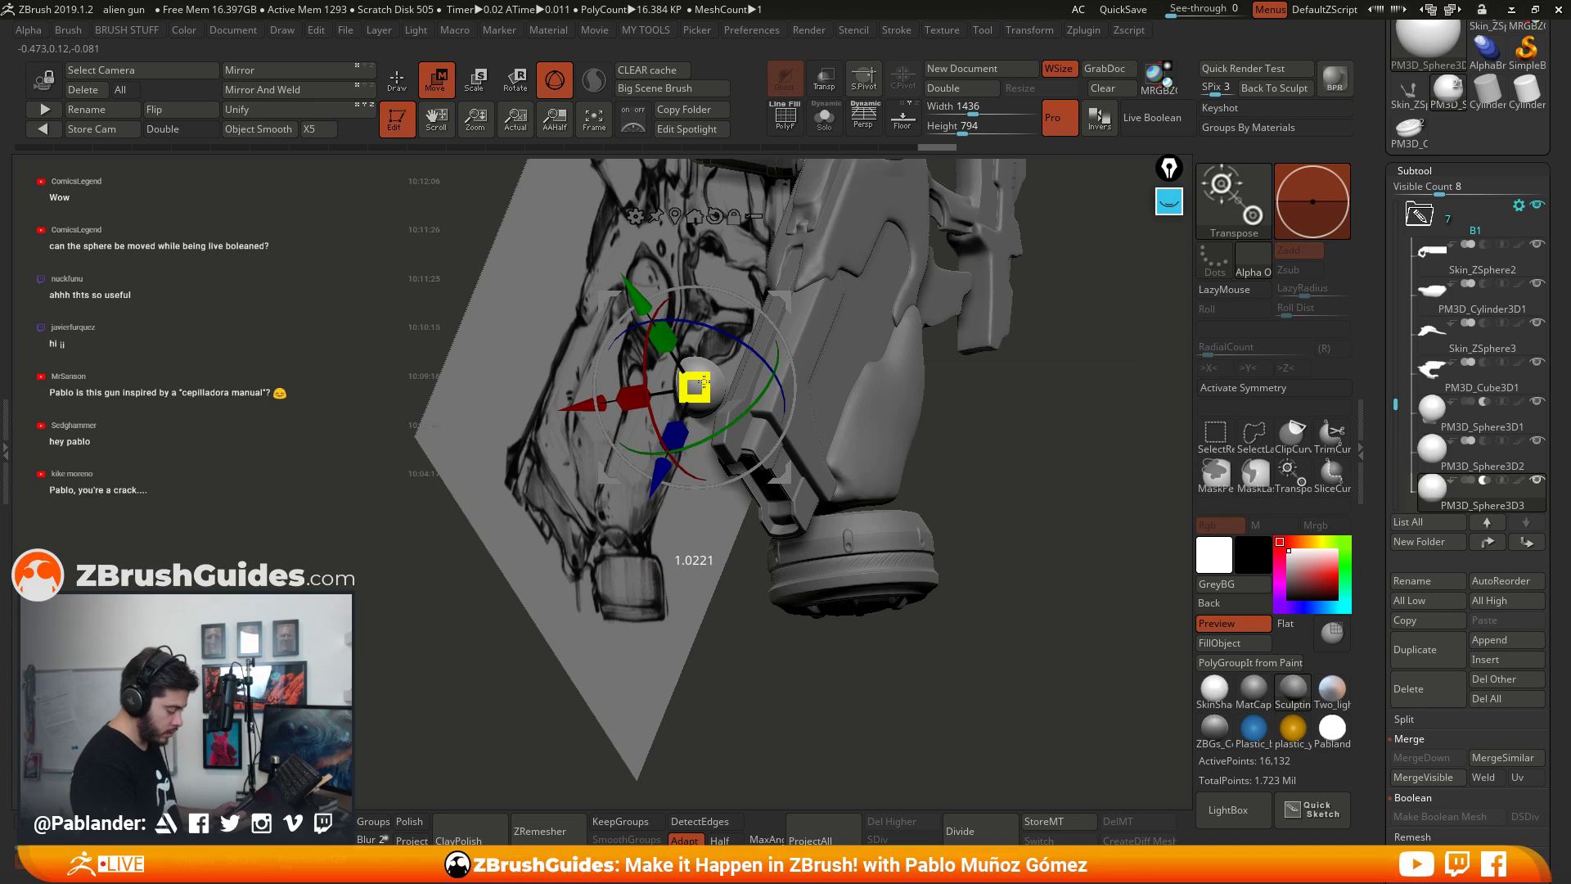
{"action": "left_click_drag", "start_coordinate": [705, 383], "coordinate": [706, 383]}
Step: Move the enlarged sphere copy back along X against the gun body and adjust how far it protrudes
{"action": "left_click_drag", "start_coordinate": [851, 573], "coordinate": [819, 500]}
{"action": "left_click_drag", "start_coordinate": [606, 393], "coordinate": [753, 396]}
{"action": "left_click_drag", "start_coordinate": [818, 573], "coordinate": [953, 440]}
{"action": "left_click_drag", "start_coordinate": [570, 368], "coordinate": [598, 368]}
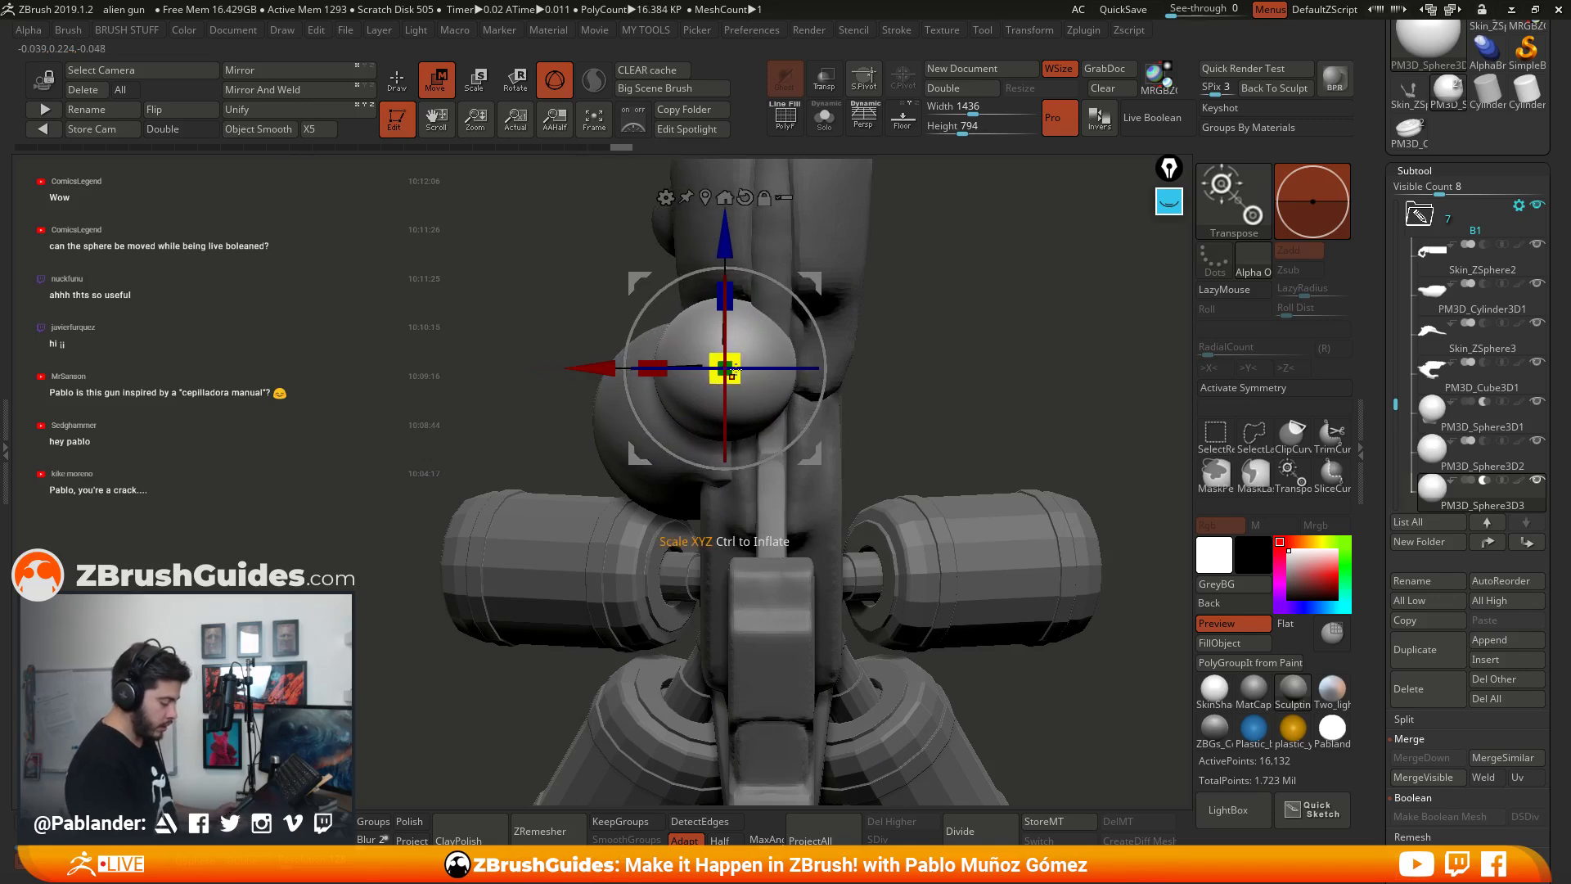
Step: Flatten the inward-facing side of the larger sphere copy with the Flatten deformer and accept the result
{"action": "left_click_drag", "start_coordinate": [912, 304], "coordinate": [802, 293]}
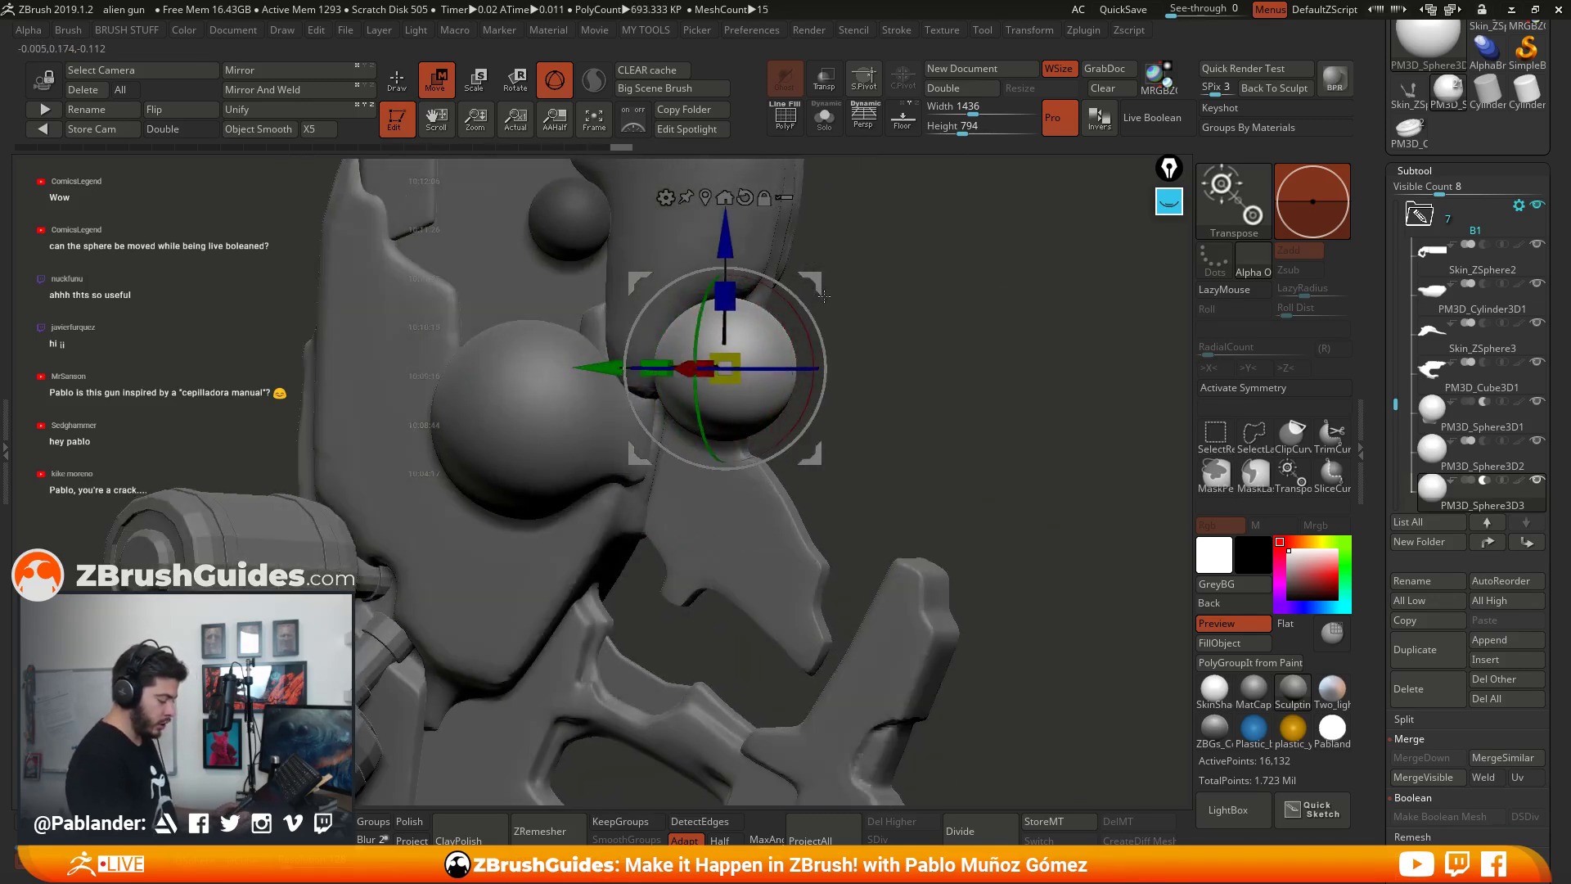
{"action": "left_click_drag", "start_coordinate": [802, 293], "coordinate": [982, 358]}
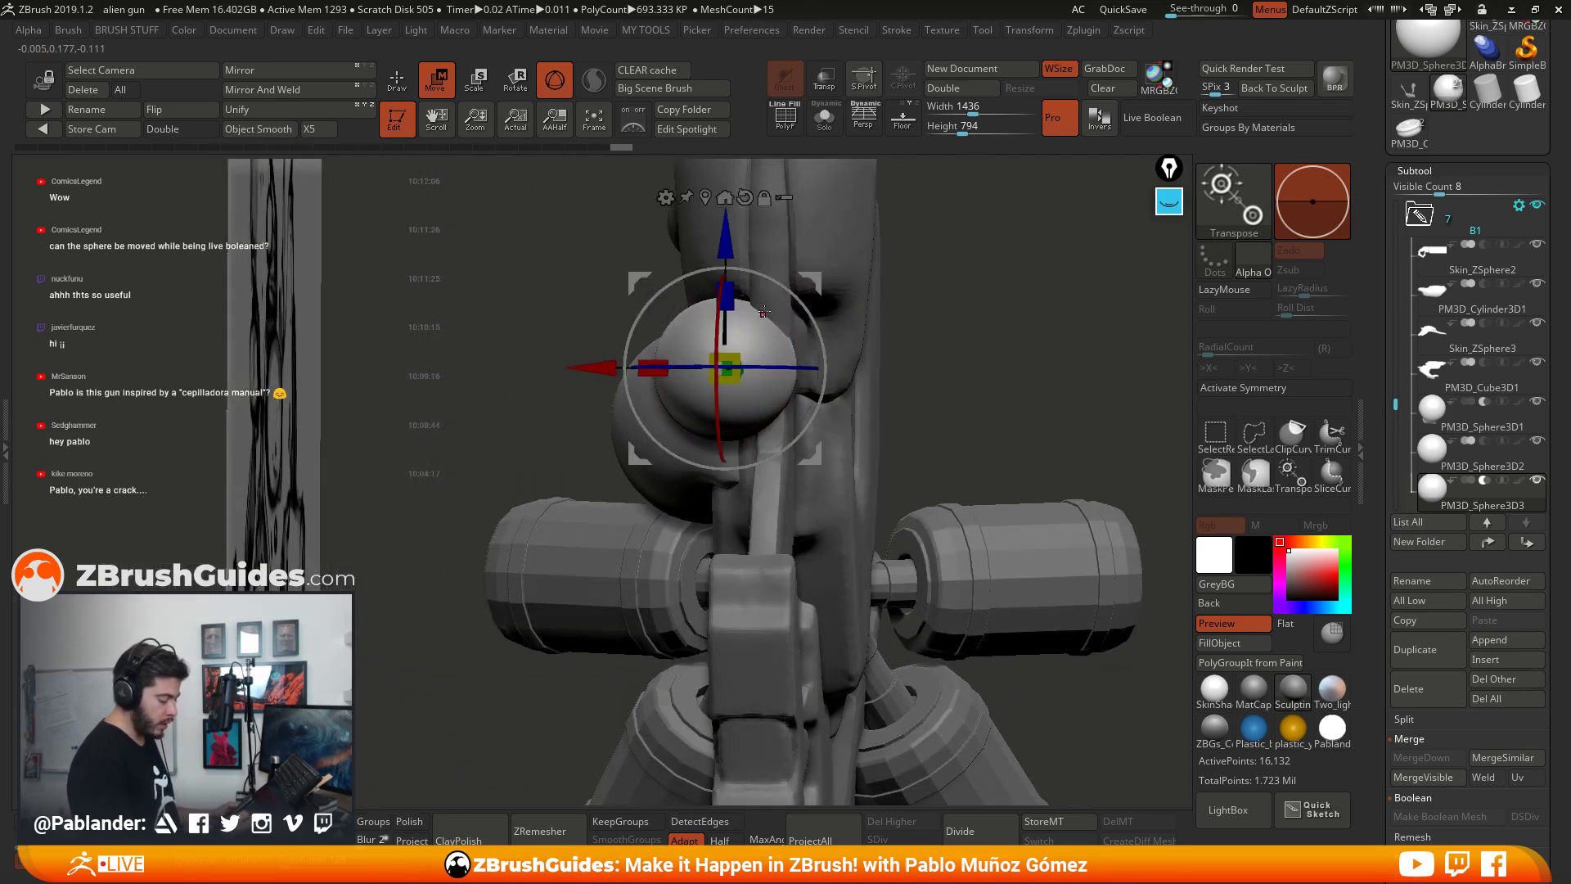
{"action": "left_click_drag", "start_coordinate": [934, 411], "coordinate": [892, 488]}
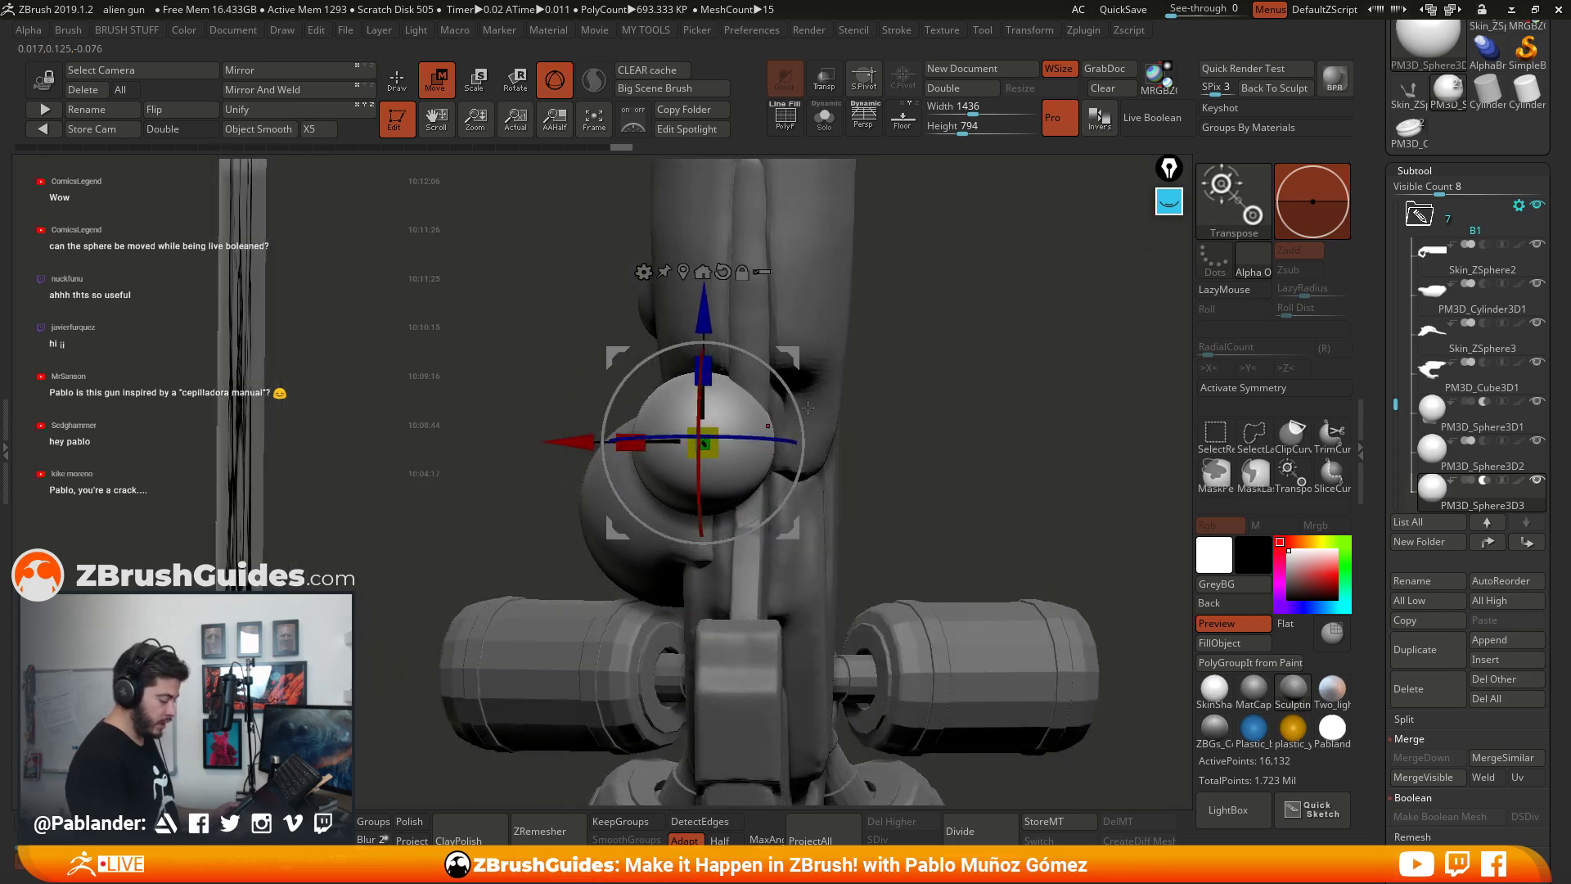
{"action": "left_click", "coordinate": [643, 272]}
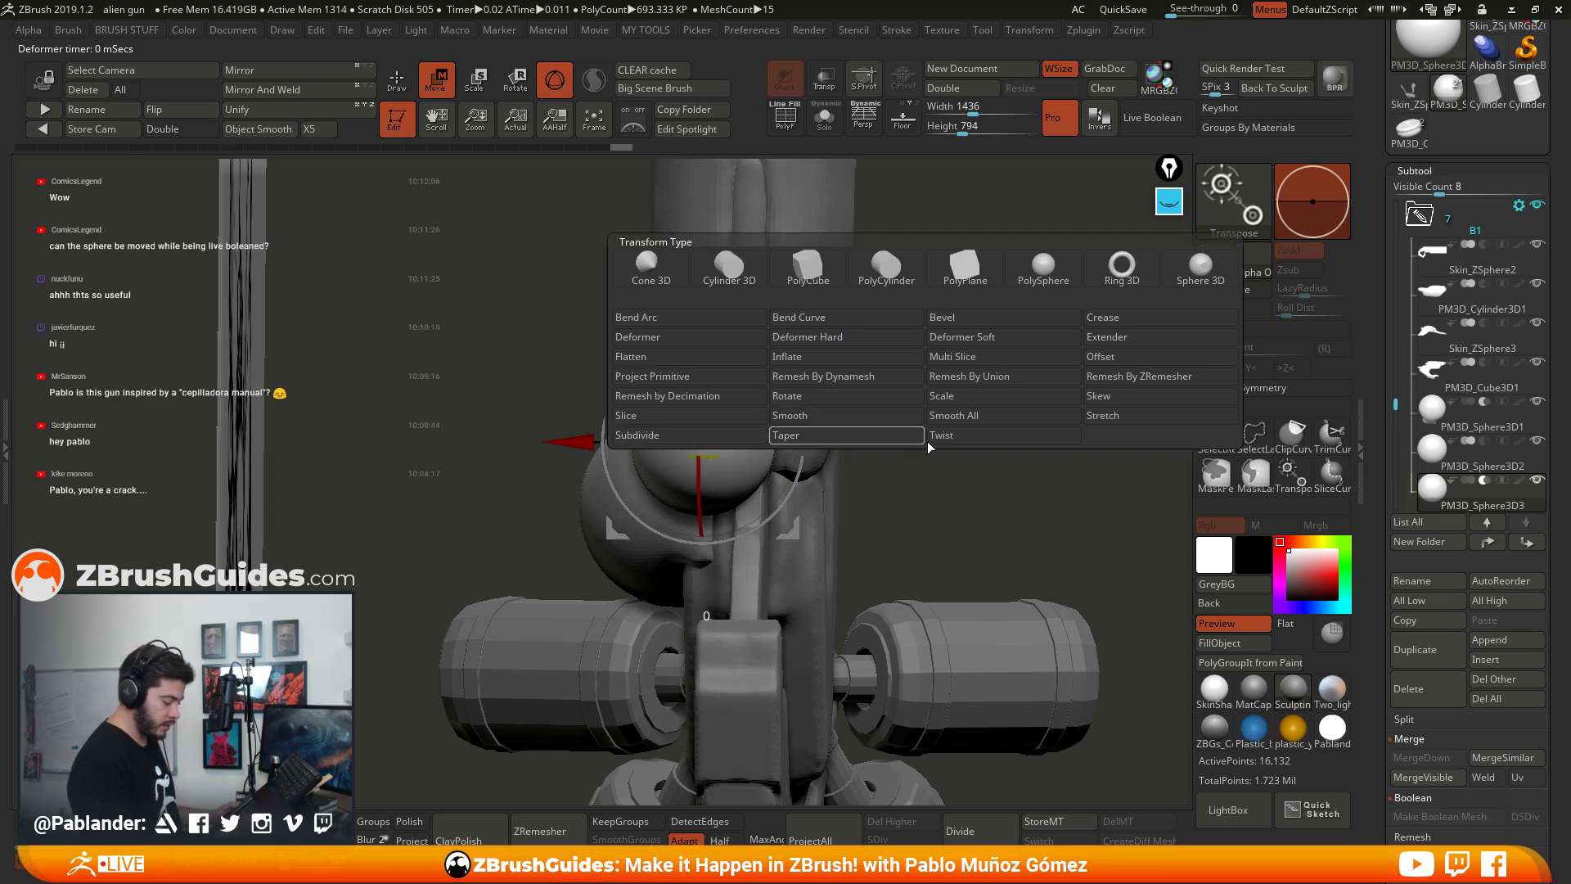
{"action": "left_click", "coordinate": [661, 358]}
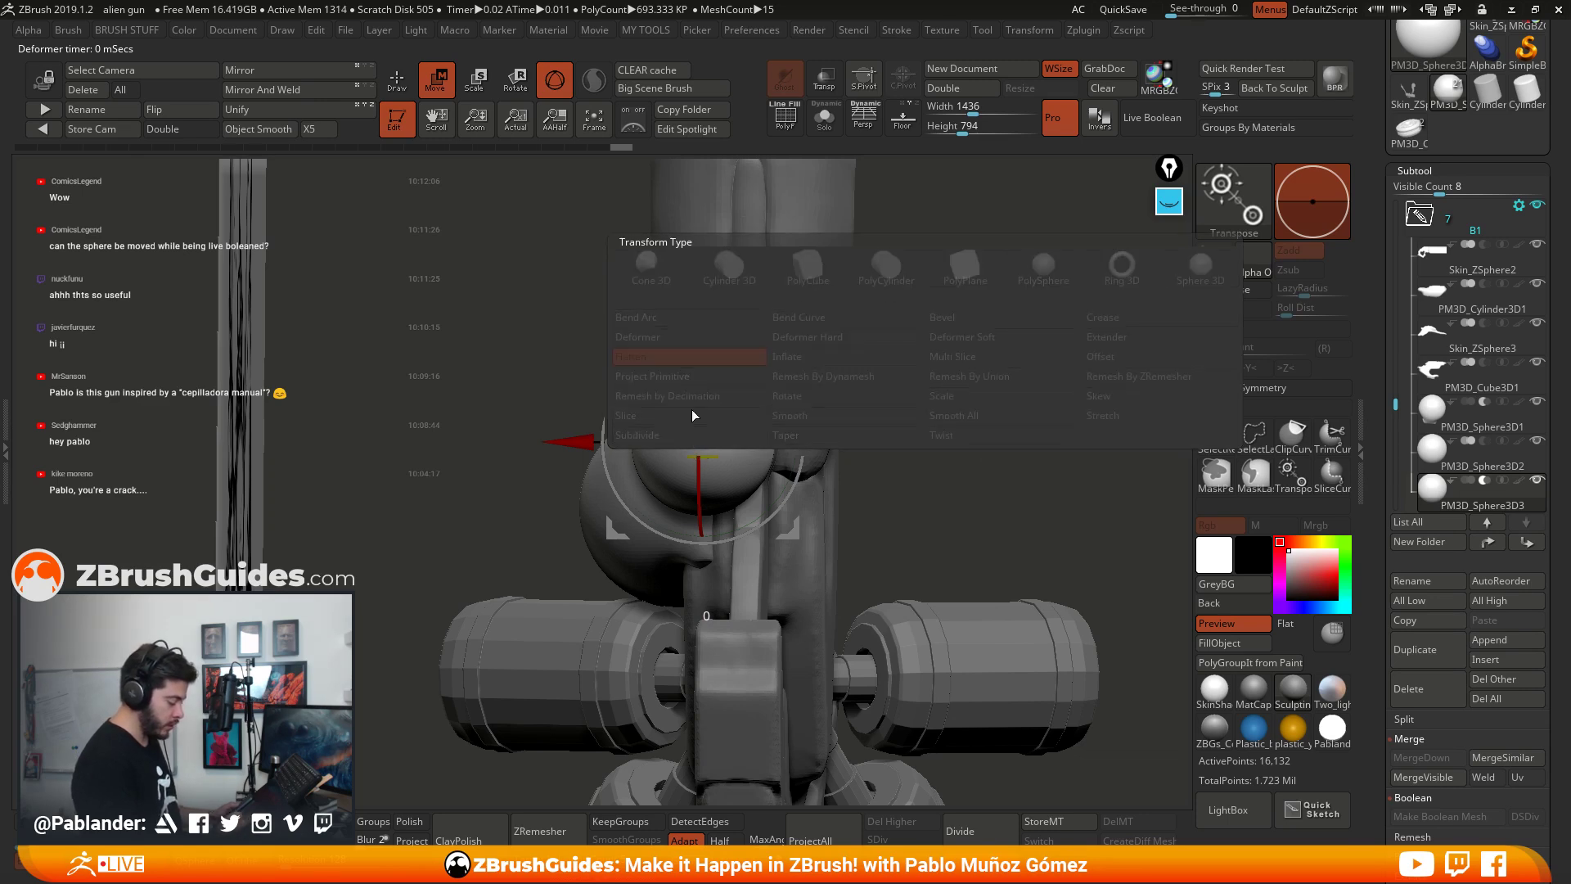
{"action": "mouse_move", "coordinate": [889, 432]}
{"action": "left_mouse_down"}
{"action": "mouse_move", "coordinate": [854, 448]}
{"action": "mouse_move", "coordinate": [884, 450]}
{"action": "left_mouse_up"}
{"action": "left_click_drag", "start_coordinate": [746, 451], "coordinate": [710, 463]}
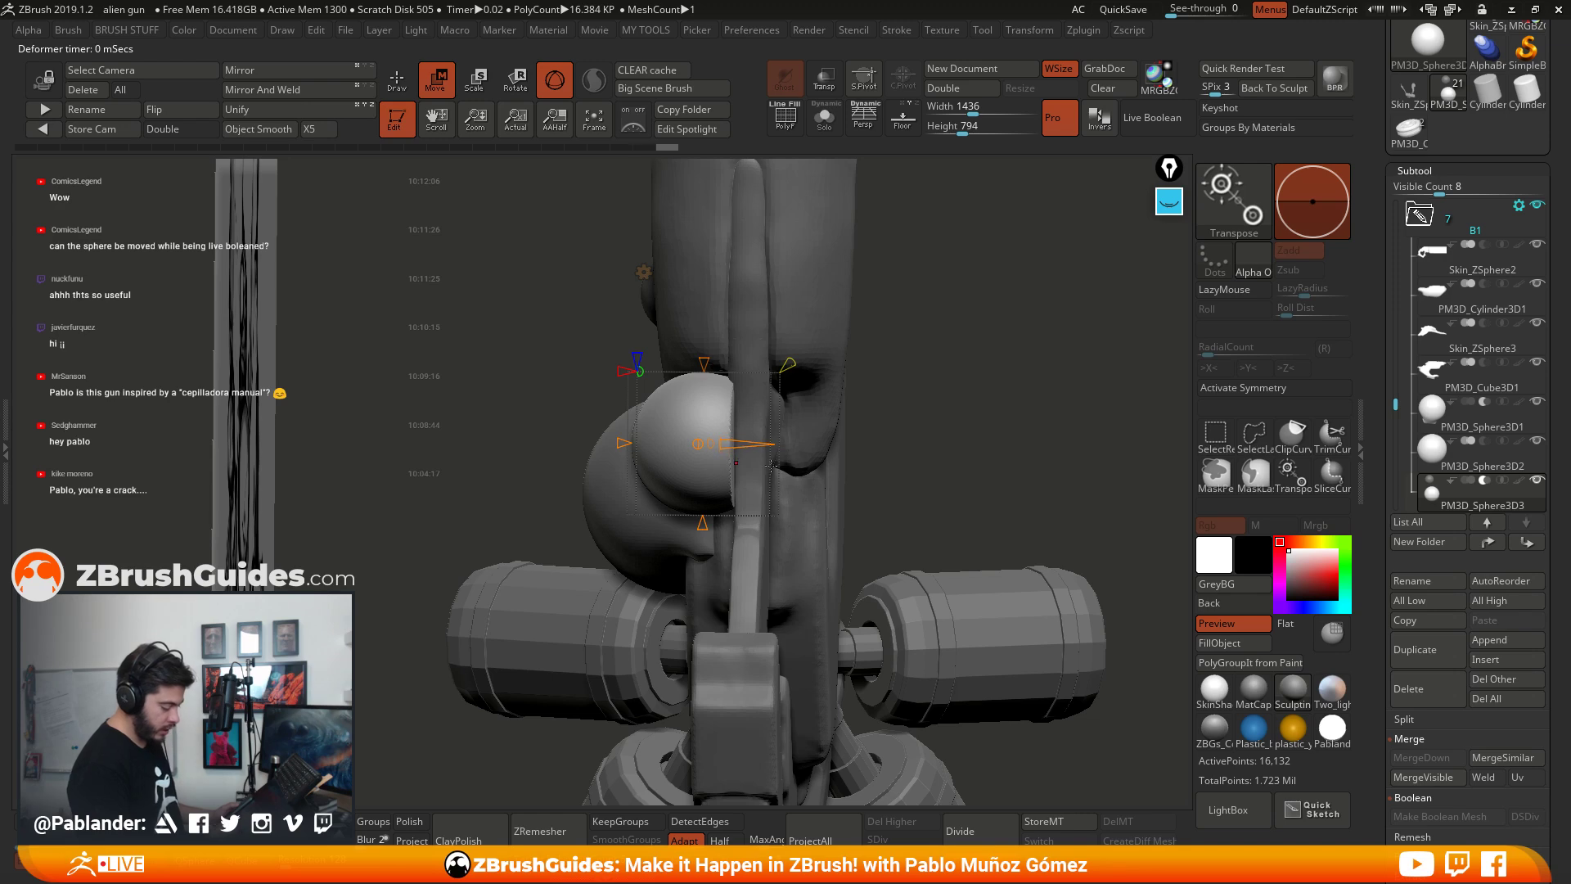
{"action": "left_click_drag", "start_coordinate": [734, 448], "coordinate": [728, 443]}
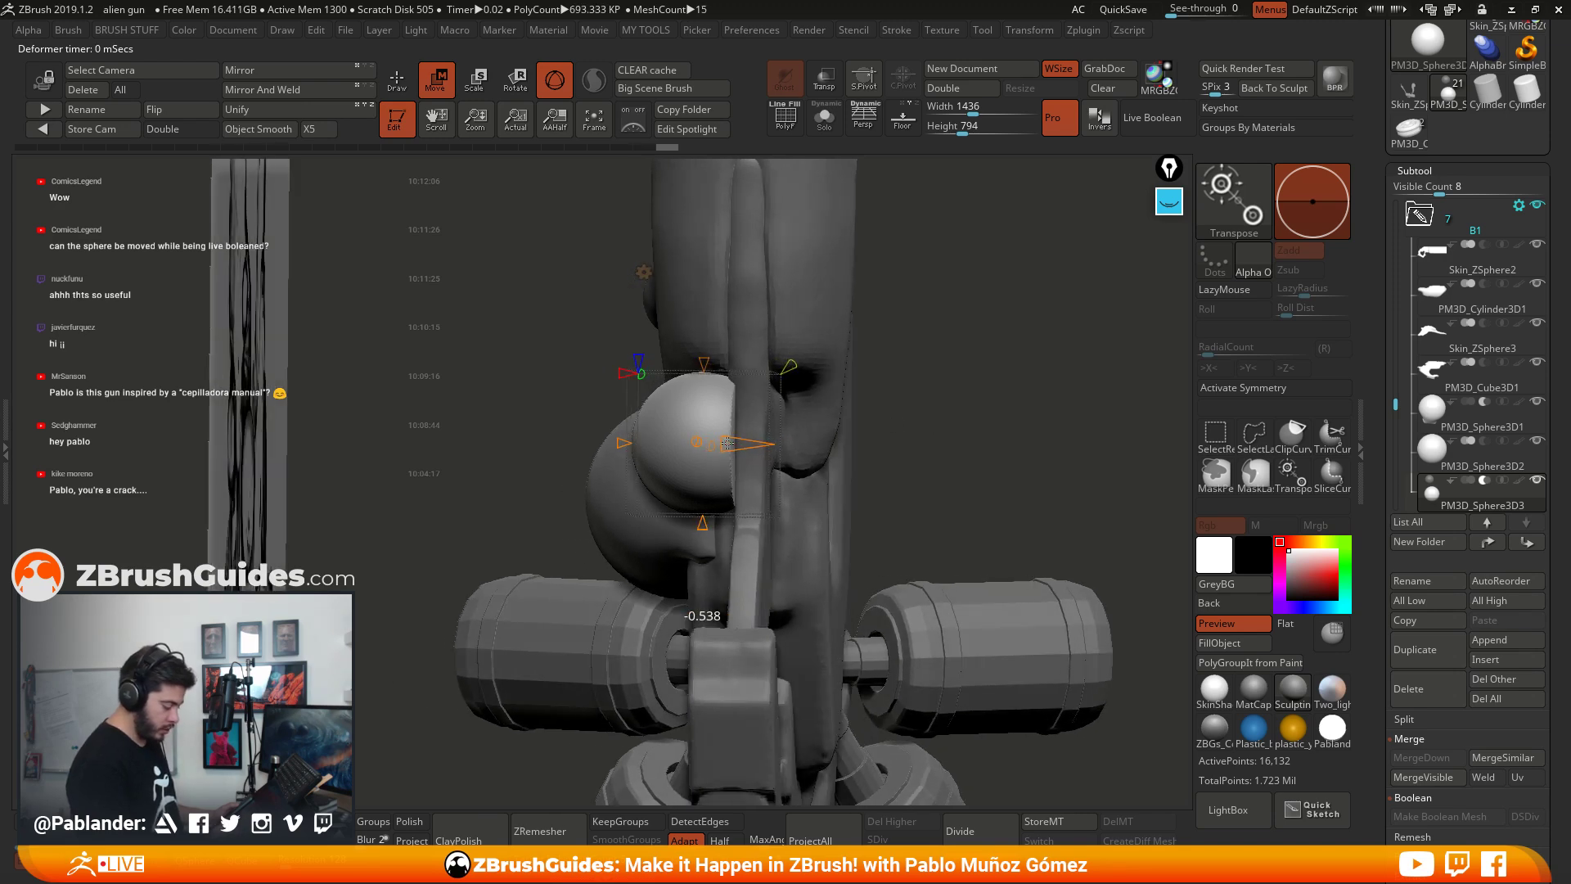
{"action": "right_click_drag", "start_coordinate": [738, 431], "coordinate": [740, 452]}
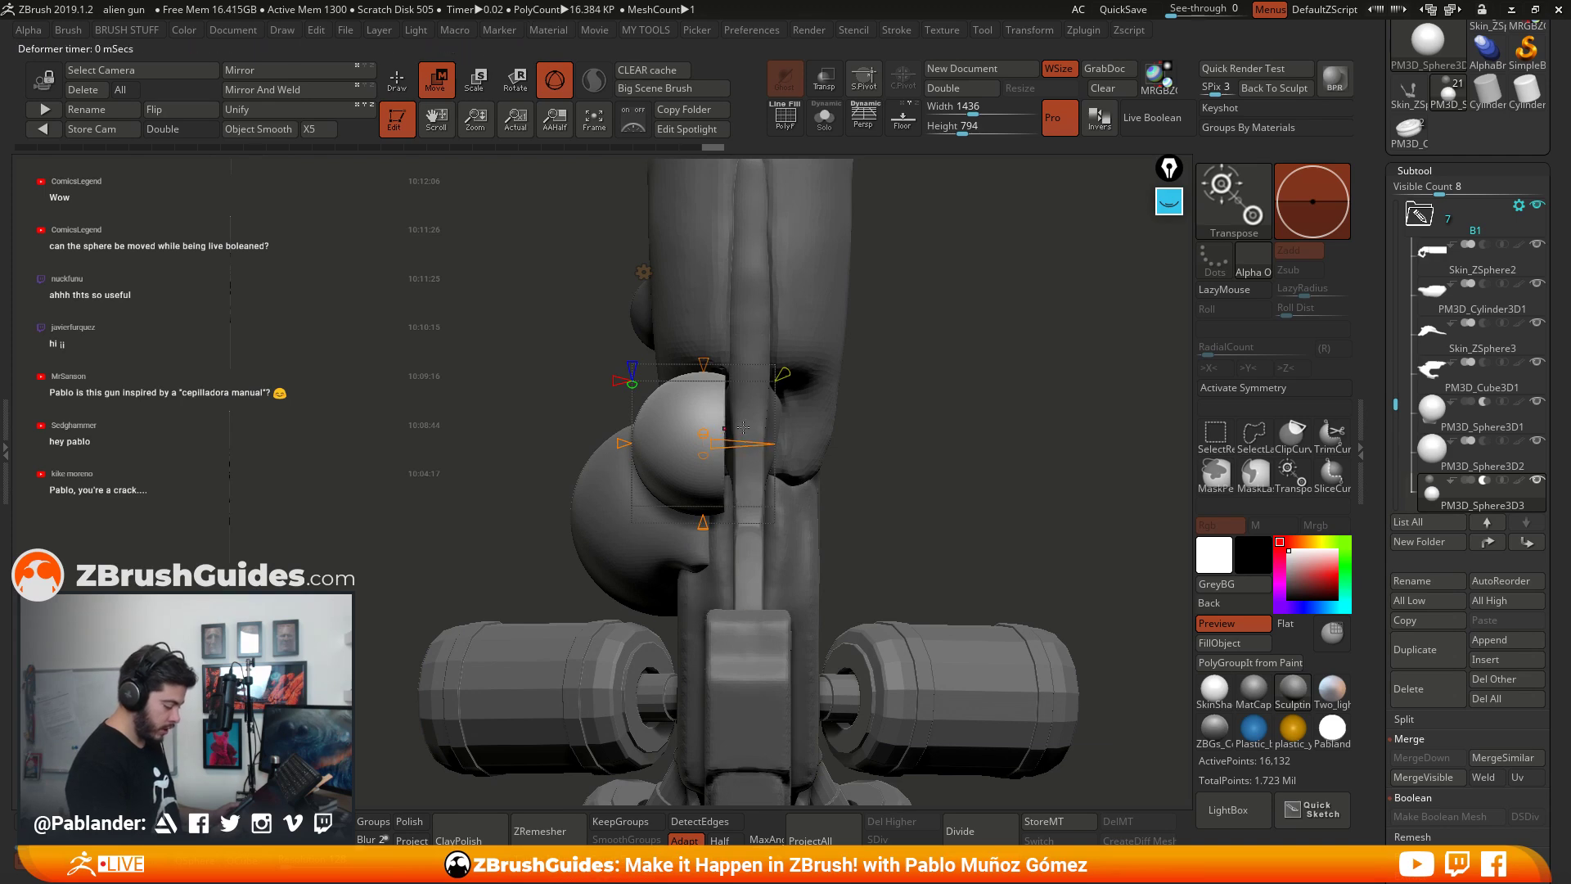
{"action": "right_click_drag", "start_coordinate": [978, 415], "coordinate": [837, 346]}
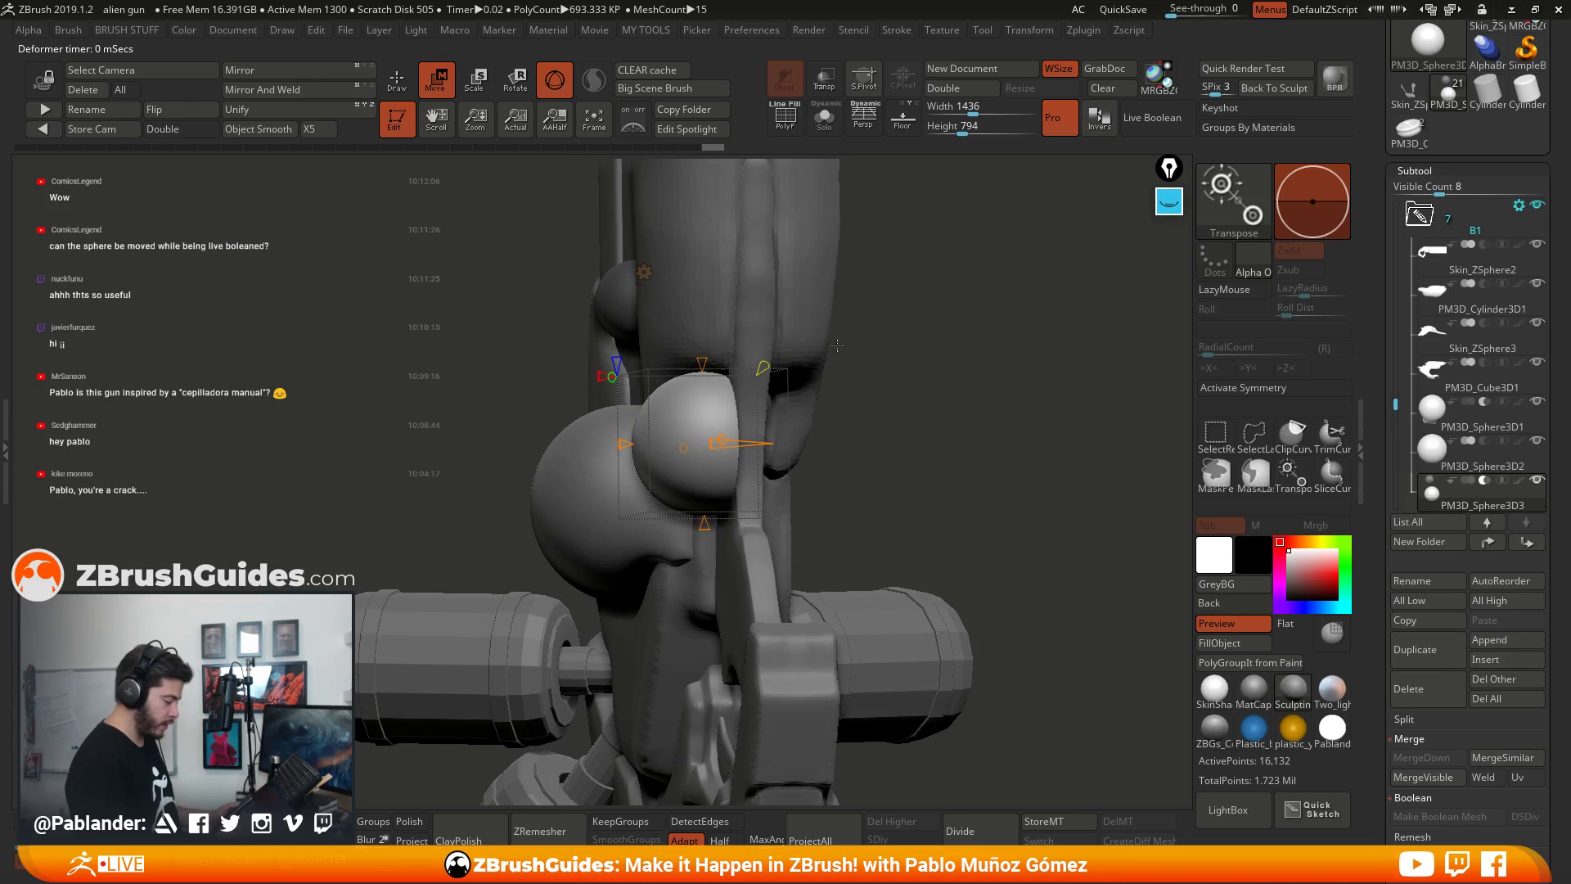
{"action": "left_click", "coordinate": [644, 271]}
{"action": "left_click", "coordinate": [926, 272]}
Step: Isolate the small-spheres subtool, invert its mask, and centre the gizmo on the unmasked smaller sphere
{"action": "right_click_drag", "start_coordinate": [910, 400], "coordinate": [987, 478], "text": "shift"}
{"action": "right_click_drag", "start_coordinate": [943, 543], "coordinate": [802, 281]}
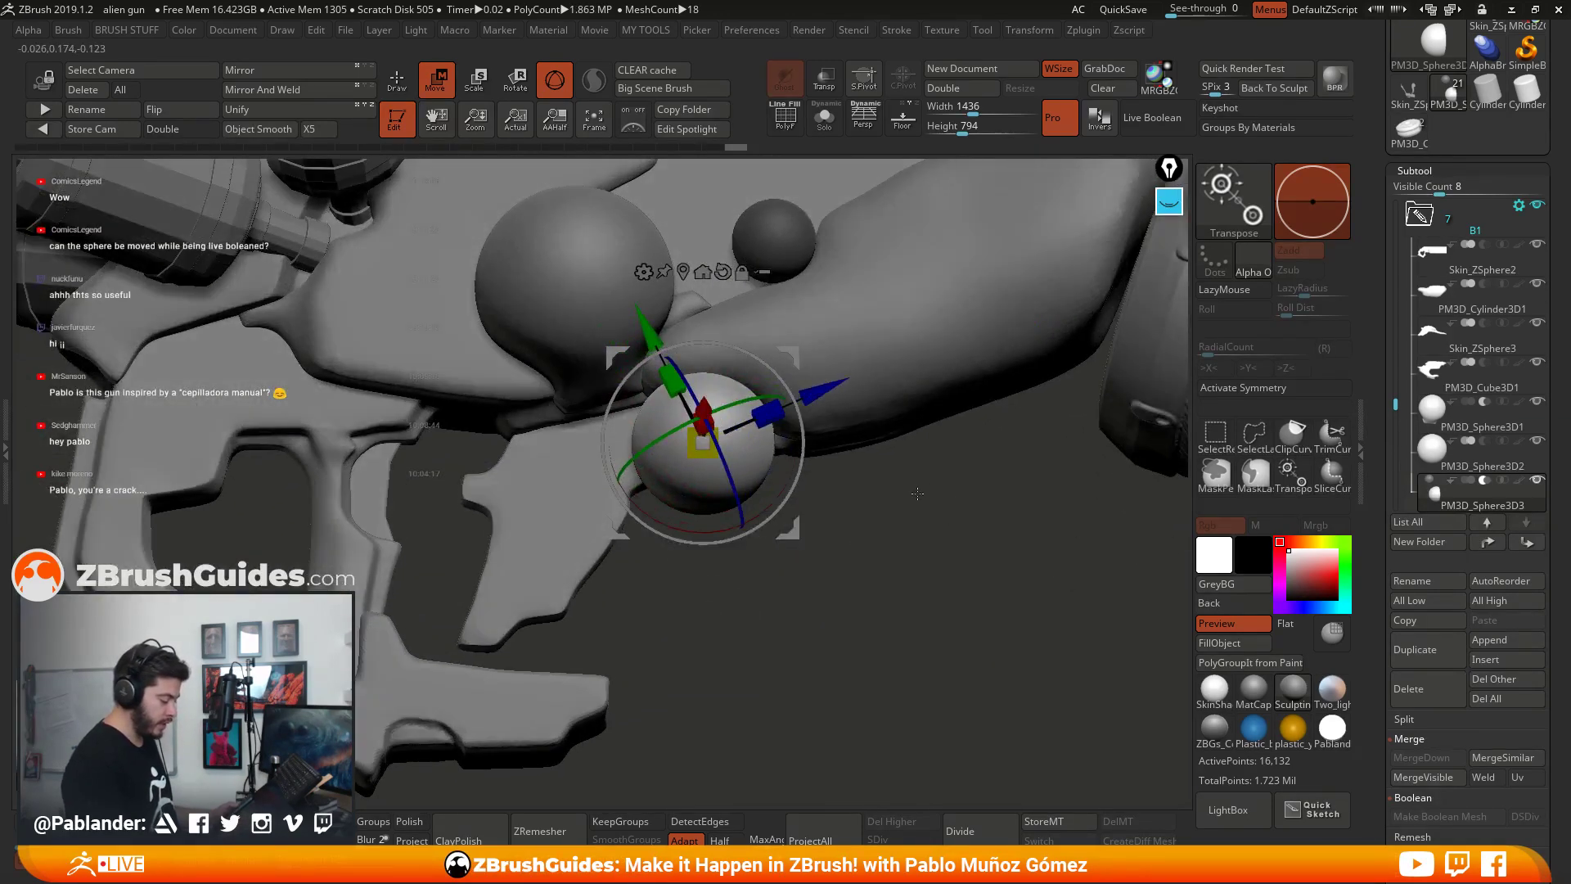
{"action": "mouse_move", "coordinate": [917, 493]}
{"action": "right_mouse_down", "text": "alt"}
{"action": "mouse_move", "coordinate": [930, 538]}
{"action": "mouse_move", "coordinate": [824, 494]}
{"action": "mouse_move", "coordinate": [865, 593]}
{"action": "right_mouse_up", "text": "alt"}
{"action": "key", "text": "q"}
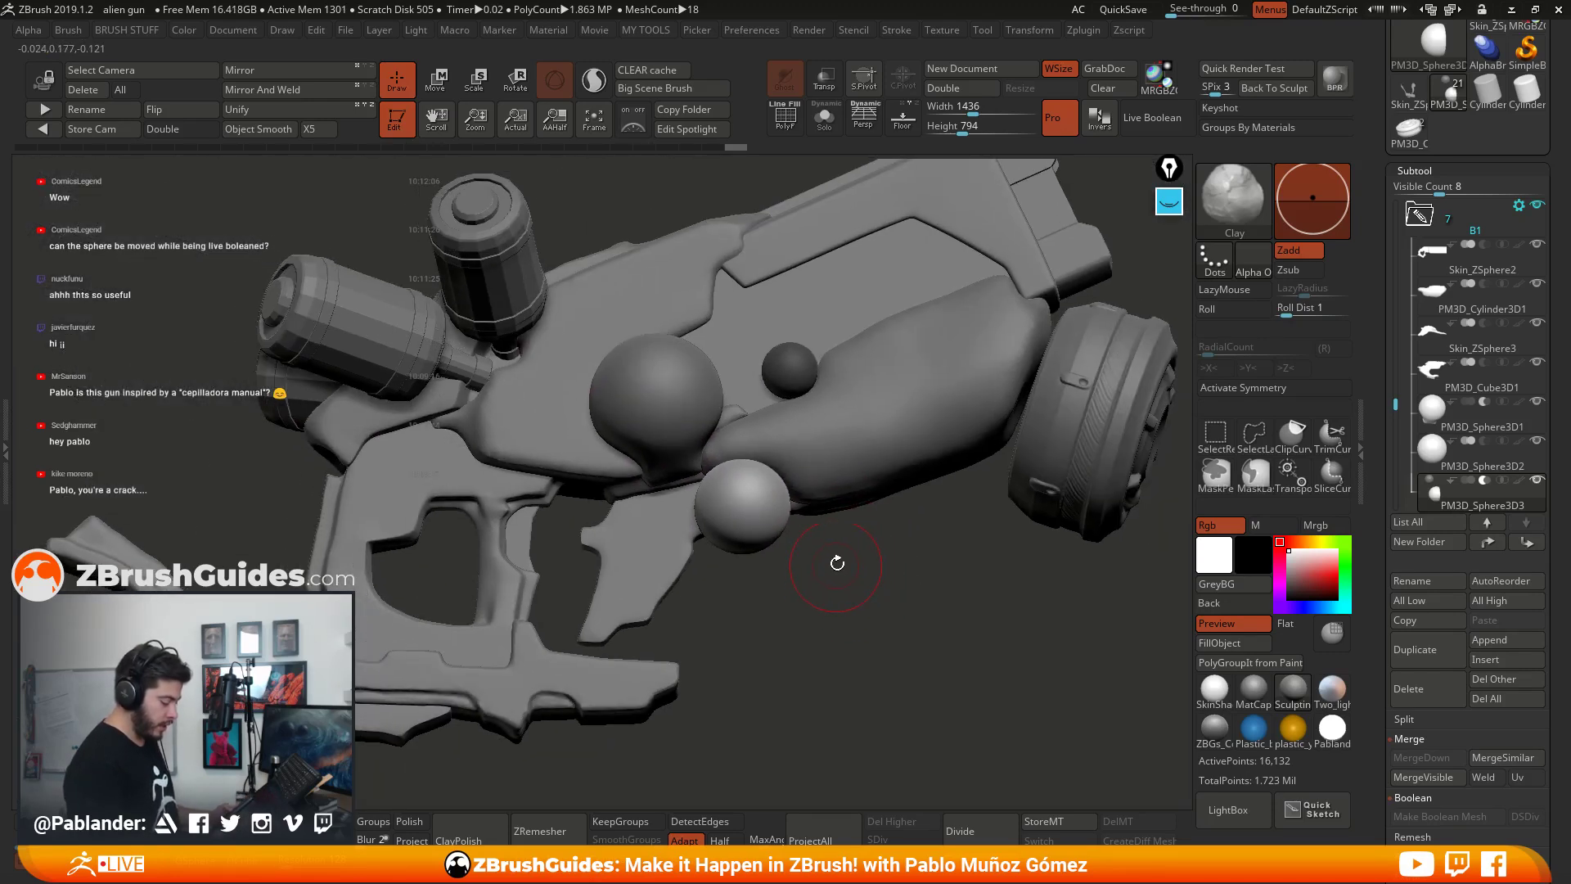
{"action": "key", "text": "ctrl+shift+s"}
{"action": "right_click_drag", "start_coordinate": [897, 379], "coordinate": [847, 460]}
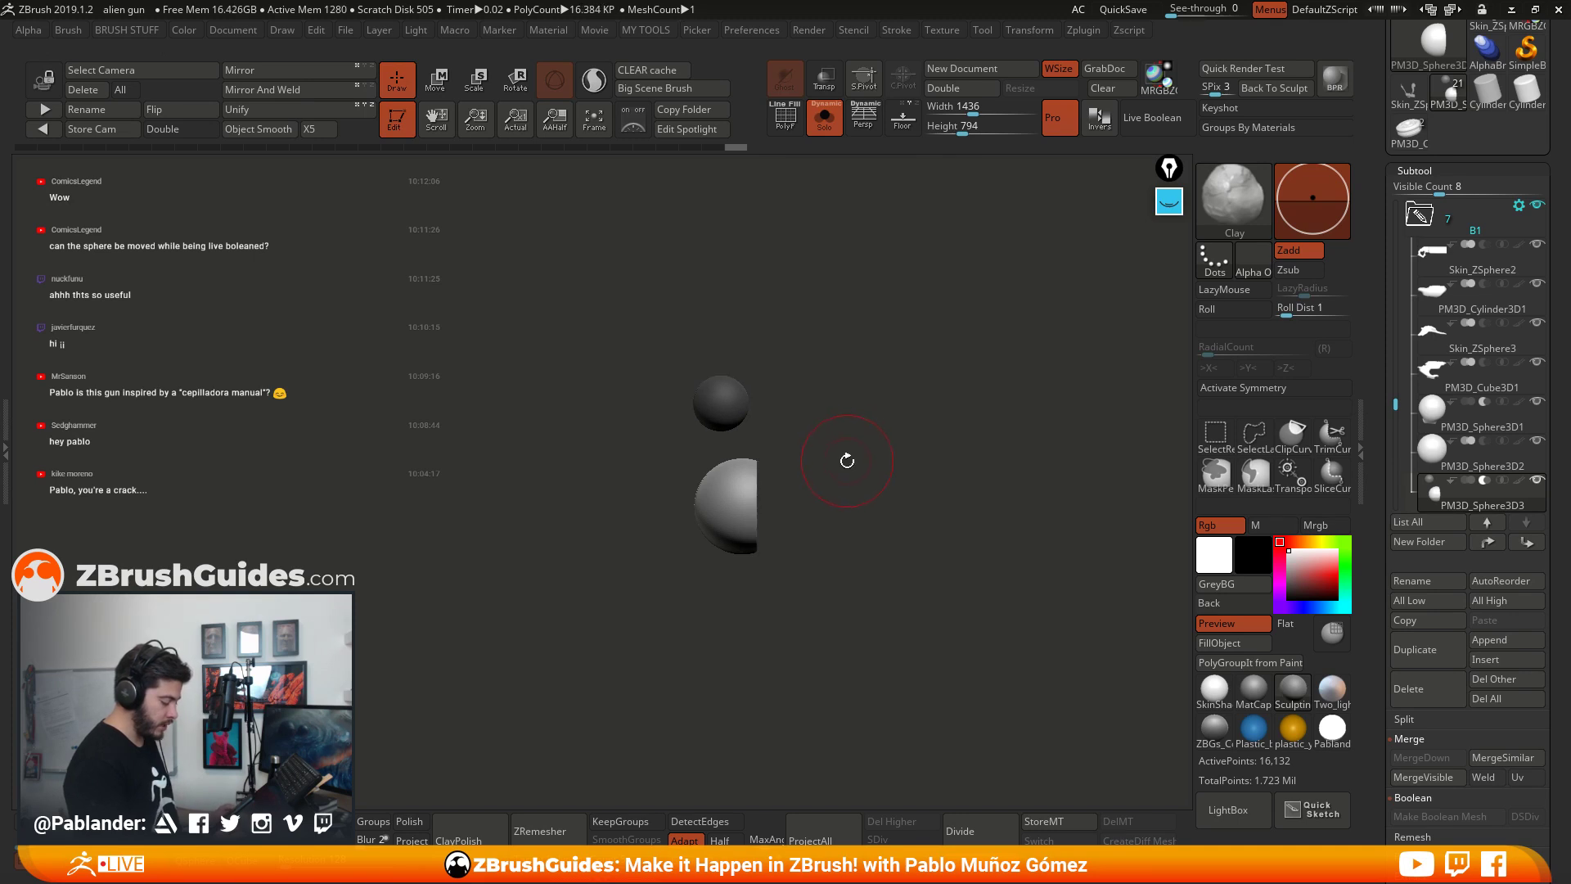
{"action": "left_click", "coordinate": [853, 285], "text": "ctrl"}
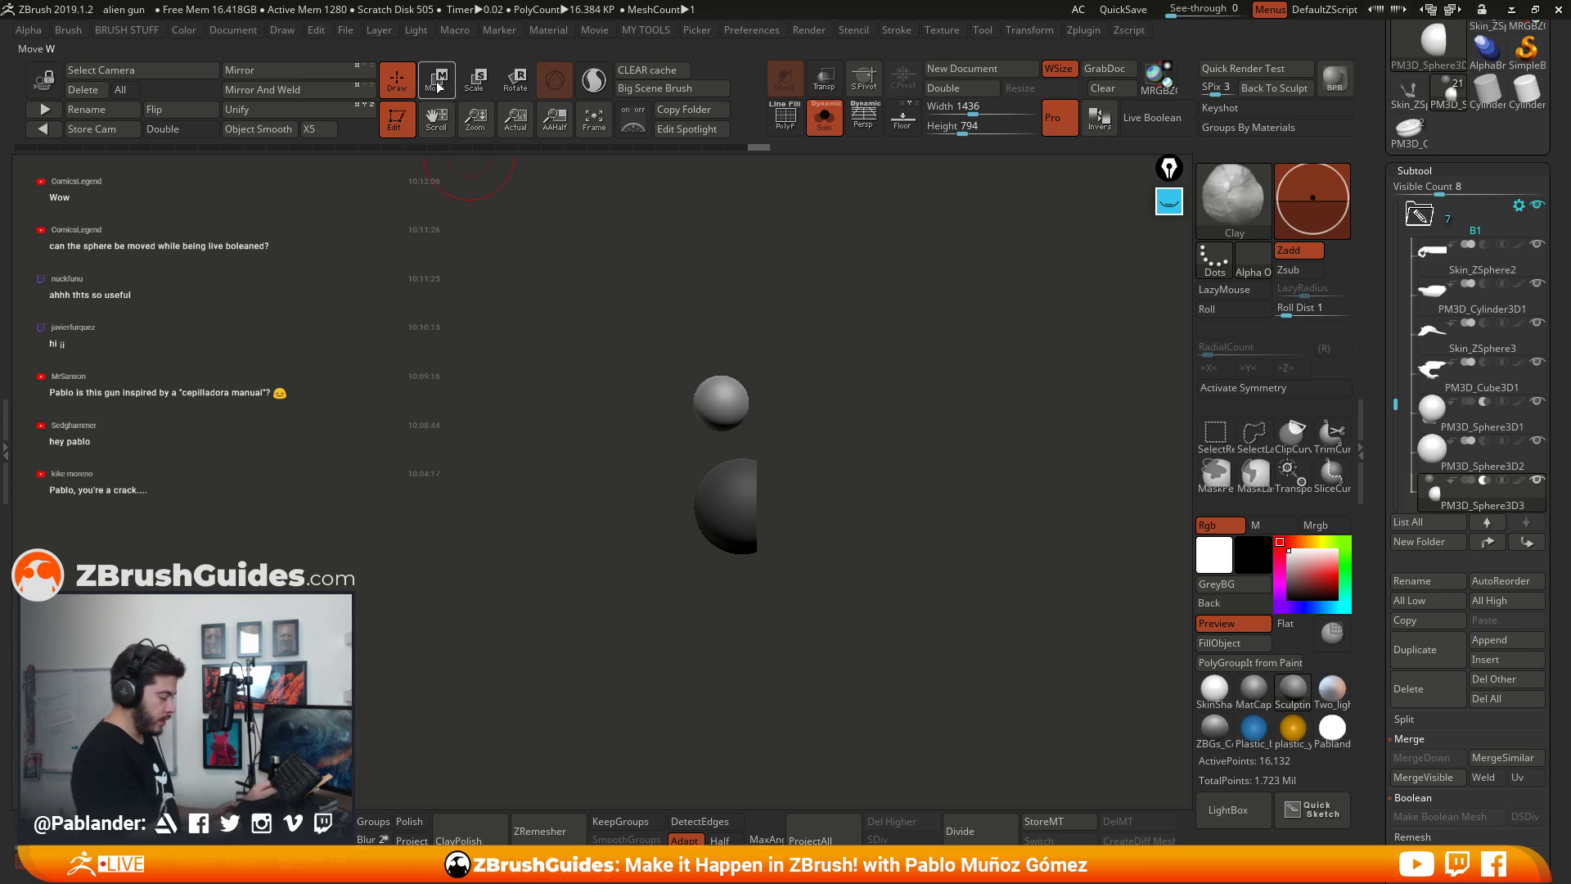
{"action": "key", "text": "w"}
{"action": "left_click", "coordinate": [742, 334]}
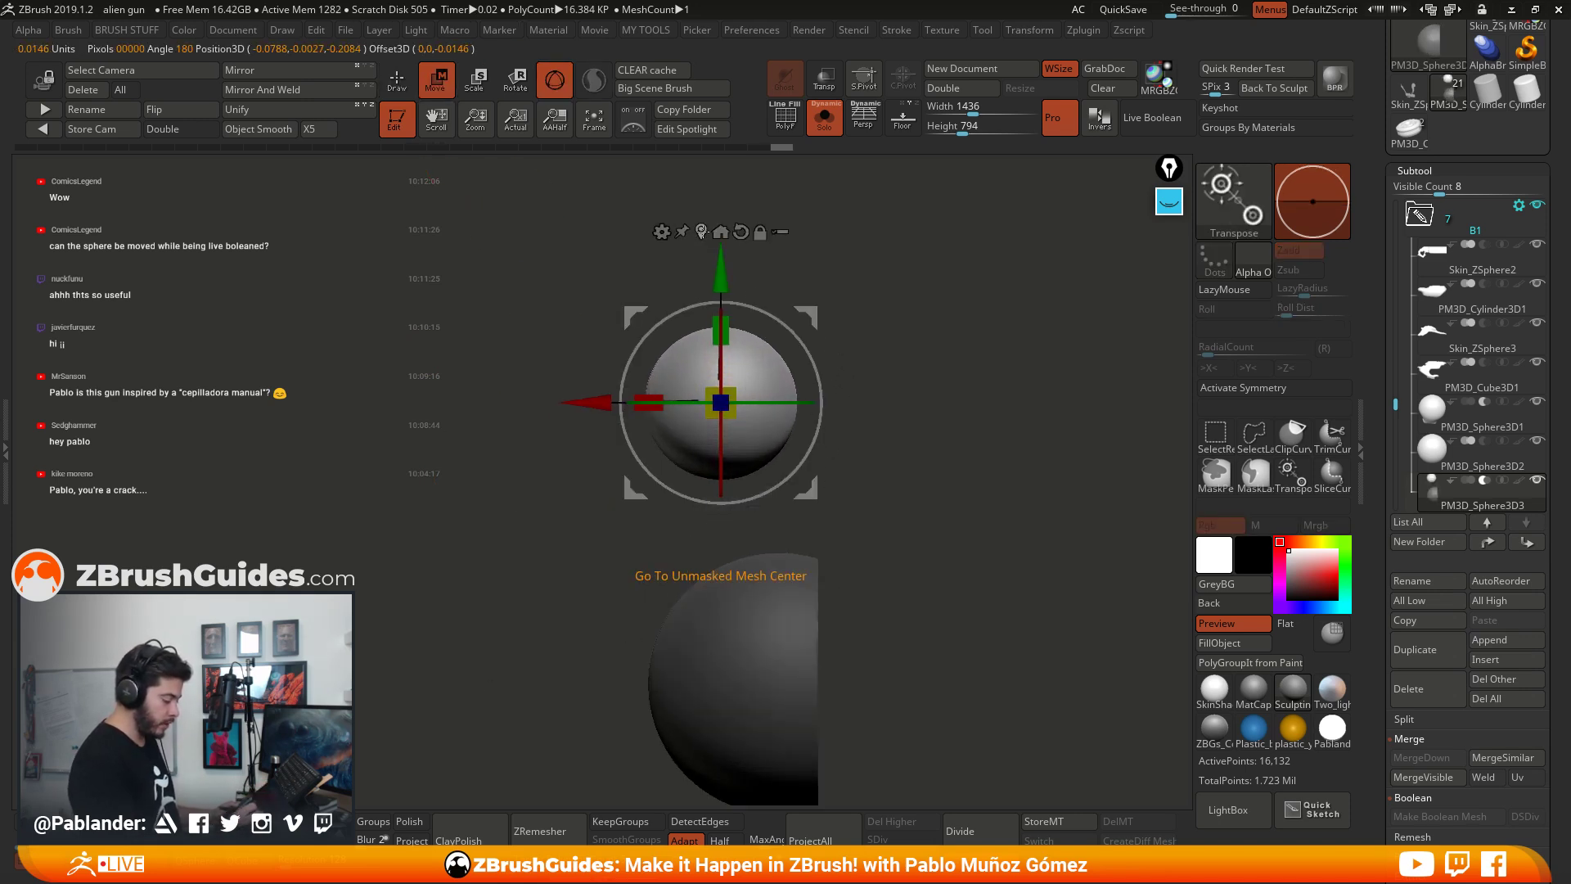
Step: Slightly flatten one side of the smaller sphere with the Flatten deformer, accept it, and show the whole gun again
{"action": "left_click", "coordinate": [662, 232]}
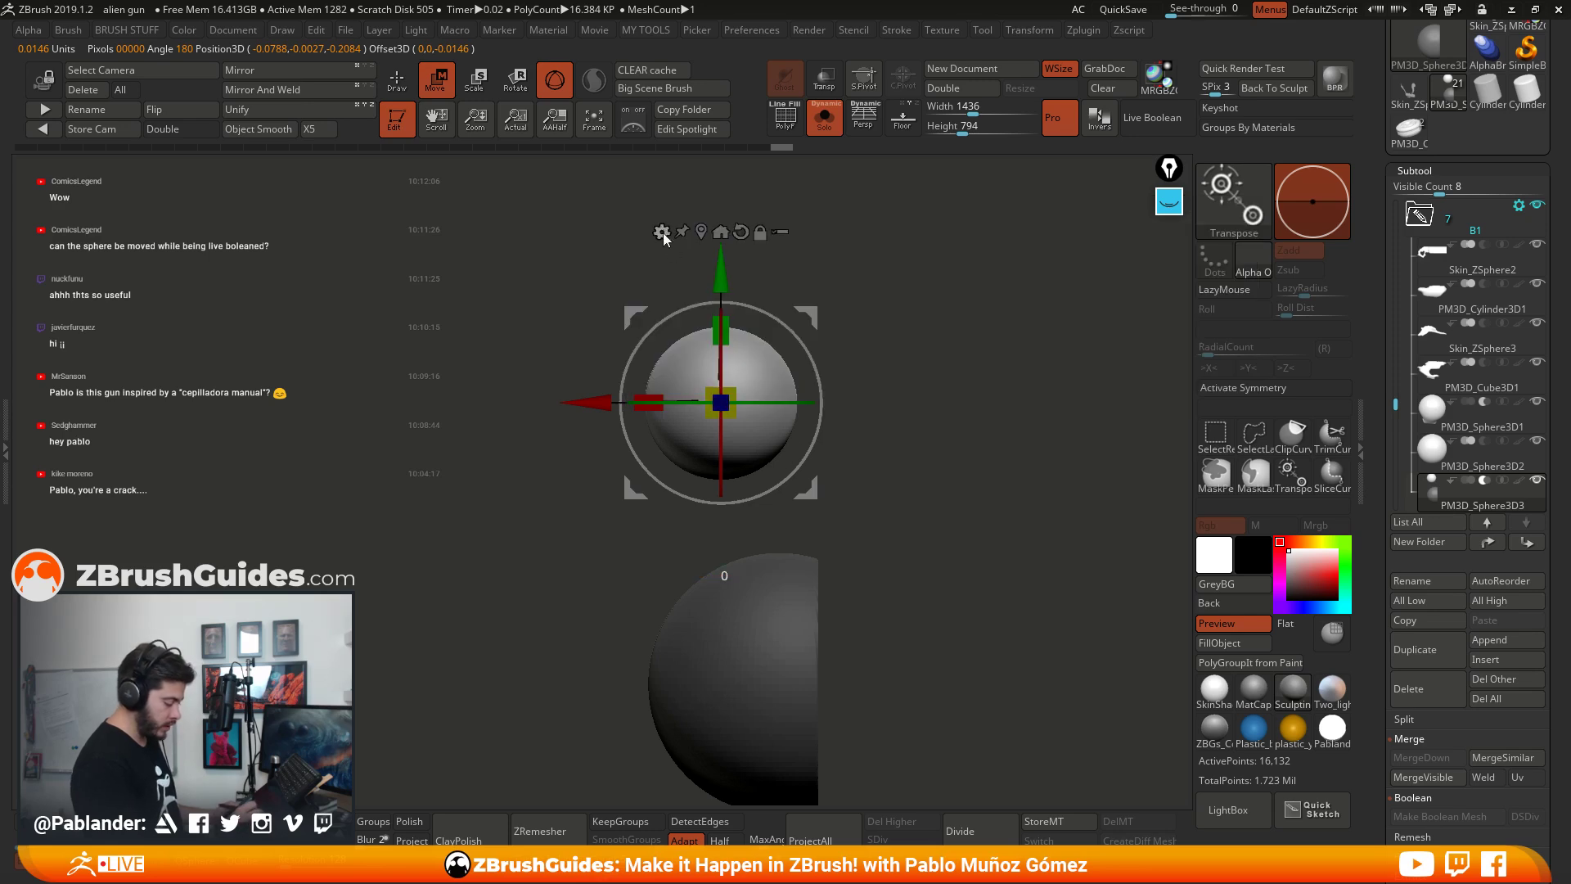
{"action": "left_click", "coordinate": [662, 234]}
{"action": "left_click", "coordinate": [761, 323]}
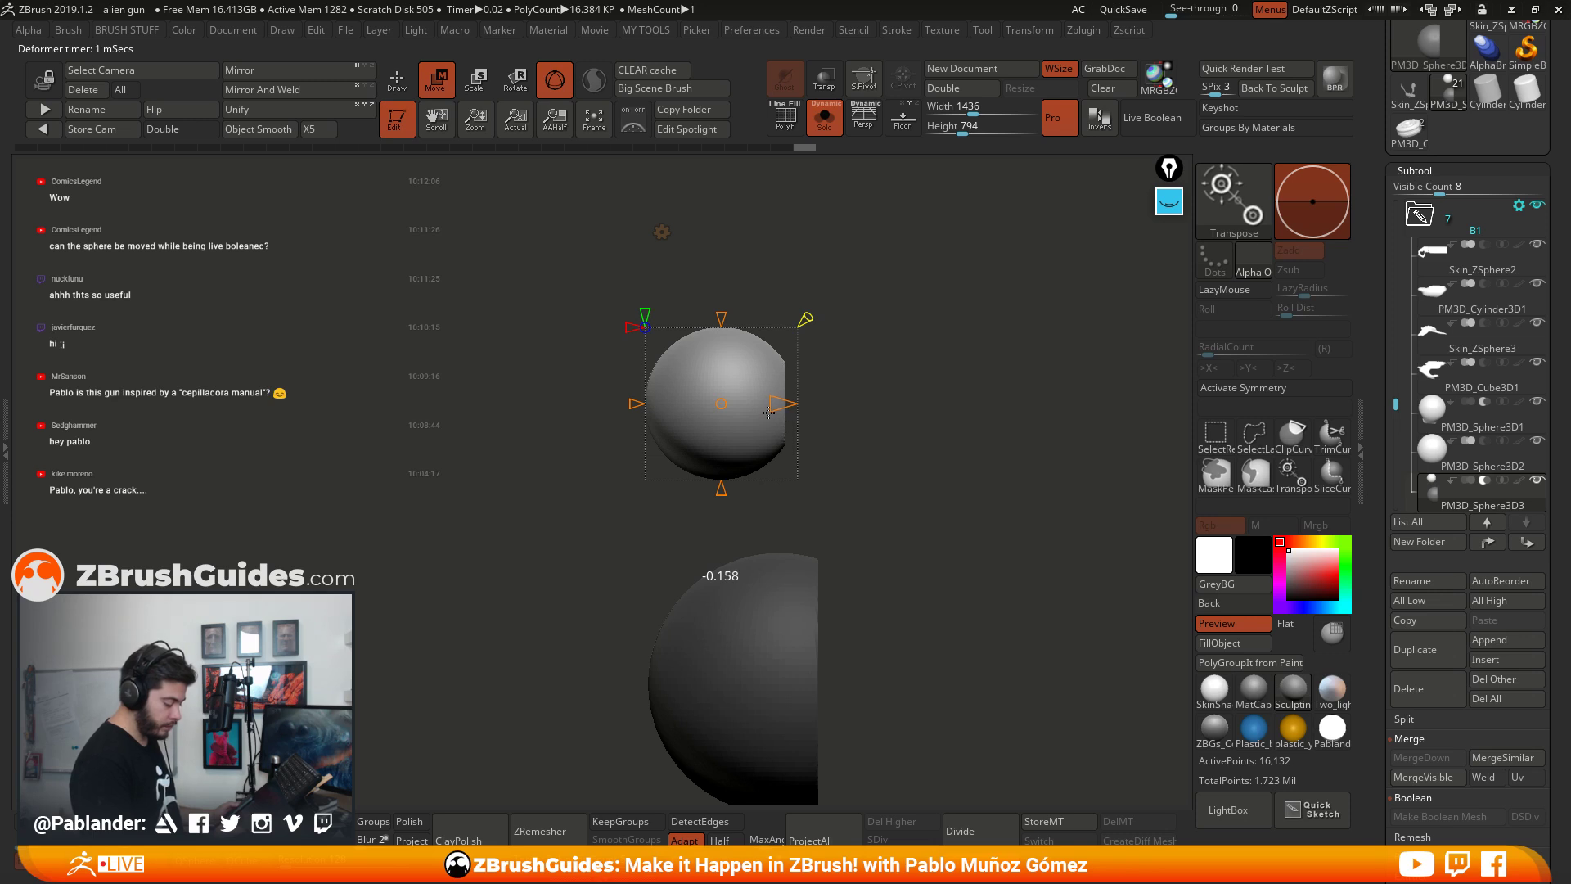
{"action": "mouse_move", "coordinate": [773, 406]}
{"action": "left_mouse_down"}
{"action": "mouse_move", "coordinate": [798, 406]}
{"action": "mouse_move", "coordinate": [776, 405]}
{"action": "left_mouse_up"}
{"action": "left_click", "coordinate": [661, 233]}
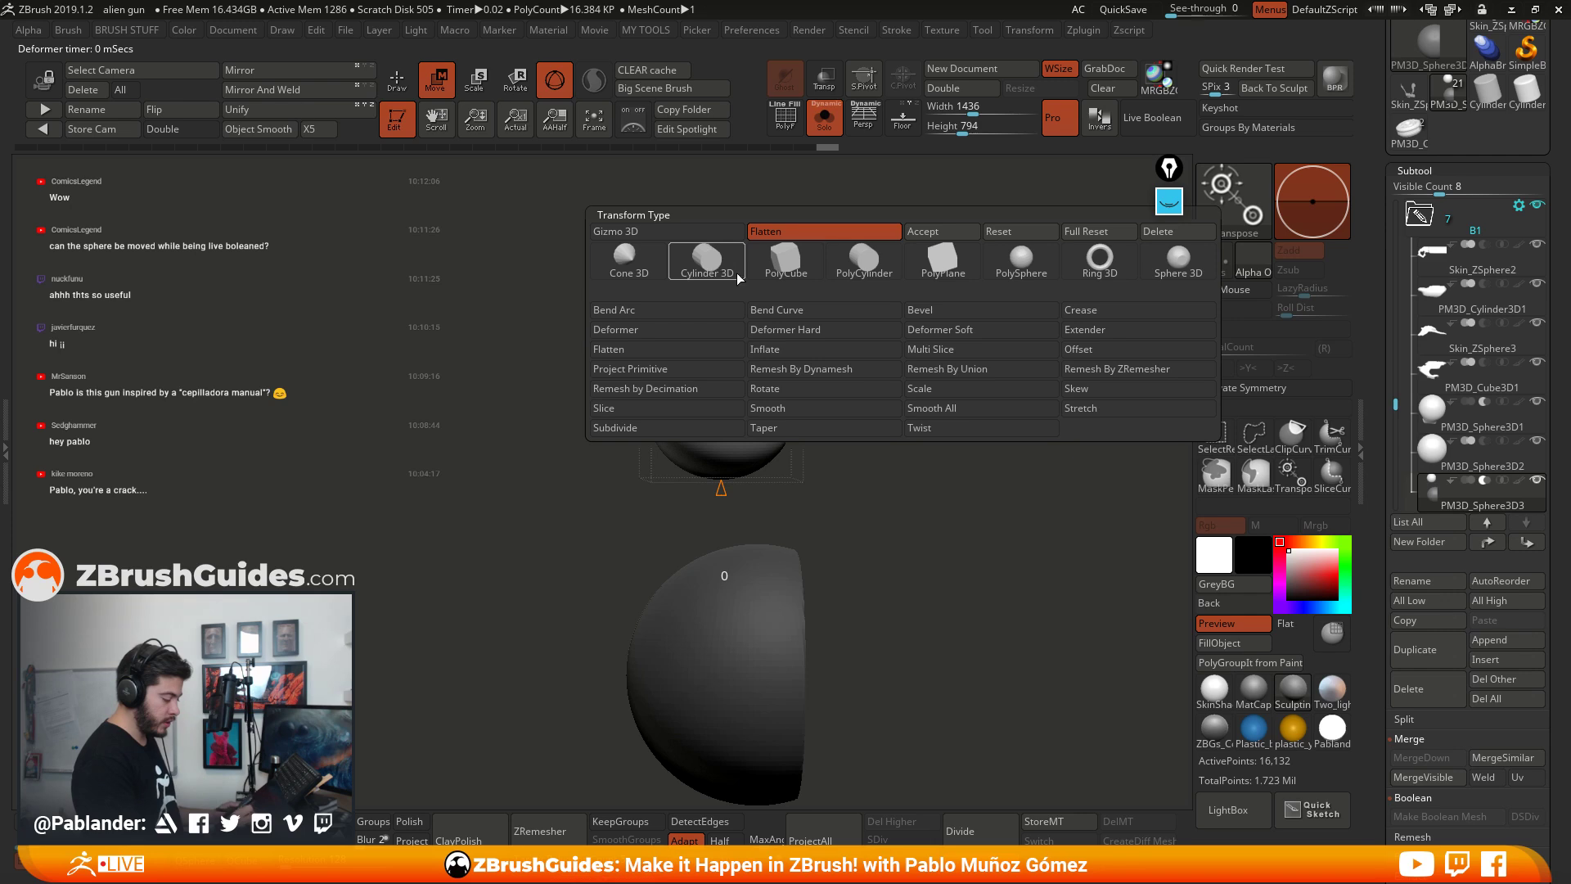
{"action": "left_click", "coordinate": [941, 245]}
{"action": "left_click", "coordinate": [412, 92]}
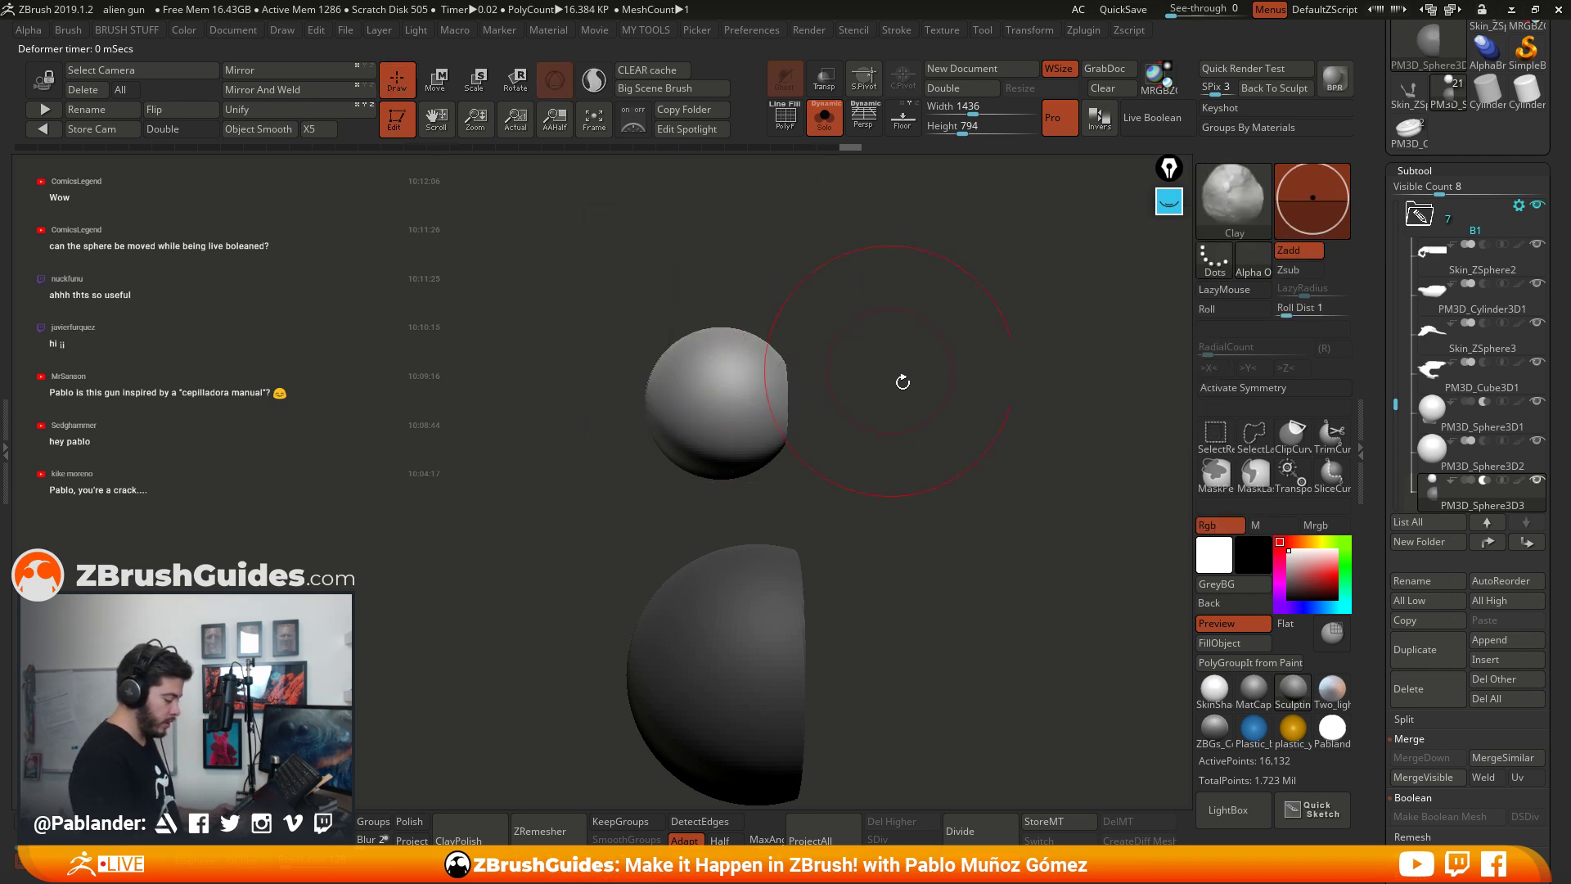
{"action": "mouse_move", "coordinate": [948, 558]}
{"action": "left_mouse_down", "text": "alt"}
{"action": "mouse_move", "coordinate": [877, 313]}
{"action": "mouse_move", "coordinate": [929, 333]}
{"action": "mouse_move", "coordinate": [851, 509]}
{"action": "left_mouse_up", "text": "alt"}
{"action": "key", "text": "shift+ctrl+s"}
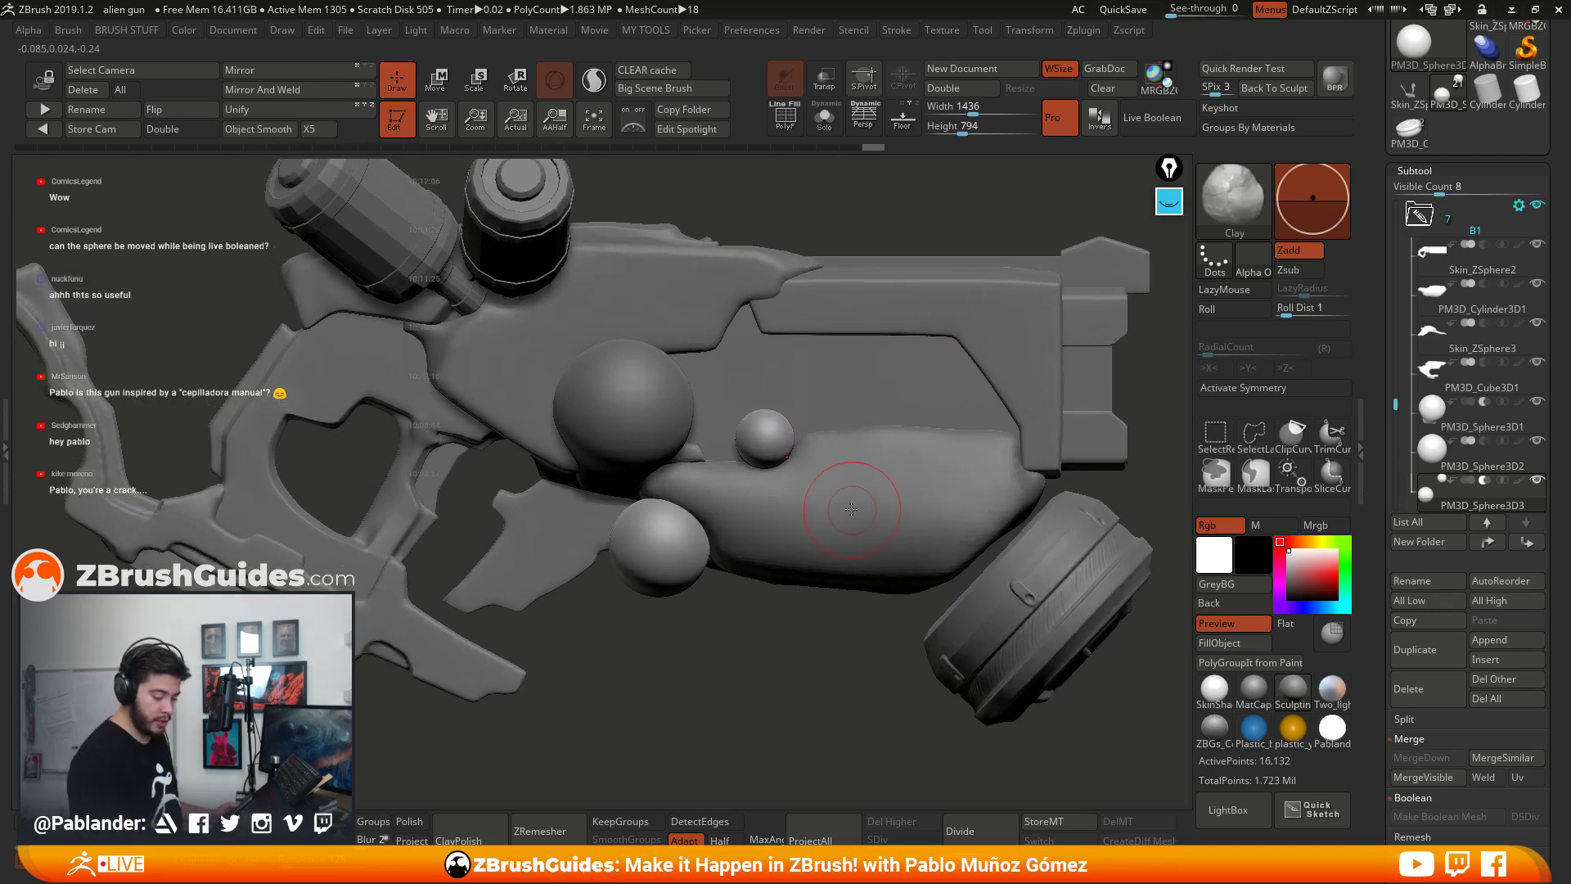
Step: Duplicate the small-spheres subtool and hide the duplicate
{"action": "scroll", "coordinate": [1435, 442], "scroll_direction": "down", "scroll_amount": 2}
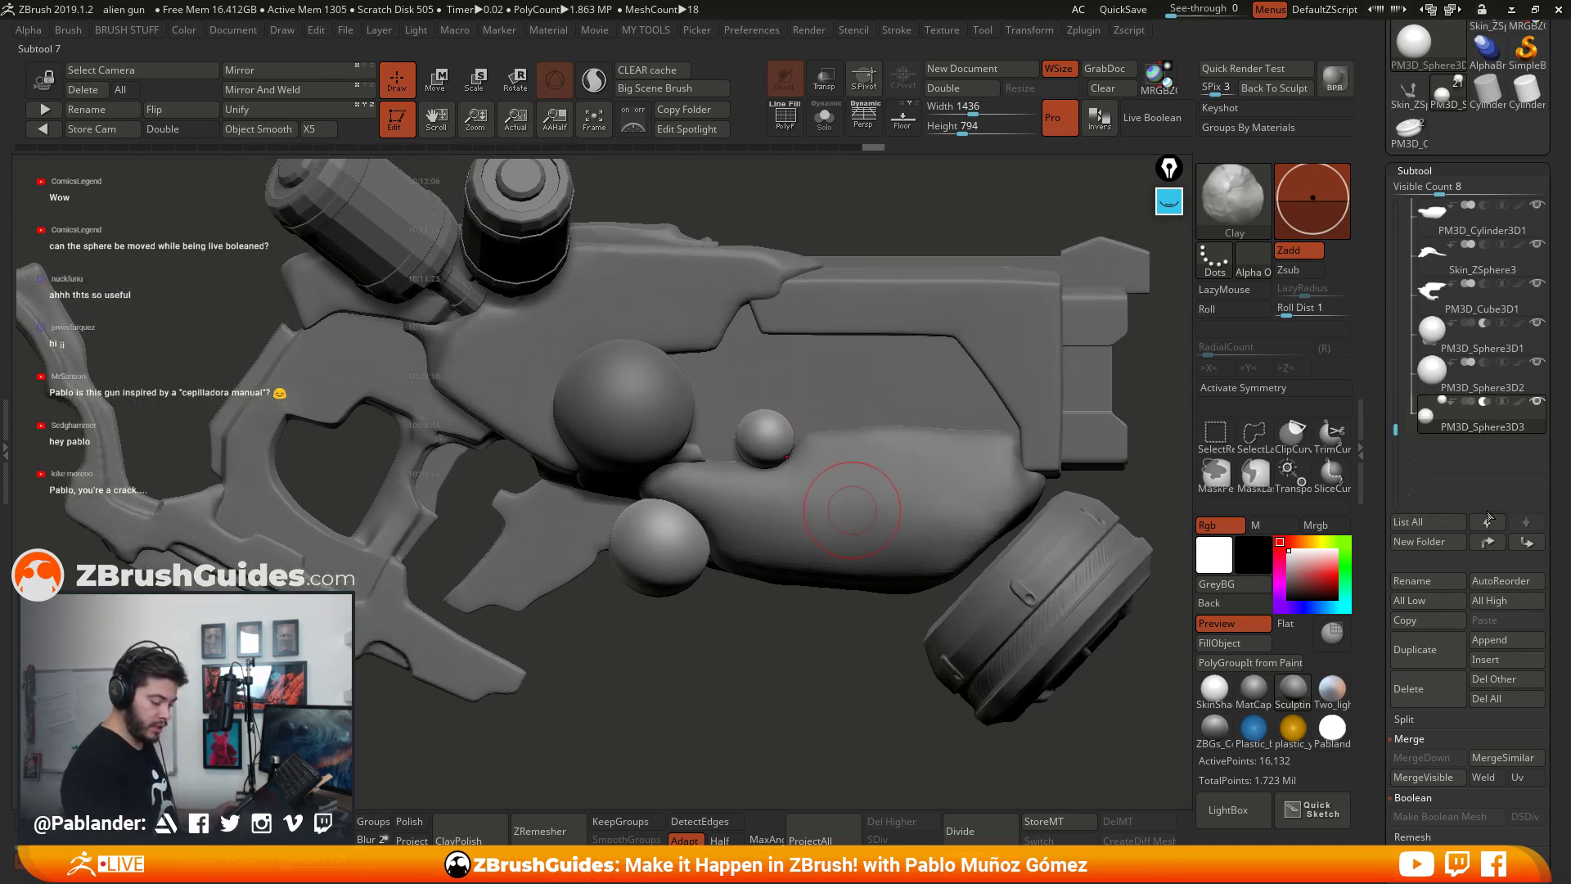
{"action": "left_click", "coordinate": [1428, 649]}
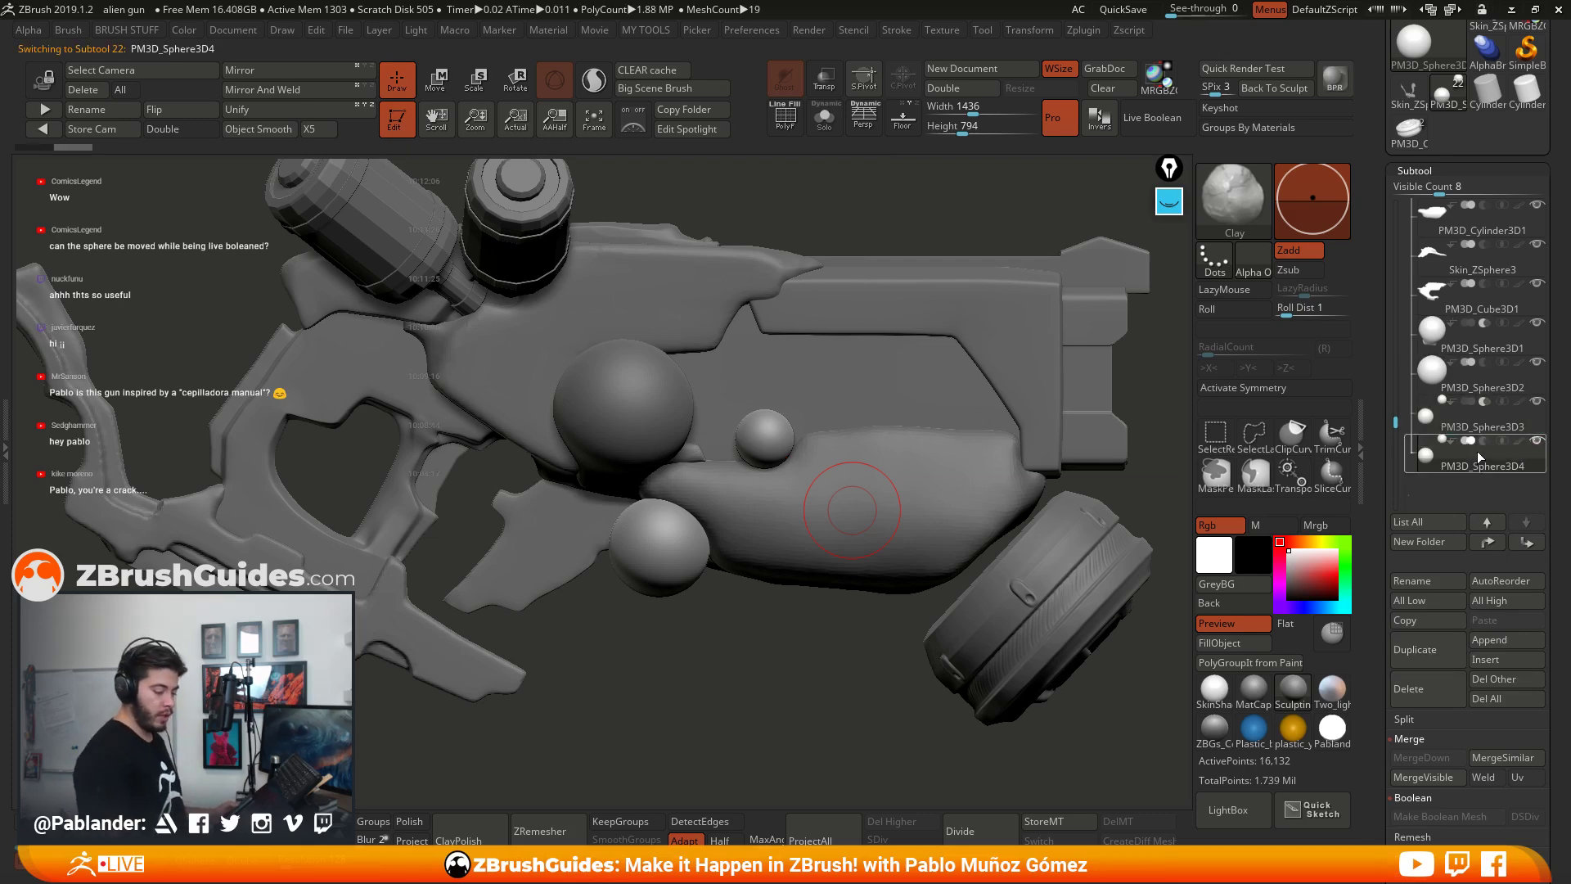
{"action": "mouse_move", "coordinate": [1463, 444]}
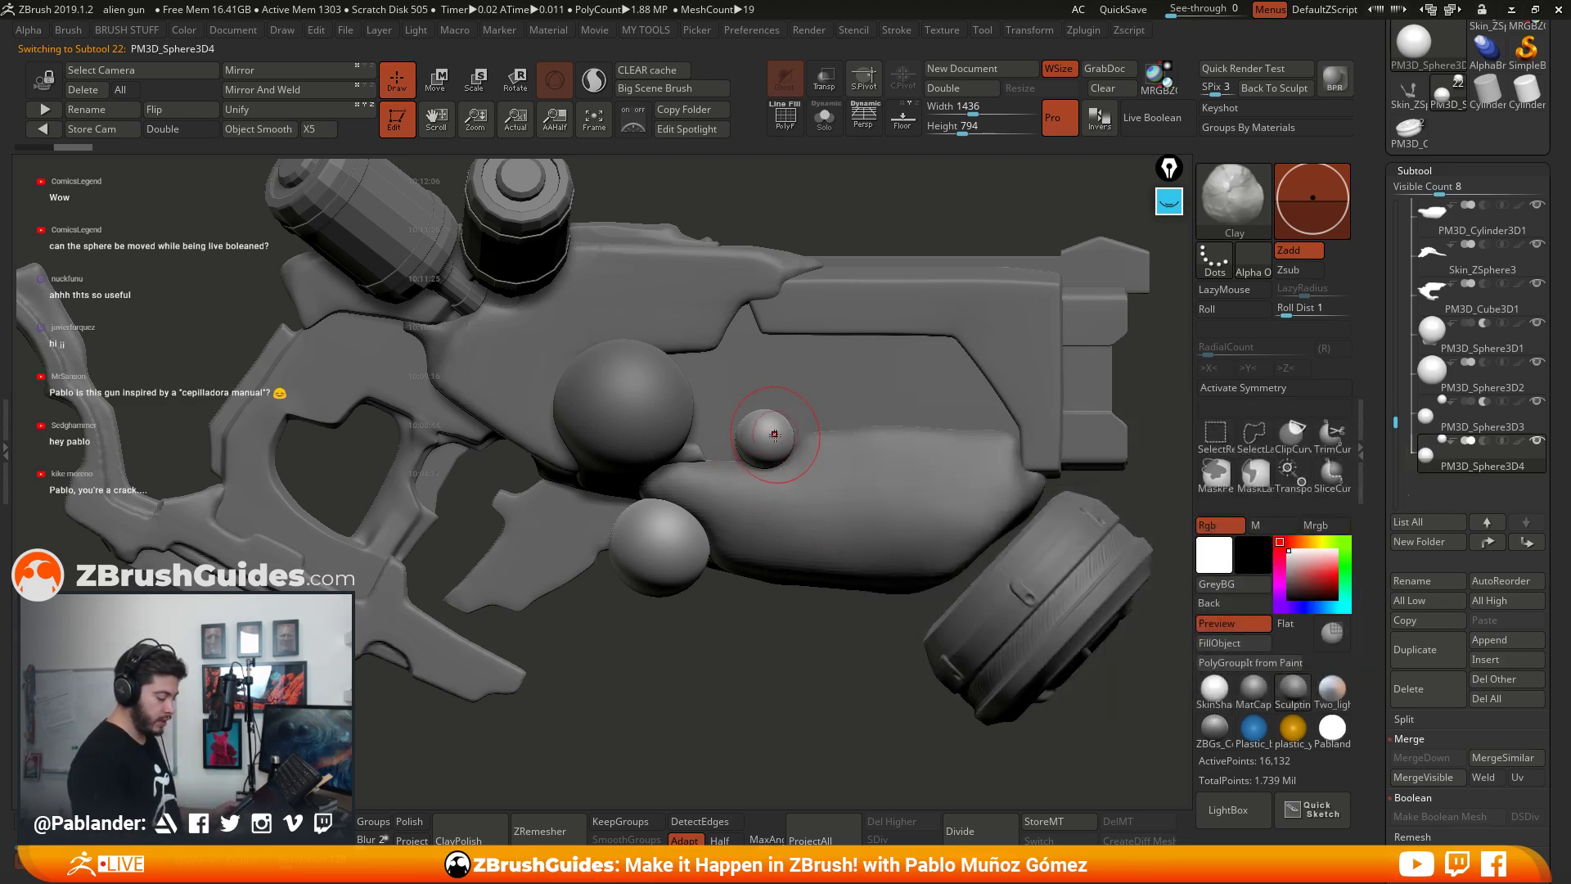
{"action": "left_click", "coordinate": [1538, 441]}
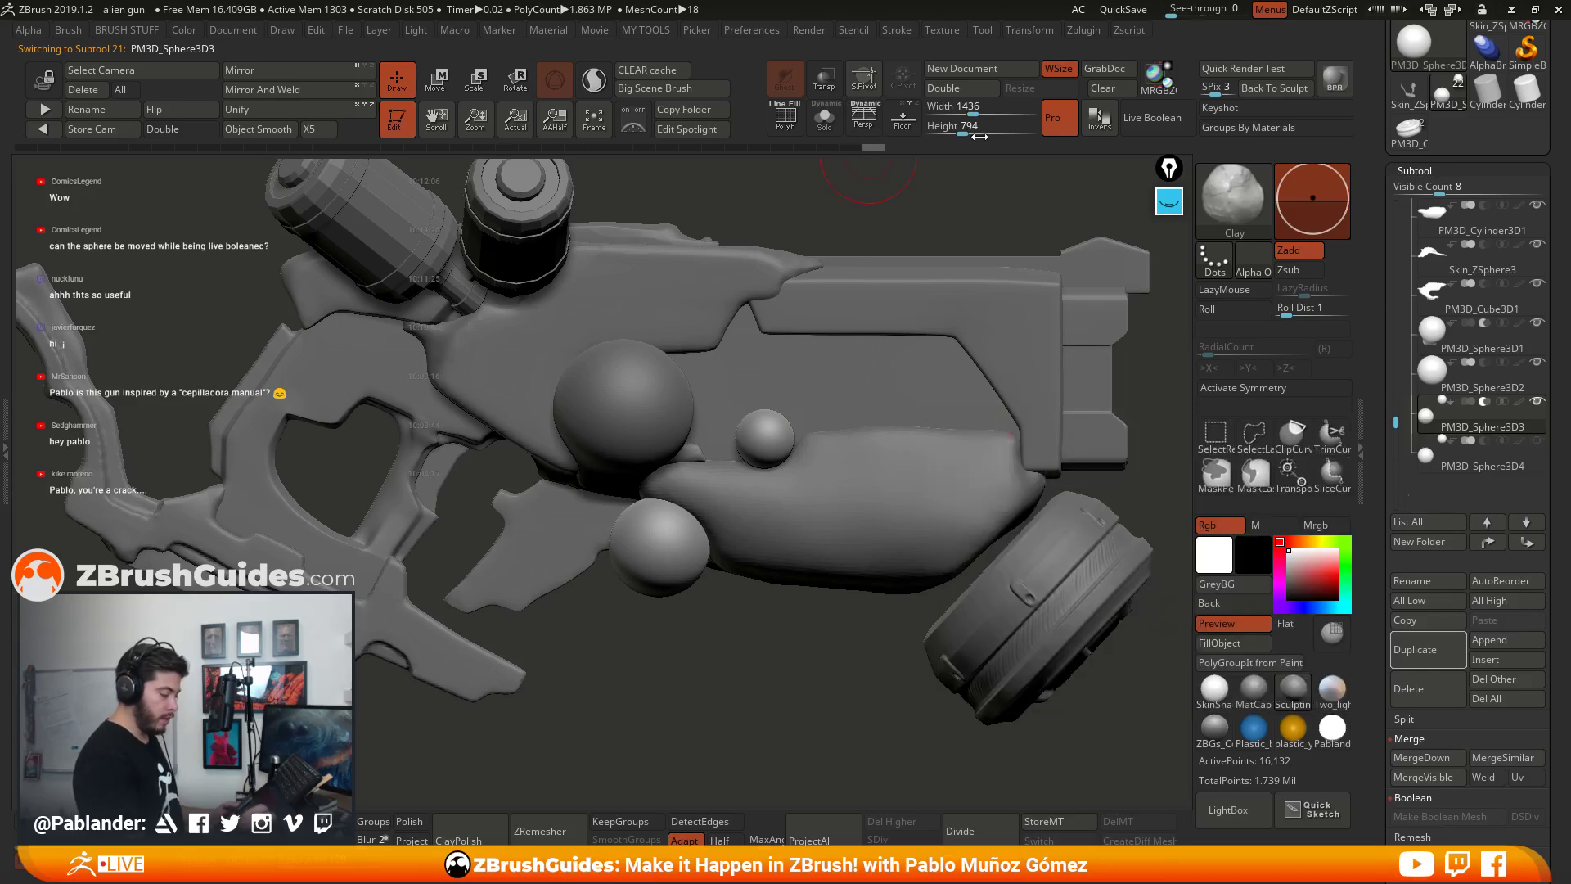
Step: Preview the spherical cavities in the gun with Live Boolean from several angles, and turn the preview off
{"action": "left_click", "coordinate": [1154, 118]}
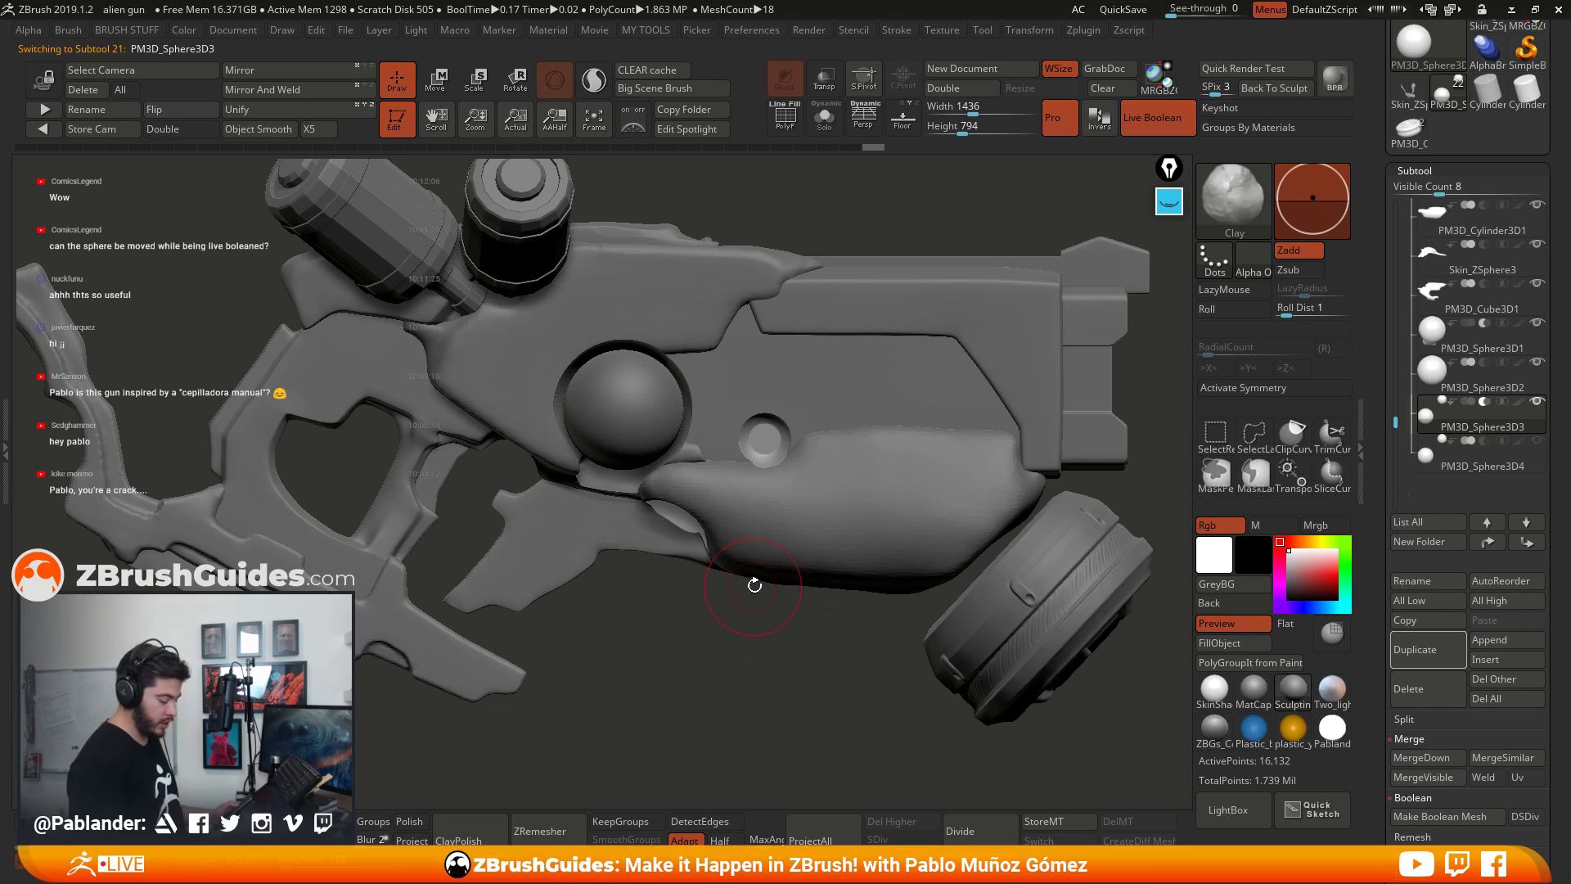
{"action": "left_click_drag", "start_coordinate": [755, 585], "coordinate": [768, 502]}
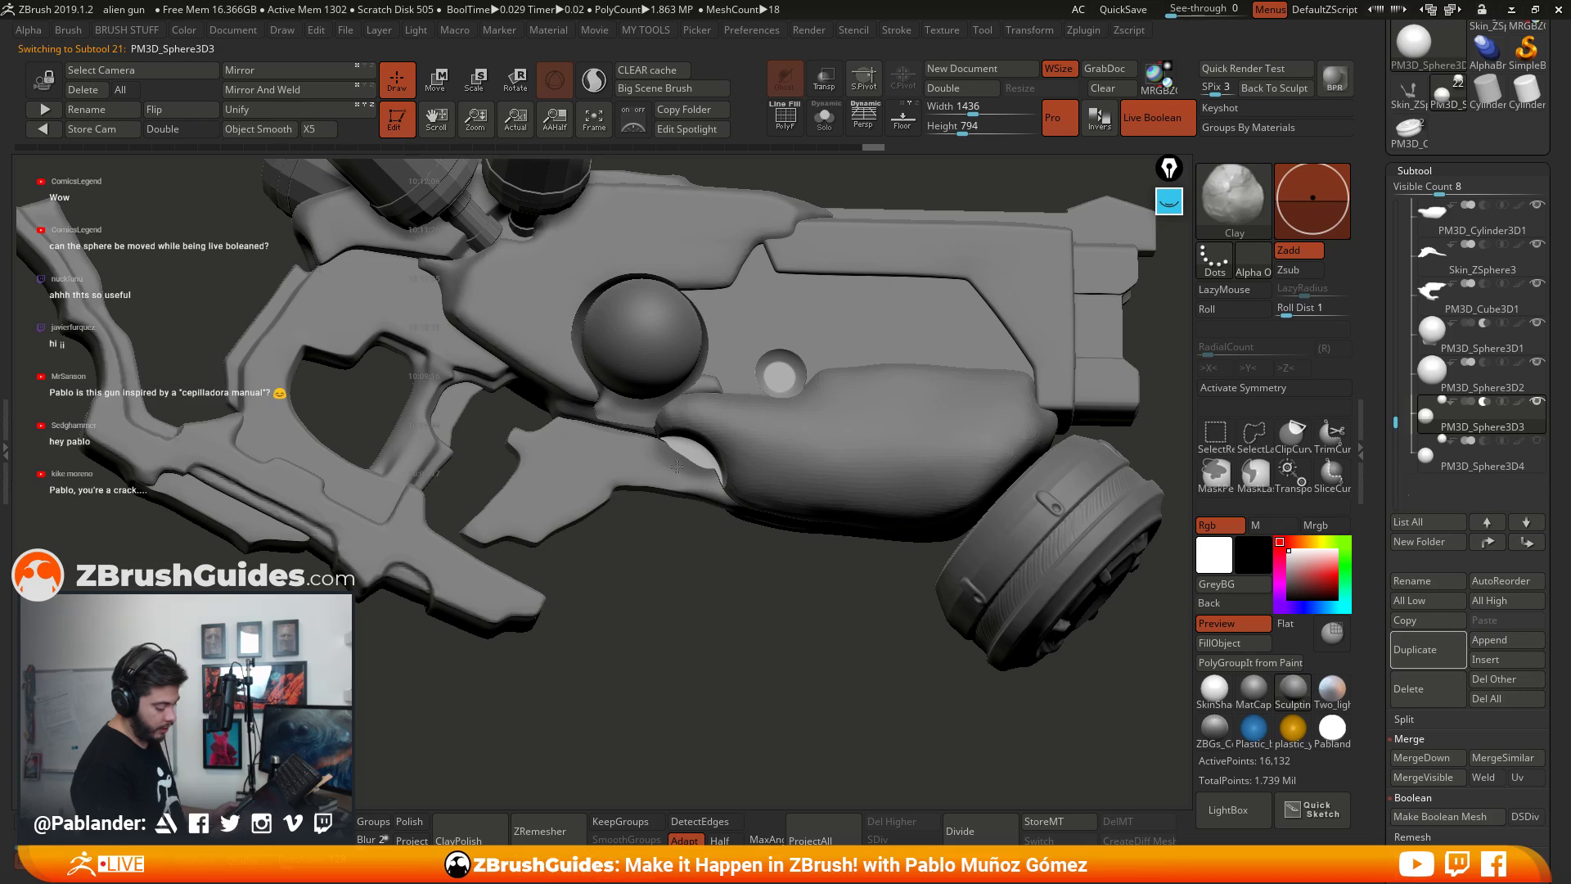
{"action": "left_click_drag", "start_coordinate": [676, 467], "coordinate": [818, 368]}
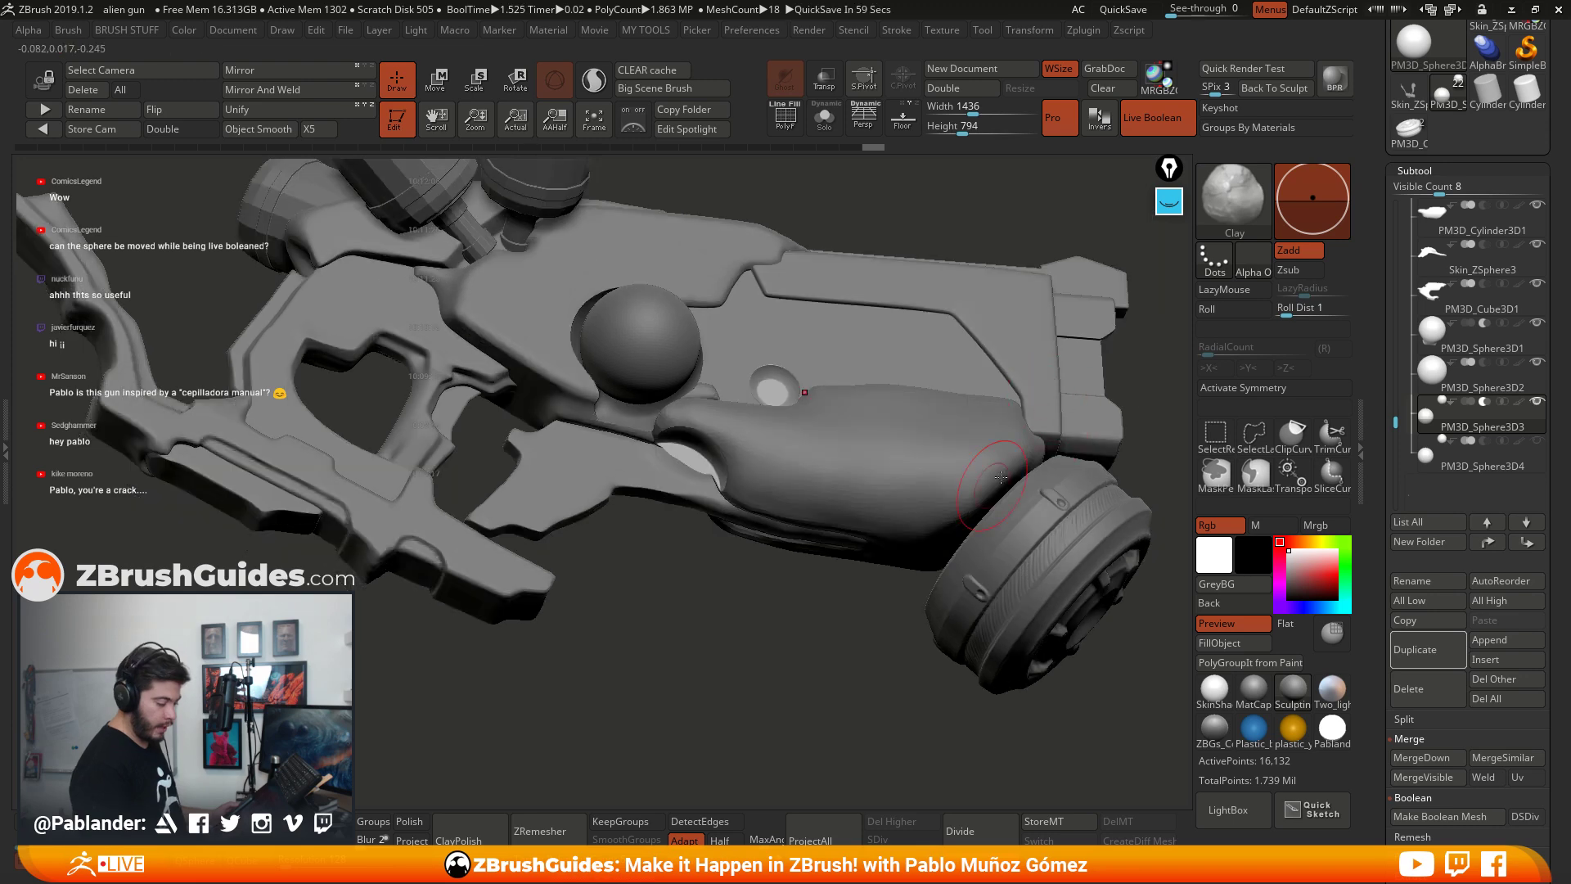
{"action": "left_click", "coordinate": [1152, 117]}
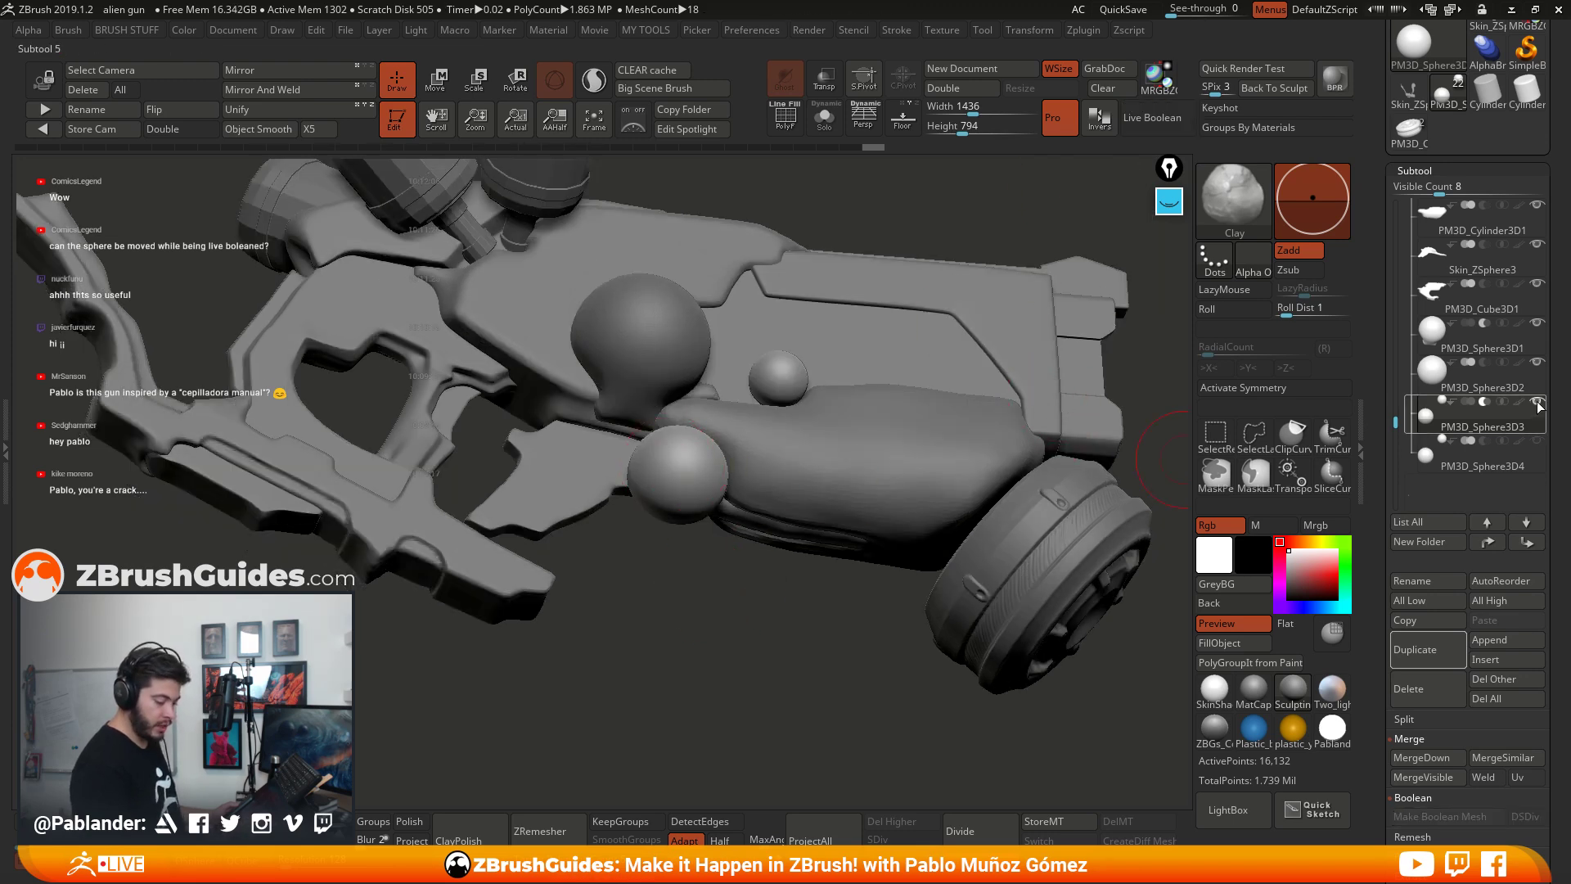
Step: Select the trigger-like piece below the gun body and hide the small-spheres subtool
{"action": "left_click", "coordinate": [591, 478], "text": "alt"}
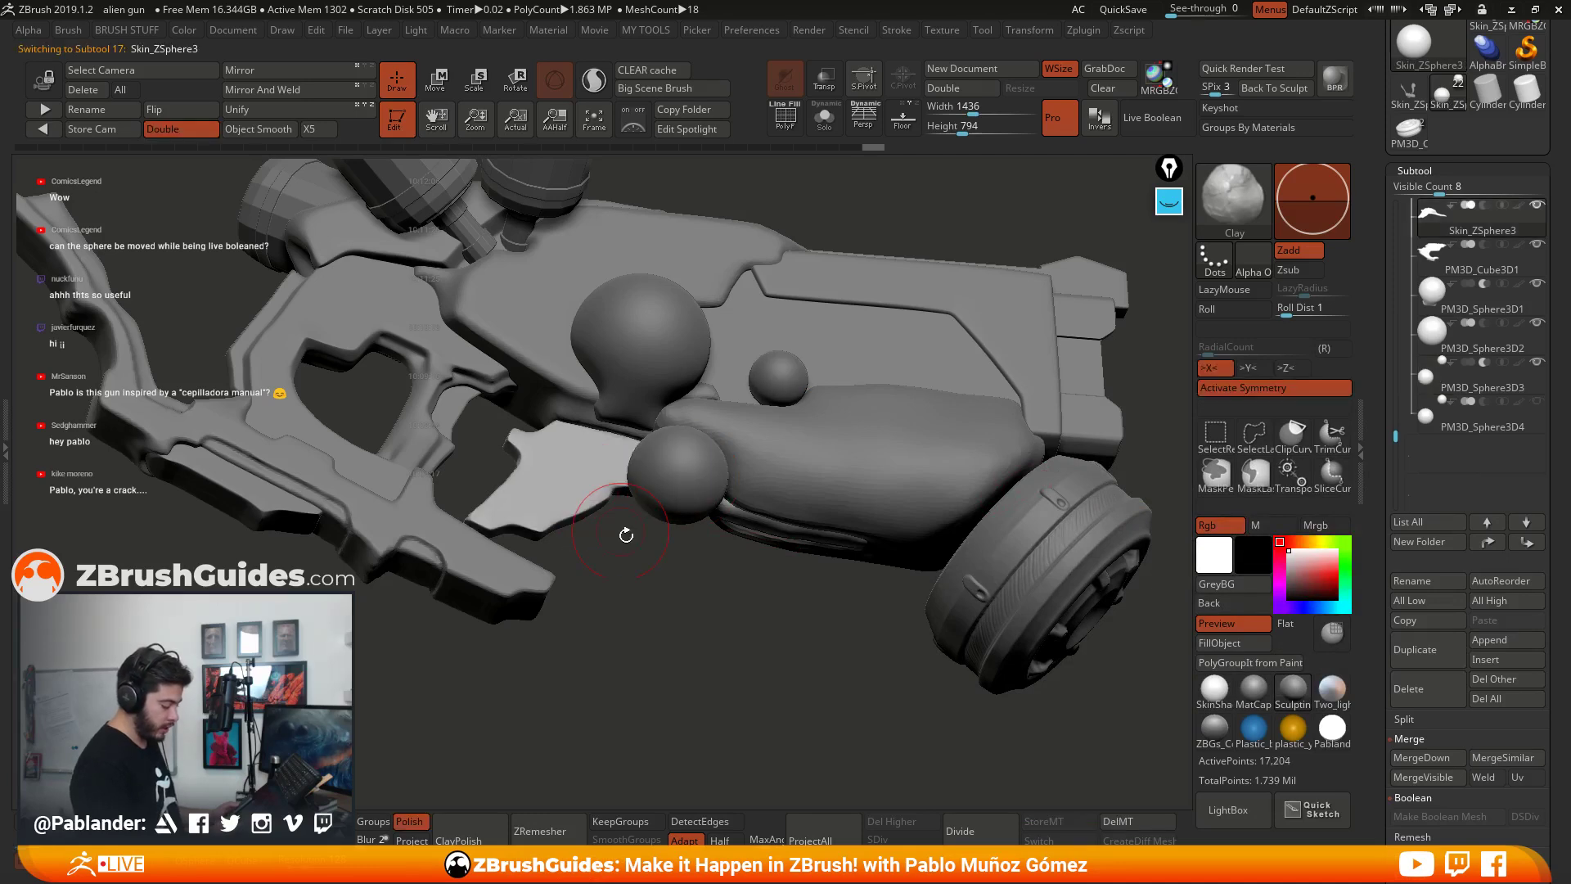
{"action": "left_click", "coordinate": [1536, 363]}
{"action": "left_click_drag", "start_coordinate": [900, 192], "coordinate": [873, 207]}
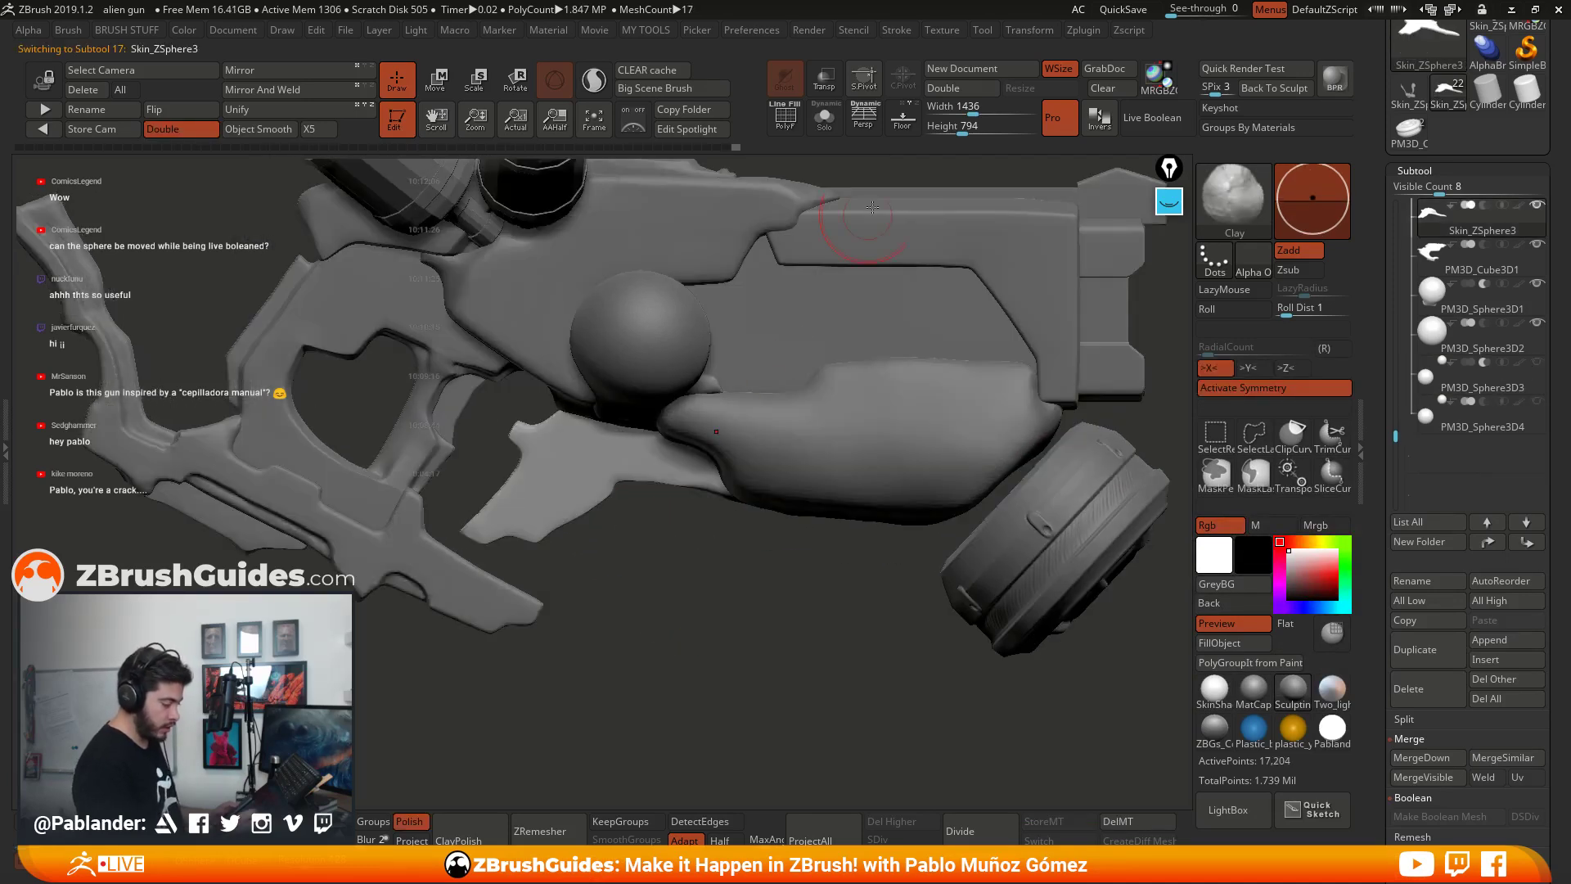
Step: Isolate the trigger-like piece, examine its shape from several angles, and show the whole gun again
{"action": "left_click", "coordinate": [824, 117]}
{"action": "left_click_drag", "start_coordinate": [720, 442], "coordinate": [922, 507]}
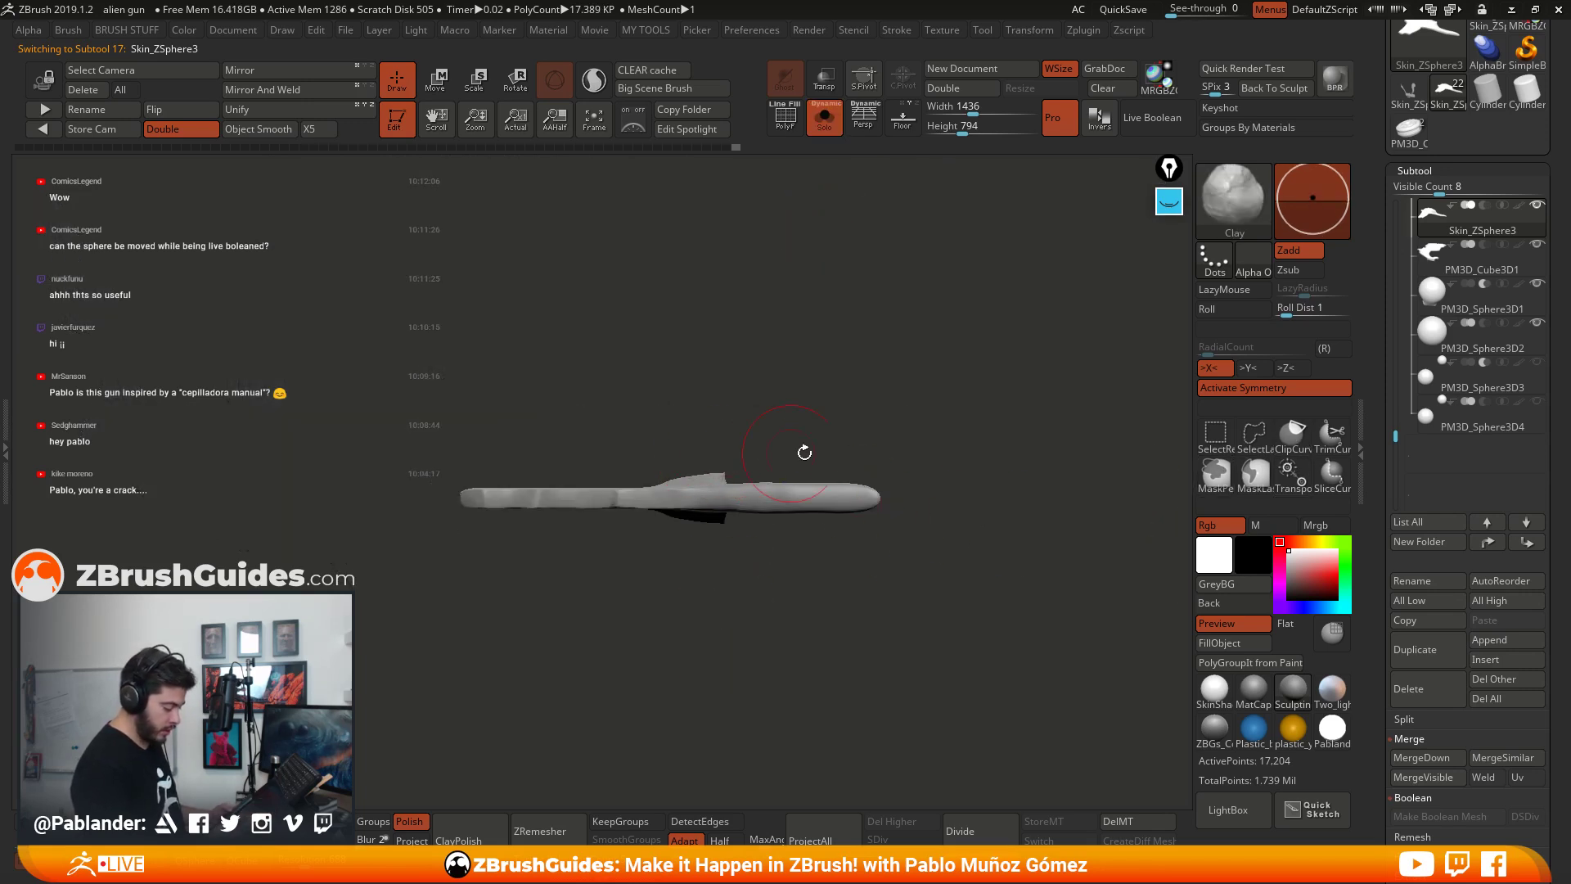
{"action": "left_click_drag", "start_coordinate": [917, 453], "coordinate": [625, 496], "text": "ctrl"}
{"action": "mouse_move", "coordinate": [684, 554]}
{"action": "left_mouse_down"}
{"action": "mouse_move", "coordinate": [678, 624]}
{"action": "mouse_move", "coordinate": [691, 614]}
{"action": "left_mouse_up"}
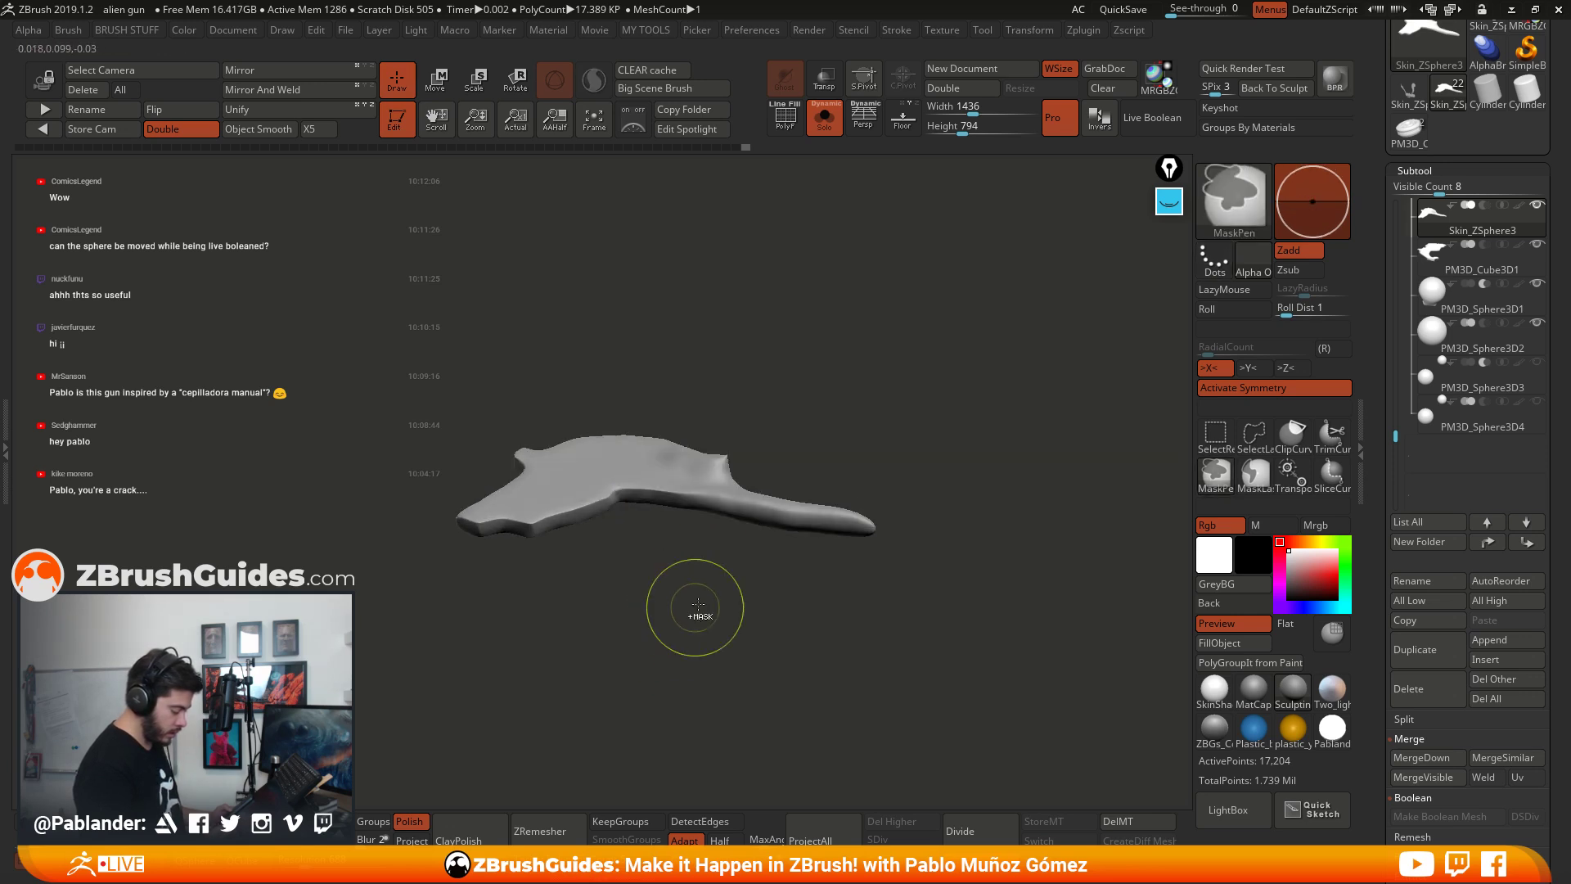
{"action": "mouse_move", "coordinate": [950, 462]}
{"action": "left_mouse_down"}
{"action": "mouse_move", "coordinate": [935, 453]}
{"action": "mouse_move", "coordinate": [937, 489]}
{"action": "left_mouse_up"}
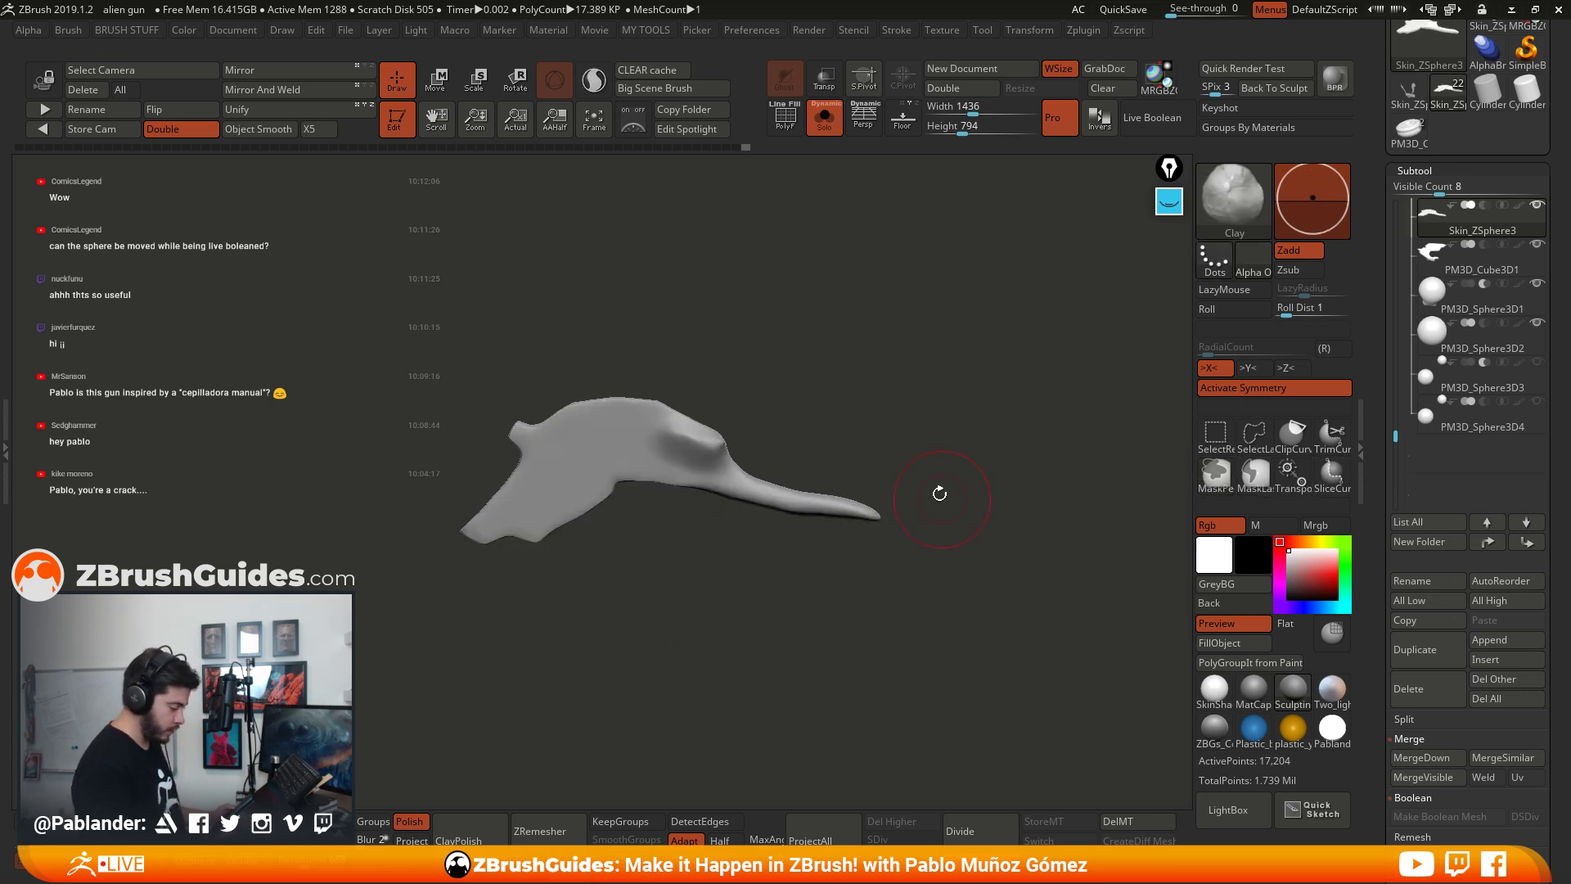
{"action": "left_click", "coordinate": [825, 117]}
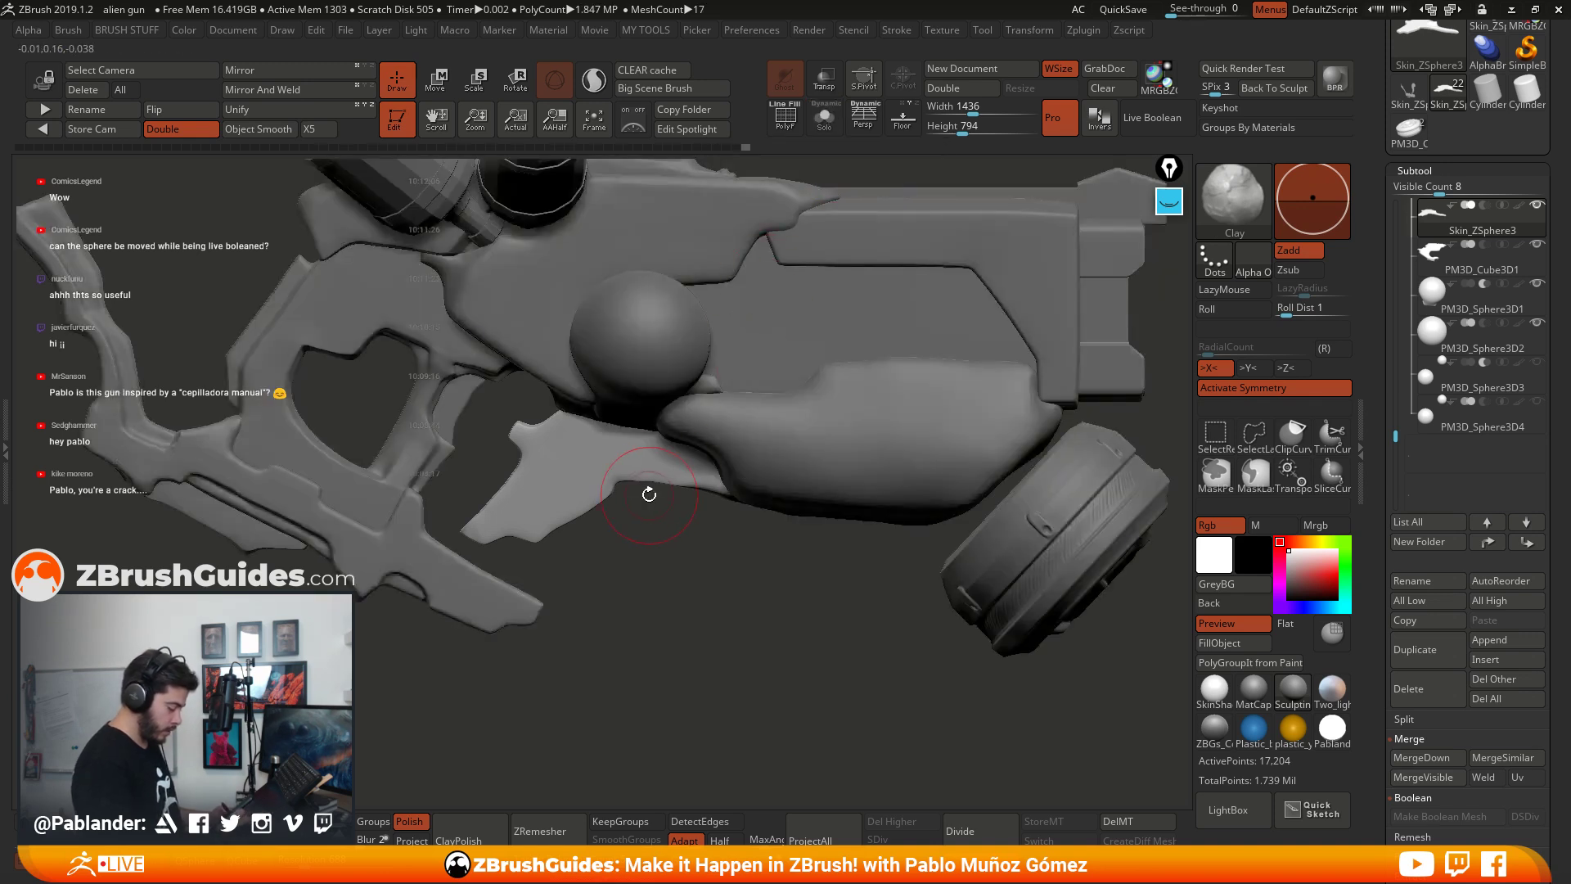
Step: Lasso-mask the rear of the trigger piece that meets the gun body, sharpen the mask, and invert it onto the trigger end
{"action": "key", "text": "ctrl"}
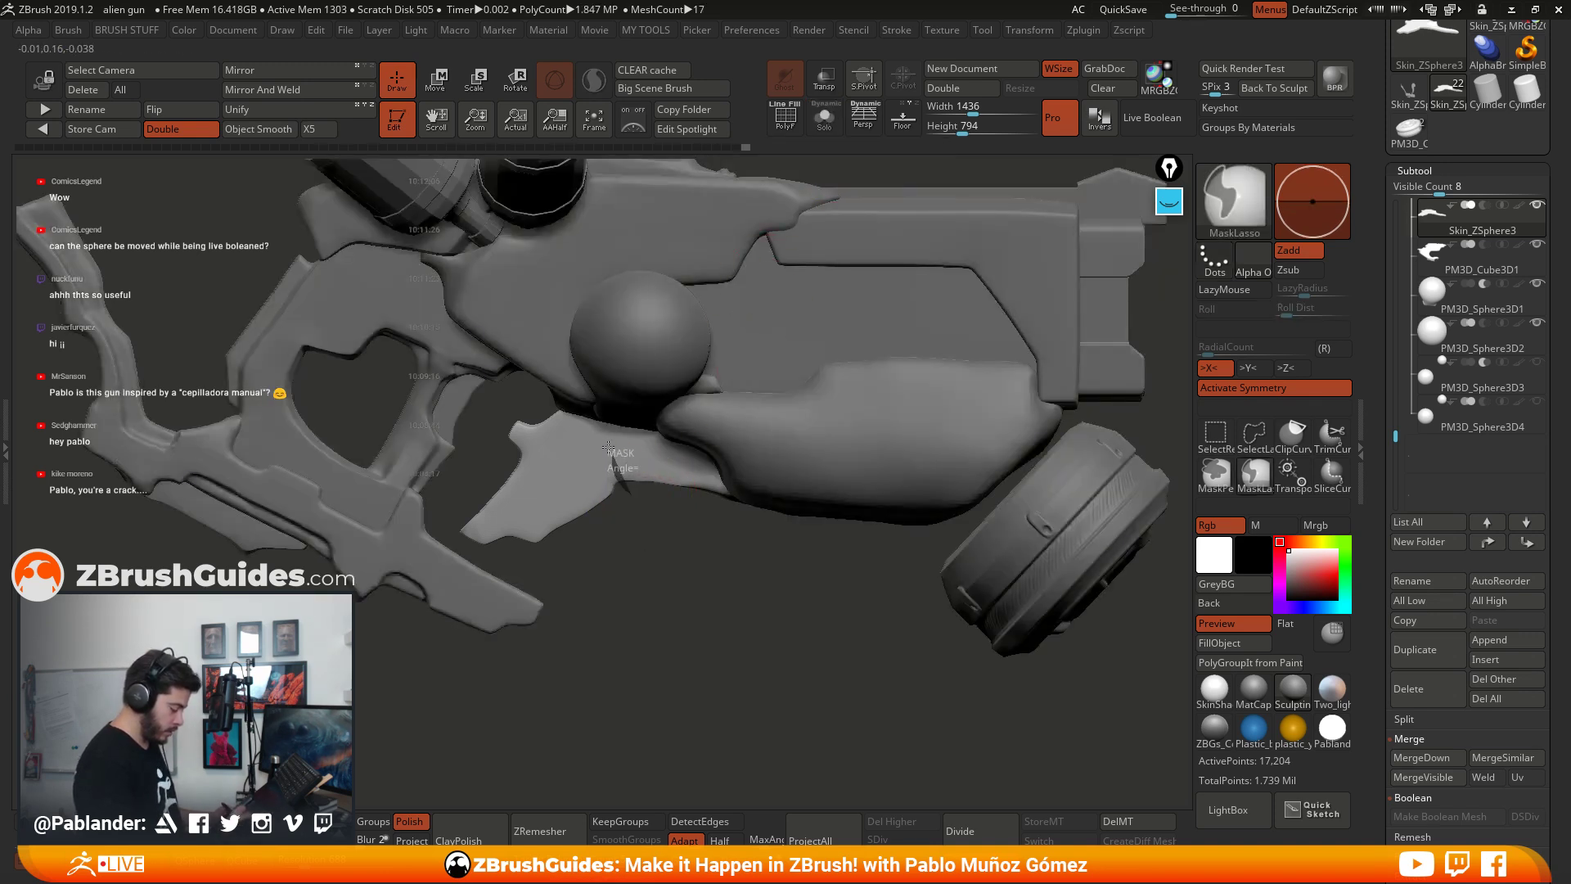
{"action": "mouse_move", "coordinate": [608, 446]}
{"action": "left_mouse_down", "text": "ctrl"}
{"action": "mouse_move", "coordinate": [565, 426]}
{"action": "mouse_move", "coordinate": [548, 311]}
{"action": "mouse_move", "coordinate": [865, 254]}
{"action": "mouse_move", "coordinate": [714, 637]}
{"action": "mouse_move", "coordinate": [704, 622]}
{"action": "left_mouse_up", "text": "ctrl"}
{"action": "key", "text": "space"}
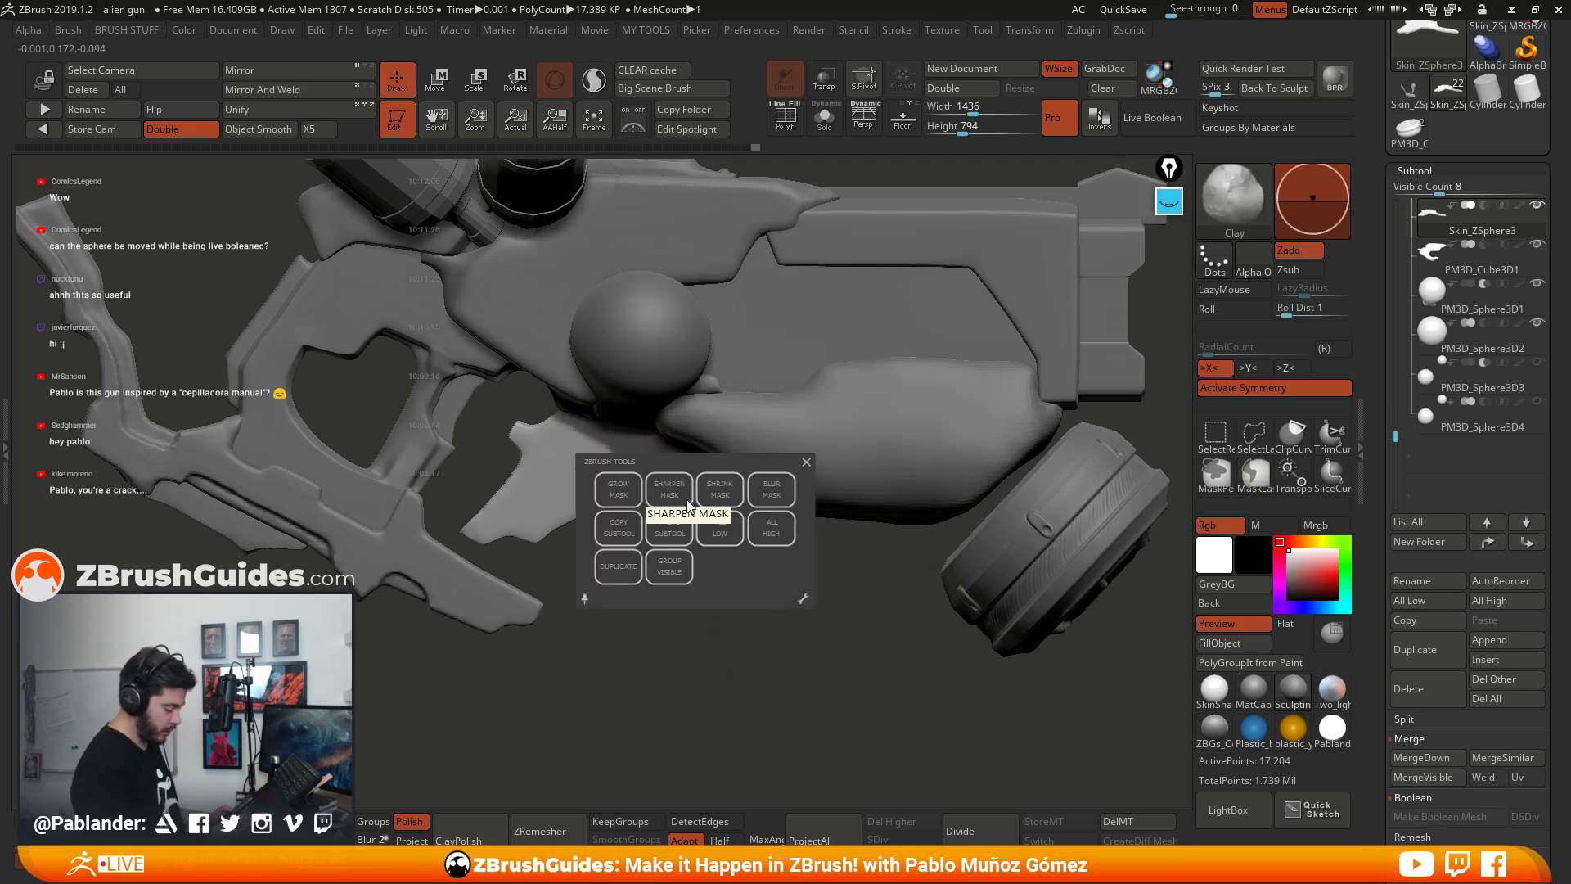
{"action": "left_click", "coordinate": [675, 500]}
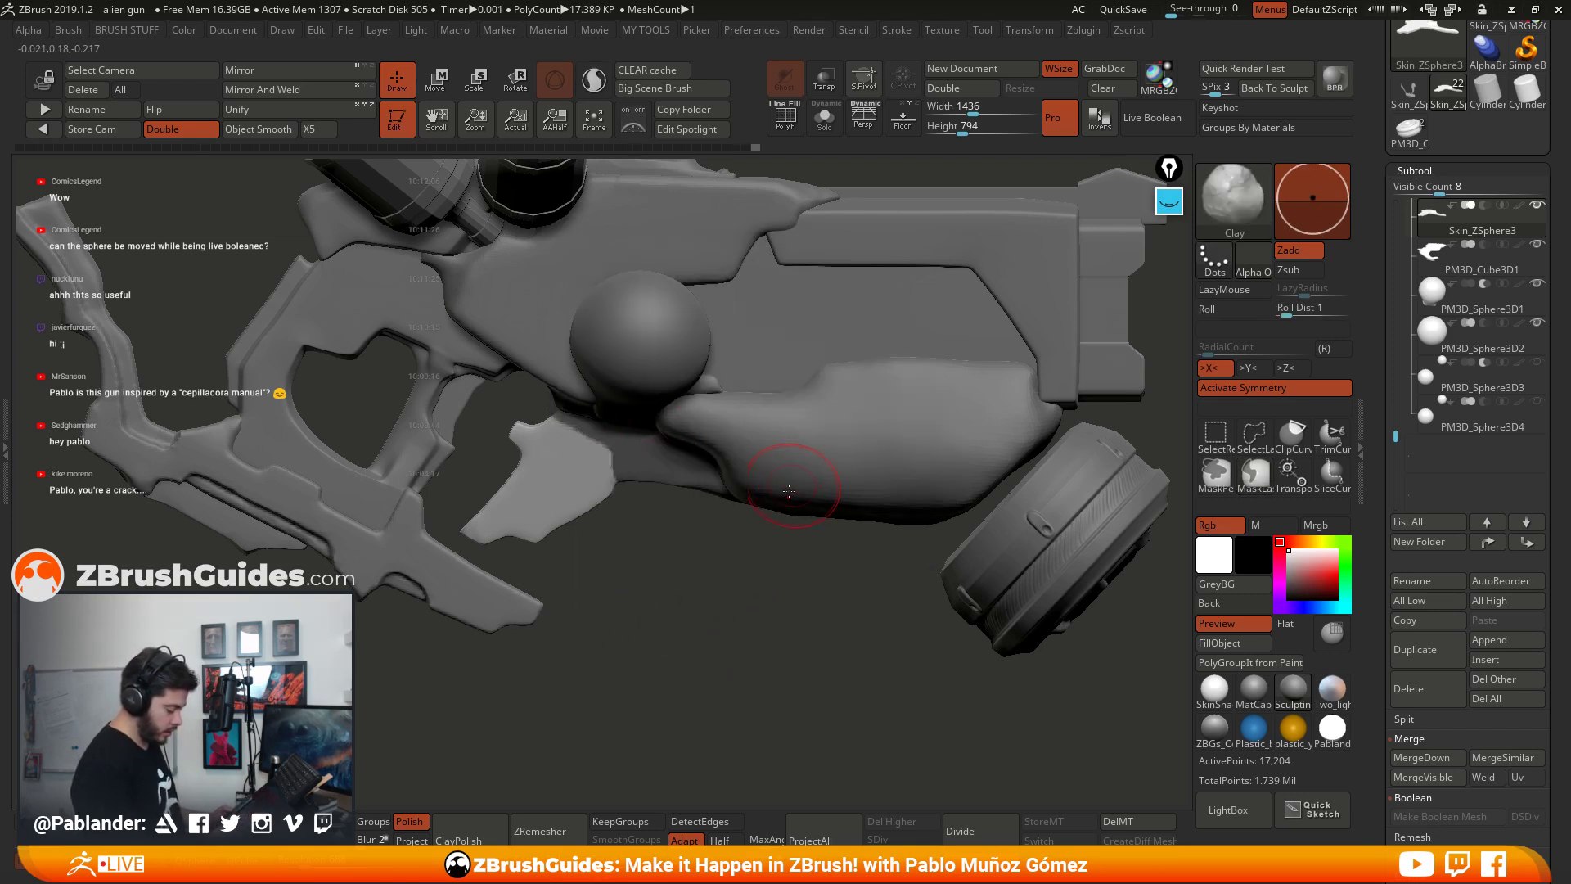
{"action": "left_click", "coordinate": [754, 593], "text": "ctrl"}
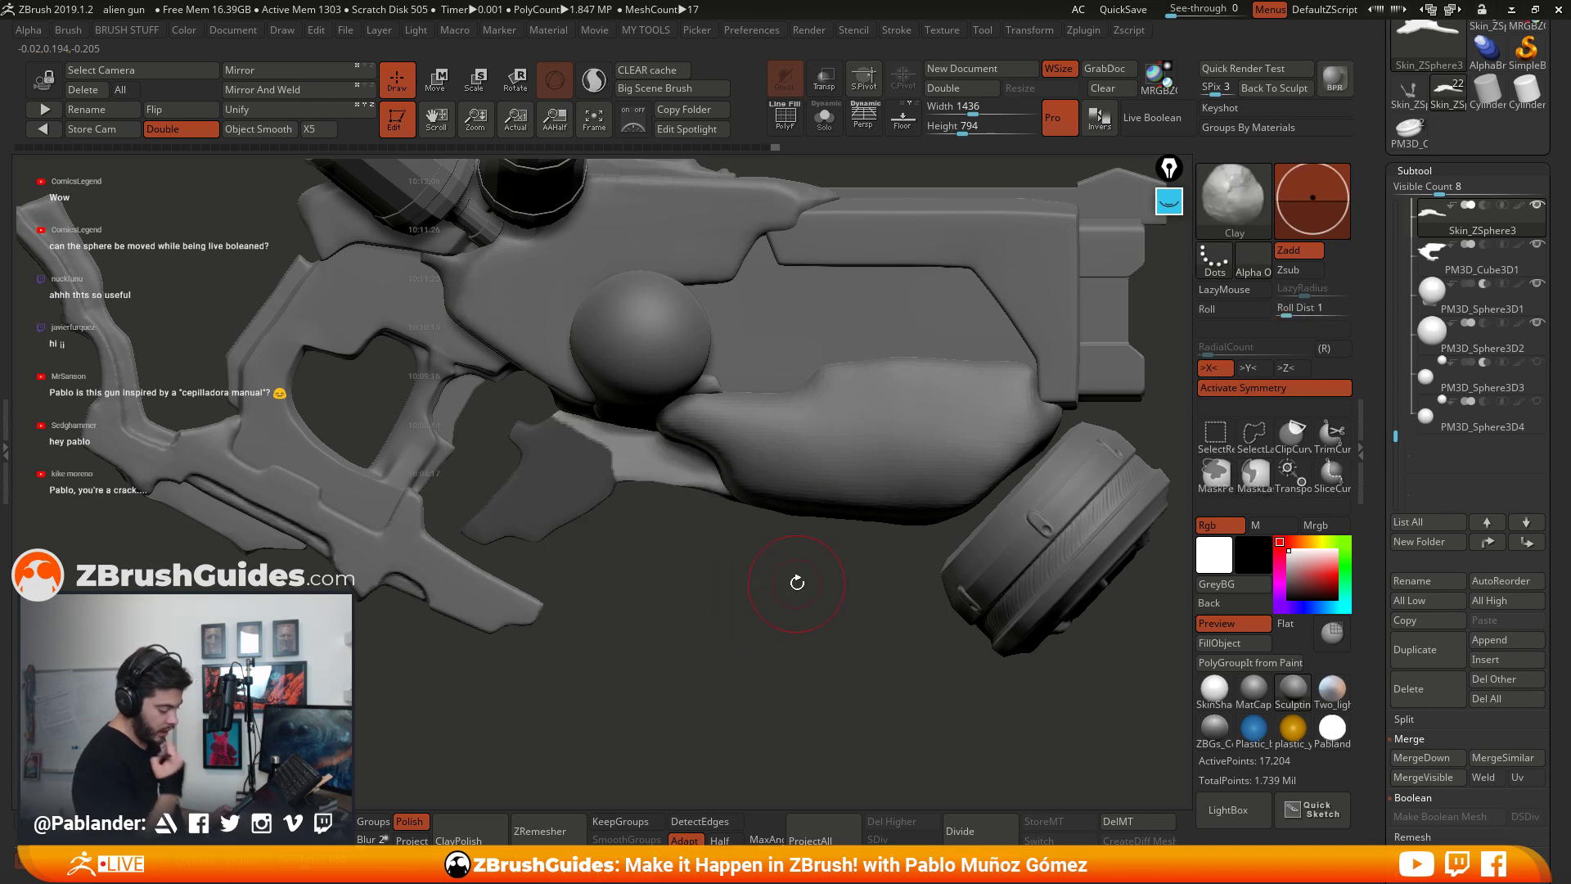
Step: Try to shift the unmasked section of the trigger piece sideways from a bottom view, and undo the move
{"action": "left_click_drag", "start_coordinate": [719, 449], "coordinate": [720, 232]}
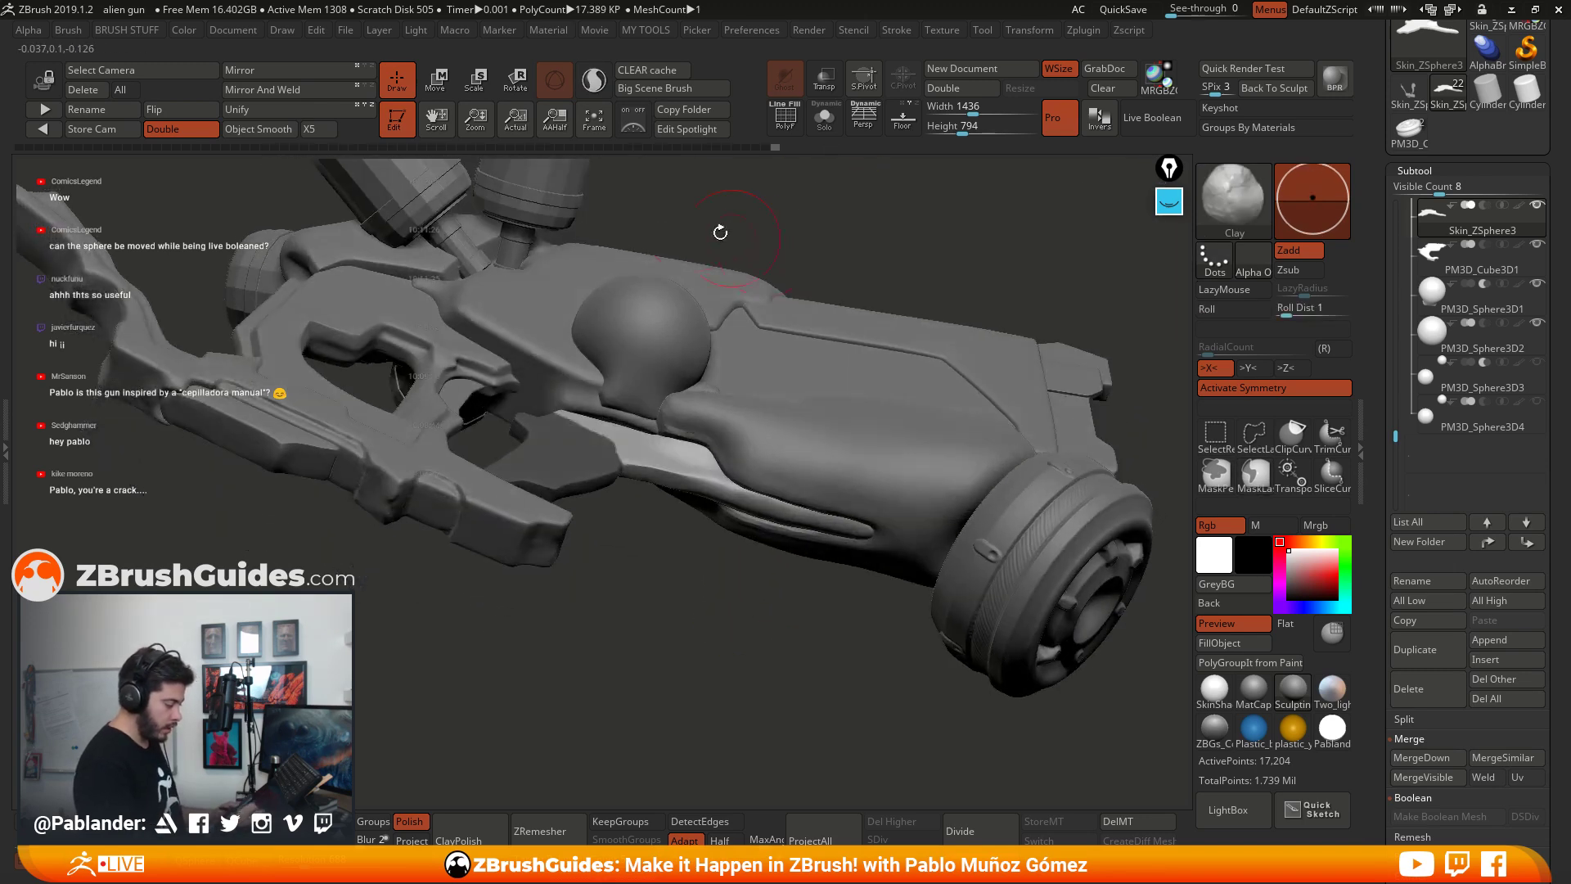
{"action": "key", "text": "w"}
{"action": "left_click", "coordinate": [842, 357]}
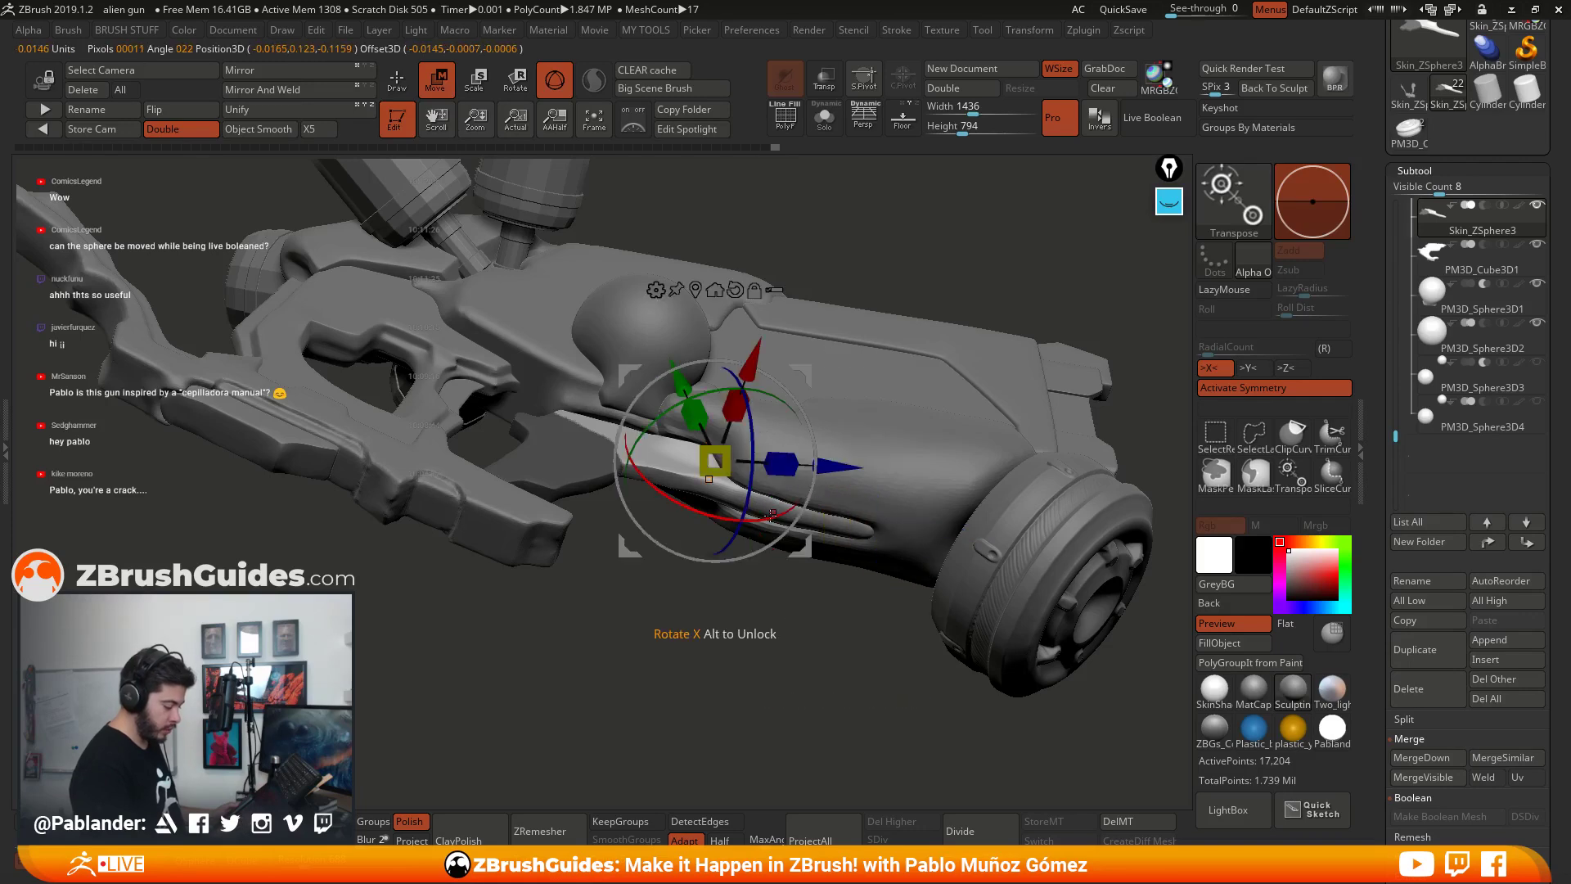
{"action": "left_click_drag", "start_coordinate": [900, 246], "coordinate": [953, 234], "text": "shift"}
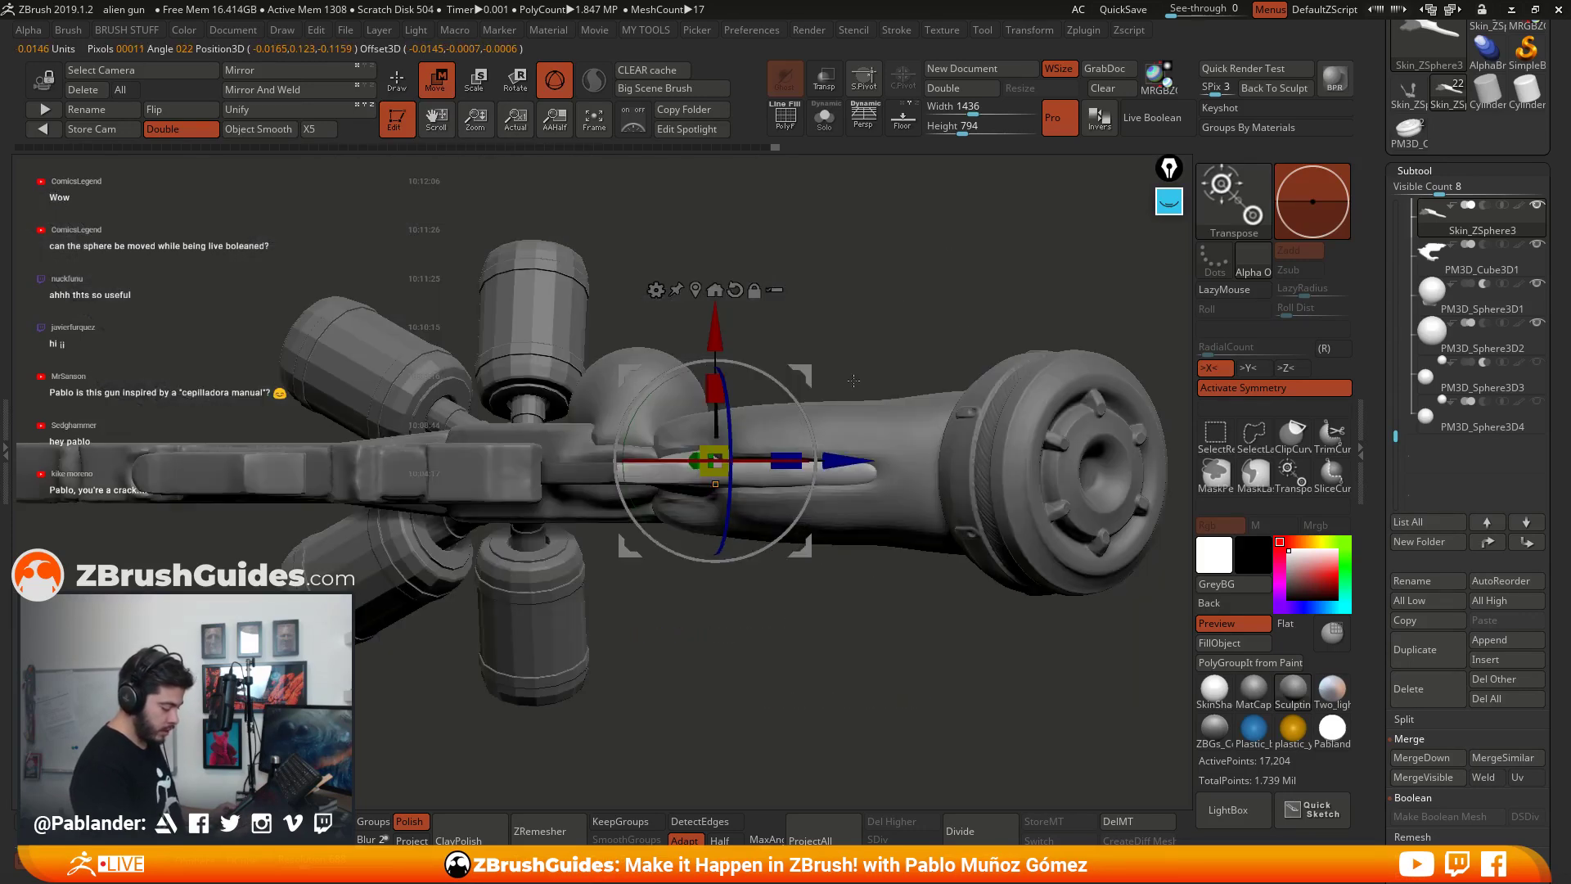
{"action": "left_click_drag", "start_coordinate": [717, 333], "coordinate": [717, 329]}
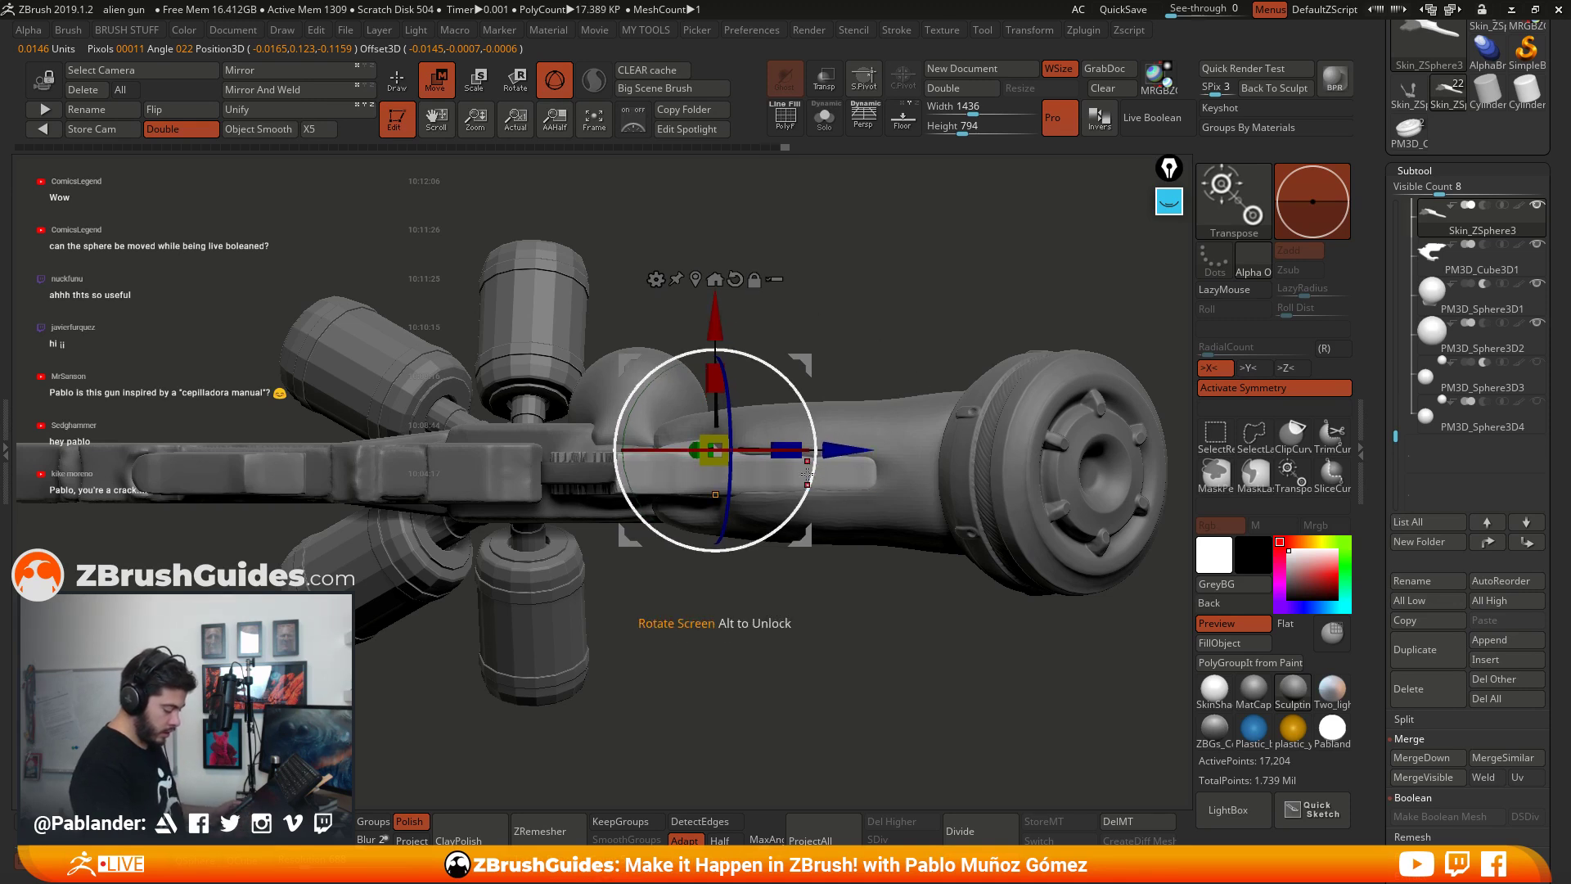
{"action": "key", "text": "ctrl+z"}
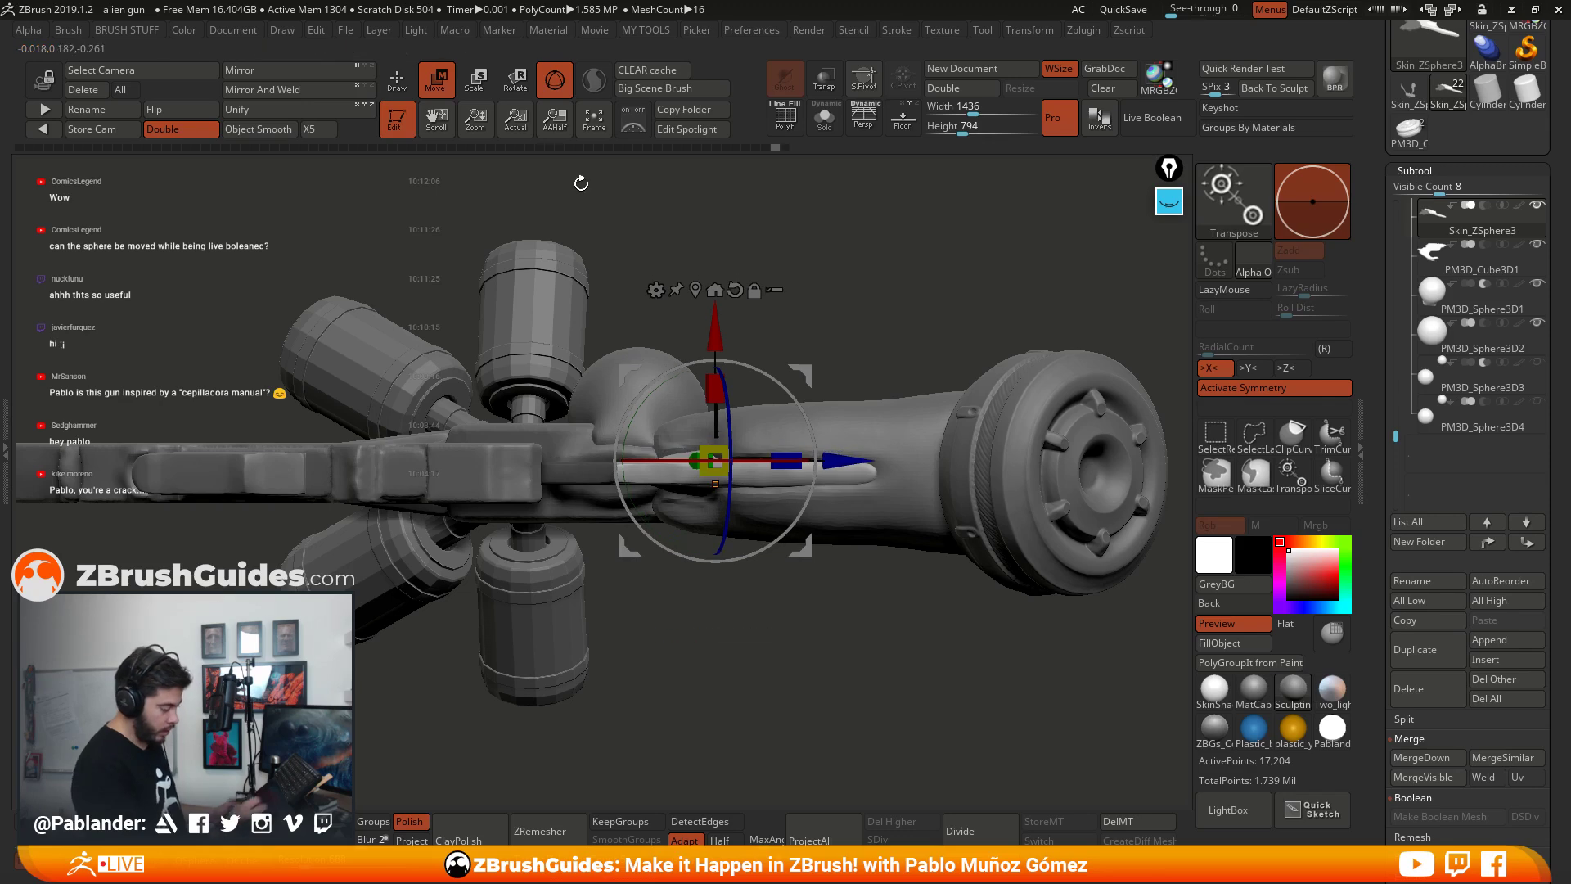
Step: Adjust the unmasked section of the trigger piece with the gizmo so it steps off from the trigger end, and clear the mask
{"action": "key", "text": "q"}
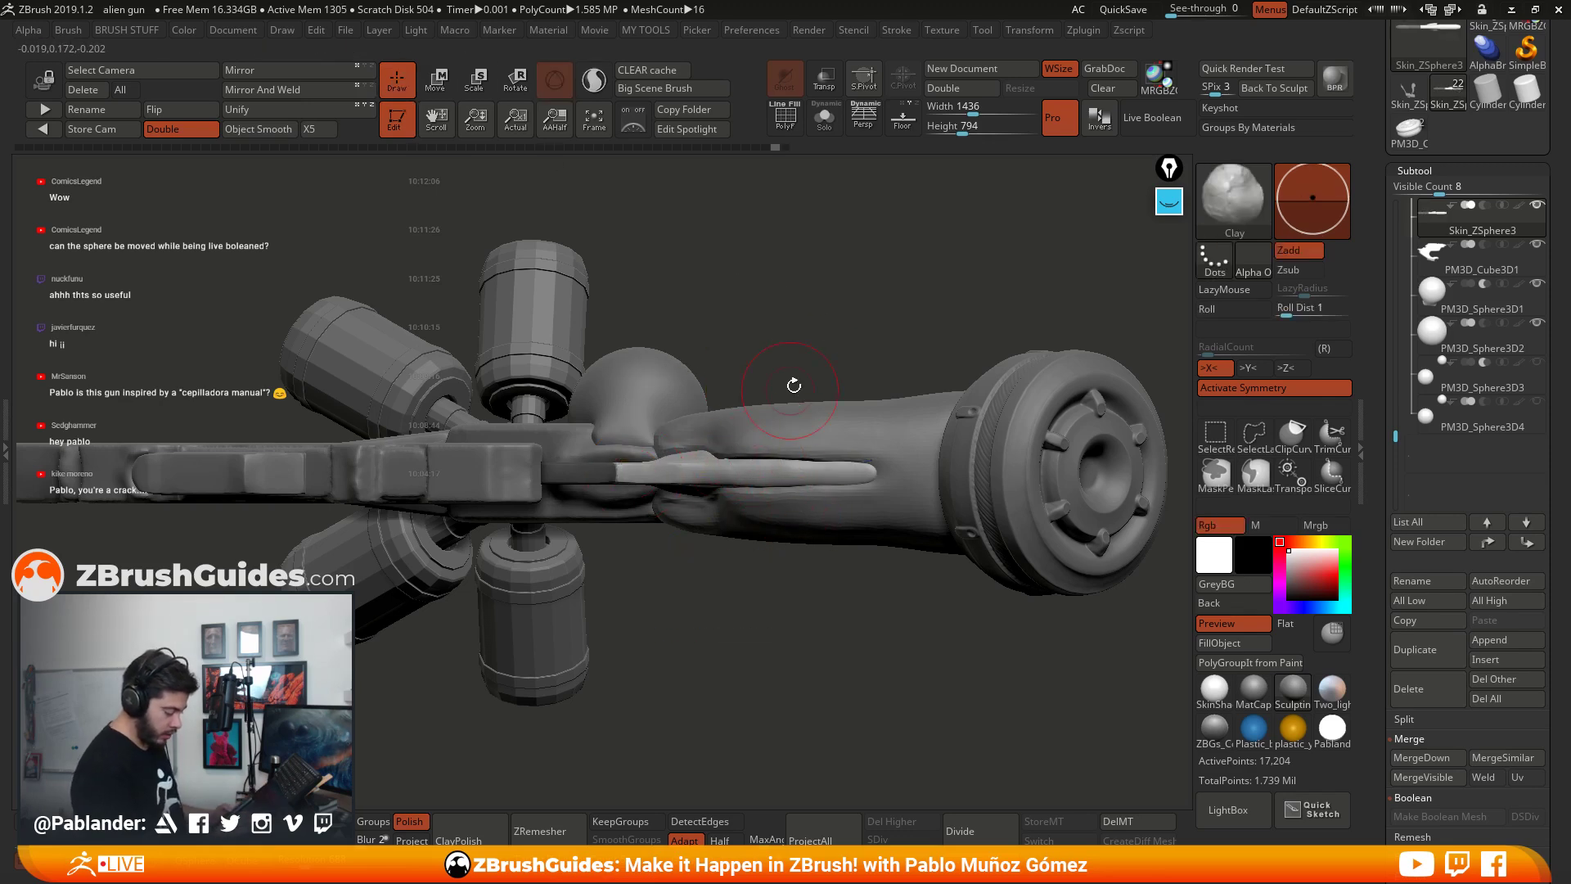
{"action": "mouse_move", "coordinate": [785, 375]}
{"action": "left_mouse_down"}
{"action": "mouse_move", "coordinate": [824, 351]}
{"action": "mouse_move", "coordinate": [727, 516]}
{"action": "mouse_move", "coordinate": [876, 653]}
{"action": "left_mouse_up"}
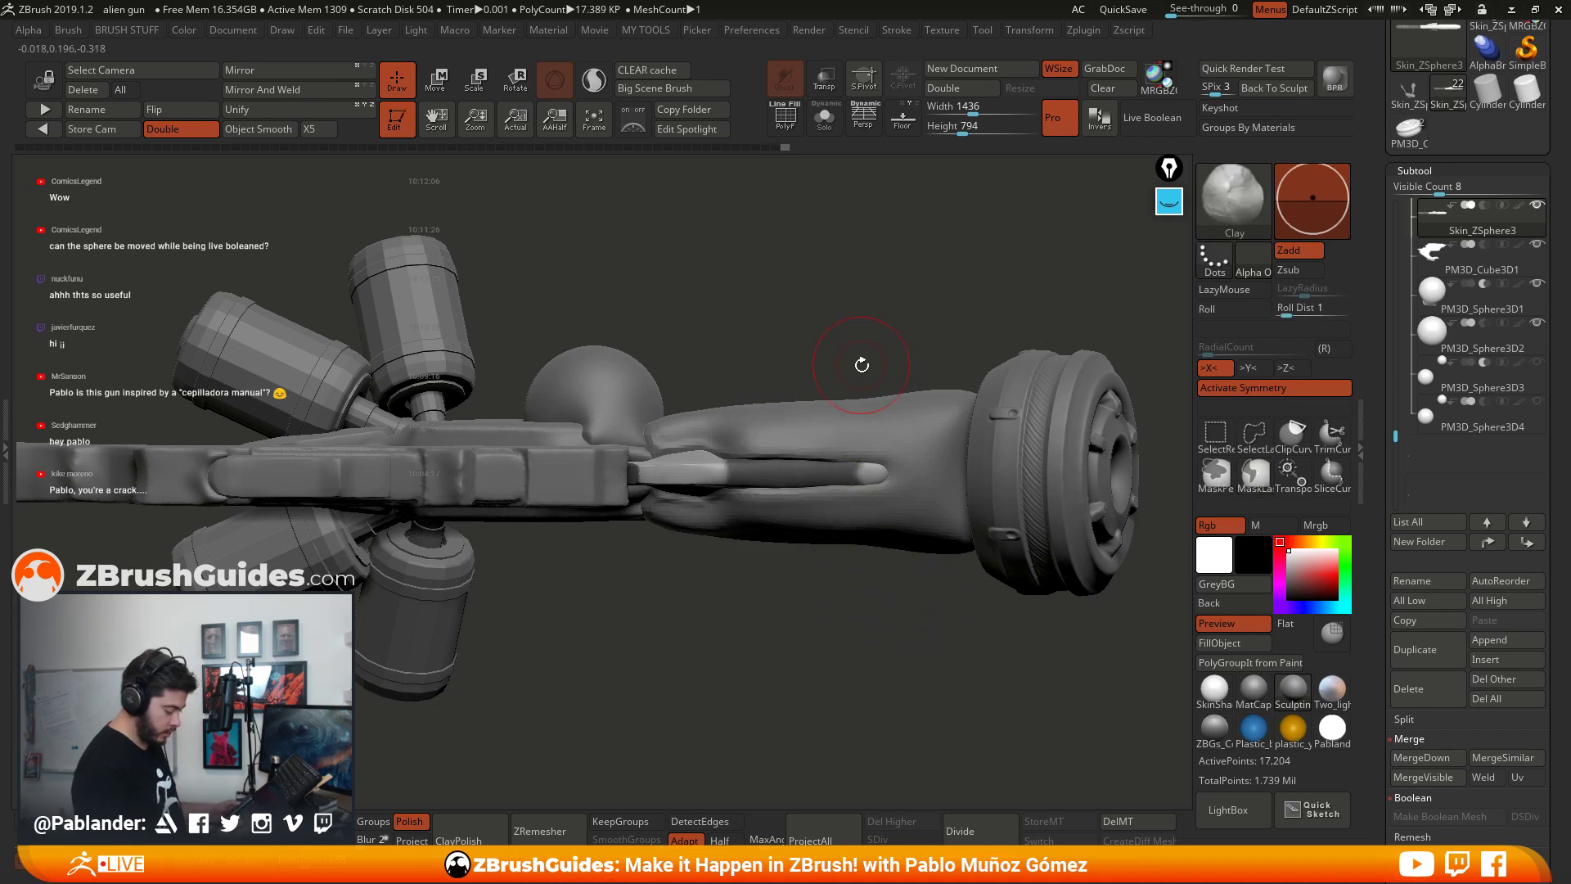
{"action": "key", "text": "ctrl+z"}
{"action": "mouse_move", "coordinate": [800, 364]}
{"action": "left_mouse_down", "text": "ctrl"}
{"action": "mouse_move", "coordinate": [736, 344]}
{"action": "mouse_move", "coordinate": [728, 458]}
{"action": "mouse_move", "coordinate": [982, 507]}
{"action": "mouse_move", "coordinate": [842, 302]}
{"action": "left_mouse_up", "text": "ctrl"}
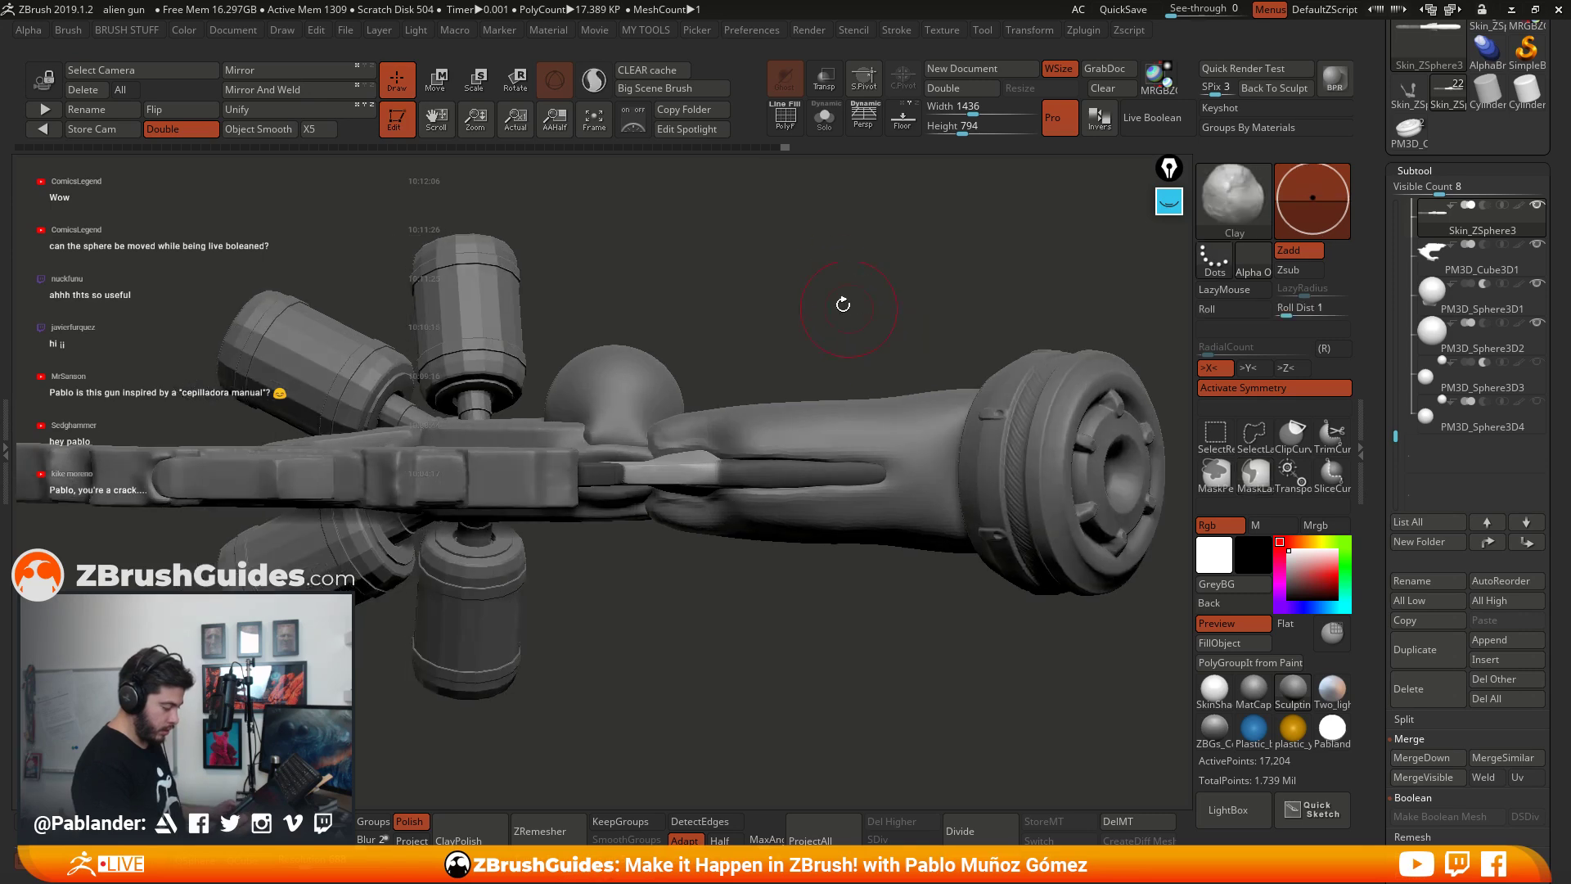
{"action": "key", "text": "w"}
{"action": "left_click_drag", "start_coordinate": [716, 388], "coordinate": [786, 483]}
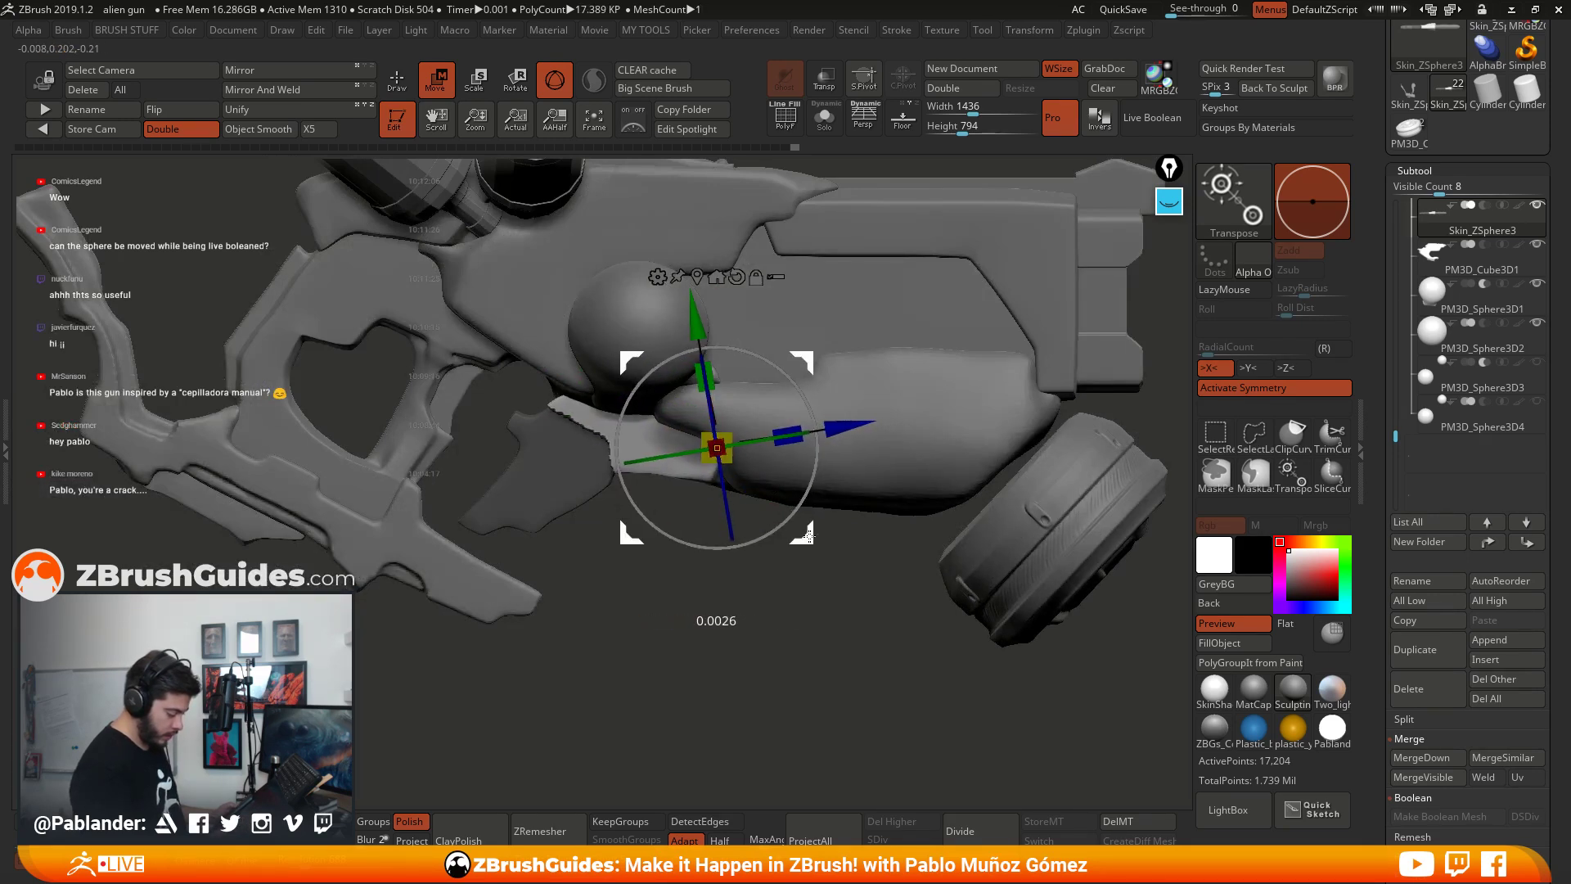
{"action": "left_click", "coordinate": [400, 80]}
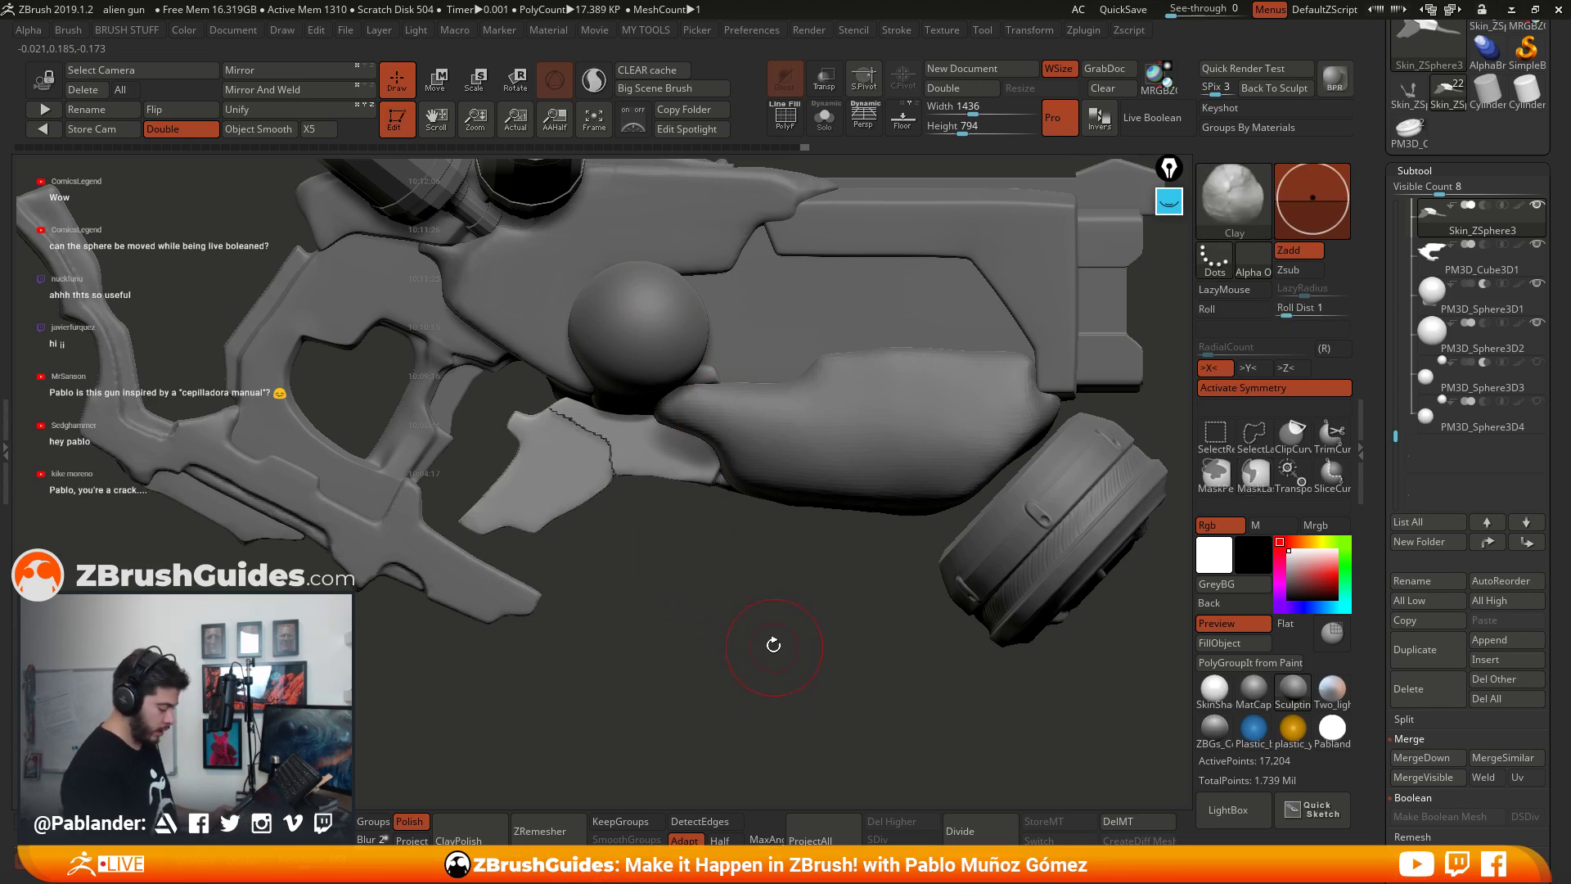
Step: Show the small-spheres subtool again, preview its cavities in the gun with Live Boolean, and turn the preview off
{"action": "left_click_drag", "start_coordinate": [772, 641], "coordinate": [757, 540]}
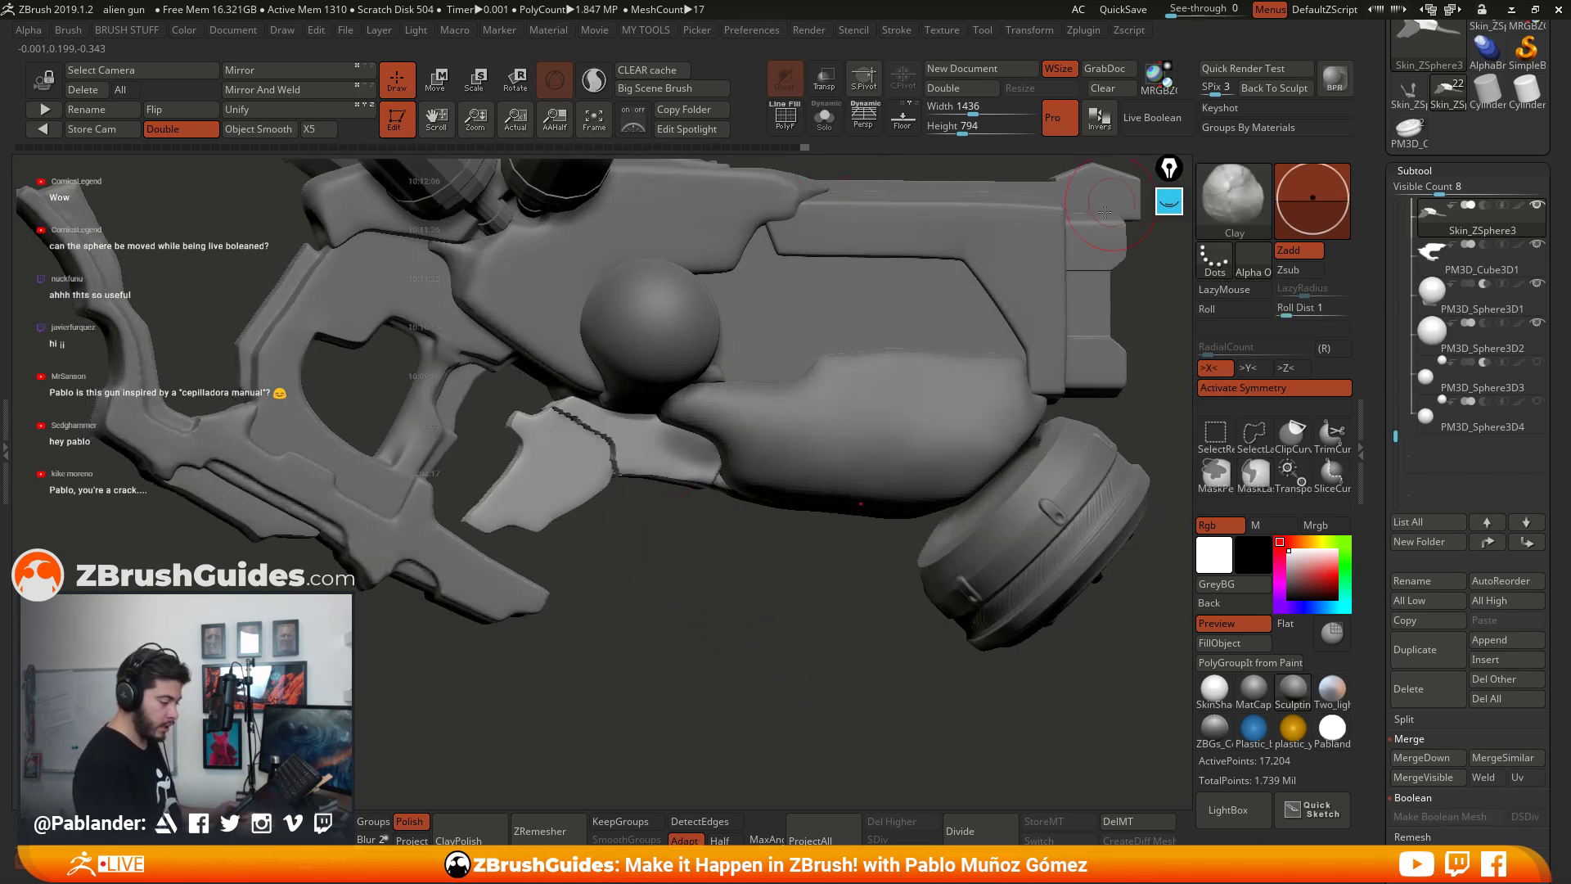
{"action": "left_click", "coordinate": [1535, 362]}
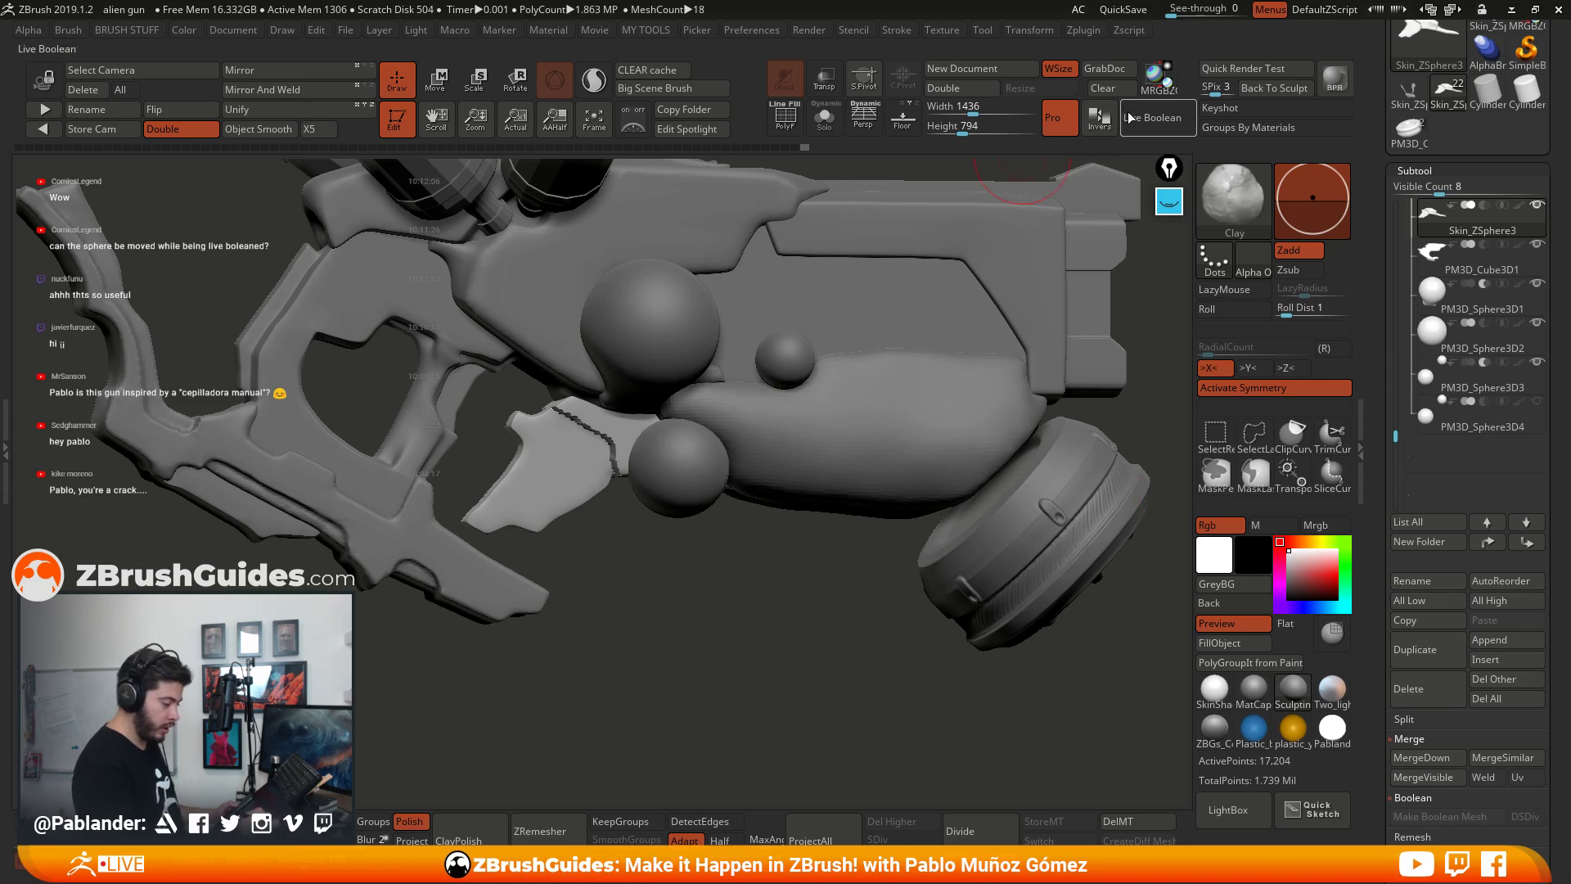
{"action": "left_click", "coordinate": [1157, 118]}
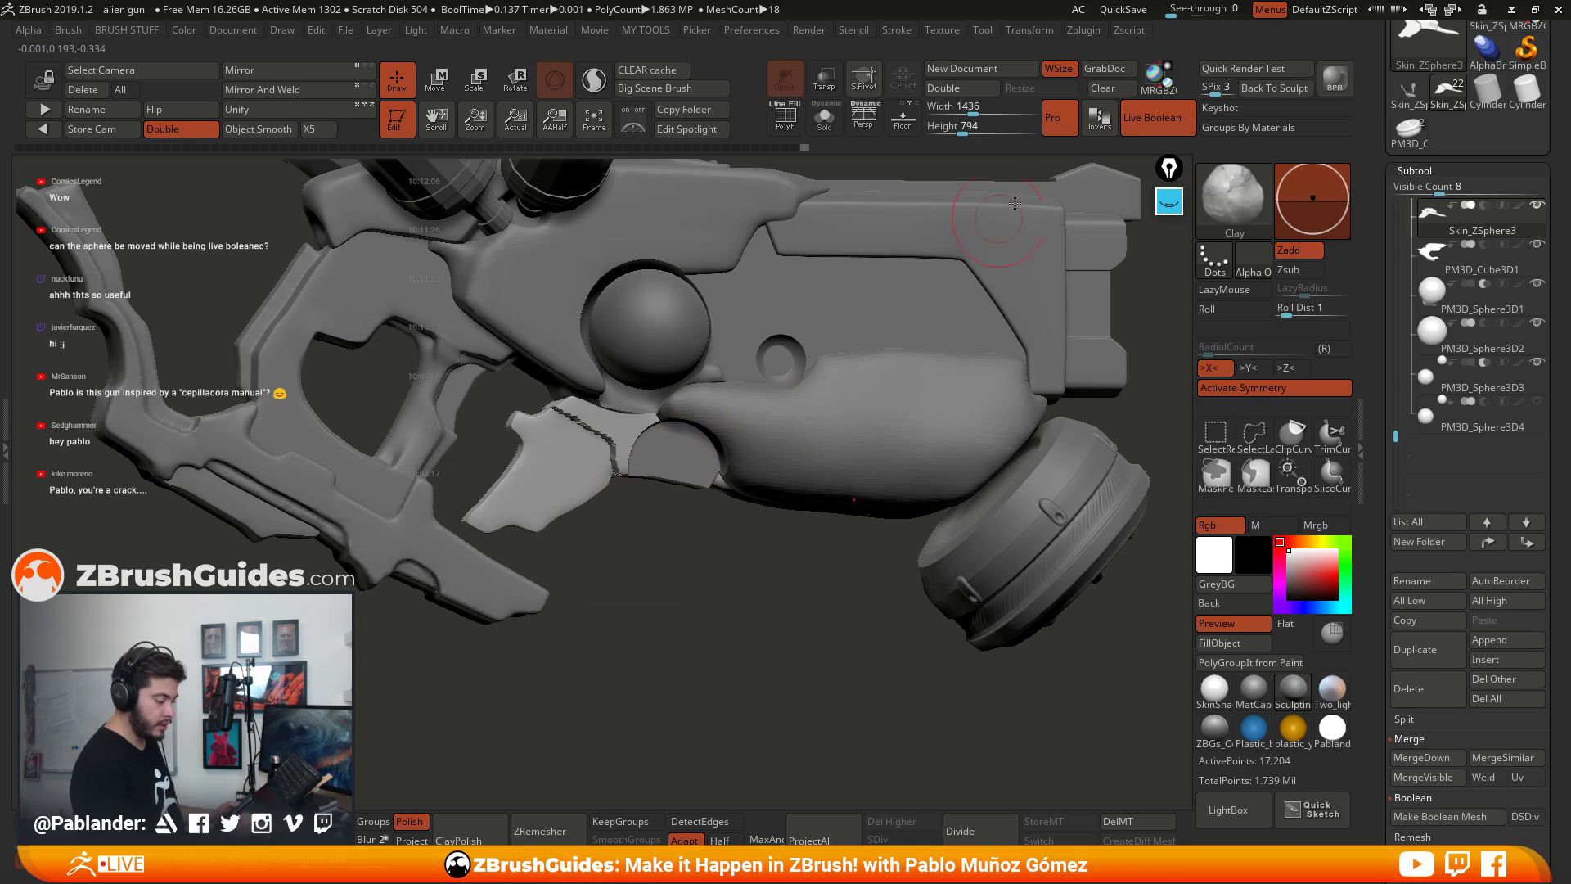
{"action": "left_click", "coordinate": [1152, 119]}
Step: Isolate the reference sketch plane to study the spherical details of the concept, and return to the side view of the whole gun
{"action": "left_click_drag", "start_coordinate": [726, 614], "coordinate": [845, 669]}
{"action": "left_click", "coordinate": [792, 577], "text": "alt"}
{"action": "left_click", "coordinate": [828, 119]}
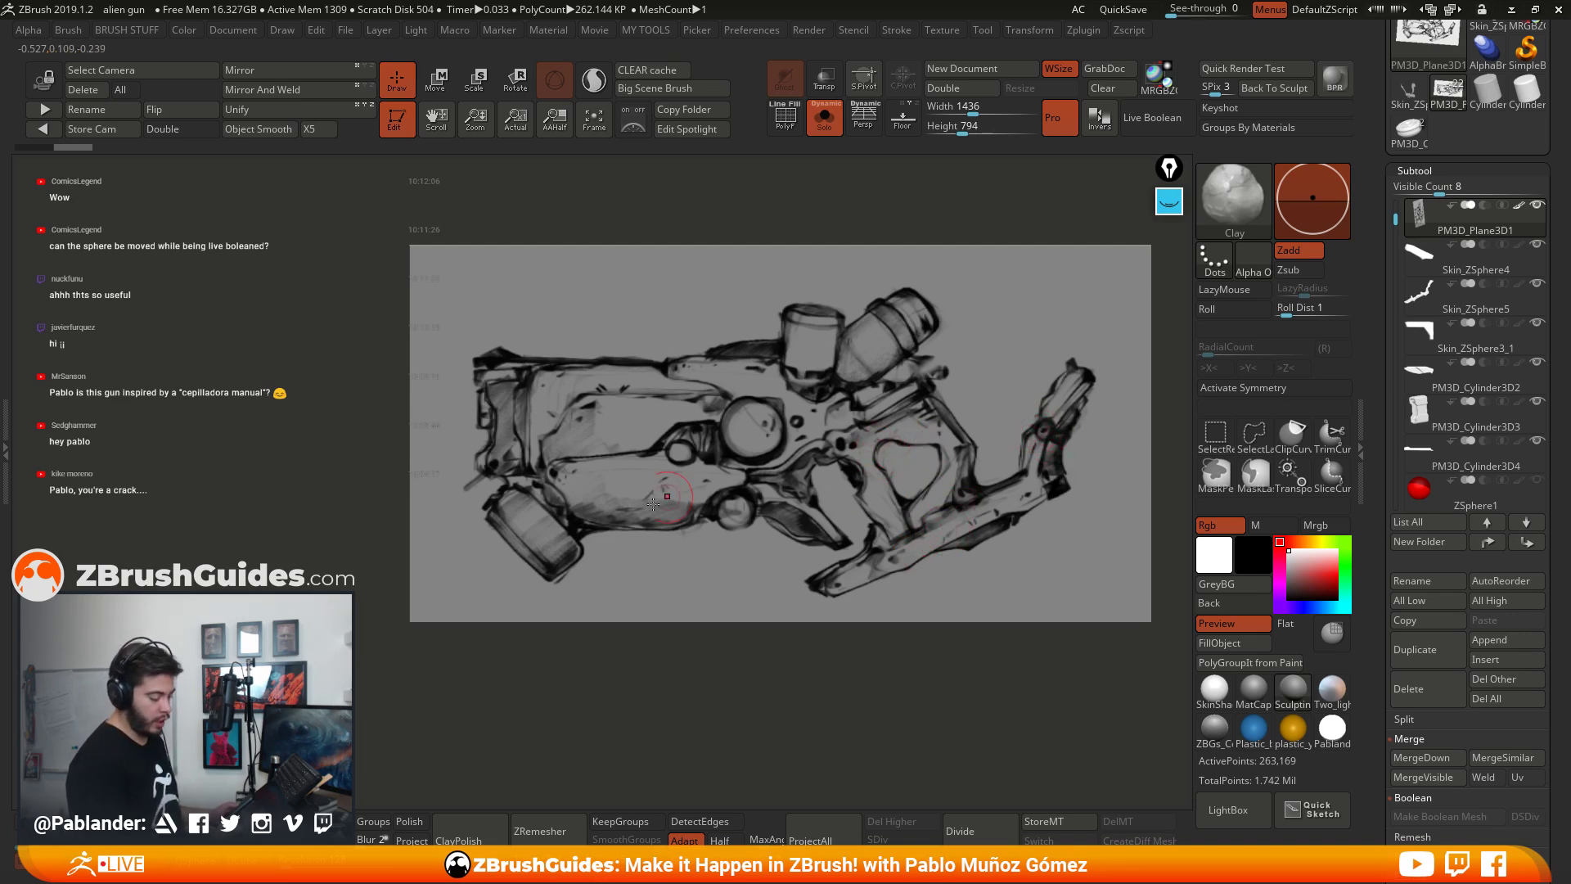
{"action": "right_click_drag", "start_coordinate": [941, 573], "coordinate": [882, 573], "text": "alt"}
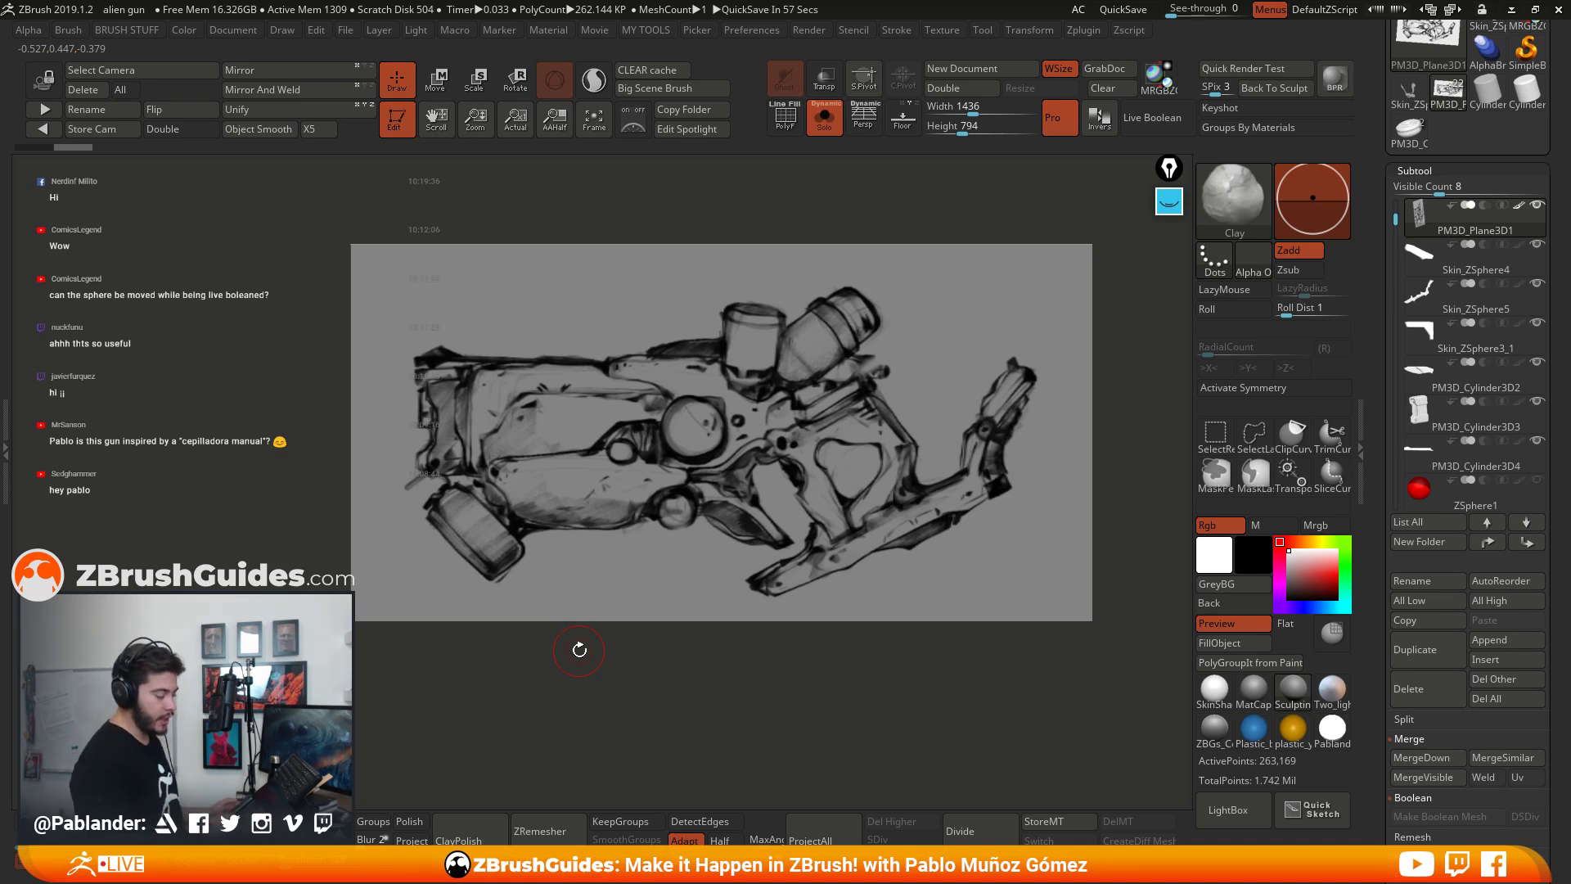
{"action": "right_click_drag", "start_coordinate": [883, 520], "coordinate": [897, 510], "text": "alt"}
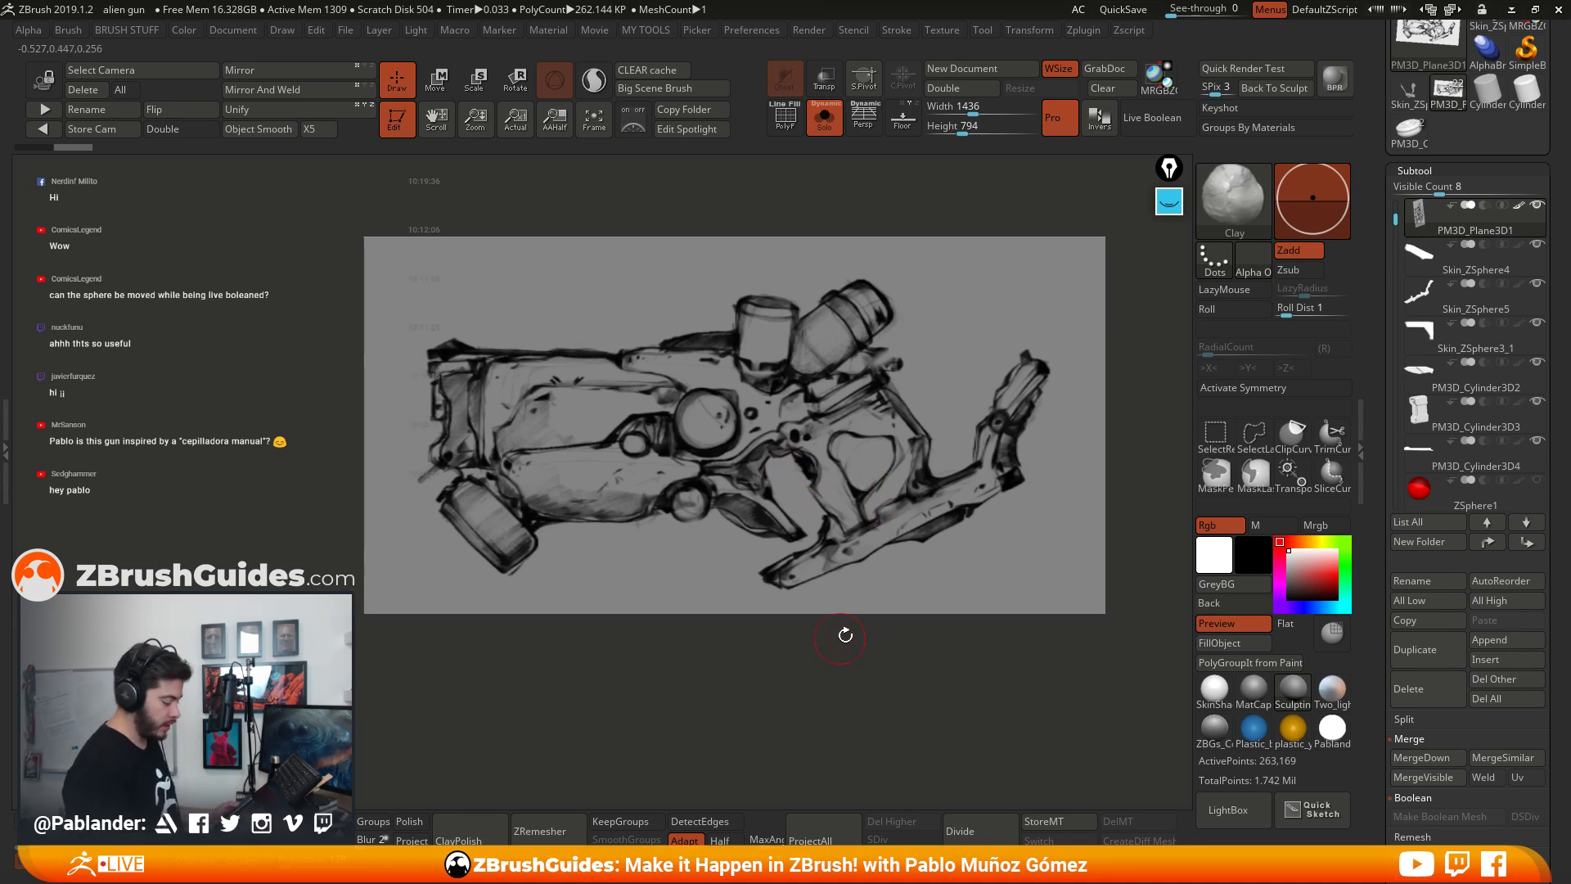
{"action": "right_click_drag", "start_coordinate": [908, 575], "coordinate": [846, 579], "text": "alt"}
{"action": "left_click", "coordinate": [824, 120]}
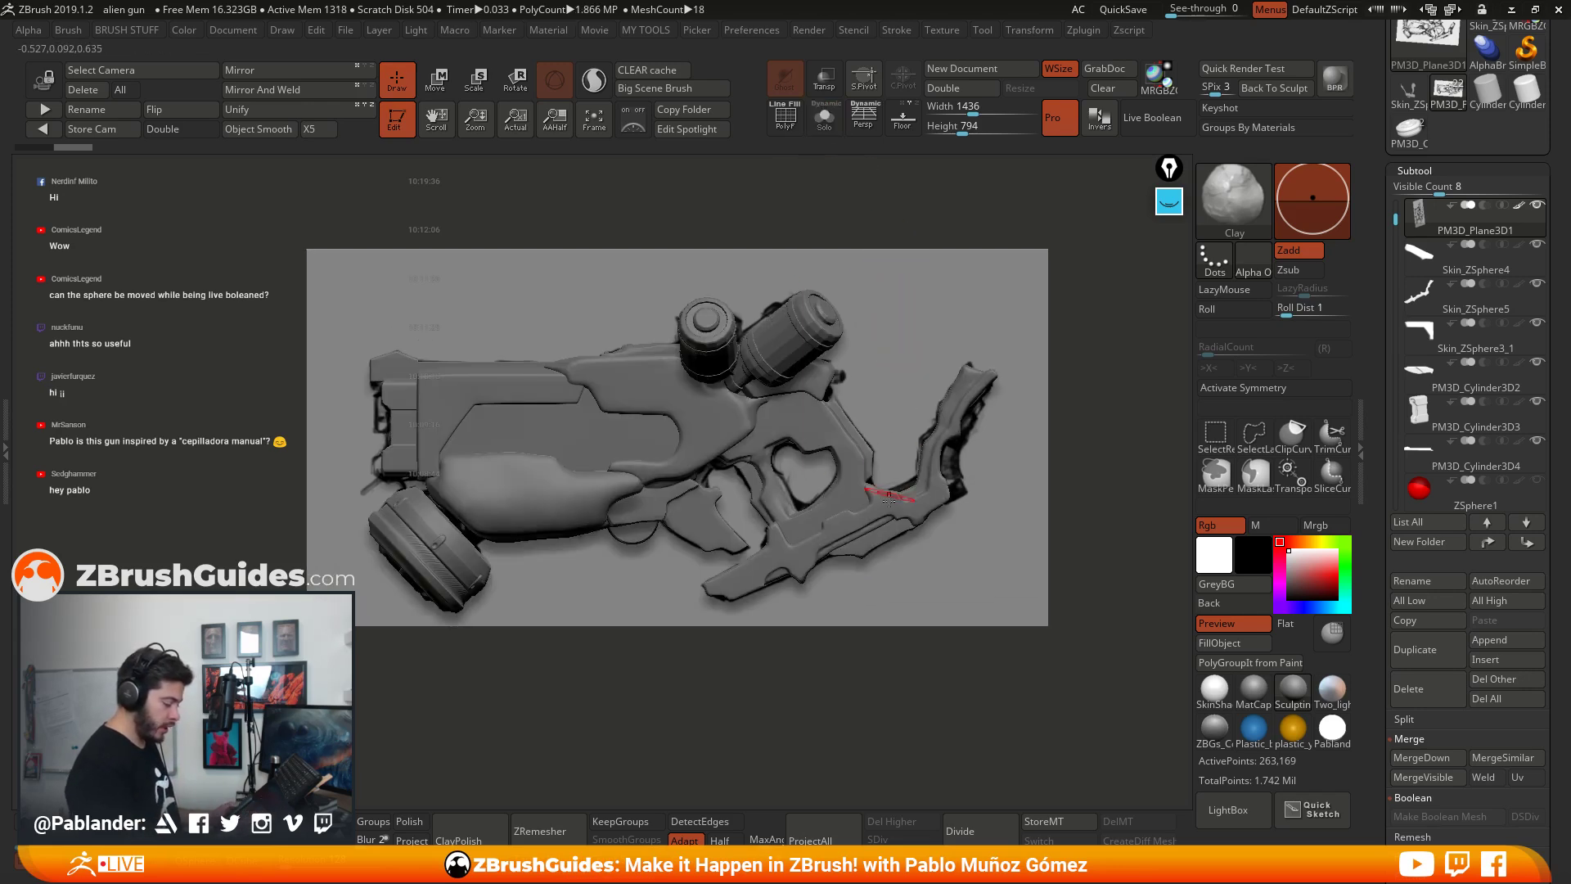
{"action": "right_click_drag", "start_coordinate": [951, 551], "coordinate": [827, 507]}
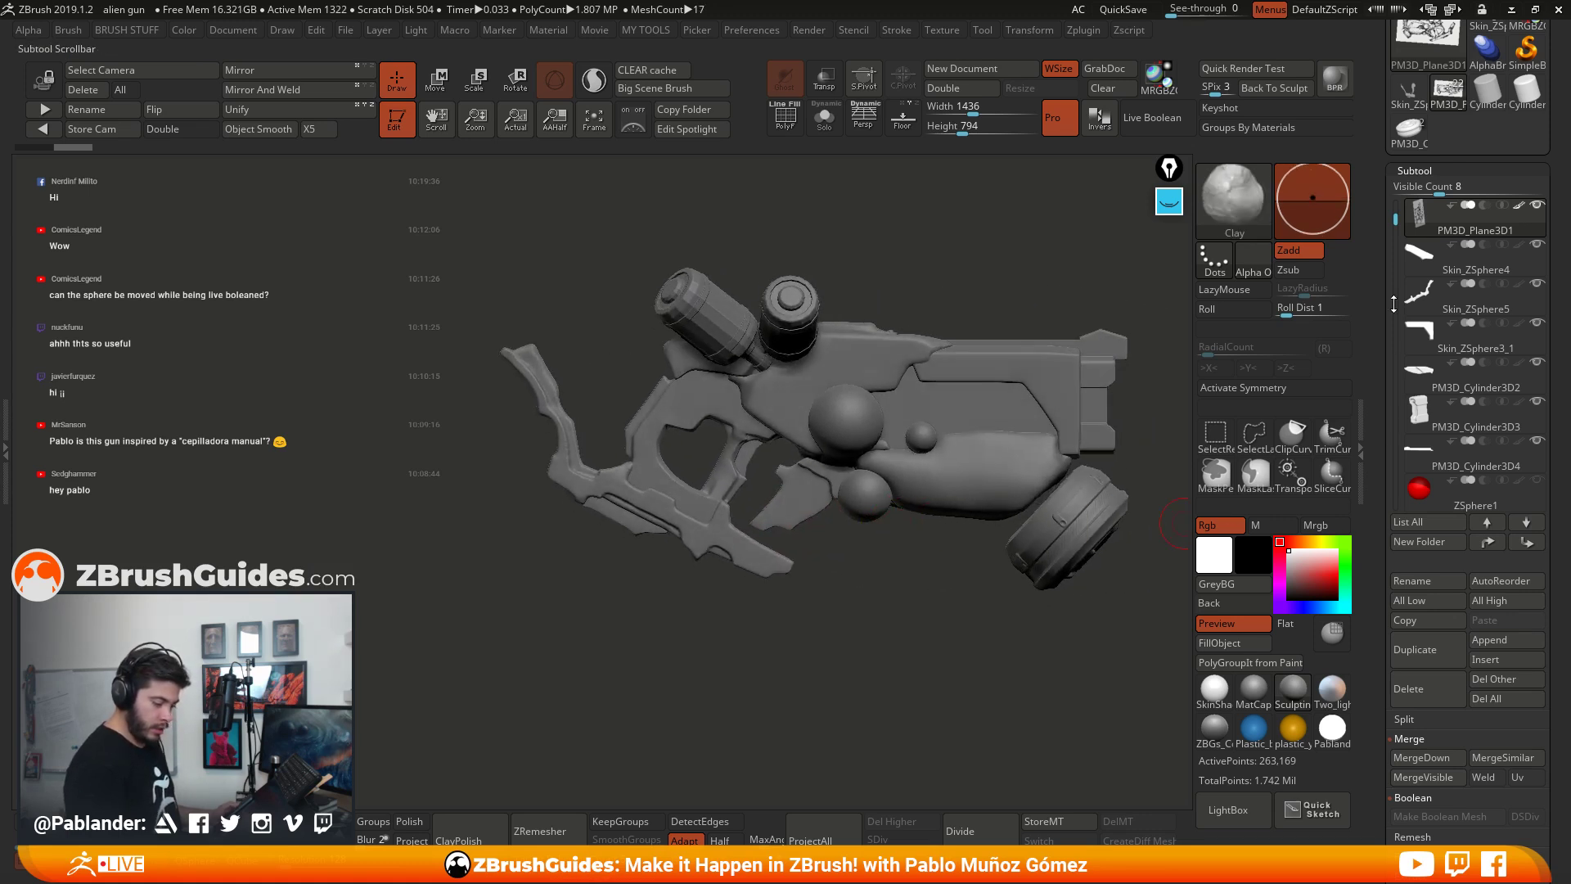
Step: Show and select the duplicated small-spheres subtool, and turn on ghost transparency around the spheres
{"action": "left_click_drag", "start_coordinate": [1394, 305], "coordinate": [1394, 393]}
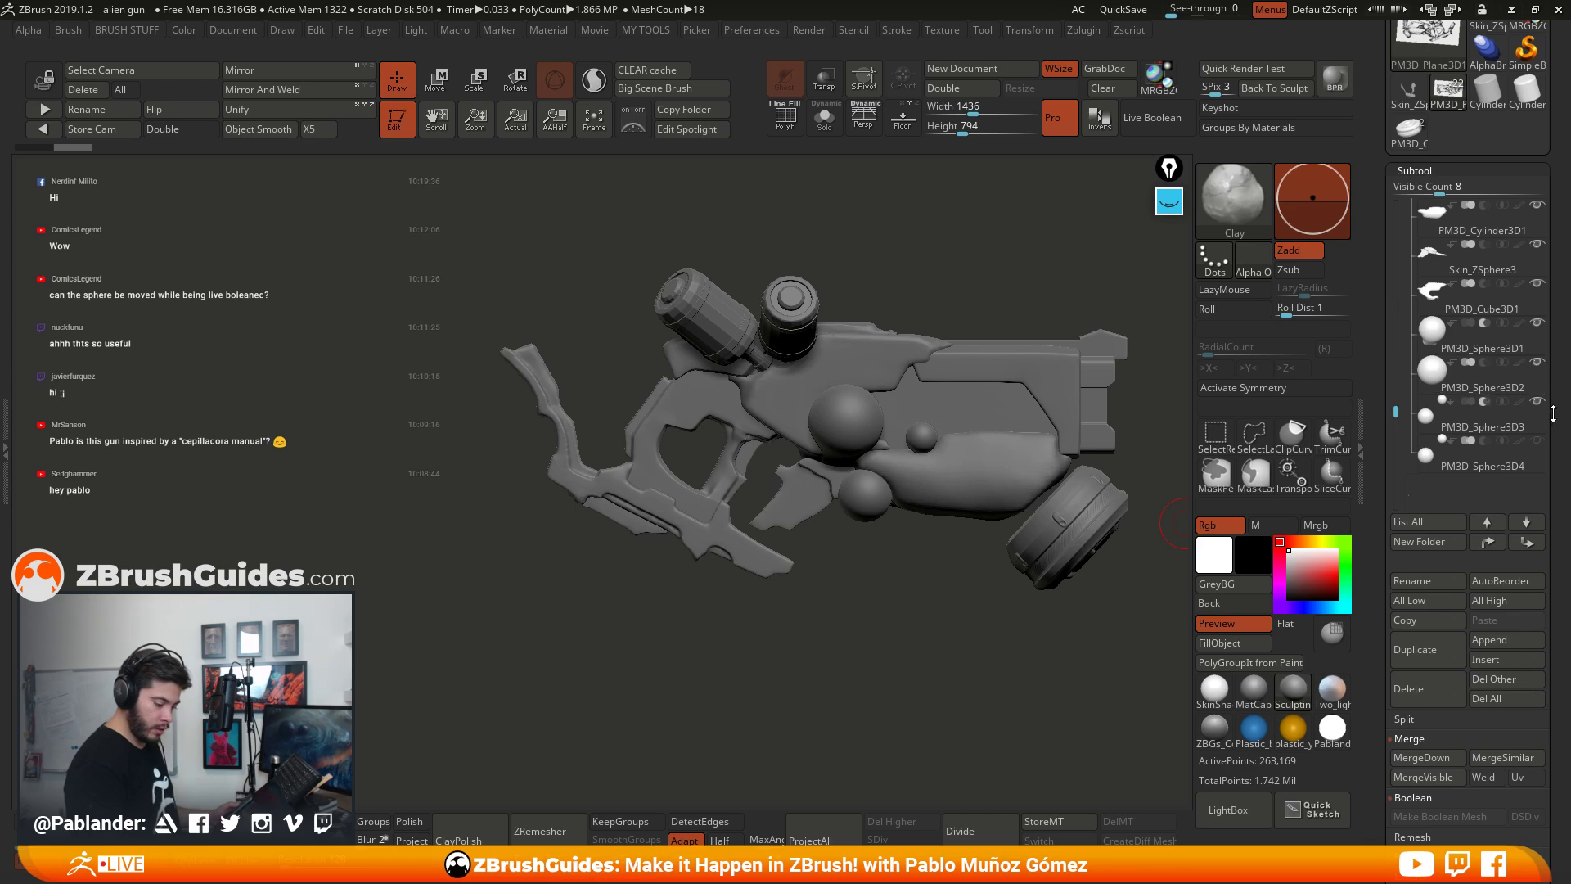
{"action": "right_click_drag", "start_coordinate": [964, 464], "coordinate": [858, 464], "text": "alt"}
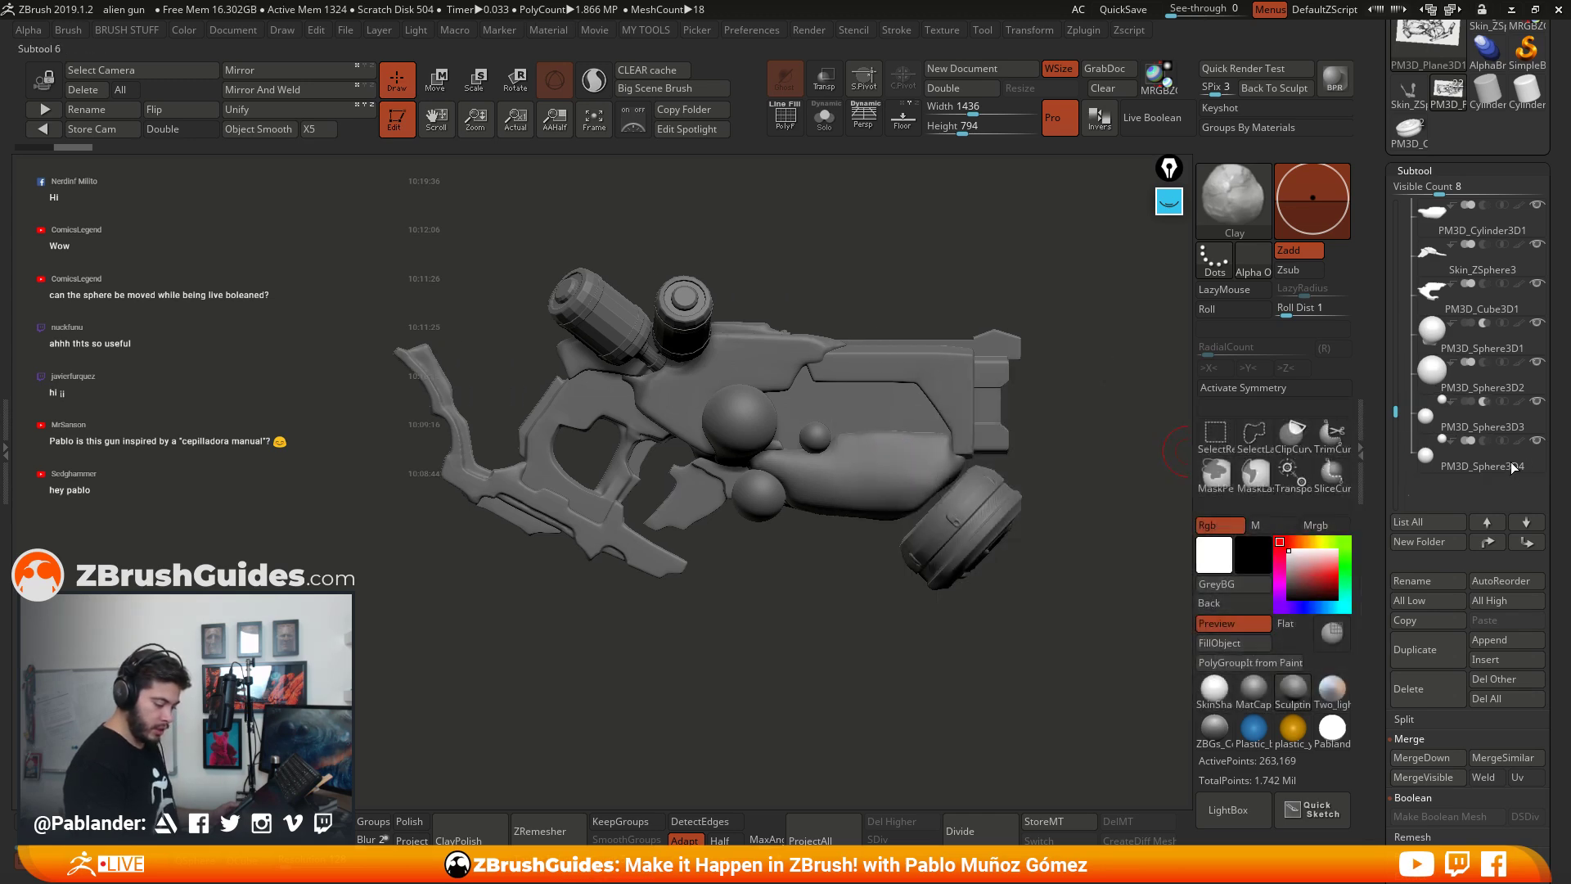
{"action": "left_click", "coordinate": [1513, 468]}
{"action": "left_click", "coordinate": [824, 80]}
{"action": "right_click_drag", "start_coordinate": [899, 327], "coordinate": [902, 421], "text": "ctrl"}
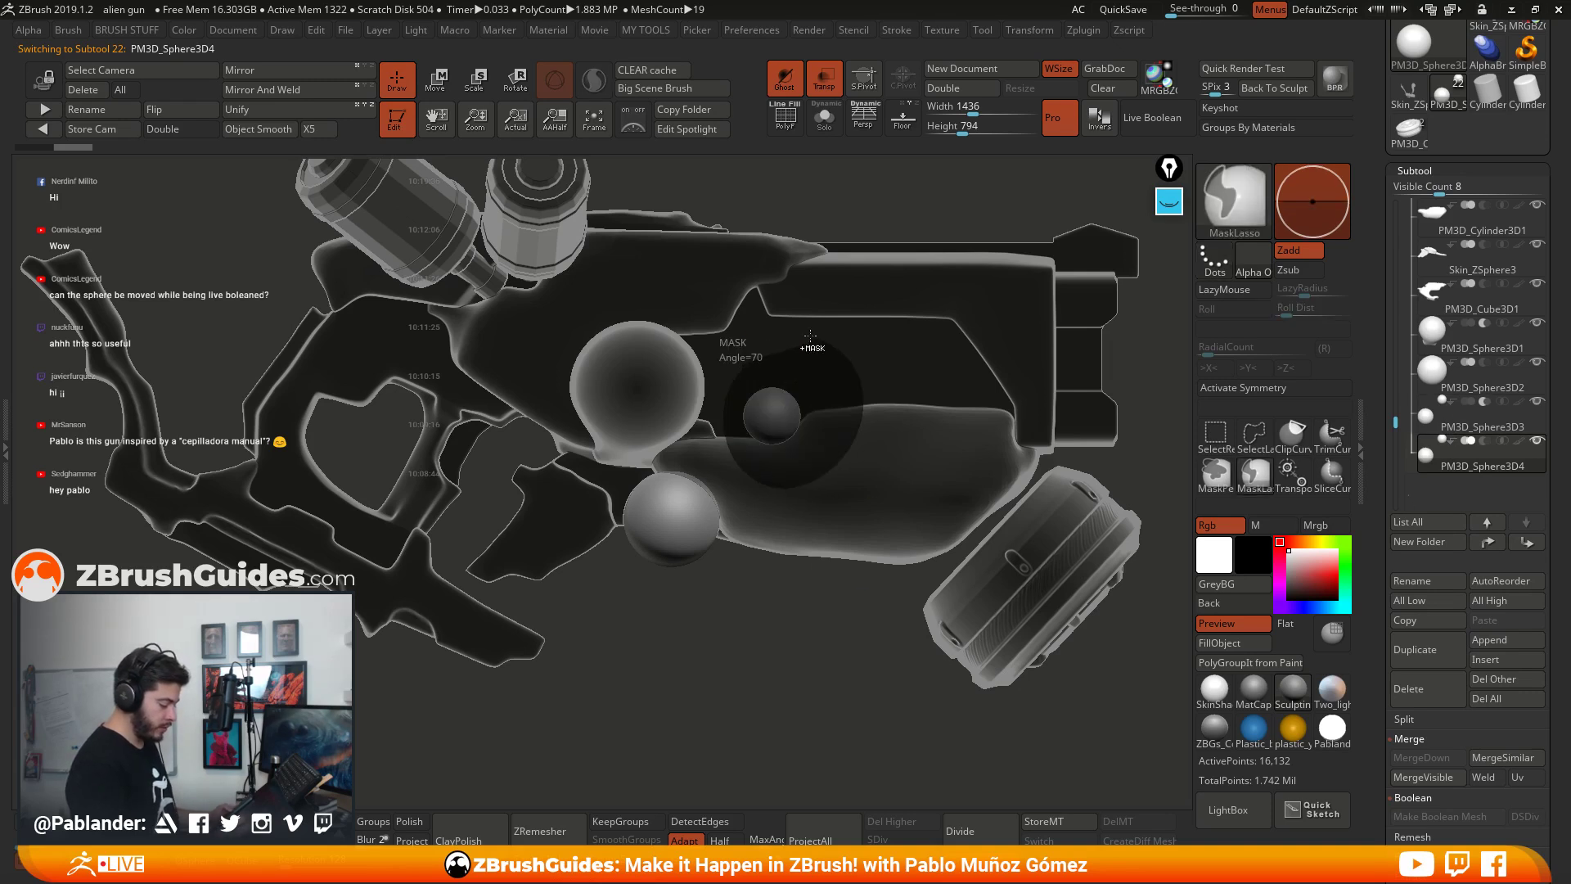
Step: Scale the duplicated spheres down individually using masks, the lower one to about 0.95, and turn ghost transparency off
{"action": "key", "text": "w"}
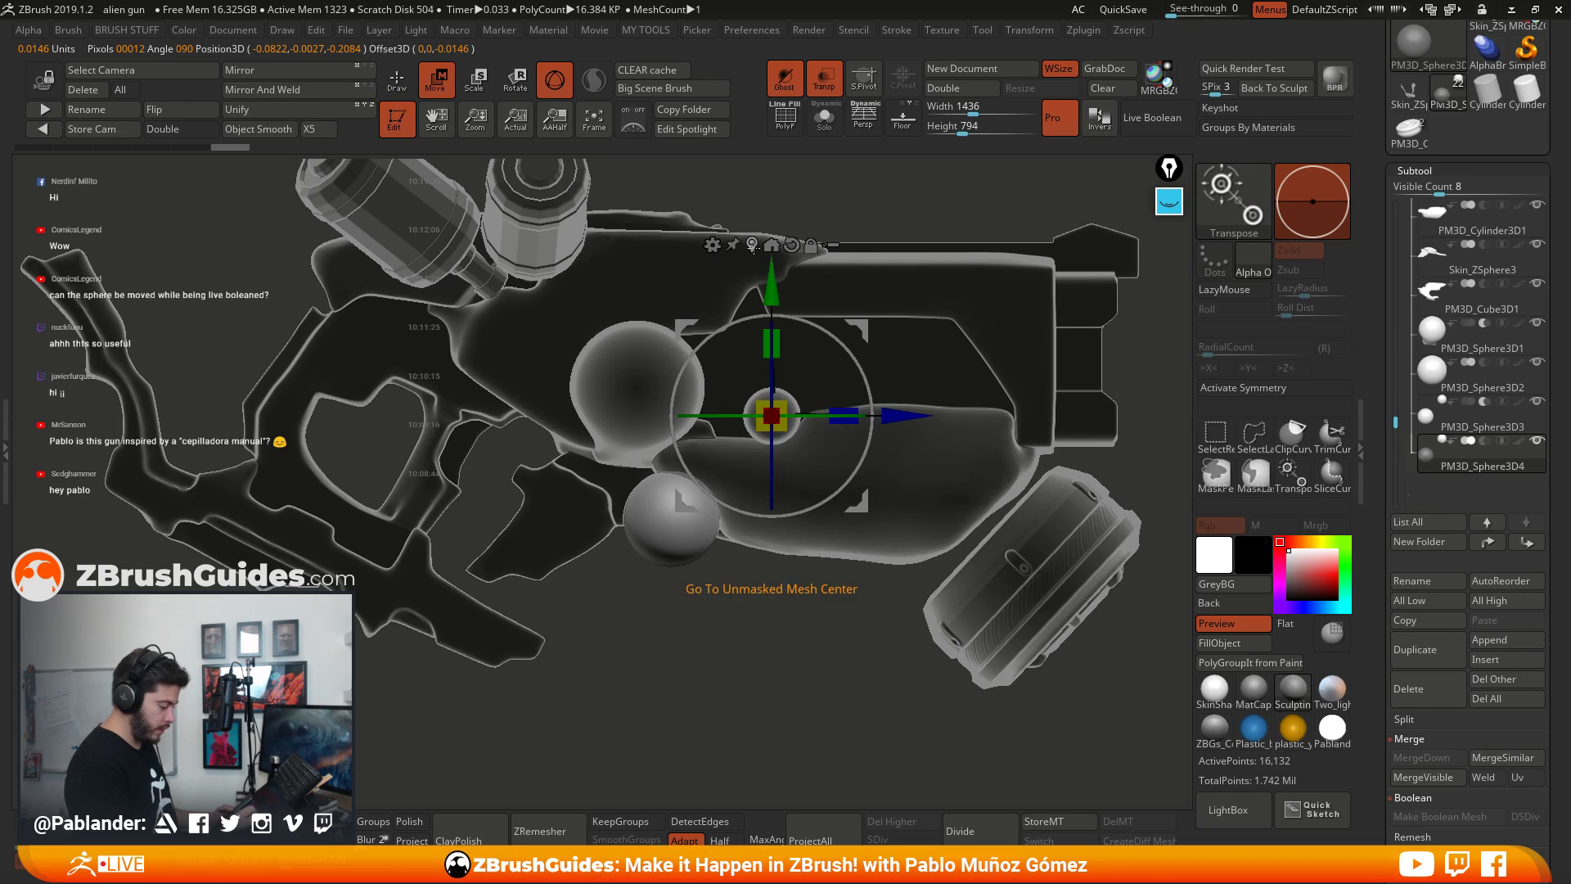
{"action": "left_click", "coordinate": [752, 245]}
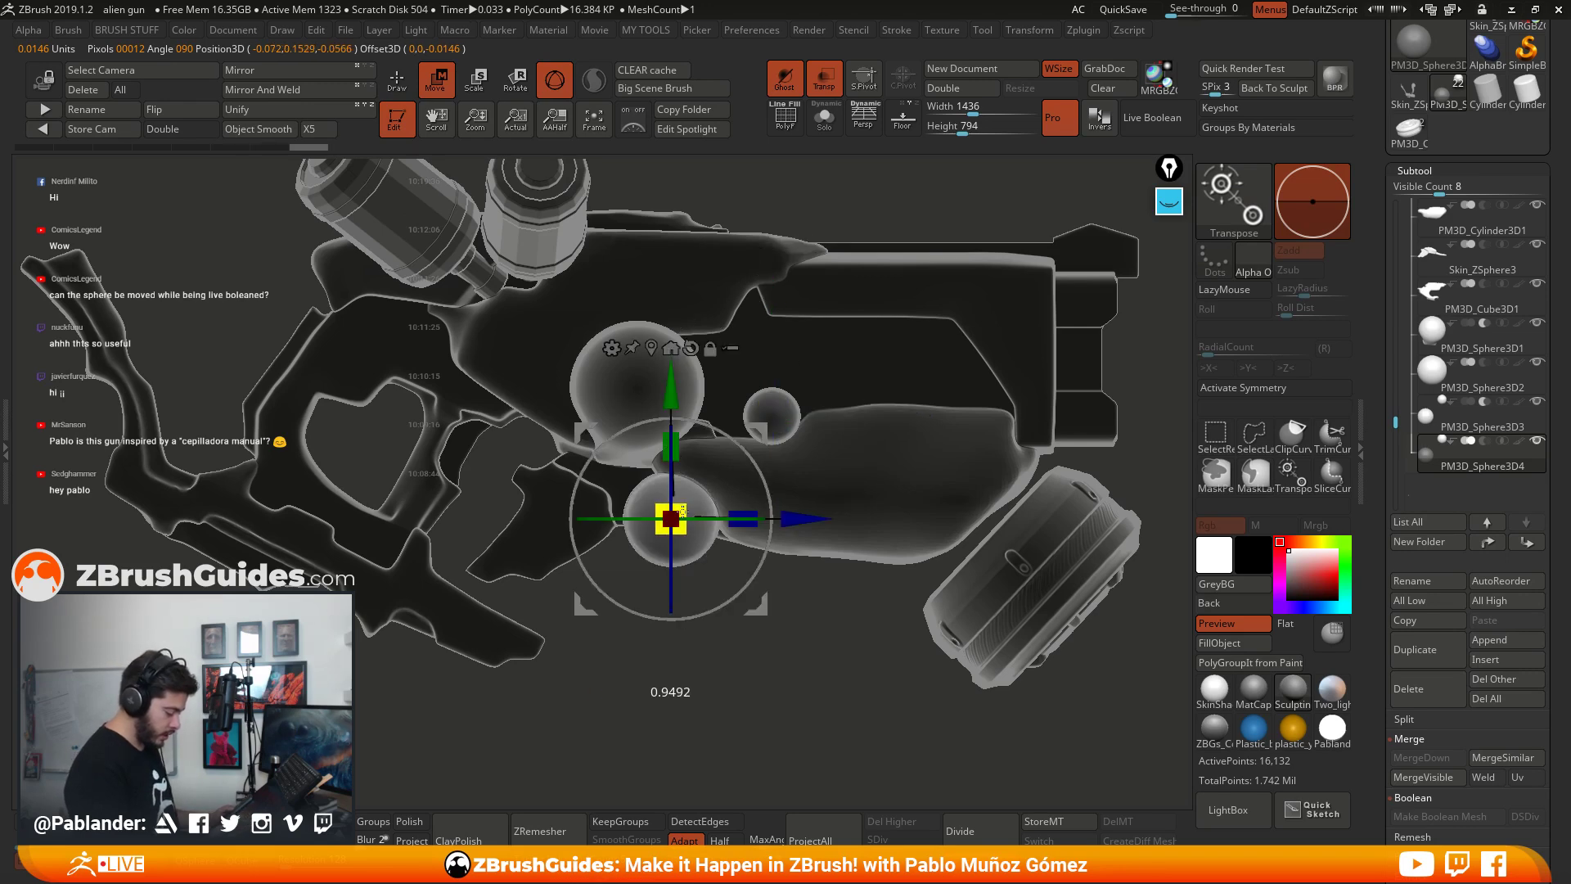
{"action": "key", "text": "q"}
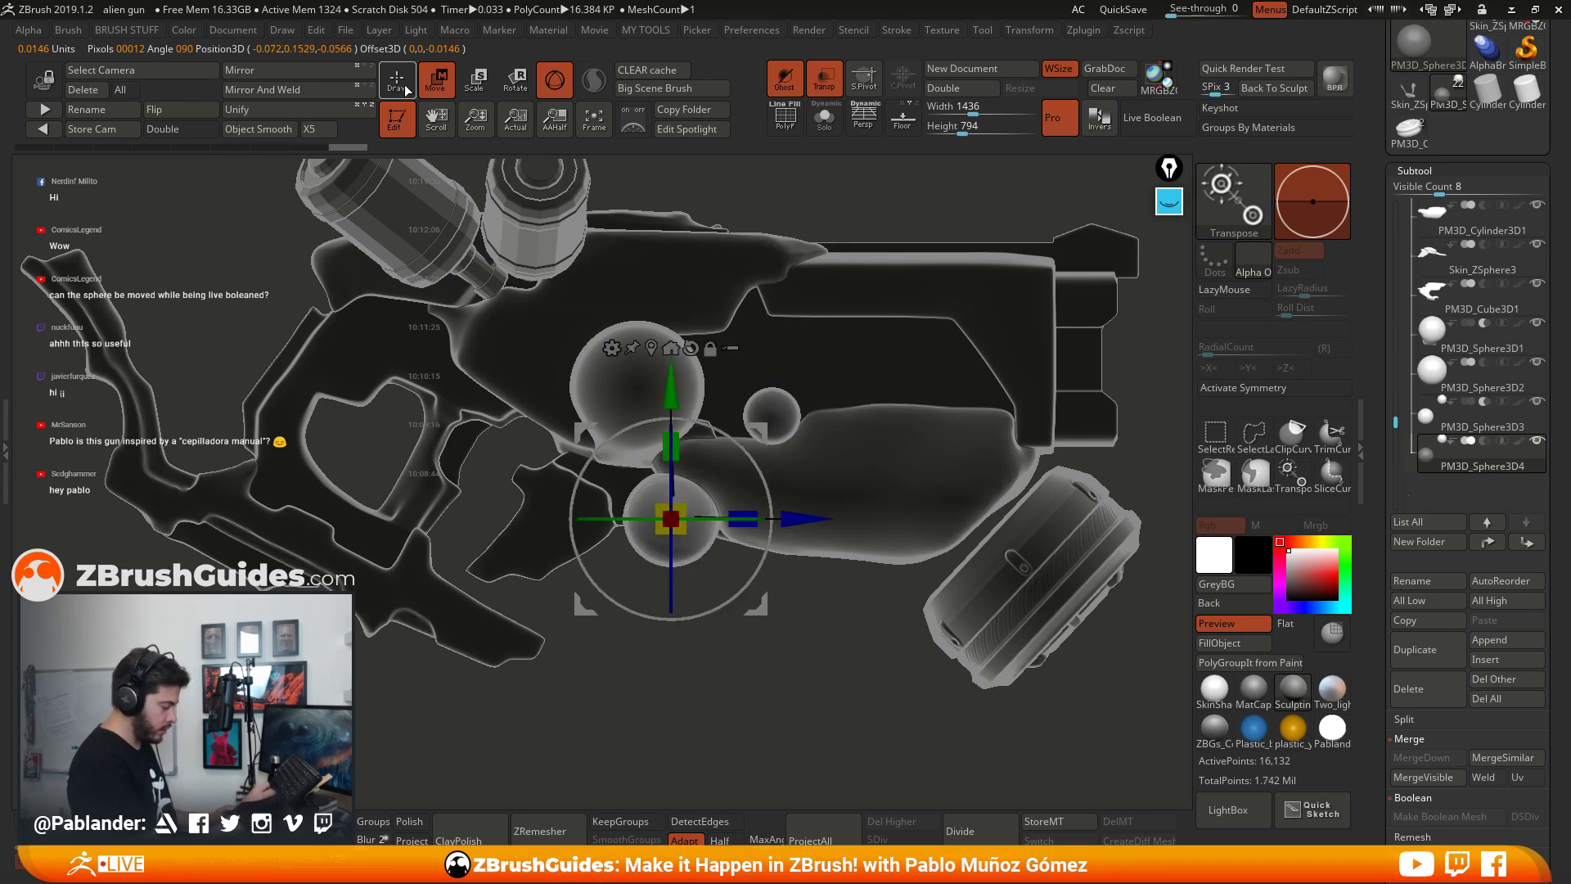
{"action": "key", "text": "ctrl+shift+t"}
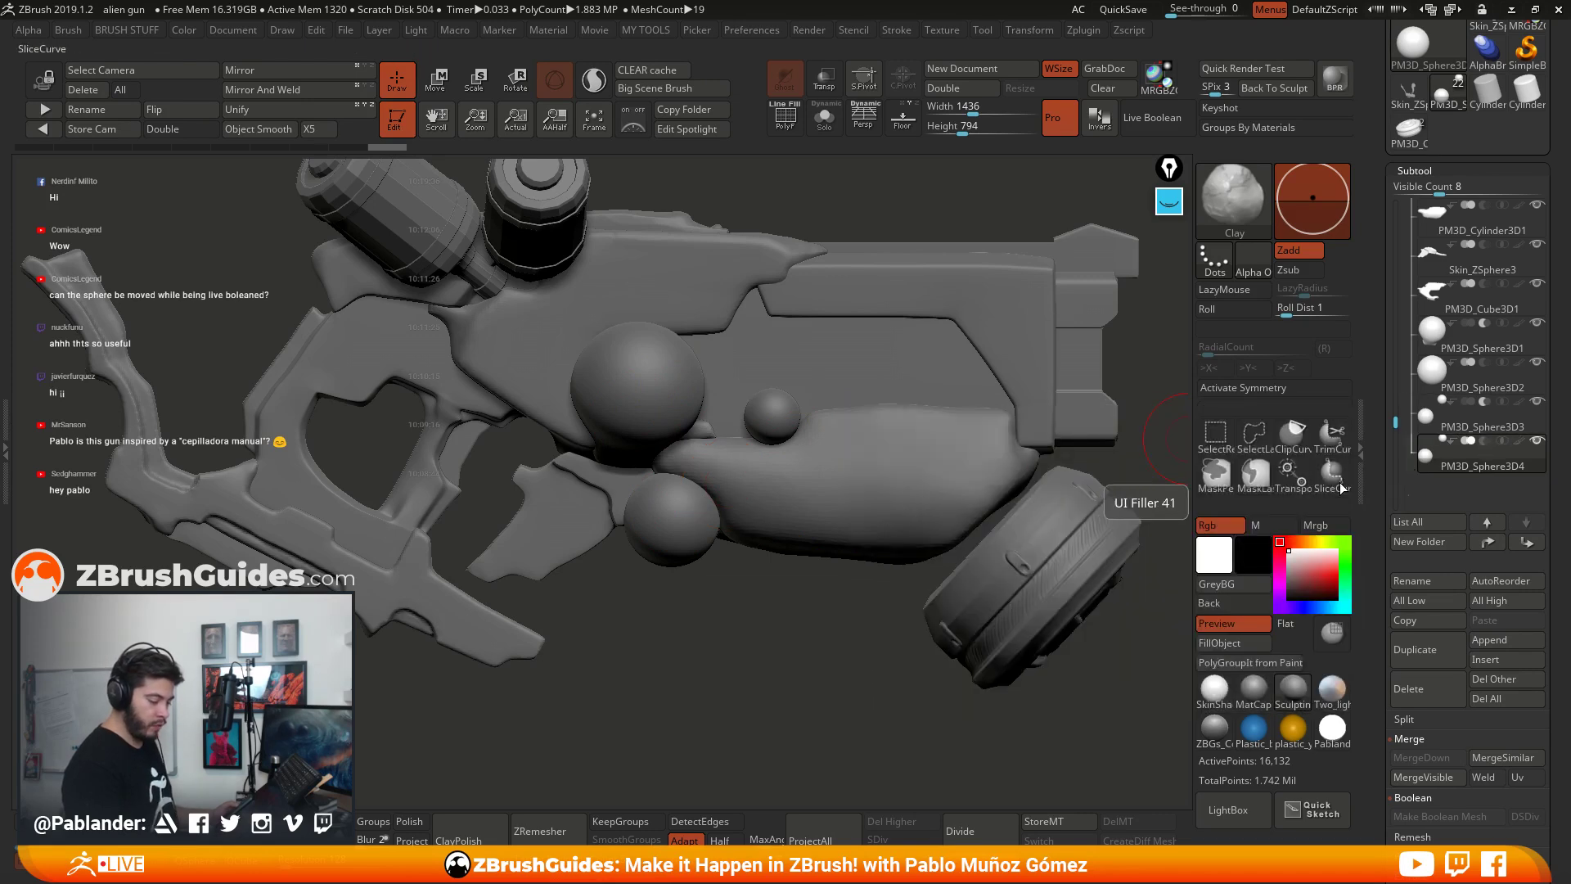
Step: Reorder the subtools so that PM3D_Sphere3D3 sits directly above PM3D_Sphere3D2
{"action": "left_click_drag", "start_coordinate": [1478, 419], "coordinate": [1488, 370]}
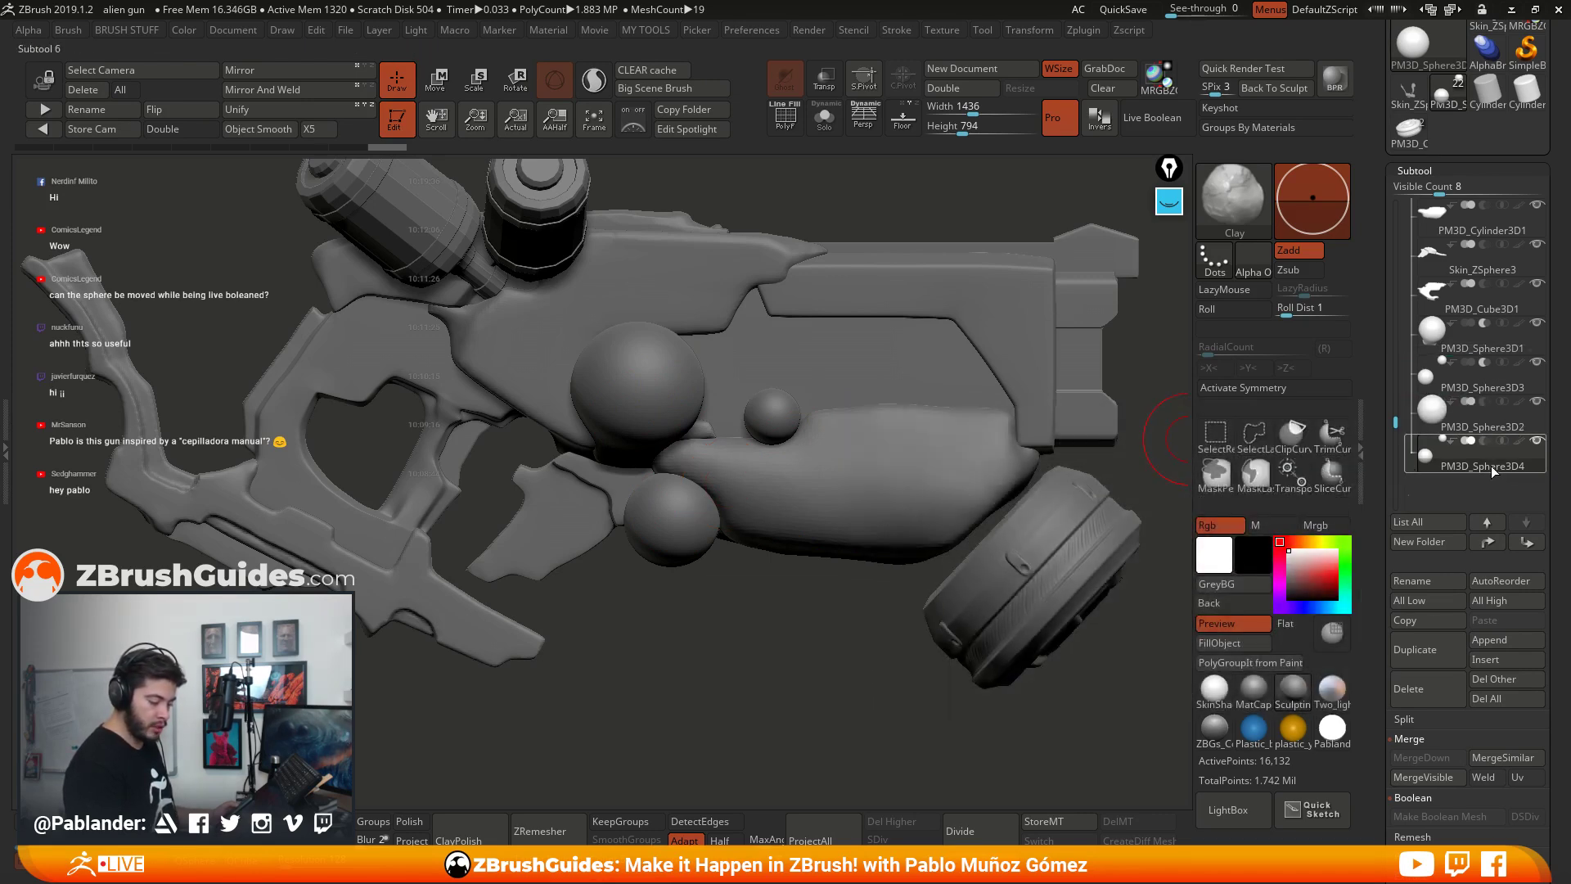
{"action": "mouse_move", "coordinate": [1491, 449]}
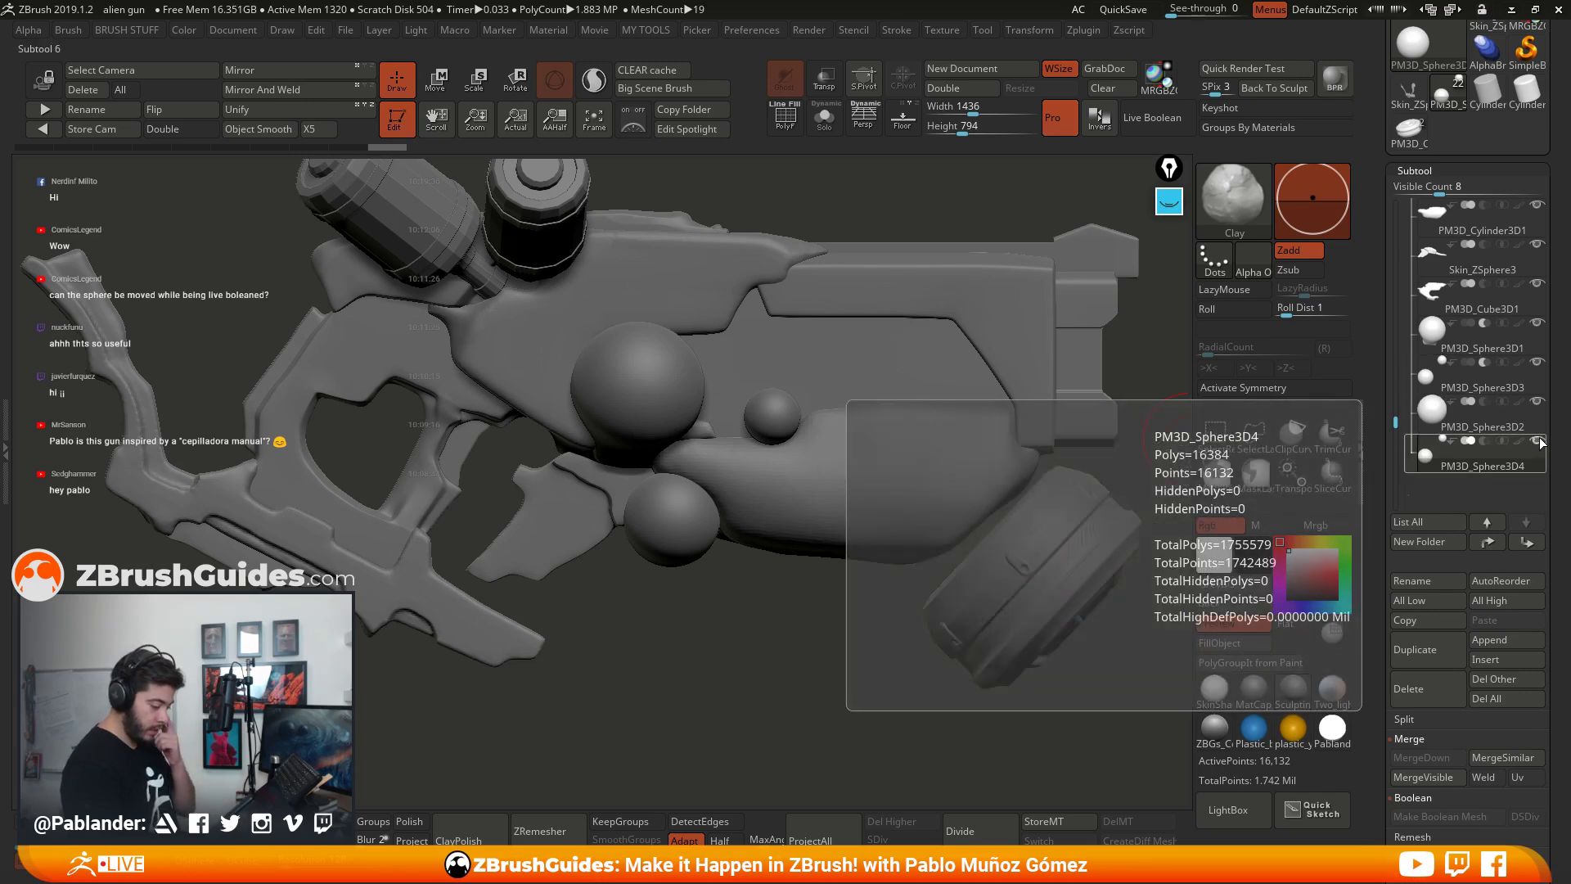
Step: Merge the PM3D_Sphere3D1 subtool down with PM3D_Sphere3D3
{"action": "left_click", "coordinate": [1508, 356]}
{"action": "left_click", "coordinate": [1492, 342]}
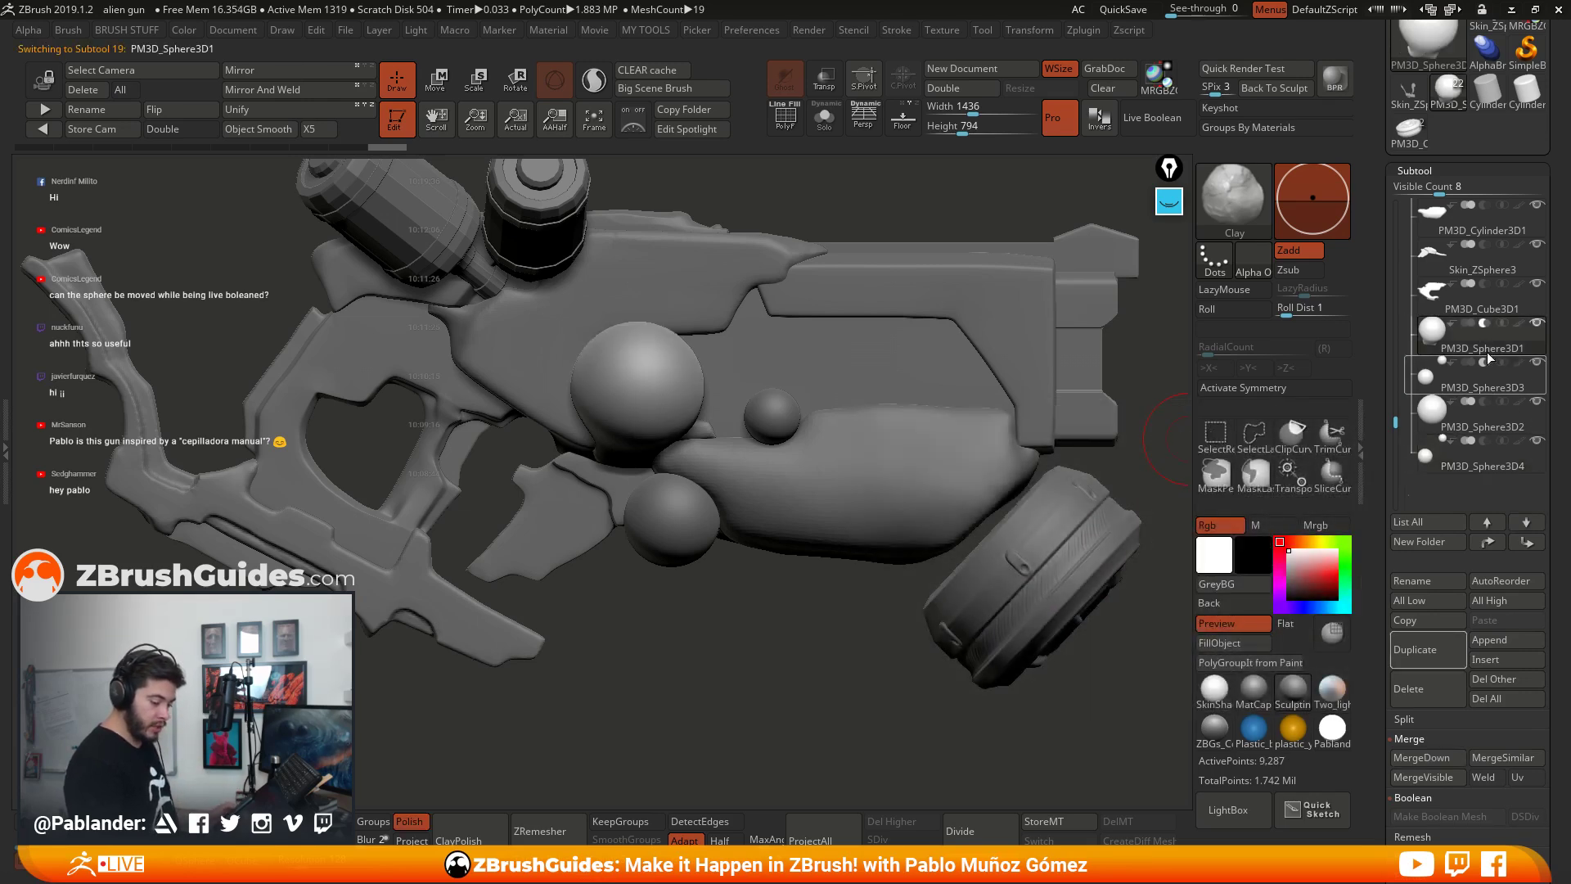
{"action": "left_click", "coordinate": [1438, 759]}
{"action": "left_click", "coordinate": [1277, 795]}
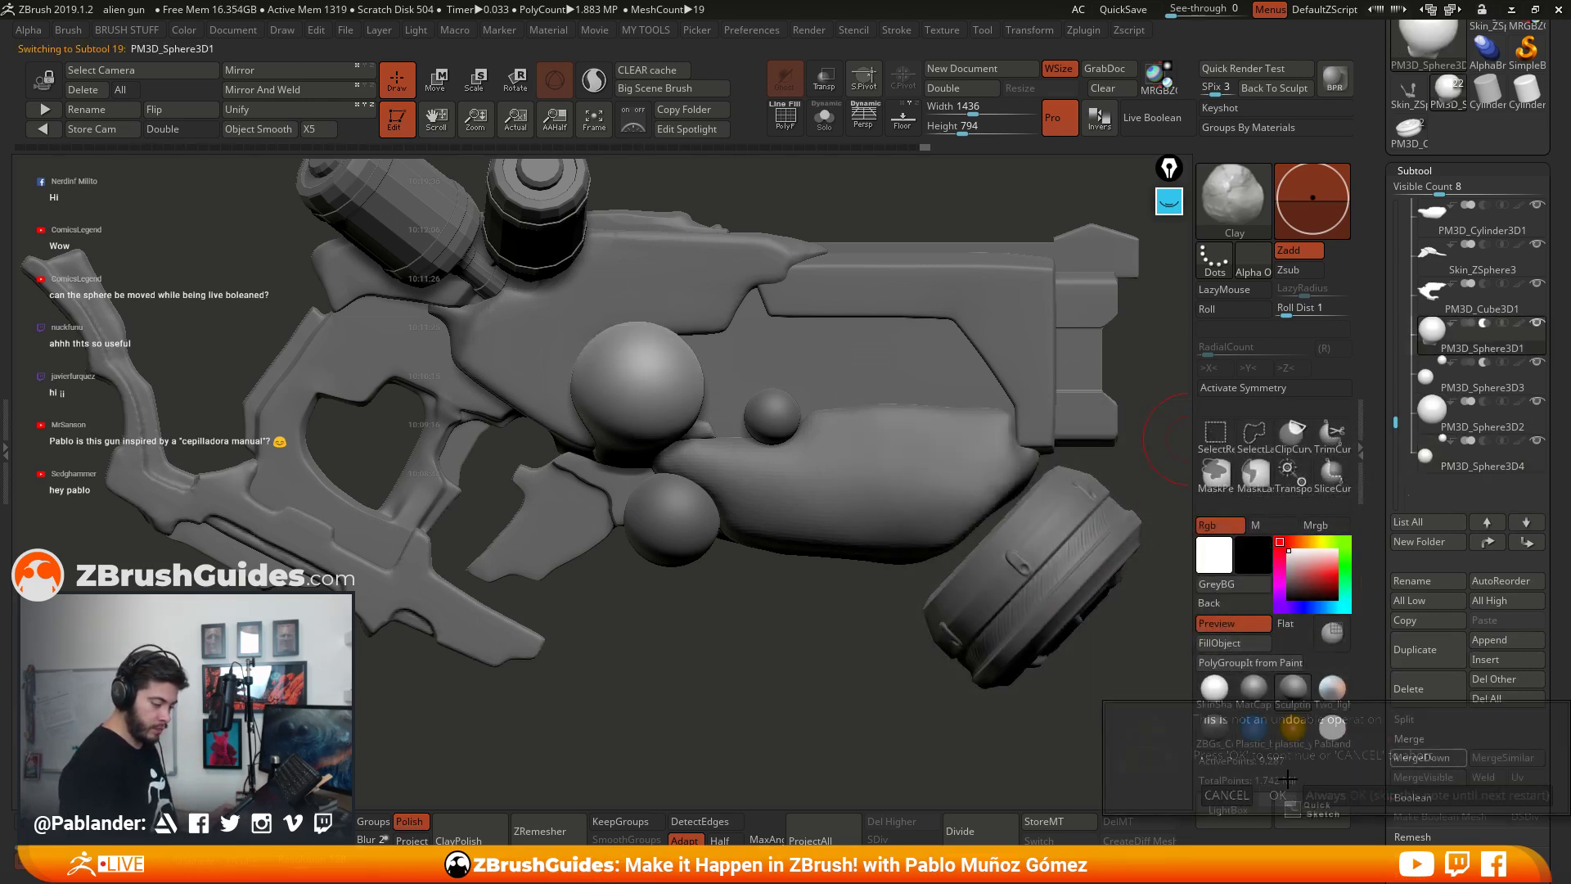
{"action": "mouse_move", "coordinate": [1452, 339]}
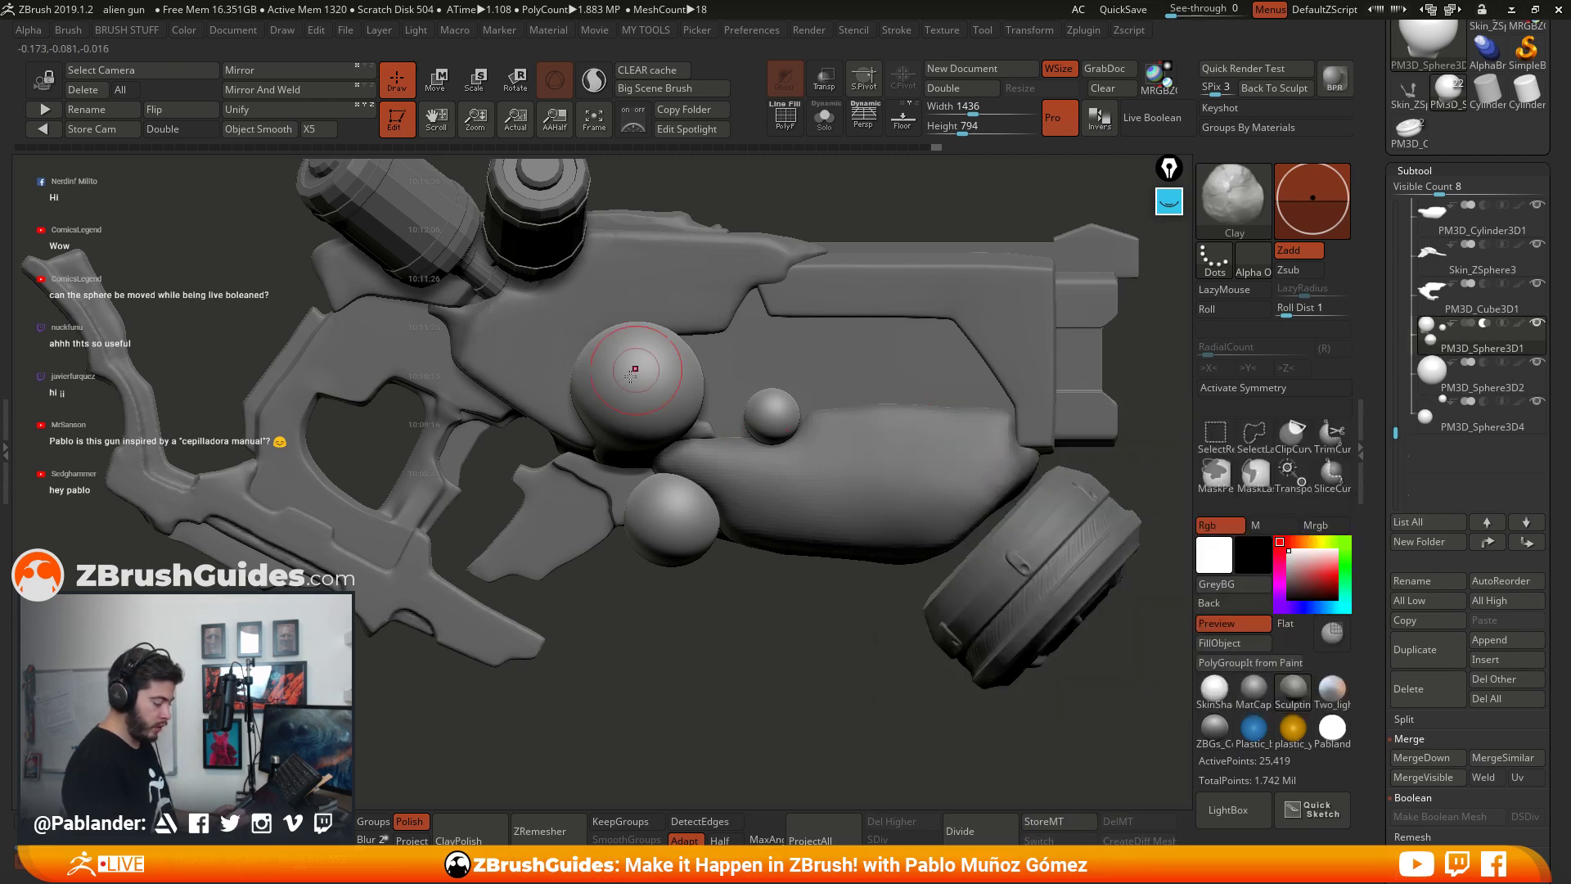
Step: Merge the PM3D_Sphere3D2 subtool down with PM3D_Sphere3D4
{"action": "left_click", "coordinate": [1516, 407]}
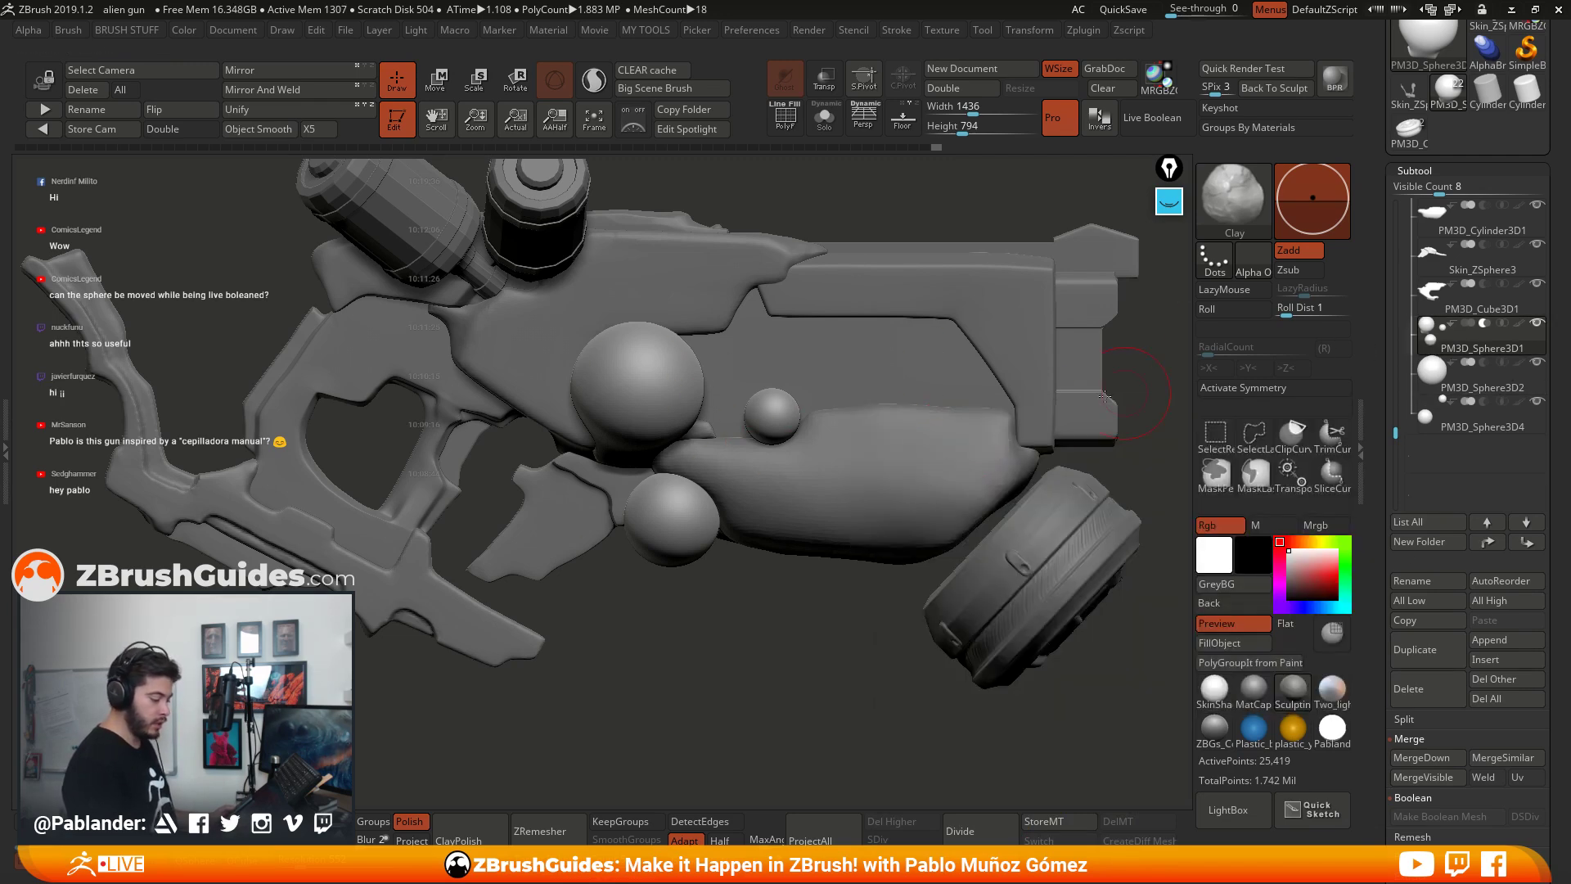
{"action": "left_click", "coordinate": [1492, 386]}
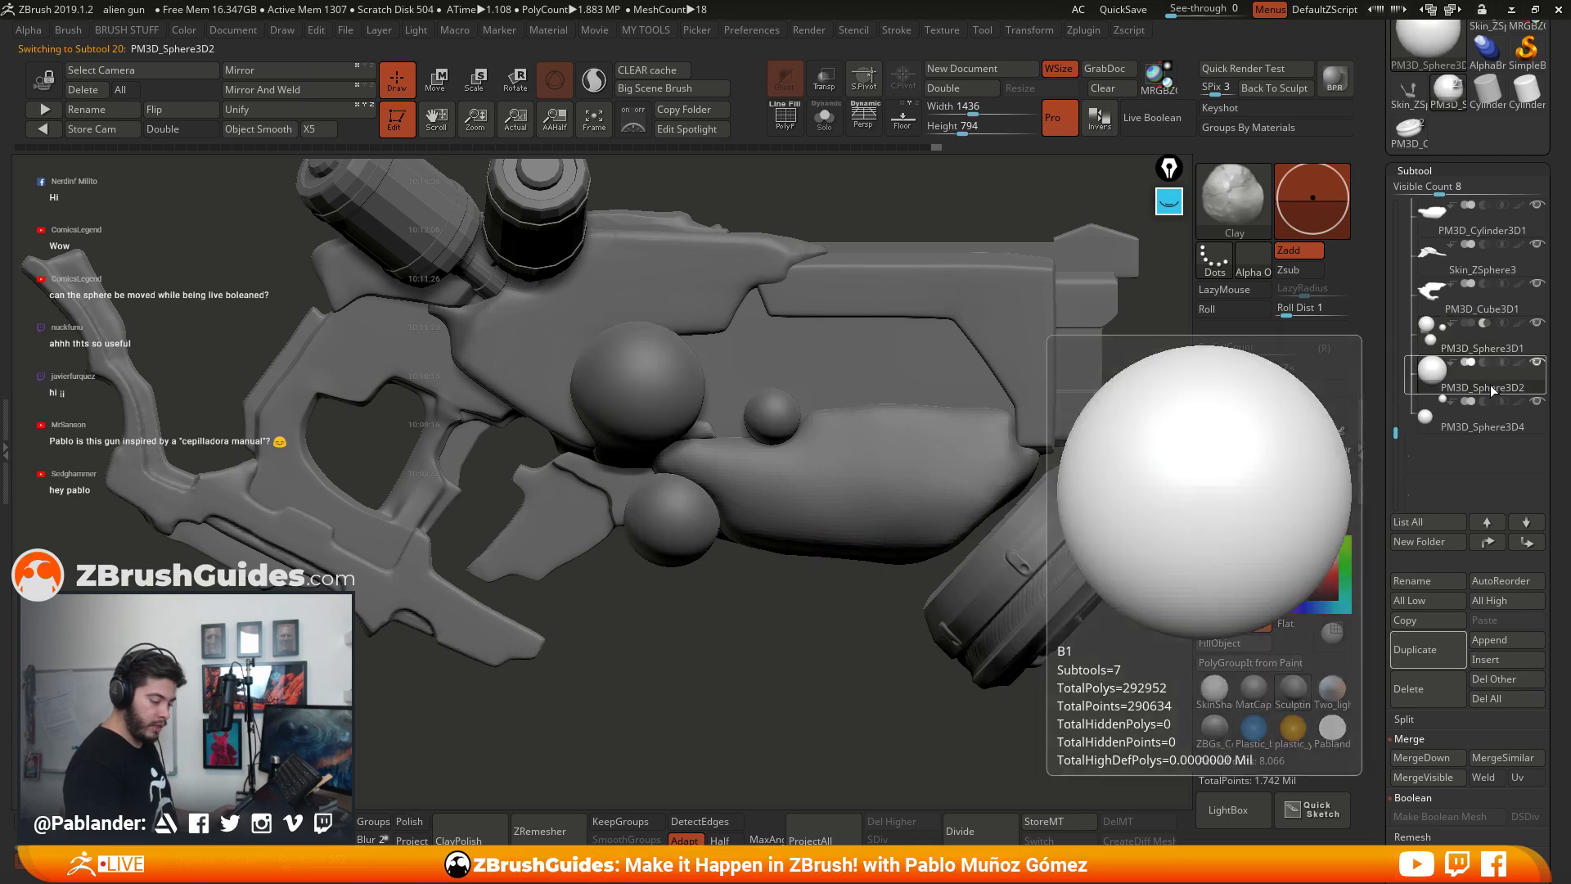
{"action": "left_click", "coordinate": [1436, 754]}
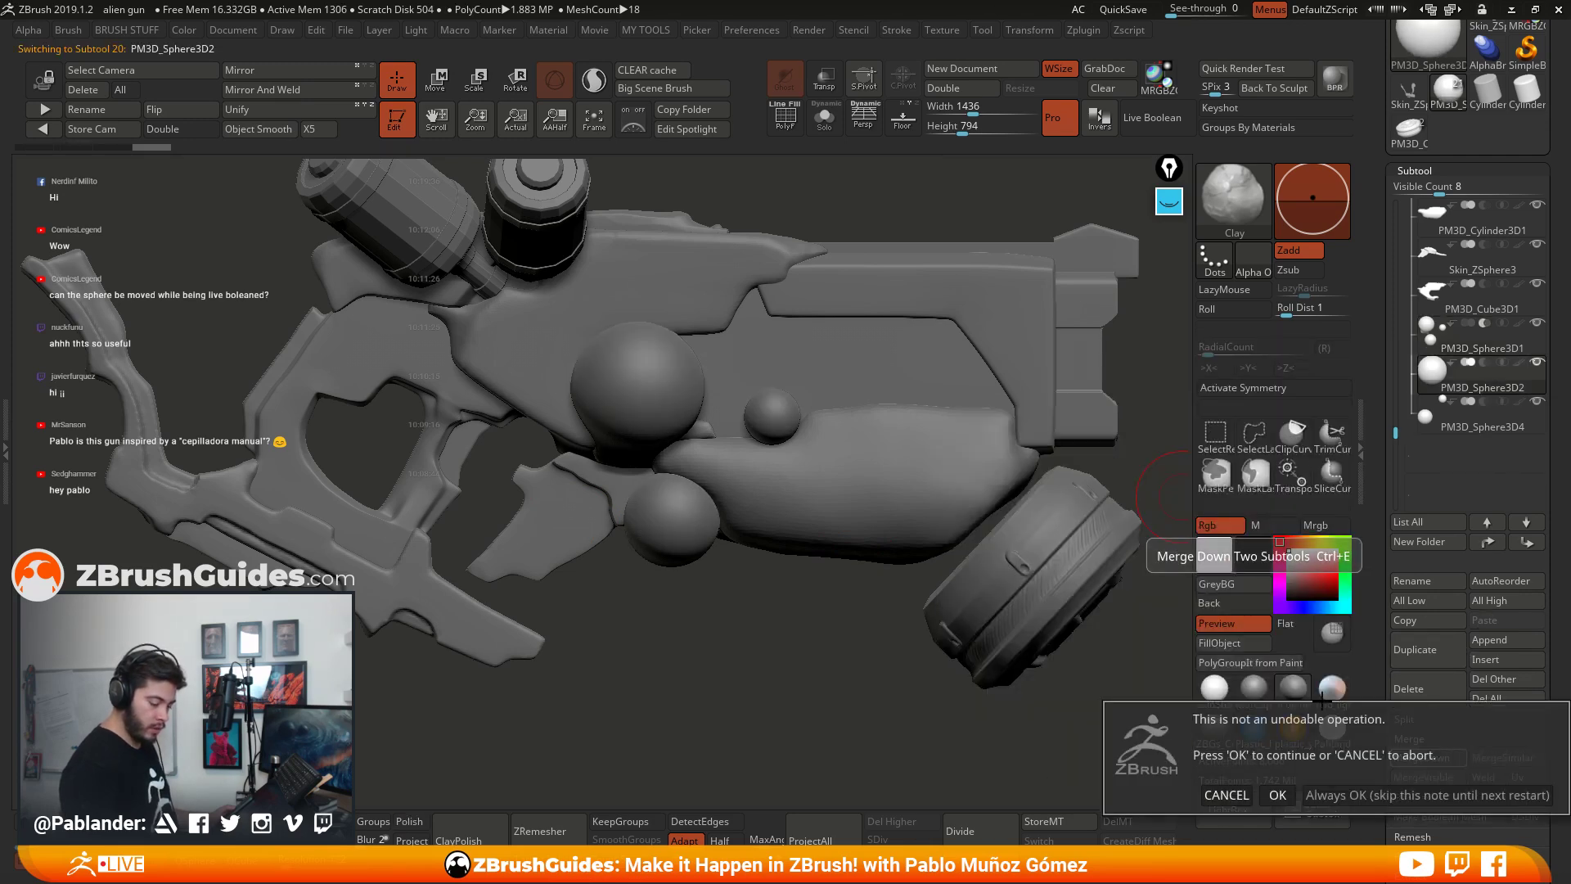
{"action": "left_click", "coordinate": [1278, 795]}
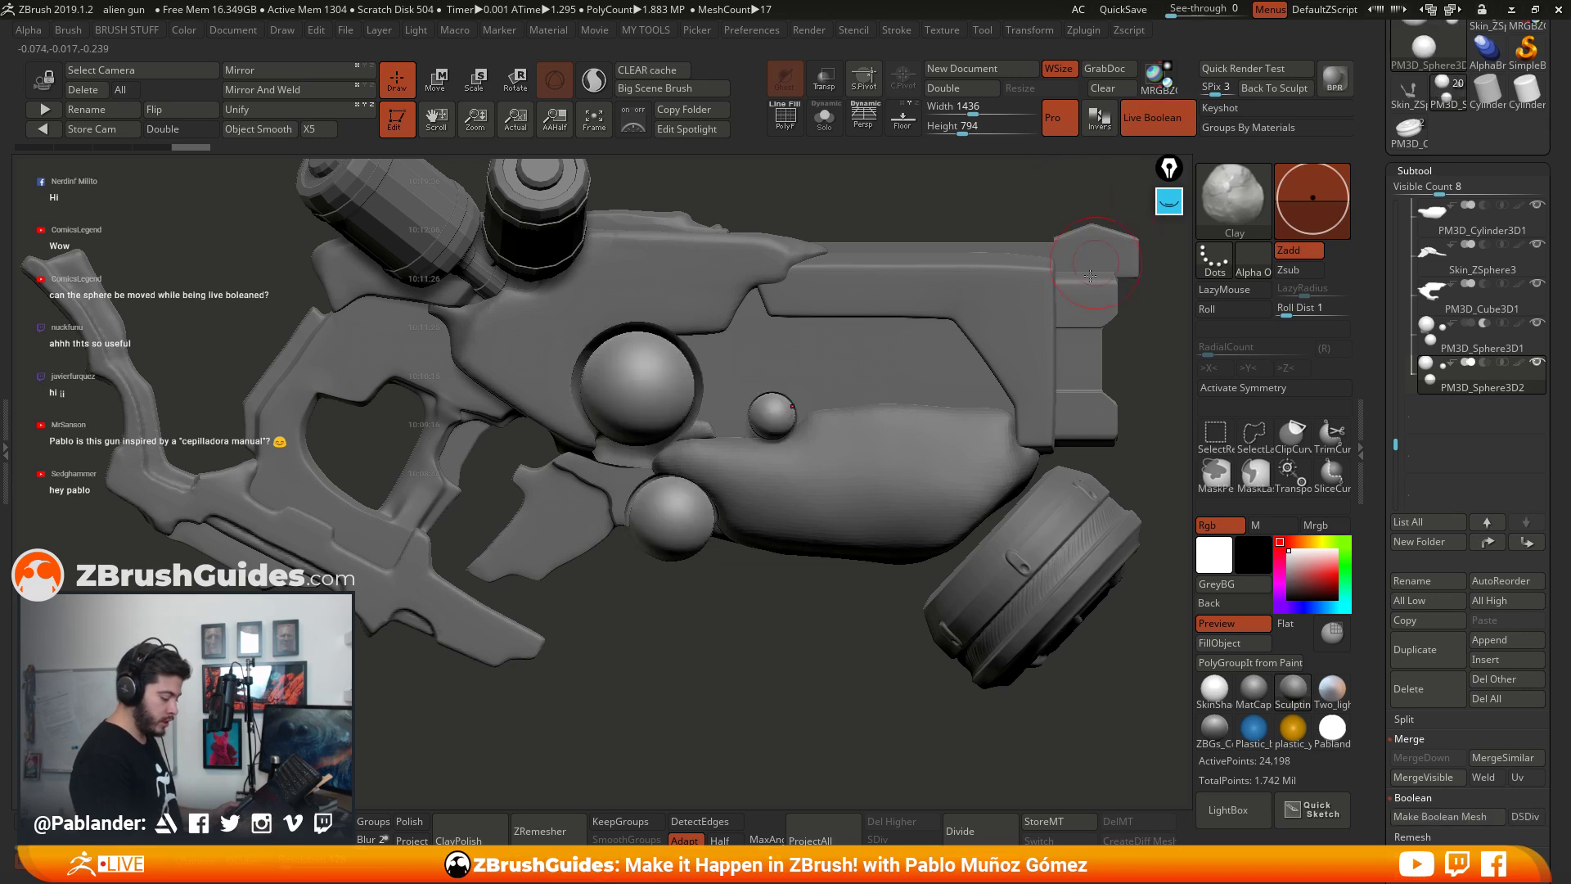
Step: Check the sphere cavities in the Live Boolean preview, turn it off and return to the whole gun
{"action": "left_click", "coordinate": [1175, 131]}
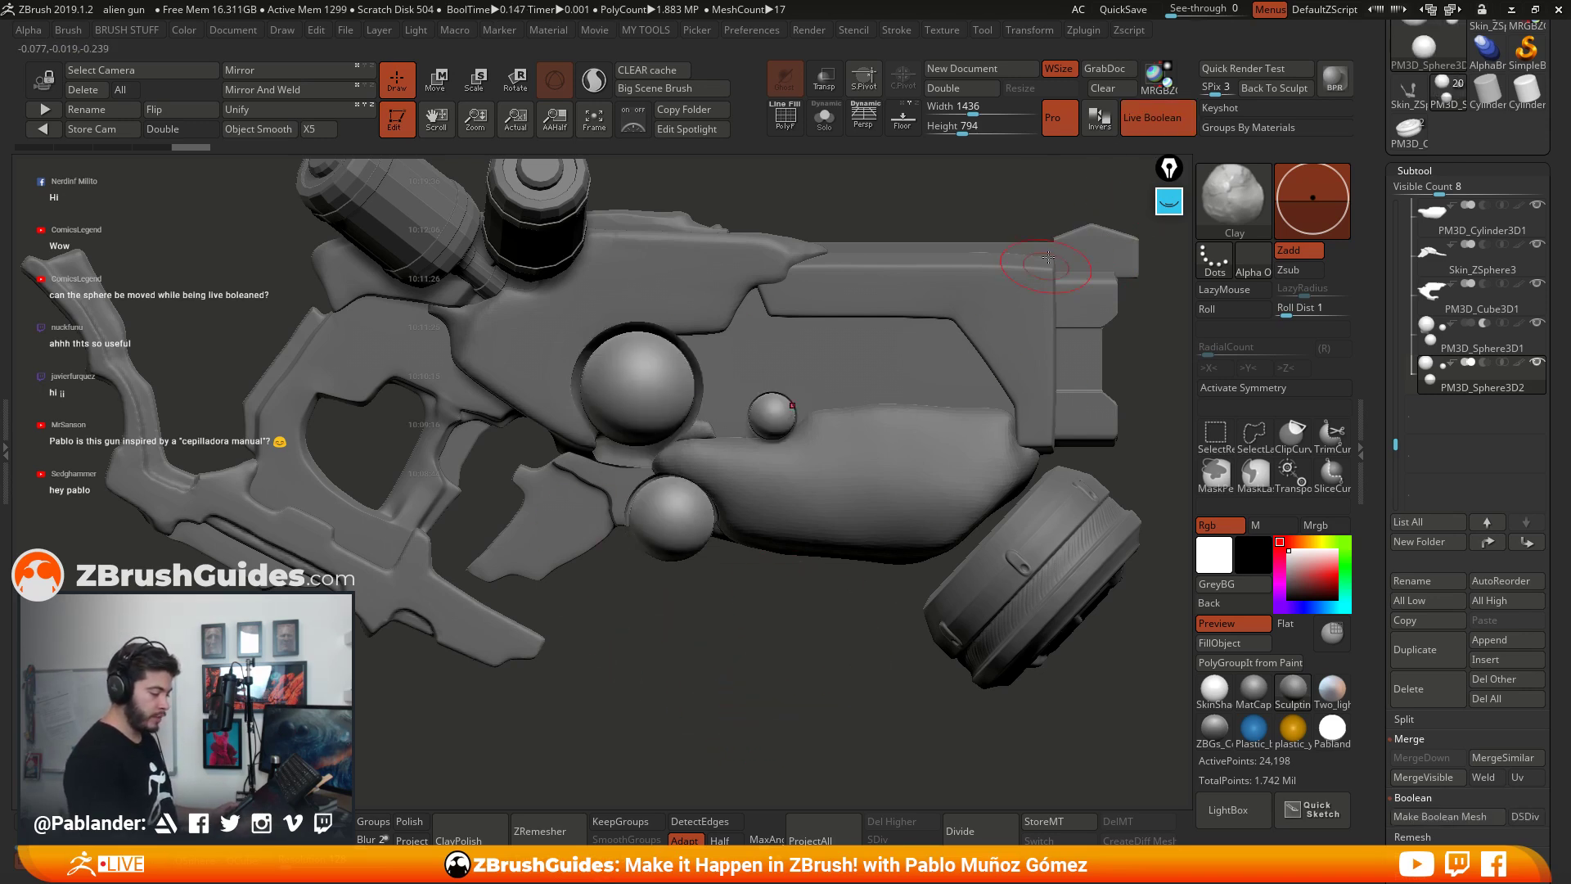
{"action": "left_click", "coordinate": [1151, 120]}
{"action": "left_click_drag", "start_coordinate": [818, 590], "coordinate": [565, 452]}
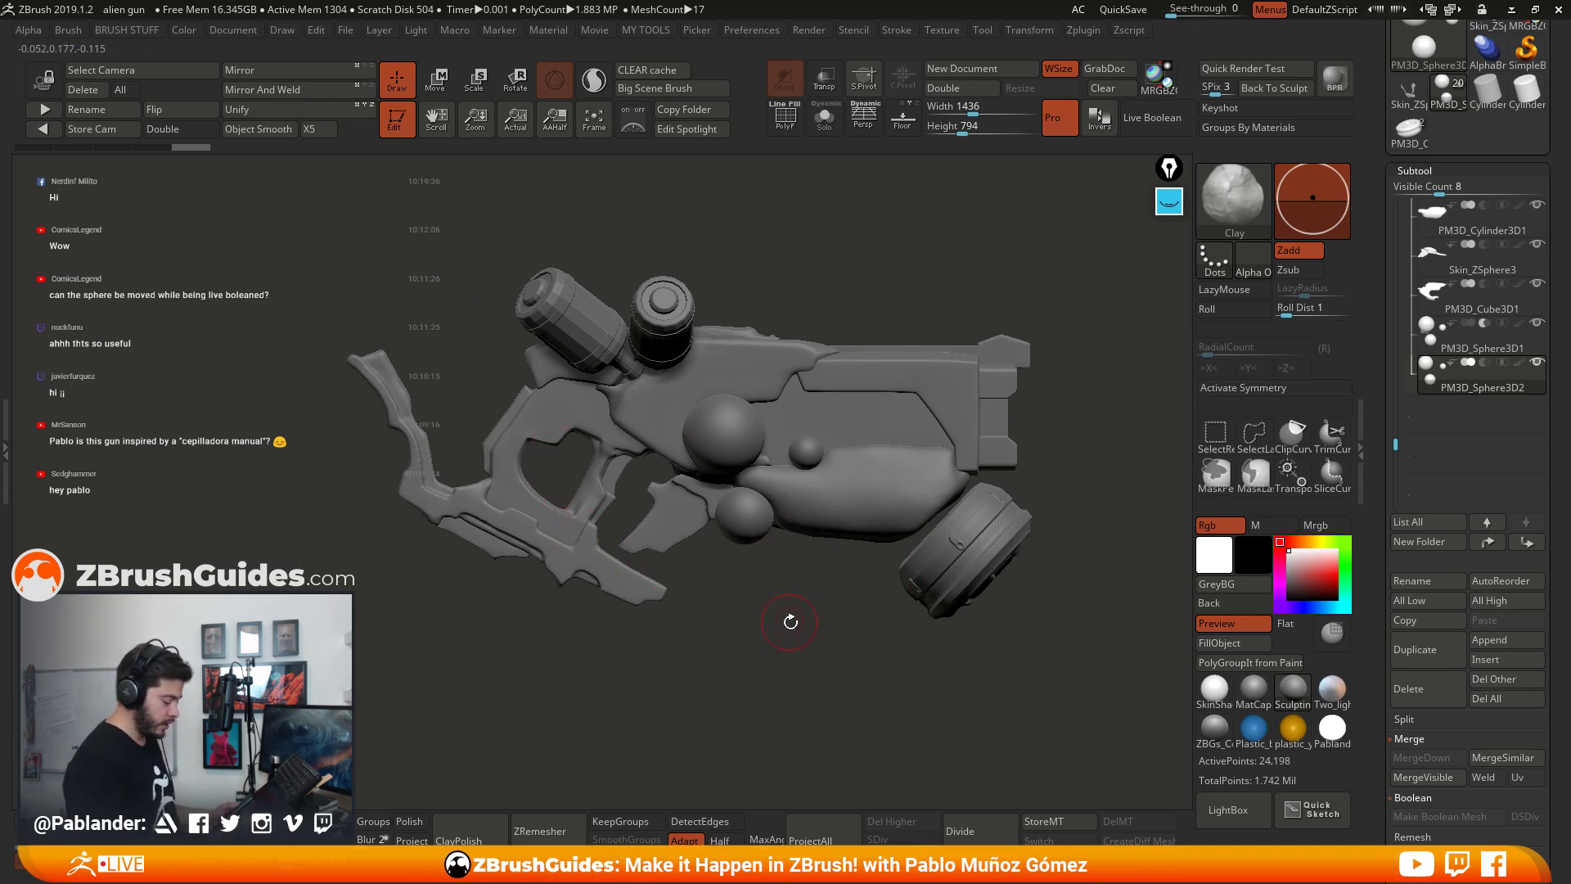
Step: Append a cylinder to the gun as a new subtool
{"action": "left_click", "coordinate": [1519, 638]}
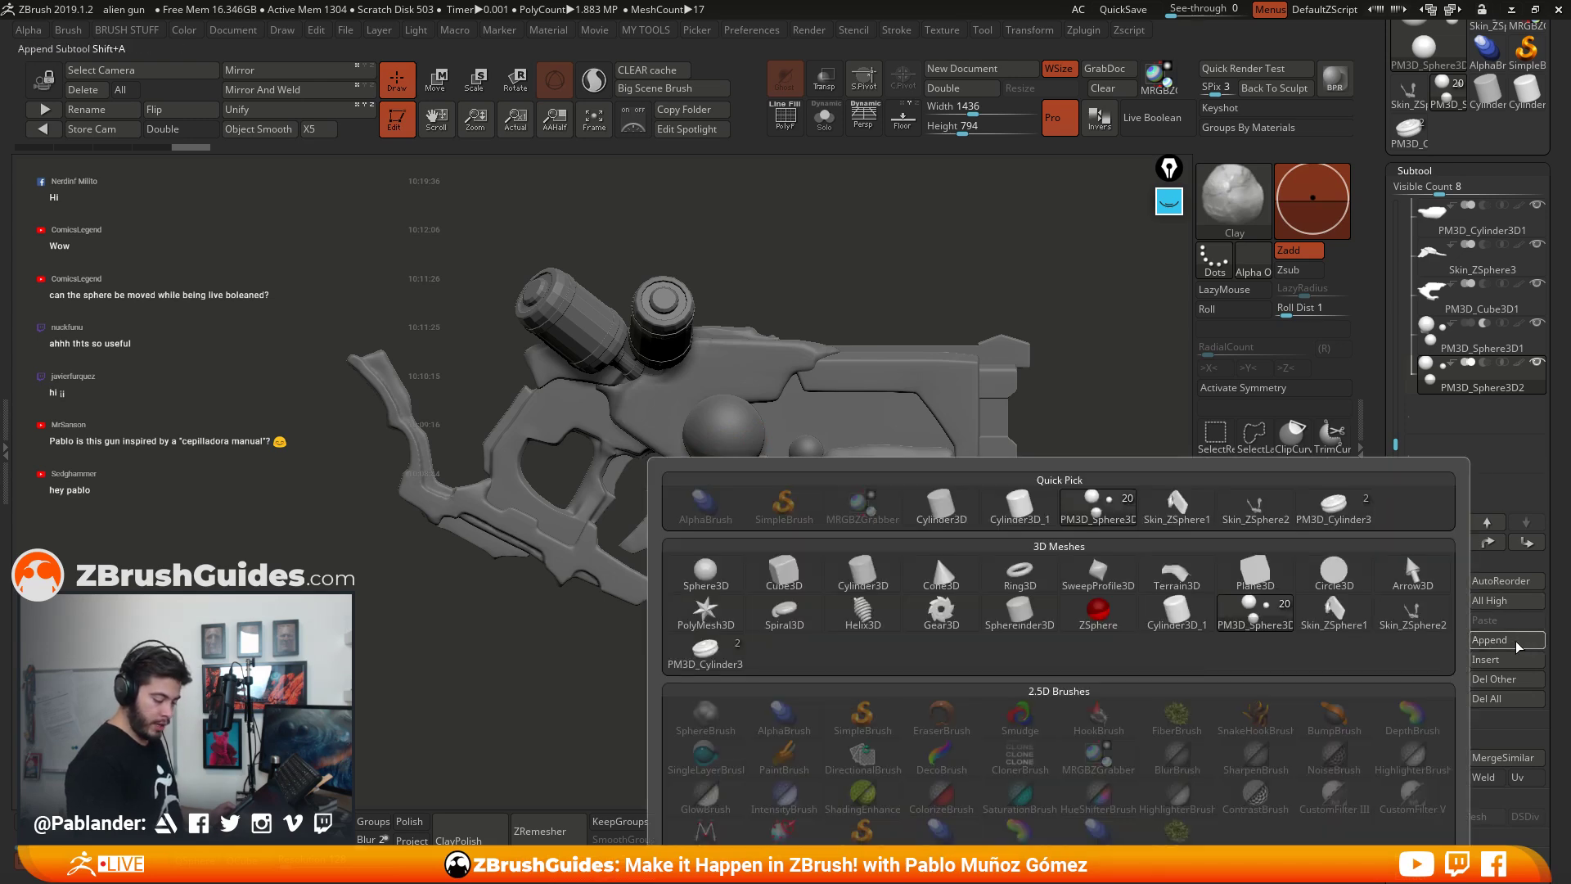
{"action": "left_click", "coordinate": [904, 602]}
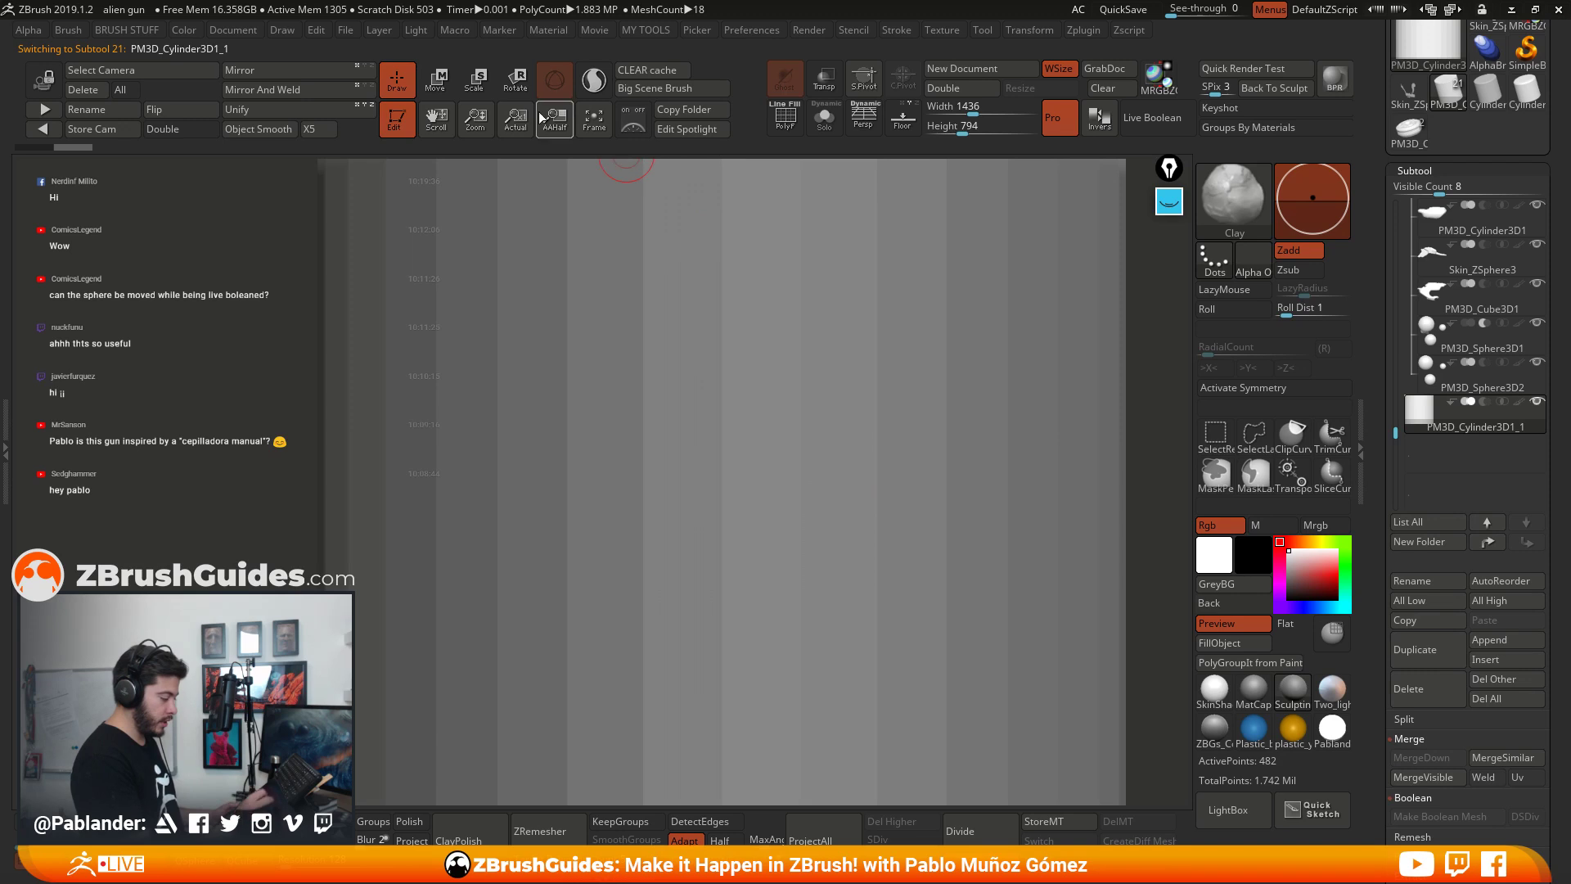
{"action": "left_click", "coordinate": [475, 79]}
Step: Rotate the appended cylinder so its round cap faces the side view of the gun, and quick-save the project
{"action": "key", "text": "w"}
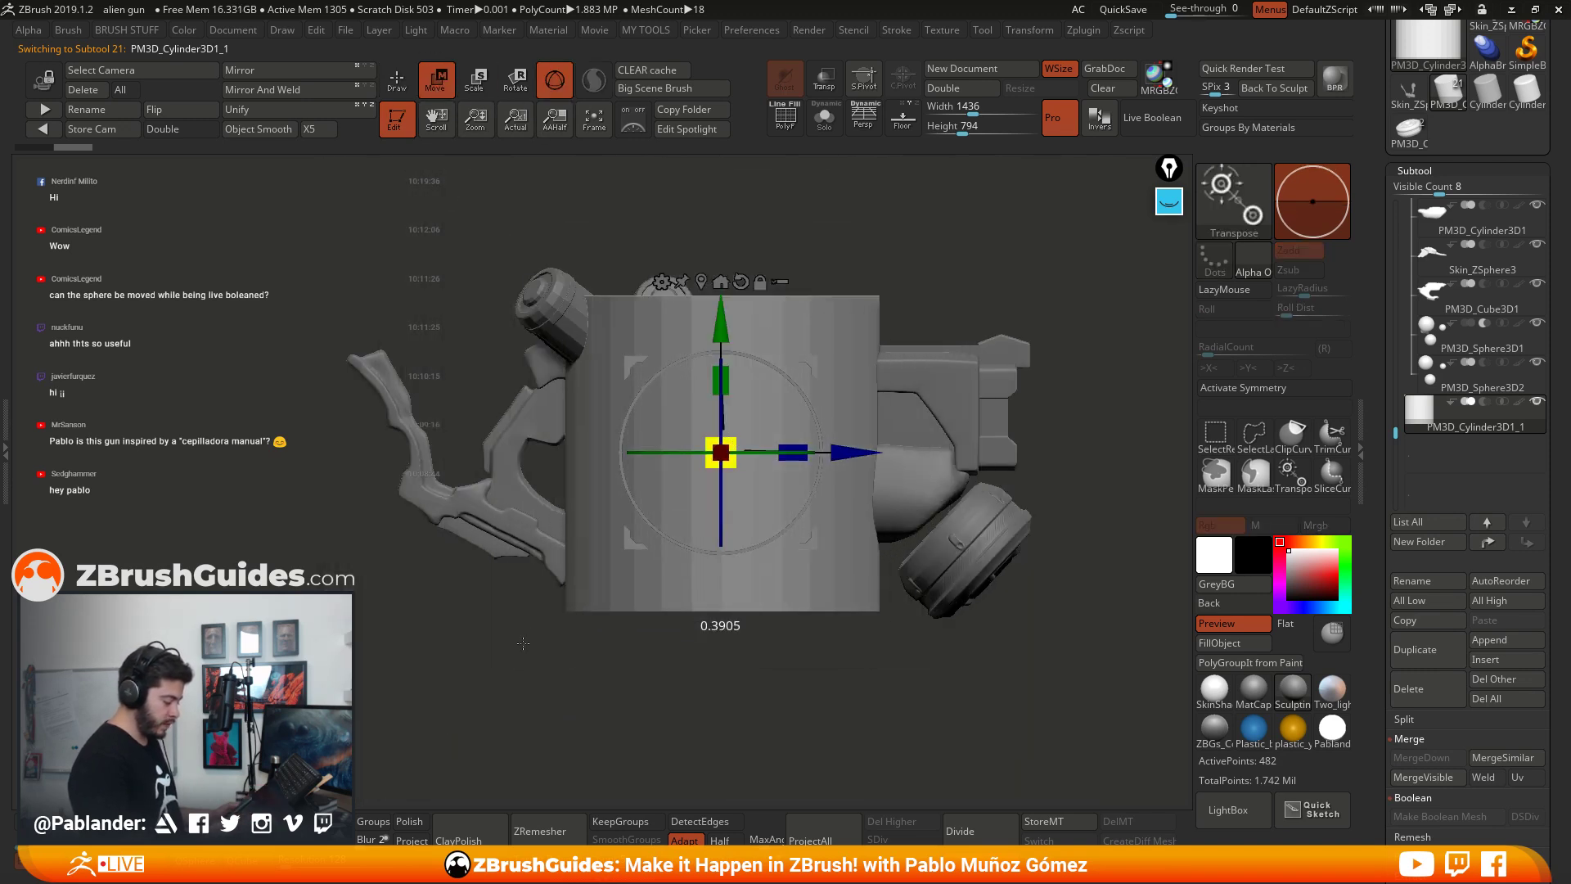
{"action": "left_click_drag", "start_coordinate": [746, 452], "coordinate": [737, 567]}
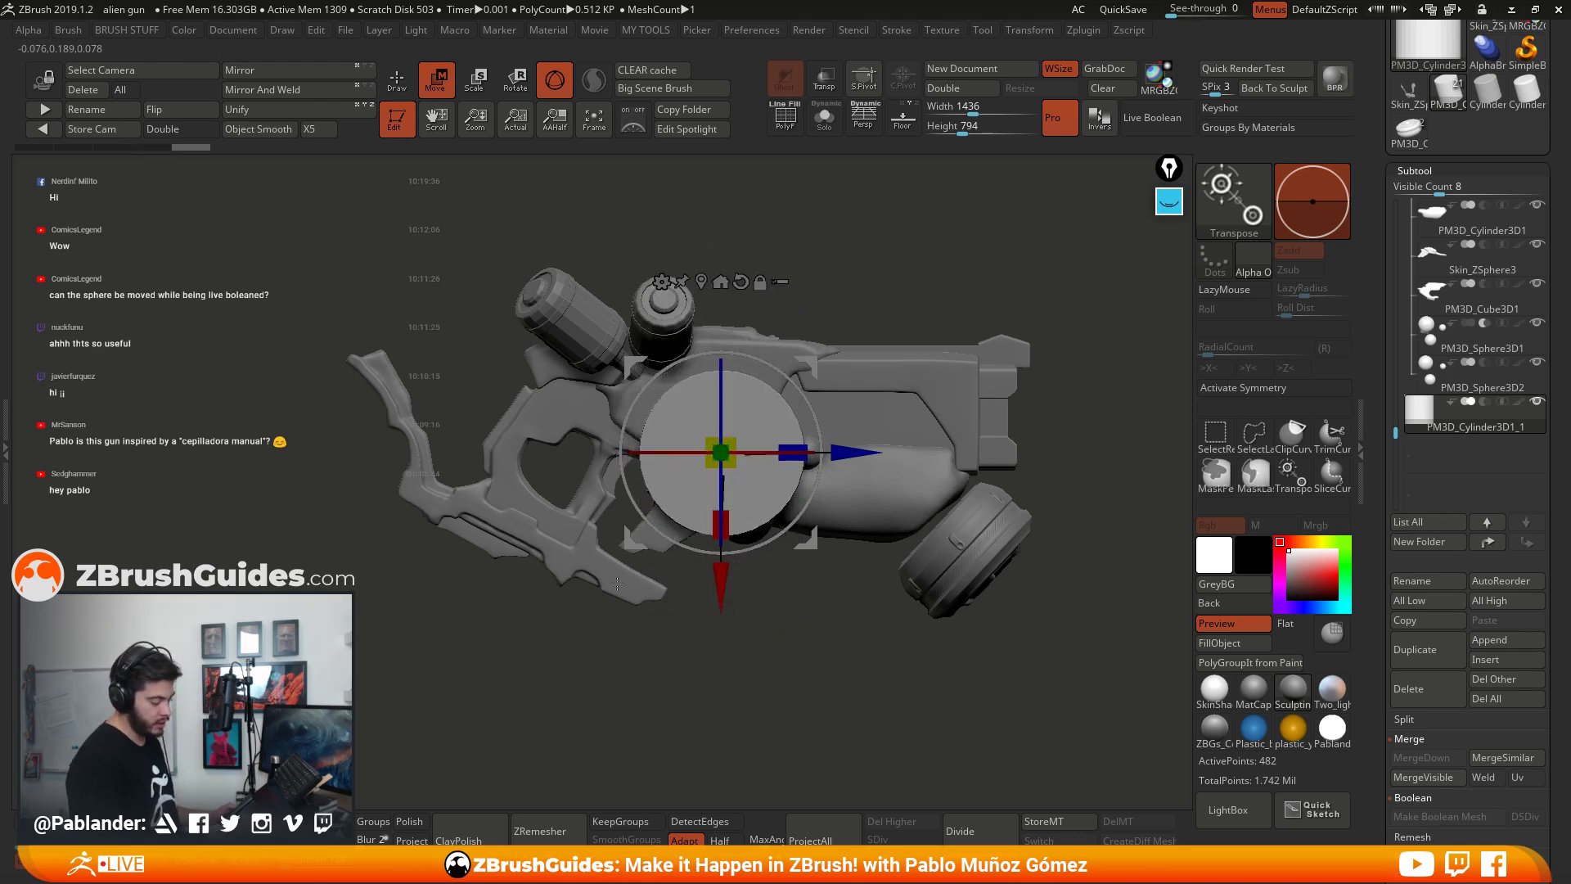
{"action": "left_click", "coordinate": [397, 80]}
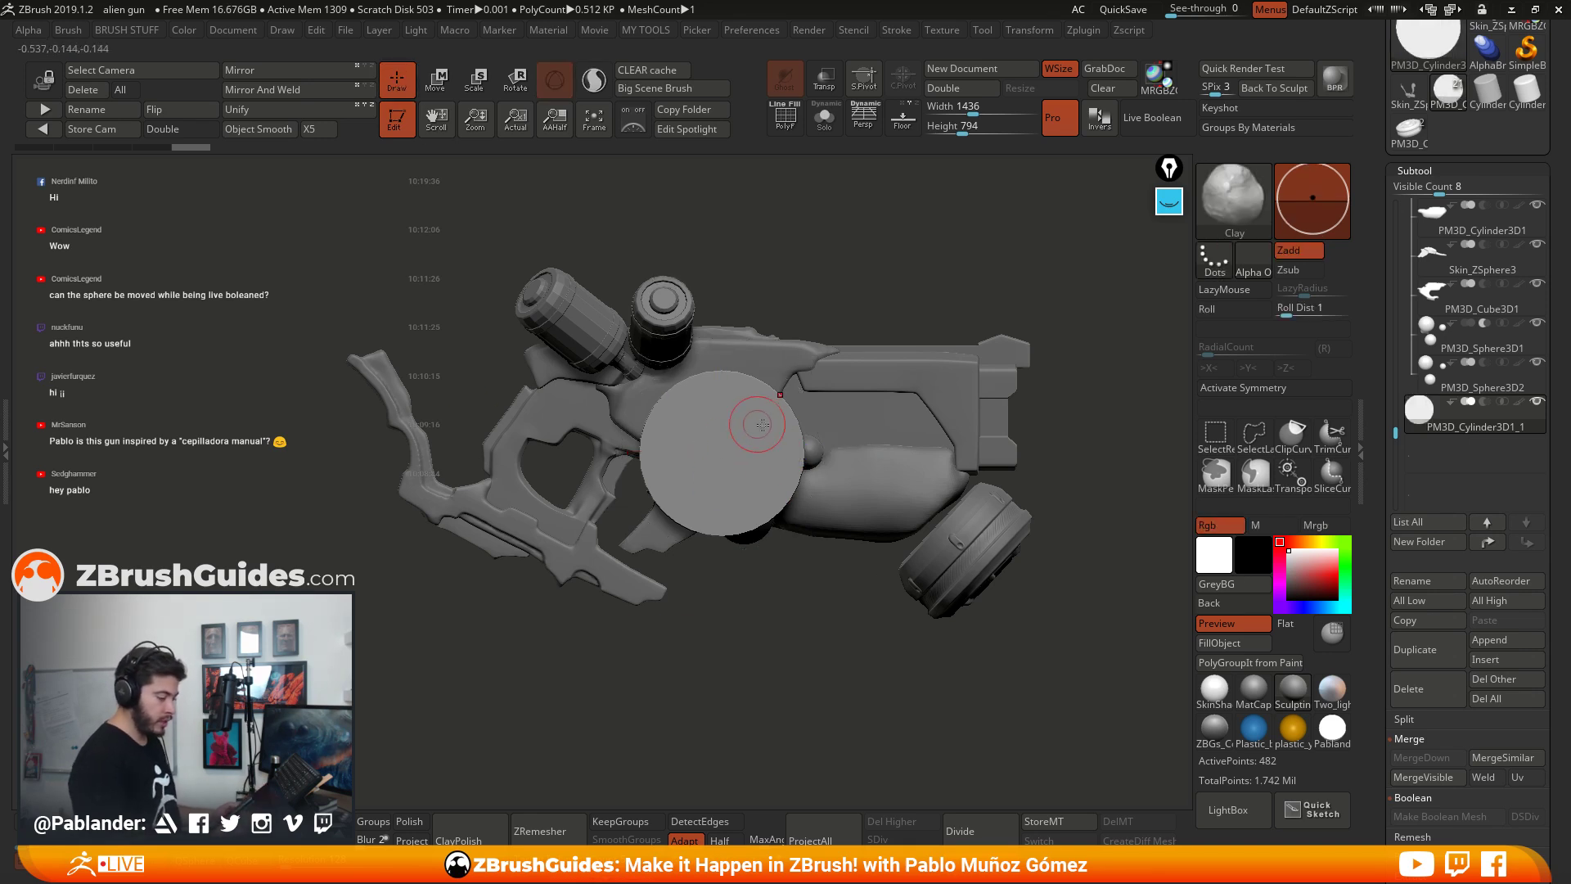
{"action": "right_click_drag", "start_coordinate": [757, 424], "coordinate": [786, 446], "text": "alt"}
{"action": "left_click", "coordinate": [1121, 10]}
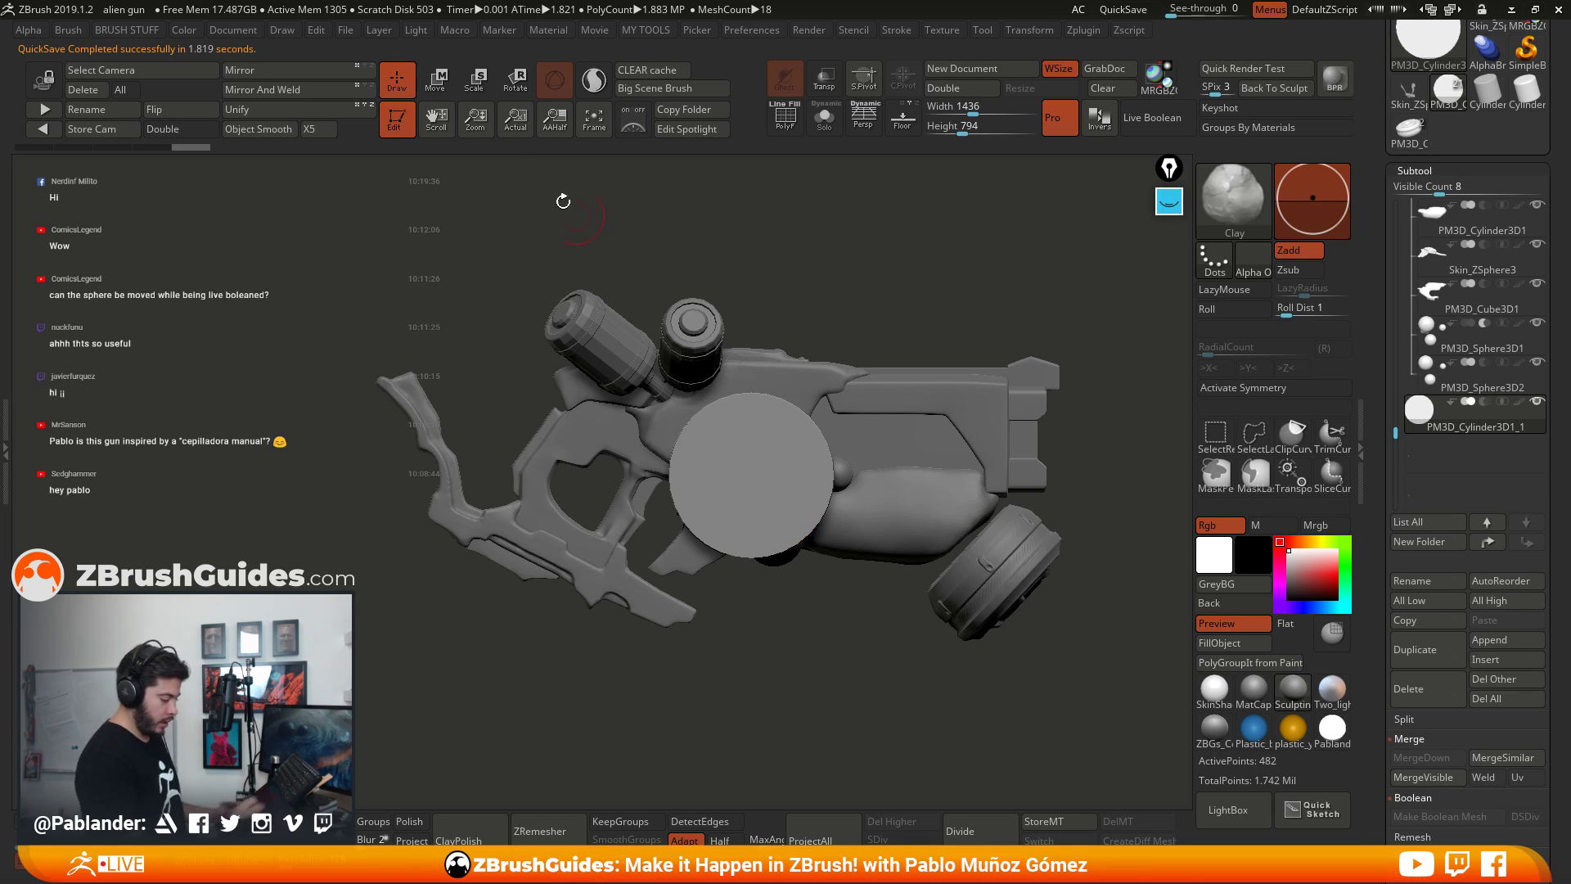
Step: Scale the cylinder down and place it over the upper corner of the opening in the gun's grip
{"action": "key", "text": "w"}
{"action": "left_click_drag", "start_coordinate": [750, 475], "coordinate": [683, 554]}
{"action": "right_click_drag", "start_coordinate": [683, 554], "coordinate": [719, 518], "text": "ctrl"}
{"action": "left_click_drag", "start_coordinate": [637, 448], "coordinate": [579, 499]}
{"action": "left_click_drag", "start_coordinate": [728, 535], "coordinate": [759, 527]}
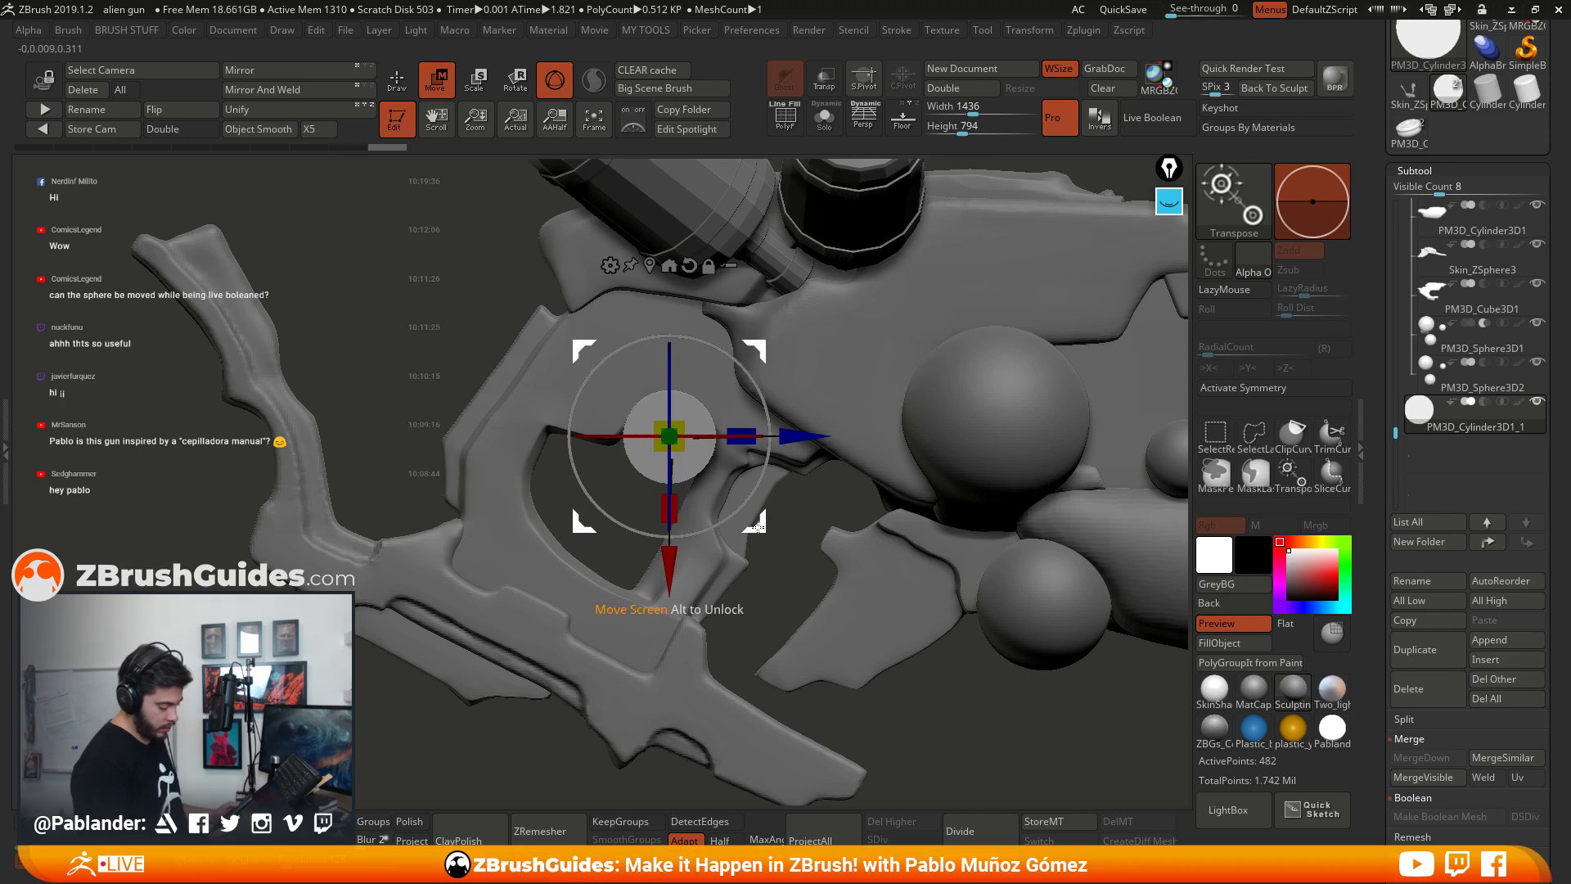
{"action": "left_click", "coordinate": [403, 84]}
{"action": "mouse_move", "coordinate": [823, 520]}
{"action": "left_mouse_down"}
{"action": "mouse_move", "coordinate": [851, 491]}
{"action": "mouse_move", "coordinate": [817, 524]}
{"action": "left_mouse_up"}
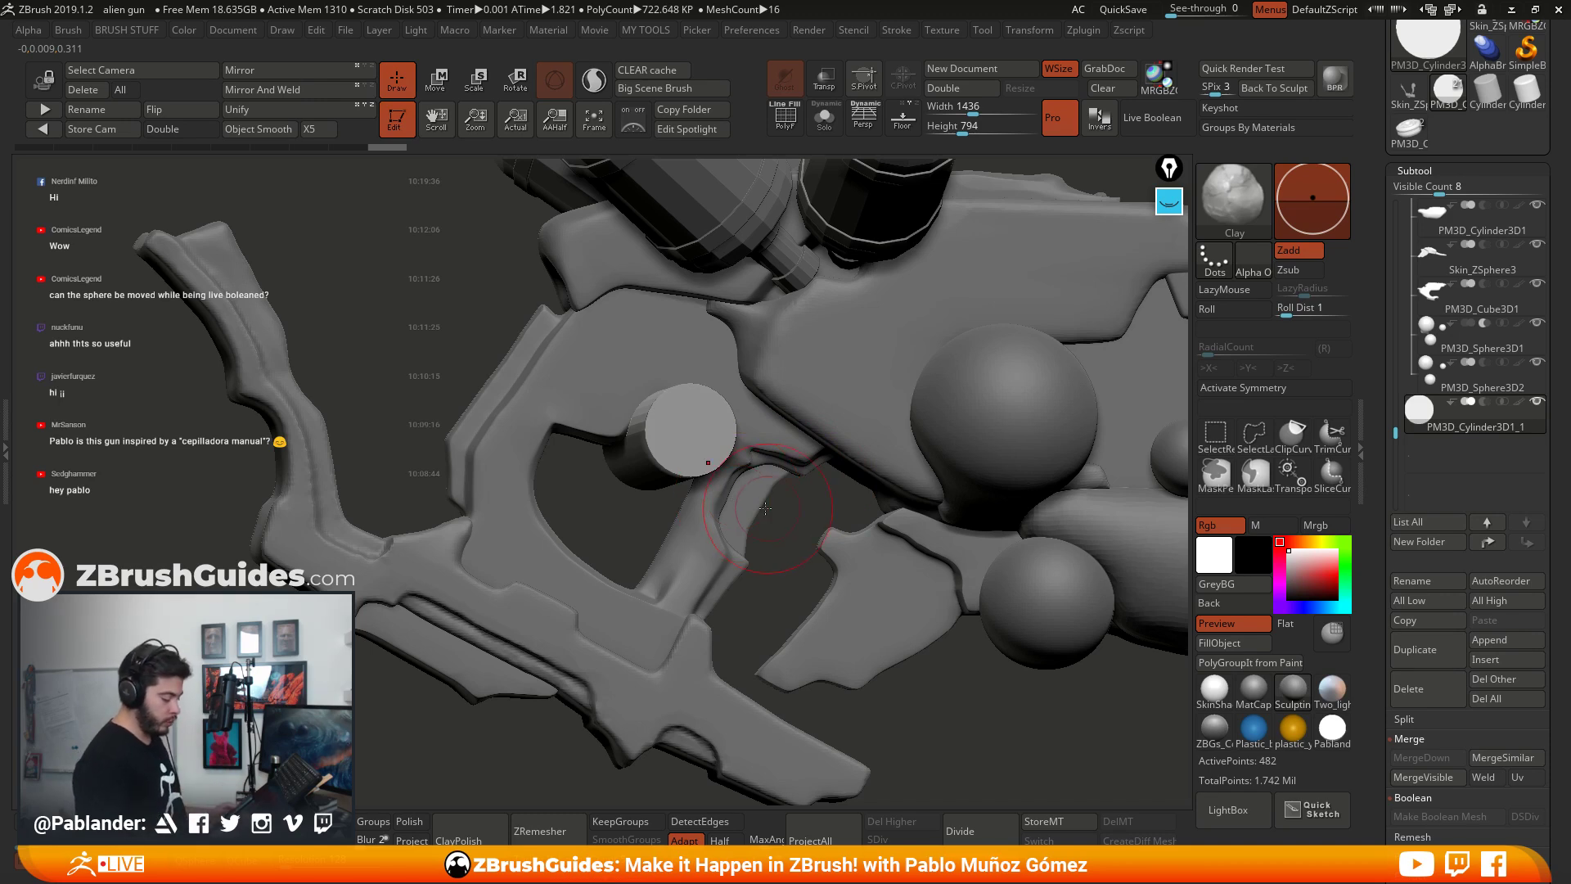
{"action": "left_click_drag", "start_coordinate": [641, 538], "coordinate": [775, 507]}
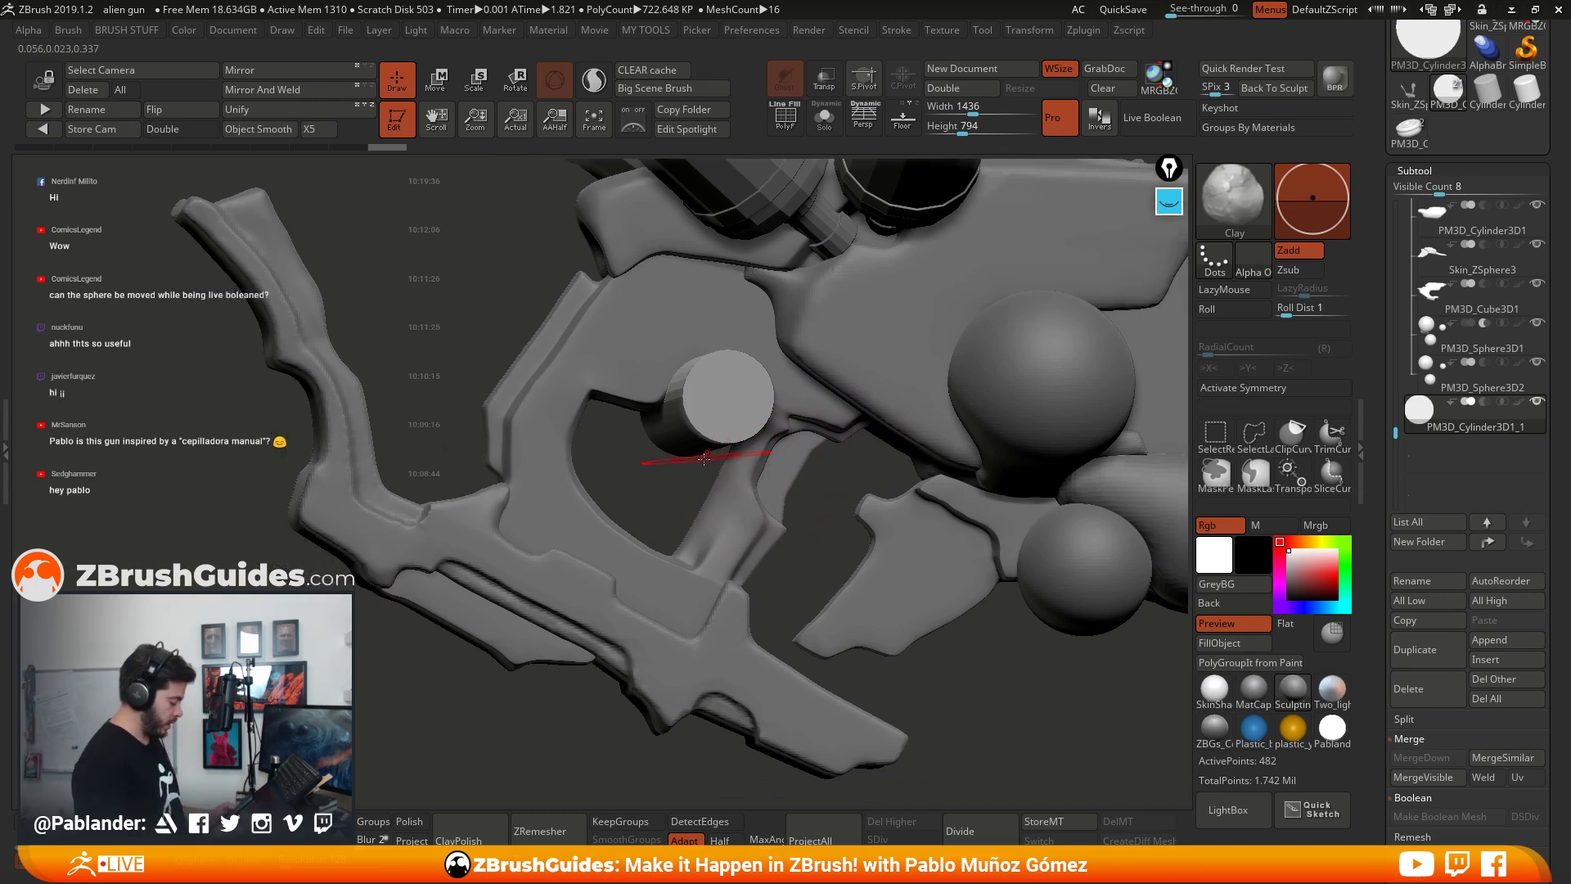
{"action": "left_click_drag", "start_coordinate": [705, 458], "coordinate": [702, 446], "text": "shift"}
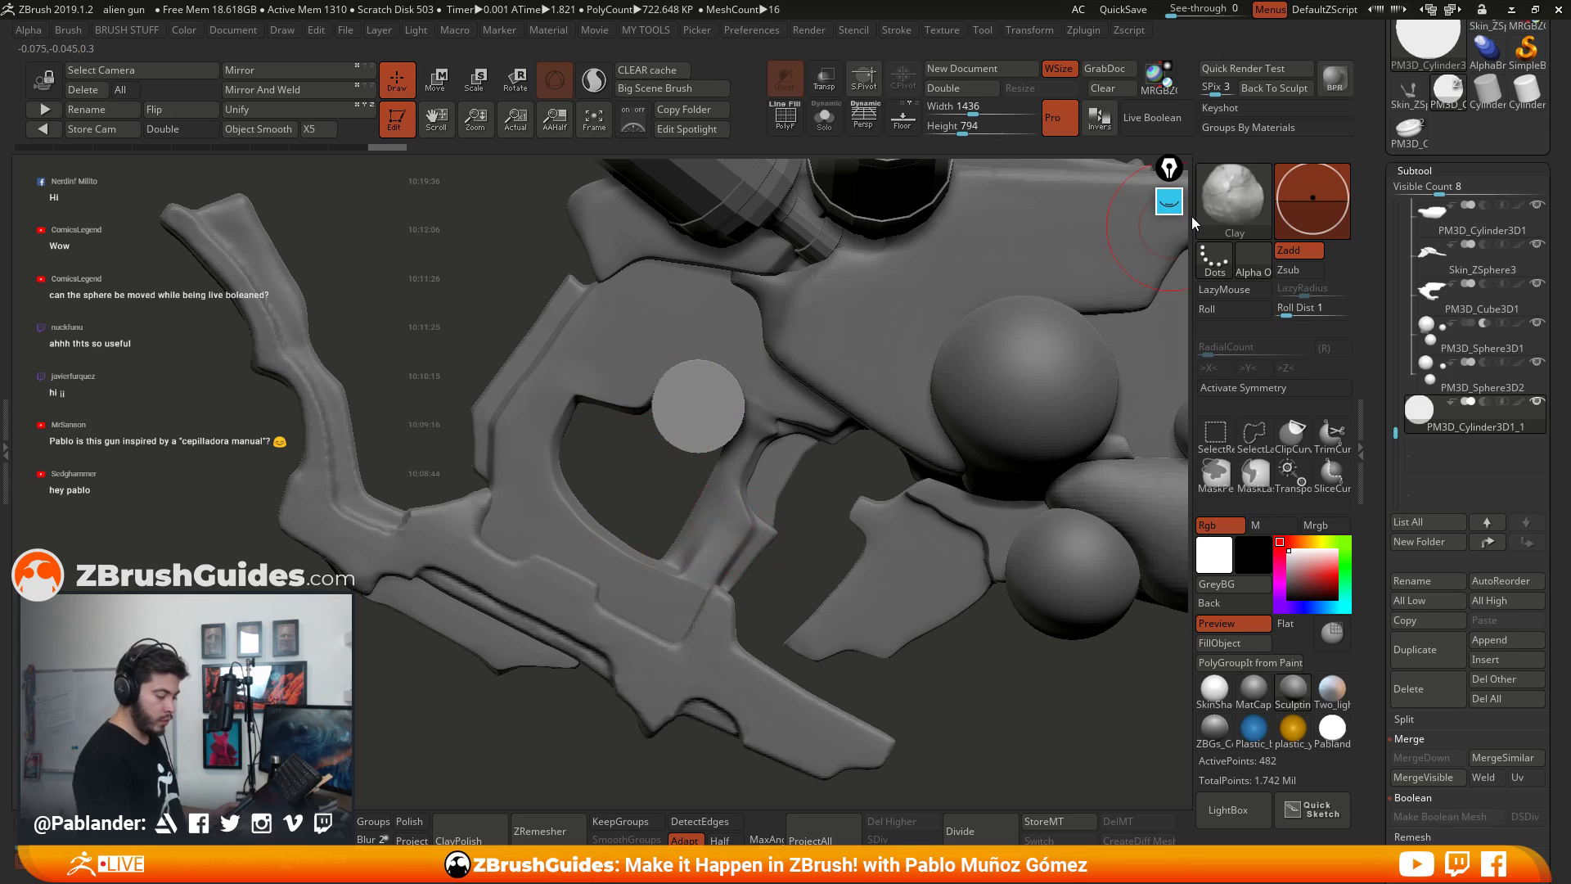
Step: Annotate on screen the planned shape running from the cylinder into the grip opening, with radiating lines, and clear the marks
{"action": "left_click", "coordinate": [1169, 201]}
{"action": "left_click", "coordinate": [1170, 374]}
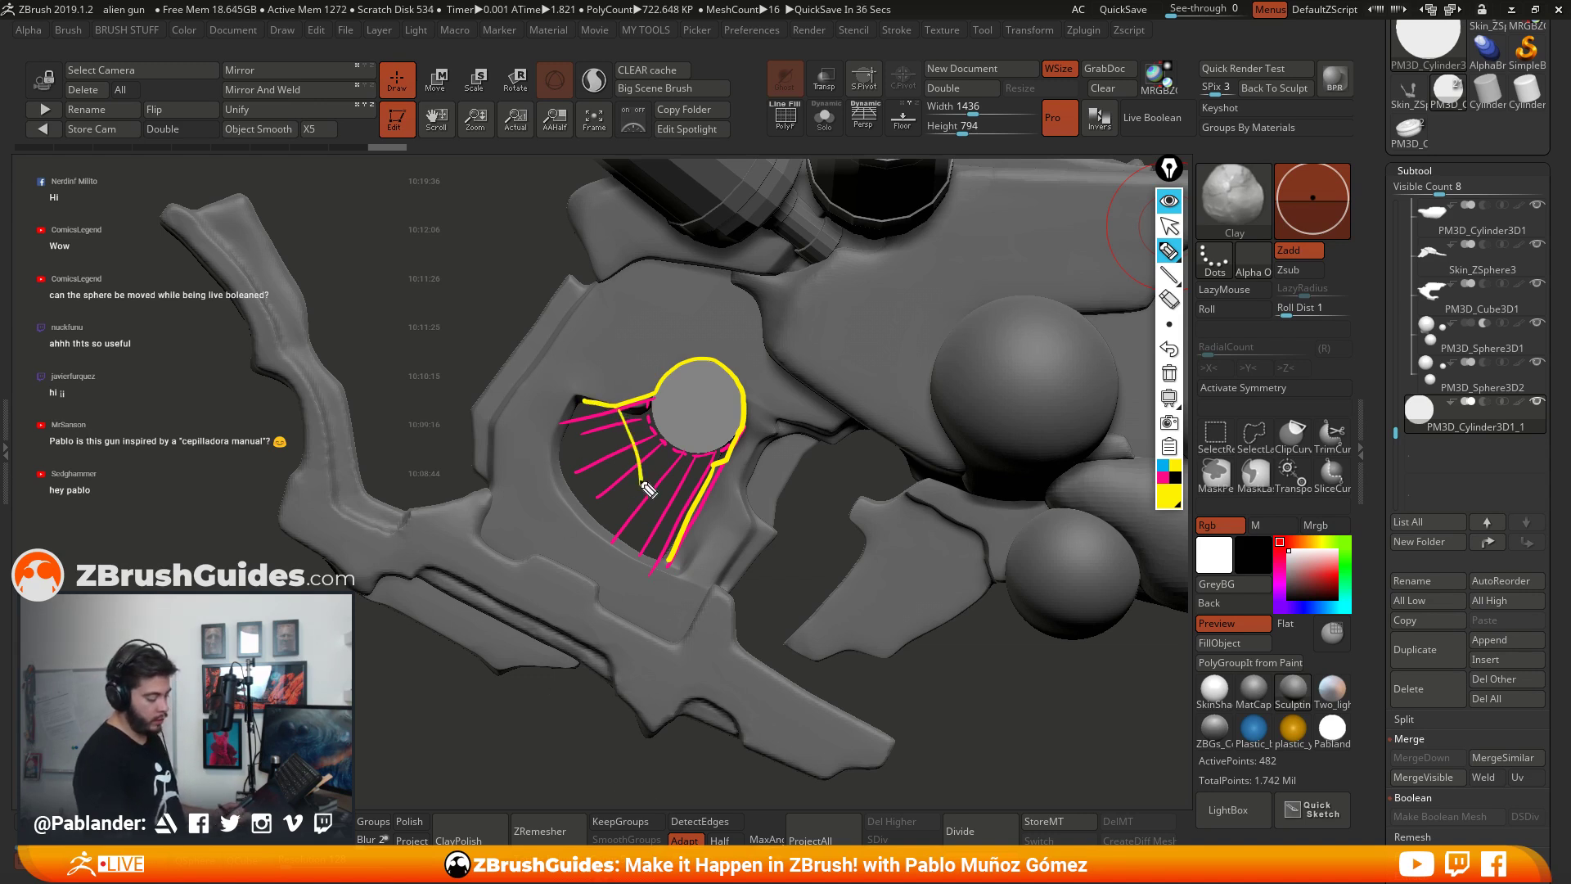
{"action": "mouse_move", "coordinate": [647, 489]}
{"action": "left_mouse_down"}
{"action": "mouse_move", "coordinate": [671, 427]}
{"action": "mouse_move", "coordinate": [723, 374]}
{"action": "left_mouse_up"}
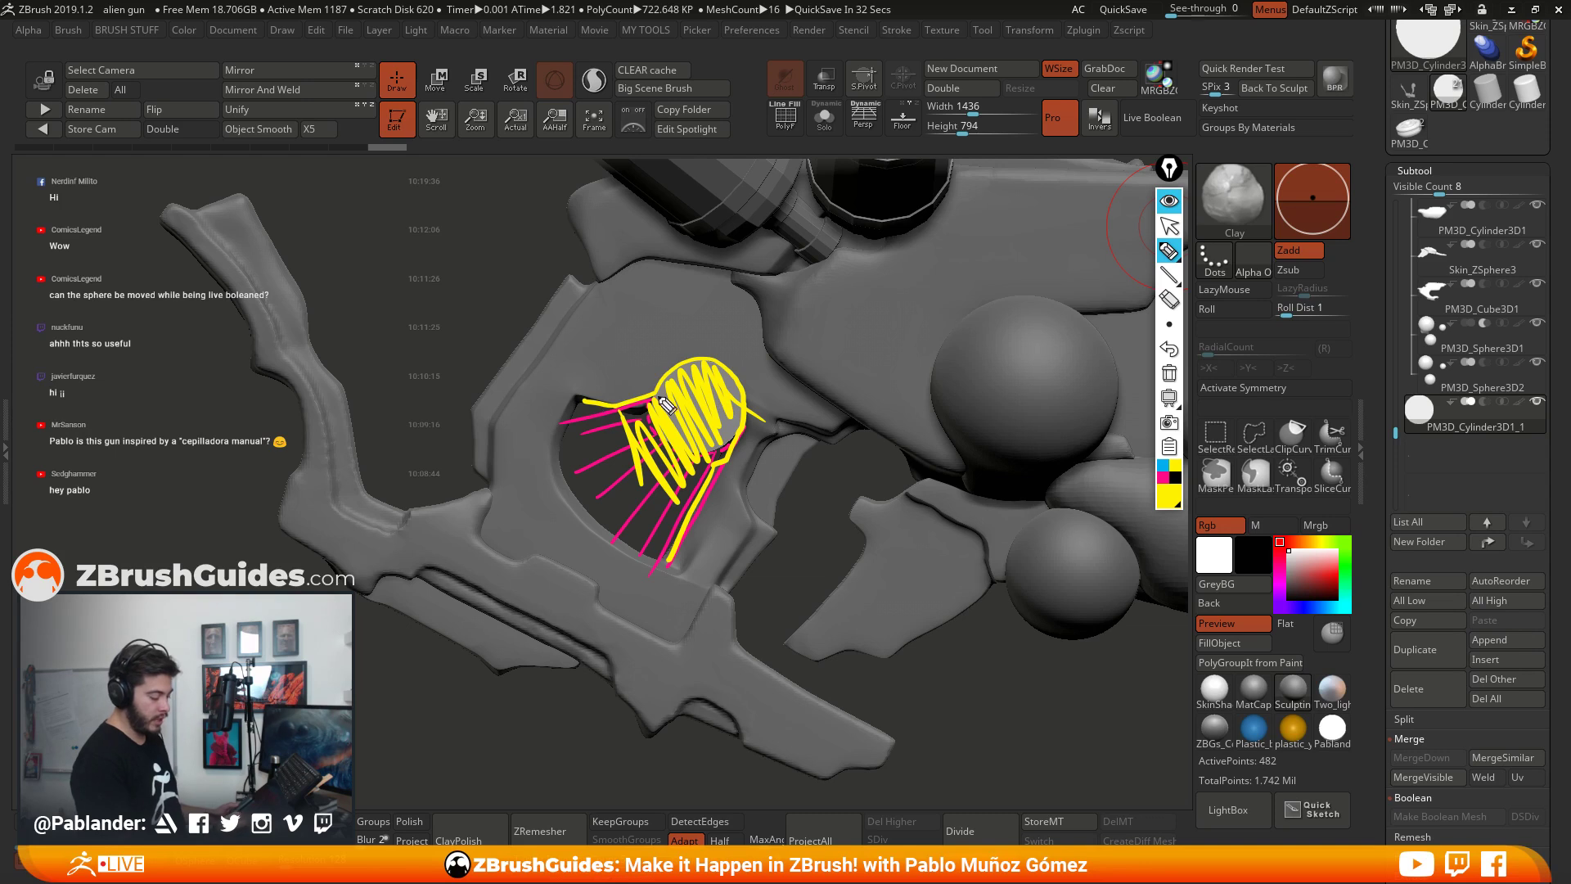
{"action": "left_click", "coordinate": [1169, 228]}
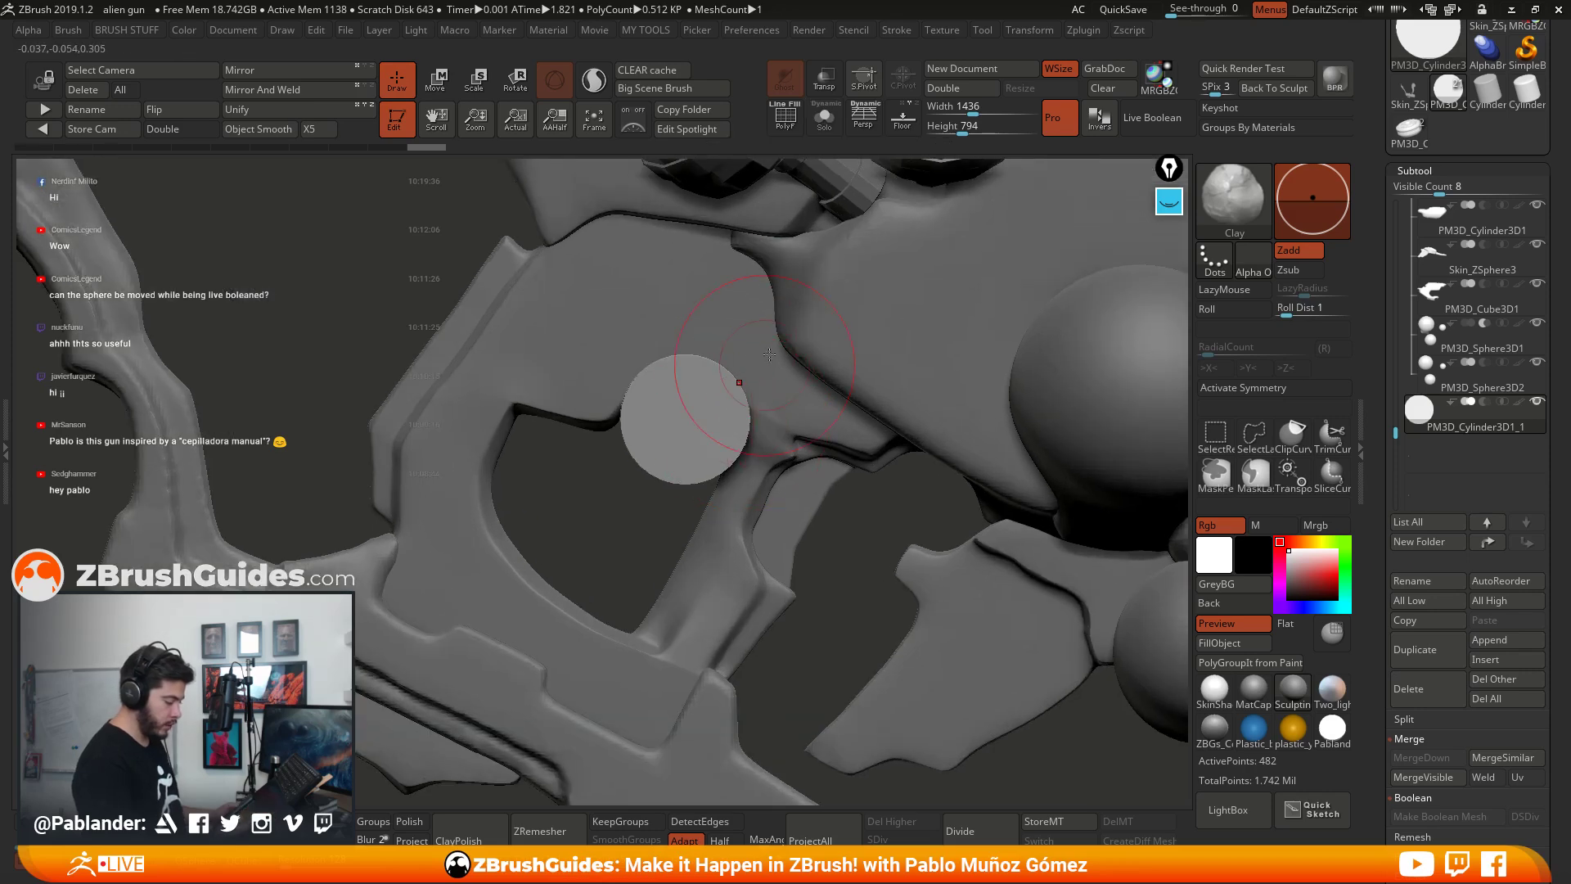
Step: Turn on the polyframe display for the cylinder and choose the ZModeler brush
{"action": "left_click", "coordinate": [785, 116]}
{"action": "left_click_drag", "start_coordinate": [819, 245], "coordinate": [811, 413]}
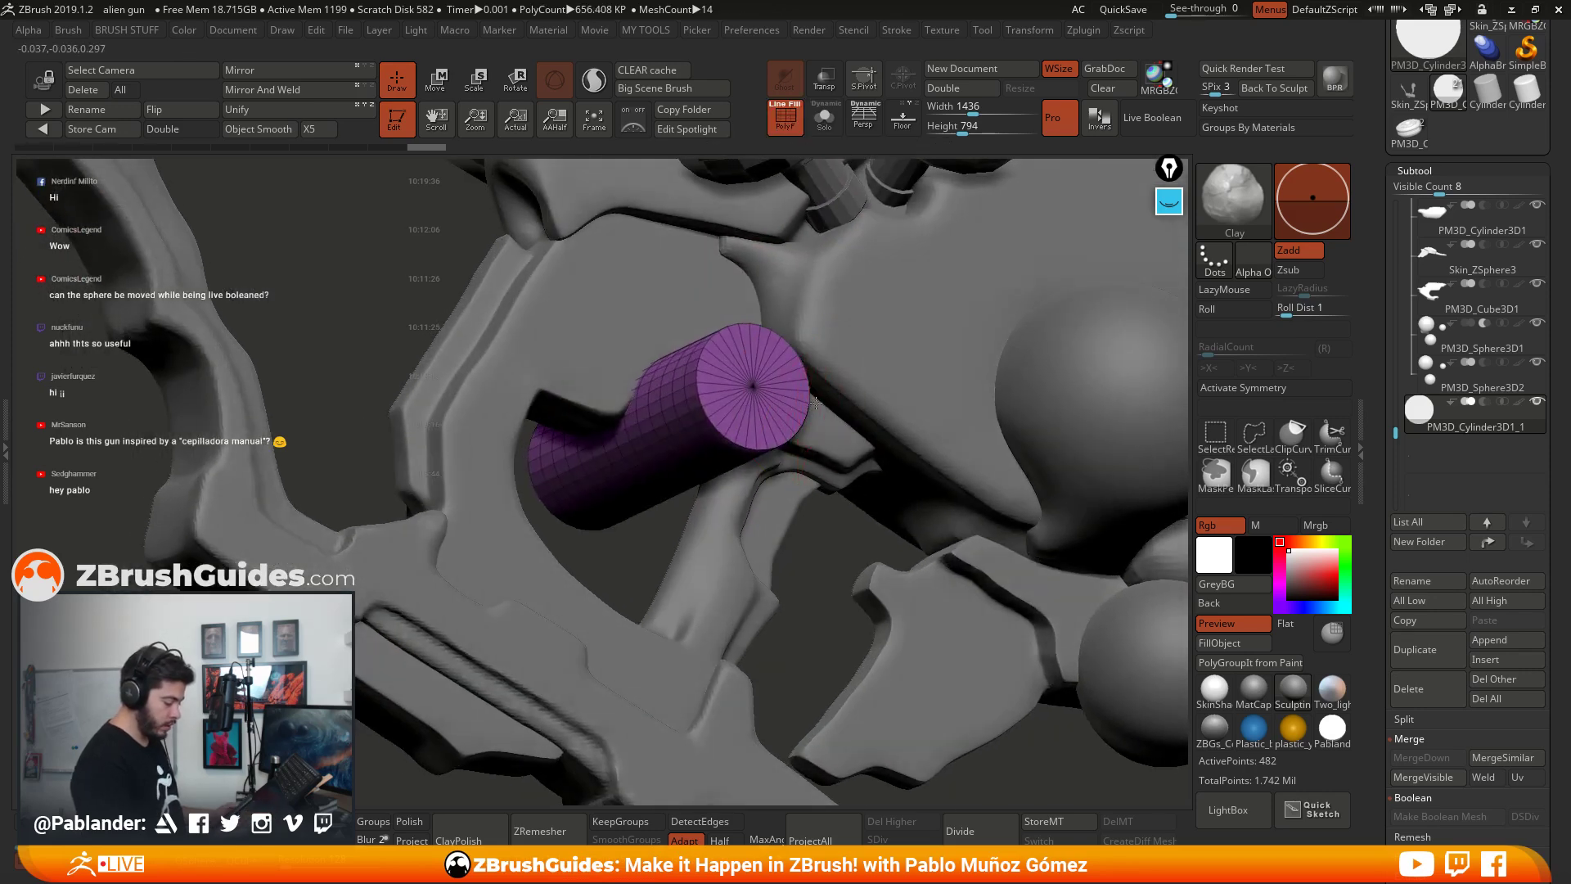
{"action": "key", "text": "space"}
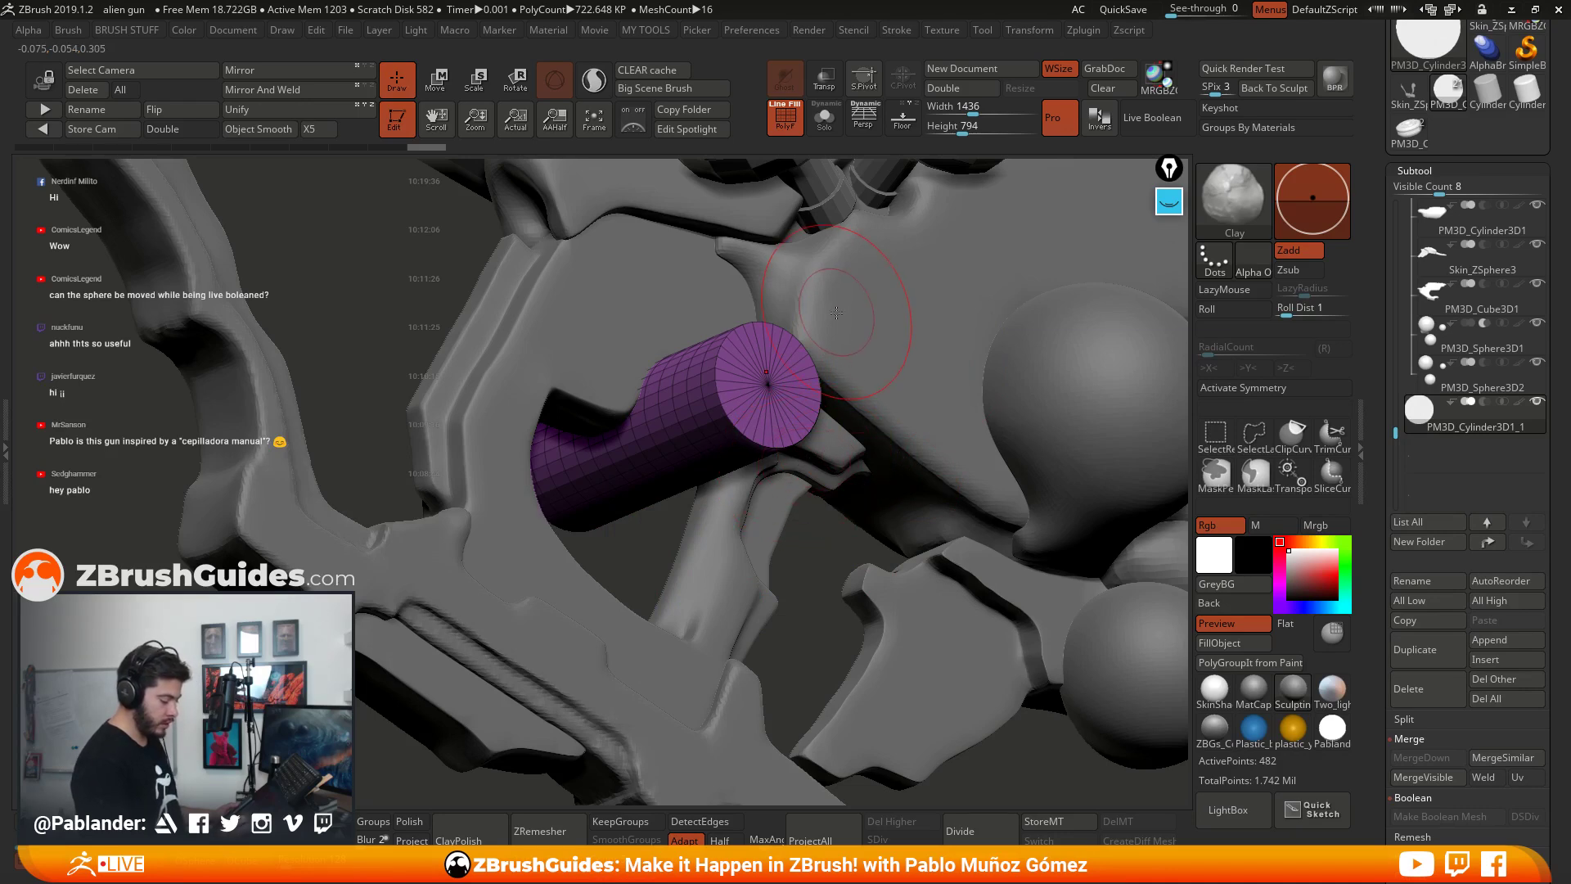
{"action": "key", "text": "space"}
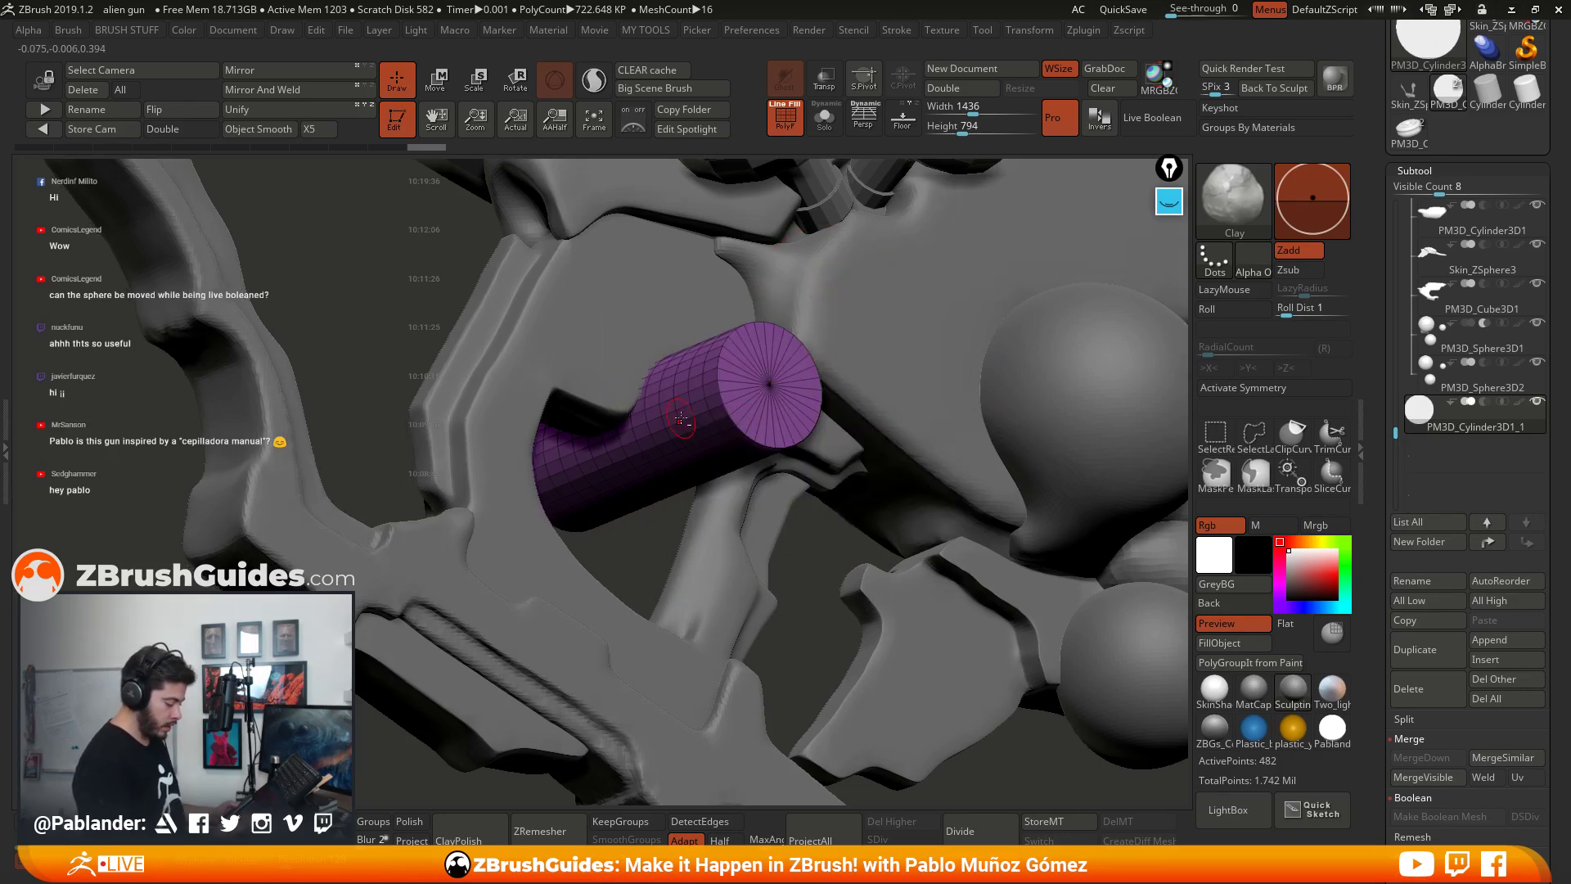
{"action": "right_click_drag", "start_coordinate": [681, 418], "coordinate": [684, 499], "text": "ctrl"}
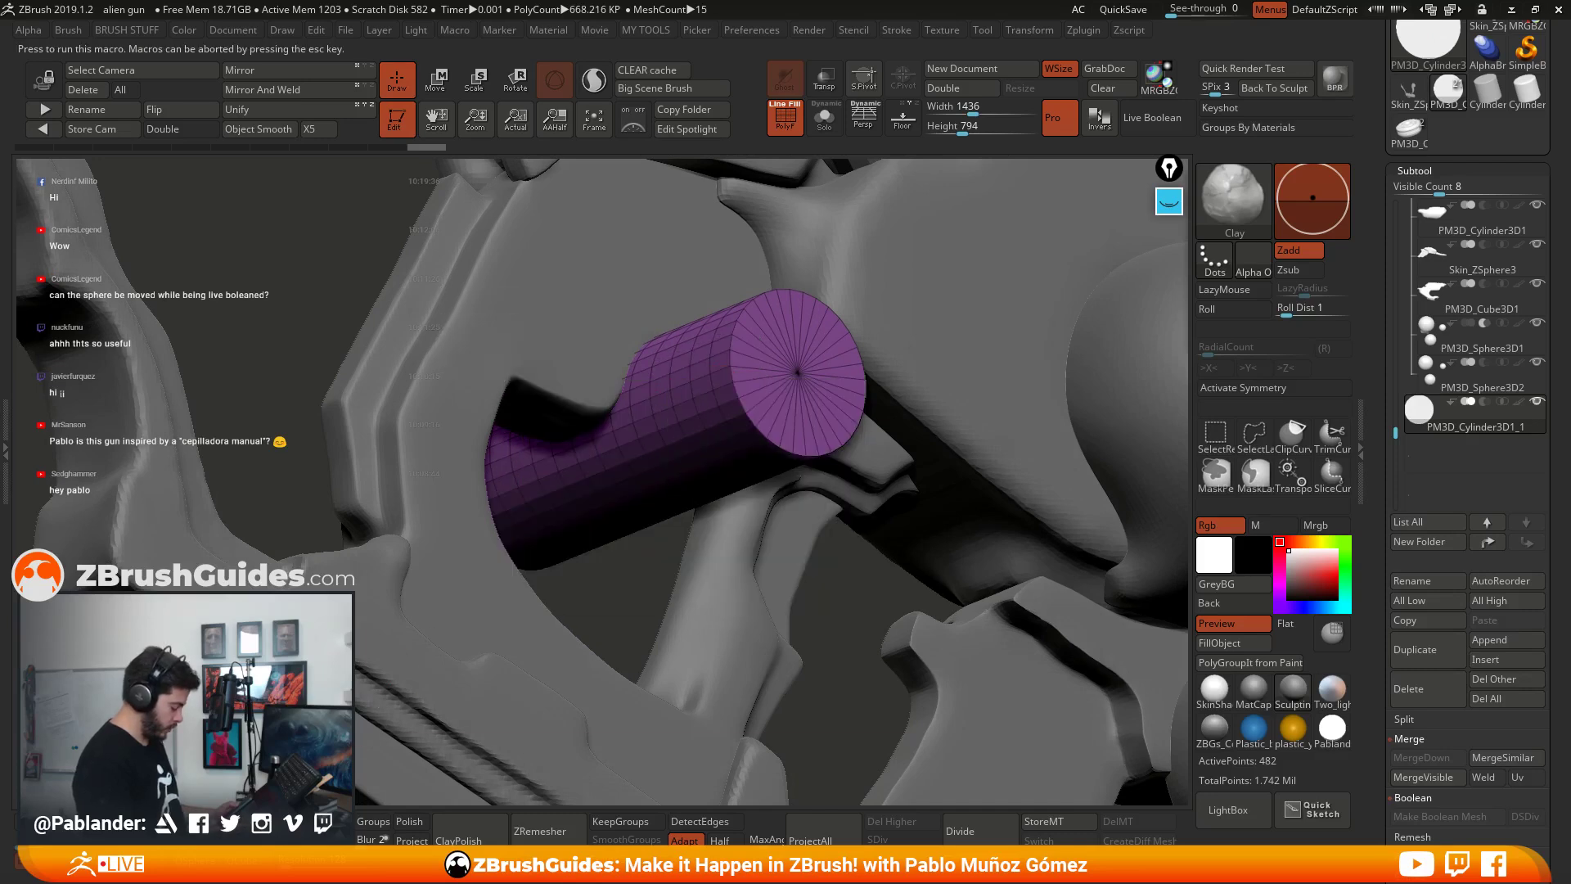
{"action": "key", "text": "b"}
{"action": "key", "text": "z"}
{"action": "key", "text": "m"}
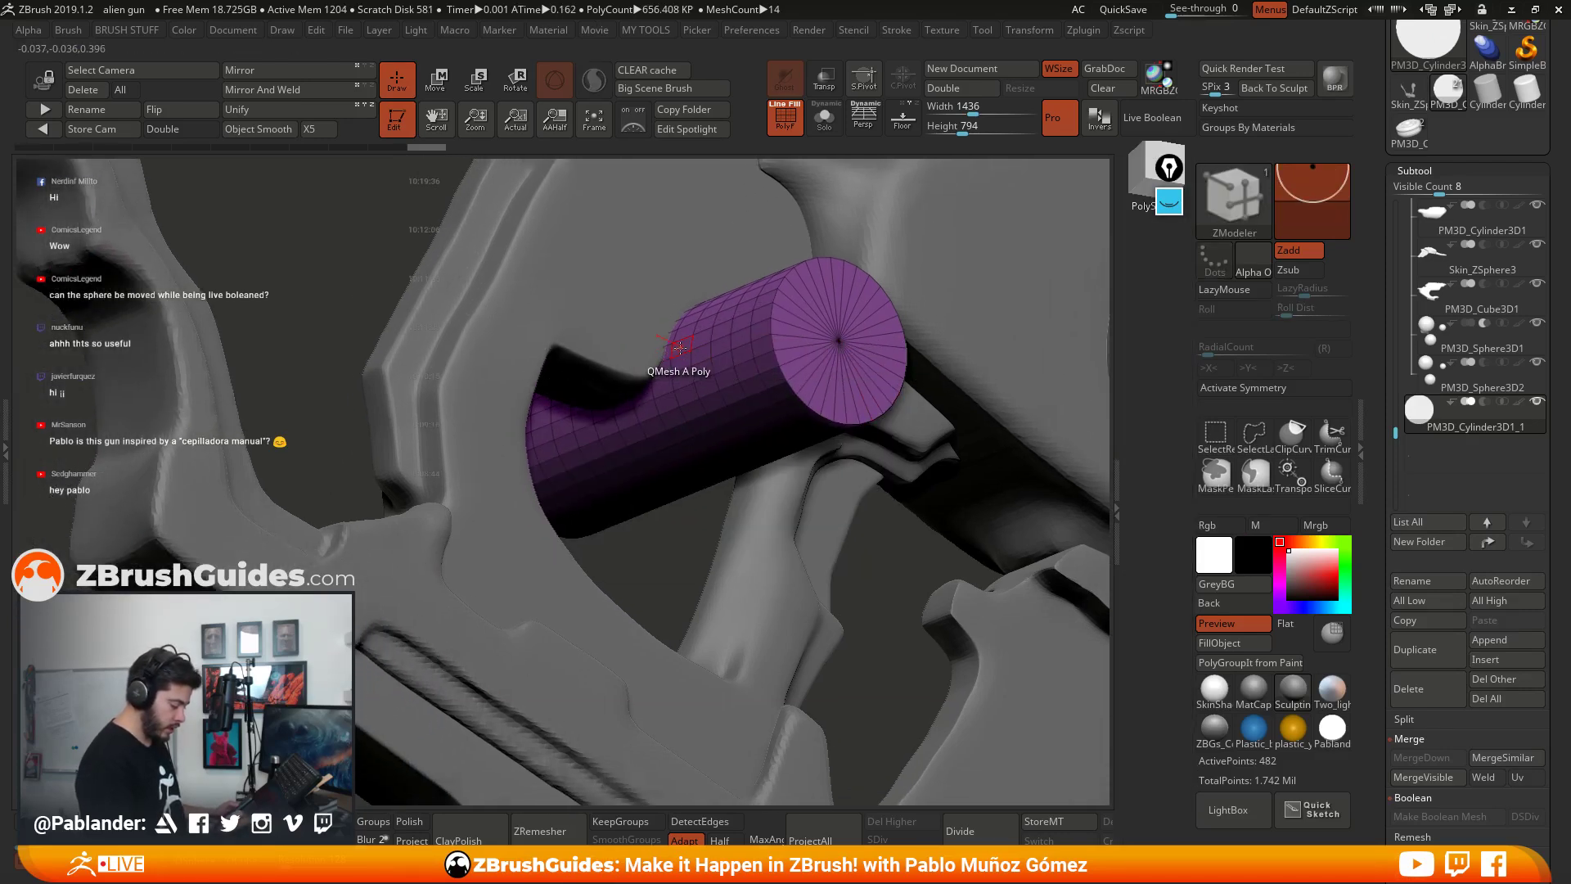
Step: Isolate the cylinder and mark adjacent lengthwise strips of its side polygons as a temporary ZModeler polygroup
{"action": "mouse_move", "coordinate": [706, 337]}
{"action": "right_mouse_down"}
{"action": "mouse_move", "coordinate": [844, 418]}
{"action": "mouse_move", "coordinate": [743, 404]}
{"action": "mouse_move", "coordinate": [773, 456]}
{"action": "right_mouse_up"}
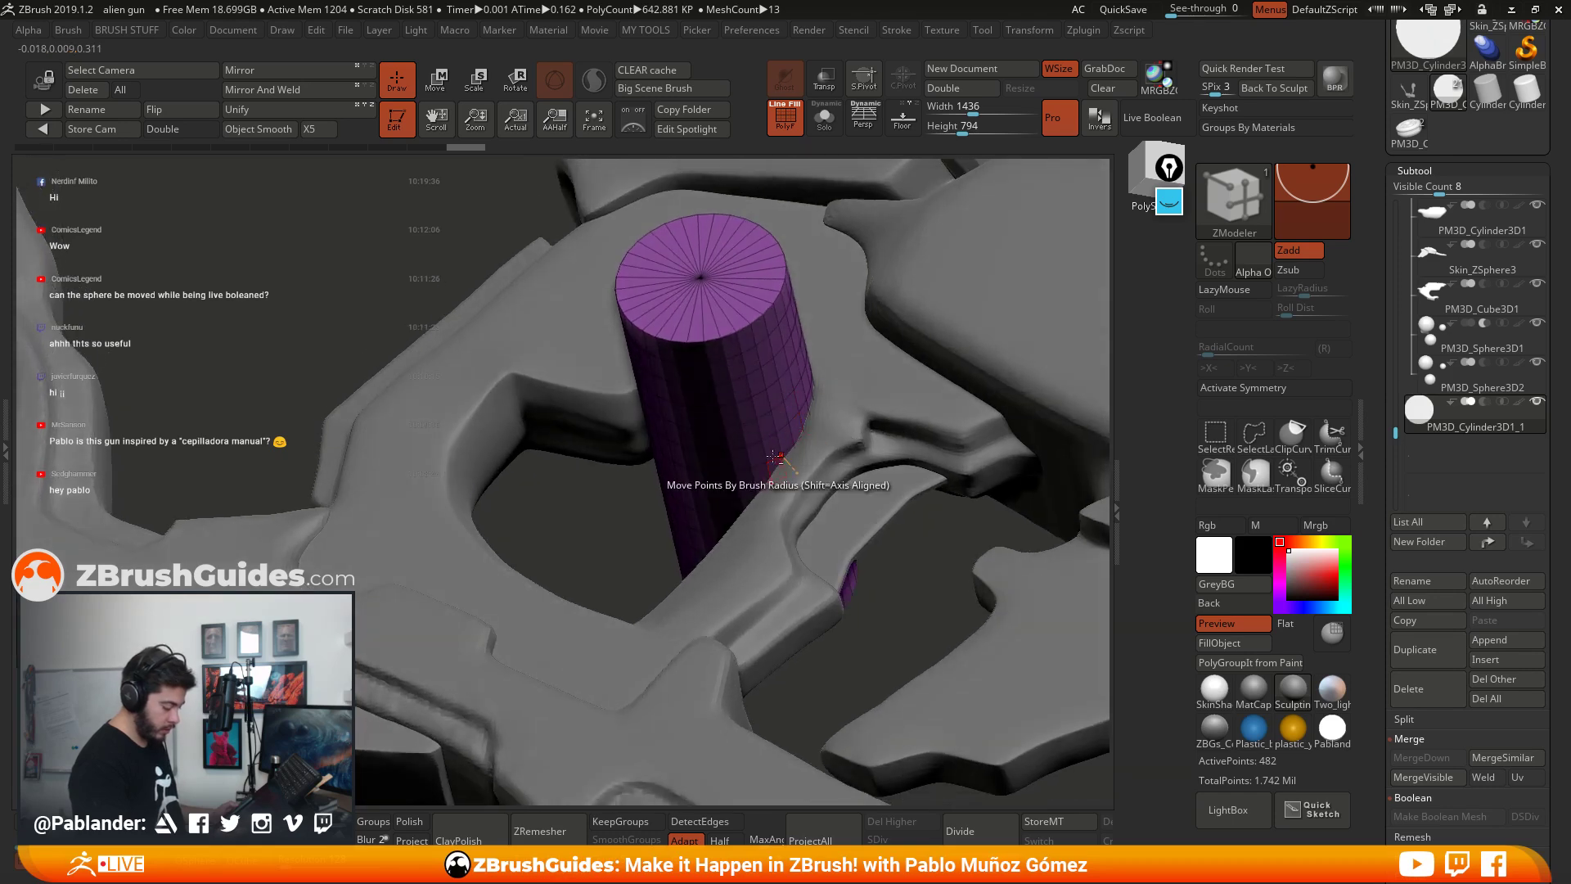
{"action": "key", "text": "shift+ctrl+s"}
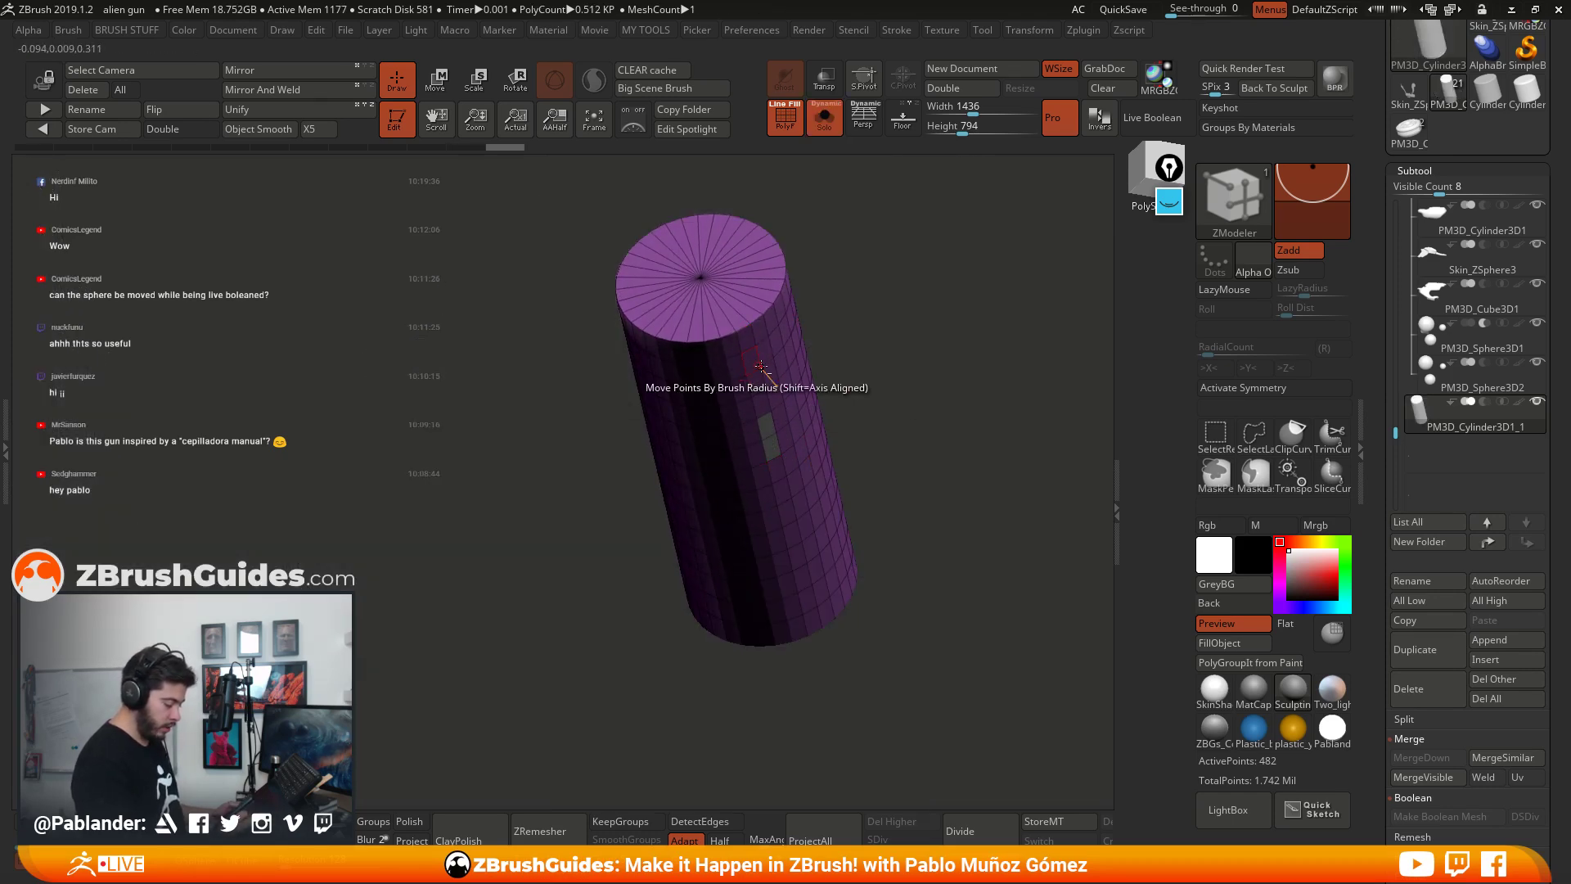
{"action": "right_click_drag", "start_coordinate": [868, 369], "coordinate": [900, 336]}
{"action": "right_click_drag", "start_coordinate": [928, 407], "coordinate": [900, 458]}
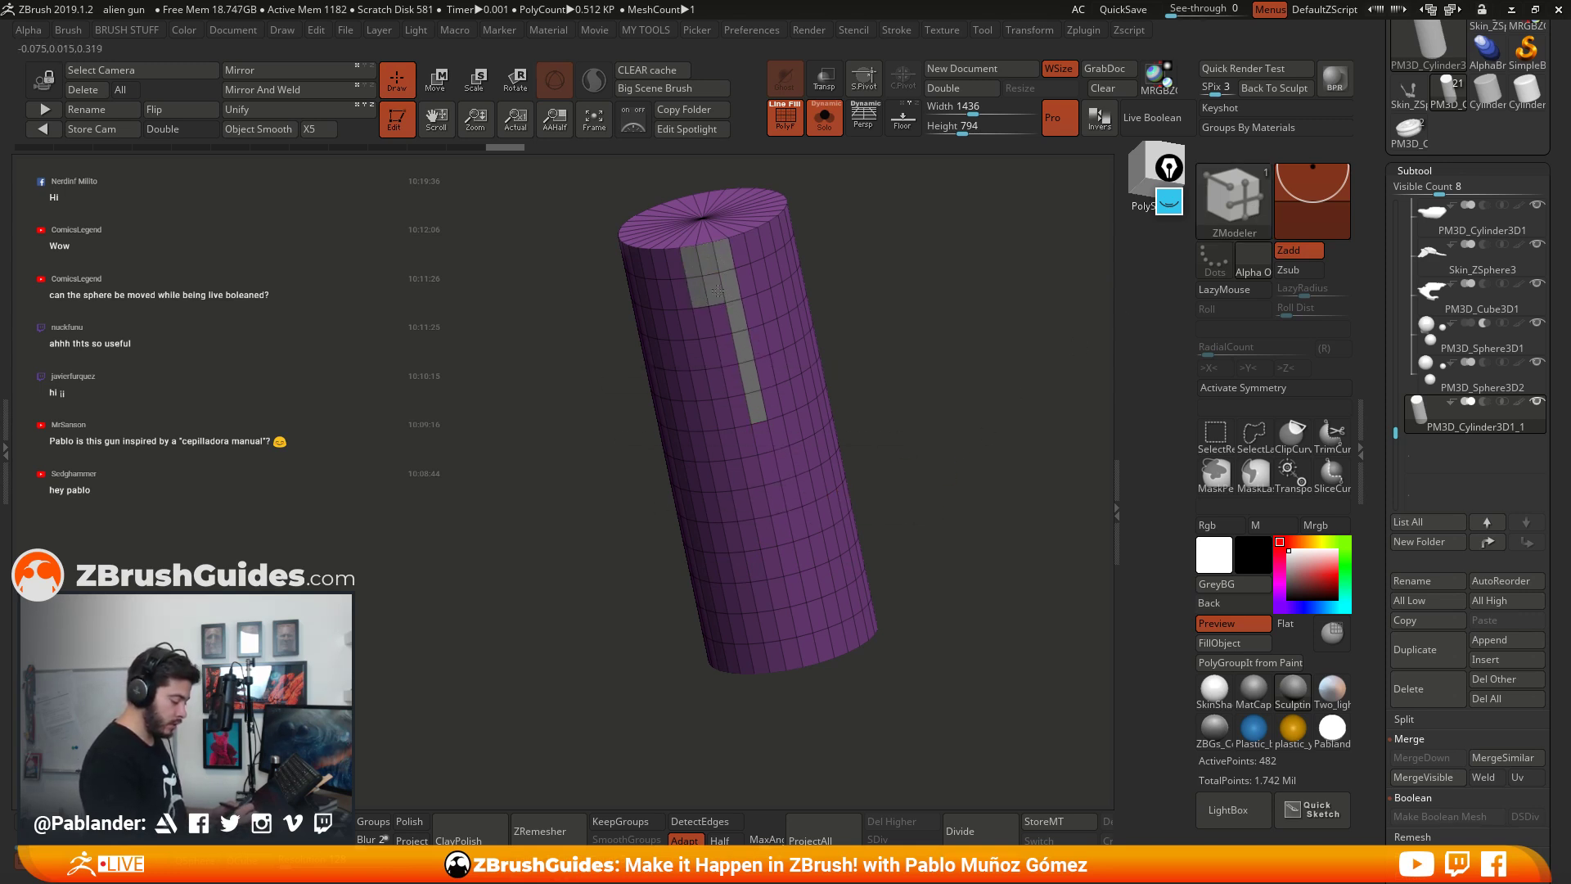
{"action": "mouse_move", "coordinate": [717, 291]}
{"action": "left_mouse_down"}
{"action": "mouse_move", "coordinate": [769, 565]}
{"action": "mouse_move", "coordinate": [757, 458]}
{"action": "mouse_move", "coordinate": [803, 623]}
{"action": "mouse_move", "coordinate": [769, 626]}
{"action": "mouse_move", "coordinate": [686, 279]}
{"action": "mouse_move", "coordinate": [671, 340]}
{"action": "mouse_move", "coordinate": [725, 567]}
{"action": "left_mouse_up"}
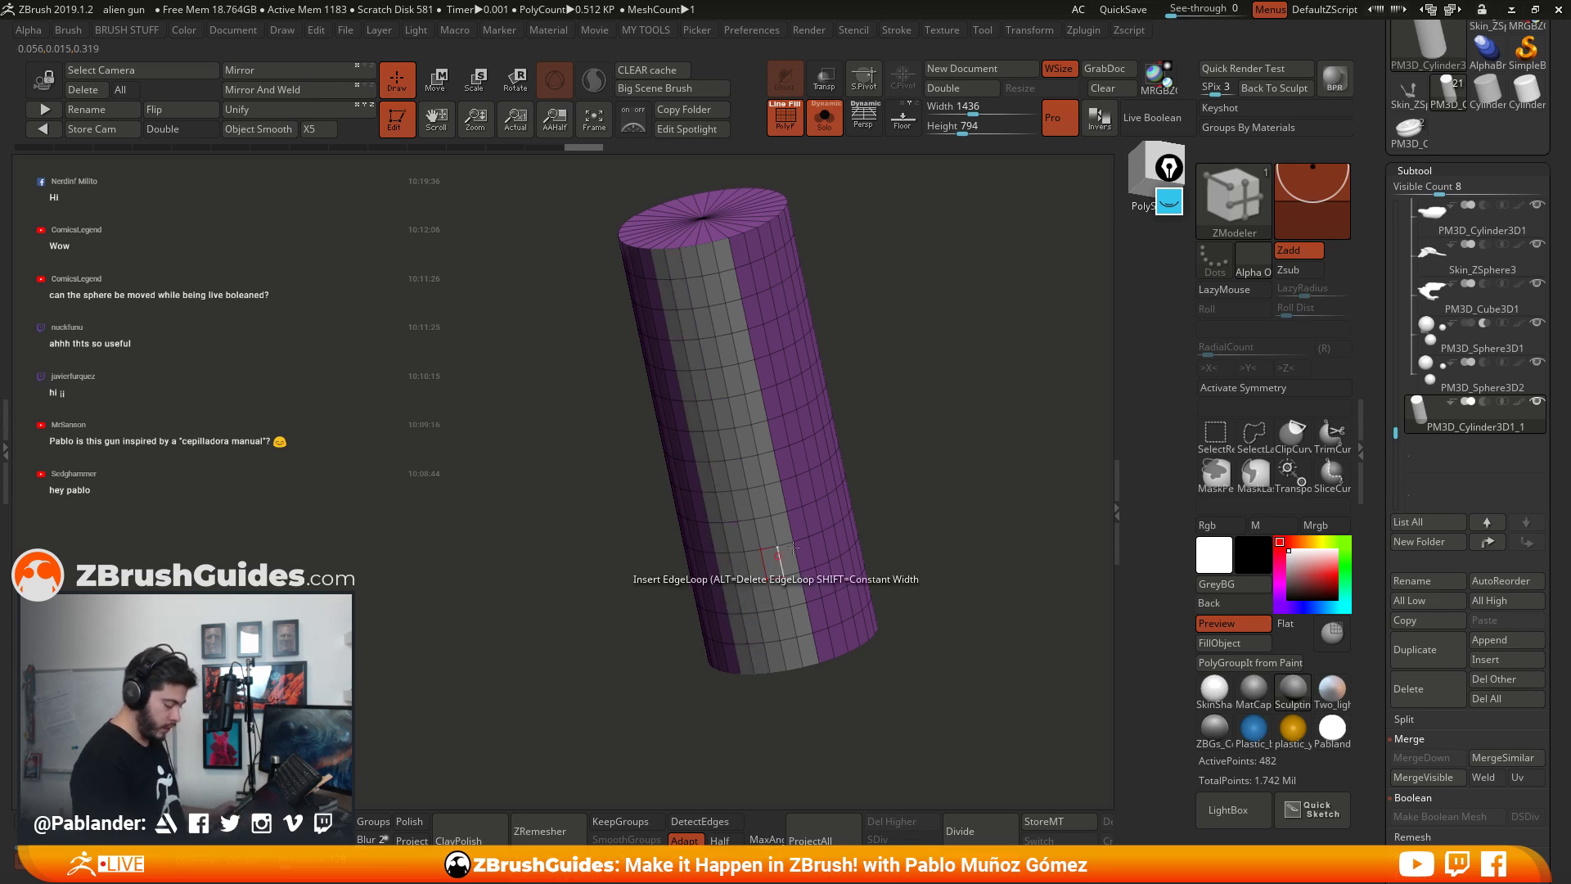
Step: Extend the temporary polygroup around the cylinder's side with further full-length polygon strips
{"action": "left_click_drag", "start_coordinate": [900, 572], "coordinate": [956, 430]}
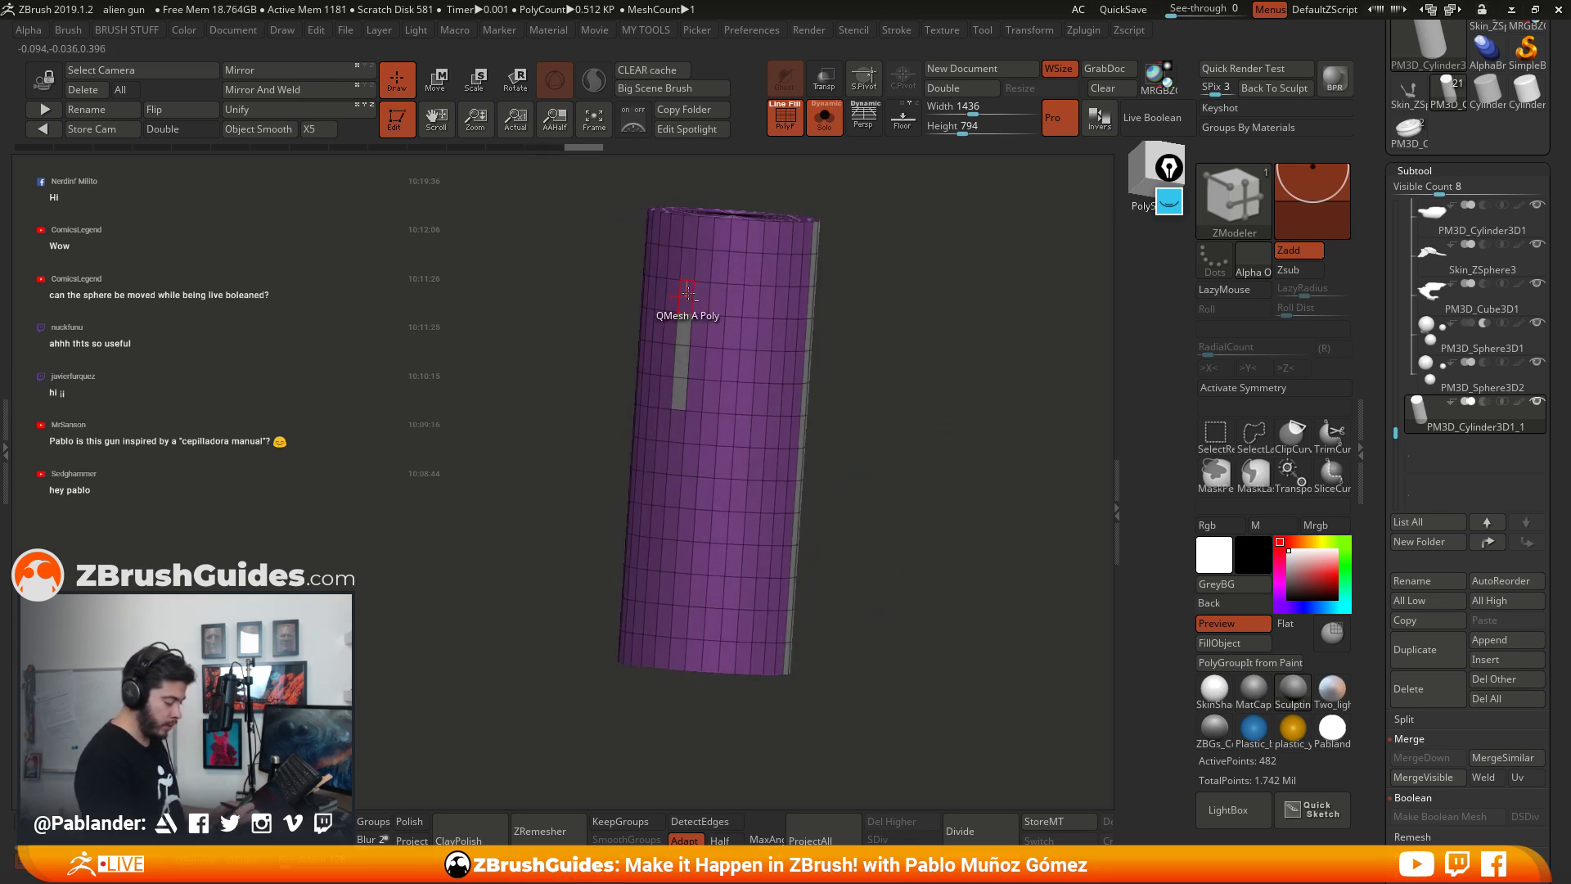
{"action": "mouse_move", "coordinate": [691, 245]}
{"action": "left_mouse_down"}
{"action": "mouse_move", "coordinate": [780, 237]}
{"action": "mouse_move", "coordinate": [700, 270]}
{"action": "mouse_move", "coordinate": [798, 328]}
{"action": "mouse_move", "coordinate": [695, 344]}
{"action": "mouse_move", "coordinate": [785, 401]}
{"action": "mouse_move", "coordinate": [774, 428]}
{"action": "mouse_move", "coordinate": [688, 442]}
{"action": "mouse_move", "coordinate": [664, 634]}
{"action": "mouse_move", "coordinate": [695, 655]}
{"action": "mouse_move", "coordinate": [703, 495]}
{"action": "mouse_move", "coordinate": [754, 427]}
{"action": "mouse_move", "coordinate": [750, 602]}
{"action": "left_mouse_up"}
{"action": "left_click_drag", "start_coordinate": [900, 528], "coordinate": [830, 536]}
{"action": "mouse_move", "coordinate": [736, 600]}
{"action": "left_mouse_down"}
{"action": "mouse_move", "coordinate": [777, 630]}
{"action": "mouse_move", "coordinate": [784, 425]}
{"action": "mouse_move", "coordinate": [787, 667]}
{"action": "left_mouse_up"}
Step: Extrude the marked side polygons of the cylinder with ZModeler
{"action": "left_click_drag", "start_coordinate": [945, 461], "coordinate": [889, 499]}
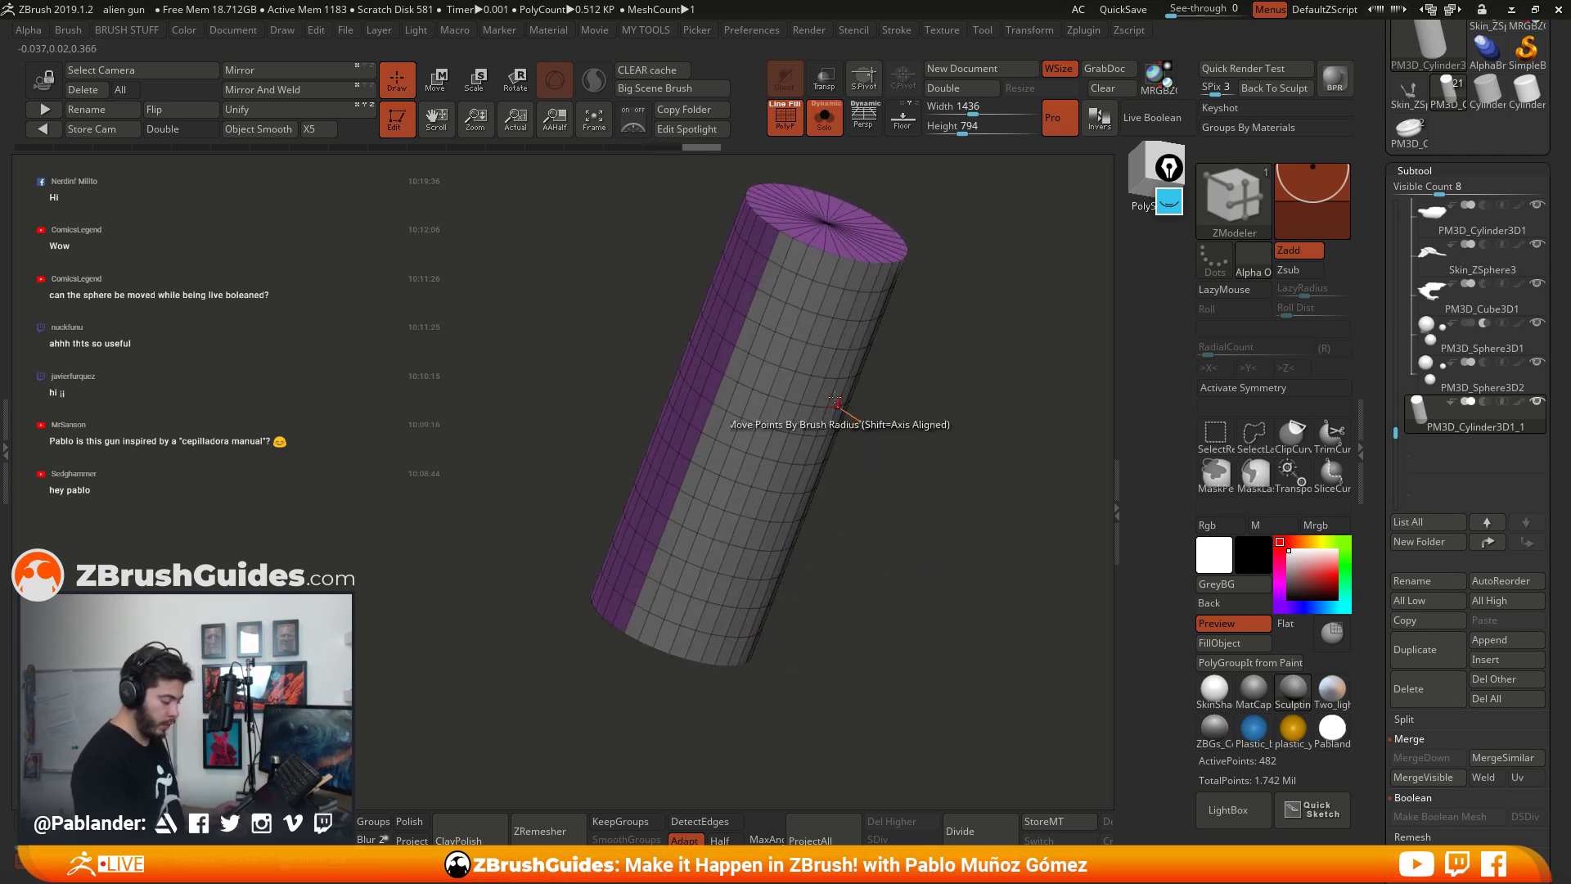
{"action": "key", "text": "space"}
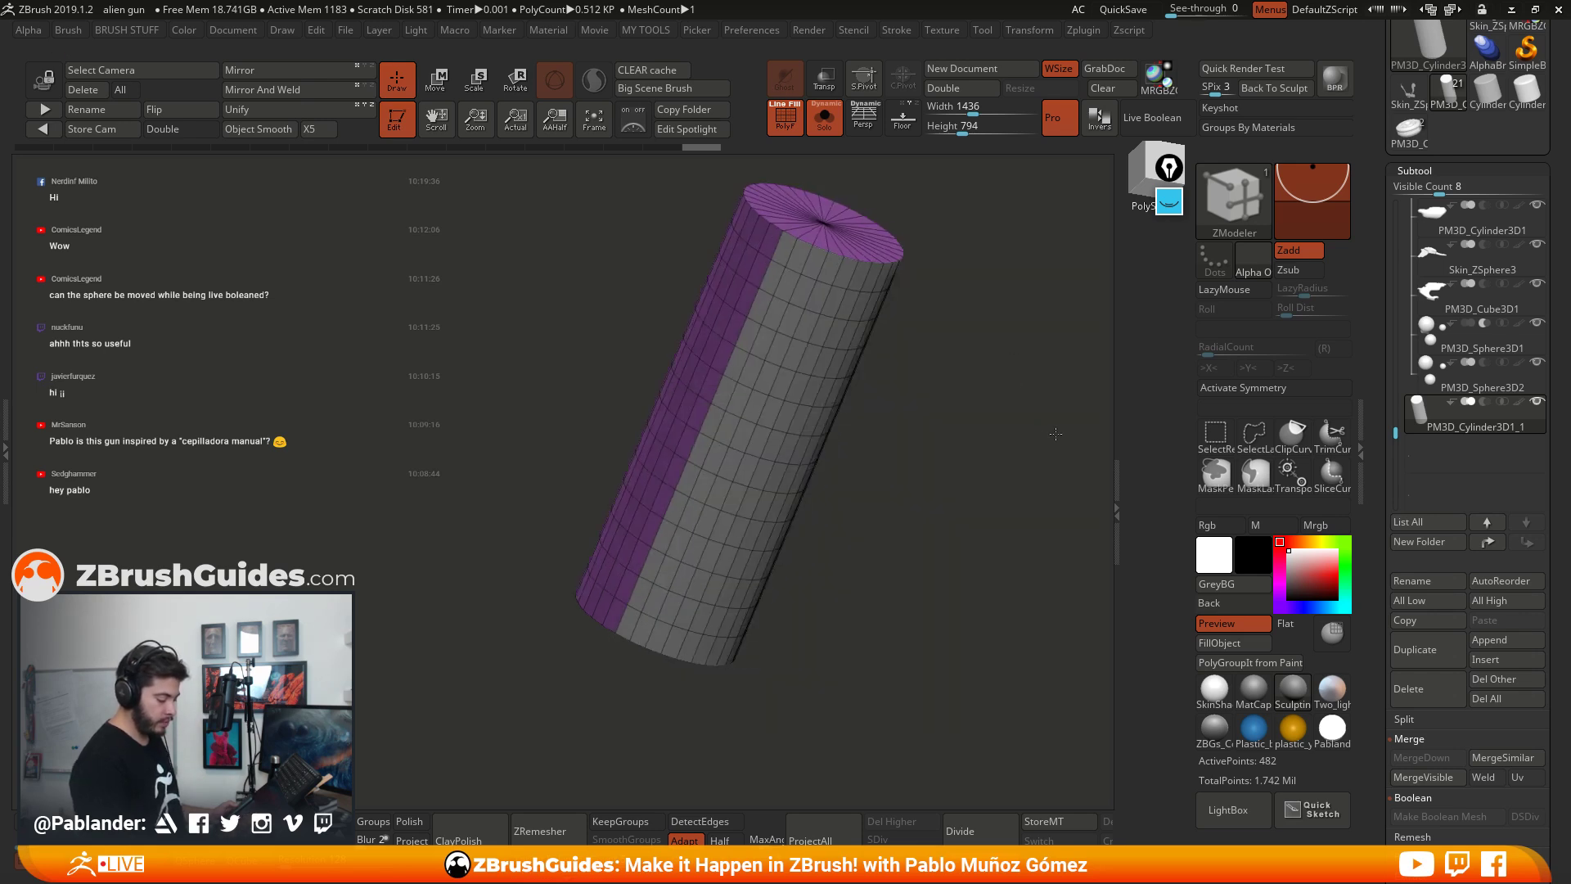
{"action": "left_click_drag", "start_coordinate": [784, 415], "coordinate": [944, 525]}
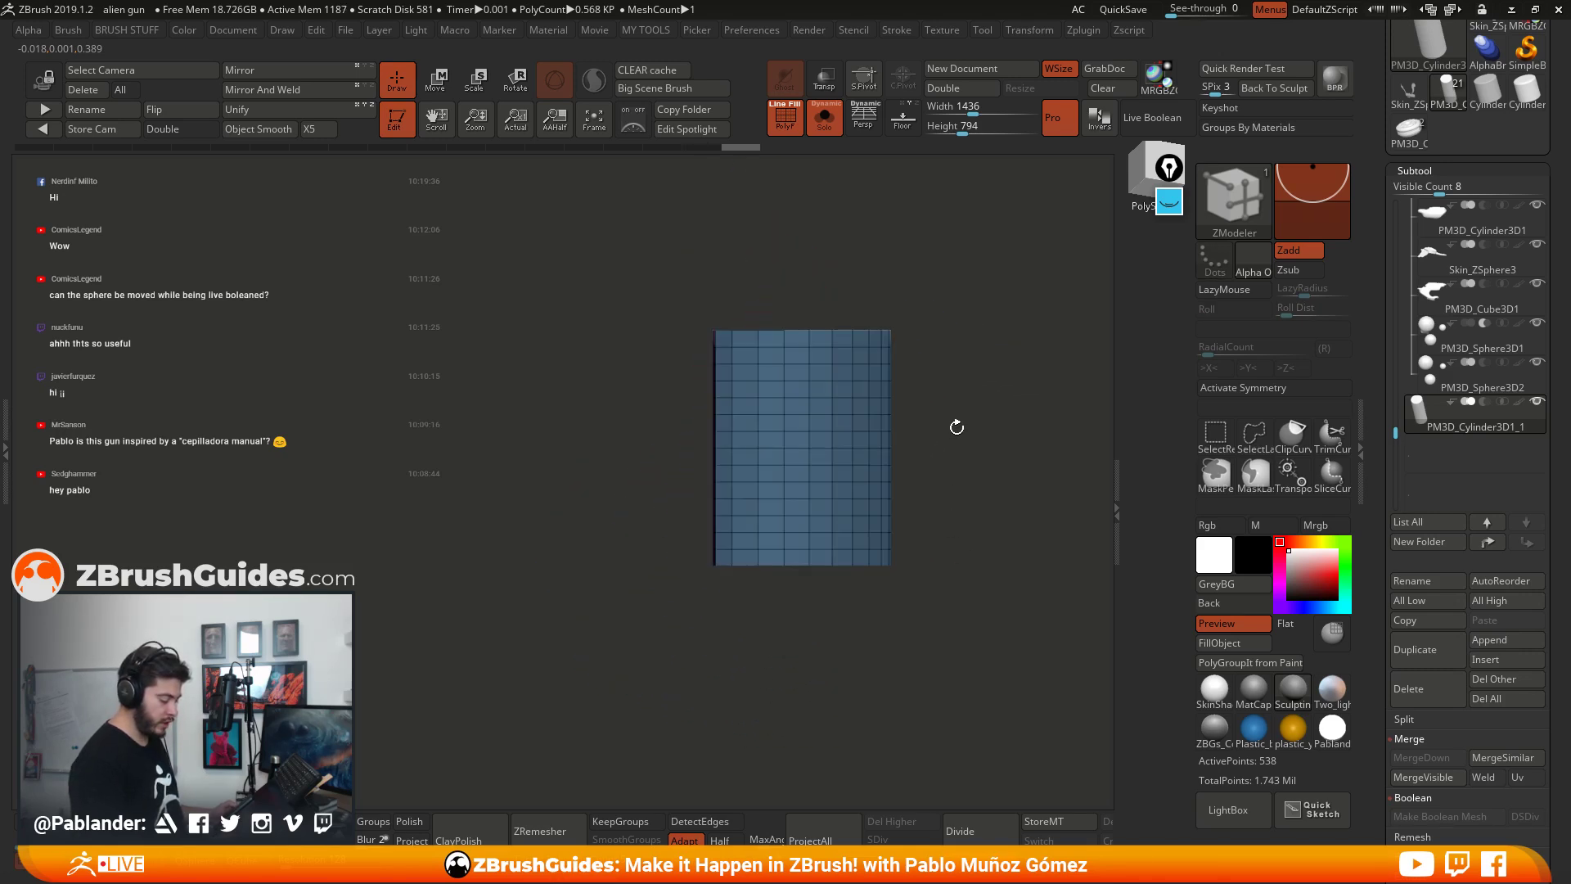
Step: Mask the cylinder's central hub with the MaskLasso brush and activate the transform gizmo on the unmasked fan-shaped extrusion
{"action": "left_click_drag", "start_coordinate": [956, 427], "coordinate": [895, 467]}
{"action": "key", "text": "ctrl+shift+s"}
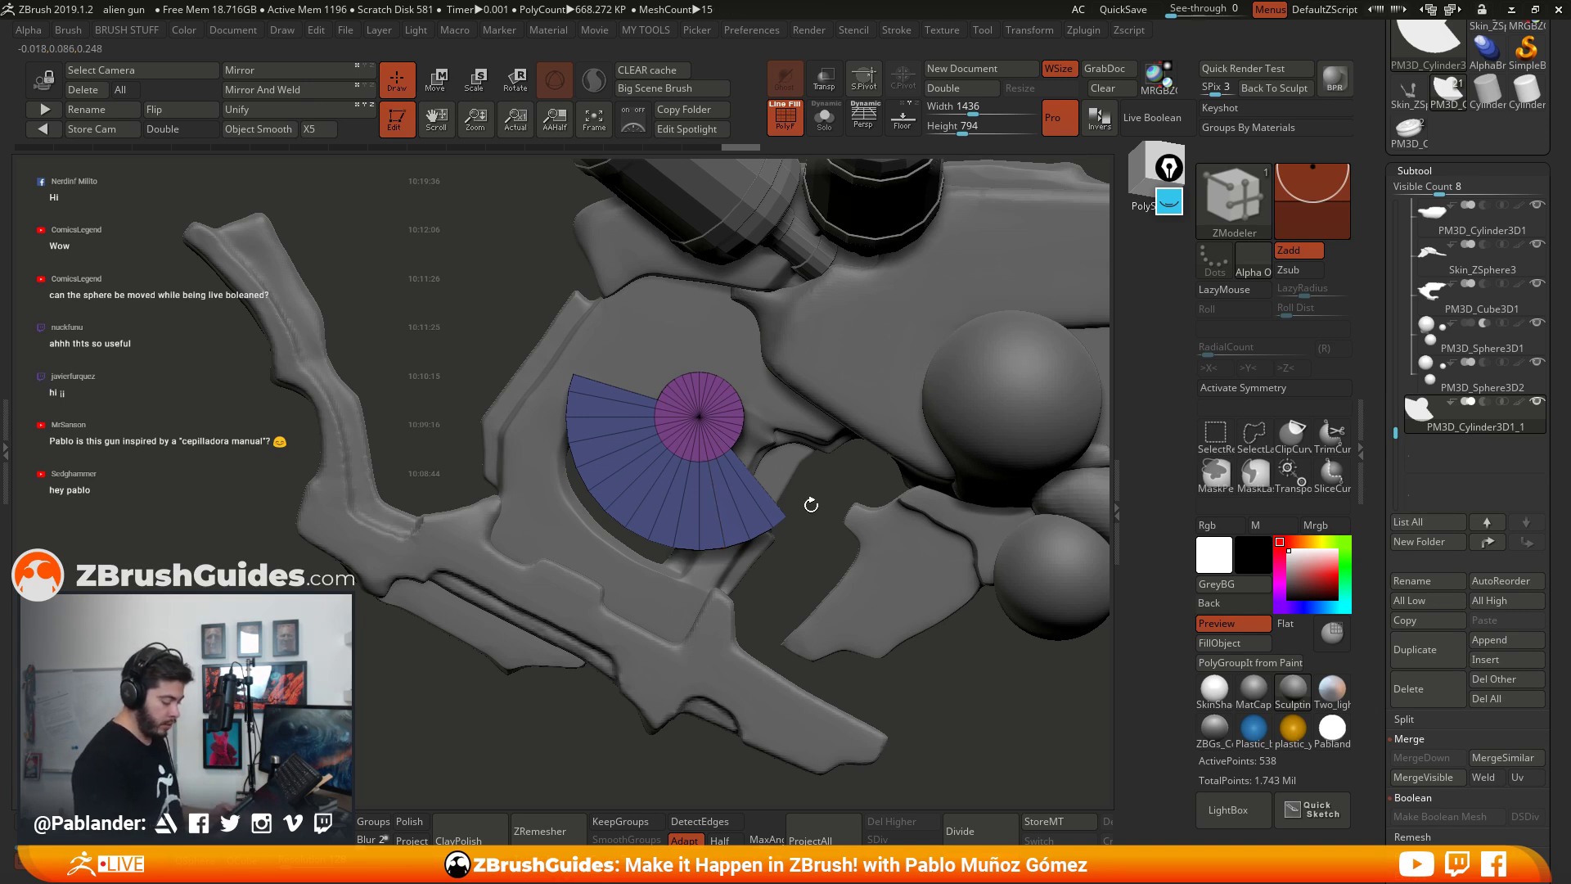
{"action": "left_click", "coordinate": [1252, 482]}
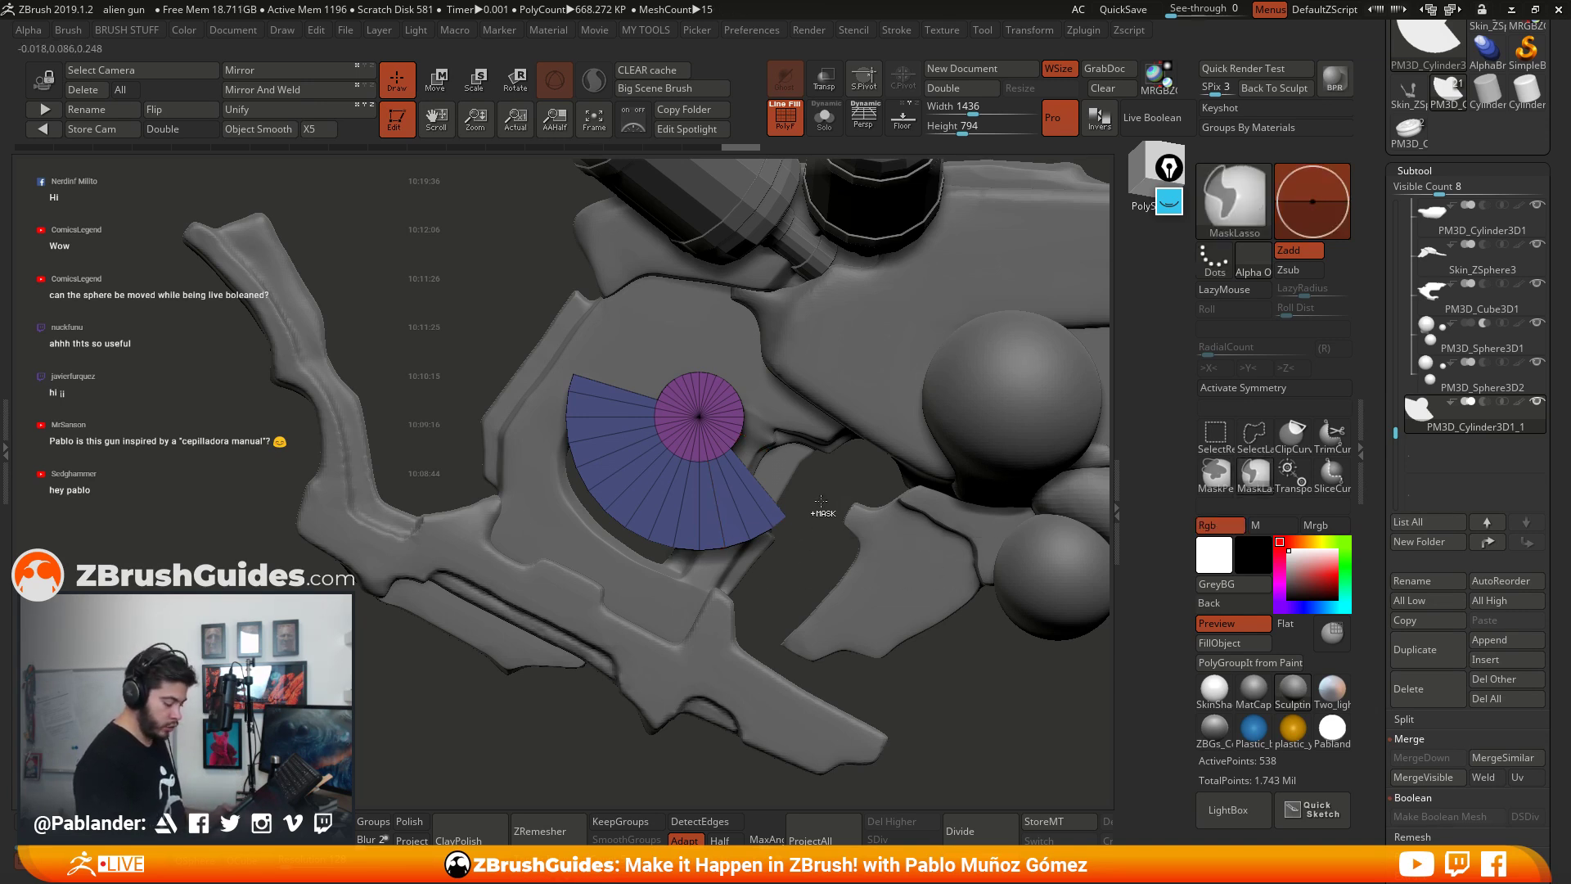
{"action": "mouse_move", "coordinate": [708, 522]}
{"action": "left_mouse_down", "text": "ctrl"}
{"action": "mouse_move", "coordinate": [525, 321]}
{"action": "mouse_move", "coordinate": [617, 712]}
{"action": "mouse_move", "coordinate": [879, 525]}
{"action": "left_mouse_up", "text": "ctrl"}
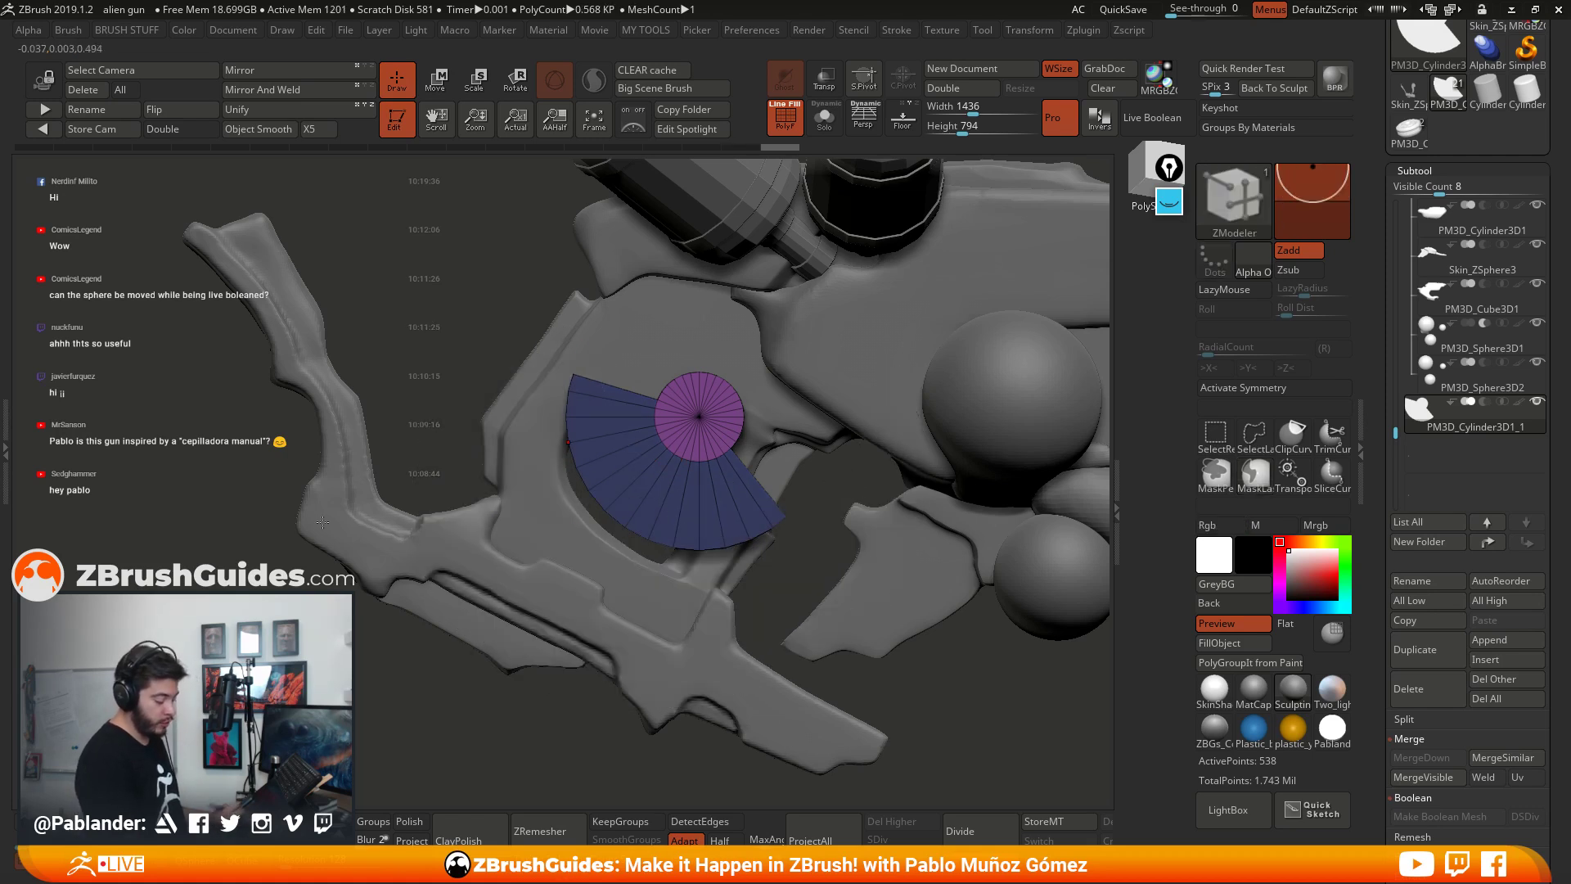
{"action": "left_click", "coordinate": [801, 593], "text": "ctrl"}
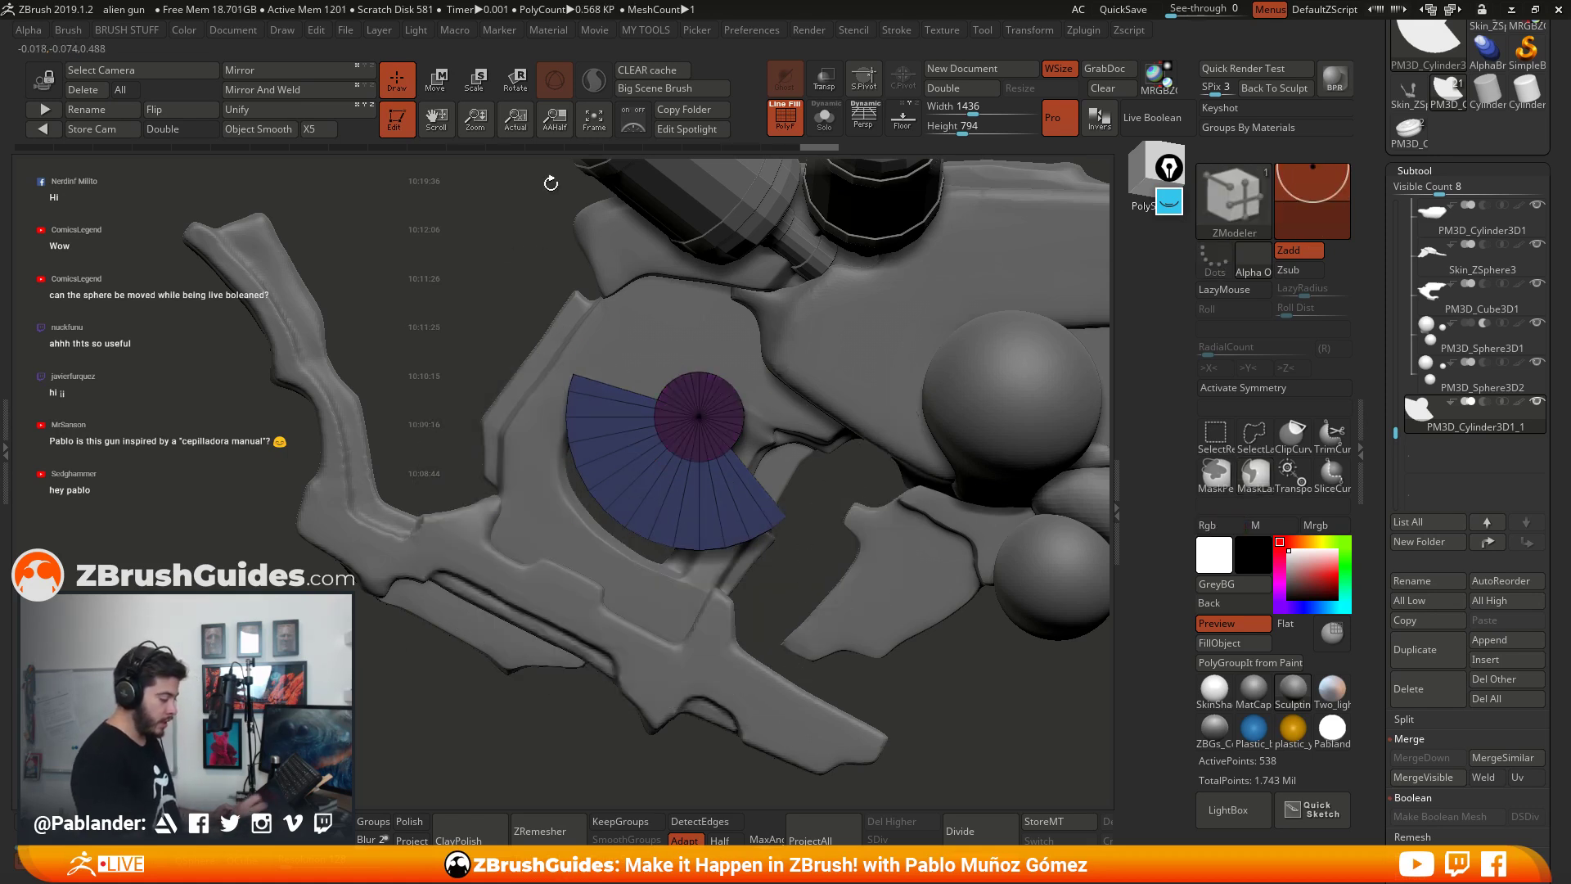
{"action": "key", "text": "w"}
{"action": "left_click_drag", "start_coordinate": [732, 442], "coordinate": [685, 511]}
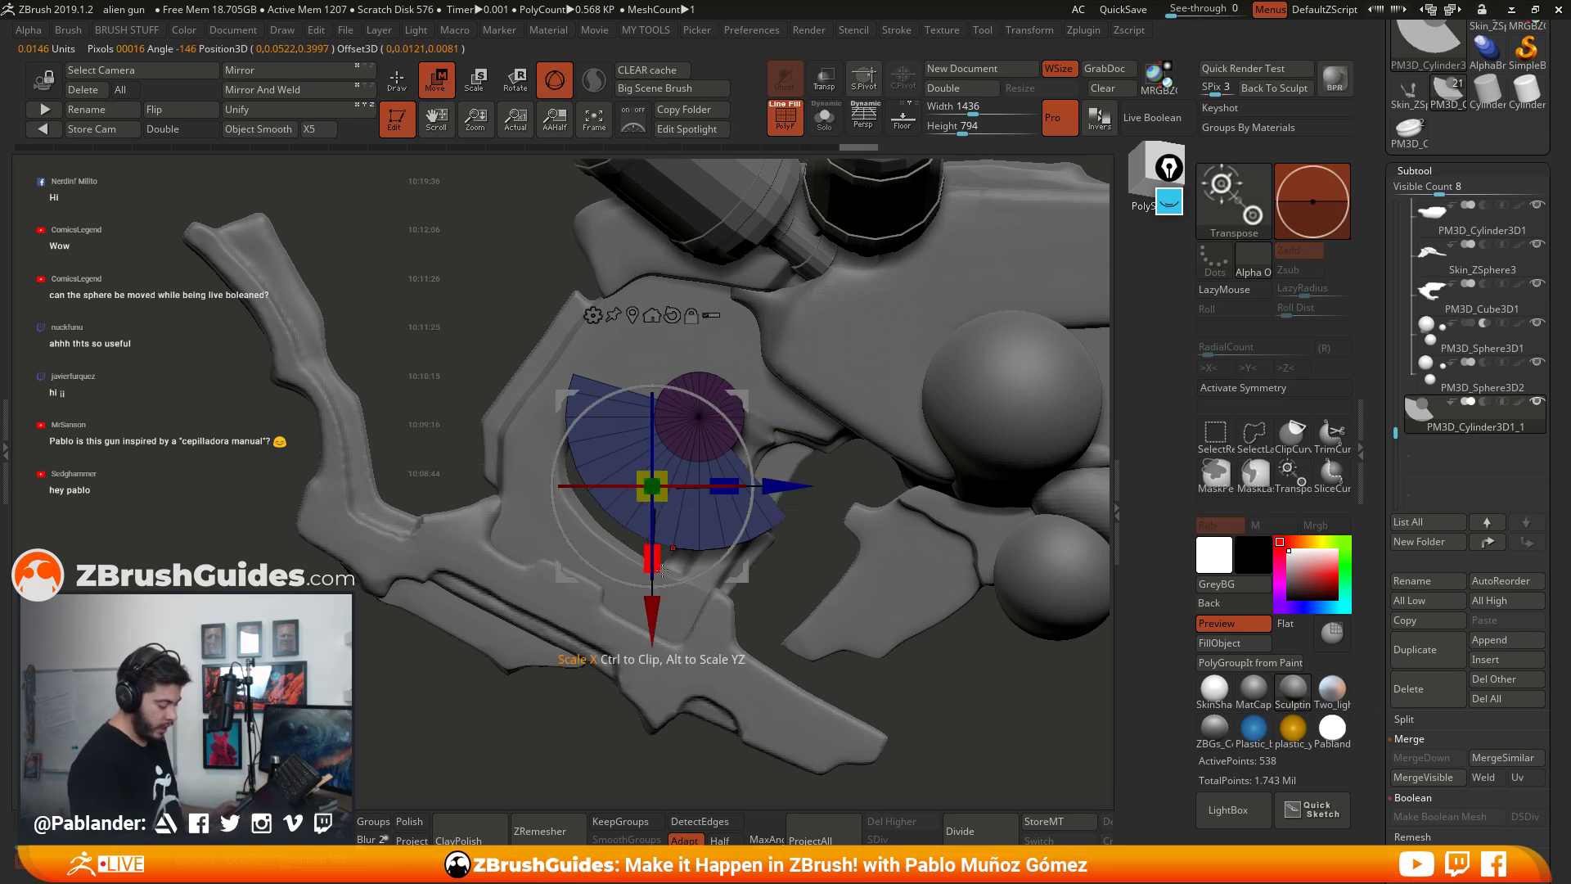
{"action": "mouse_move", "coordinate": [652, 558]}
{"action": "left_mouse_down"}
{"action": "mouse_move", "coordinate": [653, 489]}
{"action": "mouse_move", "coordinate": [675, 570]}
{"action": "left_mouse_up"}
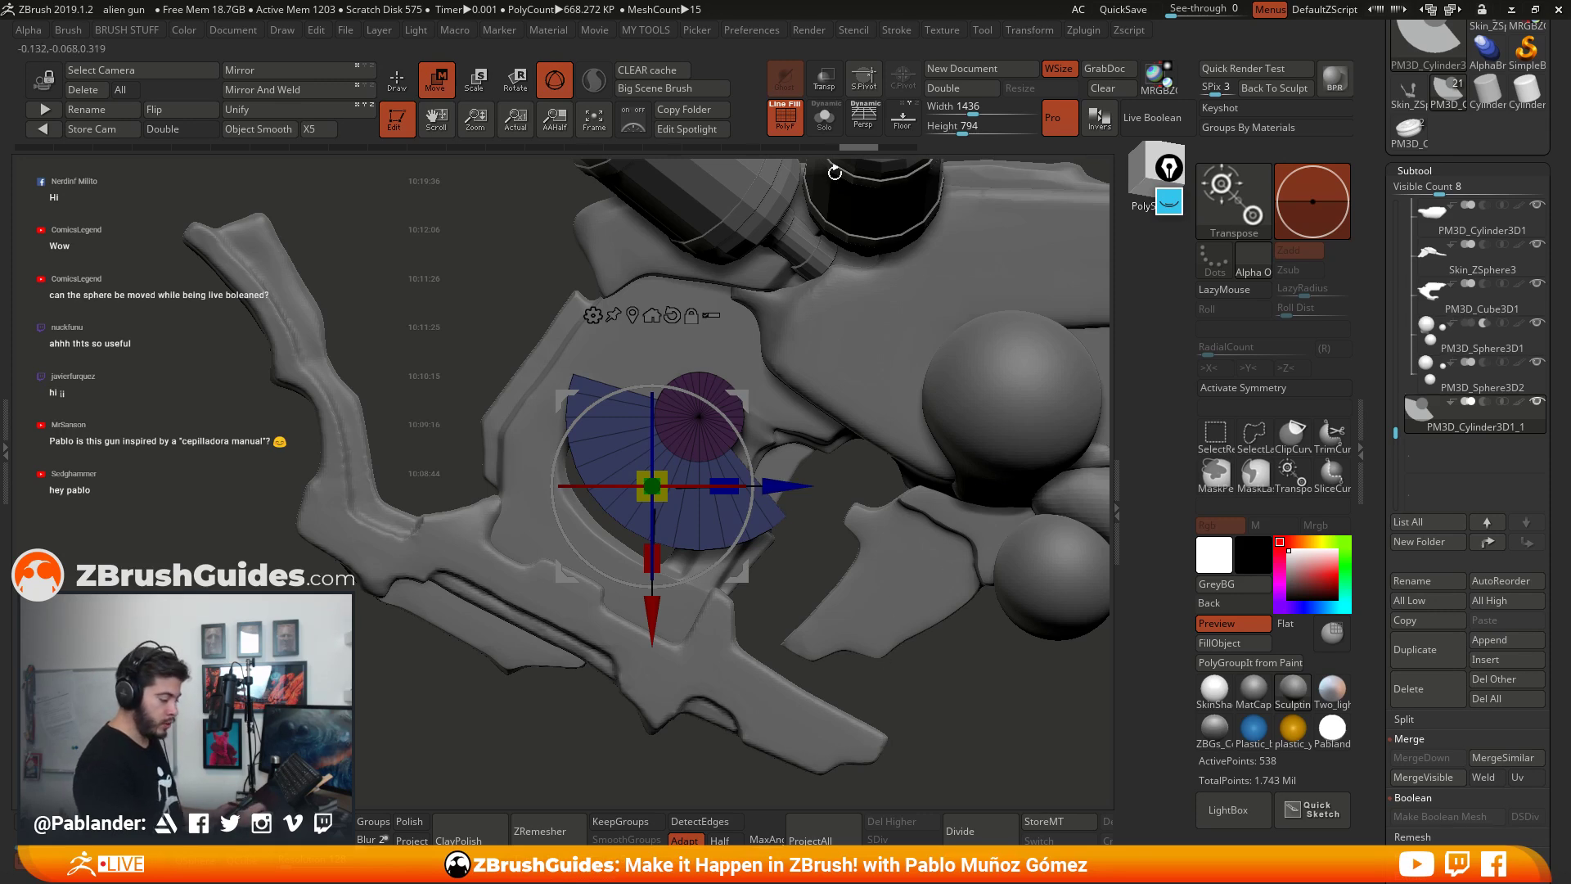
Step: Turn off the polyframe display and quick-save the project
{"action": "left_click", "coordinate": [824, 119]}
{"action": "left_click", "coordinate": [824, 118]}
{"action": "left_click", "coordinate": [791, 122]}
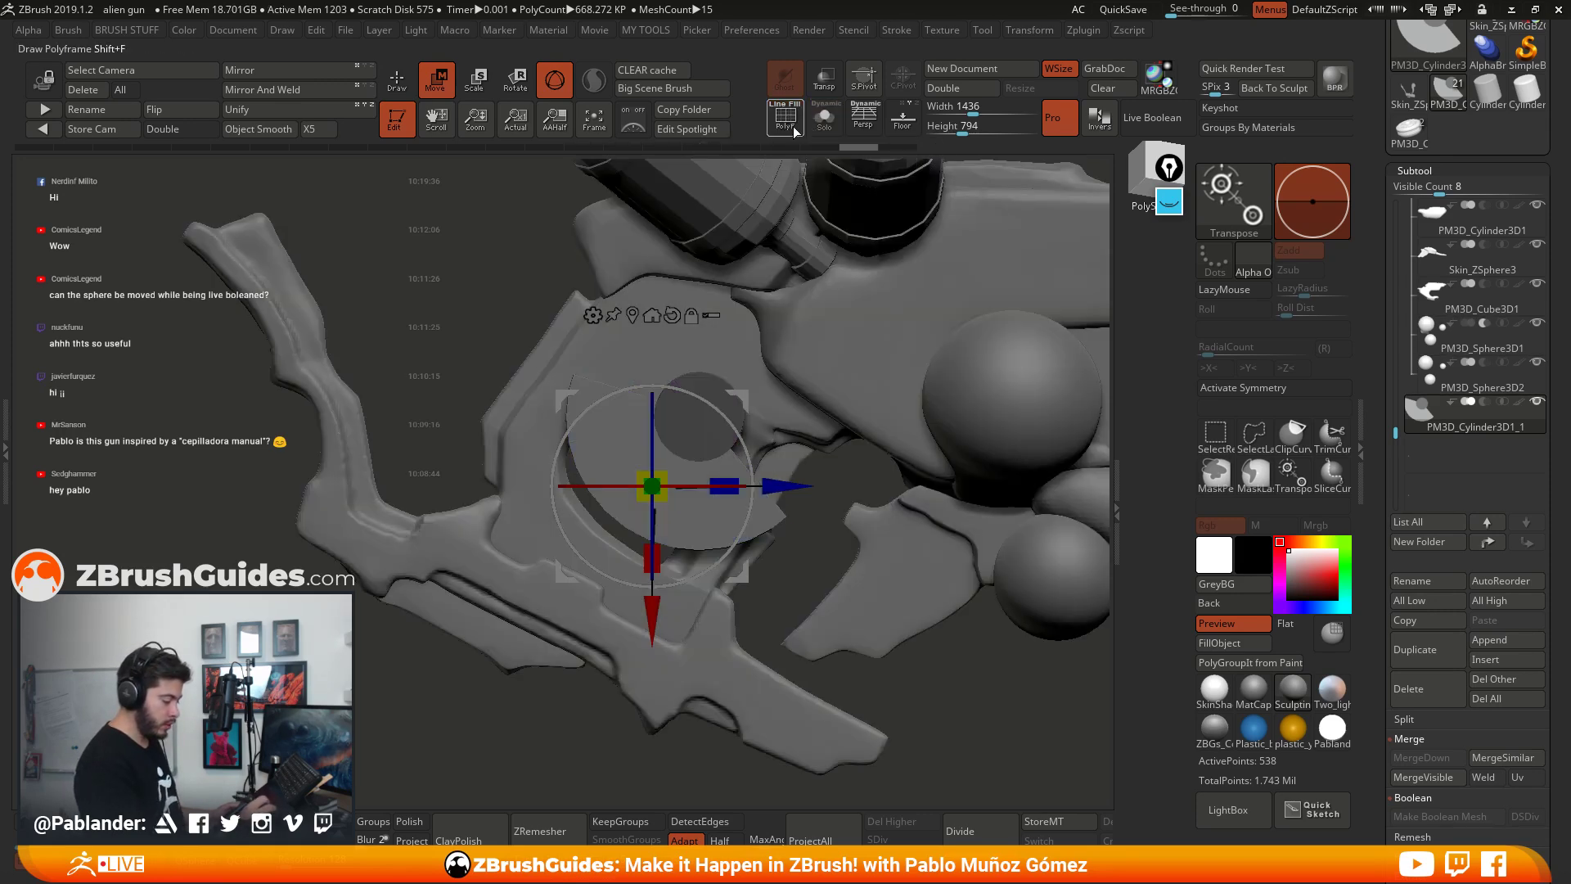
{"action": "mouse_move", "coordinate": [851, 430]}
{"action": "left_mouse_down"}
{"action": "mouse_move", "coordinate": [831, 442]}
{"action": "mouse_move", "coordinate": [857, 454]}
{"action": "left_mouse_up"}
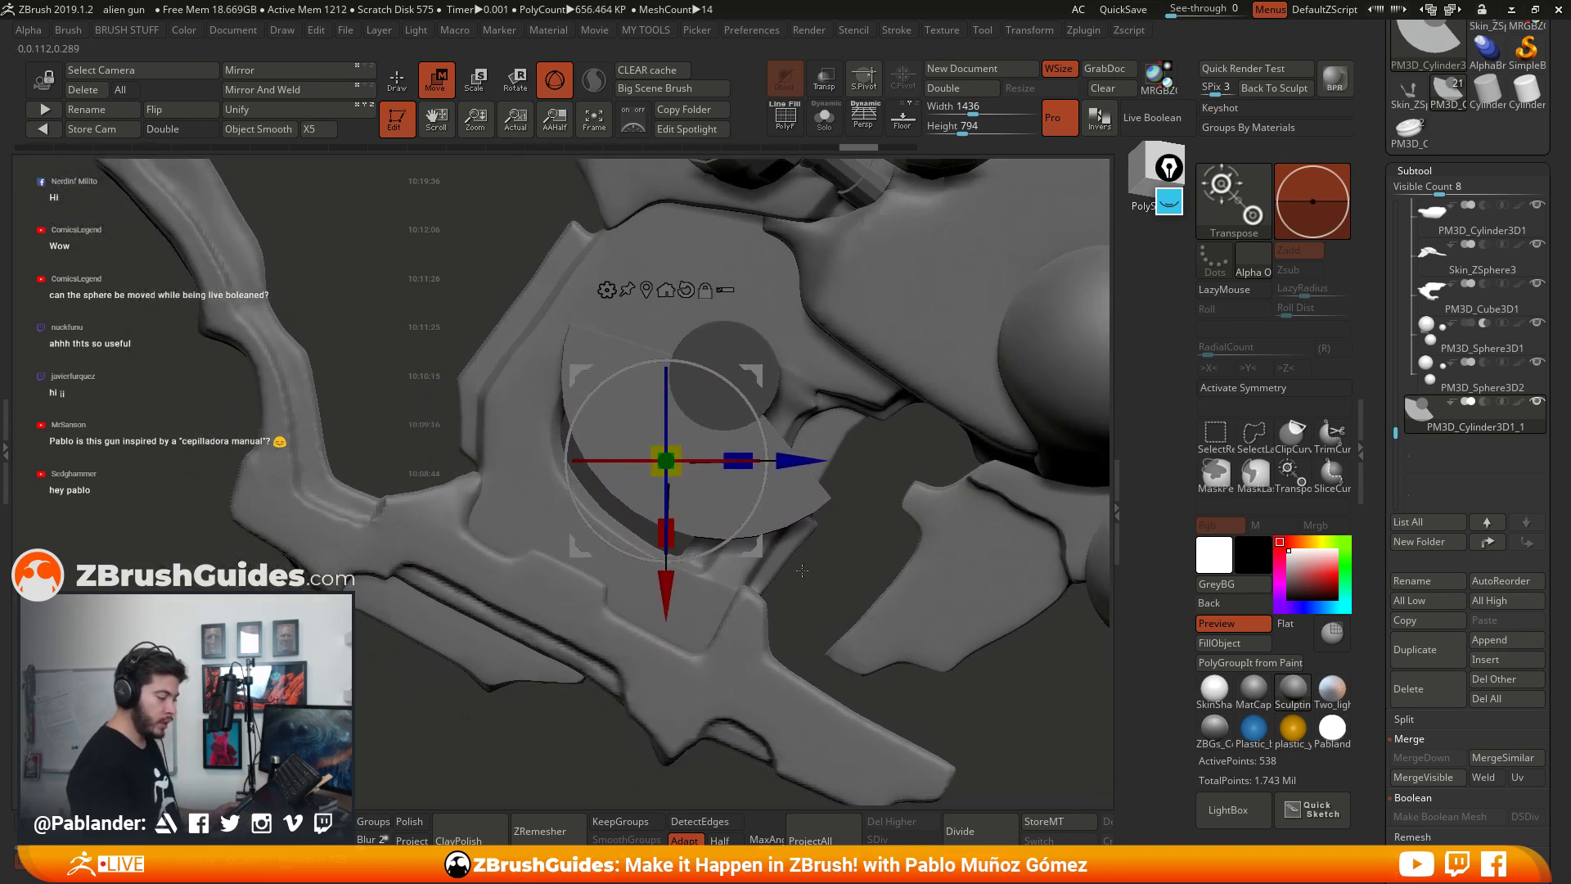
{"action": "left_click", "coordinate": [1118, 10]}
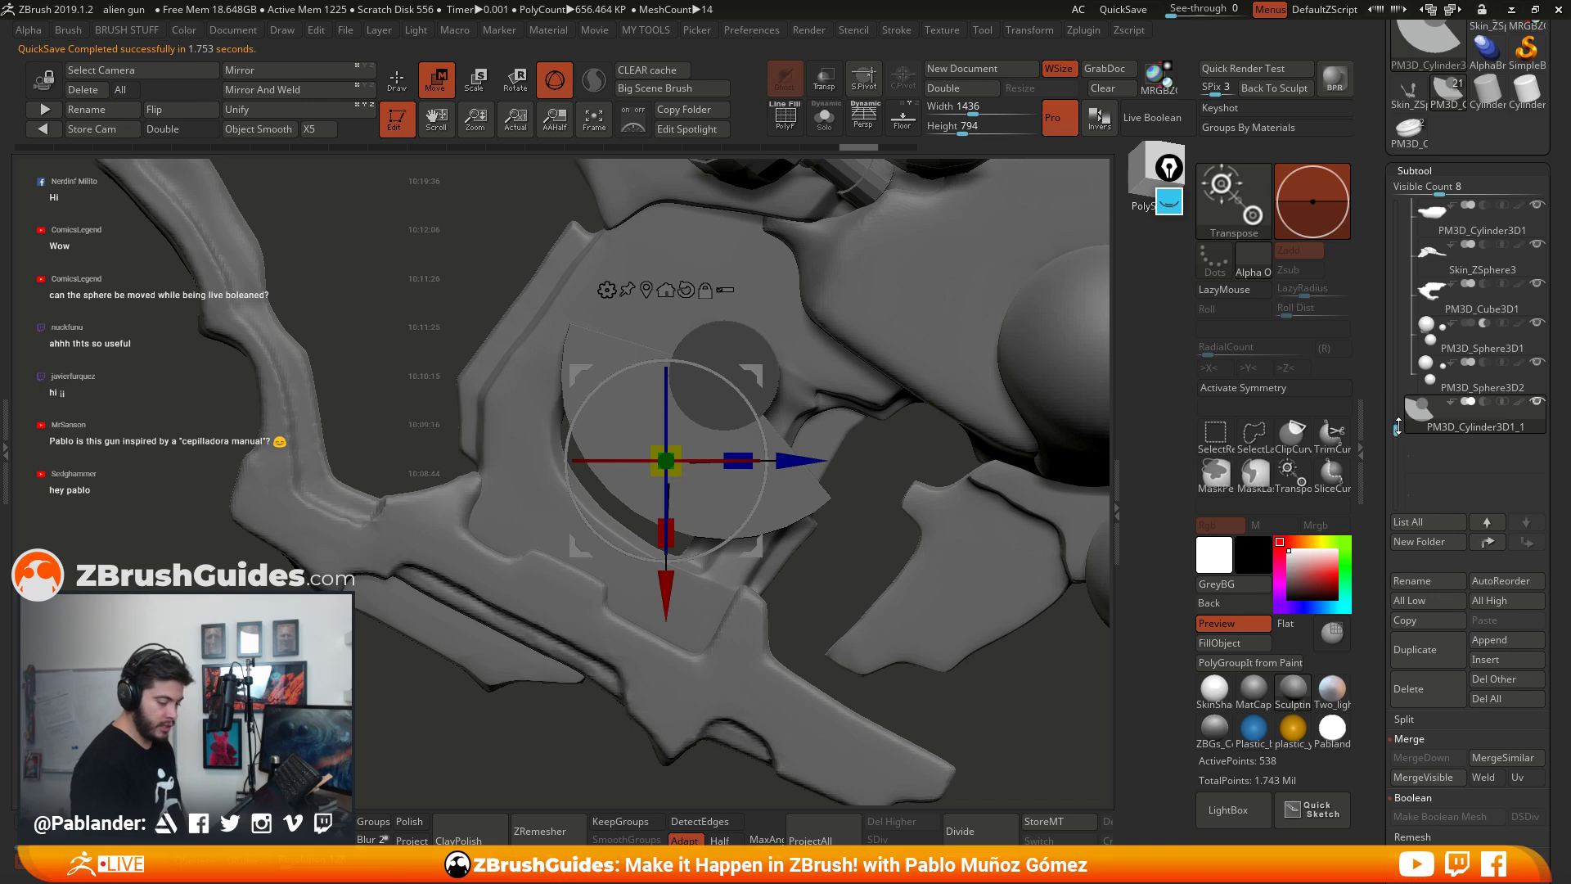
Step: Toggle the visibility of the B1 folder off and on to check which parts it contains
{"action": "scroll", "coordinate": [1473, 344], "scroll_direction": "up", "scroll_amount": 3}
{"action": "left_click", "coordinate": [1537, 247]}
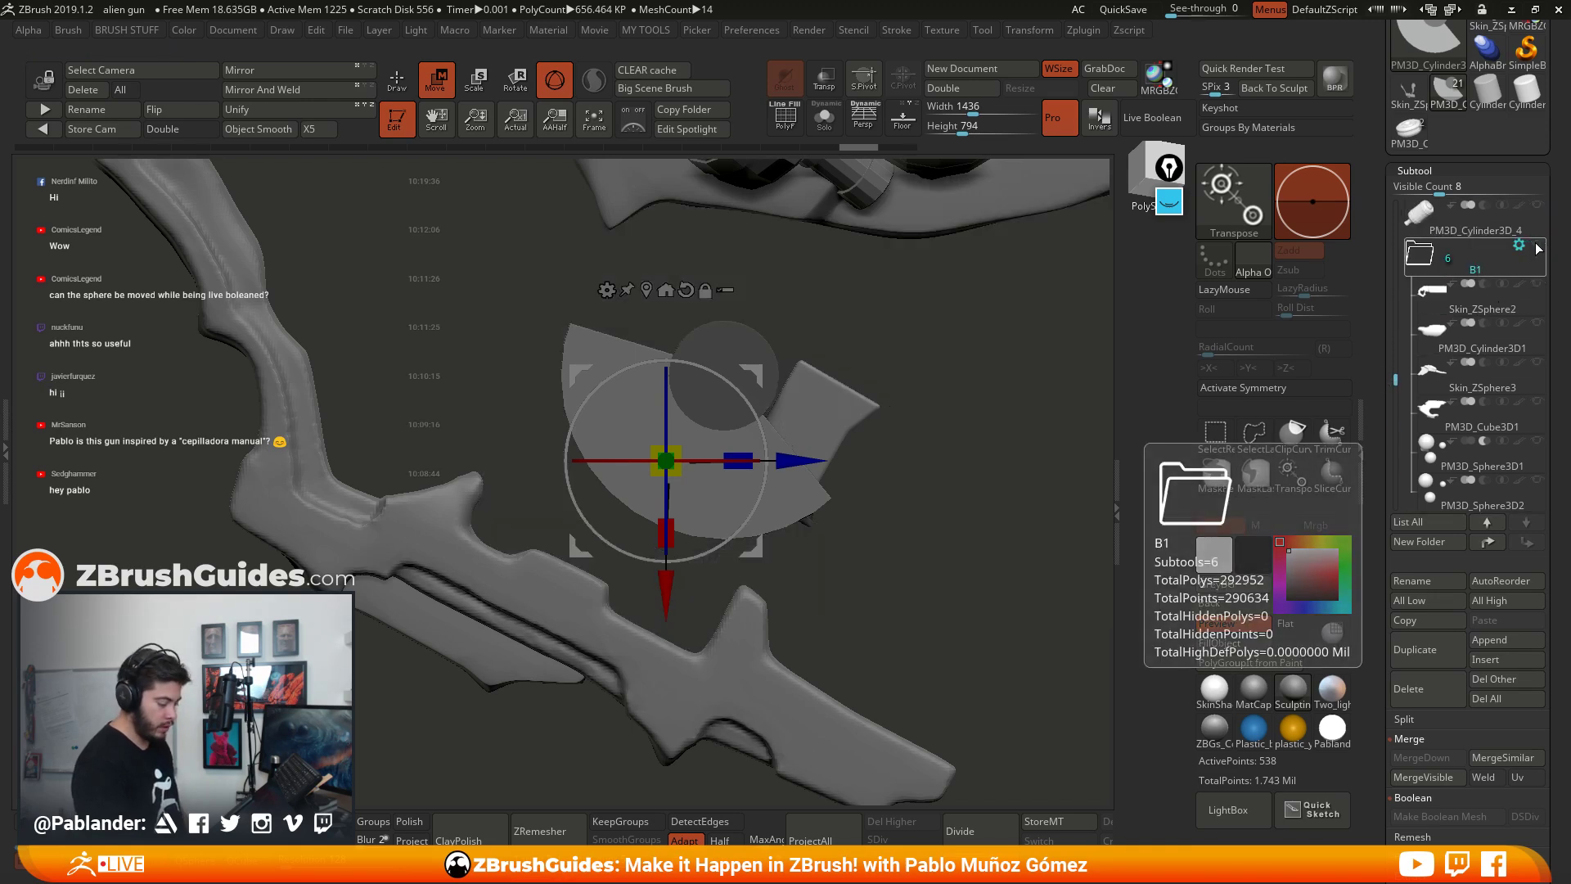
{"action": "left_click", "coordinate": [1536, 247]}
{"action": "left_click", "coordinate": [1537, 246]}
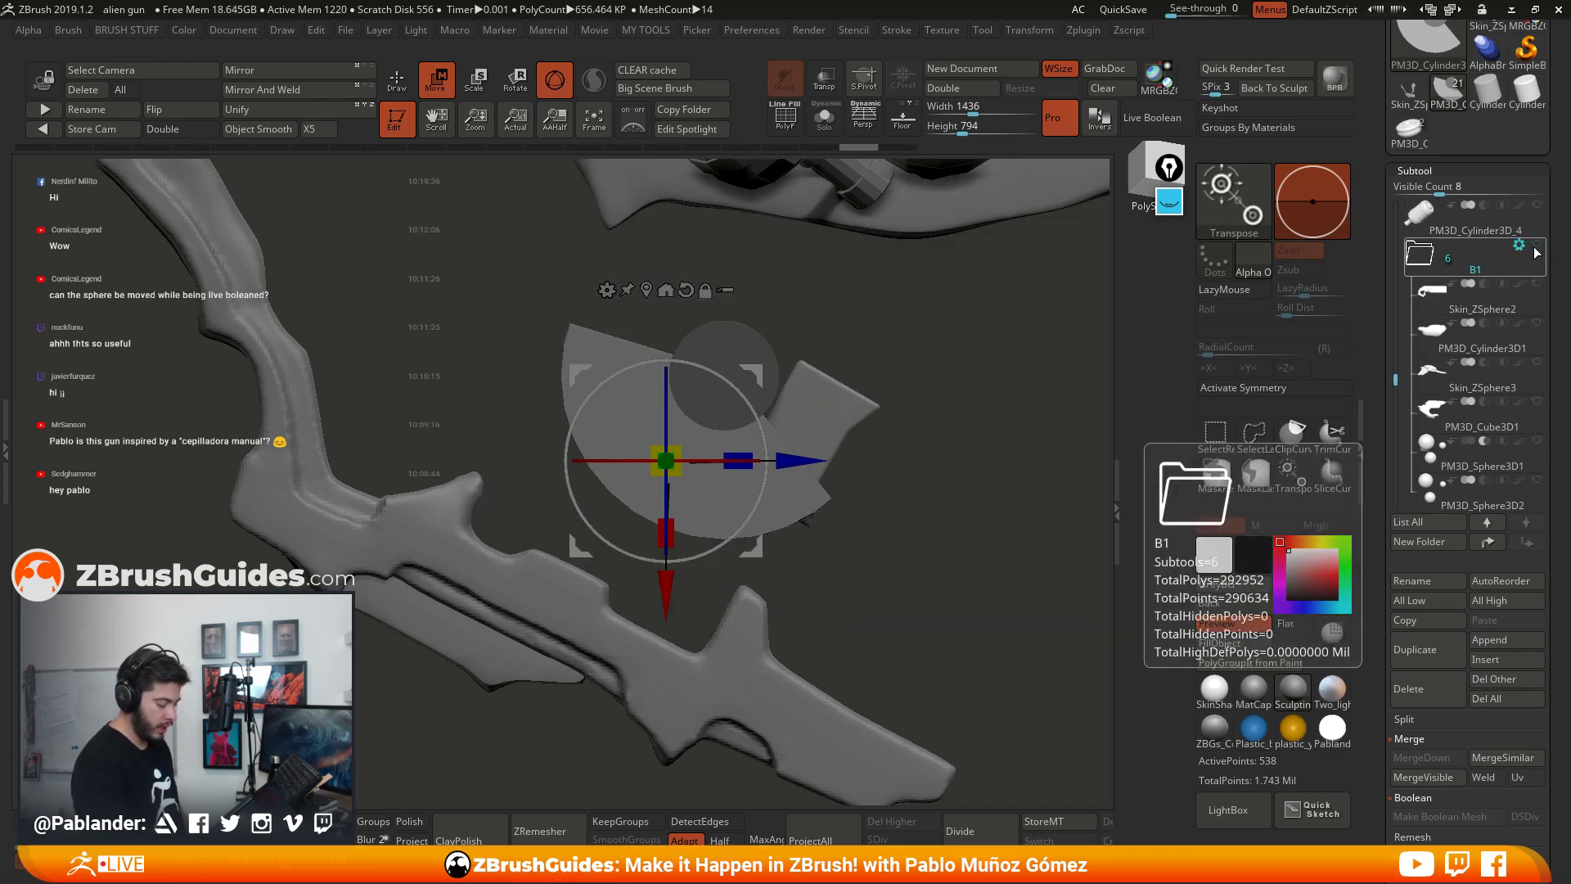
{"action": "left_click", "coordinate": [1537, 246]}
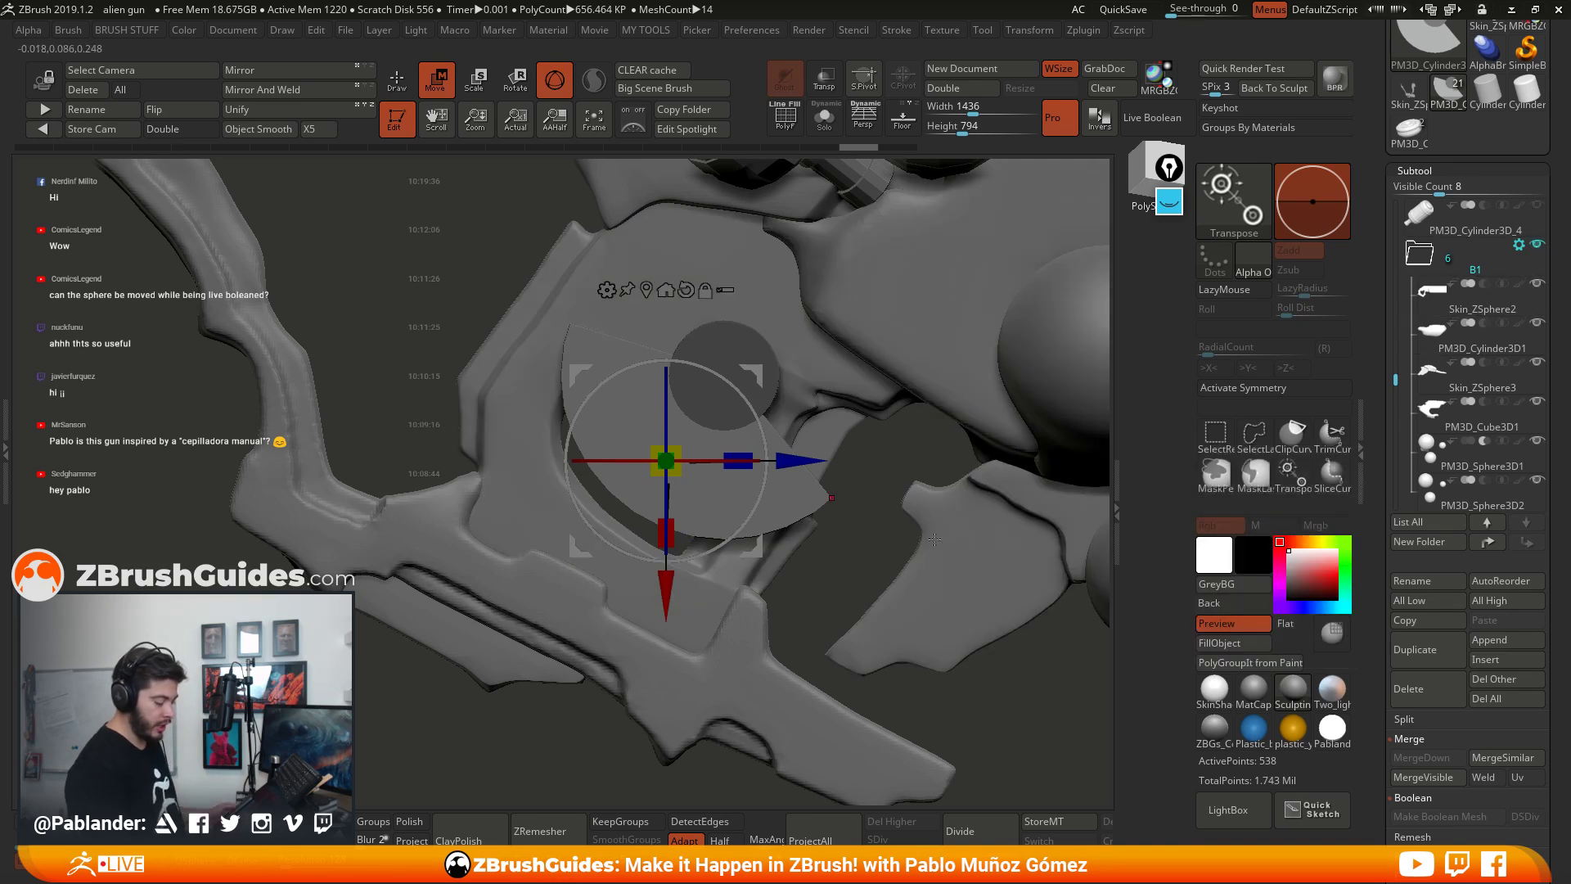
Step: Place PM3D_Cylinder3D1_1 above PM3D_Sphere3D2 in the B1 folder, set it to subtract, and enable Live Boolean
{"action": "left_click_drag", "start_coordinate": [1396, 381], "coordinate": [1396, 407]}
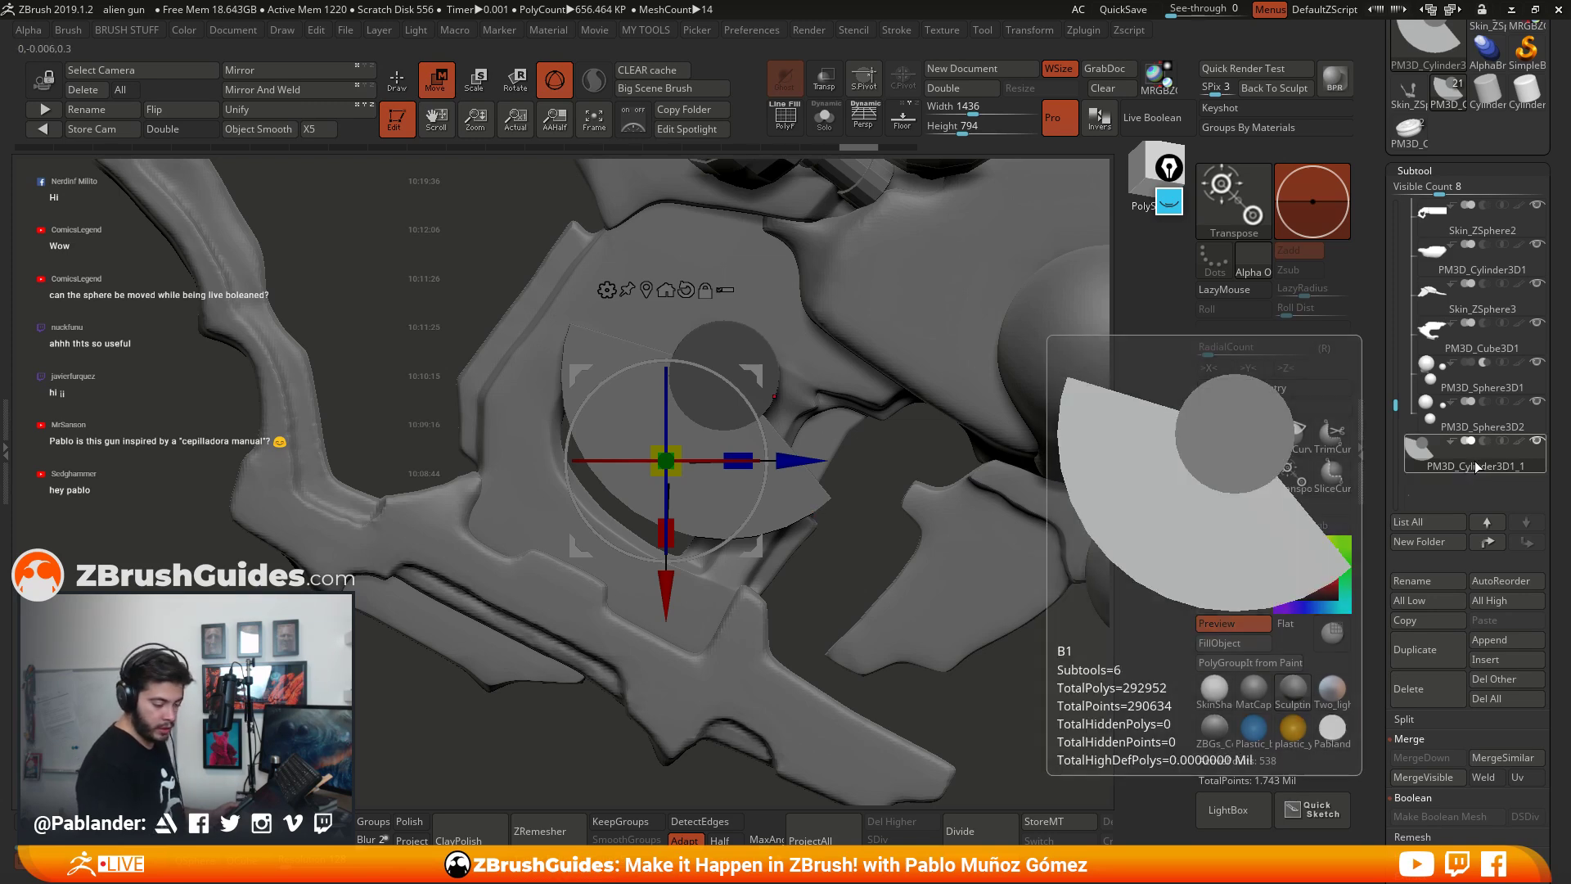
{"action": "left_click_drag", "start_coordinate": [1478, 464], "coordinate": [1504, 413]}
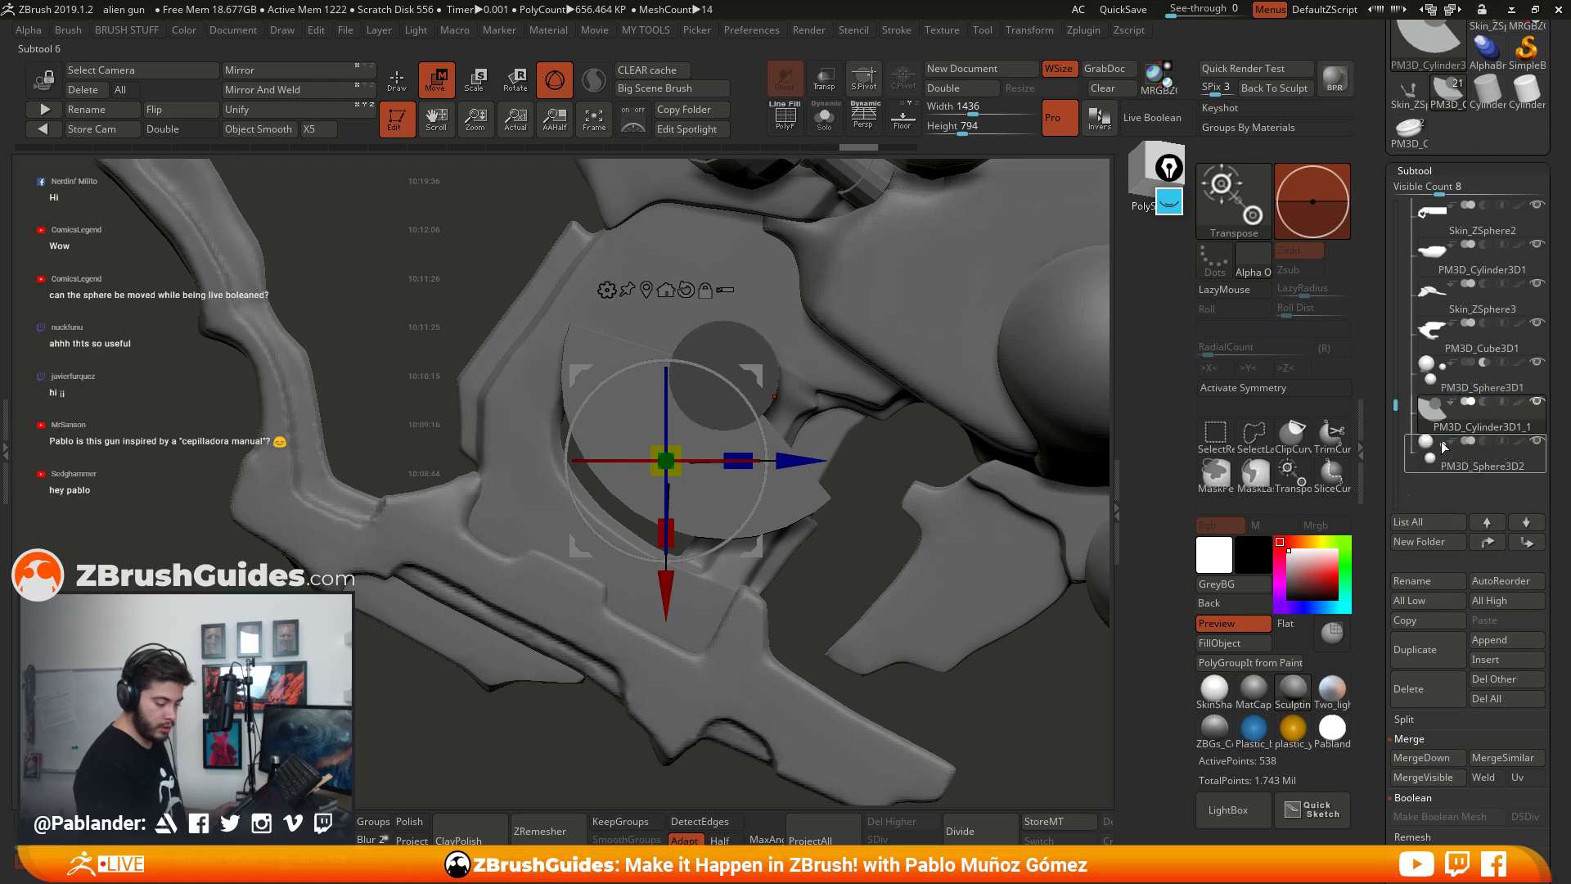
{"action": "mouse_move", "coordinate": [1490, 407]}
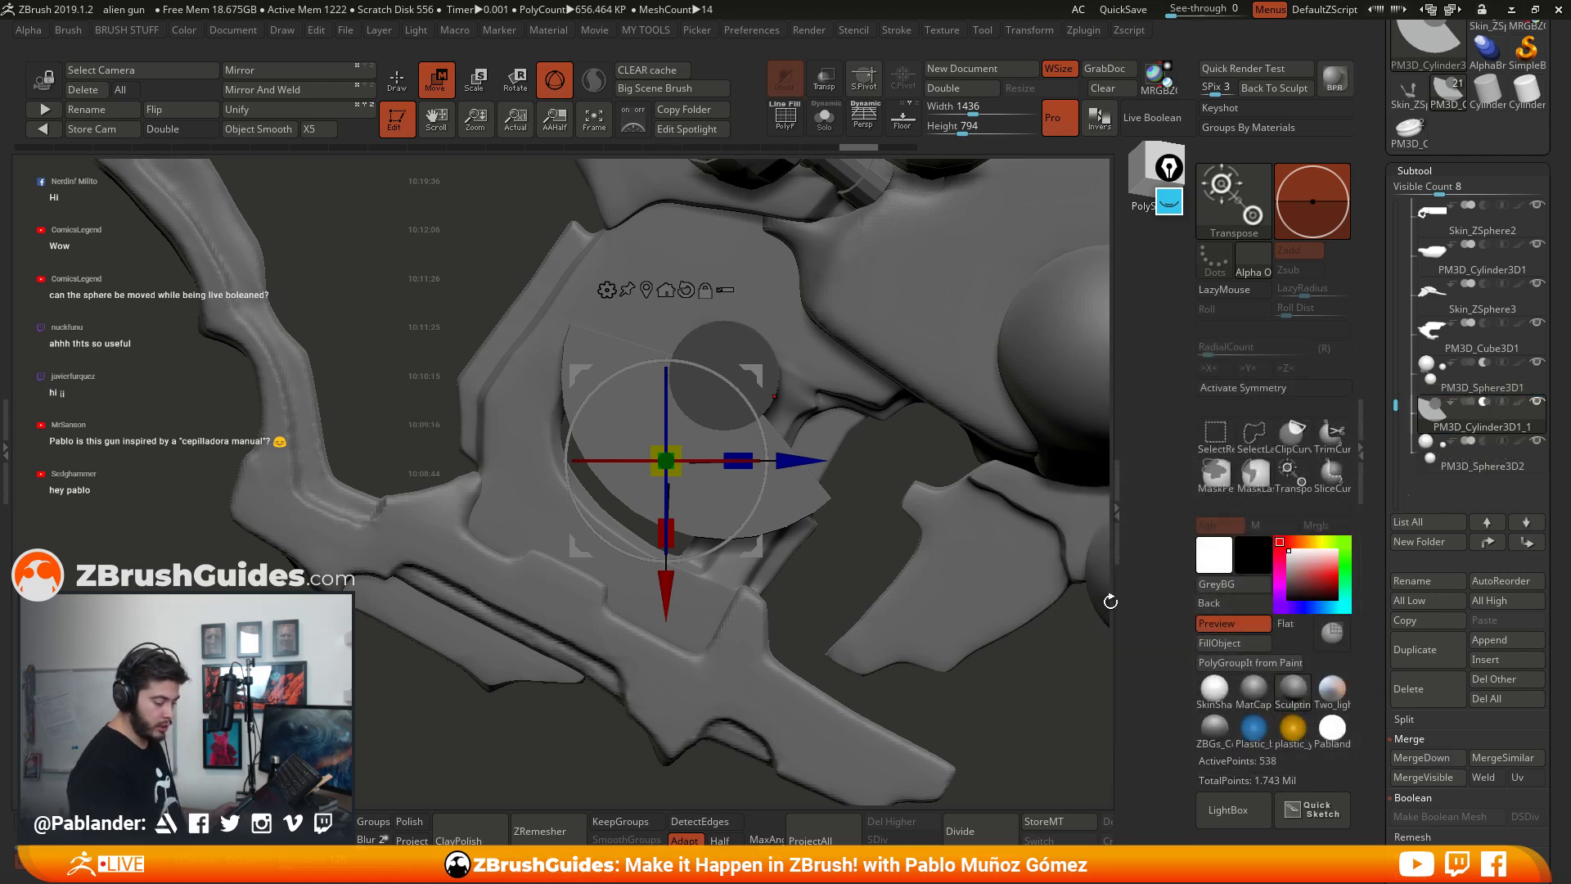
{"action": "left_click", "coordinate": [1152, 118]}
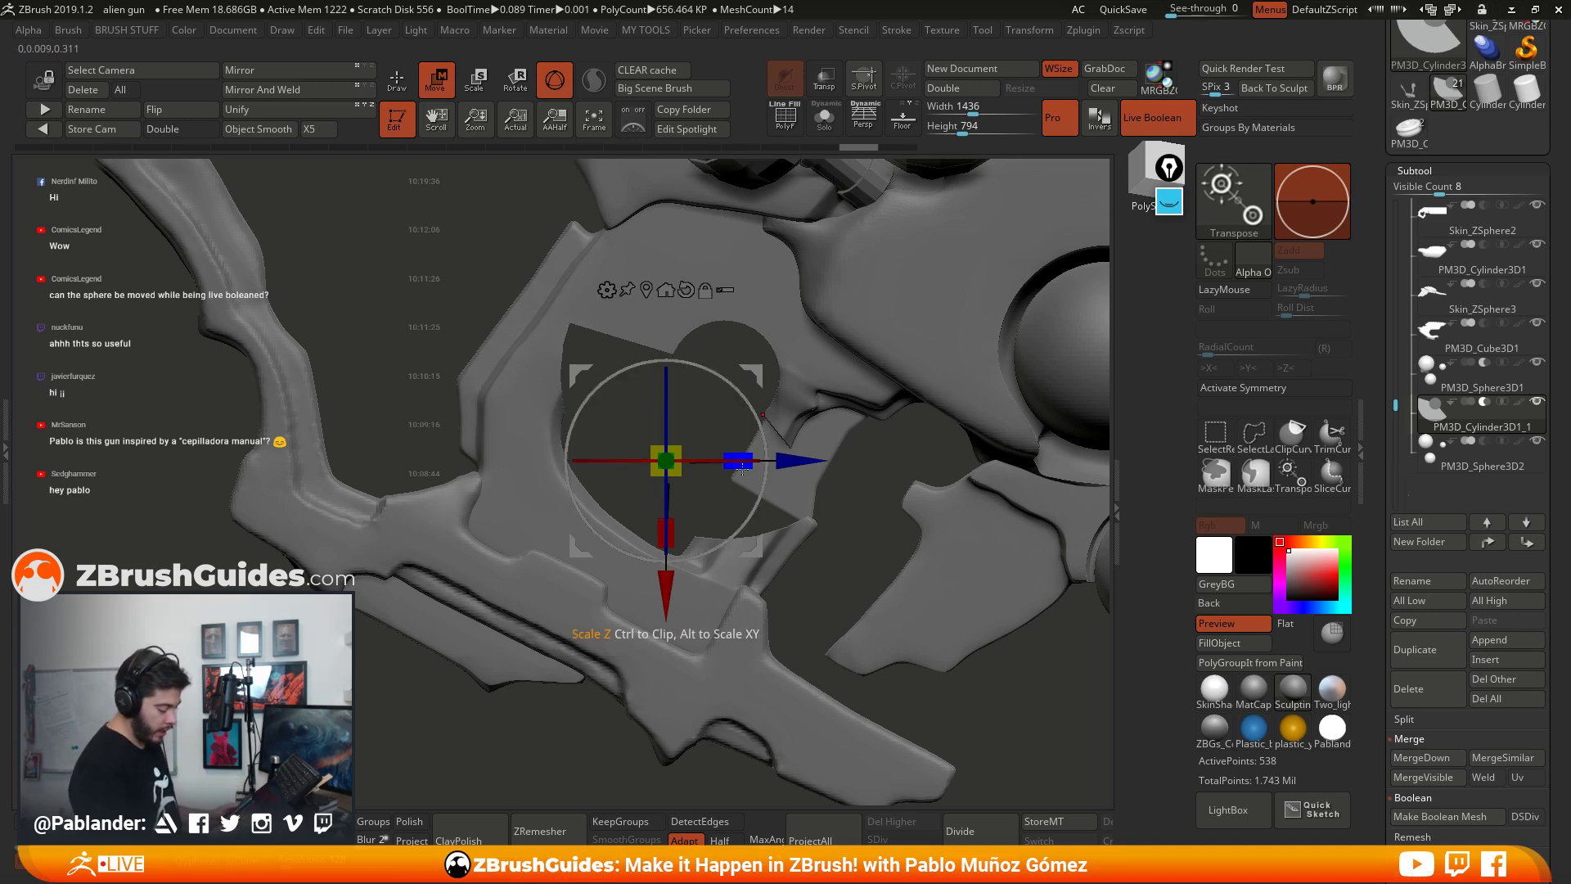
Step: Scale, rotate and move the unmasked fan of the cylinder cutter to form a smaller, tilted opening in the grip
{"action": "left_click_drag", "start_coordinate": [711, 463], "coordinate": [713, 466]}
{"action": "mouse_move", "coordinate": [751, 376]}
{"action": "left_mouse_down"}
{"action": "mouse_move", "coordinate": [702, 413]}
{"action": "mouse_move", "coordinate": [768, 374]}
{"action": "left_mouse_up"}
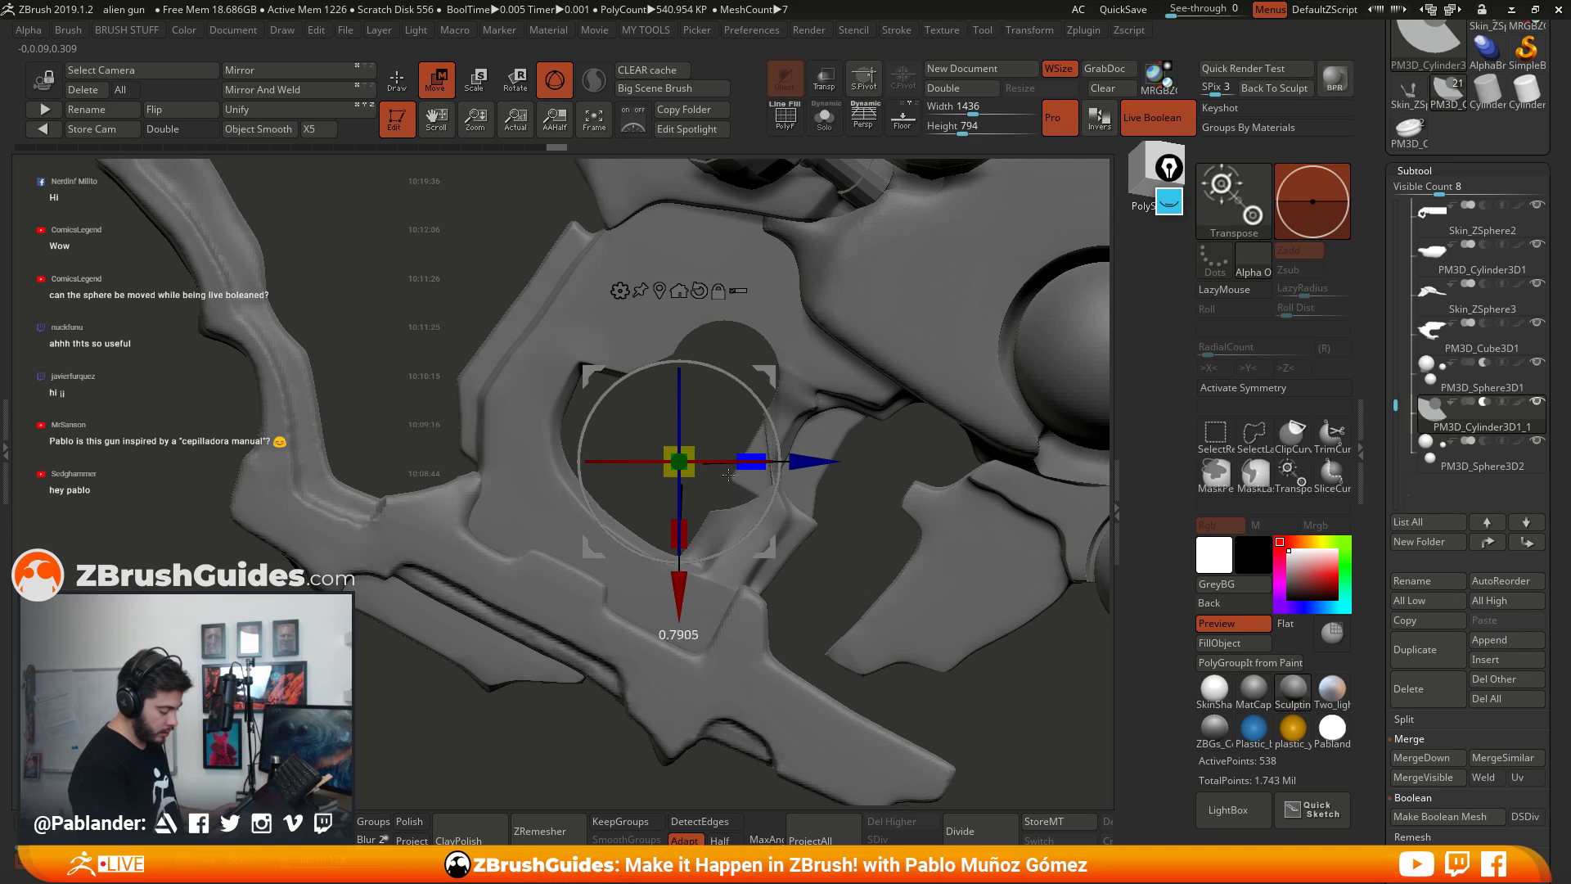
{"action": "left_click_drag", "start_coordinate": [772, 471], "coordinate": [741, 495]}
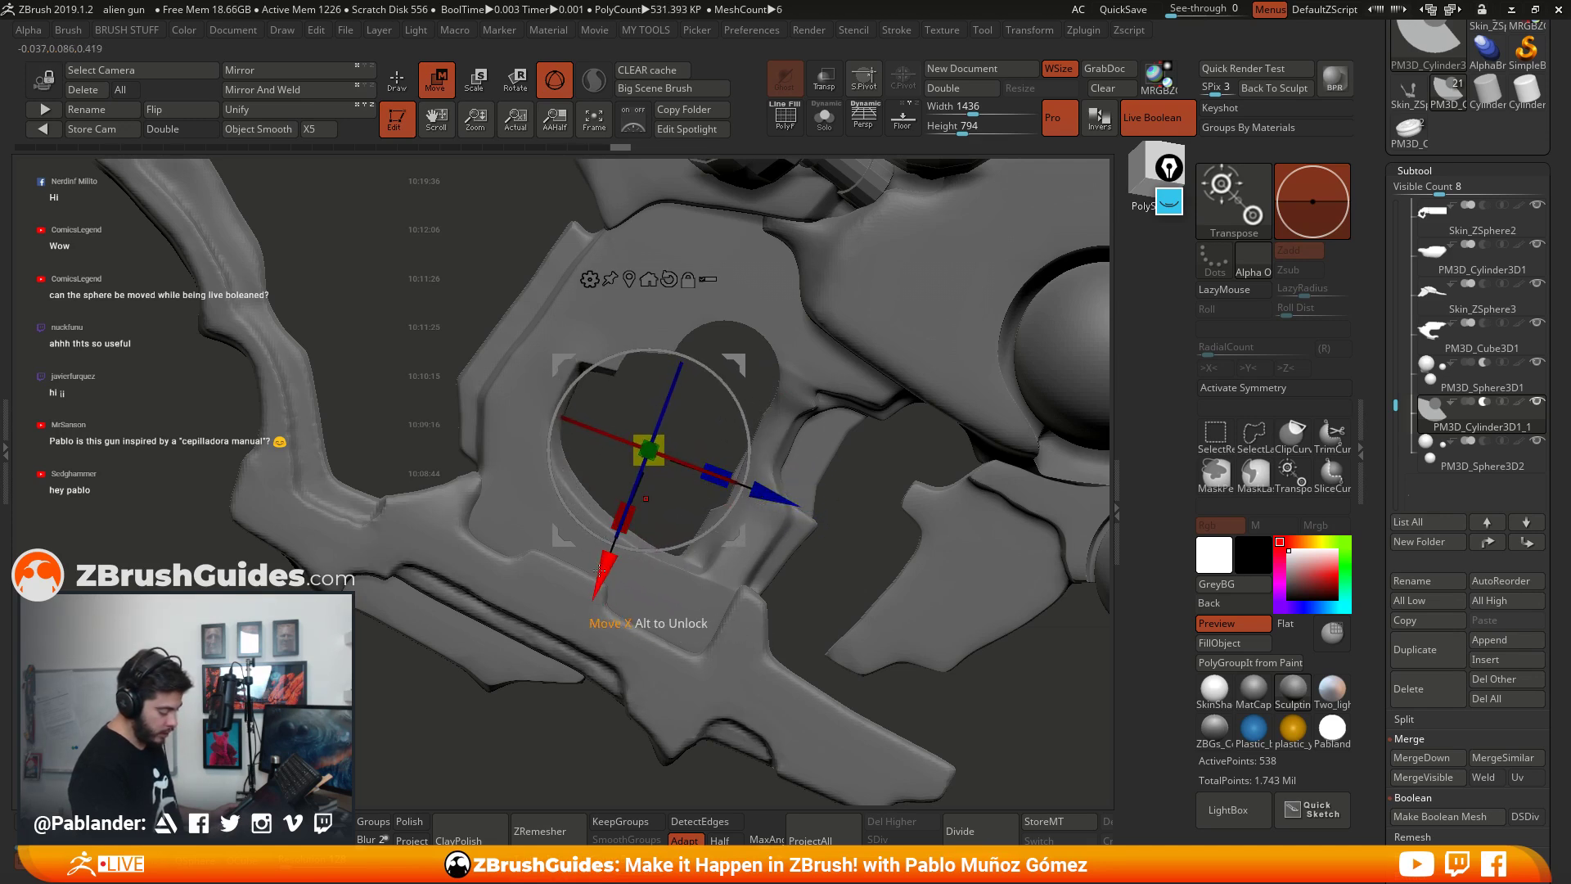
{"action": "mouse_move", "coordinate": [591, 570]}
{"action": "left_mouse_down"}
{"action": "mouse_move", "coordinate": [583, 598]}
{"action": "mouse_move", "coordinate": [572, 581]}
{"action": "left_mouse_up"}
{"action": "left_click_drag", "start_coordinate": [618, 516], "coordinate": [618, 517]}
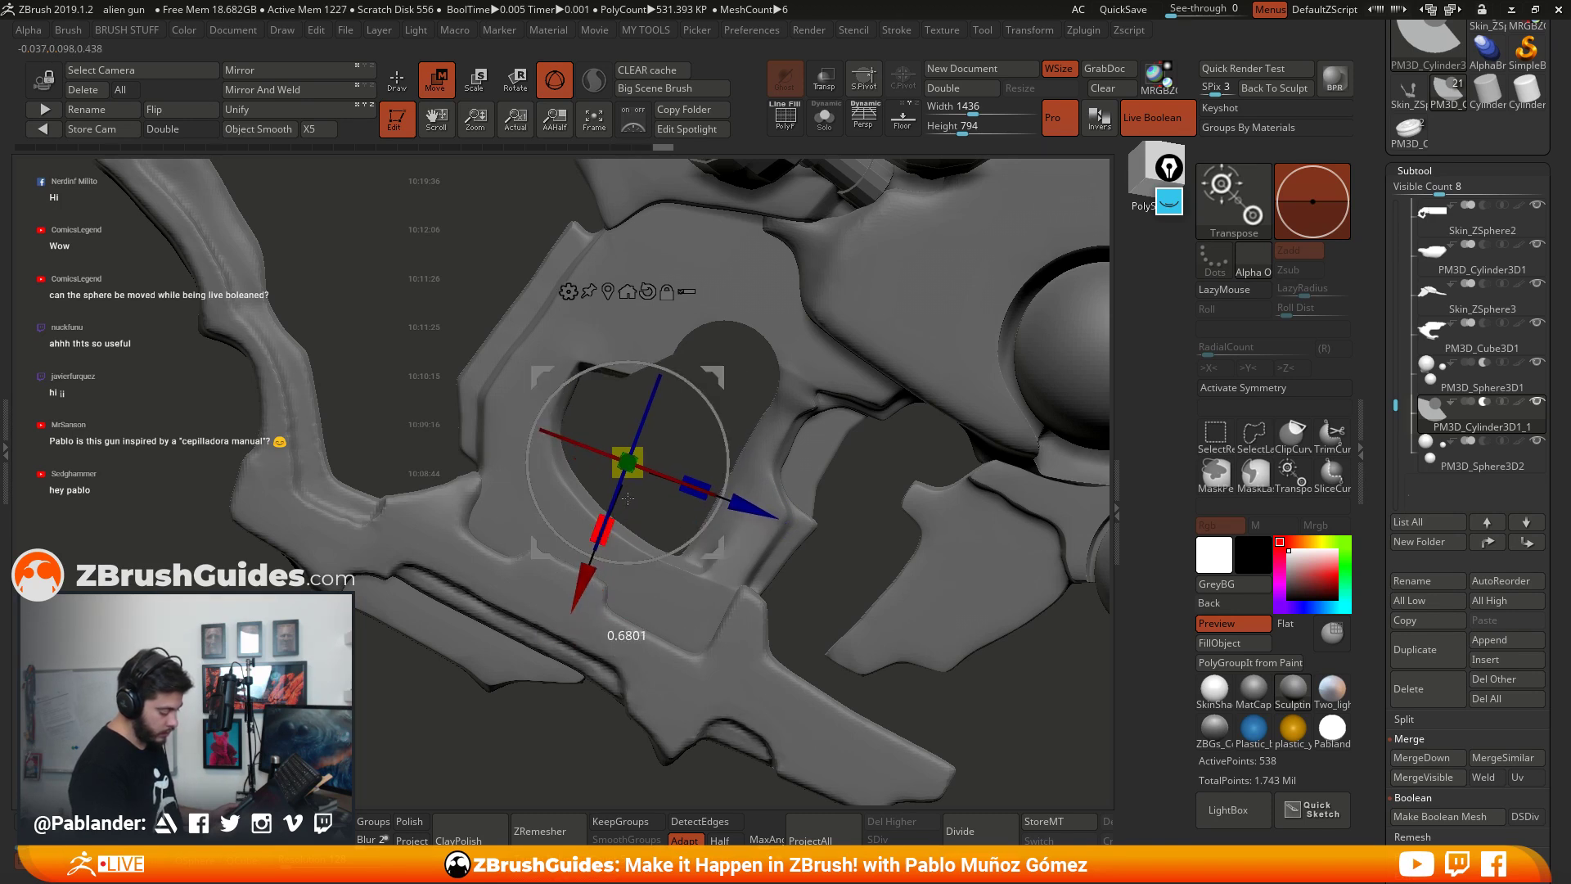
{"action": "left_click_drag", "start_coordinate": [749, 507], "coordinate": [749, 508]}
{"action": "key", "text": "q"}
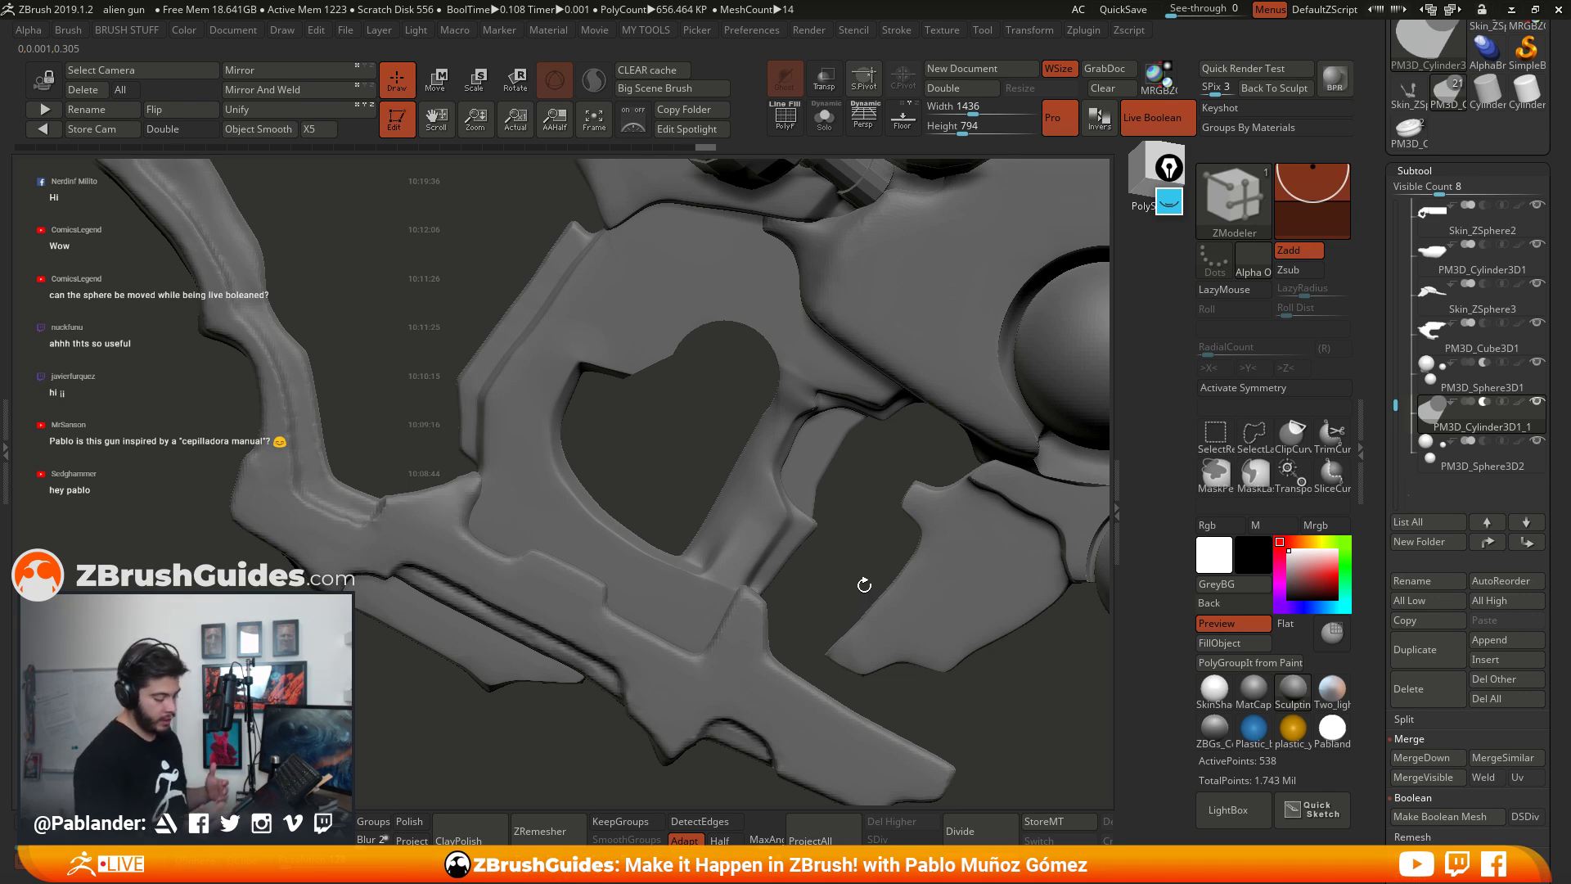
Step: Try repositioning the unmasked part of the cutter around the grip with the gizmo, and undo the changes
{"action": "left_click", "coordinate": [438, 82]}
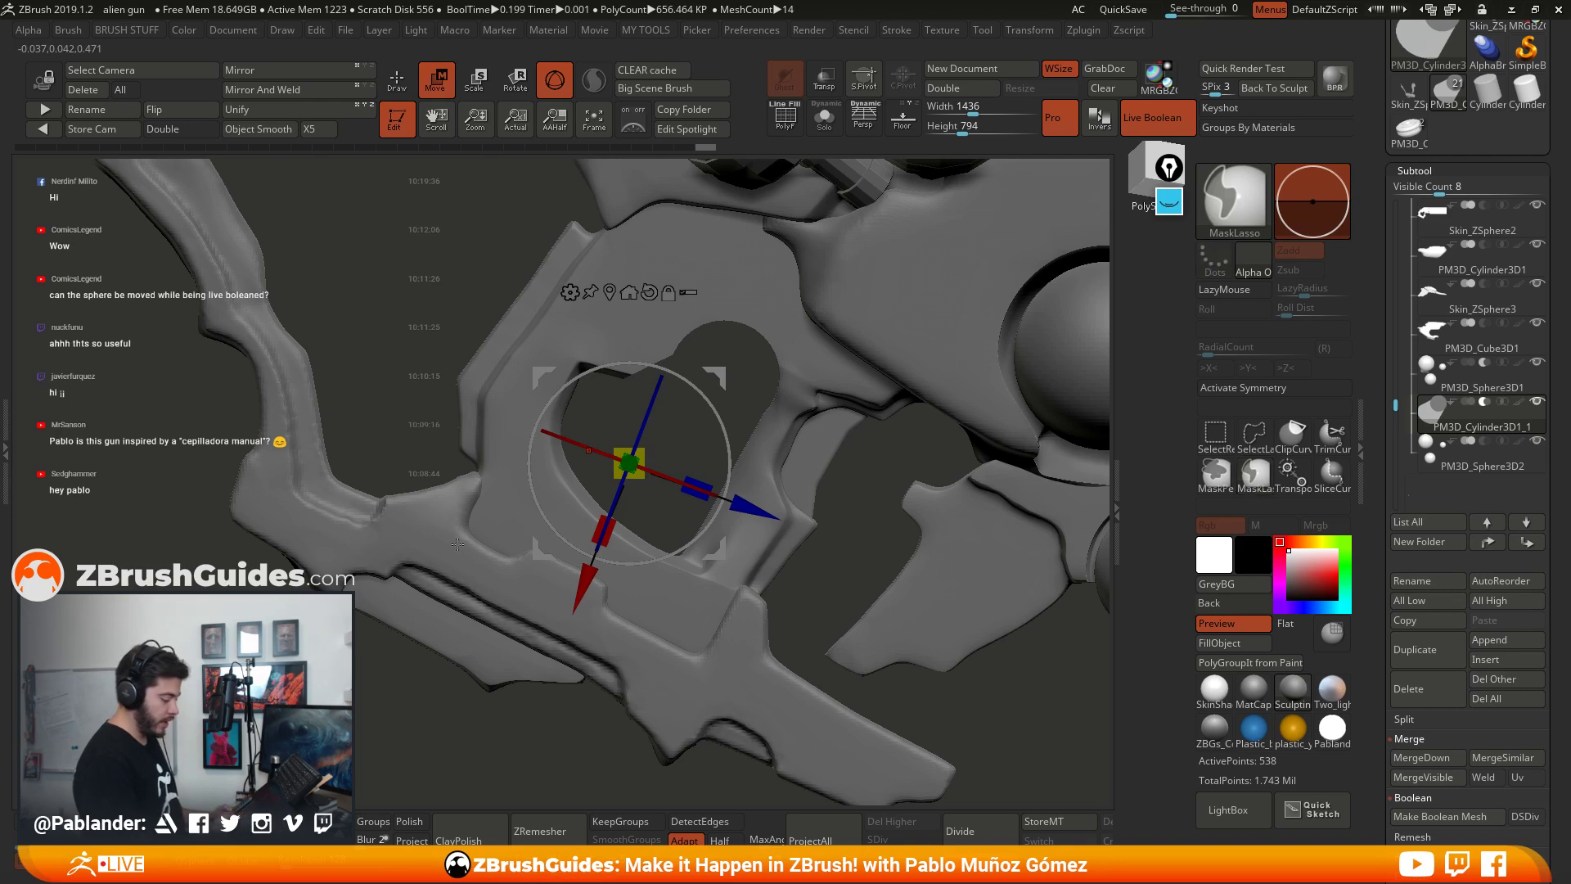
{"action": "left_click_drag", "start_coordinate": [719, 555], "coordinate": [710, 517]}
{"action": "key", "text": "ctrl+z"}
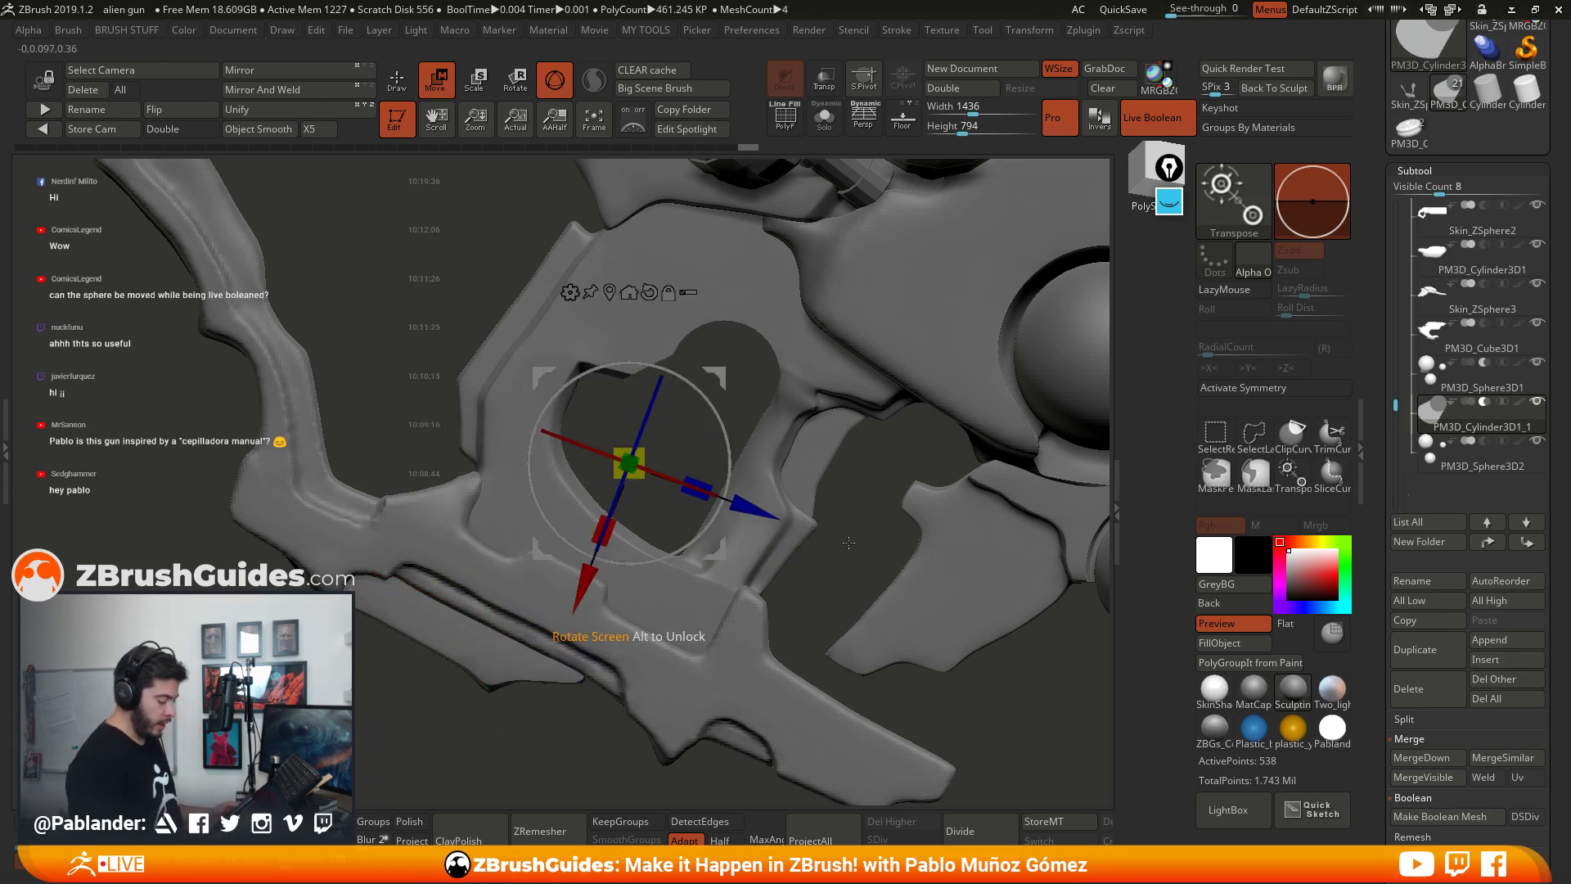
{"action": "mouse_move", "coordinate": [849, 543]}
{"action": "left_mouse_down", "text": "alt"}
{"action": "mouse_move", "coordinate": [834, 508]}
{"action": "mouse_move", "coordinate": [852, 562]}
{"action": "left_mouse_up", "text": "alt"}
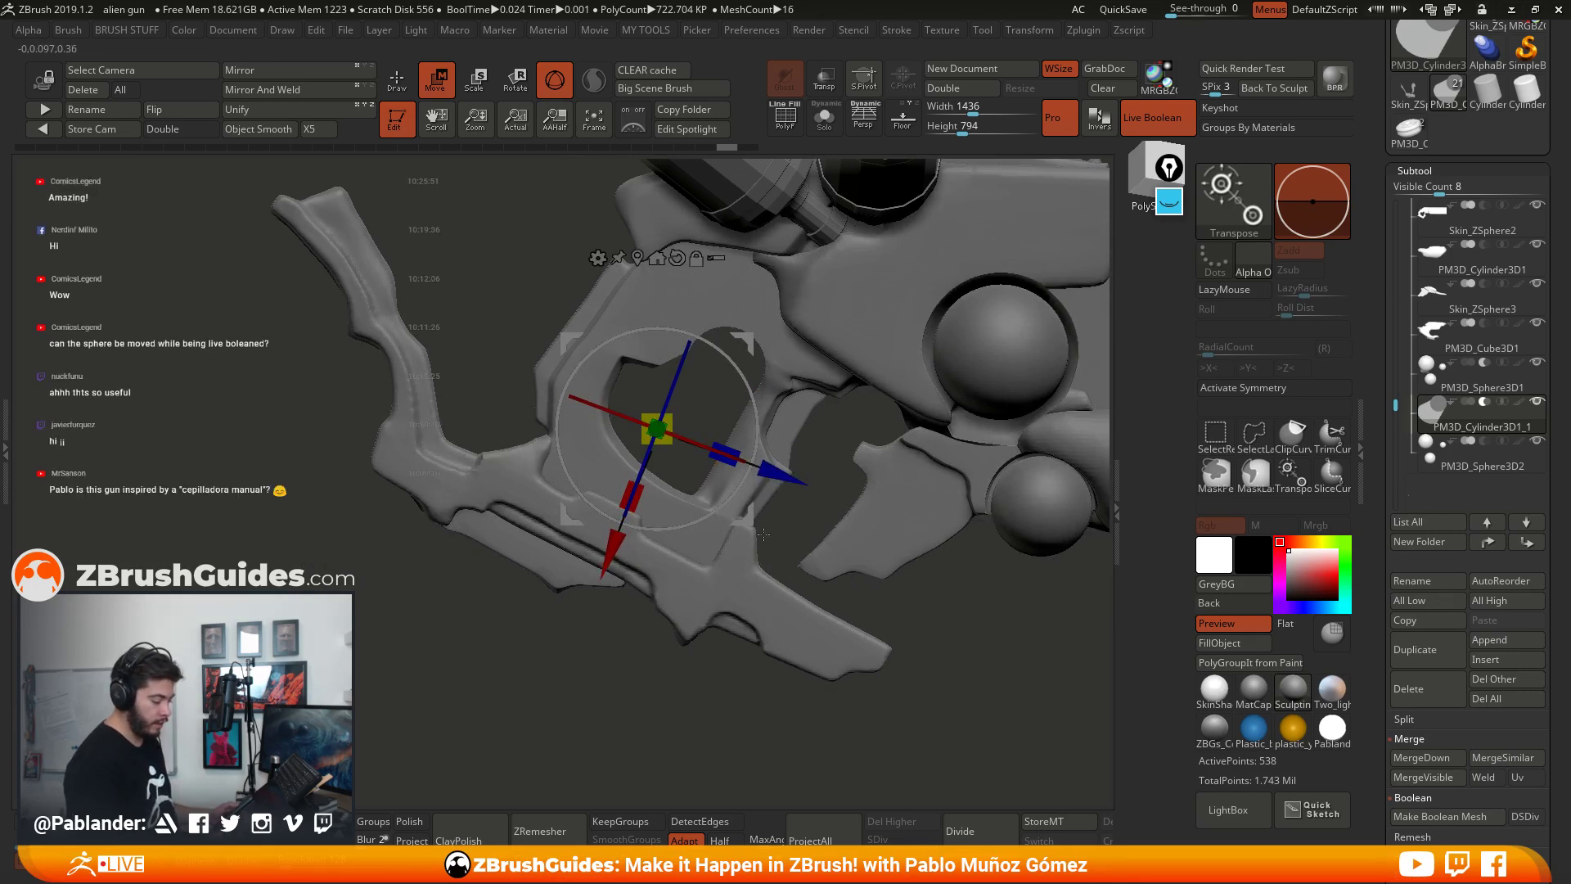
{"action": "left_click_drag", "start_coordinate": [741, 508], "coordinate": [842, 446]}
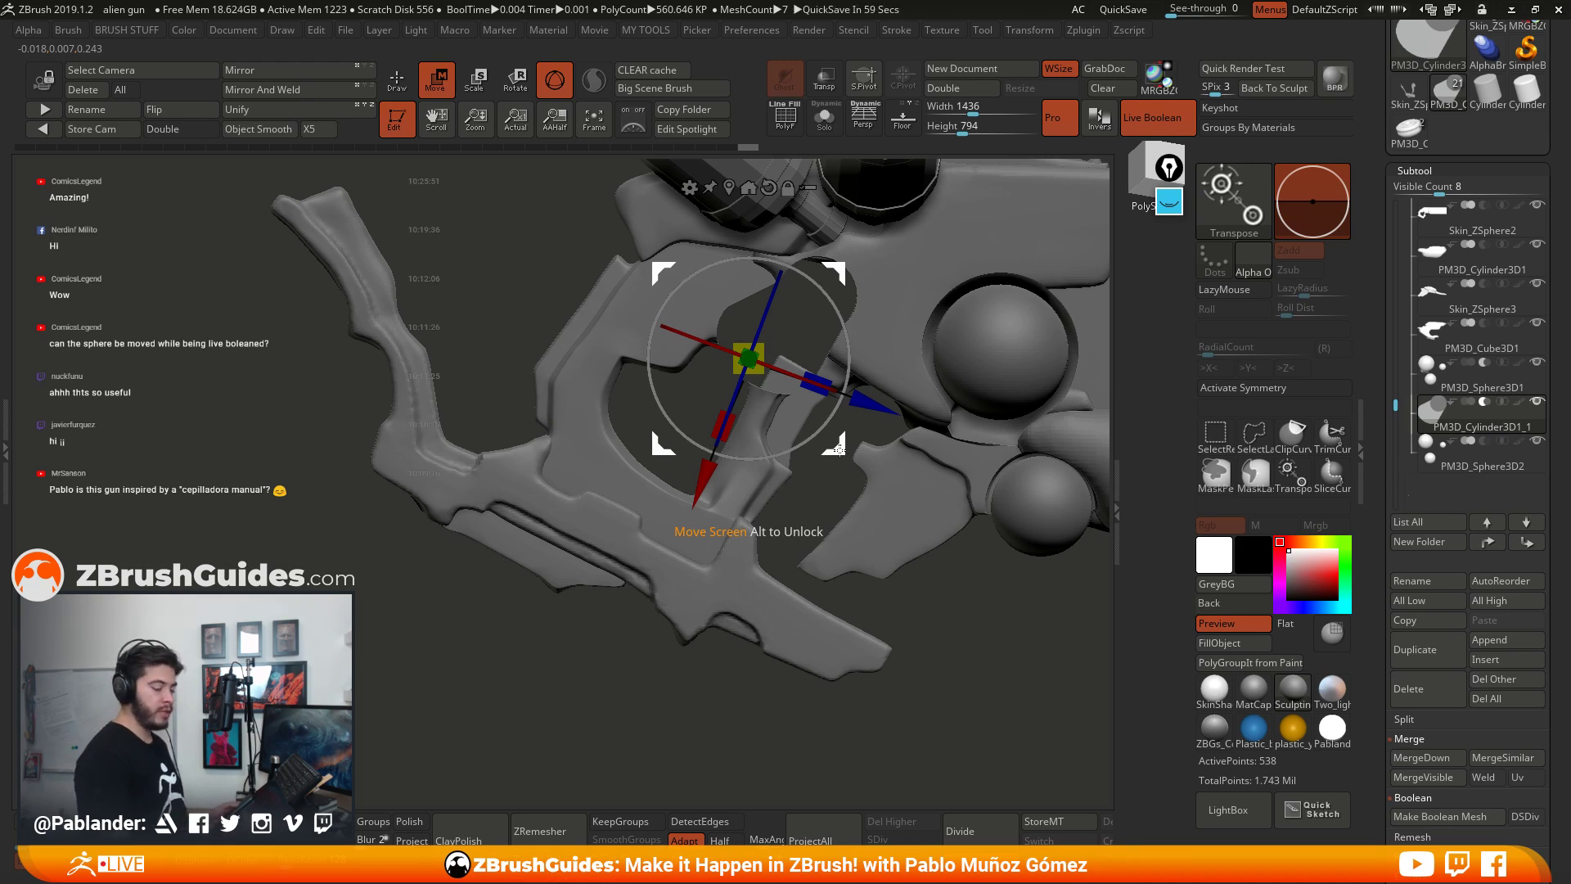
{"action": "left_click_drag", "start_coordinate": [839, 444], "coordinate": [632, 609]}
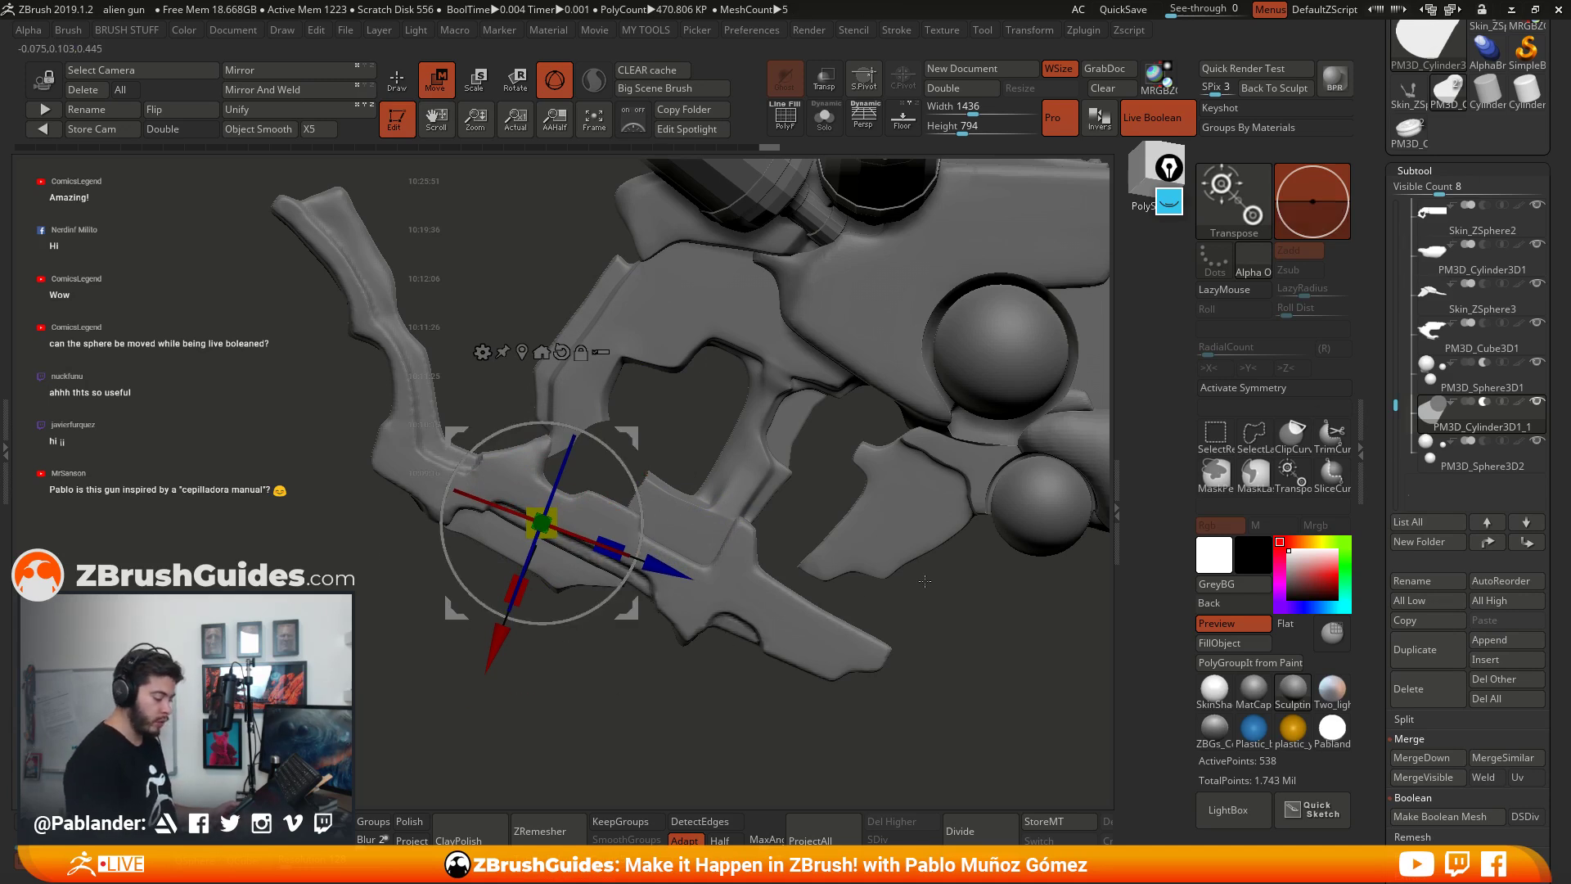
{"action": "key", "text": "ctrl+z"}
{"action": "key", "text": "ctrl+z"}
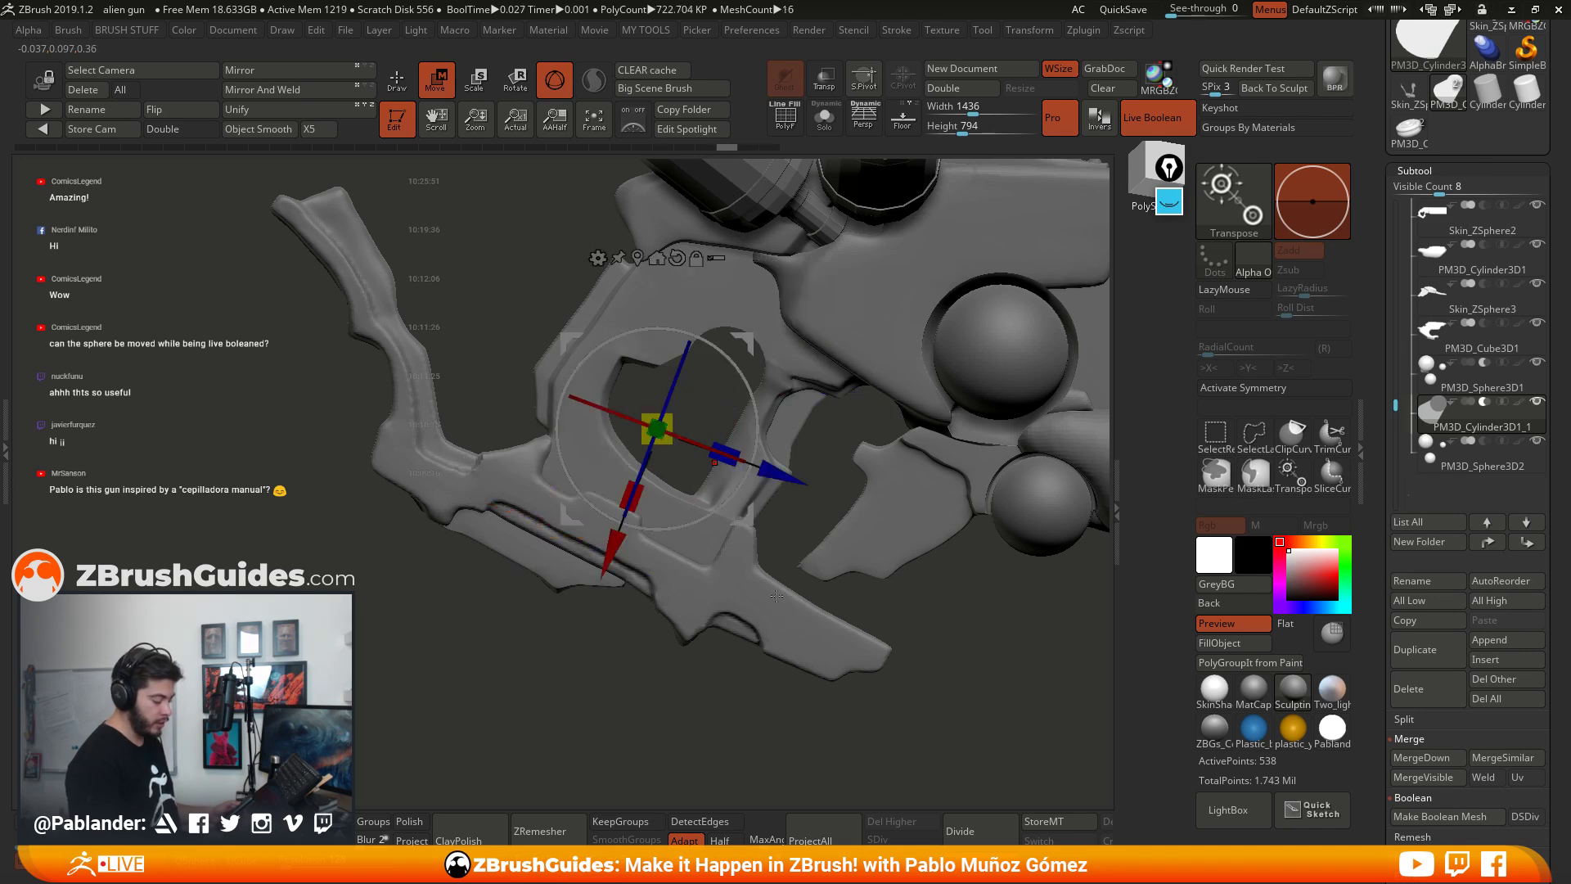
Step: Return to draw mode and turn off Live Boolean to show the grip cutter as a solid
{"action": "key", "text": "q"}
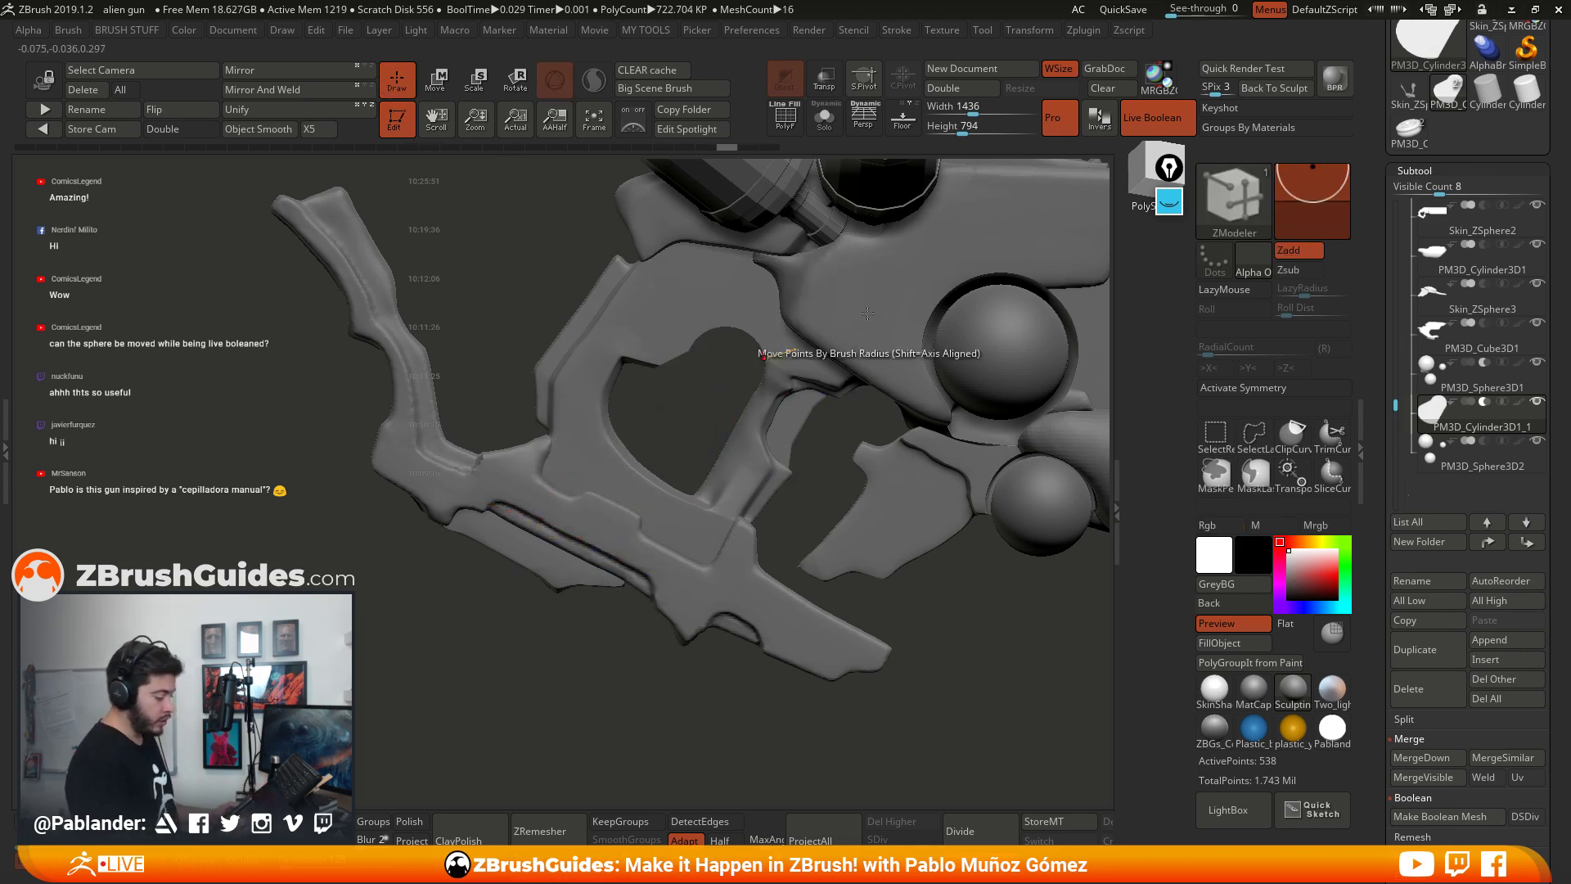
{"action": "left_click", "coordinate": [1144, 121]}
{"action": "left_click_drag", "start_coordinate": [851, 507], "coordinate": [817, 604]}
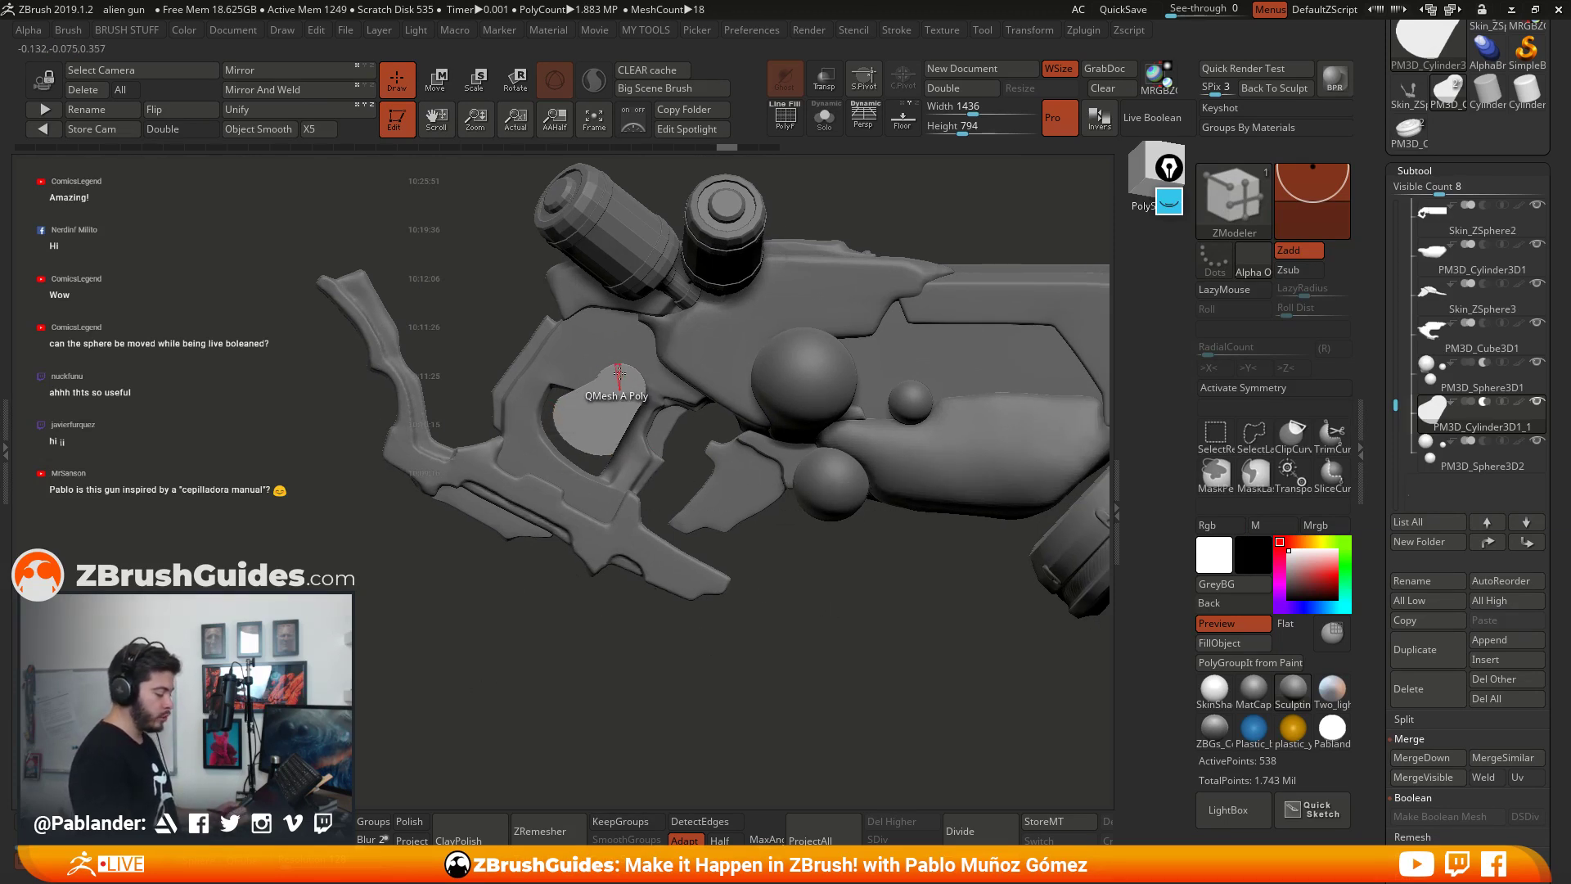
{"action": "left_click_drag", "start_coordinate": [740, 622], "coordinate": [919, 540]}
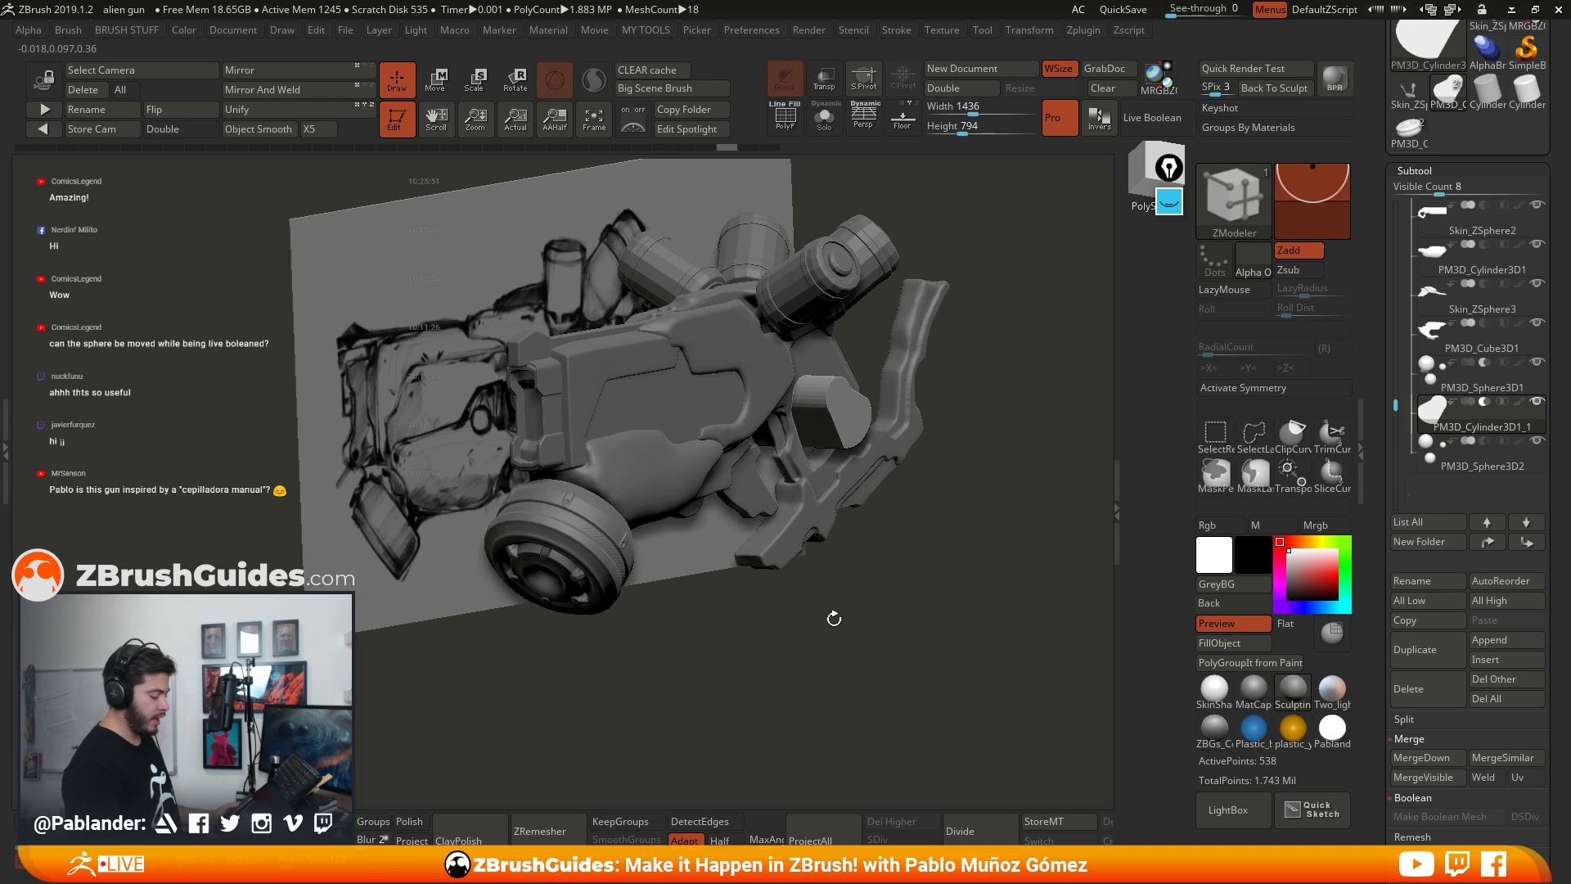
Step: Examine the cylinder cutter from several angles against the grip, the gun body and the reference sketch
{"action": "left_click_drag", "start_coordinate": [743, 607], "coordinate": [771, 625]}
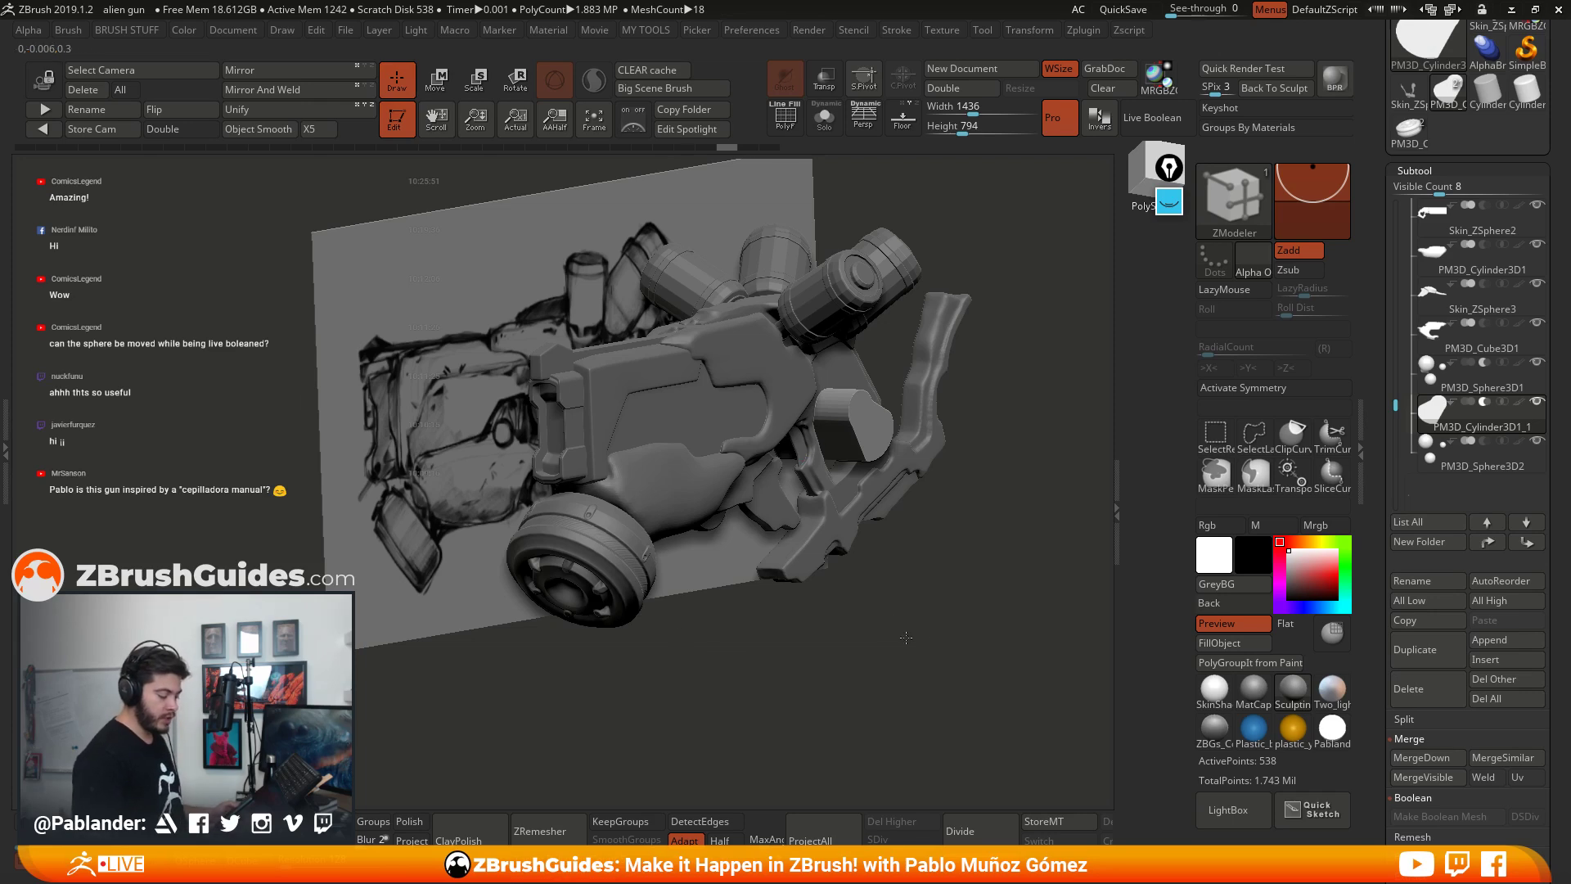
{"action": "left_click_drag", "start_coordinate": [906, 637], "coordinate": [912, 658]}
{"action": "left_click_drag", "start_coordinate": [749, 669], "coordinate": [978, 393]}
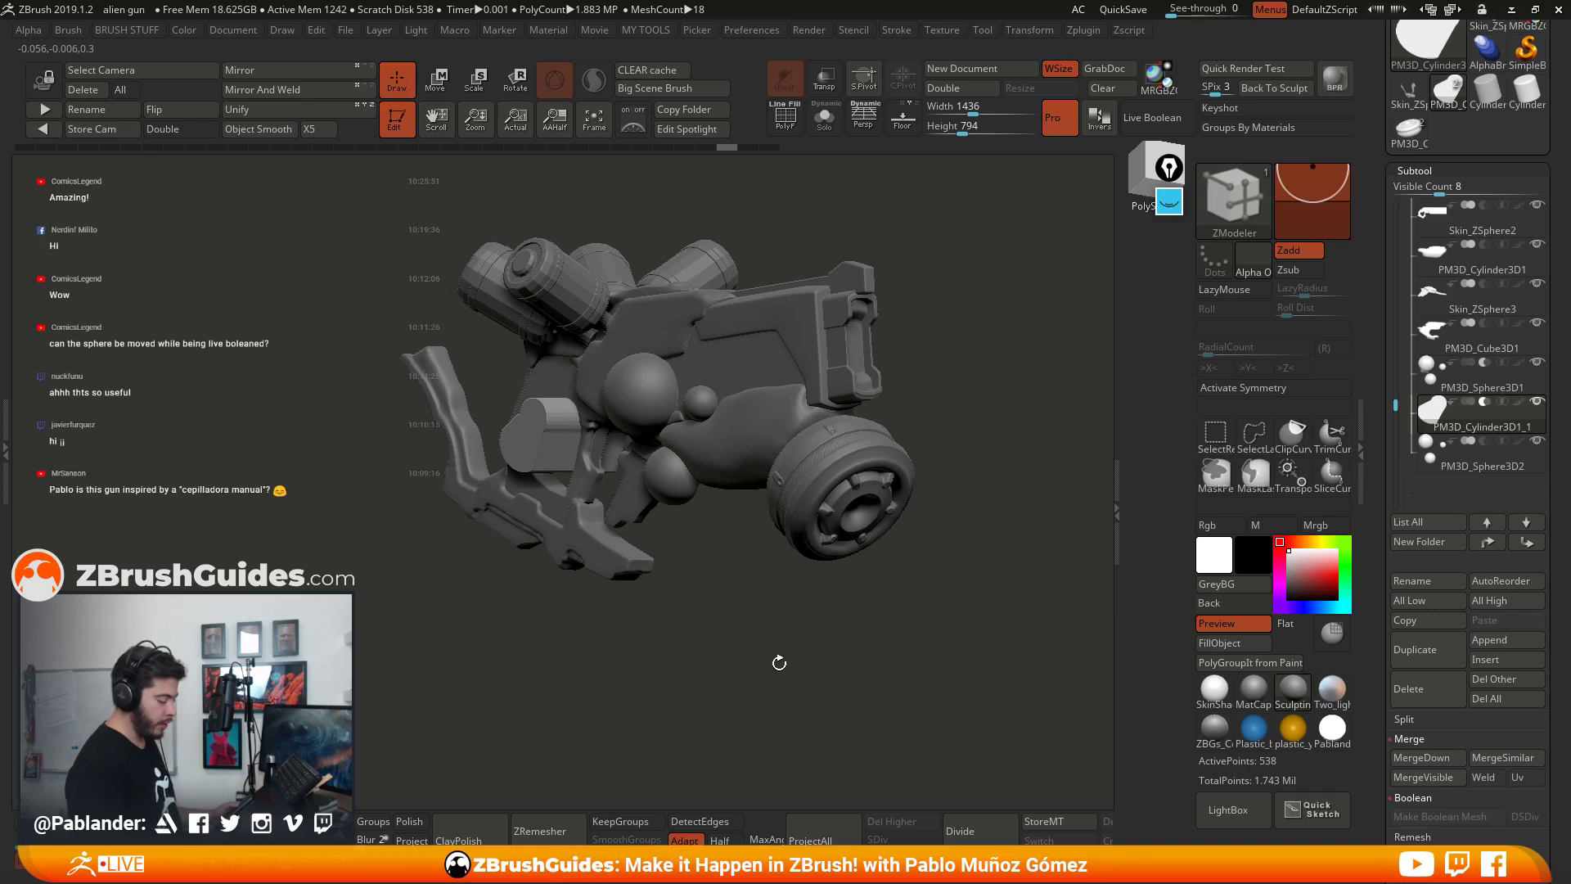
{"action": "left_click_drag", "start_coordinate": [804, 637], "coordinate": [898, 557]}
{"action": "left_click_drag", "start_coordinate": [762, 655], "coordinate": [750, 513]}
{"action": "left_click_drag", "start_coordinate": [490, 407], "coordinate": [894, 412]}
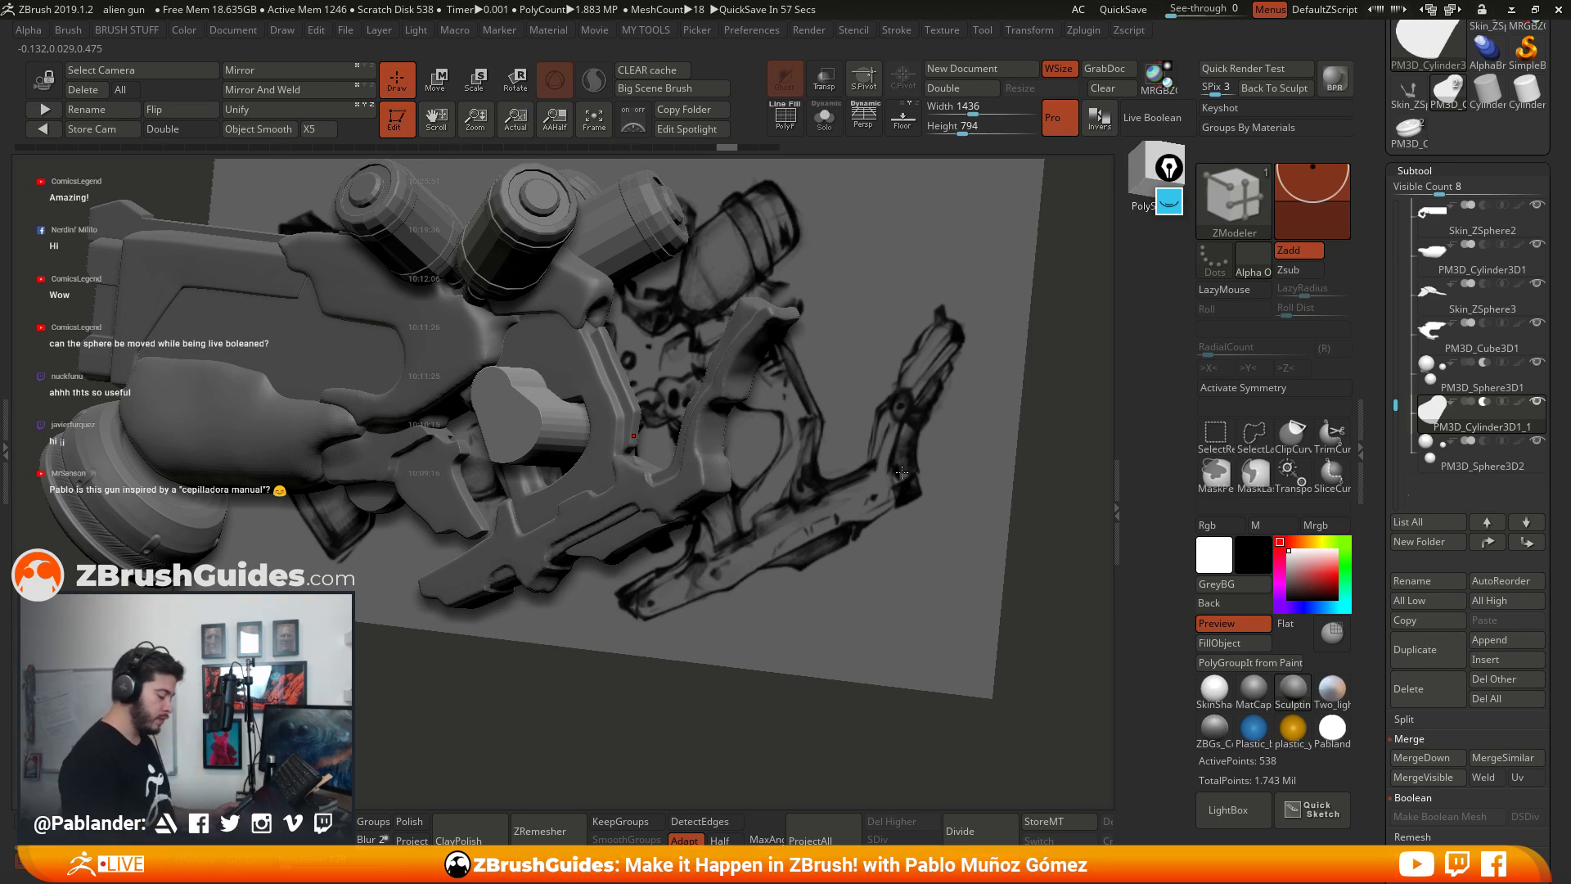
{"action": "left_click_drag", "start_coordinate": [842, 513], "coordinate": [961, 454]}
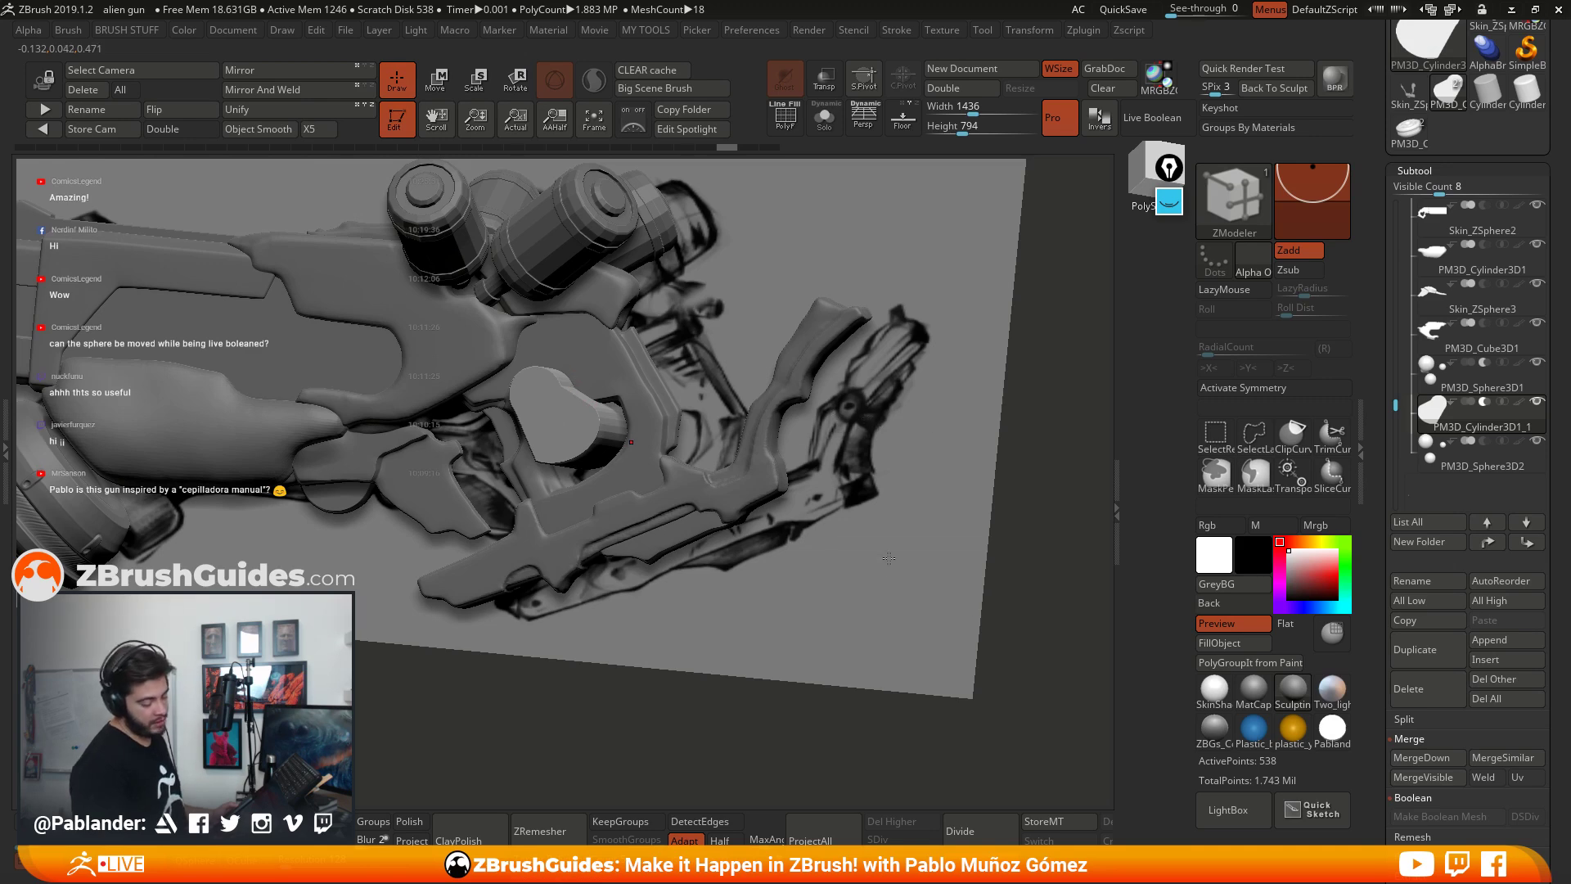
{"action": "mouse_move", "coordinate": [889, 557]}
{"action": "right_mouse_down"}
{"action": "mouse_move", "coordinate": [965, 549]}
{"action": "mouse_move", "coordinate": [1021, 383]}
{"action": "right_mouse_up"}
{"action": "key", "text": "space"}
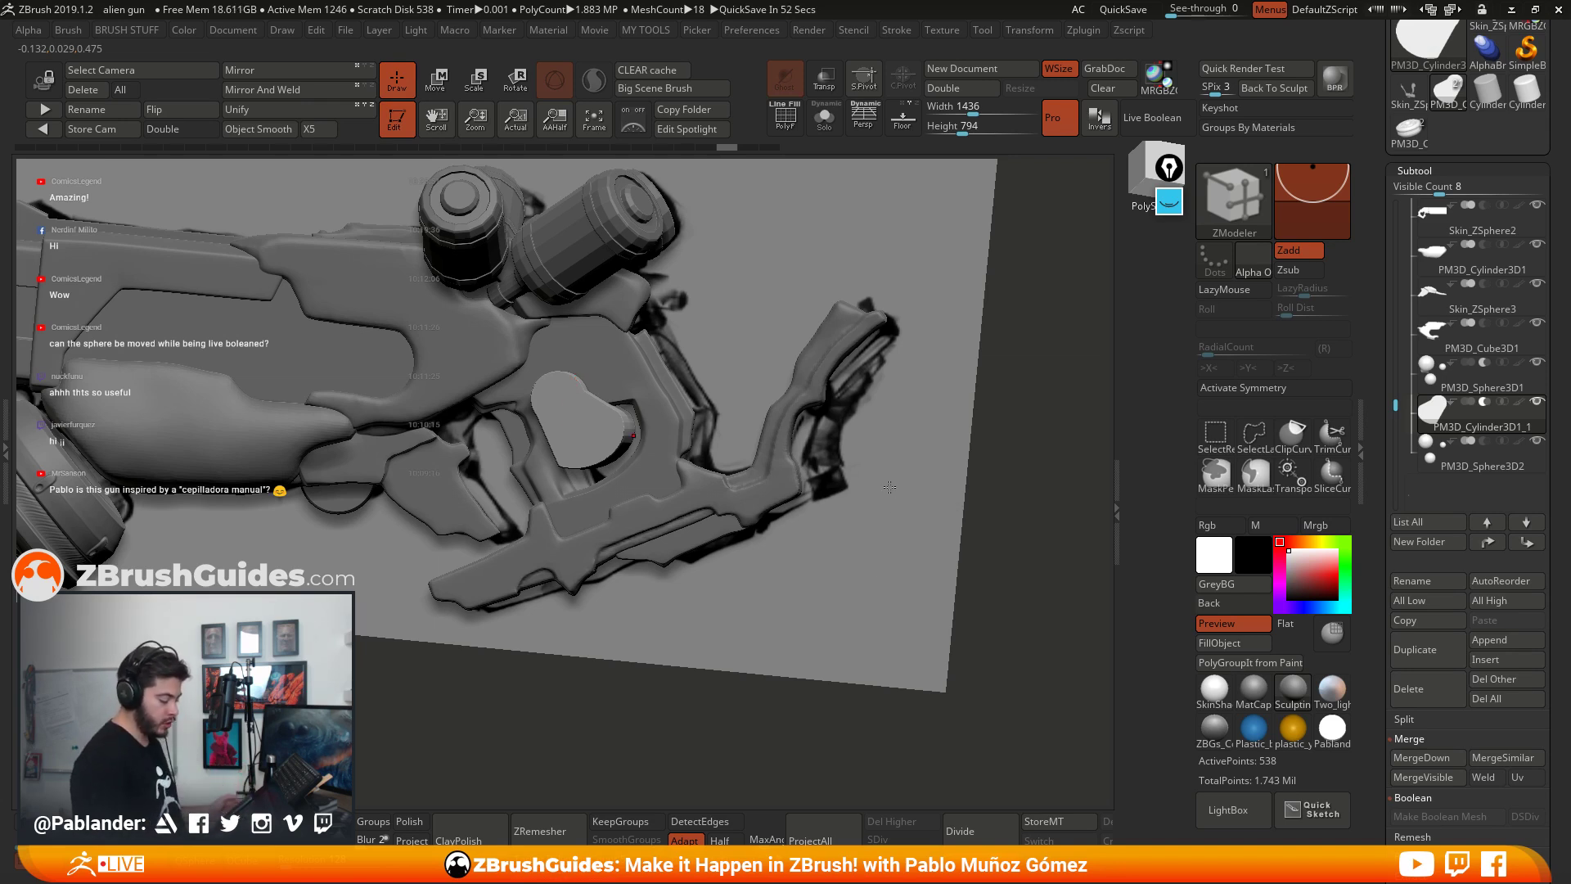
{"action": "left_click_drag", "start_coordinate": [1015, 468], "coordinate": [1021, 463]}
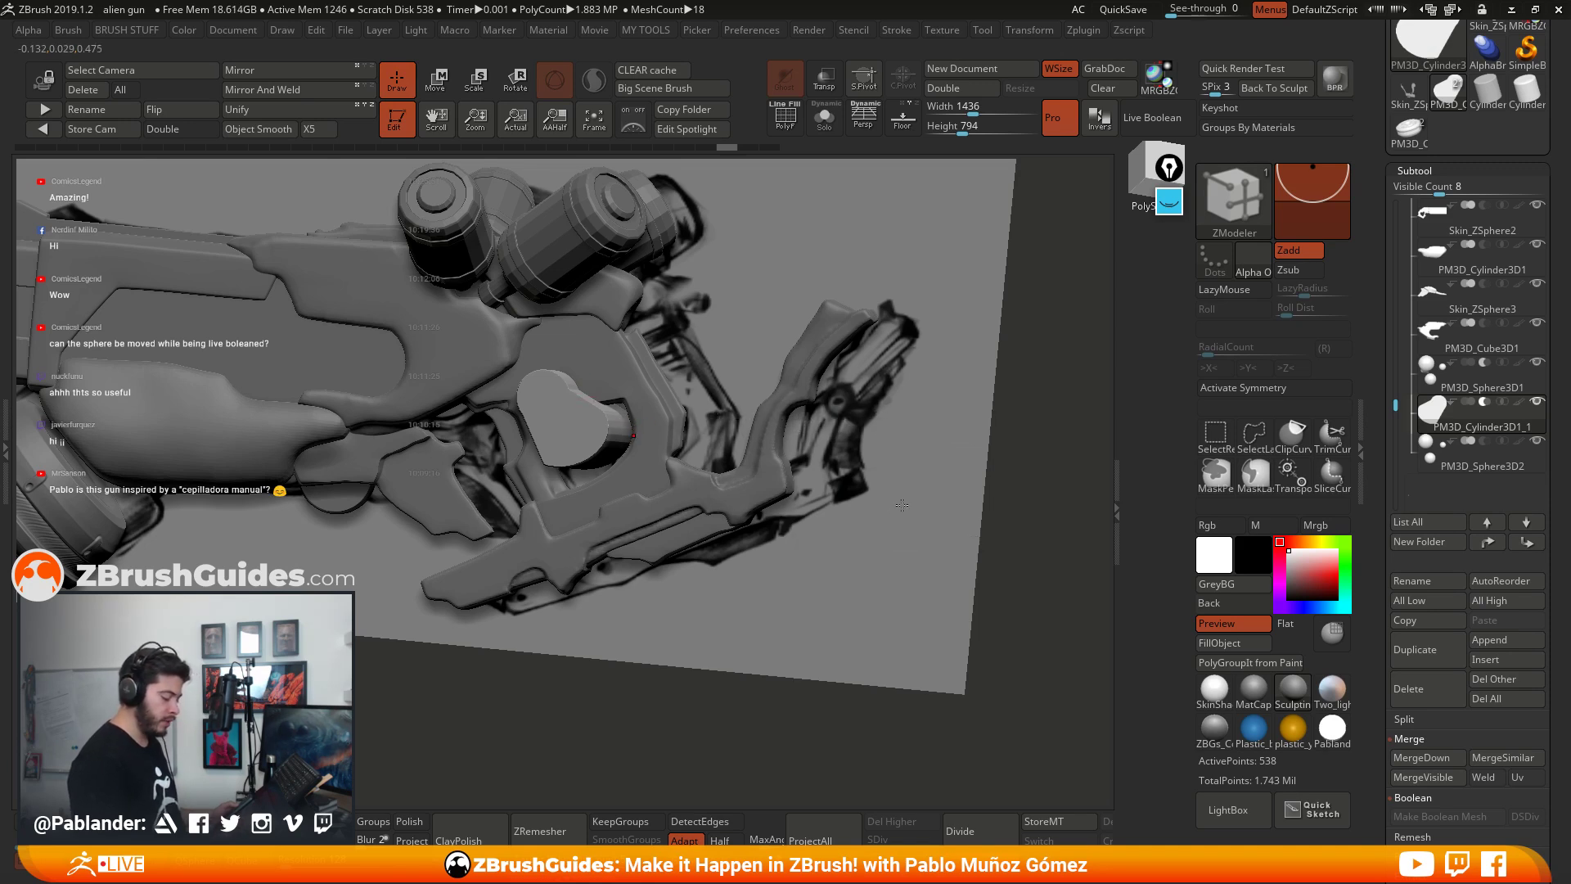
Step: Clear the masking on the cylinder cutter and turn on Live Boolean to preview the opening in the grip
{"action": "left_click_drag", "start_coordinate": [900, 475], "coordinate": [744, 548]}
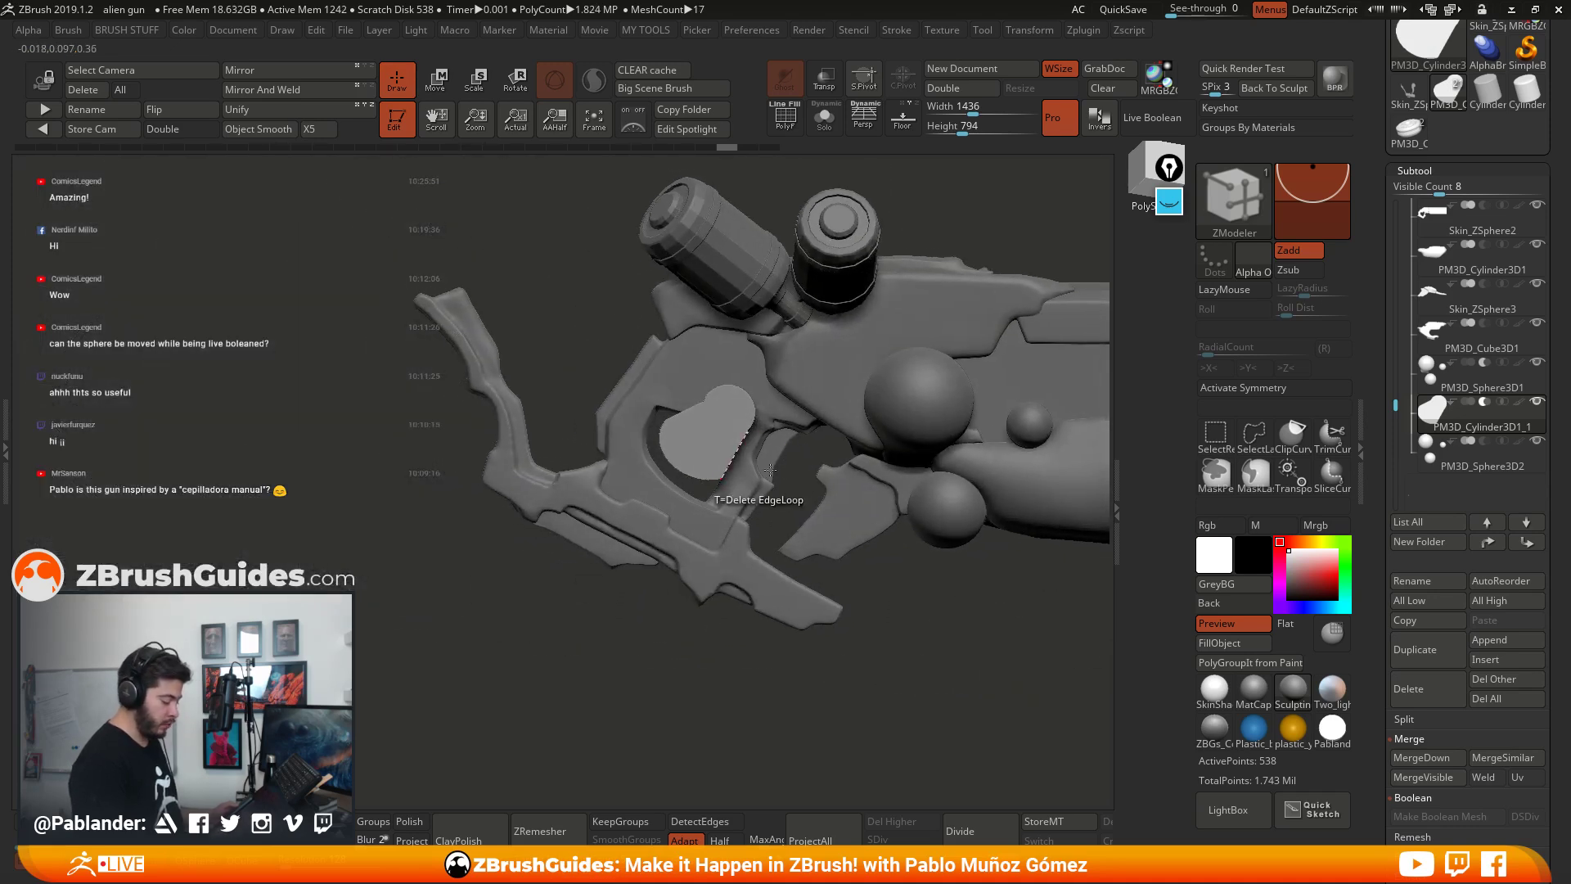
{"action": "mouse_move", "coordinate": [572, 322]}
{"action": "left_mouse_down", "text": "ctrl"}
{"action": "mouse_move", "coordinate": [671, 593]}
{"action": "mouse_move", "coordinate": [635, 301]}
{"action": "left_mouse_up", "text": "ctrl"}
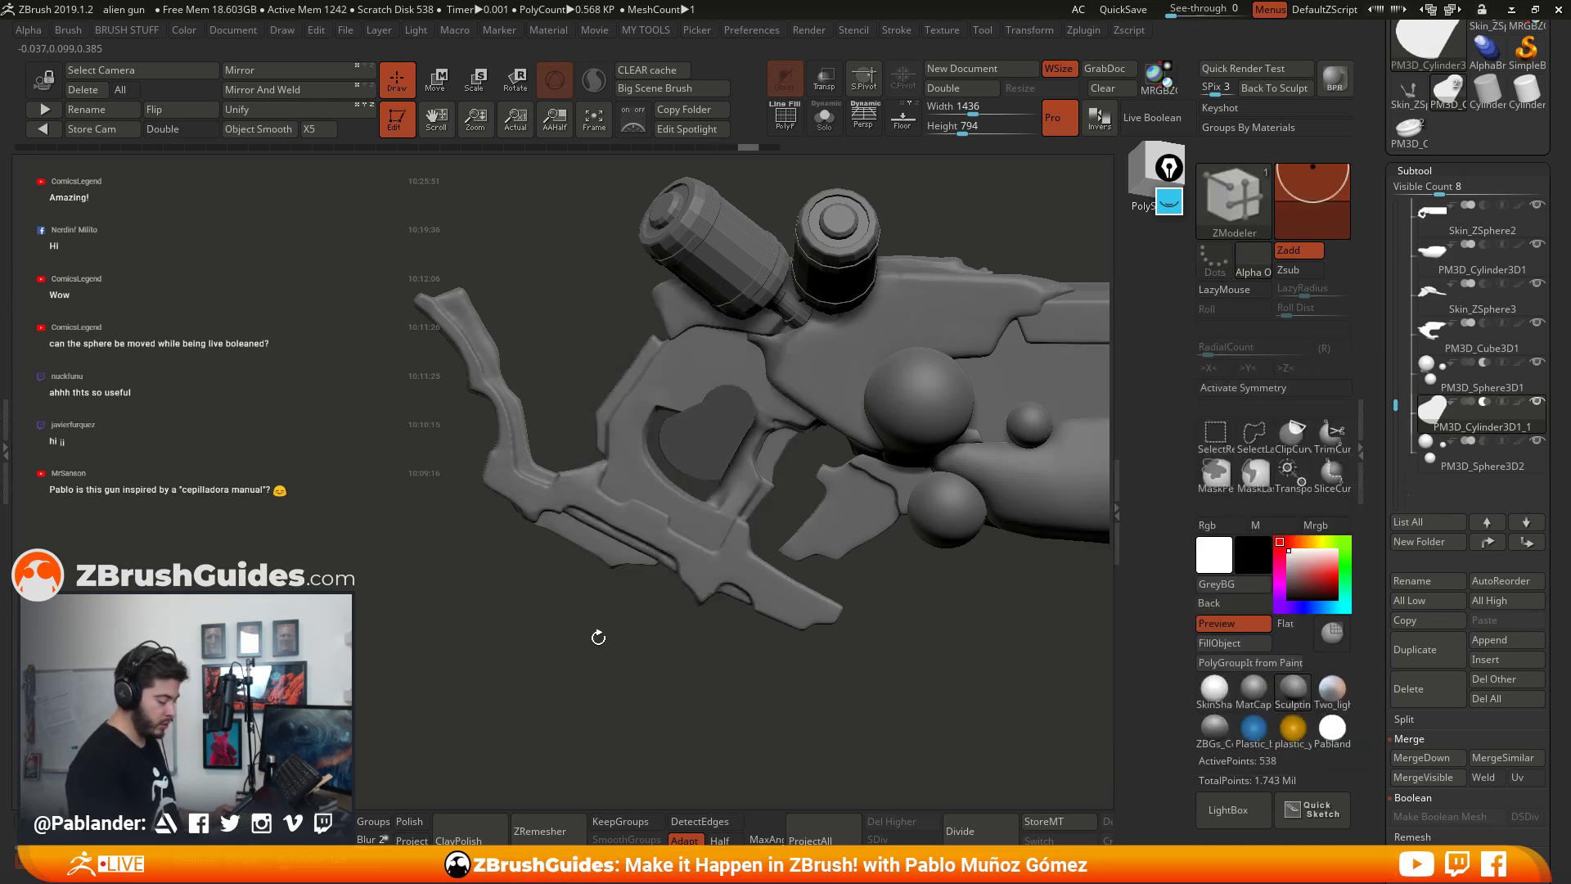
{"action": "left_click", "coordinate": [596, 655], "text": "ctrl"}
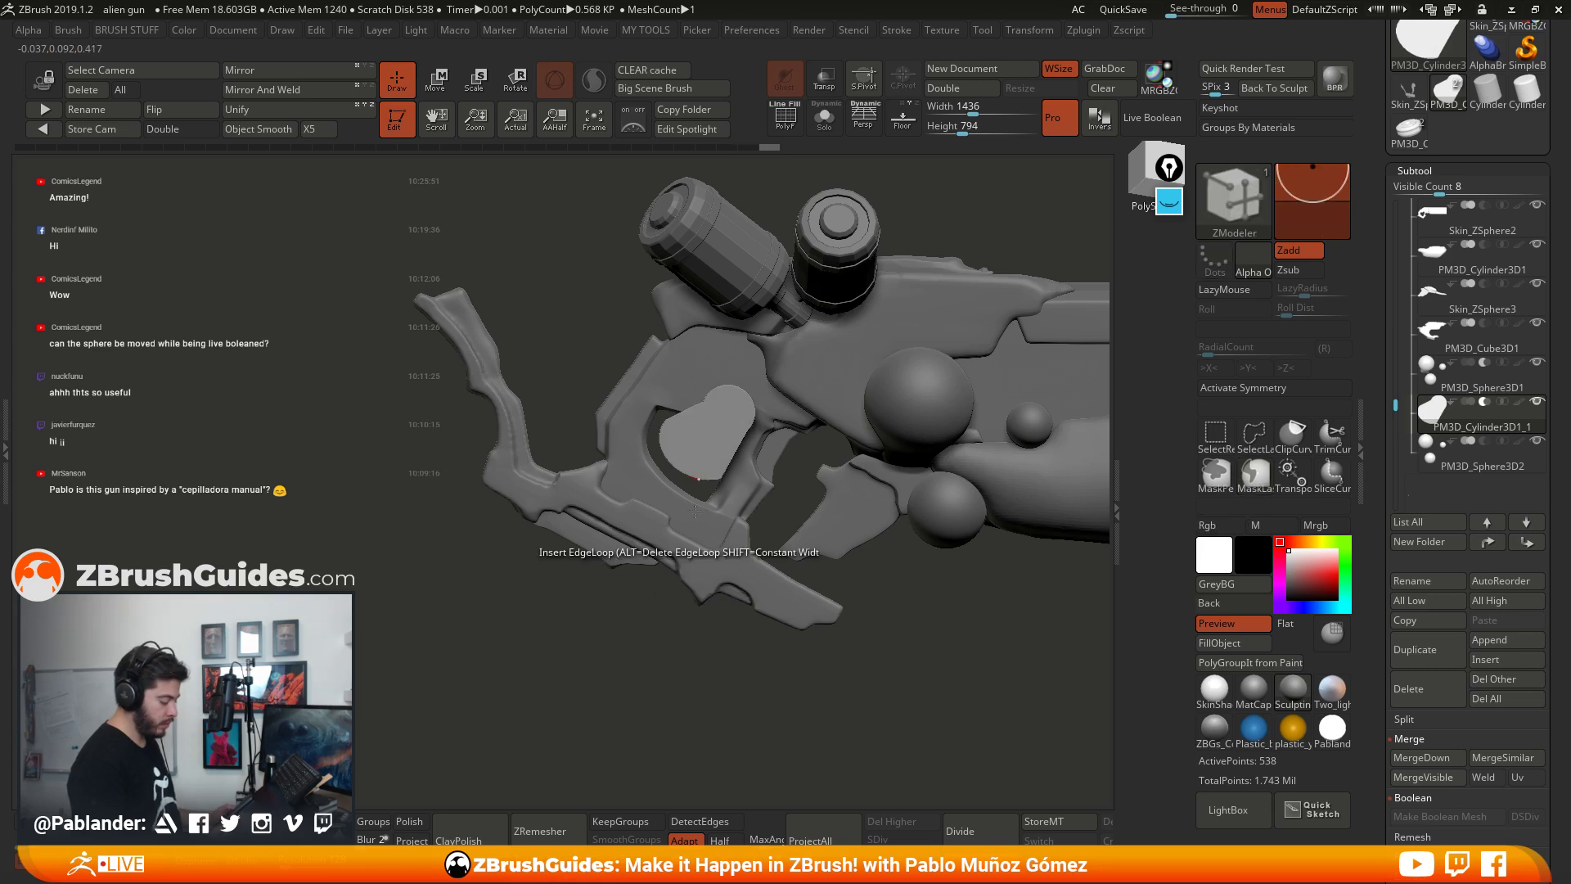
{"action": "right_click_drag", "start_coordinate": [739, 409], "coordinate": [770, 436], "text": "alt"}
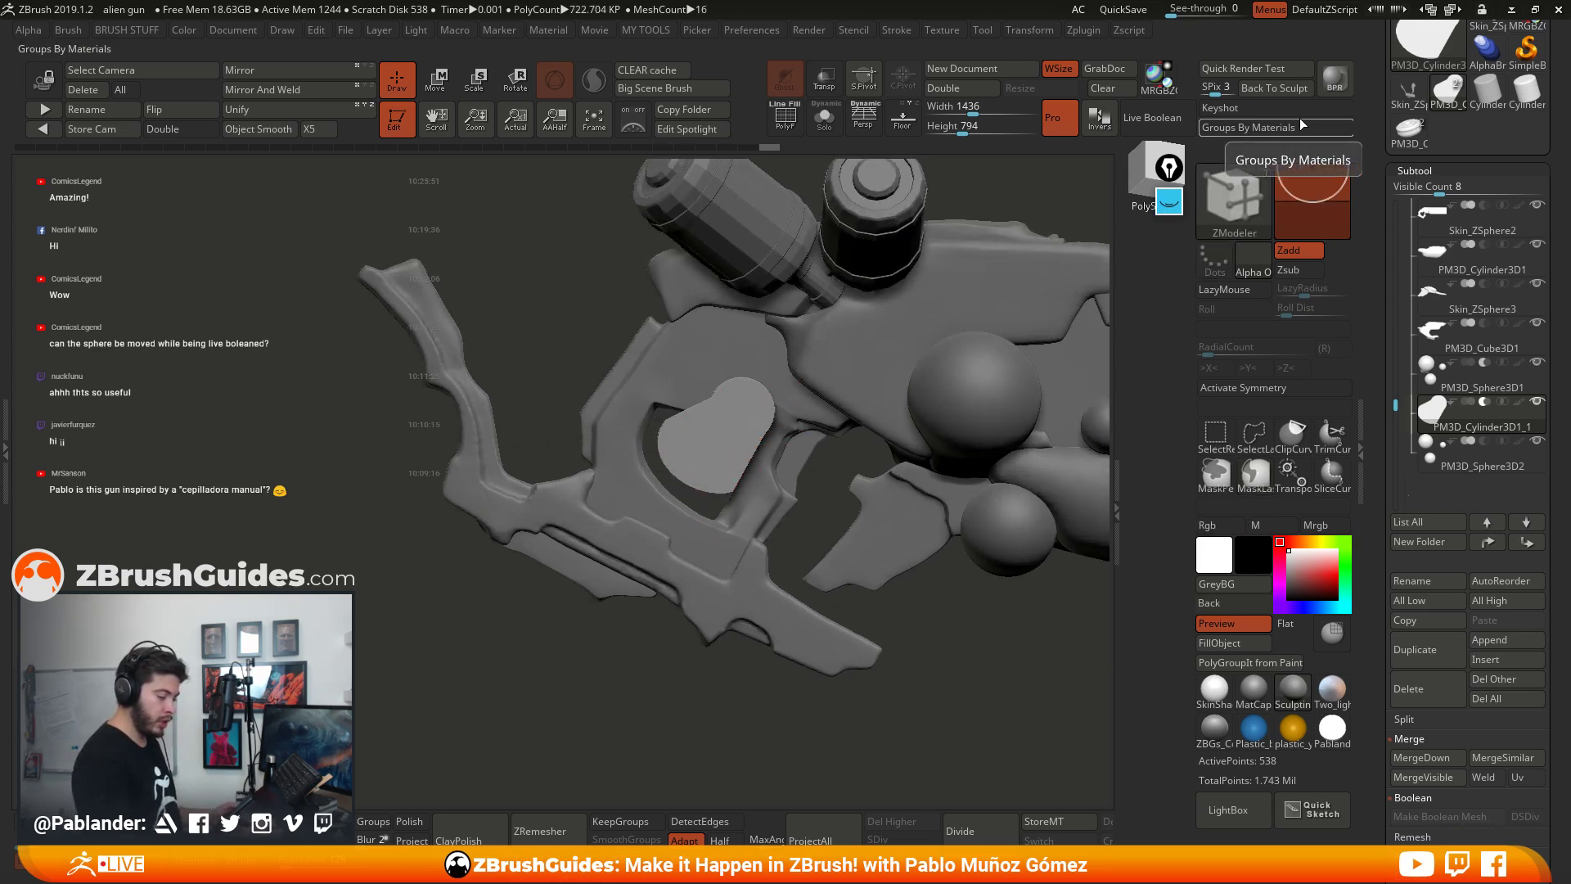
{"action": "left_click", "coordinate": [1161, 117]}
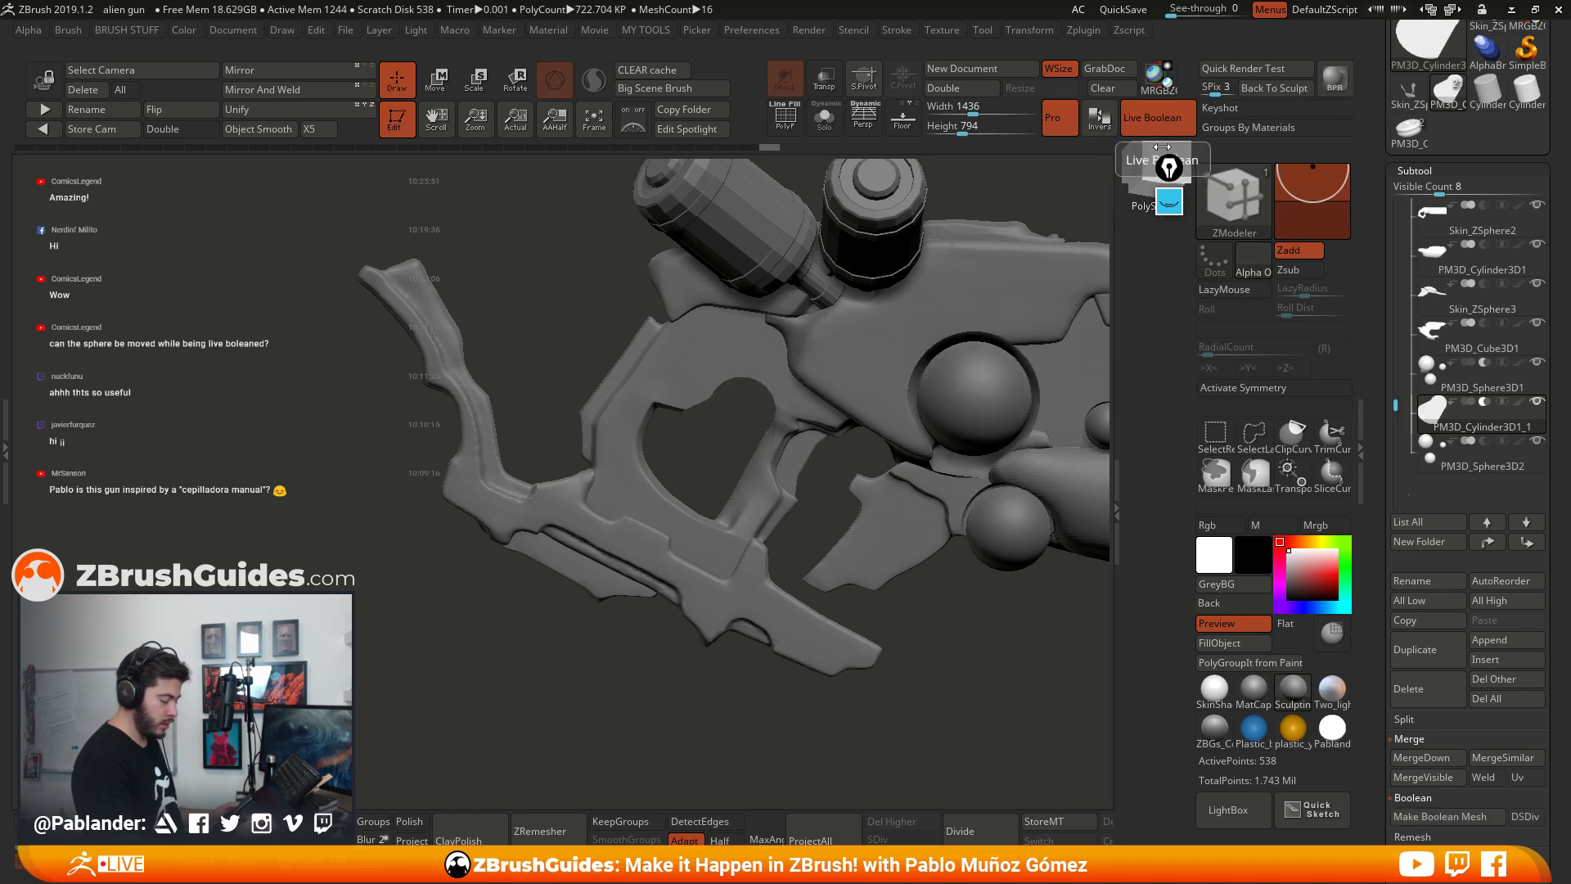
Step: Duplicate the grip cutter within its subtool with the gizmo, placing the copy over the rear stock, and return to draw mode
{"action": "left_click", "coordinate": [443, 97]}
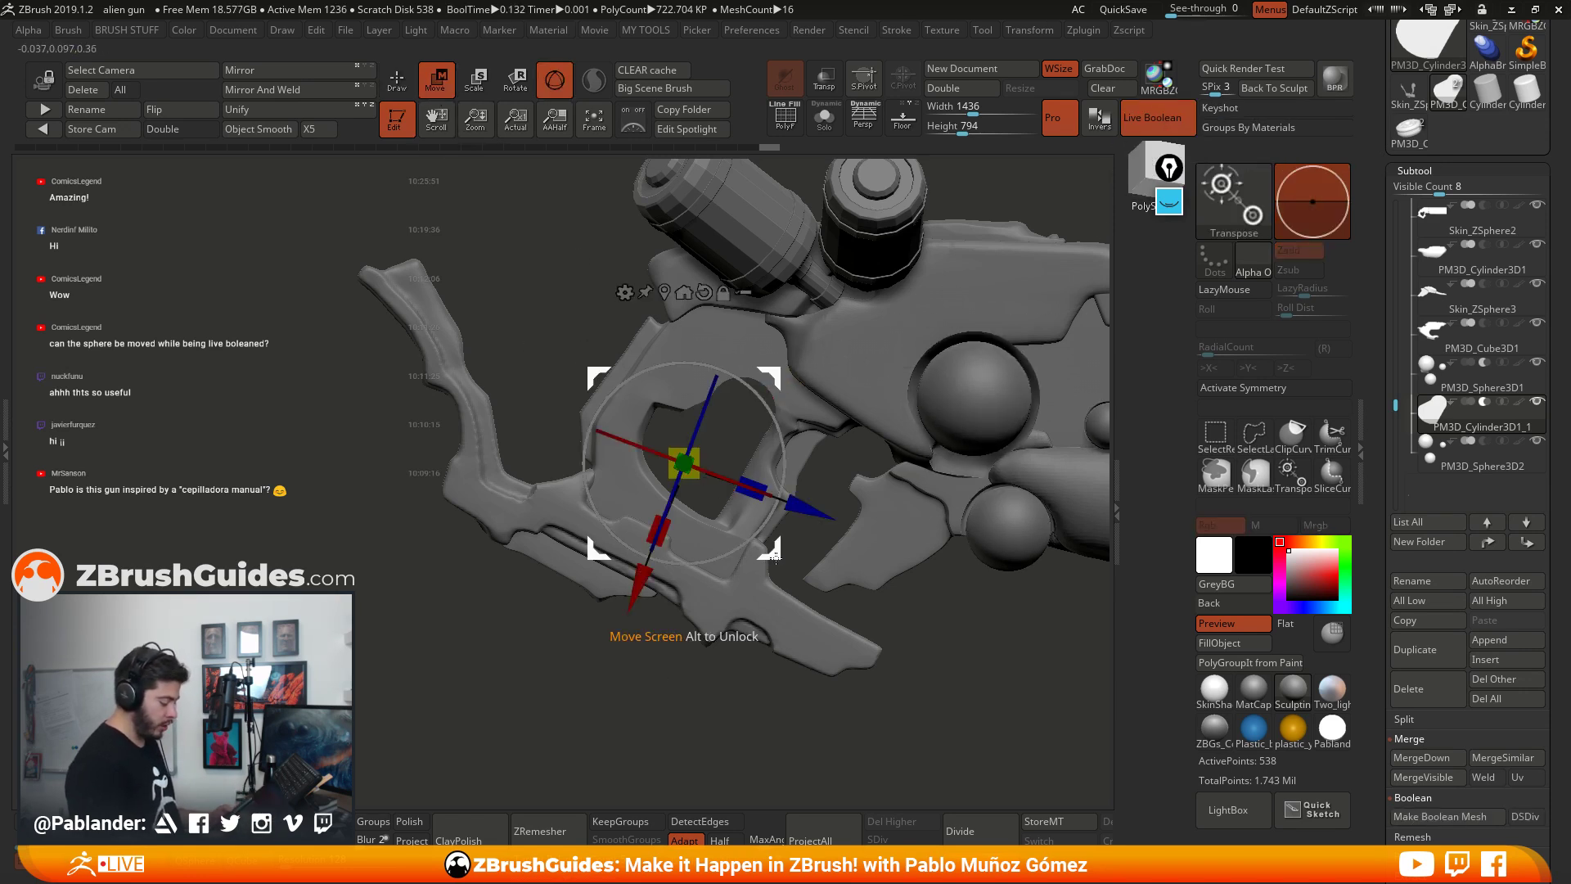
{"action": "key", "text": "ctrl"}
{"action": "mouse_move", "coordinate": [779, 550]}
{"action": "left_mouse_down"}
{"action": "mouse_move", "coordinate": [695, 510]}
{"action": "mouse_move", "coordinate": [729, 452]}
{"action": "mouse_move", "coordinate": [540, 472]}
{"action": "left_mouse_up"}
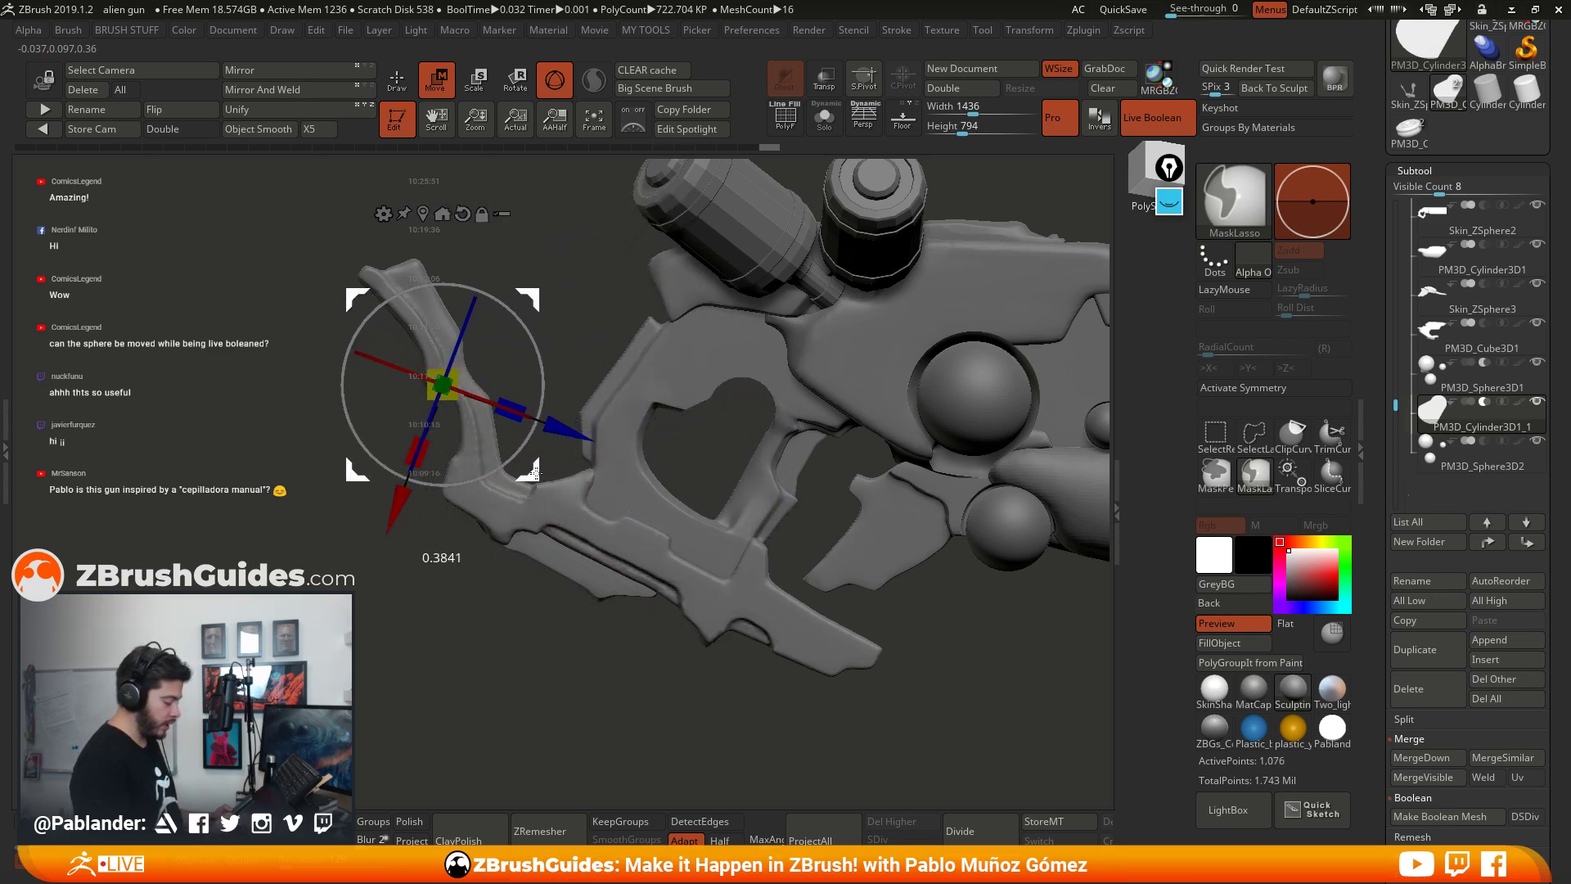
{"action": "key", "text": "q"}
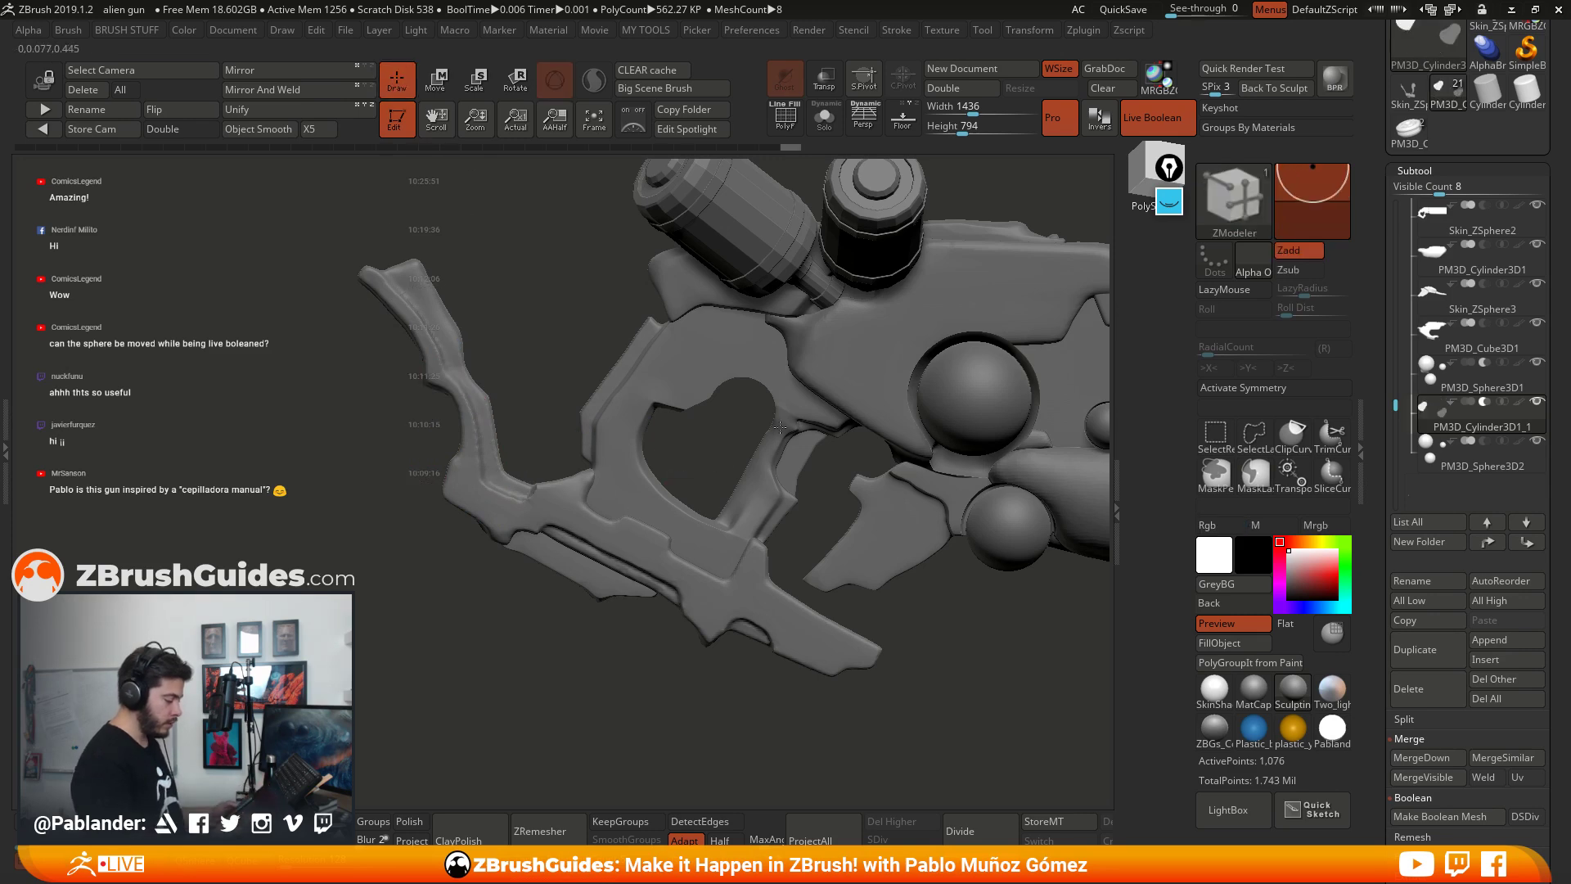
Step: Turn off Live Boolean and examine the copied cutter against the rear stock and the contents of the B1 folder
{"action": "left_click", "coordinate": [1153, 117]}
{"action": "left_click_drag", "start_coordinate": [696, 512], "coordinate": [573, 357]}
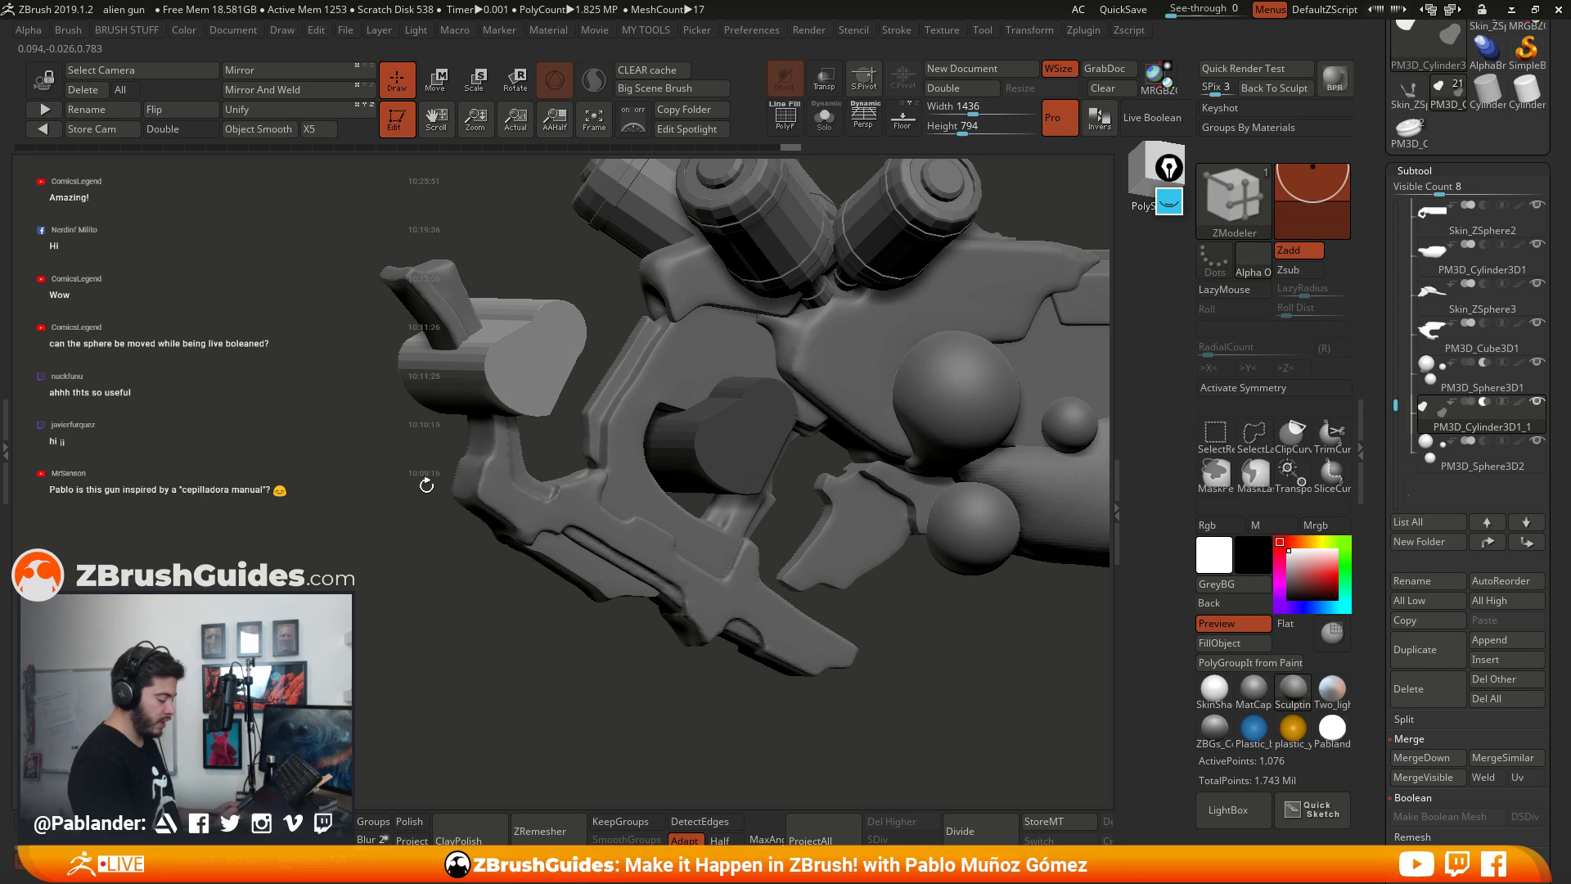
{"action": "left_click_drag", "start_coordinate": [421, 481], "coordinate": [579, 428]}
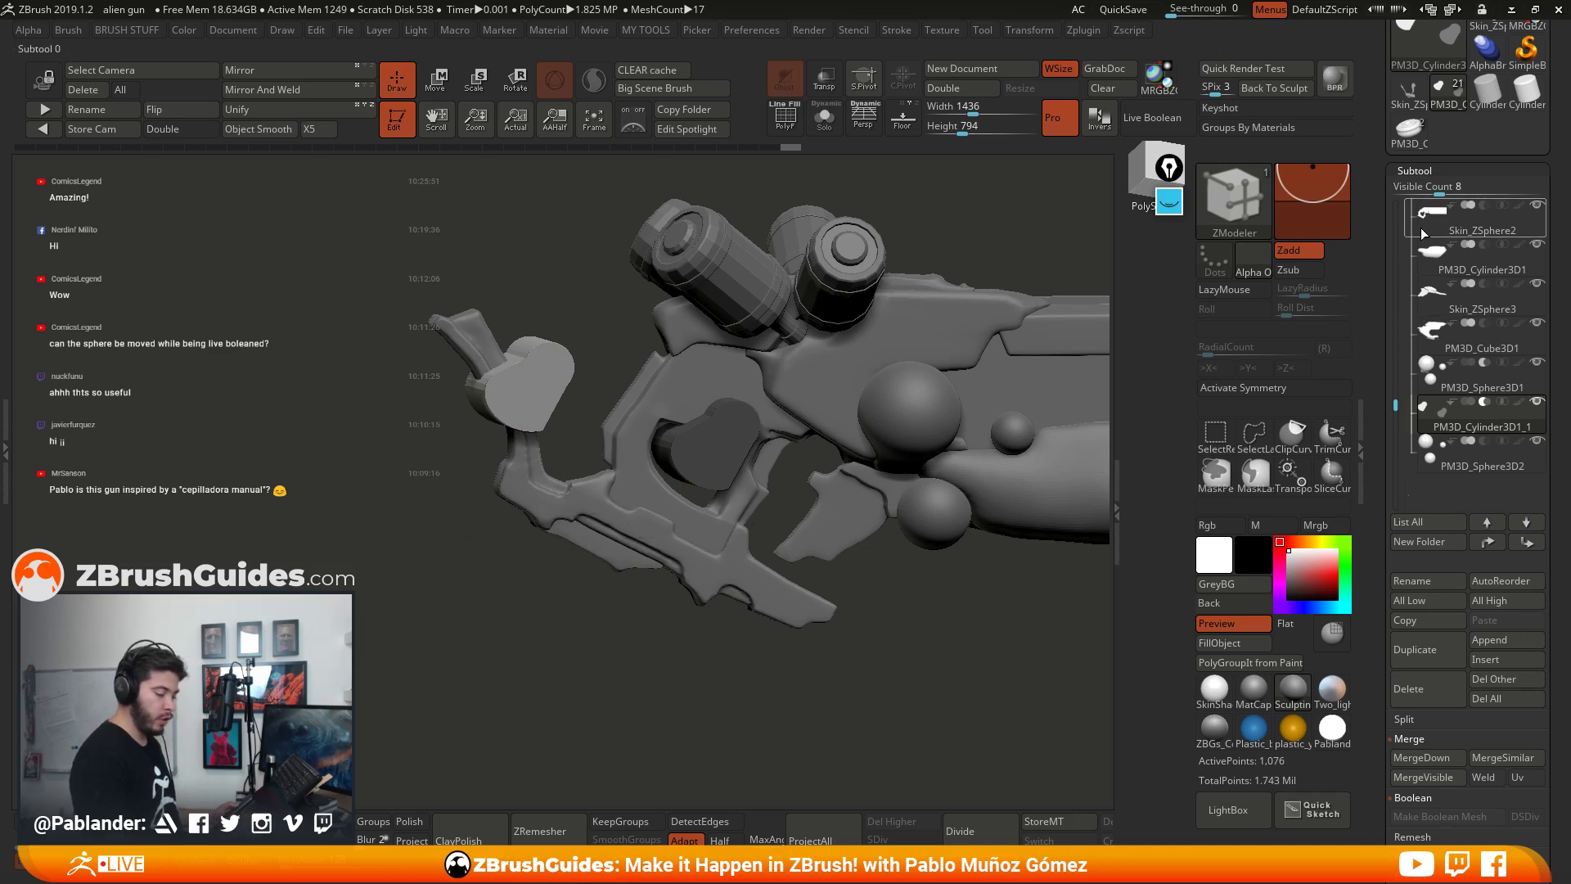
{"action": "left_click_drag", "start_coordinate": [1399, 386], "coordinate": [1399, 375]}
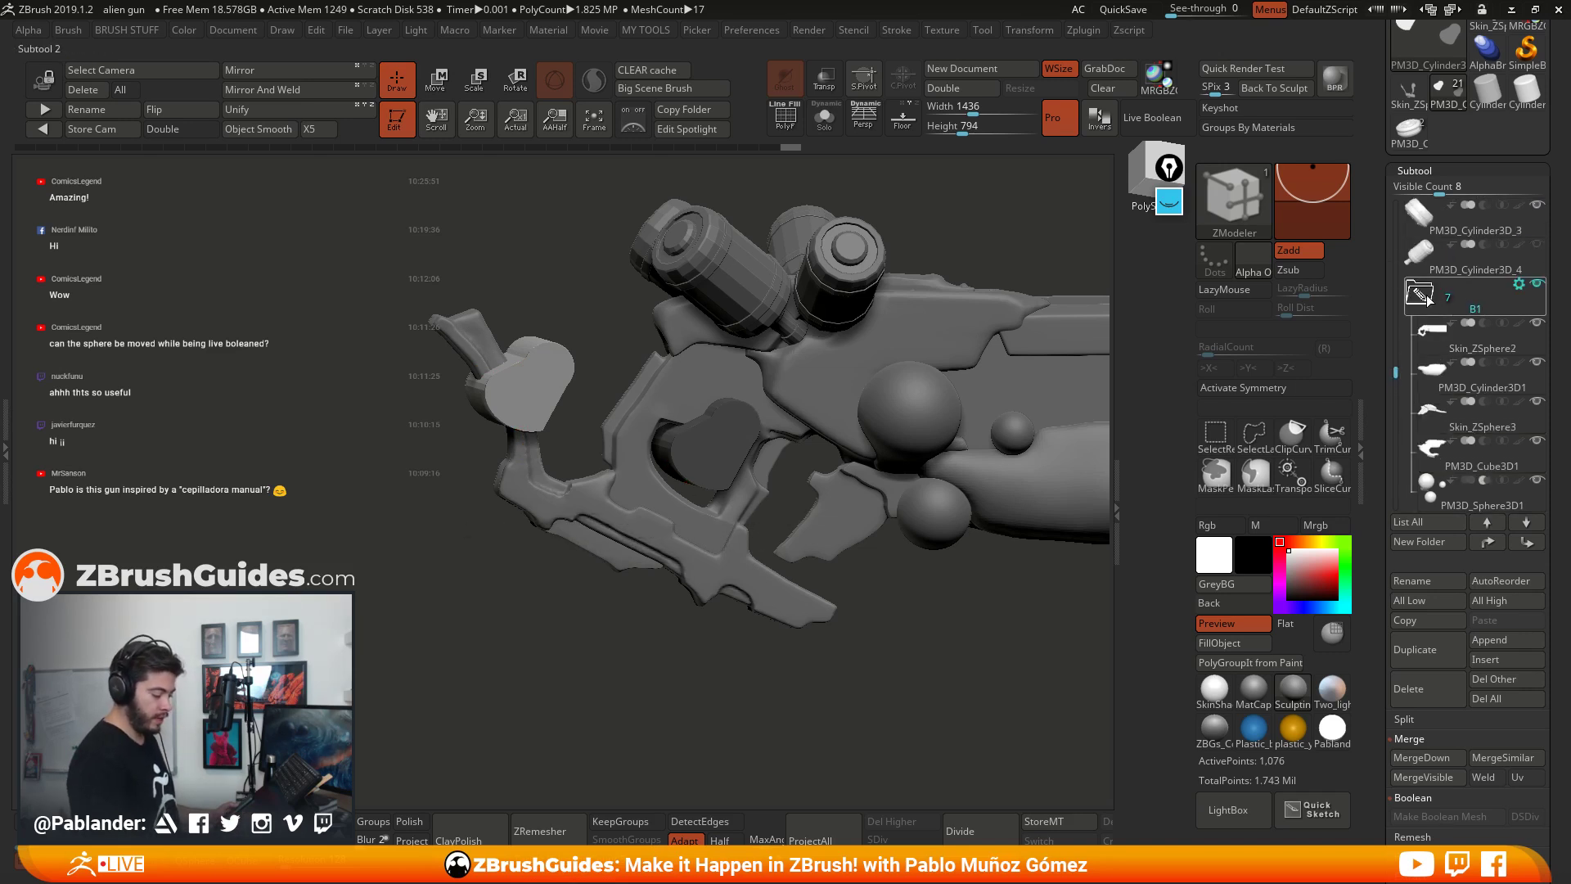
{"action": "left_click_drag", "start_coordinate": [1095, 448], "coordinate": [882, 617]}
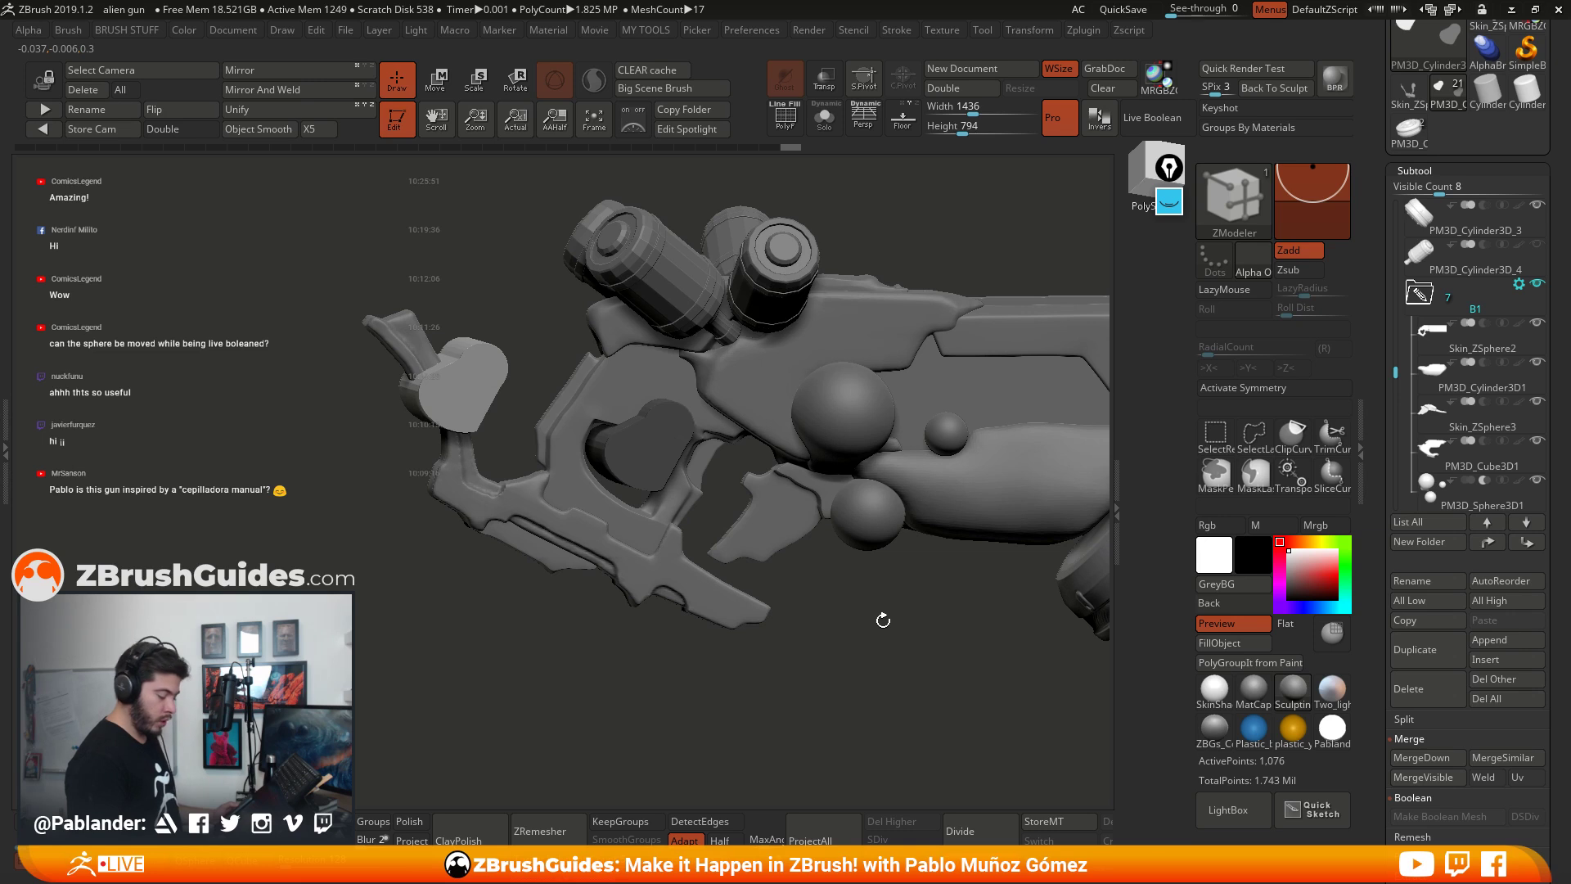
{"action": "left_click_drag", "start_coordinate": [1397, 372], "coordinate": [1398, 321]}
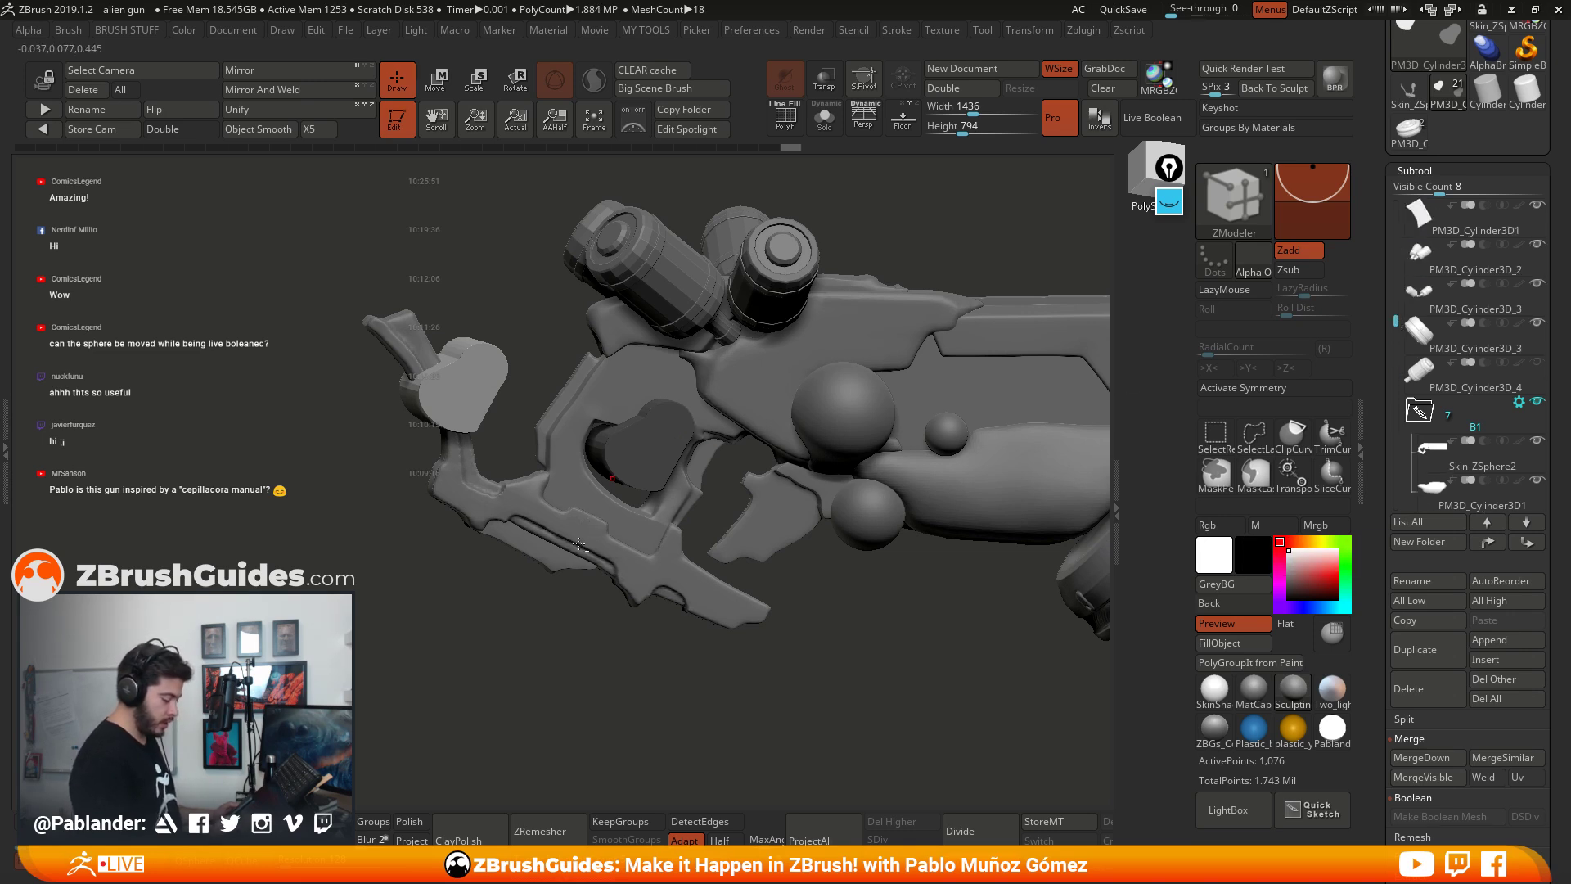
Step: Switch to the Move brush, select the rear stock piece, and send its subtool to the end of the subtool list
{"action": "key", "text": "1"}
{"action": "key", "text": "b"}
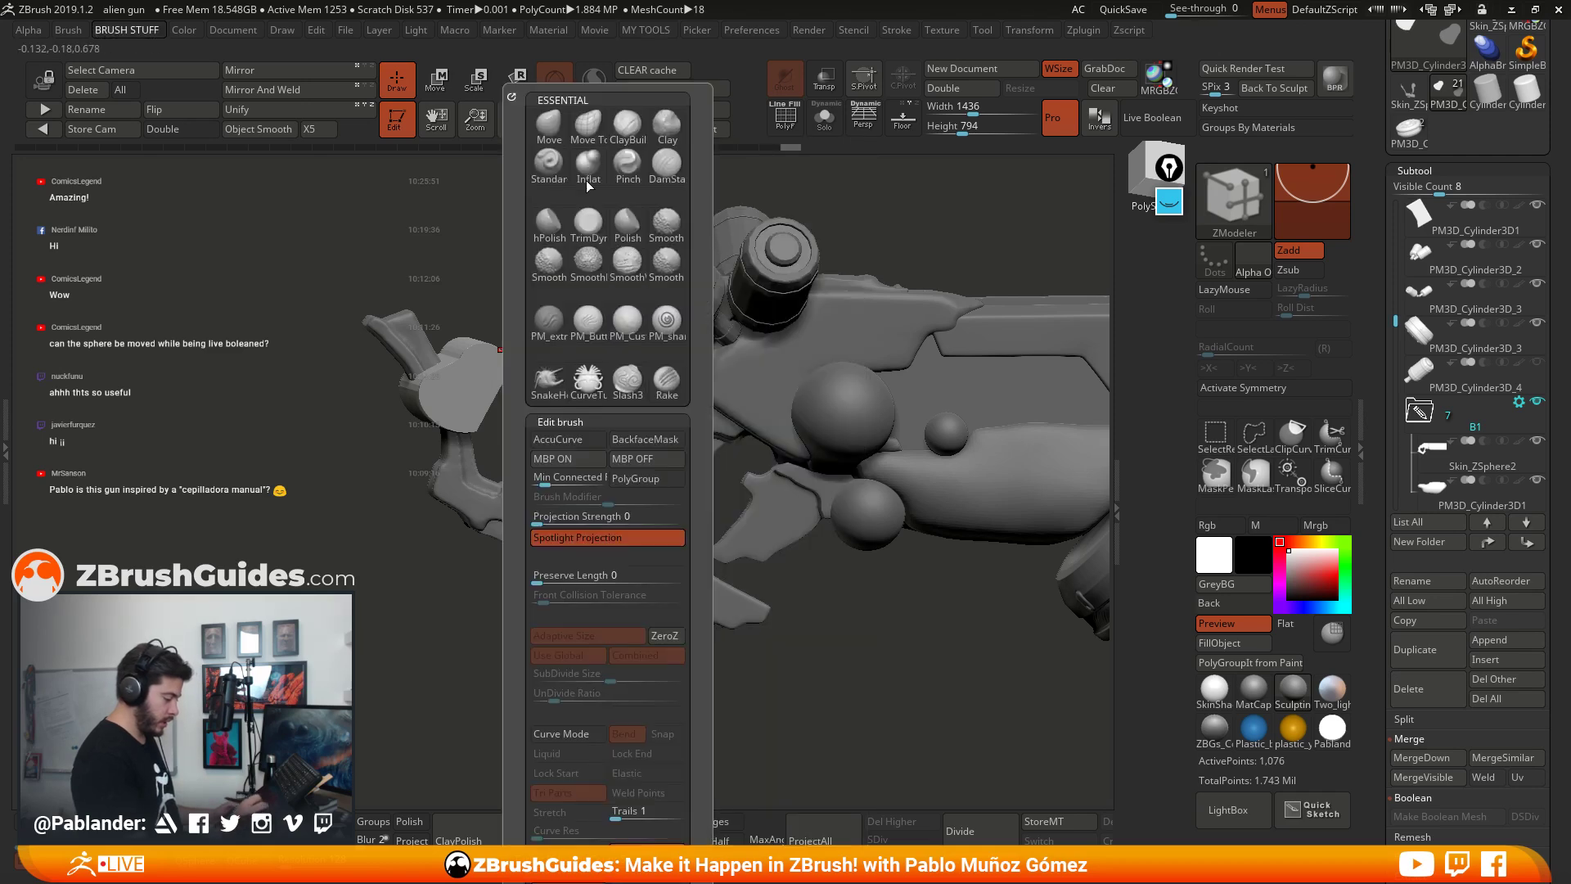
{"action": "key", "text": "m"}
{"action": "key", "text": "v"}
{"action": "left_click", "coordinate": [564, 511], "text": "alt"}
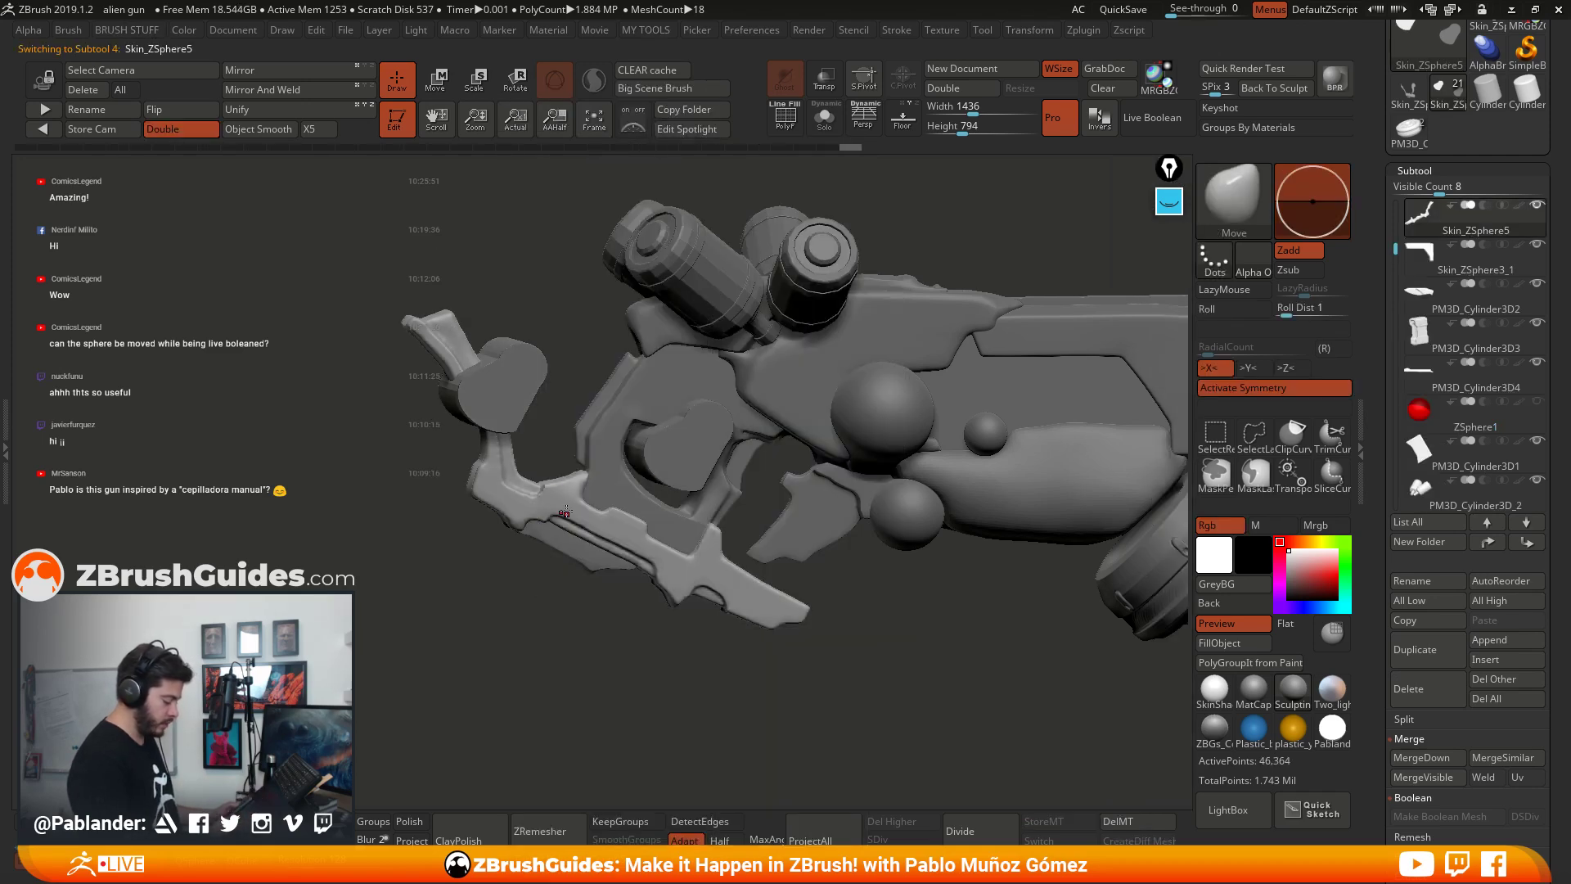
{"action": "left_click", "coordinate": [1527, 524], "text": "shift"}
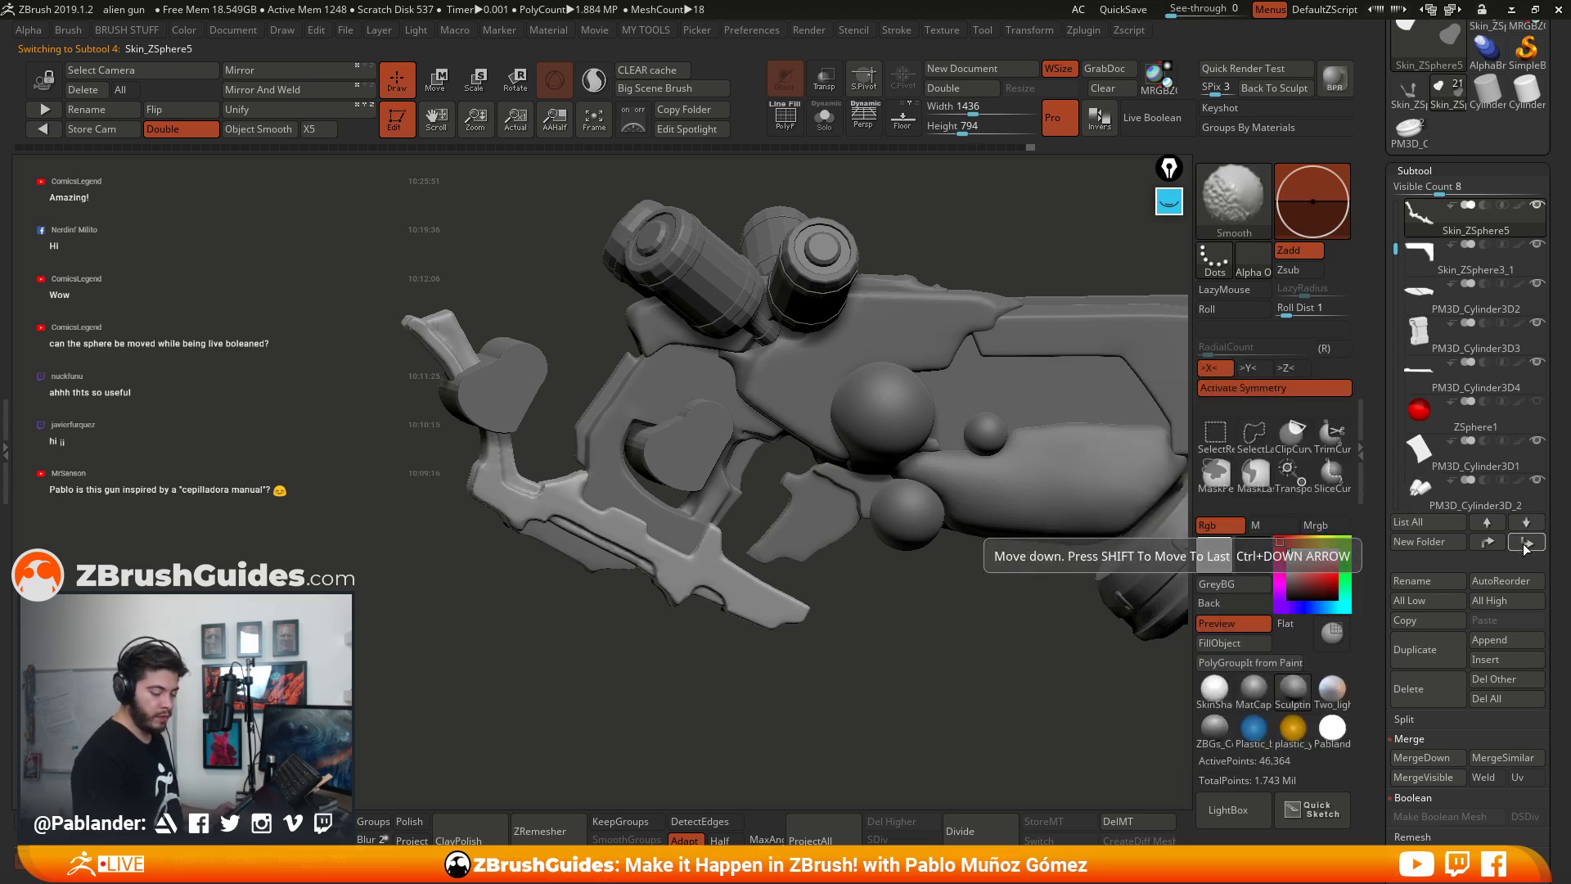
{"action": "left_click", "coordinate": [1527, 543], "text": "shift"}
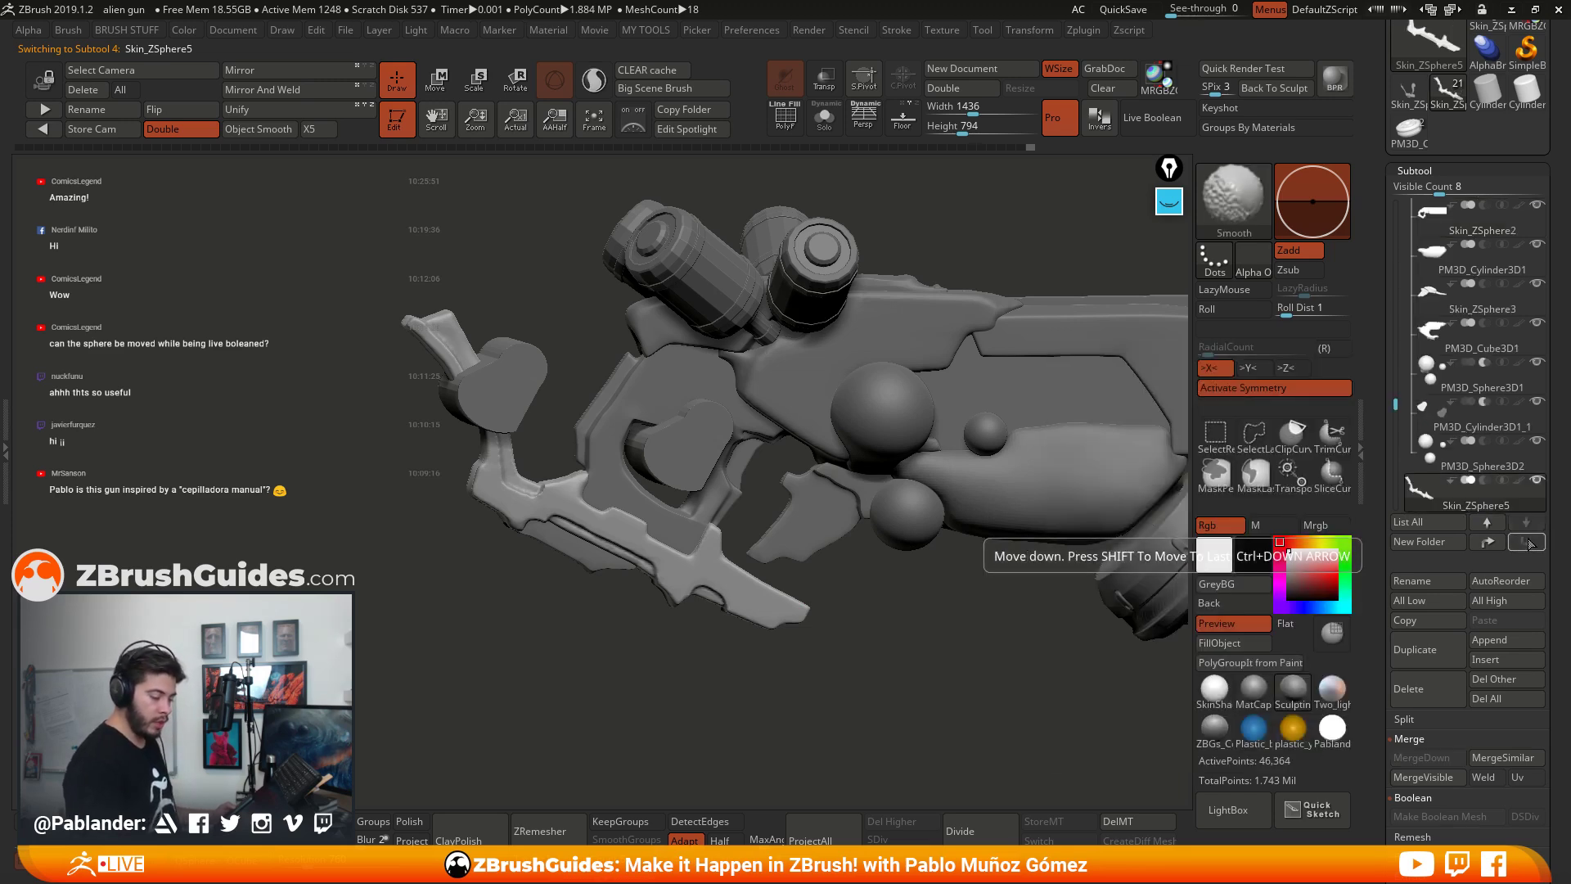
Step: Try placing the Skin_ZSphere5 subtool inside the B1 folder, below PM3D_Cylinder3D1_1, and send it back to the end of the list
{"action": "mouse_move", "coordinate": [1462, 495]}
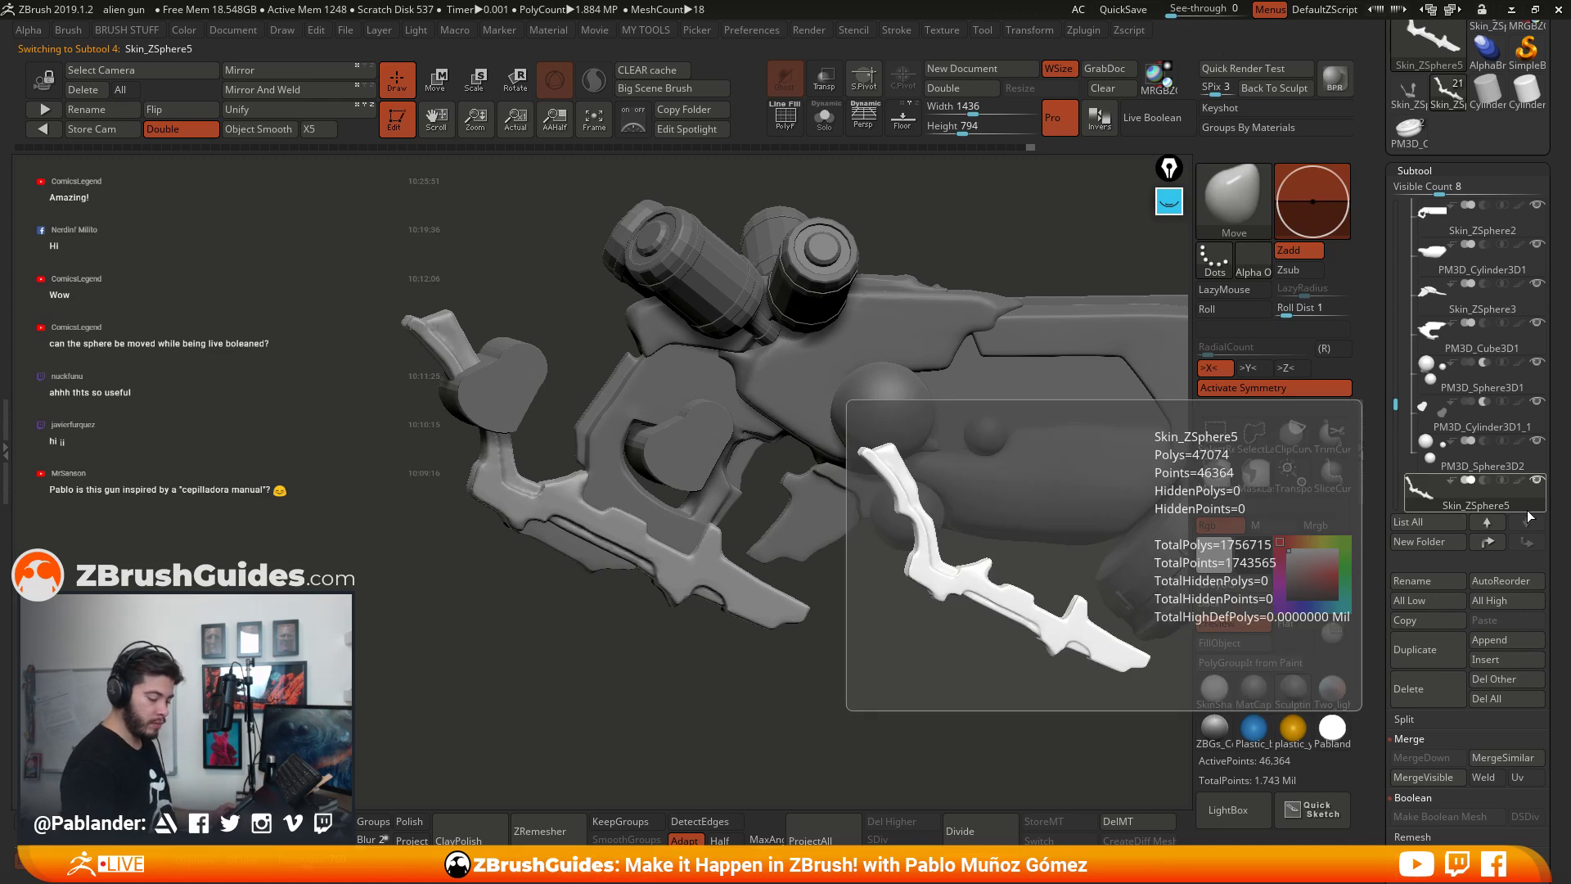
{"action": "left_click", "coordinate": [1493, 549]}
{"action": "left_click", "coordinate": [1490, 547]}
{"action": "left_click", "coordinate": [1490, 546]}
{"action": "left_click", "coordinate": [1490, 547]}
{"action": "left_click", "coordinate": [1490, 547]}
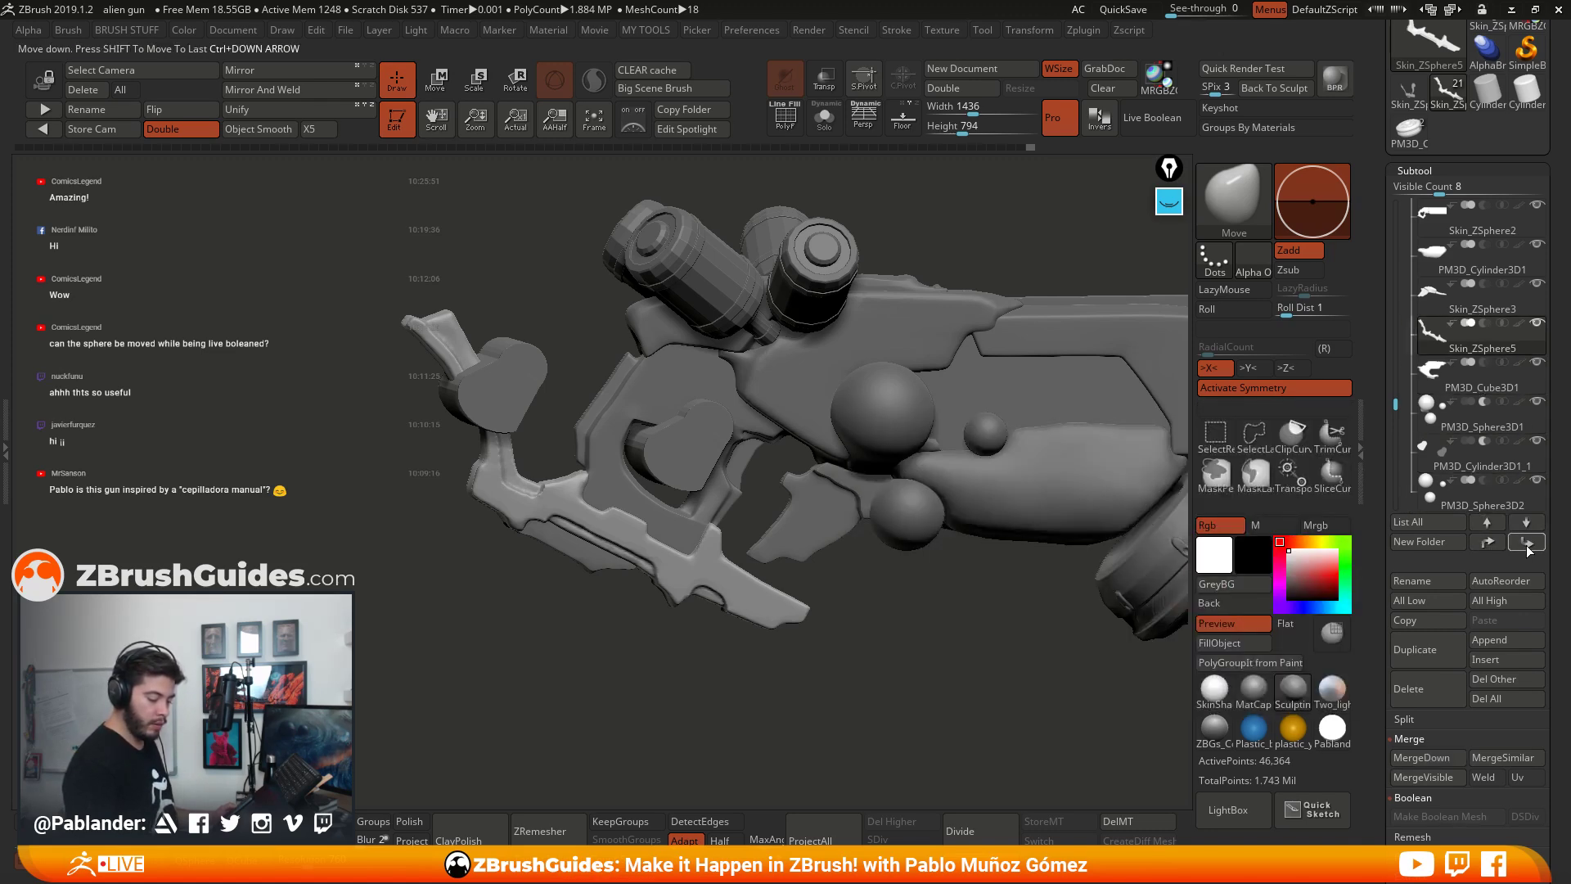
{"action": "left_click", "coordinate": [1527, 543]}
{"action": "left_click", "coordinate": [1527, 544]}
{"action": "left_click", "coordinate": [1527, 544]}
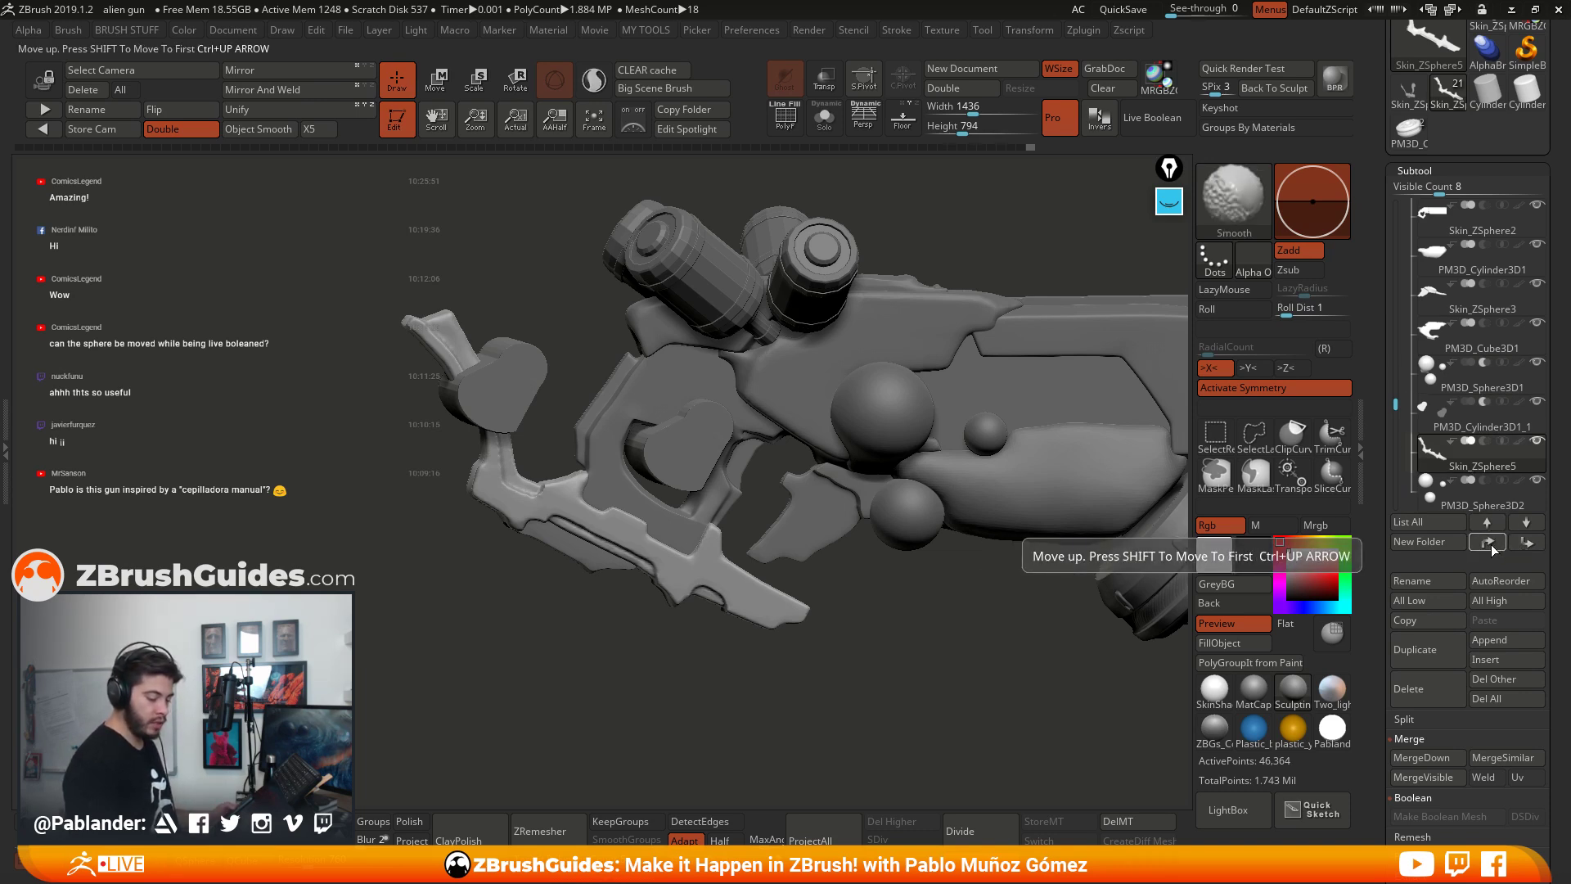
{"action": "left_click", "coordinate": [1504, 546], "text": "shift"}
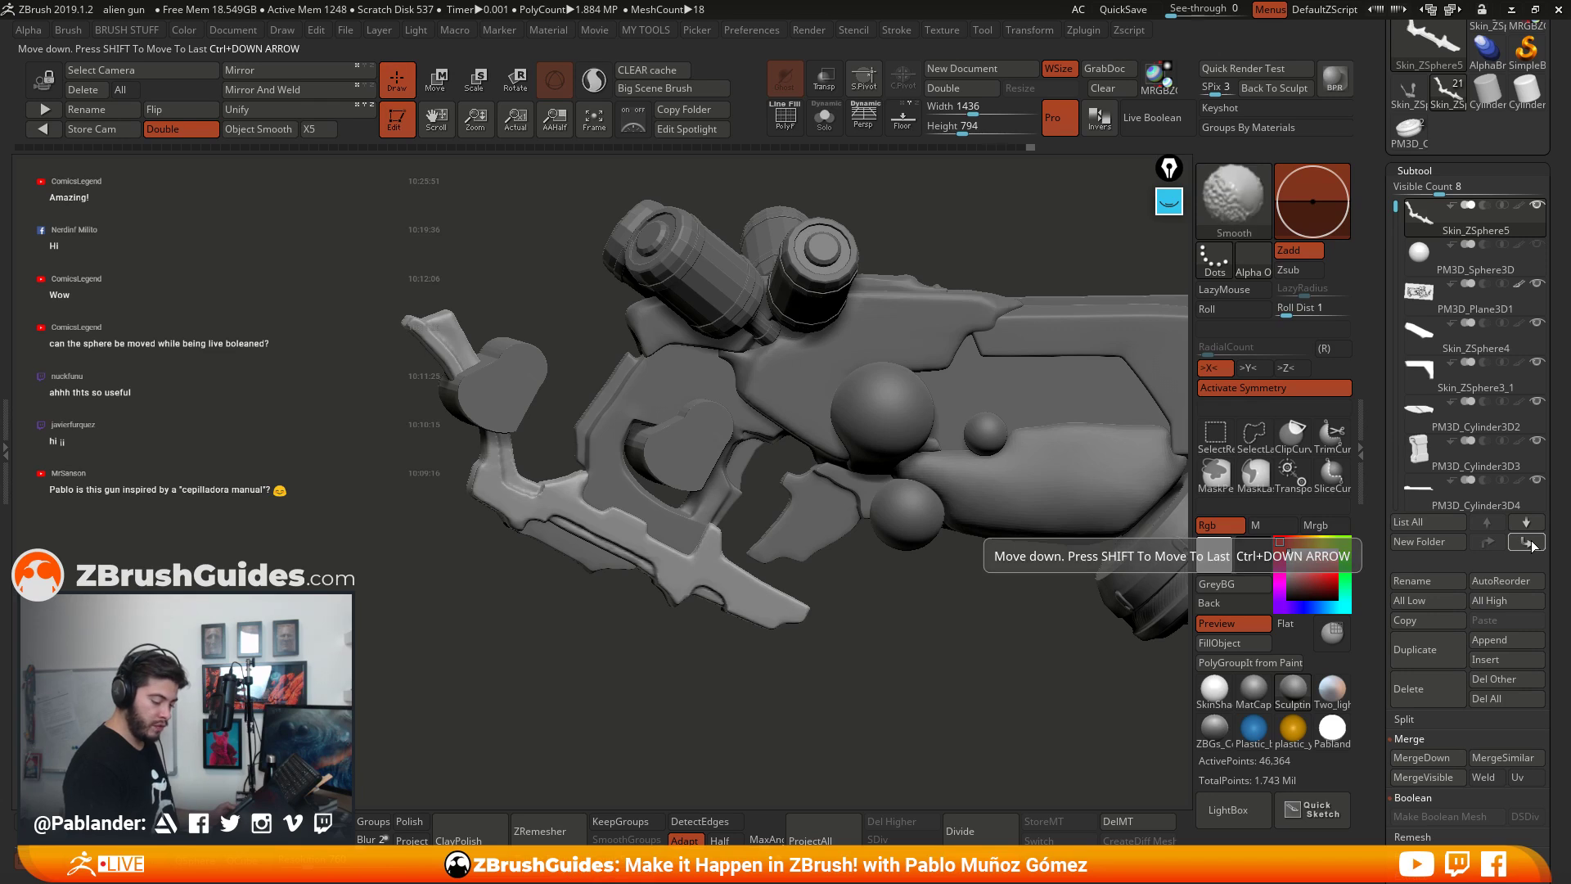
{"action": "left_click", "coordinate": [1526, 544], "text": "shift"}
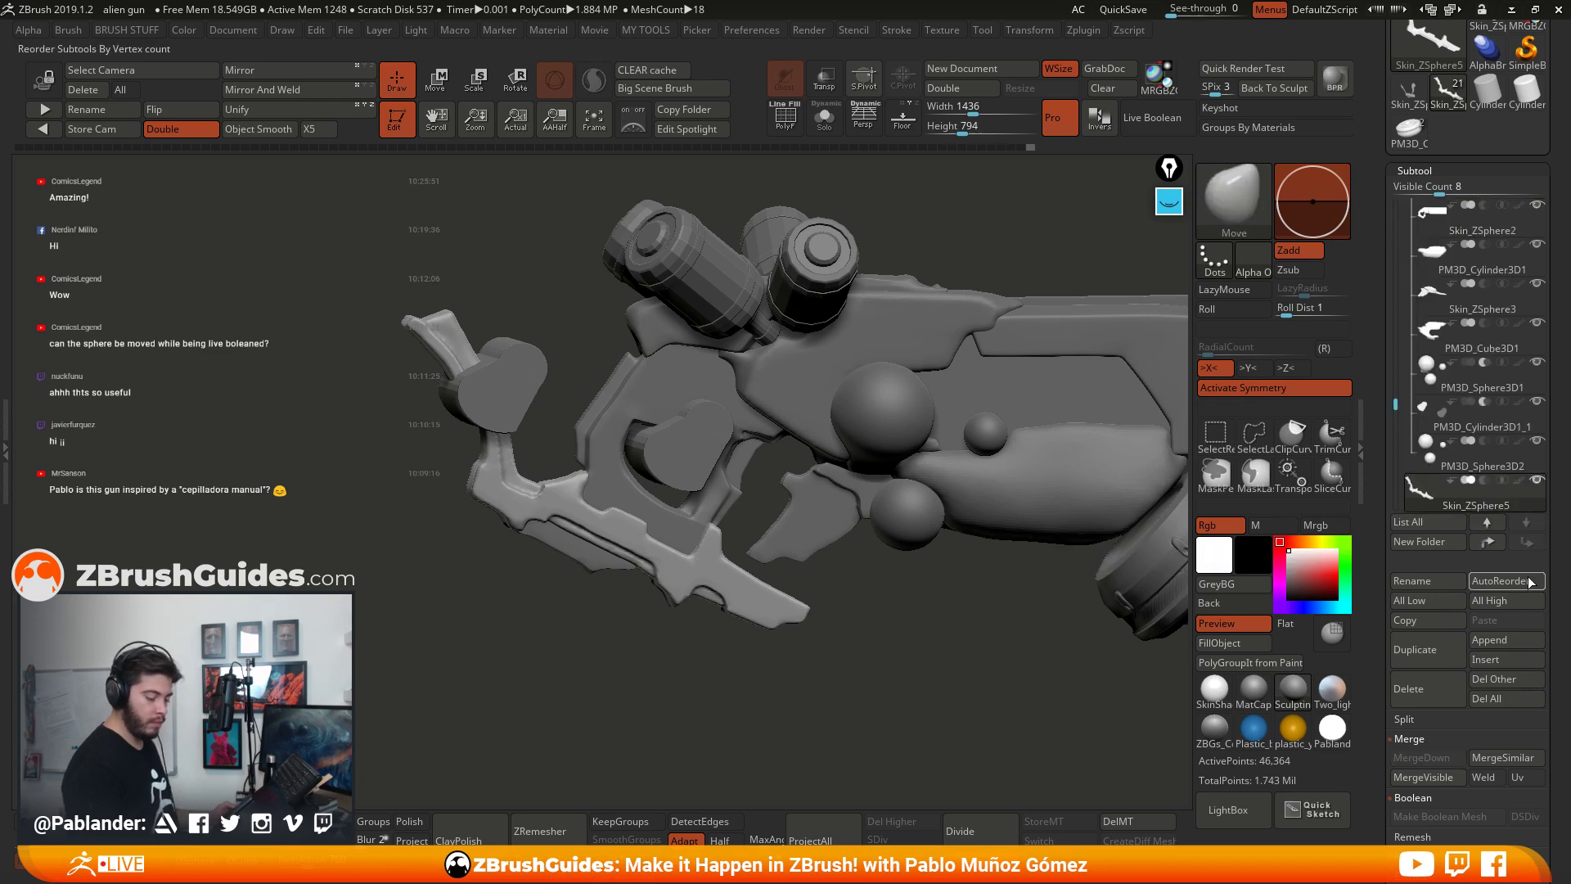
Step: Move the Skin_ZSphere5 subtool up the subtool list to just above PM3D_Sphere3D1
{"action": "left_click", "coordinate": [1489, 548]}
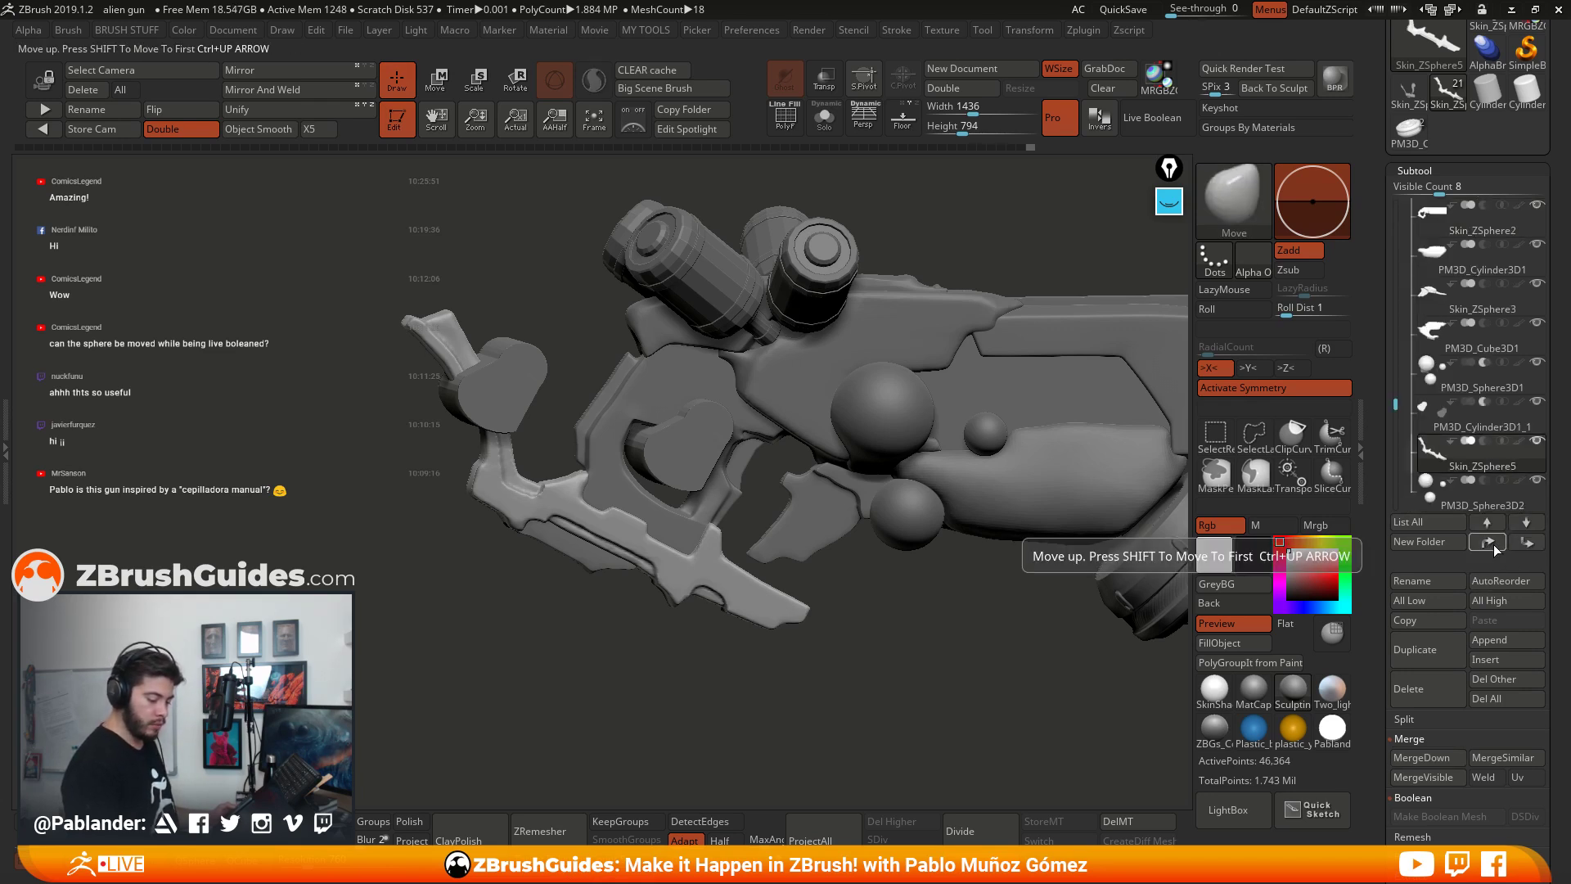
{"action": "left_click", "coordinate": [1491, 546]}
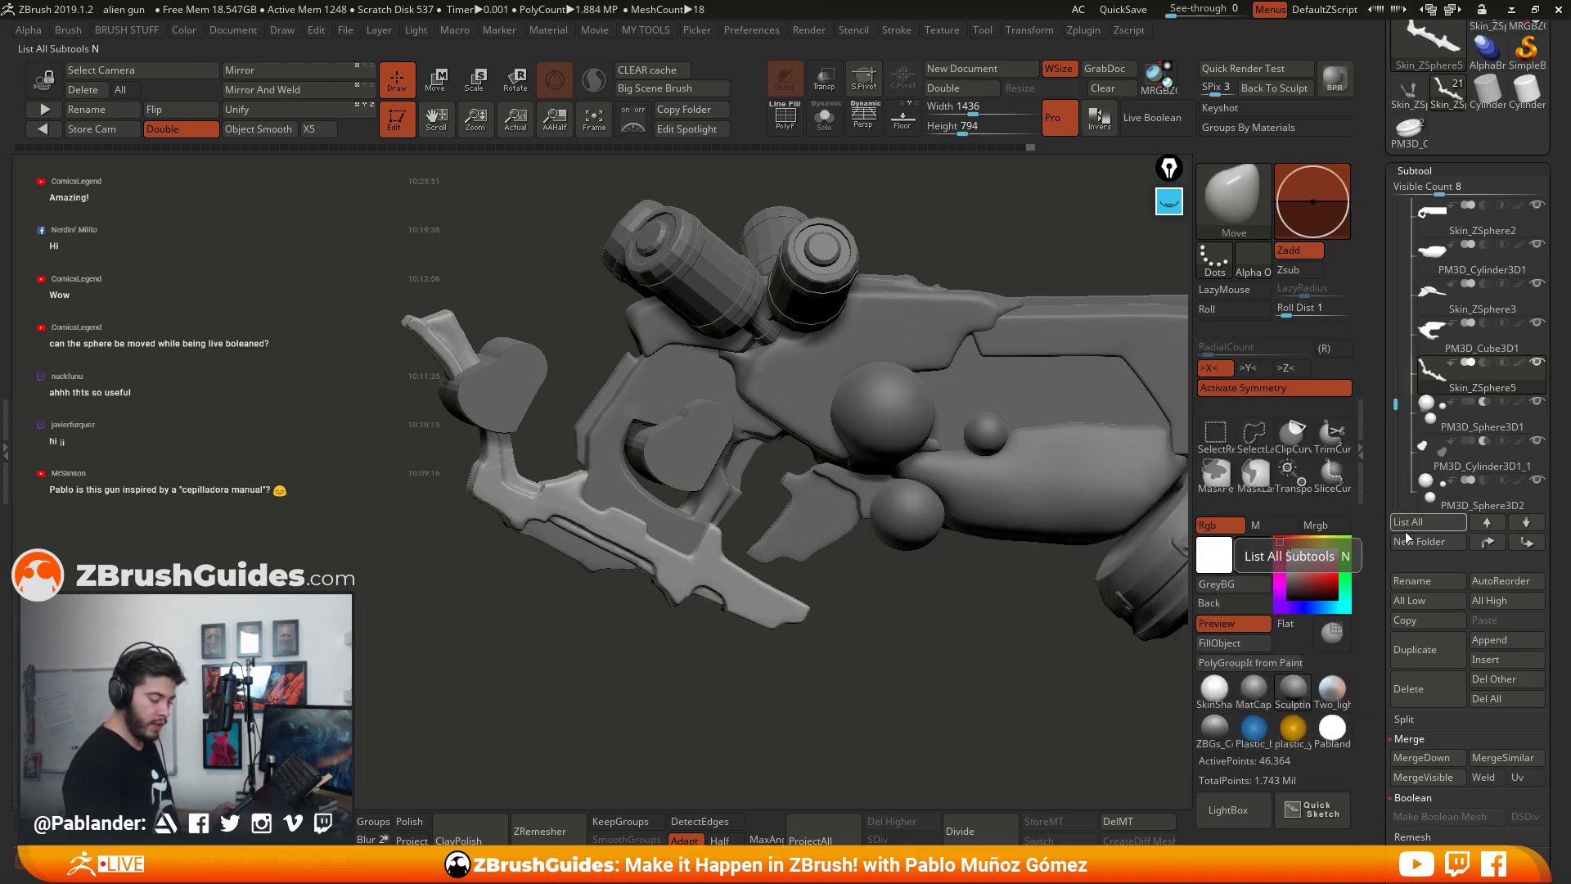
{"action": "left_click_drag", "start_coordinate": [852, 635], "coordinate": [837, 644]}
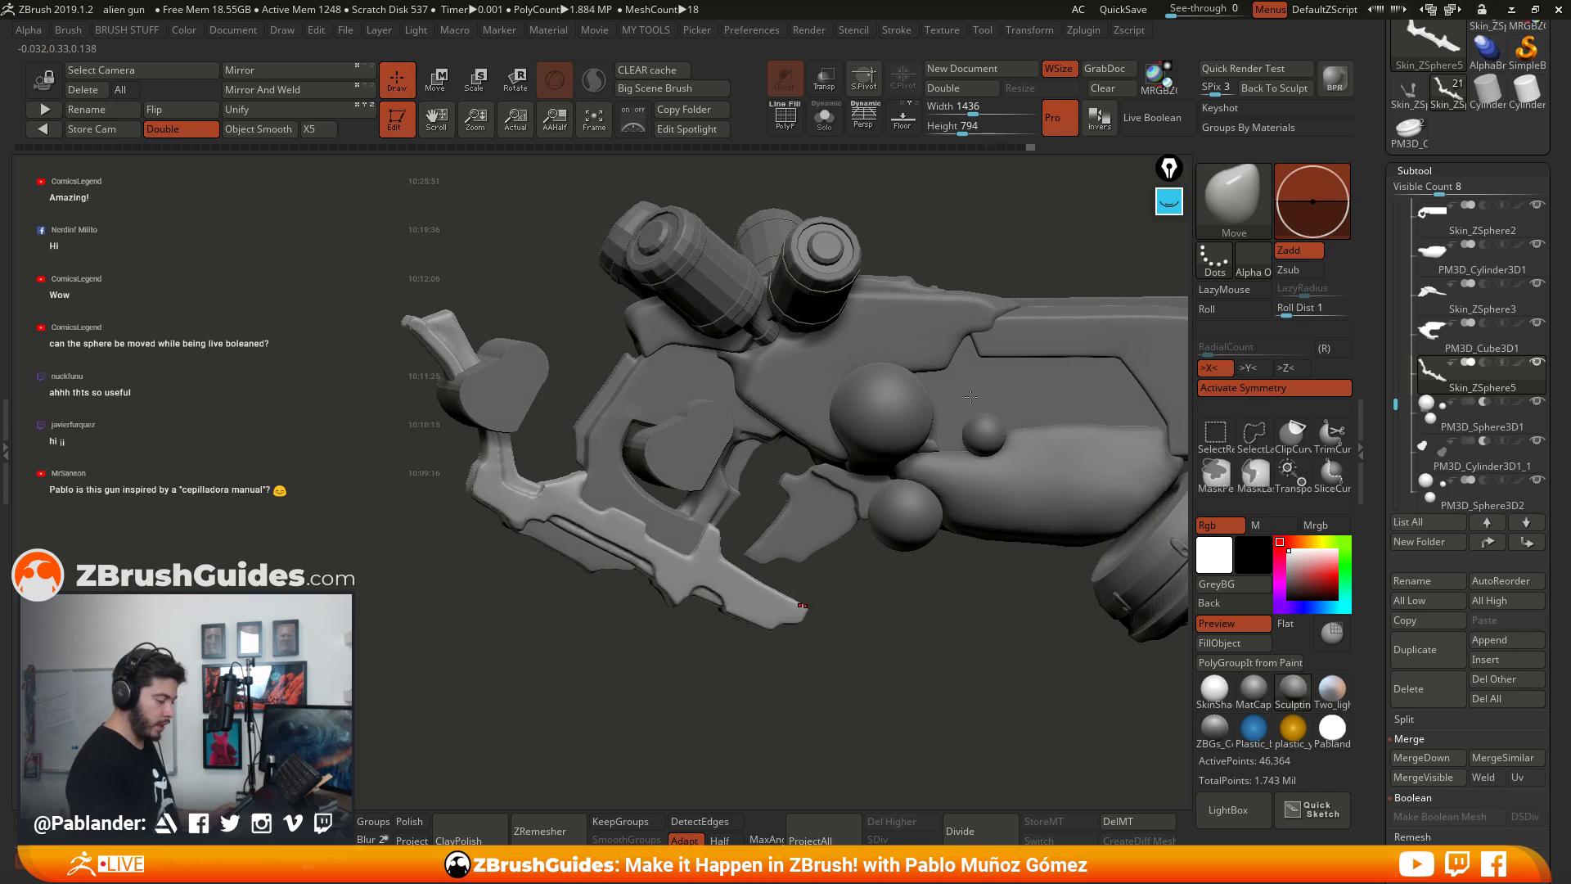
Step: Select the heart-shaped PM3D_Cylinder3D1_1 cutter and preview its cuts with Live Boolean
{"action": "left_click", "coordinate": [531, 388], "text": "alt"}
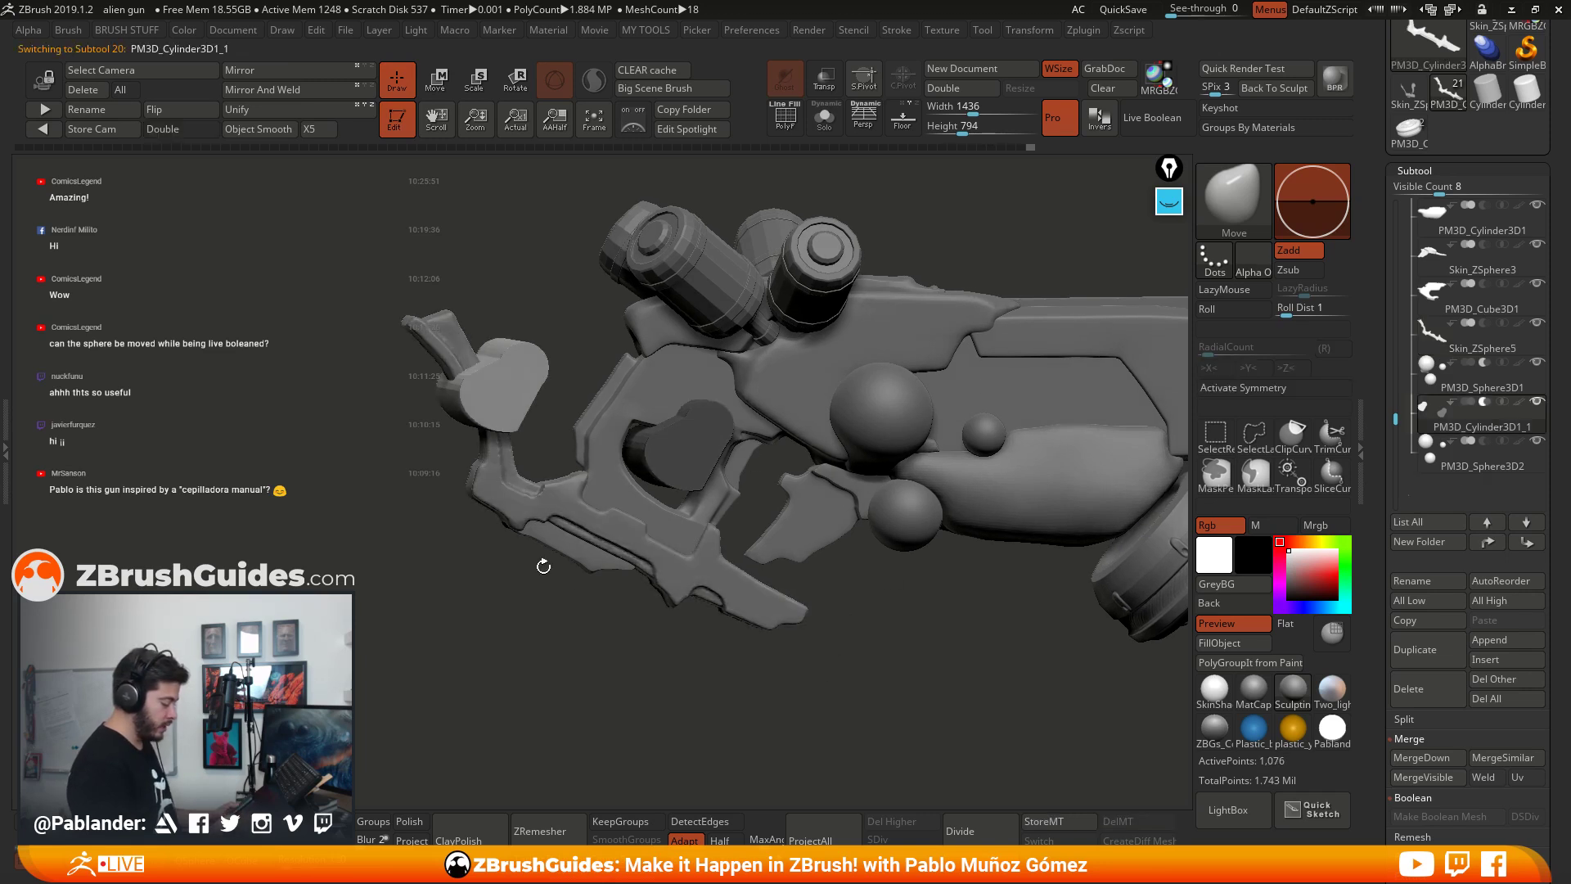
{"action": "left_click", "coordinate": [1165, 121]}
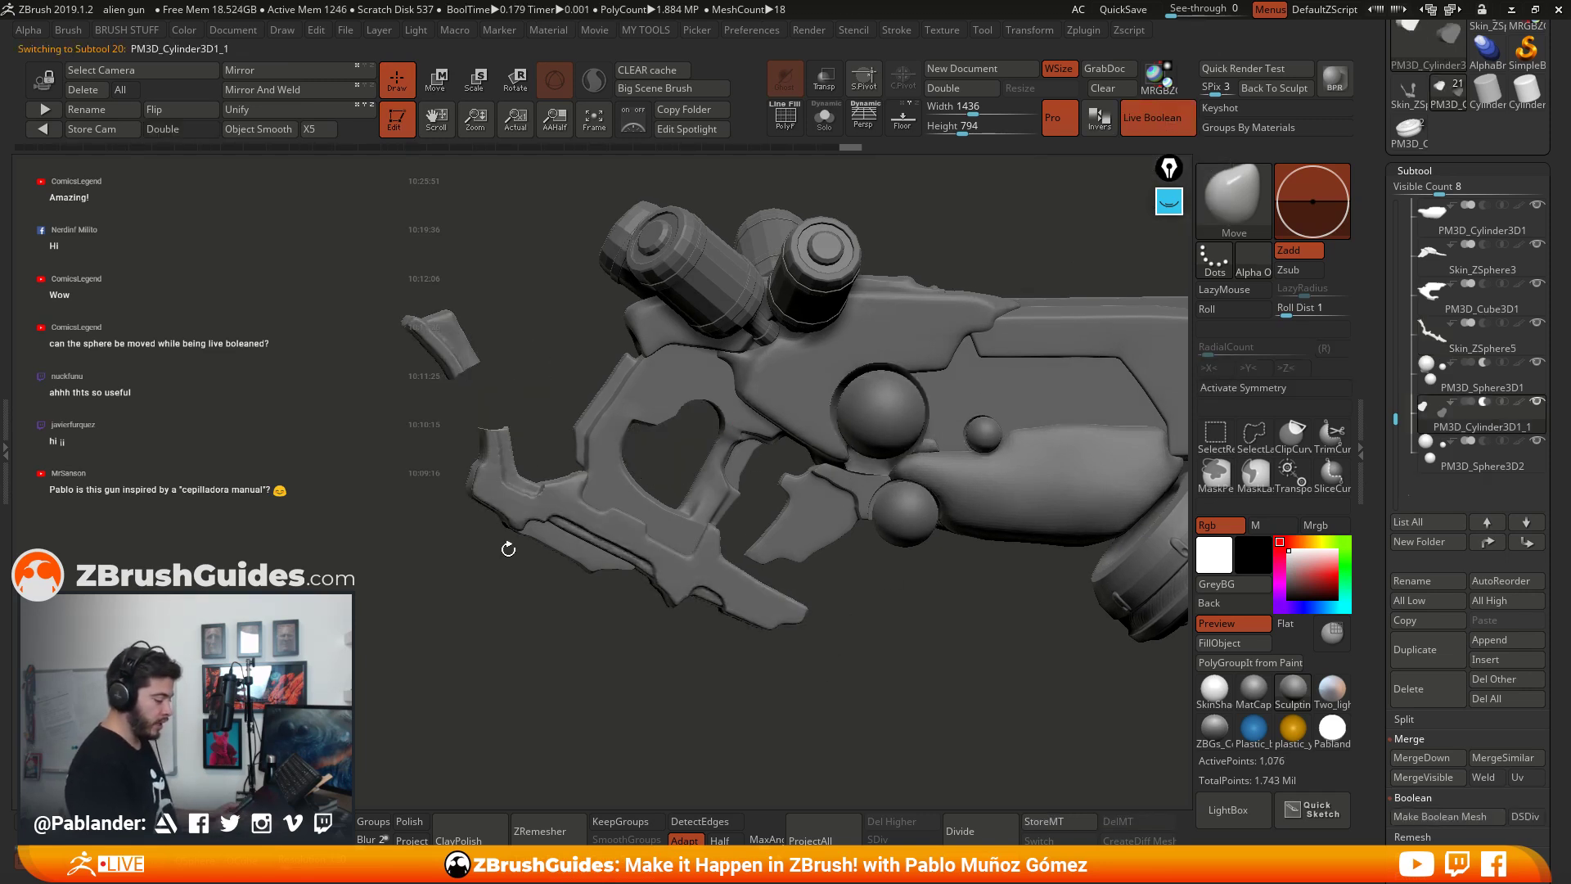
{"action": "left_click", "coordinate": [1151, 123]}
Step: Center the gizmo on the unmasked heart-shaped cutter over the curved rear piece and scale the cutter down
{"action": "left_click_drag", "start_coordinate": [560, 390], "coordinate": [563, 308]}
{"action": "left_click", "coordinate": [437, 85]}
{"action": "left_click_drag", "start_coordinate": [543, 255], "coordinate": [543, 311], "text": "alt"}
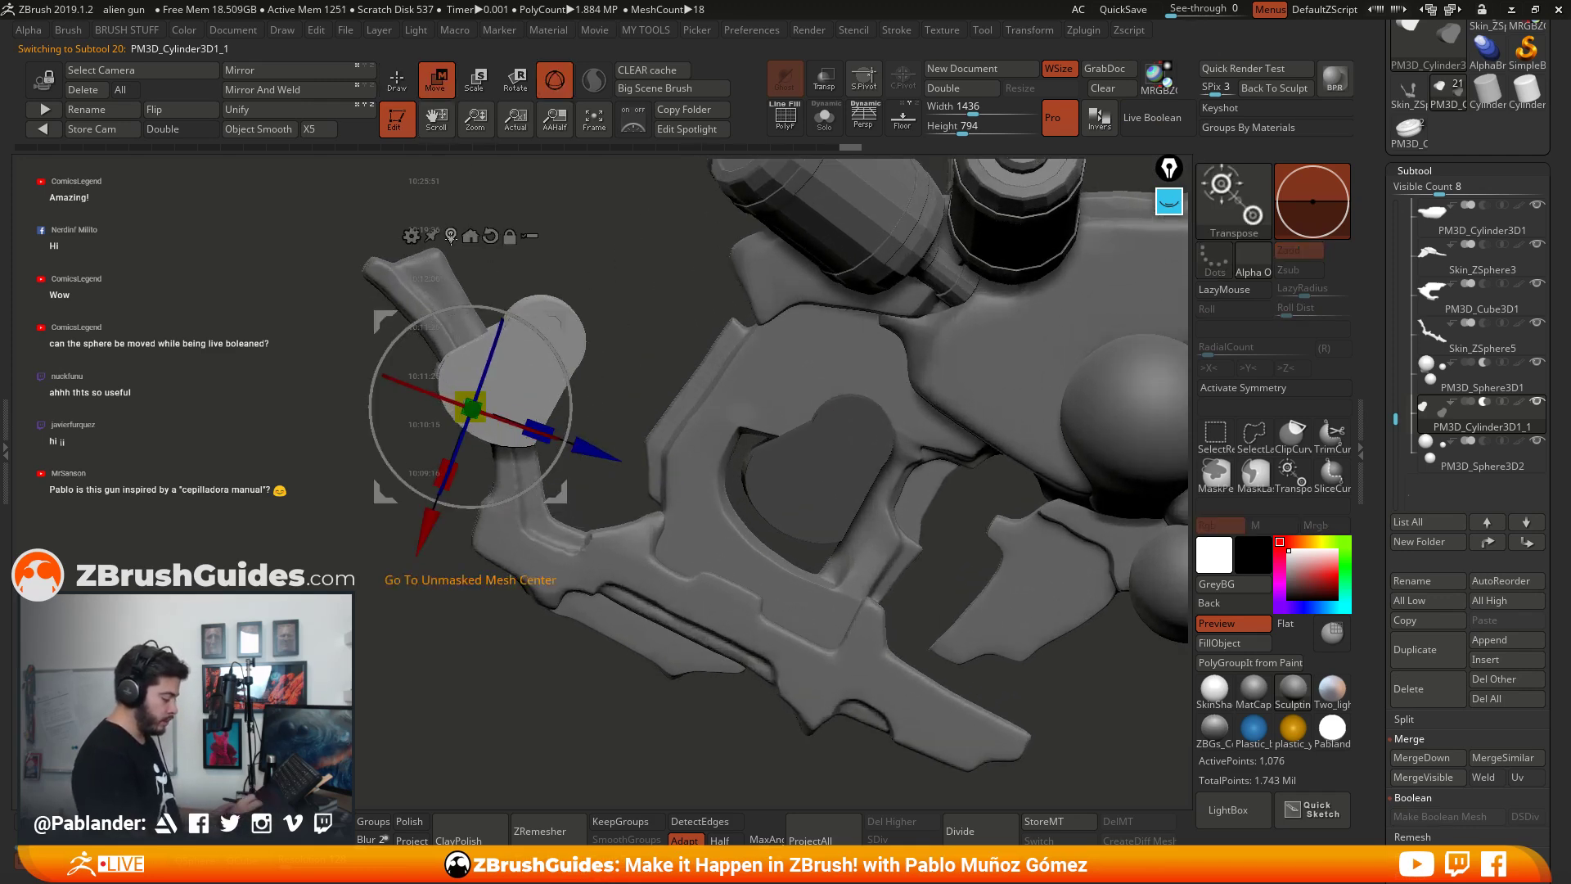
{"action": "left_click", "coordinate": [450, 238]}
{"action": "left_click_drag", "start_coordinate": [628, 363], "coordinate": [680, 387], "text": "alt"}
{"action": "left_click_drag", "start_coordinate": [562, 395], "coordinate": [561, 397]}
{"action": "left_click_drag", "start_coordinate": [676, 347], "coordinate": [676, 421], "text": "shift"}
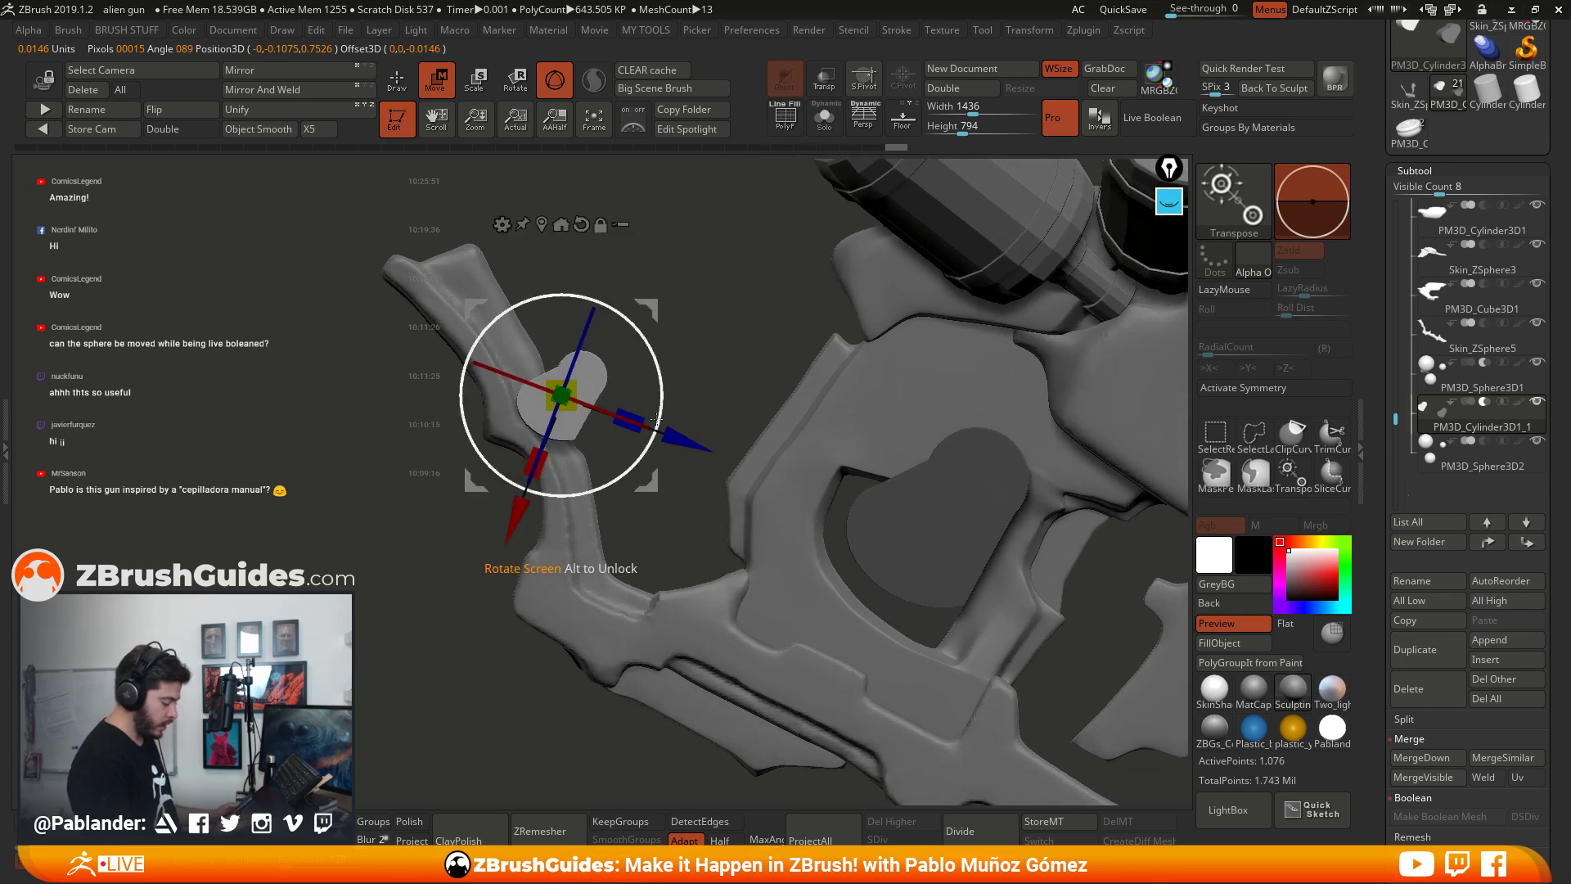
Step: Rotate the small heart-shaped cutter and position it across the outer edge of the curved rear piece
{"action": "left_click_drag", "start_coordinate": [649, 486], "coordinate": [583, 512]}
{"action": "left_click_drag", "start_coordinate": [598, 426], "coordinate": [597, 440]}
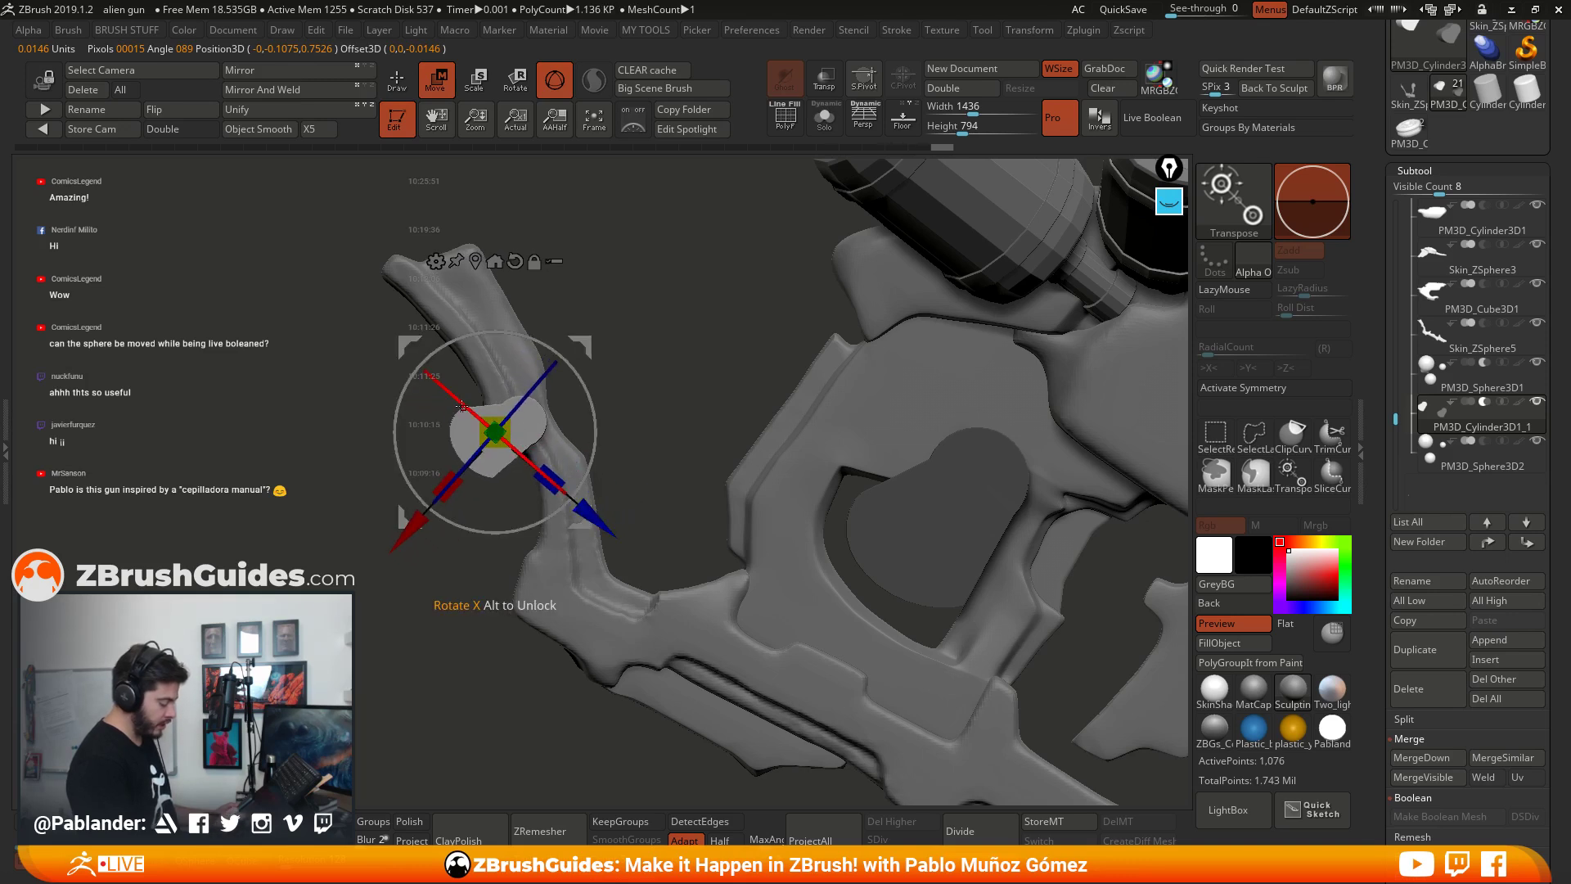
{"action": "left_click_drag", "start_coordinate": [586, 347], "coordinate": [591, 435]}
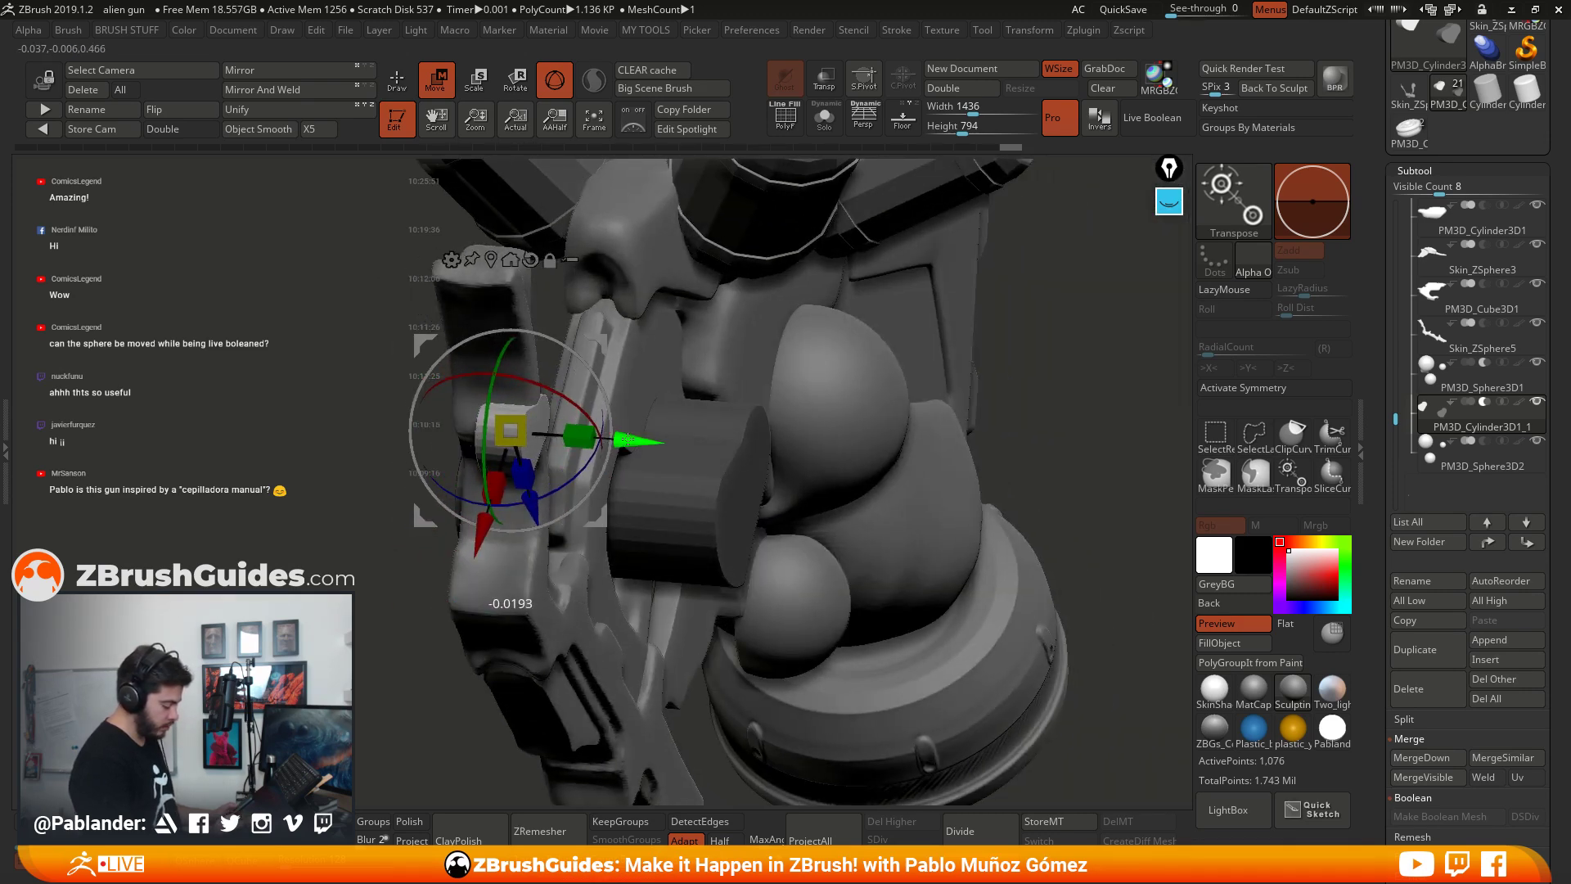
{"action": "left_click_drag", "start_coordinate": [607, 436], "coordinate": [455, 544]}
{"action": "left_click_drag", "start_coordinate": [524, 568], "coordinate": [565, 488]}
{"action": "left_click_drag", "start_coordinate": [594, 309], "coordinate": [611, 266]}
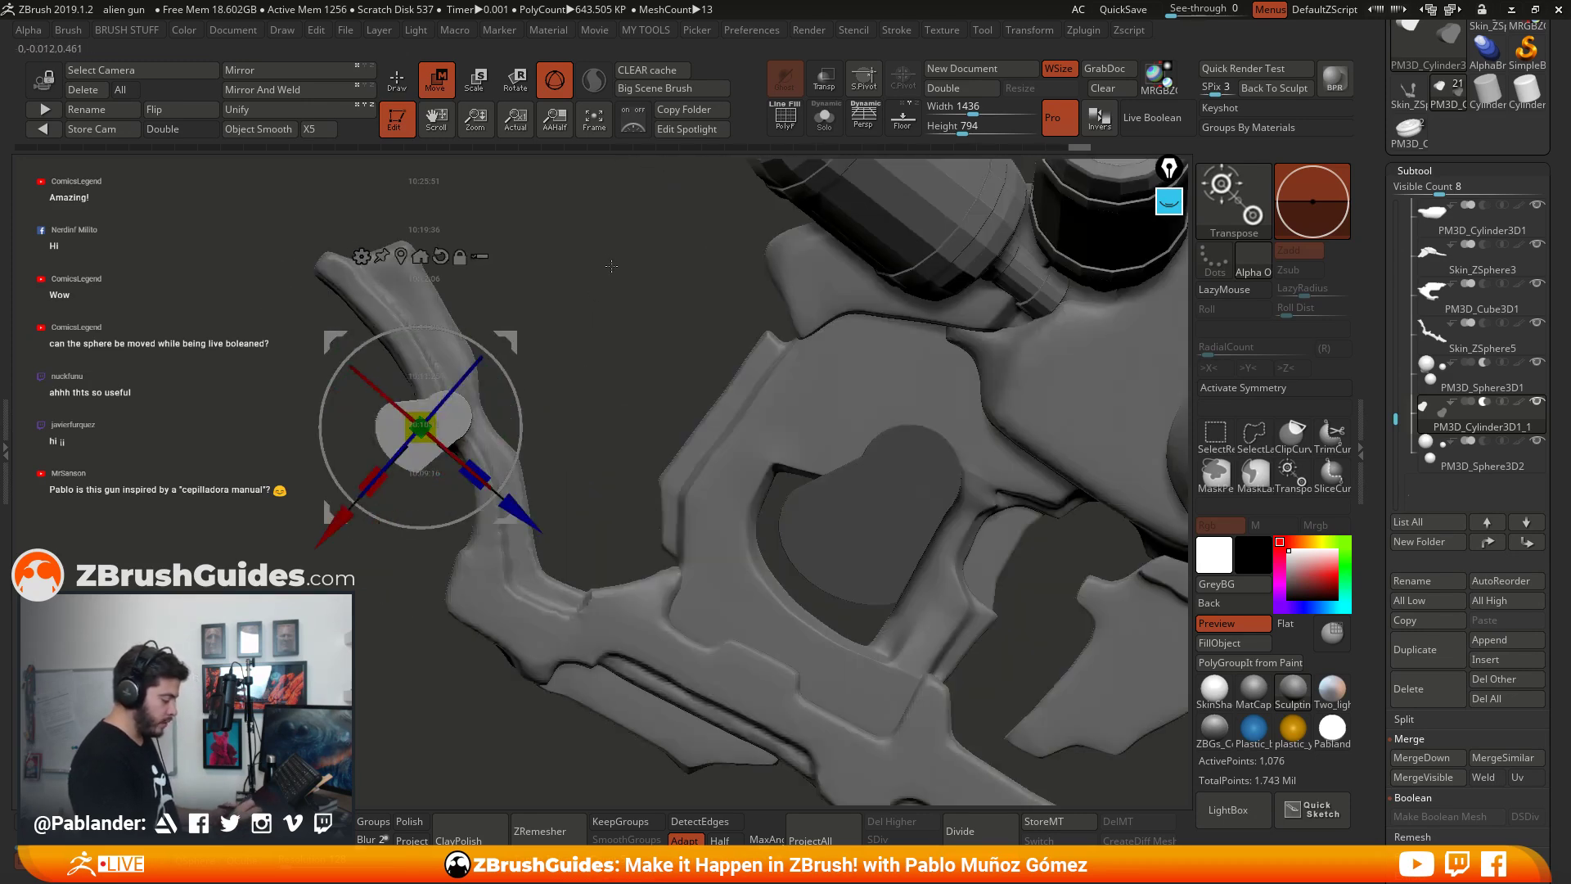
Step: Preview the small heart cutter's notch in the curved rear piece with Live Boolean
{"action": "key", "text": "q"}
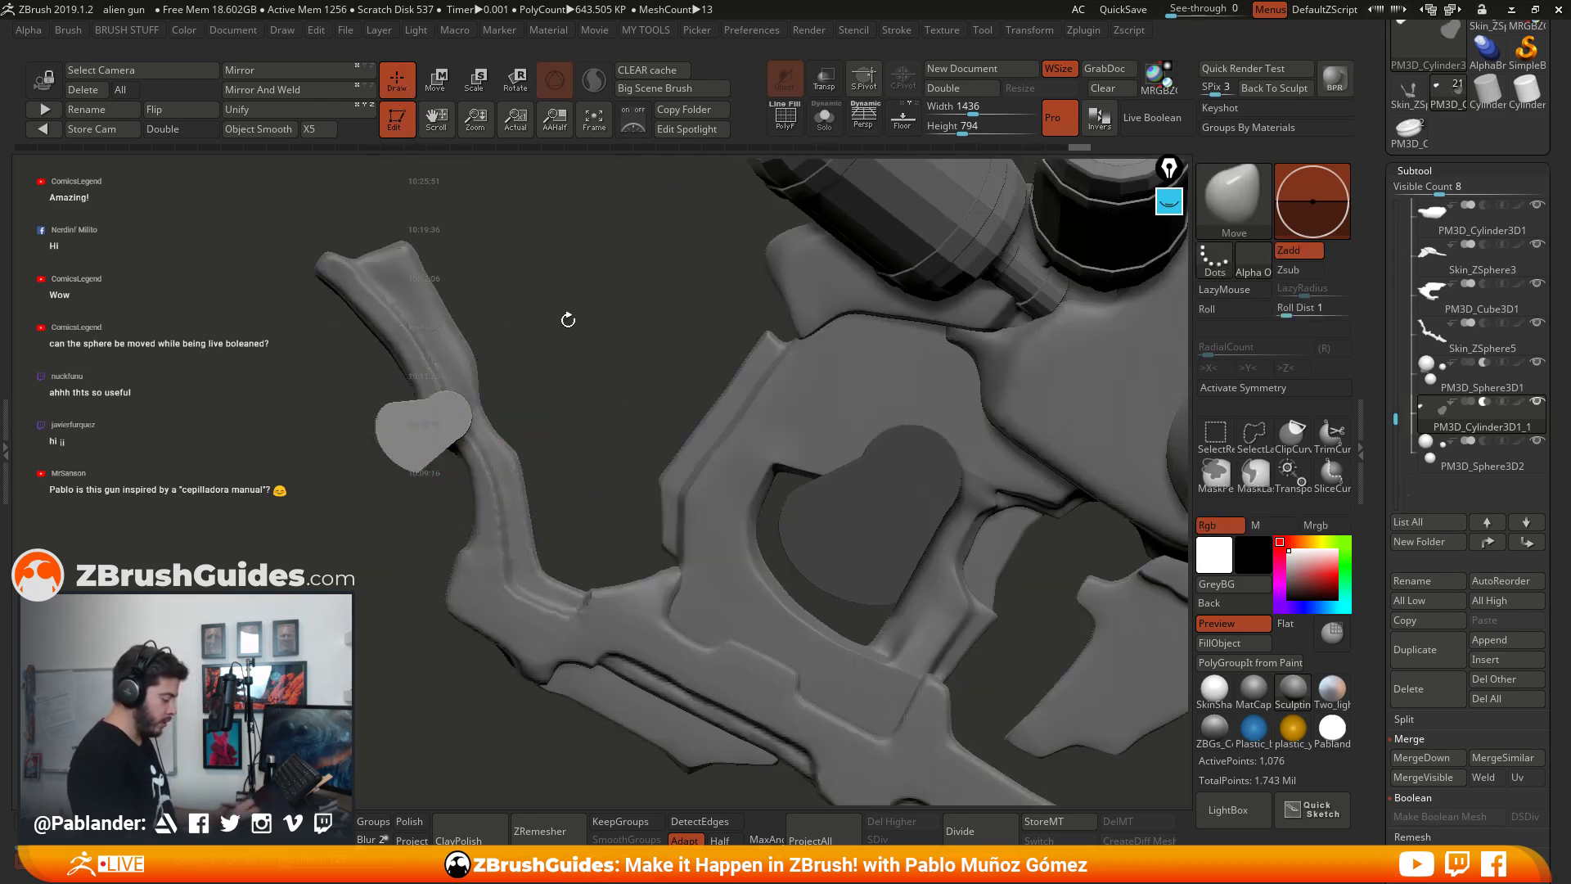
{"action": "left_click", "coordinate": [1154, 118]}
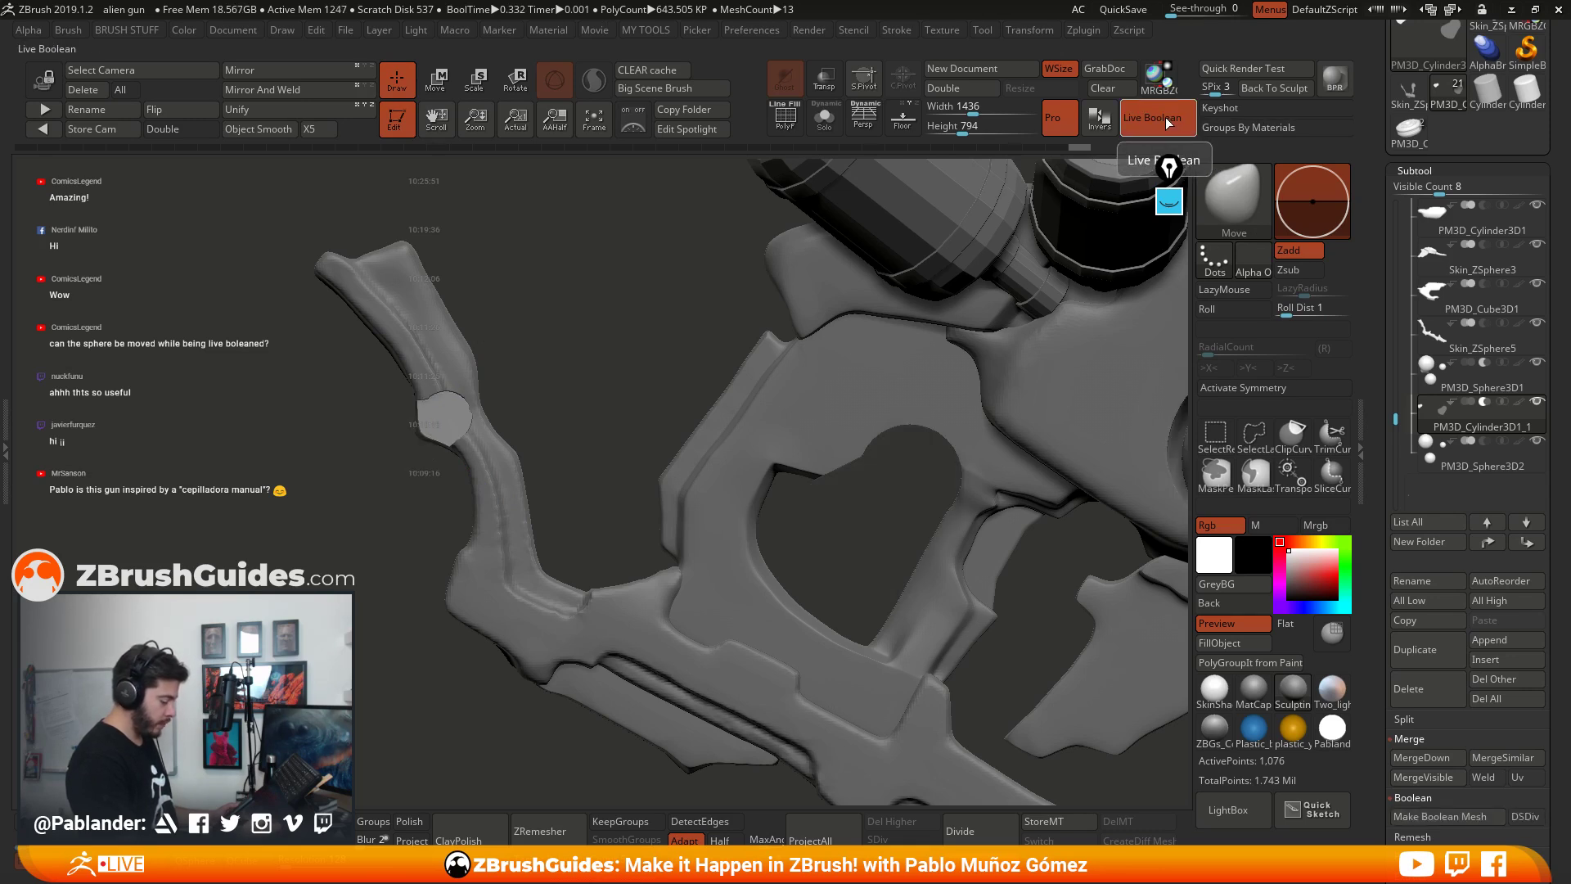
{"action": "left_click", "coordinate": [1165, 118]}
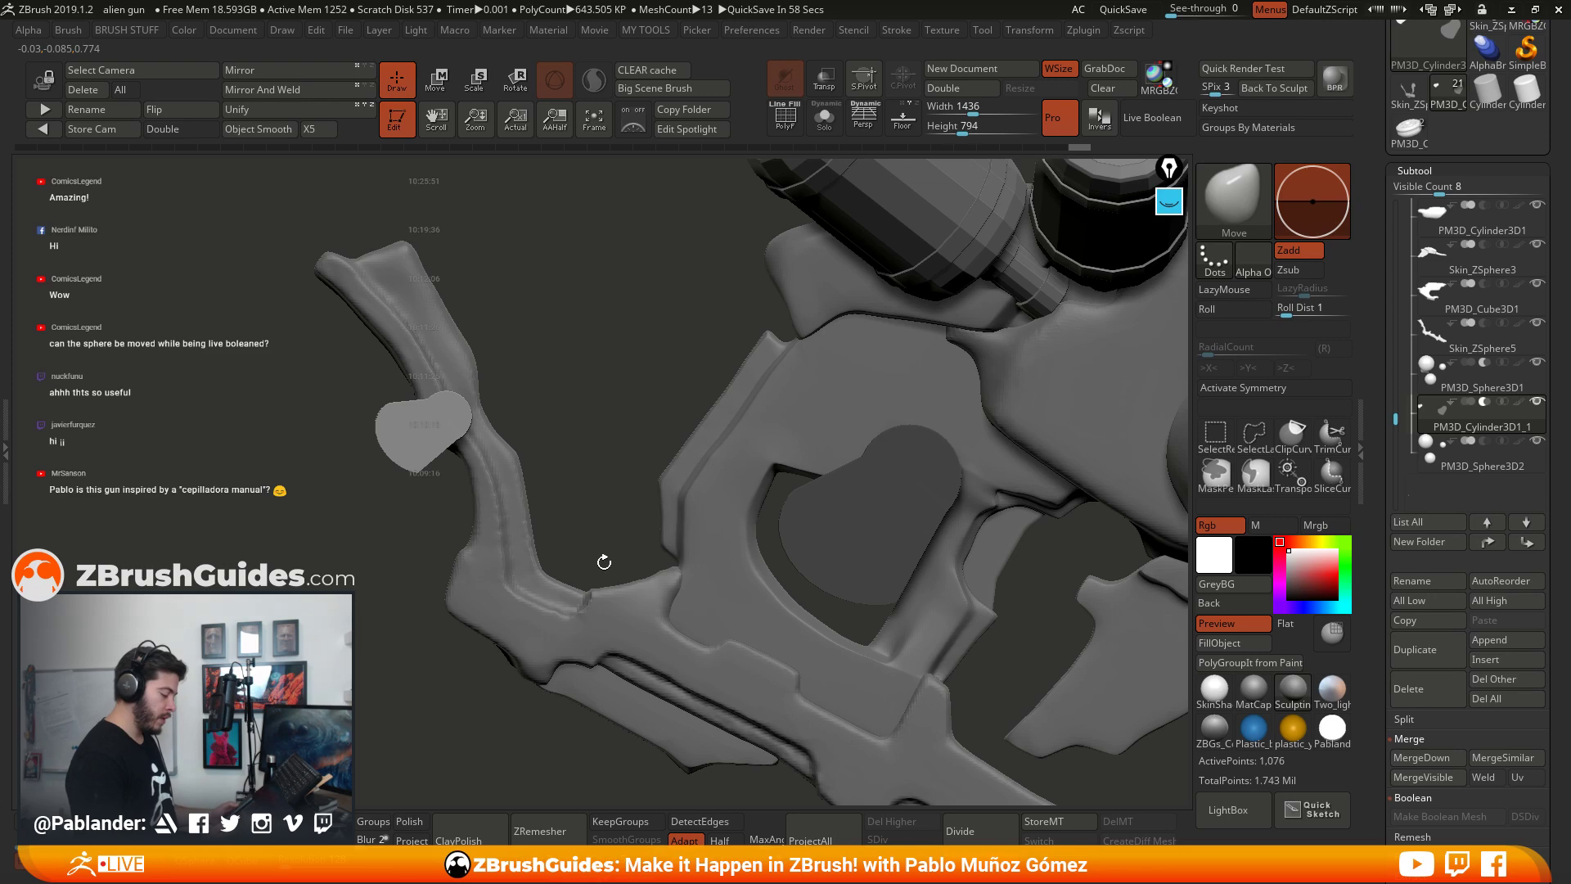
{"action": "left_click_drag", "start_coordinate": [1004, 206], "coordinate": [474, 199]}
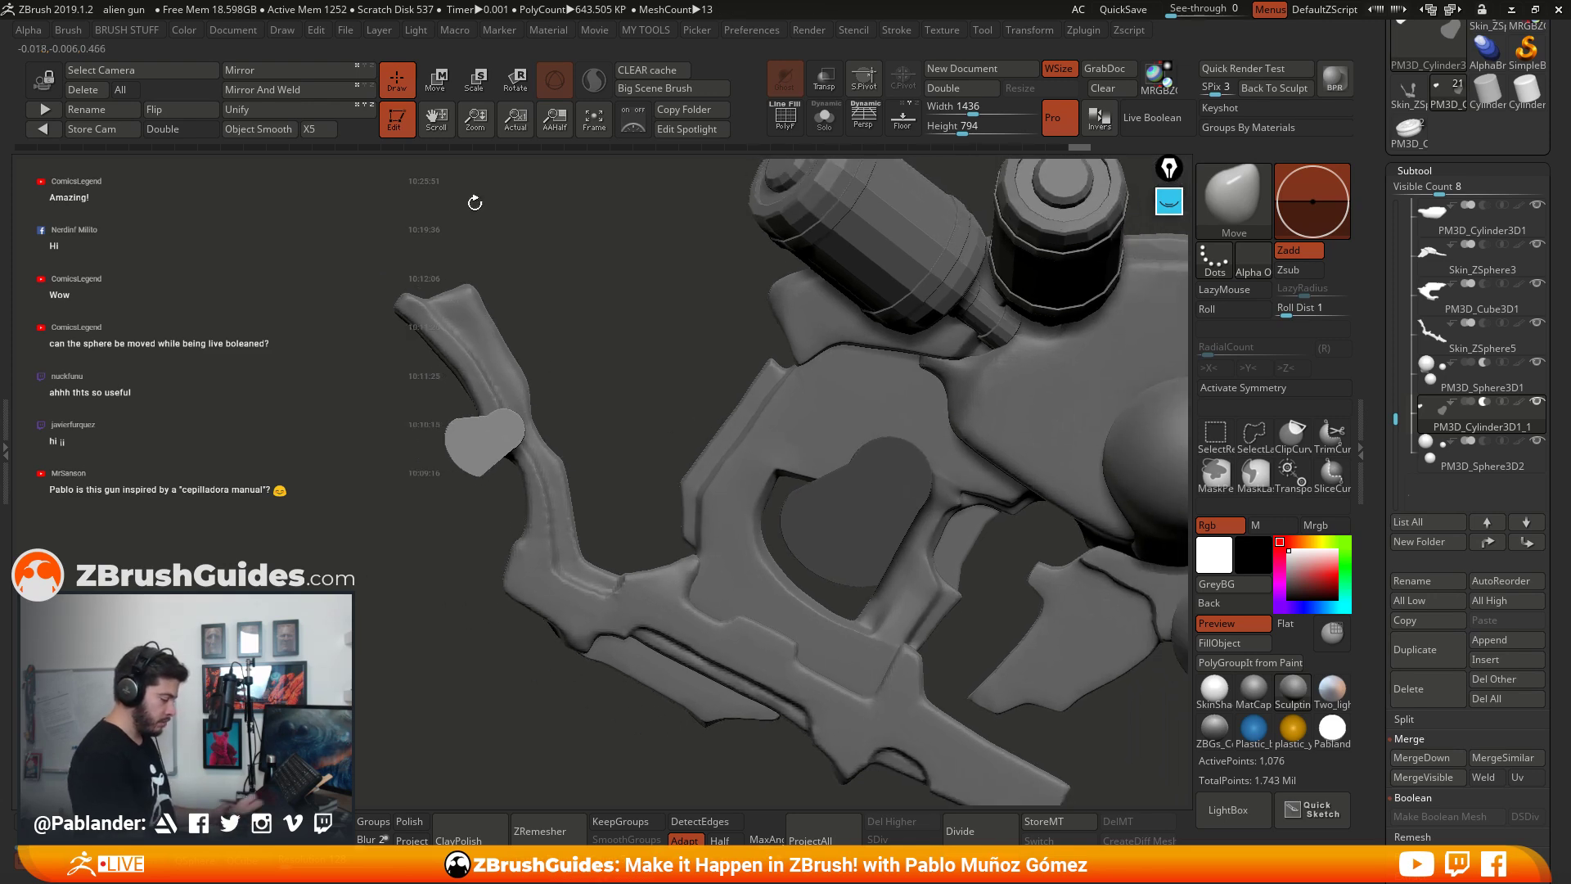
Step: Shift the small heart cutter slightly along its depth axis and clear the mask from the large heart cutter
{"action": "key", "text": "w"}
{"action": "left_click_drag", "start_coordinate": [655, 367], "coordinate": [634, 523]}
{"action": "left_click_drag", "start_coordinate": [488, 519], "coordinate": [489, 522]}
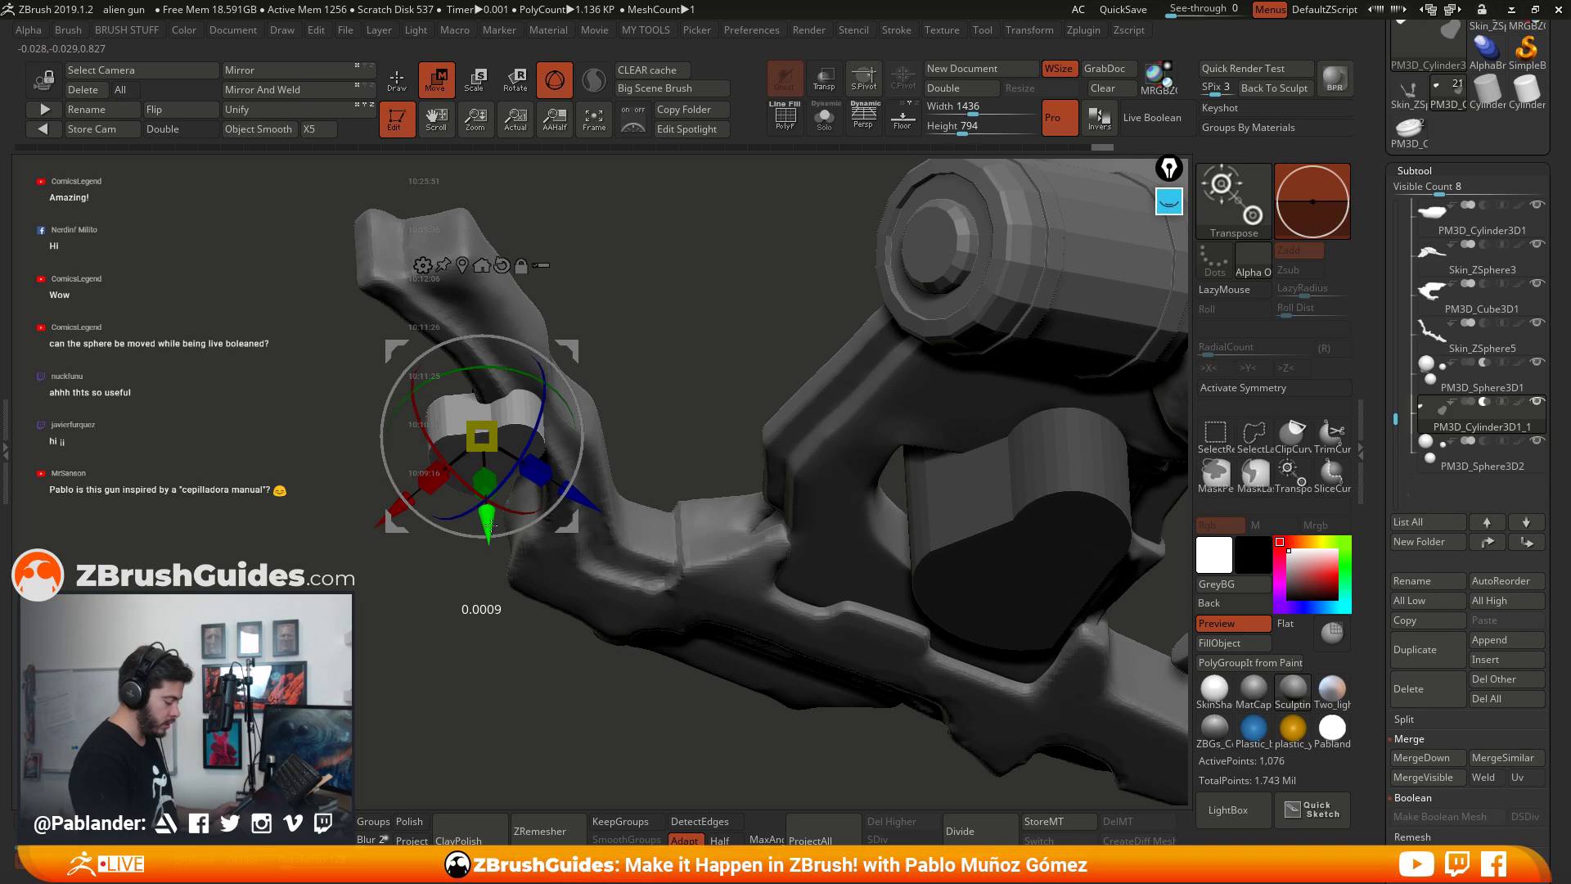
{"action": "key", "text": "q"}
{"action": "mouse_move", "coordinate": [596, 245]}
{"action": "left_mouse_down"}
{"action": "mouse_move", "coordinate": [732, 324]}
{"action": "mouse_move", "coordinate": [596, 330]}
{"action": "left_mouse_up"}
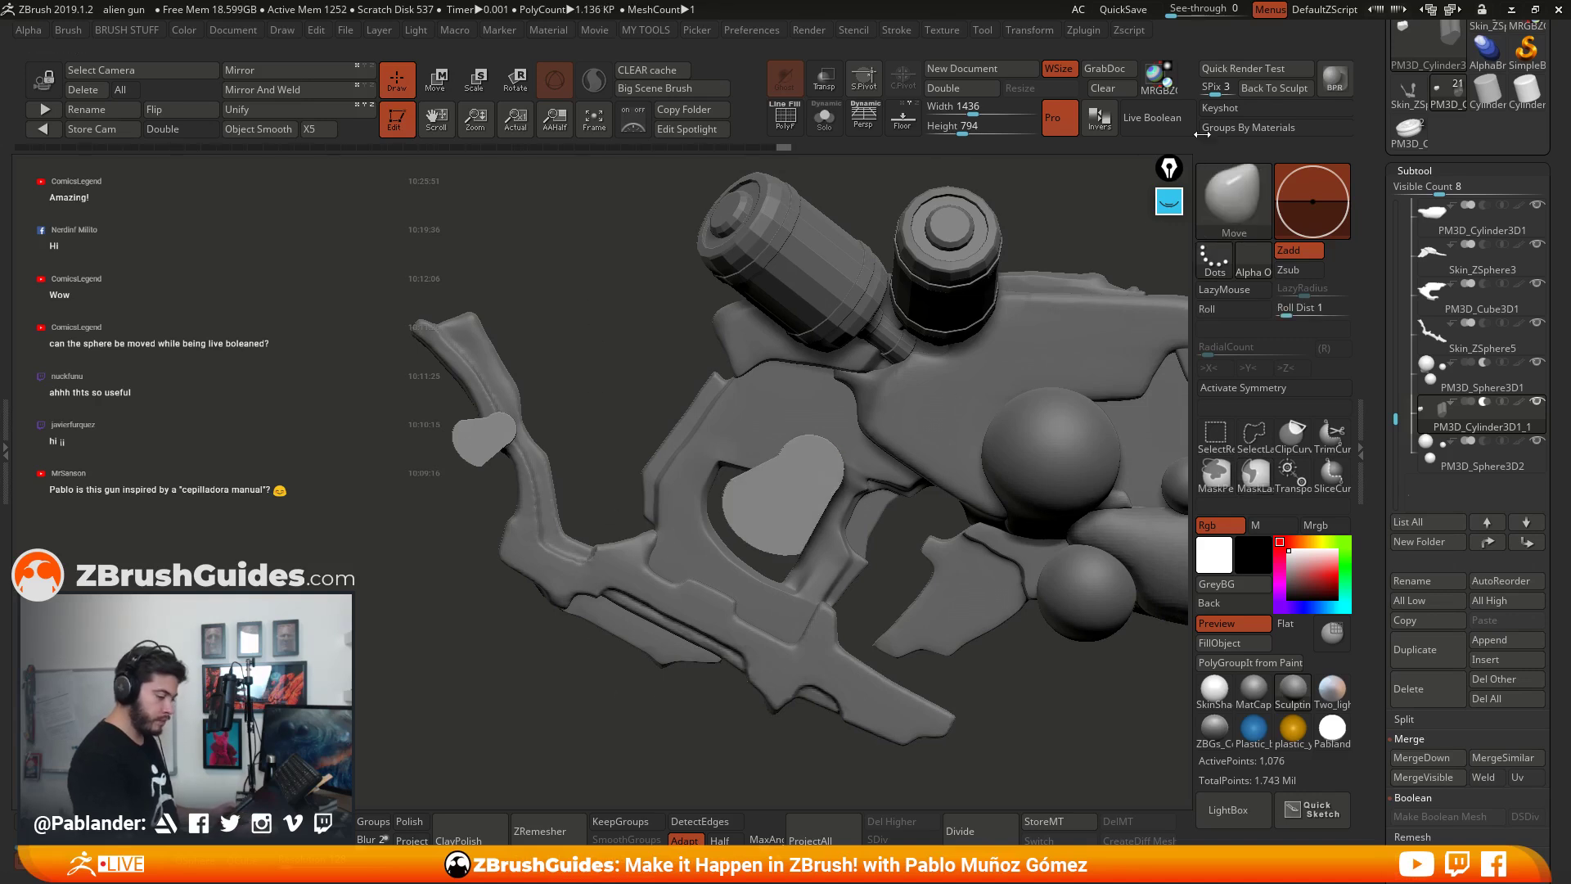
Step: Check both heart-shaped cuts with Live Boolean and inspect the whole gun from several angles
{"action": "left_click", "coordinate": [1165, 121]}
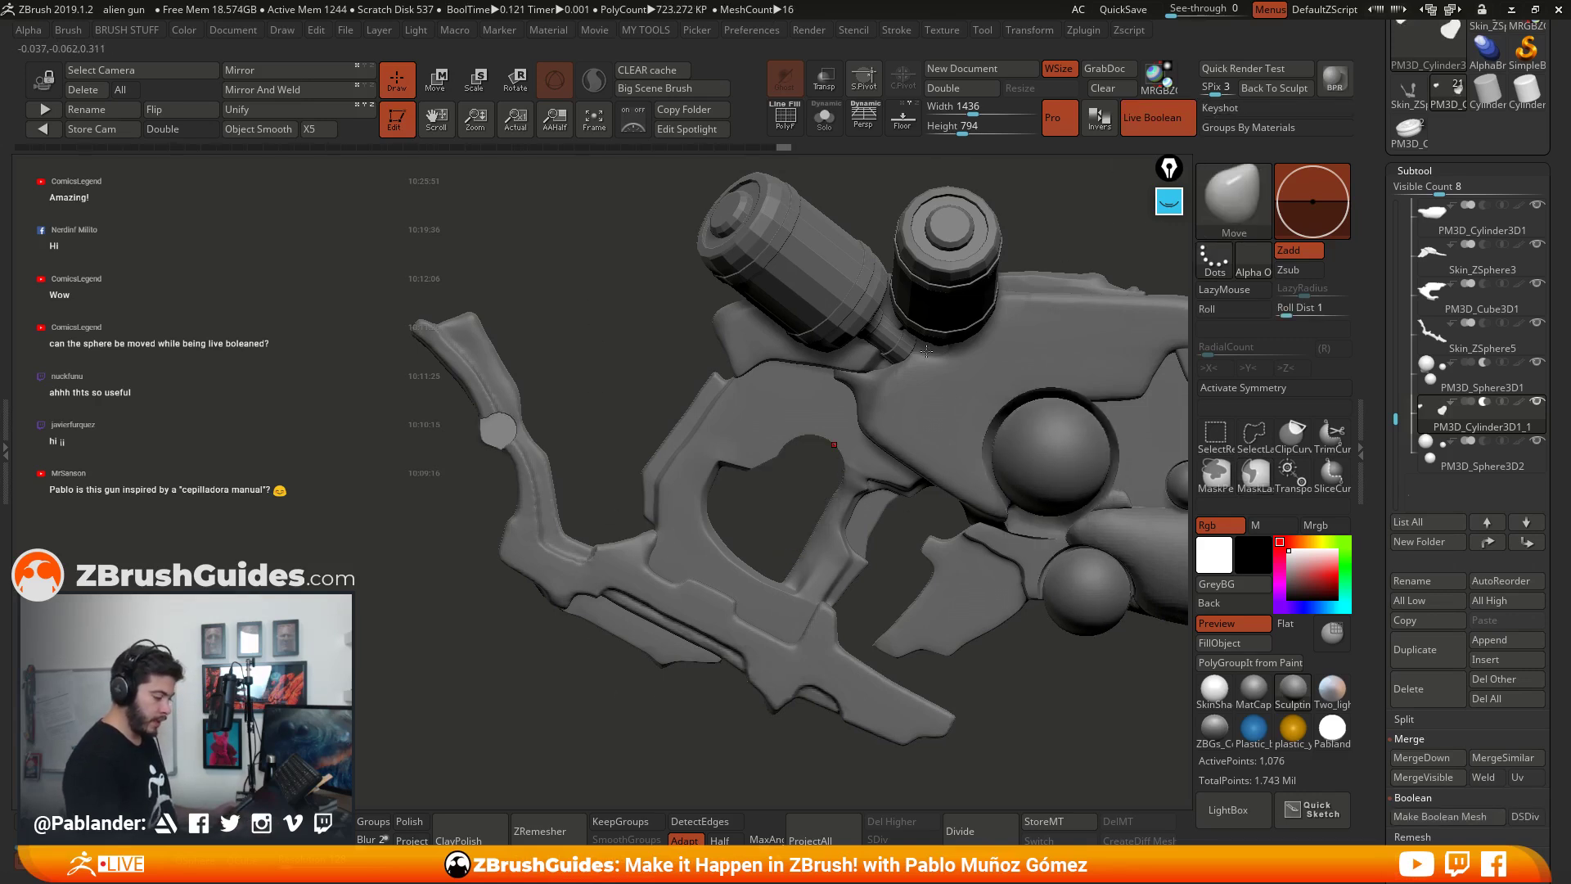
{"action": "left_click", "coordinate": [1165, 116]}
{"action": "left_click_drag", "start_coordinate": [900, 639], "coordinate": [773, 481]}
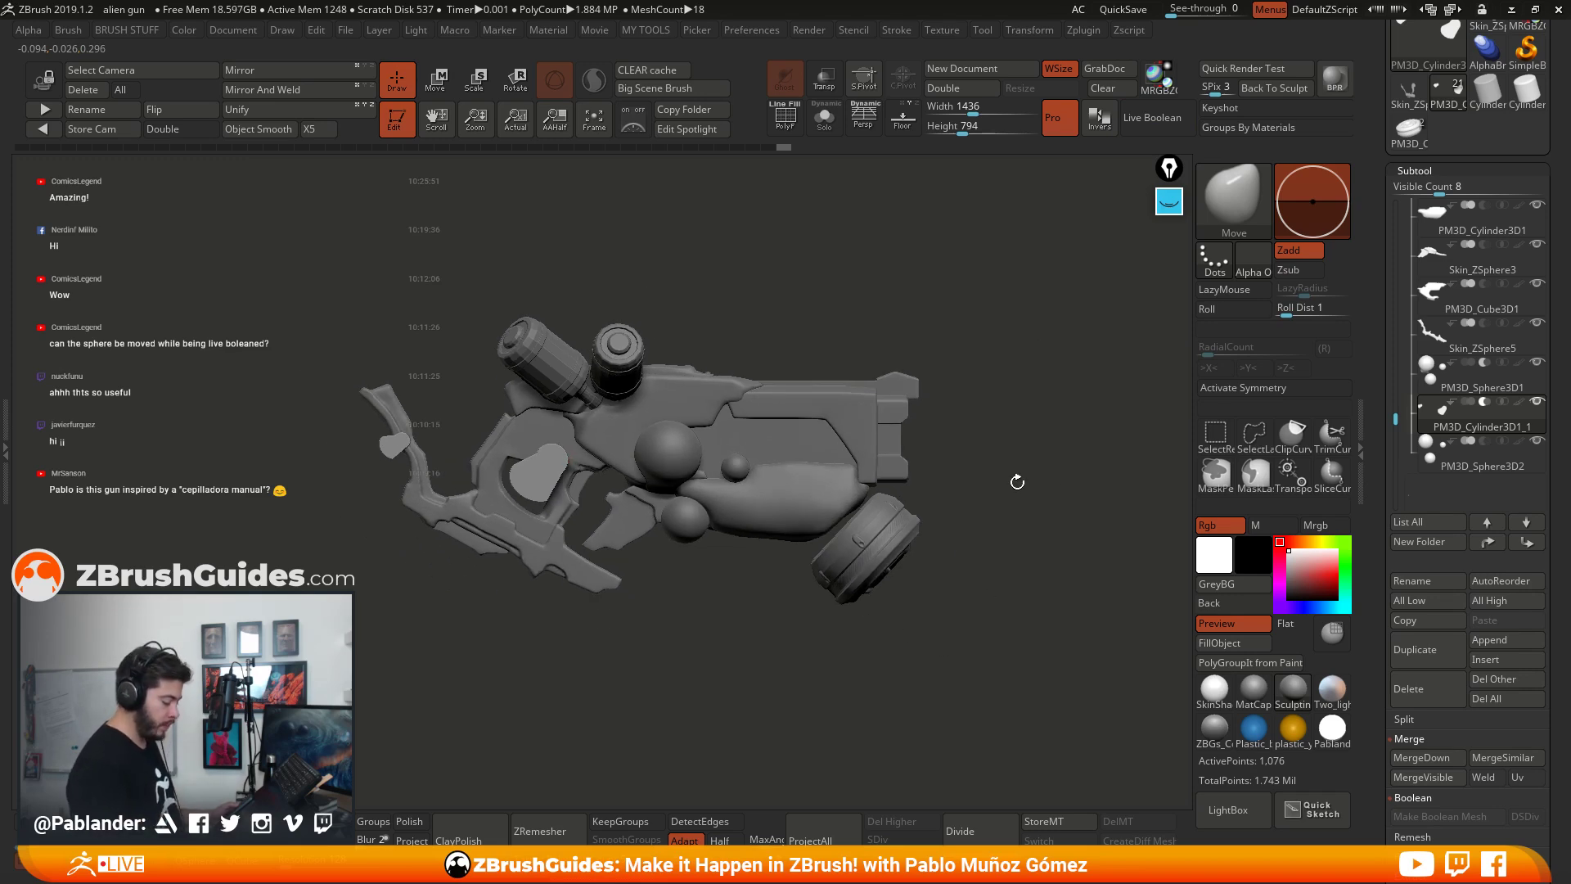
{"action": "left_click_drag", "start_coordinate": [1018, 482], "coordinate": [745, 528]}
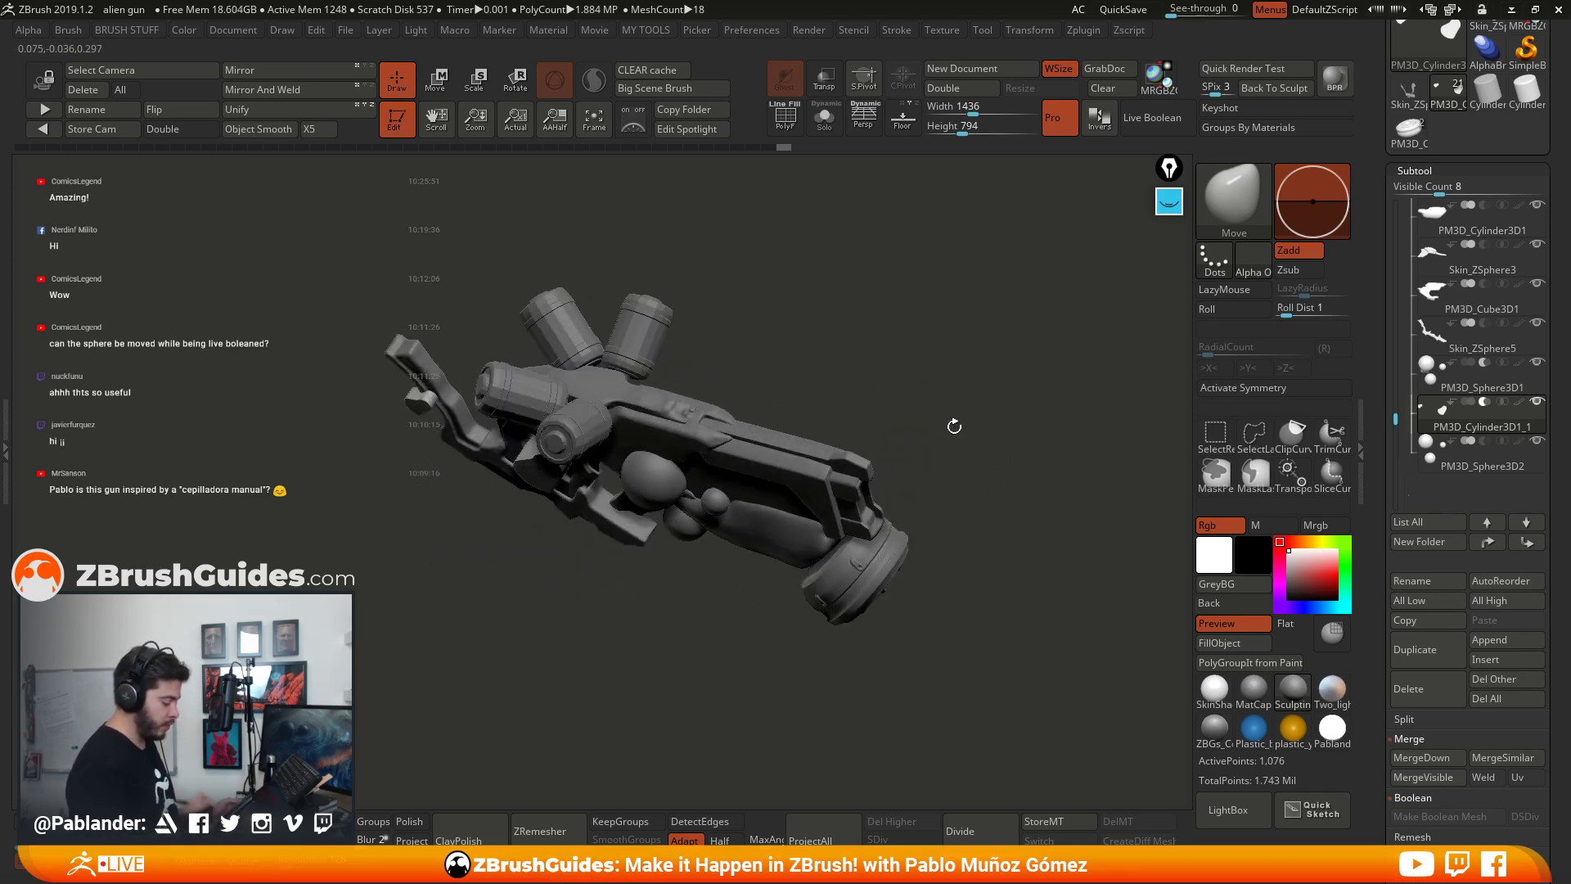
{"action": "left_click_drag", "start_coordinate": [927, 429], "coordinate": [1055, 446]}
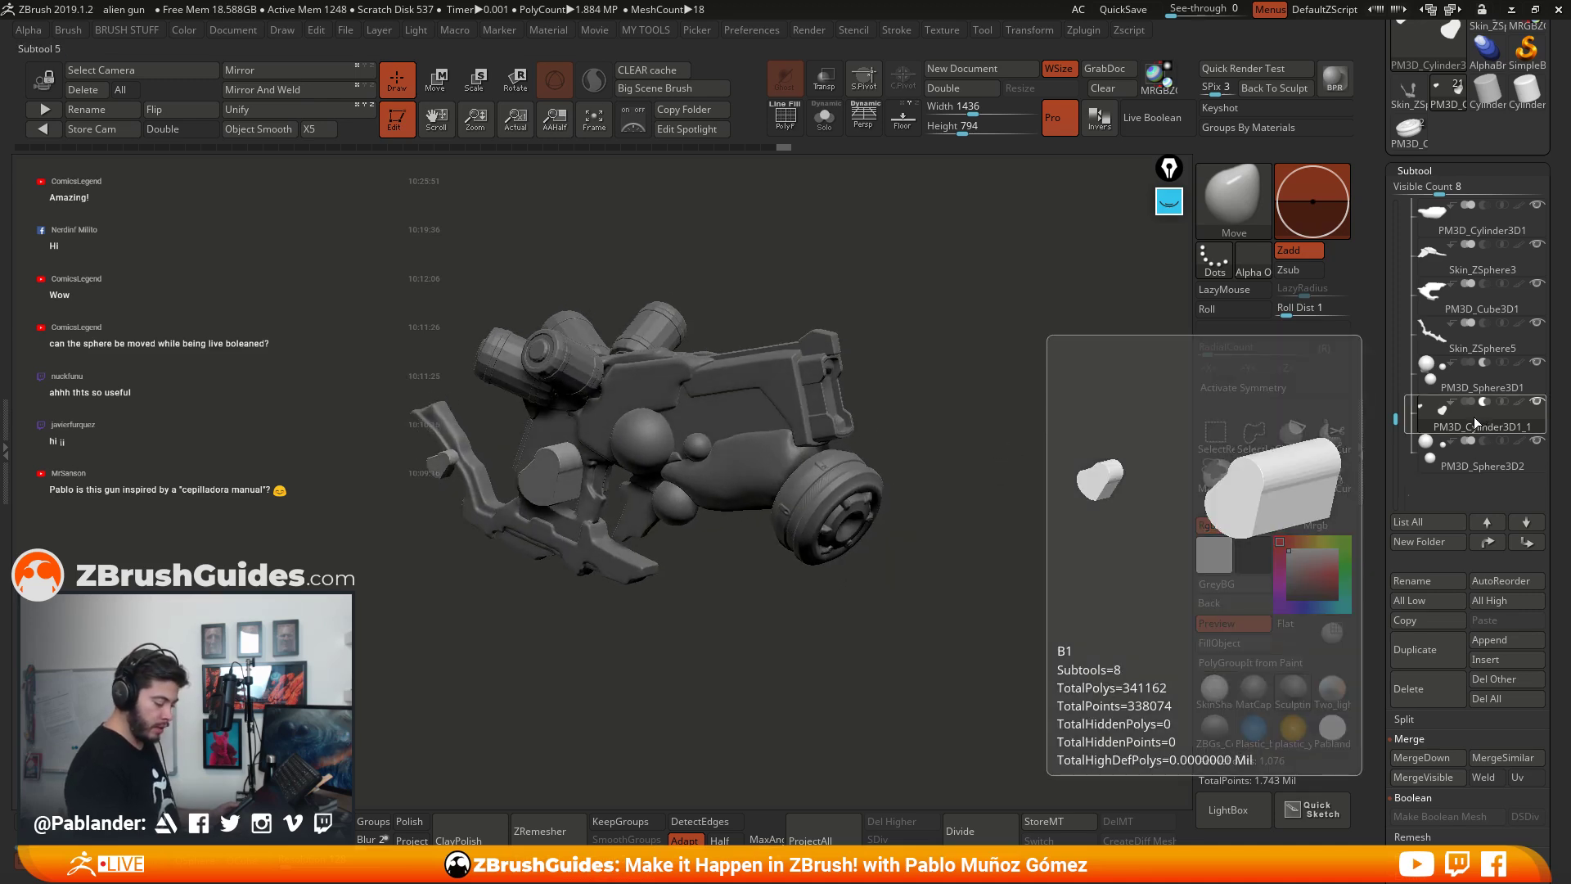
Step: Mirror and weld the PM3D_Cylinder3D1_1 cutter onto the gun's other side
{"action": "left_click", "coordinate": [1481, 378]}
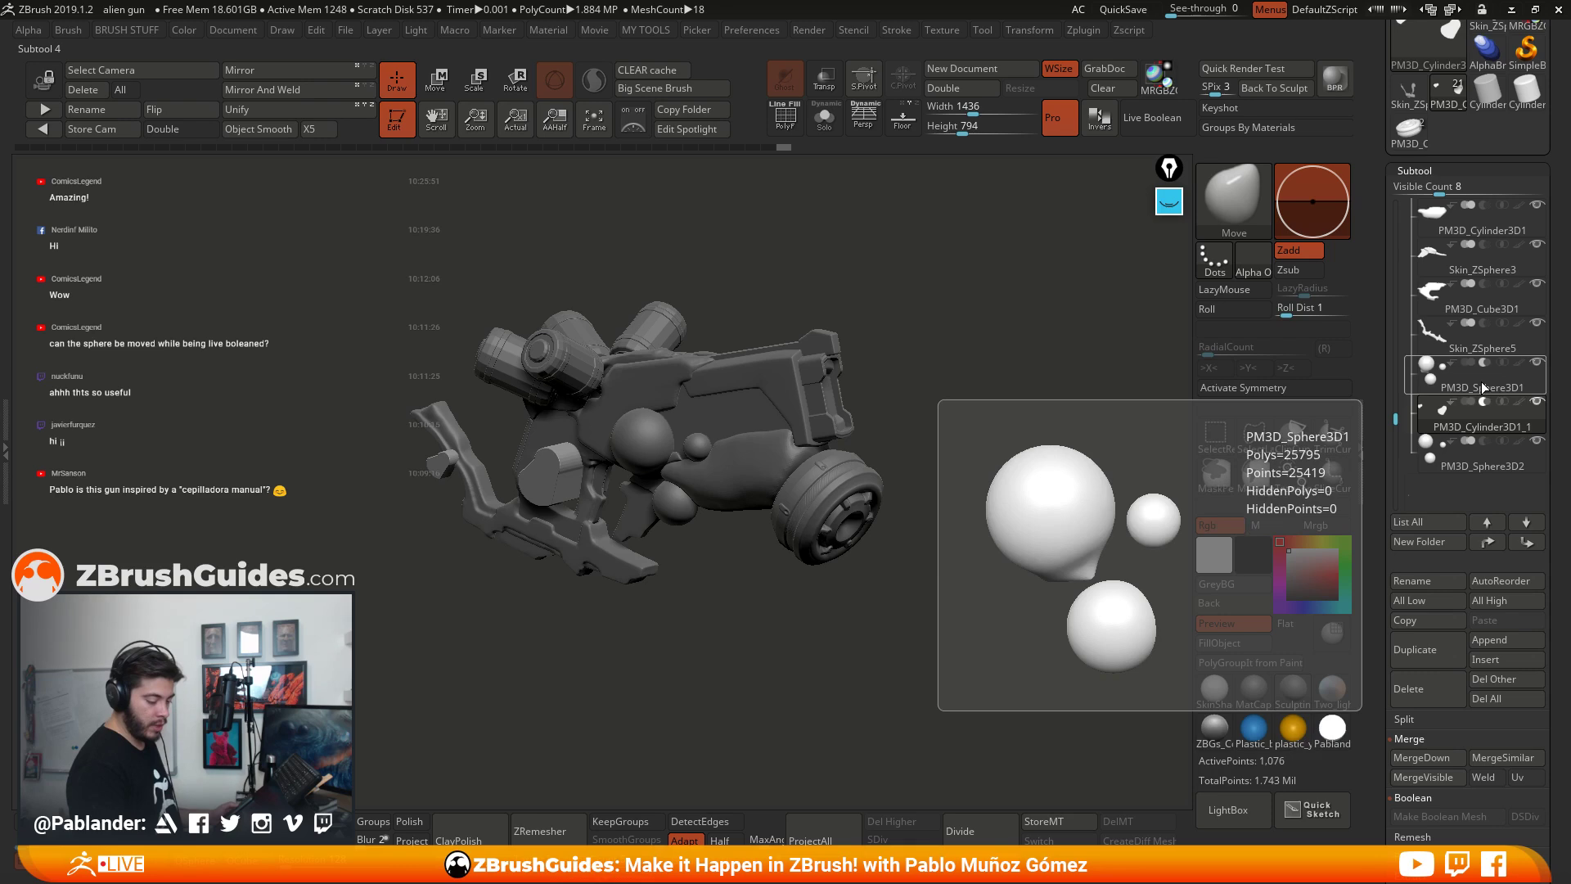
{"action": "left_click", "coordinate": [1465, 408]}
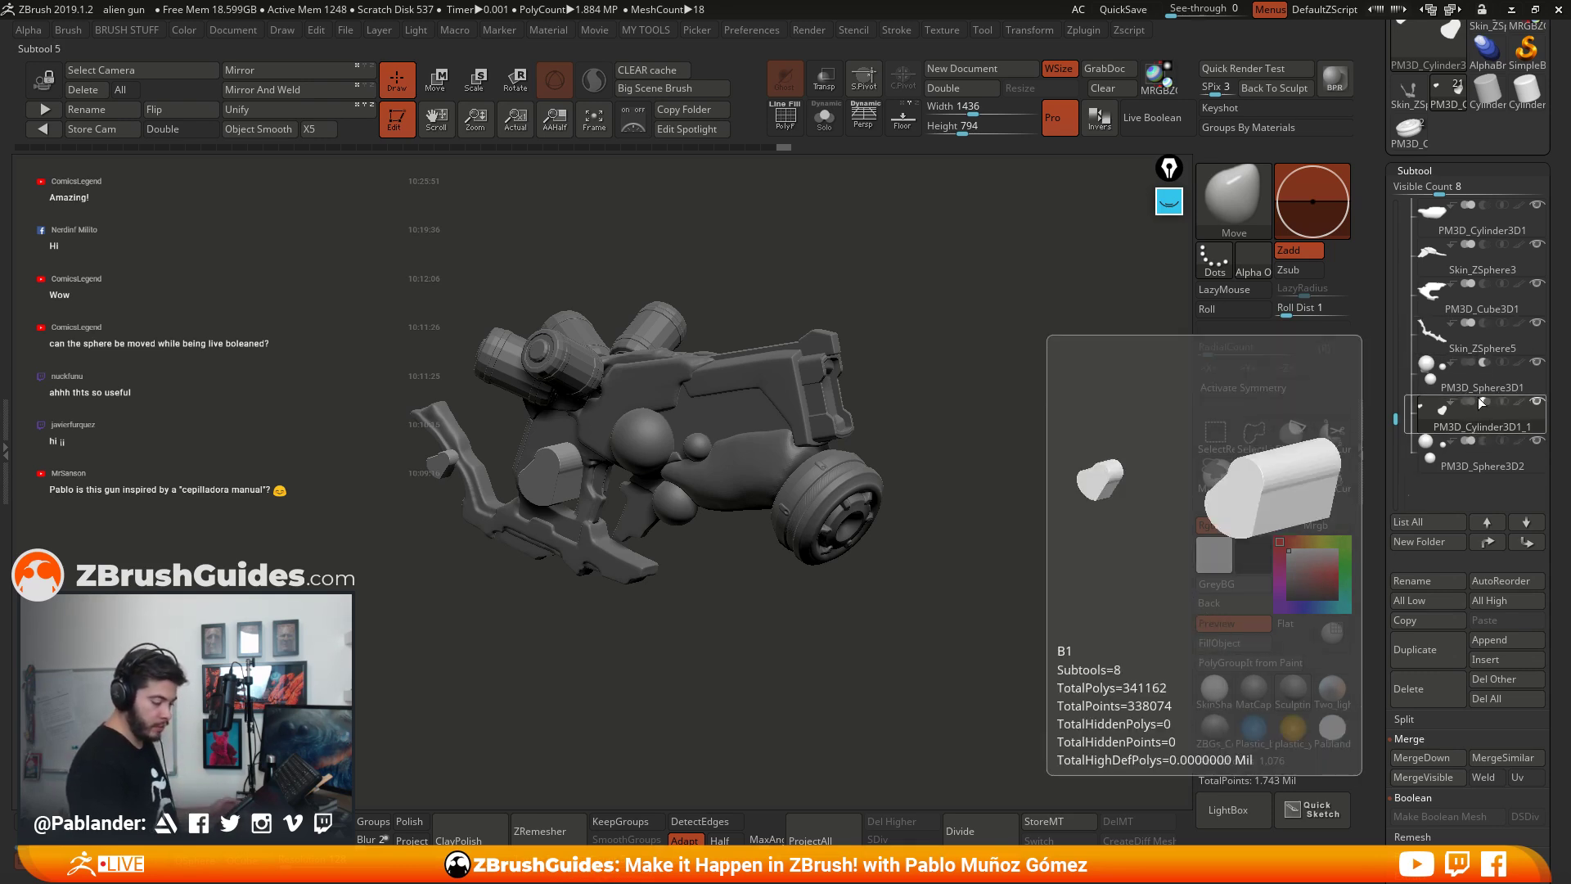
{"action": "left_click", "coordinate": [1504, 392]}
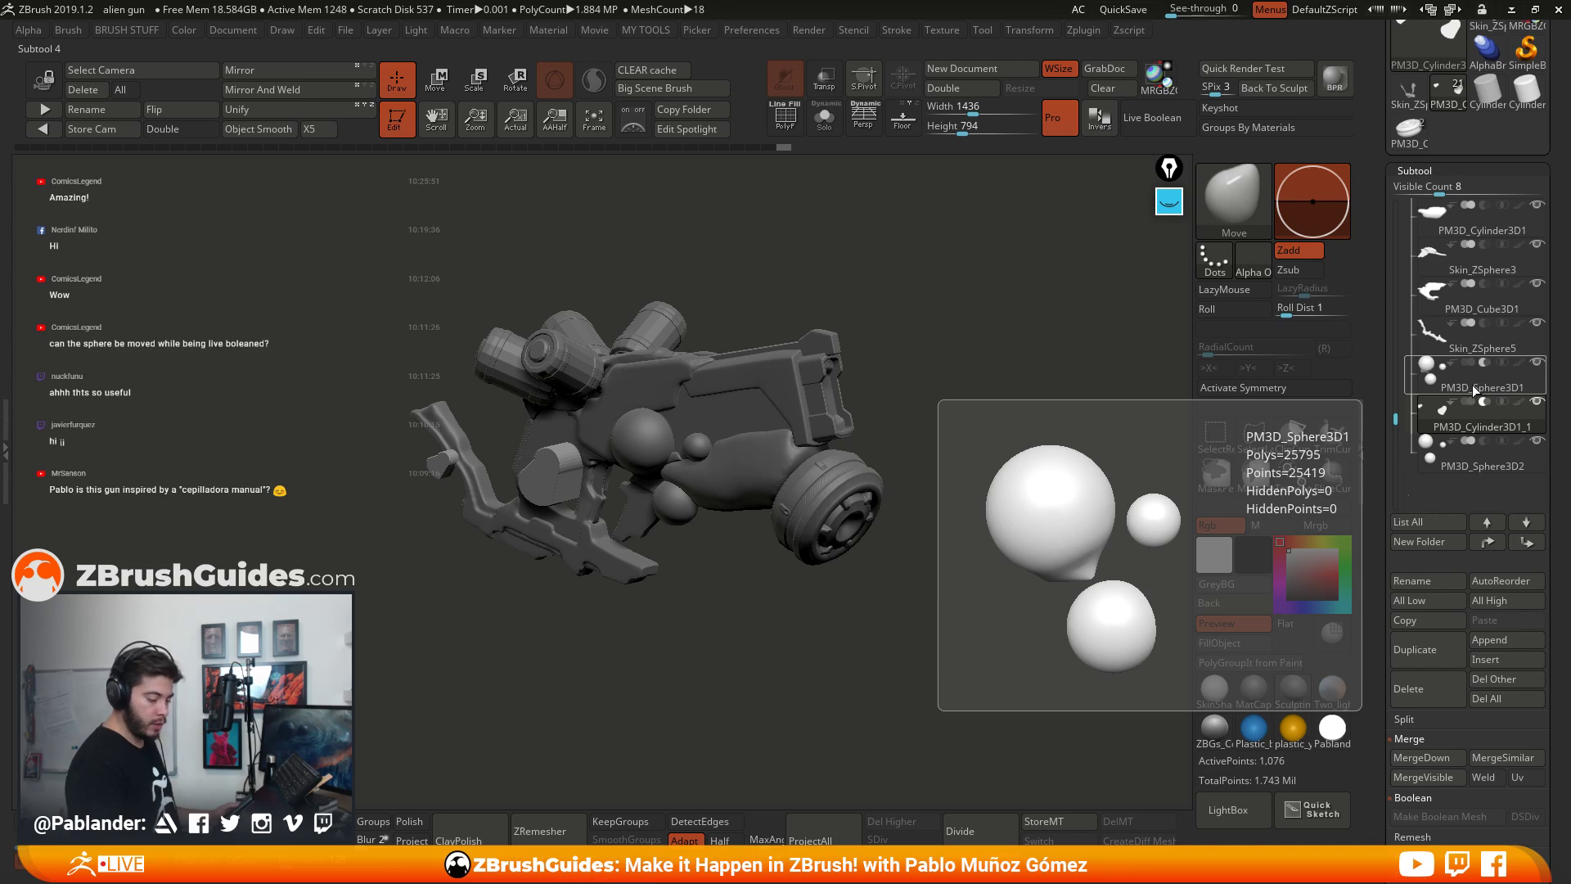
{"action": "left_click", "coordinate": [301, 90]}
{"action": "left_click_drag", "start_coordinate": [889, 456], "coordinate": [966, 458]}
Step: Select the PM3D_Sphere3D1 subtool containing the sphere cutters
{"action": "left_click_drag", "start_coordinate": [1378, 585], "coordinate": [1388, 394]}
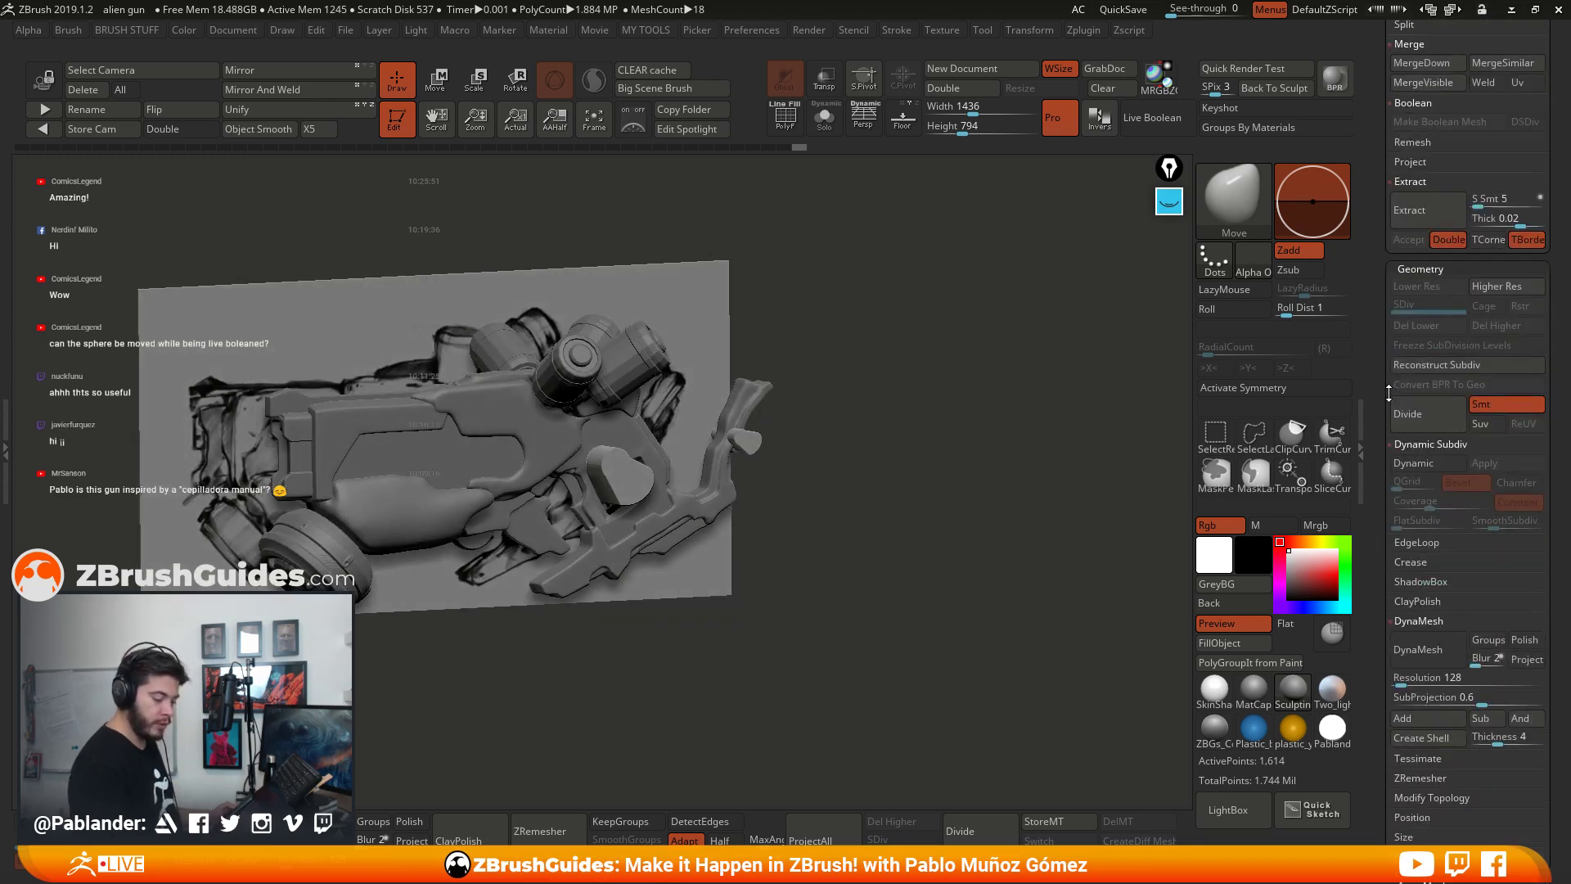
{"action": "left_click_drag", "start_coordinate": [1488, 385], "coordinate": [1434, 573]}
{"action": "left_click", "coordinate": [1460, 278]}
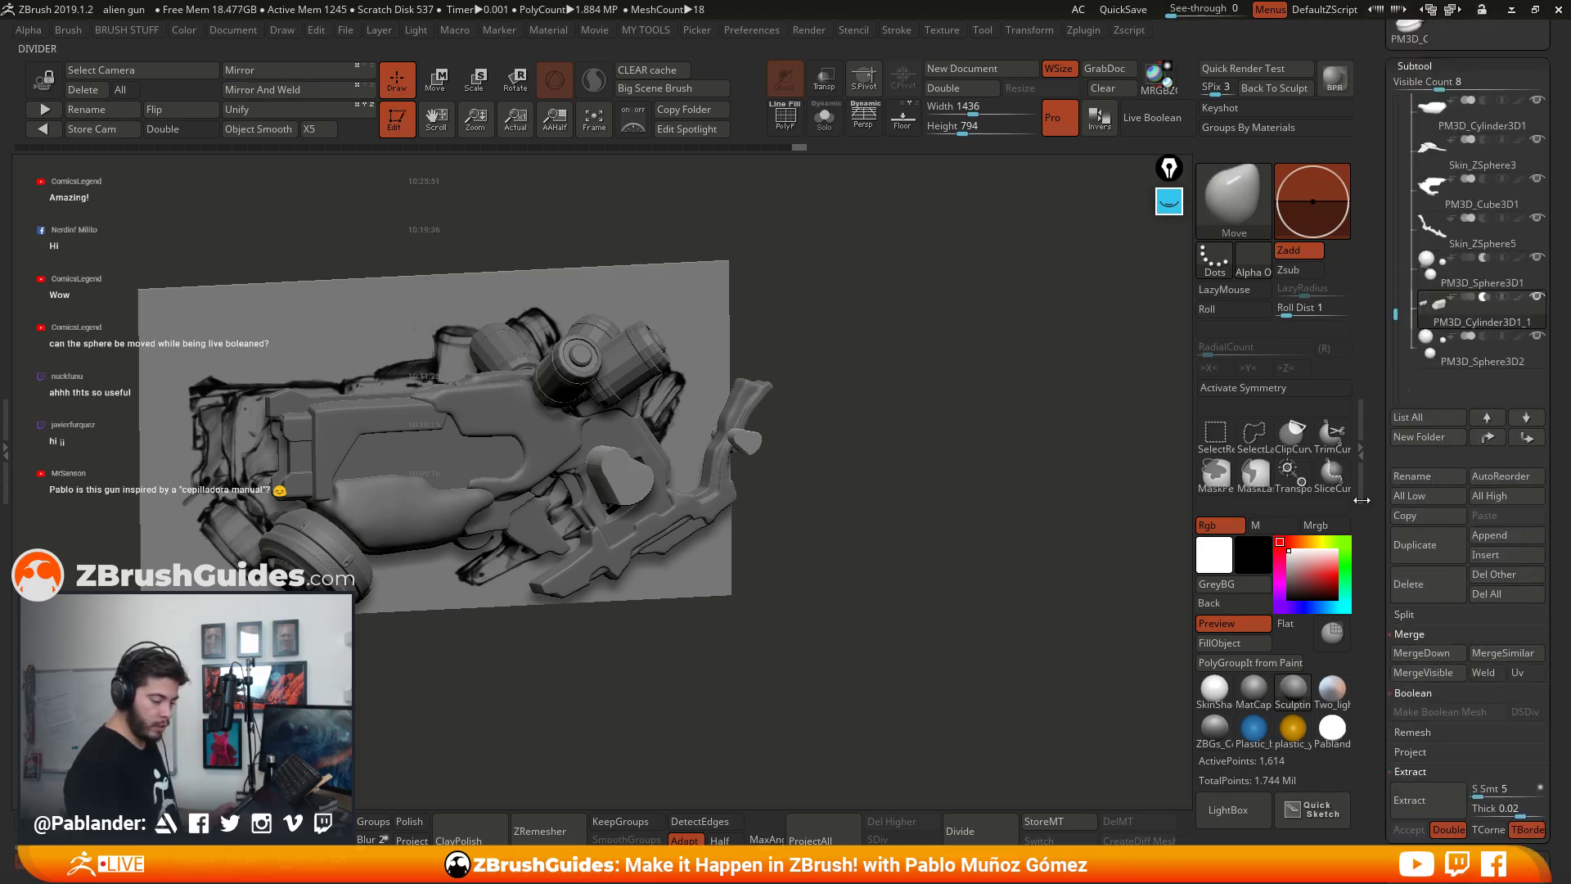
{"action": "left_click", "coordinate": [1470, 278]}
Step: Mirror and weld the sphere cutters to the gun's other side and check their cuts with Live Boolean
{"action": "left_click_drag", "start_coordinate": [981, 440], "coordinate": [940, 403]}
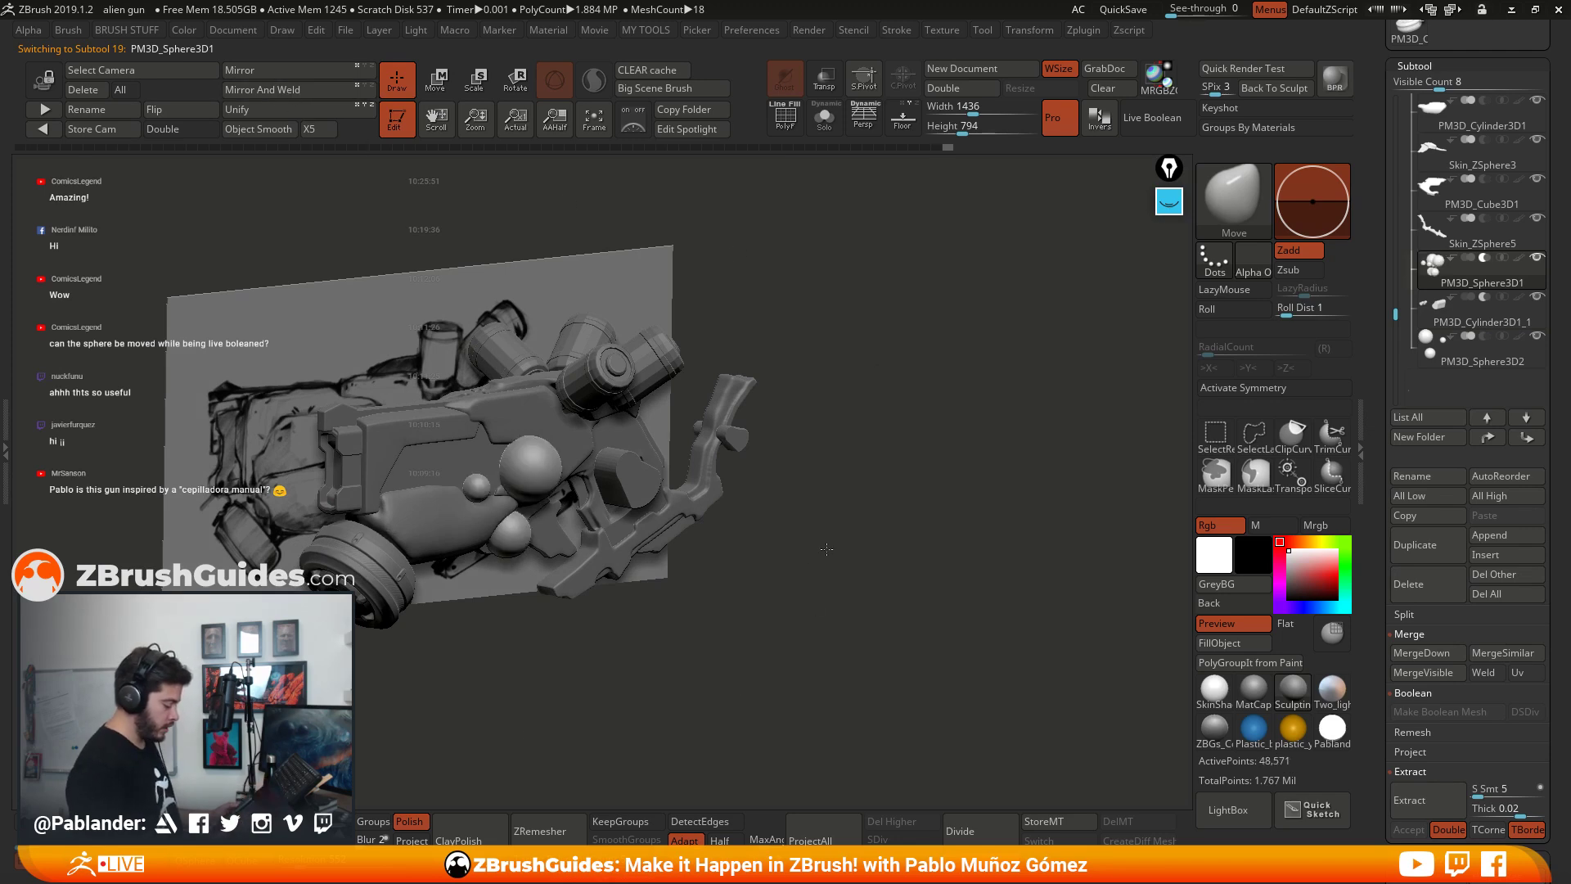
{"action": "left_click_drag", "start_coordinate": [816, 585], "coordinate": [933, 466]}
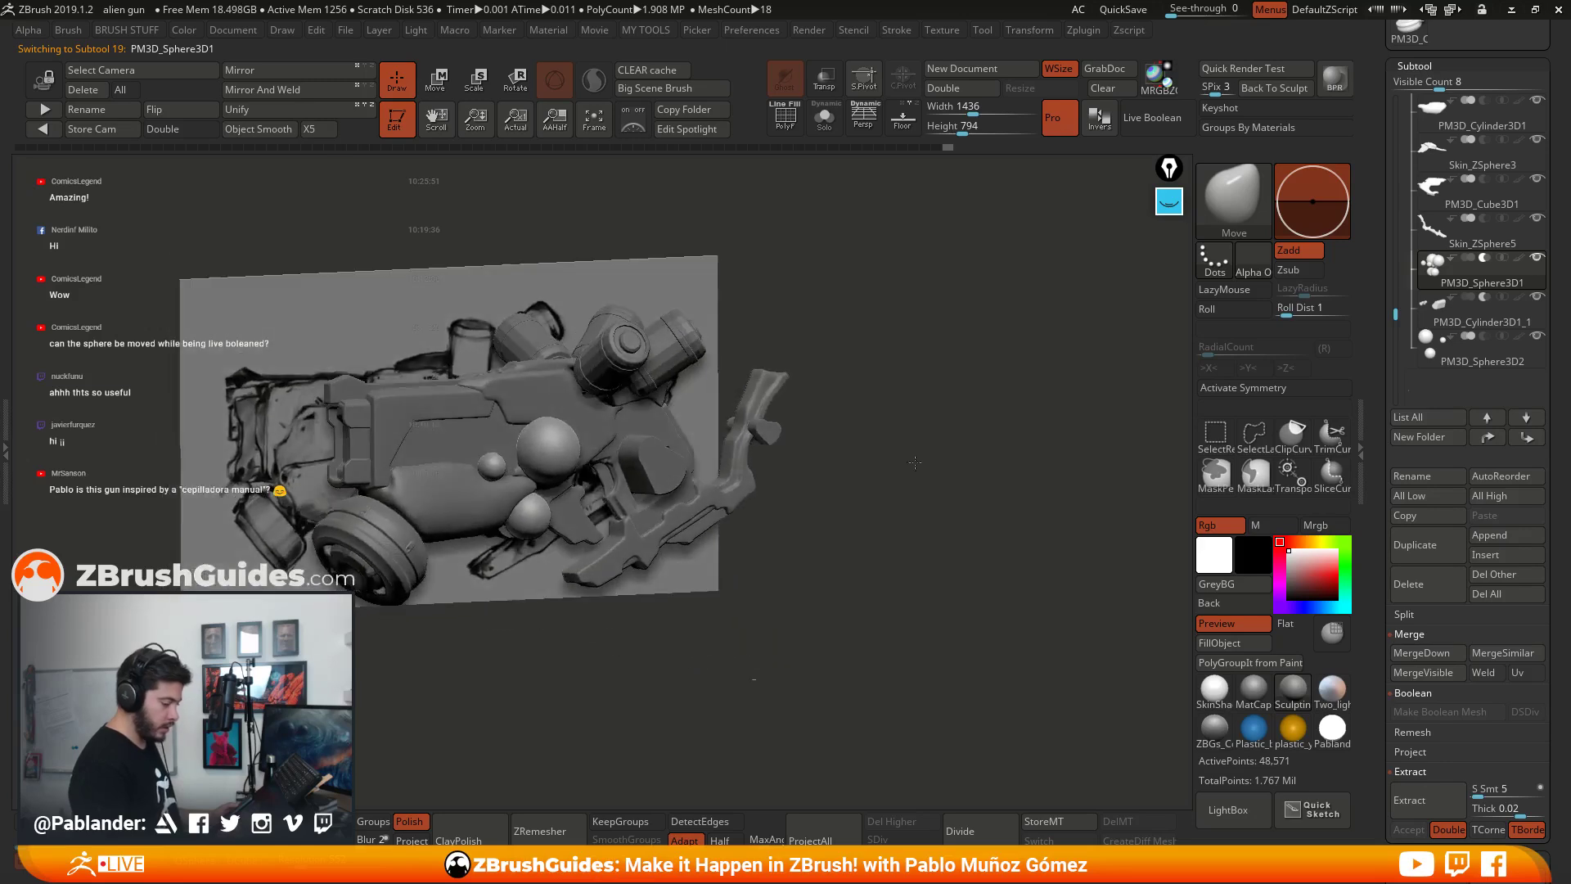
{"action": "left_click", "coordinate": [1152, 117]}
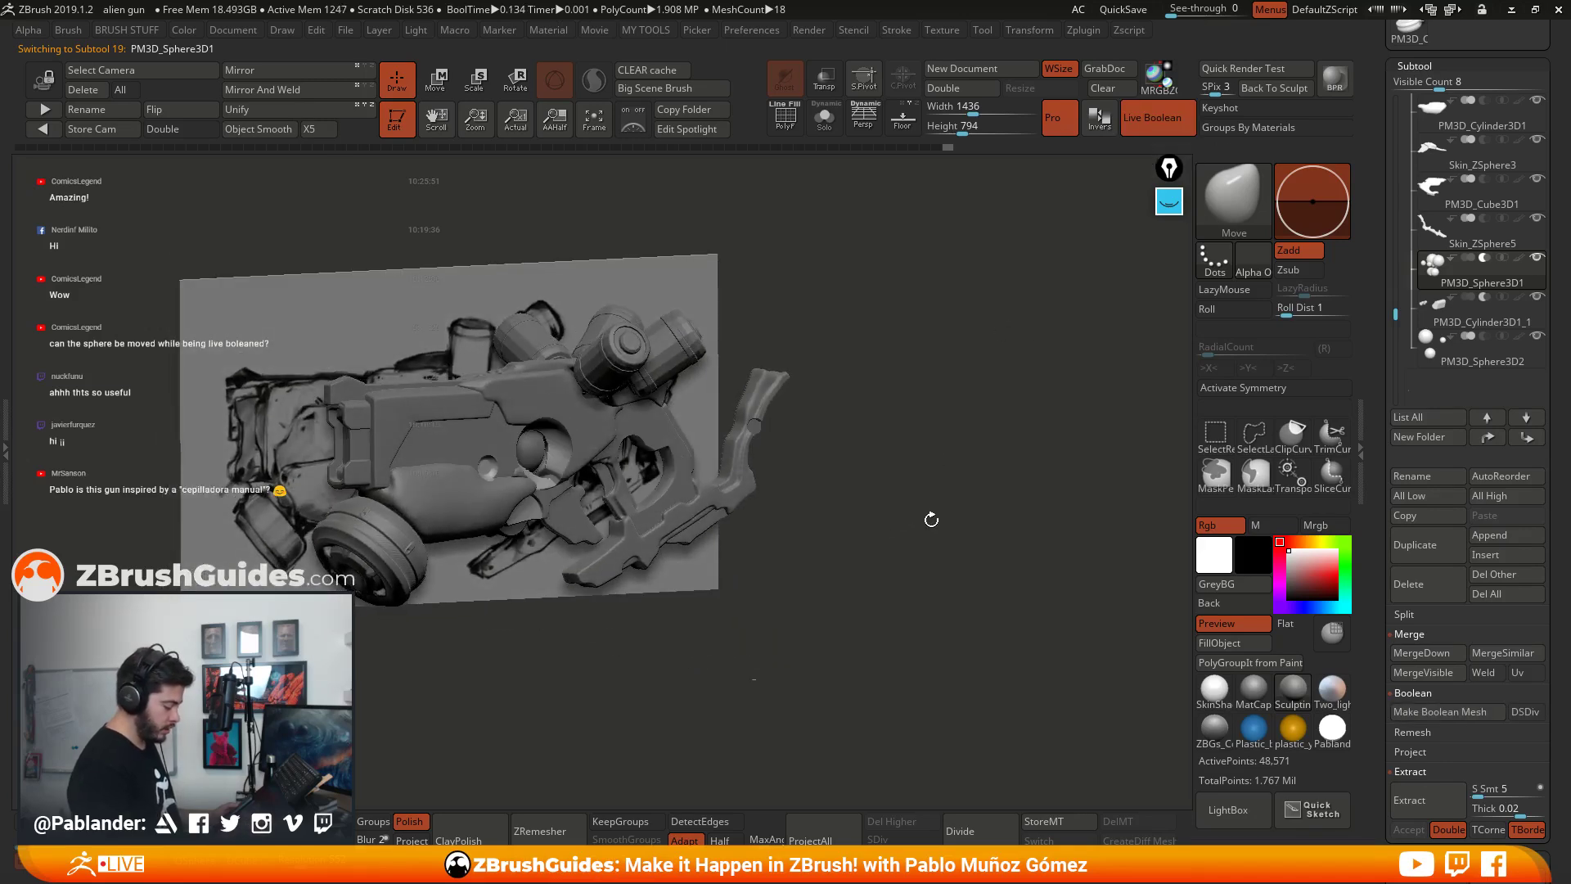
{"action": "left_click_drag", "start_coordinate": [929, 499], "coordinate": [973, 480]}
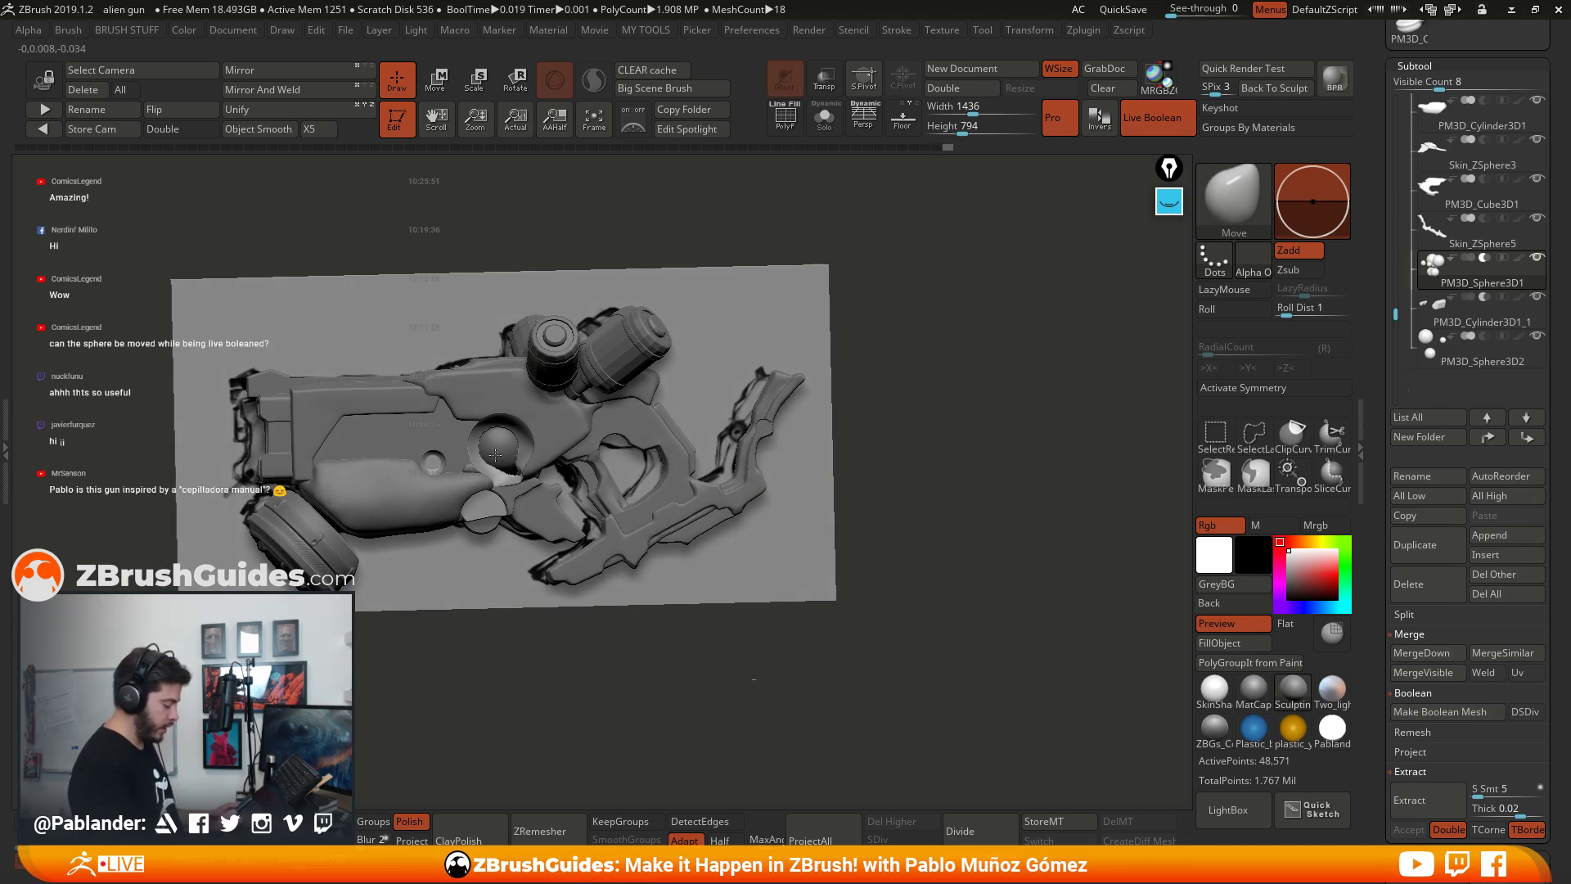
{"action": "left_click_drag", "start_coordinate": [802, 473], "coordinate": [993, 494]}
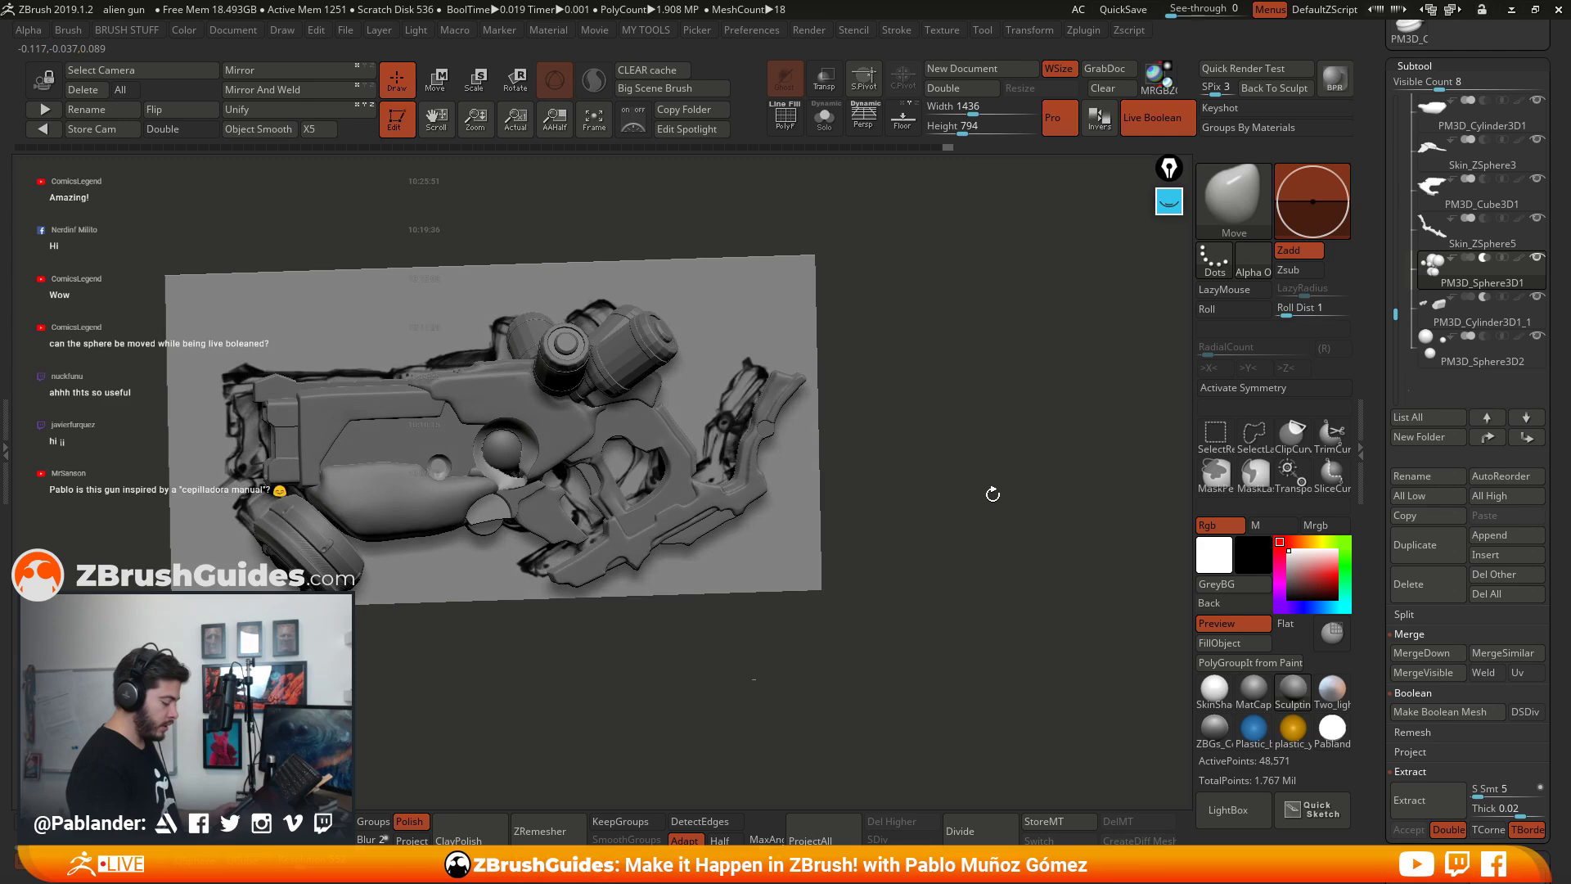
{"action": "left_click", "coordinate": [1152, 117]}
{"action": "left_click_drag", "start_coordinate": [931, 438], "coordinate": [870, 442]}
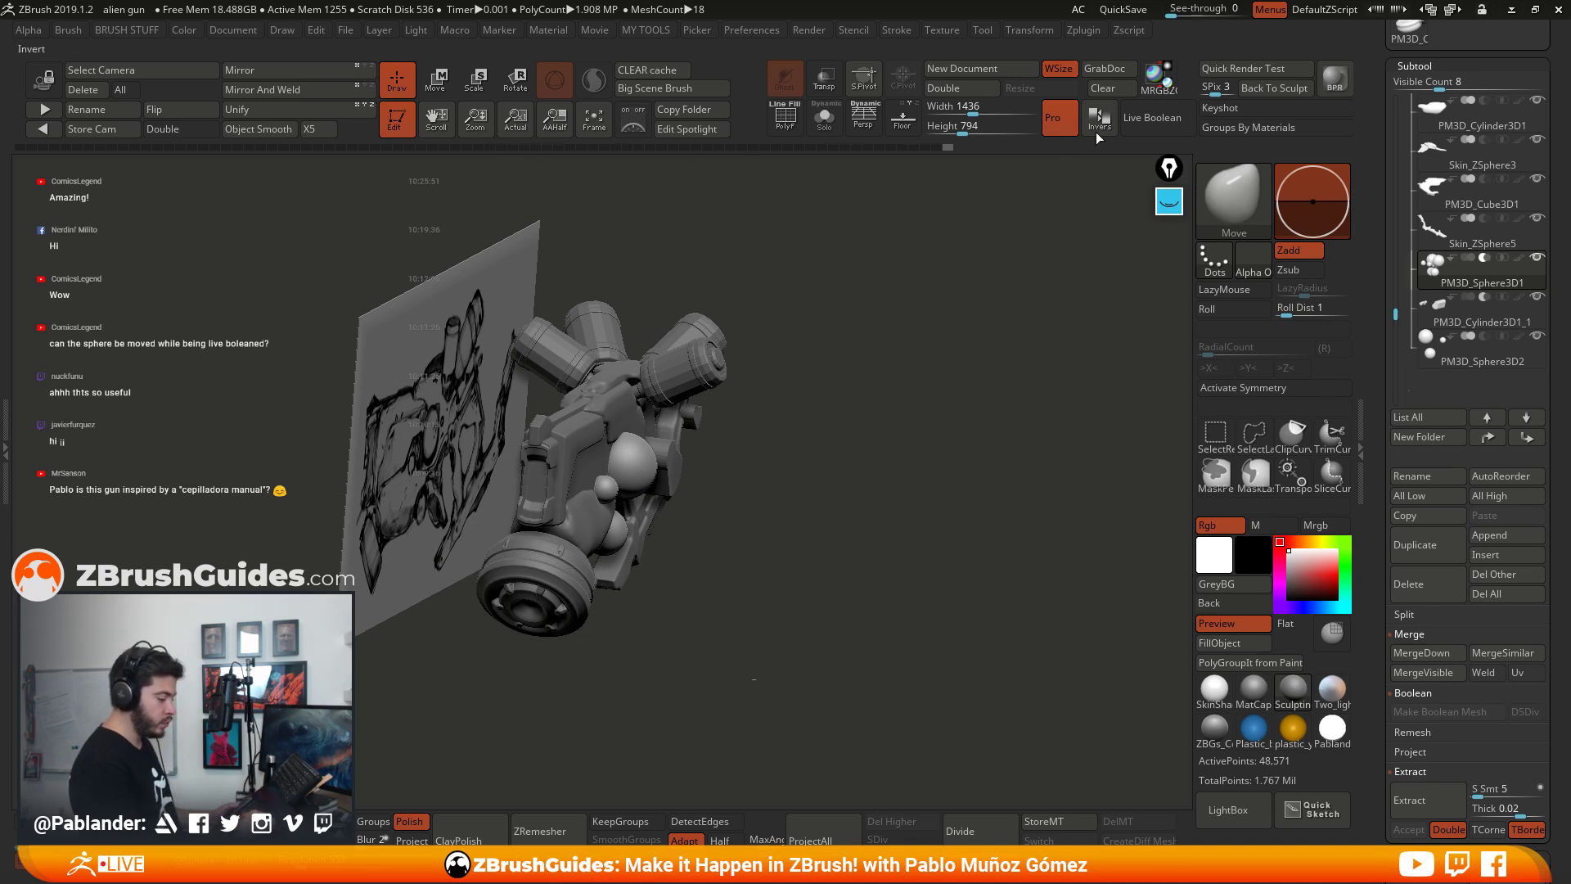
Step: Isolate the sphere cutters in Solo mode and undo their Mirror And Weld
{"action": "left_click", "coordinate": [824, 117]}
{"action": "left_click_drag", "start_coordinate": [771, 538], "coordinate": [880, 459]}
{"action": "left_click", "coordinate": [897, 461], "text": "ctrl+shift"}
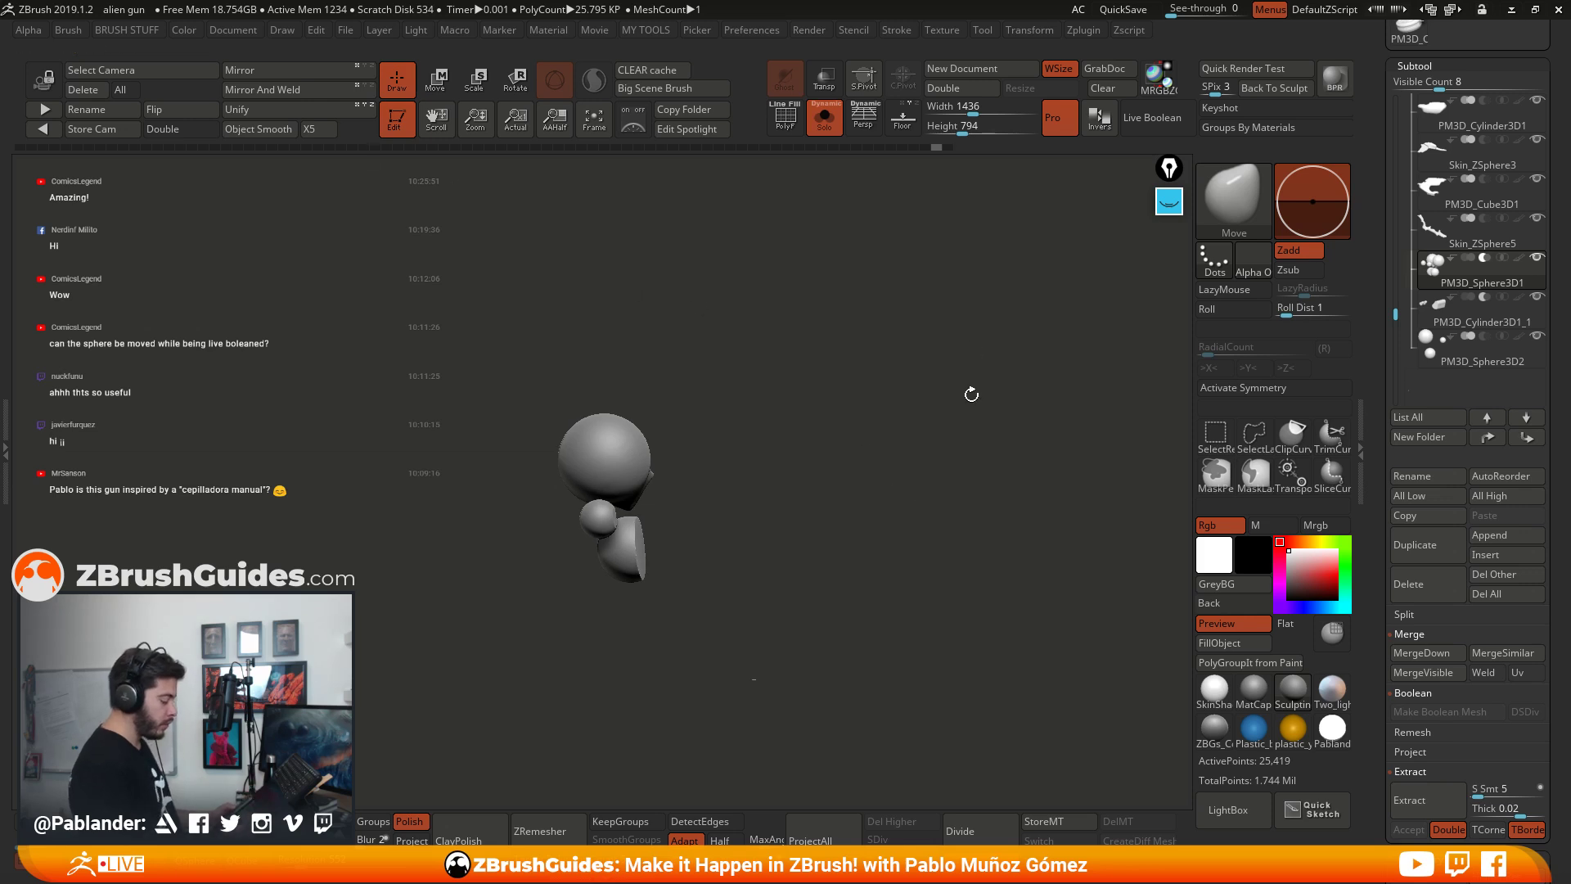
Step: Apply a Flatten deformer to the sphere cutters and flatten the large spheres from one side along the X axis
{"action": "left_click_drag", "start_coordinate": [890, 543], "coordinate": [703, 475]}
{"action": "key", "text": "w"}
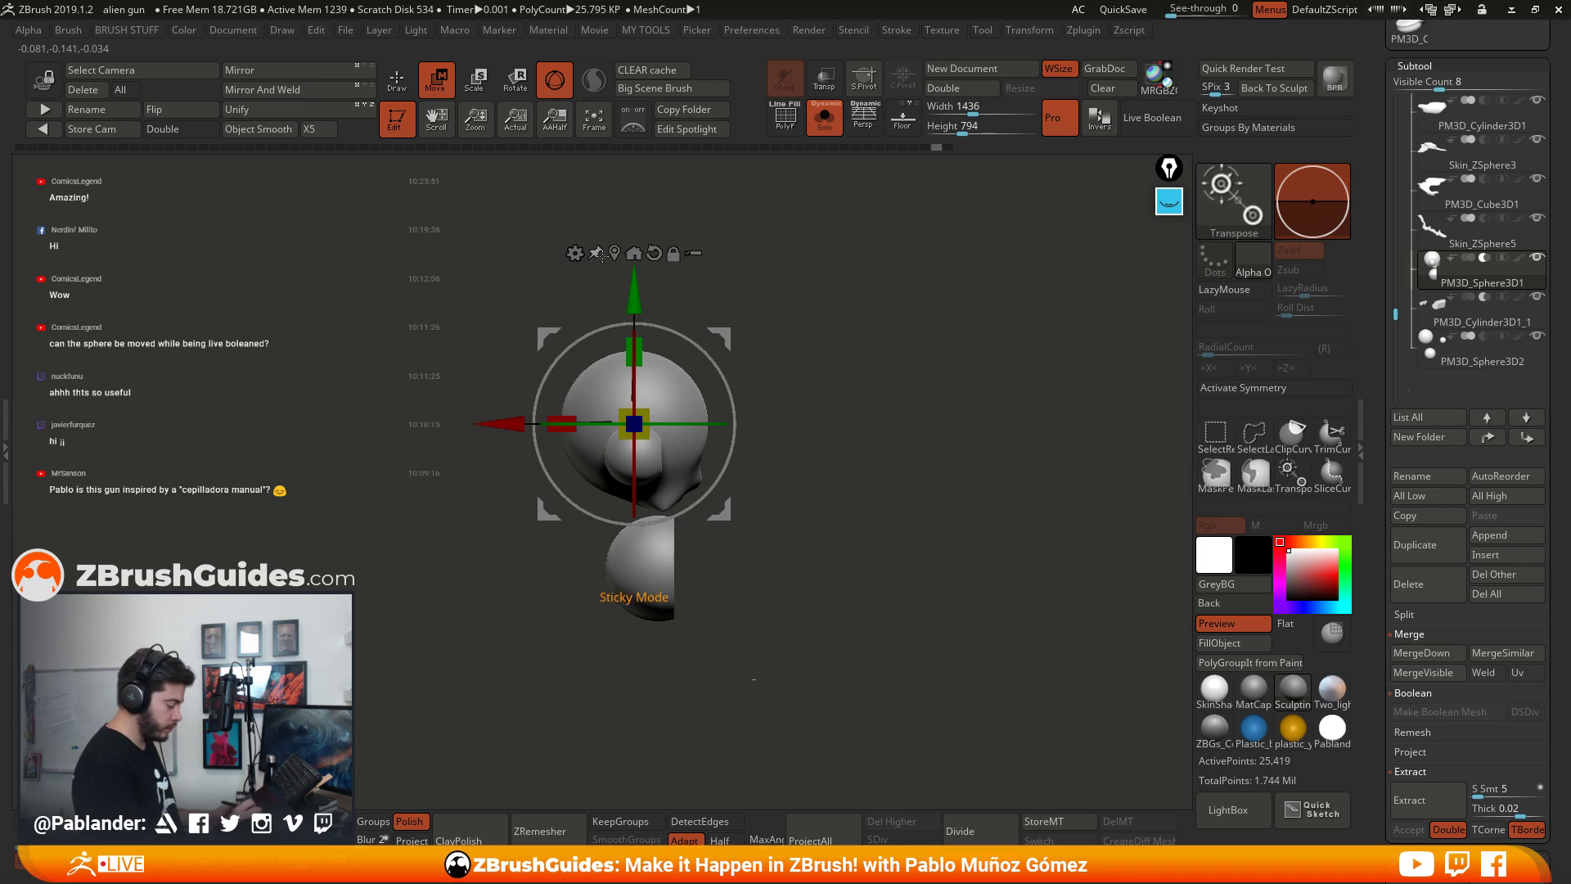
{"action": "left_click", "coordinate": [574, 253]}
{"action": "left_click", "coordinate": [622, 347]}
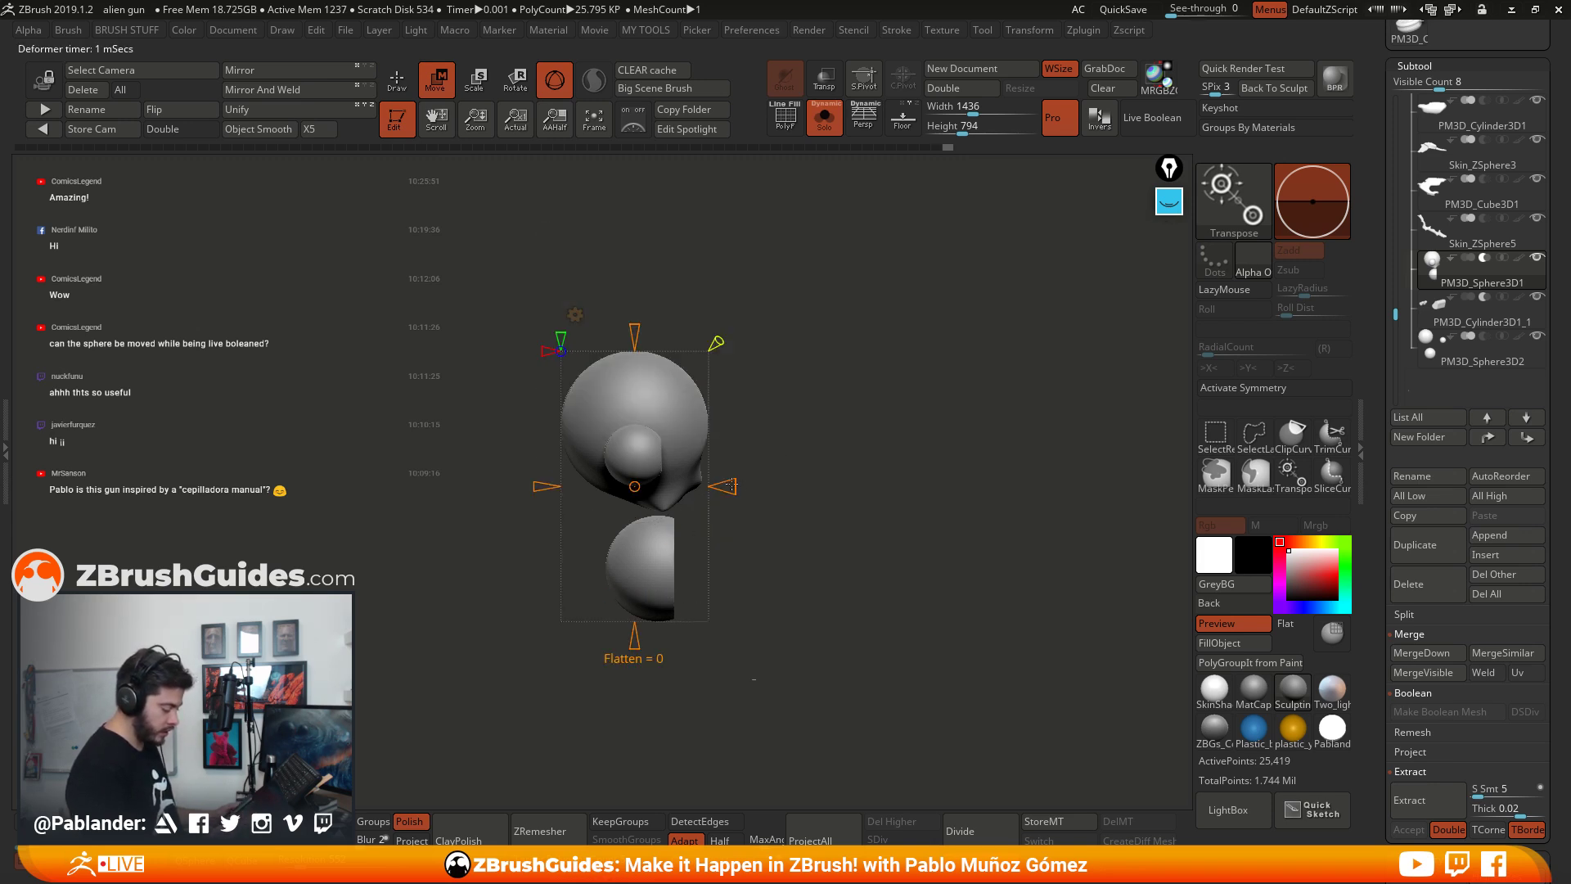
{"action": "left_click_drag", "start_coordinate": [723, 486], "coordinate": [652, 509]}
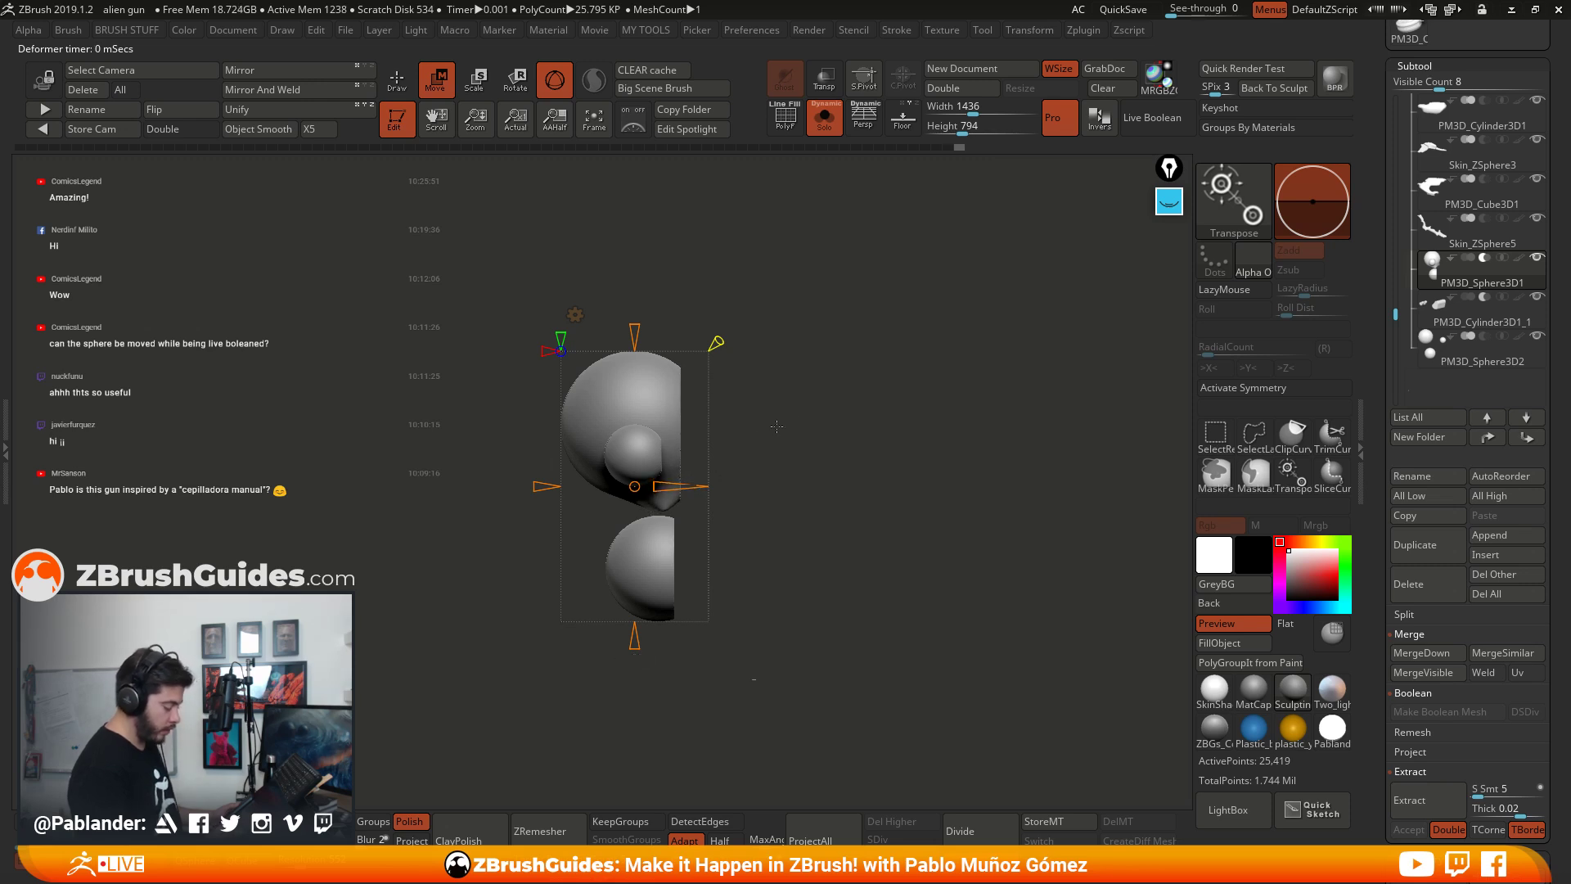
Step: Show the whole gun again and check the flattened sphere cutters' cuts with Live Boolean
{"action": "left_click_drag", "start_coordinate": [773, 422], "coordinate": [878, 435]}
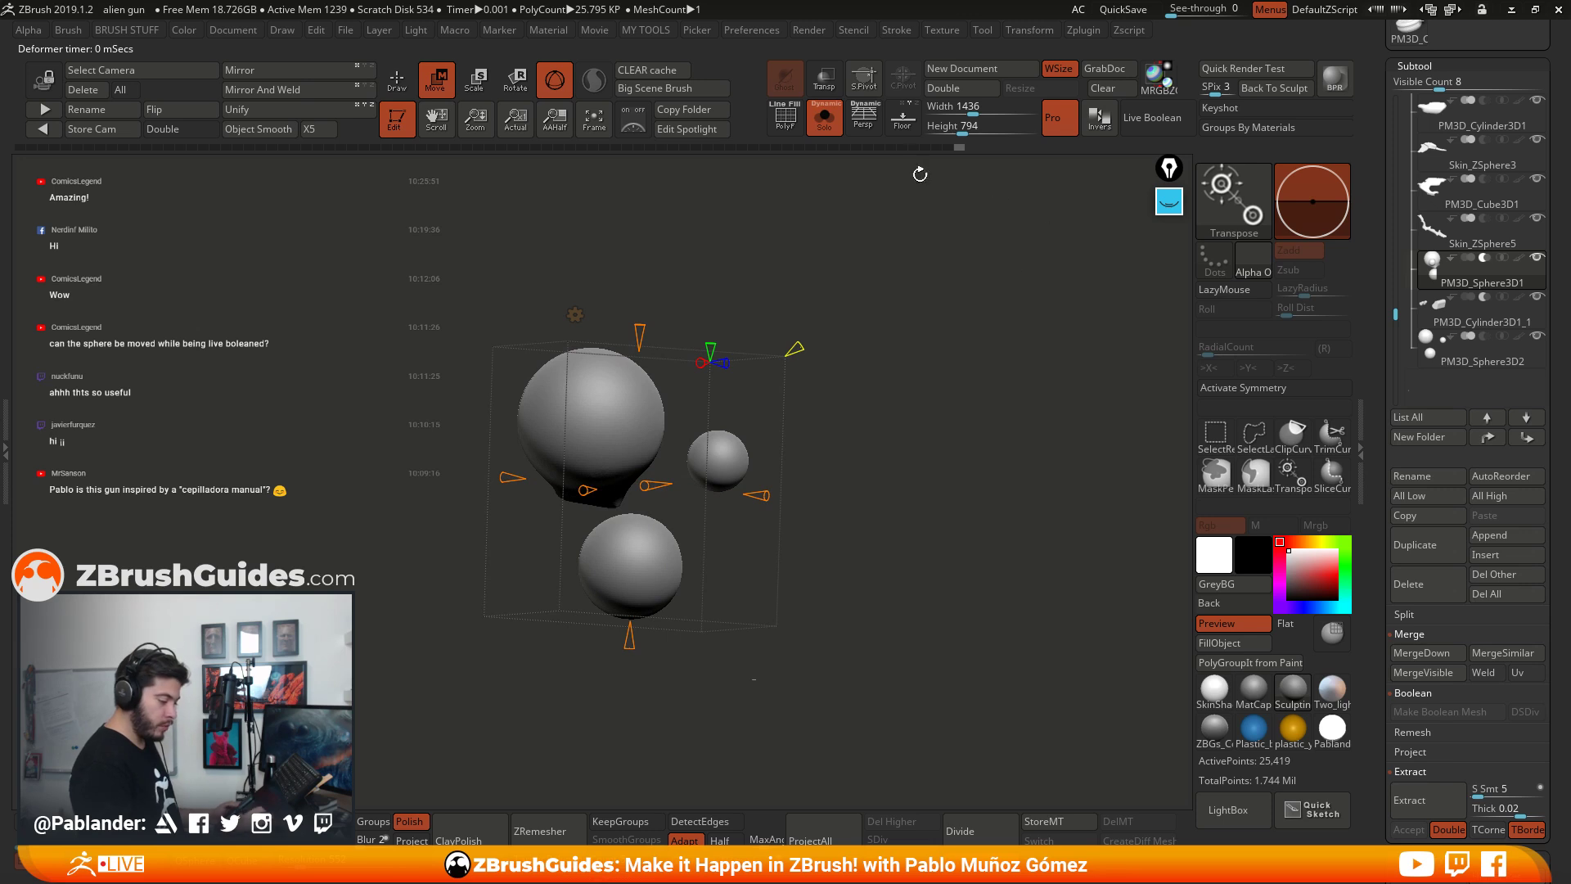
{"action": "left_click", "coordinate": [825, 118]}
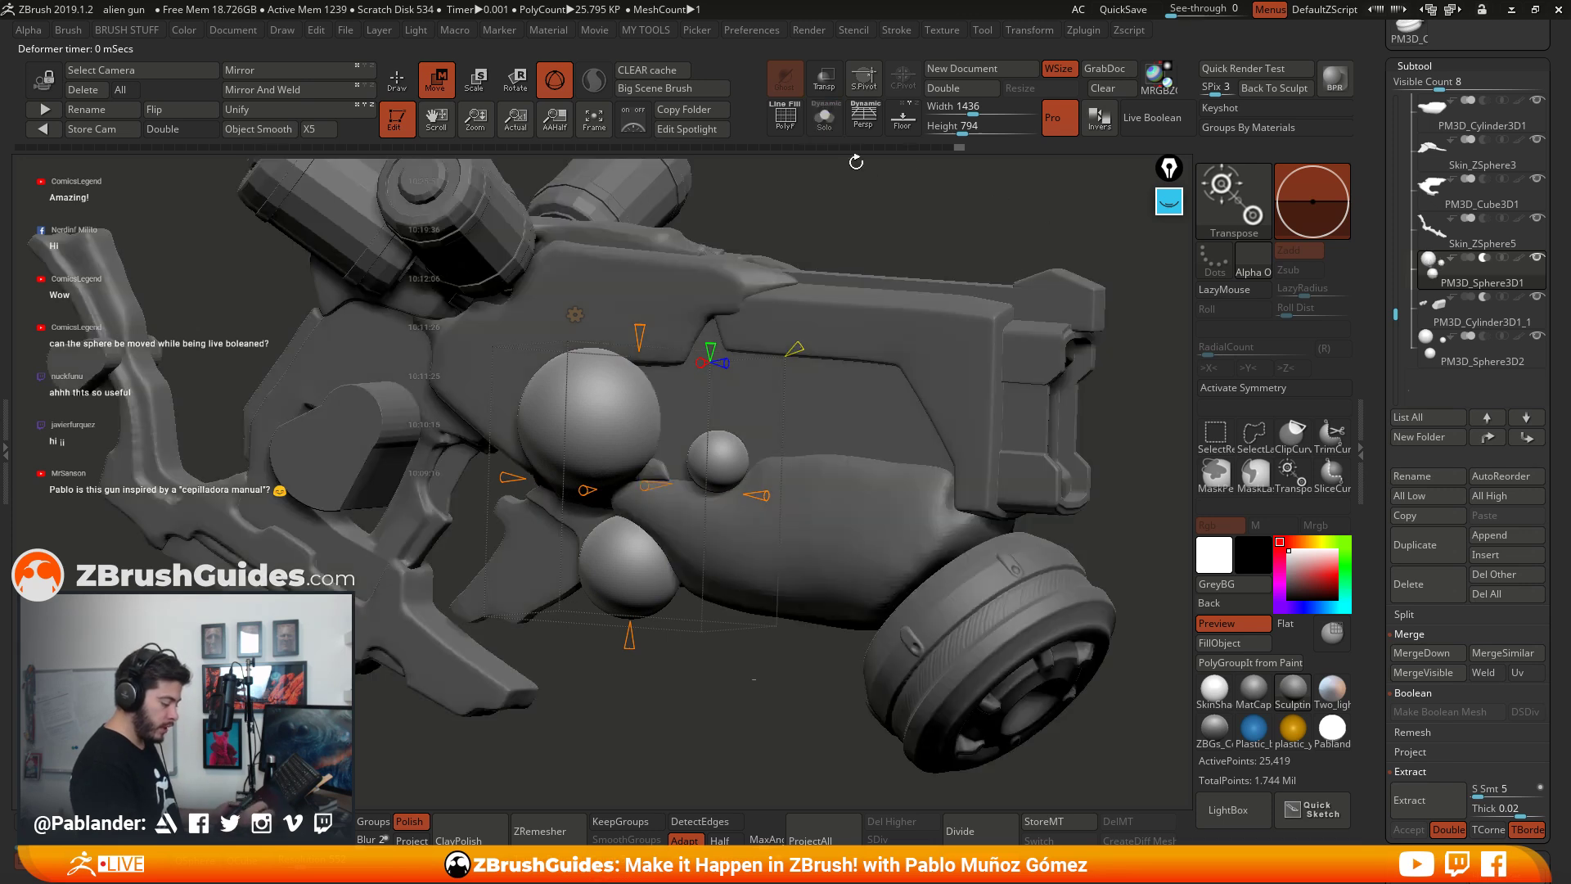
{"action": "left_click", "coordinate": [1153, 118]}
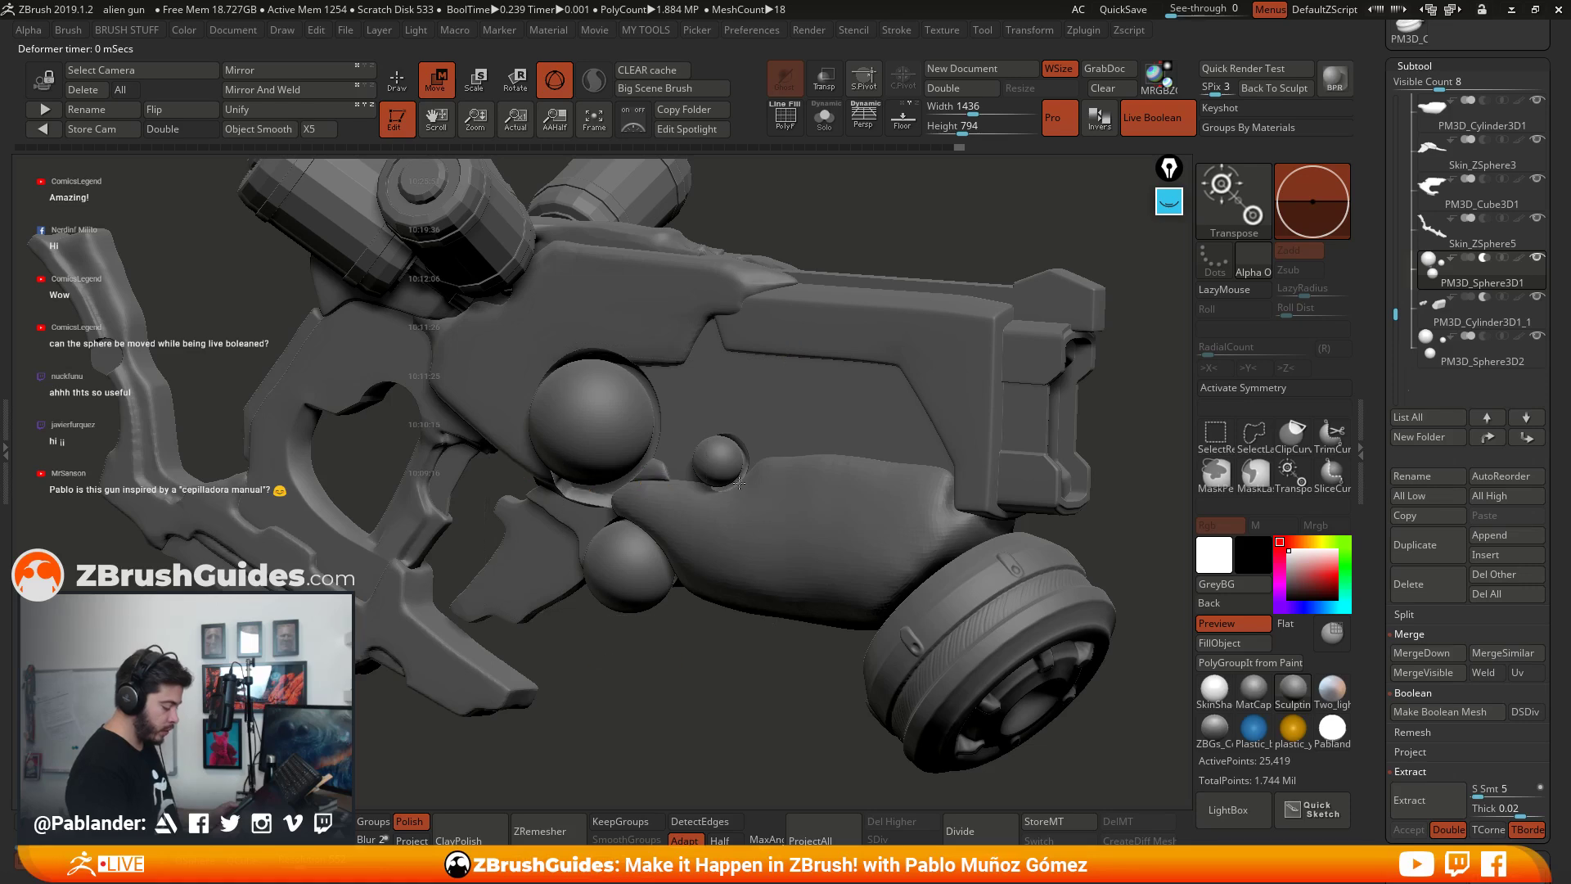
{"action": "left_click_drag", "start_coordinate": [739, 484], "coordinate": [800, 493]}
{"action": "mouse_move", "coordinate": [687, 501]}
{"action": "left_mouse_down"}
{"action": "mouse_move", "coordinate": [704, 493]}
{"action": "mouse_move", "coordinate": [665, 488]}
{"action": "left_mouse_up"}
{"action": "left_click", "coordinate": [1140, 125]}
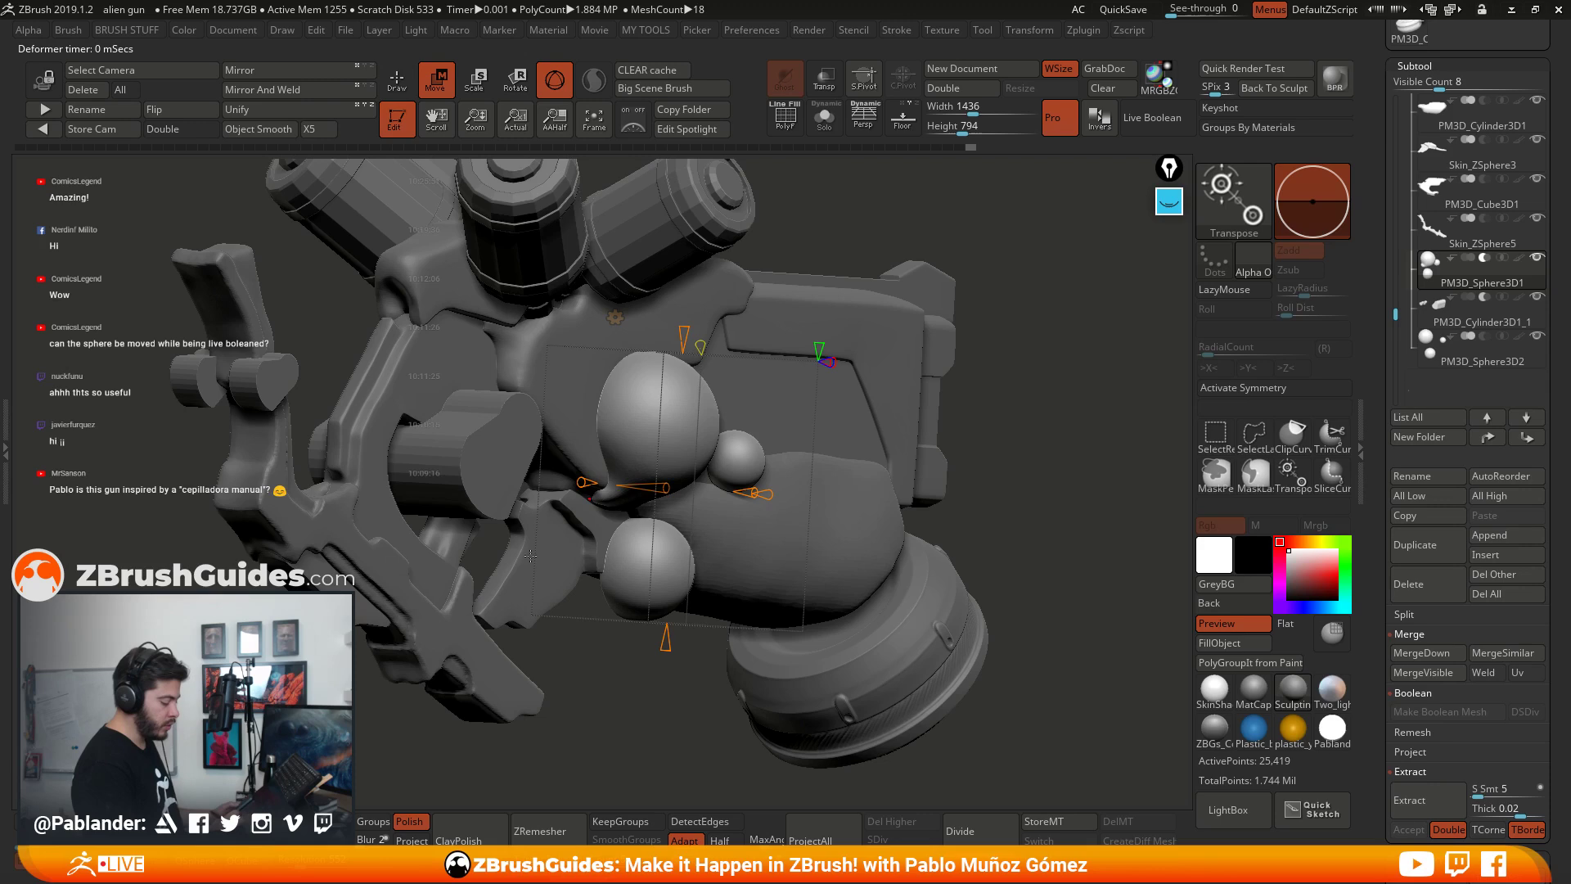
Step: Isolate the sphere cutters in Solo mode, readjust their Flatten deformer along the X axis and accept it
{"action": "left_click", "coordinate": [823, 126]}
{"action": "left_click_drag", "start_coordinate": [982, 434], "coordinate": [891, 439]}
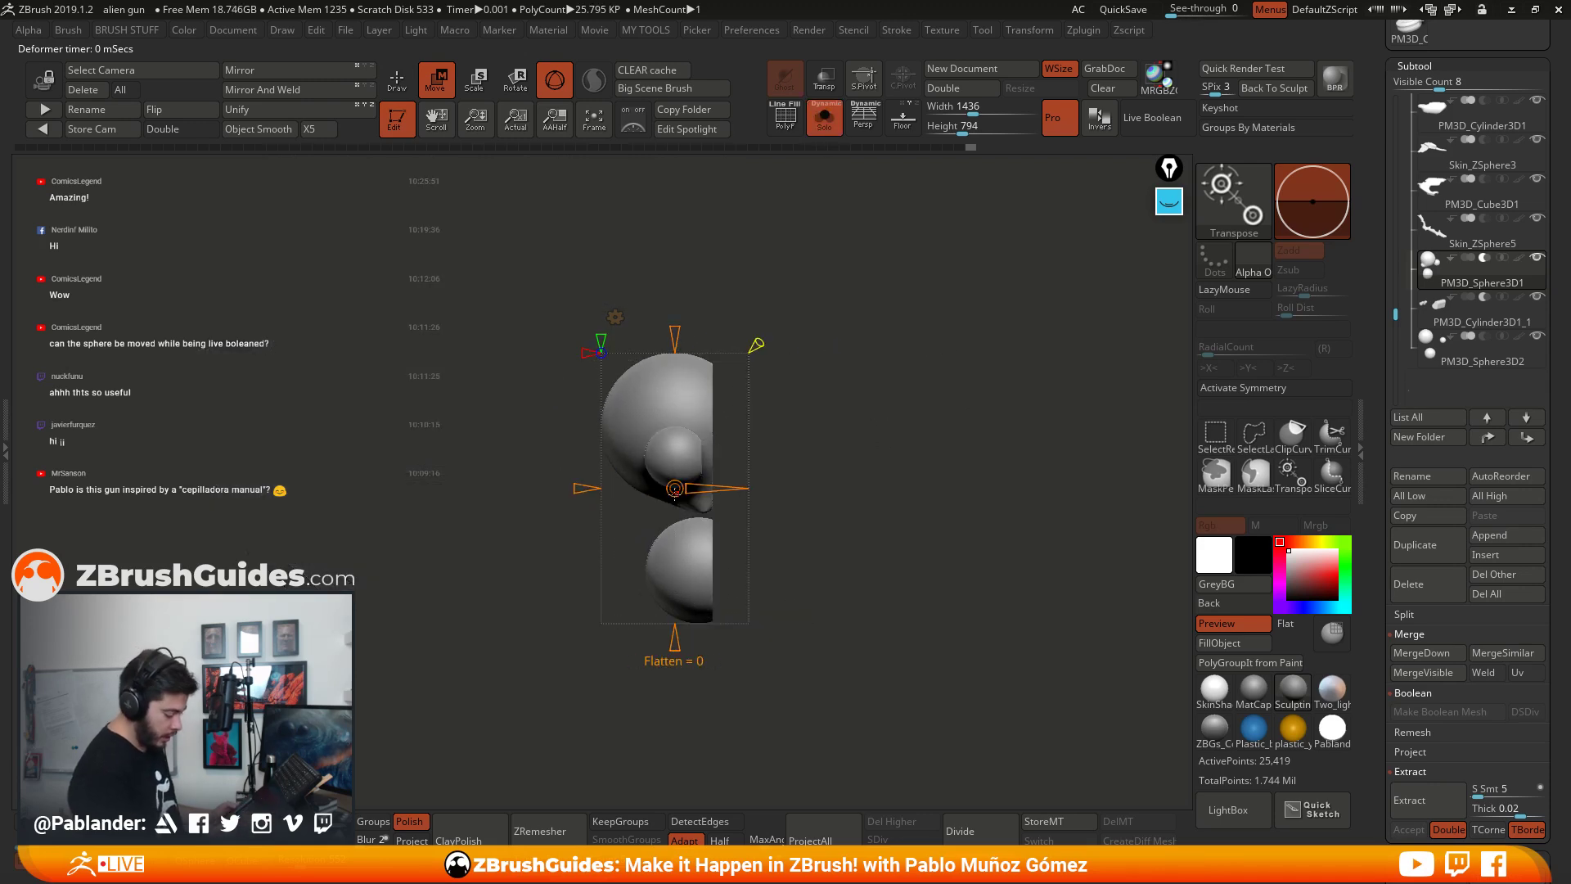
{"action": "mouse_move", "coordinate": [675, 488]}
{"action": "left_mouse_down"}
{"action": "mouse_move", "coordinate": [720, 488]}
{"action": "mouse_move", "coordinate": [692, 491]}
{"action": "left_mouse_up"}
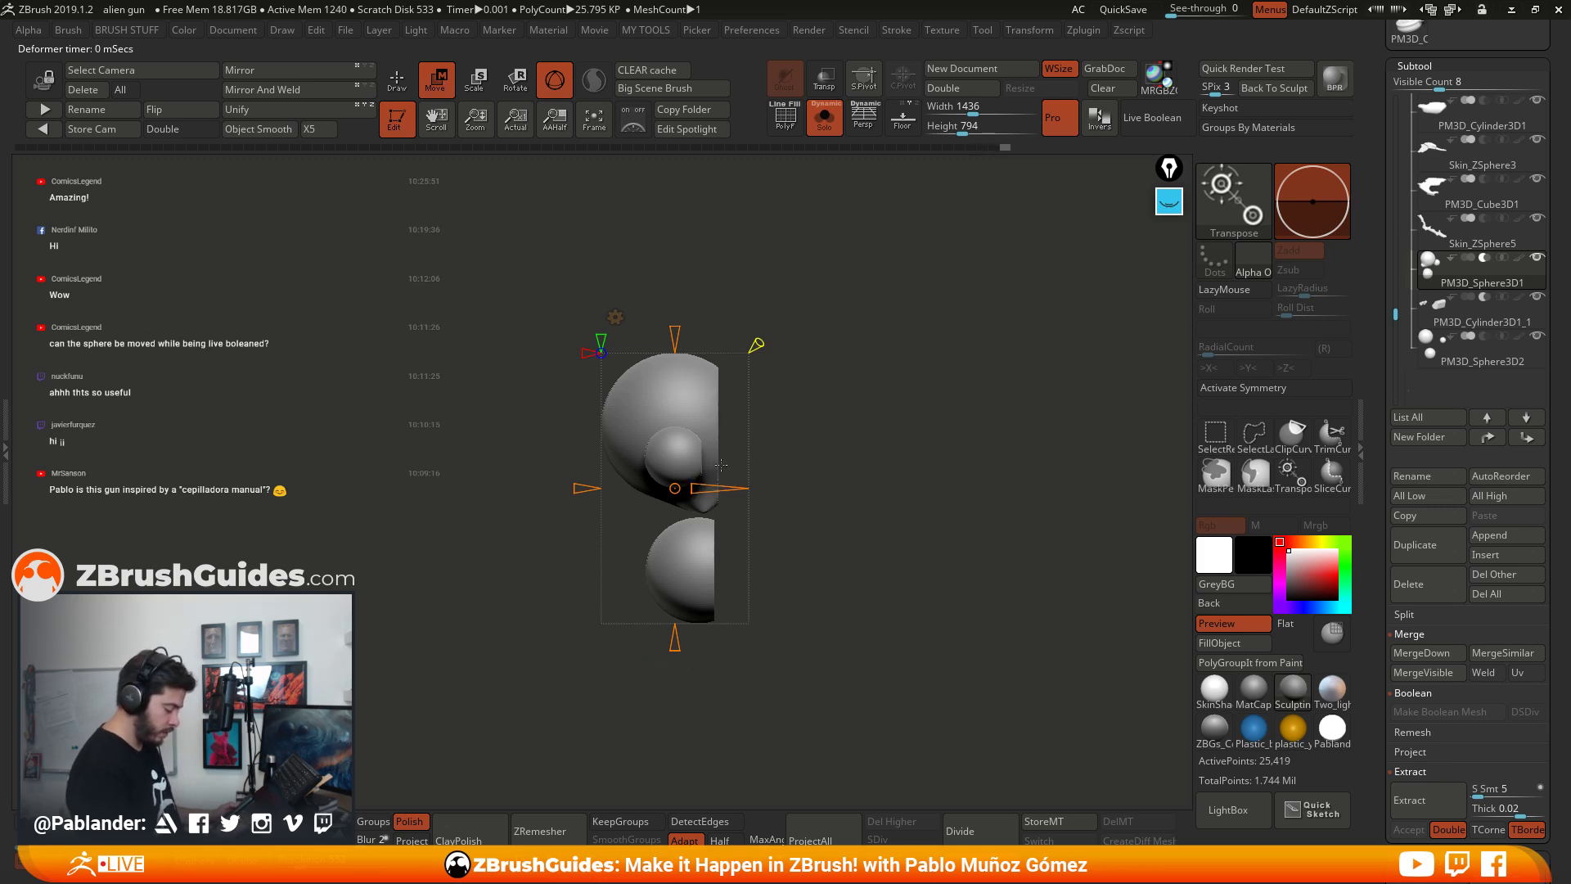
{"action": "left_click", "coordinate": [615, 317]}
{"action": "left_click", "coordinate": [777, 317]}
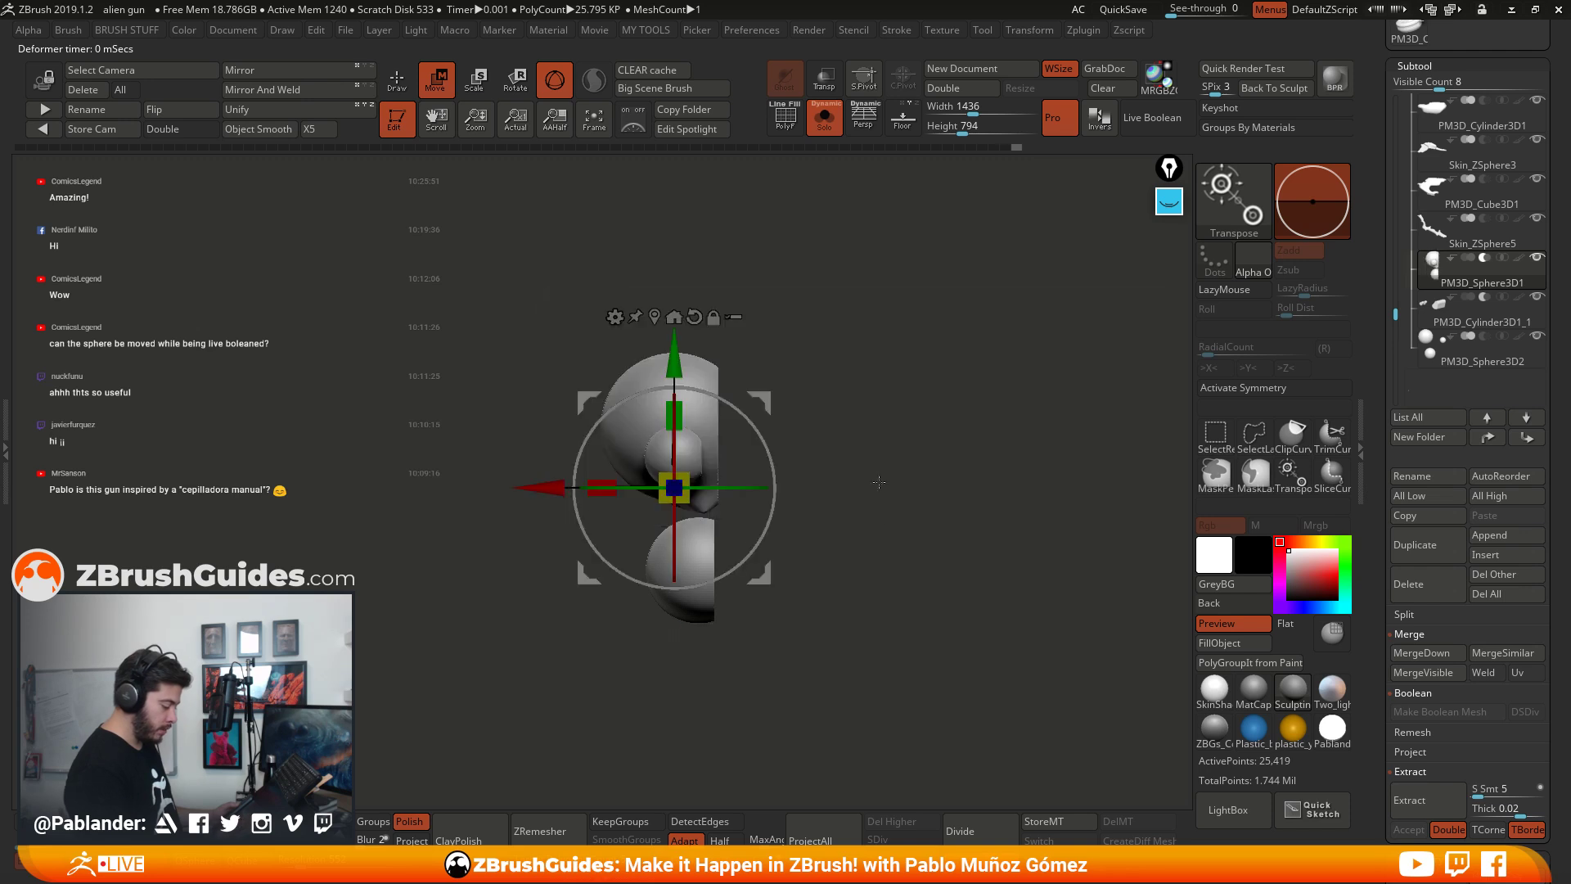
Step: Mirror and weld the flattened sphere cutters to the gun's other side
{"action": "left_click", "coordinate": [396, 78]}
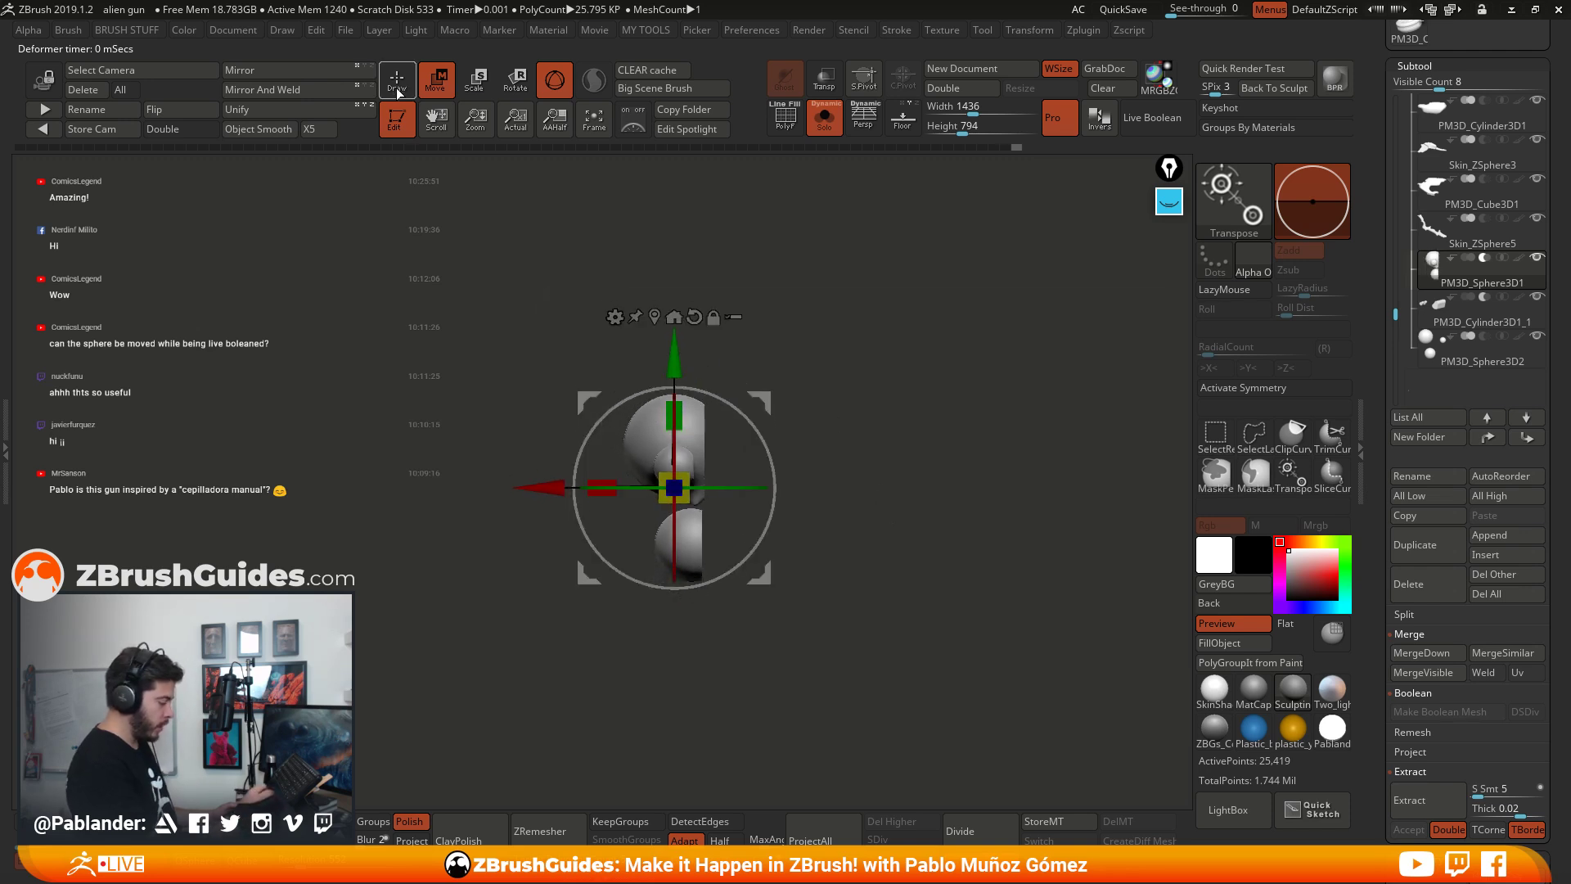
{"action": "left_click", "coordinate": [283, 91]}
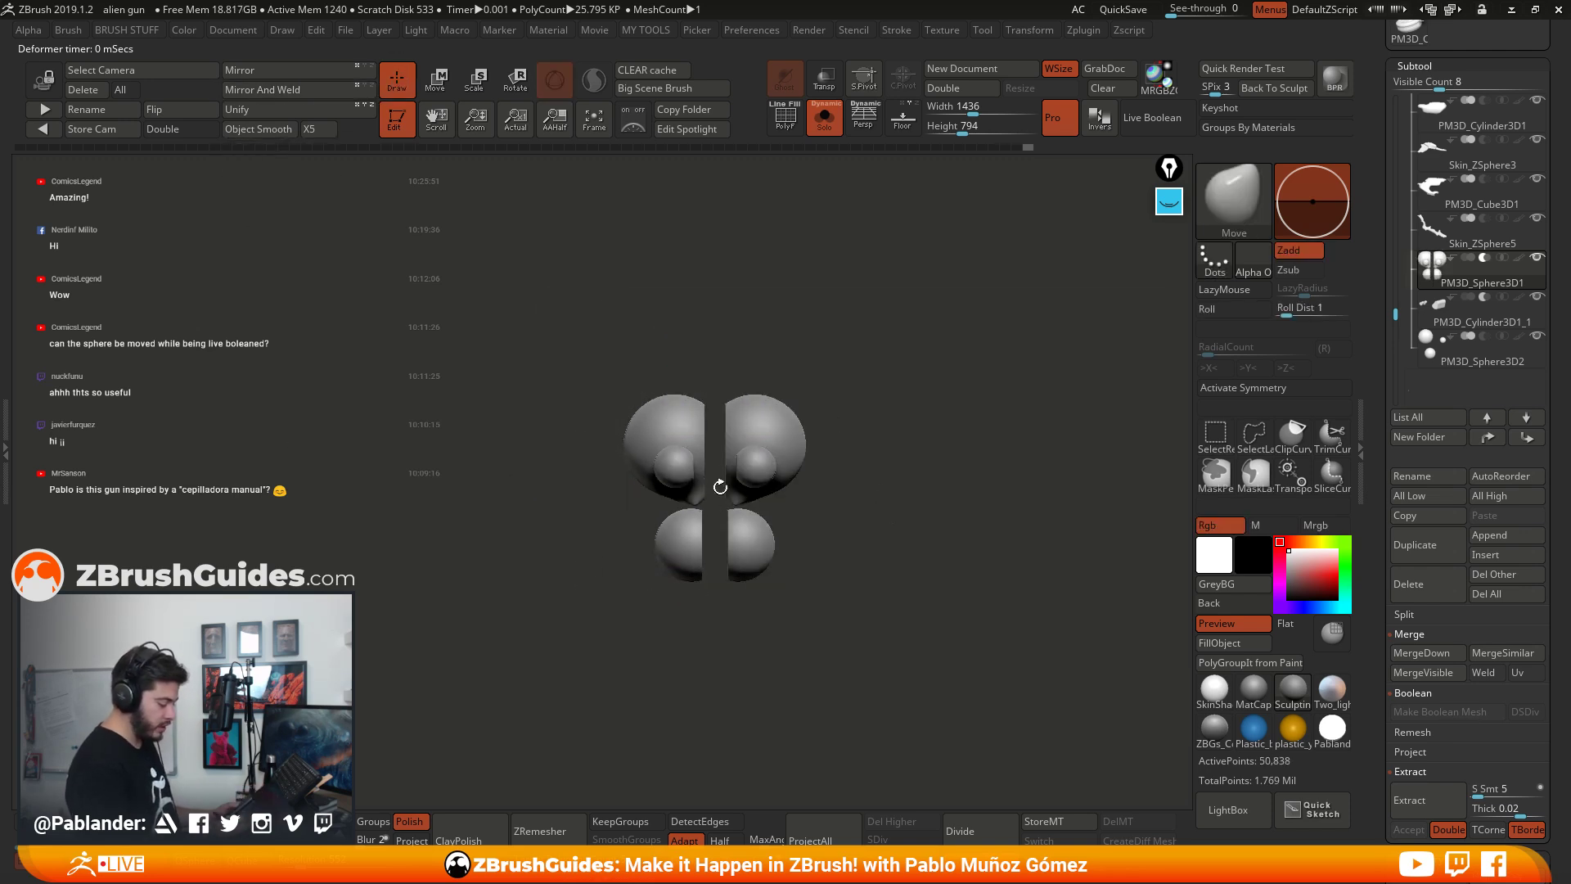
{"action": "mouse_move", "coordinate": [720, 487]}
{"action": "left_mouse_down"}
{"action": "mouse_move", "coordinate": [692, 491]}
{"action": "mouse_move", "coordinate": [732, 475]}
{"action": "left_mouse_up"}
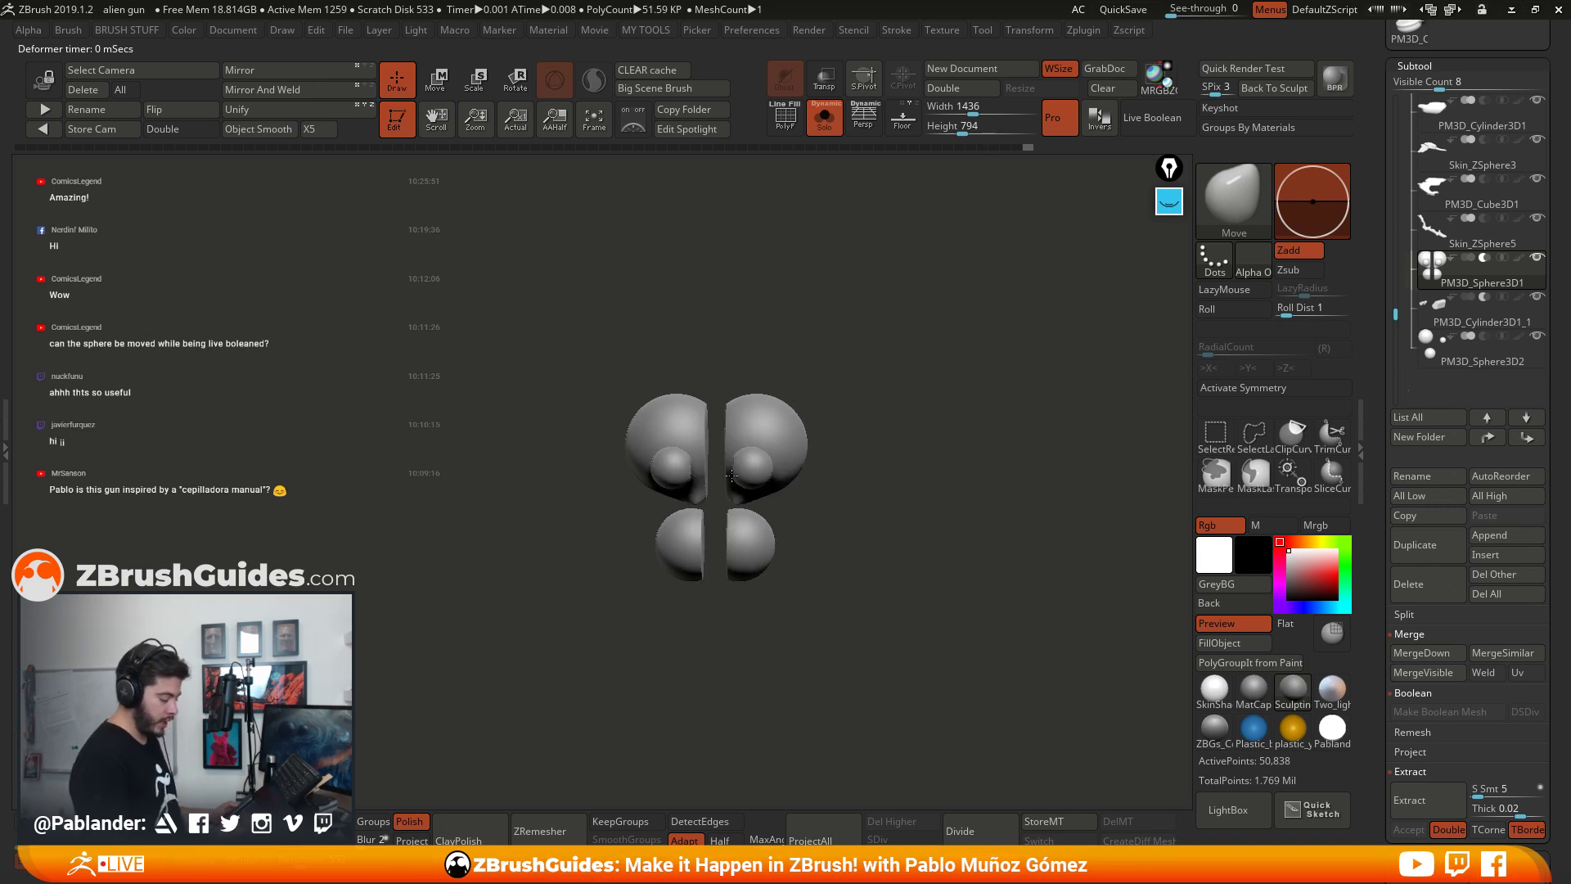
{"action": "left_click_drag", "start_coordinate": [852, 375], "coordinate": [1057, 301]}
Step: Show the whole gun with Live Boolean on to check the mirrored sphere cuts, and quick-save the project
{"action": "left_click", "coordinate": [824, 119]}
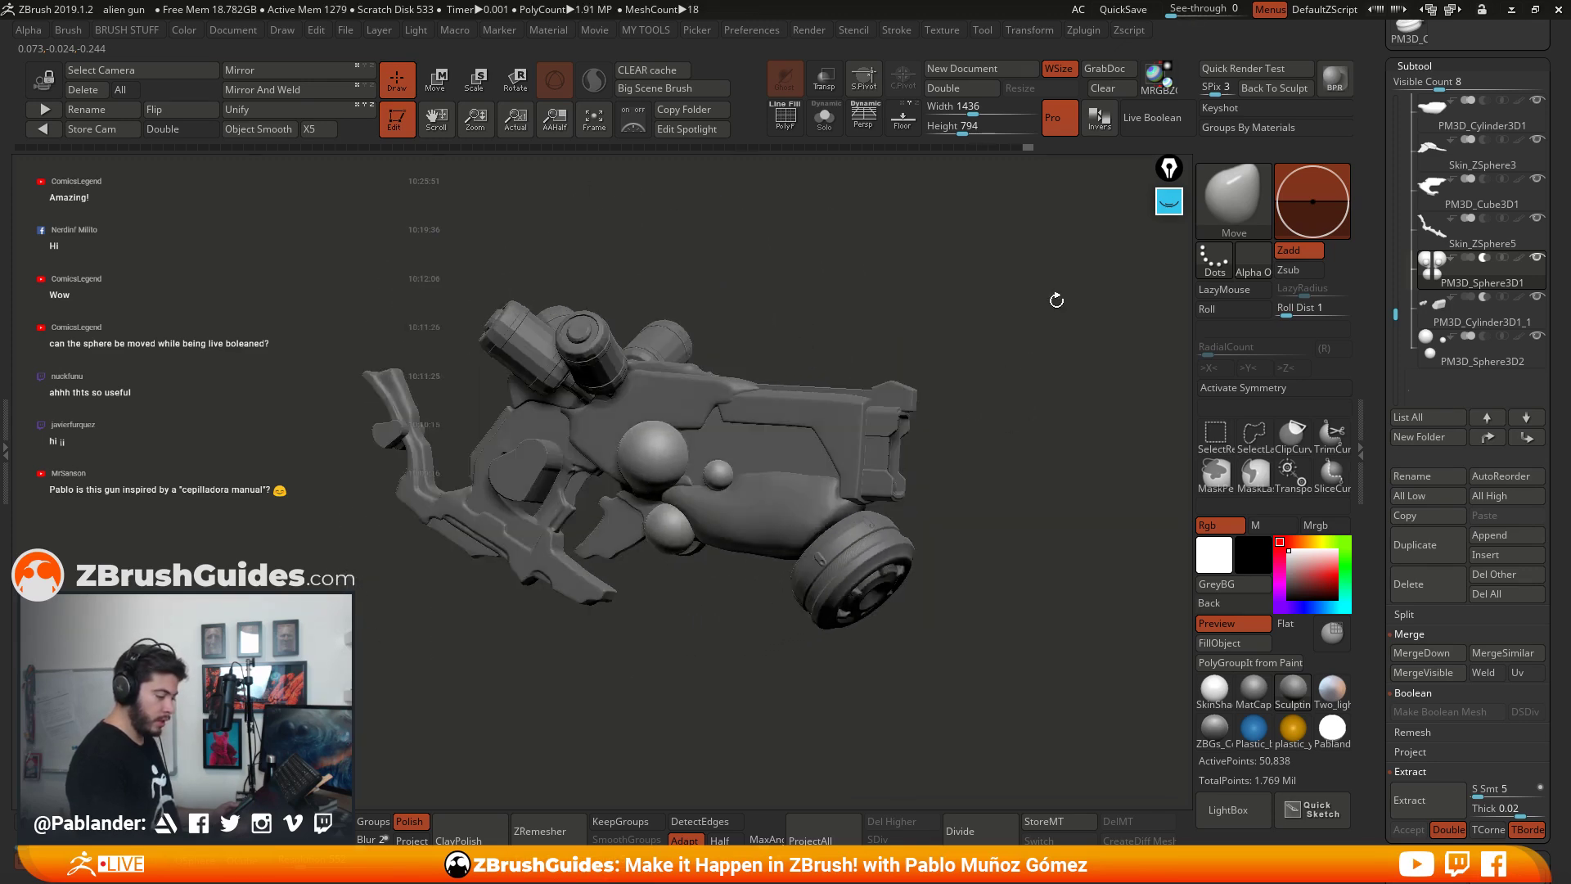
{"action": "left_click", "coordinate": [1153, 123]}
{"action": "left_click_drag", "start_coordinate": [986, 541], "coordinate": [1019, 522]}
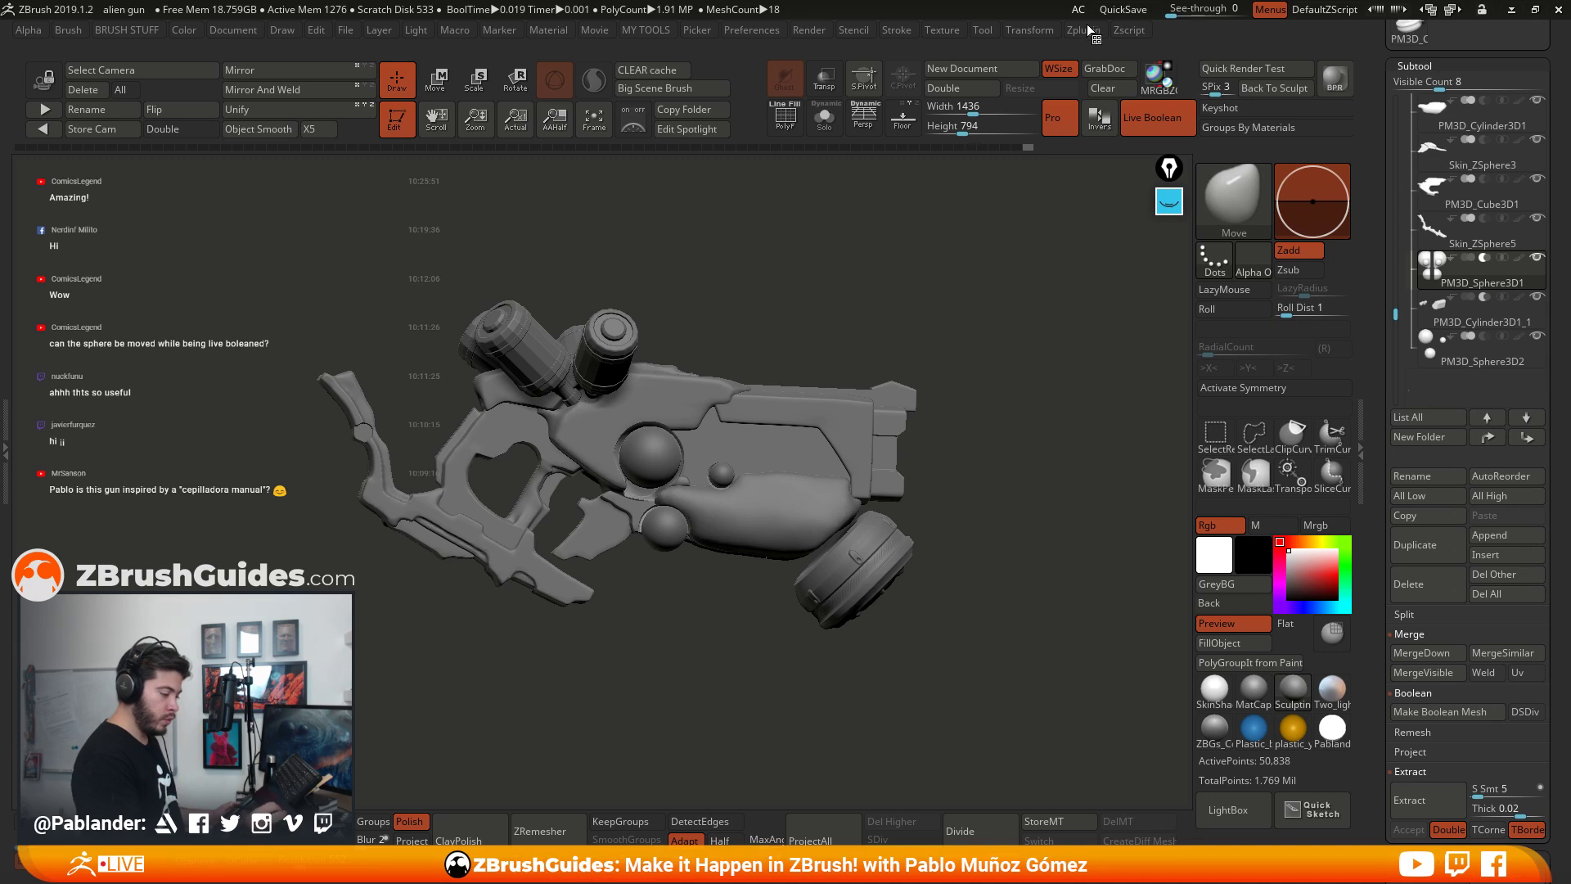
{"action": "left_click", "coordinate": [1114, 11]}
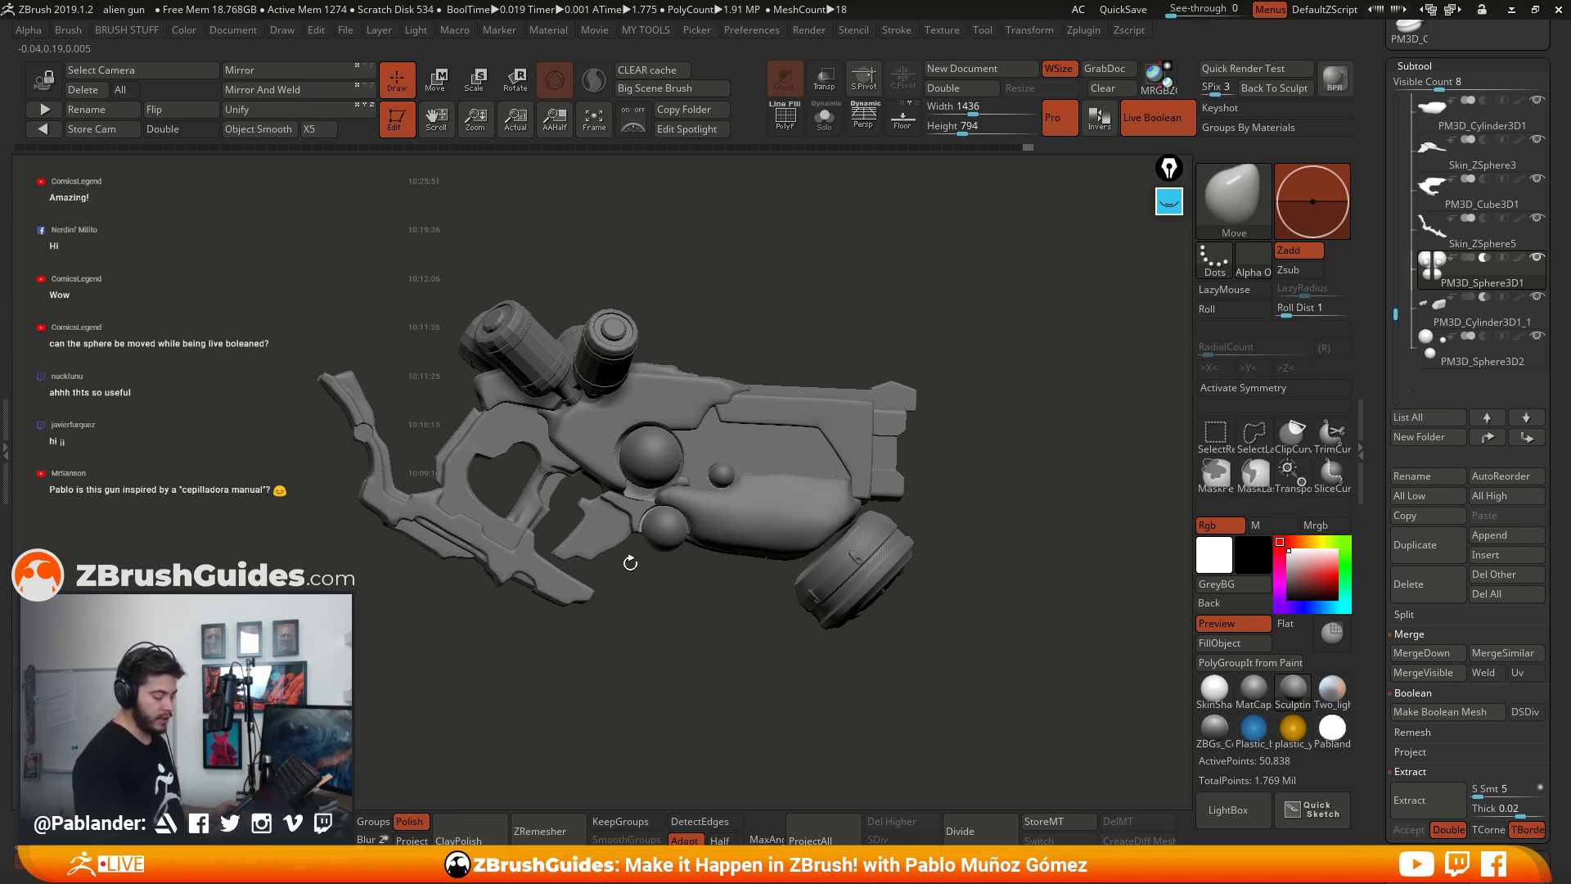
{"action": "left_click_drag", "start_coordinate": [1017, 496], "coordinate": [1051, 509], "text": "shift"}
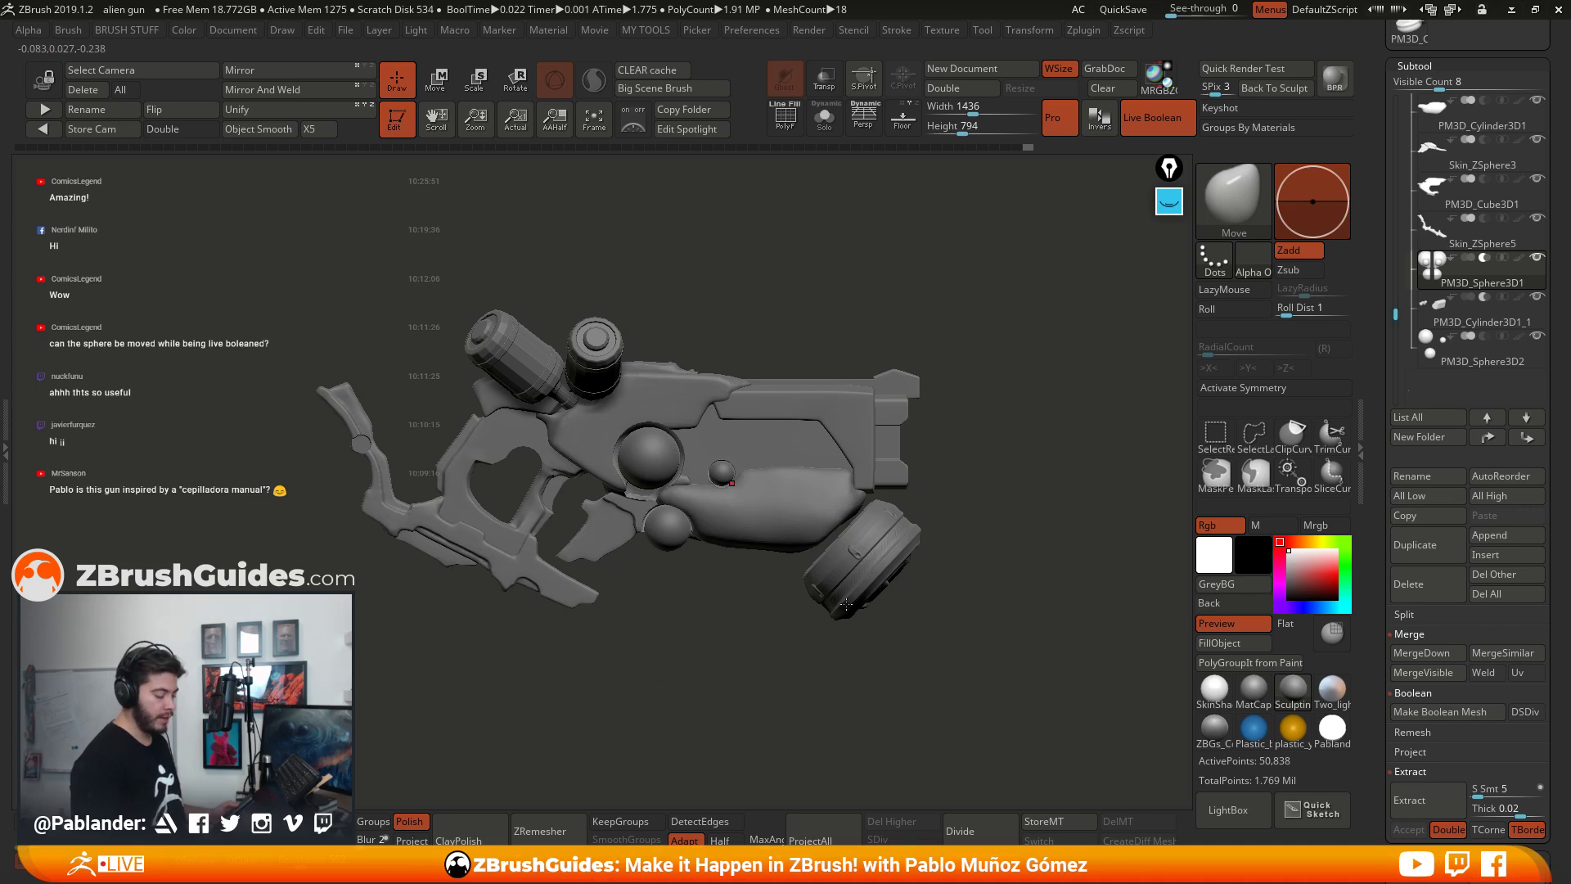
{"action": "left_click_drag", "start_coordinate": [764, 562], "coordinate": [836, 577], "text": "alt"}
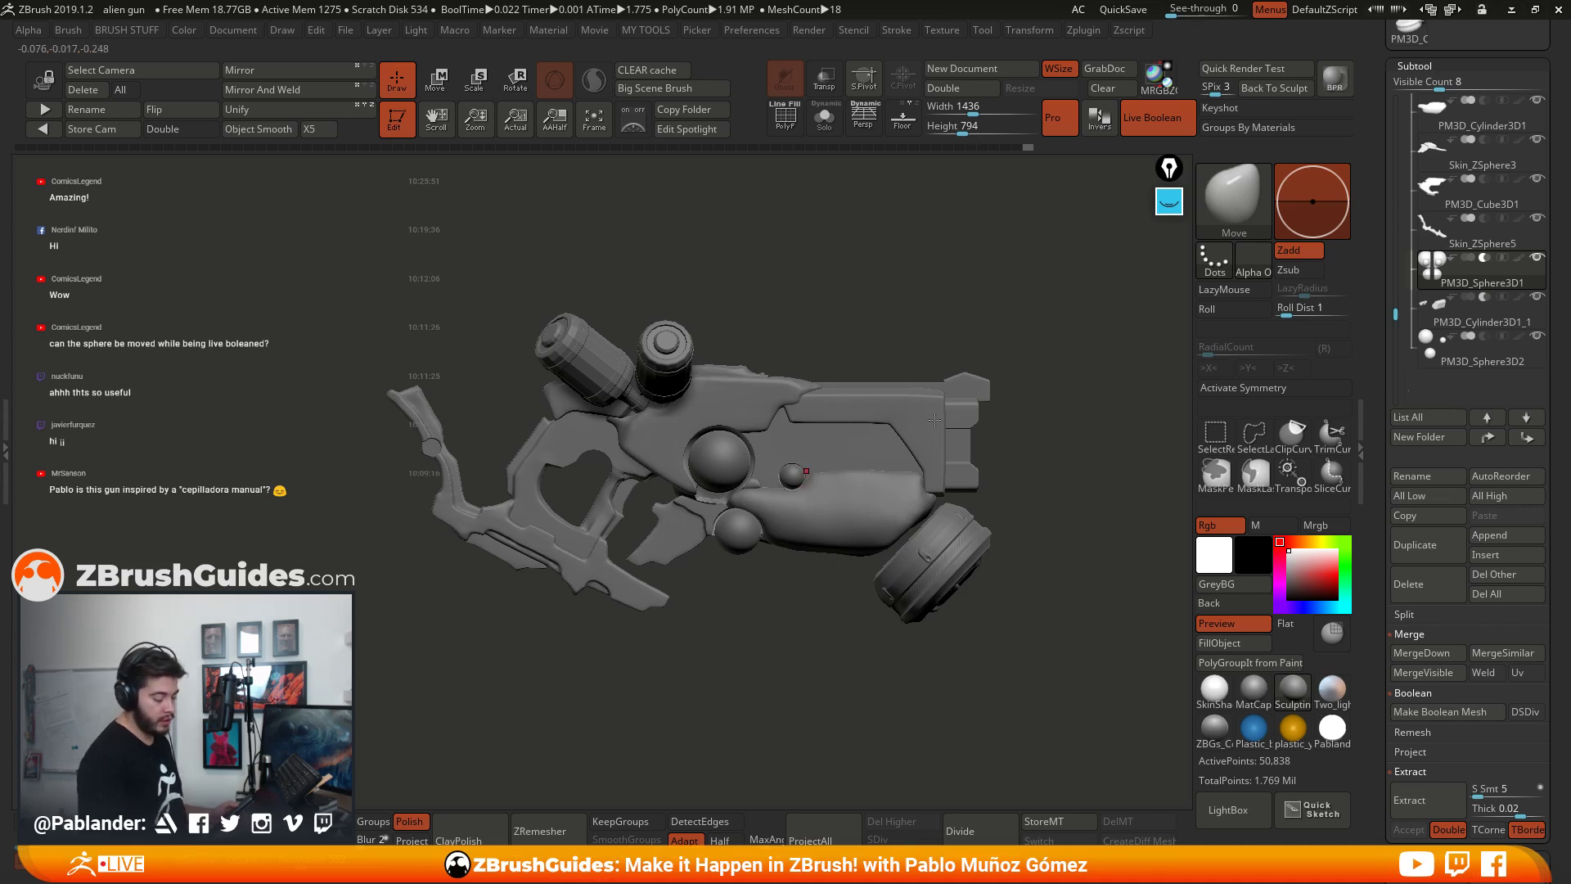
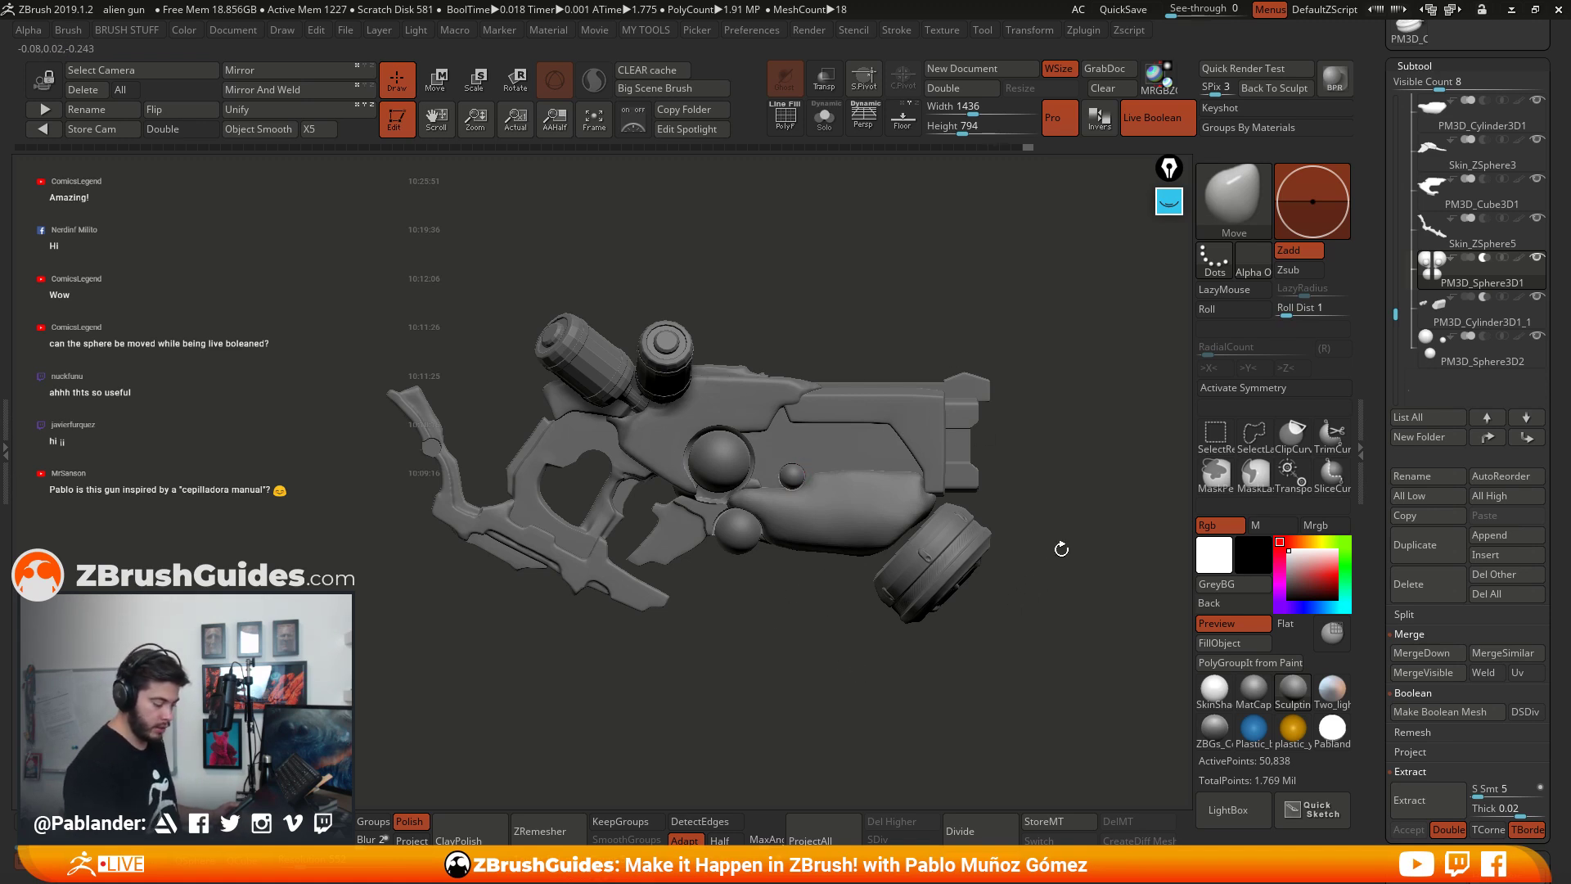
{"action": "left_click_drag", "start_coordinate": [1062, 548], "coordinate": [1039, 562]}
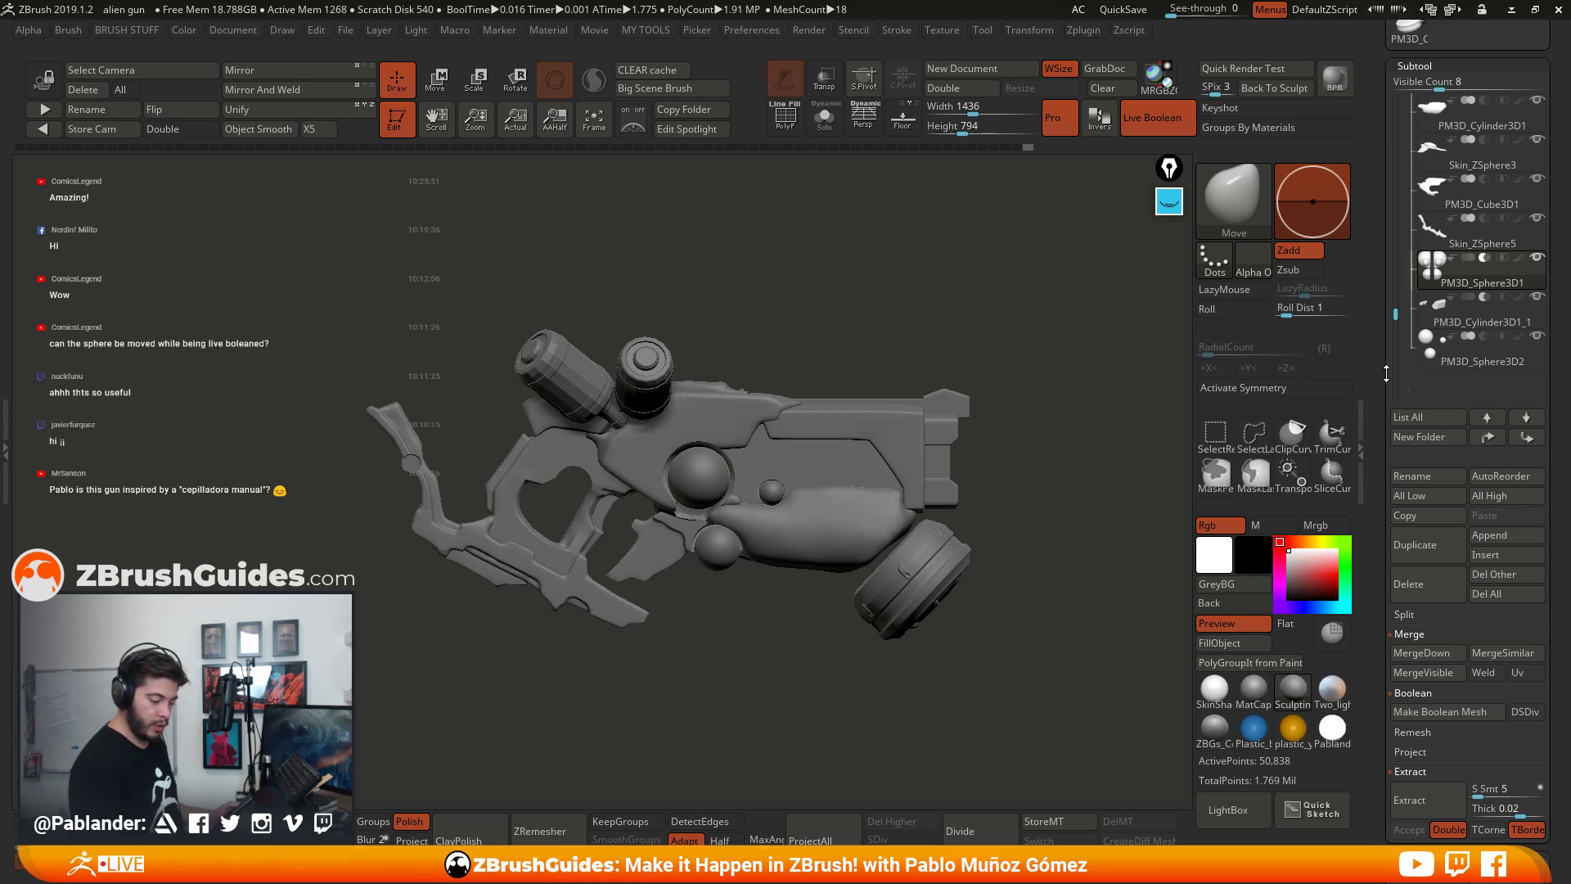
Step: Move the PM3D_Sphere3D2 subtool out of the B1 folder and collapse the folder
{"action": "mouse_move", "coordinate": [1383, 370]}
{"action": "left_mouse_down"}
{"action": "mouse_move", "coordinate": [1397, 330]}
{"action": "mouse_move", "coordinate": [1395, 349]}
{"action": "left_mouse_up"}
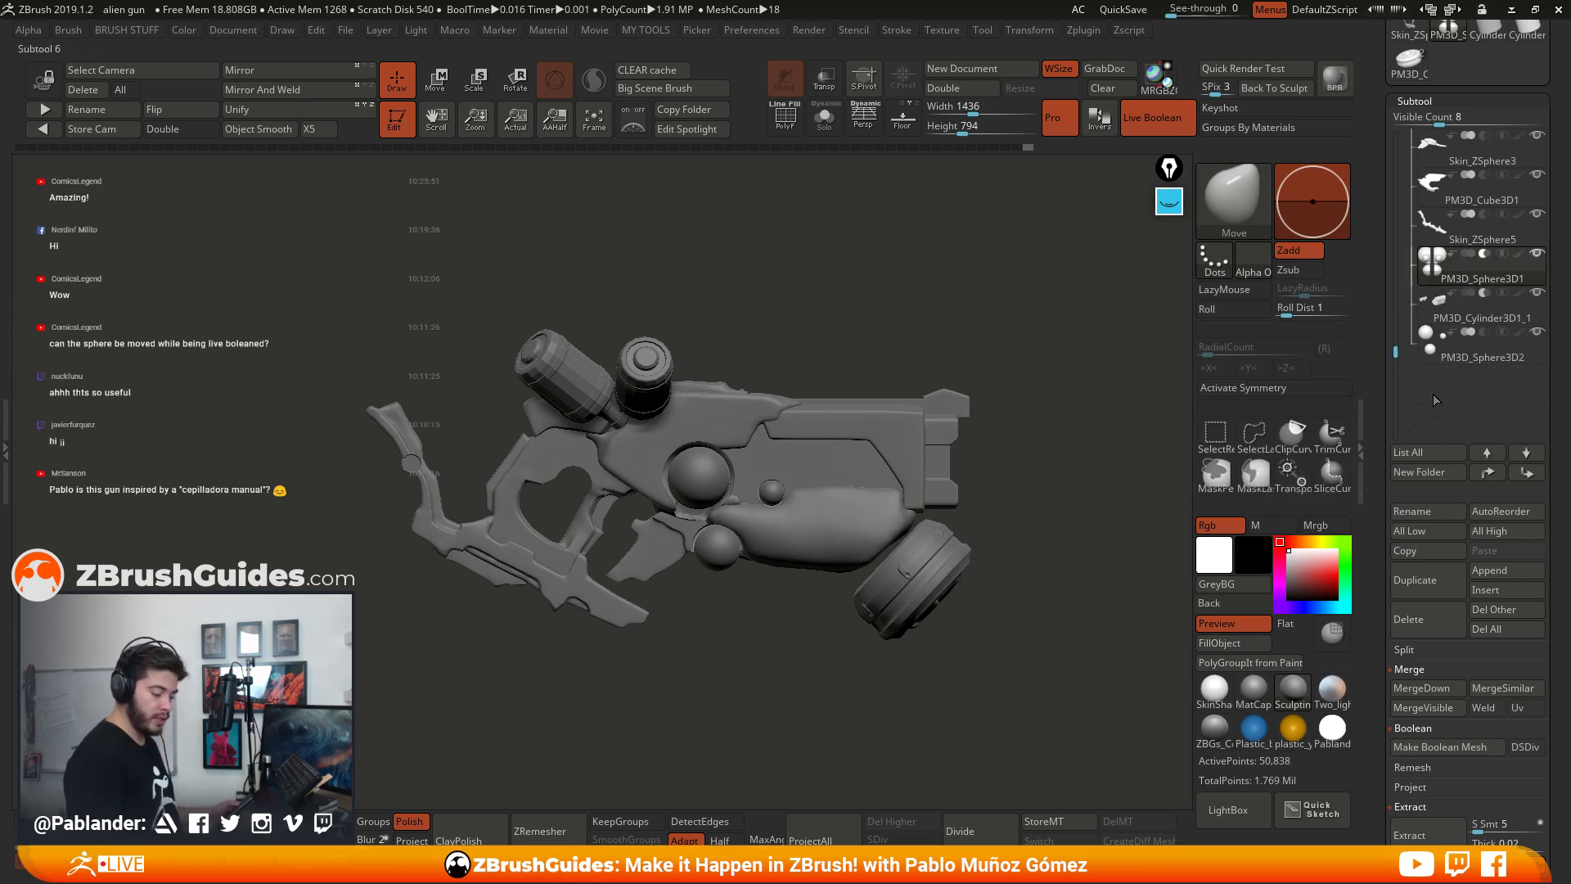
{"action": "mouse_move", "coordinate": [1460, 360]}
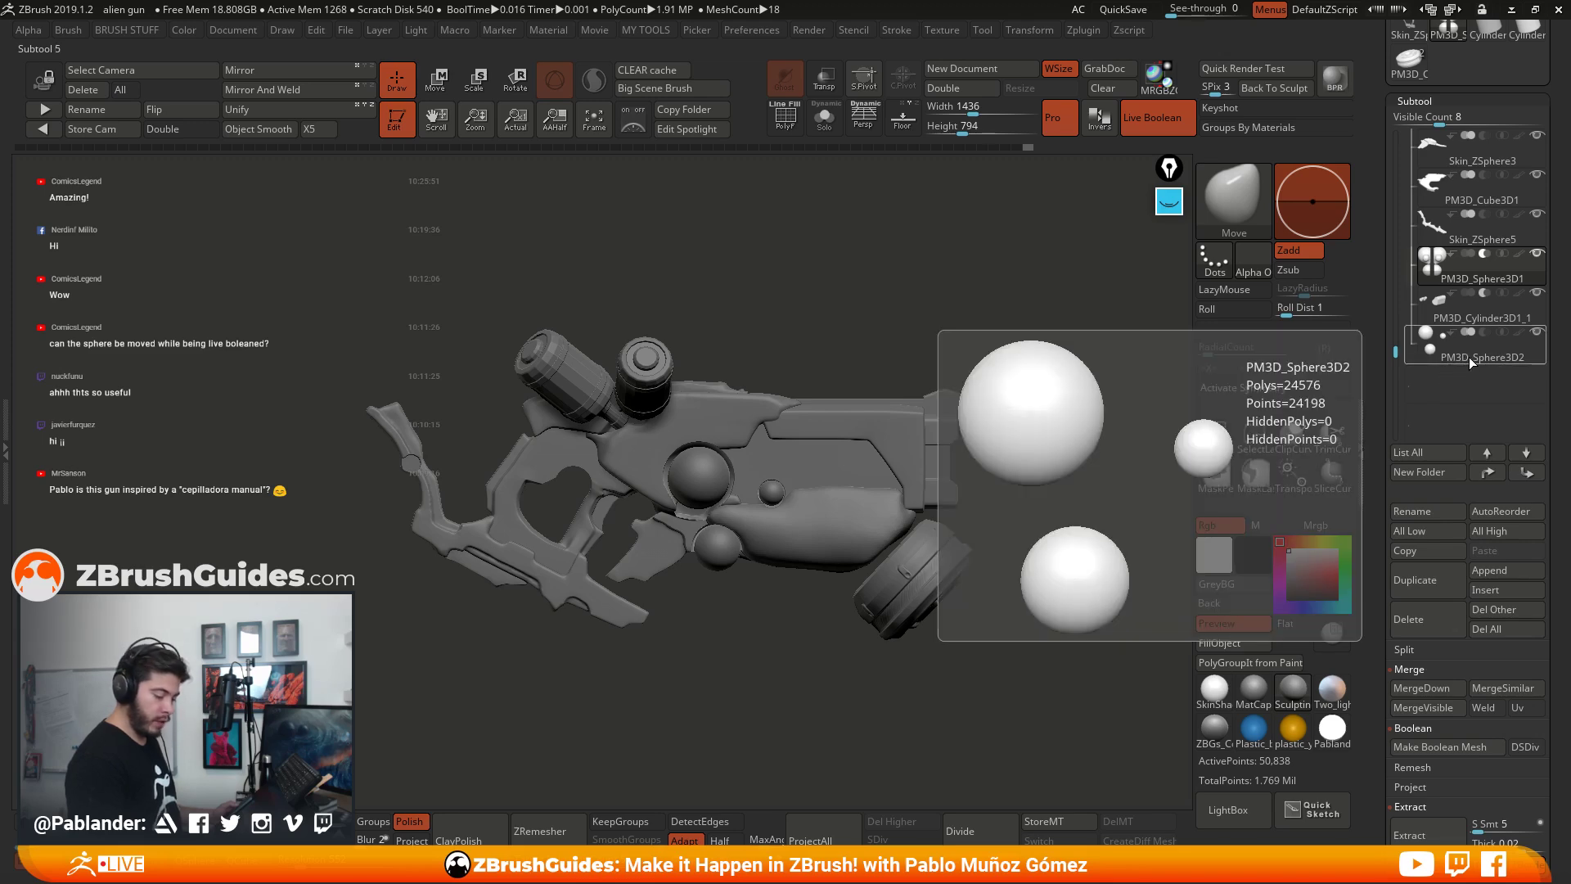
{"action": "left_click", "coordinate": [1466, 355]}
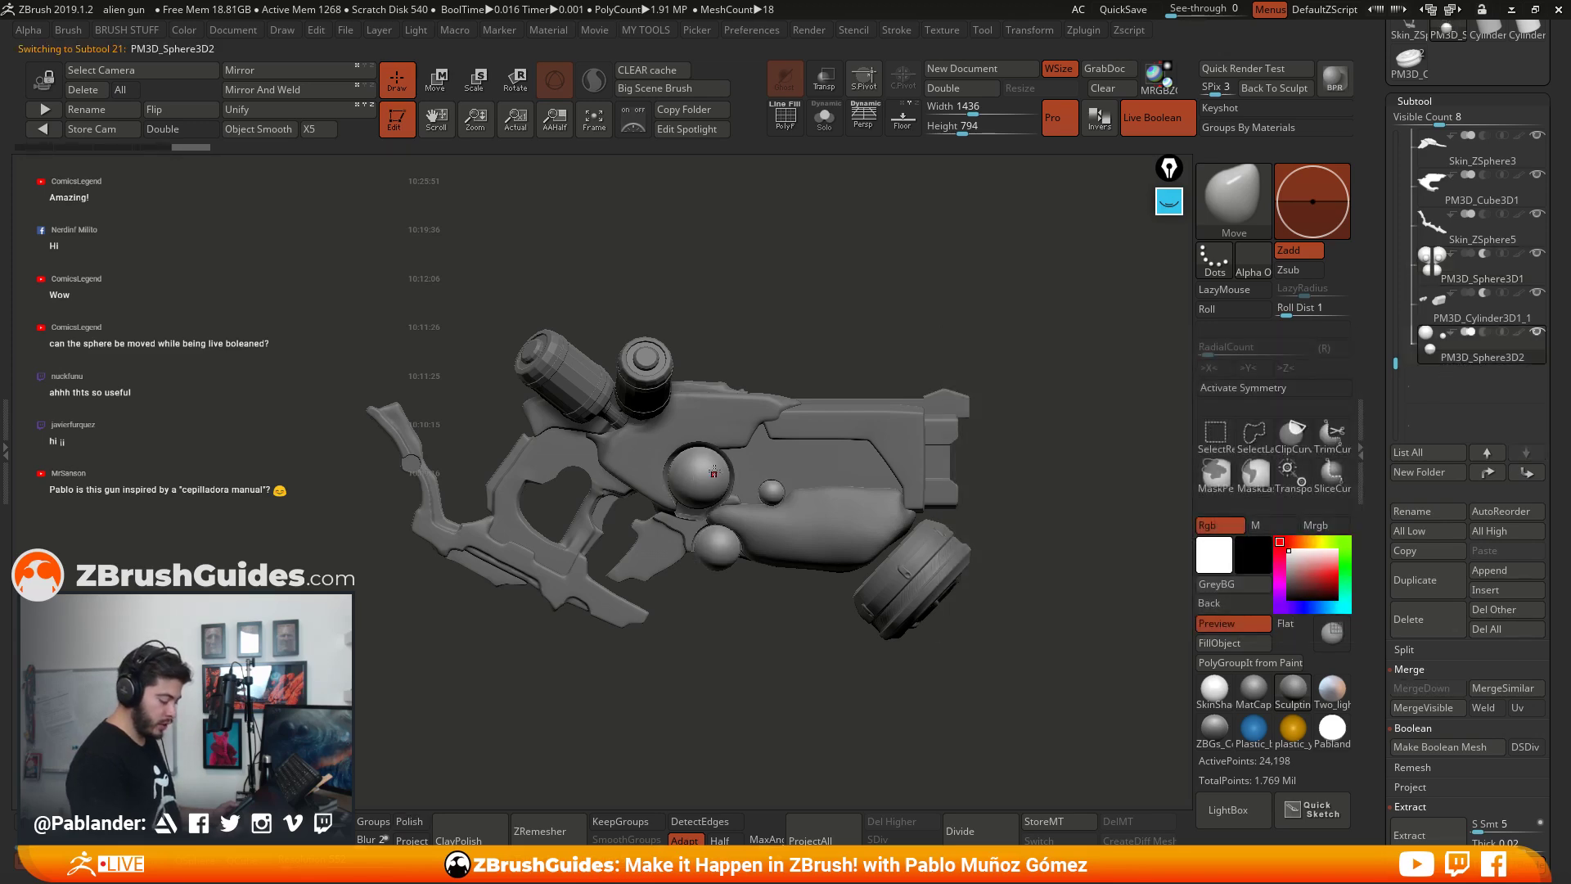
{"action": "left_click_drag", "start_coordinate": [1455, 407], "coordinate": [1465, 348]}
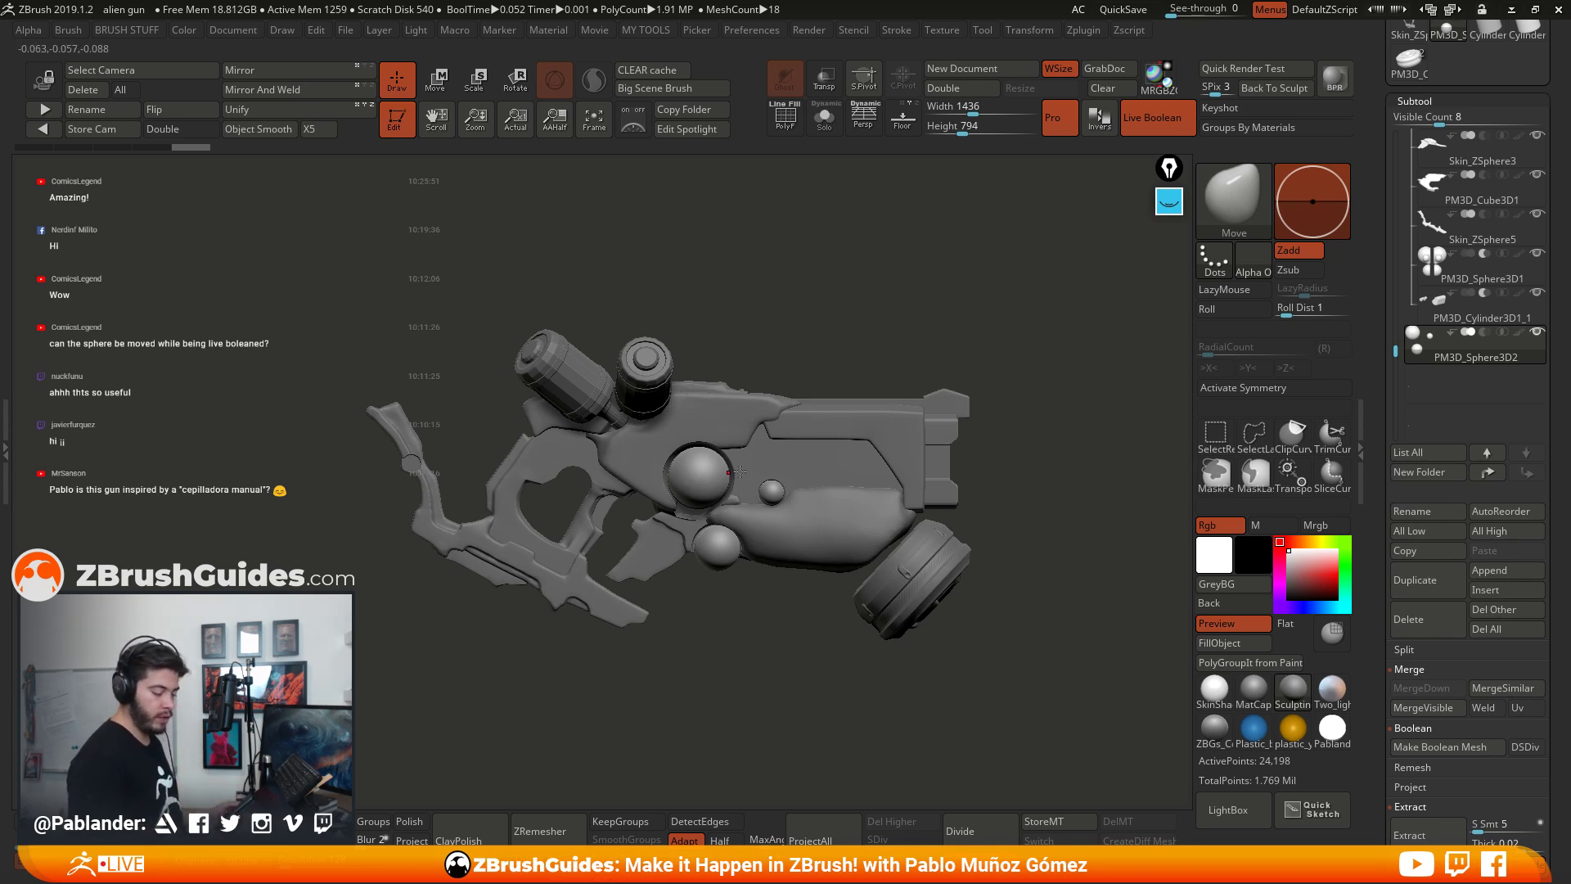
{"action": "left_click_drag", "start_coordinate": [1396, 355], "coordinate": [1396, 278]}
{"action": "left_click", "coordinate": [1424, 230]}
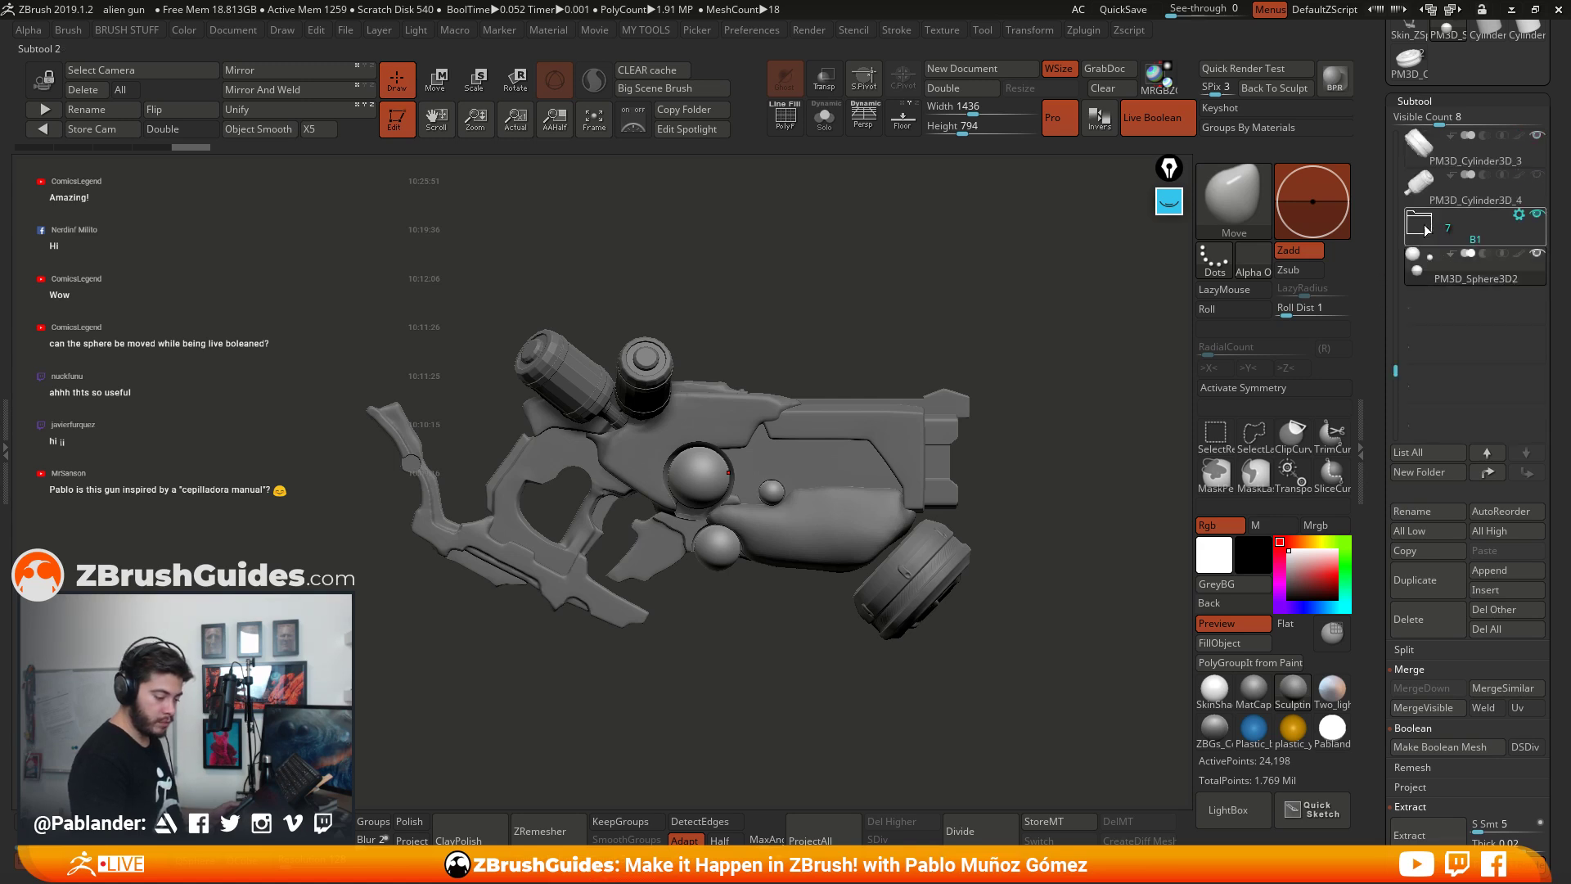
Step: Select the B1 folder and run Boolean Folder on its subtools
{"action": "scroll", "coordinate": [1464, 262], "scroll_direction": "up", "scroll_amount": 1}
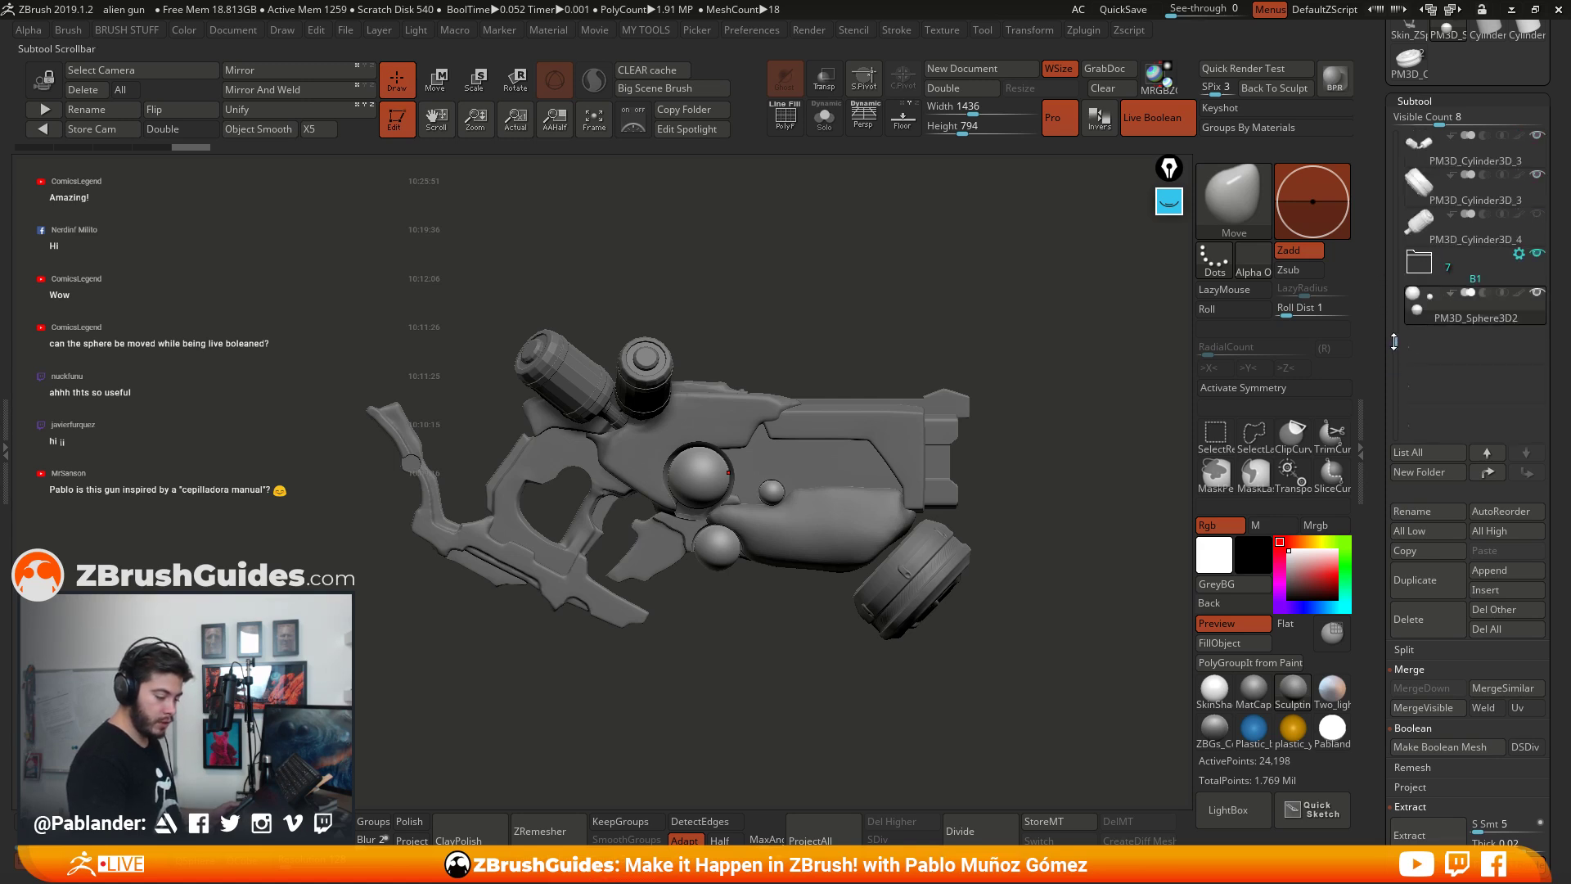
{"action": "left_click", "coordinate": [1491, 293]}
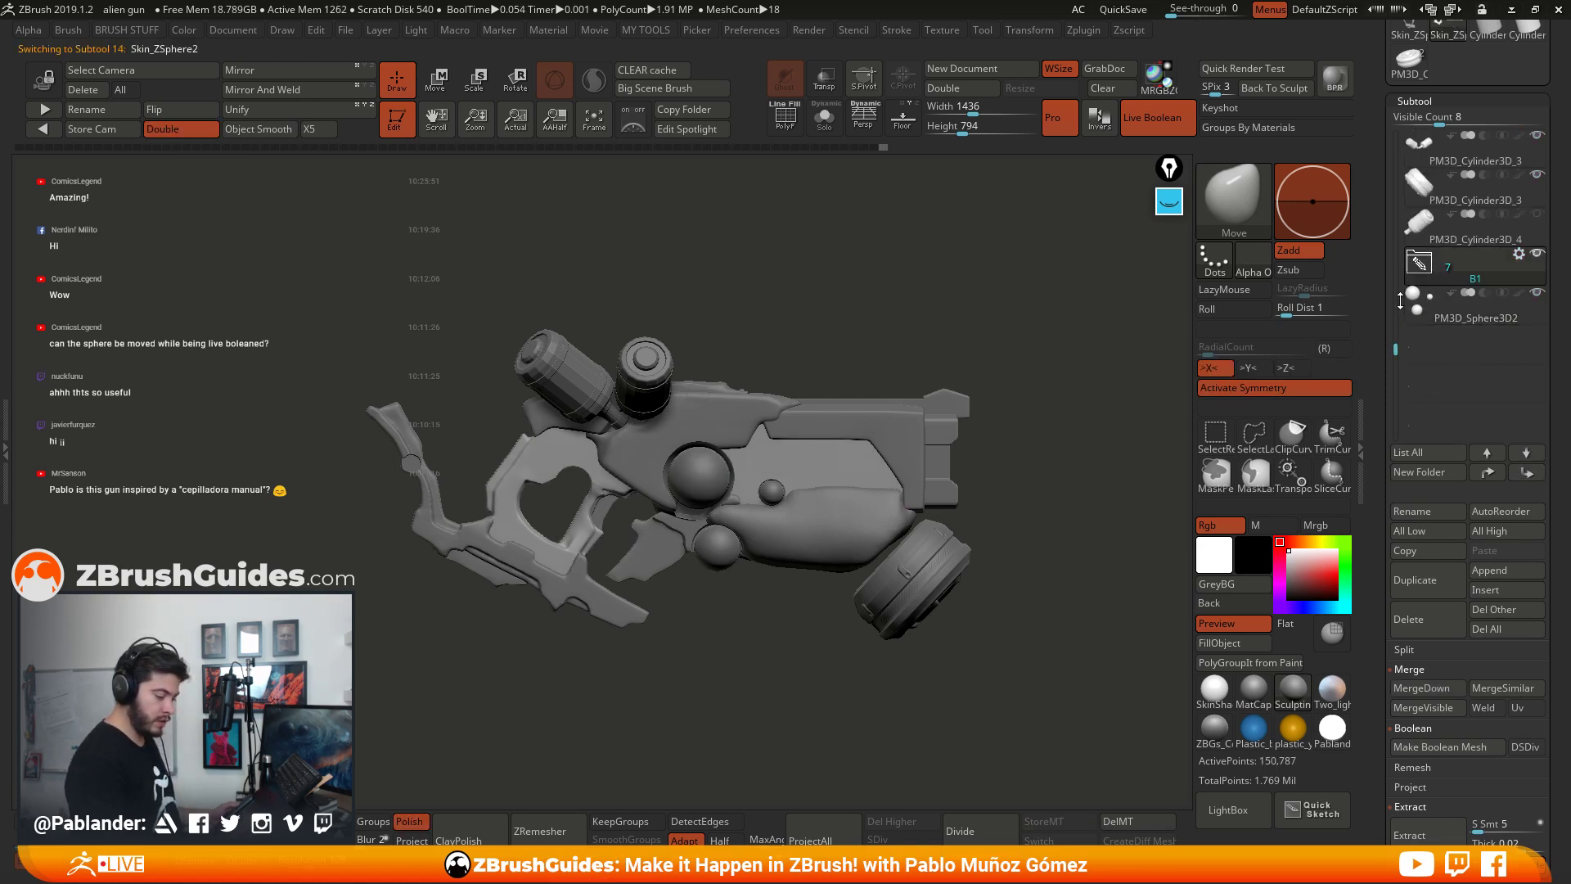
{"action": "mouse_move", "coordinate": [1520, 270]}
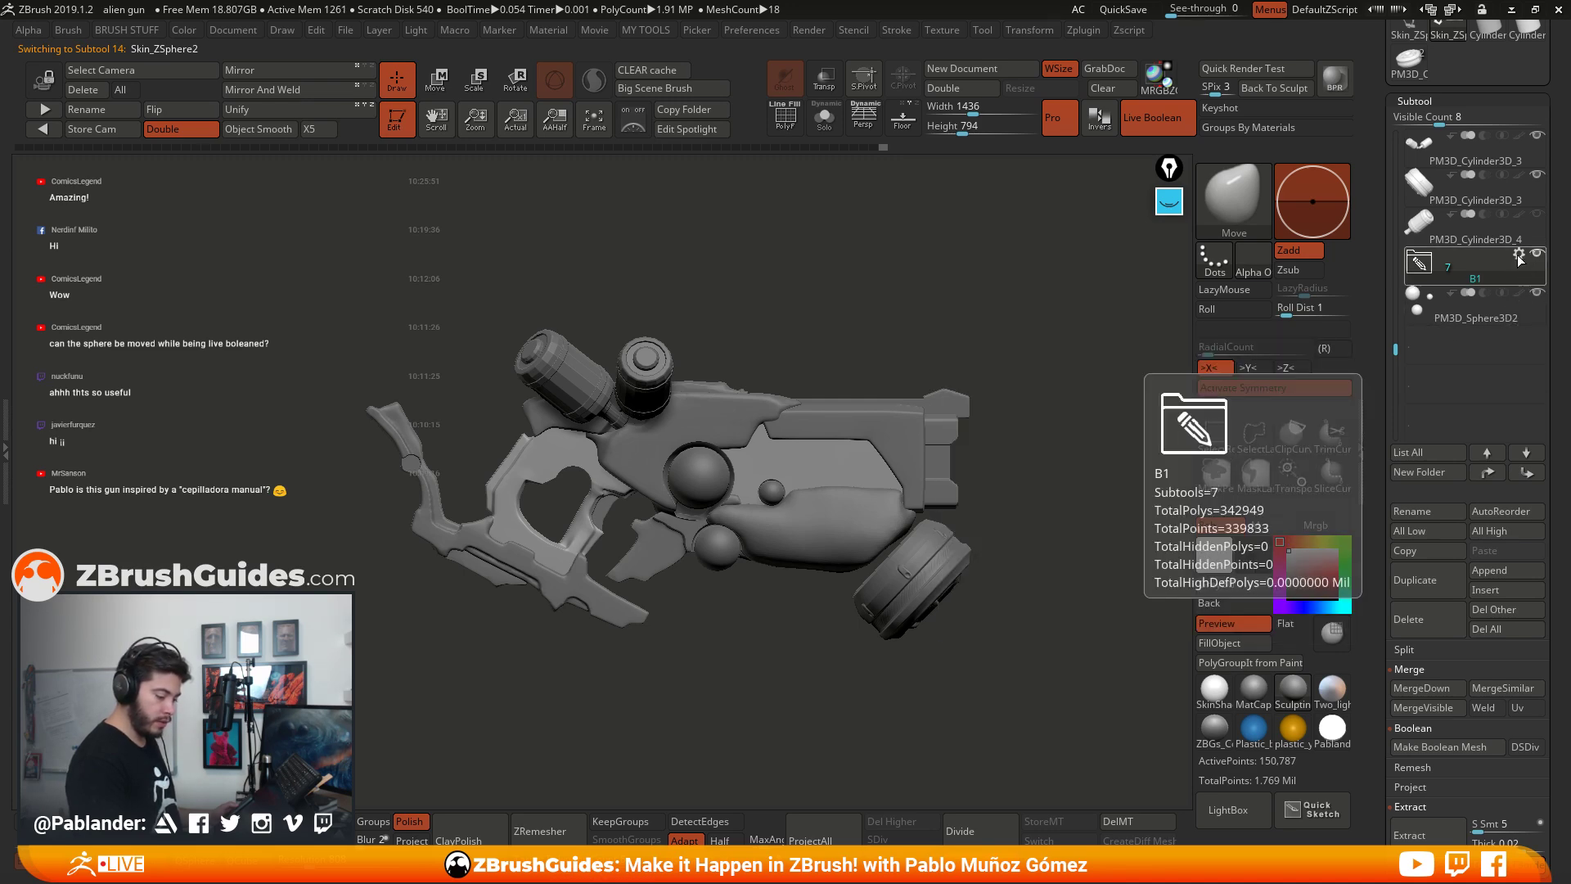
{"action": "left_click", "coordinate": [1519, 255]}
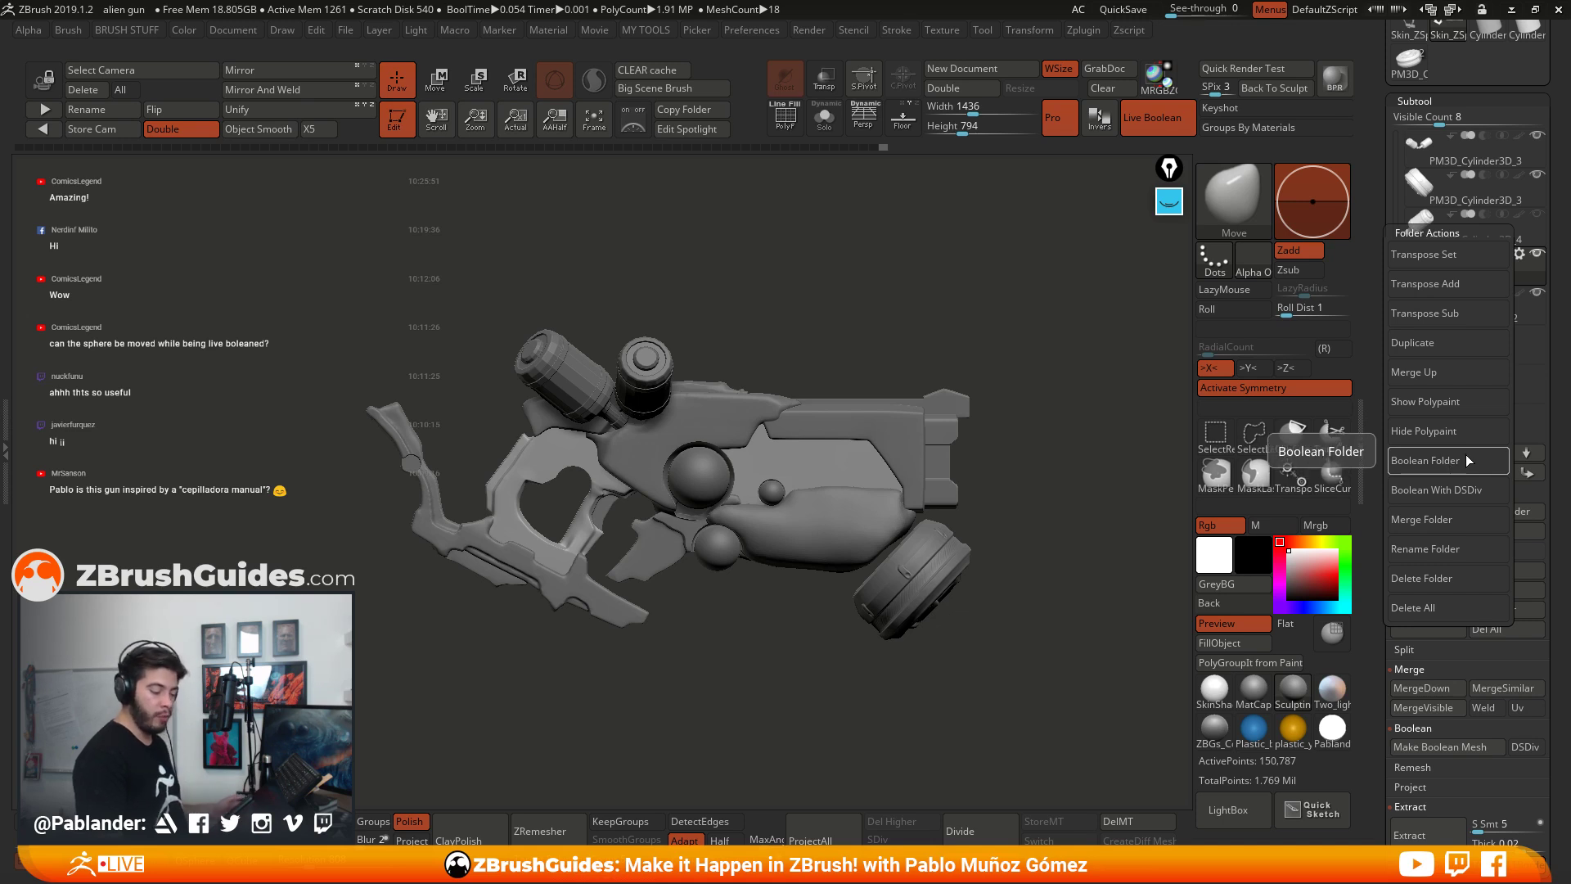
{"action": "left_click", "coordinate": [1447, 463]}
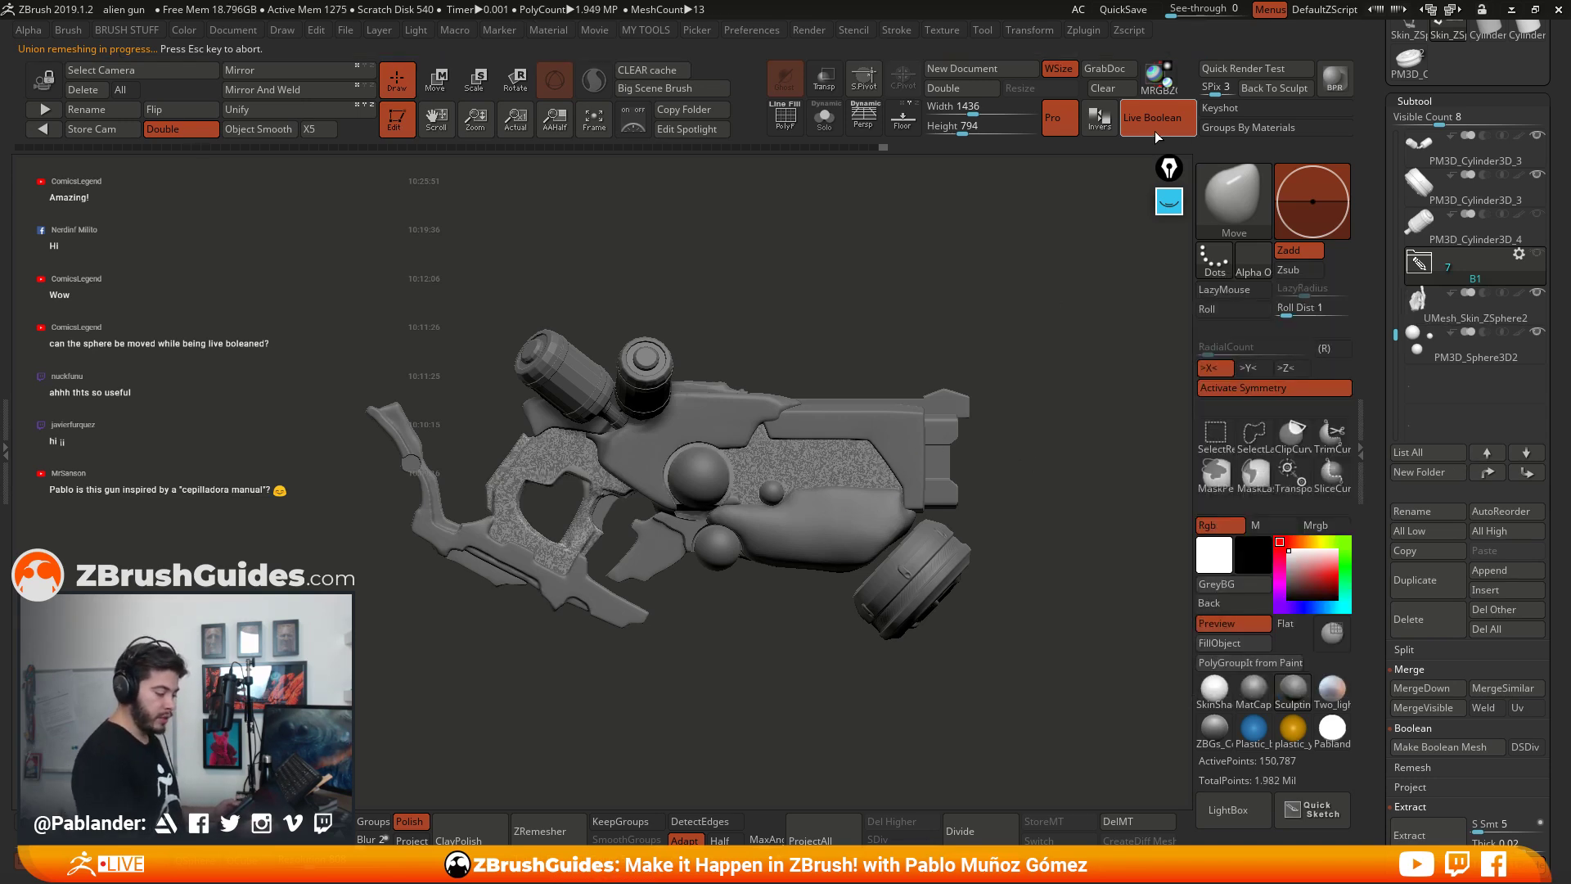
Step: Turn off Live Boolean and move the B1 folder to the start of the subtool order
{"action": "left_click", "coordinate": [1152, 120]}
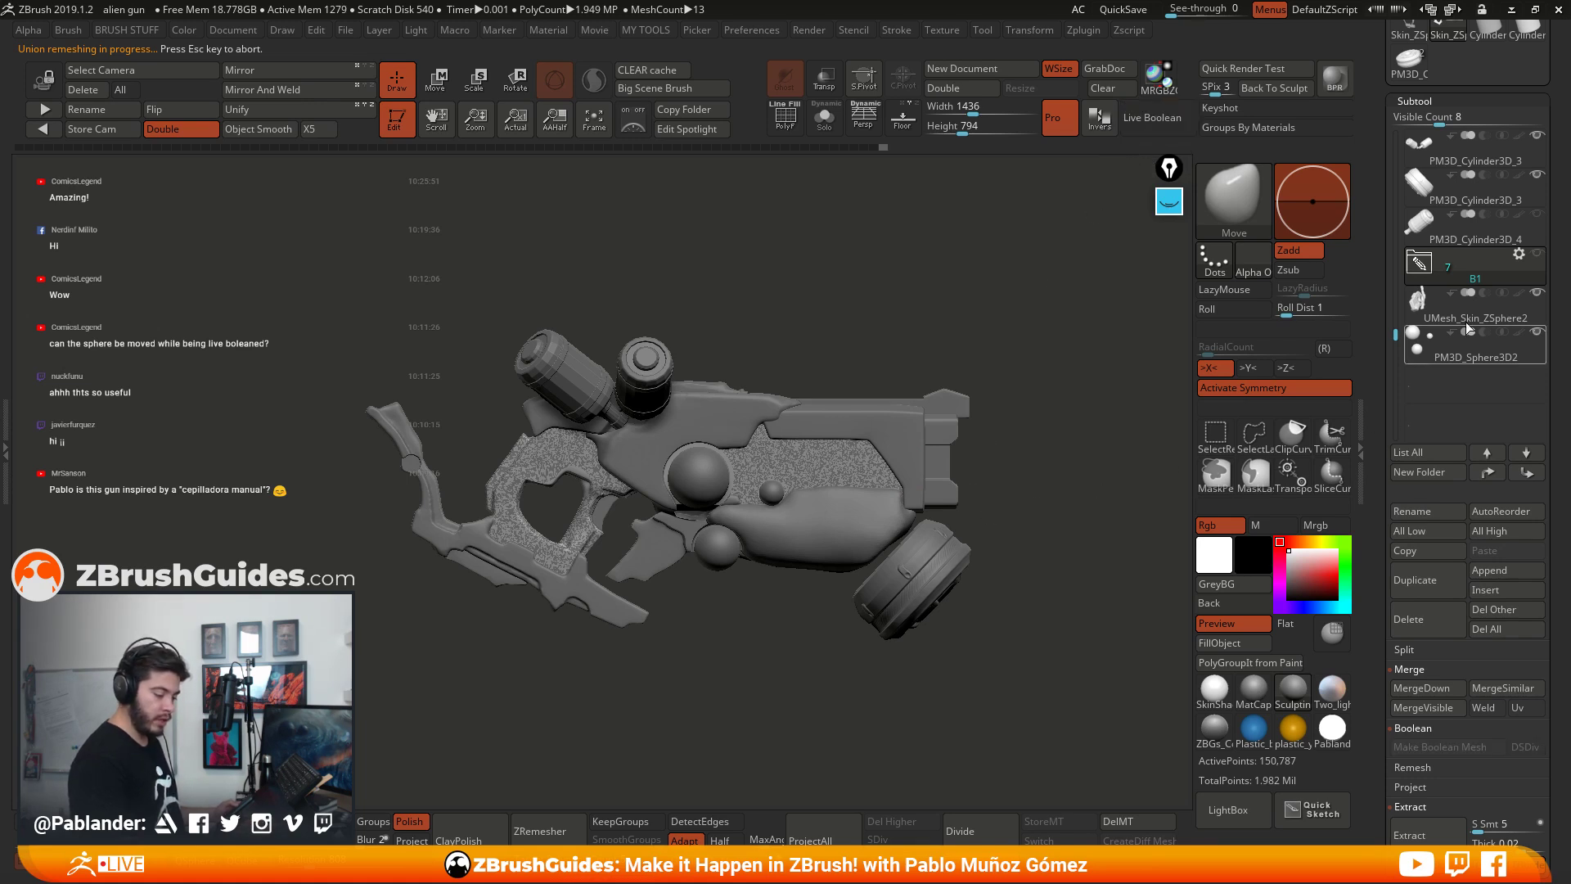
{"action": "left_click_drag", "start_coordinate": [1473, 275], "coordinate": [1473, 120]}
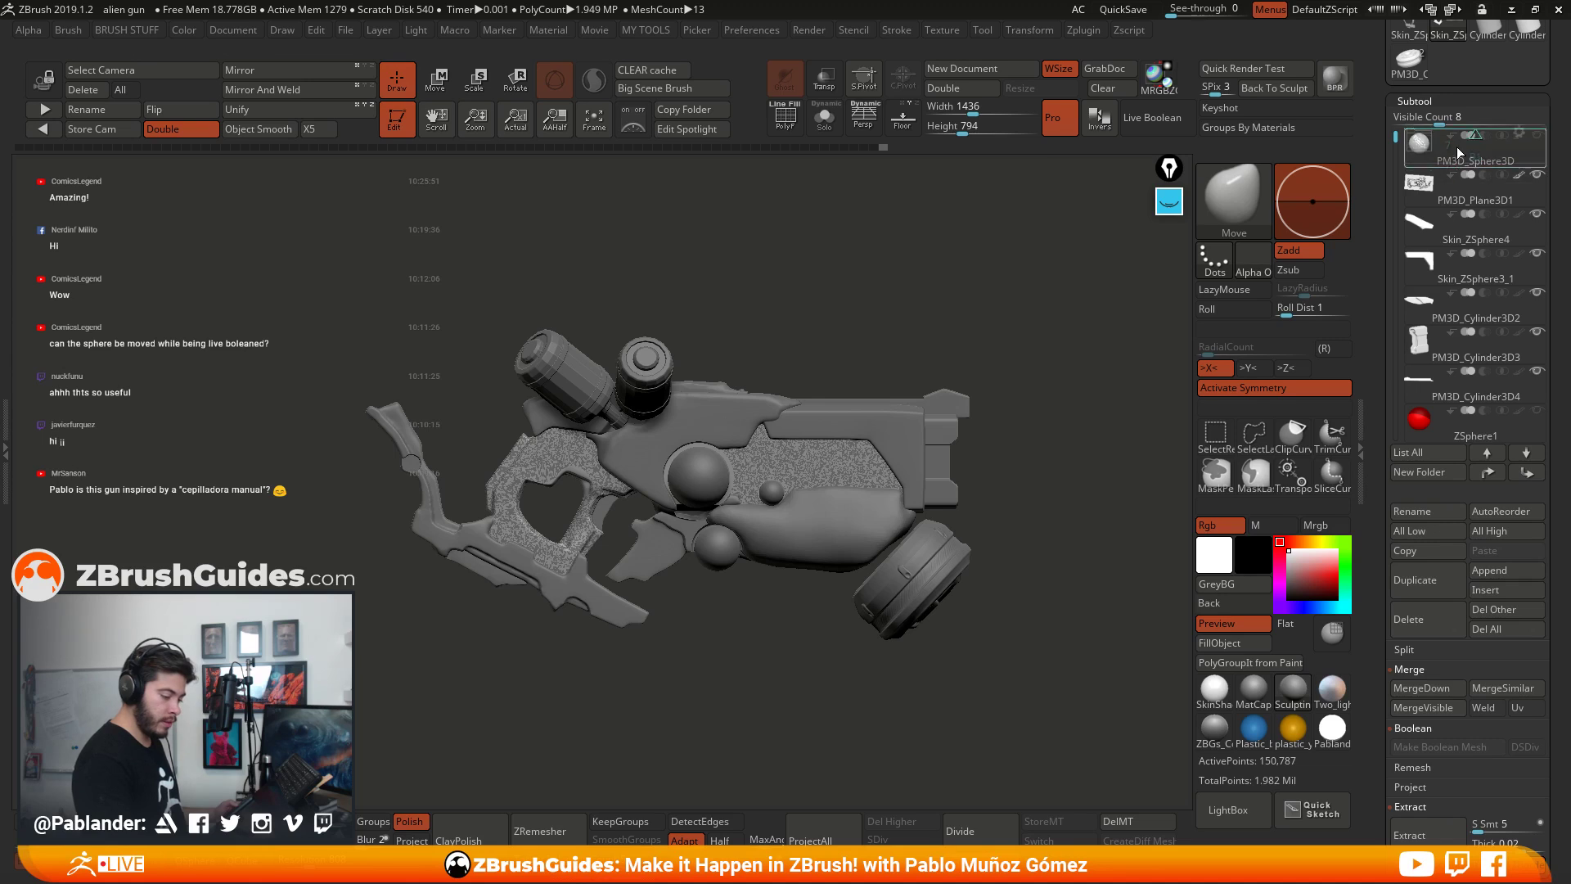
{"action": "left_click", "coordinate": [1466, 184]}
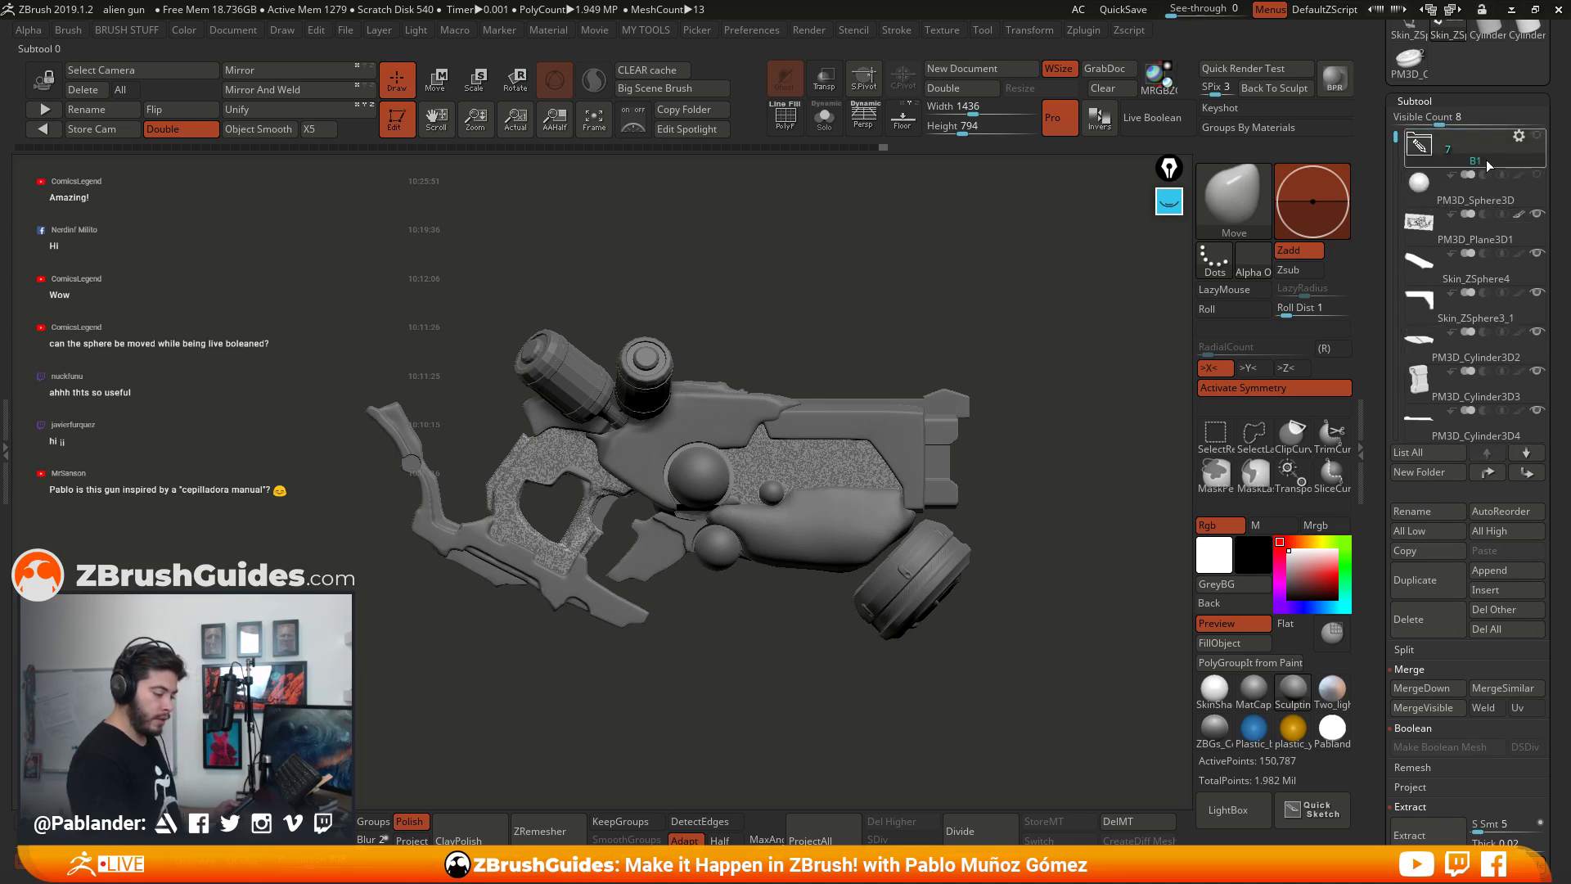
{"action": "left_click", "coordinate": [1486, 169]}
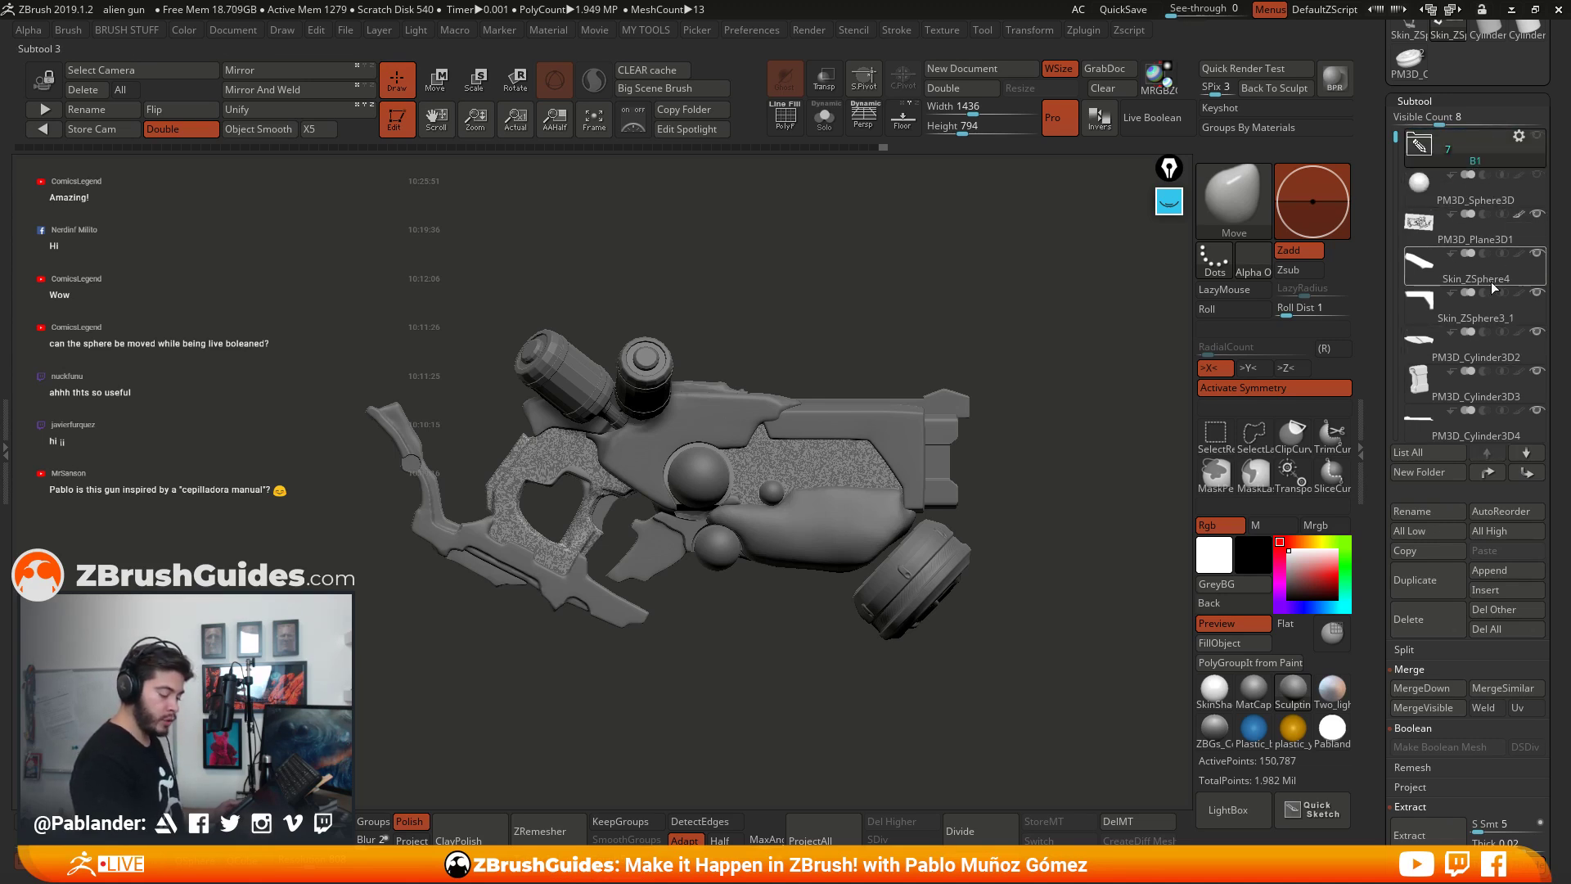
{"action": "left_click", "coordinate": [1510, 137]}
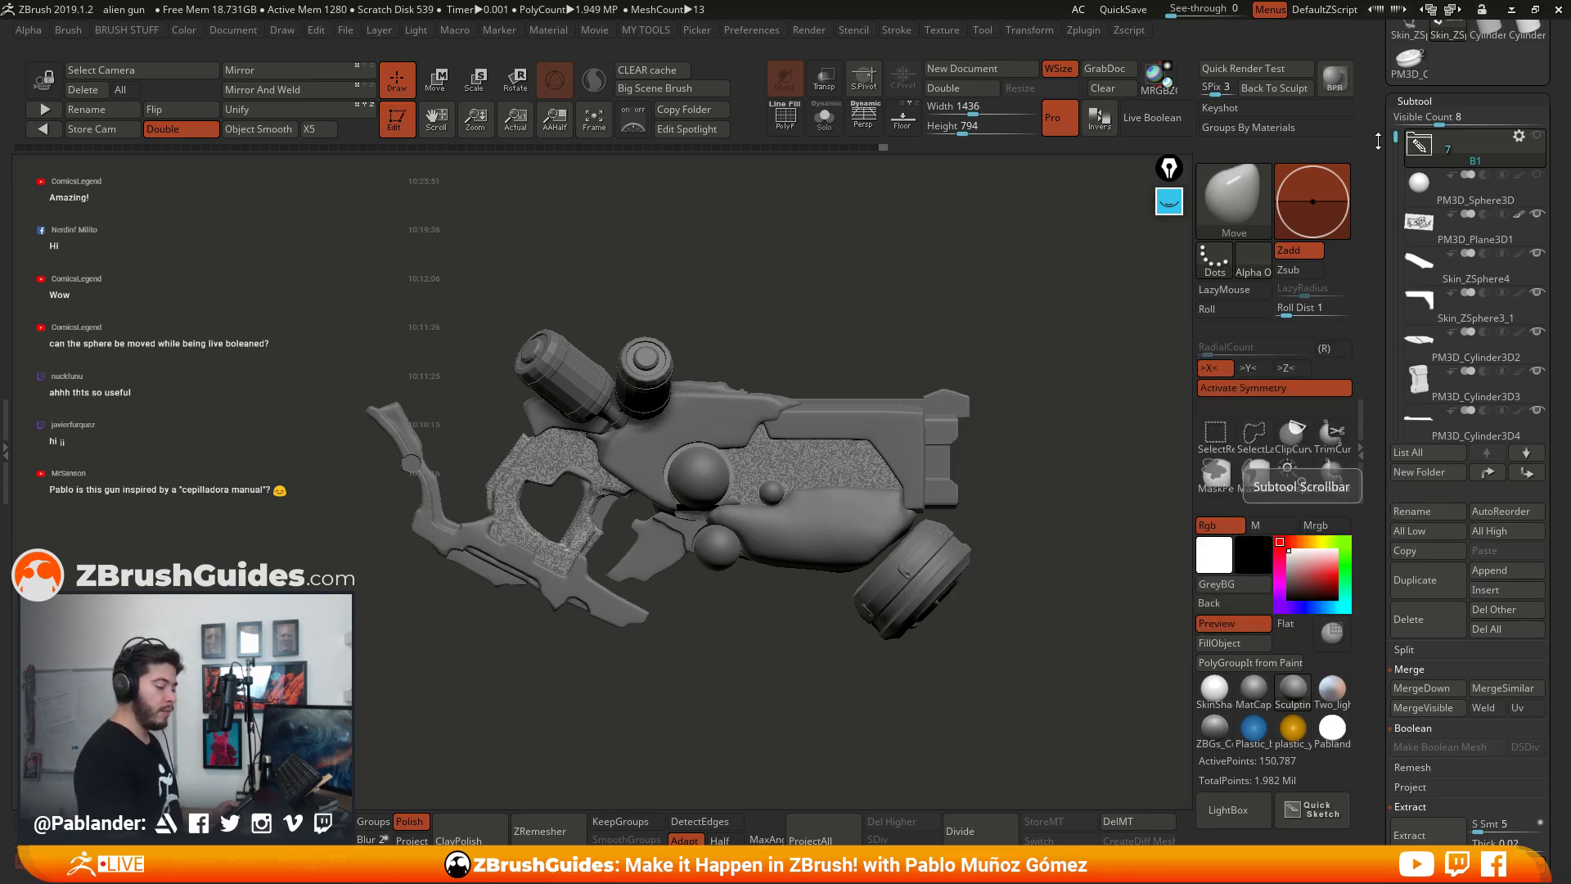
Step: Rename the B1 subtool folder as ORIGINALS
{"action": "left_click", "coordinate": [1420, 146]}
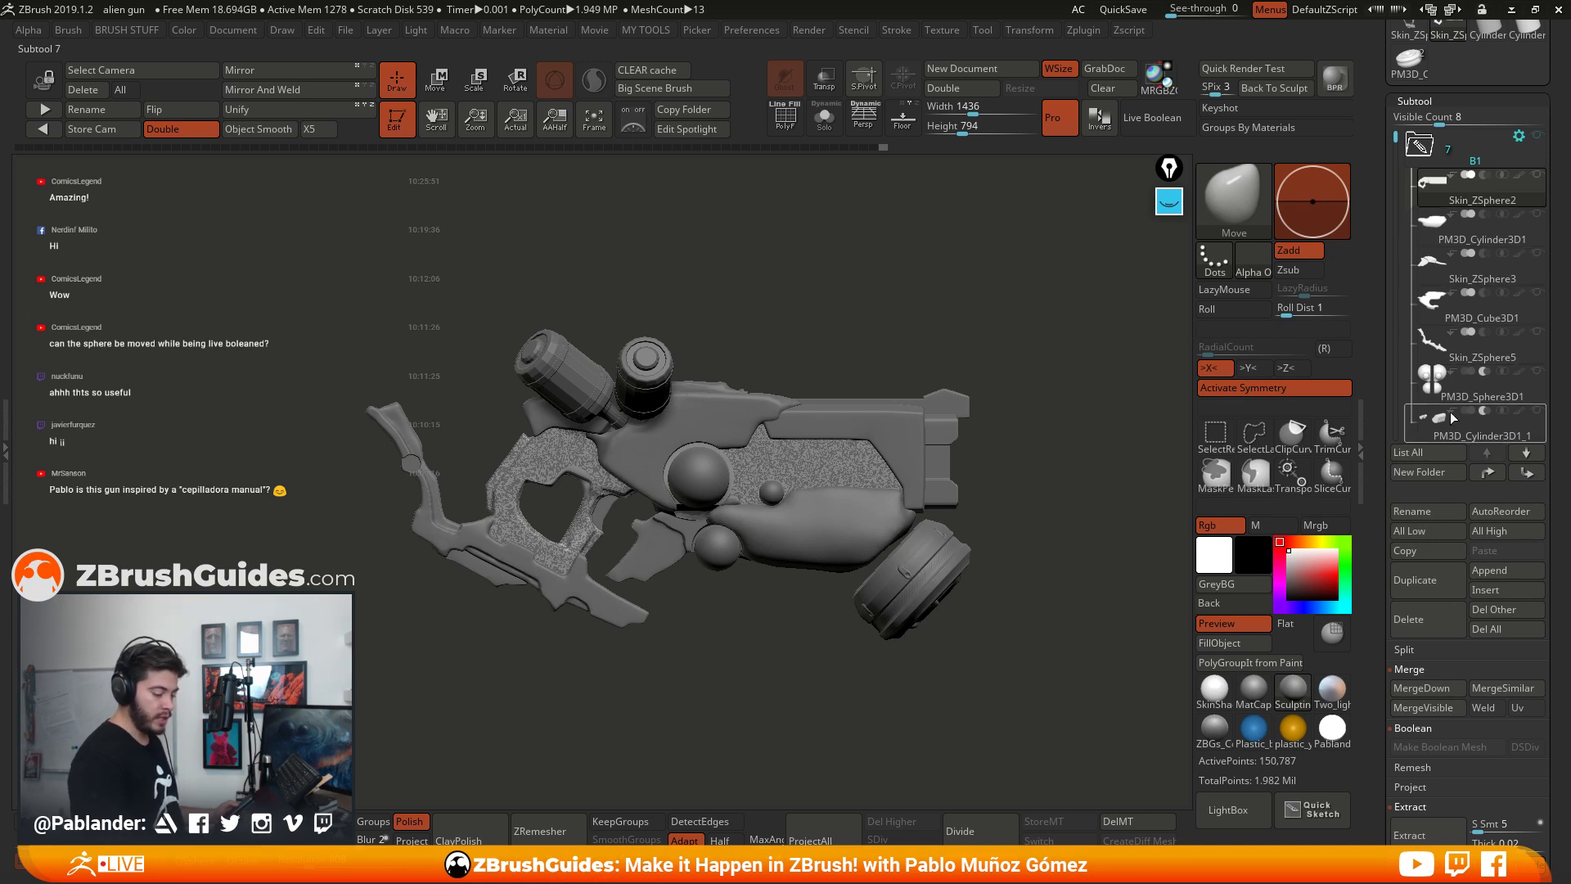
{"action": "left_click", "coordinate": [1420, 147]}
{"action": "left_click", "coordinate": [1420, 147]}
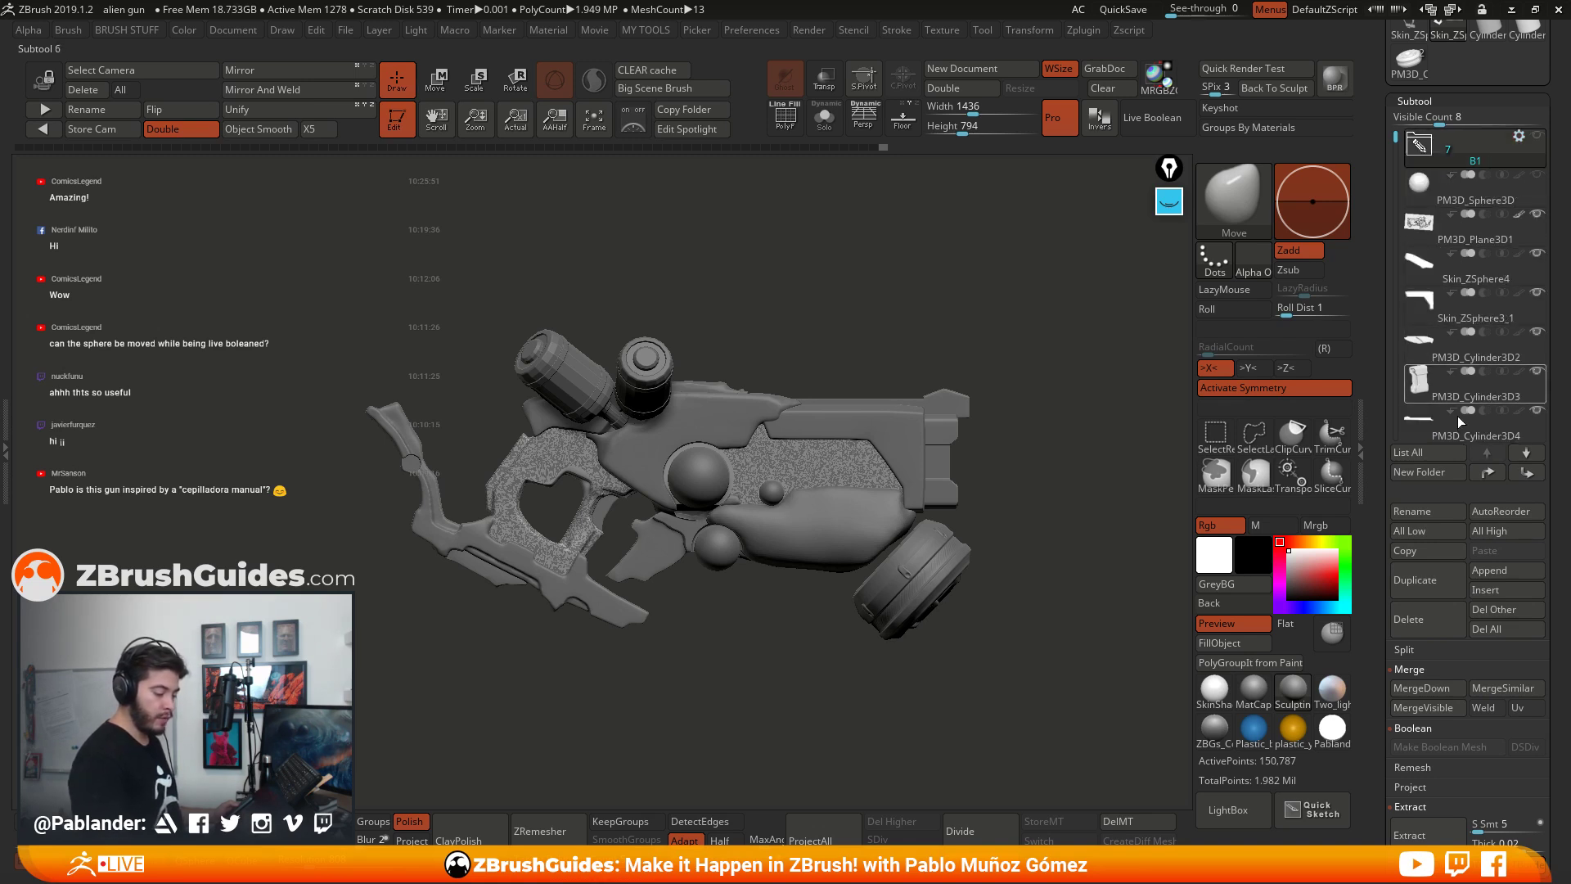
{"action": "left_click", "coordinate": [1520, 137]}
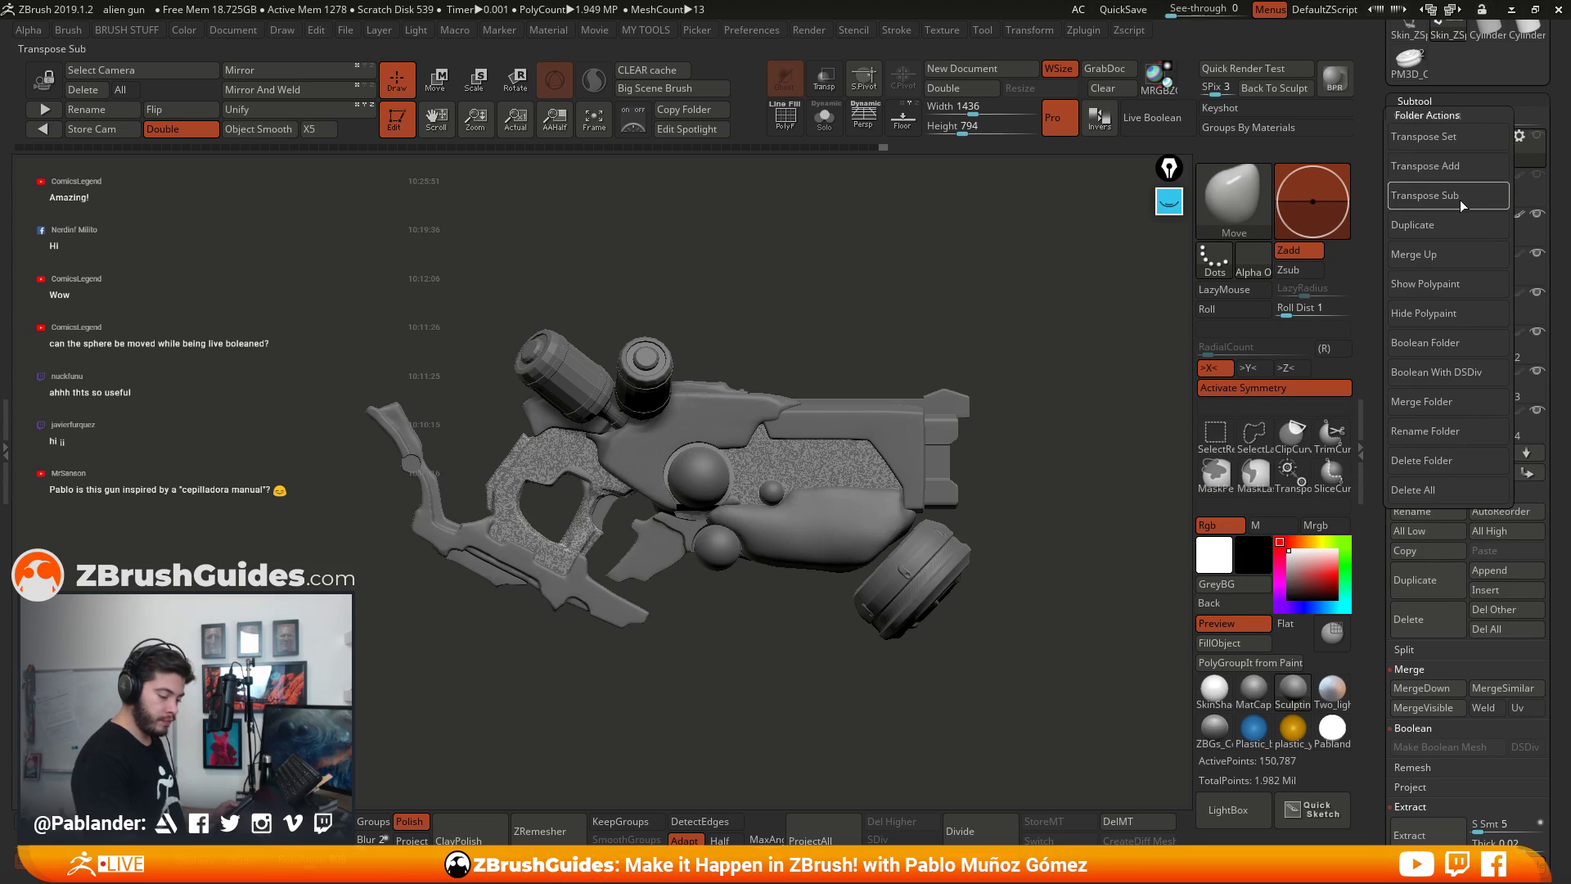
{"action": "left_click", "coordinate": [1442, 431]}
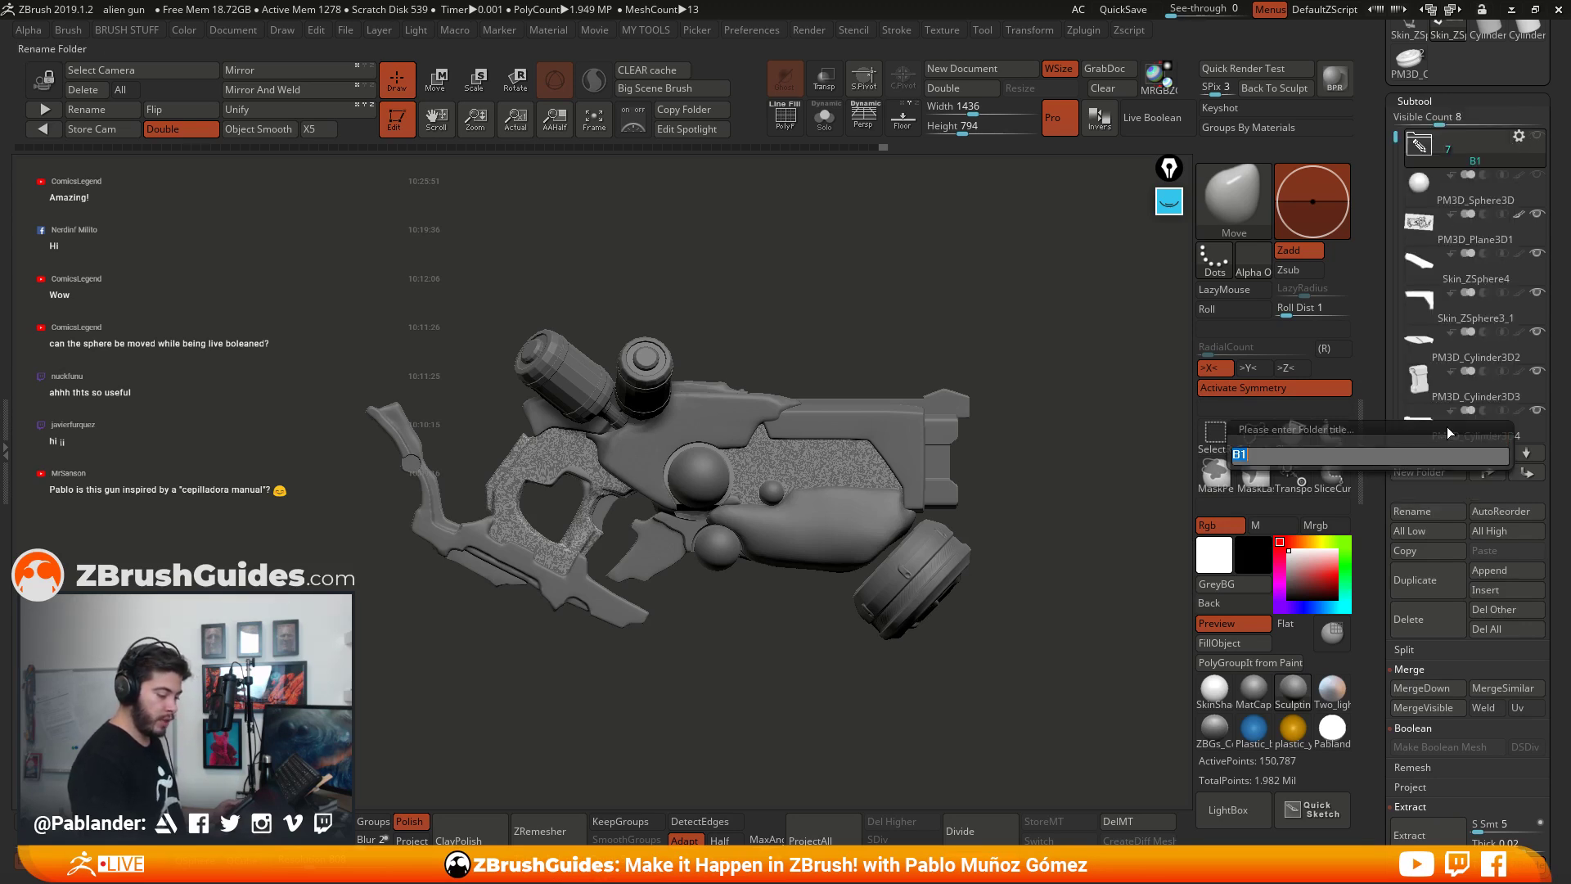
{"action": "type", "text": "ORIG"}
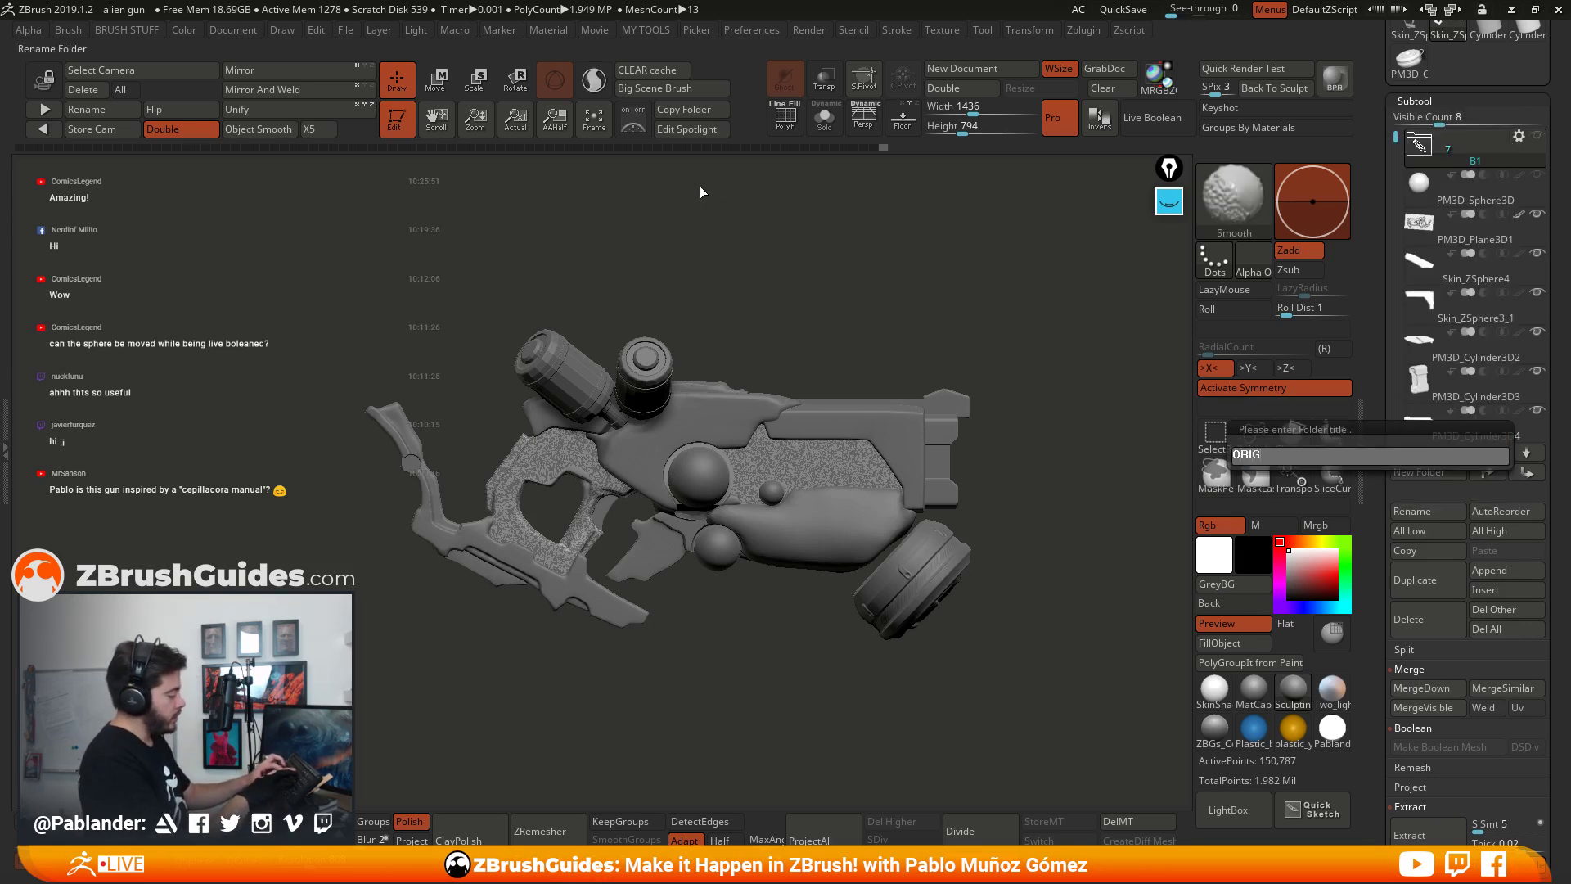
{"action": "type", "text": "INALS"}
{"action": "key", "text": "Return"}
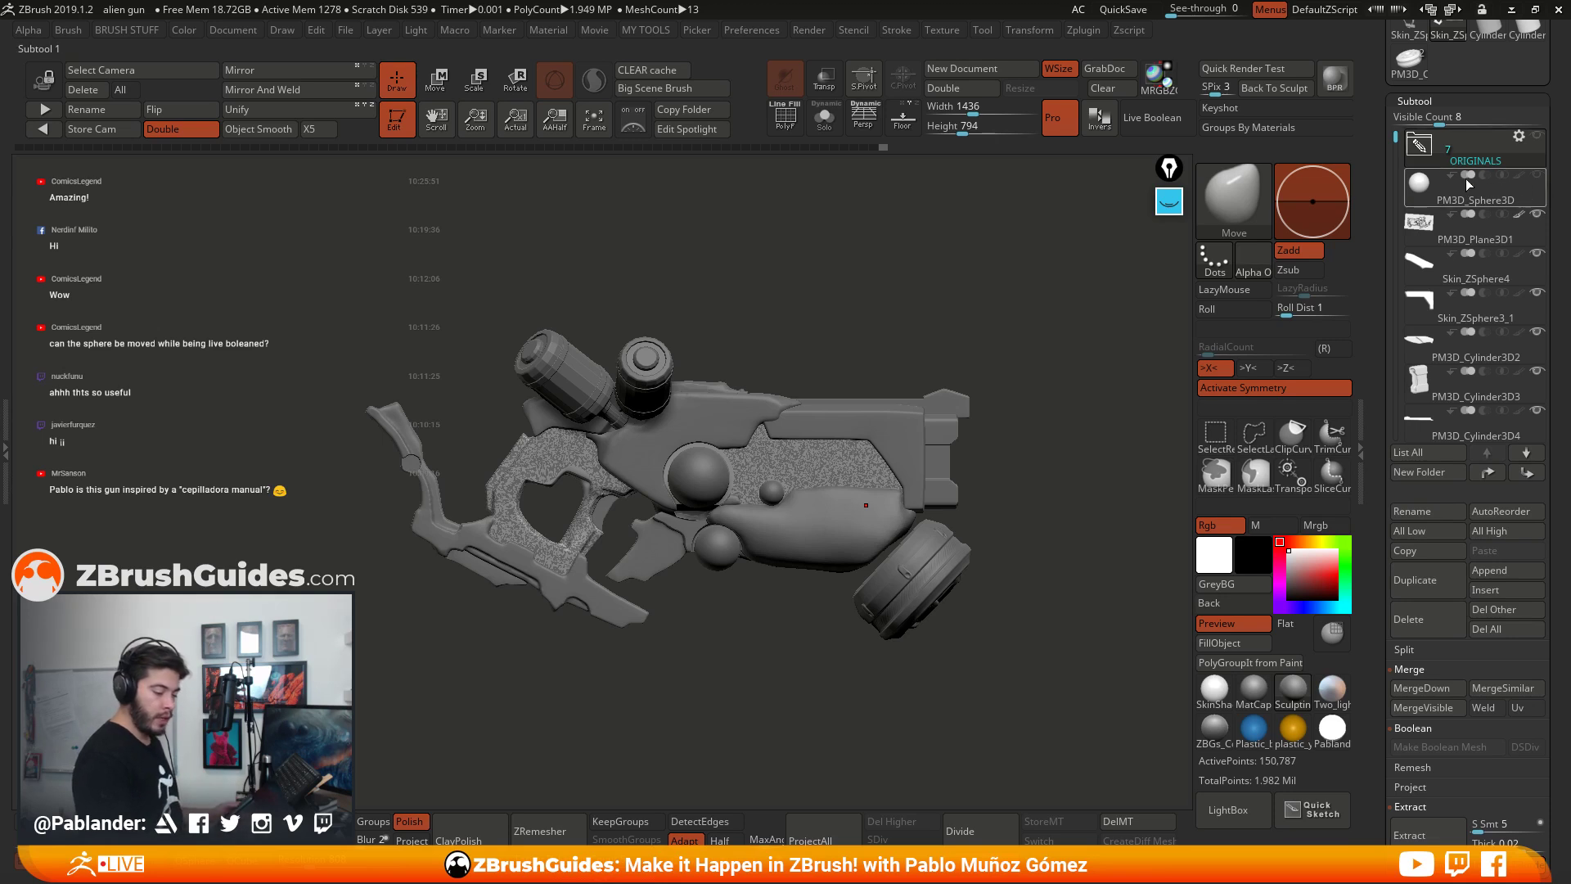
Step: Select the UMesh_Skin_ZSphere2 subtool, isolate it with Solo and frame it in the view
{"action": "left_click_drag", "start_coordinate": [1397, 138], "coordinate": [1397, 352]}
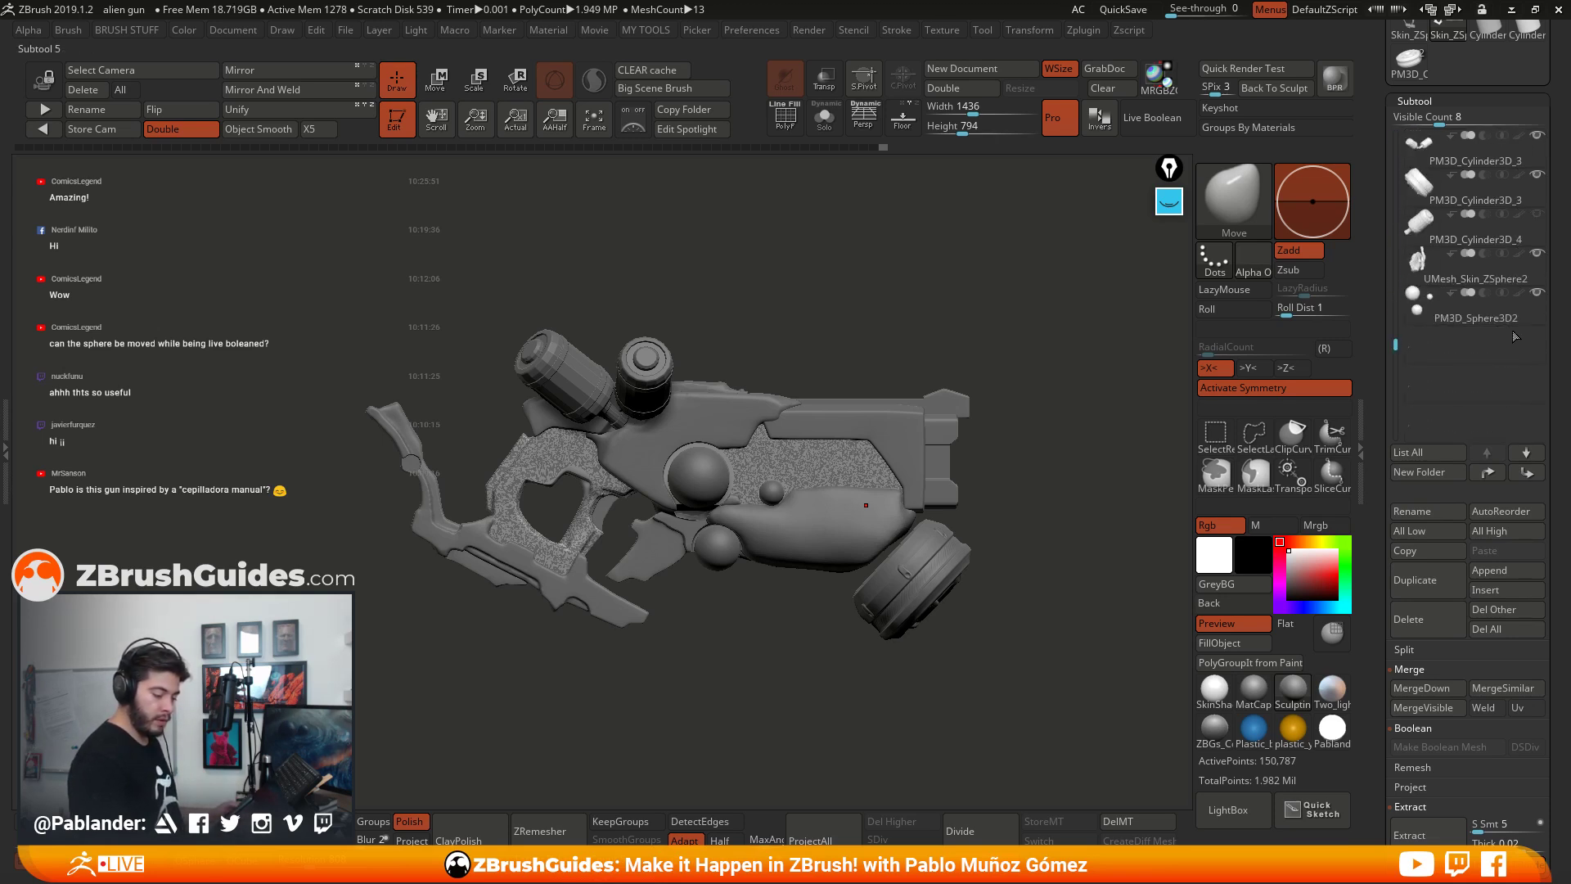
{"action": "left_click", "coordinate": [1481, 274]}
{"action": "left_click", "coordinate": [825, 119]}
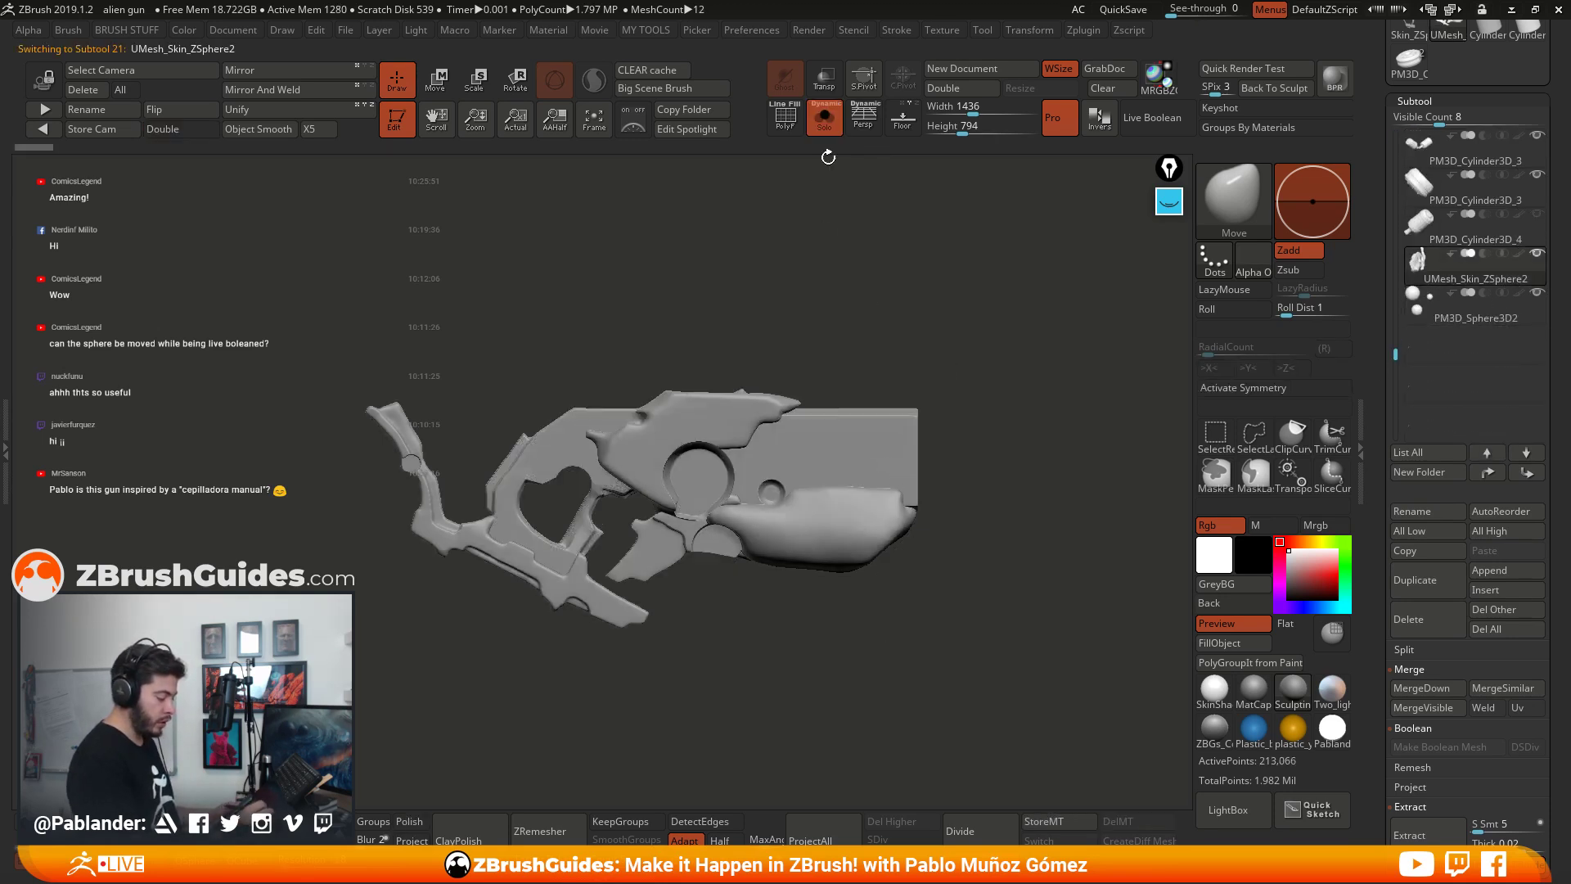
{"action": "key", "text": "f"}
{"action": "left_click_drag", "start_coordinate": [815, 270], "coordinate": [820, 252]}
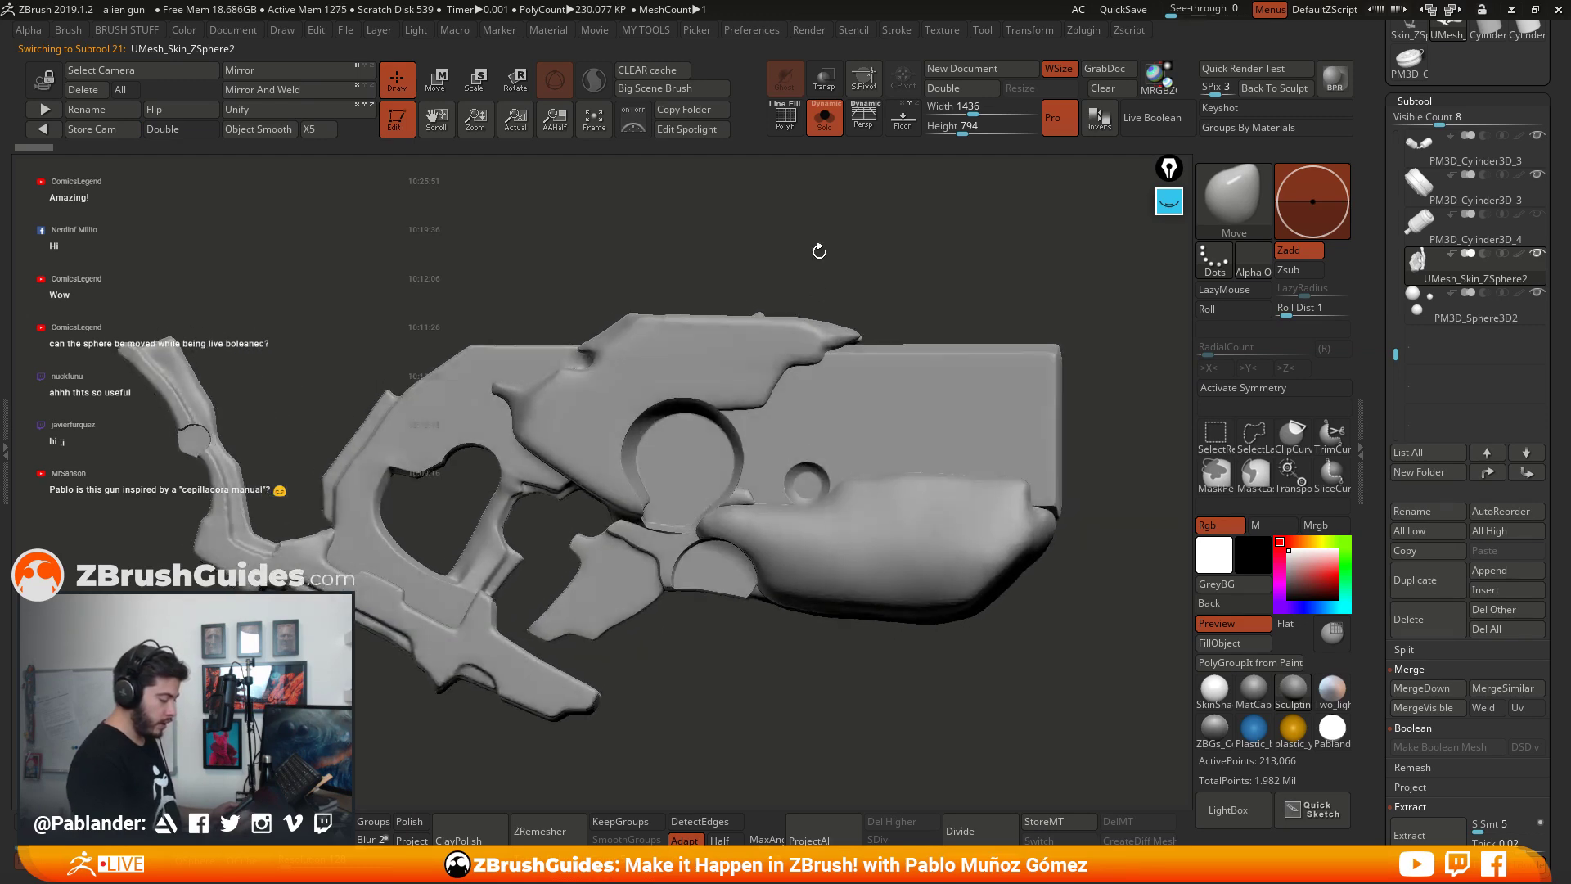
Step: Inspect the boolean mesh's topology and polygroups with the polyframe display, and hide the polyframe again
{"action": "left_click", "coordinate": [785, 120]}
{"action": "right_click_drag", "start_coordinate": [654, 483], "coordinate": [824, 460], "text": "alt"}
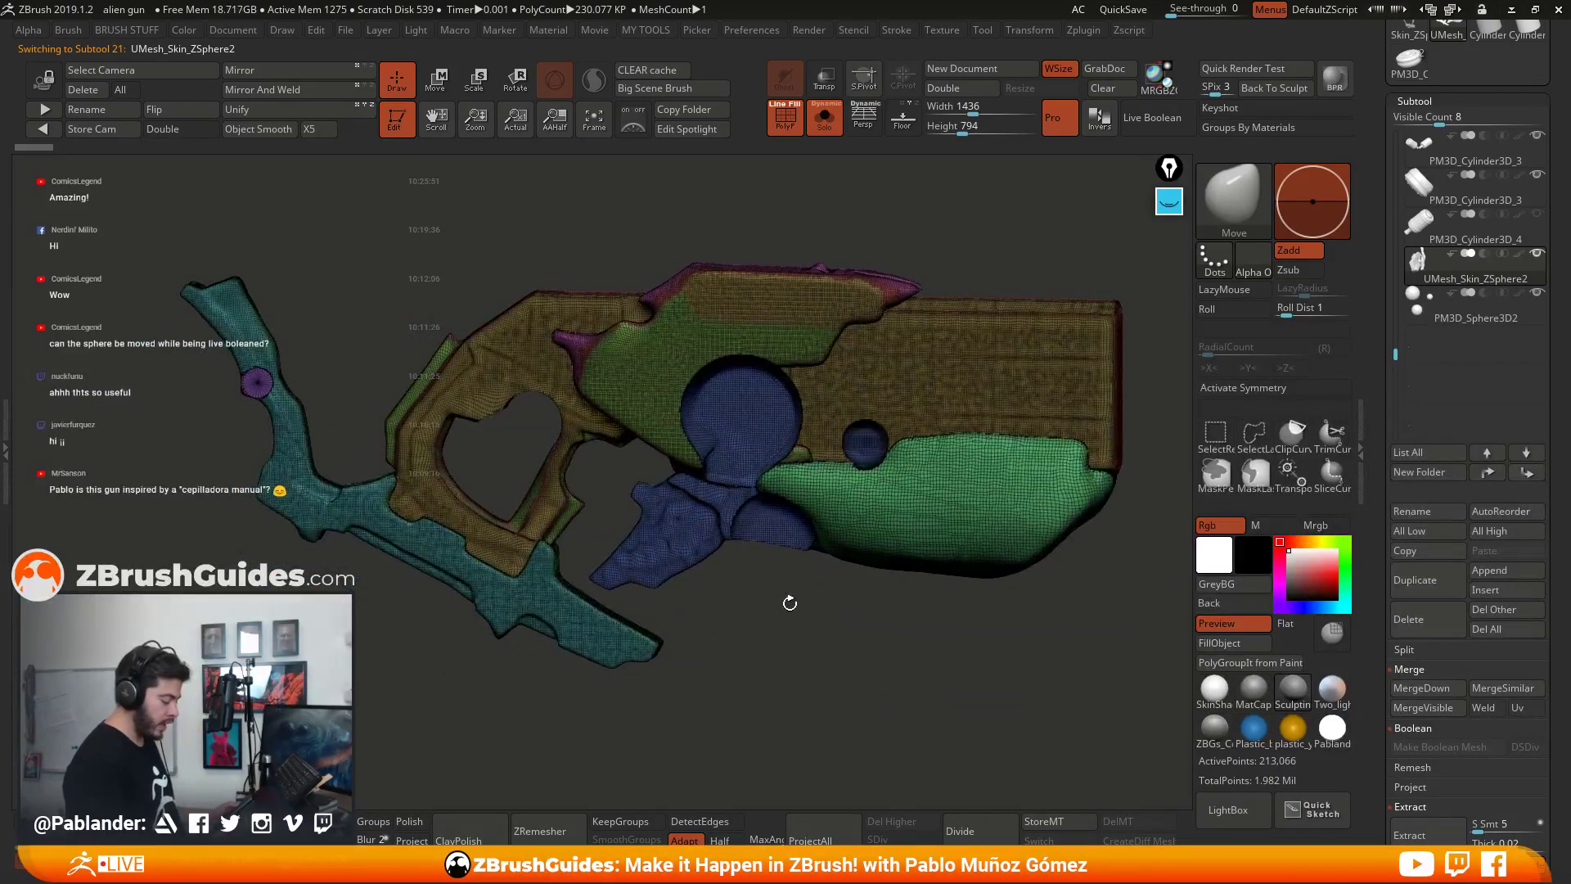
{"action": "right_click_drag", "start_coordinate": [790, 603], "coordinate": [794, 606]}
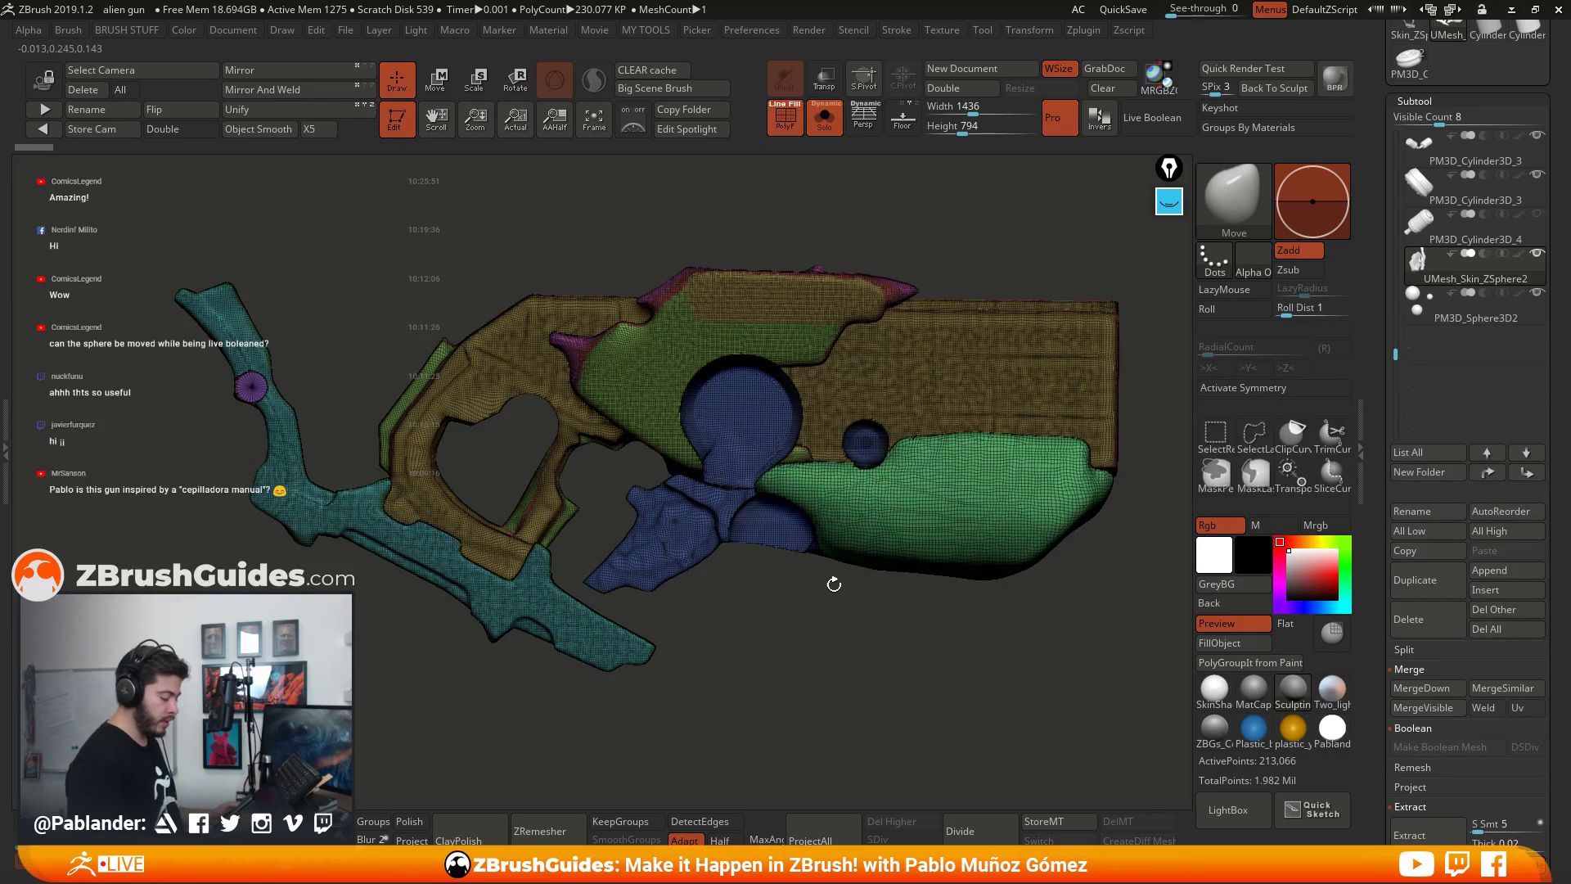
{"action": "left_click", "coordinate": [799, 129]}
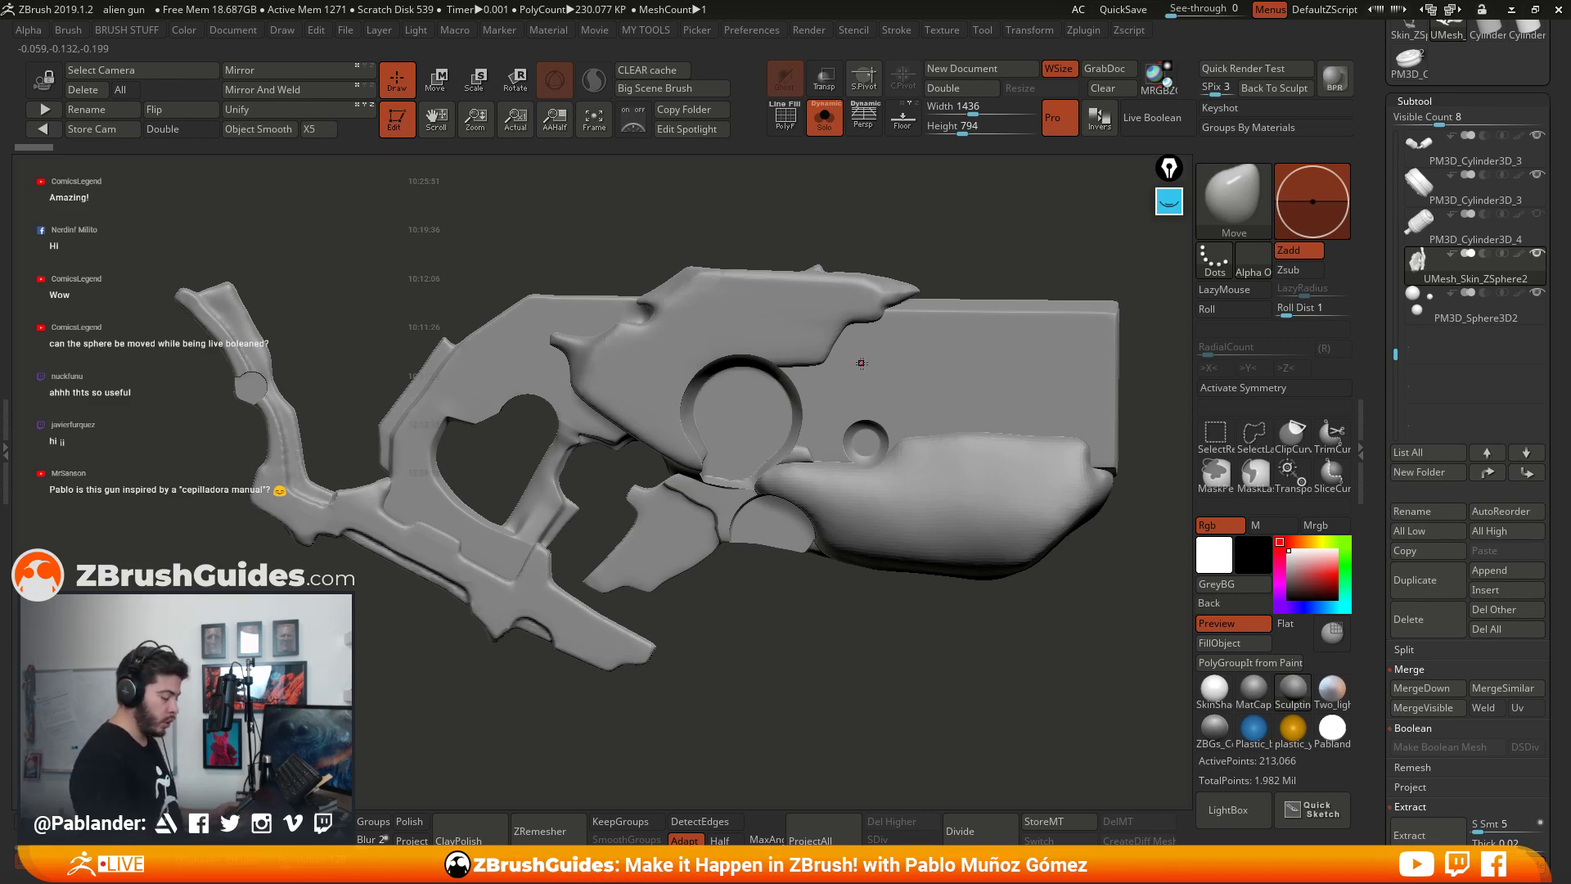
Step: Activate X symmetry on the boolean mesh and choose the Clay brush for working around the large circular recess
{"action": "right_click_drag", "start_coordinate": [852, 381], "coordinate": [961, 444]}
{"action": "key", "text": "x"}
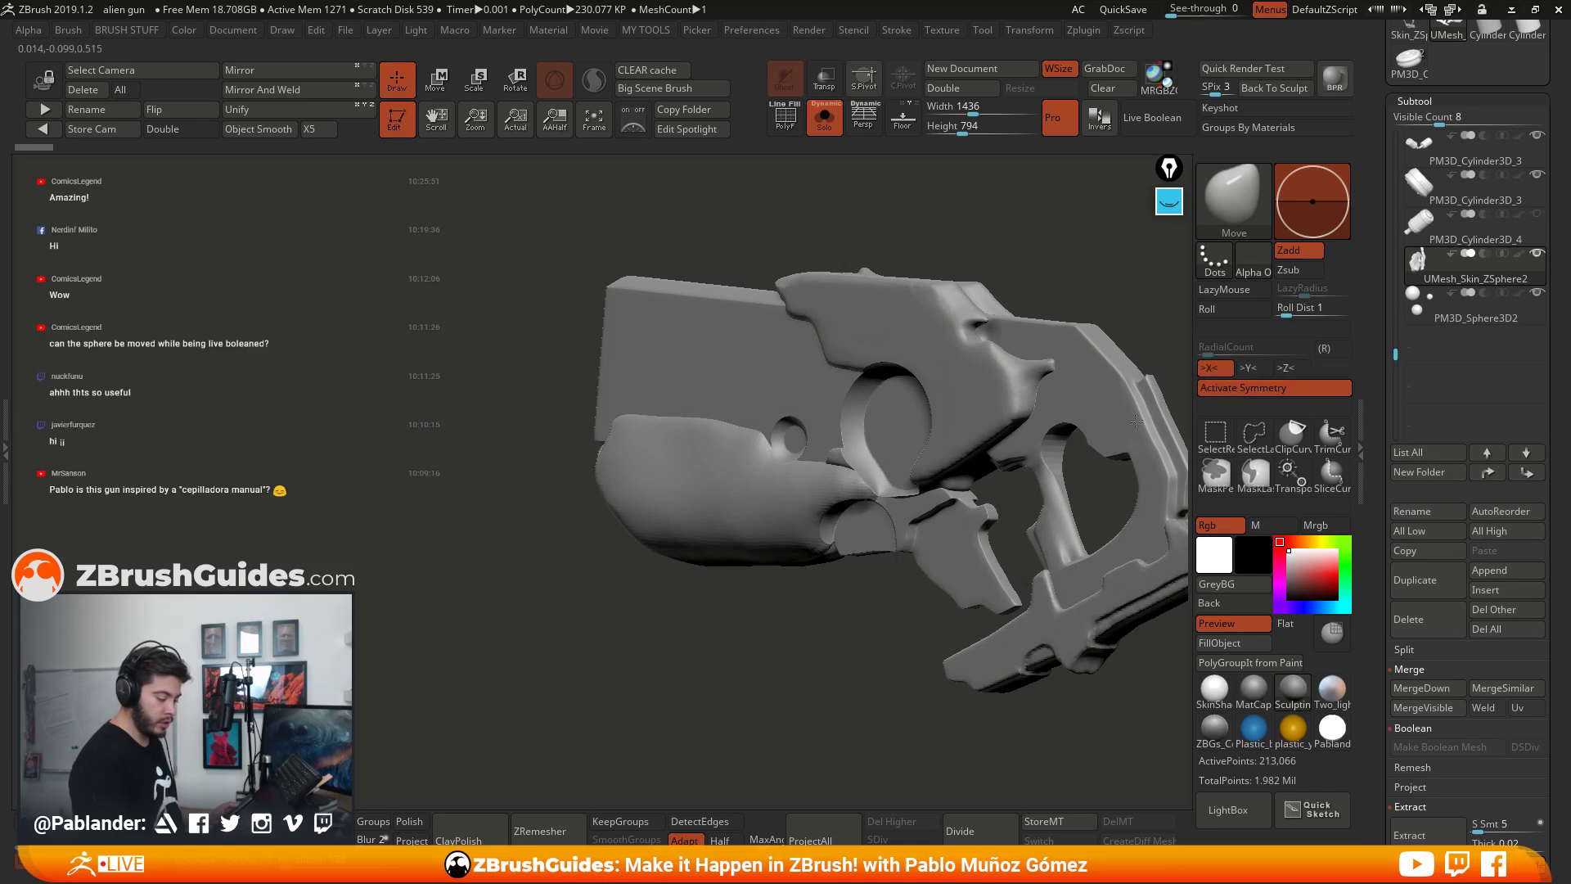
{"action": "mouse_move", "coordinate": [1154, 396]}
{"action": "right_mouse_down"}
{"action": "mouse_move", "coordinate": [815, 467]}
{"action": "mouse_move", "coordinate": [800, 437]}
{"action": "mouse_move", "coordinate": [833, 455]}
{"action": "right_mouse_up"}
{"action": "key", "text": "b"}
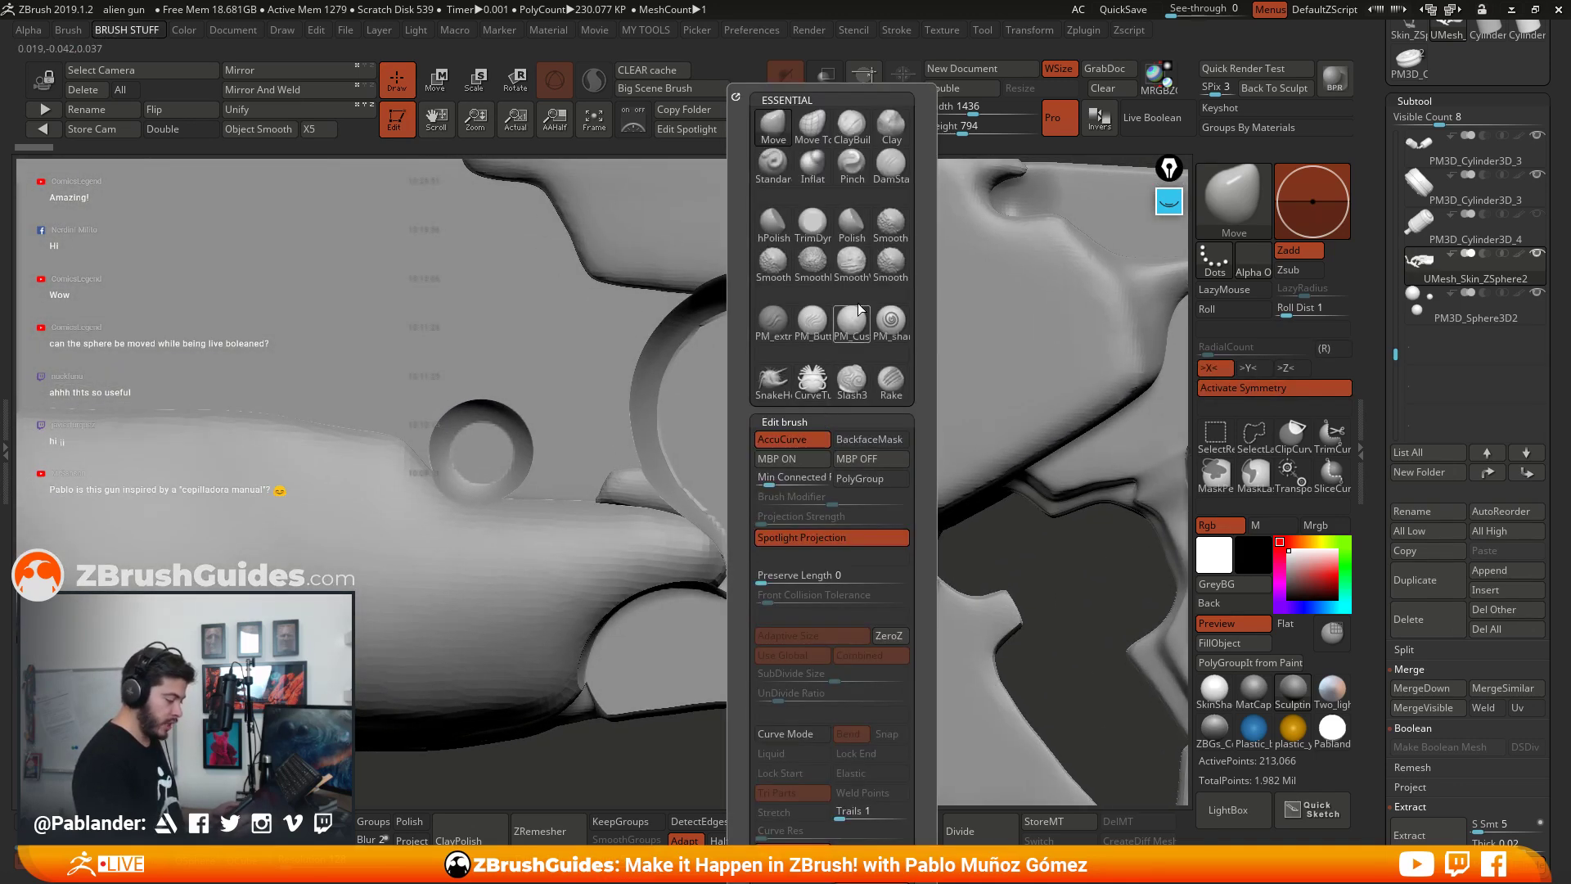
{"action": "left_click", "coordinate": [891, 124]}
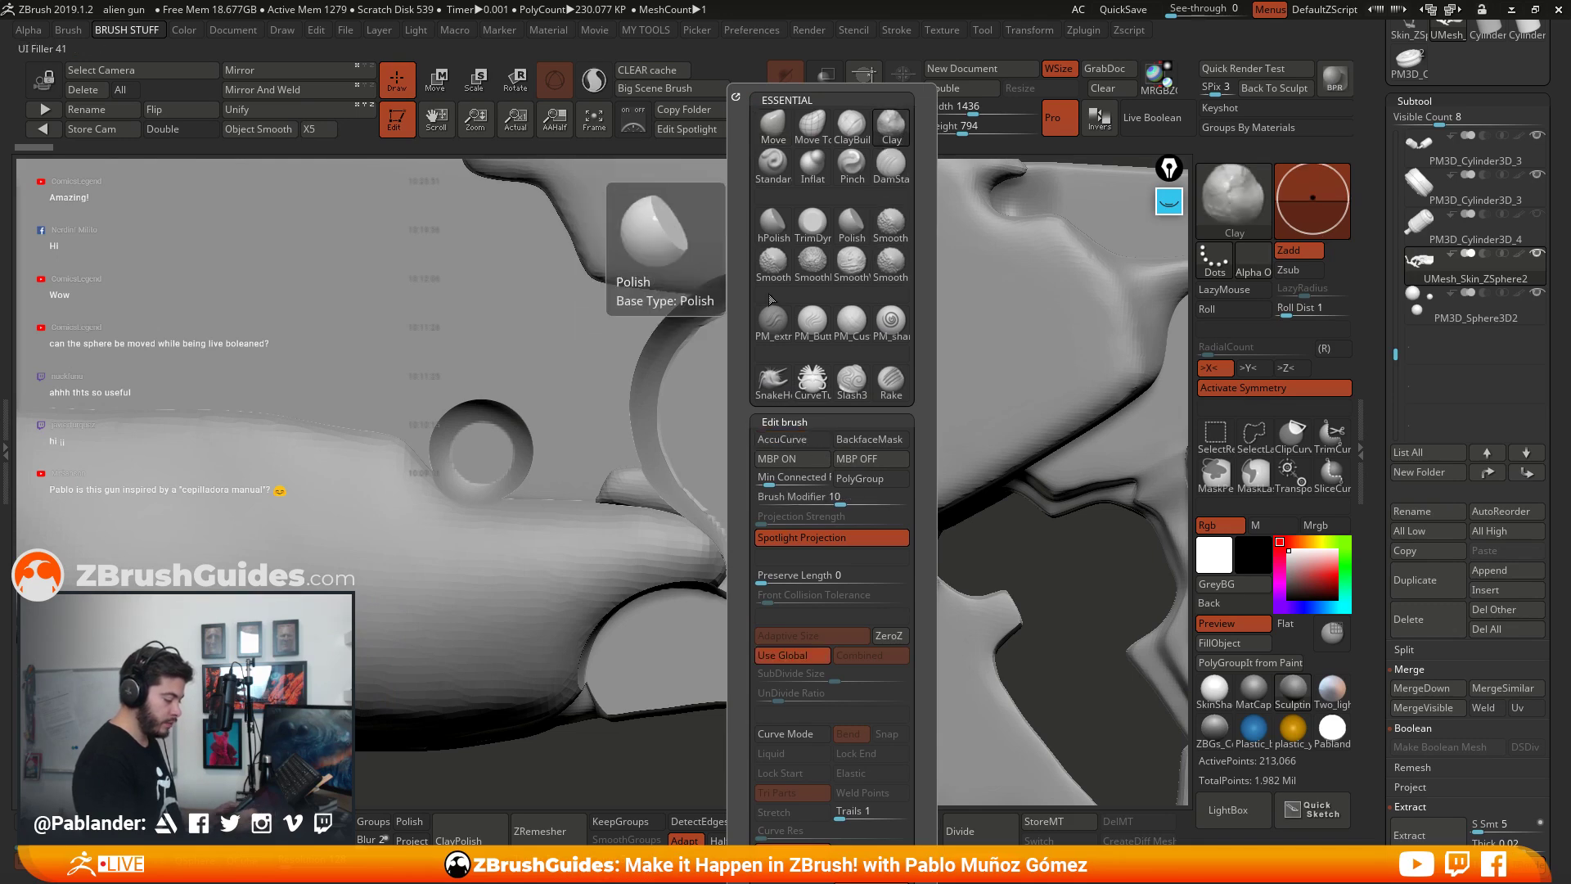
{"action": "right_click", "coordinate": [705, 414]}
{"action": "right_click_drag", "start_coordinate": [761, 406], "coordinate": [791, 427]}
{"action": "right_click_drag", "start_coordinate": [833, 430], "coordinate": [794, 451], "text": "alt"}
{"action": "right_click_drag", "start_coordinate": [756, 568], "coordinate": [776, 583]}
{"action": "mouse_move", "coordinate": [776, 583]}
{"action": "right_mouse_down", "text": "alt"}
{"action": "mouse_move", "coordinate": [792, 524]}
{"action": "mouse_move", "coordinate": [830, 514]}
{"action": "mouse_move", "coordinate": [806, 499]}
{"action": "right_mouse_up", "text": "alt"}
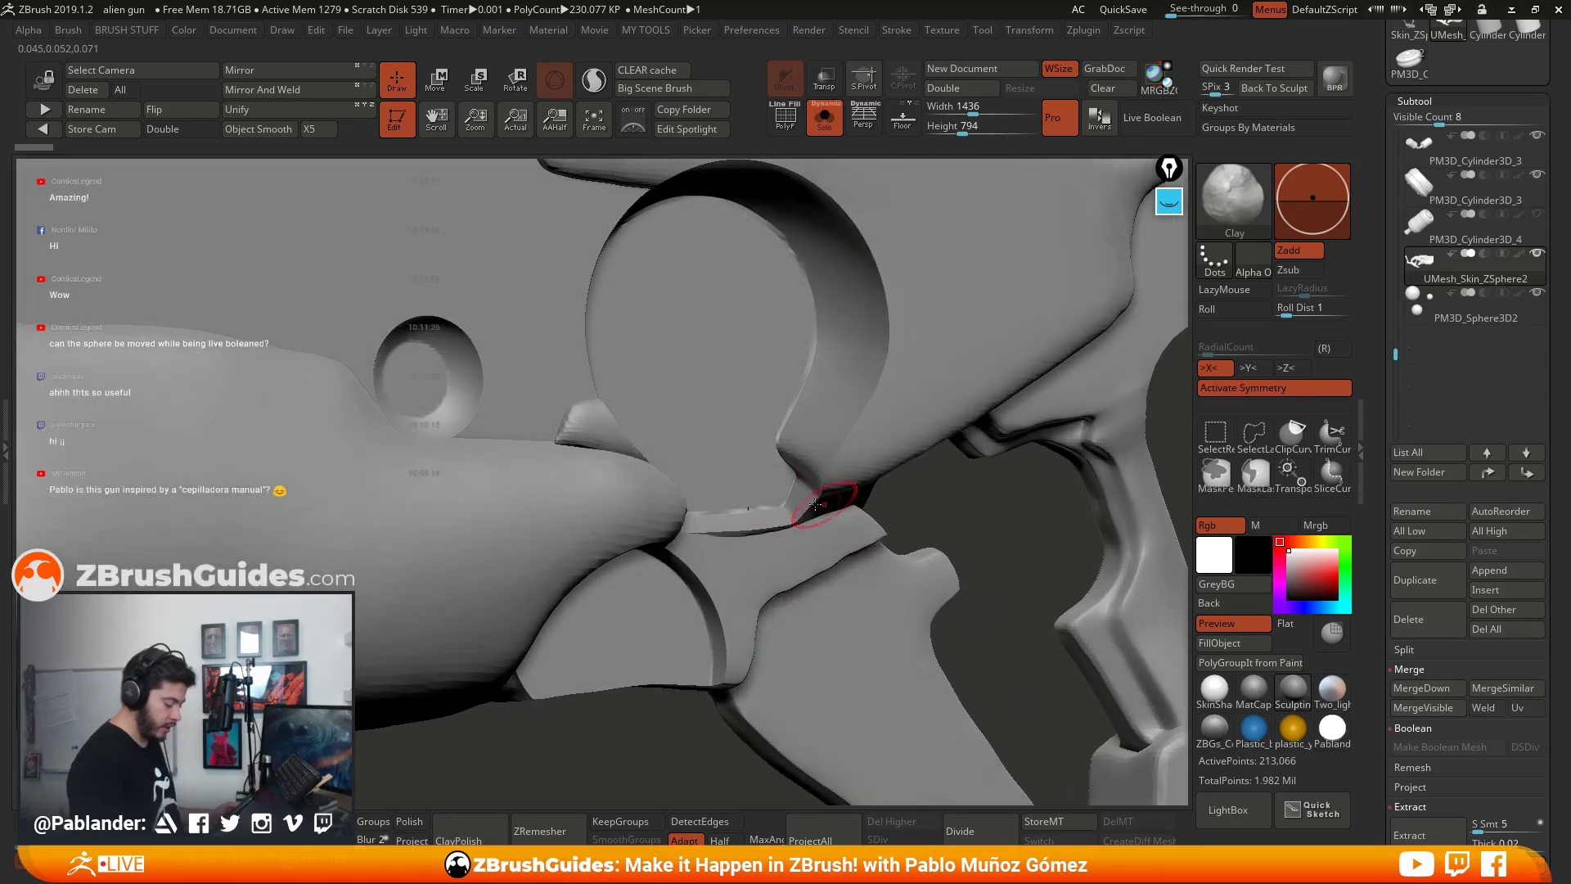
Step: Turn on Sculptris Pro and sculpt the large recess's lower corner near the trigger, checking the added density with the polyframe
{"action": "left_click", "coordinate": [594, 82]}
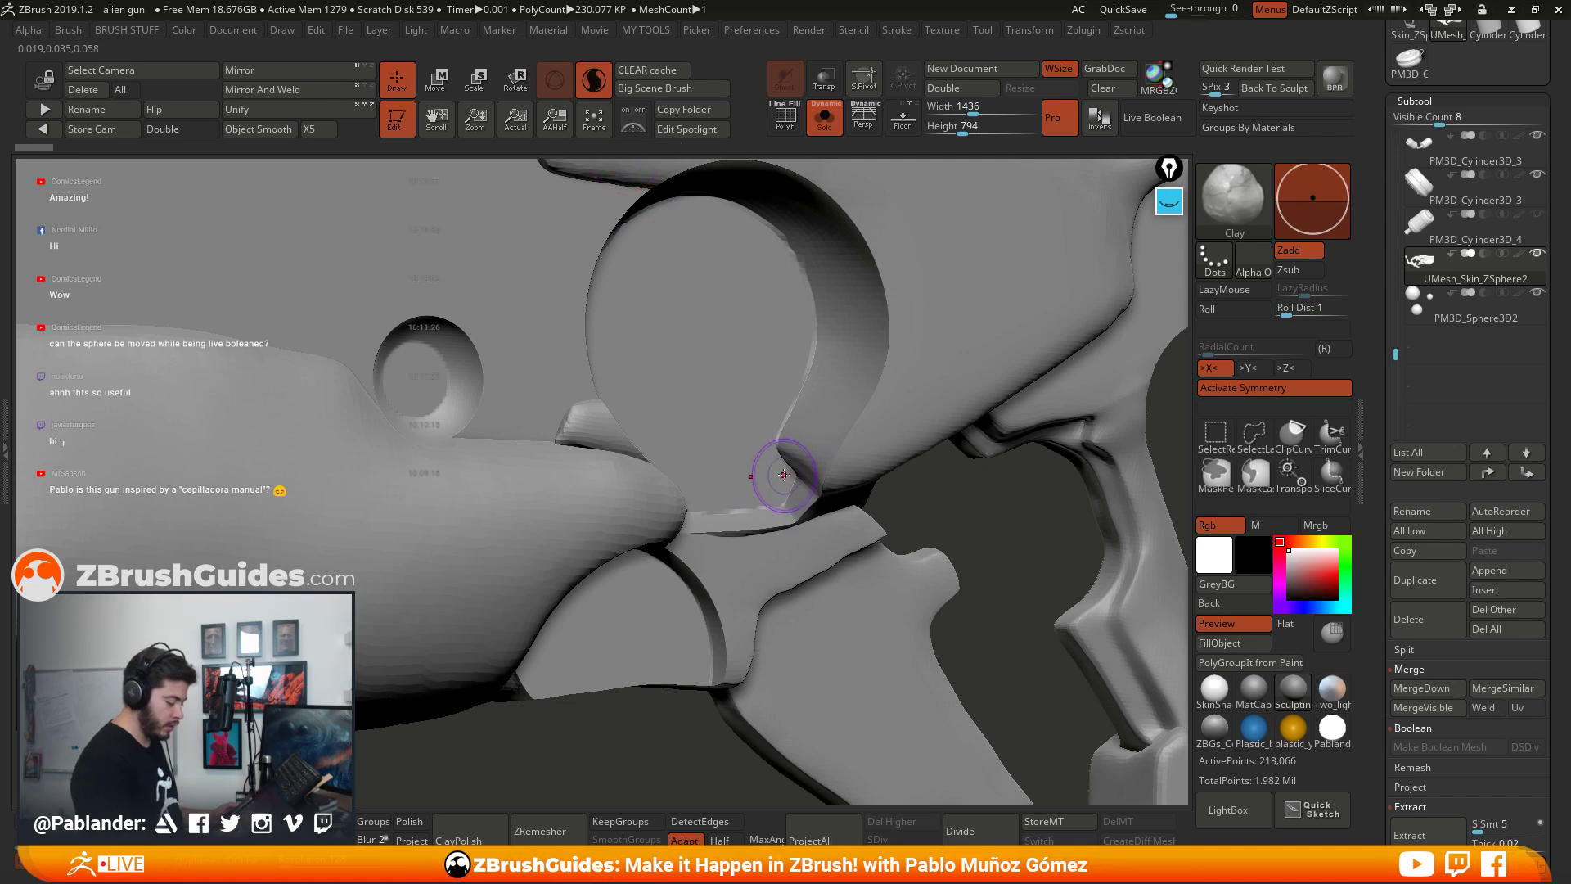
{"action": "key", "text": "shift+f"}
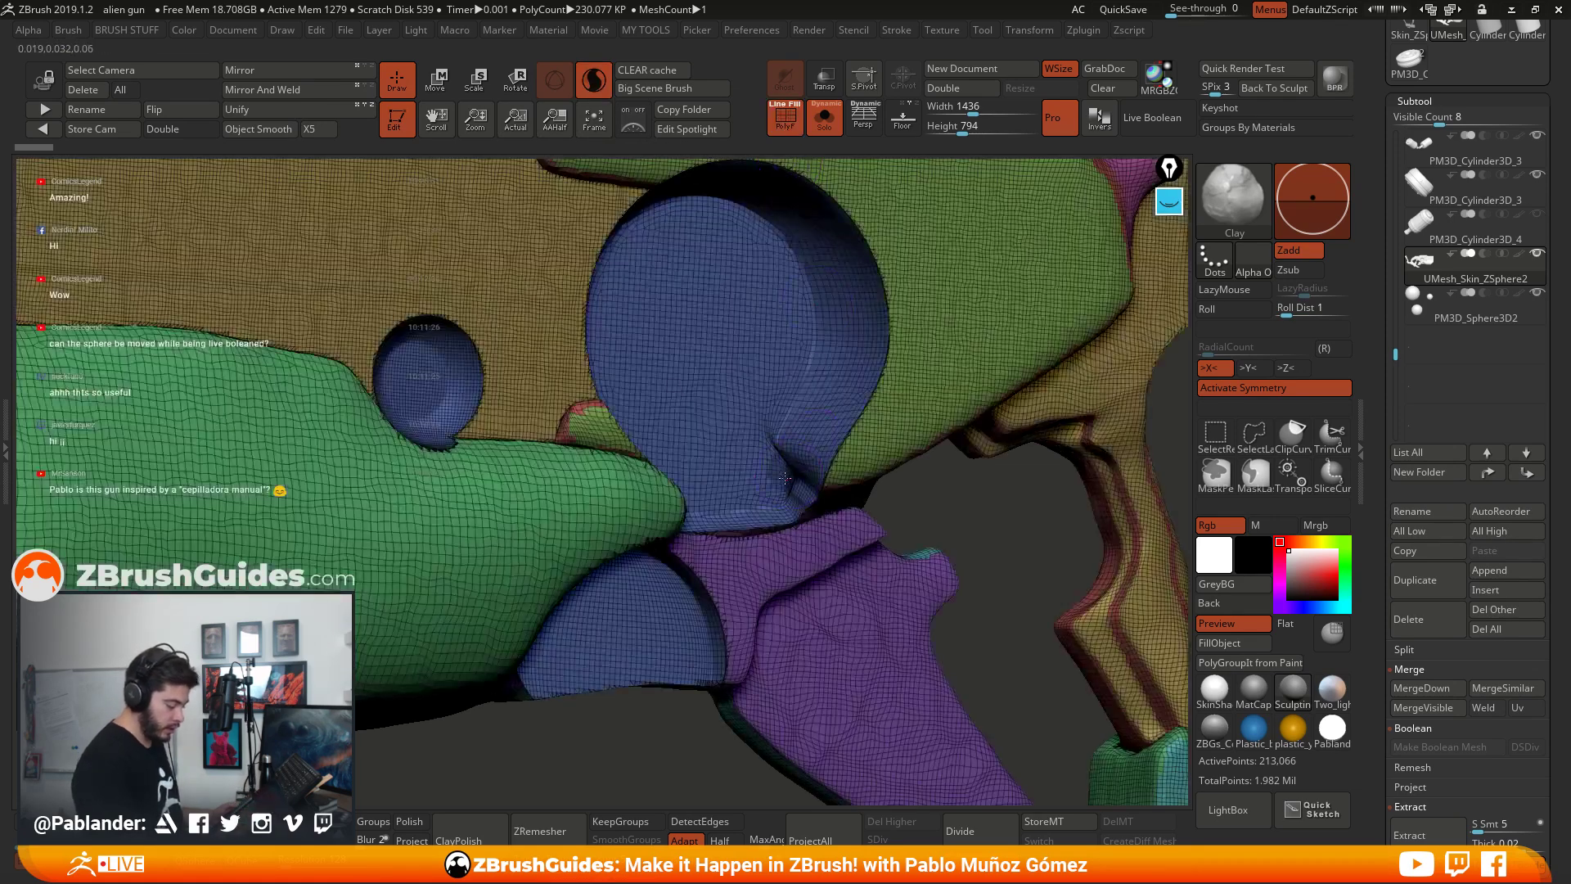
{"action": "left_click_drag", "start_coordinate": [783, 470], "coordinate": [779, 498]}
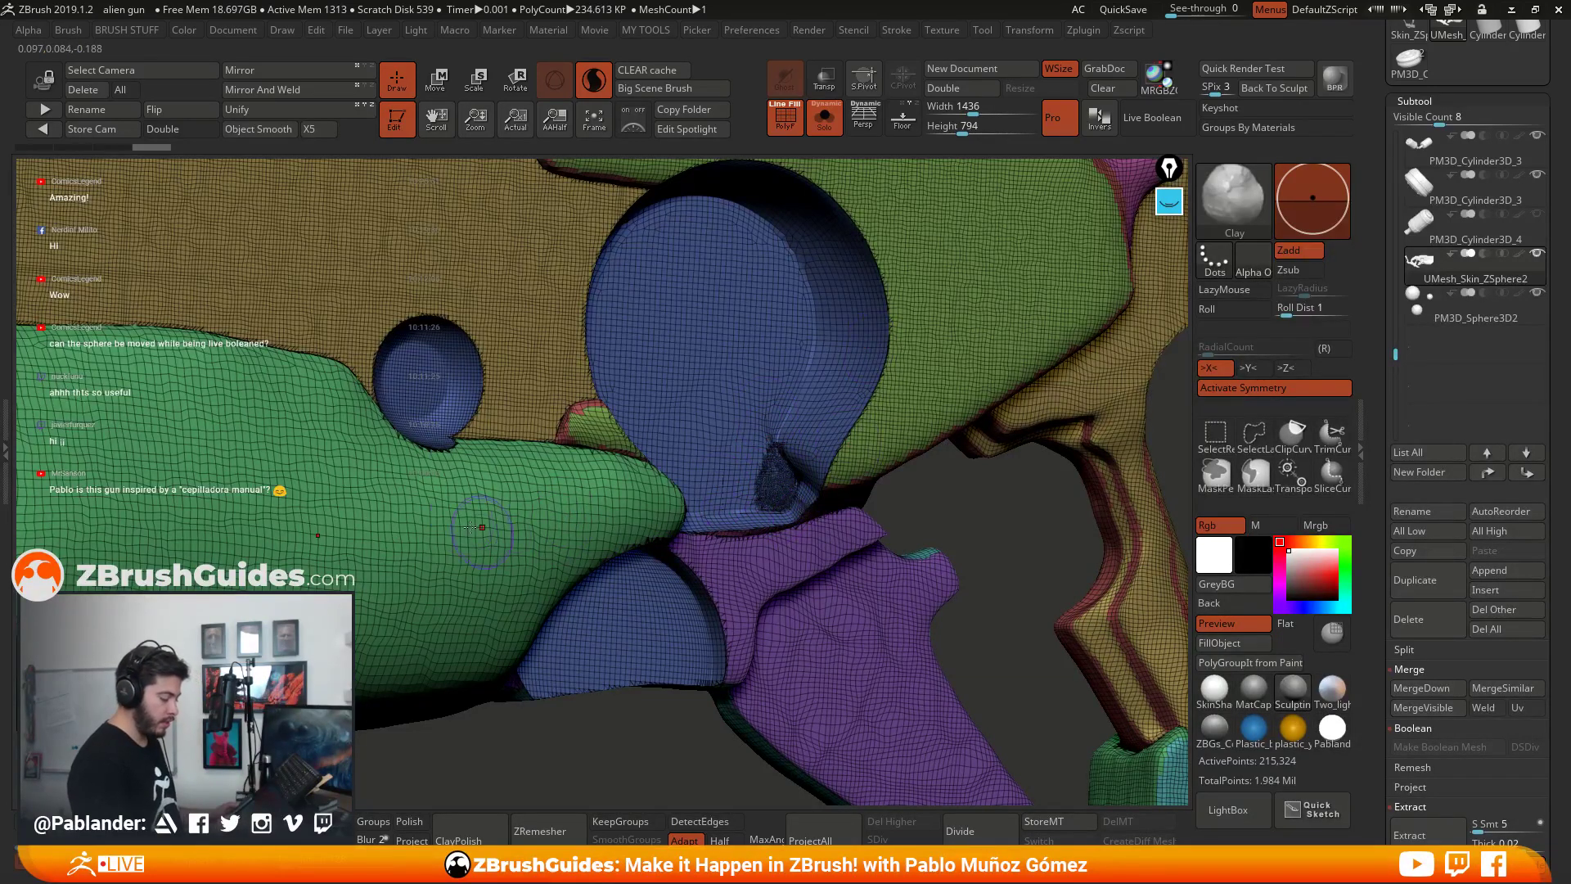
{"action": "left_click", "coordinate": [594, 82]}
{"action": "left_click", "coordinate": [594, 79]}
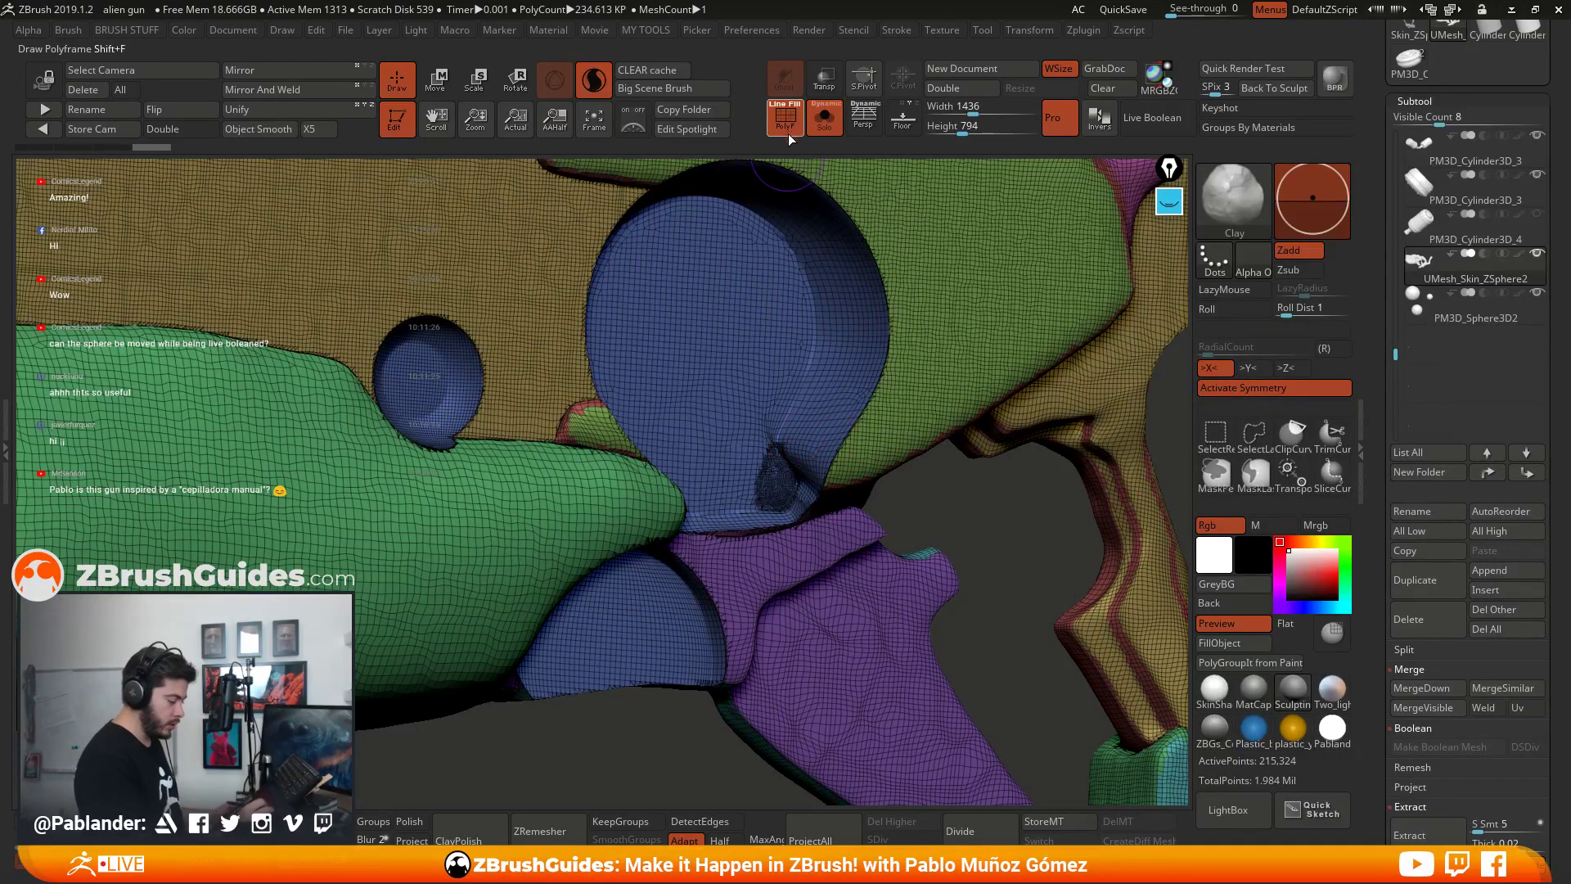
{"action": "left_click", "coordinate": [785, 116]}
Step: Rework the sharp fold at the large recess's lower corner and along its lower edge with more Sculptris Pro strokes
{"action": "mouse_move", "coordinate": [797, 482]}
{"action": "left_mouse_down"}
{"action": "mouse_move", "coordinate": [786, 494]}
{"action": "mouse_move", "coordinate": [790, 467]}
{"action": "mouse_move", "coordinate": [765, 458]}
{"action": "mouse_move", "coordinate": [787, 470]}
{"action": "mouse_move", "coordinate": [784, 446]}
{"action": "left_mouse_up"}
{"action": "scroll", "coordinate": [790, 458], "scroll_direction": "up", "scroll_amount": 3}
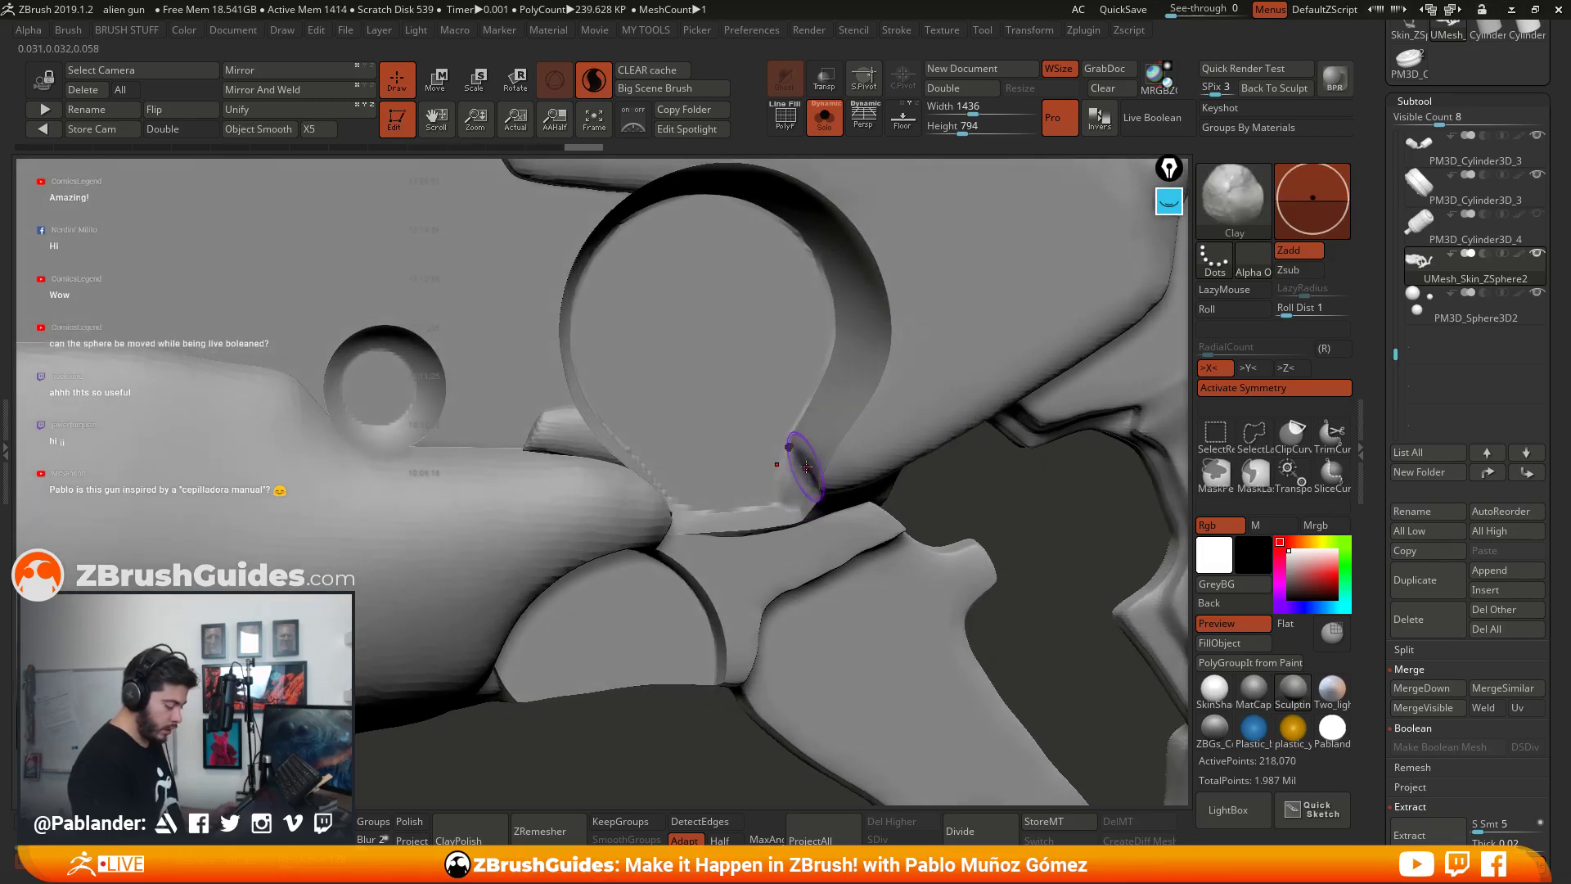
{"action": "scroll", "coordinate": [802, 525], "scroll_direction": "up", "scroll_amount": 3}
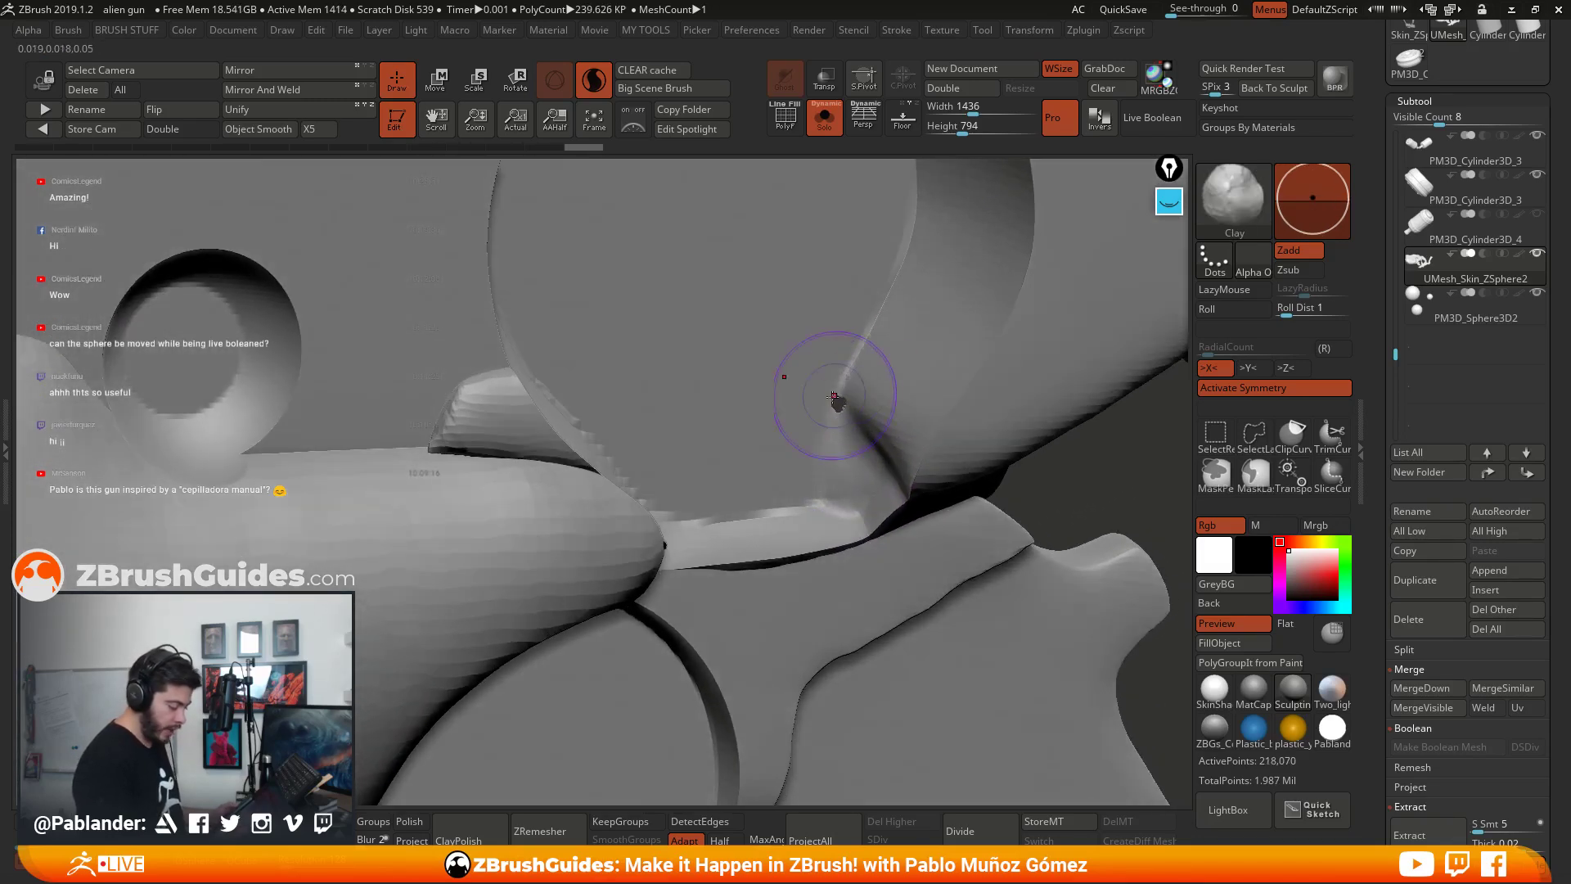
{"action": "scroll", "coordinate": [765, 483], "scroll_direction": "up", "scroll_amount": 3}
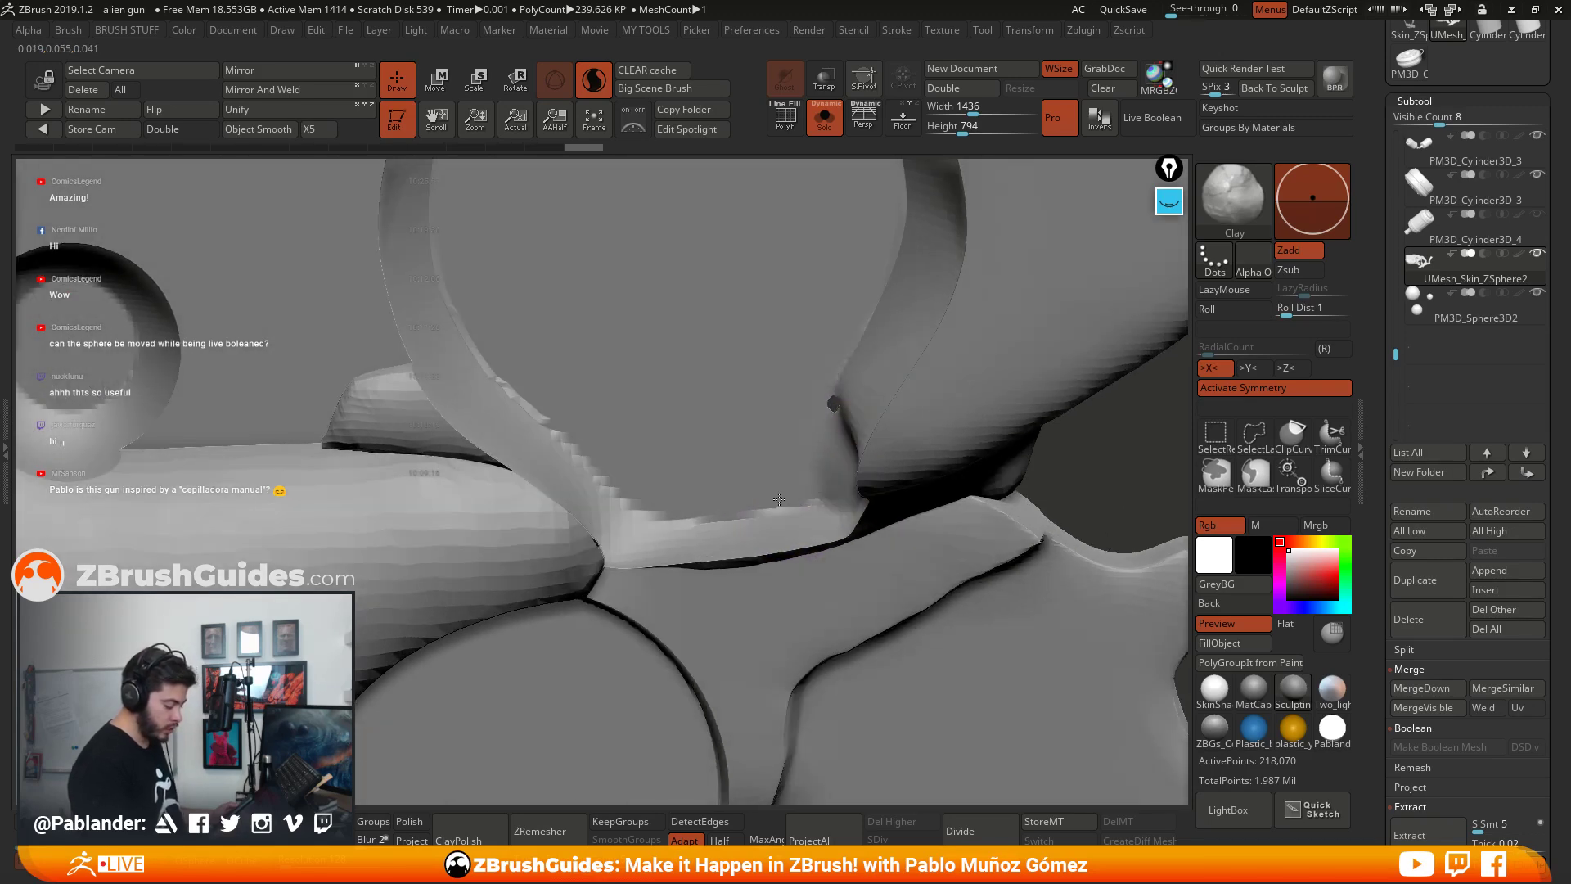
{"action": "right_click_drag", "start_coordinate": [753, 498], "coordinate": [563, 525]}
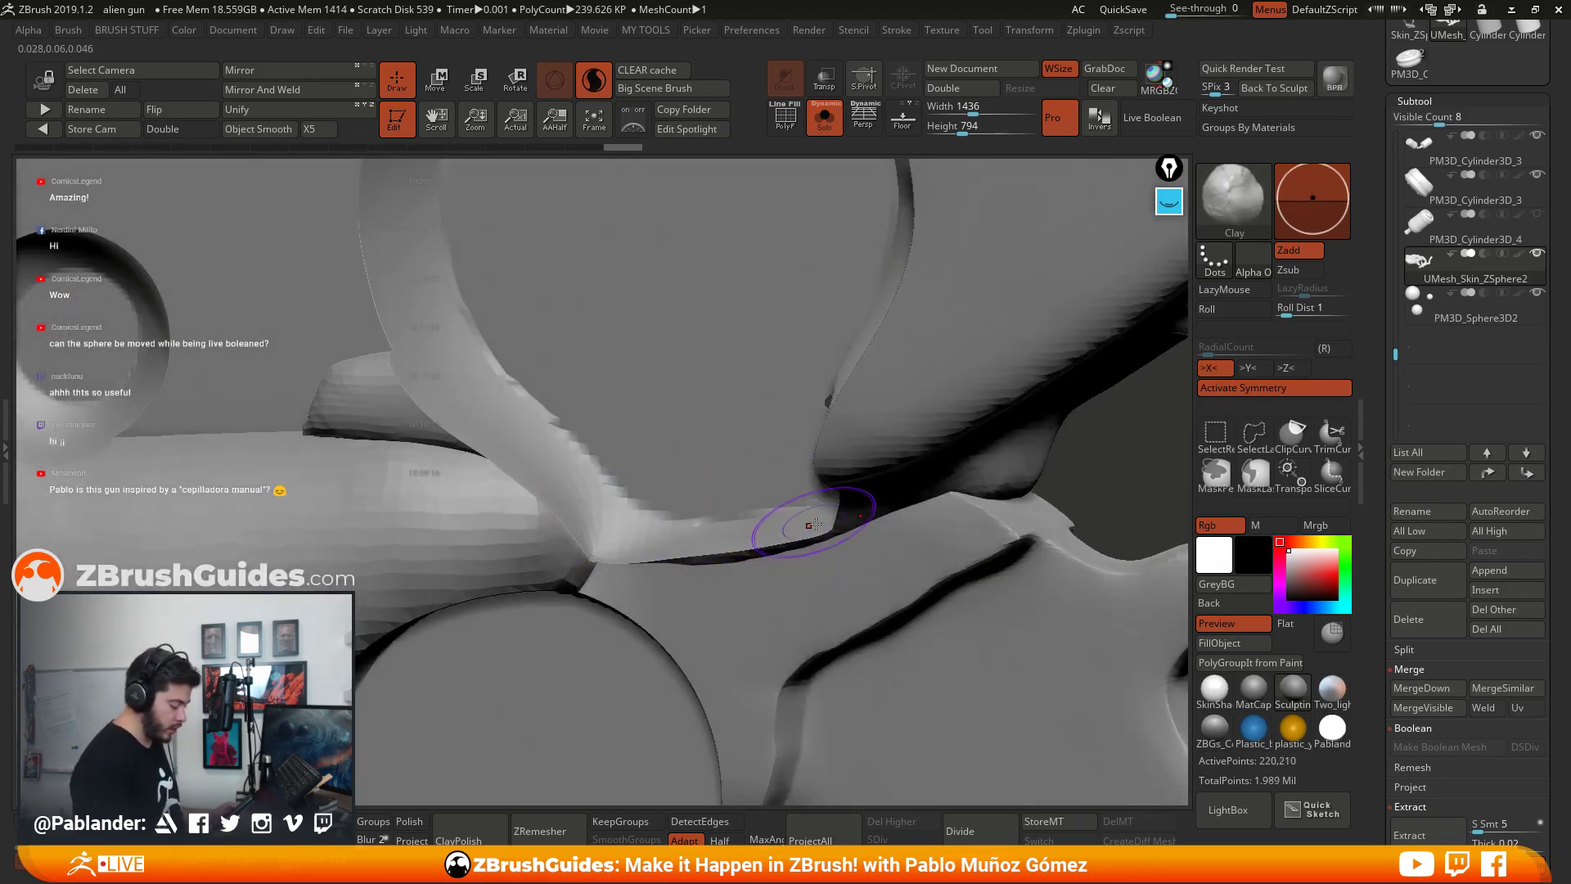
{"action": "scroll", "coordinate": [798, 491], "scroll_direction": "down", "scroll_amount": 5}
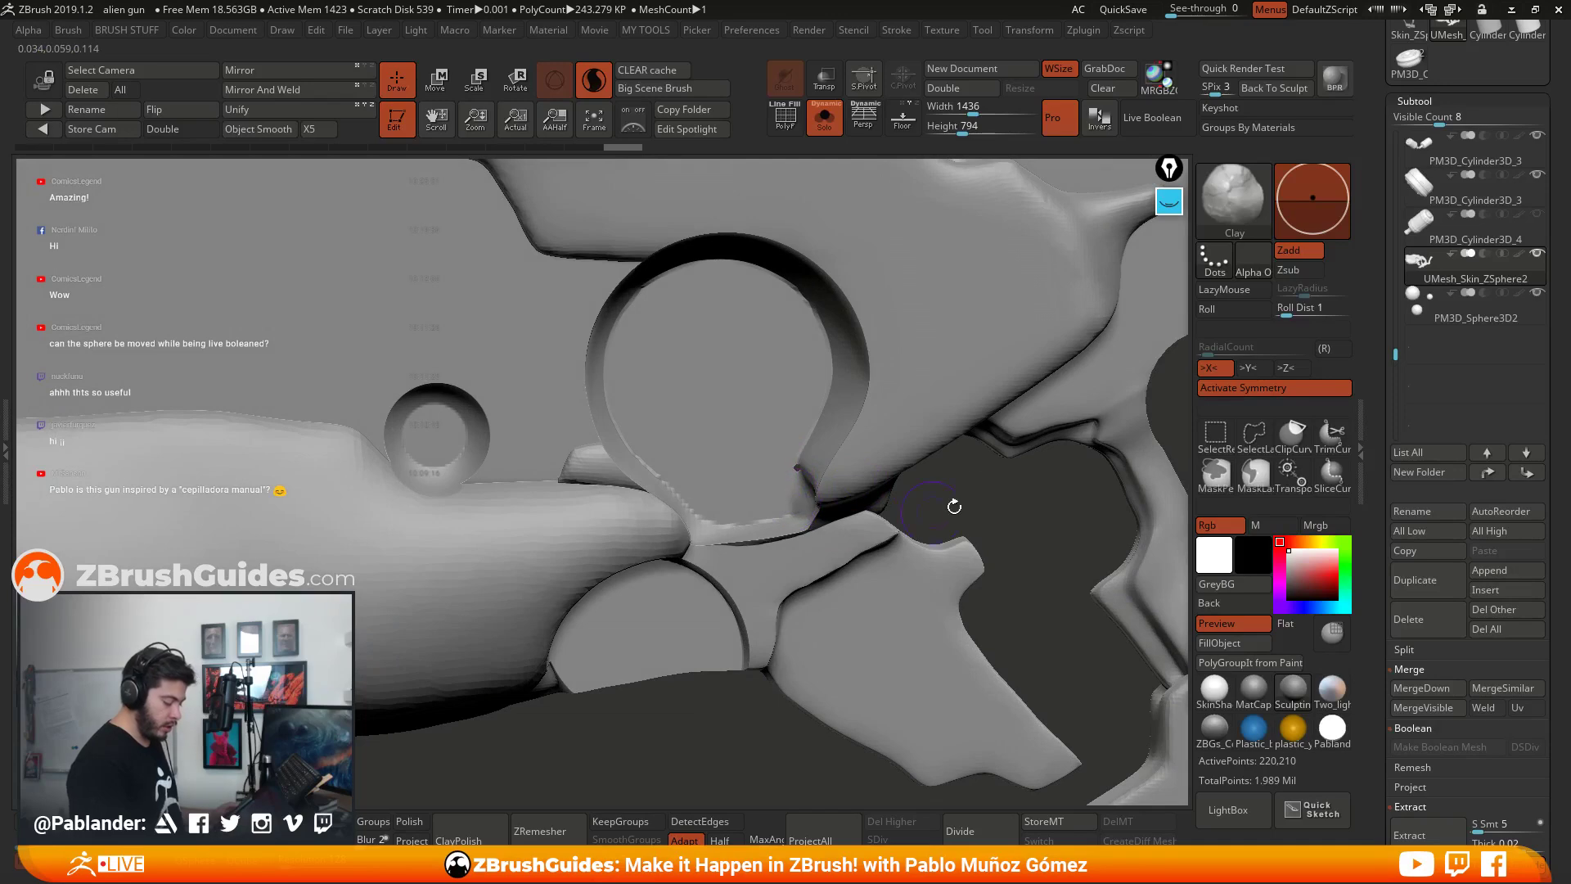
Step: Run Close Holes from the Modify Topology options on the boolean mesh
{"action": "scroll", "coordinate": [1387, 356], "scroll_direction": "down", "scroll_amount": 10}
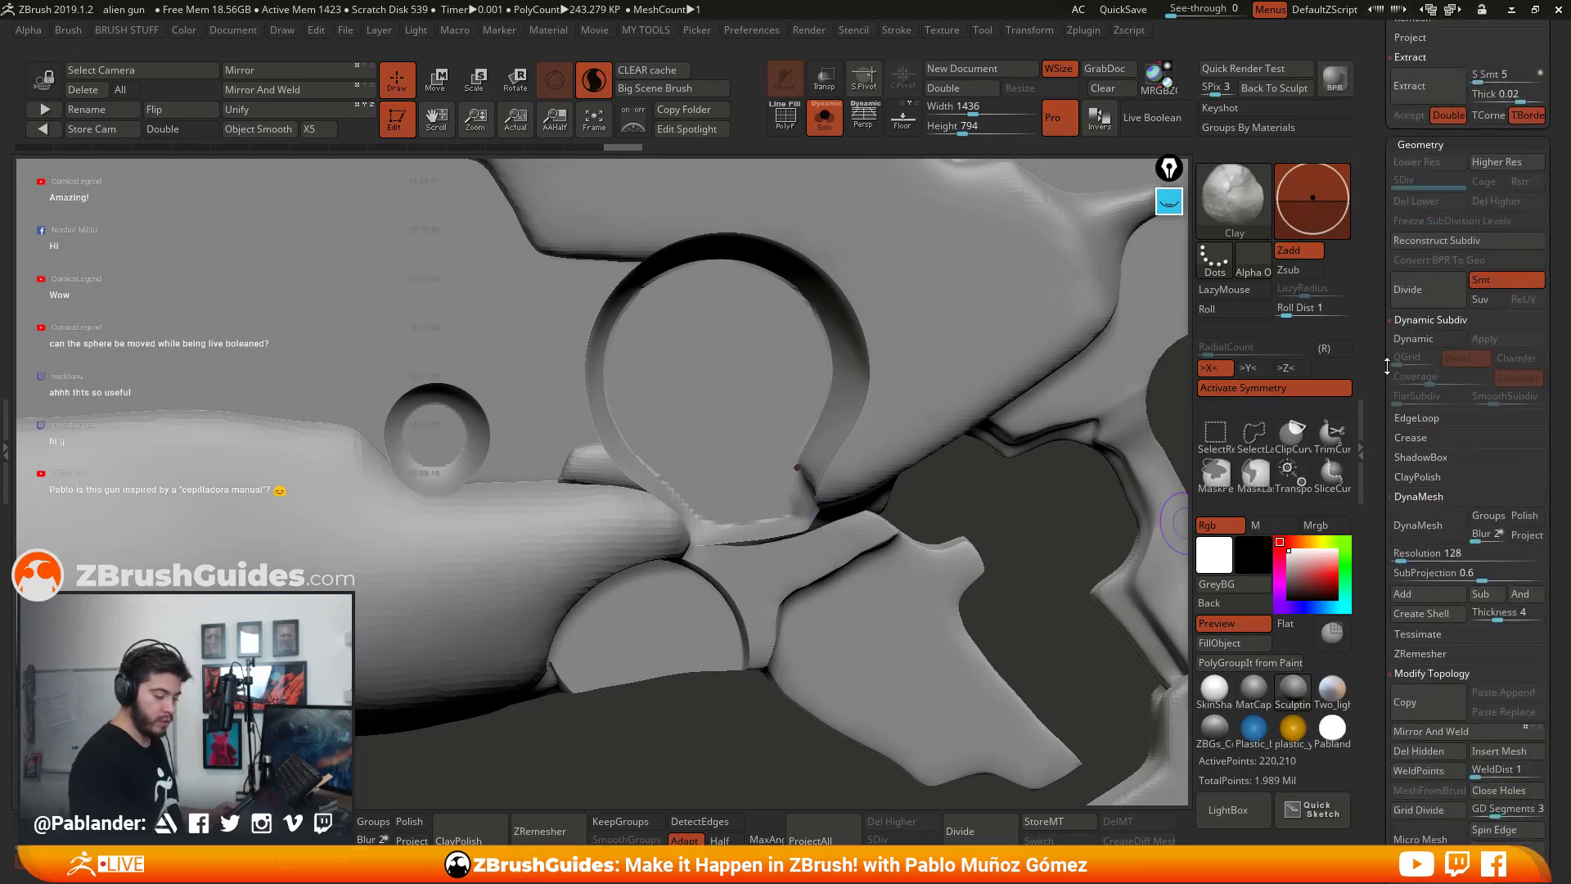
{"action": "scroll", "coordinate": [1386, 356], "scroll_direction": "down", "scroll_amount": 10}
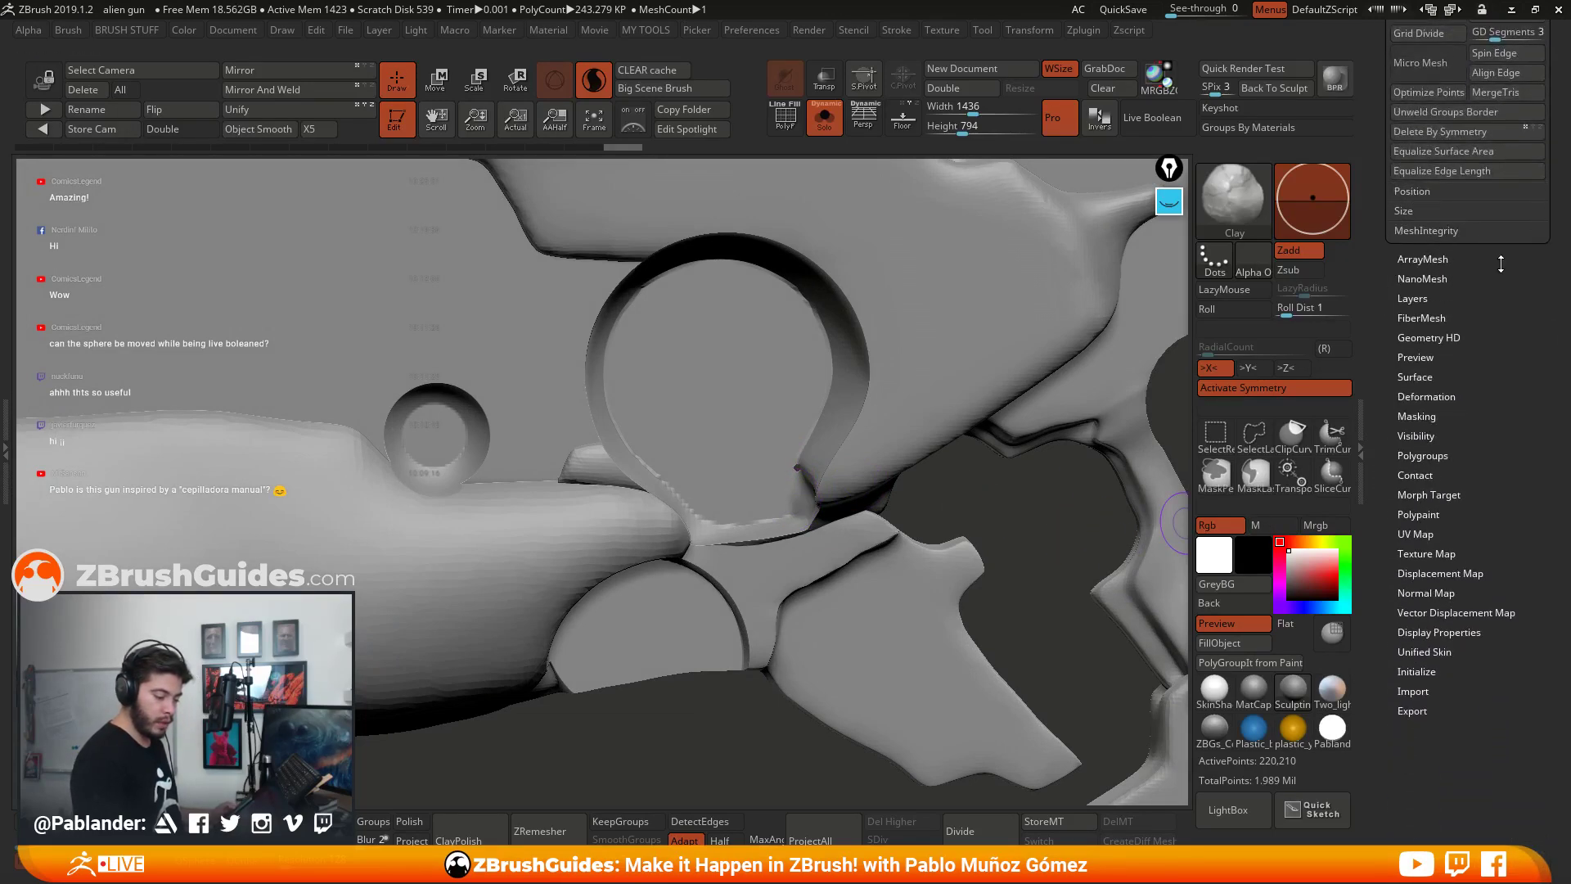
{"action": "key", "text": "shift"}
{"action": "left_click", "coordinate": [1426, 231]}
{"action": "scroll", "coordinate": [1450, 241], "scroll_direction": "up", "scroll_amount": 3}
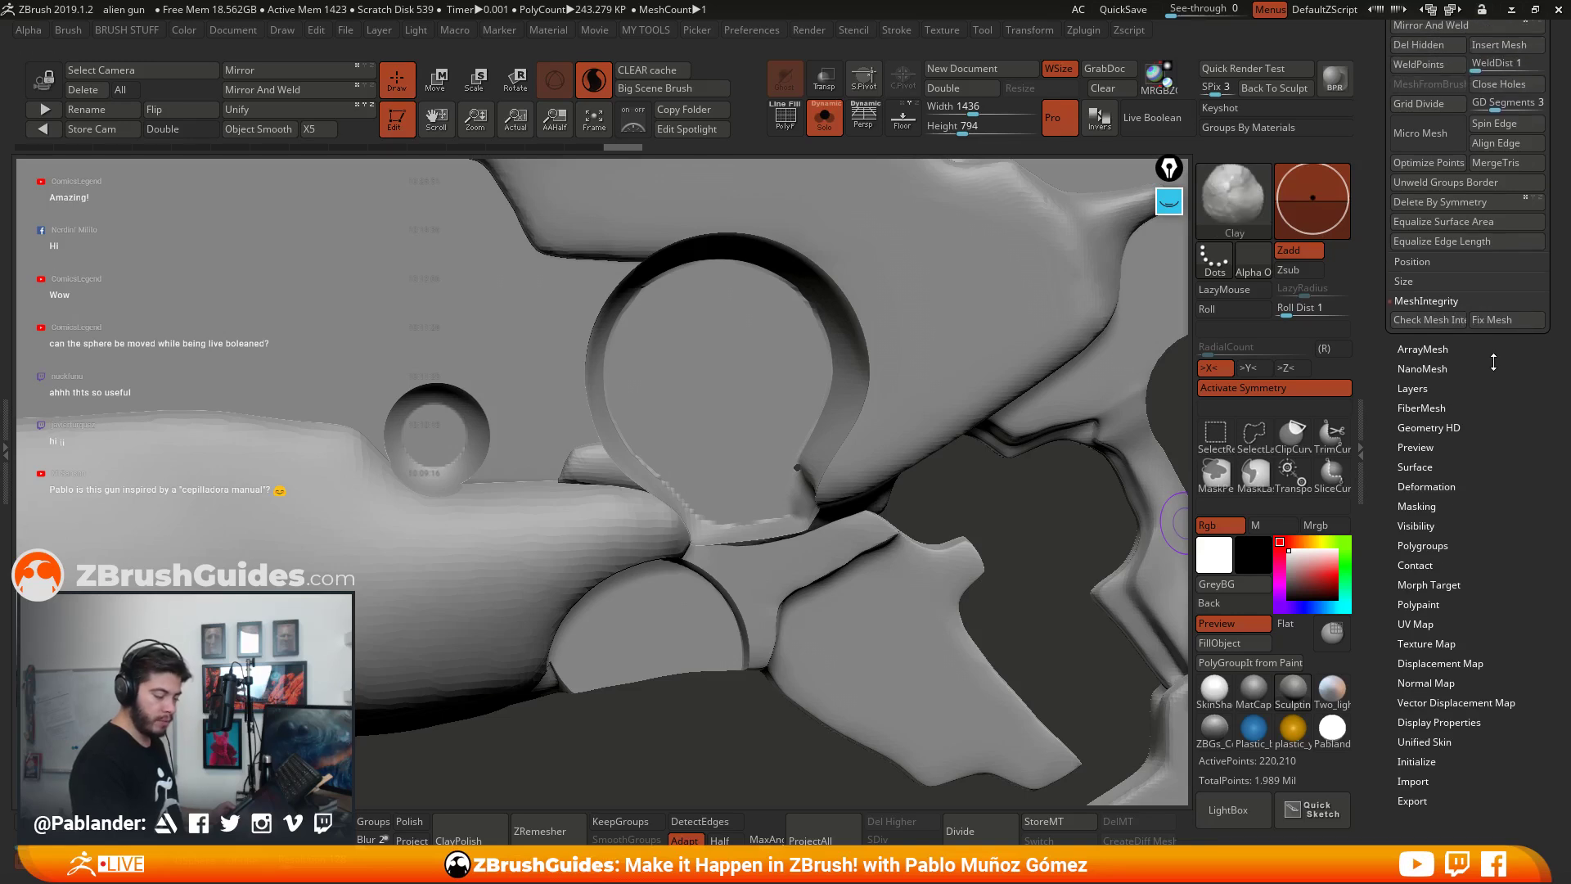
{"action": "scroll", "coordinate": [1378, 290], "scroll_direction": "up", "scroll_amount": 6}
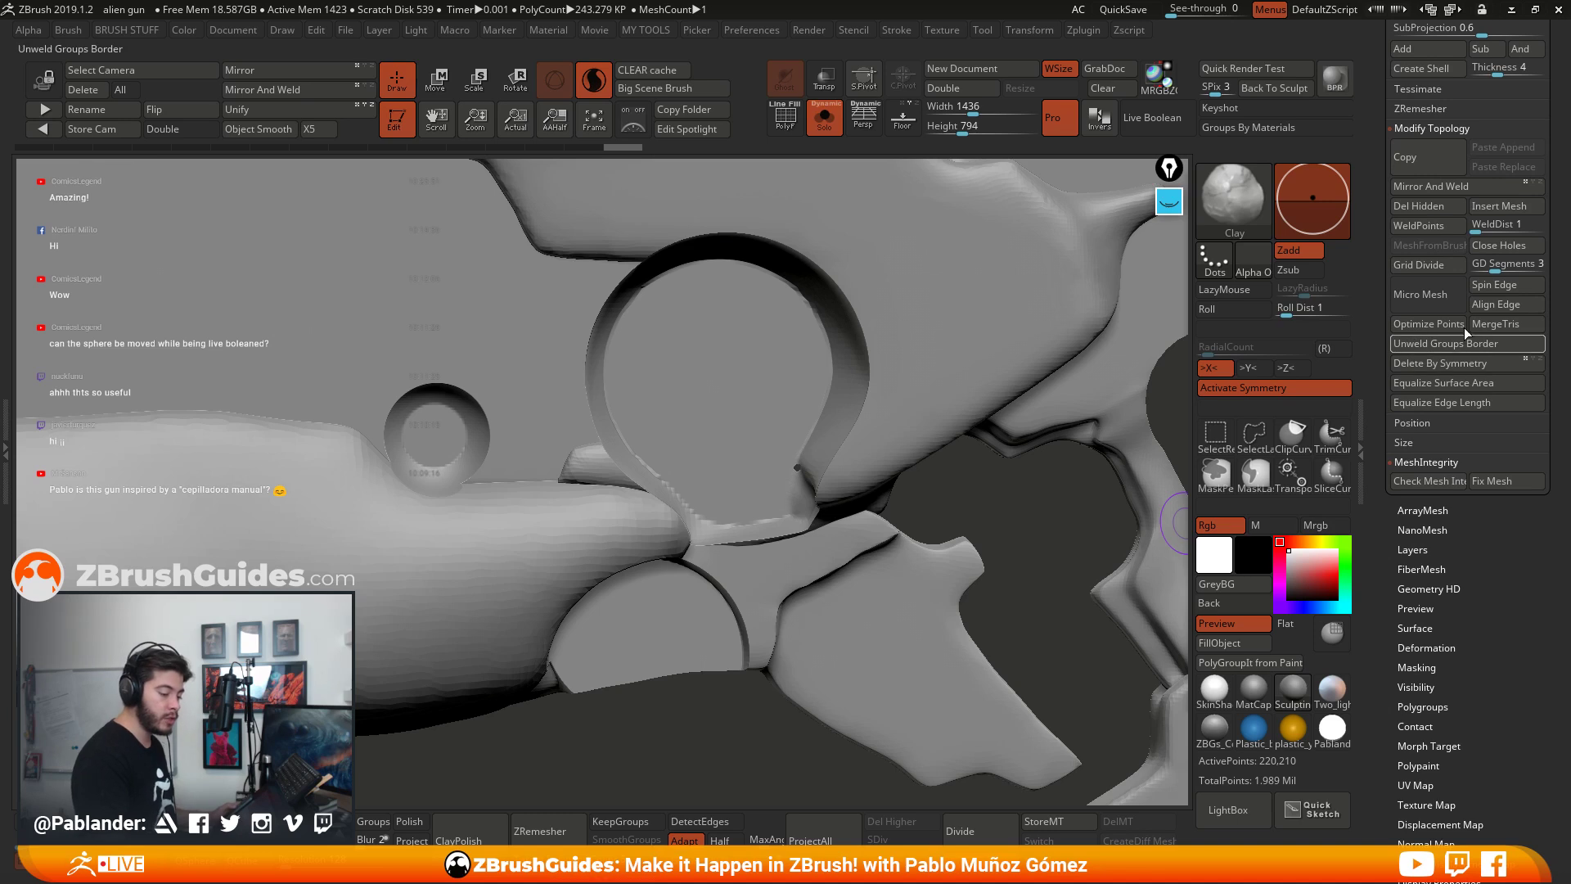
{"action": "left_click", "coordinate": [1523, 244]}
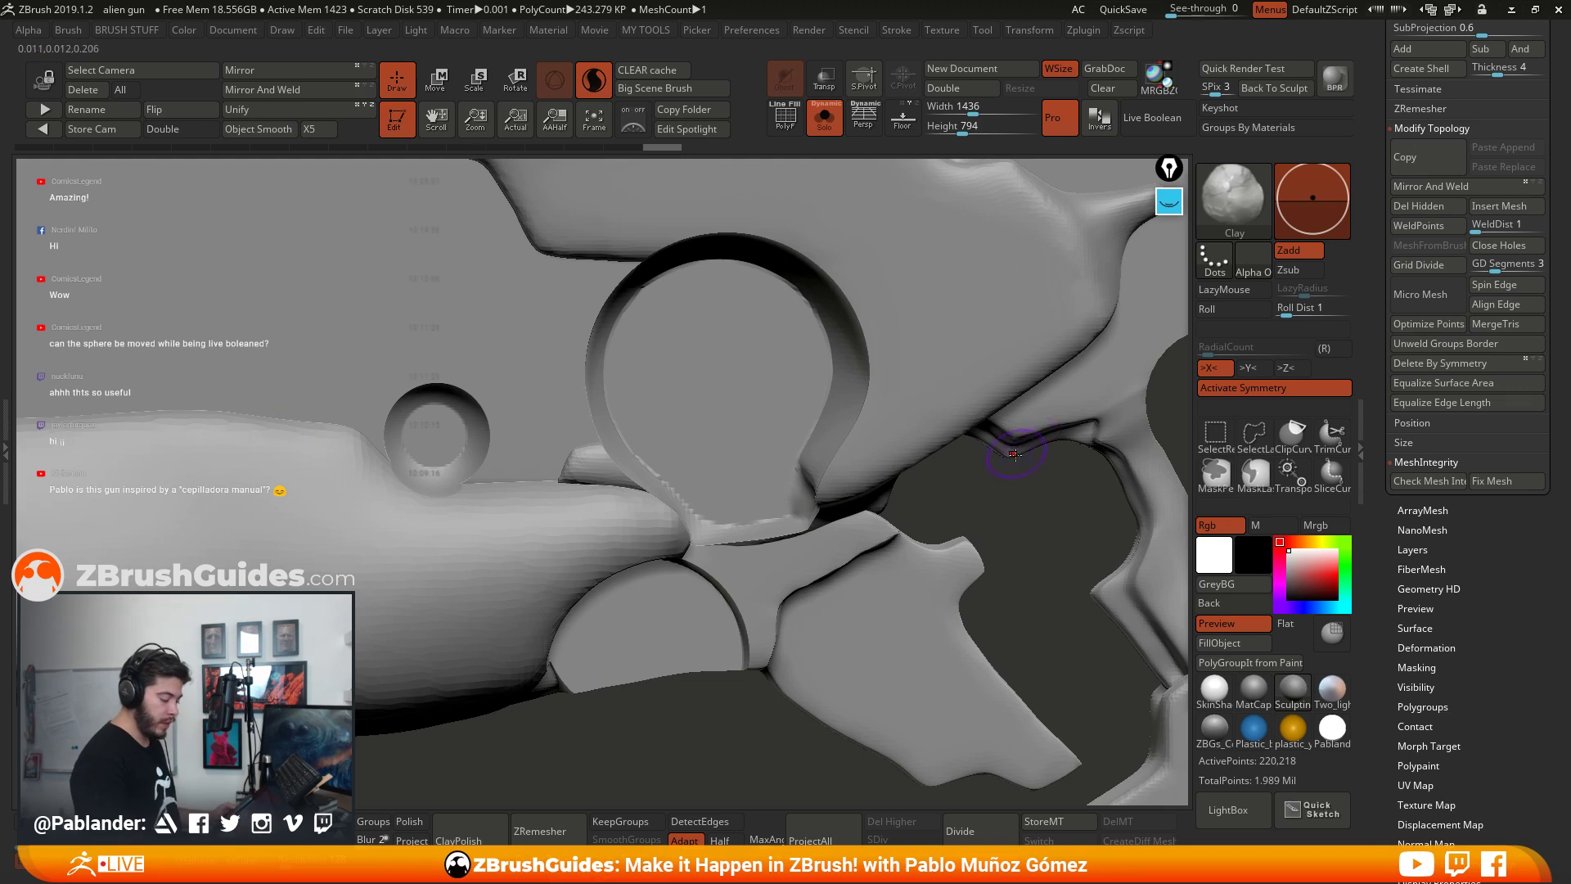
Step: Check the polyframe around the large circular recess and smooth its lower corner and side rims
{"action": "left_click", "coordinate": [785, 122]}
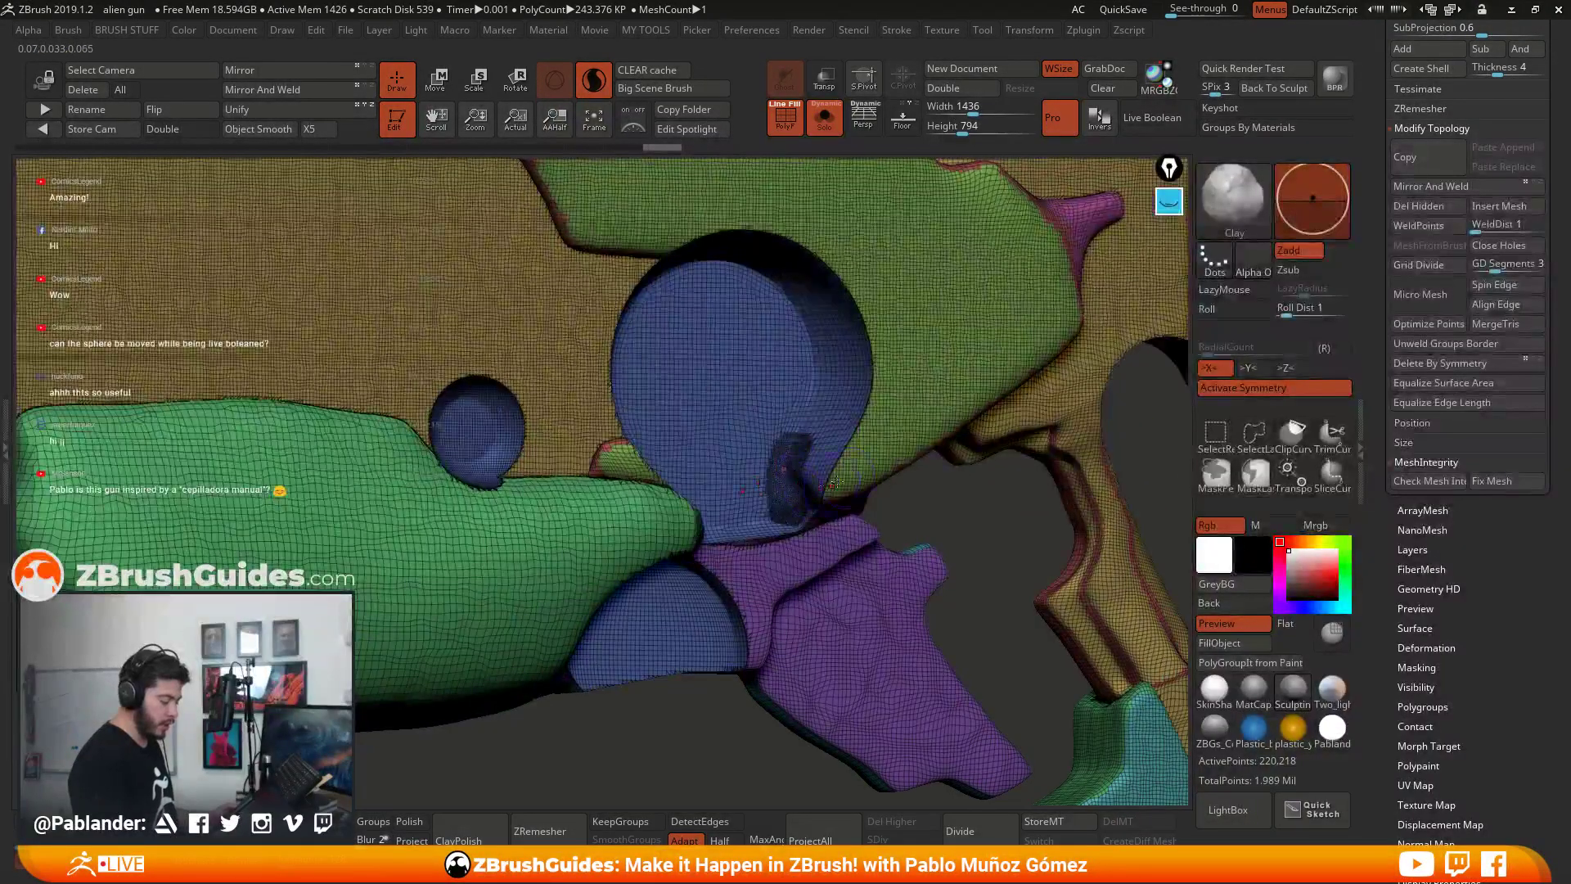
{"action": "left_click", "coordinate": [786, 122]}
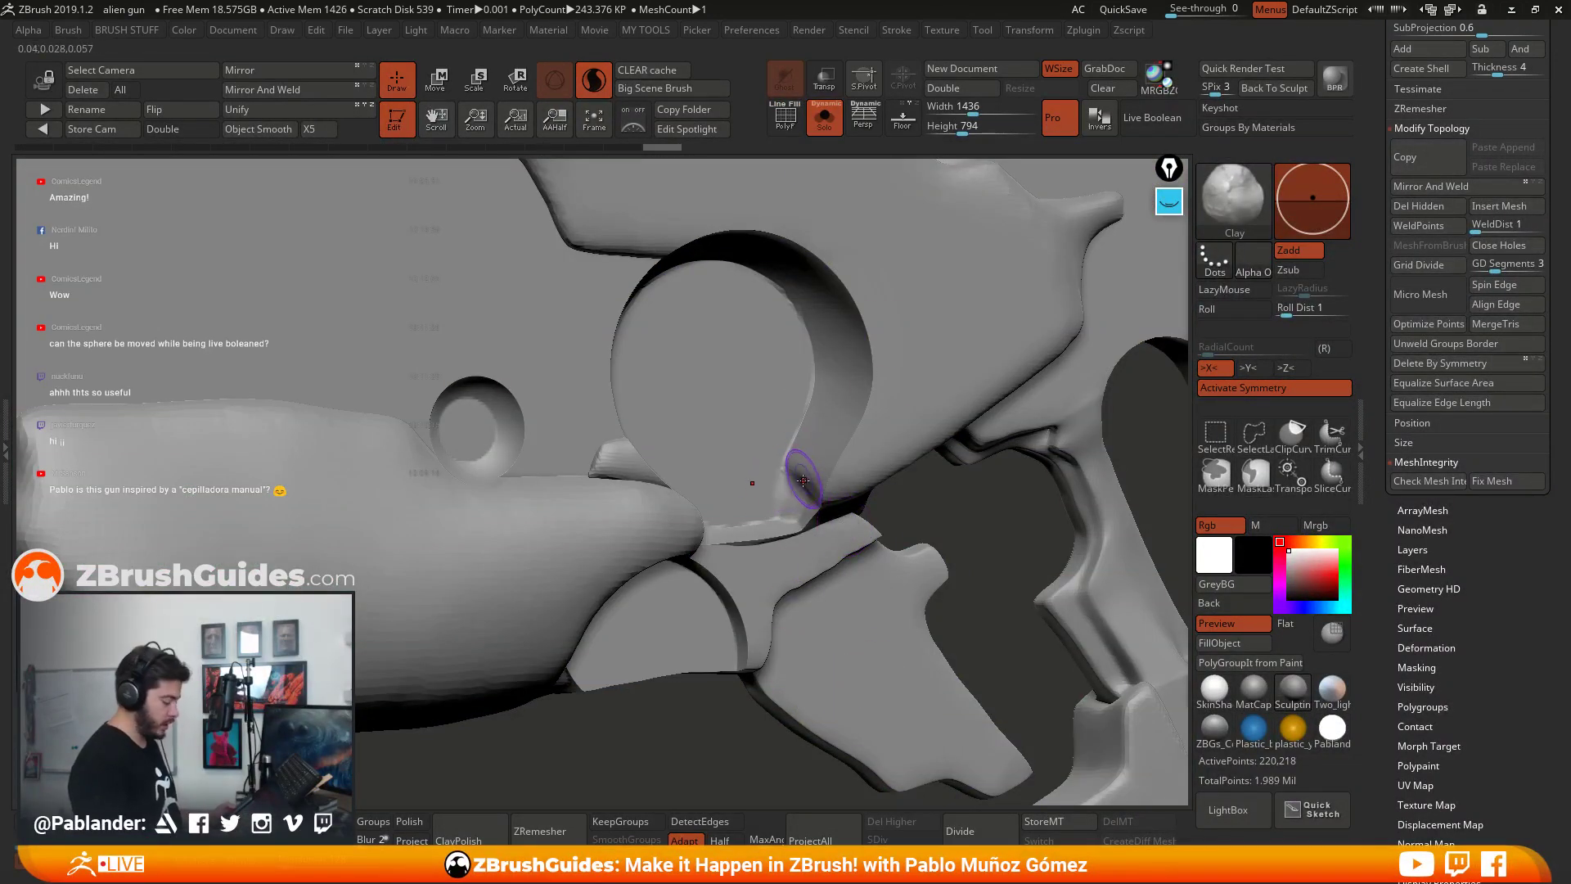
{"action": "key", "text": "shift"}
{"action": "mouse_move", "coordinate": [886, 409]}
{"action": "right_mouse_down"}
{"action": "mouse_move", "coordinate": [864, 391]}
{"action": "mouse_move", "coordinate": [867, 365]}
{"action": "mouse_move", "coordinate": [881, 414]}
{"action": "right_mouse_up"}
{"action": "right_click_drag", "start_coordinate": [597, 206], "coordinate": [630, 260], "text": "alt"}
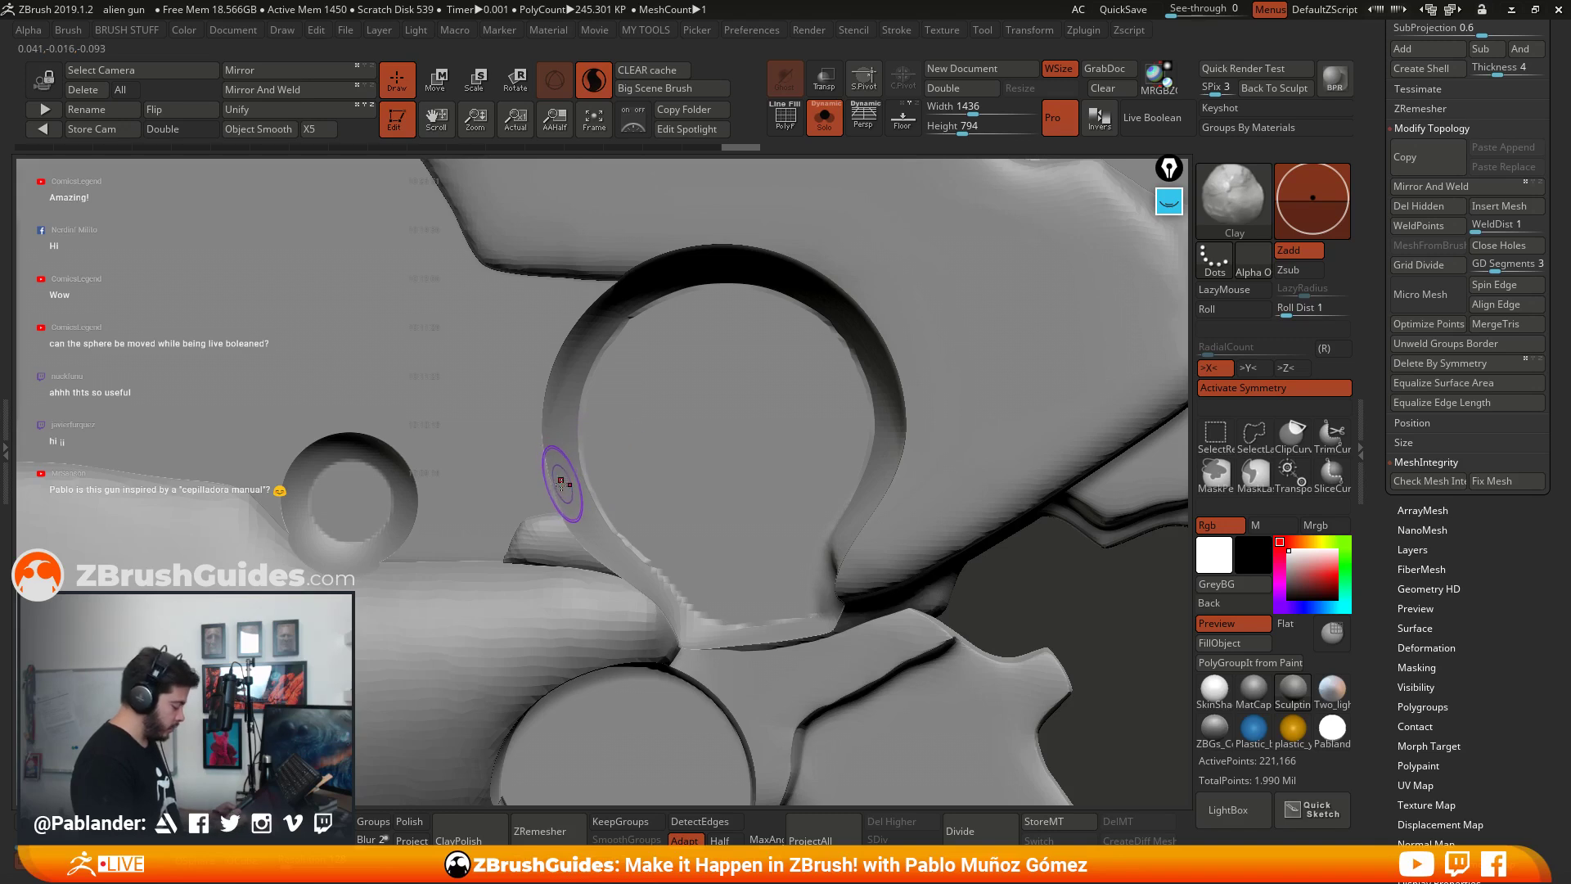
{"action": "key", "text": "shift"}
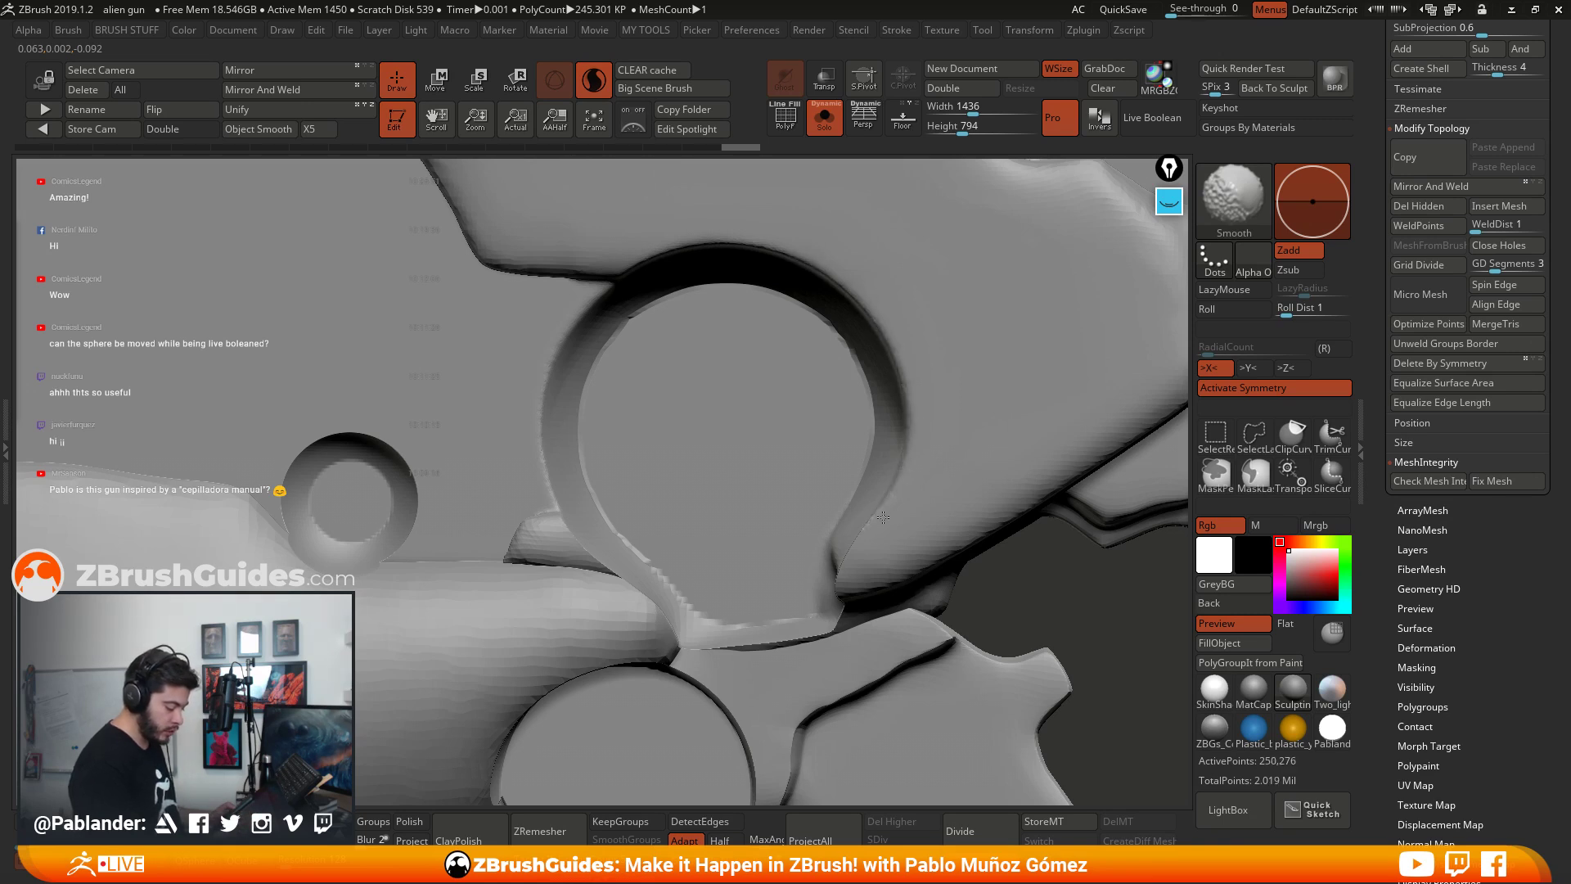
{"action": "left_click_drag", "start_coordinate": [858, 554], "coordinate": [876, 541], "text": "alt"}
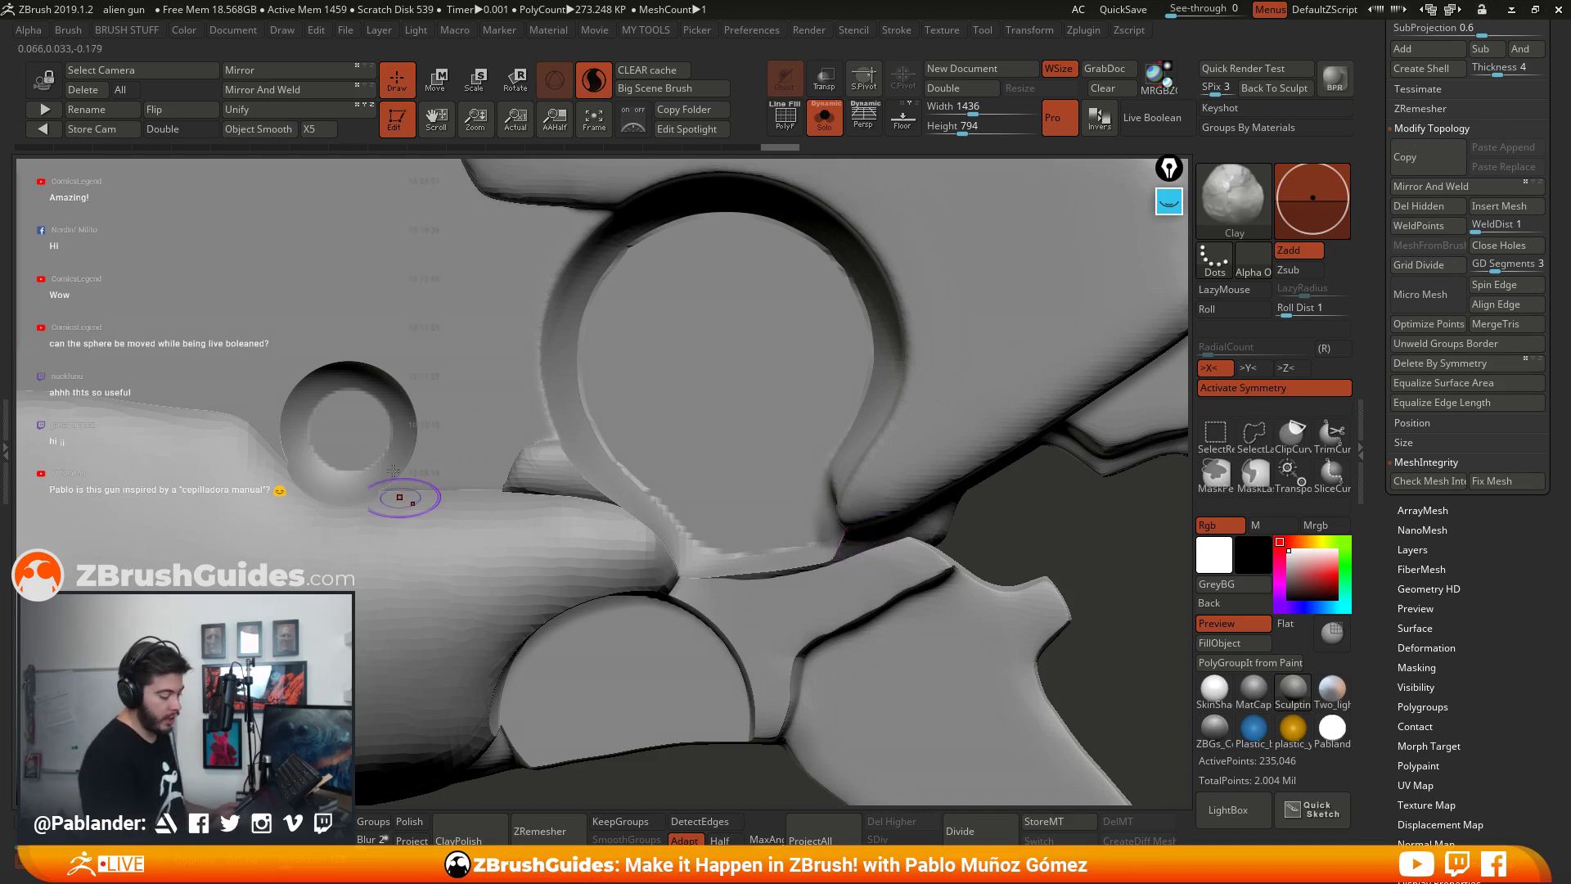
Step: Smooth the large circular recess's inner rim down its lower side and the seam beside the neighbouring small bump
{"action": "key", "text": "shift"}
{"action": "left_click_drag", "start_coordinate": [788, 223], "coordinate": [602, 278]}
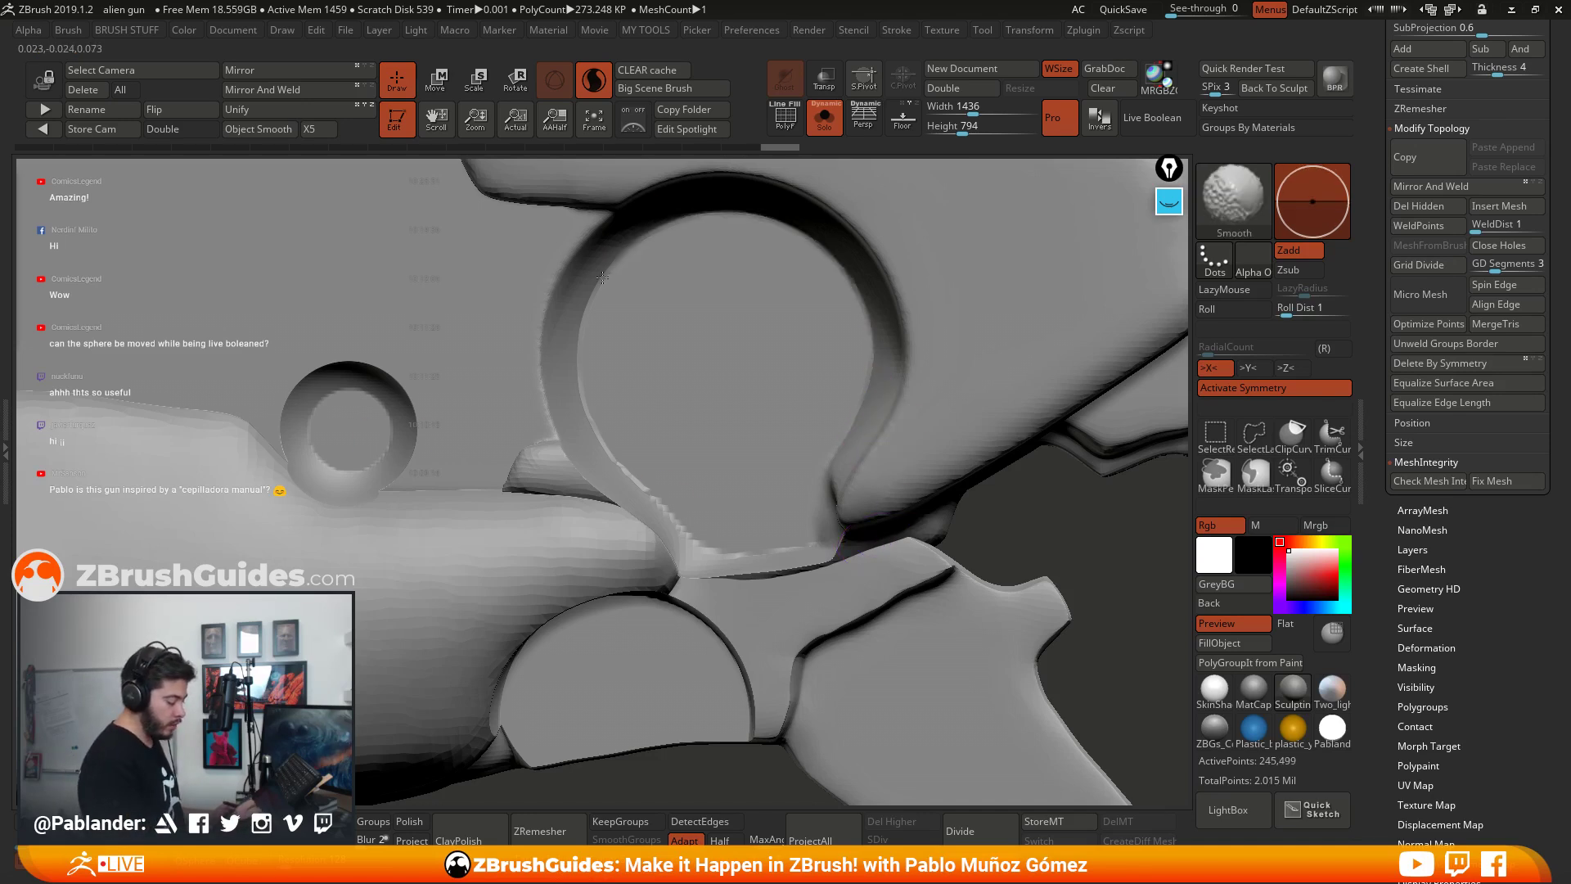
{"action": "left_click_drag", "start_coordinate": [610, 448], "coordinate": [778, 505], "text": "shift"}
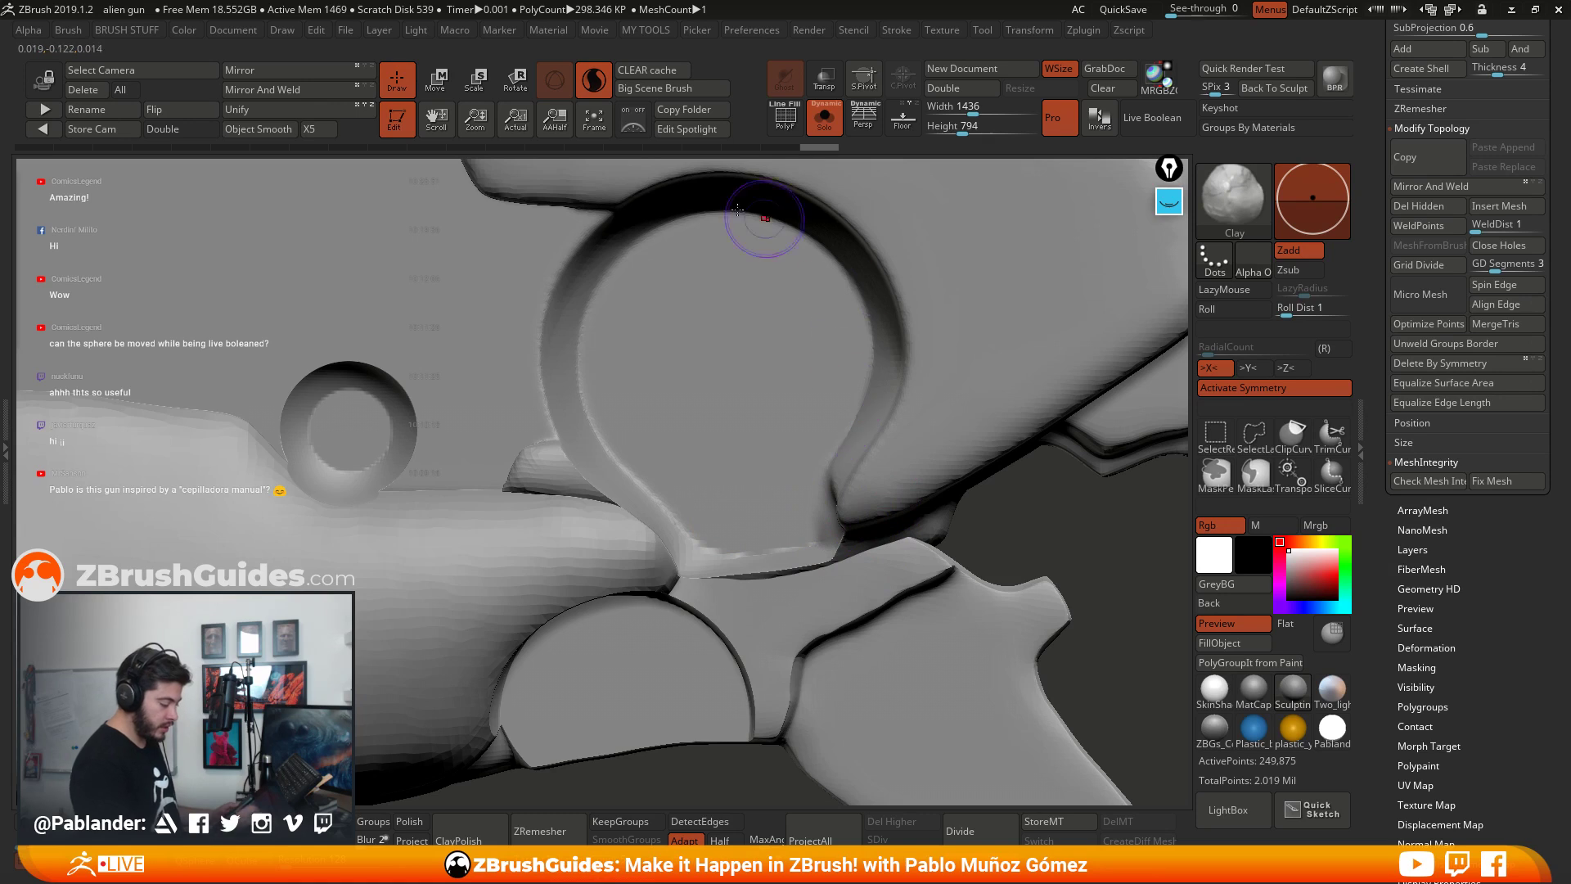
{"action": "right_click_drag", "start_coordinate": [667, 518], "coordinate": [777, 475], "text": "alt"}
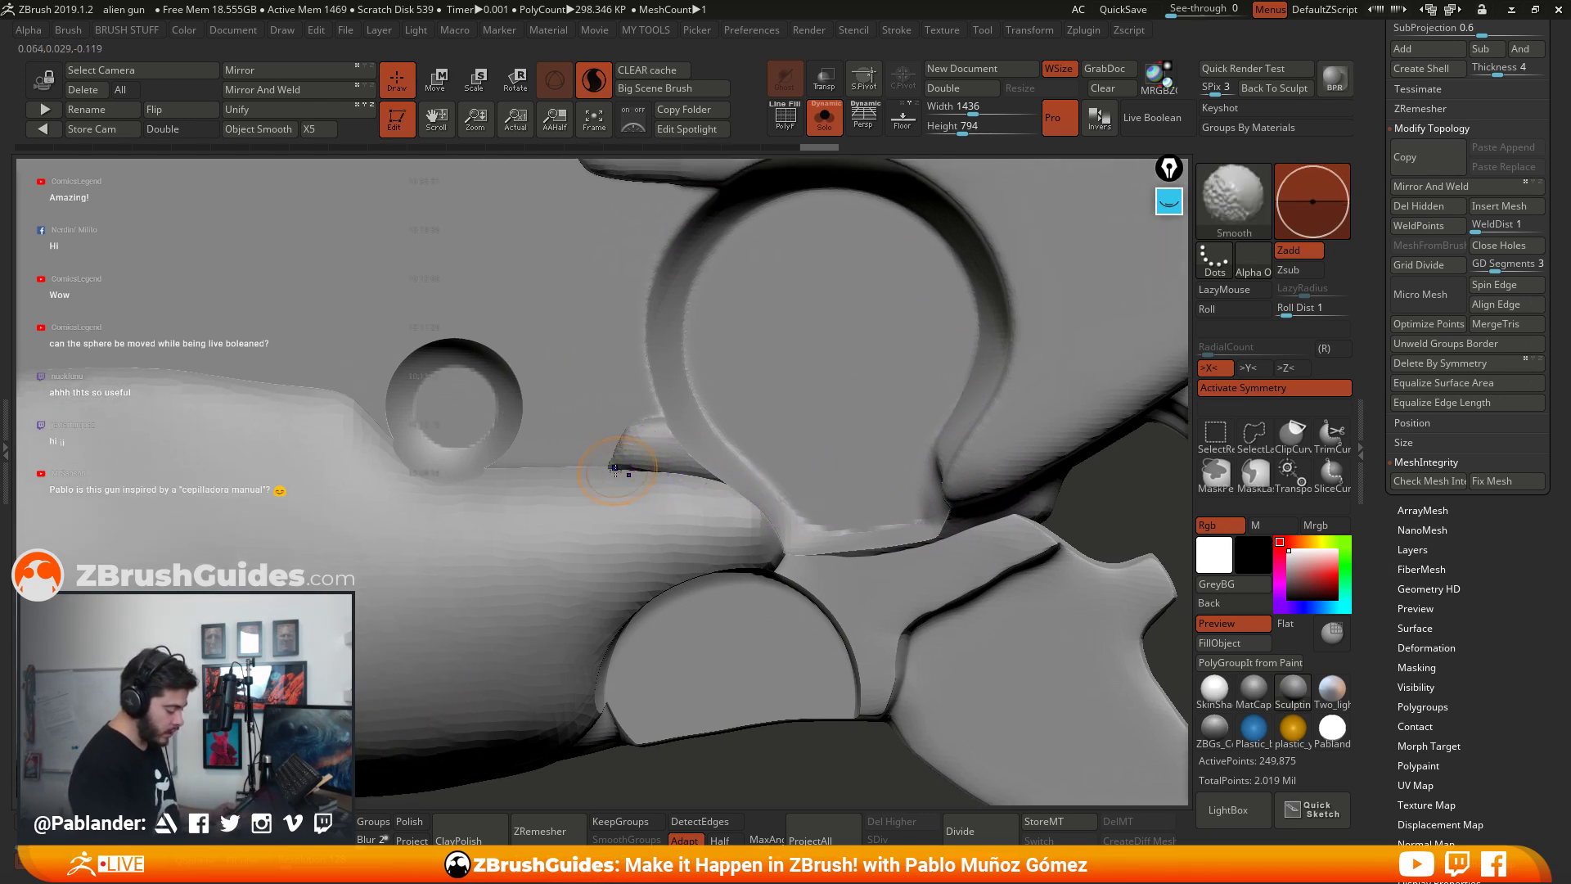
{"action": "mouse_move", "coordinate": [637, 473]}
{"action": "left_mouse_down"}
{"action": "mouse_move", "coordinate": [625, 448]}
{"action": "mouse_move", "coordinate": [722, 483]}
{"action": "mouse_move", "coordinate": [623, 441]}
{"action": "left_mouse_up"}
Step: Sculpt and smooth the large recess's lower edge where it meets the trigger plate, blending the sharp fold
{"action": "mouse_move", "coordinate": [819, 492]}
{"action": "right_mouse_down"}
{"action": "mouse_move", "coordinate": [913, 532]}
{"action": "mouse_move", "coordinate": [896, 502]}
{"action": "right_mouse_up"}
{"action": "mouse_move", "coordinate": [909, 497]}
{"action": "left_mouse_down"}
{"action": "mouse_move", "coordinate": [802, 525]}
{"action": "mouse_move", "coordinate": [856, 490]}
{"action": "left_mouse_up"}
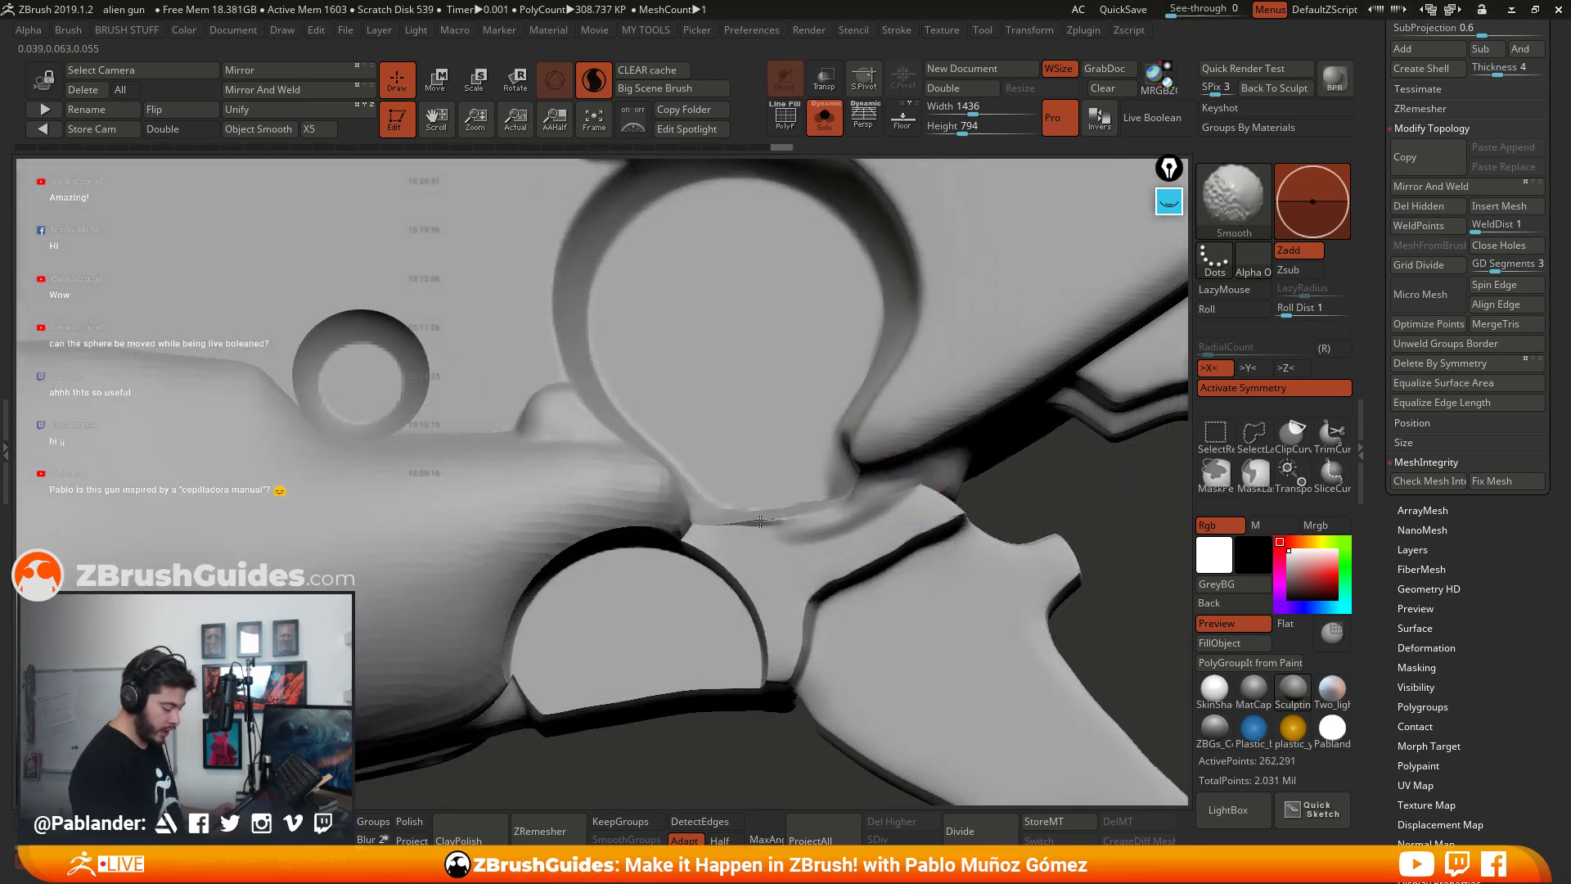
{"action": "left_click_drag", "start_coordinate": [761, 521], "coordinate": [741, 524], "text": "shift"}
{"action": "mouse_move", "coordinate": [876, 516]}
{"action": "right_mouse_down"}
{"action": "mouse_move", "coordinate": [860, 491]}
{"action": "mouse_move", "coordinate": [896, 501]}
{"action": "right_mouse_up"}
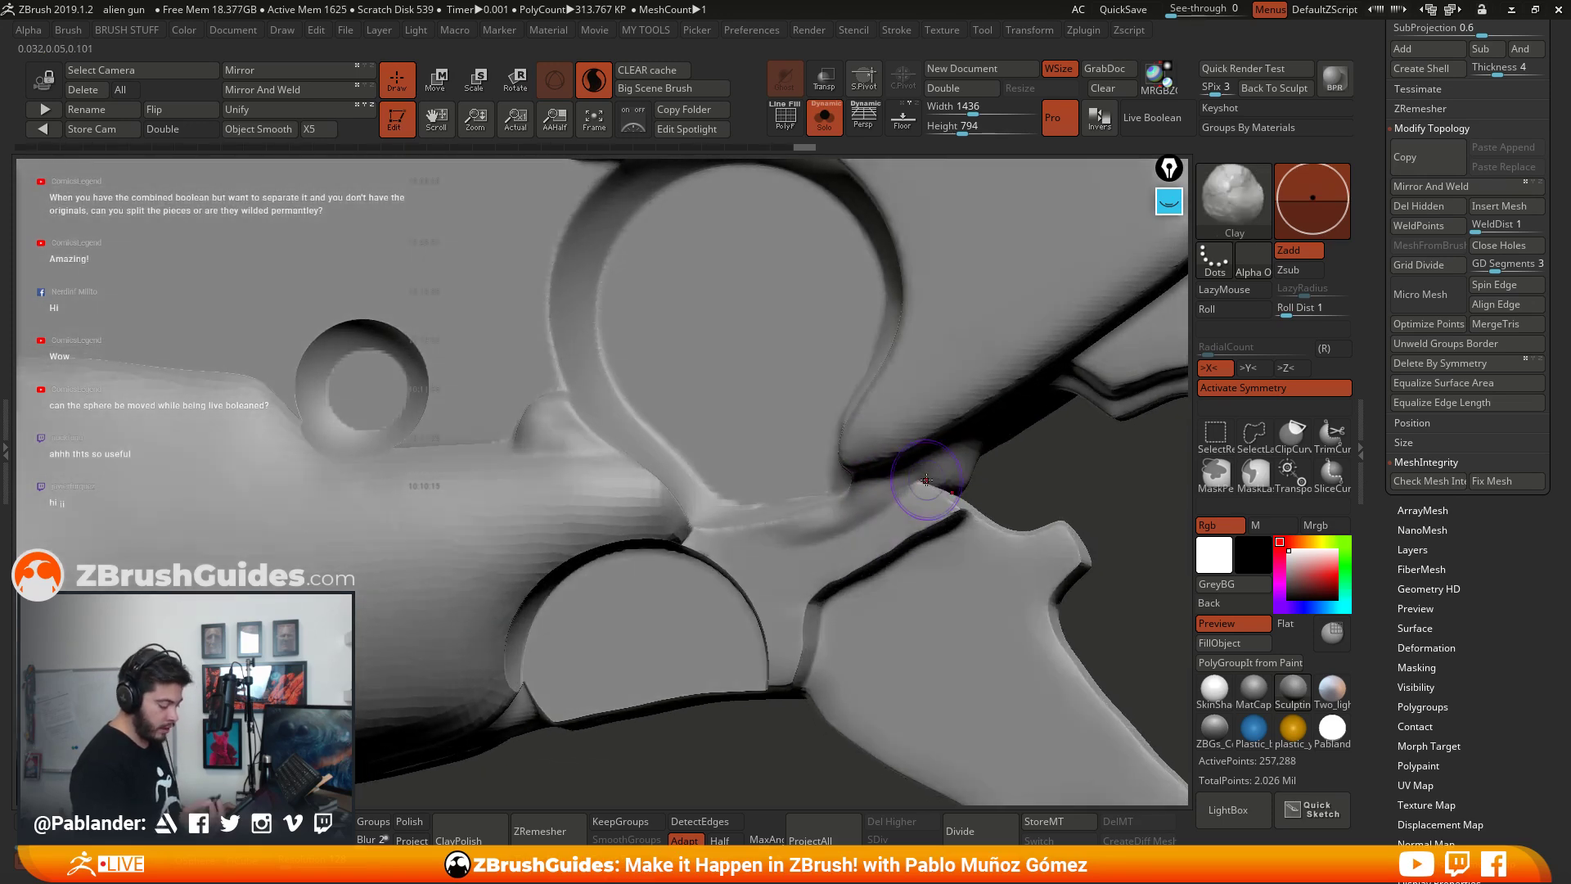
{"action": "mouse_move", "coordinate": [896, 501]}
{"action": "left_mouse_down"}
{"action": "mouse_move", "coordinate": [860, 519]}
{"action": "mouse_move", "coordinate": [892, 491]}
{"action": "mouse_move", "coordinate": [855, 497]}
{"action": "mouse_move", "coordinate": [877, 526]}
{"action": "left_mouse_up"}
{"action": "right_click_drag", "start_coordinate": [827, 524], "coordinate": [842, 524]}
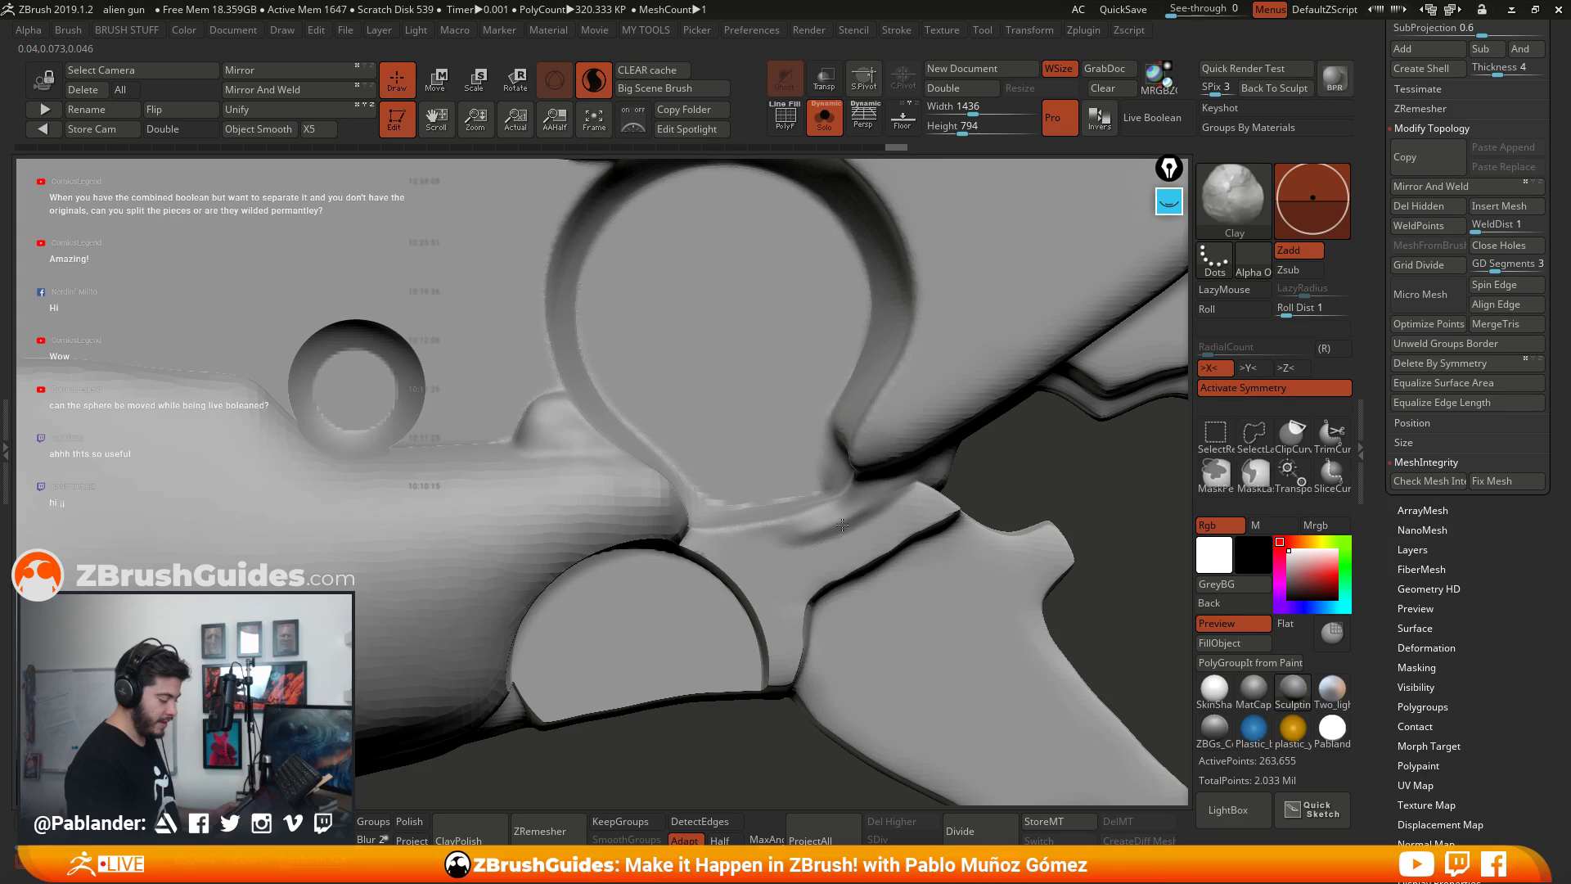
Step: Smooth the straight lower edge, corner and curved rim of the half-round recess below the large circle
{"action": "mouse_move", "coordinate": [842, 525]}
{"action": "right_mouse_down"}
{"action": "mouse_move", "coordinate": [797, 516]}
{"action": "mouse_move", "coordinate": [774, 481]}
{"action": "mouse_move", "coordinate": [805, 460]}
{"action": "mouse_move", "coordinate": [852, 562]}
{"action": "mouse_move", "coordinate": [831, 519]}
{"action": "mouse_move", "coordinate": [842, 456]}
{"action": "right_mouse_up"}
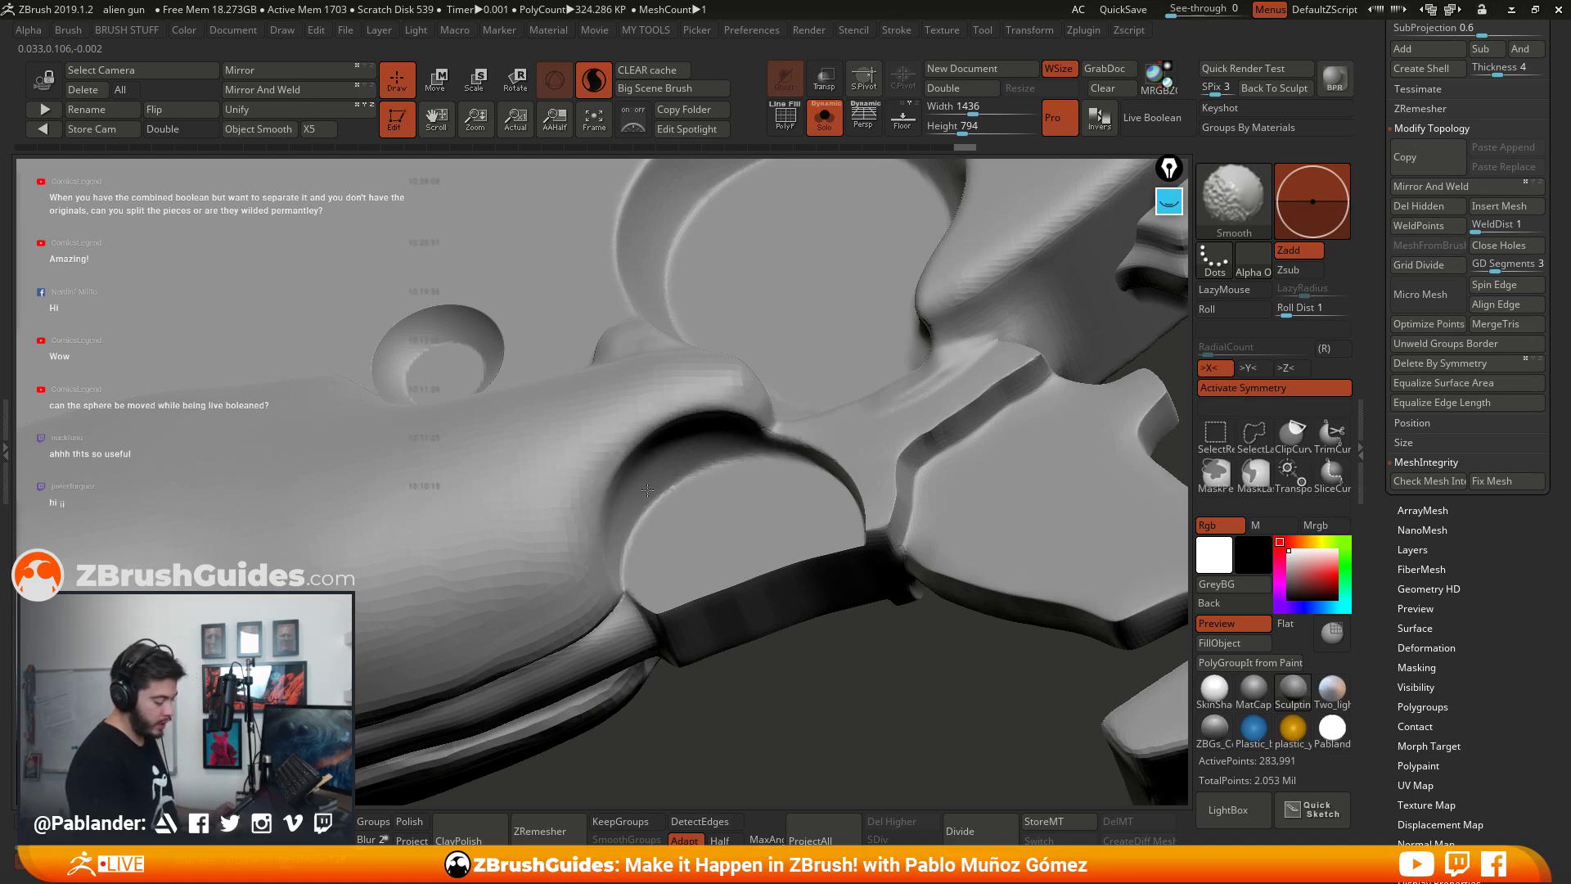
{"action": "right_click_drag", "start_coordinate": [798, 568], "coordinate": [770, 563]}
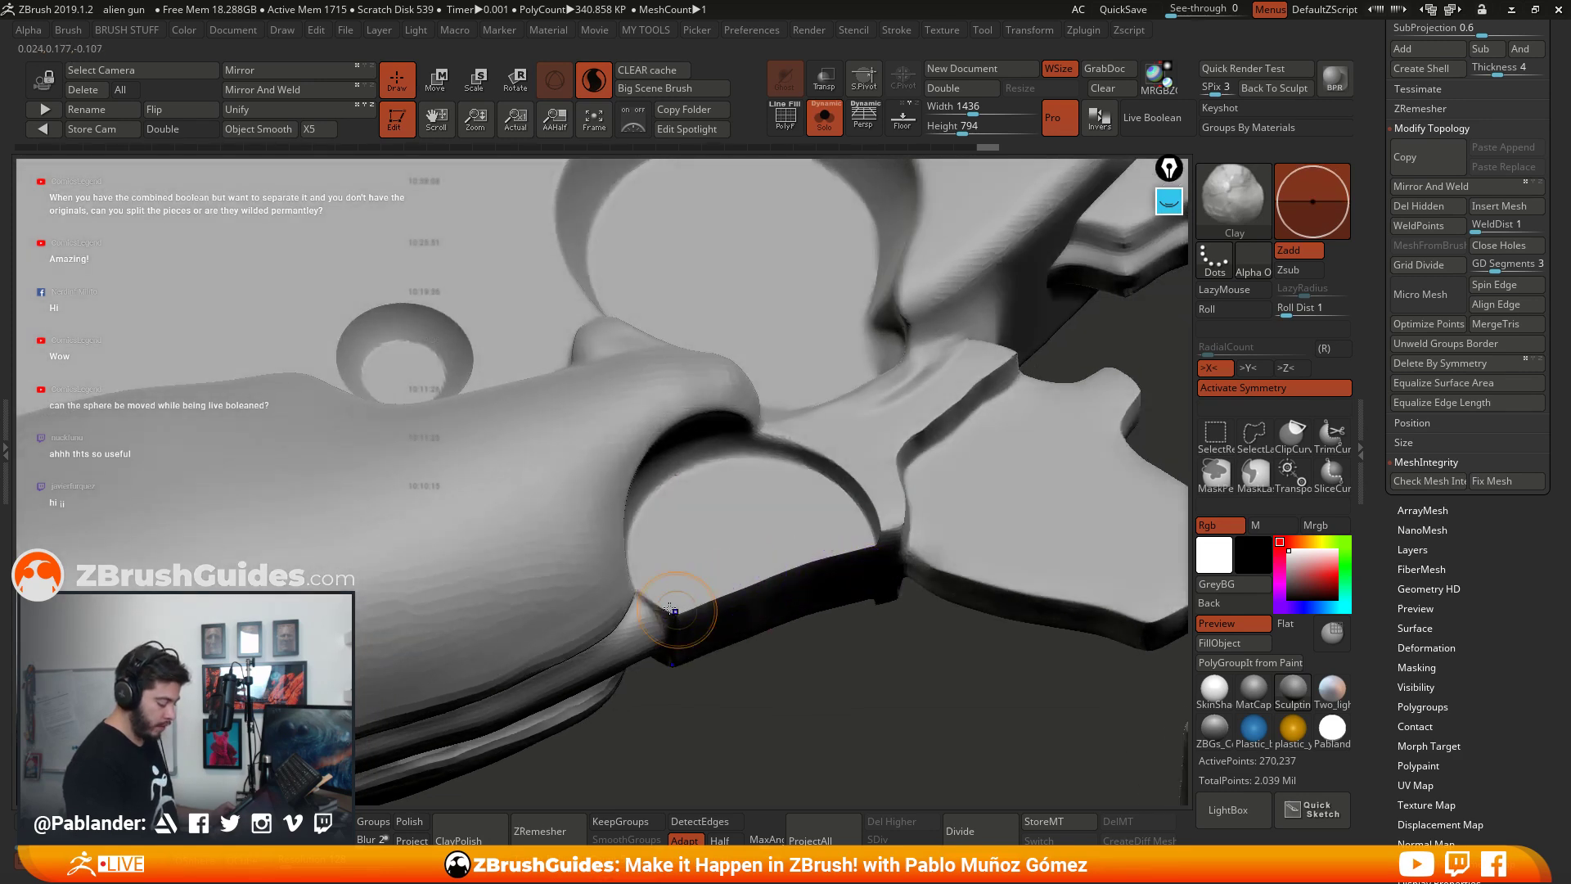
{"action": "left_click_drag", "start_coordinate": [670, 609], "coordinate": [664, 606], "text": "shift"}
{"action": "left_click_drag", "start_coordinate": [760, 579], "coordinate": [845, 551], "text": "shift"}
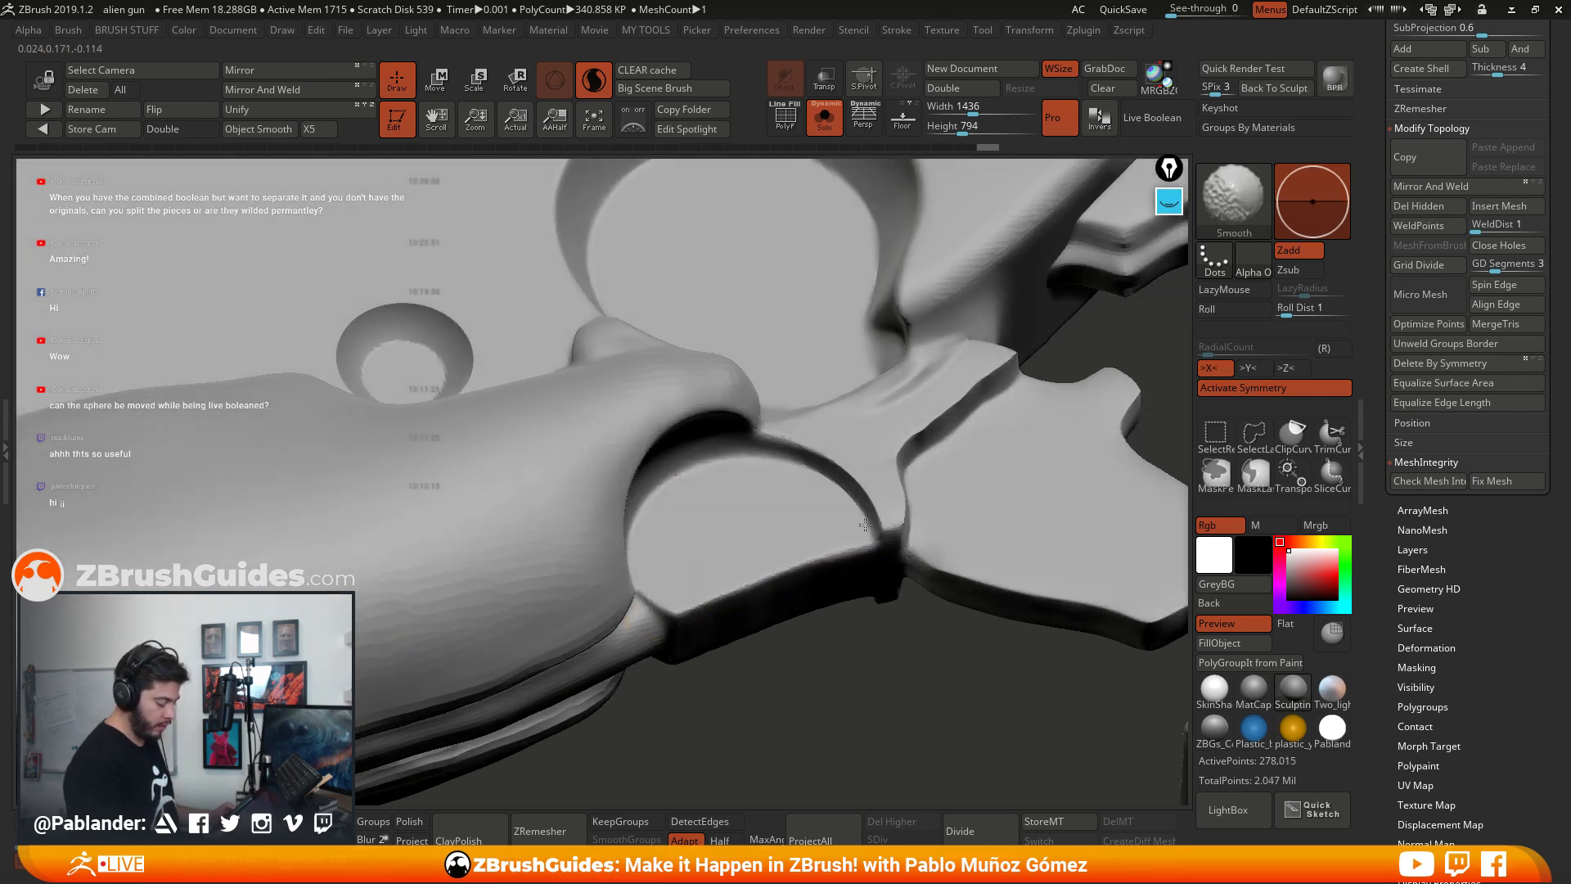
{"action": "left_click_drag", "start_coordinate": [832, 474], "coordinate": [754, 453], "text": "shift"}
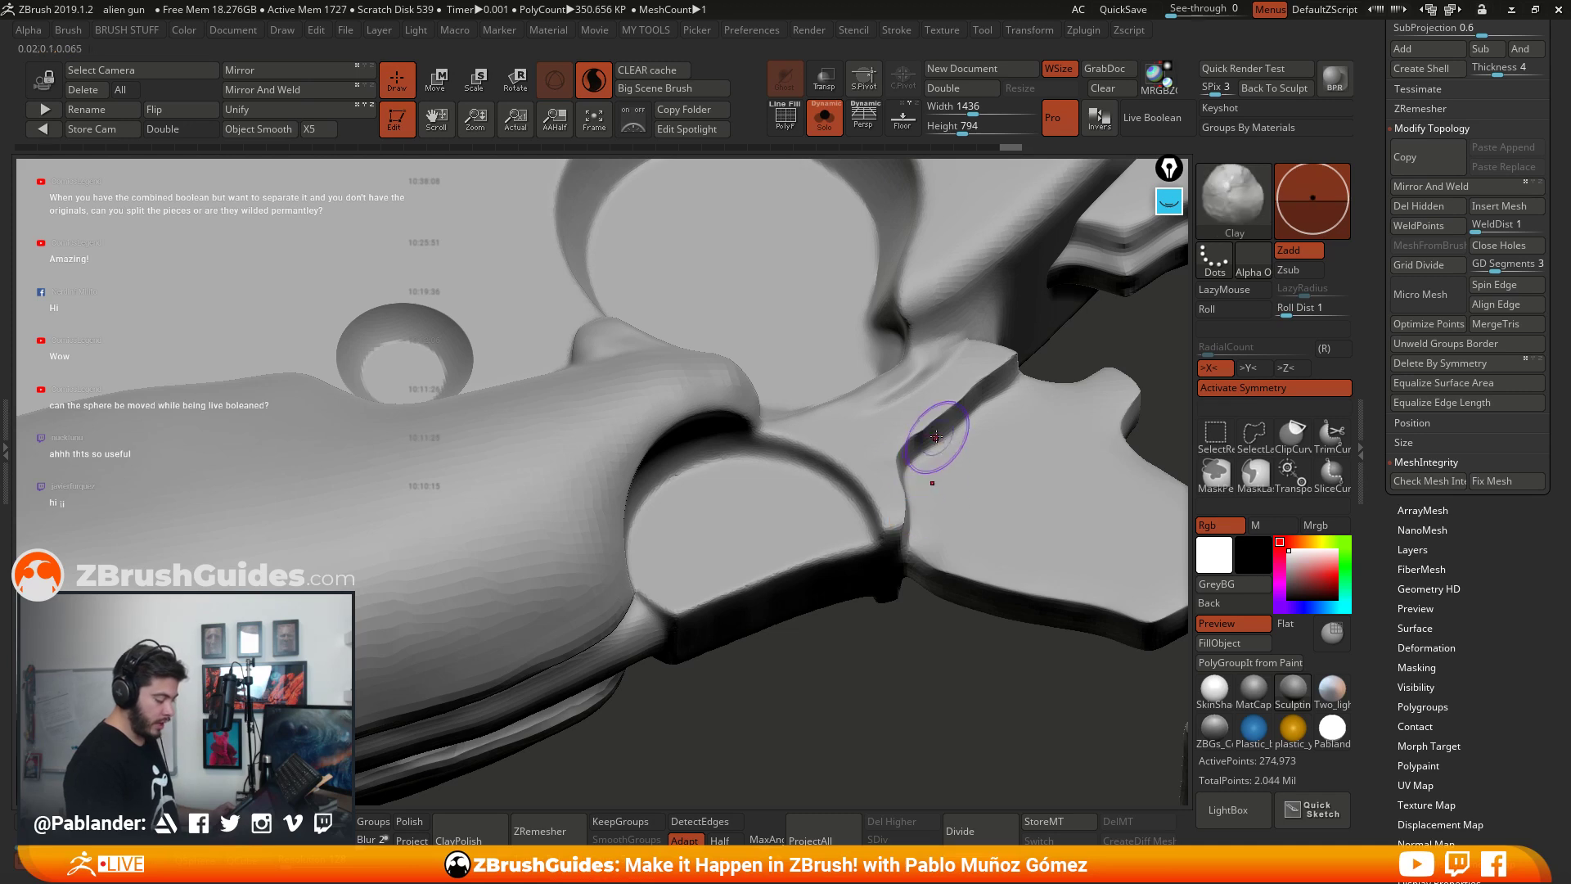
Step: Smooth the stepped groove between the half-round recess and the trigger, including the plate's upper tip
{"action": "right_click_drag", "start_coordinate": [989, 374], "coordinate": [973, 424]}
{"action": "left_click_drag", "start_coordinate": [972, 426], "coordinate": [1004, 382], "text": "shift"}
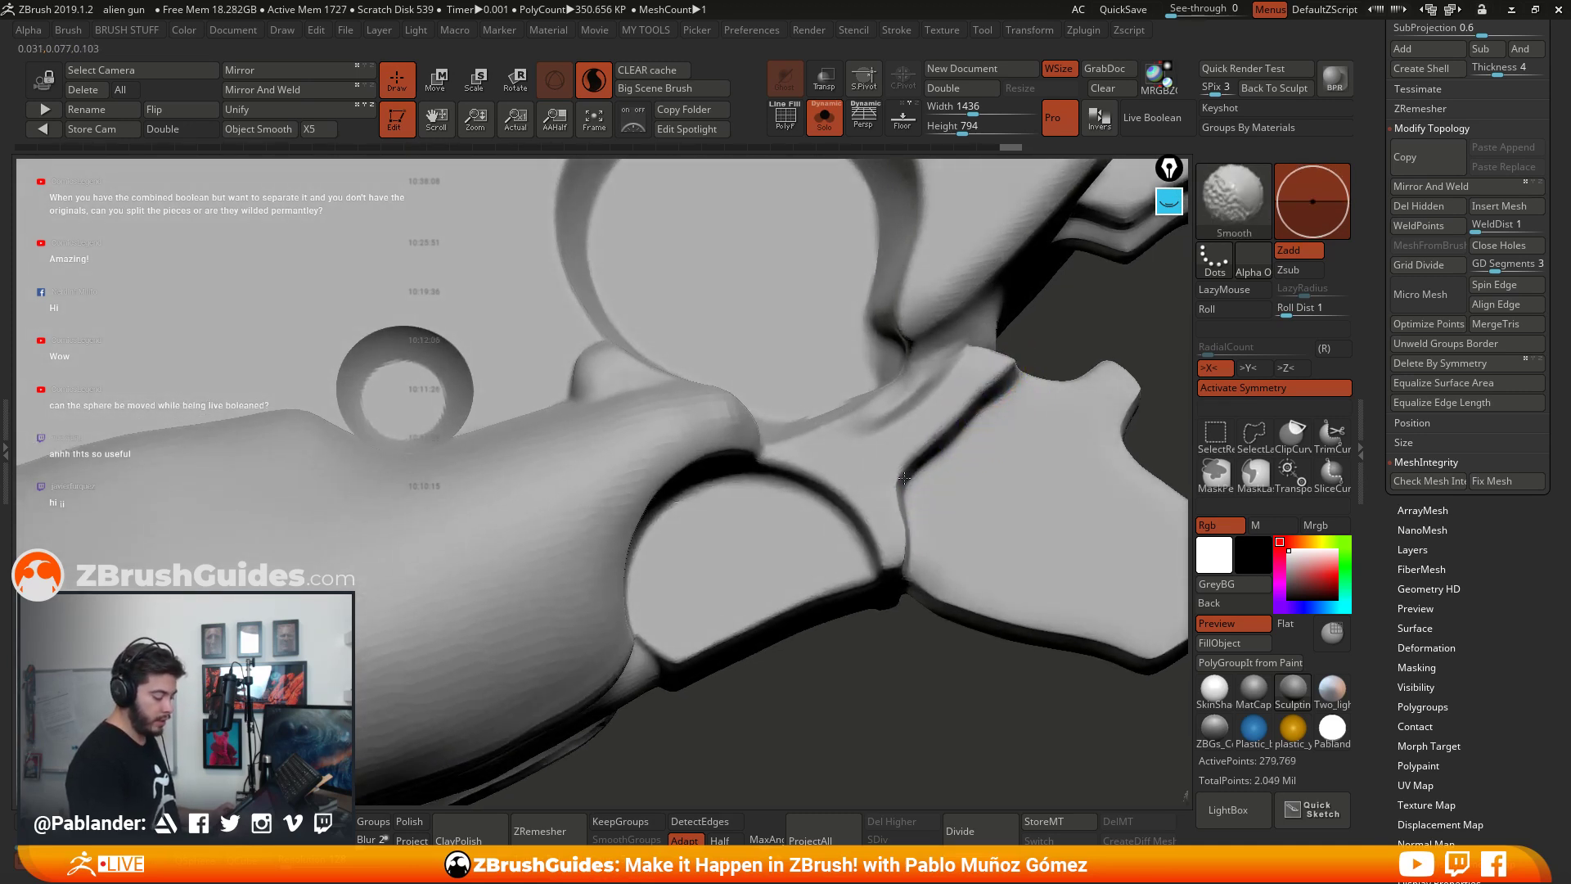
{"action": "left_click_drag", "start_coordinate": [892, 491], "coordinate": [902, 559], "text": "shift"}
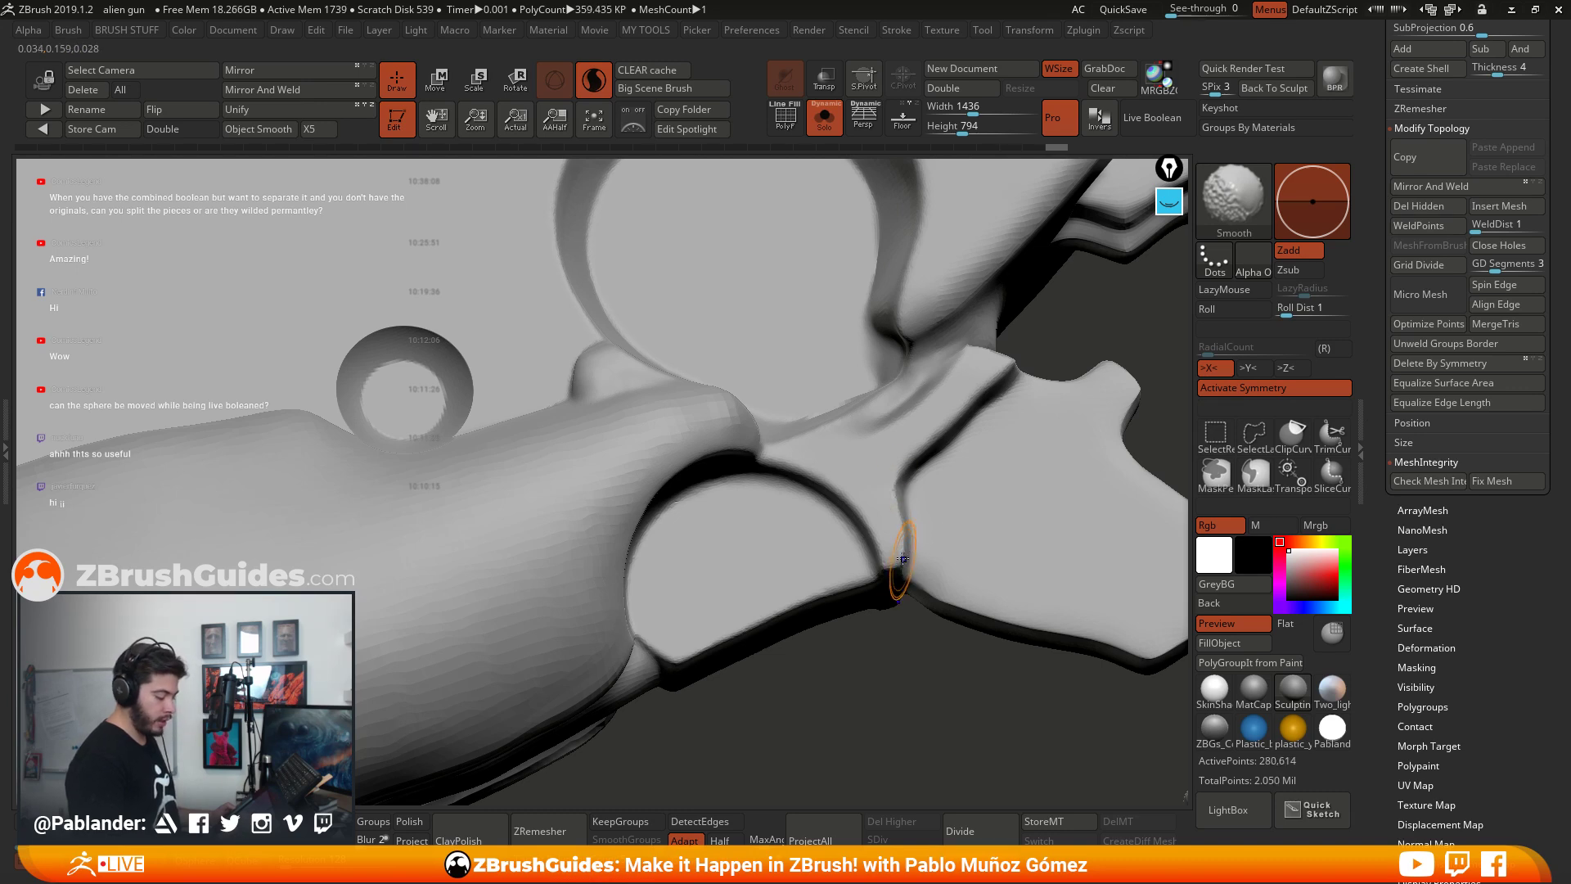
{"action": "left_click_drag", "start_coordinate": [1006, 381], "coordinate": [992, 352], "text": "shift"}
{"action": "right_click_drag", "start_coordinate": [992, 352], "coordinate": [974, 348]}
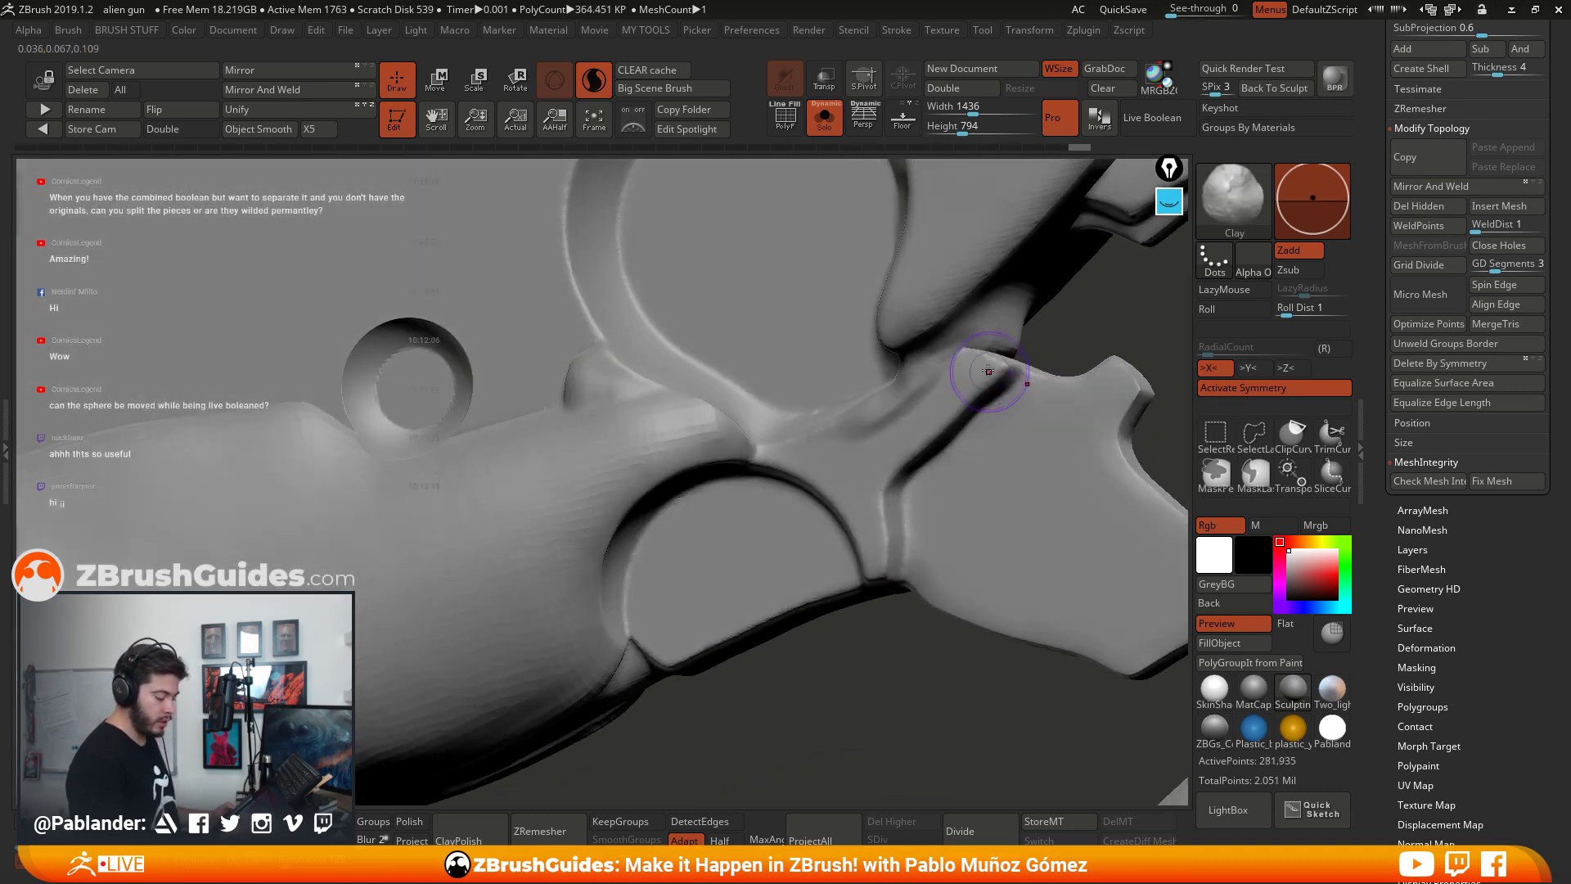
{"action": "left_click_drag", "start_coordinate": [974, 348], "coordinate": [993, 352], "text": "shift"}
{"action": "right_click_drag", "start_coordinate": [993, 352], "coordinate": [978, 349]}
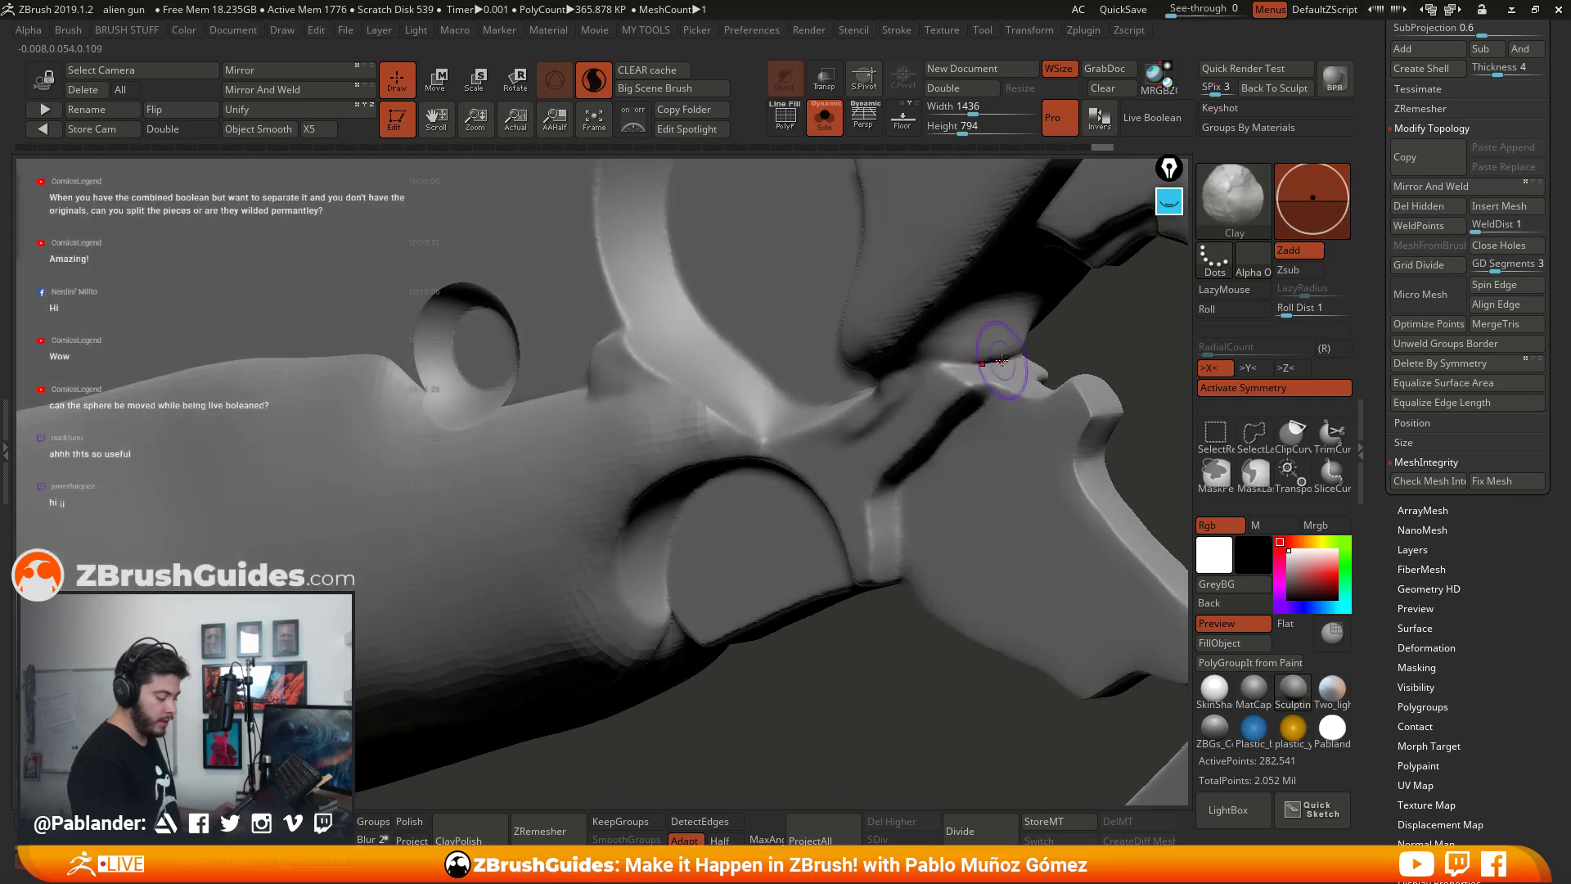
{"action": "mouse_move", "coordinate": [977, 350]}
{"action": "left_mouse_down", "text": "shift"}
{"action": "mouse_move", "coordinate": [1013, 337]}
{"action": "mouse_move", "coordinate": [992, 341]}
{"action": "left_mouse_up", "text": "shift"}
Step: Build up a small rounded bump at the large recess's lower corner with the Clay brush and smooth the surface below it
{"action": "right_click_drag", "start_coordinate": [992, 341], "coordinate": [977, 415]}
{"action": "left_click_drag", "start_coordinate": [977, 416], "coordinate": [953, 421]}
{"action": "right_click_drag", "start_coordinate": [953, 422], "coordinate": [937, 383]}
{"action": "left_click_drag", "start_coordinate": [926, 378], "coordinate": [912, 370]}
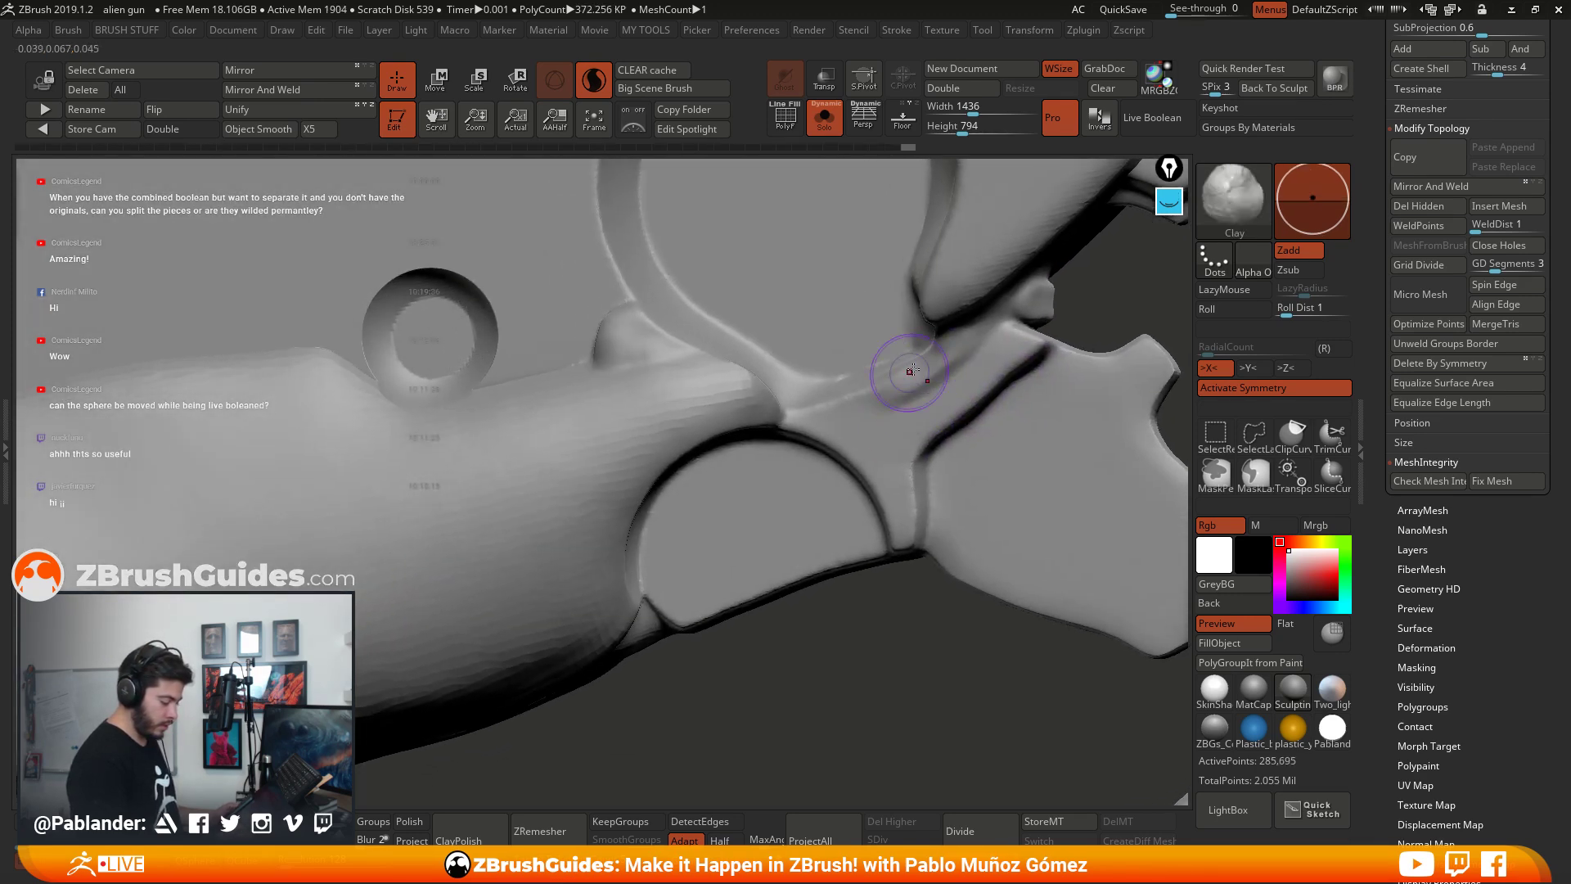
{"action": "mouse_move", "coordinate": [911, 370]}
{"action": "right_mouse_down"}
{"action": "mouse_move", "coordinate": [902, 339]}
{"action": "mouse_move", "coordinate": [908, 352]}
{"action": "mouse_move", "coordinate": [818, 422]}
{"action": "right_mouse_up"}
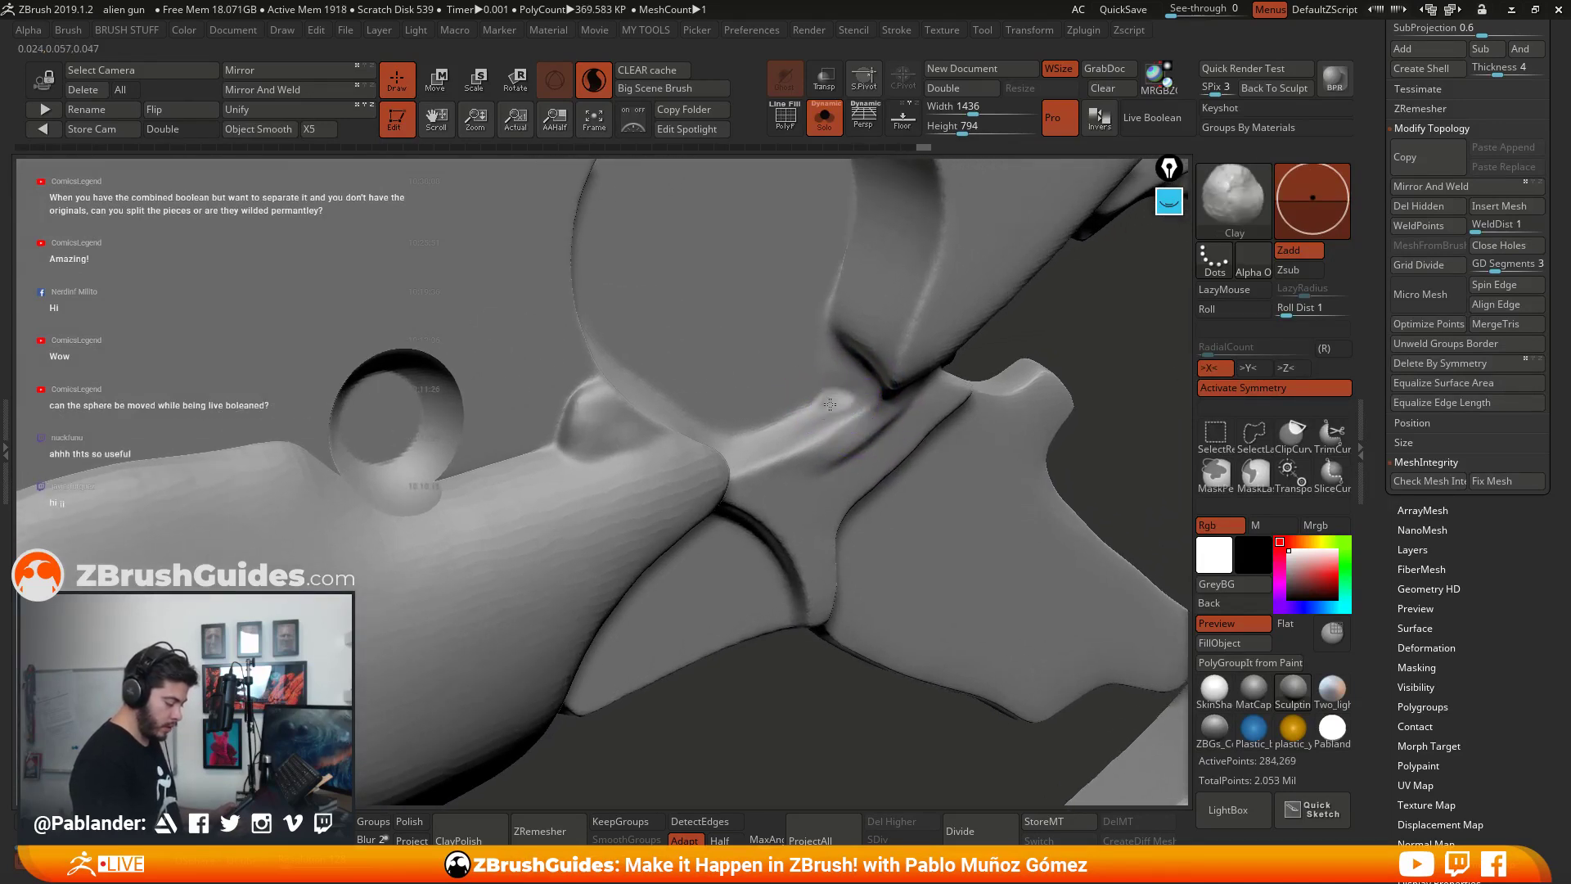
{"action": "mouse_move", "coordinate": [830, 404]}
{"action": "left_mouse_down"}
{"action": "mouse_move", "coordinate": [861, 410]}
{"action": "mouse_move", "coordinate": [843, 407]}
{"action": "left_mouse_up"}
{"action": "right_click_drag", "start_coordinate": [843, 408], "coordinate": [871, 415]}
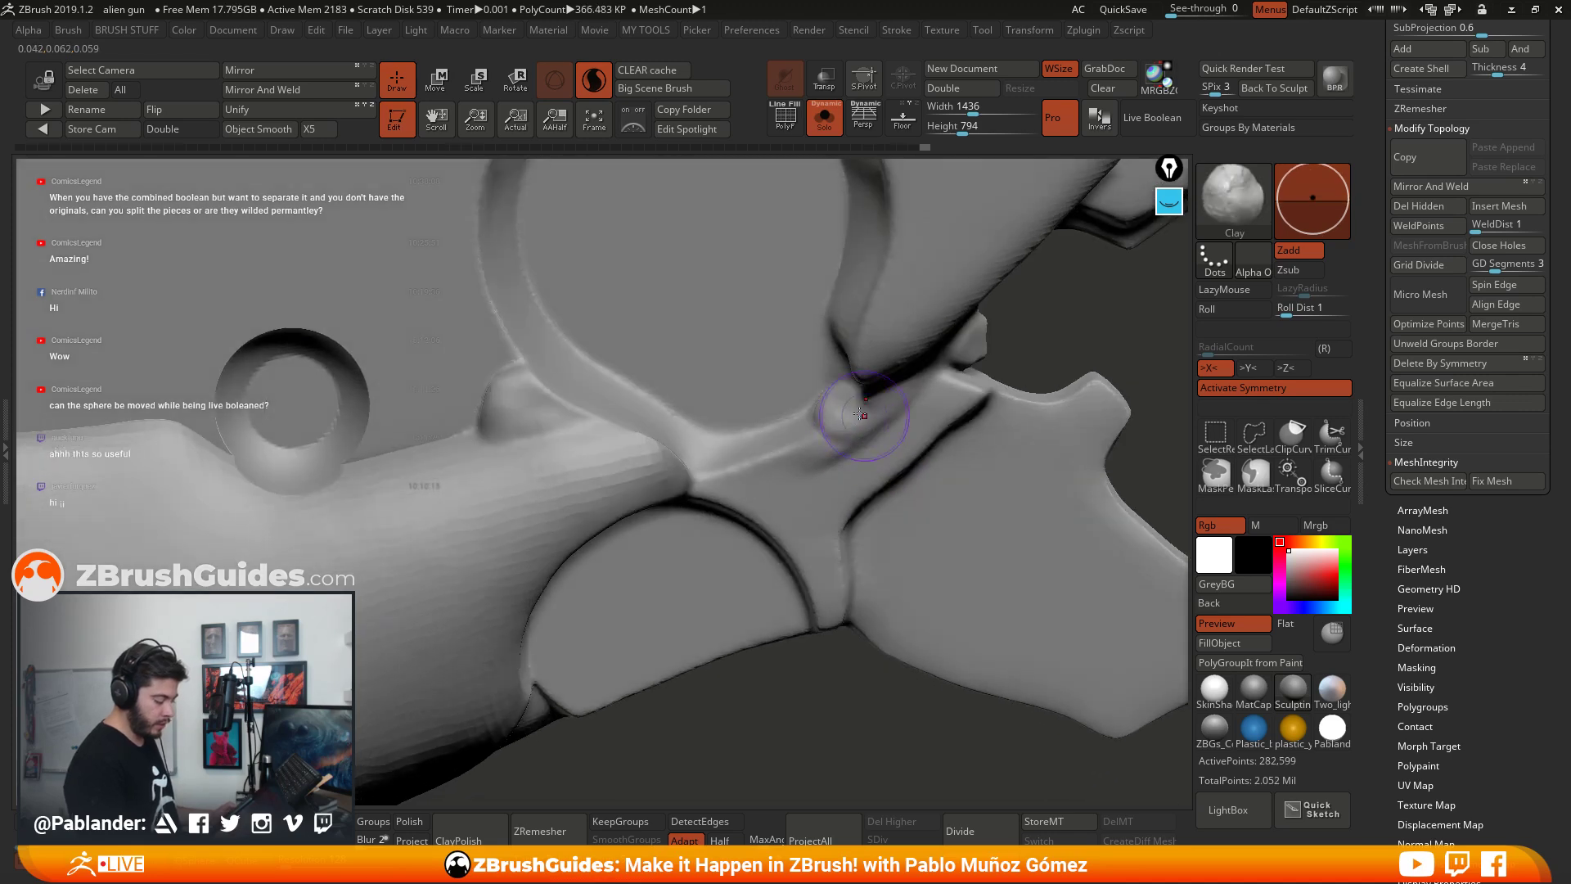
{"action": "mouse_move", "coordinate": [851, 427]}
{"action": "left_mouse_down"}
{"action": "mouse_move", "coordinate": [851, 414]}
{"action": "mouse_move", "coordinate": [822, 419]}
{"action": "mouse_move", "coordinate": [919, 402]}
{"action": "mouse_move", "coordinate": [855, 448]}
{"action": "left_mouse_up"}
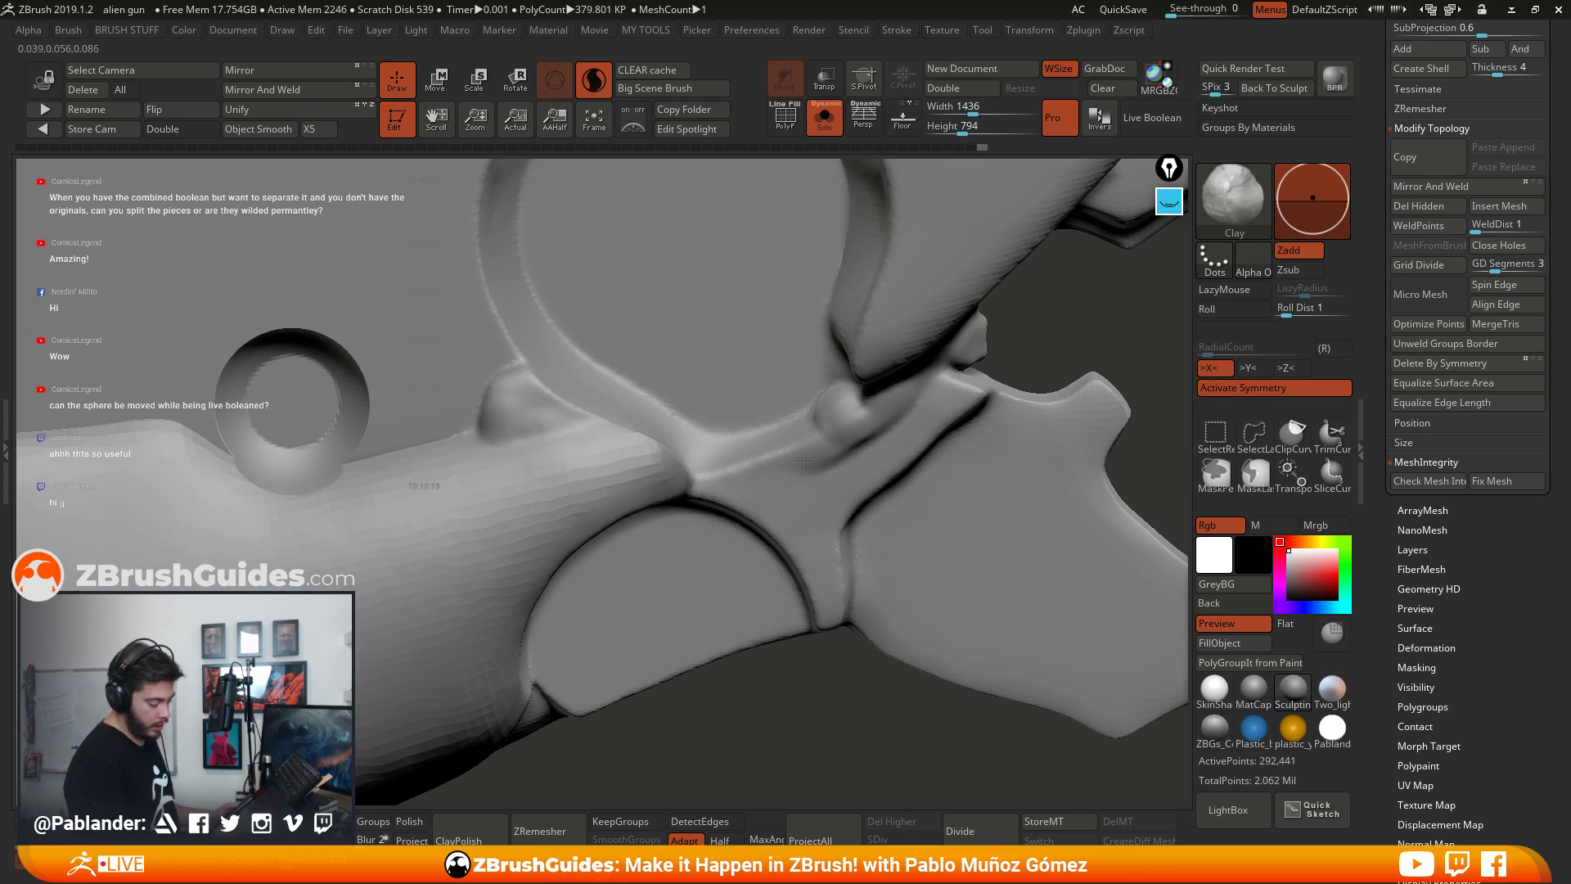
{"action": "left_click_drag", "start_coordinate": [909, 393], "coordinate": [851, 446], "text": "shift"}
Step: Smooth the small circular recess's rim, the seam towards the neighbouring bump, and the half-round recess's upper edge
{"action": "mouse_move", "coordinate": [821, 495]}
{"action": "right_mouse_down", "text": "ctrl"}
{"action": "mouse_move", "coordinate": [761, 409]}
{"action": "mouse_move", "coordinate": [696, 494]}
{"action": "mouse_move", "coordinate": [666, 456]}
{"action": "right_mouse_up", "text": "ctrl"}
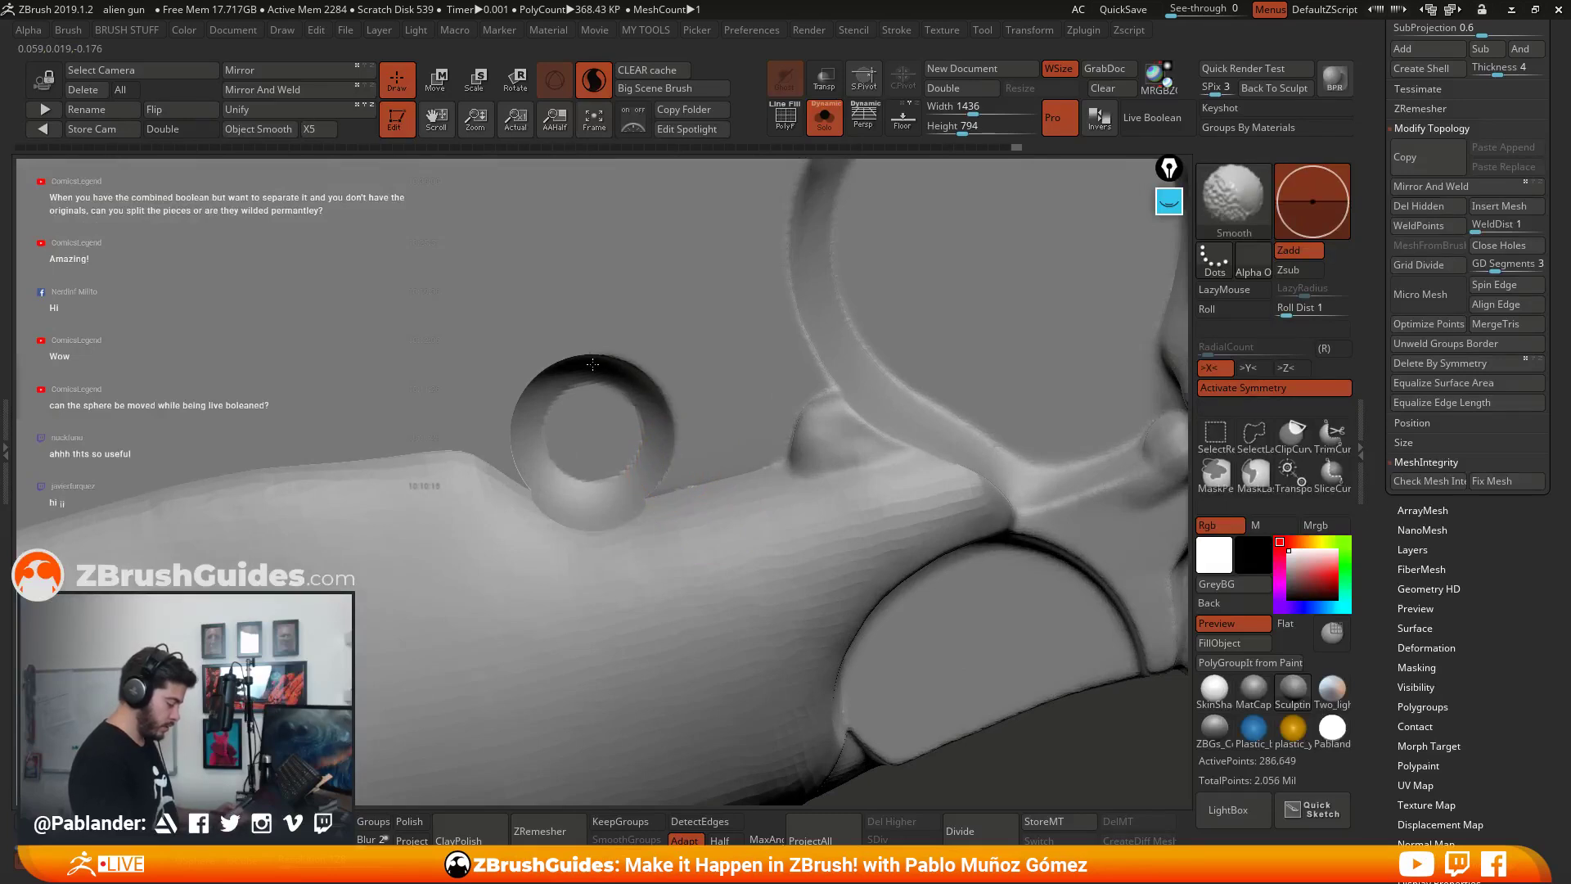
{"action": "mouse_move", "coordinate": [673, 463]}
{"action": "left_mouse_down", "text": "shift"}
{"action": "mouse_move", "coordinate": [622, 352]}
{"action": "mouse_move", "coordinate": [547, 453]}
{"action": "left_mouse_up", "text": "shift"}
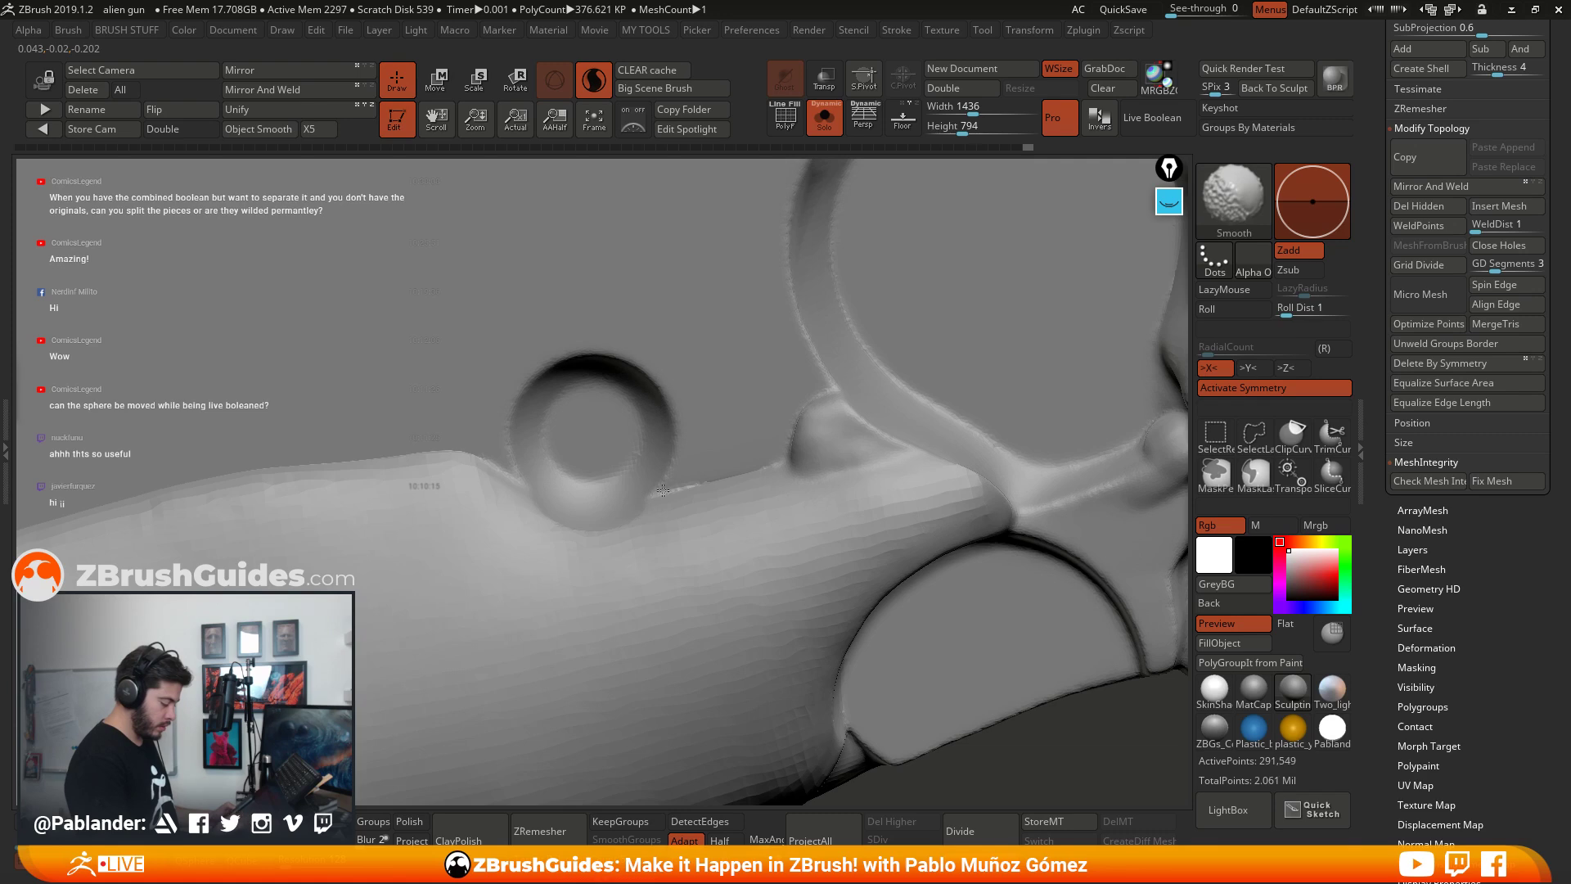
{"action": "left_click_drag", "start_coordinate": [695, 491], "coordinate": [754, 473], "text": "shift"}
{"action": "mouse_move", "coordinate": [641, 505]}
{"action": "right_mouse_down", "text": "ctrl"}
{"action": "mouse_move", "coordinate": [818, 446]}
{"action": "mouse_move", "coordinate": [884, 523]}
{"action": "mouse_move", "coordinate": [851, 557]}
{"action": "mouse_move", "coordinate": [778, 491]}
{"action": "mouse_move", "coordinate": [732, 487]}
{"action": "right_mouse_up", "text": "ctrl"}
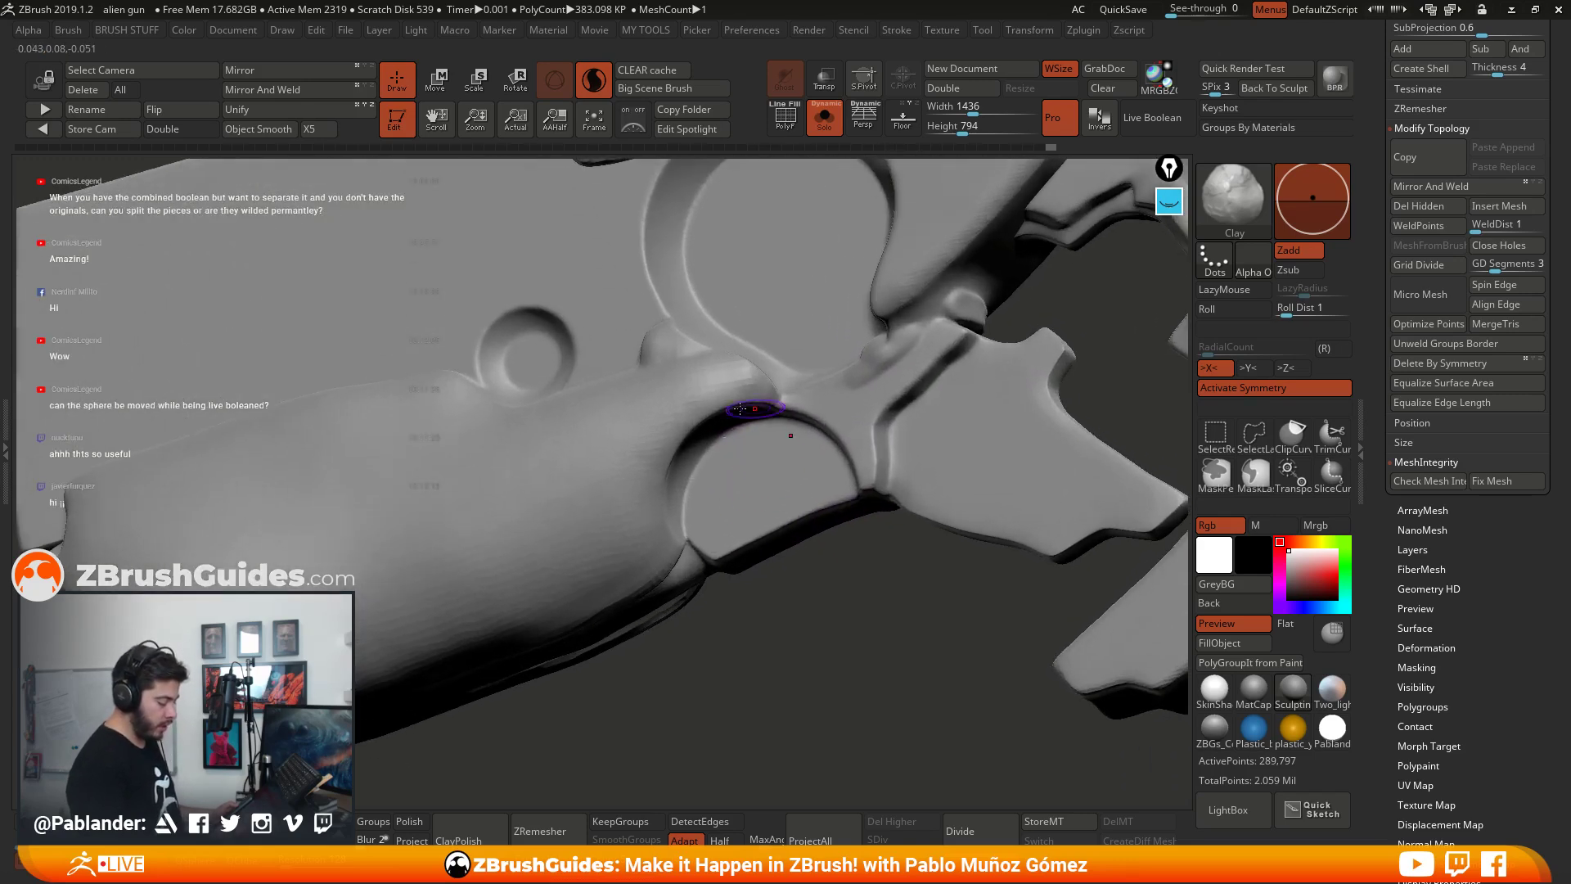
{"action": "key", "text": "shift"}
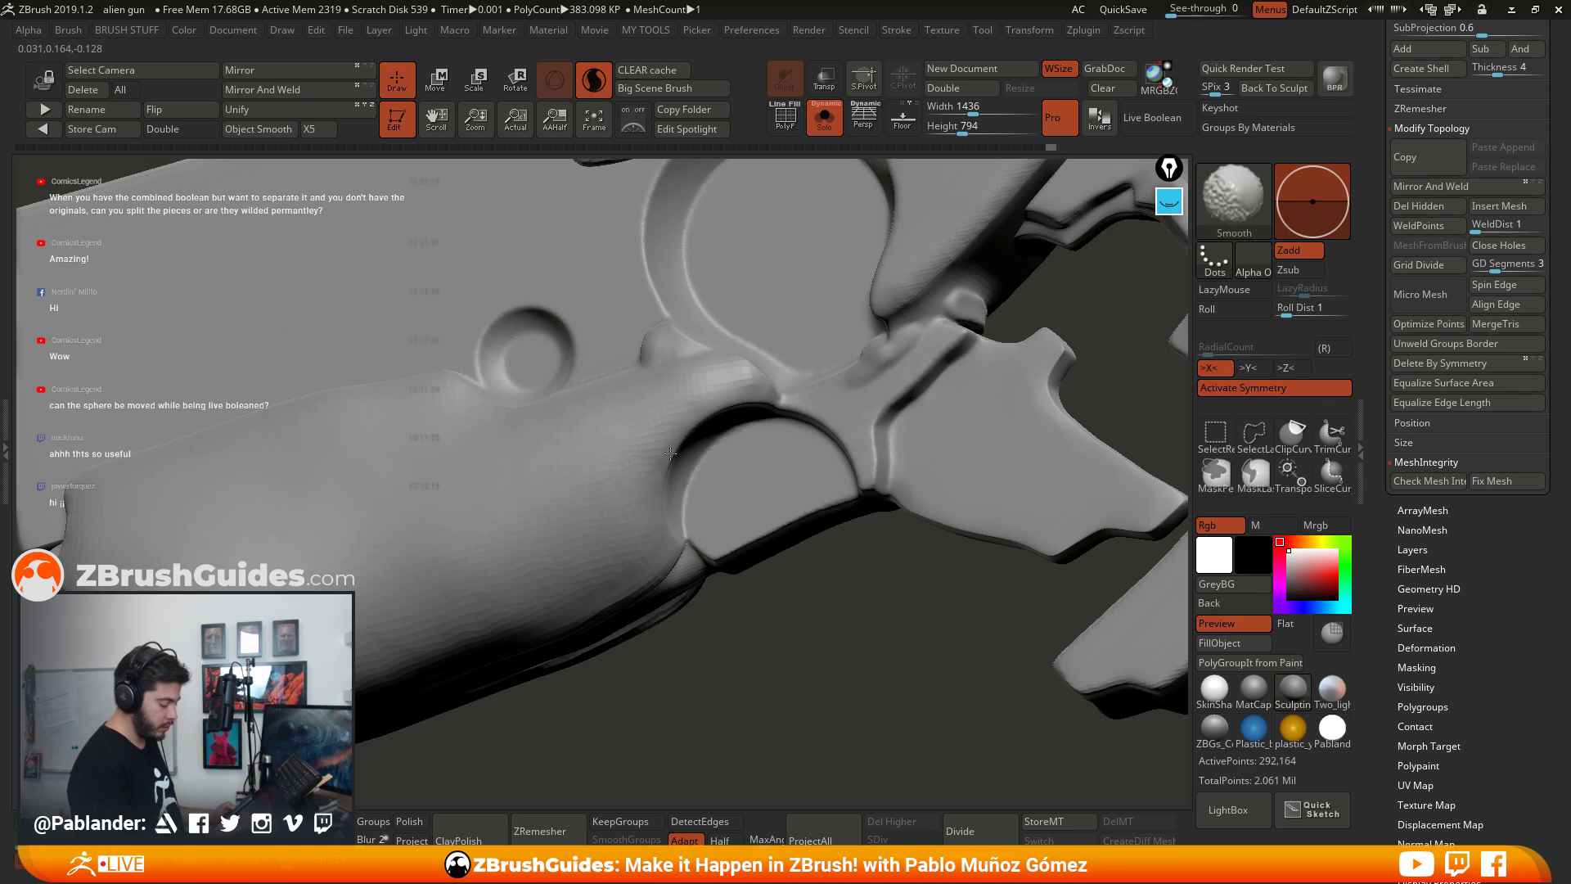
Step: Smooth the lower edge of the upper armor plate on the other side, and the deep crease near its stepped ridges
{"action": "mouse_move", "coordinate": [813, 396]}
{"action": "right_mouse_down"}
{"action": "mouse_move", "coordinate": [993, 469]}
{"action": "mouse_move", "coordinate": [863, 508]}
{"action": "mouse_move", "coordinate": [801, 463]}
{"action": "mouse_move", "coordinate": [851, 458]}
{"action": "mouse_move", "coordinate": [876, 478]}
{"action": "right_mouse_up"}
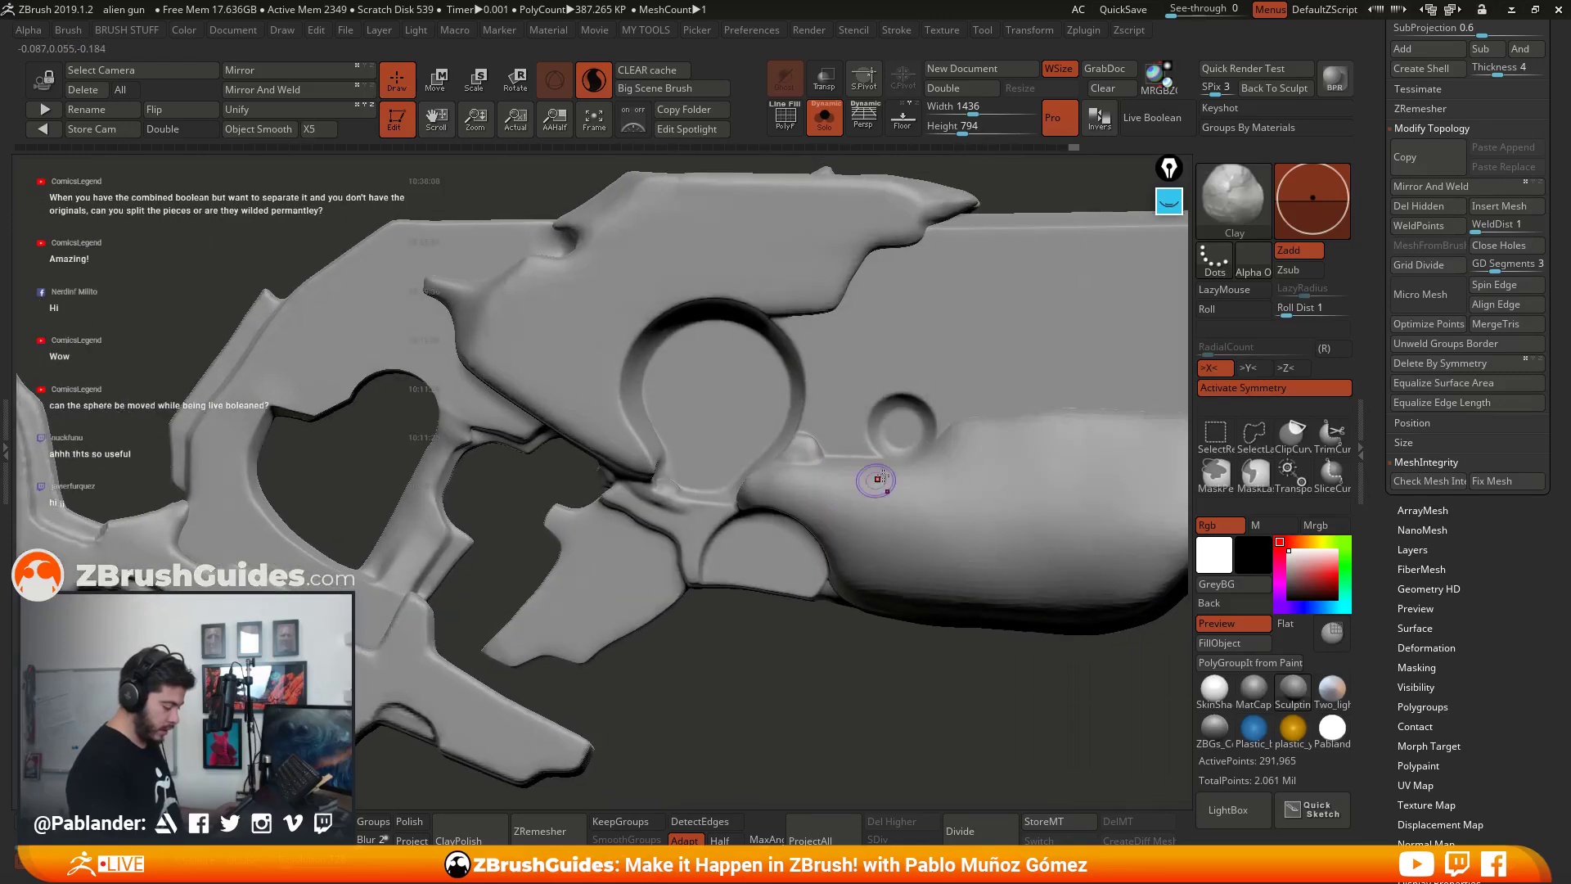
{"action": "mouse_move", "coordinate": [821, 327]}
{"action": "right_mouse_down"}
{"action": "mouse_move", "coordinate": [856, 395]}
{"action": "mouse_move", "coordinate": [842, 369]}
{"action": "right_mouse_up"}
{"action": "key", "text": "shift"}
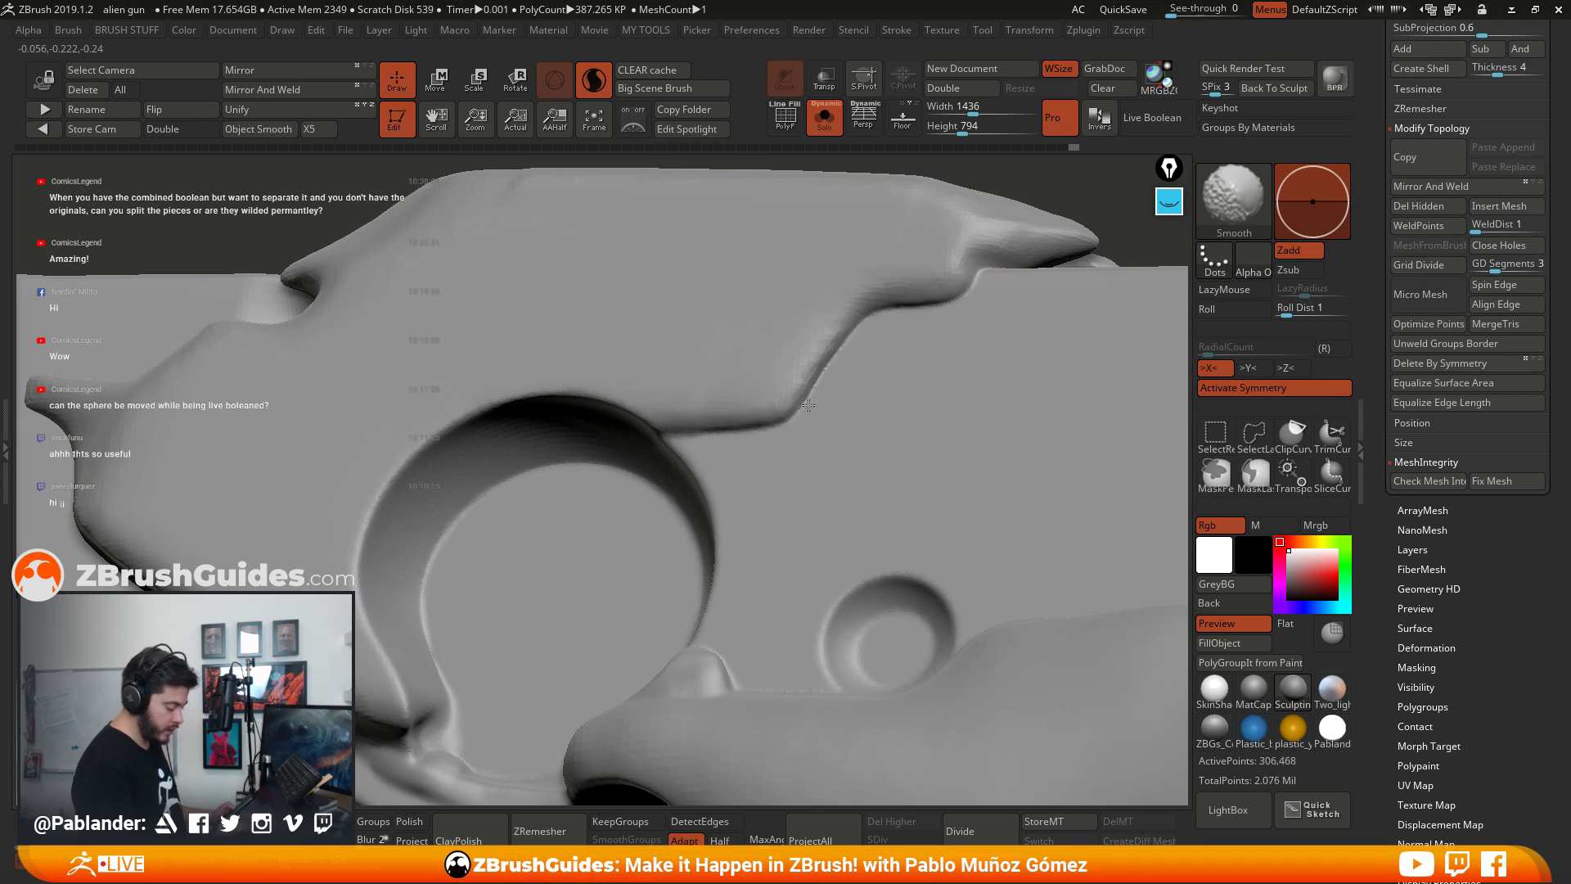
{"action": "left_click_drag", "start_coordinate": [808, 405], "coordinate": [758, 428], "text": "shift"}
{"action": "right_click_drag", "start_coordinate": [1077, 268], "coordinate": [1054, 293]}
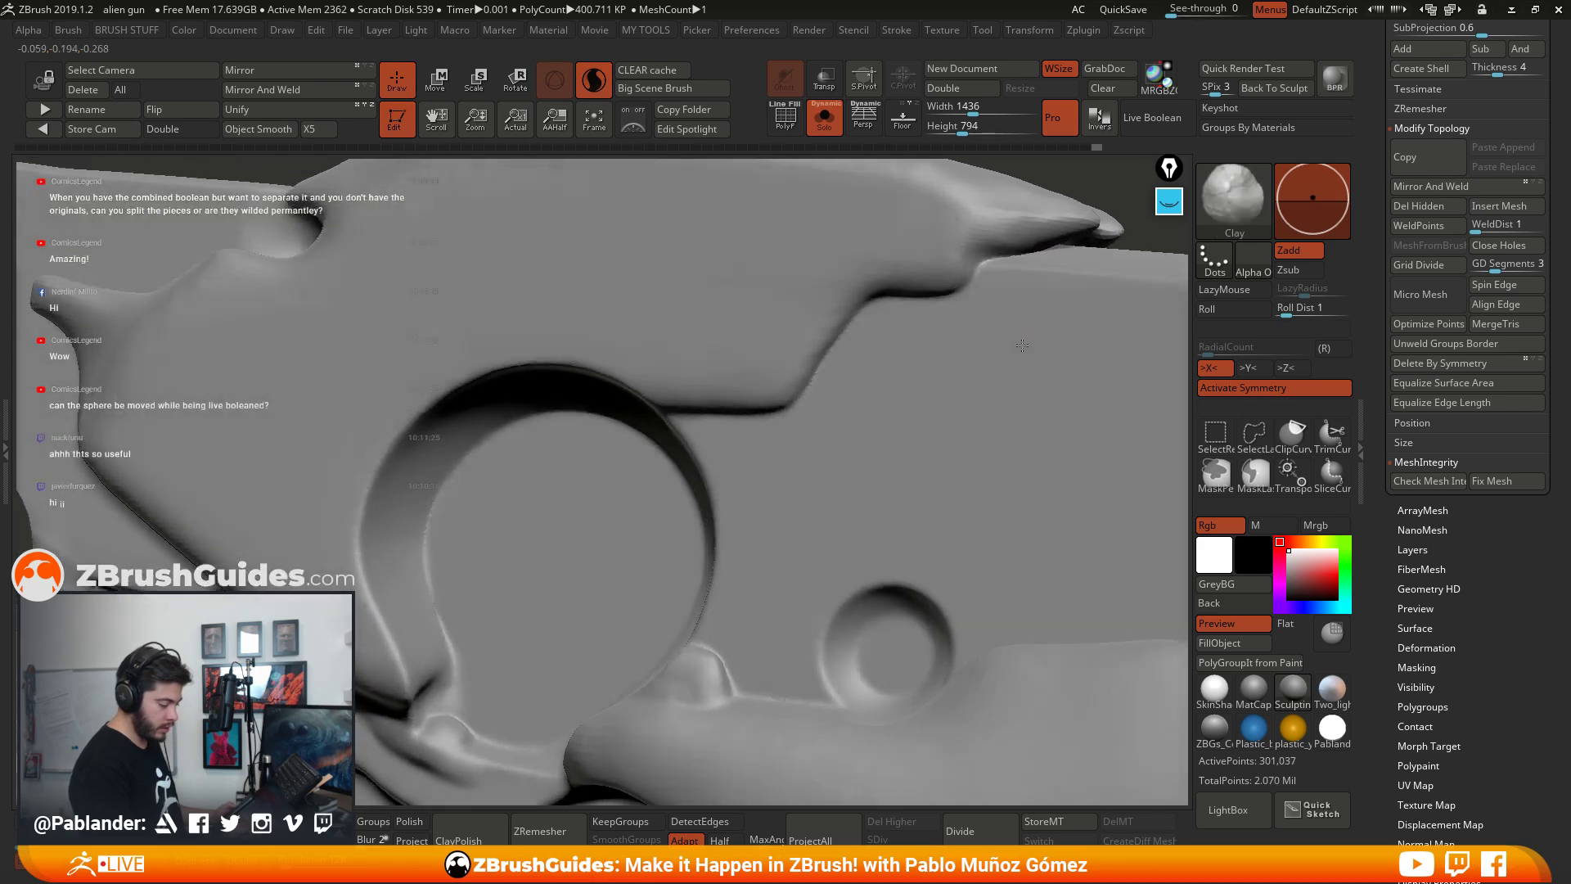
{"action": "mouse_move", "coordinate": [877, 348]}
{"action": "right_mouse_down"}
{"action": "mouse_move", "coordinate": [769, 421]}
{"action": "mouse_move", "coordinate": [812, 422]}
{"action": "mouse_move", "coordinate": [550, 357]}
{"action": "mouse_move", "coordinate": [557, 309]}
{"action": "right_mouse_up"}
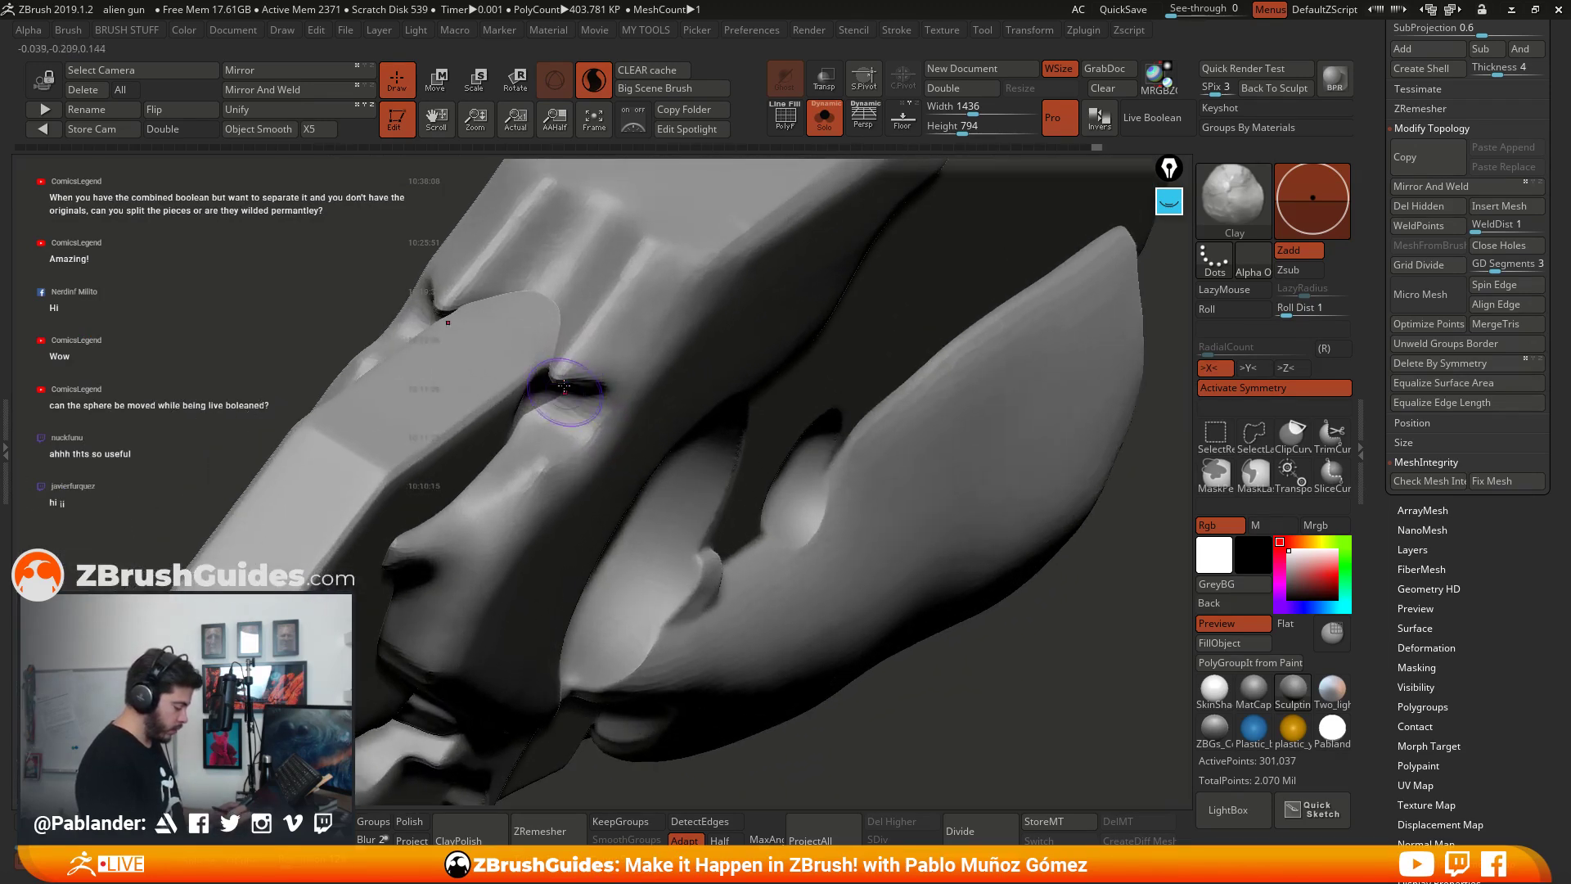
{"action": "key", "text": "shift"}
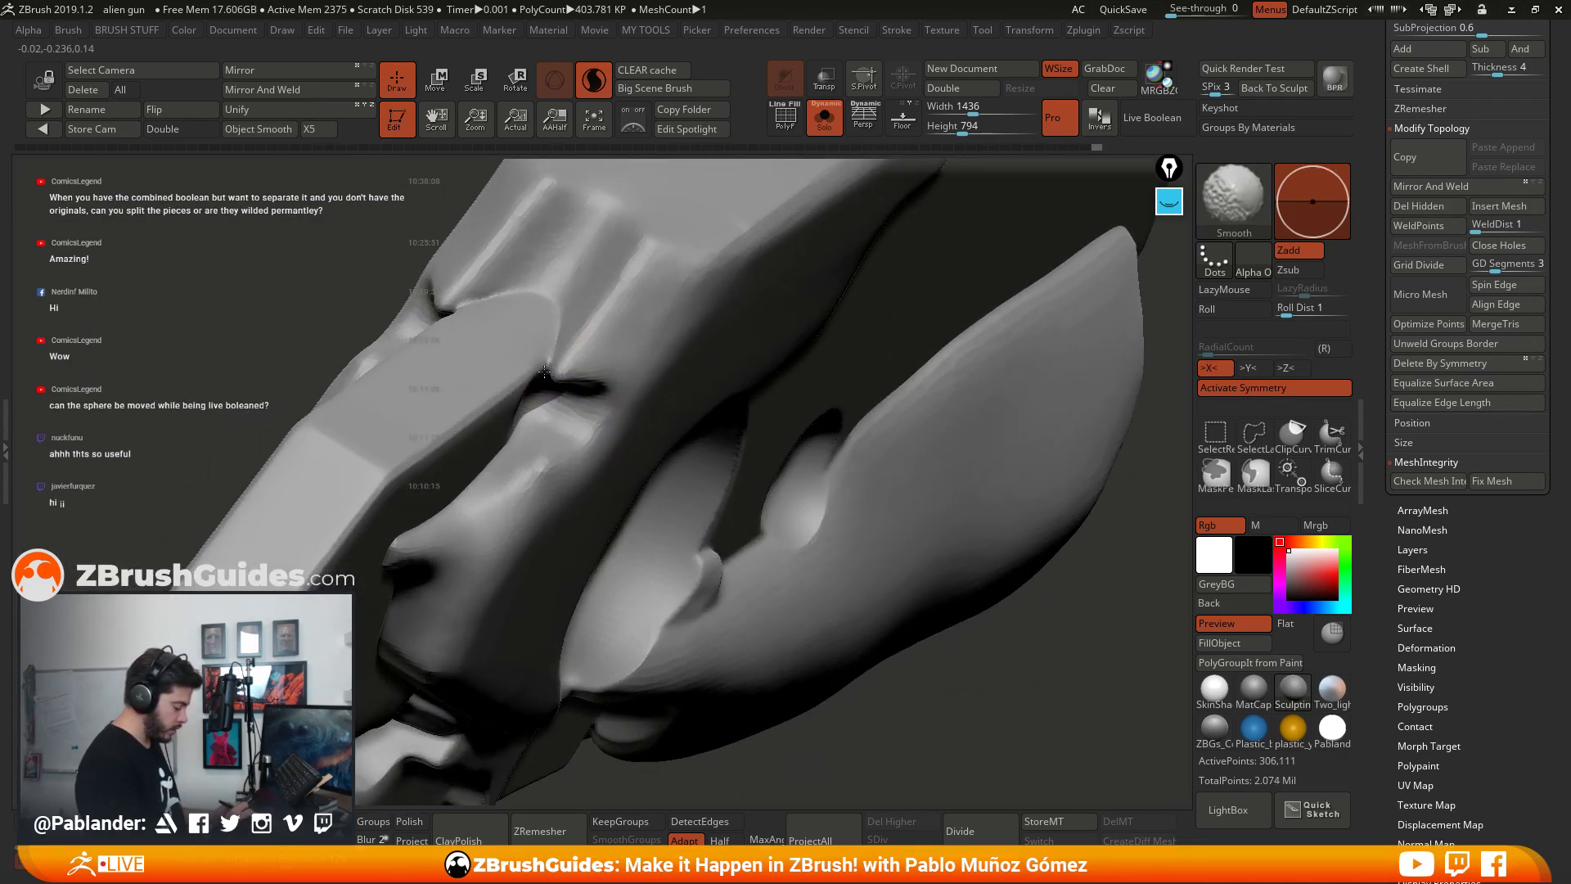
Step: Smooth the faceted inner wall and upper rim of the grip opening behind the trigger
{"action": "mouse_move", "coordinate": [603, 346]}
{"action": "right_mouse_down"}
{"action": "mouse_move", "coordinate": [817, 480]}
{"action": "mouse_move", "coordinate": [895, 428]}
{"action": "mouse_move", "coordinate": [879, 373]}
{"action": "mouse_move", "coordinate": [908, 421]}
{"action": "mouse_move", "coordinate": [839, 467]}
{"action": "right_mouse_up"}
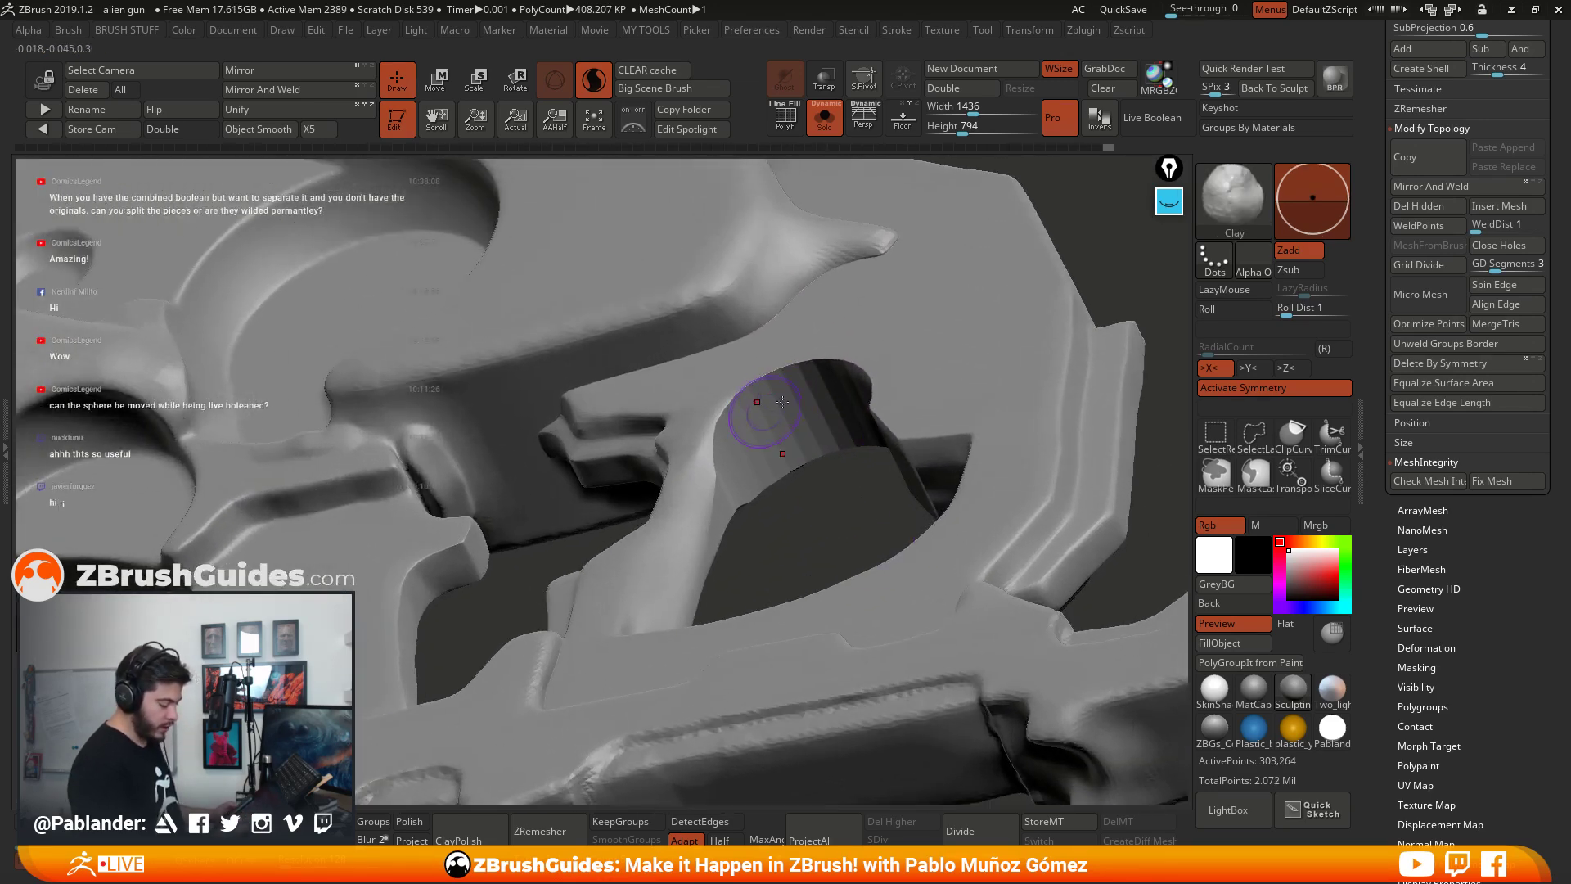
{"action": "right_click_drag", "start_coordinate": [810, 391], "coordinate": [818, 423]}
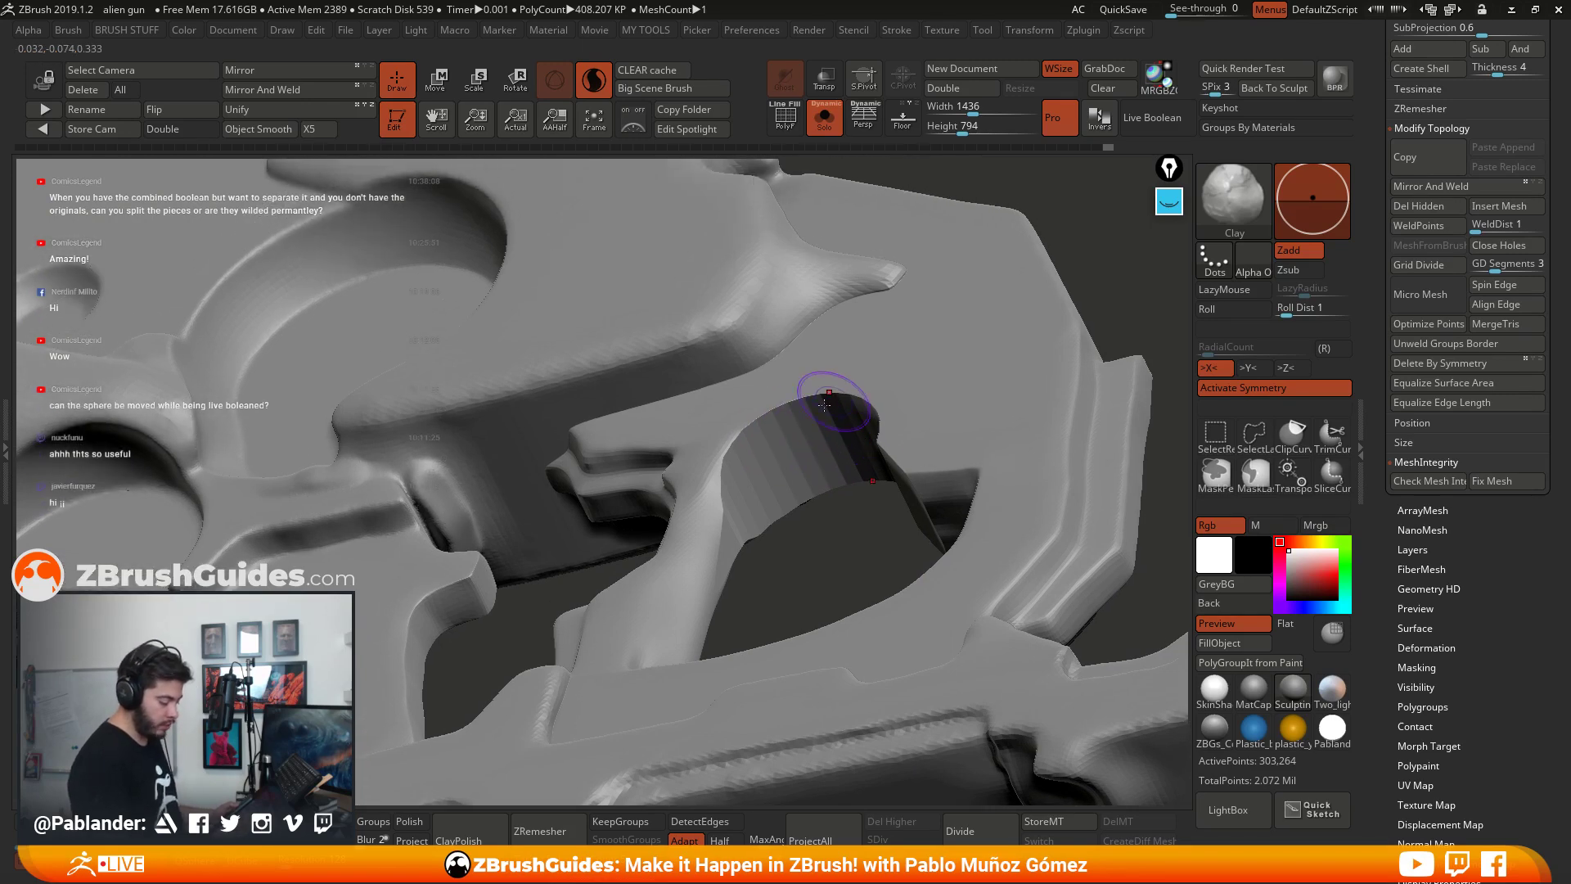
{"action": "mouse_move", "coordinate": [827, 479]}
{"action": "right_mouse_down"}
{"action": "mouse_move", "coordinate": [841, 535]}
{"action": "mouse_move", "coordinate": [818, 524]}
{"action": "right_mouse_up"}
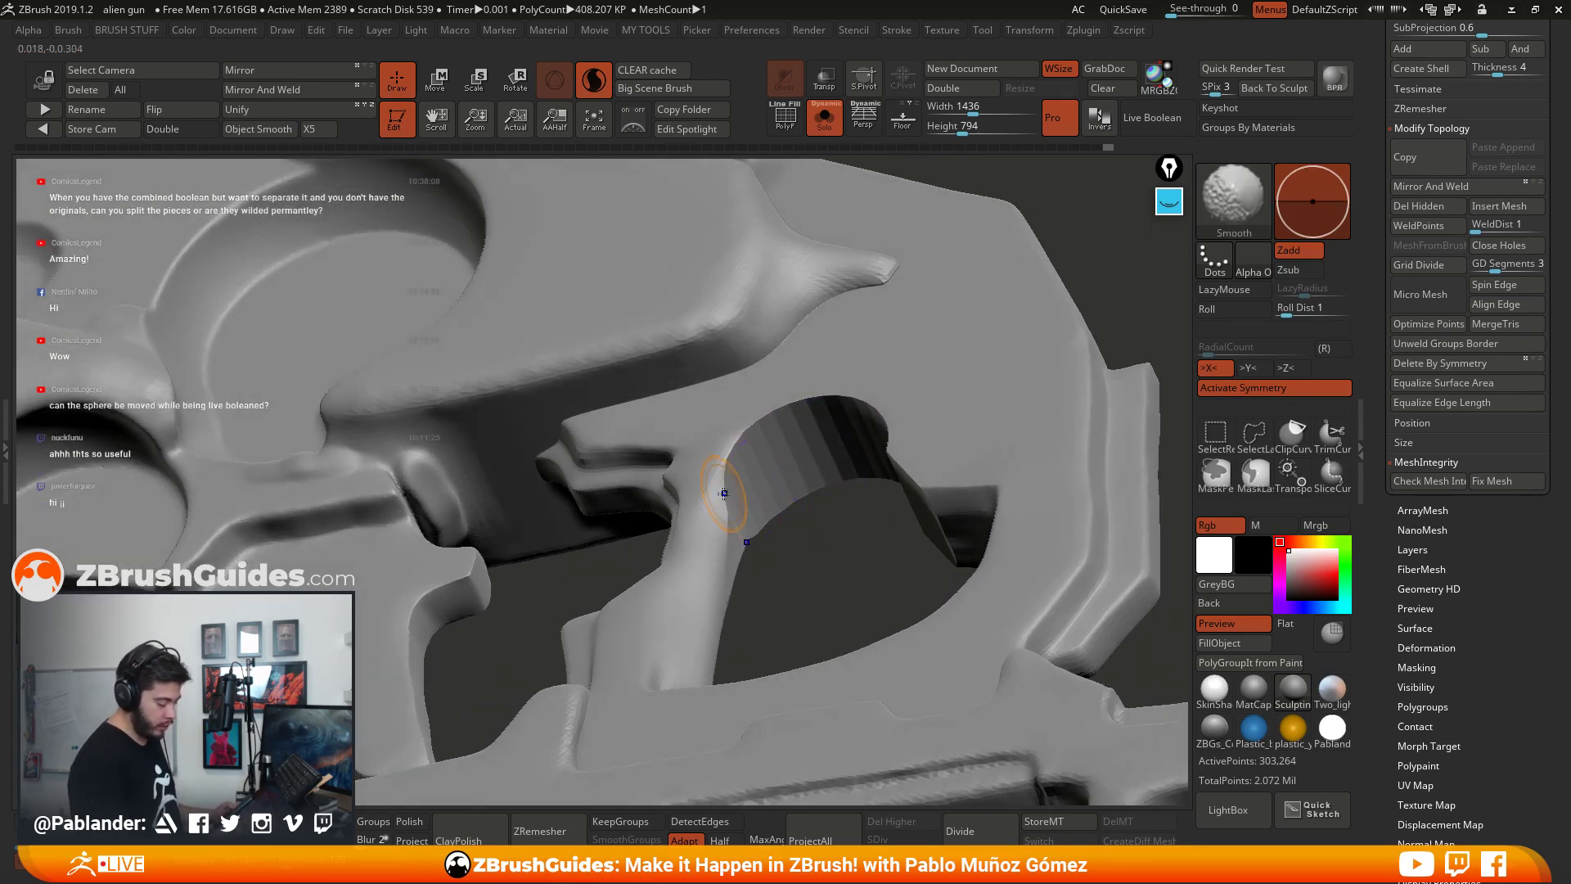
{"action": "mouse_move", "coordinate": [743, 441]}
{"action": "left_mouse_down", "text": "shift"}
{"action": "mouse_move", "coordinate": [810, 398]}
{"action": "mouse_move", "coordinate": [771, 433]}
{"action": "mouse_move", "coordinate": [778, 499]}
{"action": "mouse_move", "coordinate": [728, 508]}
{"action": "left_mouse_up", "text": "shift"}
{"action": "left_click_drag", "start_coordinate": [813, 541], "coordinate": [930, 475]}
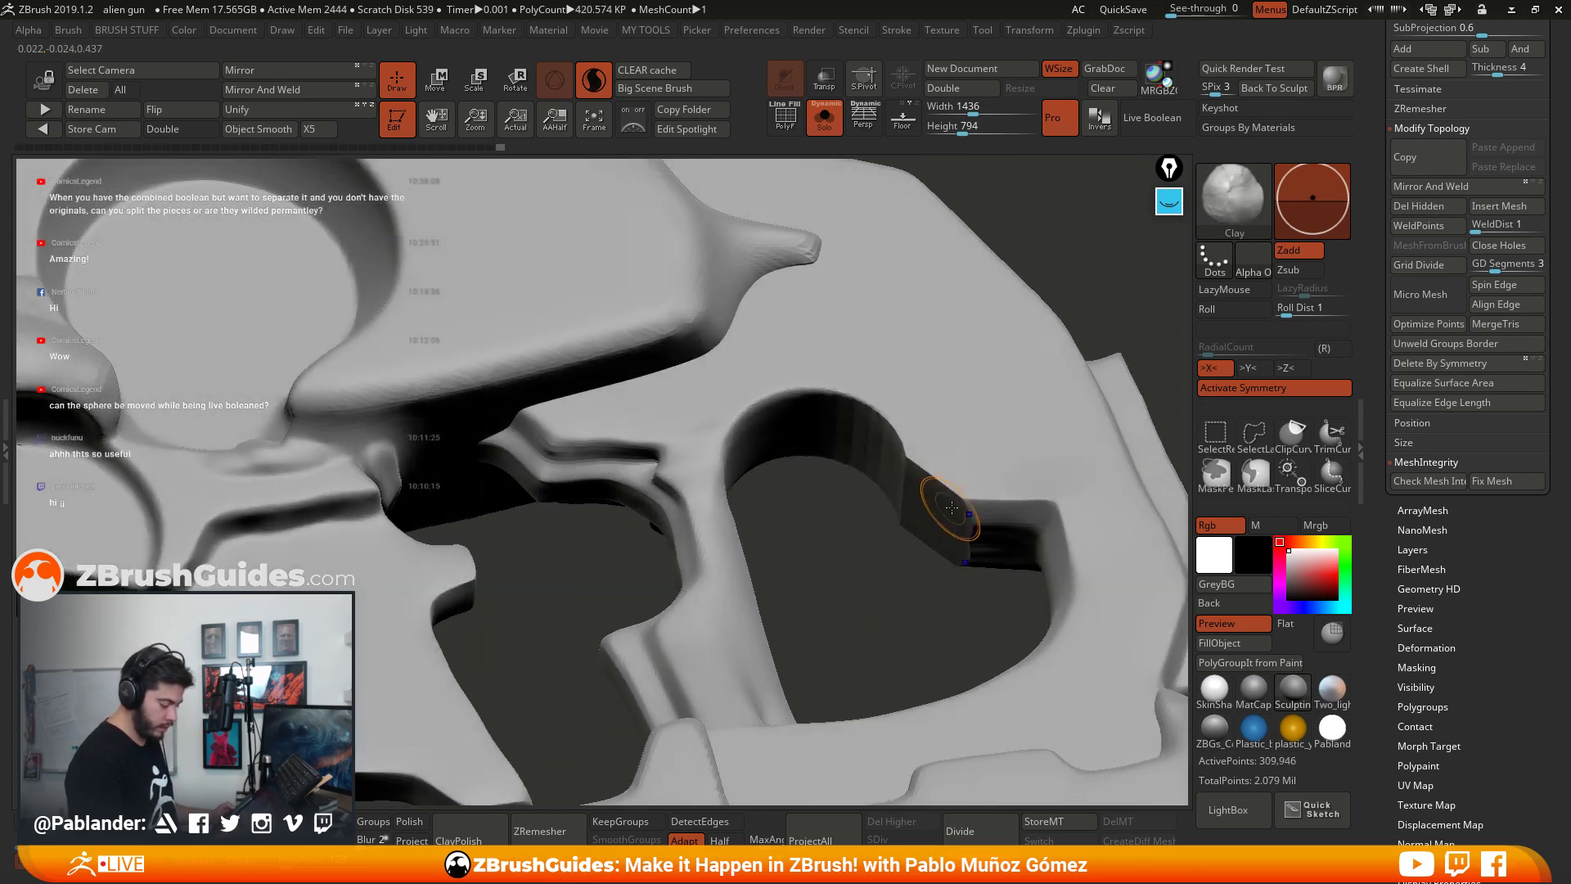
{"action": "left_click_drag", "start_coordinate": [835, 450], "coordinate": [890, 481]}
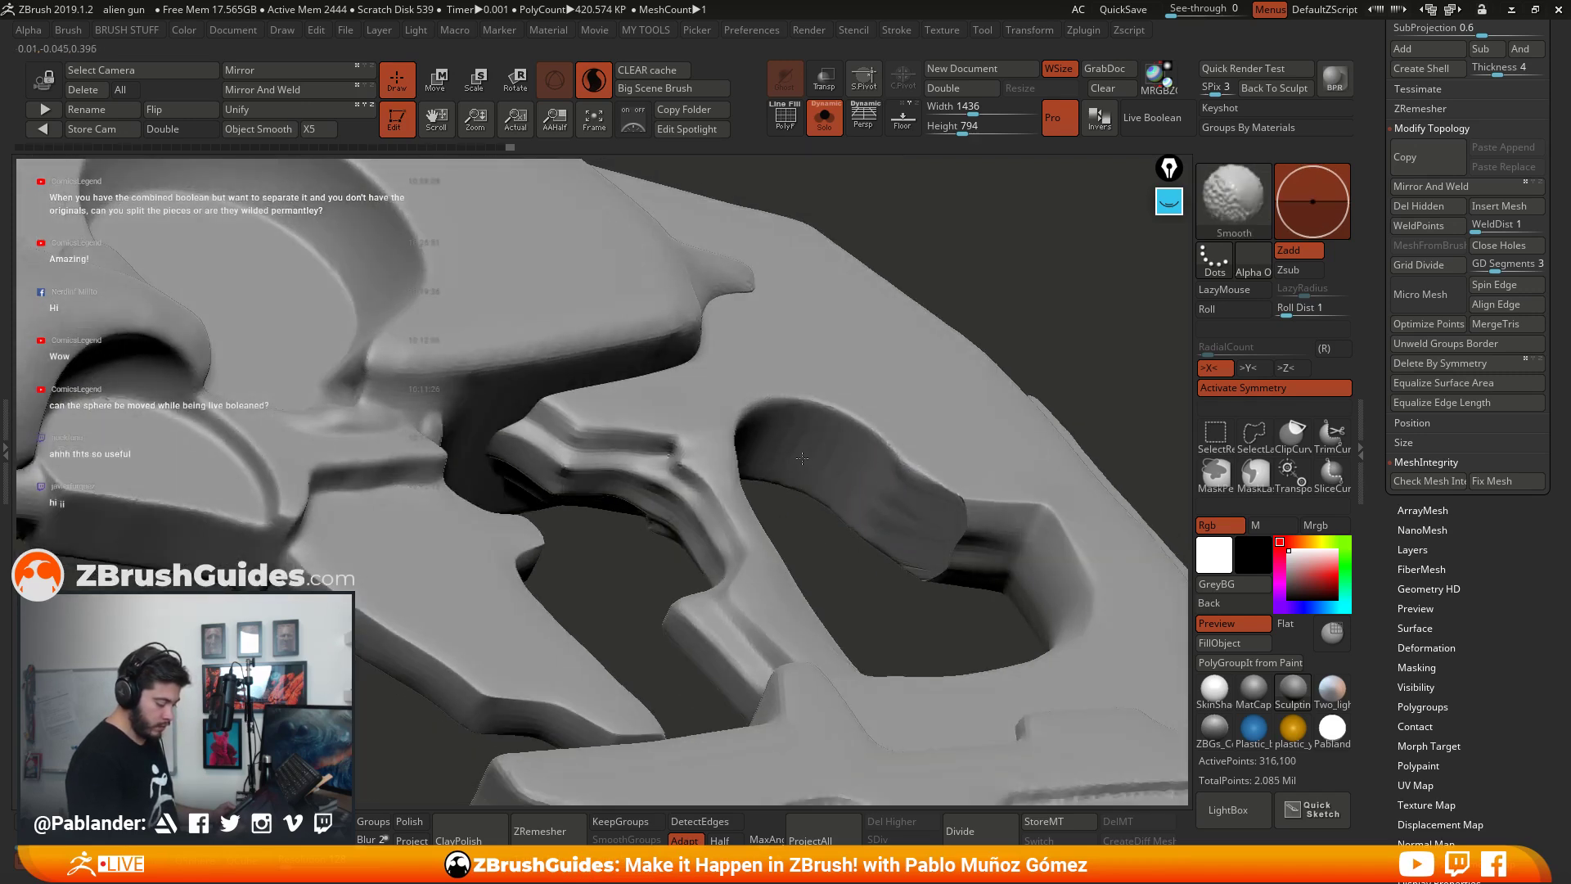
{"action": "left_click_drag", "start_coordinate": [999, 467], "coordinate": [944, 525], "text": "shift"}
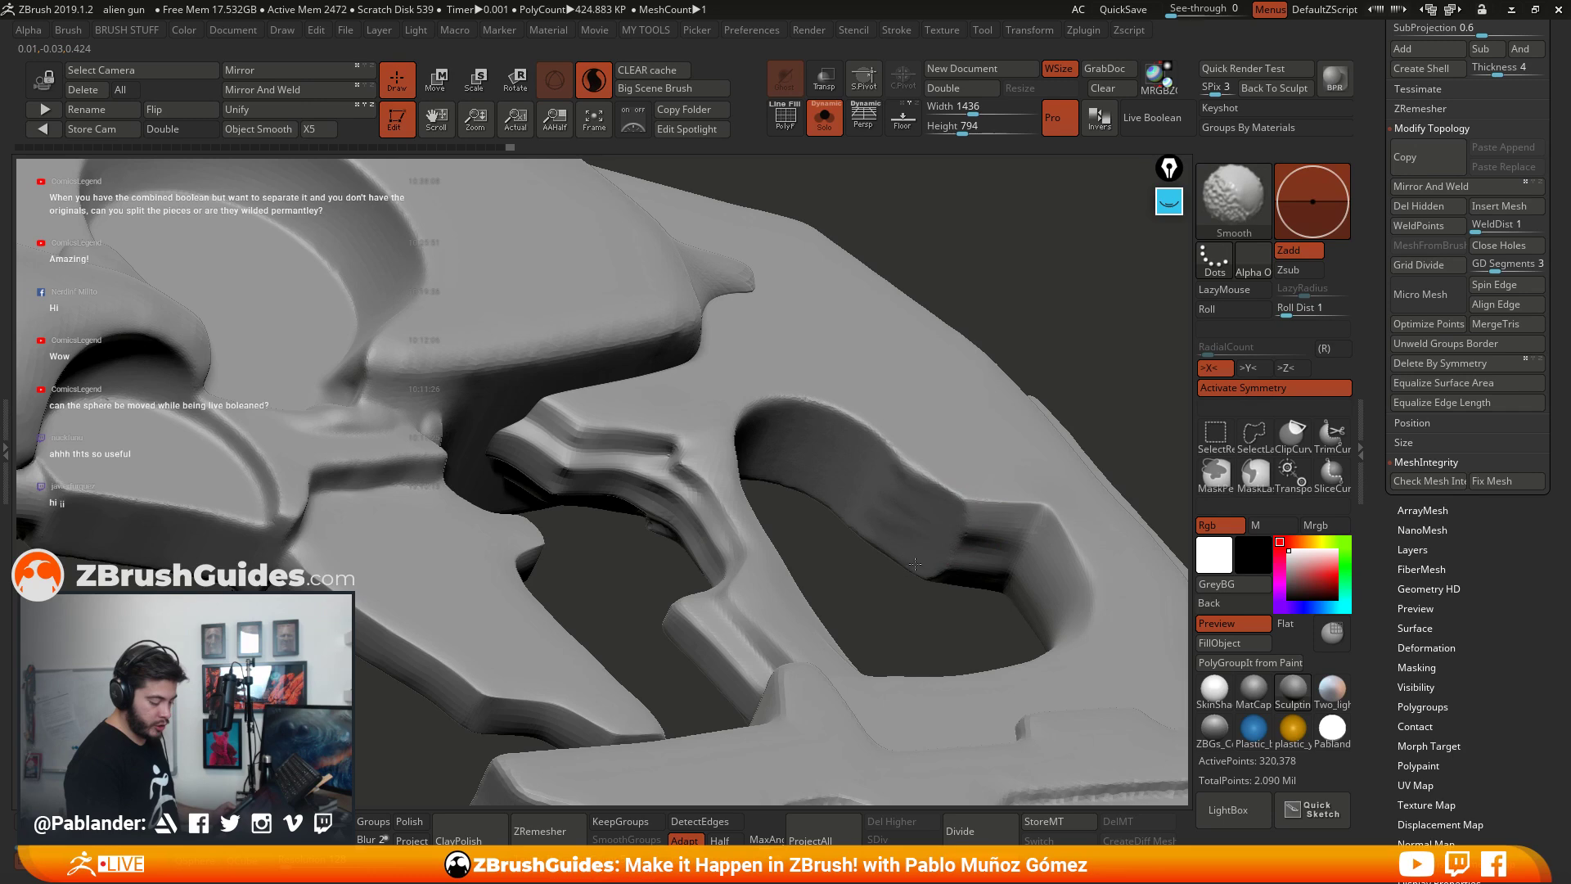
{"action": "mouse_move", "coordinate": [896, 557]}
{"action": "left_mouse_down"}
{"action": "mouse_move", "coordinate": [810, 479]}
{"action": "mouse_move", "coordinate": [847, 466]}
{"action": "mouse_move", "coordinate": [846, 493]}
{"action": "left_mouse_up"}
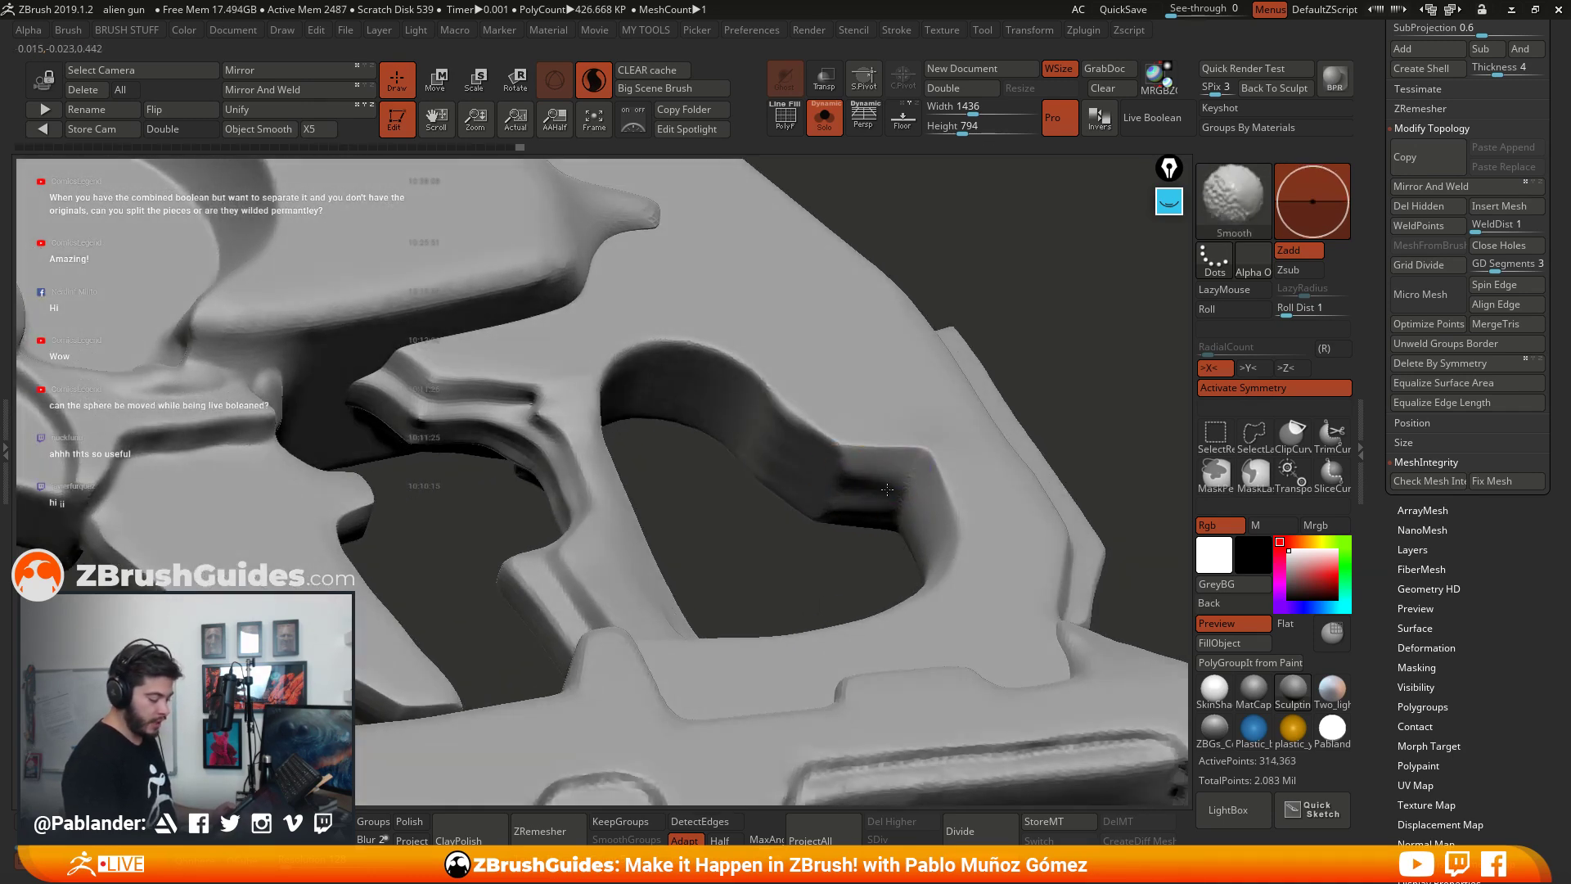
Step: Smooth the angular inner corner of the grip opening and the pointed tip of the upper armor plate
{"action": "left_click_drag", "start_coordinate": [900, 454], "coordinate": [954, 519], "text": "shift"}
{"action": "left_click_drag", "start_coordinate": [683, 534], "coordinate": [910, 390]}
{"action": "key", "text": "shift"}
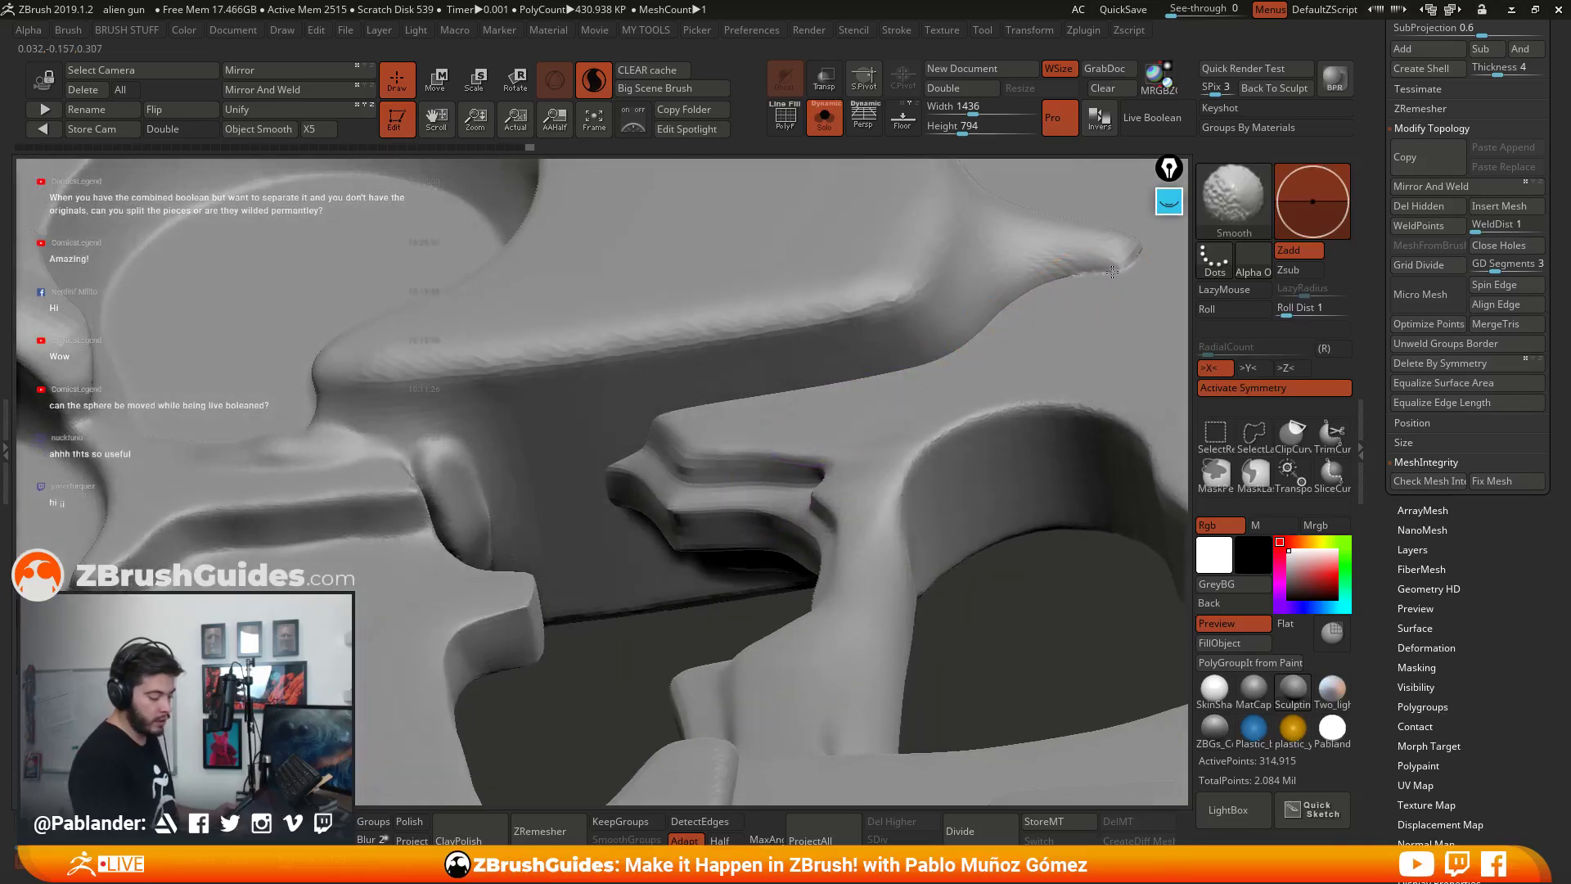
Step: Smooth the frame edge above the stepped ridges behind the trigger, and soften the ridges themselves
{"action": "left_click_drag", "start_coordinate": [889, 376], "coordinate": [703, 411], "text": "shift"}
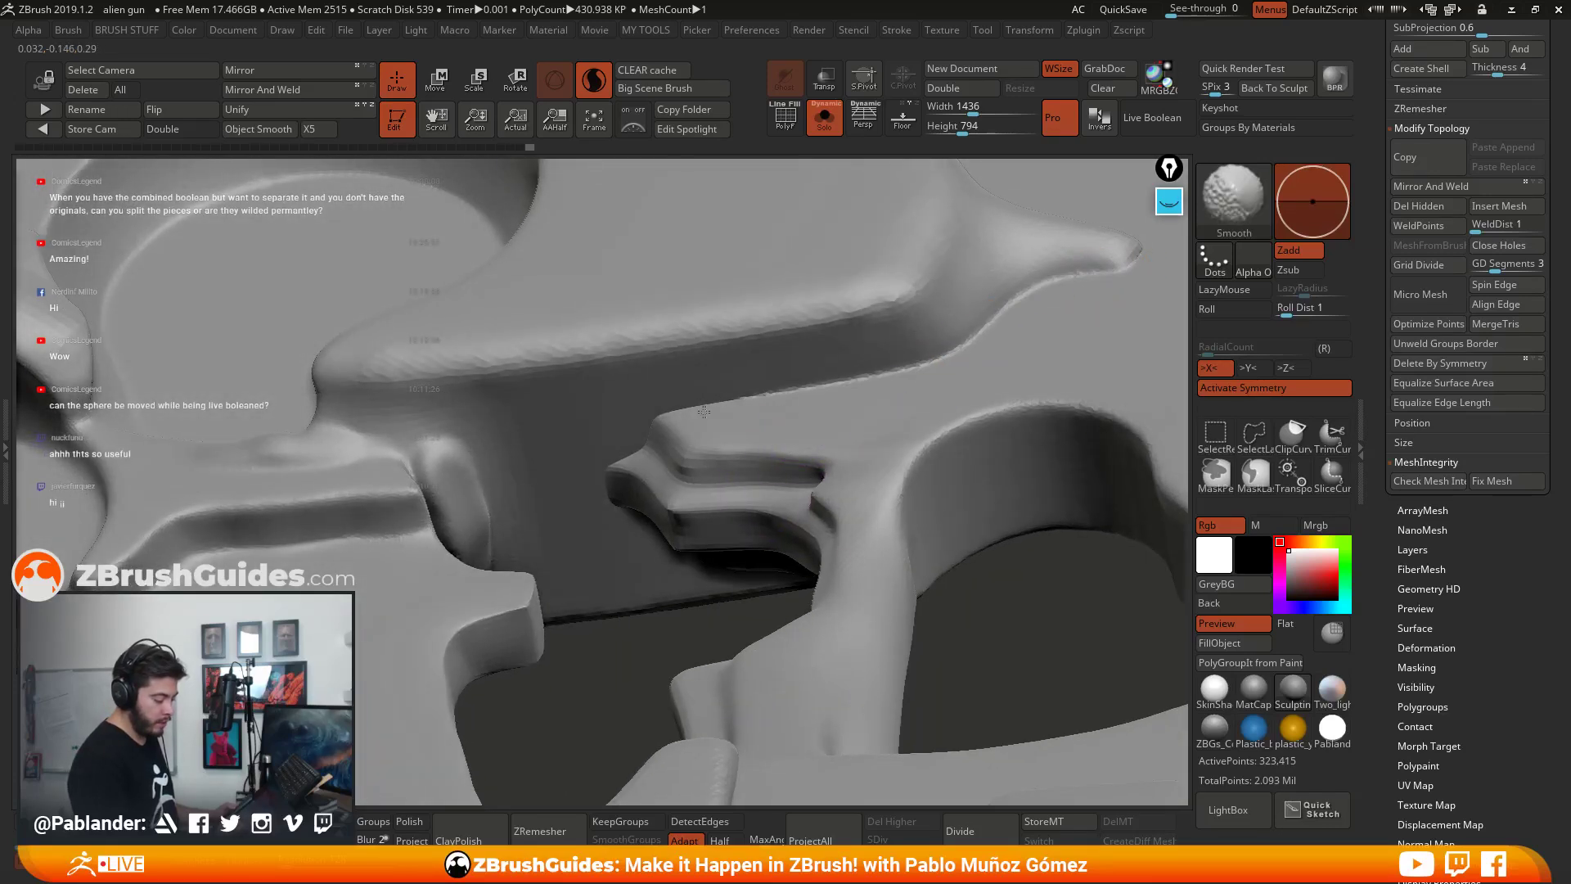
{"action": "mouse_move", "coordinate": [877, 360]}
{"action": "left_mouse_down"}
{"action": "mouse_move", "coordinate": [771, 424]}
{"action": "mouse_move", "coordinate": [645, 443]}
{"action": "mouse_move", "coordinate": [757, 561]}
{"action": "left_mouse_up"}
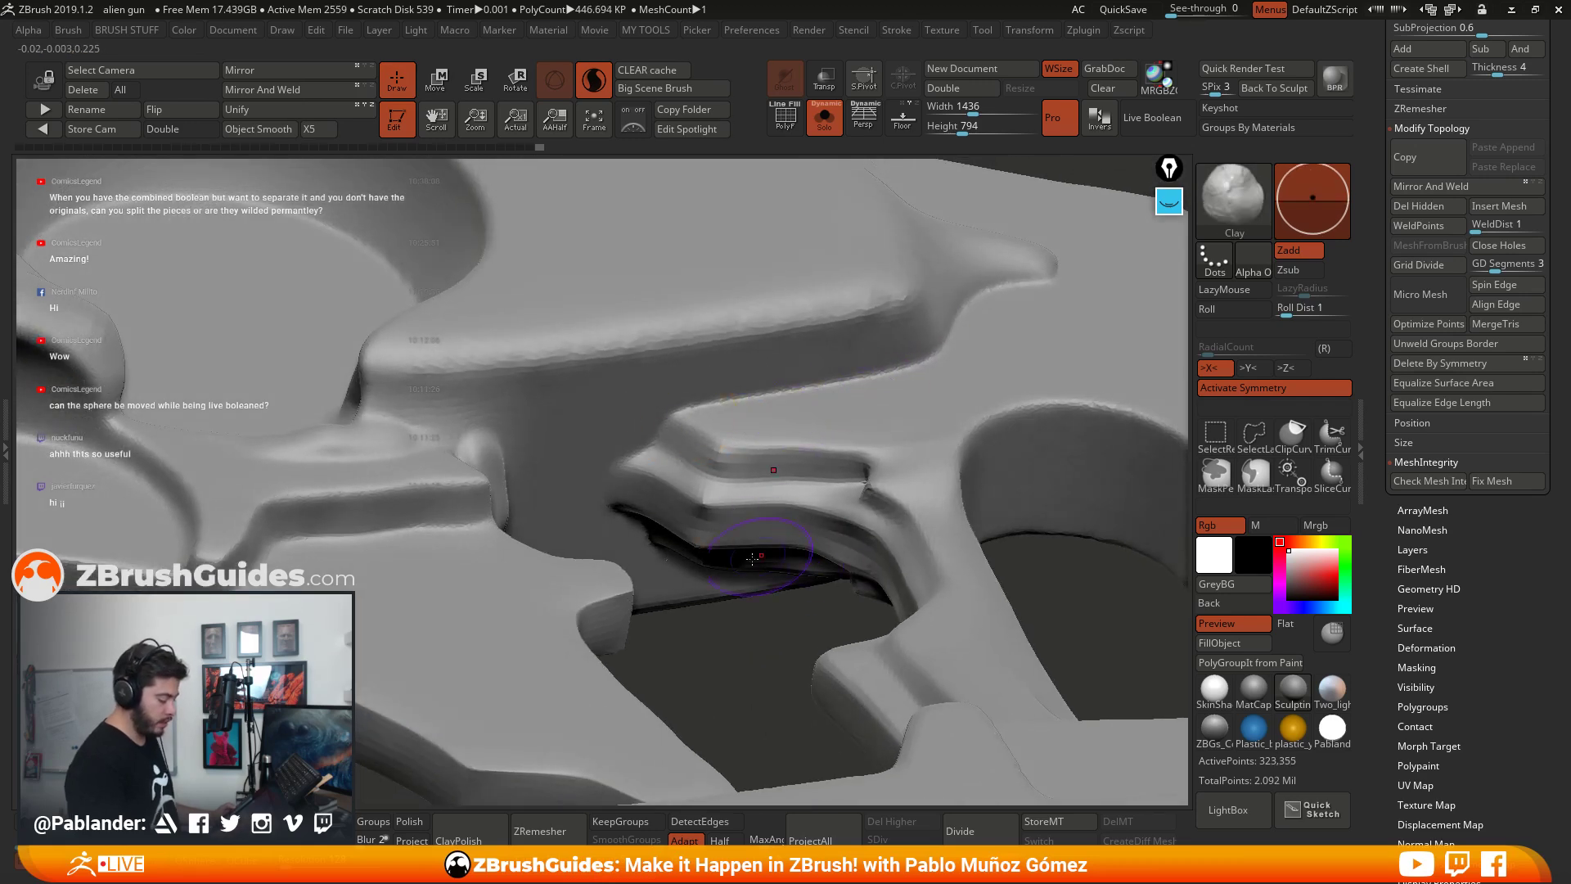
{"action": "mouse_move", "coordinate": [756, 488]}
{"action": "left_mouse_down", "text": "shift"}
{"action": "mouse_move", "coordinate": [733, 464]}
{"action": "mouse_move", "coordinate": [843, 532]}
{"action": "mouse_move", "coordinate": [737, 515]}
{"action": "mouse_move", "coordinate": [863, 470]}
{"action": "mouse_move", "coordinate": [876, 562]}
{"action": "mouse_move", "coordinate": [900, 524]}
{"action": "left_mouse_up", "text": "shift"}
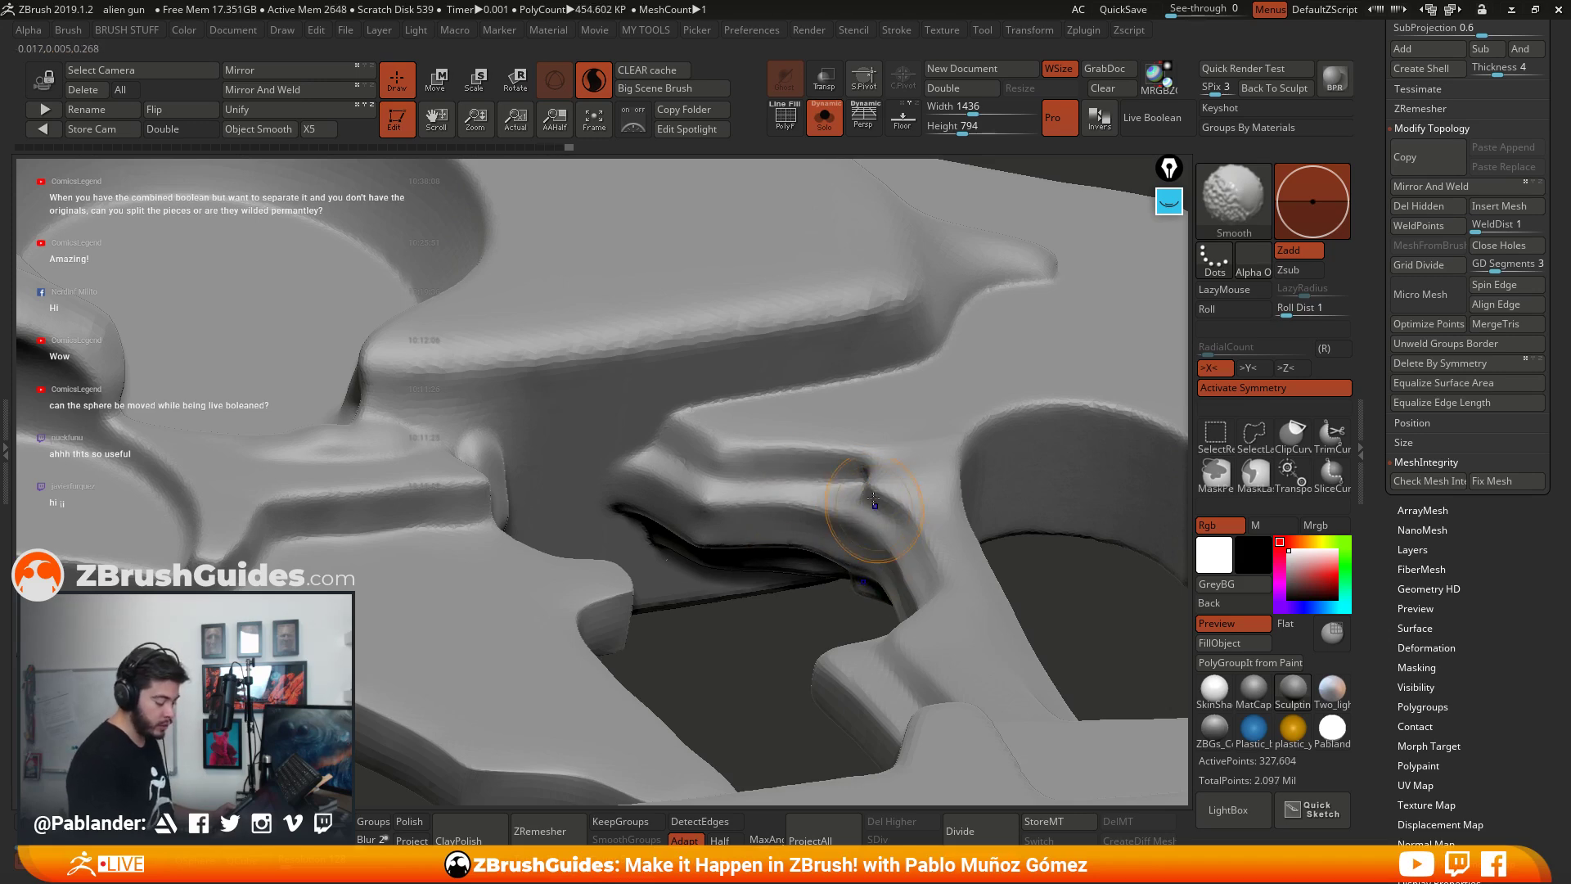
{"action": "mouse_move", "coordinate": [964, 553]}
{"action": "right_mouse_down", "text": "ctrl"}
{"action": "mouse_move", "coordinate": [963, 496]}
{"action": "mouse_move", "coordinate": [900, 426]}
{"action": "mouse_move", "coordinate": [870, 355]}
{"action": "right_mouse_up", "text": "ctrl"}
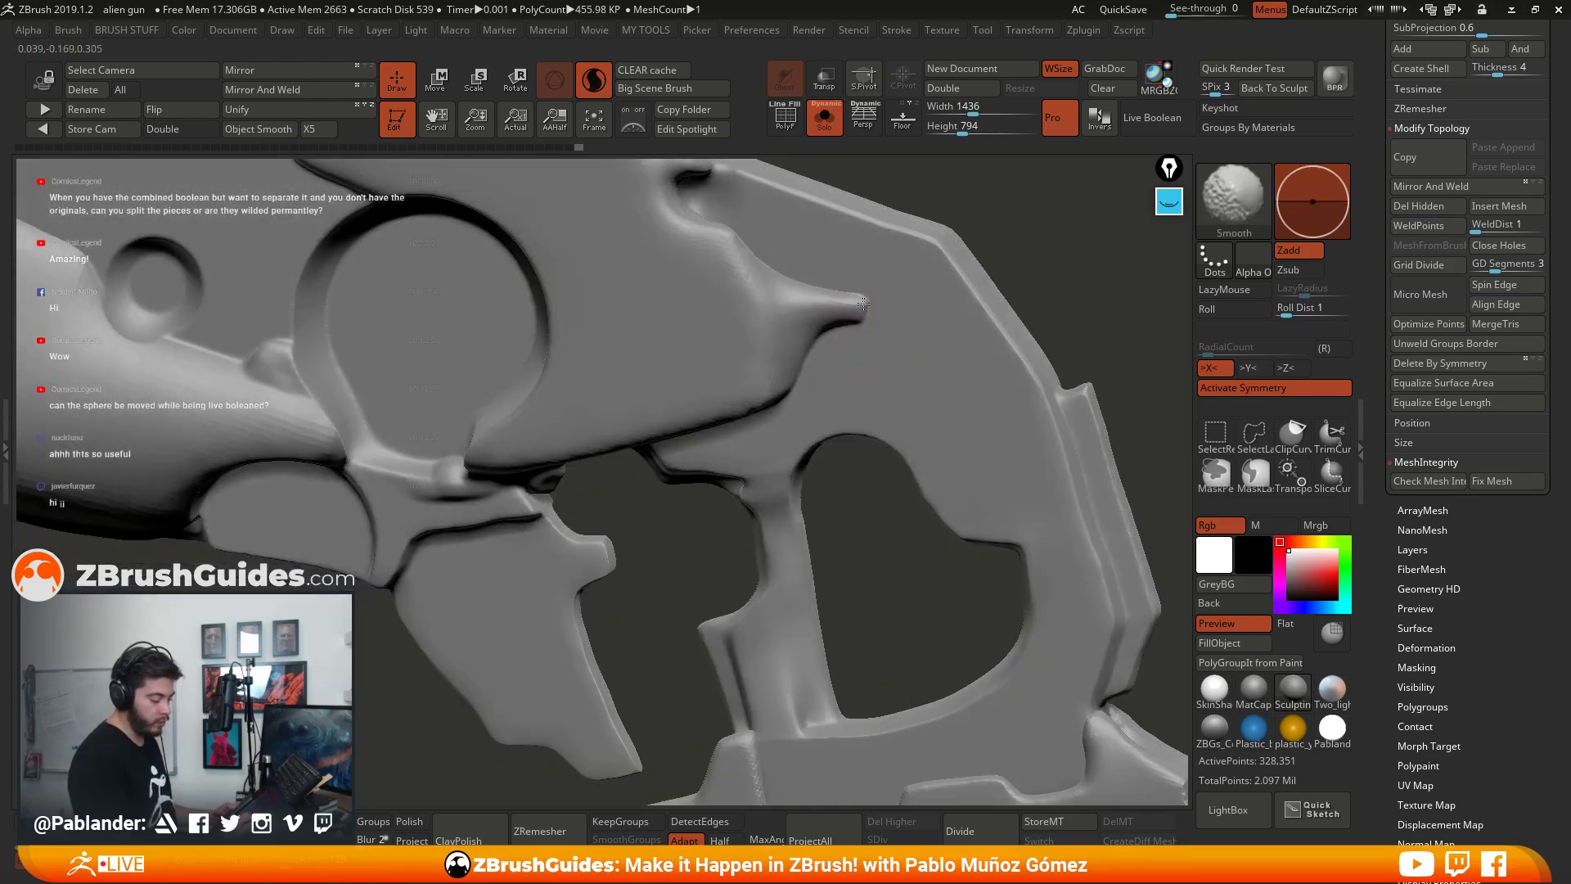
Step: Smooth the rear edge of the upper armor plate between its notch and its pointed tip
{"action": "right_click_drag", "start_coordinate": [876, 297], "coordinate": [754, 396]}
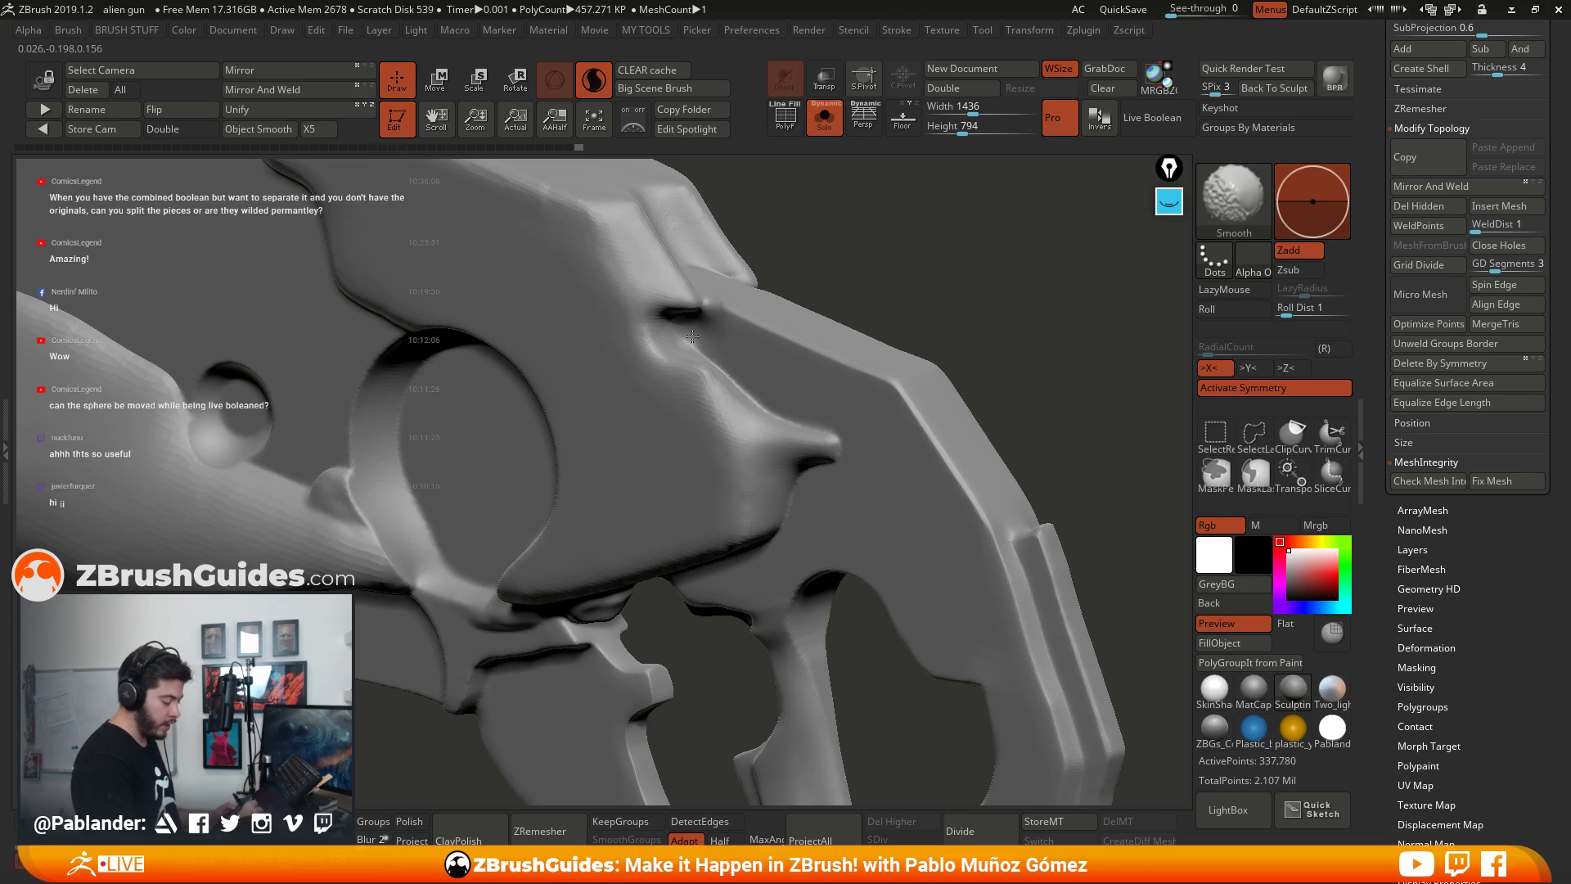
{"action": "left_click_drag", "start_coordinate": [692, 336], "coordinate": [921, 426], "text": "shift"}
{"action": "right_click_drag", "start_coordinate": [503, 622], "coordinate": [934, 564]}
Step: Enlarge the brush and smooth the corner where the rear of the grip spine meets the lower stock
{"action": "key", "text": "space"}
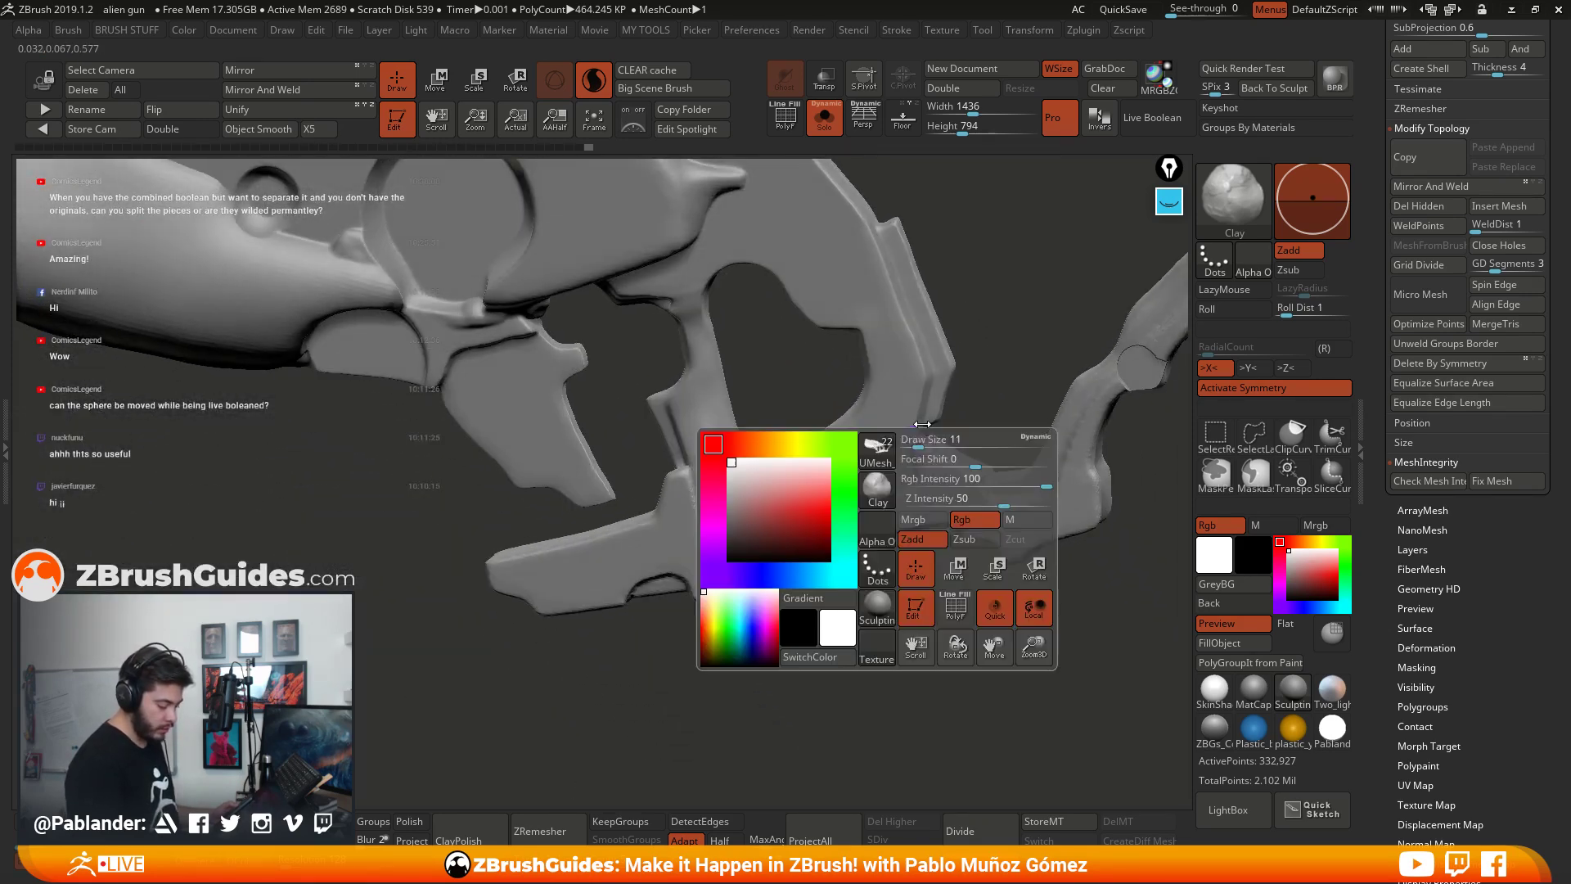
{"action": "scroll", "coordinate": [933, 480], "scroll_direction": "up", "scroll_amount": 2}
{"action": "right_click_drag", "start_coordinate": [932, 481], "coordinate": [918, 443]}
{"action": "key", "text": "space"}
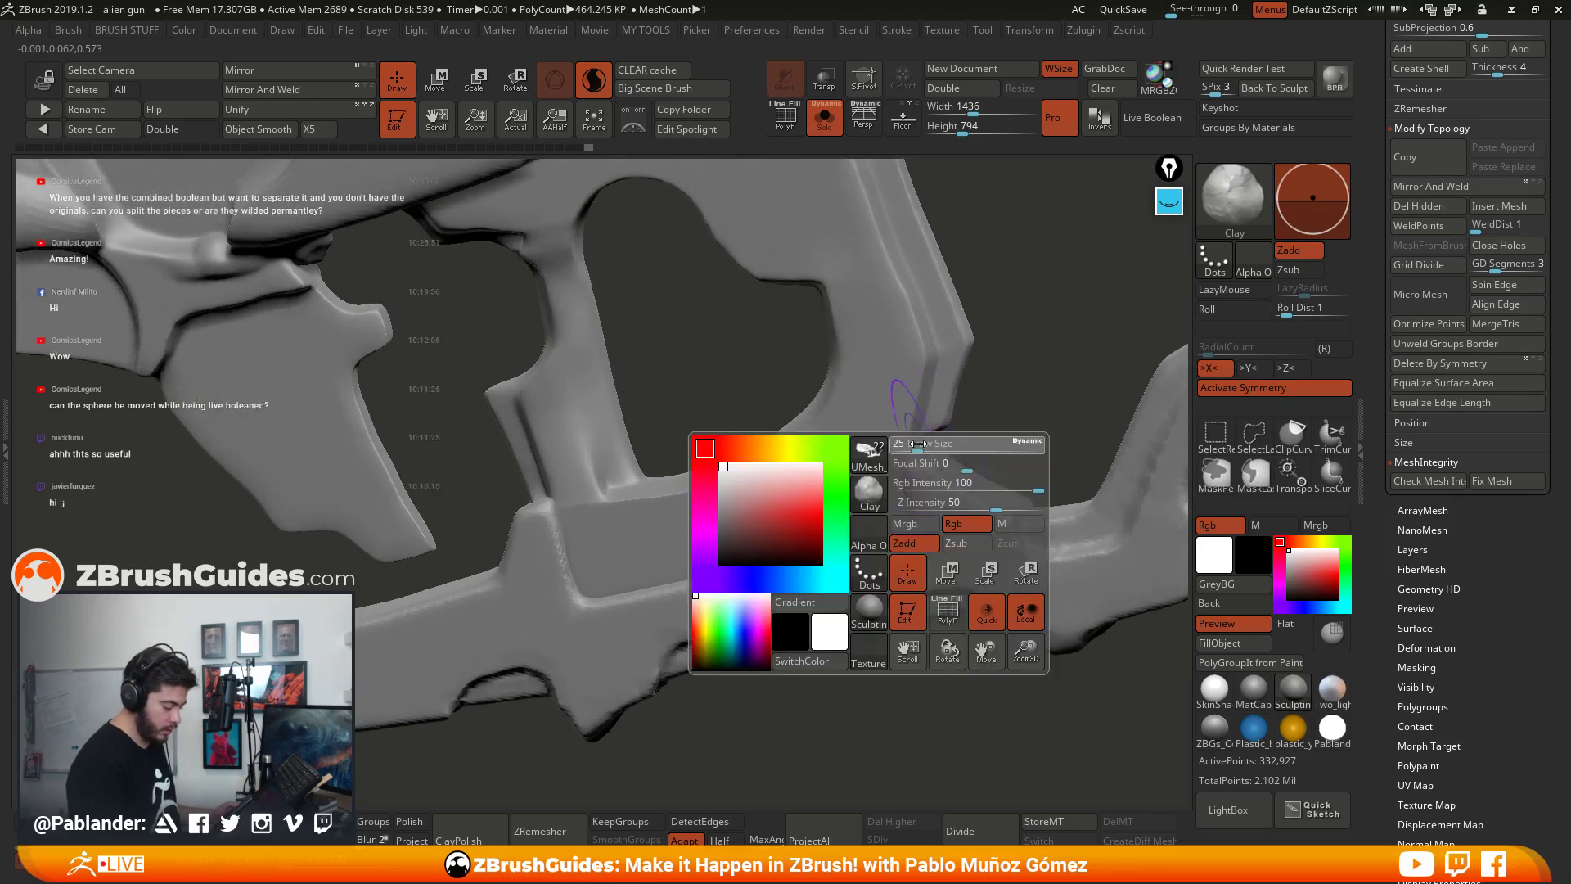
{"action": "left_click_drag", "start_coordinate": [911, 442], "coordinate": [908, 457]}
{"action": "left_click_drag", "start_coordinate": [902, 452], "coordinate": [903, 478], "text": "shift"}
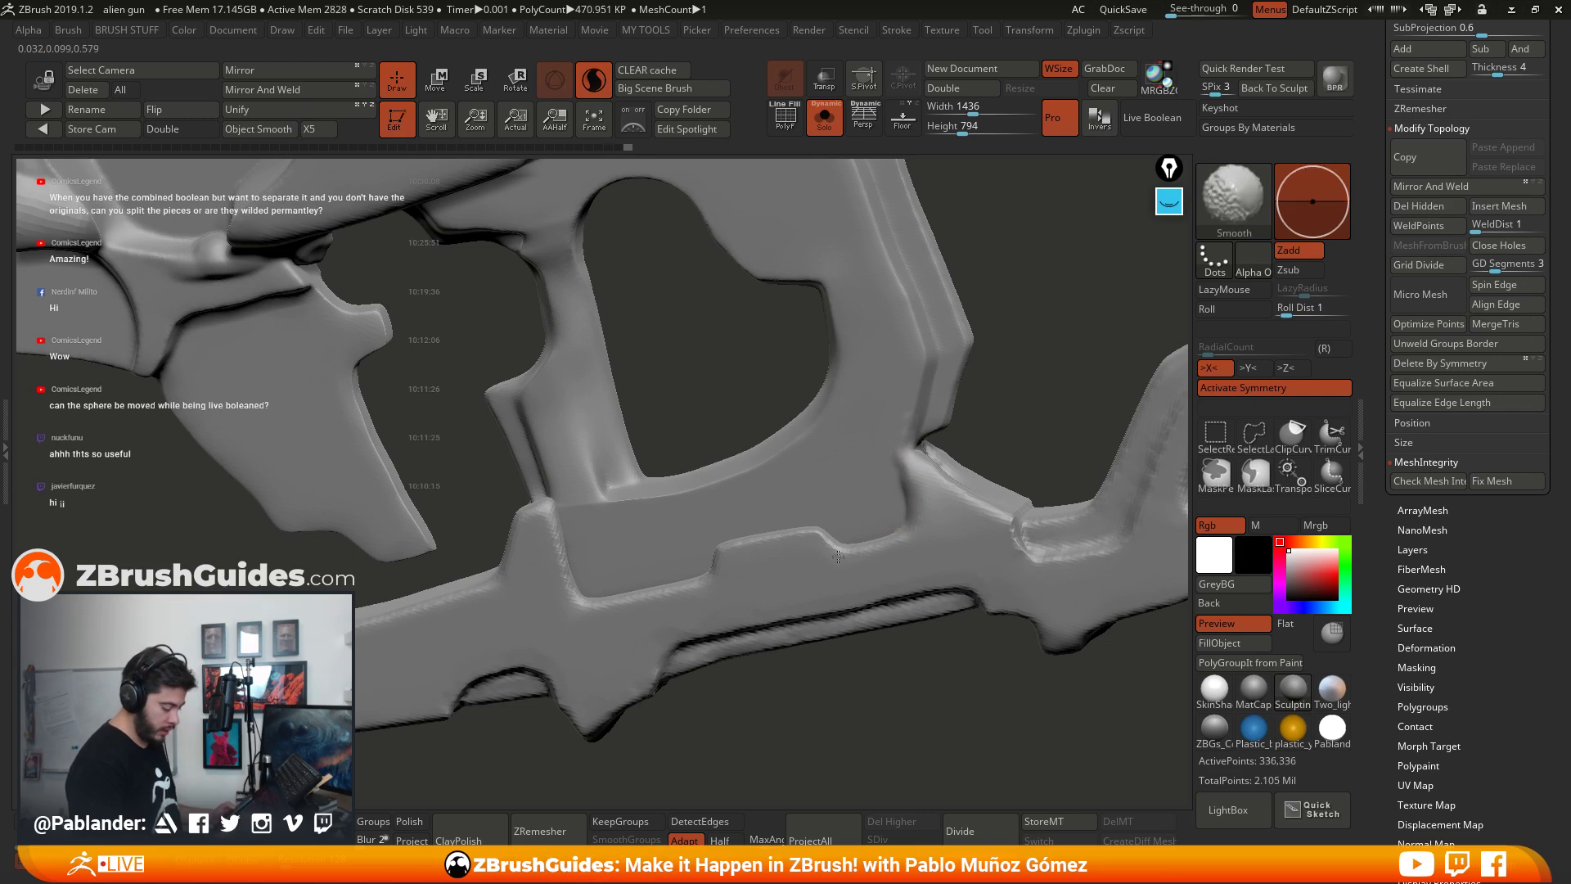
{"action": "mouse_move", "coordinate": [838, 556]}
{"action": "right_mouse_down", "text": "ctrl"}
{"action": "mouse_move", "coordinate": [831, 544]}
{"action": "mouse_move", "coordinate": [783, 564]}
{"action": "mouse_move", "coordinate": [925, 564]}
{"action": "mouse_move", "coordinate": [922, 497]}
{"action": "mouse_move", "coordinate": [1041, 449]}
{"action": "mouse_move", "coordinate": [853, 463]}
{"action": "mouse_move", "coordinate": [924, 332]}
{"action": "mouse_move", "coordinate": [890, 391]}
{"action": "mouse_move", "coordinate": [912, 395]}
{"action": "right_mouse_up", "text": "ctrl"}
Step: Switch to the hPolish brush, turn Sculptris Pro off, and flatten the rounded rear corners beside the top plate's central recess
{"action": "key", "text": "b"}
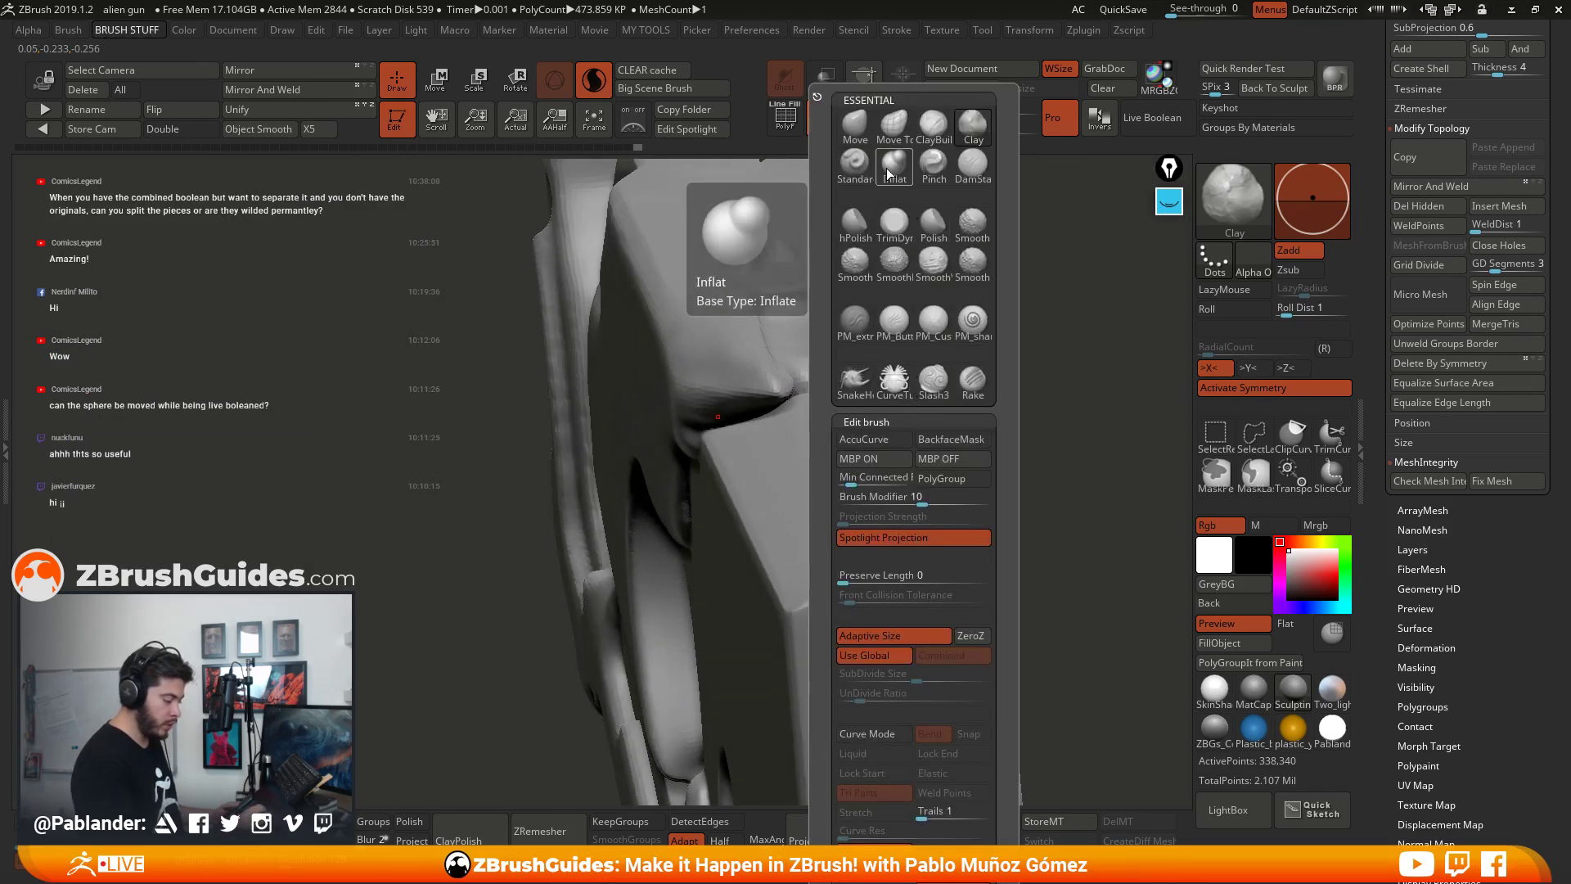
{"action": "left_click", "coordinate": [854, 221]}
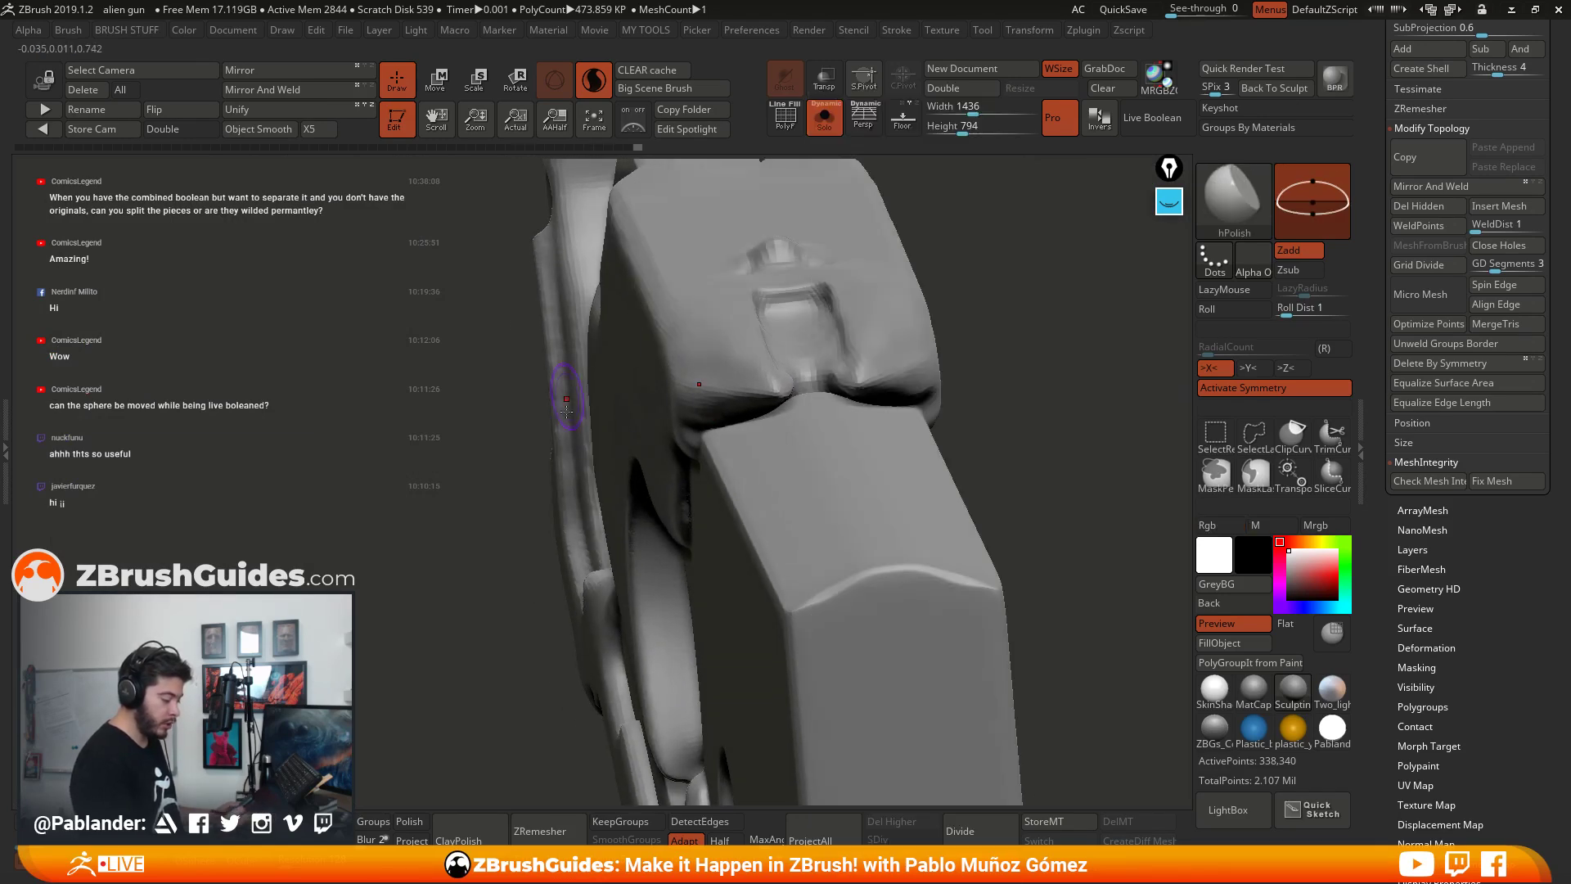
{"action": "mouse_move", "coordinate": [810, 405]}
{"action": "left_mouse_down"}
{"action": "mouse_move", "coordinate": [868, 392]}
{"action": "mouse_move", "coordinate": [785, 396]}
{"action": "mouse_move", "coordinate": [900, 352]}
{"action": "left_mouse_up"}
{"action": "key", "text": "space"}
{"action": "mouse_move", "coordinate": [965, 245]}
{"action": "left_mouse_down"}
{"action": "mouse_move", "coordinate": [736, 213]}
{"action": "mouse_move", "coordinate": [649, 161]}
{"action": "mouse_move", "coordinate": [938, 366]}
{"action": "left_mouse_up"}
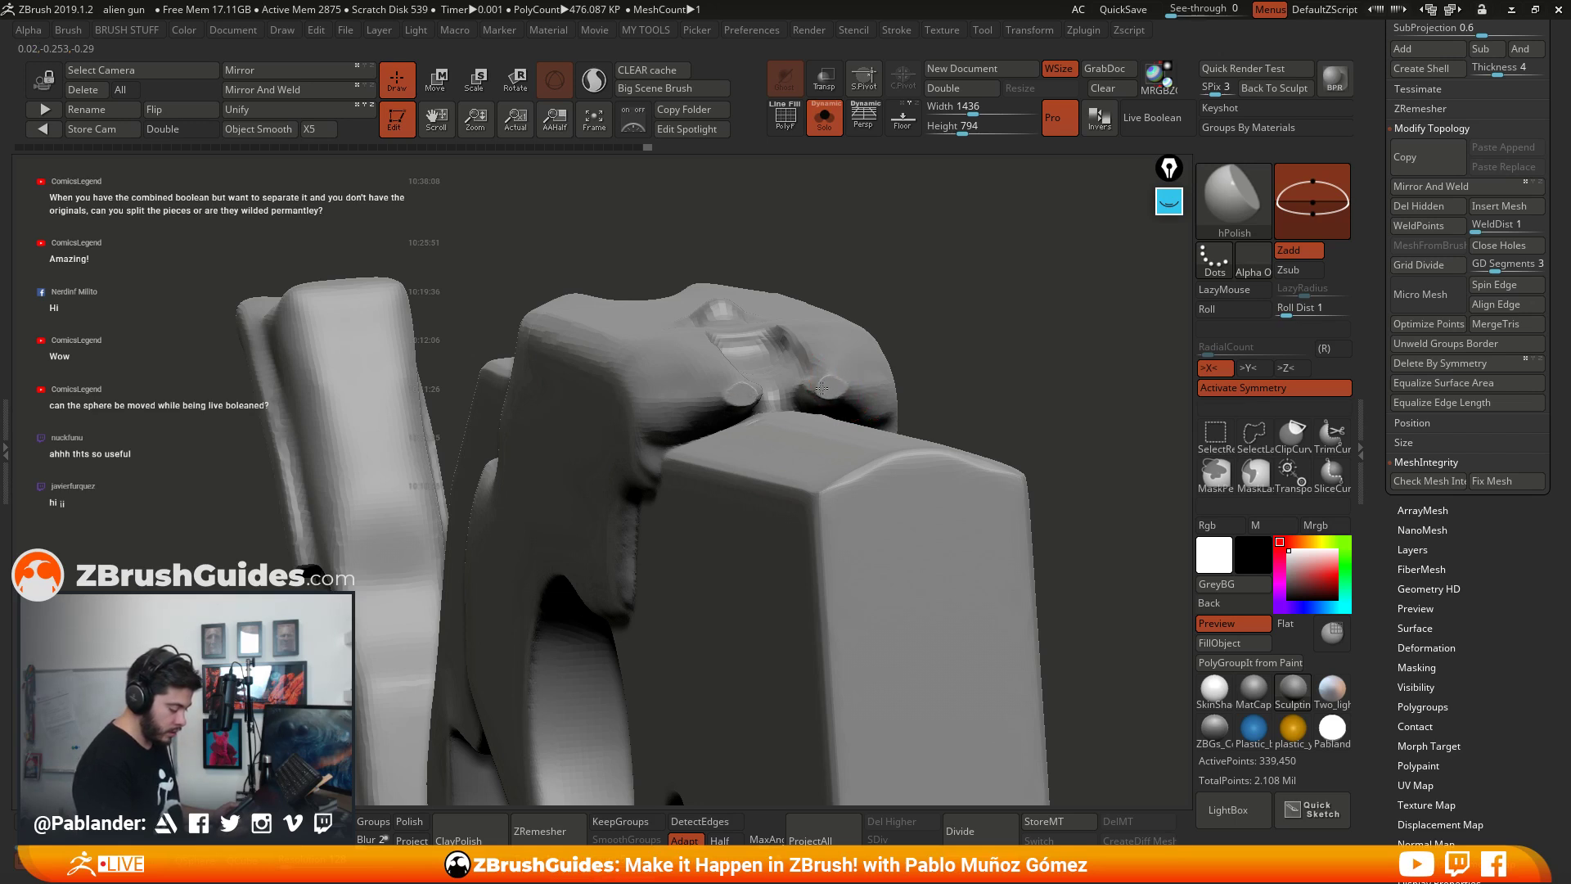
{"action": "mouse_move", "coordinate": [822, 387]}
{"action": "left_mouse_down"}
{"action": "mouse_move", "coordinate": [771, 370]}
{"action": "mouse_move", "coordinate": [832, 385]}
{"action": "left_mouse_up"}
Step: Polish and smooth the side corner at the rear end of the top plate, above the notch
{"action": "mouse_move", "coordinate": [965, 428]}
{"action": "left_mouse_down"}
{"action": "mouse_move", "coordinate": [985, 347]}
{"action": "mouse_move", "coordinate": [980, 361]}
{"action": "mouse_move", "coordinate": [859, 333]}
{"action": "mouse_move", "coordinate": [806, 350]}
{"action": "left_mouse_up"}
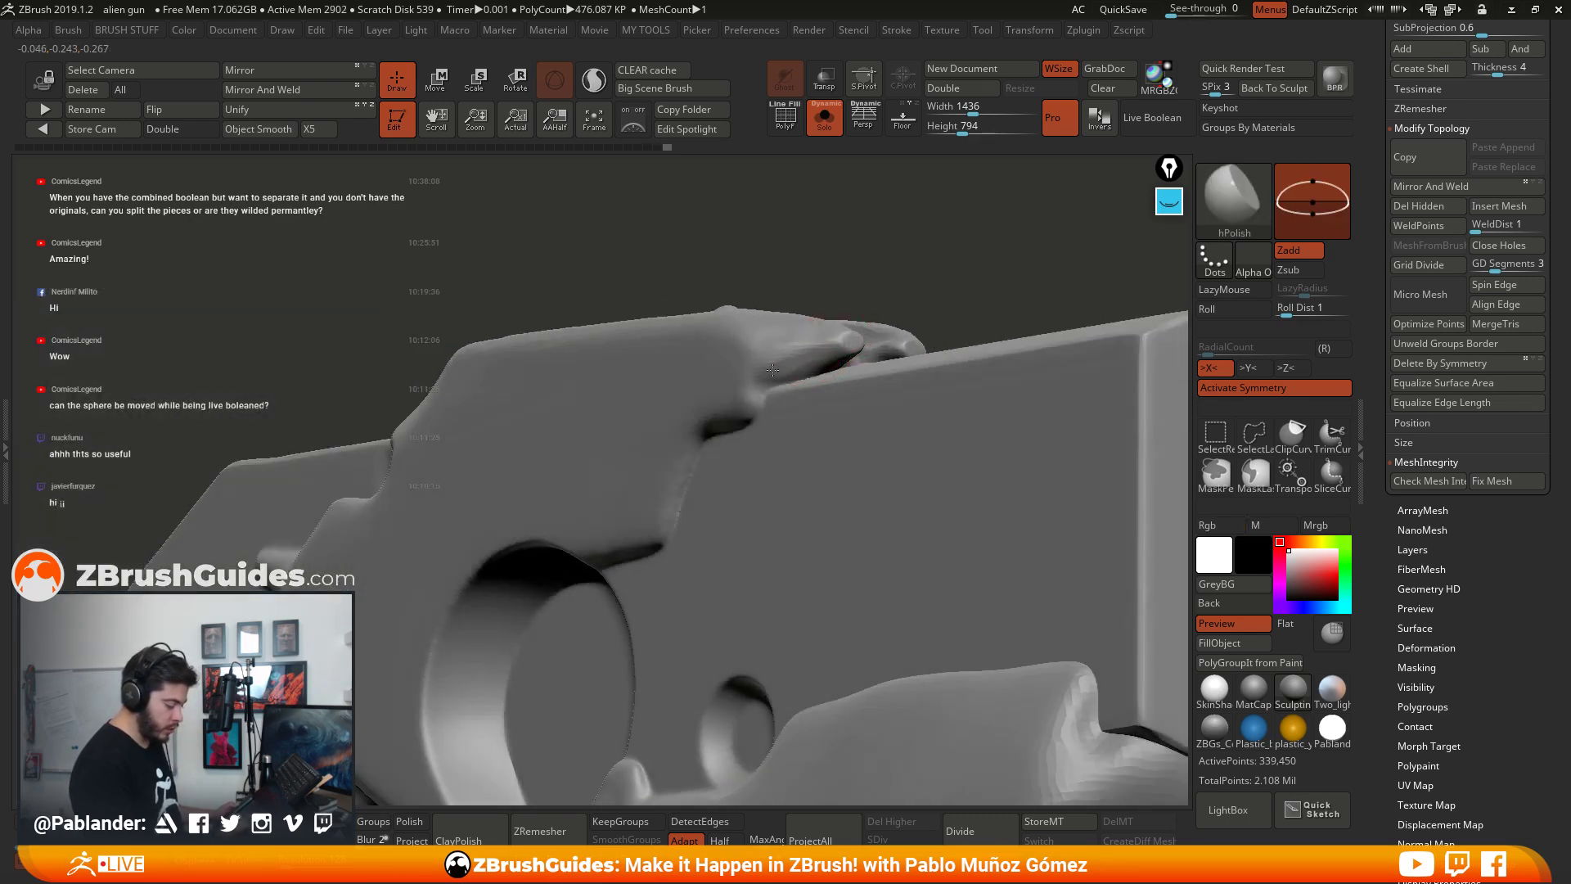
{"action": "left_click_drag", "start_coordinate": [822, 347], "coordinate": [769, 353]}
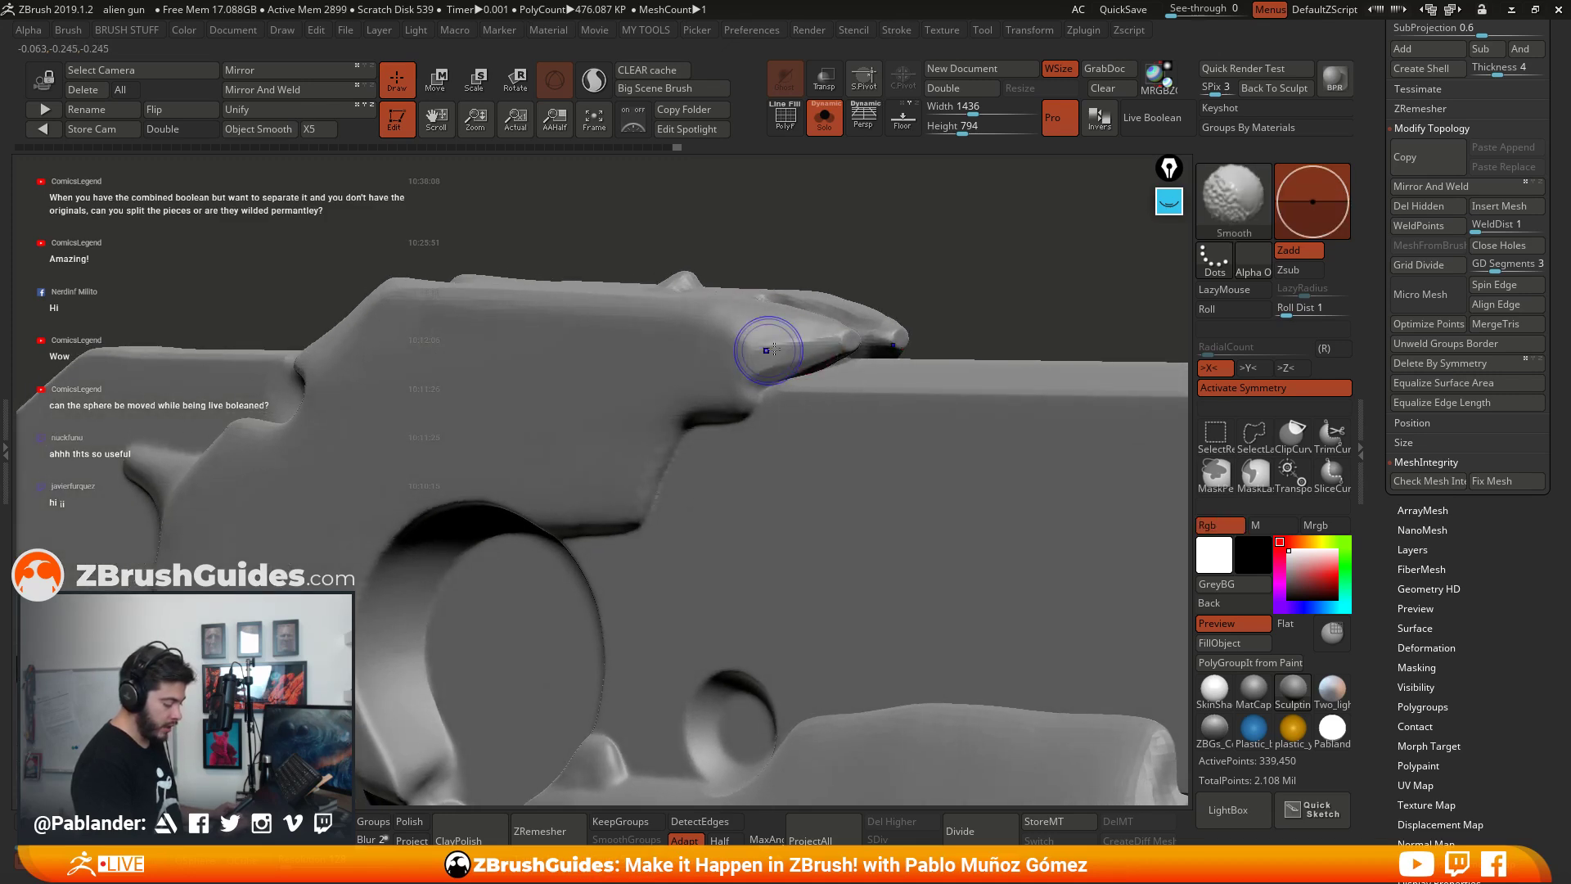
{"action": "mouse_move", "coordinate": [764, 348]}
{"action": "left_mouse_down", "text": "shift"}
{"action": "mouse_move", "coordinate": [821, 346]}
{"action": "mouse_move", "coordinate": [806, 405]}
{"action": "mouse_move", "coordinate": [865, 442]}
{"action": "mouse_move", "coordinate": [884, 423]}
{"action": "mouse_move", "coordinate": [693, 550]}
{"action": "mouse_move", "coordinate": [861, 483]}
{"action": "left_mouse_up", "text": "shift"}
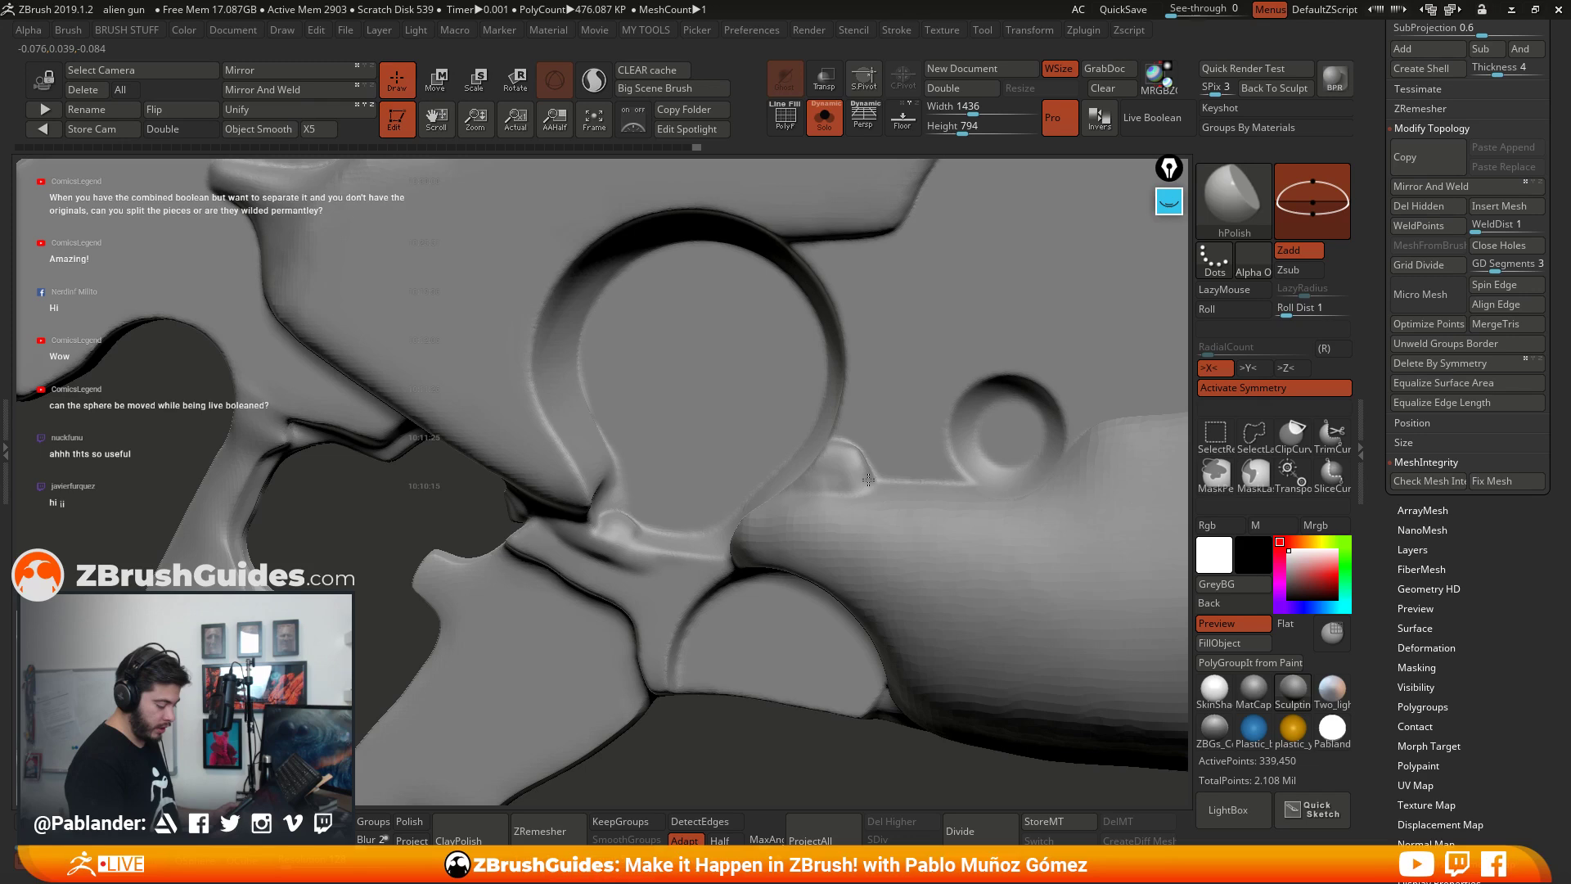
Step: Polish flat faces onto the two small bumps at the lower edge of the large circular recess
{"action": "mouse_move", "coordinate": [879, 461]}
{"action": "left_mouse_down"}
{"action": "mouse_move", "coordinate": [769, 547]}
{"action": "mouse_move", "coordinate": [856, 449]}
{"action": "left_mouse_up"}
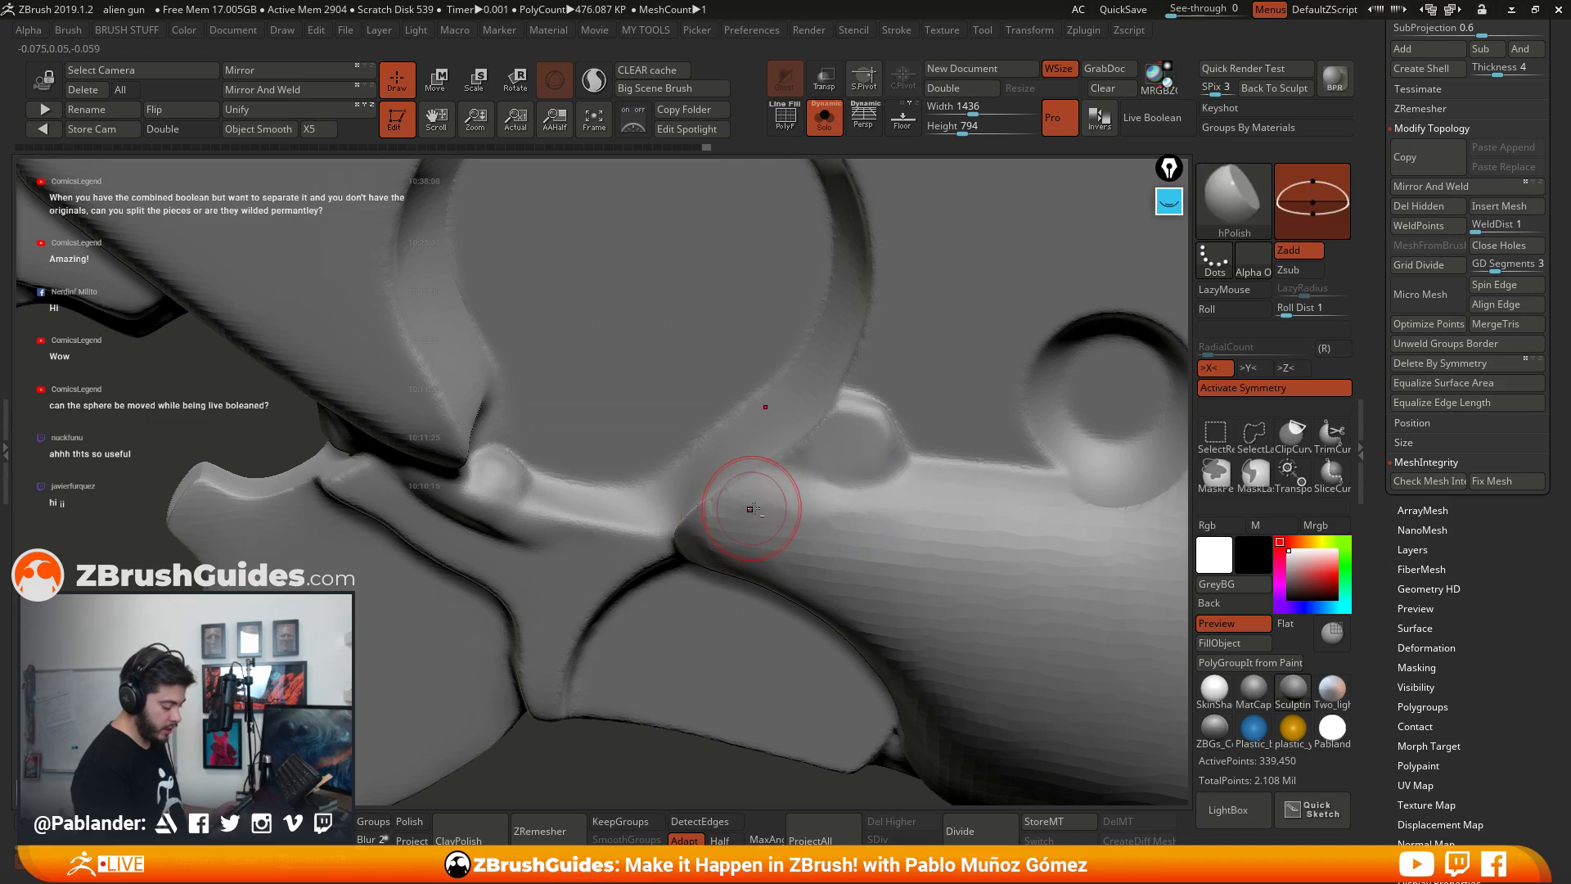
{"action": "right_click_drag", "start_coordinate": [753, 514], "coordinate": [576, 492]}
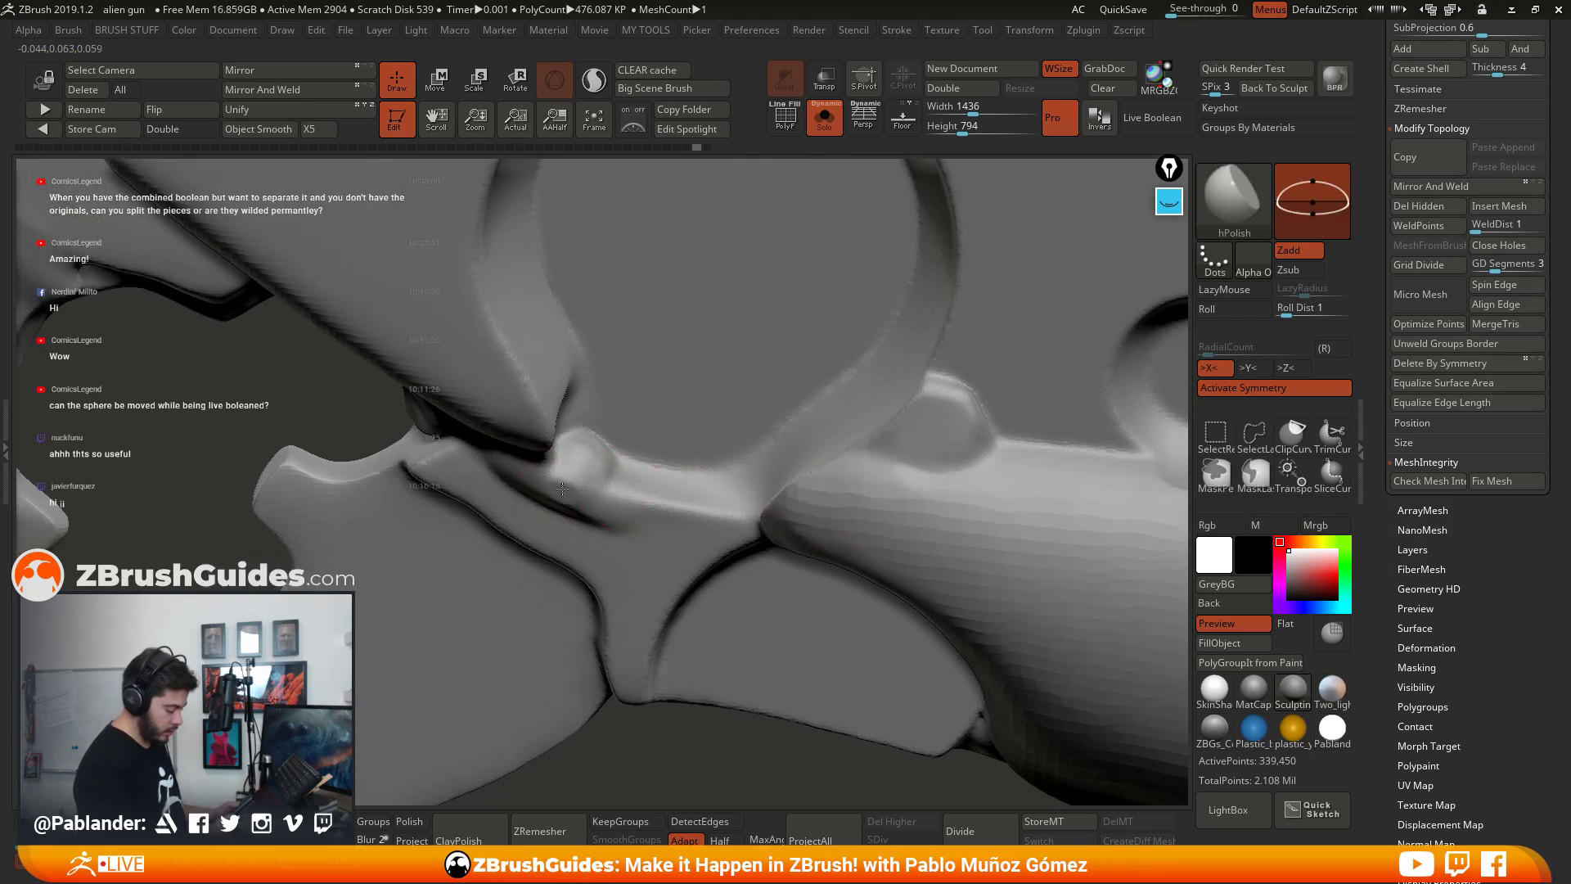
{"action": "right_click_drag", "start_coordinate": [597, 477], "coordinate": [596, 456]}
{"action": "right_click", "coordinate": [597, 458]}
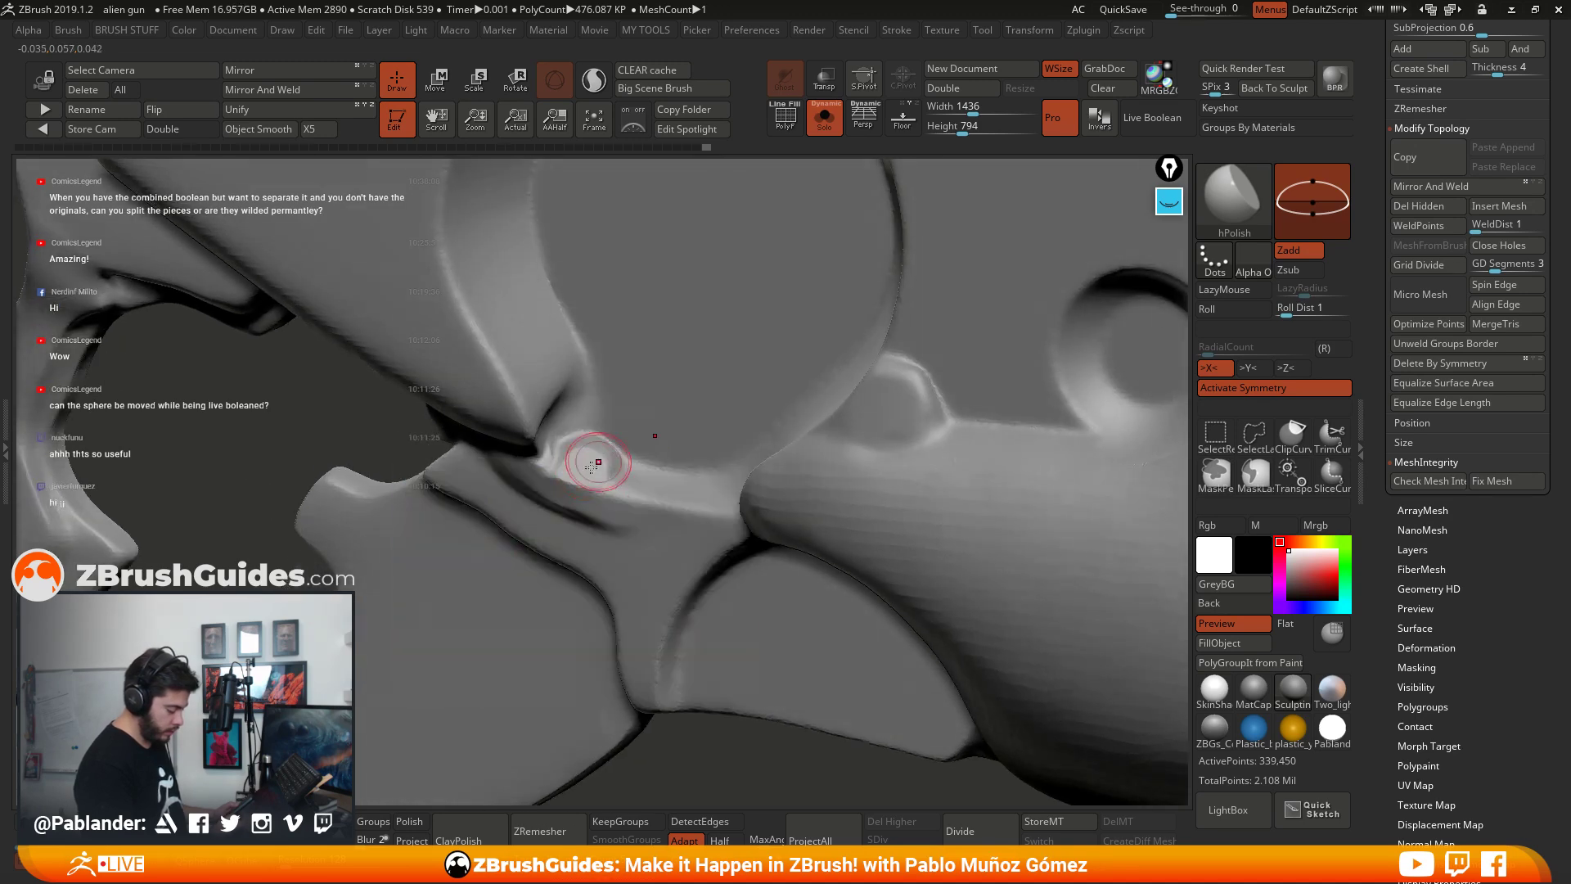
{"action": "mouse_move", "coordinate": [589, 456]}
{"action": "left_mouse_down"}
{"action": "mouse_move", "coordinate": [603, 459]}
{"action": "mouse_move", "coordinate": [586, 476]}
{"action": "left_mouse_up"}
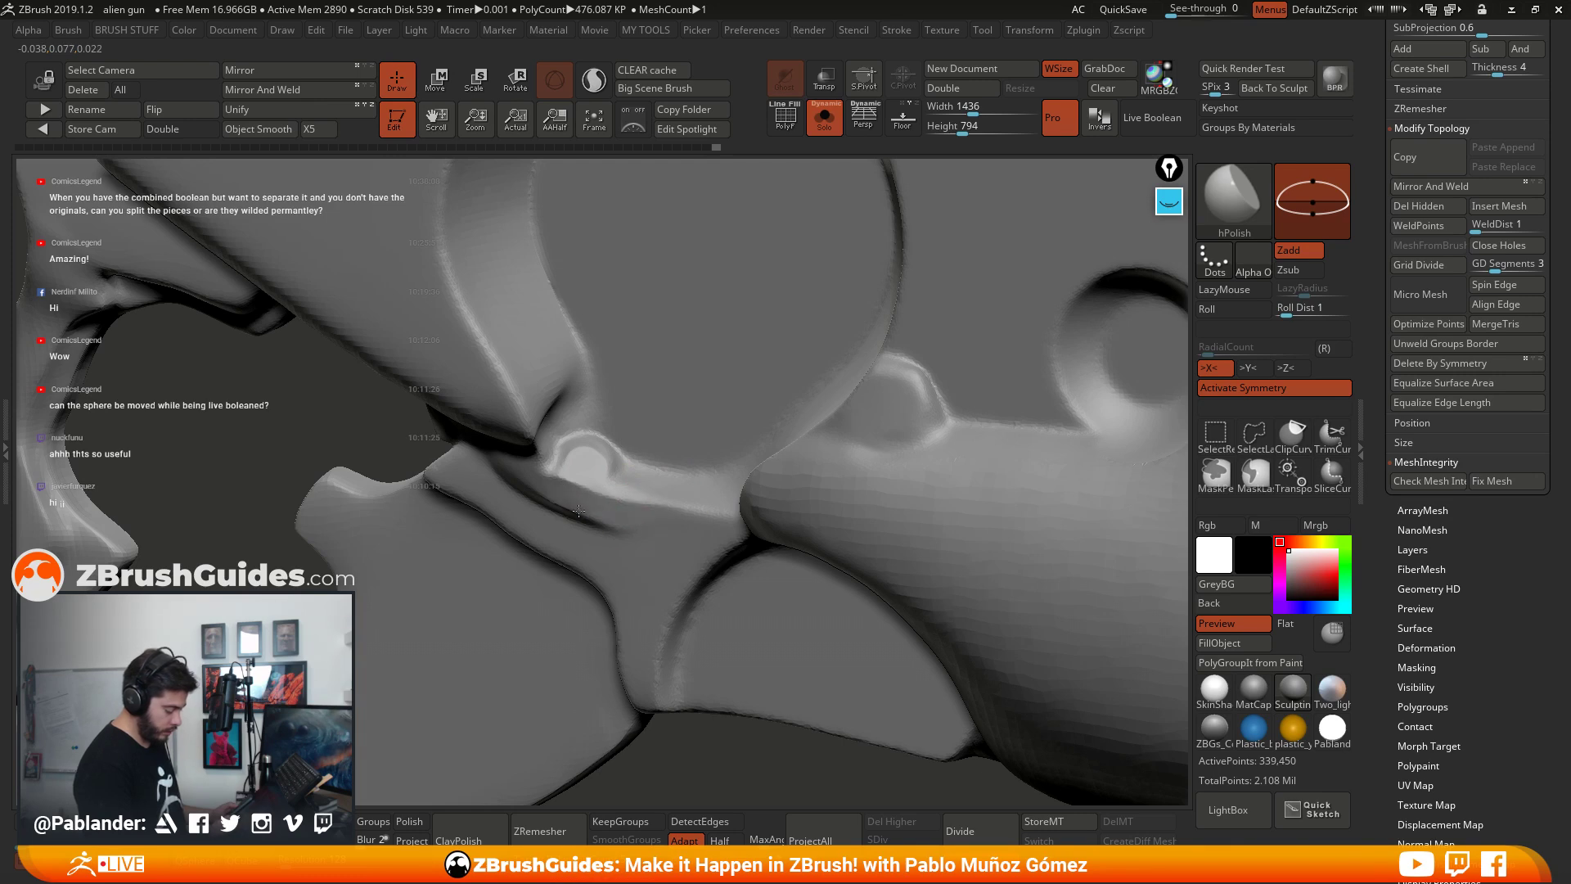
Step: Polish the lip beneath the large circular recess, its seam with the rounded body, and the small ridge block nearby
{"action": "right_click_drag", "start_coordinate": [579, 510], "coordinate": [641, 526]}
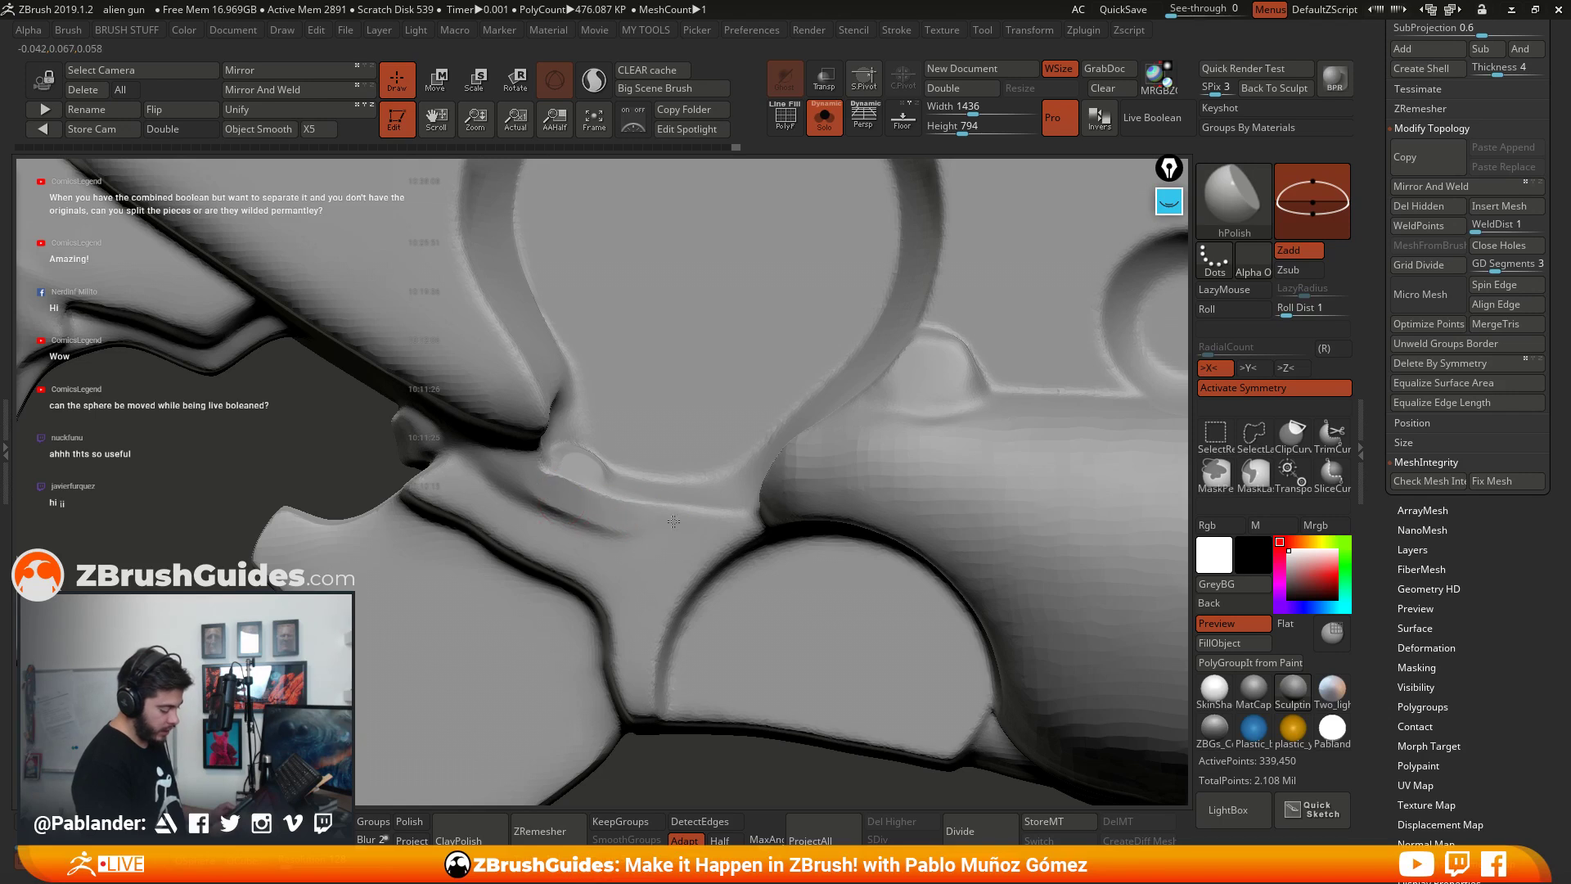
{"action": "key", "text": "shift"}
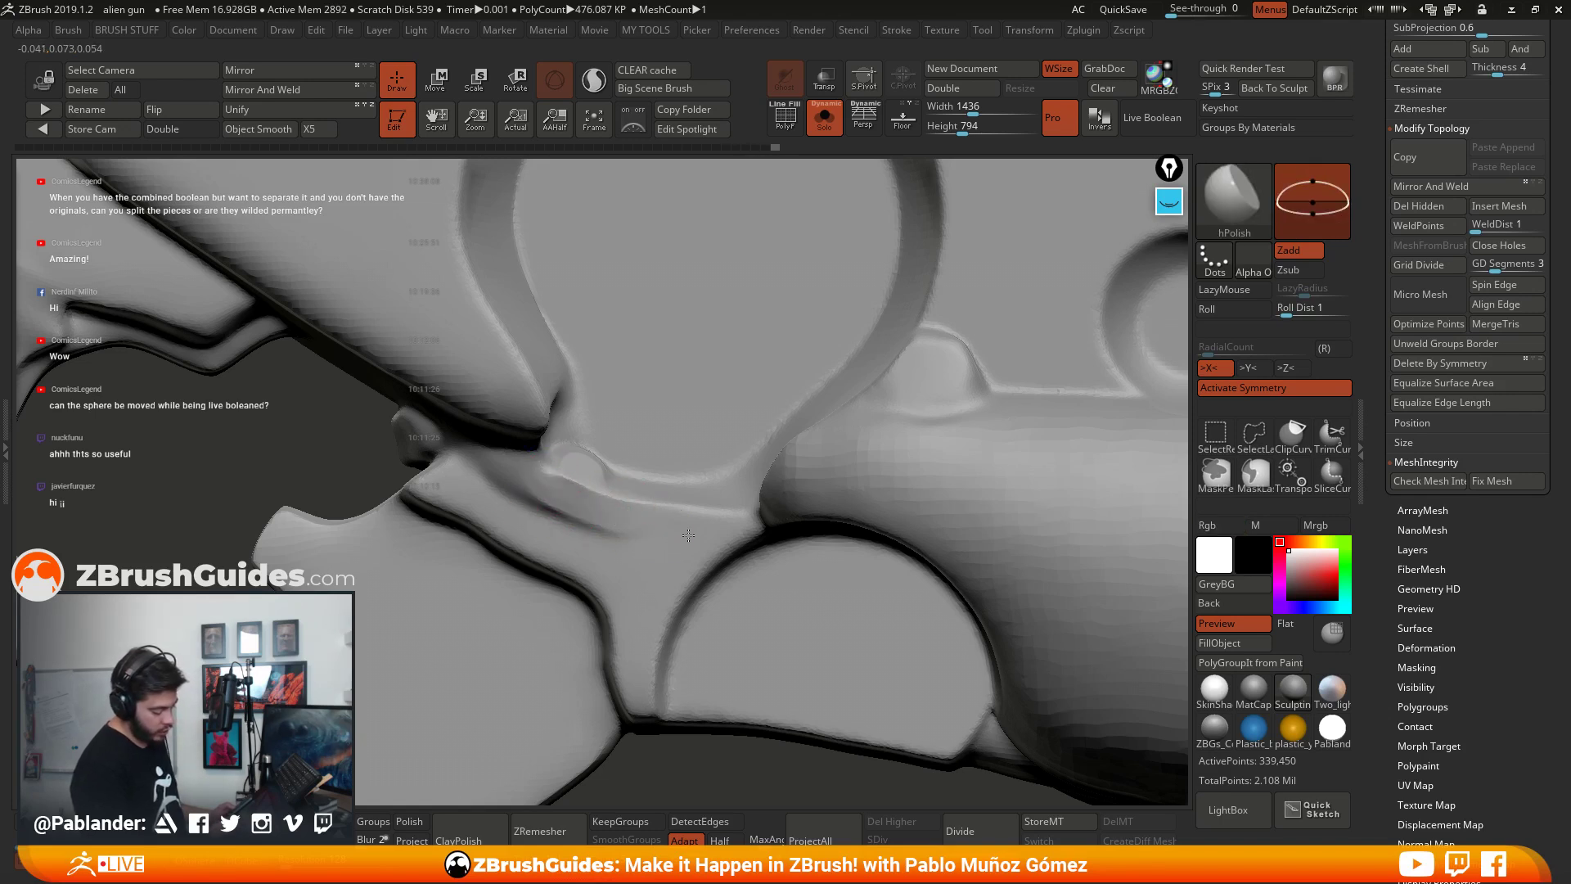
{"action": "right_click_drag", "start_coordinate": [720, 515], "coordinate": [662, 545]}
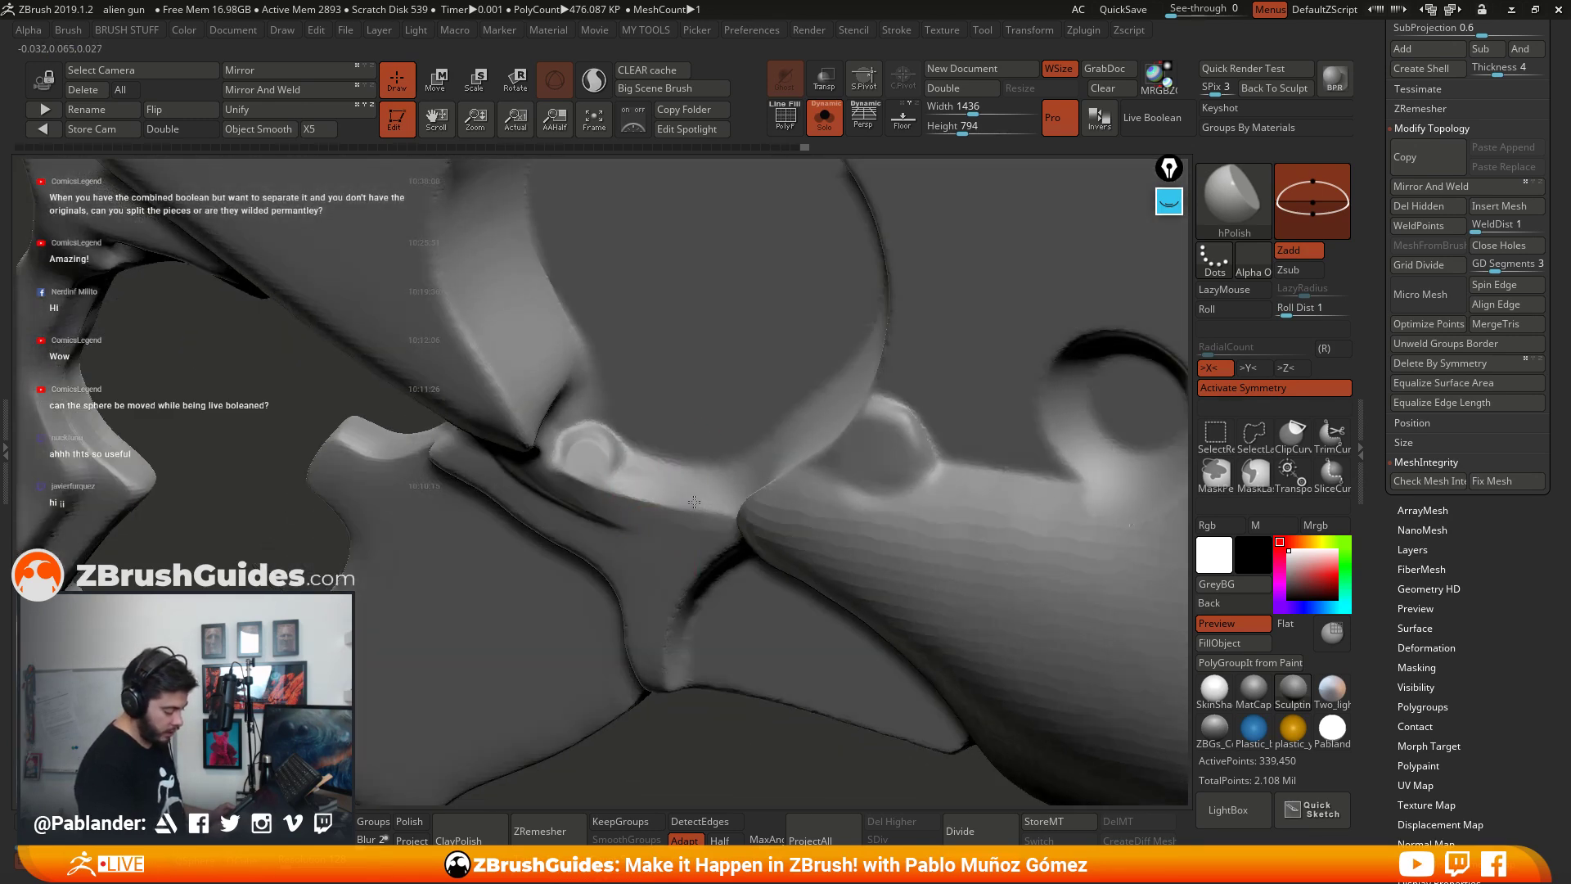
{"action": "mouse_move", "coordinate": [719, 456]}
{"action": "right_mouse_down"}
{"action": "mouse_move", "coordinate": [834, 458]}
{"action": "mouse_move", "coordinate": [708, 518]}
{"action": "right_mouse_up"}
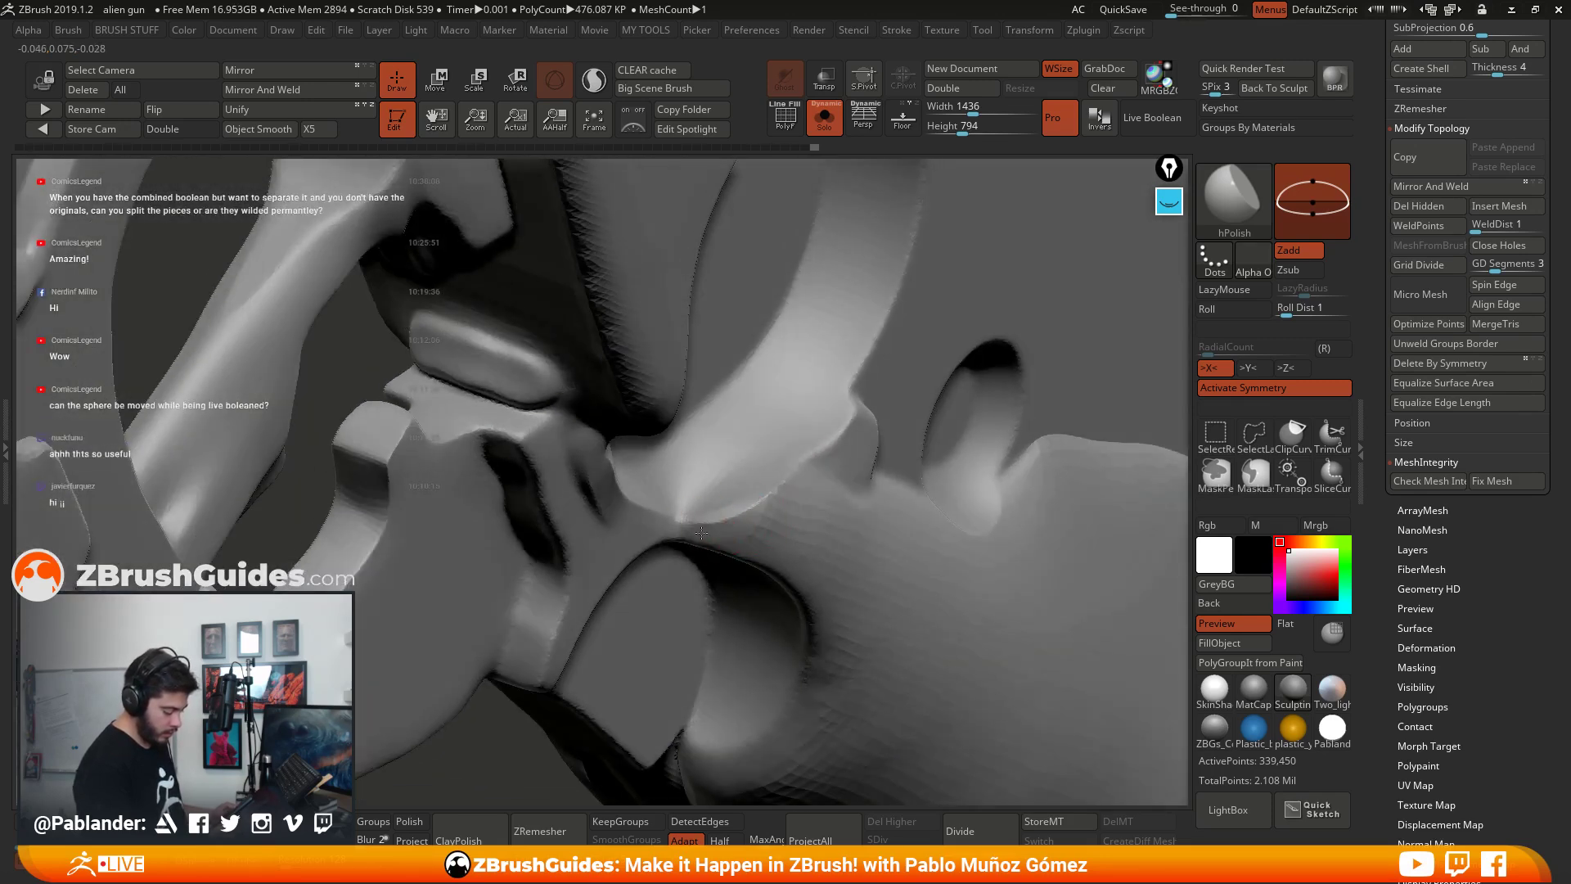
{"action": "right_click_drag", "start_coordinate": [580, 440], "coordinate": [649, 414]}
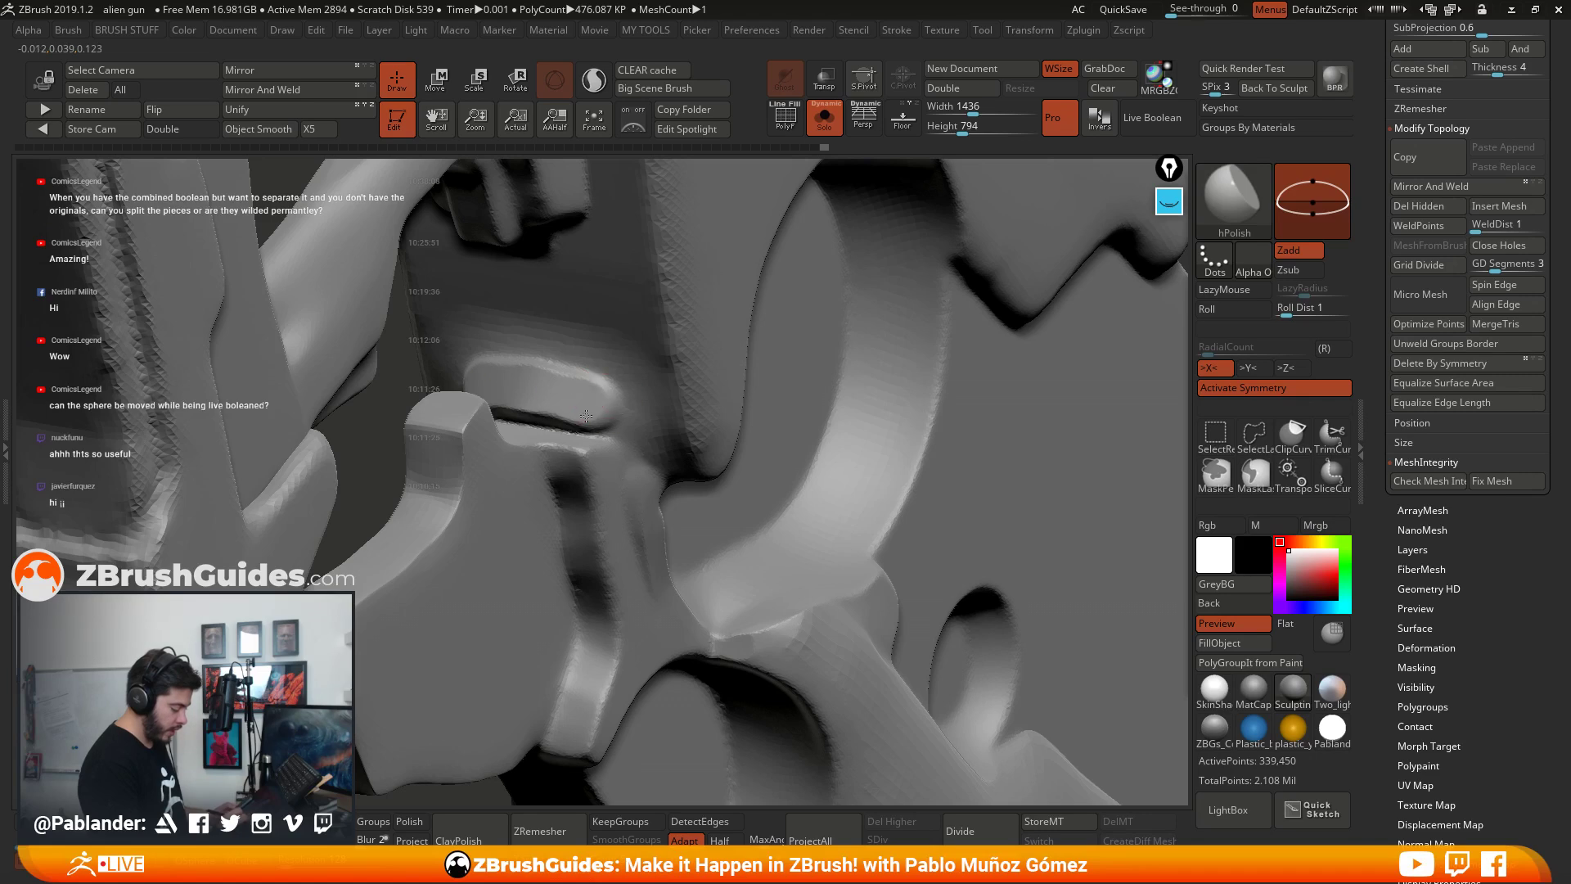
{"action": "right_click_drag", "start_coordinate": [635, 411], "coordinate": [931, 598], "text": "ctrl"}
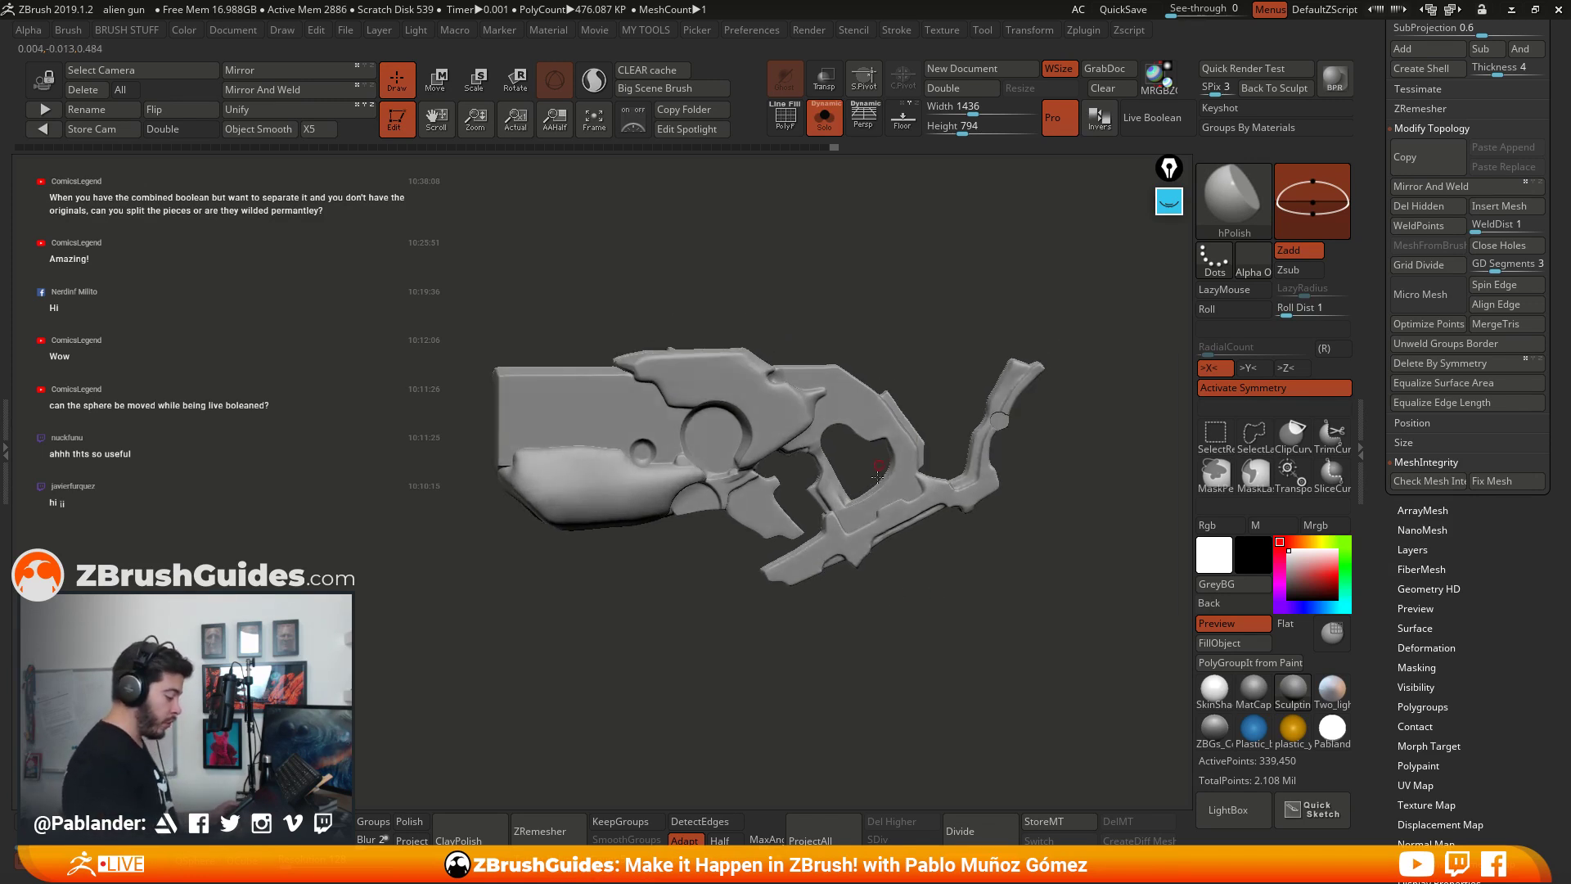
Step: Turn Sculptris Pro back on and polish the upper rim of the flat disc on the stock arm
{"action": "mouse_move", "coordinate": [845, 451]}
{"action": "right_mouse_down"}
{"action": "mouse_move", "coordinate": [958, 572]}
{"action": "mouse_move", "coordinate": [944, 565]}
{"action": "mouse_move", "coordinate": [999, 484]}
{"action": "mouse_move", "coordinate": [1009, 500]}
{"action": "mouse_move", "coordinate": [949, 483]}
{"action": "mouse_move", "coordinate": [896, 428]}
{"action": "right_mouse_up"}
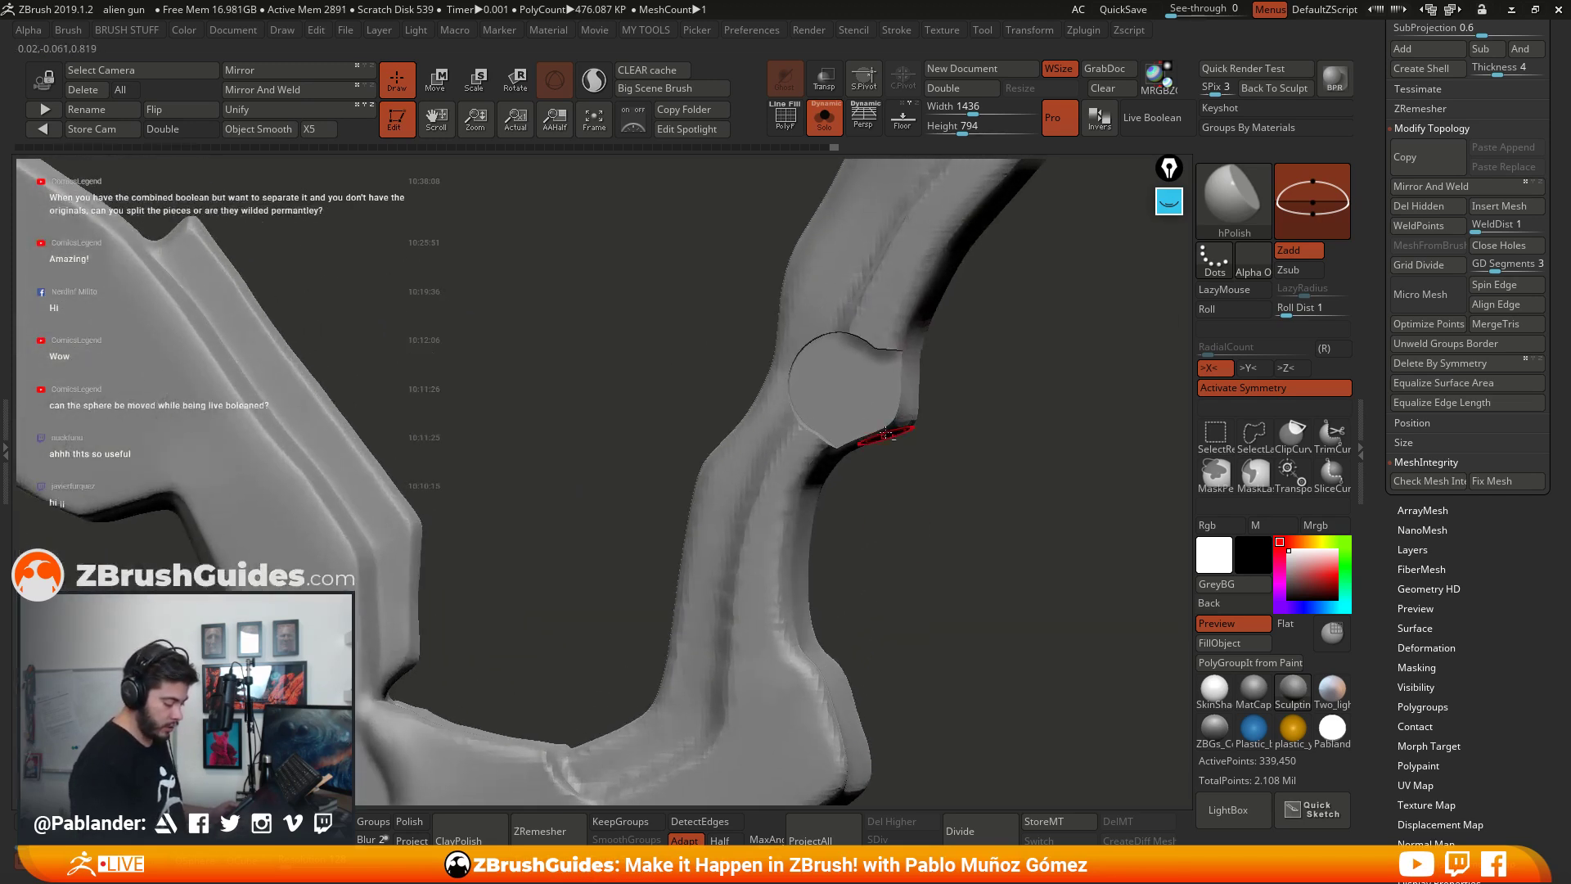
{"action": "mouse_move", "coordinate": [978, 458]}
{"action": "right_mouse_down"}
{"action": "mouse_move", "coordinate": [994, 491]}
{"action": "mouse_move", "coordinate": [973, 459]}
{"action": "right_mouse_up"}
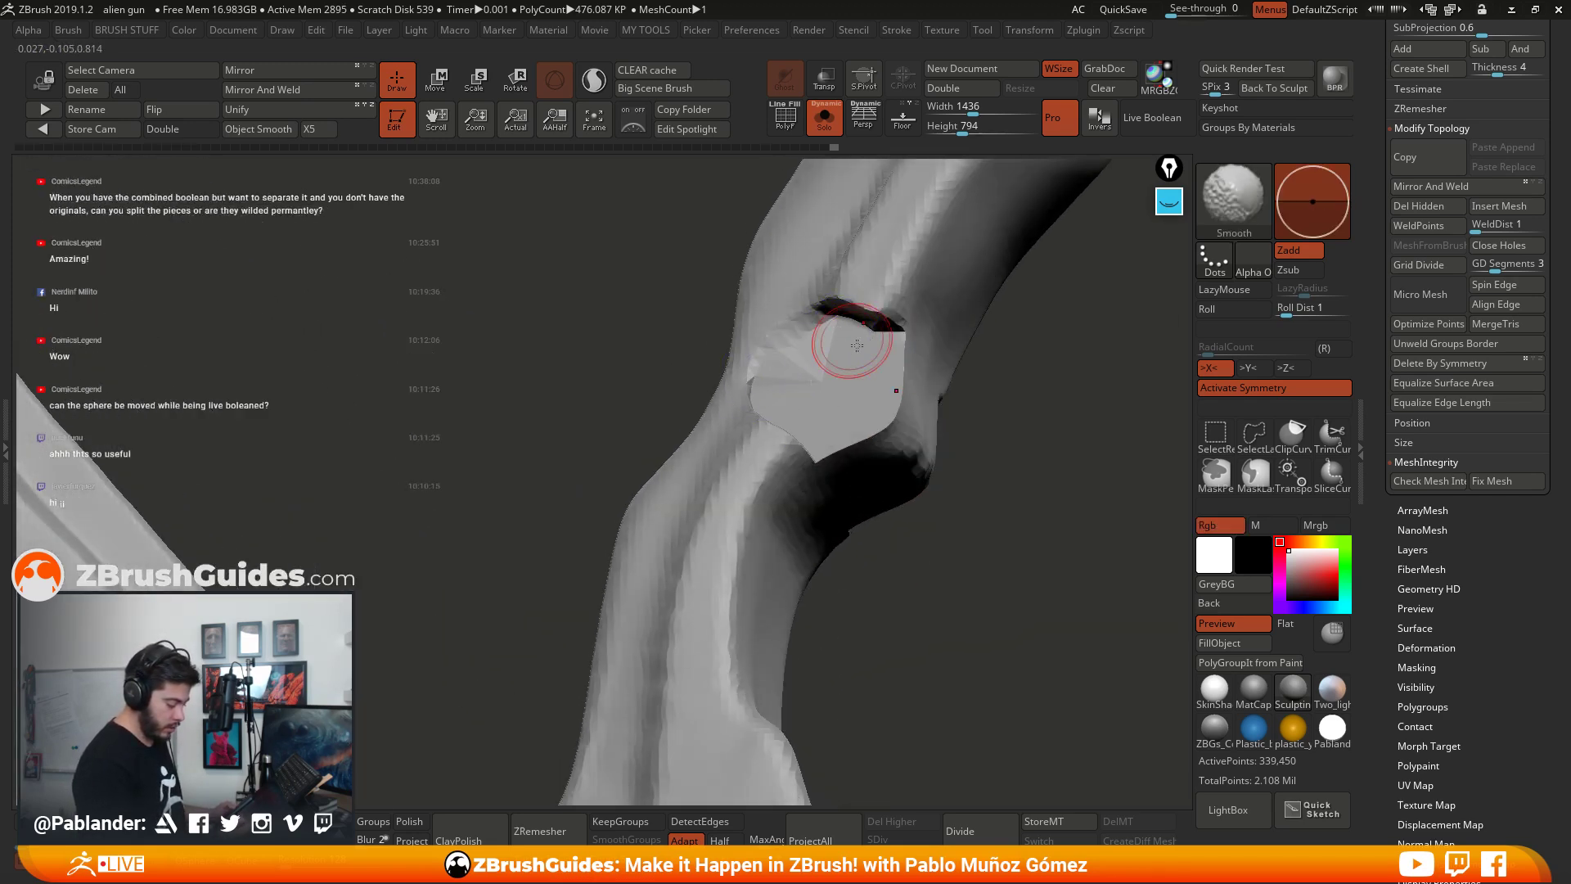
{"action": "left_click", "coordinate": [594, 79]}
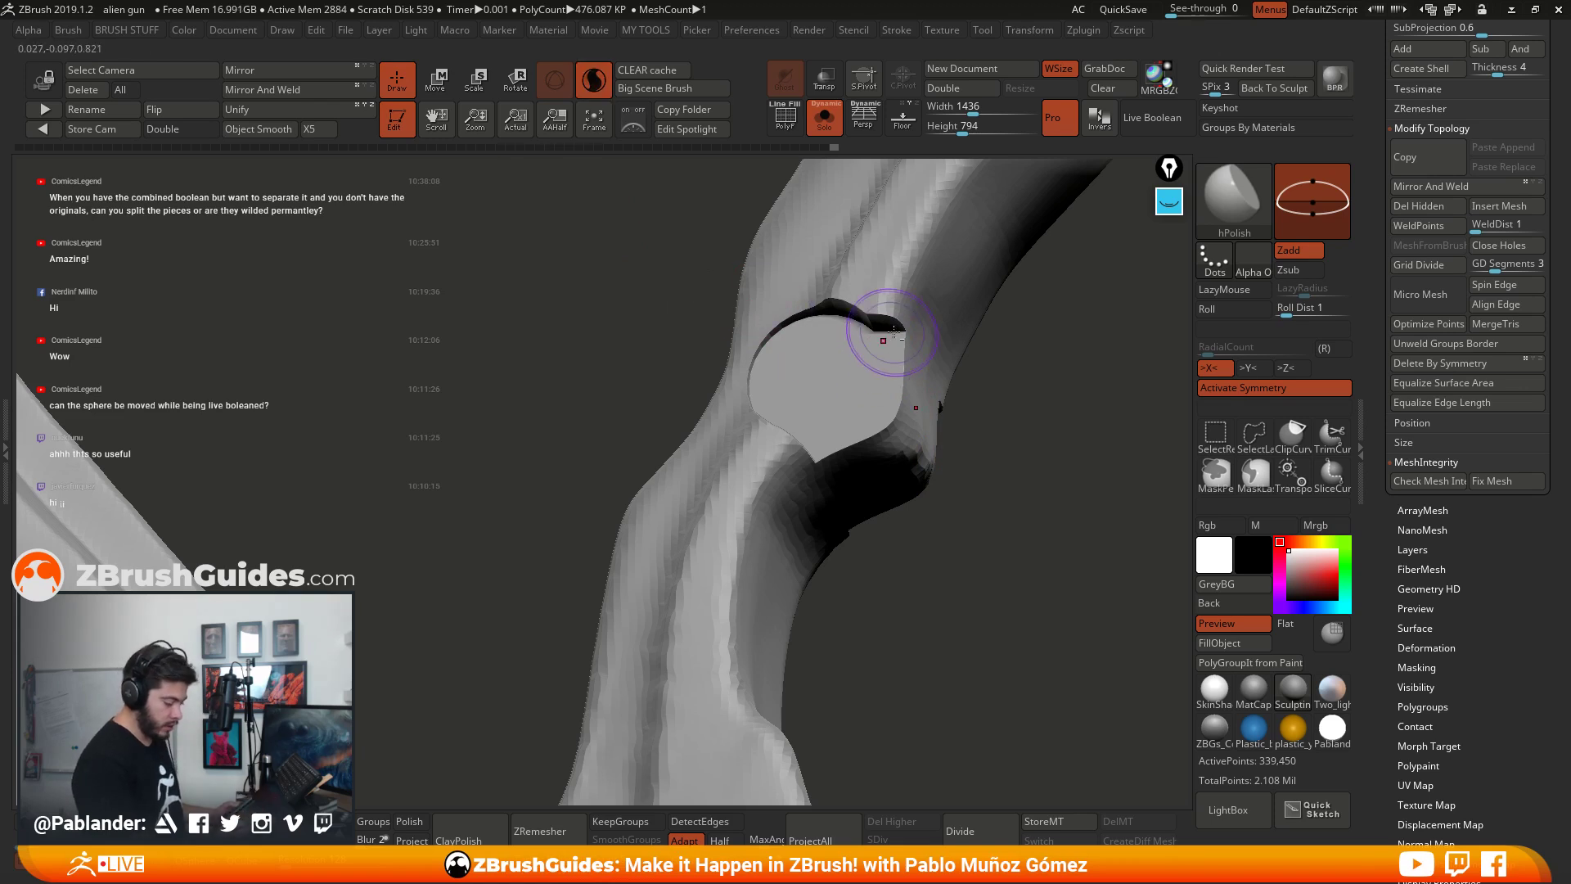
{"action": "mouse_move", "coordinate": [819, 321]}
{"action": "left_mouse_down"}
{"action": "mouse_move", "coordinate": [785, 324]}
{"action": "mouse_move", "coordinate": [826, 318]}
{"action": "left_mouse_up"}
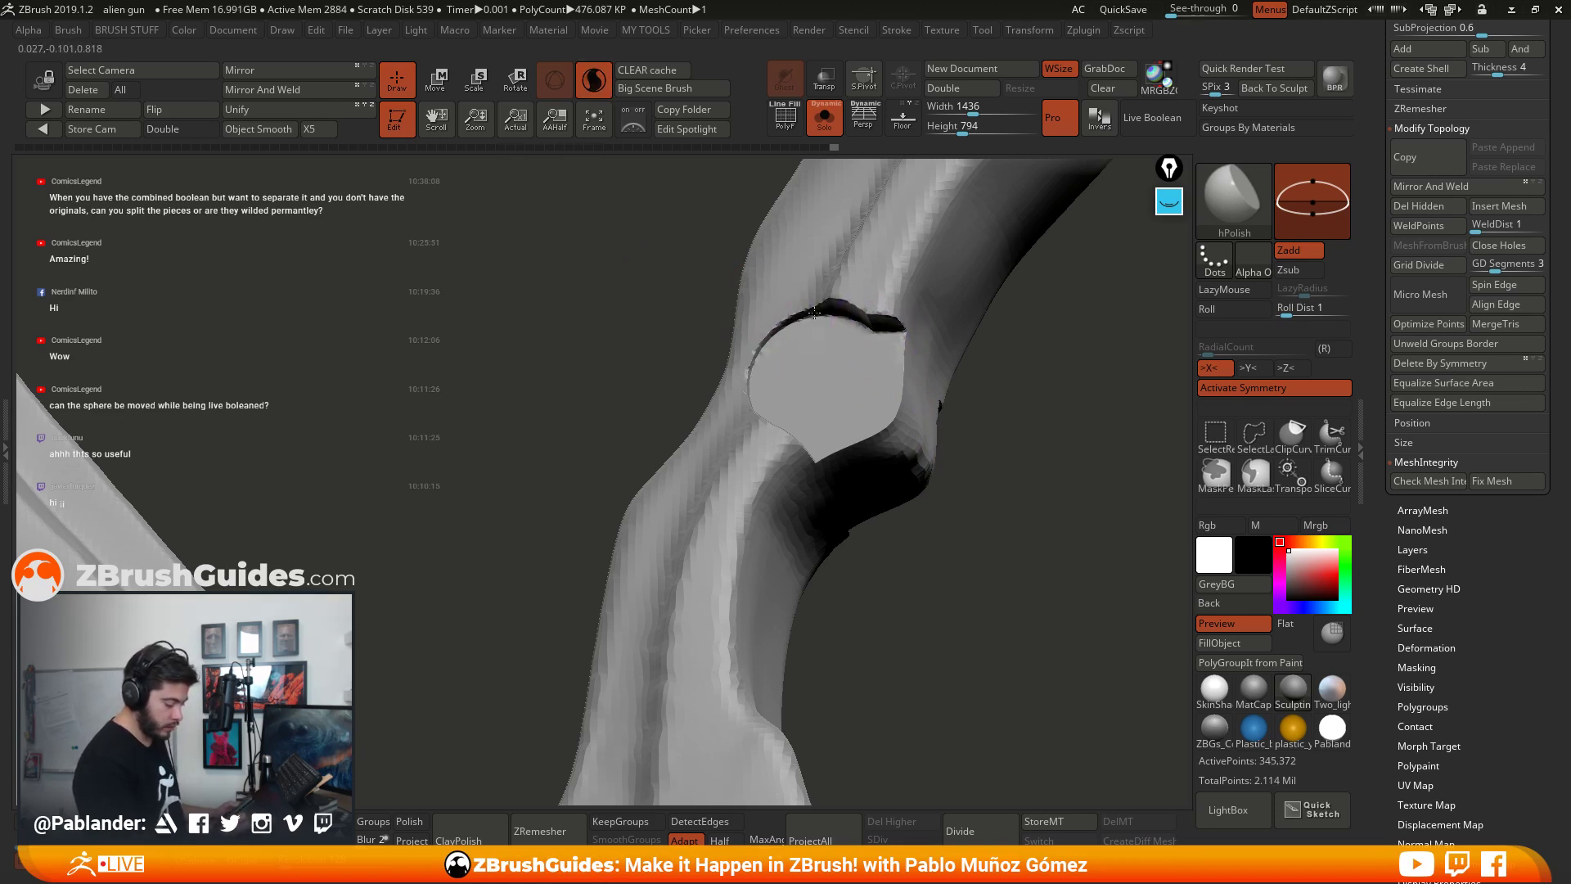
Step: Smooth the sides and lower rim of the stock arm's disc, adjusting the brush between strokes
{"action": "right_click_drag", "start_coordinate": [874, 330], "coordinate": [867, 401]}
{"action": "mouse_move", "coordinate": [864, 442]}
{"action": "left_mouse_down", "text": "shift"}
{"action": "mouse_move", "coordinate": [827, 459]}
{"action": "mouse_move", "coordinate": [872, 440]}
{"action": "mouse_move", "coordinate": [842, 414]}
{"action": "left_mouse_up", "text": "shift"}
{"action": "right_click_drag", "start_coordinate": [842, 414], "coordinate": [802, 442]}
{"action": "key", "text": "space"}
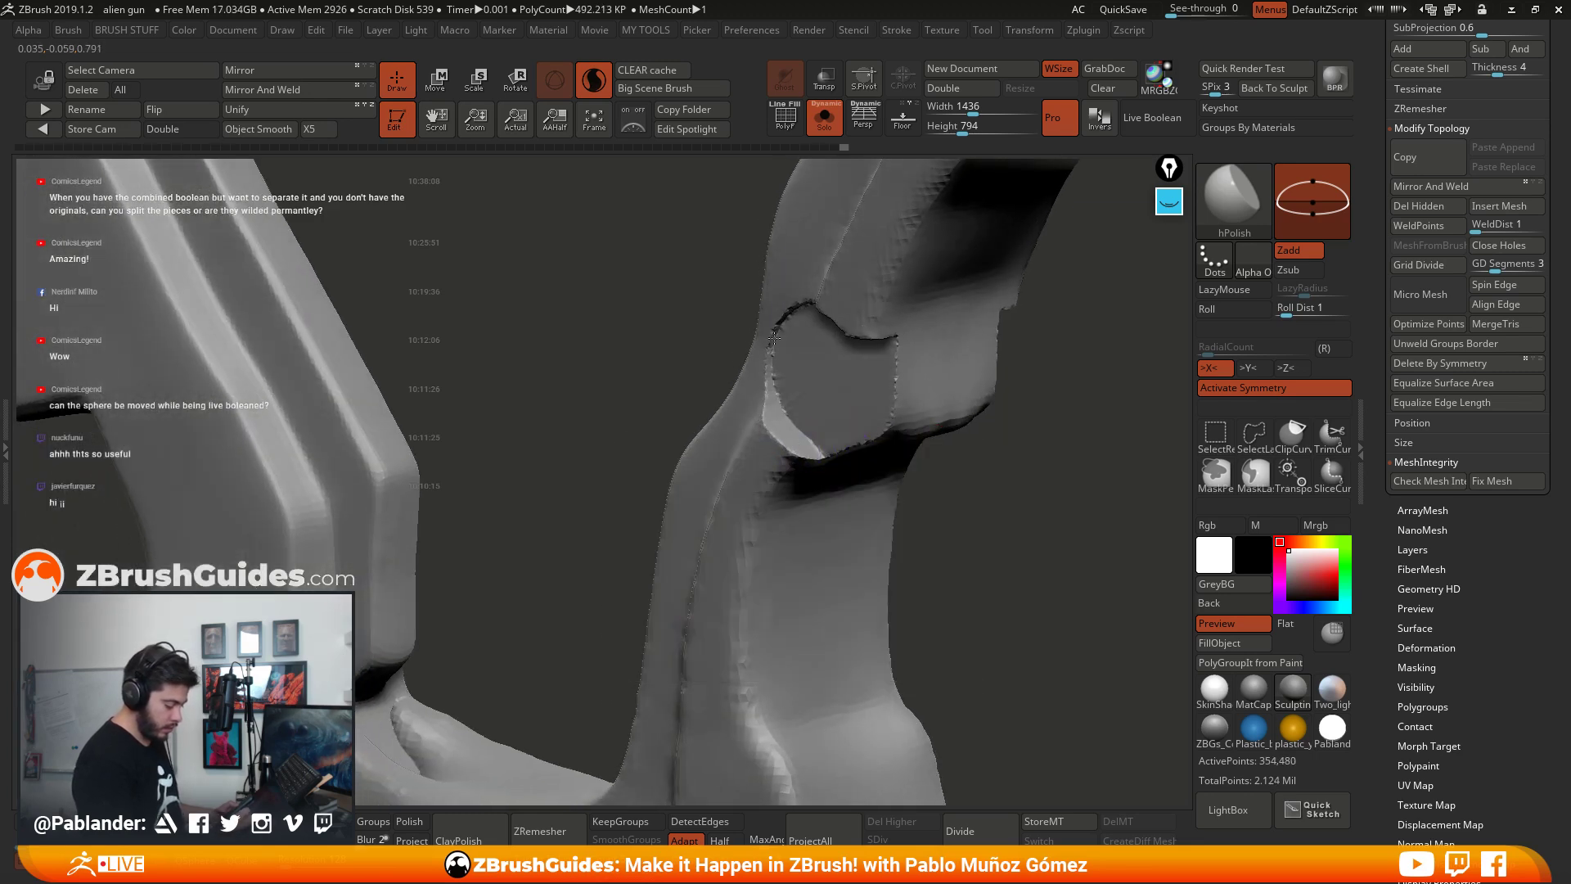
{"action": "left_click_drag", "start_coordinate": [777, 368], "coordinate": [784, 397], "text": "shift"}
{"action": "right_click_drag", "start_coordinate": [782, 380], "coordinate": [819, 346]}
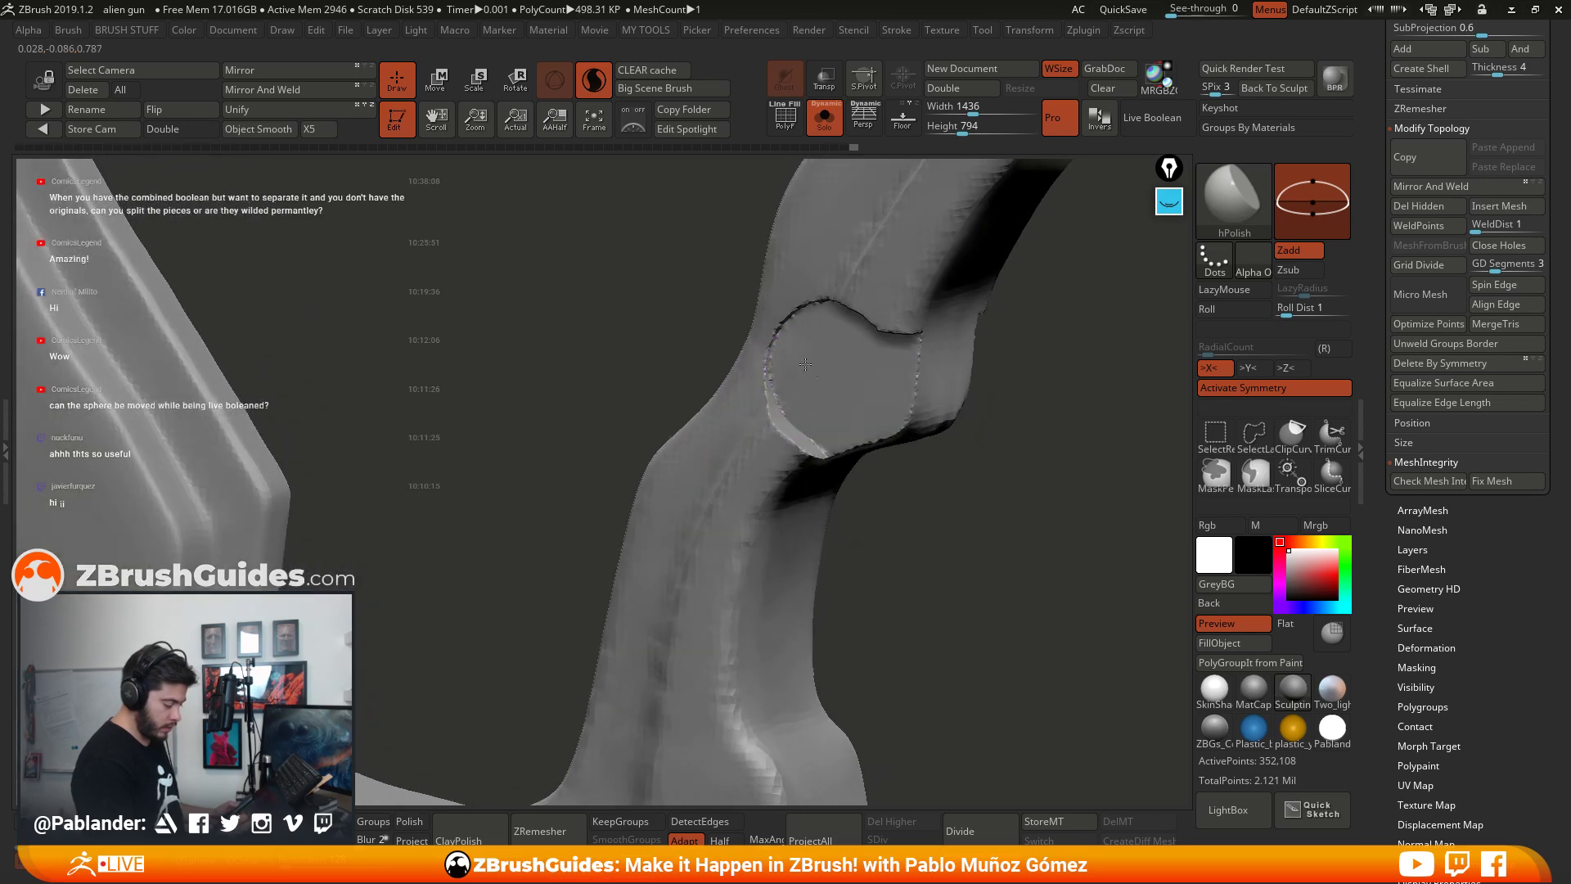
{"action": "key", "text": "space"}
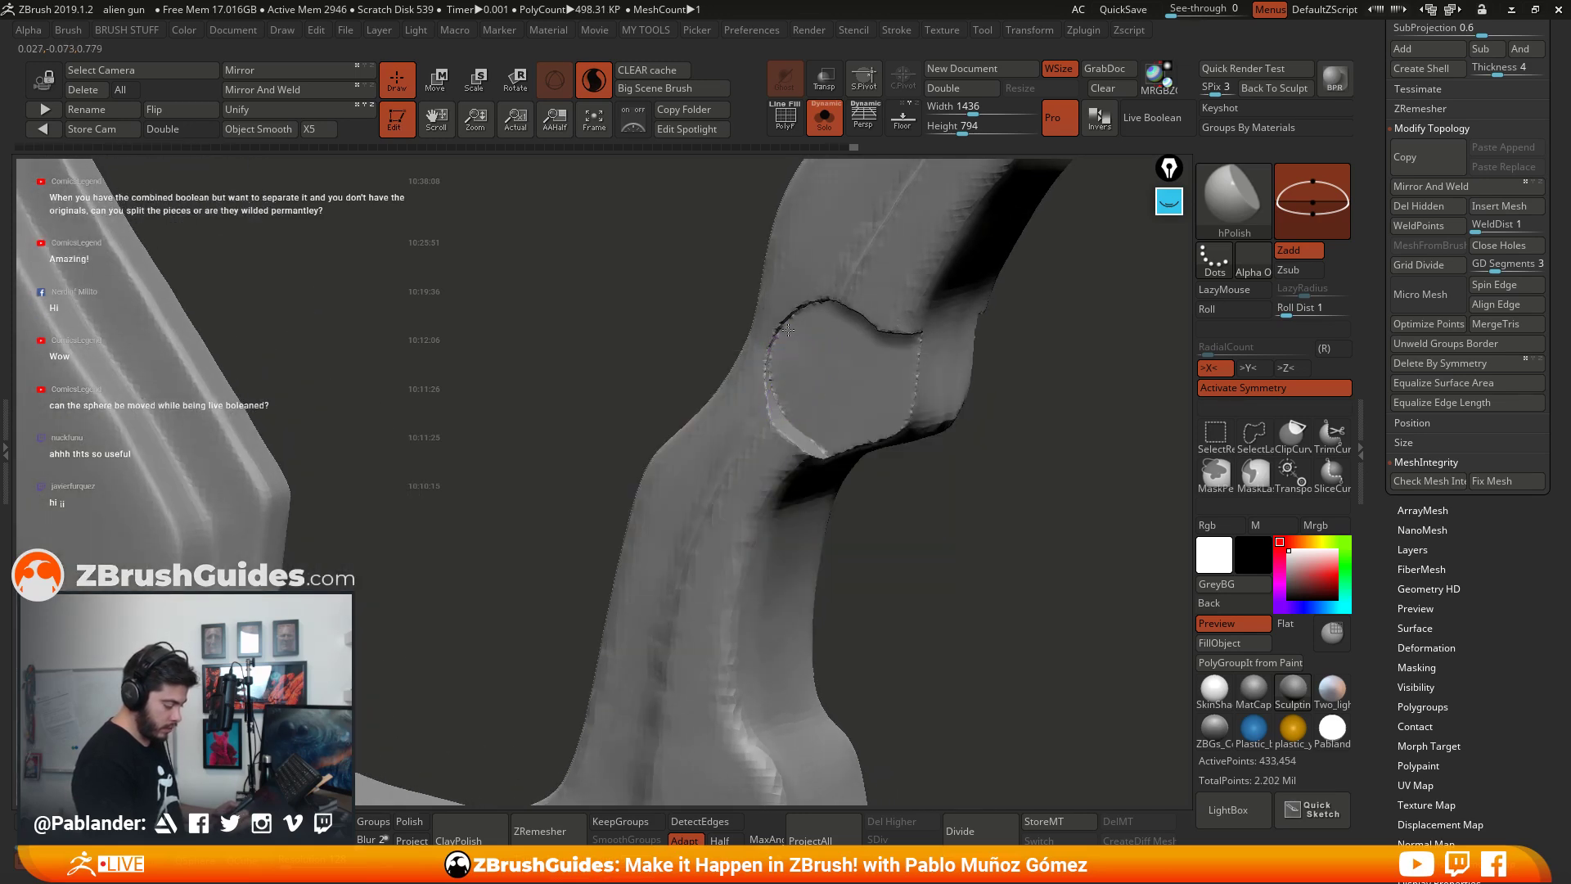
Step: Show the polyframe and smooth the border between the stock arm and its disc
{"action": "key", "text": "shift+f"}
{"action": "right_click_drag", "start_coordinate": [865, 335], "coordinate": [876, 393]}
{"action": "mouse_move", "coordinate": [876, 393]}
{"action": "left_mouse_down", "text": "shift"}
{"action": "mouse_move", "coordinate": [827, 410]}
{"action": "mouse_move", "coordinate": [774, 471]}
{"action": "left_mouse_up", "text": "shift"}
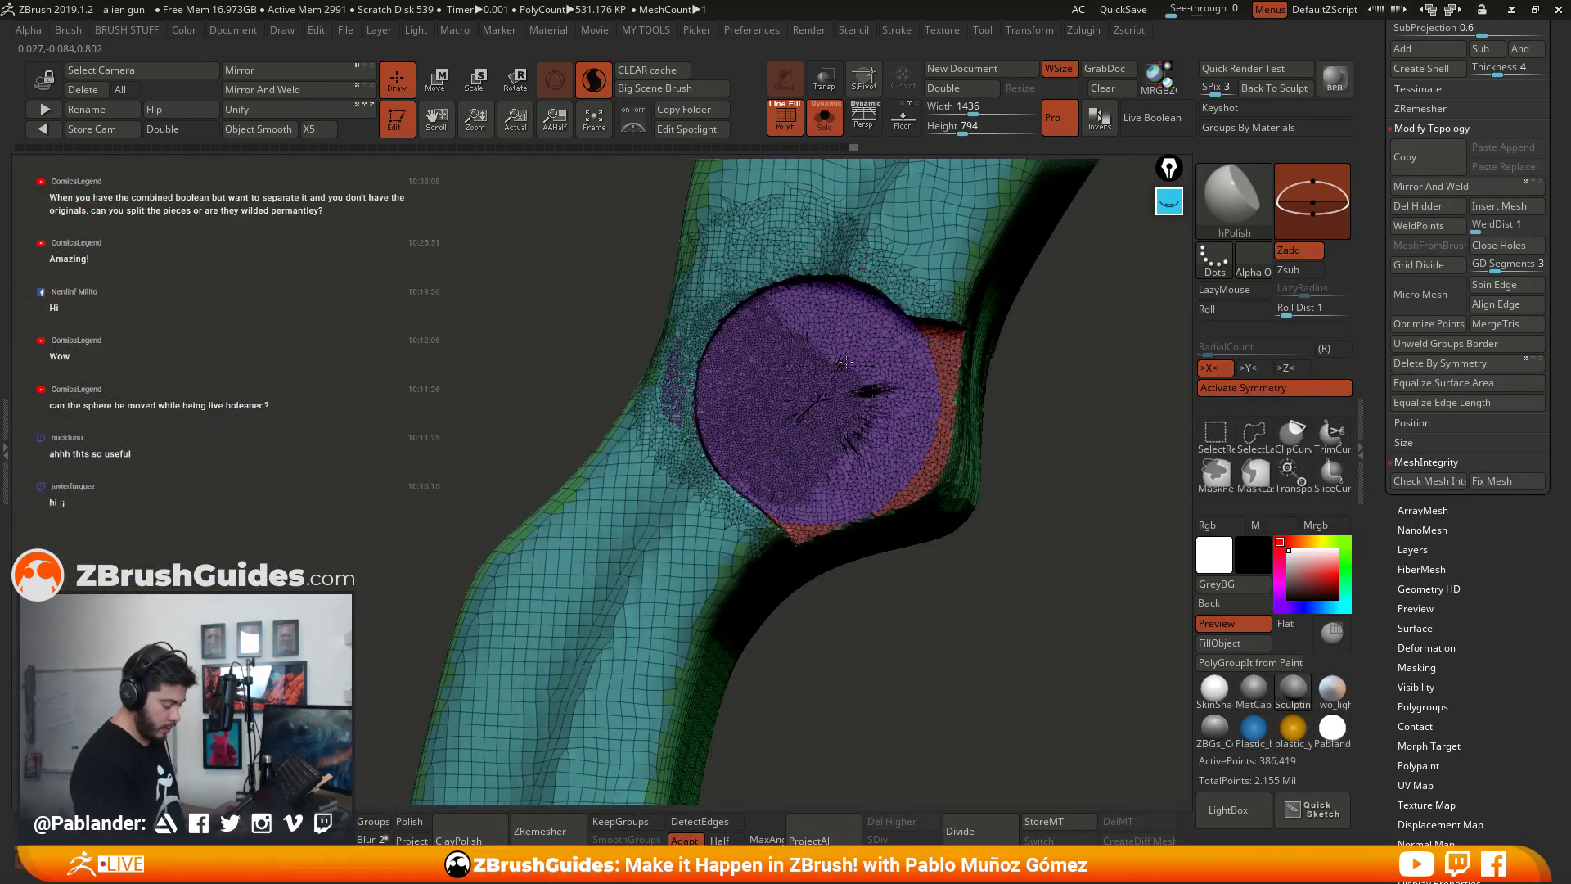
{"action": "right_click_drag", "start_coordinate": [773, 471], "coordinate": [933, 334]}
{"action": "left_click_drag", "start_coordinate": [918, 327], "coordinate": [851, 262], "text": "shift"}
{"action": "right_click_drag", "start_coordinate": [851, 262], "coordinate": [878, 362]}
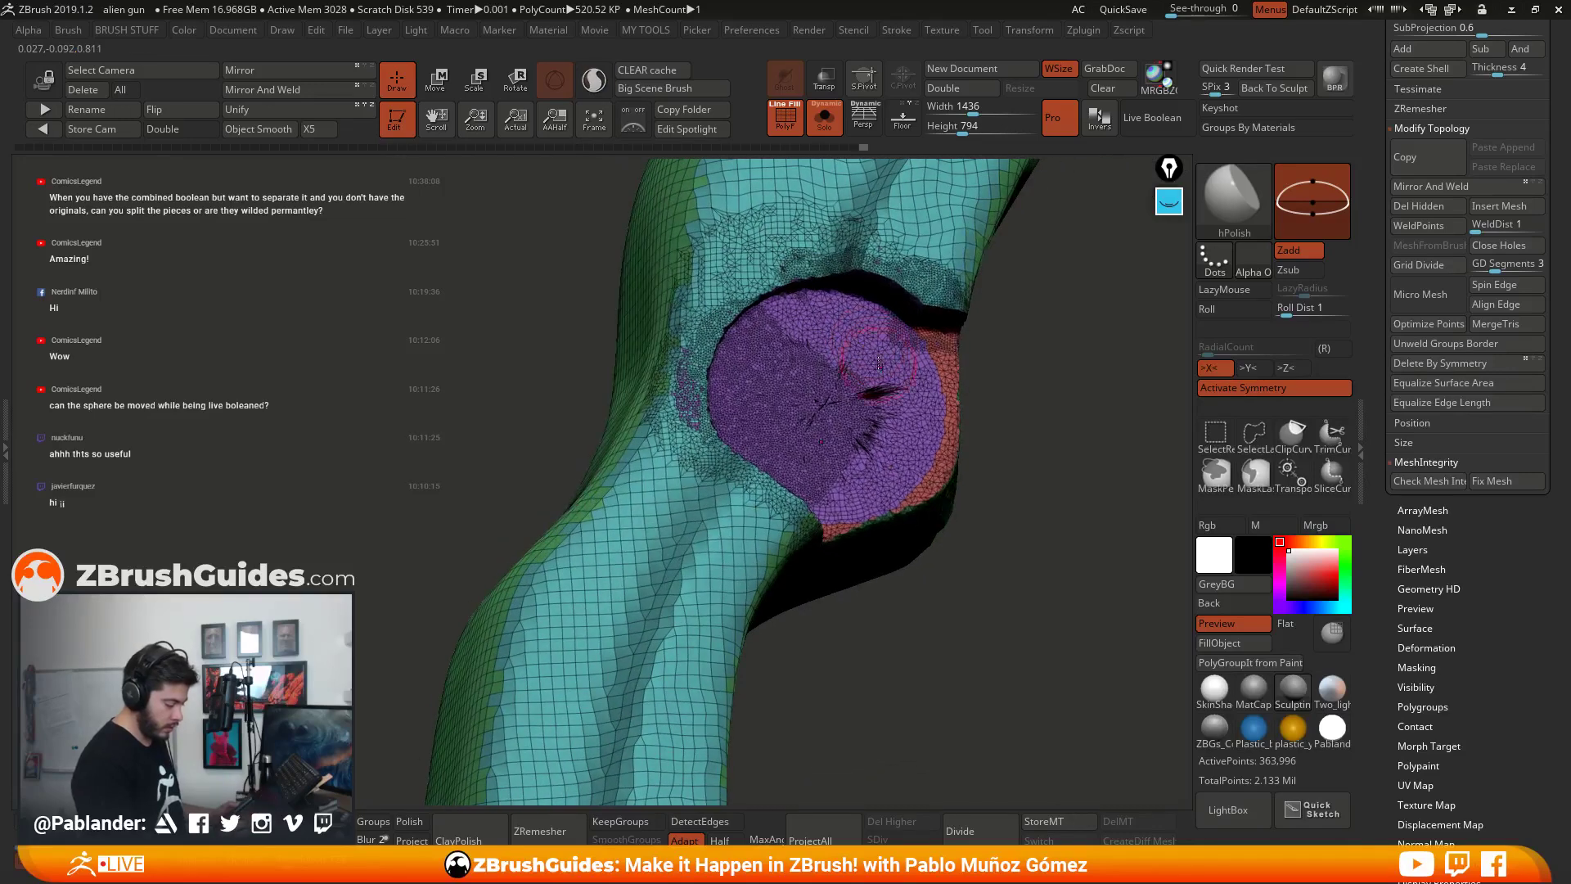
Step: Smooth the disc's upper crease and lower rim on the stock arm, hiding the polyframe between strokes
{"action": "mouse_move", "coordinate": [867, 275]}
{"action": "left_mouse_down", "text": "shift"}
{"action": "mouse_move", "coordinate": [843, 254]}
{"action": "mouse_move", "coordinate": [777, 270]}
{"action": "mouse_move", "coordinate": [914, 342]}
{"action": "mouse_move", "coordinate": [889, 301]}
{"action": "left_mouse_up", "text": "shift"}
{"action": "key", "text": "shift+f"}
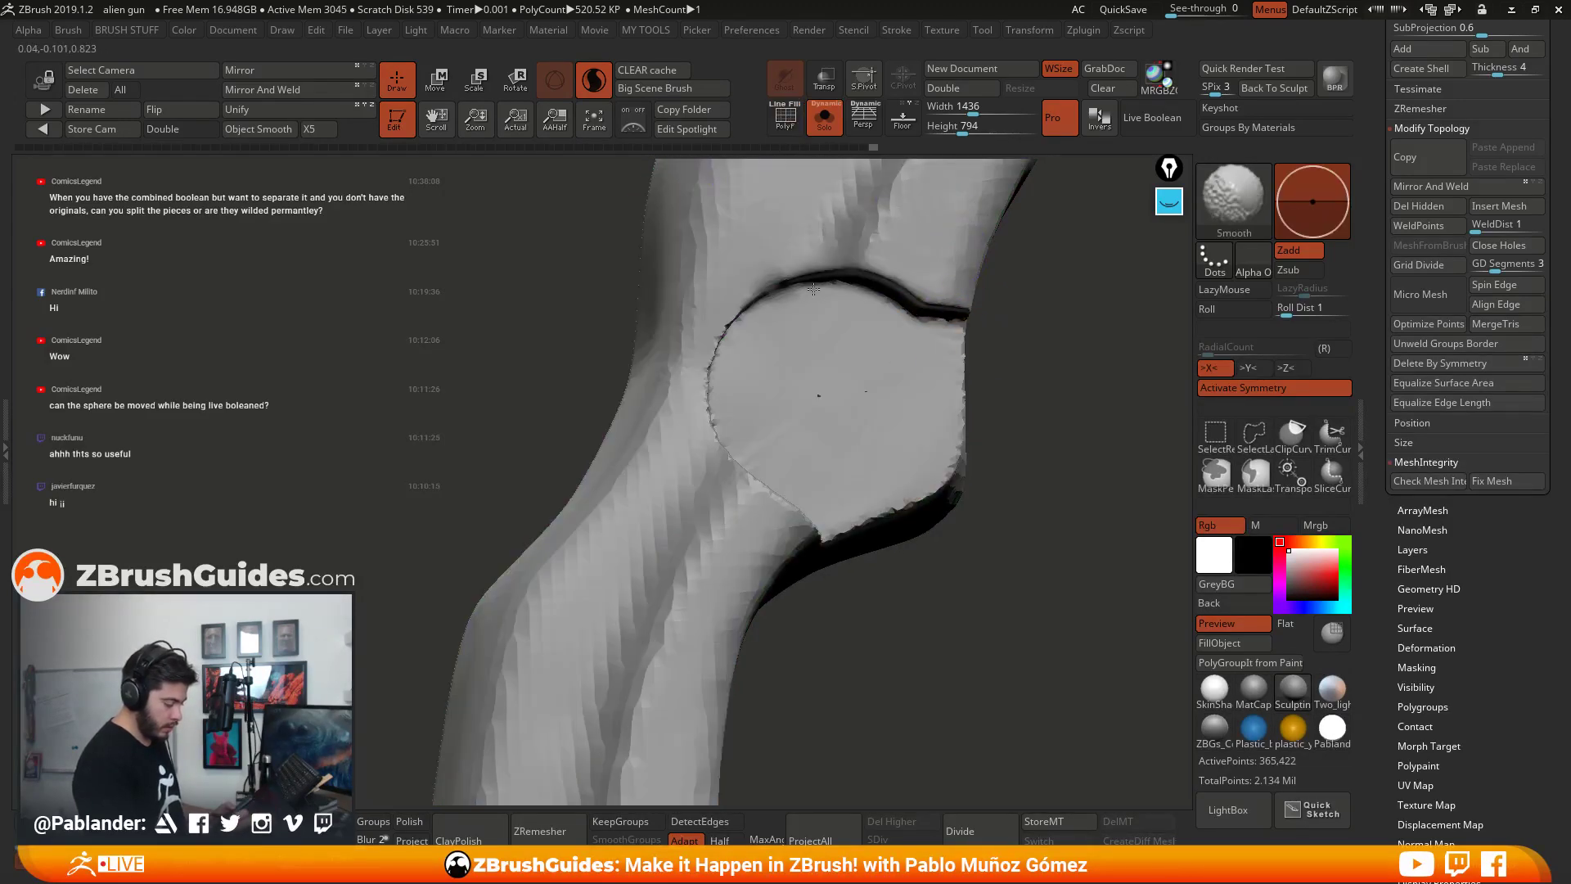
{"action": "left_click_drag", "start_coordinate": [820, 528], "coordinate": [868, 540], "text": "shift"}
{"action": "right_click_drag", "start_coordinate": [867, 540], "coordinate": [921, 548]}
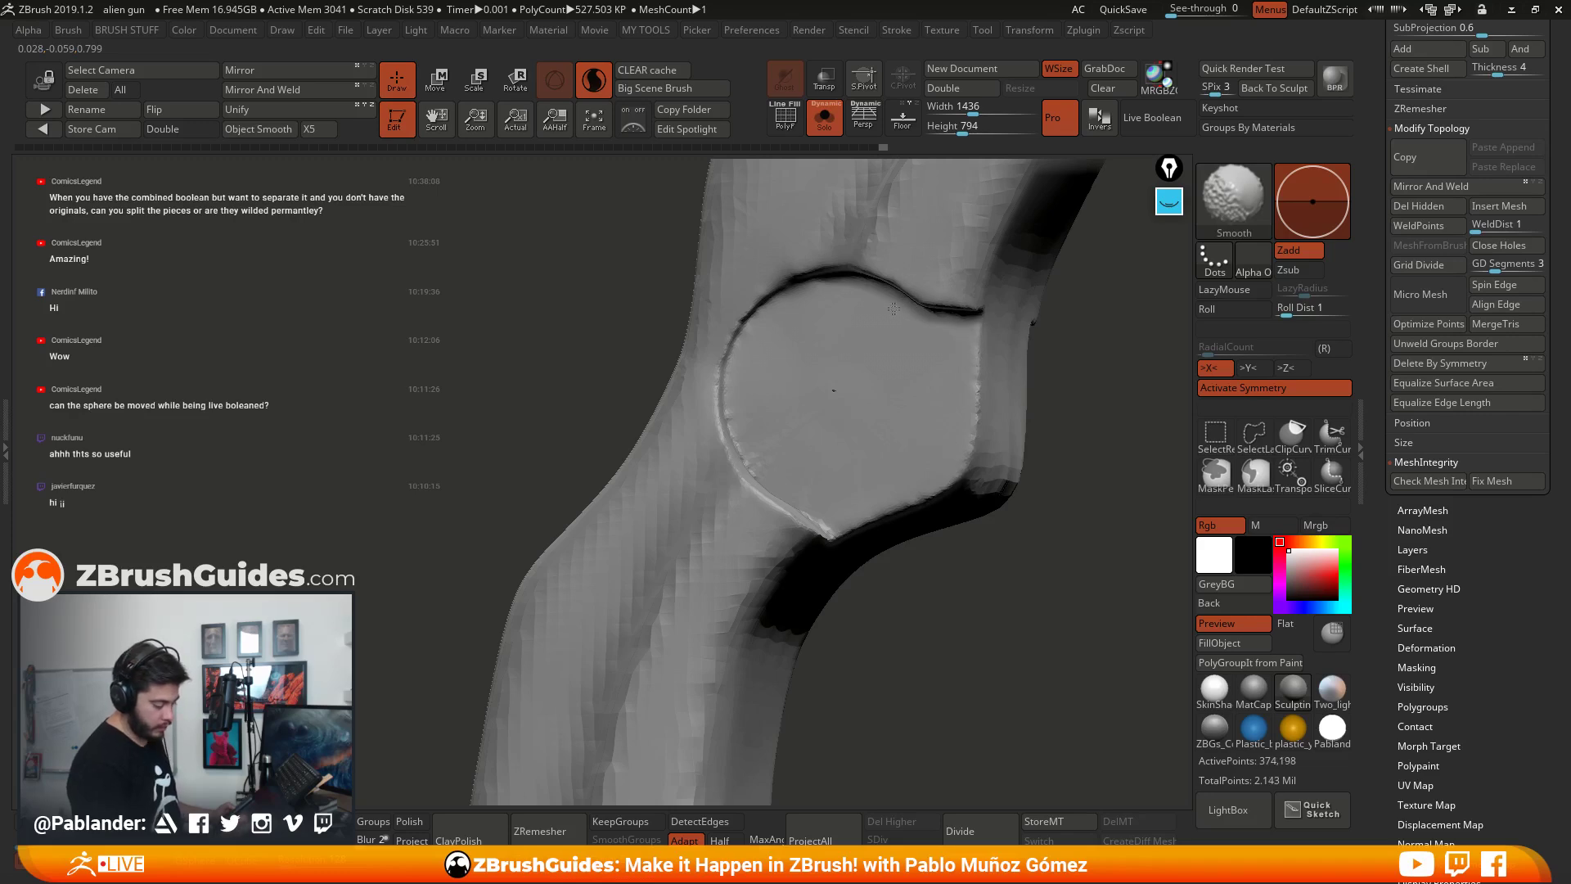
Step: Smooth and polish the face and lower crease of the stock arm's disc where it meets the arm
{"action": "mouse_move", "coordinate": [805, 428]}
{"action": "right_mouse_down"}
{"action": "mouse_move", "coordinate": [816, 398]}
{"action": "mouse_move", "coordinate": [794, 524]}
{"action": "right_mouse_up"}
{"action": "left_click_drag", "start_coordinate": [785, 532], "coordinate": [708, 452], "text": "shift"}
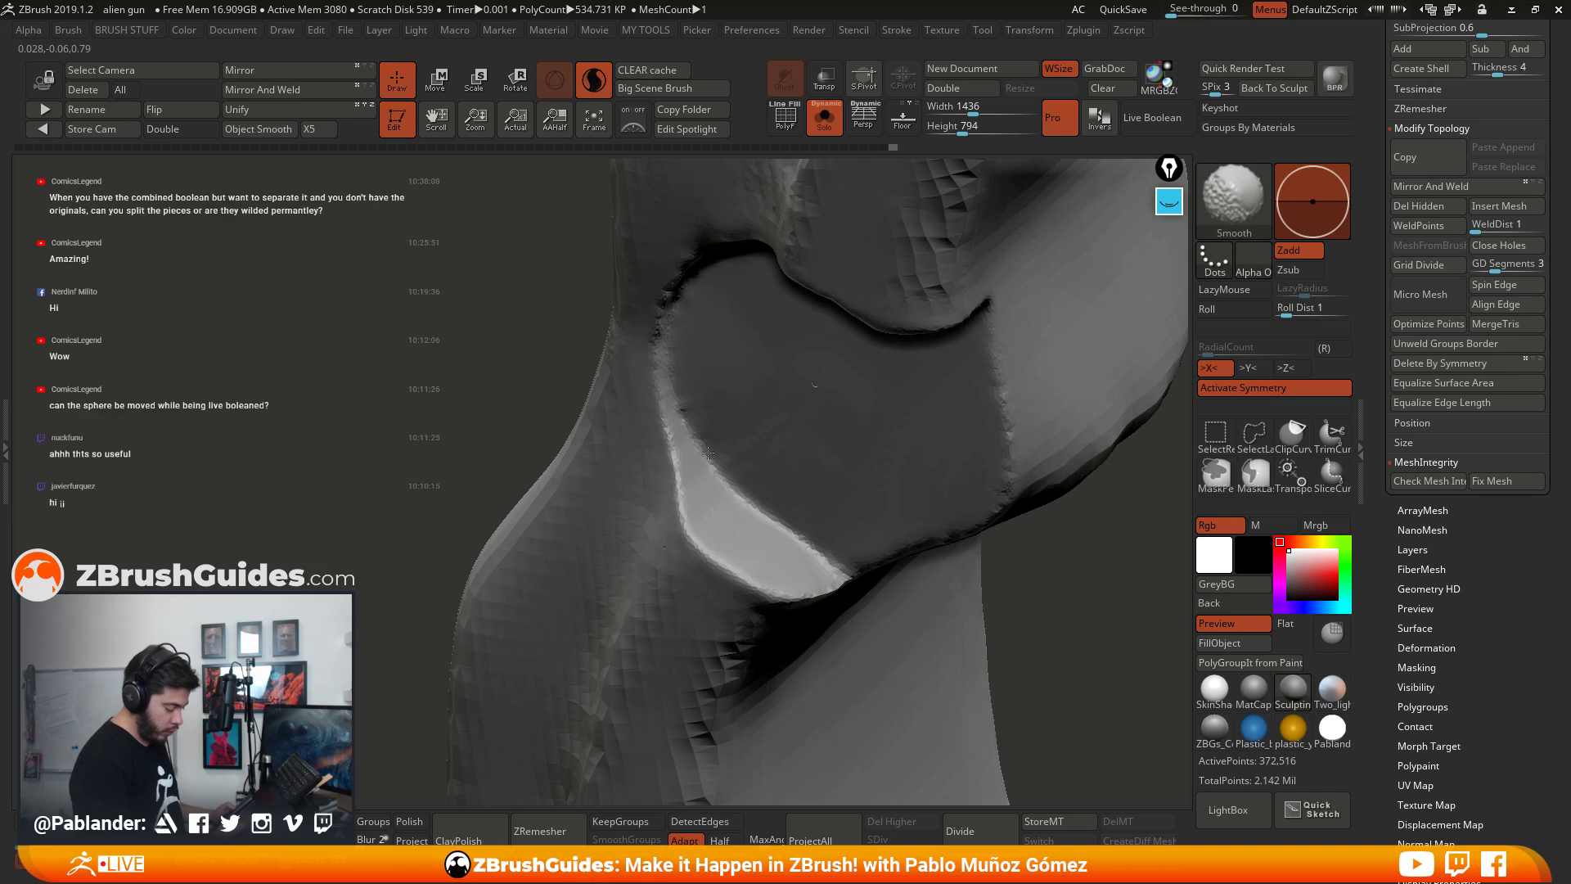
{"action": "right_click_drag", "start_coordinate": [692, 420], "coordinate": [815, 536]}
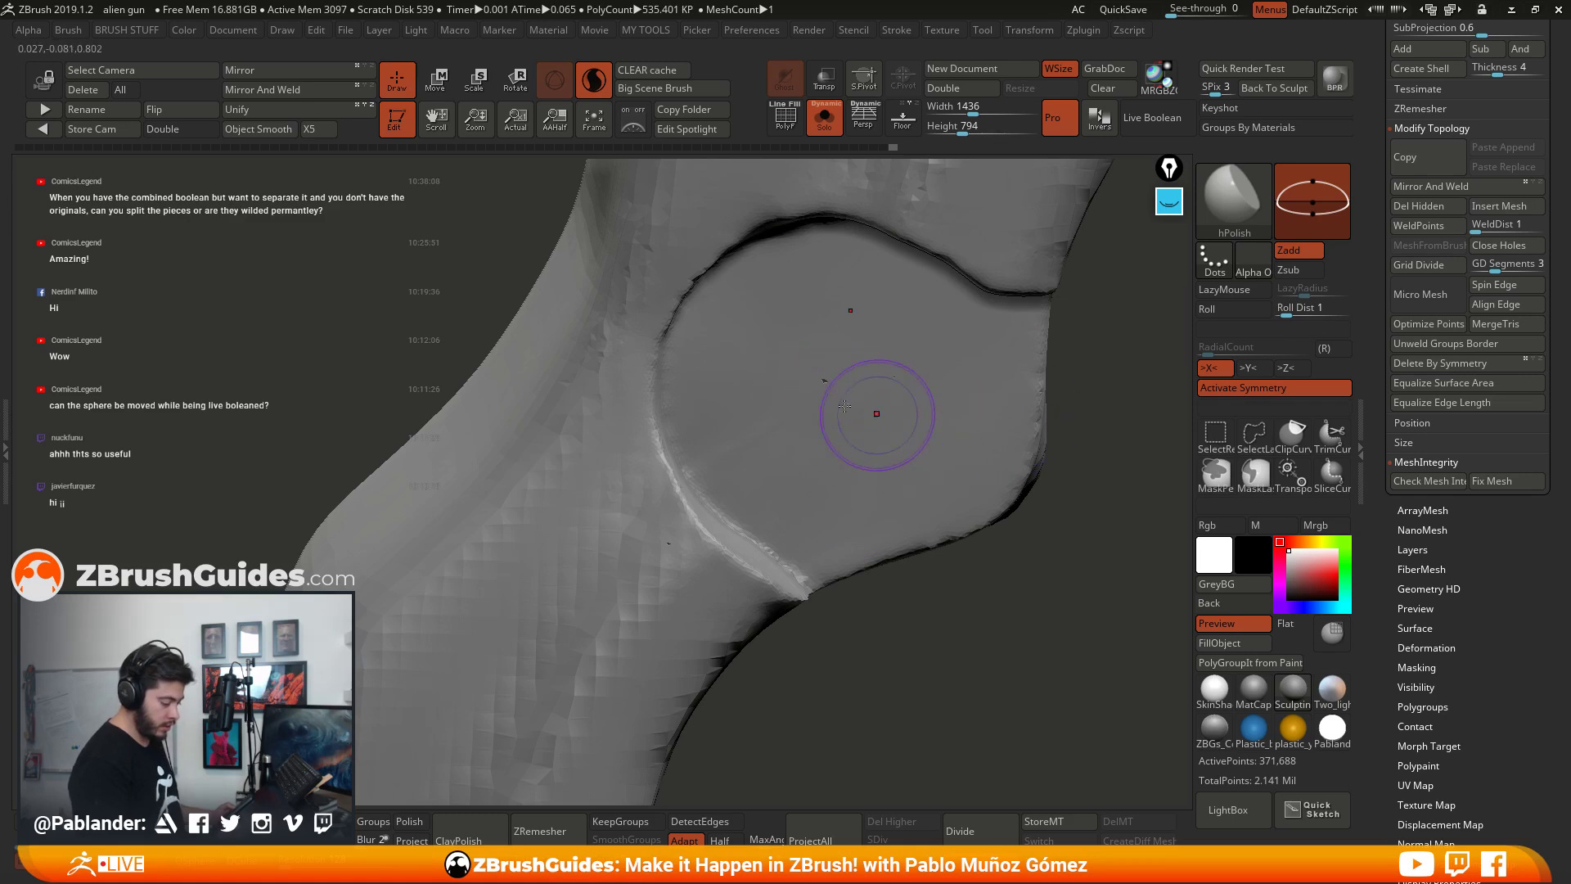
{"action": "key", "text": "shift"}
{"action": "mouse_move", "coordinate": [824, 384]}
{"action": "left_mouse_down", "text": "shift"}
{"action": "mouse_move", "coordinate": [720, 491]}
{"action": "mouse_move", "coordinate": [794, 581]}
{"action": "left_mouse_up", "text": "shift"}
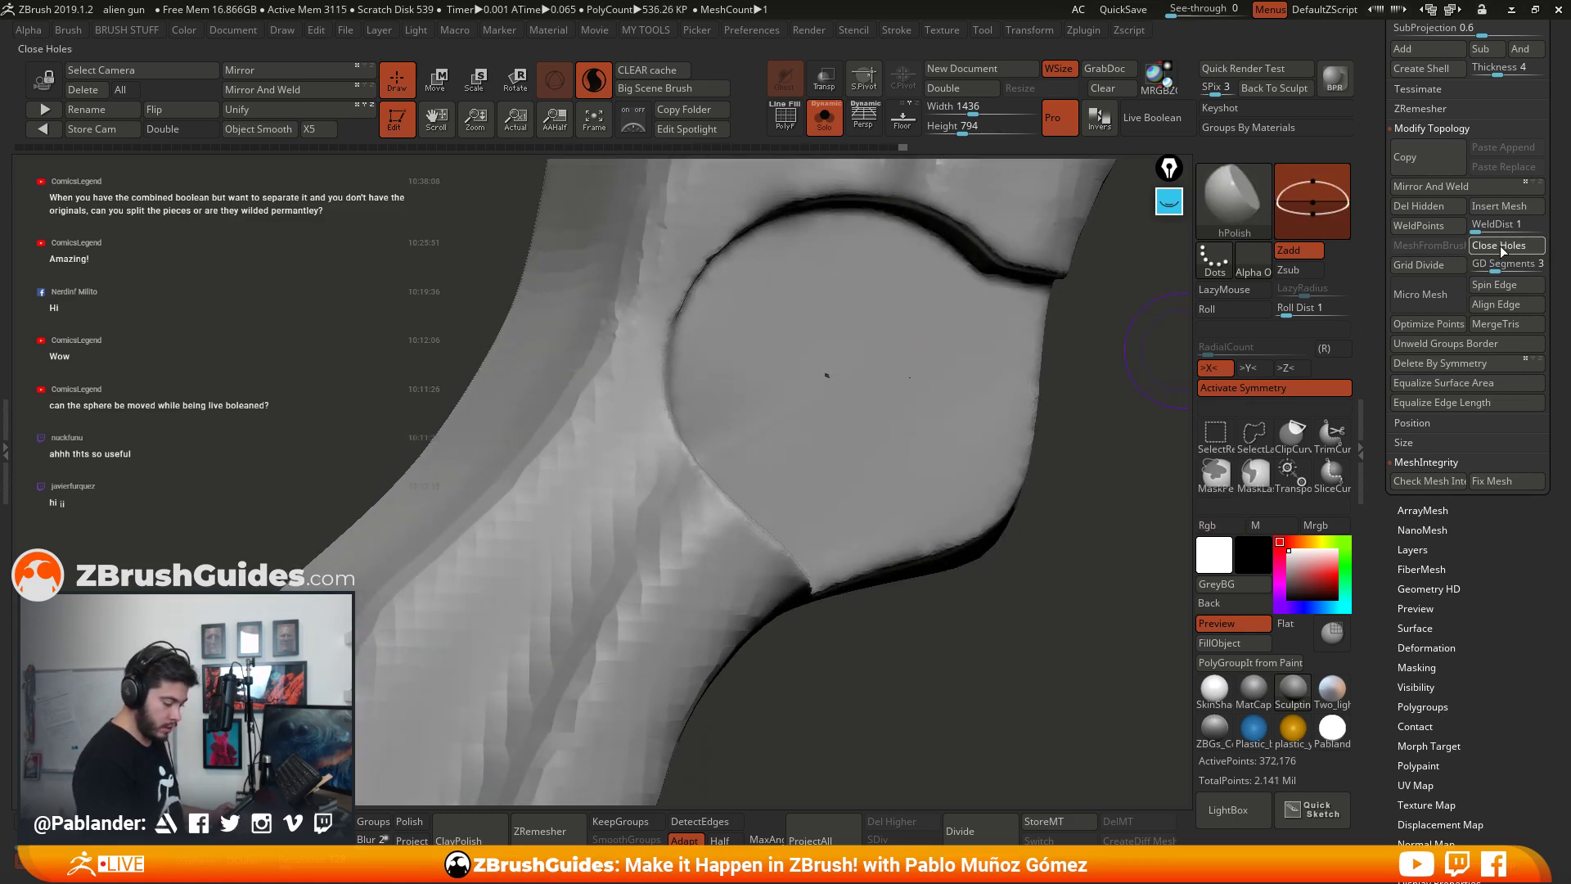
{"action": "mouse_move", "coordinate": [908, 586]}
{"action": "left_mouse_down", "text": "alt"}
{"action": "mouse_move", "coordinate": [892, 410]}
{"action": "mouse_move", "coordinate": [1023, 435]}
{"action": "mouse_move", "coordinate": [911, 543]}
{"action": "left_mouse_up", "text": "alt"}
{"action": "mouse_move", "coordinate": [835, 624]}
{"action": "left_mouse_down"}
{"action": "mouse_move", "coordinate": [905, 589]}
{"action": "mouse_move", "coordinate": [905, 516]}
{"action": "mouse_move", "coordinate": [979, 554]}
{"action": "mouse_move", "coordinate": [838, 564]}
{"action": "left_mouse_up"}
Step: Turn off Sculptris Pro and polish around the slot in the gun's forked top plate, undoing one stroke
{"action": "left_click_drag", "start_coordinate": [629, 276], "coordinate": [789, 384], "text": "alt"}
{"action": "key", "text": "space"}
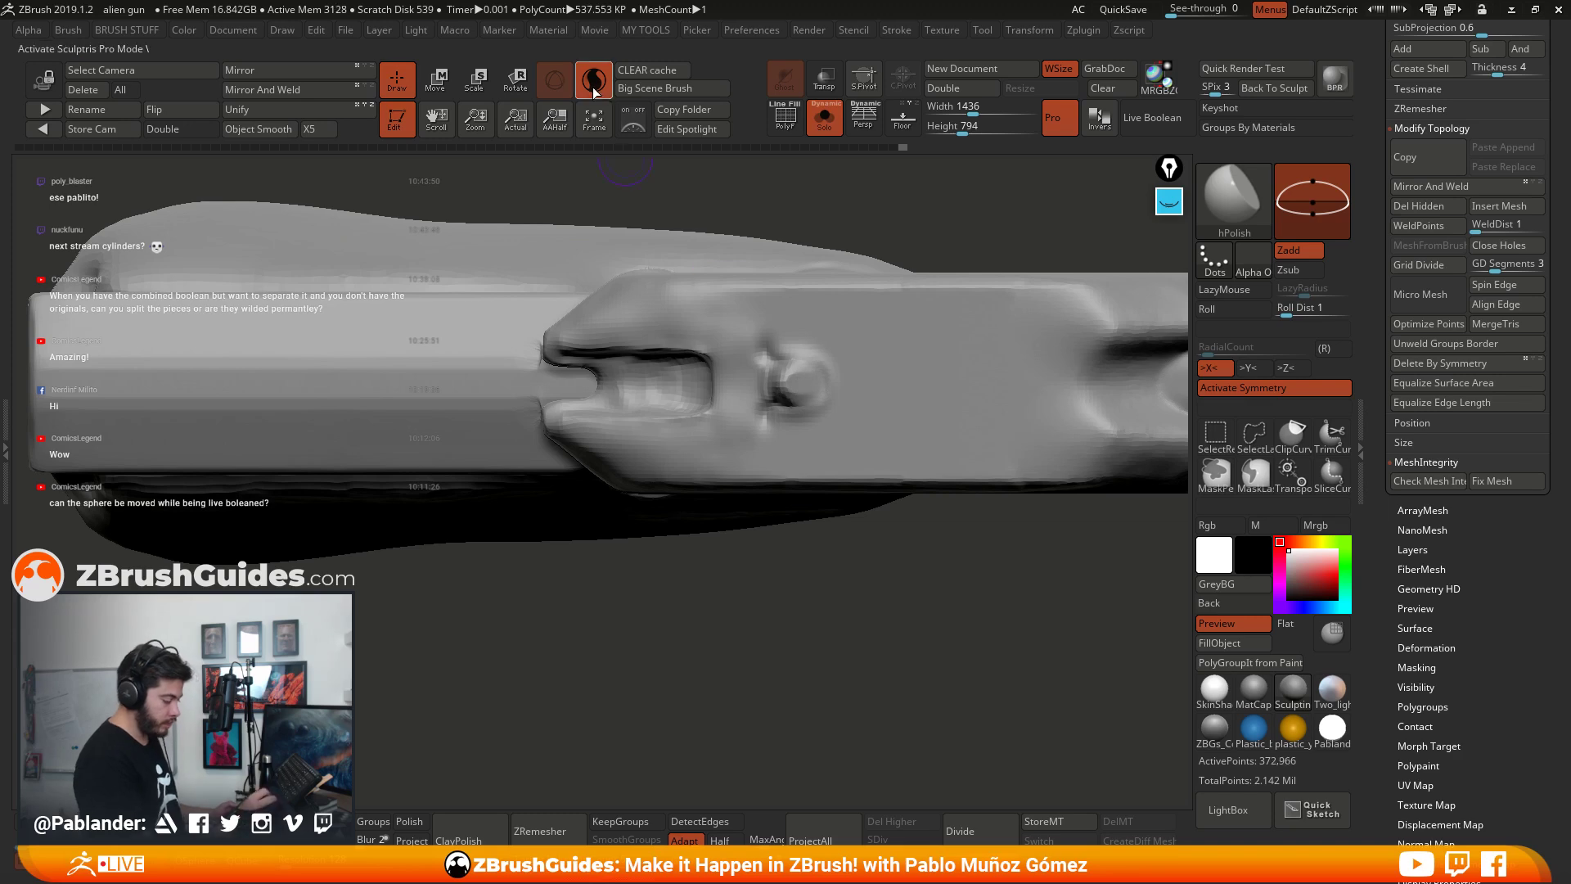
{"action": "mouse_move", "coordinate": [808, 352]}
{"action": "left_mouse_down"}
{"action": "mouse_move", "coordinate": [806, 370]}
{"action": "mouse_move", "coordinate": [818, 365]}
{"action": "mouse_move", "coordinate": [730, 396]}
{"action": "left_mouse_up"}
{"action": "right_click_drag", "start_coordinate": [720, 389], "coordinate": [624, 353]}
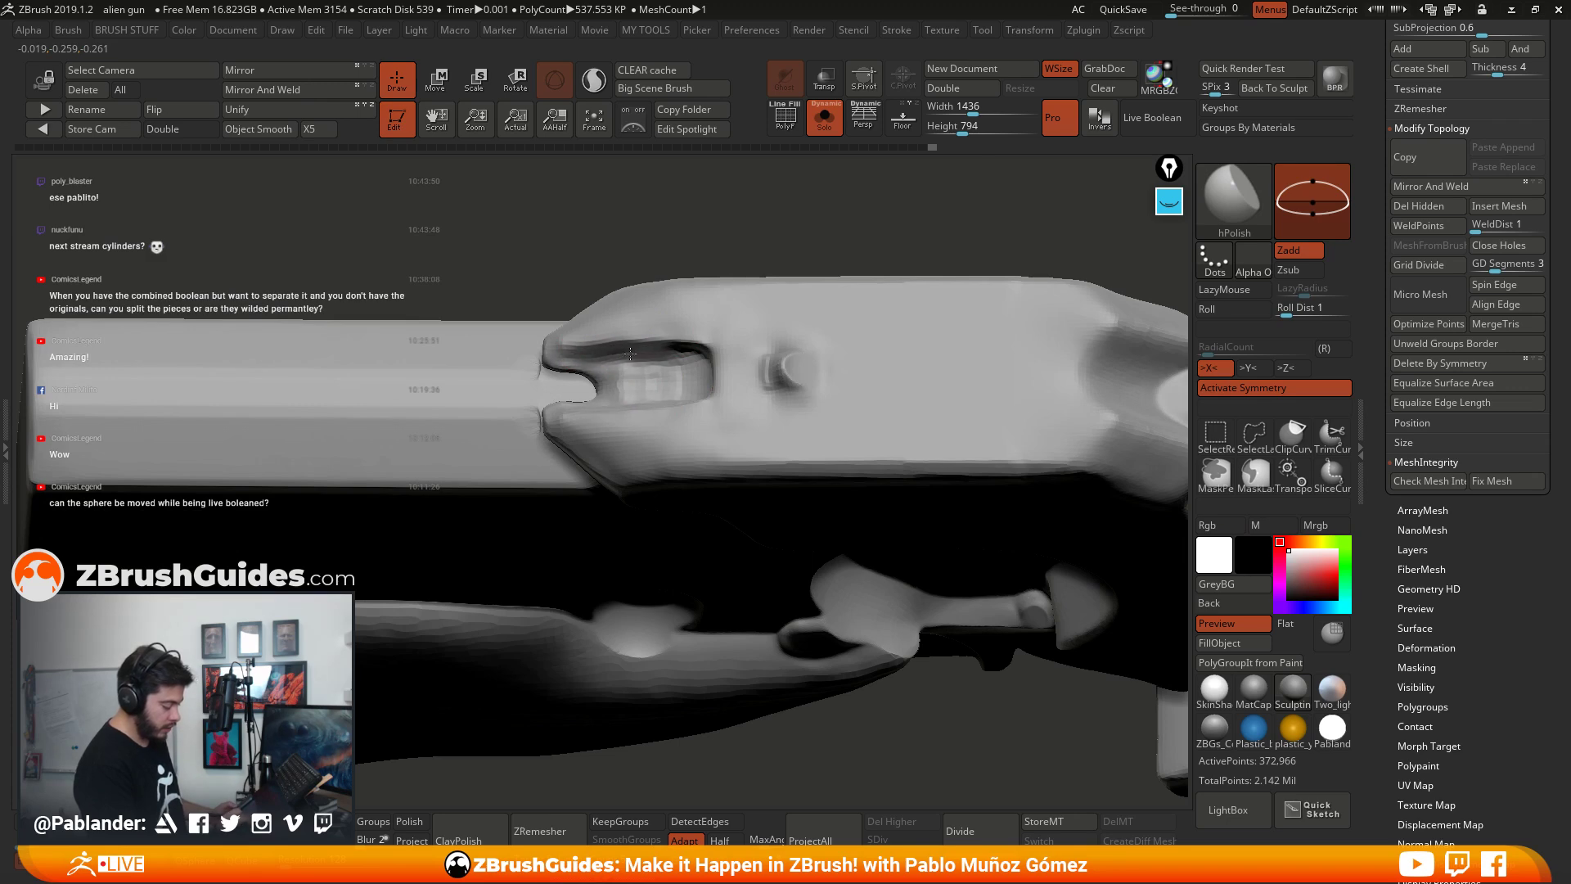
{"action": "right_click_drag", "start_coordinate": [649, 298], "coordinate": [670, 324]}
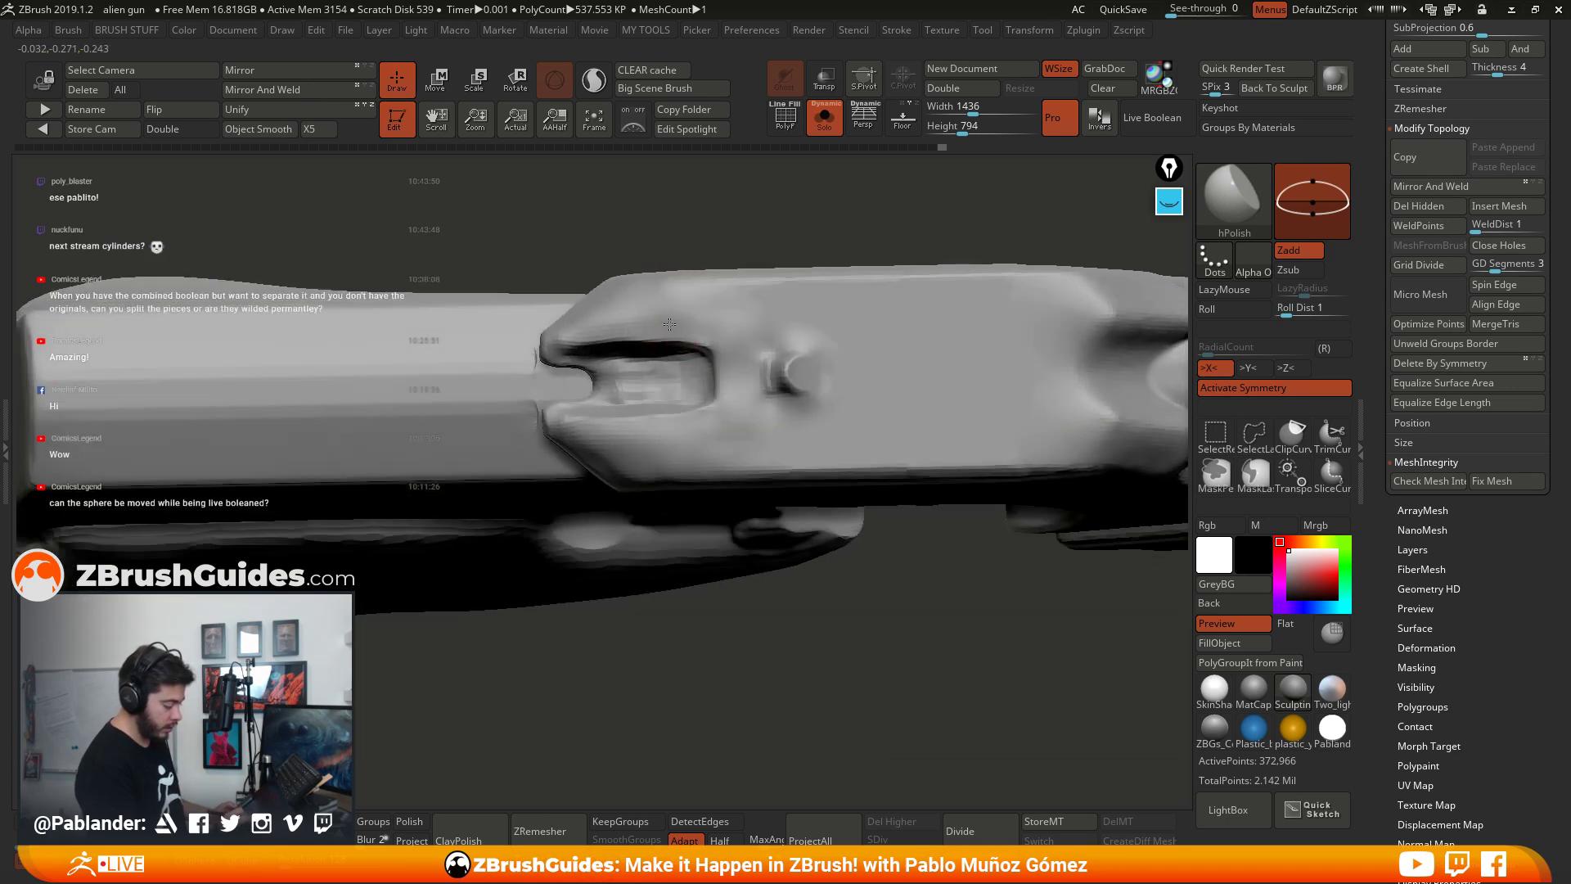
{"action": "key", "text": "ctrl+z"}
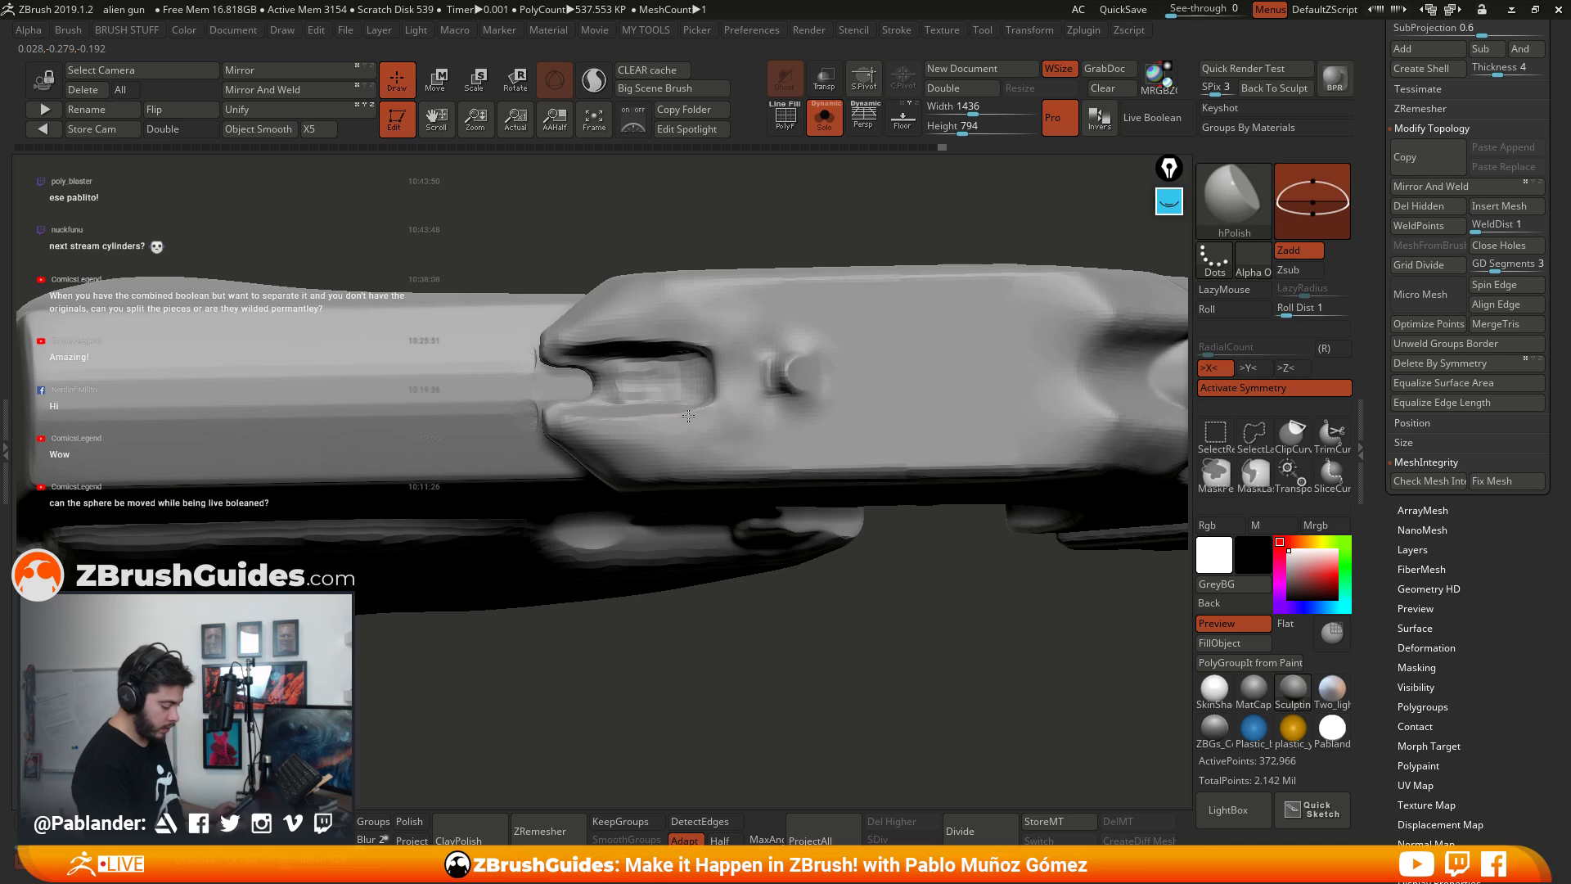
{"action": "right_click_drag", "start_coordinate": [688, 417], "coordinate": [701, 365]}
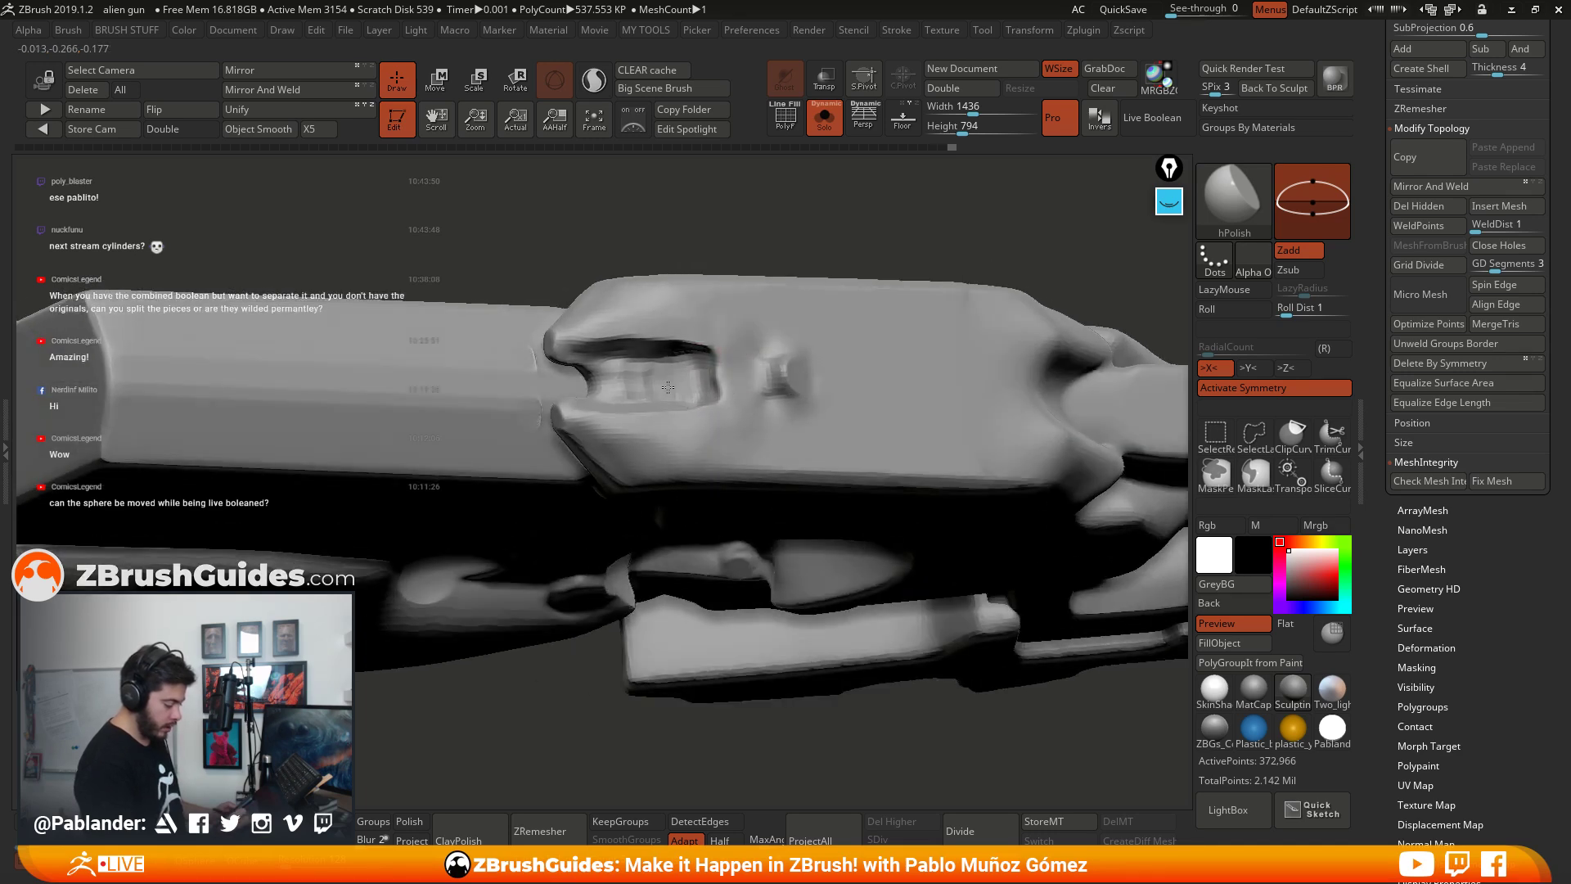
{"action": "right_click_drag", "start_coordinate": [633, 378], "coordinate": [664, 346]}
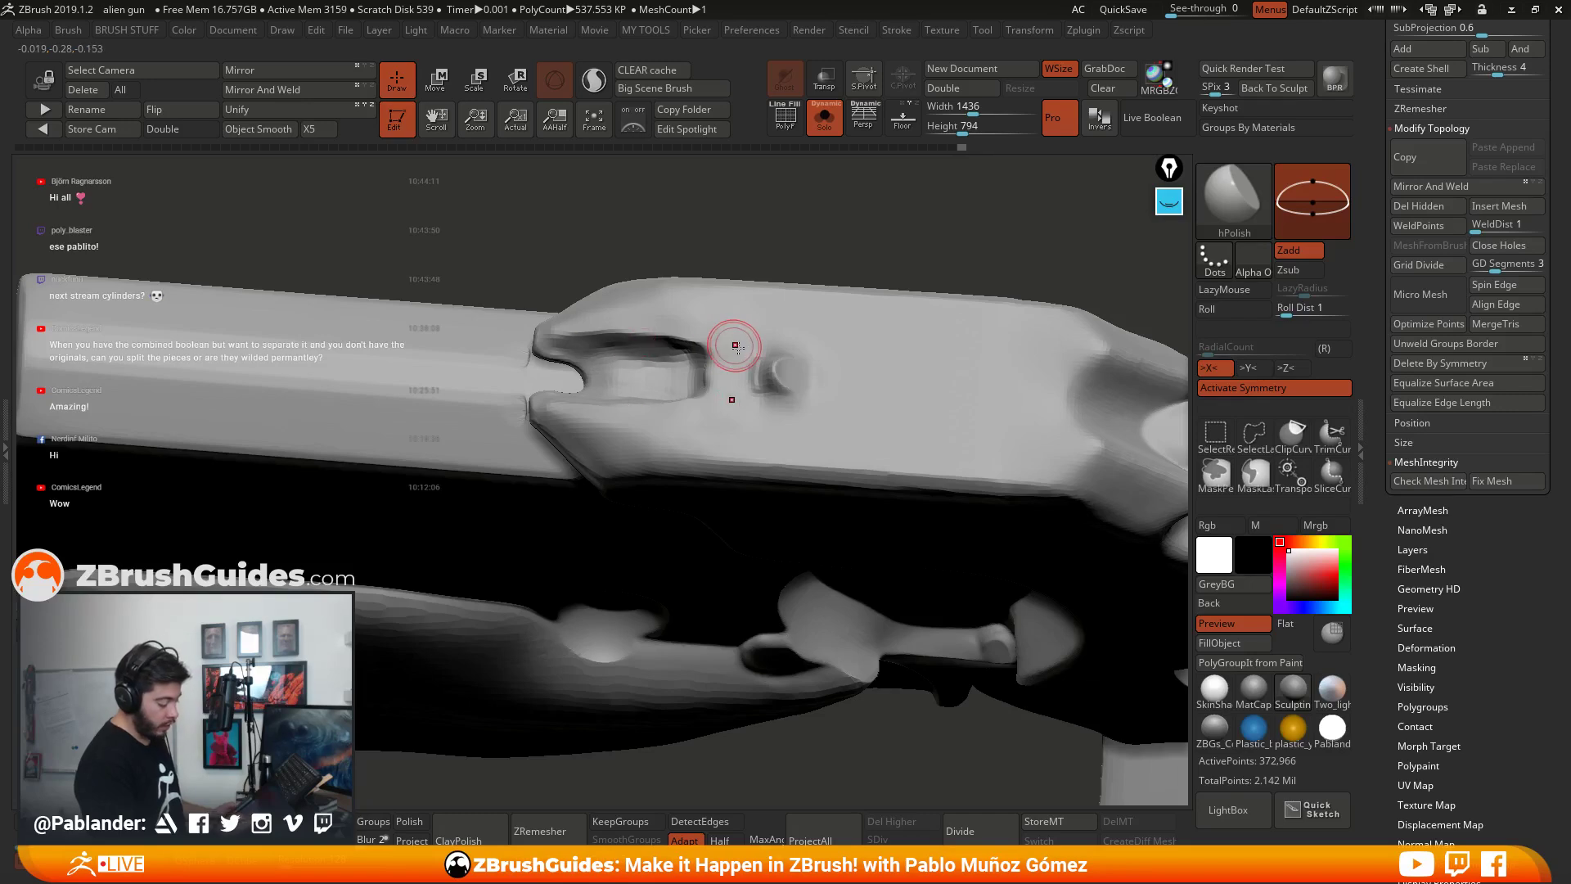
Step: Smooth and polish the slot's floor, inner walls and surrounding forked edges on the top plate
{"action": "key", "text": "shift"}
{"action": "mouse_move", "coordinate": [610, 329]}
{"action": "left_mouse_down"}
{"action": "mouse_move", "coordinate": [684, 347]}
{"action": "mouse_move", "coordinate": [714, 380]}
{"action": "left_mouse_up"}
{"action": "mouse_move", "coordinate": [713, 380]}
{"action": "right_mouse_down"}
{"action": "mouse_move", "coordinate": [787, 436]}
{"action": "mouse_move", "coordinate": [828, 429]}
{"action": "mouse_move", "coordinate": [764, 438]}
{"action": "mouse_move", "coordinate": [799, 386]}
{"action": "right_mouse_up"}
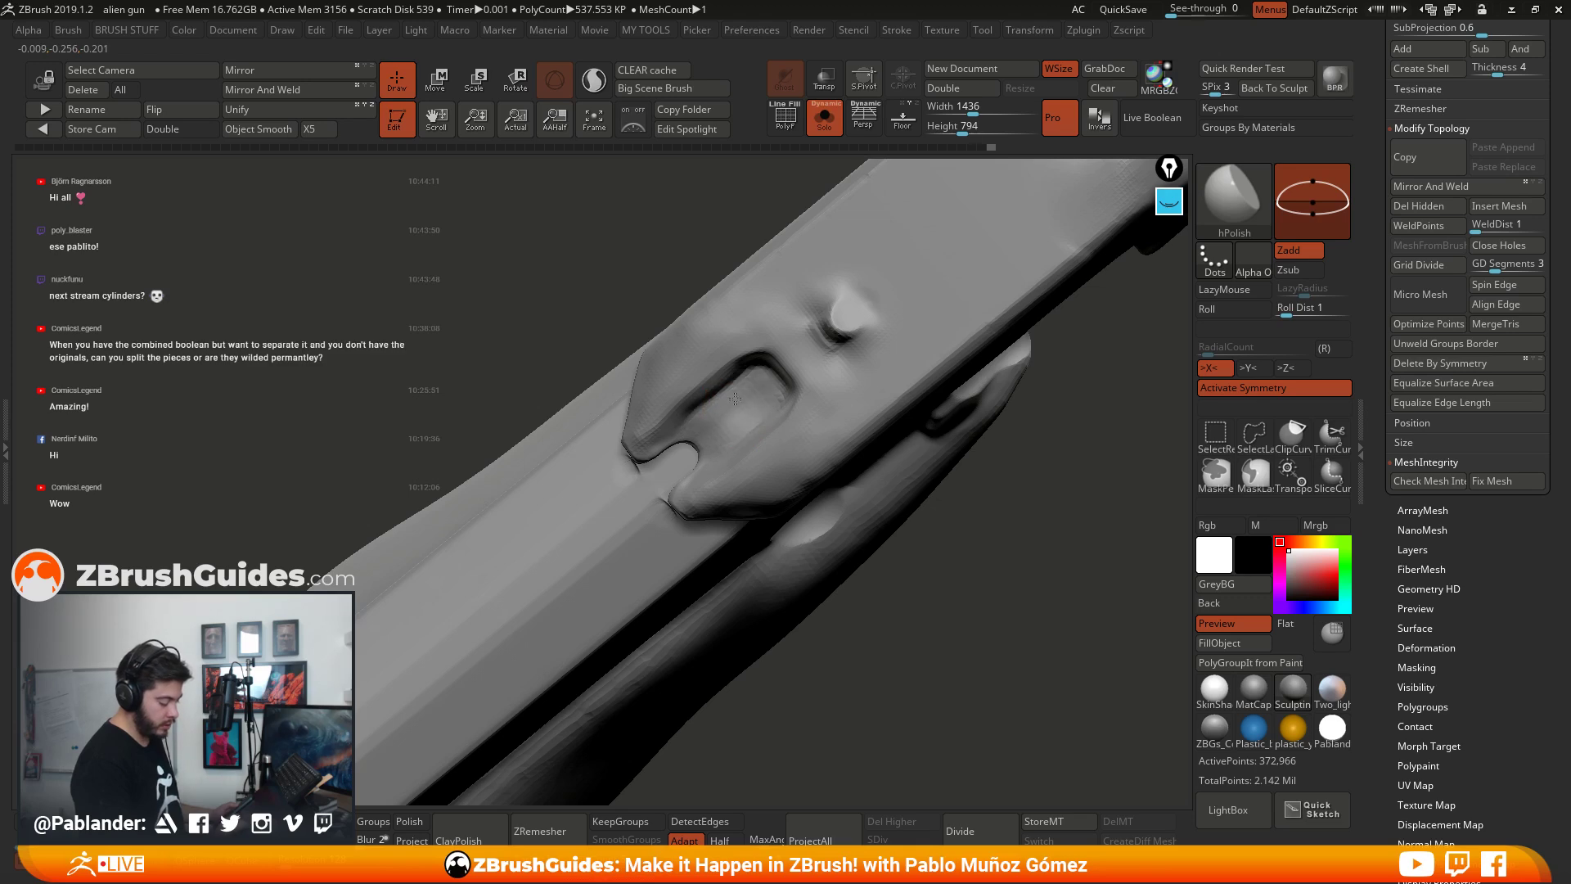
{"action": "mouse_move", "coordinate": [718, 405]}
{"action": "right_mouse_down"}
{"action": "mouse_move", "coordinate": [710, 389]}
{"action": "mouse_move", "coordinate": [718, 414]}
{"action": "mouse_move", "coordinate": [698, 399]}
{"action": "mouse_move", "coordinate": [798, 357]}
{"action": "right_mouse_up"}
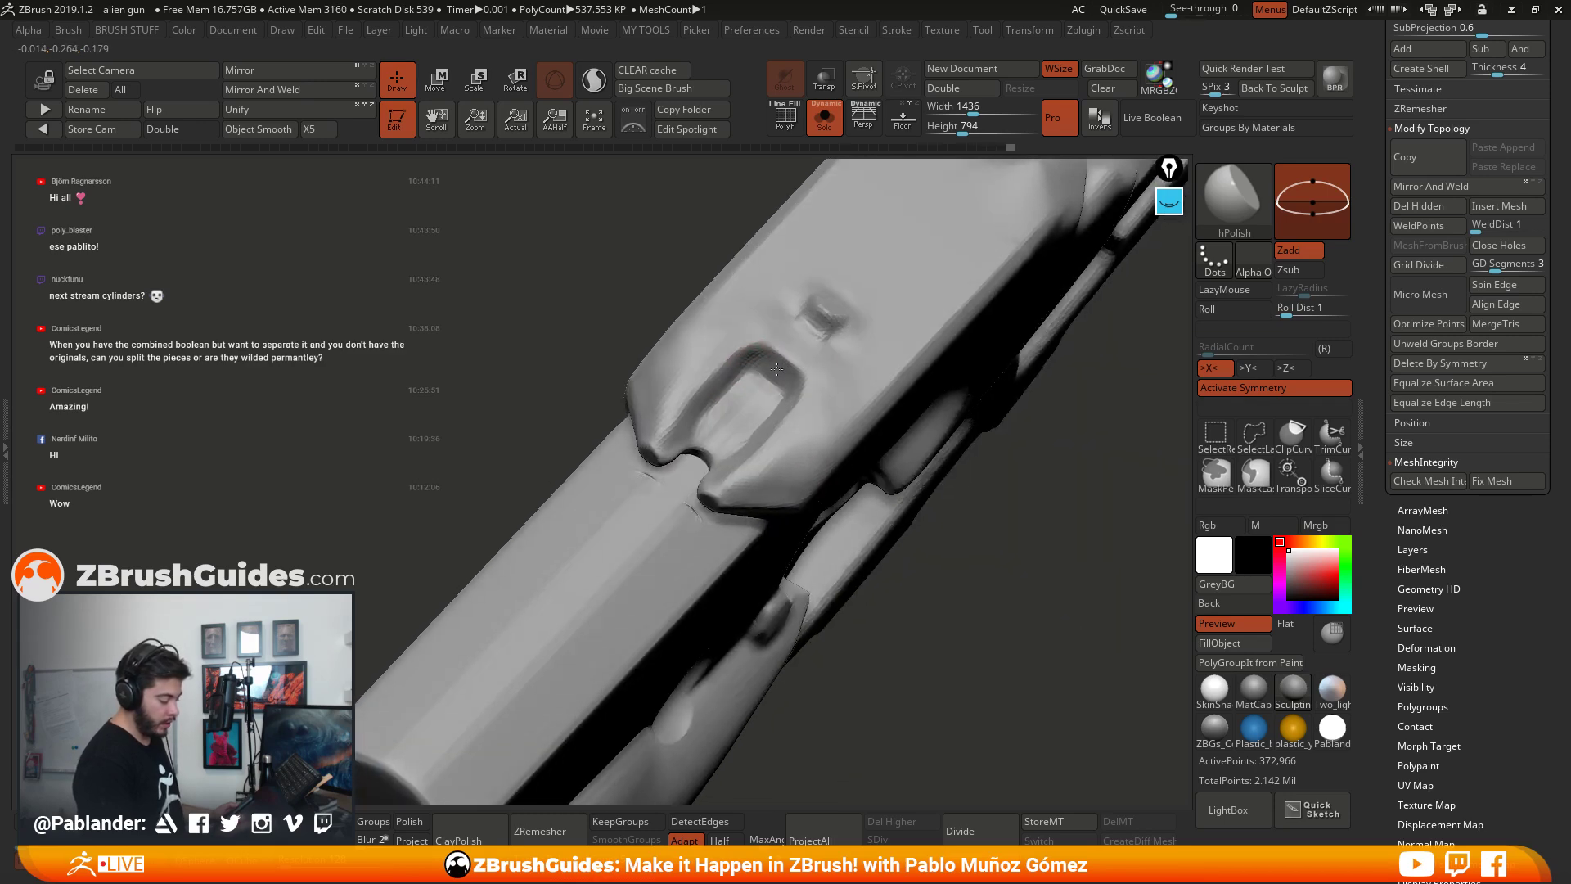
{"action": "right_click_drag", "start_coordinate": [759, 378], "coordinate": [752, 339]}
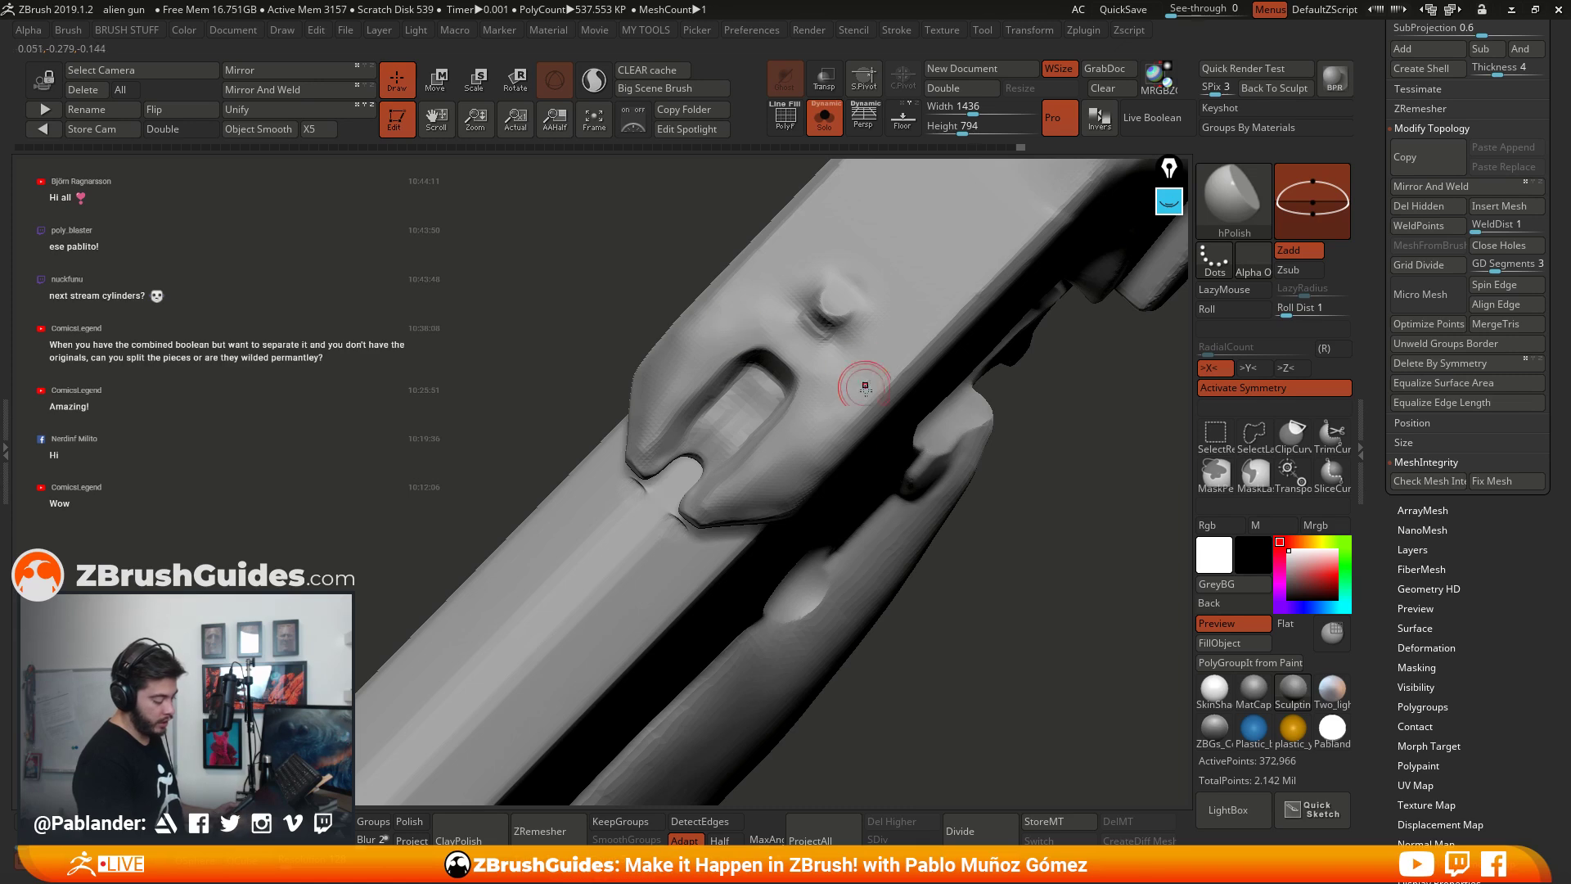
{"action": "right_click_drag", "start_coordinate": [800, 461], "coordinate": [728, 540]}
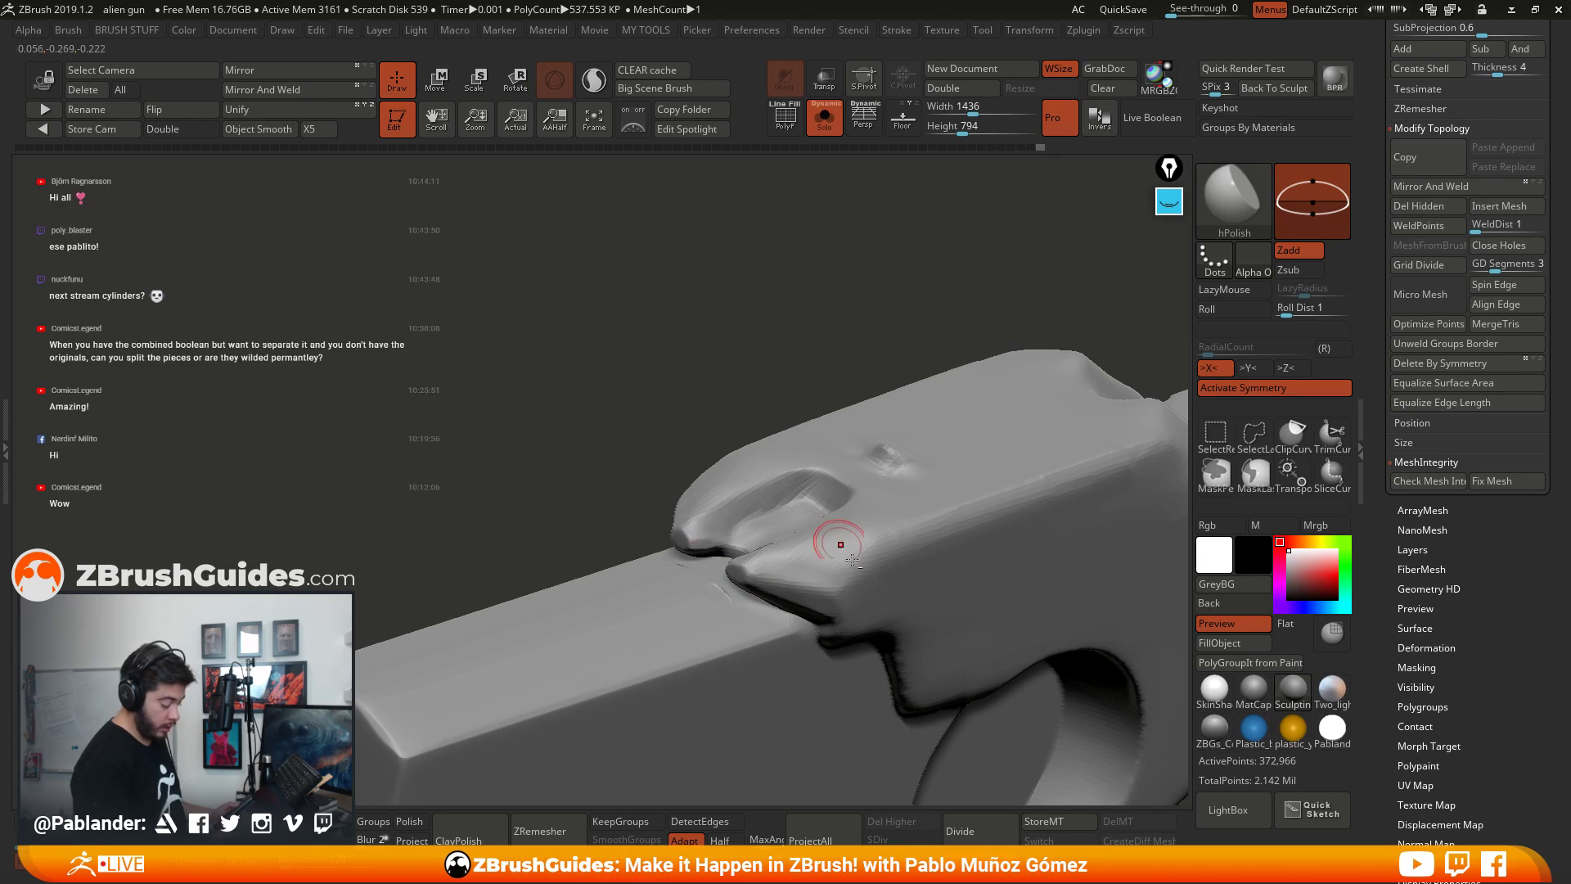
Step: Turn off Solo to show all the gun's parts and hide the PM3D_Plane3D1 reference sketch
{"action": "mouse_move", "coordinate": [853, 559]}
{"action": "right_mouse_down"}
{"action": "mouse_move", "coordinate": [904, 602]}
{"action": "mouse_move", "coordinate": [929, 554]}
{"action": "mouse_move", "coordinate": [837, 476]}
{"action": "right_mouse_up"}
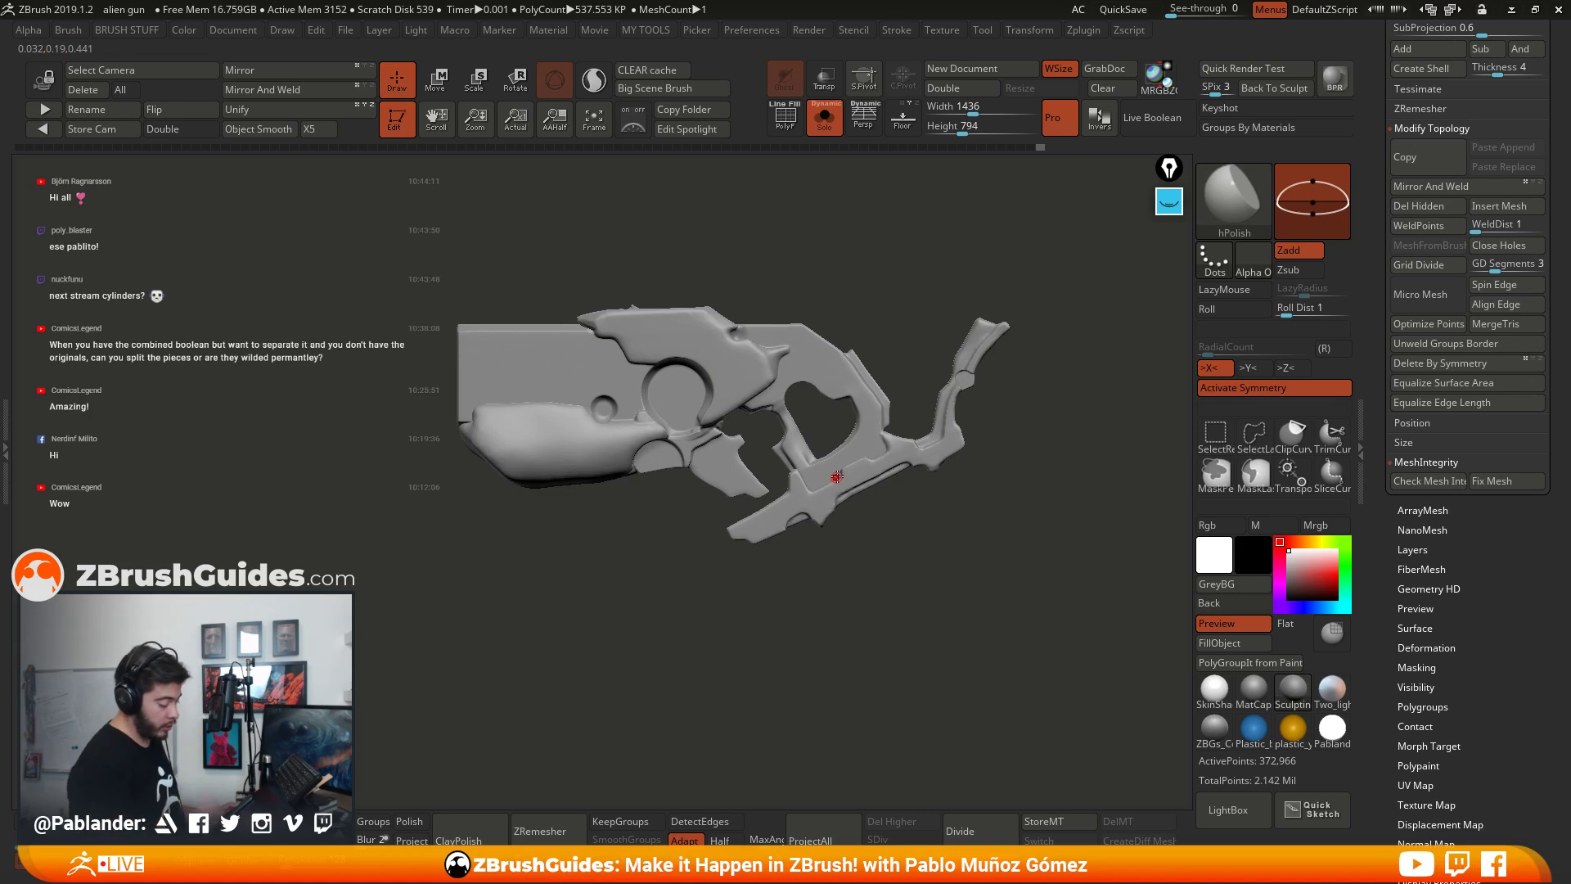
{"action": "right_click_drag", "start_coordinate": [827, 549], "coordinate": [828, 563]}
{"action": "right_click_drag", "start_coordinate": [974, 521], "coordinate": [997, 557], "text": "alt"}
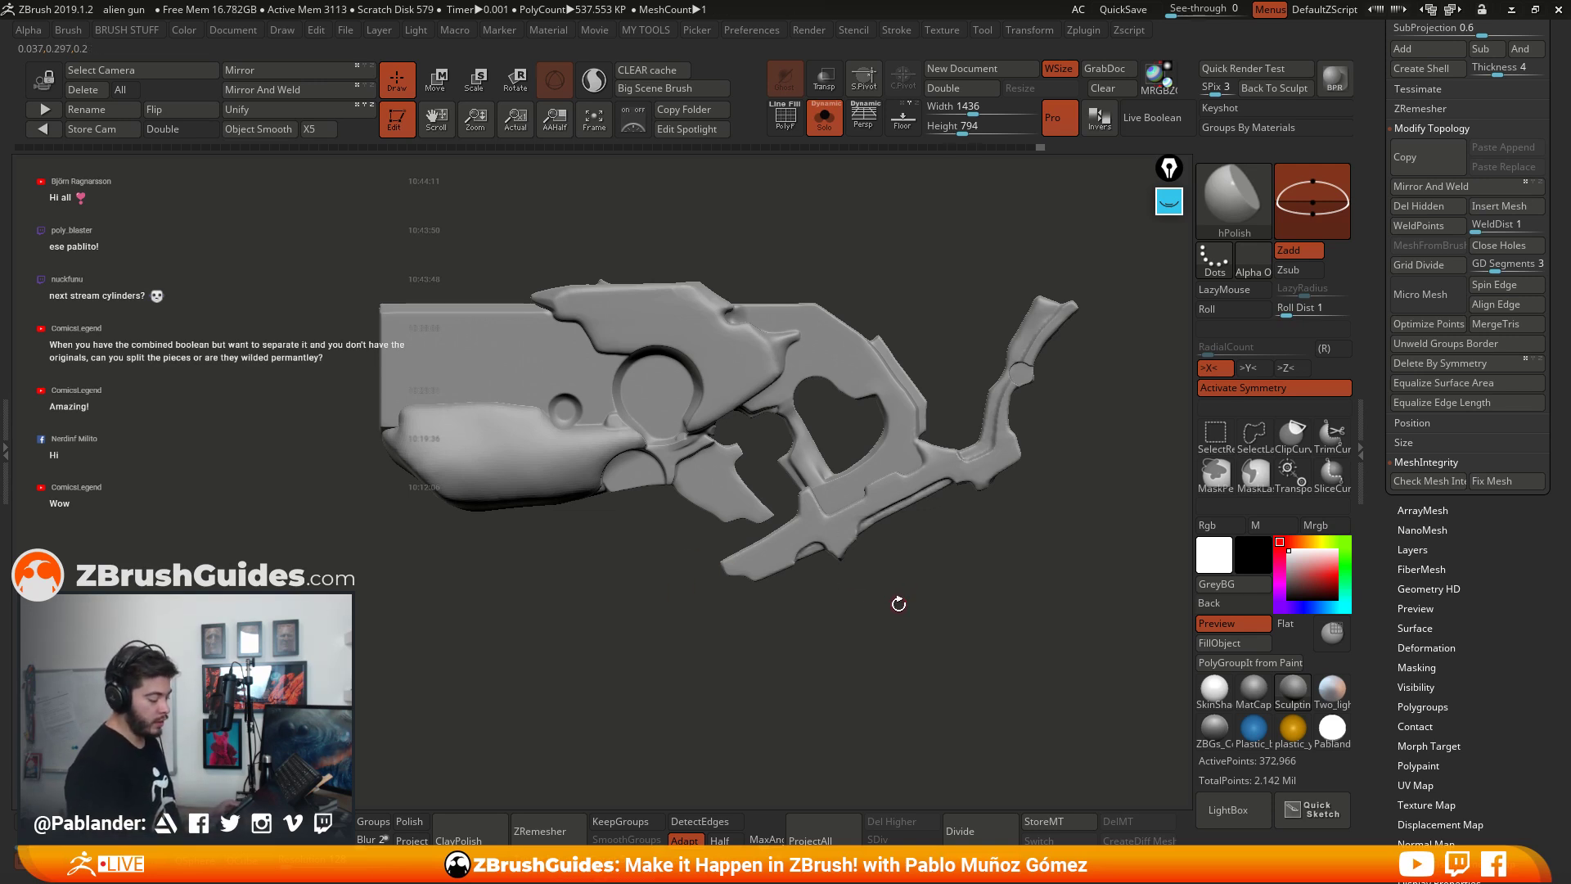
{"action": "left_click_drag", "start_coordinate": [899, 604], "coordinate": [973, 502]}
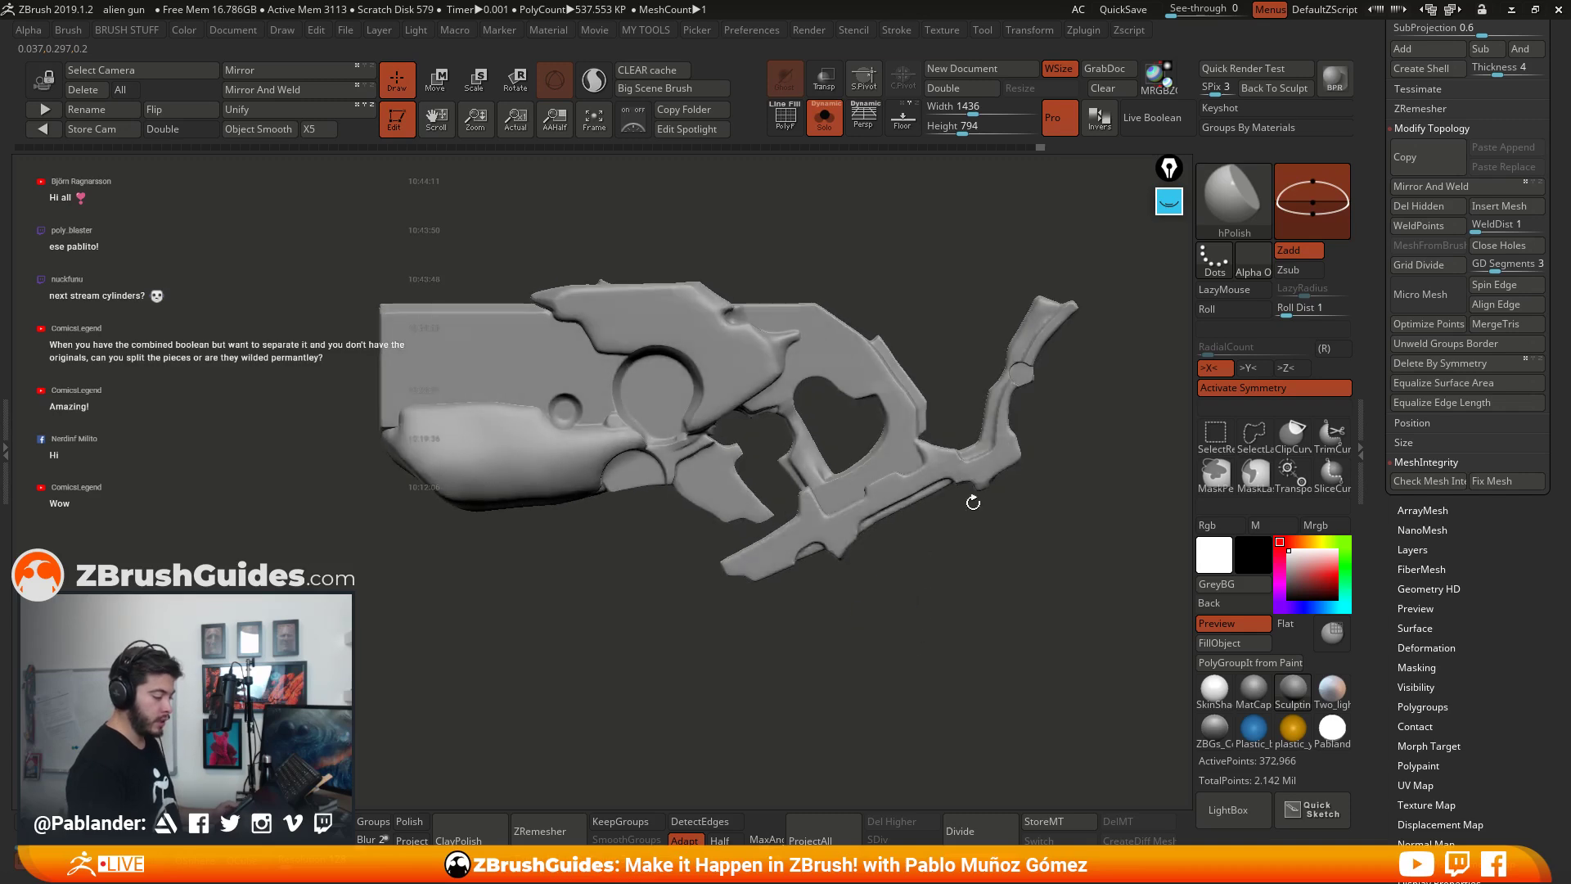
{"action": "left_click_drag", "start_coordinate": [1374, 357], "coordinate": [1374, 761]}
{"action": "left_click", "coordinate": [824, 117]}
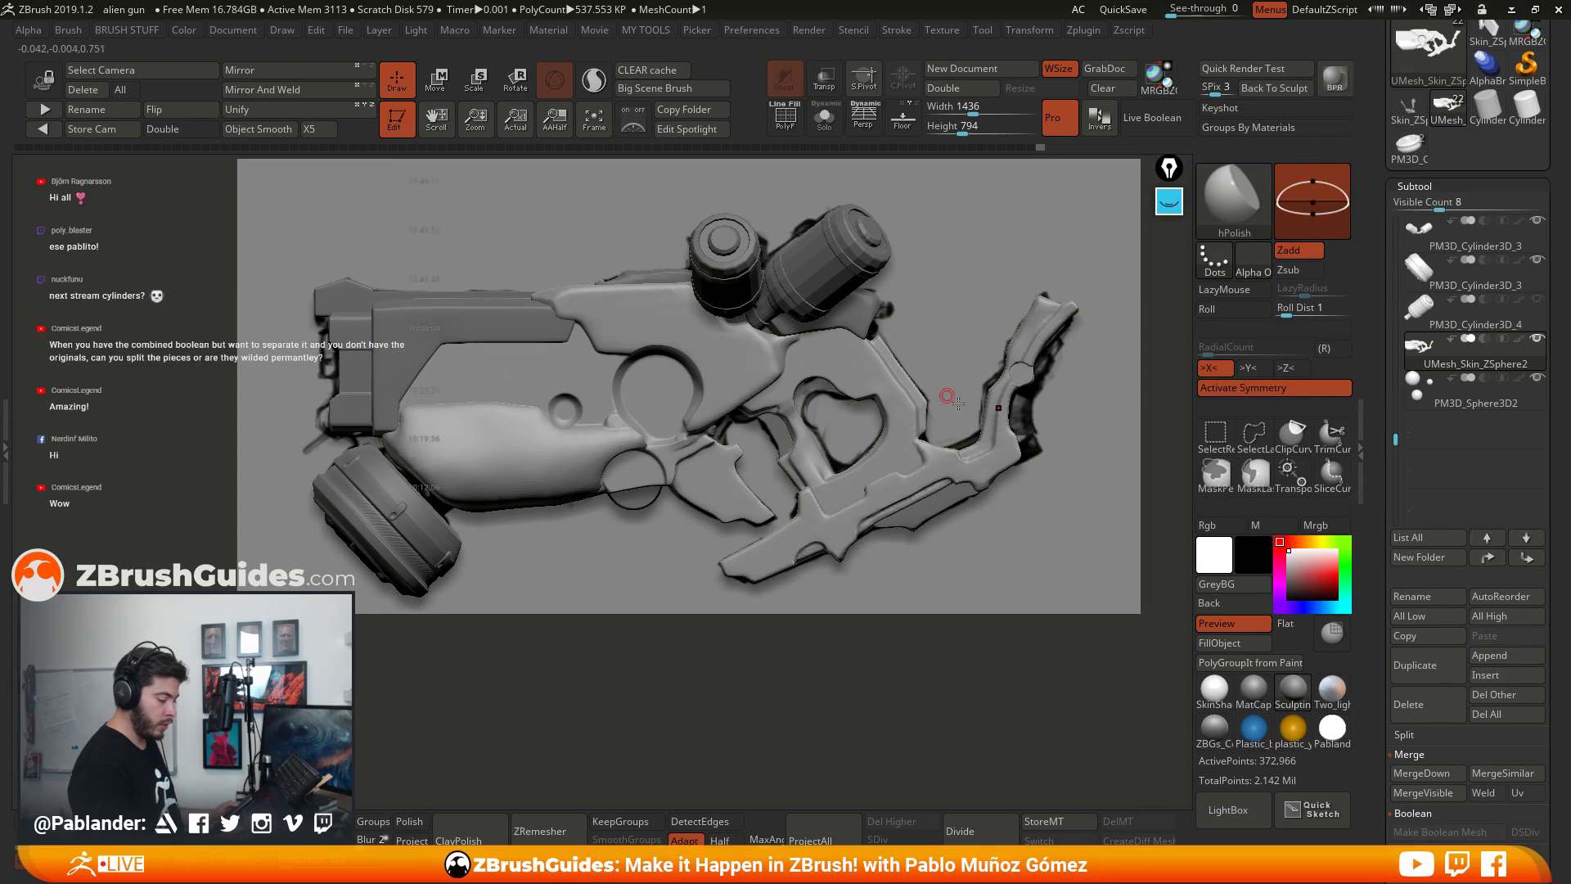
{"action": "left_click_drag", "start_coordinate": [1395, 439], "coordinate": [1387, 202]}
{"action": "left_click", "coordinate": [1478, 310]}
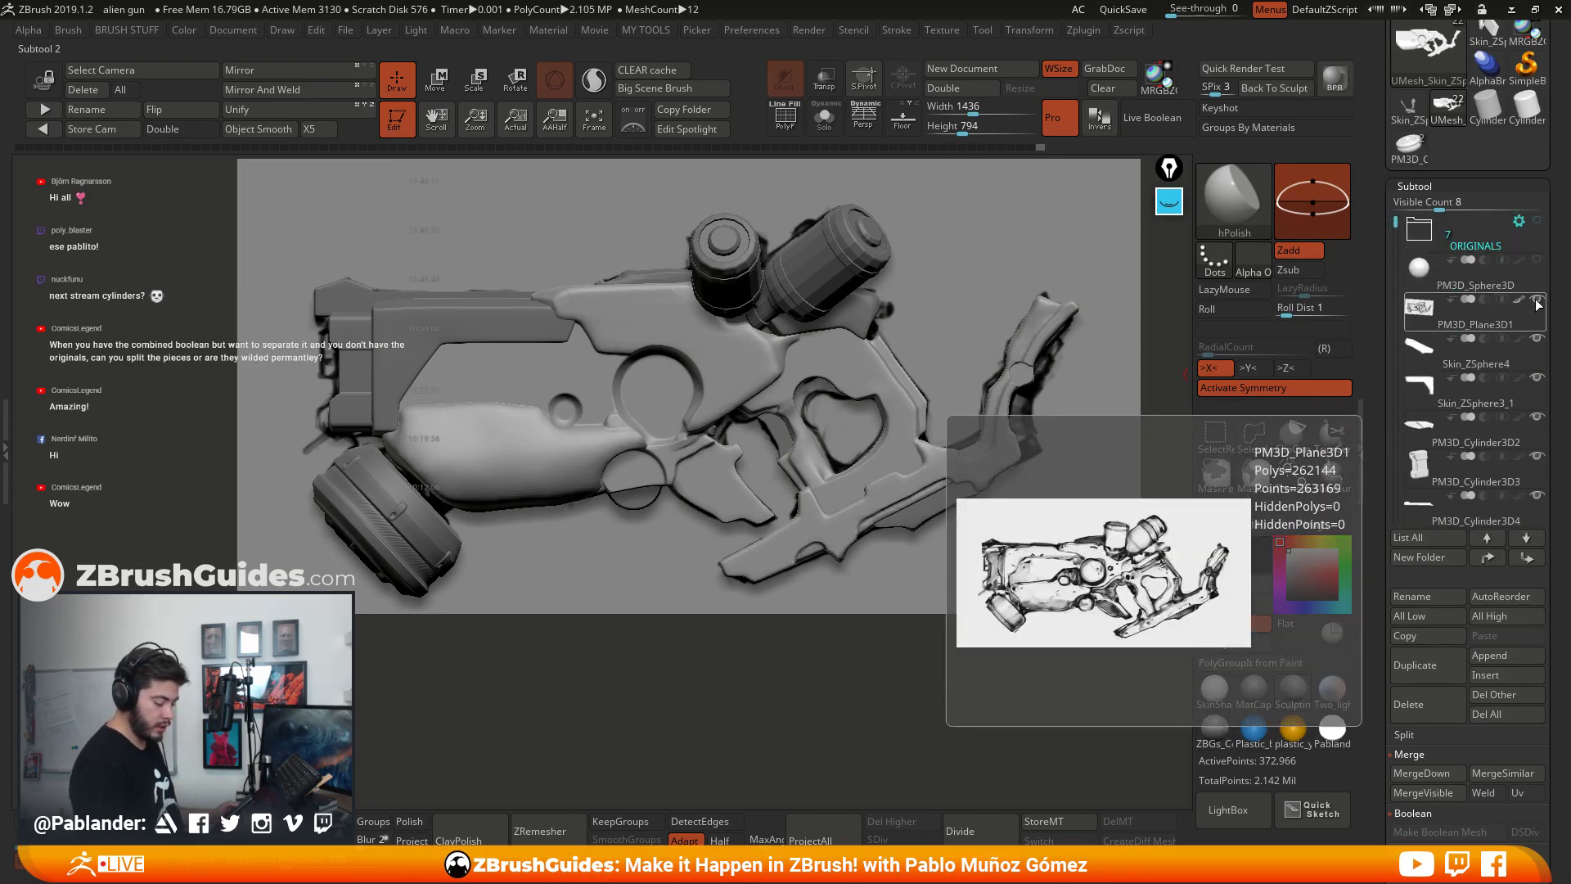
{"action": "left_click", "coordinate": [1538, 300]}
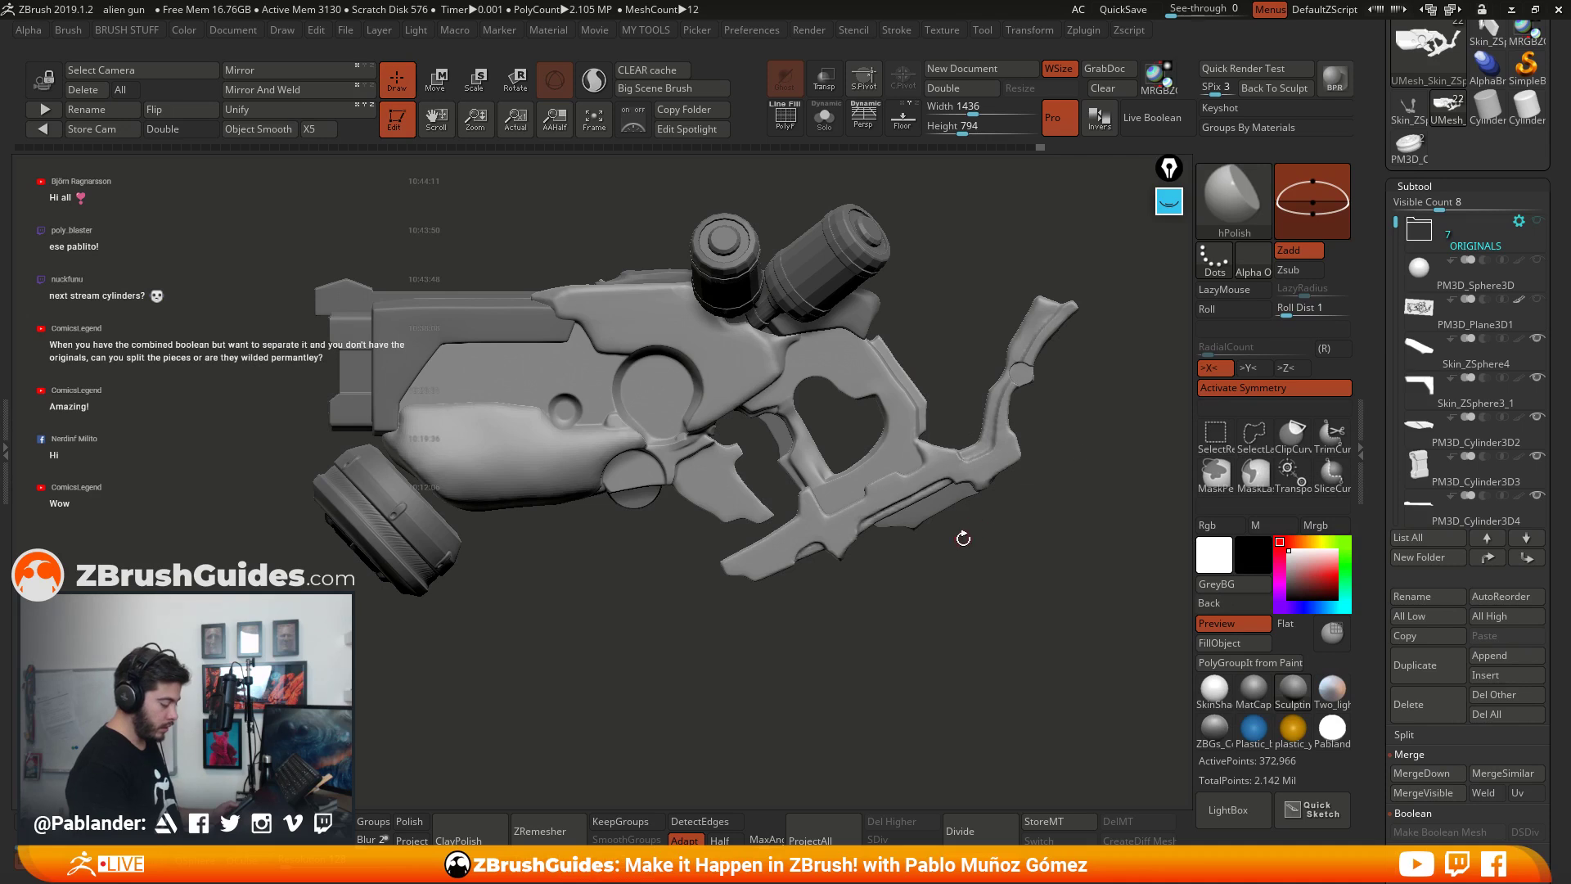
Step: Select the PM3D_Sphere3D2 subtool and mirror its spheres to the opposite side of the gun
{"action": "left_click_drag", "start_coordinate": [963, 537], "coordinate": [1023, 360]}
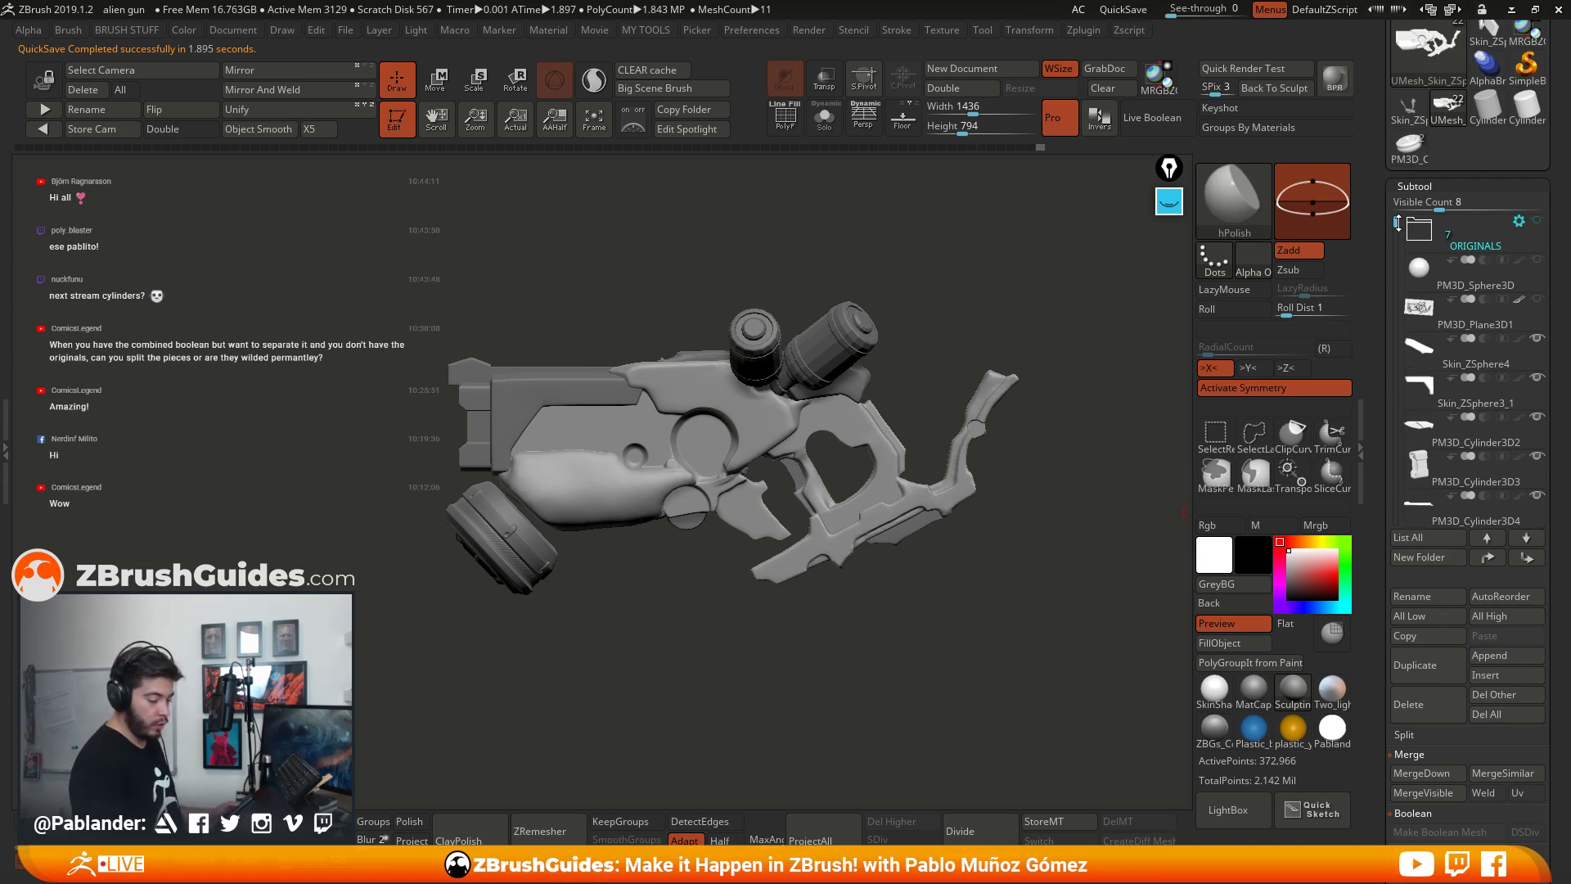
{"action": "scroll", "coordinate": [1540, 422], "scroll_direction": "down", "scroll_amount": 5}
{"action": "left_click", "coordinate": [1527, 391]}
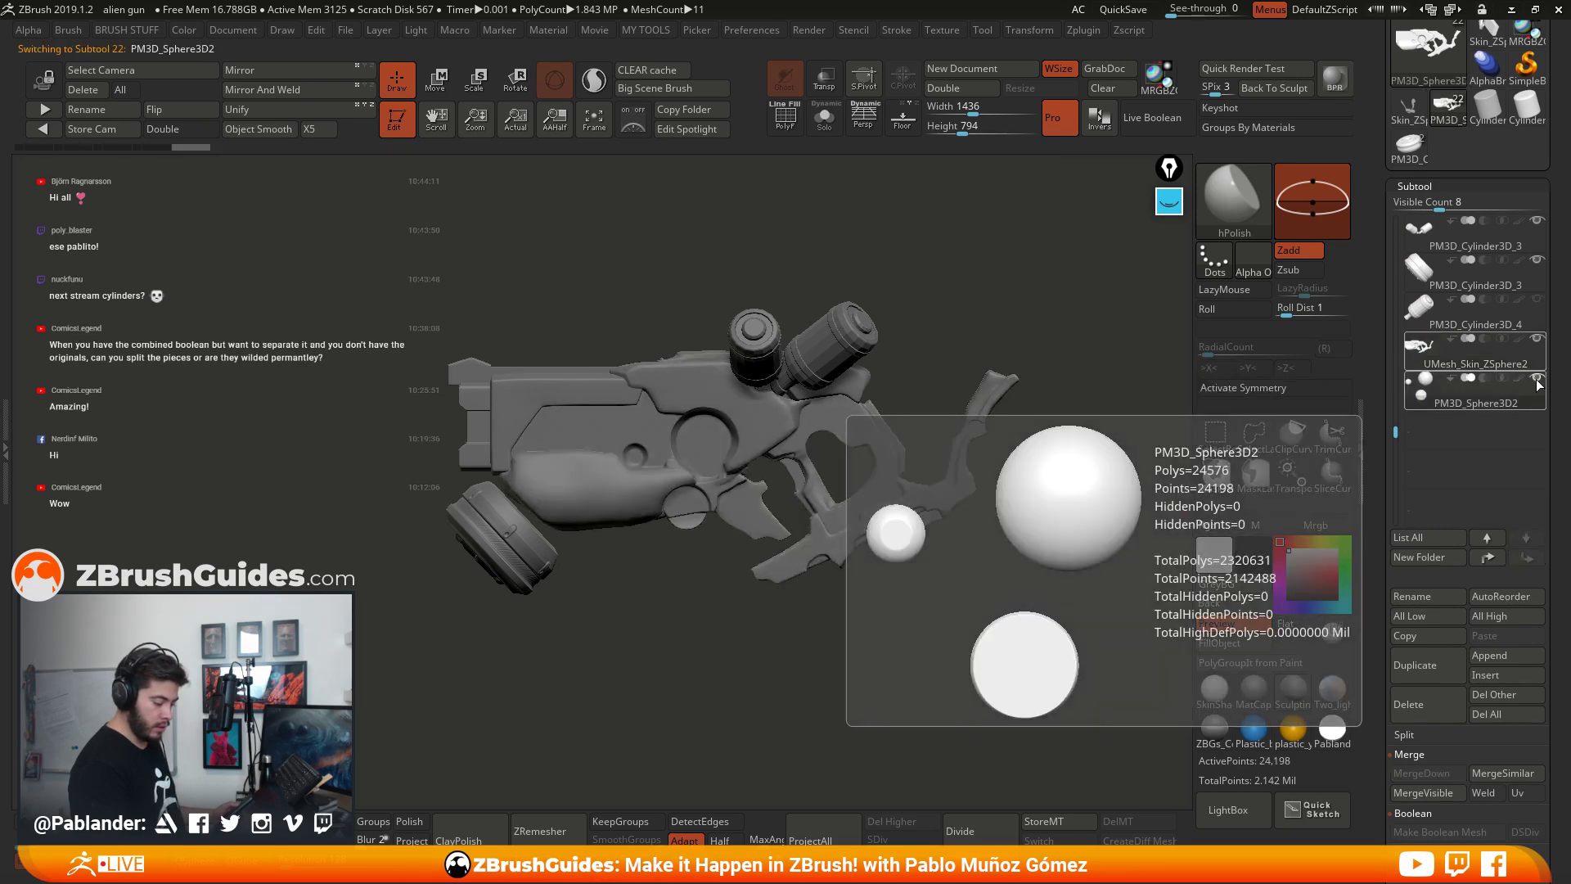
{"action": "left_click_drag", "start_coordinate": [759, 641], "coordinate": [1211, 447]}
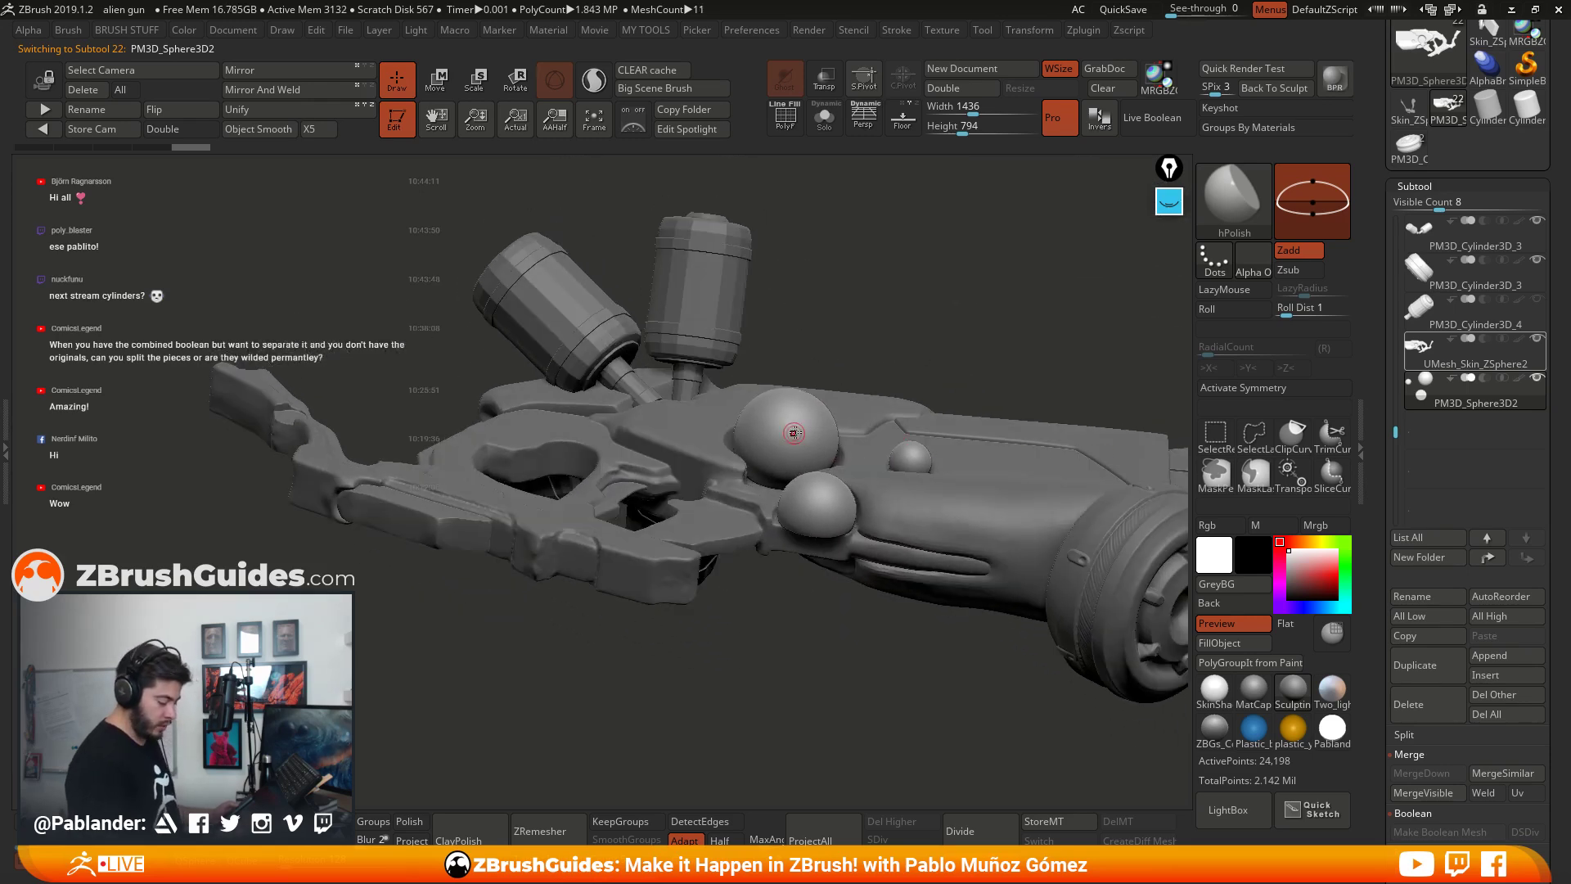
{"action": "left_click_drag", "start_coordinate": [783, 624], "coordinate": [817, 664]}
{"action": "mouse_move", "coordinate": [812, 488]}
{"action": "left_mouse_down"}
{"action": "mouse_move", "coordinate": [818, 499]}
{"action": "mouse_move", "coordinate": [840, 474]}
{"action": "mouse_move", "coordinate": [814, 486]}
{"action": "left_mouse_up"}
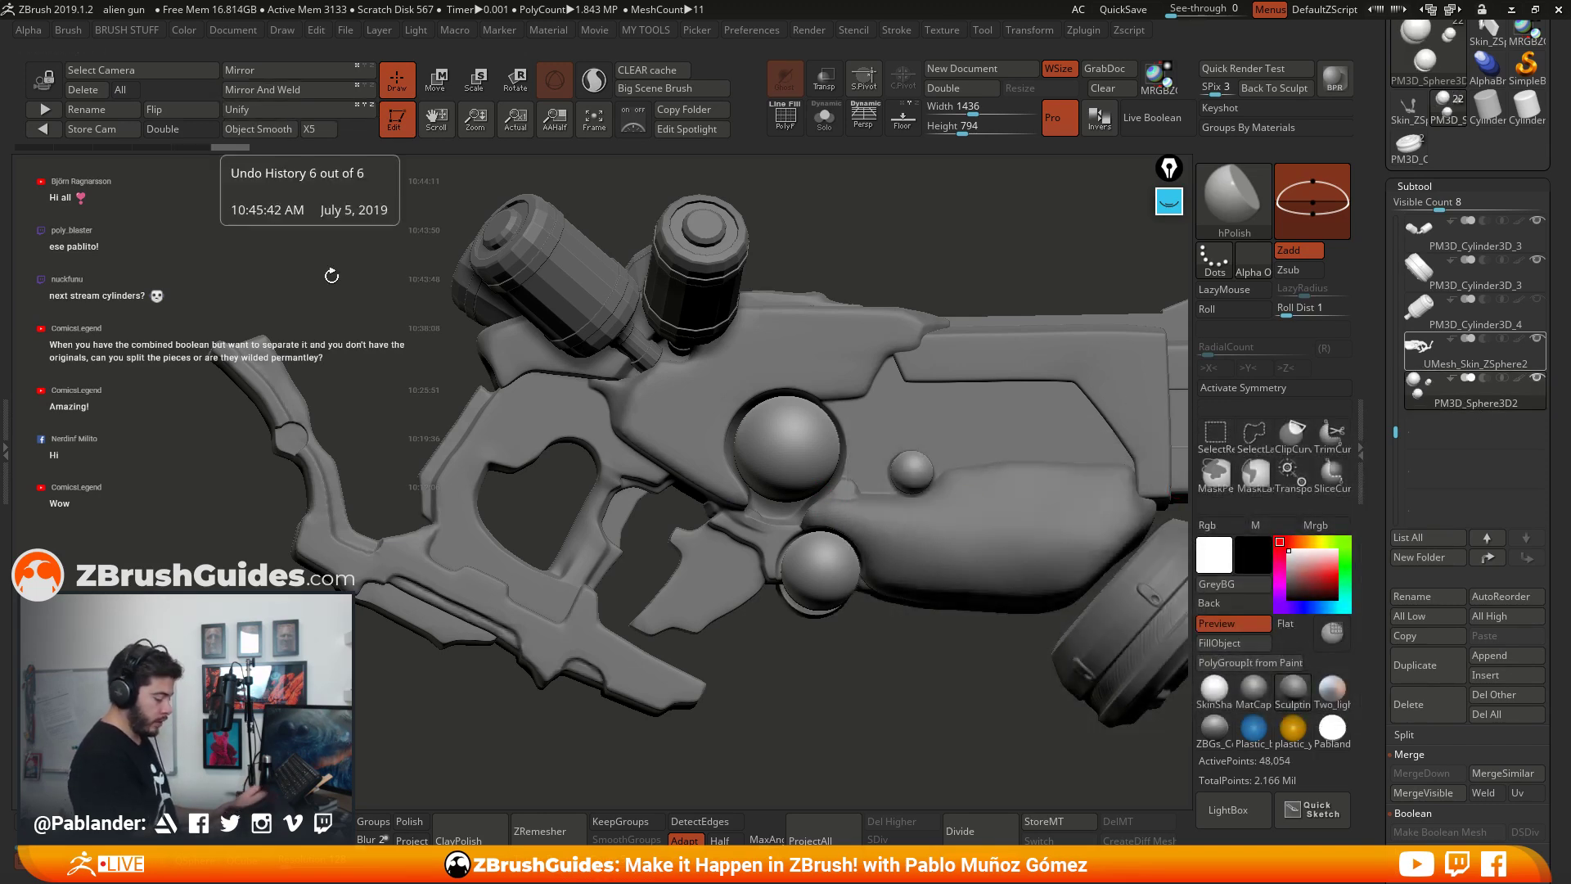
{"action": "left_click", "coordinate": [230, 147]}
{"action": "left_click_drag", "start_coordinate": [855, 458], "coordinate": [813, 526]}
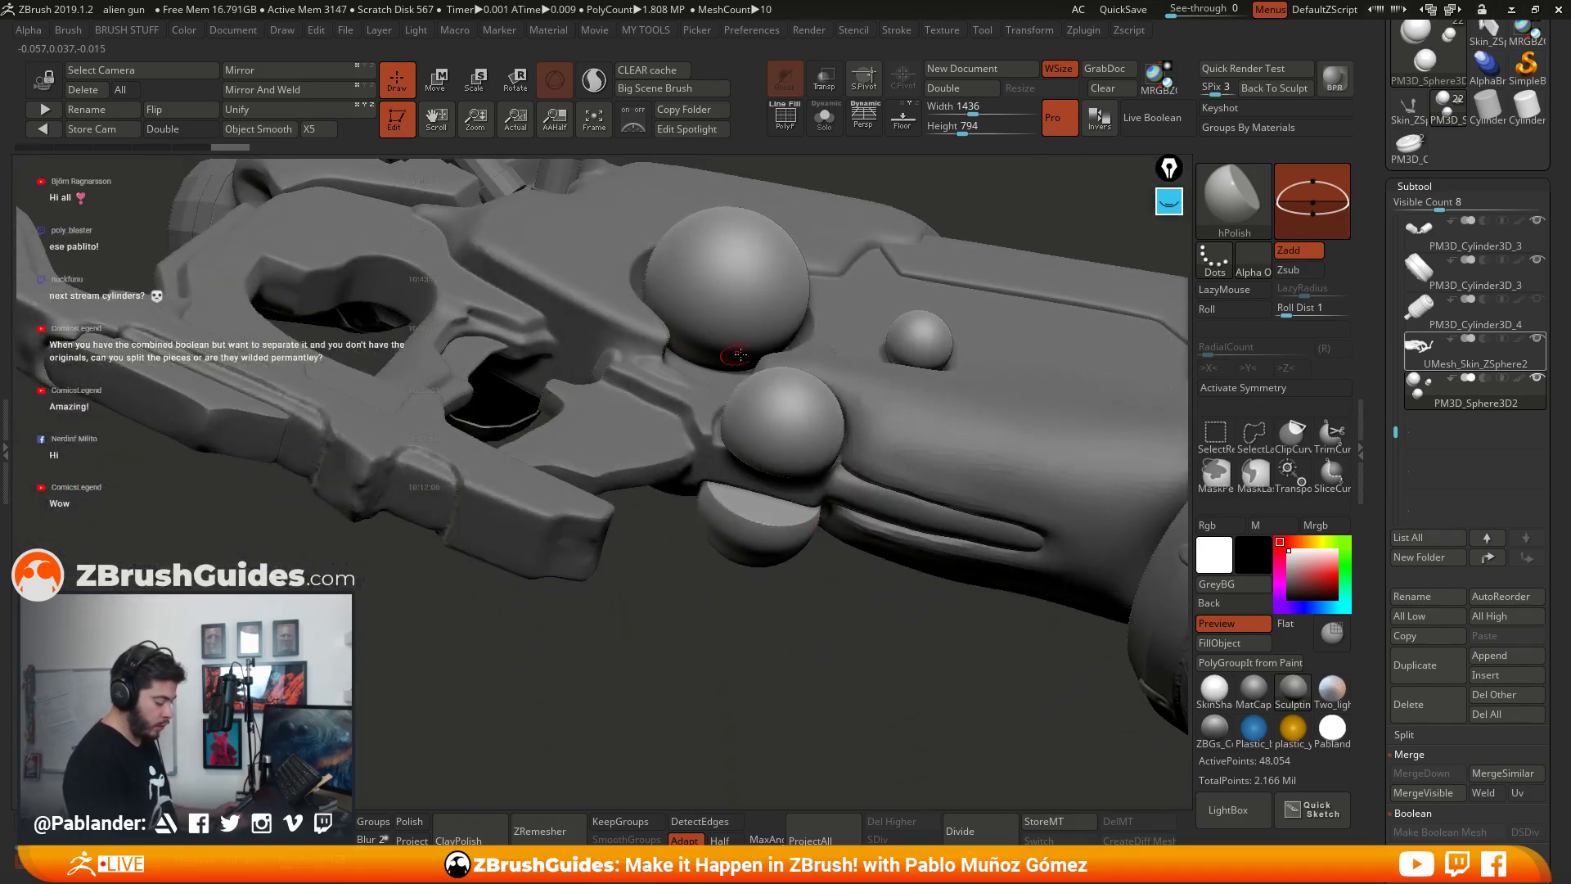
{"action": "left_click_drag", "start_coordinate": [754, 382], "coordinate": [1034, 544]}
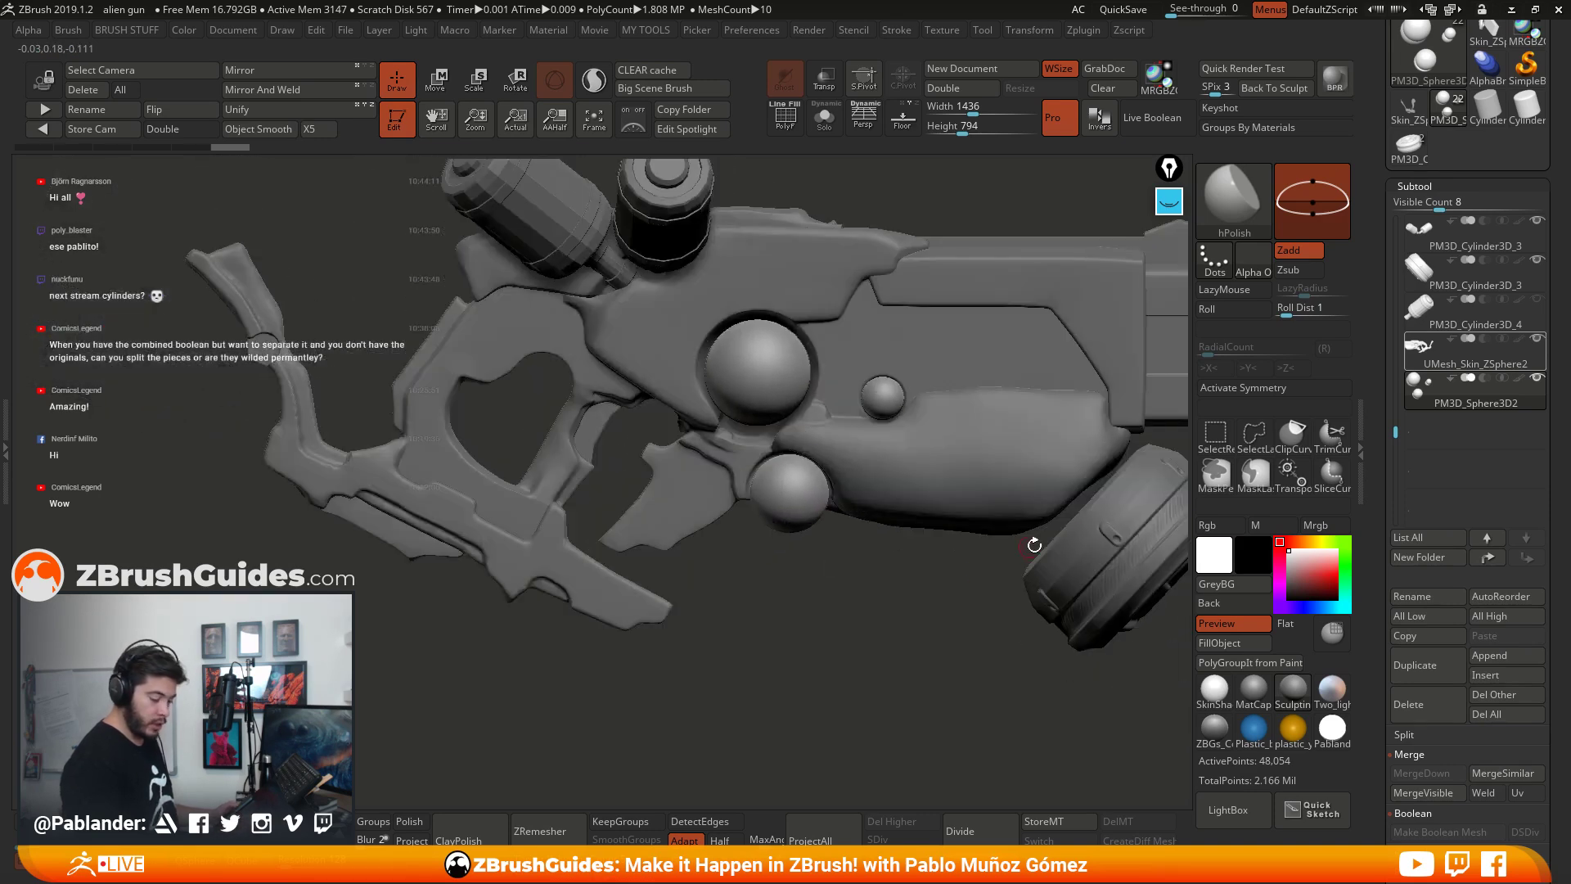
Step: Append a Cylinder3D_1 mesh as a new subtool and scale it down uniformly
{"action": "left_click", "coordinate": [1489, 654]}
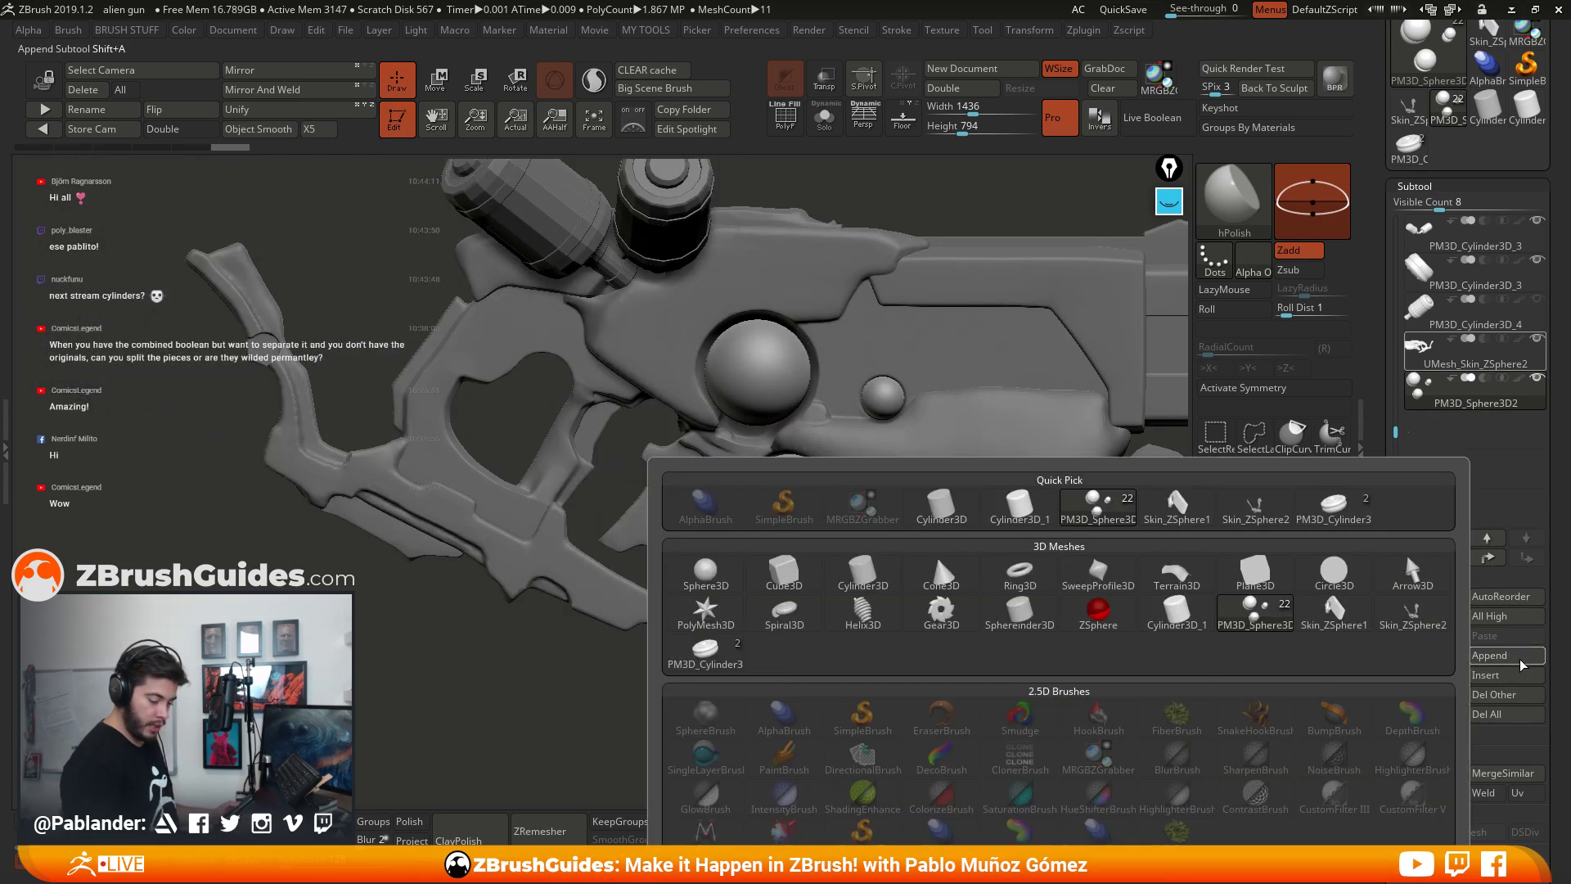
{"action": "left_click", "coordinate": [1515, 659]}
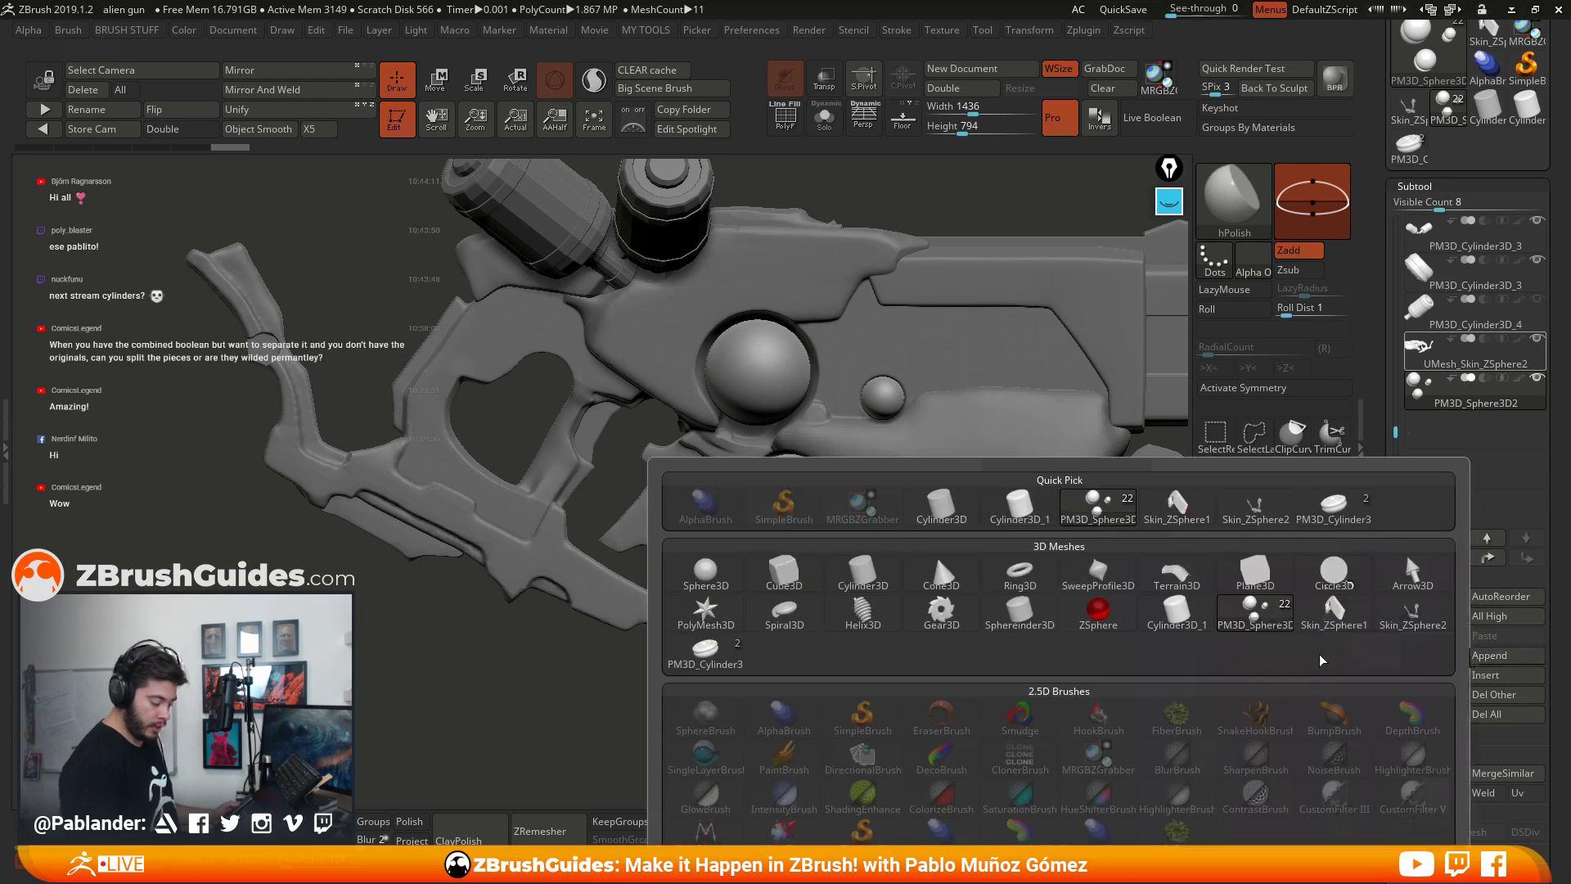
{"action": "left_click", "coordinate": [1176, 610]}
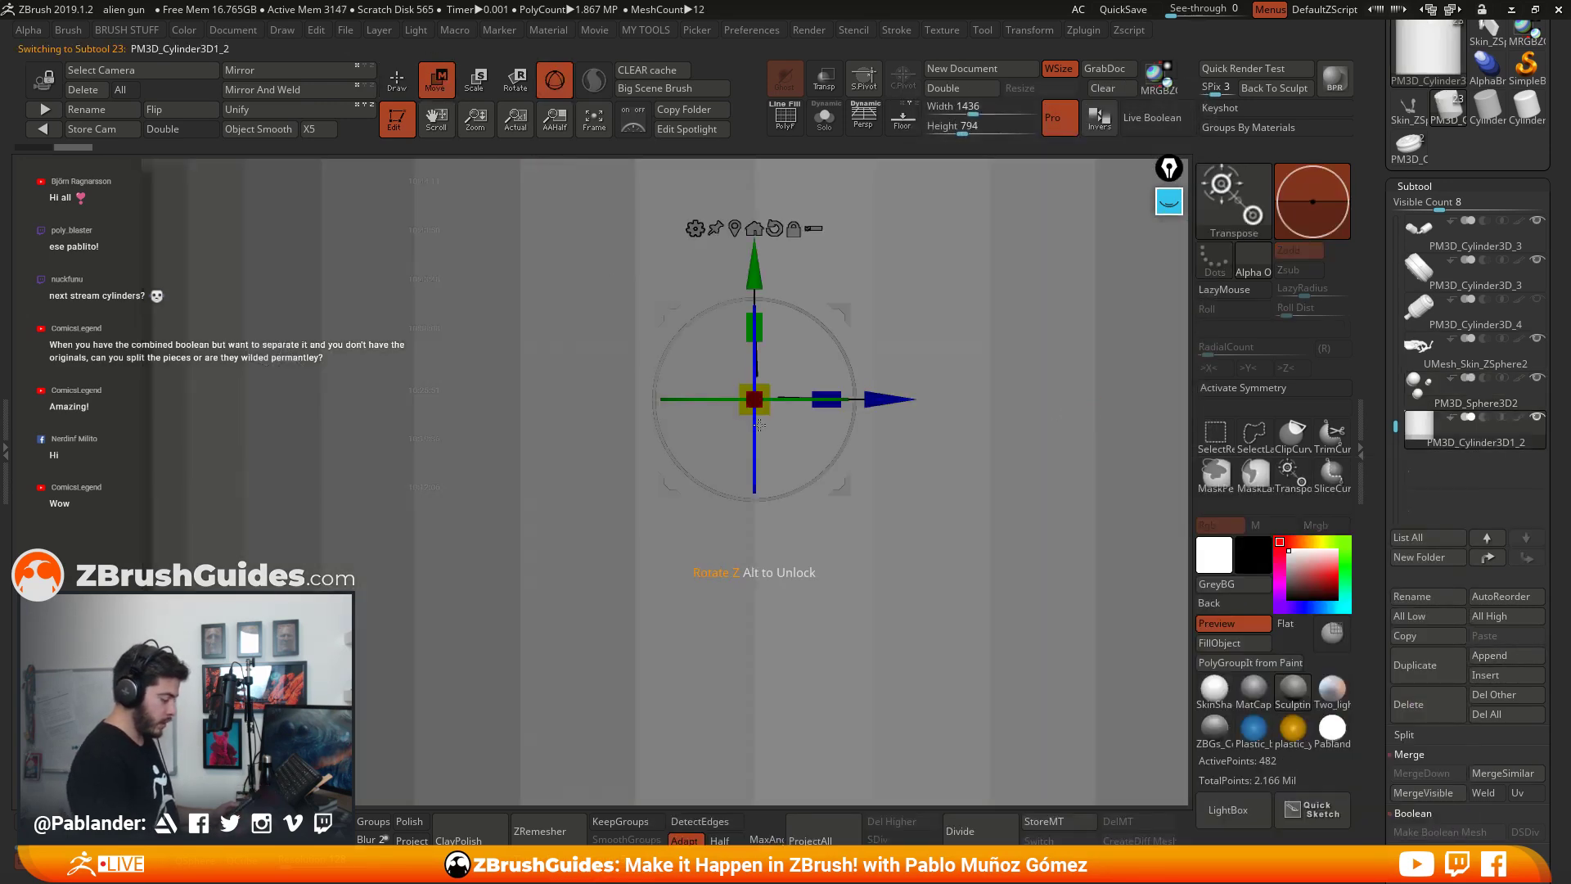
{"action": "left_click_drag", "start_coordinate": [755, 401], "coordinate": [657, 494]}
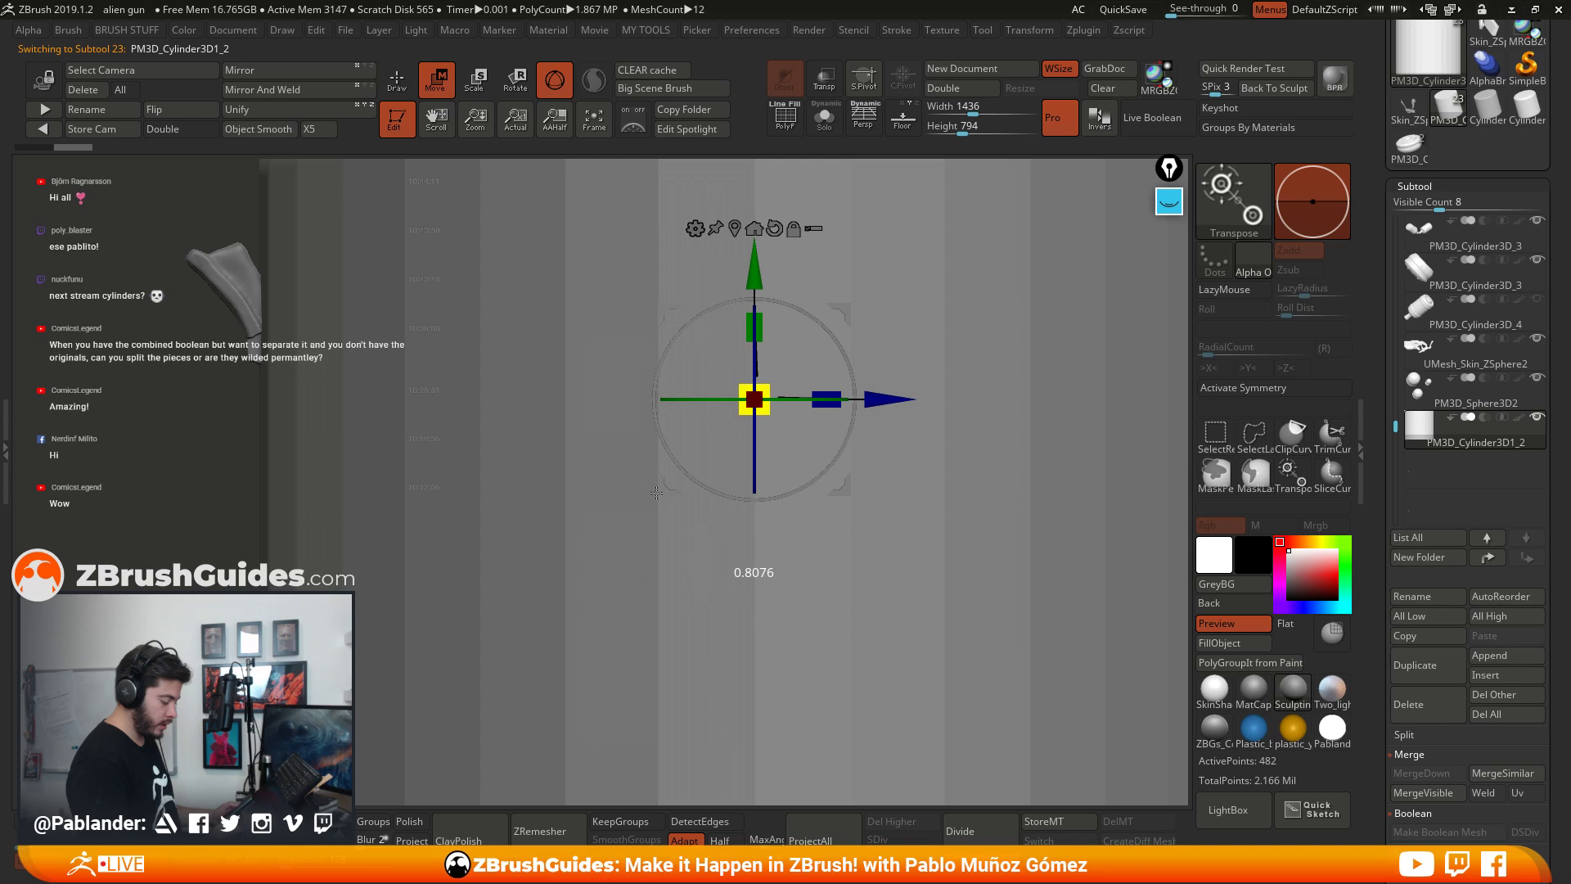
{"action": "left_click_drag", "start_coordinate": [656, 493], "coordinate": [1015, 272]}
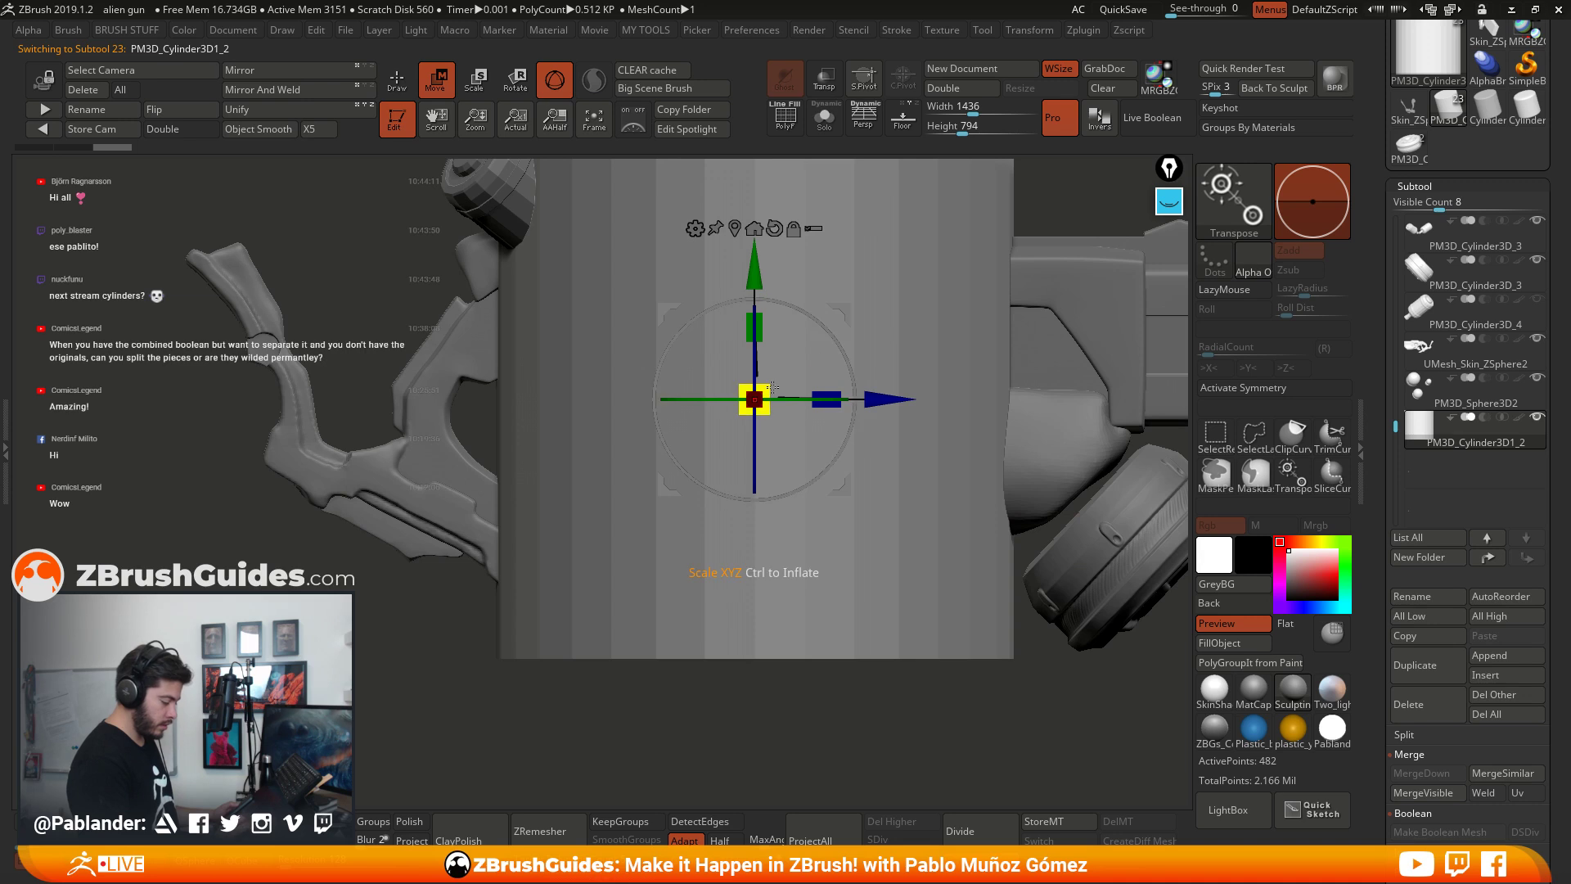
Step: Turn the cylinder to face the gun's side, centre it on the large sphere and size it to fit the round recess
{"action": "left_click_drag", "start_coordinate": [772, 388], "coordinate": [753, 516]}
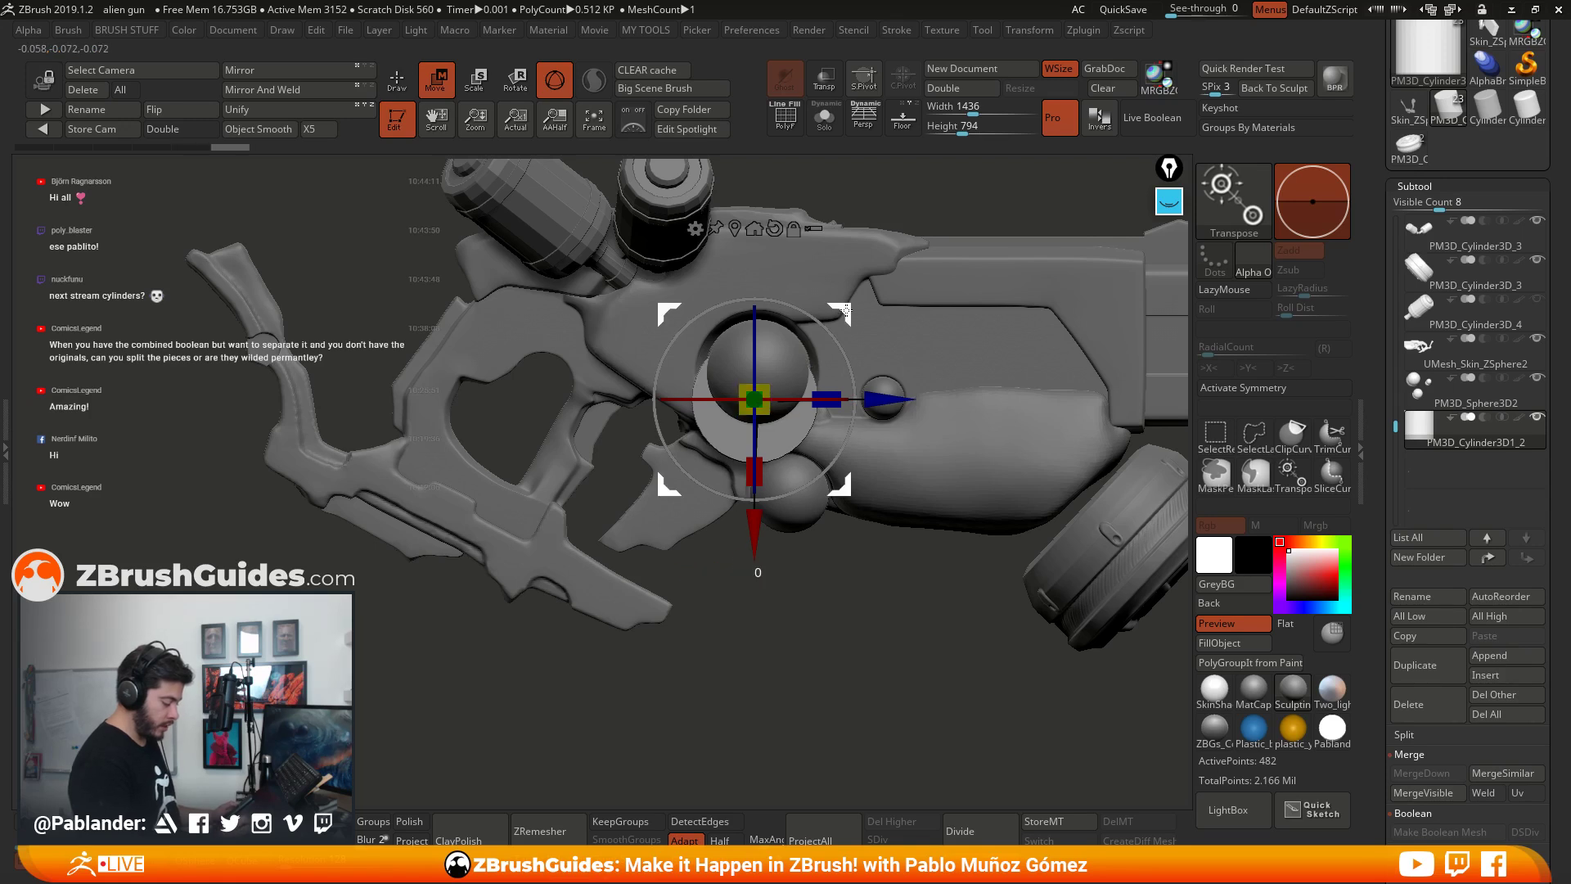
{"action": "left_click_drag", "start_coordinate": [845, 309], "coordinate": [845, 289]}
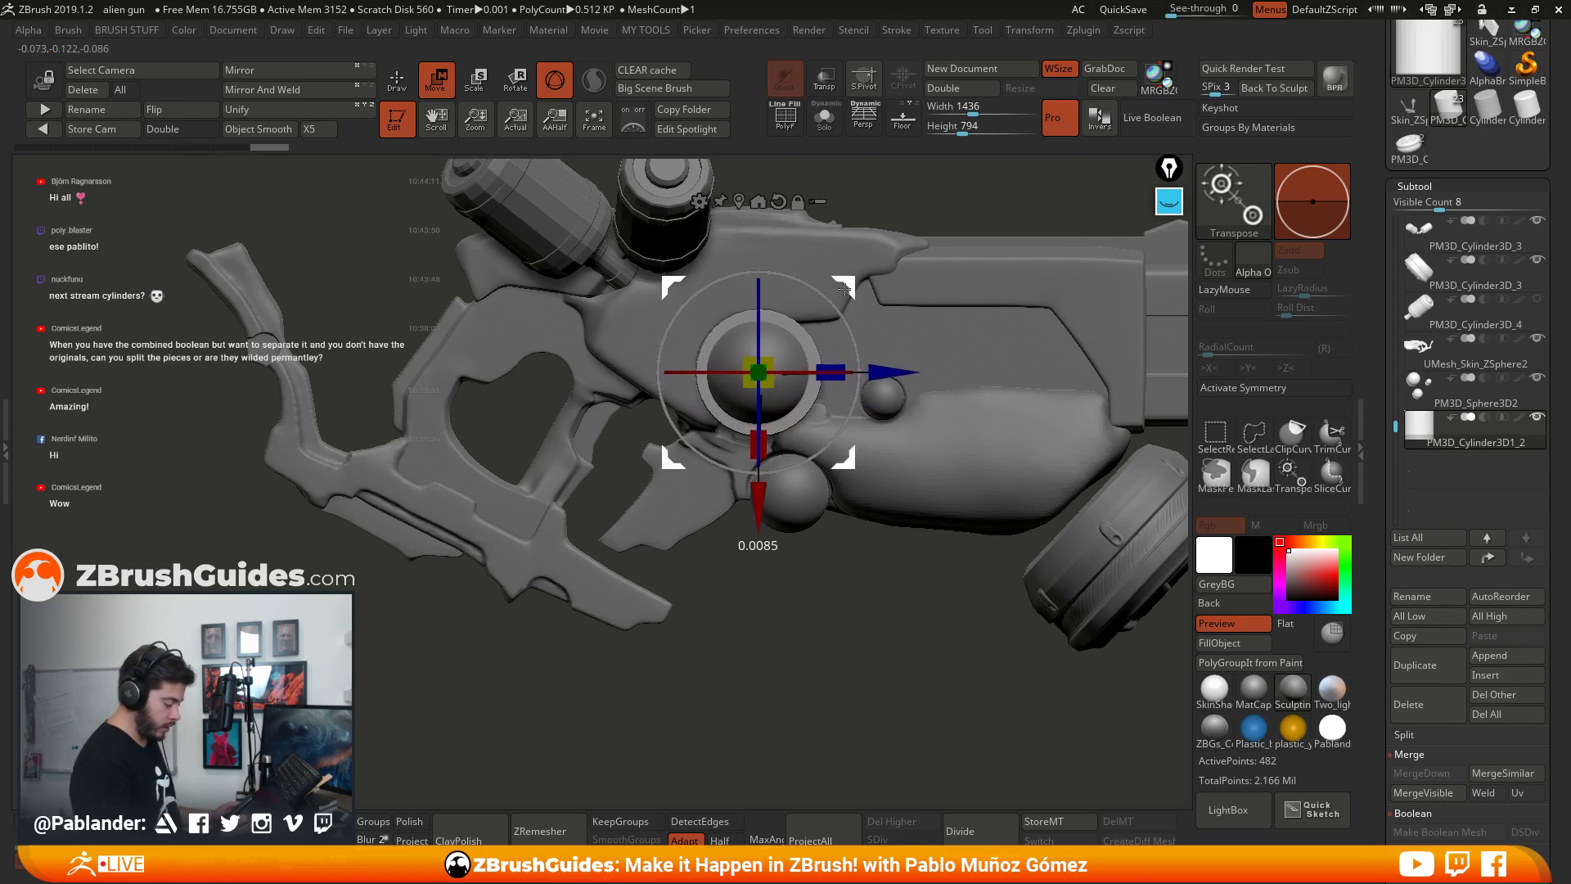
{"action": "left_click_drag", "start_coordinate": [758, 372], "coordinate": [772, 366]}
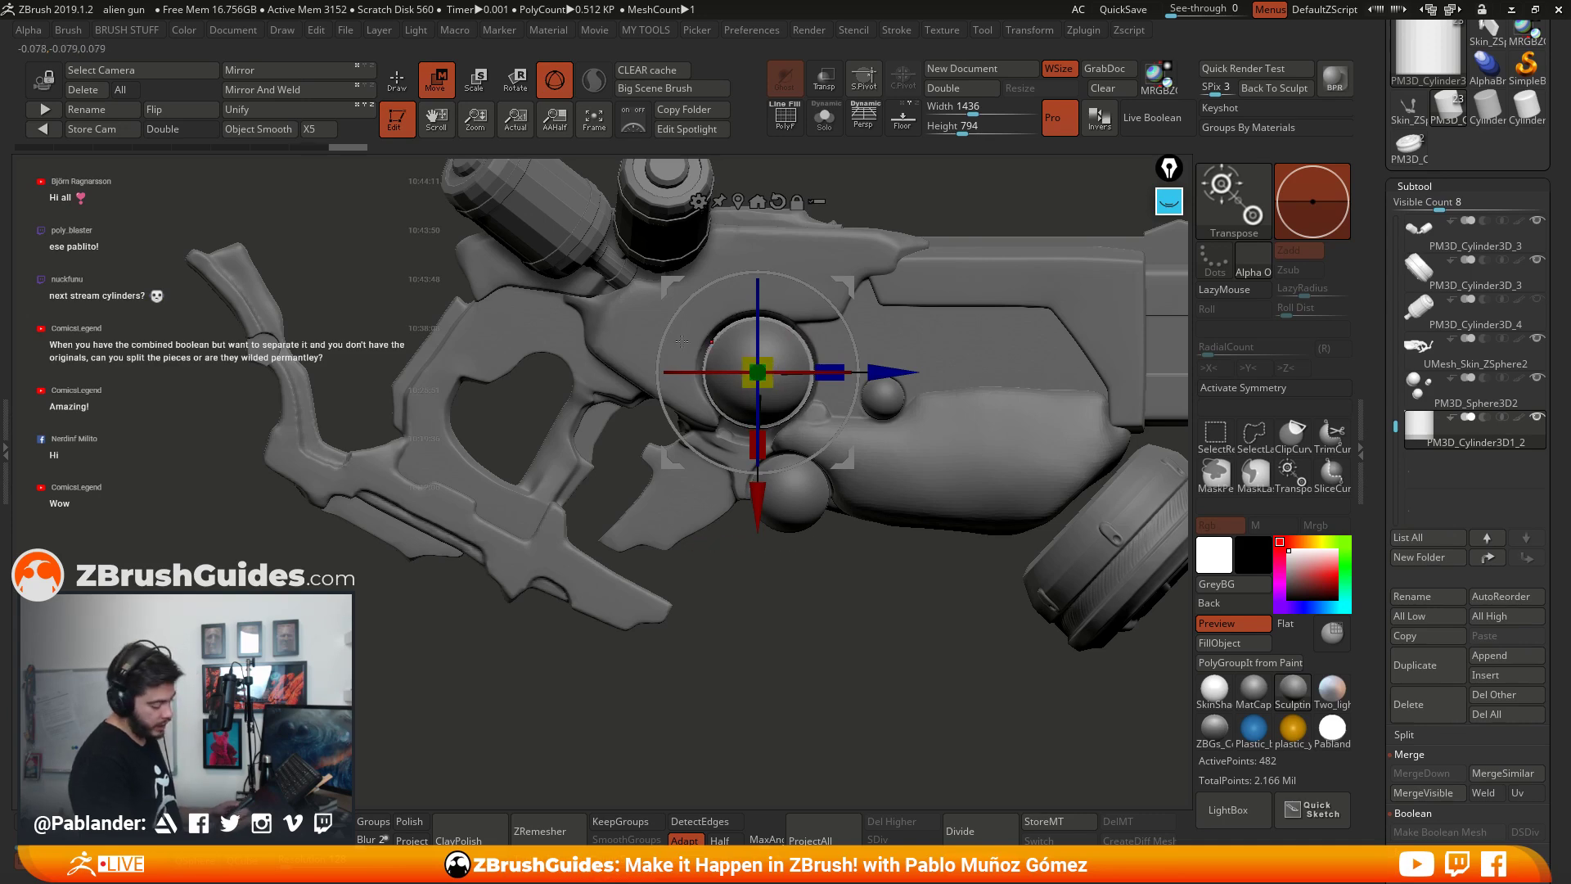
Step: Fine-tune the cylinder's fit around the large sphere and scale its depth across the gun by about 1.1
{"action": "right_click_drag", "start_coordinate": [738, 347], "coordinate": [781, 393]}
{"action": "left_click_drag", "start_coordinate": [729, 330], "coordinate": [716, 359]}
{"action": "right_click_drag", "start_coordinate": [716, 359], "coordinate": [722, 335]}
{"action": "left_click_drag", "start_coordinate": [725, 328], "coordinate": [724, 334]}
{"action": "right_click_drag", "start_coordinate": [724, 333], "coordinate": [873, 281]}
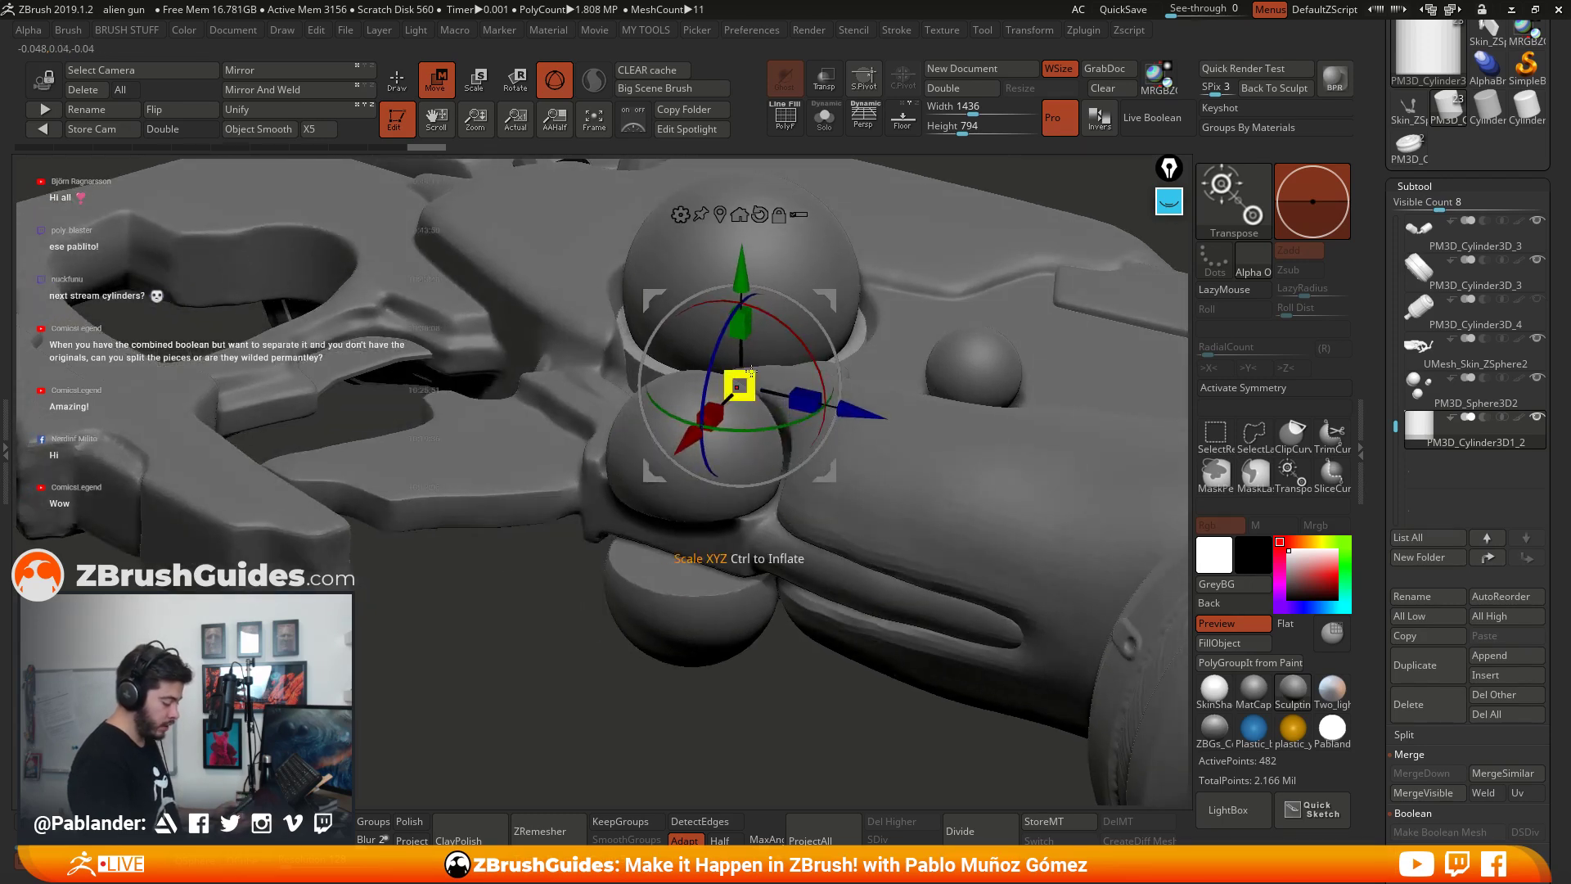
{"action": "left_click_drag", "start_coordinate": [749, 373], "coordinate": [748, 368]}
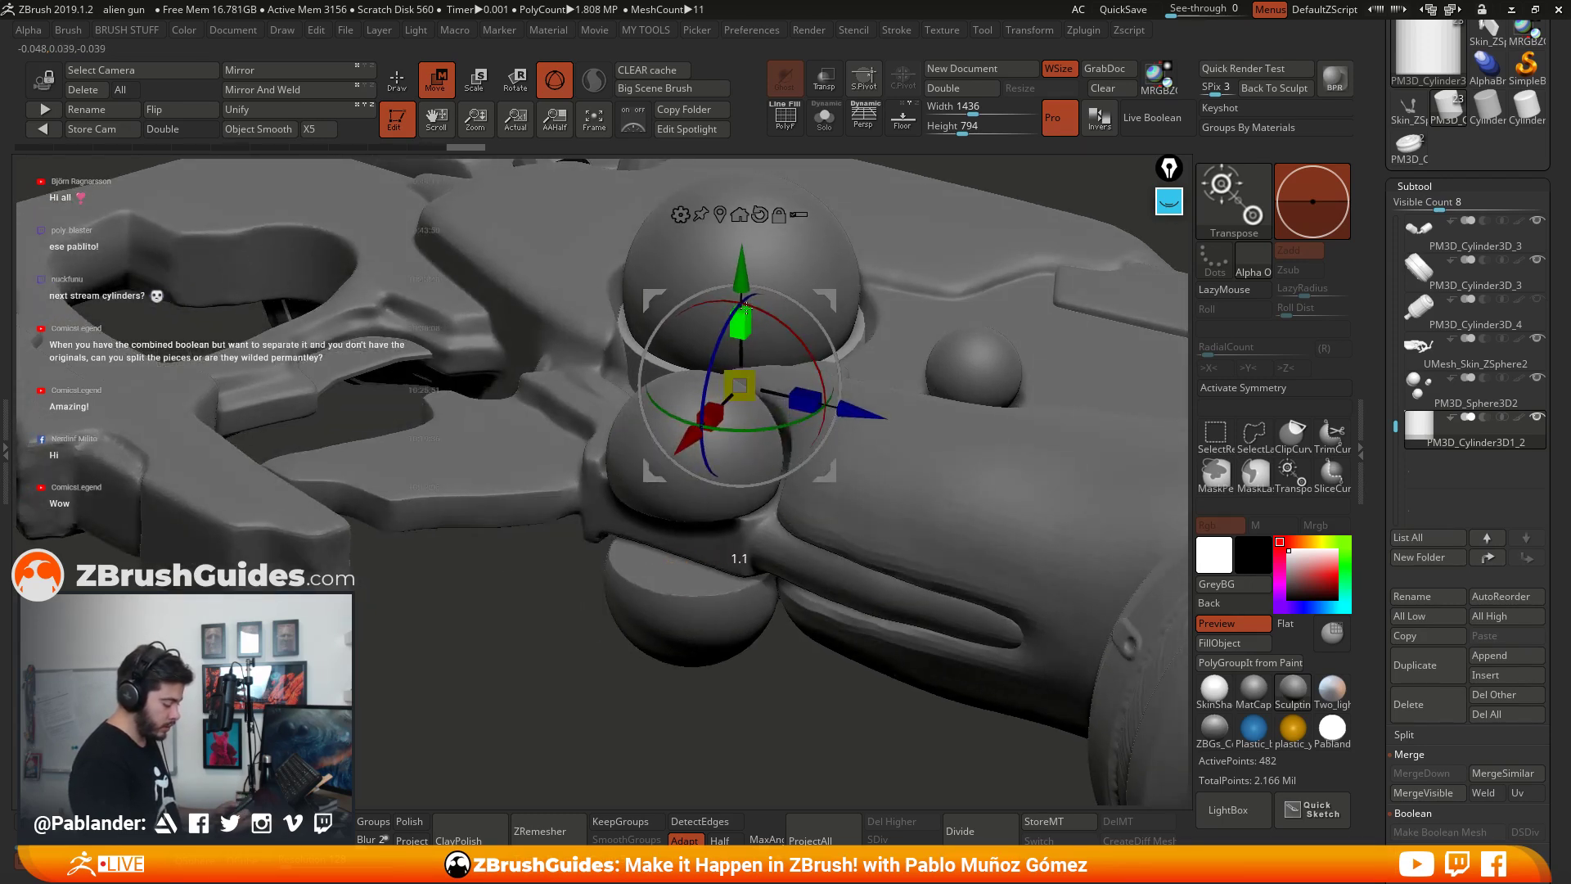
{"action": "right_click_drag", "start_coordinate": [744, 307], "coordinate": [875, 407]}
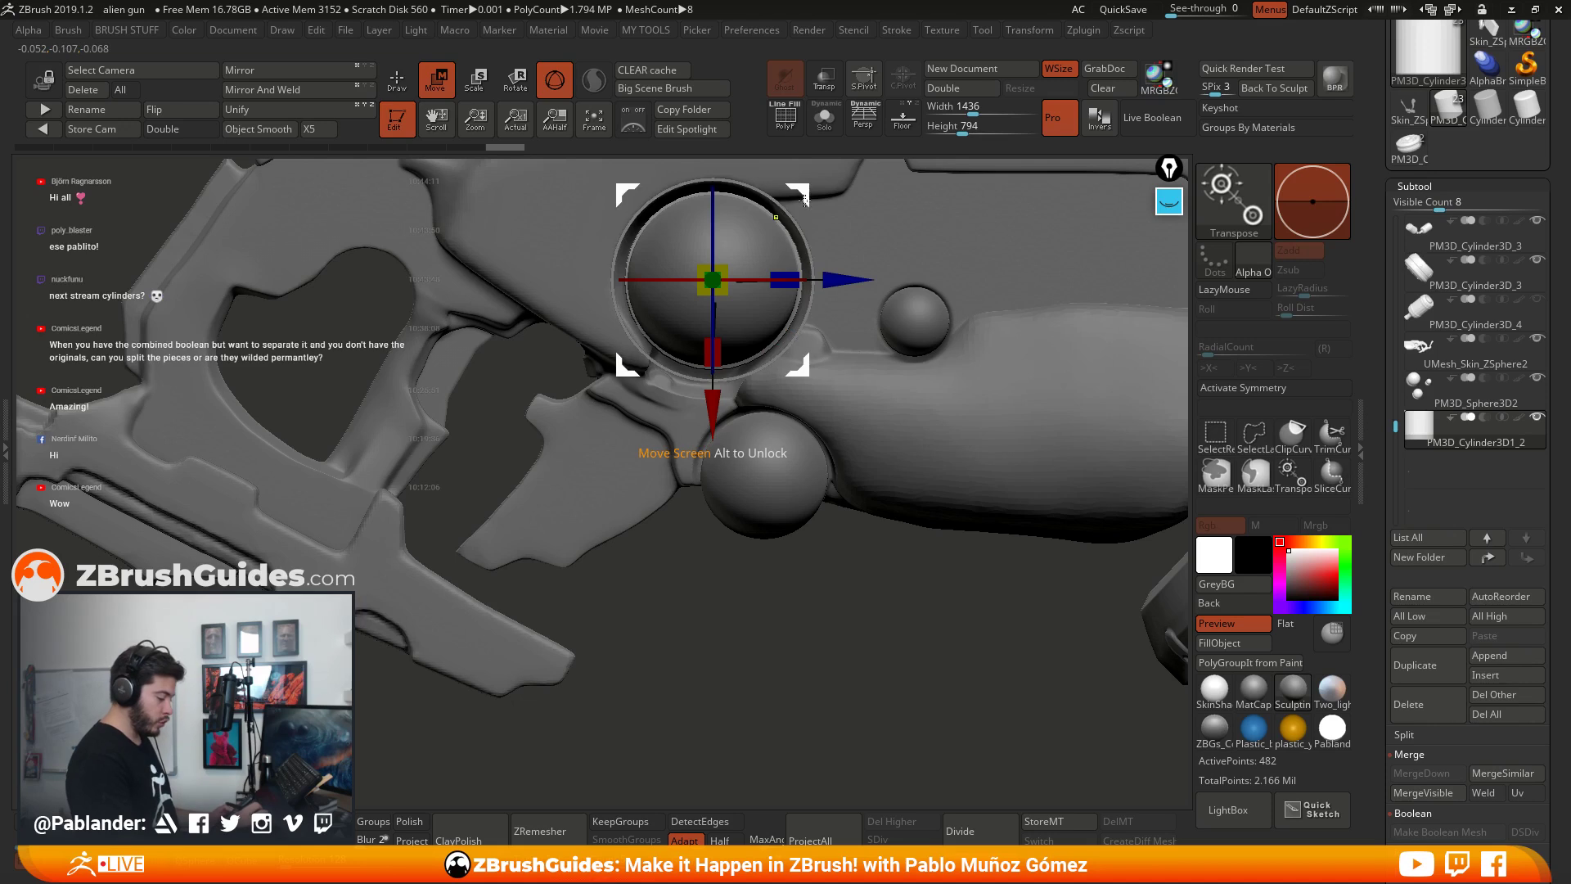
{"action": "left_click_drag", "start_coordinate": [713, 395], "coordinate": [714, 532], "text": "ctrl"}
{"action": "left_click_drag", "start_coordinate": [811, 336], "coordinate": [858, 404]}
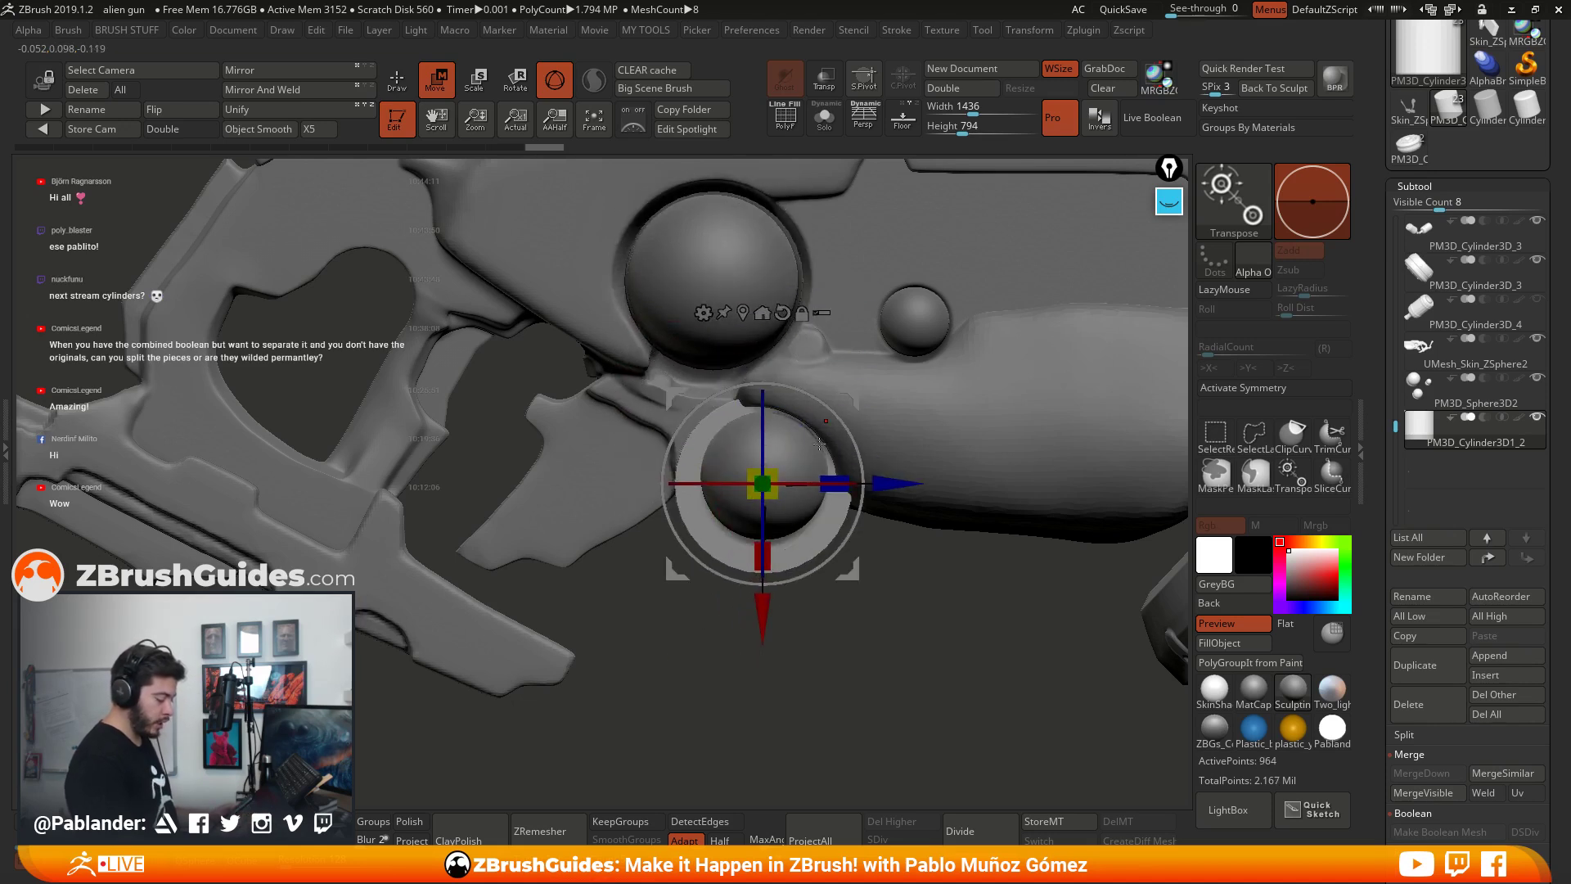
{"action": "key", "text": "ctrl+z"}
Step: Duplicate the collar cylinder onto the lower sphere, then scale it down and centre it as a thin rim around that sphere
{"action": "right_click_drag", "start_coordinate": [846, 490], "coordinate": [829, 524], "text": "alt"}
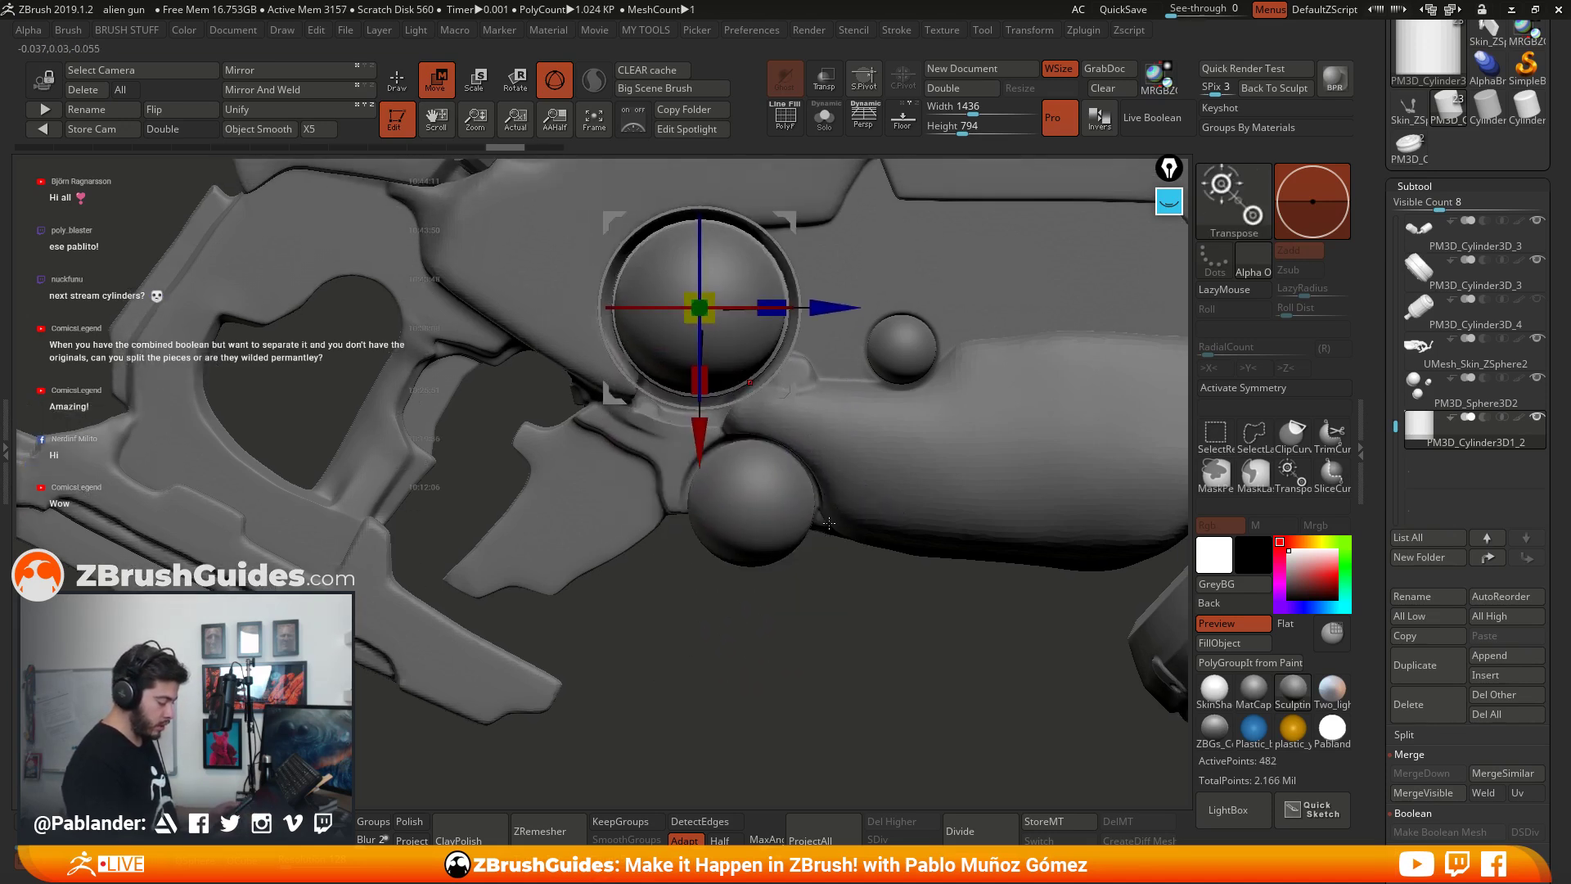
{"action": "left_click_drag", "start_coordinate": [702, 454], "coordinate": [738, 582], "text": "ctrl"}
{"action": "mouse_move", "coordinate": [866, 565]}
{"action": "left_mouse_down"}
{"action": "mouse_move", "coordinate": [827, 564]}
{"action": "mouse_move", "coordinate": [859, 557]}
{"action": "left_mouse_up"}
{"action": "left_click_drag", "start_coordinate": [762, 426], "coordinate": [744, 503]}
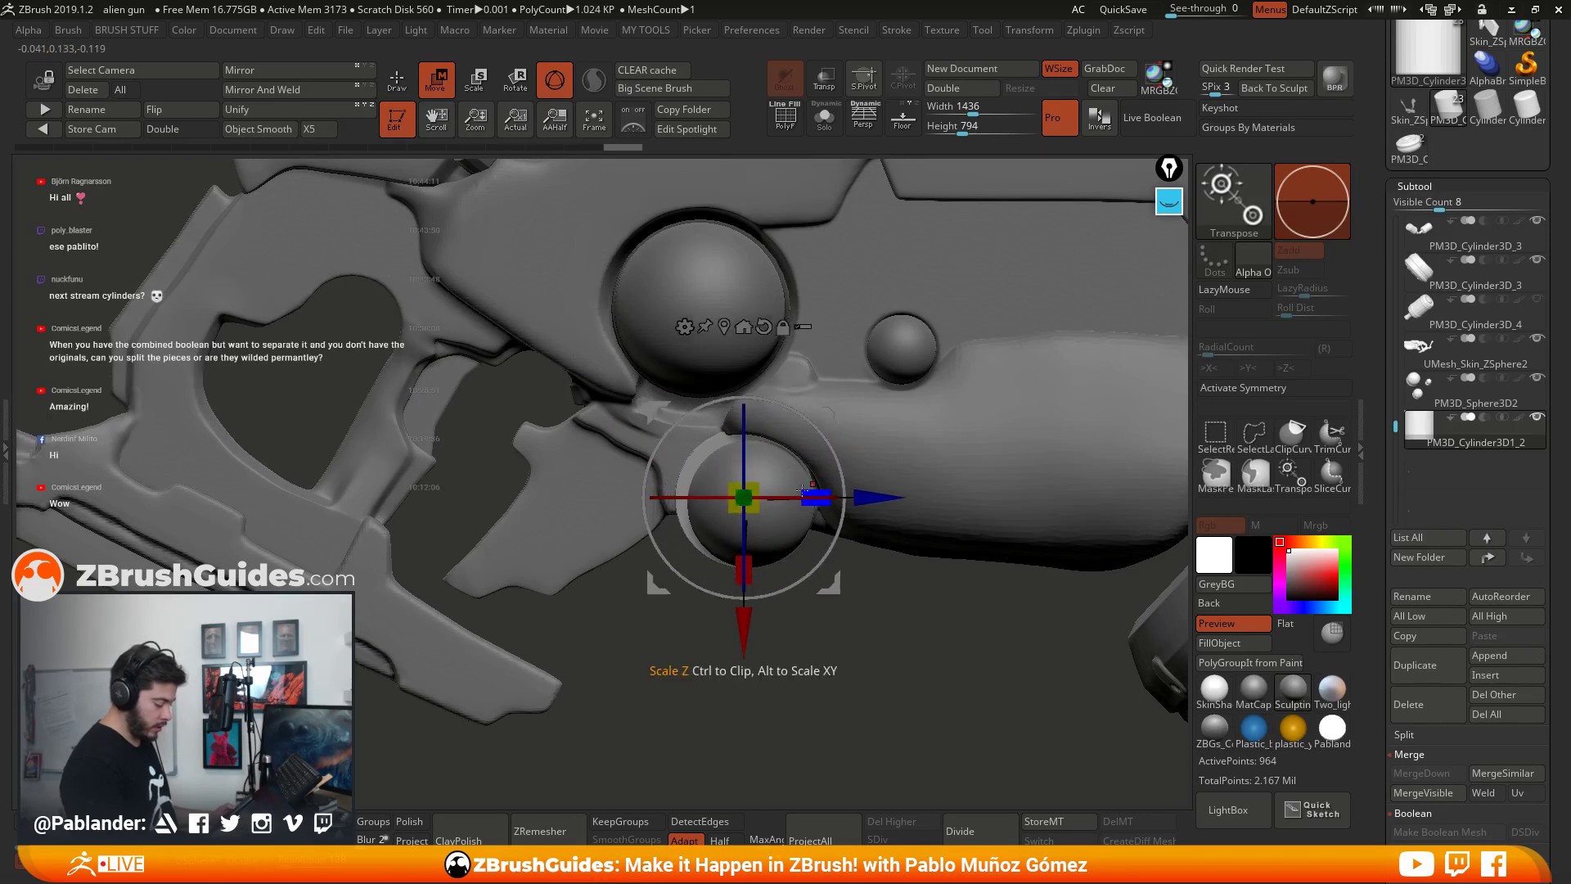
{"action": "left_click_drag", "start_coordinate": [831, 583], "coordinate": [836, 588]}
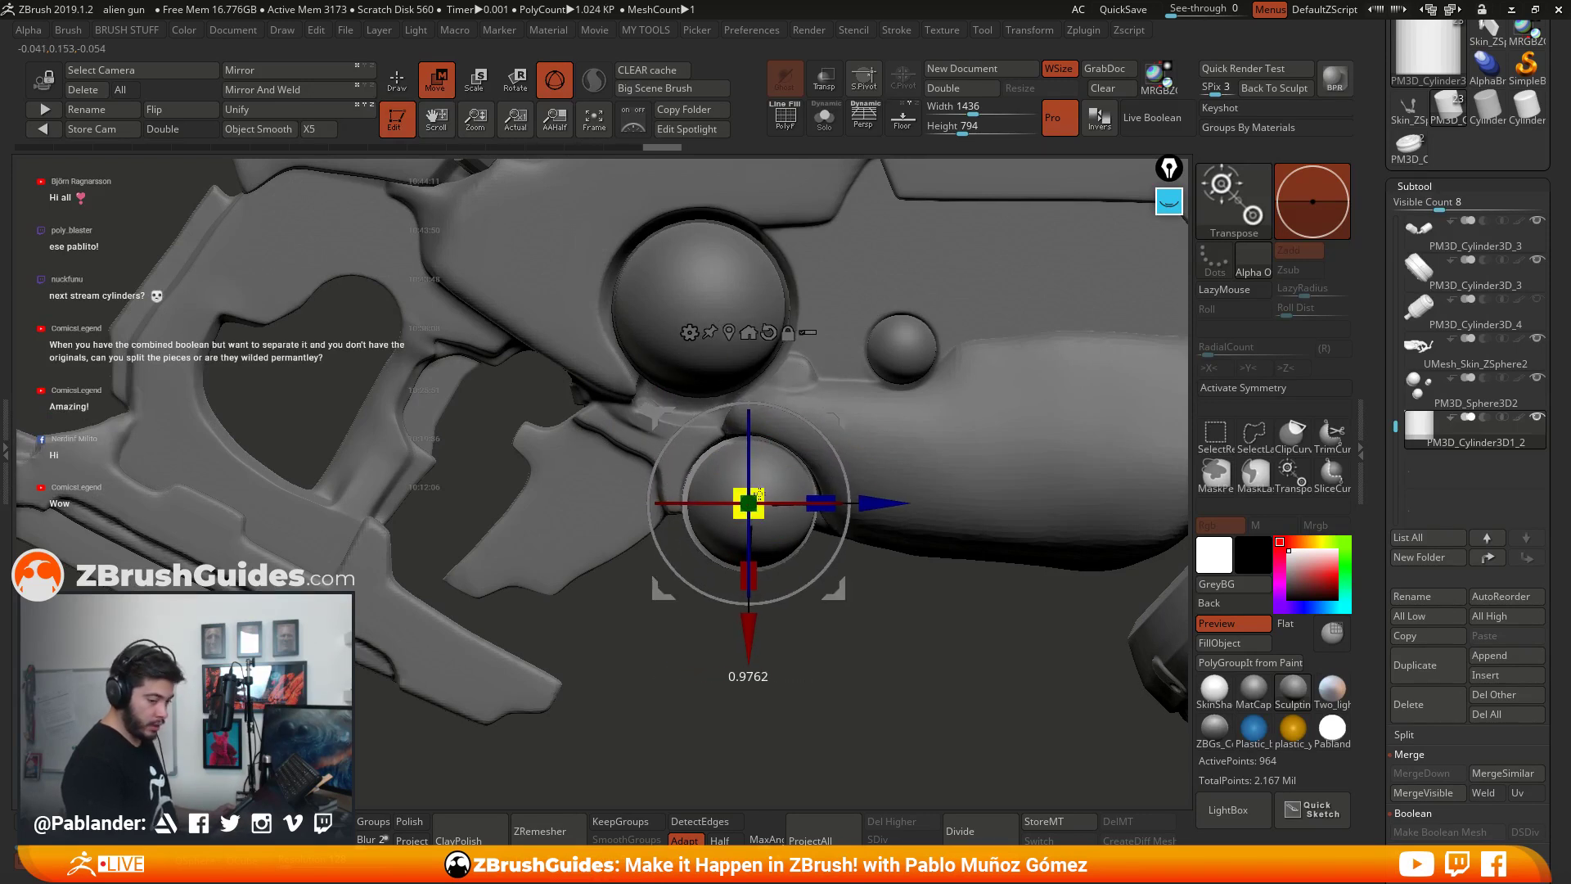
{"action": "left_click_drag", "start_coordinate": [822, 532], "coordinate": [843, 459]}
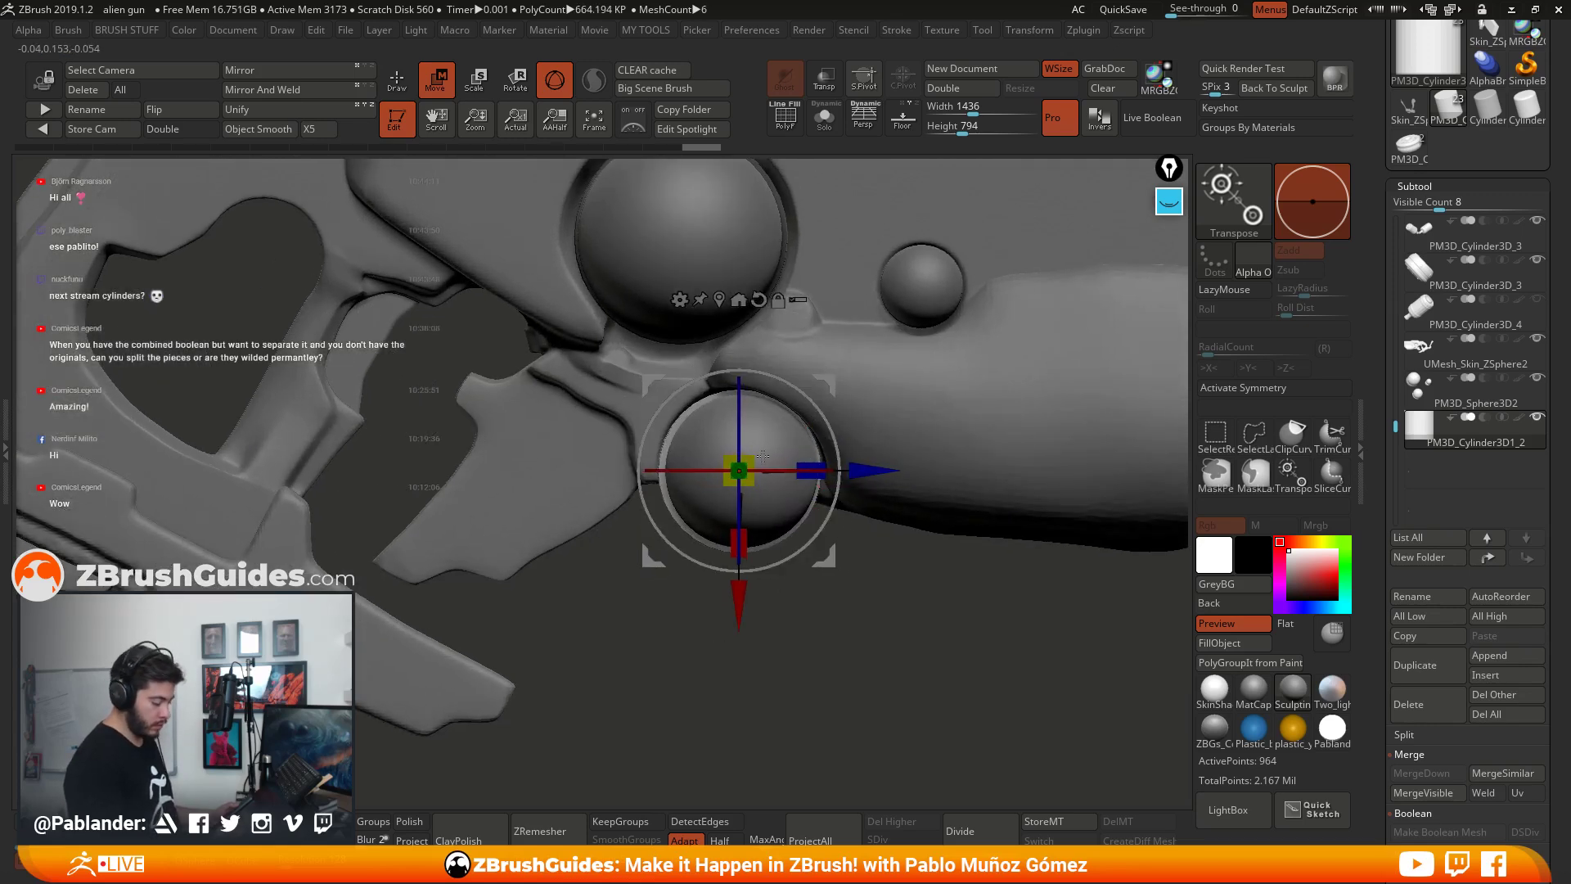
{"action": "left_click_drag", "start_coordinate": [758, 456], "coordinate": [761, 452]}
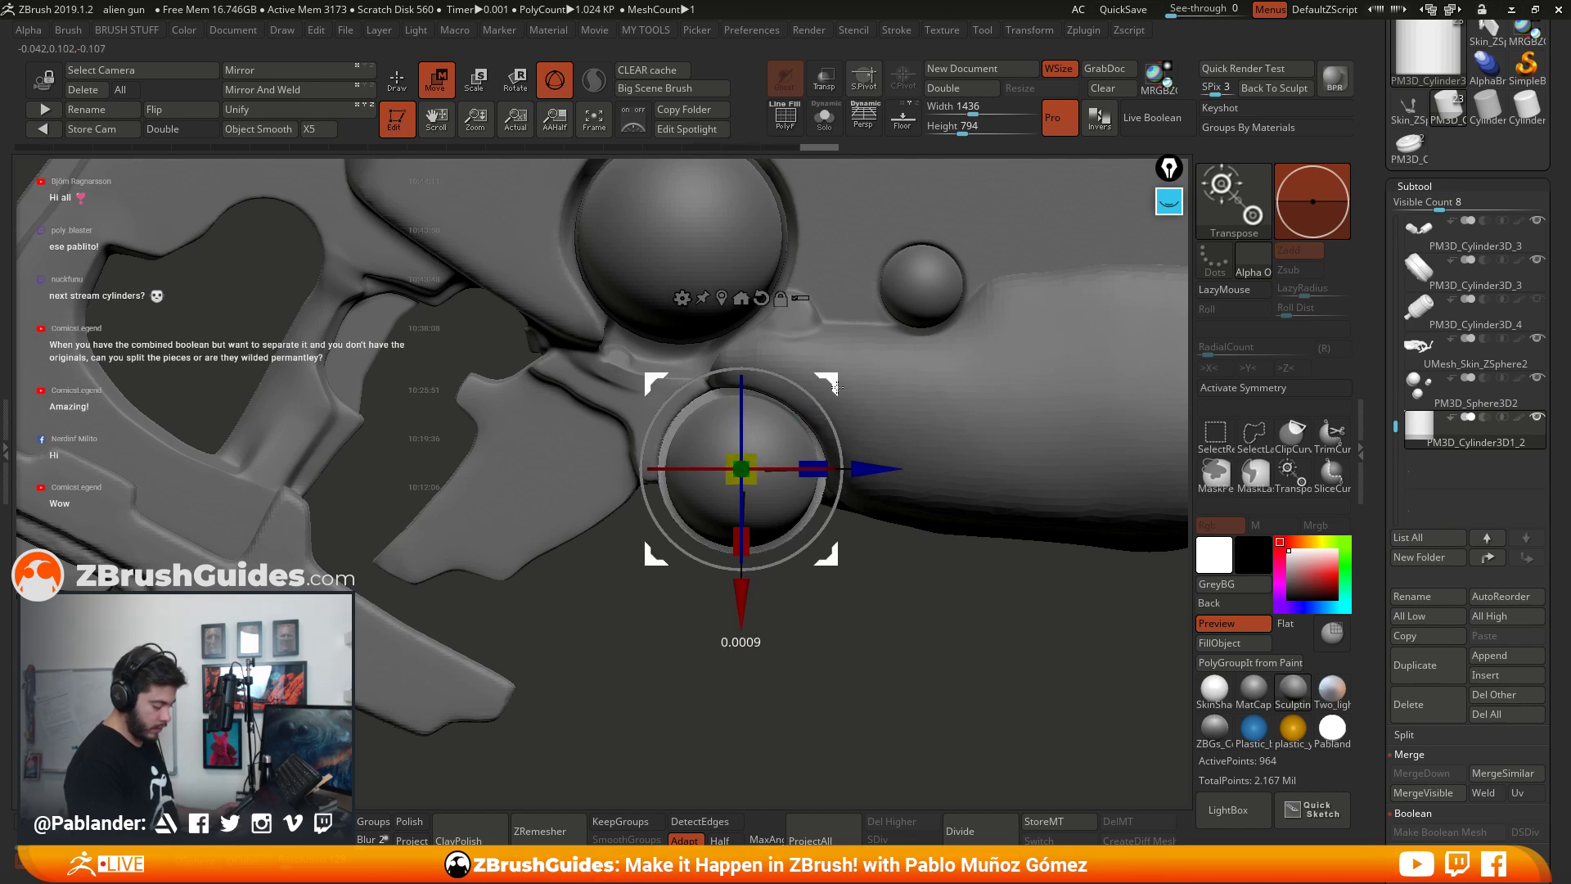
Step: Narrow the duplicated collar across the gun's thickness so more of both lower spheres protrudes
{"action": "mouse_move", "coordinate": [851, 472]}
{"action": "right_mouse_down"}
{"action": "mouse_move", "coordinate": [847, 458]}
{"action": "mouse_move", "coordinate": [843, 470]}
{"action": "right_mouse_up"}
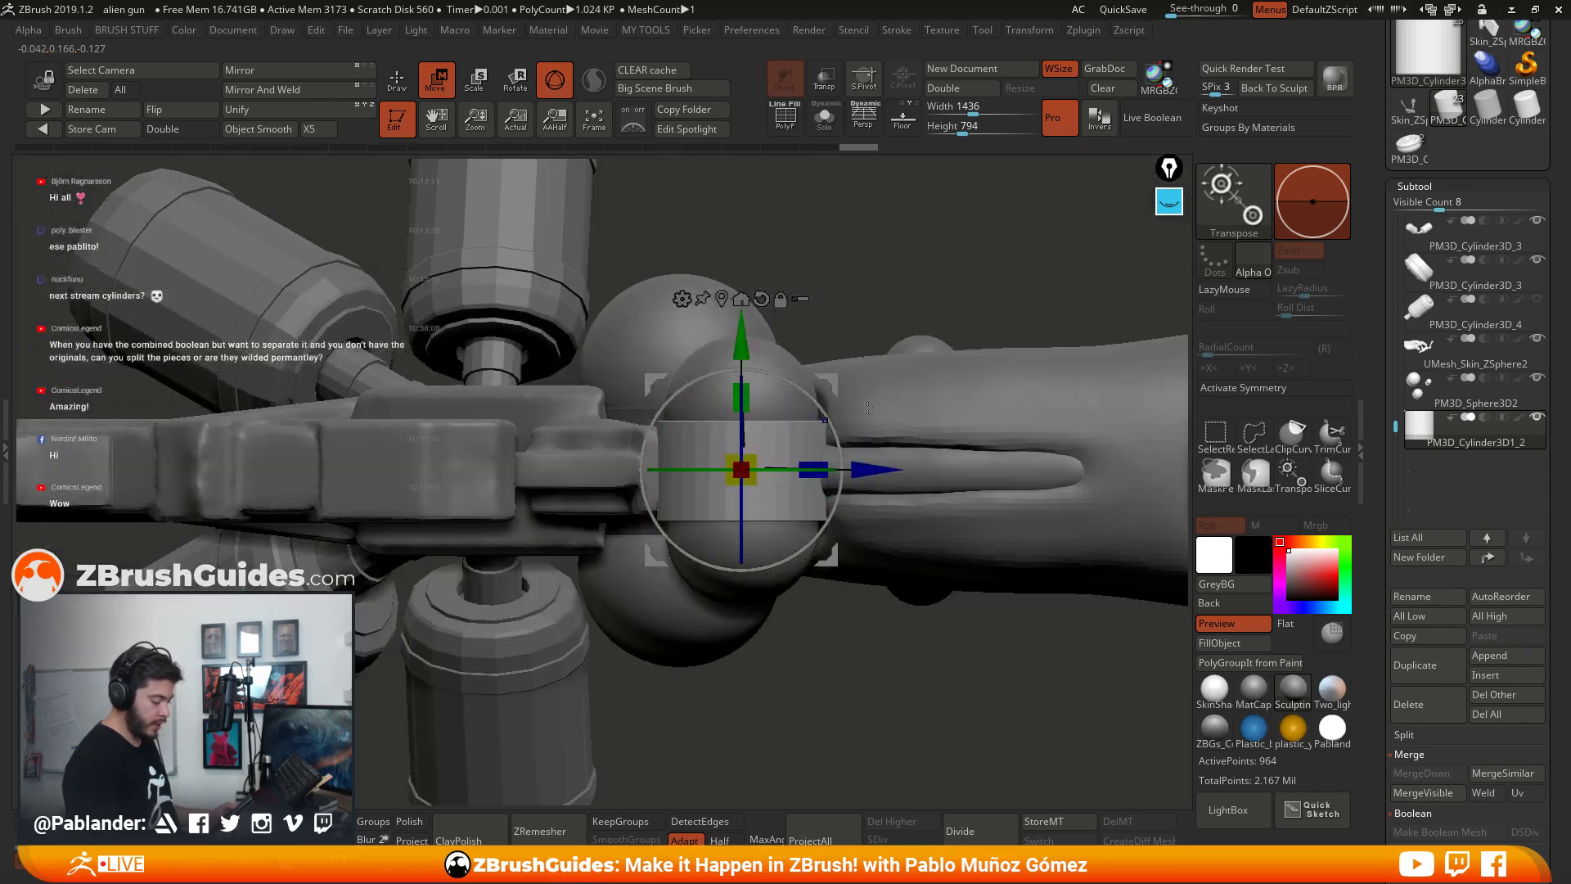
{"action": "left_click_drag", "start_coordinate": [752, 391], "coordinate": [752, 407]}
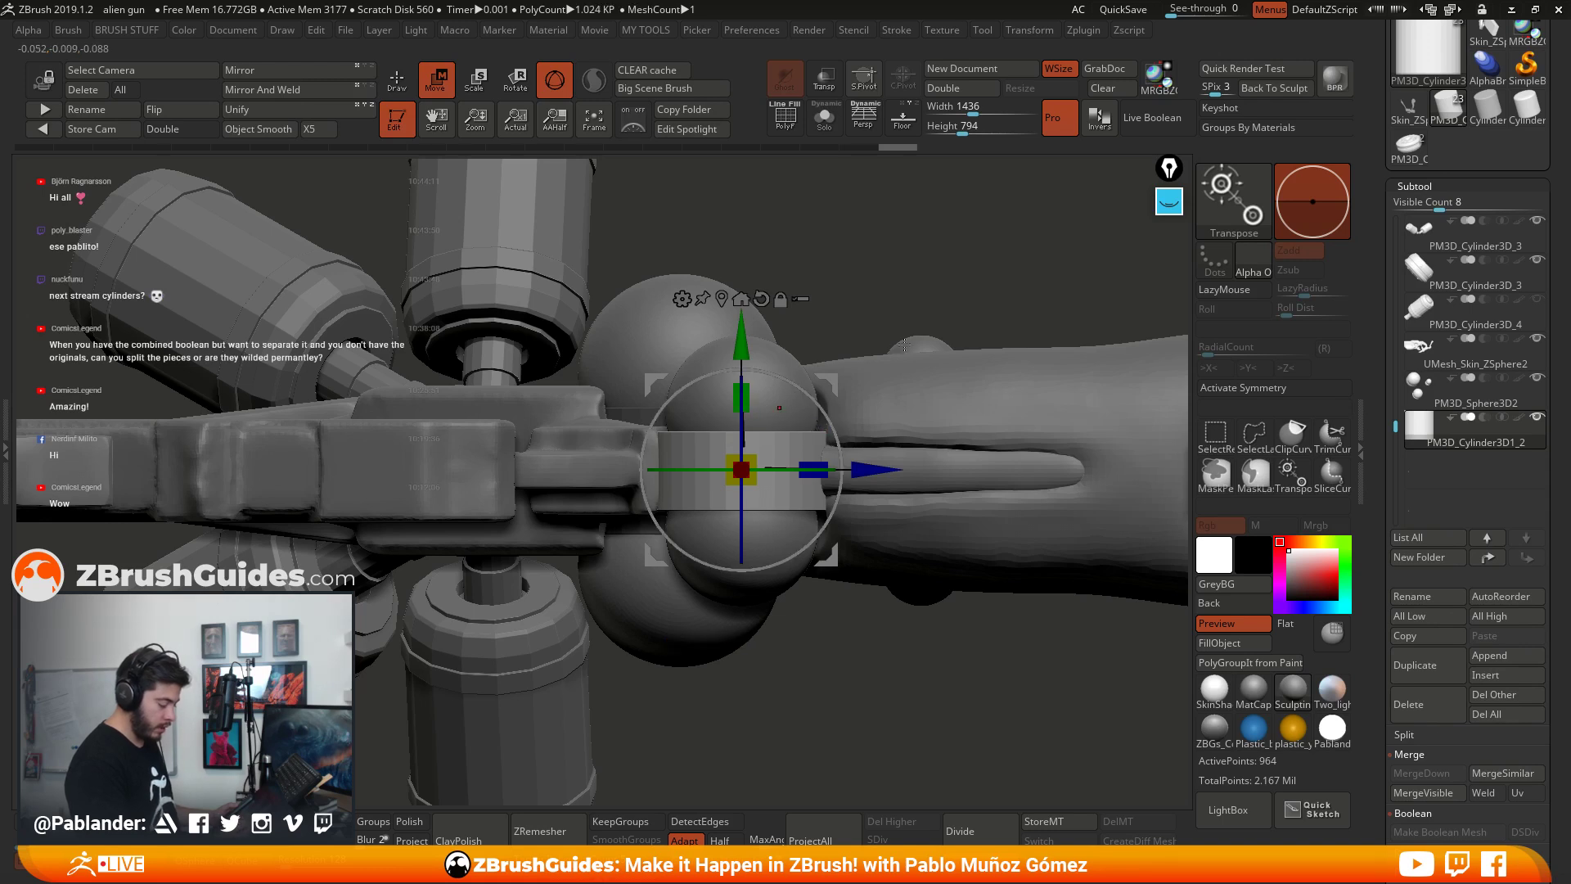
{"action": "key", "text": "q"}
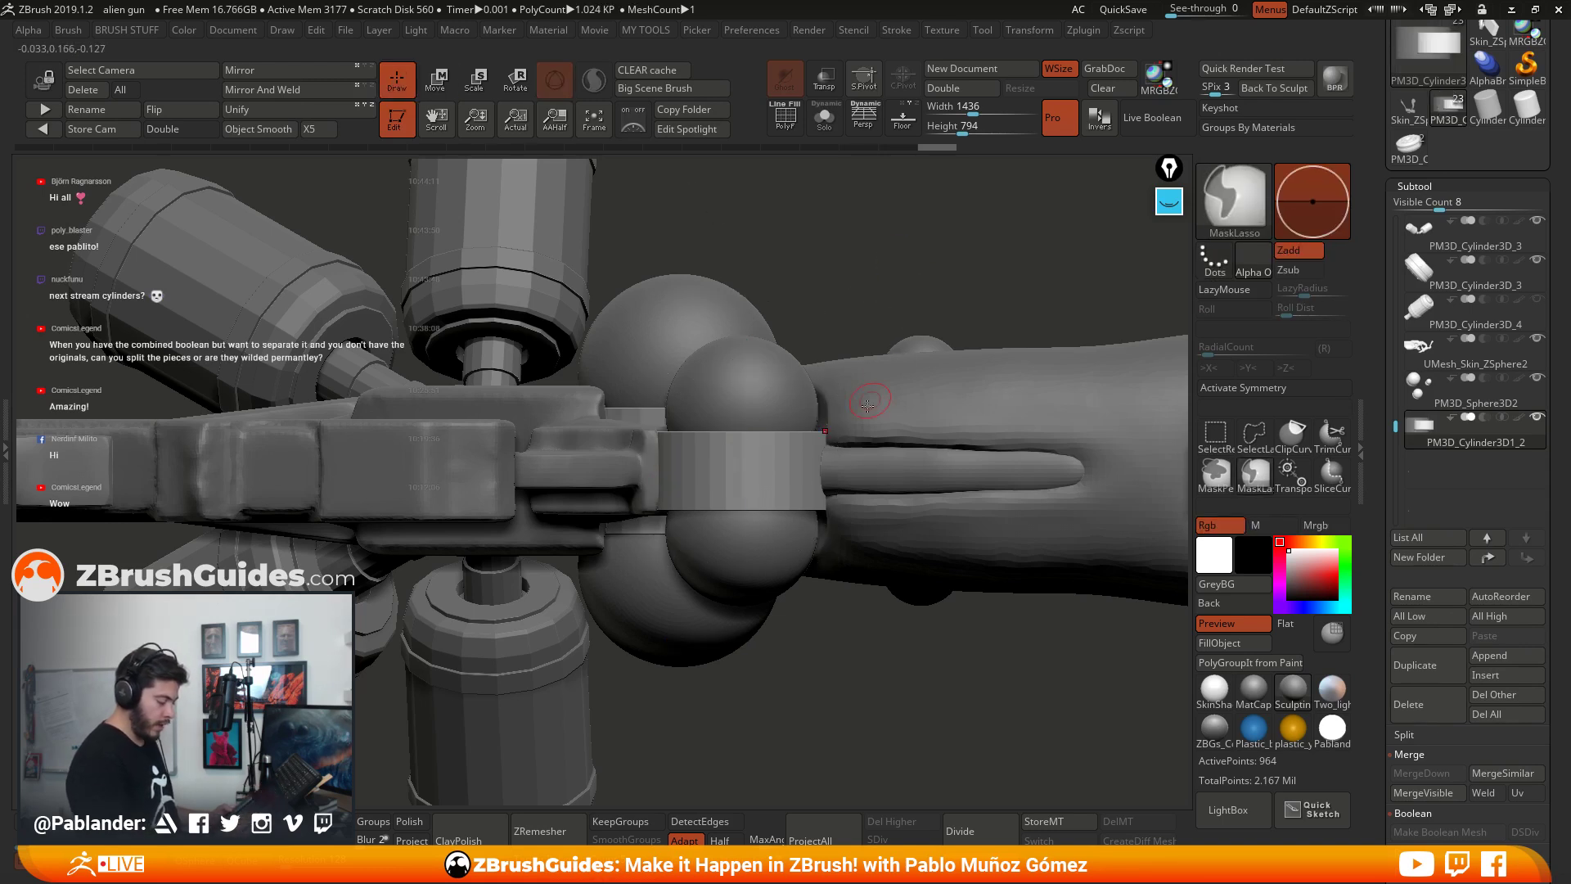
Step: Select the PM3D_Sphere3D2 subtool, isolate it with Solo and turn on the polyframe display
{"action": "left_click", "coordinate": [1461, 403]}
{"action": "left_click", "coordinate": [822, 121]}
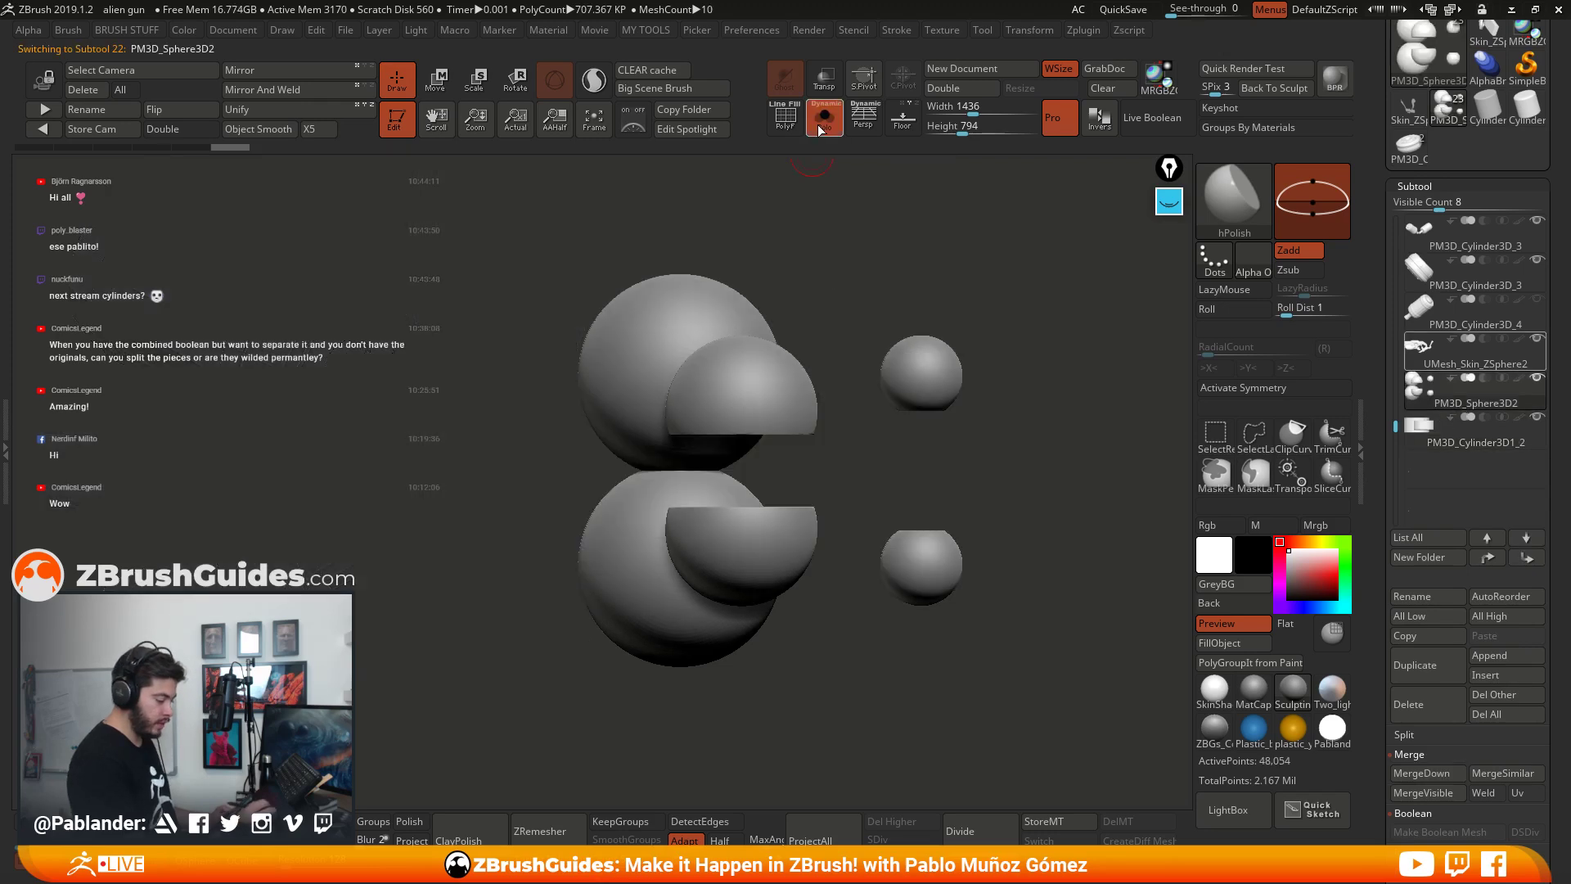
{"action": "left_click", "coordinate": [783, 125]}
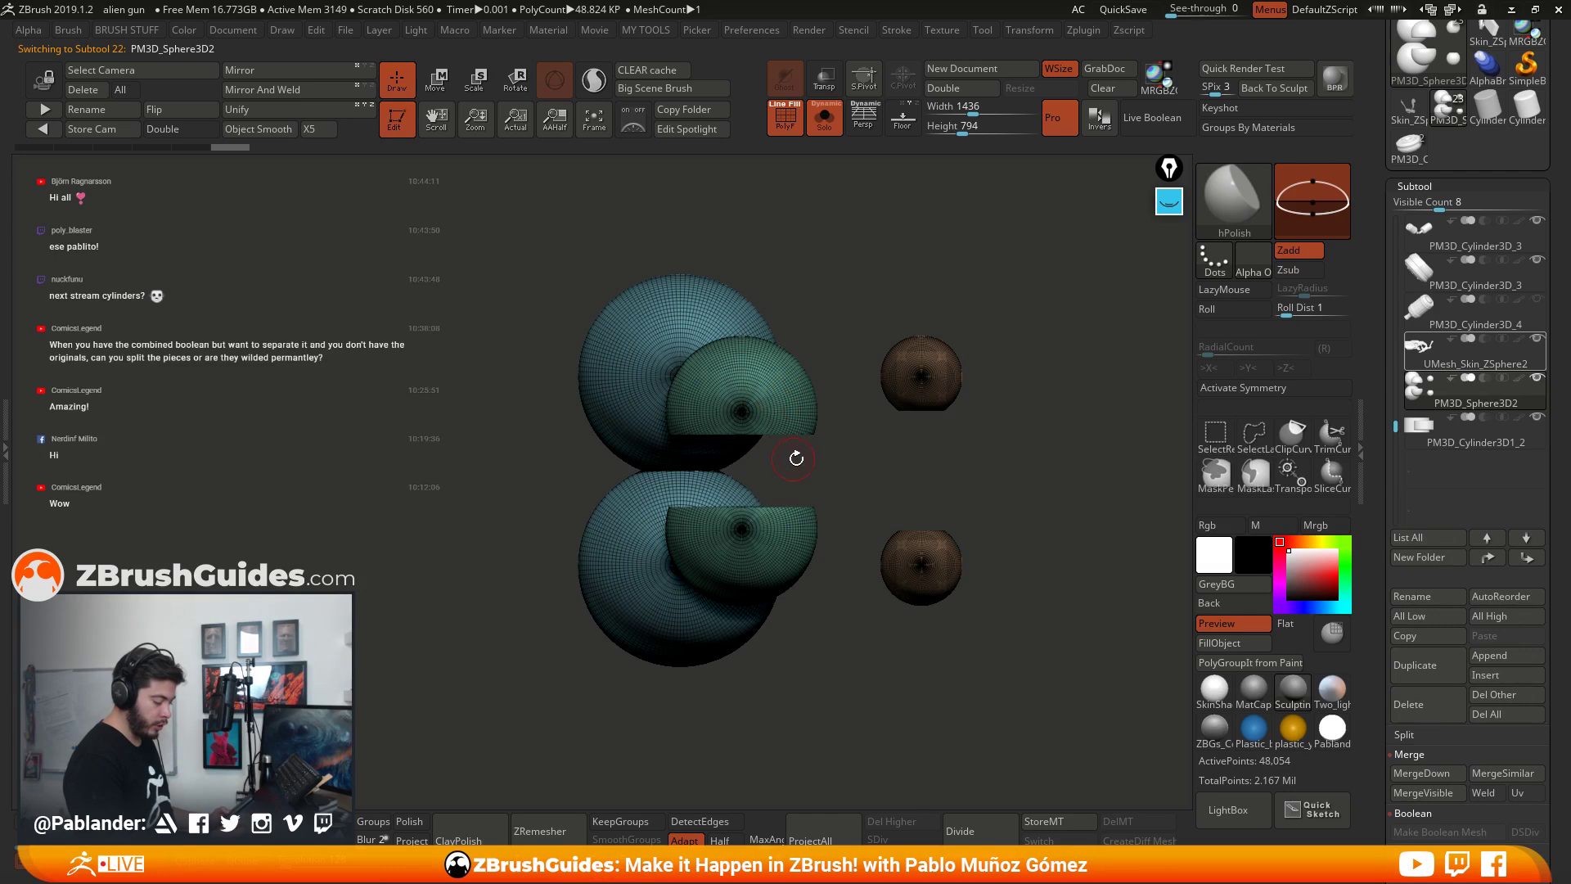
Step: Mask all the spheres except the lower pair using their polygroup, and turn off Solo
{"action": "right_click_drag", "start_coordinate": [694, 595], "coordinate": [769, 573]}
{"action": "key", "text": "ctrl+shift"}
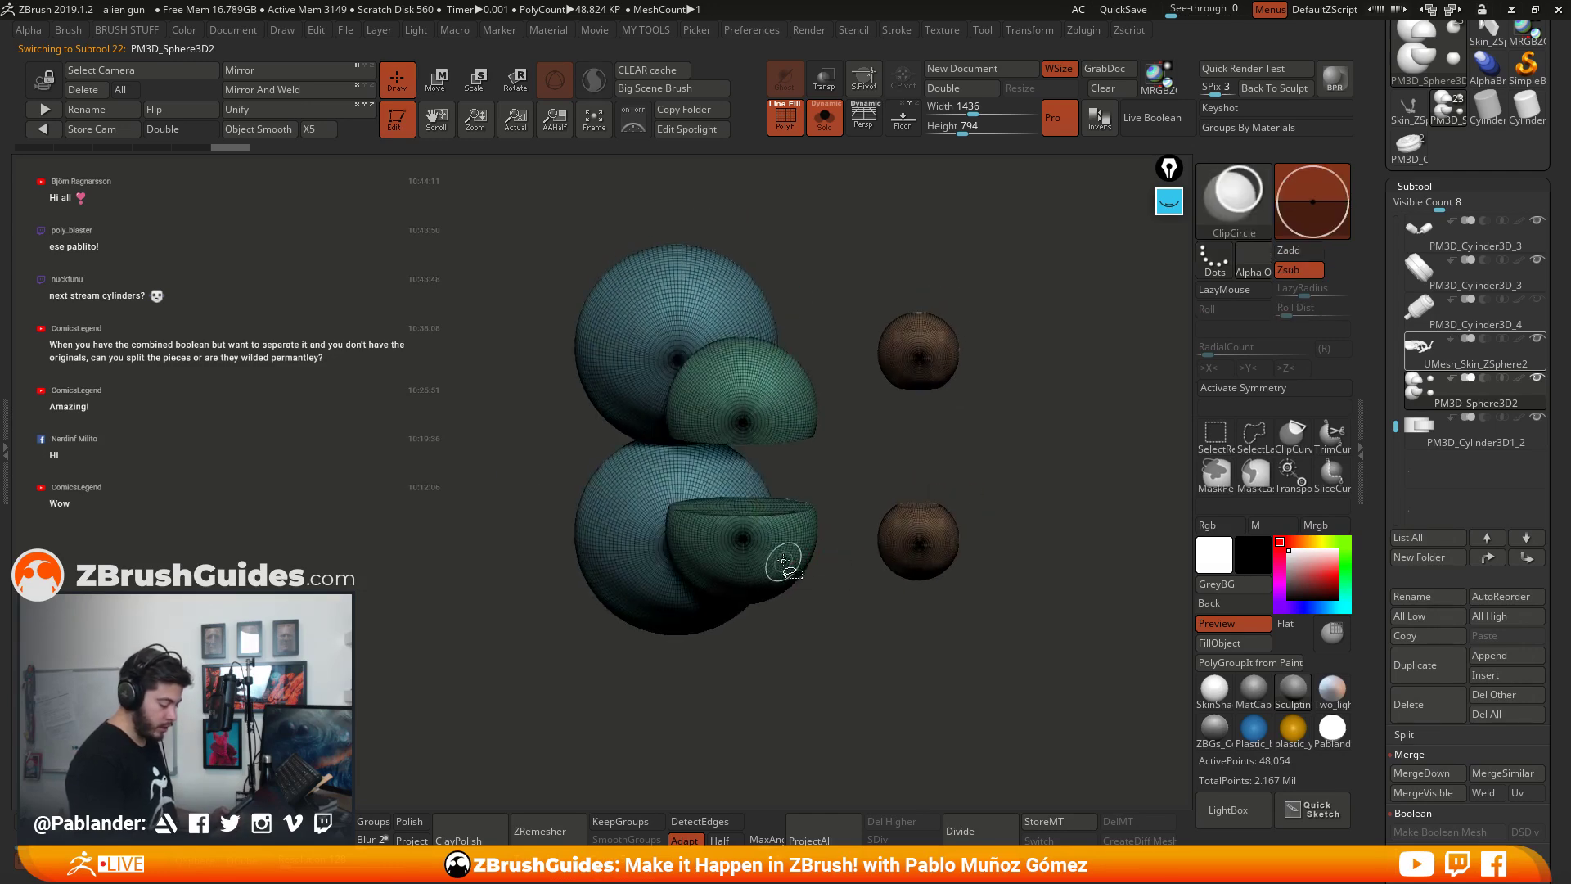
{"action": "left_click", "coordinate": [777, 556], "text": "ctrl+shift"}
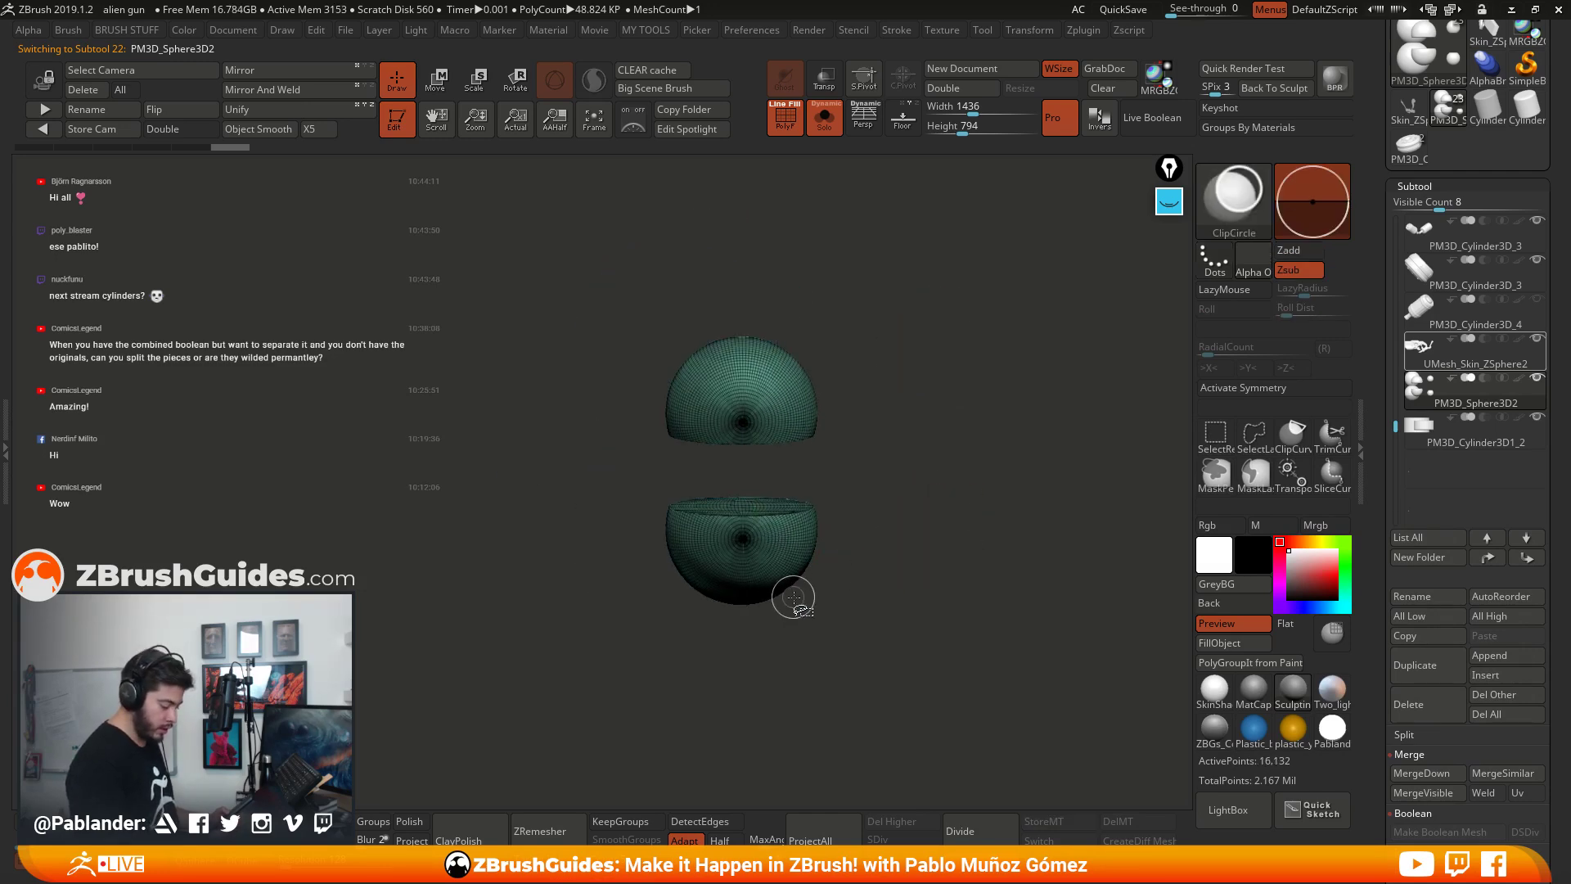
{"action": "left_click", "coordinate": [913, 517], "text": "ctrl"}
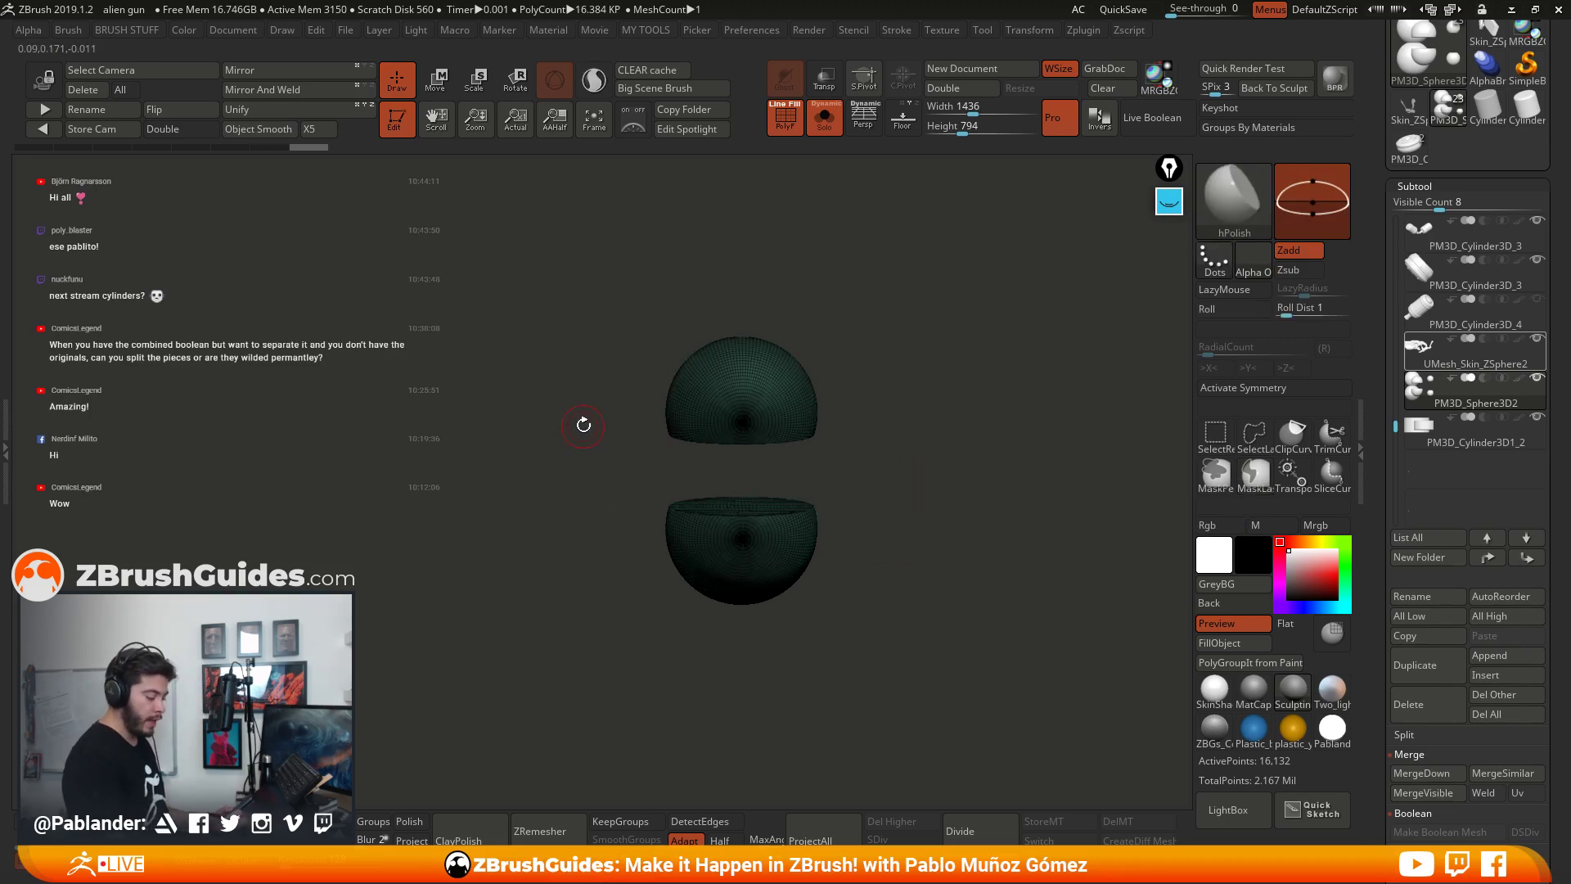
{"action": "left_click", "coordinate": [910, 454], "text": "ctrl+shift"}
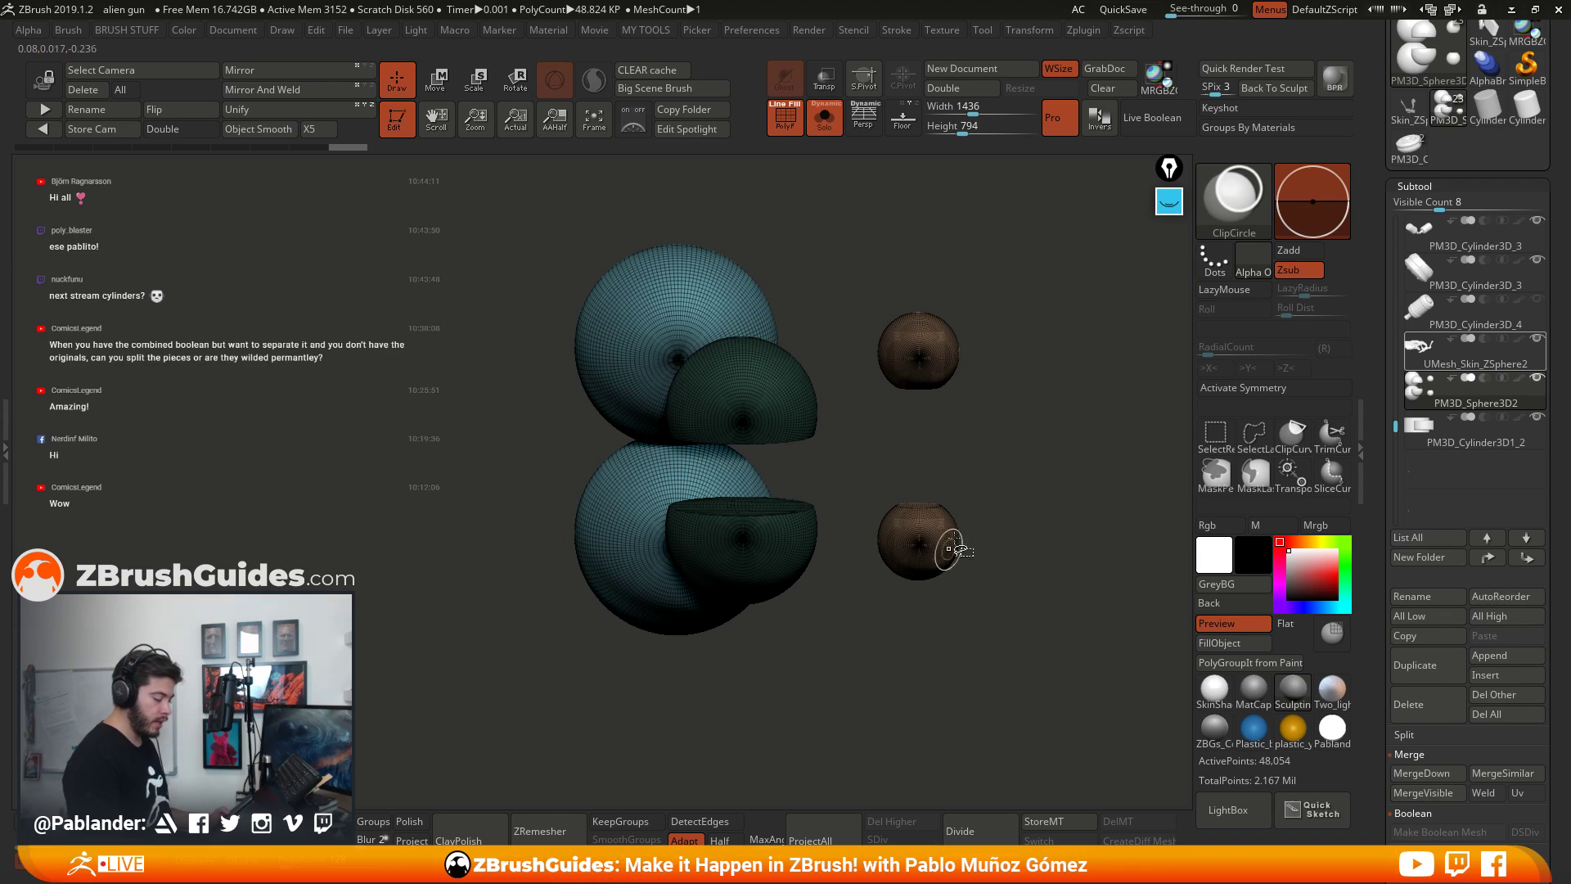
{"action": "left_click", "coordinate": [1003, 434], "text": "ctrl"}
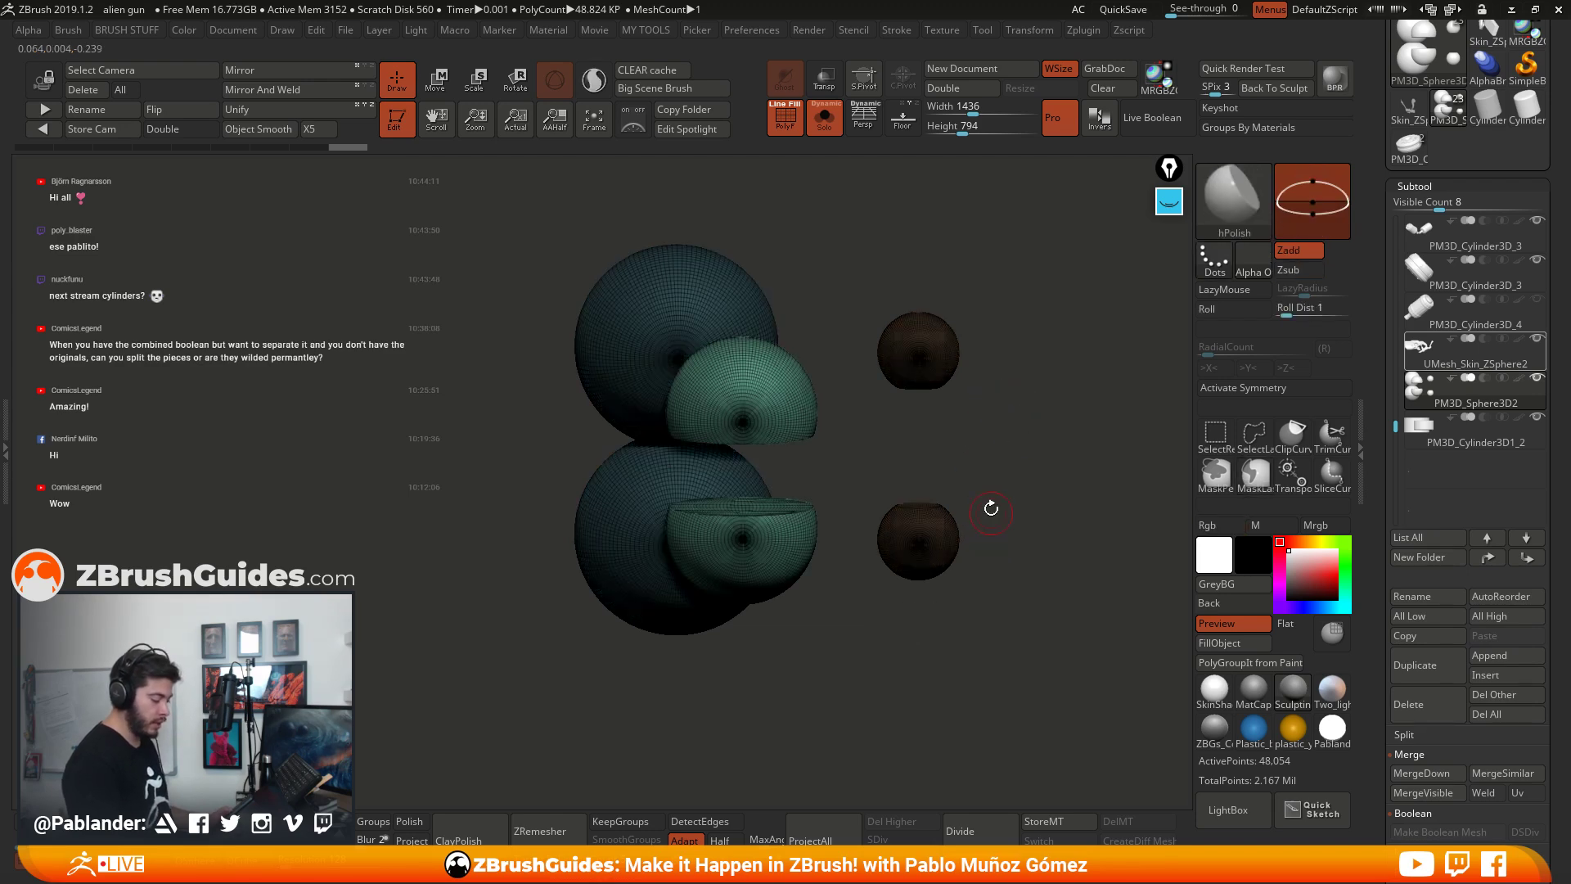
{"action": "left_click", "coordinate": [825, 119]}
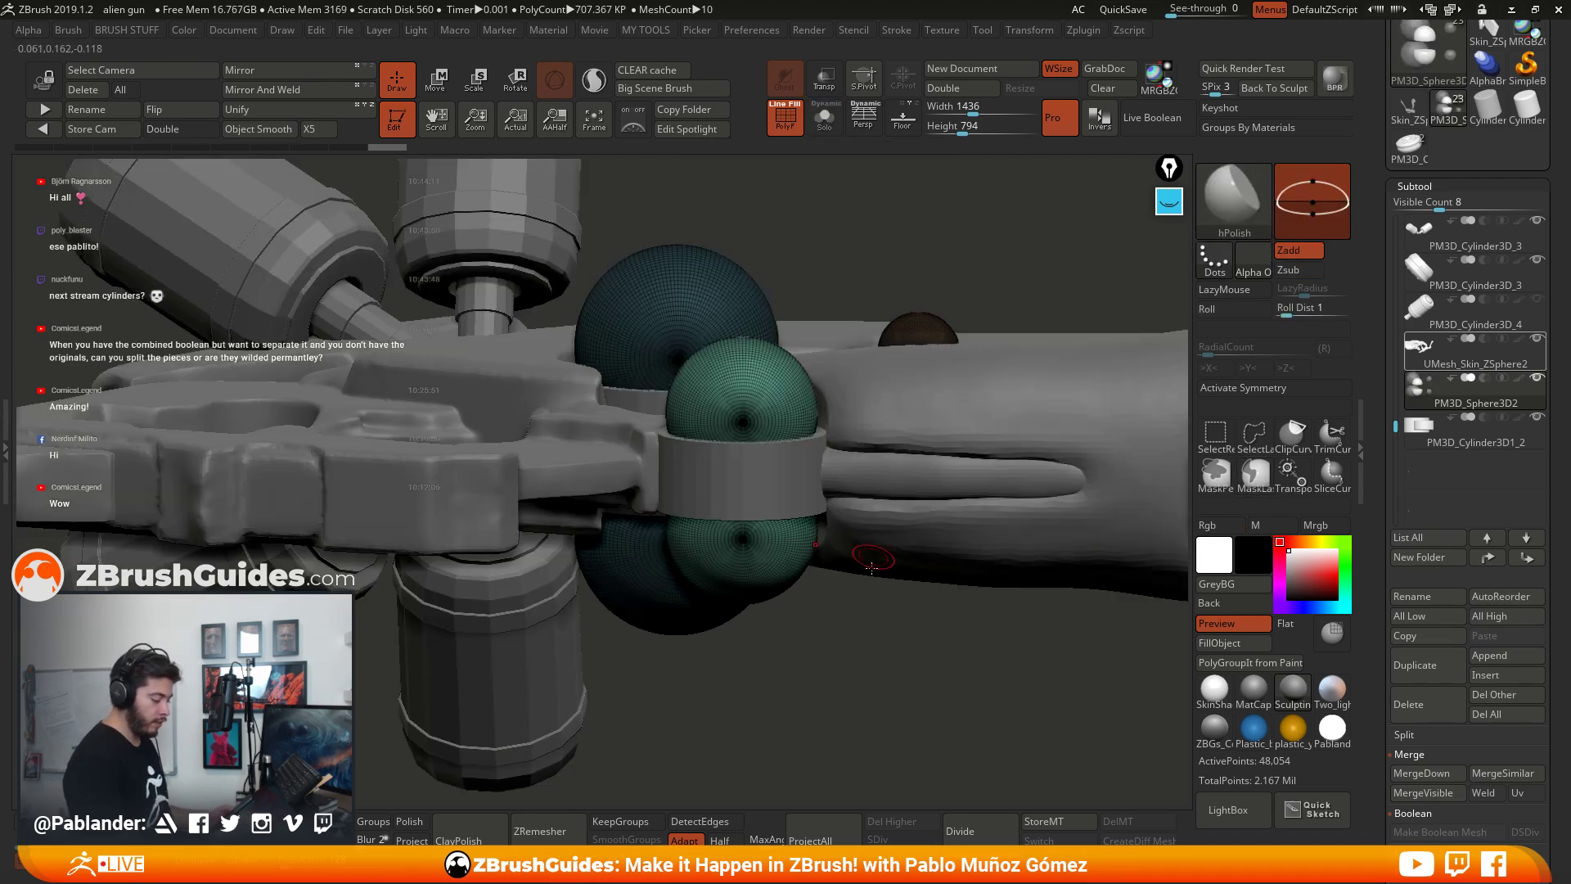
Step: Turn on X symmetry, centre the gizmo on the unmasked sphere and move the lower pair inward by about 0.0193
{"action": "key", "text": "w"}
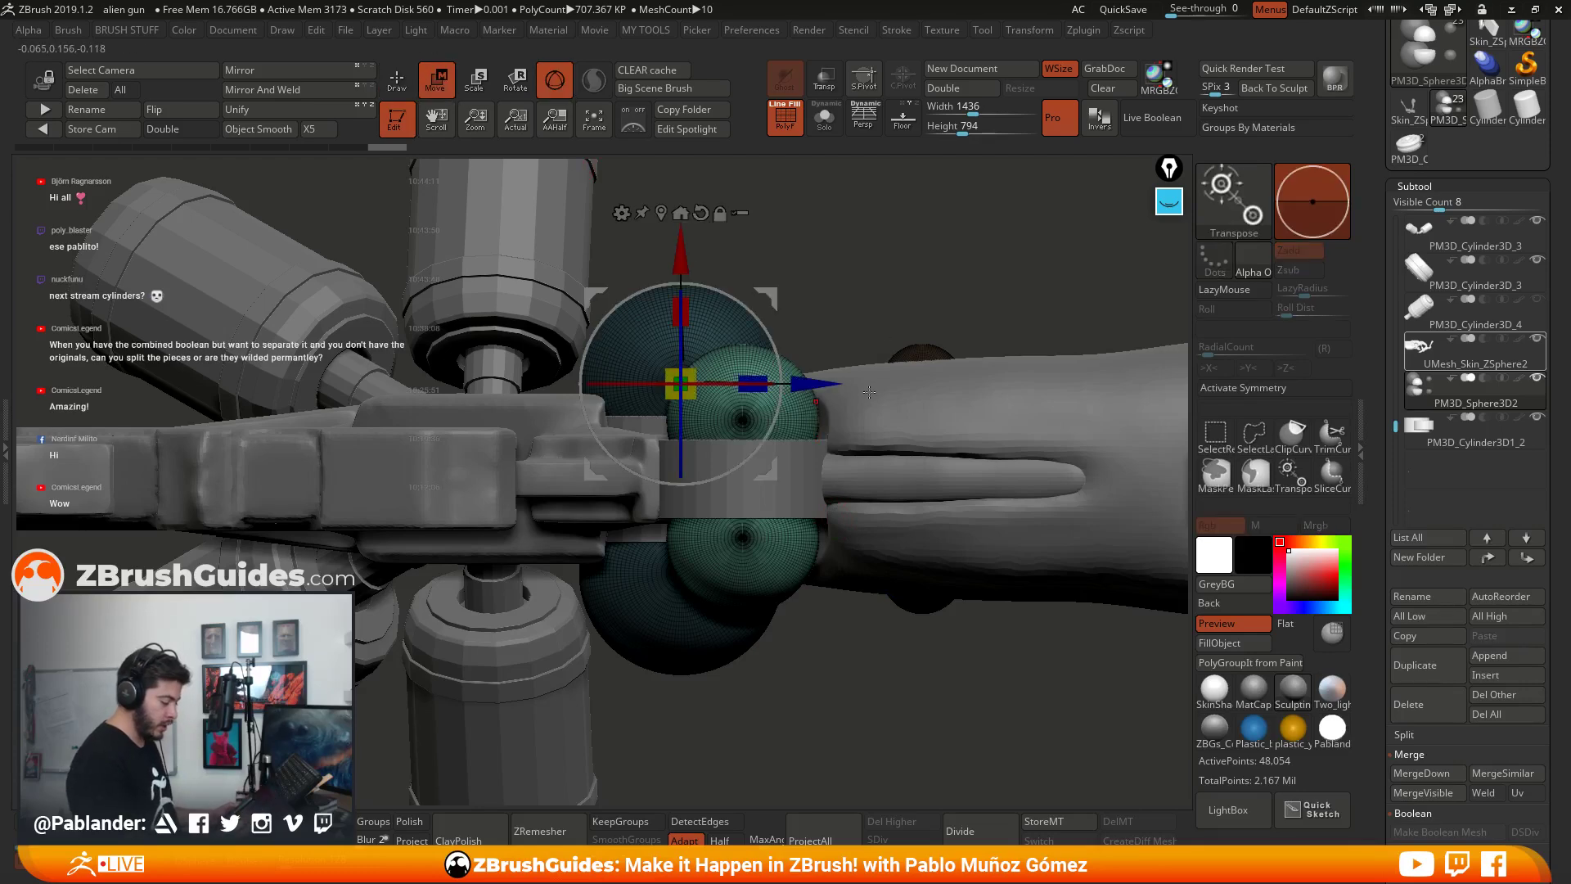
{"action": "key", "text": "x"}
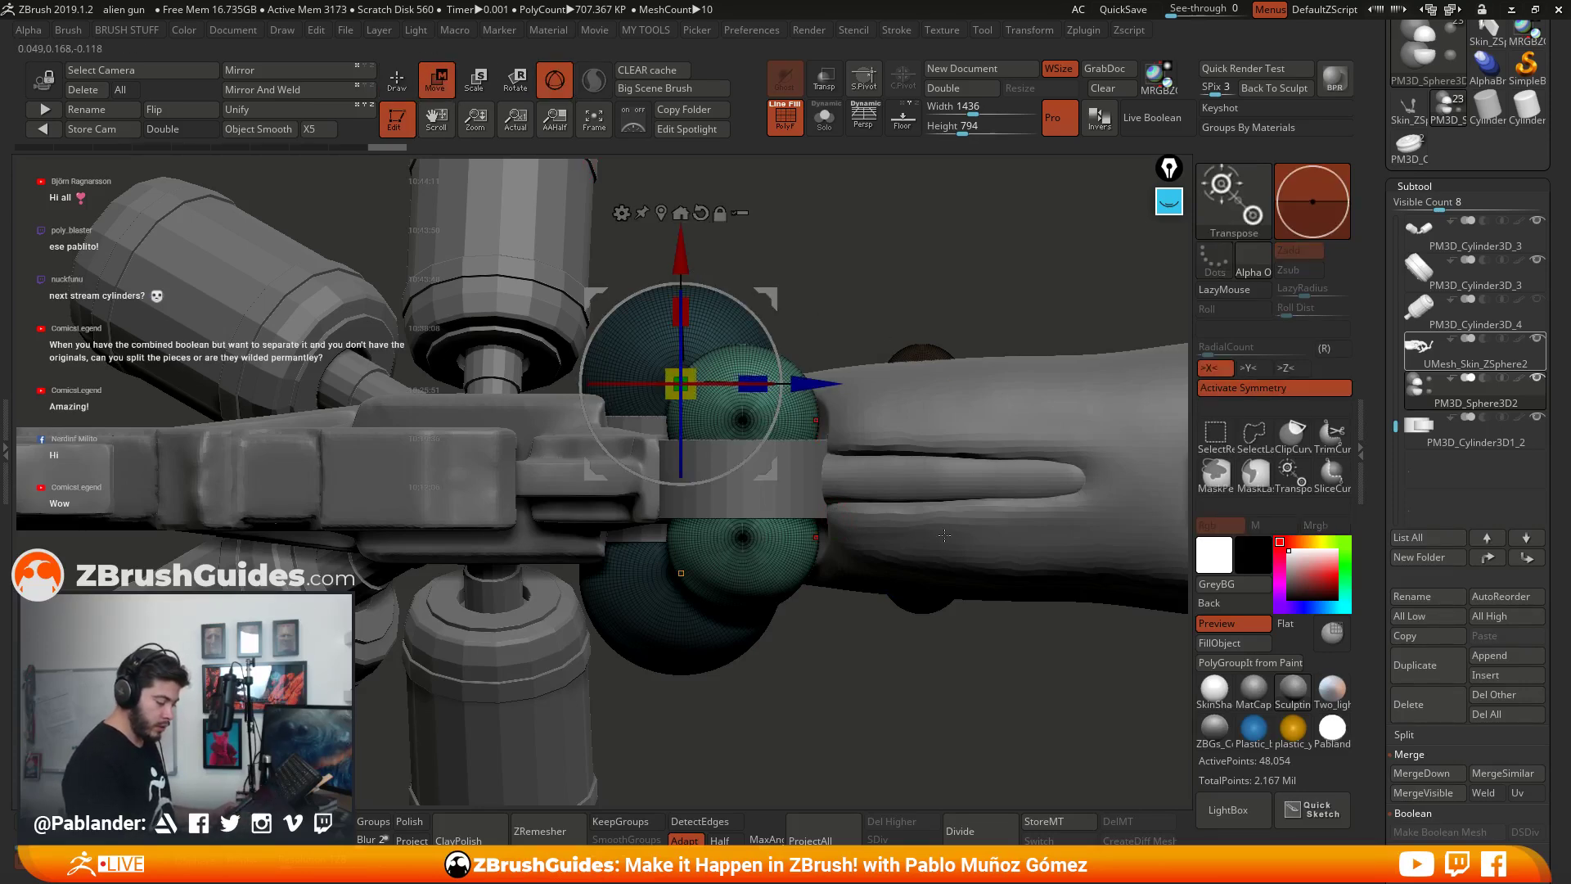
{"action": "left_click", "coordinate": [661, 214]}
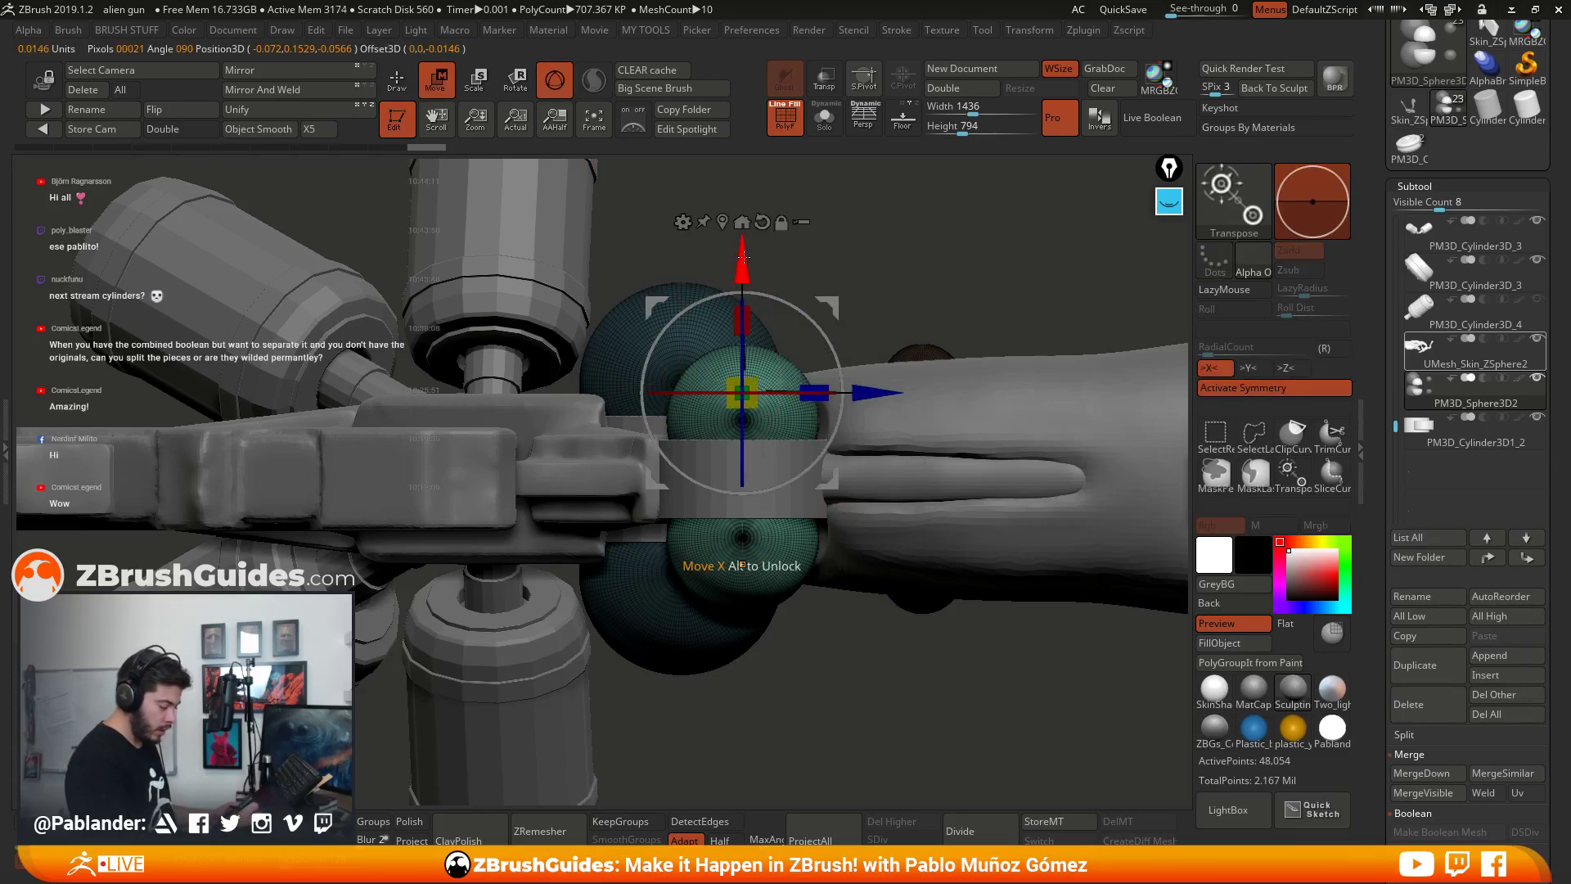
{"action": "left_click_drag", "start_coordinate": [744, 258], "coordinate": [744, 279]}
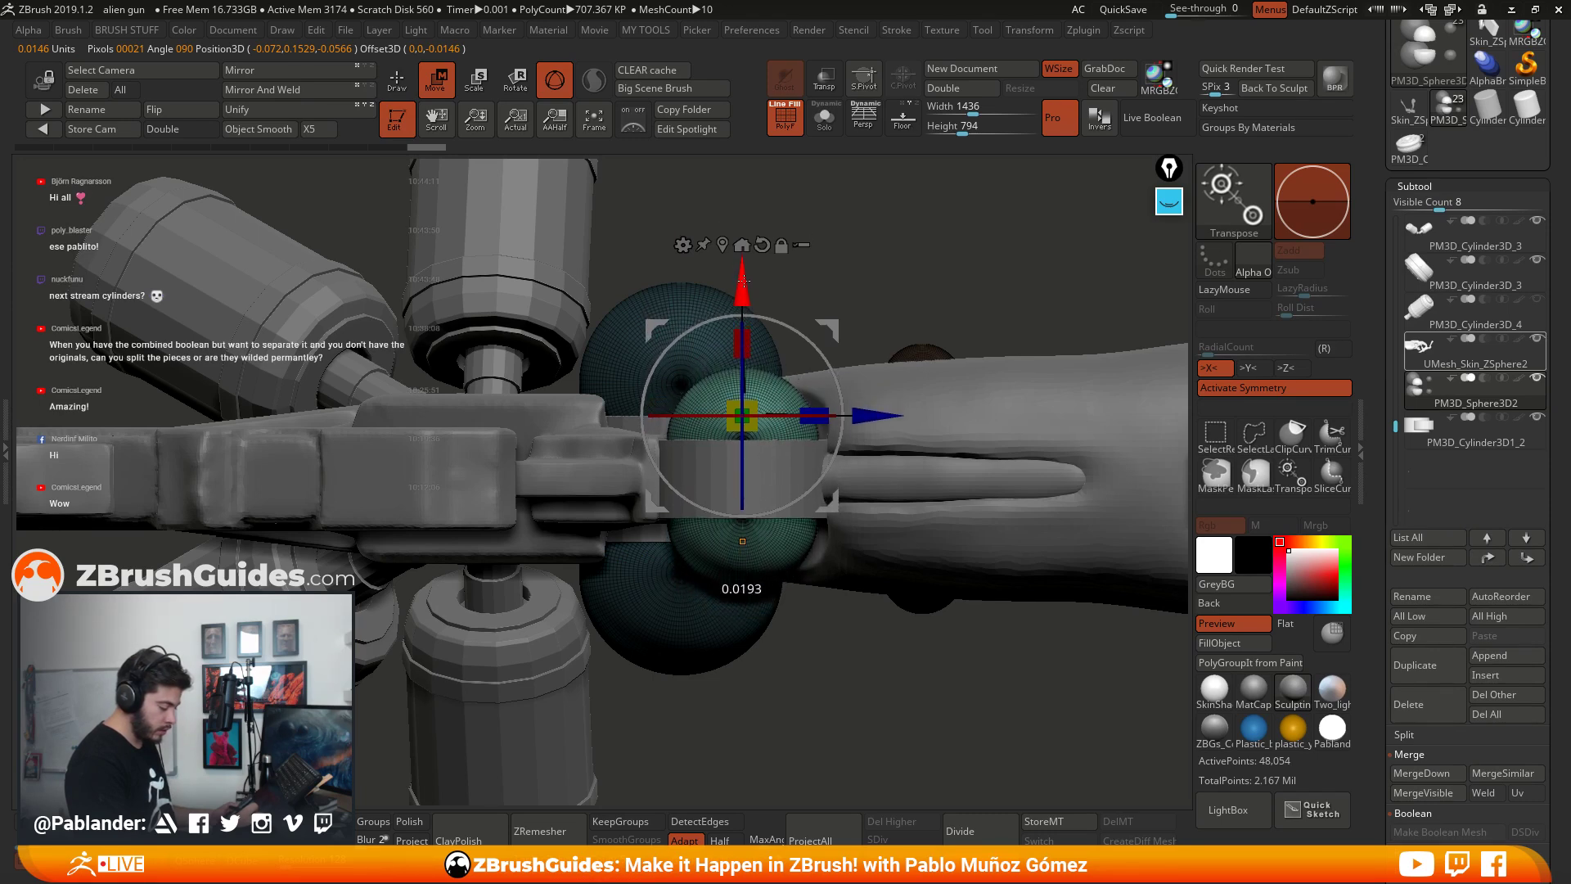
{"action": "left_click_drag", "start_coordinate": [892, 589], "coordinate": [901, 547]}
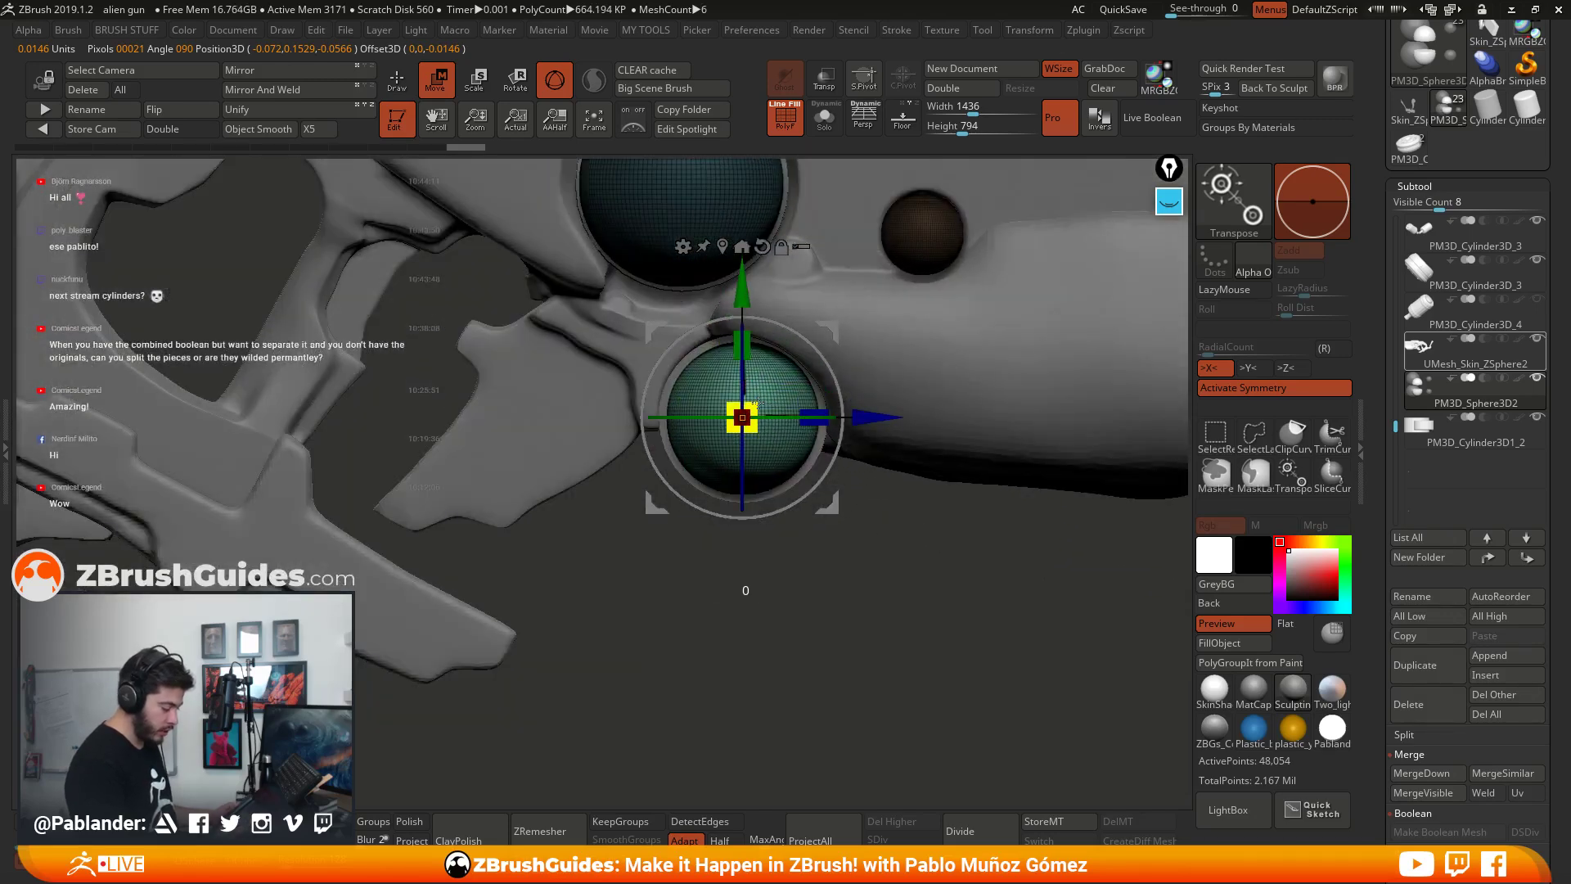
Step: Clear the mask on the spheres and turn off the polyframe display
{"action": "key", "text": "q"}
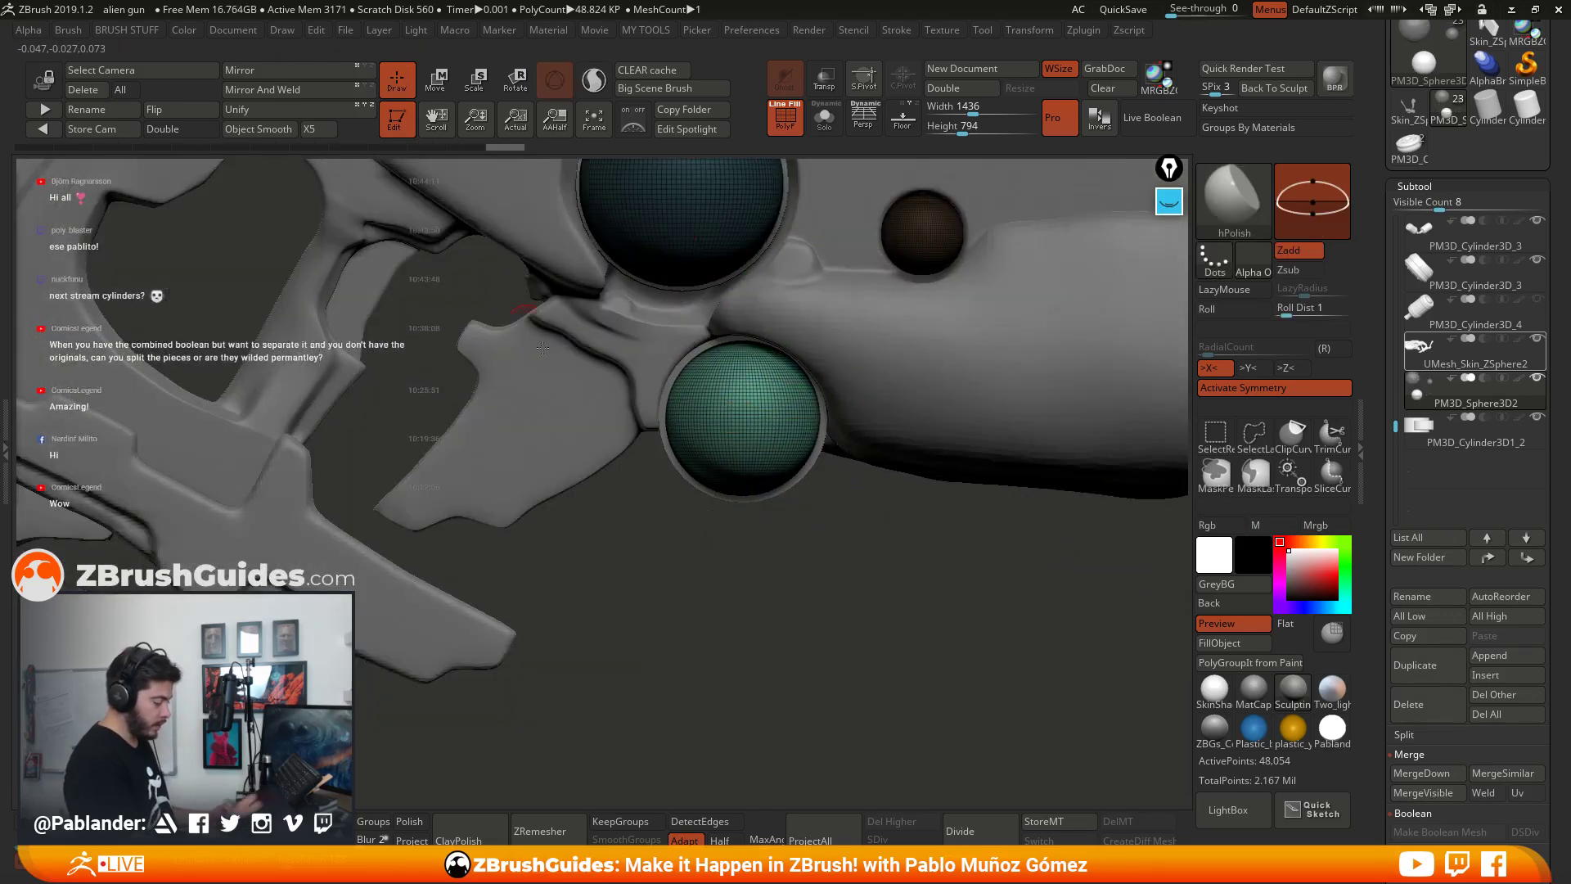
{"action": "right_click_drag", "start_coordinate": [543, 348], "coordinate": [796, 450], "text": "ctrl"}
{"action": "key", "text": "shift+f"}
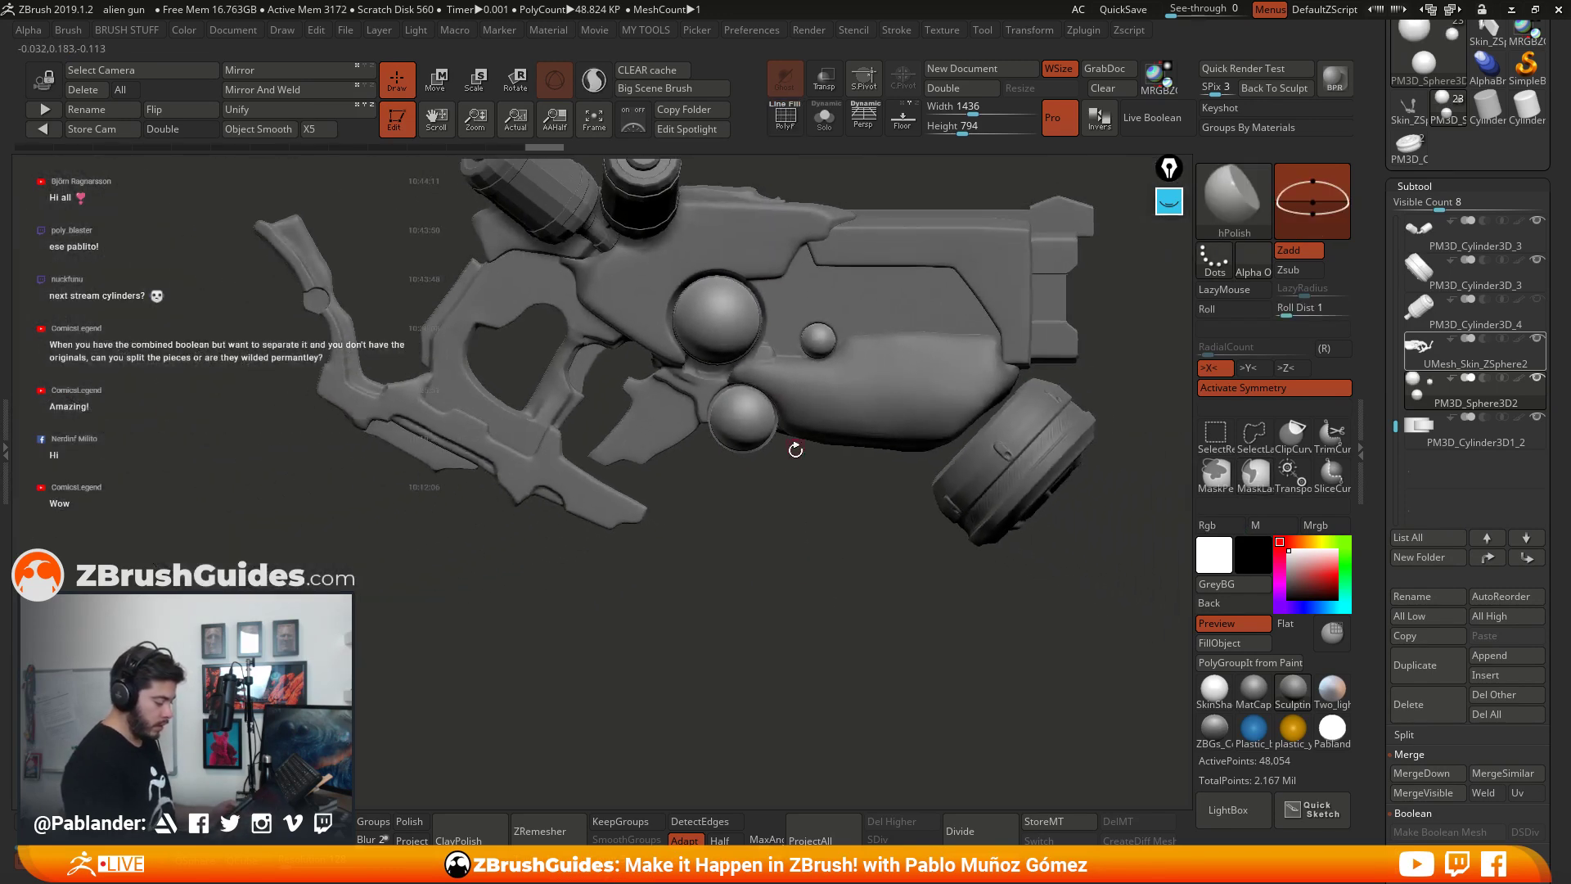
Step: Select the PM3D_Cylinder3D1_2 collar subtool and isolate it with Solo
{"action": "left_click_drag", "start_coordinate": [806, 507], "coordinate": [770, 550]}
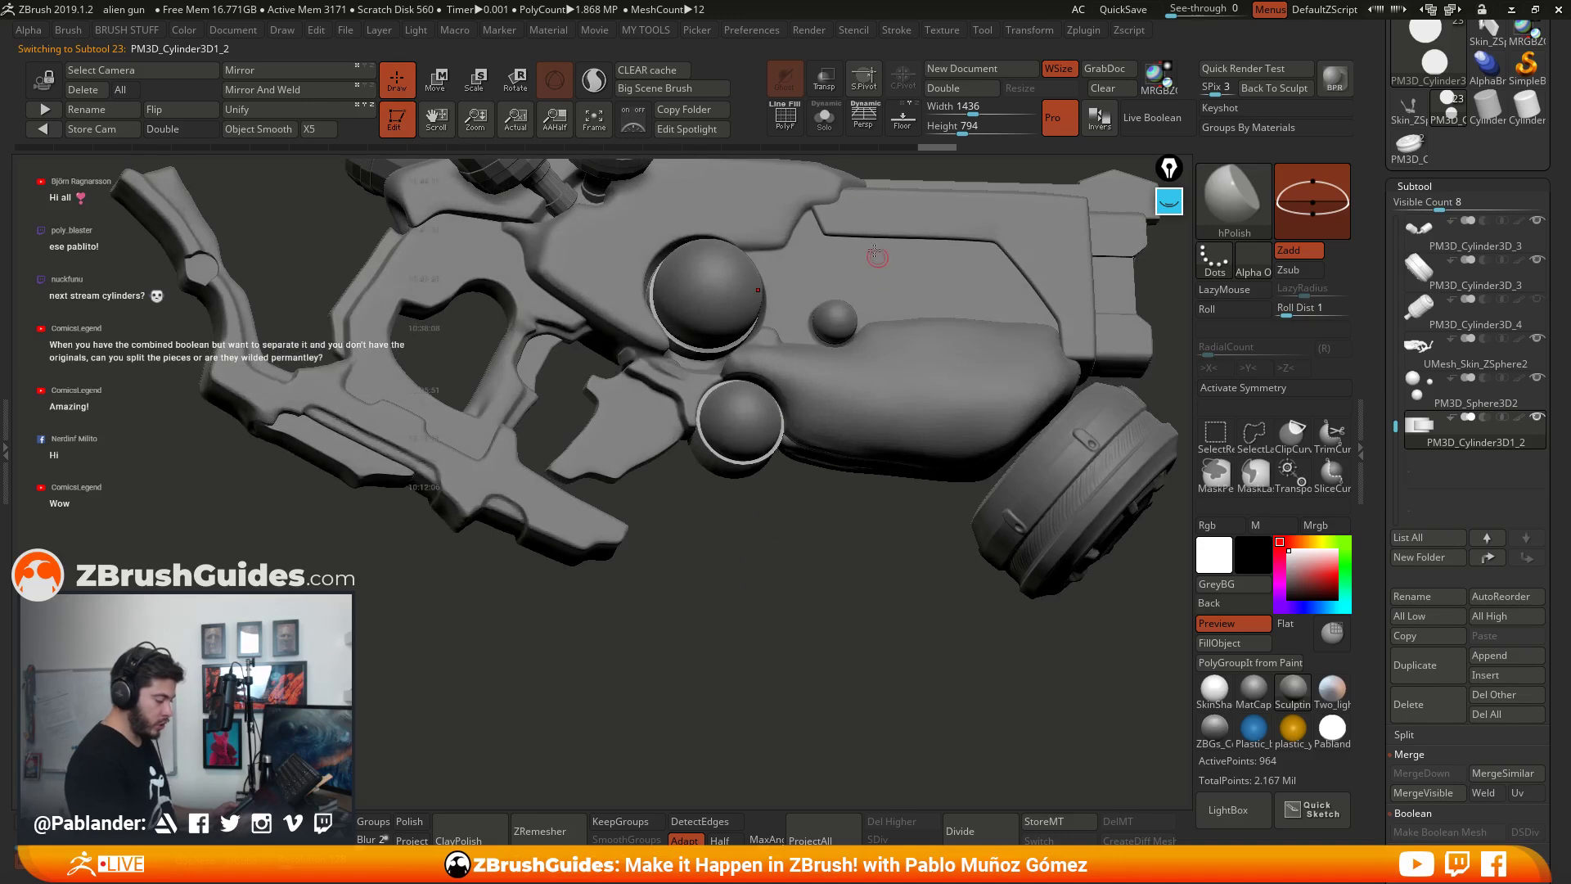
{"action": "key", "text": "shift+alt+s"}
{"action": "left_click_drag", "start_coordinate": [795, 260], "coordinate": [902, 524]}
Step: Try DynaMesh on the collar cylinders at resolution 128, and undo it
{"action": "left_click", "coordinate": [1415, 186]}
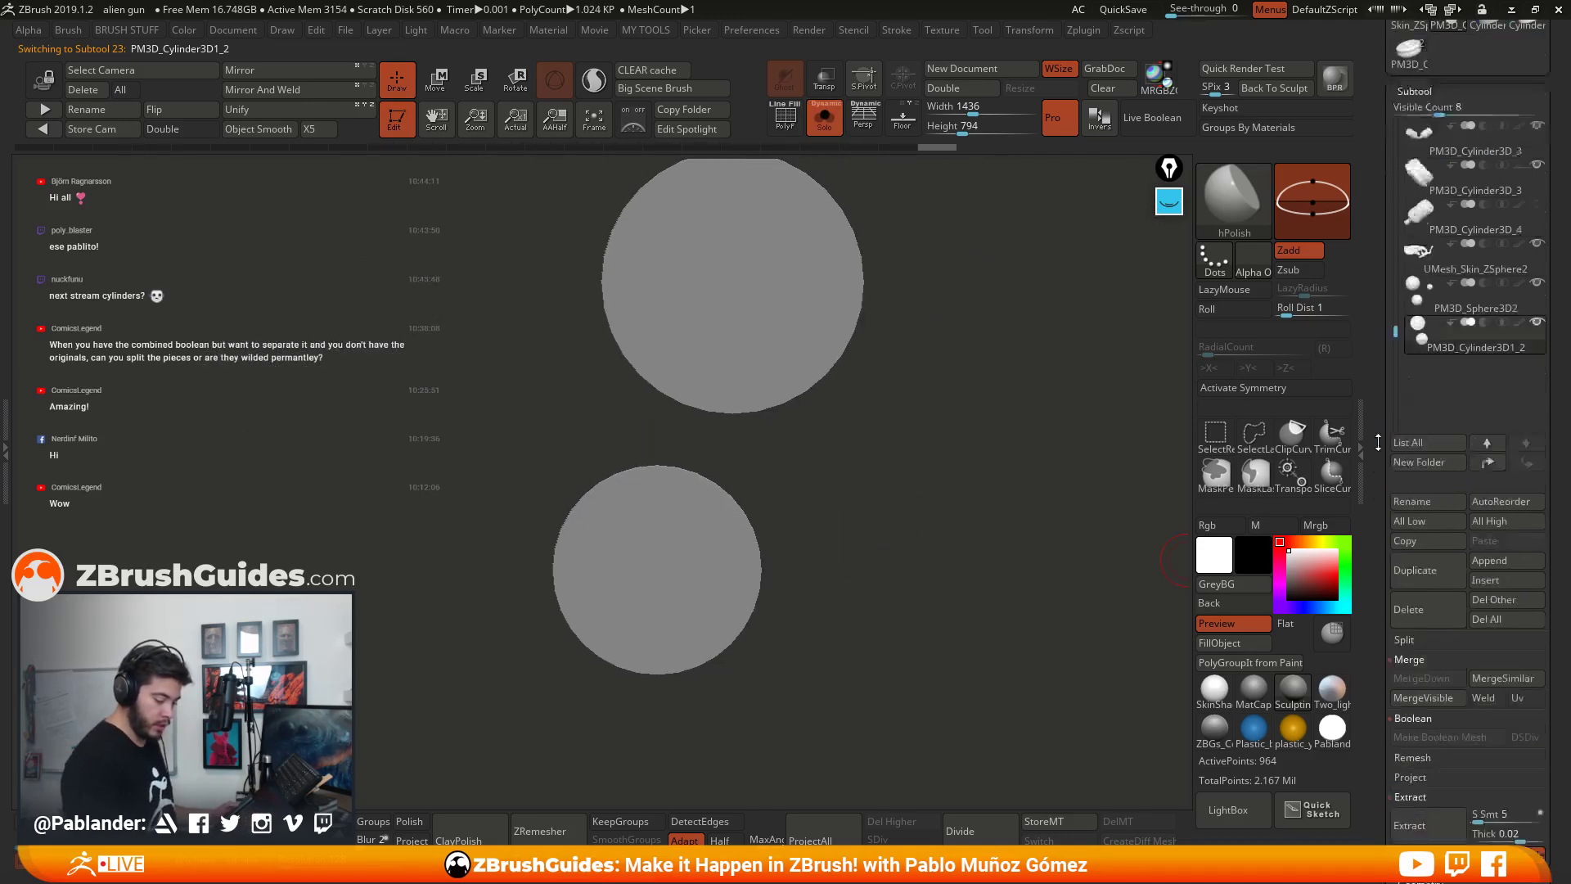
{"action": "left_click", "coordinate": [1416, 252]}
{"action": "scroll", "coordinate": [1397, 511], "scroll_direction": "up", "scroll_amount": 10}
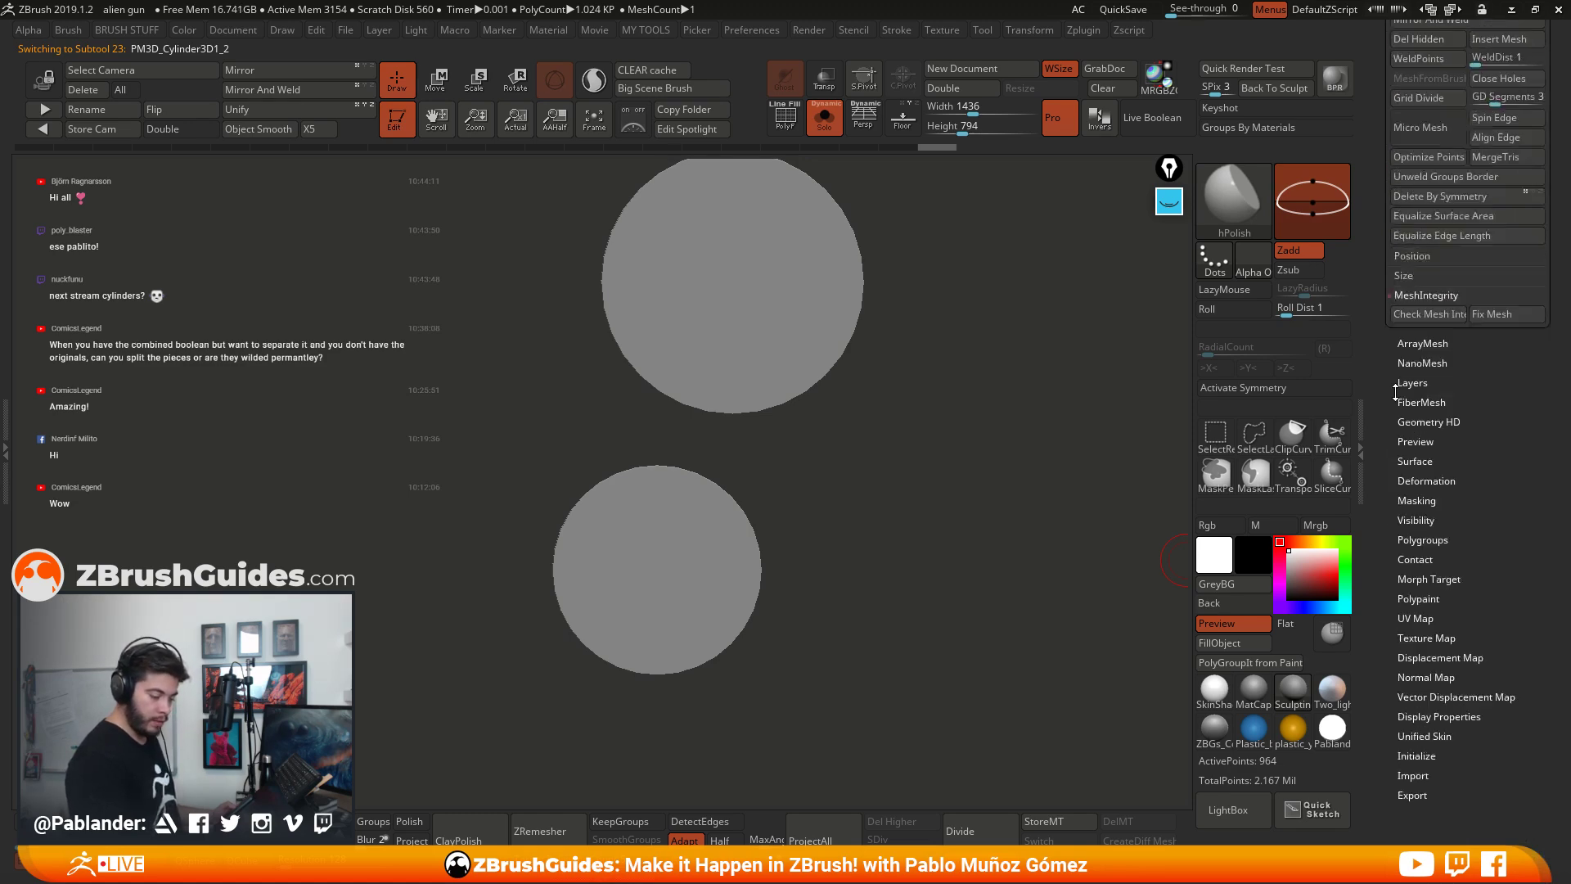
{"action": "scroll", "coordinate": [1398, 512], "scroll_direction": "down", "scroll_amount": 10}
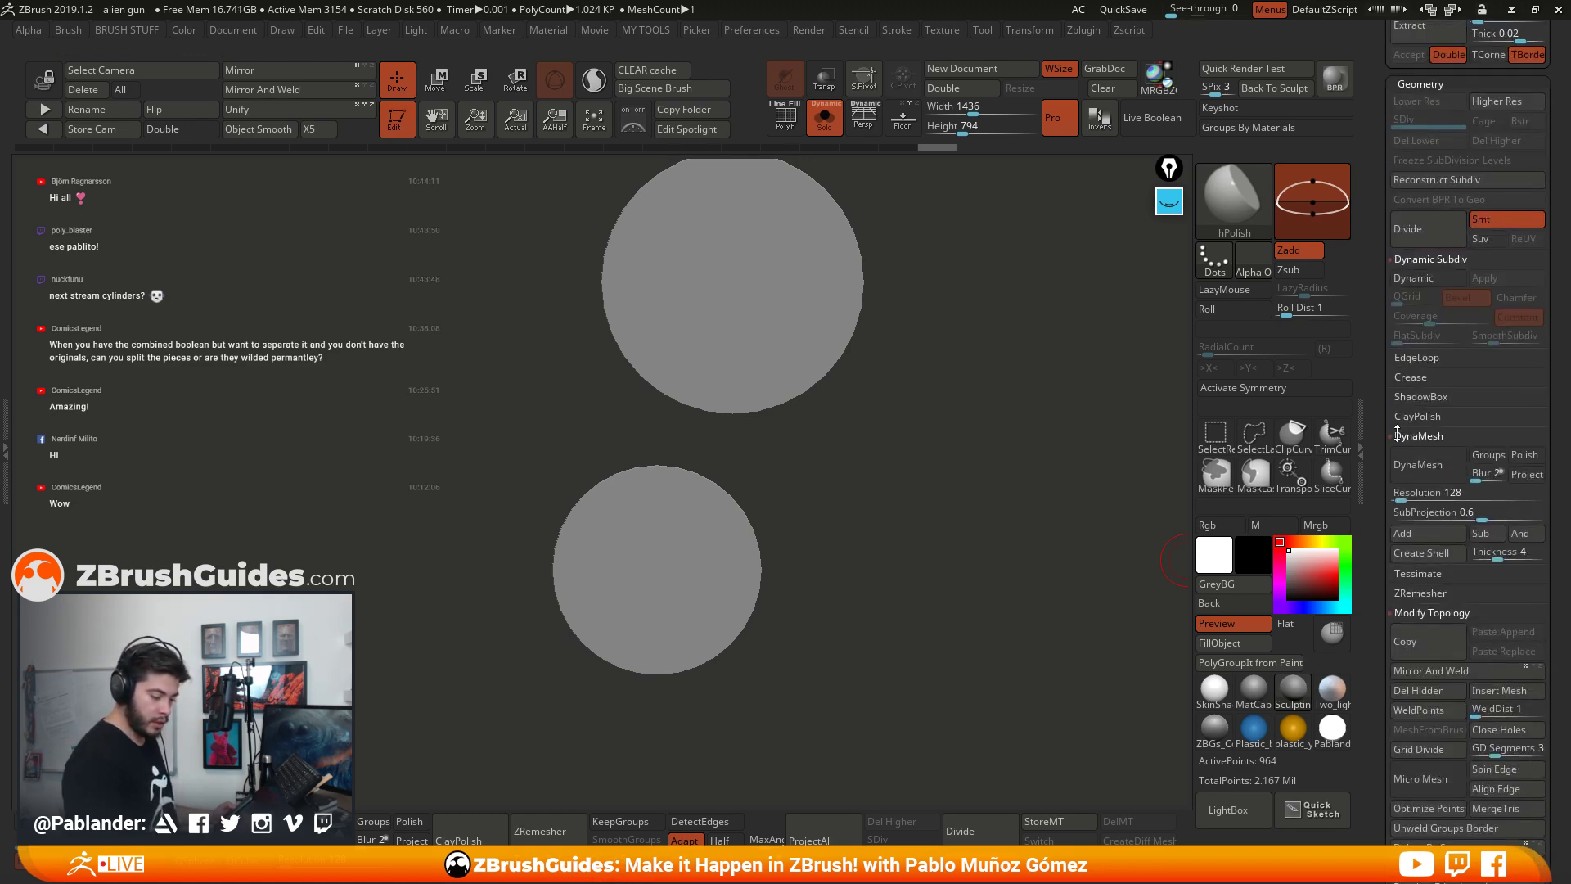
{"action": "left_click", "coordinate": [1446, 467]}
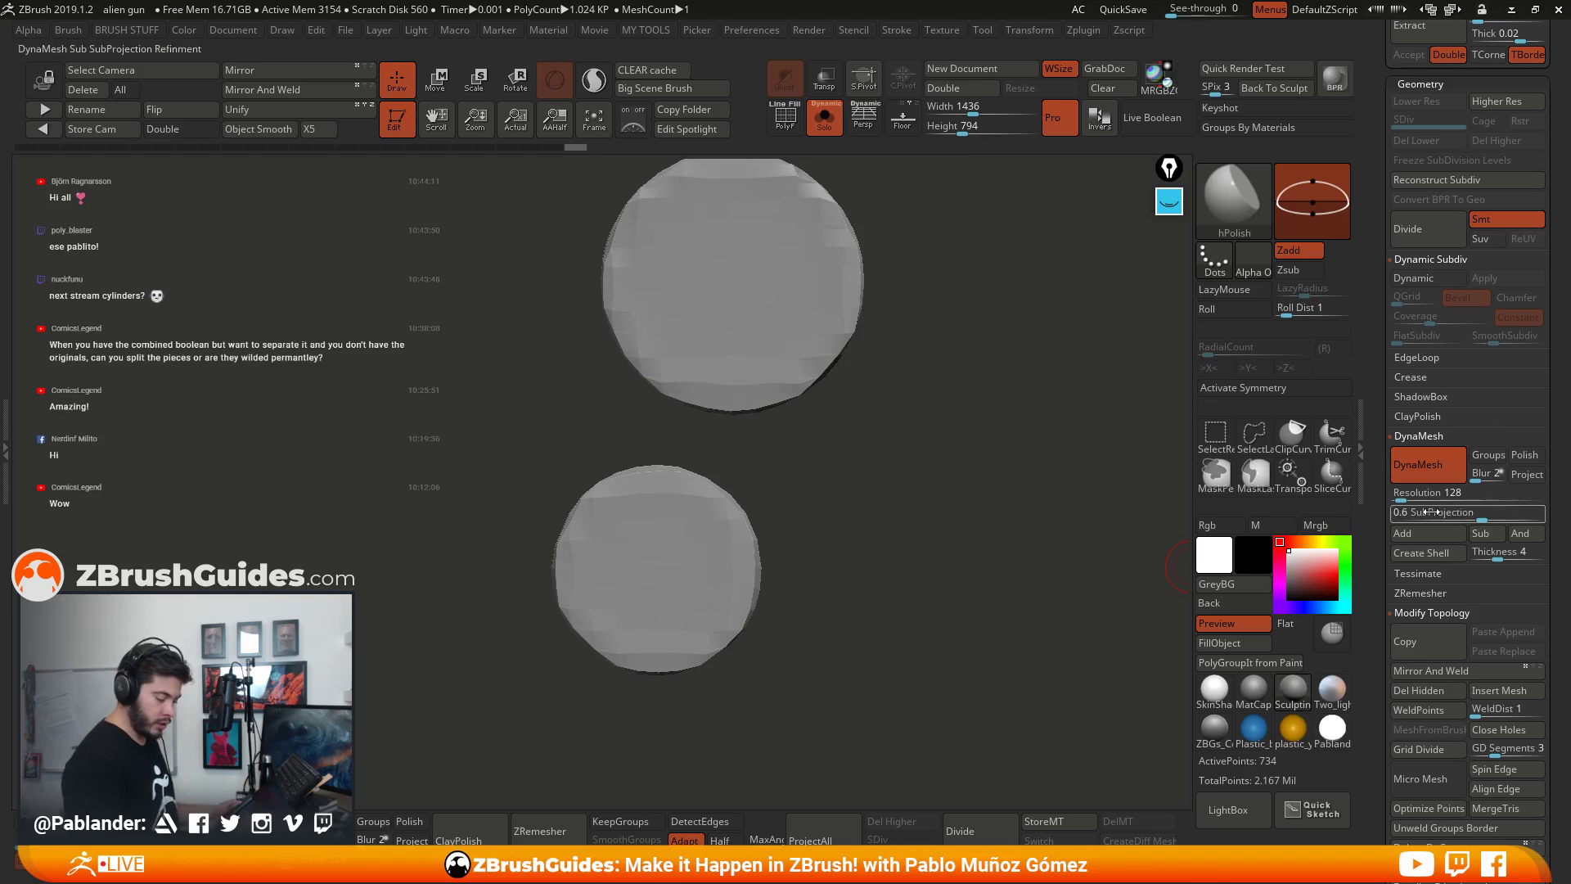
{"action": "key", "text": "ctrl+z"}
Step: Try DynaMesh on the collar cylinders at resolutions 480 and 664, undoing each remesh
{"action": "left_click_drag", "start_coordinate": [1408, 497], "coordinate": [1424, 497]}
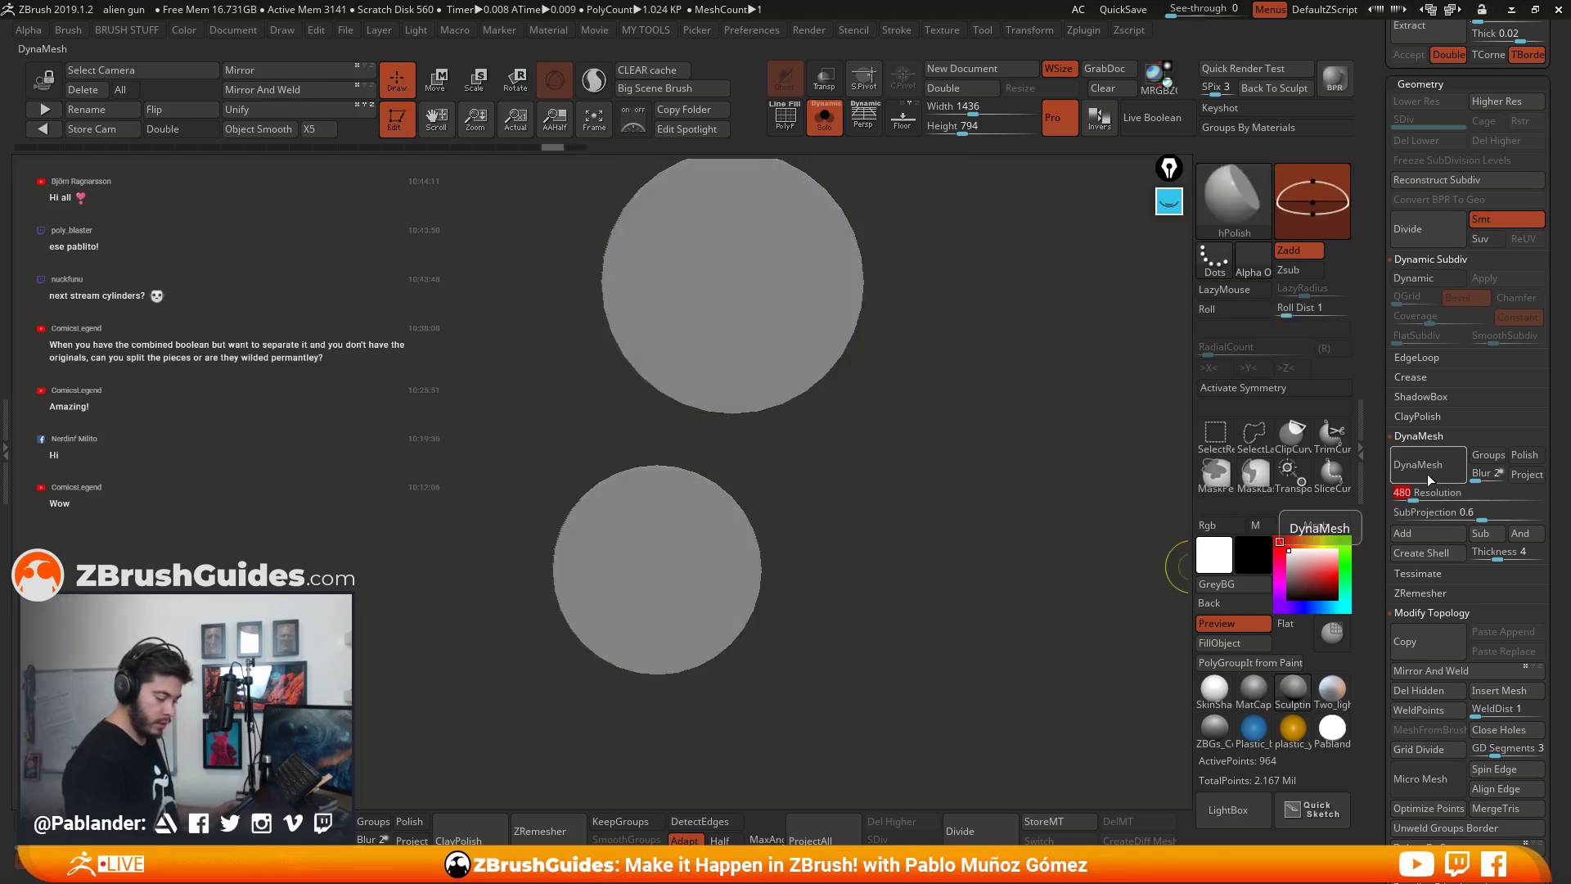
{"action": "left_click", "coordinate": [1422, 468]}
{"action": "key", "text": "ctrl+z"}
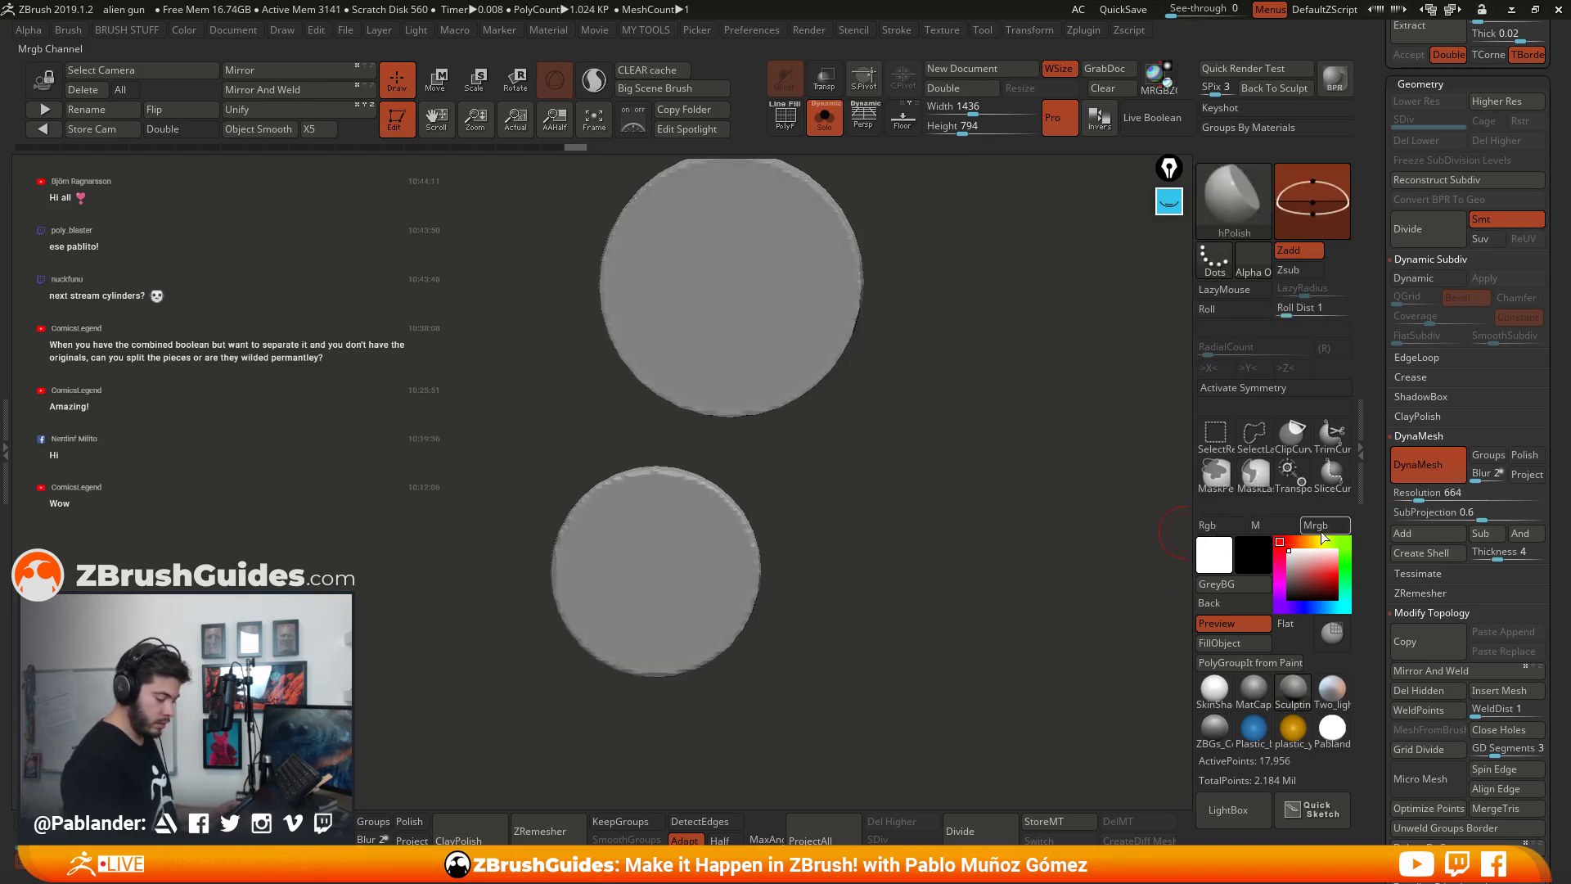
{"action": "left_click_drag", "start_coordinate": [1418, 498], "coordinate": [1433, 497]}
{"action": "left_click", "coordinate": [1423, 466]}
{"action": "key", "text": "ctrl+z"}
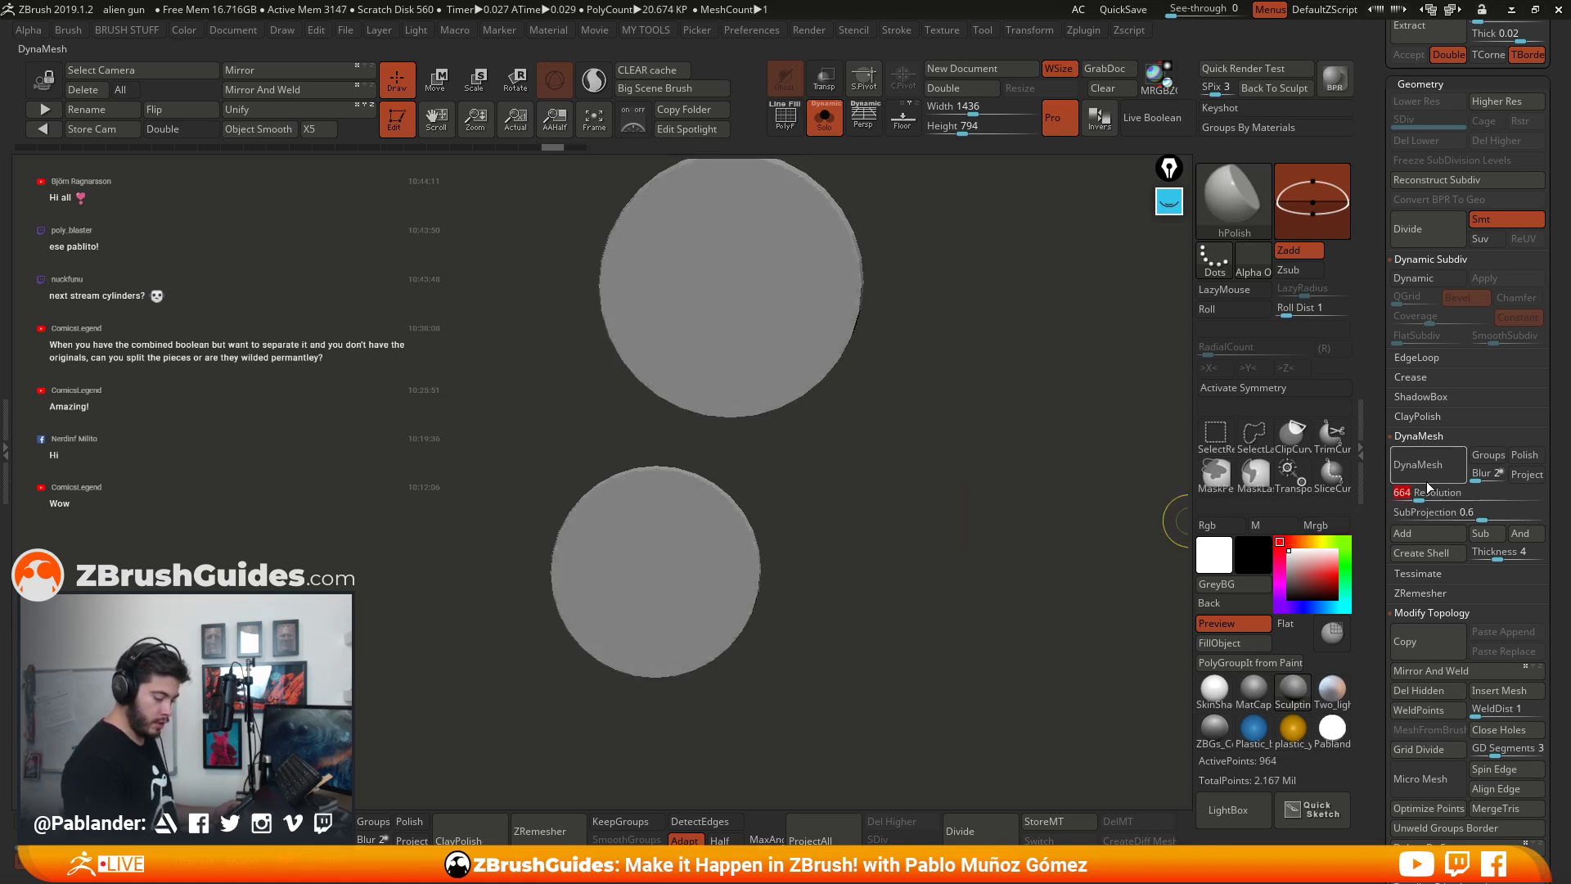
Step: Remesh the collar cylinders with DynaMesh at resolution 904 and check their topology with the polyframe display
{"action": "left_click", "coordinate": [1432, 473]}
{"action": "left_click_drag", "start_coordinate": [1014, 401], "coordinate": [888, 428]}
{"action": "left_click", "coordinate": [785, 114]}
{"action": "left_click", "coordinate": [786, 114]}
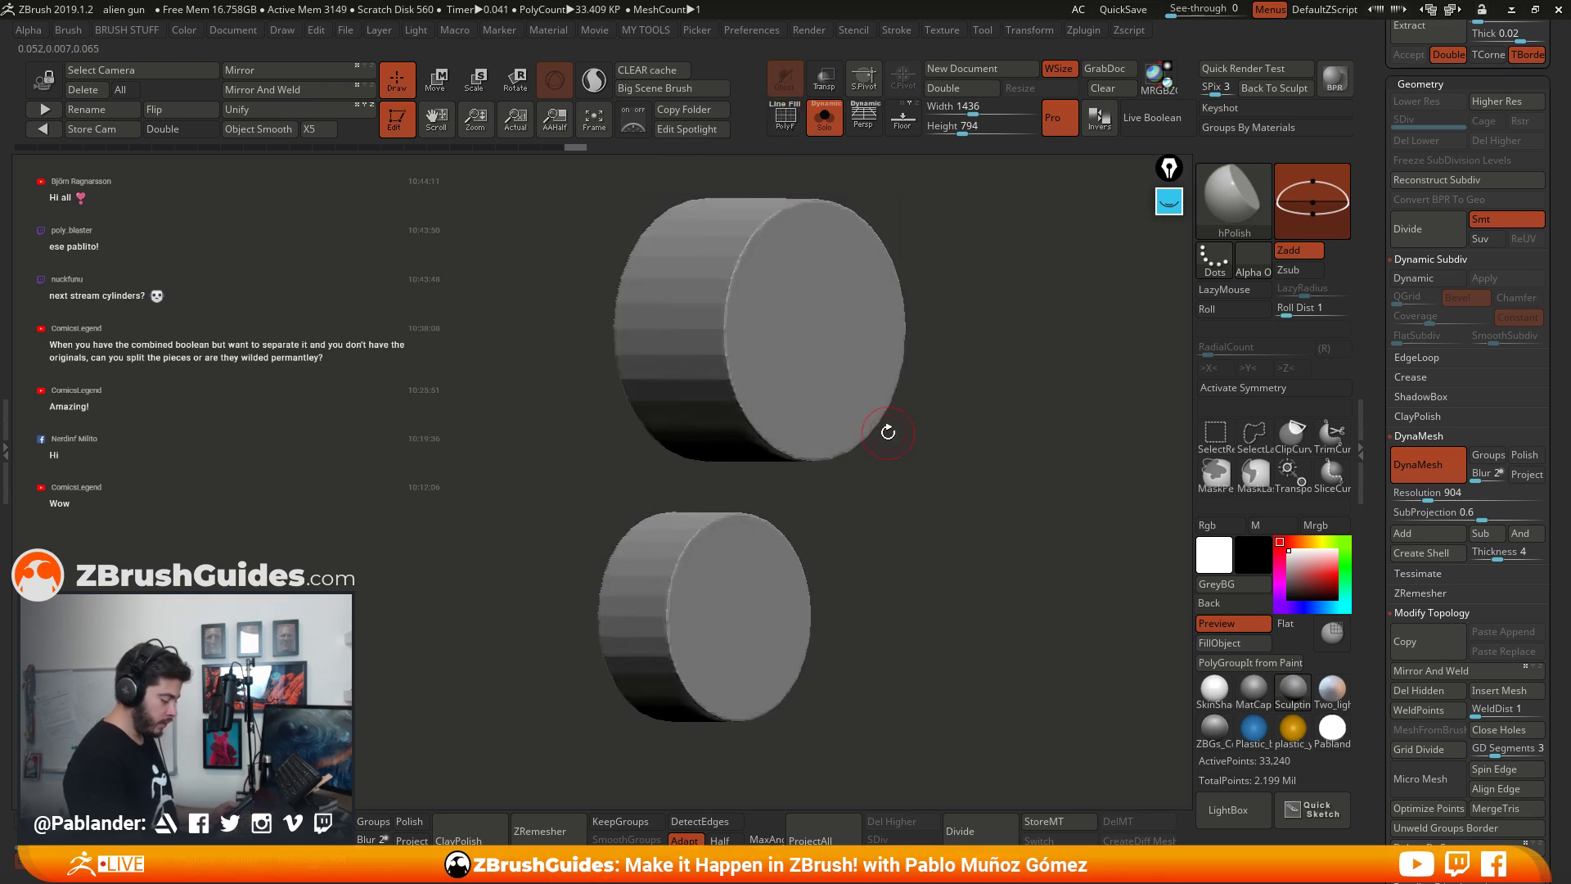
Step: Turn on X symmetry and smooth the rims of the large and small collar cylinders with the Smooth brush
{"action": "key", "text": "x"}
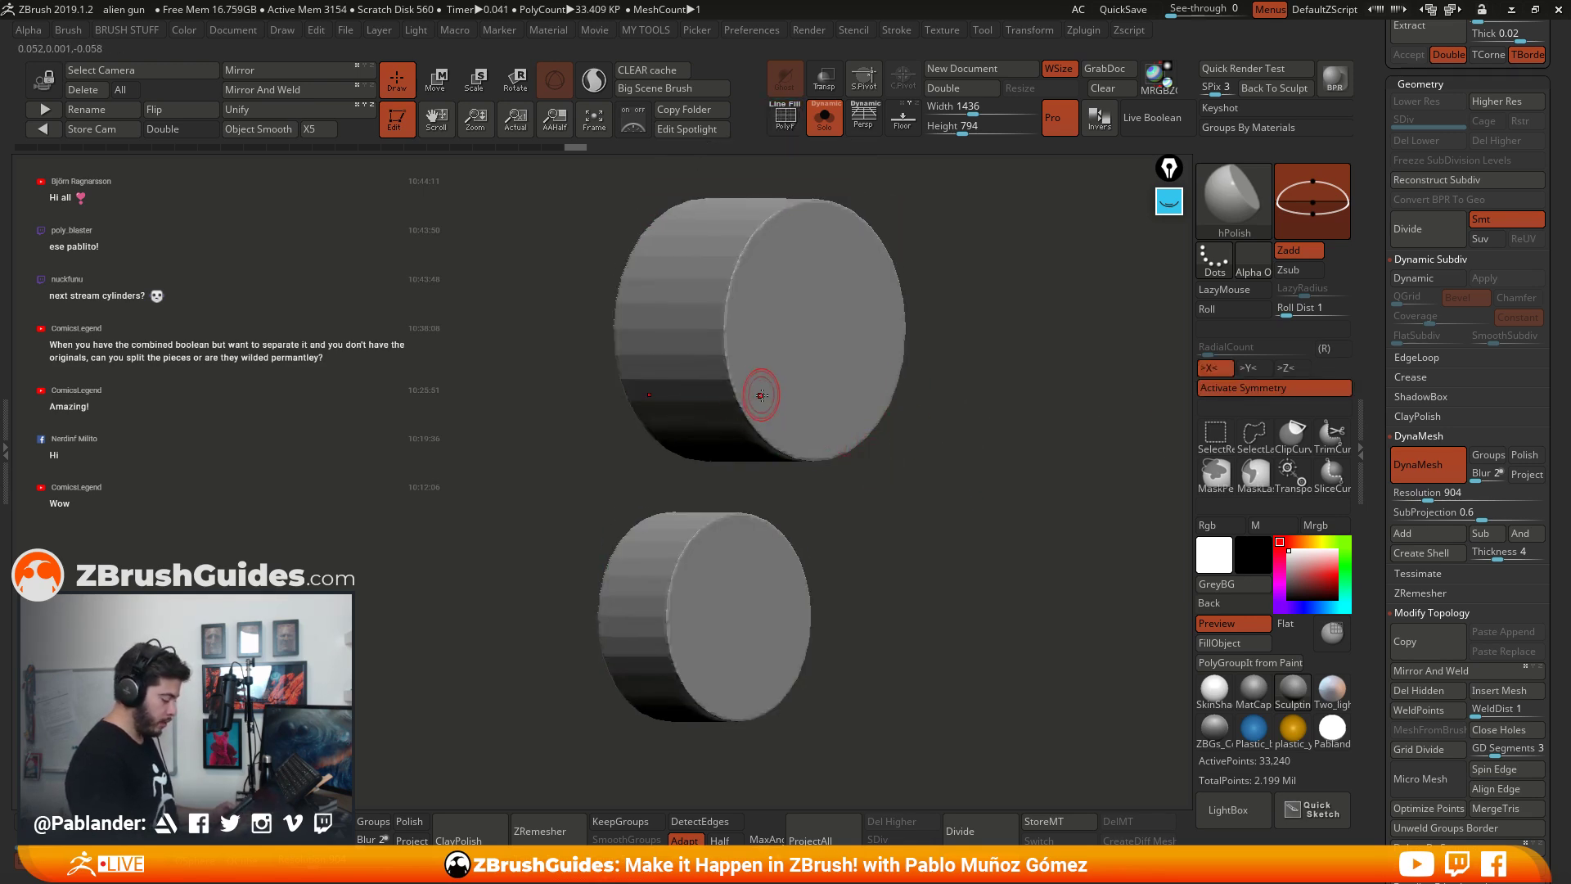
{"action": "right_click", "coordinate": [731, 354]}
{"action": "left_click_drag", "start_coordinate": [710, 385], "coordinate": [689, 271], "text": "shift"}
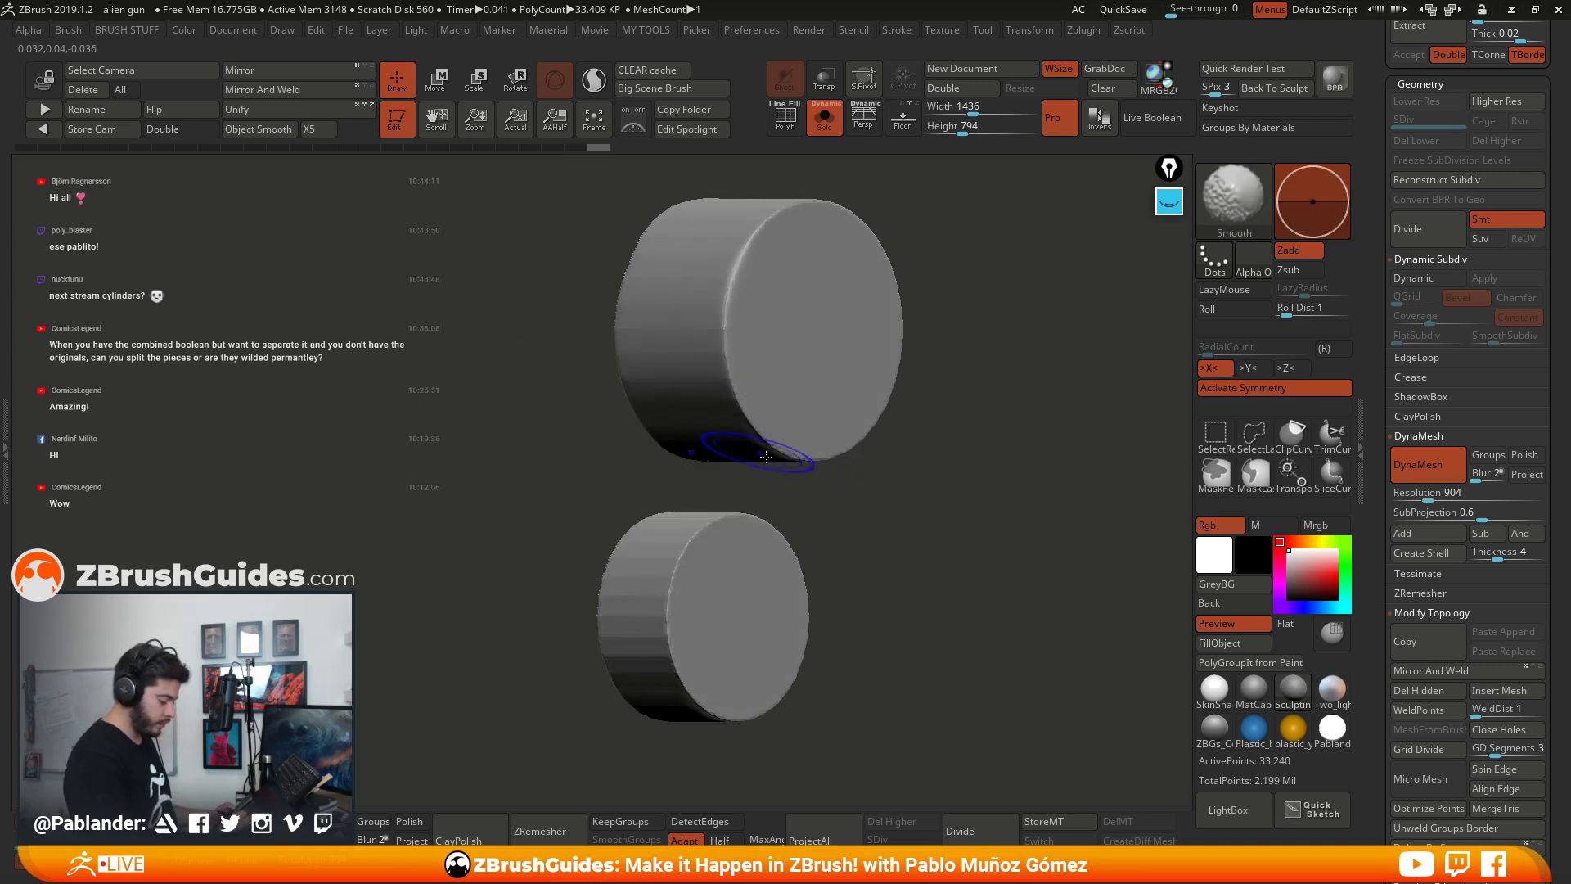
{"action": "mouse_move", "coordinate": [827, 499]}
{"action": "left_mouse_down"}
{"action": "mouse_move", "coordinate": [842, 568]}
{"action": "mouse_move", "coordinate": [904, 530]}
{"action": "mouse_move", "coordinate": [719, 483]}
{"action": "mouse_move", "coordinate": [736, 654]}
{"action": "mouse_move", "coordinate": [827, 601]}
{"action": "left_mouse_up"}
{"action": "left_click_drag", "start_coordinate": [1003, 551], "coordinate": [881, 565]}
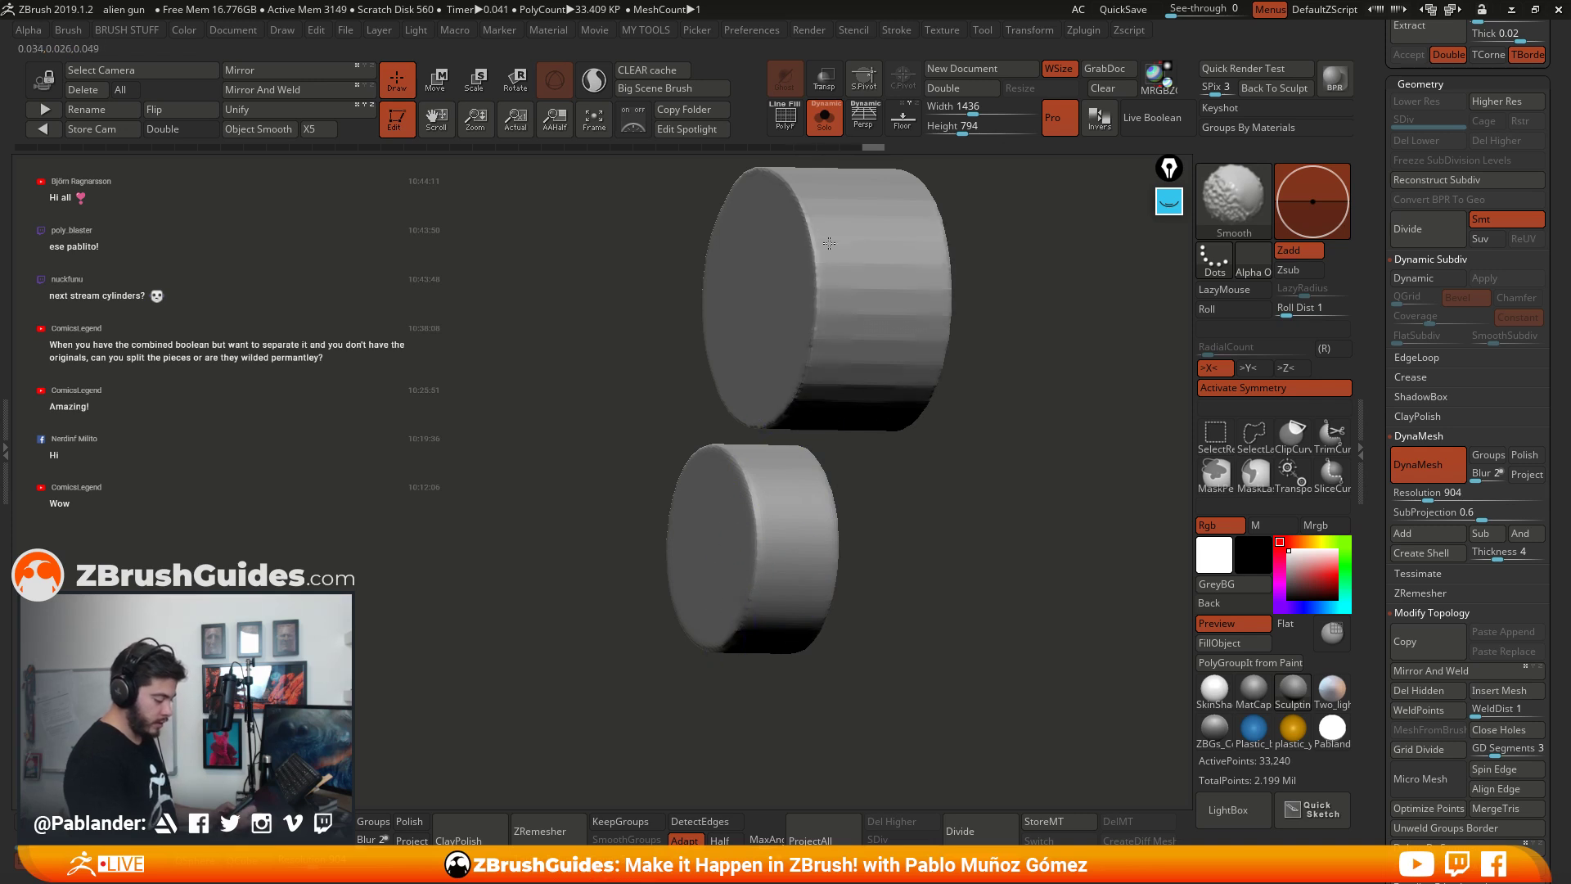
Step: Smooth the faceted side walls of both collar cylinders
{"action": "right_click_drag", "start_coordinate": [924, 364], "coordinate": [867, 281]}
{"action": "right_click_drag", "start_coordinate": [851, 458], "coordinate": [859, 368]}
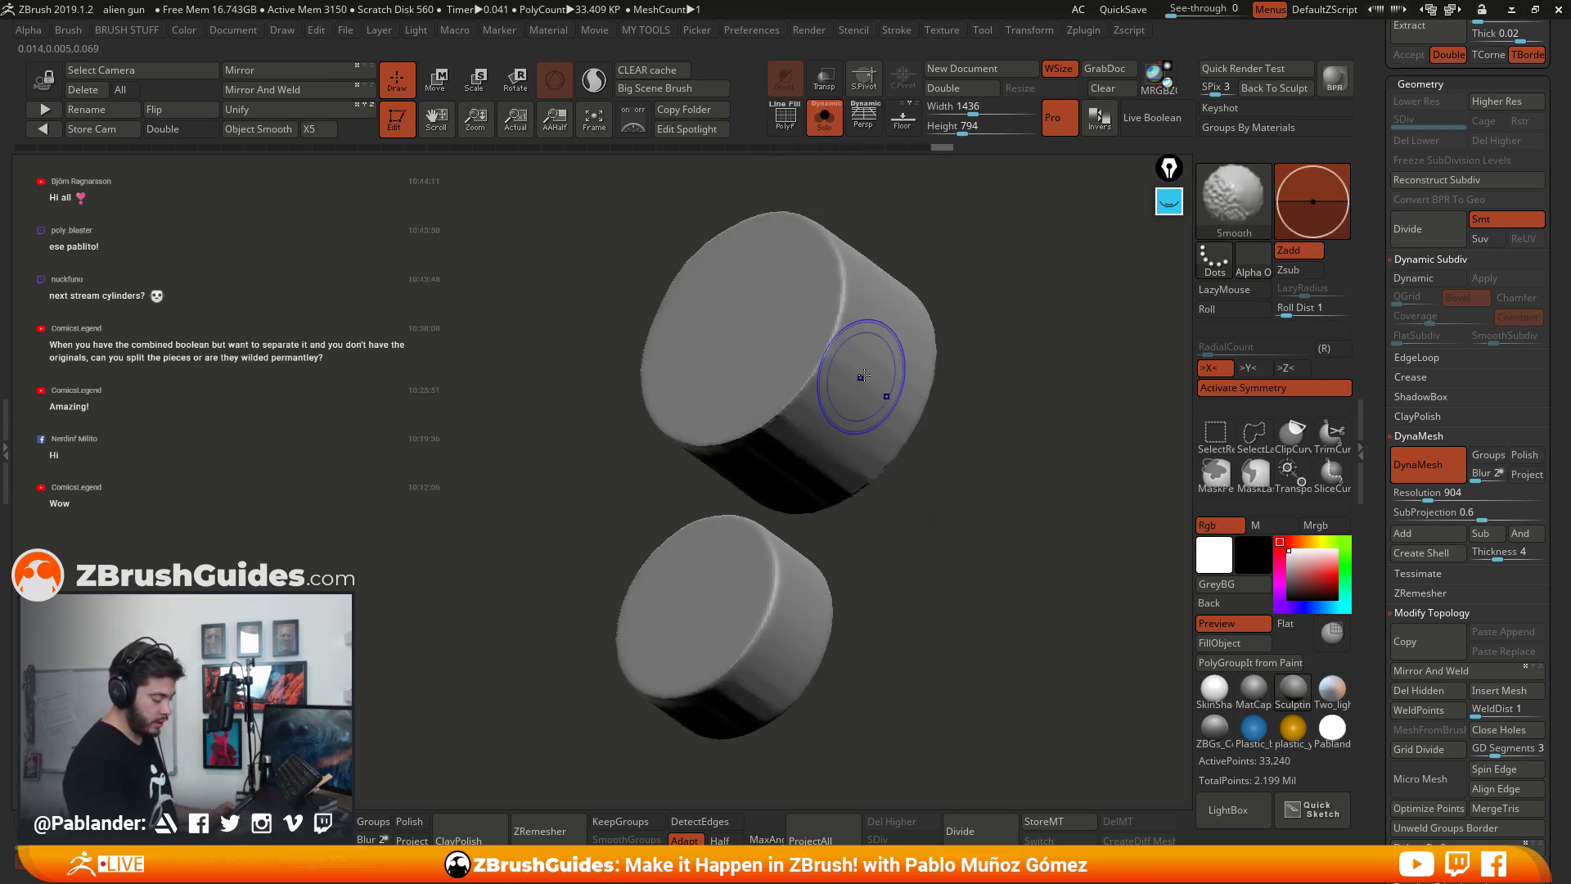
{"action": "right_click_drag", "start_coordinate": [918, 467], "coordinate": [868, 458]}
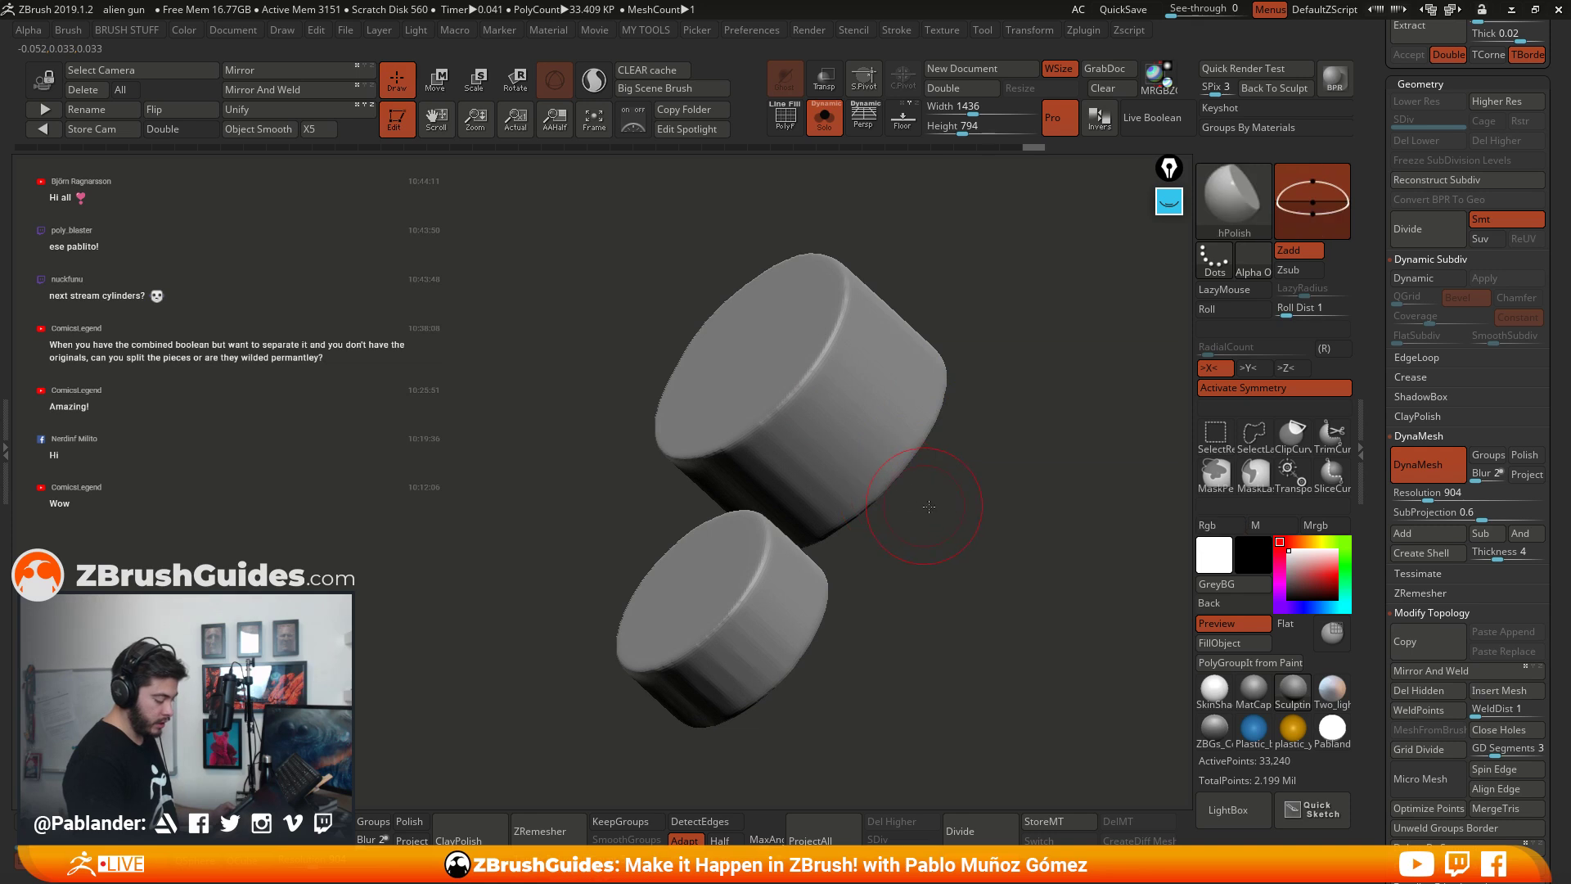
{"action": "right_click_drag", "start_coordinate": [895, 554], "coordinate": [748, 448]}
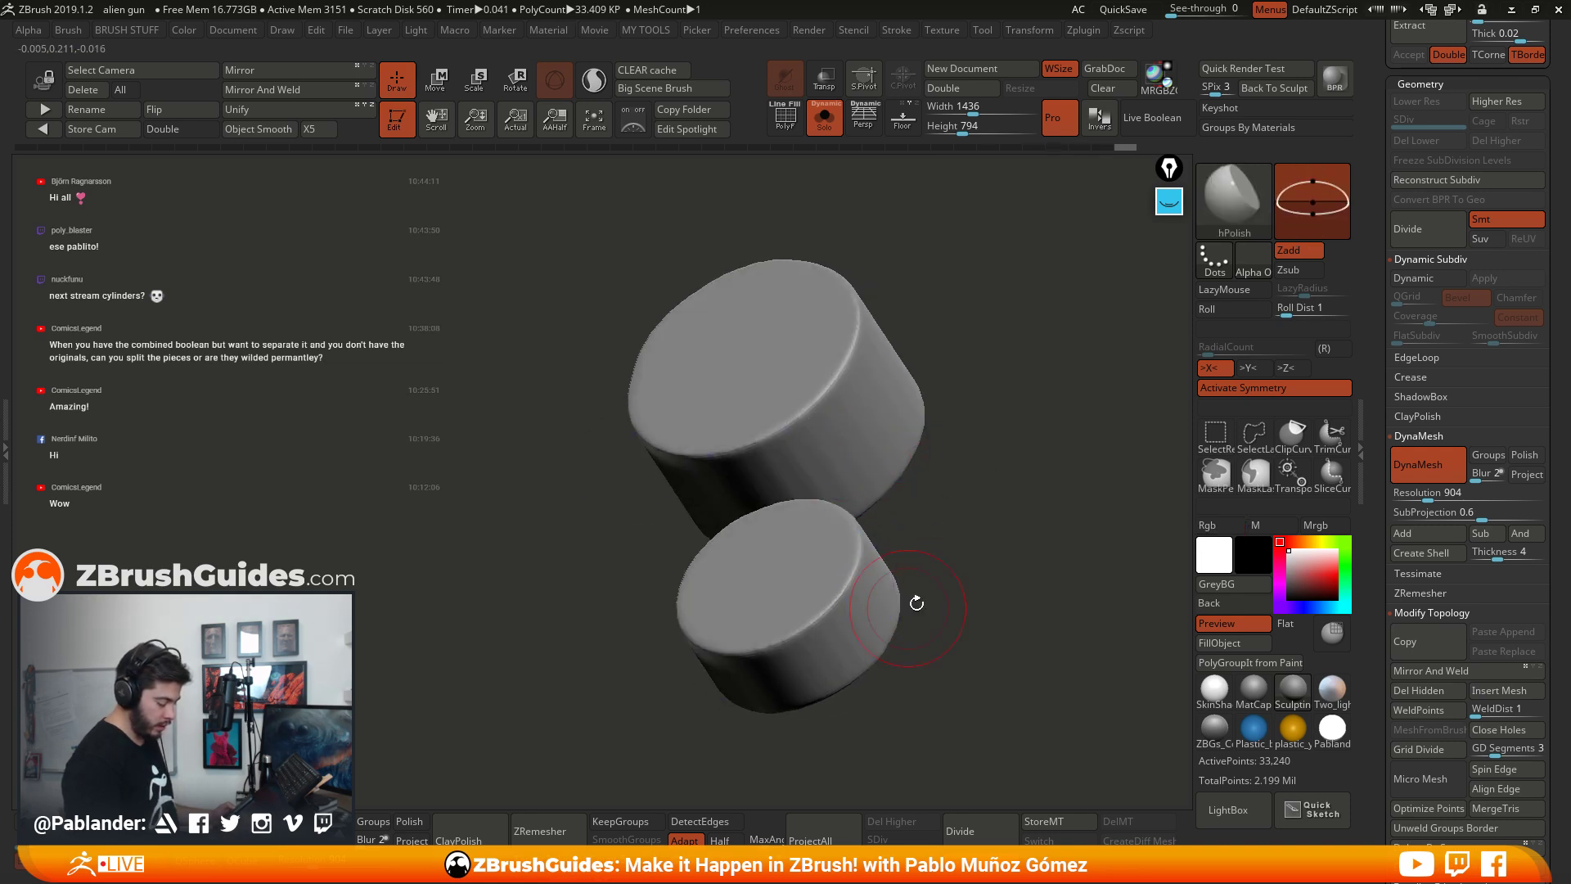
{"action": "mouse_move", "coordinate": [912, 600]}
{"action": "right_mouse_down", "text": "shift"}
{"action": "mouse_move", "coordinate": [851, 622]}
{"action": "mouse_move", "coordinate": [897, 536]}
{"action": "mouse_move", "coordinate": [710, 545]}
{"action": "right_mouse_up", "text": "shift"}
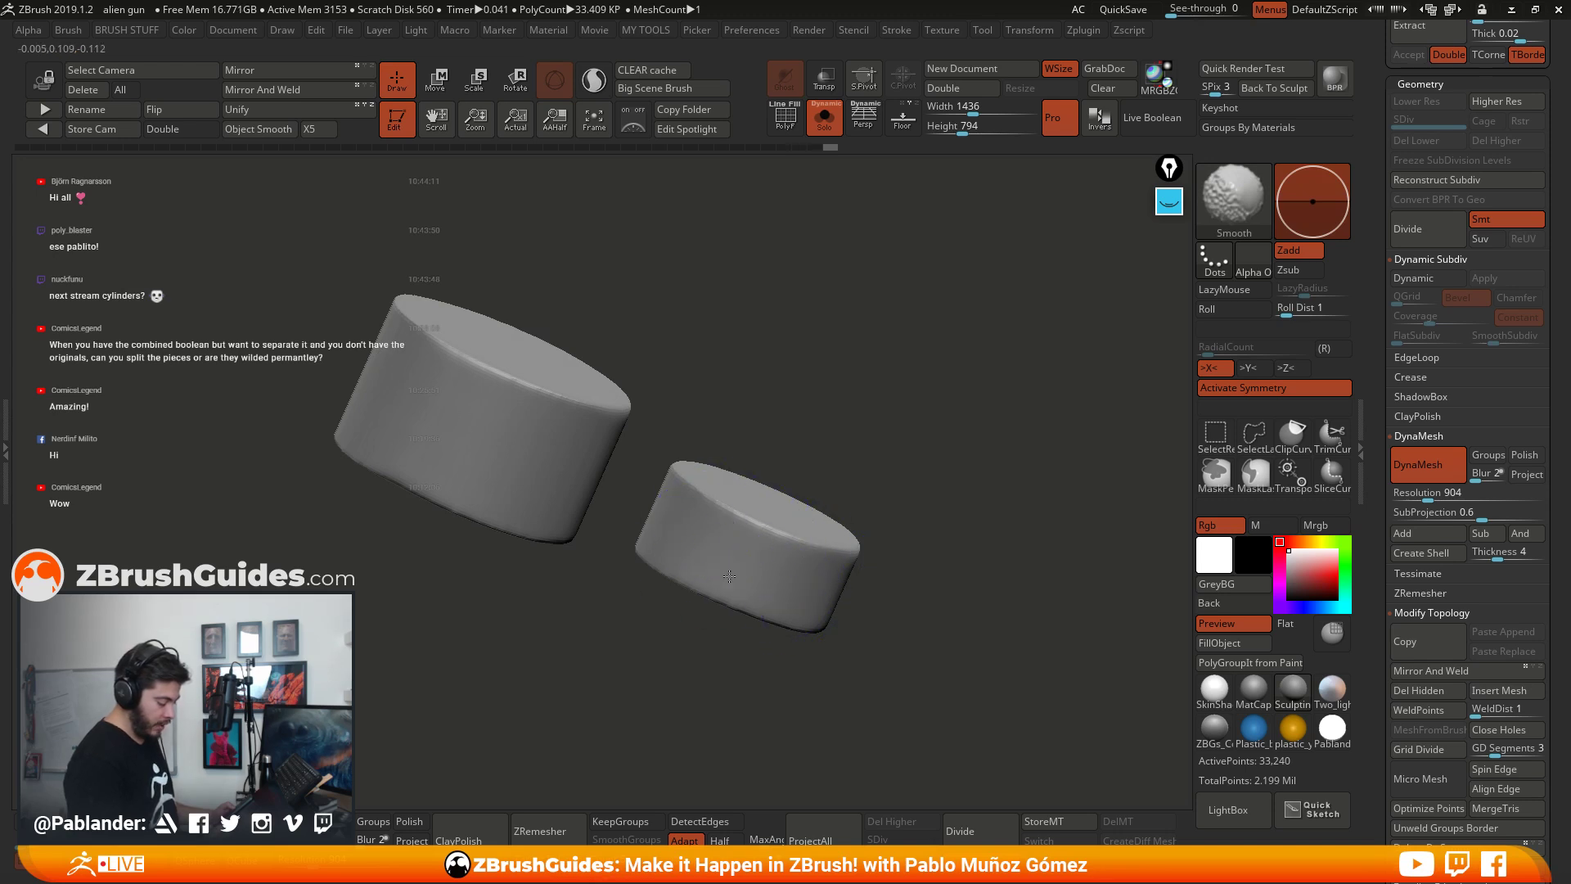
Step: Smooth around the remaining edges of both cylinders' end faces to give them evenly rounded rims
{"action": "mouse_move", "coordinate": [652, 305]}
{"action": "right_mouse_down"}
{"action": "mouse_move", "coordinate": [646, 516]}
{"action": "mouse_move", "coordinate": [723, 421]}
{"action": "mouse_move", "coordinate": [834, 442]}
{"action": "mouse_move", "coordinate": [705, 464]}
{"action": "right_mouse_up"}
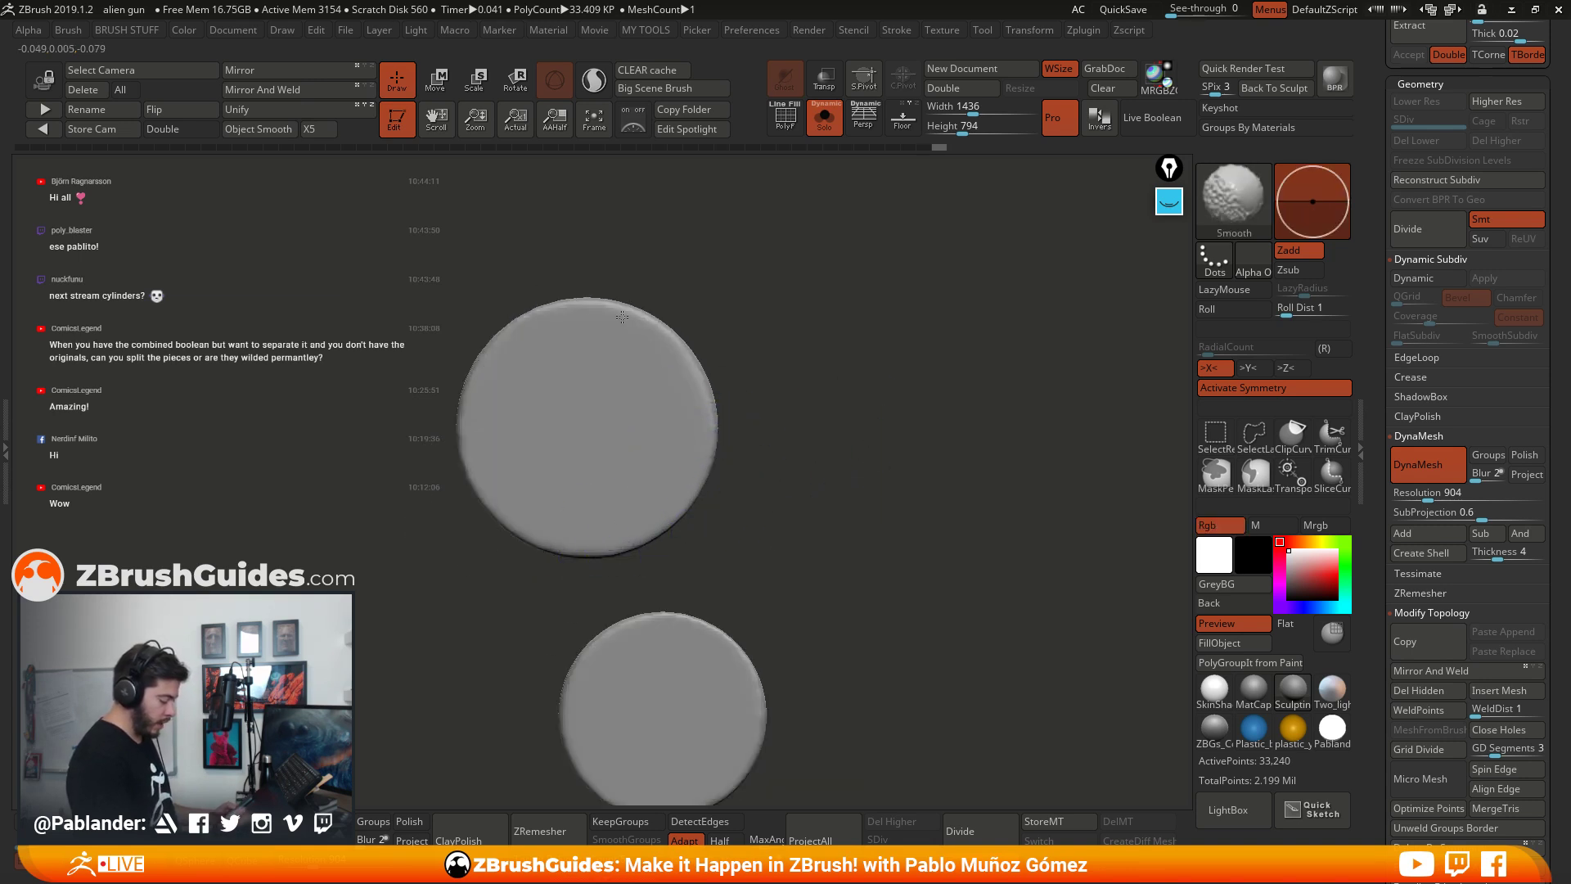
{"action": "right_click_drag", "start_coordinate": [642, 508], "coordinate": [821, 565]}
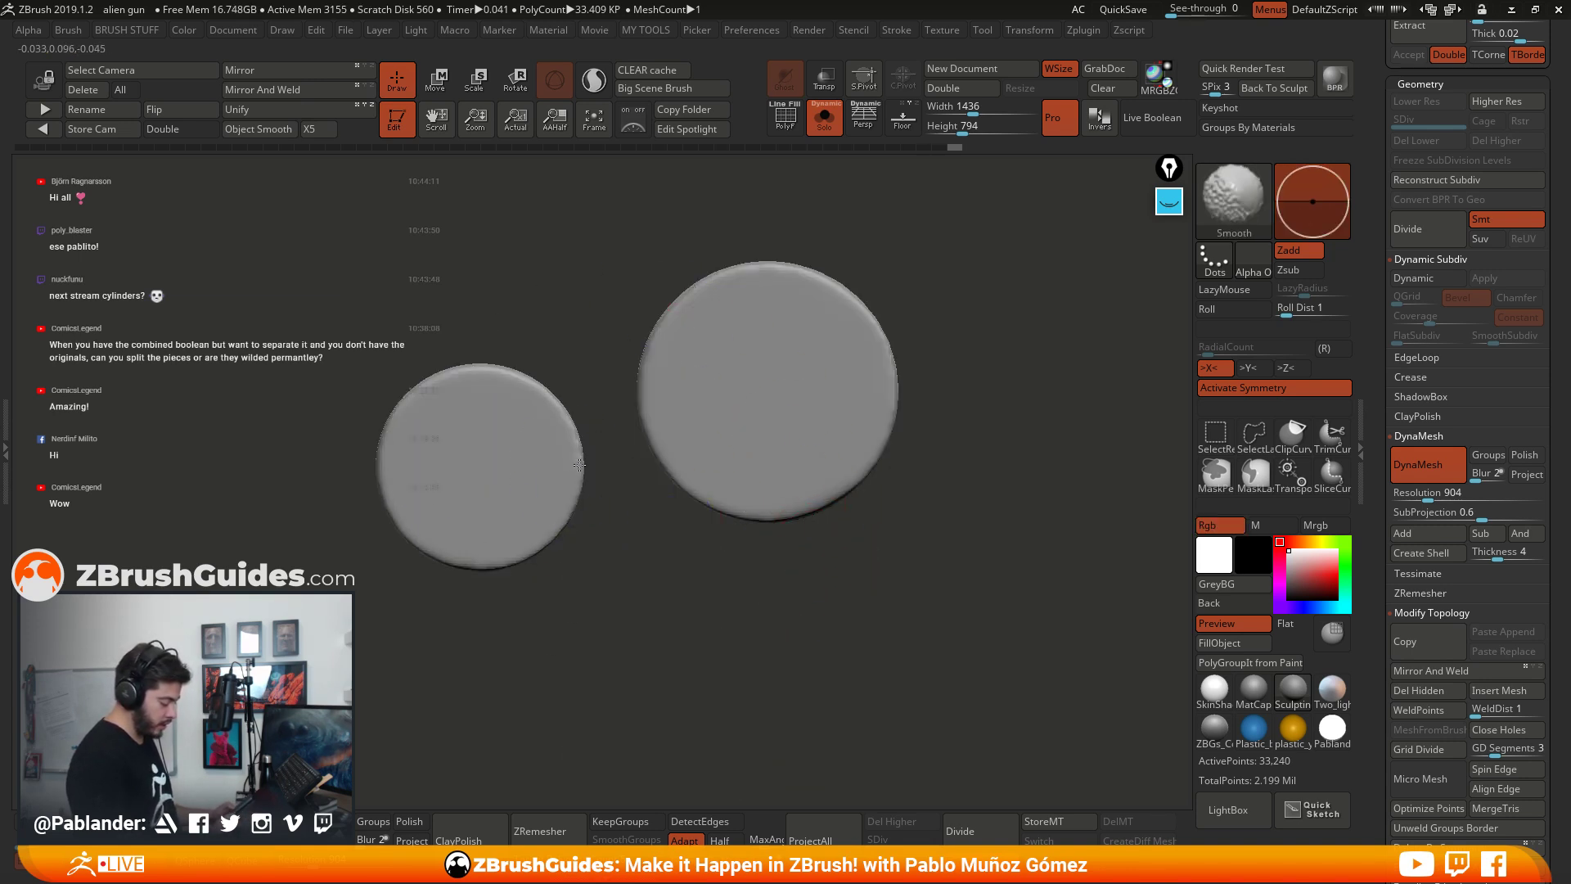
{"action": "right_click_drag", "start_coordinate": [574, 538], "coordinate": [680, 575], "text": "shift"}
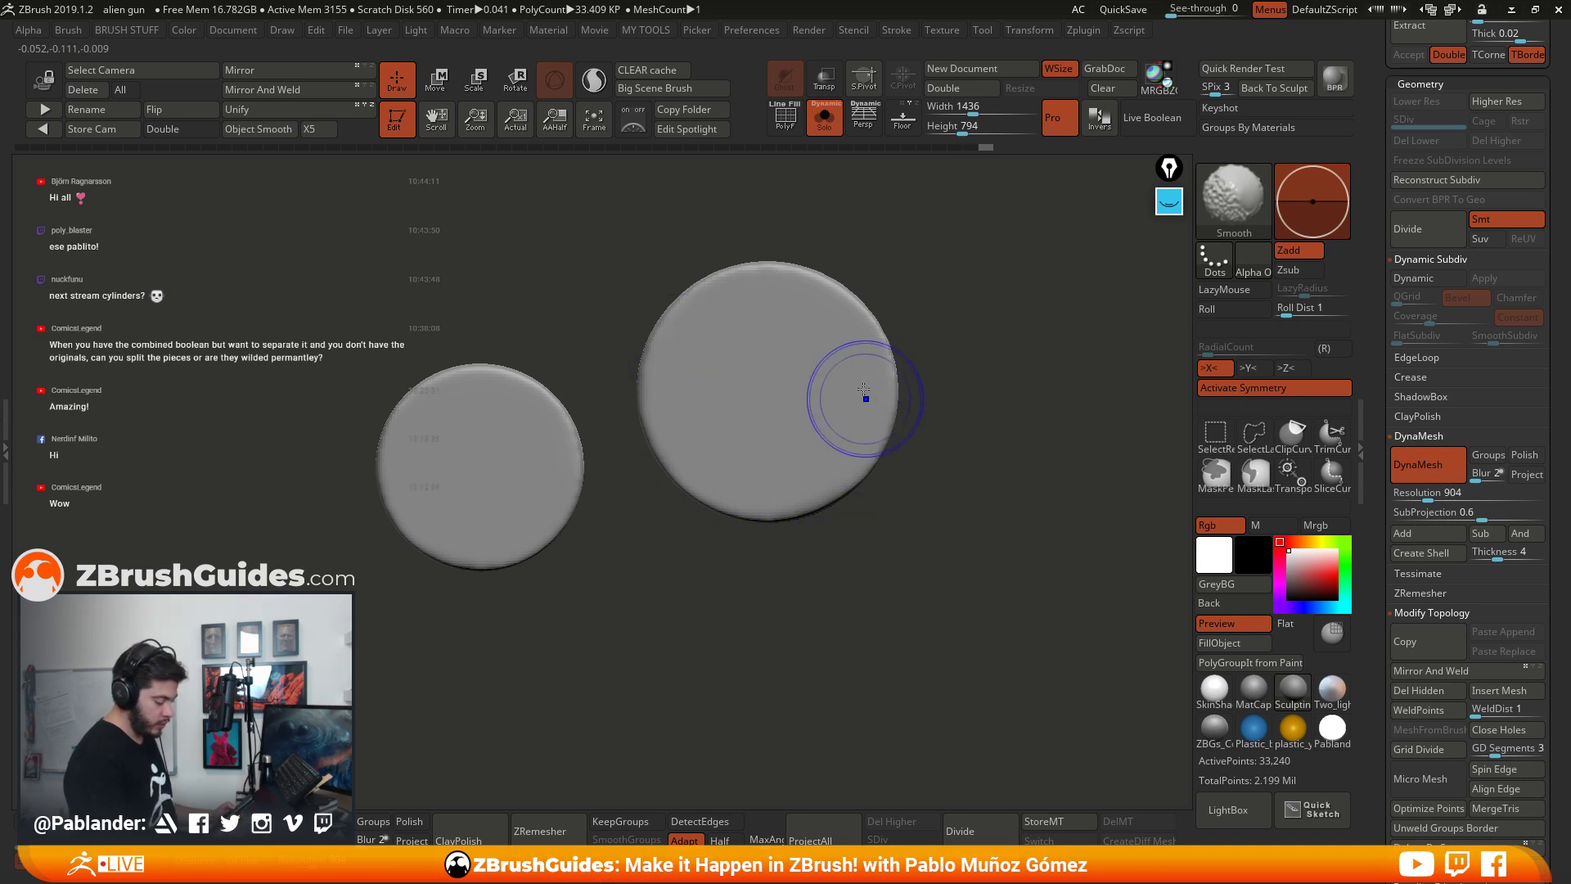
{"action": "mouse_move", "coordinate": [743, 519]}
{"action": "right_mouse_down"}
{"action": "mouse_move", "coordinate": [845, 642]}
{"action": "mouse_move", "coordinate": [1027, 502]}
{"action": "right_mouse_up"}
{"action": "key", "text": "shift"}
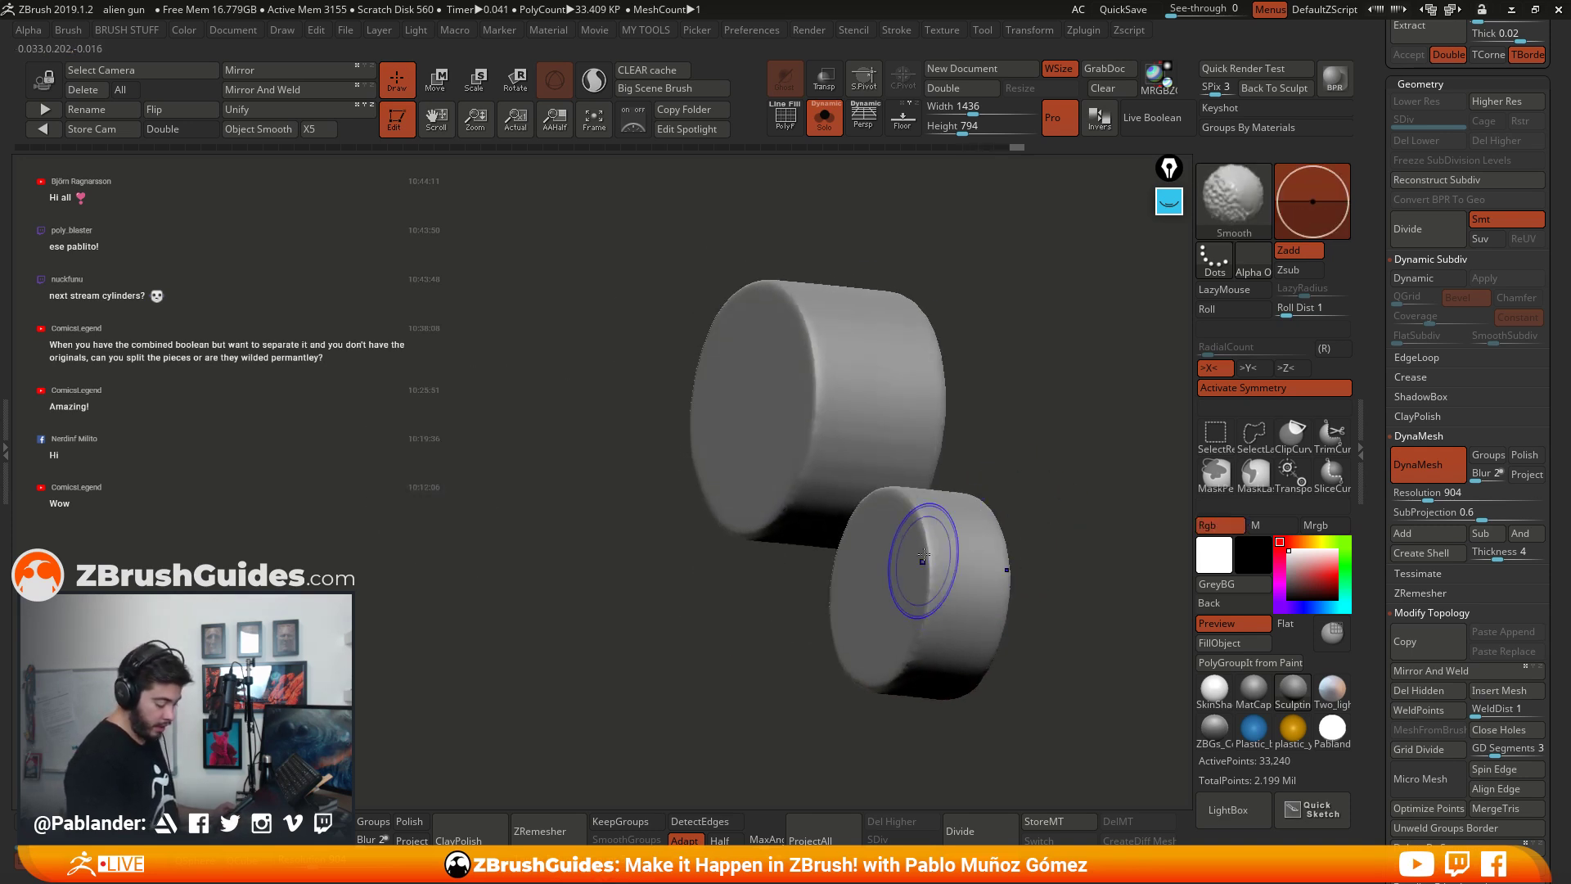
{"action": "mouse_move", "coordinate": [803, 477]}
{"action": "right_mouse_down"}
{"action": "mouse_move", "coordinate": [1036, 398]}
{"action": "mouse_move", "coordinate": [940, 291]}
{"action": "right_mouse_up"}
Step: Leave Solo to show the whole gun again and switch to the Move brush at the gap beside the large sphere
{"action": "left_click", "coordinate": [825, 117]}
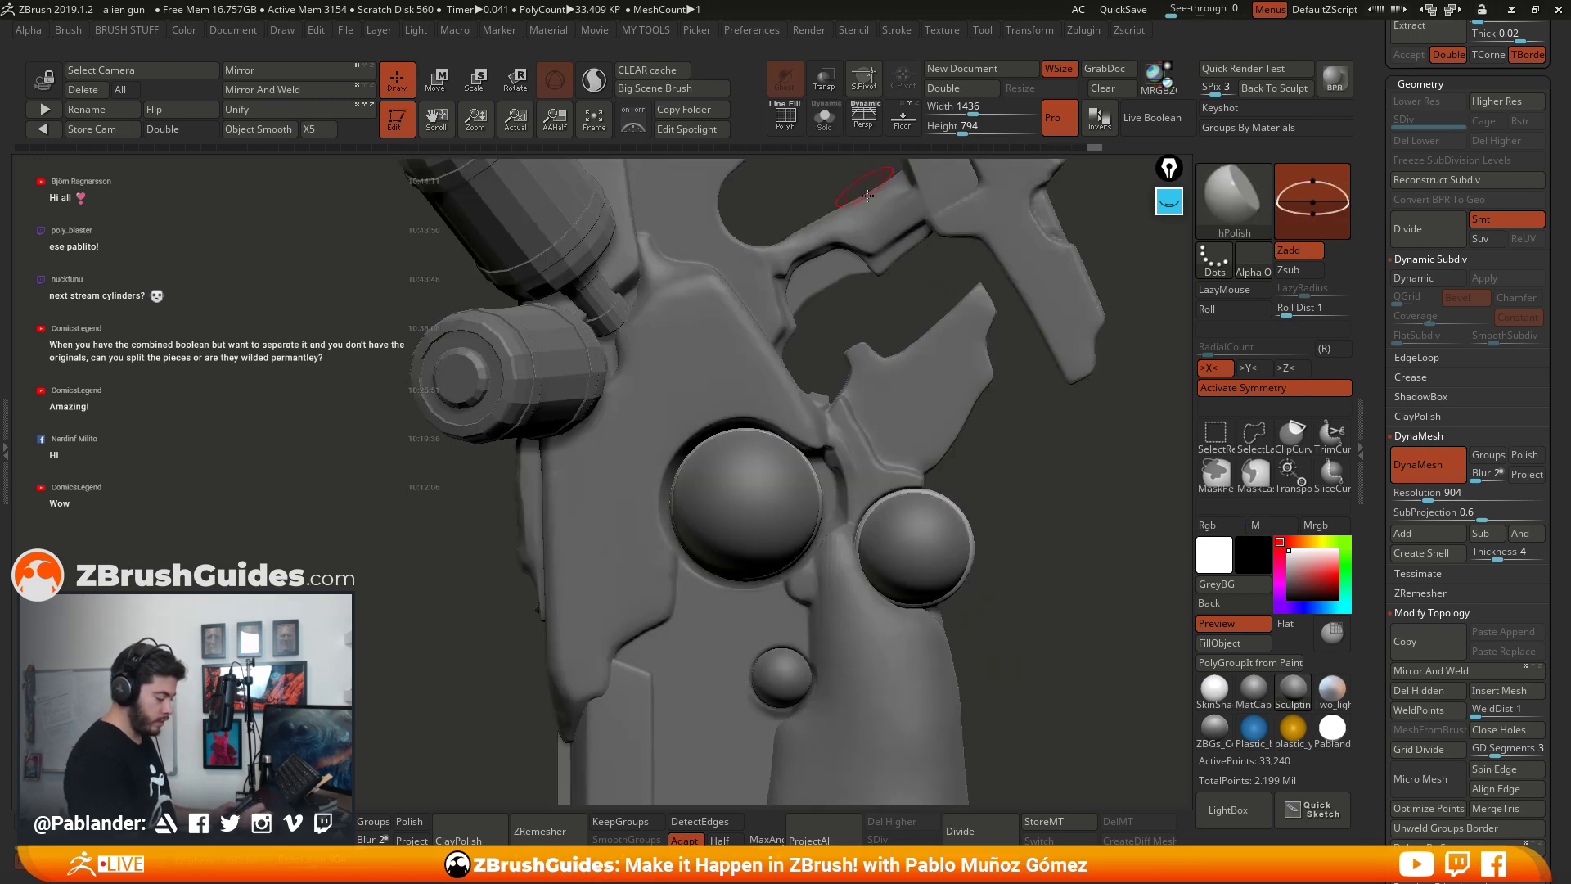
{"action": "right_click_drag", "start_coordinate": [910, 565], "coordinate": [1014, 573], "text": "alt"}
{"action": "right_click_drag", "start_coordinate": [975, 514], "coordinate": [955, 352], "text": "ctrl"}
{"action": "mouse_move", "coordinate": [905, 483]}
{"action": "right_mouse_down", "text": "ctrl"}
{"action": "mouse_move", "coordinate": [915, 617]}
{"action": "mouse_move", "coordinate": [895, 500]}
{"action": "right_mouse_up", "text": "ctrl"}
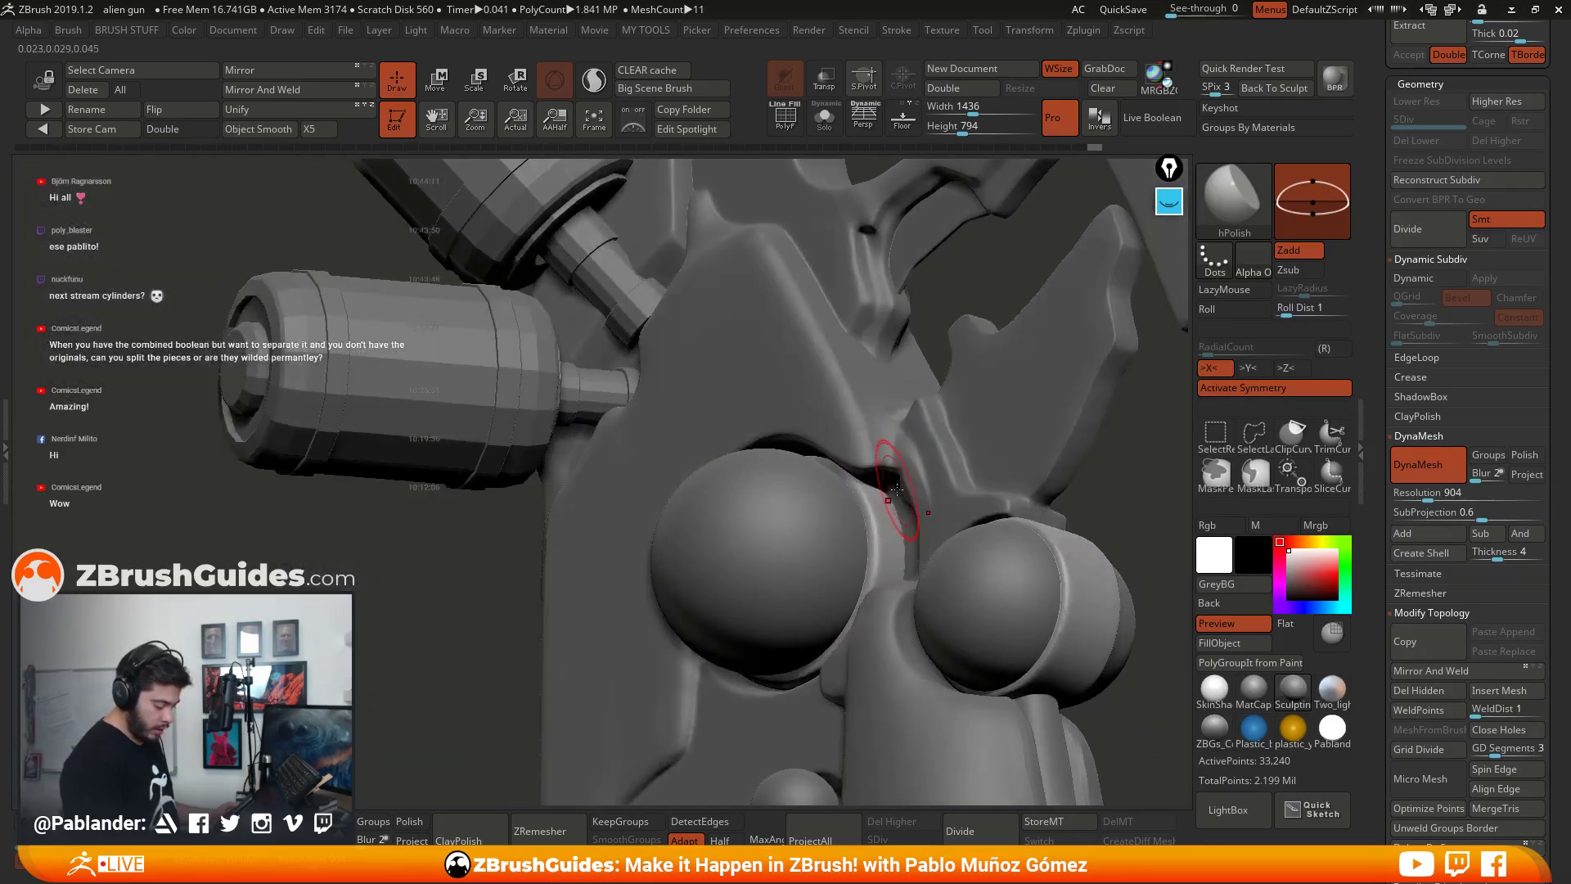
{"action": "key", "text": "b"}
{"action": "left_click", "coordinate": [837, 125]}
{"action": "right_click_drag", "start_coordinate": [899, 425], "coordinate": [900, 492], "text": "ctrl"}
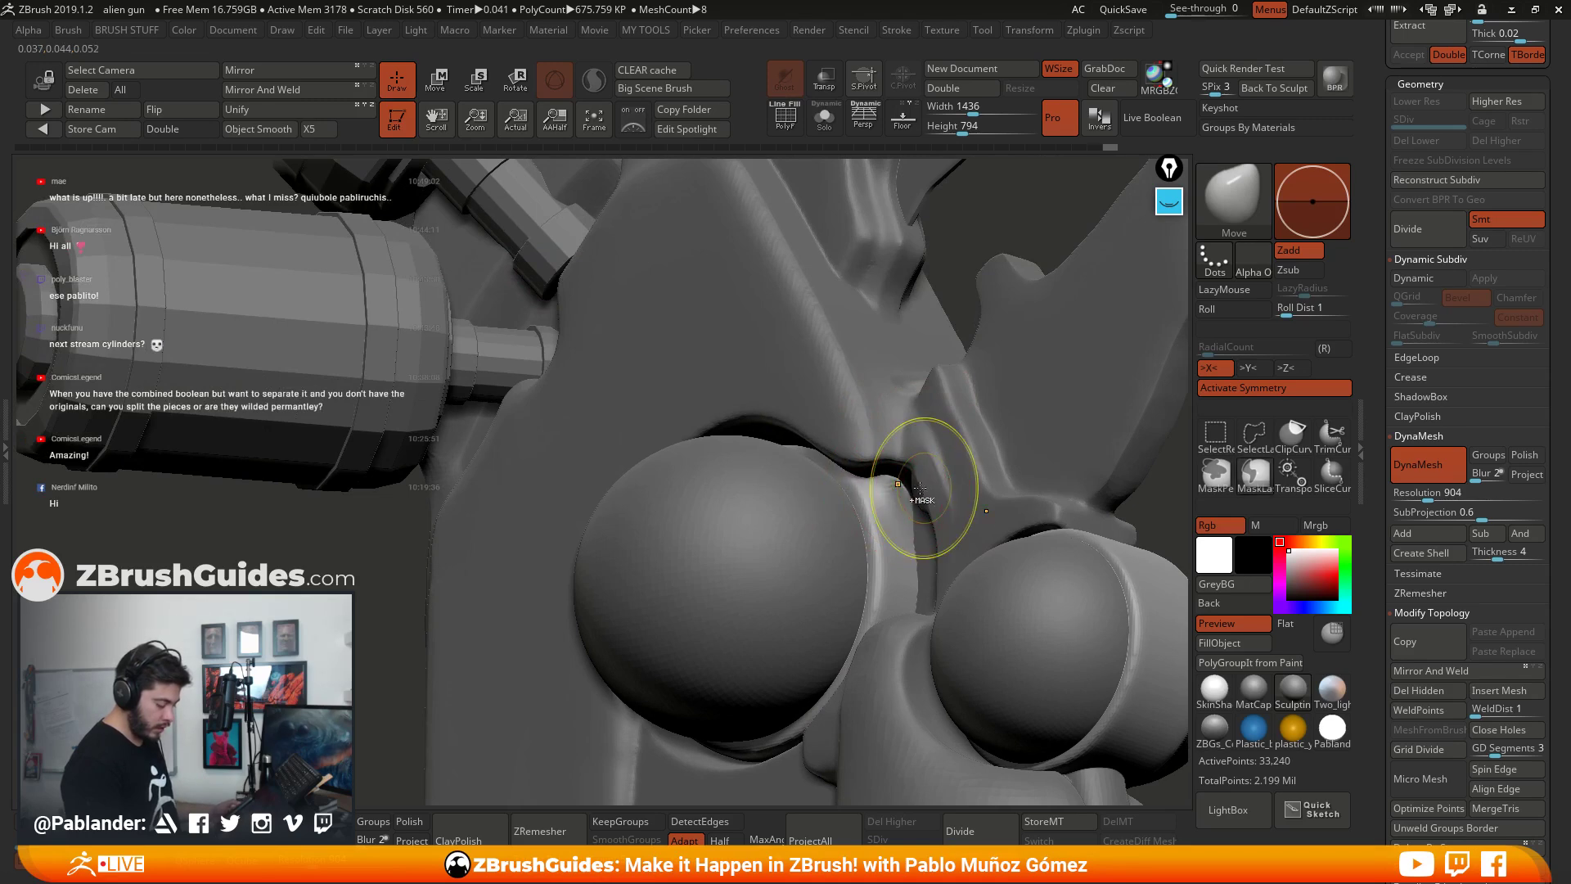
Step: Pull the large collar's edge out into the corner gap between the two spheres, smooth it, and refresh its DynaMesh
{"action": "left_click_drag", "start_coordinate": [897, 501], "coordinate": [941, 439]}
{"action": "right_click_drag", "start_coordinate": [914, 456], "coordinate": [930, 511]}
{"action": "key", "text": "space"}
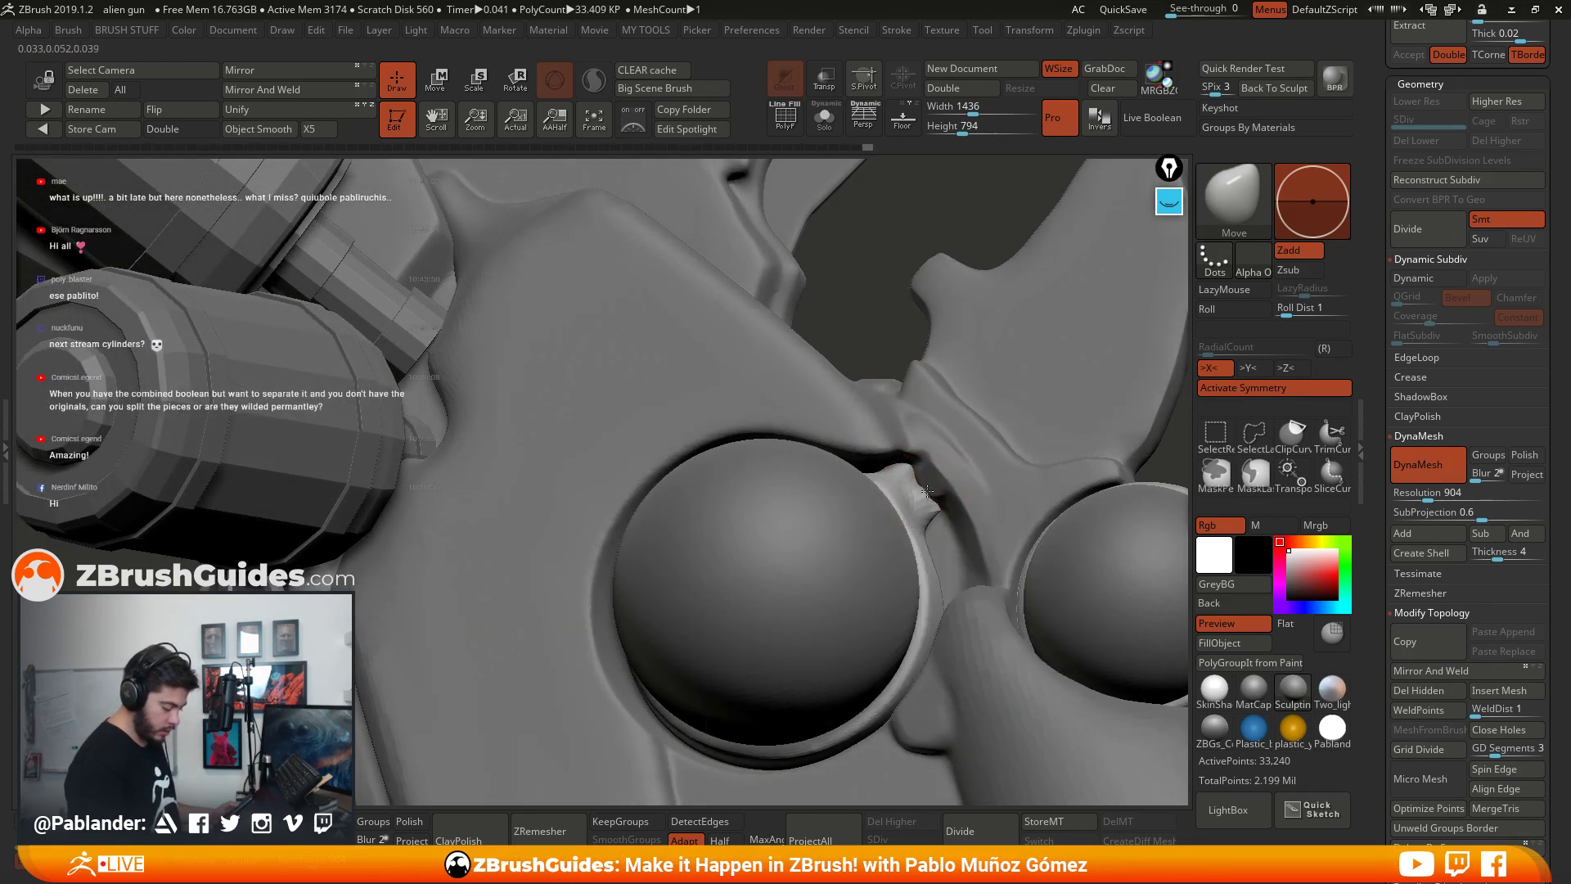
{"action": "left_click_drag", "start_coordinate": [929, 486], "coordinate": [940, 496], "text": "shift"}
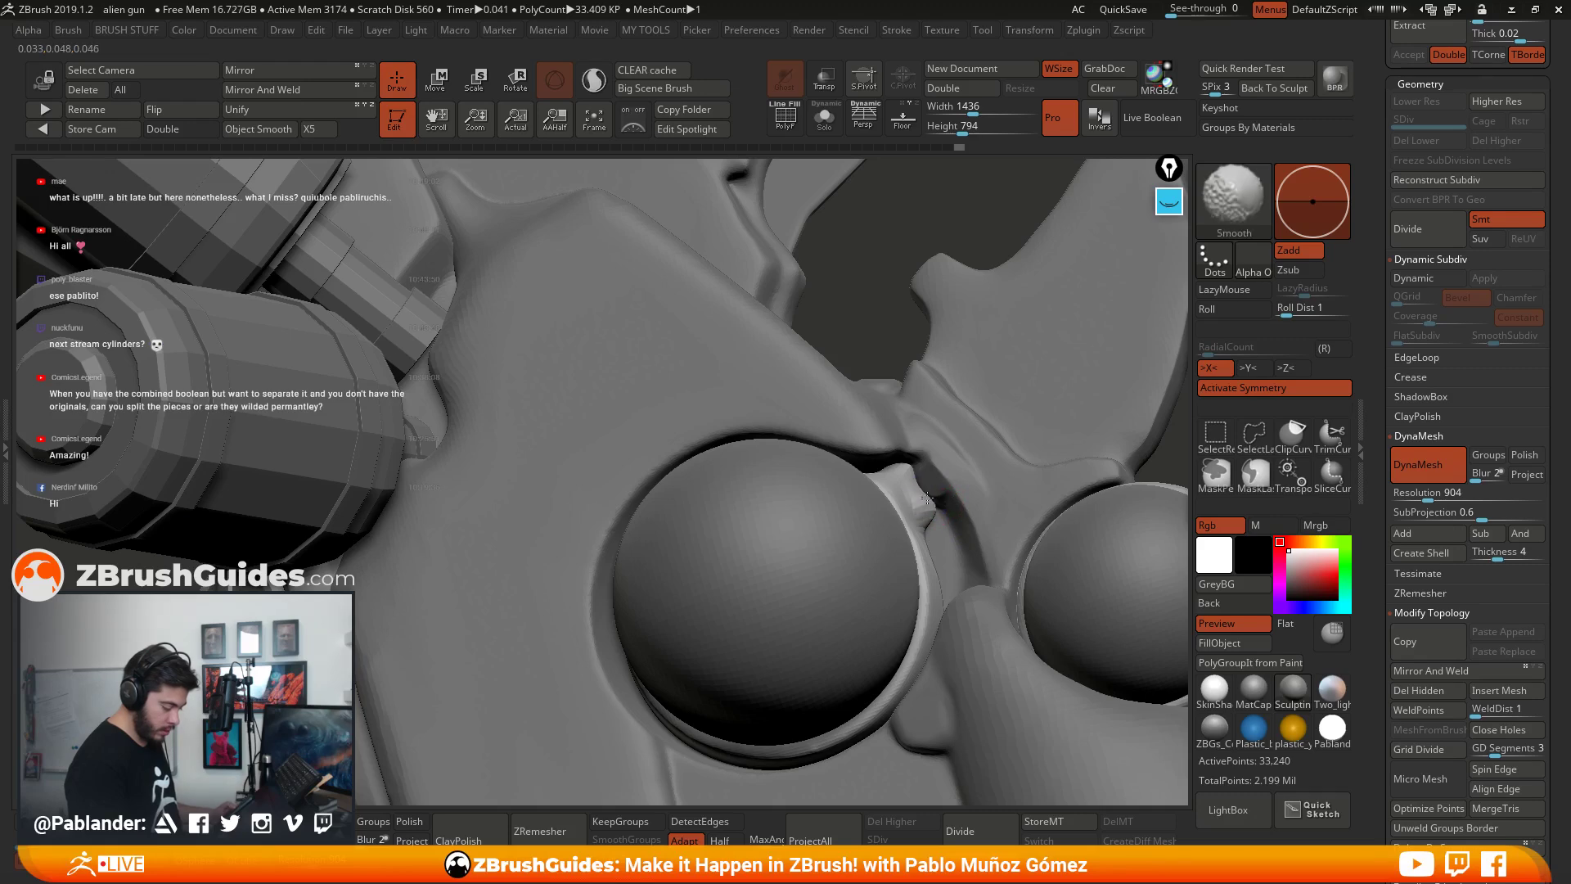
{"action": "mouse_move", "coordinate": [946, 493]}
{"action": "right_mouse_down"}
{"action": "mouse_move", "coordinate": [1002, 364]}
{"action": "mouse_move", "coordinate": [844, 534]}
{"action": "mouse_move", "coordinate": [808, 514]}
{"action": "mouse_move", "coordinate": [824, 495]}
{"action": "right_mouse_up"}
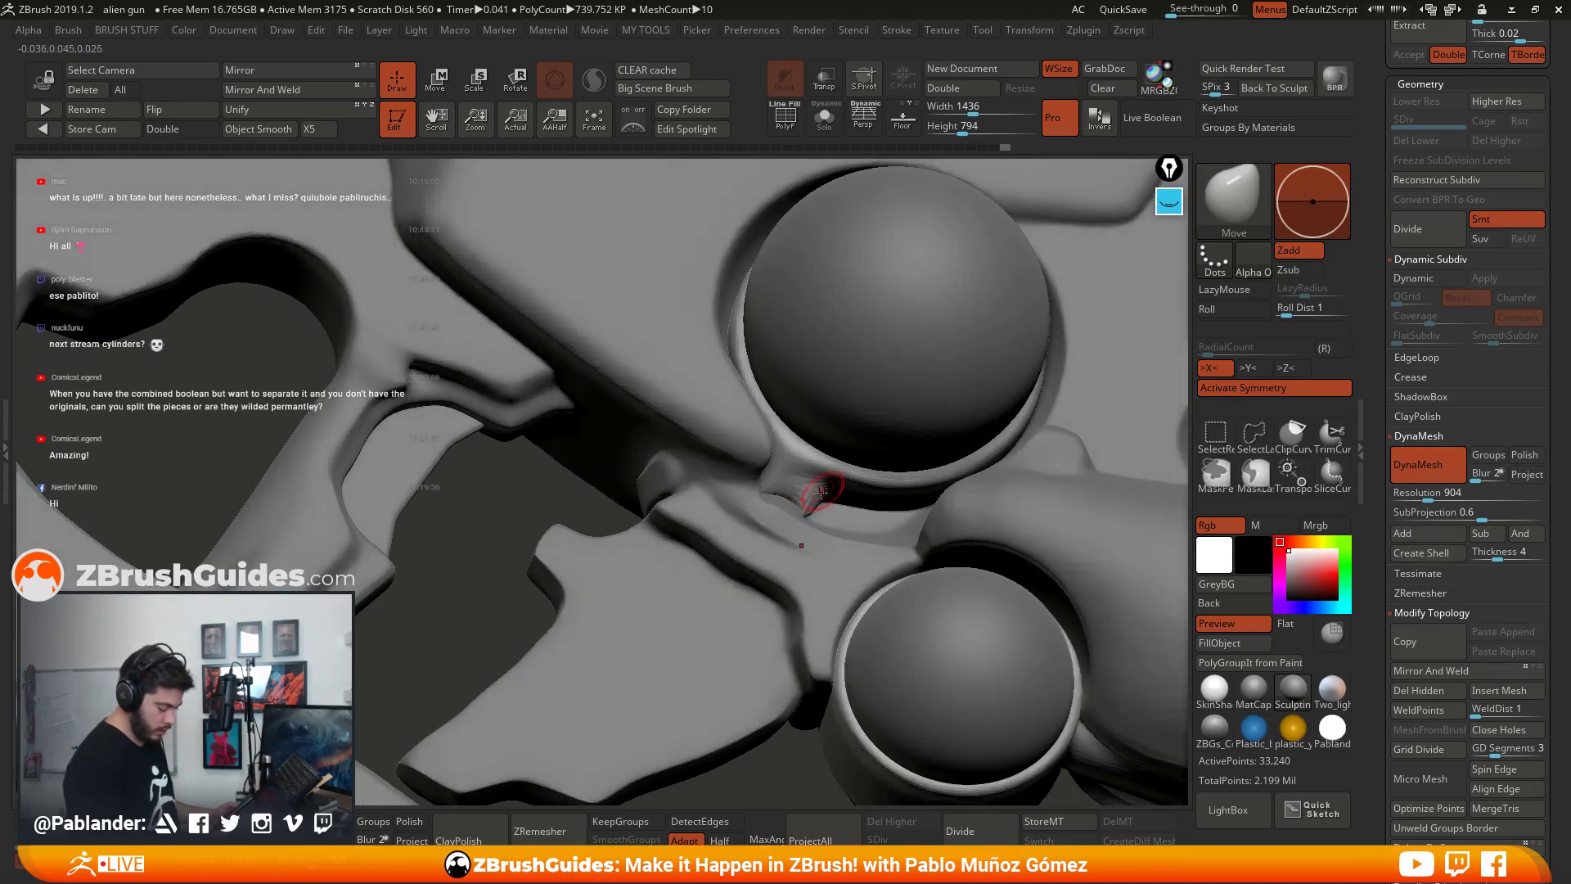
{"action": "key", "text": "ctrl"}
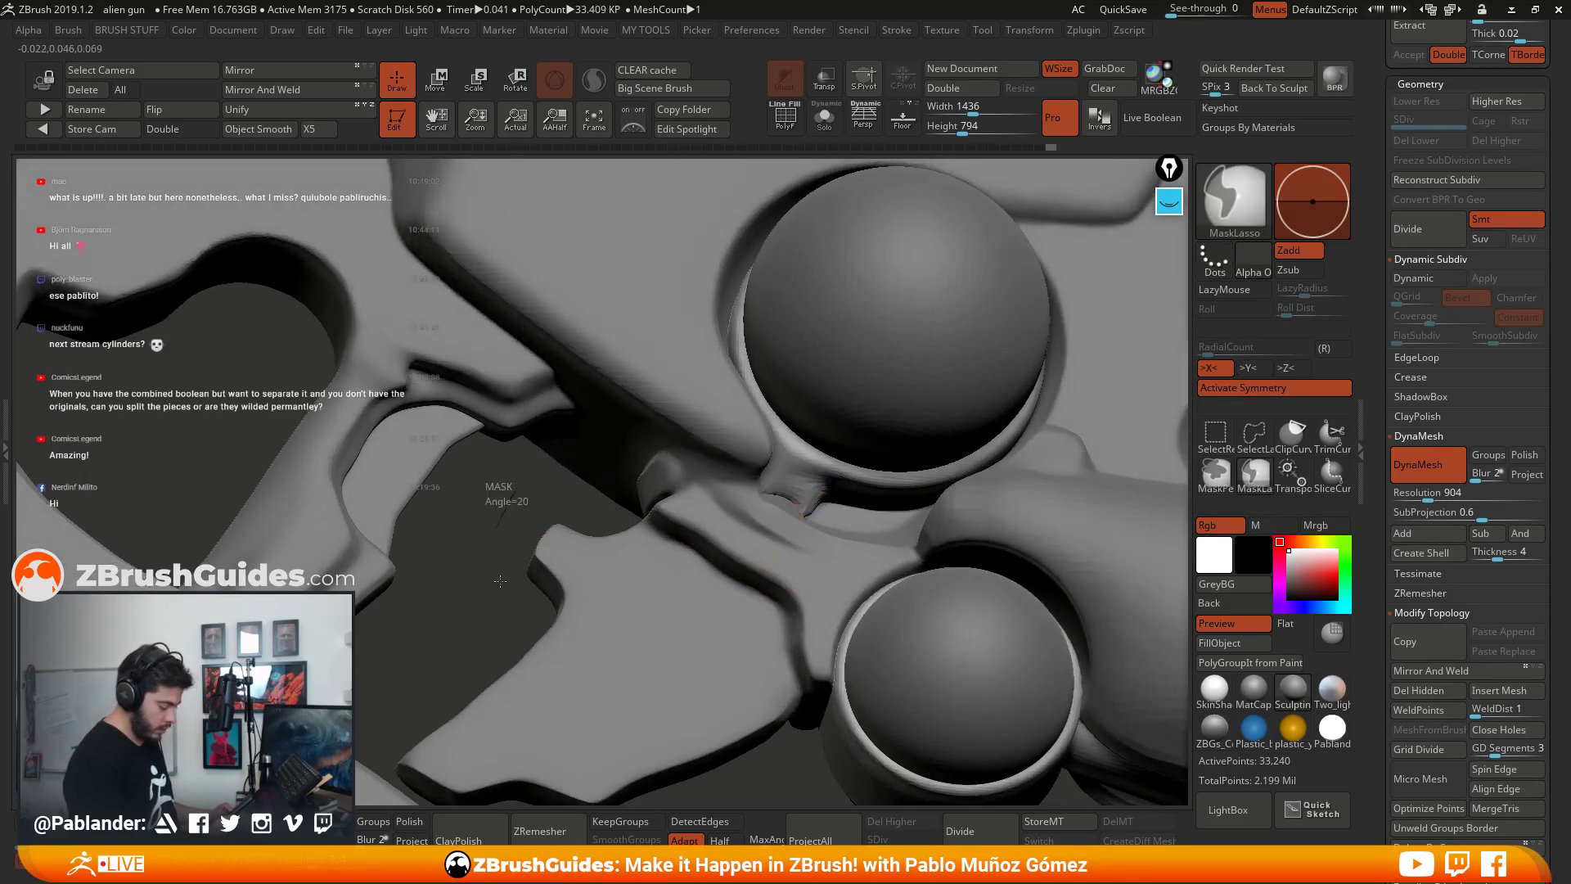
{"action": "mouse_move", "coordinate": [819, 503]}
{"action": "right_mouse_down"}
{"action": "mouse_move", "coordinate": [805, 513]}
{"action": "mouse_move", "coordinate": [827, 492]}
{"action": "right_mouse_up"}
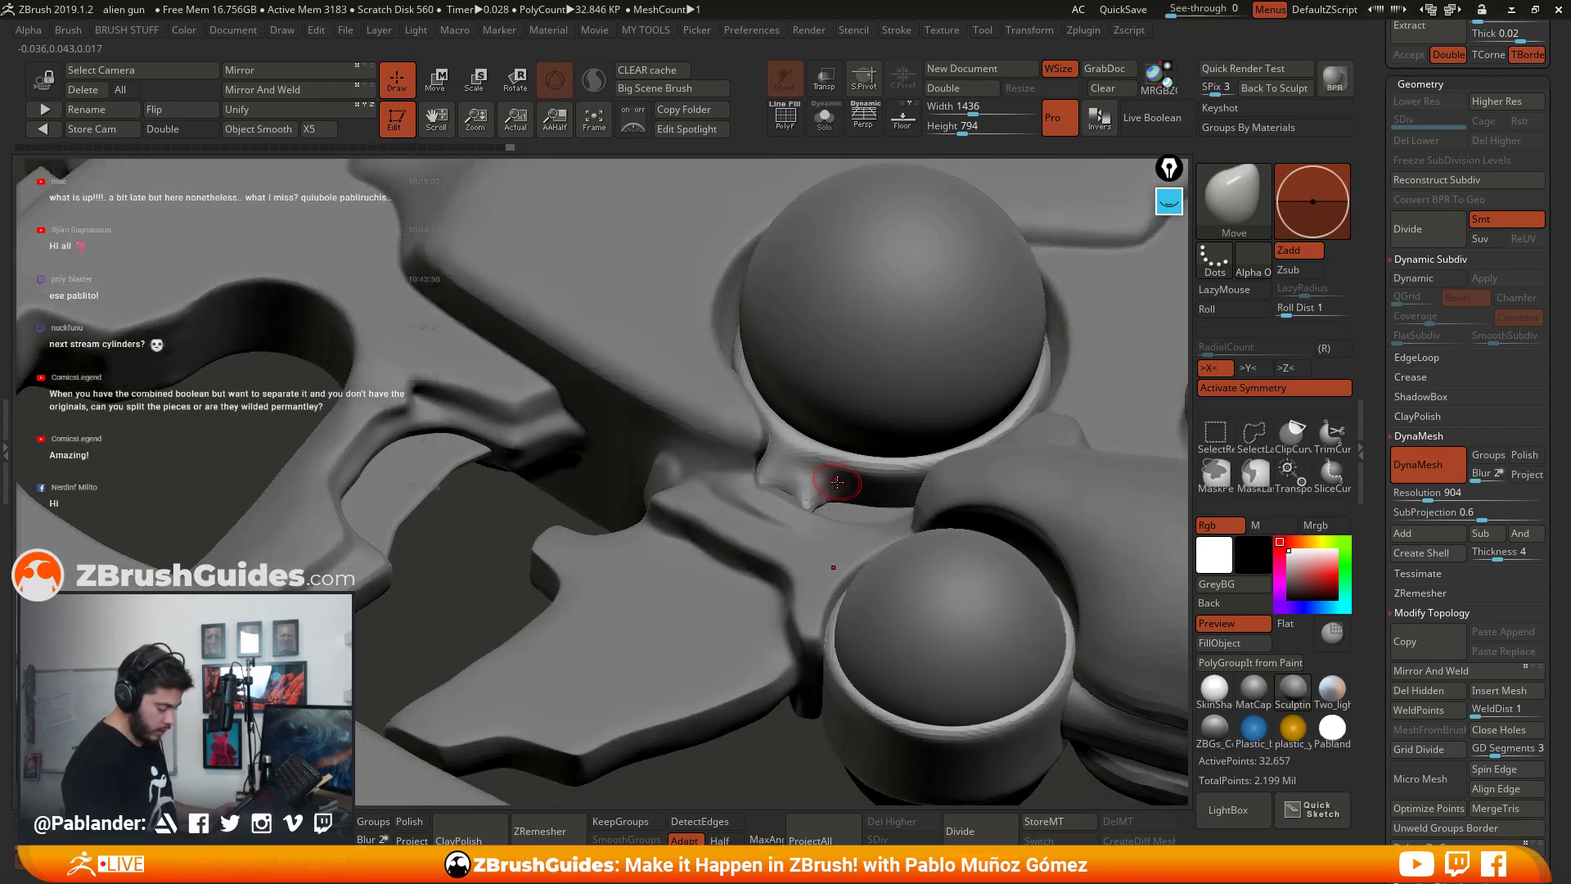
Step: Refine the pulled-out tab of the large collar with the Move and Smooth brushes so it fits the surrounding recess
{"action": "left_click_drag", "start_coordinate": [837, 482], "coordinate": [831, 491]}
{"action": "left_click_drag", "start_coordinate": [829, 494], "coordinate": [828, 503], "text": "shift"}
{"action": "right_click_drag", "start_coordinate": [821, 495], "coordinate": [771, 476]}
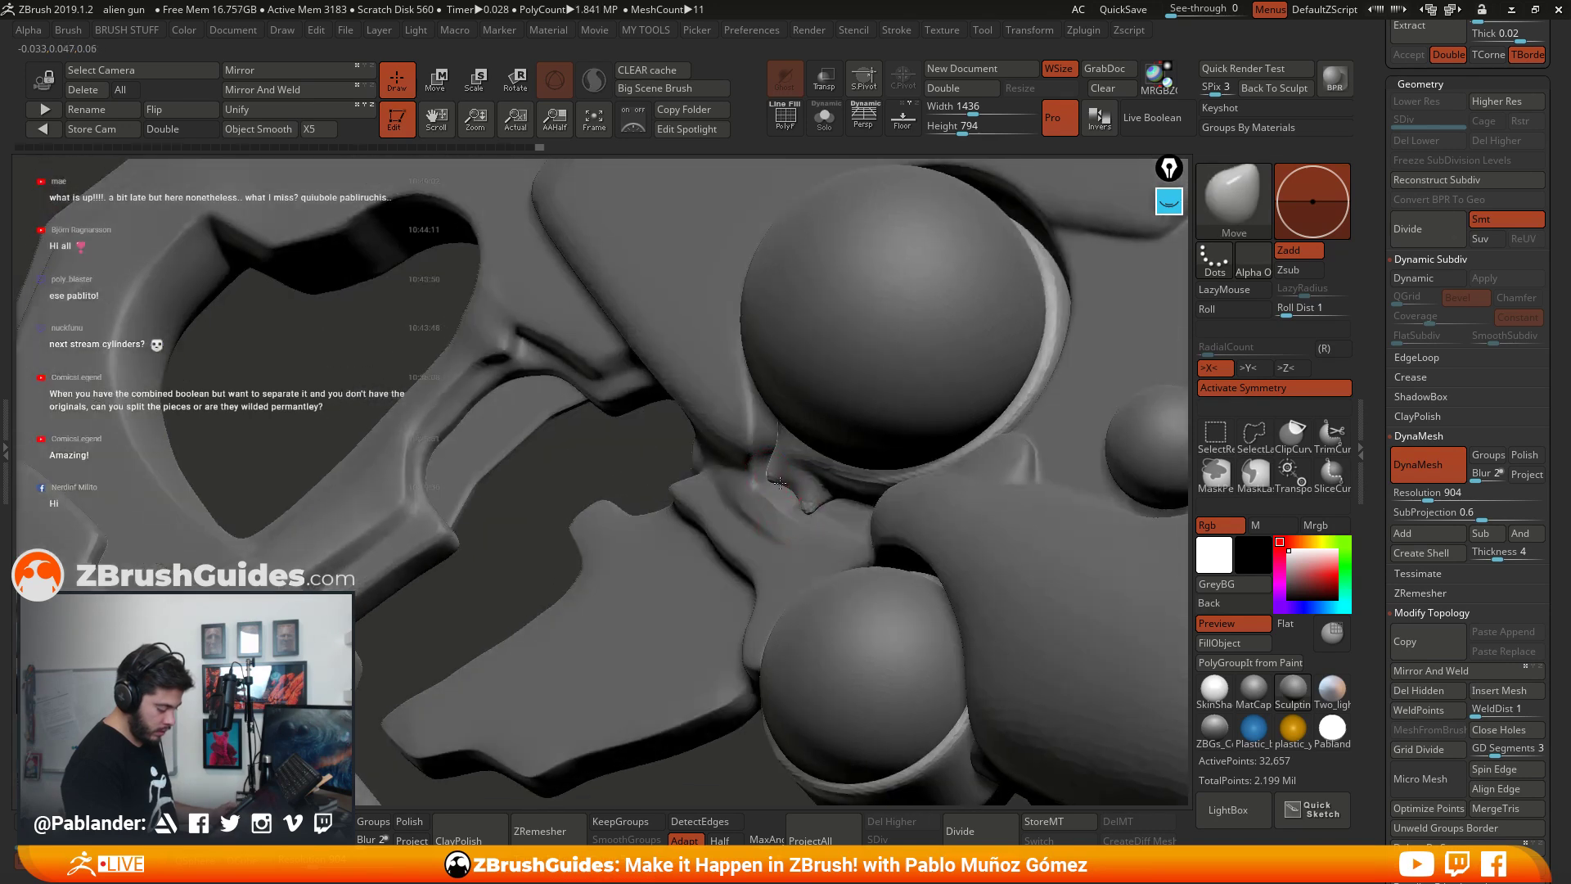
{"action": "left_click_drag", "start_coordinate": [767, 482], "coordinate": [767, 484]}
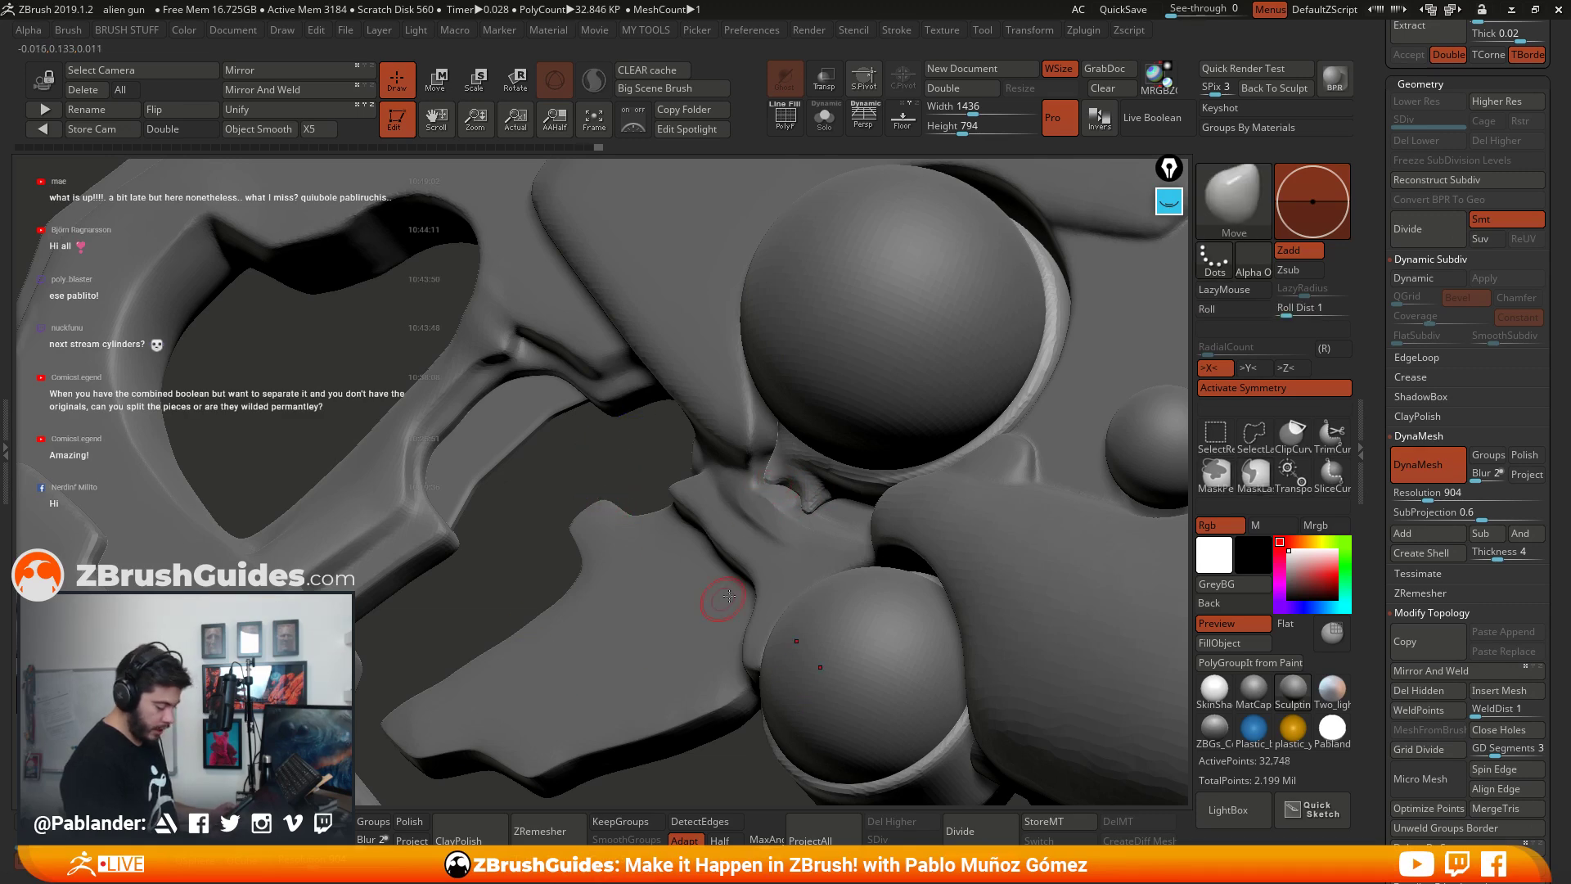
{"action": "right_click_drag", "start_coordinate": [712, 562], "coordinate": [798, 385]}
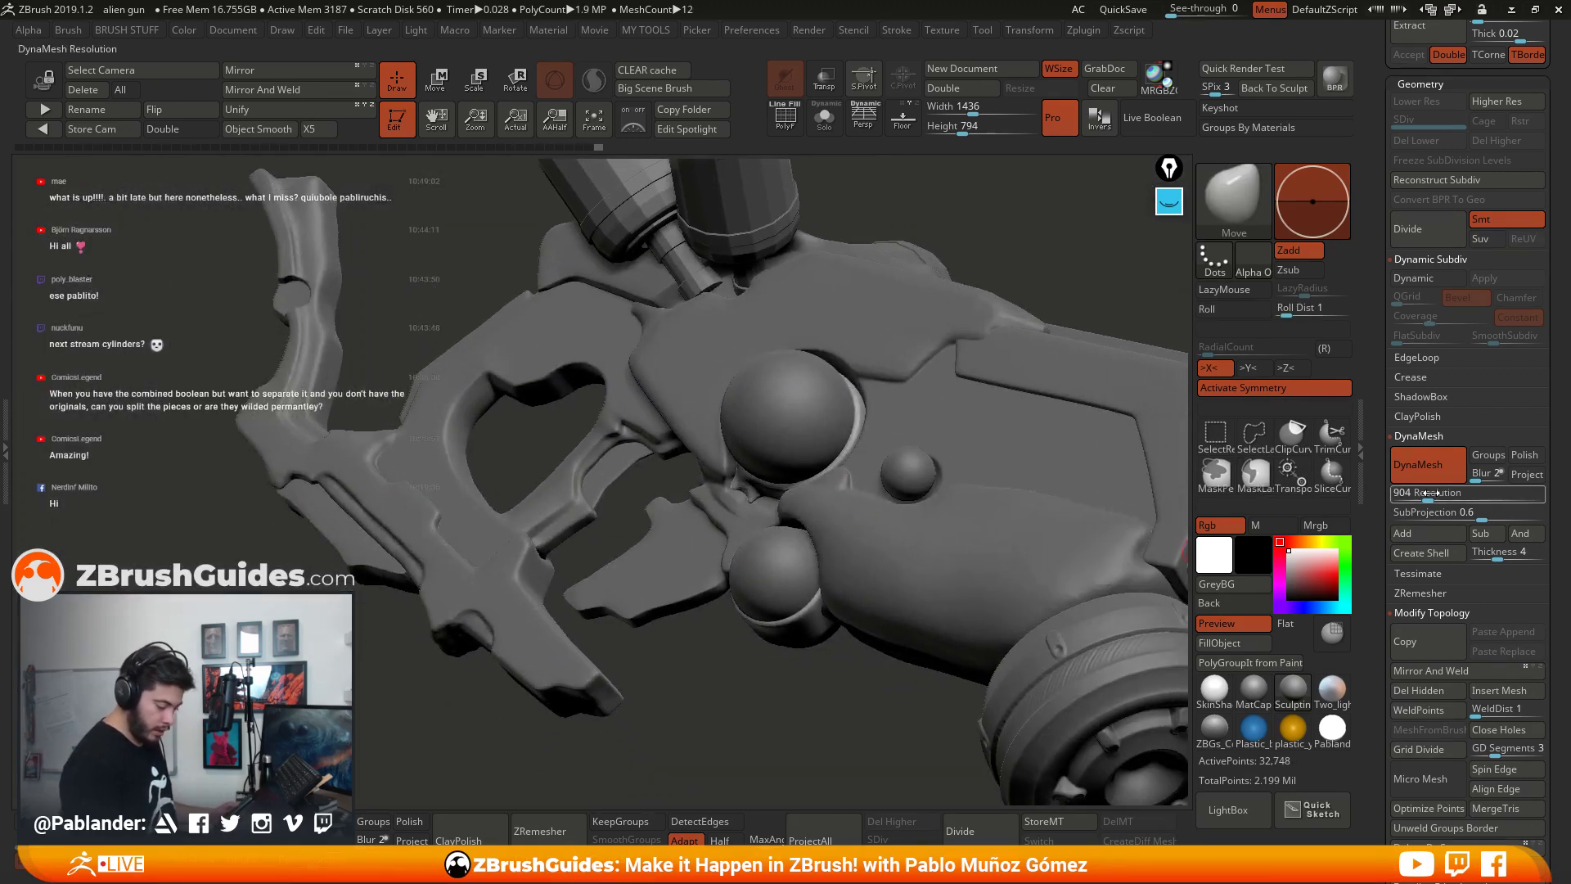
Step: Set the DynaMesh resolution to 1208 and undo the last change to the collars
{"action": "right_click_drag", "start_coordinate": [957, 517], "coordinate": [901, 491]}
{"action": "left_click_drag", "start_coordinate": [1421, 493], "coordinate": [1442, 495]}
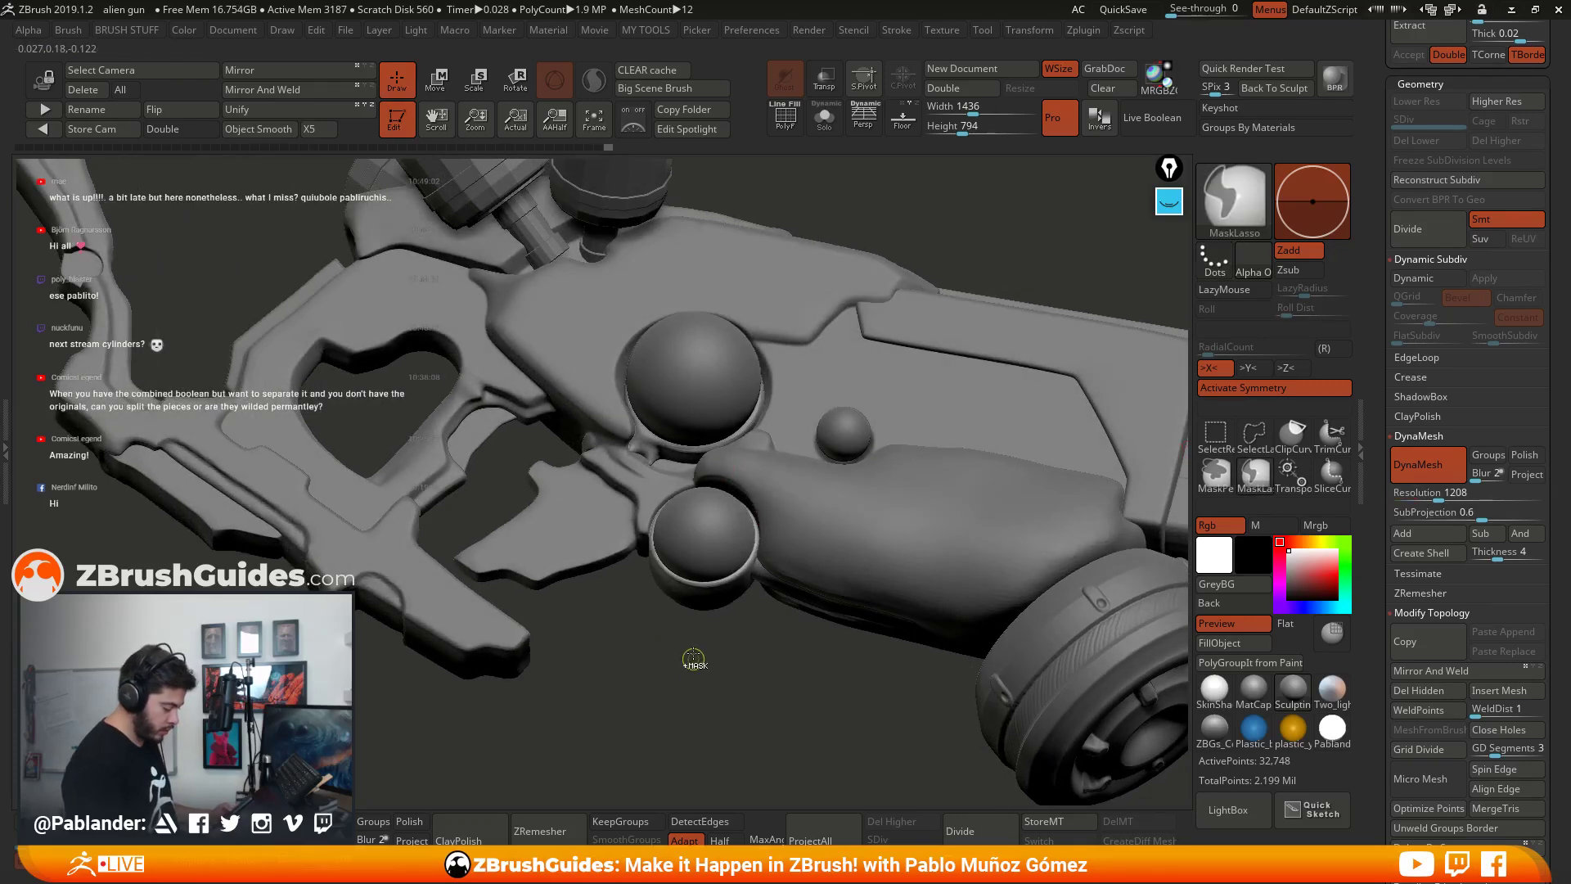
{"action": "right_click_drag", "start_coordinate": [695, 667], "coordinate": [671, 483]}
{"action": "right_click", "coordinate": [671, 483]}
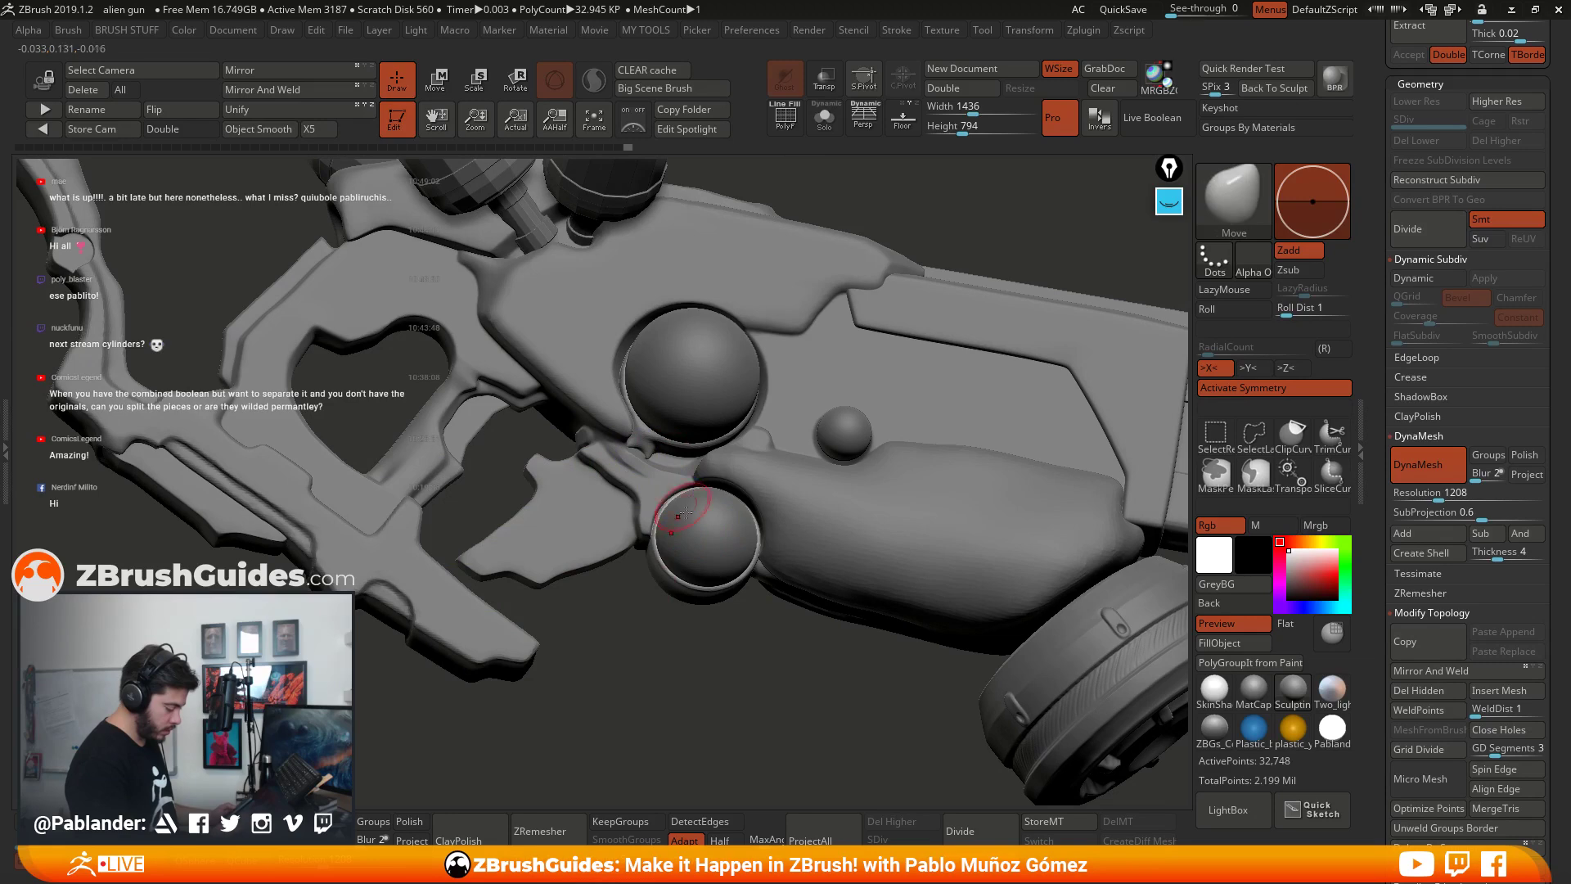
{"action": "mouse_move", "coordinate": [737, 677]}
{"action": "right_mouse_down"}
{"action": "mouse_move", "coordinate": [731, 626]}
{"action": "mouse_move", "coordinate": [759, 642]}
{"action": "mouse_move", "coordinate": [759, 587]}
{"action": "mouse_move", "coordinate": [847, 590]}
{"action": "mouse_move", "coordinate": [874, 427]}
{"action": "mouse_move", "coordinate": [859, 360]}
{"action": "right_mouse_up"}
{"action": "key", "text": "ctrl+z"}
Step: Examine the whole gun and look through the complete list of subtools
{"action": "key", "text": "f"}
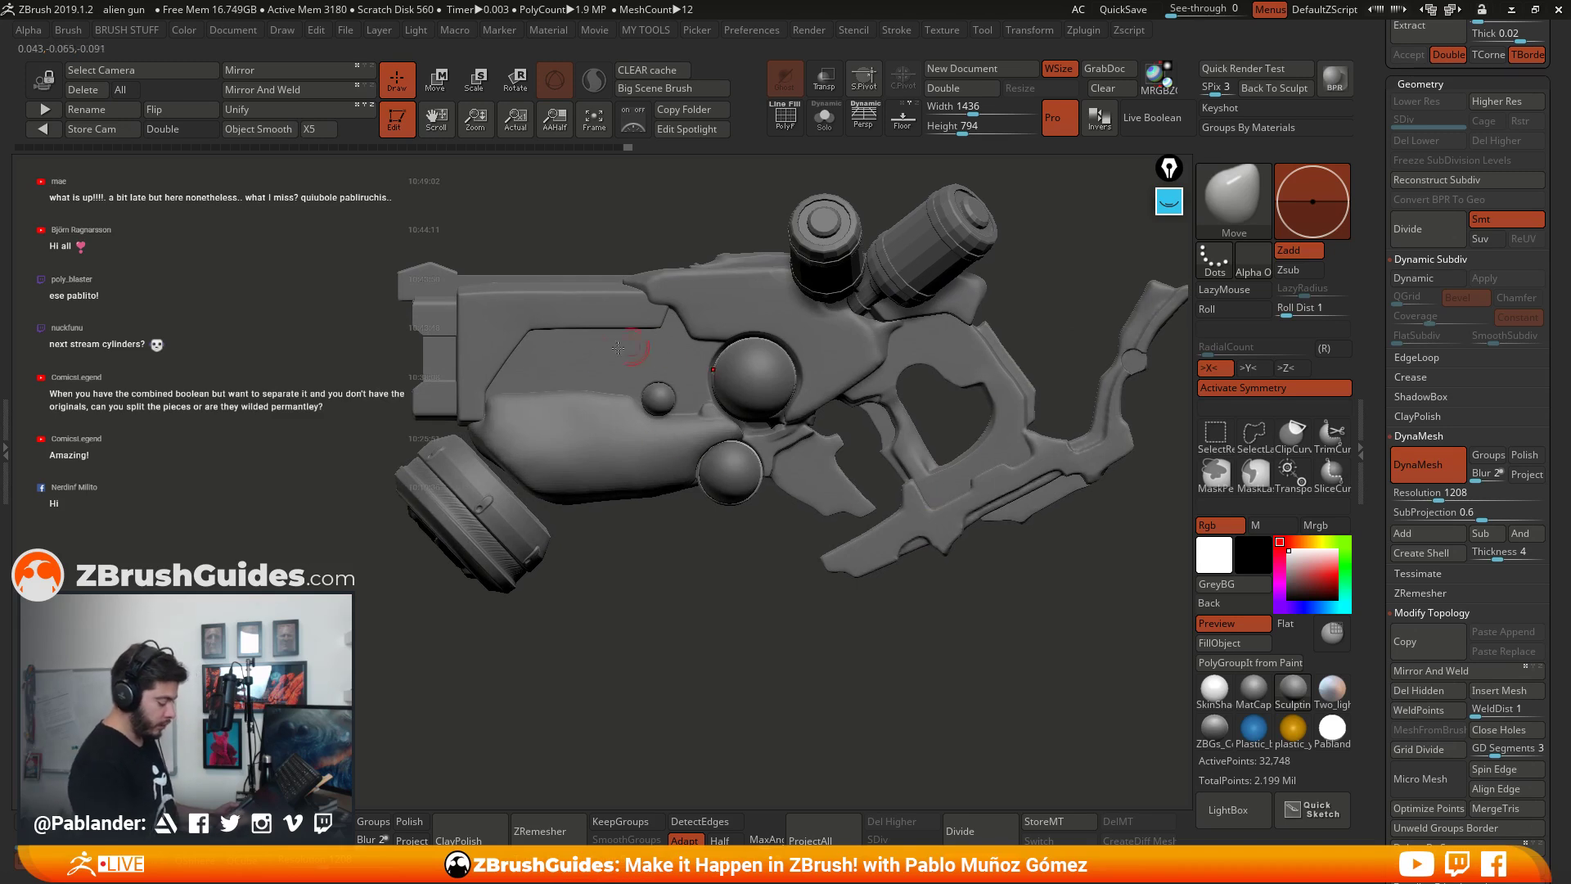
{"action": "right_click_drag", "start_coordinate": [647, 423], "coordinate": [739, 505], "text": "alt"}
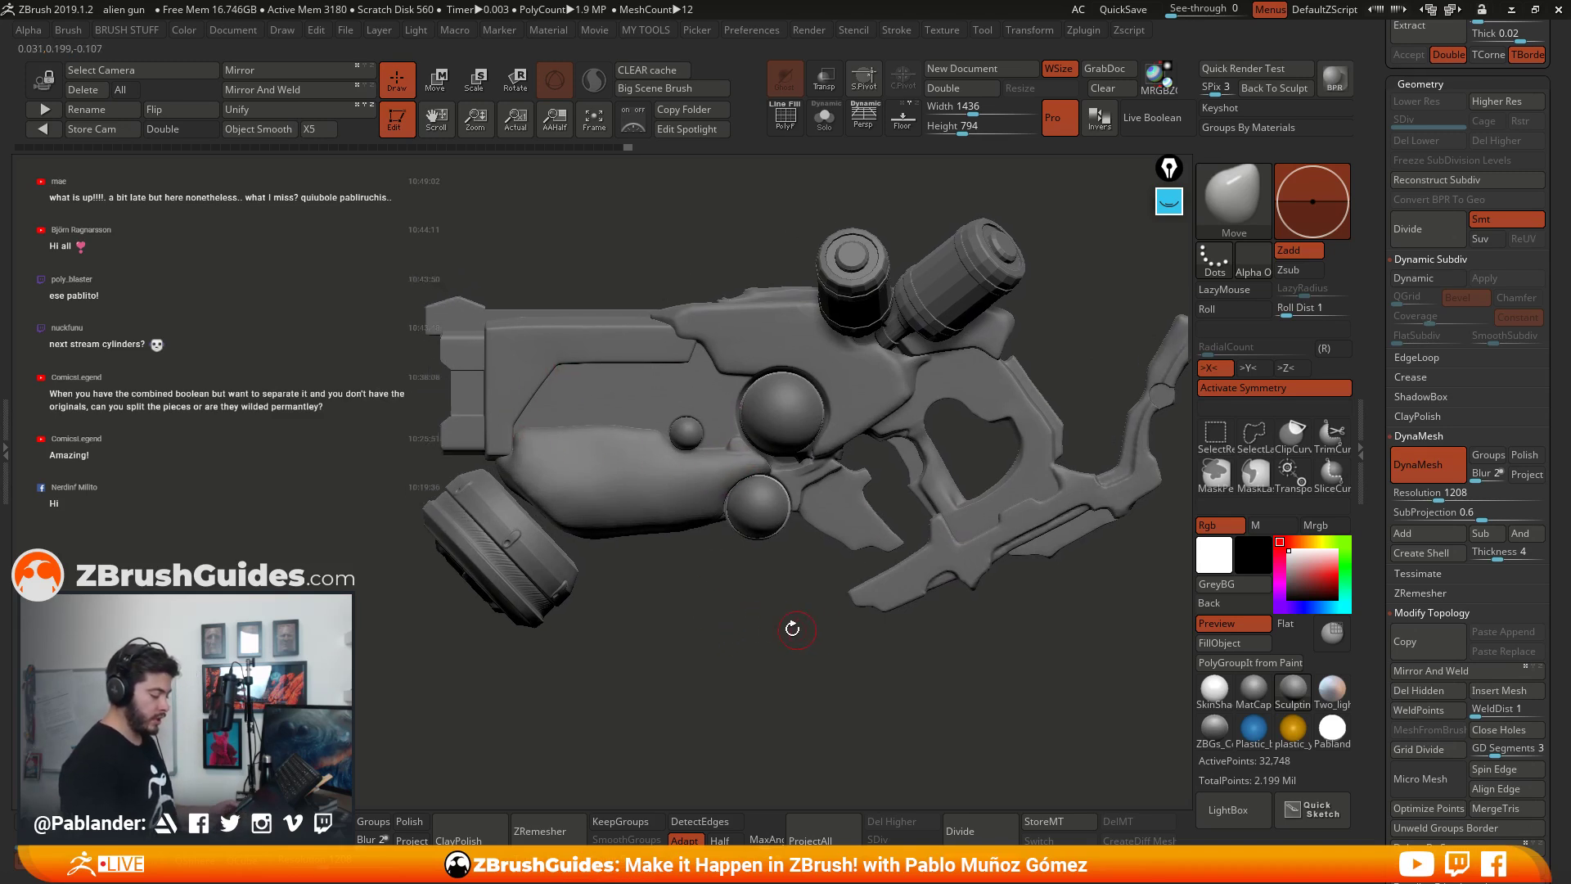
{"action": "right_click_drag", "start_coordinate": [792, 628], "coordinate": [757, 574]}
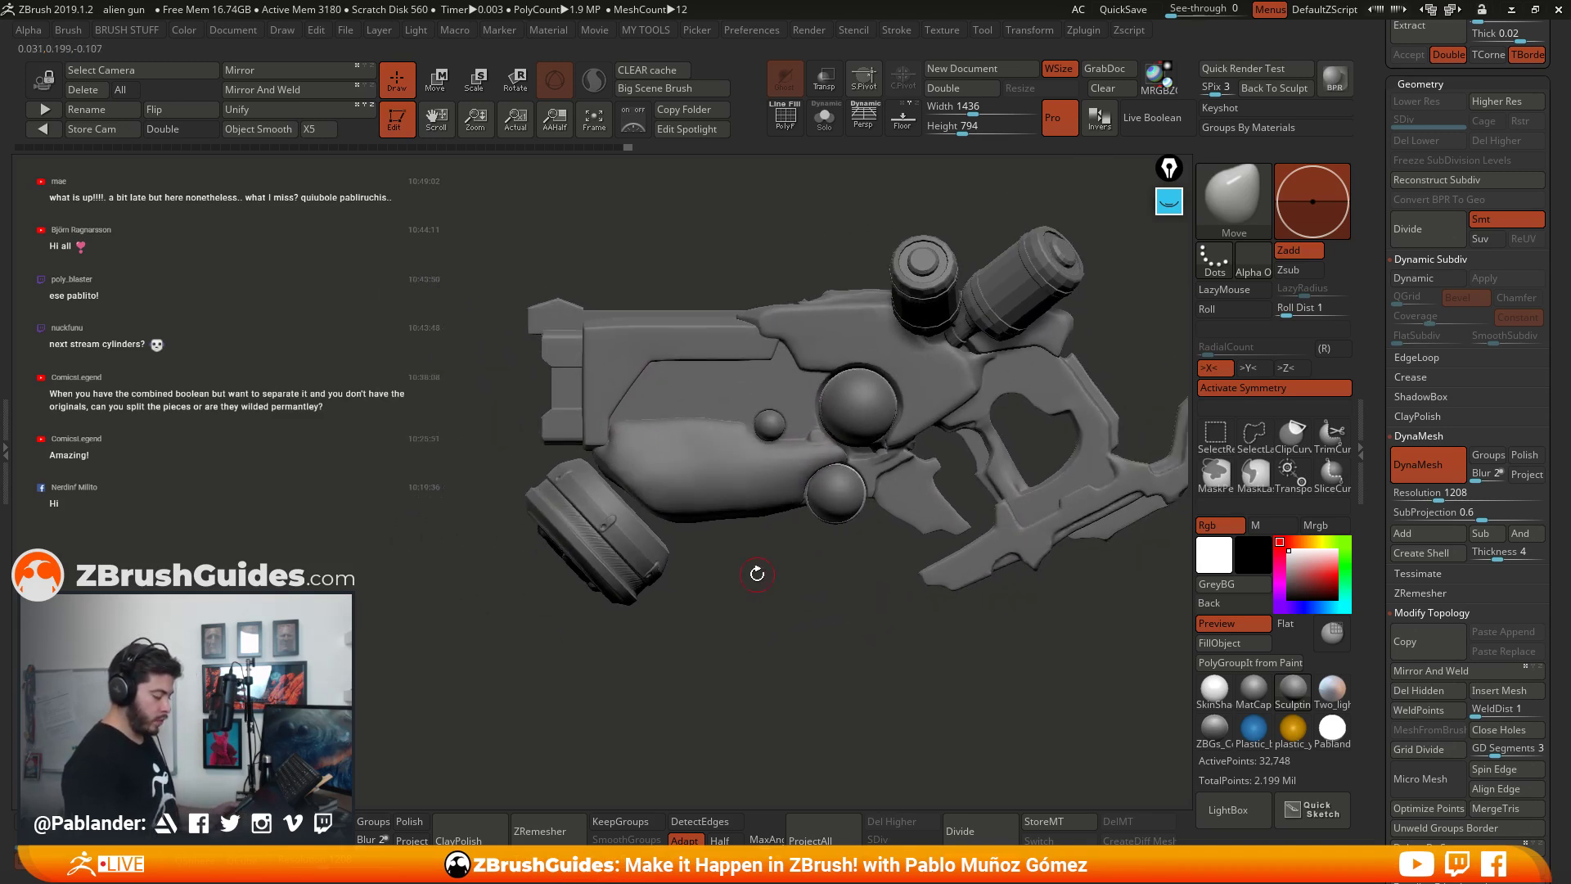
{"action": "mouse_move", "coordinate": [1391, 205]}
{"action": "left_mouse_down"}
{"action": "mouse_move", "coordinate": [1391, 296]}
{"action": "mouse_move", "coordinate": [1389, 205]}
{"action": "left_mouse_up"}
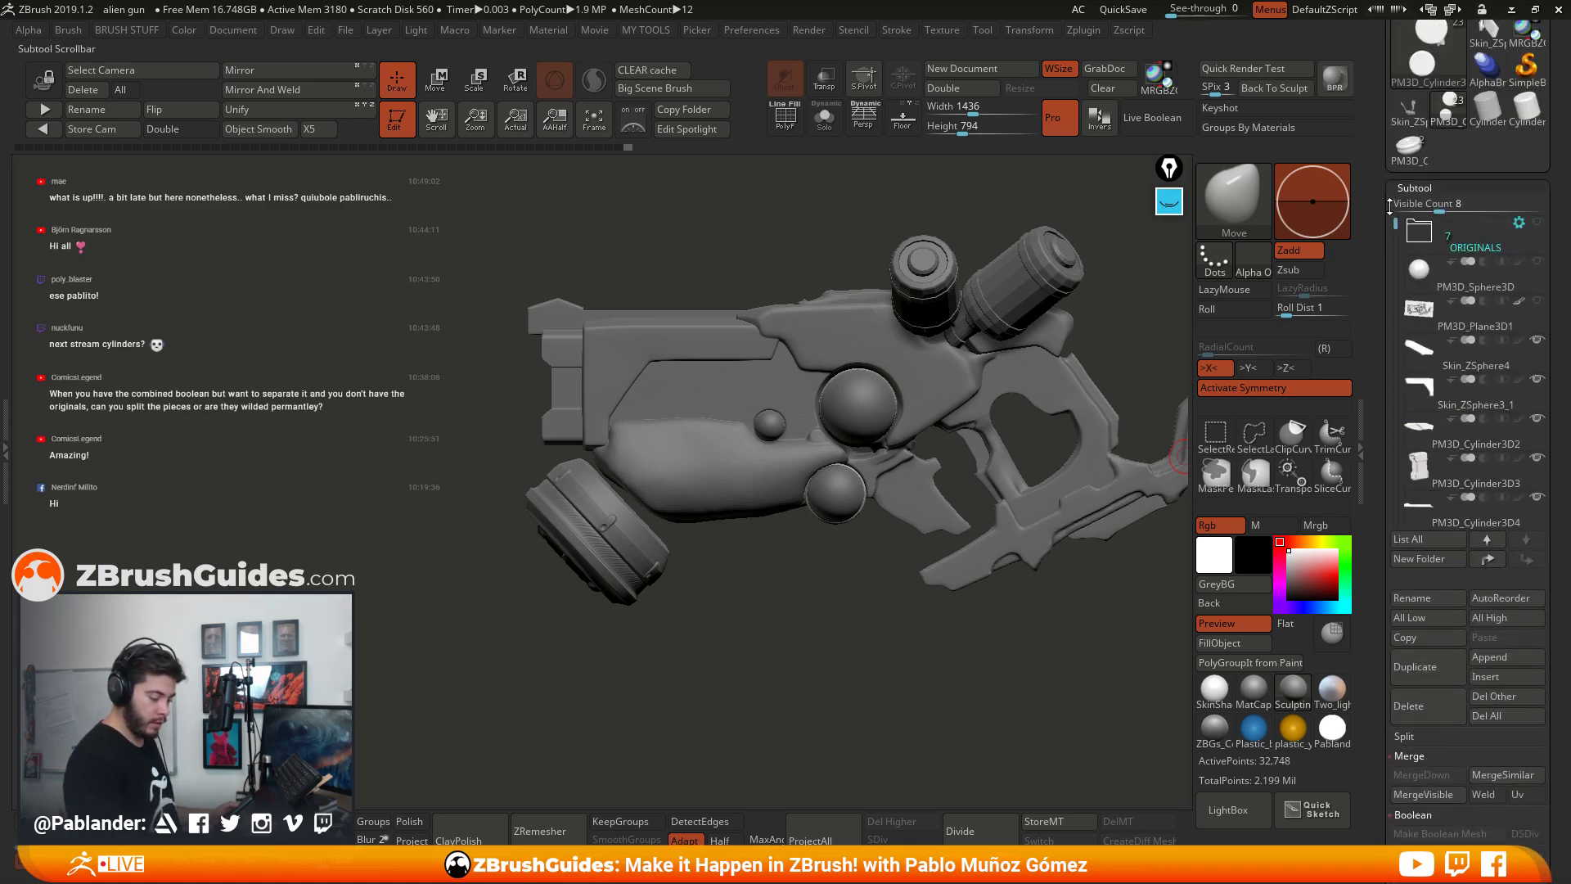
{"action": "right_click_drag", "start_coordinate": [999, 439], "coordinate": [955, 496], "text": "alt"}
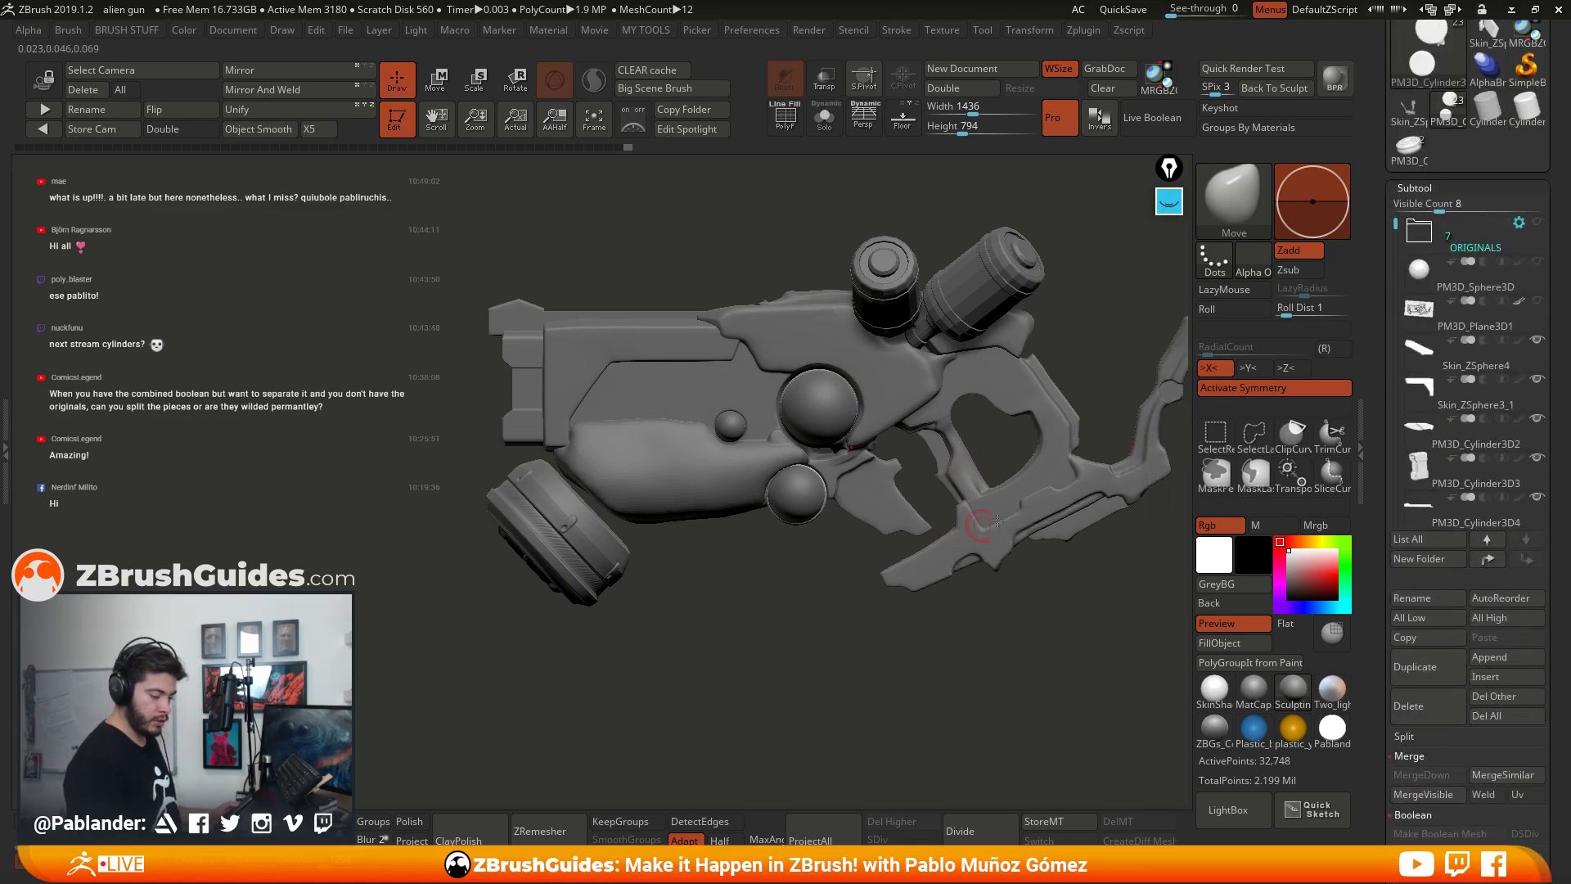
{"action": "mouse_move", "coordinate": [1419, 509]}
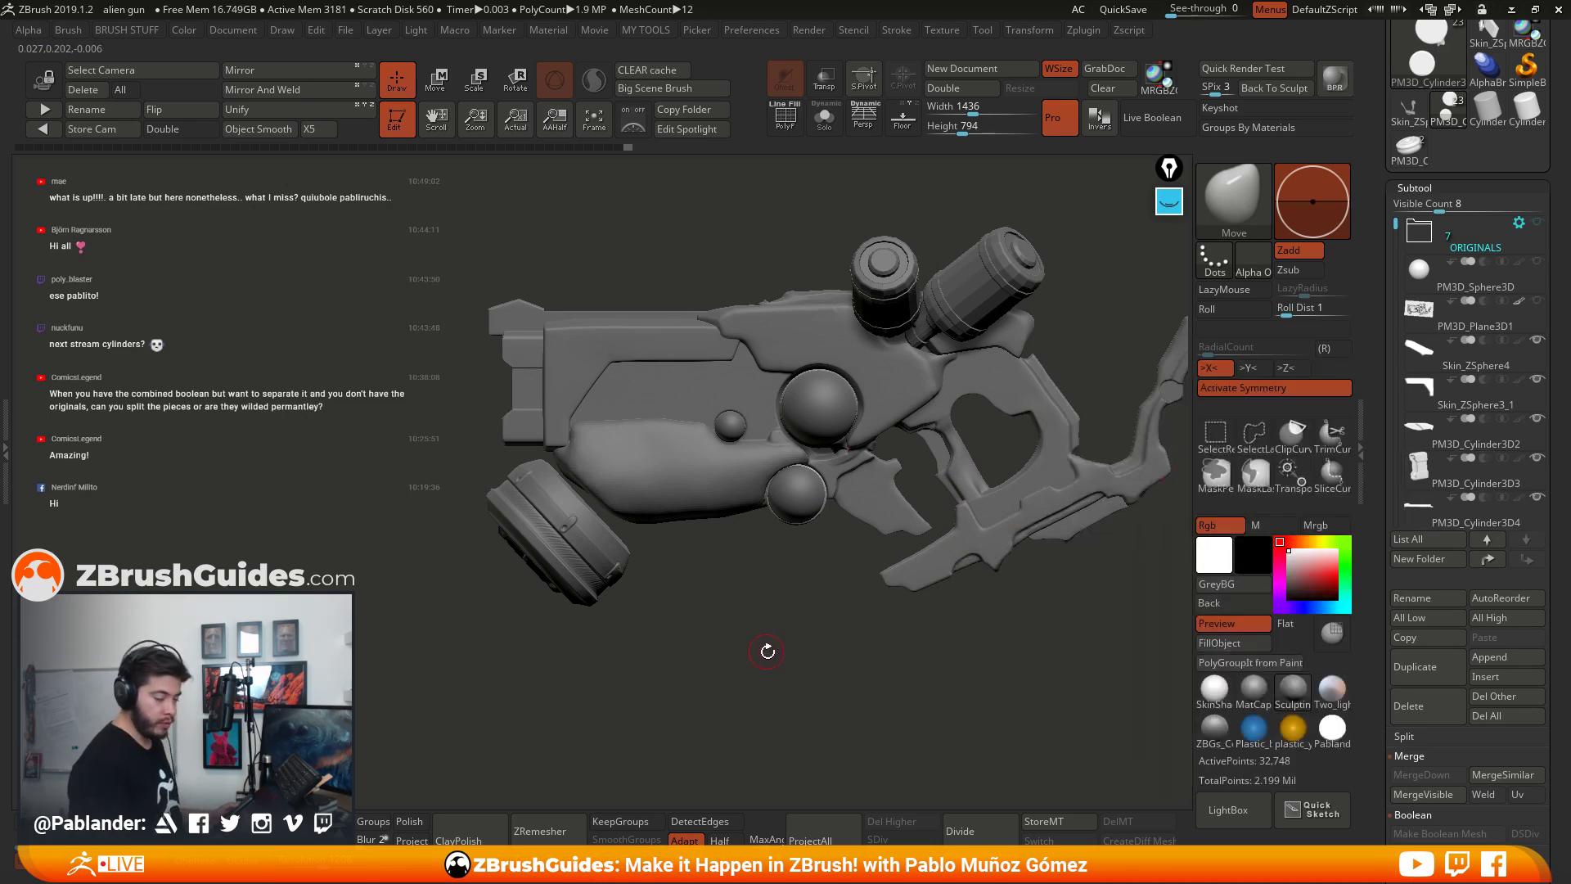
{"action": "left_click_drag", "start_coordinate": [1395, 231], "coordinate": [1391, 284]}
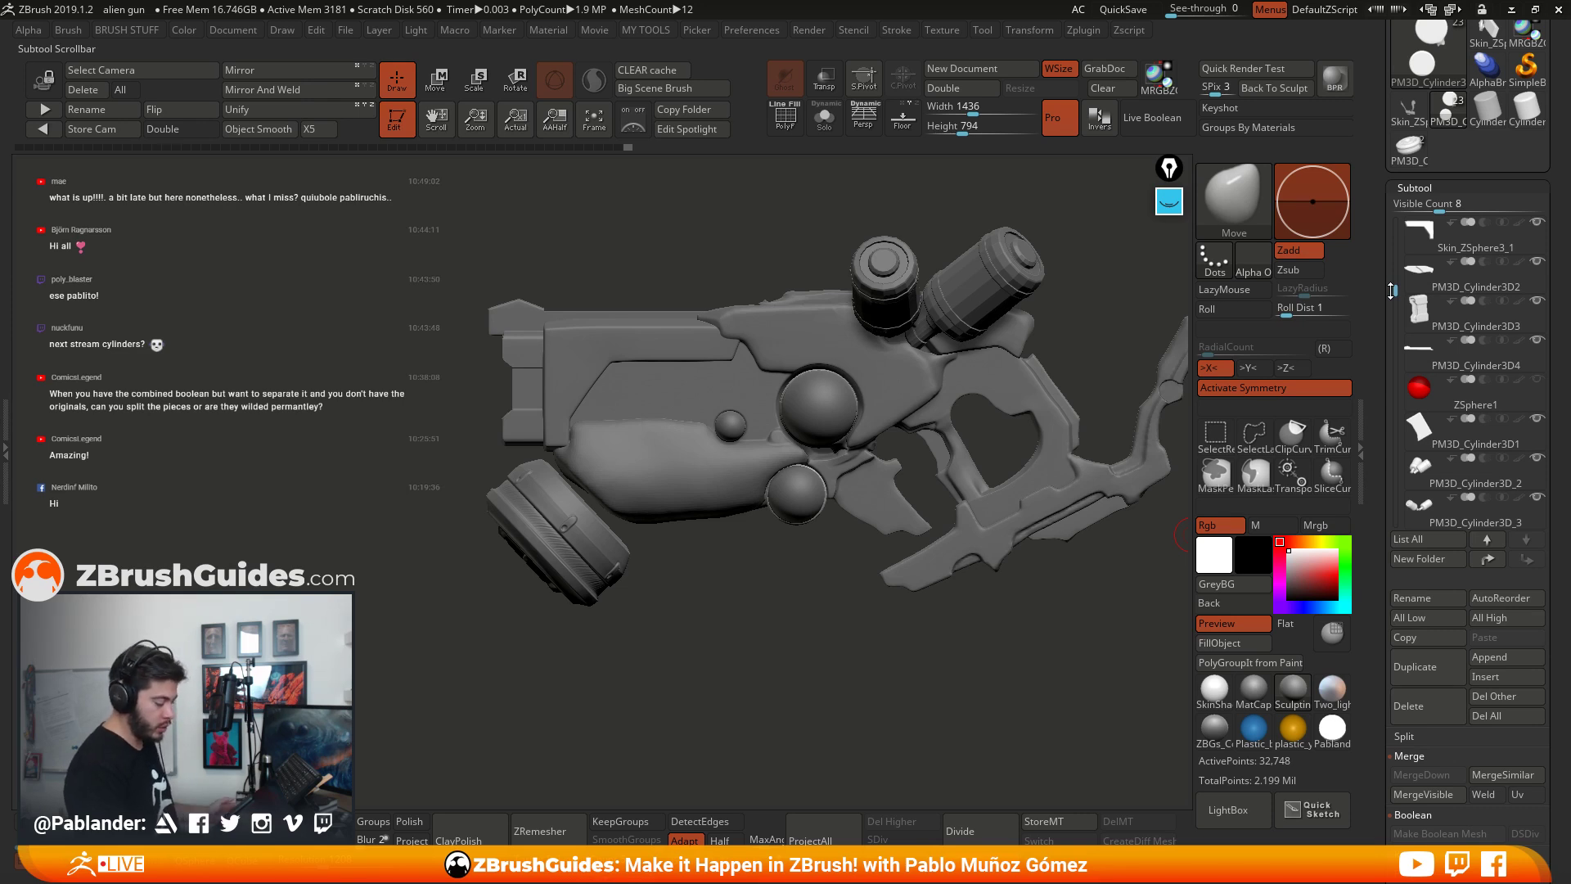
{"action": "scroll", "coordinate": [1401, 301], "scroll_direction": "down", "scroll_amount": 1}
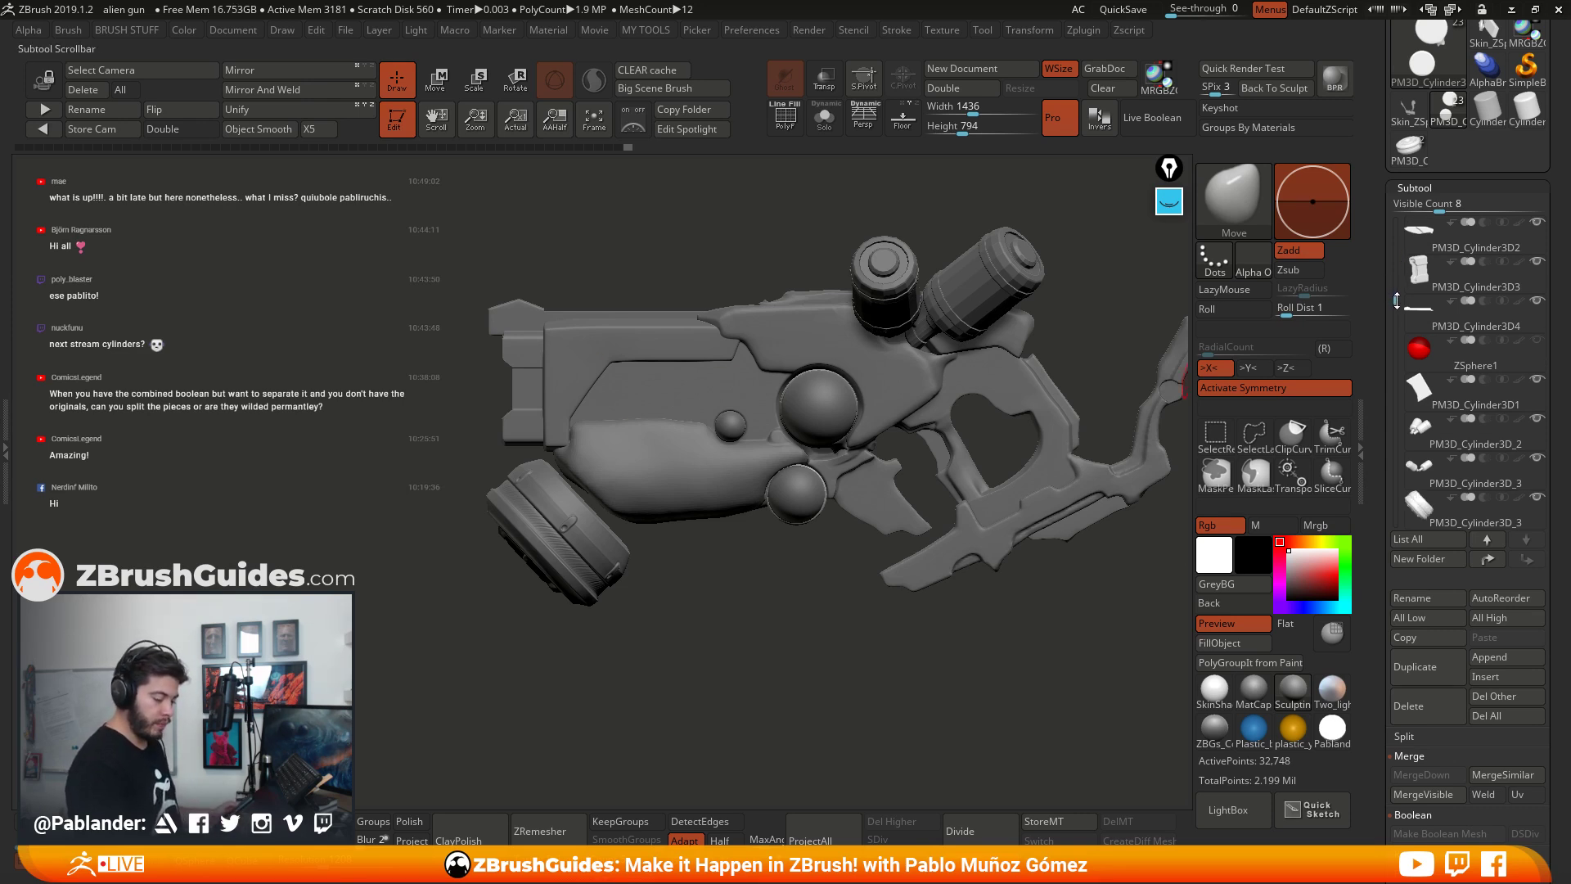
{"action": "left_click_drag", "start_coordinate": [1396, 313], "coordinate": [1373, 447]}
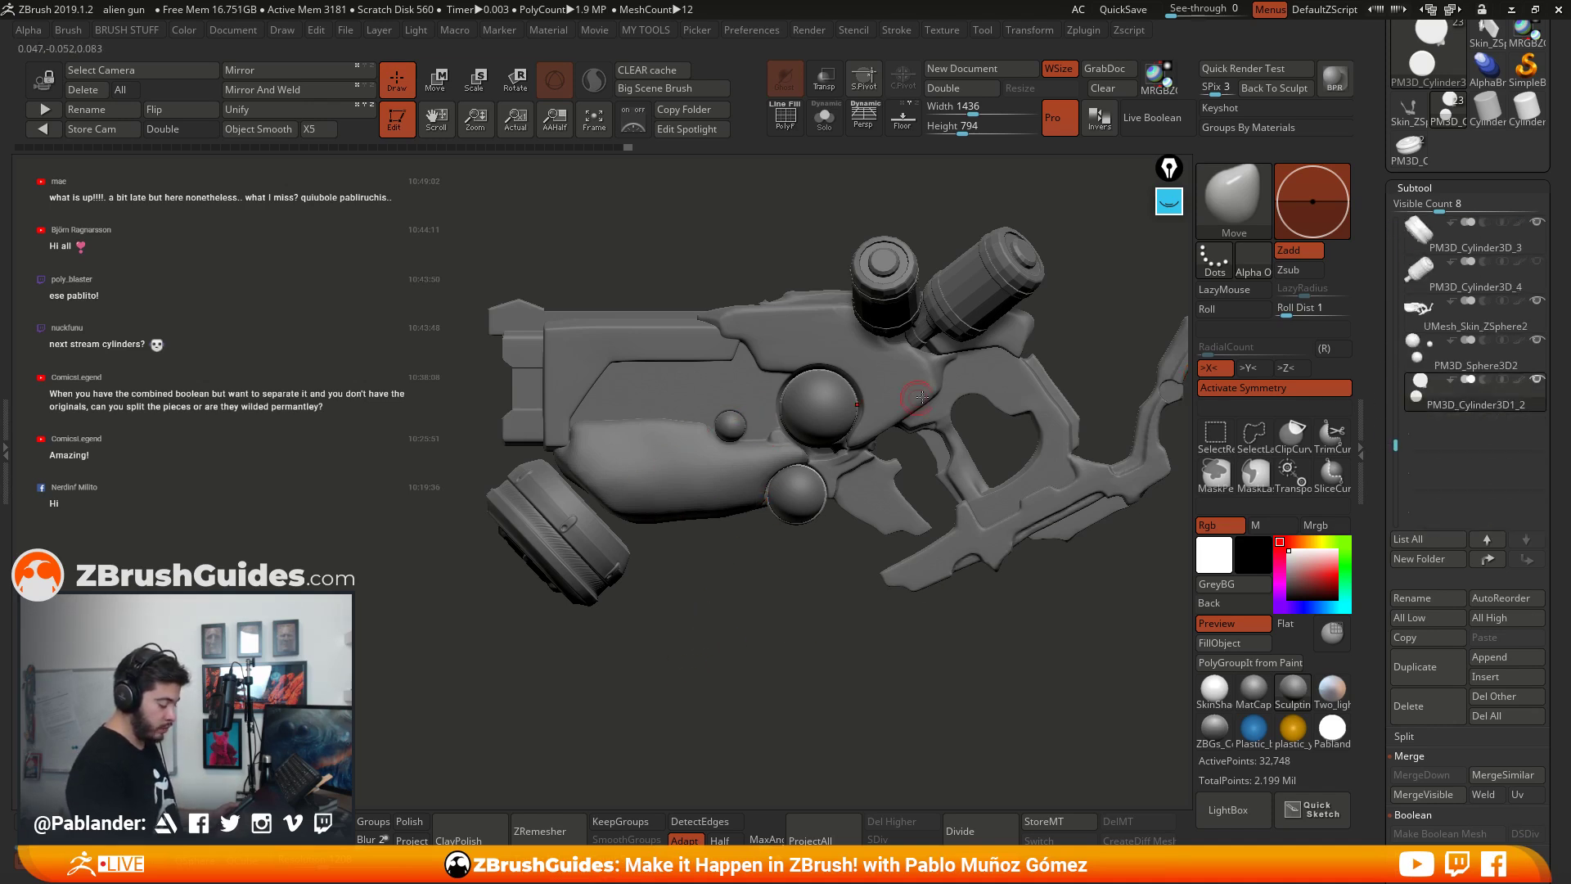
Step: Make the gun's main body UMesh_Skin_ZSphere2 the active subtool and reframe the whole gun
{"action": "left_click", "coordinate": [830, 371], "text": "alt"}
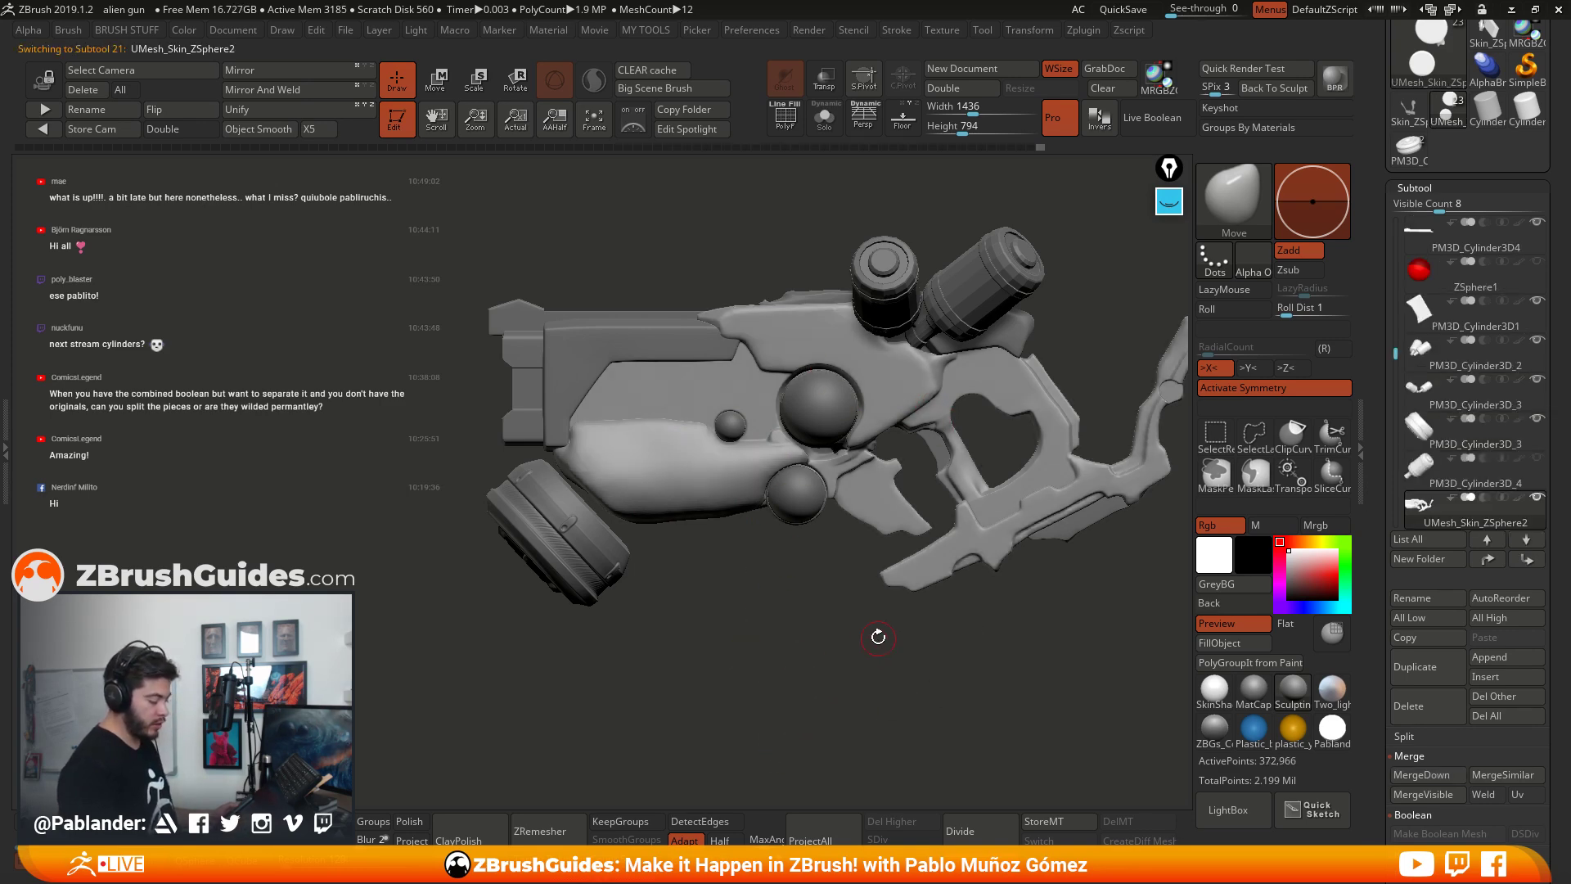
{"action": "left_click_drag", "start_coordinate": [878, 638], "coordinate": [908, 577]}
{"action": "left_click_drag", "start_coordinate": [954, 524], "coordinate": [809, 609]}
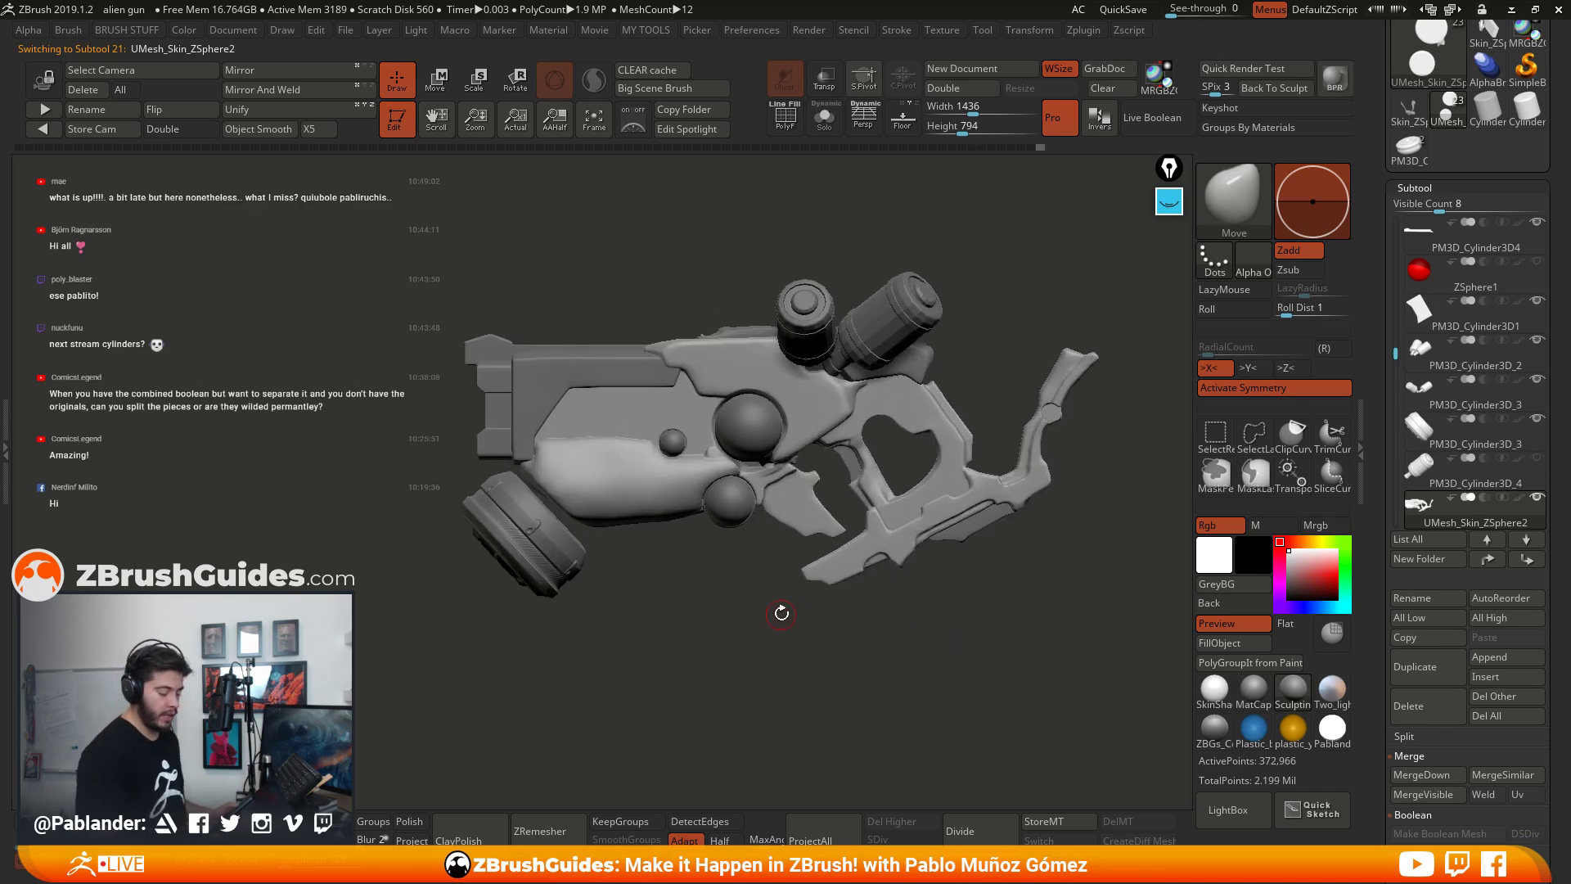
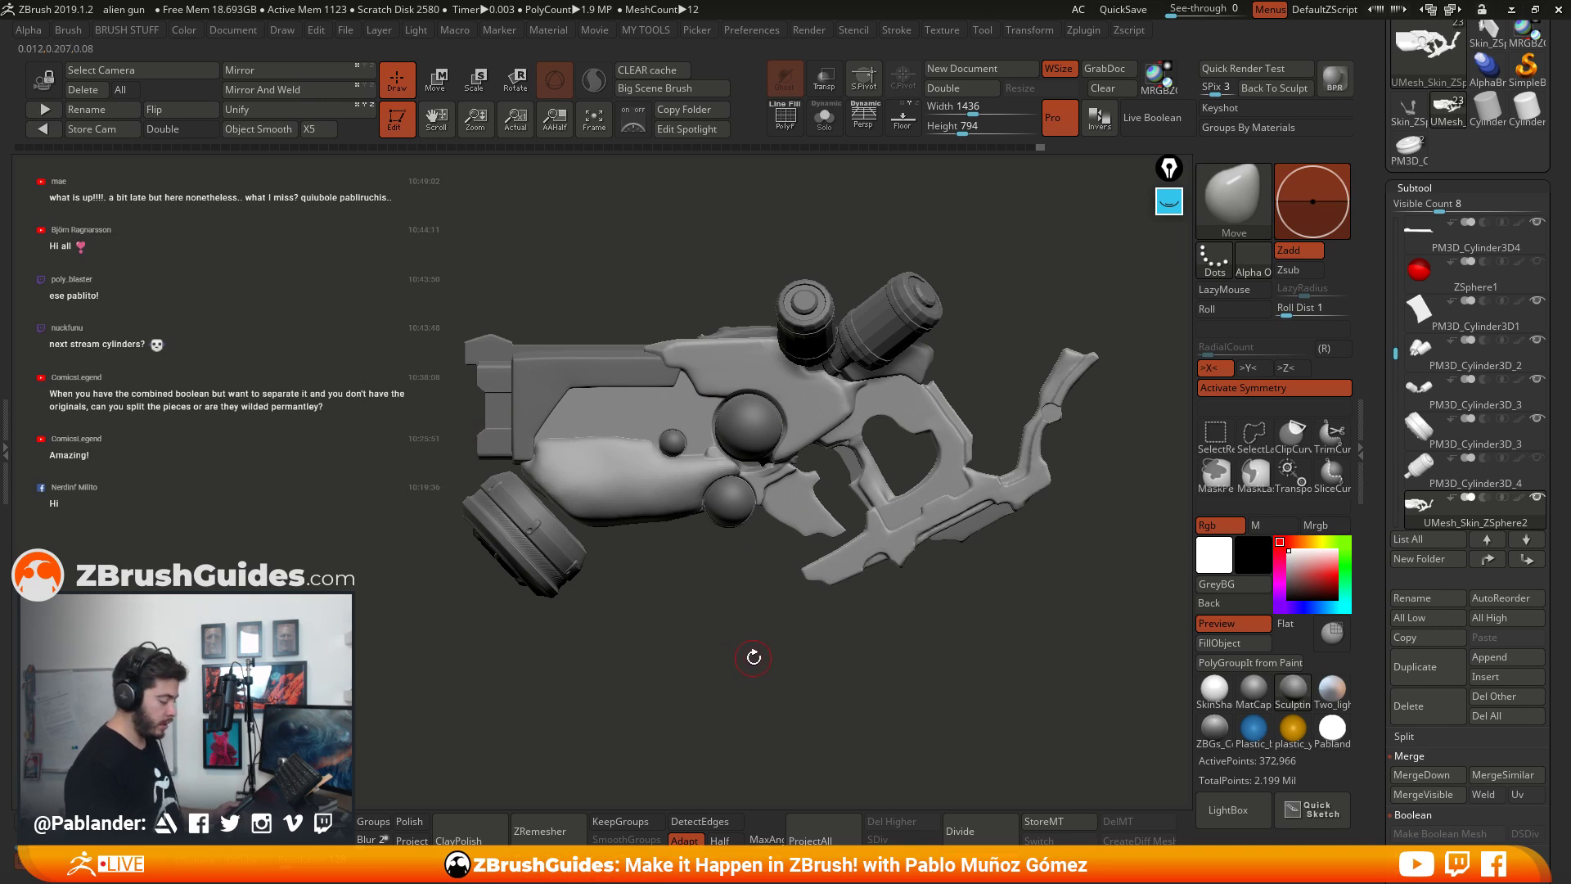
{"action": "left_click_drag", "start_coordinate": [754, 660], "coordinate": [792, 664], "text": "alt"}
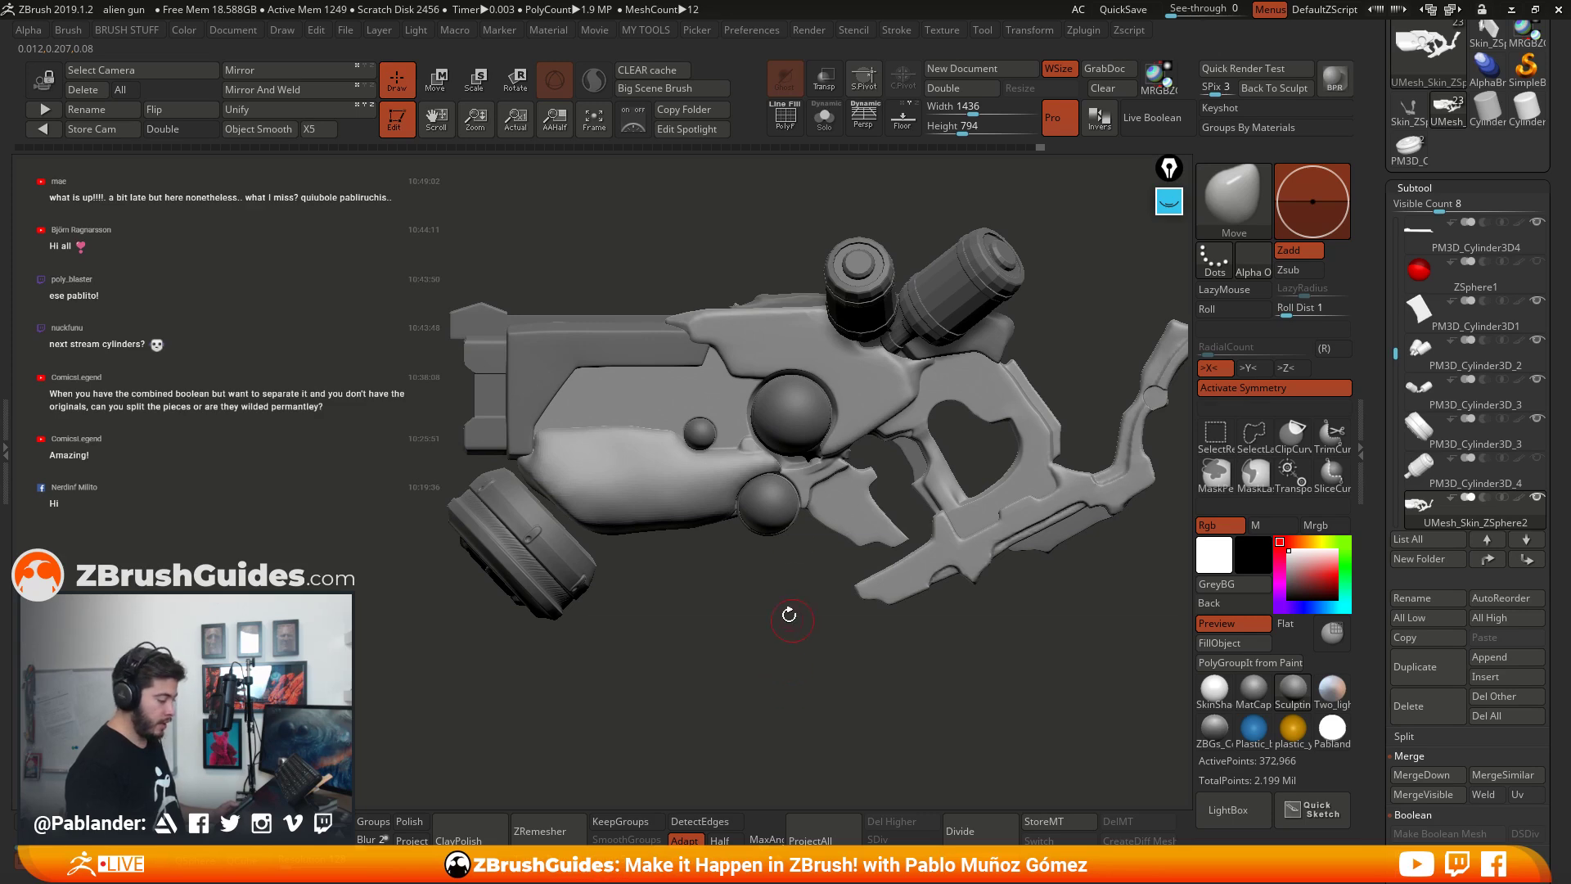
Step: Load the 512_HardSurface_Spotlight.ZSL set from the LightBox Spotlight library
{"action": "left_click", "coordinate": [956, 33]}
{"action": "left_click", "coordinate": [951, 31]}
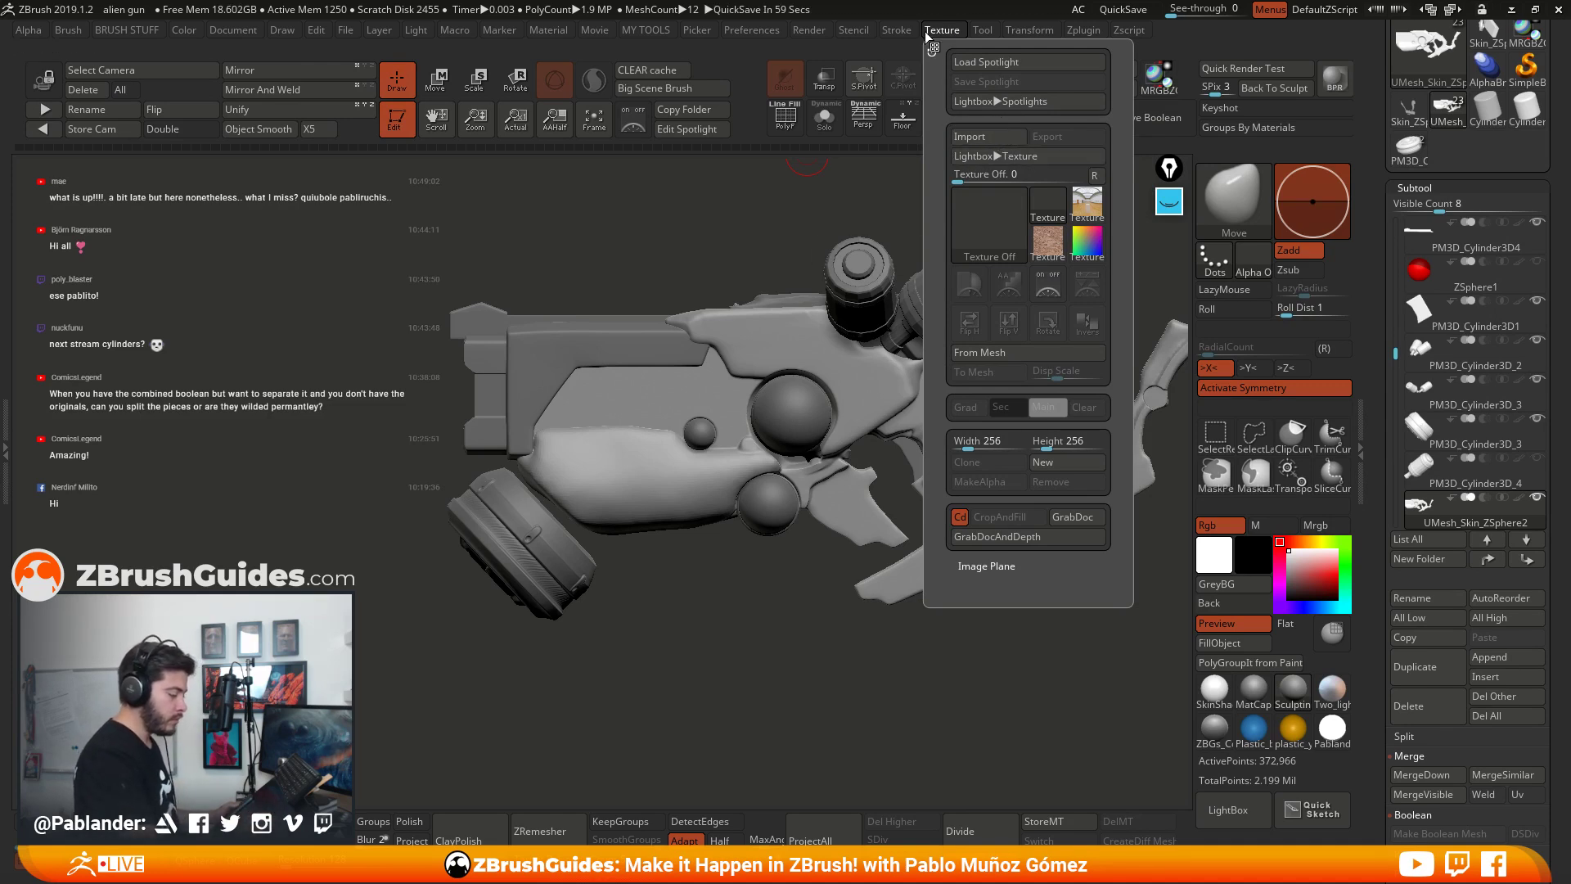
{"action": "left_click", "coordinate": [1025, 103]}
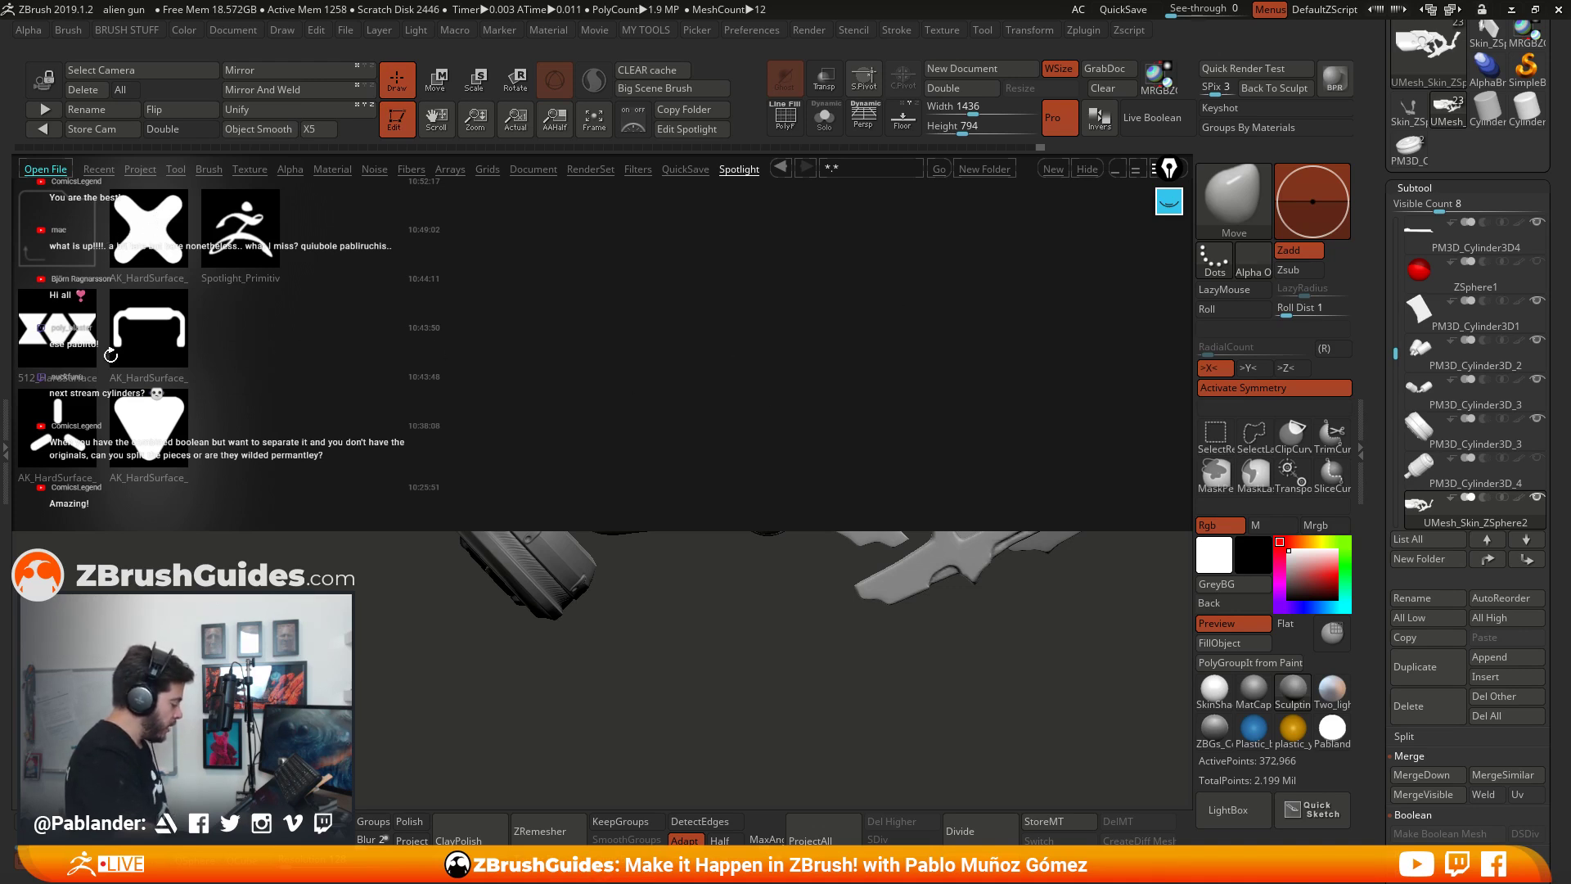
{"action": "left_click", "coordinate": [70, 334]}
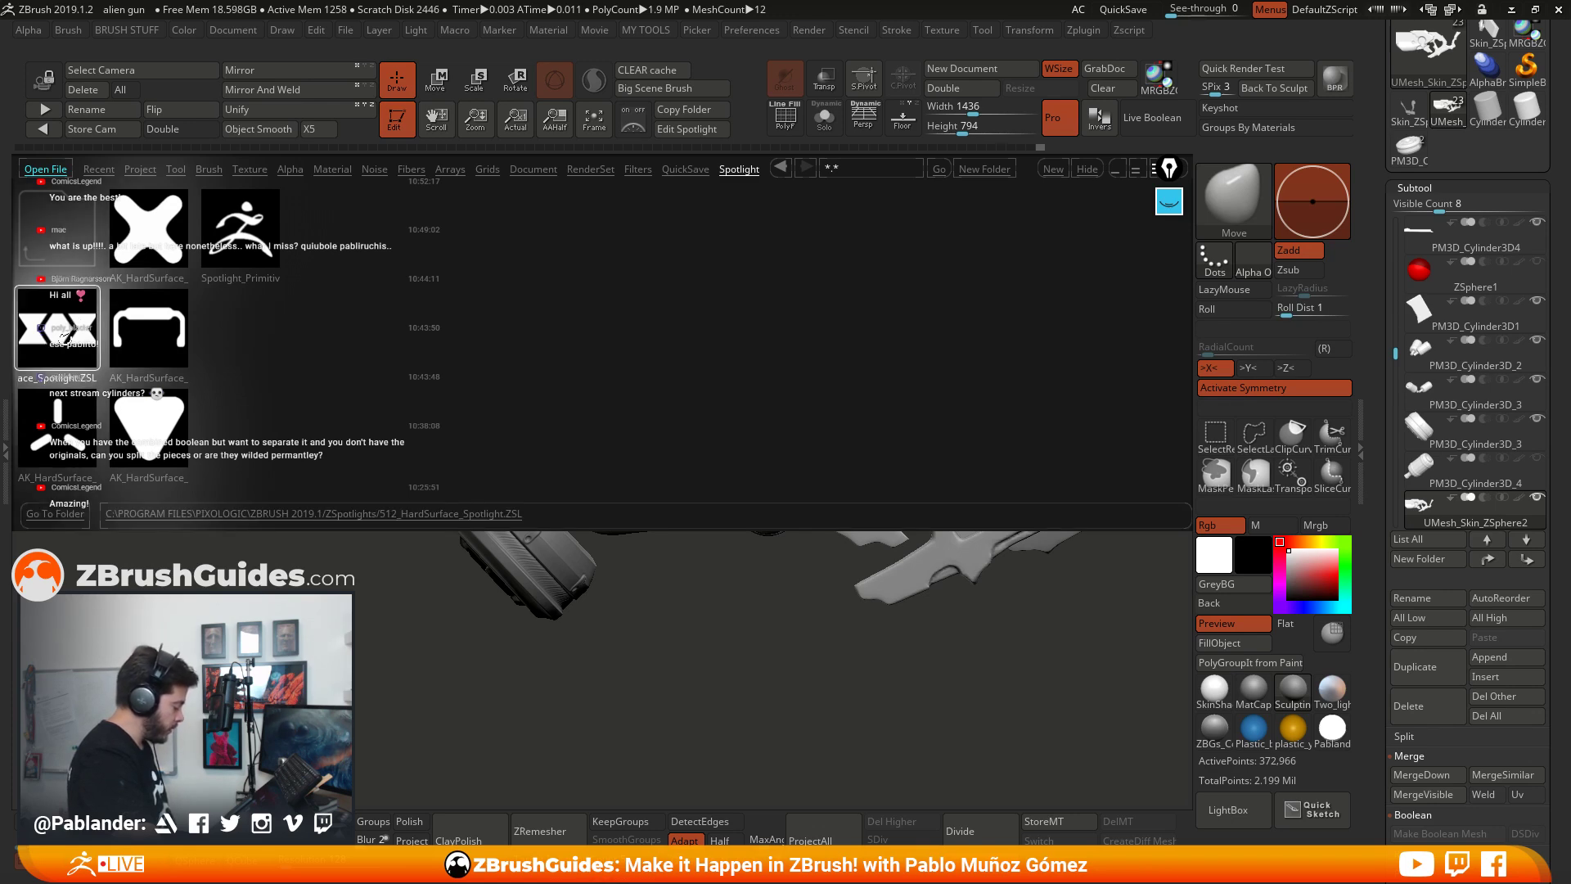
{"action": "double_click", "coordinate": [70, 334]}
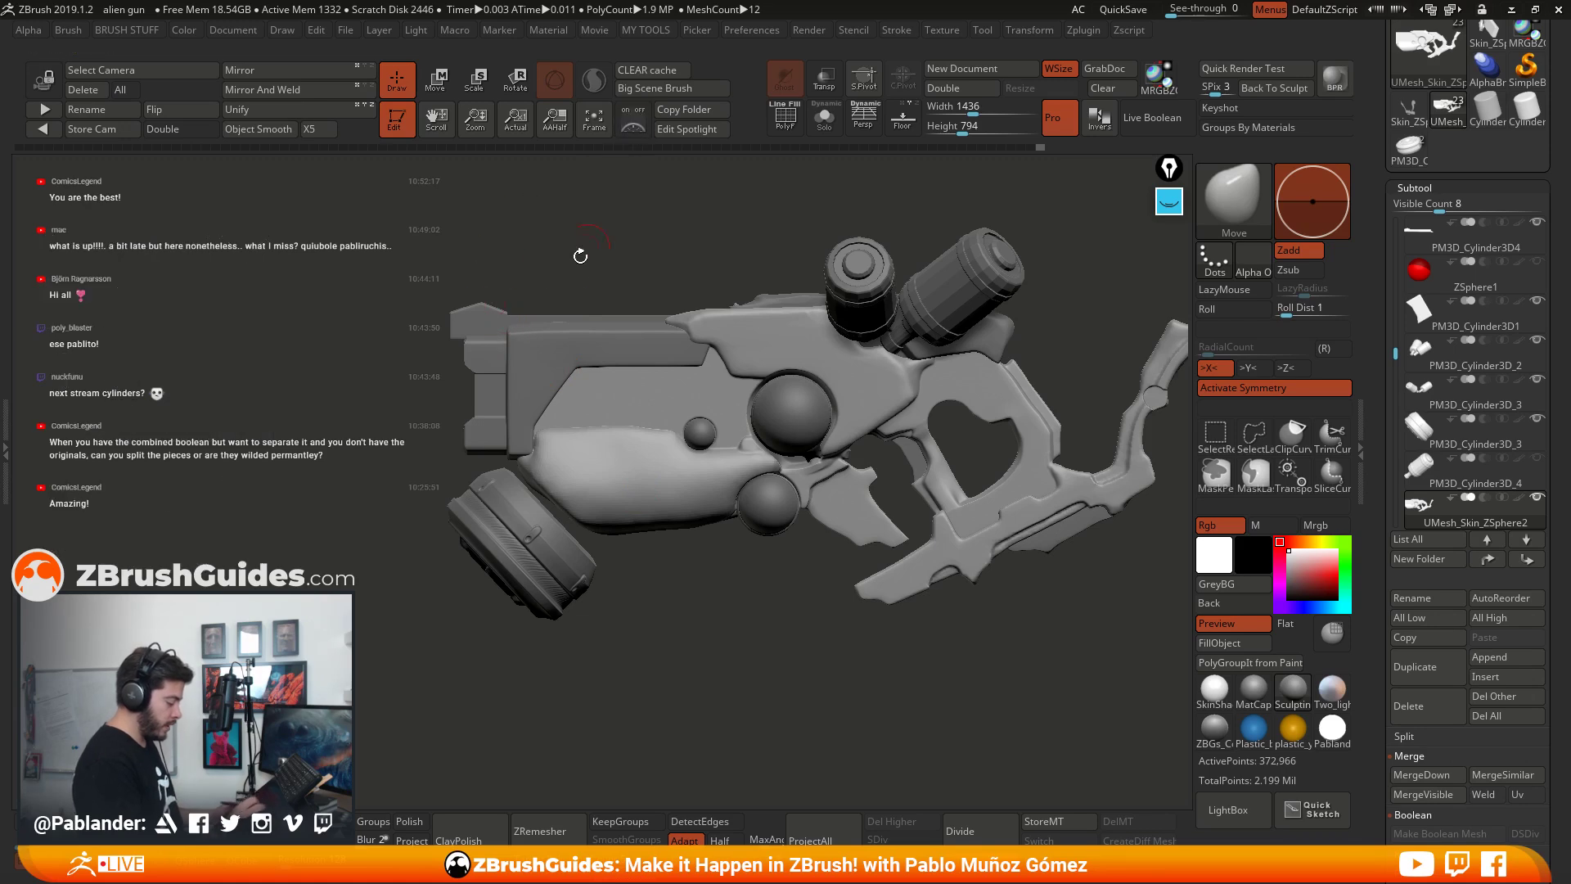
Step: Select the PM3D_Cylinder3D4 bar along the barrel's upper edge, shift it slightly back and up, and return to Draw mode
{"action": "left_click", "coordinate": [483, 319], "text": "alt"}
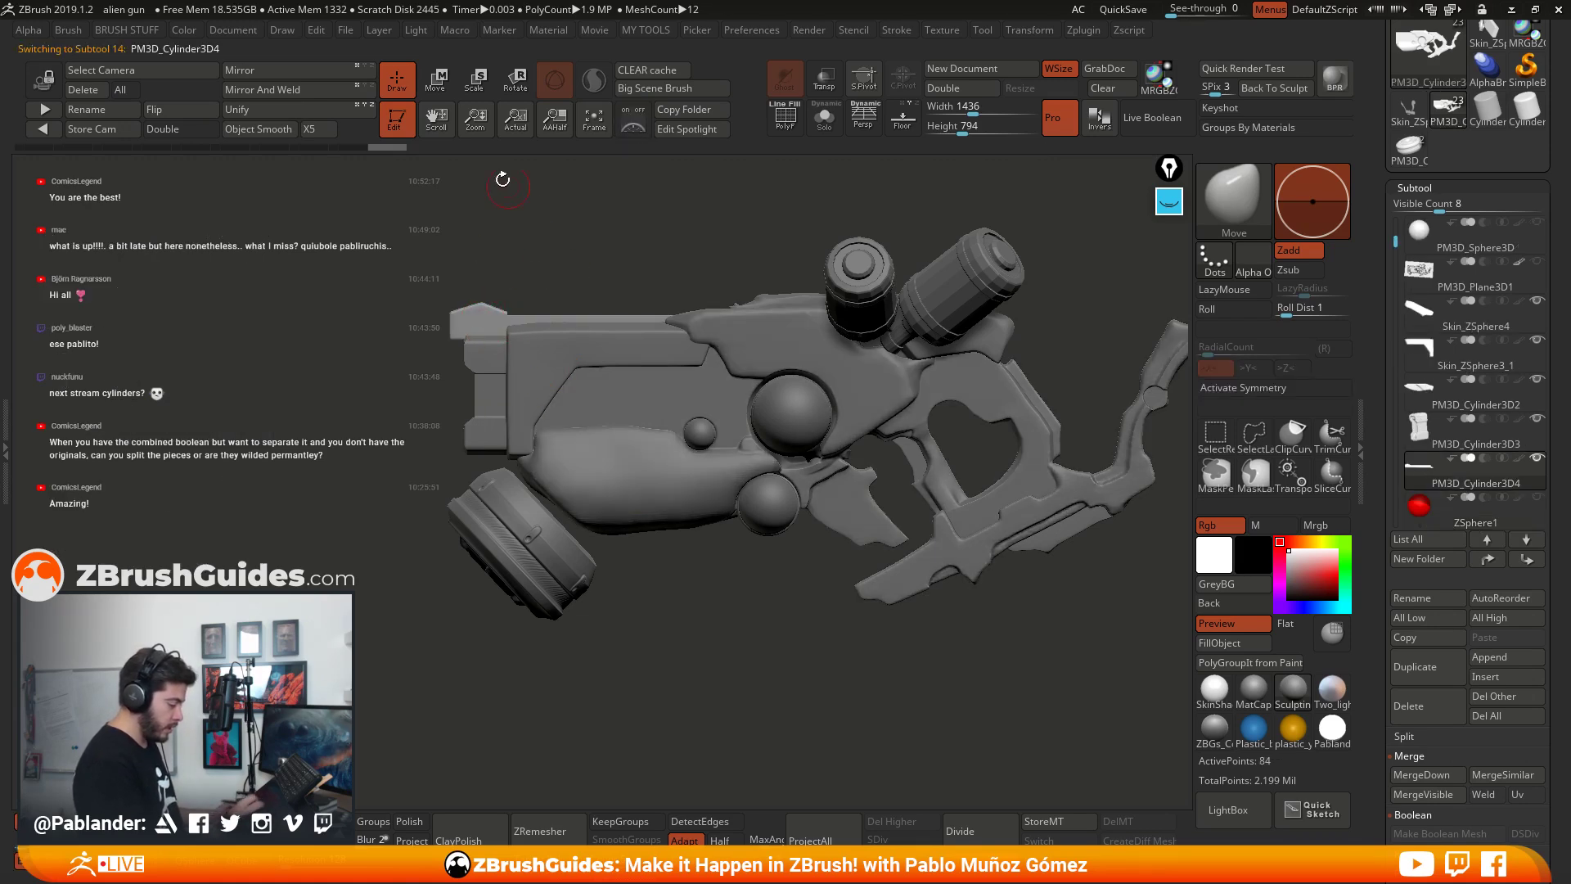
{"action": "key", "text": "w"}
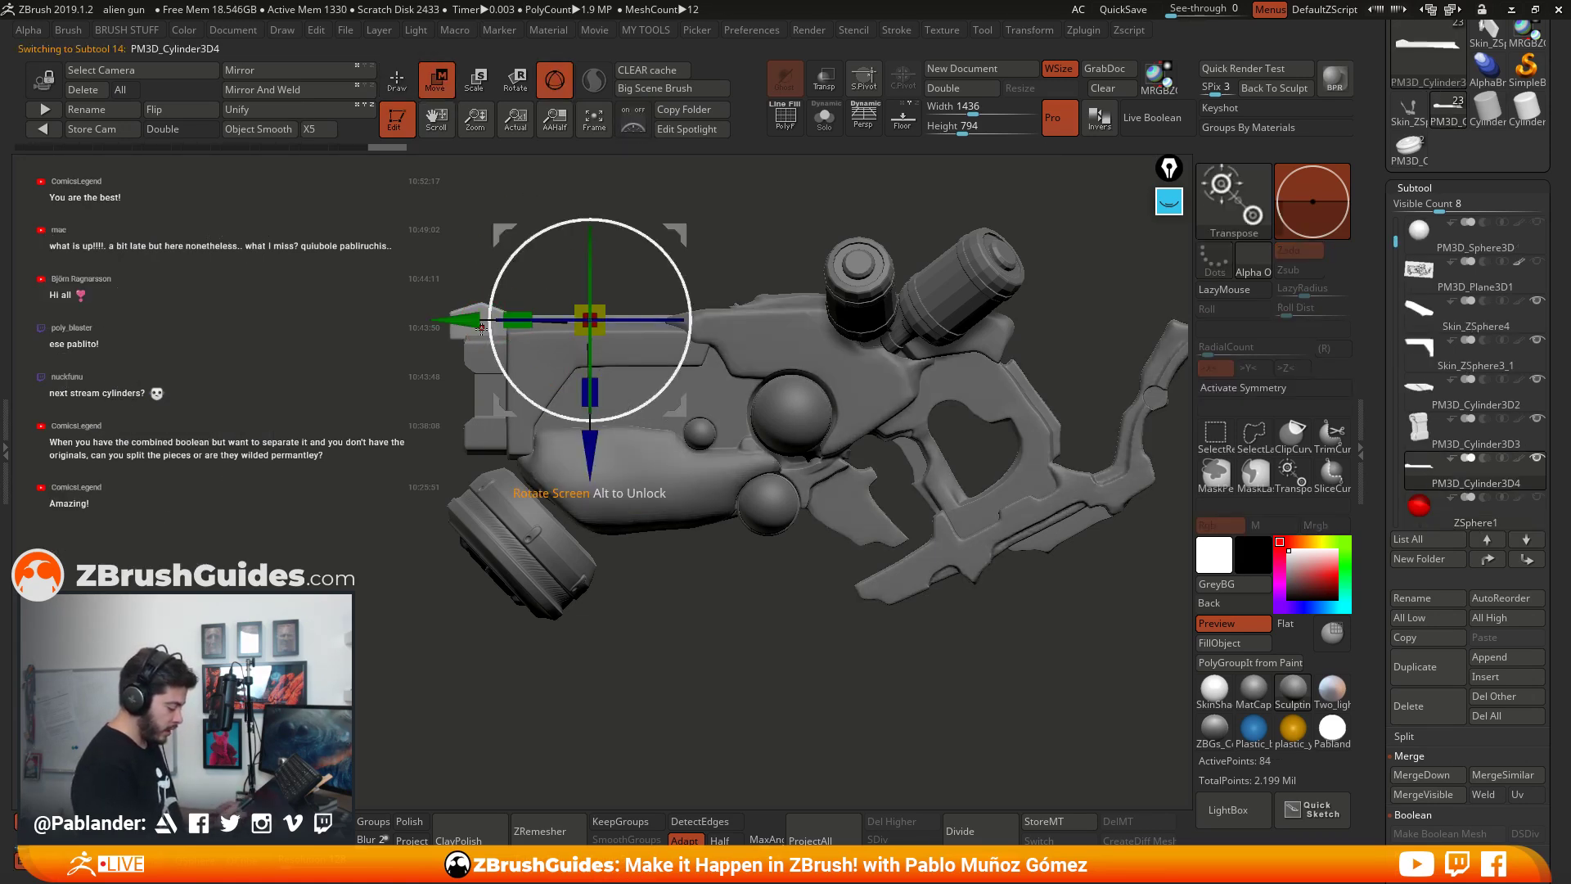
{"action": "left_click_drag", "start_coordinate": [460, 320], "coordinate": [485, 319]}
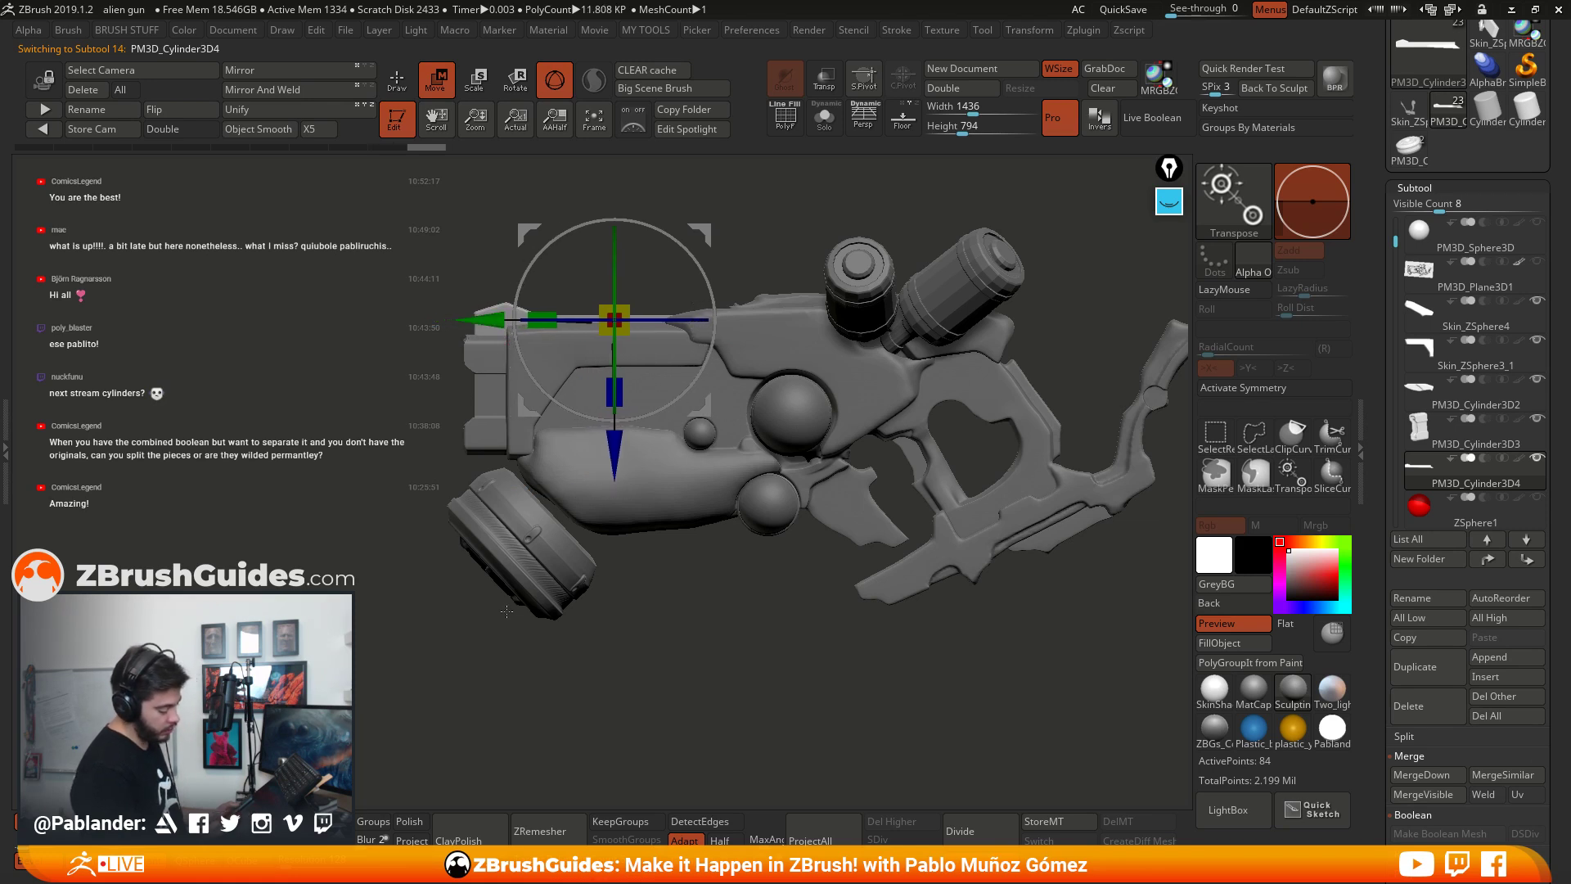
{"action": "left_click_drag", "start_coordinate": [615, 455], "coordinate": [662, 442]}
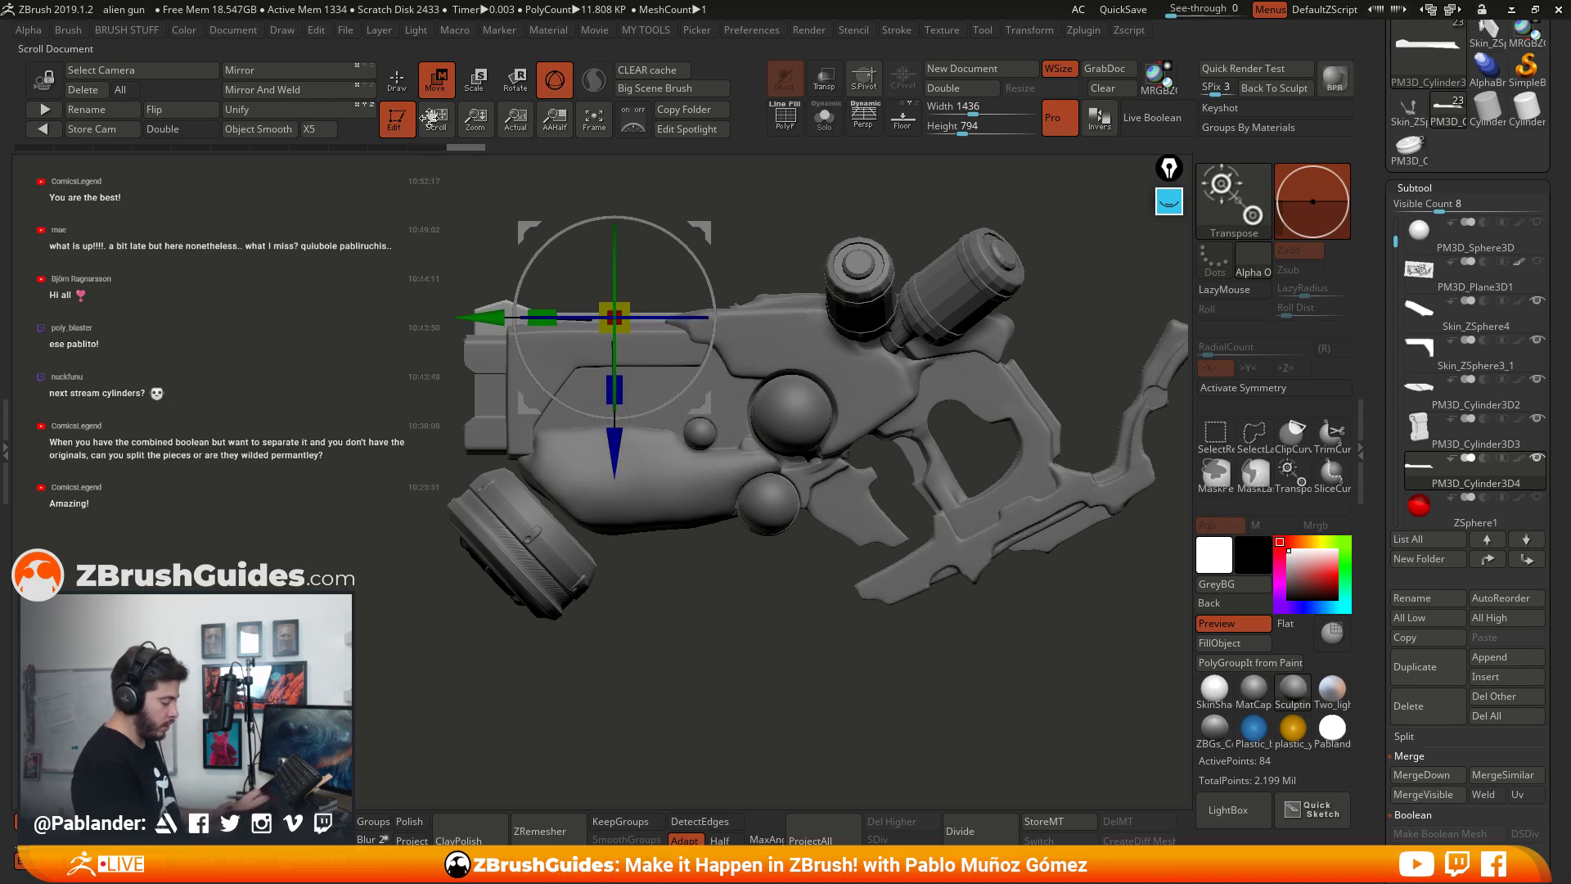
{"action": "key", "text": "q"}
Step: Turn on Spotlight, toggle its editing dial, and place the sheet of hard-surface shapes in the empty space ahead of the gun
{"action": "left_click", "coordinate": [634, 121]}
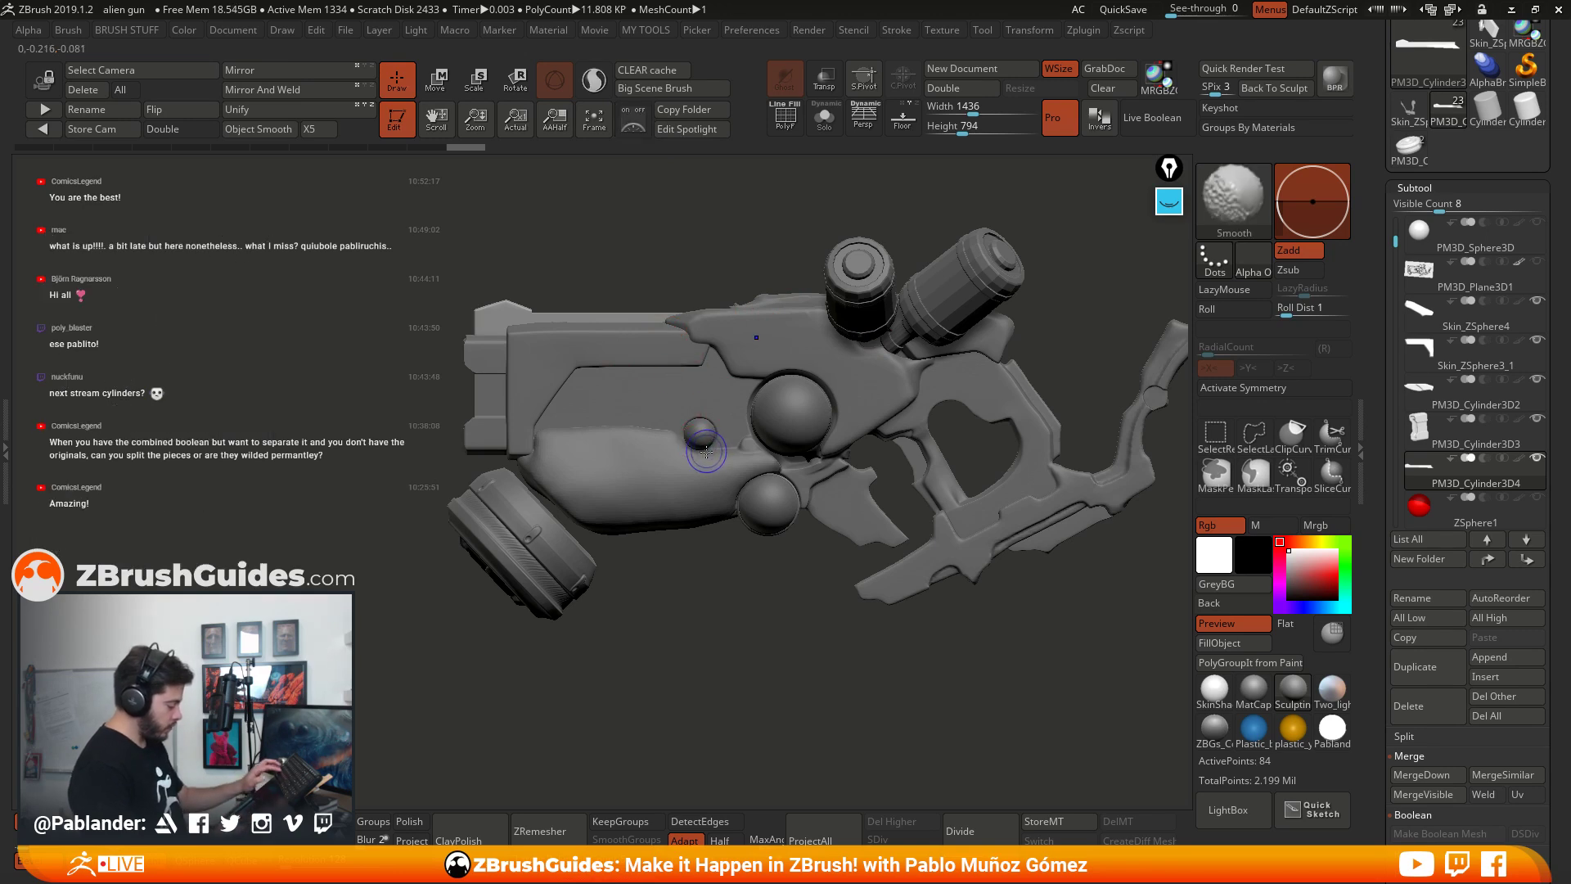
{"action": "key", "text": "z"}
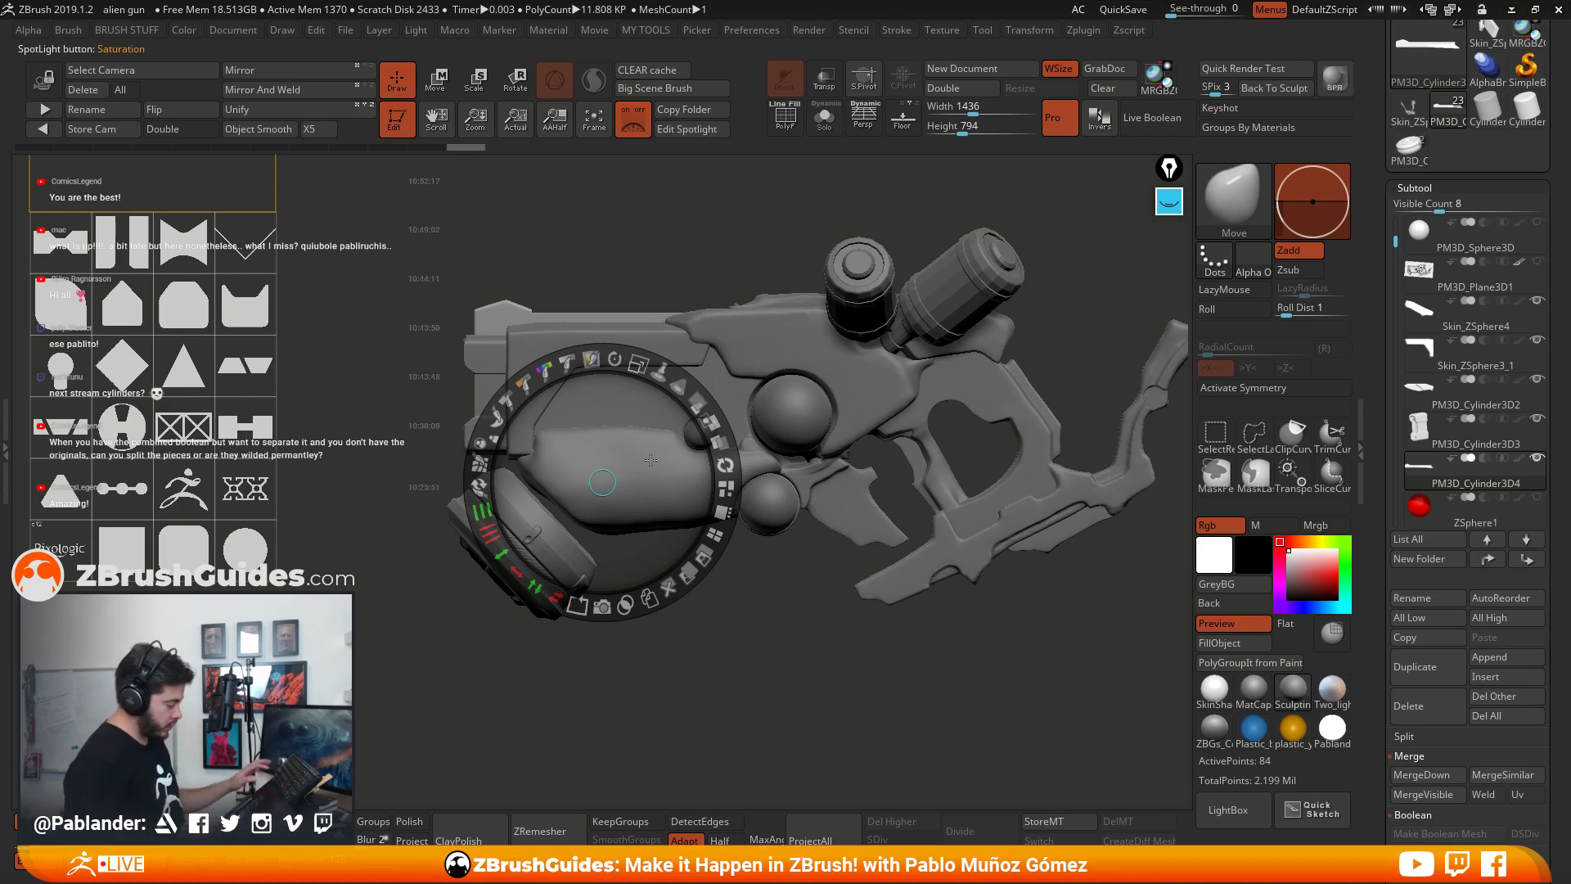
{"action": "key", "text": "z"}
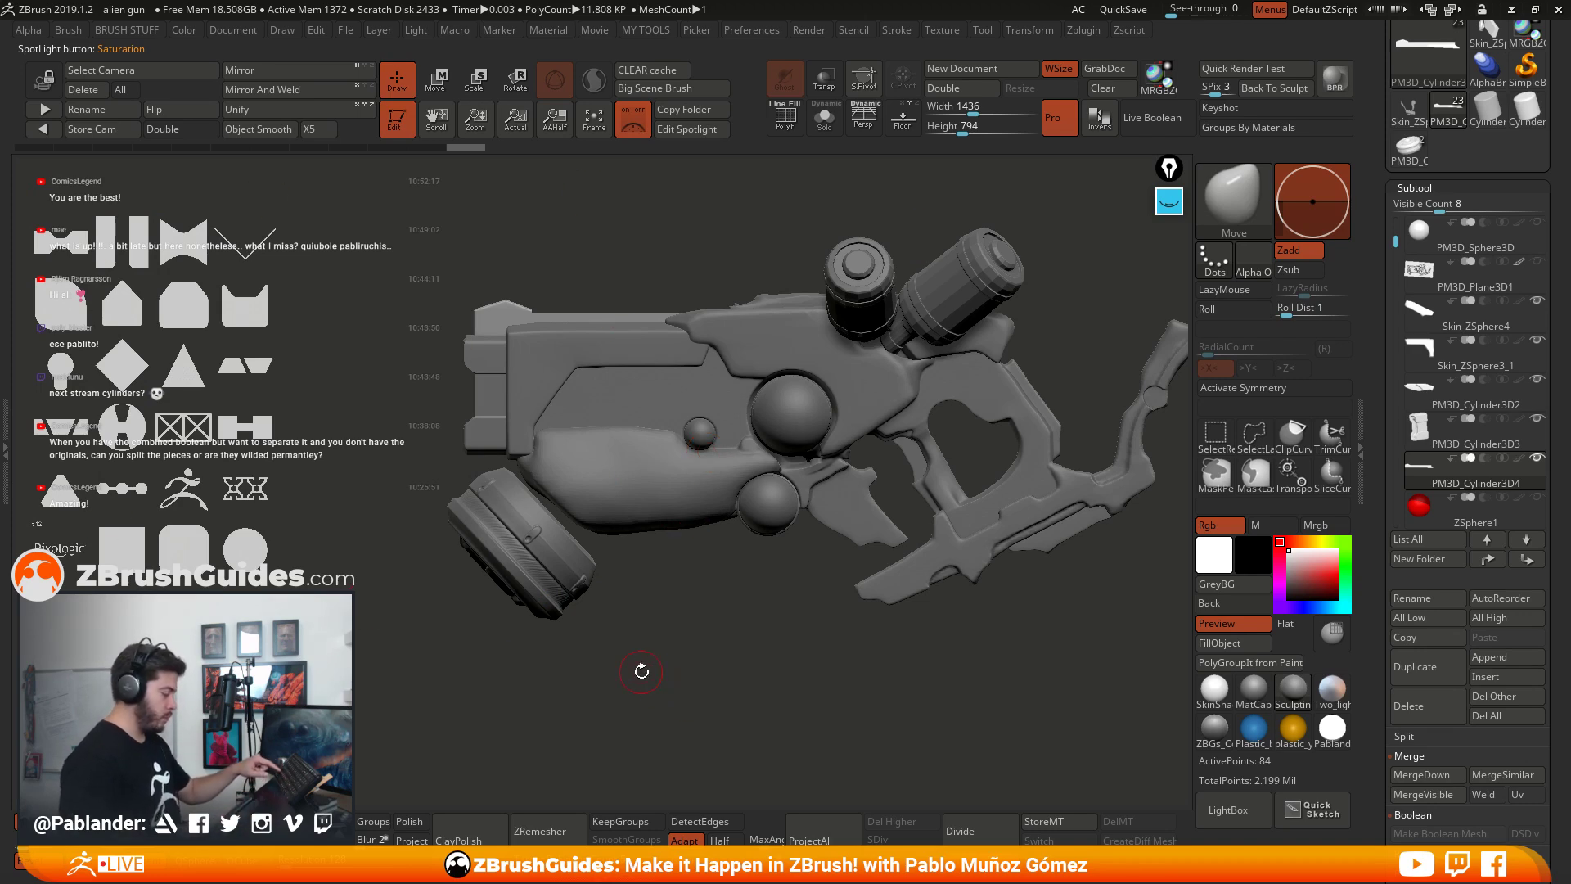
{"action": "key", "text": "z"}
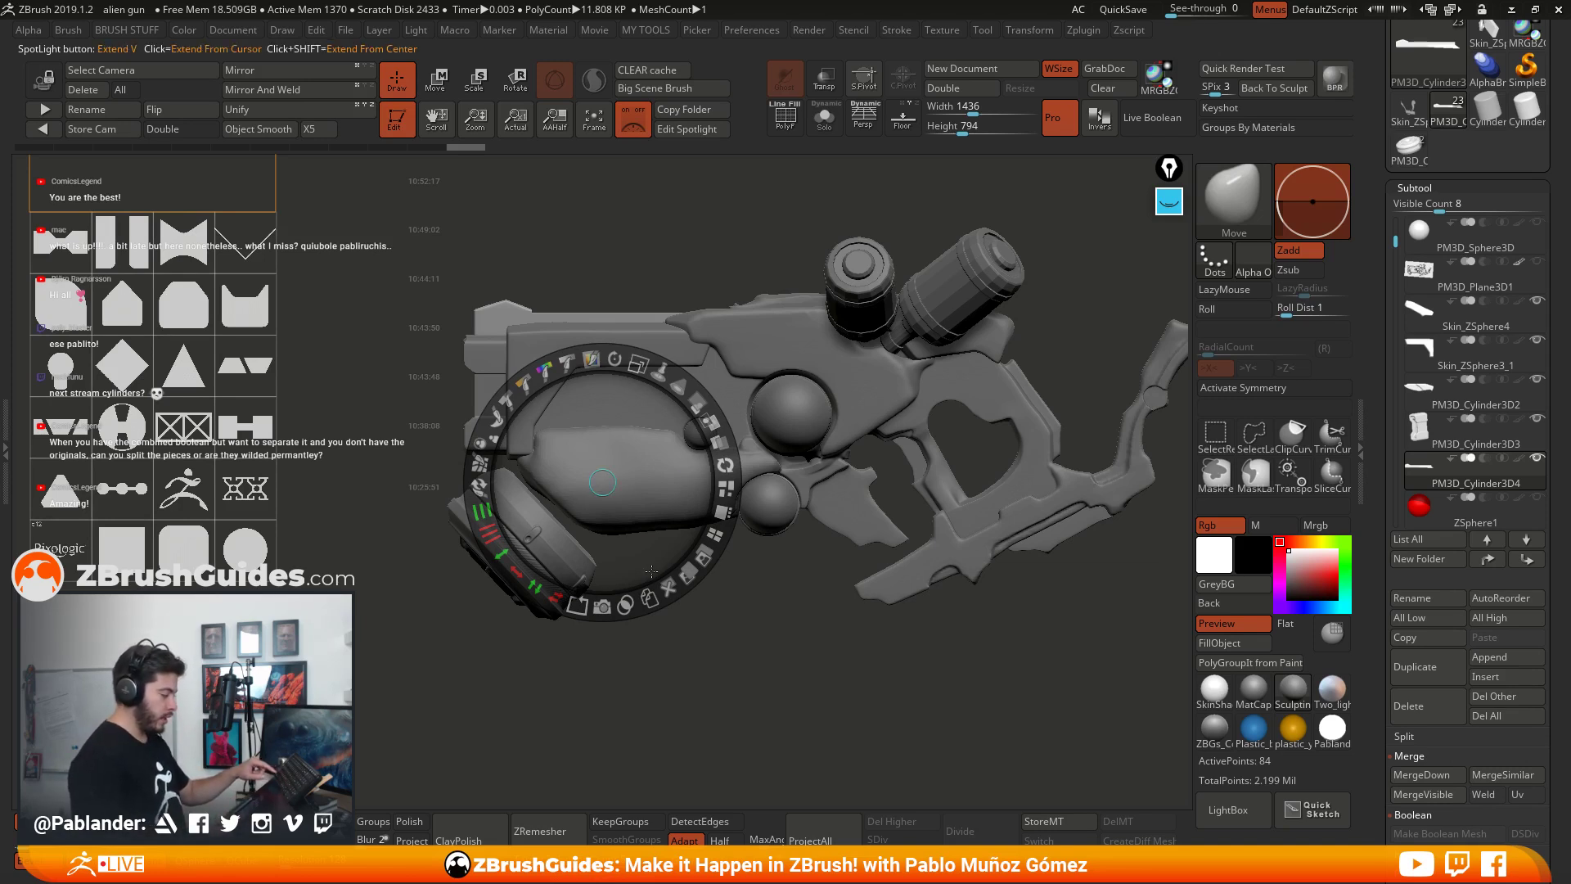
{"action": "key", "text": "z"}
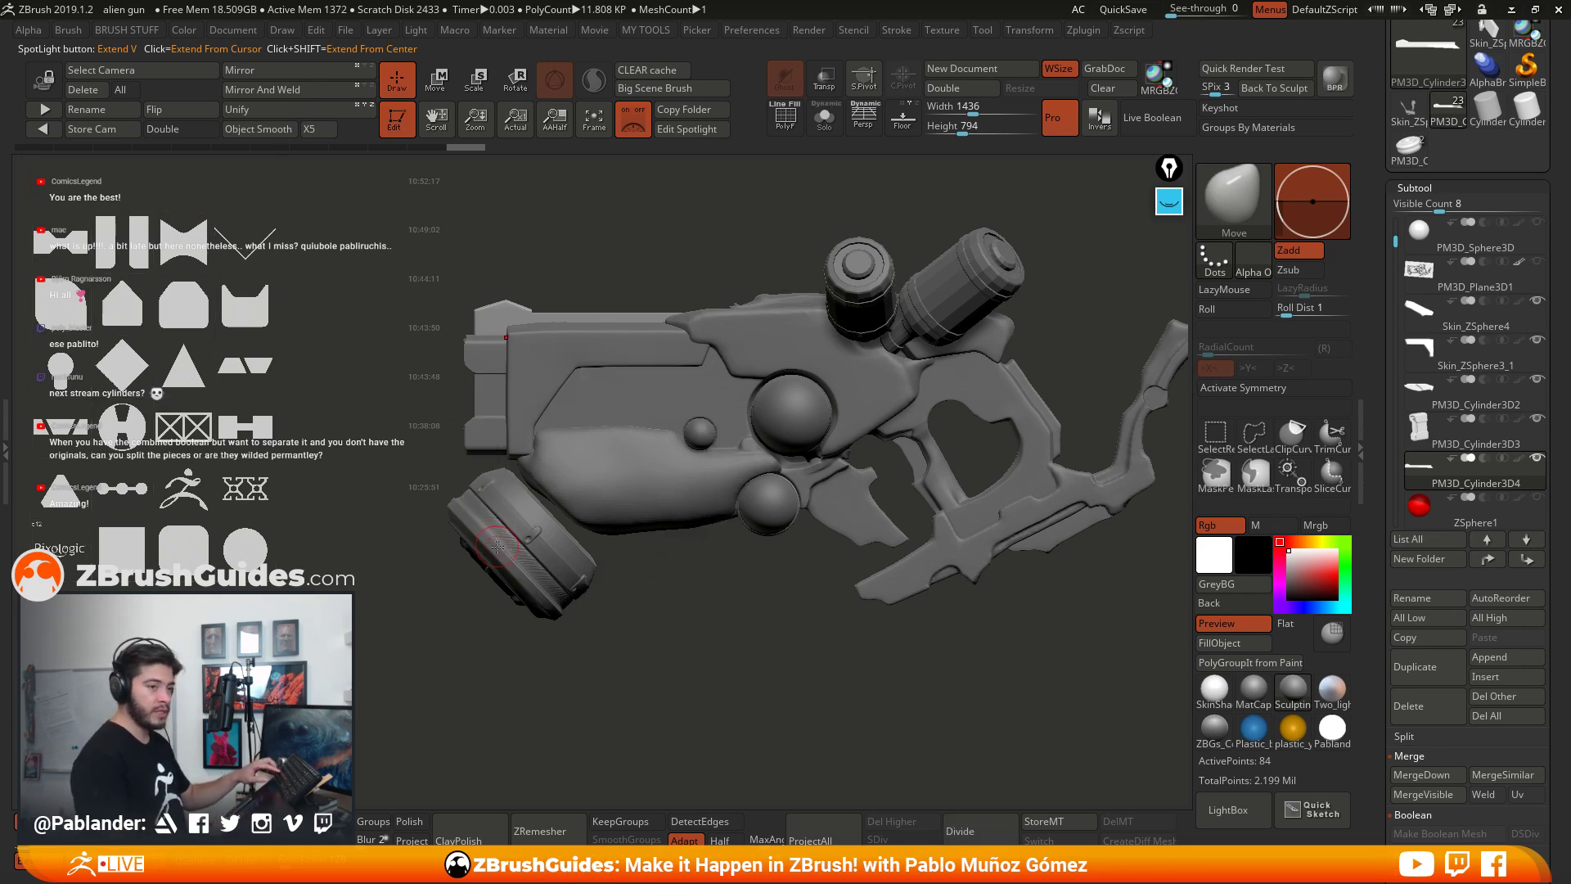
{"action": "key", "text": "z"}
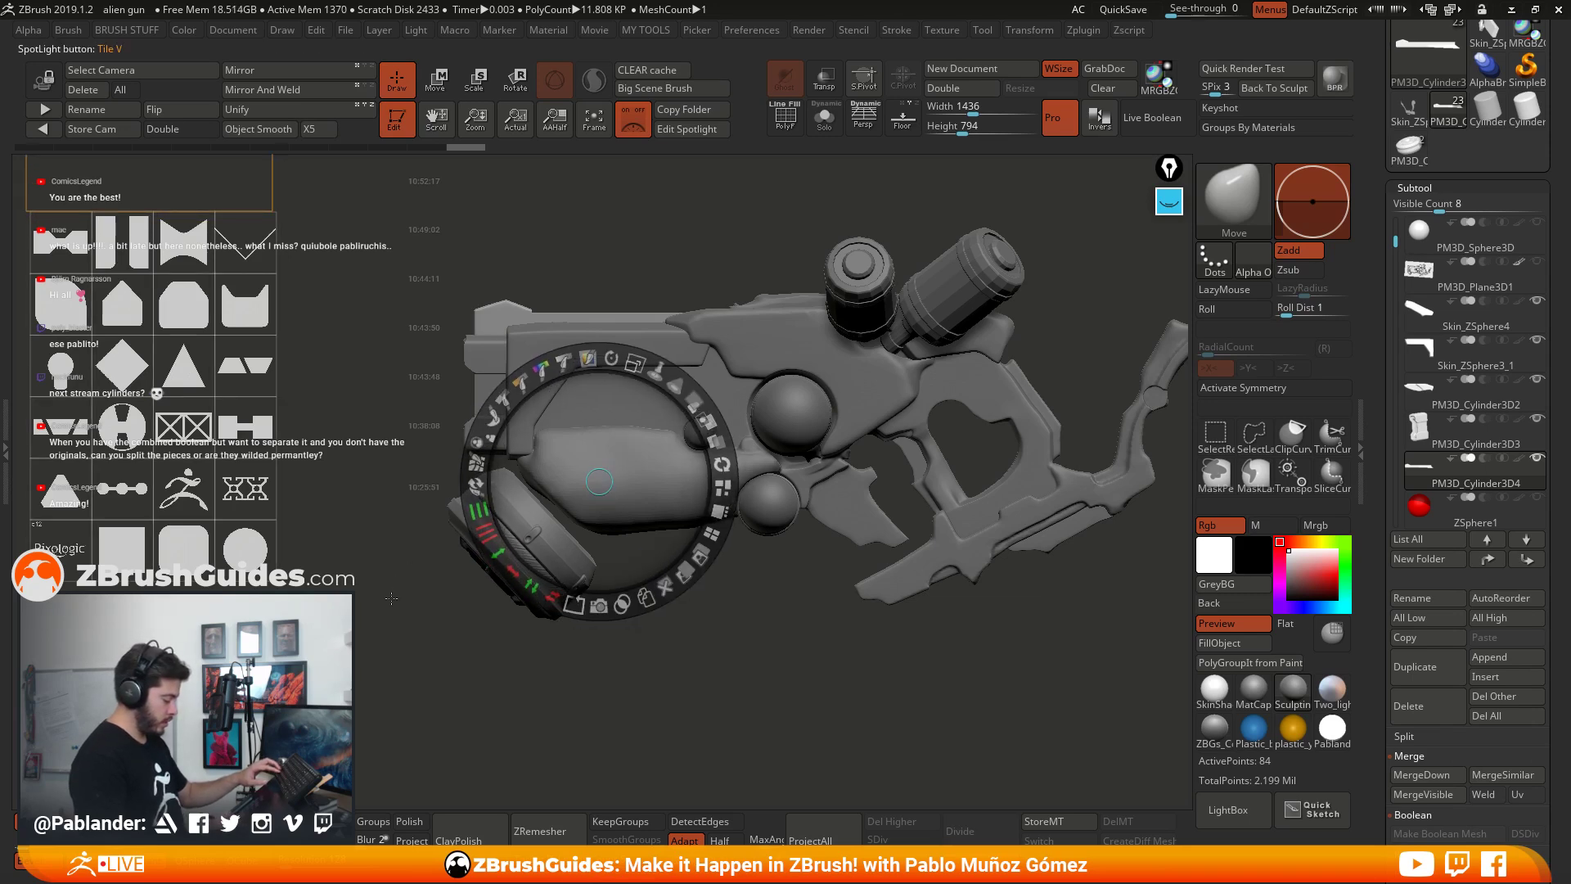
{"action": "left_click_drag", "start_coordinate": [602, 482], "coordinate": [501, 477]}
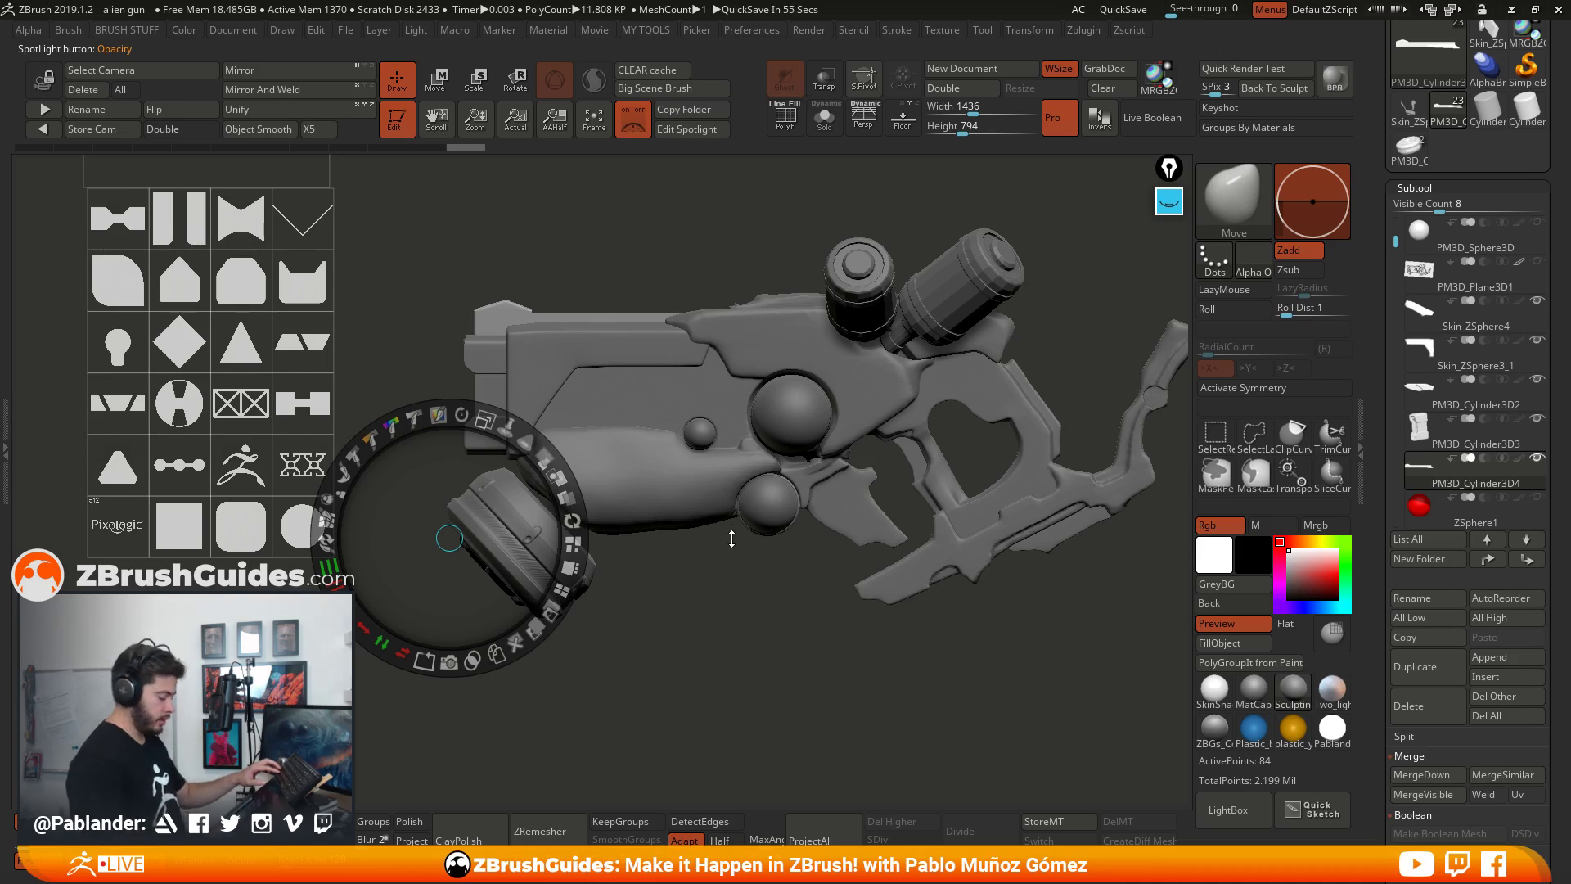
{"action": "left_click_drag", "start_coordinate": [516, 555], "coordinate": [482, 529]}
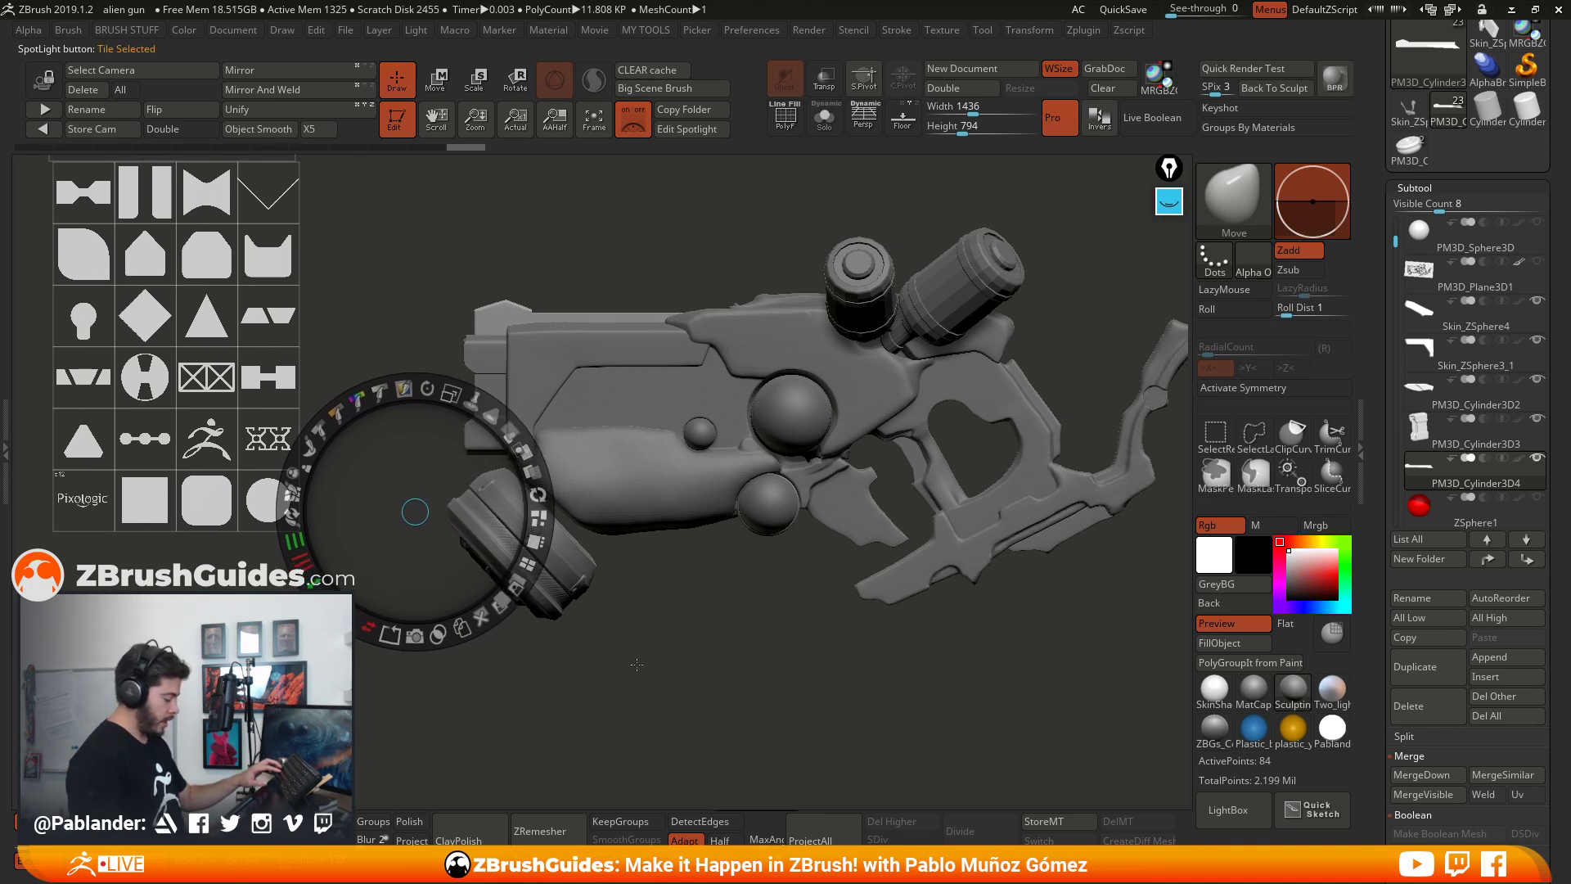
Step: Switch Spotlight off and on again, returning to its editing dial
{"action": "key", "text": "shift"}
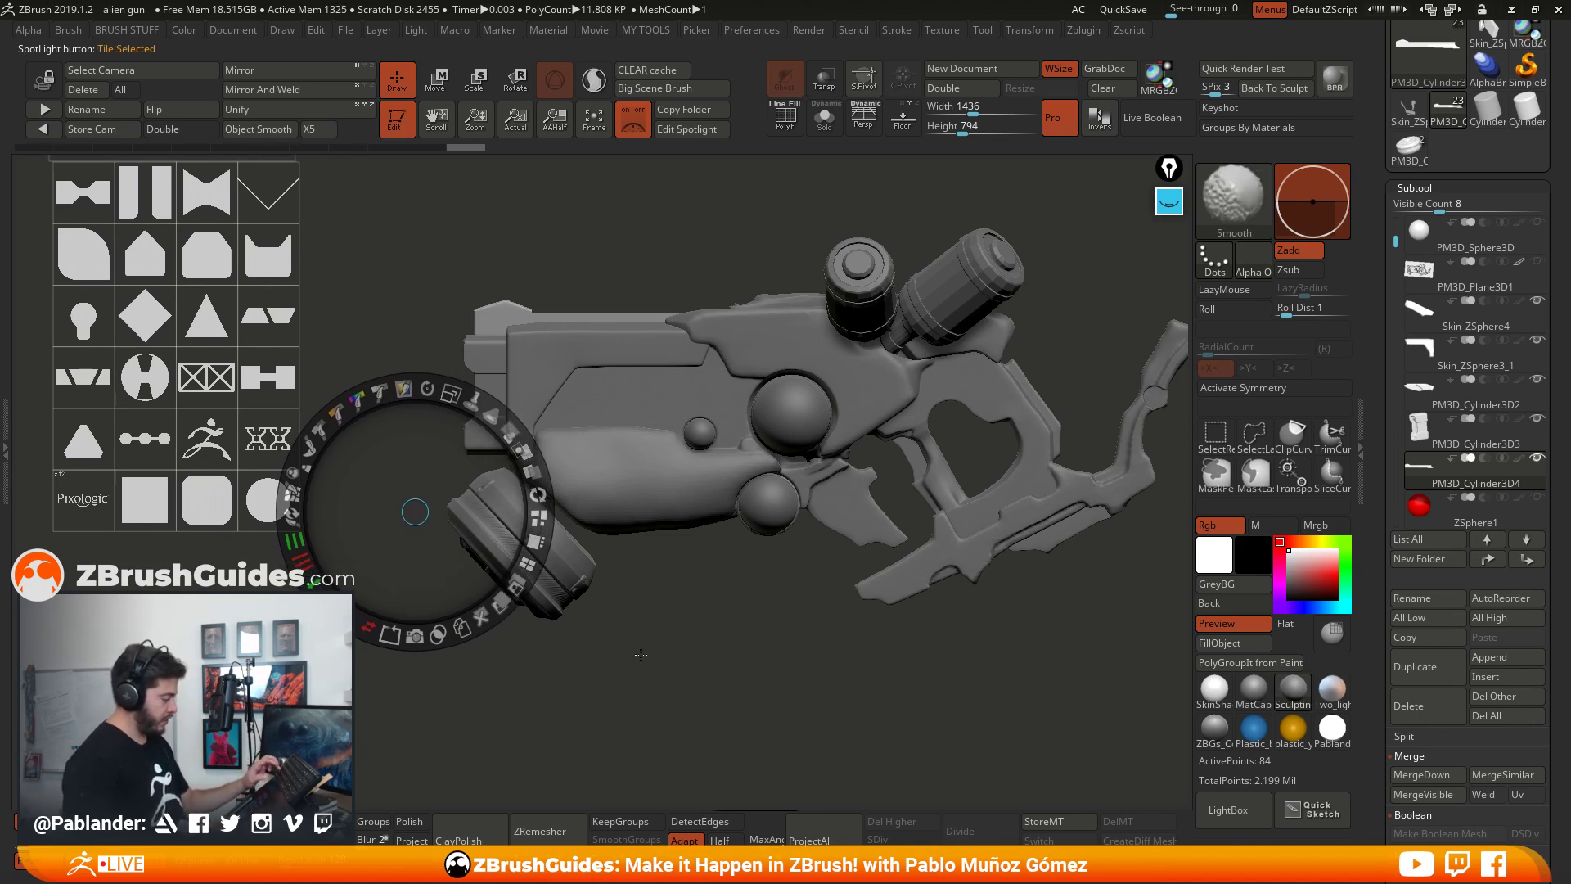
{"action": "key", "text": "shift+z"}
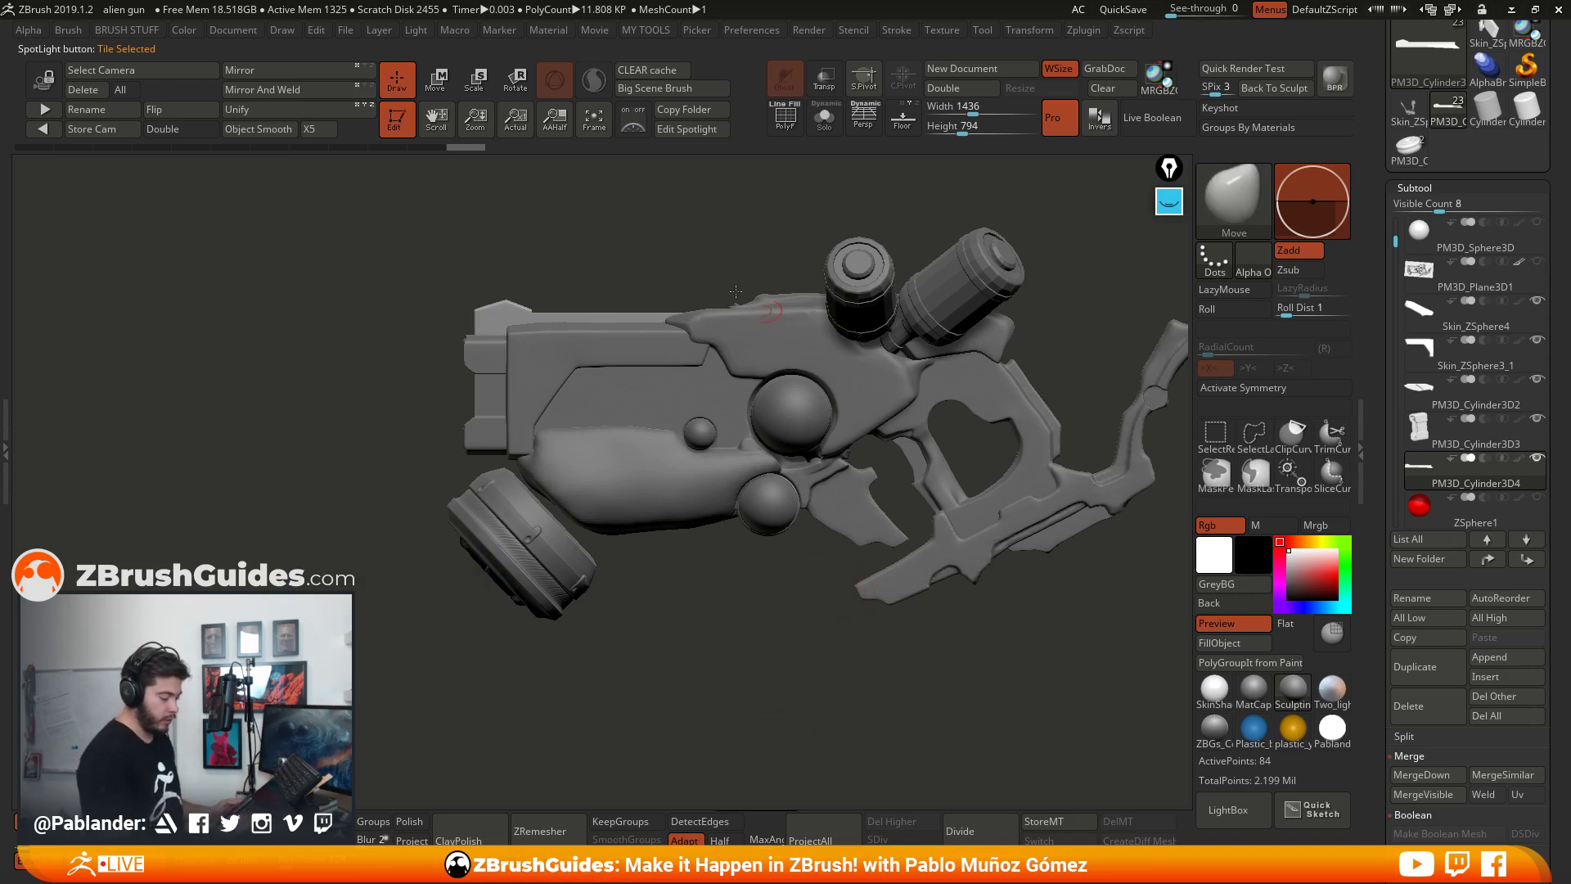
{"action": "left_click", "coordinate": [635, 124]}
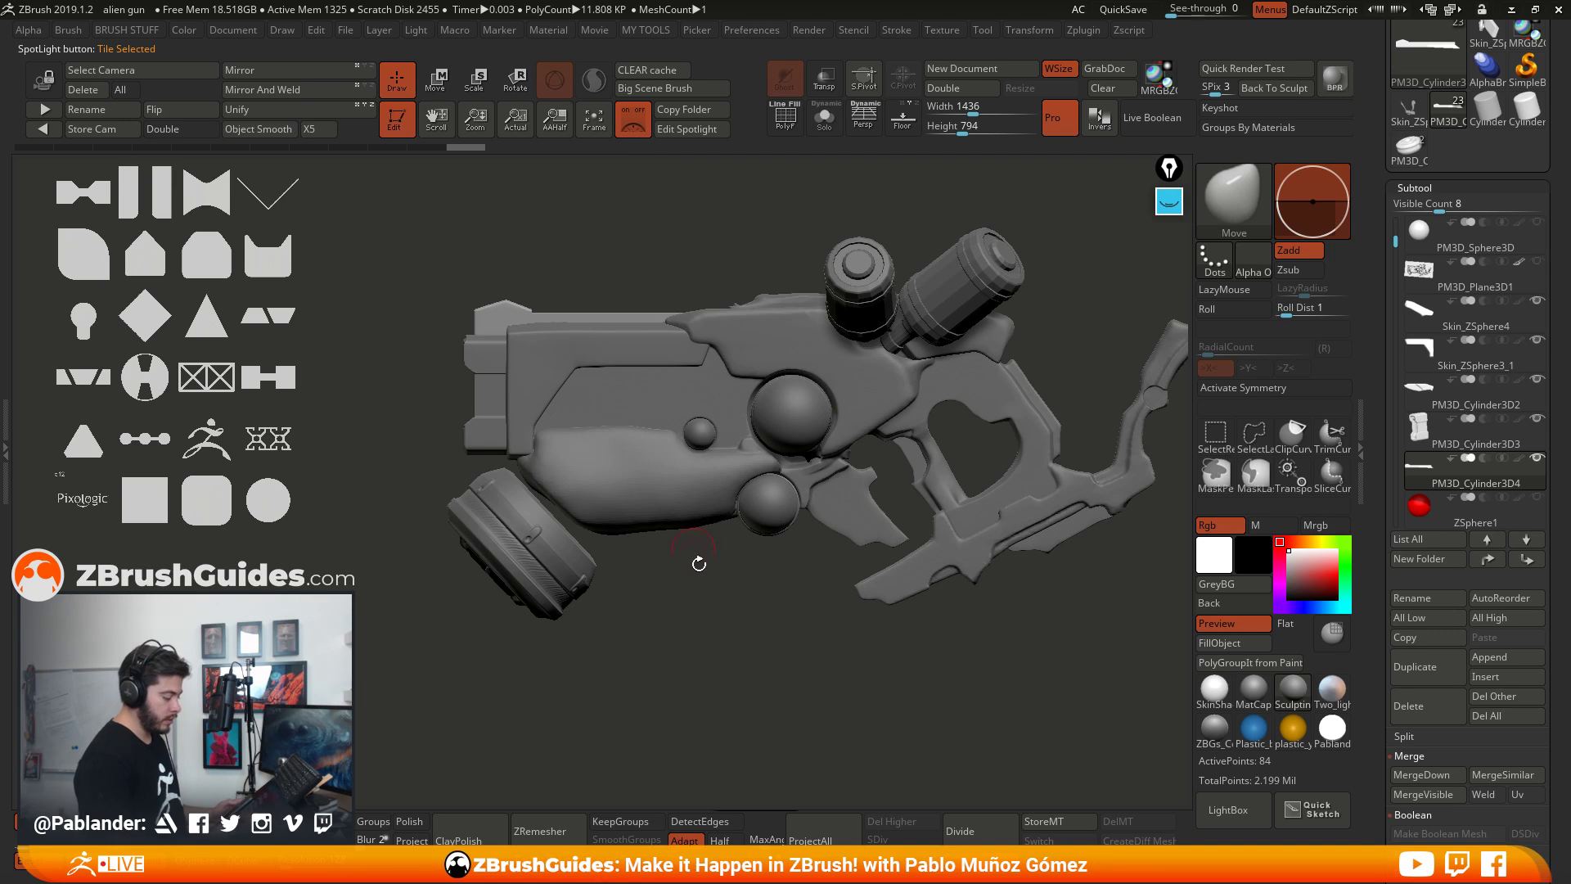
{"action": "key", "text": "shift+z"}
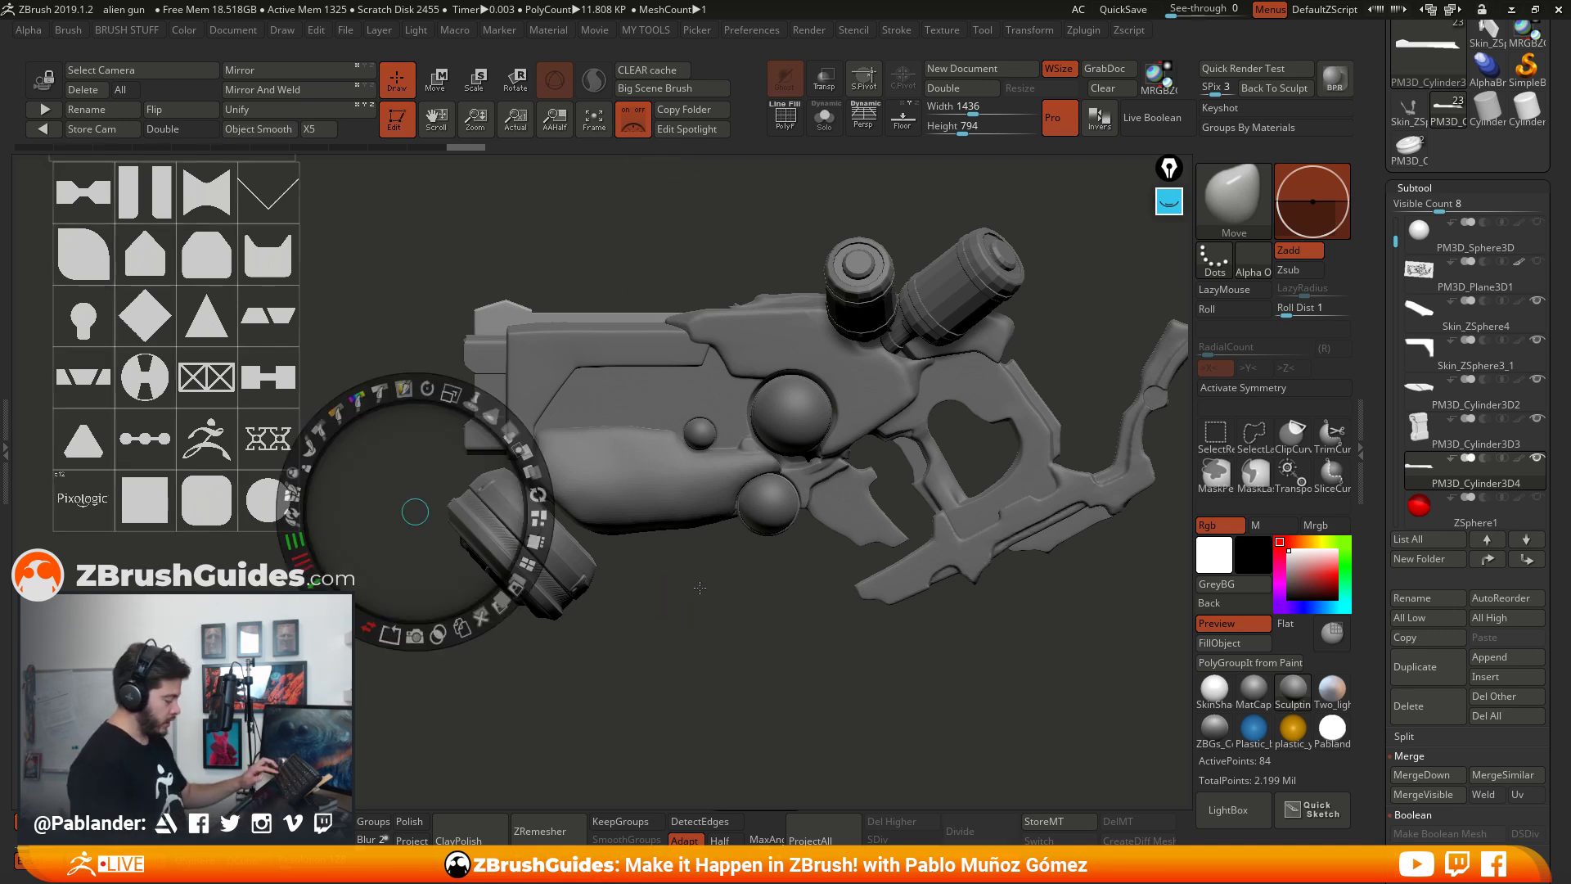
Step: Lower the Spotlight shape sheet slightly and select the chamfered-corner shape image from it
{"action": "mouse_move", "coordinate": [415, 512]}
{"action": "left_mouse_down"}
{"action": "mouse_move", "coordinate": [425, 666]}
{"action": "mouse_move", "coordinate": [407, 561]}
{"action": "left_mouse_up"}
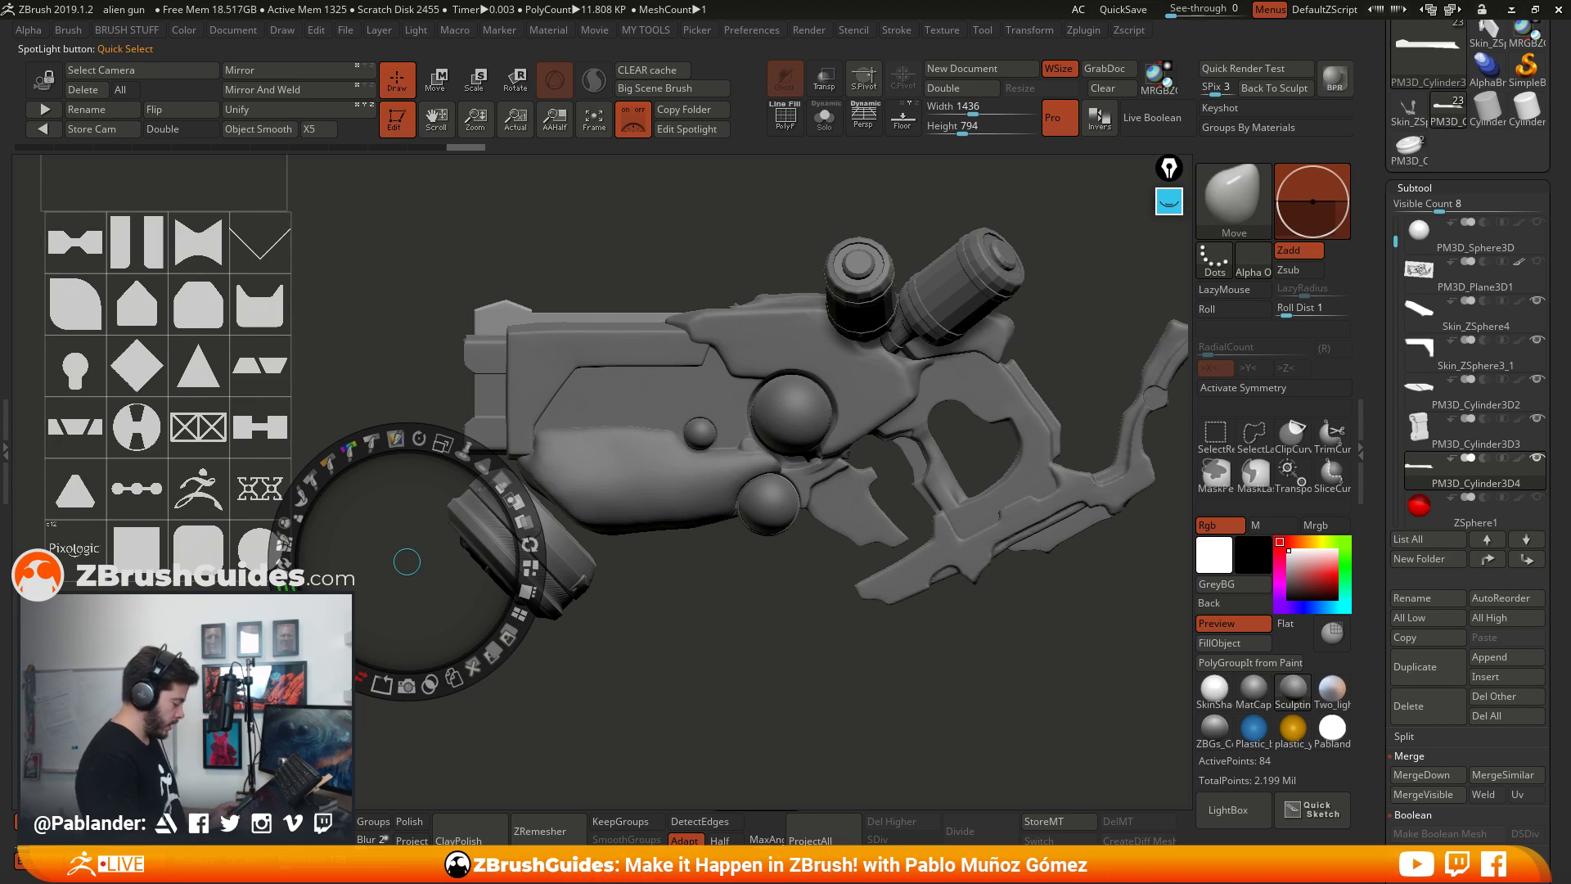
{"action": "left_click", "coordinate": [239, 354]}
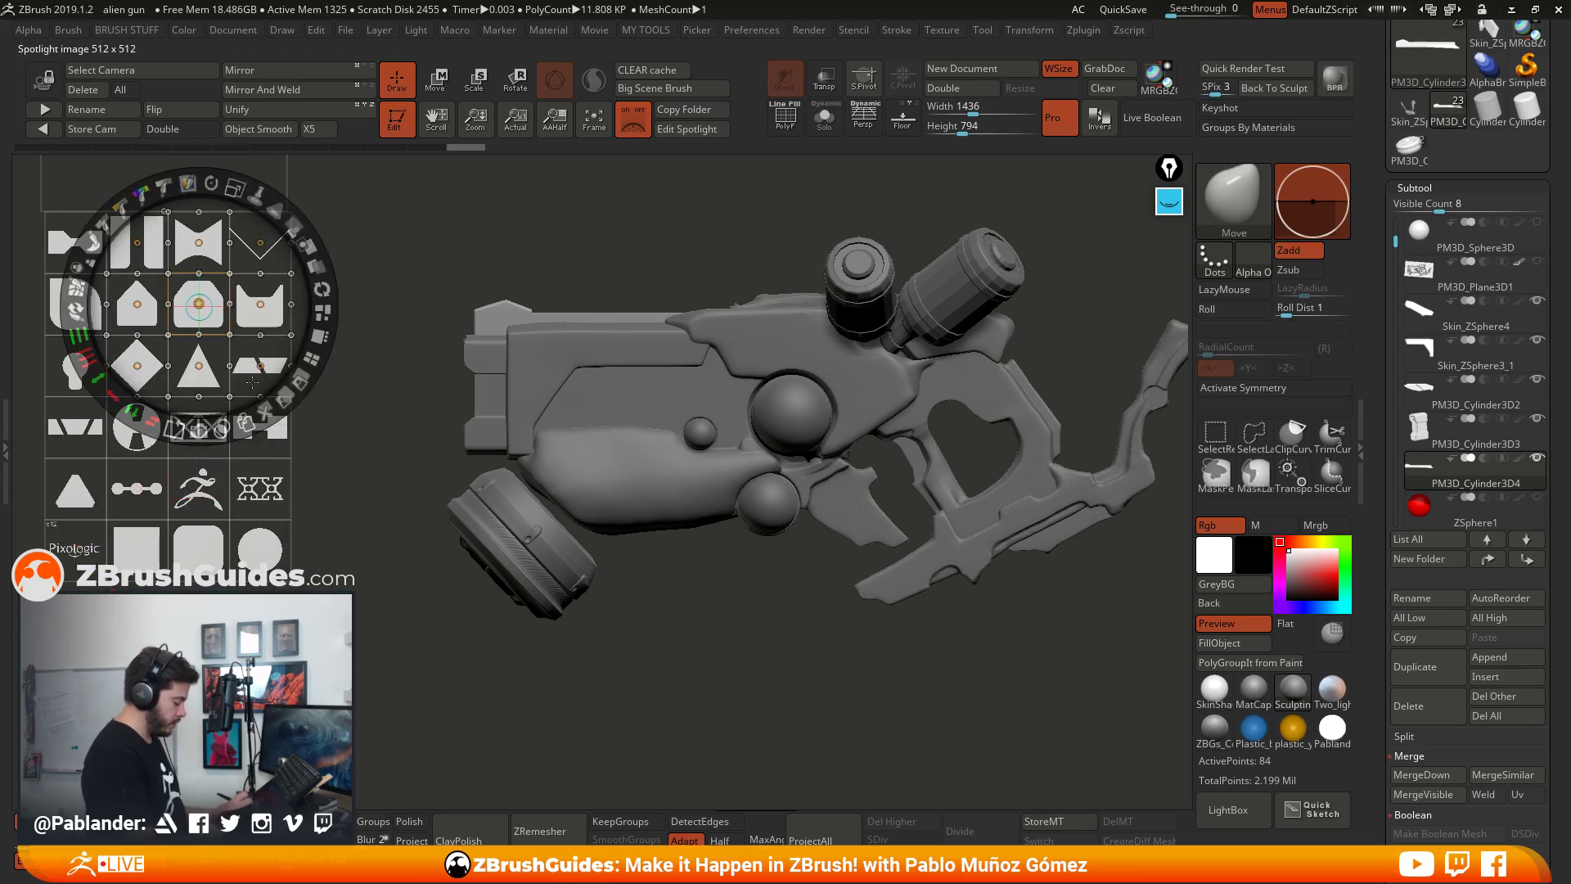
Step: Duplicate the chamfered-corner shape in Spotlight and move the copy off the sheet to just above the gun's barrel
{"action": "left_click_drag", "start_coordinate": [253, 304], "coordinate": [282, 289]}
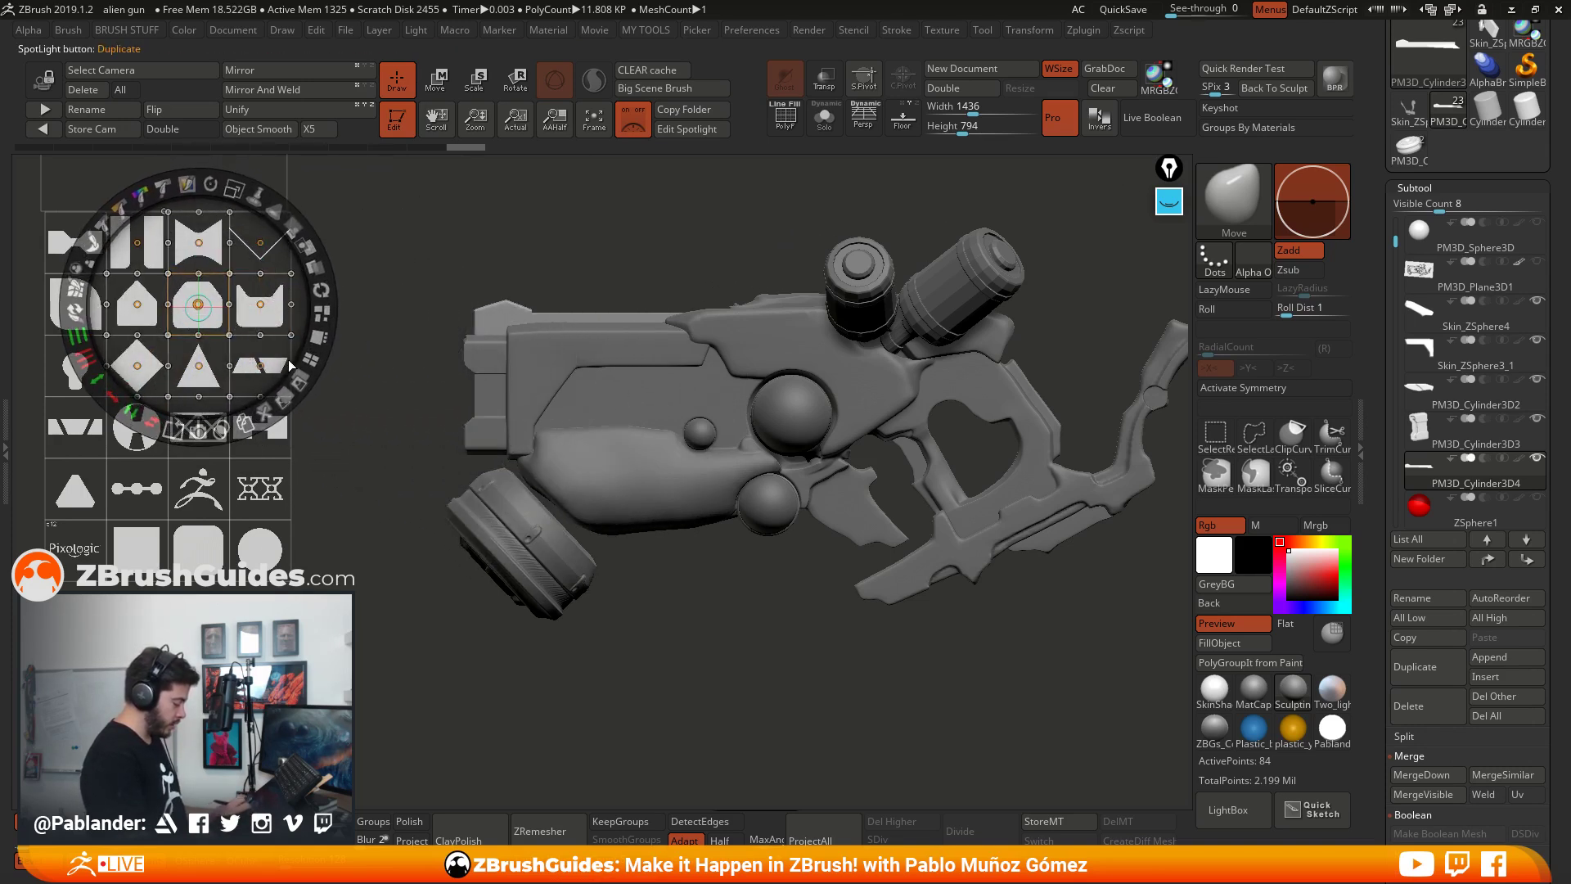
{"action": "left_click", "coordinate": [395, 377]}
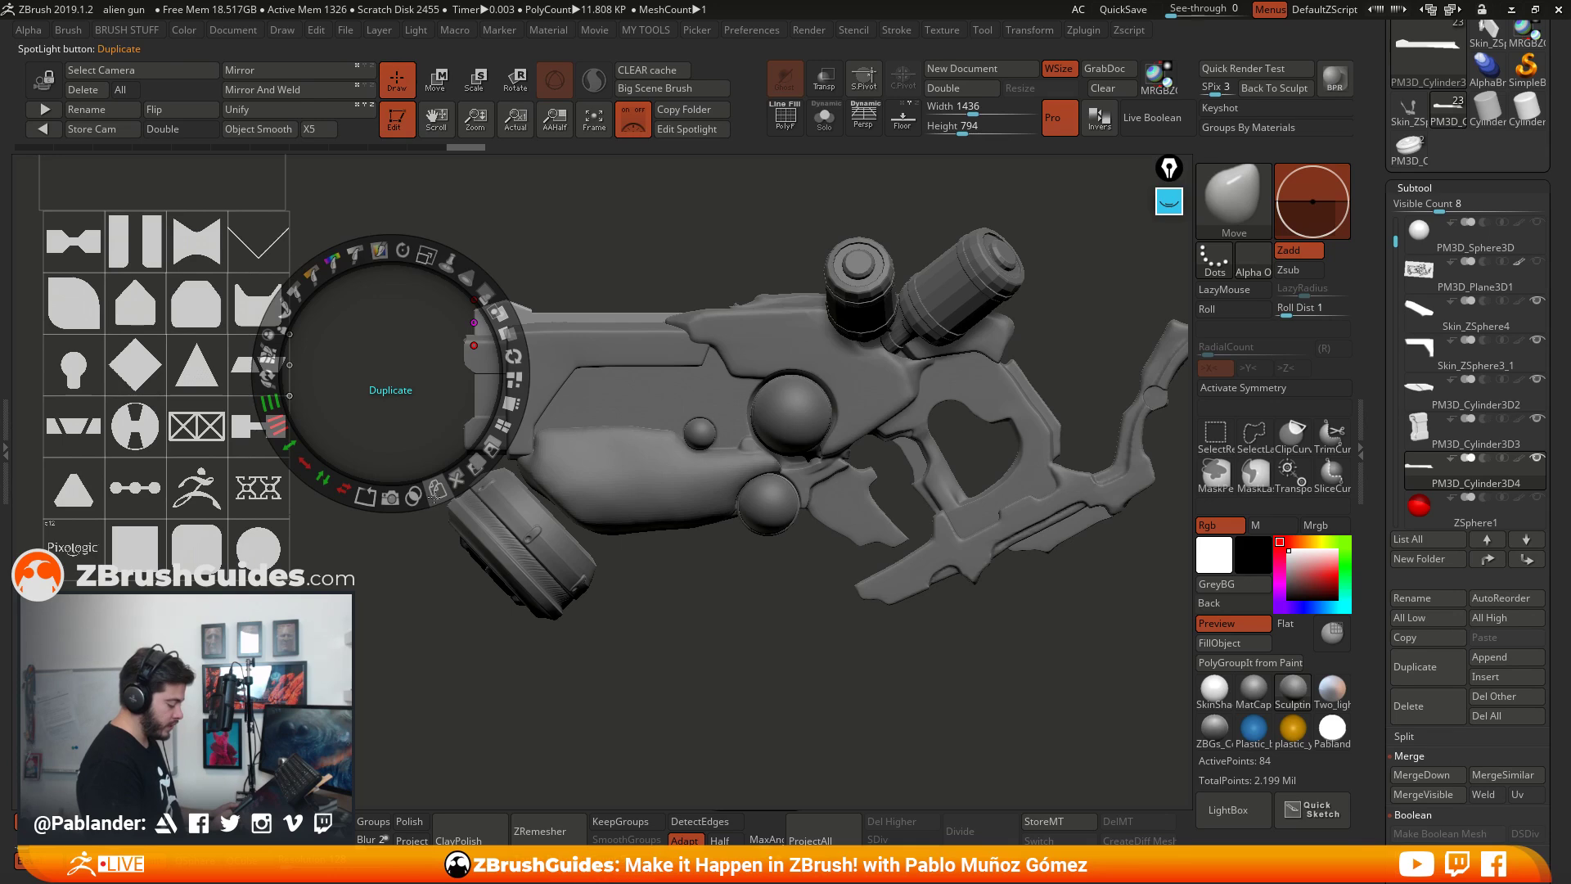
{"action": "left_click", "coordinate": [188, 311]}
{"action": "left_click", "coordinate": [602, 482]}
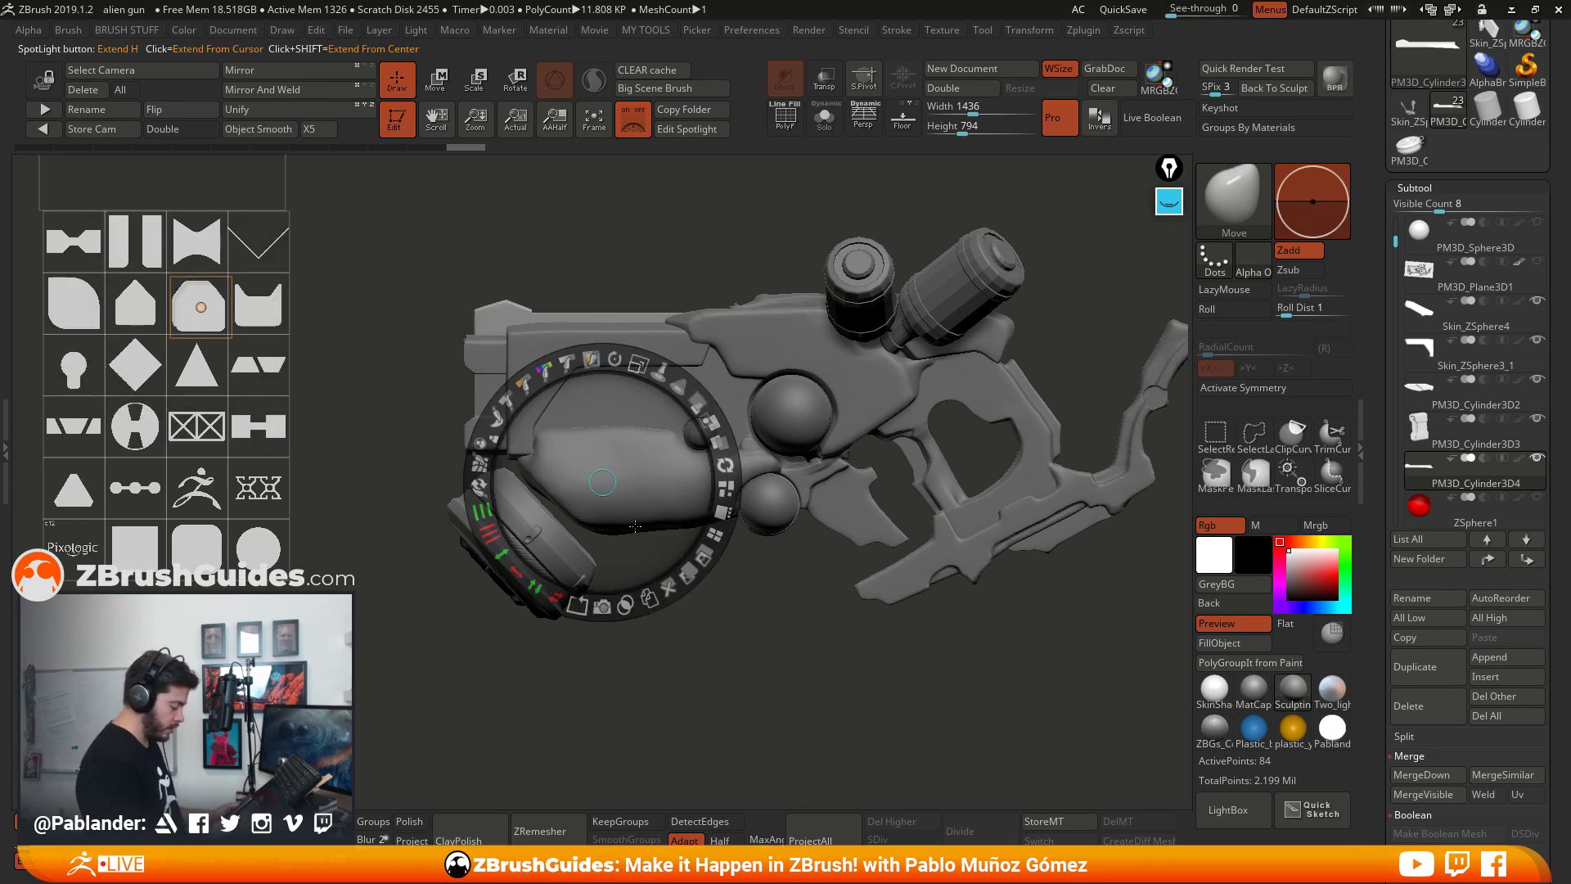
{"action": "left_click_drag", "start_coordinate": [635, 526], "coordinate": [346, 304]}
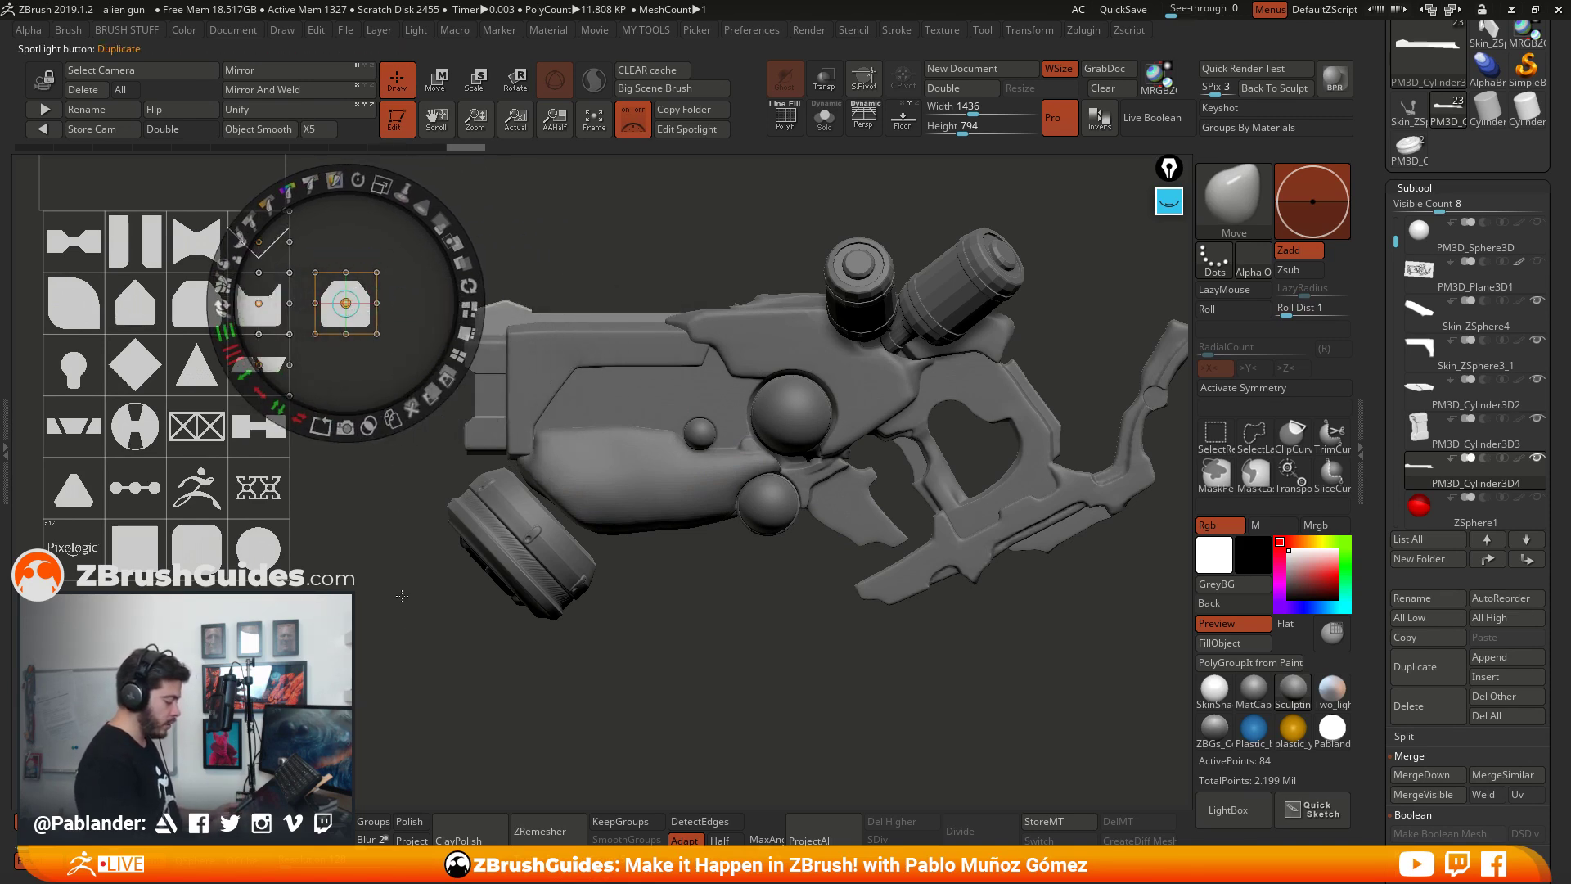
{"action": "left_click_drag", "start_coordinate": [360, 319], "coordinate": [640, 280]}
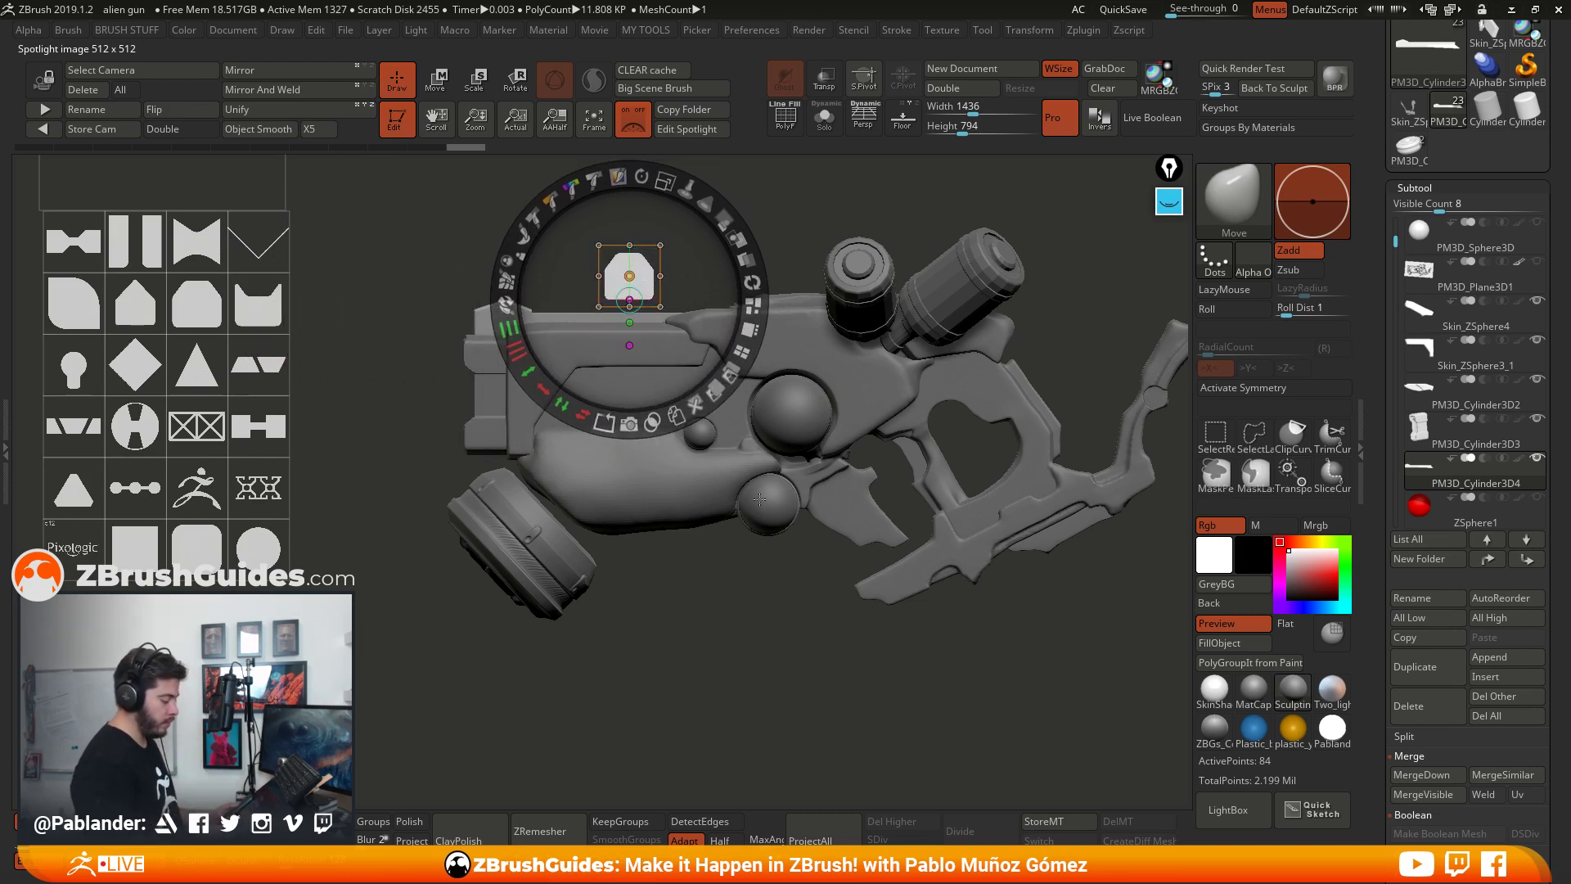
Step: View the gun from the front with Spotlight hidden, restore Spotlight, and move the shape copy beside the bar's front end
{"action": "key", "text": "shift+z"}
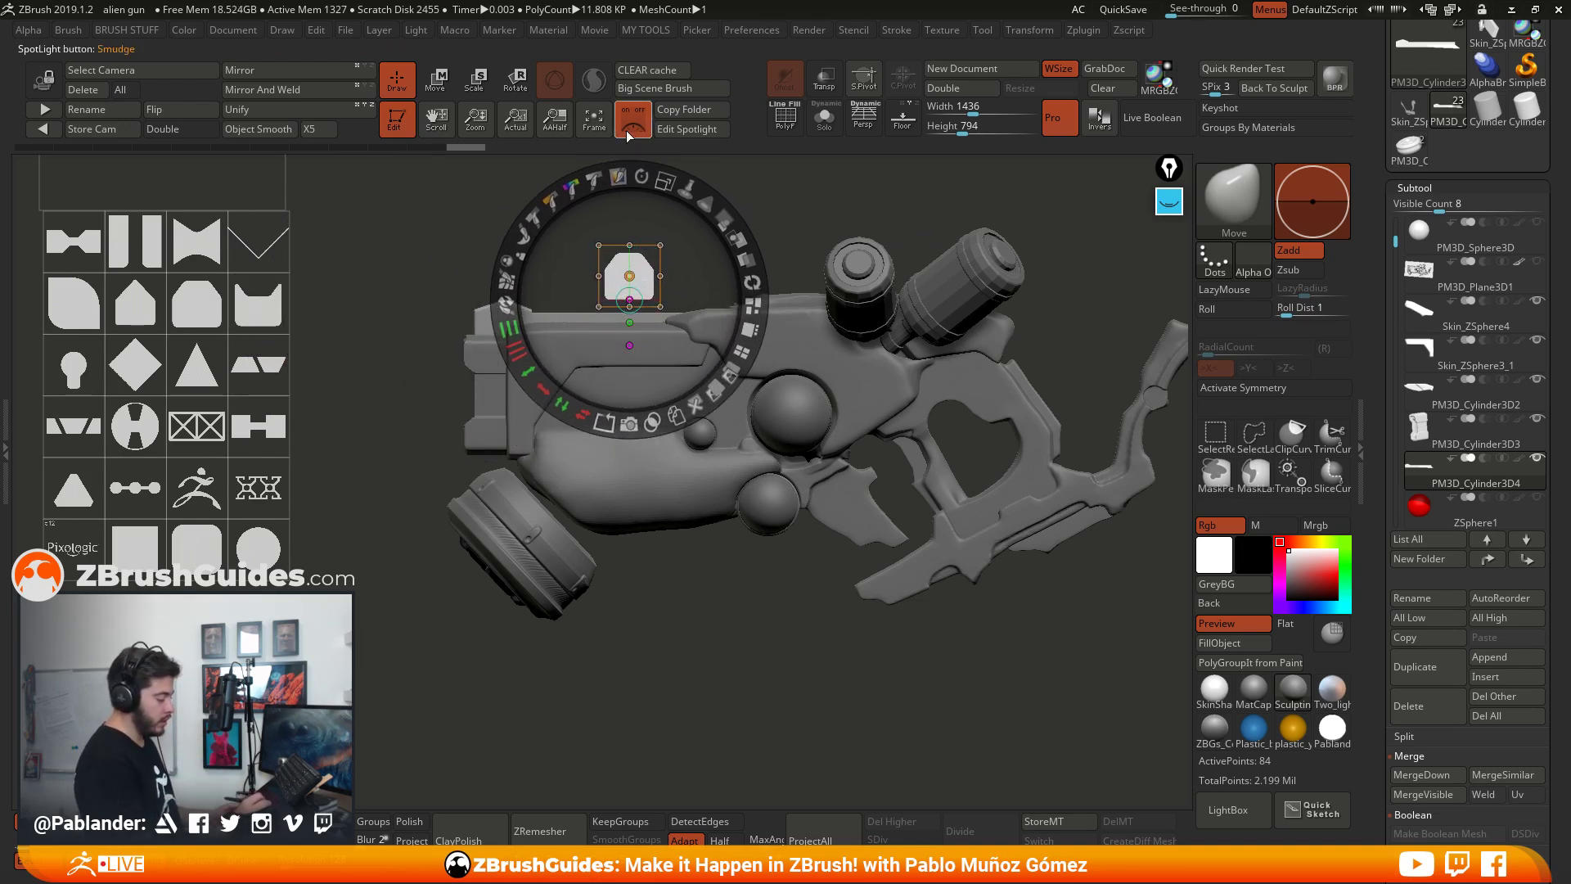
{"action": "left_click_drag", "start_coordinate": [651, 578], "coordinate": [732, 621]}
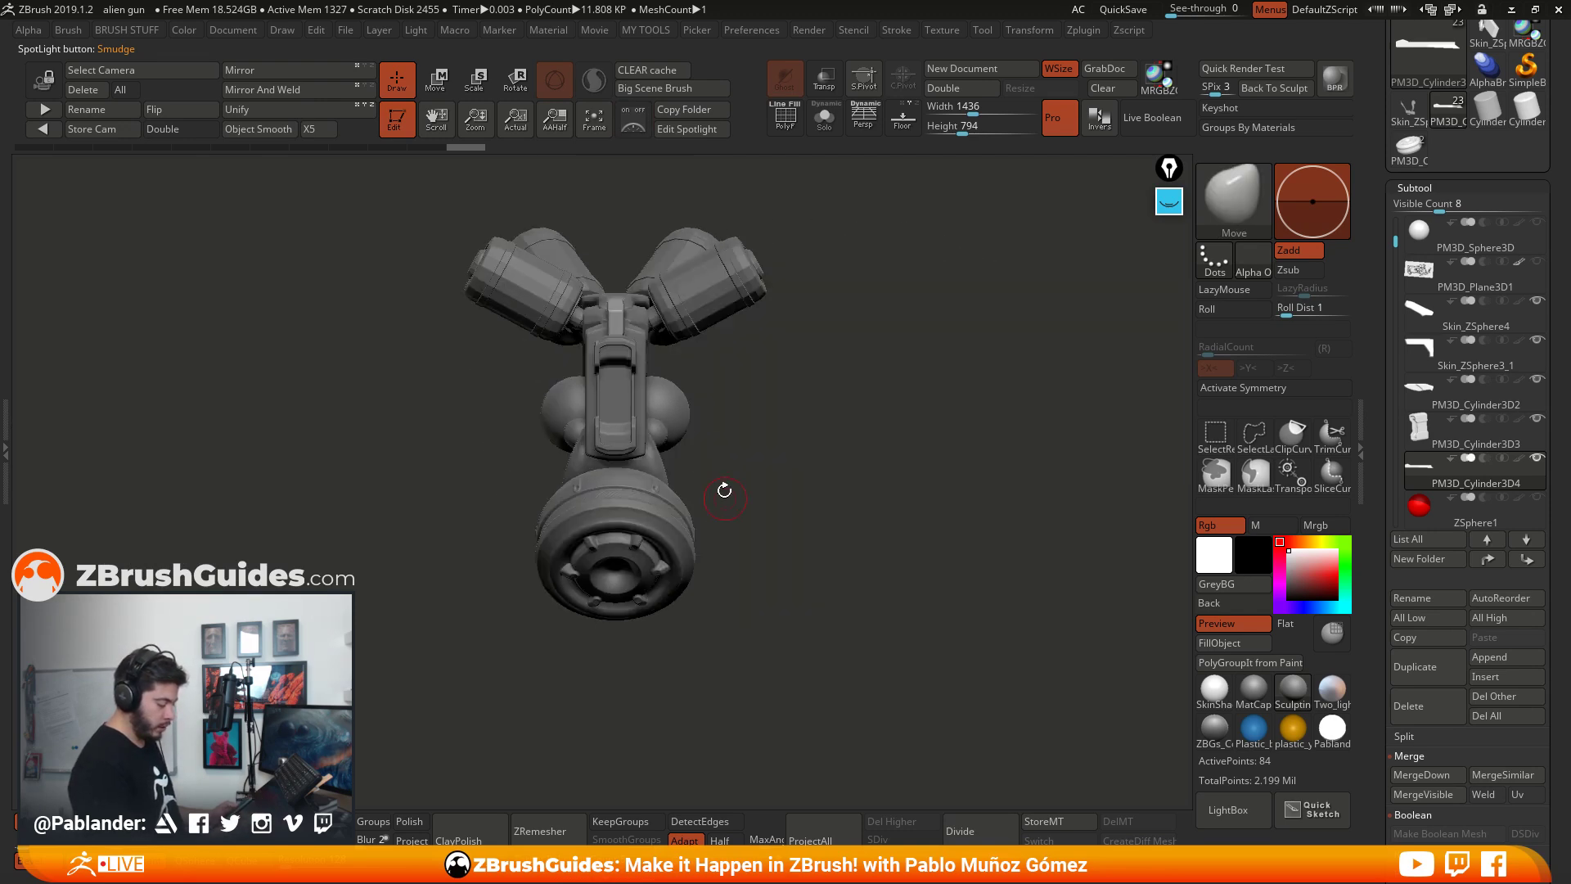
{"action": "left_click_drag", "start_coordinate": [725, 490], "coordinate": [882, 329]}
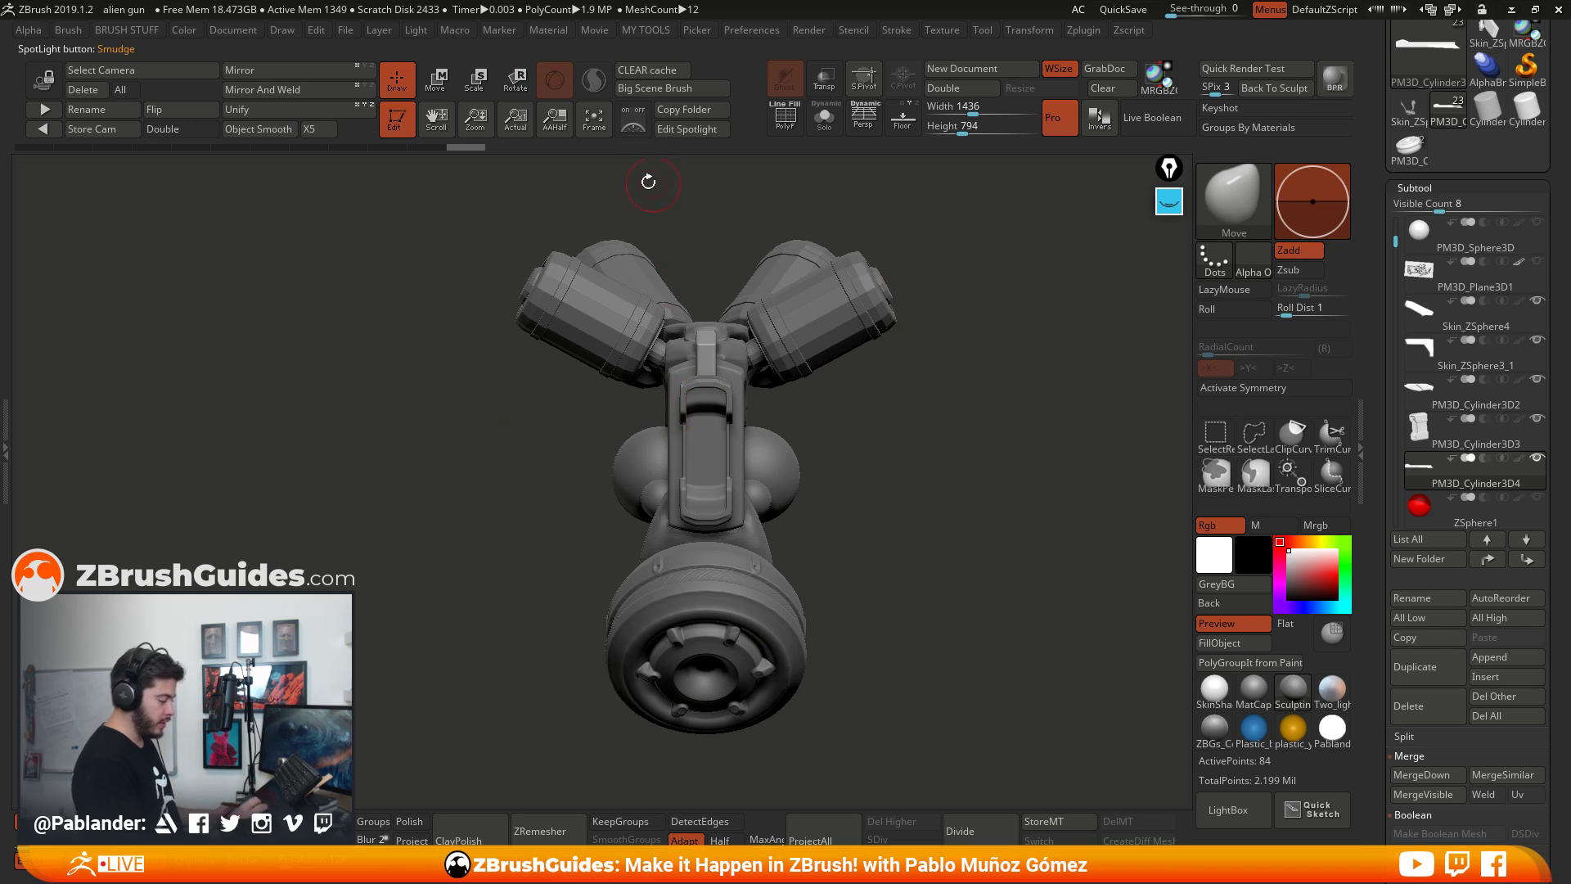
{"action": "left_click", "coordinate": [629, 123]}
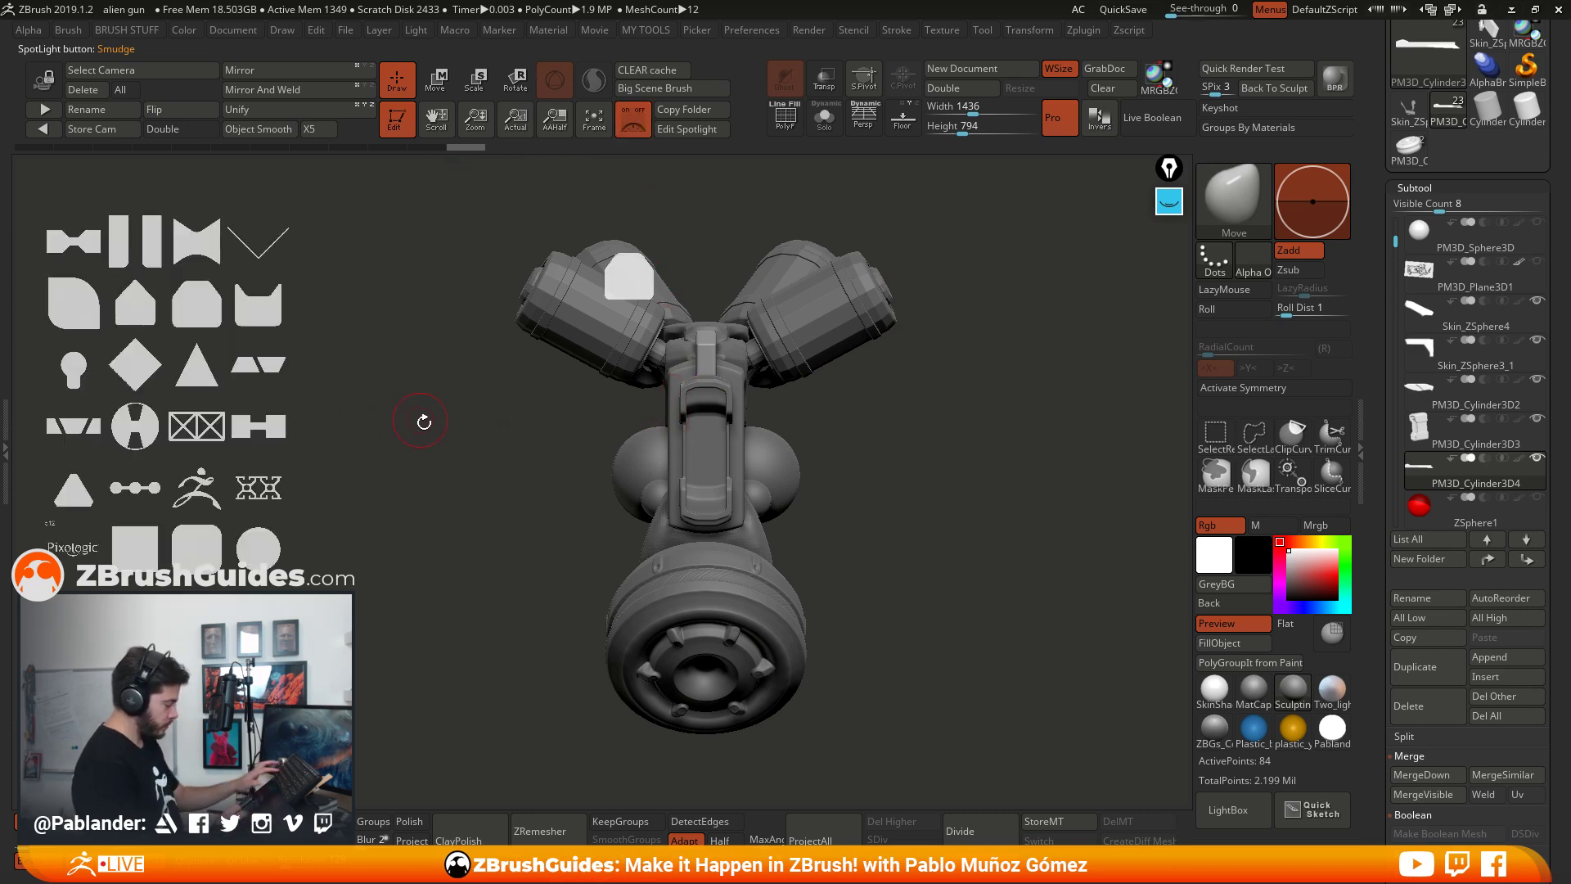
{"action": "key", "text": "z"}
{"action": "left_click_drag", "start_coordinate": [669, 279], "coordinate": [784, 385]}
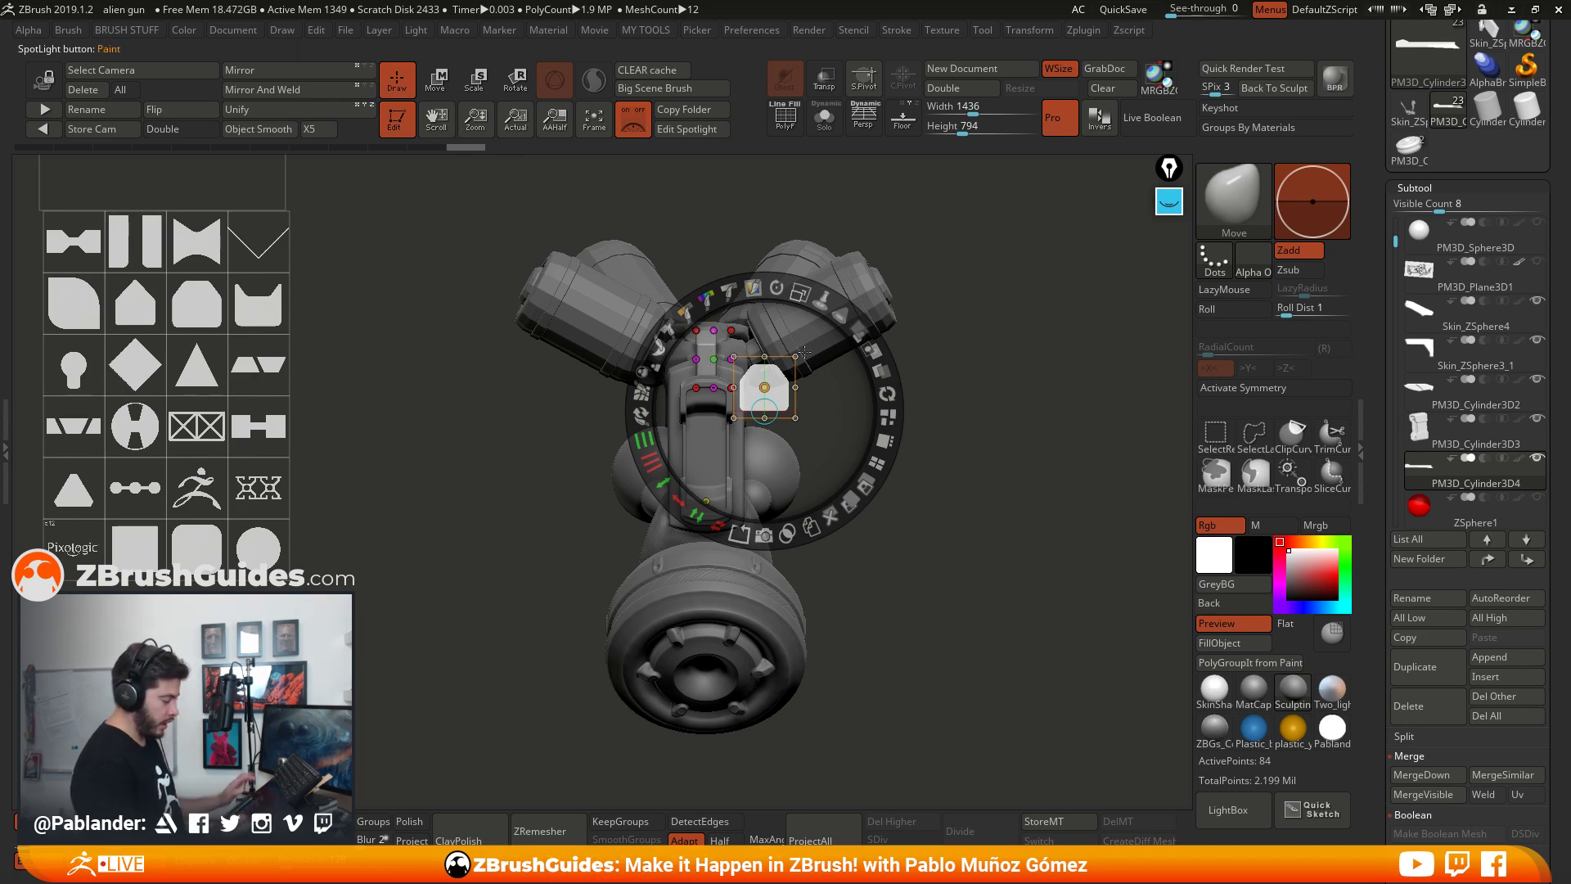
Step: Turn off Spotlight, isolate the PM3D_Cylinder3D4 bar, apply Mirror And Weld to make it symmetrical, and show the whole gun again
{"action": "key", "text": "z"}
{"action": "key", "text": "shift+z"}
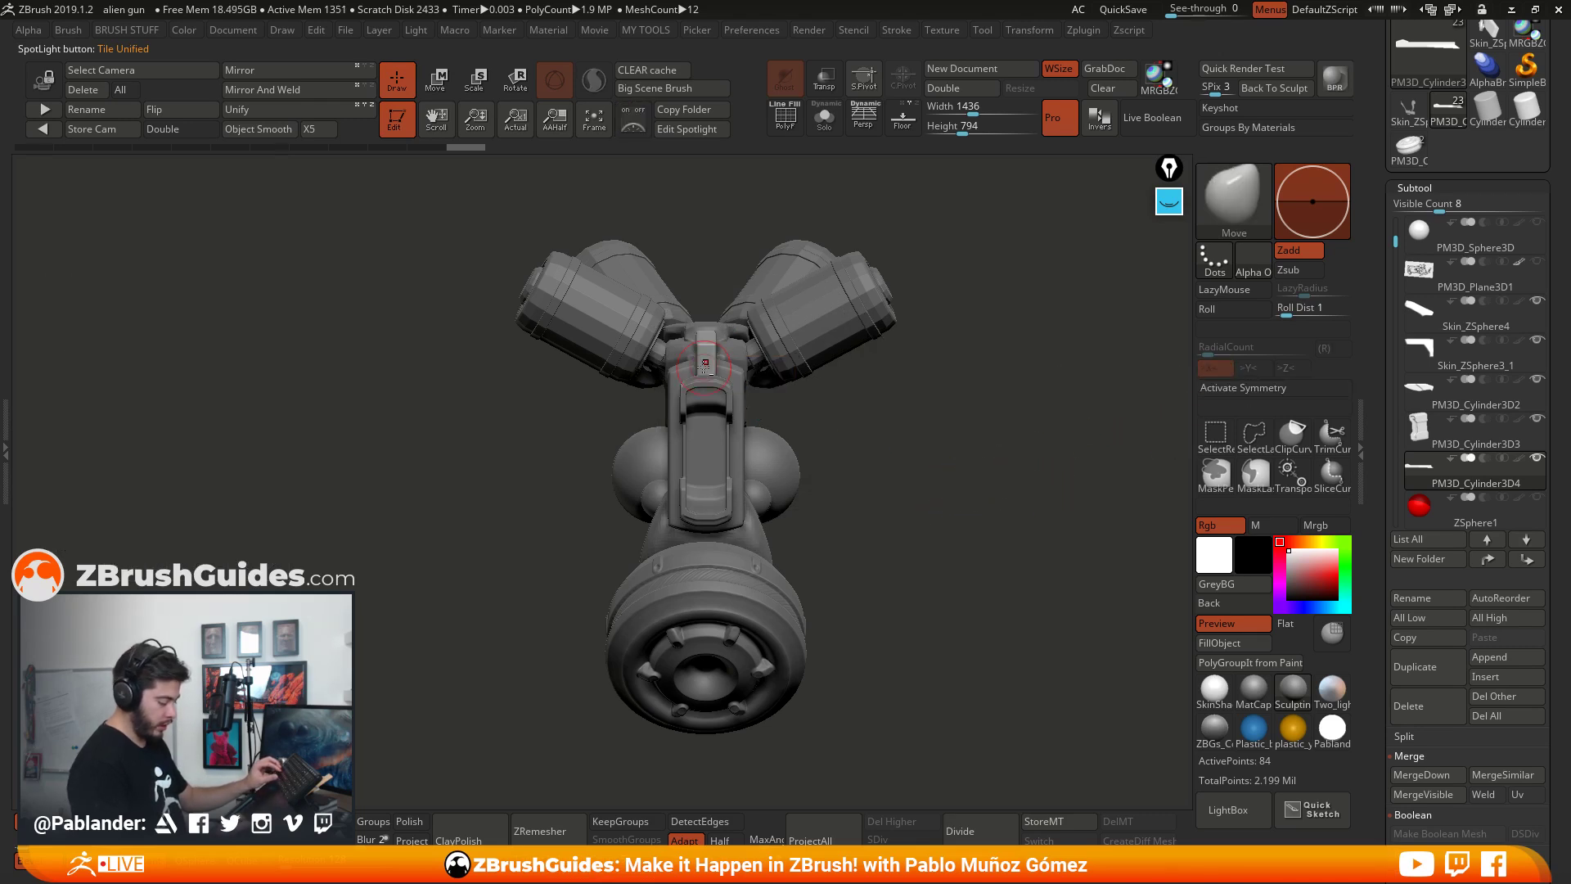
{"action": "key", "text": "alt+s"}
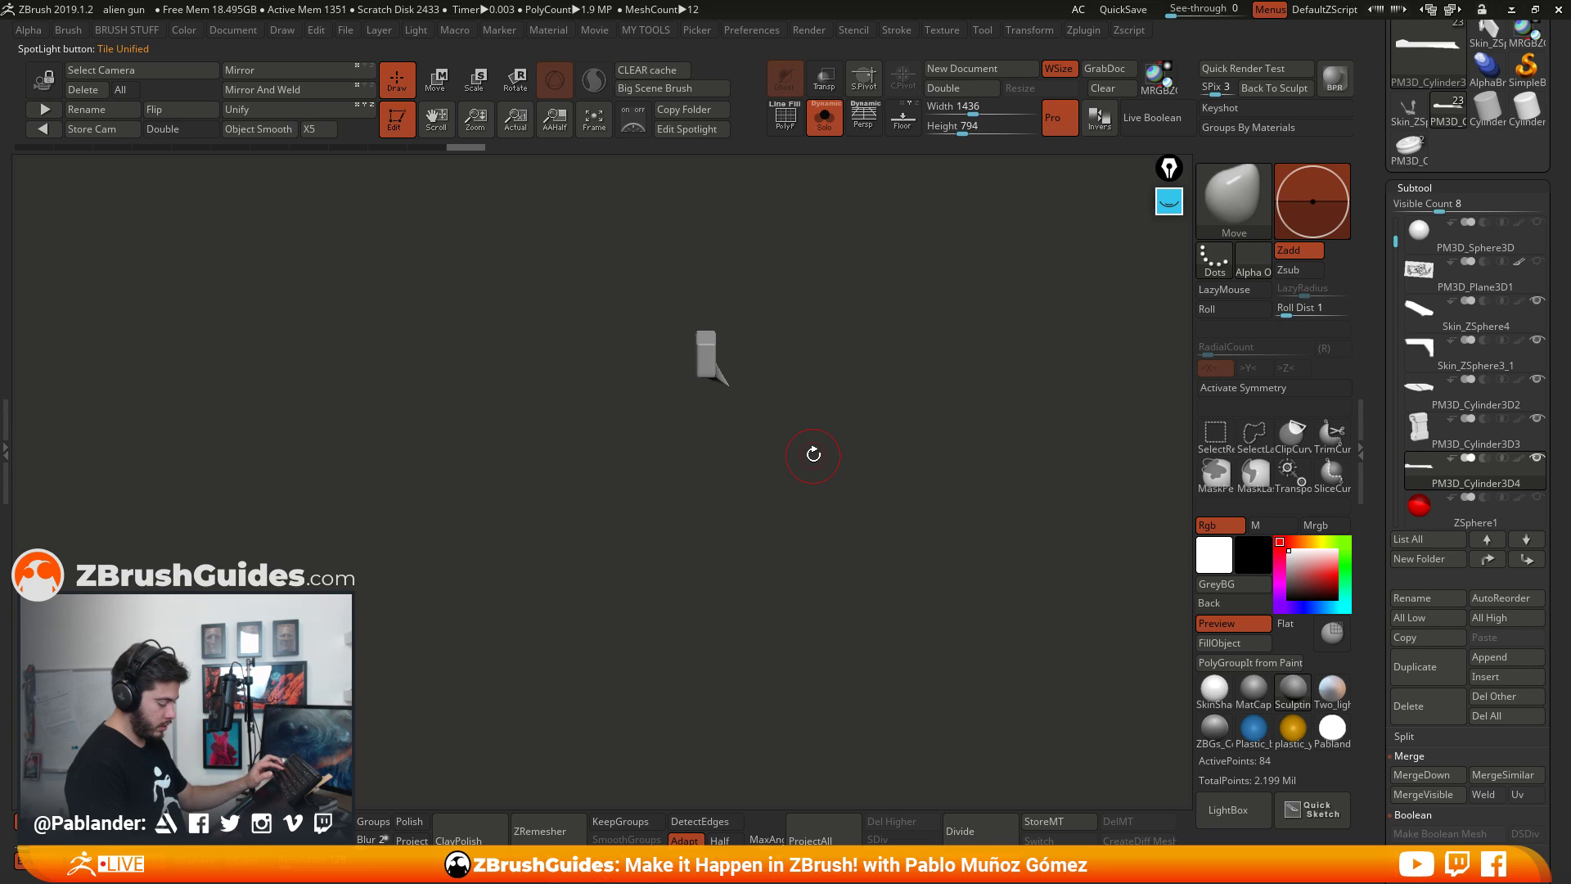
{"action": "key", "text": "alt+s"}
{"action": "key", "text": "alt+s"}
{"action": "mouse_move", "coordinate": [863, 450]}
{"action": "left_mouse_down"}
{"action": "mouse_move", "coordinate": [882, 400]}
{"action": "mouse_move", "coordinate": [856, 454]}
{"action": "mouse_move", "coordinate": [849, 434]}
{"action": "left_mouse_up"}
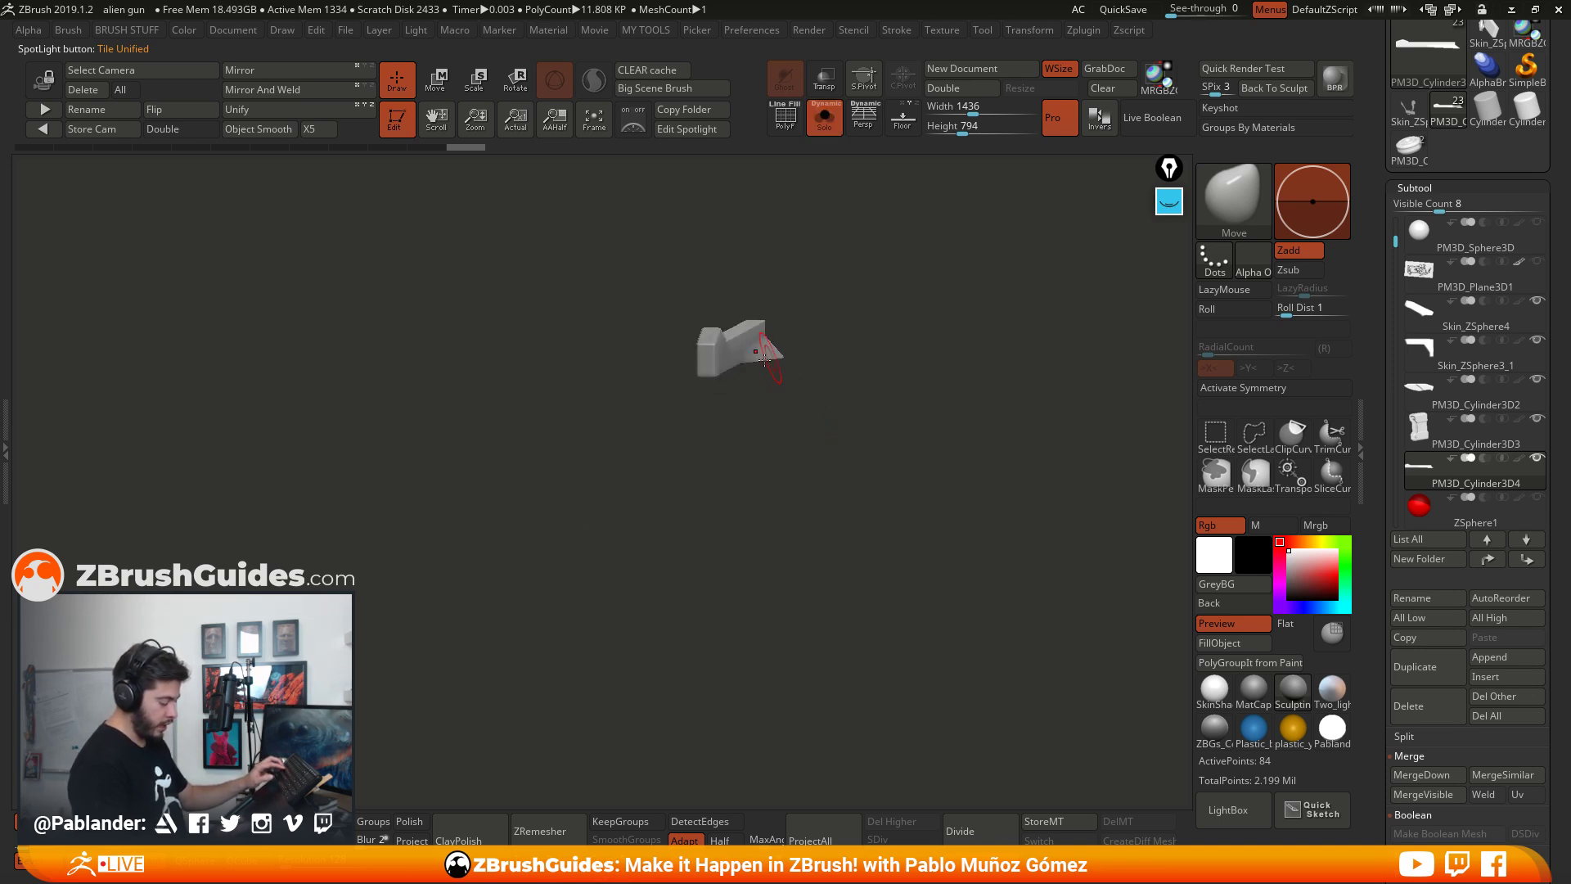
{"action": "left_click_drag", "start_coordinate": [764, 358], "coordinate": [704, 383]}
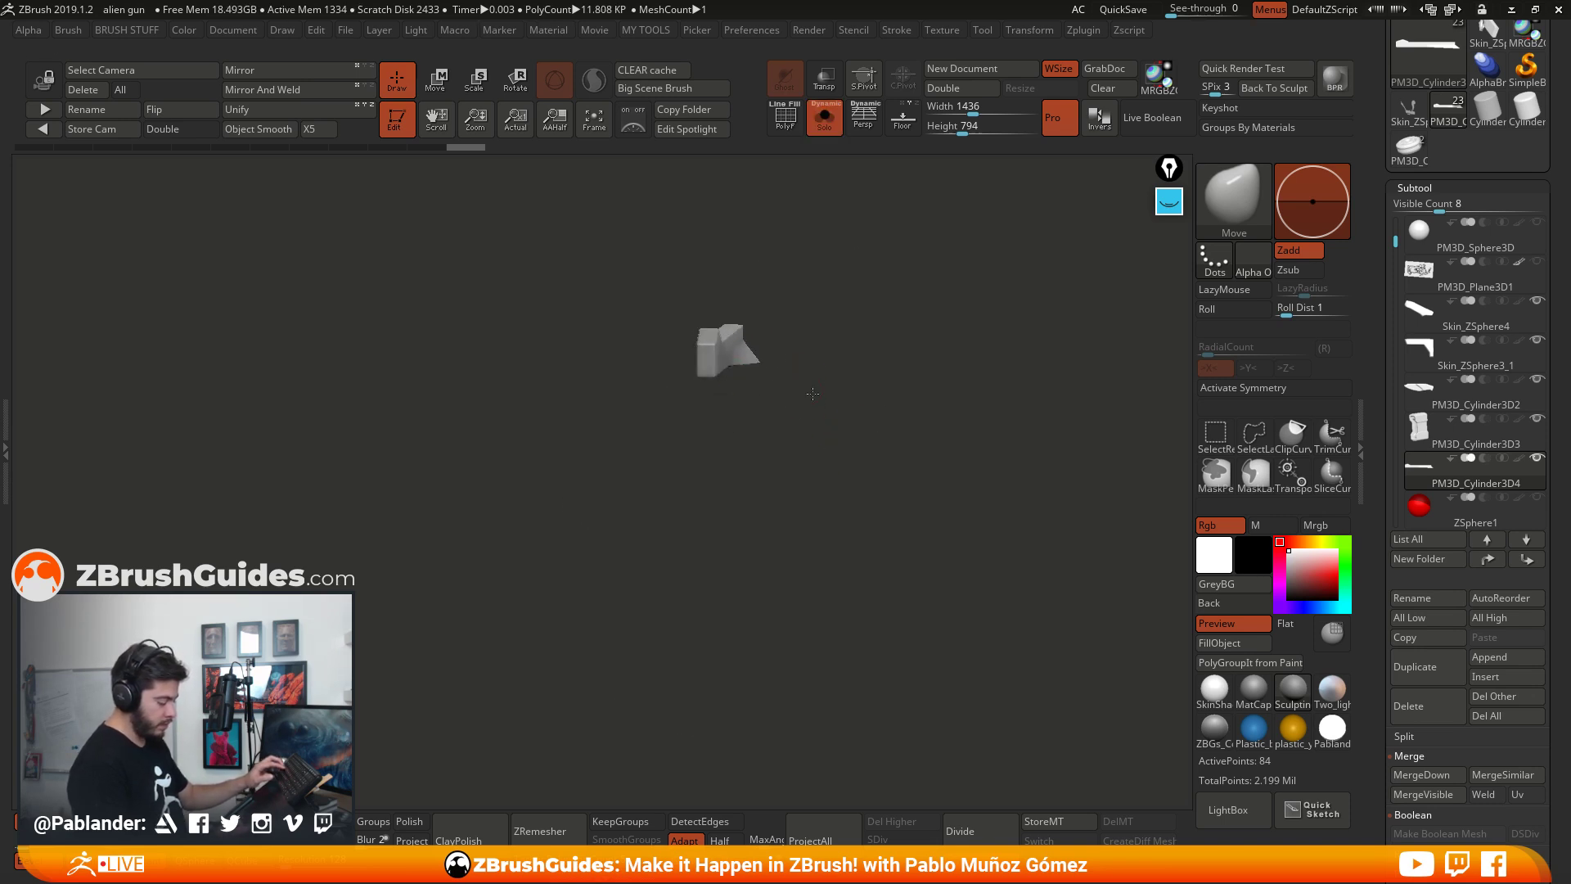
{"action": "left_click", "coordinate": [295, 72]}
{"action": "left_click", "coordinate": [294, 90]}
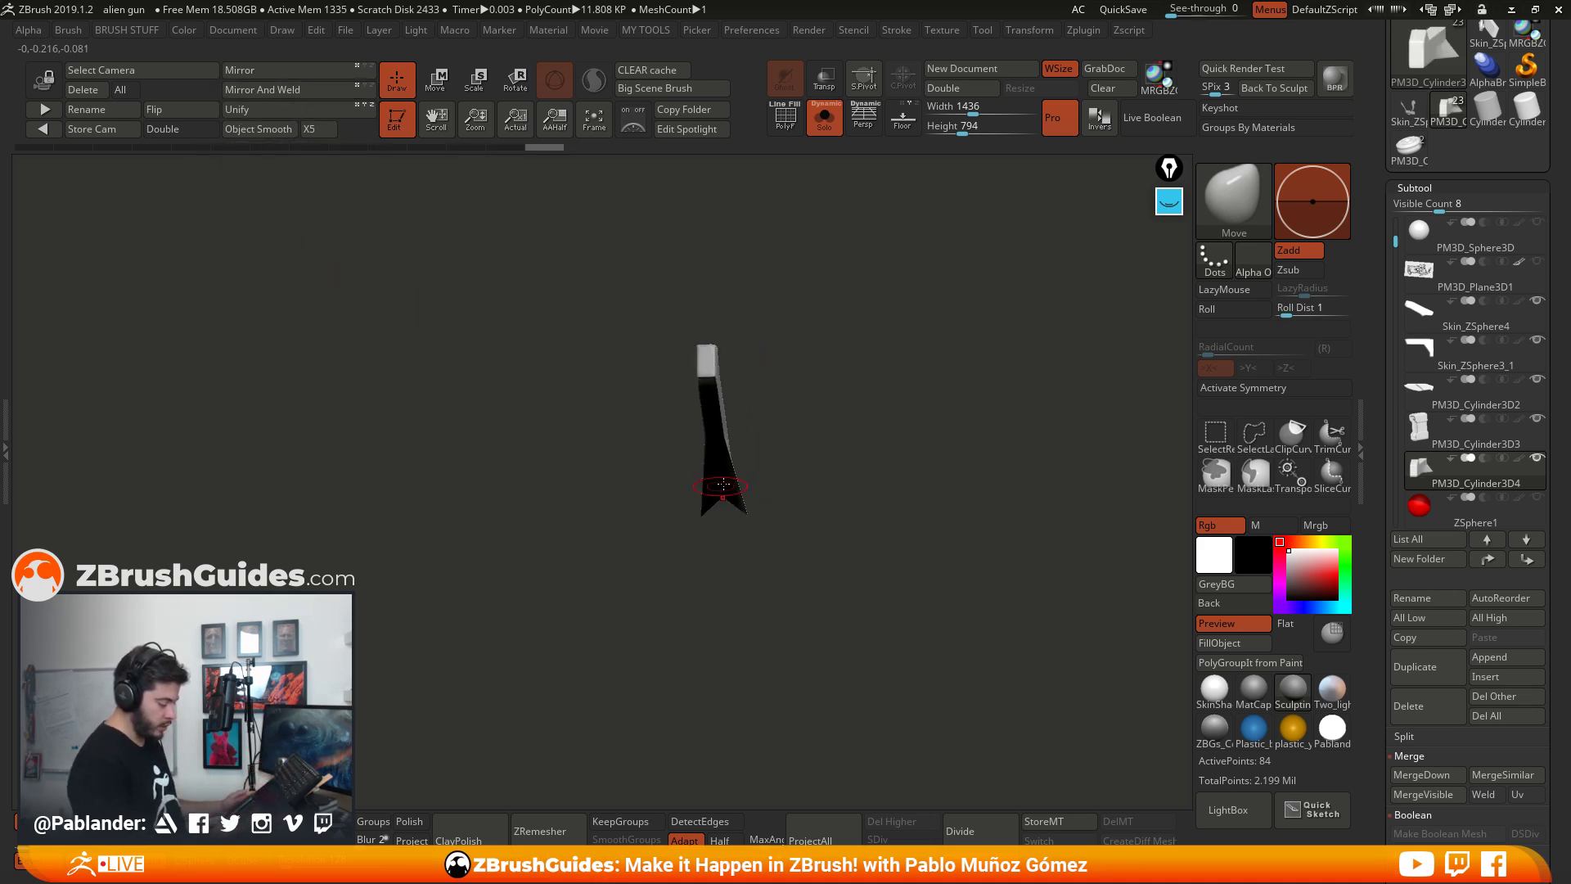
{"action": "left_click_drag", "start_coordinate": [781, 471], "coordinate": [692, 410]}
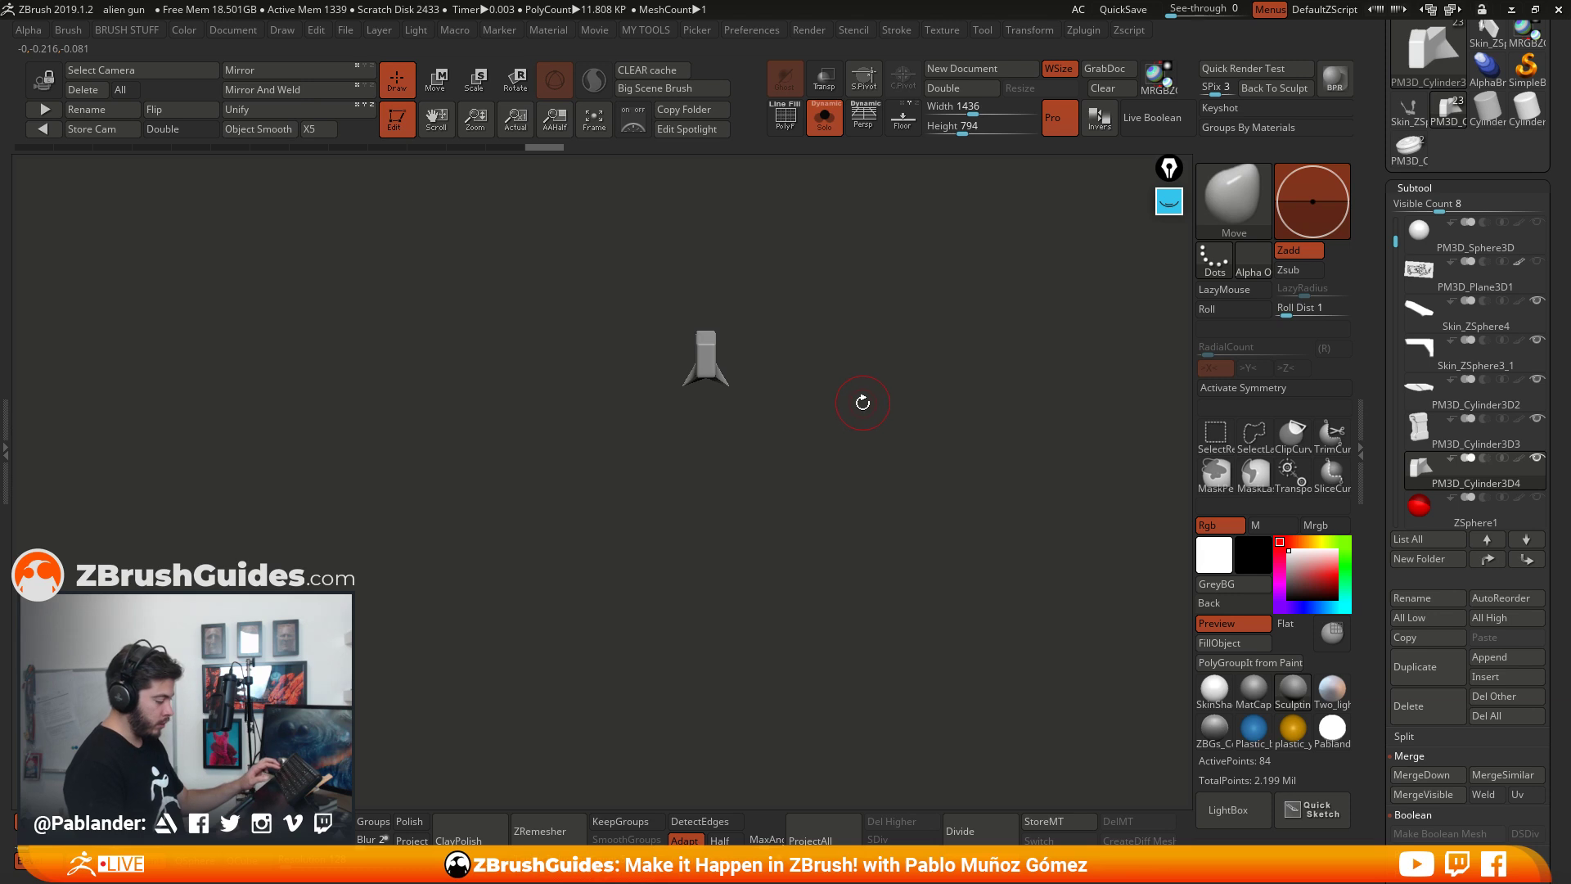
{"action": "key", "text": "shift+s"}
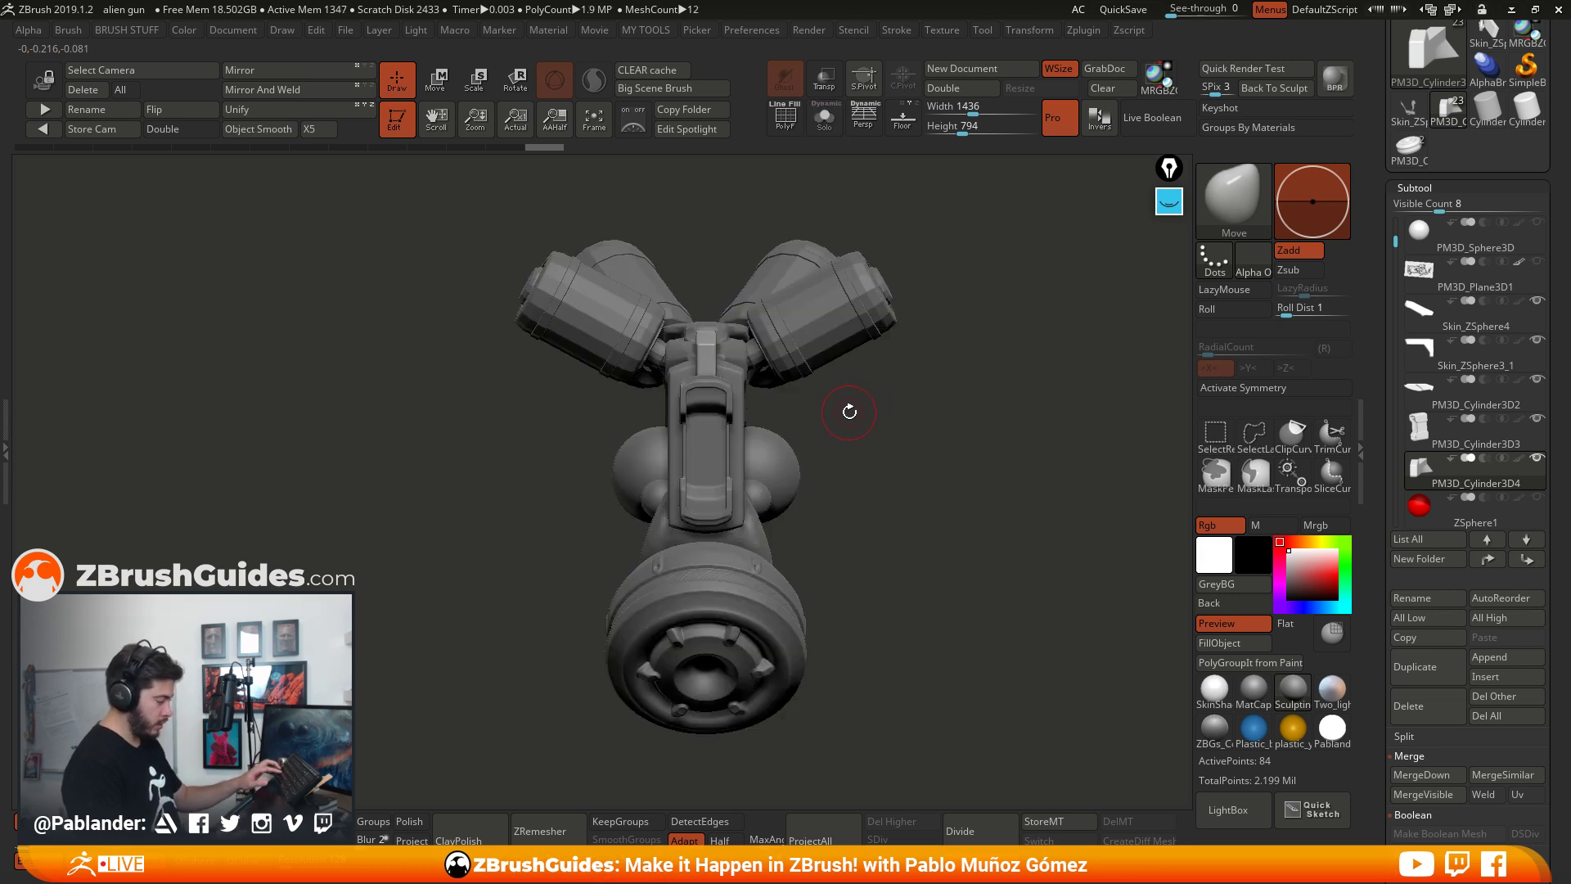
Step: Activate X symmetry and briefly switch the exploded view of the gun's parts on and off
{"action": "key", "text": "x"}
{"action": "key", "text": "shift+x"}
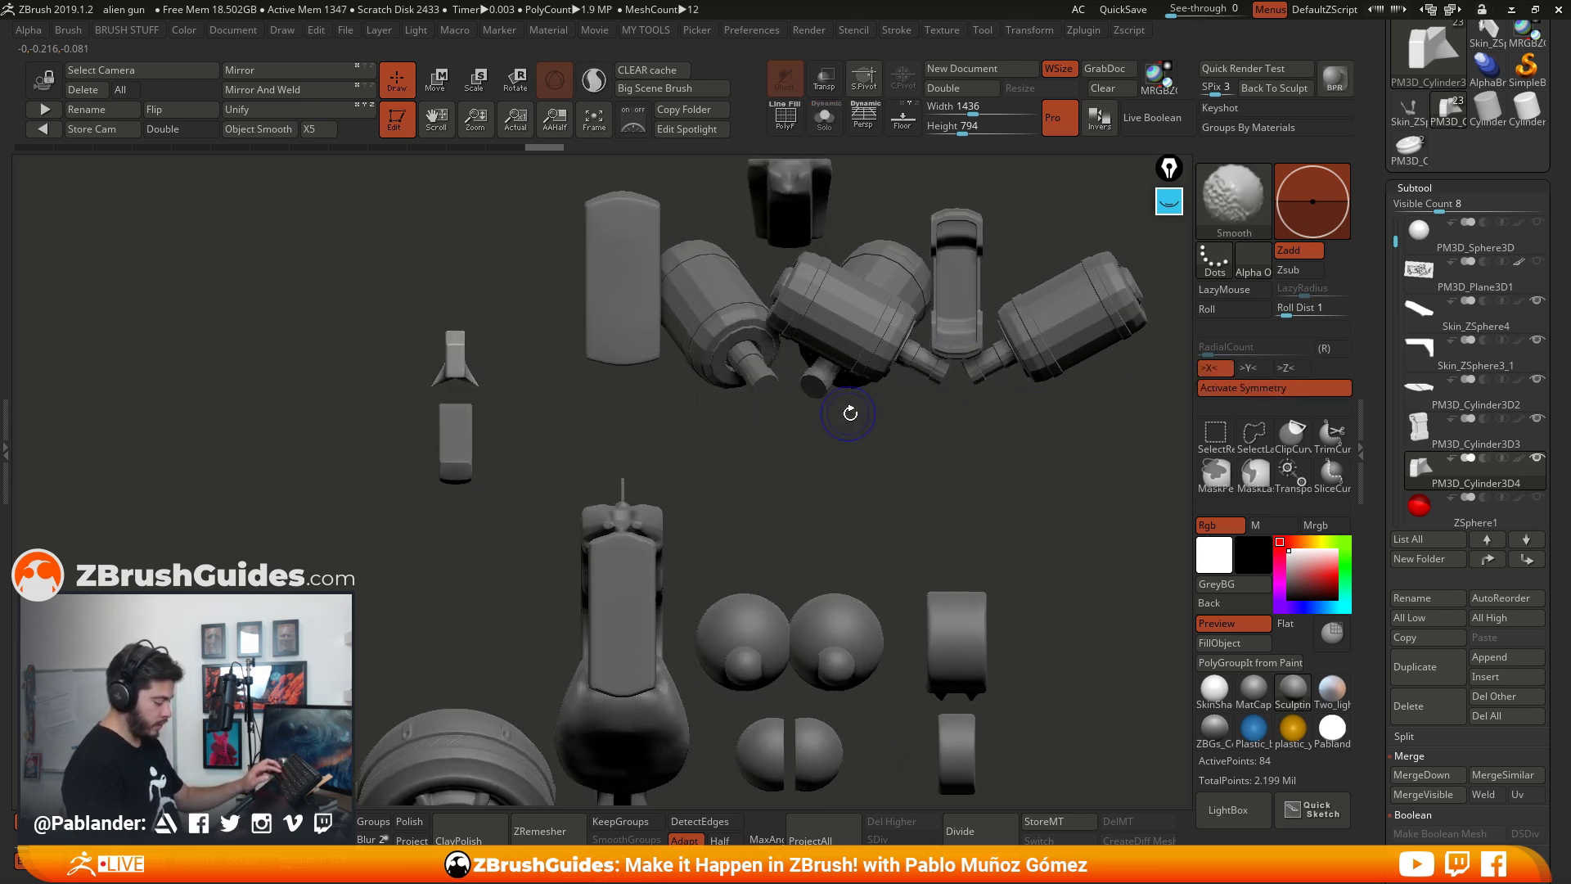
{"action": "key", "text": "shift+x"}
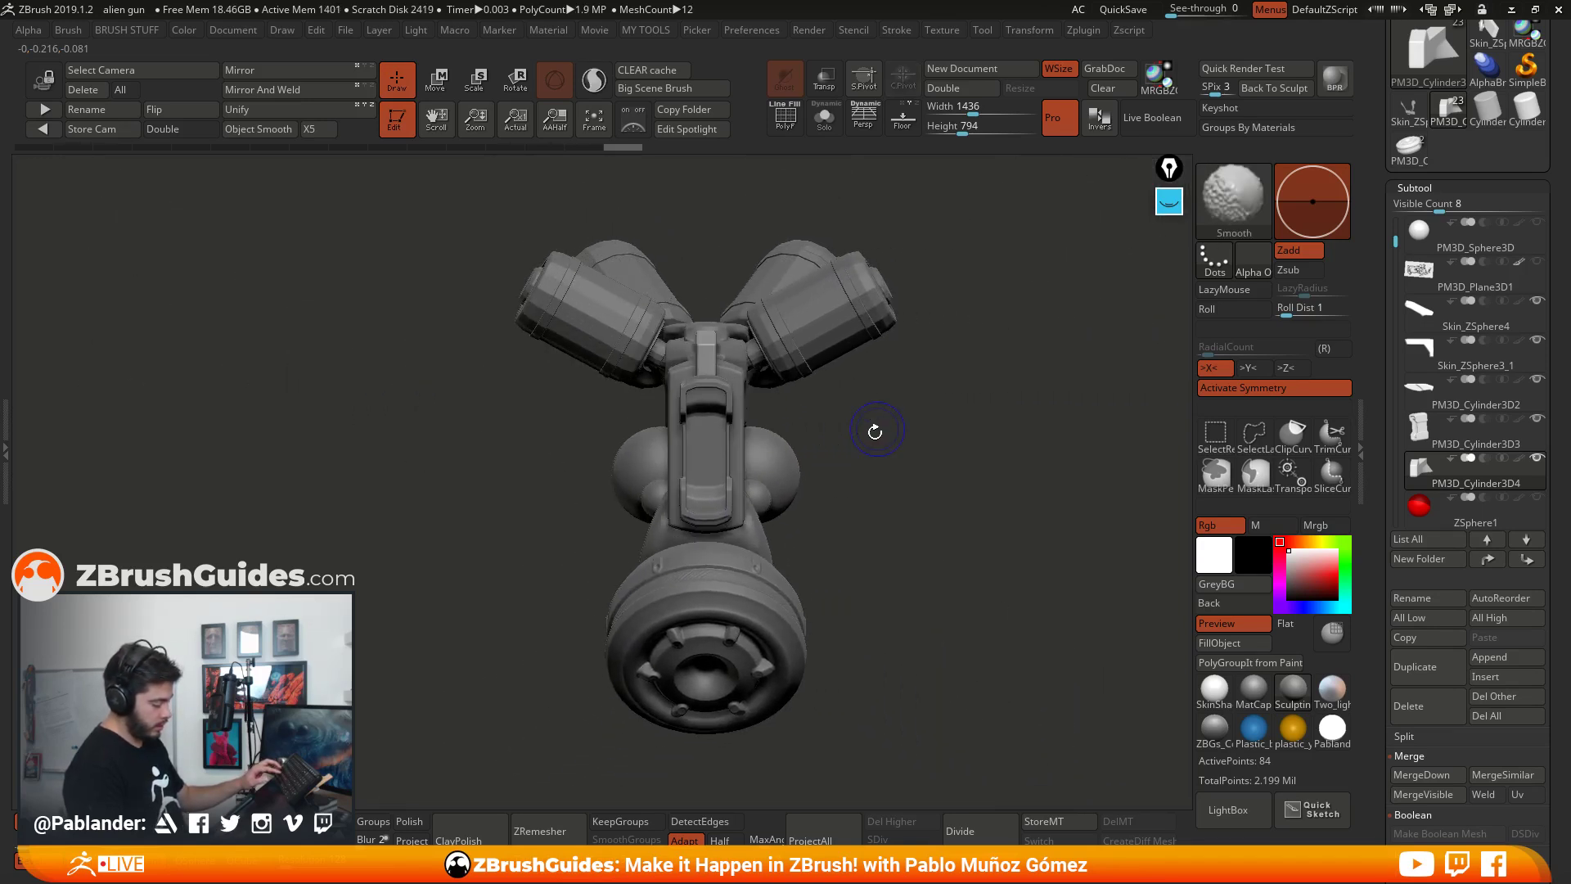
Step: Bring back Spotlight and center the chamfered-corner shape copy over the front end of the bar
{"action": "key", "text": "shift+z"}
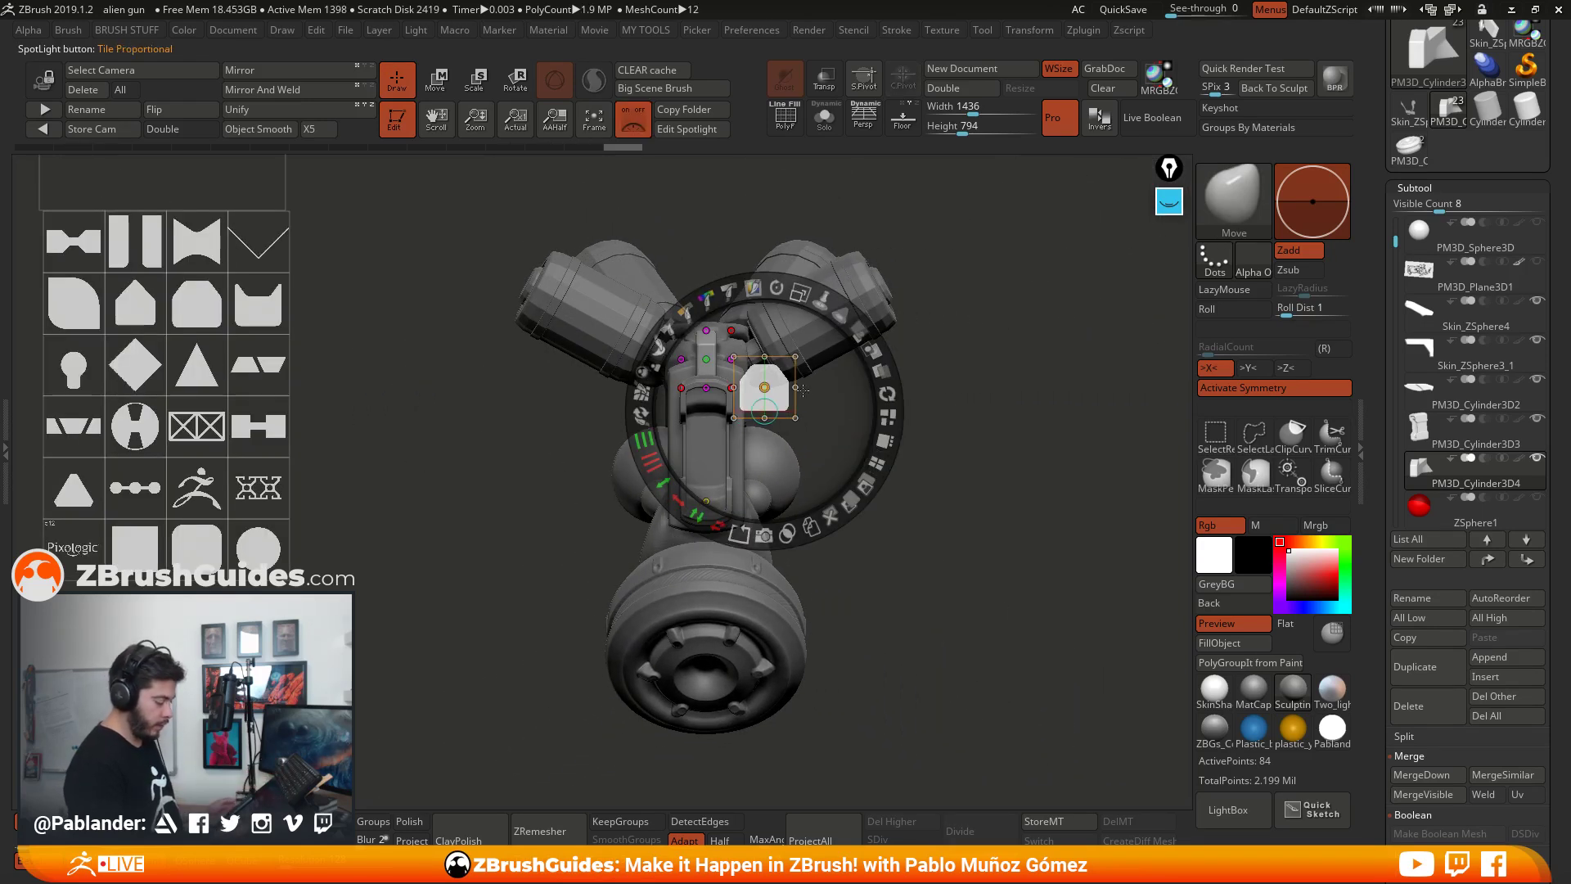
{"action": "left_click_drag", "start_coordinate": [784, 395], "coordinate": [723, 374]}
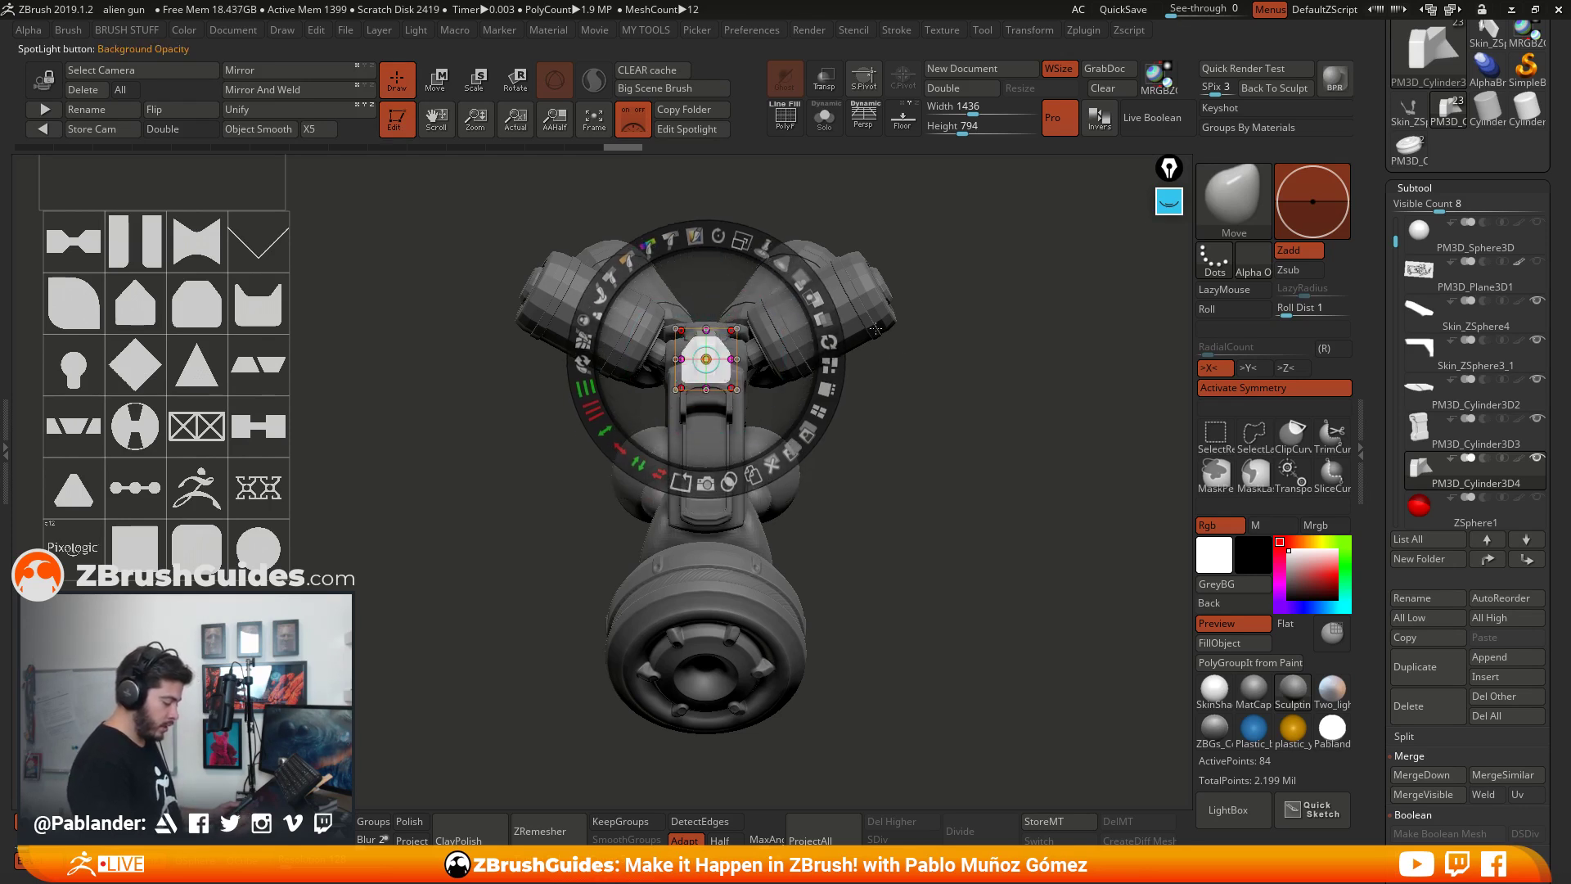
{"action": "left_click_drag", "start_coordinate": [918, 378], "coordinate": [771, 350]}
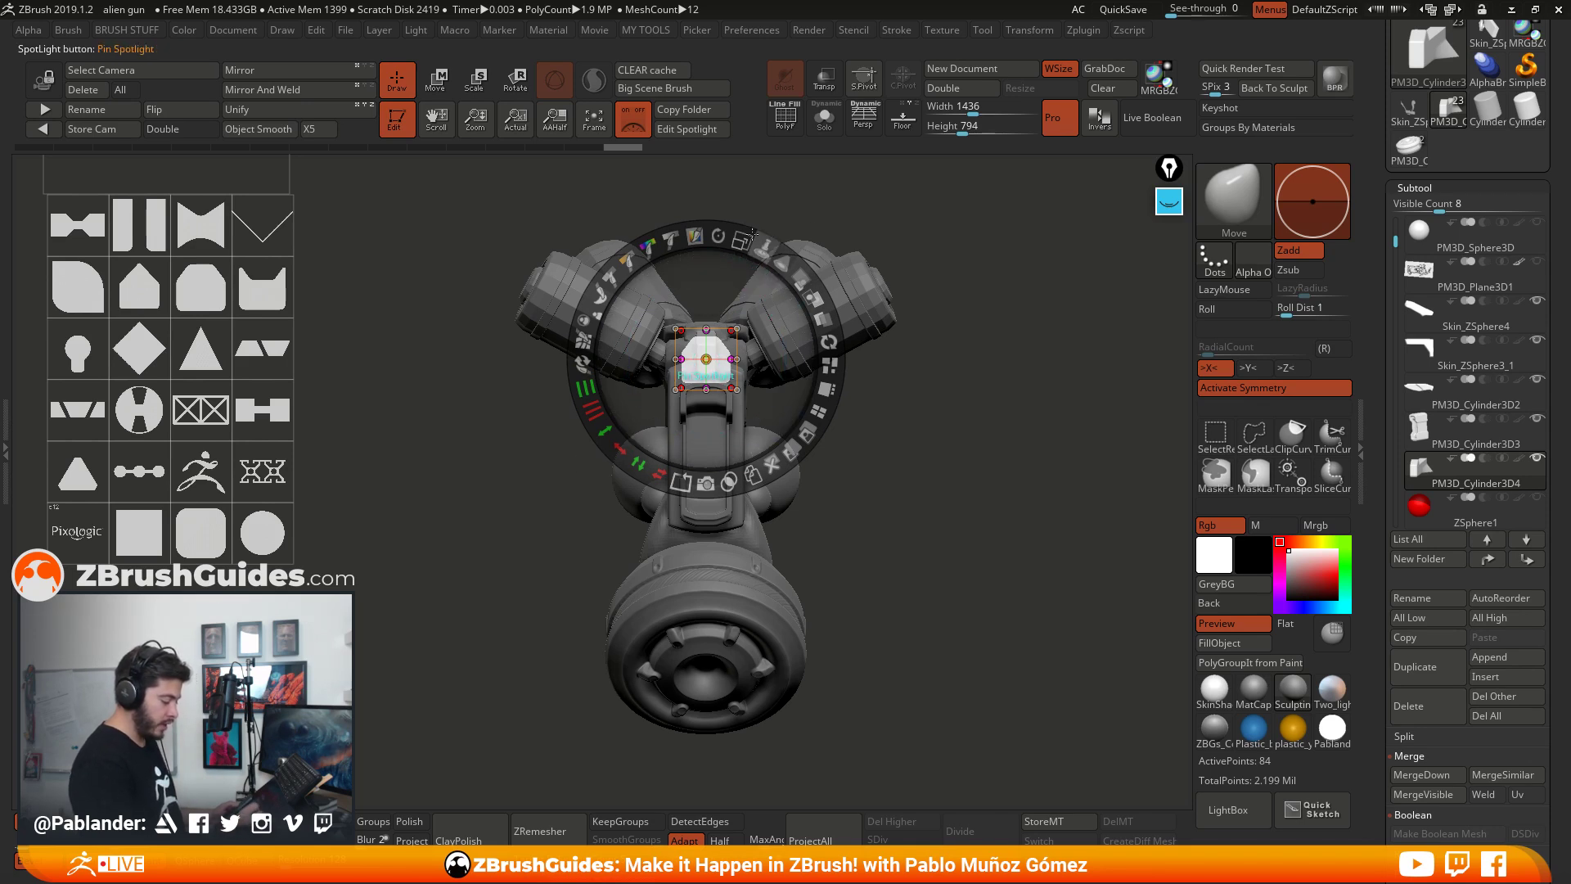
Step: Stretch the chamfered-corner shape slightly taller and wider with Extend V and Extend H so it covers the bar's front end
{"action": "mouse_move", "coordinate": [754, 234]}
{"action": "left_mouse_down"}
{"action": "mouse_move", "coordinate": [760, 248]}
{"action": "mouse_move", "coordinate": [745, 244]}
{"action": "left_mouse_up"}
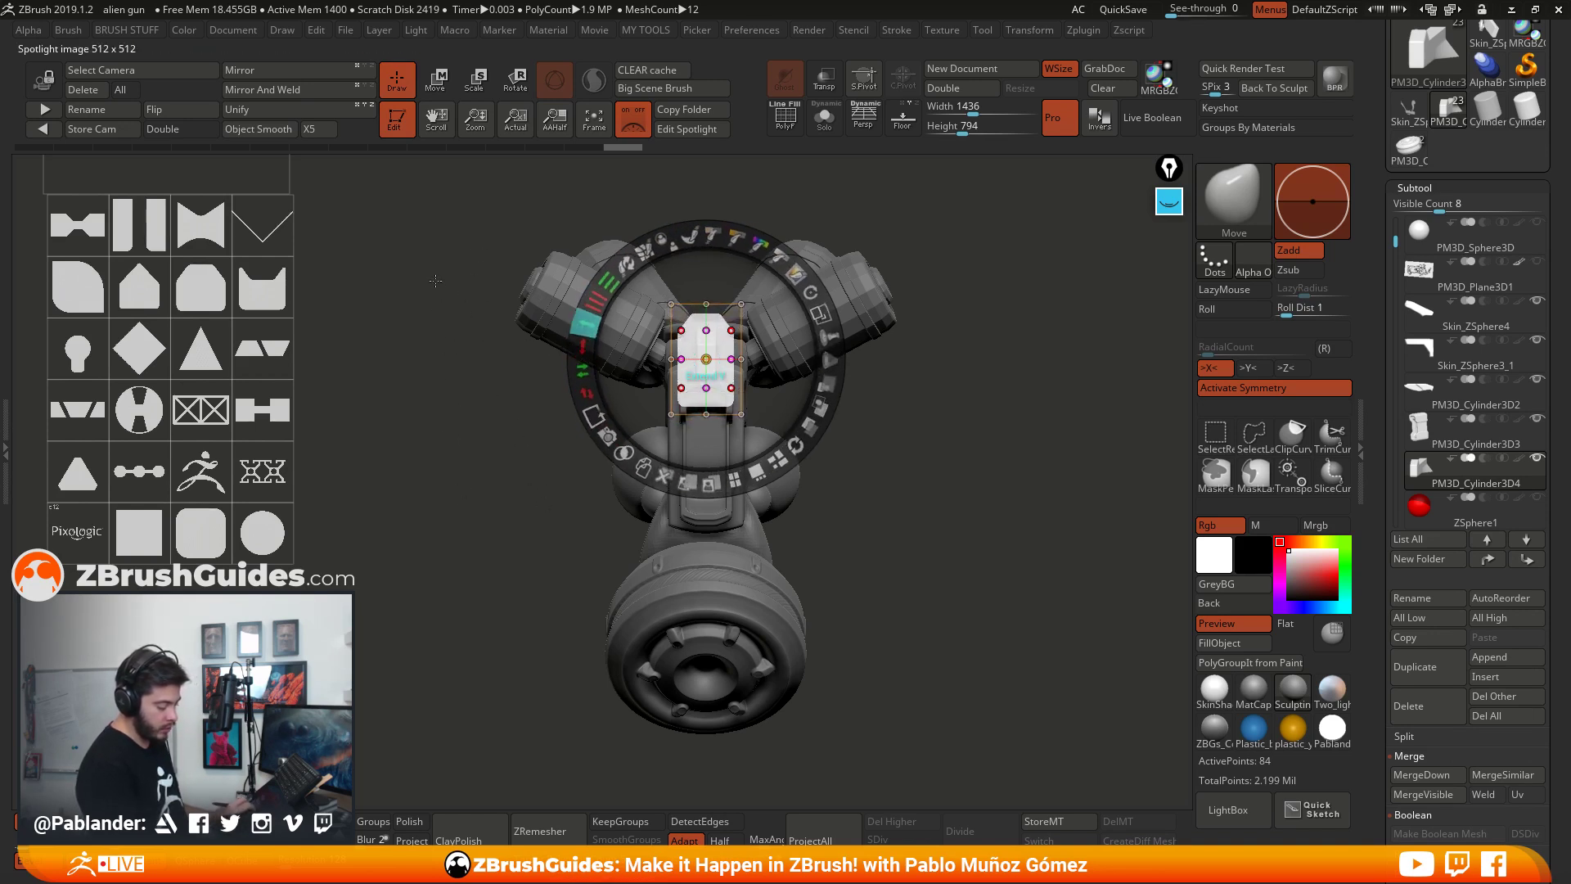
{"action": "left_click", "coordinate": [592, 409]}
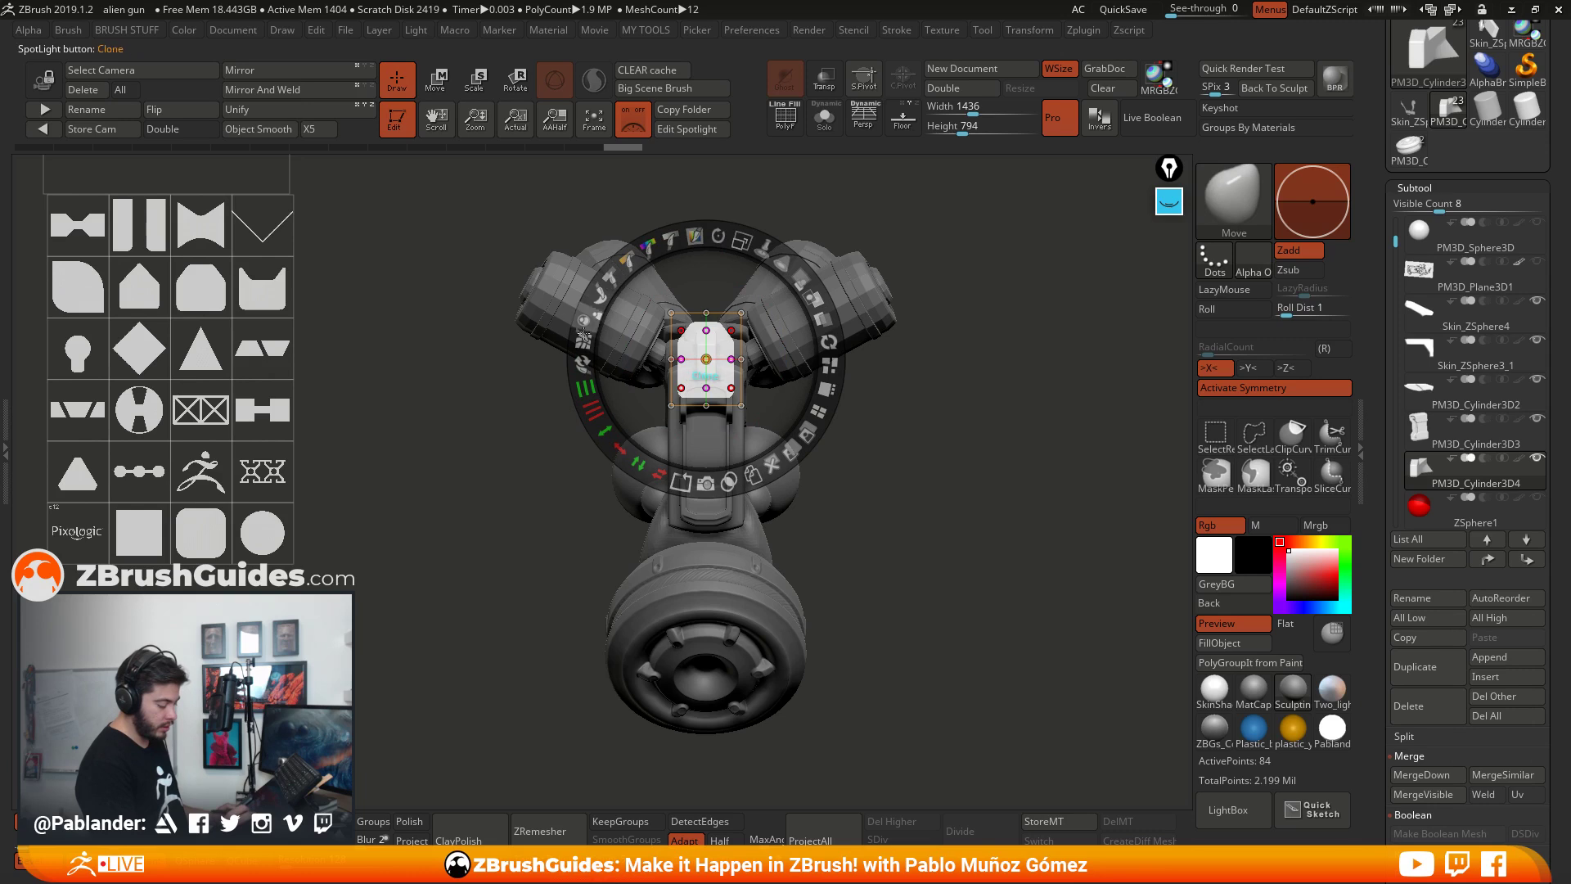
{"action": "left_click_drag", "start_coordinate": [620, 449], "coordinate": [573, 454]}
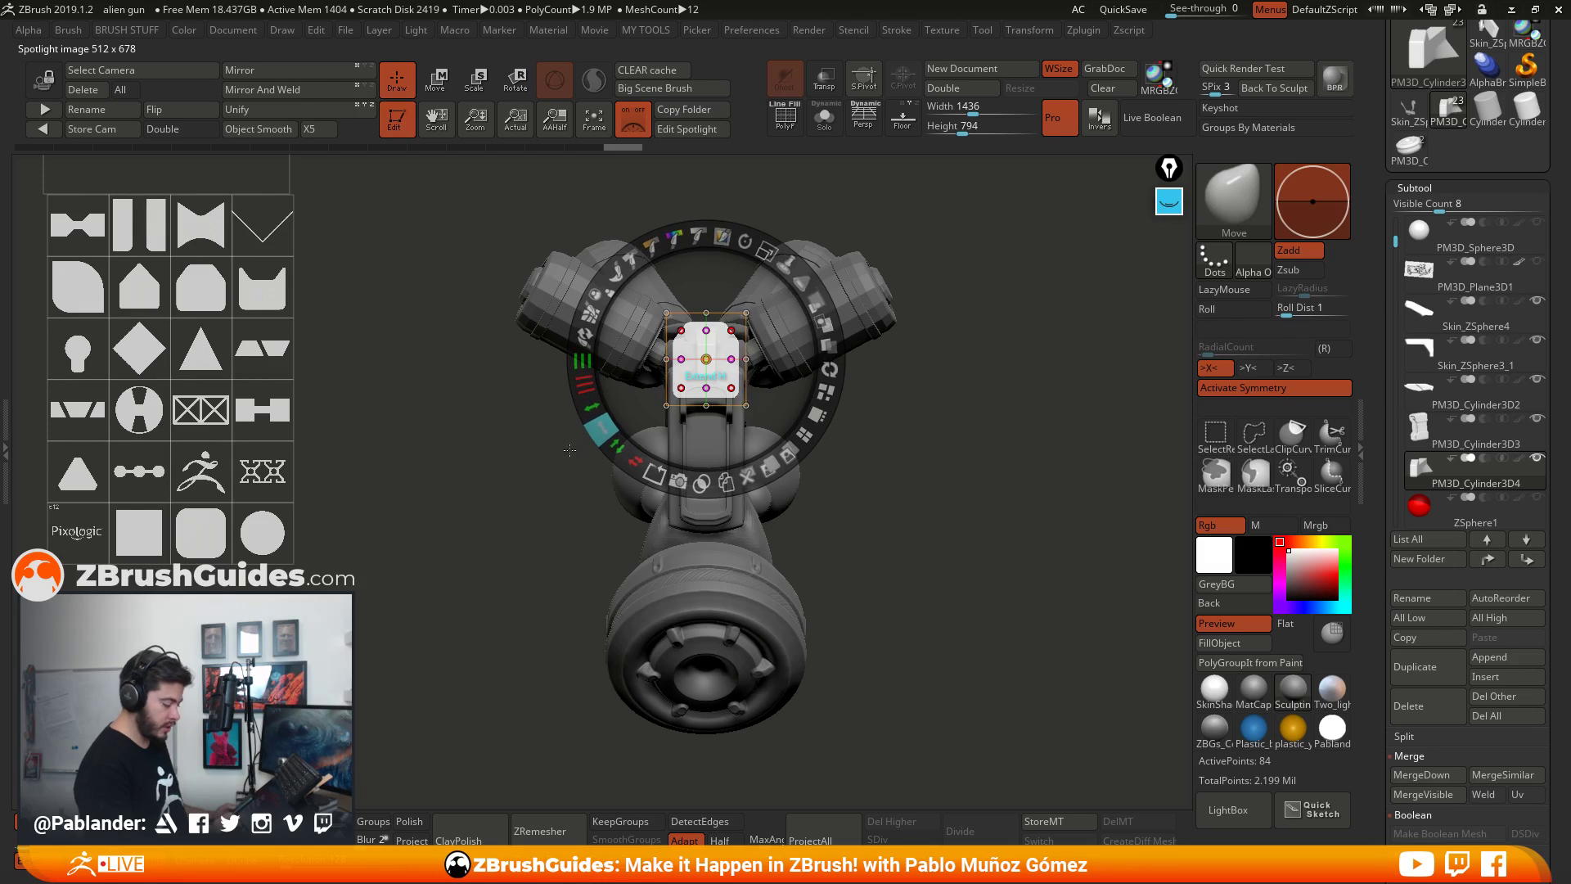
{"action": "left_click_drag", "start_coordinate": [561, 448], "coordinate": [624, 700]}
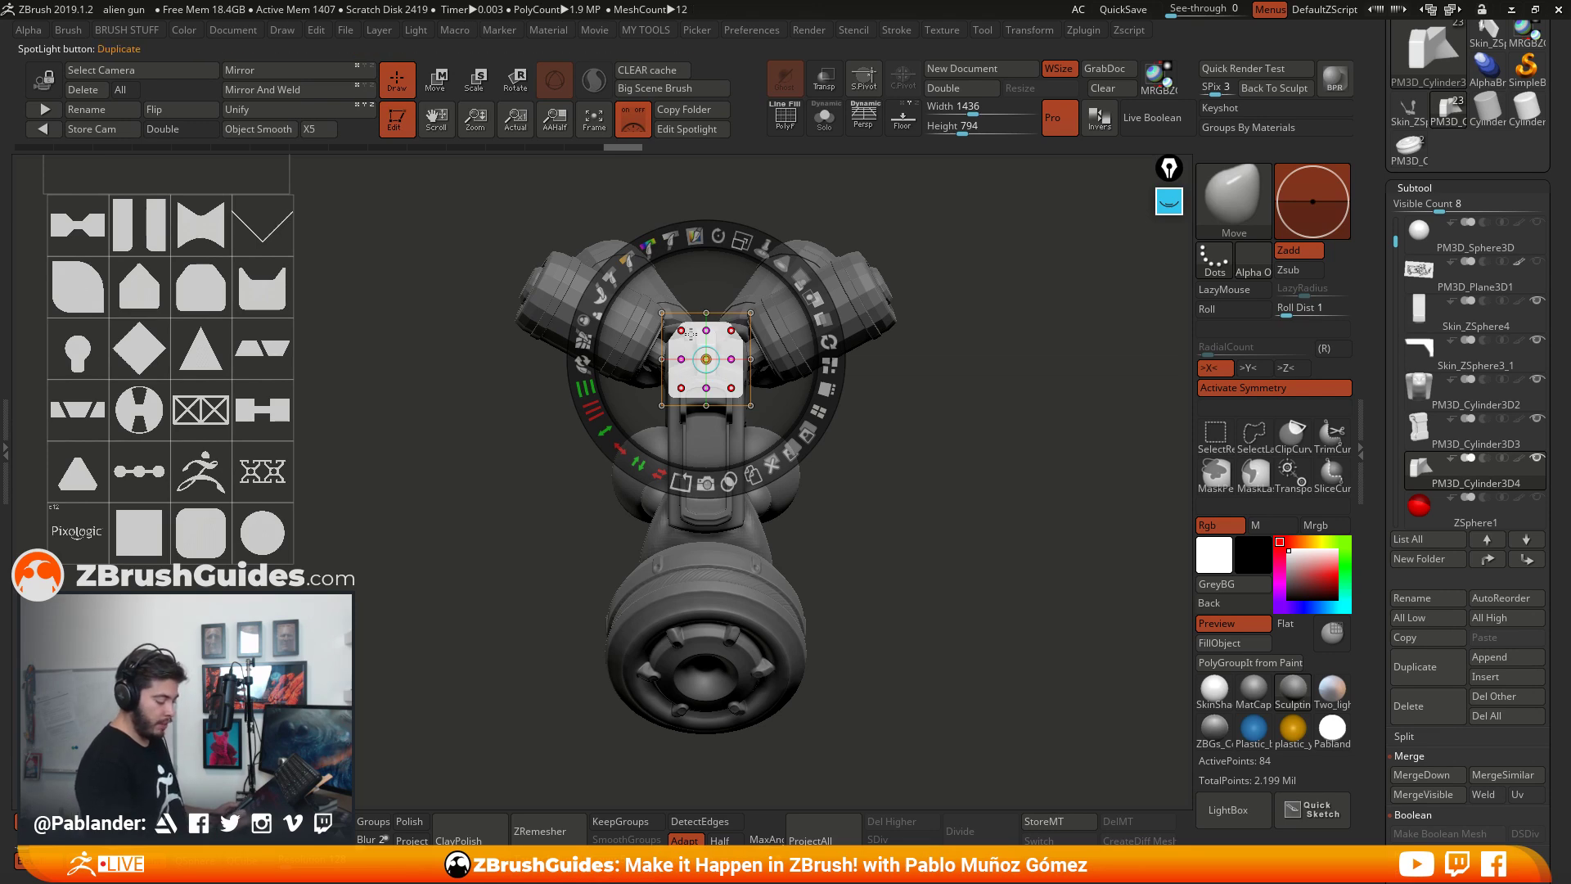
Step: Create a 3D mesh subtool from the stretched chamfered-corner shape with Snapshot3D
{"action": "mouse_move", "coordinate": [1462, 479]}
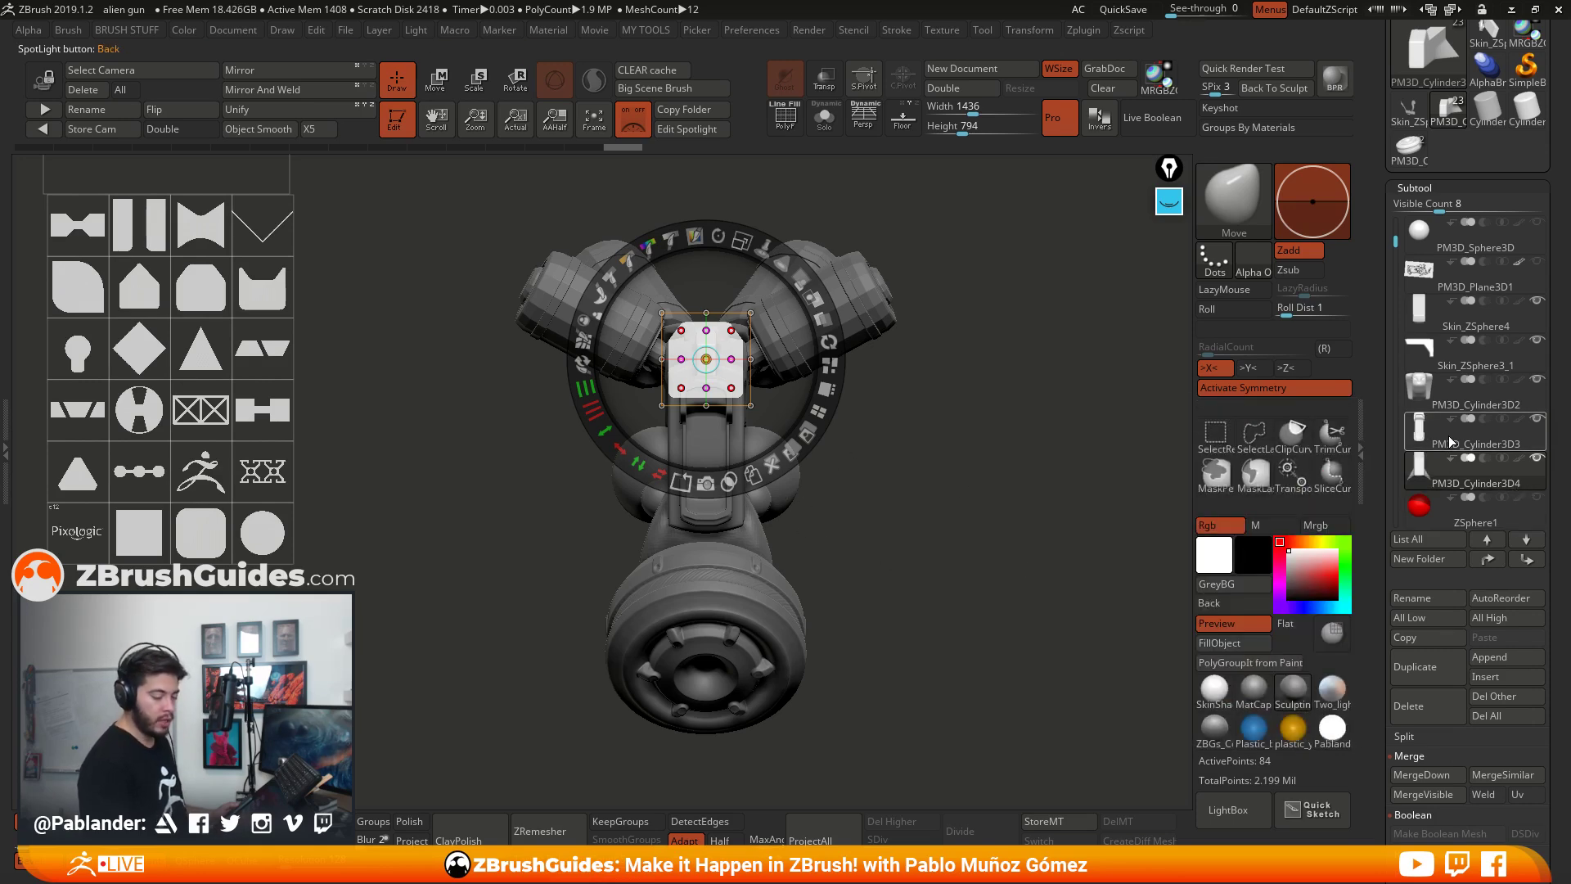
{"action": "mouse_move", "coordinate": [1447, 444]}
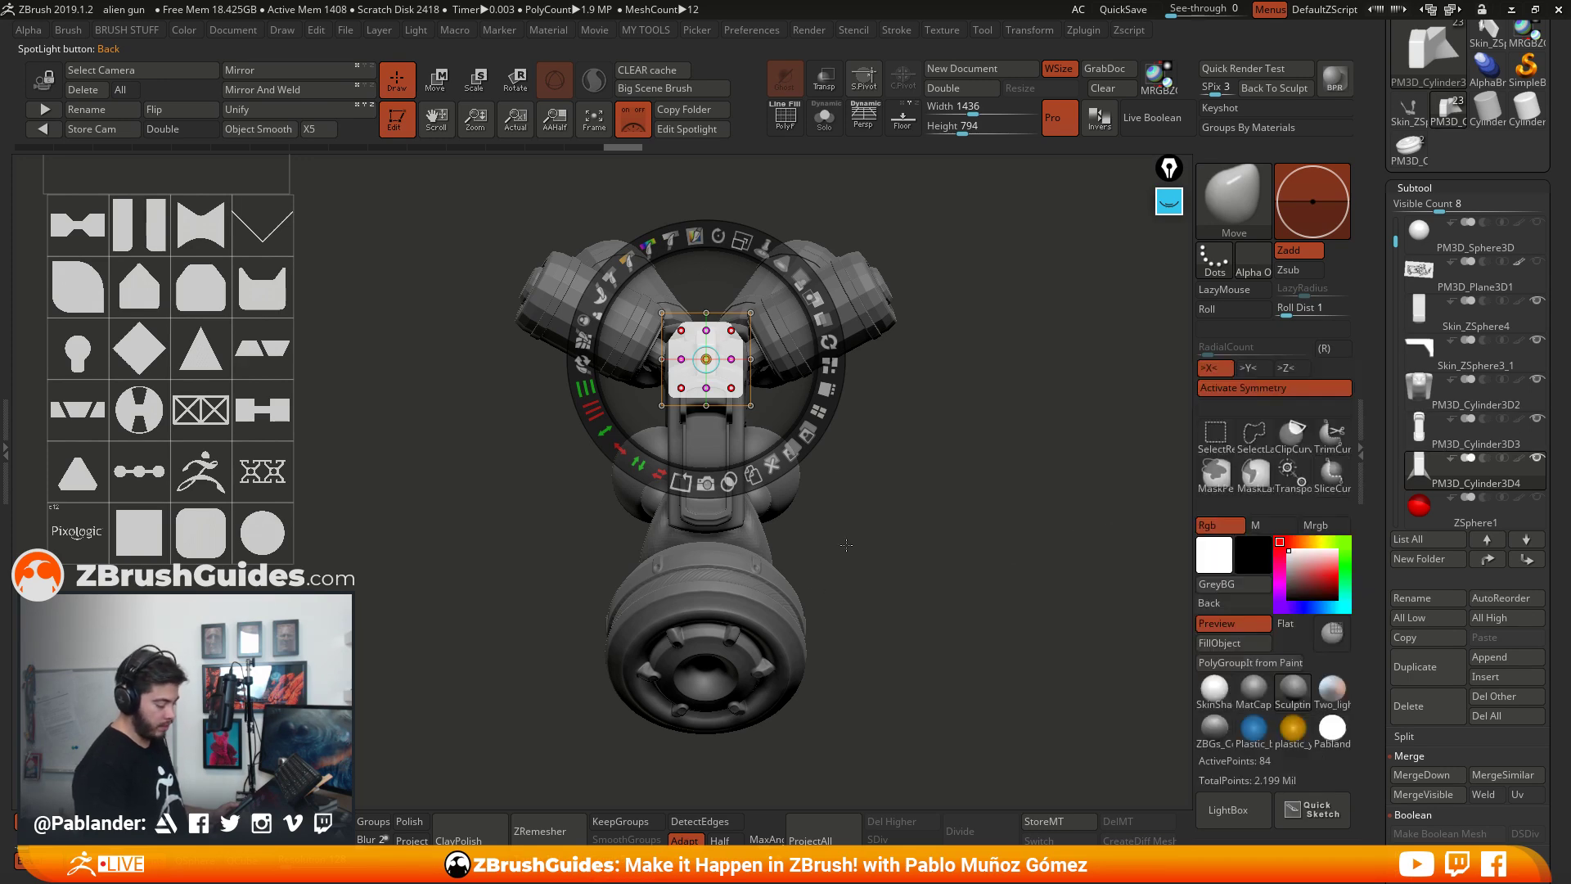
{"action": "left_click", "coordinate": [707, 484]}
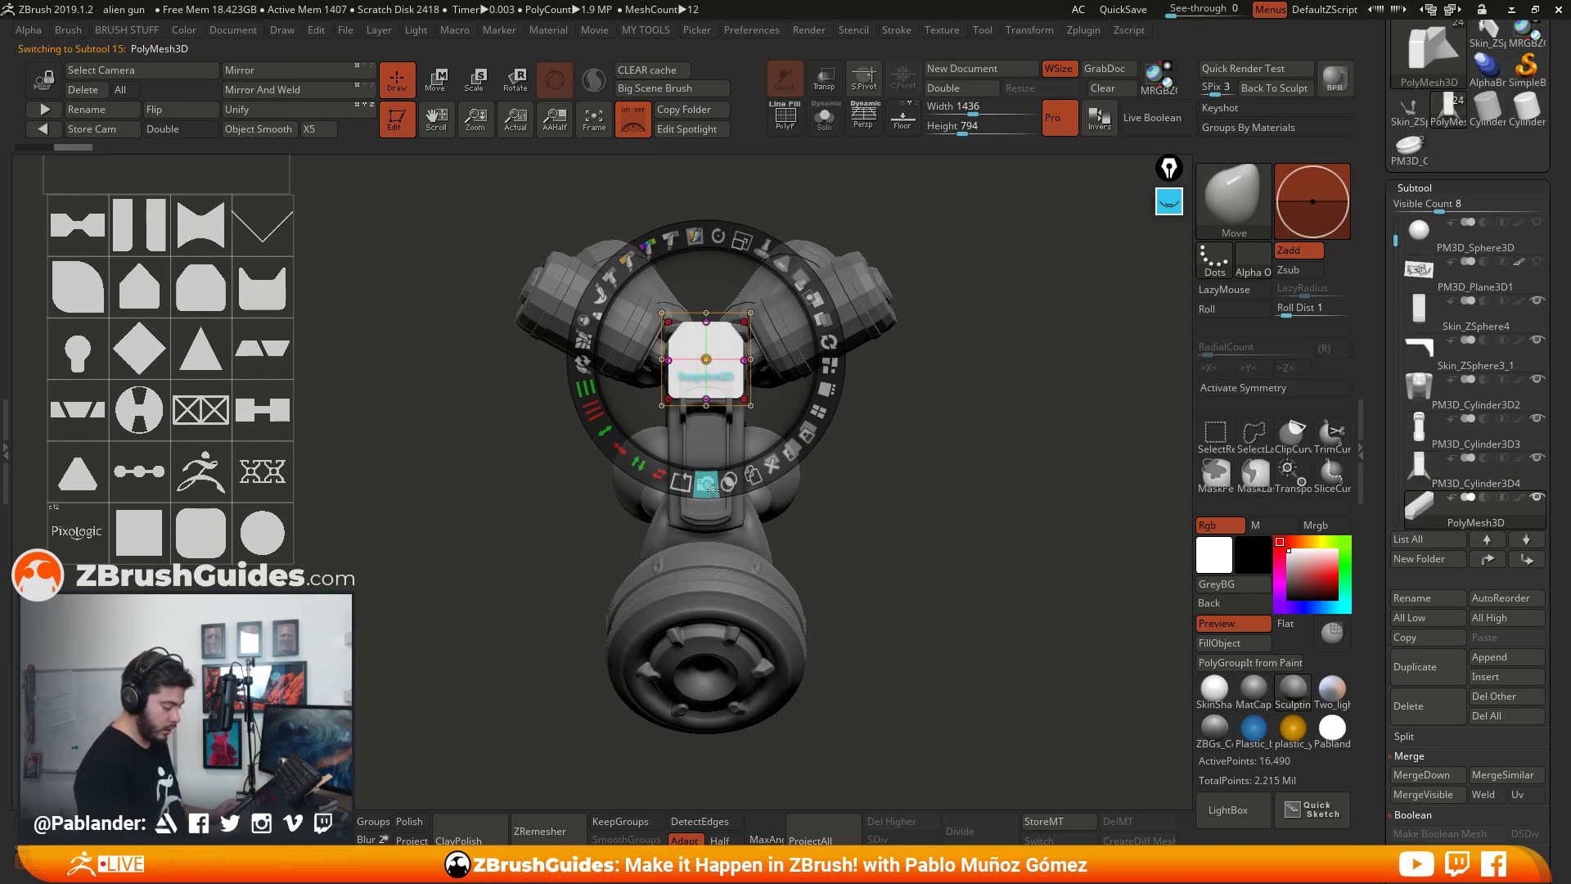
{"action": "mouse_move", "coordinate": [1451, 514]}
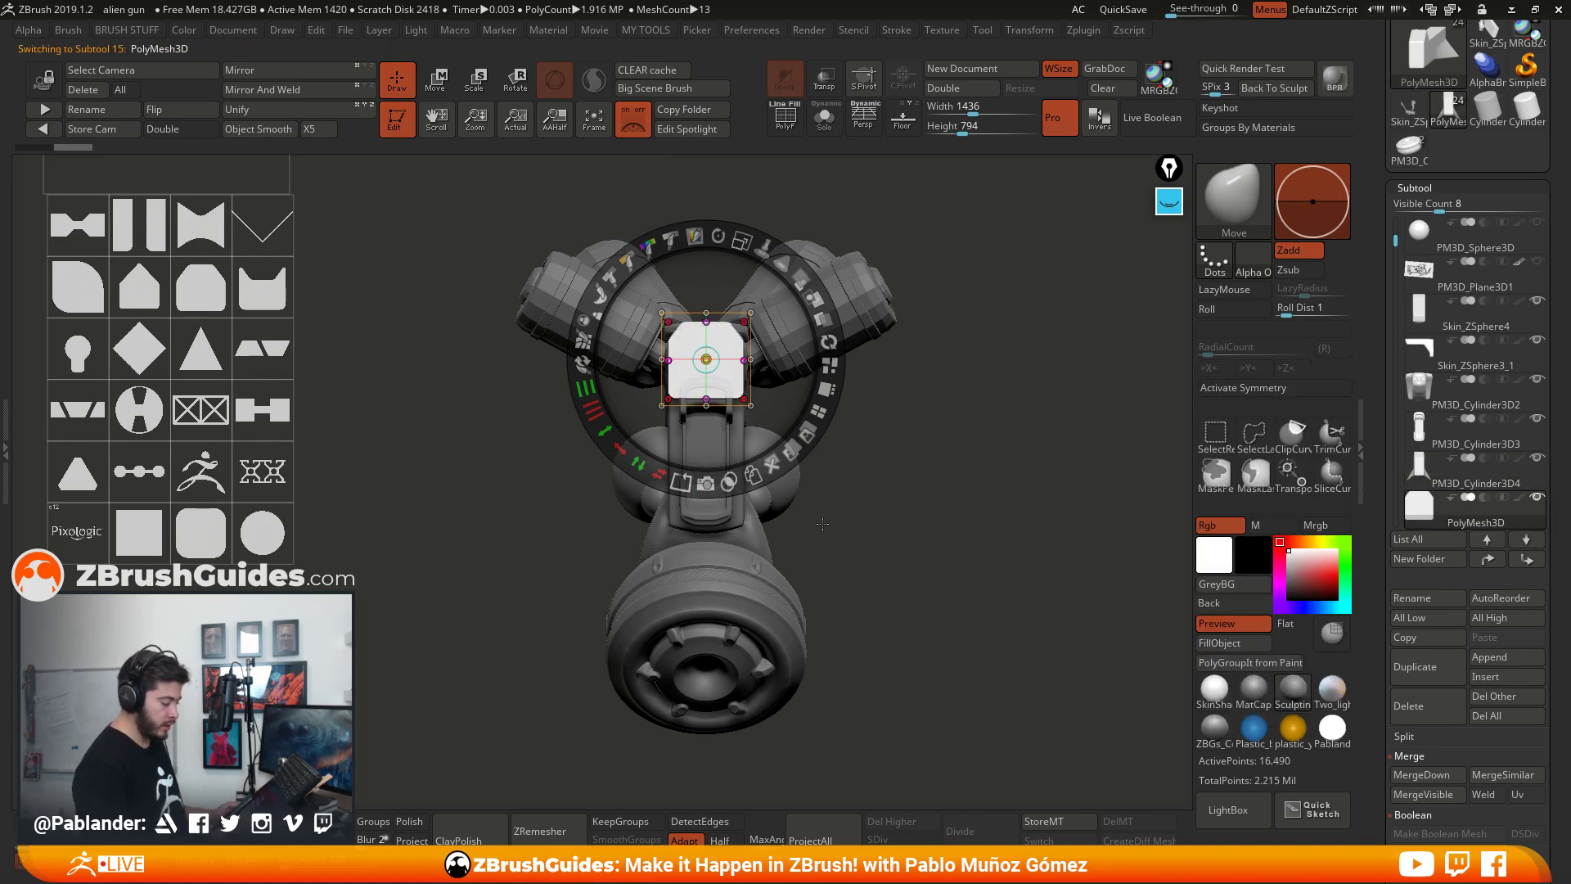
Step: Adjust the new block's placement and size on top of the gun with the transform gizmo
{"action": "key", "text": "shift+z"}
{"action": "left_click_drag", "start_coordinate": [1032, 520], "coordinate": [932, 503]}
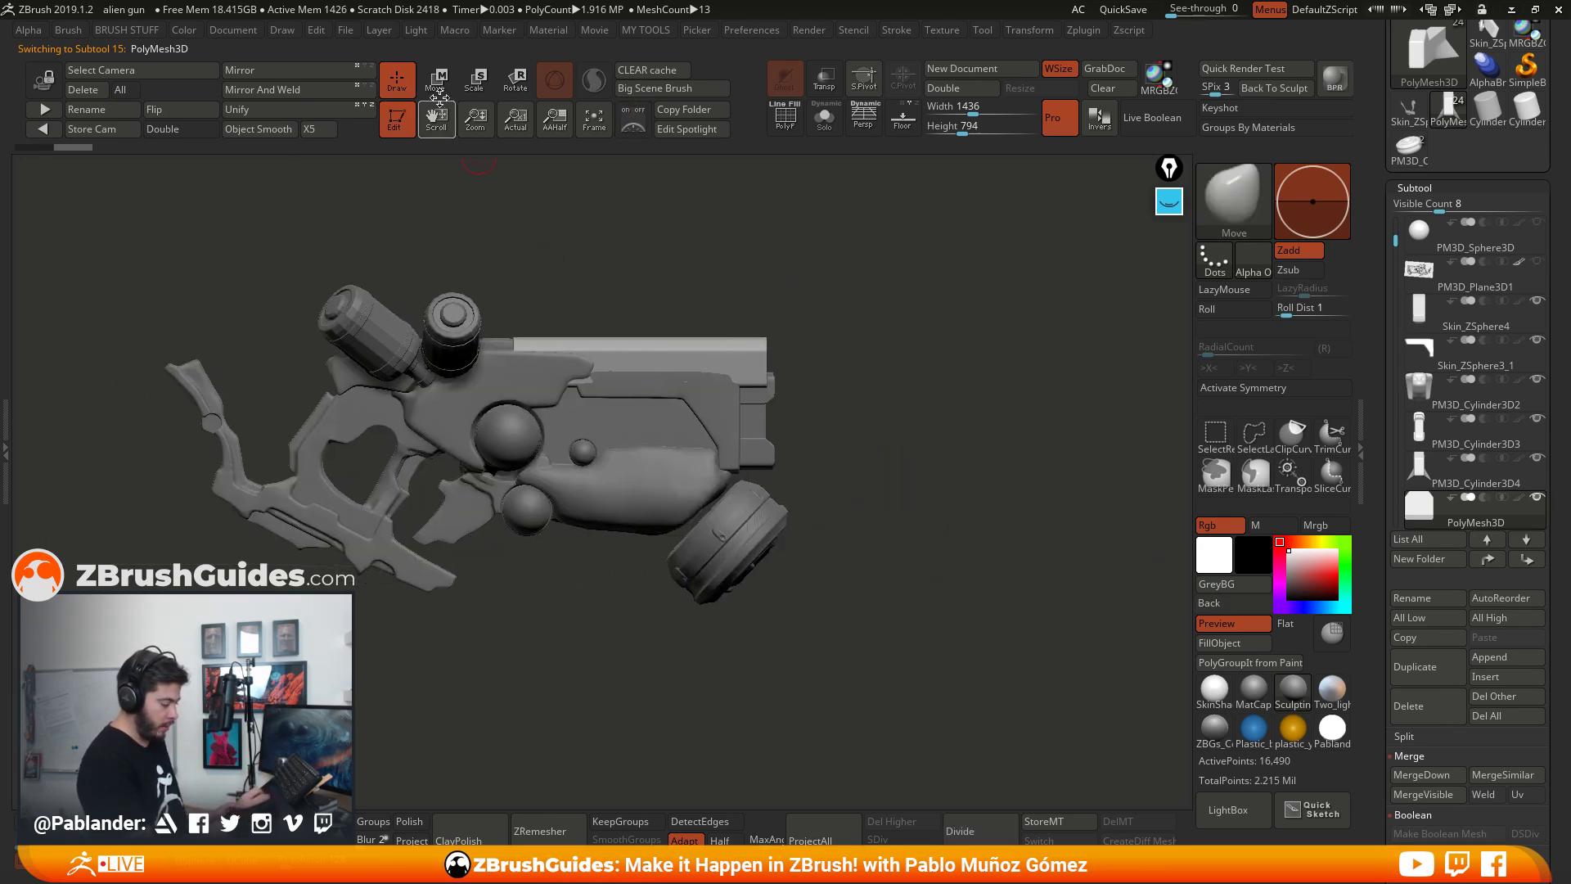
{"action": "key", "text": "w"}
{"action": "left_click", "coordinate": [652, 360]}
{"action": "left_click_drag", "start_coordinate": [652, 360], "coordinate": [747, 425], "text": "alt"}
{"action": "left_click_drag", "start_coordinate": [851, 433], "coordinate": [702, 357]}
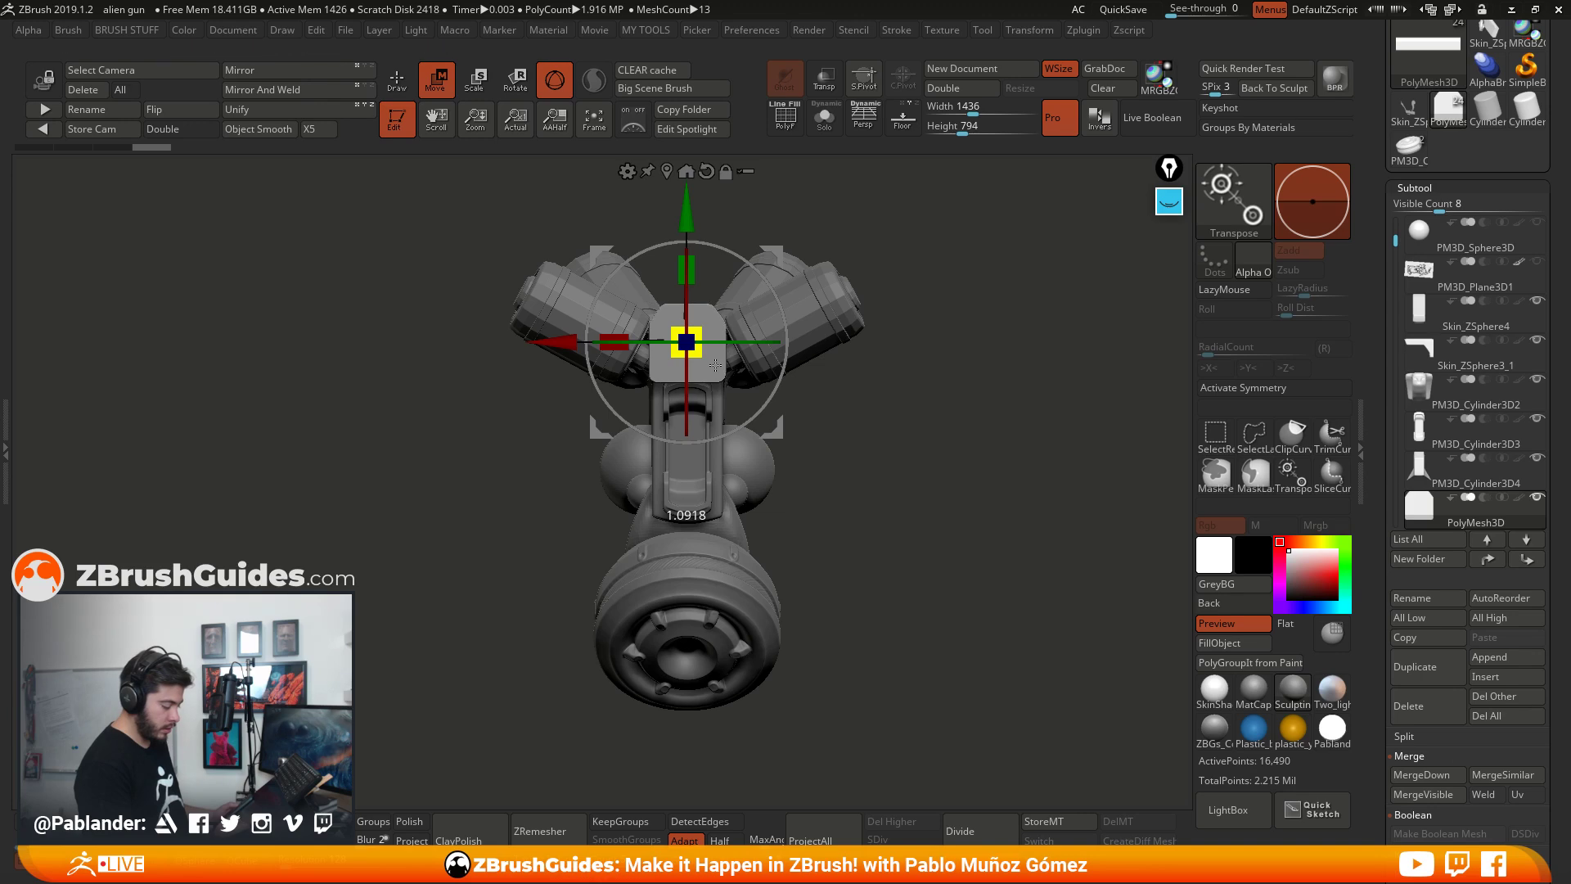
{"action": "left_click_drag", "start_coordinate": [717, 368], "coordinate": [748, 427], "text": "shift"}
{"action": "left_click_drag", "start_coordinate": [743, 426], "coordinate": [668, 424]}
{"action": "left_click_drag", "start_coordinate": [1003, 460], "coordinate": [744, 496]}
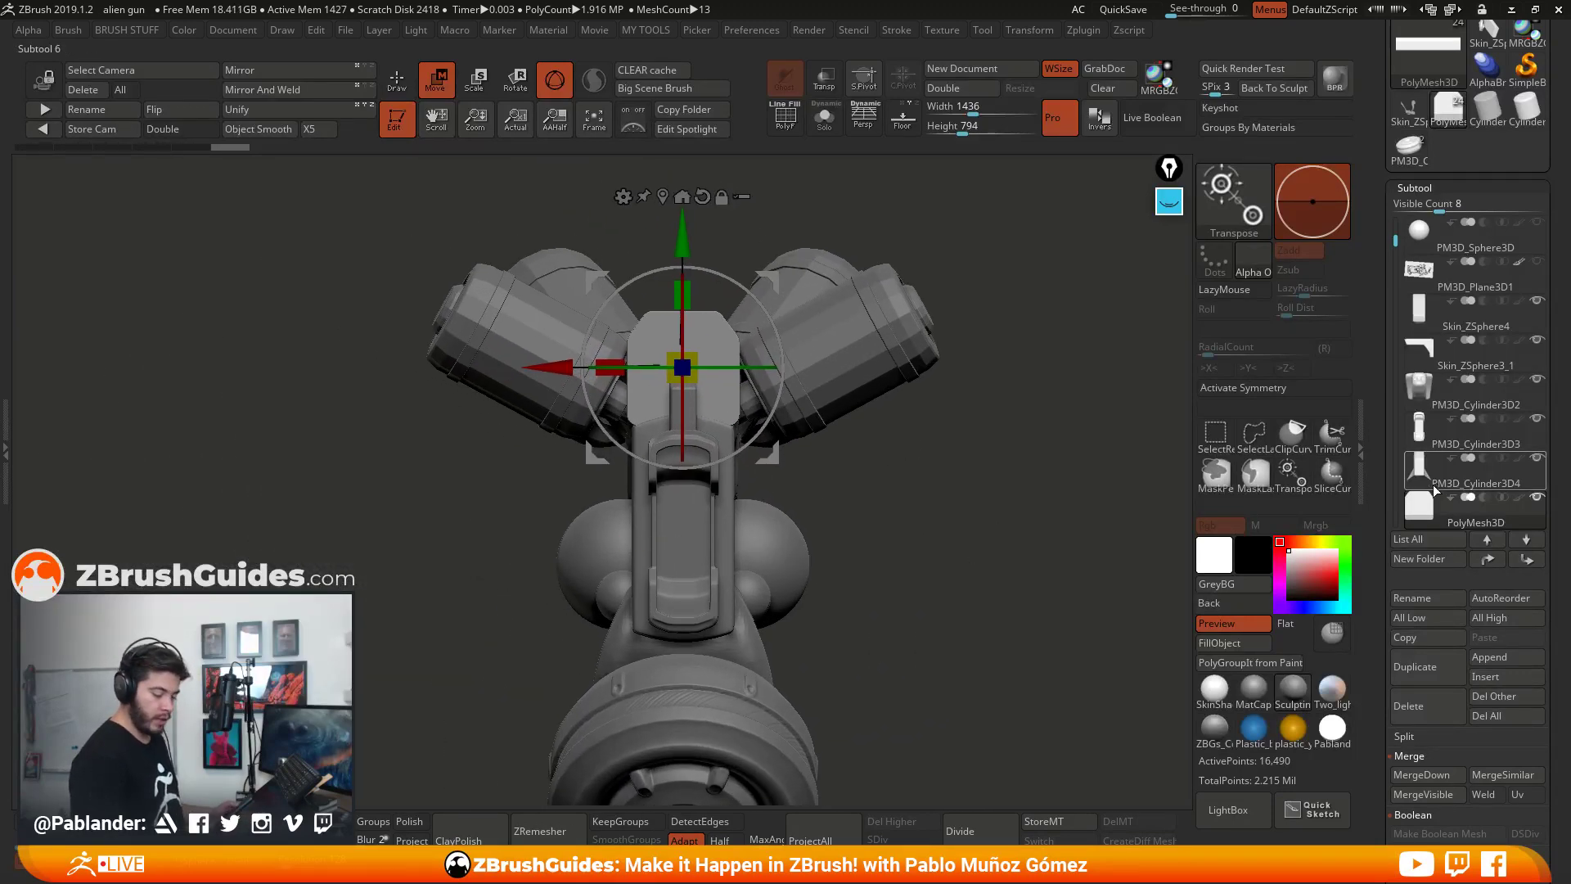
Step: Move the new block's subtool to the end of the subtool list
{"action": "scroll", "coordinate": [1489, 475], "scroll_direction": "down", "scroll_amount": 2}
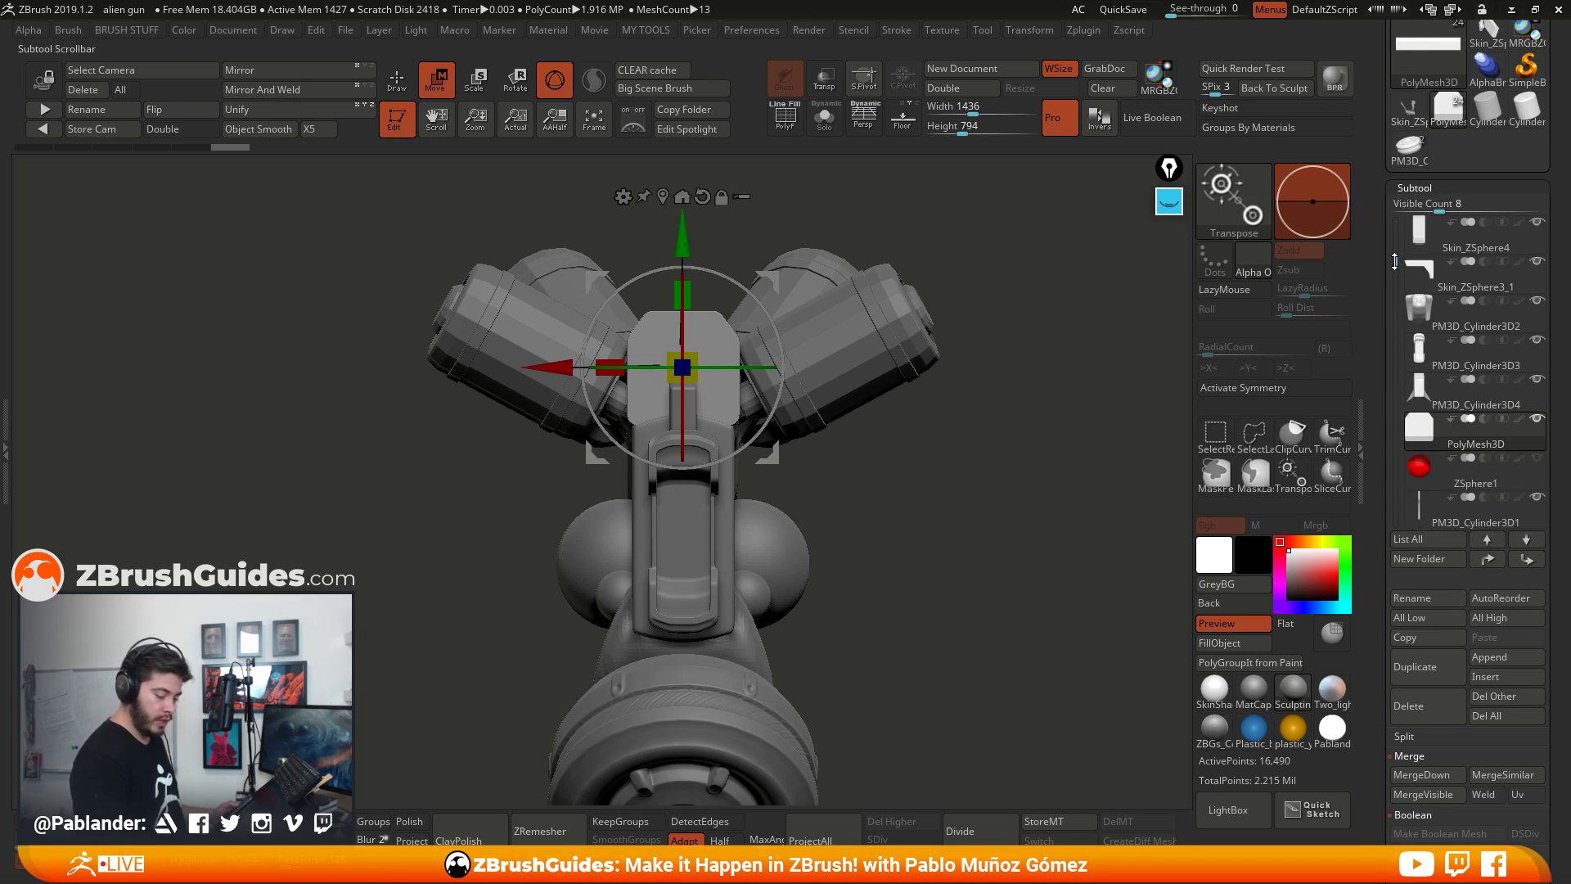
{"action": "mouse_move", "coordinate": [1493, 458]}
{"action": "left_click", "coordinate": [1526, 539], "text": "shift"}
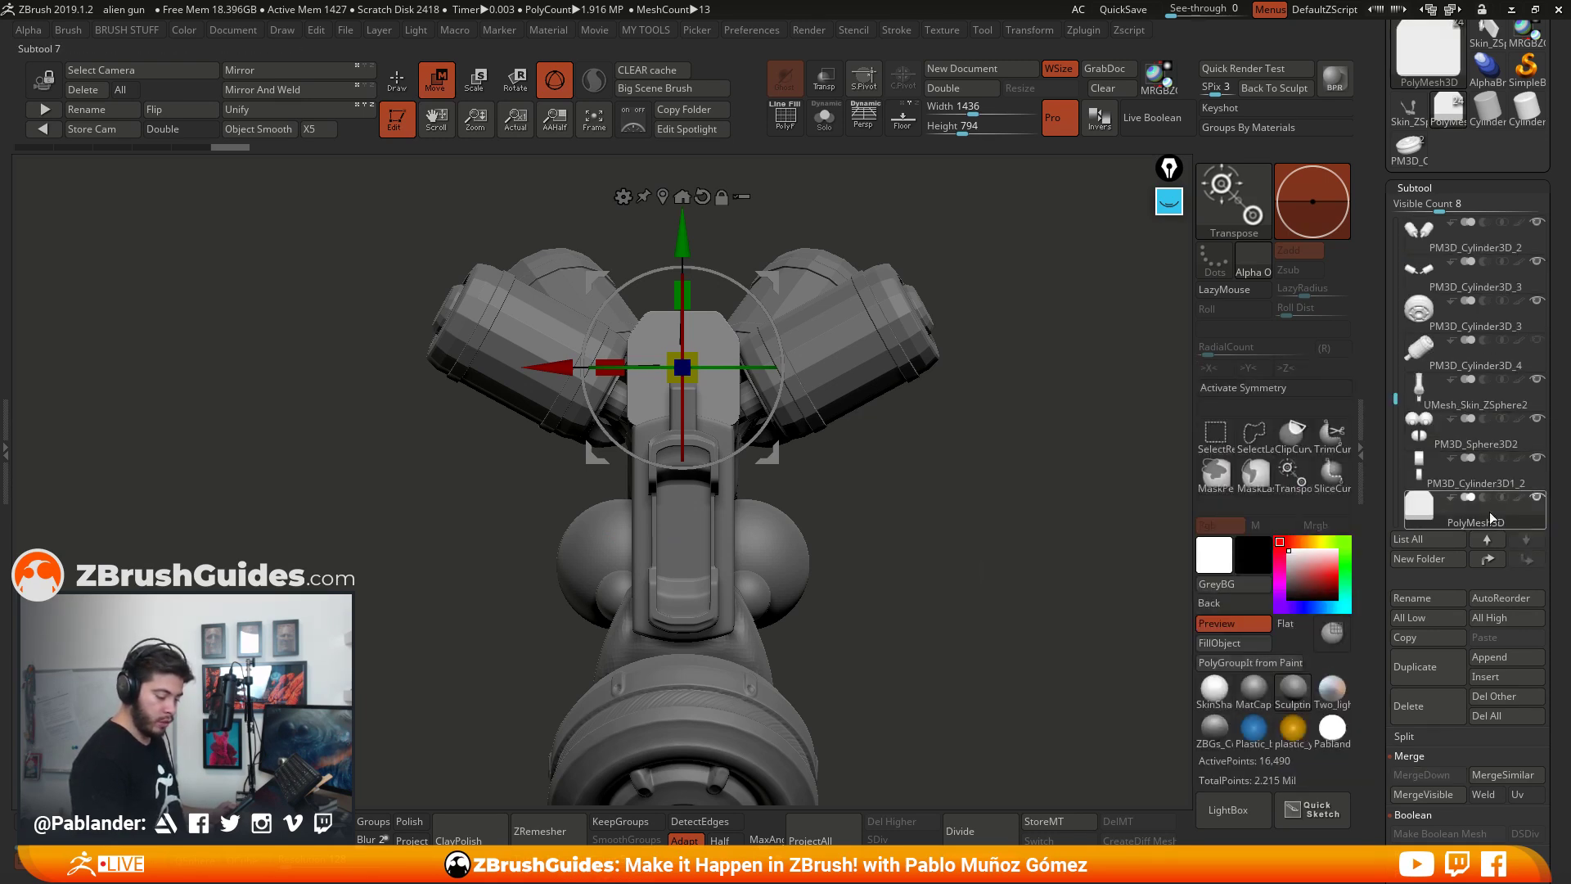
{"action": "left_click_drag", "start_coordinate": [1395, 405], "coordinate": [1395, 424]}
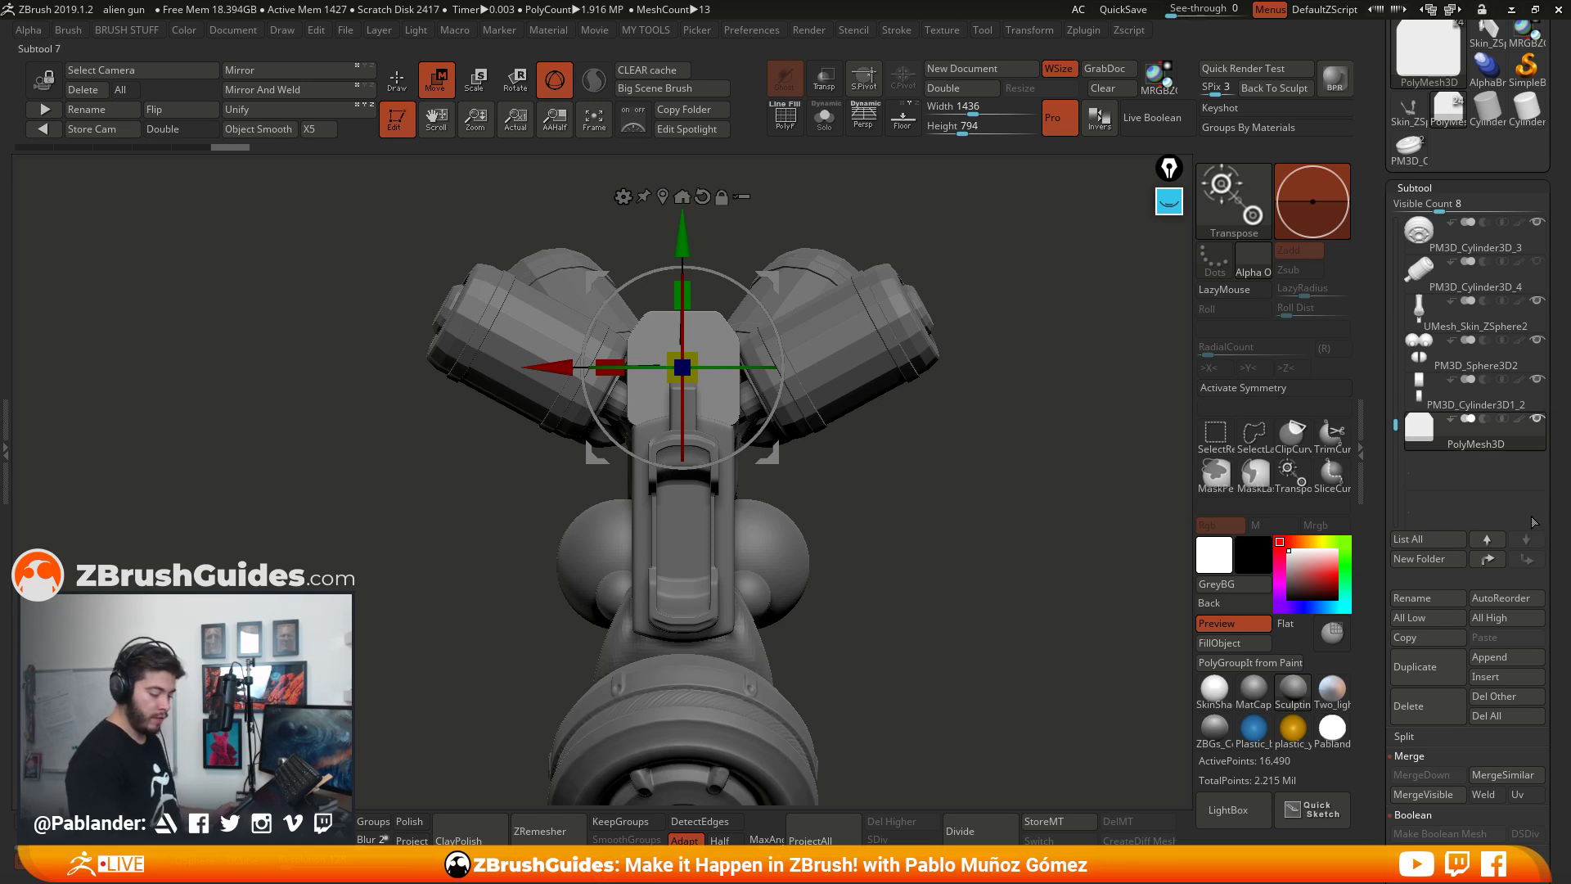
Step: Create a new subtool folder named "aim" for the block
{"action": "key", "text": "q"}
{"action": "left_click", "coordinate": [1415, 560]}
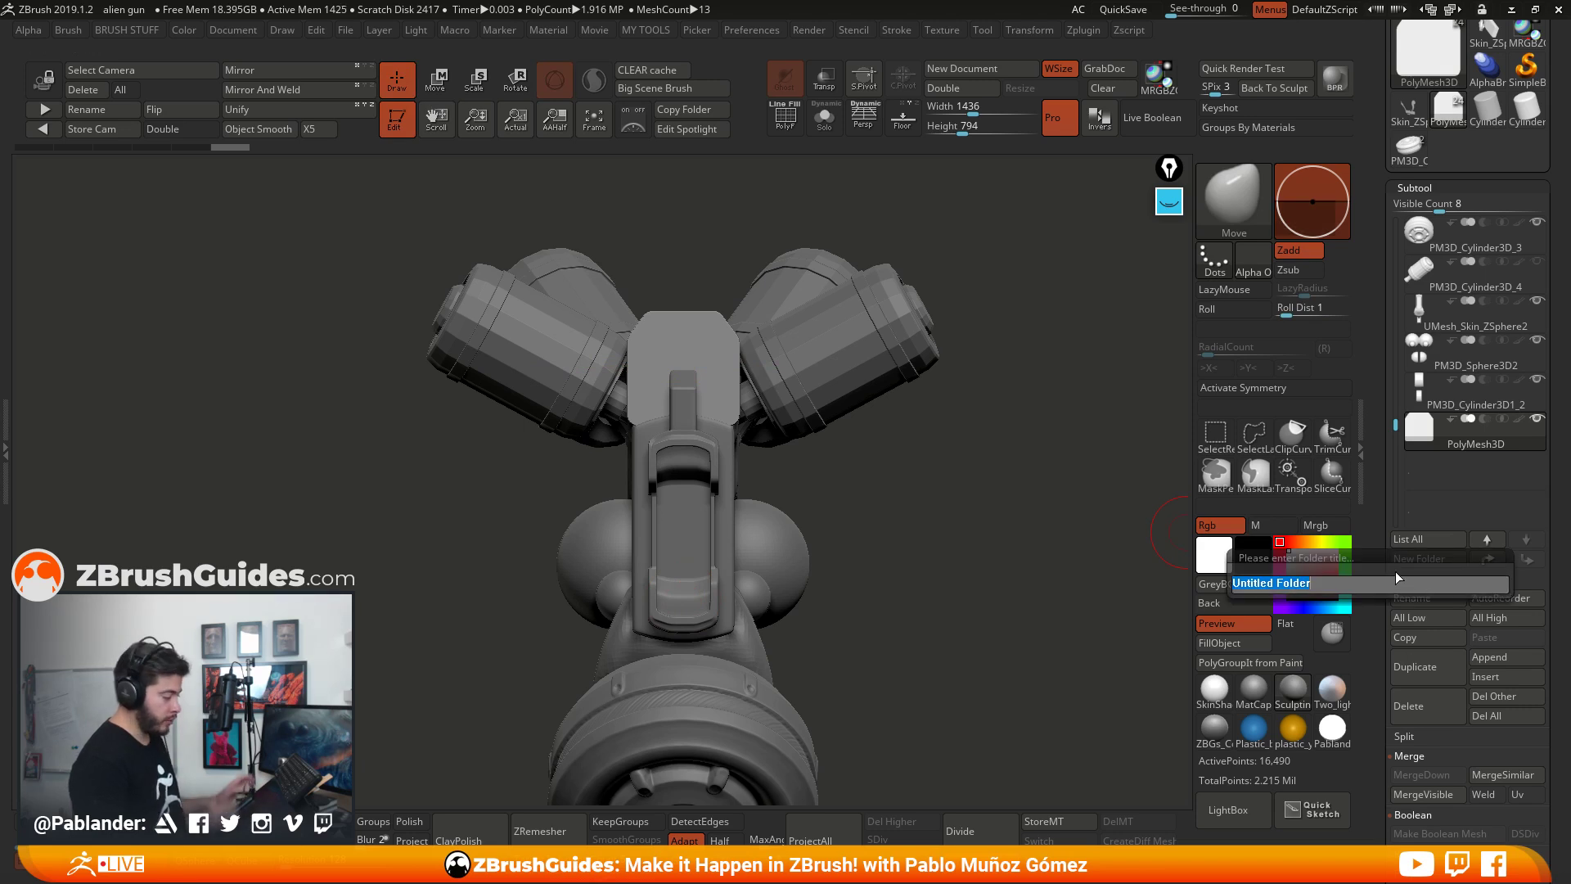
{"action": "type", "text": "aim"}
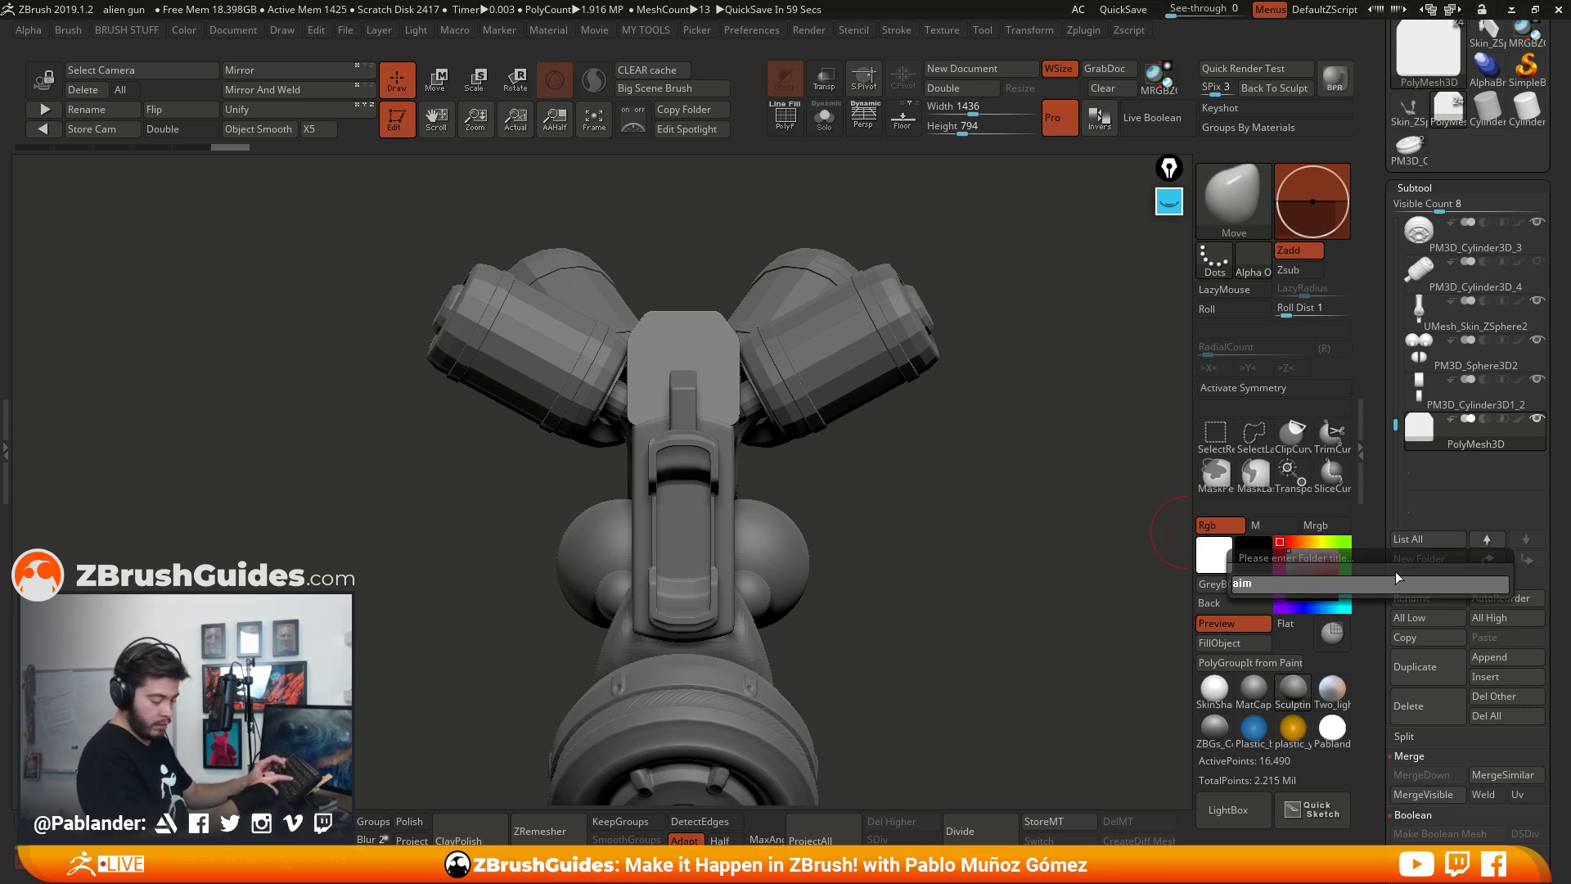
{"action": "key", "text": "BackSpace"}
{"action": "key", "text": "BackSpace"}
{"action": "type", "text": "aim"}
{"action": "key", "text": "Return"}
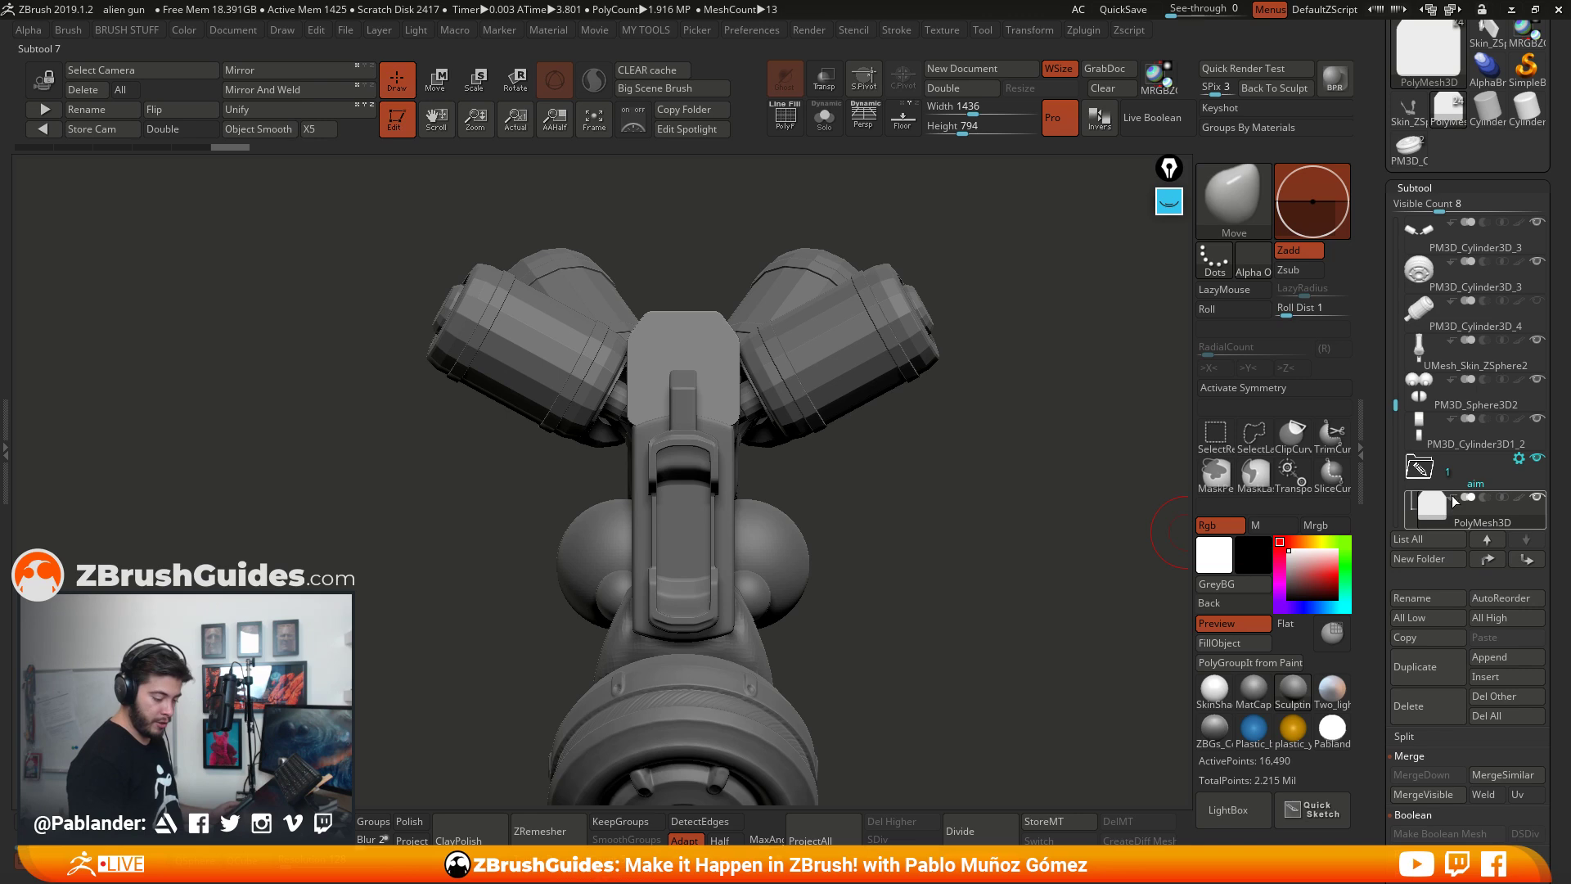
Step: Isolate the block in the aim folder by hiding all the other subtools
{"action": "left_click", "coordinate": [824, 117]}
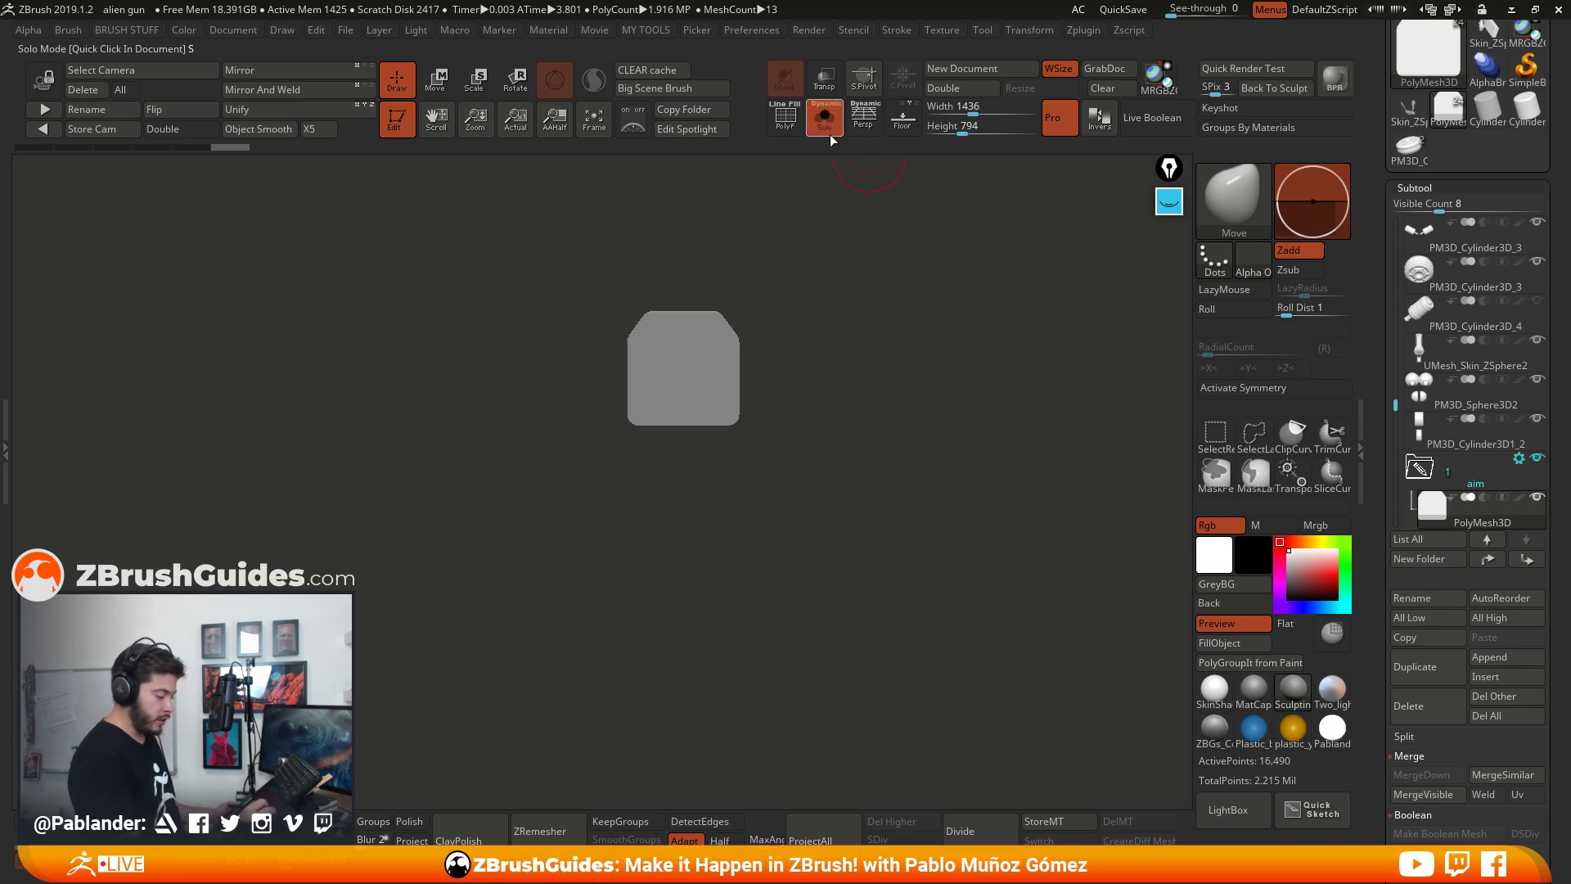
{"action": "left_click", "coordinate": [824, 117]}
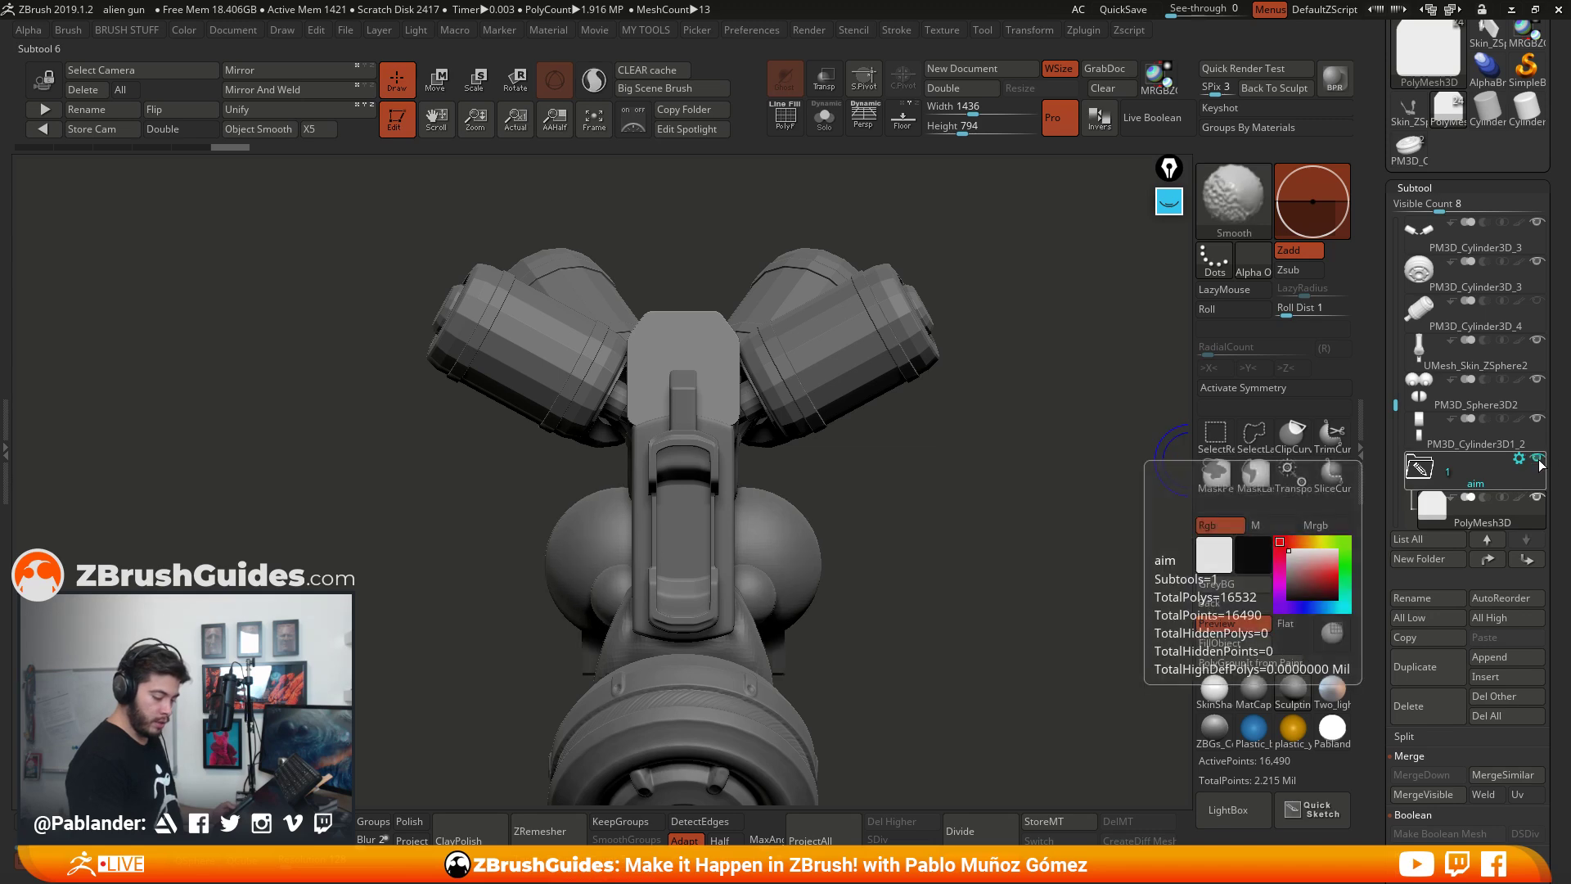
{"action": "left_click", "coordinate": [1537, 501], "text": "shift"}
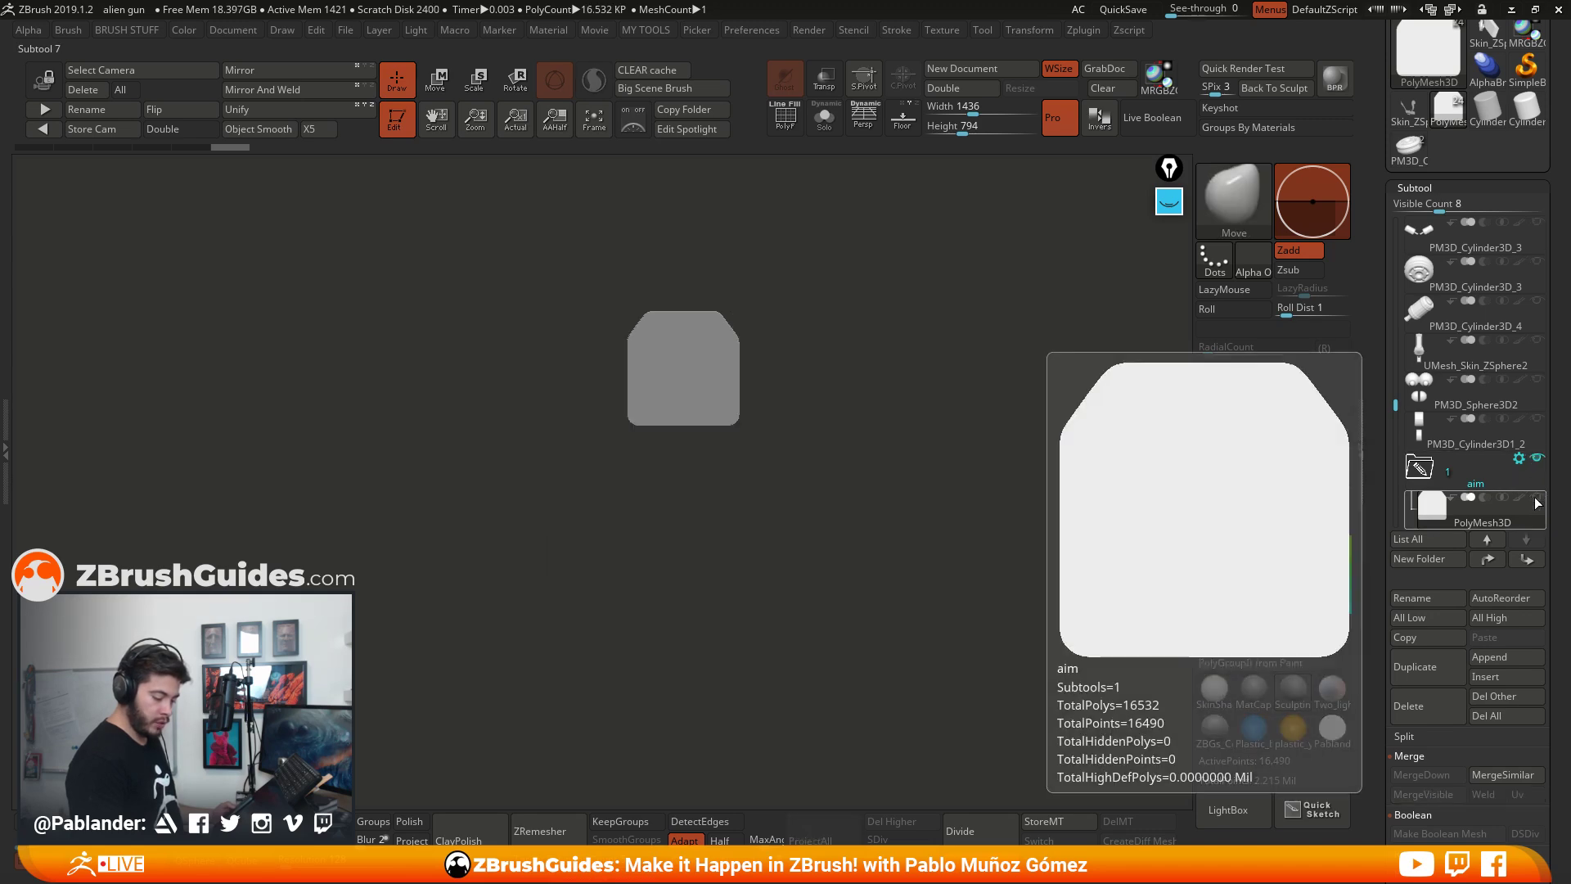
{"action": "left_click_drag", "start_coordinate": [1135, 478], "coordinate": [863, 607]}
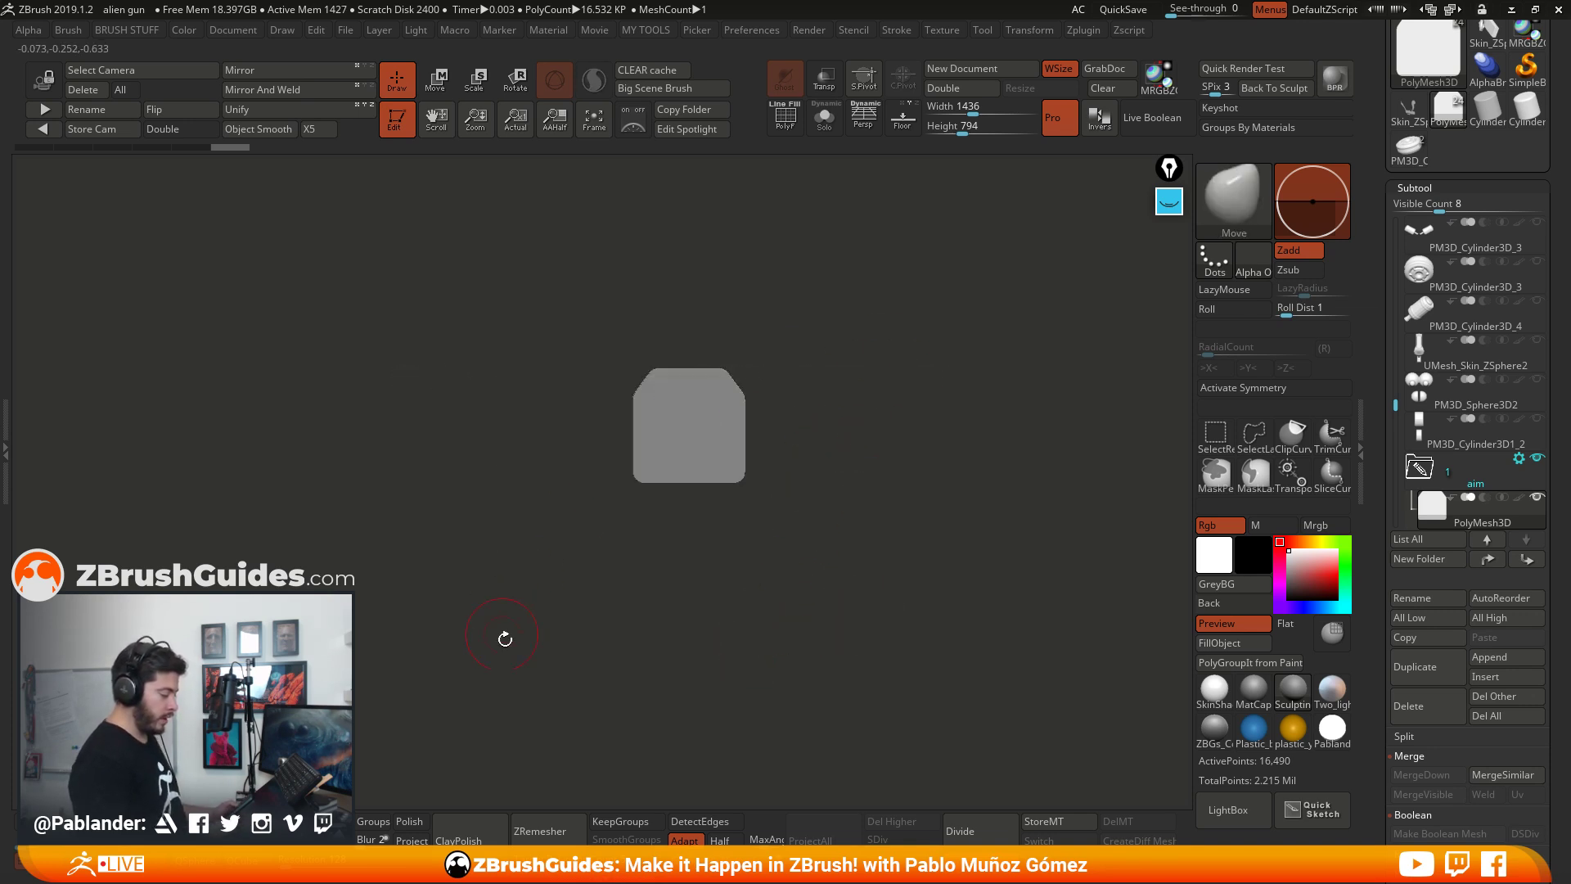
Step: Centre the chamfered-corner Spotlight shape on the block and enlarge it to just inside the block's outline
{"action": "key", "text": "shift+z"}
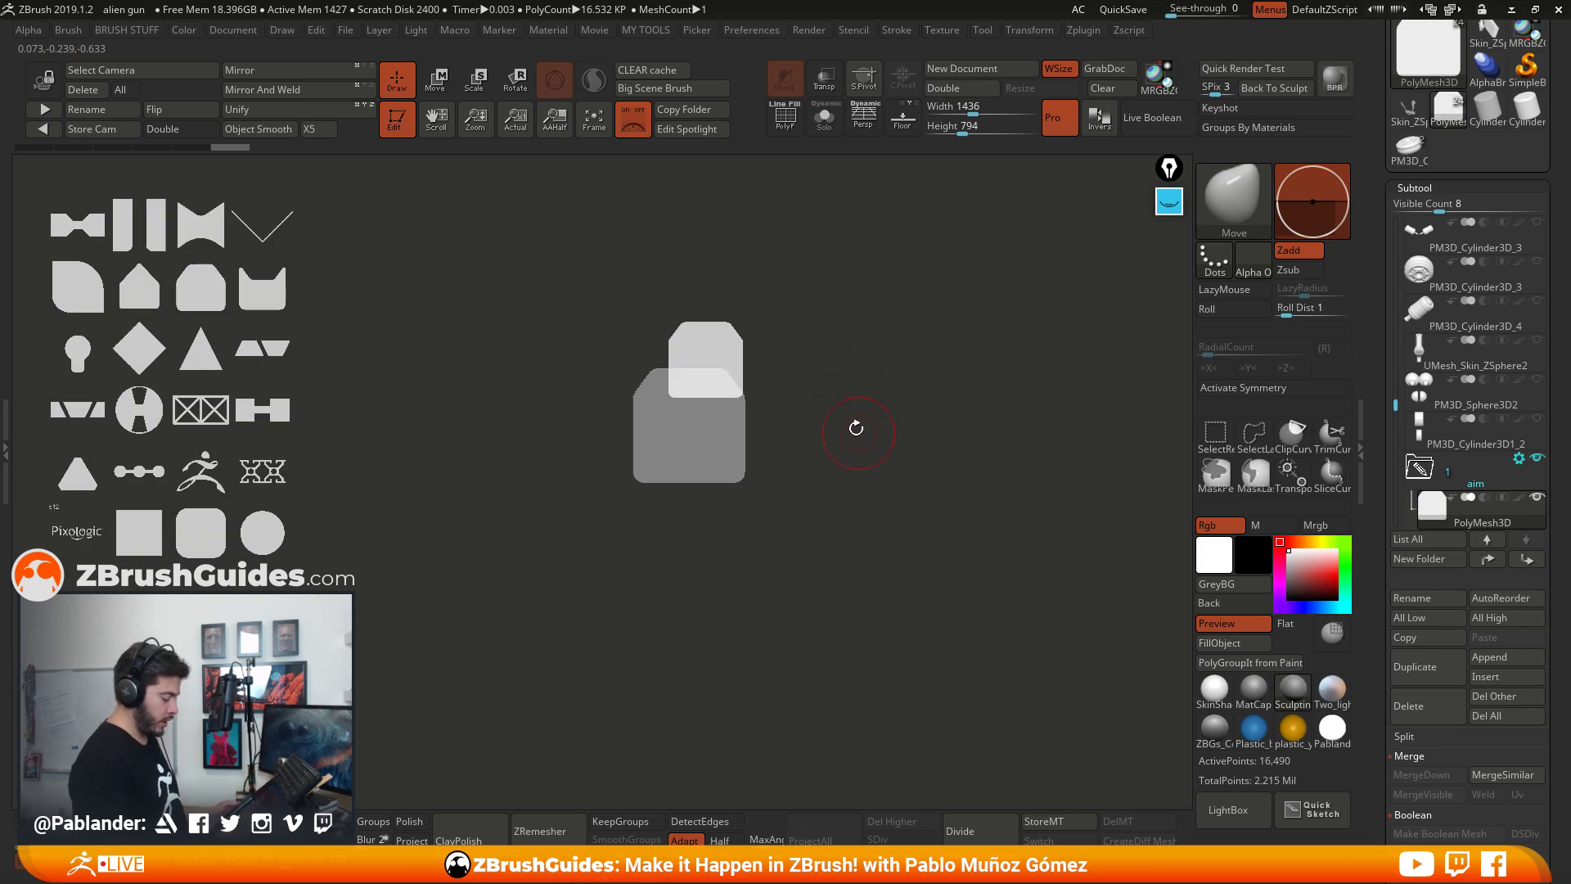
{"action": "key", "text": "z"}
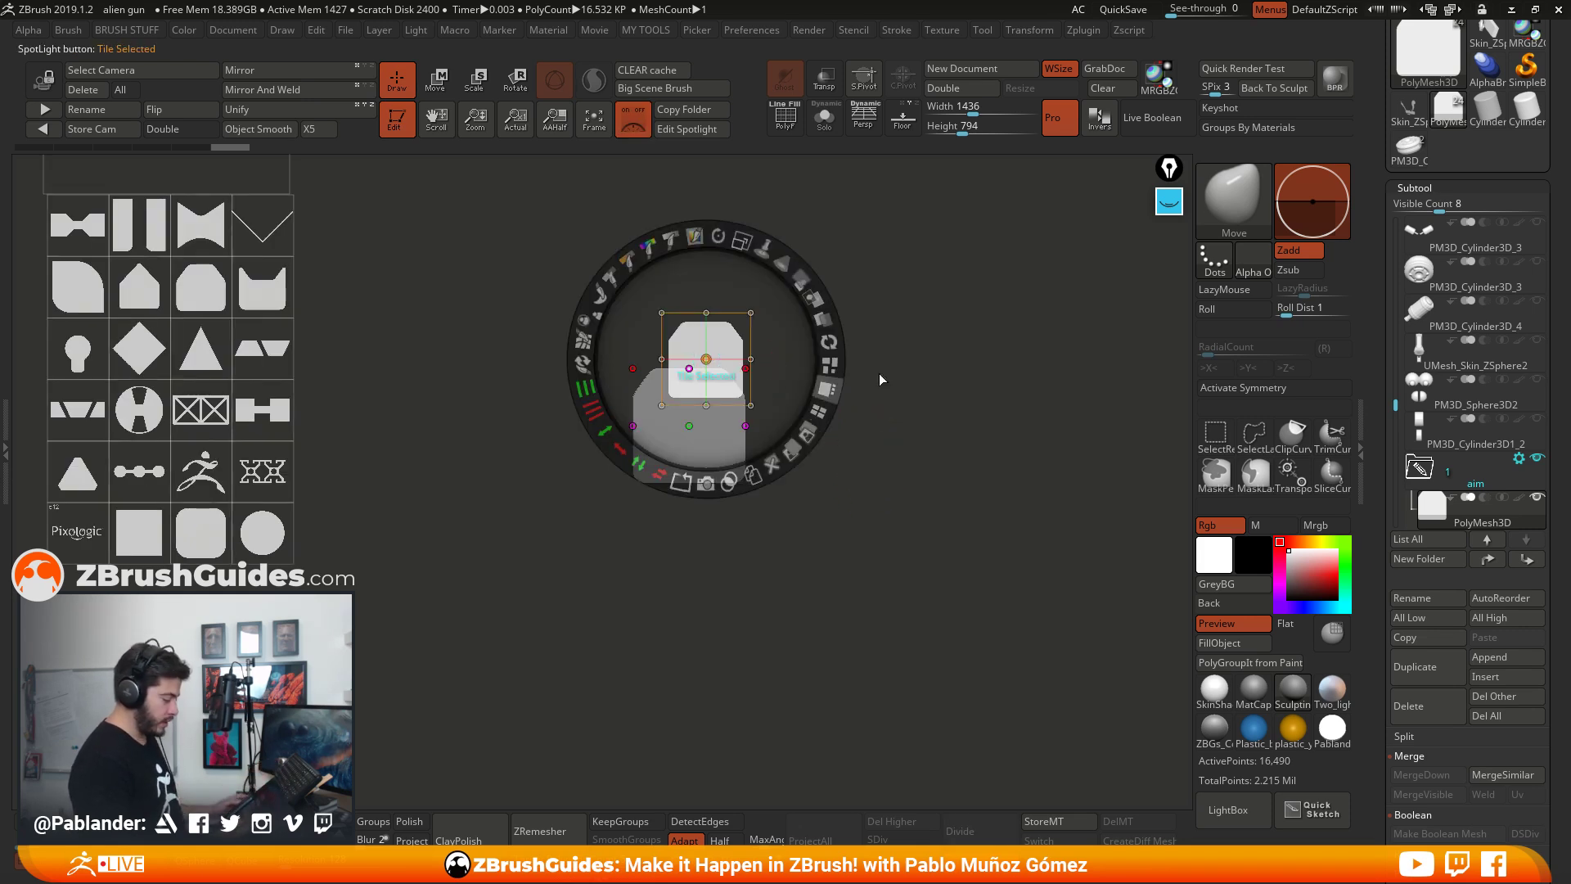
{"action": "key", "text": "z"}
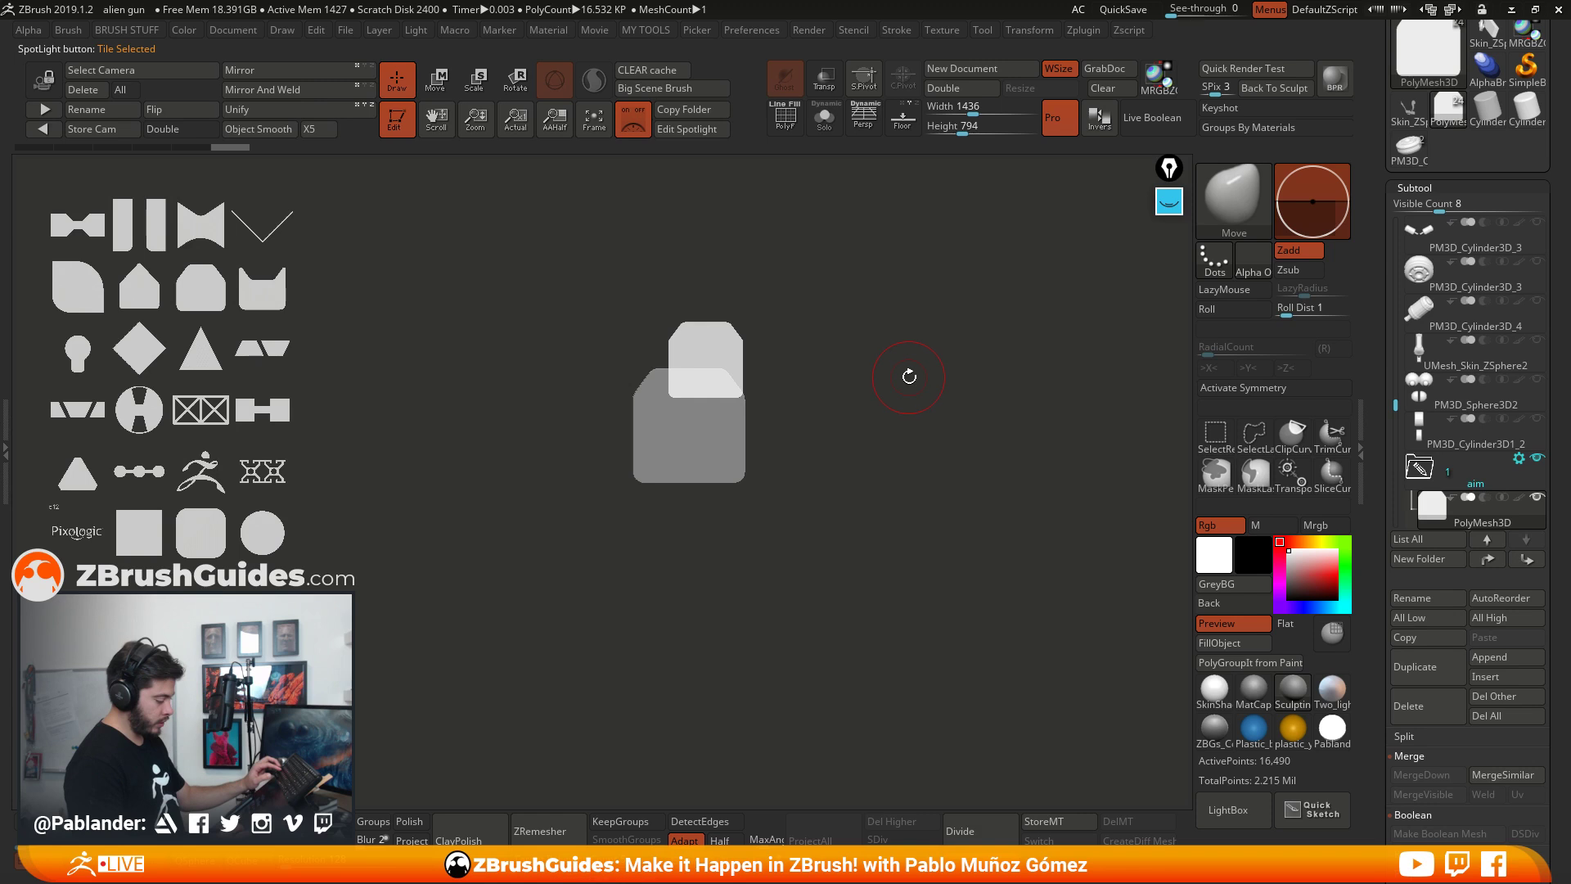
{"action": "key", "text": "shift+z"}
{"action": "left_click_drag", "start_coordinate": [813, 374], "coordinate": [829, 516], "text": "alt"}
{"action": "mouse_move", "coordinate": [889, 395]}
{"action": "left_mouse_down", "text": "alt"}
{"action": "mouse_move", "coordinate": [918, 448]}
{"action": "mouse_move", "coordinate": [932, 435]}
{"action": "left_mouse_up", "text": "alt"}
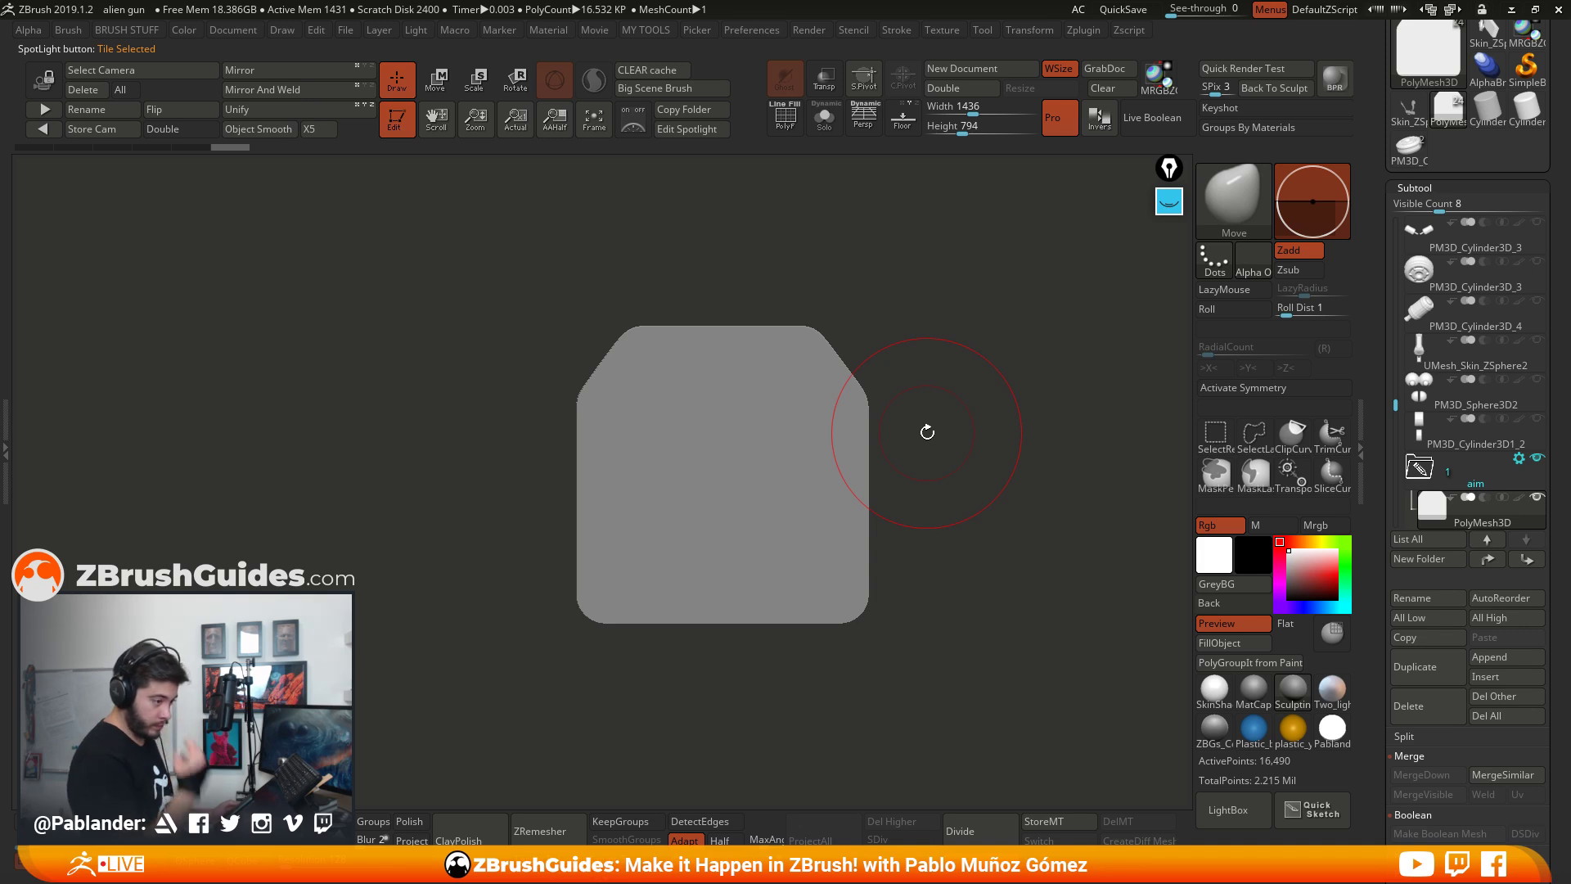
{"action": "key", "text": "shift+z"}
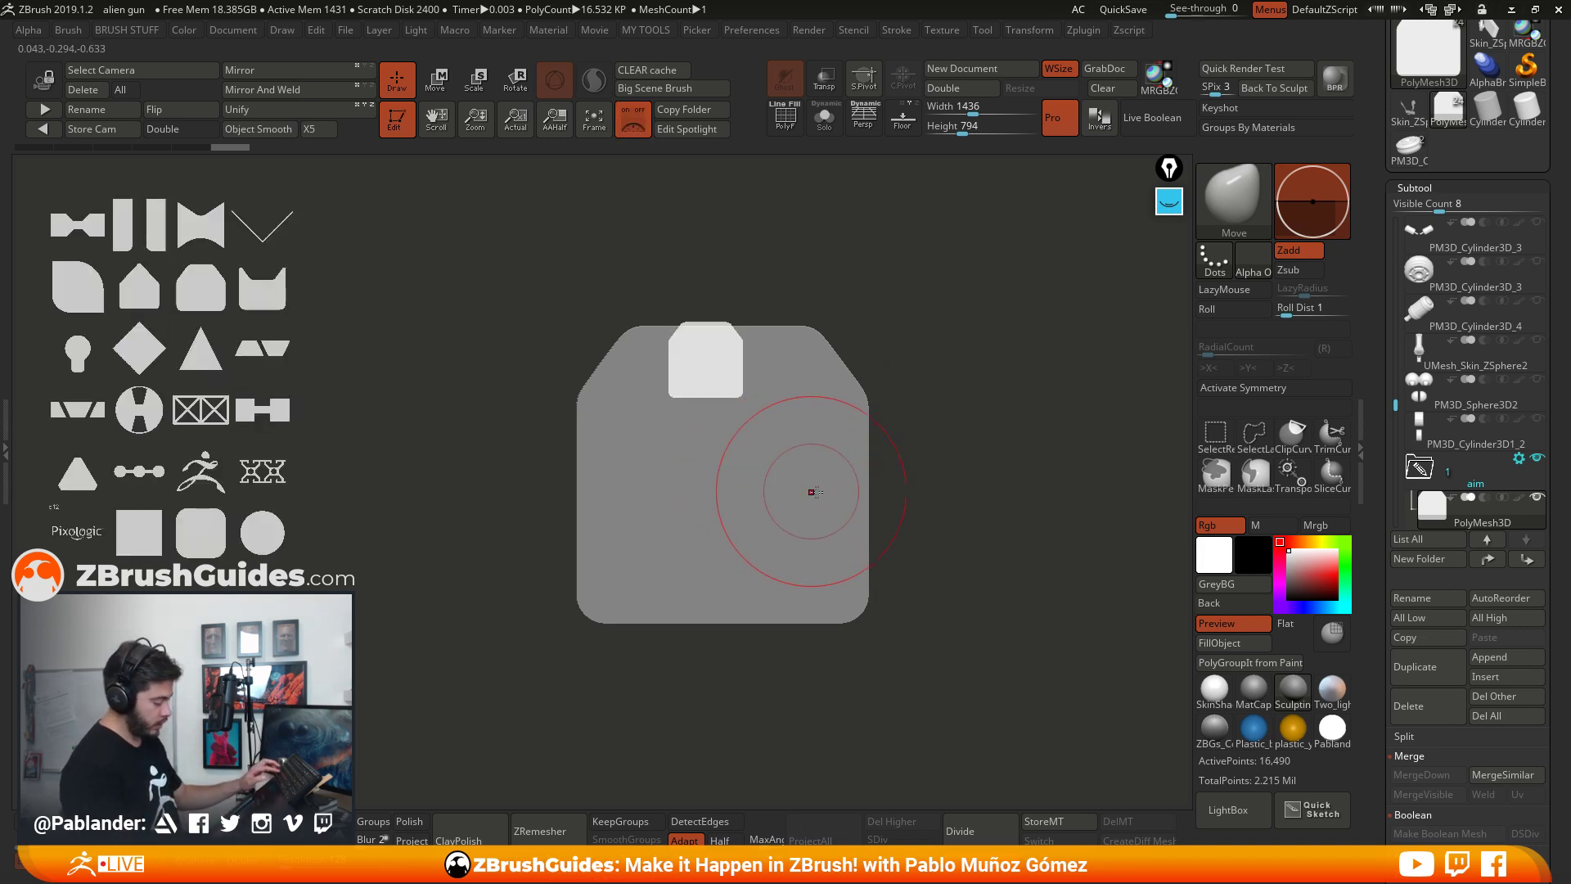
{"action": "key", "text": "z"}
{"action": "left_click_drag", "start_coordinate": [731, 338], "coordinate": [752, 461]}
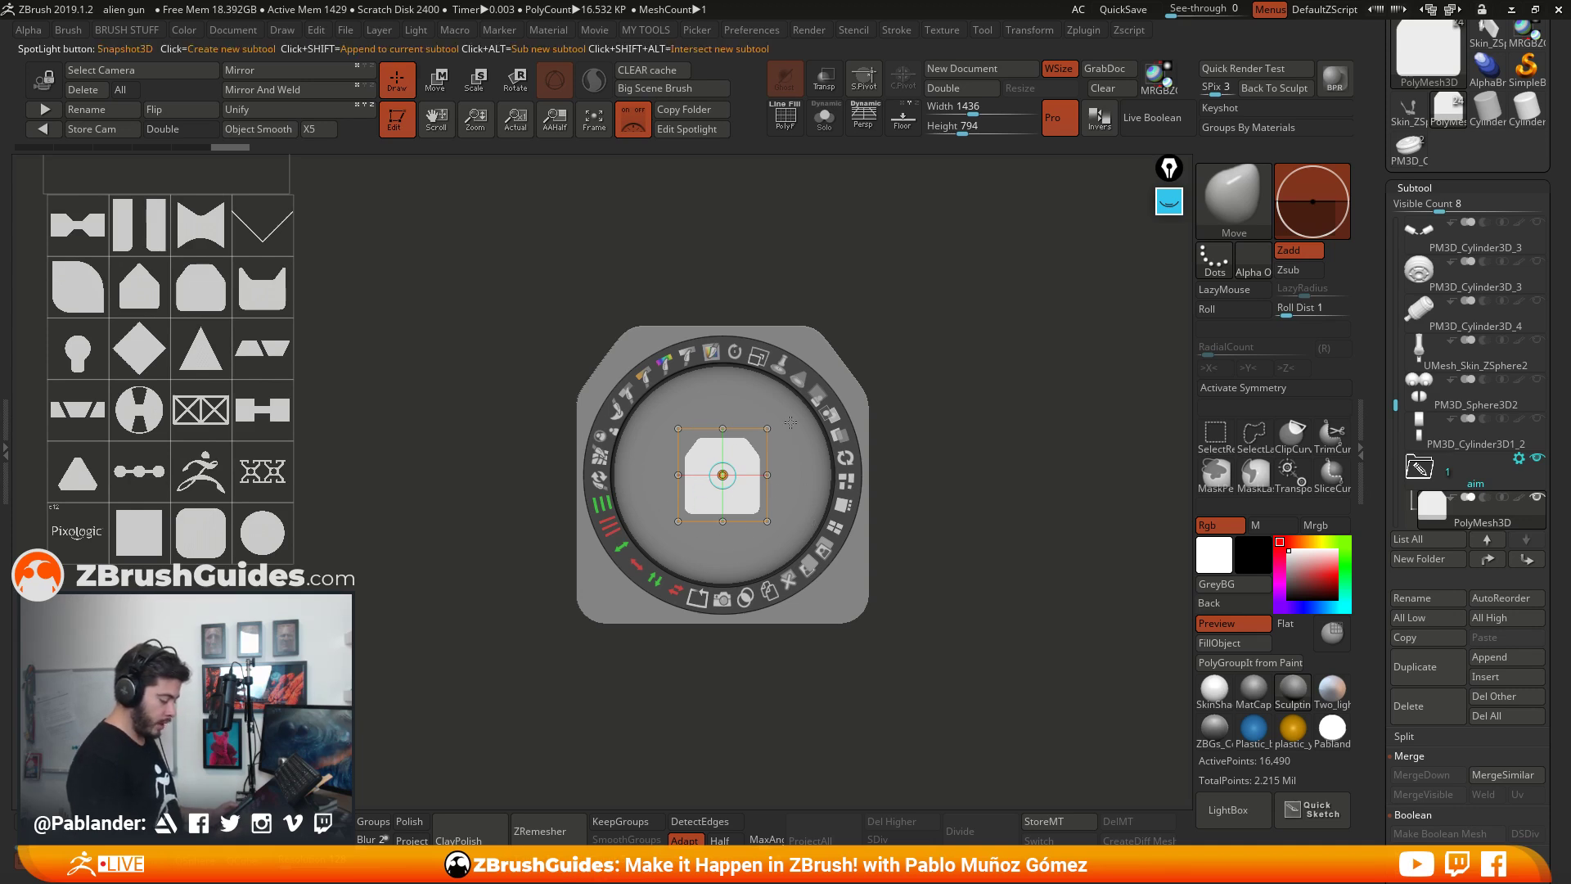
{"action": "left_click_drag", "start_coordinate": [758, 357], "coordinate": [1043, 670]}
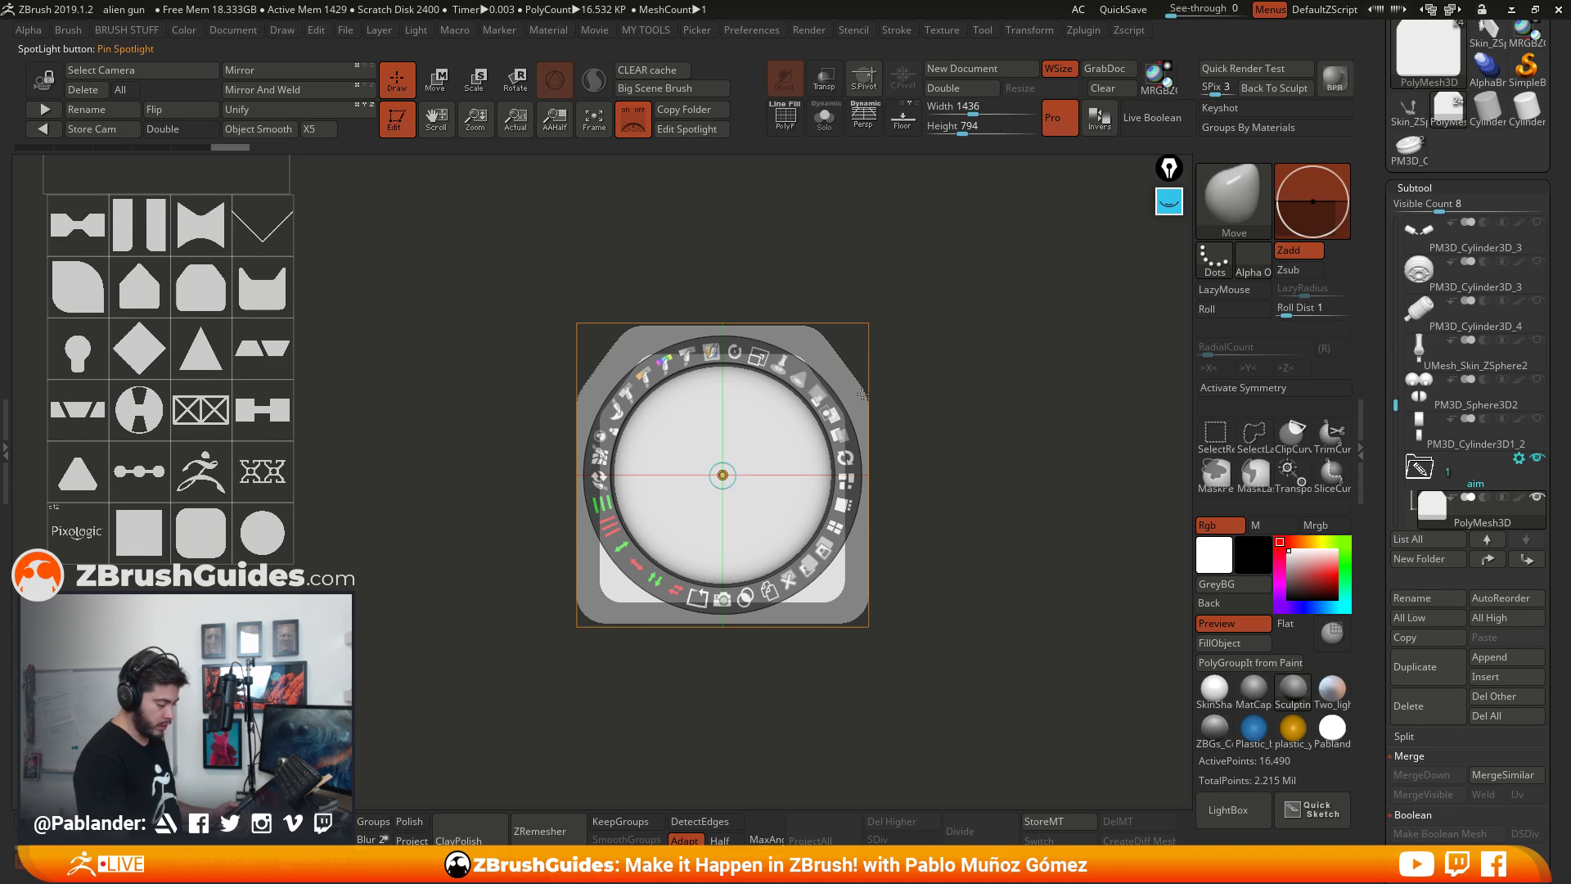
Step: Convert the Spotlight shape into a thin frame and enlarge it slightly inside the block's outline
{"action": "left_click", "coordinate": [697, 600]}
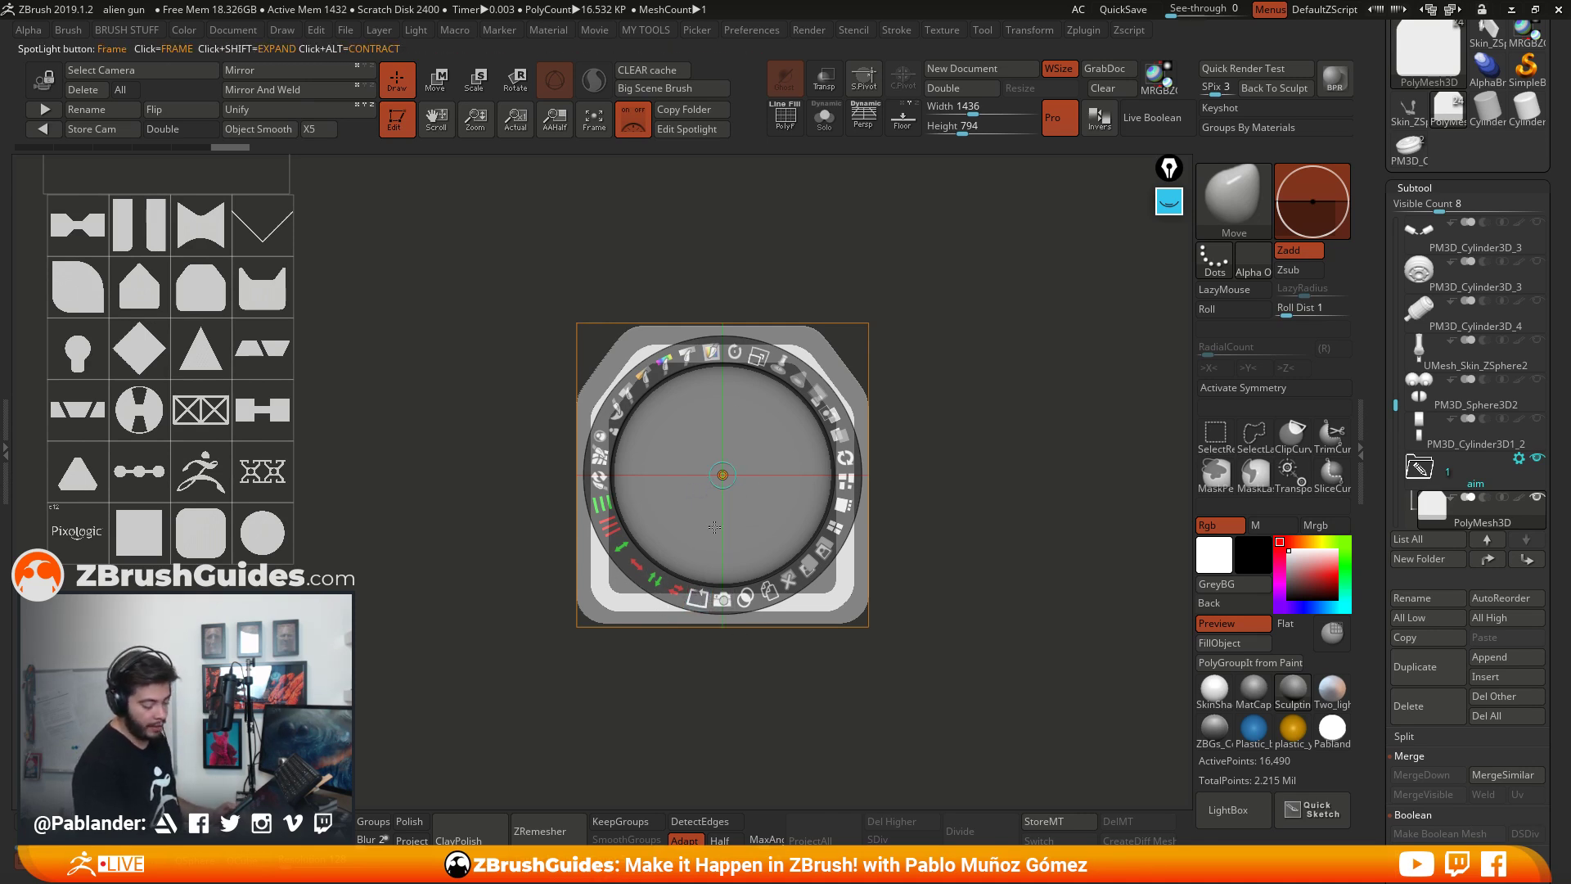
{"action": "left_click", "coordinate": [699, 600], "text": "shift"}
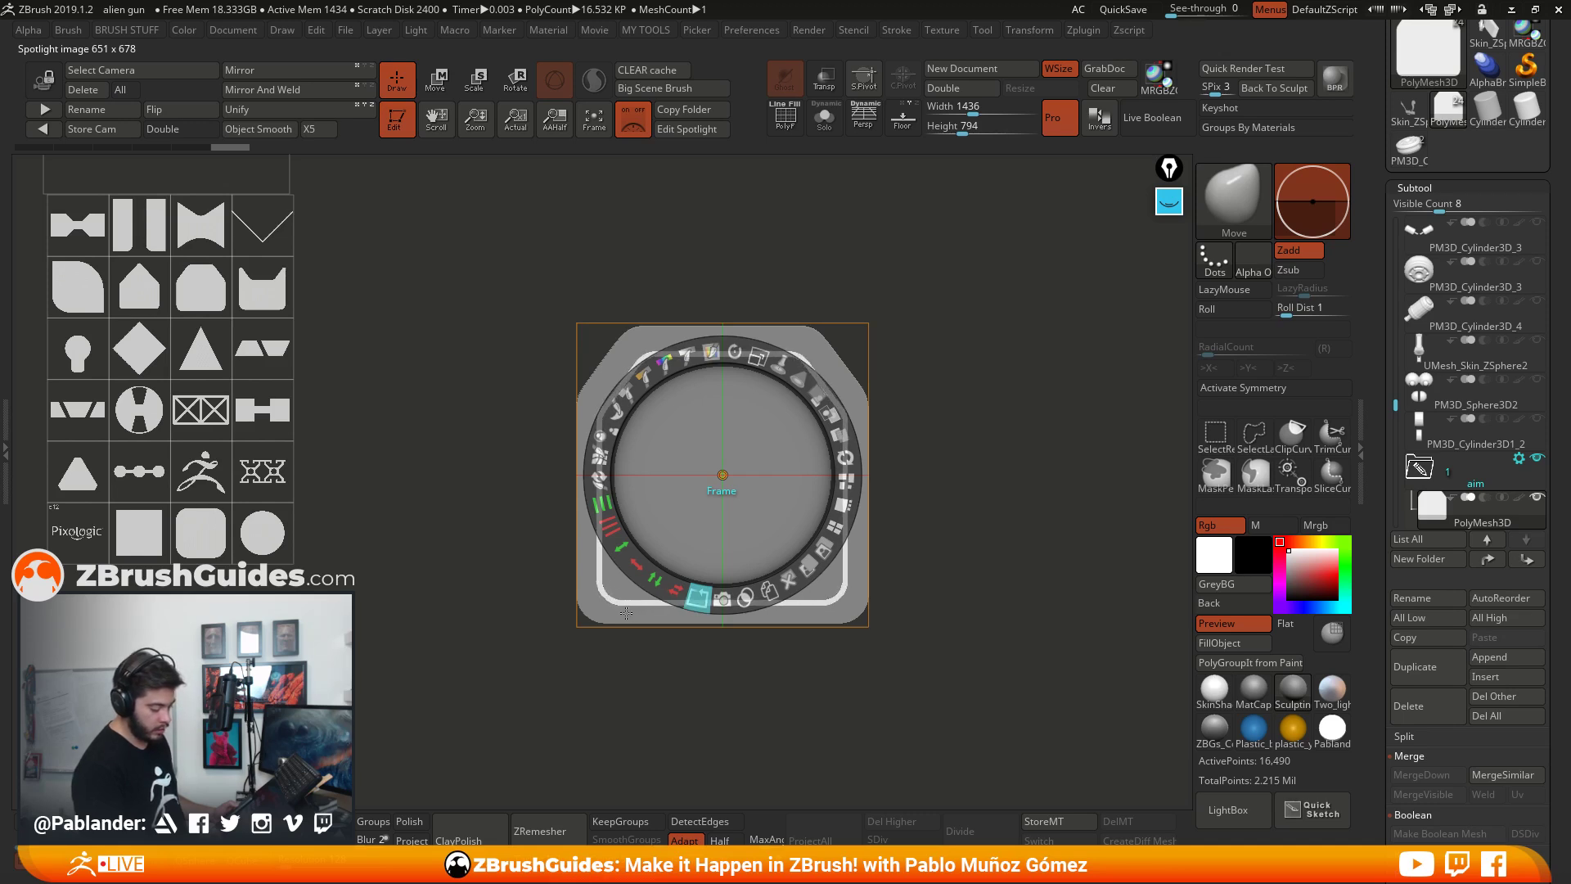
{"action": "left_click_drag", "start_coordinate": [764, 361], "coordinate": [766, 365]}
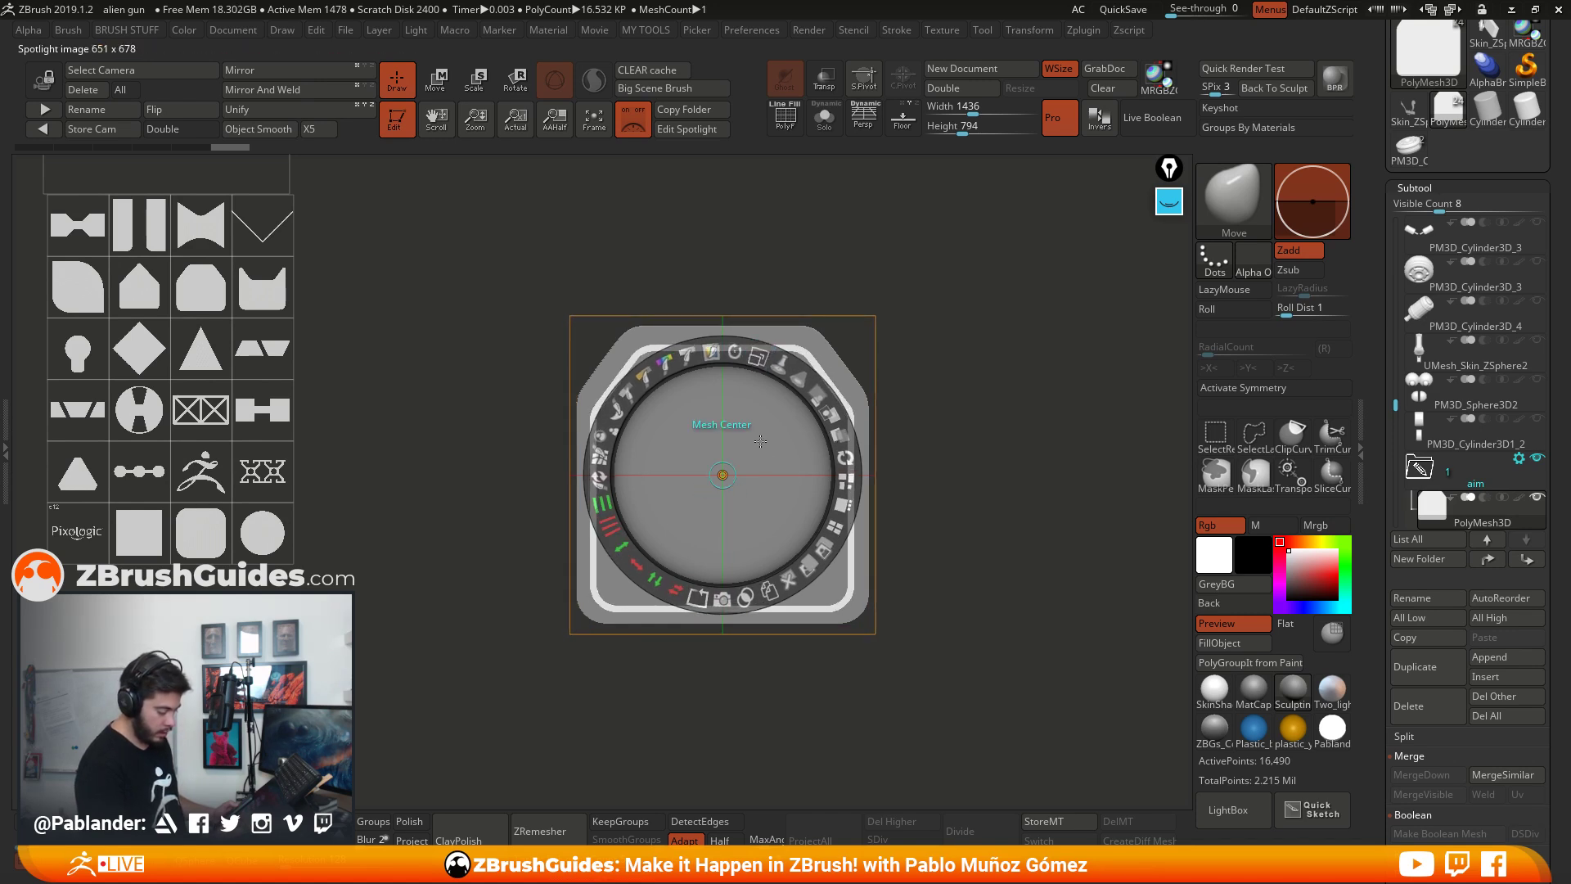
{"action": "mouse_move", "coordinate": [805, 445]}
{"action": "left_mouse_down"}
{"action": "mouse_move", "coordinate": [869, 430]}
{"action": "mouse_move", "coordinate": [805, 445]}
{"action": "left_mouse_up"}
{"action": "left_click_drag", "start_coordinate": [723, 475], "coordinate": [1066, 478]}
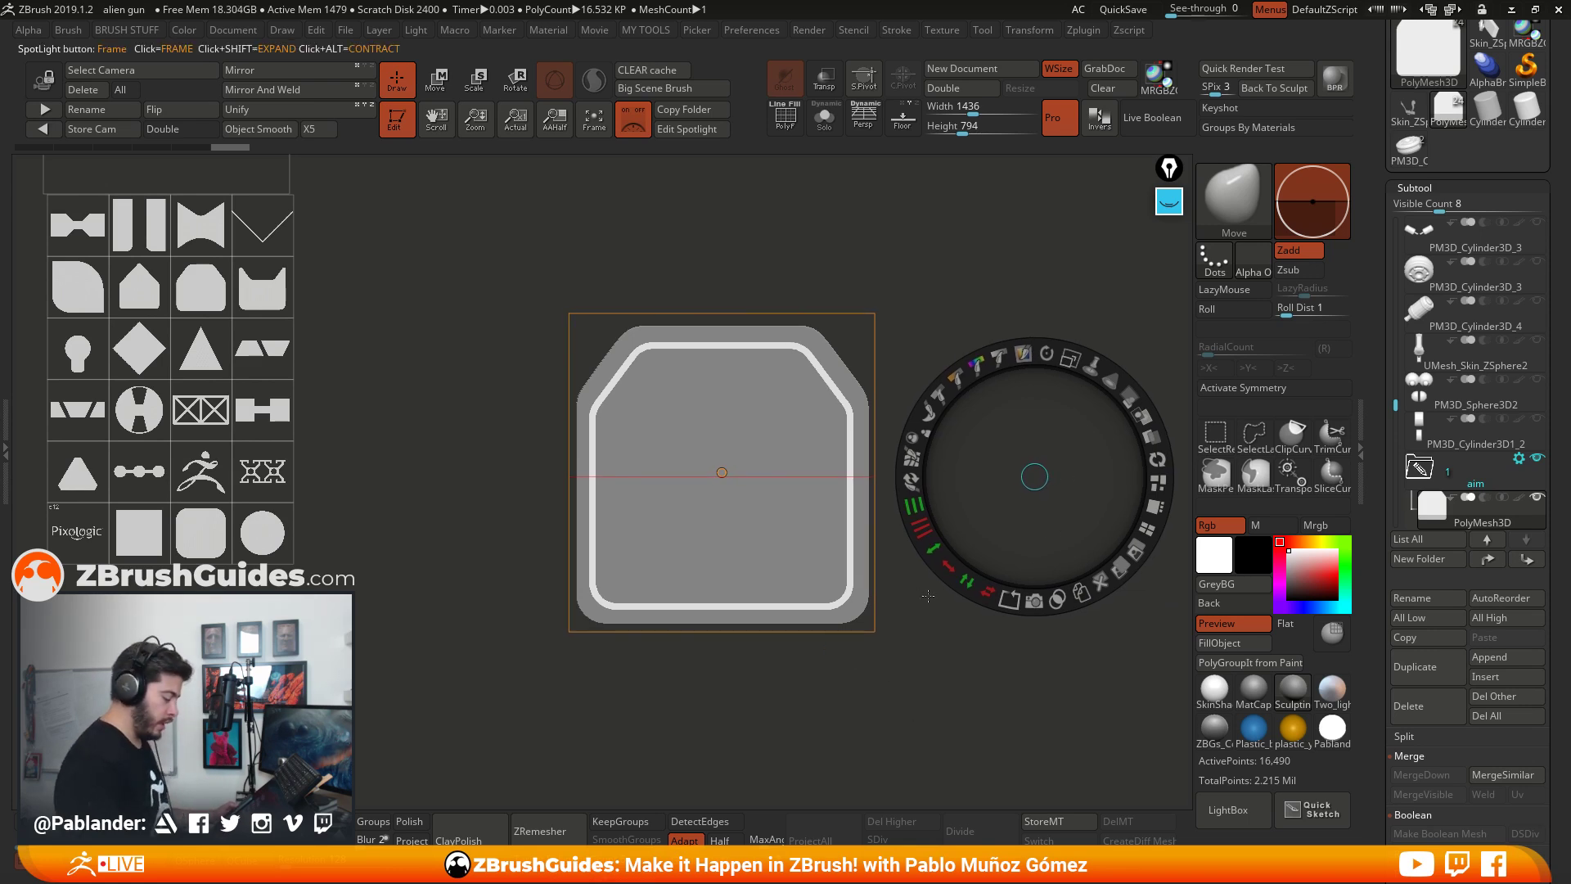
{"action": "left_click_drag", "start_coordinate": [911, 587], "coordinate": [952, 606]}
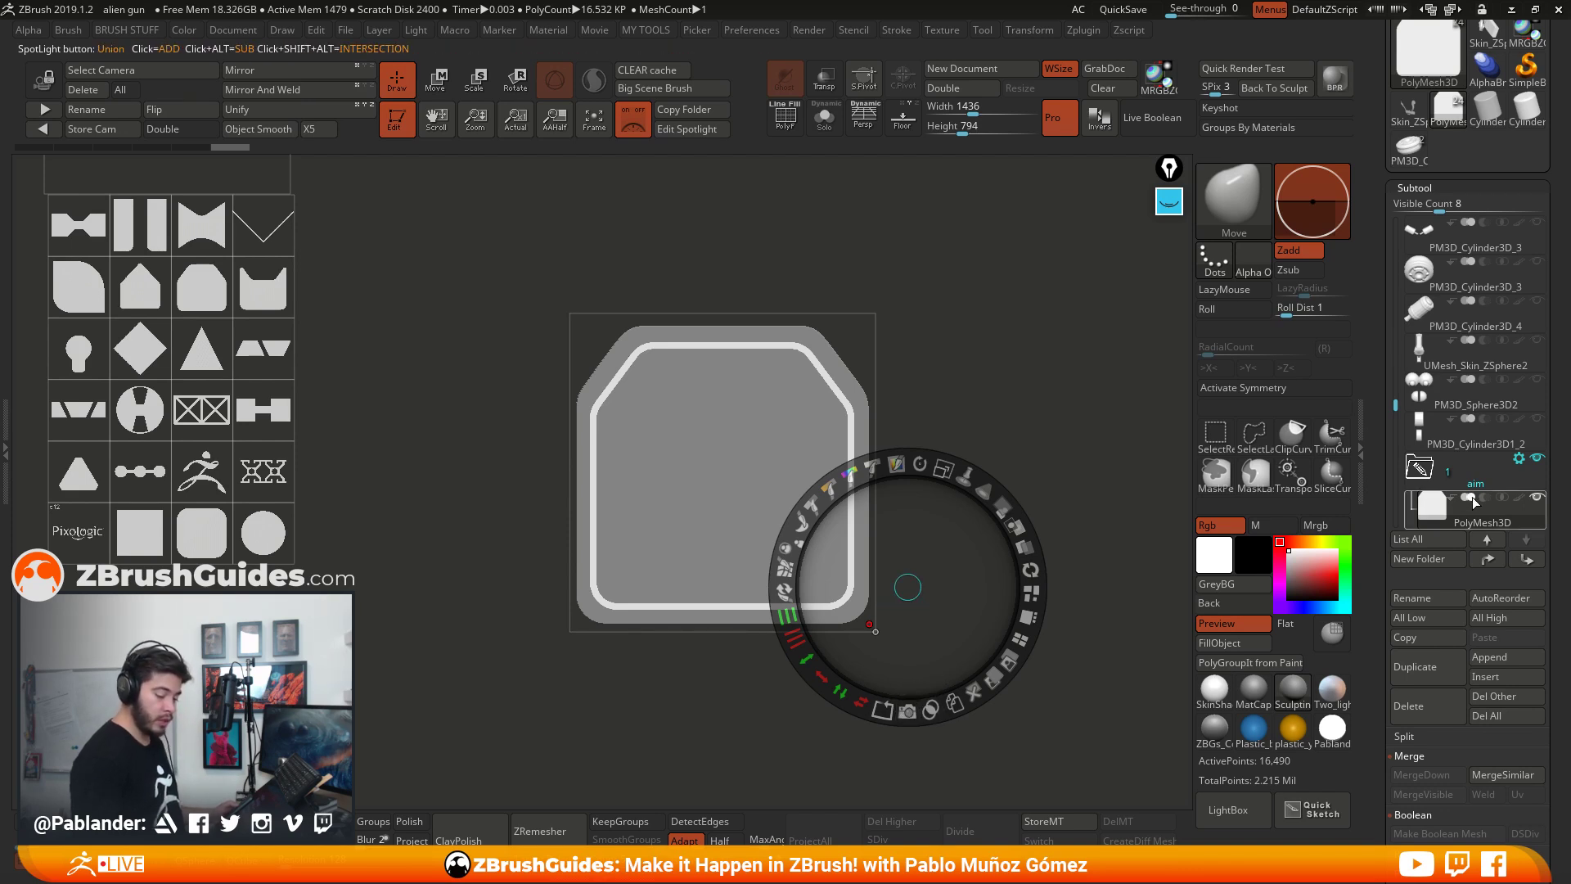
{"action": "left_click", "coordinate": [907, 711]}
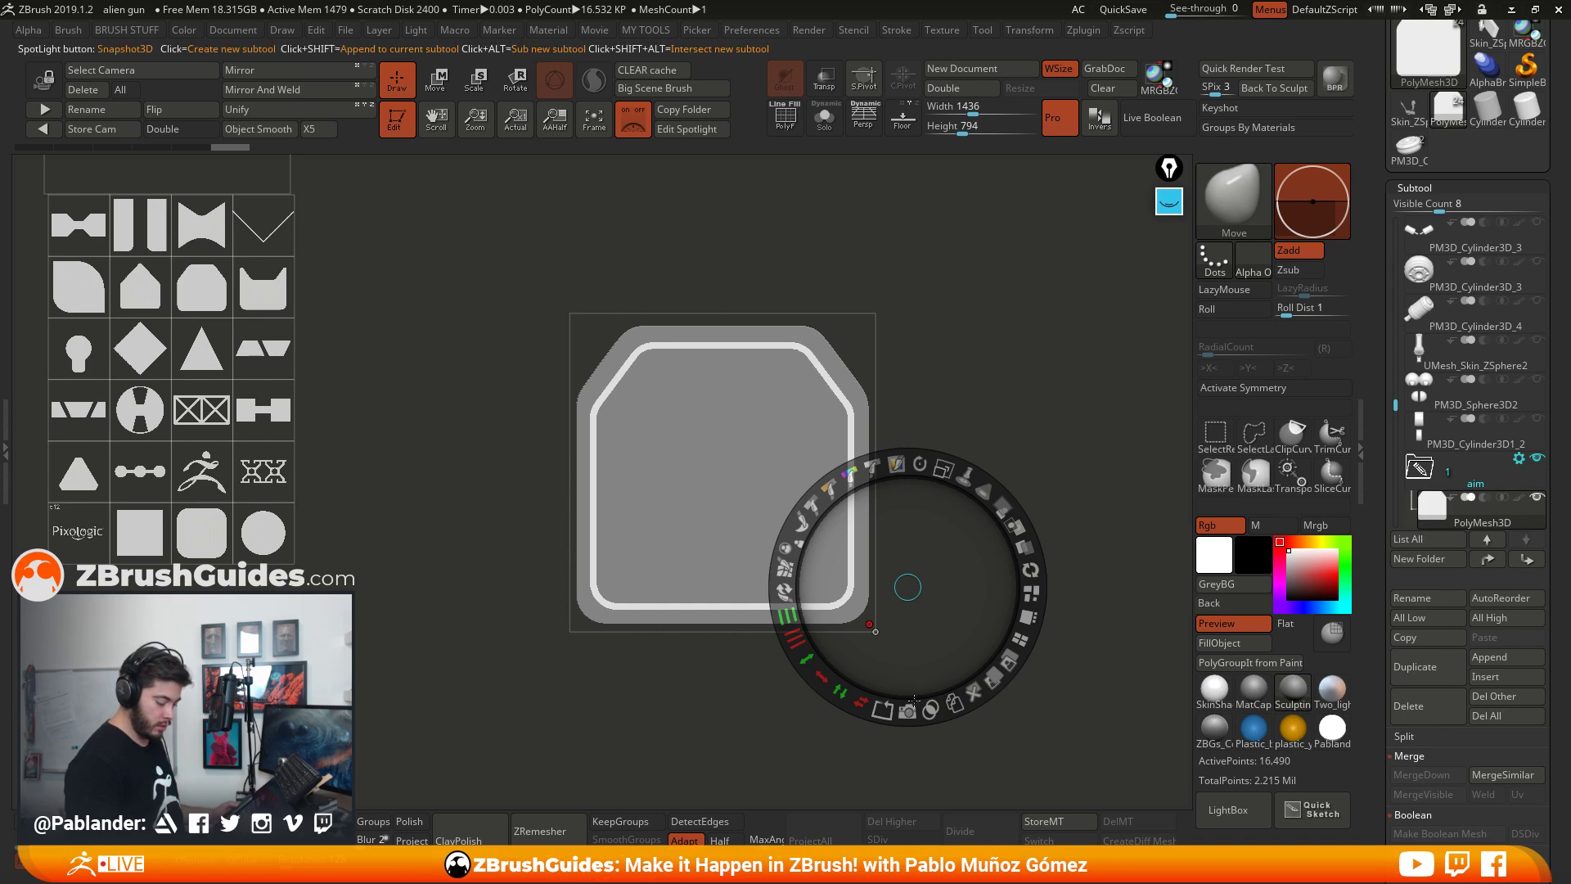
{"action": "left_click", "coordinate": [907, 710]}
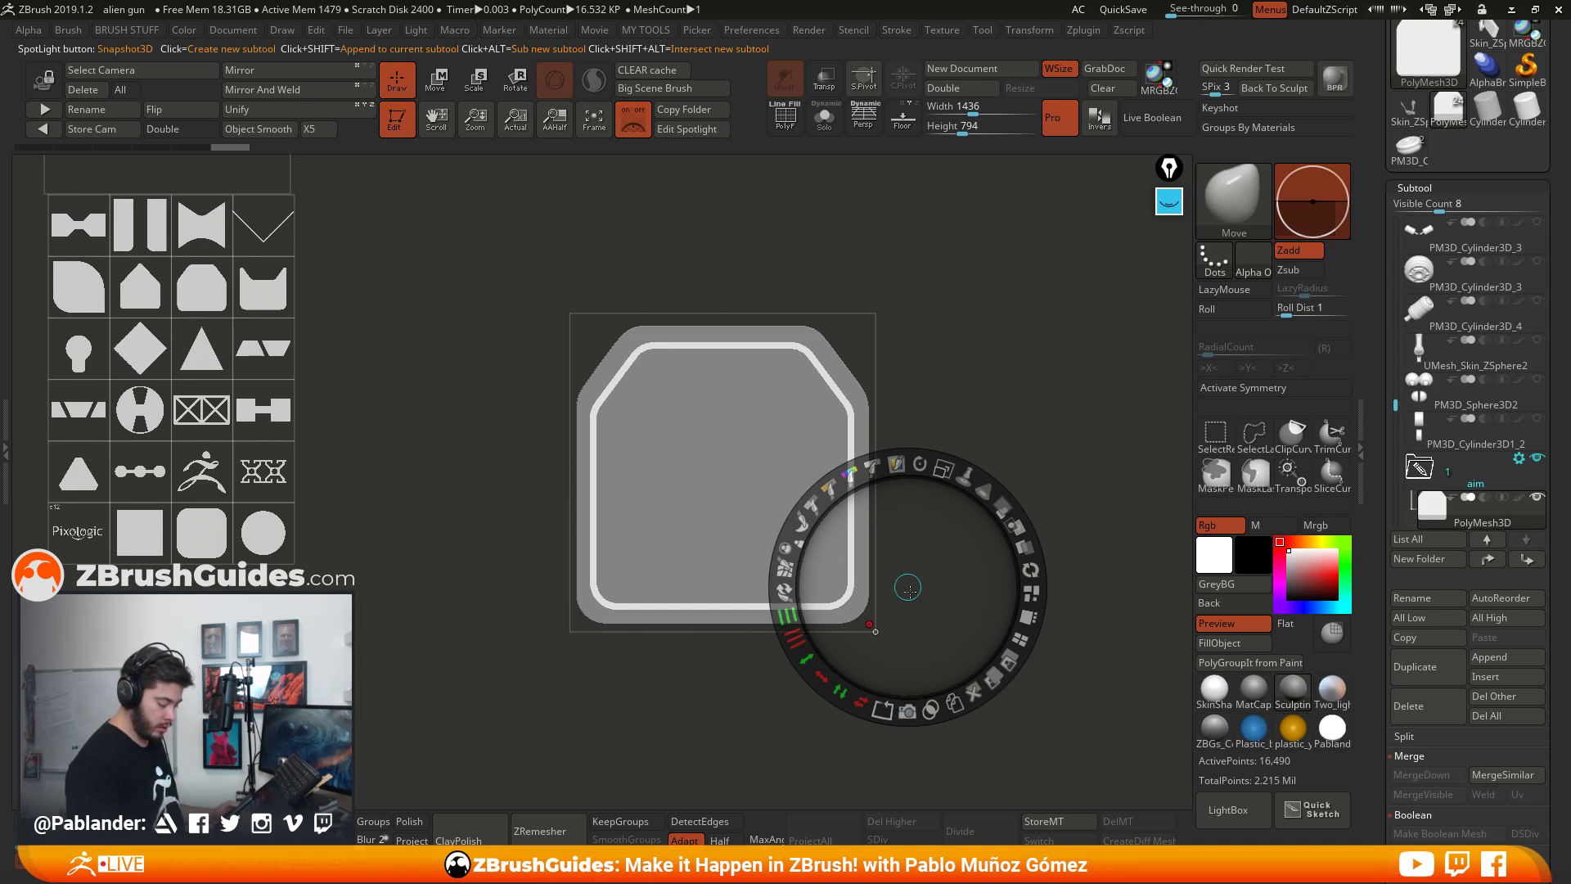
{"action": "left_click_drag", "start_coordinate": [908, 587], "coordinate": [728, 479]}
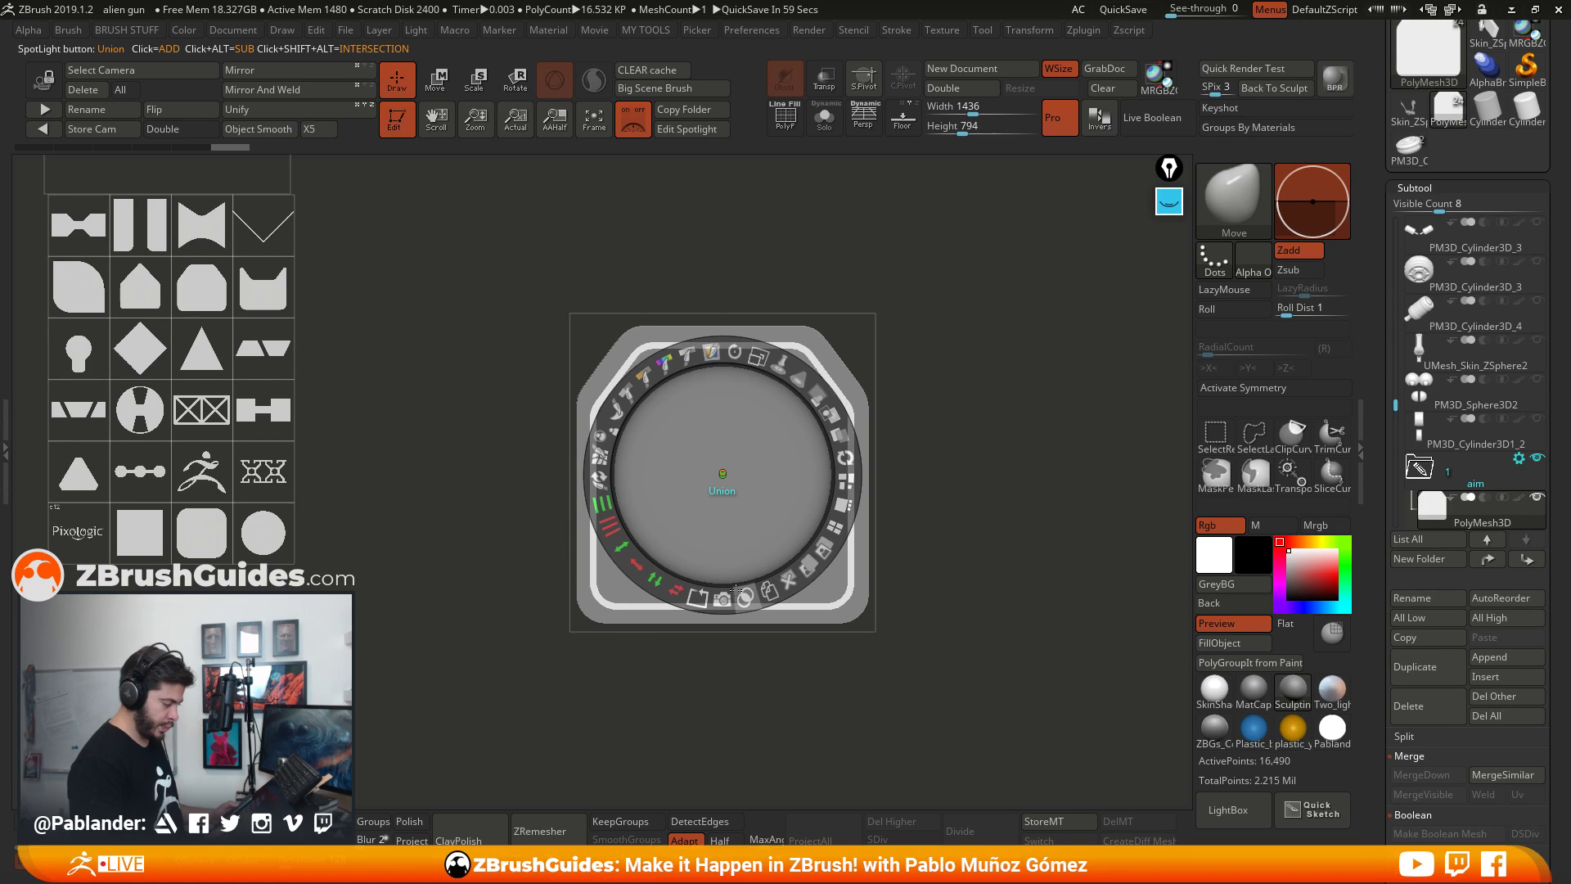
{"action": "left_click_drag", "start_coordinate": [1395, 405], "coordinate": [1368, 453]}
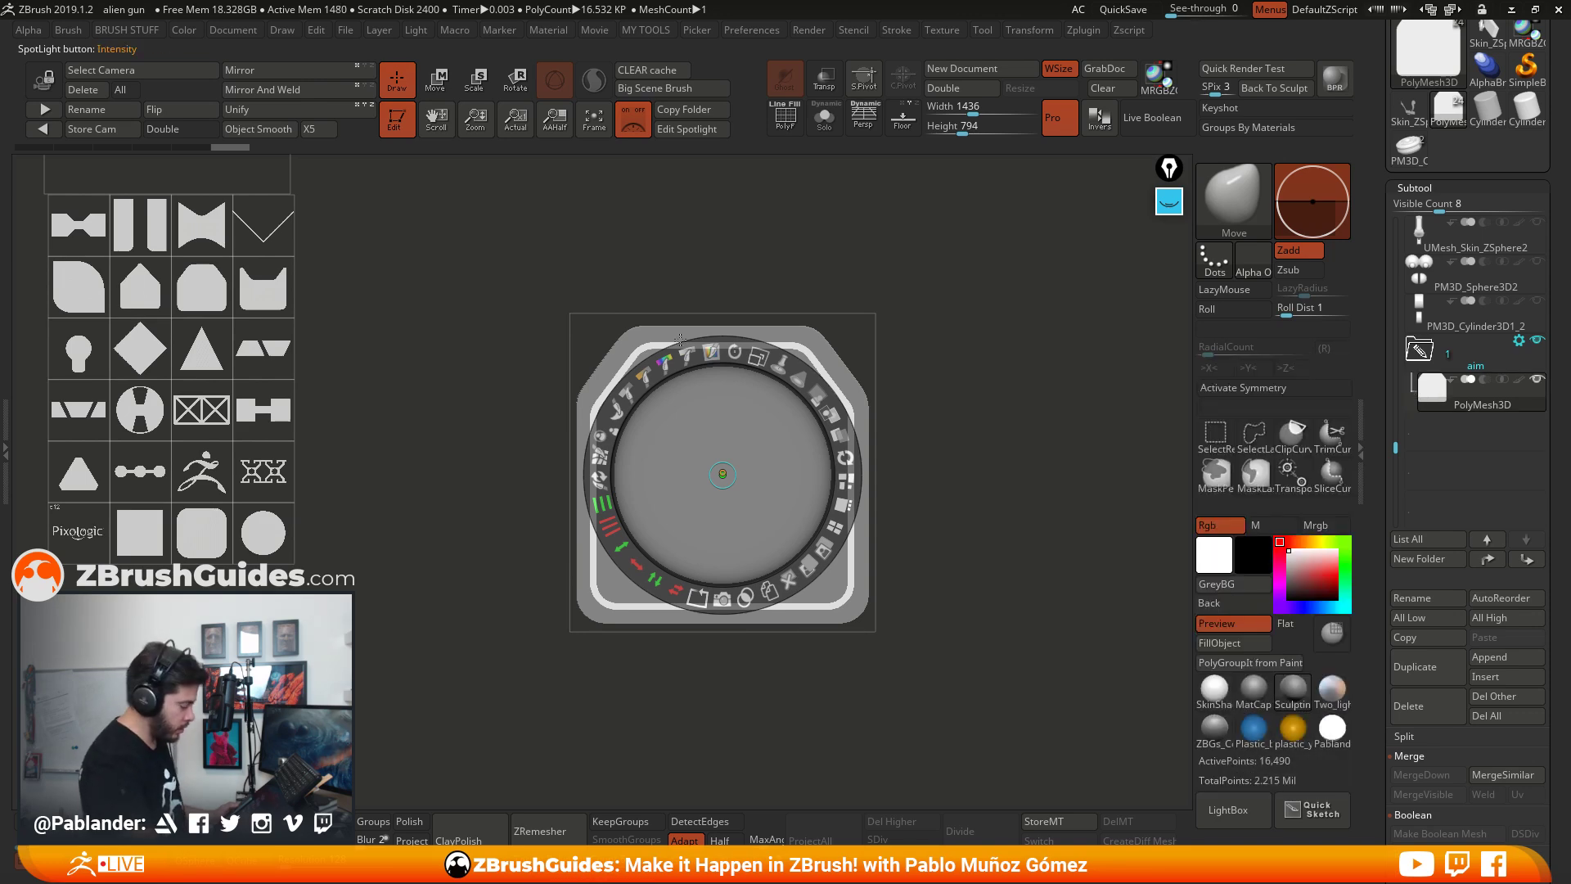
{"action": "key", "text": "z"}
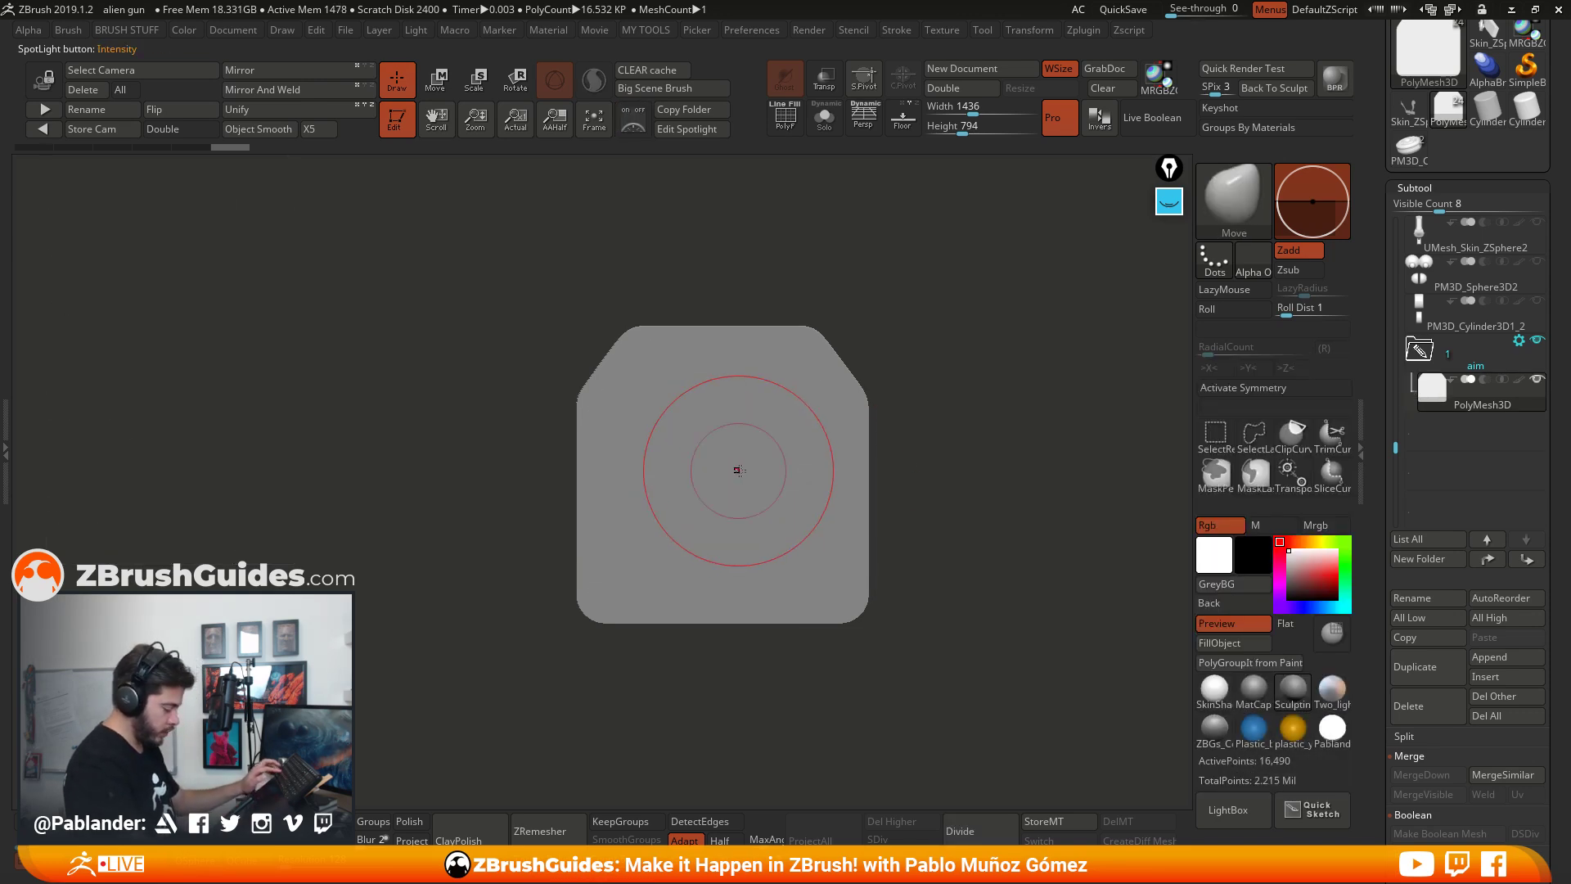
{"action": "key", "text": "z"}
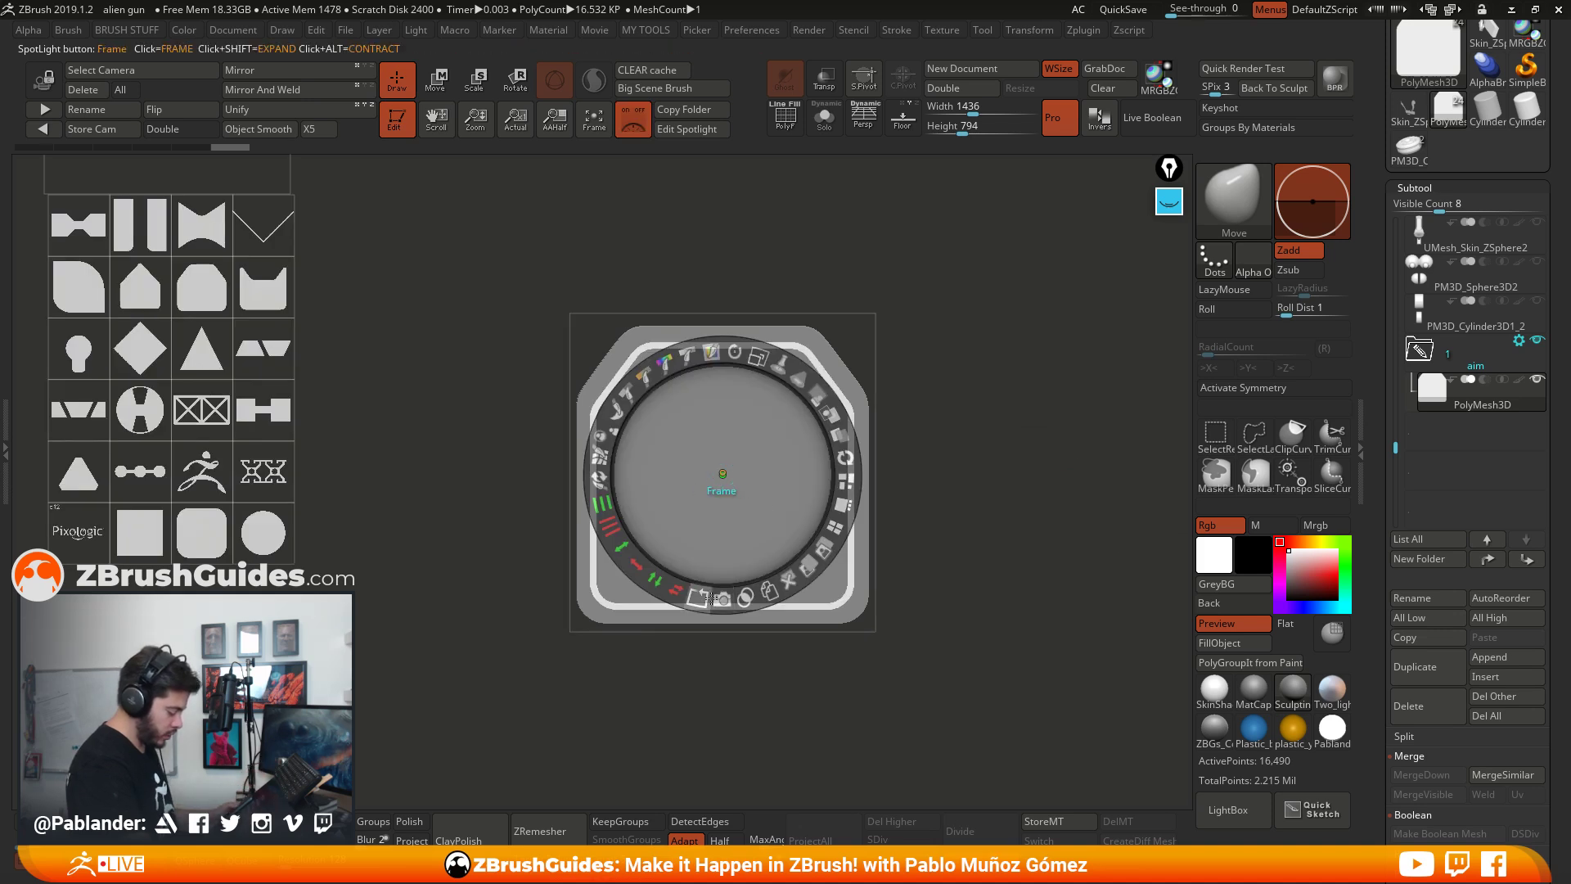
Step: Recentre the frame shape on the block and snapshot it in 3D as a new subtractive subtool
{"action": "left_click", "coordinate": [724, 622]}
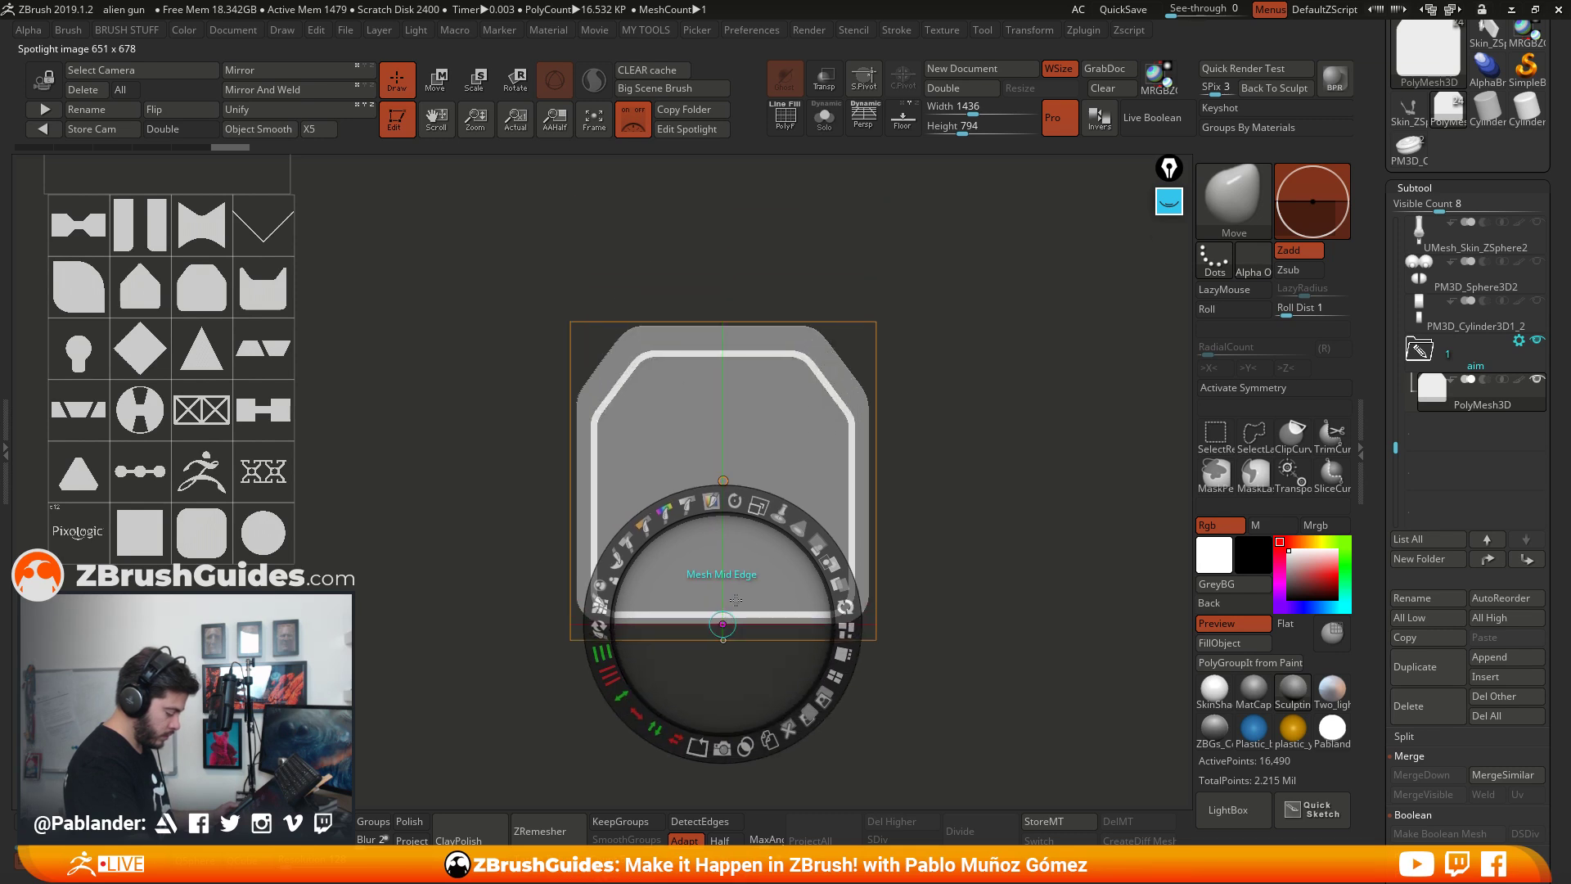
{"action": "left_click_drag", "start_coordinate": [736, 599], "coordinate": [724, 480]}
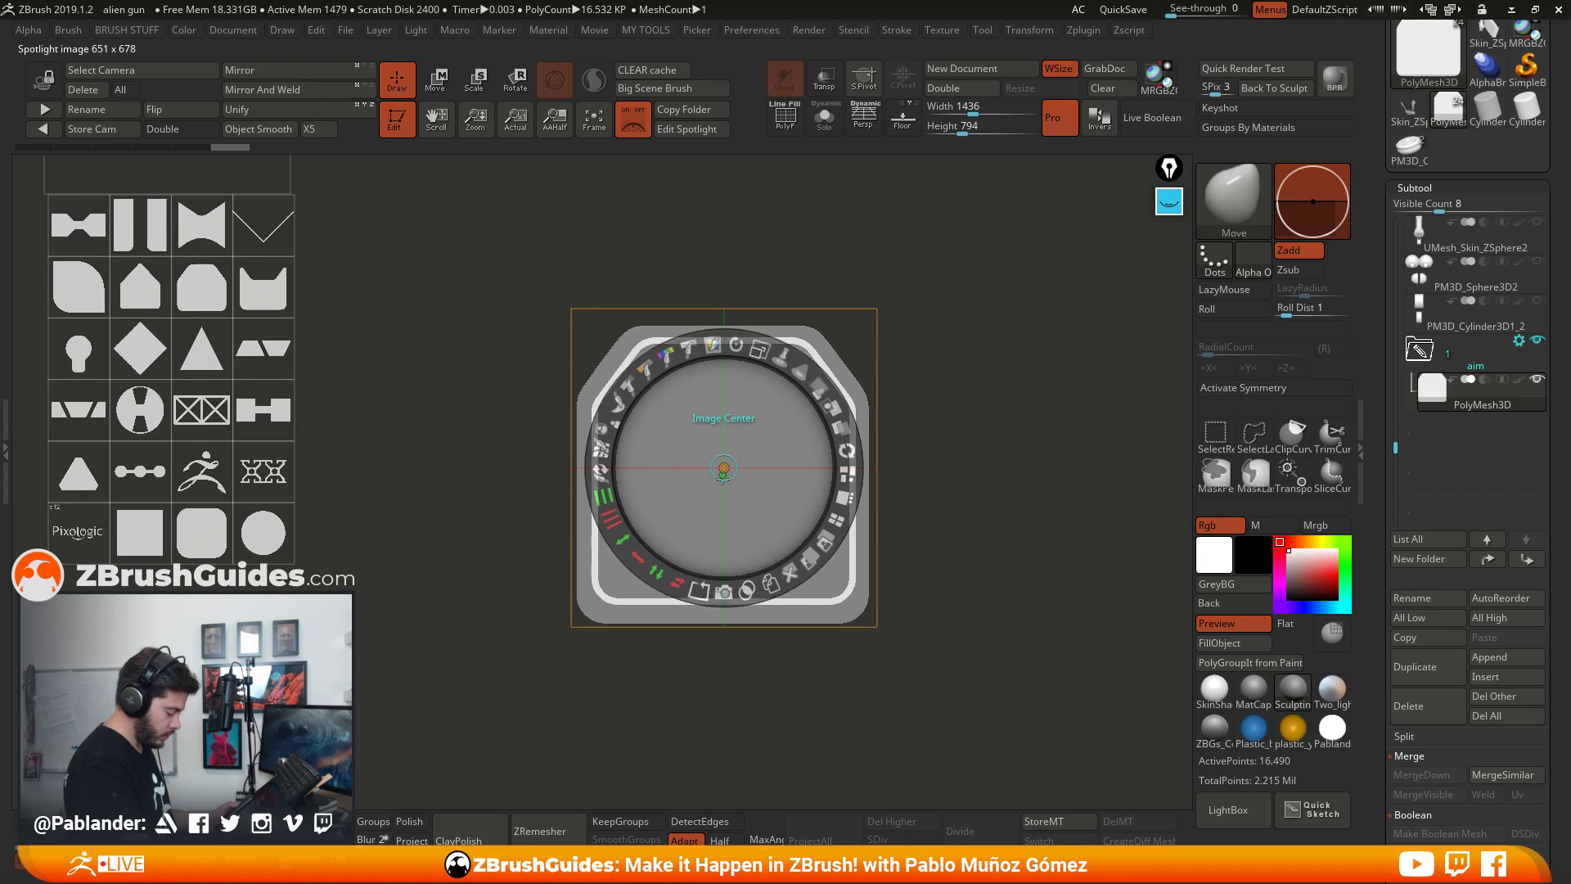
{"action": "left_click", "coordinate": [725, 595]}
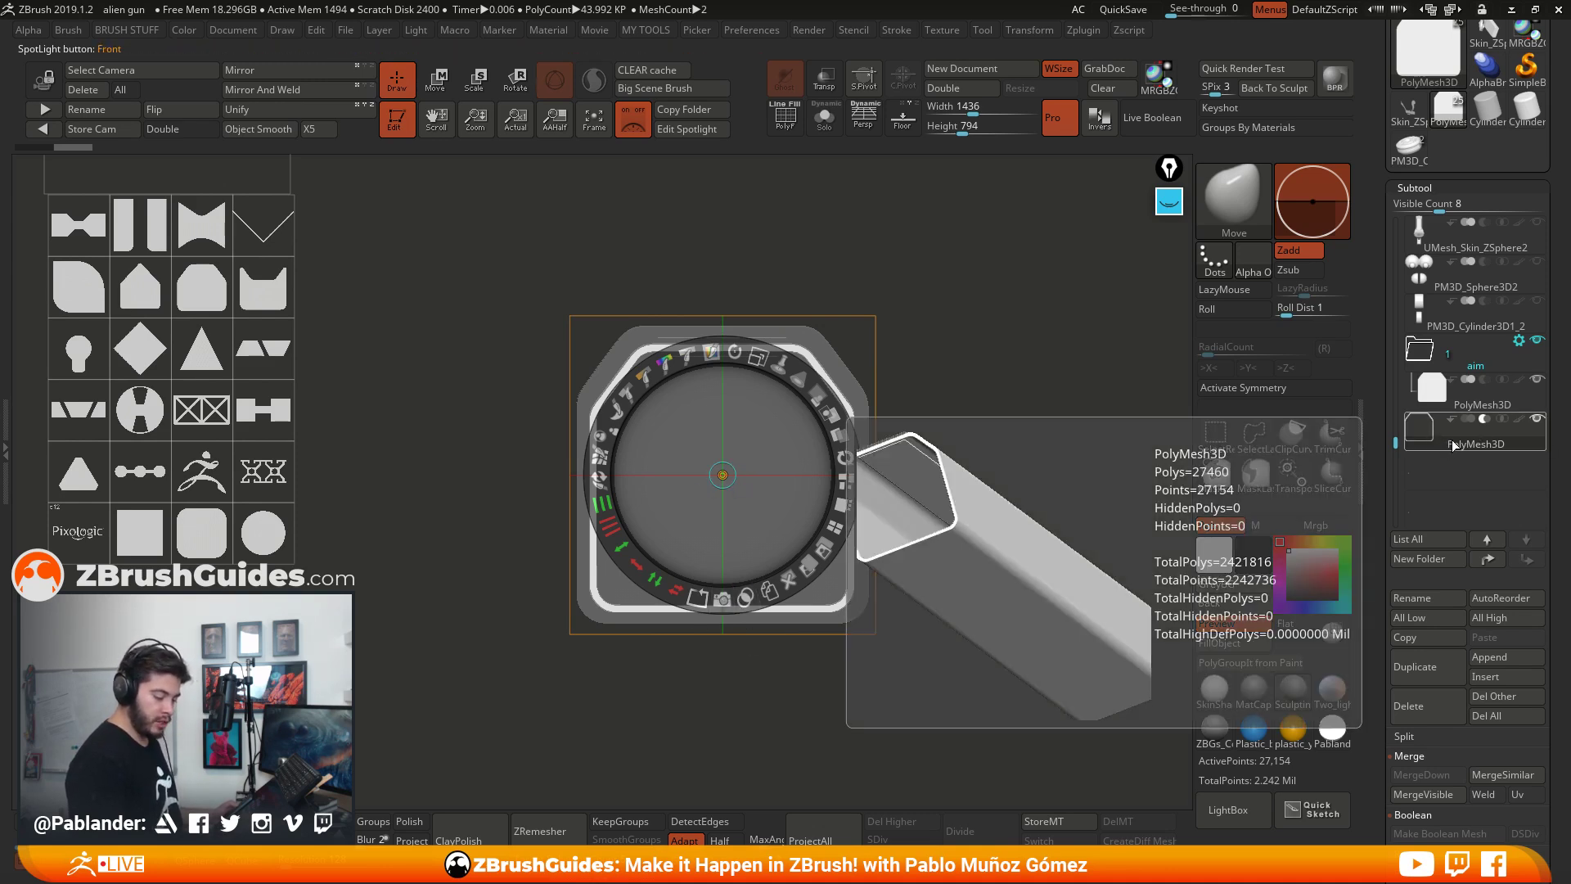
{"action": "mouse_move", "coordinate": [1481, 425]}
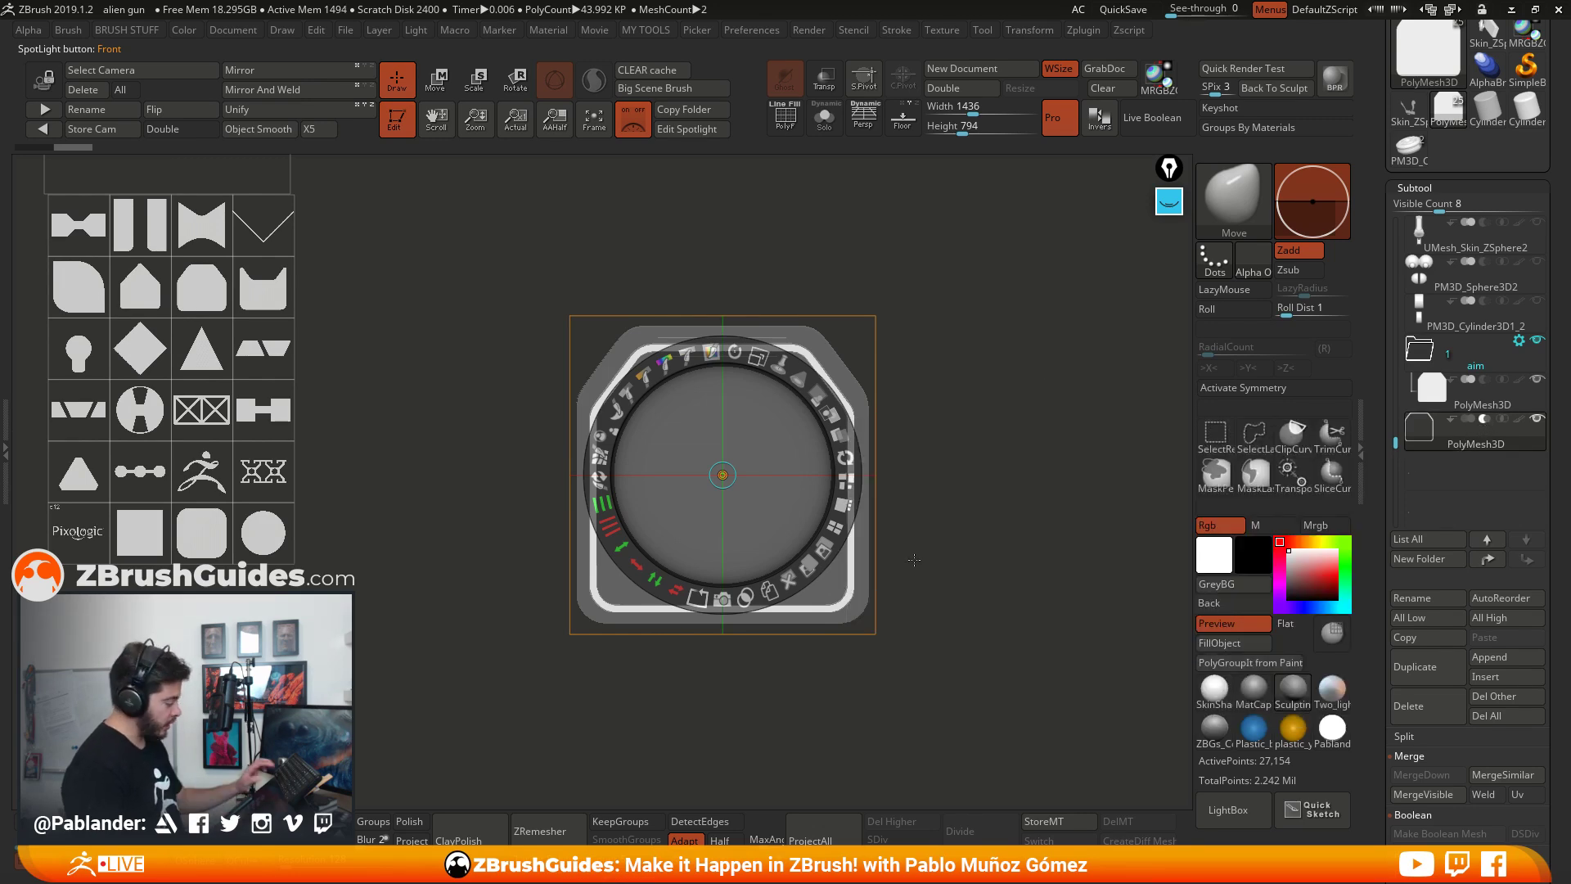
Step: Close Spotlight and slide the frame subtool along the block's length until it sticks out of the block's end
{"action": "key", "text": "shift+z"}
{"action": "mouse_move", "coordinate": [936, 551]}
{"action": "left_mouse_down"}
{"action": "mouse_move", "coordinate": [999, 526]}
{"action": "mouse_move", "coordinate": [979, 486]}
{"action": "mouse_move", "coordinate": [994, 495]}
{"action": "mouse_move", "coordinate": [789, 393]}
{"action": "left_mouse_up"}
{"action": "left_click", "coordinate": [439, 82]}
{"action": "left_click_drag", "start_coordinate": [900, 344], "coordinate": [994, 360]}
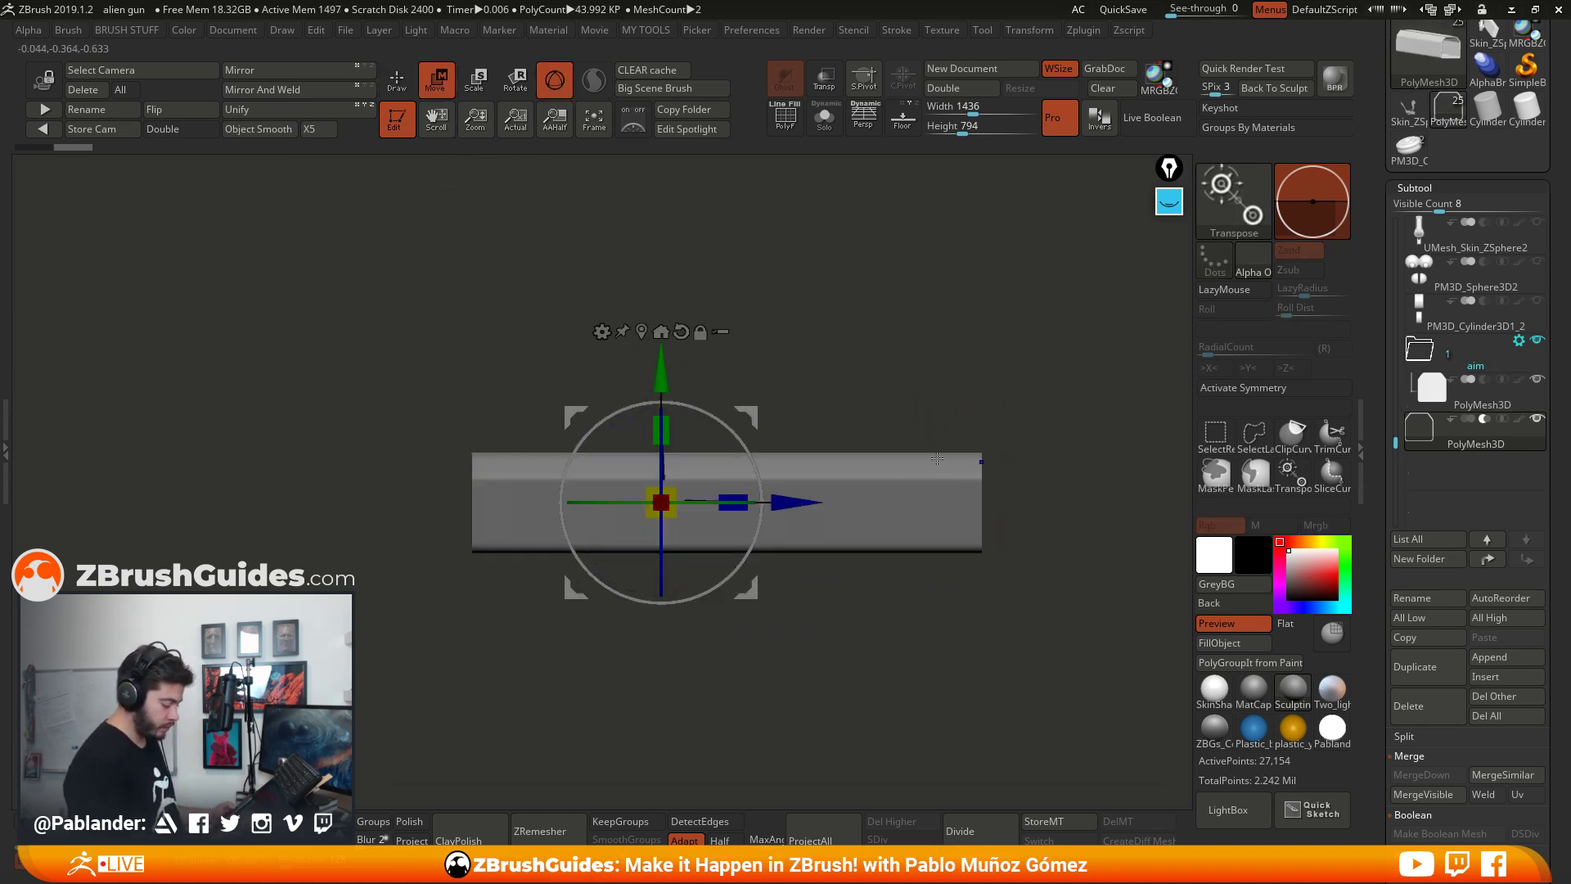
{"action": "left_click_drag", "start_coordinate": [797, 503], "coordinate": [863, 511]}
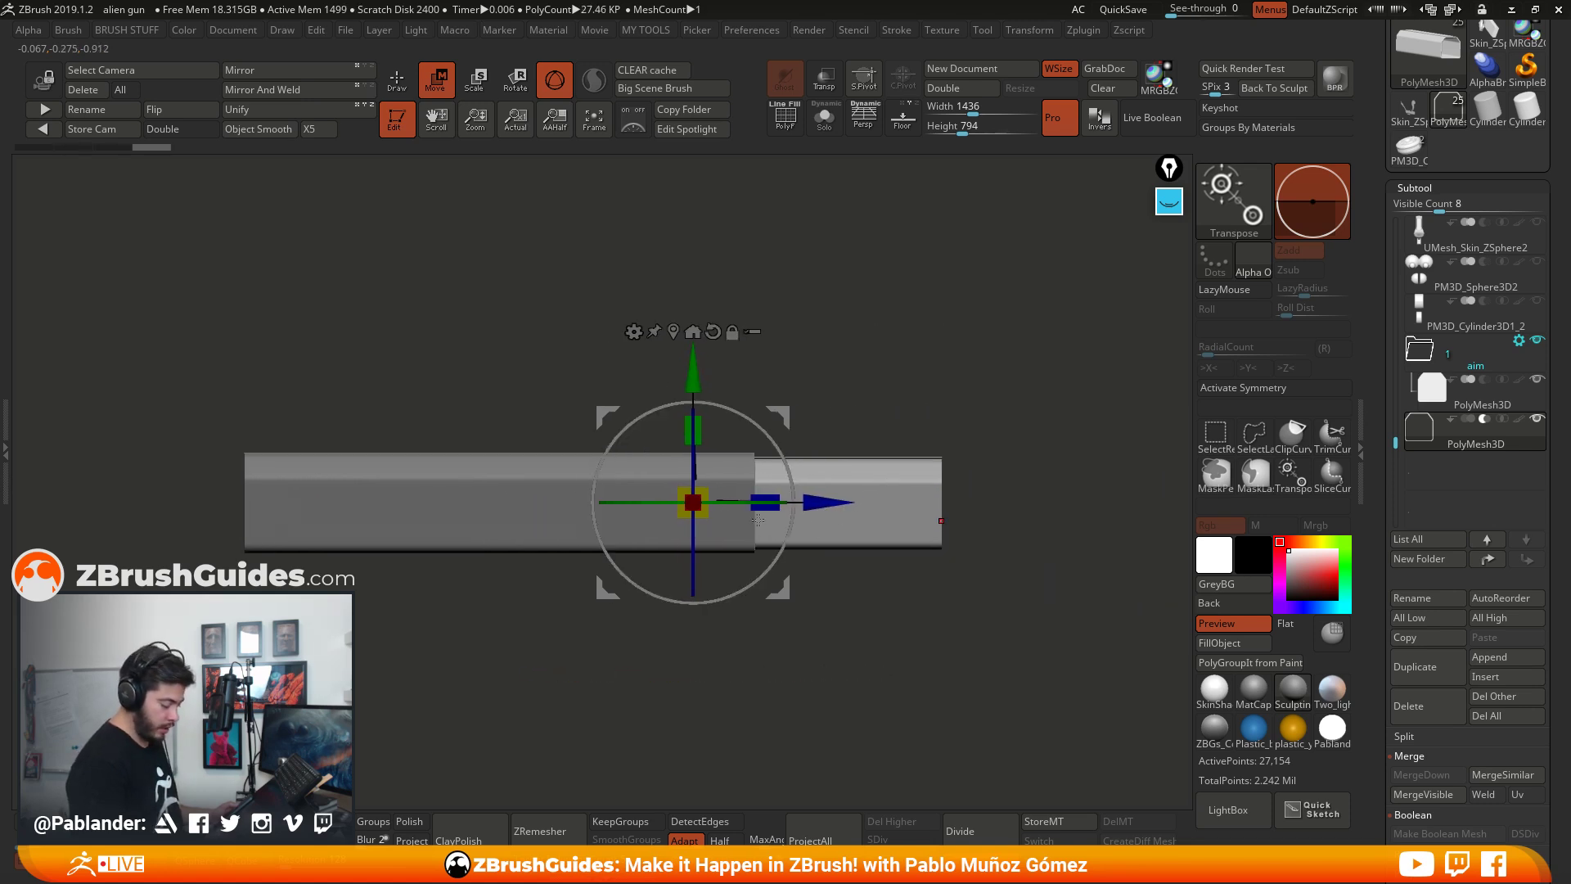
{"action": "left_click_drag", "start_coordinate": [764, 503], "coordinate": [726, 503]}
{"action": "mouse_move", "coordinate": [933, 509]}
{"action": "left_mouse_down"}
{"action": "mouse_move", "coordinate": [886, 516]}
{"action": "mouse_move", "coordinate": [1006, 511]}
{"action": "mouse_move", "coordinate": [934, 500]}
{"action": "mouse_move", "coordinate": [917, 452]}
{"action": "left_mouse_up"}
{"action": "key", "text": "q"}
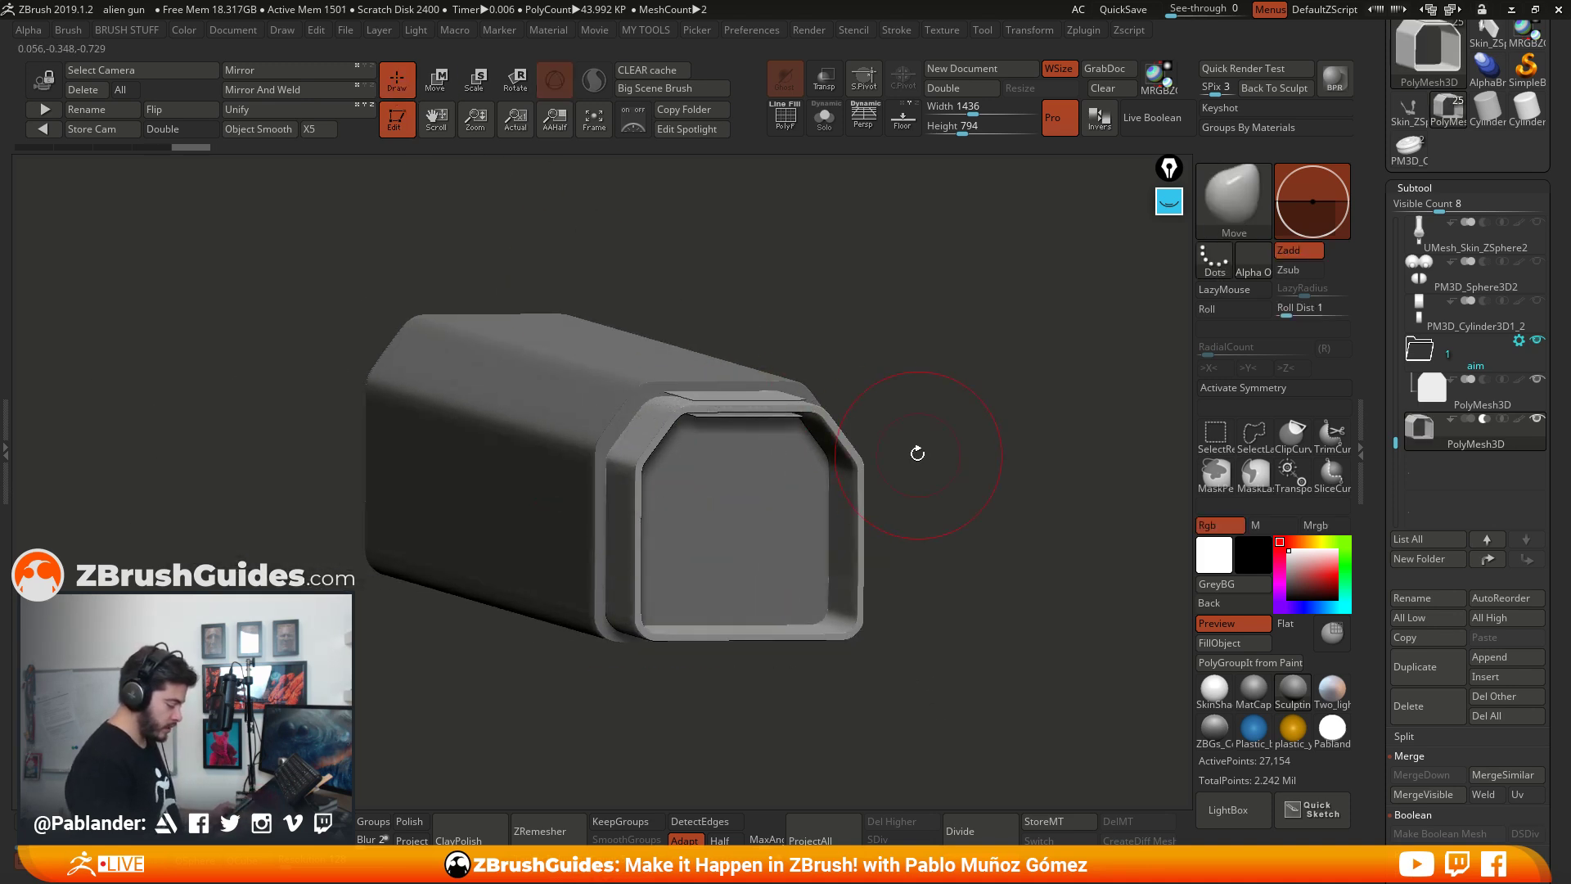
Step: Isolate the frame subtool in Solo mode and turn on its polyframe display
{"action": "left_click", "coordinate": [824, 119]}
{"action": "left_click_drag", "start_coordinate": [916, 336], "coordinate": [954, 376]}
{"action": "key", "text": "space"}
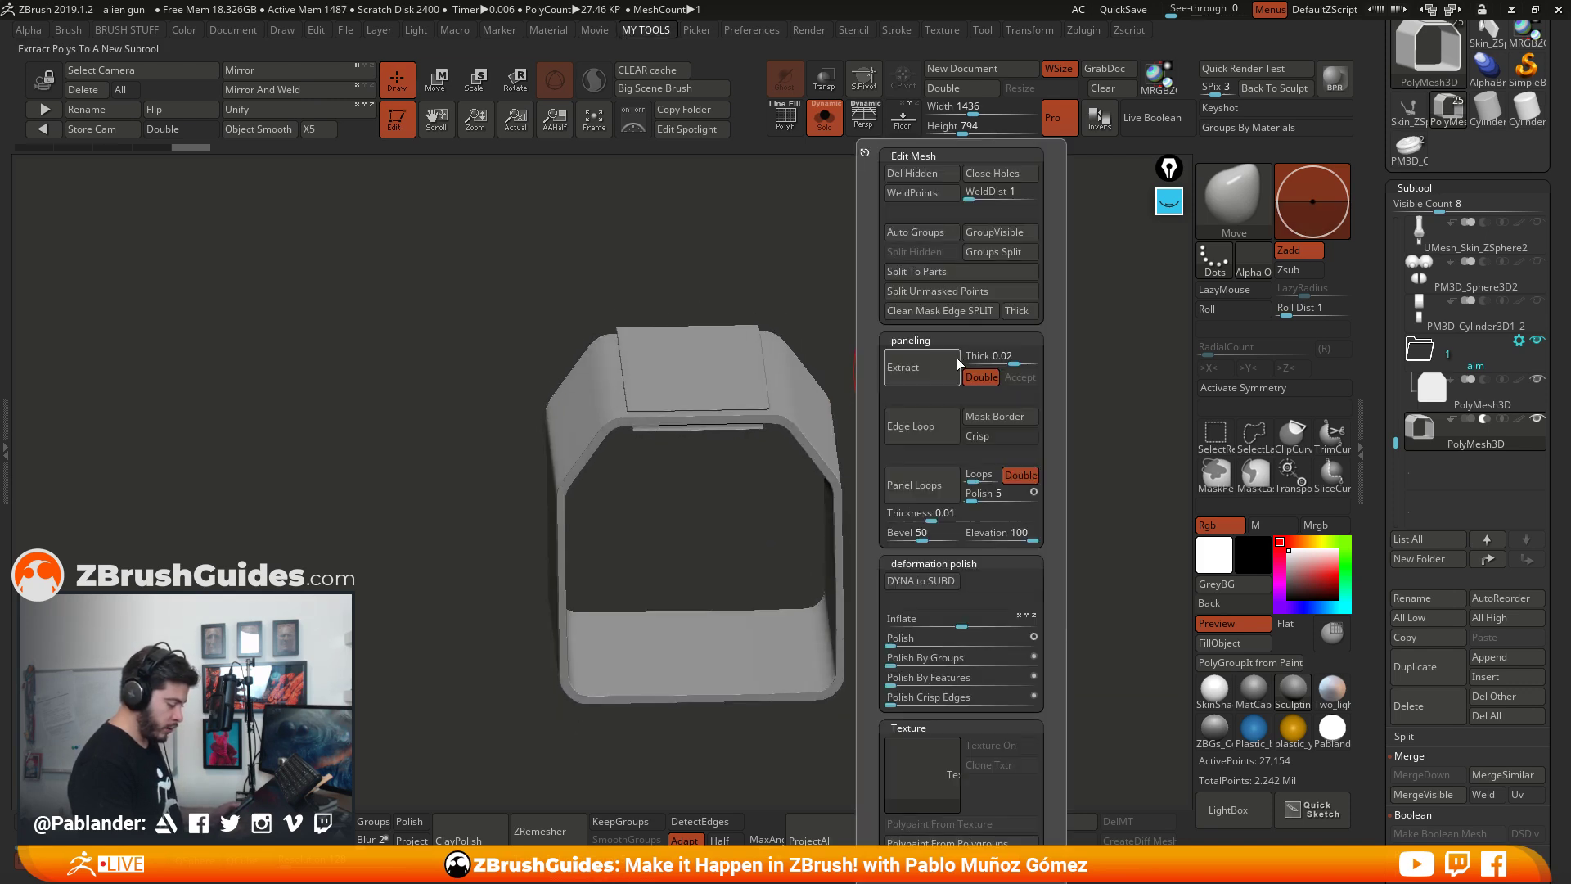
{"action": "left_click", "coordinate": [906, 196]}
{"action": "key", "text": "shift+f"}
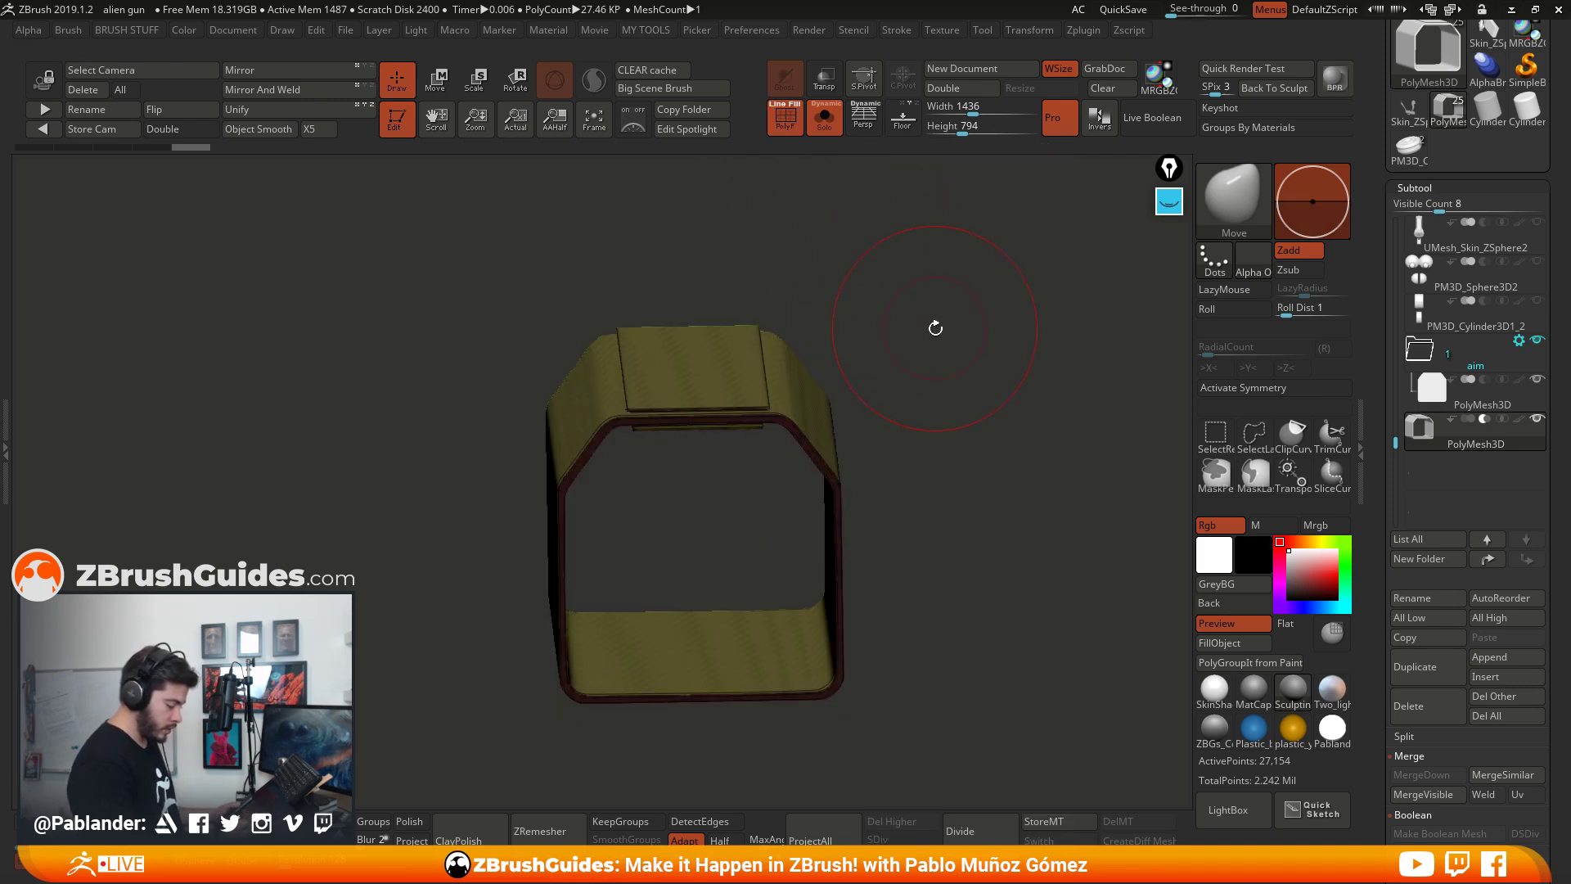
{"action": "key", "text": "space"}
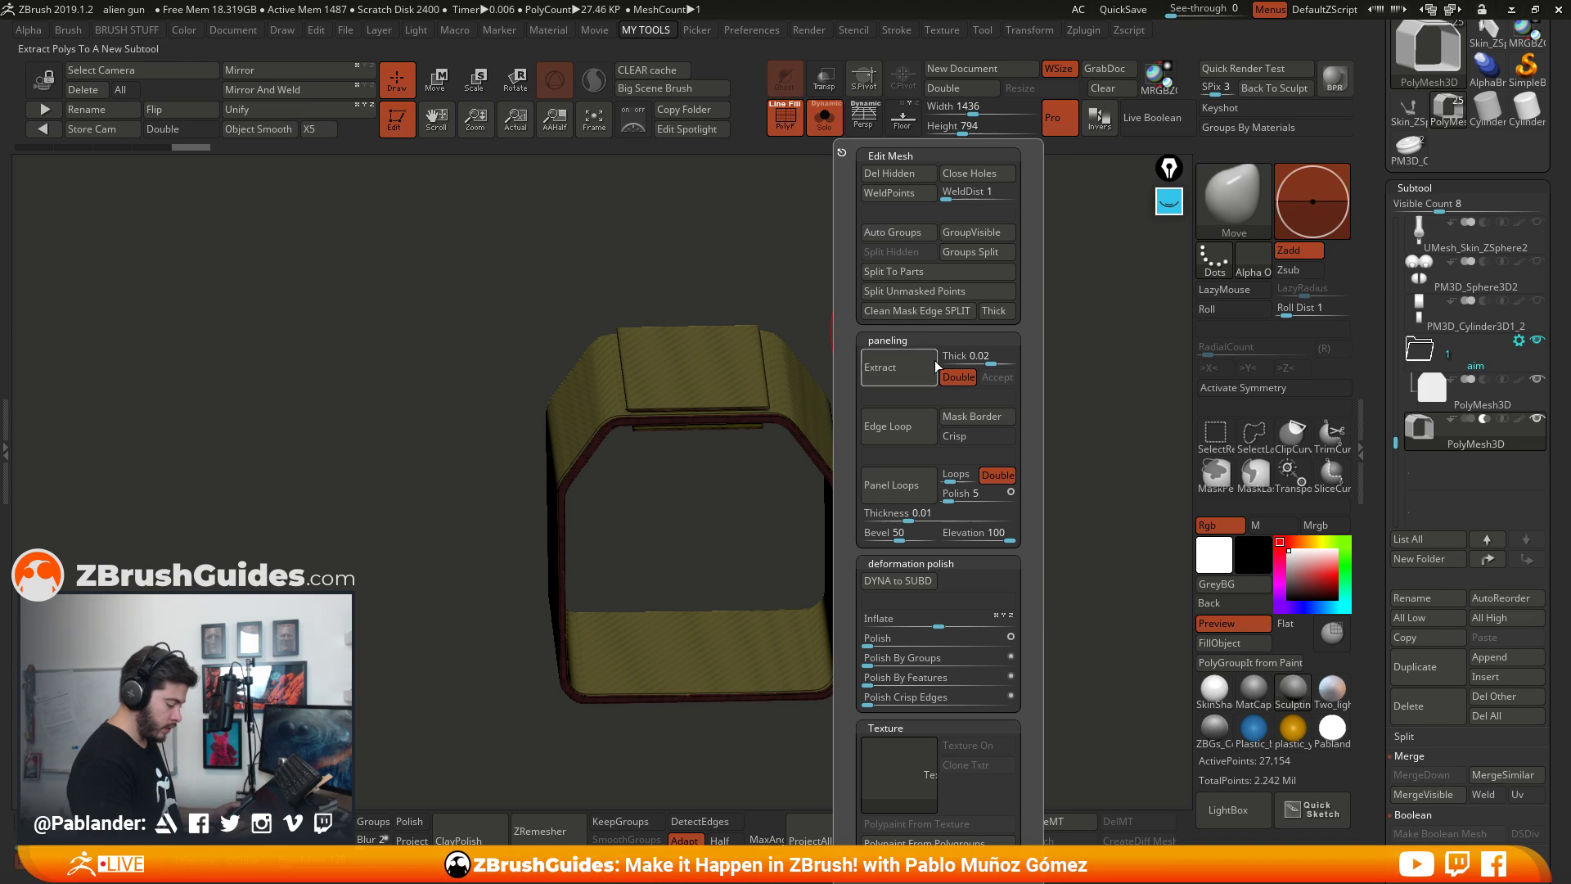
{"action": "left_click", "coordinate": [909, 271]}
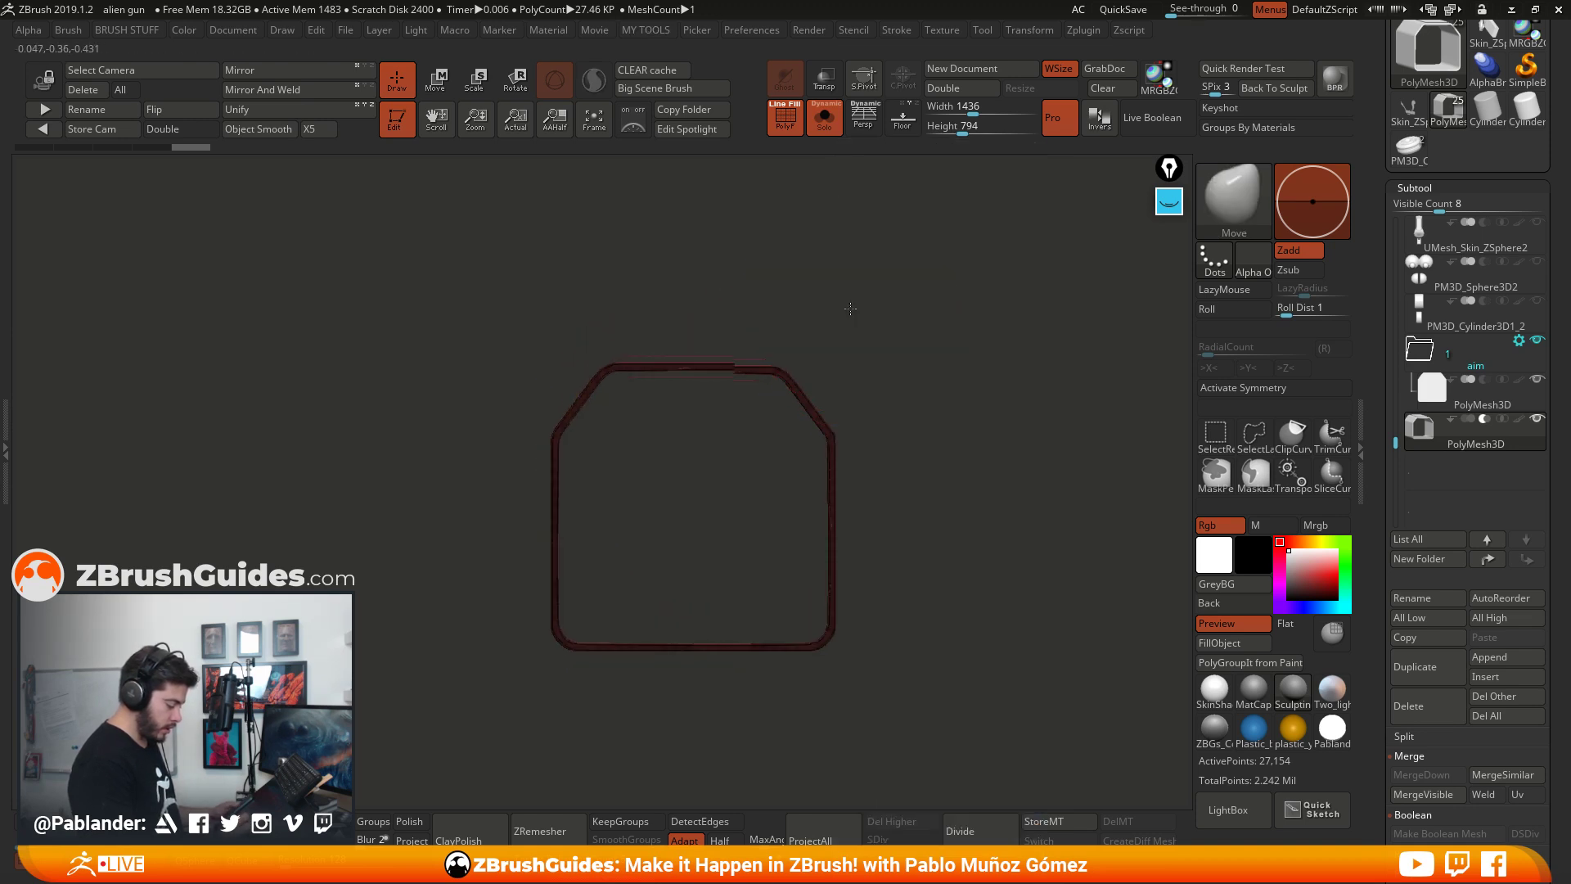
Step: Remove the stray flat plates above and below the frame's top edge using rectangular selections
{"action": "right_click_drag", "start_coordinate": [850, 308], "coordinate": [727, 453], "text": "ctrl"}
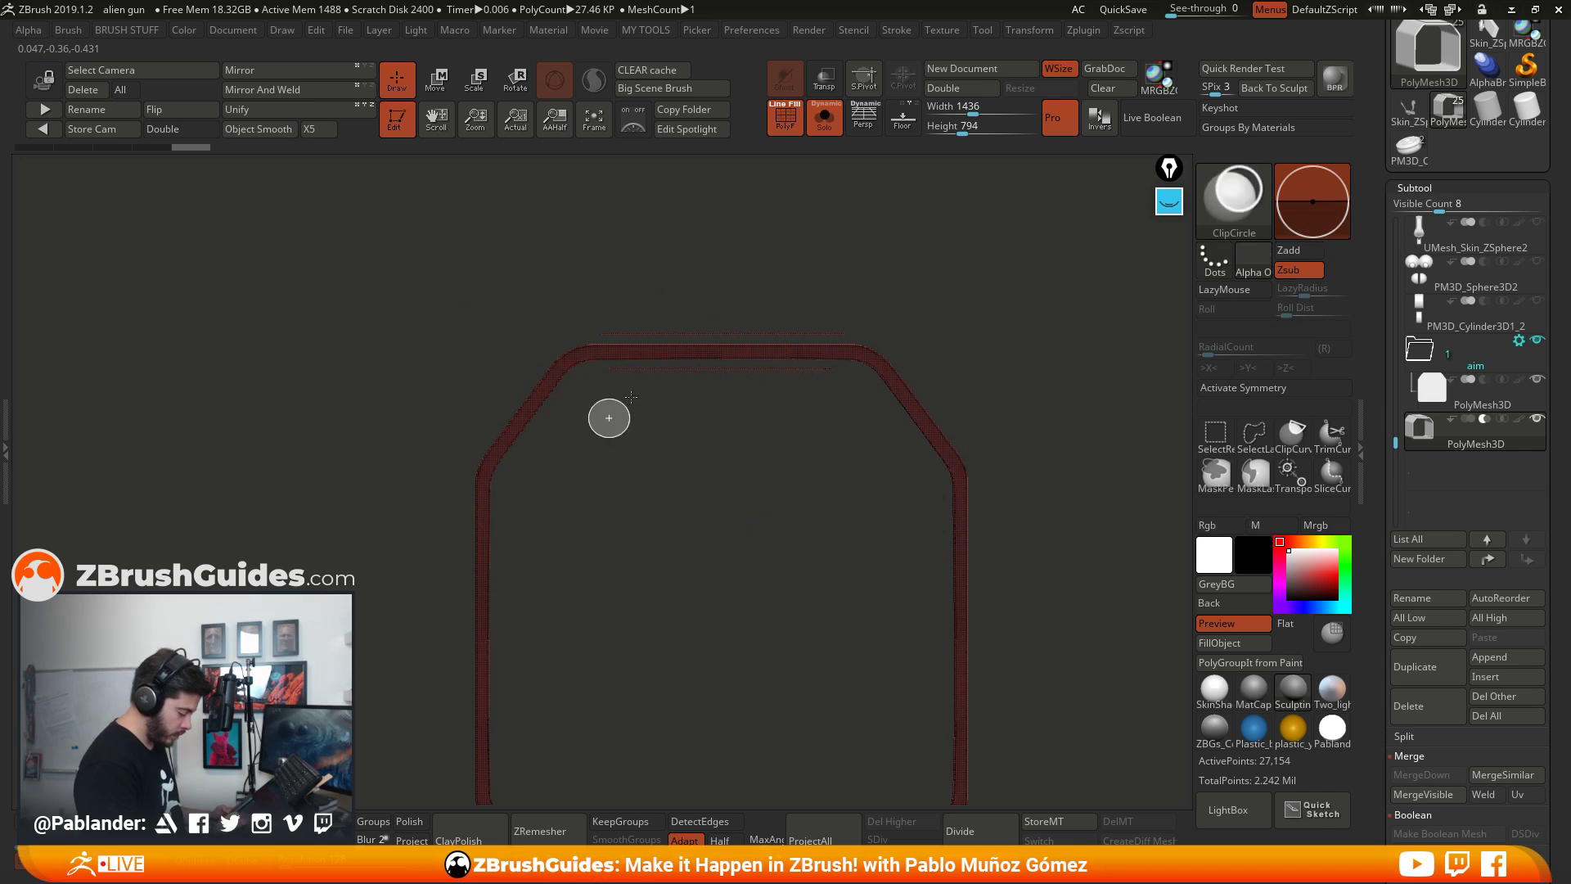
{"action": "left_click", "coordinate": [1218, 438]}
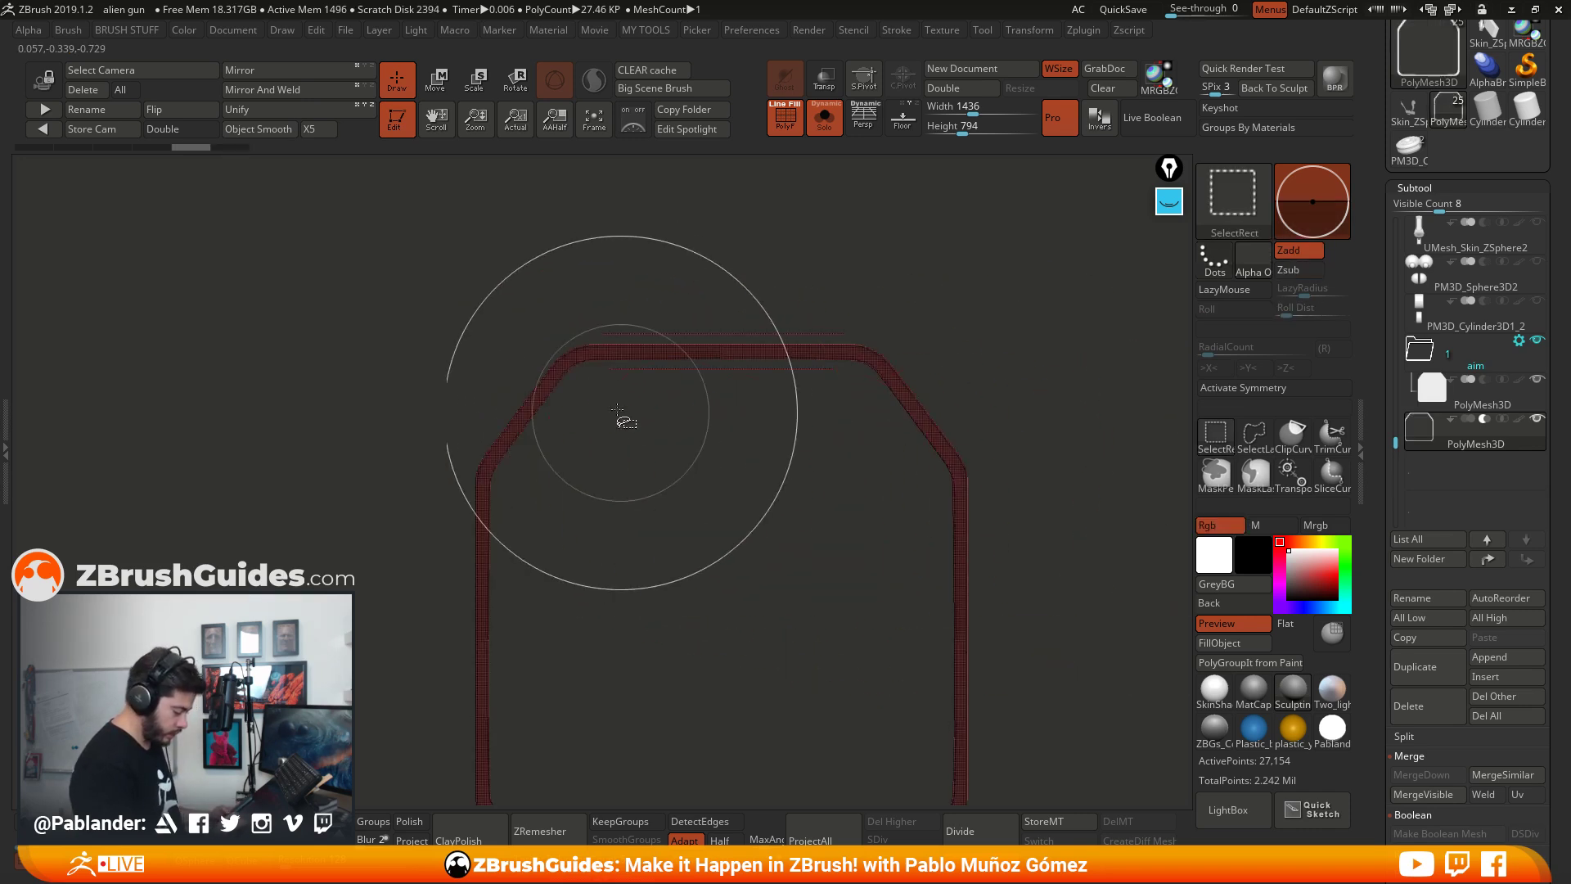
{"action": "left_click_drag", "start_coordinate": [589, 404], "coordinate": [843, 366], "text": "ctrl+shift"}
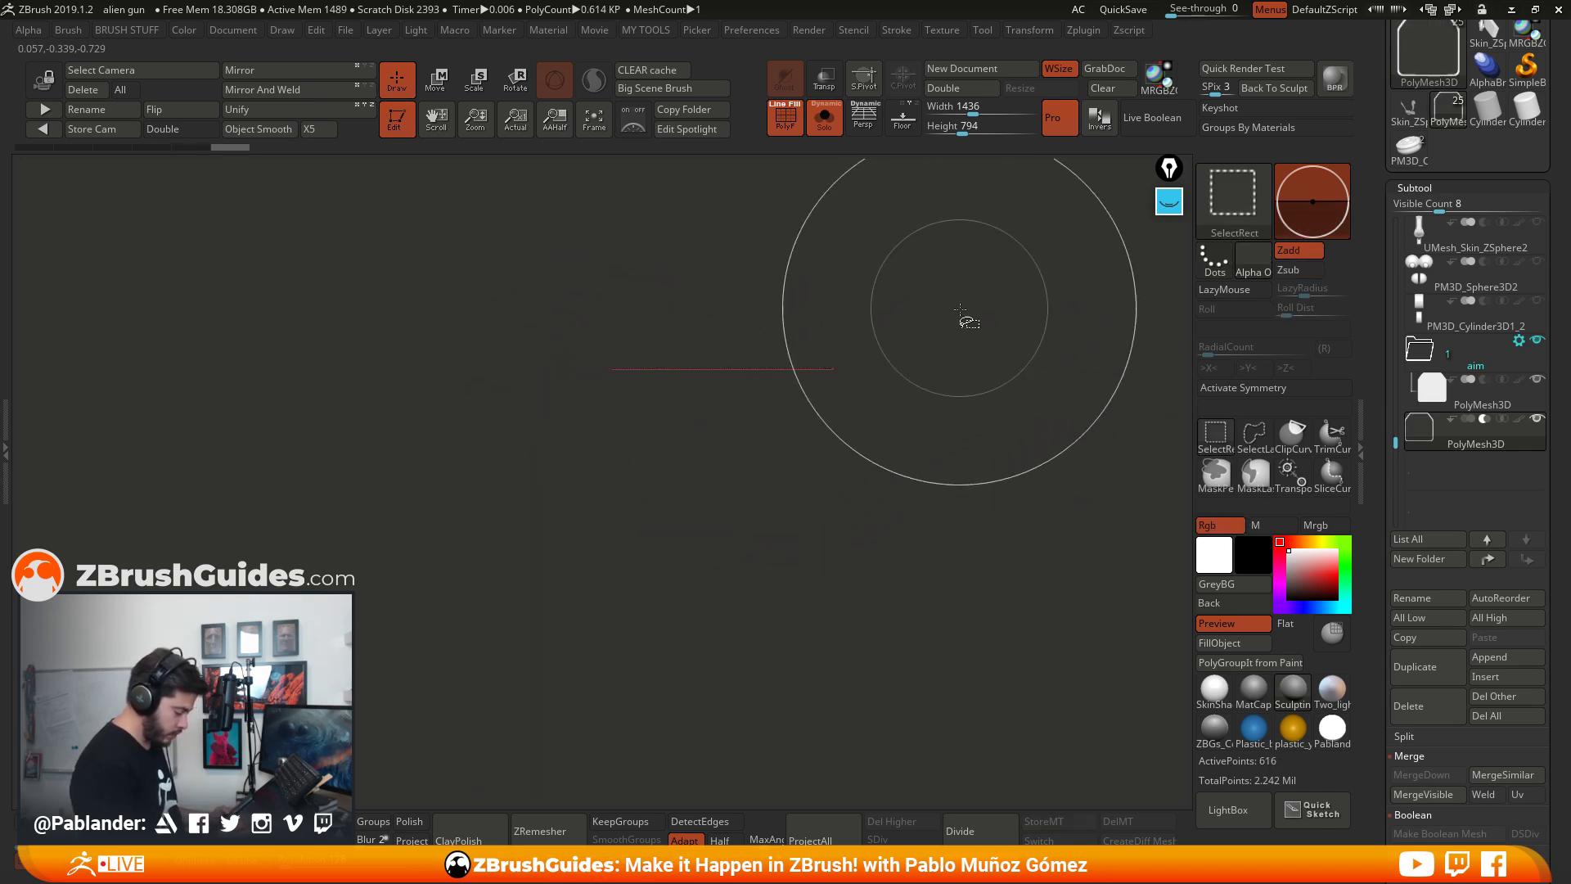
{"action": "left_click", "coordinate": [614, 316], "text": "ctrl+shift"}
{"action": "left_click_drag", "start_coordinate": [548, 290], "coordinate": [882, 339], "text": "ctrl+shift"}
{"action": "mouse_move", "coordinate": [900, 491]}
{"action": "left_mouse_down"}
{"action": "mouse_move", "coordinate": [941, 384]}
{"action": "mouse_move", "coordinate": [979, 351]}
{"action": "mouse_move", "coordinate": [595, 297]}
{"action": "mouse_move", "coordinate": [716, 324]}
{"action": "mouse_move", "coordinate": [654, 290]}
{"action": "left_mouse_up"}
{"action": "left_click", "coordinate": [982, 385], "text": "ctrl+shift"}
{"action": "left_click_drag", "start_coordinate": [496, 282], "coordinate": [906, 344], "text": "ctrl+shift"}
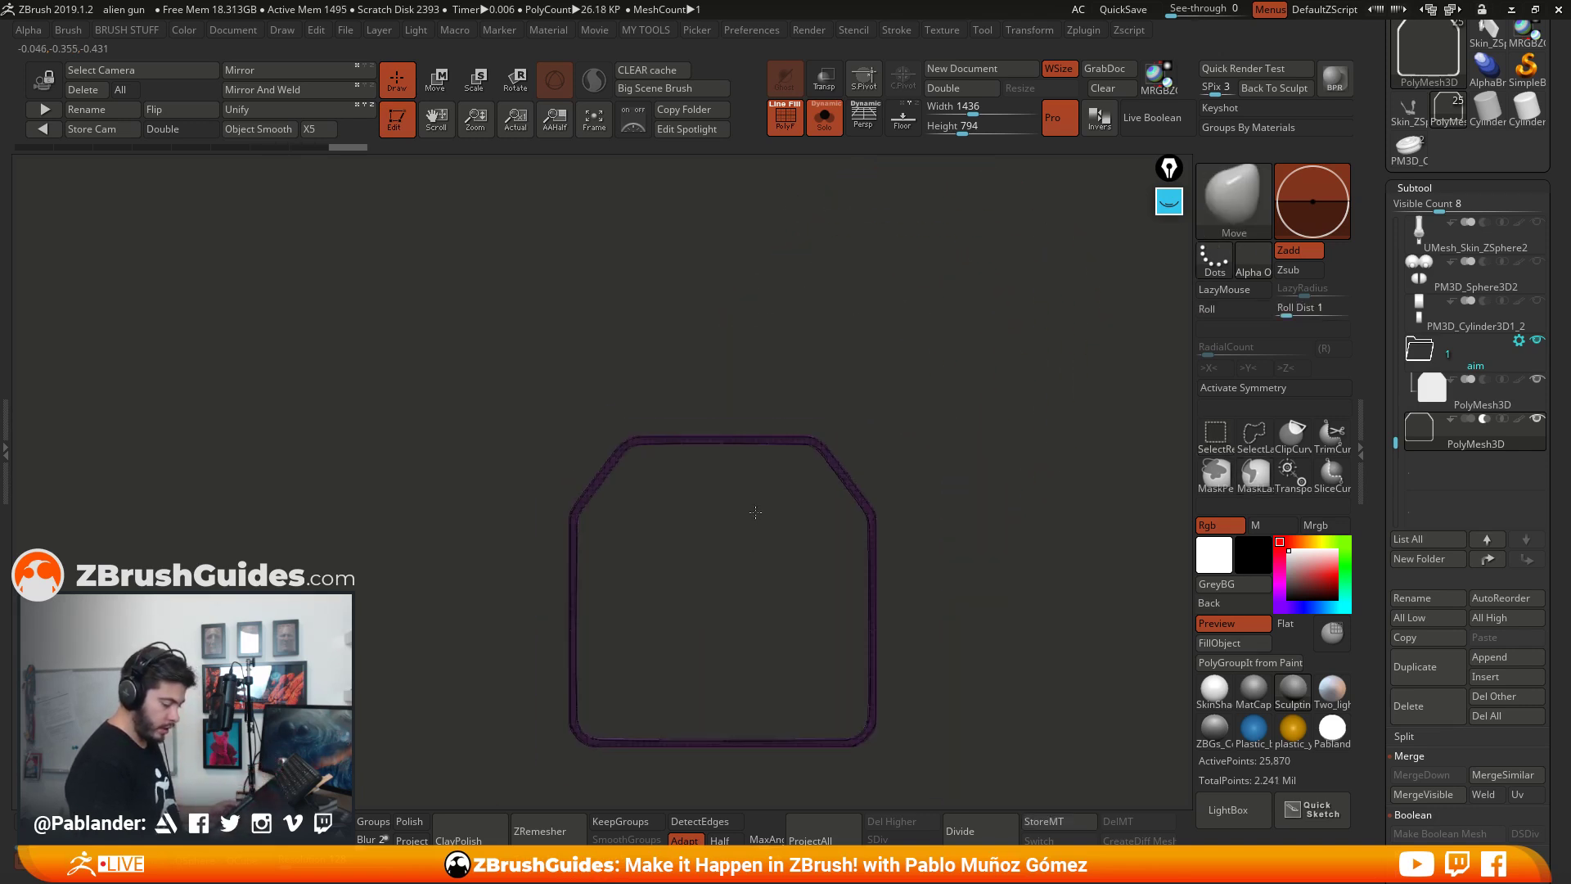
{"action": "left_click_drag", "start_coordinate": [788, 552], "coordinate": [901, 401]}
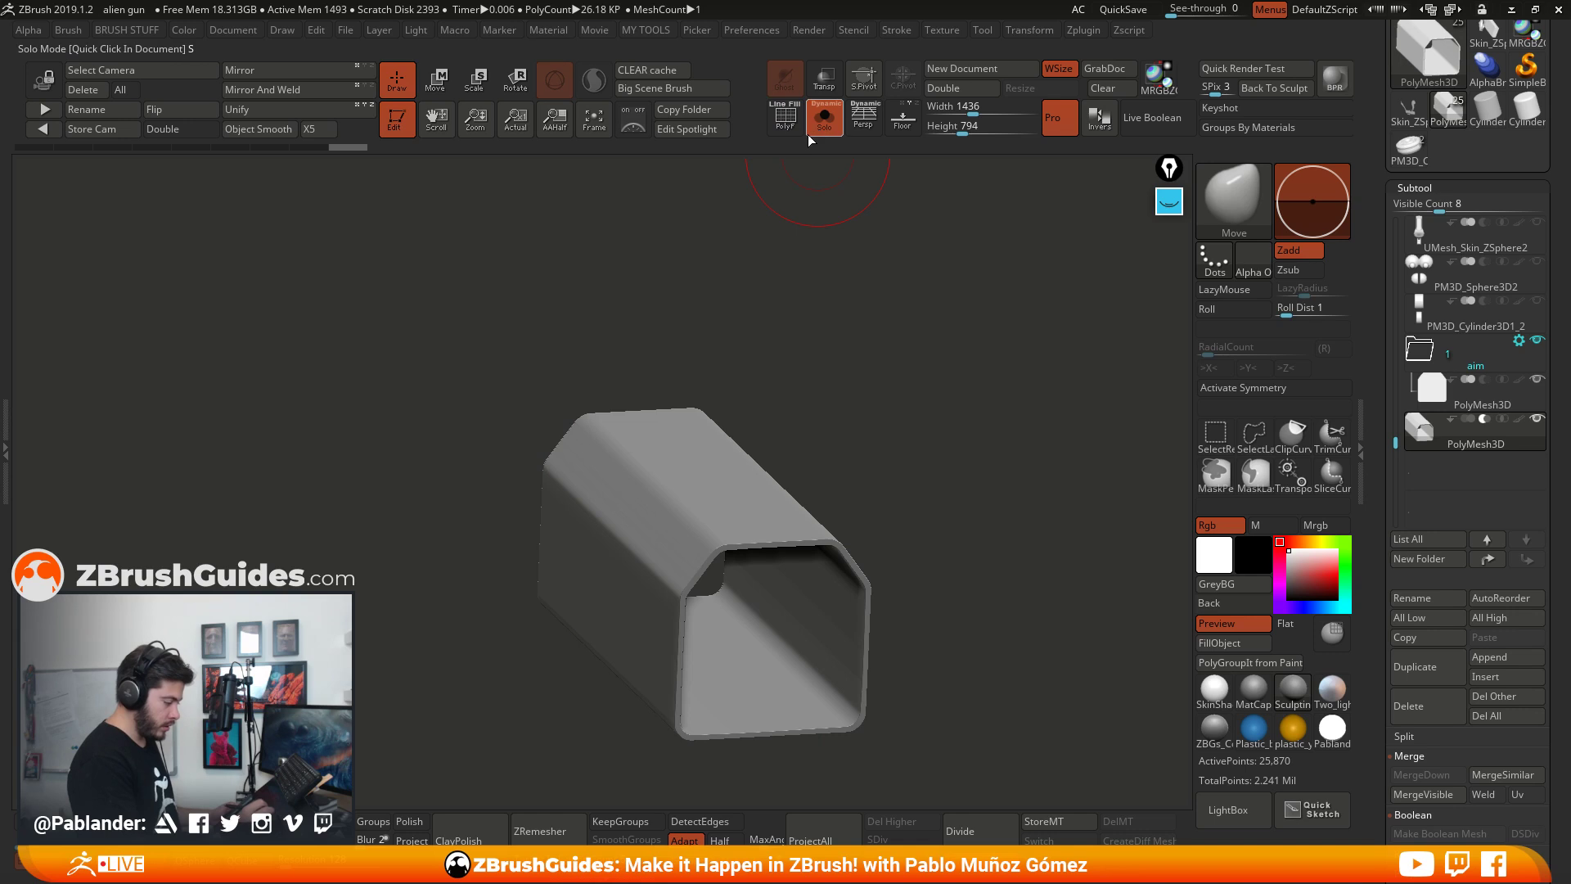
Step: Show the block again and move the cleaned frame along Z so it overlaps the block's end
{"action": "left_click", "coordinate": [825, 117]}
{"action": "left_click_drag", "start_coordinate": [843, 213], "coordinate": [982, 515]}
{"action": "left_click", "coordinate": [438, 79]}
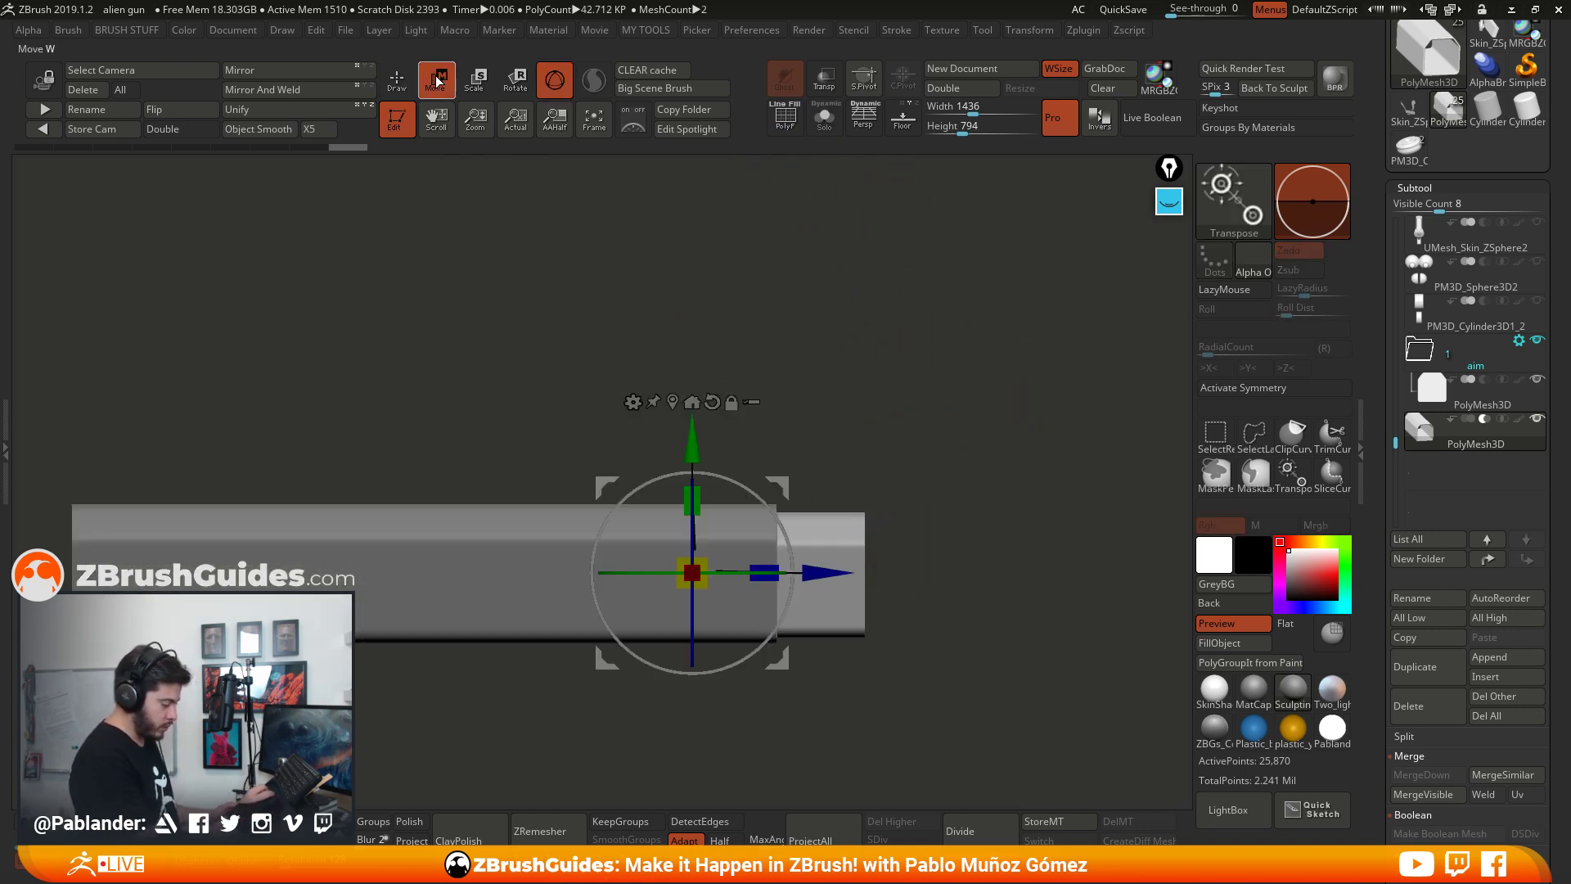
{"action": "left_click_drag", "start_coordinate": [806, 563], "coordinate": [959, 564]}
{"action": "left_click_drag", "start_coordinate": [1023, 524], "coordinate": [933, 439]}
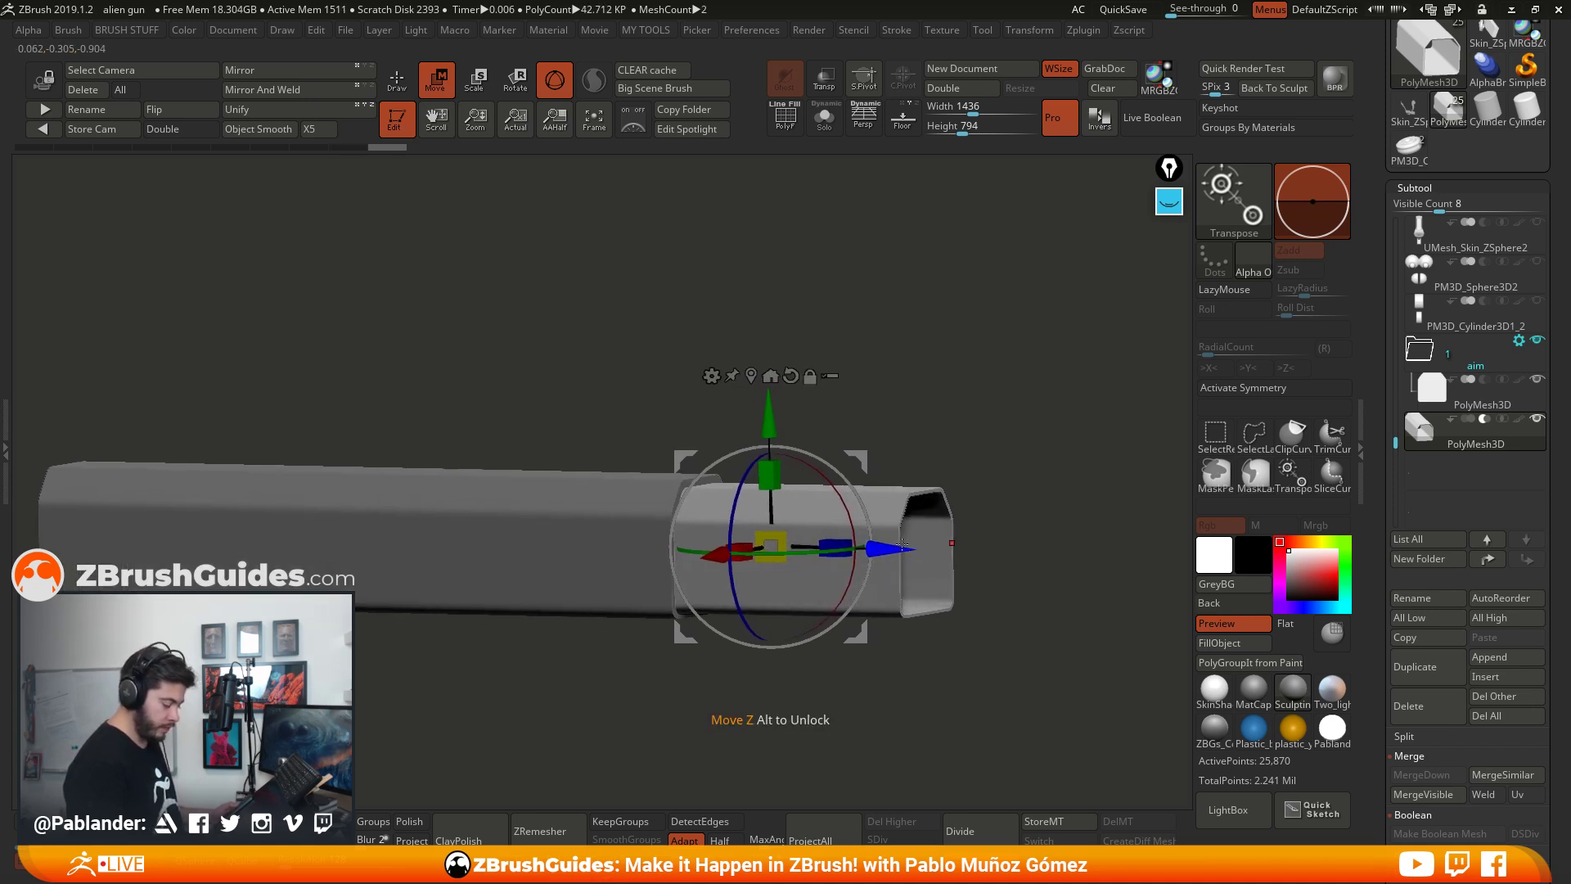
{"action": "left_click_drag", "start_coordinate": [902, 544], "coordinate": [808, 546]}
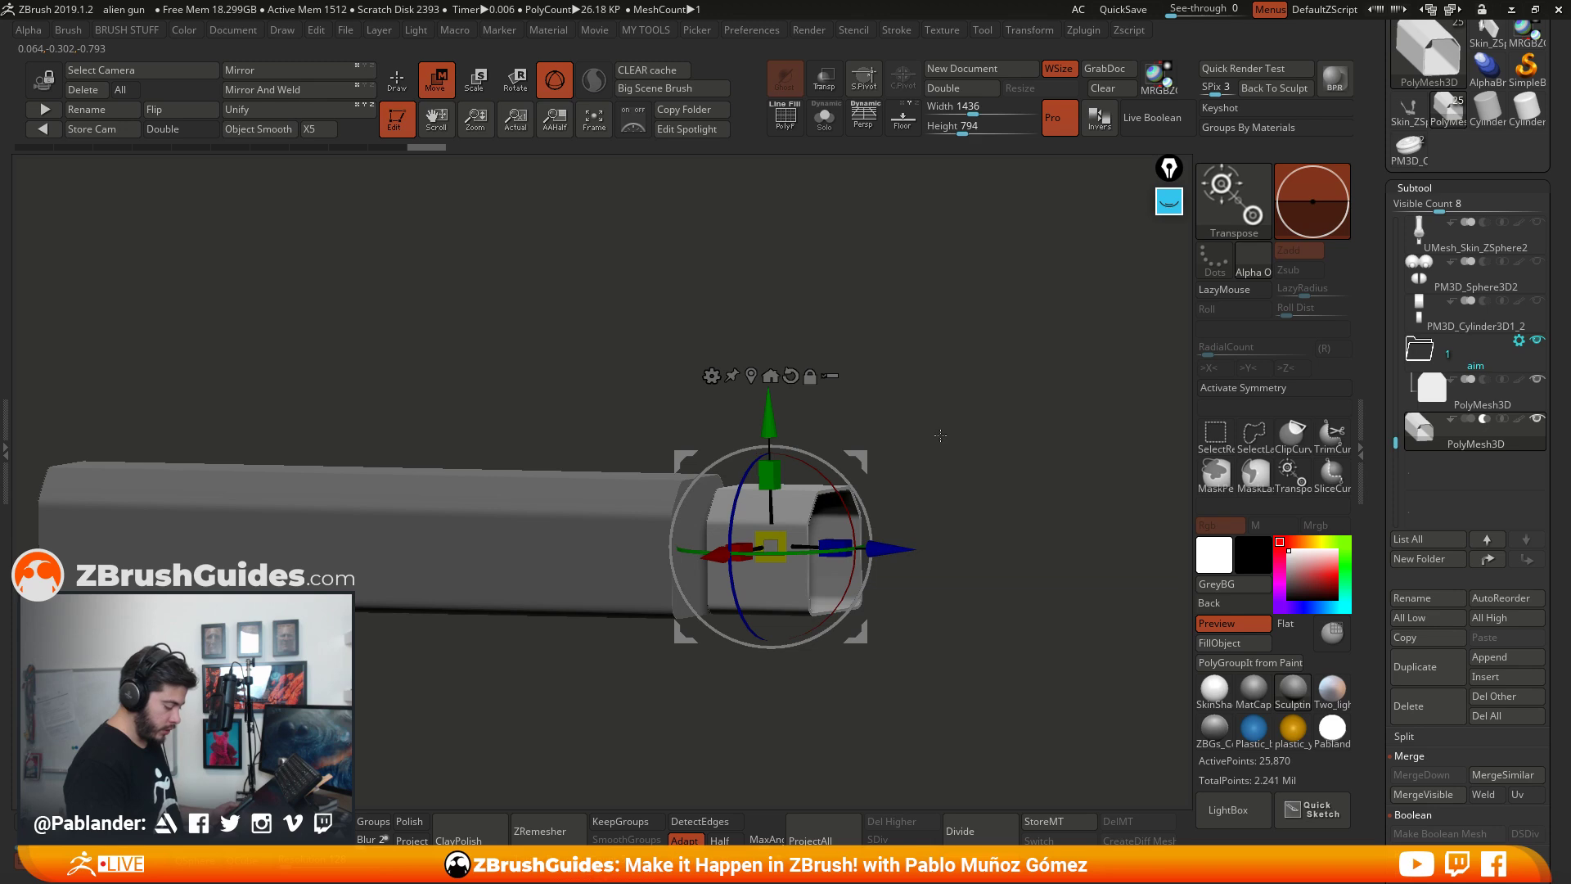
Step: Place the frame in the aim folder, enable Live Boolean, and pull the frame outward to leave a shallow groove
{"action": "left_click_drag", "start_coordinate": [940, 435], "coordinate": [1423, 441]}
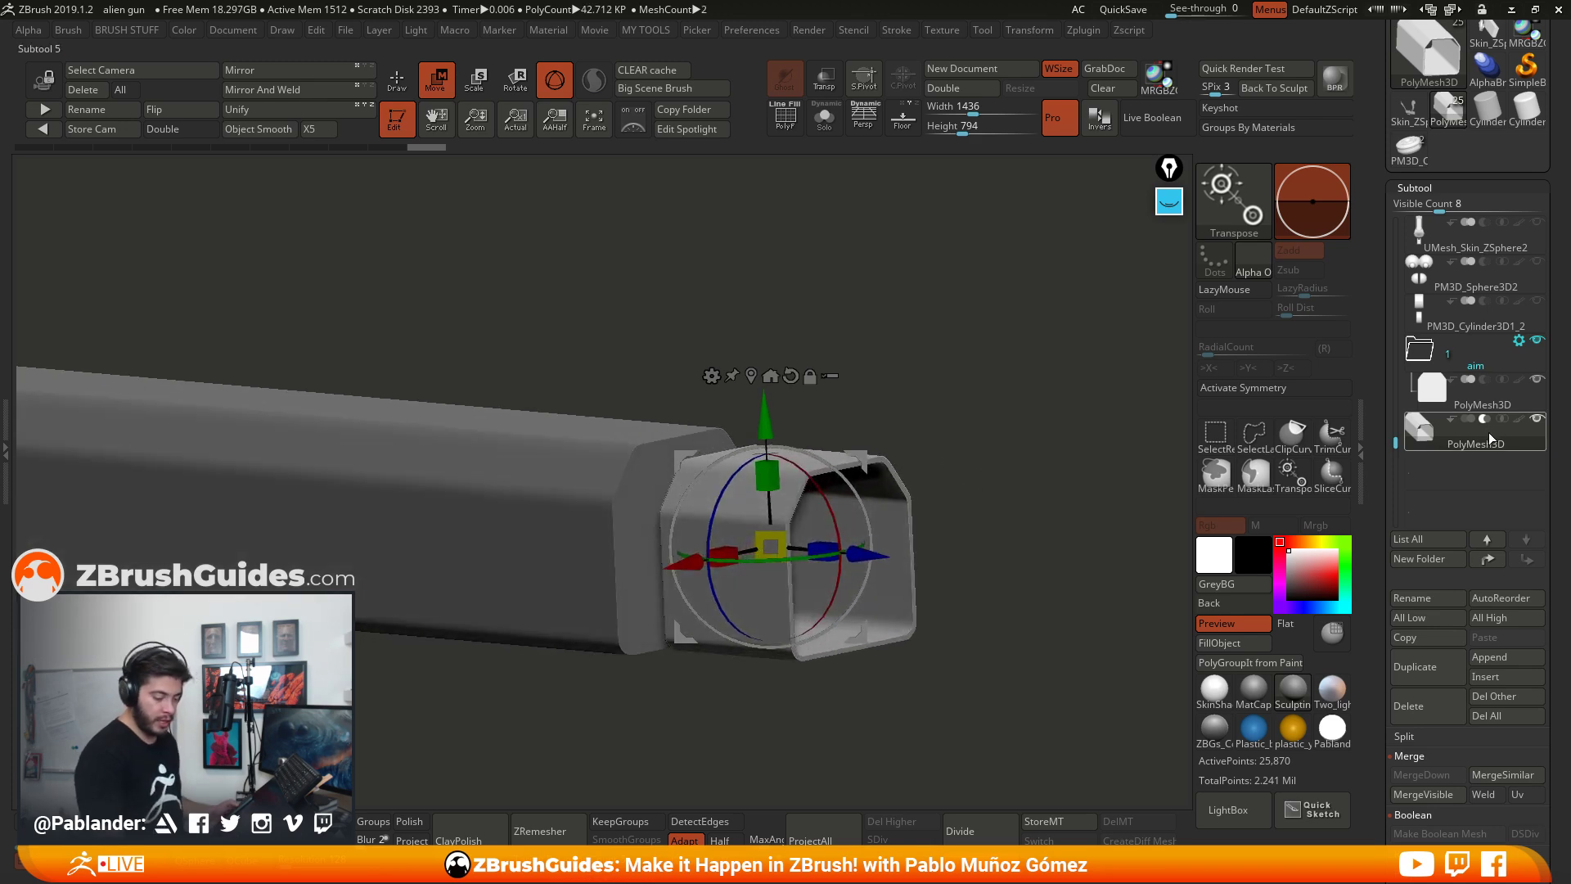
{"action": "mouse_move", "coordinate": [1469, 442]}
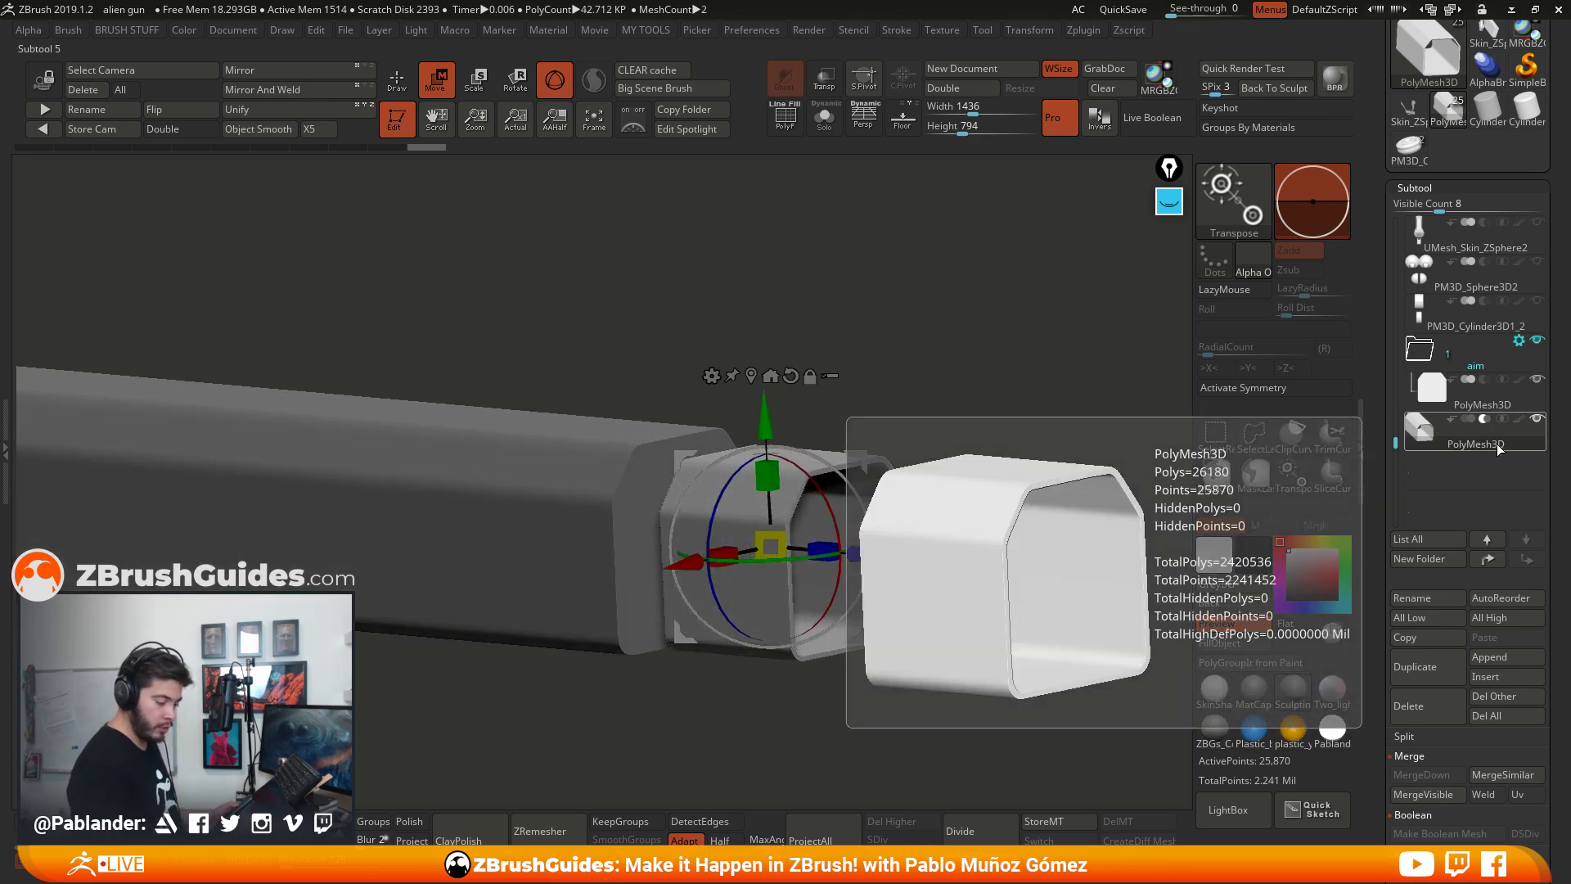
{"action": "left_click_drag", "start_coordinate": [1499, 450], "coordinate": [1513, 423]}
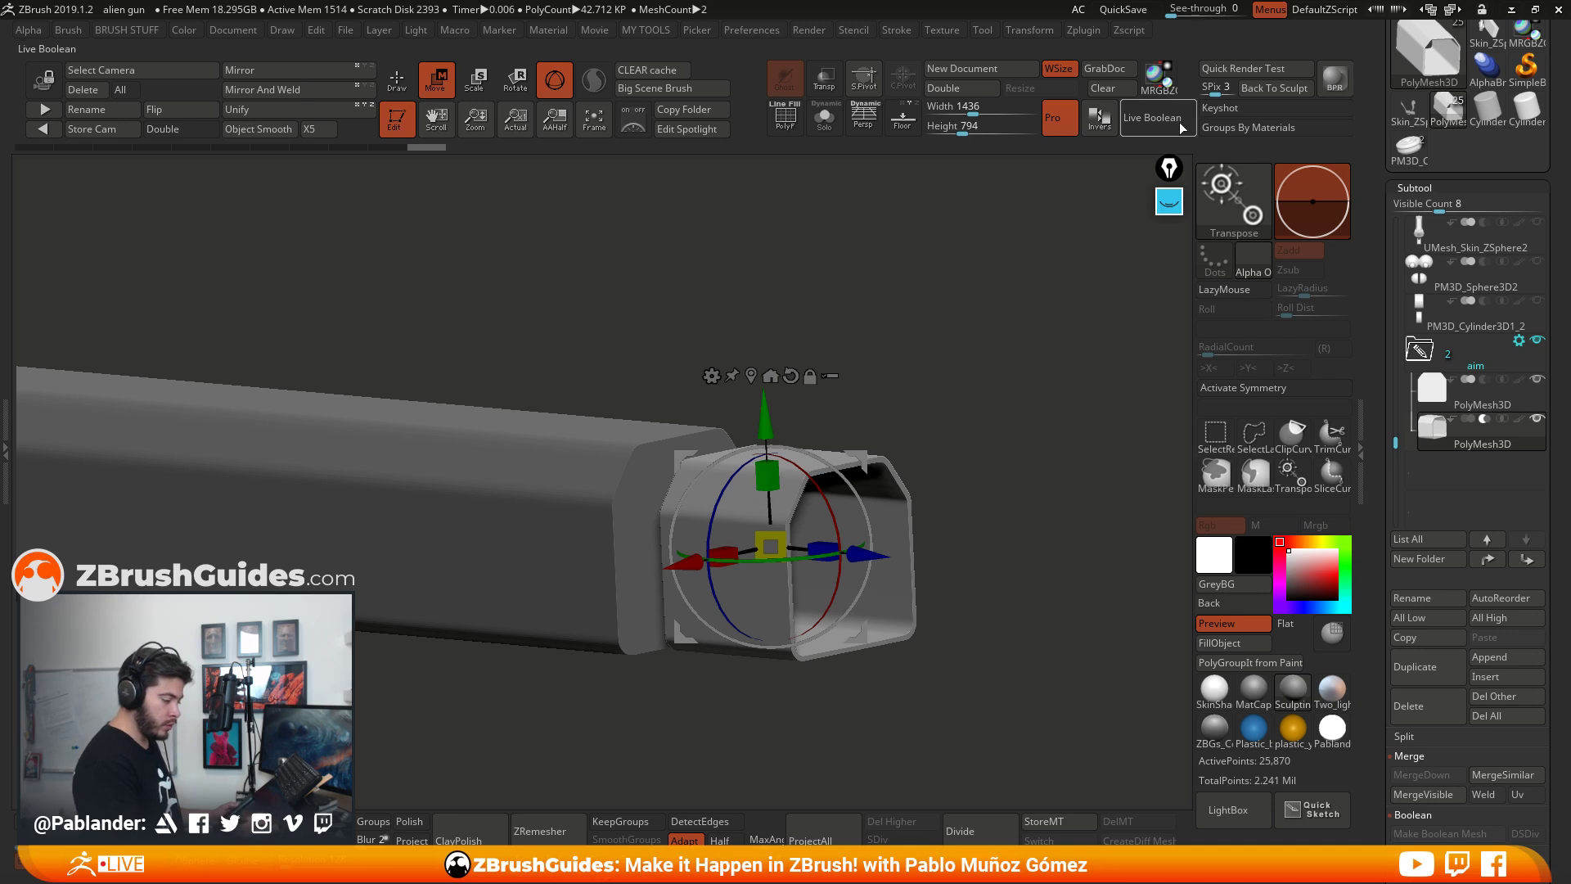
{"action": "left_click", "coordinate": [1156, 129]}
{"action": "left_click_drag", "start_coordinate": [871, 559], "coordinate": [1074, 568]}
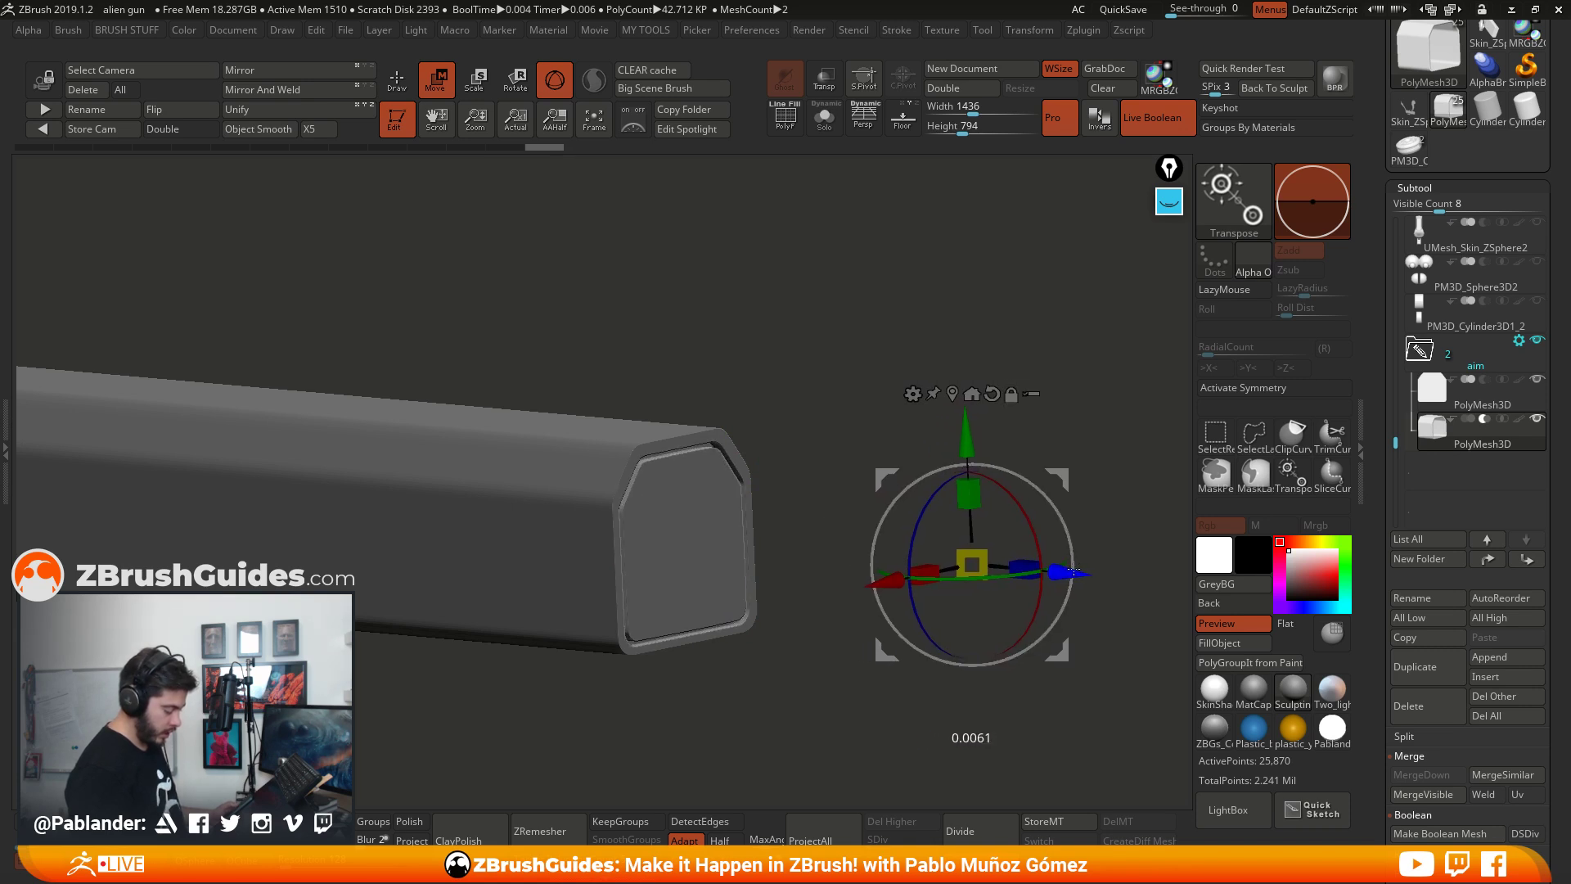
{"action": "left_click", "coordinate": [397, 80]}
Step: Reopen Spotlight in a front view, shrink the frame shape and park it beside the shape library
{"action": "mouse_move", "coordinate": [729, 309]}
{"action": "left_mouse_down", "text": "shift"}
{"action": "mouse_move", "coordinate": [916, 438]}
{"action": "mouse_move", "coordinate": [922, 479]}
{"action": "mouse_move", "coordinate": [715, 454]}
{"action": "mouse_move", "coordinate": [724, 564]}
{"action": "left_mouse_up", "text": "shift"}
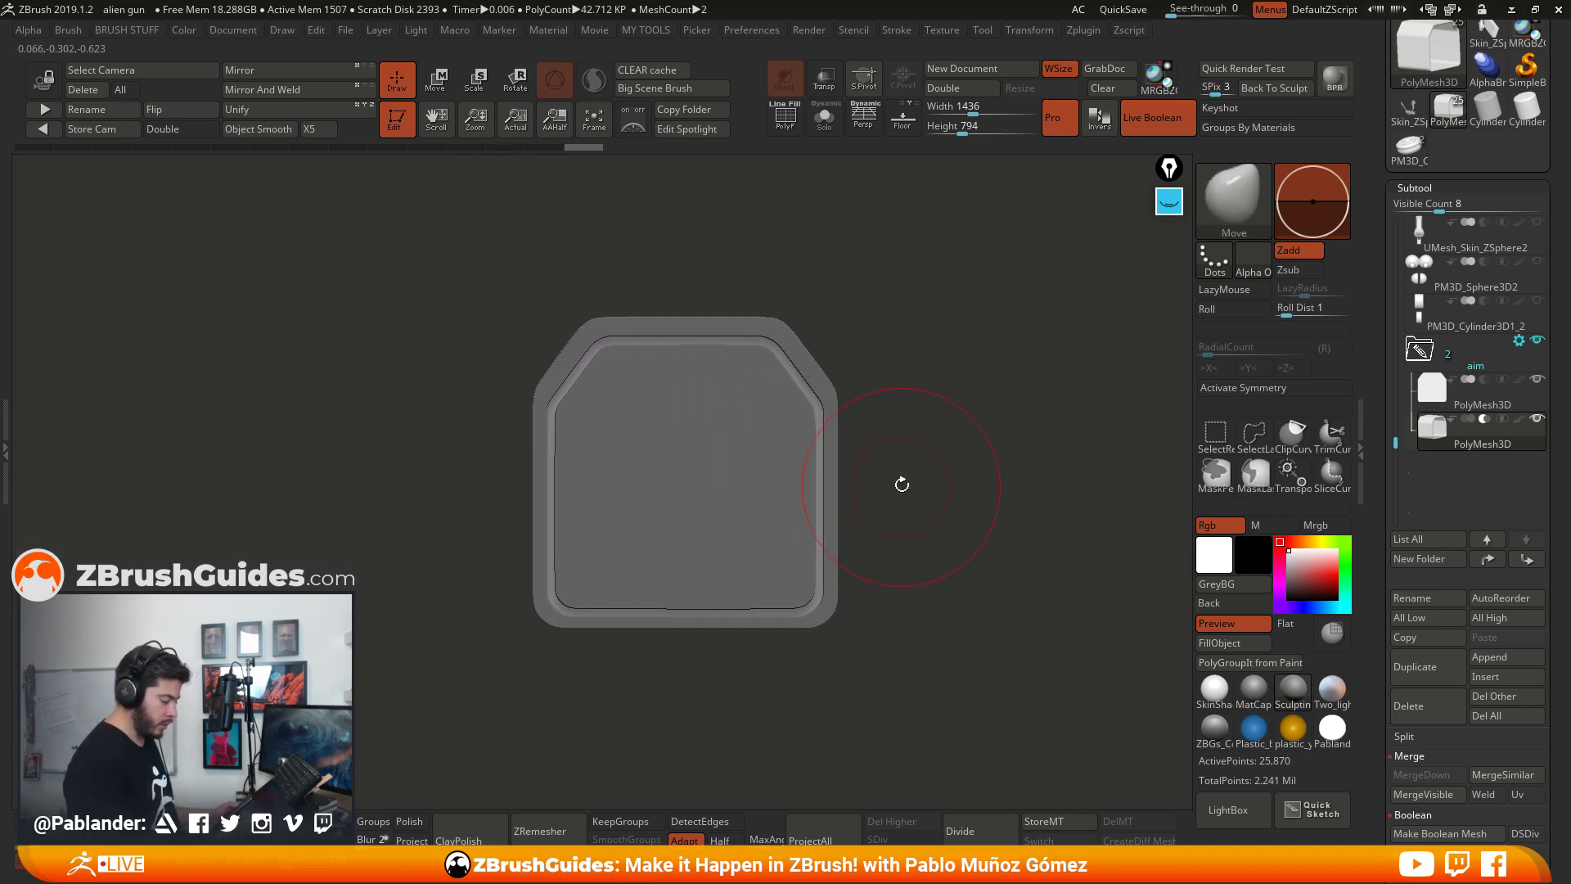
{"action": "left_click_drag", "start_coordinate": [901, 483], "coordinate": [890, 502], "text": "alt"}
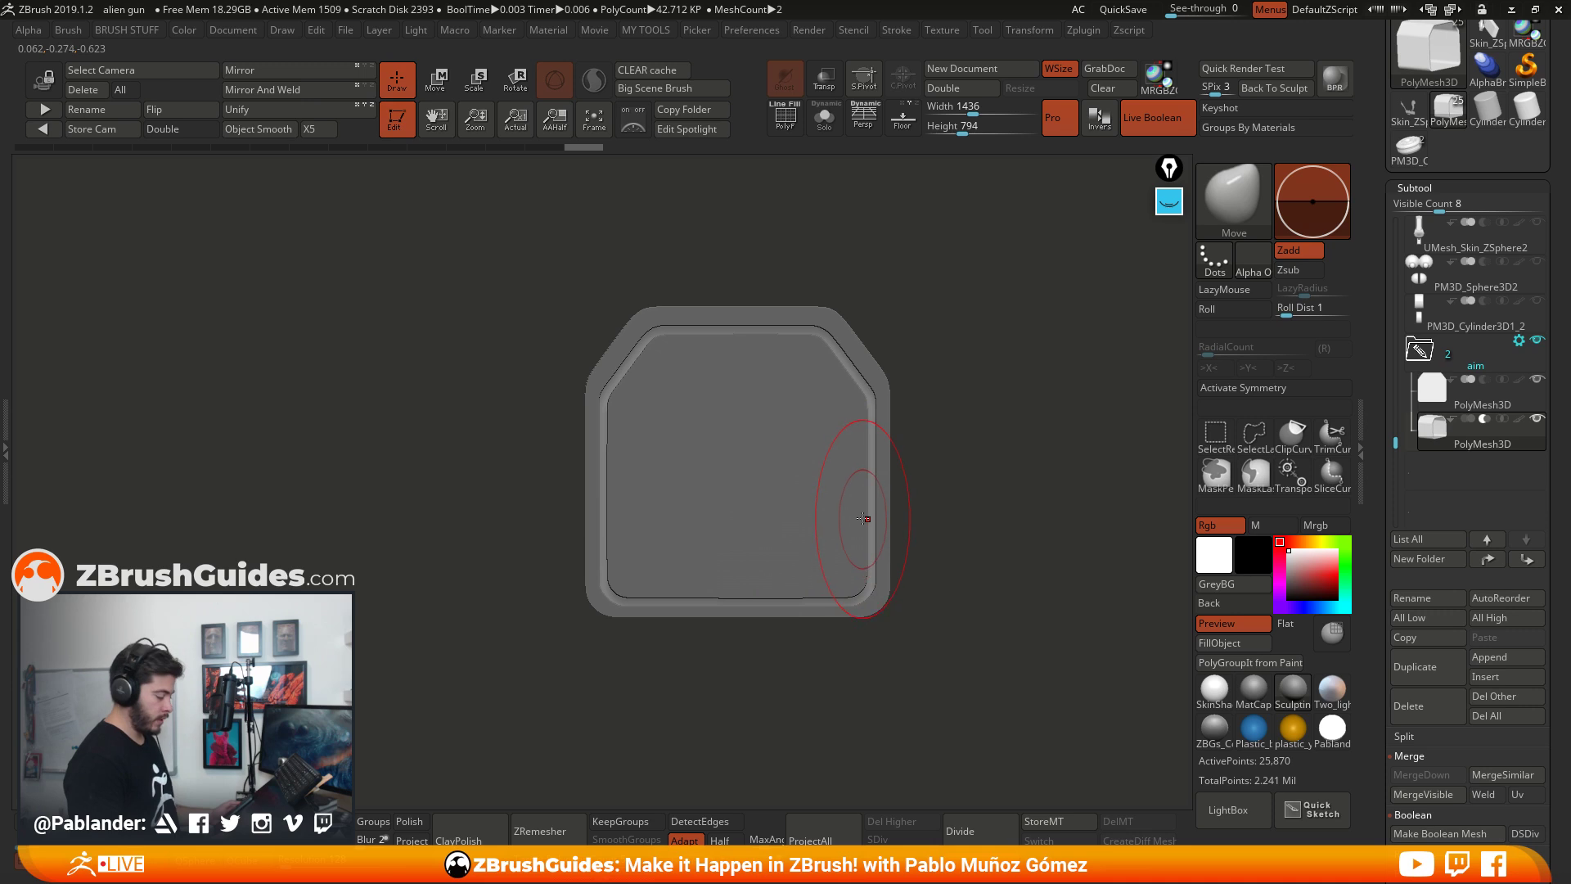
{"action": "key", "text": "shift+z"}
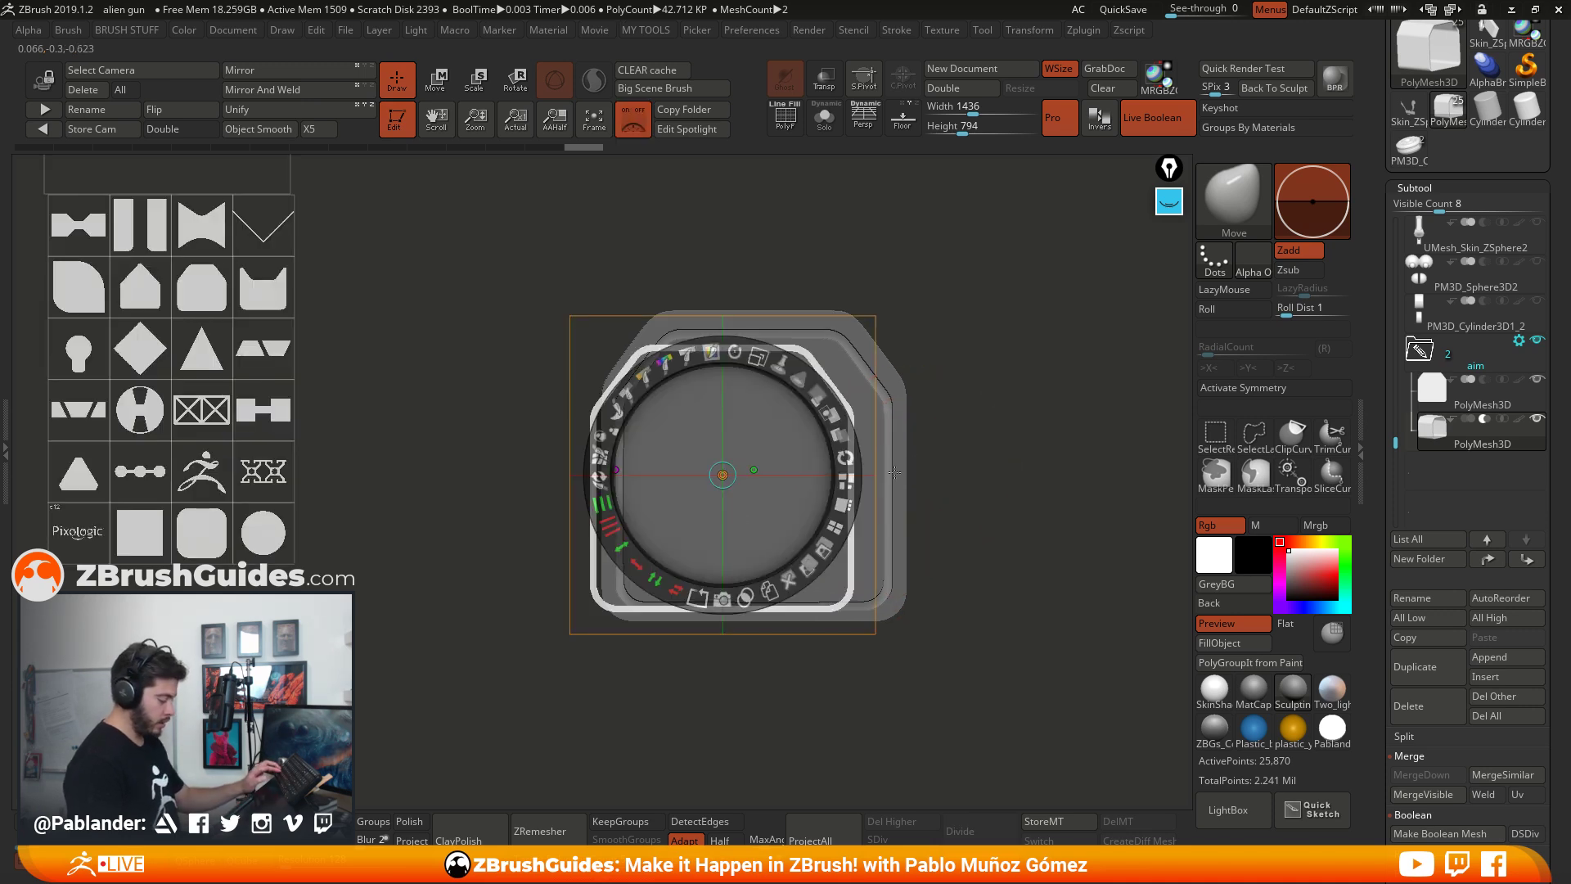
{"action": "left_click_drag", "start_coordinate": [743, 465], "coordinate": [770, 453]}
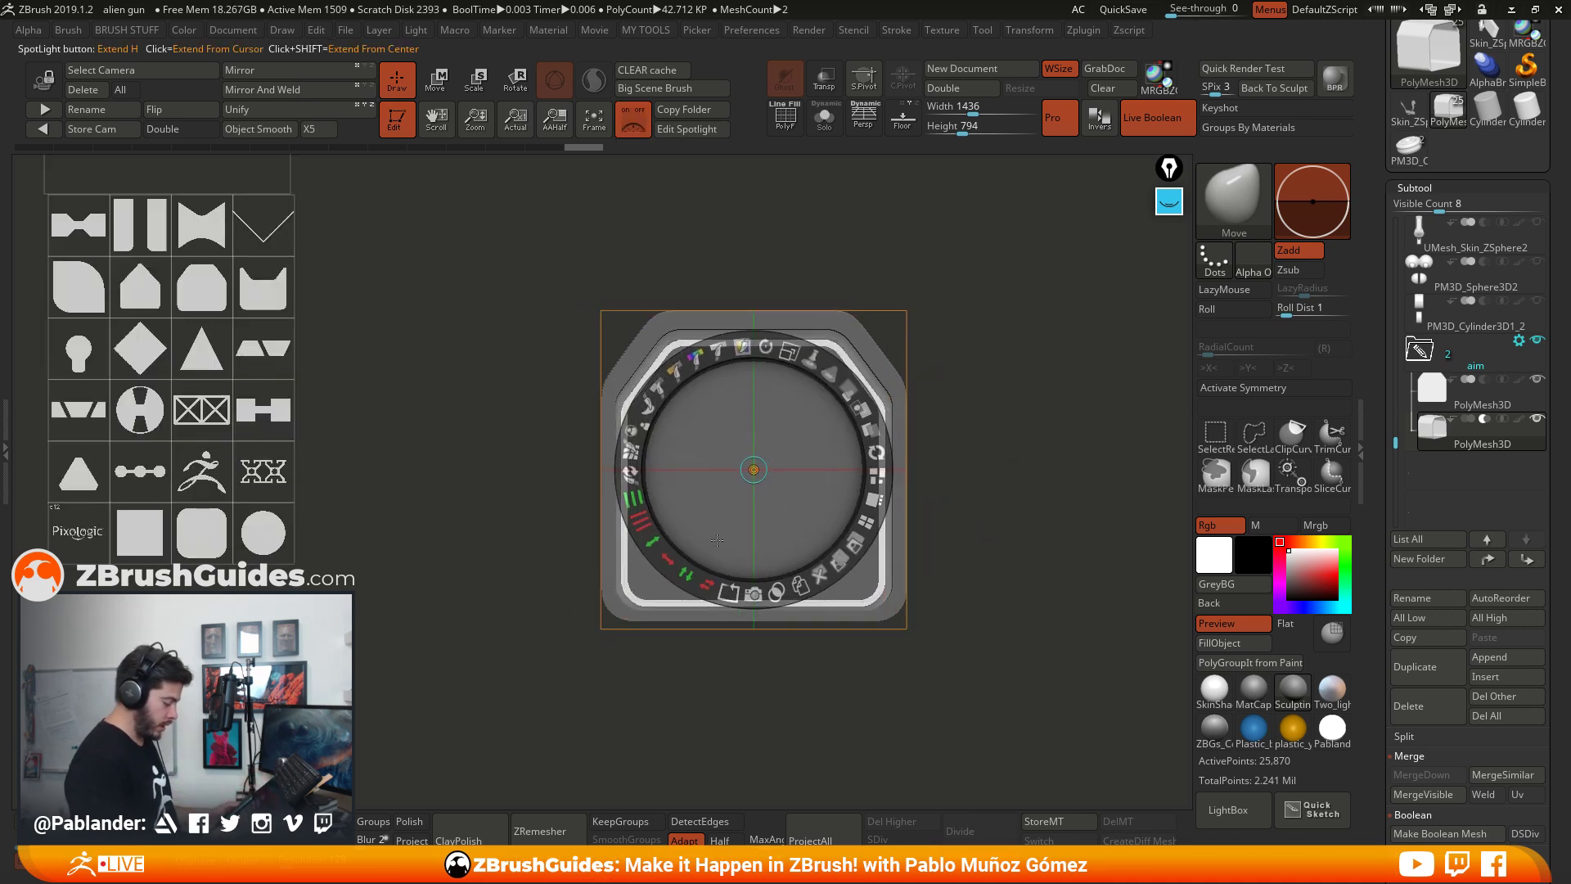
{"action": "left_click_drag", "start_coordinate": [776, 455], "coordinate": [478, 433]}
{"action": "left_click_drag", "start_coordinate": [440, 375], "coordinate": [389, 393]}
{"action": "mouse_move", "coordinate": [429, 498]}
{"action": "left_mouse_down"}
{"action": "mouse_move", "coordinate": [368, 333]}
{"action": "mouse_move", "coordinate": [388, 268]}
{"action": "mouse_move", "coordinate": [430, 498]}
{"action": "left_mouse_up"}
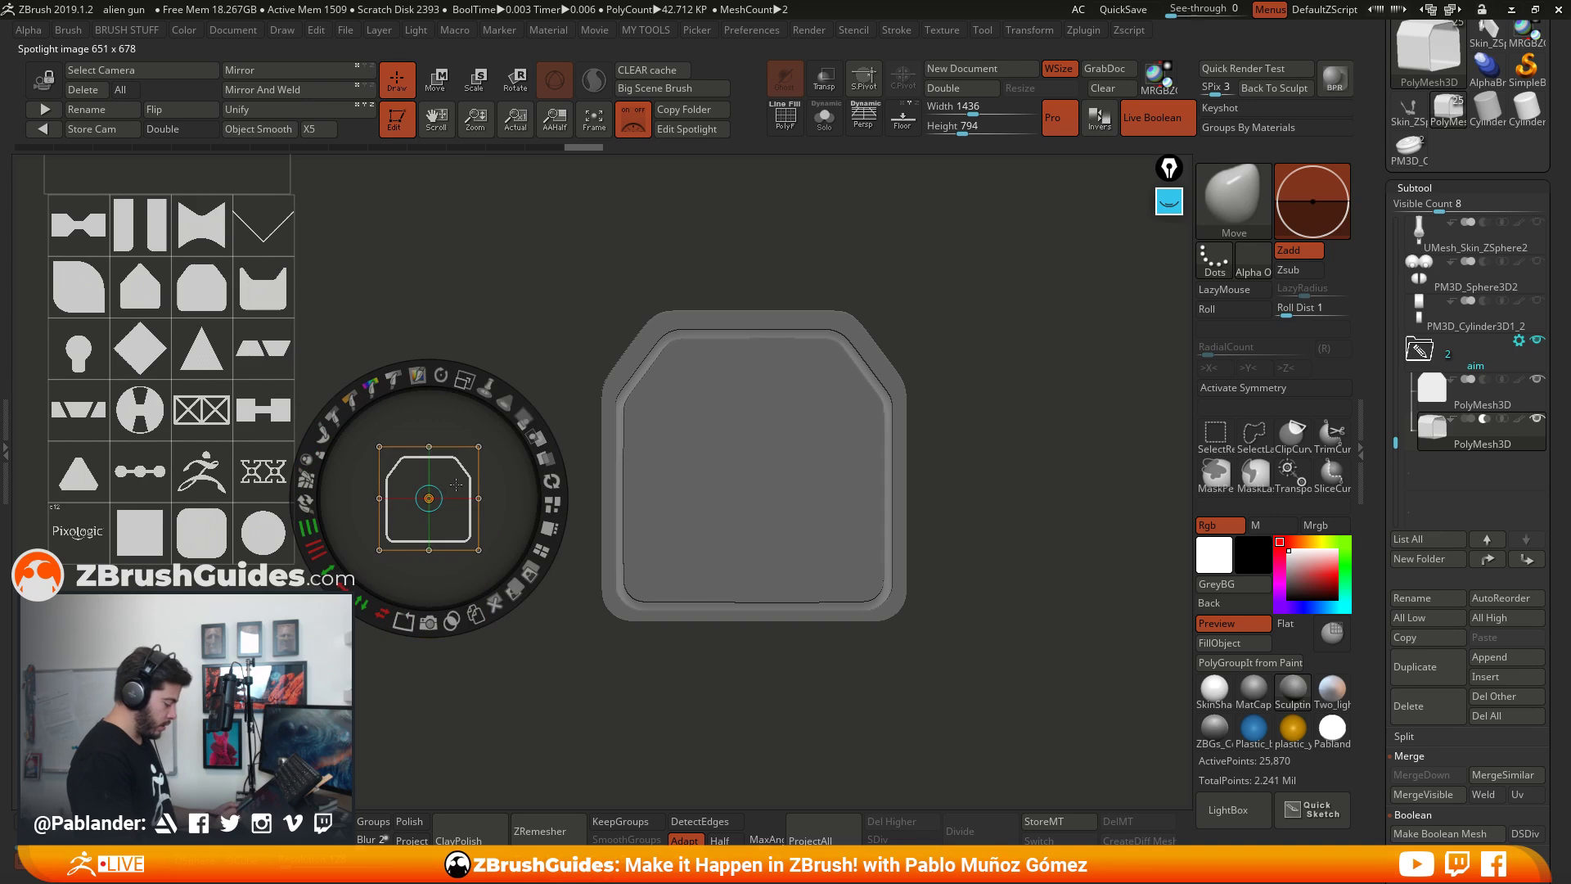
{"action": "left_click_drag", "start_coordinate": [374, 584], "coordinate": [309, 324]}
Step: Duplicate the solid chamfered-corner Spotlight shape, centre the copy on the block and enlarge it to the groove's outline
{"action": "left_click", "coordinate": [198, 291]}
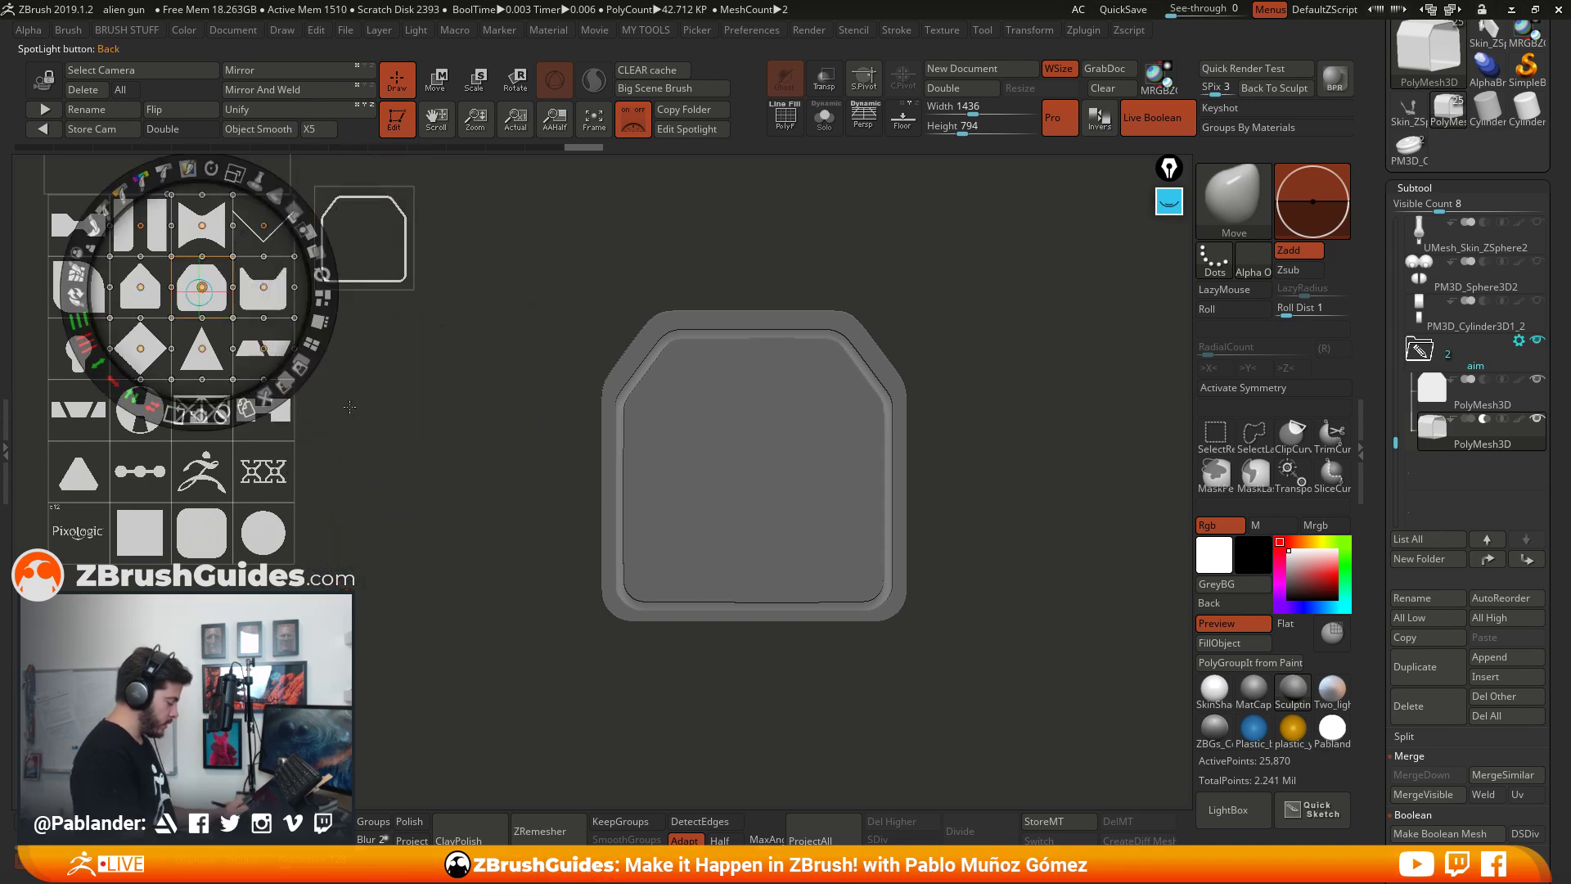
{"action": "left_click", "coordinate": [248, 413]}
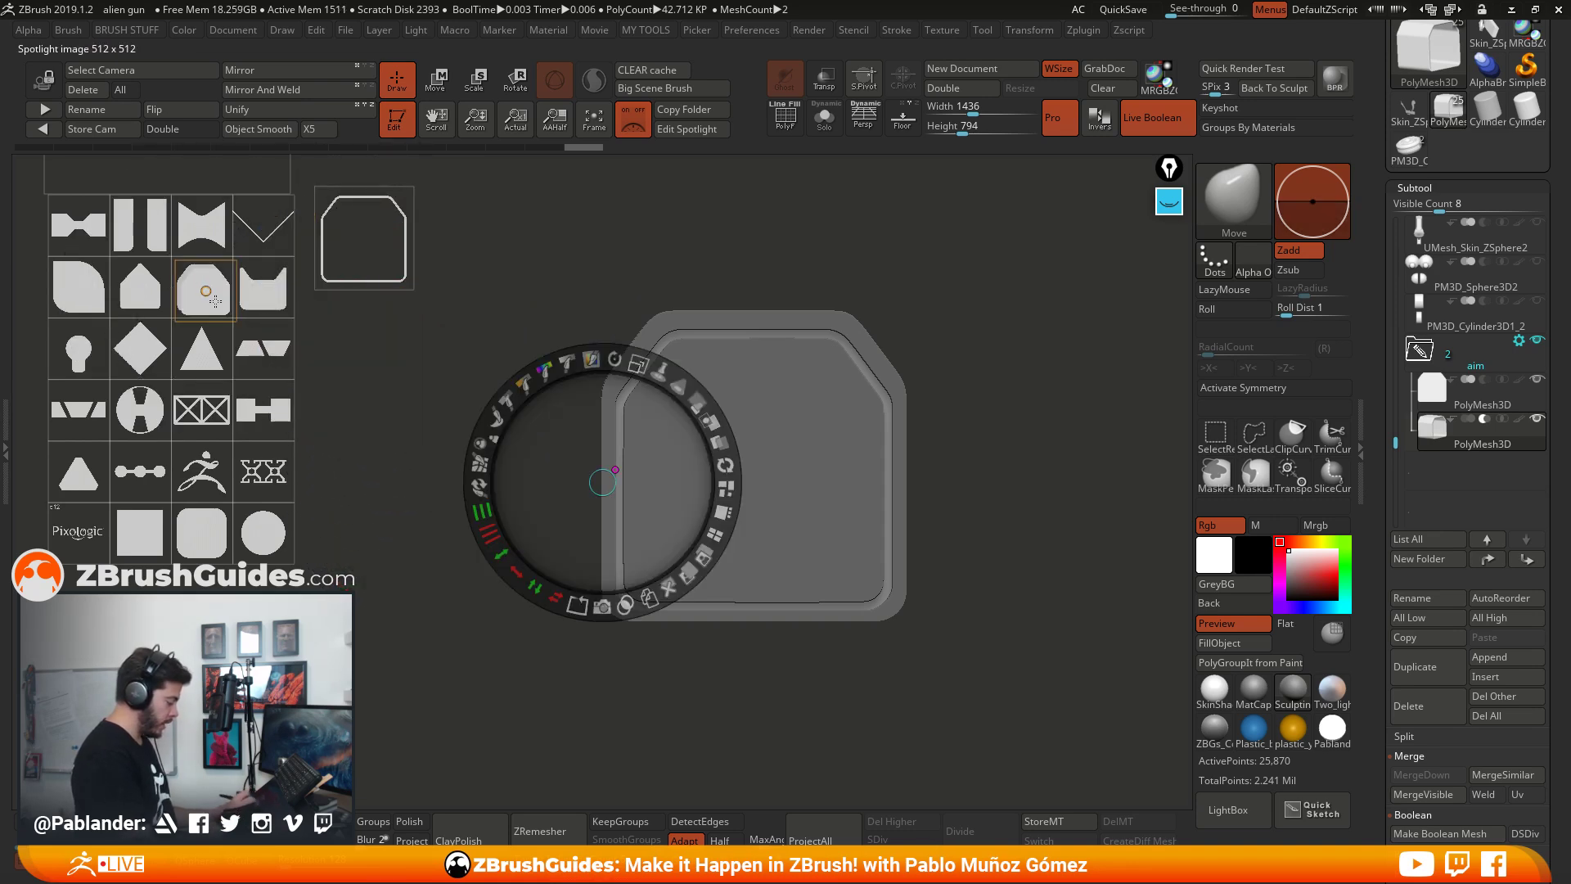
{"action": "left_click_drag", "start_coordinate": [213, 300], "coordinate": [764, 481]}
{"action": "left_click_drag", "start_coordinate": [791, 361], "coordinate": [949, 335]}
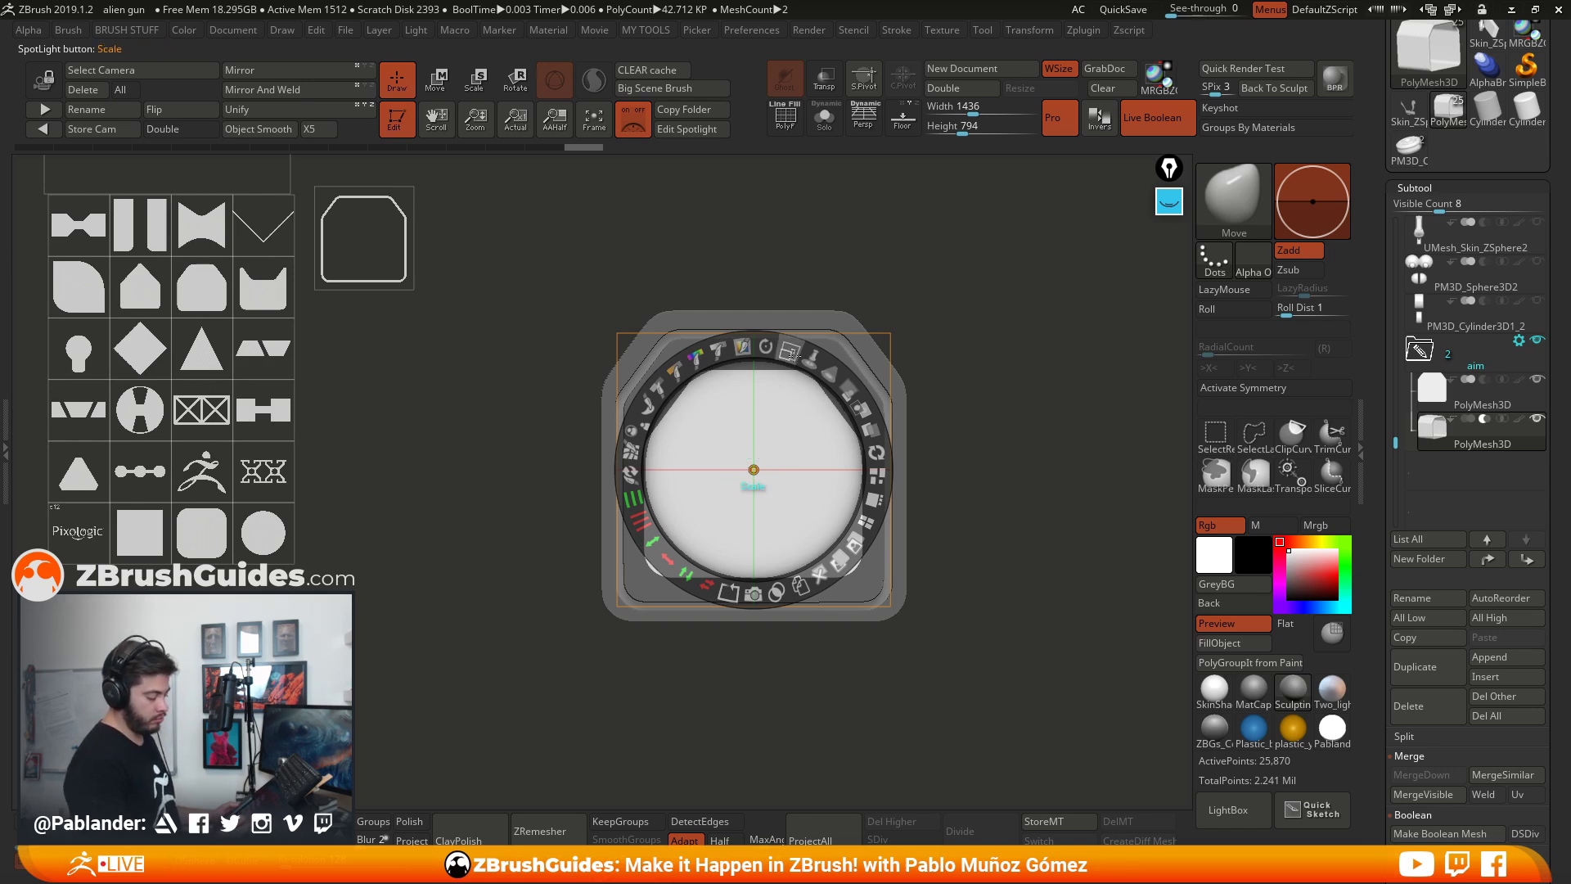
Step: Reduce the shape's height and raise it so it fits inside the upper part of the groove
{"action": "left_click_drag", "start_coordinate": [792, 353], "coordinate": [801, 357]}
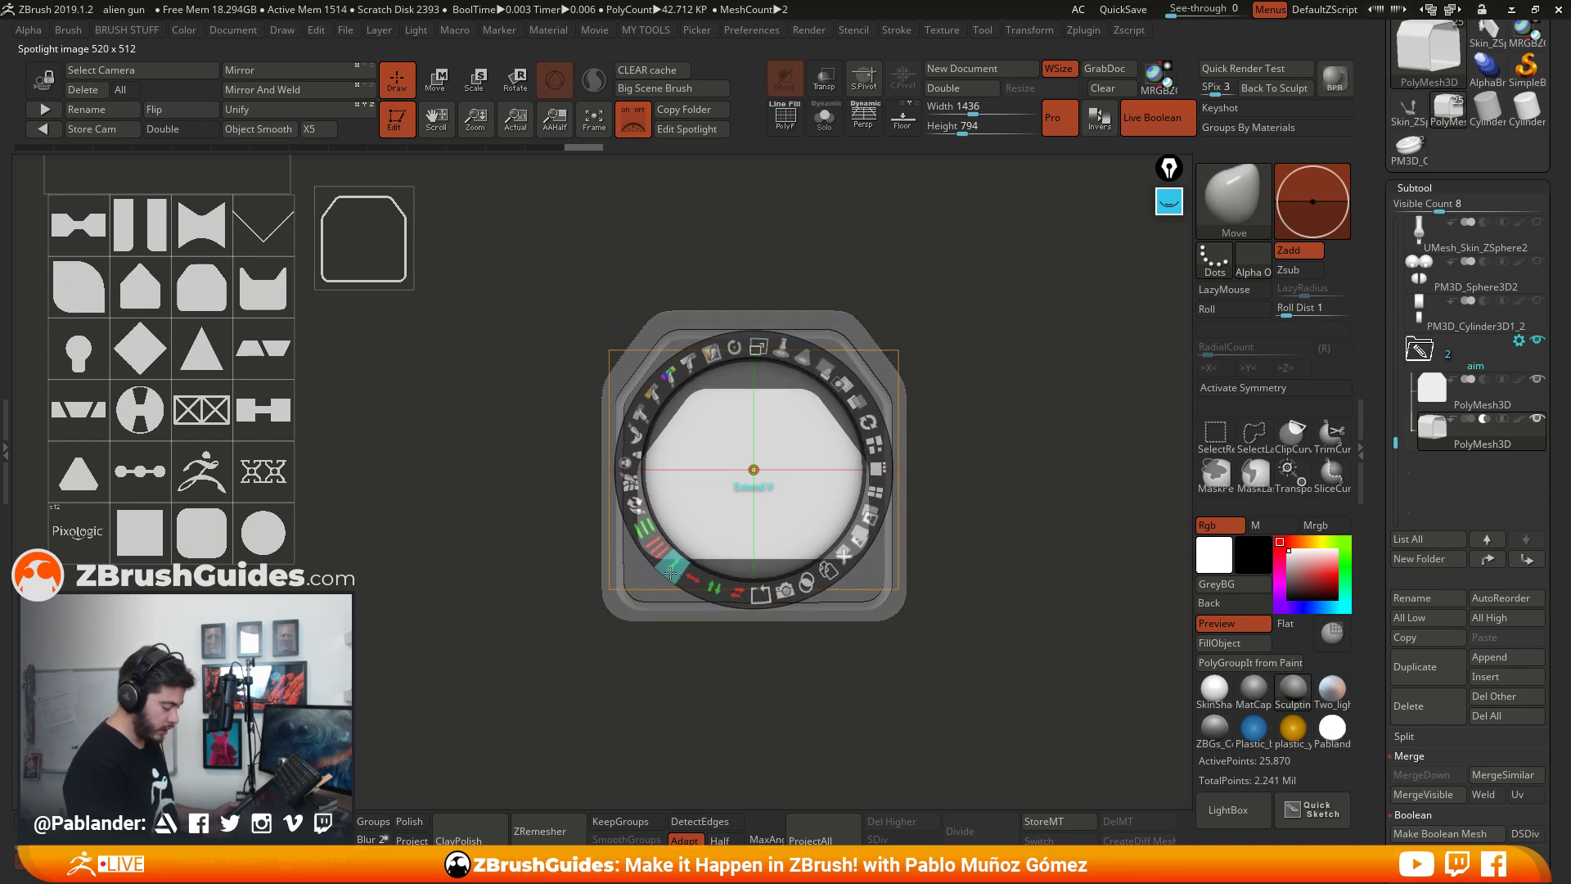
{"action": "mouse_move", "coordinate": [776, 505]}
{"action": "left_mouse_down"}
{"action": "mouse_move", "coordinate": [785, 460]}
{"action": "mouse_move", "coordinate": [784, 475]}
{"action": "left_mouse_up"}
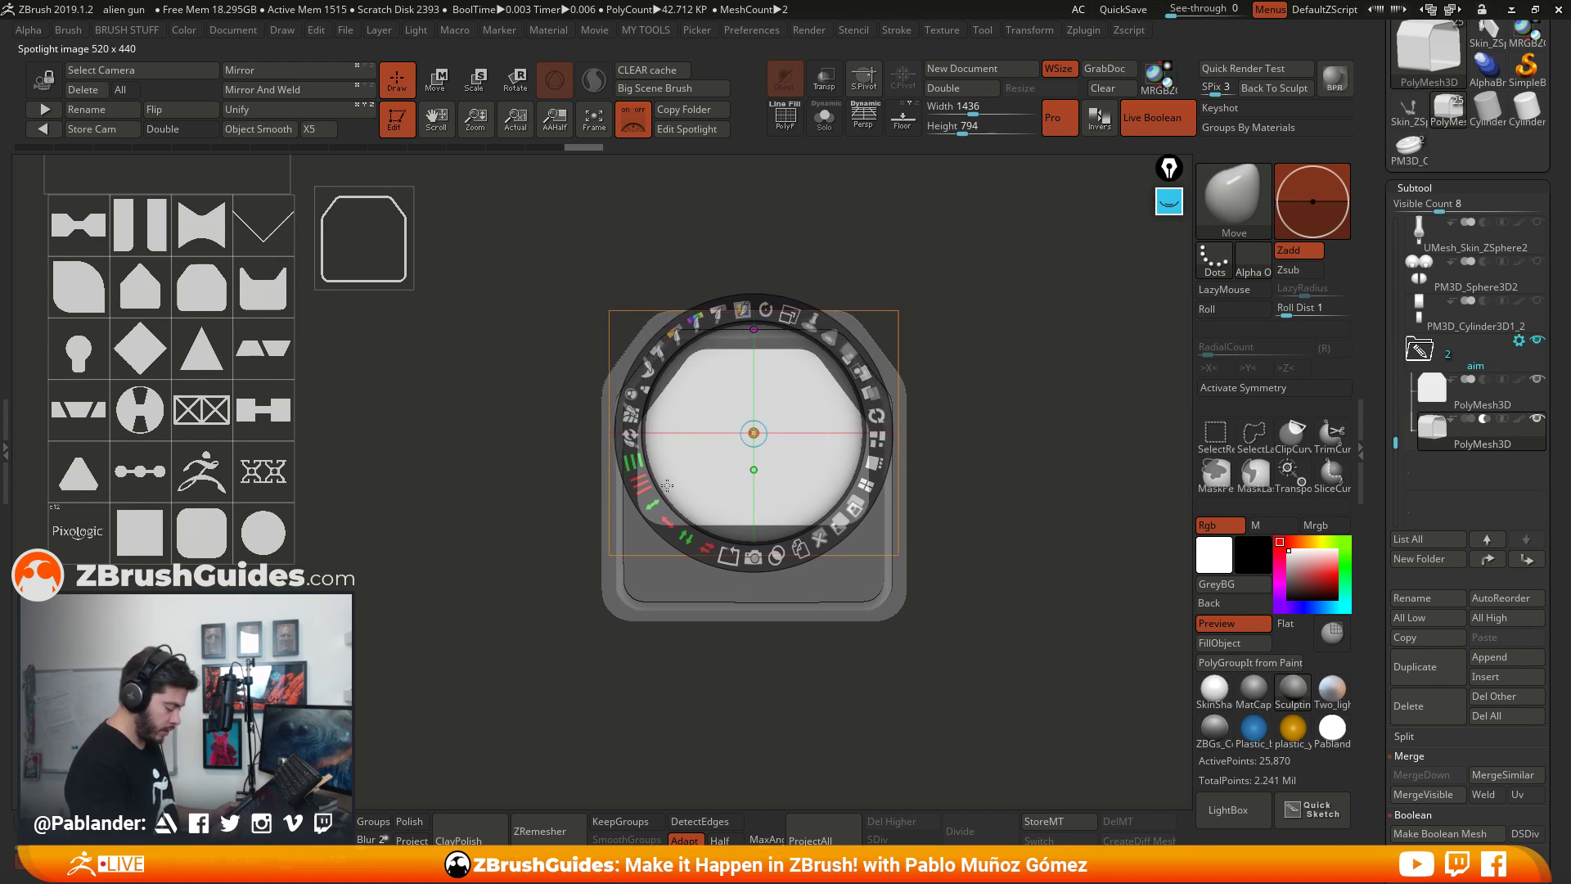
{"action": "left_click_drag", "start_coordinate": [667, 485], "coordinate": [795, 491]}
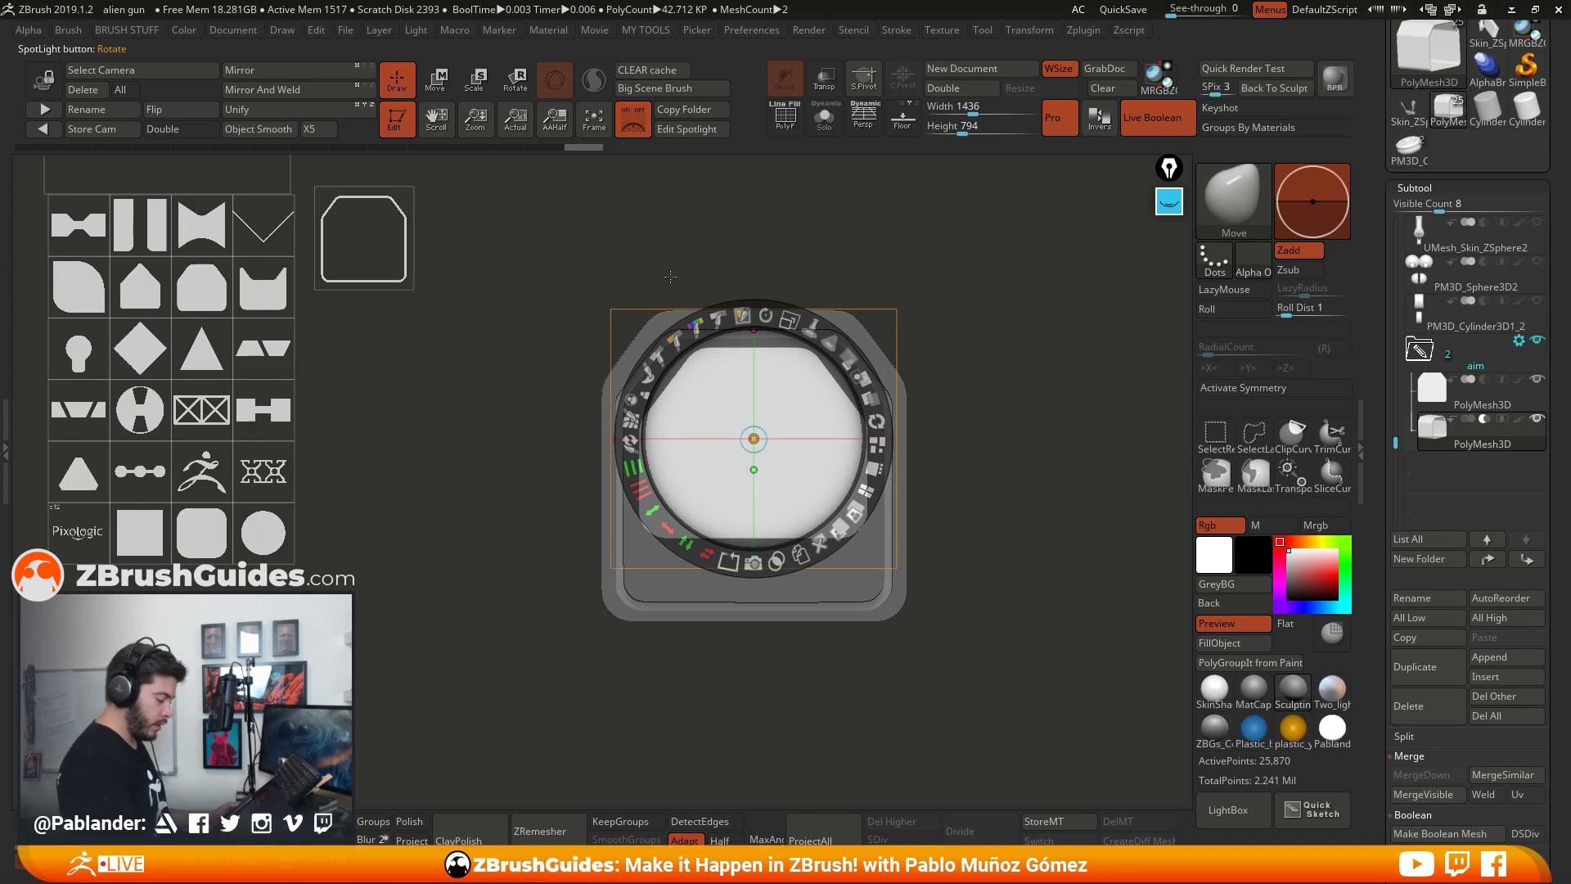
Step: Snapshot the shape in 3D, close Spotlight, and put the new subtractive subtool in the aim folder
{"action": "left_click", "coordinate": [753, 565]}
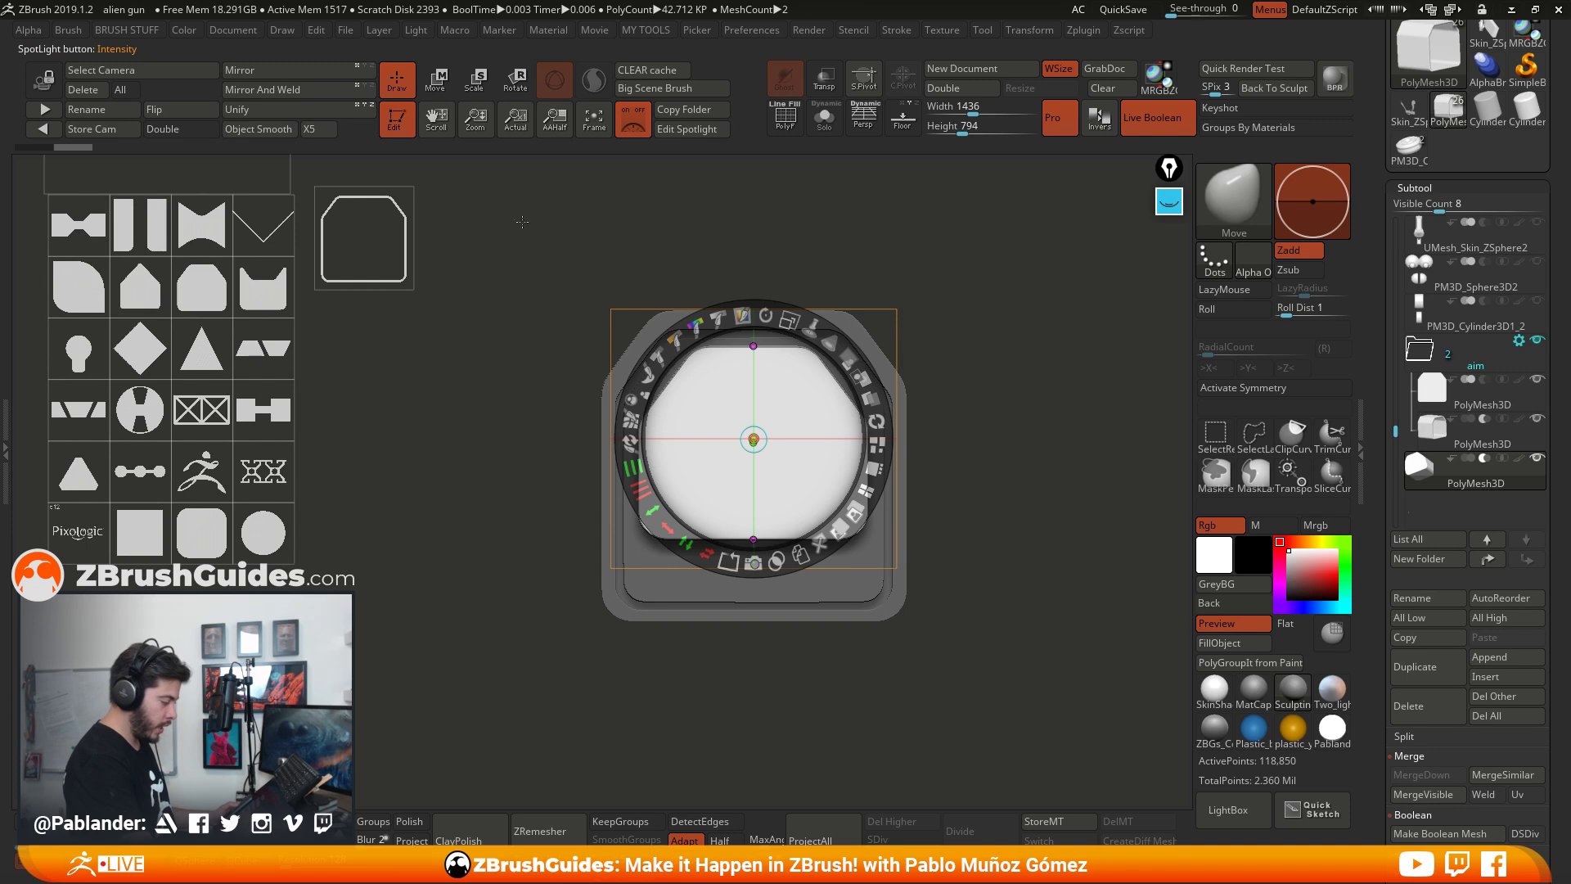
{"action": "key", "text": "shift+z"}
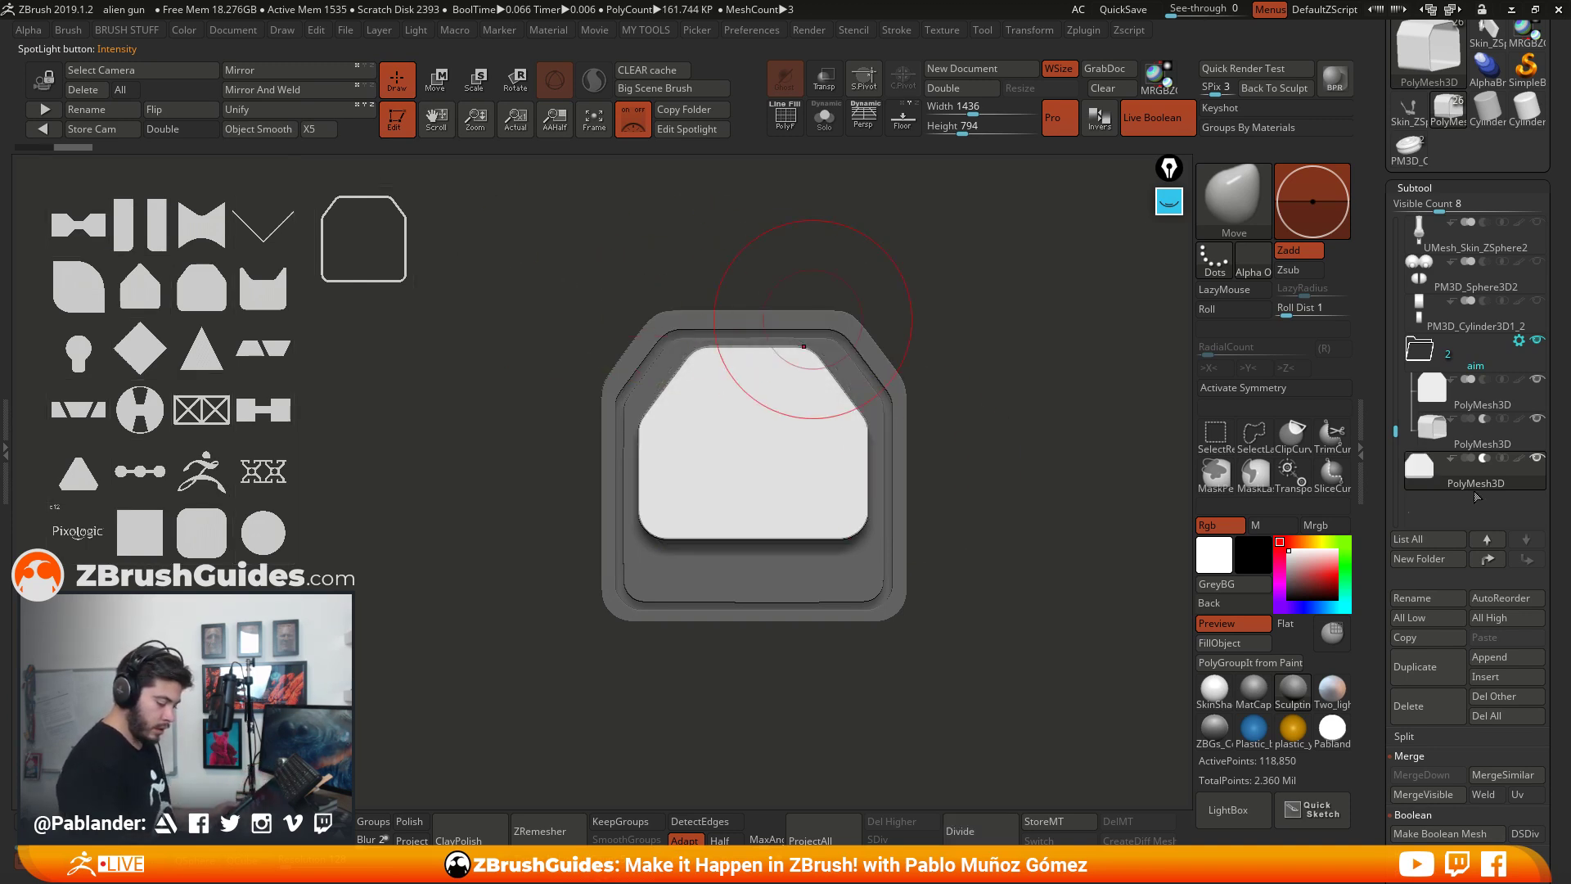
{"action": "left_click_drag", "start_coordinate": [1152, 503], "coordinate": [1005, 492]}
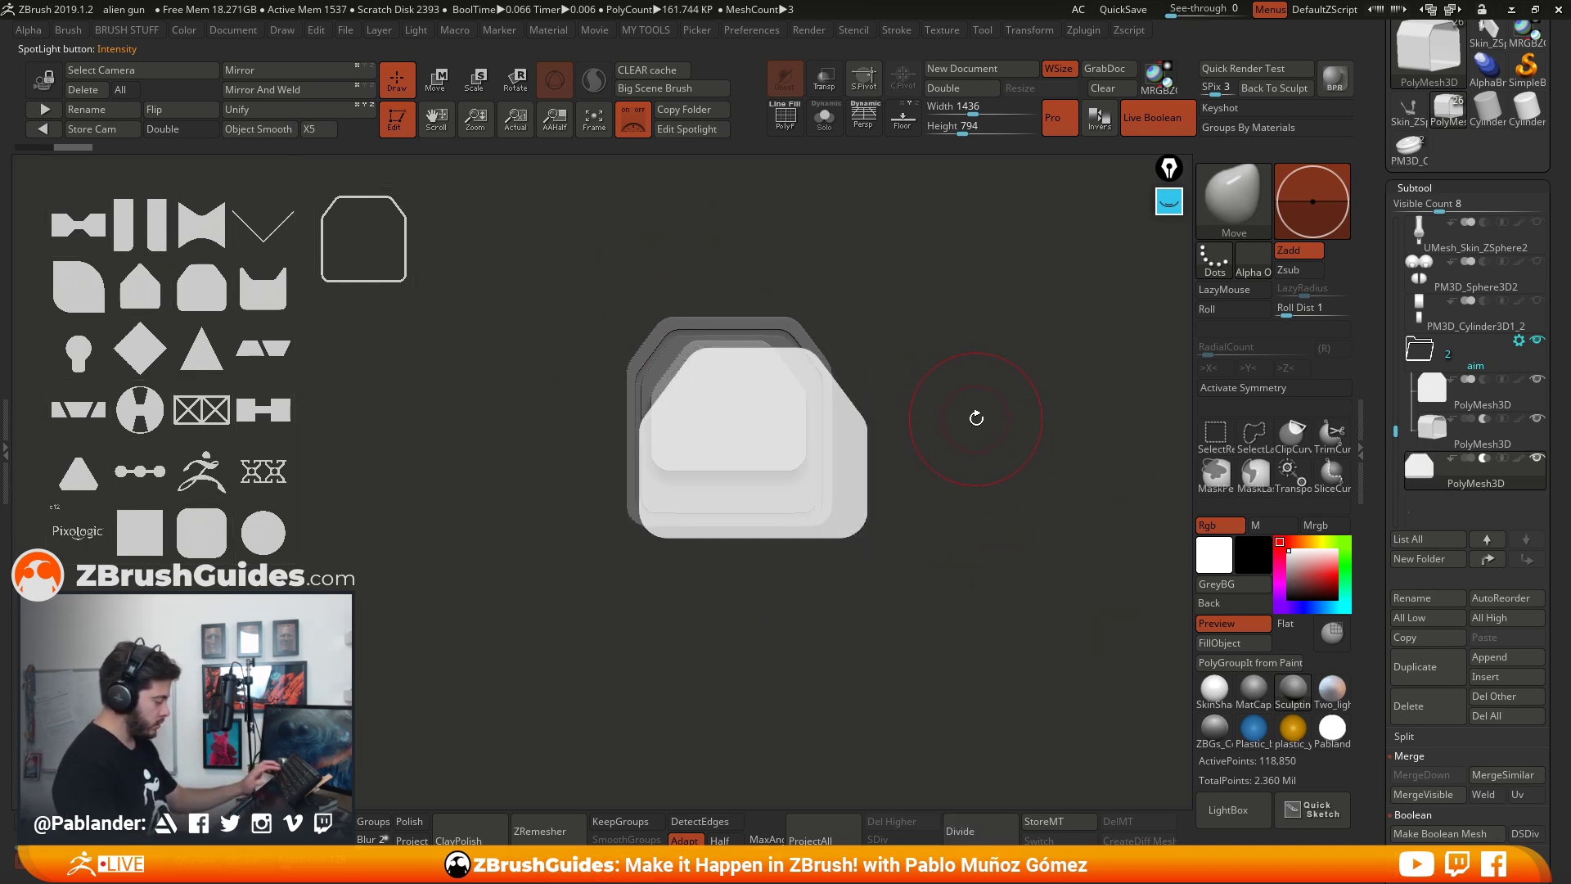
{"action": "mouse_move", "coordinate": [976, 418]}
{"action": "left_mouse_down"}
{"action": "mouse_move", "coordinate": [999, 439]}
{"action": "mouse_move", "coordinate": [975, 491]}
{"action": "mouse_move", "coordinate": [989, 492]}
{"action": "mouse_move", "coordinate": [949, 528]}
{"action": "mouse_move", "coordinate": [1024, 369]}
{"action": "left_mouse_up"}
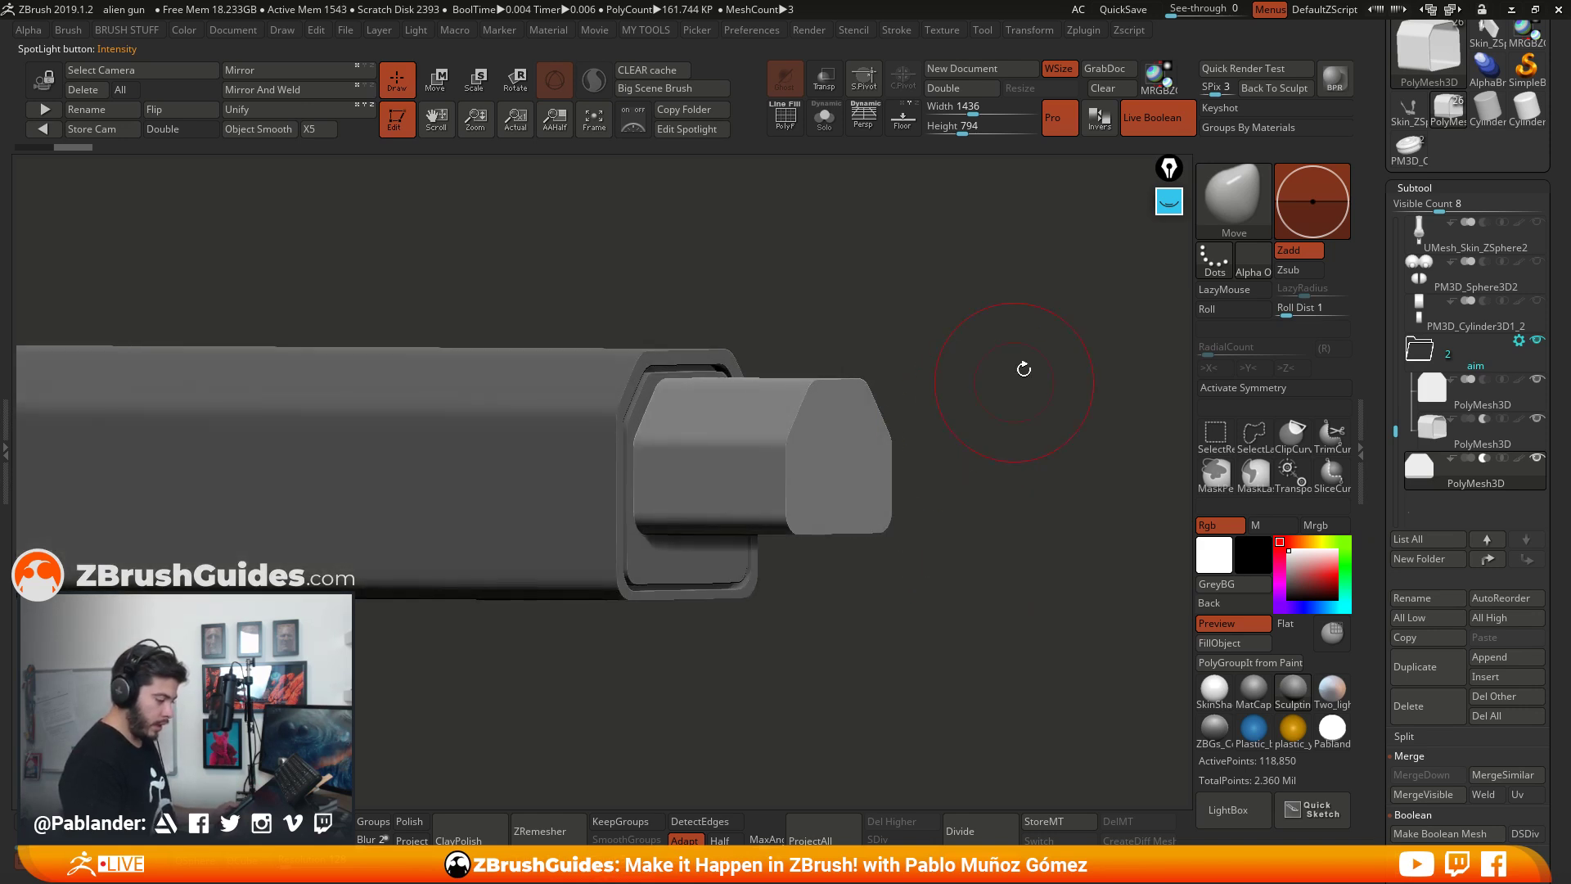
{"action": "left_click_drag", "start_coordinate": [1482, 459], "coordinate": [1481, 471]}
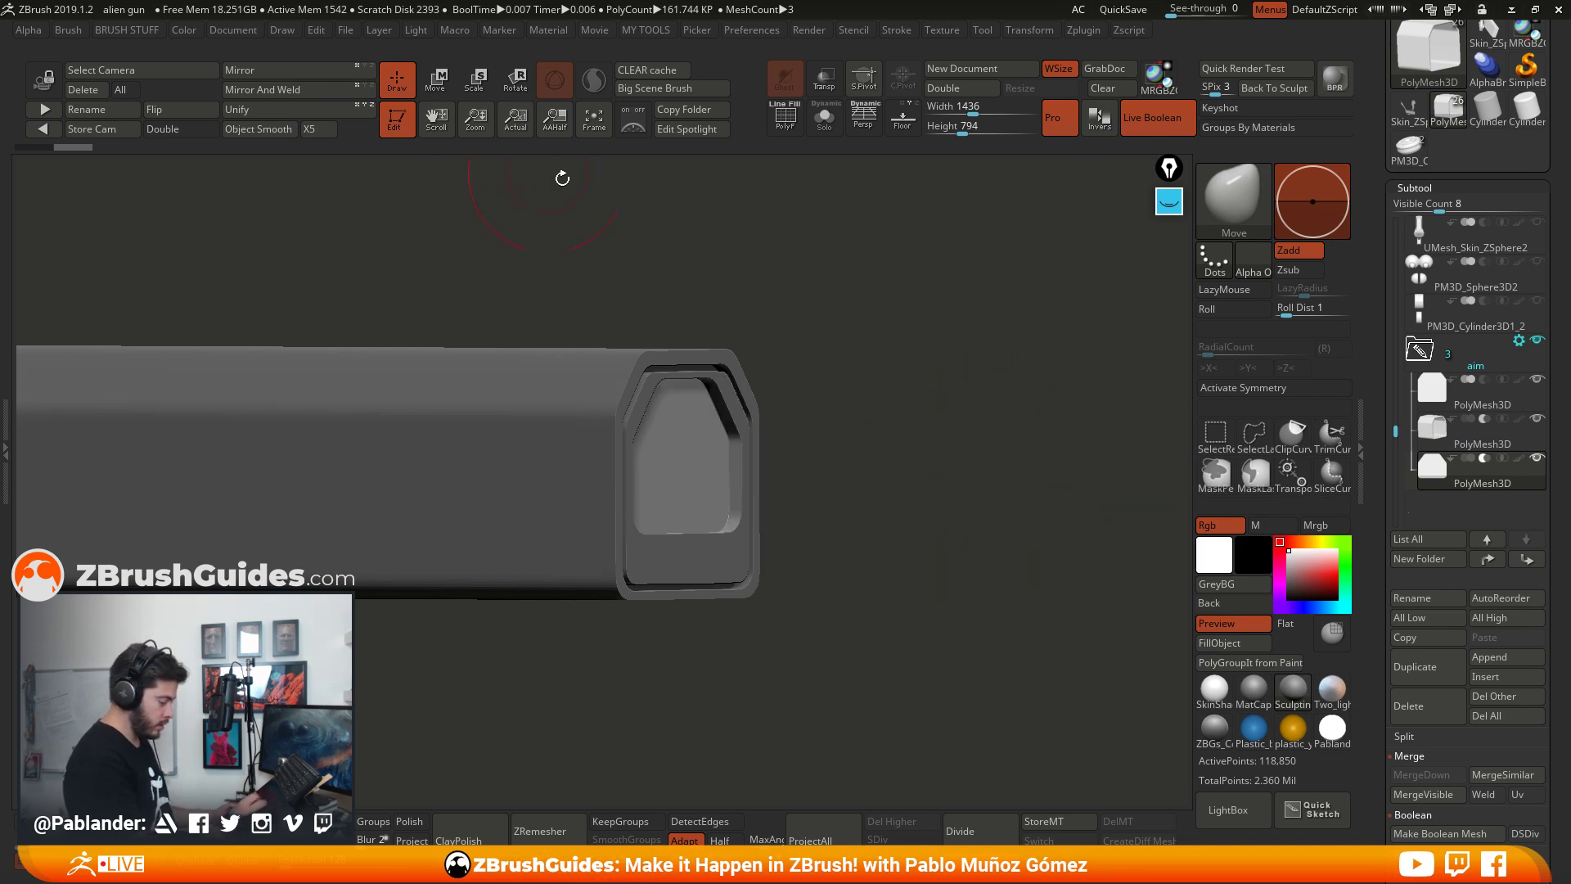
Step: With Live Boolean off, centre the gizmo on the newest cutter and slide it along the block so it protrudes from the open end
{"action": "left_click", "coordinate": [437, 80]}
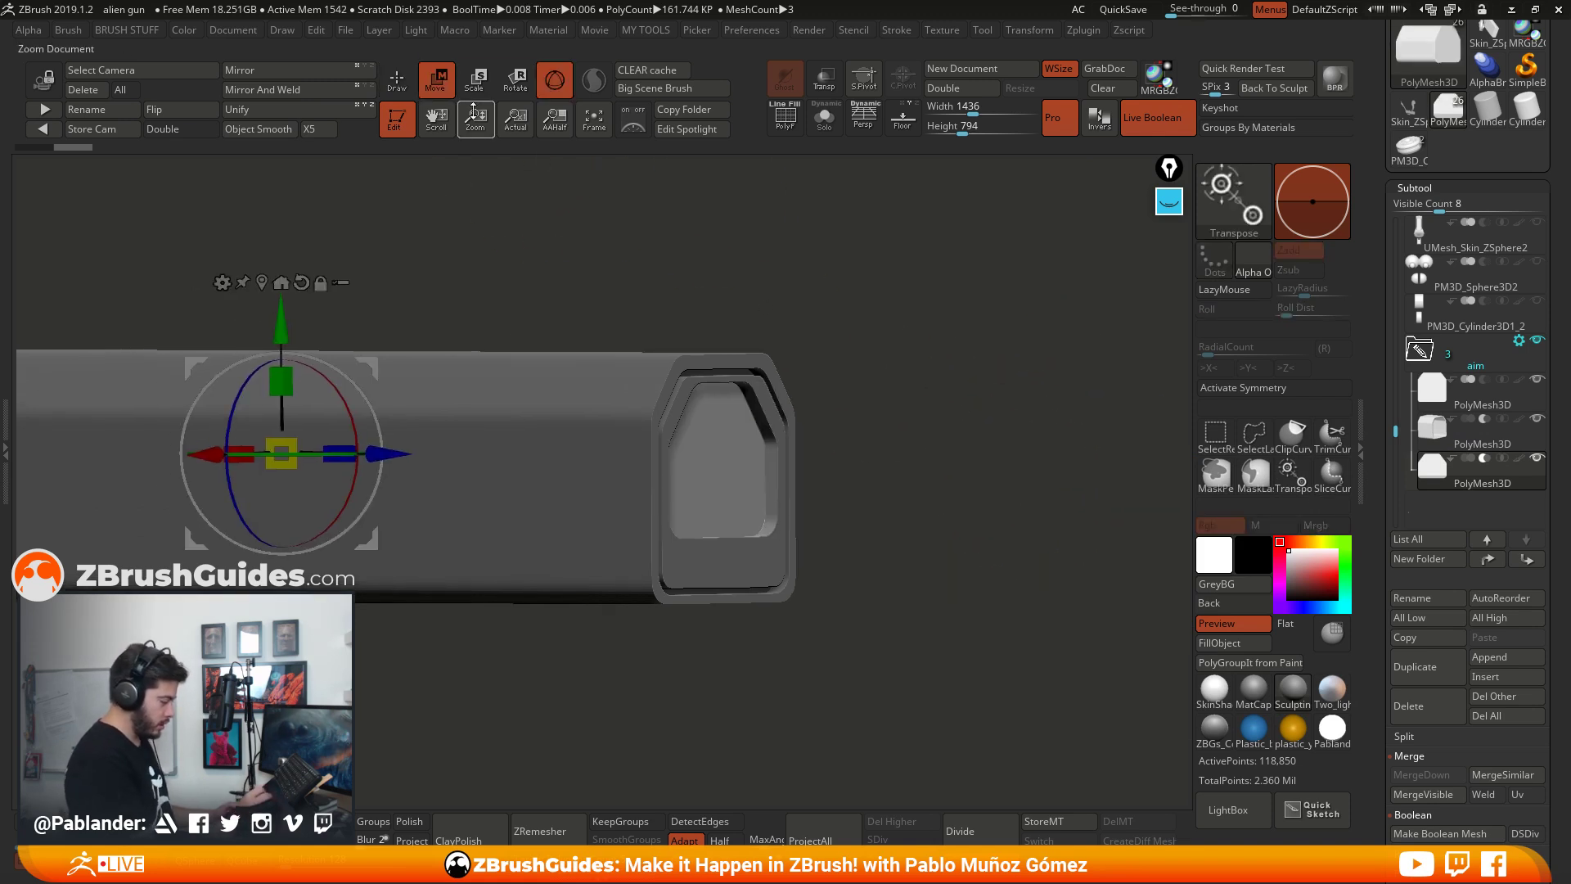
{"action": "left_click_drag", "start_coordinate": [477, 315], "coordinate": [479, 270], "text": "alt"}
{"action": "left_click_drag", "start_coordinate": [519, 450], "coordinate": [780, 473]}
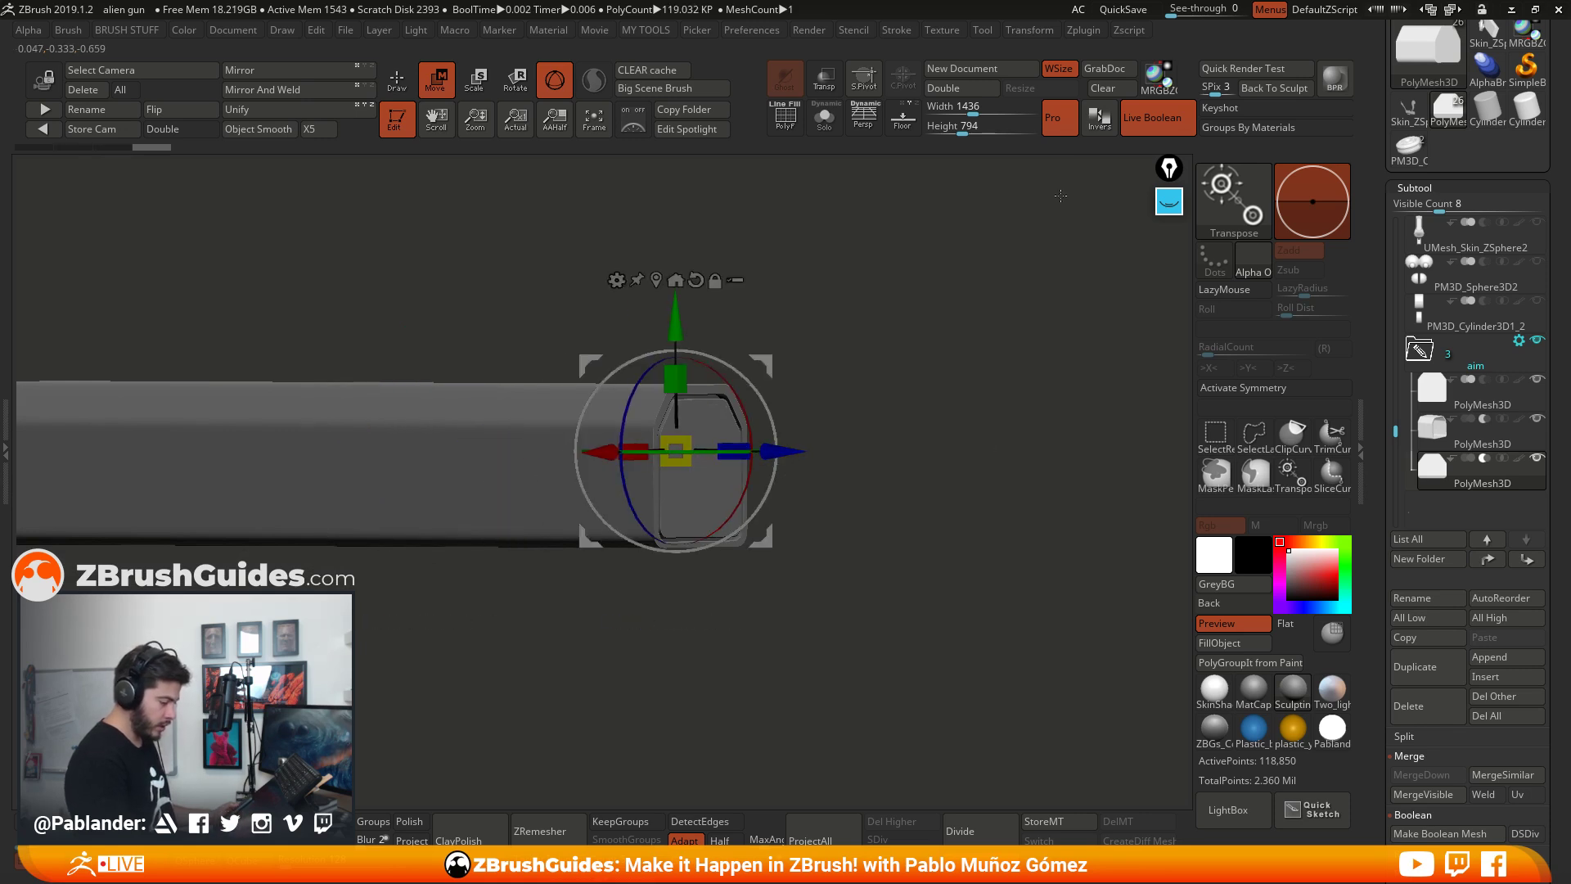
{"action": "left_click", "coordinate": [1152, 120]}
{"action": "left_click_drag", "start_coordinate": [790, 451], "coordinate": [984, 465]}
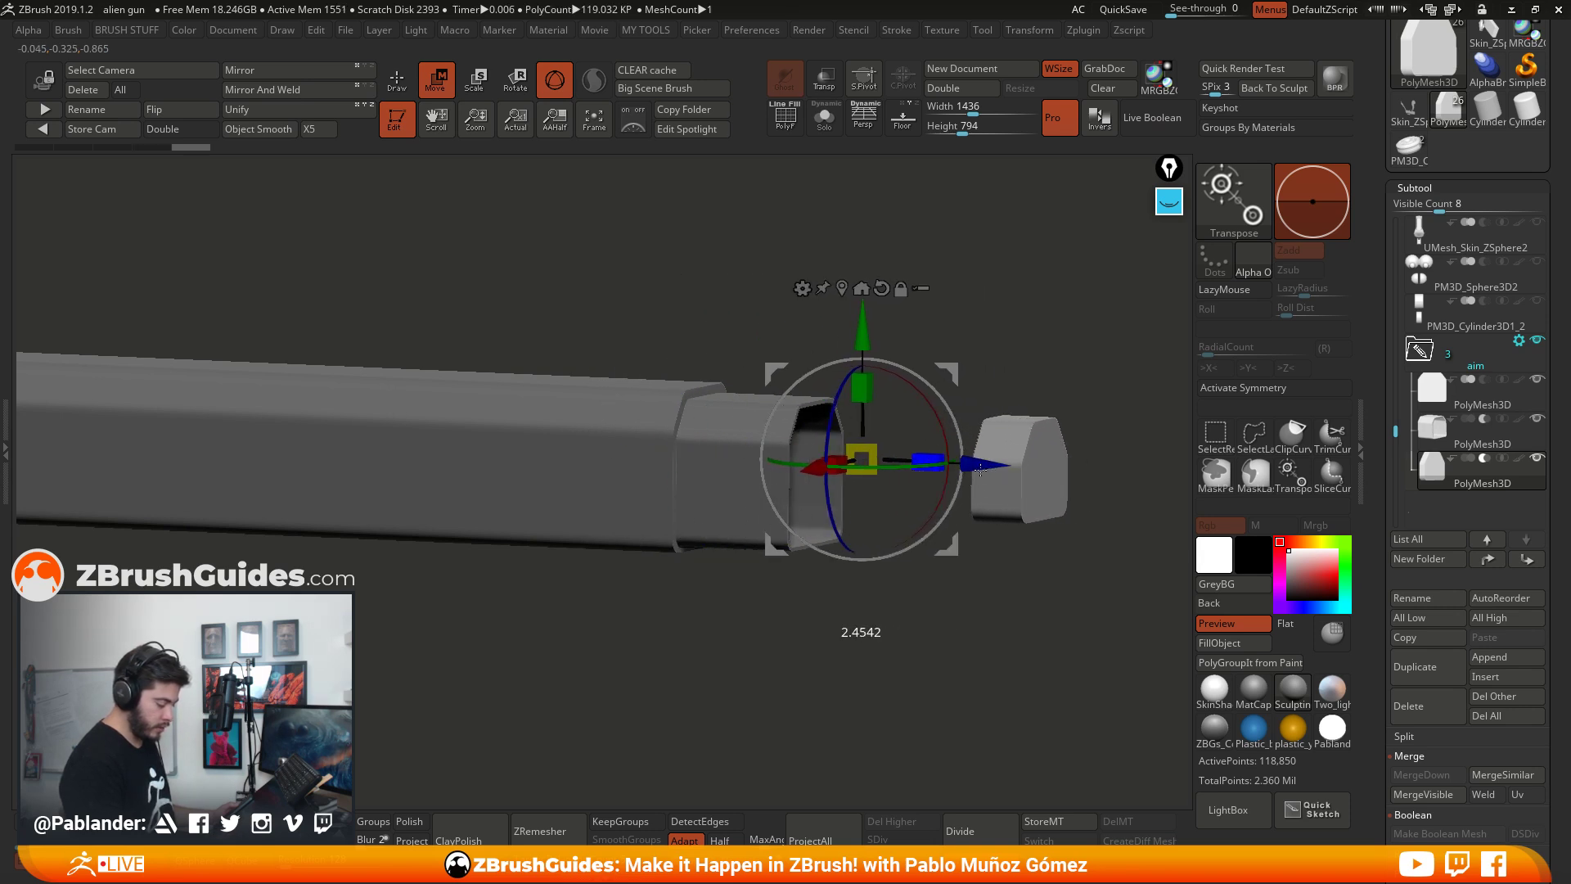
{"action": "left_click", "coordinate": [843, 288]}
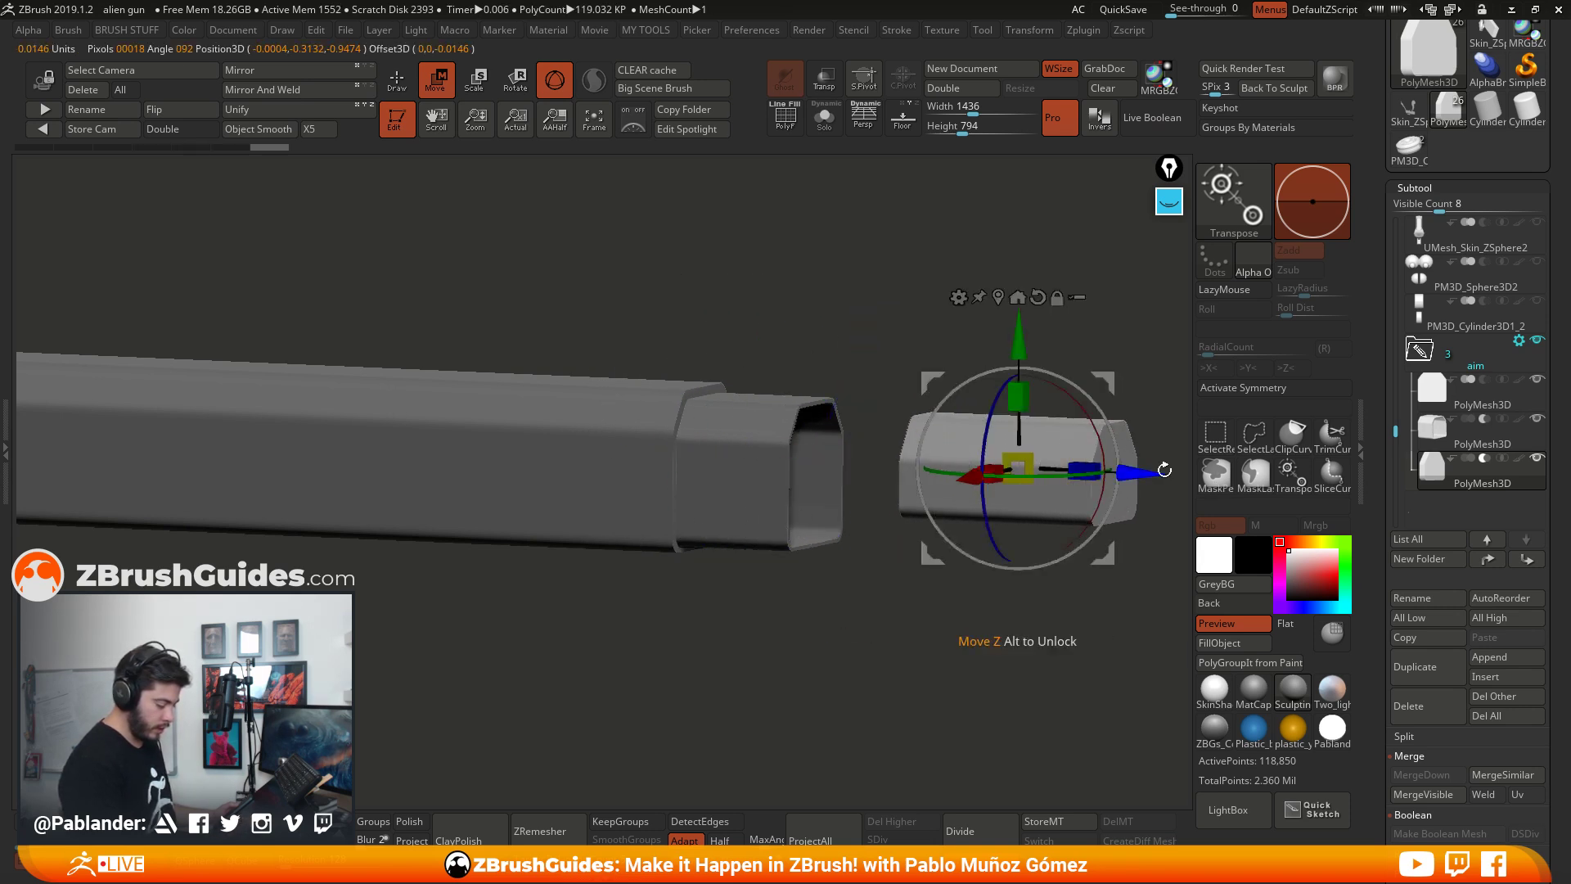
{"action": "left_click_drag", "start_coordinate": [1146, 479], "coordinate": [768, 461]}
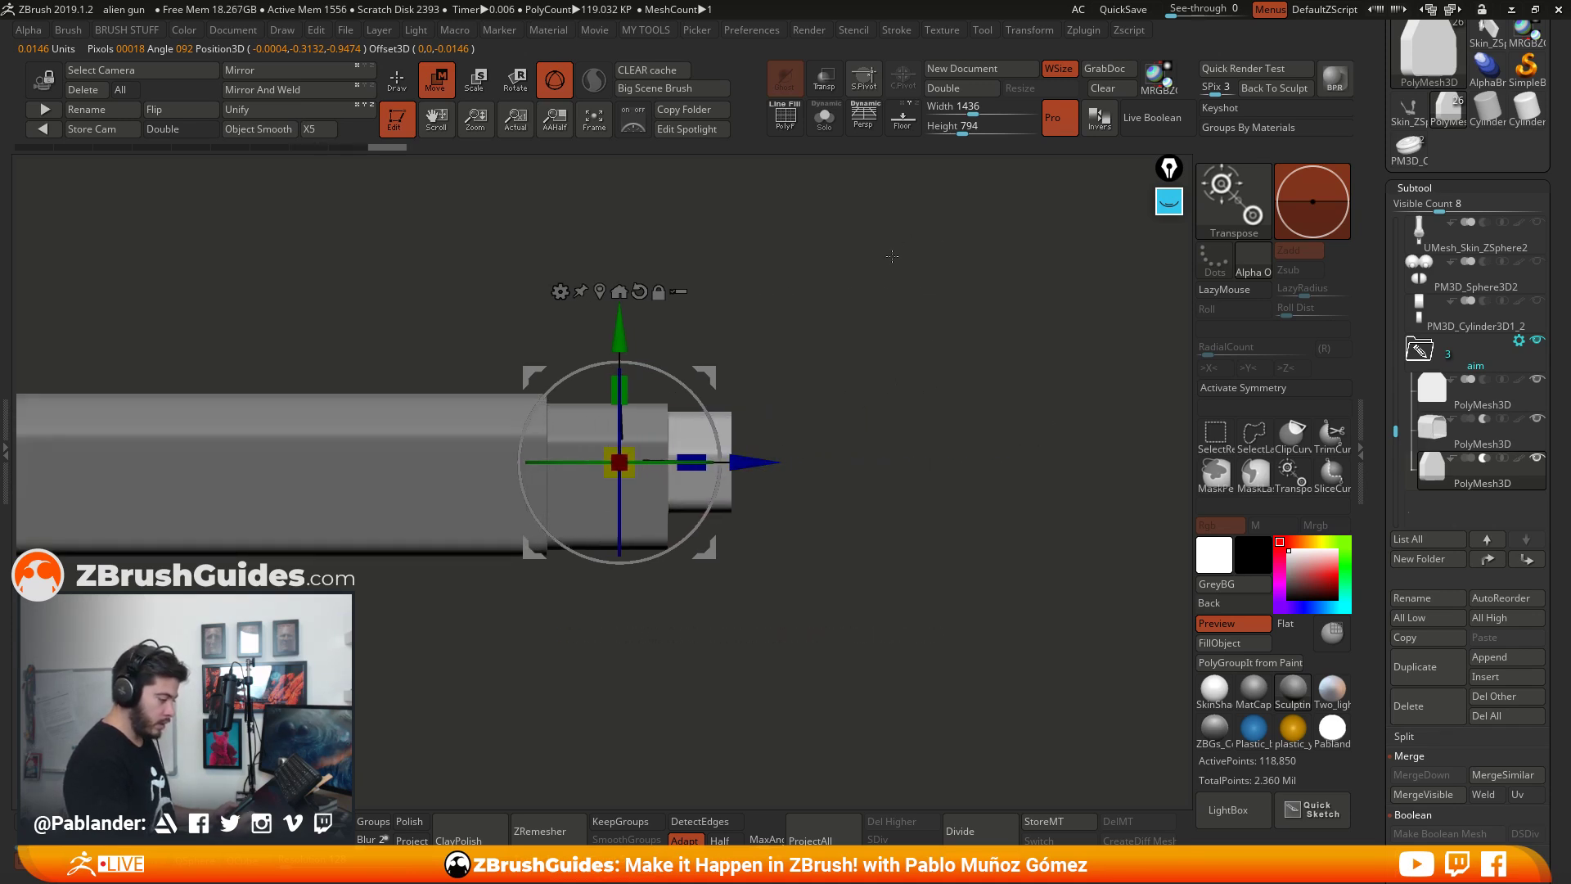
Step: Turn Live Boolean back on and nudge the cutter slightly outward to set the recess depth
{"action": "left_click_drag", "start_coordinate": [891, 259], "coordinate": [983, 279], "text": "alt"}
{"action": "left_click", "coordinate": [1154, 119]}
{"action": "mouse_move", "coordinate": [810, 491]}
{"action": "left_mouse_down"}
{"action": "mouse_move", "coordinate": [851, 475]}
{"action": "mouse_move", "coordinate": [814, 482]}
{"action": "mouse_move", "coordinate": [832, 480]}
{"action": "left_mouse_up"}
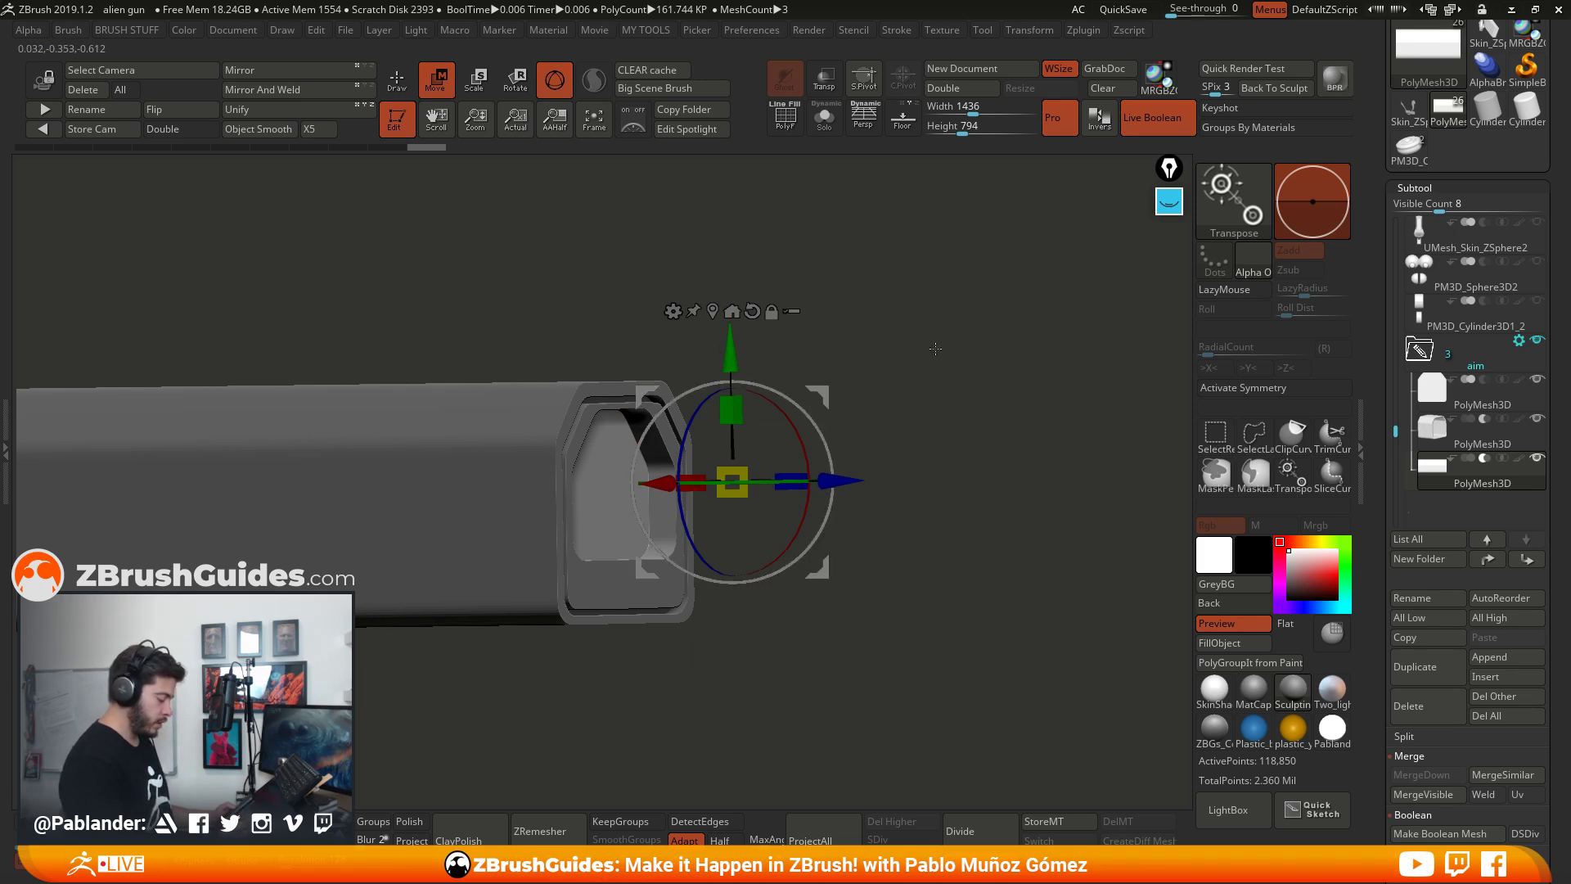
Step: Turn off Live Boolean and isolate the cutter in Solo mode, ready for drawing
{"action": "left_click", "coordinate": [1154, 120]}
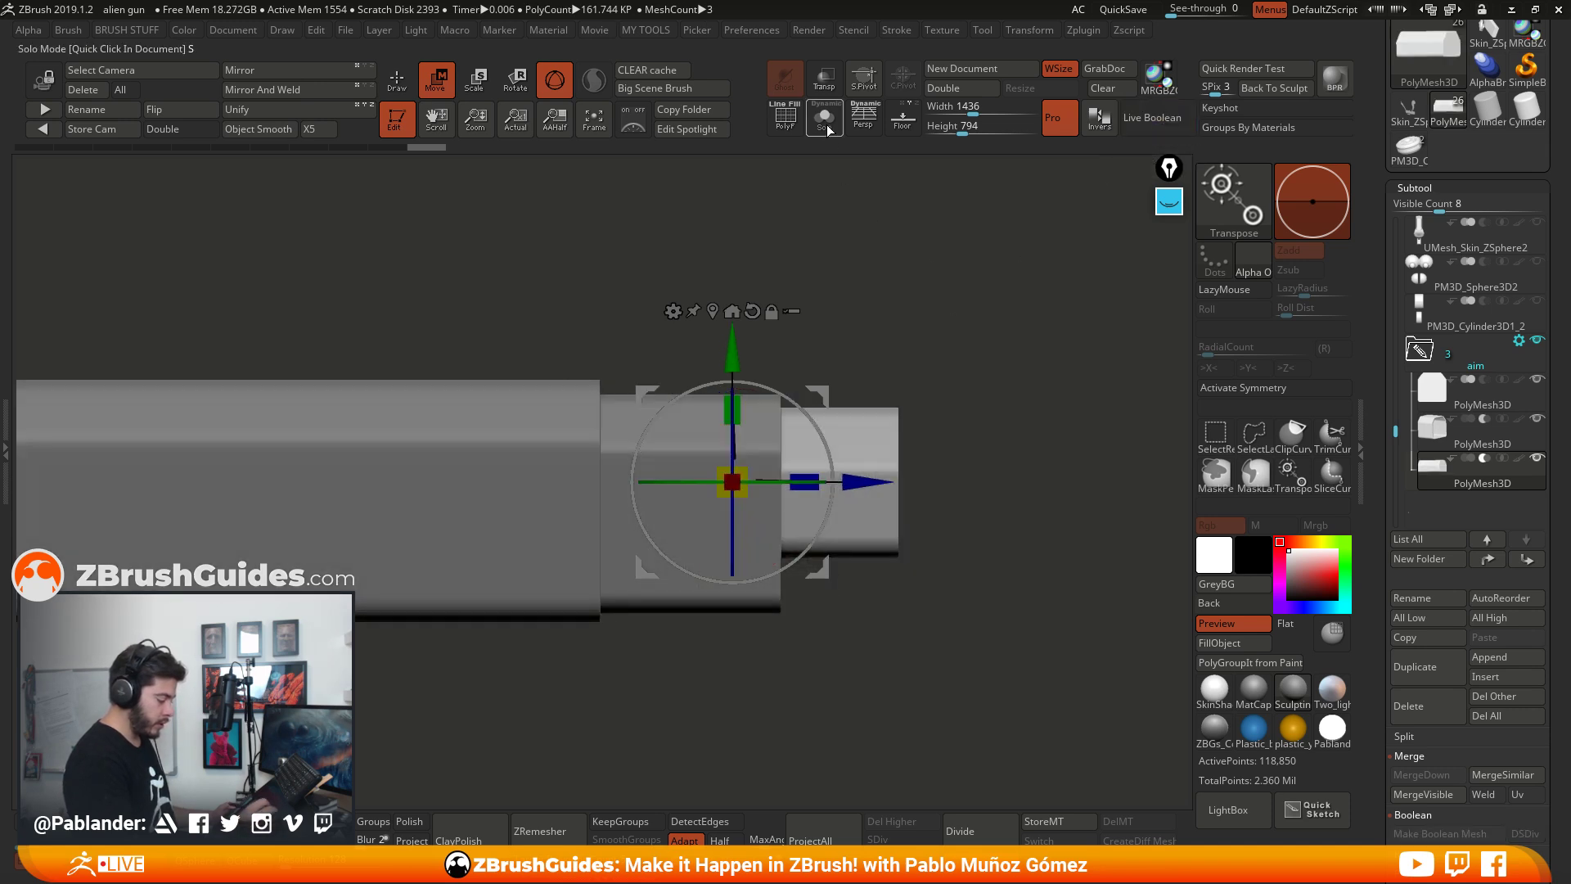
{"action": "left_click", "coordinate": [825, 120]}
{"action": "key", "text": "q"}
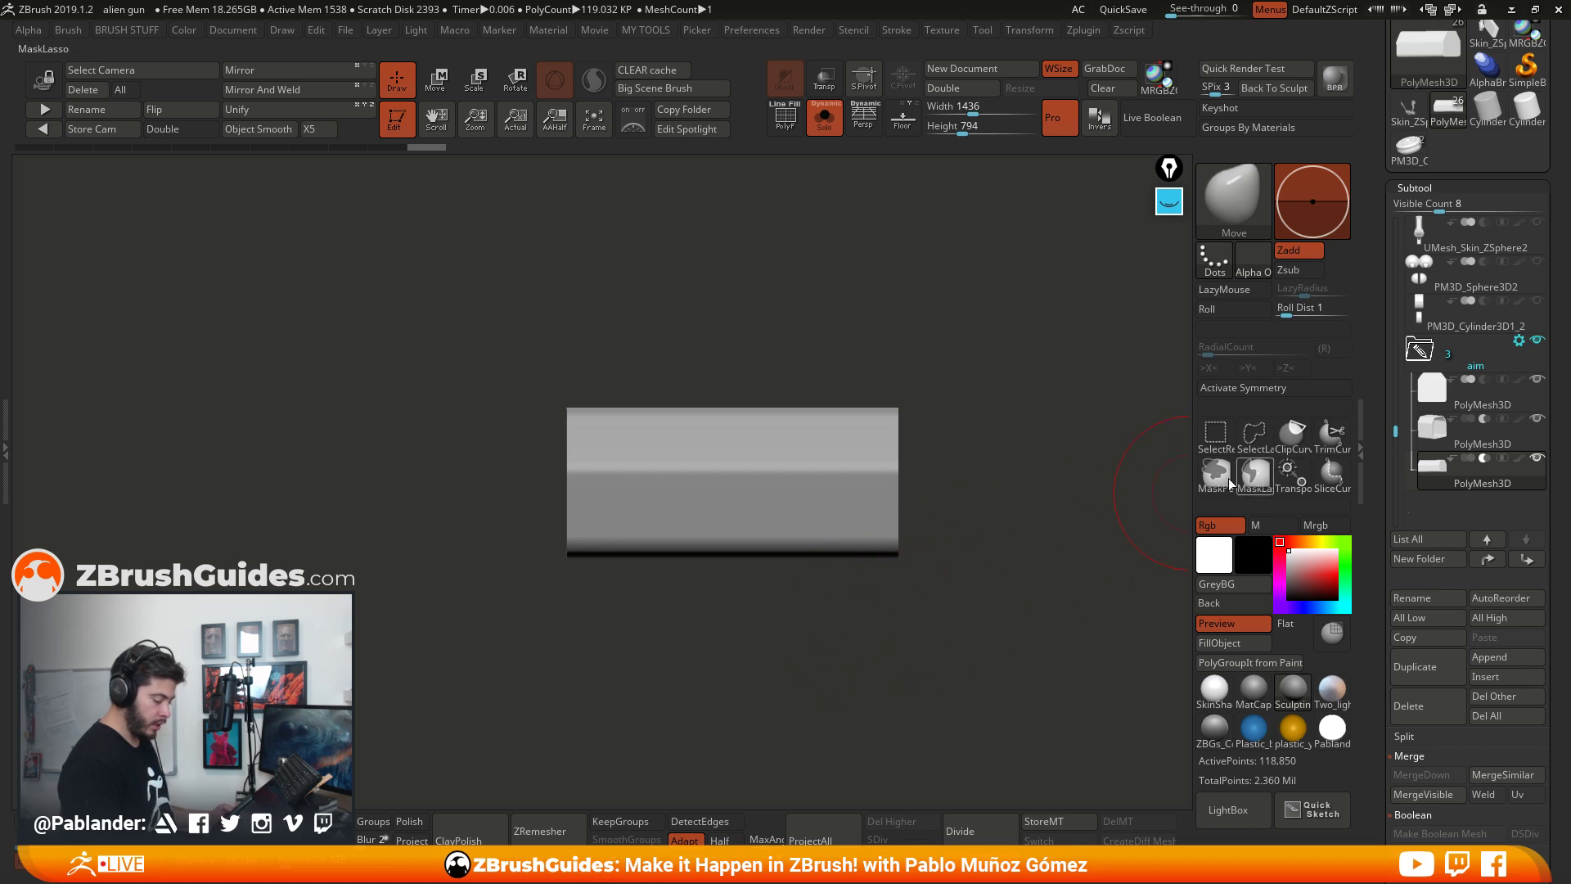
Step: Try to clip the cutter's inner end along a slanted line with the ClipCurve brush
{"action": "left_click", "coordinate": [1236, 211], "text": "ctrl+shift"}
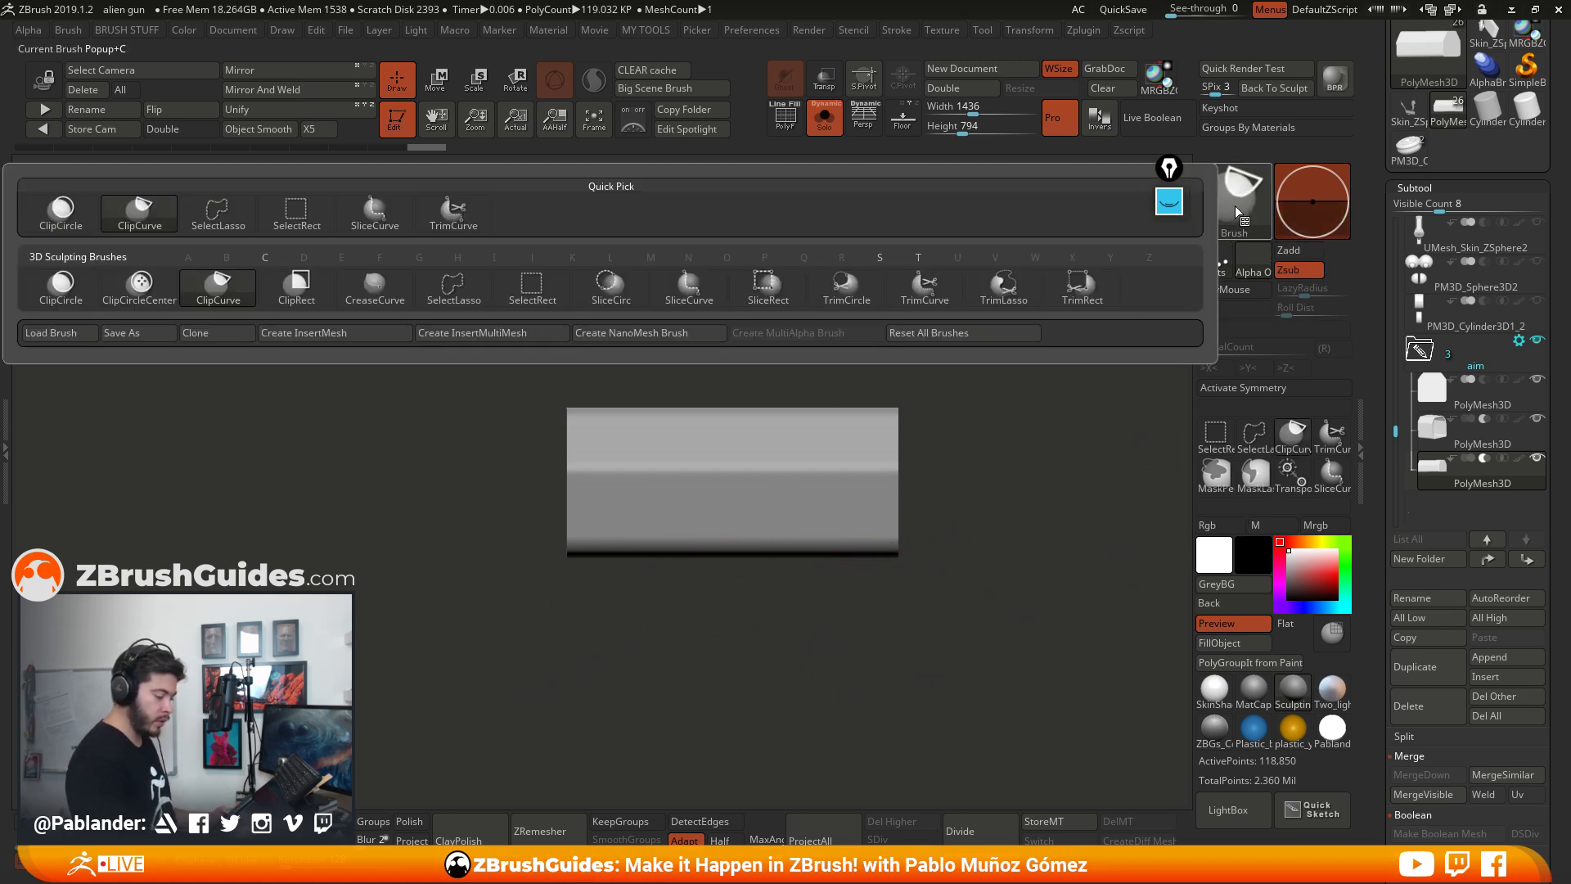
{"action": "left_click_drag", "start_coordinate": [659, 348], "coordinate": [581, 540], "text": "ctrl+shift"}
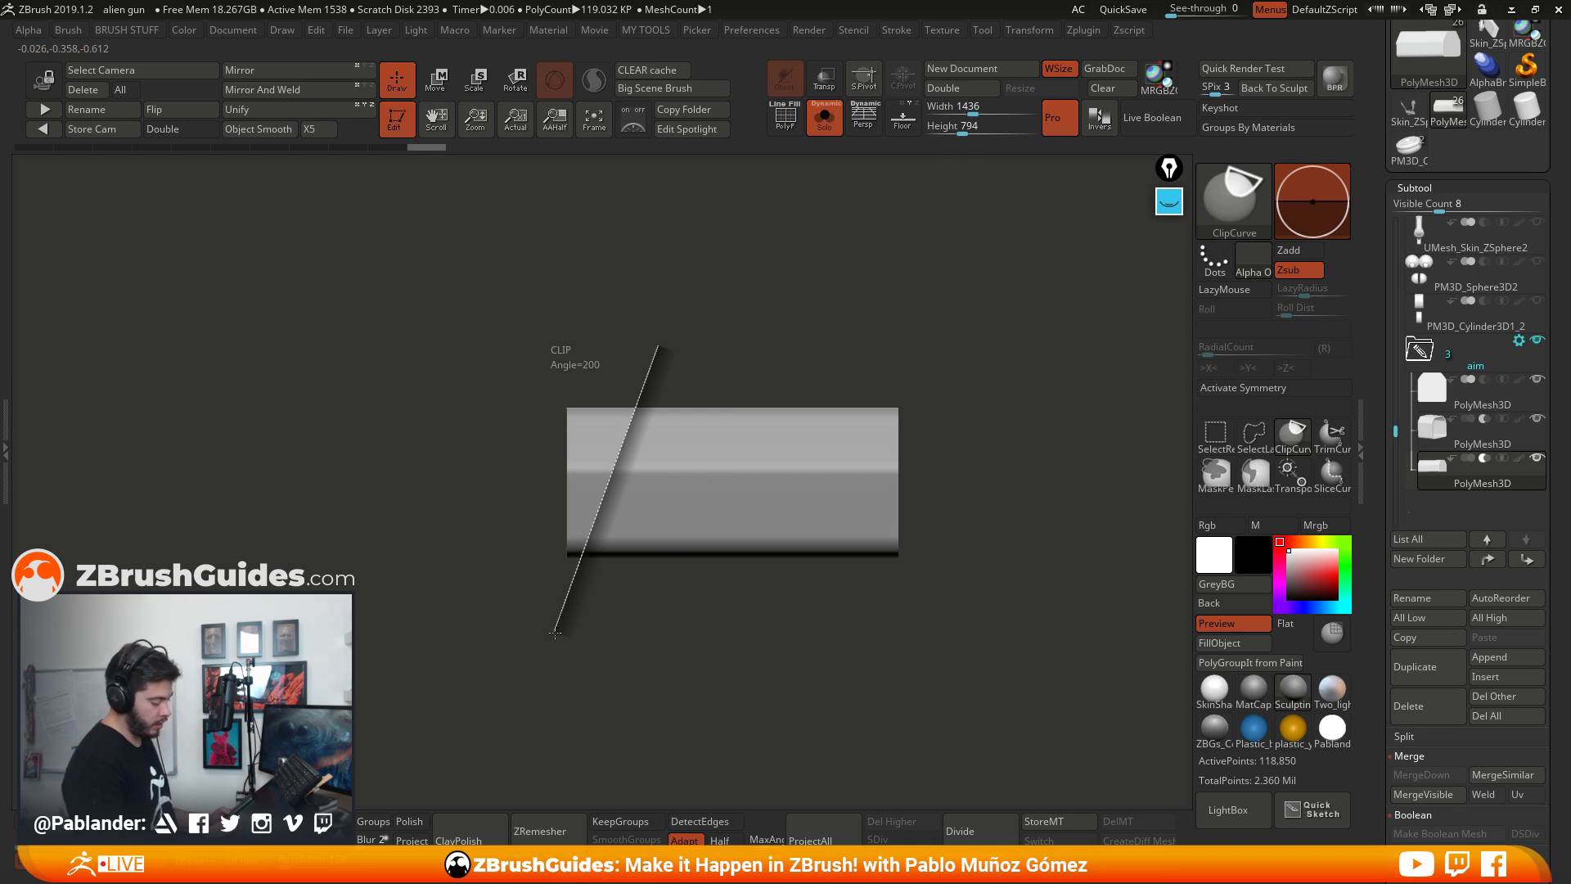
{"action": "left_click_drag", "start_coordinate": [555, 633], "coordinate": [554, 639], "text": "ctrl+shift"}
{"action": "key", "text": "ctrl+z"}
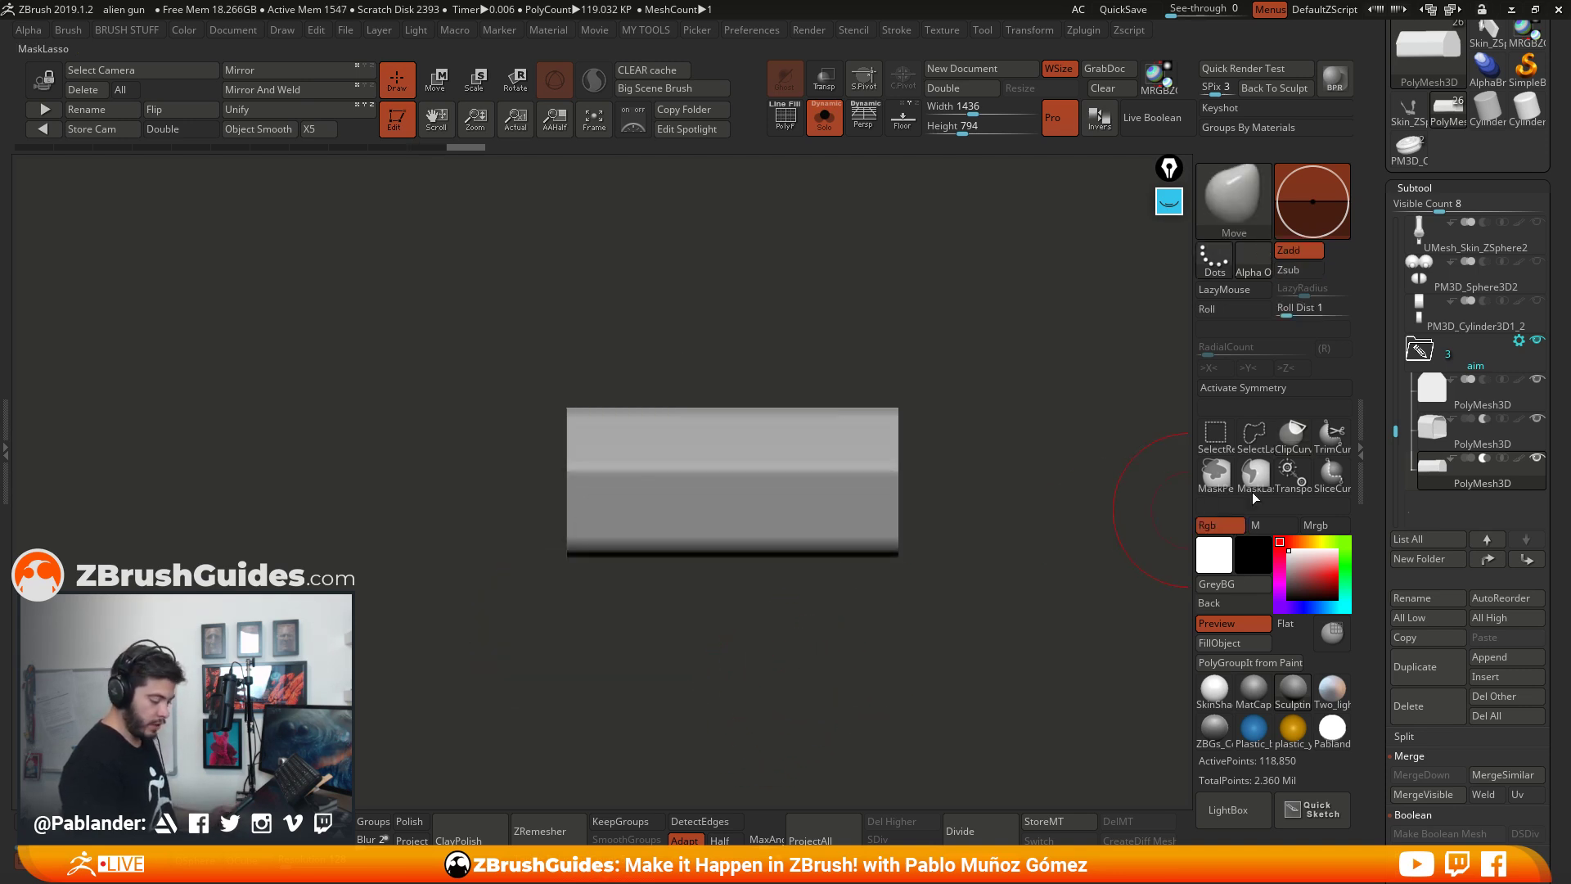
Step: Slice off the cutter's inner end along a 20° slant with the TrimCurve brush, keeping the longer outer part
{"action": "left_click", "coordinate": [1334, 438]}
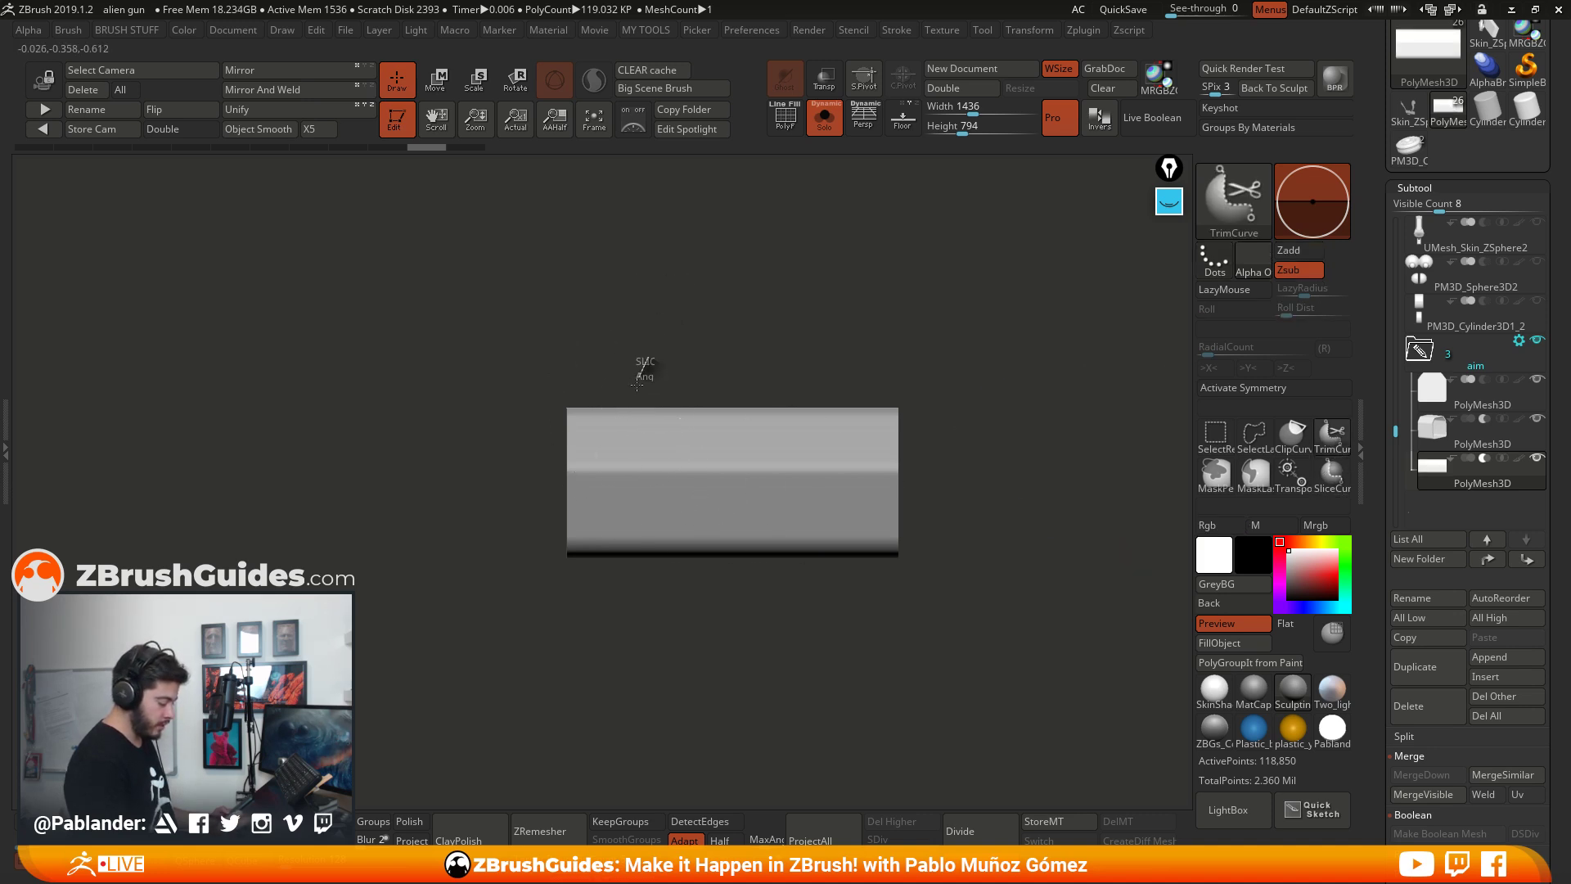
{"action": "mouse_move", "coordinate": [641, 368]}
{"action": "left_mouse_down", "text": "ctrl+shift"}
{"action": "mouse_move", "coordinate": [563, 549]}
{"action": "mouse_move", "coordinate": [550, 622]}
{"action": "mouse_move", "coordinate": [716, 290]}
{"action": "left_mouse_up", "text": "ctrl+shift"}
{"action": "key", "text": "ctrl+z"}
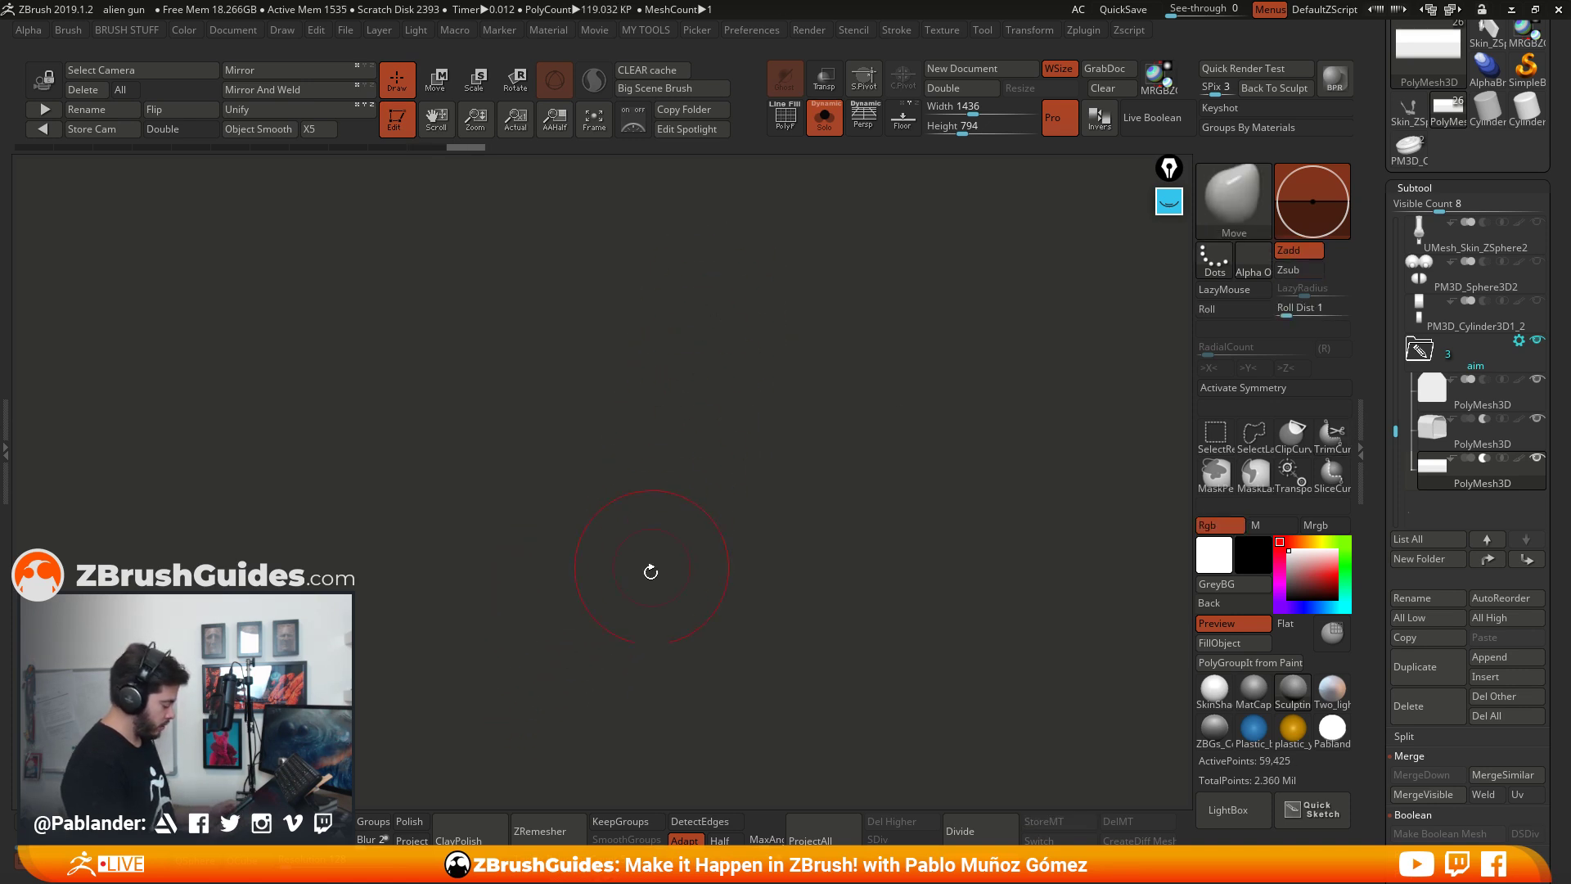
{"action": "left_click", "coordinate": [650, 572], "text": "ctrl+shift"}
{"action": "left_click_drag", "start_coordinate": [562, 618], "coordinate": [668, 334], "text": "ctrl+shift"}
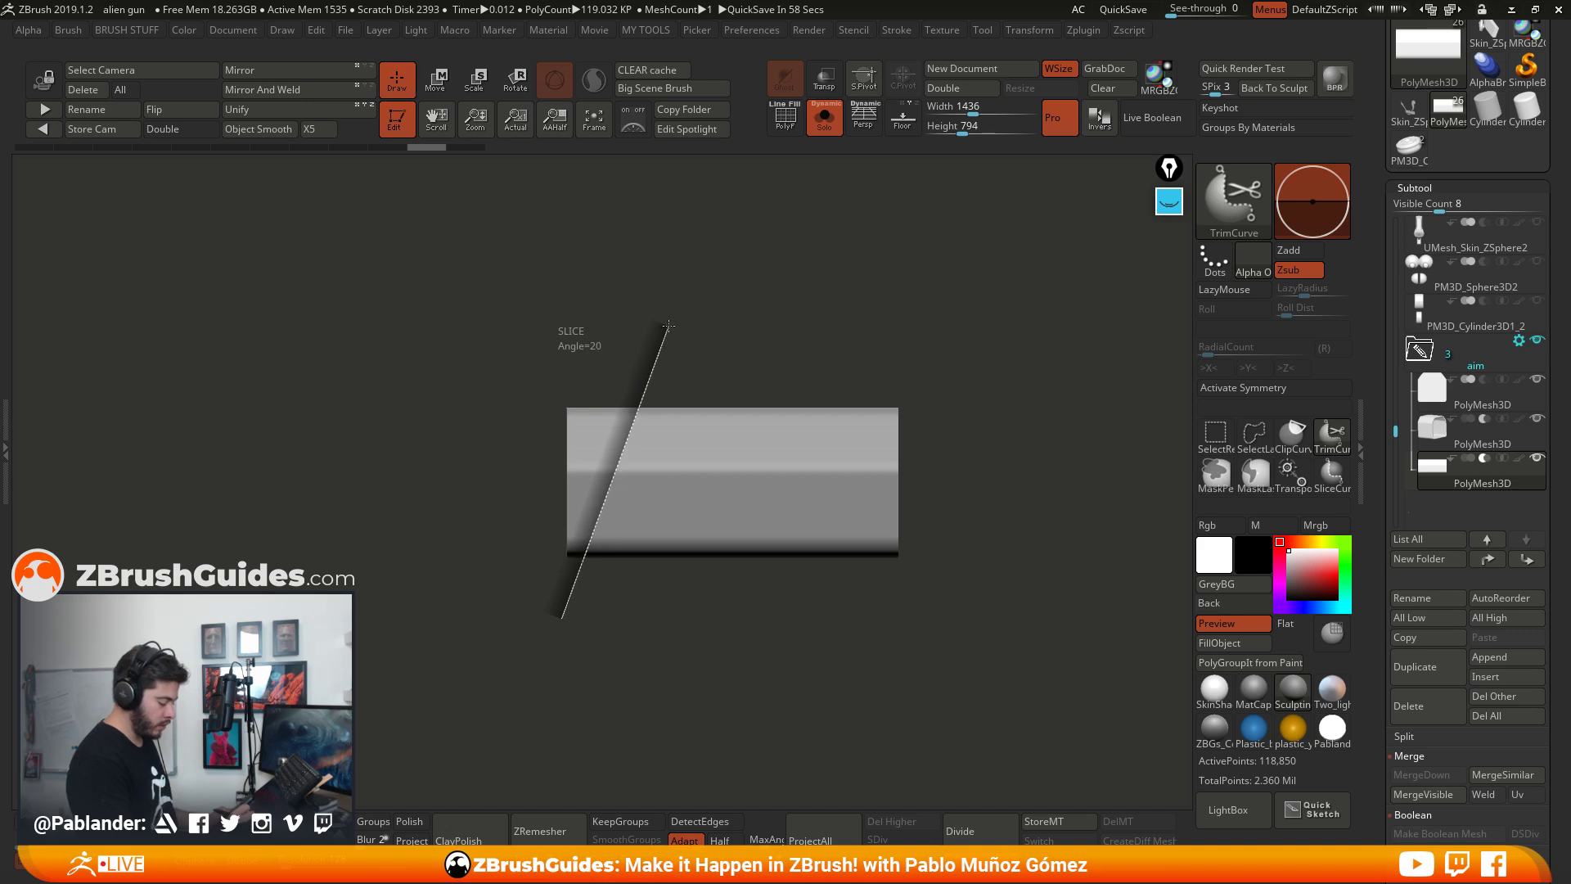
{"action": "left_click_drag", "start_coordinate": [658, 320], "coordinate": [657, 319], "text": "ctrl+shift"}
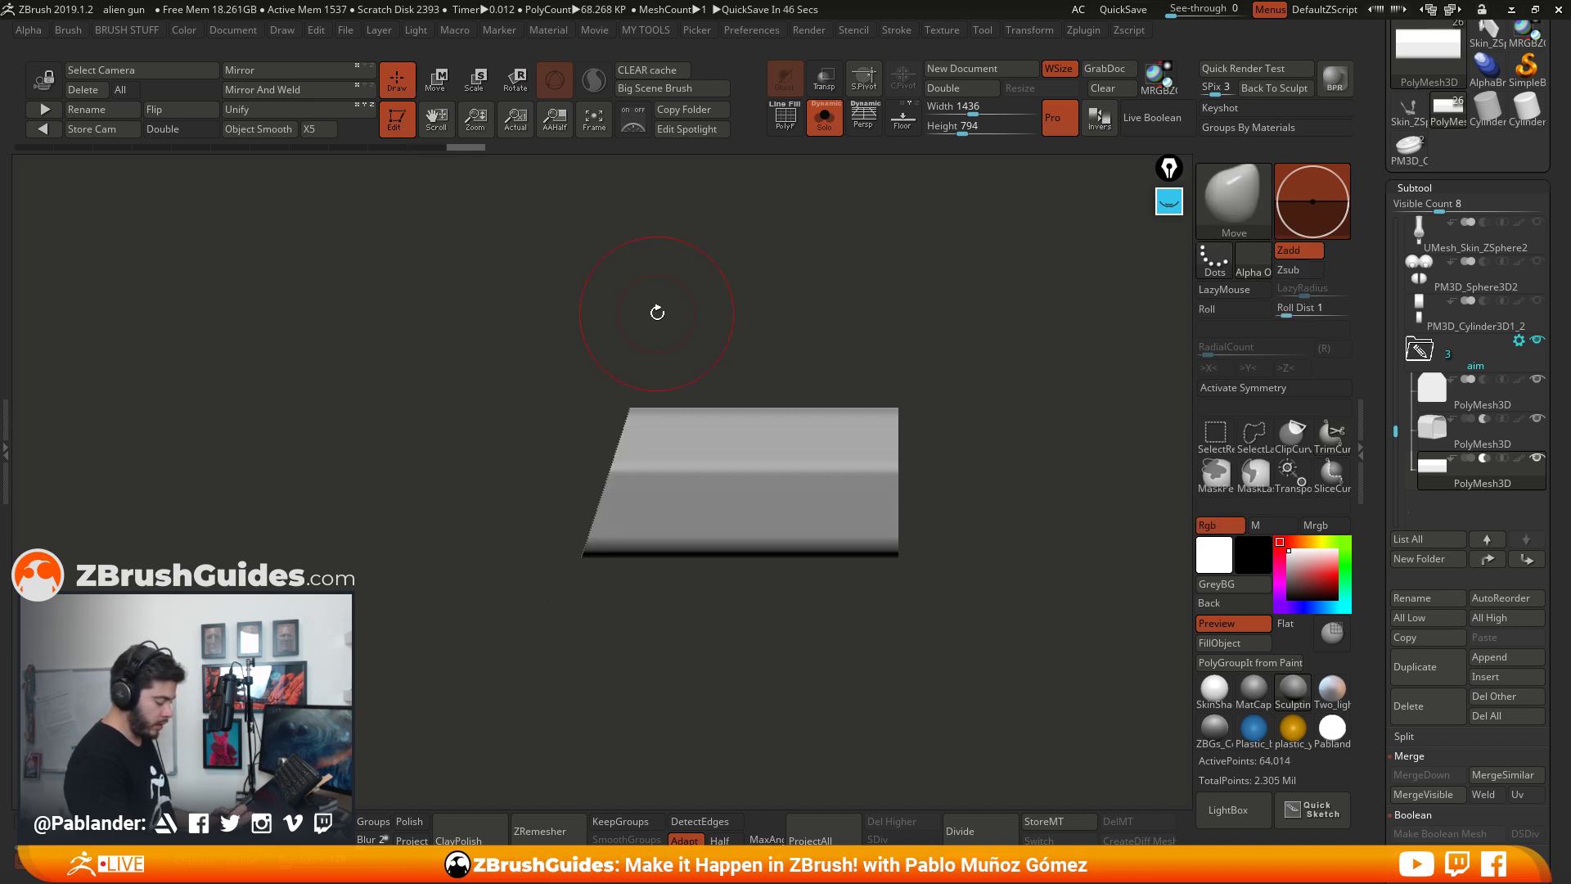
Step: Leave Solo mode, re-enable Live Boolean and push the trimmed cutter into the block to carve a recess with a slanted back wall
{"action": "mouse_move", "coordinate": [821, 624]}
{"action": "left_mouse_down"}
{"action": "mouse_move", "coordinate": [894, 630]}
{"action": "mouse_move", "coordinate": [828, 620]}
{"action": "left_mouse_up"}
{"action": "left_click", "coordinate": [826, 120]}
{"action": "left_click_drag", "start_coordinate": [908, 384], "coordinate": [983, 397]}
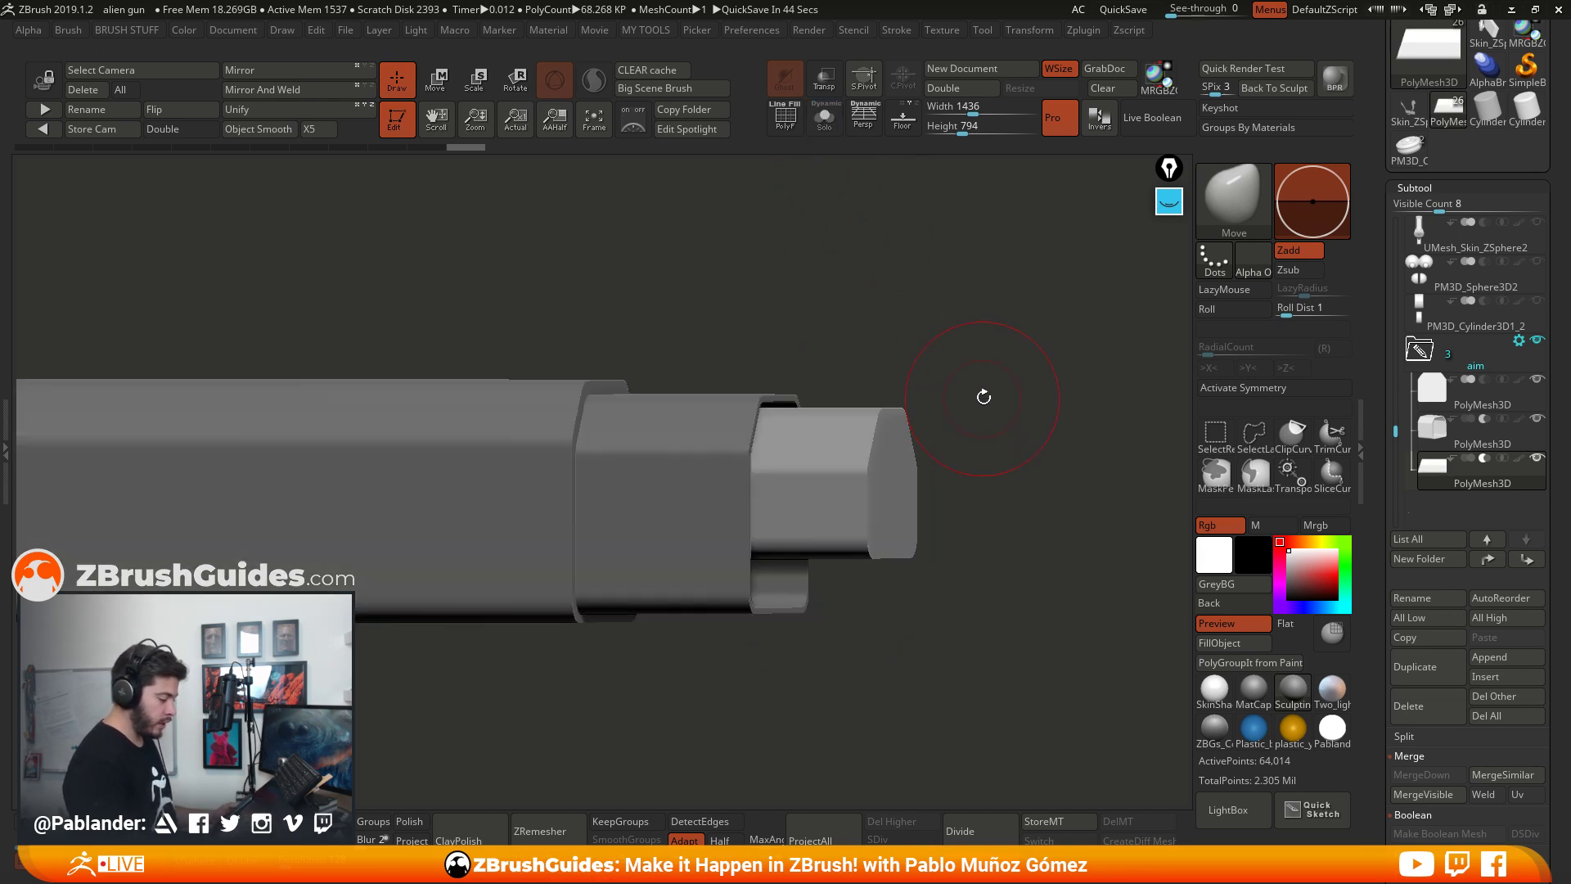
{"action": "key", "text": "w"}
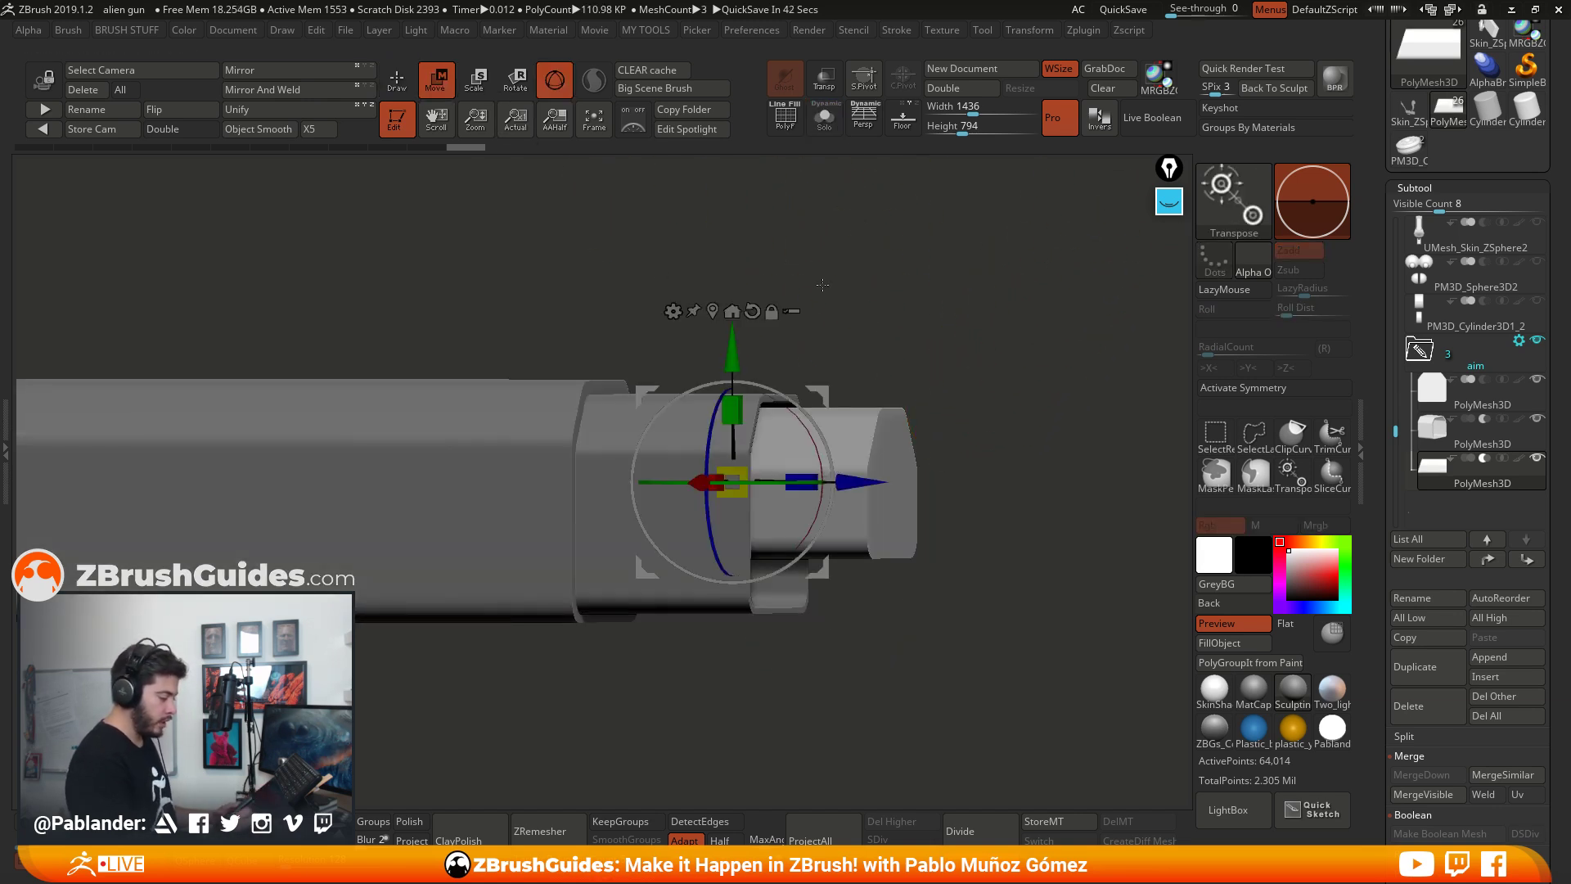
{"action": "left_click", "coordinate": [1154, 119]}
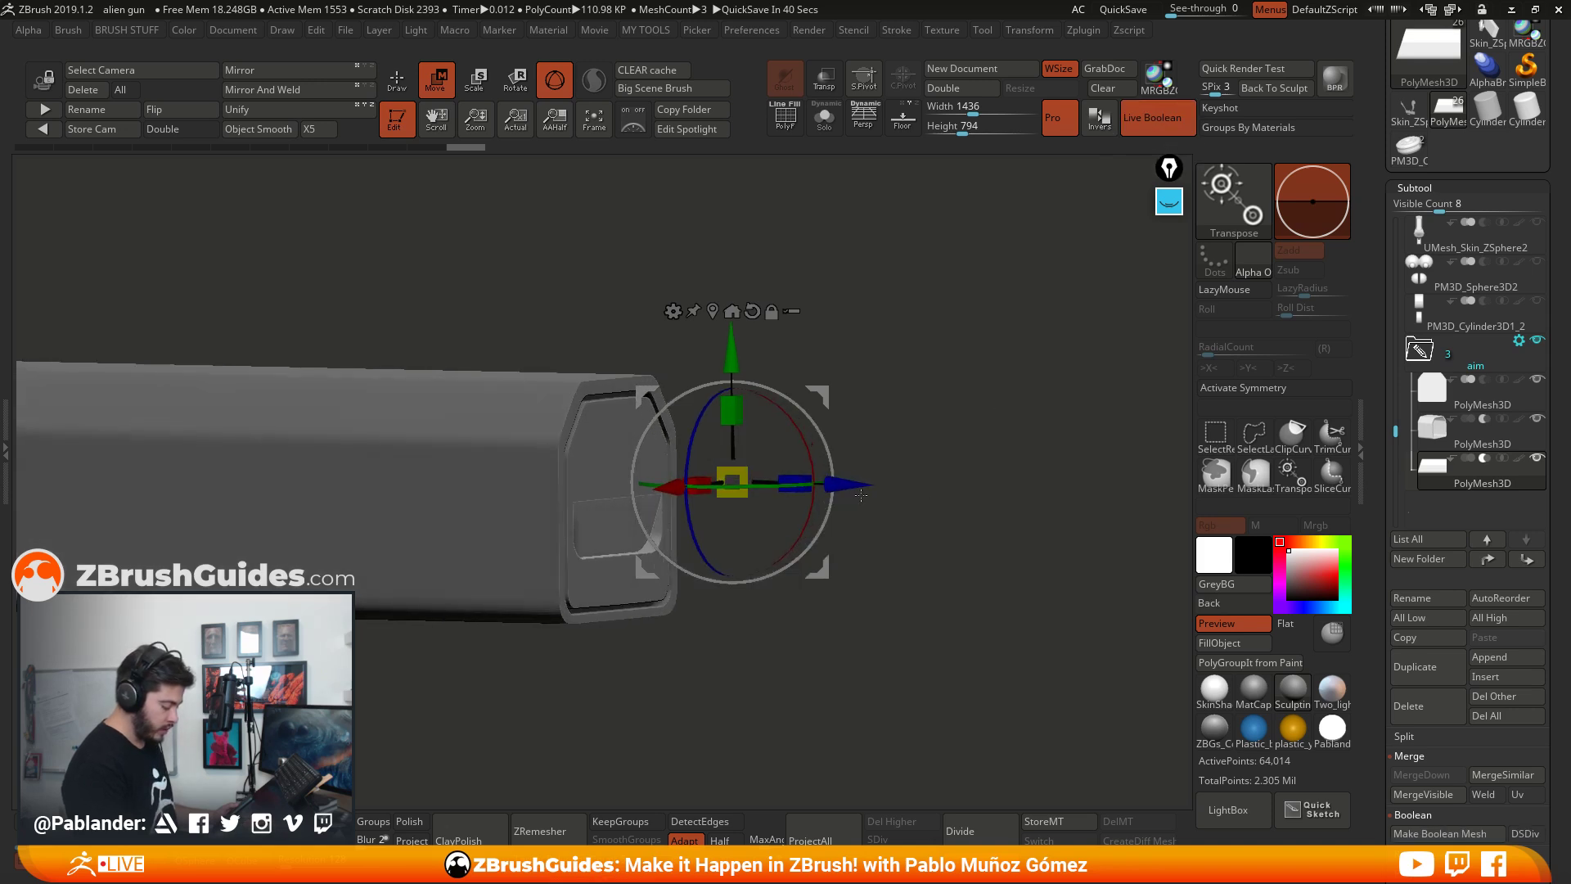
{"action": "left_click_drag", "start_coordinate": [859, 486], "coordinate": [816, 484]}
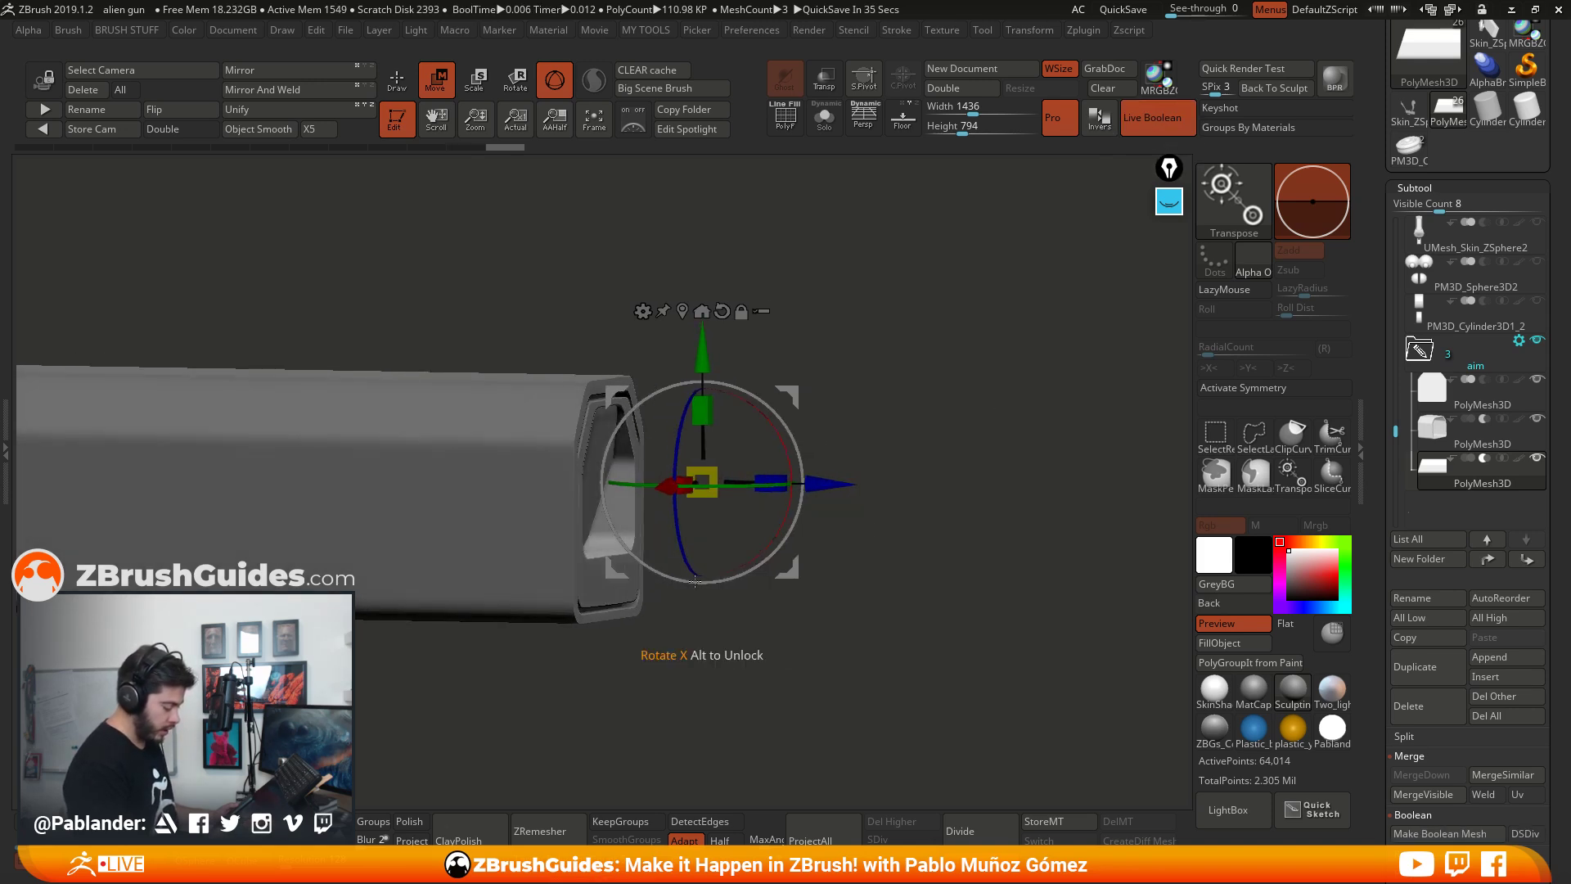
{"action": "key", "text": "q"}
{"action": "mouse_move", "coordinate": [695, 581]}
{"action": "left_mouse_down"}
{"action": "mouse_move", "coordinate": [826, 409]}
{"action": "mouse_move", "coordinate": [813, 449]}
{"action": "mouse_move", "coordinate": [813, 368]}
{"action": "mouse_move", "coordinate": [874, 447]}
{"action": "mouse_move", "coordinate": [901, 577]}
{"action": "left_mouse_up"}
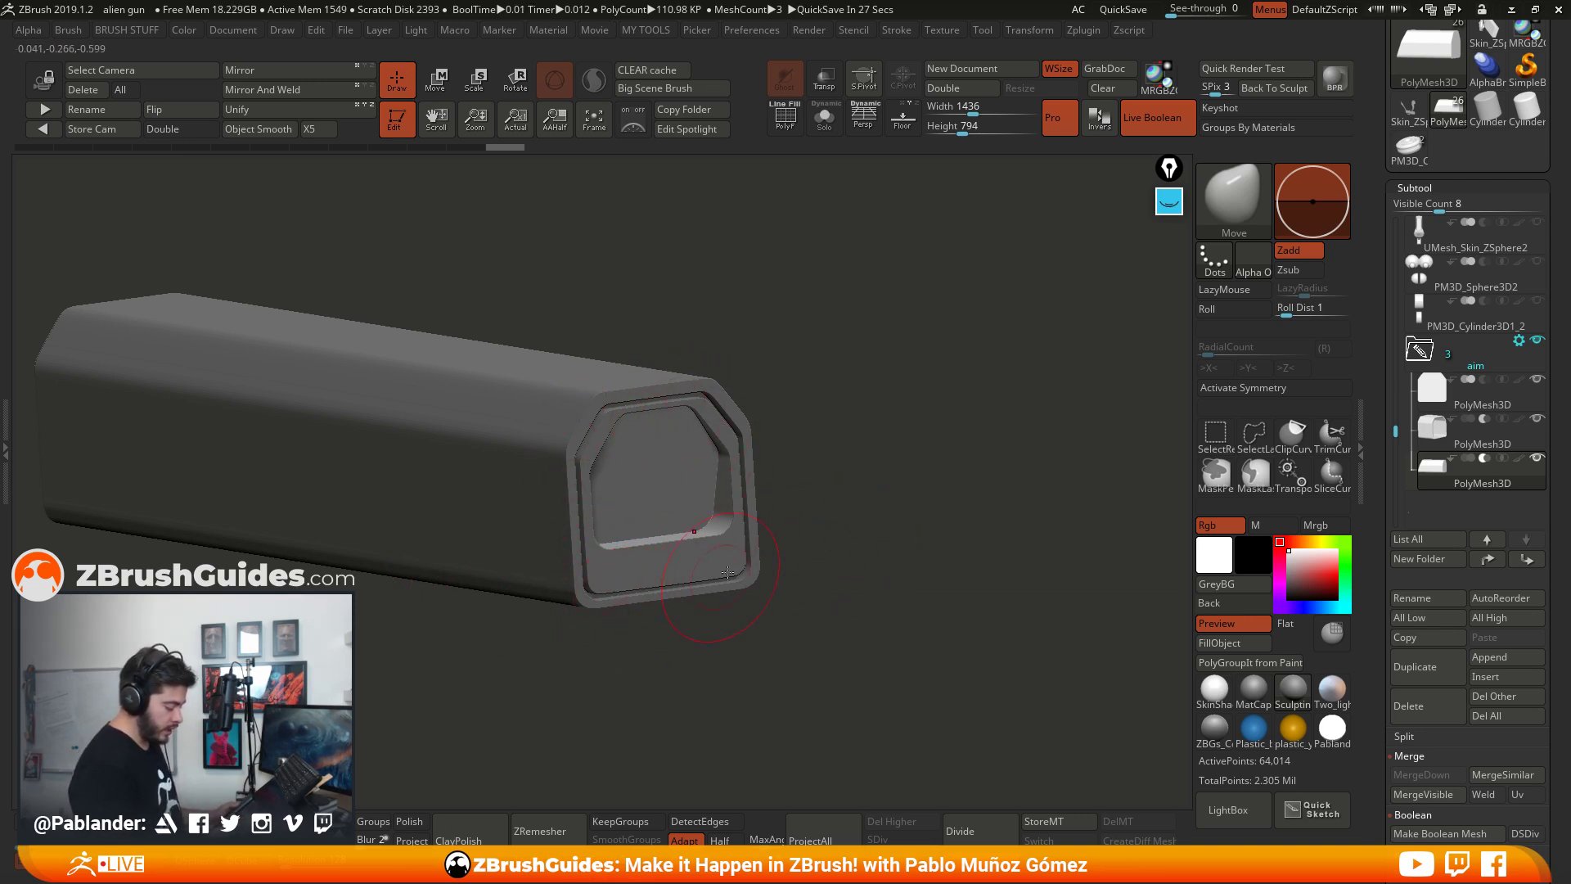
{"action": "left_click_drag", "start_coordinate": [908, 517], "coordinate": [887, 523]}
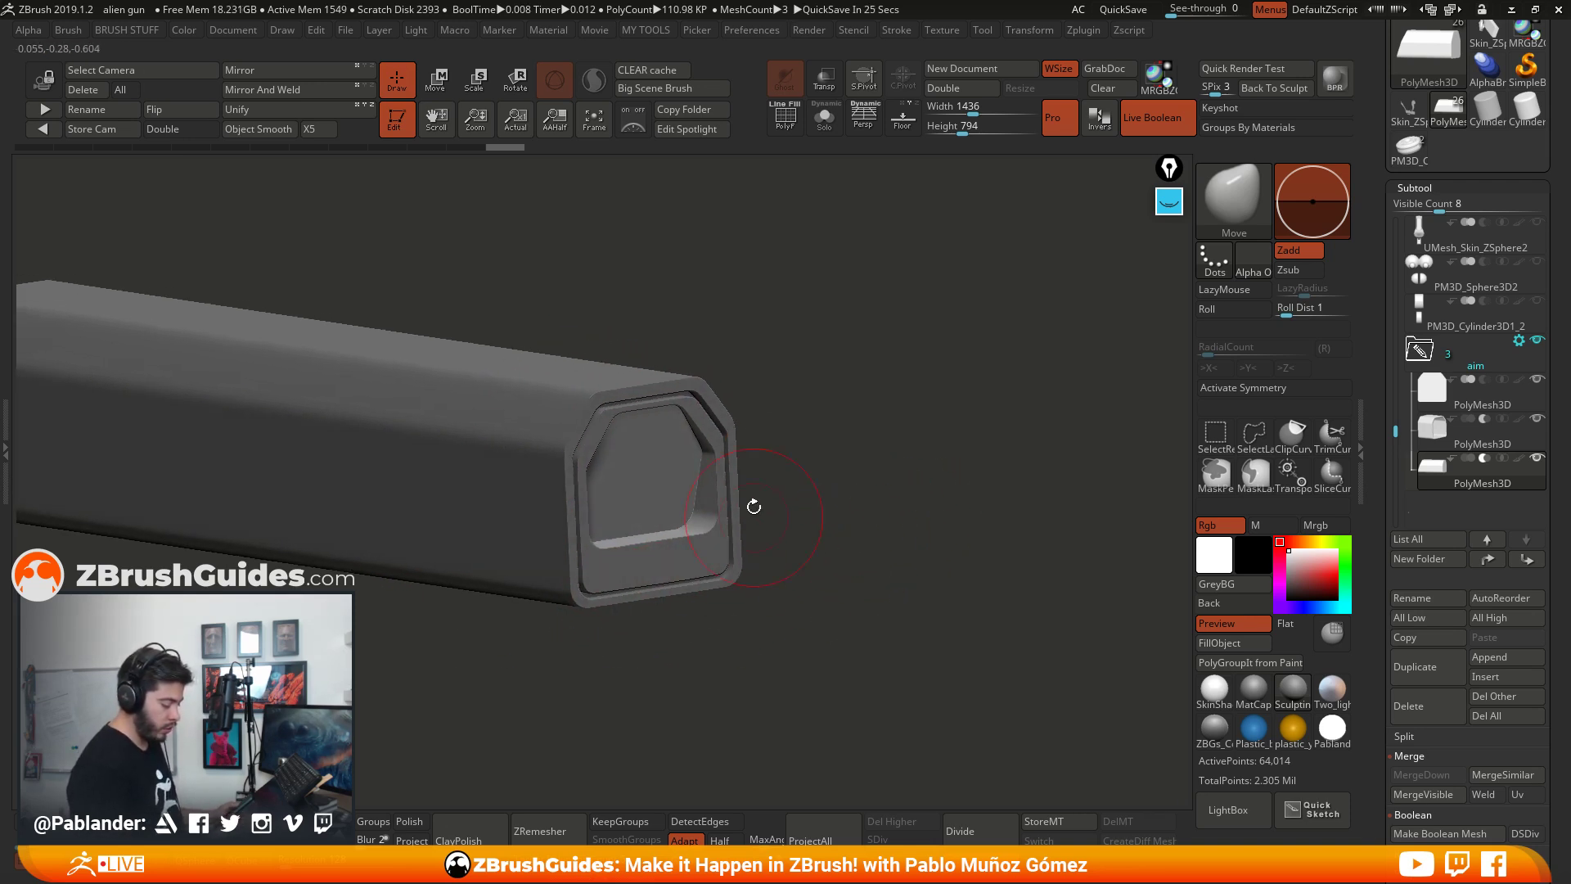
Step: Select the groove frame subtool and move it about 0.0086 outward along the Z axis to make the groove shallower
{"action": "left_click", "coordinate": [1470, 453]}
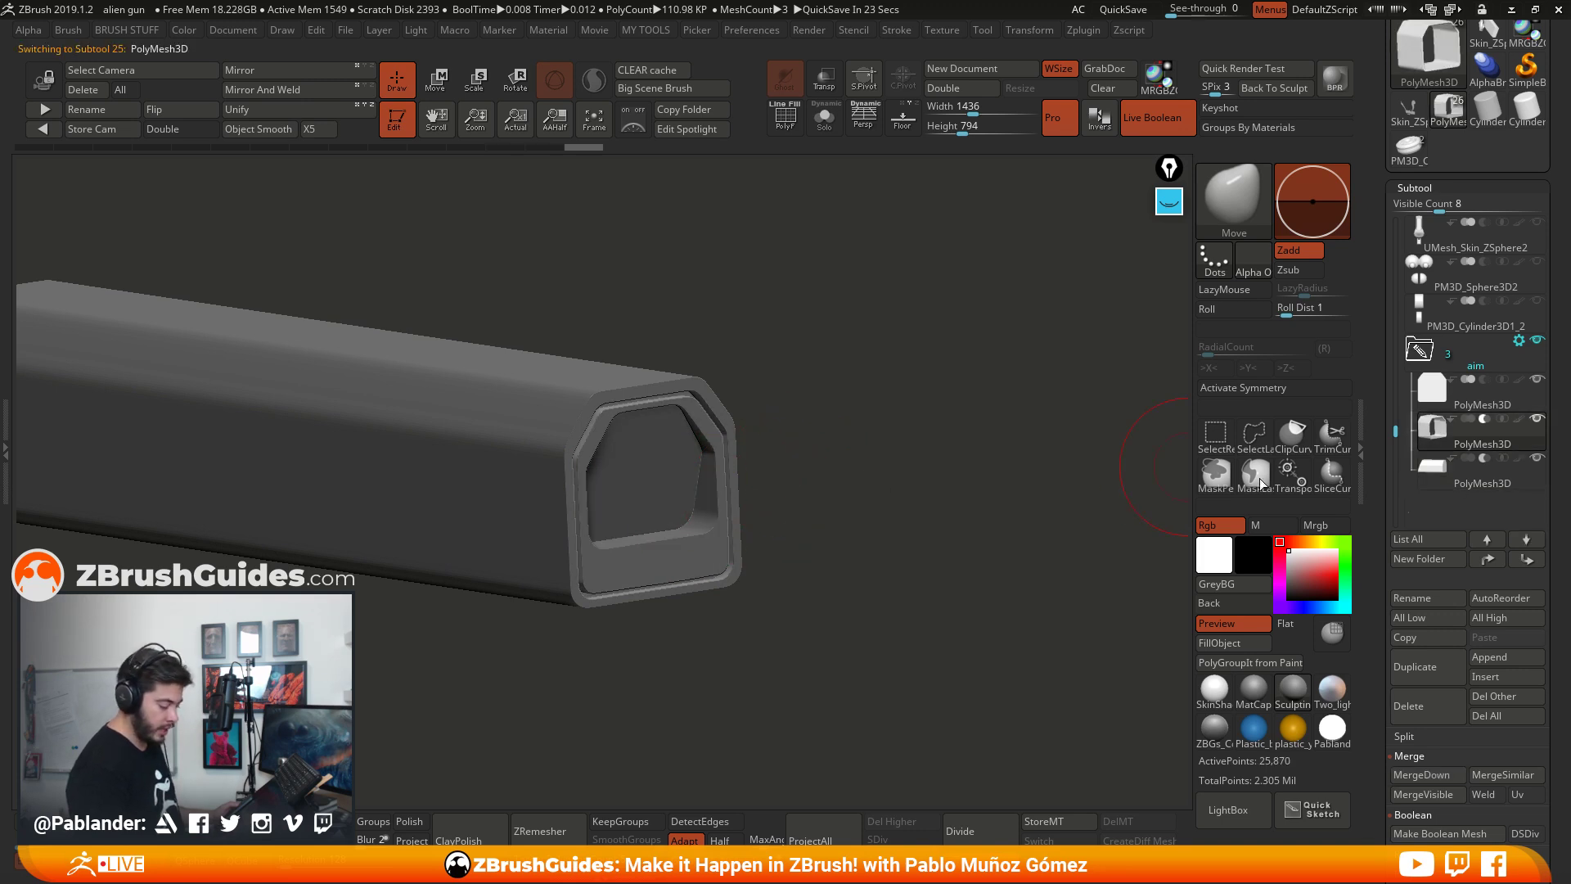
{"action": "key", "text": "w"}
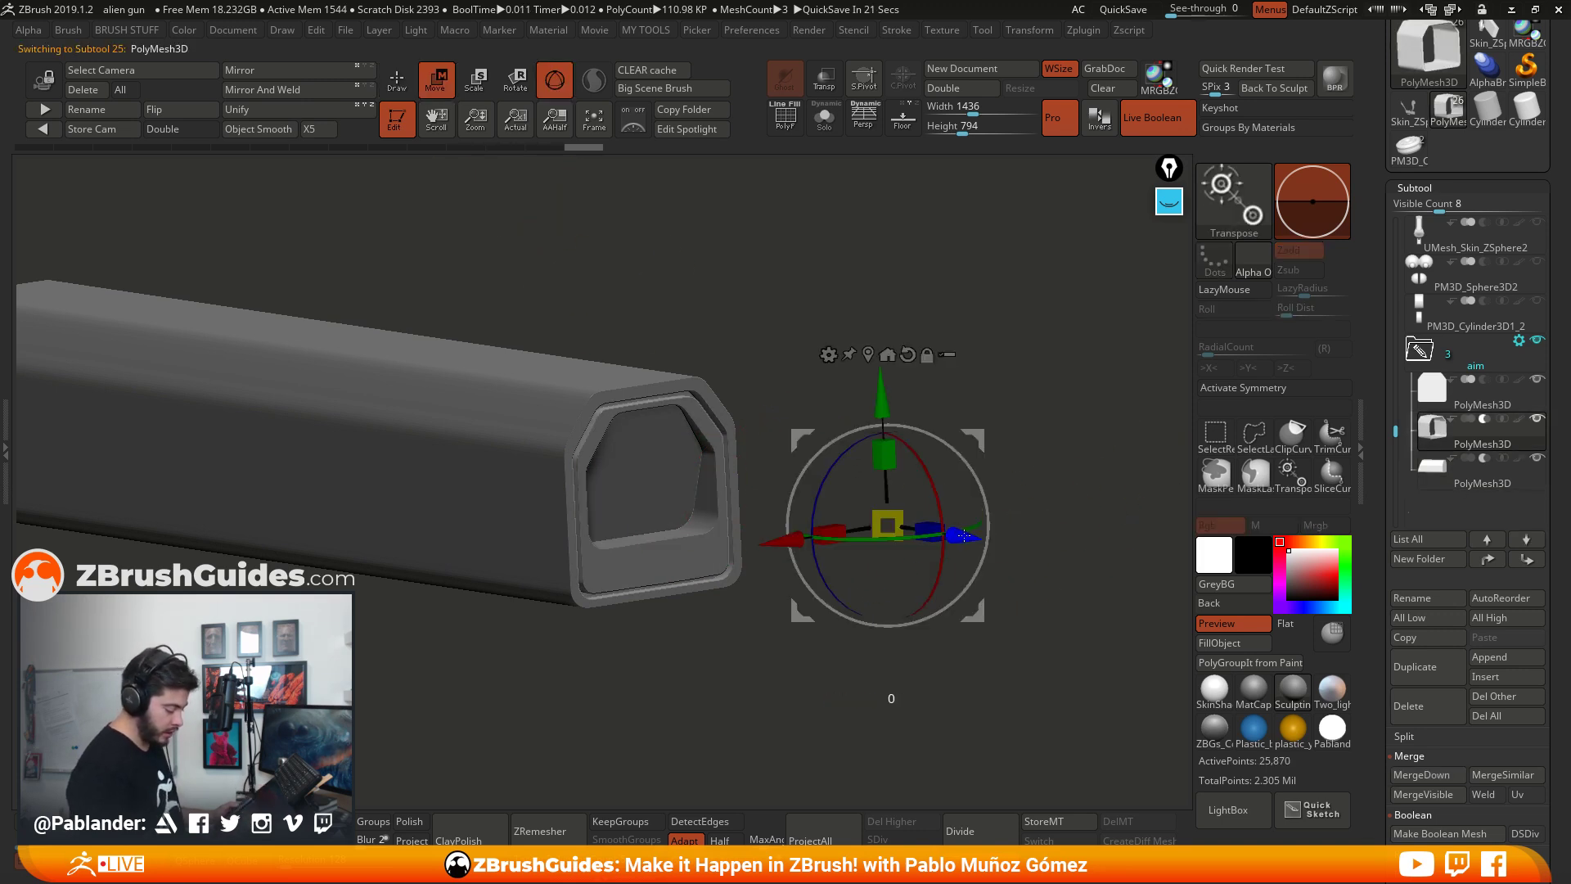
{"action": "left_click_drag", "start_coordinate": [964, 536], "coordinate": [971, 537]}
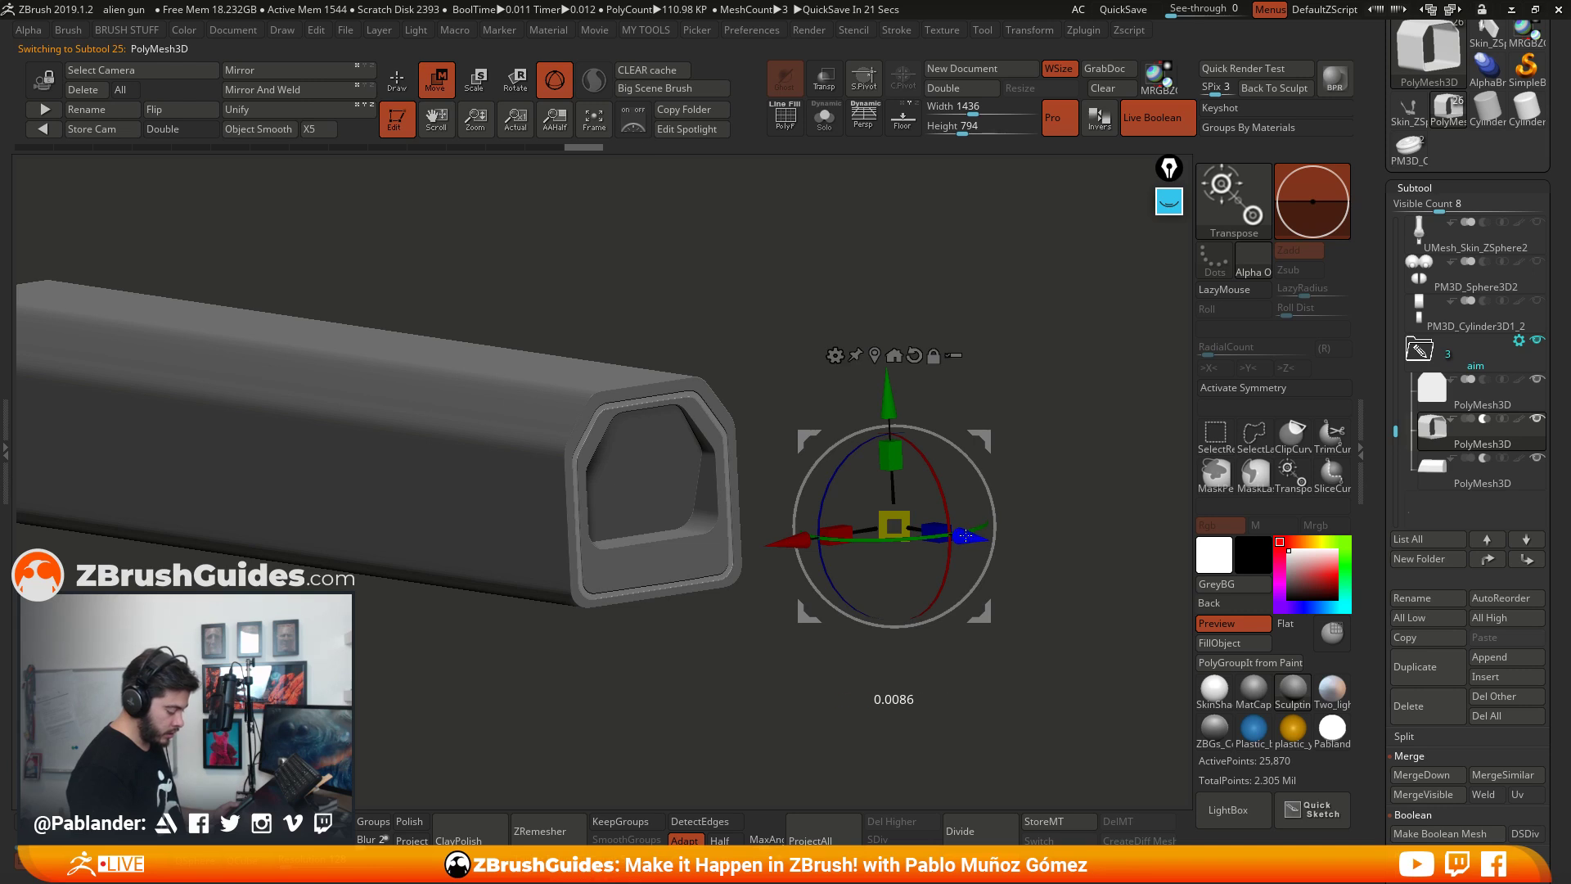
{"action": "key", "text": "q"}
Step: Show the block in a straight side view, reopen Spotlight and park the large chamfered shape over the shape library
{"action": "key", "text": "f"}
{"action": "left_click_drag", "start_coordinate": [864, 472], "coordinate": [887, 486], "text": "shift"}
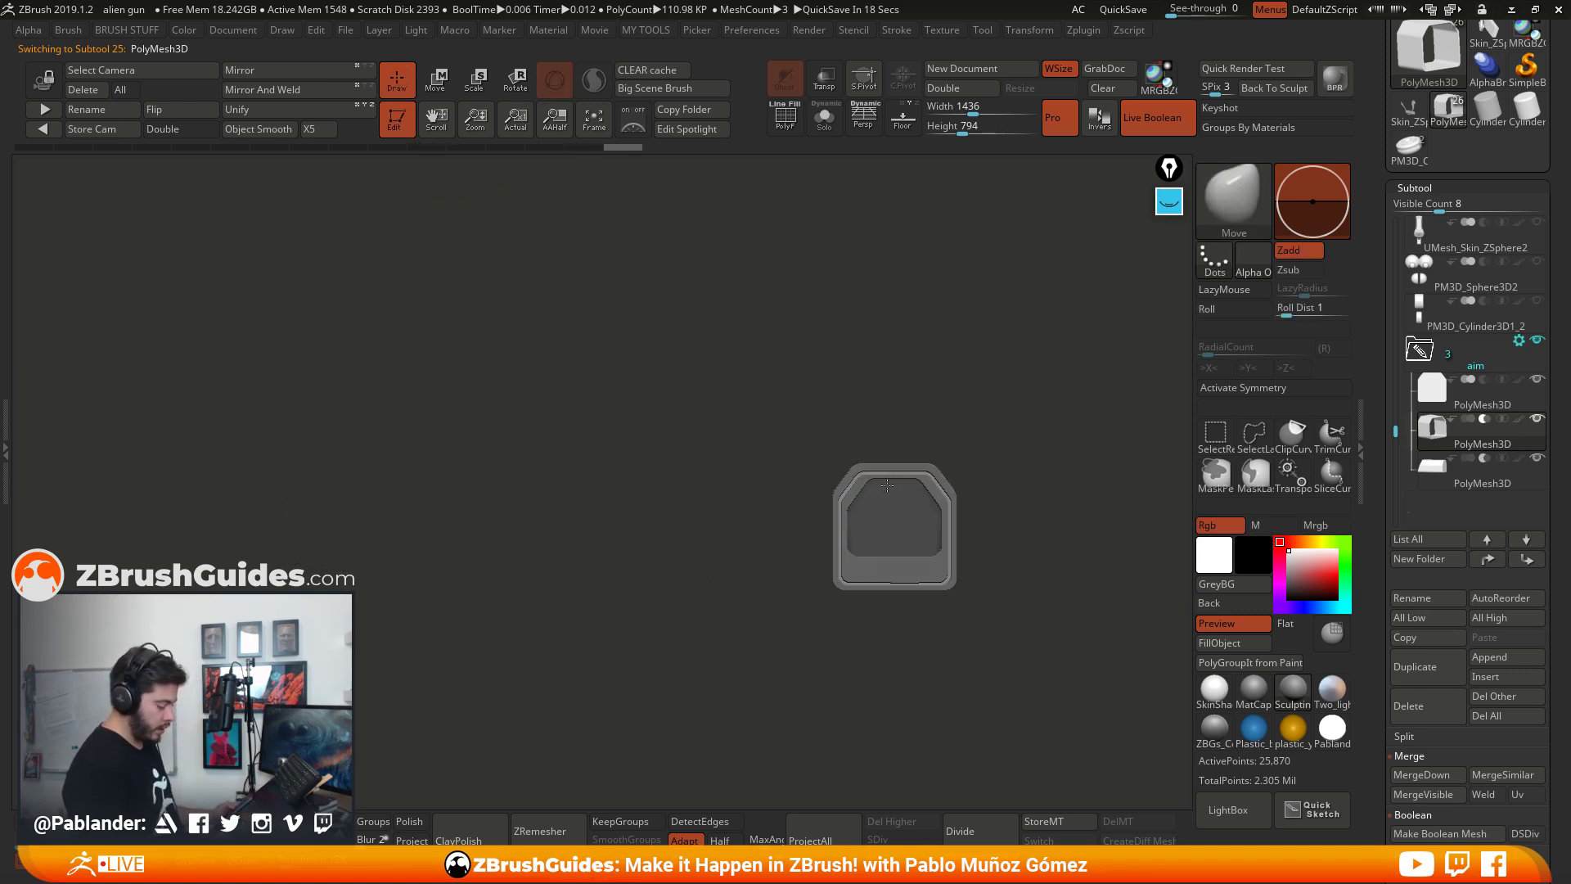
{"action": "left_click_drag", "start_coordinate": [975, 551], "coordinate": [963, 444]}
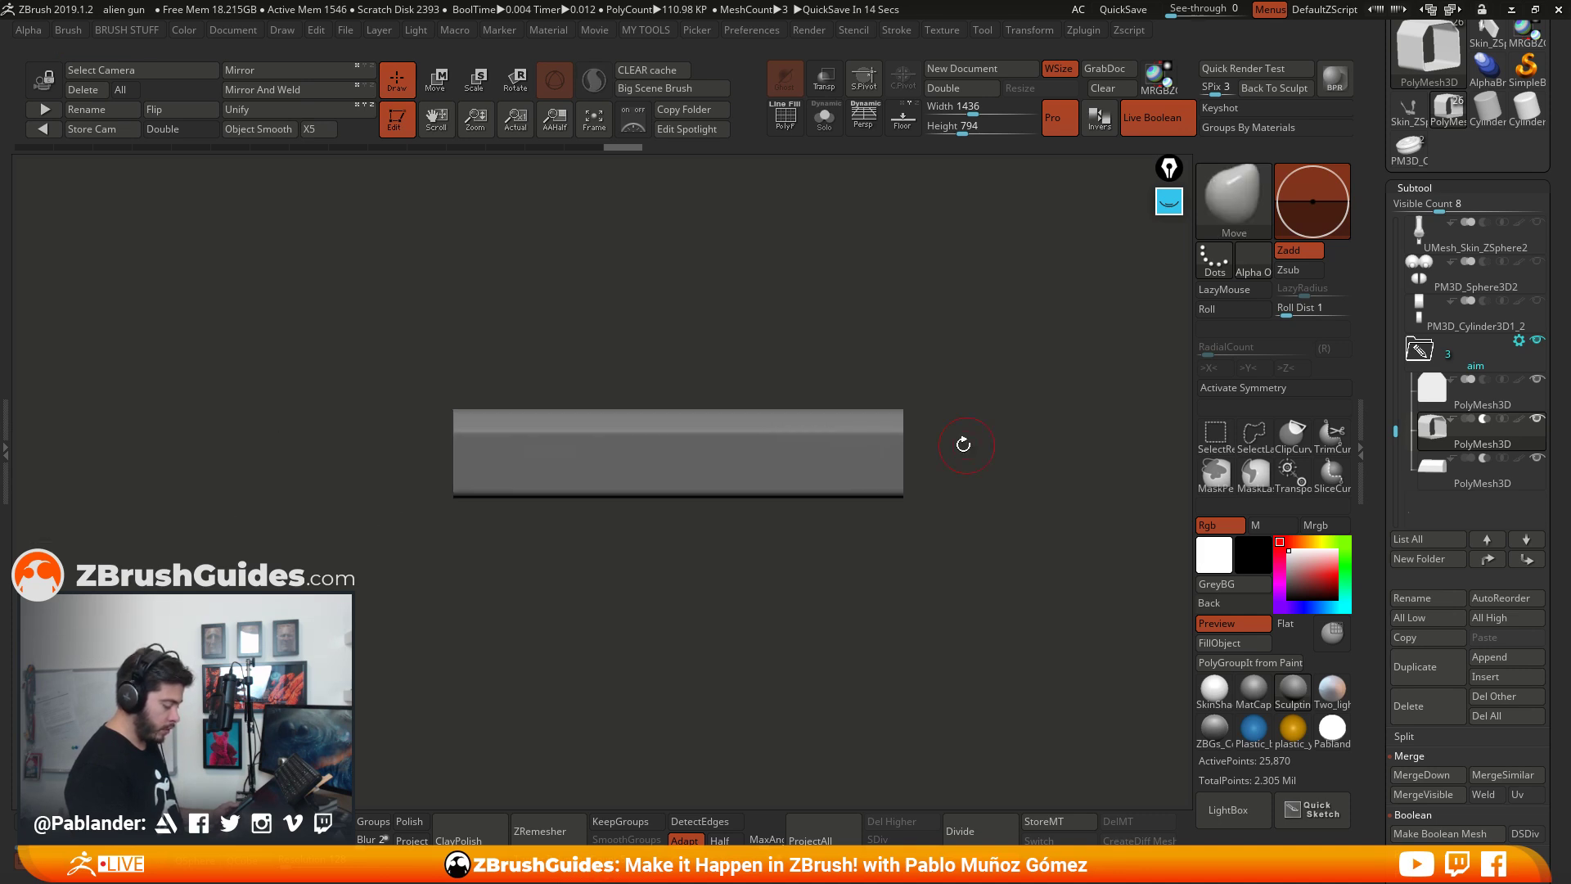
{"action": "left_click_drag", "start_coordinate": [841, 519], "coordinate": [860, 510], "text": "alt"}
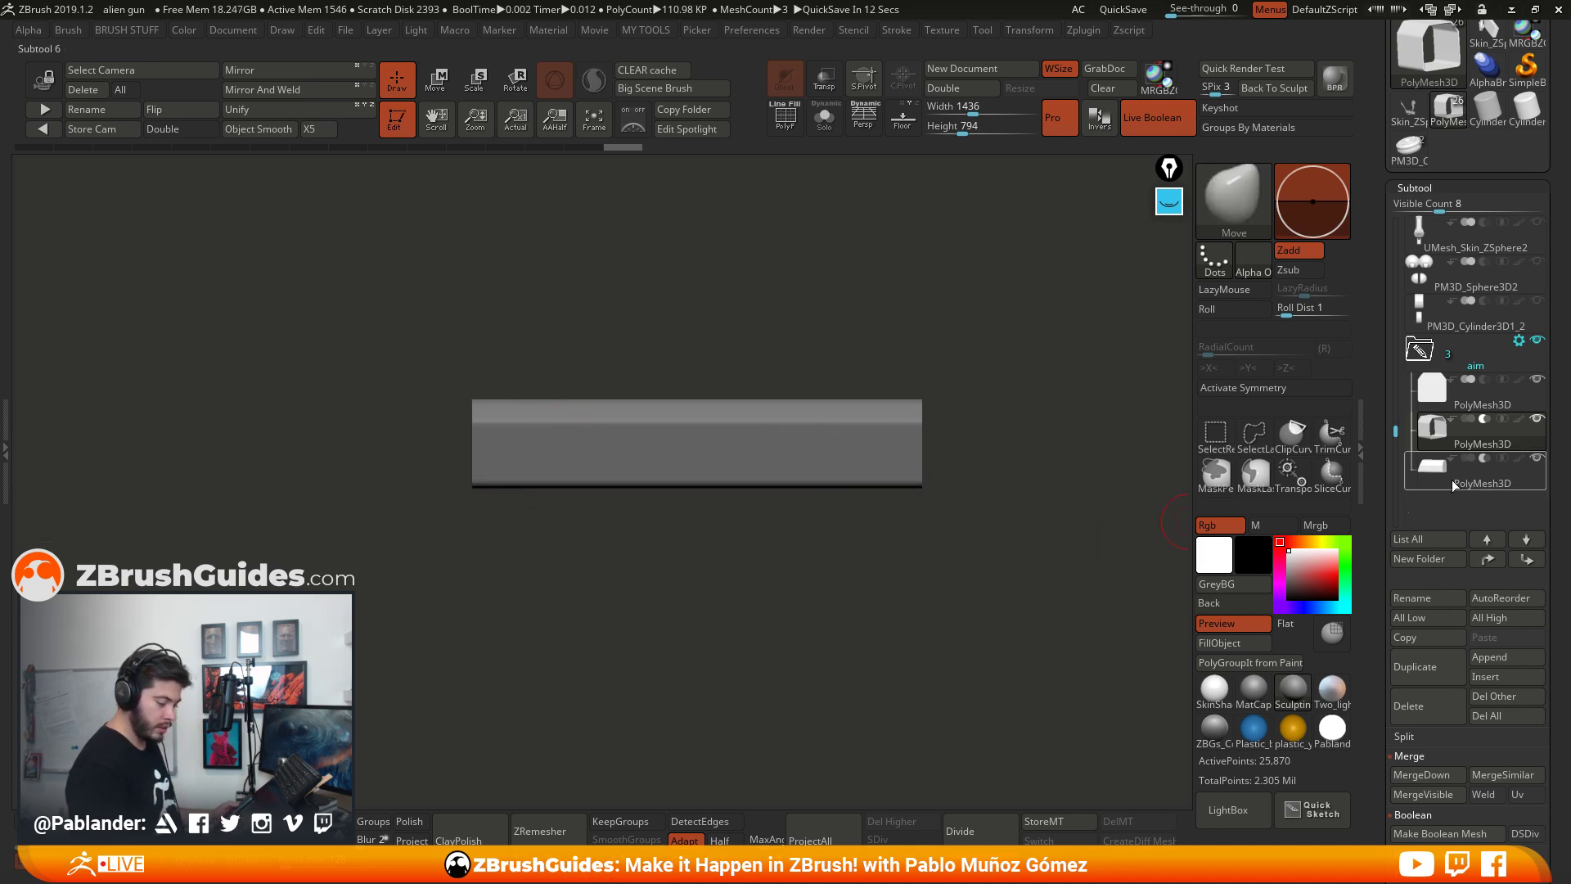
{"action": "key", "text": "shift+z"}
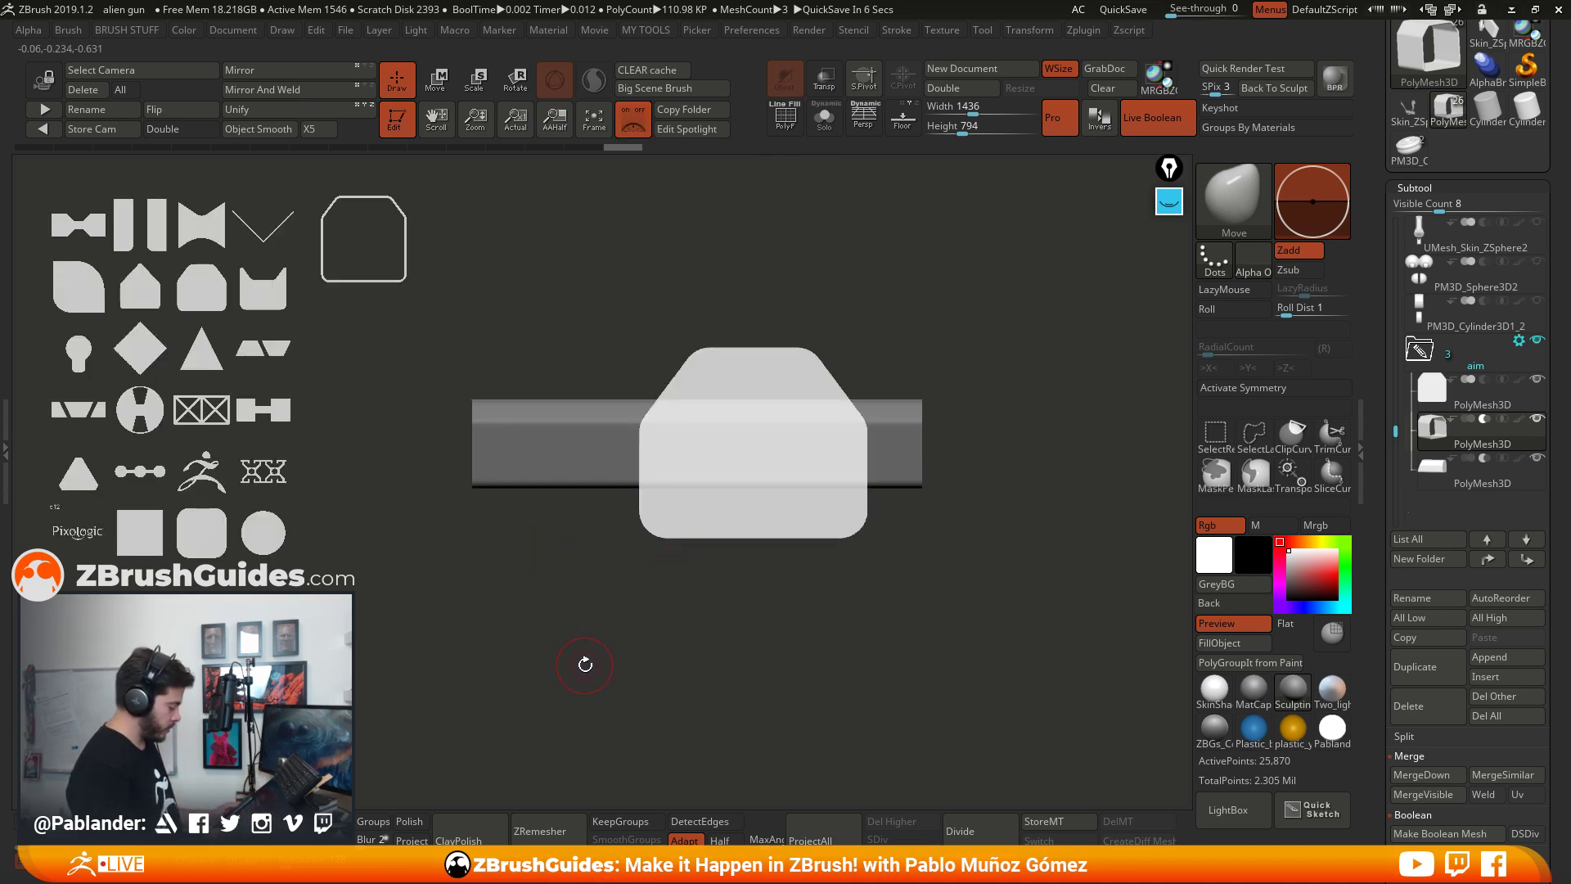
{"action": "key", "text": "z"}
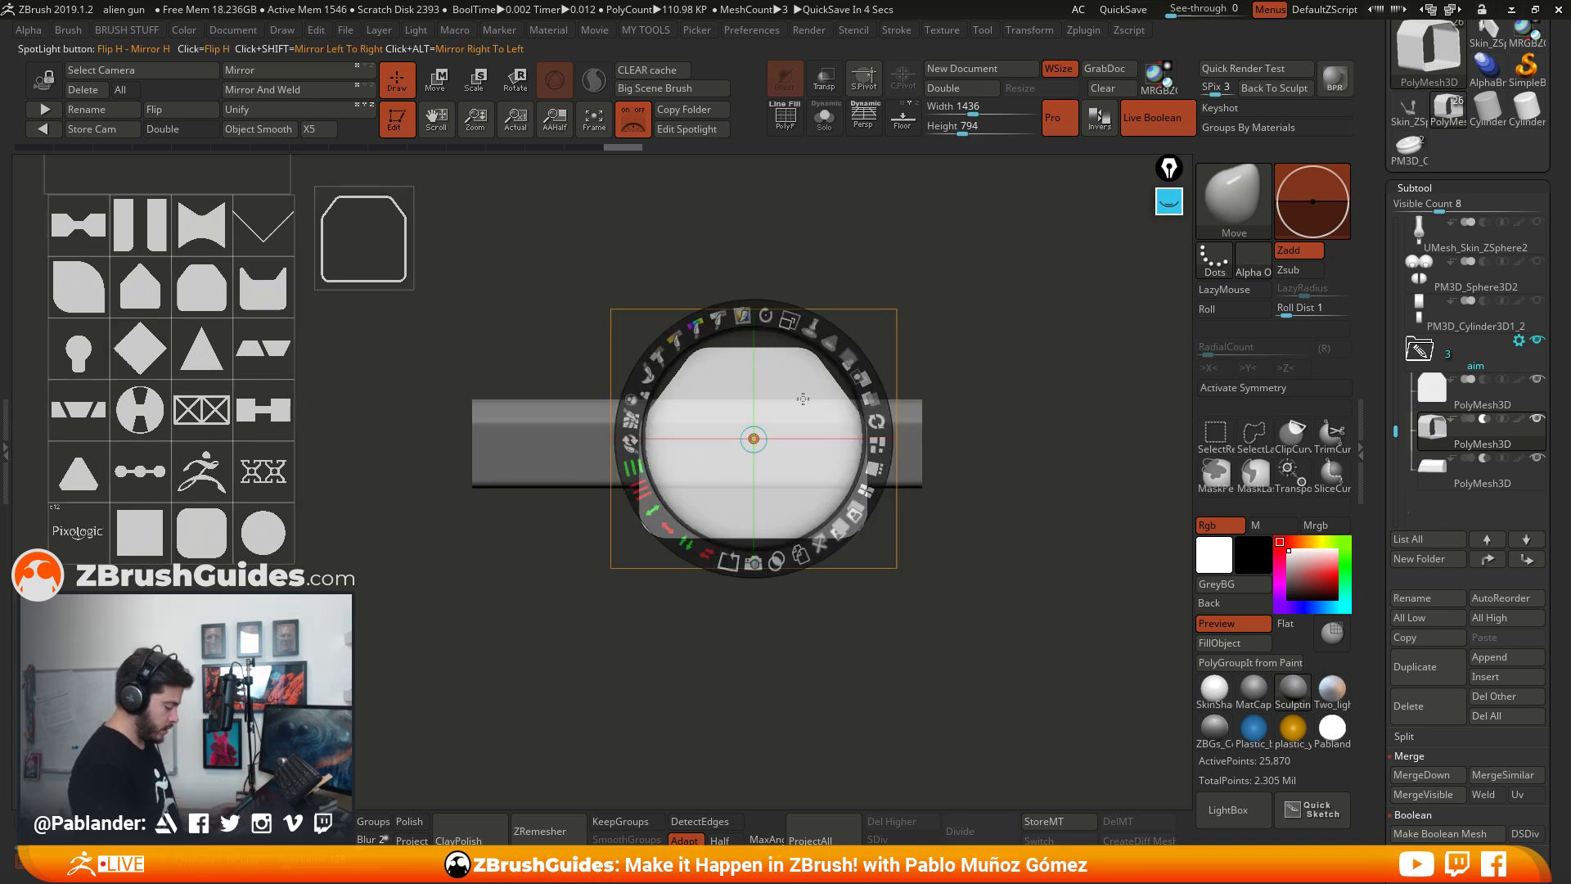
{"action": "left_click_drag", "start_coordinate": [803, 398], "coordinate": [283, 521]}
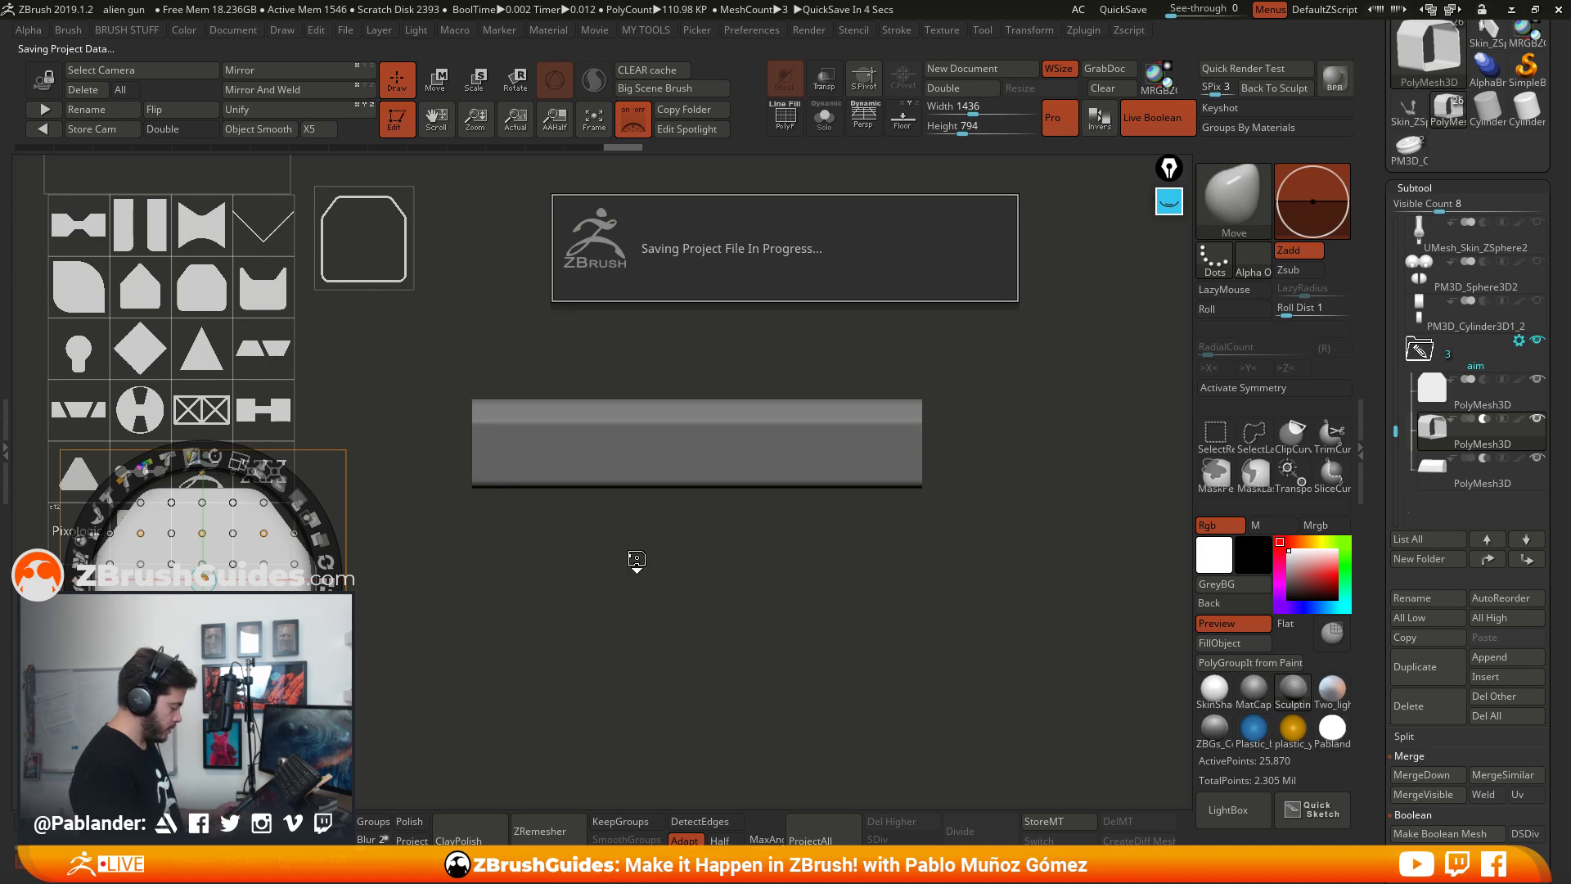
Step: Take the pointed house-shaped Spotlight shape, place it over the block's side and stretch it horizontally to nearly the block's length
{"action": "left_click", "coordinate": [160, 315]}
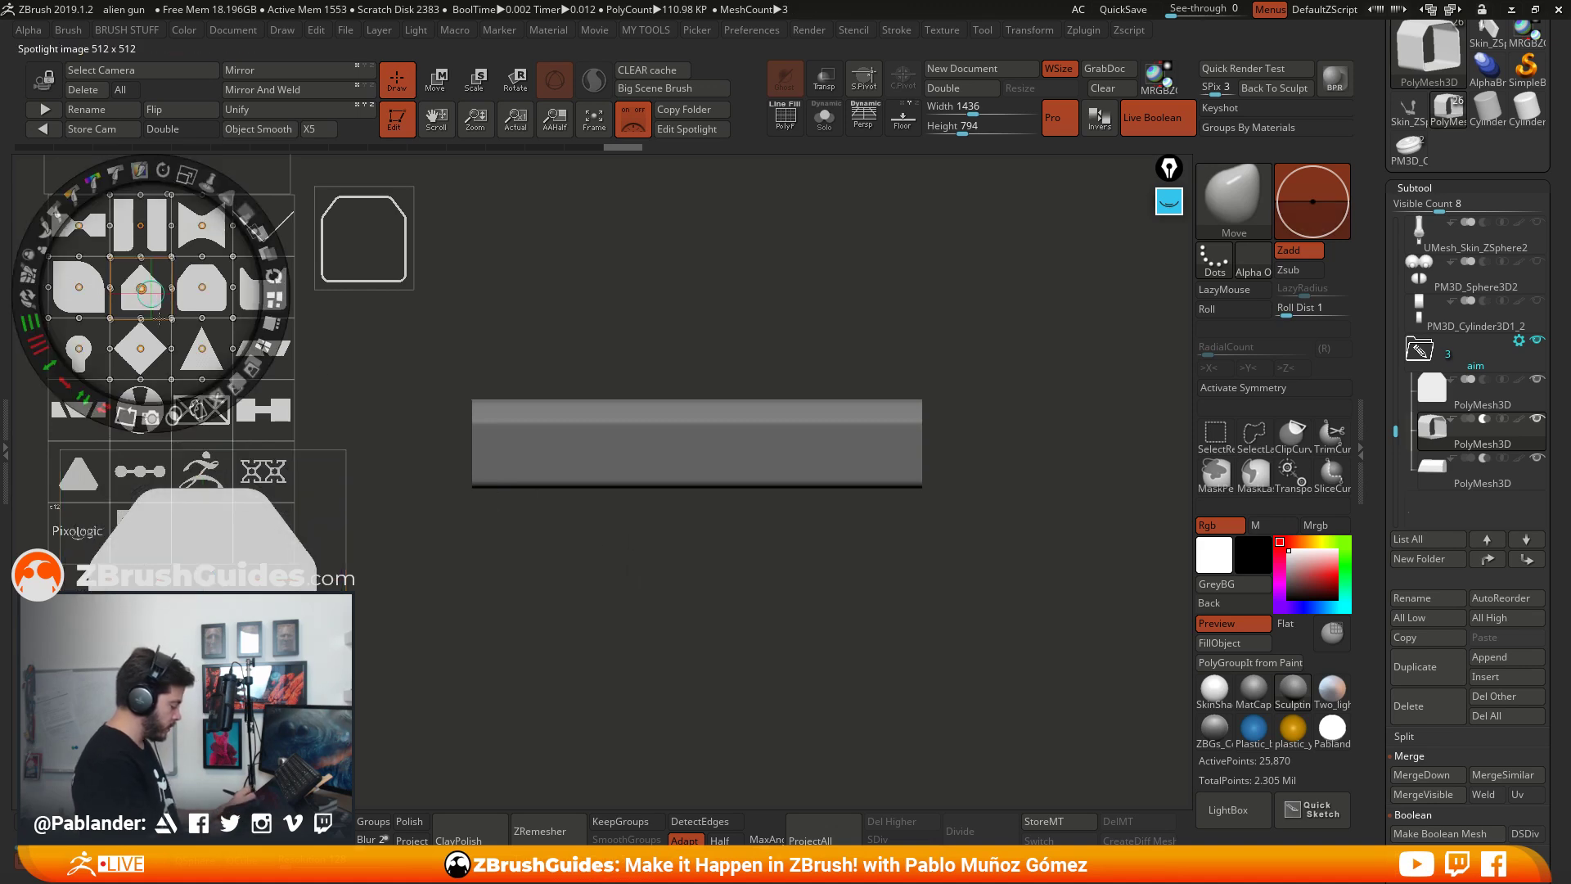
{"action": "left_click_drag", "start_coordinate": [191, 278], "coordinate": [742, 326]}
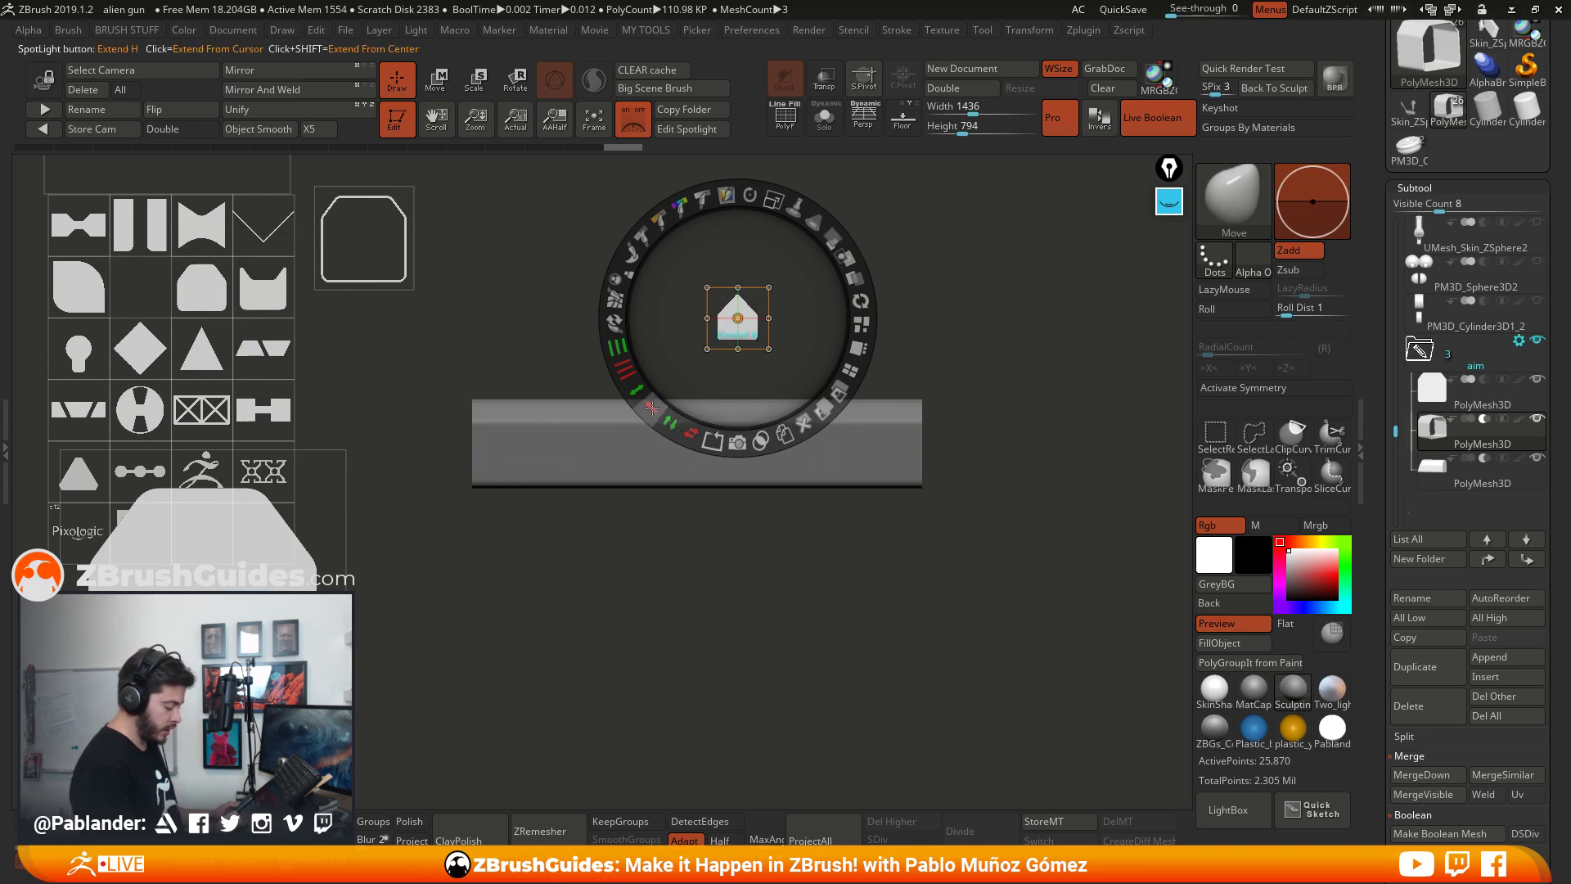
{"action": "left_click_drag", "start_coordinate": [652, 407], "coordinate": [631, 301]}
{"action": "left_click_drag", "start_coordinate": [798, 301], "coordinate": [749, 406]}
{"action": "left_click_drag", "start_coordinate": [602, 514], "coordinate": [536, 469]}
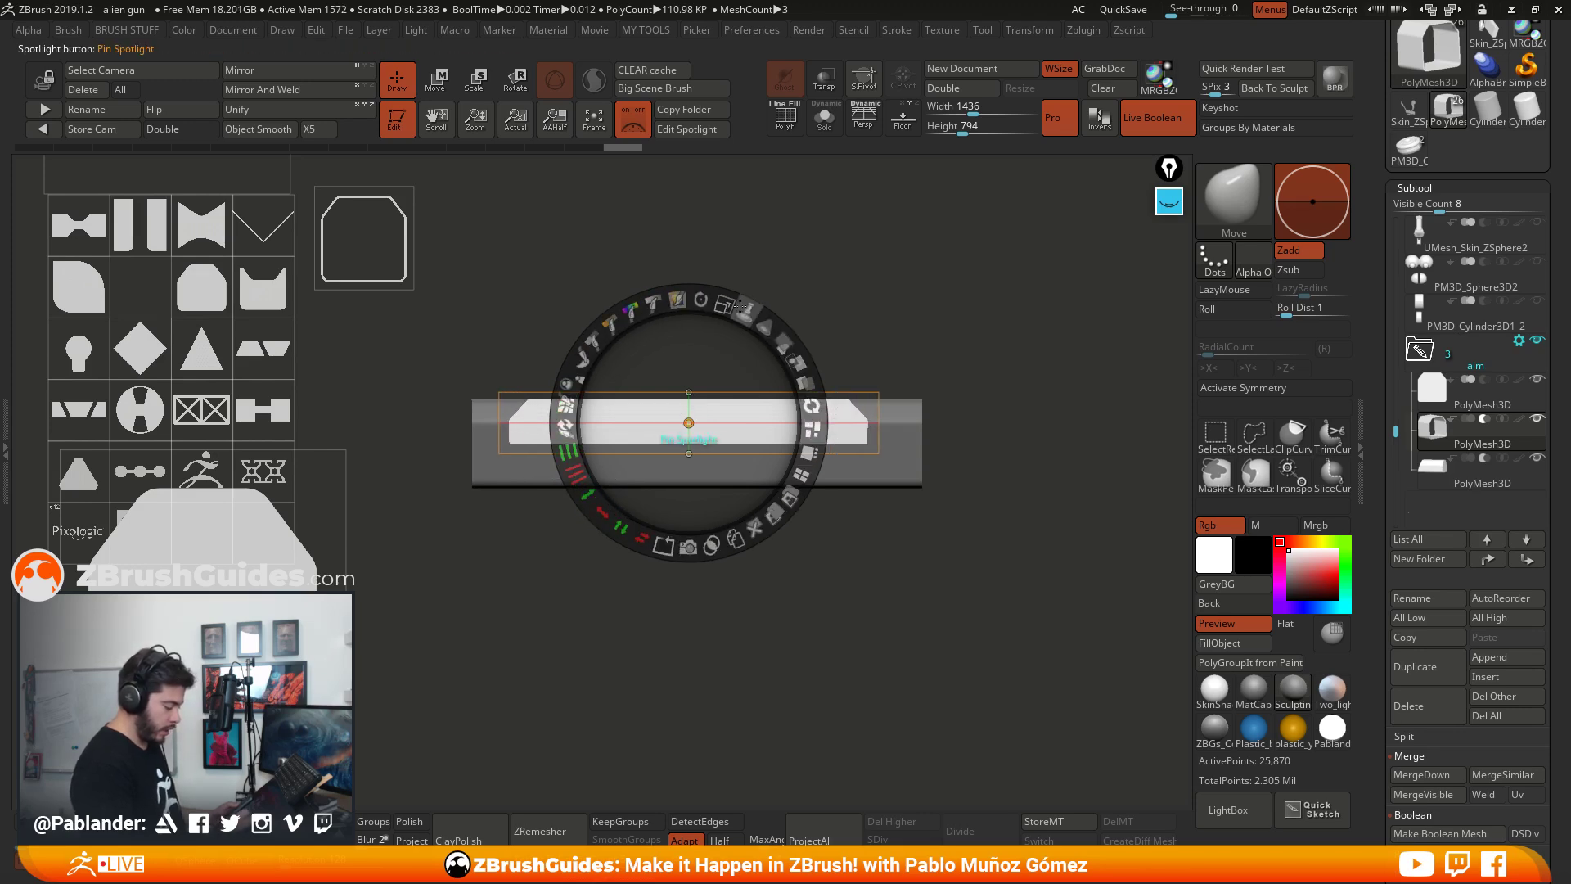
Step: Flip the stretched shape vertically, raise it over the block's top edge and increase its height
{"action": "left_click_drag", "start_coordinate": [720, 303], "coordinate": [804, 494]}
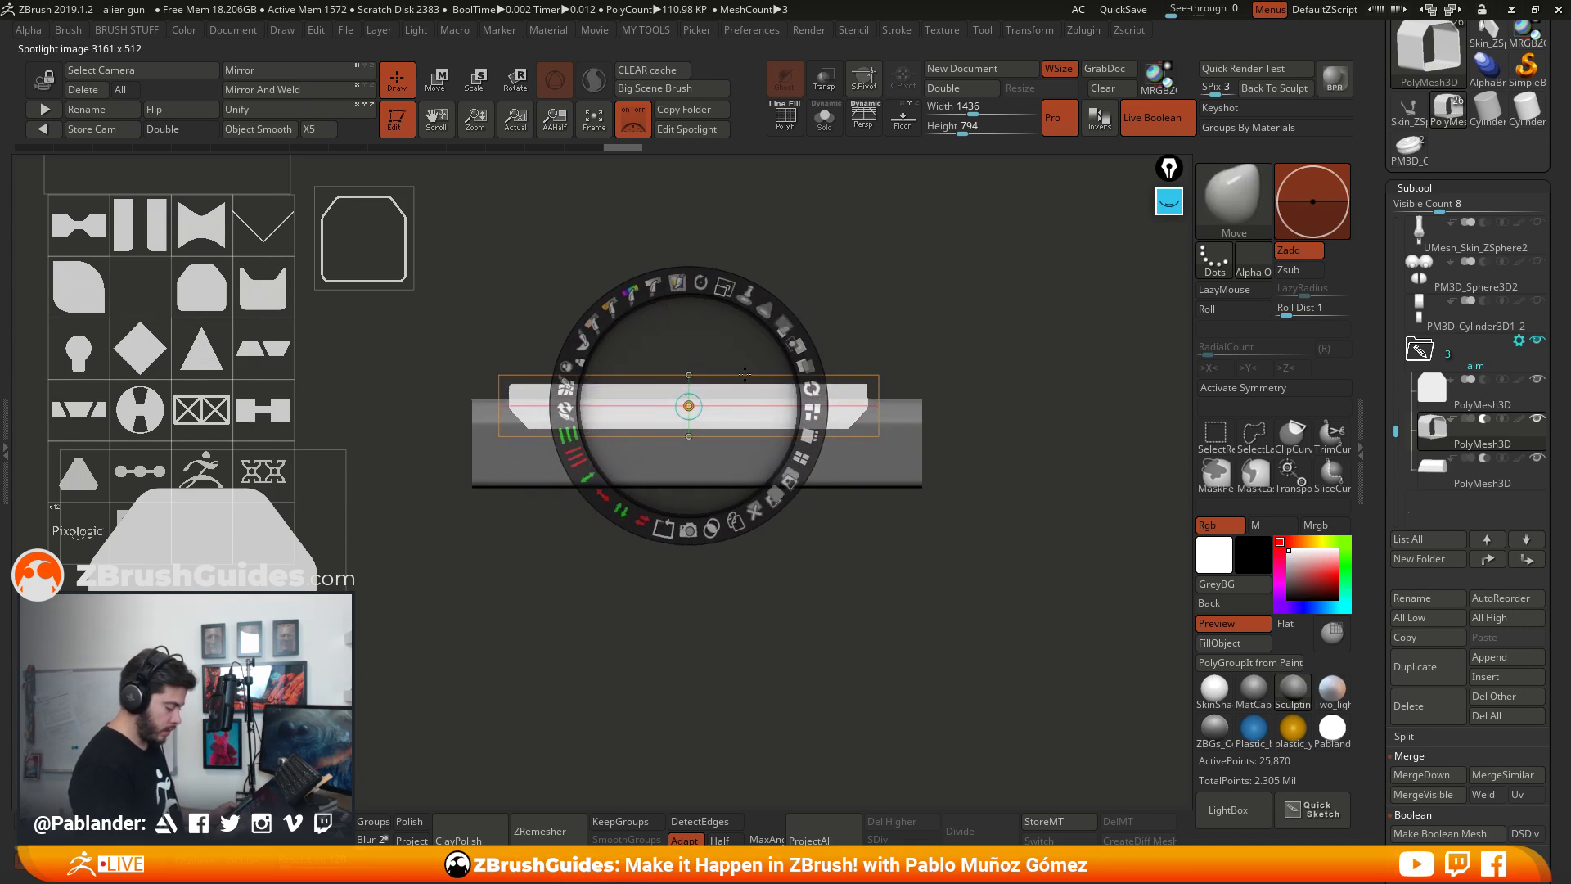
{"action": "left_click_drag", "start_coordinate": [604, 495], "coordinate": [584, 473]}
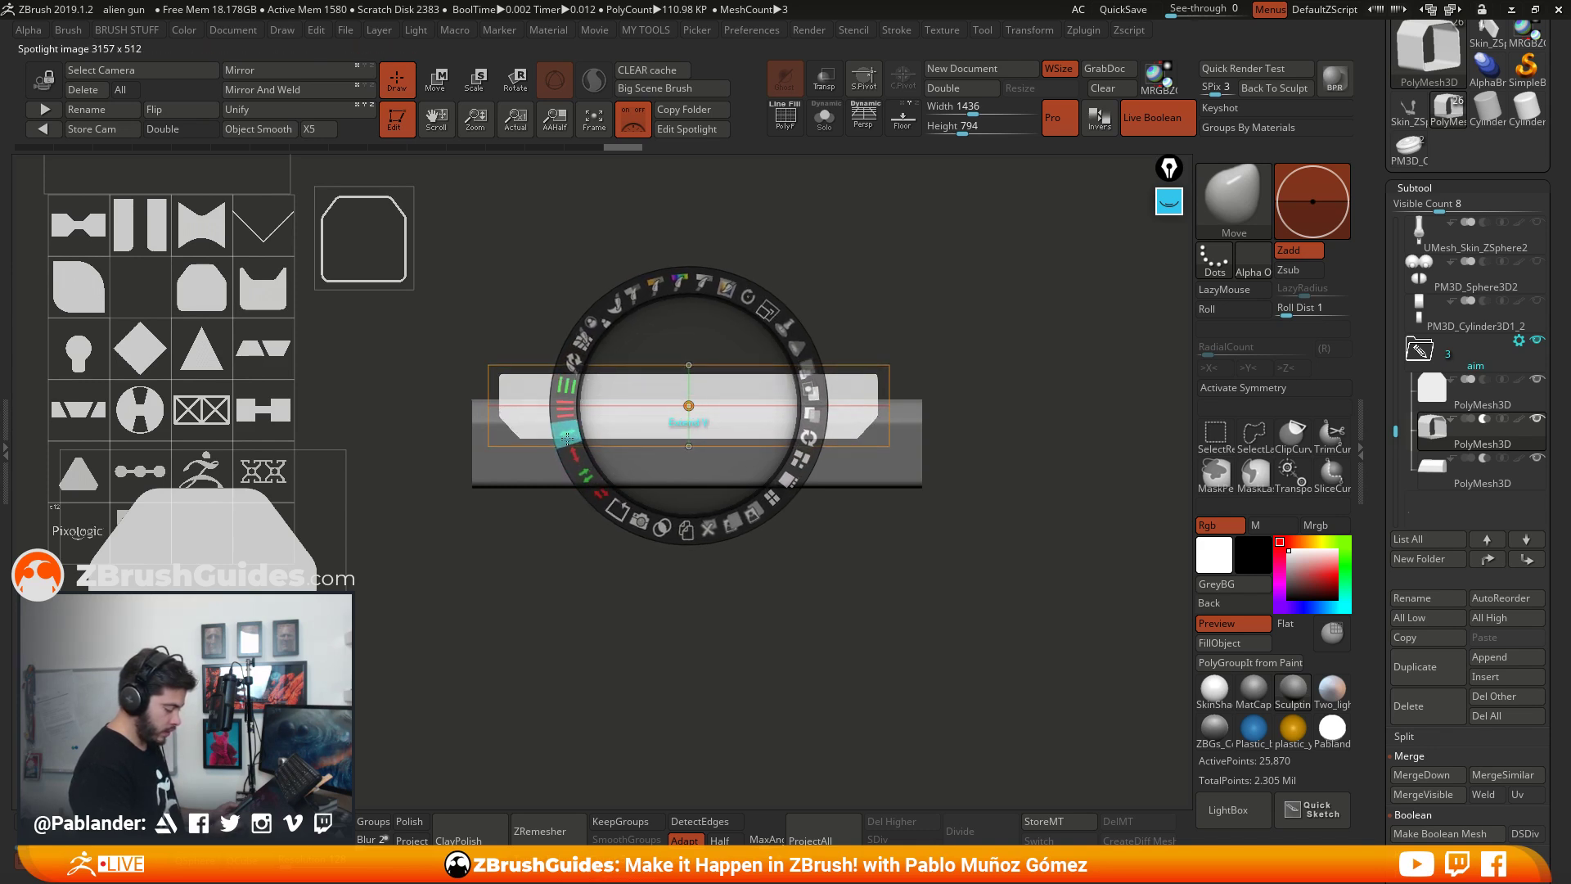
Step: Enlarge the flipped Spotlight shape, position it over the block's top edge and snapshot it as subtractive 3D geometry
{"action": "left_click_drag", "start_coordinate": [565, 423], "coordinate": [589, 396]}
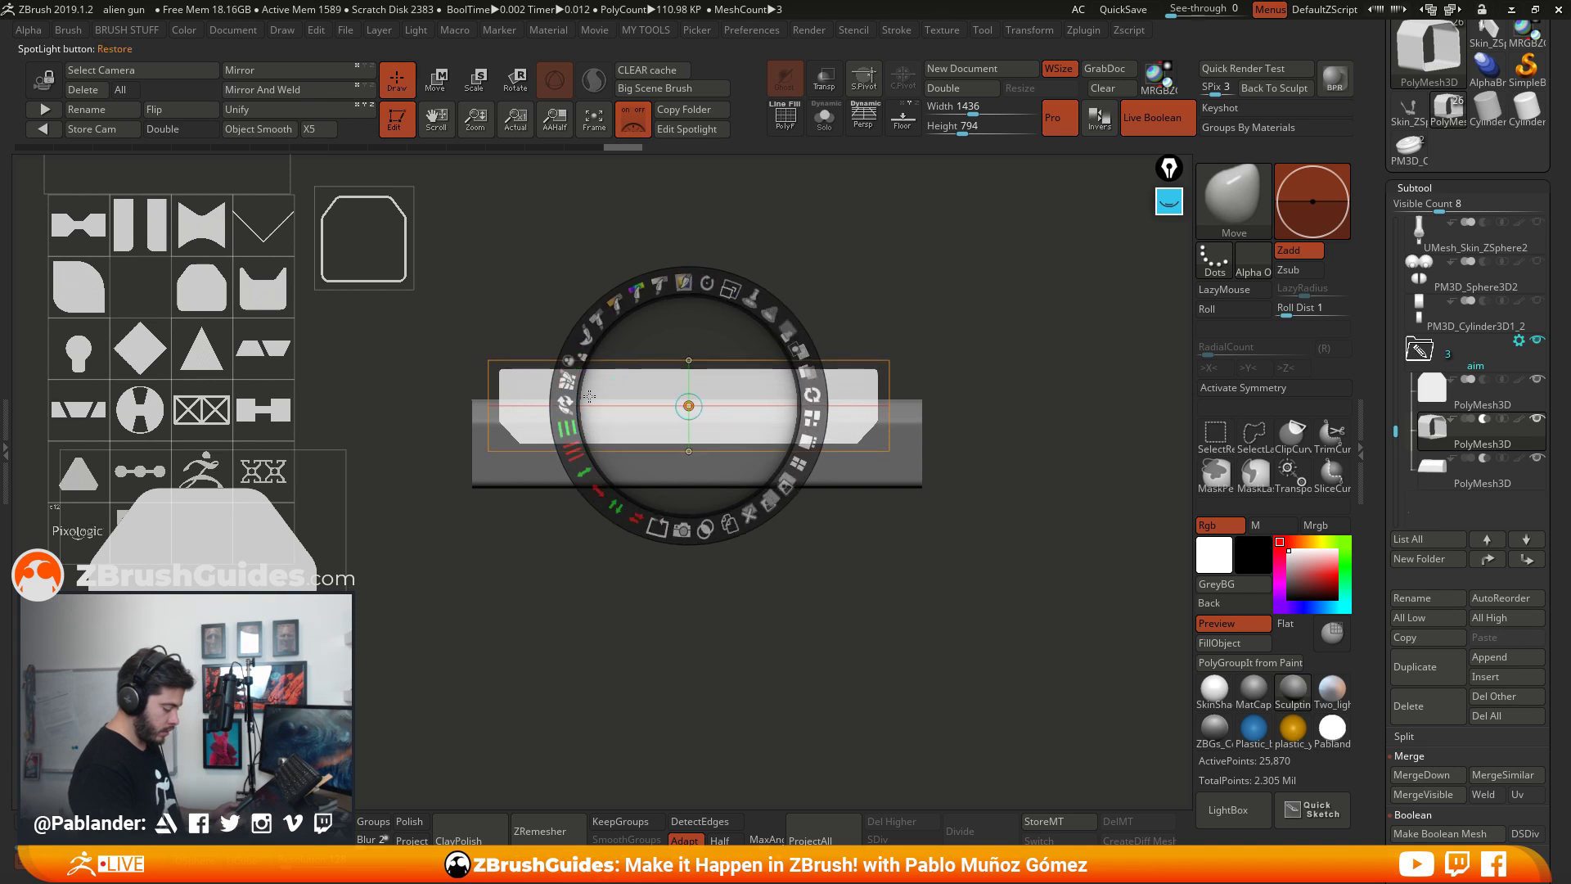
{"action": "left_click_drag", "start_coordinate": [725, 288], "coordinate": [706, 445]}
{"action": "left_click_drag", "start_coordinate": [700, 293], "coordinate": [704, 438]}
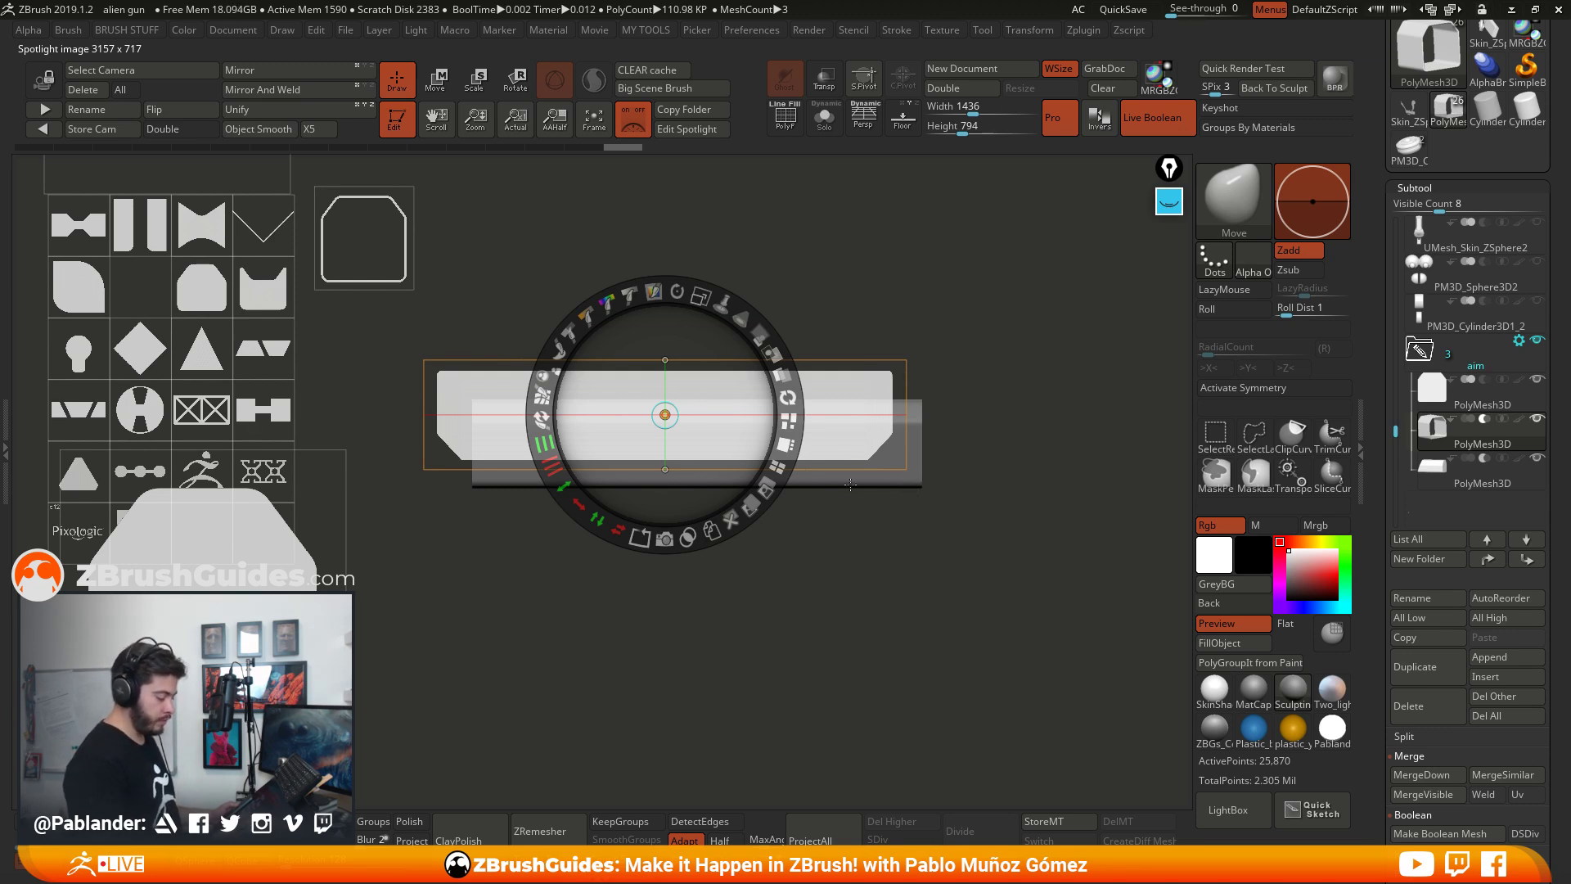
{"action": "left_click", "coordinate": [669, 544]}
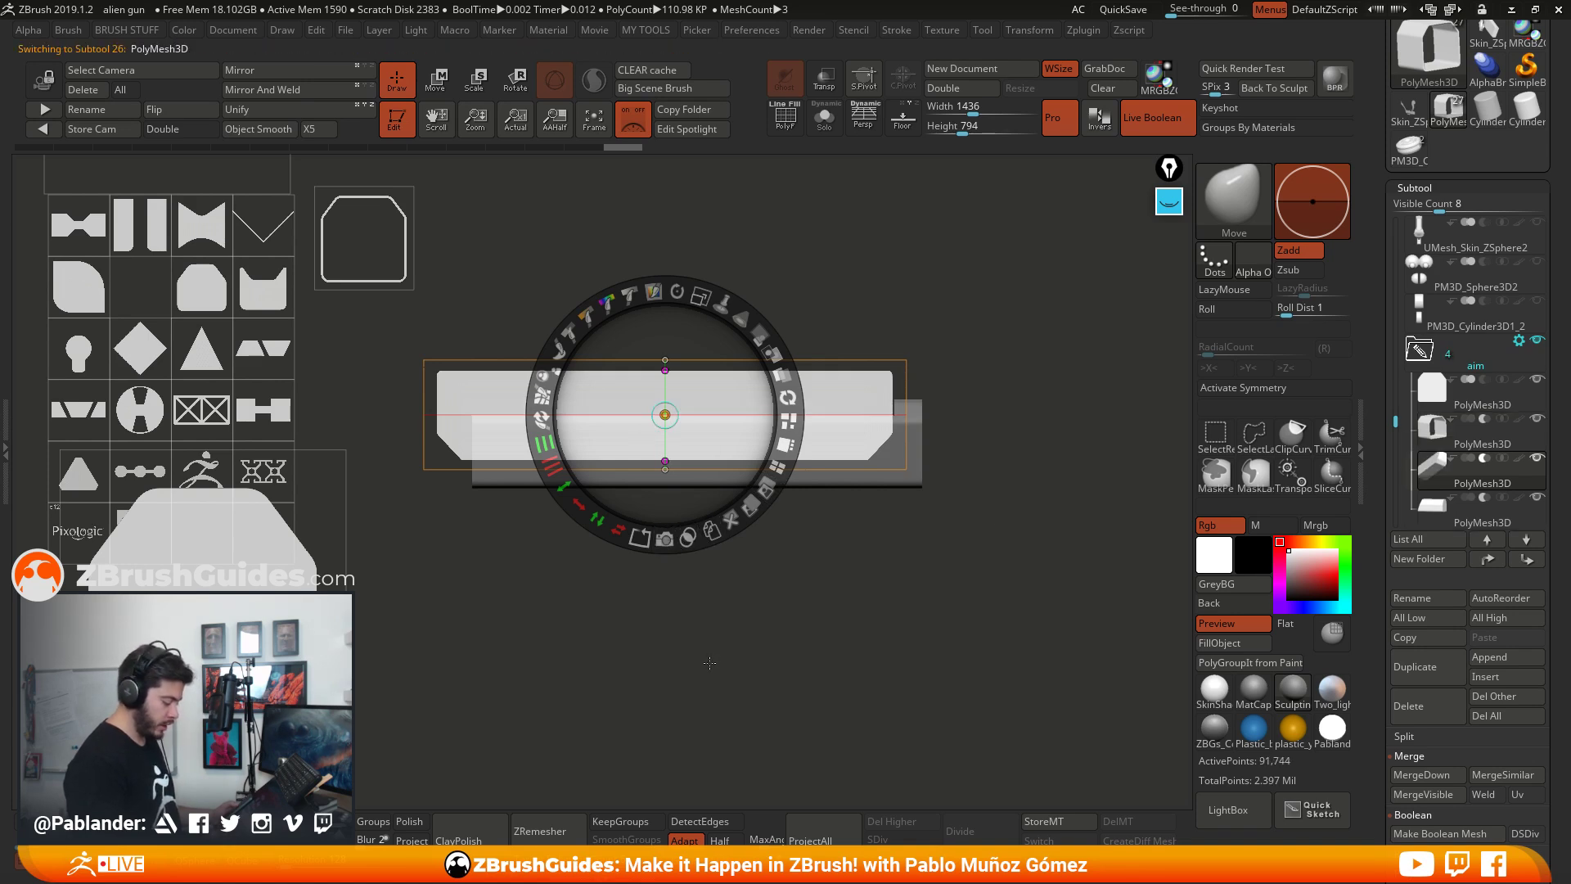
Step: Hide the Spotlight shapes and reorder the new cutter subtool to the end of the aim folder
{"action": "key", "text": "z"}
{"action": "key", "text": "space"}
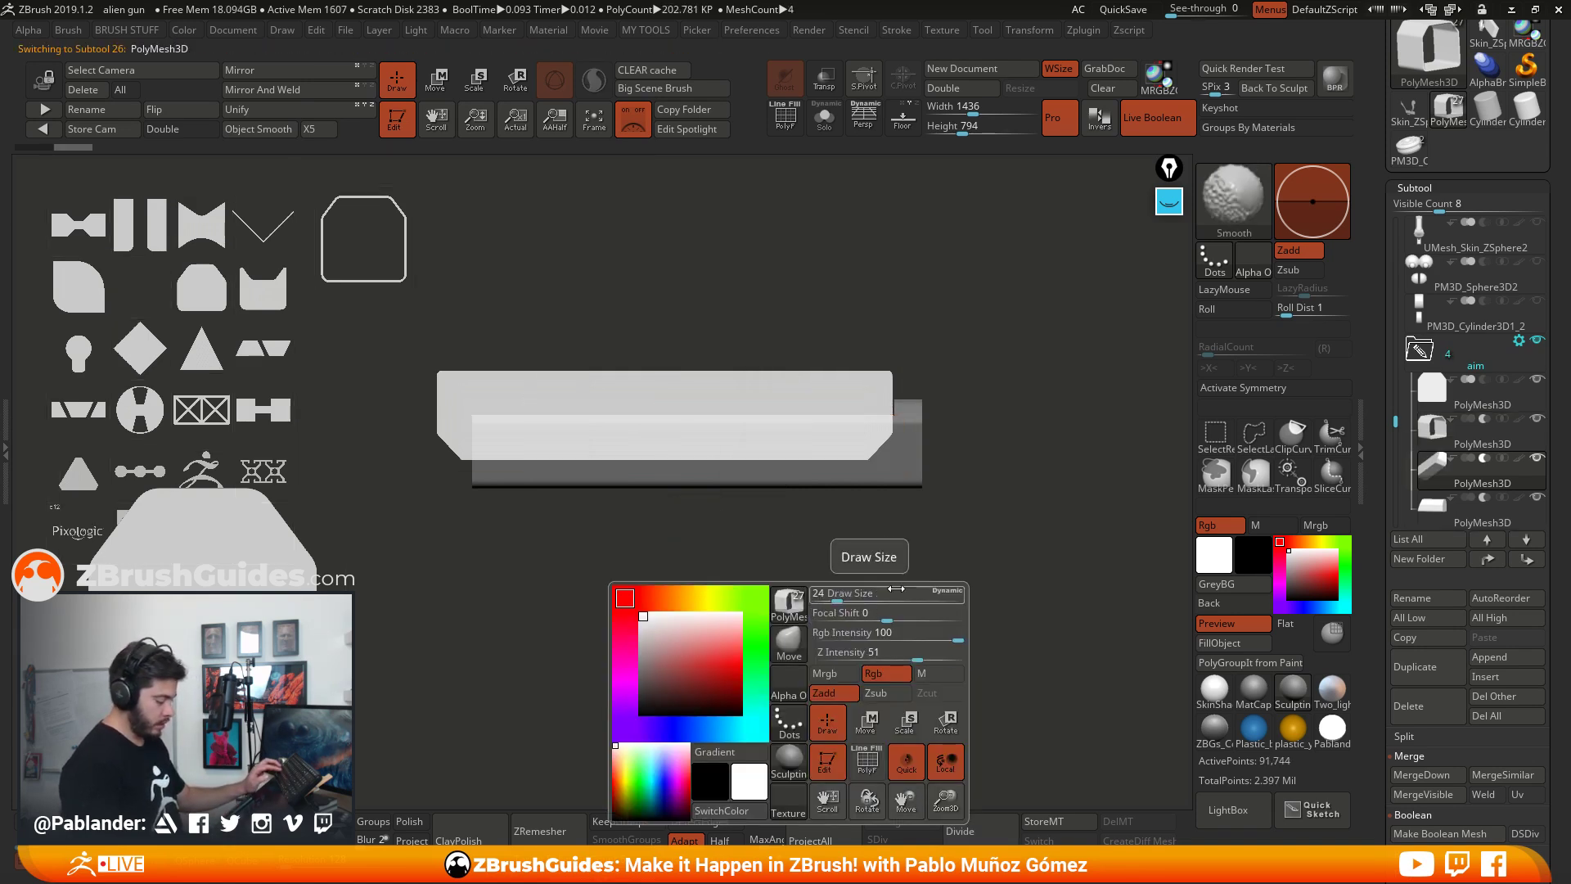
{"action": "left_click", "coordinate": [789, 643]}
{"action": "key", "text": "shift+z"}
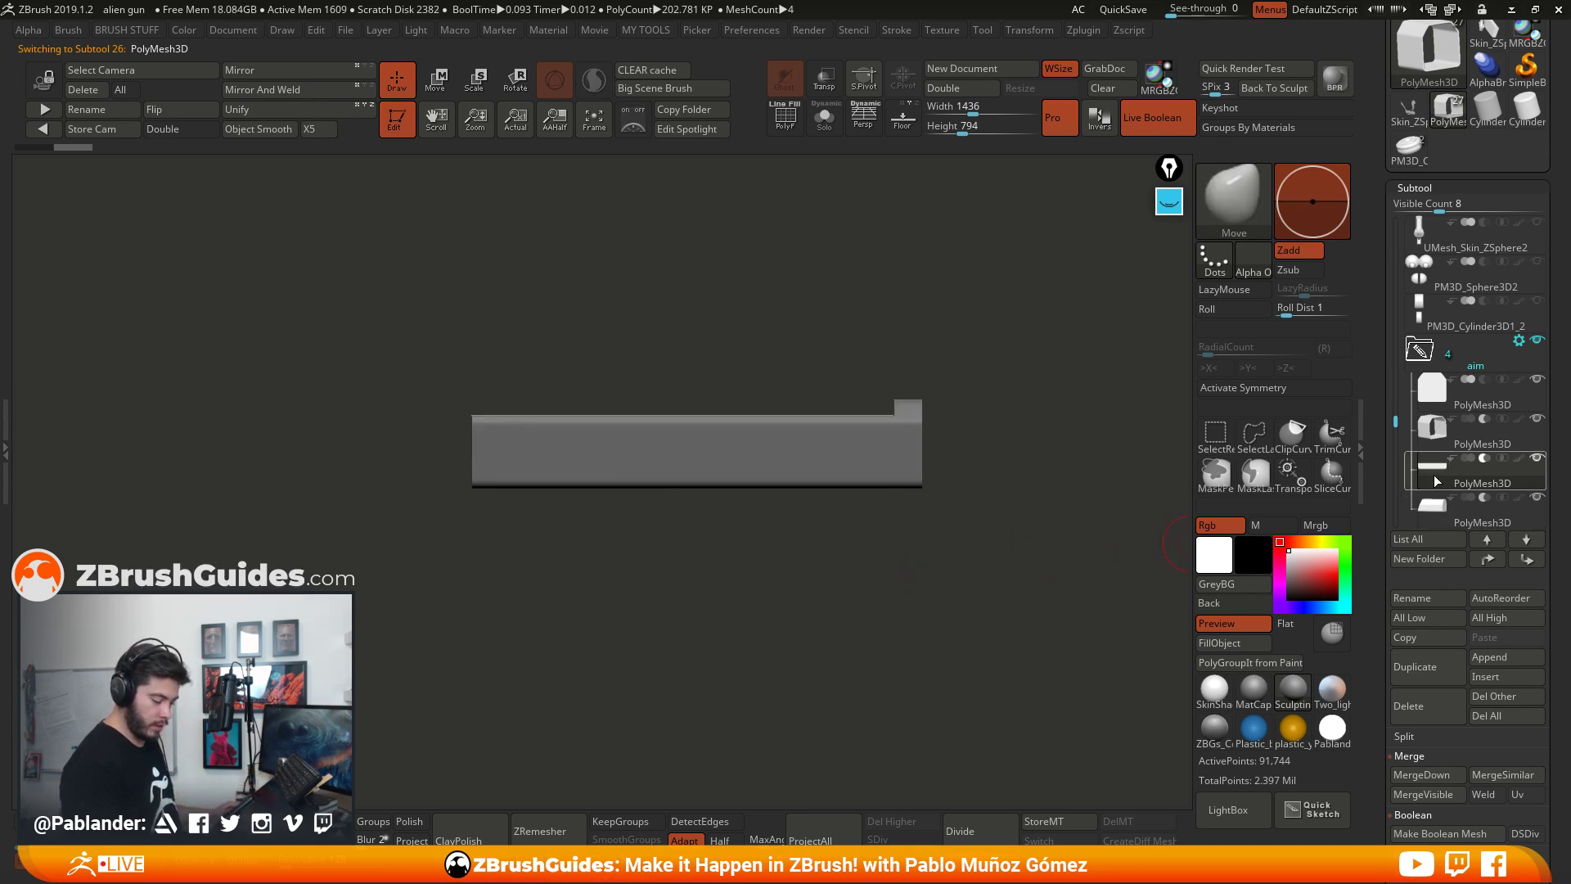
{"action": "left_click_drag", "start_coordinate": [1396, 422], "coordinate": [1396, 453]}
{"action": "left_click_drag", "start_coordinate": [1473, 404], "coordinate": [1489, 345]}
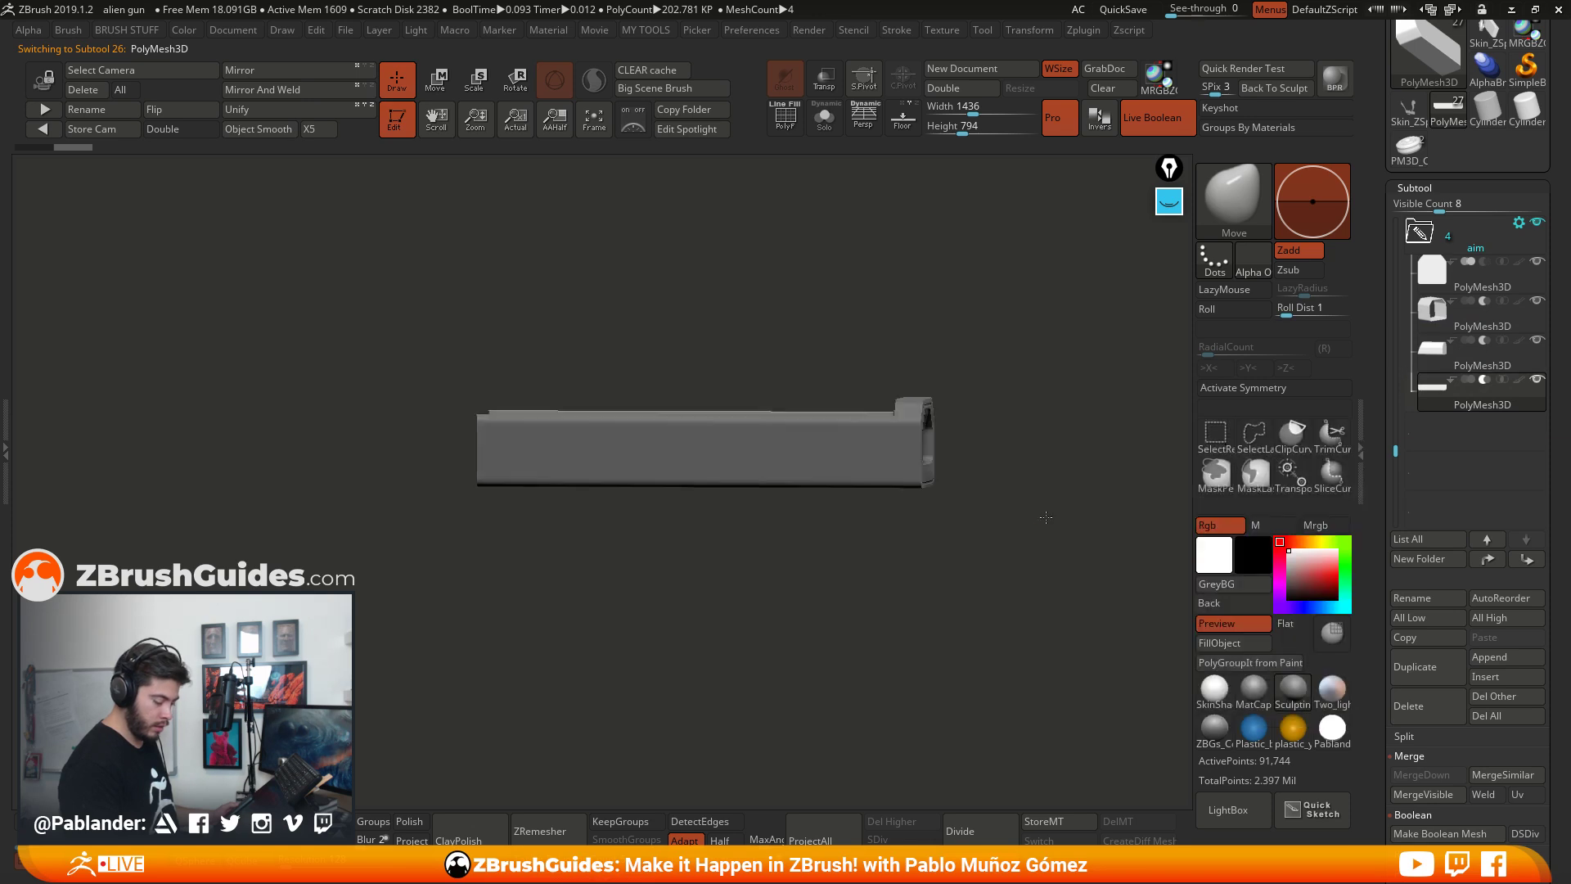
Step: Select the new top cutter subtool and scale it along the Z axis by about 1.17 to span the block's width
{"action": "left_click_drag", "start_coordinate": [1045, 521], "coordinate": [946, 525]}
{"action": "key", "text": "w"}
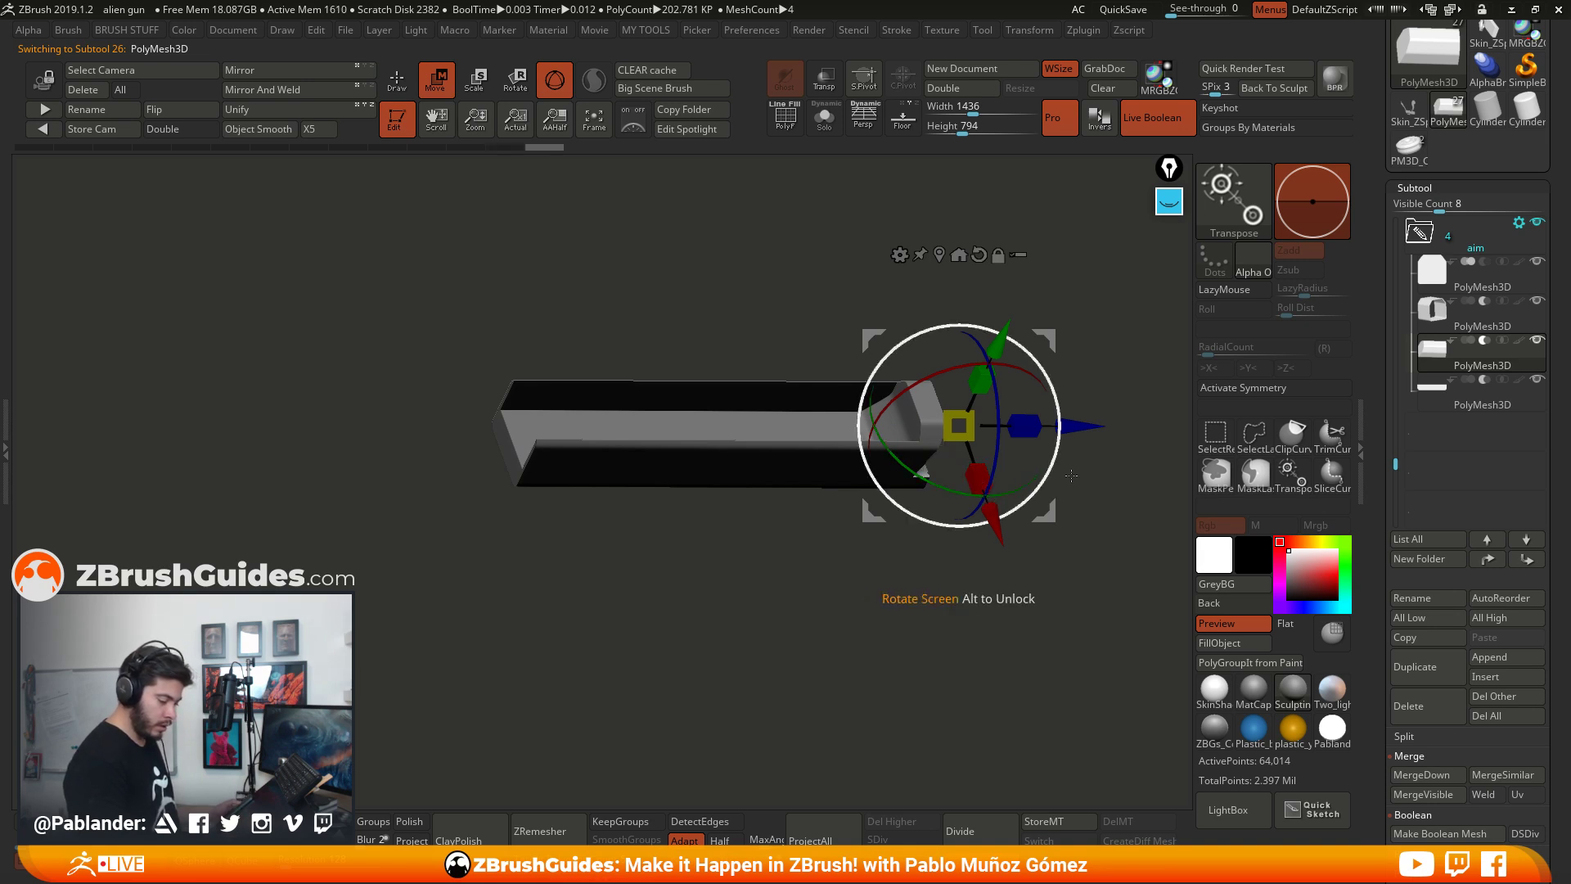
{"action": "key", "text": "Down"}
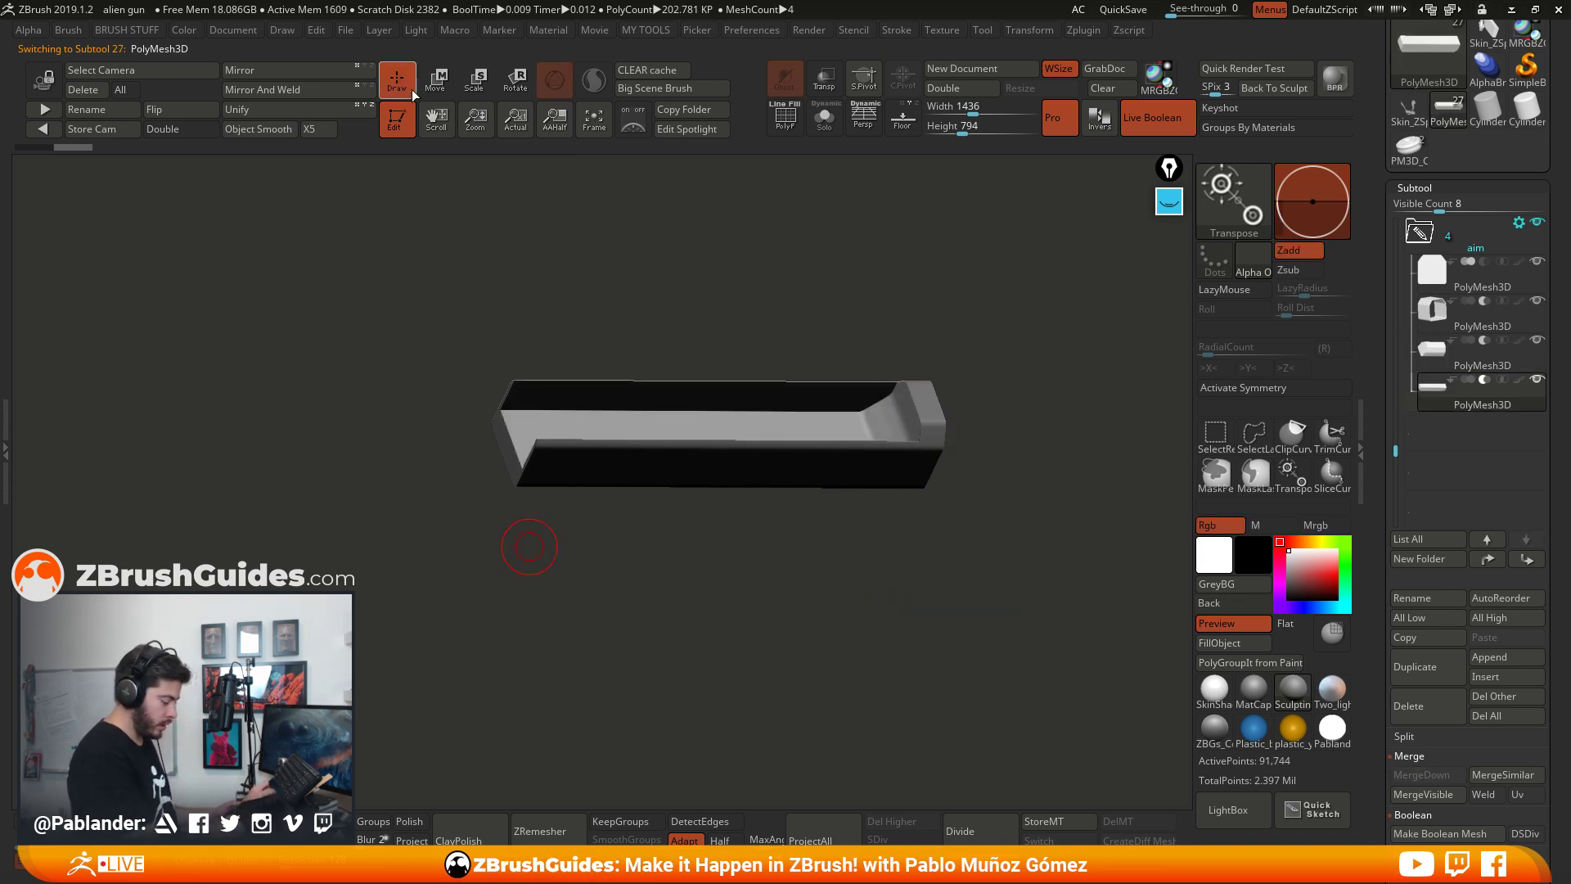
{"action": "left_click_drag", "start_coordinate": [867, 495], "coordinate": [904, 517], "text": "alt"}
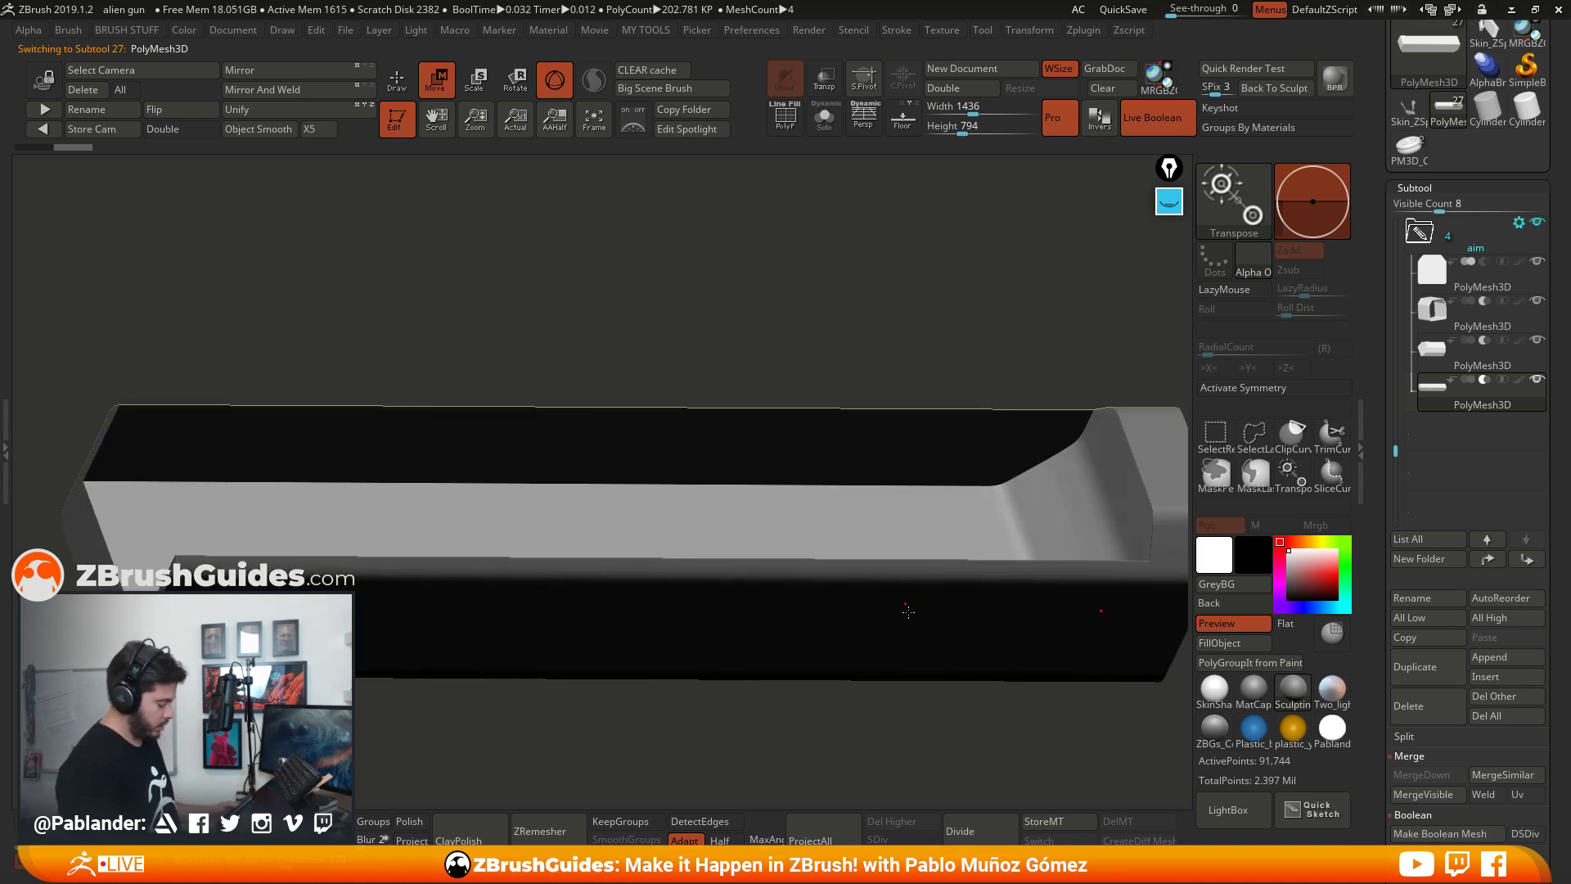
{"action": "left_click_drag", "start_coordinate": [907, 611], "coordinate": [898, 491], "text": "alt"}
{"action": "left_click_drag", "start_coordinate": [671, 504], "coordinate": [673, 506]}
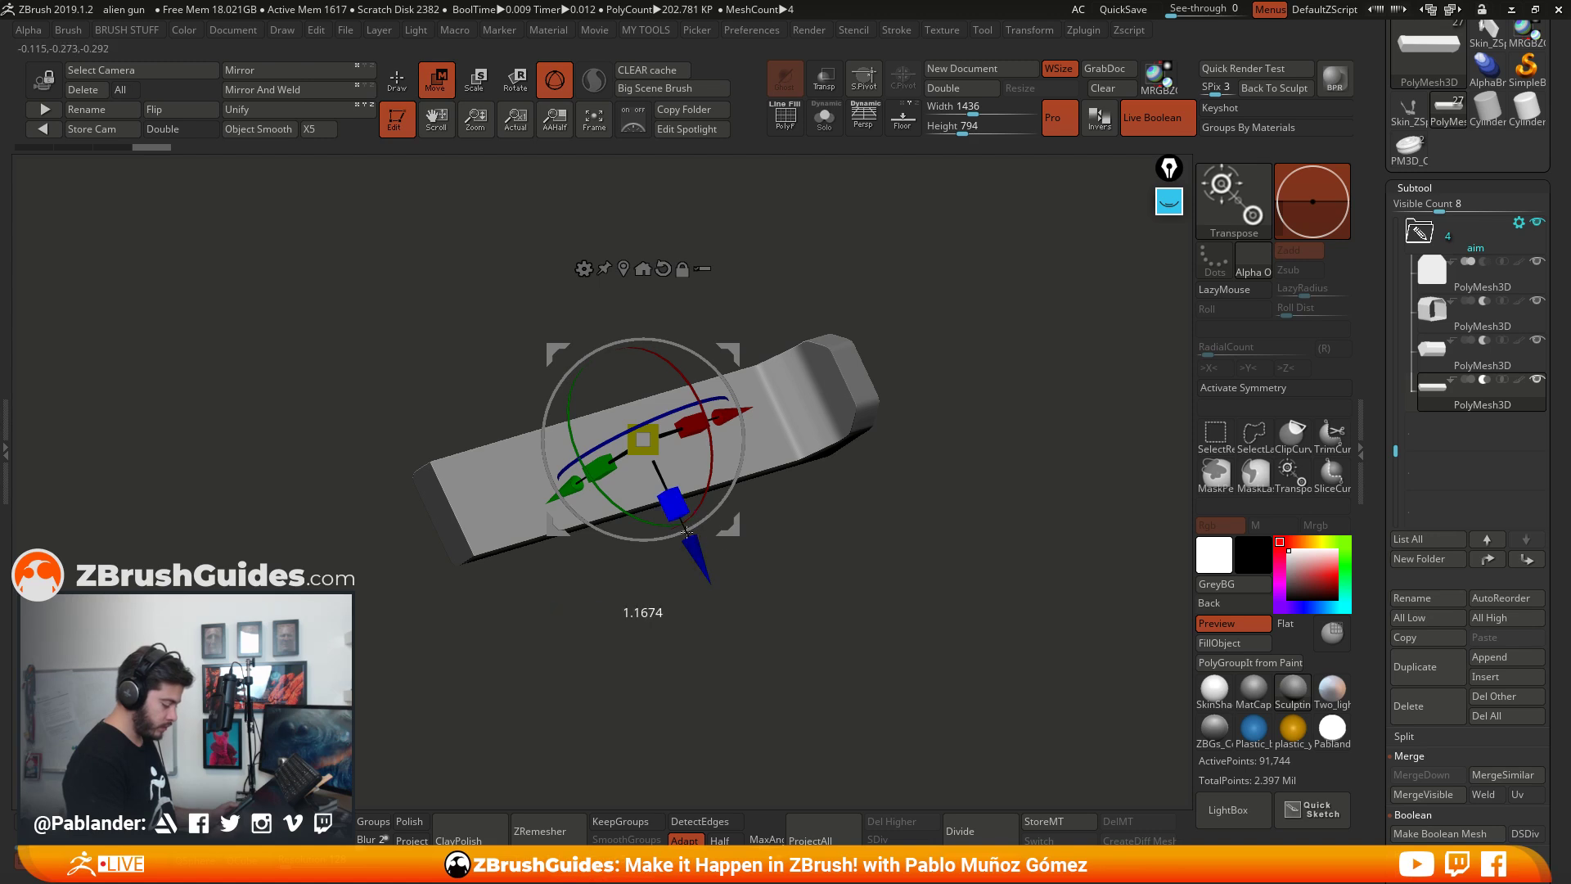
Step: Raise the cutter along Y for a shallower top cut, then adjust its X position and stretch it lengthwise toward the raised end
{"action": "left_click_drag", "start_coordinate": [703, 573], "coordinate": [933, 473], "text": "shift"}
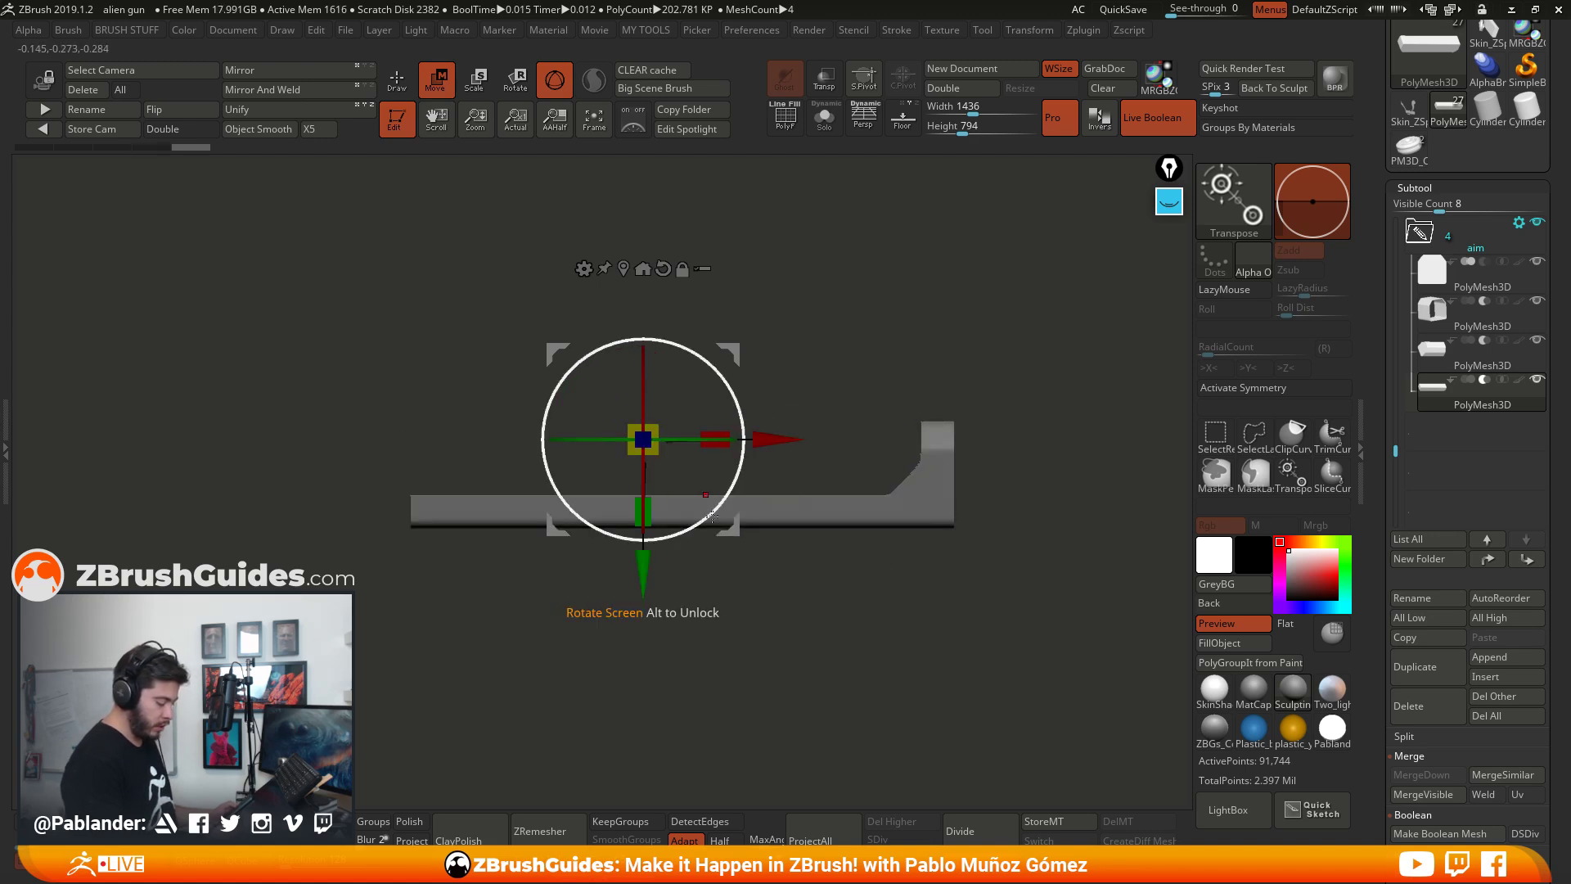
{"action": "left_click_drag", "start_coordinate": [639, 580], "coordinate": [644, 505]}
{"action": "left_click", "coordinate": [644, 505]}
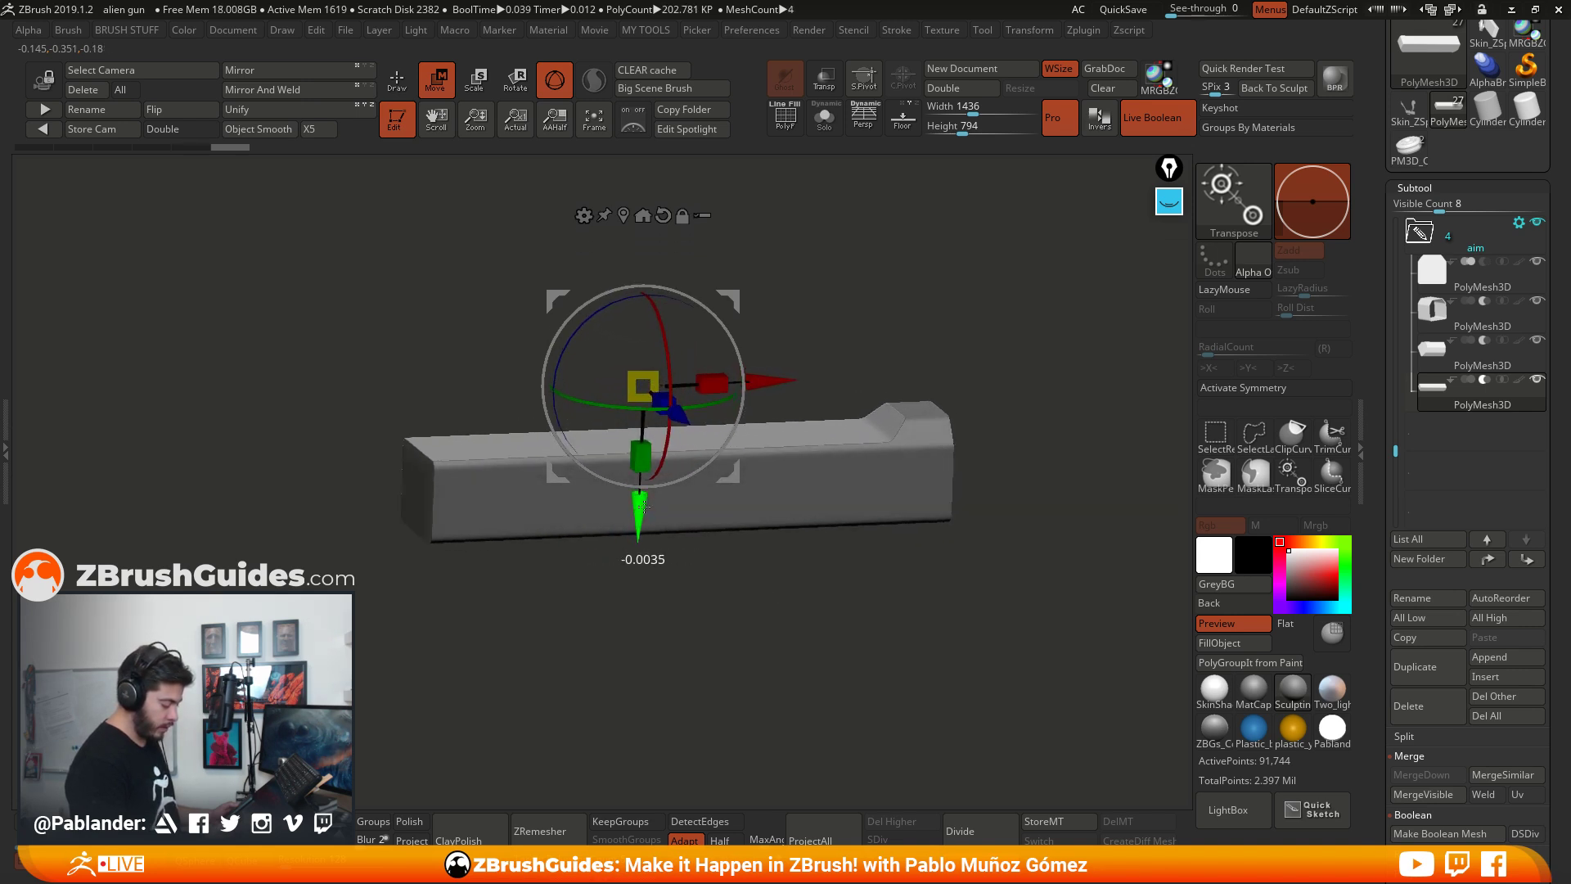
{"action": "left_click_drag", "start_coordinate": [786, 394], "coordinate": [743, 382]}
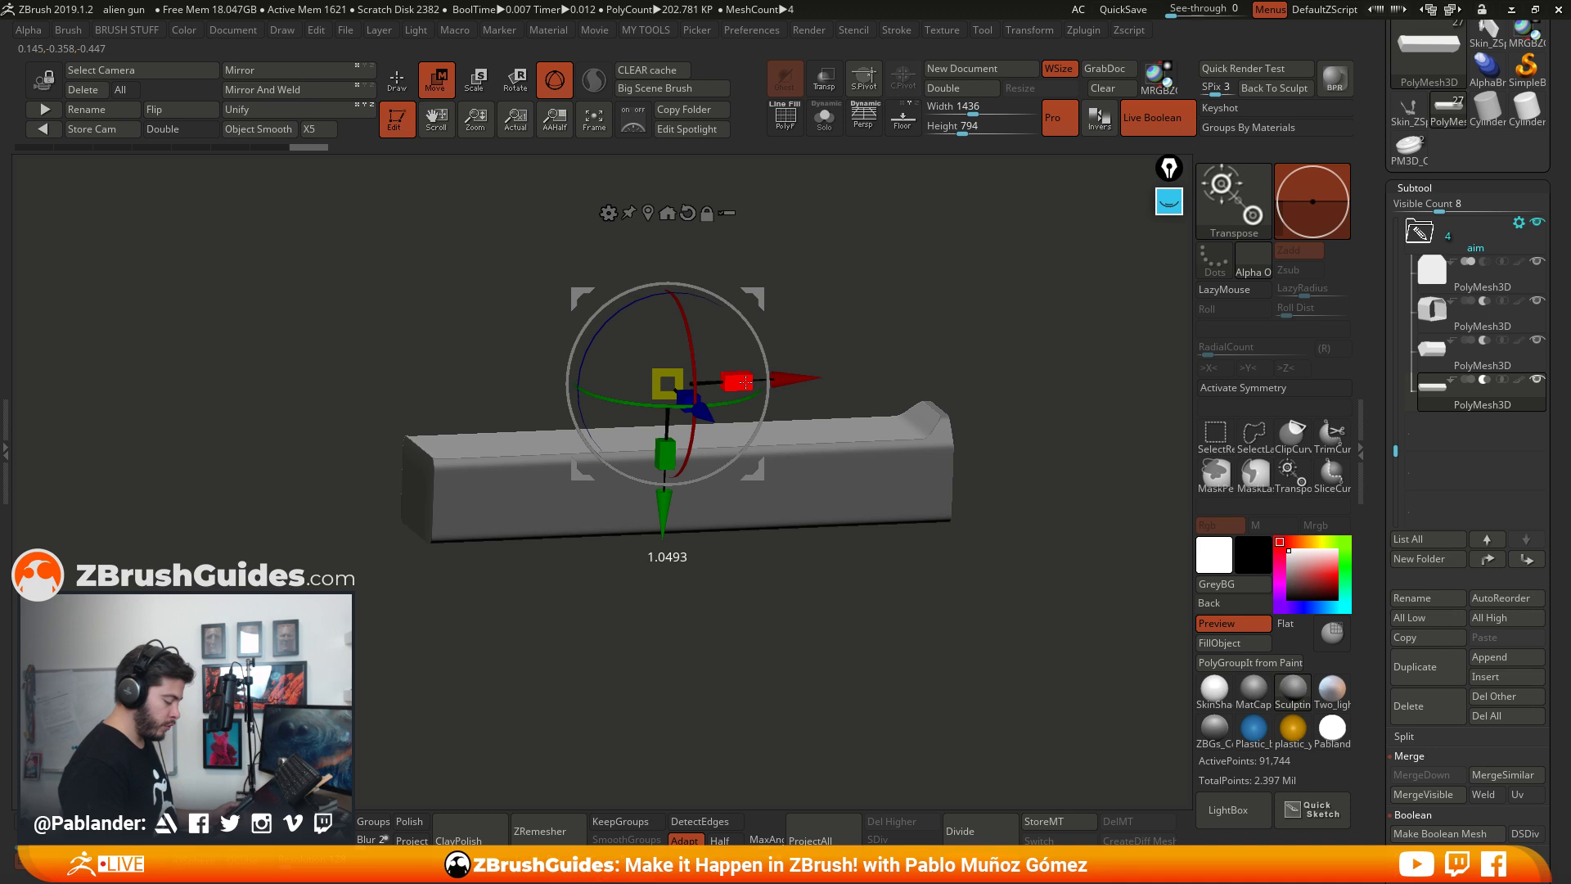
{"action": "mouse_move", "coordinate": [743, 382]}
{"action": "left_mouse_down"}
{"action": "mouse_move", "coordinate": [784, 381]}
{"action": "mouse_move", "coordinate": [746, 382]}
{"action": "mouse_move", "coordinate": [766, 377]}
{"action": "left_mouse_up"}
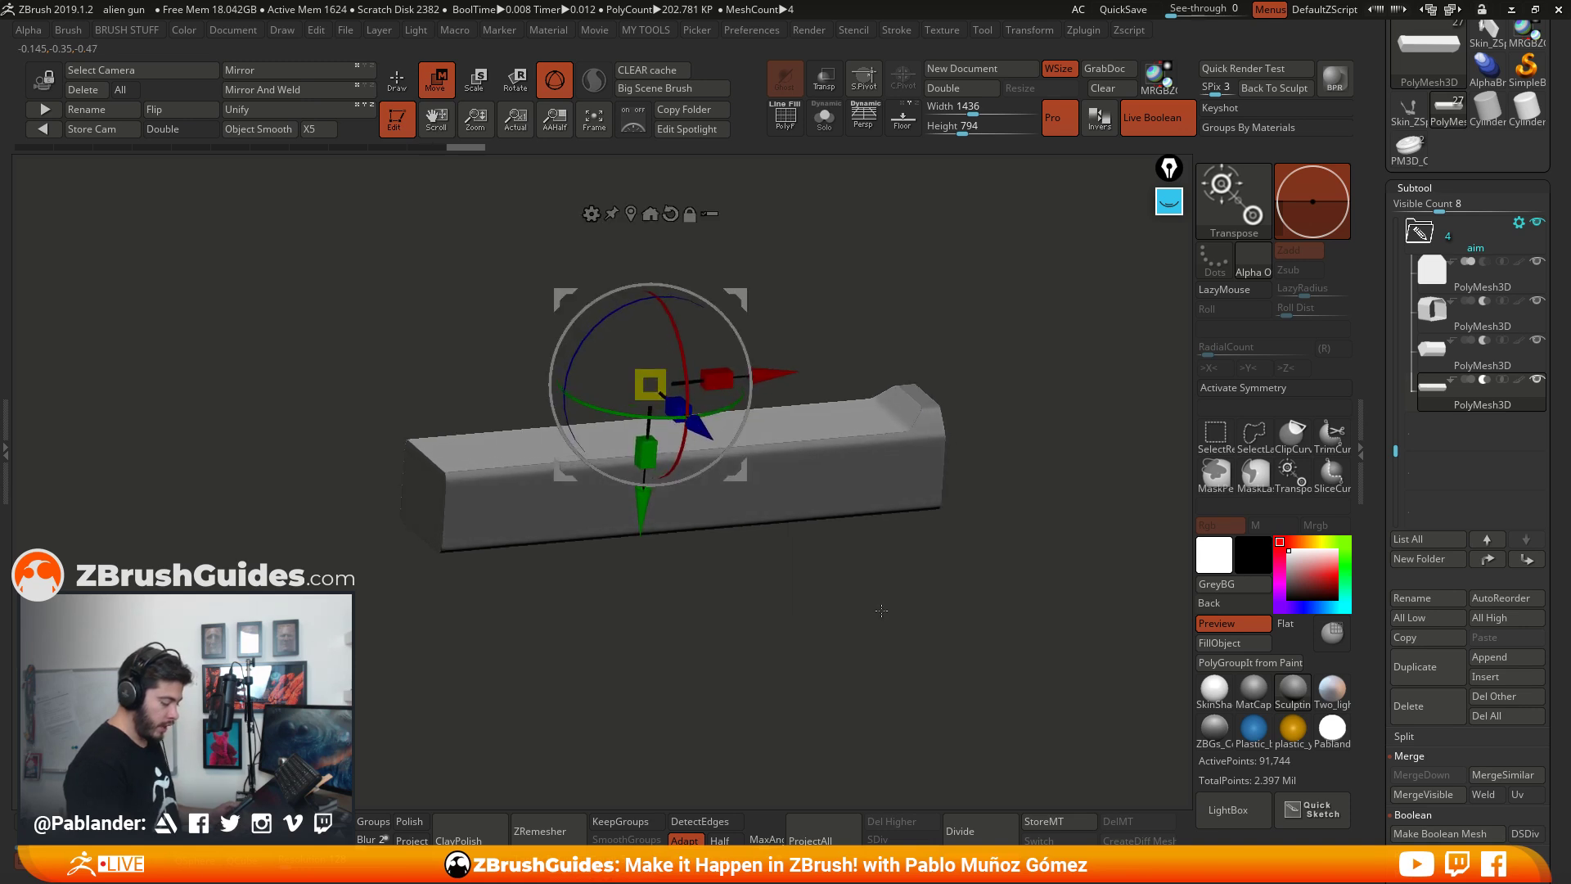
Step: Duplicate the top cutter subtool and set the copy to Live Boolean subtraction
{"action": "left_click_drag", "start_coordinate": [881, 610], "coordinate": [758, 439]}
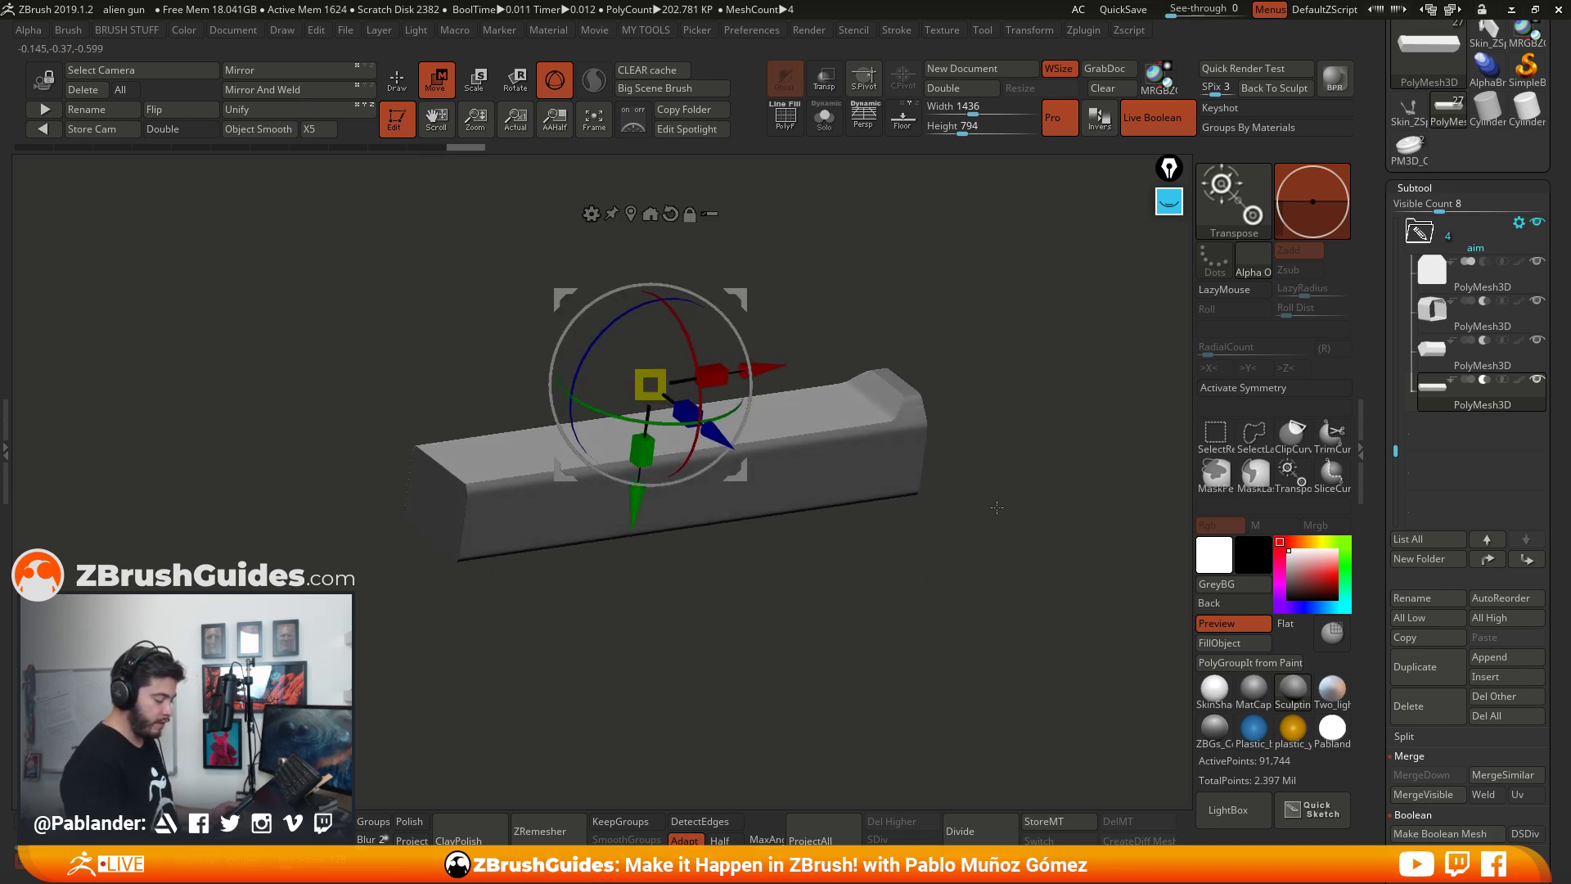
{"action": "left_click_drag", "start_coordinate": [997, 508], "coordinate": [998, 500], "text": "shift"}
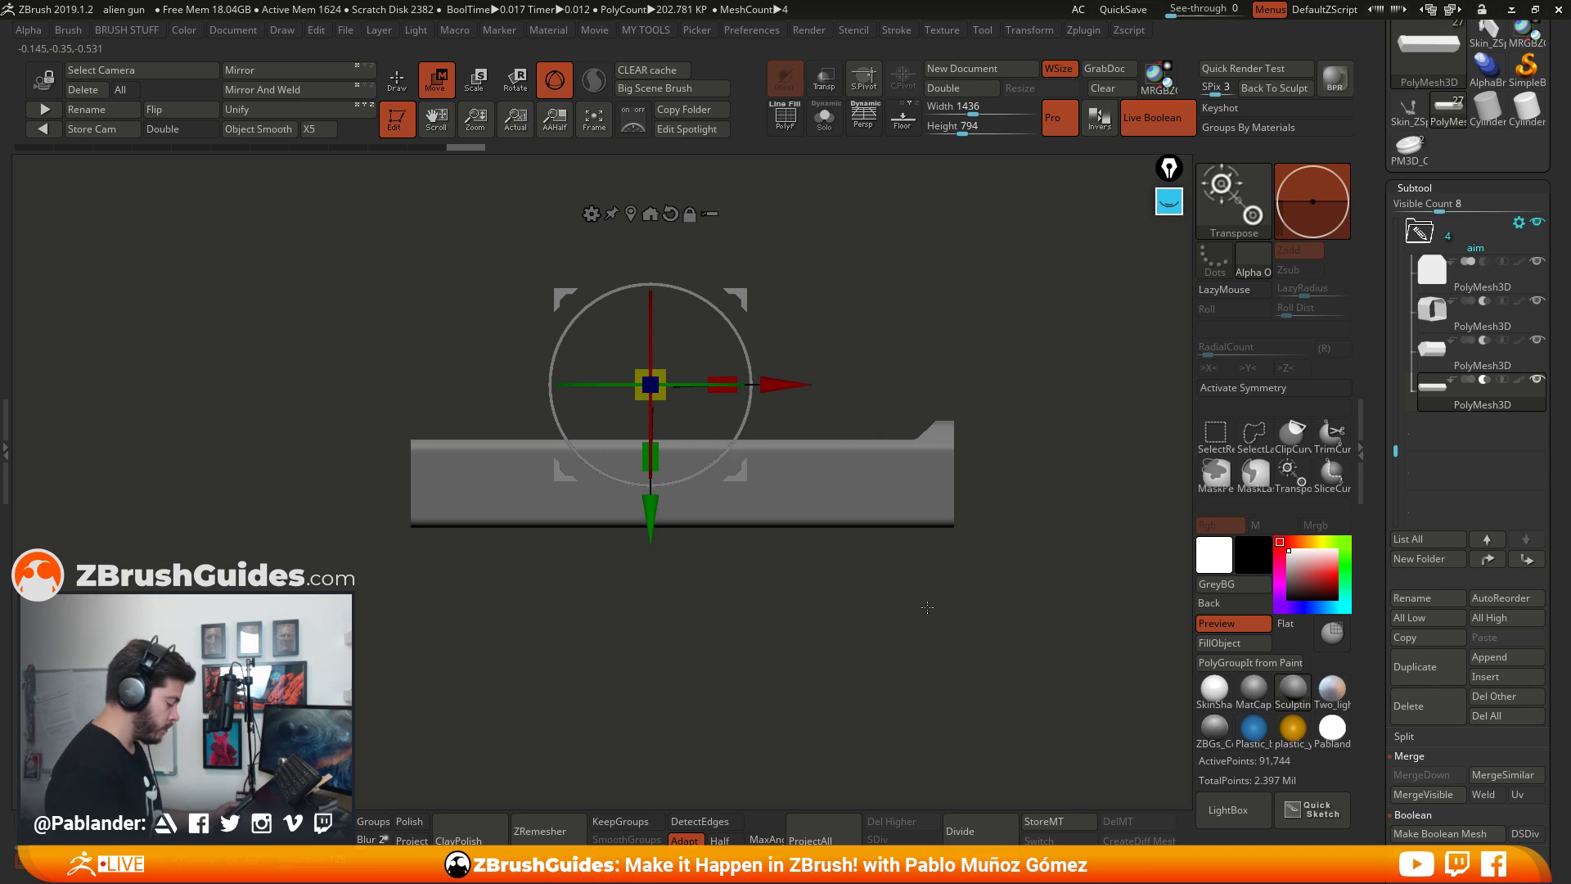
{"action": "left_click_drag", "start_coordinate": [773, 608], "coordinate": [868, 626]}
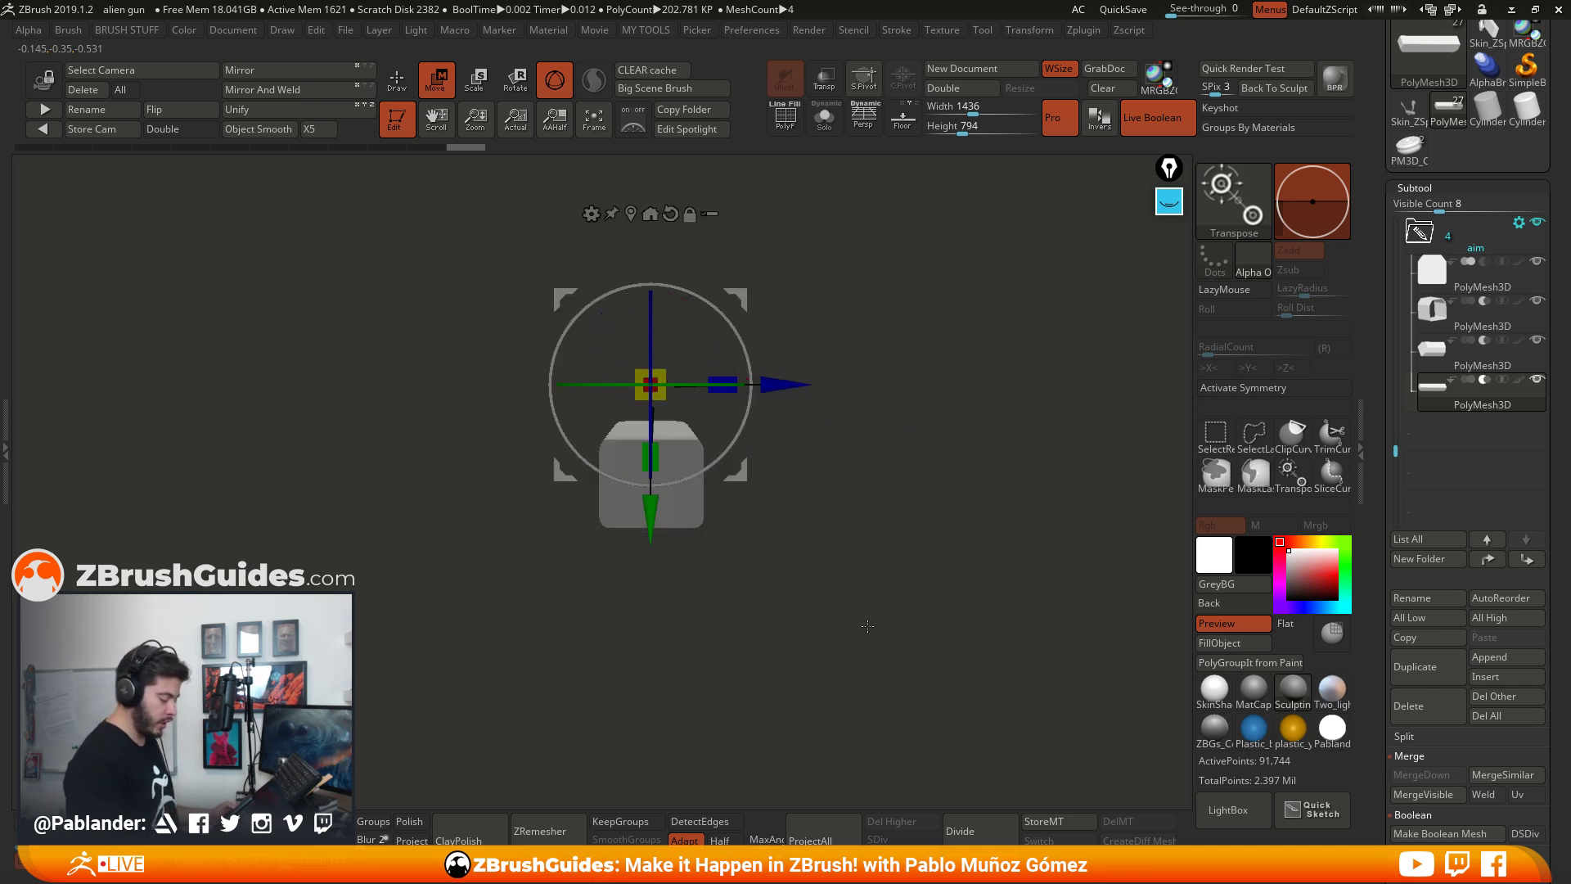
{"action": "left_click", "coordinate": [1458, 666]}
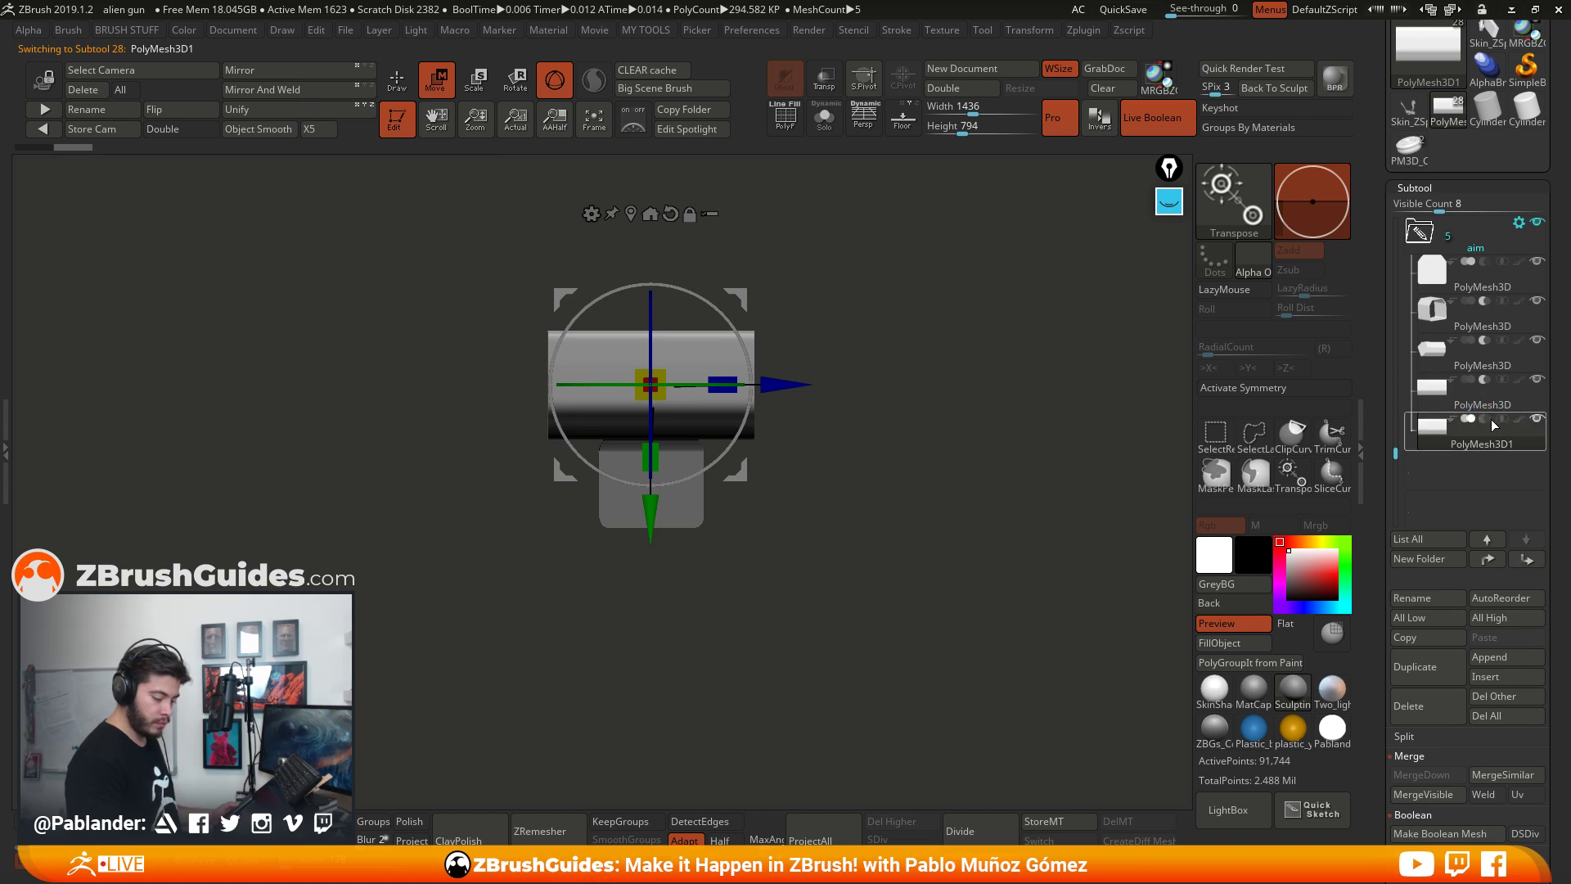
{"action": "left_click", "coordinate": [1494, 424]}
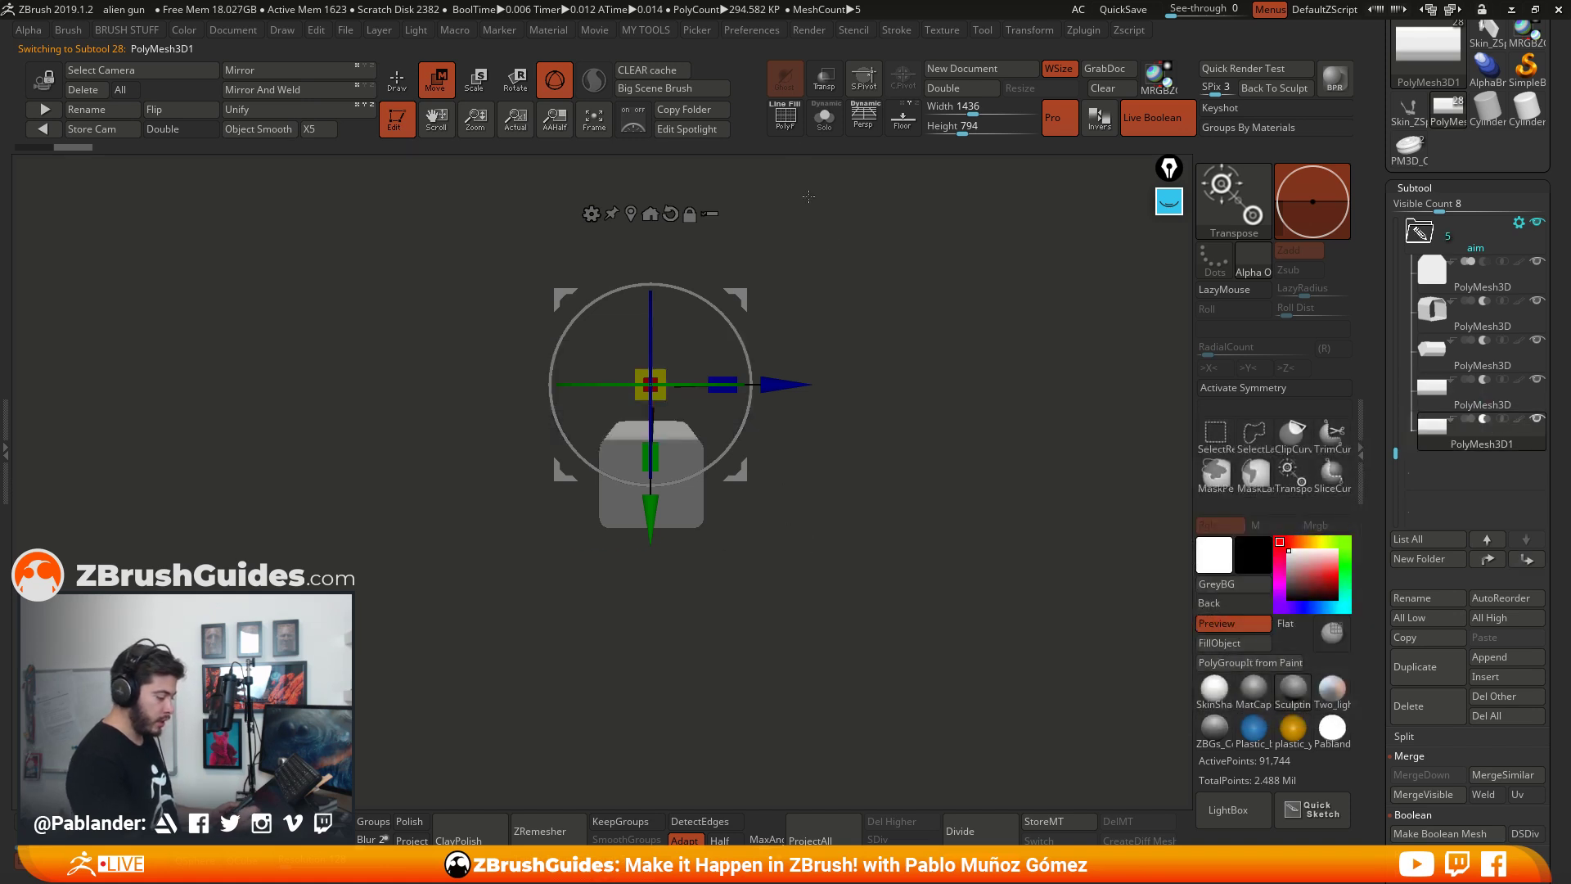
Step: Offset the duplicated cutter along Z to carve a shallow recess into the block's side, then raise it about 0.0195 along Y
{"action": "left_click_drag", "start_coordinate": [759, 438], "coordinate": [865, 523]}
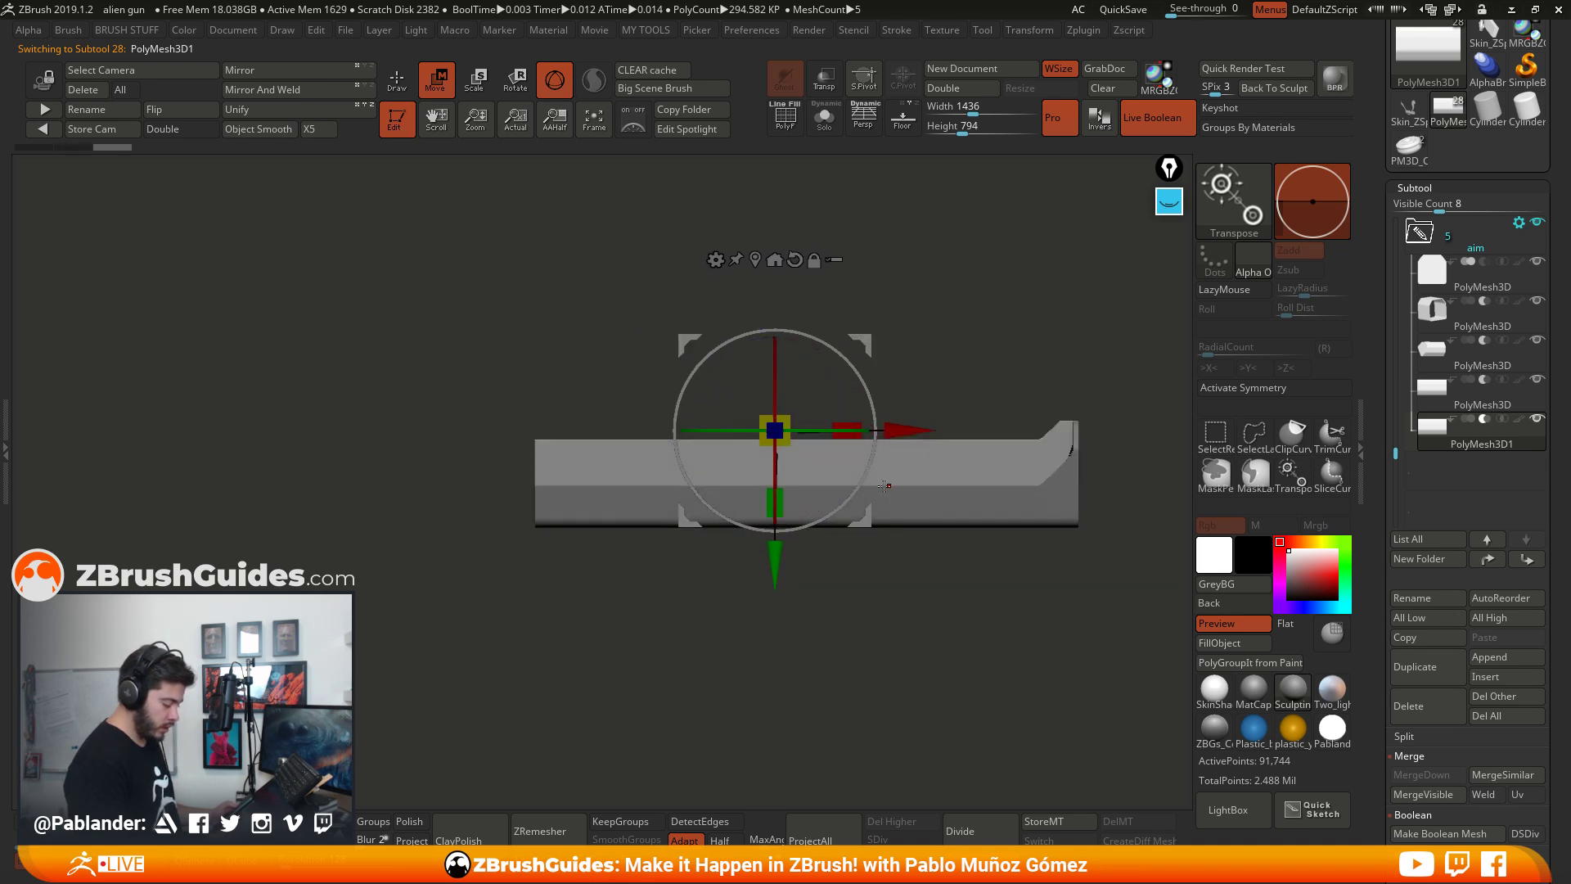
{"action": "left_click_drag", "start_coordinate": [786, 439], "coordinate": [788, 441]}
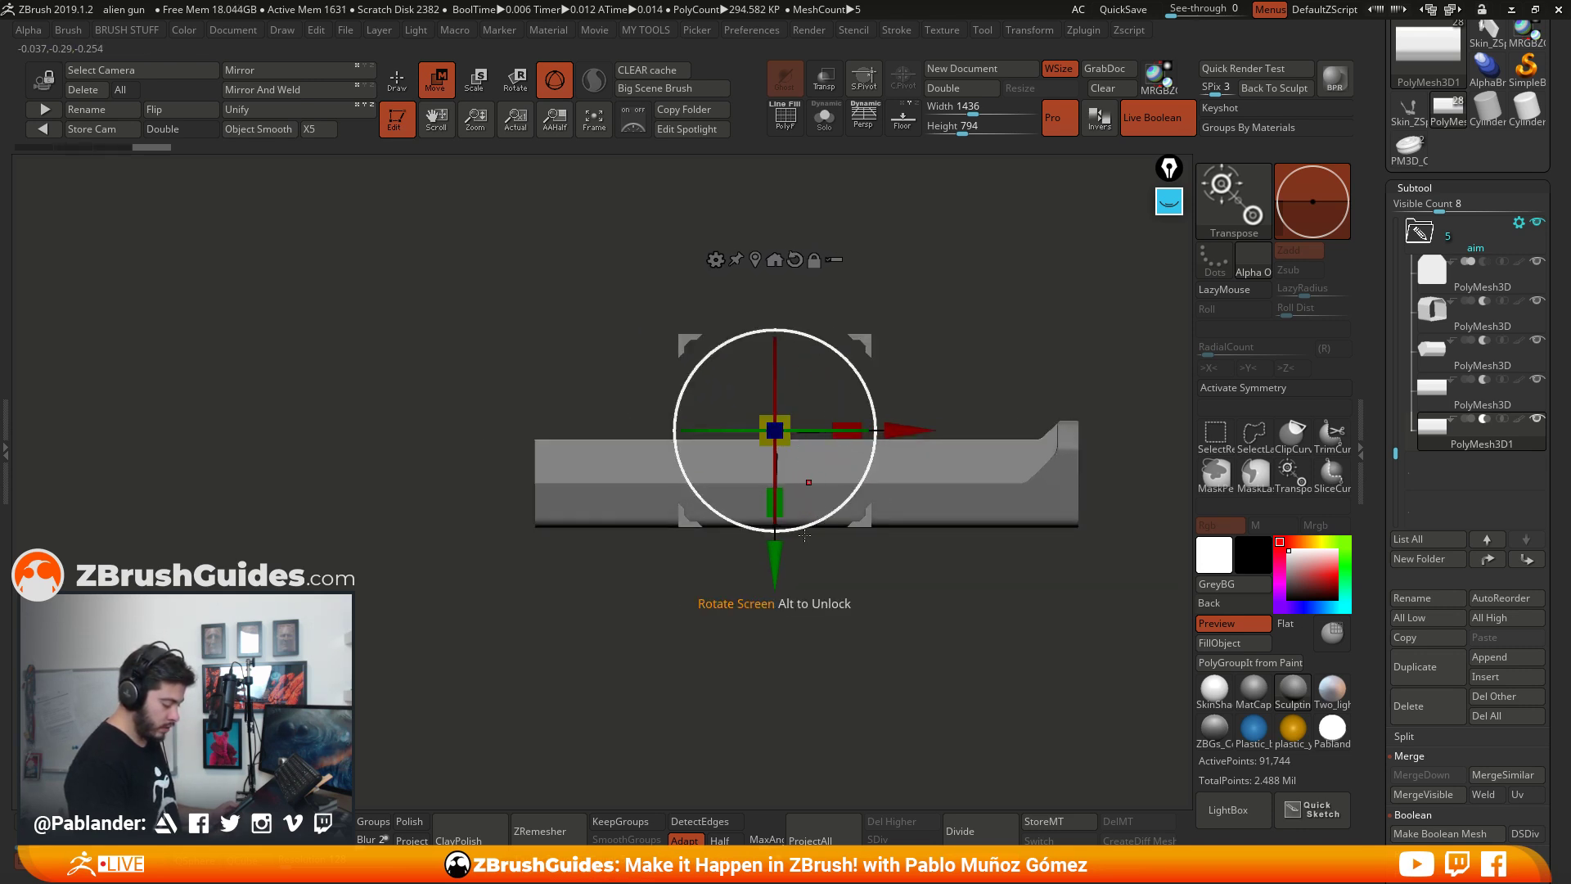
{"action": "left_click_drag", "start_coordinate": [826, 524], "coordinate": [1005, 596]}
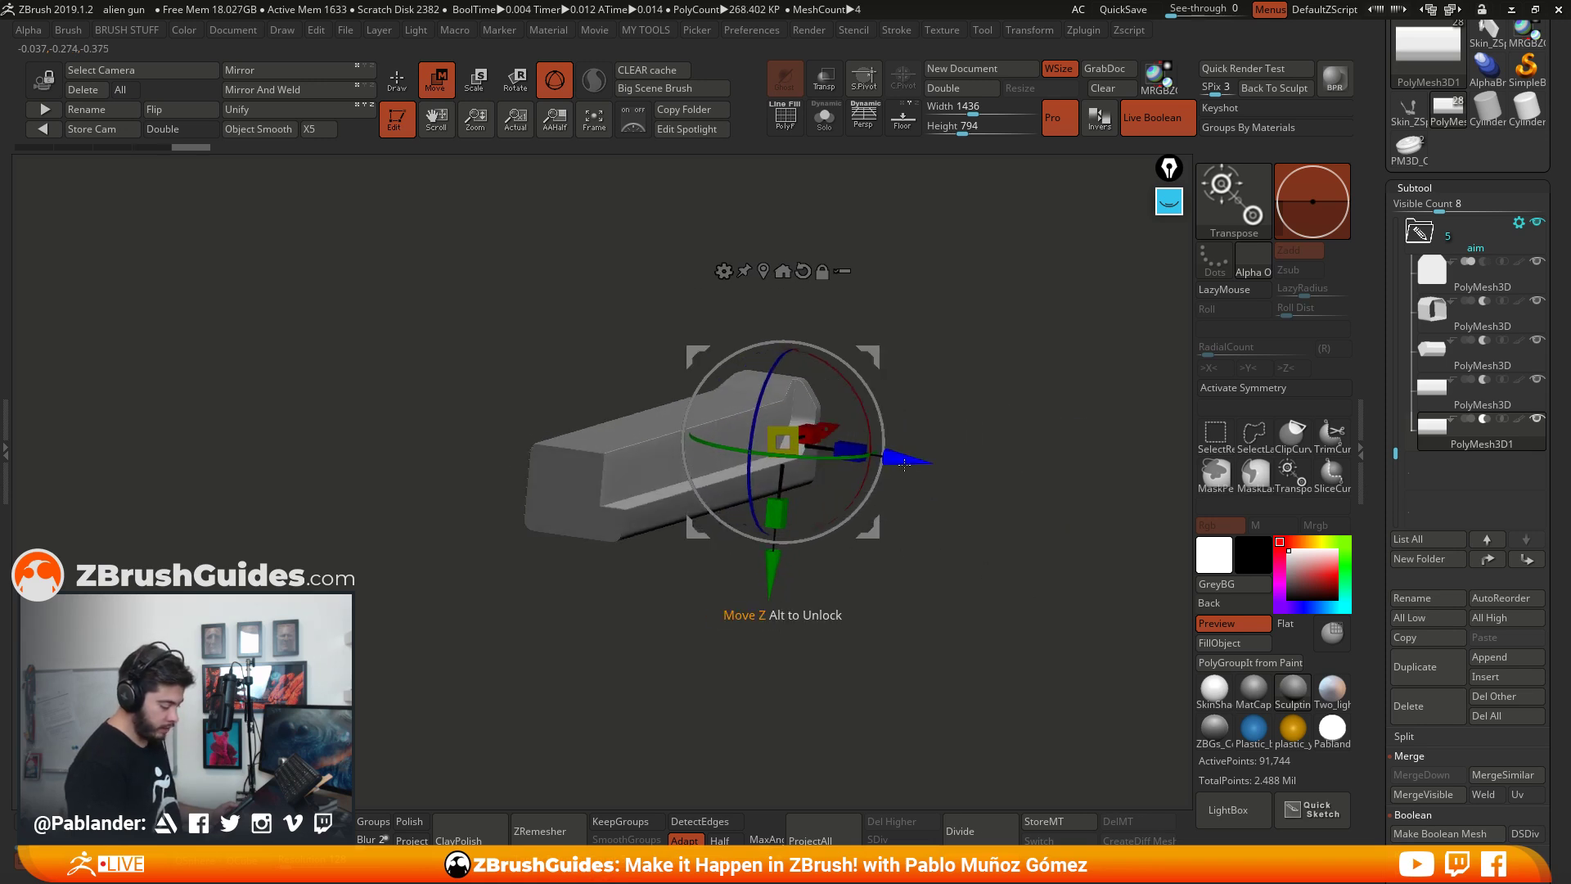
{"action": "left_click_drag", "start_coordinate": [918, 460], "coordinate": [929, 465]}
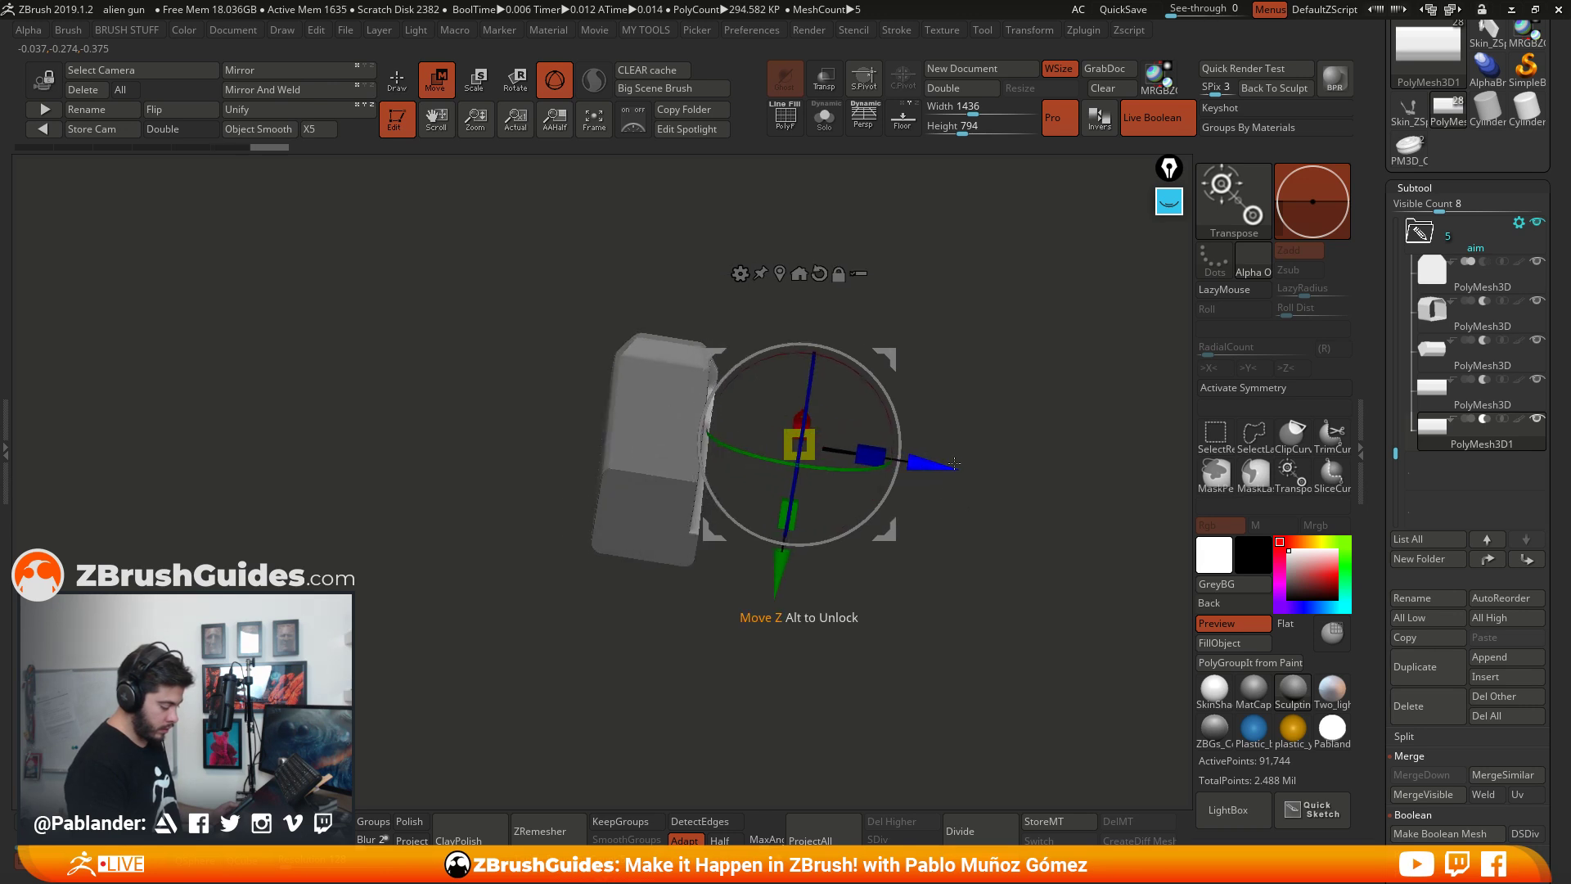
{"action": "left_click_drag", "start_coordinate": [1040, 459], "coordinate": [947, 495]}
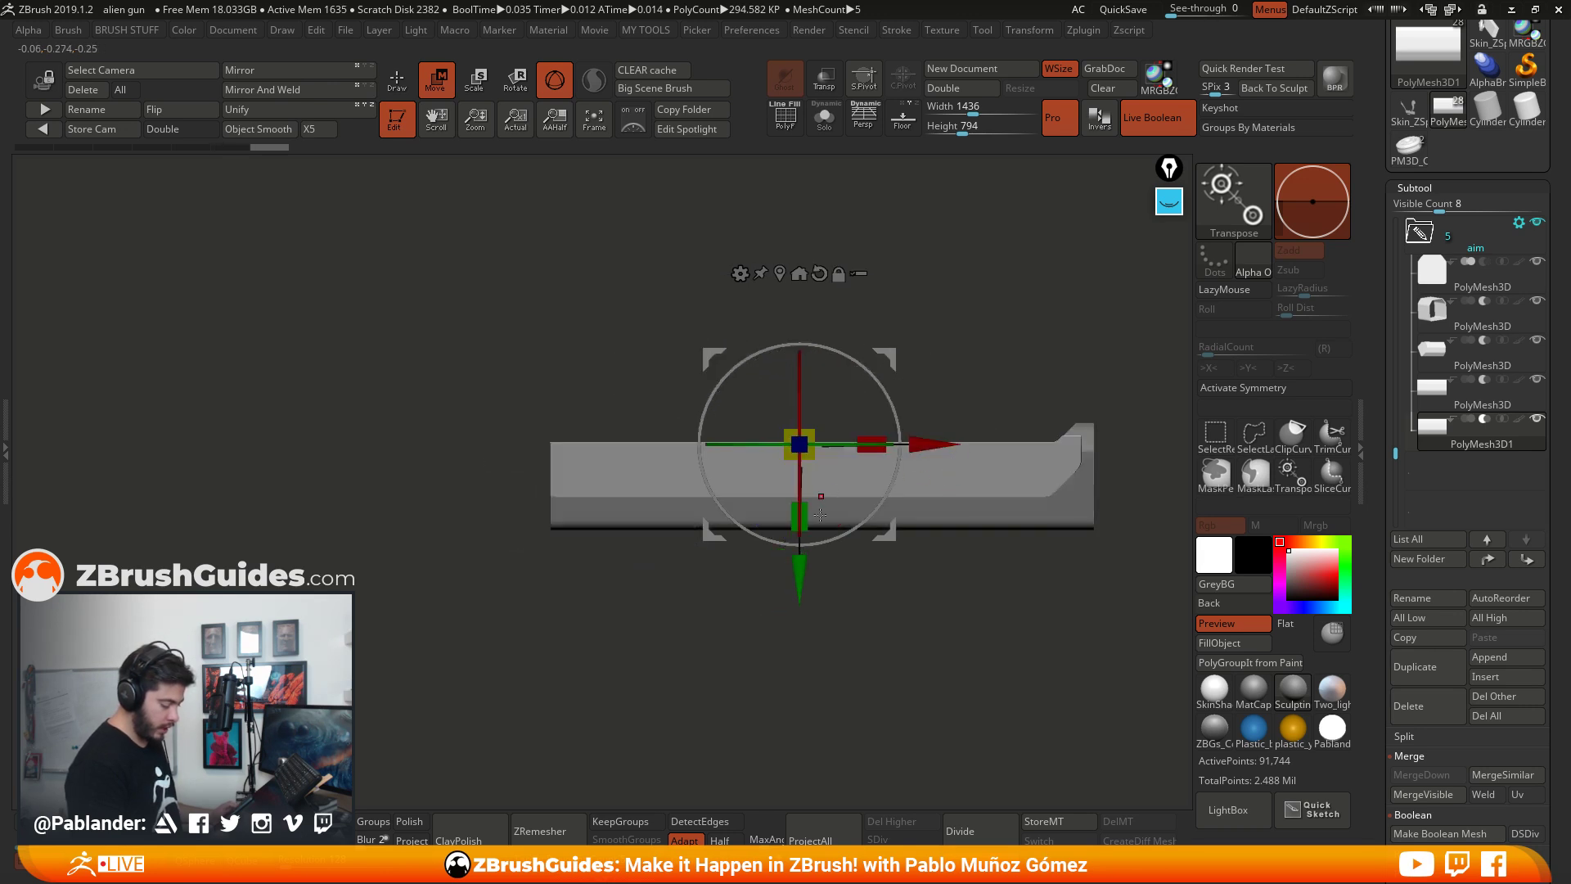
{"action": "left_click_drag", "start_coordinate": [810, 514], "coordinate": [805, 565]}
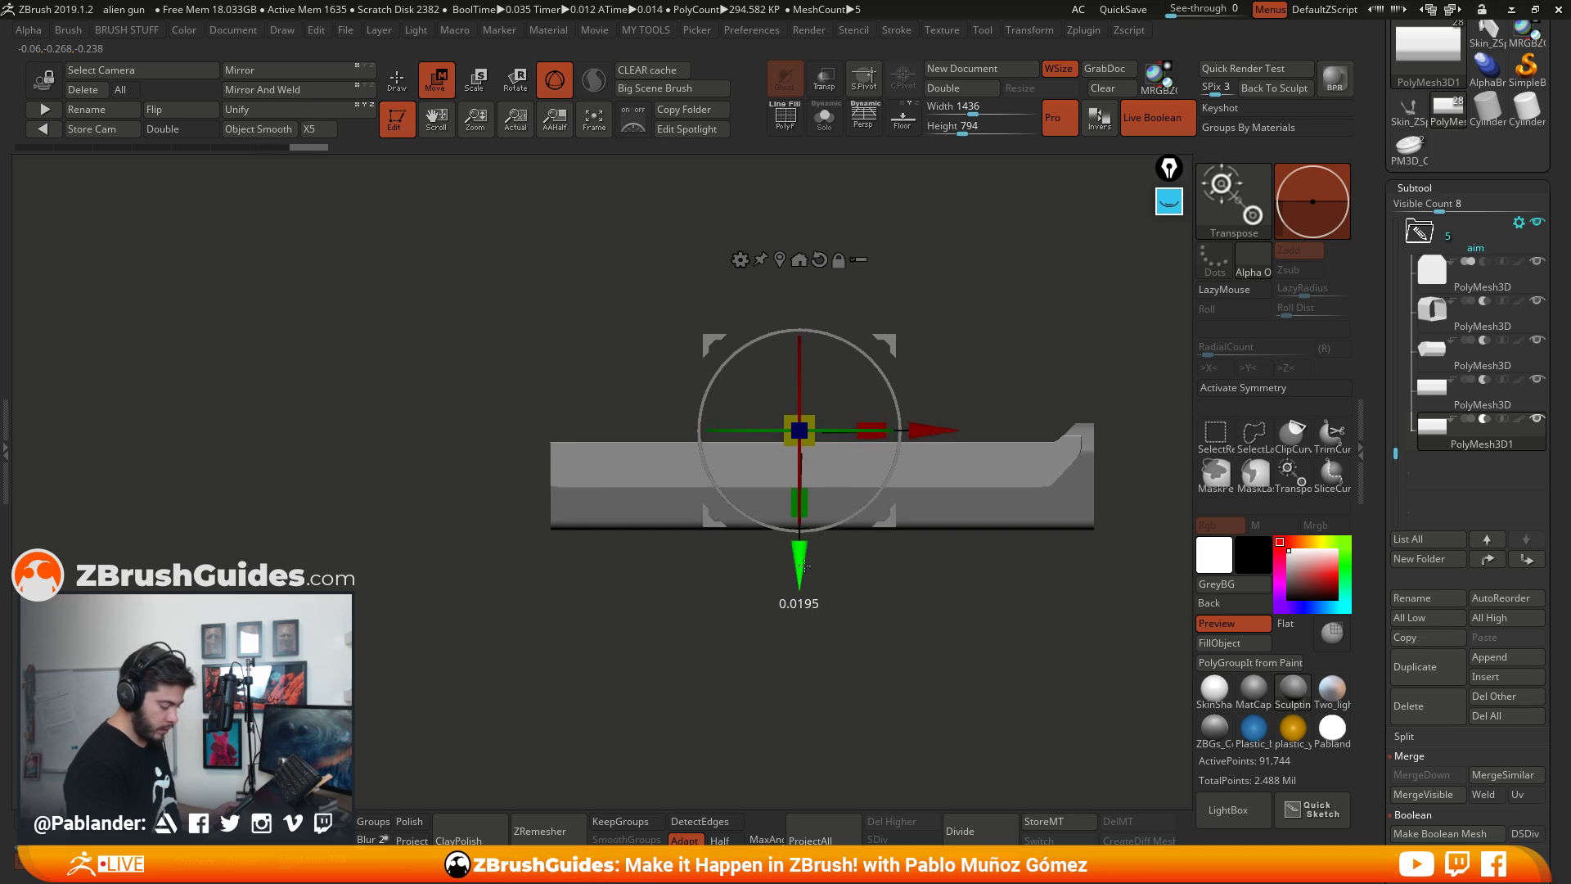
Step: Rotate the side cutter 20 degrees about the X axis and reposition it to bevel the block's upper side edge
{"action": "left_click_drag", "start_coordinate": [931, 583], "coordinate": [972, 540]}
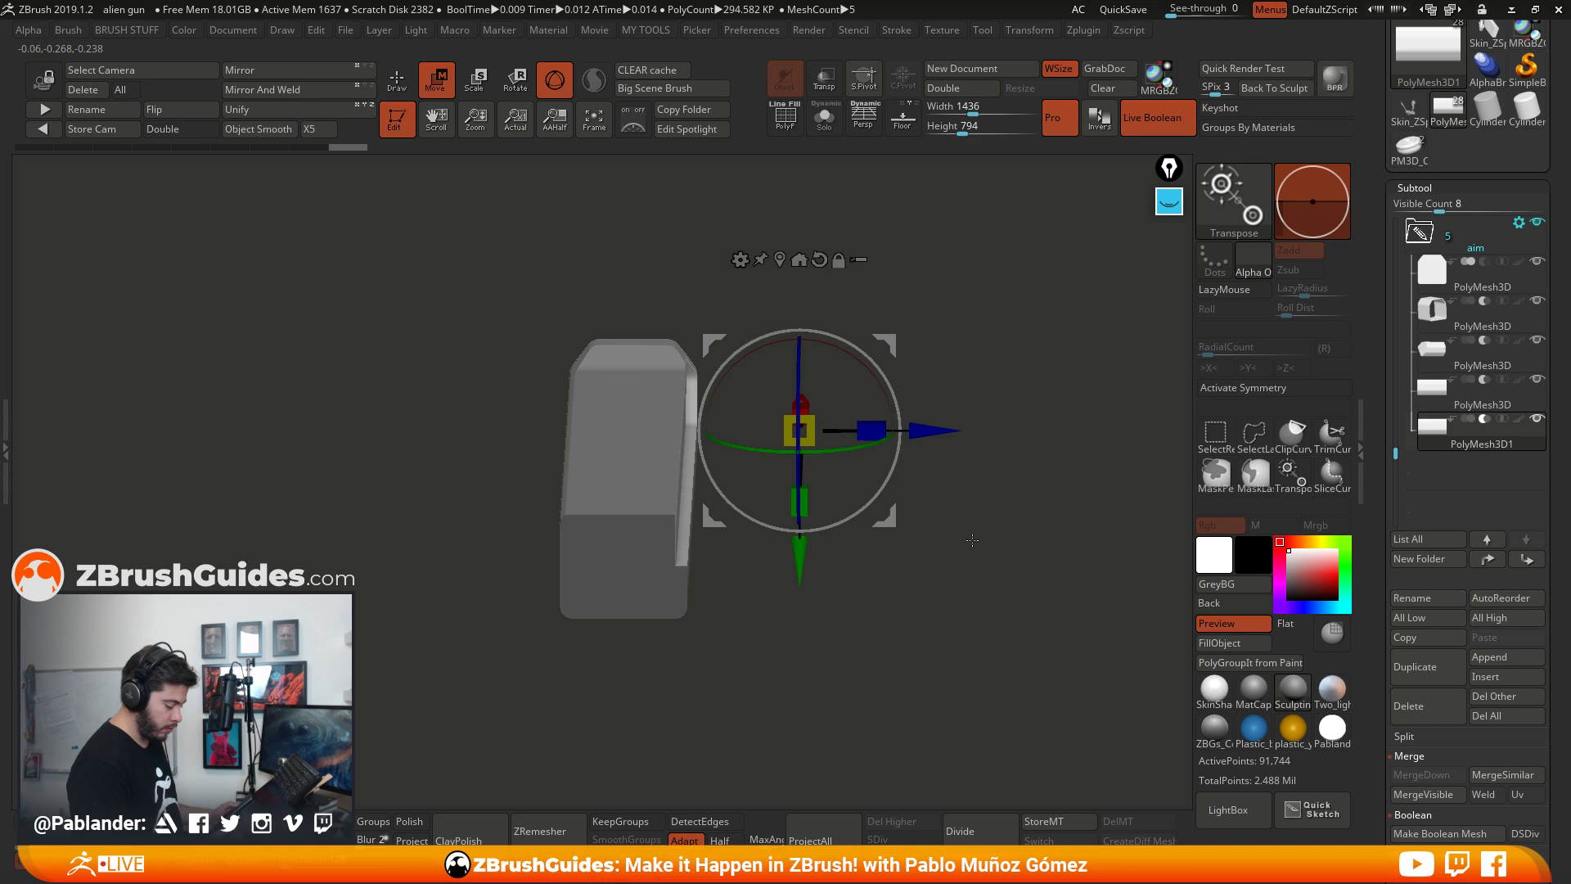
{"action": "left_click_drag", "start_coordinate": [972, 540], "coordinate": [962, 524]}
{"action": "left_click_drag", "start_coordinate": [855, 360], "coordinate": [833, 345]}
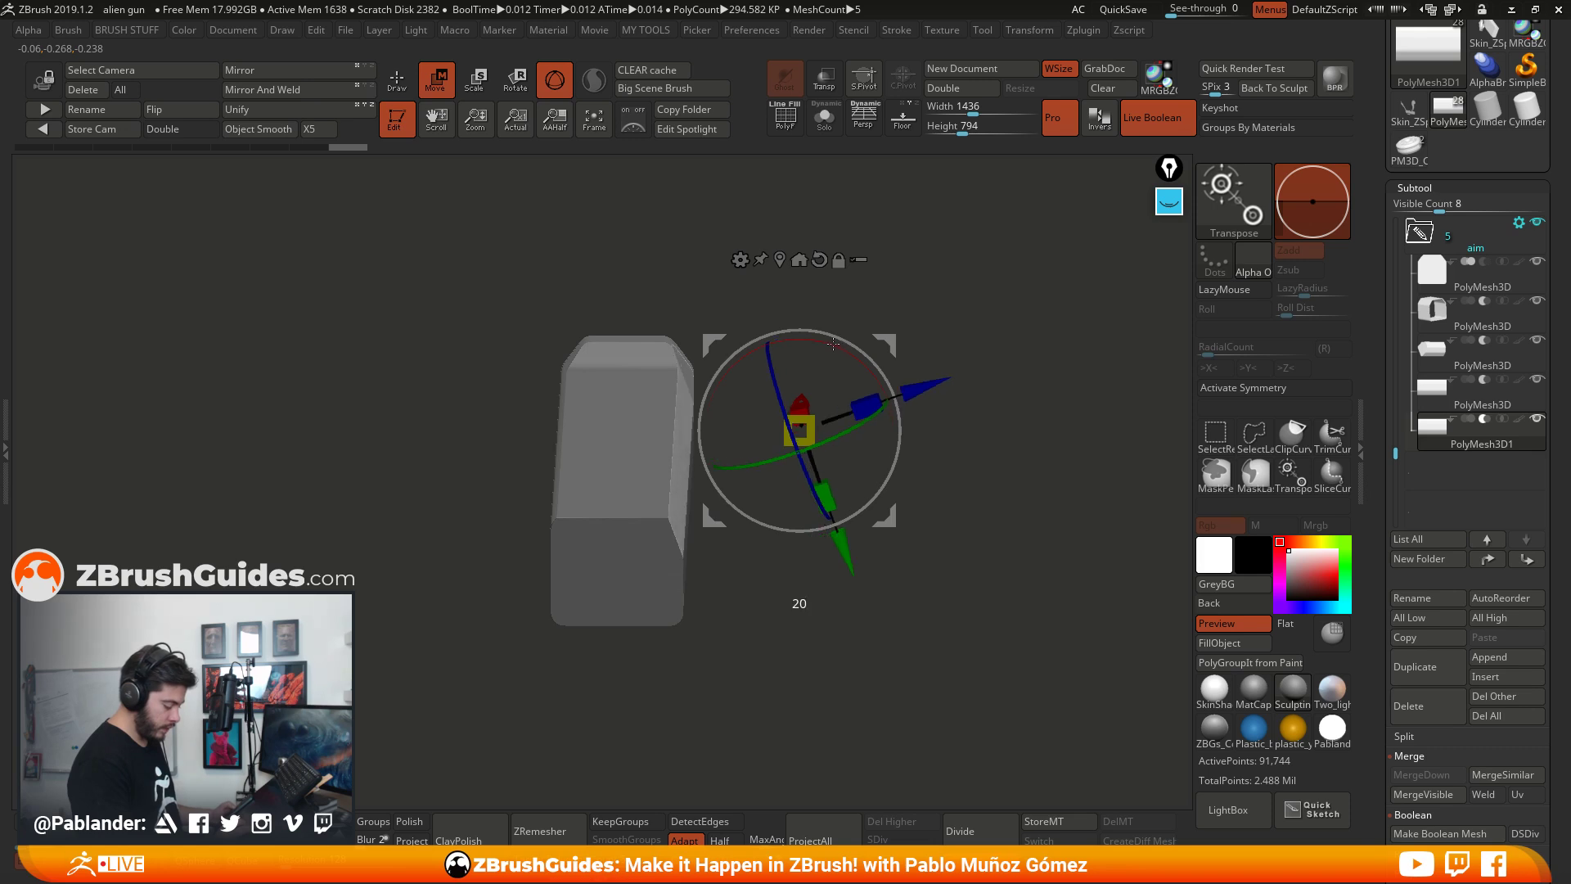
{"action": "left_click_drag", "start_coordinate": [842, 548], "coordinate": [828, 508]}
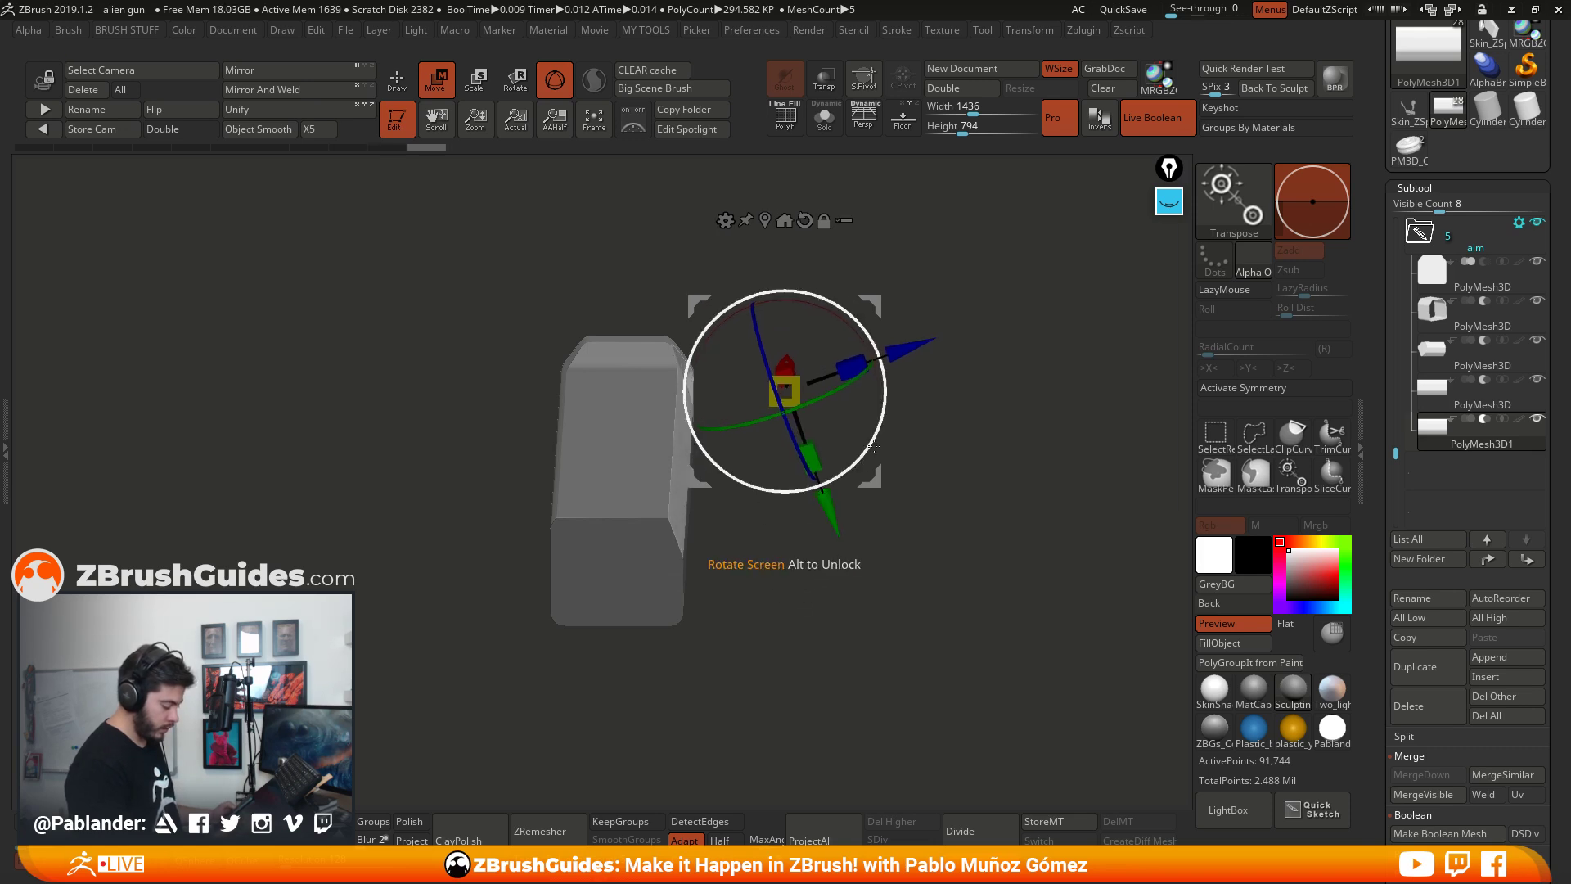
{"action": "left_click_drag", "start_coordinate": [900, 348], "coordinate": [875, 504]}
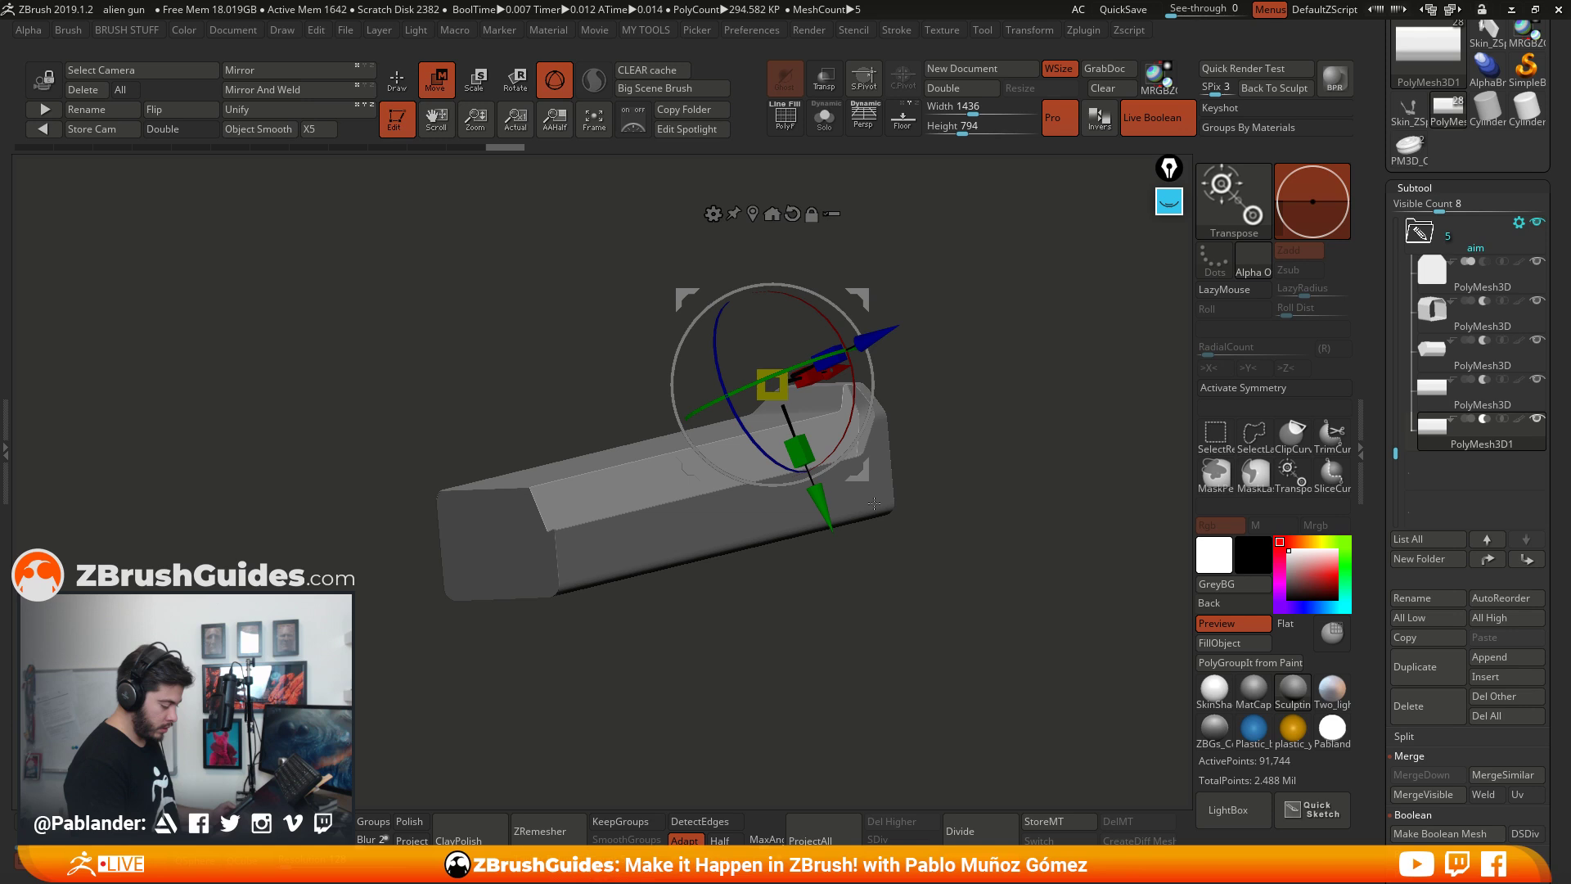
Step: Isolate the tilted side cutter, Mirror And Weld it onto the opposite side, and show the whole block again
{"action": "left_click_drag", "start_coordinate": [914, 485], "coordinate": [967, 577]}
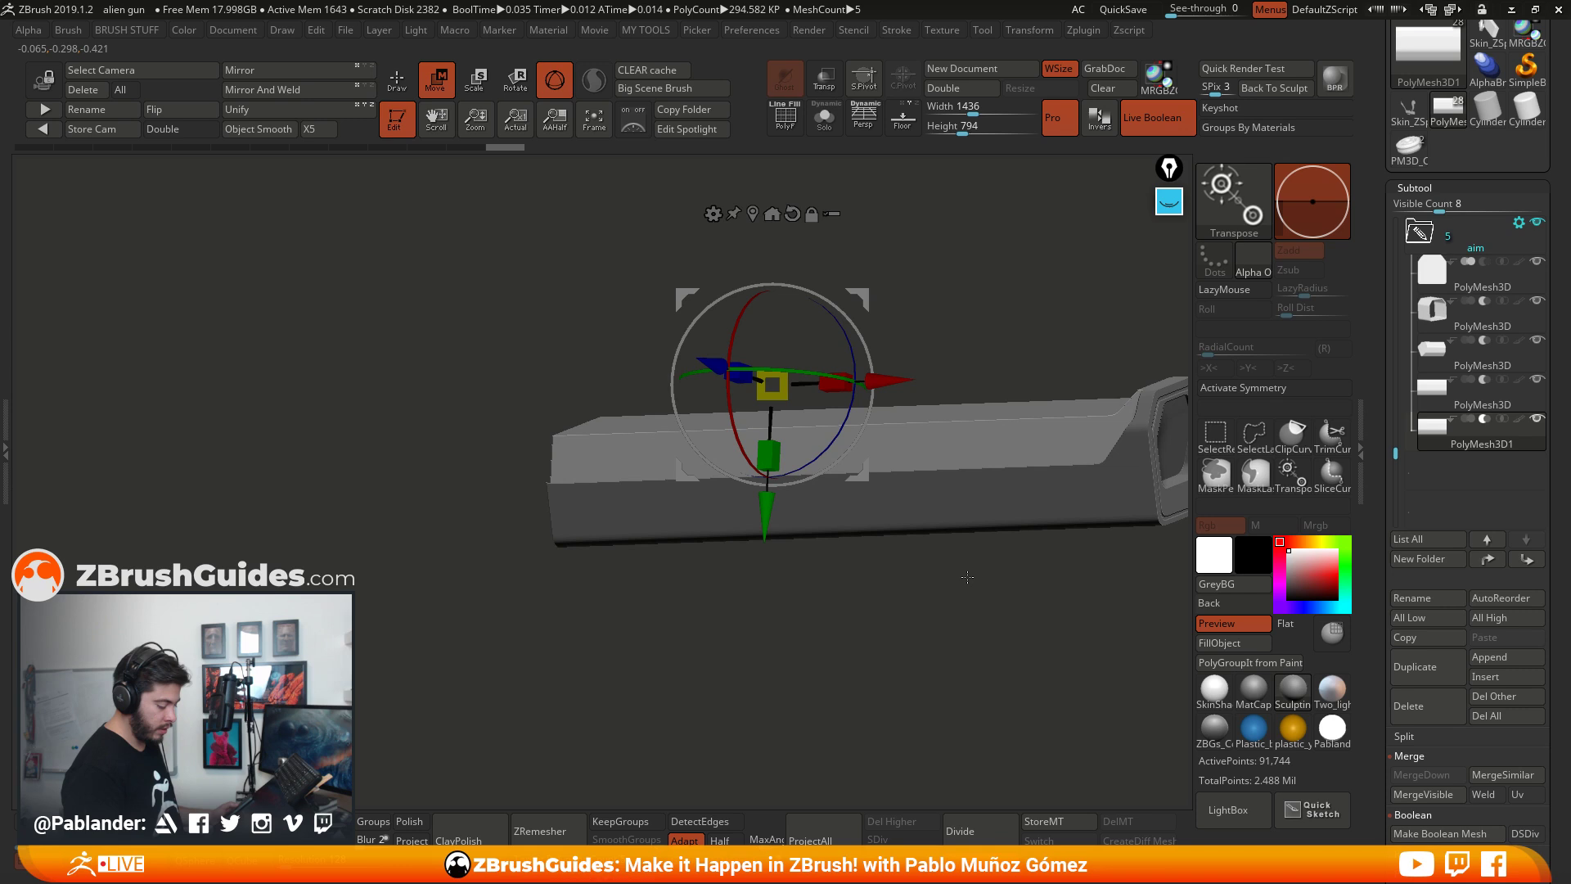
{"action": "left_click_drag", "start_coordinate": [967, 577], "coordinate": [814, 483]}
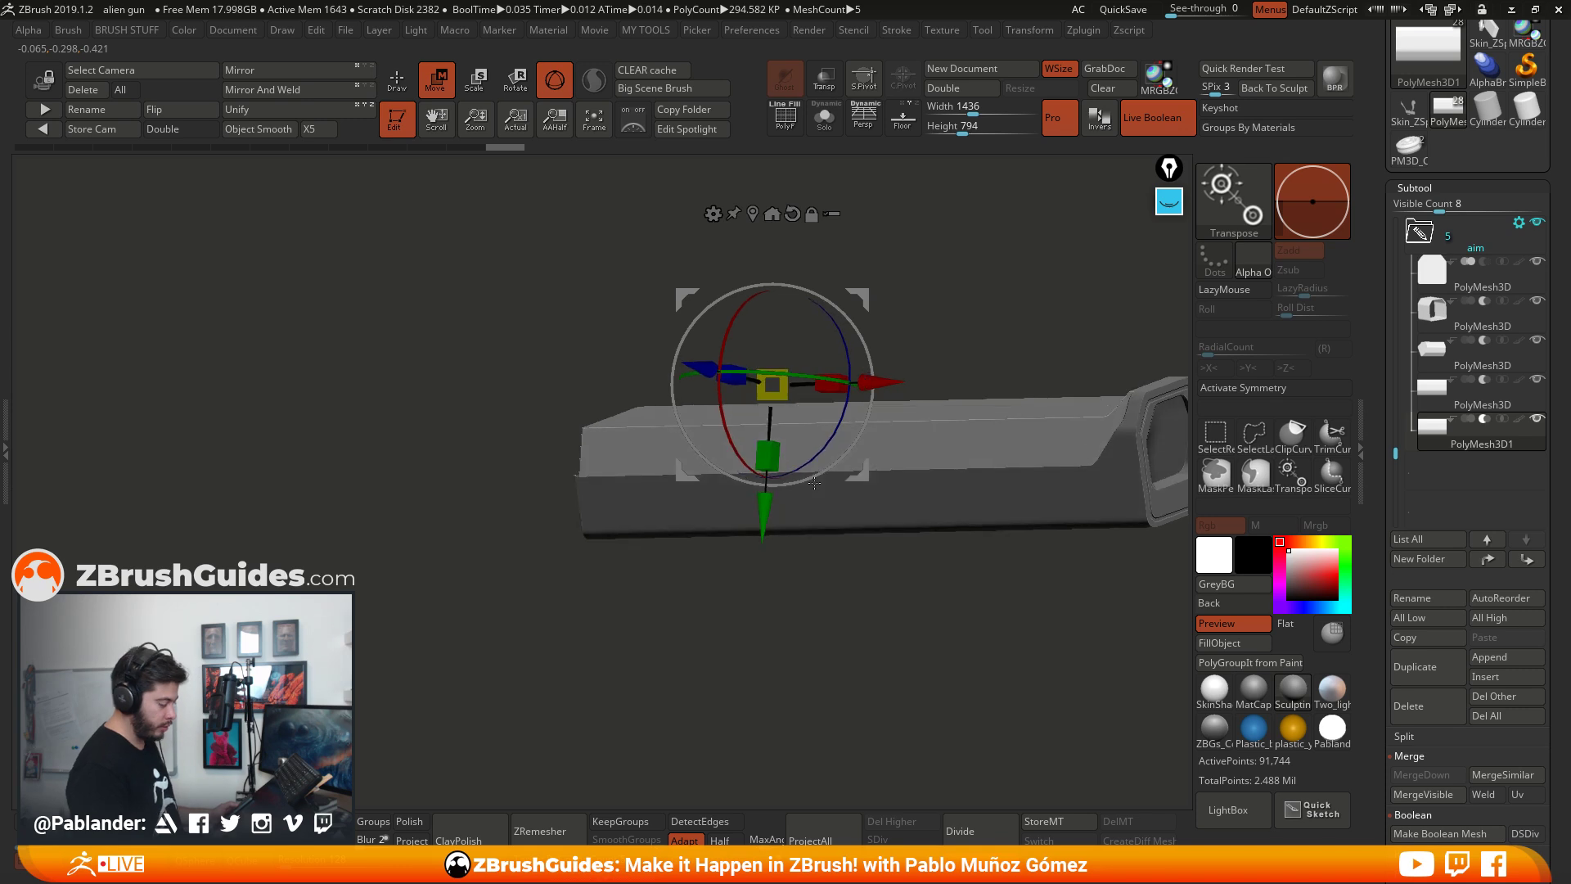
{"action": "key", "text": "q"}
{"action": "mouse_move", "coordinate": [736, 649]}
{"action": "left_mouse_down"}
{"action": "mouse_move", "coordinate": [793, 596]}
{"action": "mouse_move", "coordinate": [805, 656]}
{"action": "left_mouse_up"}
{"action": "key", "text": "ctrl+shift+s"}
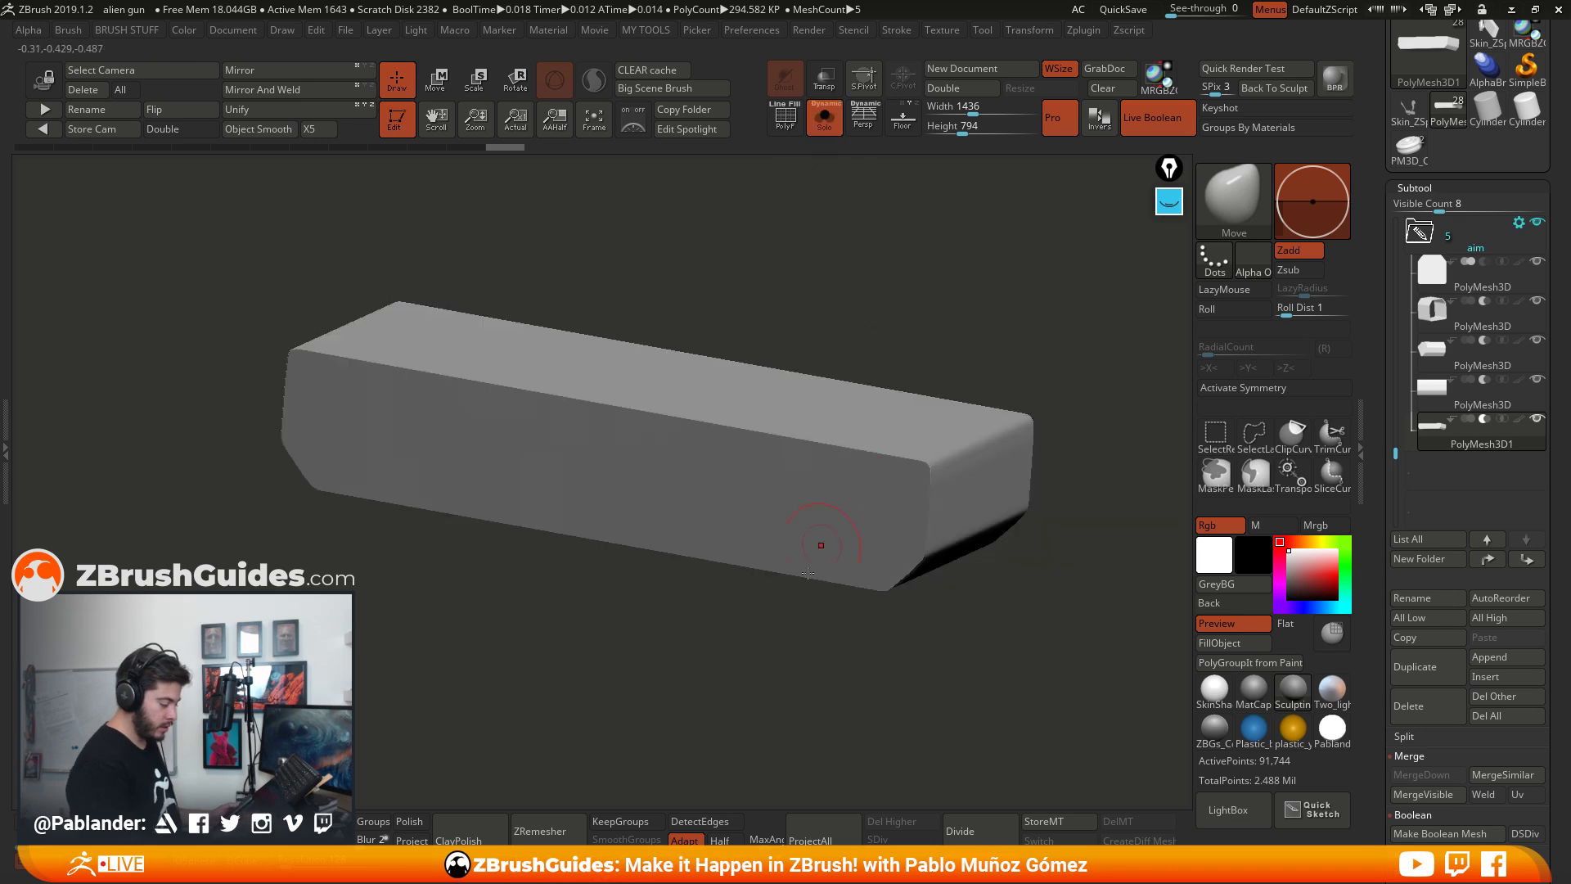
{"action": "left_click", "coordinate": [291, 90]}
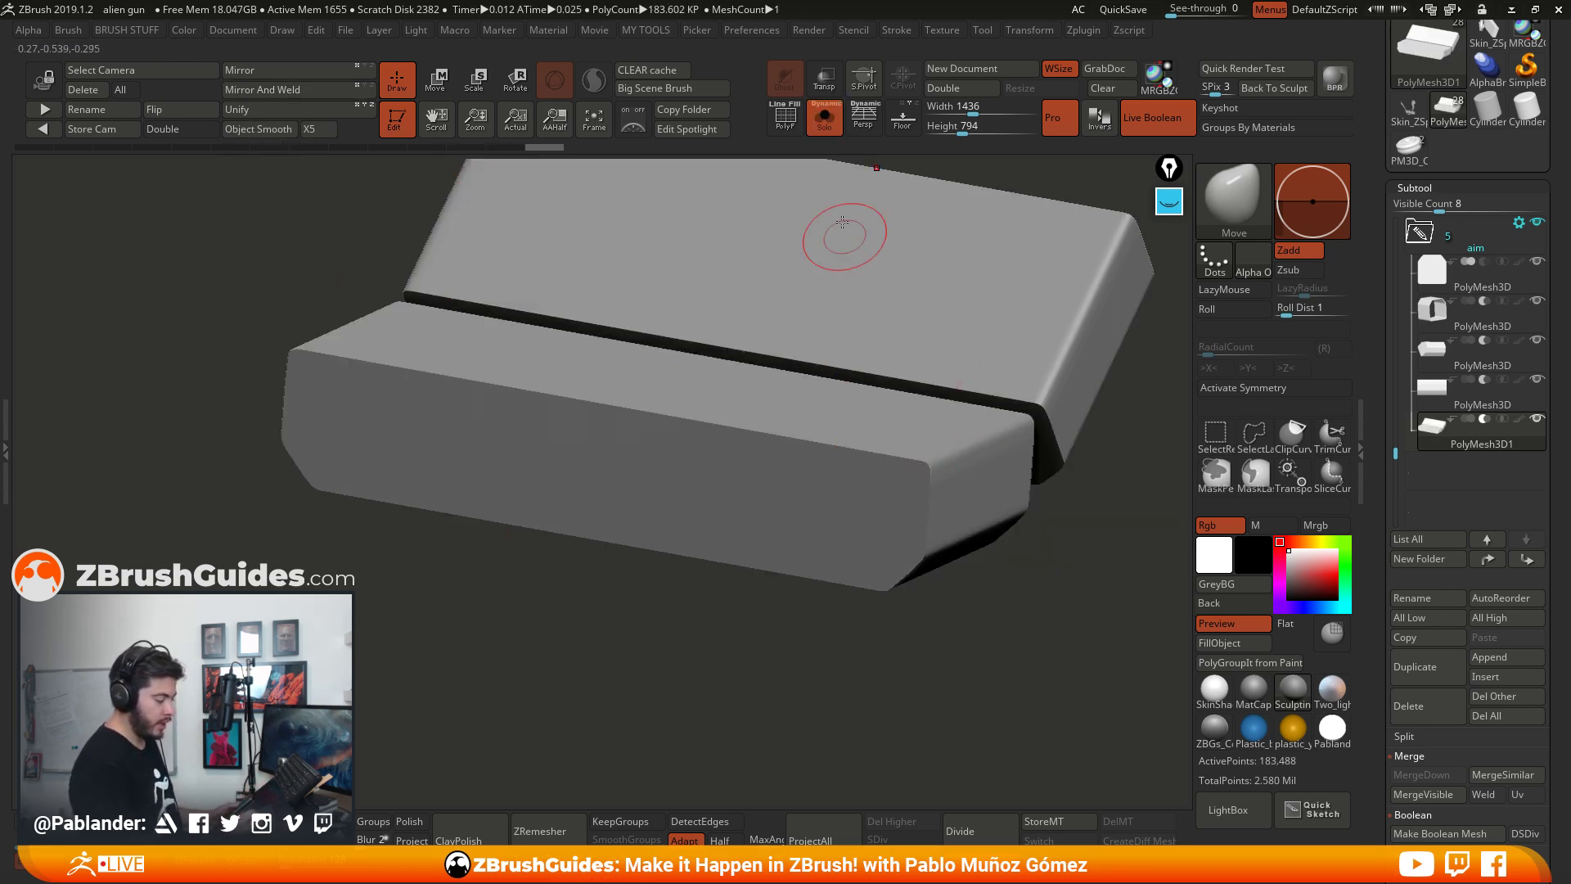
{"action": "left_click", "coordinate": [830, 127]}
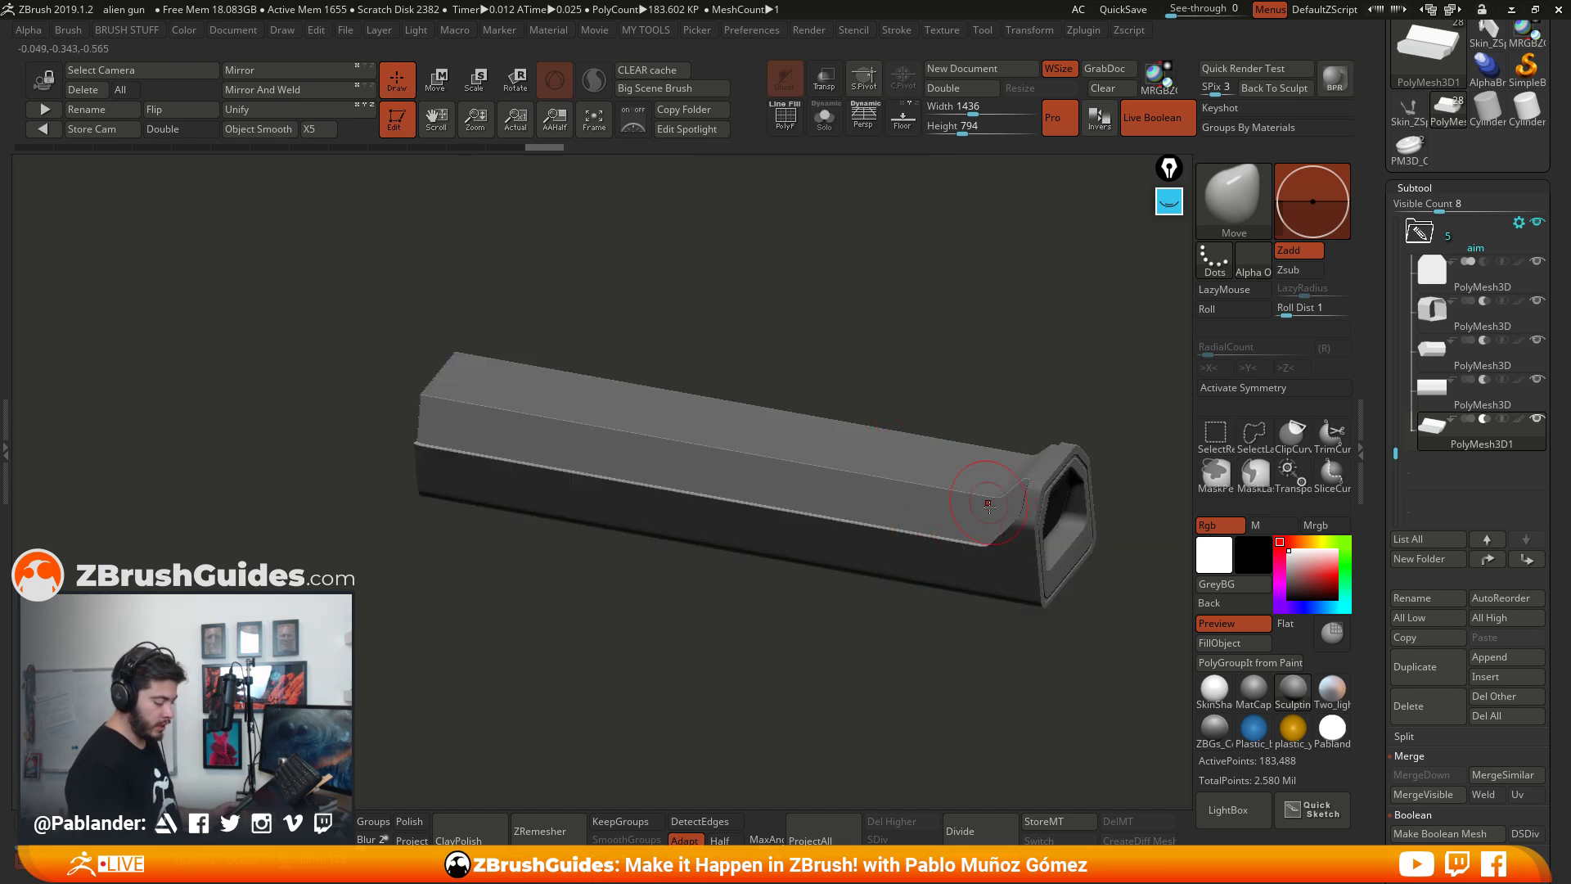
{"action": "right_click_drag", "start_coordinate": [989, 507], "coordinate": [948, 552]}
{"action": "right_click_drag", "start_coordinate": [924, 620], "coordinate": [835, 637]}
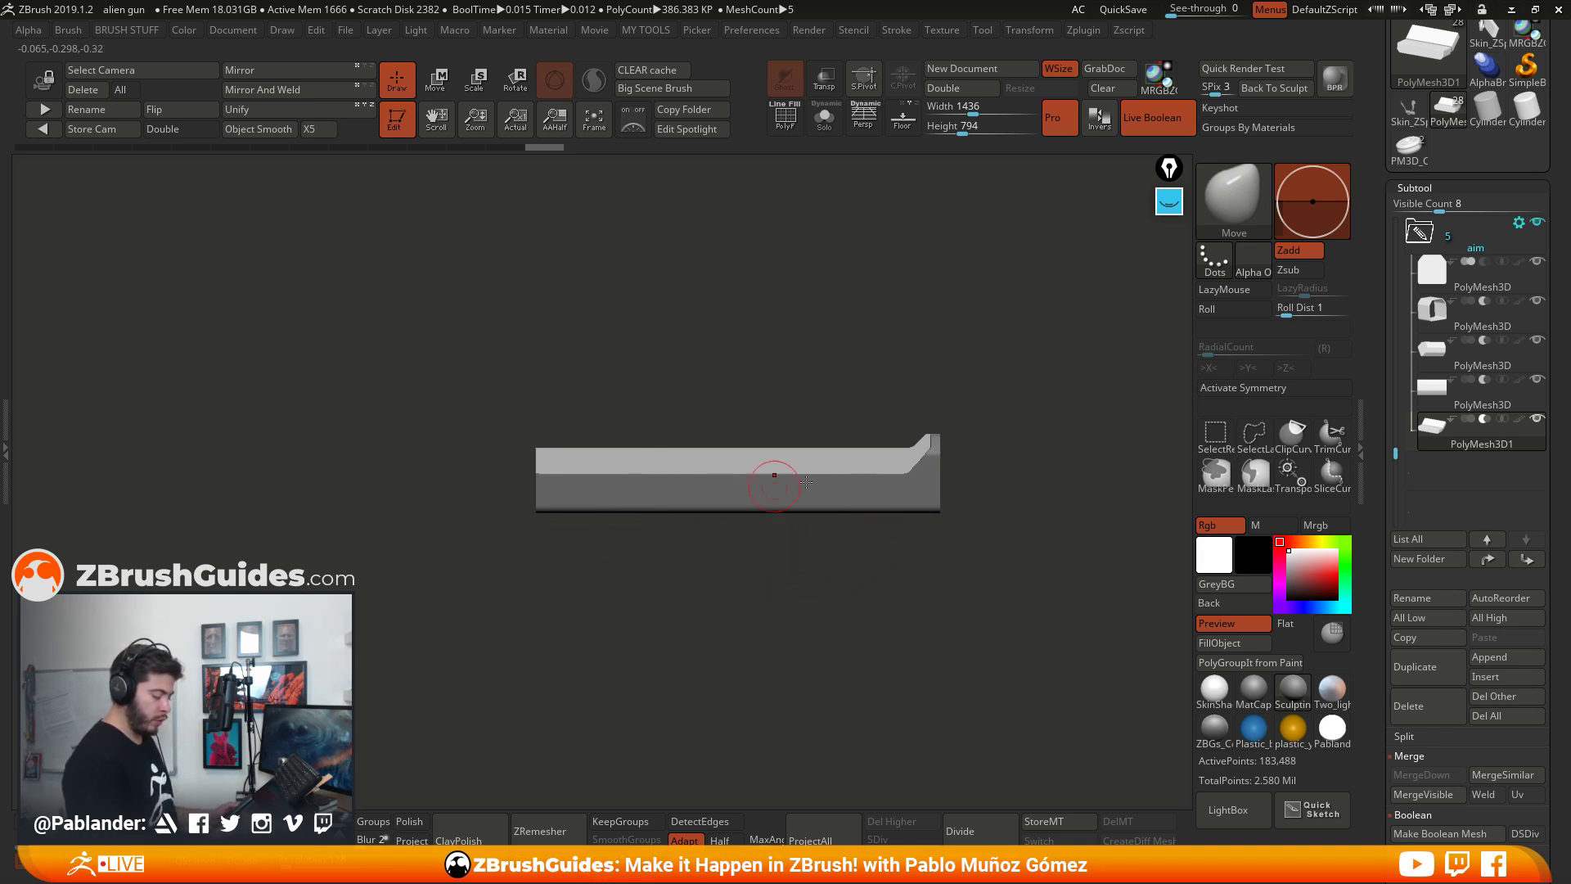
Step: Show the Spotlight shapes and place the diamond above the block, rotated into a square and enlarged
{"action": "right_click_drag", "start_coordinate": [997, 504], "coordinate": [919, 588]}
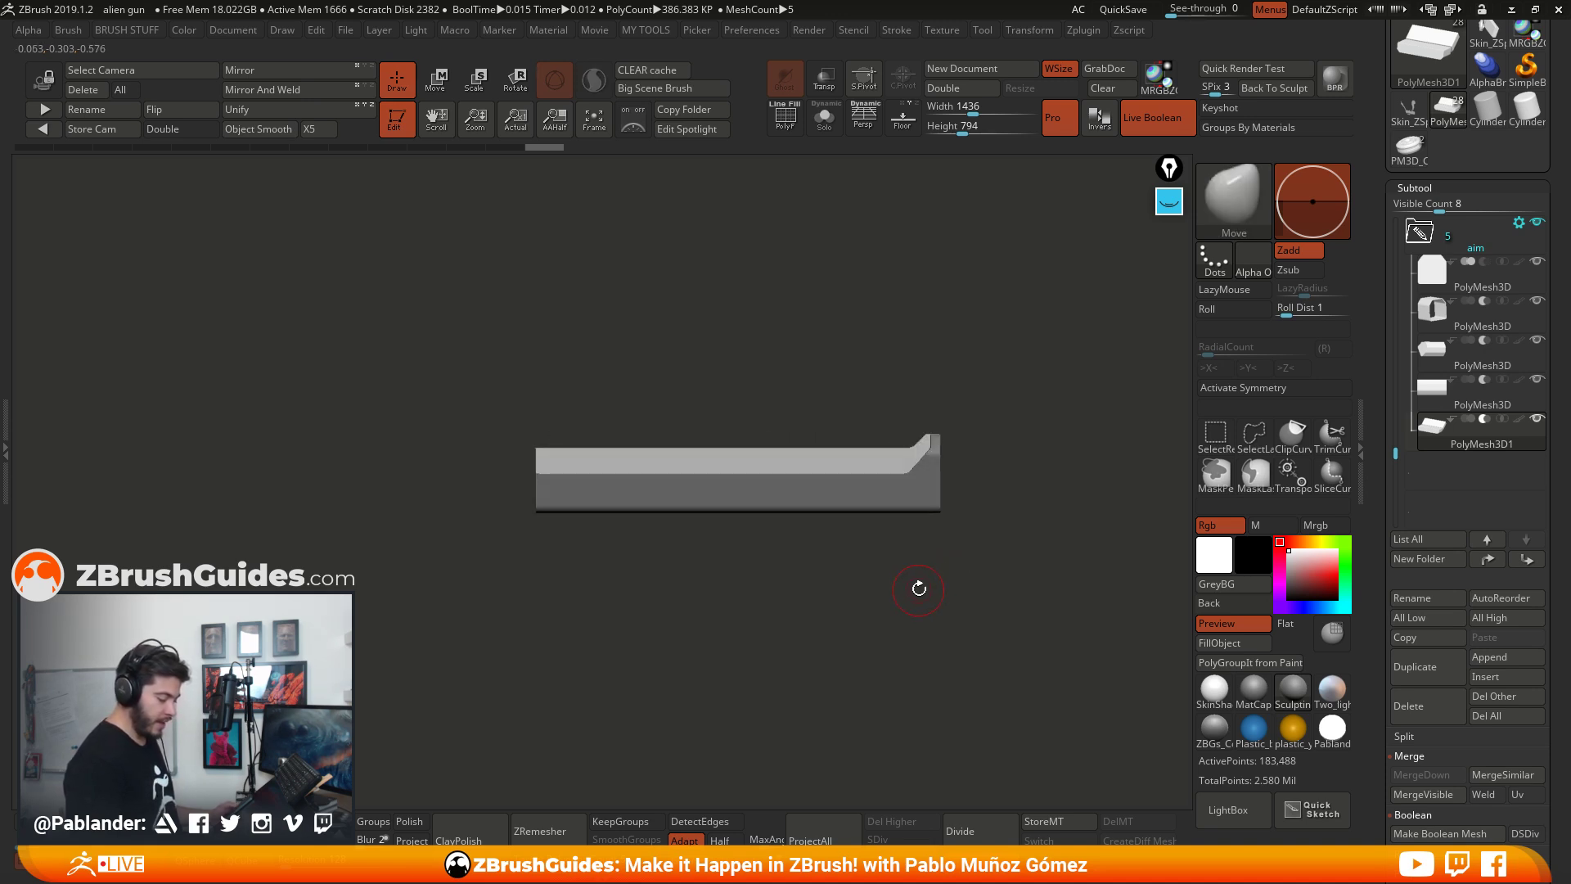
{"action": "key", "text": "shift+z"}
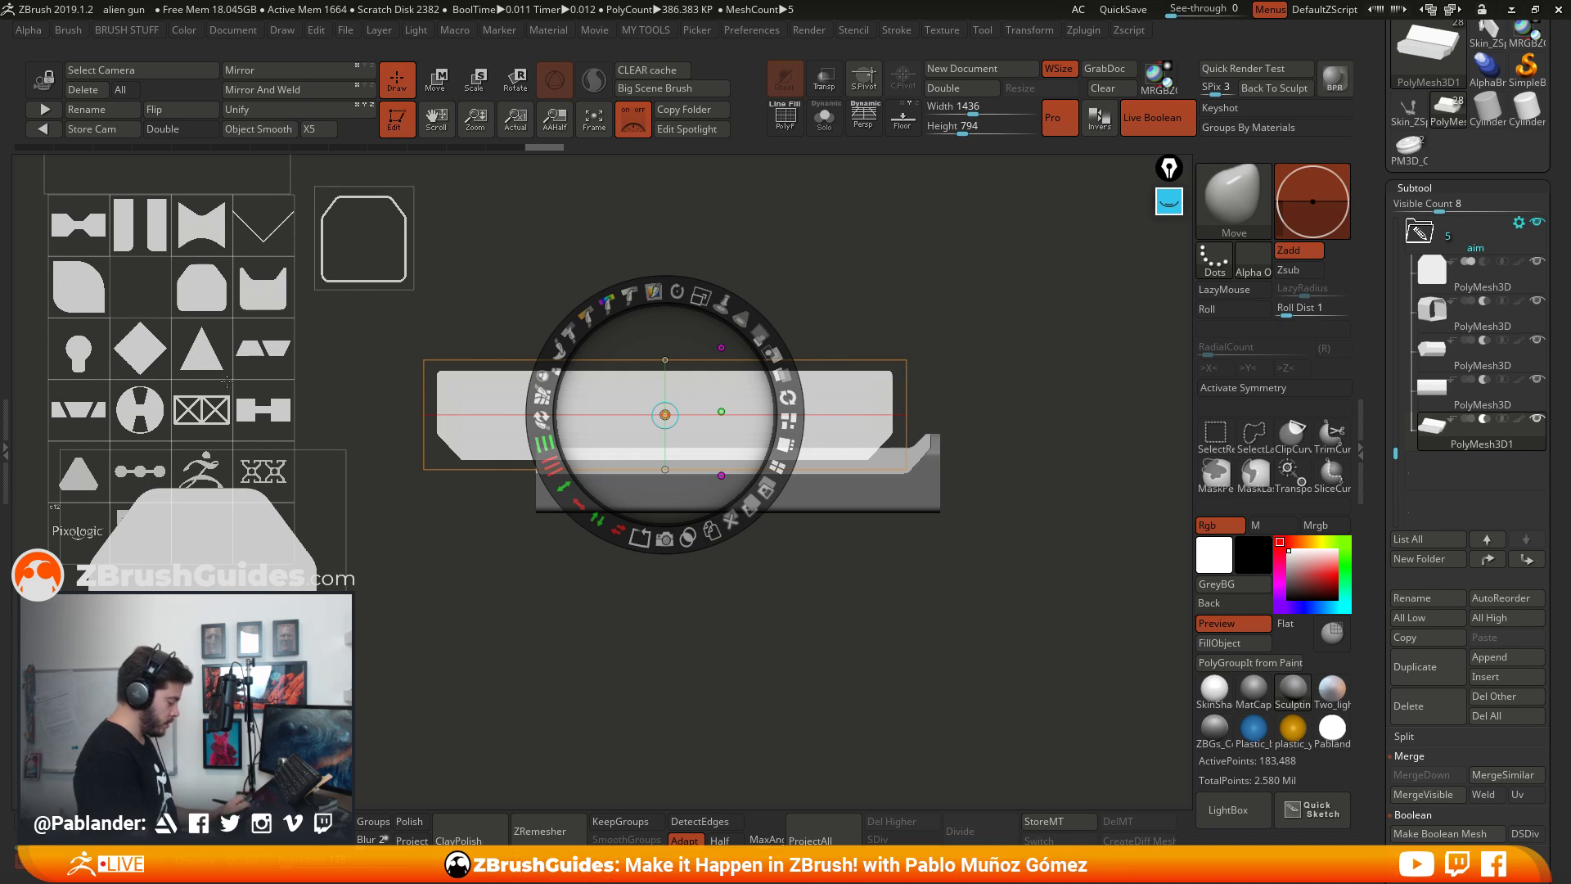
{"action": "left_click", "coordinate": [148, 347]}
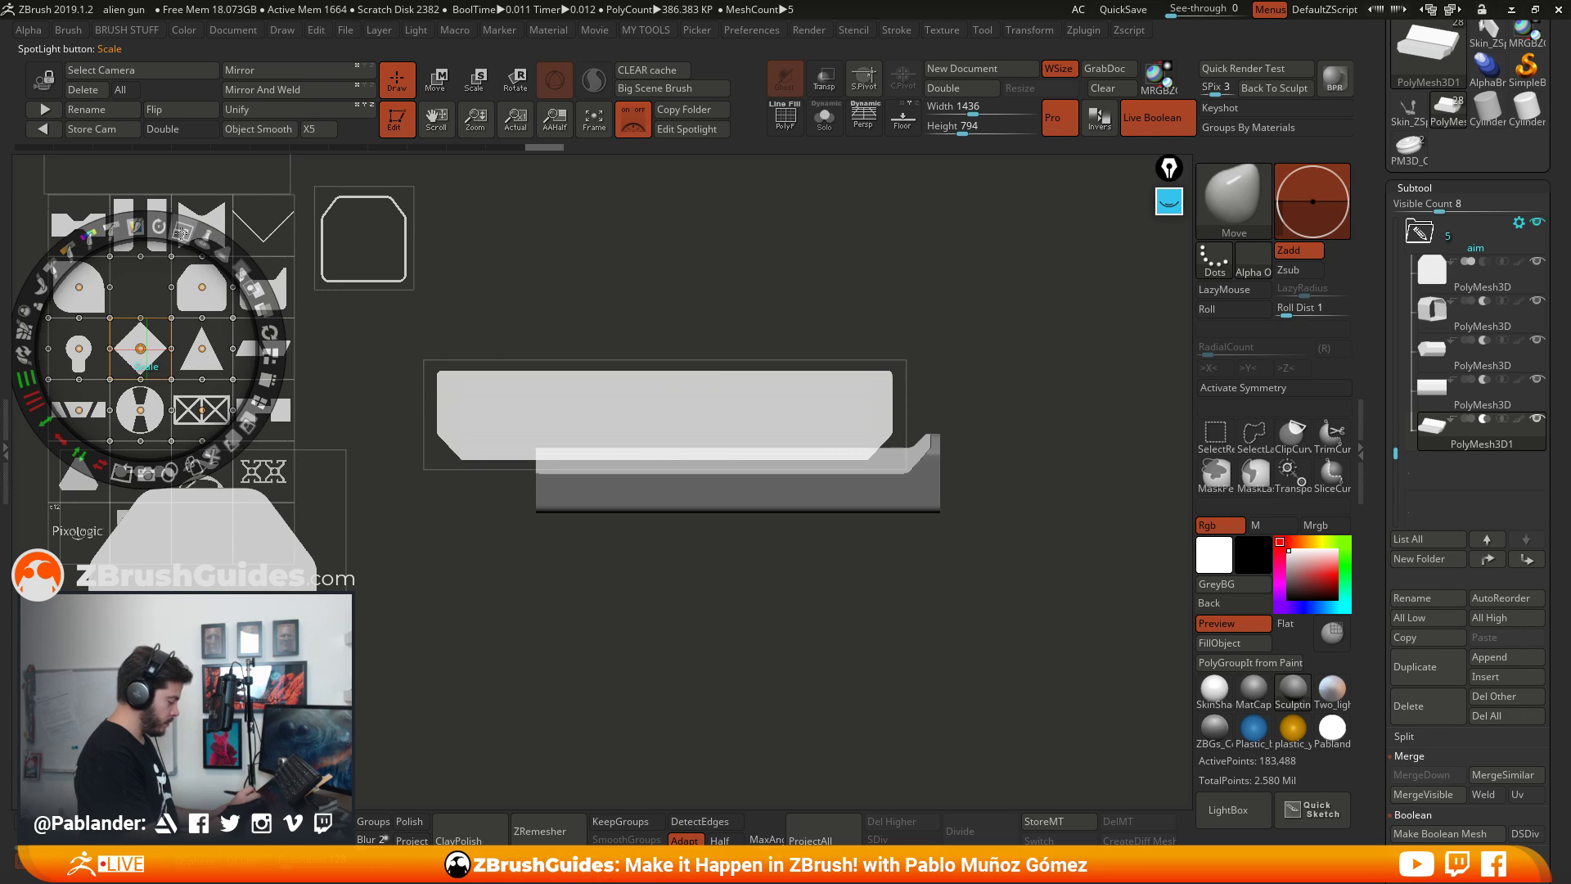
{"action": "left_click_drag", "start_coordinate": [143, 348], "coordinate": [769, 319]}
{"action": "left_click_drag", "start_coordinate": [811, 191], "coordinate": [885, 235]}
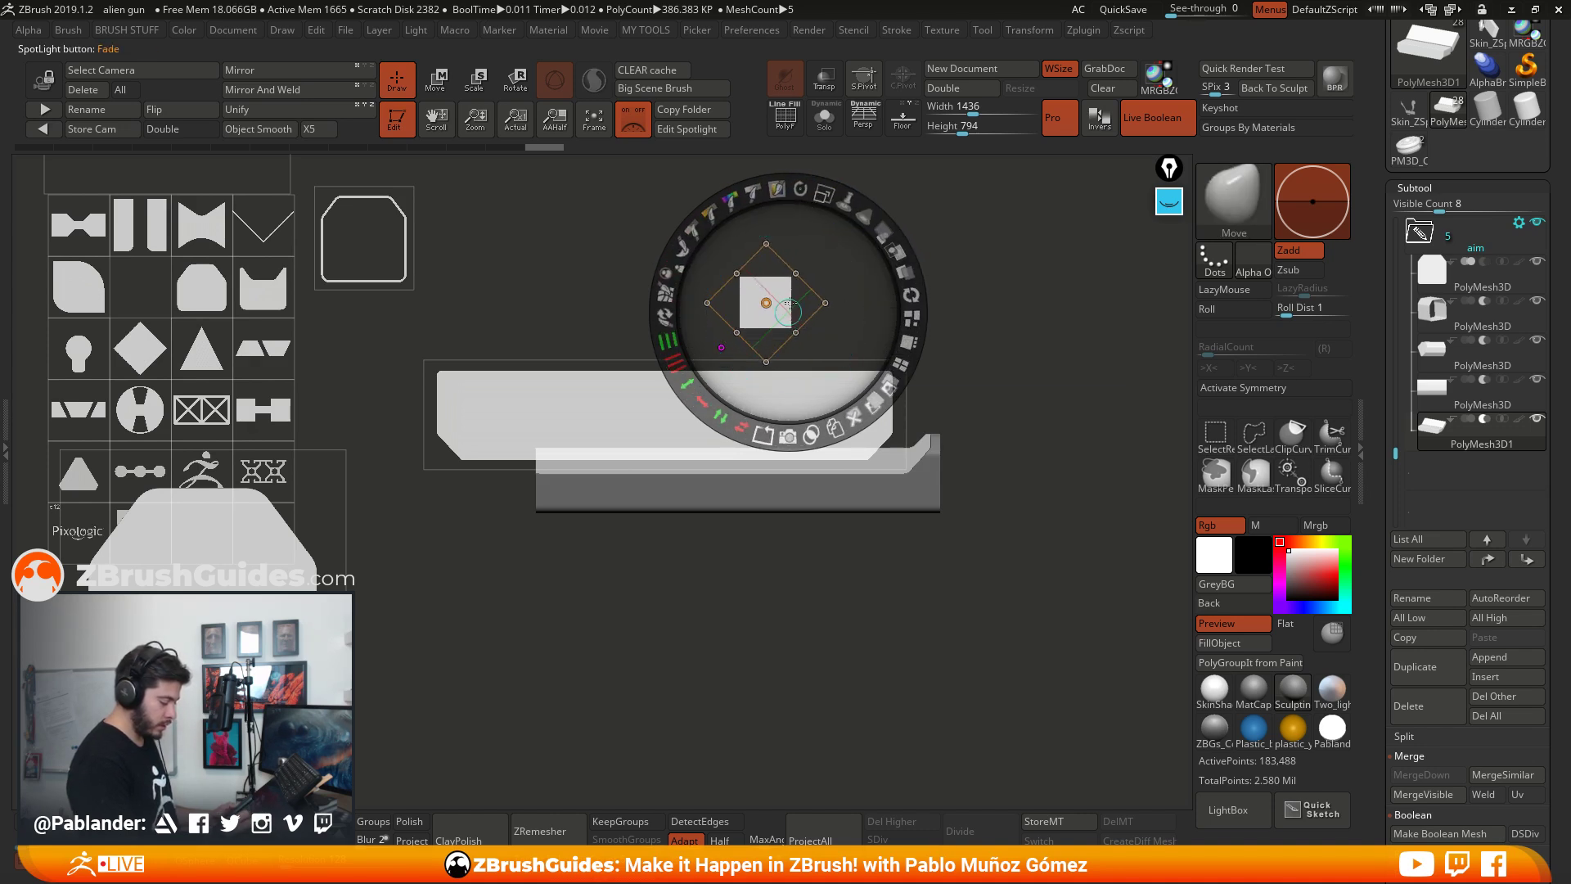
{"action": "left_click", "coordinate": [772, 296]}
{"action": "left_click_drag", "start_coordinate": [793, 299], "coordinate": [718, 308]}
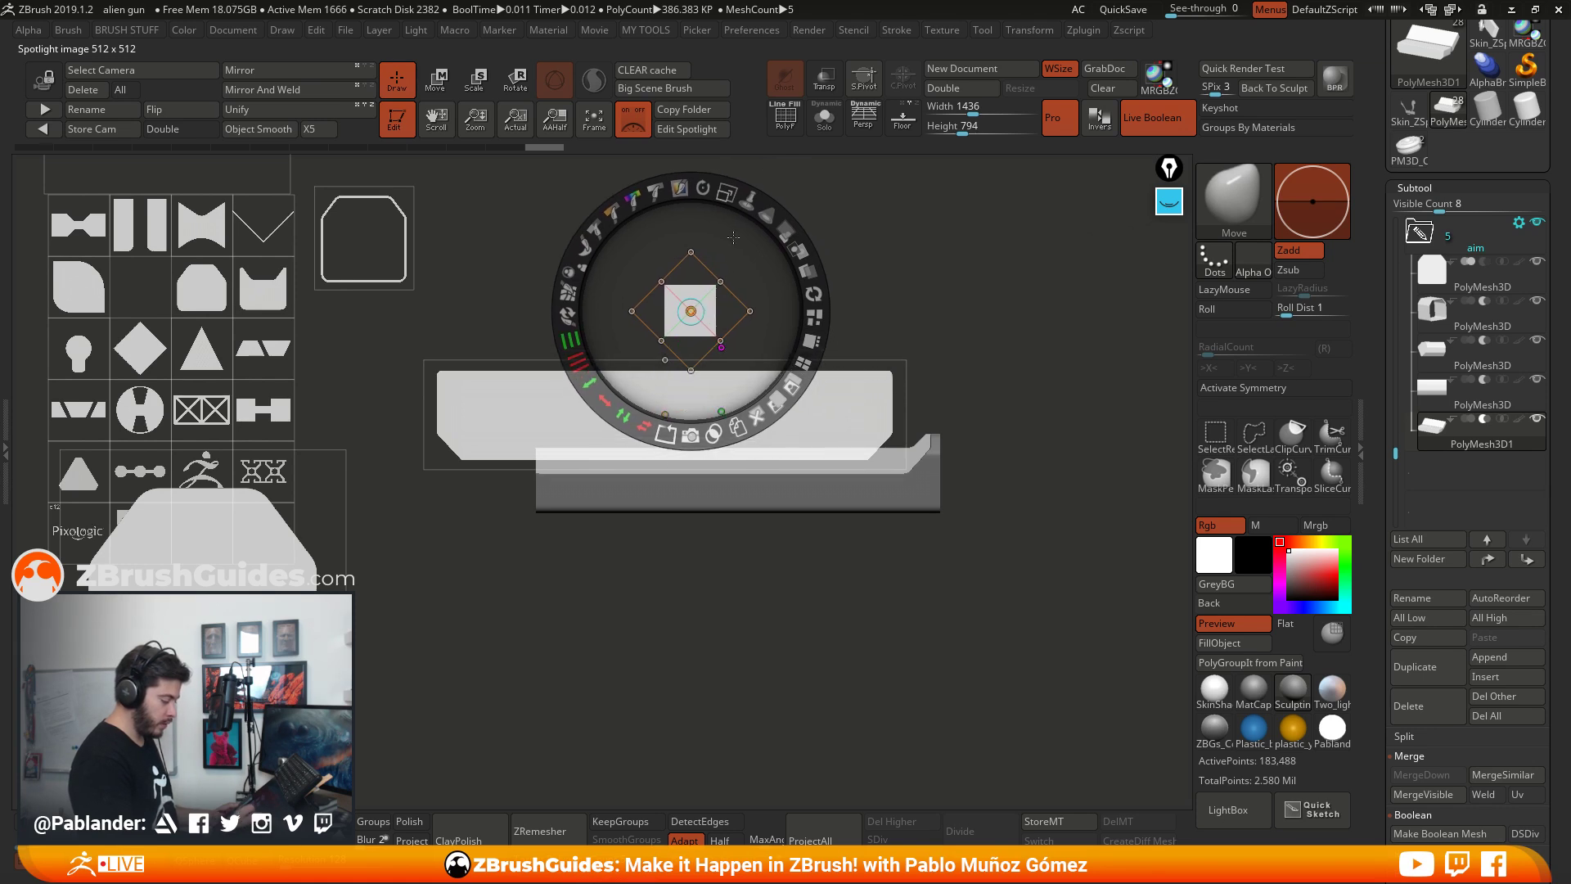
{"action": "left_click_drag", "start_coordinate": [728, 192], "coordinate": [818, 340]}
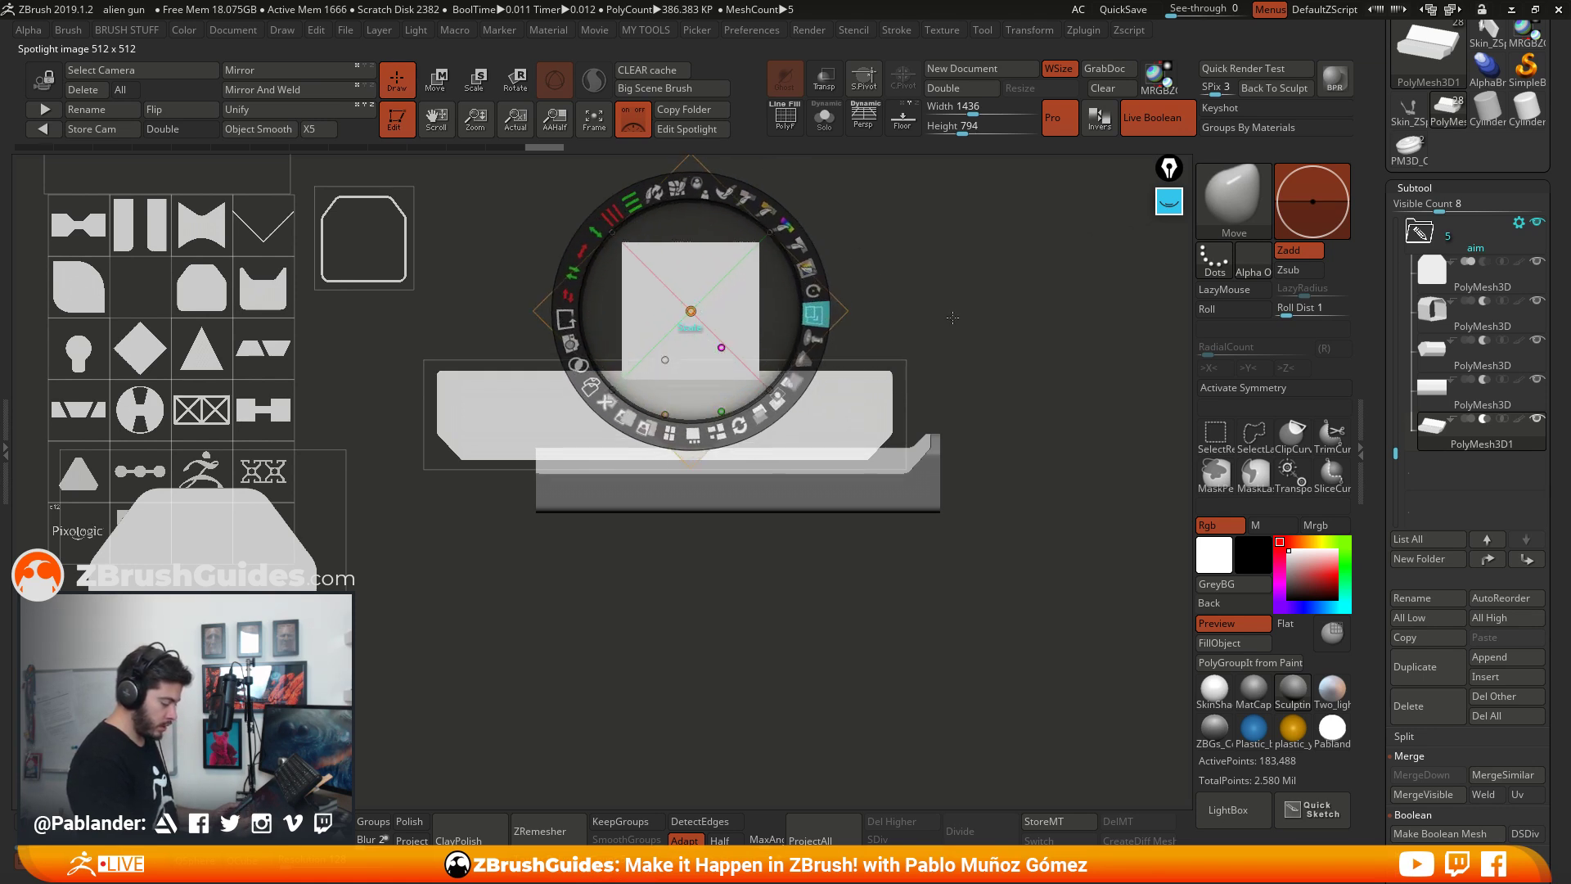
Step: Set the long chamfered Spotlight shape aside and stretch the square into a long bar with pointed ends over the block
{"action": "left_click", "coordinate": [845, 439]}
{"action": "left_click_drag", "start_coordinate": [845, 438], "coordinate": [323, 379]}
{"action": "left_click_drag", "start_coordinate": [694, 315], "coordinate": [721, 412]}
{"action": "left_click_drag", "start_coordinate": [757, 293], "coordinate": [774, 300]}
{"action": "left_click_drag", "start_coordinate": [635, 502], "coordinate": [528, 438]}
{"action": "left_click_drag", "start_coordinate": [734, 289], "coordinate": [643, 311]}
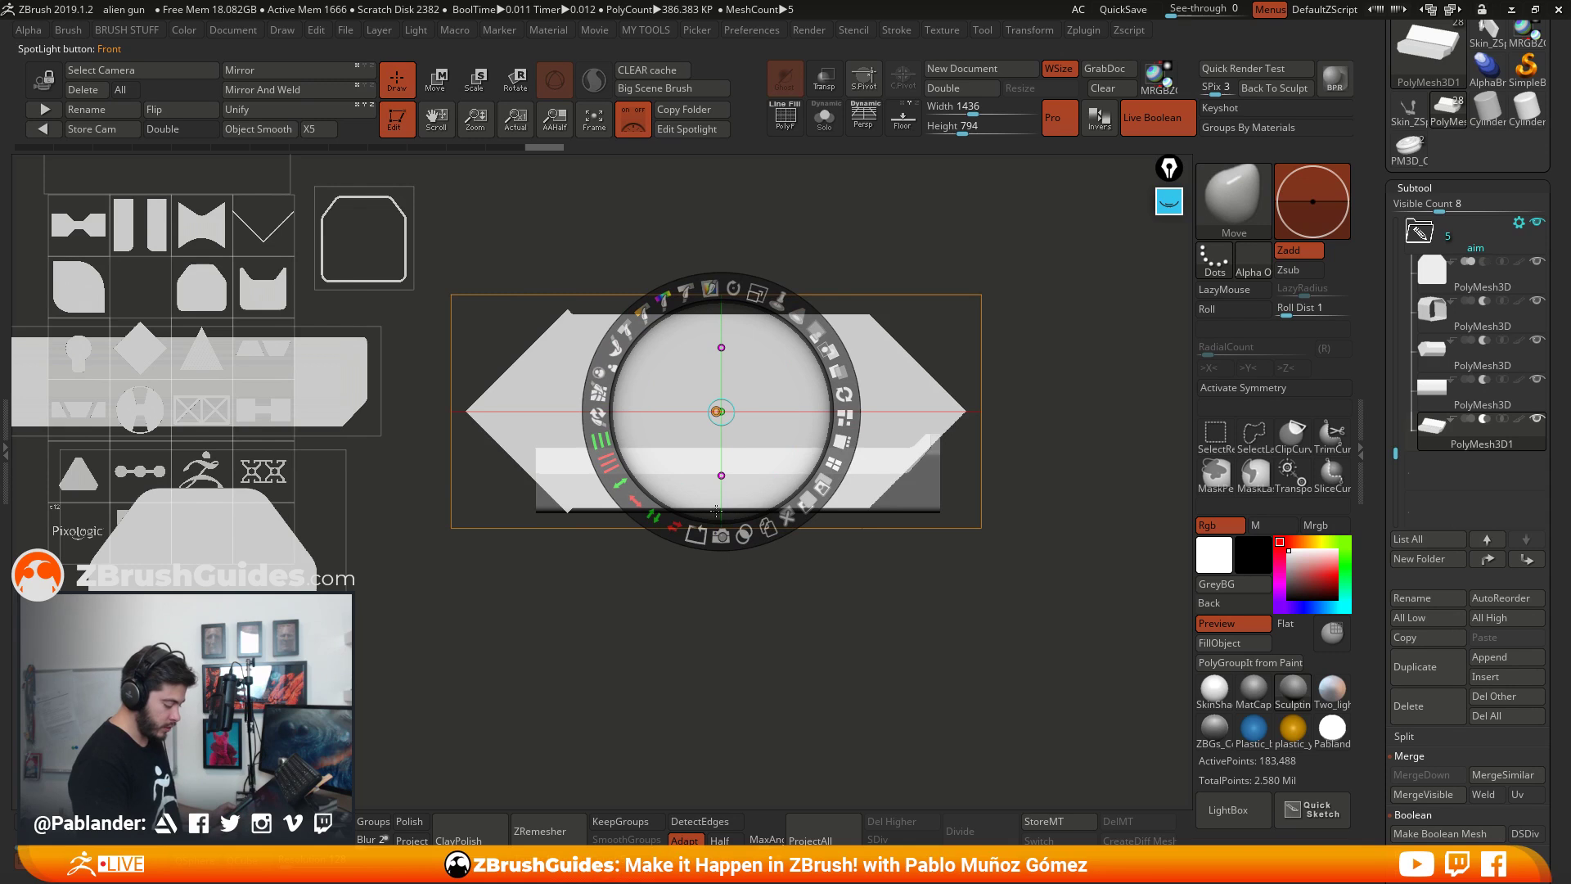
Step: Adjust the bar into a long octagonal profile overlapping the block's top, and convert it to a 3D subtool with Snapshot3D
{"action": "left_click_drag", "start_coordinate": [680, 502], "coordinate": [769, 536]}
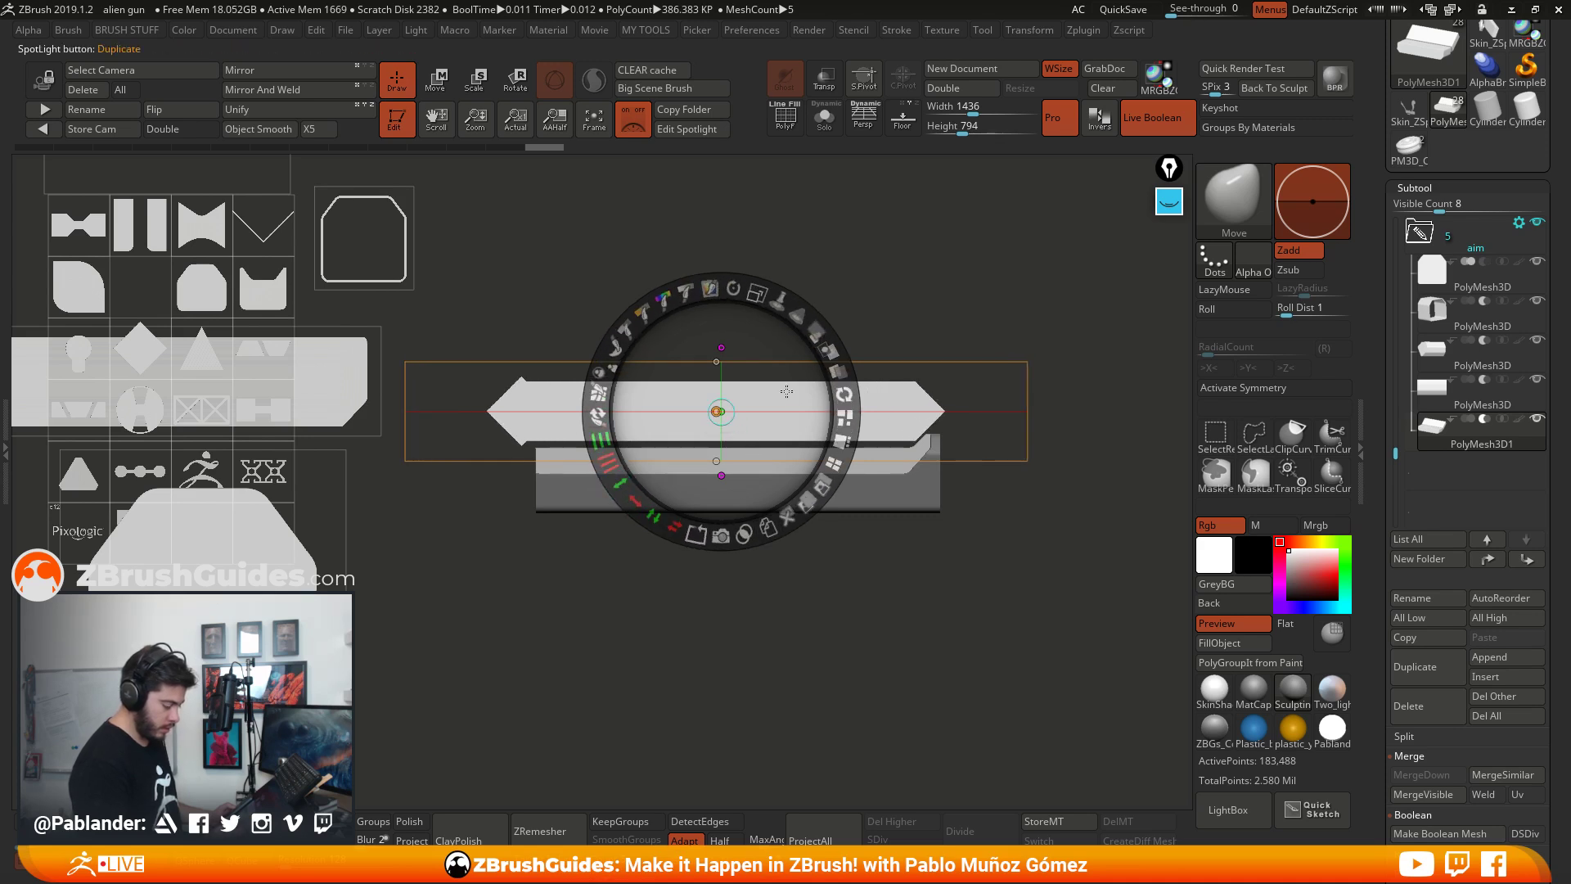
{"action": "left_click_drag", "start_coordinate": [619, 483], "coordinate": [607, 357]}
{"action": "mouse_move", "coordinate": [774, 453]}
{"action": "left_mouse_down"}
{"action": "mouse_move", "coordinate": [747, 473]}
{"action": "mouse_move", "coordinate": [761, 475]}
{"action": "mouse_move", "coordinate": [749, 463]}
{"action": "left_mouse_up"}
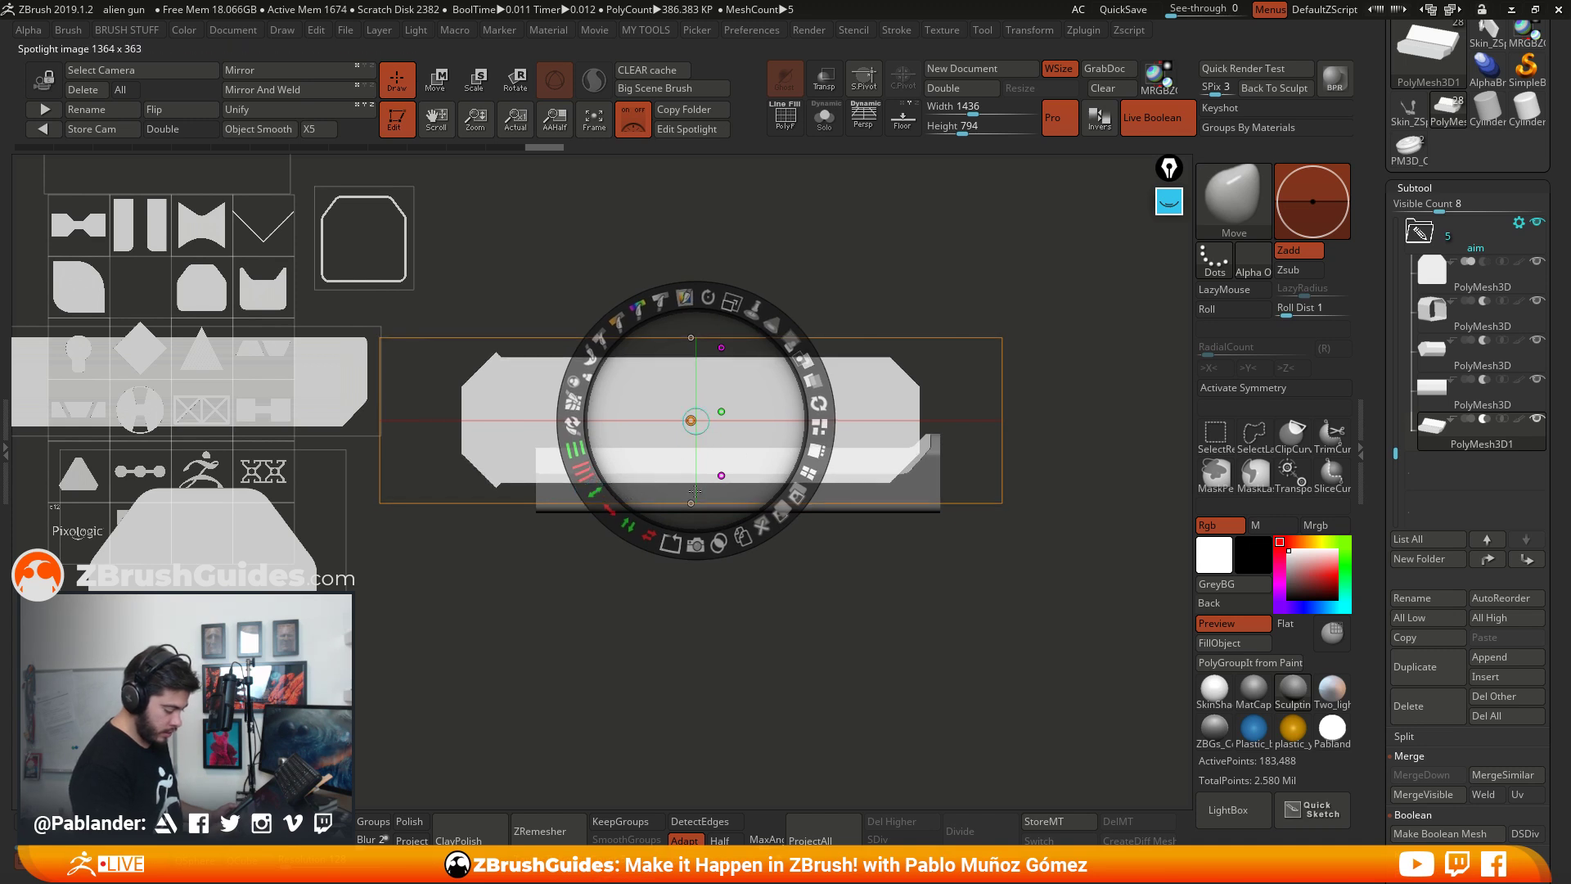
{"action": "left_click_drag", "start_coordinate": [723, 500], "coordinate": [723, 504]}
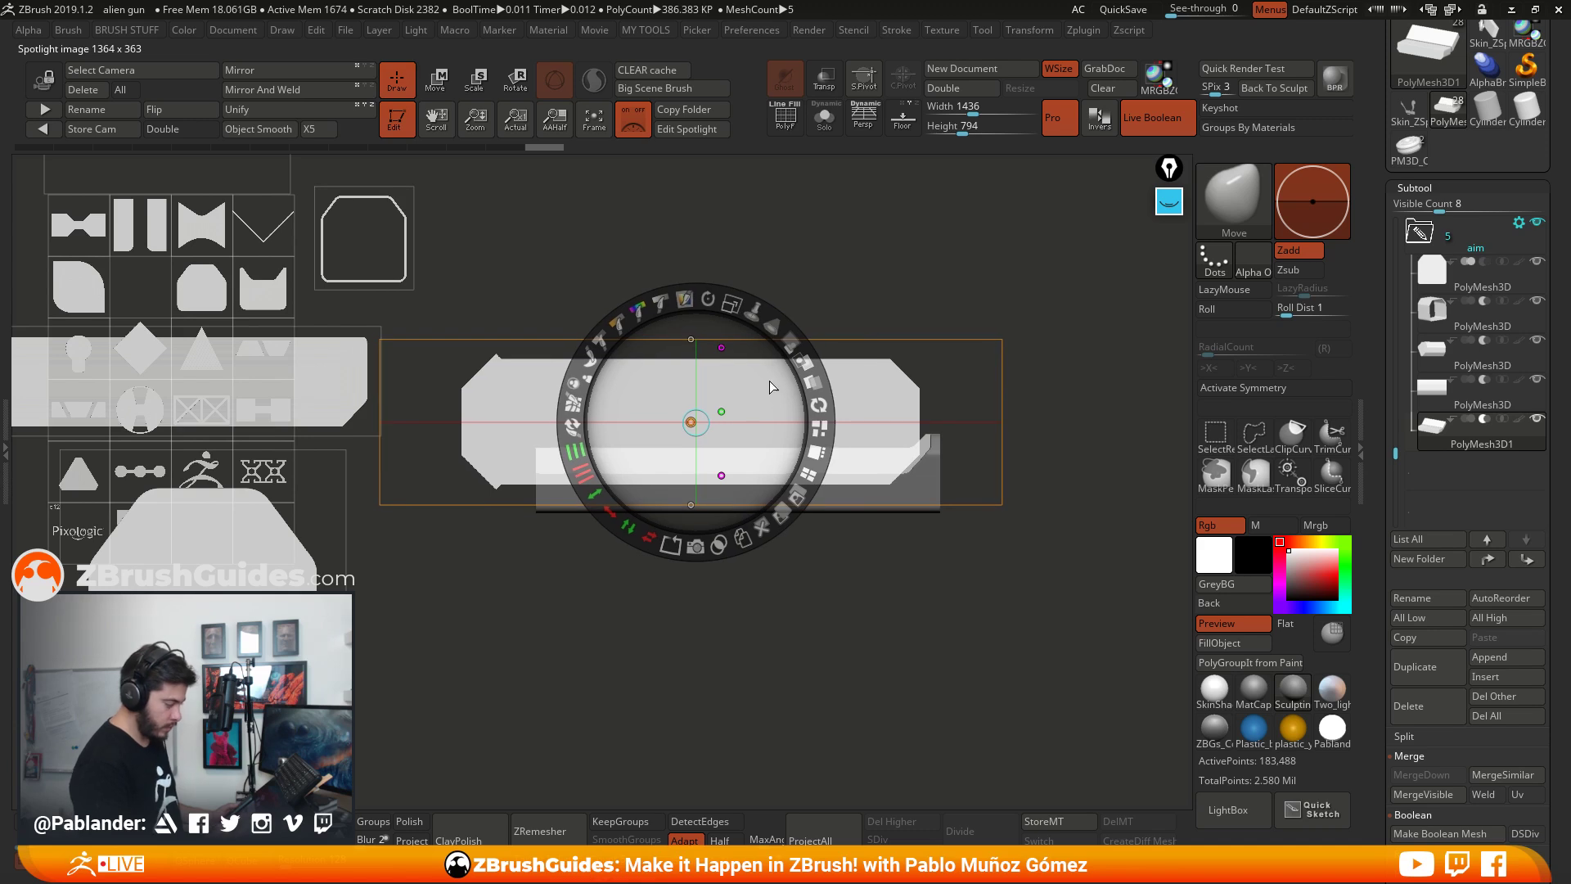
{"action": "left_click", "coordinate": [696, 548]}
{"action": "key", "text": "shift+z"}
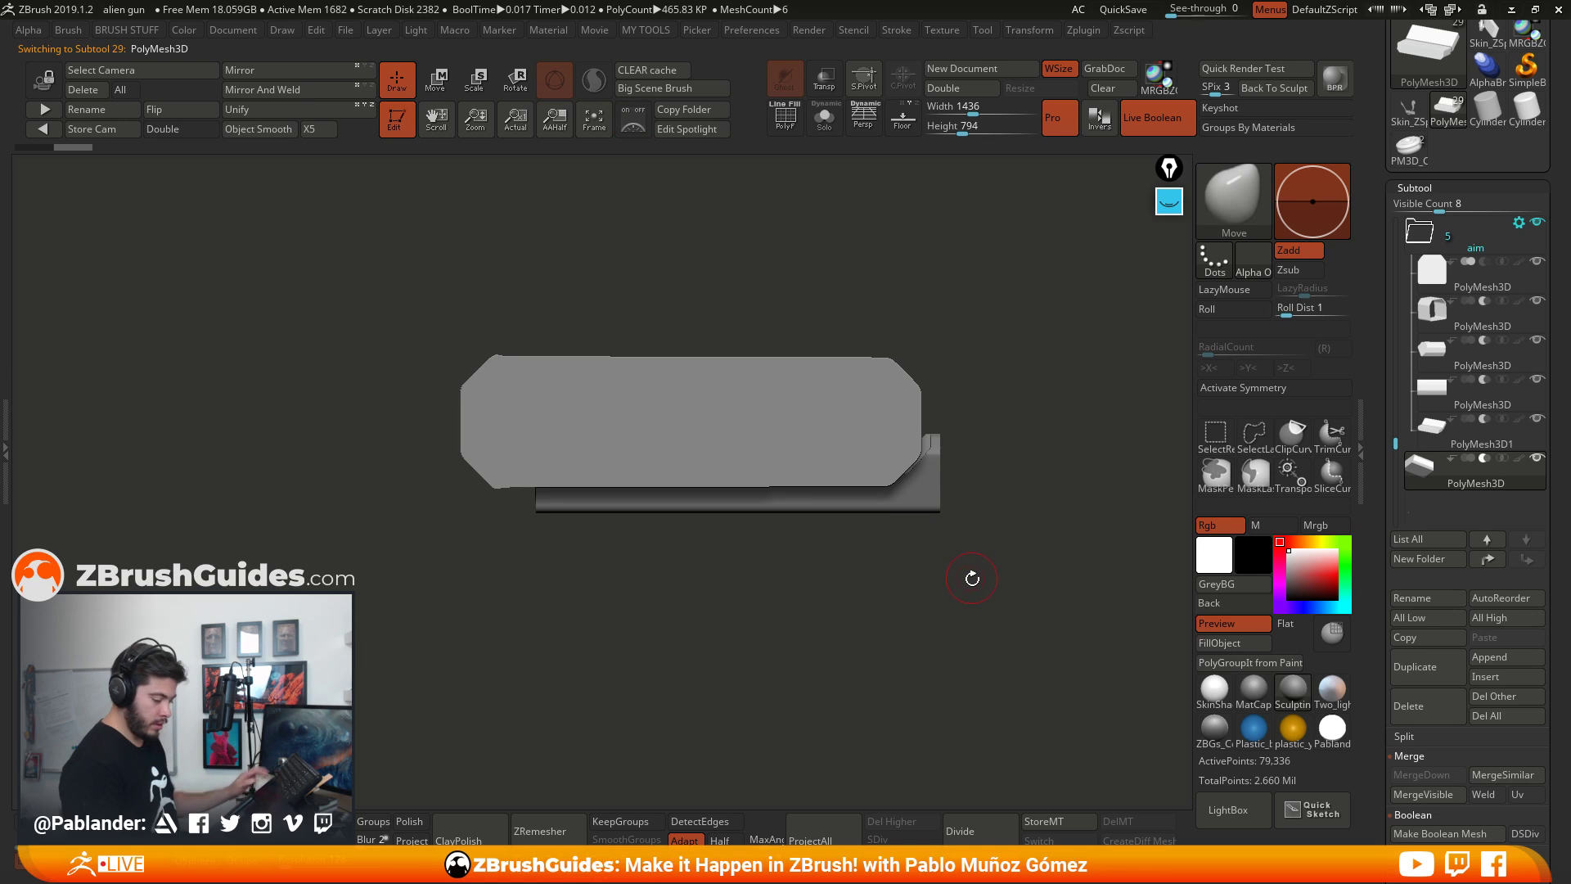
Step: Center the gizmo on the new octagonal cutter, shorten it along Z, and set it to Live Boolean subtraction
{"action": "left_click_drag", "start_coordinate": [972, 575], "coordinate": [914, 512]}
{"action": "left_click", "coordinate": [438, 82]}
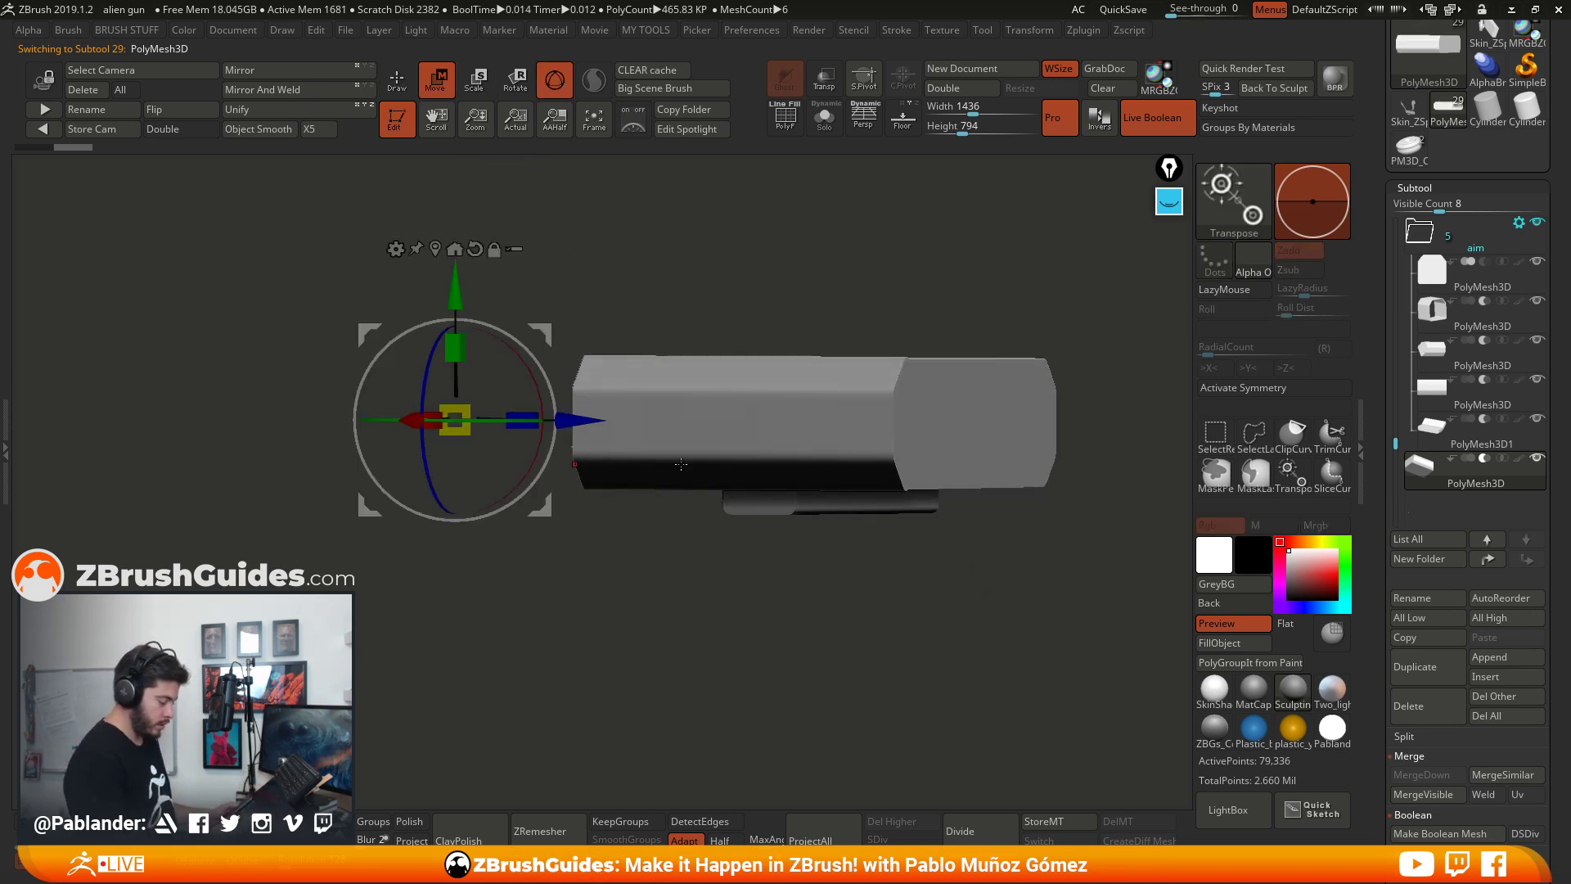
{"action": "left_click", "coordinate": [544, 333]}
{"action": "left_click_drag", "start_coordinate": [864, 418], "coordinate": [1069, 167]}
{"action": "left_click_drag", "start_coordinate": [1469, 485], "coordinate": [1471, 472]}
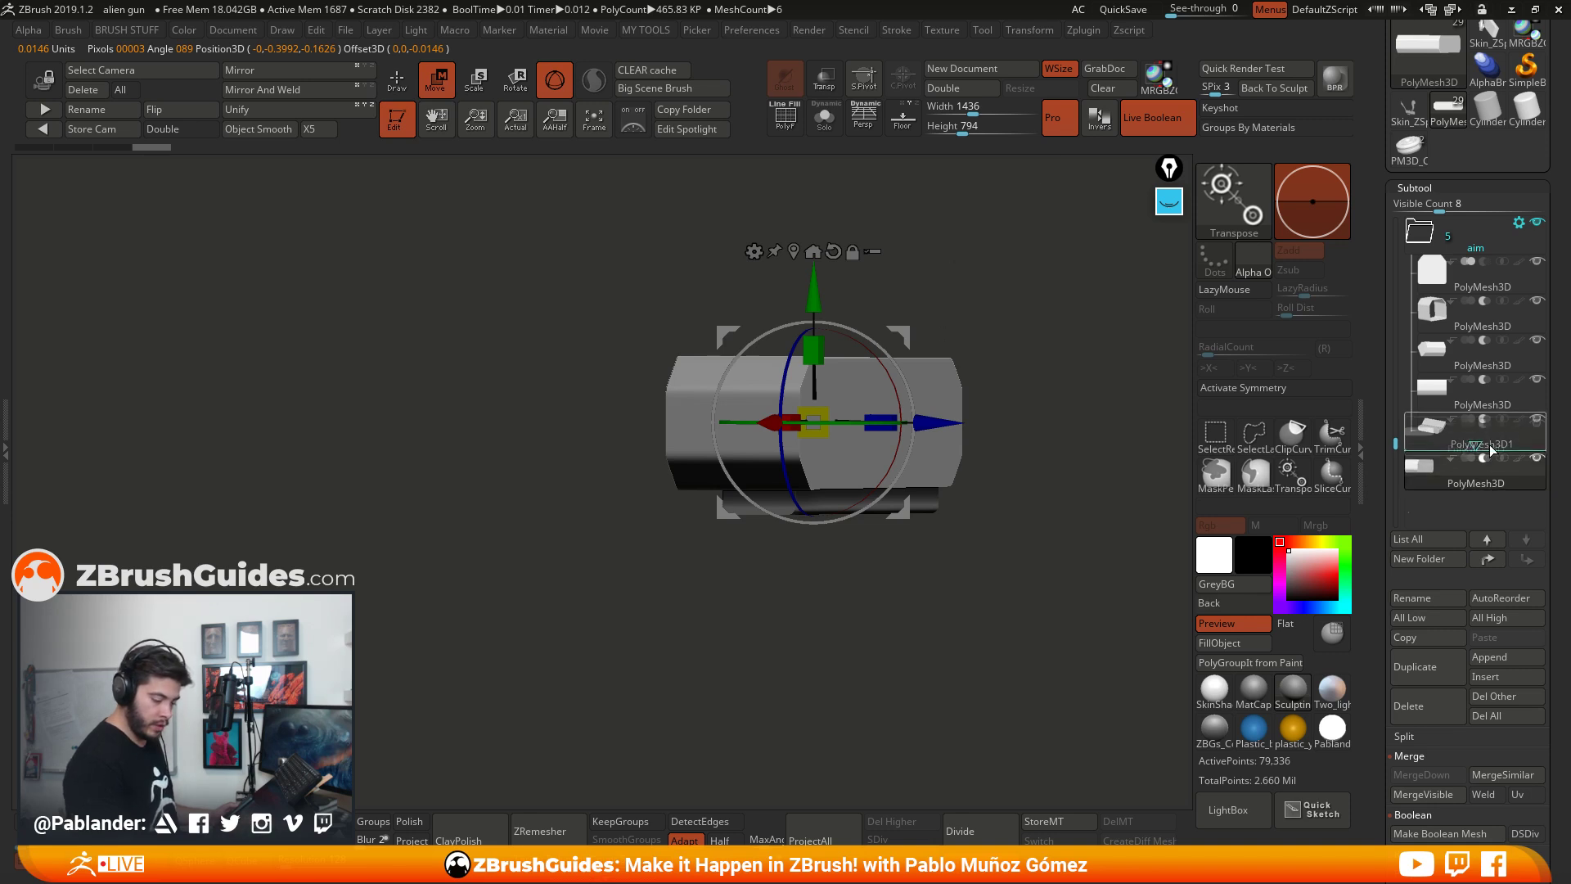
Step: Nudge the octagonal cutter along X and Y and stretch it vertically over the block's long section
{"action": "left_click_drag", "start_coordinate": [998, 592], "coordinate": [862, 575]}
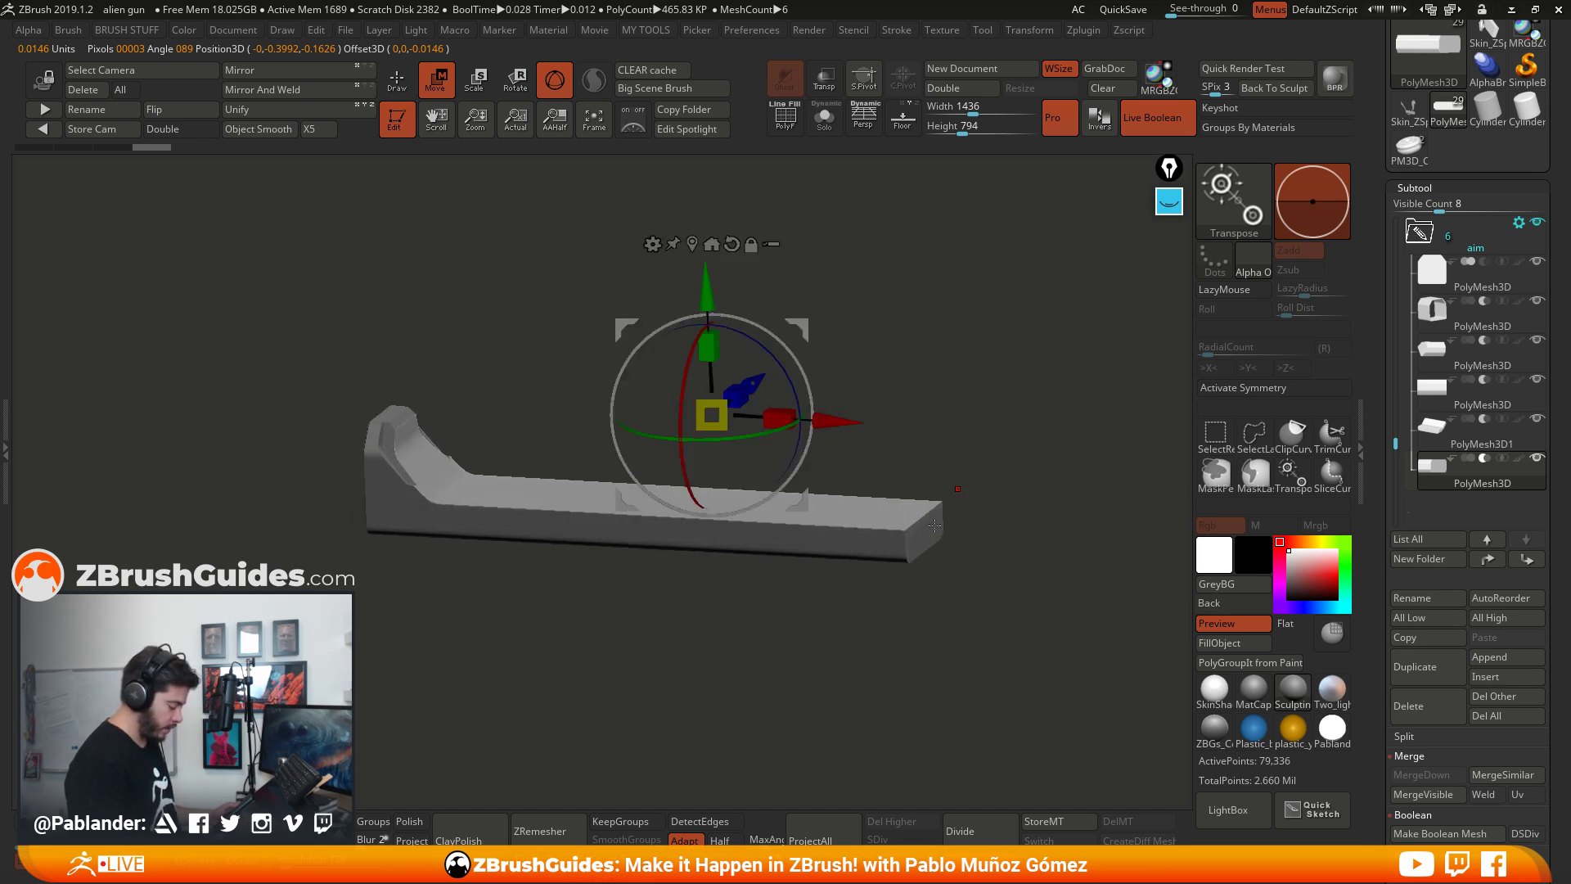
{"action": "left_click_drag", "start_coordinate": [844, 419], "coordinate": [840, 408]}
{"action": "left_click_drag", "start_coordinate": [718, 289], "coordinate": [717, 282]}
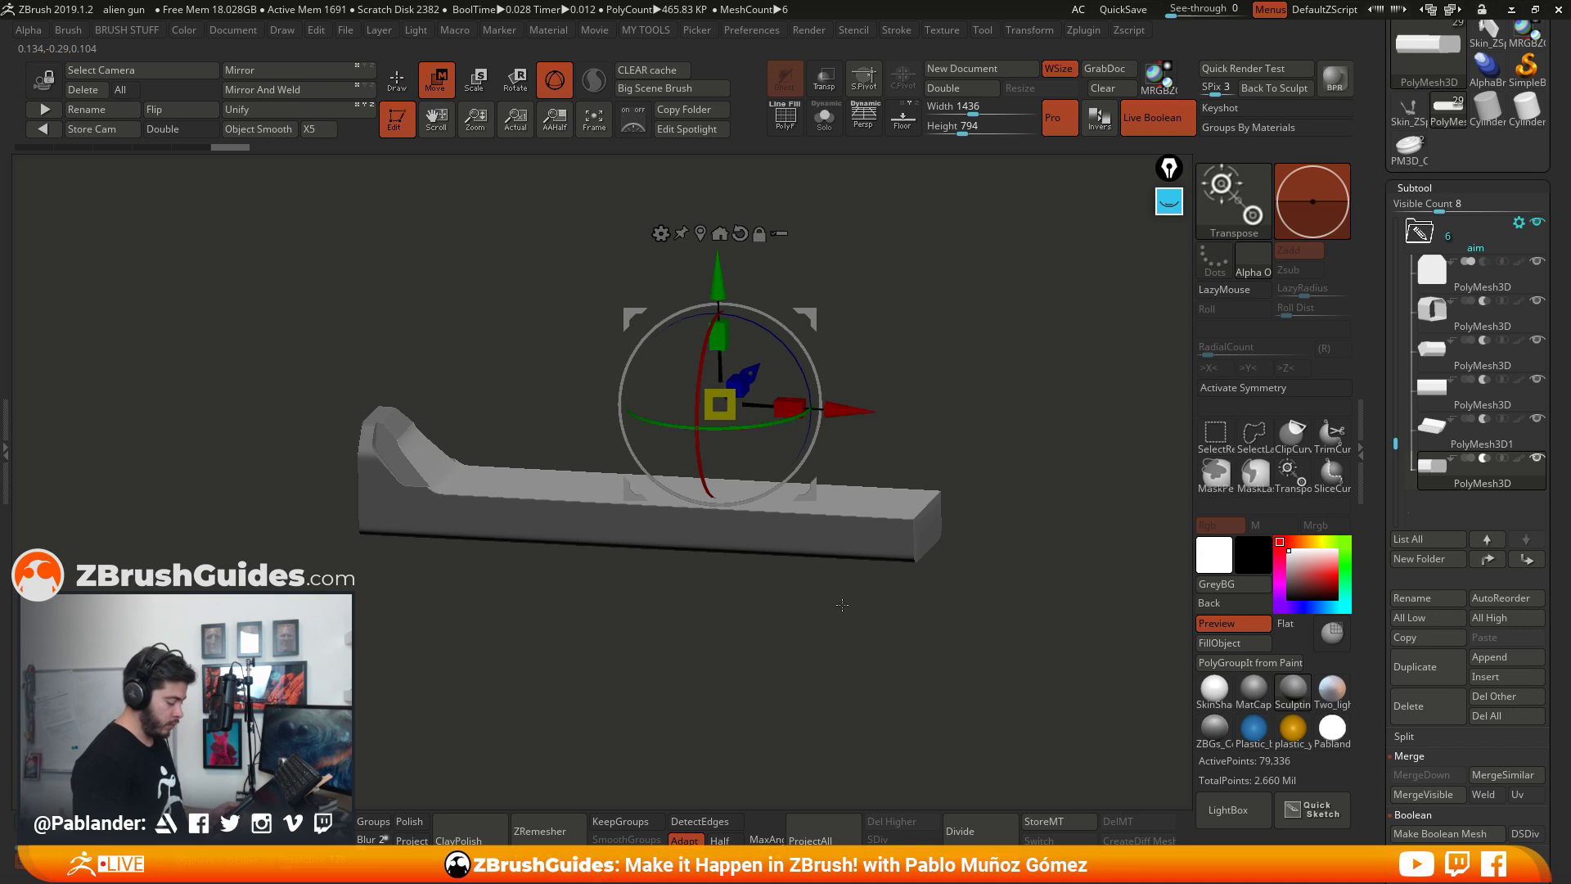
{"action": "left_click_drag", "start_coordinate": [842, 605], "coordinate": [851, 610], "text": "shift"}
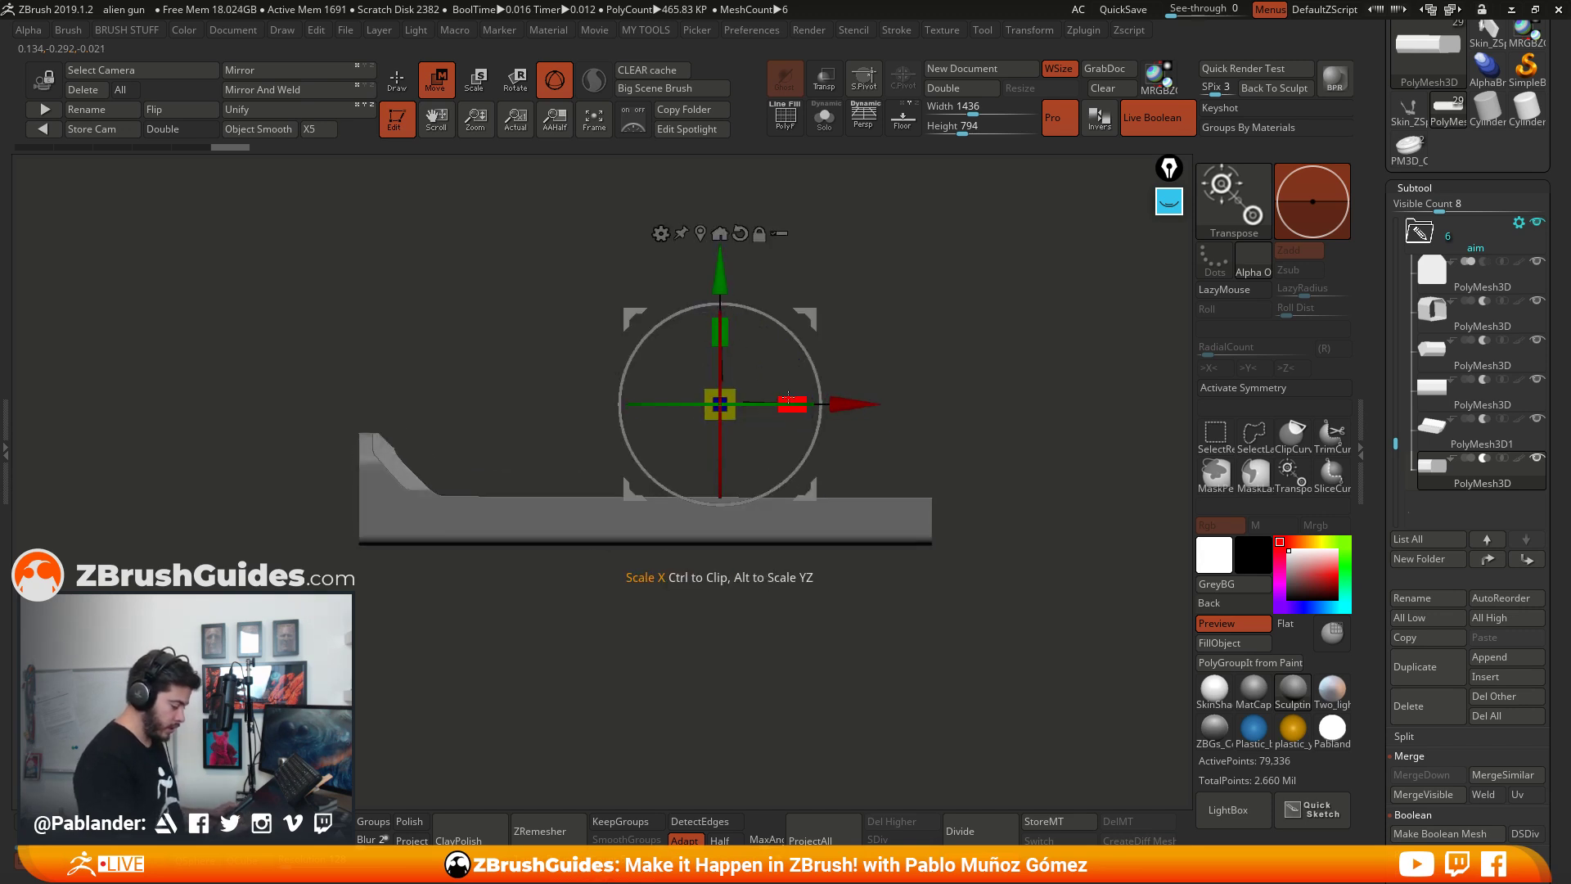
{"action": "left_click_drag", "start_coordinate": [723, 330], "coordinate": [722, 274]}
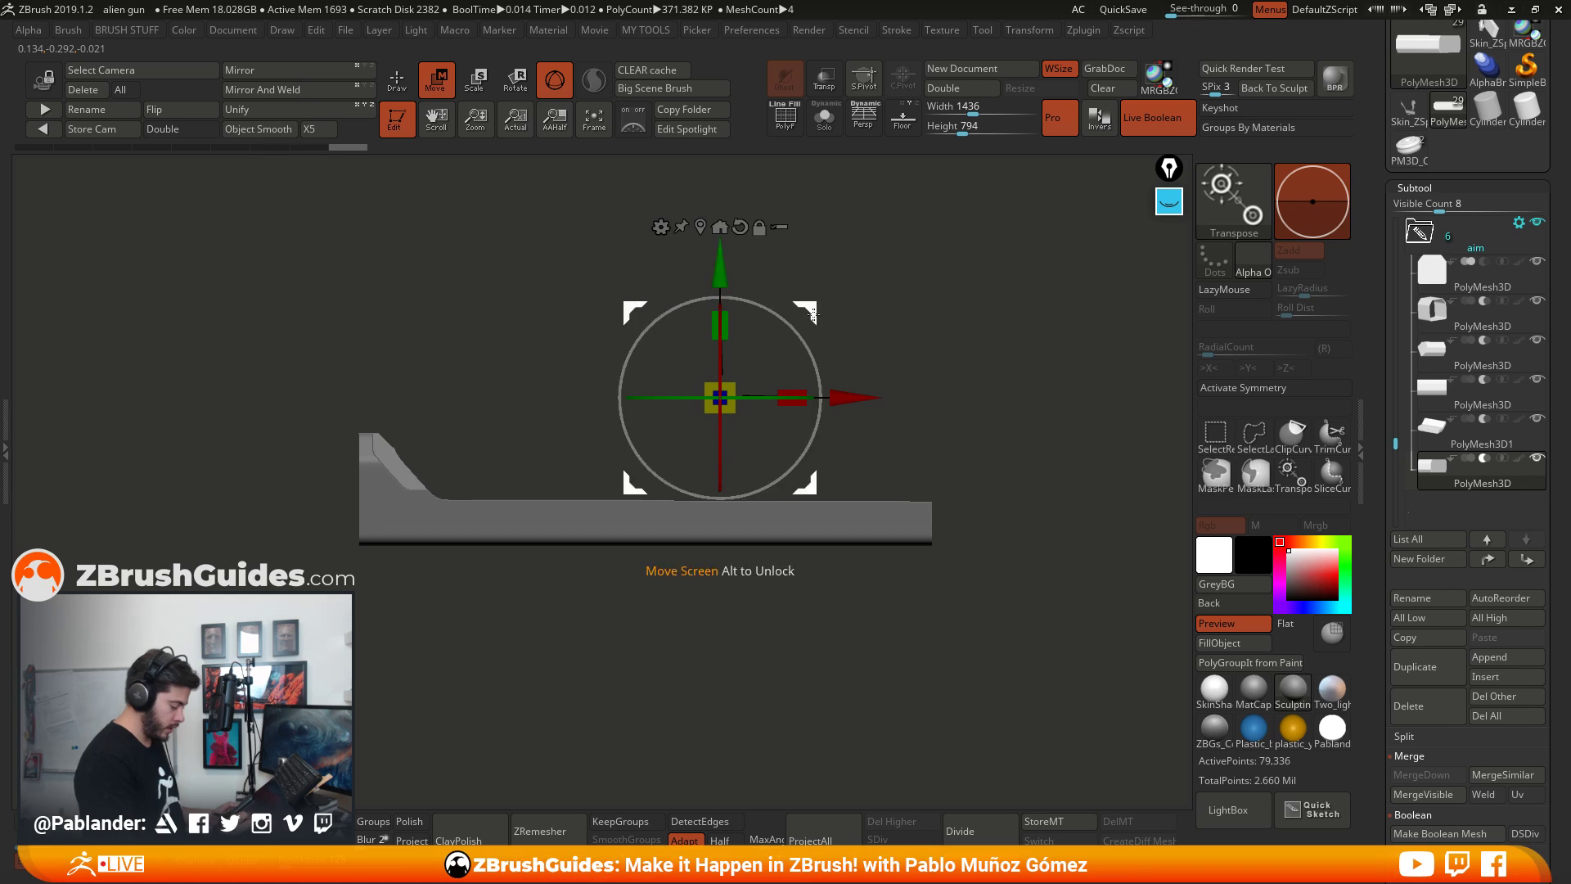
Step: Lower the cutter to thin the block's long section and shift it about 0.0032 along X
{"action": "left_click_drag", "start_coordinate": [817, 314], "coordinate": [743, 364]}
{"action": "left_click_drag", "start_coordinate": [865, 278], "coordinate": [920, 385]}
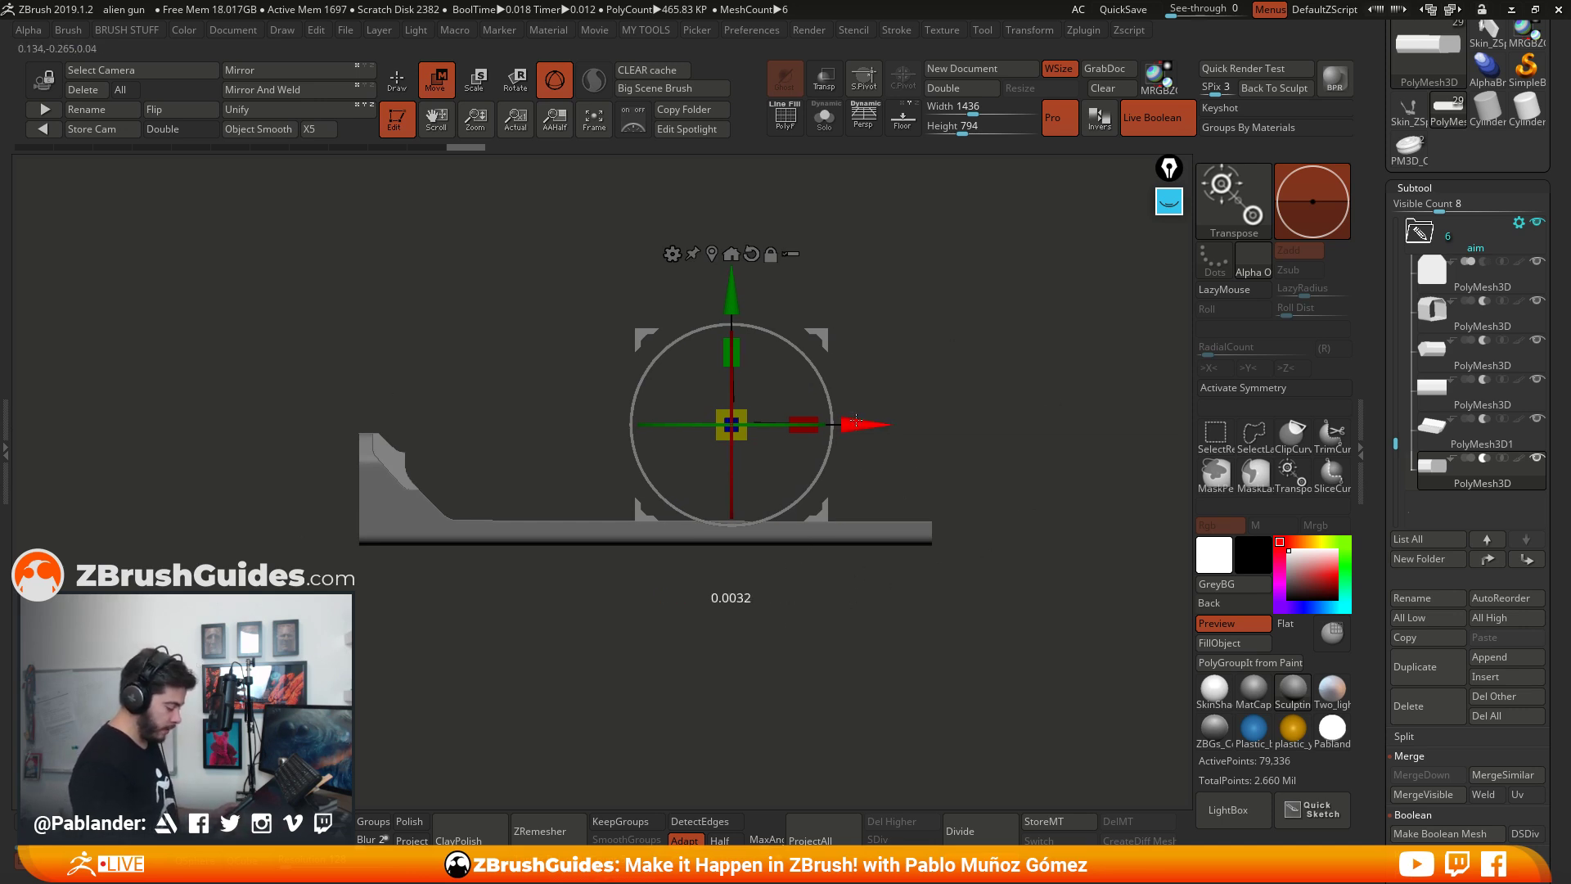
{"action": "left_click_drag", "start_coordinate": [965, 482], "coordinate": [915, 571]}
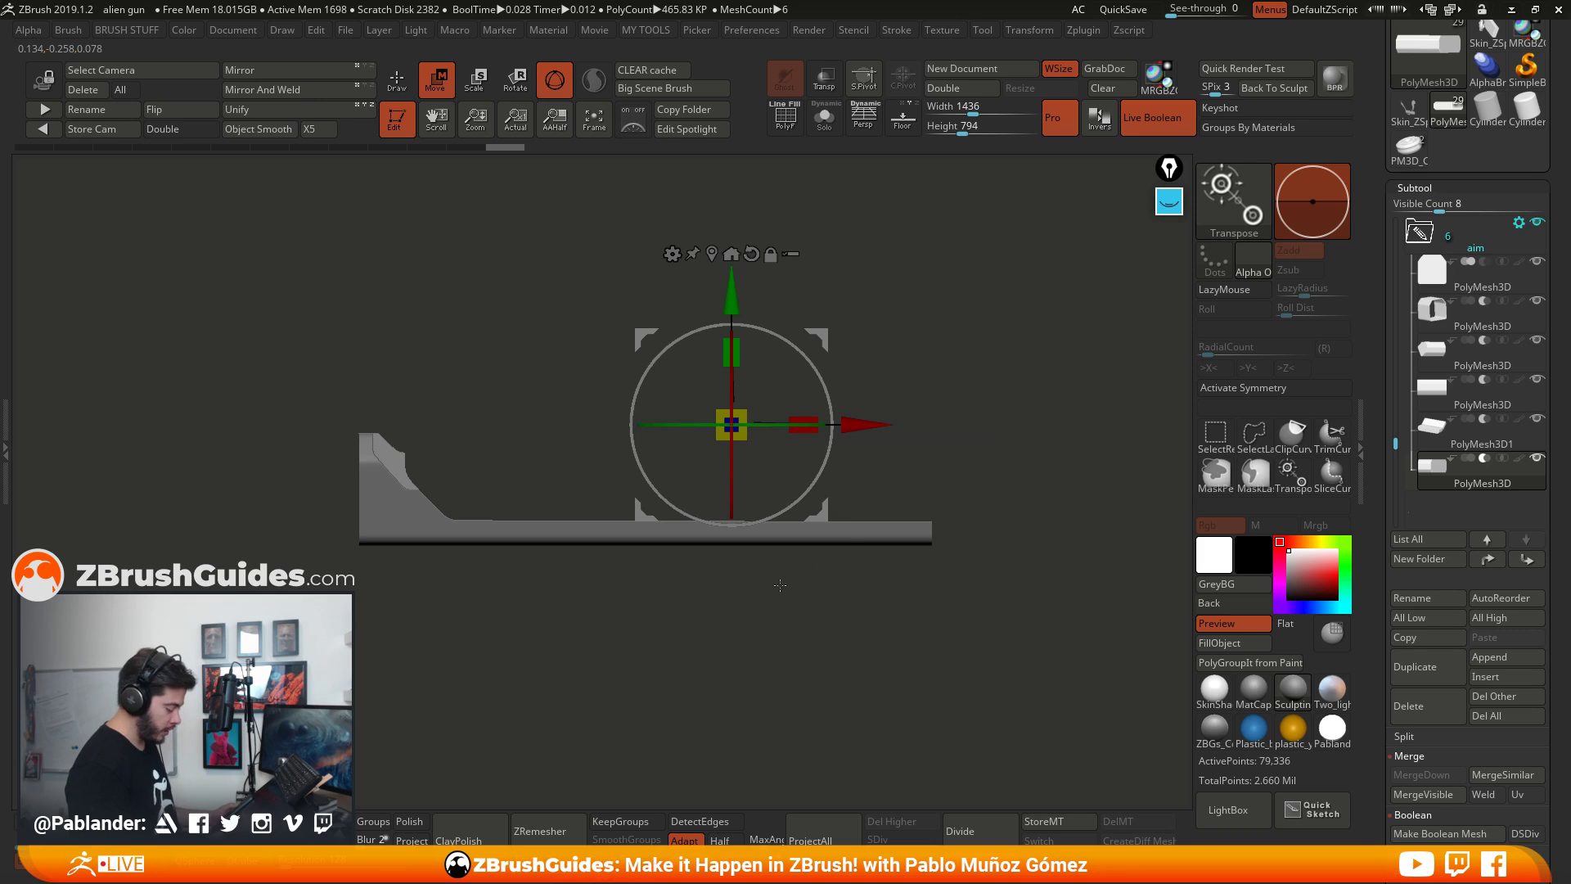
{"action": "left_click_drag", "start_coordinate": [849, 604], "coordinate": [806, 636]}
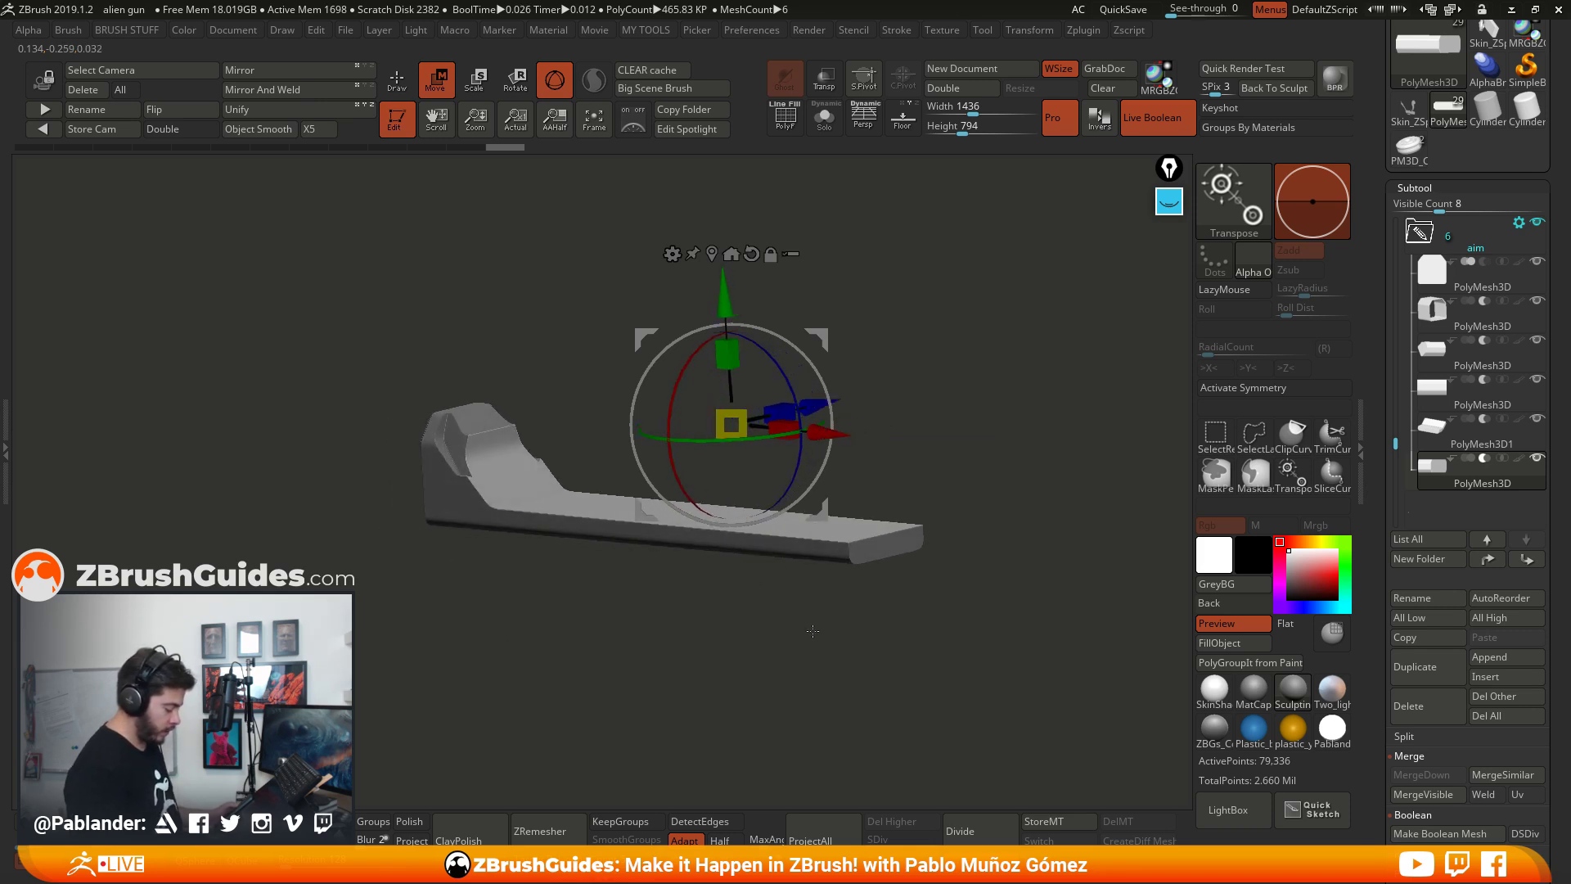
Step: Isolate the octagonal cutter in a straight end view and try to mask or select across its middle
{"action": "left_click", "coordinate": [825, 120]}
{"action": "left_click_drag", "start_coordinate": [903, 591], "coordinate": [997, 595], "text": "shift"}
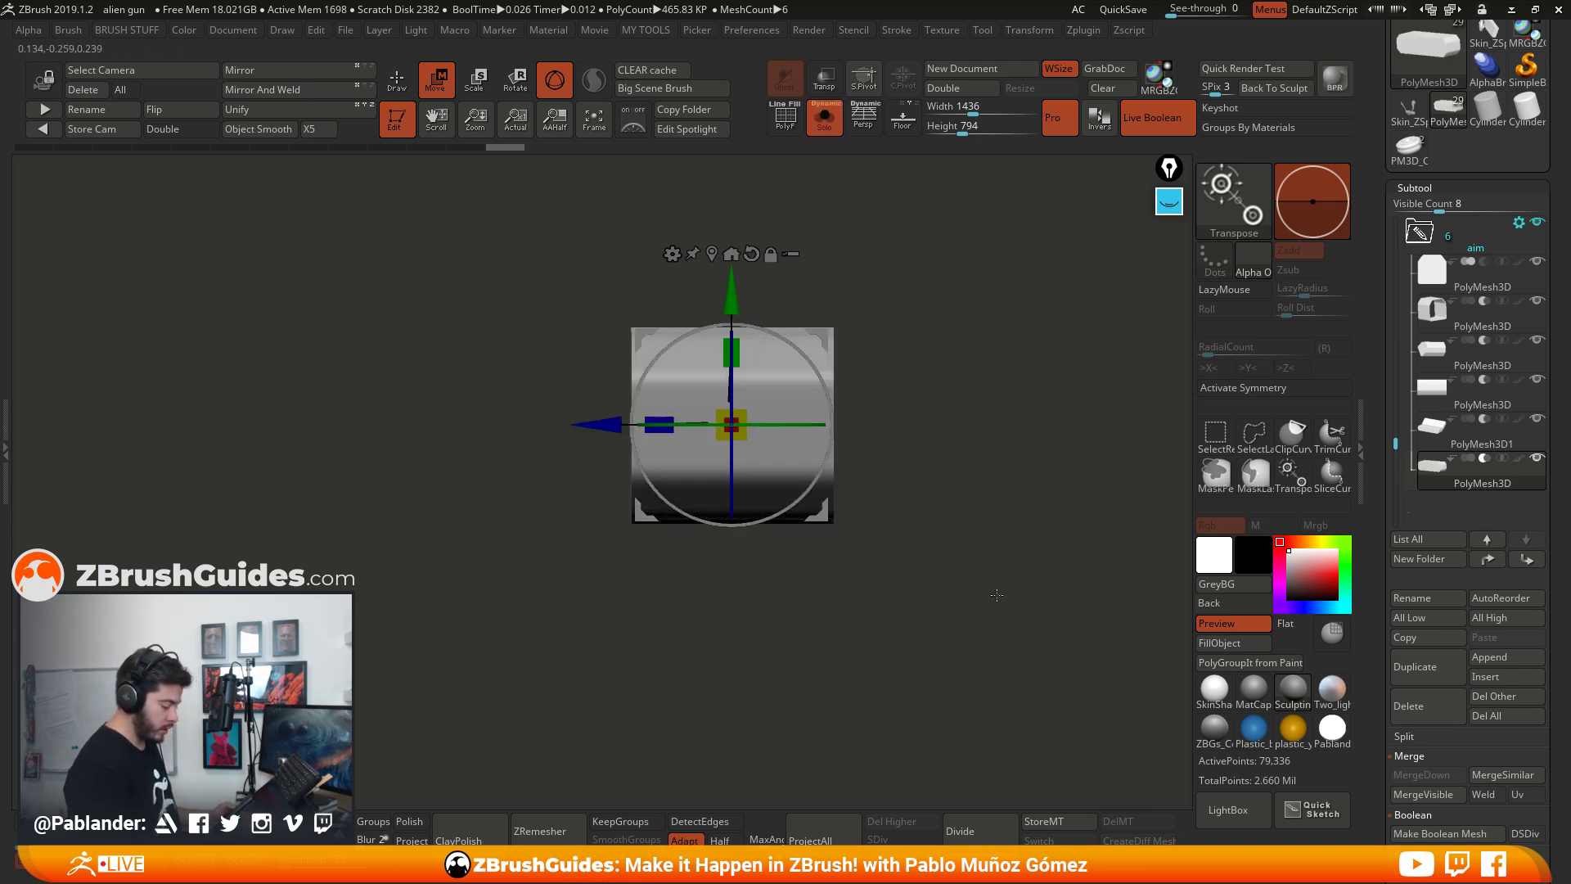
{"action": "left_click", "coordinate": [395, 91]}
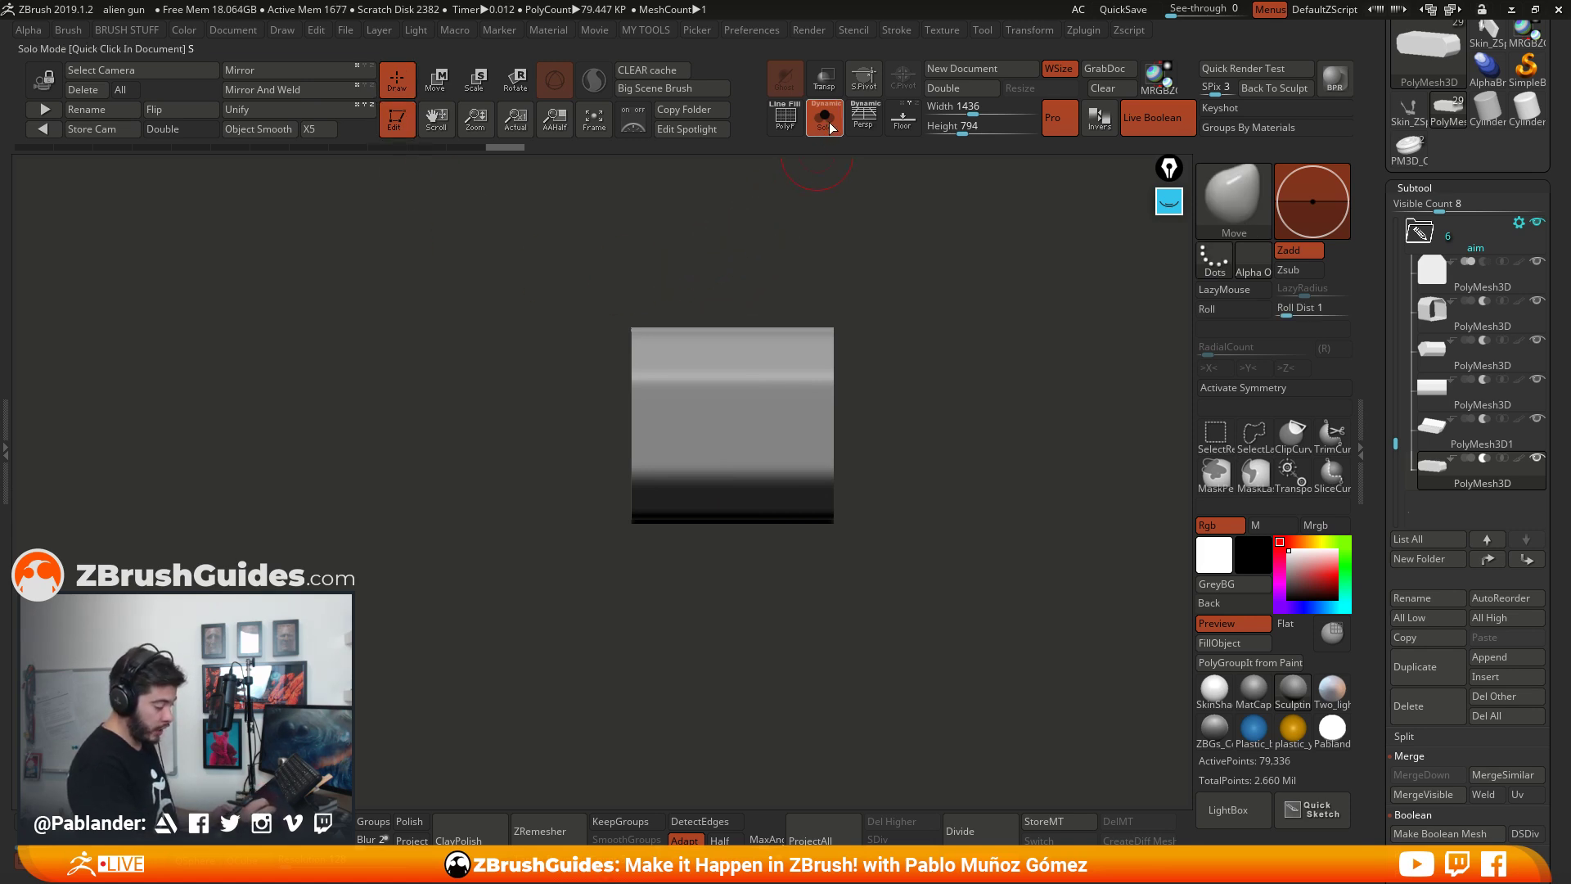
{"action": "left_click_drag", "start_coordinate": [818, 188], "coordinate": [798, 308]}
{"action": "key", "text": "s"}
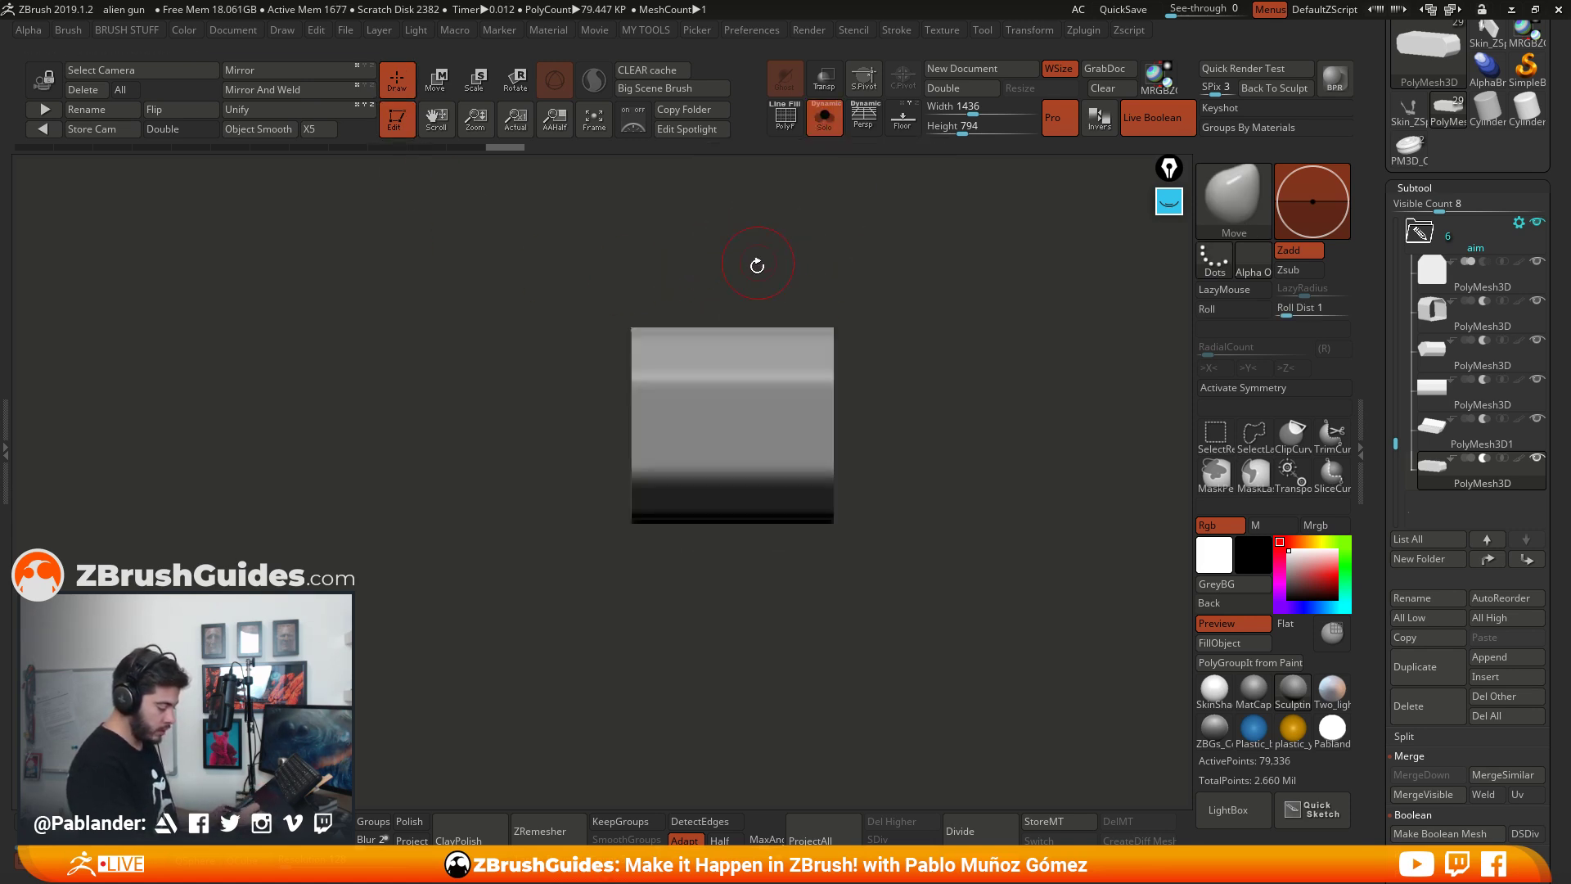
{"action": "key", "text": "ctrl"}
{"action": "left_click_drag", "start_coordinate": [742, 543], "coordinate": [742, 542], "text": "ctrl"}
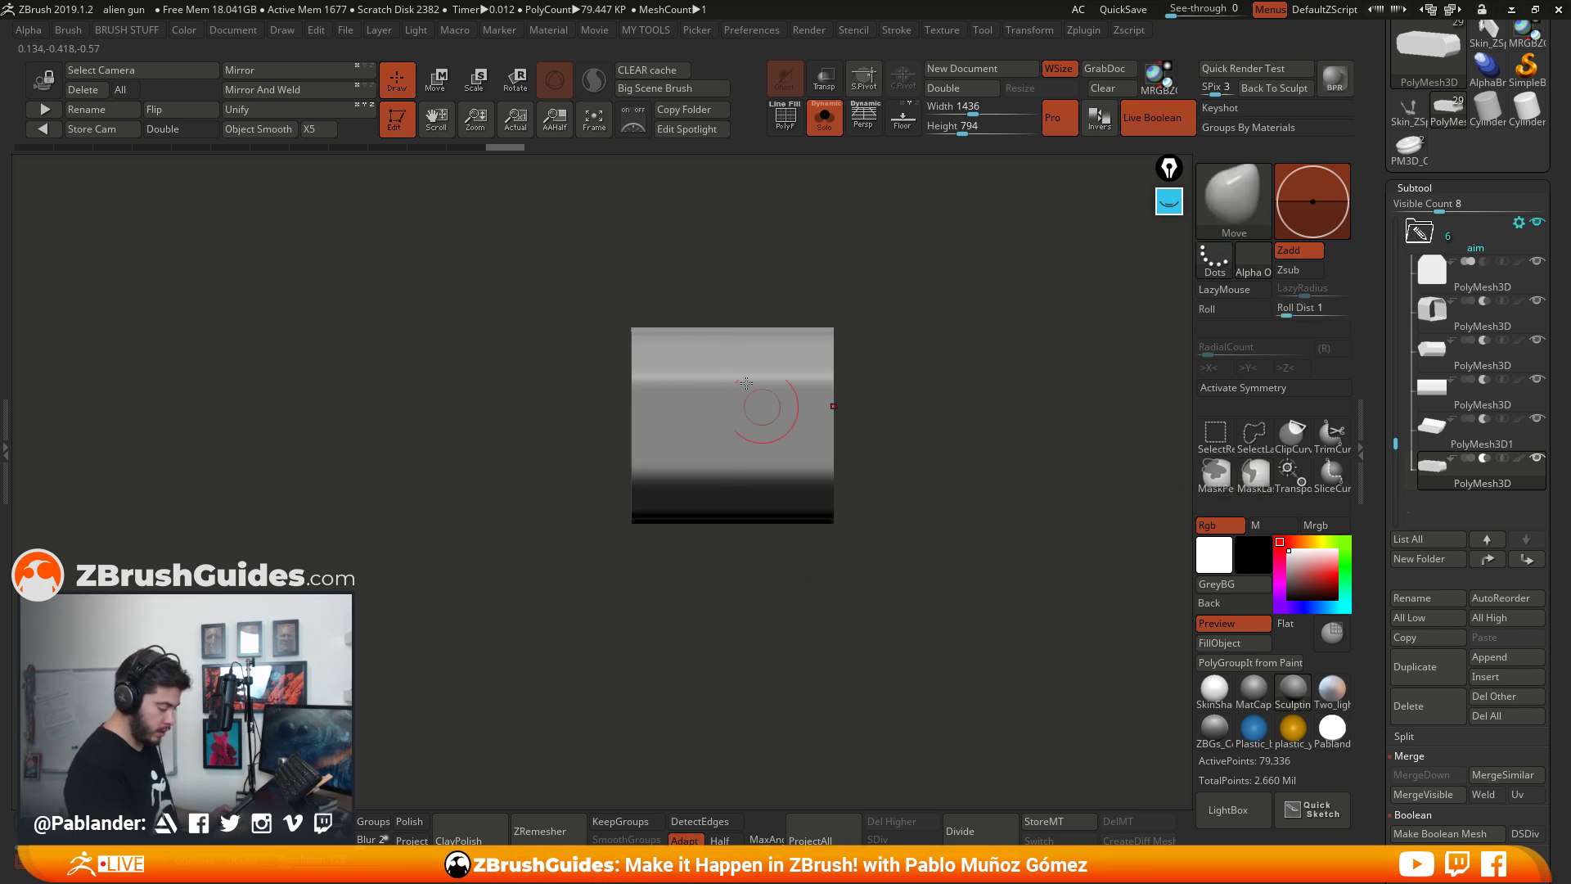
{"action": "mouse_move", "coordinate": [705, 263]}
{"action": "left_mouse_down", "text": "ctrl+shift"}
{"action": "mouse_move", "coordinate": [744, 565]}
{"action": "mouse_move", "coordinate": [777, 614]}
{"action": "left_mouse_up", "text": "ctrl+shift"}
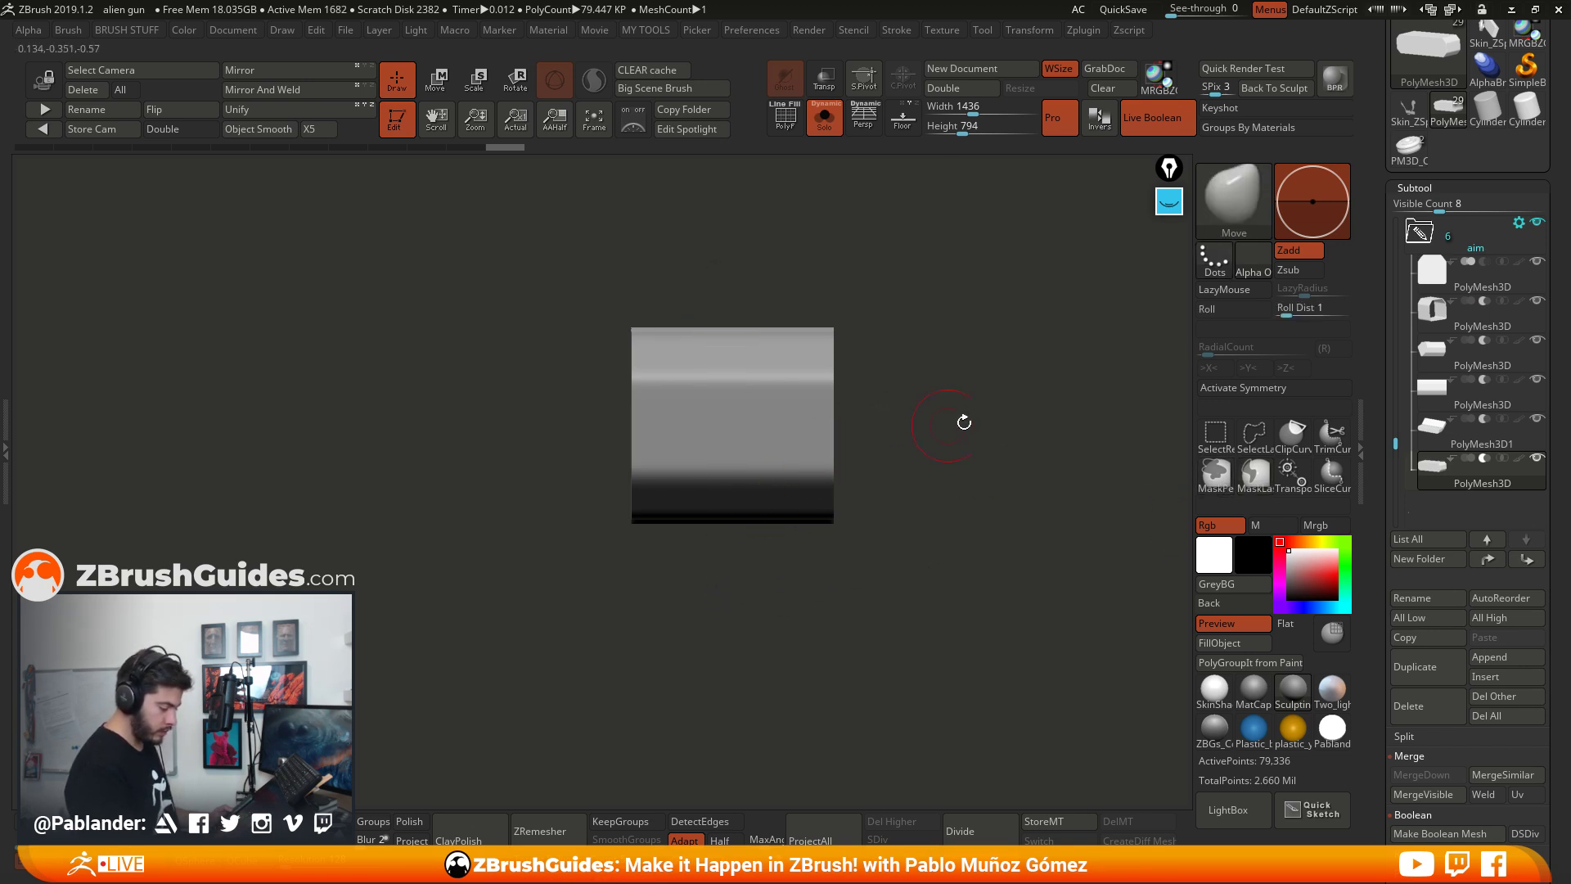
Step: Try masking the isolated cutter with X symmetry on, then clear the mask and turn symmetry off
{"action": "key", "text": "x"}
{"action": "mouse_move", "coordinate": [719, 243]}
{"action": "left_mouse_down", "text": "ctrl"}
{"action": "mouse_move", "coordinate": [740, 585]}
{"action": "mouse_move", "coordinate": [800, 561]}
{"action": "left_mouse_up", "text": "ctrl"}
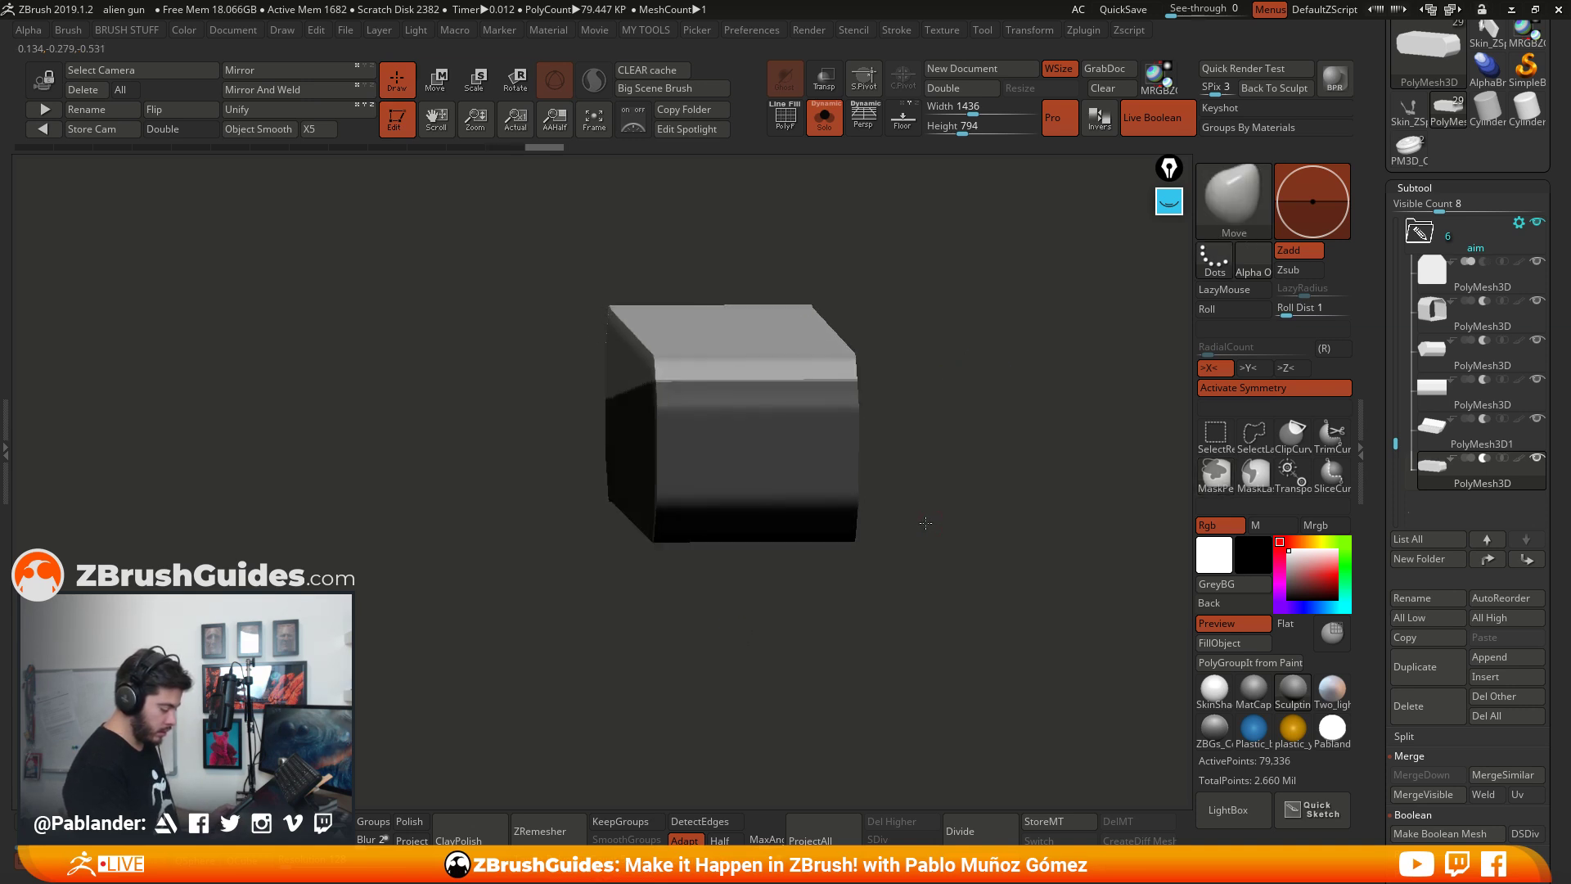
{"action": "left_click_drag", "start_coordinate": [925, 522], "coordinate": [719, 281], "text": "shift"}
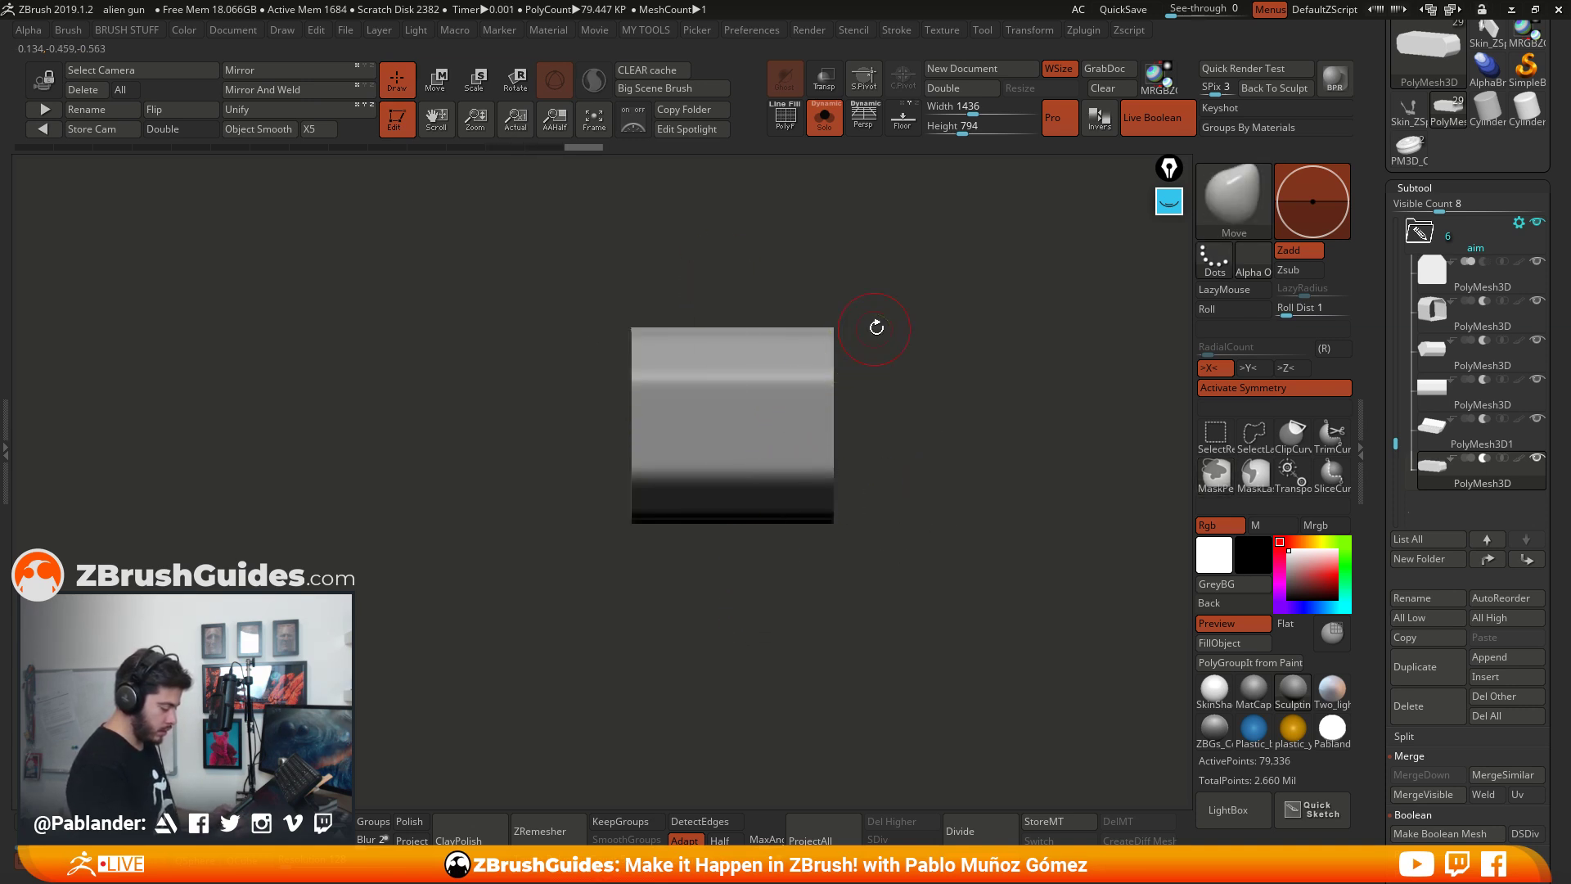
{"action": "left_click_drag", "start_coordinate": [875, 327], "coordinate": [875, 378]}
{"action": "left_click_drag", "start_coordinate": [873, 358], "coordinate": [842, 333]}
{"action": "left_click", "coordinate": [677, 554], "text": "ctrl"}
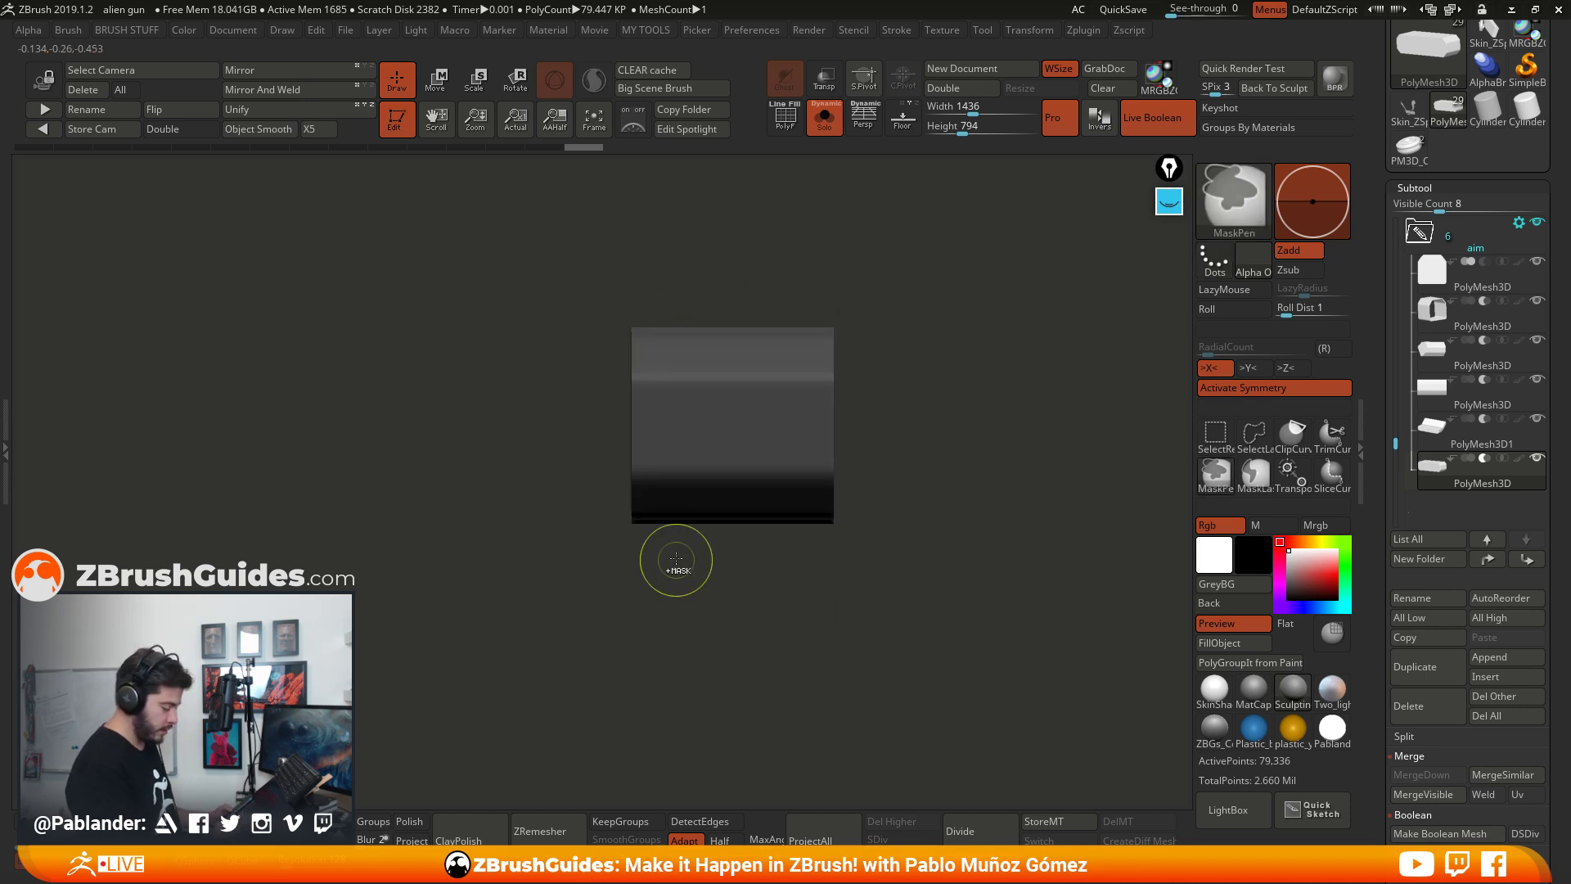
{"action": "left_click", "coordinate": [688, 579], "text": "ctrl"}
{"action": "left_click", "coordinate": [1276, 393]}
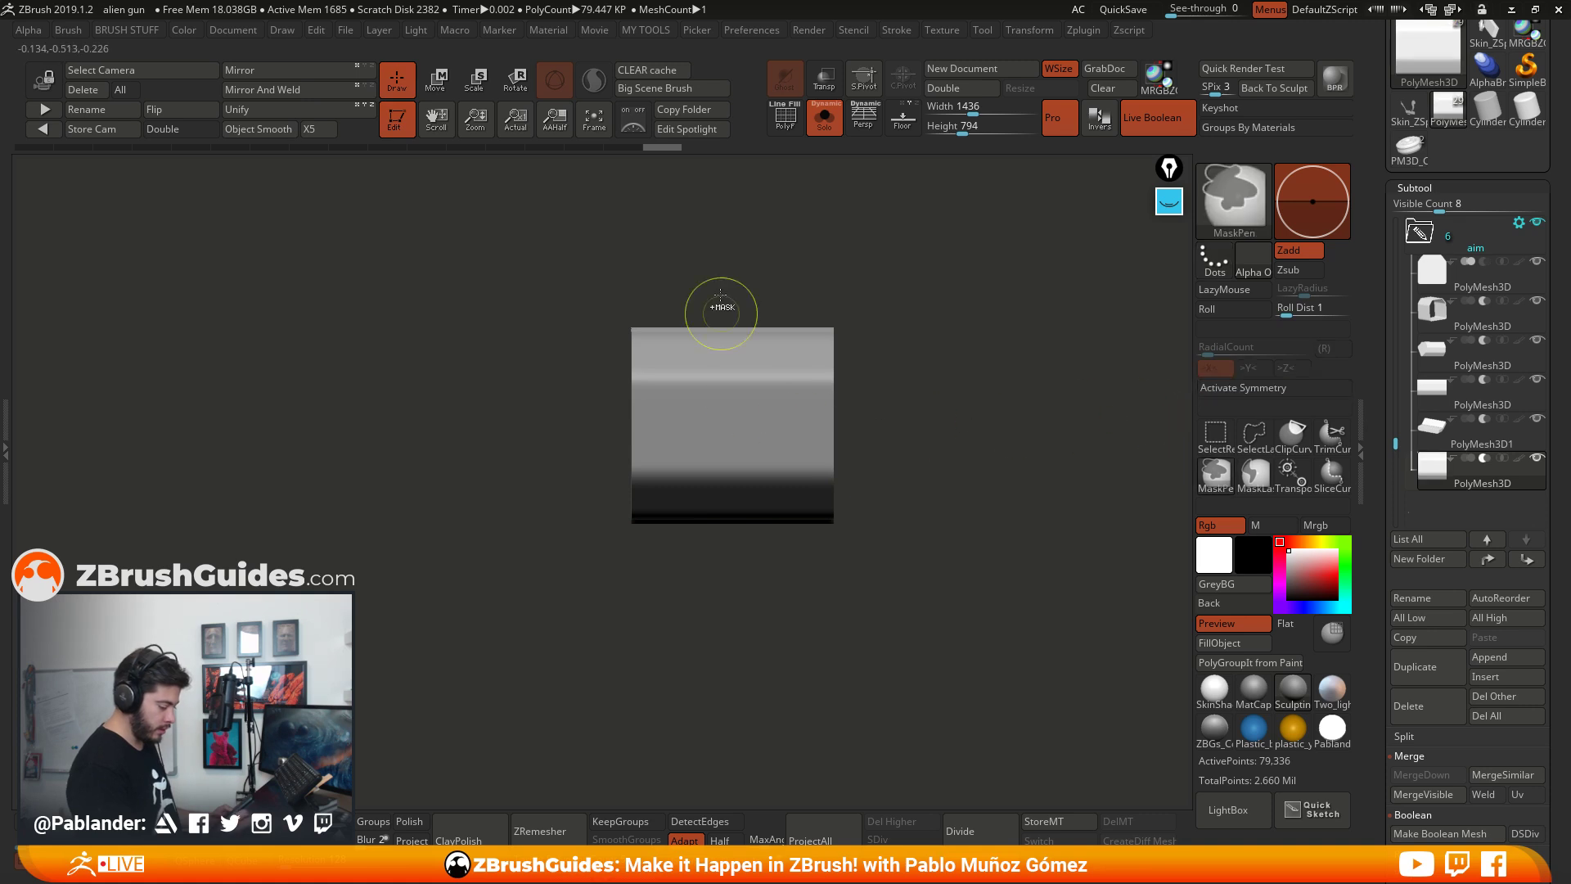
Step: Try masking one end of the cutter in the long view, then clear the mask
{"action": "mouse_move", "coordinate": [748, 604]}
{"action": "left_mouse_down"}
{"action": "mouse_move", "coordinate": [842, 573]}
{"action": "mouse_move", "coordinate": [840, 739]}
{"action": "mouse_move", "coordinate": [867, 600]}
{"action": "left_mouse_up"}
{"action": "left_click_drag", "start_coordinate": [442, 425], "coordinate": [1039, 458], "text": "ctrl"}
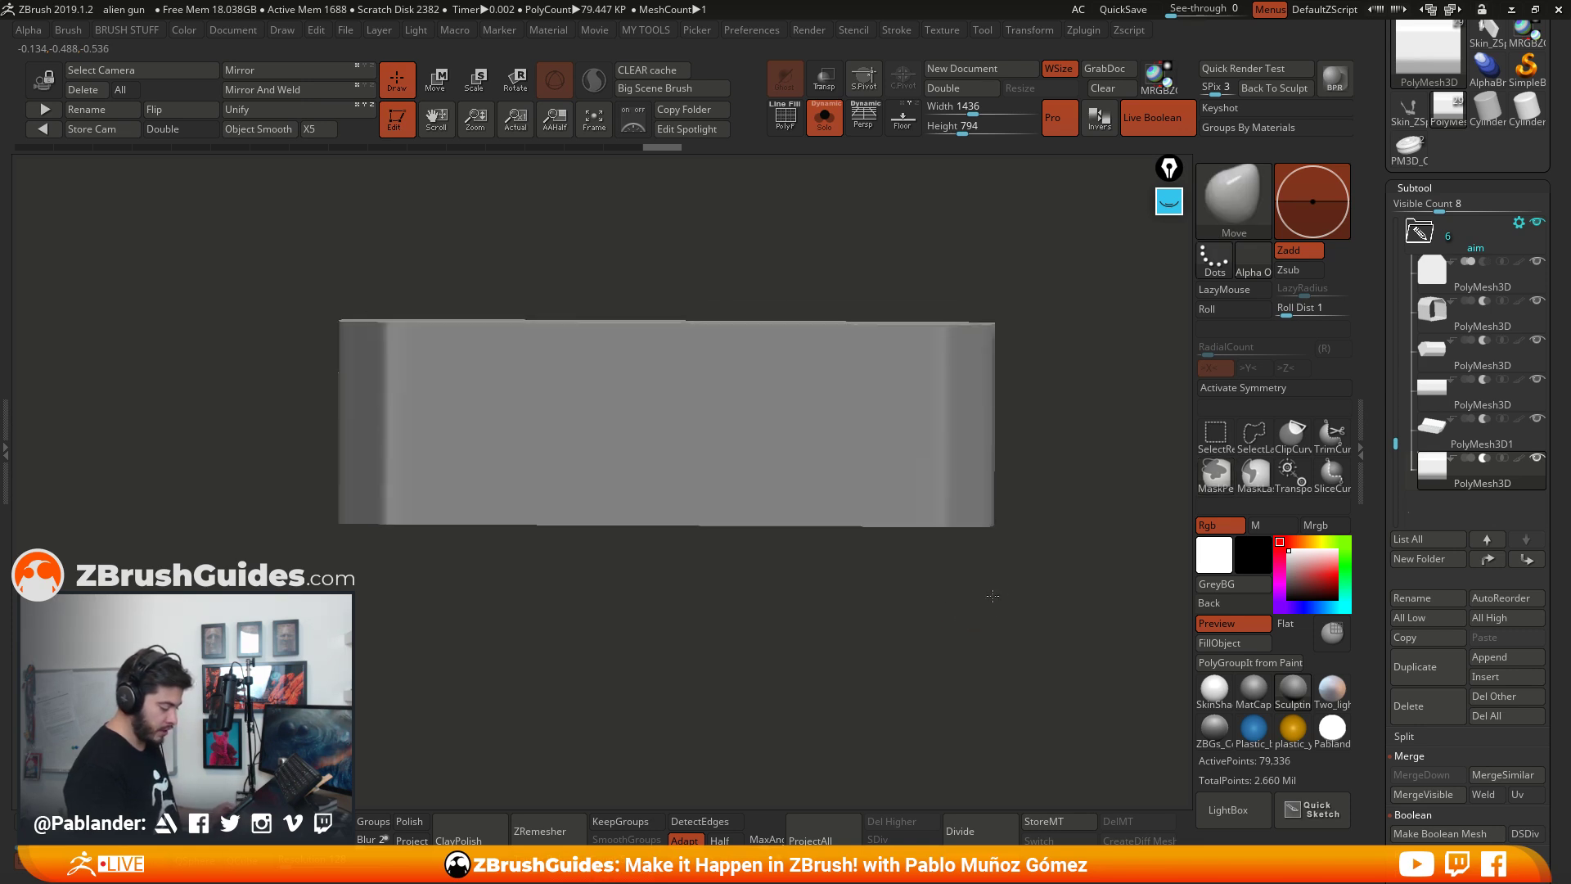
{"action": "left_click_drag", "start_coordinate": [1049, 368], "coordinate": [867, 340], "text": "ctrl"}
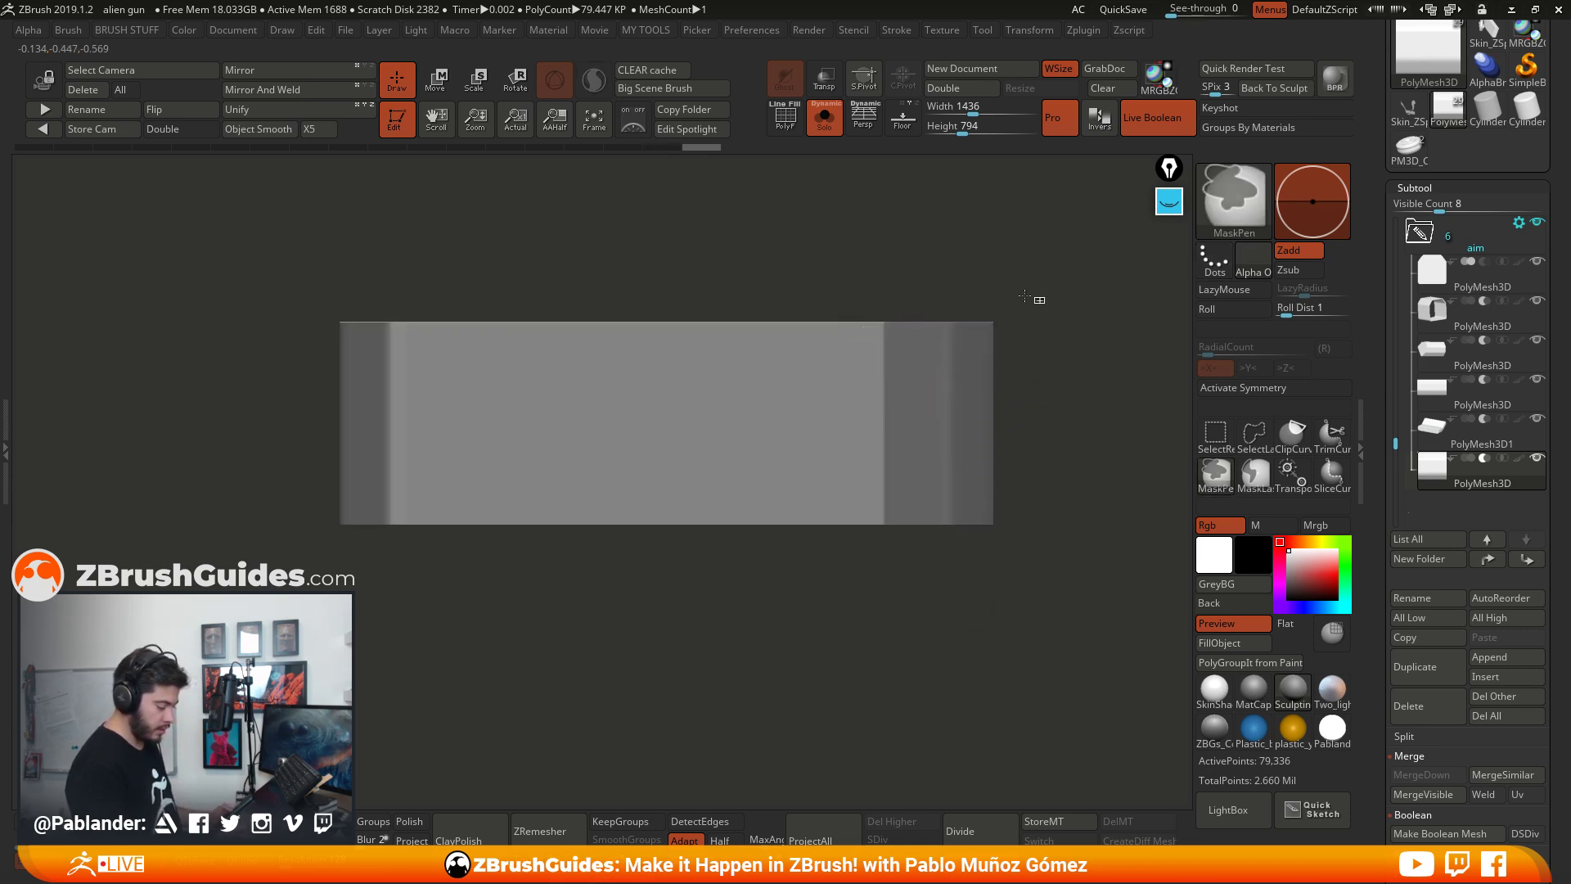
{"action": "left_click_drag", "start_coordinate": [1041, 299], "coordinate": [463, 536], "text": "ctrl"}
{"action": "left_click_drag", "start_coordinate": [753, 577], "coordinate": [961, 522], "text": "ctrl"}
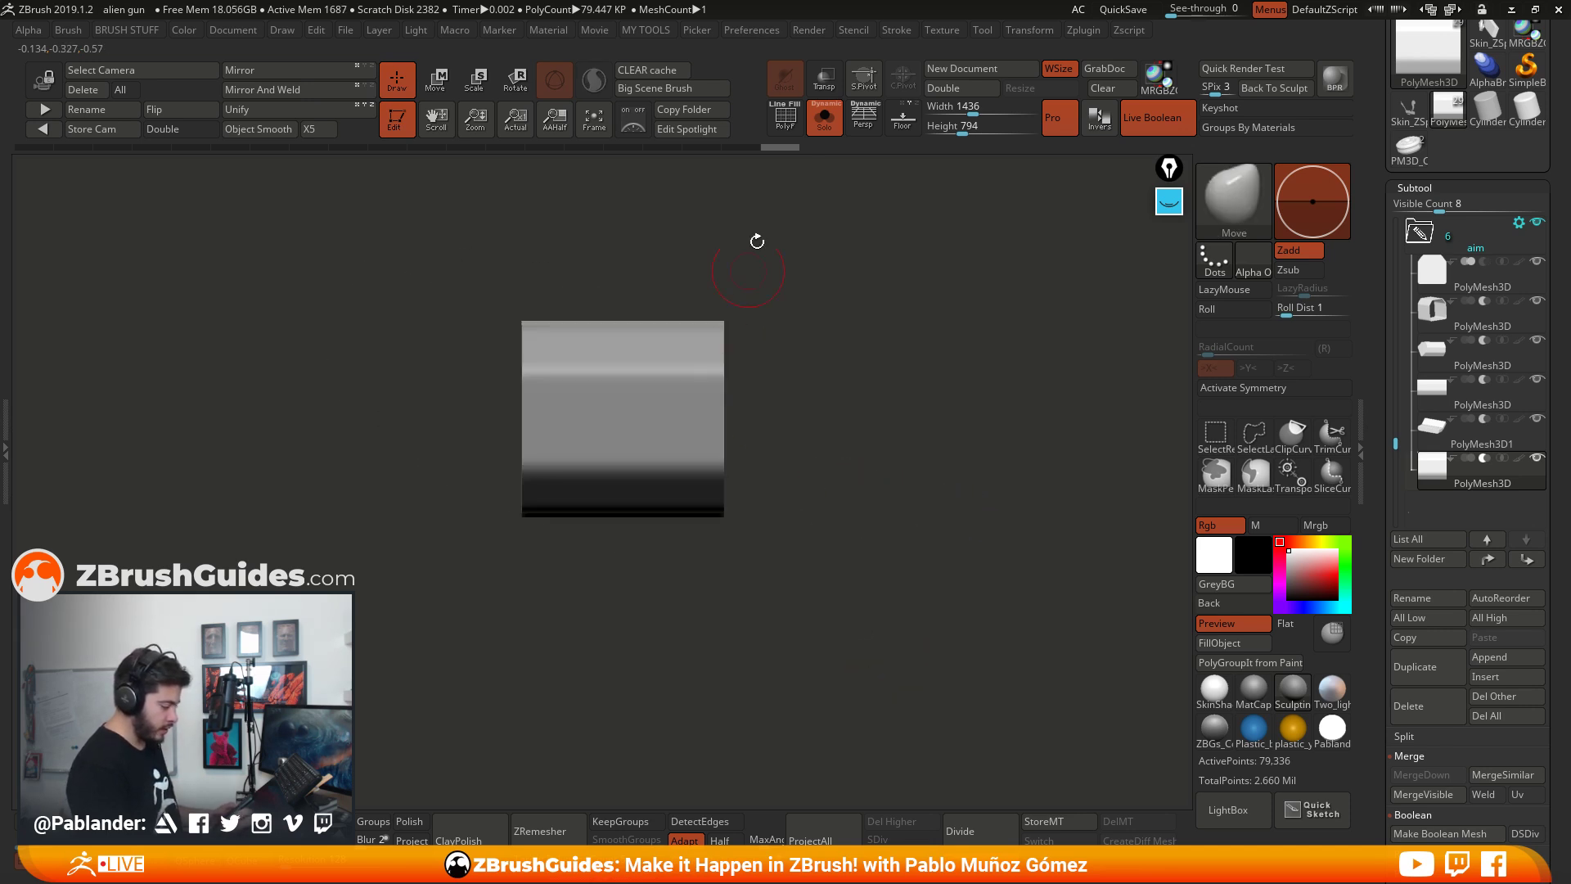
Step: Check the cutter's polyframe, then leave Solo mode to show the whole block again
{"action": "key", "text": "shift+f"}
{"action": "left_click_drag", "start_coordinate": [667, 254], "coordinate": [709, 493], "text": "alt"}
{"action": "left_click_drag", "start_coordinate": [910, 491], "coordinate": [811, 495], "text": "alt"}
{"action": "key", "text": "shift+f"}
{"action": "left_click", "coordinate": [826, 120]}
Step: Collapse the aim folder and run Boolean Folder on it to bake the block and its cutters into one mesh
{"action": "left_click", "coordinate": [1438, 244]}
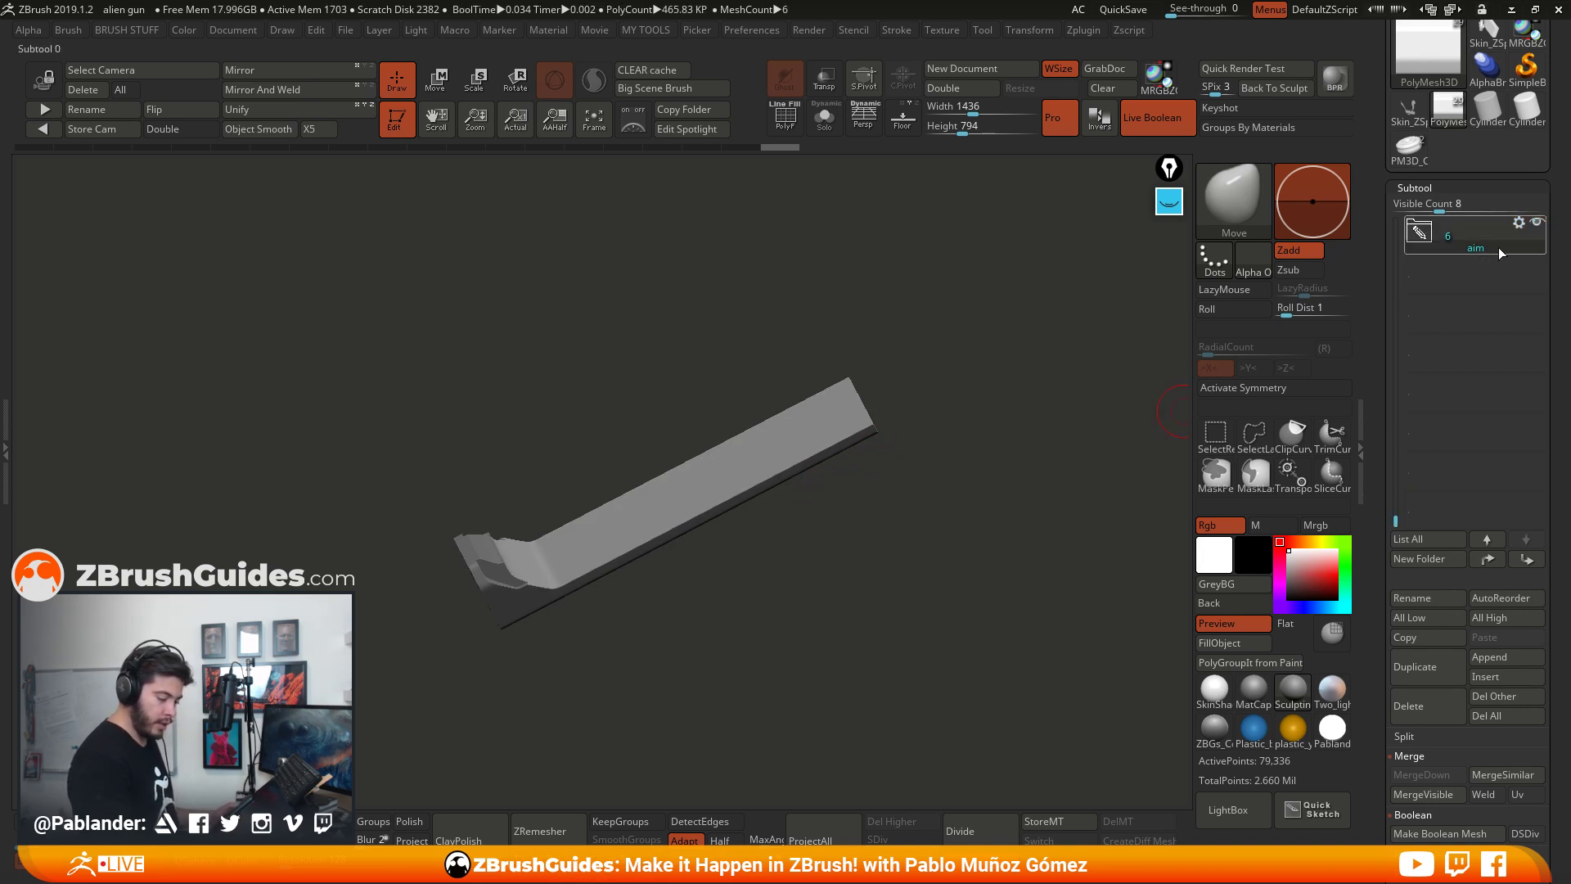
{"action": "left_click", "coordinate": [1519, 224]}
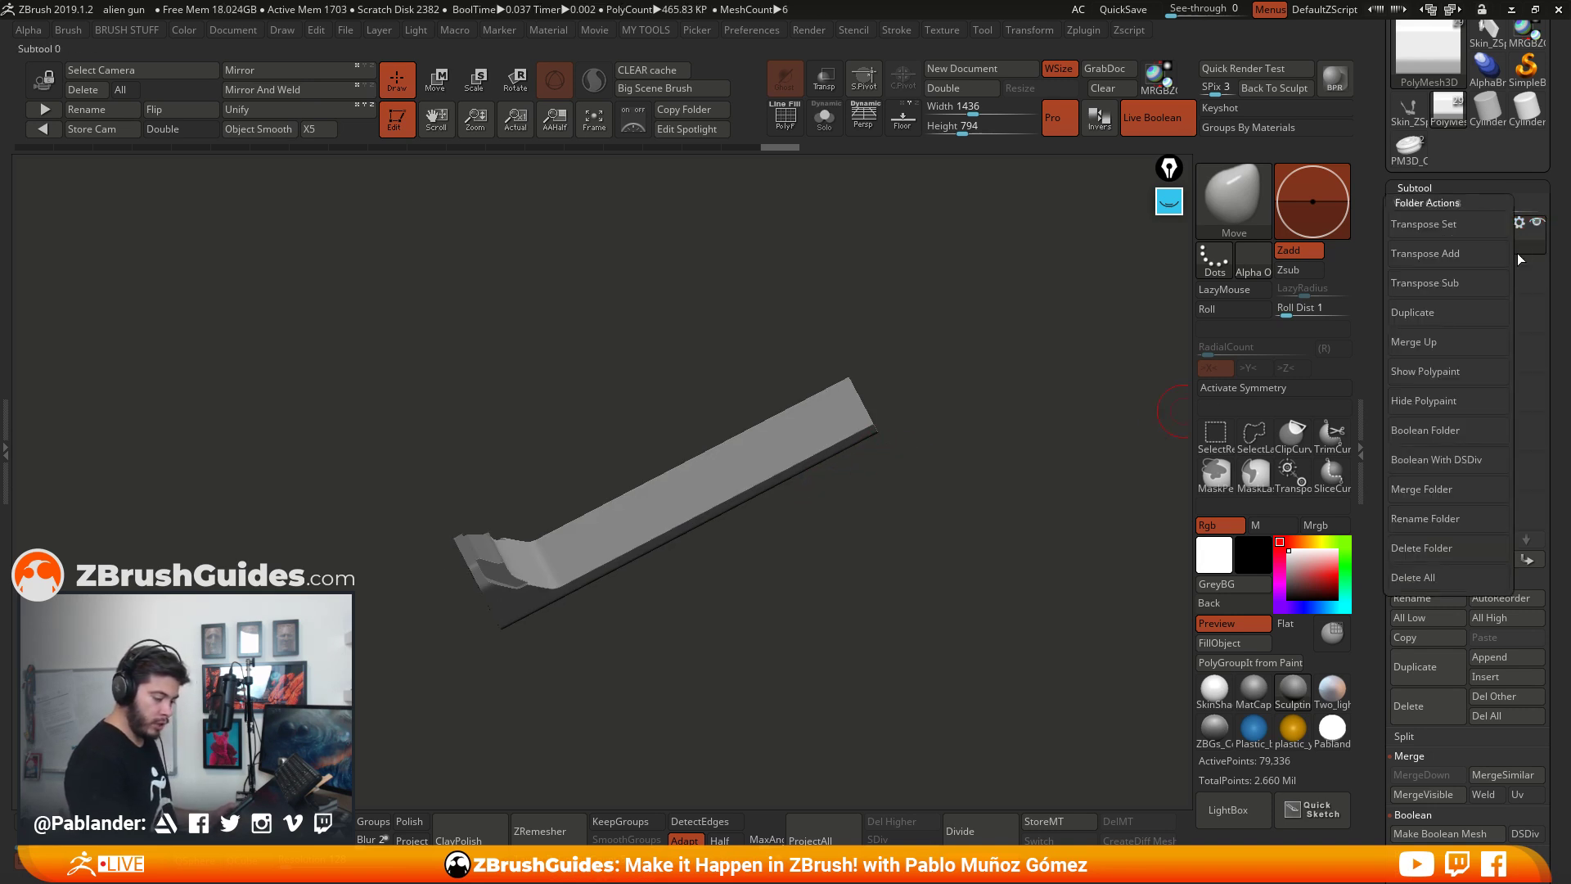
{"action": "left_click", "coordinate": [1456, 430]}
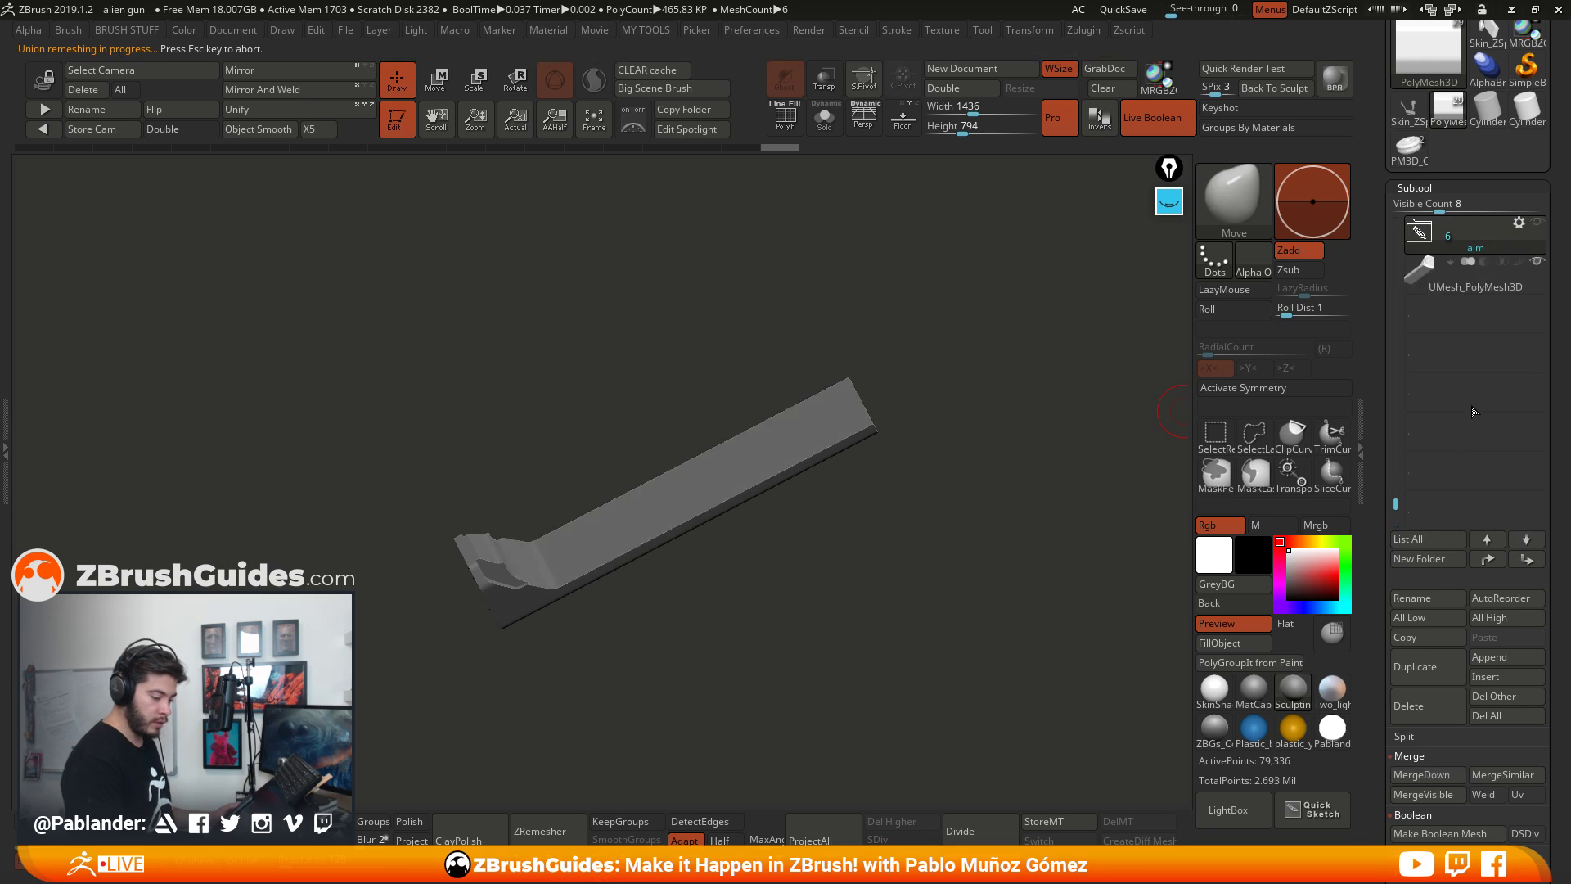
Step: Turn off Live Boolean, select the baked mesh, show its polyframe and switch to the SkinShade material
{"action": "left_click", "coordinate": [1152, 123]}
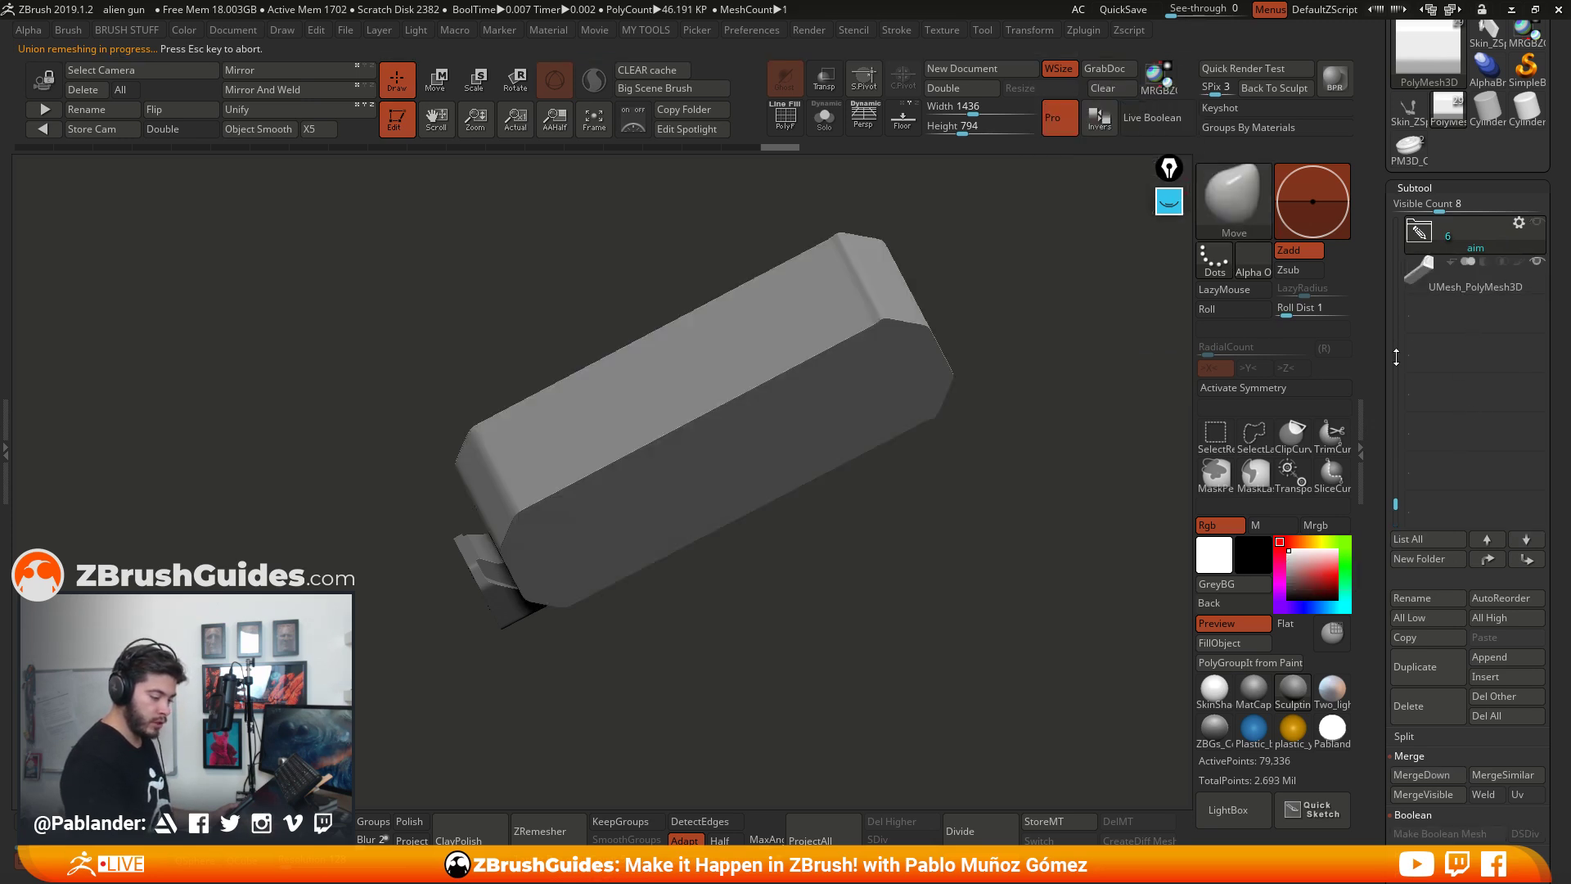
{"action": "left_click", "coordinate": [781, 127]}
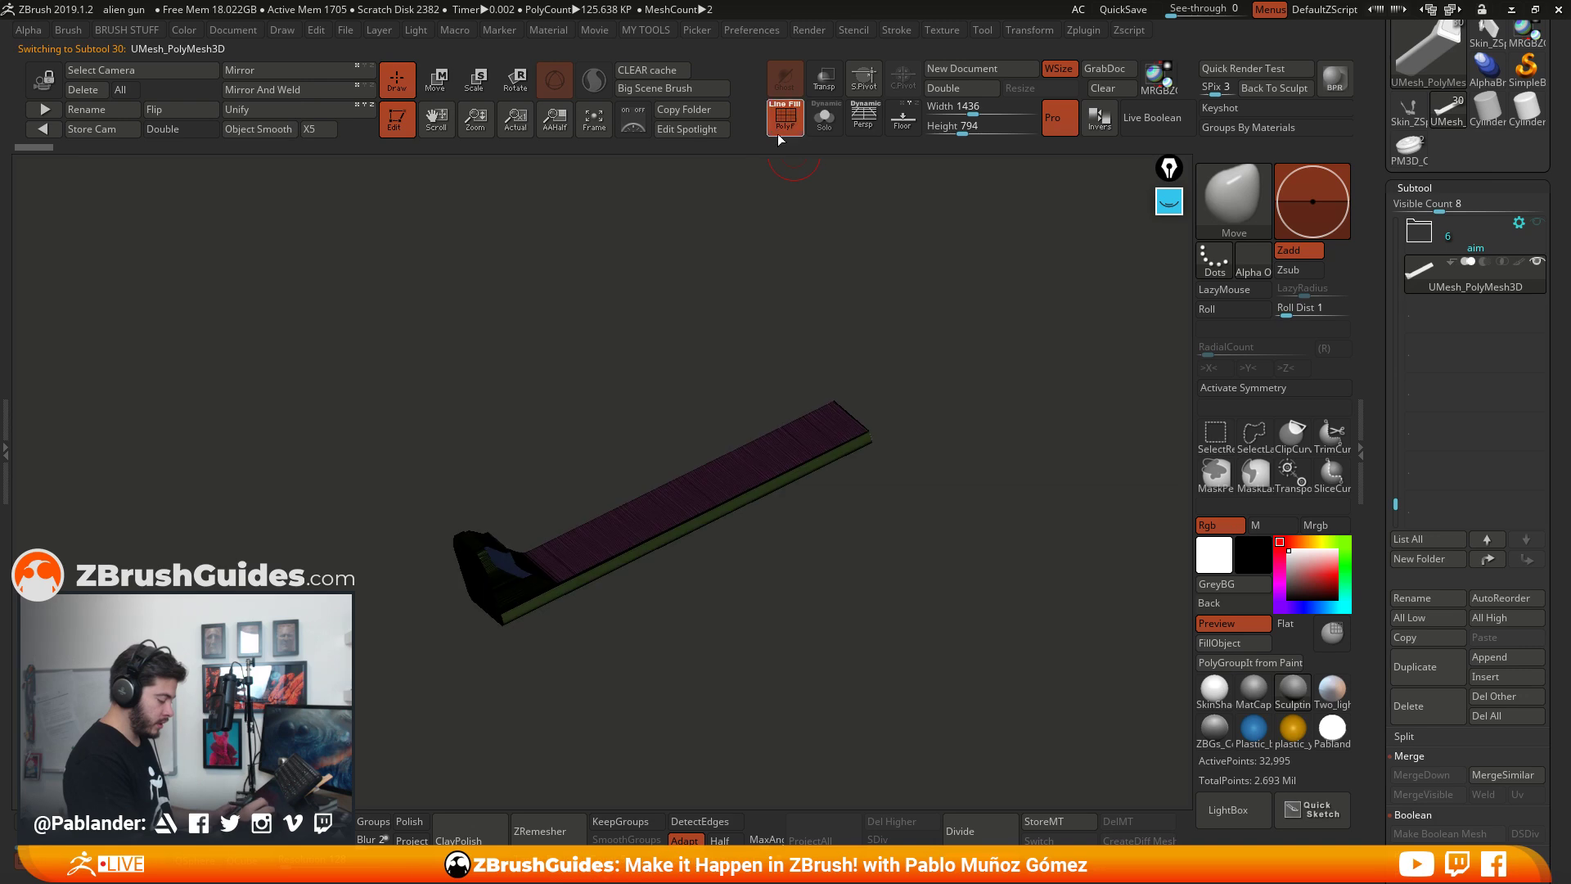
{"action": "left_click_drag", "start_coordinate": [785, 246], "coordinate": [903, 610]}
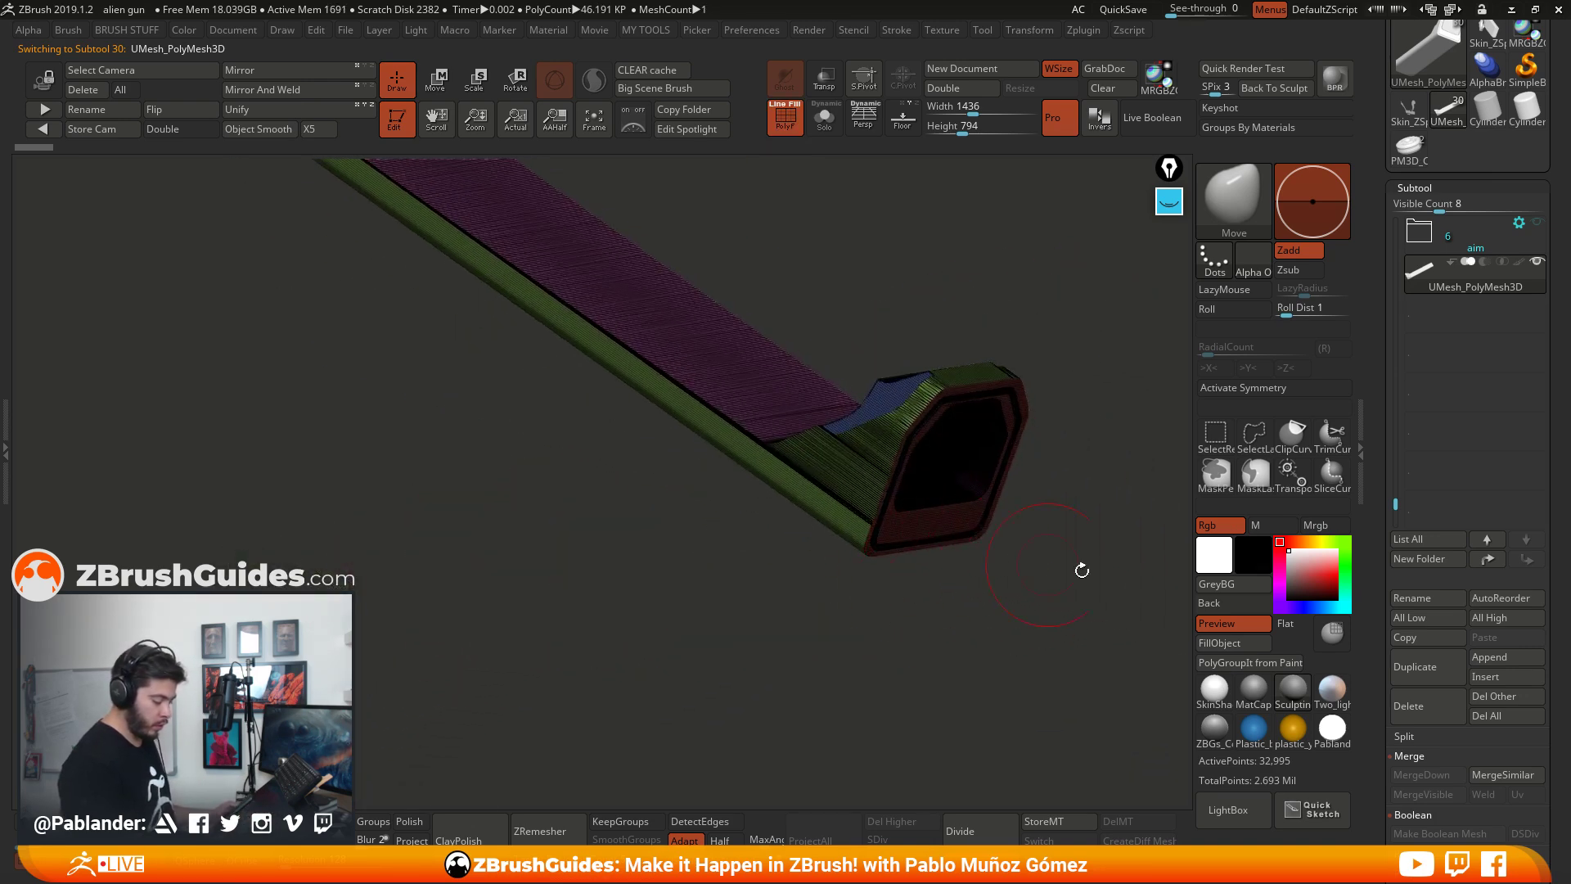
{"action": "left_click", "coordinate": [1212, 694]}
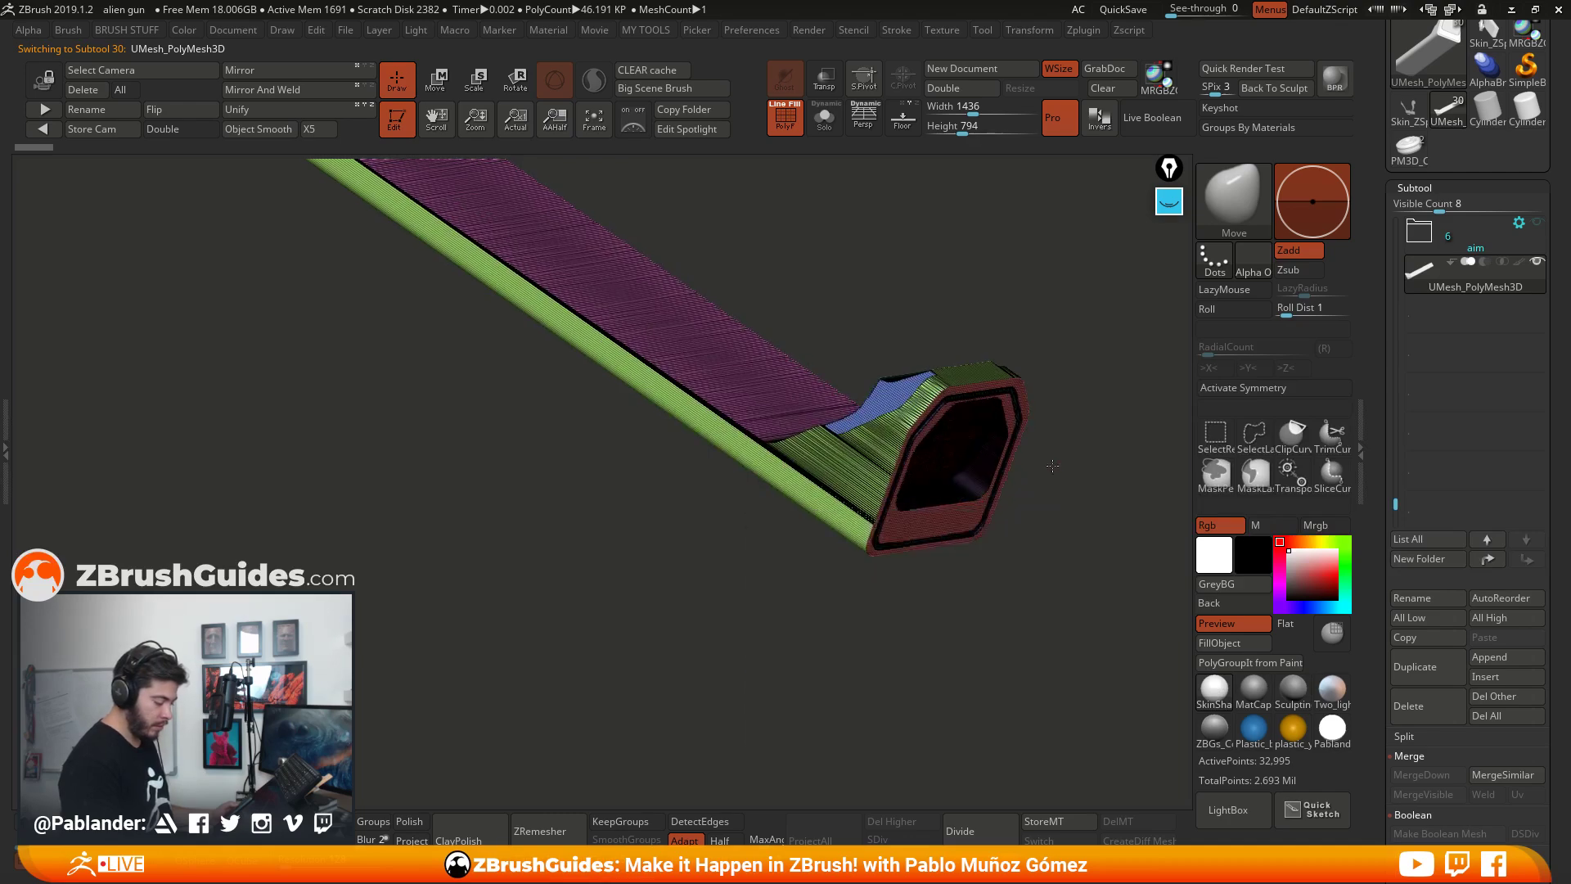
Step: Examine the baked mesh's wireframe and polygroups around the recessed end, the ramp and the long flat top
{"action": "left_click_drag", "start_coordinate": [1053, 467], "coordinate": [972, 495]}
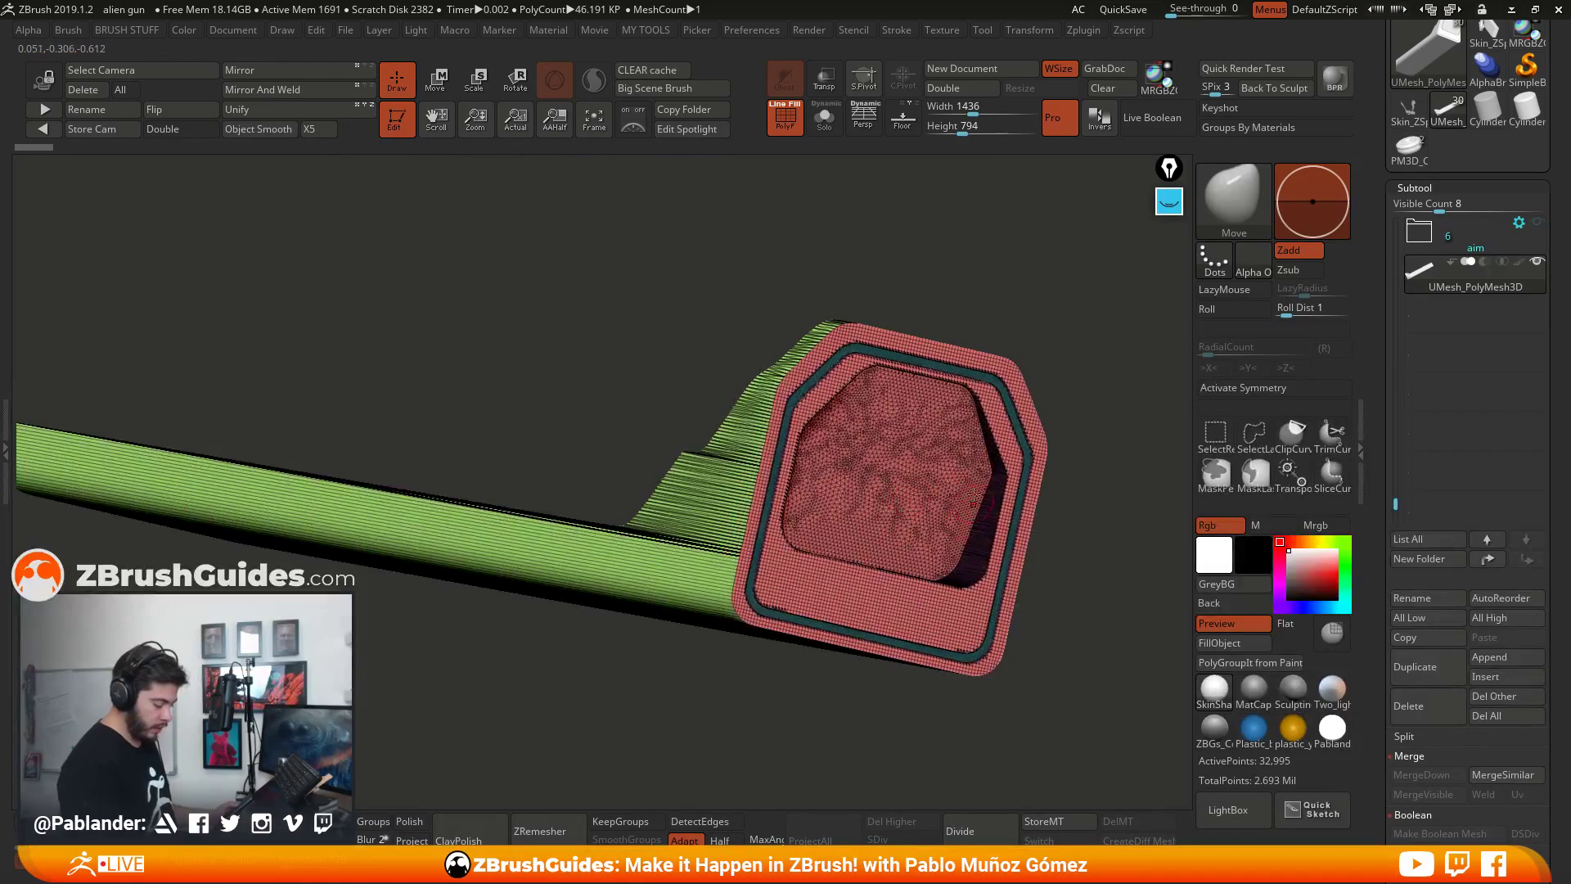
{"action": "mouse_move", "coordinate": [877, 507]}
{"action": "left_mouse_down"}
{"action": "mouse_move", "coordinate": [919, 522]}
{"action": "mouse_move", "coordinate": [899, 473]}
{"action": "mouse_move", "coordinate": [864, 501]}
{"action": "left_mouse_up"}
{"action": "left_click_drag", "start_coordinate": [877, 369], "coordinate": [905, 363]}
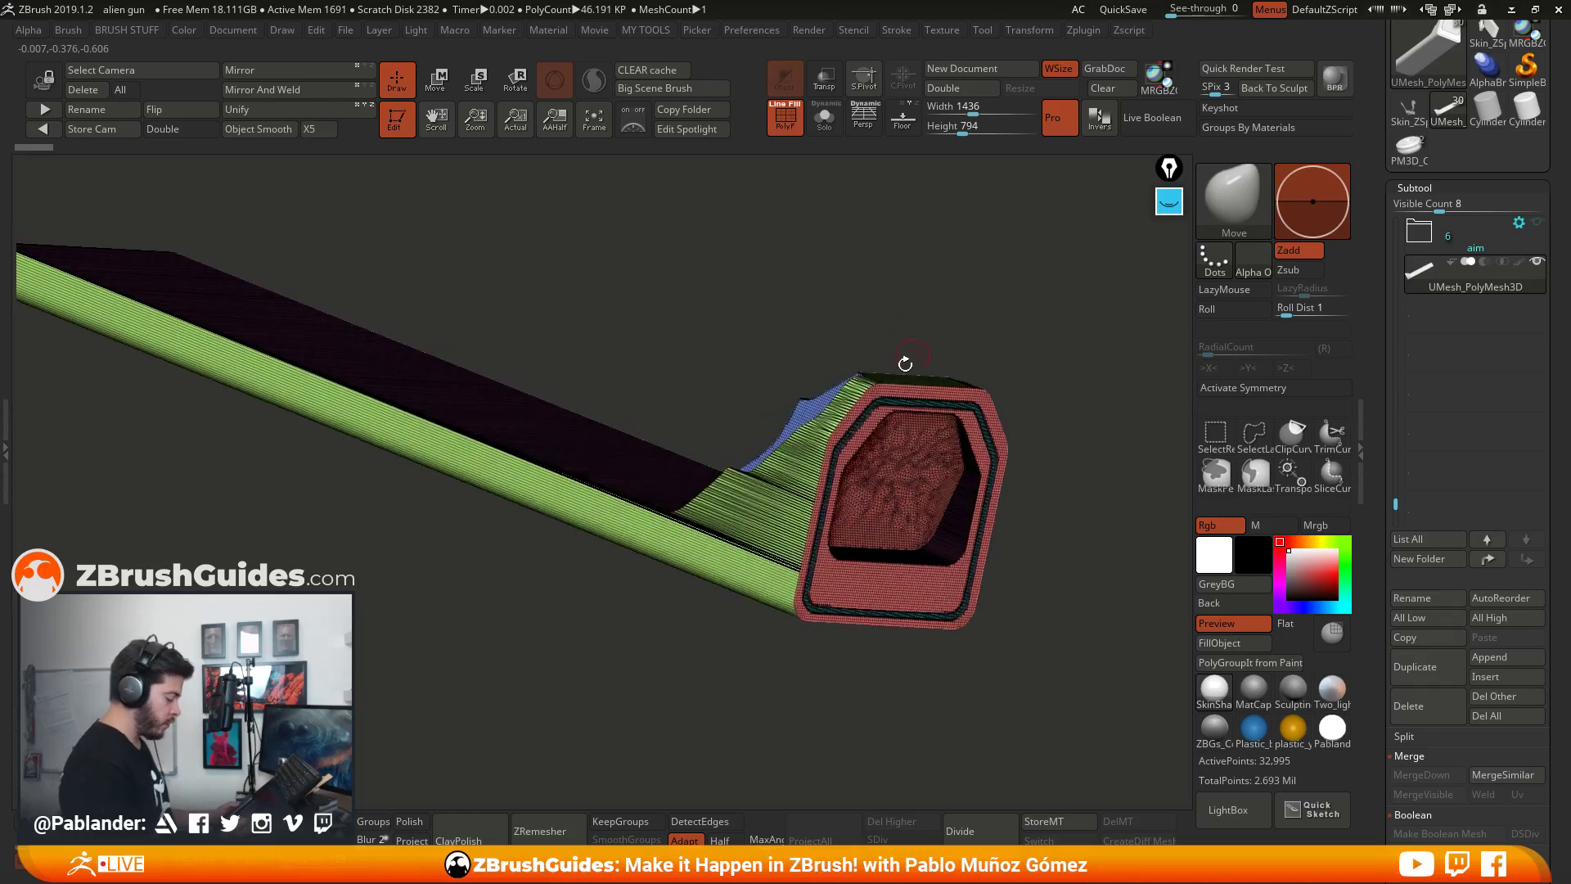
{"action": "left_click_drag", "start_coordinate": [718, 476], "coordinate": [882, 332]}
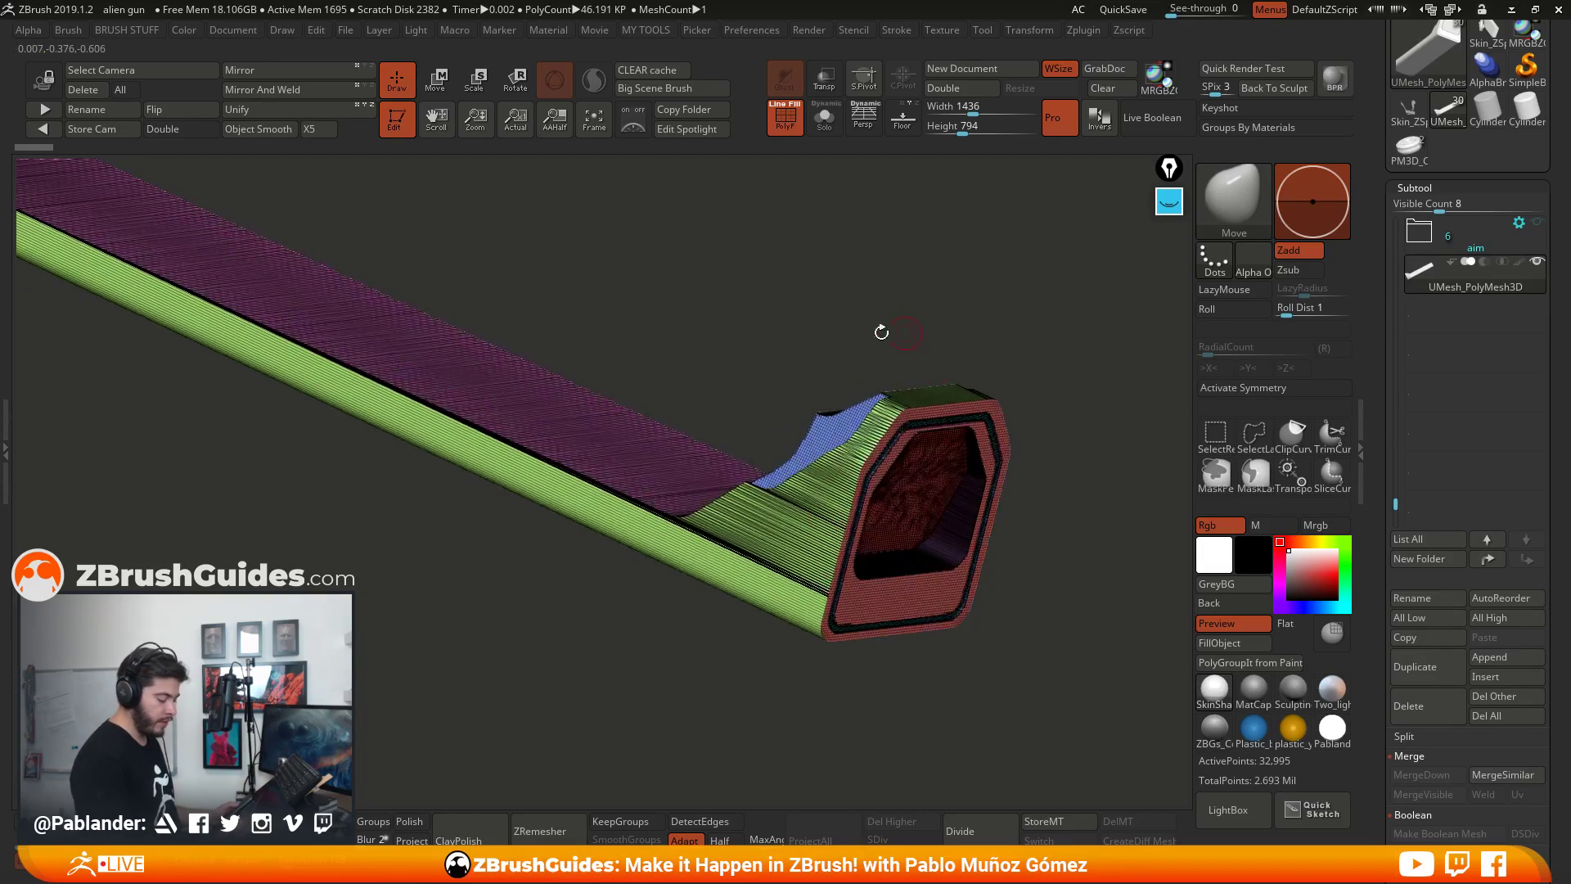
{"action": "left_click_drag", "start_coordinate": [794, 676], "coordinate": [749, 577]}
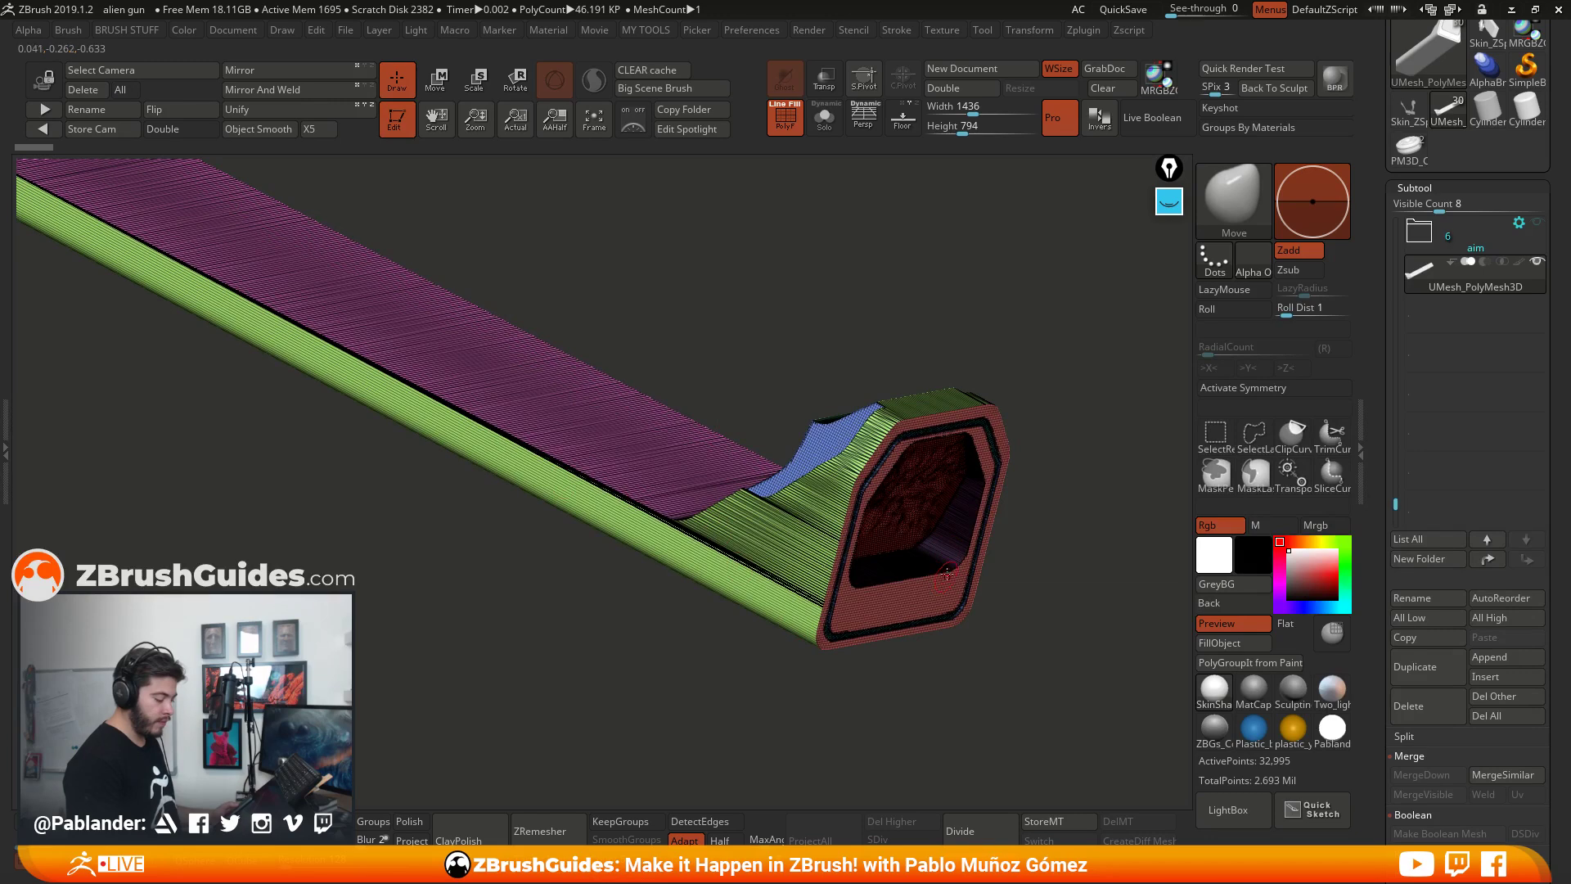
{"action": "mouse_move", "coordinate": [808, 233]}
{"action": "left_mouse_down"}
{"action": "mouse_move", "coordinate": [1007, 327]}
{"action": "mouse_move", "coordinate": [1012, 494]}
{"action": "mouse_move", "coordinate": [1026, 418]}
{"action": "mouse_move", "coordinate": [1041, 494]}
{"action": "mouse_move", "coordinate": [779, 642]}
{"action": "left_mouse_up"}
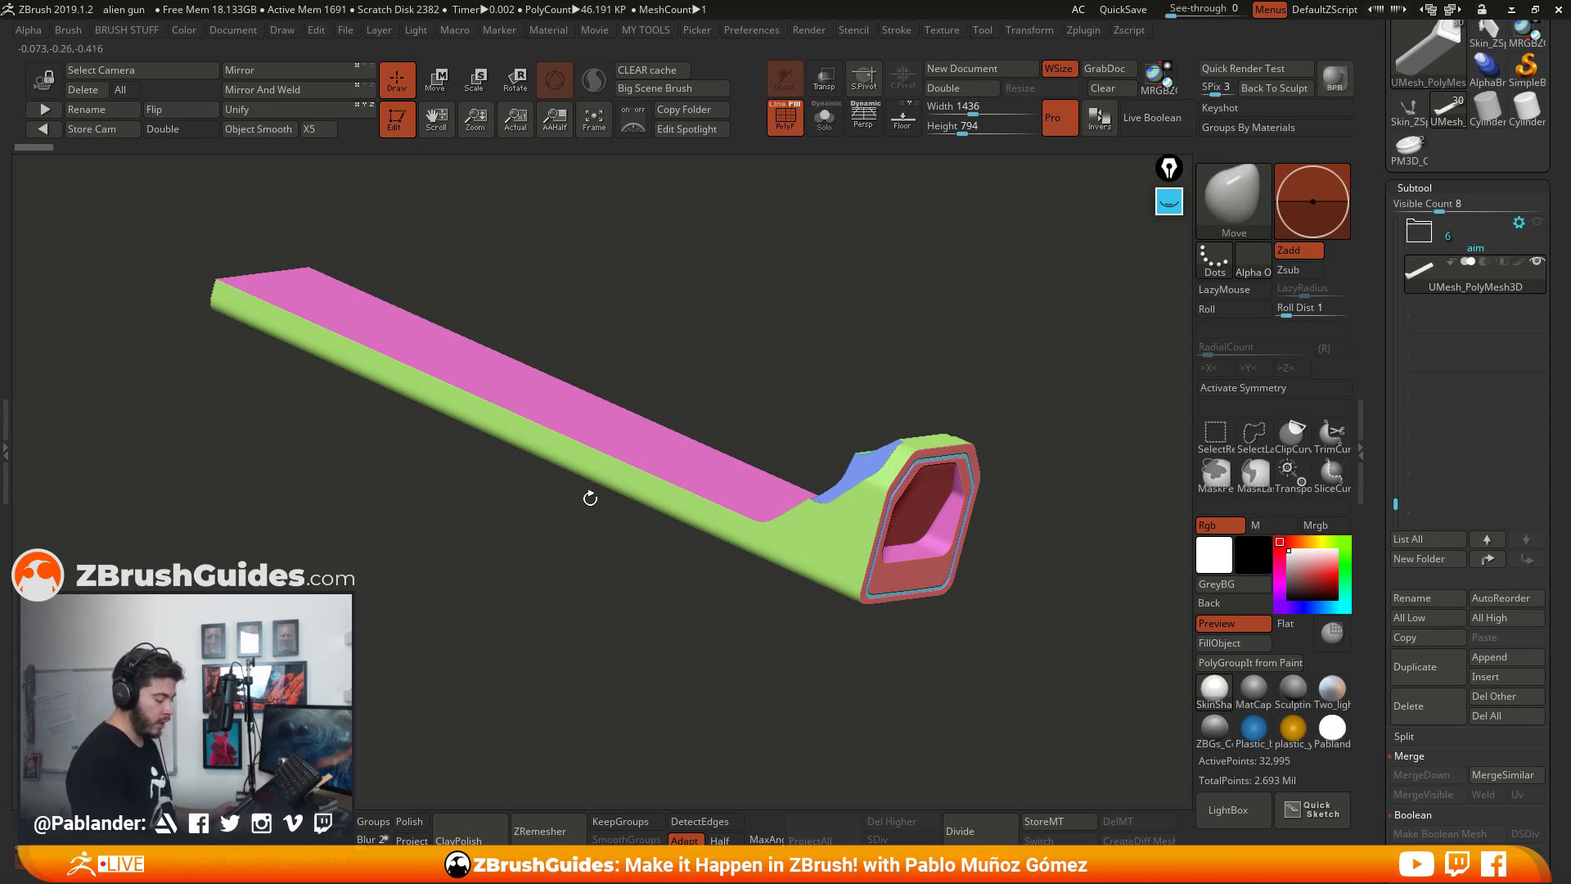
{"action": "left_click_drag", "start_coordinate": [484, 307], "coordinate": [940, 475]}
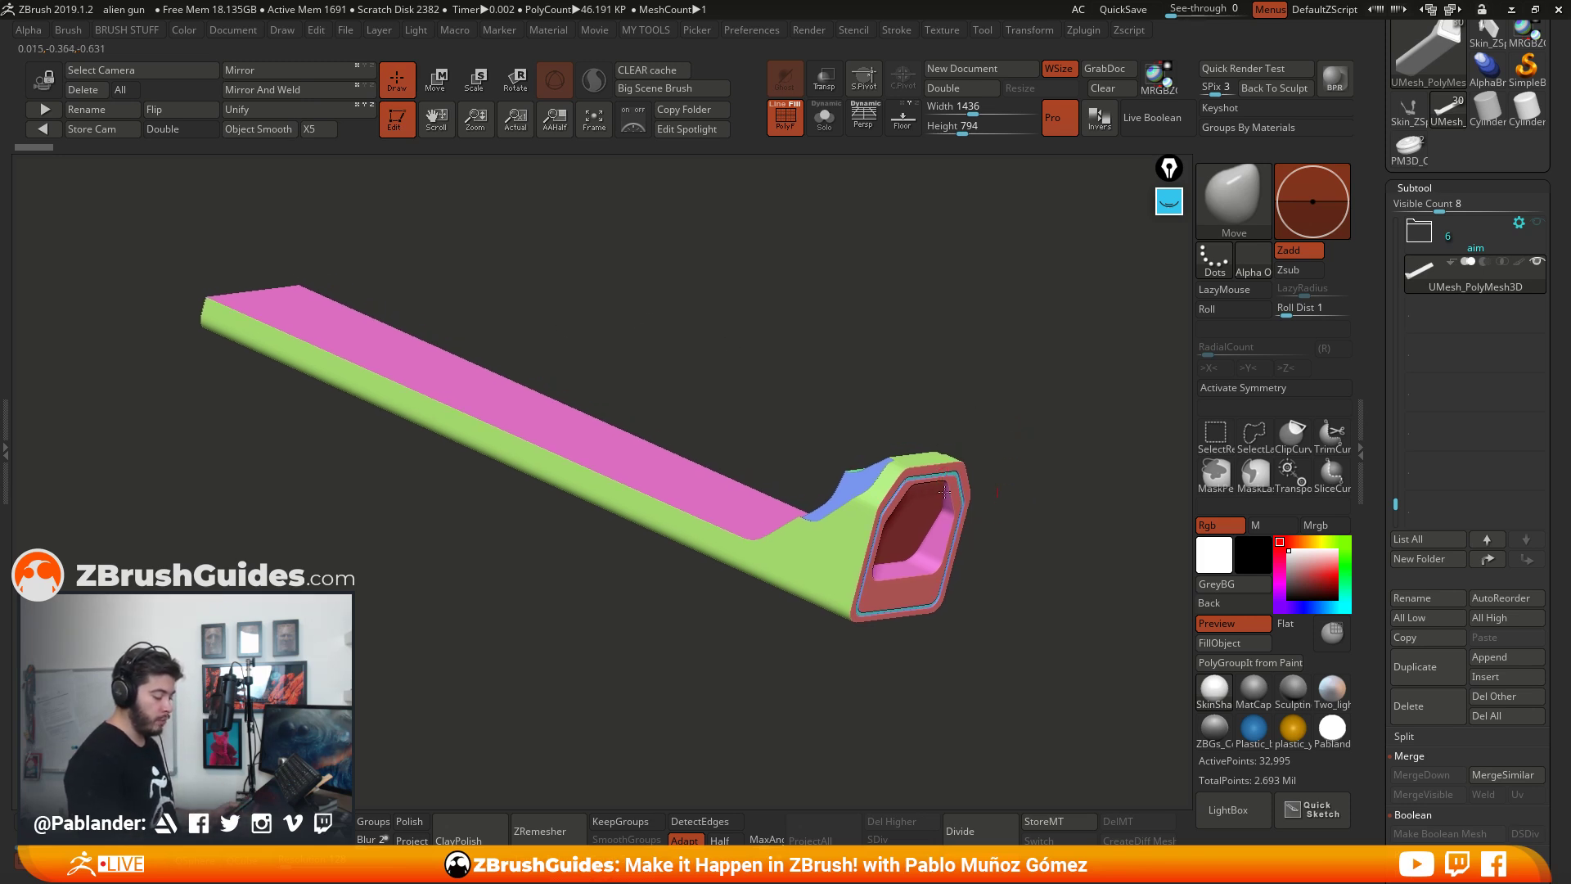
{"action": "left_click_drag", "start_coordinate": [861, 573], "coordinate": [708, 540]}
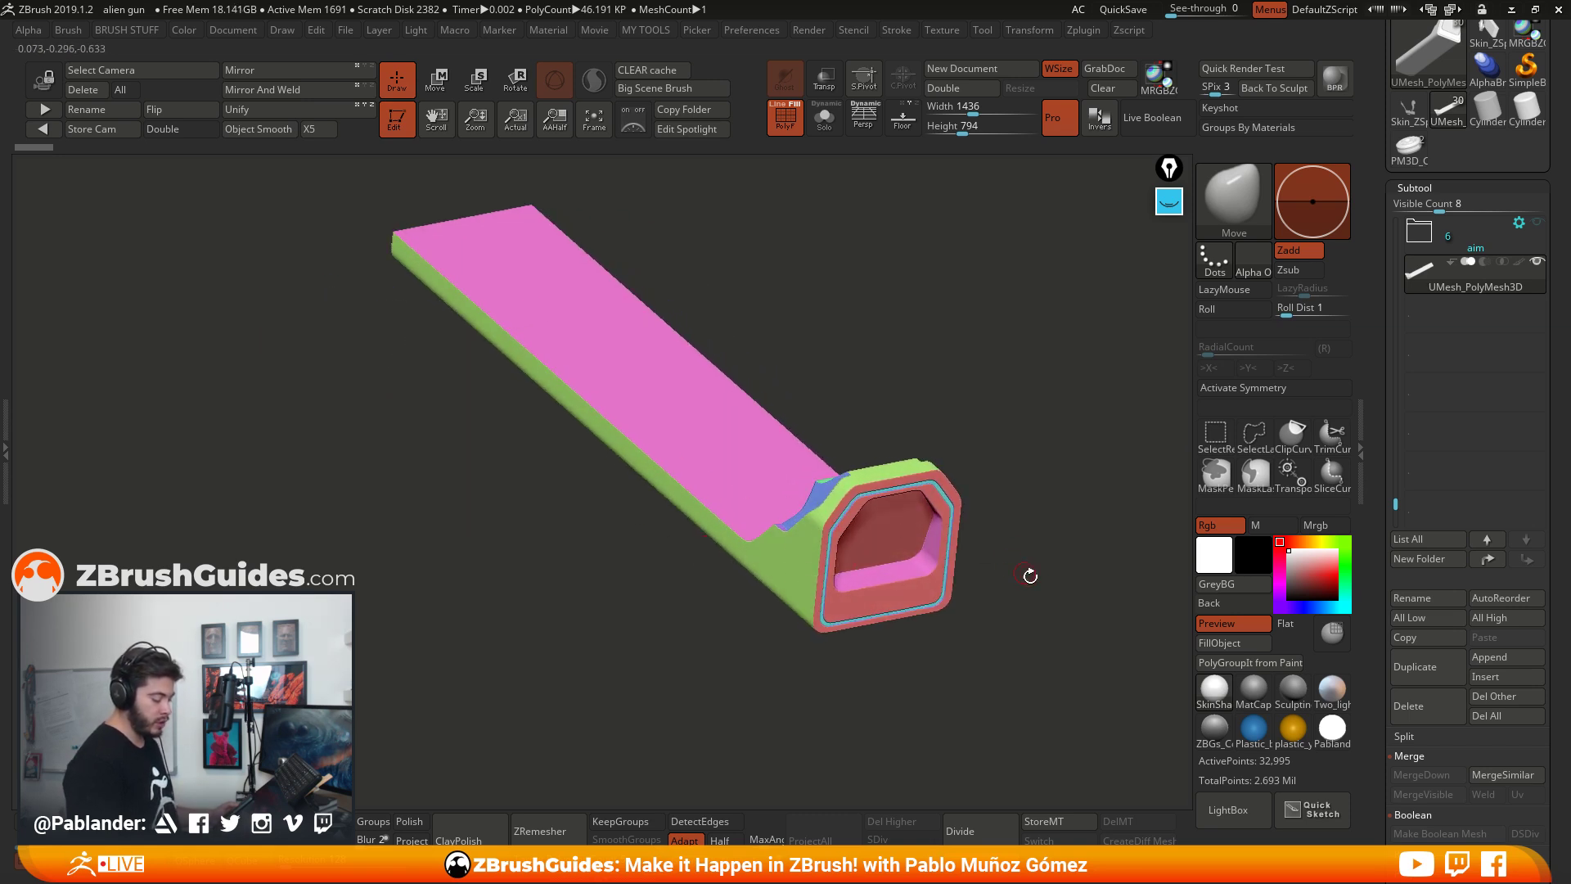
{"action": "left_click_drag", "start_coordinate": [1029, 576], "coordinate": [1041, 561]}
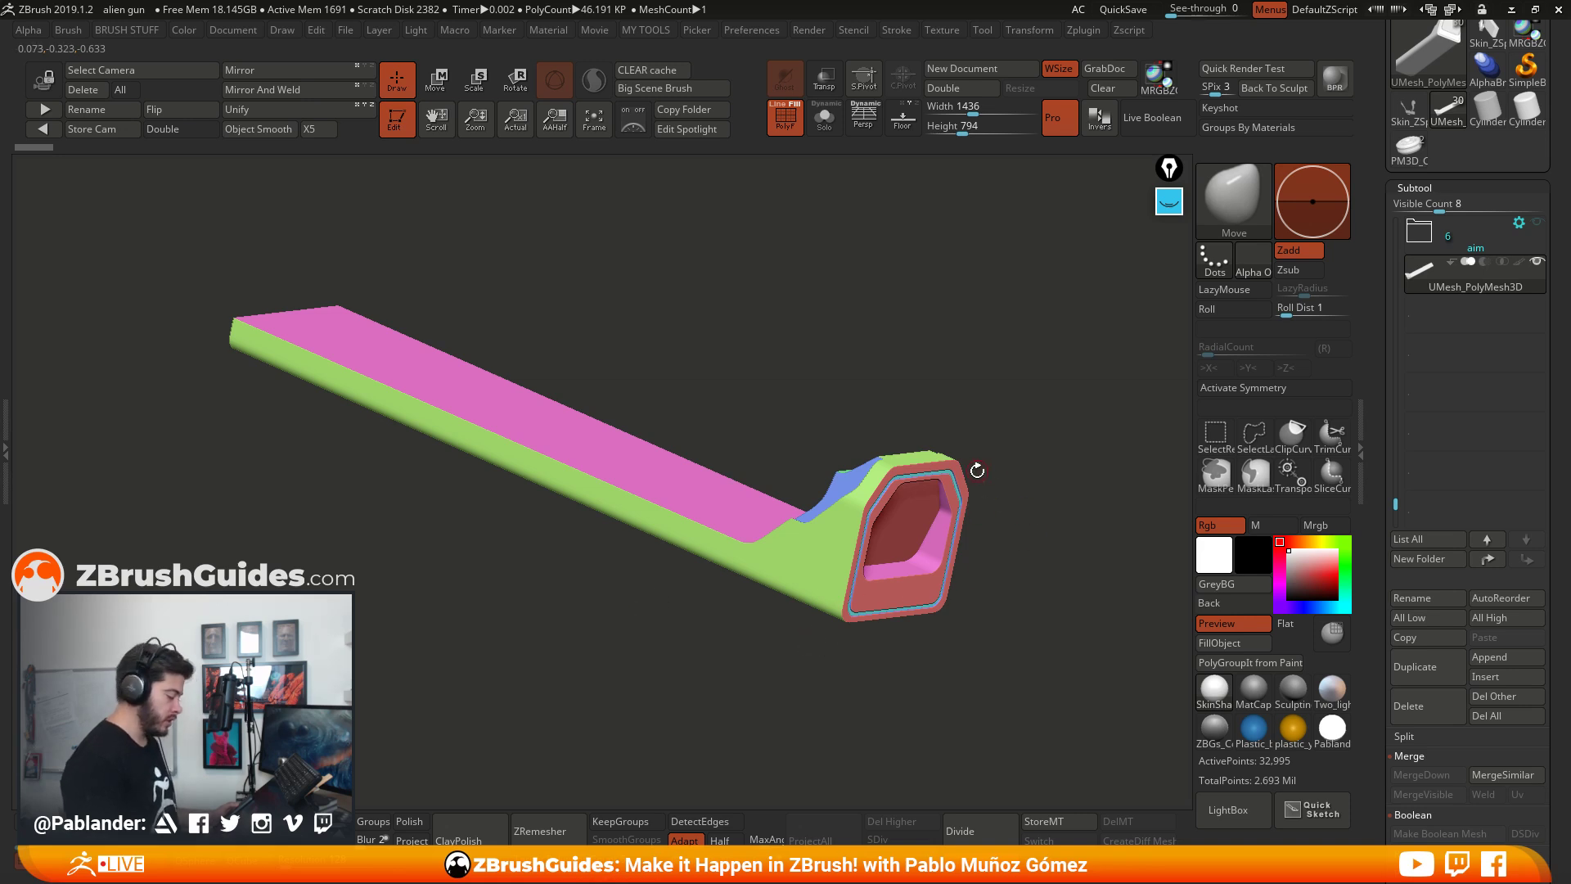
Step: Inspect the groove and recess at the mesh's end up close, comparing the polygroup colours with and without the wireframe lines
{"action": "mouse_move", "coordinate": [977, 470]}
{"action": "left_mouse_down", "text": "alt"}
{"action": "mouse_move", "coordinate": [1010, 571]}
{"action": "mouse_move", "coordinate": [851, 532]}
{"action": "left_mouse_up", "text": "alt"}
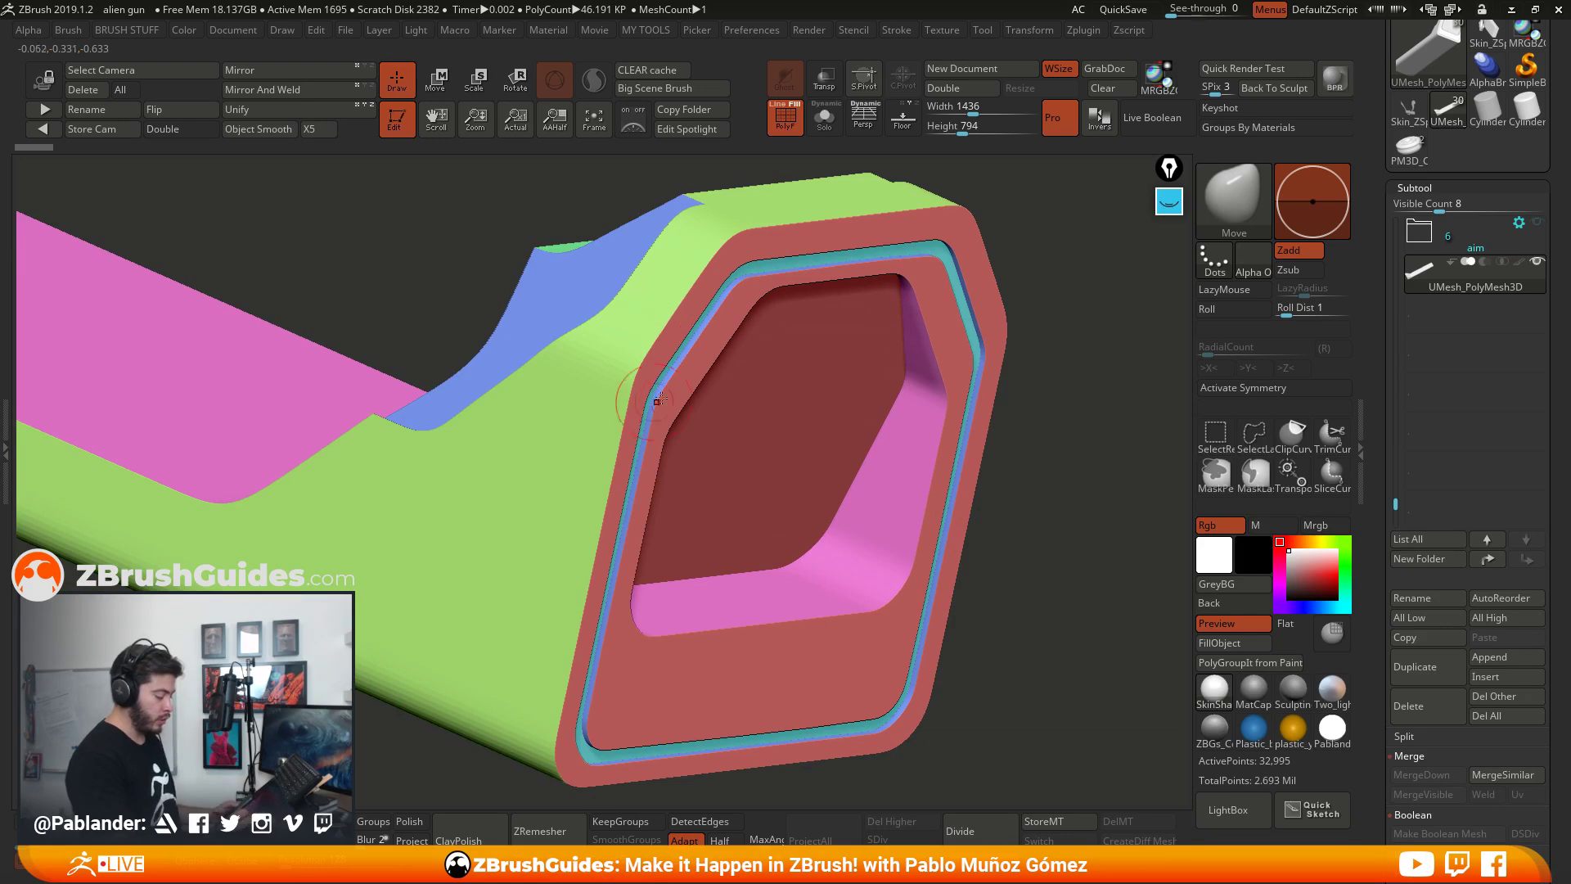
{"action": "right_click_drag", "start_coordinate": [649, 439], "coordinate": [888, 556]}
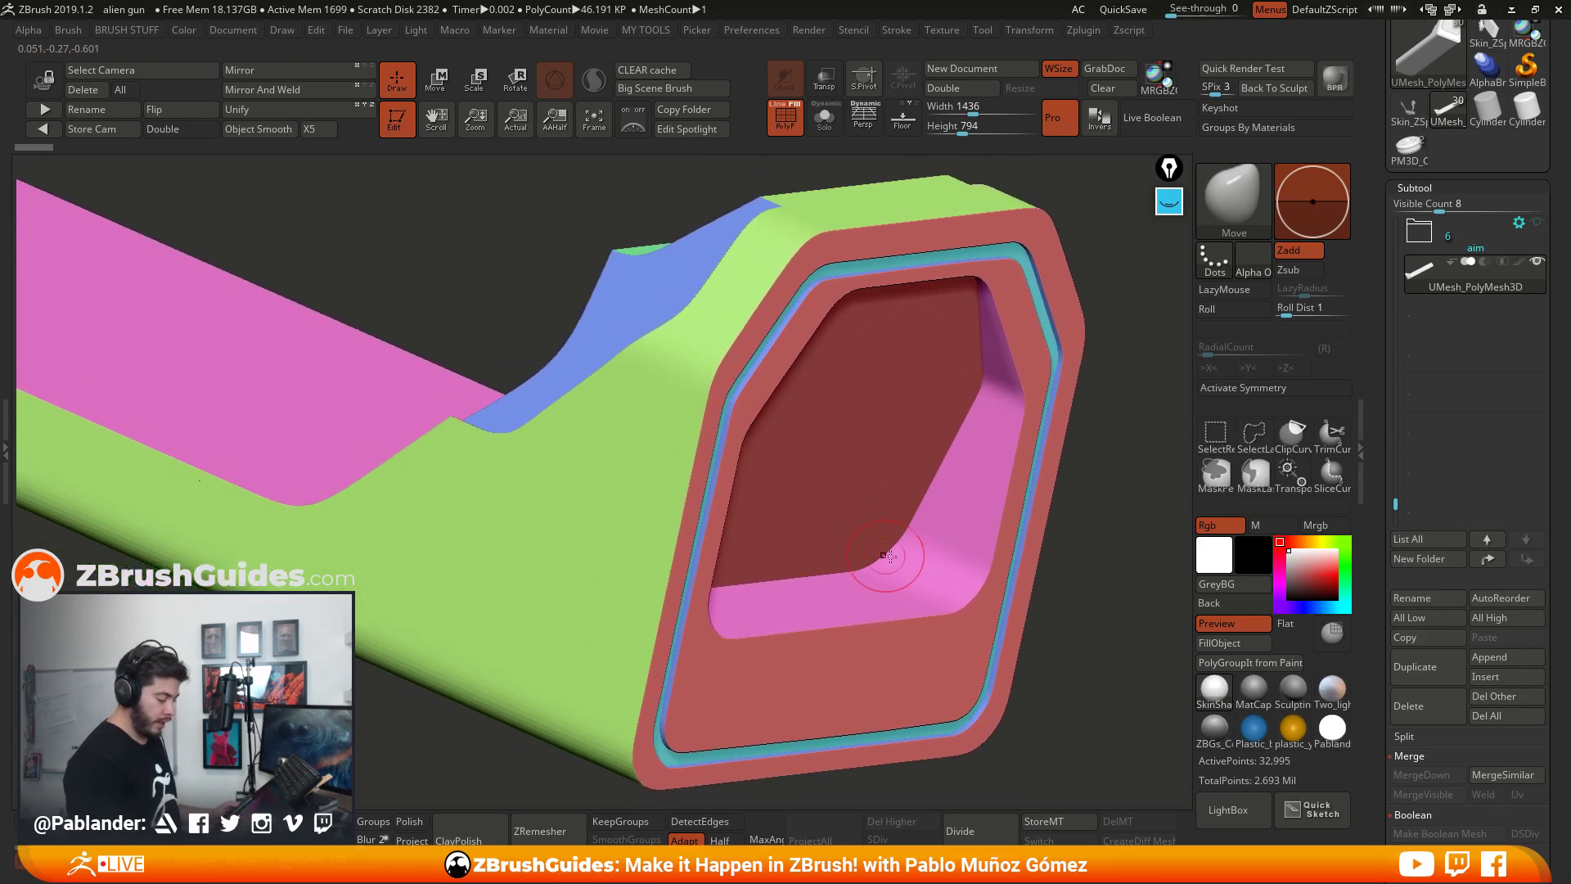
{"action": "right_click_drag", "start_coordinate": [1016, 550], "coordinate": [868, 311]}
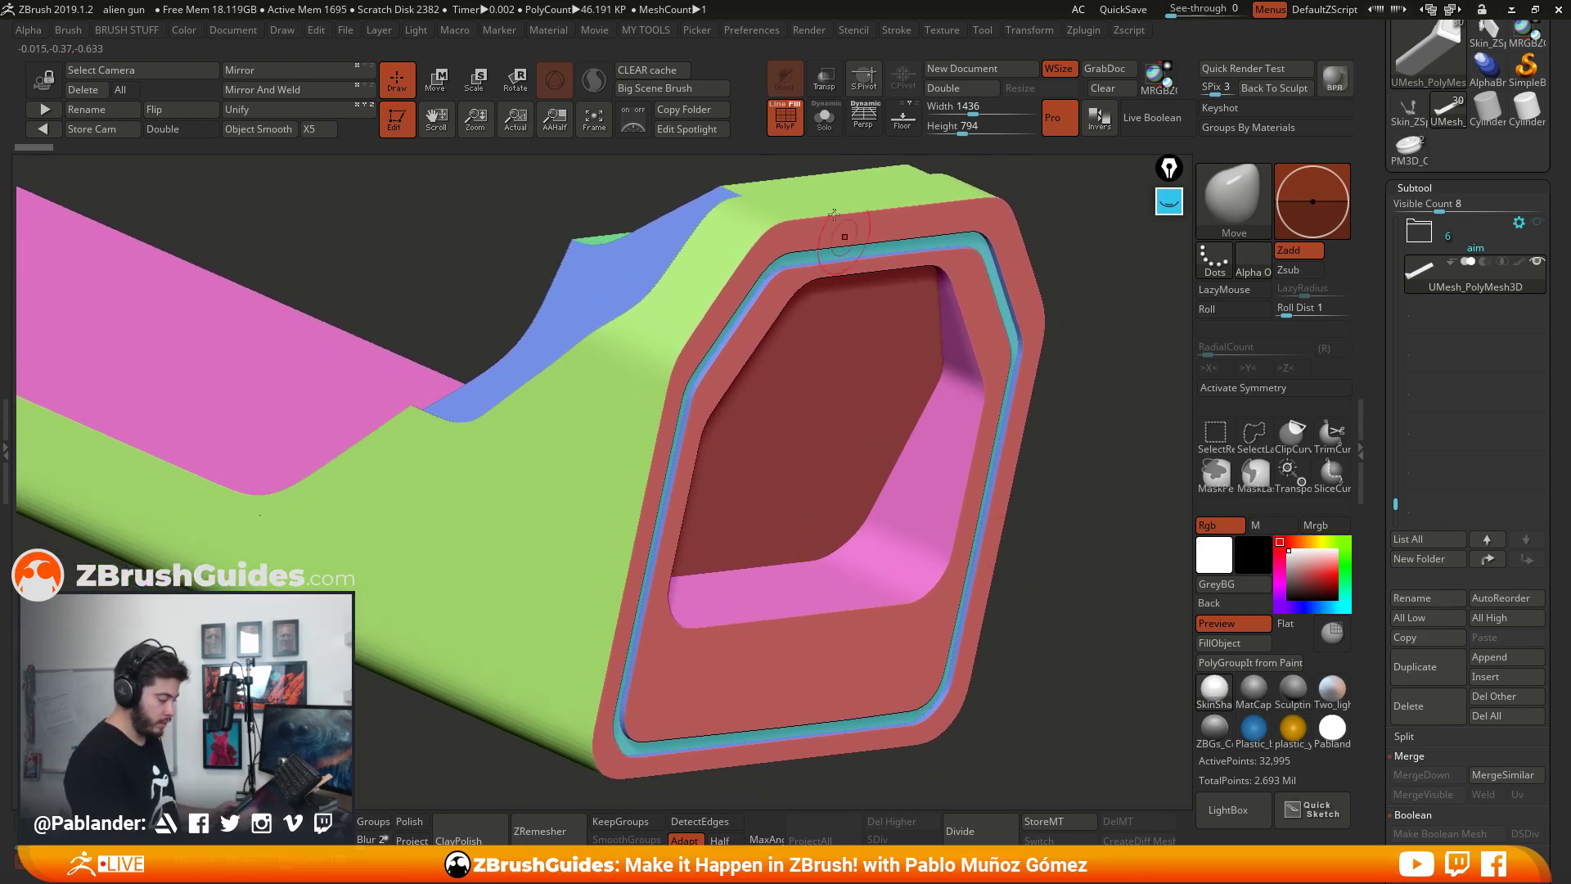
{"action": "left_click", "coordinate": [786, 115]}
{"action": "left_click", "coordinate": [786, 113]}
{"action": "left_click", "coordinate": [784, 112]}
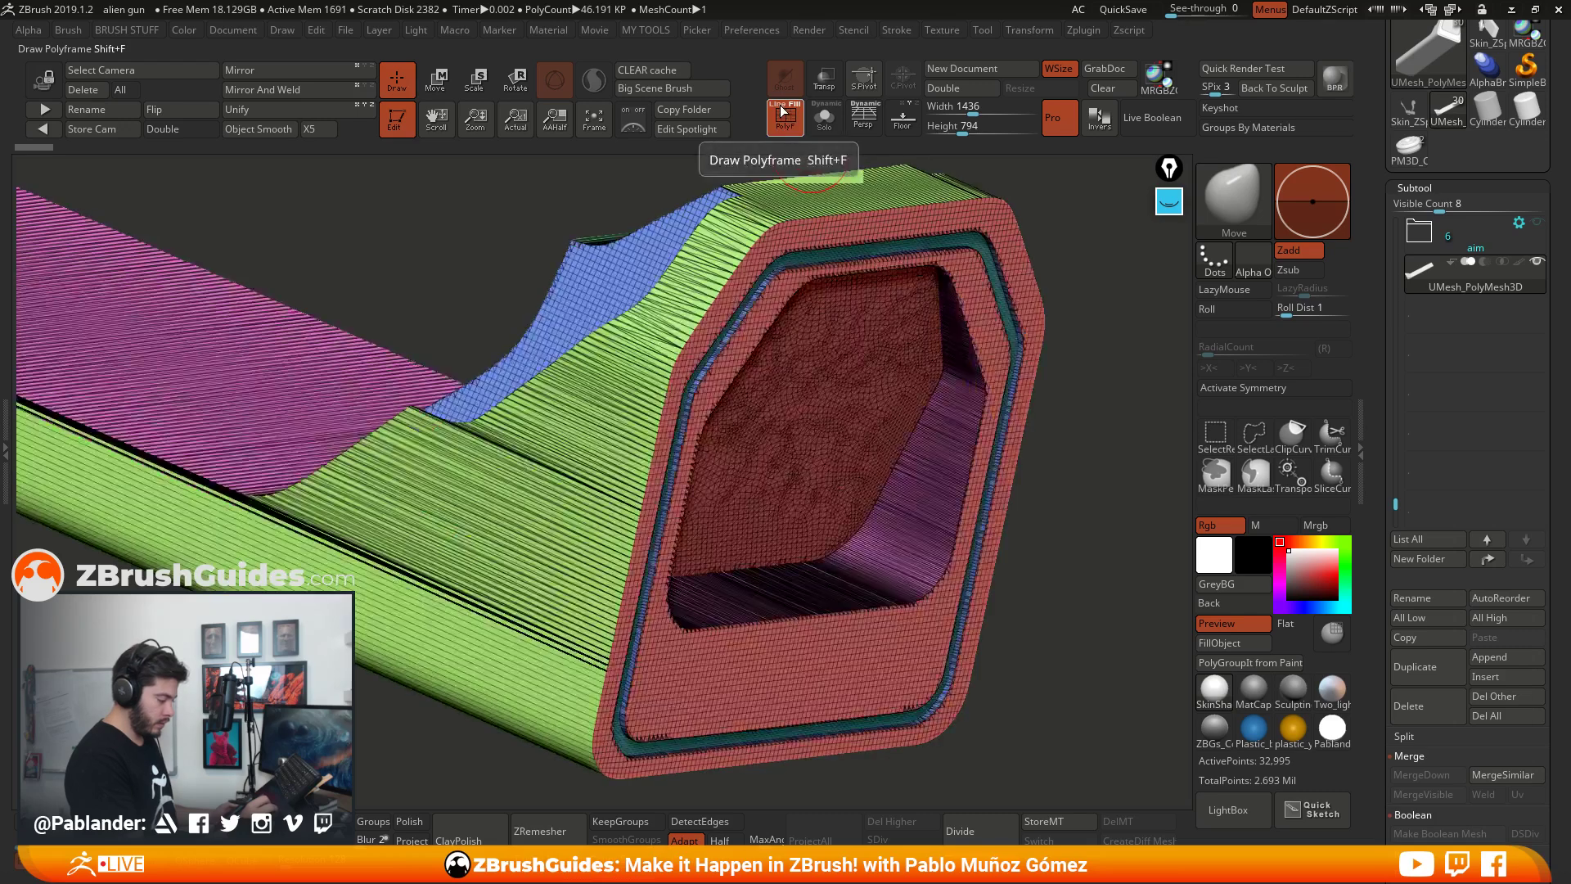
{"action": "left_click", "coordinate": [783, 110]}
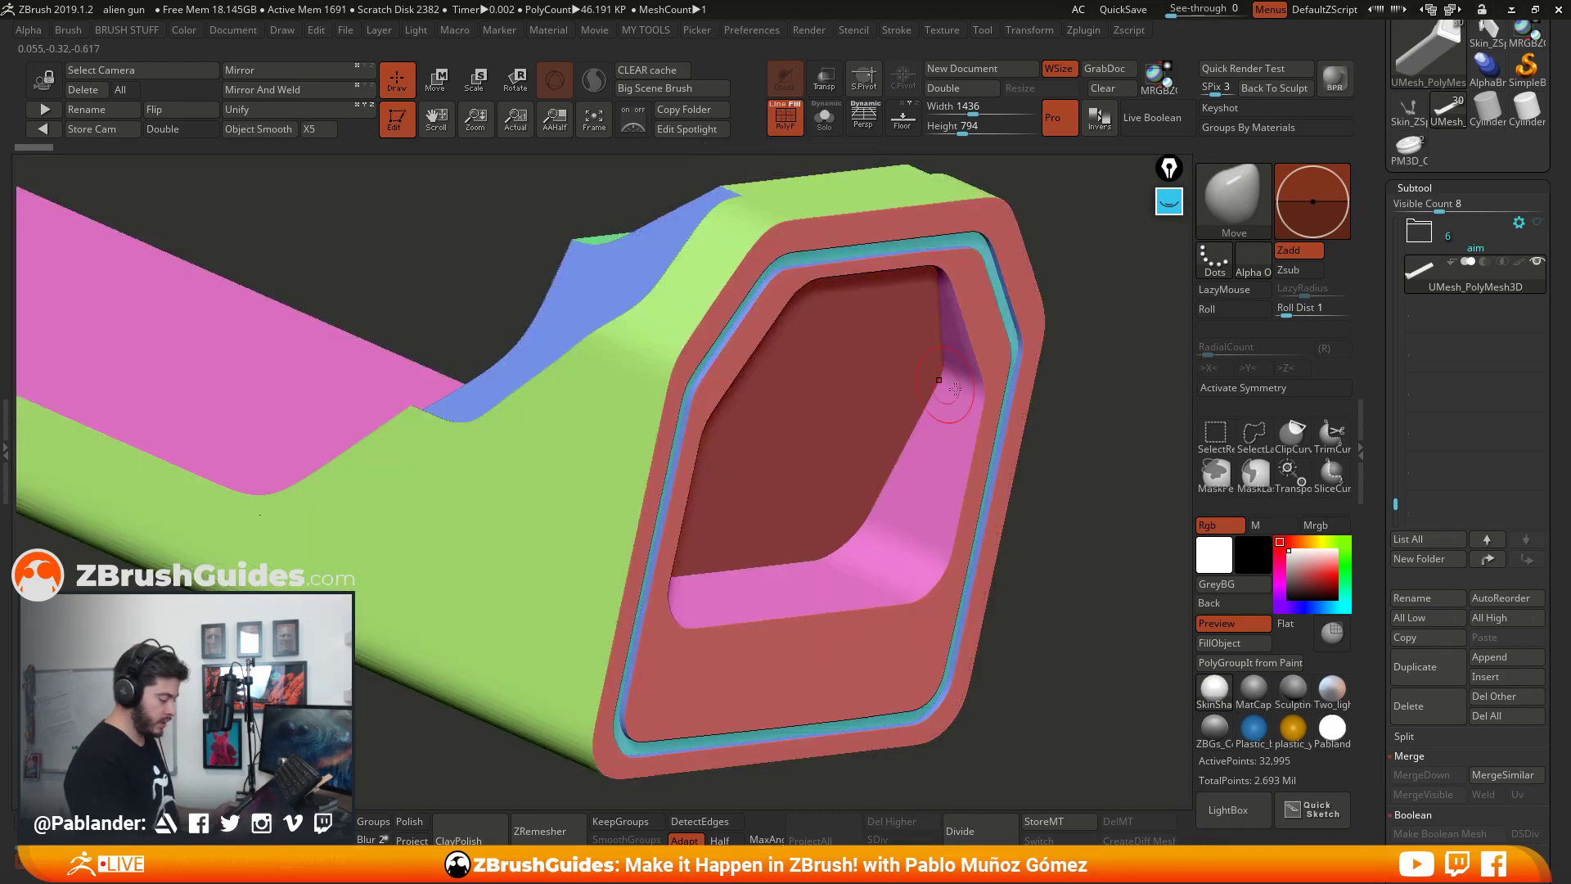
{"action": "right_click_drag", "start_coordinate": [950, 396], "coordinate": [941, 451], "text": "ctrl"}
Step: Open the Crease settings in the Geometry options for the baked mesh
{"action": "left_click_drag", "start_coordinate": [1388, 508], "coordinate": [1383, 404]}
{"action": "left_click_drag", "start_coordinate": [1383, 594], "coordinate": [1380, 438]}
{"action": "left_click_drag", "start_coordinate": [1394, 544], "coordinate": [1389, 372]}
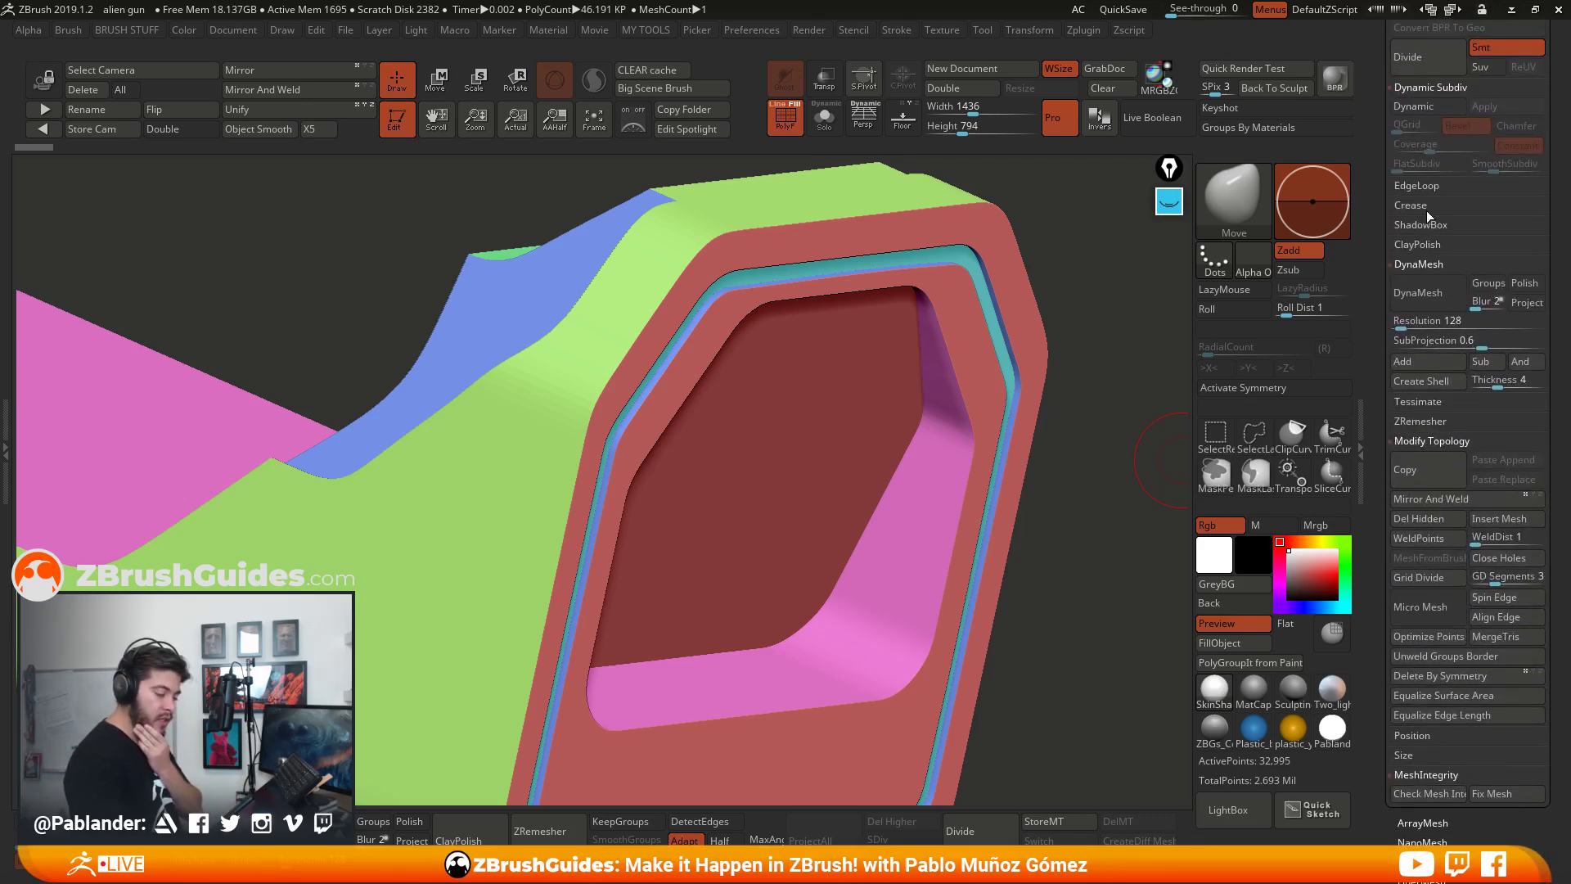
{"action": "scroll", "coordinate": [1426, 75], "scroll_direction": "up", "scroll_amount": 3}
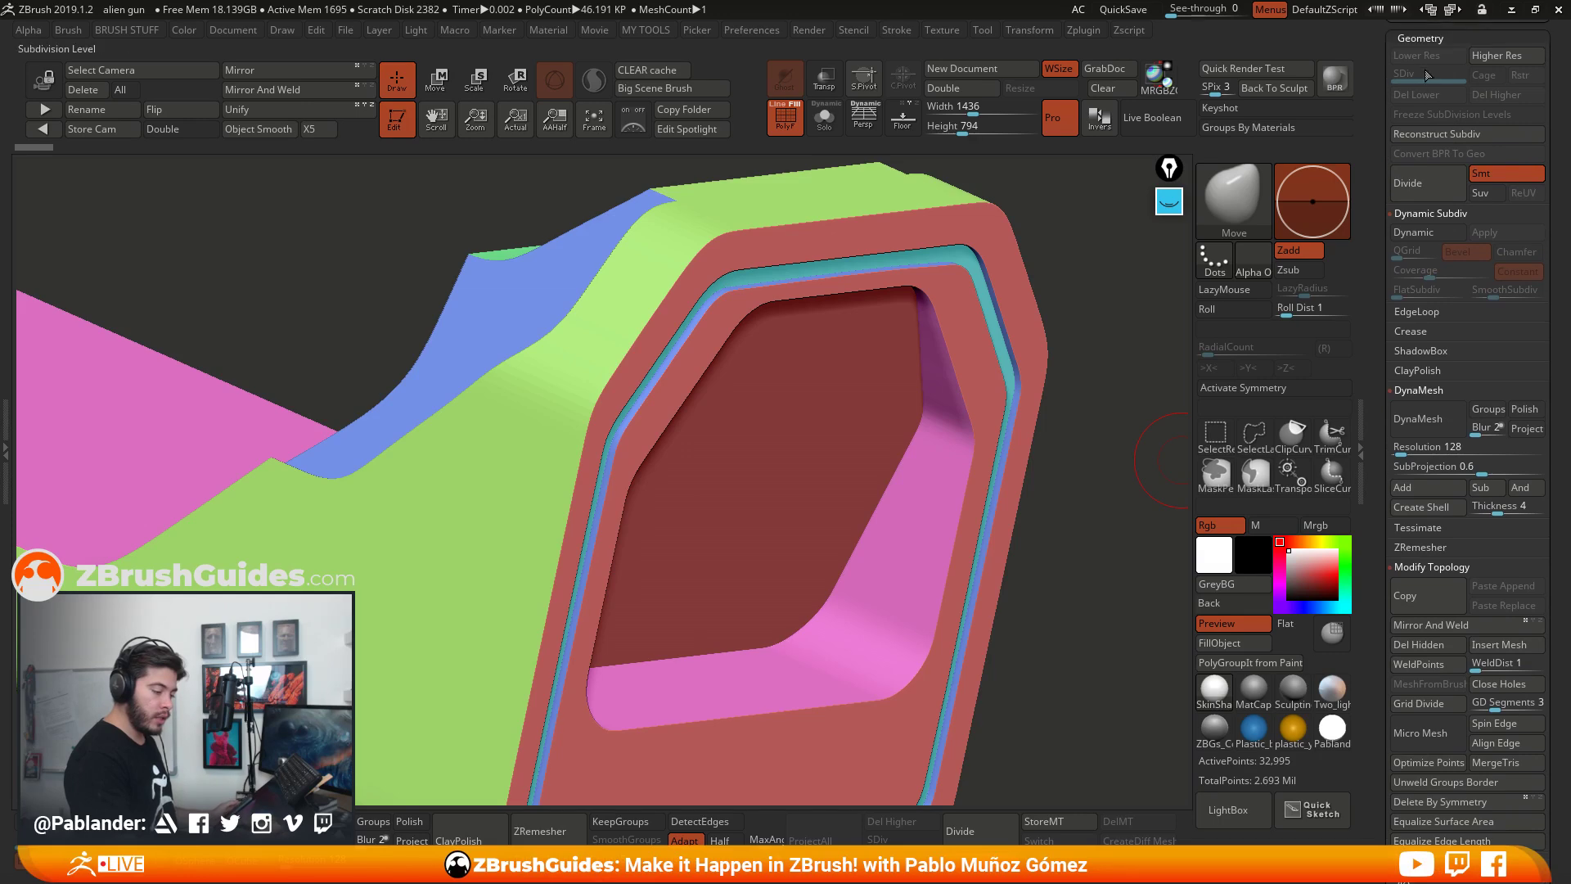
{"action": "left_click", "coordinate": [1427, 332]}
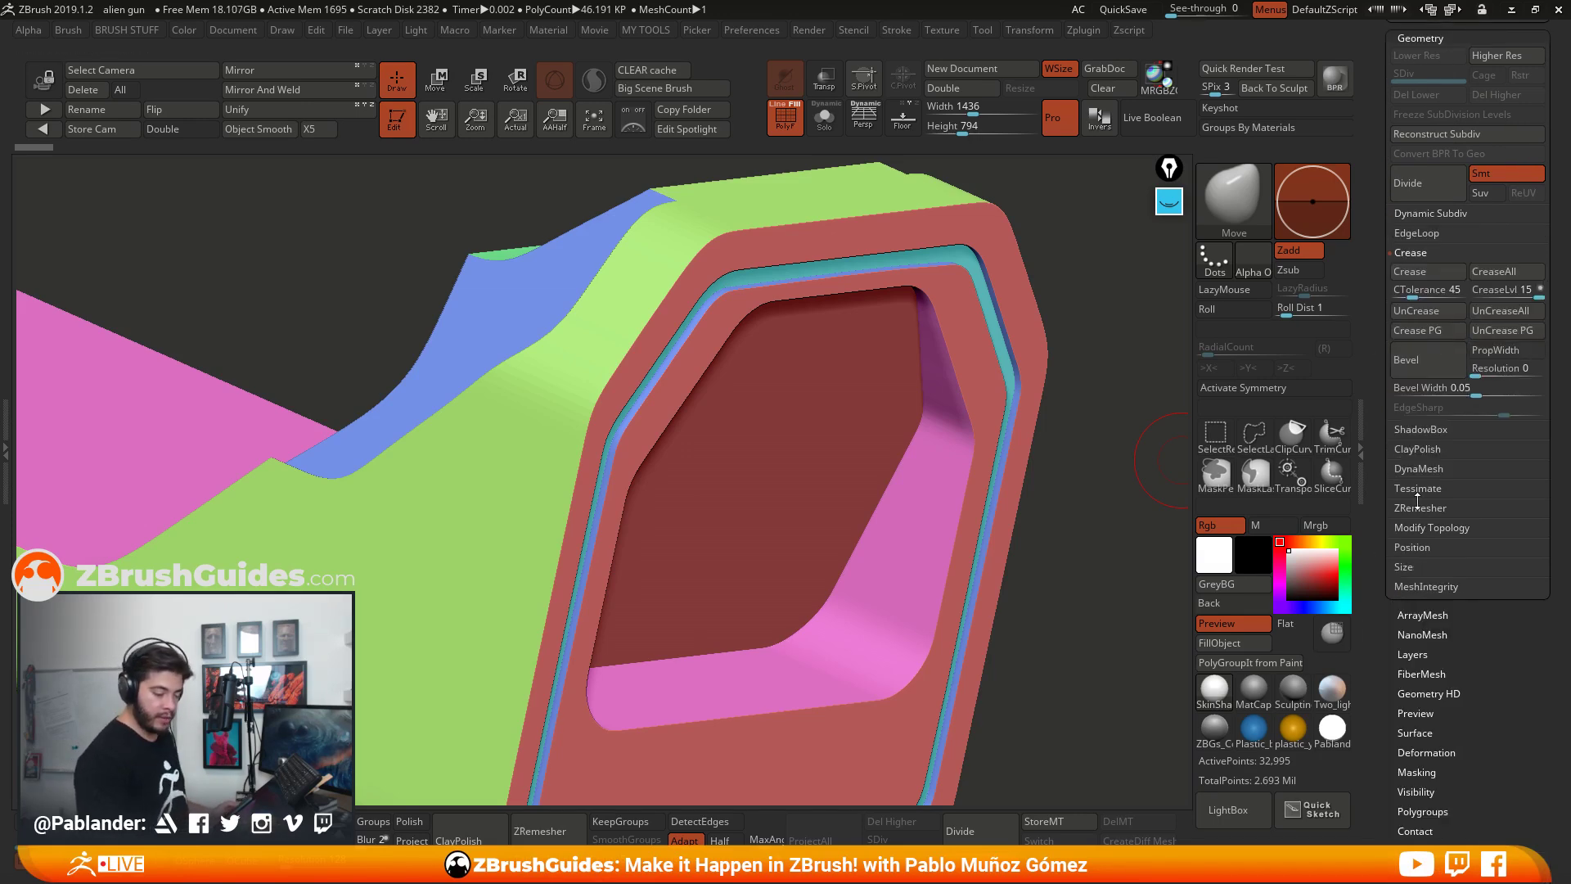
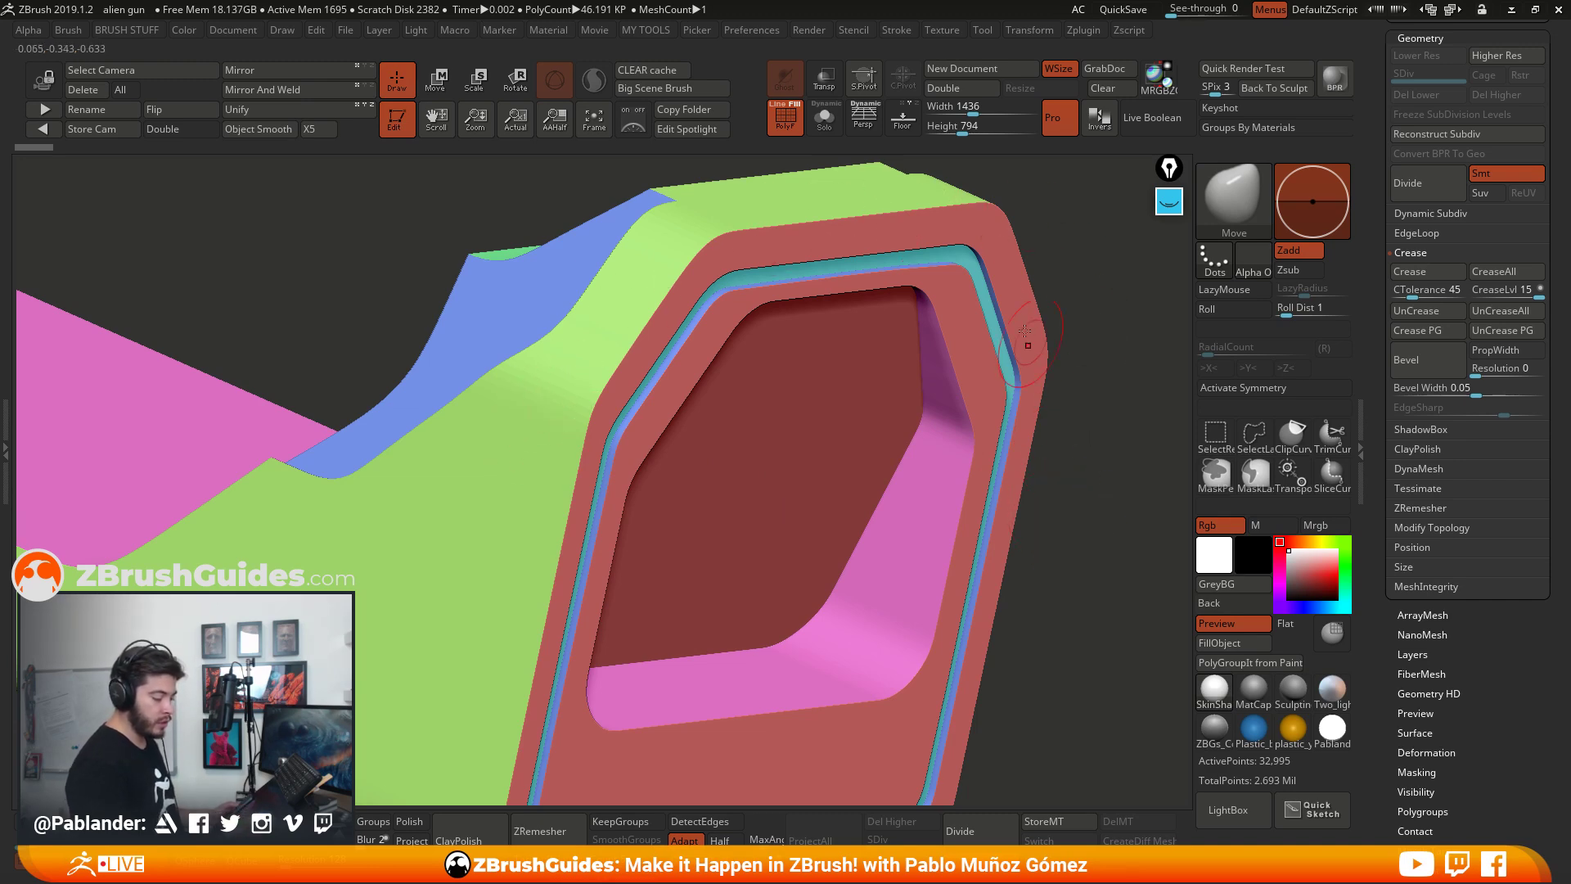
Step: Check the topology along the groove's edges up close, comparing the wireframe, plain surface and polygroup colours
{"action": "left_click", "coordinate": [785, 113]}
{"action": "right_click_drag", "start_coordinate": [622, 442], "coordinate": [626, 419], "text": "ctrl"}
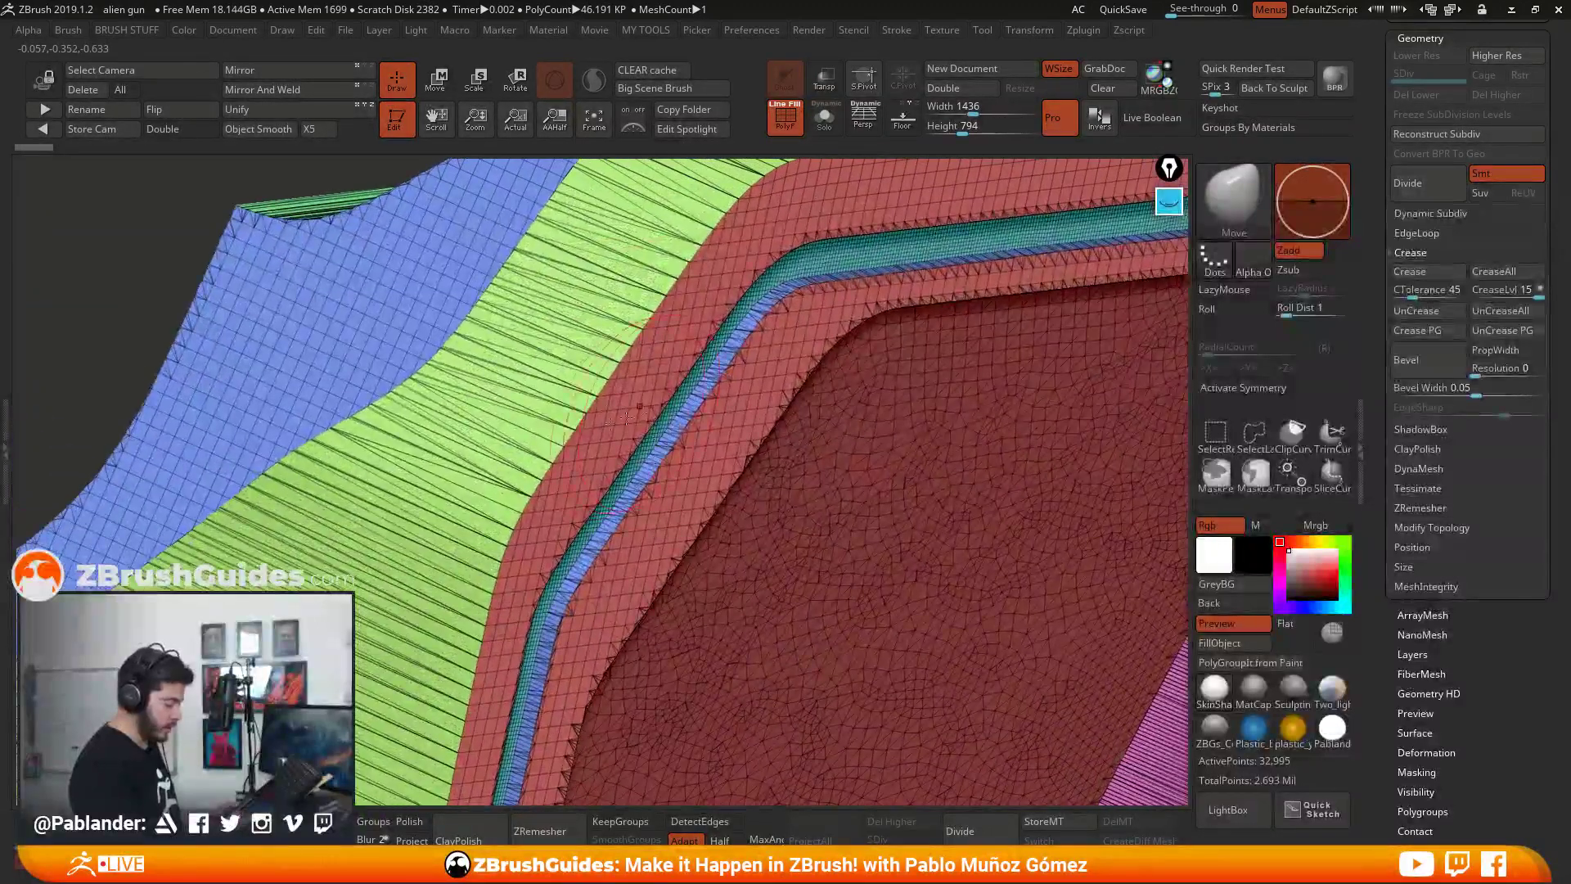
{"action": "right_click_drag", "start_coordinate": [538, 515], "coordinate": [633, 542], "text": "alt"}
{"action": "left_click", "coordinate": [785, 118]}
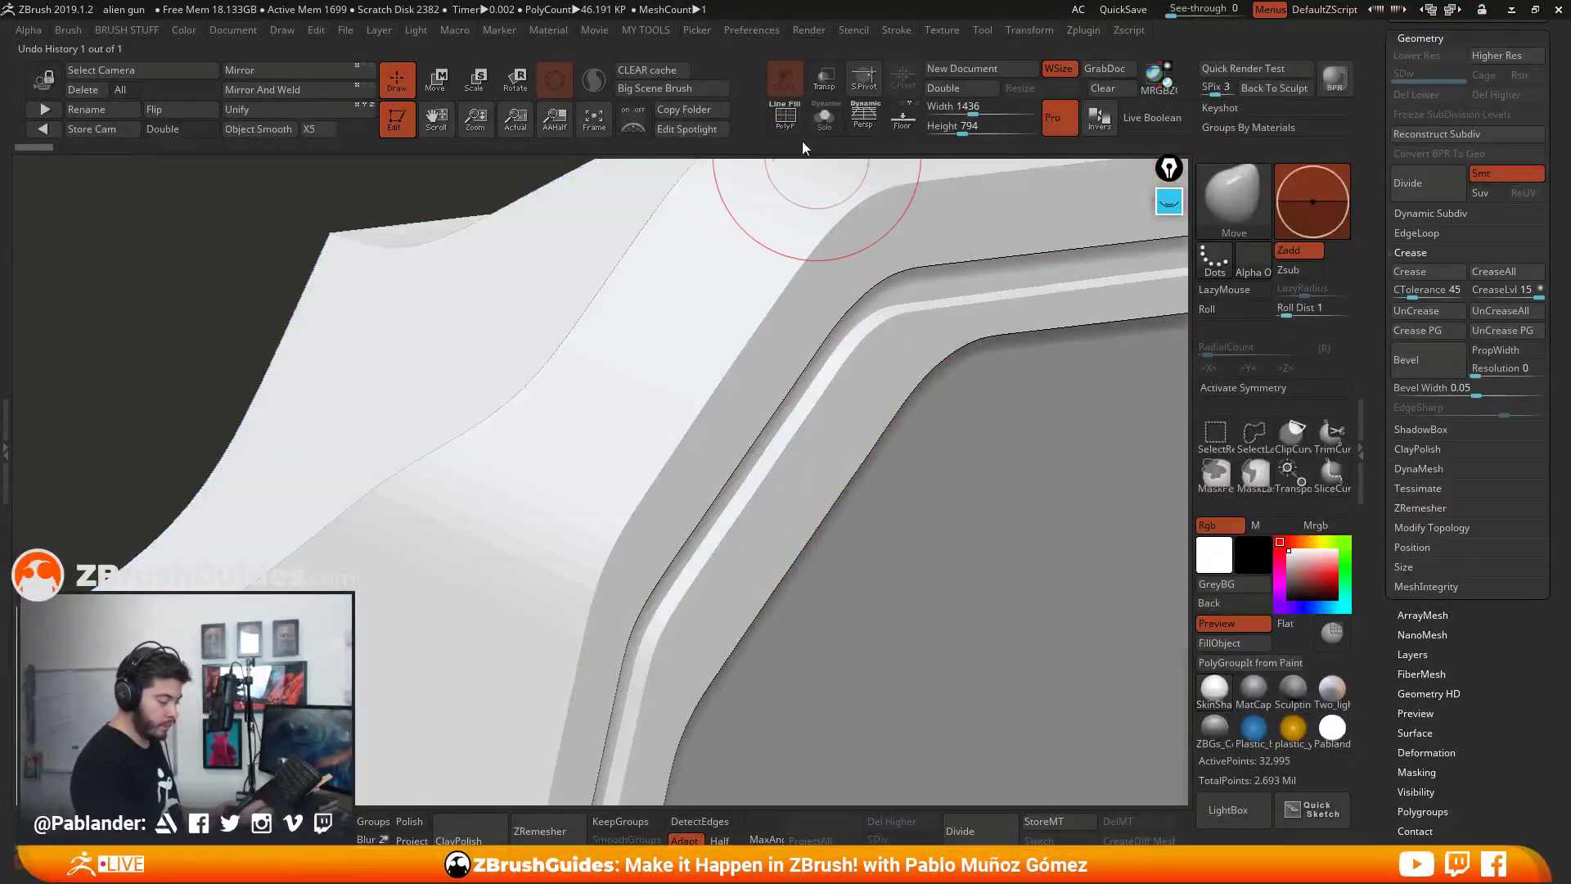
{"action": "left_click", "coordinate": [785, 116]}
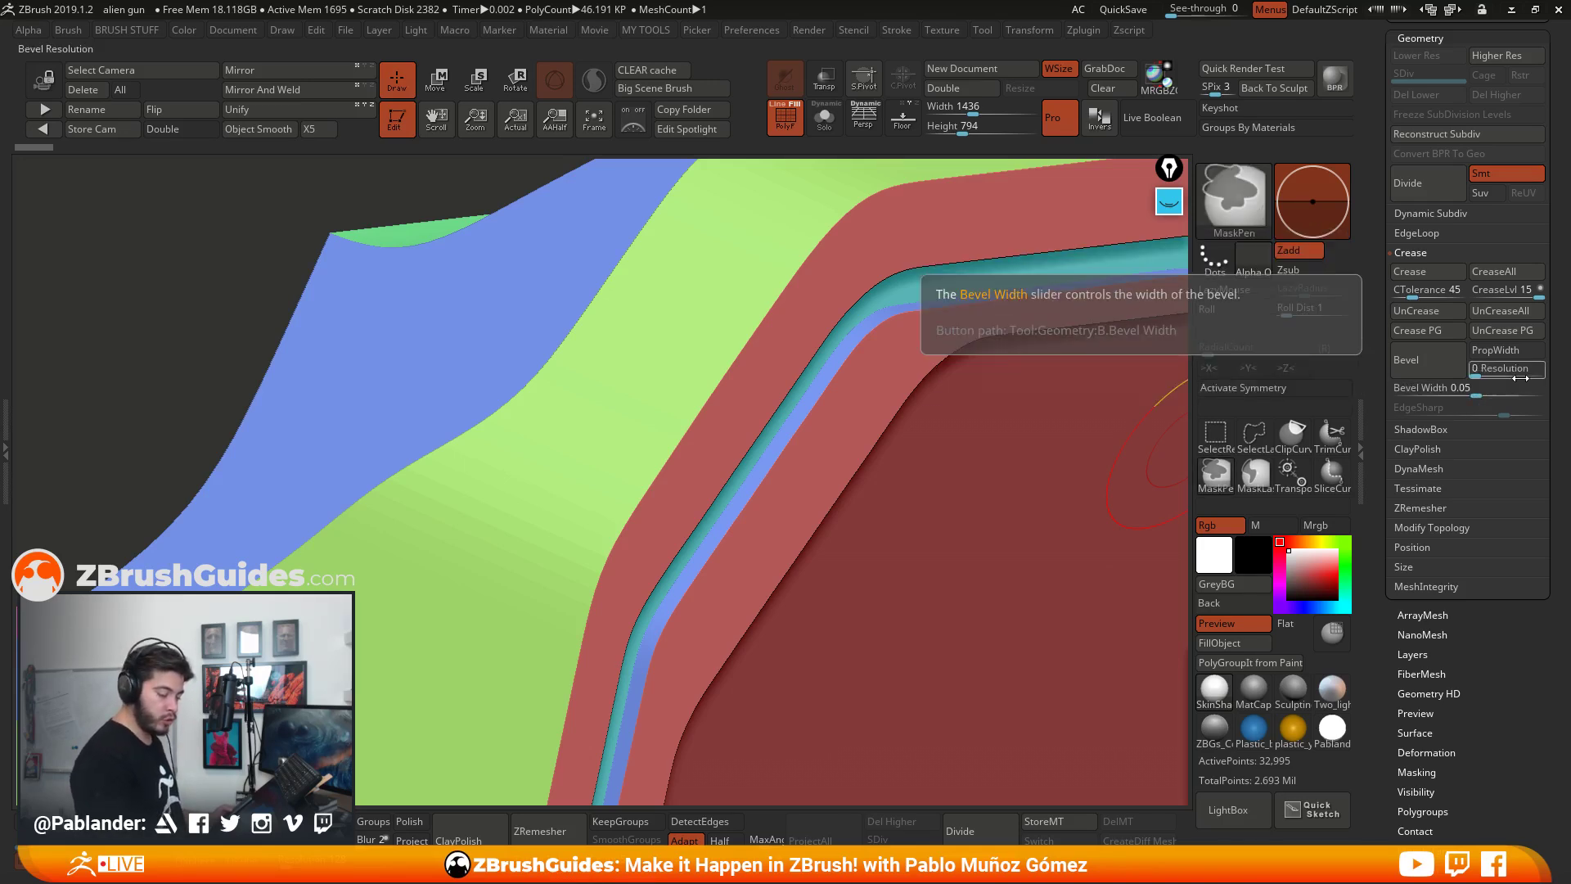
Step: Try beveling the baked mesh's polygroup edges with a Bevel Width of 0.18181, then undo the bevel
{"action": "left_click_drag", "start_coordinate": [1486, 390], "coordinate": [1480, 394], "text": "ctrl"}
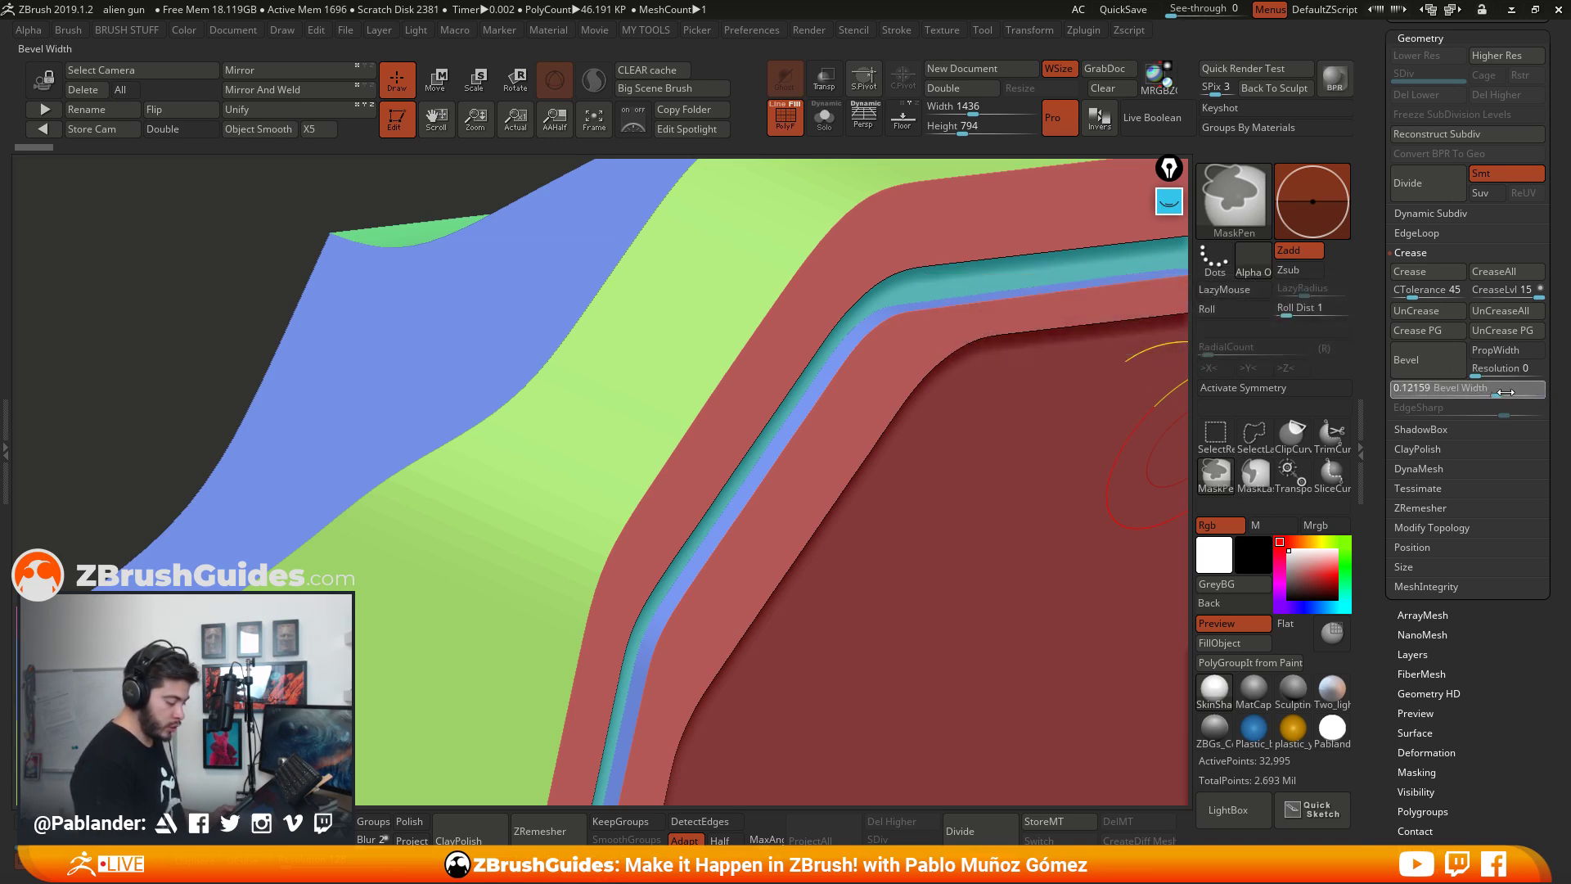
{"action": "left_click_drag", "start_coordinate": [1505, 393], "coordinate": [1527, 393], "text": "ctrl"}
{"action": "right_click_drag", "start_coordinate": [910, 467], "coordinate": [1064, 458]}
{"action": "right_click", "coordinate": [908, 434]}
{"action": "mouse_move", "coordinate": [1506, 392]}
{"action": "left_mouse_down"}
{"action": "mouse_move", "coordinate": [1470, 392]}
{"action": "mouse_move", "coordinate": [1510, 391]}
{"action": "left_mouse_up"}
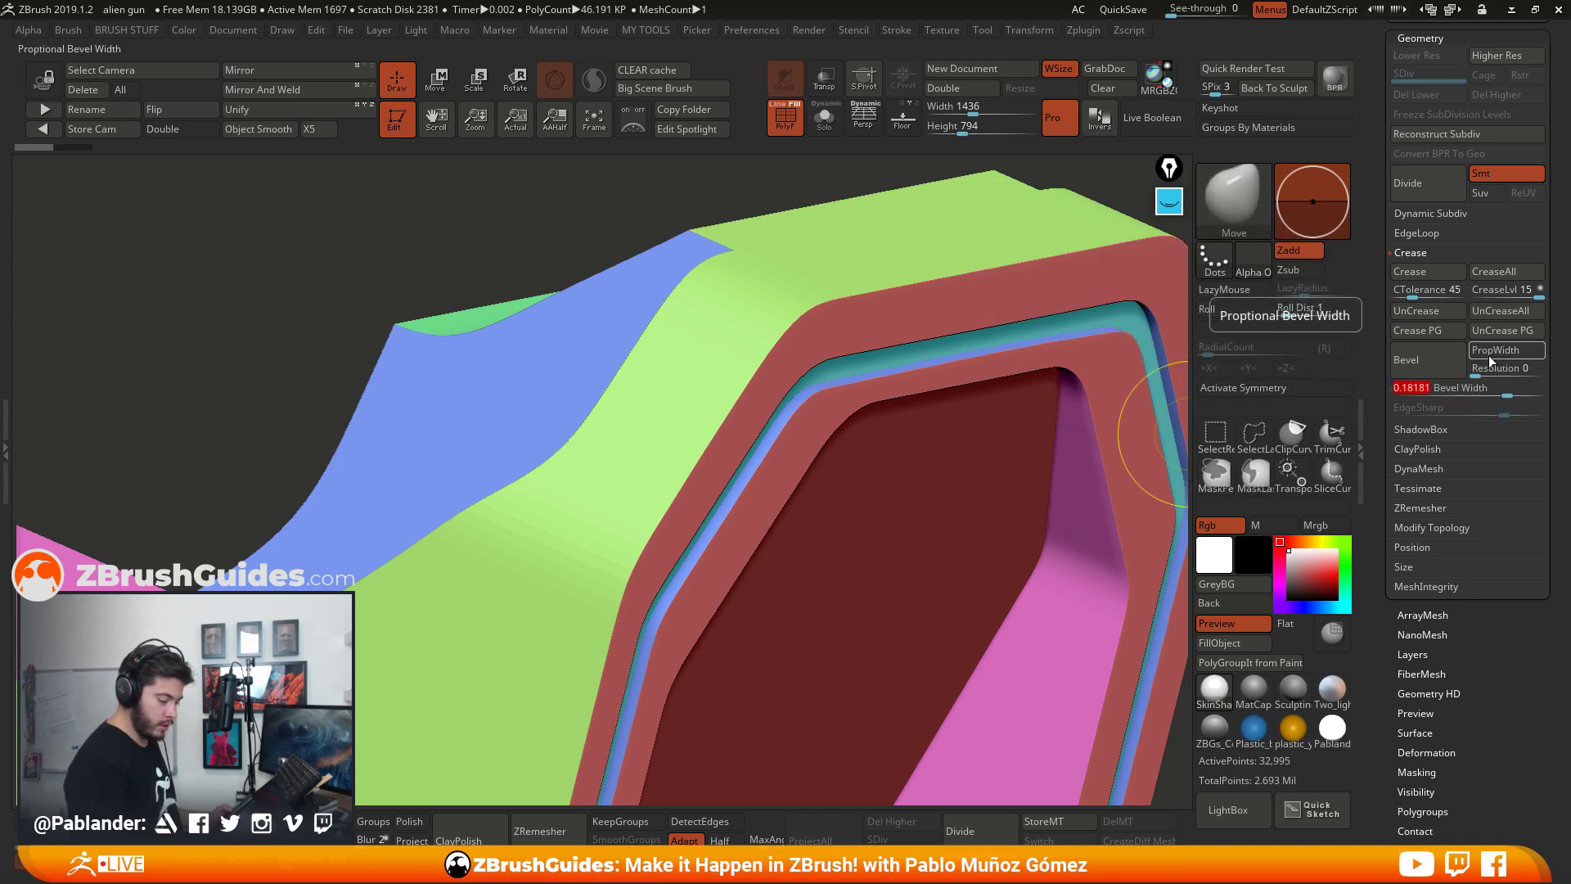
{"action": "right_click_drag", "start_coordinate": [1175, 445], "coordinate": [1118, 453], "text": "alt"}
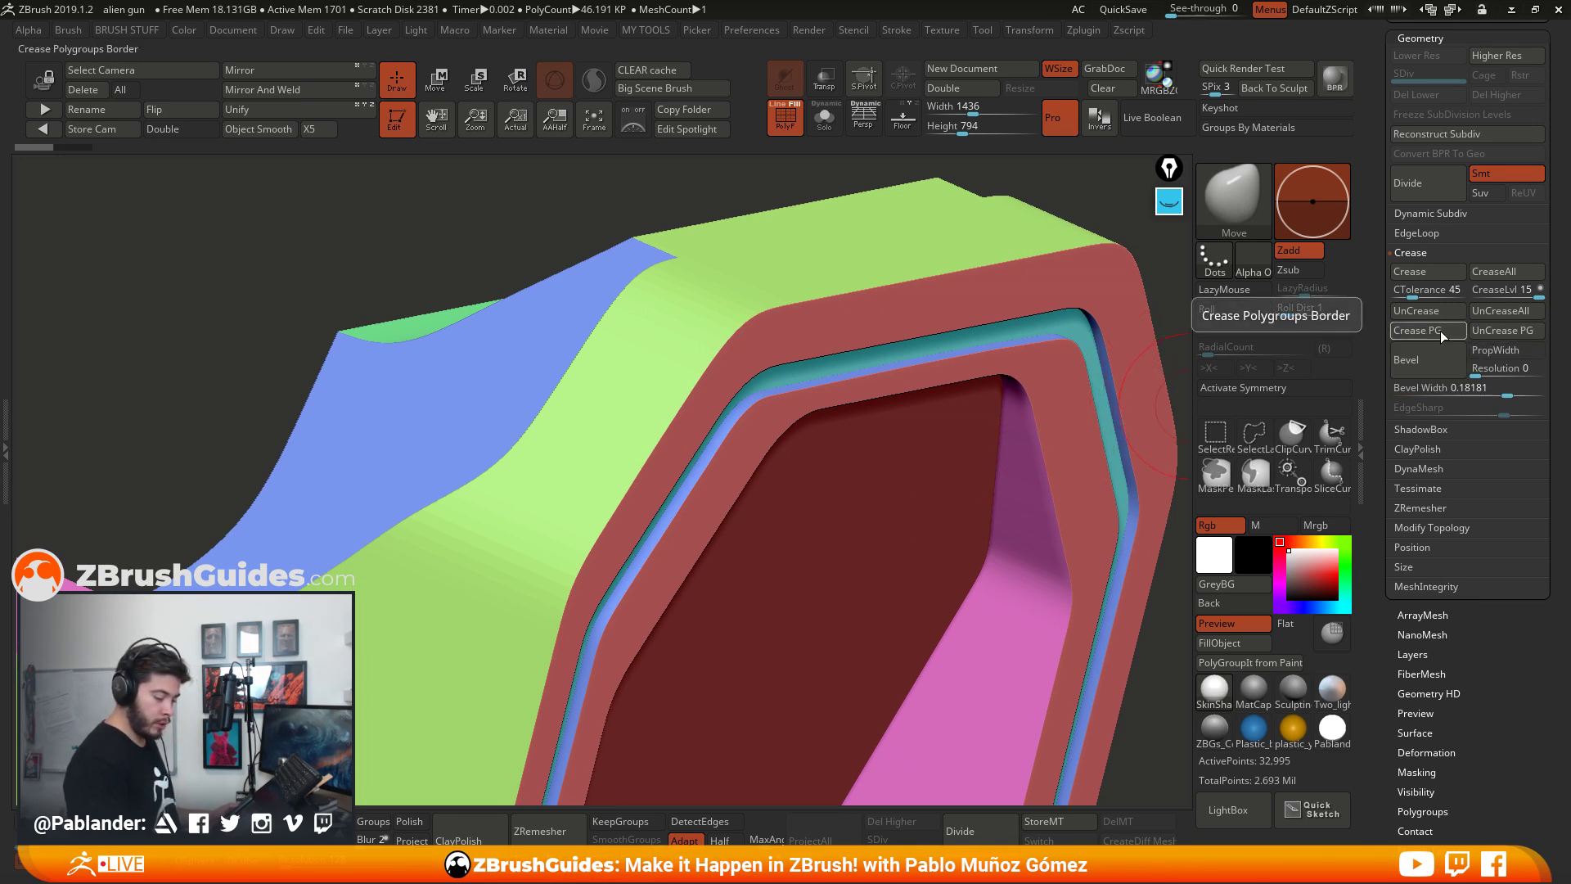
{"action": "left_click", "coordinate": [784, 116]}
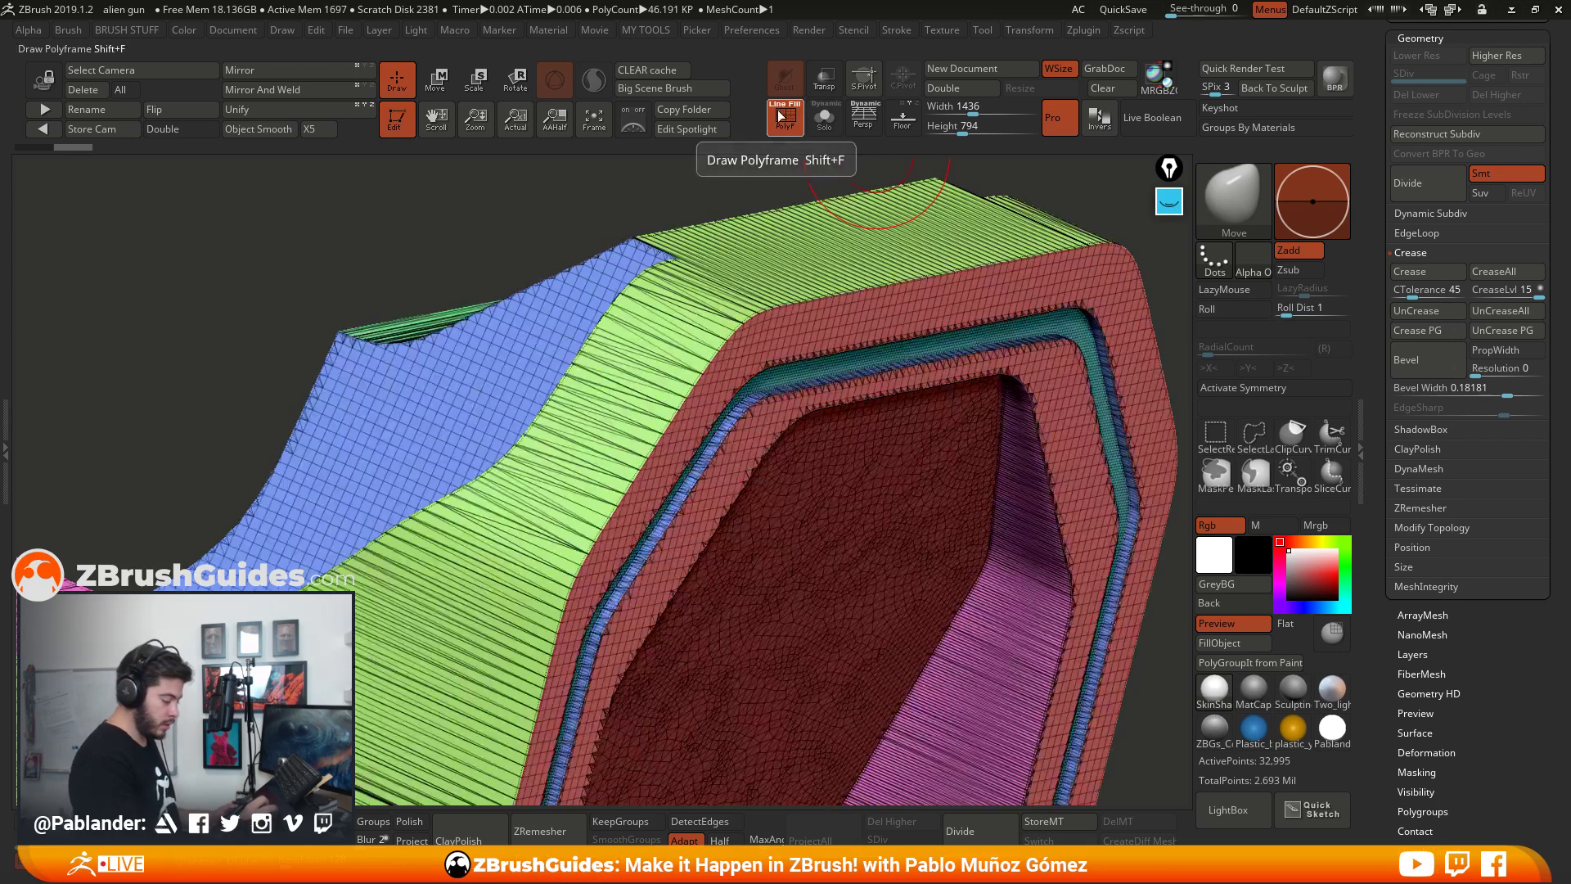
{"action": "left_click", "coordinate": [1432, 365]}
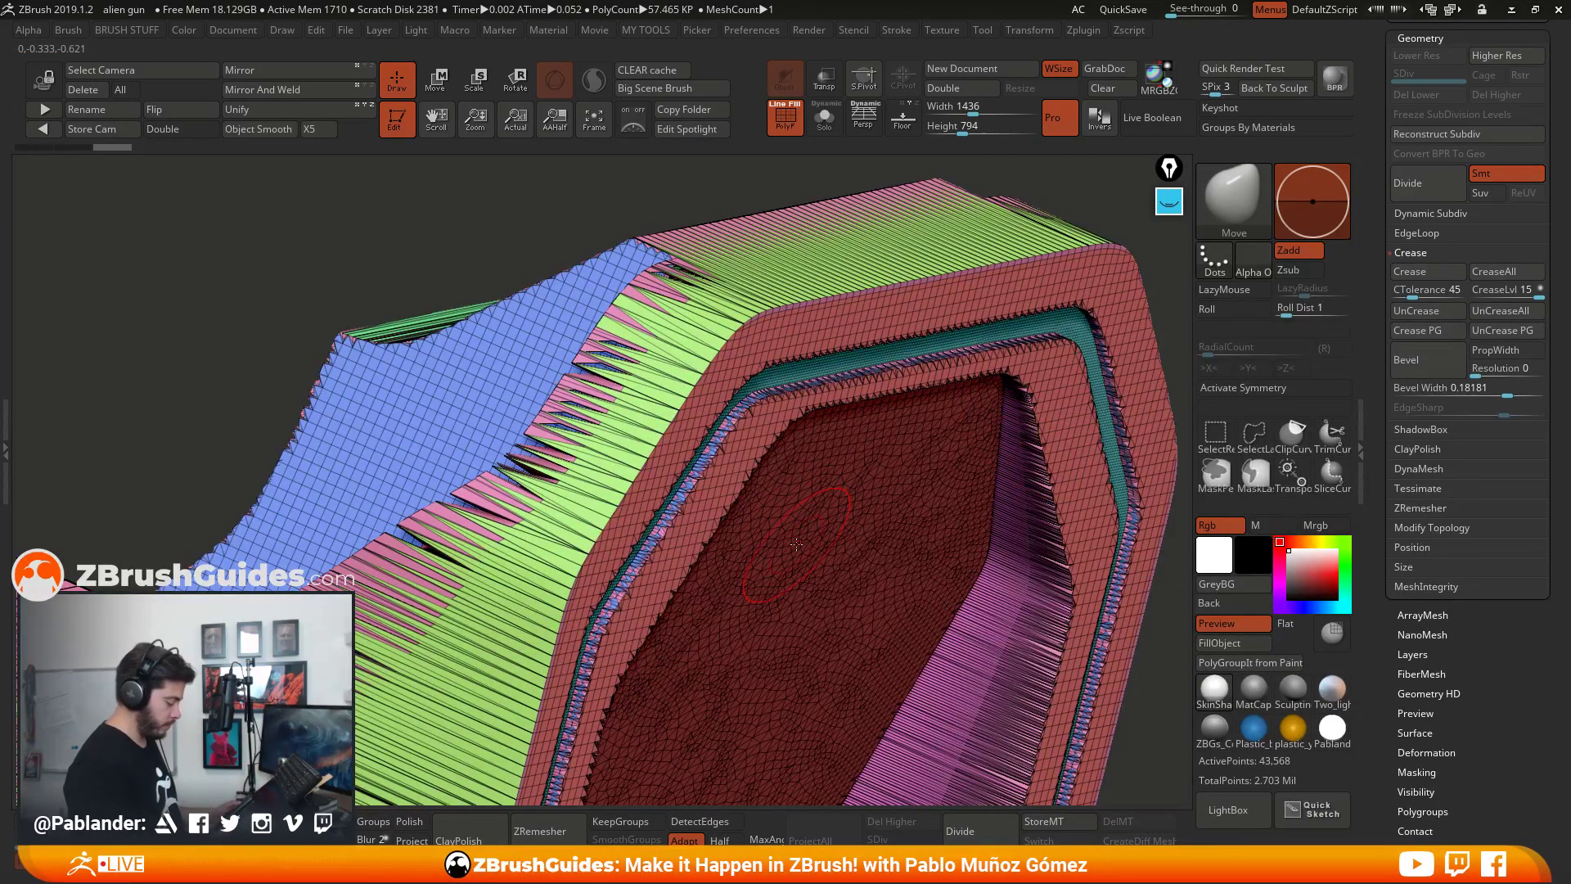
{"action": "key", "text": "ctrl+z"}
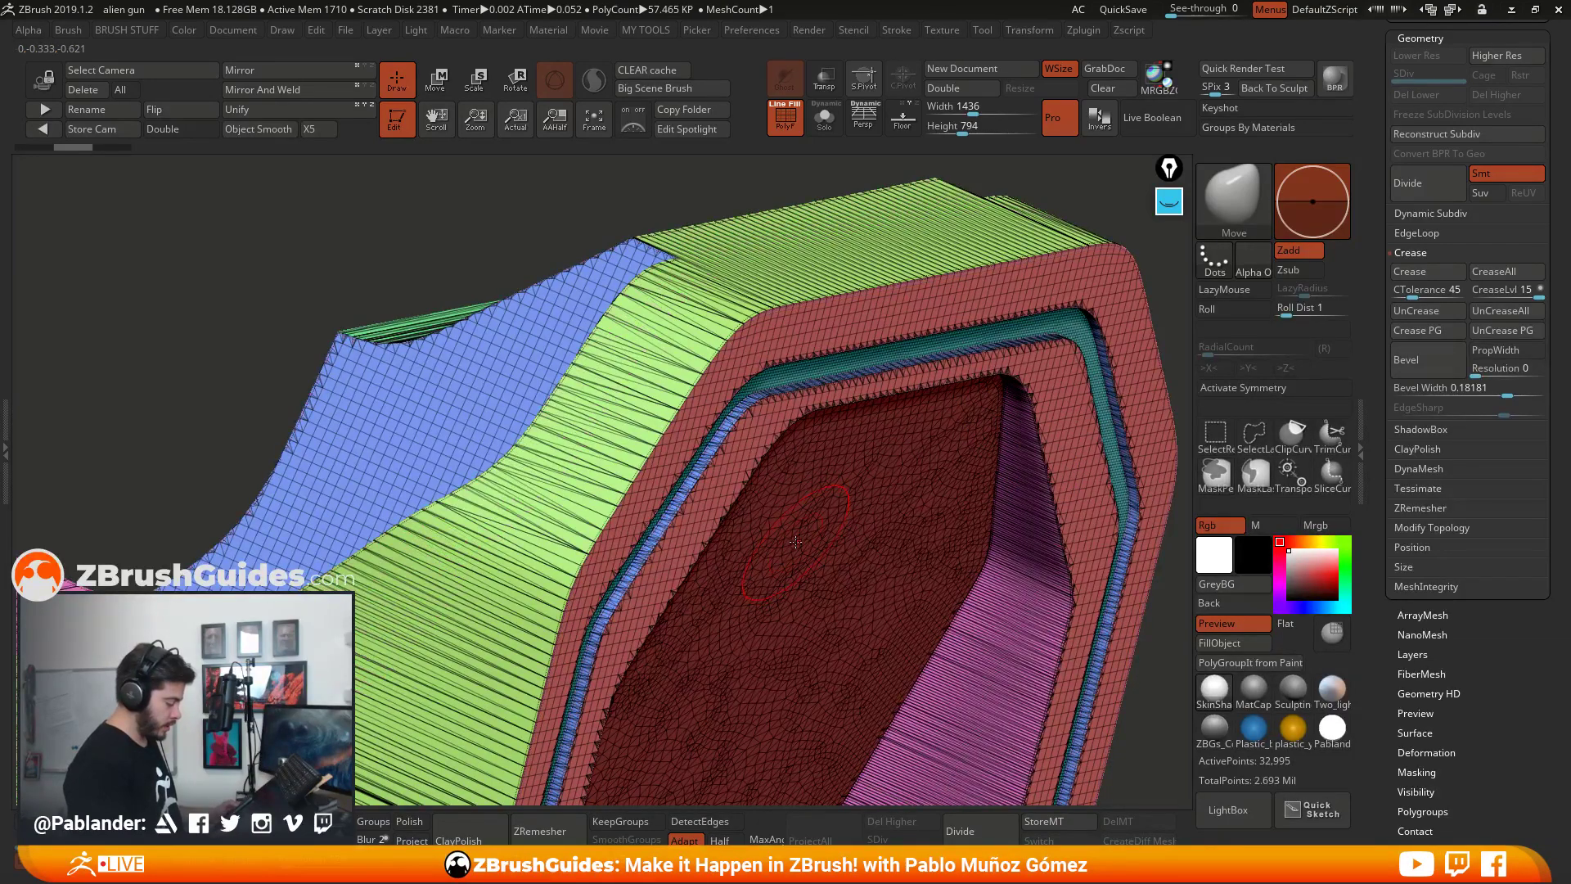
Step: Show the Spotlight shapes facing the mesh's end, pull the rounded triangle out of the shape grid and park the long bevelled shape aside
{"action": "left_click_drag", "start_coordinate": [794, 544], "coordinate": [903, 514]}
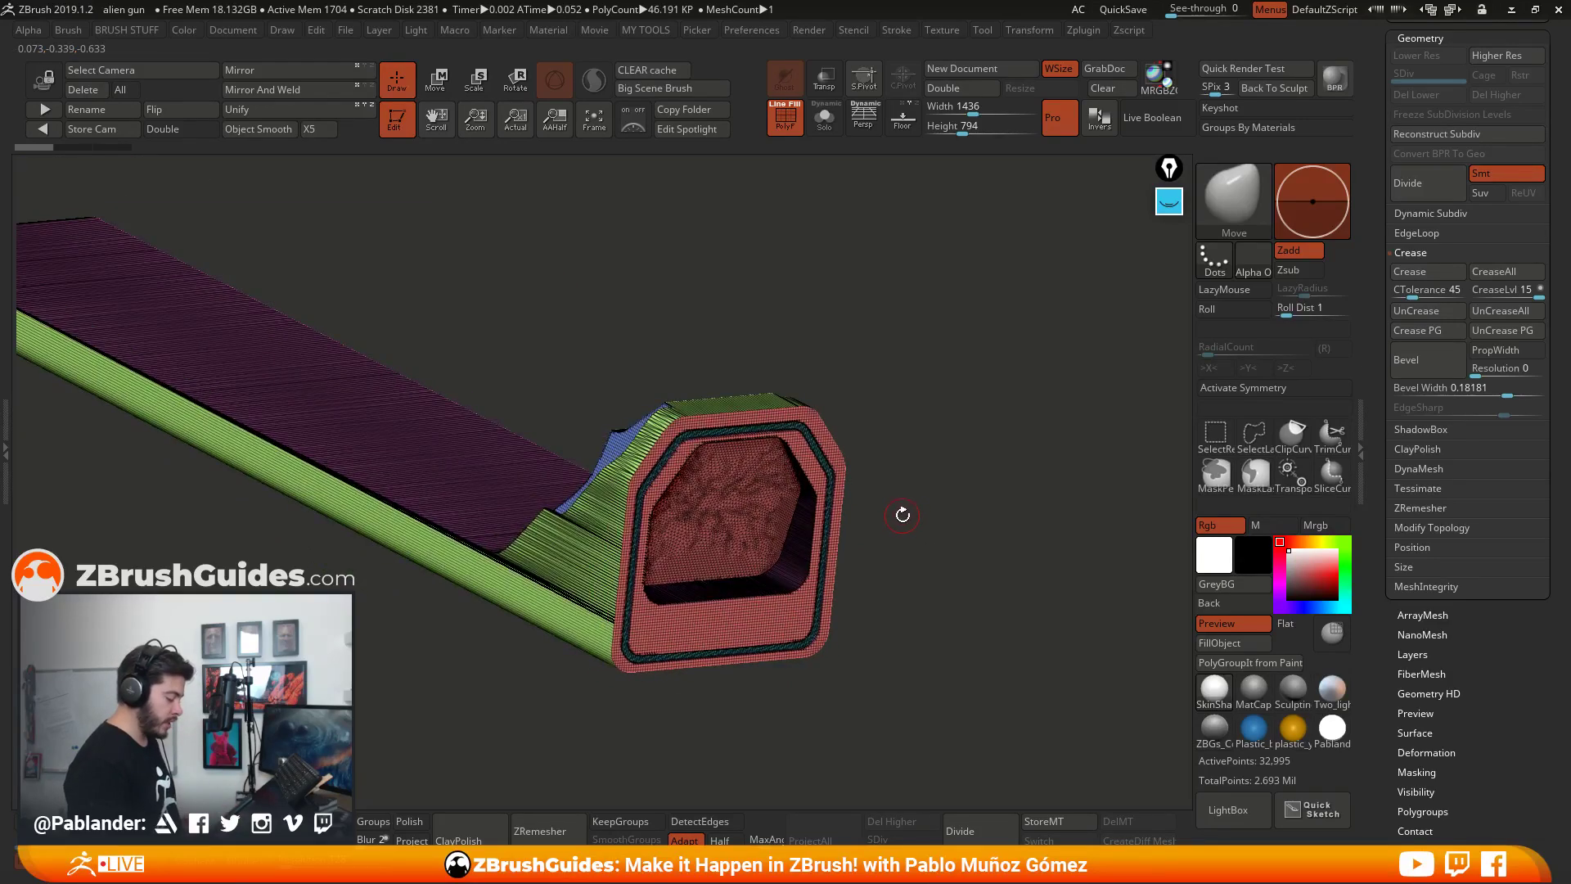
{"action": "left_click_drag", "start_coordinate": [955, 452], "coordinate": [986, 422]}
{"action": "left_click_drag", "start_coordinate": [1378, 258], "coordinate": [1383, 417]}
{"action": "left_click_drag", "start_coordinate": [926, 453], "coordinate": [694, 522]}
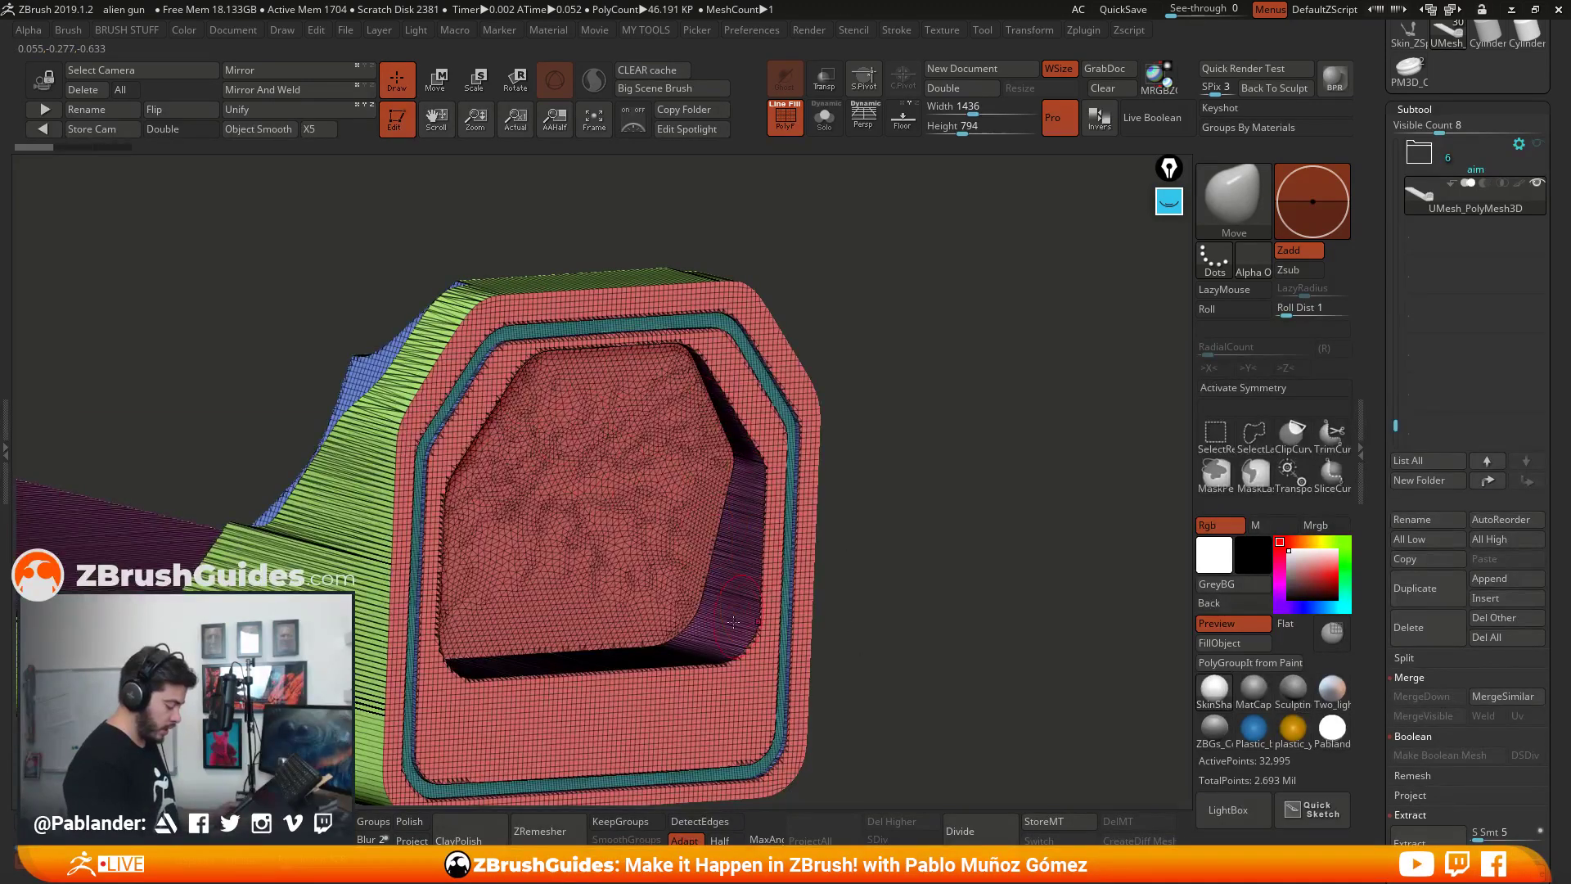
{"action": "left_click_drag", "start_coordinate": [914, 581], "coordinate": [761, 455]}
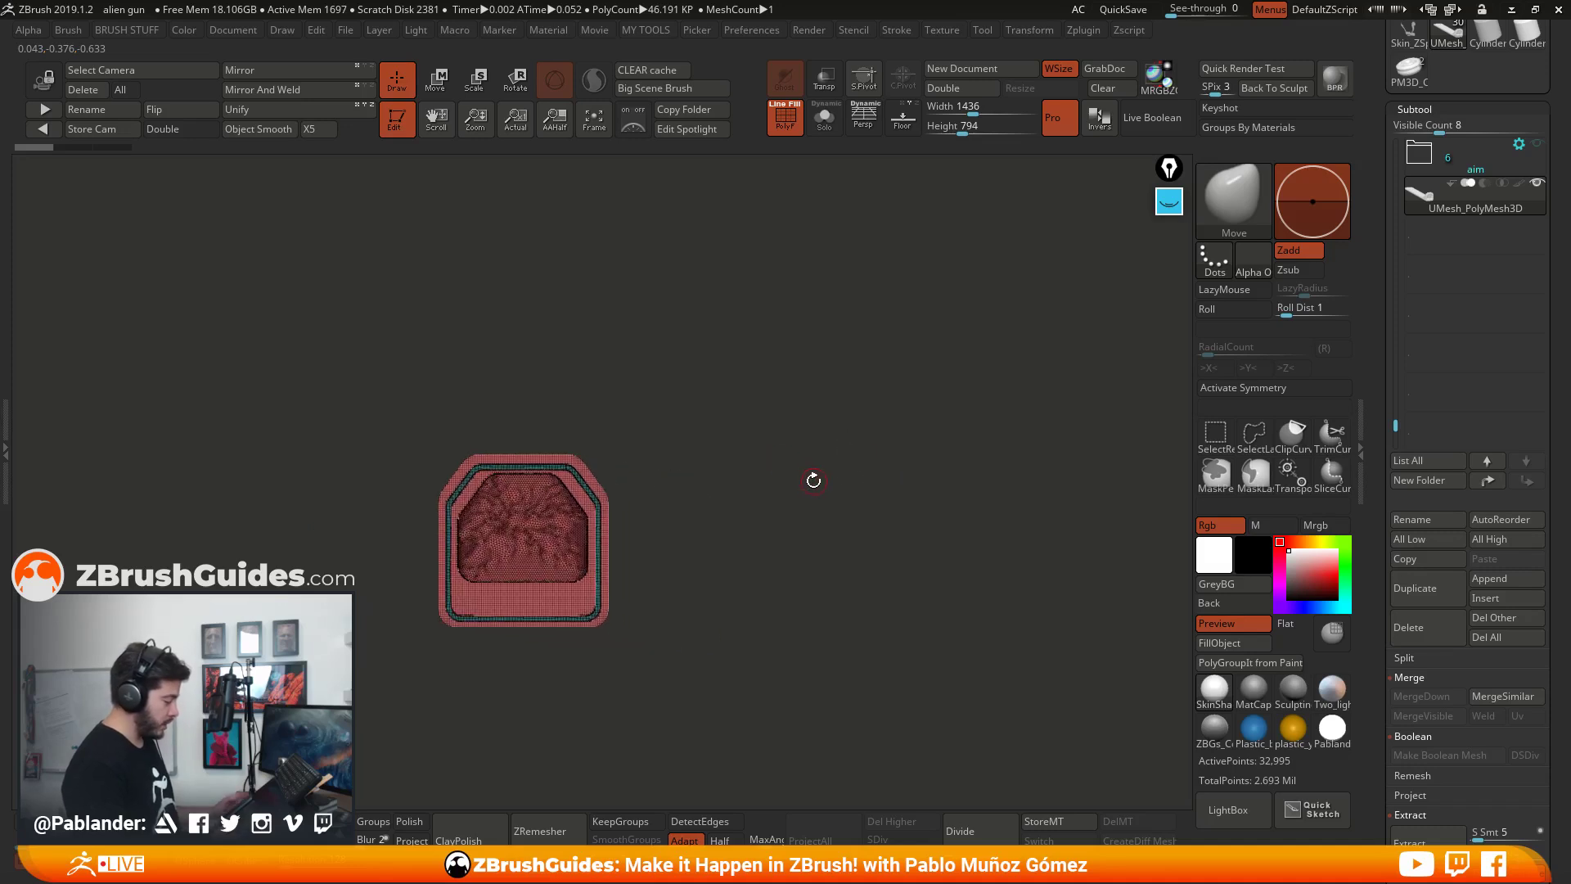
{"action": "key", "text": "shift+z"}
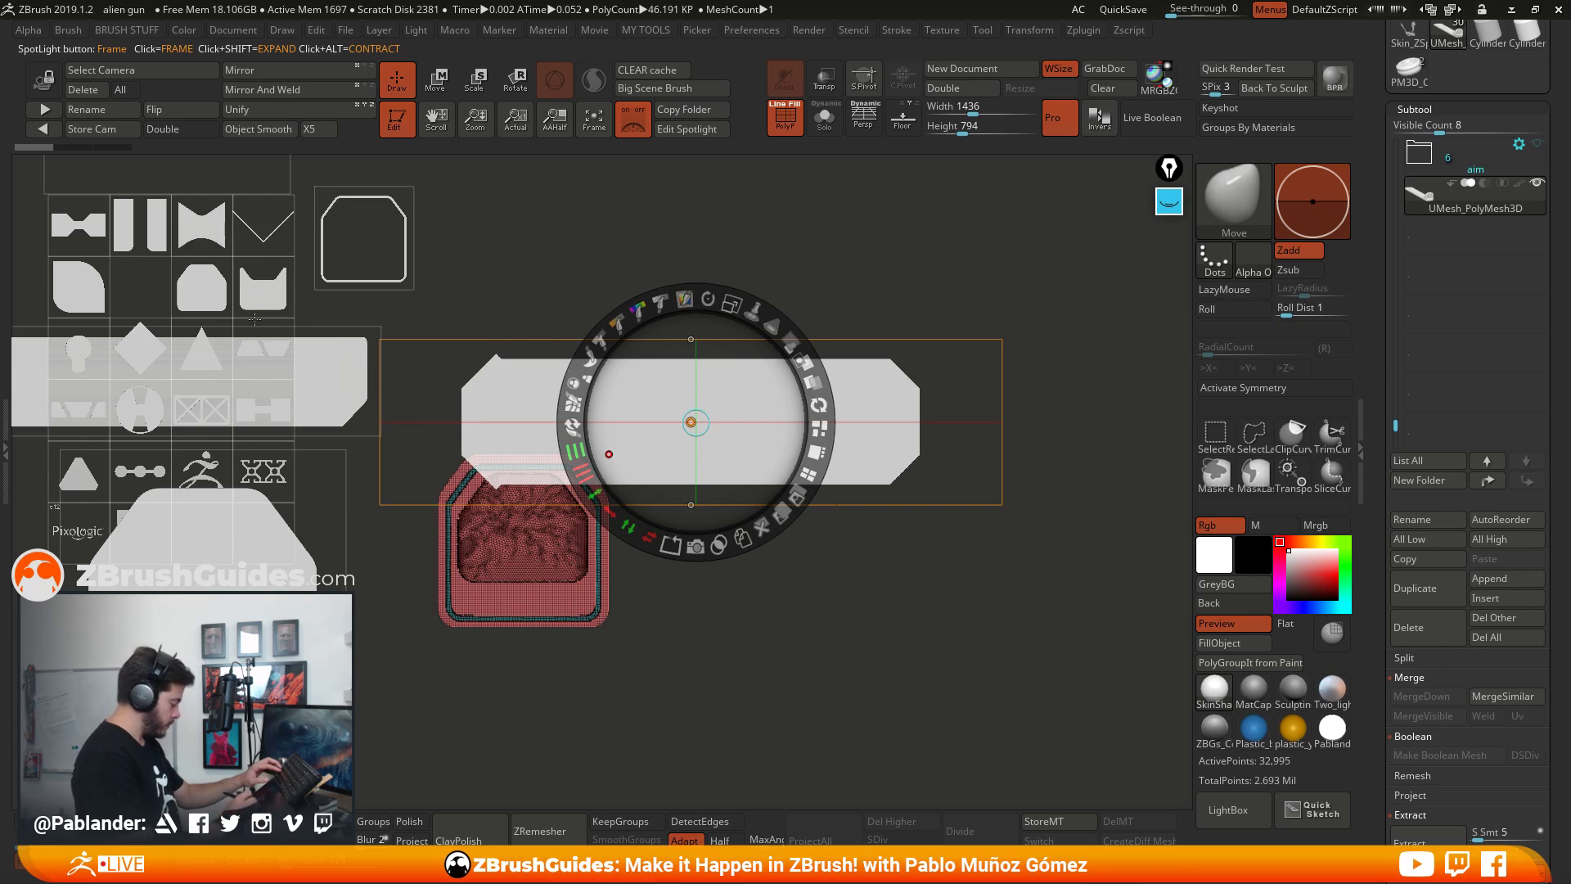
{"action": "left_click", "coordinate": [164, 532]}
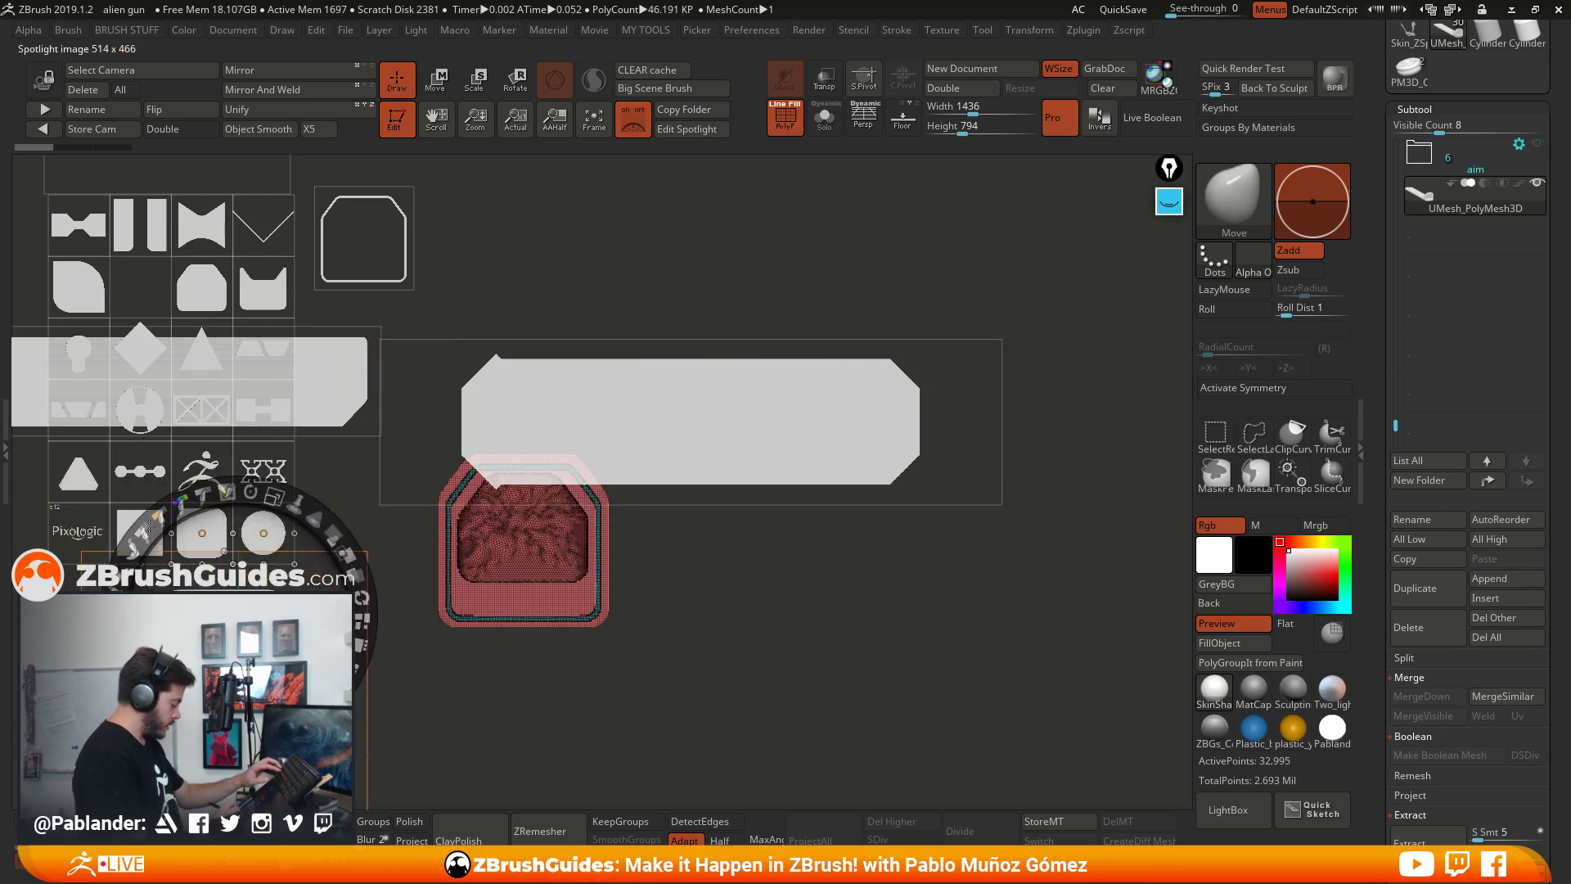
{"action": "left_click_drag", "start_coordinate": [78, 471], "coordinate": [849, 530]}
{"action": "left_click", "coordinate": [699, 303]}
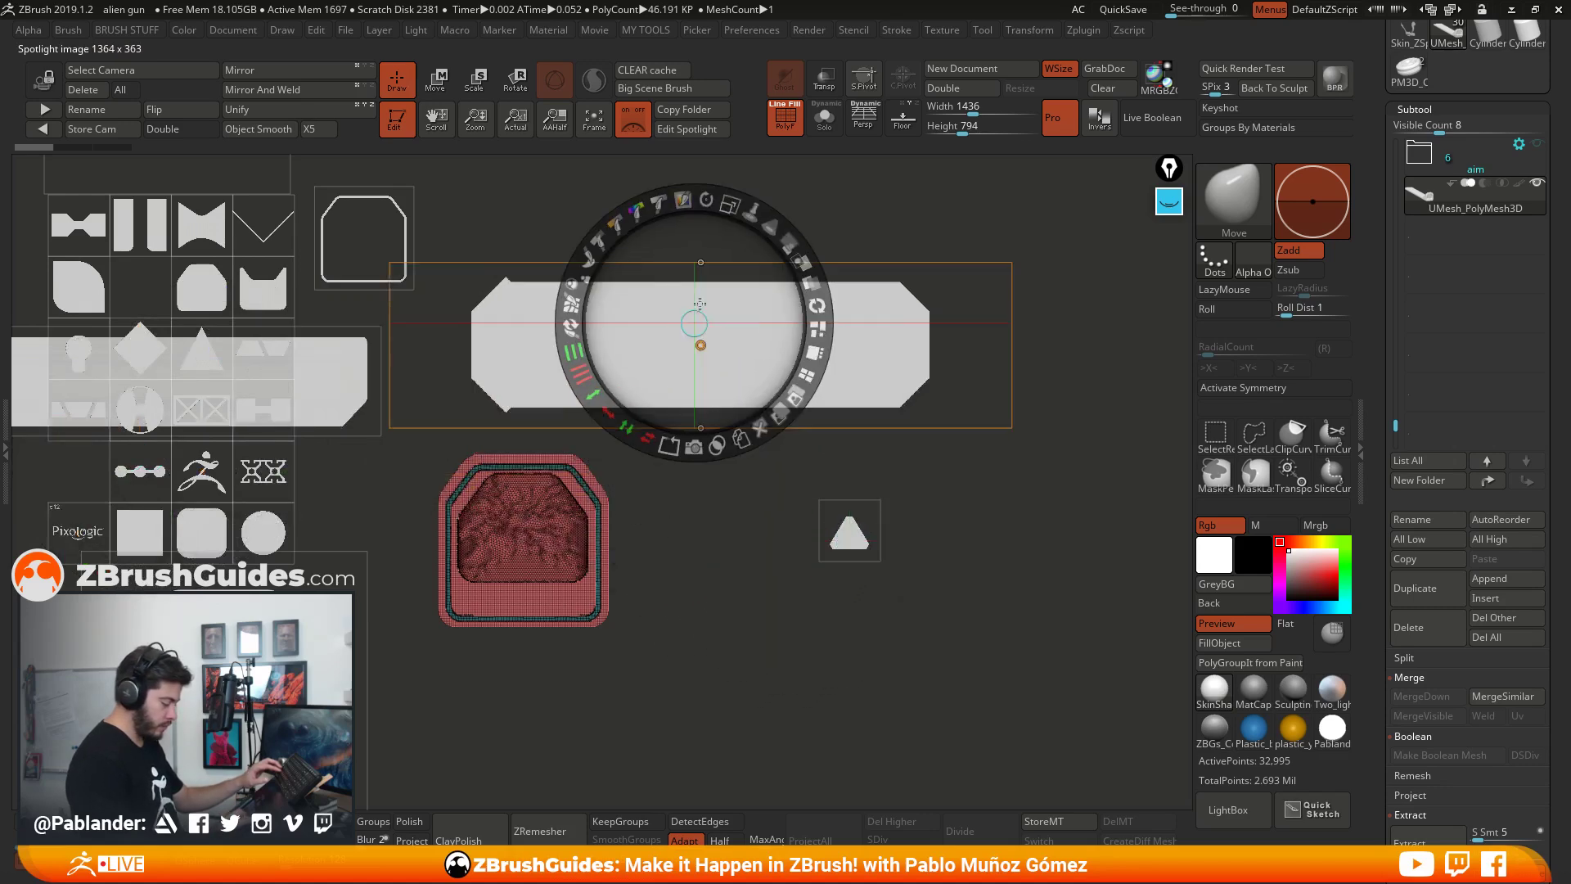
{"action": "left_click_drag", "start_coordinate": [699, 303], "coordinate": [364, 254]}
Step: Enlarge the rounded triangle in Spotlight and create a new subtool from it with Snapshot3D
{"action": "left_click_drag", "start_coordinate": [850, 531], "coordinate": [847, 402]}
{"action": "left_click_drag", "start_coordinate": [893, 304], "coordinate": [858, 443]}
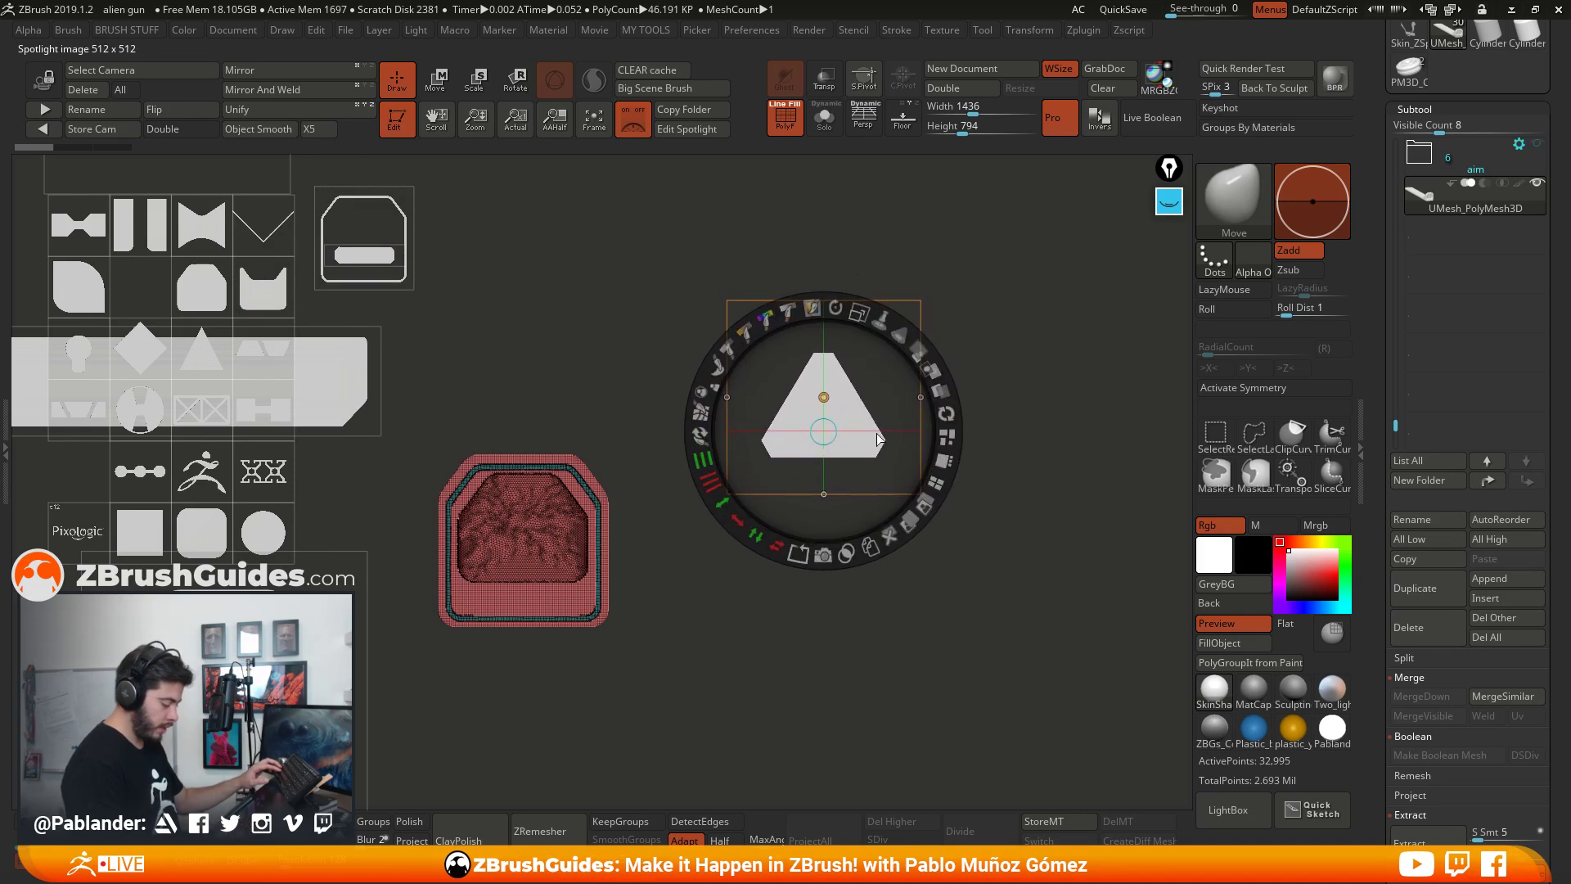
{"action": "left_click_drag", "start_coordinate": [834, 410], "coordinate": [881, 392]}
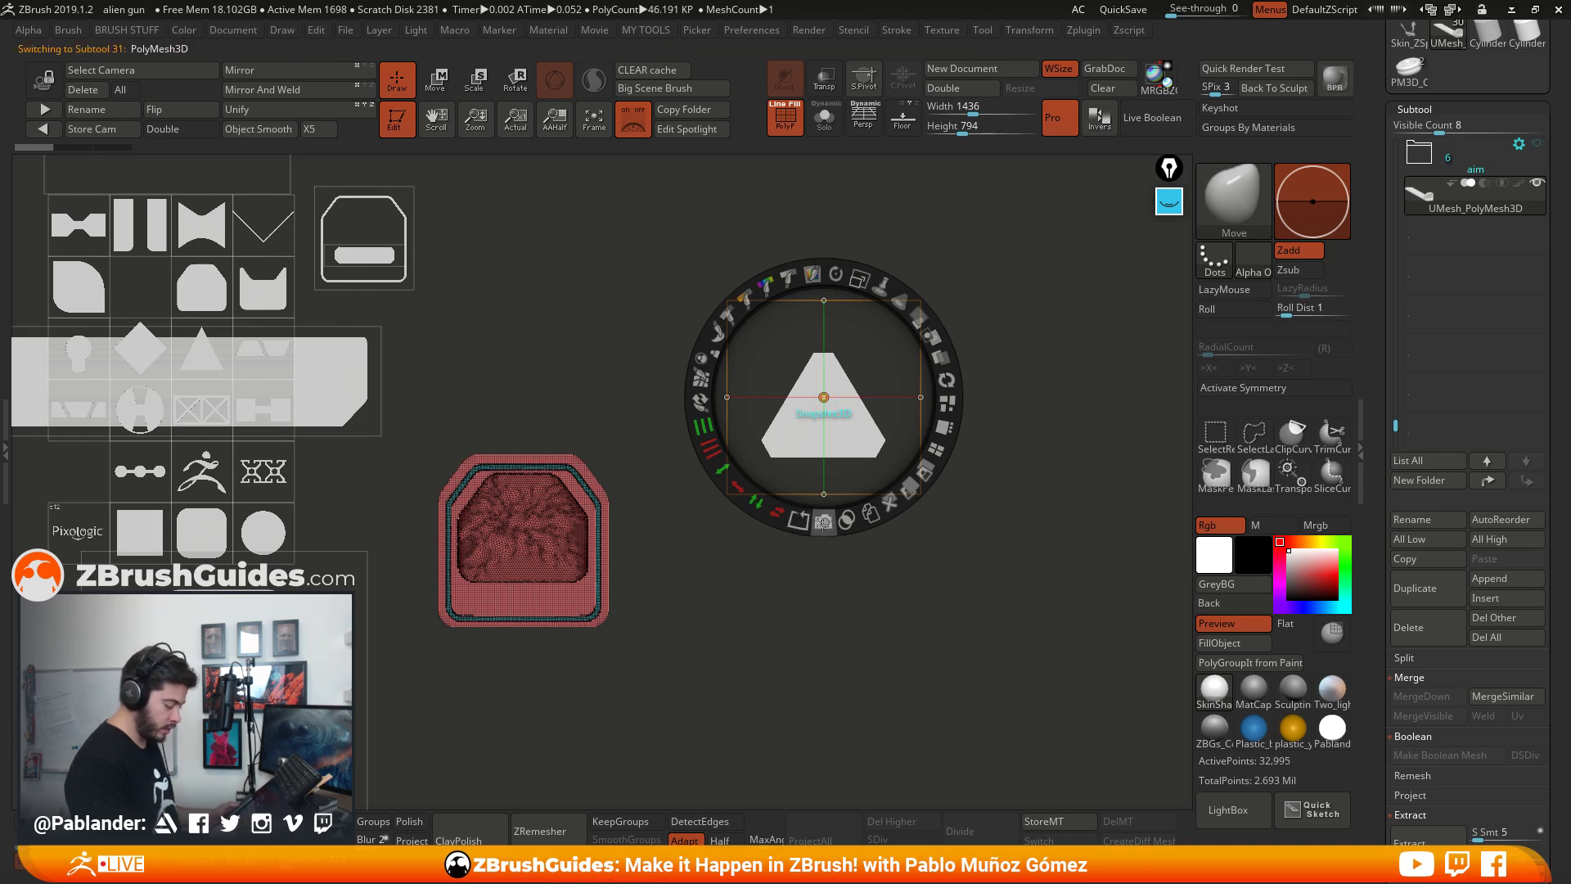
{"action": "left_click", "coordinate": [824, 523]}
{"action": "key", "text": "shift+z"}
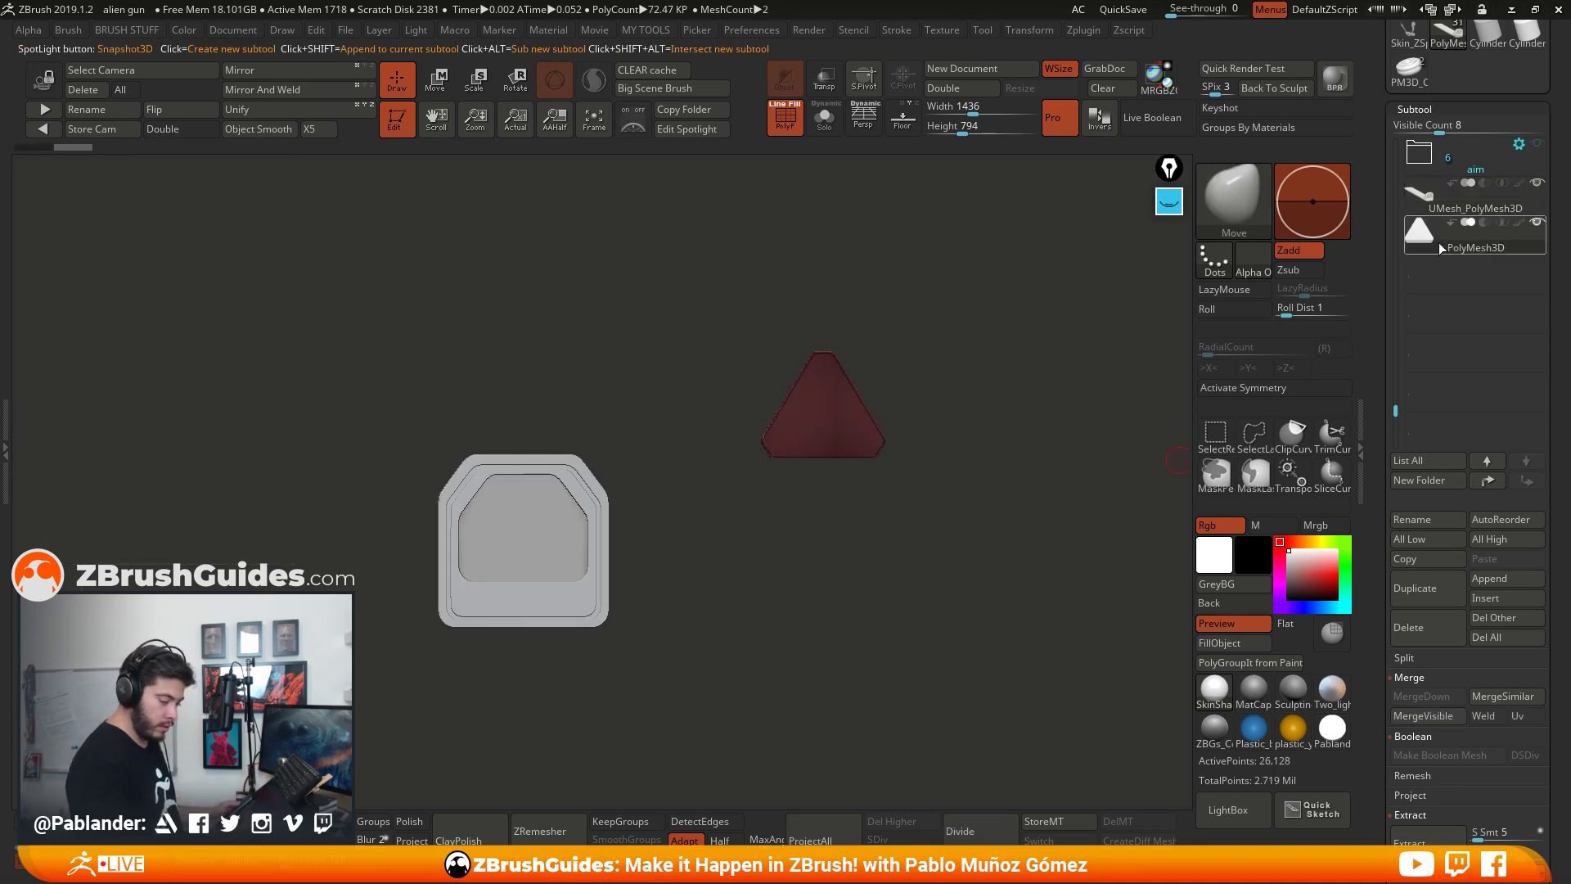
Step: Scale down the depth of the new triangular subtool along Z to make a shorter prism
{"action": "key", "text": "w"}
{"action": "left_click_drag", "start_coordinate": [811, 349], "coordinate": [912, 525]}
{"action": "left_click_drag", "start_coordinate": [765, 474], "coordinate": [524, 528]}
{"action": "left_click", "coordinate": [582, 270]}
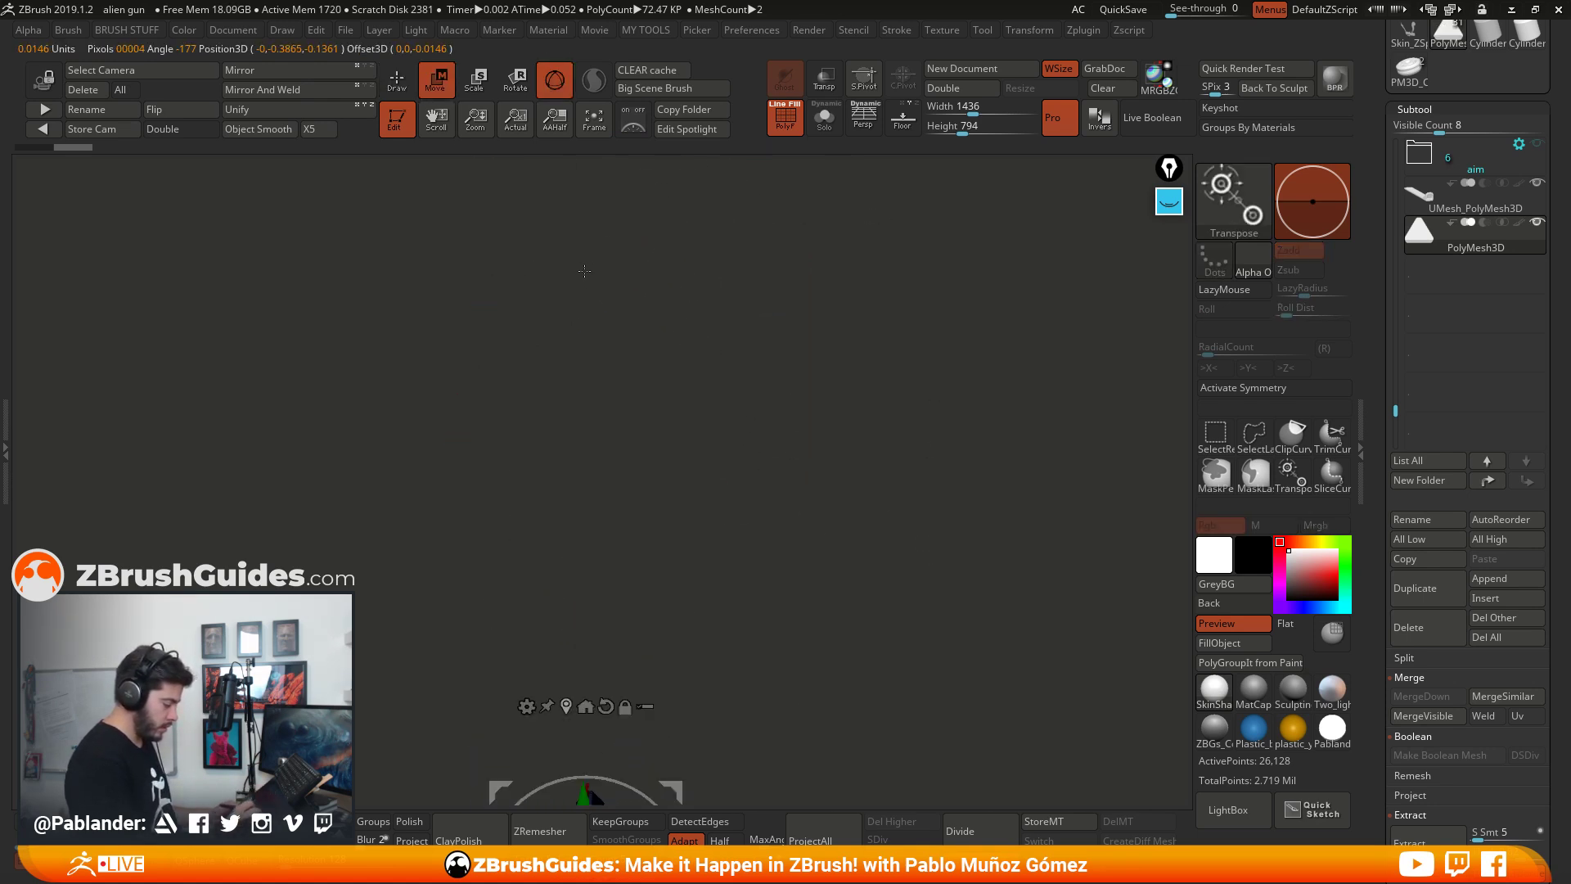
{"action": "left_click_drag", "start_coordinate": [777, 512], "coordinate": [810, 369], "text": "alt"}
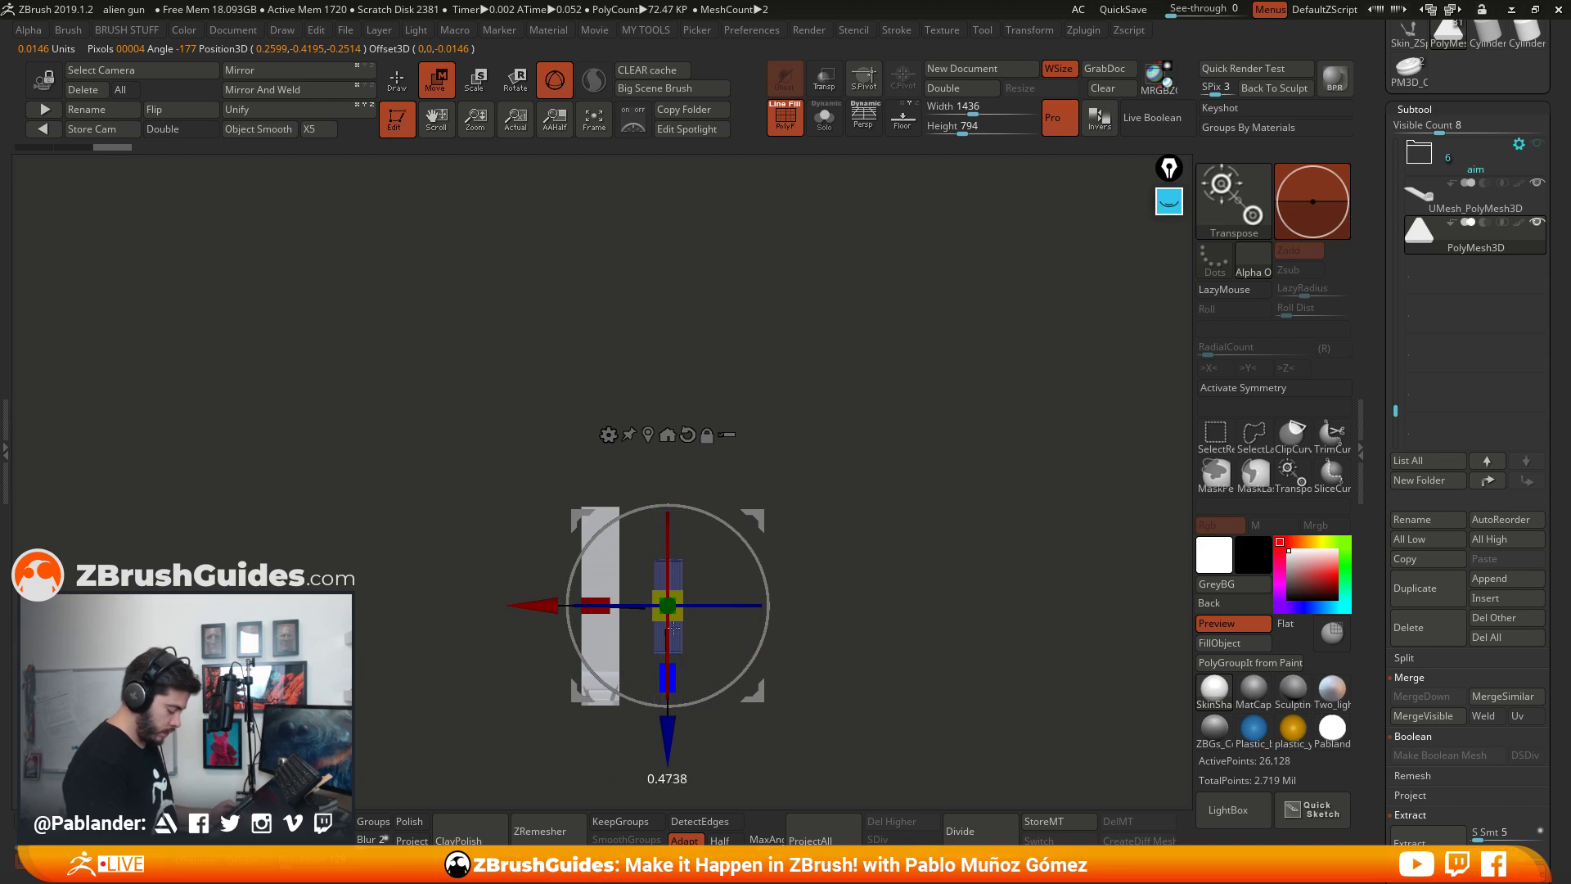
Step: Isolate the triangular prism in Solo mode and hide its wireframe lines, keeping the polygroup colours to examine the front edge
{"action": "left_click", "coordinate": [826, 130]}
{"action": "left_click", "coordinate": [597, 128]}
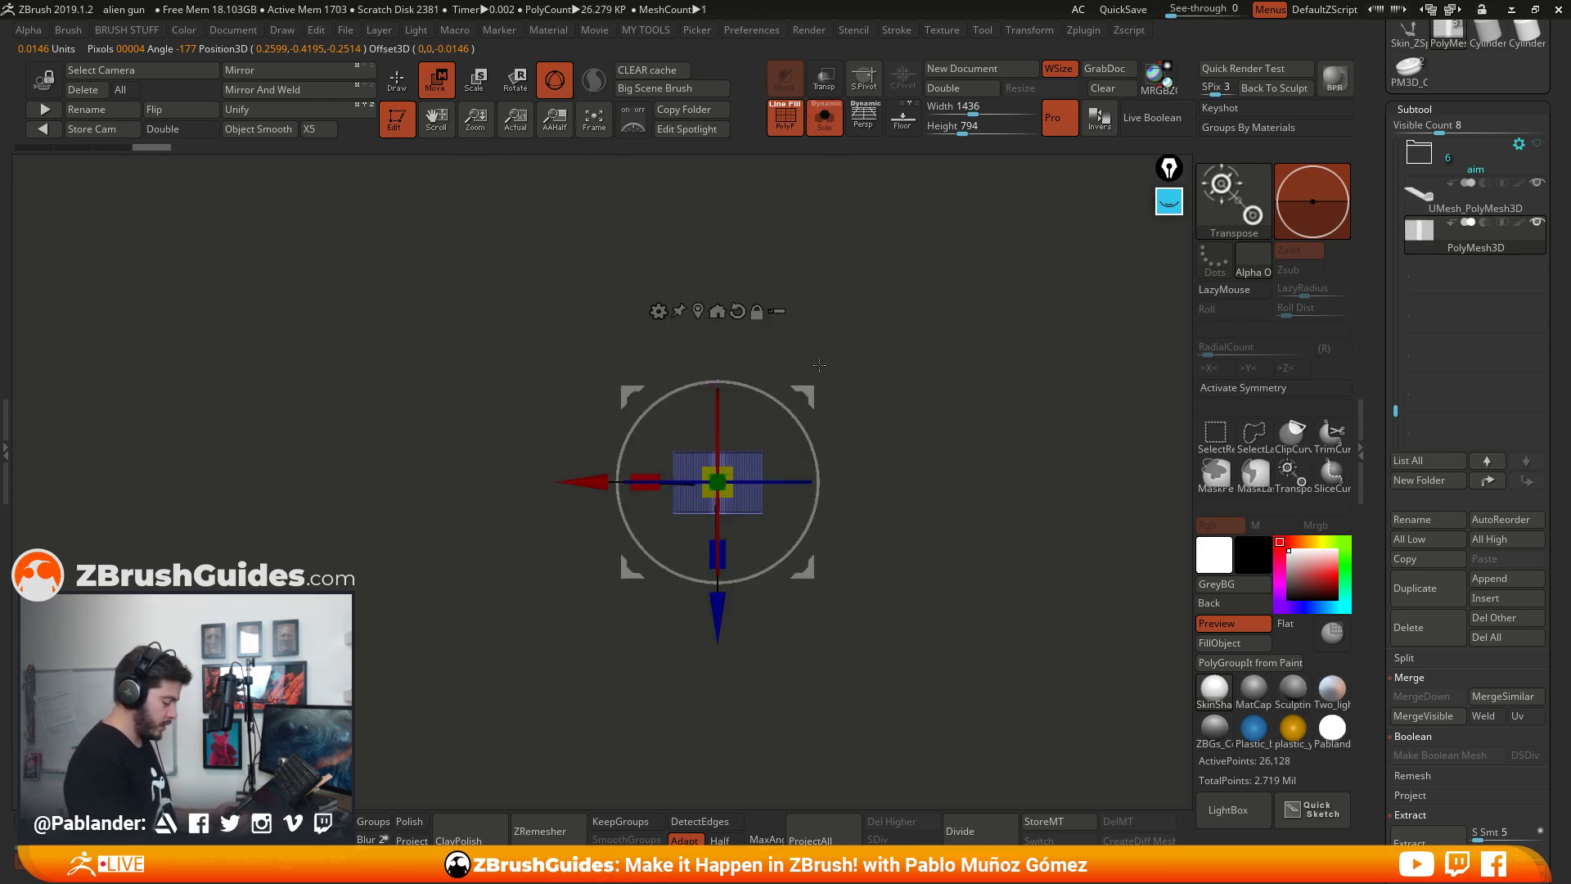
{"action": "left_click_drag", "start_coordinate": [861, 425], "coordinate": [960, 550]}
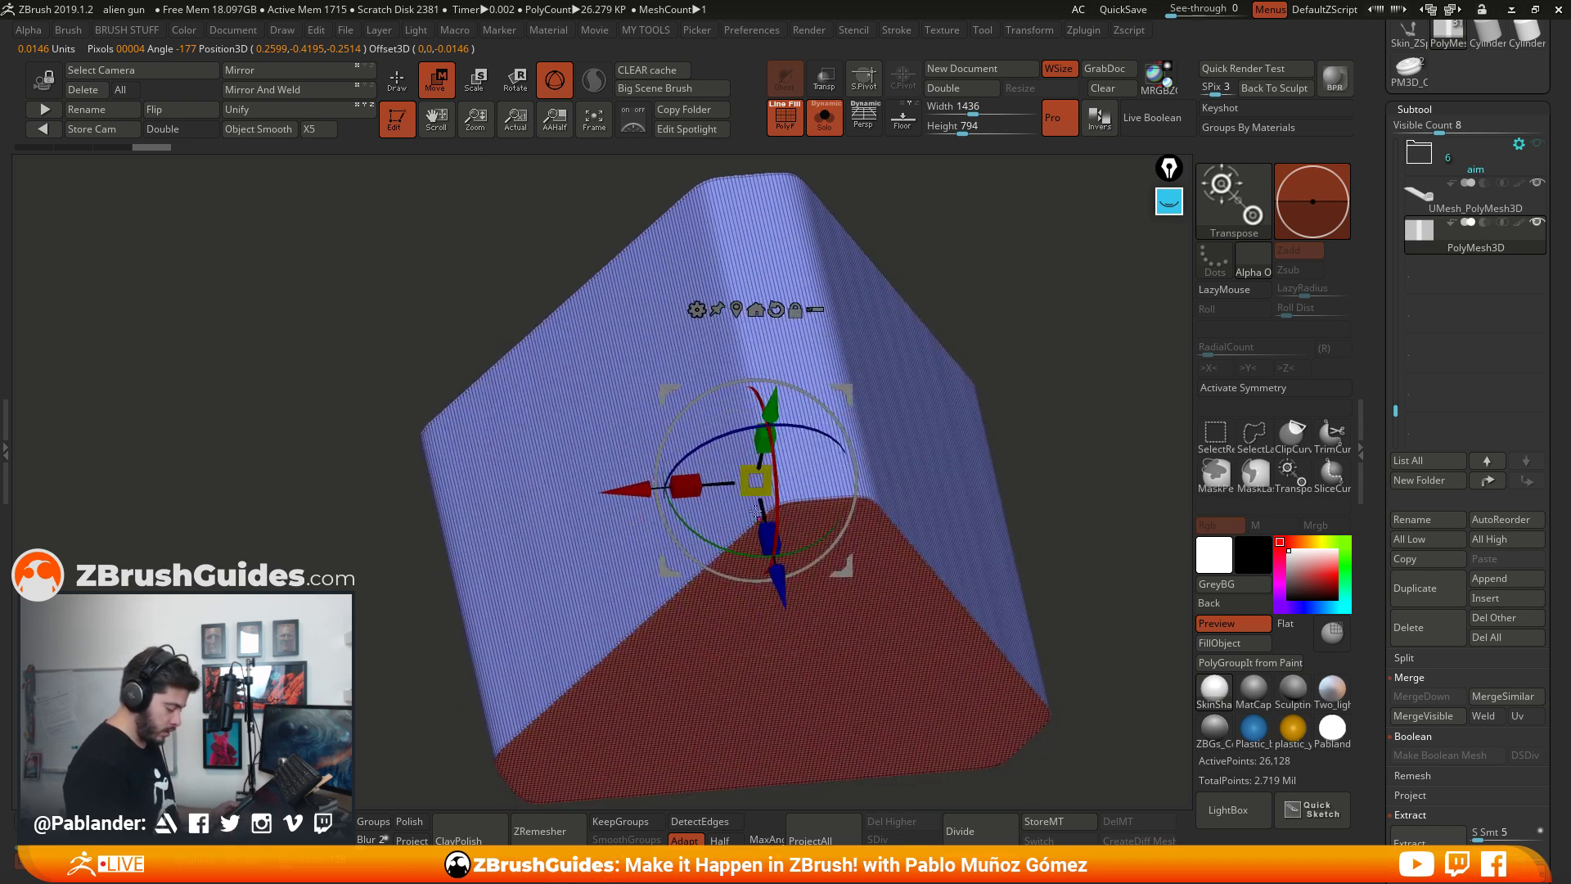
{"action": "mouse_move", "coordinate": [766, 538]}
{"action": "left_mouse_down"}
{"action": "mouse_move", "coordinate": [737, 451]}
{"action": "mouse_move", "coordinate": [740, 481]}
{"action": "left_mouse_up"}
{"action": "key", "text": "q"}
{"action": "mouse_move", "coordinate": [900, 442]}
{"action": "left_mouse_down"}
{"action": "mouse_move", "coordinate": [922, 428]}
{"action": "mouse_move", "coordinate": [911, 414]}
{"action": "mouse_move", "coordinate": [995, 439]}
{"action": "mouse_move", "coordinate": [1036, 495]}
{"action": "mouse_move", "coordinate": [989, 431]}
{"action": "mouse_move", "coordinate": [1004, 396]}
{"action": "mouse_move", "coordinate": [609, 511]}
{"action": "left_mouse_up"}
{"action": "key", "text": "space"}
{"action": "left_click_drag", "start_coordinate": [790, 356], "coordinate": [752, 350]}
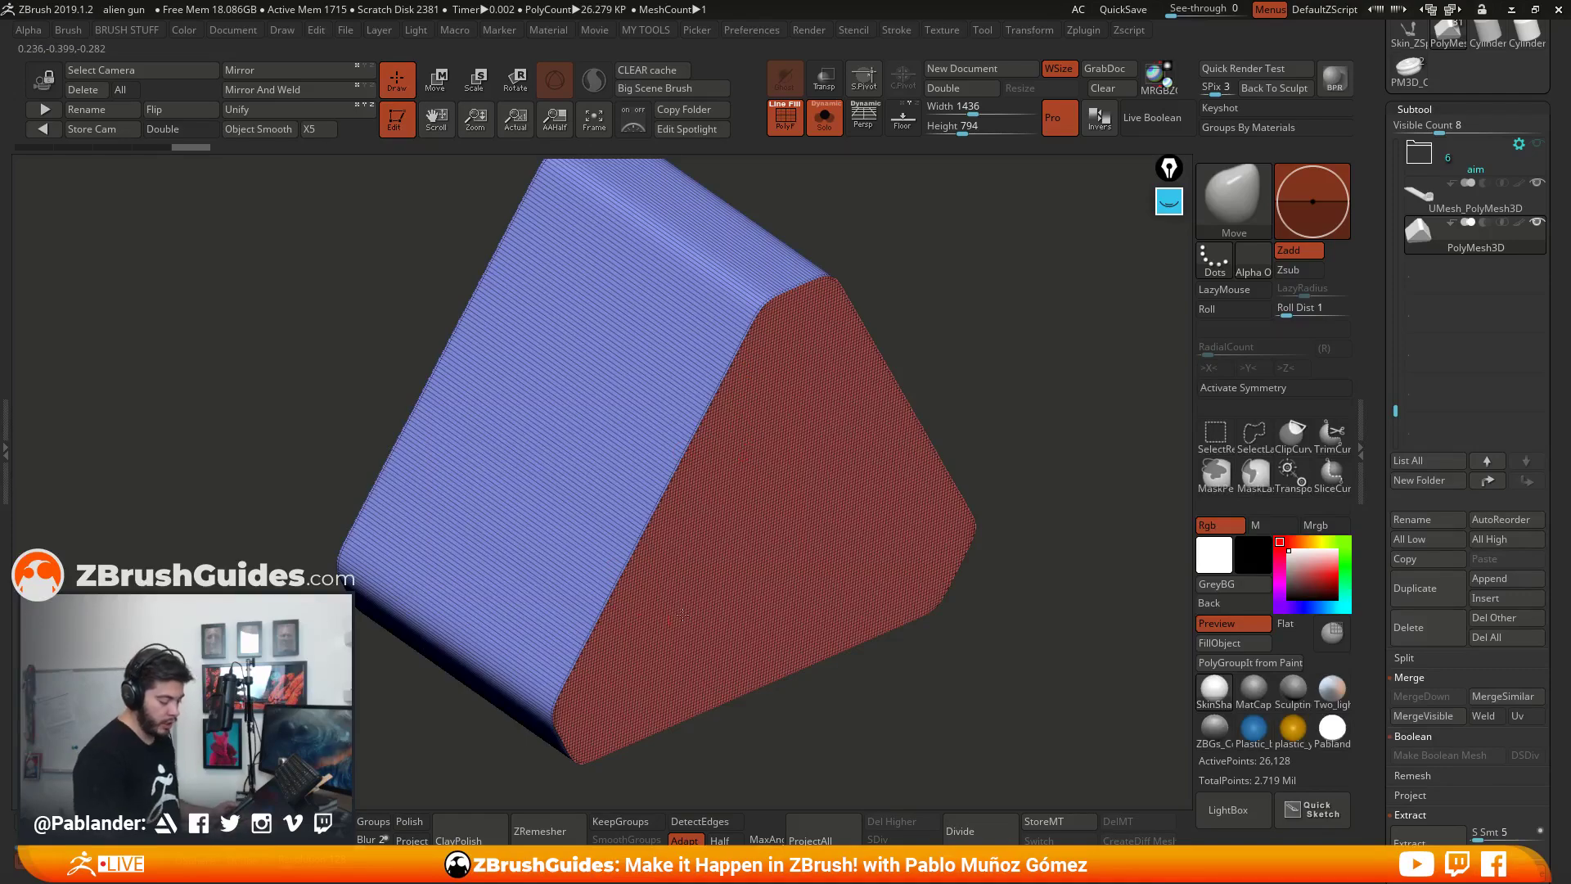
{"action": "left_click_drag", "start_coordinate": [749, 368], "coordinate": [837, 207]}
{"action": "left_click", "coordinate": [783, 112]}
{"action": "right_click_drag", "start_coordinate": [880, 298], "coordinate": [914, 411], "text": "ctrl"}
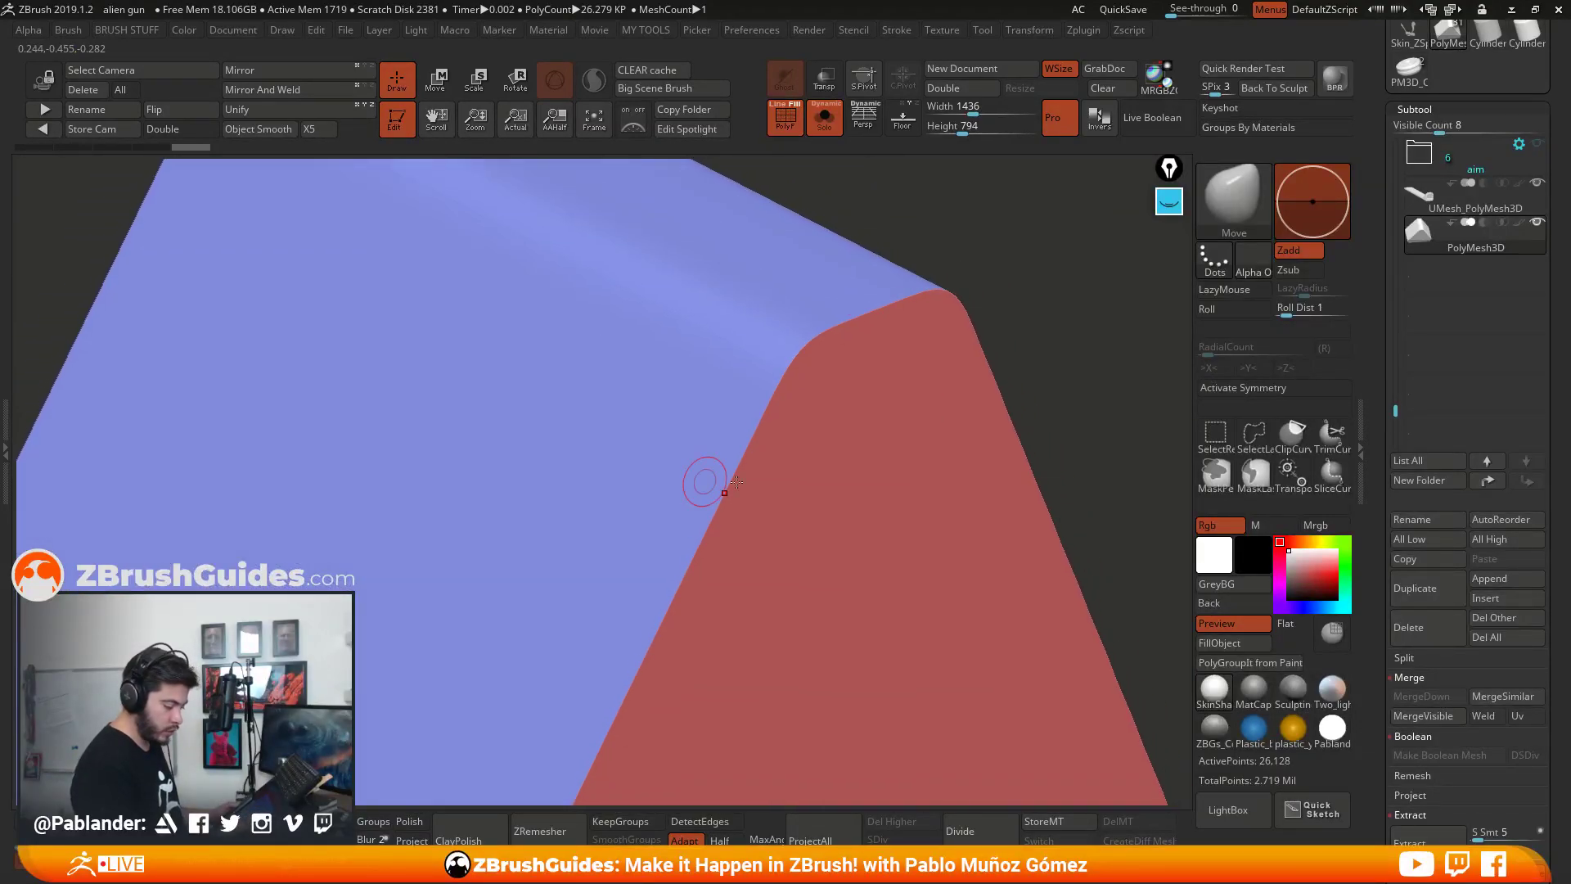
Step: Try beveling the prism's polygroup edges with a Bevel Width of 0.00323, then undo the bevel
{"action": "scroll", "coordinate": [1442, 327], "scroll_direction": "down", "scroll_amount": 10}
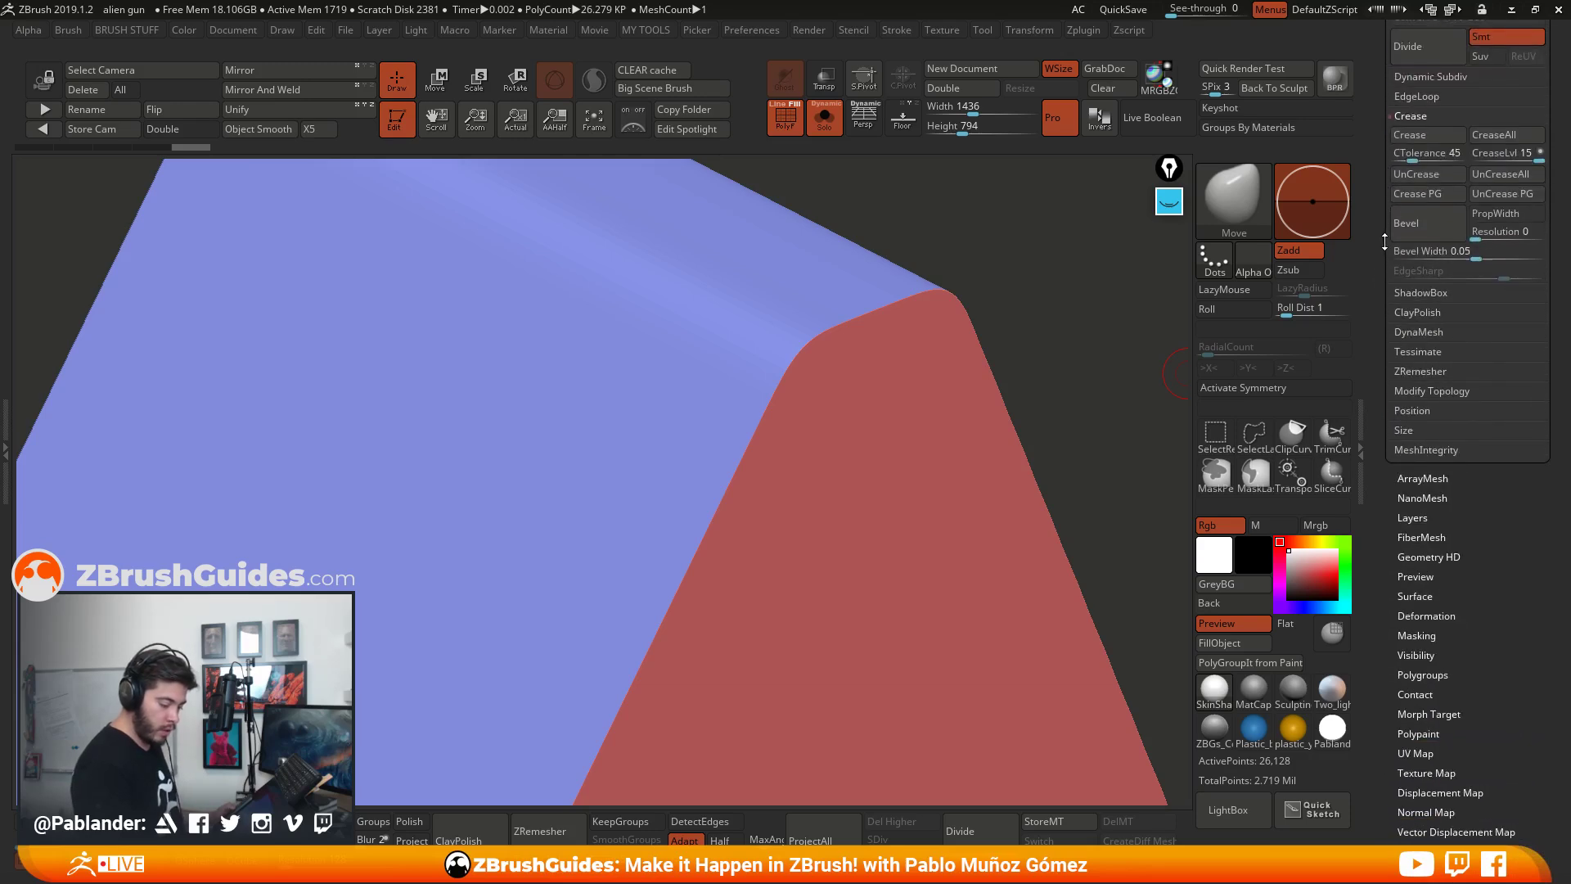
{"action": "scroll", "coordinate": [1443, 311], "scroll_direction": "up", "scroll_amount": 4}
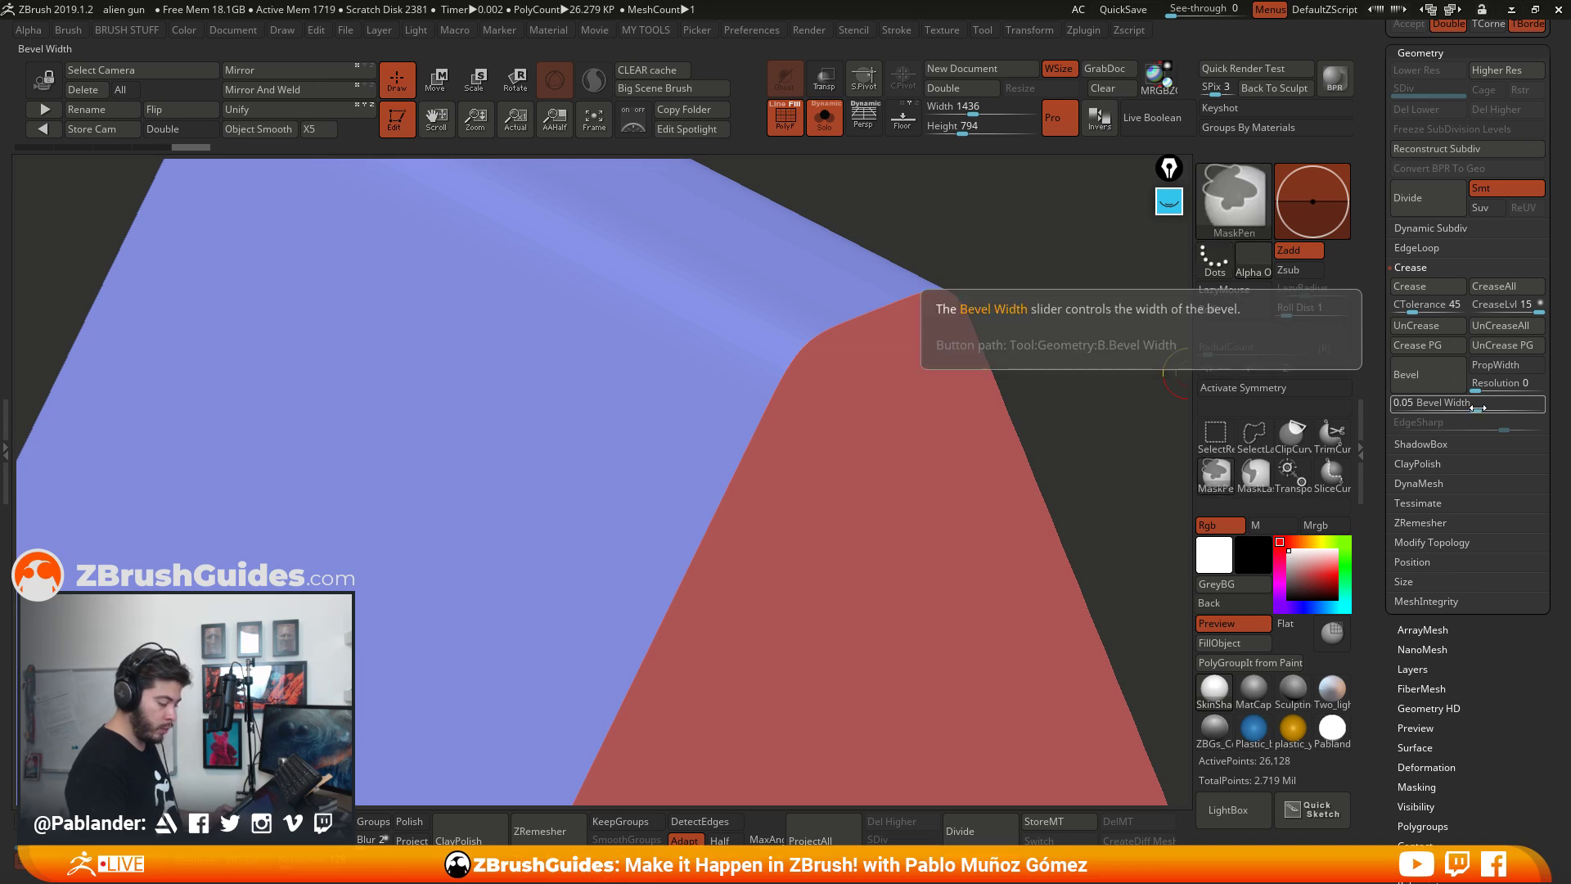
{"action": "left_click_drag", "start_coordinate": [1481, 408], "coordinate": [1442, 408]}
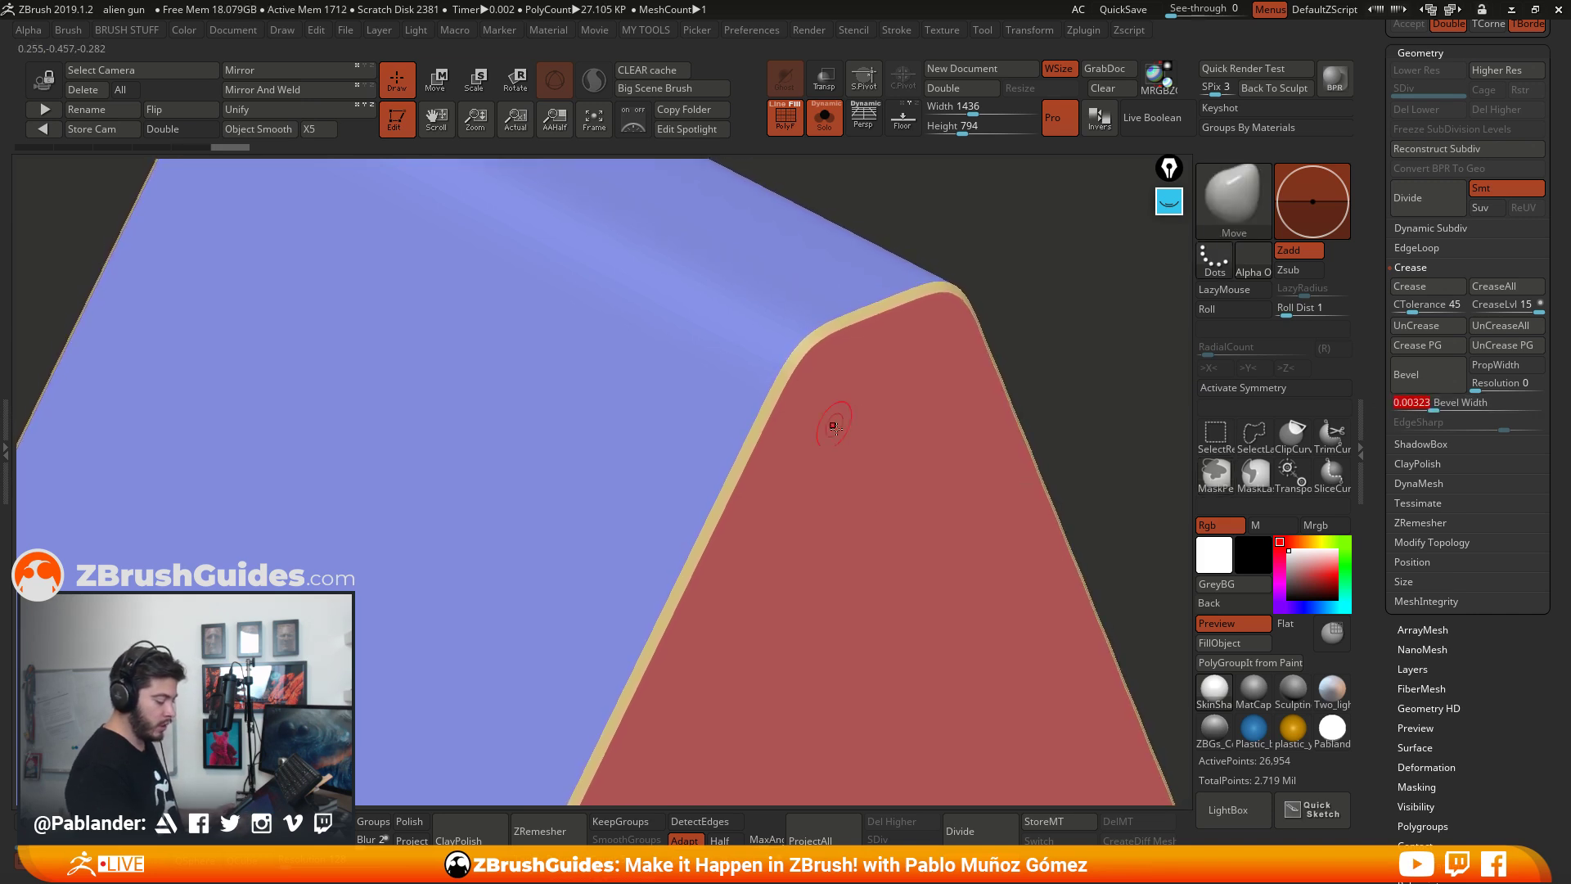
{"action": "key", "text": "f"}
{"action": "right_click_drag", "start_coordinate": [833, 425], "coordinate": [847, 526]}
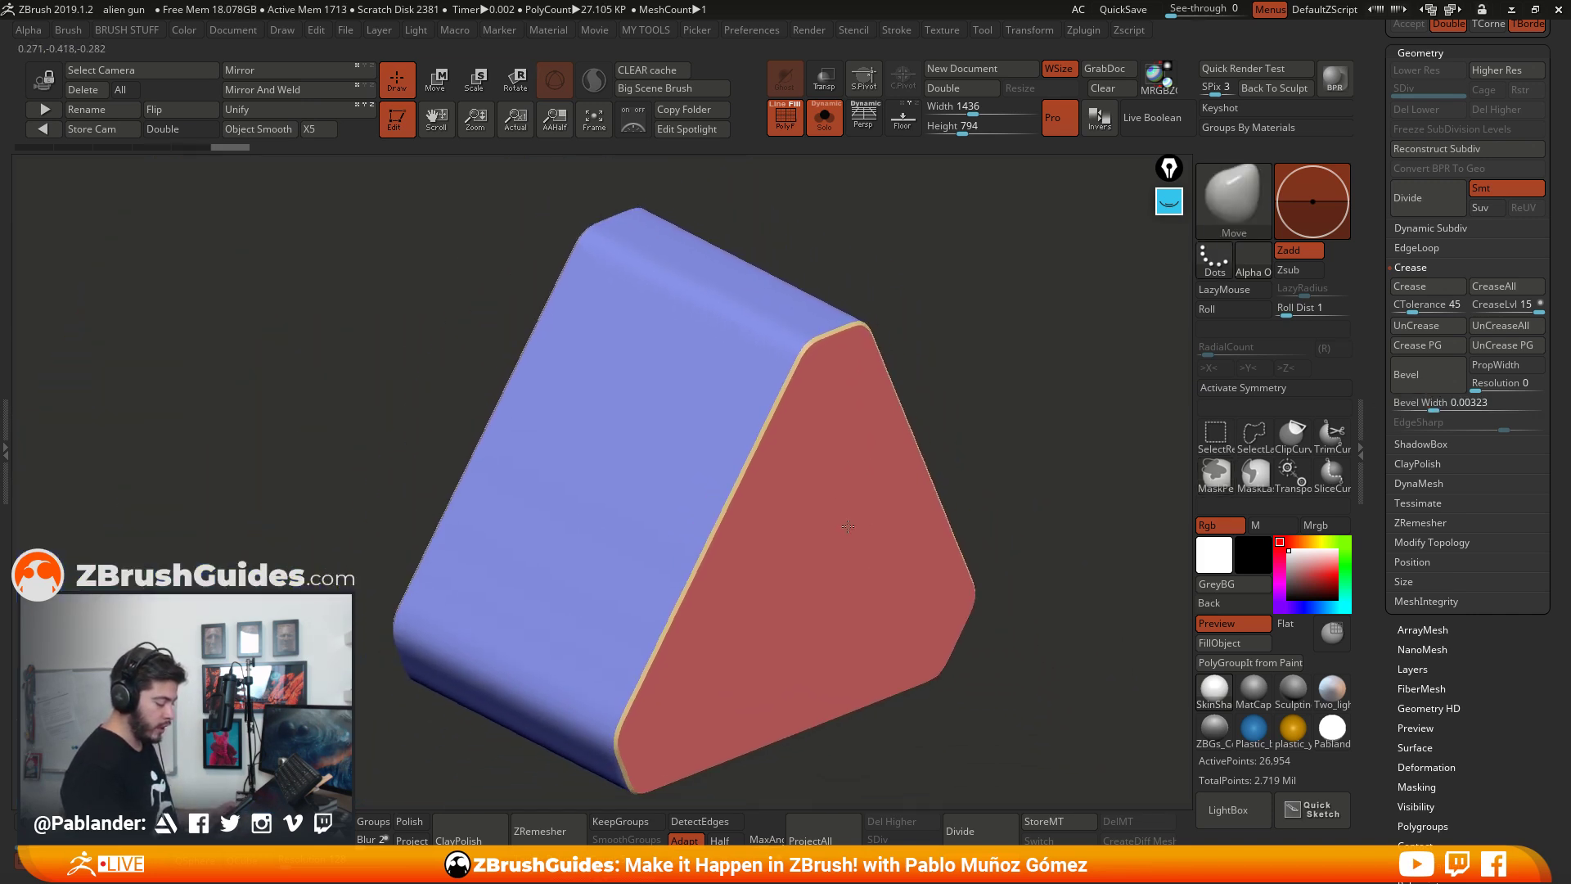
{"action": "key", "text": "ctrl+z"}
{"action": "key", "text": "ctrl+z"}
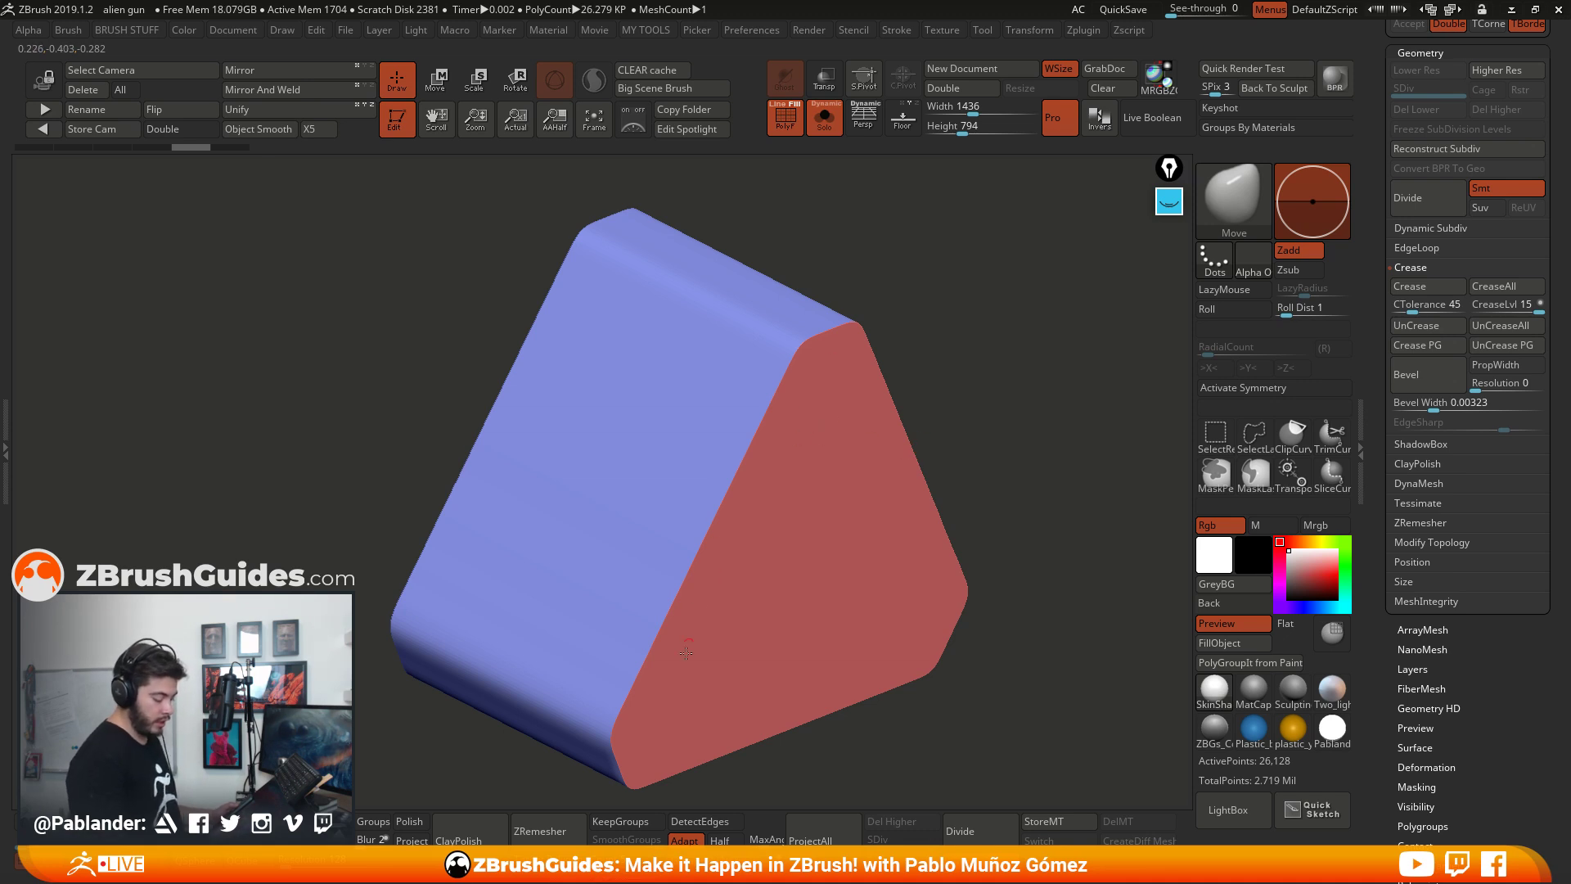
Step: Try a wider bevel on the prism's polygroup edges with a Bevel Width of 0.01013 and check its wireframe
{"action": "right_click_drag", "start_coordinate": [848, 367], "coordinate": [758, 464]}
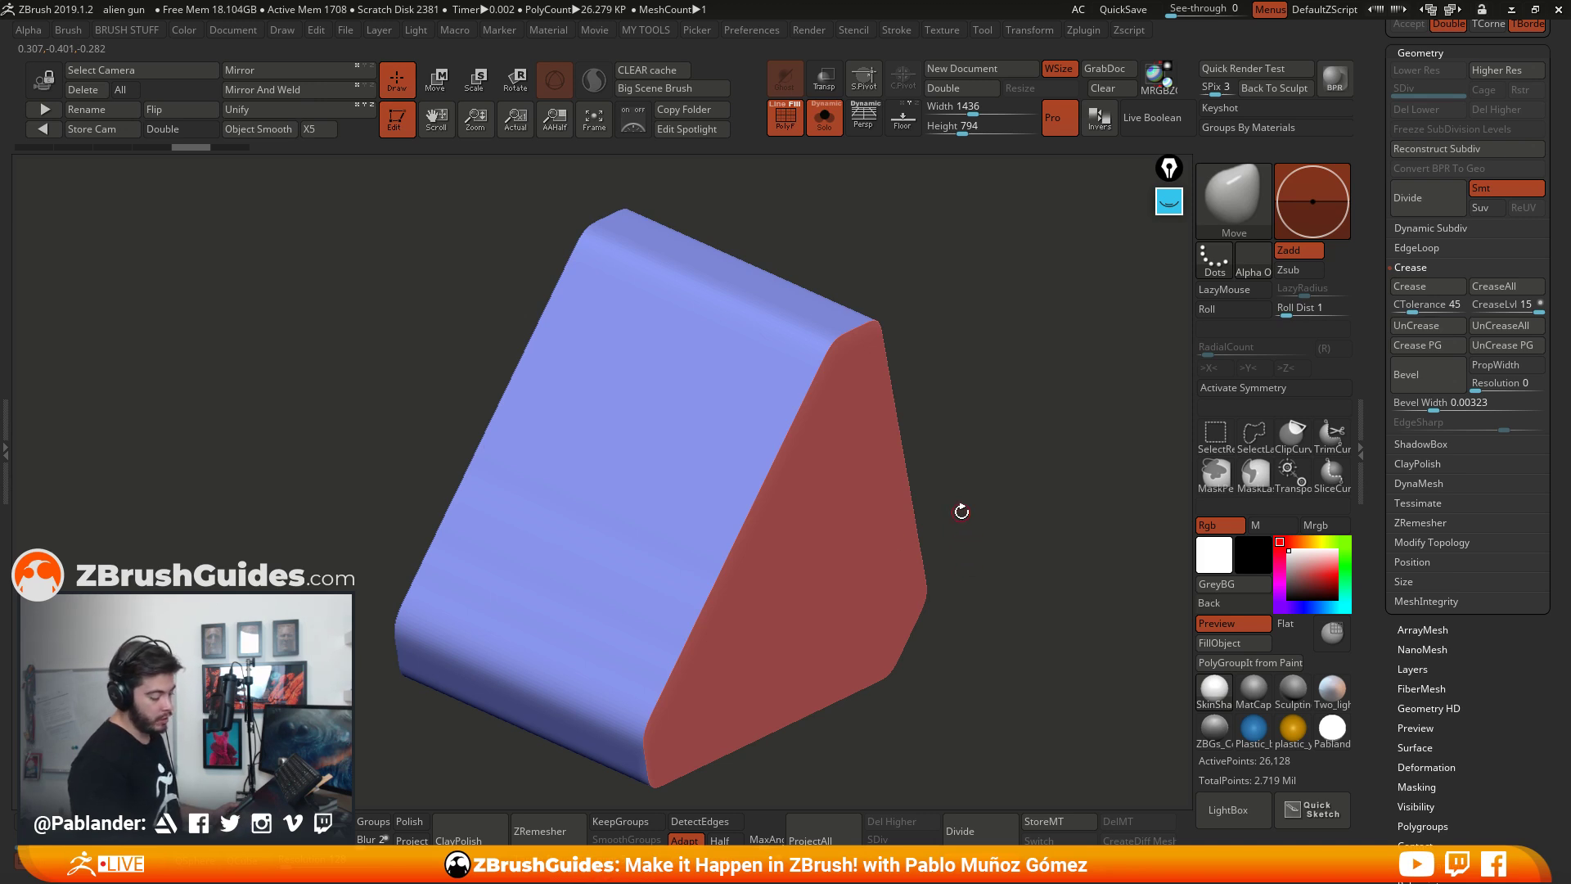
{"action": "right_click_drag", "start_coordinate": [961, 511], "coordinate": [1045, 442]}
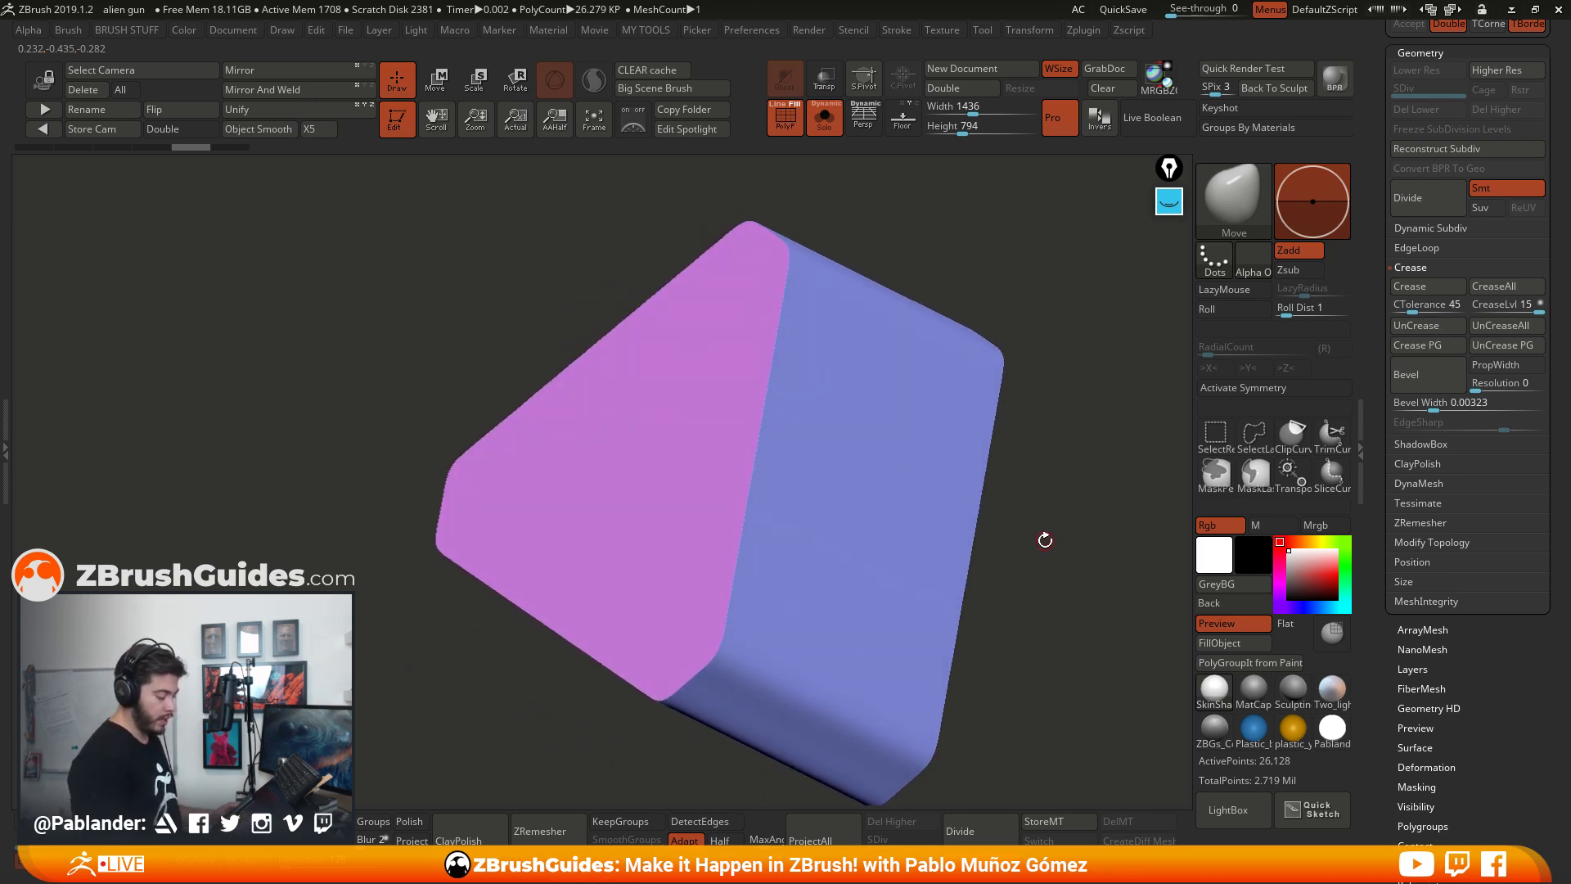
{"action": "right_click_drag", "start_coordinate": [1044, 541], "coordinate": [933, 494]}
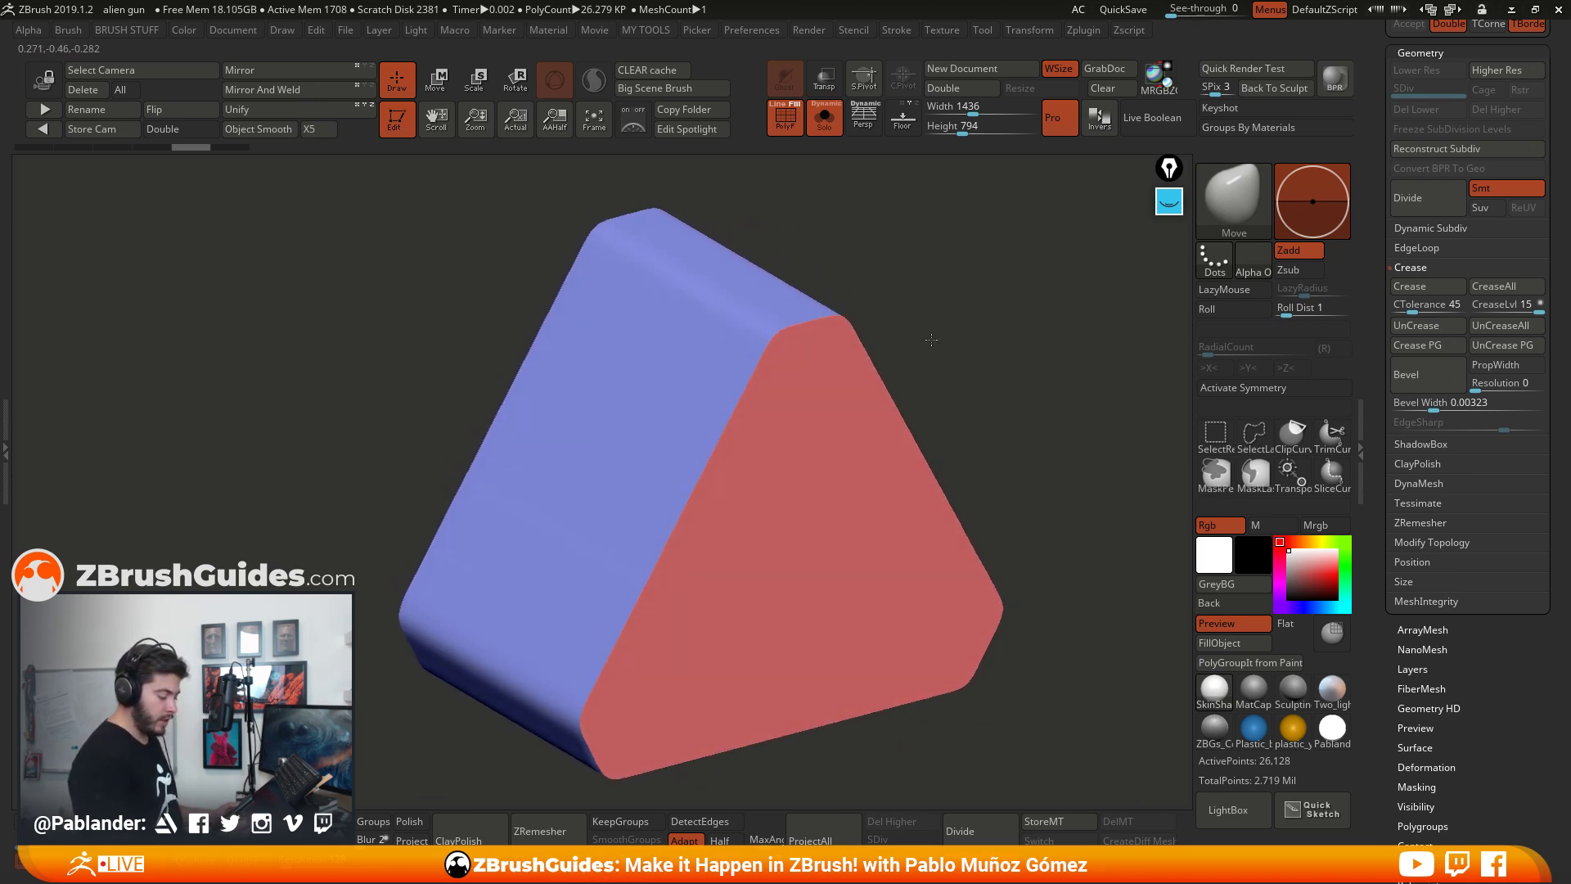
{"action": "right_click_drag", "start_coordinate": [931, 340], "coordinate": [949, 348]}
{"action": "left_click", "coordinate": [1434, 402]}
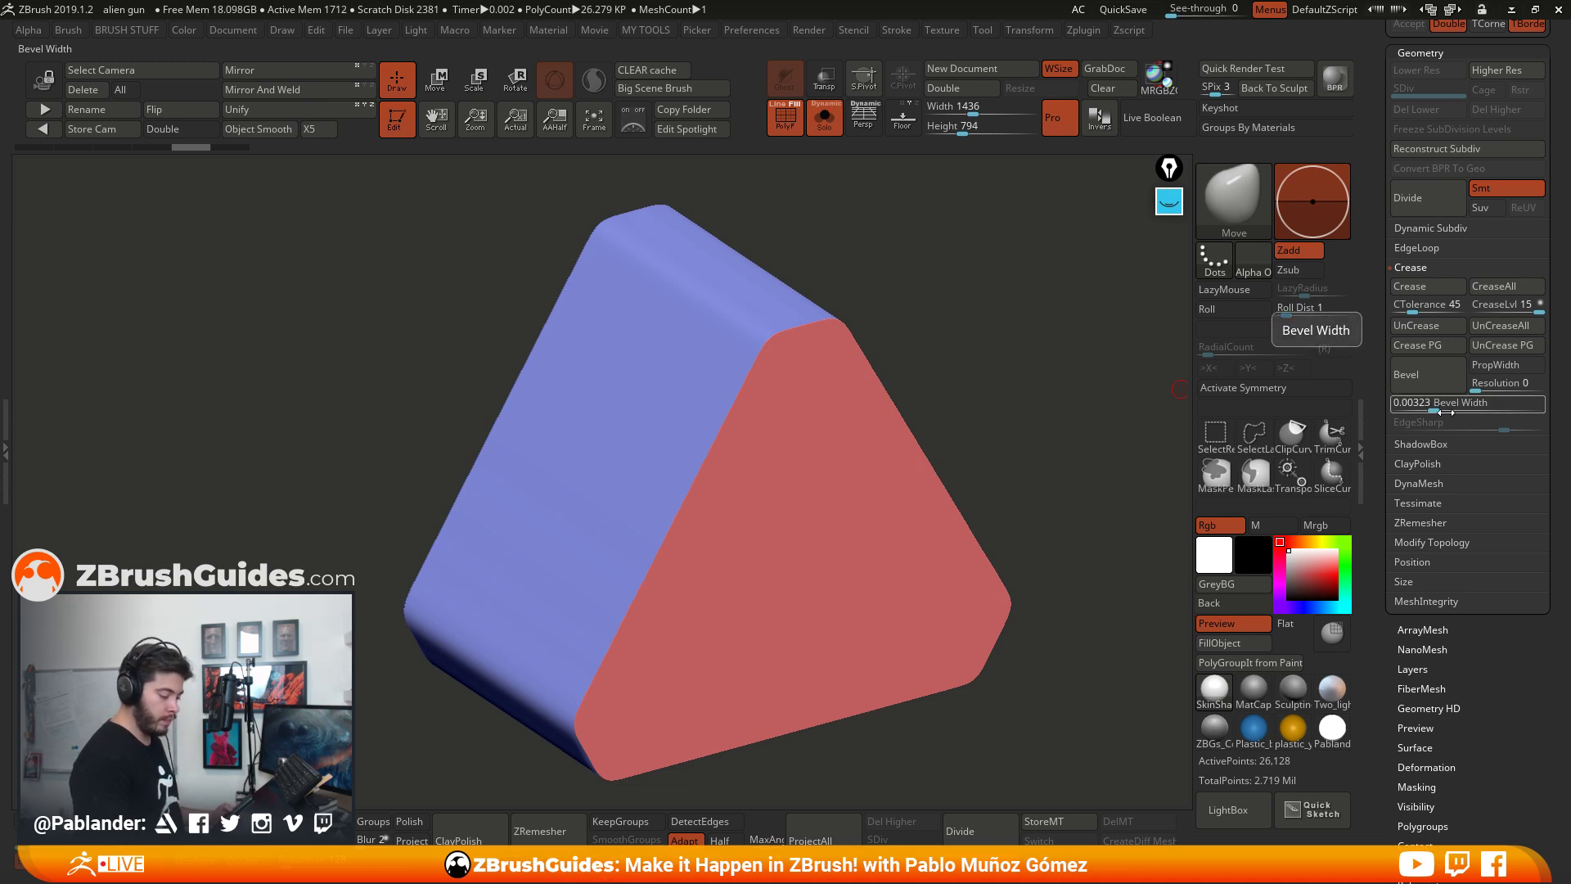
{"action": "key", "text": "ctrl"}
{"action": "mouse_move", "coordinate": [1436, 407]}
{"action": "left_mouse_down"}
{"action": "mouse_move", "coordinate": [1498, 407]}
{"action": "mouse_move", "coordinate": [1448, 406]}
{"action": "left_mouse_up"}
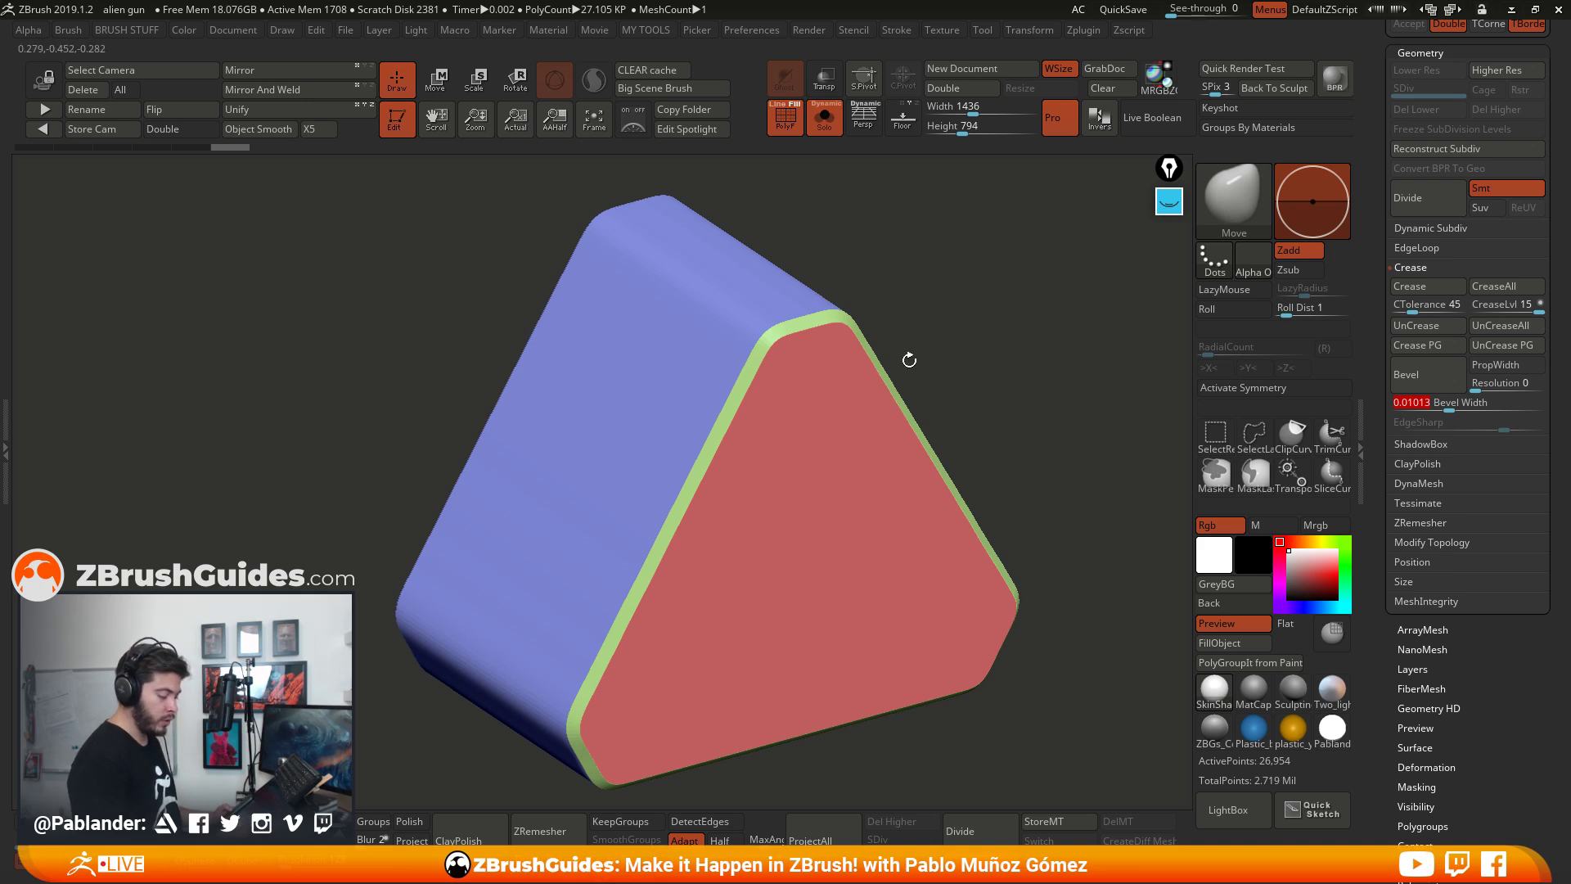
{"action": "left_click_drag", "start_coordinate": [1440, 404], "coordinate": [1448, 407]}
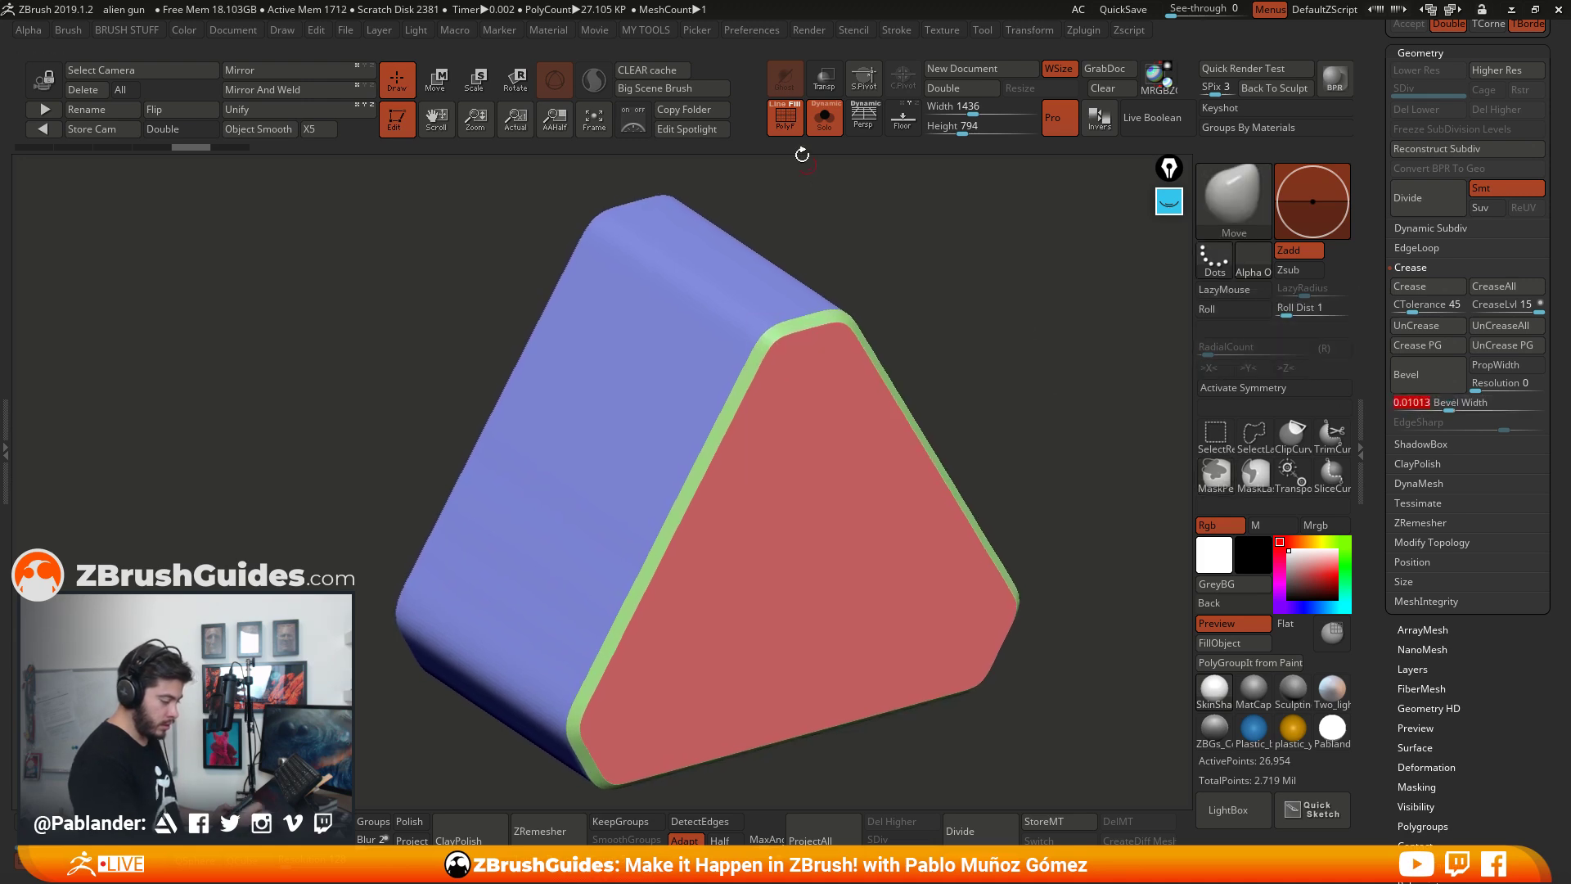
{"action": "left_click", "coordinate": [783, 114]}
{"action": "left_click", "coordinate": [784, 106]}
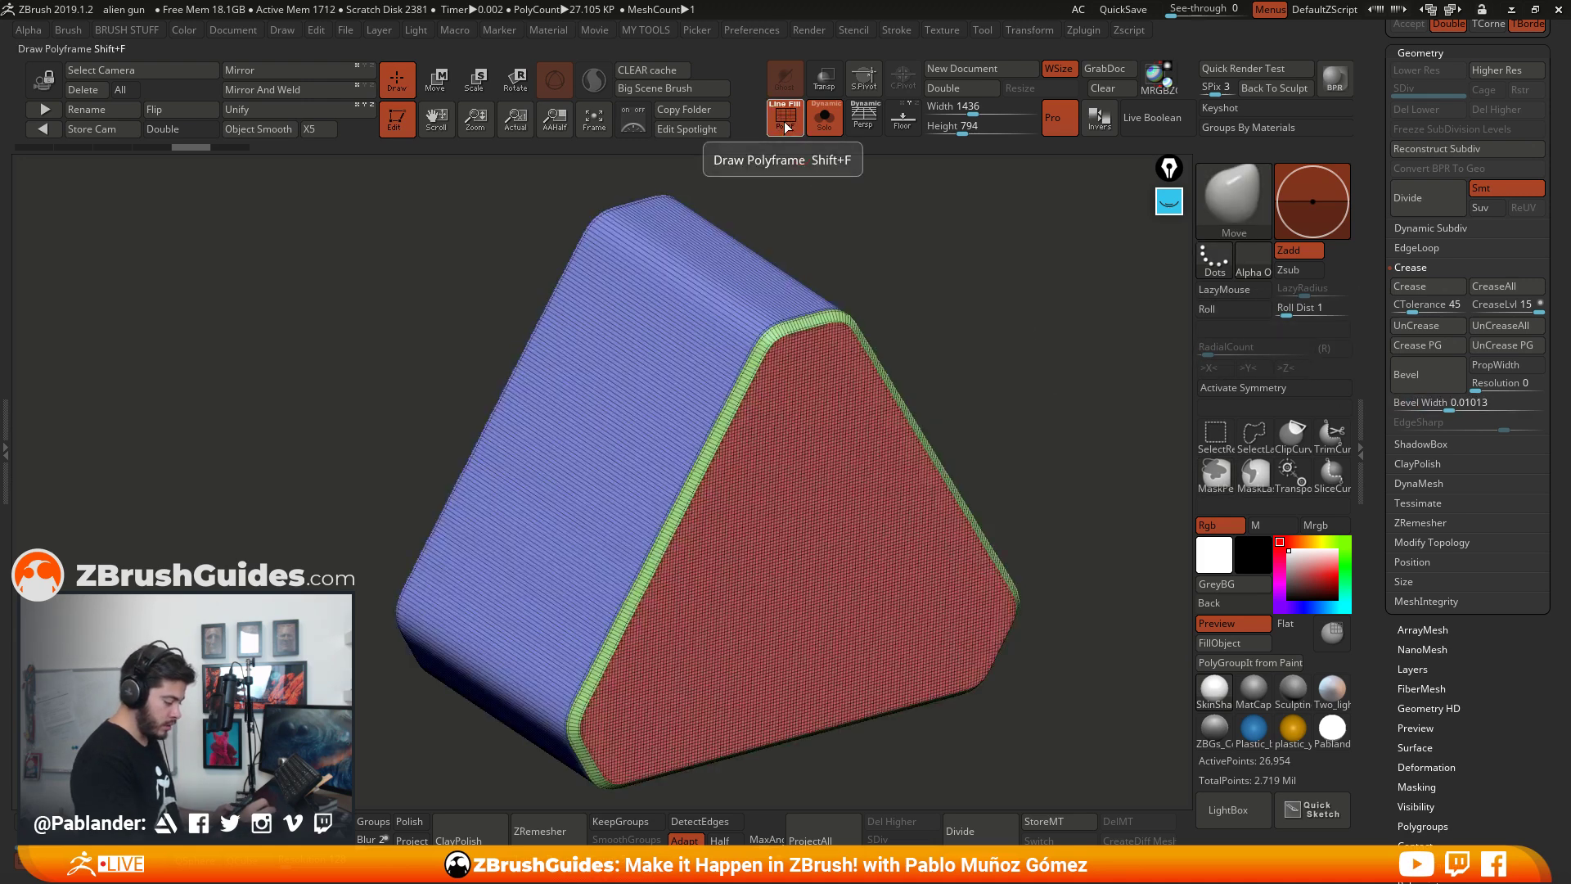
Step: Undo the wide bevel and bevel the prism's polygroup edges again with a Bevel Width of 0.00562
{"action": "left_click_drag", "start_coordinate": [1478, 386], "coordinate": [1434, 402]}
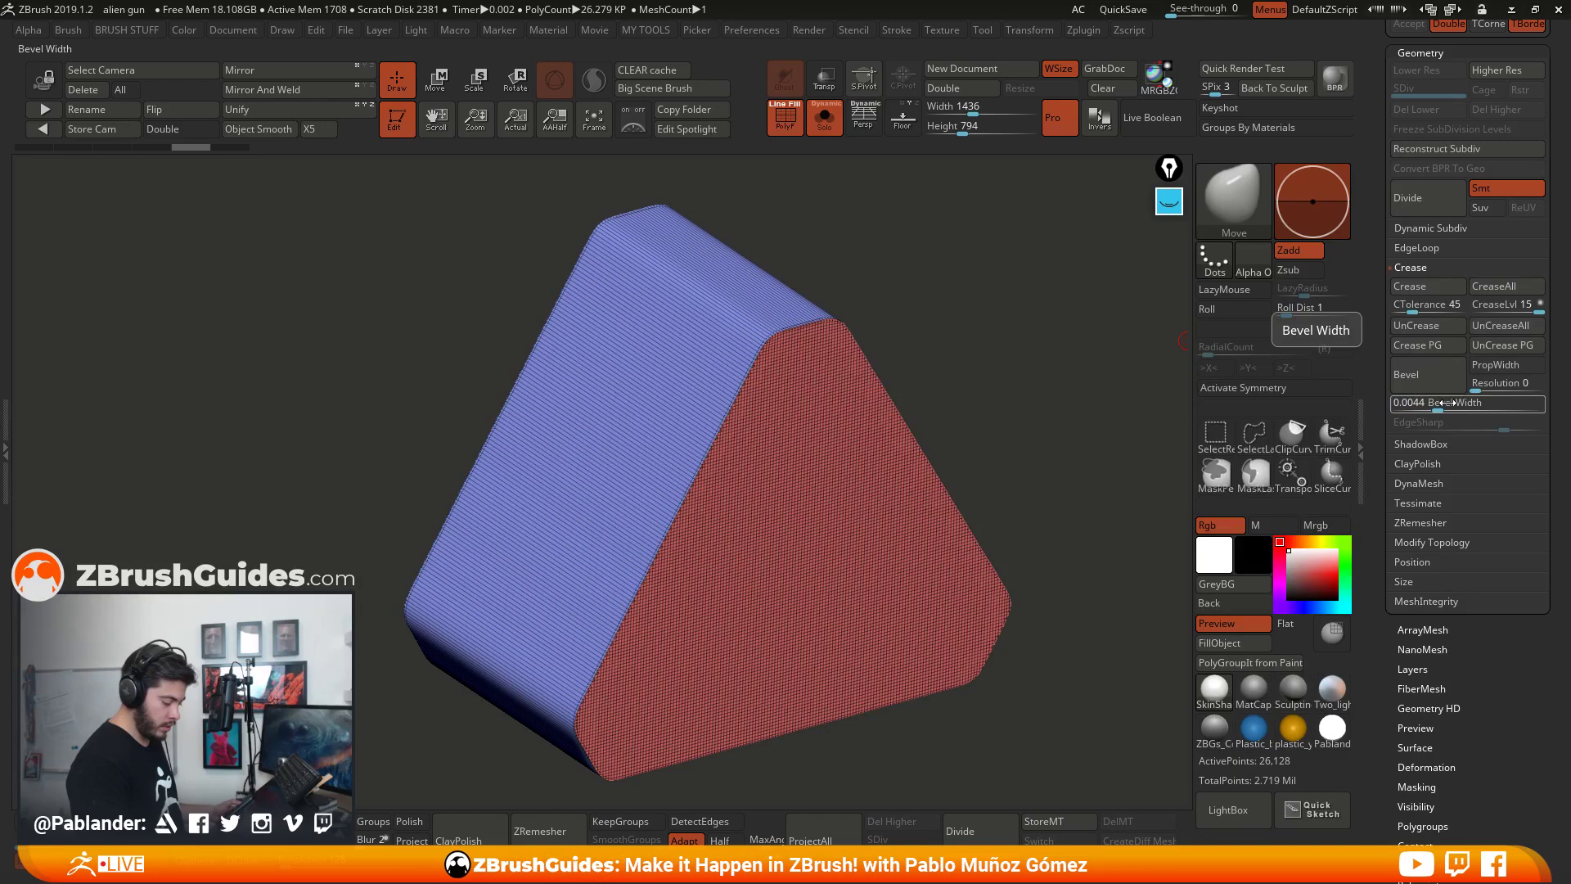
{"action": "left_click_drag", "start_coordinate": [920, 352], "coordinate": [904, 315]}
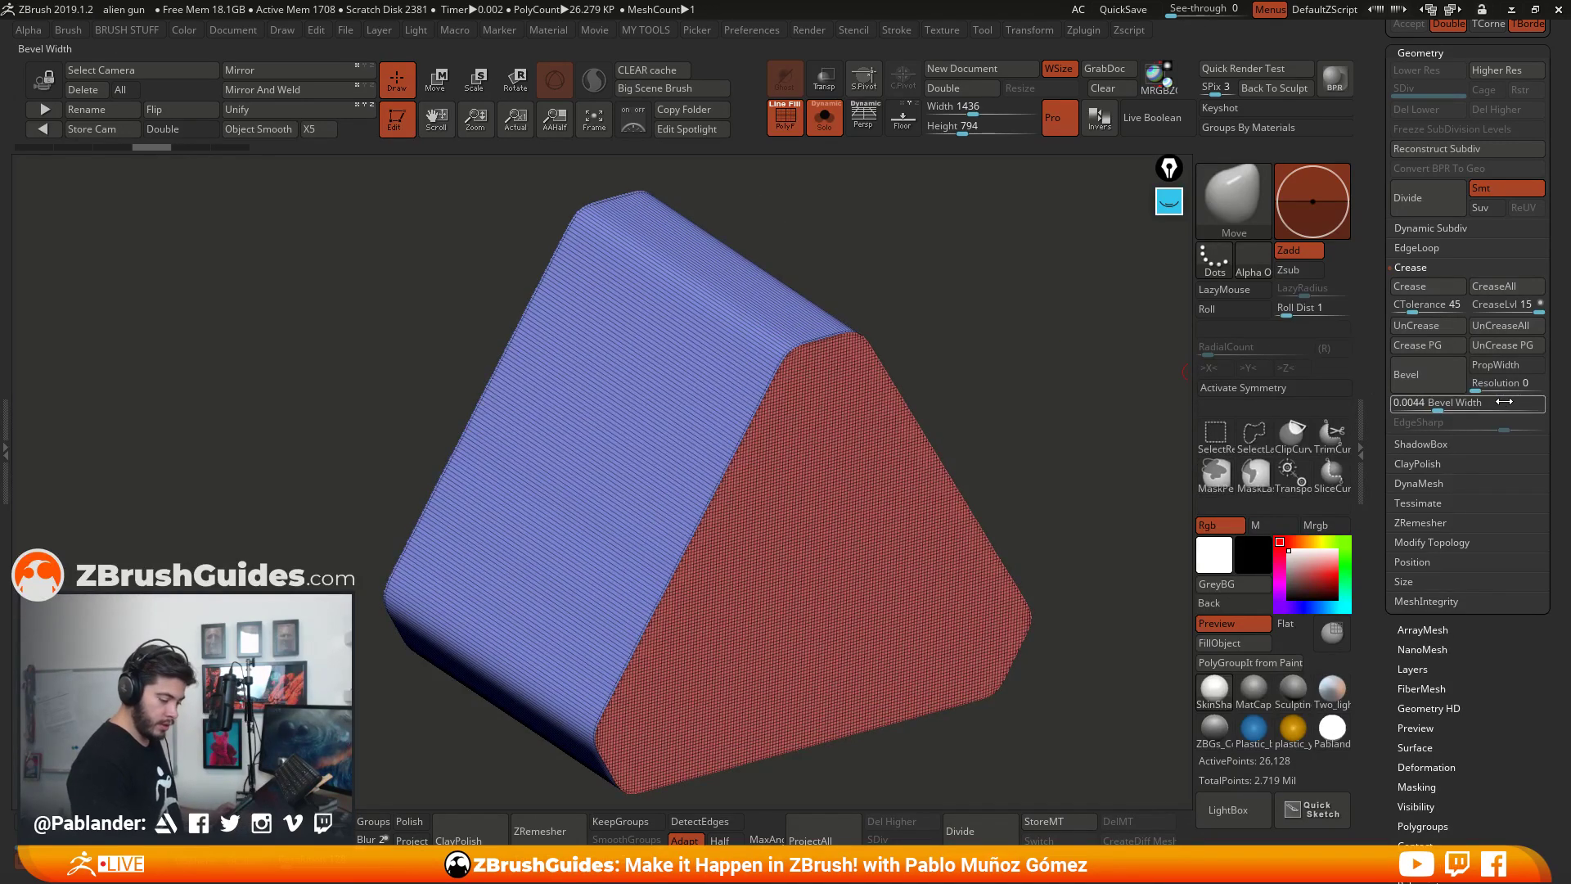
{"action": "left_click", "coordinate": [786, 121]}
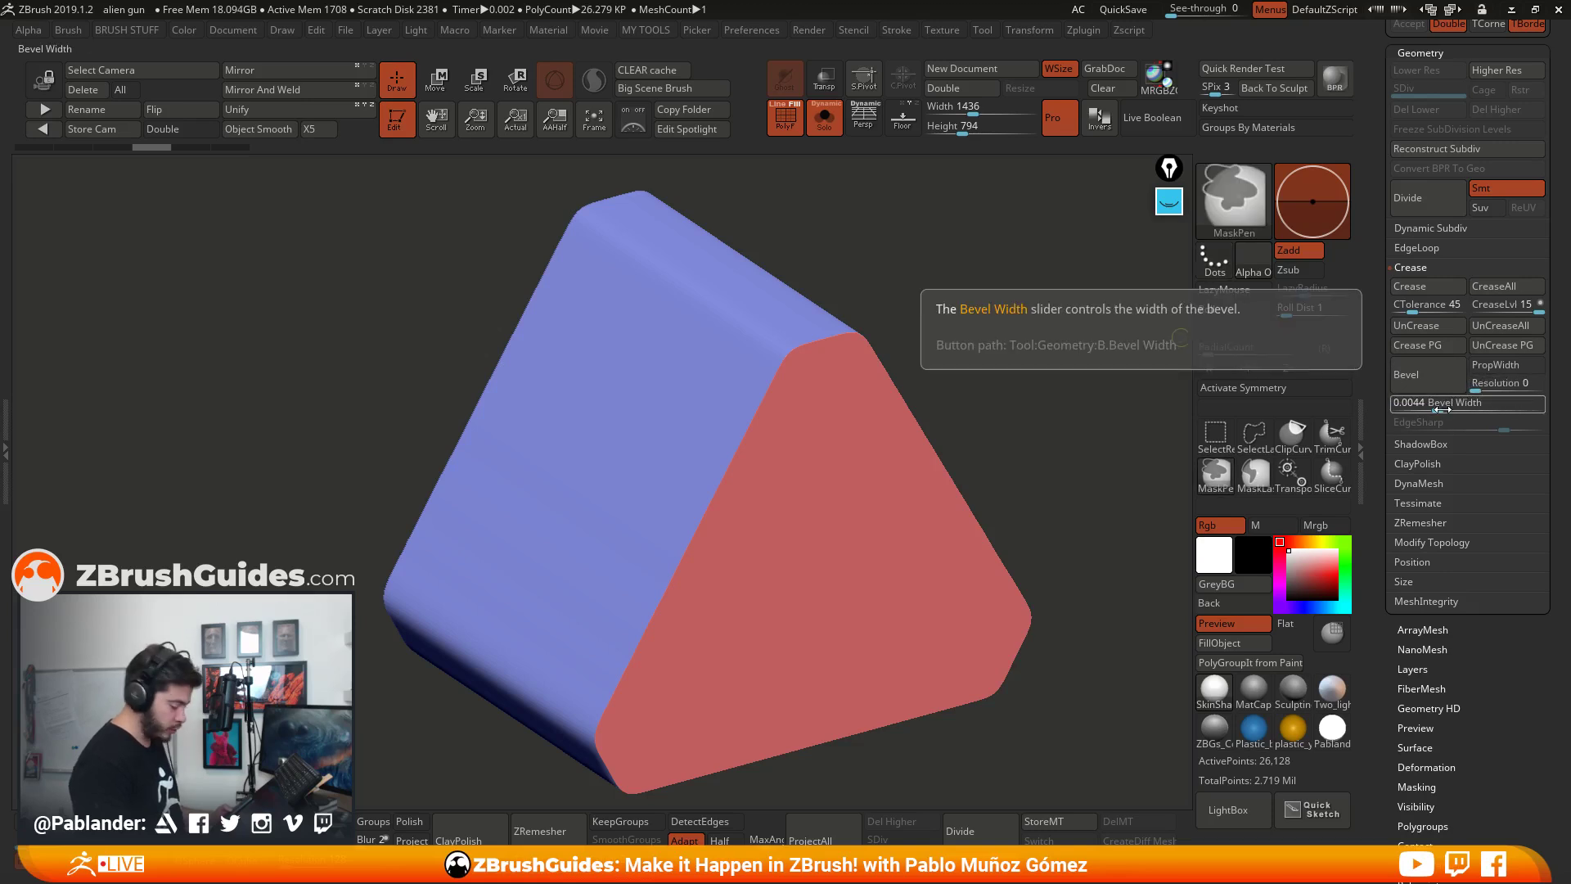
{"action": "left_click_drag", "start_coordinate": [1444, 406], "coordinate": [1441, 407], "text": "ctrl"}
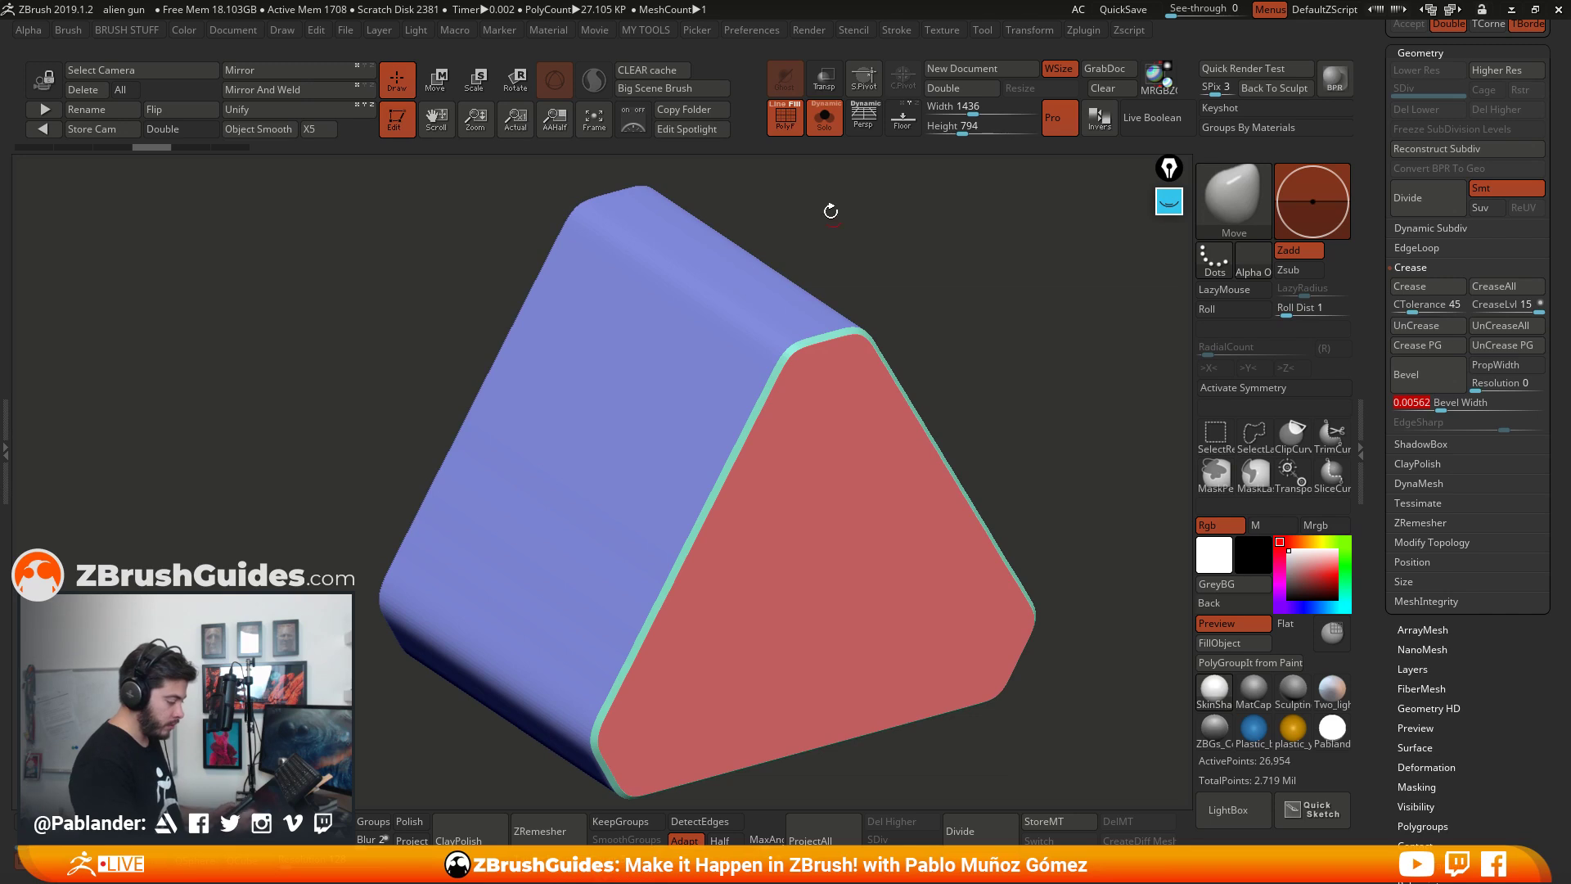
Step: Turn off the prism's polyframe display and switch to the Sculpting material
{"action": "key", "text": "shift+f"}
{"action": "left_click_drag", "start_coordinate": [912, 351], "coordinate": [1178, 646]}
{"action": "left_click", "coordinate": [1272, 704]}
Step: Leave Solo mode and rotate the triangular prism a quarter turn about its Y axis beside the baked mesh
{"action": "left_click_drag", "start_coordinate": [1055, 655], "coordinate": [871, 543], "text": "shift"}
{"action": "key", "text": "w"}
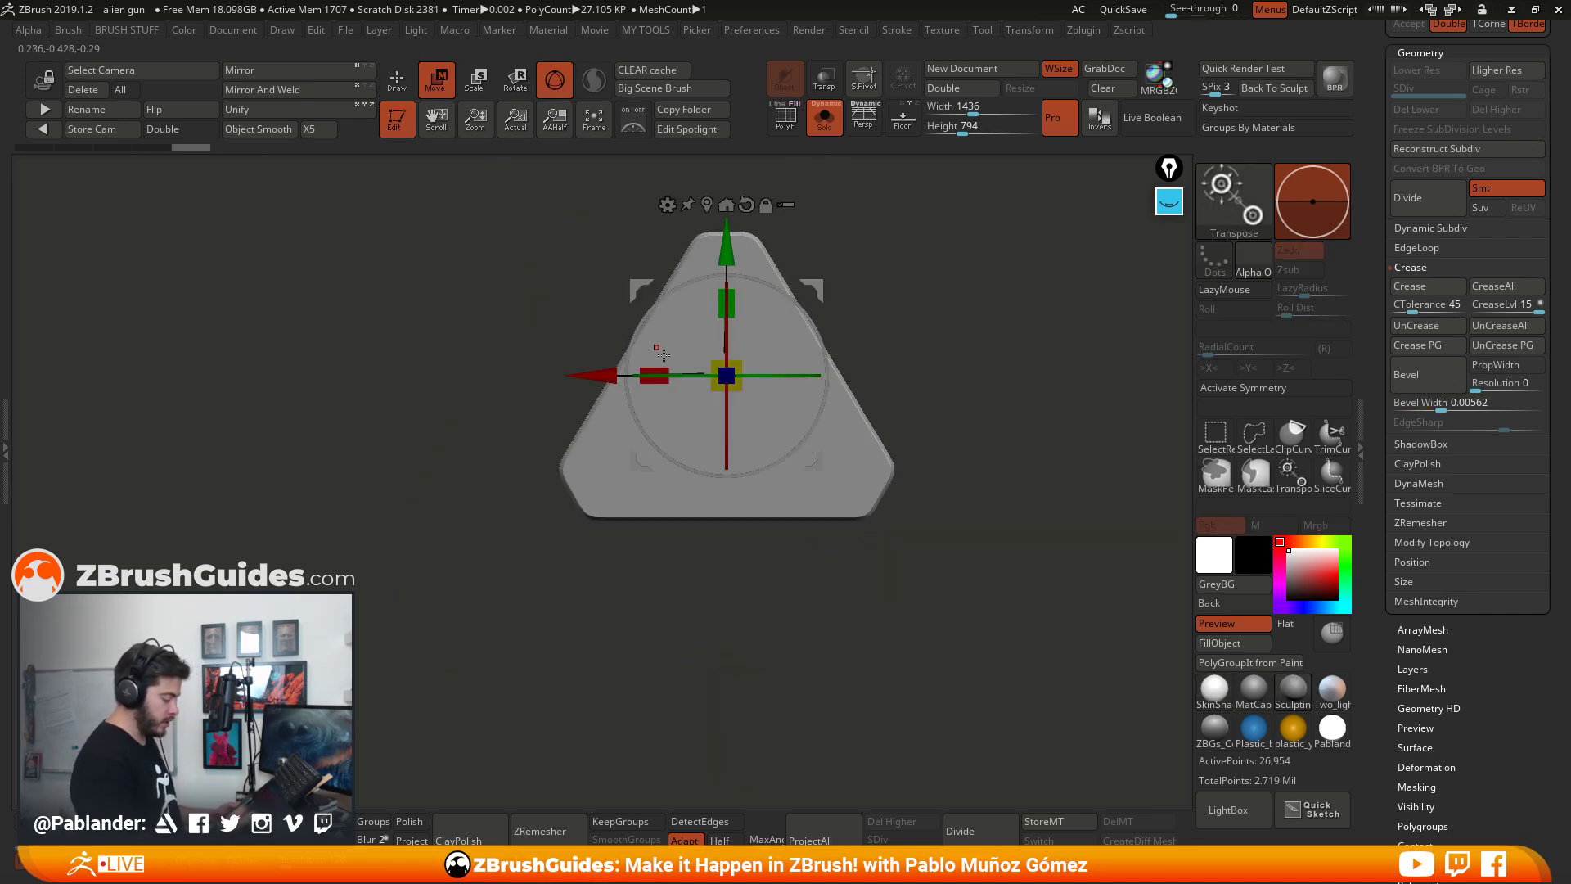
{"action": "left_click_drag", "start_coordinate": [726, 376], "coordinate": [886, 440]}
{"action": "left_click", "coordinate": [824, 116]}
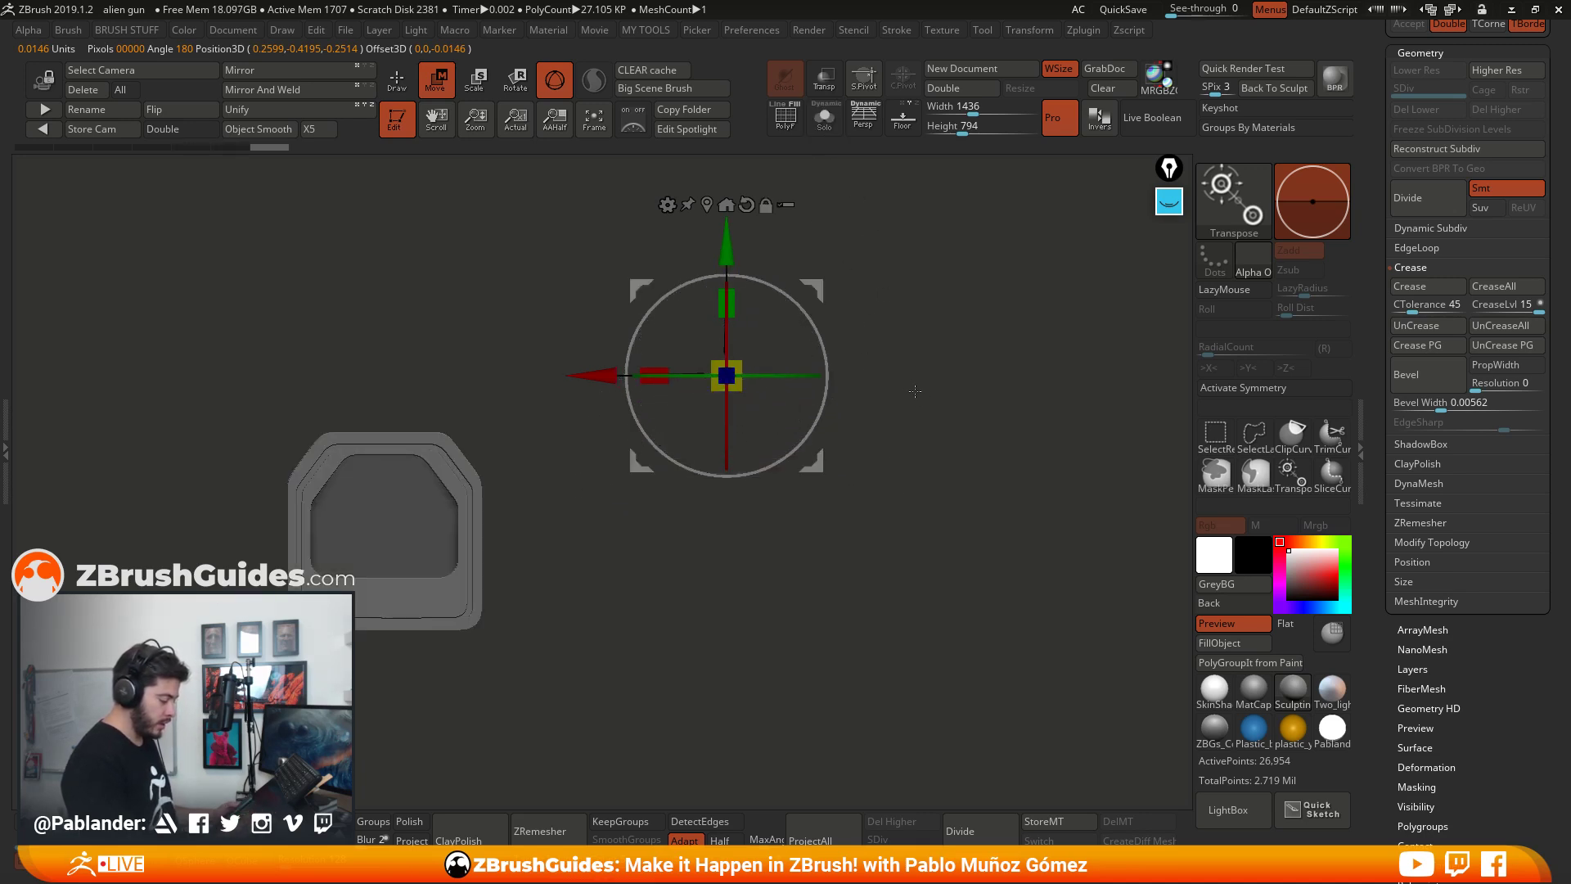
{"action": "left_click_drag", "start_coordinate": [883, 309], "coordinate": [743, 432]}
{"action": "left_click_drag", "start_coordinate": [604, 423], "coordinate": [890, 472], "text": "alt"}
{"action": "left_click_drag", "start_coordinate": [991, 470], "coordinate": [924, 467], "text": "shift"}
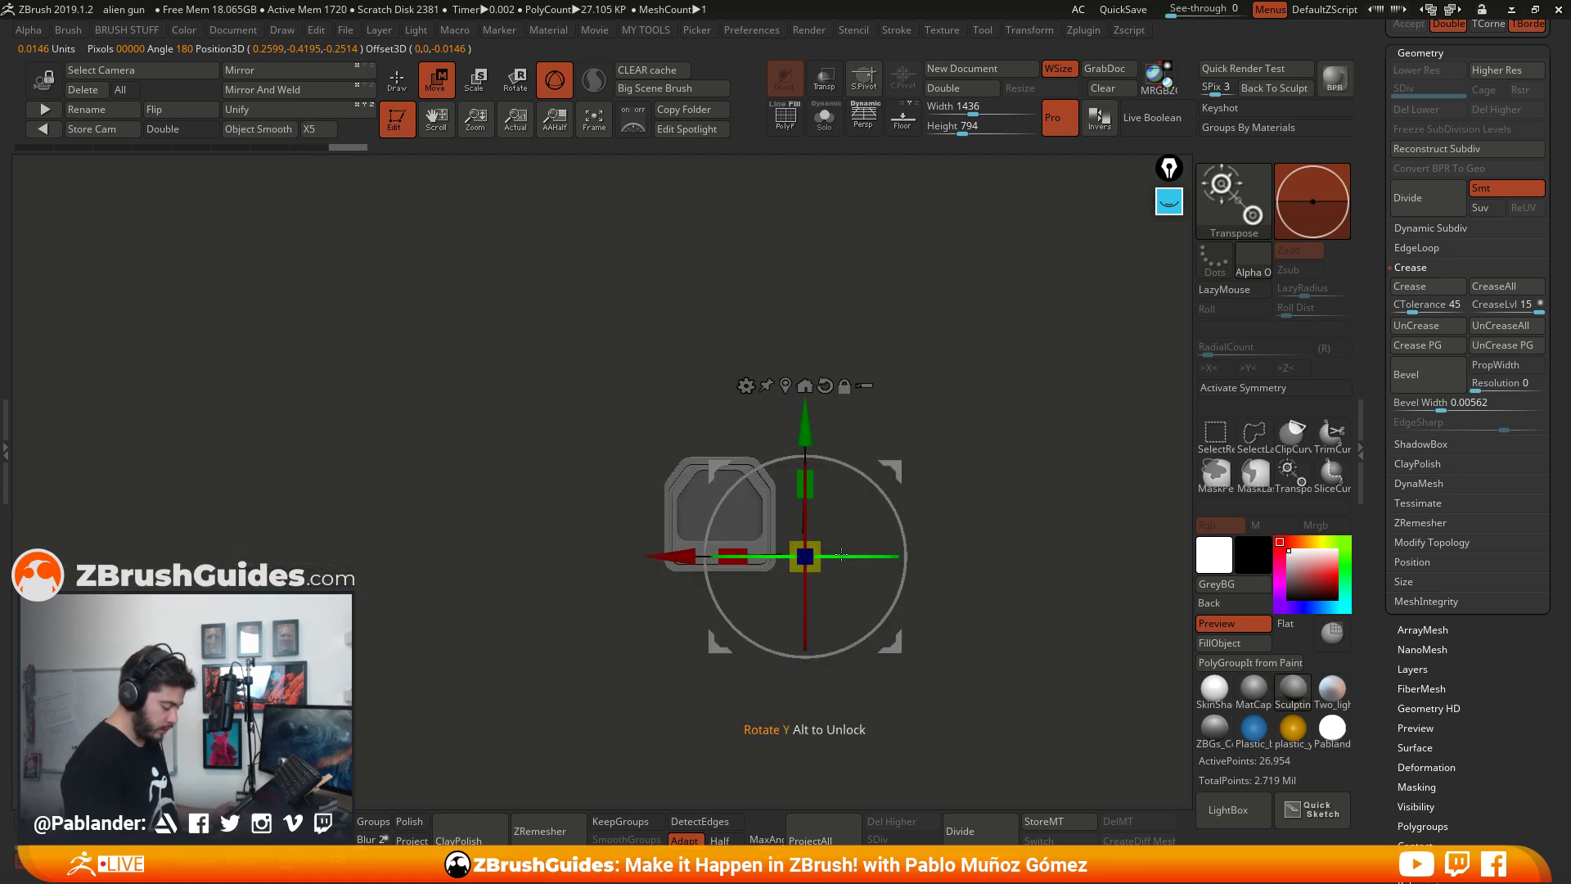
{"action": "left_click_drag", "start_coordinate": [845, 557], "coordinate": [995, 550], "text": "alt"}
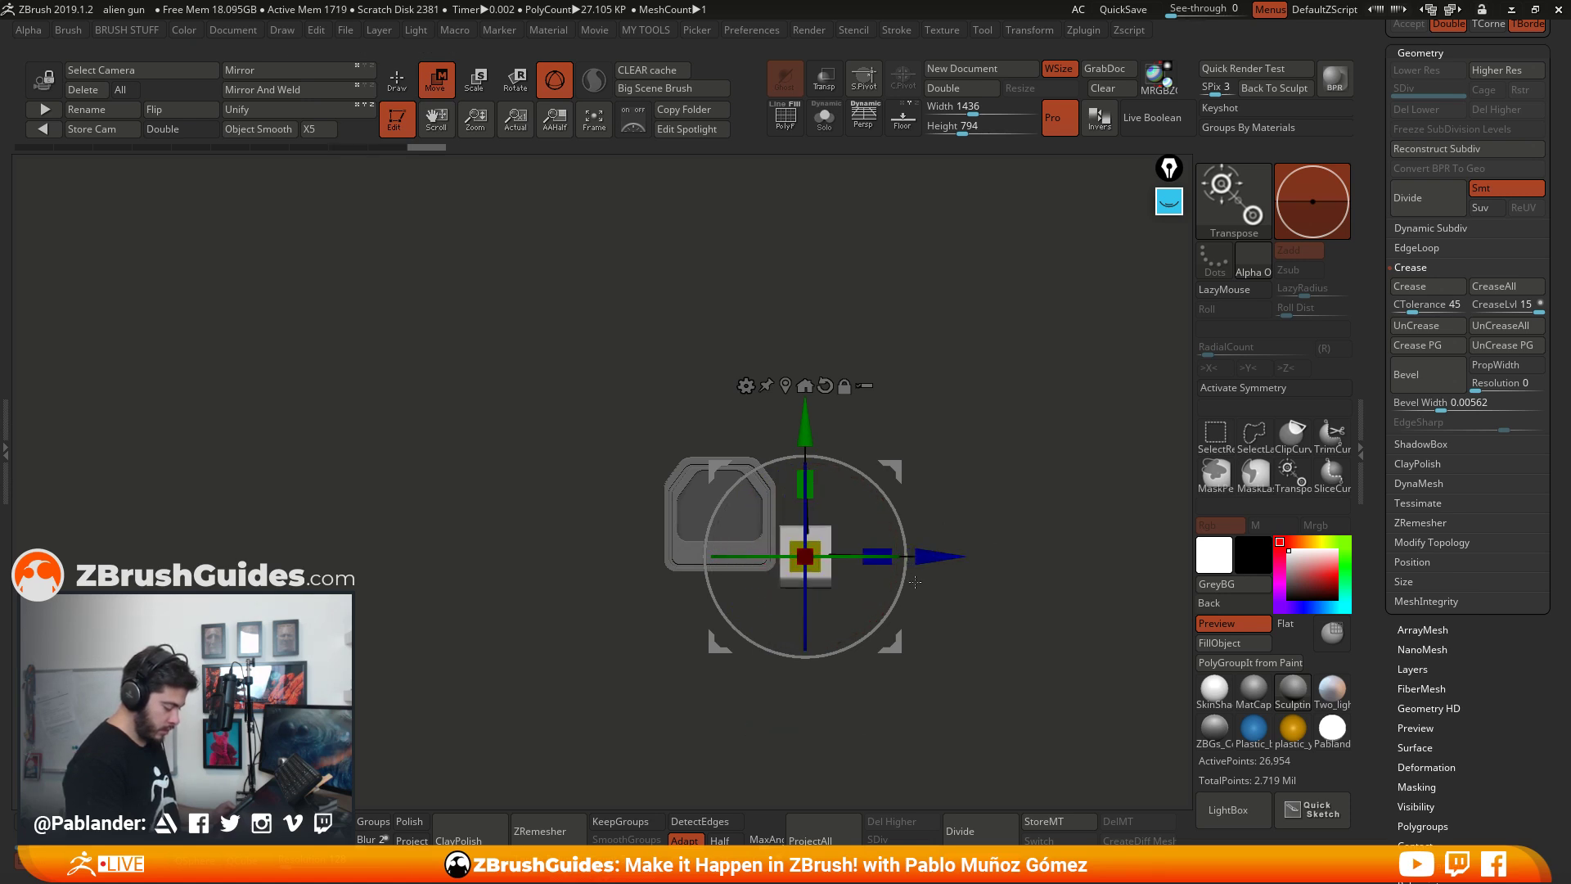
Step: Move the beveled triangular prism over the lower corner of the aiming block in side view
{"action": "left_click_drag", "start_coordinate": [892, 643], "coordinate": [733, 658]}
{"action": "left_click_drag", "start_coordinate": [850, 596], "coordinate": [905, 590], "text": "shift"}
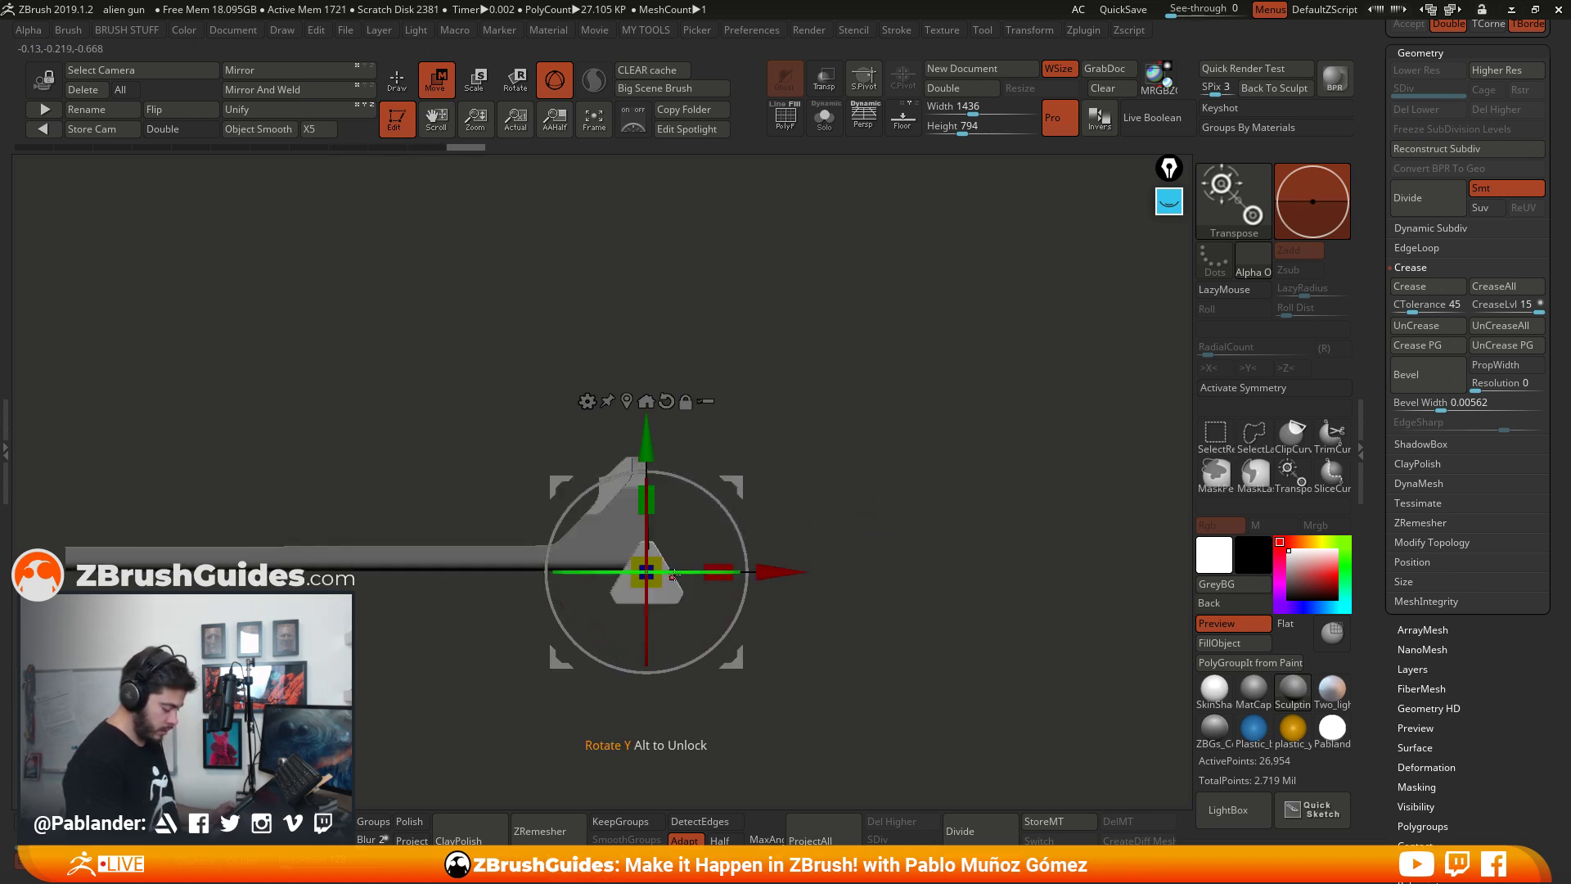
{"action": "left_click_drag", "start_coordinate": [656, 567], "coordinate": [642, 573]}
{"action": "left_click_drag", "start_coordinate": [779, 482], "coordinate": [788, 583], "text": "alt"}
{"action": "left_click_drag", "start_coordinate": [710, 456], "coordinate": [712, 447]}
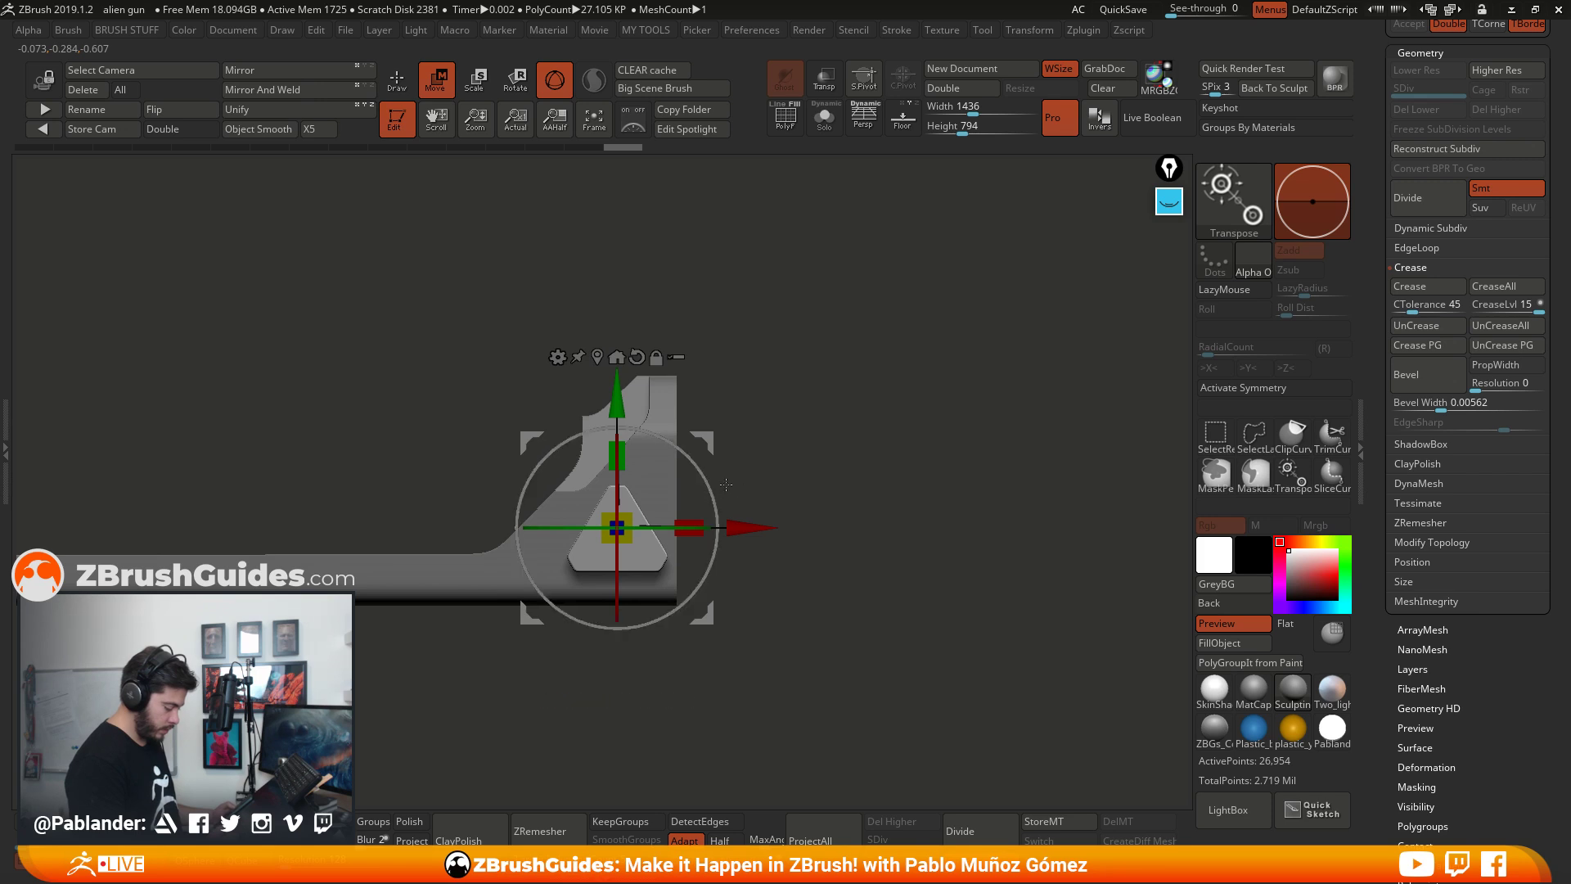
Step: Embed the triangular prism in the aiming block's side wall and mirror and weld it to the opposite side
{"action": "left_click_drag", "start_coordinate": [615, 525], "coordinate": [711, 468]}
{"action": "left_click_drag", "start_coordinate": [741, 465], "coordinate": [788, 460], "text": "shift"}
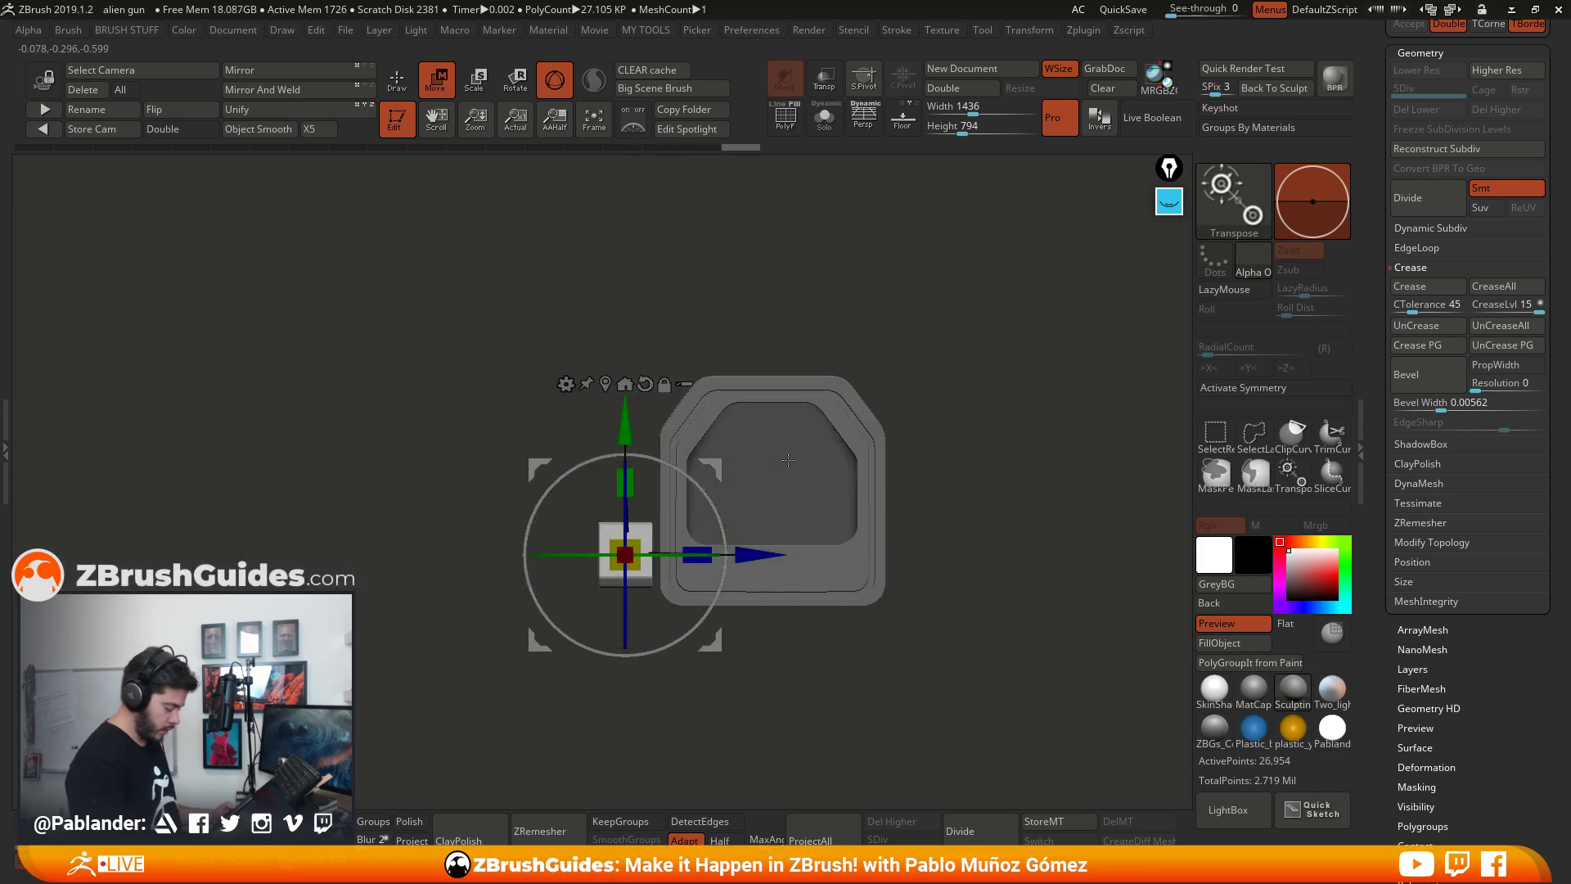
{"action": "left_click_drag", "start_coordinate": [766, 546], "coordinate": [808, 553]}
{"action": "left_click_drag", "start_coordinate": [843, 647], "coordinate": [875, 676], "text": "shift"}
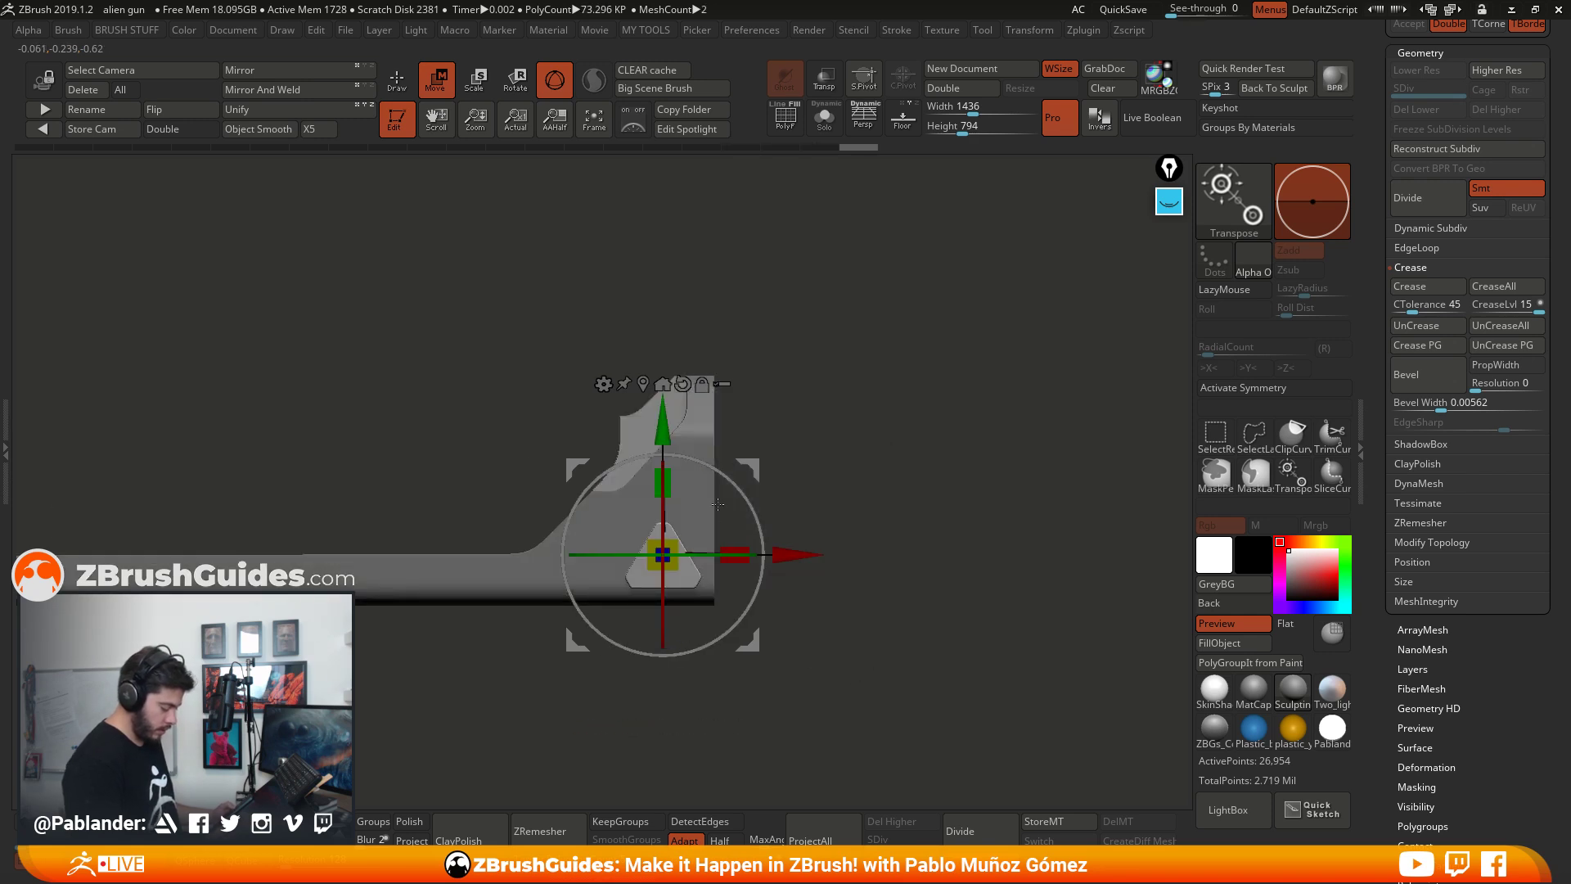
{"action": "left_click_drag", "start_coordinate": [663, 483], "coordinate": [662, 478]}
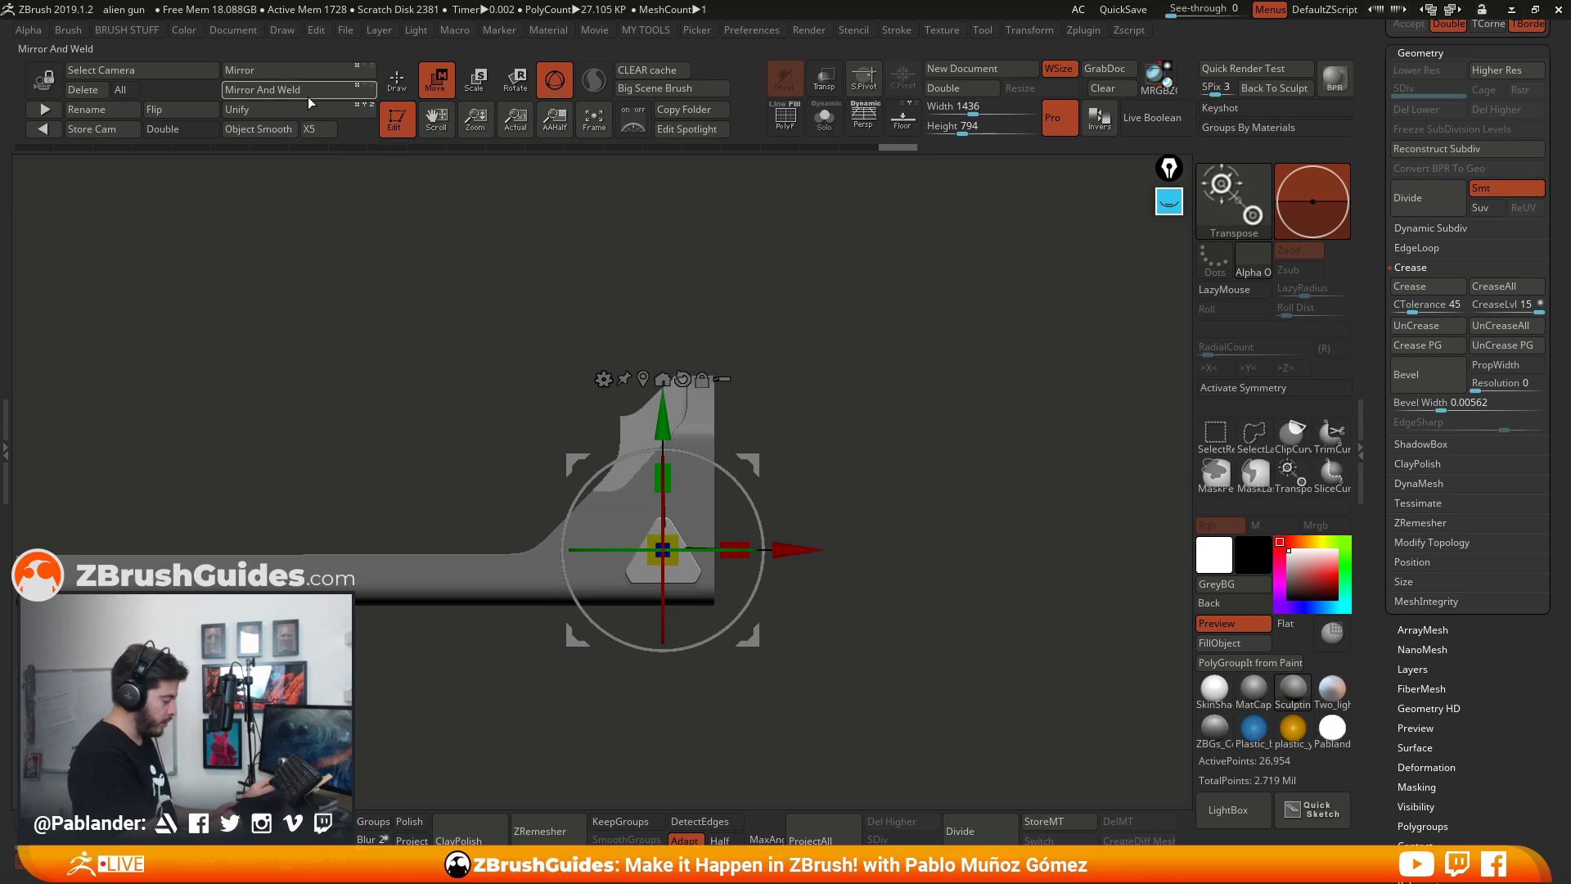
{"action": "key", "text": "q"}
{"action": "mouse_move", "coordinate": [702, 309]}
{"action": "left_mouse_down"}
{"action": "mouse_move", "coordinate": [802, 298]}
{"action": "mouse_move", "coordinate": [898, 513]}
{"action": "mouse_move", "coordinate": [851, 585]}
{"action": "left_mouse_up"}
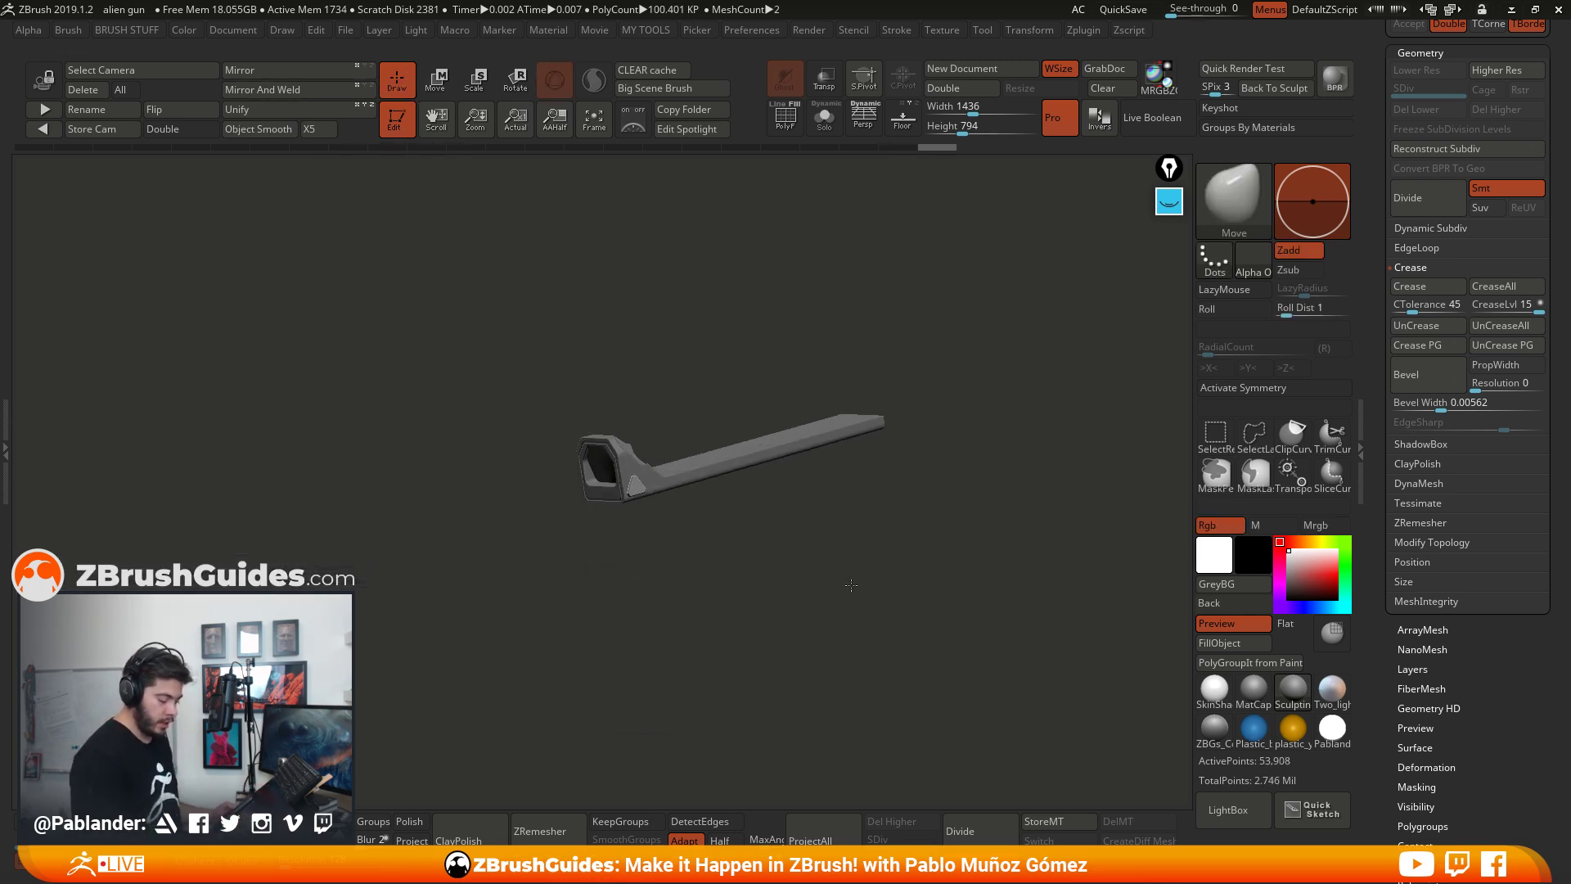
Step: Merge the mirrored prisms into UMesh_PolyMesh3D and move the merged subtool above the aim folder
{"action": "scroll", "coordinate": [1397, 509], "scroll_direction": "up", "scroll_amount": 5}
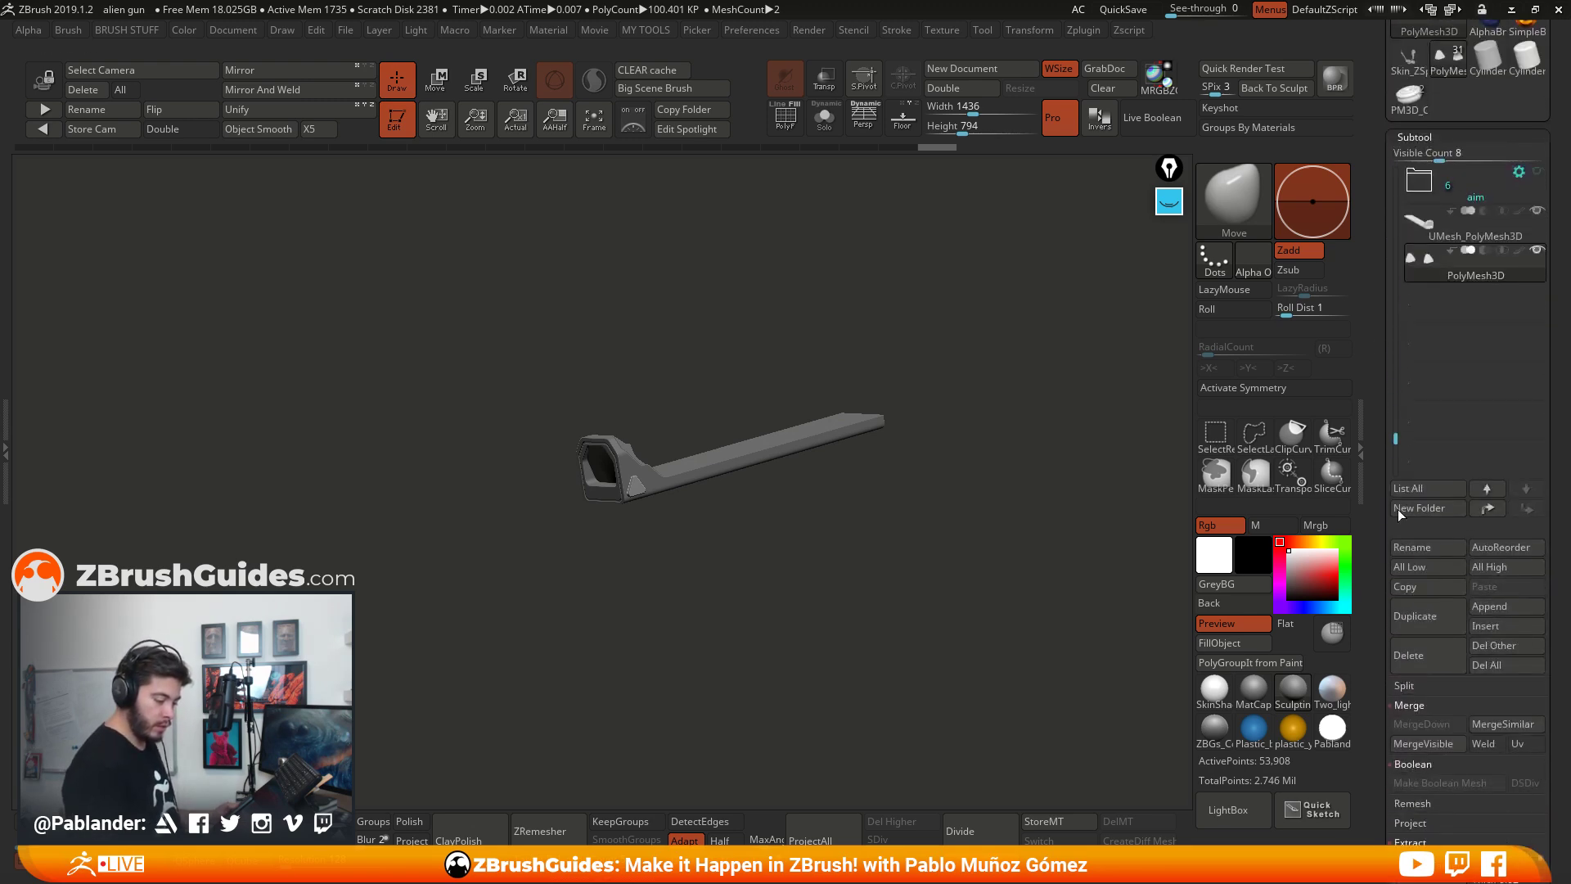
{"action": "left_click", "coordinate": [1463, 235]}
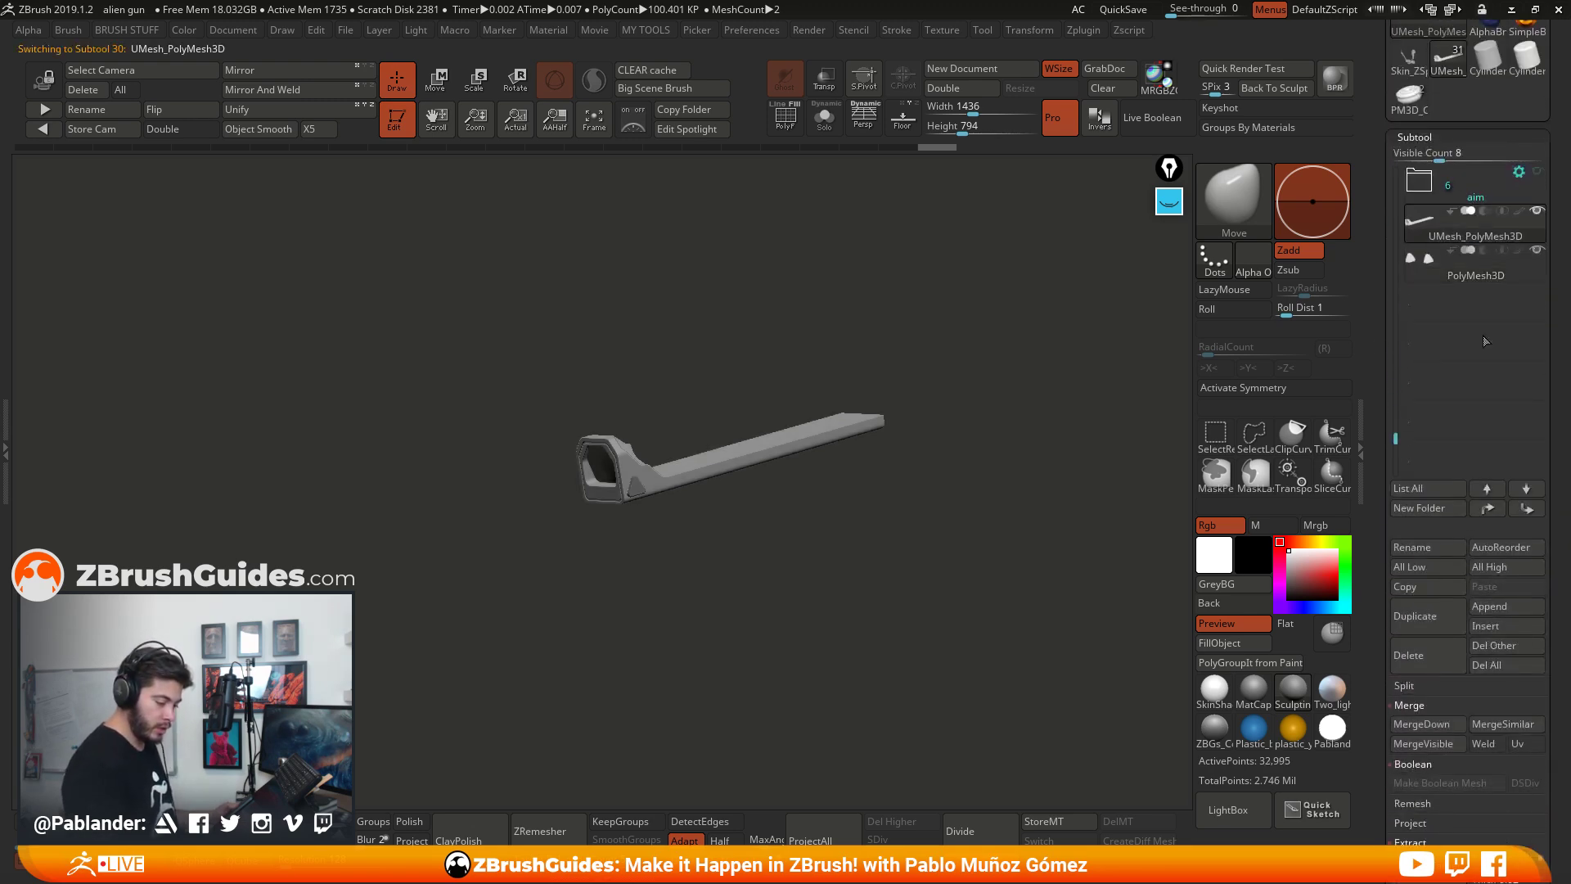
{"action": "left_click", "coordinate": [1442, 745]}
{"action": "left_click", "coordinate": [1273, 762]}
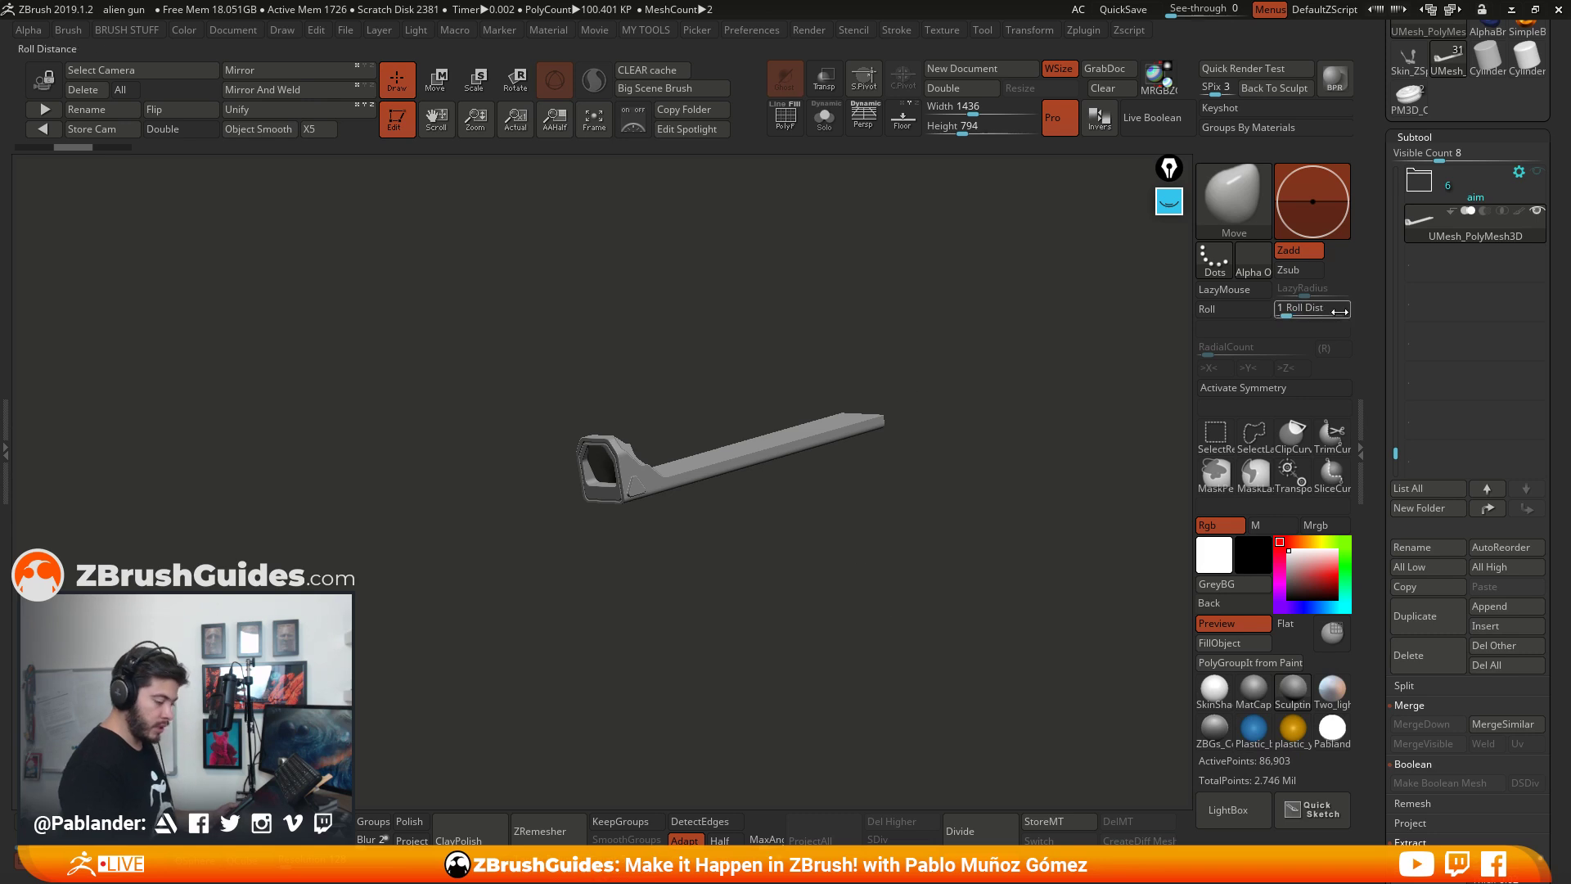
{"action": "left_click_drag", "start_coordinate": [1396, 594], "coordinate": [1398, 524]}
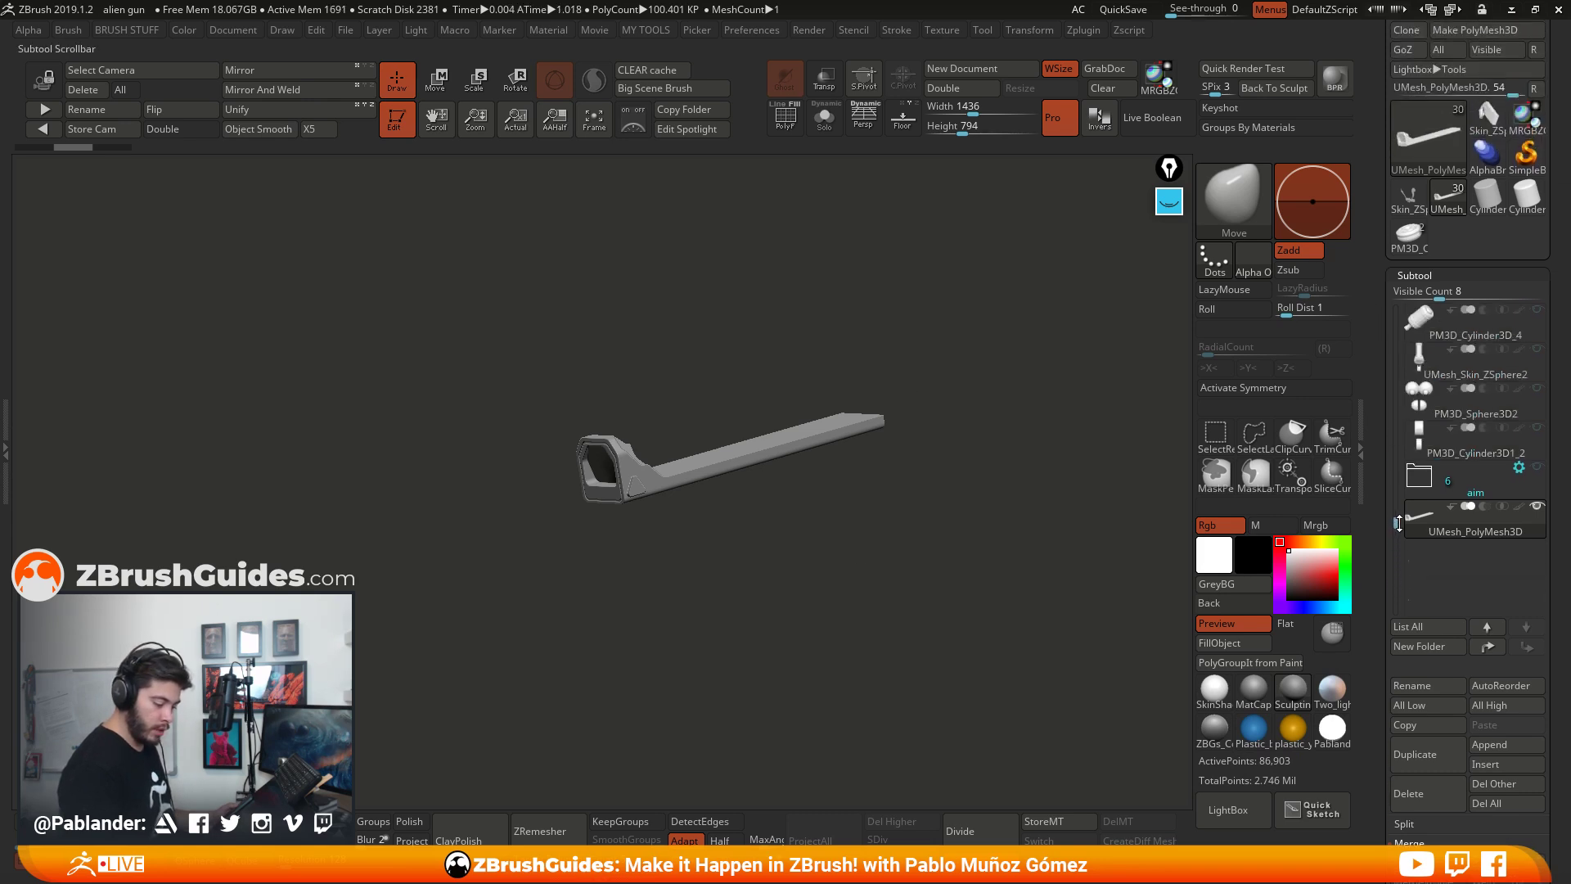
{"action": "left_click_drag", "start_coordinate": [1459, 472], "coordinate": [1557, 459]}
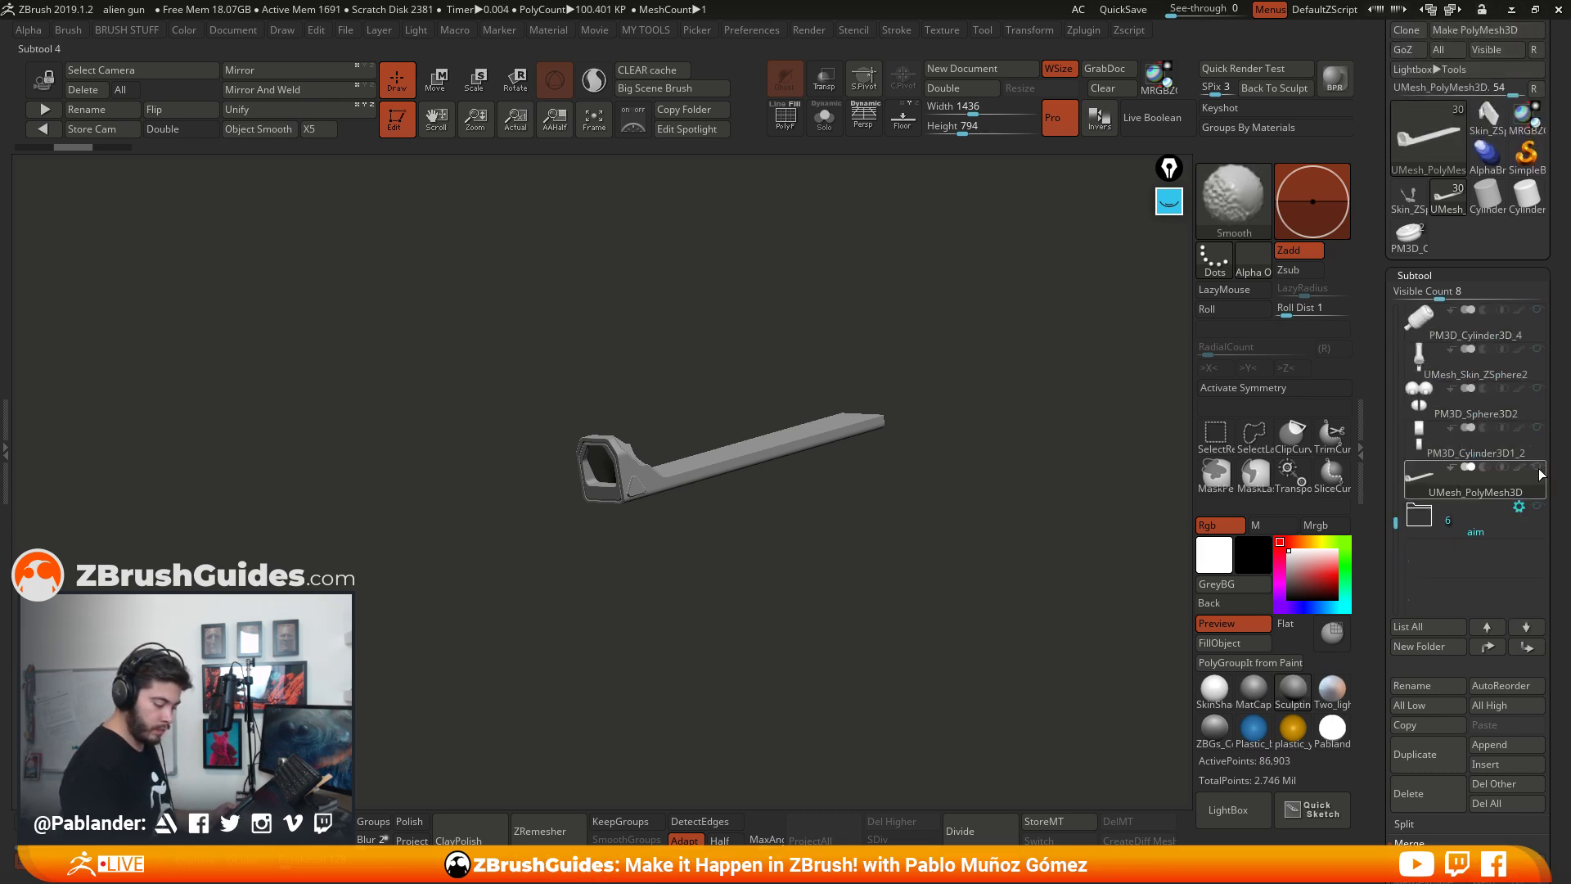
Step: Show all of the gun's subtools, but hide PM3D_Sphere3D and the sketch reference plane PM3D_Plane3D1
{"action": "left_click", "coordinate": [1537, 467], "text": "shift"}
{"action": "left_click_drag", "start_coordinate": [1396, 522], "coordinate": [1395, 308]}
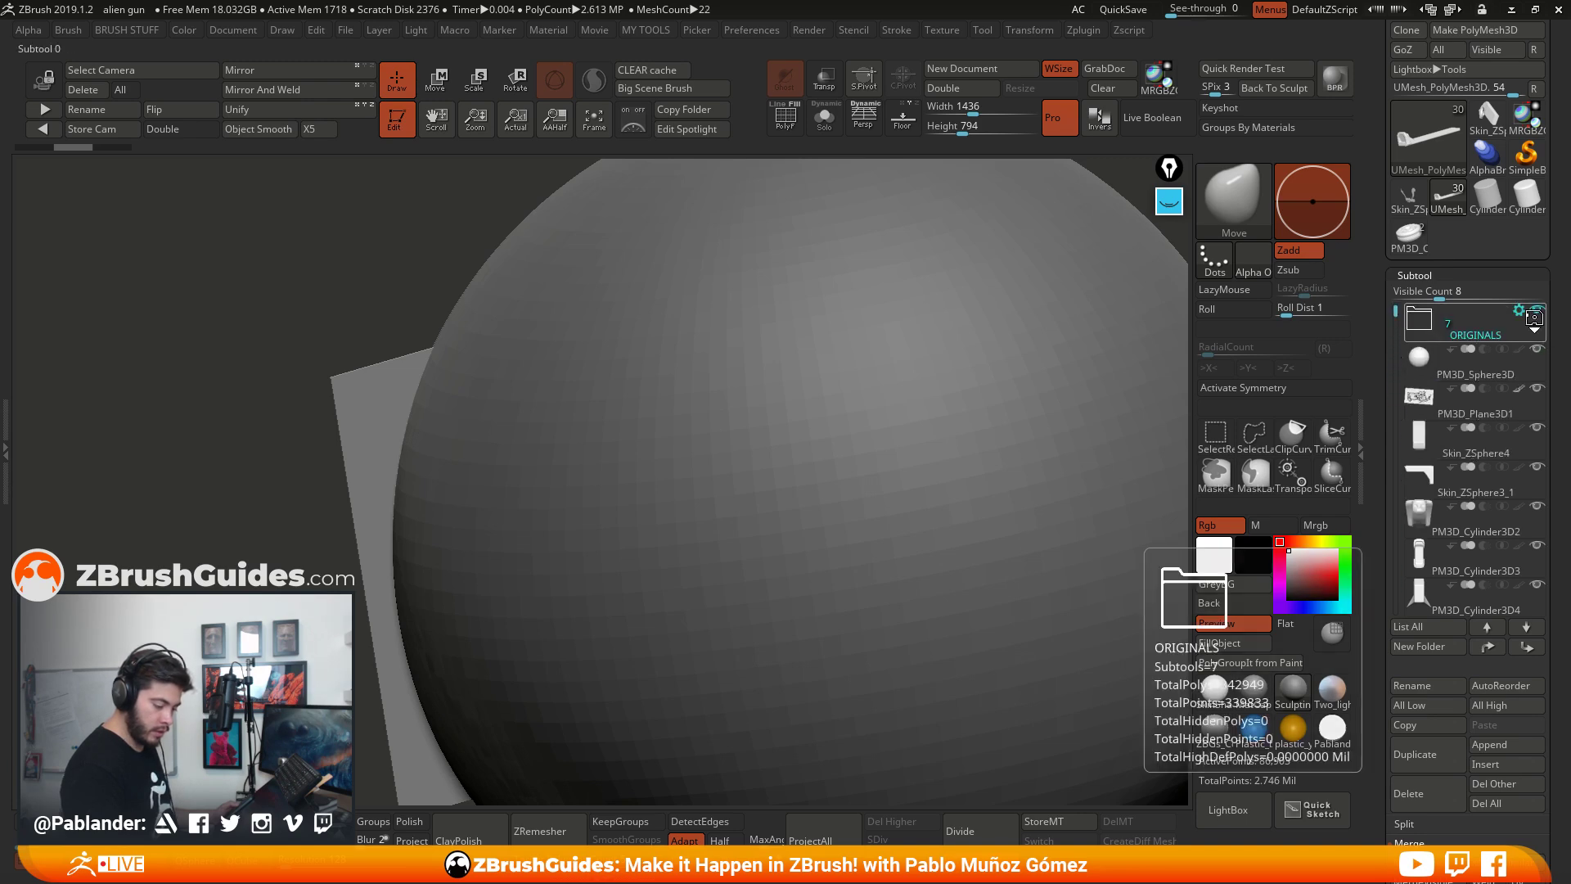
{"action": "left_click", "coordinate": [1537, 349]}
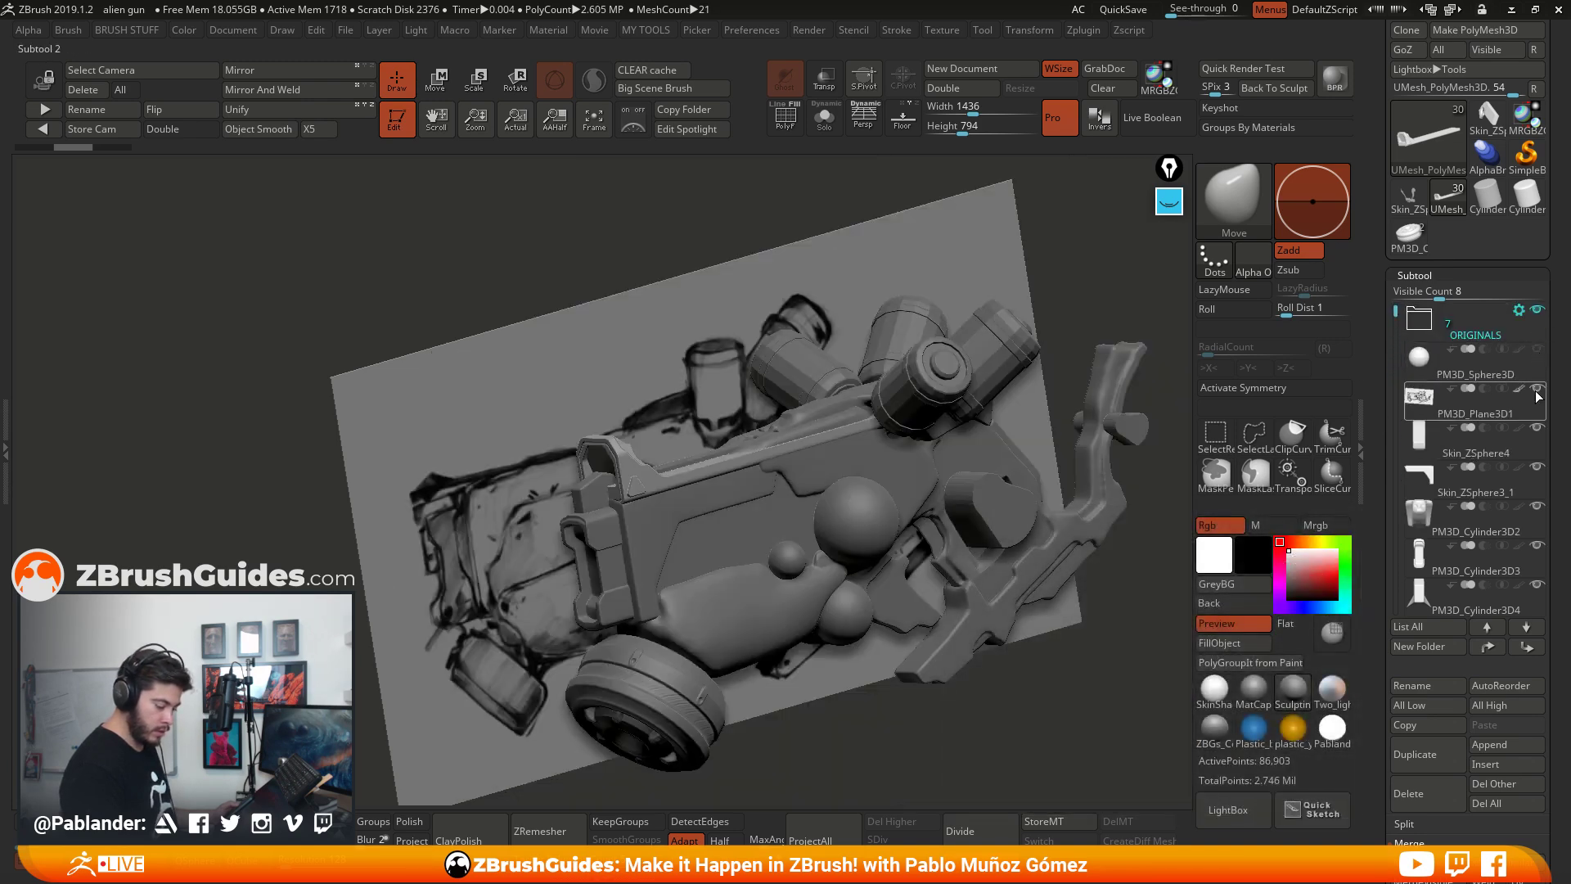
{"action": "left_click", "coordinate": [1537, 389]}
Step: Hide the ORIGINALS folder and select the merged aiming block mesh on the gun
{"action": "left_click_drag", "start_coordinate": [909, 638], "coordinate": [906, 571]}
{"action": "left_click", "coordinate": [859, 423], "text": "alt"}
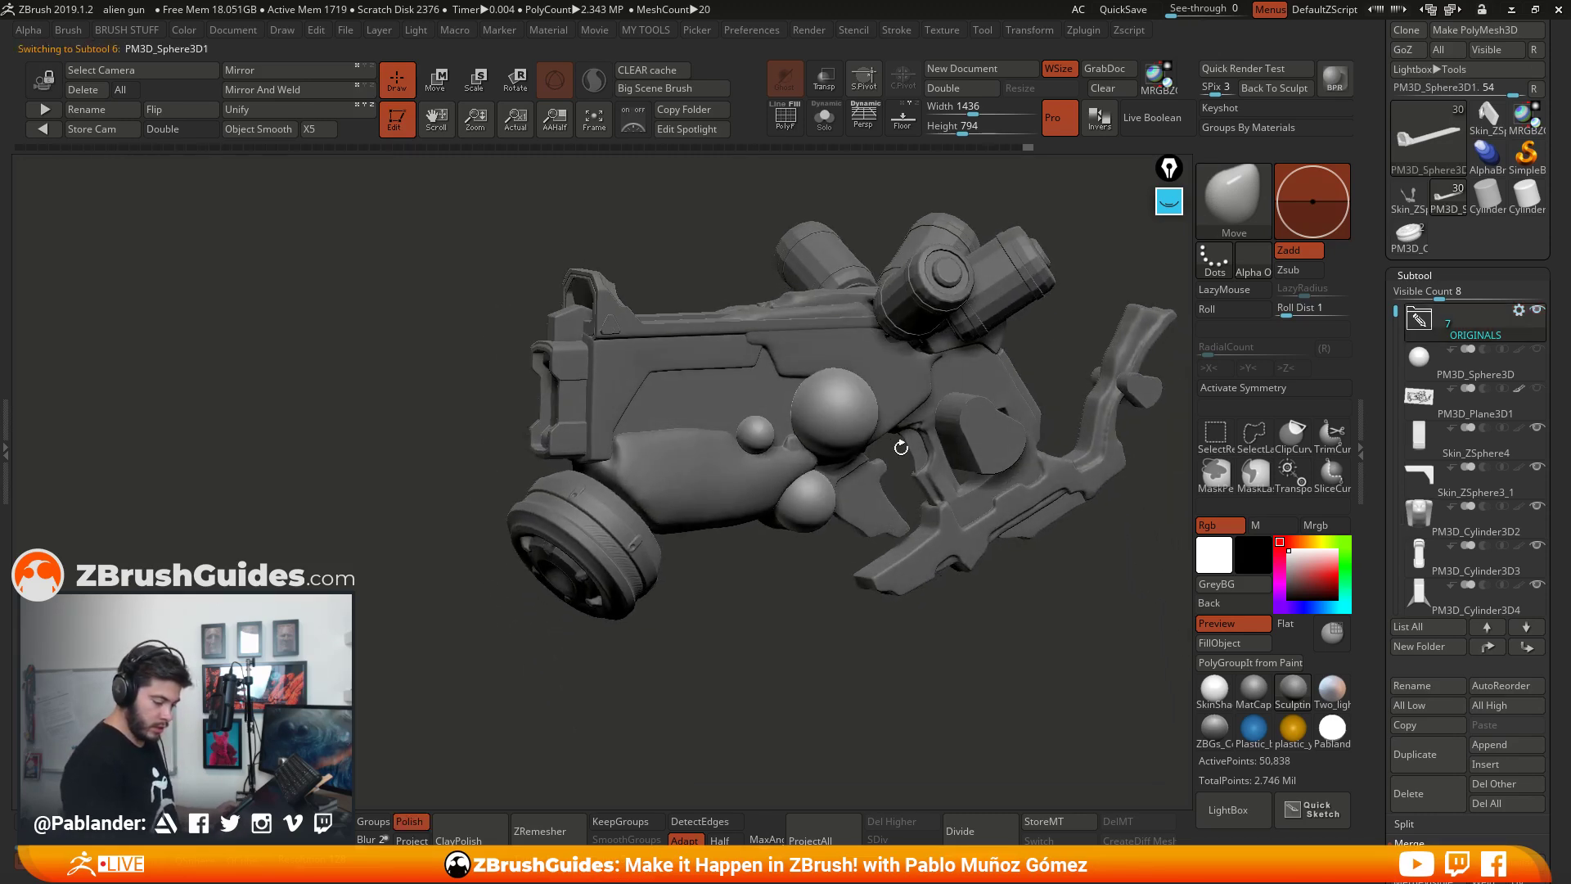
{"action": "left_click", "coordinate": [1473, 442]}
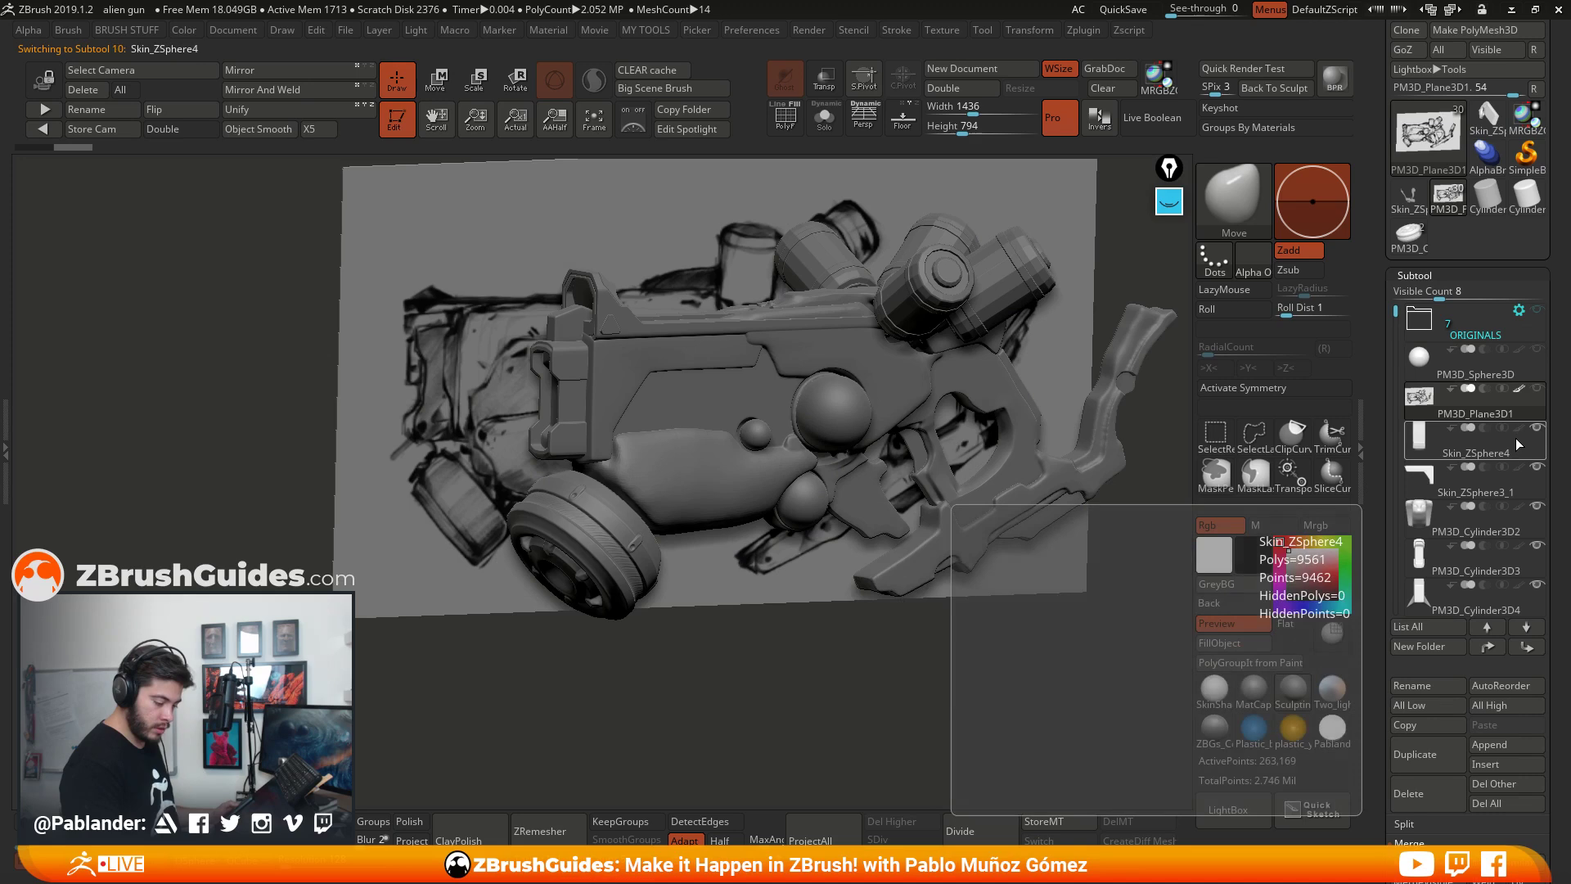
{"action": "left_click", "coordinate": [819, 327], "text": "alt"}
{"action": "mouse_move", "coordinate": [851, 507]}
{"action": "left_mouse_down"}
{"action": "mouse_move", "coordinate": [883, 553]}
{"action": "mouse_move", "coordinate": [876, 467]}
{"action": "mouse_move", "coordinate": [866, 522]}
{"action": "mouse_move", "coordinate": [828, 516]}
{"action": "left_mouse_up"}
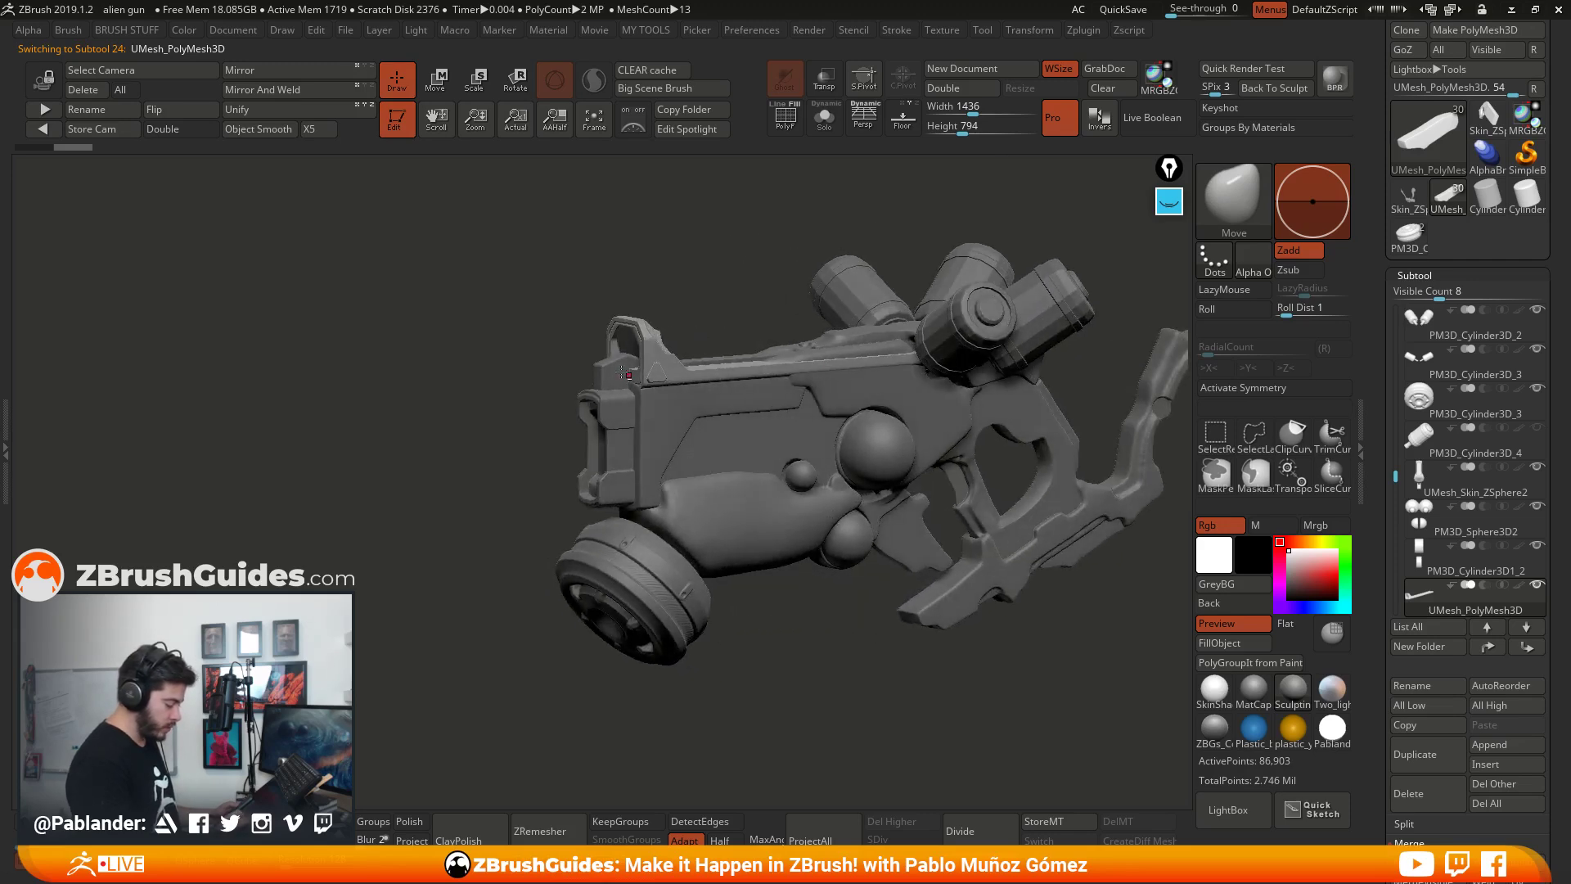
Step: Select the long bar PM3D_Cylinder3D4 behind the aiming block and isolate it in Solo mode from the side
{"action": "scroll", "coordinate": [624, 373], "scroll_direction": "up", "scroll_amount": 3}
{"action": "left_click", "coordinate": [587, 383], "text": "alt"}
{"action": "mouse_move", "coordinate": [761, 299]}
{"action": "left_mouse_down"}
{"action": "mouse_move", "coordinate": [814, 256]}
{"action": "mouse_move", "coordinate": [708, 293]}
{"action": "left_mouse_up"}
{"action": "key", "text": "shift+s"}
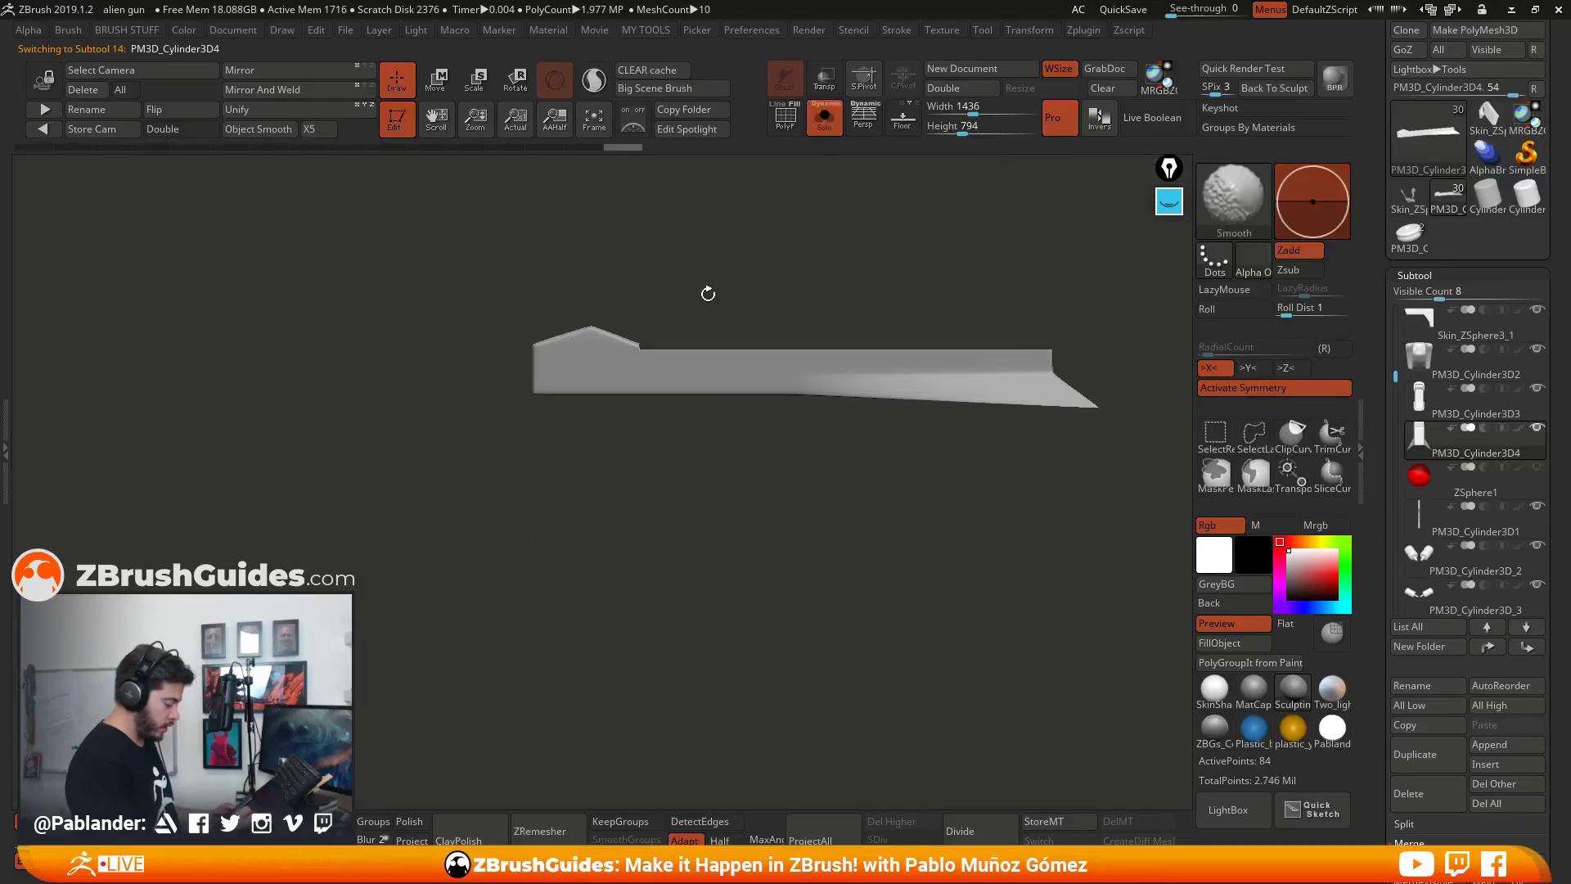
Step: Try to mask the front end of the low-poly bar PM3D_Cylinder3D4 with a rectangular selection
{"action": "left_click_drag", "start_coordinate": [456, 226], "coordinate": [524, 489], "text": "ctrl+shift"}
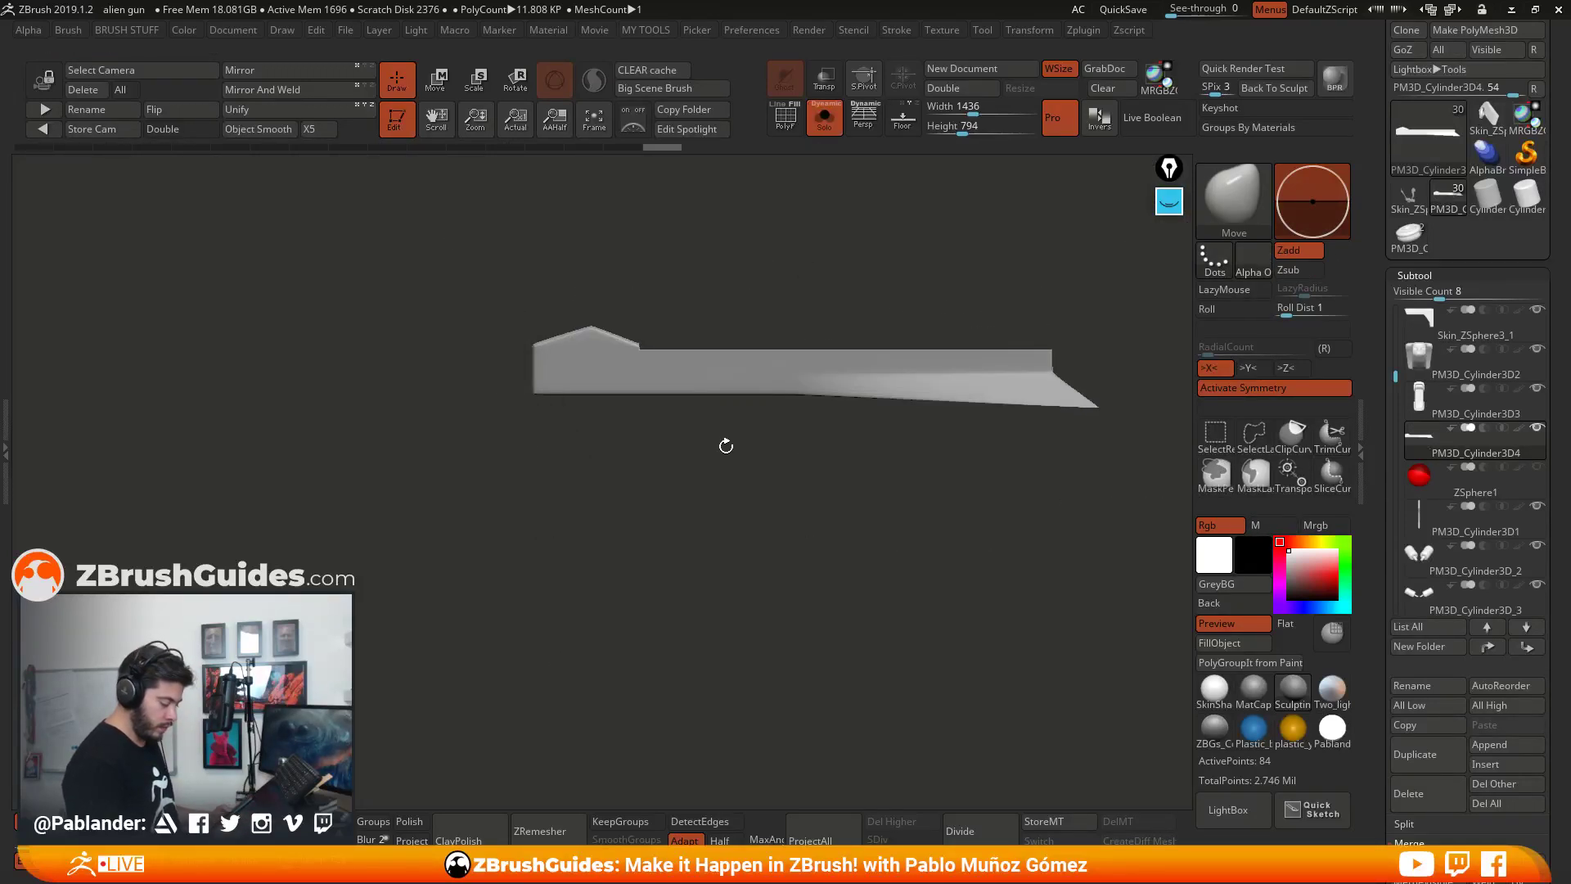
{"action": "left_click_drag", "start_coordinate": [491, 256], "coordinate": [634, 468], "text": "ctrl+shift"}
{"action": "left_click", "coordinate": [765, 579], "text": "ctrl+shift"}
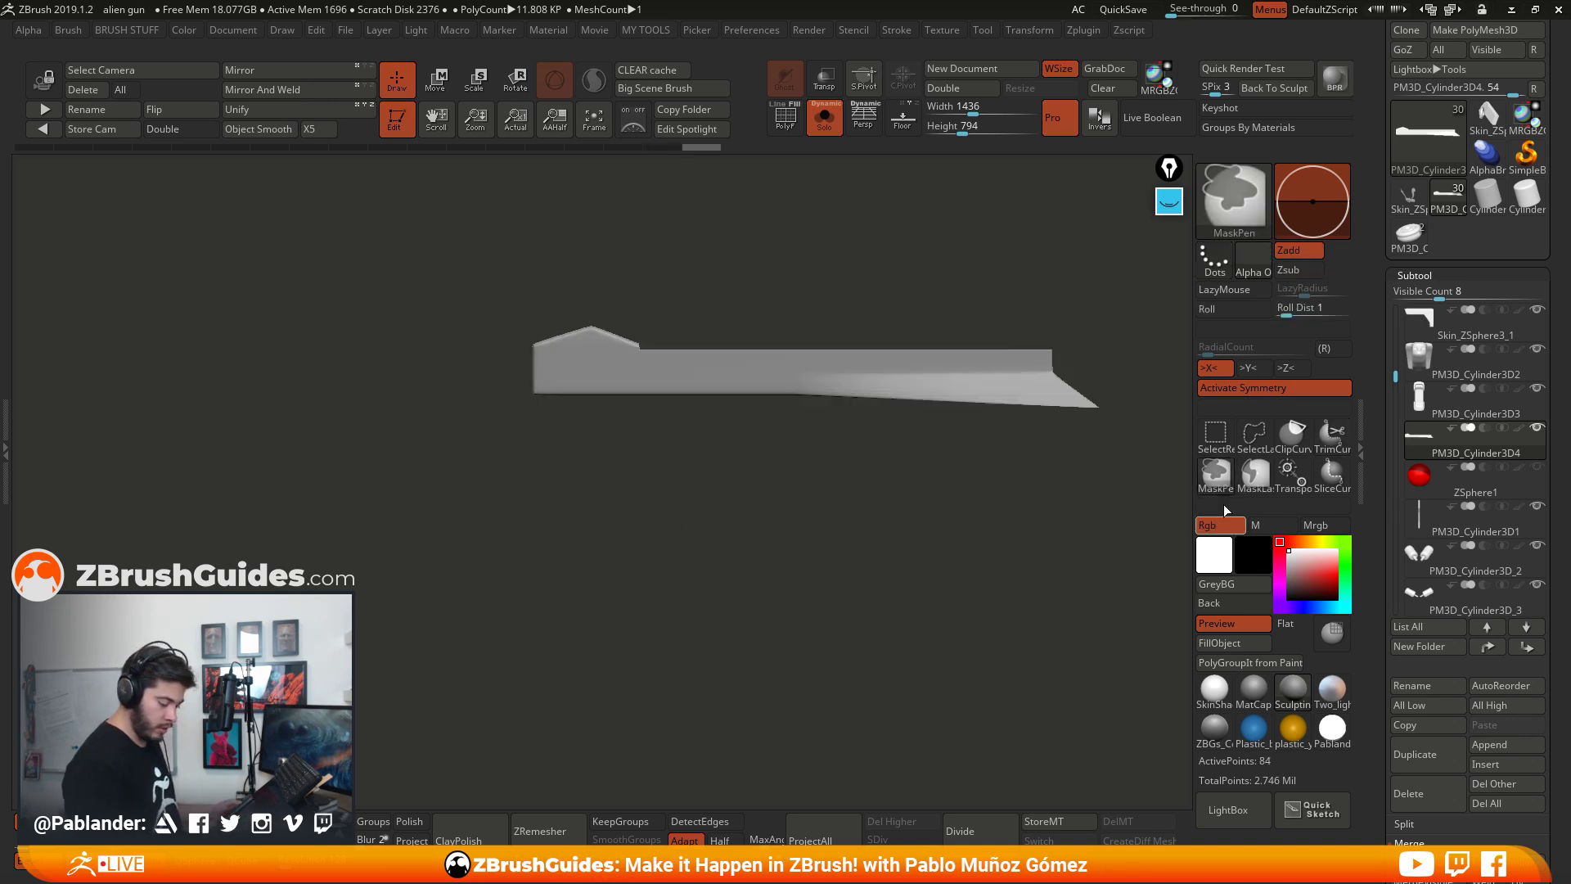
{"action": "left_click_drag", "start_coordinate": [666, 236], "coordinate": [573, 417], "text": "ctrl+shift"}
{"action": "left_click", "coordinate": [589, 499], "text": "ctrl+shift"}
{"action": "mouse_move", "coordinate": [472, 243]}
{"action": "left_mouse_down", "text": "ctrl"}
{"action": "mouse_move", "coordinate": [627, 491]}
{"action": "mouse_move", "coordinate": [644, 491]}
{"action": "left_mouse_up", "text": "ctrl"}
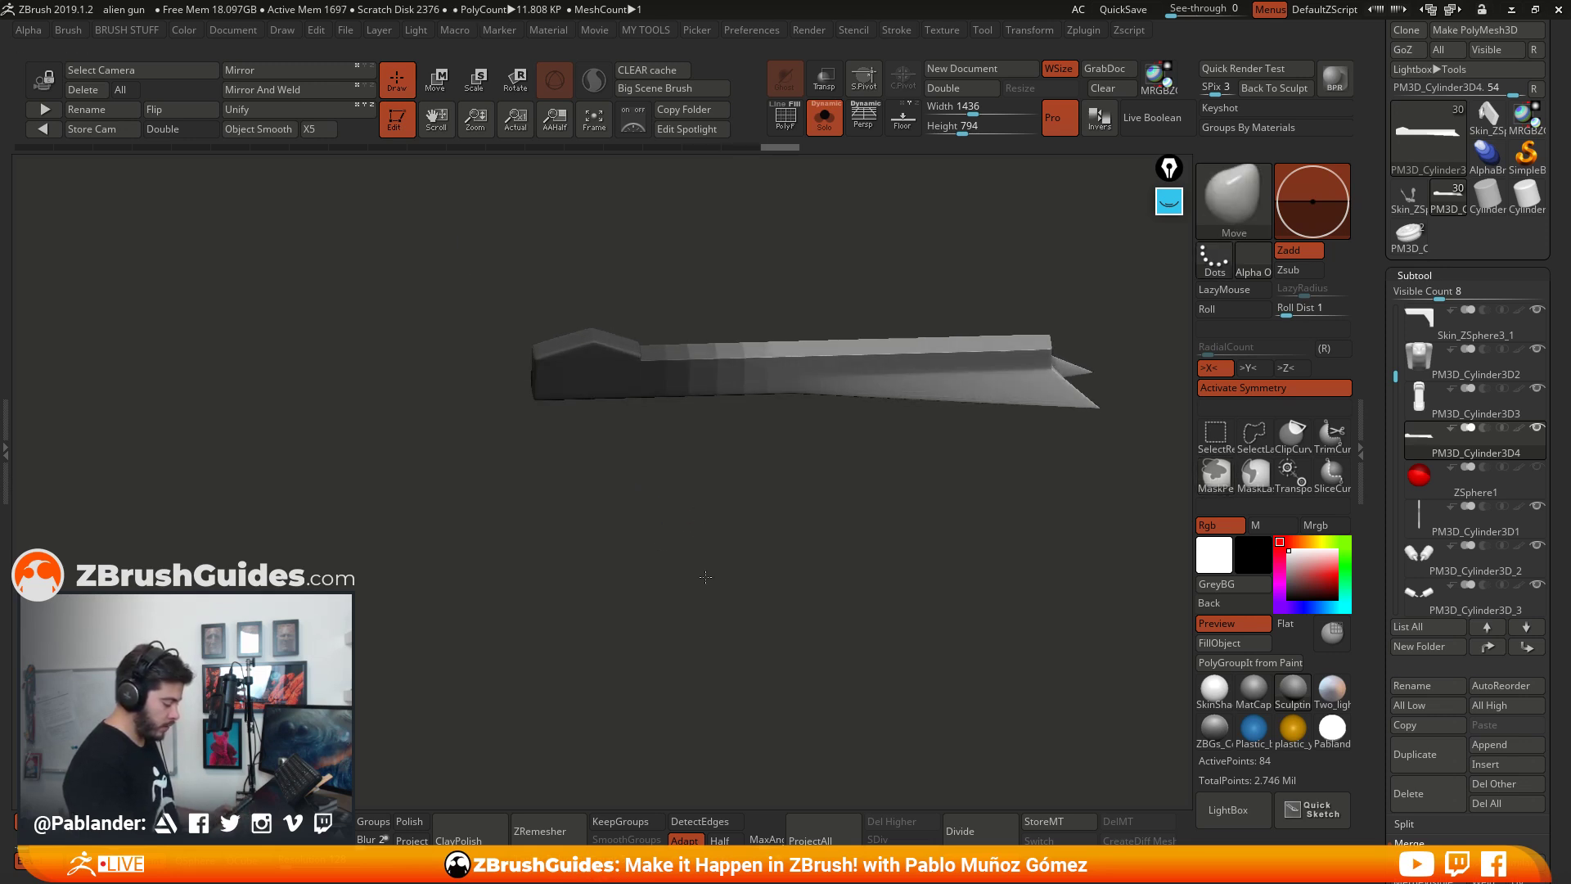
{"action": "left_click_drag", "start_coordinate": [790, 495], "coordinate": [824, 559], "text": "alt"}
{"action": "left_click_drag", "start_coordinate": [845, 550], "coordinate": [805, 483]}
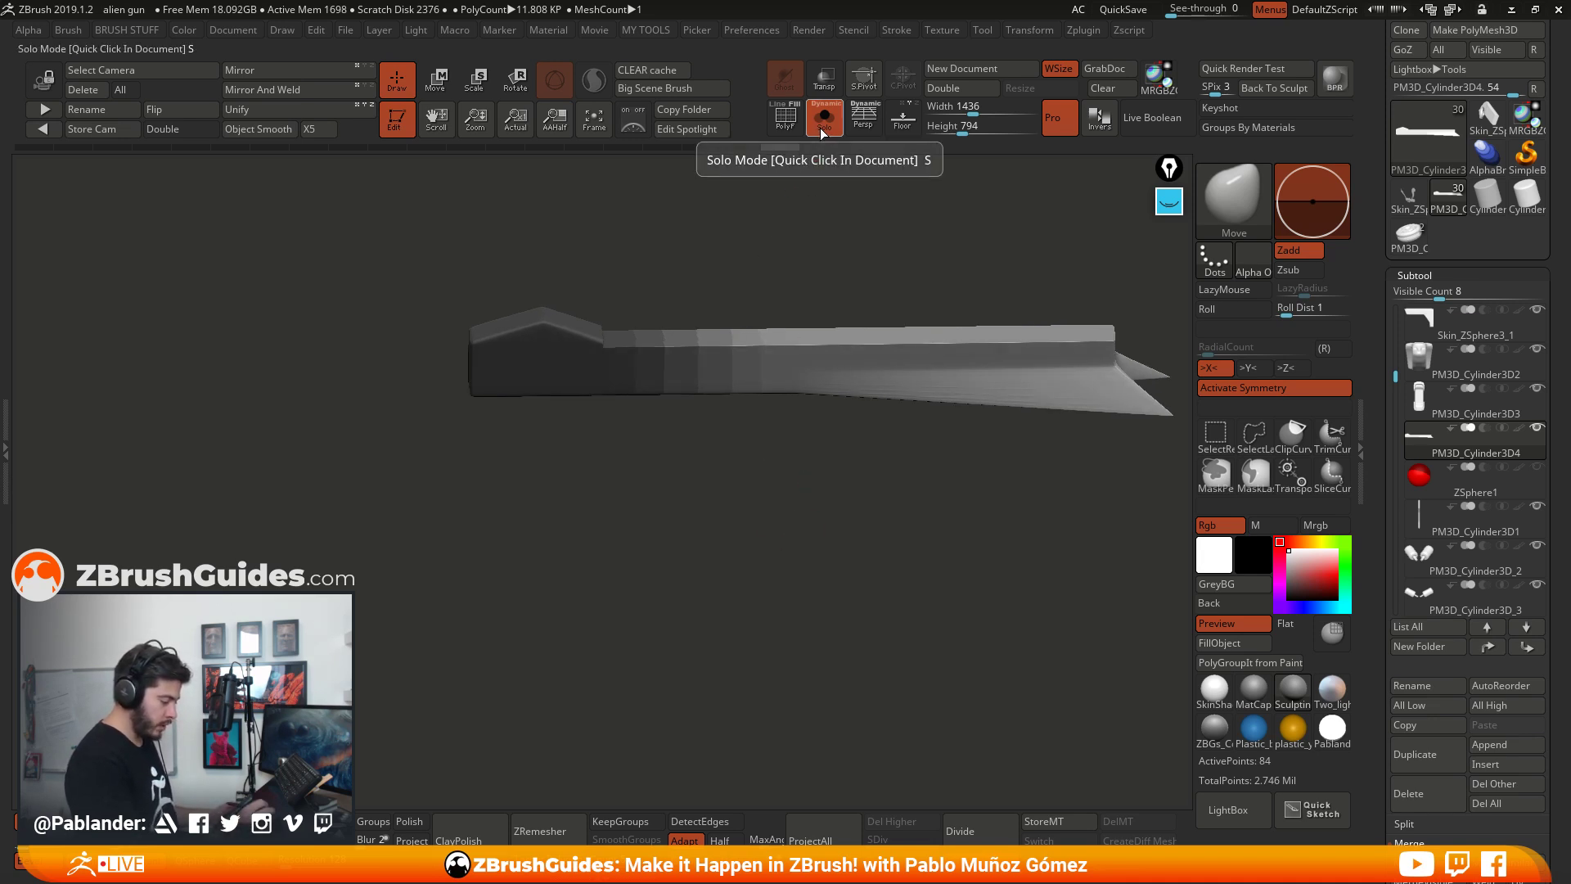
Step: Apply Dynamic Subdiv to the bar as real subdivision levels and isolate it with polyframe display turned on
{"action": "left_click", "coordinate": [824, 119]}
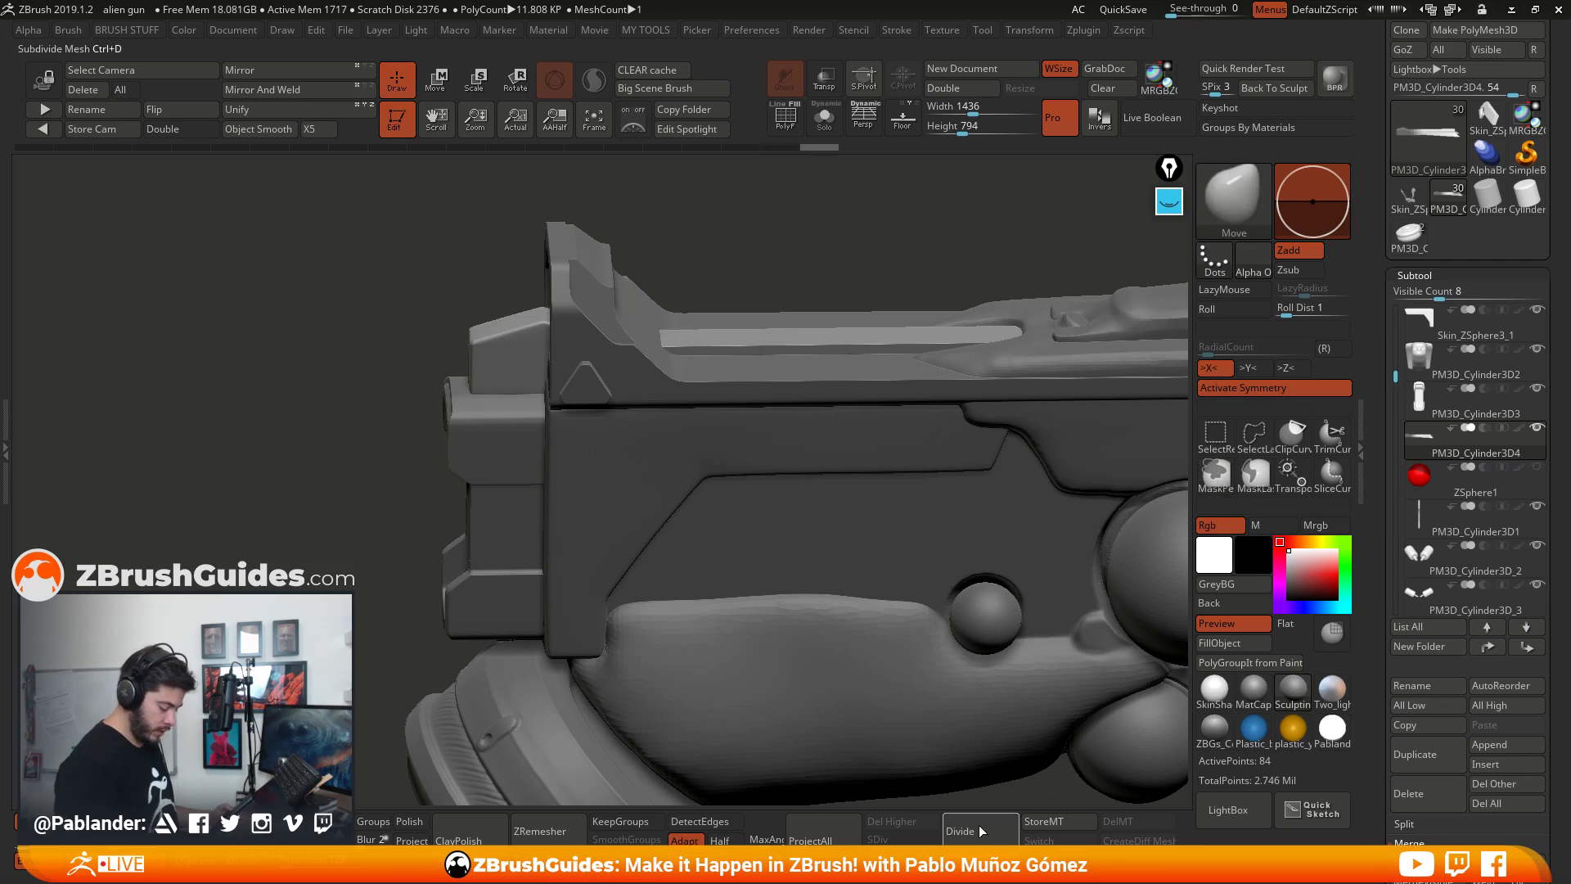
{"action": "left_click_drag", "start_coordinate": [1375, 458], "coordinate": [1455, 481]}
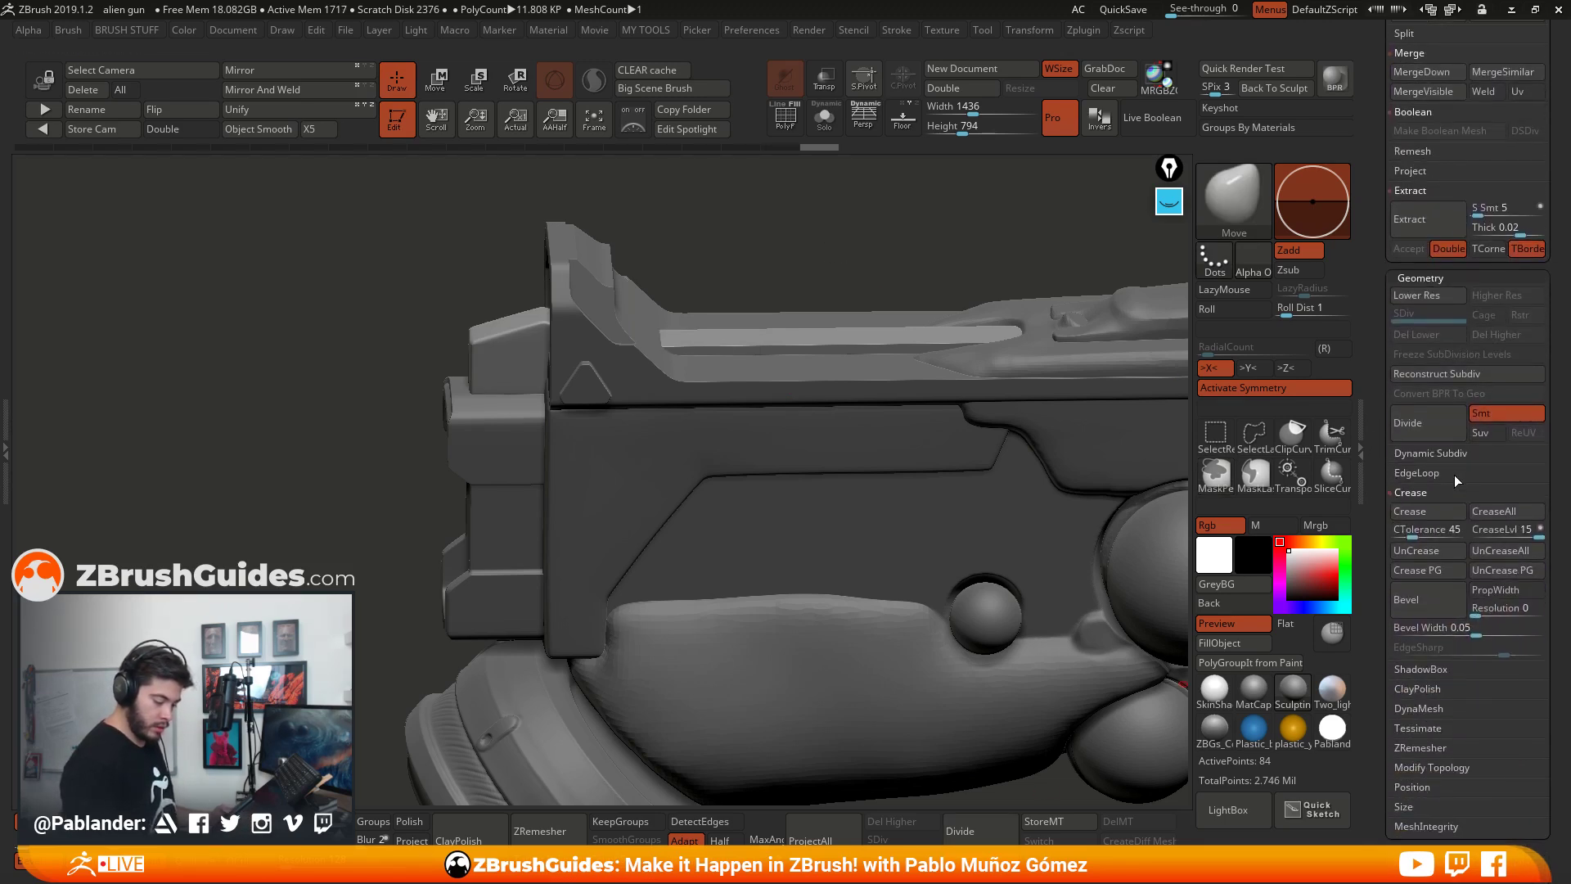
{"action": "left_click", "coordinate": [1445, 453]}
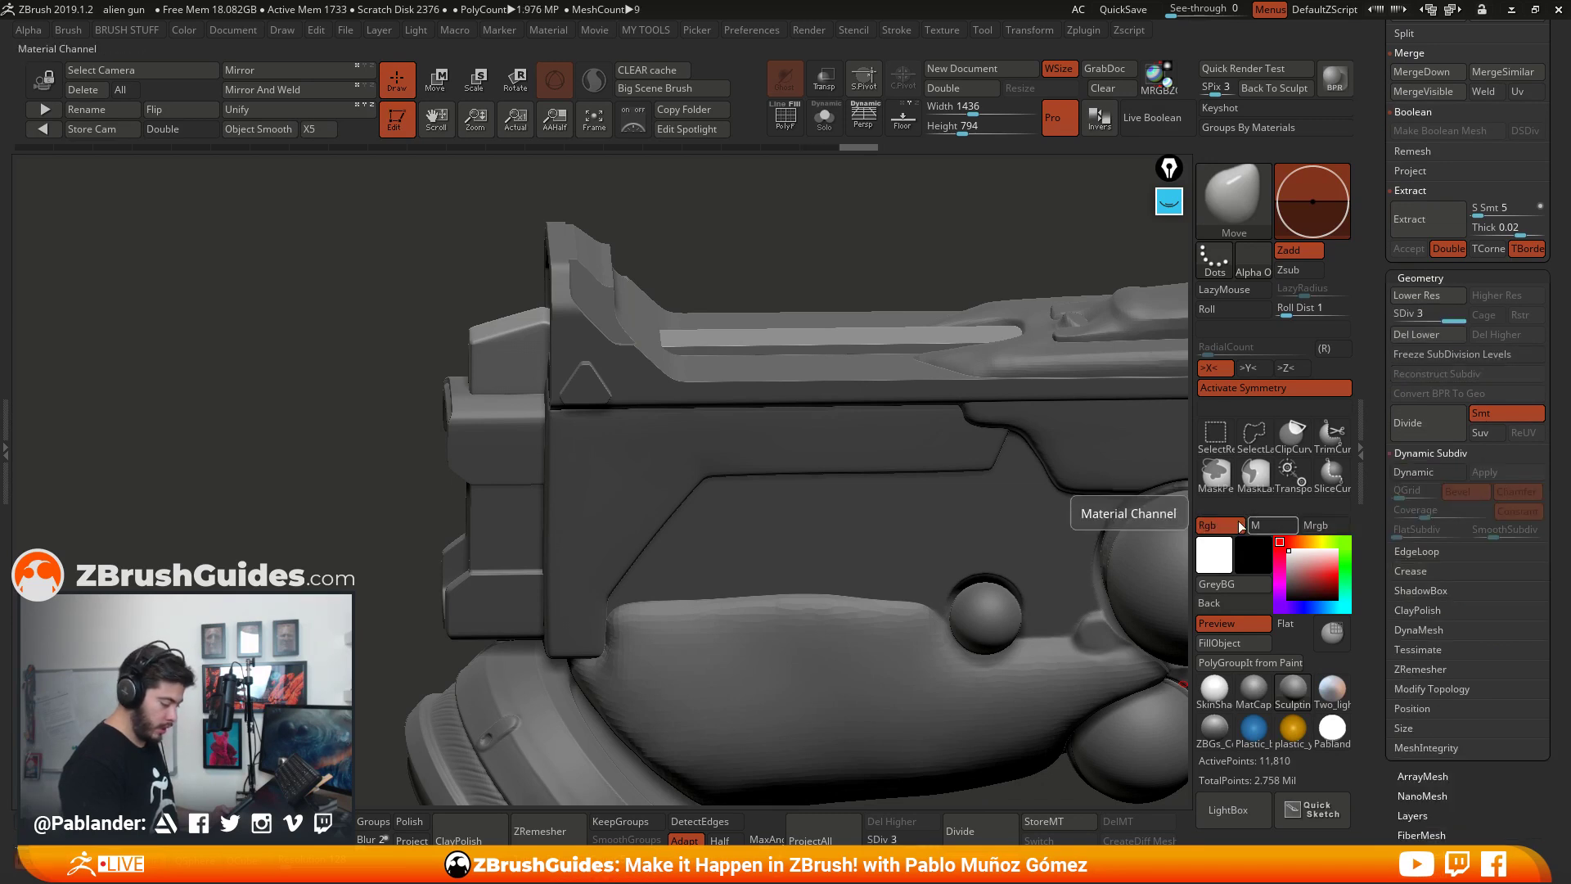
{"action": "left_click", "coordinate": [824, 121]}
{"action": "left_click", "coordinate": [790, 123]}
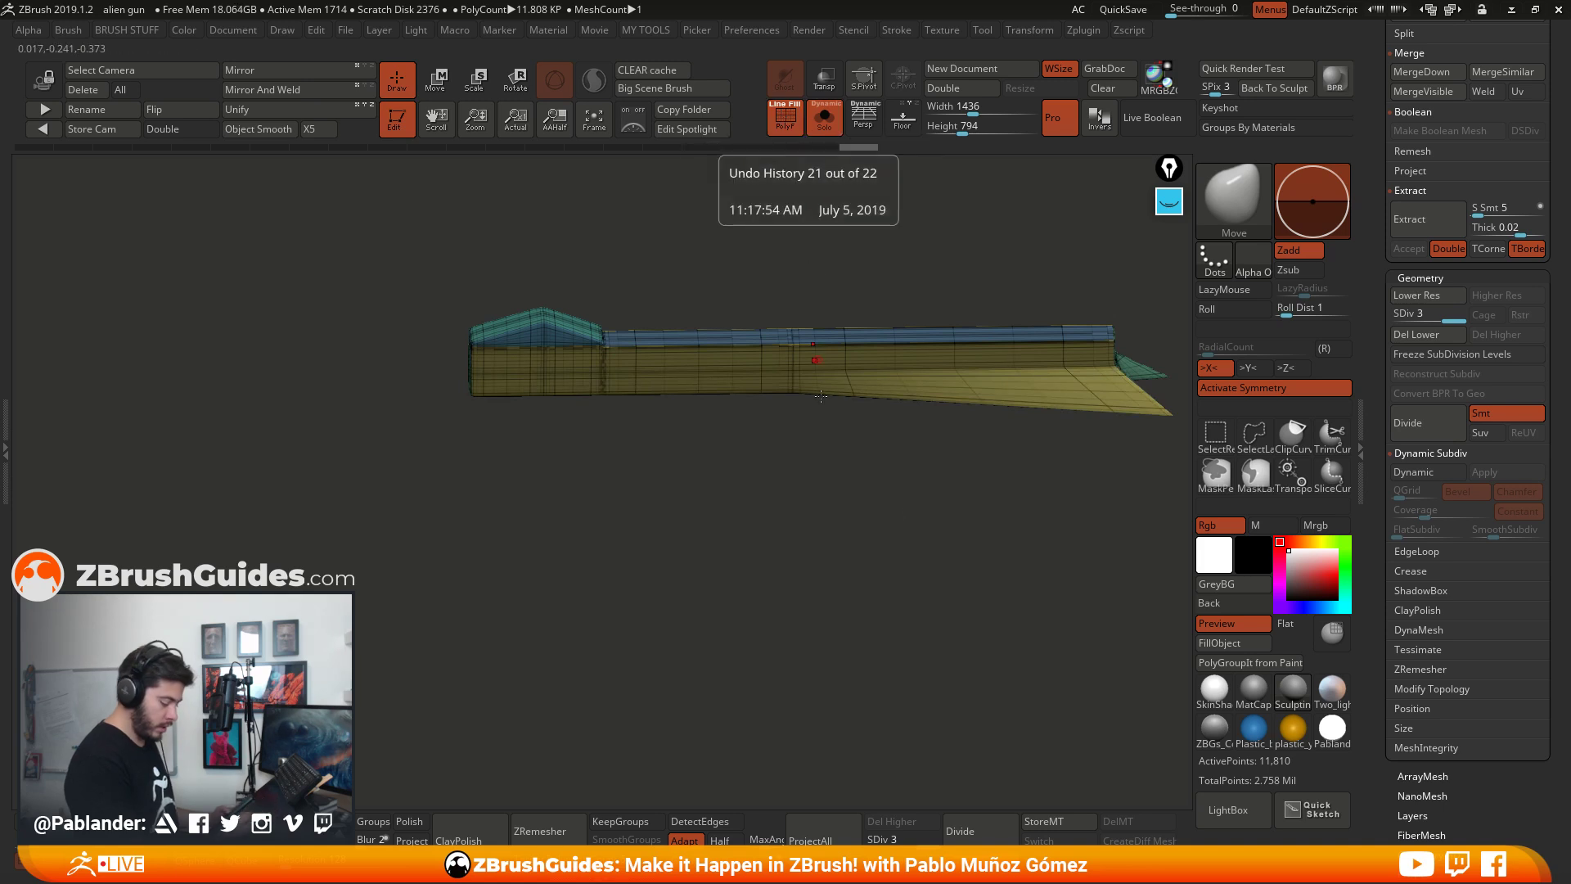
Step: Set the bar's DynaMesh resolution to 928 with Polish enabled and try to remesh it
{"action": "scroll", "coordinate": [1409, 553], "scroll_direction": "down", "scroll_amount": 5}
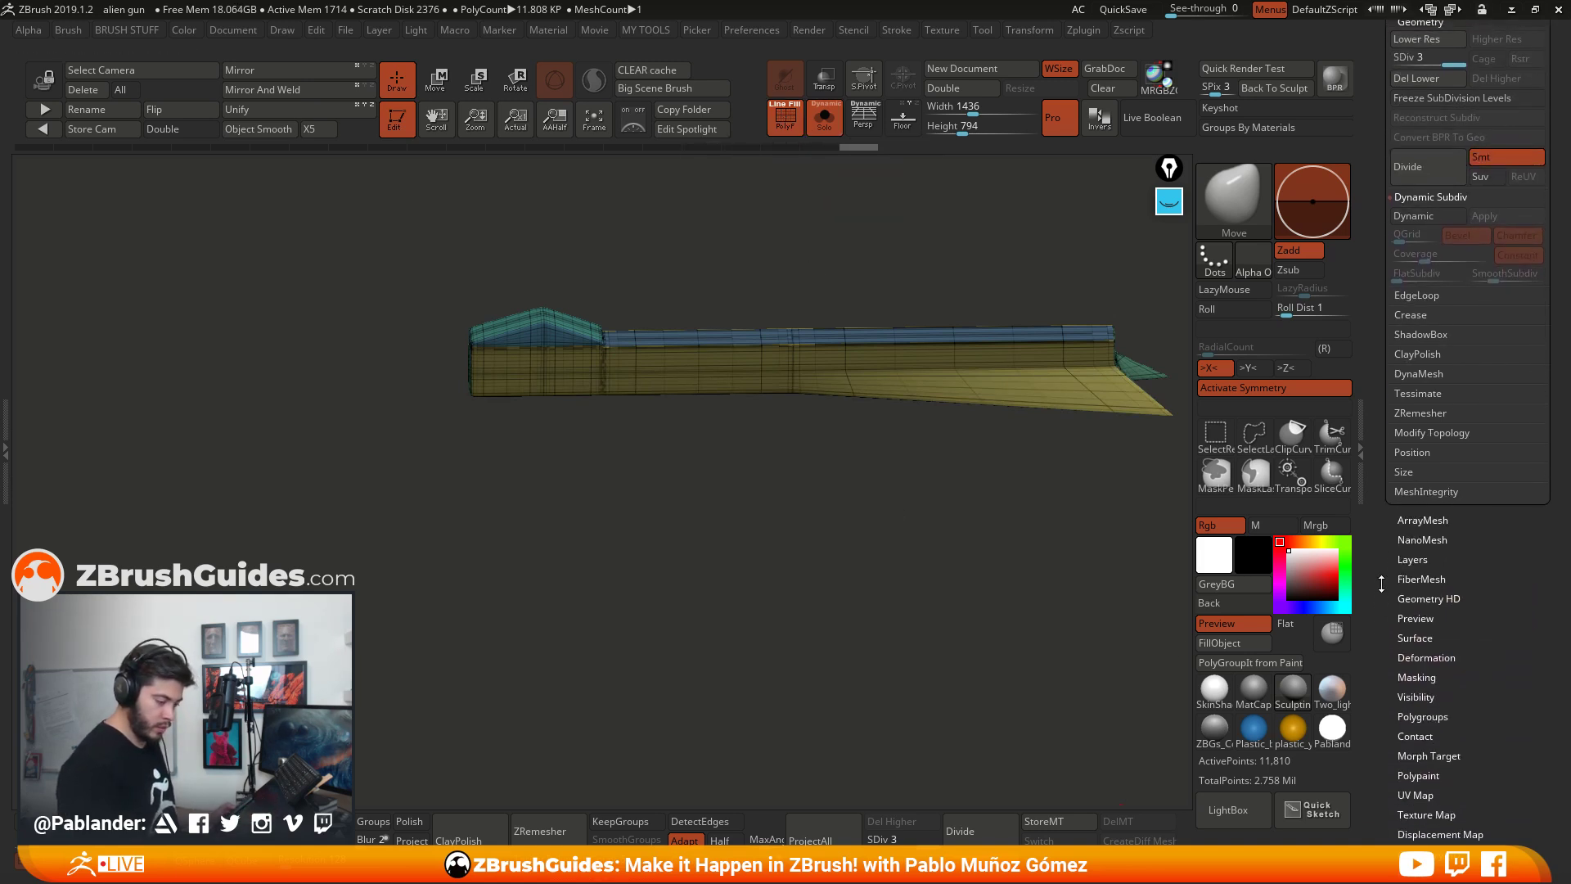
{"action": "scroll", "coordinate": [1412, 532], "scroll_direction": "up", "scroll_amount": 1}
{"action": "left_click", "coordinate": [1419, 303]}
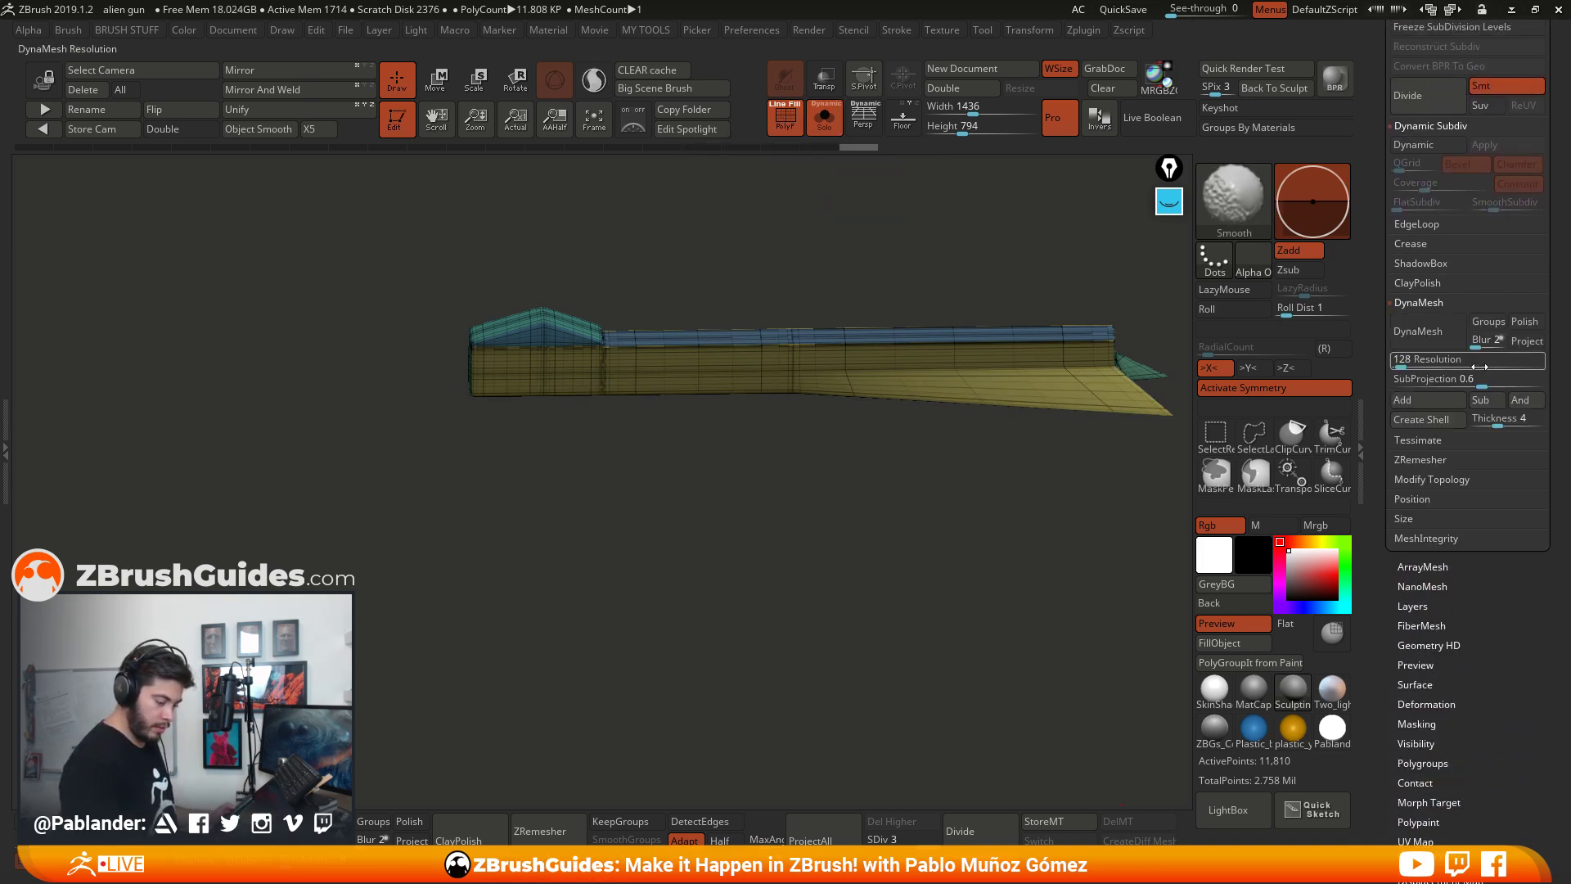
{"action": "left_click", "coordinate": [1524, 321]}
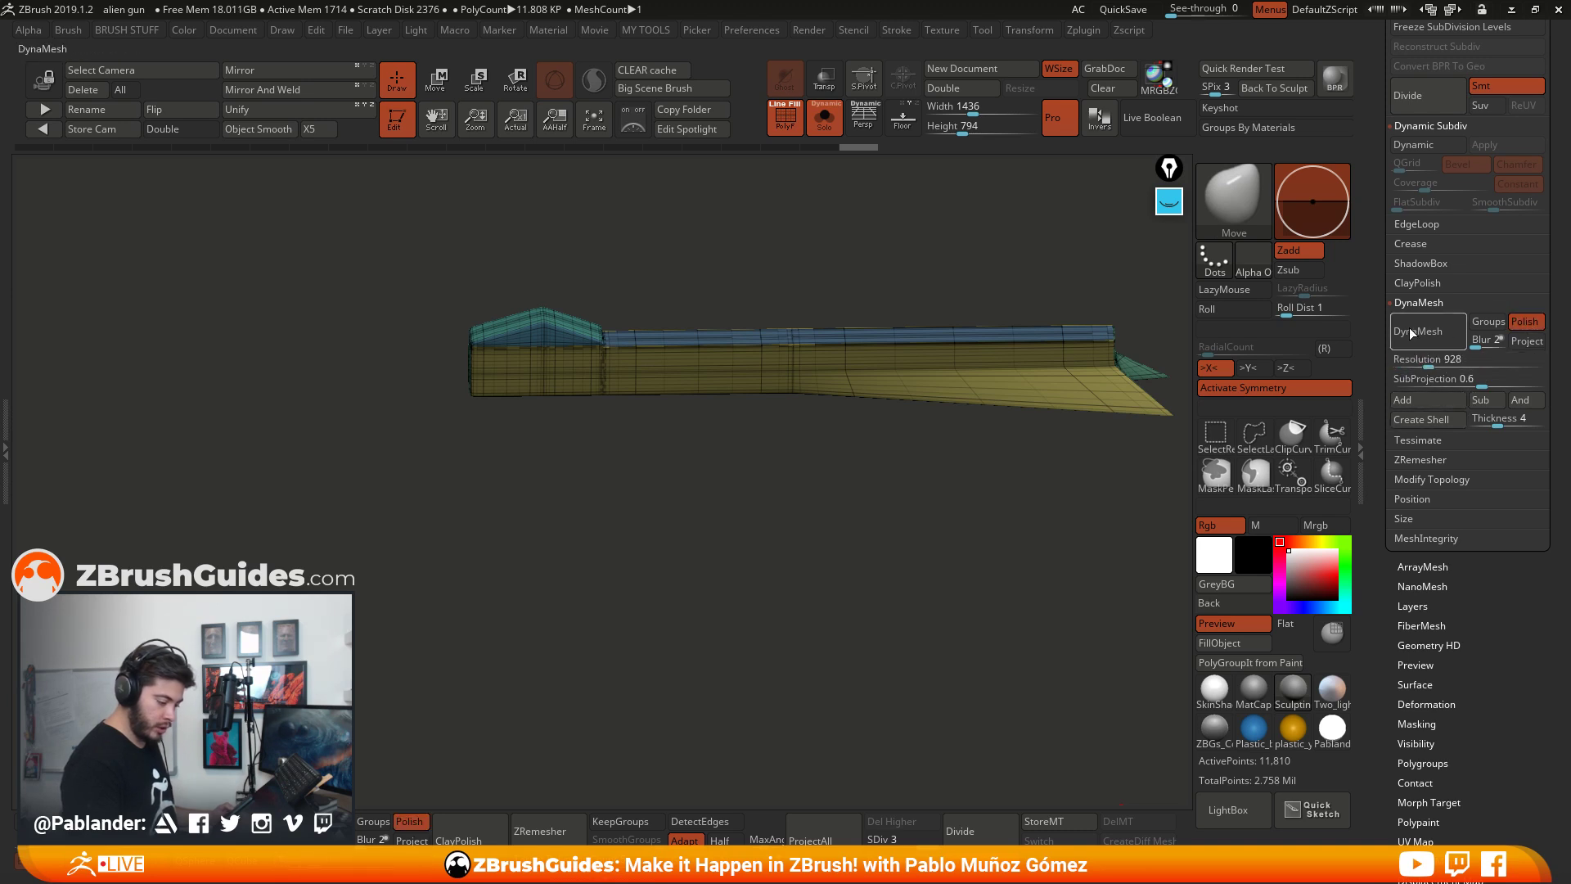
{"action": "left_click", "coordinate": [1419, 330]}
{"action": "left_click", "coordinate": [1225, 368]}
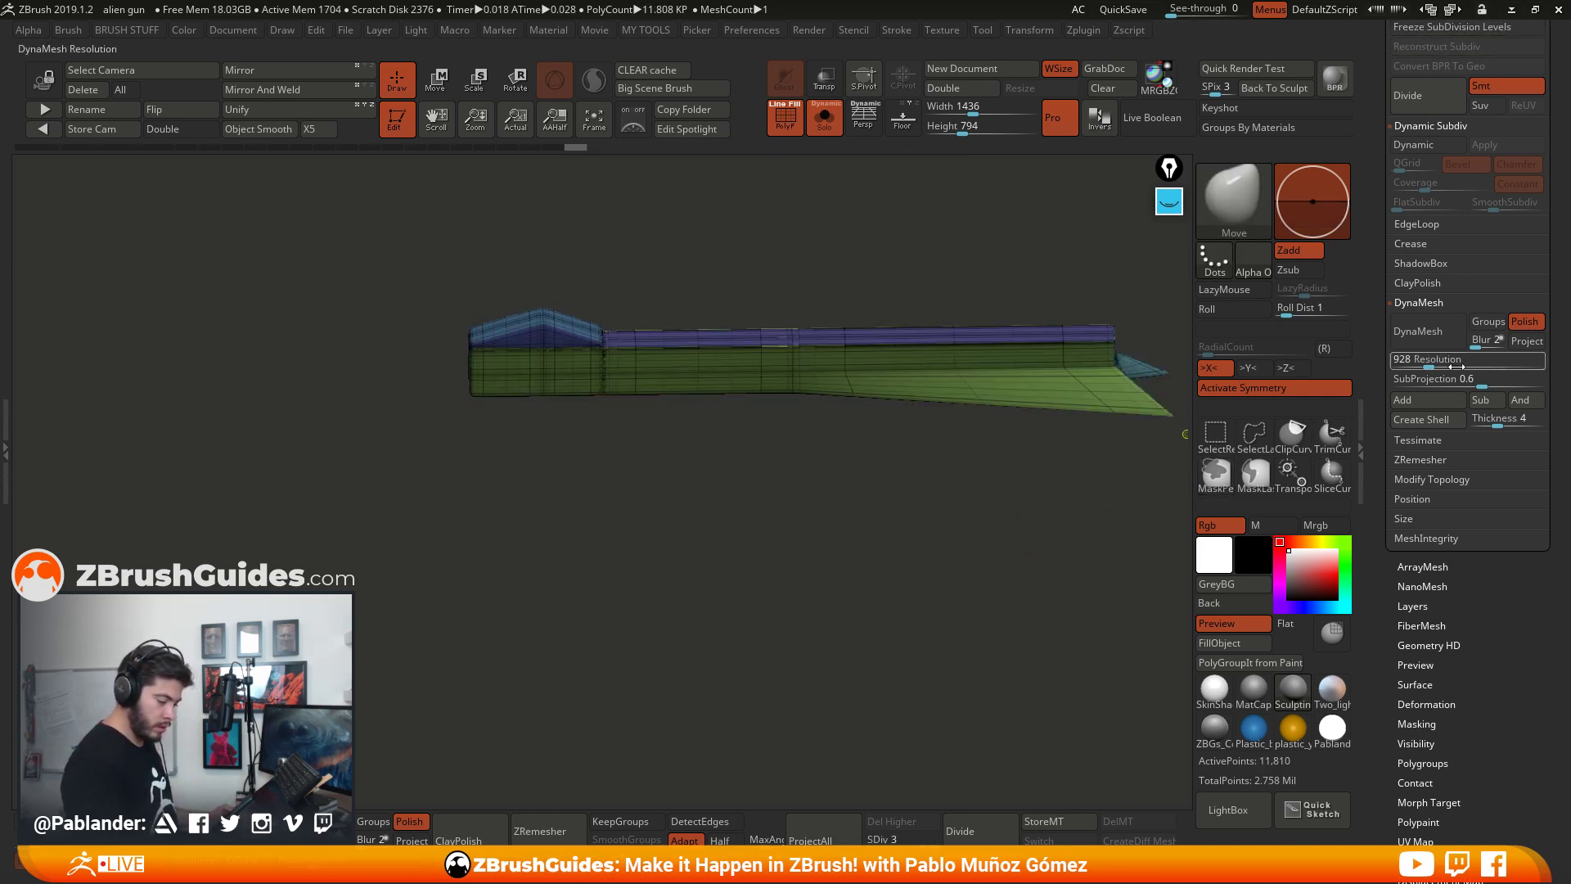
Step: Delete the bar's lower subdivision levels and DynaMesh it at resolution 928, and again at 1304
{"action": "left_click", "coordinate": [893, 859]}
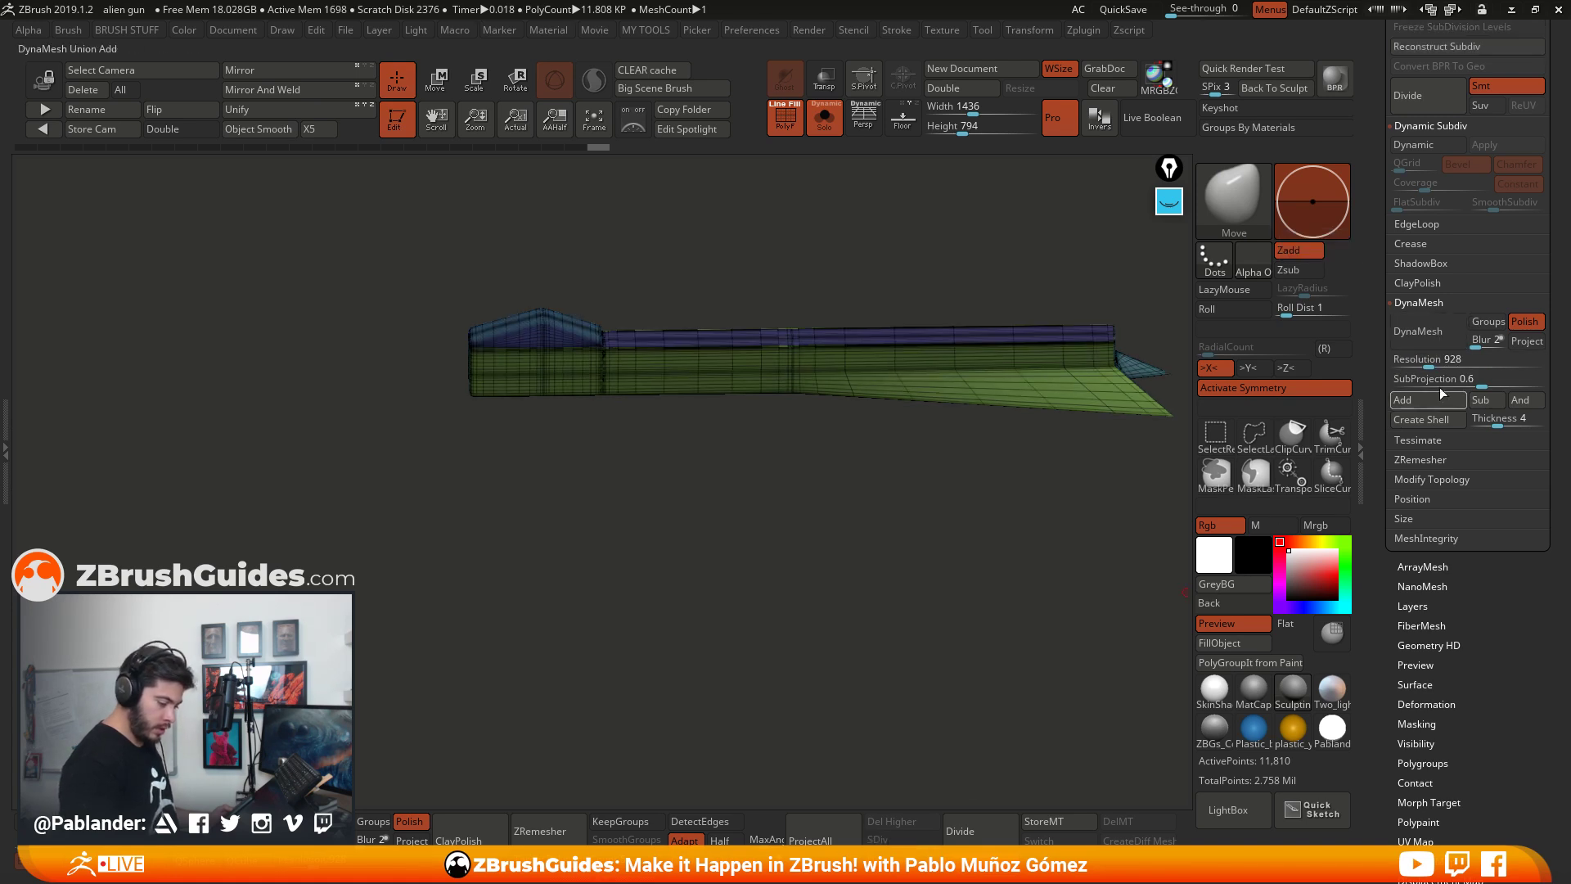
{"action": "left_click", "coordinate": [1437, 332]}
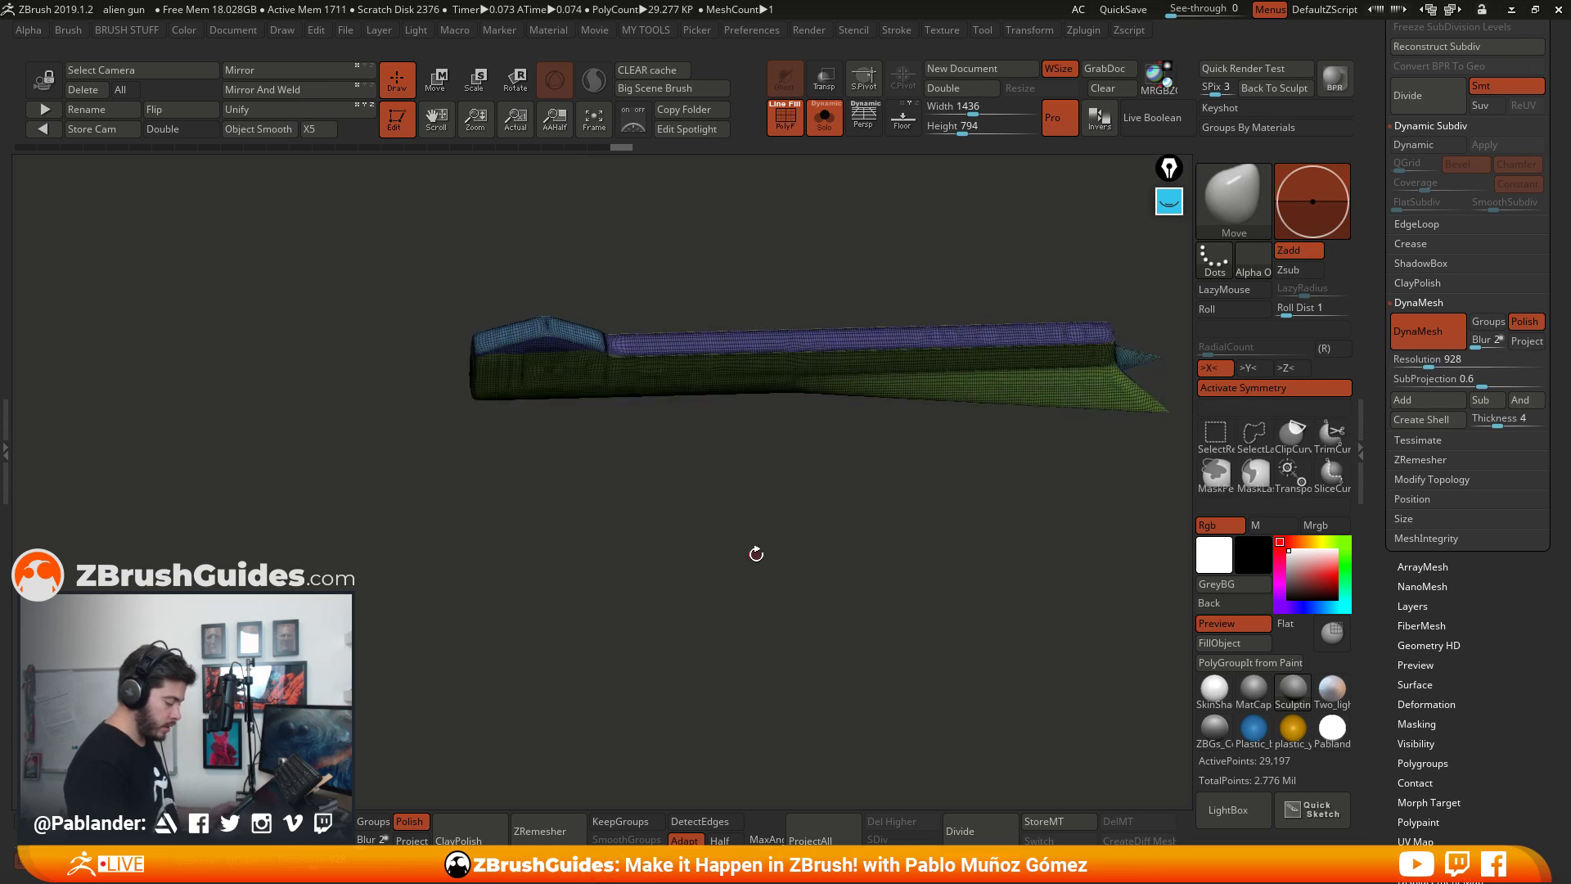
{"action": "left_click_drag", "start_coordinate": [1428, 360], "coordinate": [1442, 360]}
{"action": "left_click", "coordinate": [1428, 333]}
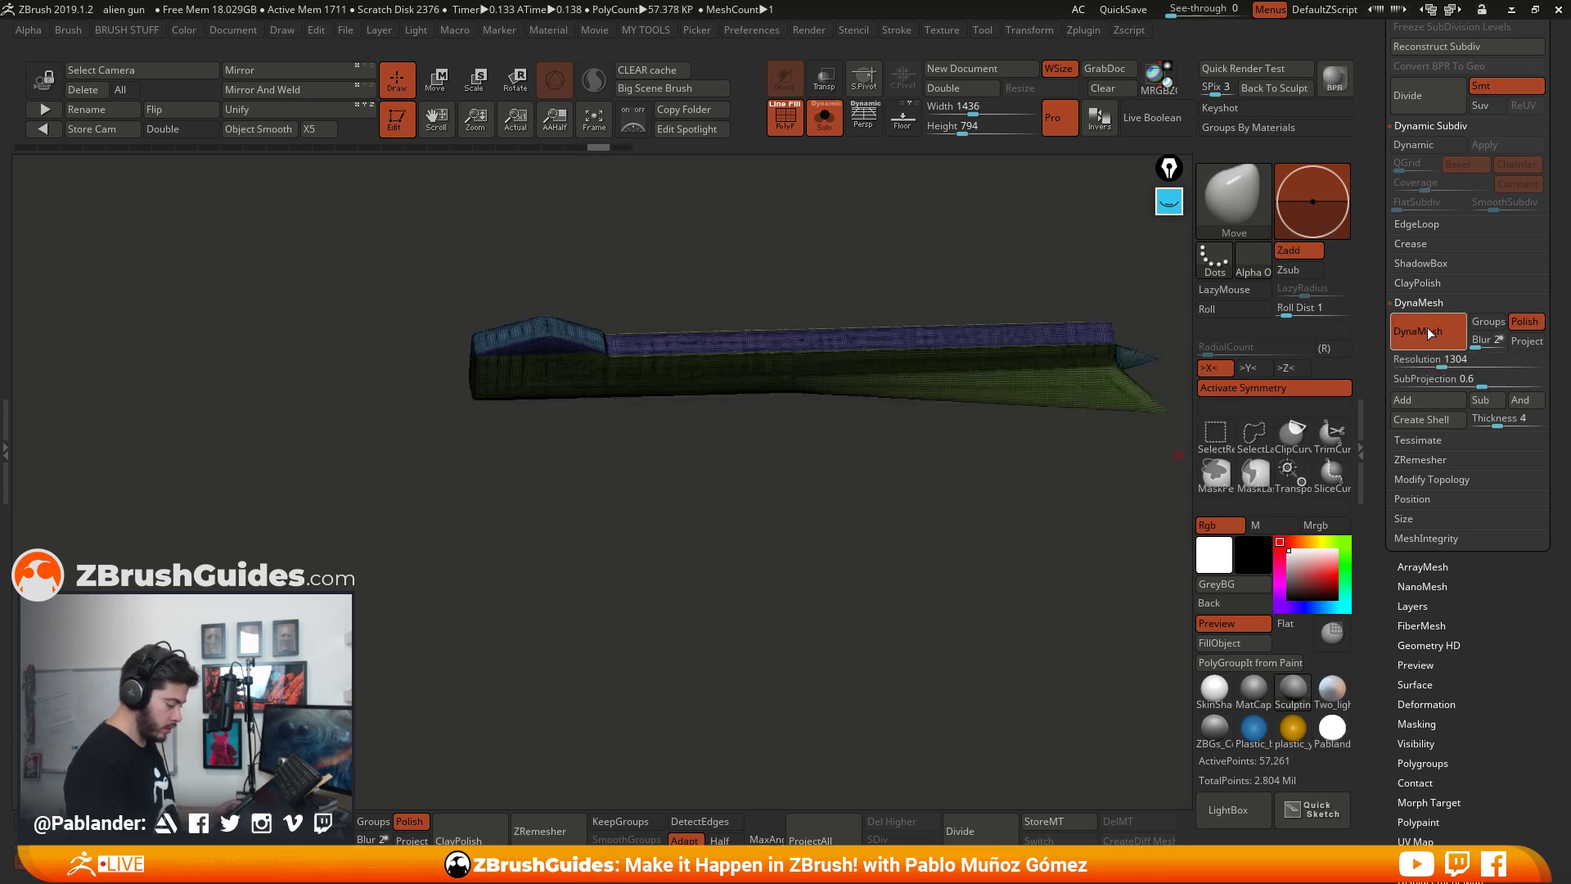
Step: Turn off the polyframe display and mask the front end of the DynaMeshed bar from the side
{"action": "left_click", "coordinate": [785, 117]}
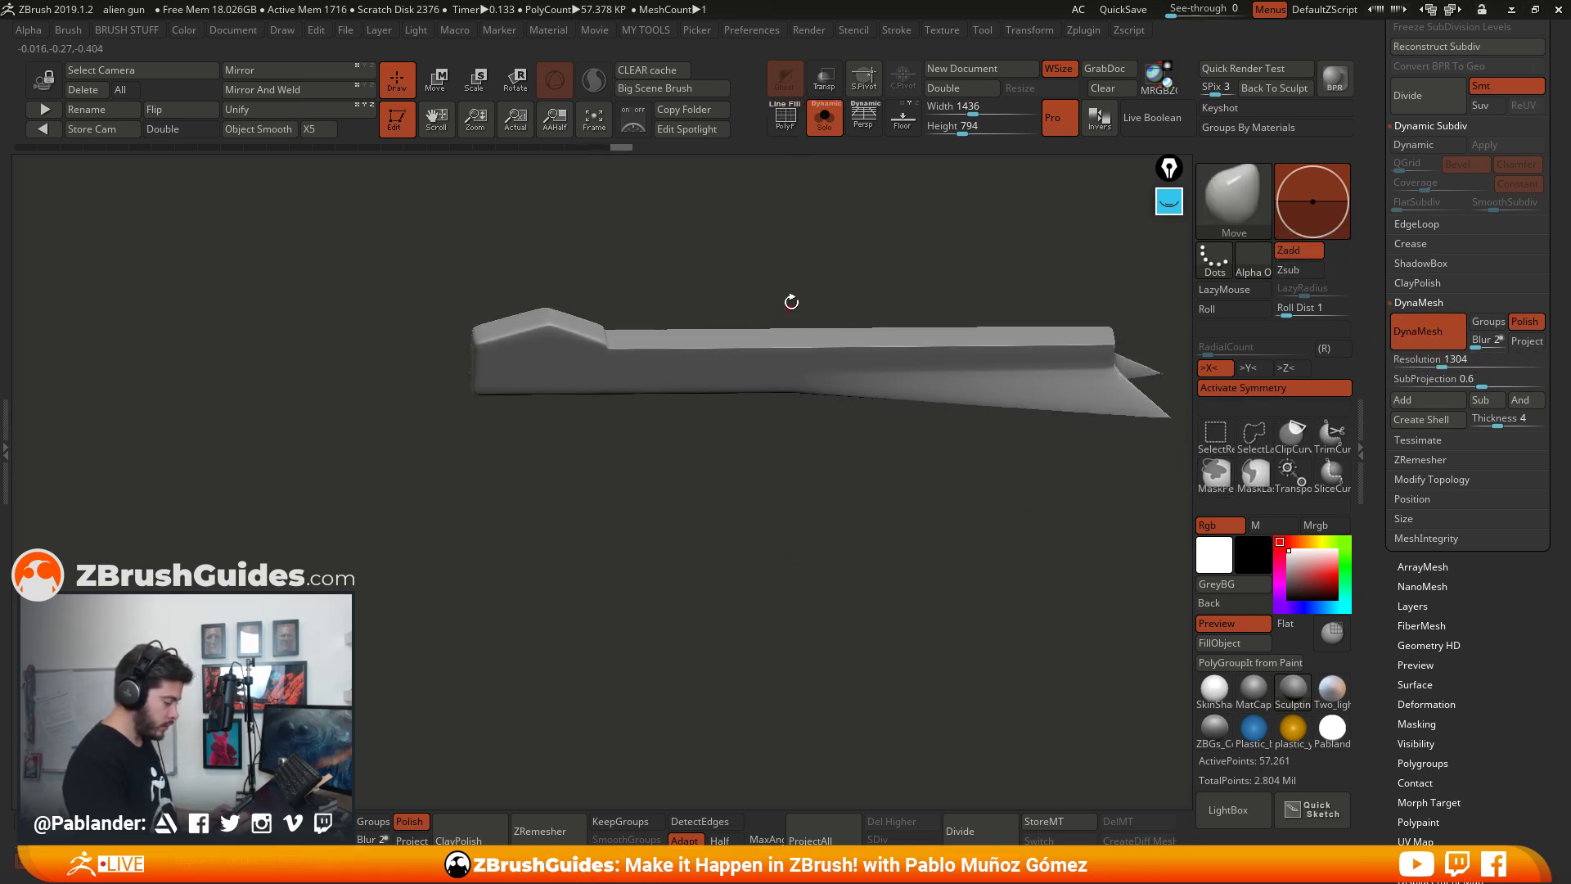
{"action": "left_click_drag", "start_coordinate": [791, 302], "coordinate": [799, 223]}
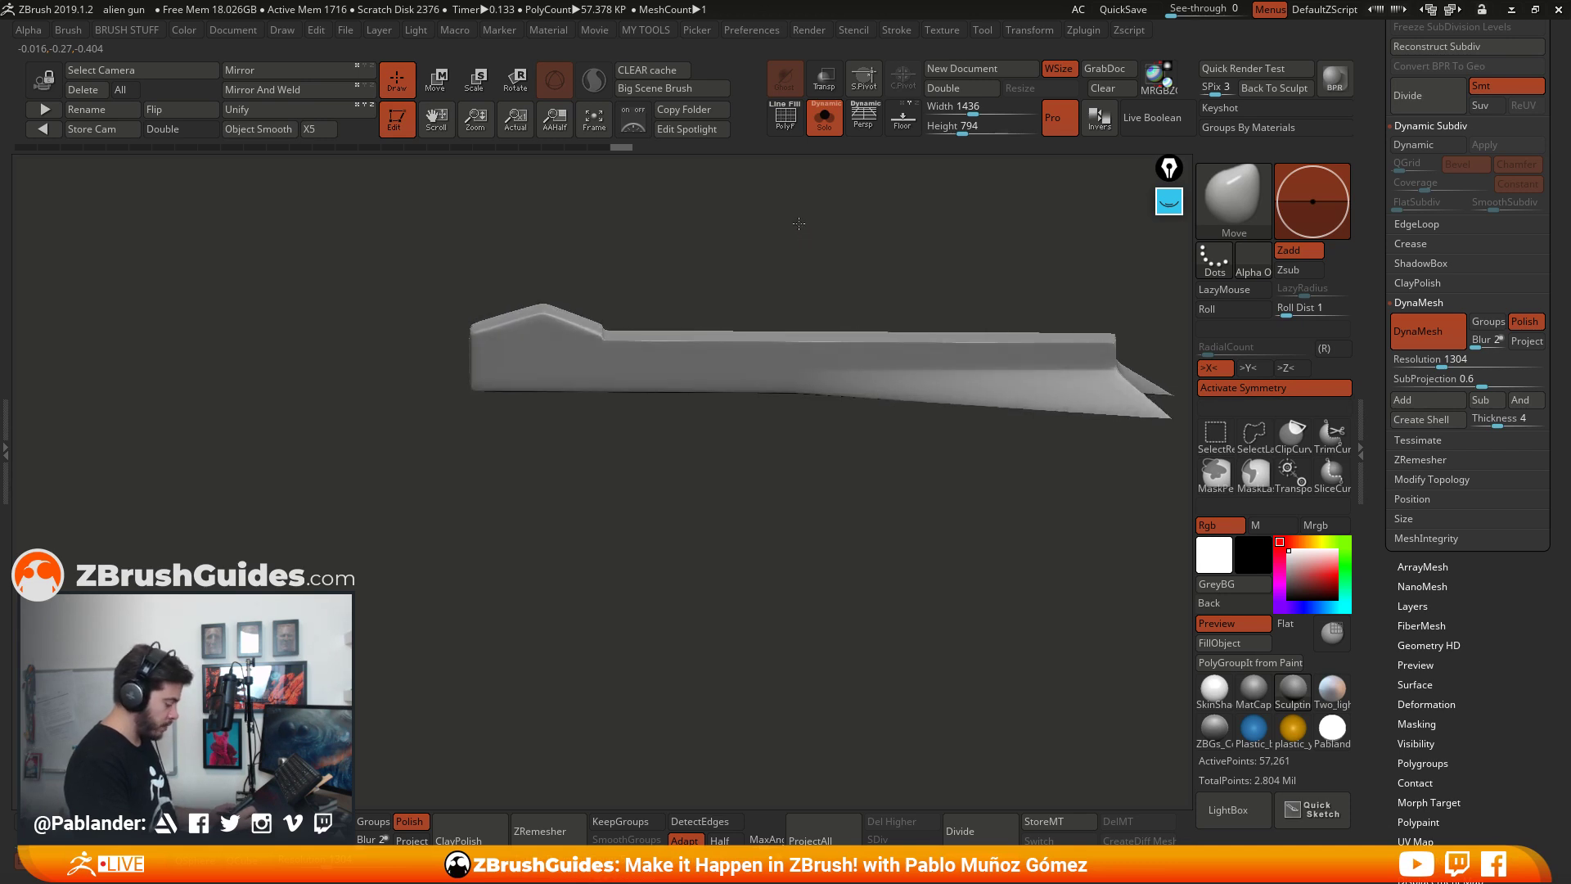
{"action": "mouse_move", "coordinate": [417, 242]}
{"action": "left_mouse_down", "text": "ctrl"}
{"action": "mouse_move", "coordinate": [598, 491]}
{"action": "mouse_move", "coordinate": [633, 489]}
{"action": "left_mouse_up", "text": "ctrl"}
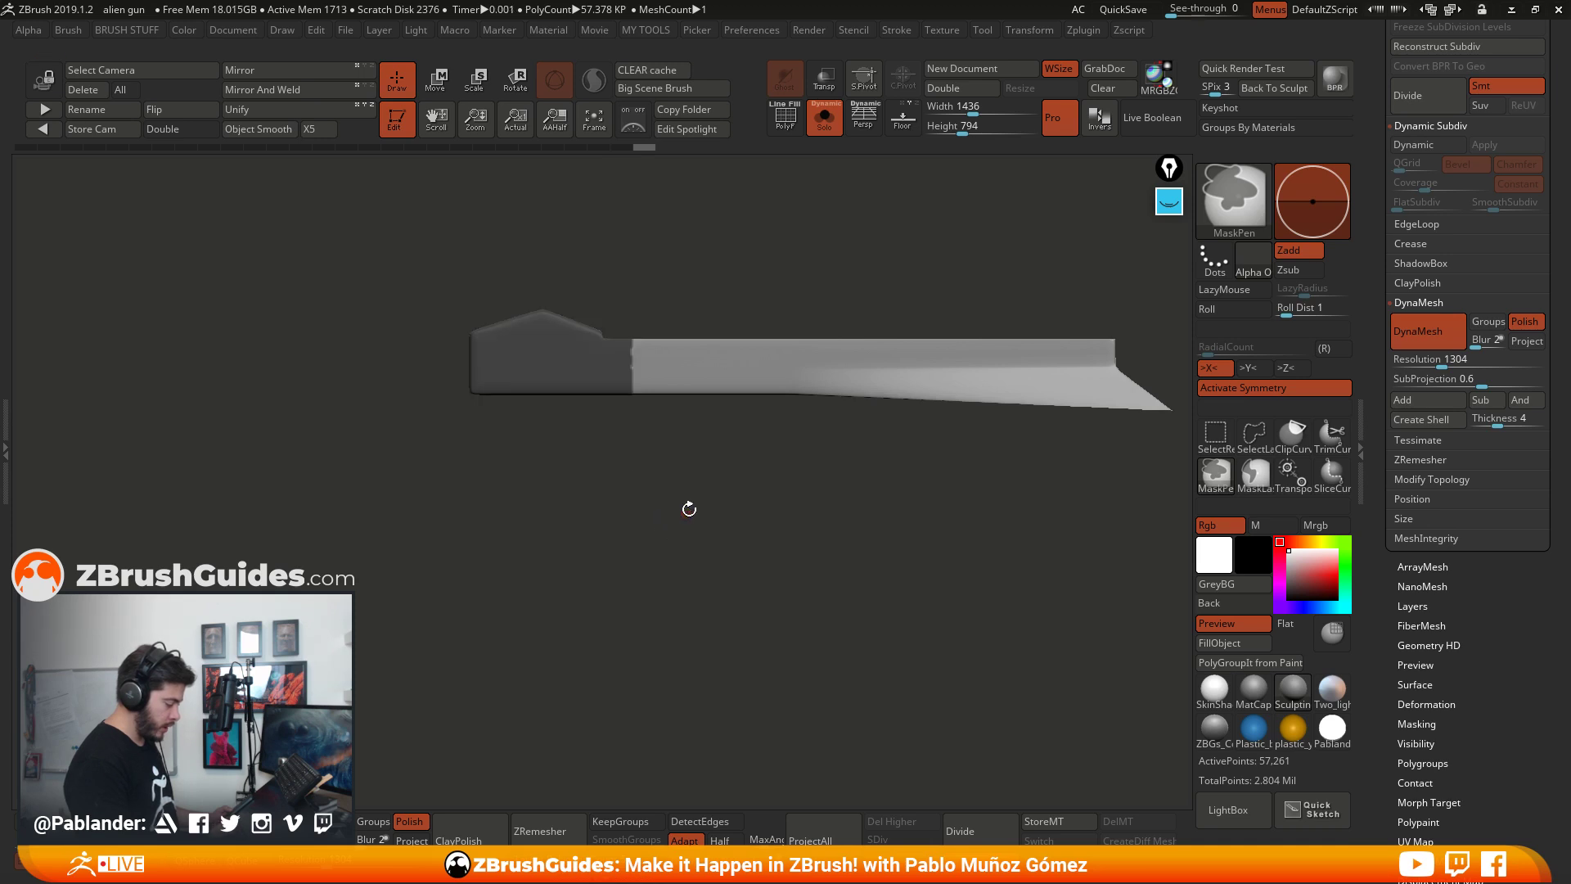
Step: Extend the front-end mask to a straight edge, invert it so only the front is unmasked, and exit Solo mode
{"action": "left_click_drag", "start_coordinate": [603, 281], "coordinate": [635, 423], "text": "ctrl"}
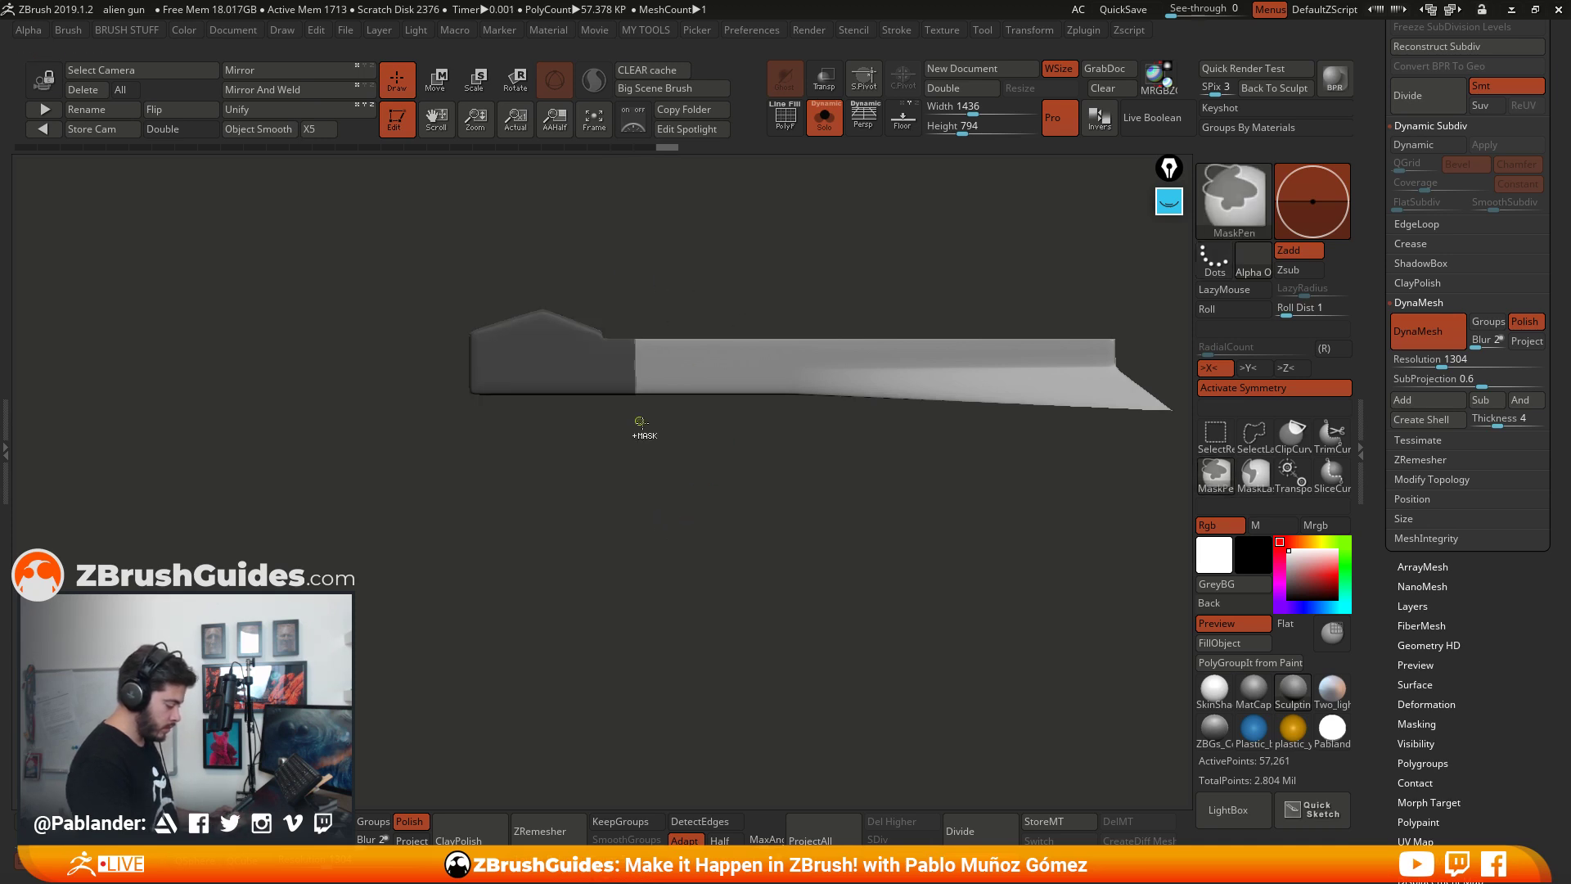
{"action": "left_click", "coordinate": [622, 445], "text": "ctrl"}
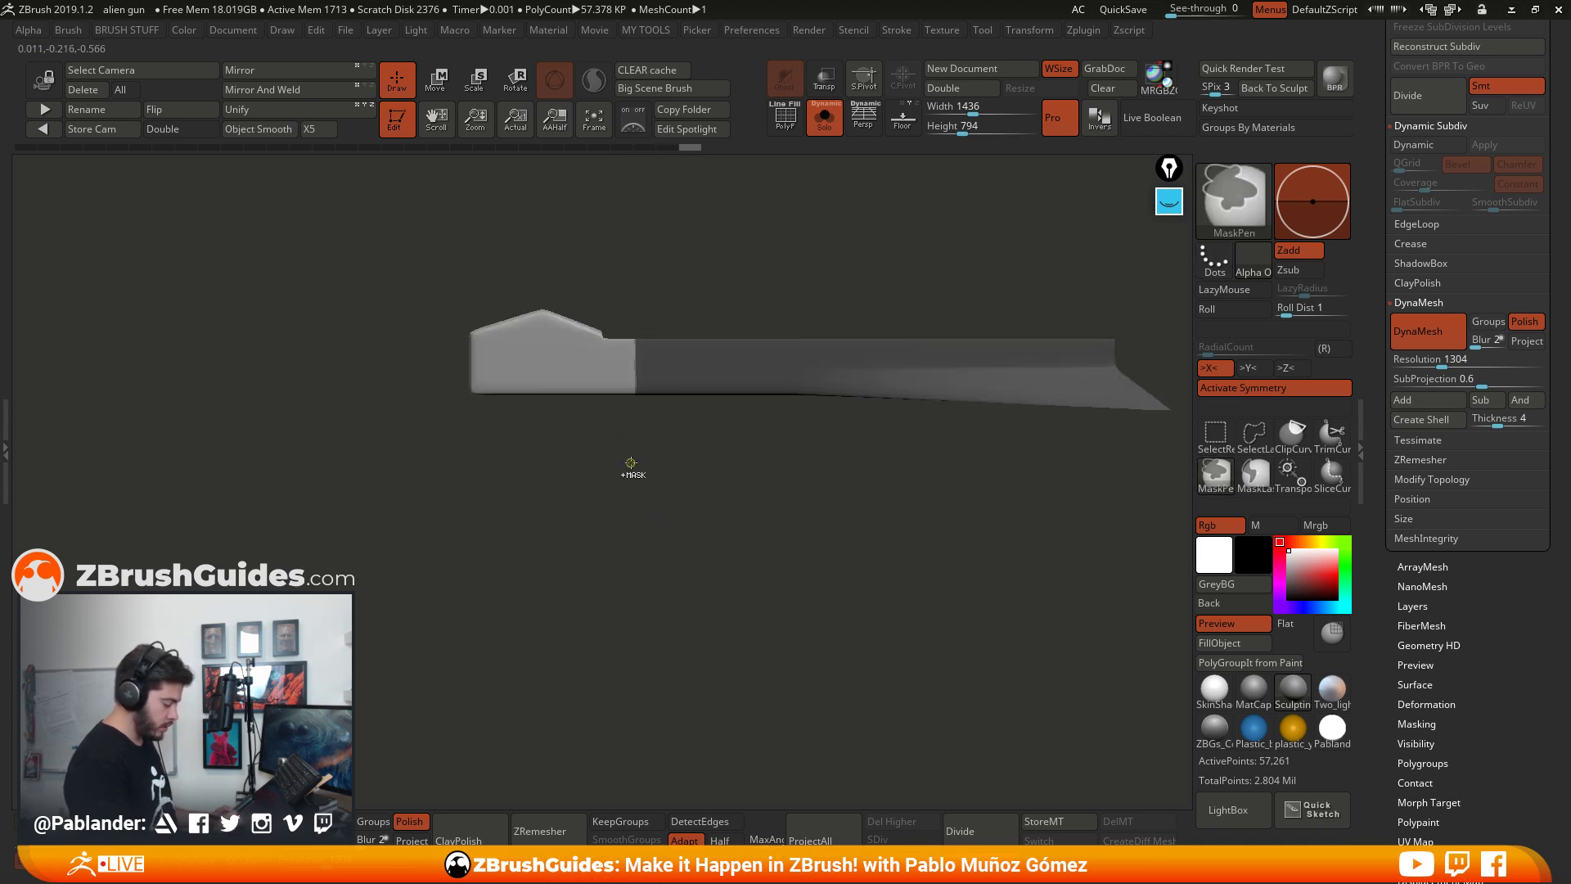
{"action": "left_click", "coordinate": [824, 117]}
Step: With X symmetry off, centre the gizmo on the bar's unmasked front end and slightly adjust that end along the bar's length
{"action": "left_click_drag", "start_coordinate": [806, 307], "coordinate": [600, 224]}
{"action": "key", "text": "w"}
{"action": "left_click_drag", "start_coordinate": [808, 303], "coordinate": [791, 217]}
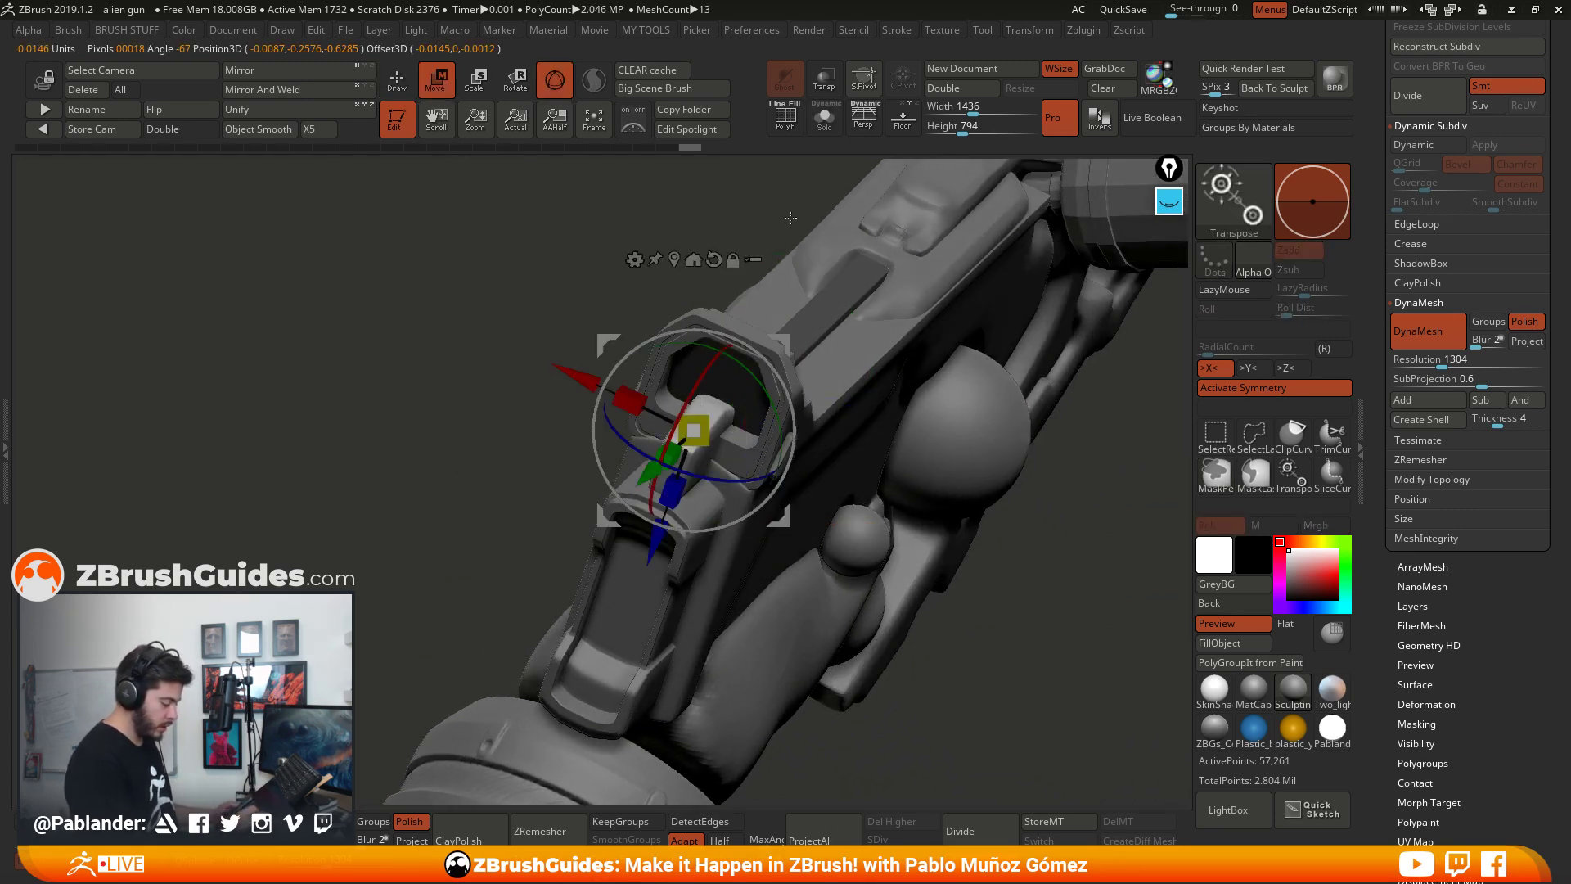
{"action": "left_click_drag", "start_coordinate": [1062, 492], "coordinate": [1038, 540], "text": "shift"}
{"action": "key", "text": "x"}
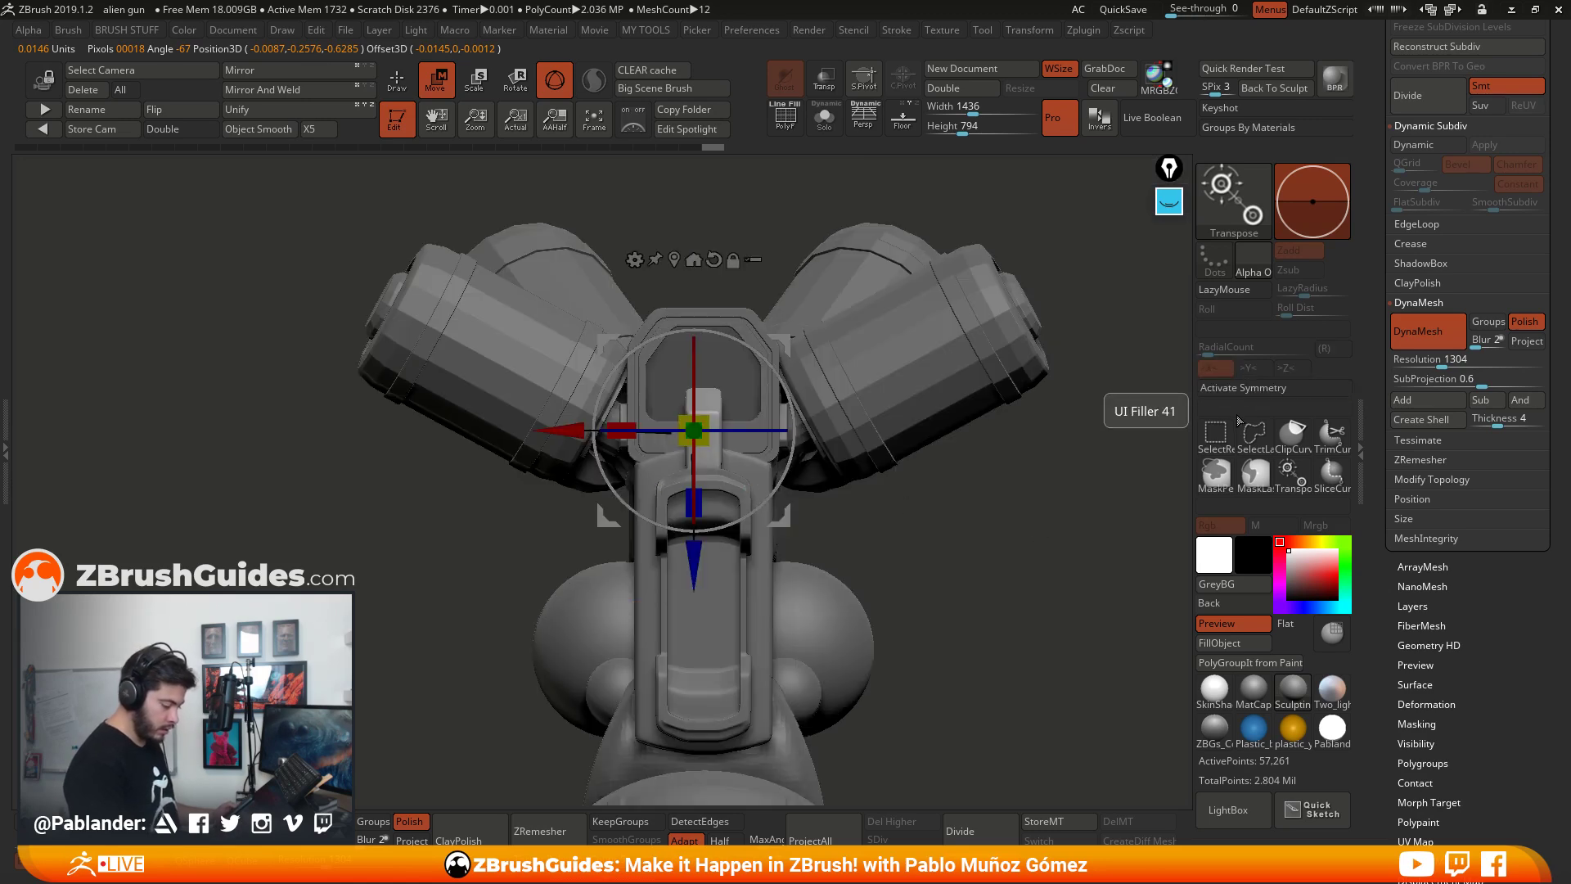
{"action": "left_click", "coordinate": [674, 261]}
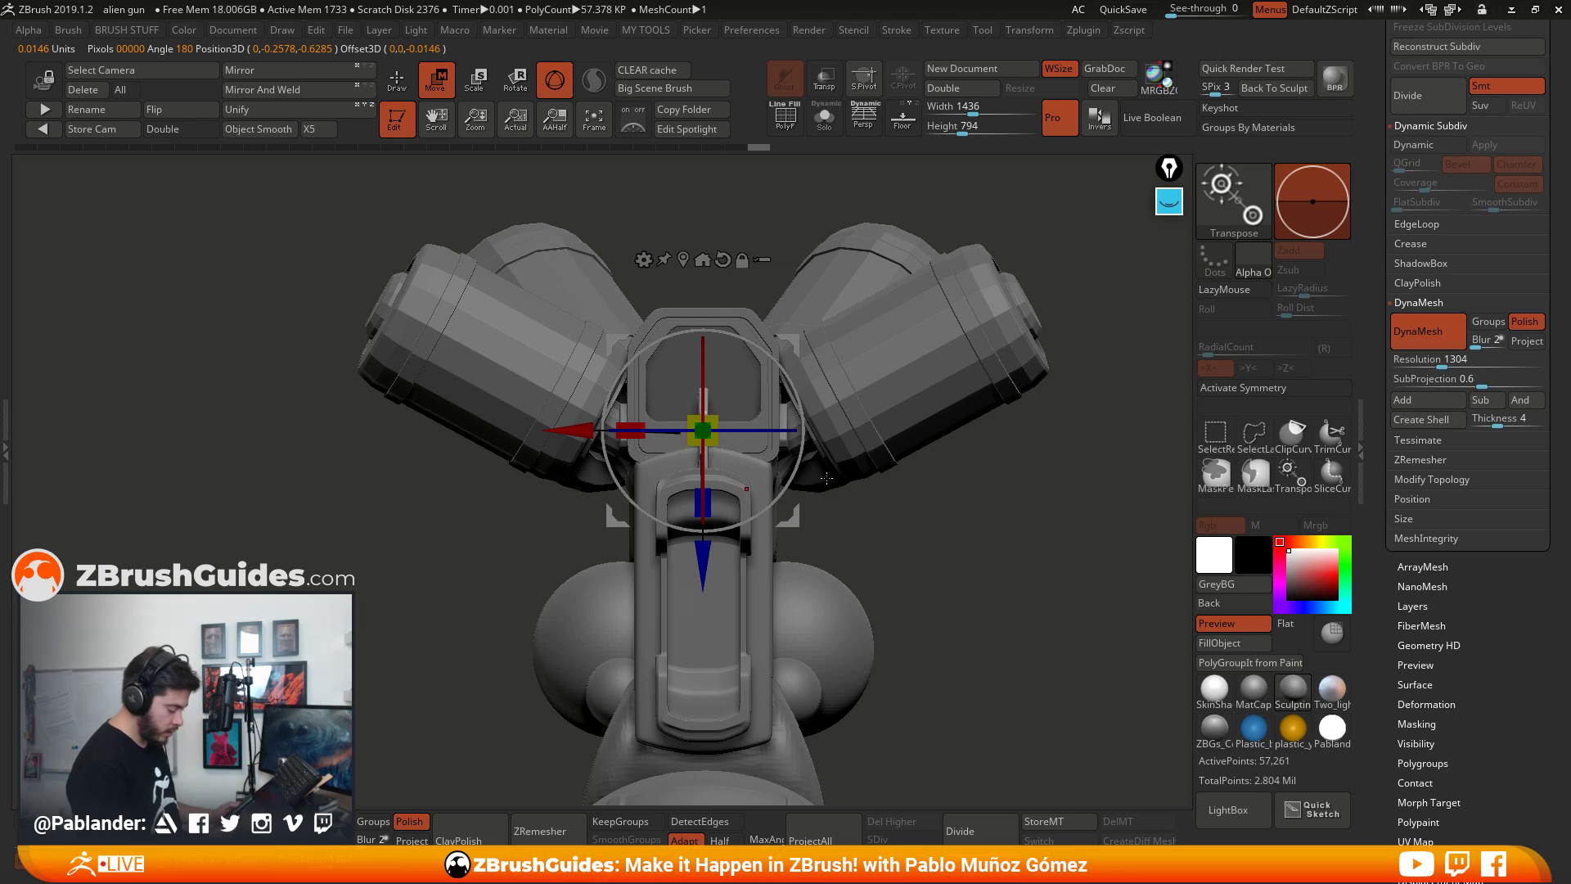
{"action": "right_click_drag", "start_coordinate": [671, 445], "coordinate": [877, 467]}
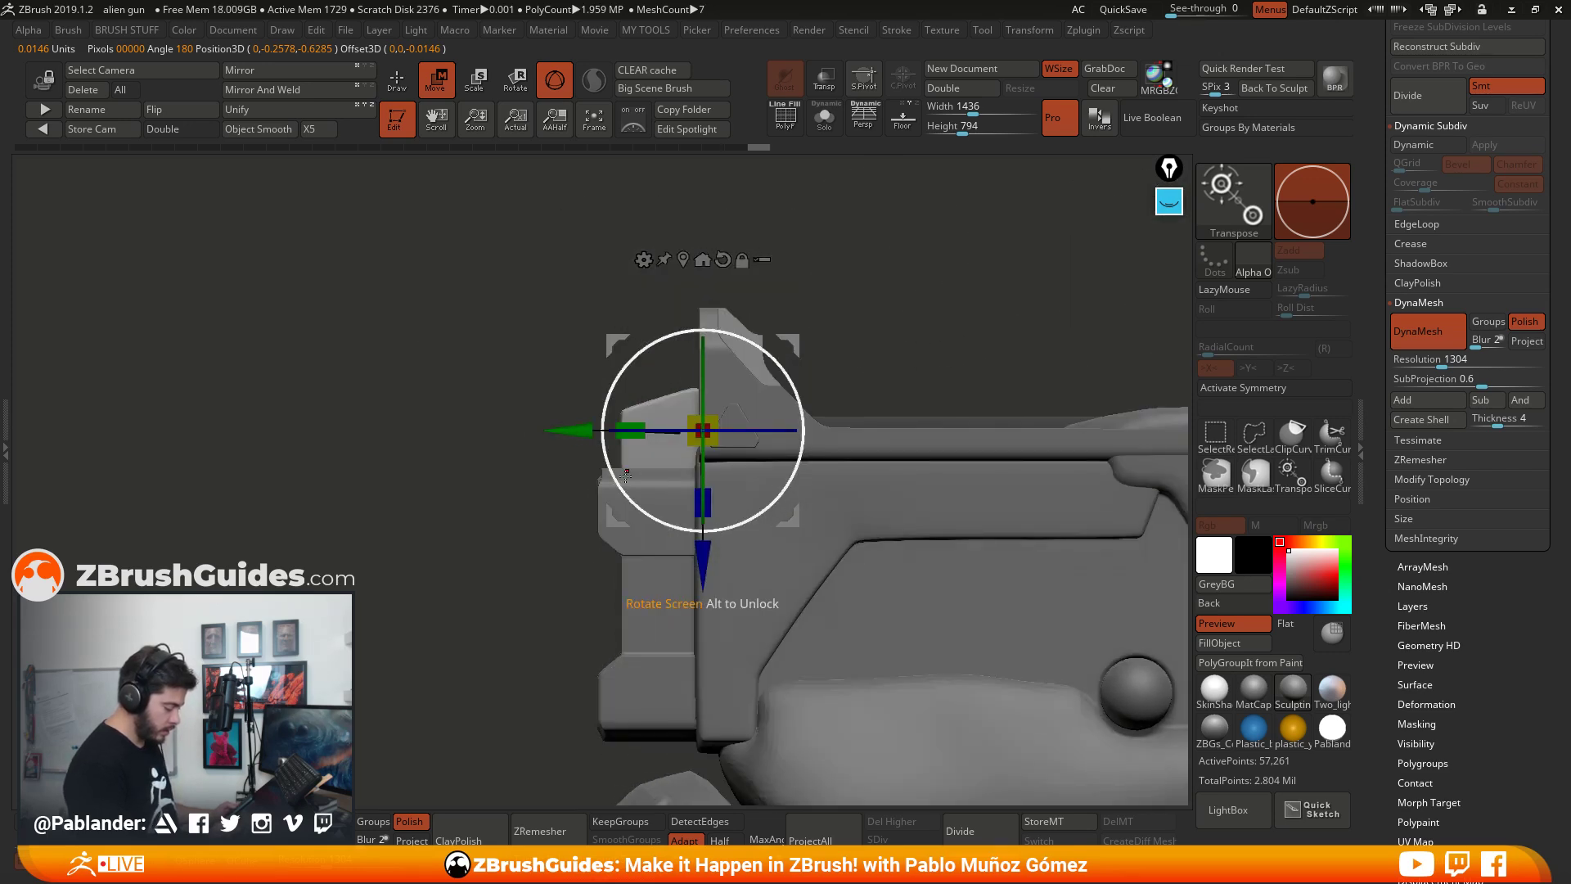
{"action": "right_click_drag", "start_coordinate": [737, 458], "coordinate": [866, 493]}
{"action": "left_click_drag", "start_coordinate": [630, 429], "coordinate": [641, 423], "text": "ctrl"}
Step: Return to Draw mode and quick-save the project
{"action": "left_click", "coordinate": [397, 80]}
{"action": "mouse_move", "coordinate": [869, 565]}
{"action": "right_mouse_down", "text": "ctrl"}
{"action": "mouse_move", "coordinate": [873, 488]}
{"action": "mouse_move", "coordinate": [934, 516]}
{"action": "mouse_move", "coordinate": [894, 520]}
{"action": "mouse_move", "coordinate": [905, 508]}
{"action": "right_mouse_up", "text": "ctrl"}
{"action": "right_click_drag", "start_coordinate": [869, 413], "coordinate": [1029, 573]}
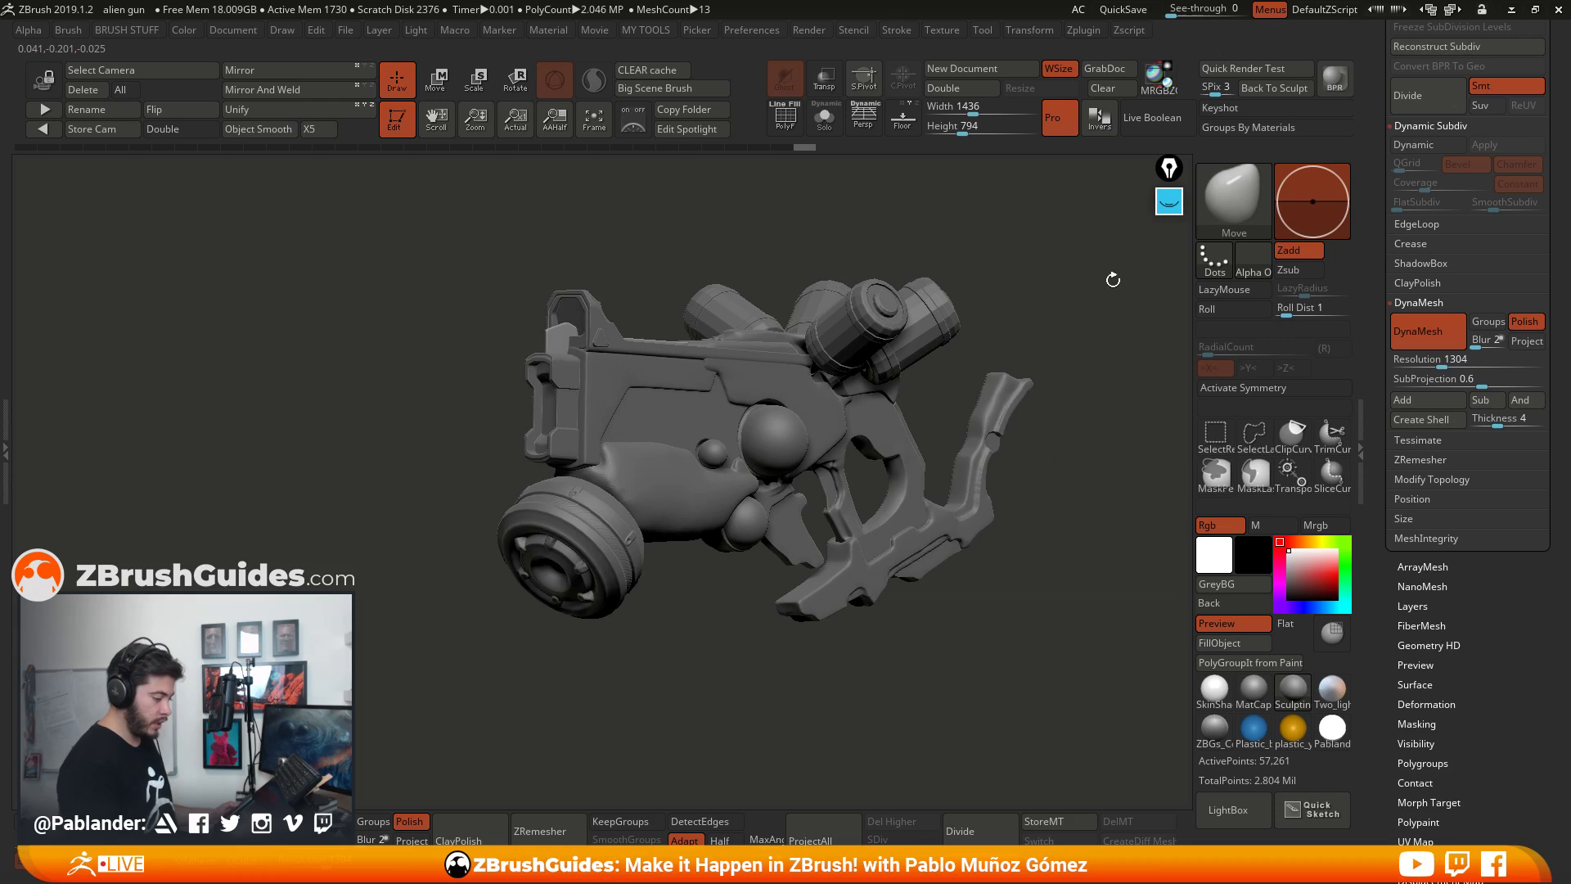
{"action": "left_click", "coordinate": [1129, 10]}
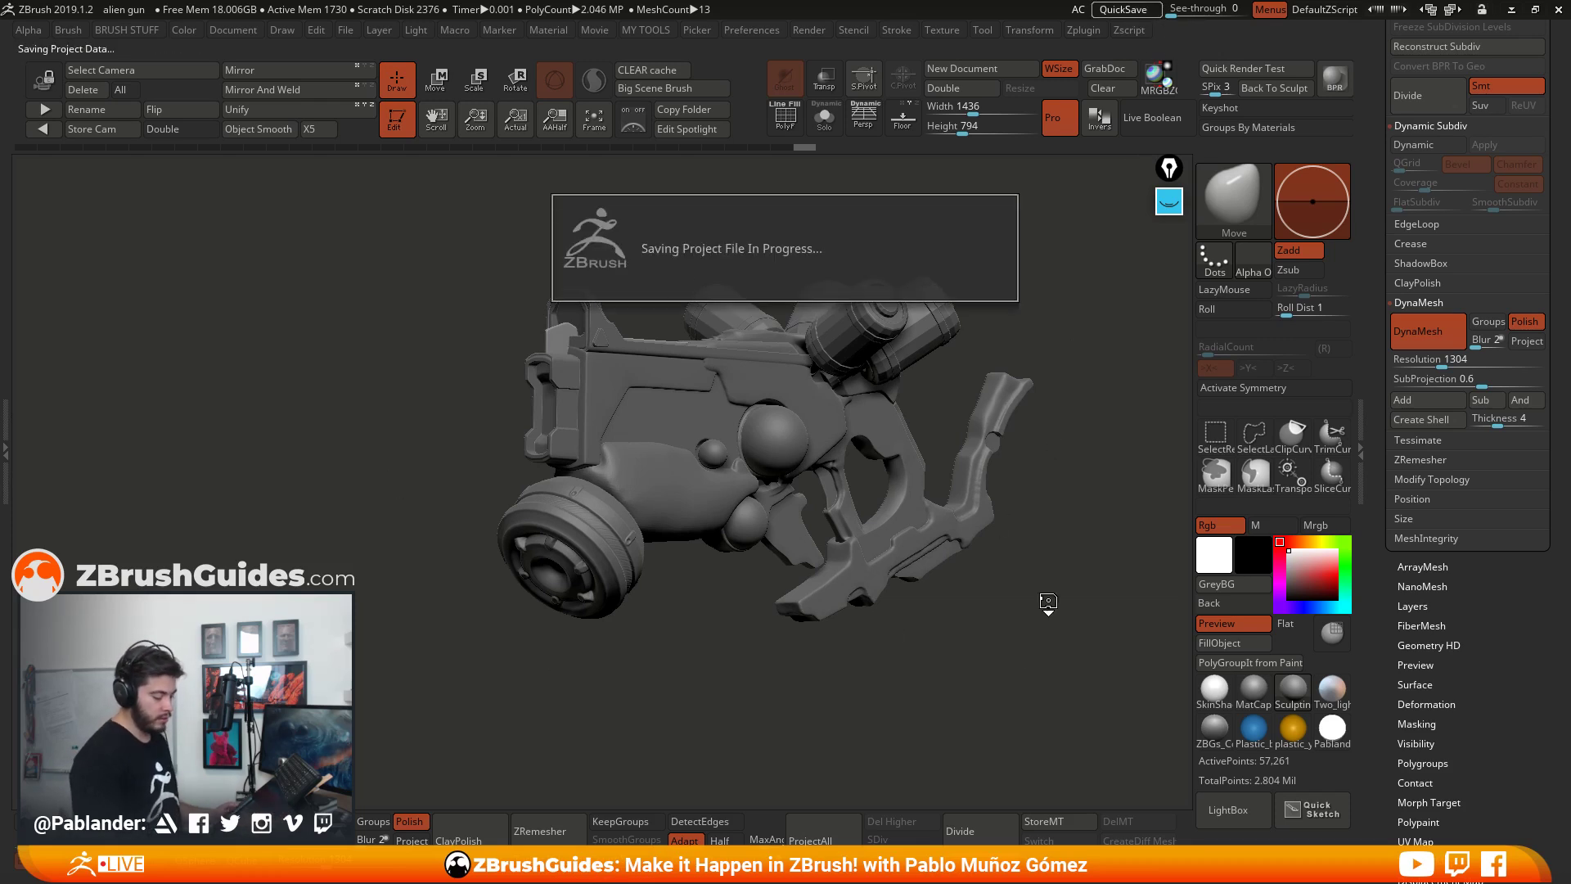
Step: Select the gun's main body subtool, UMesh_Skin_ZSphere2
{"action": "mouse_move", "coordinate": [977, 613]}
{"action": "right_mouse_down"}
{"action": "mouse_move", "coordinate": [989, 642]}
{"action": "mouse_move", "coordinate": [985, 621]}
{"action": "right_mouse_up"}
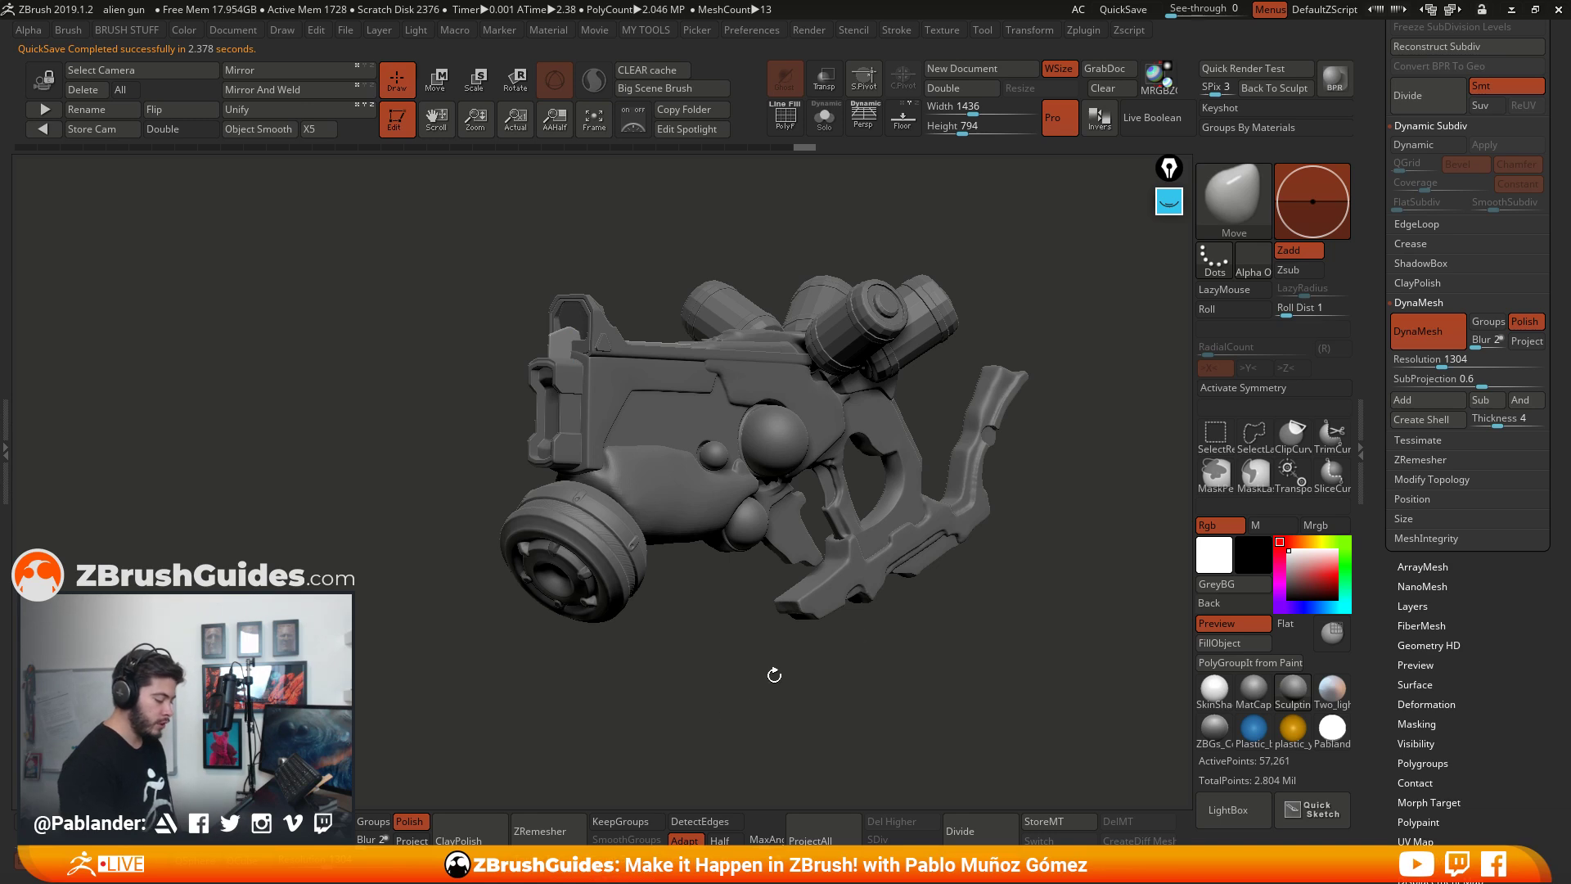
{"action": "right_click_drag", "start_coordinate": [877, 649], "coordinate": [873, 681]}
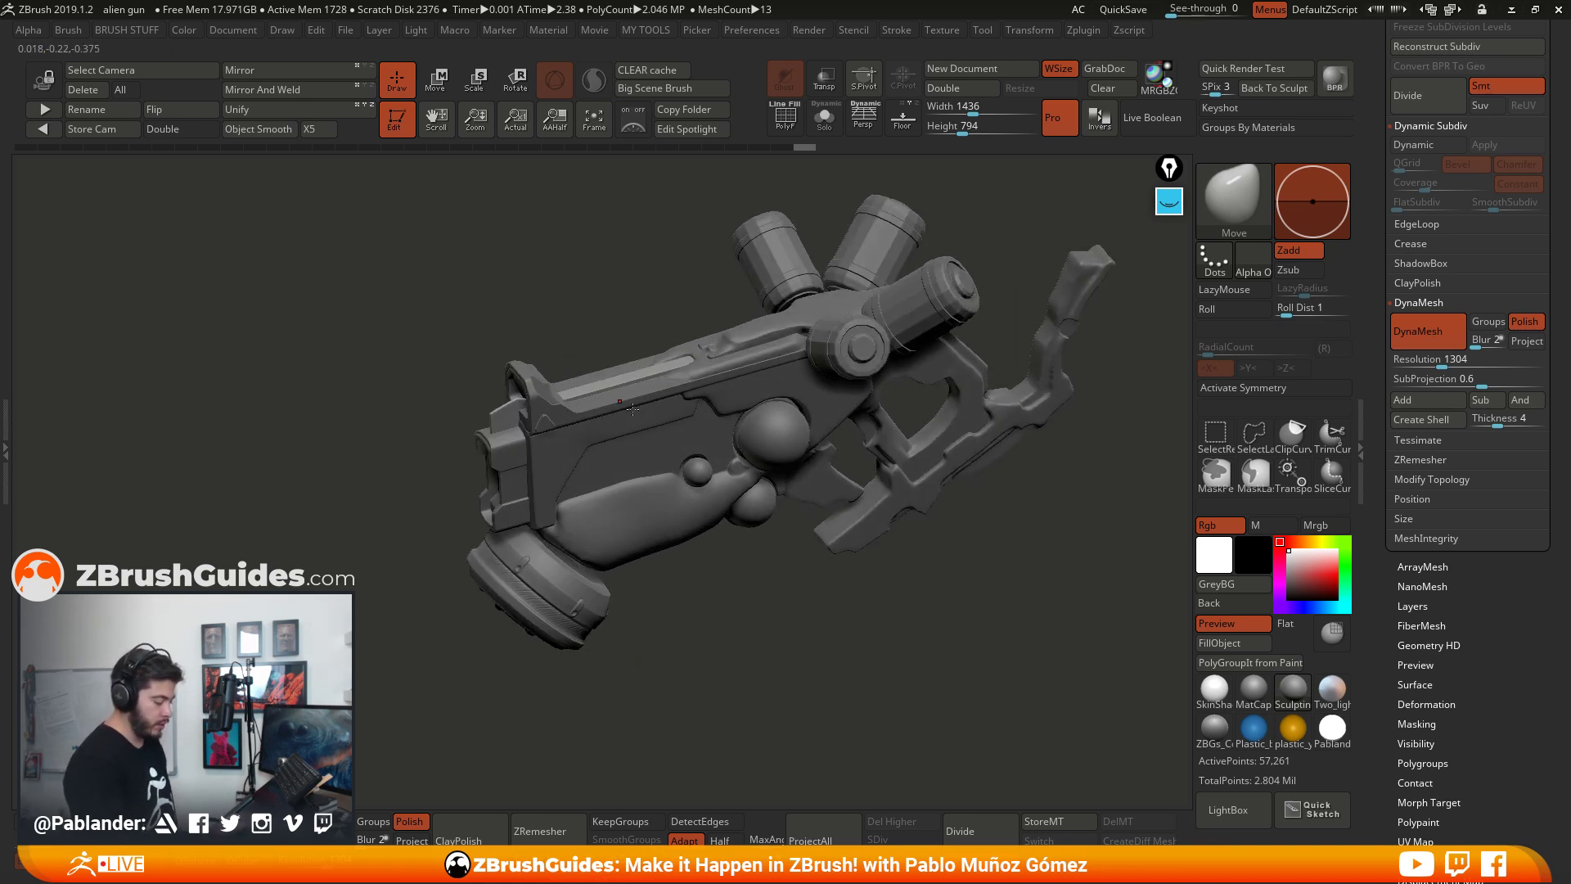
{"action": "left_click_drag", "start_coordinate": [919, 633], "coordinate": [859, 468]}
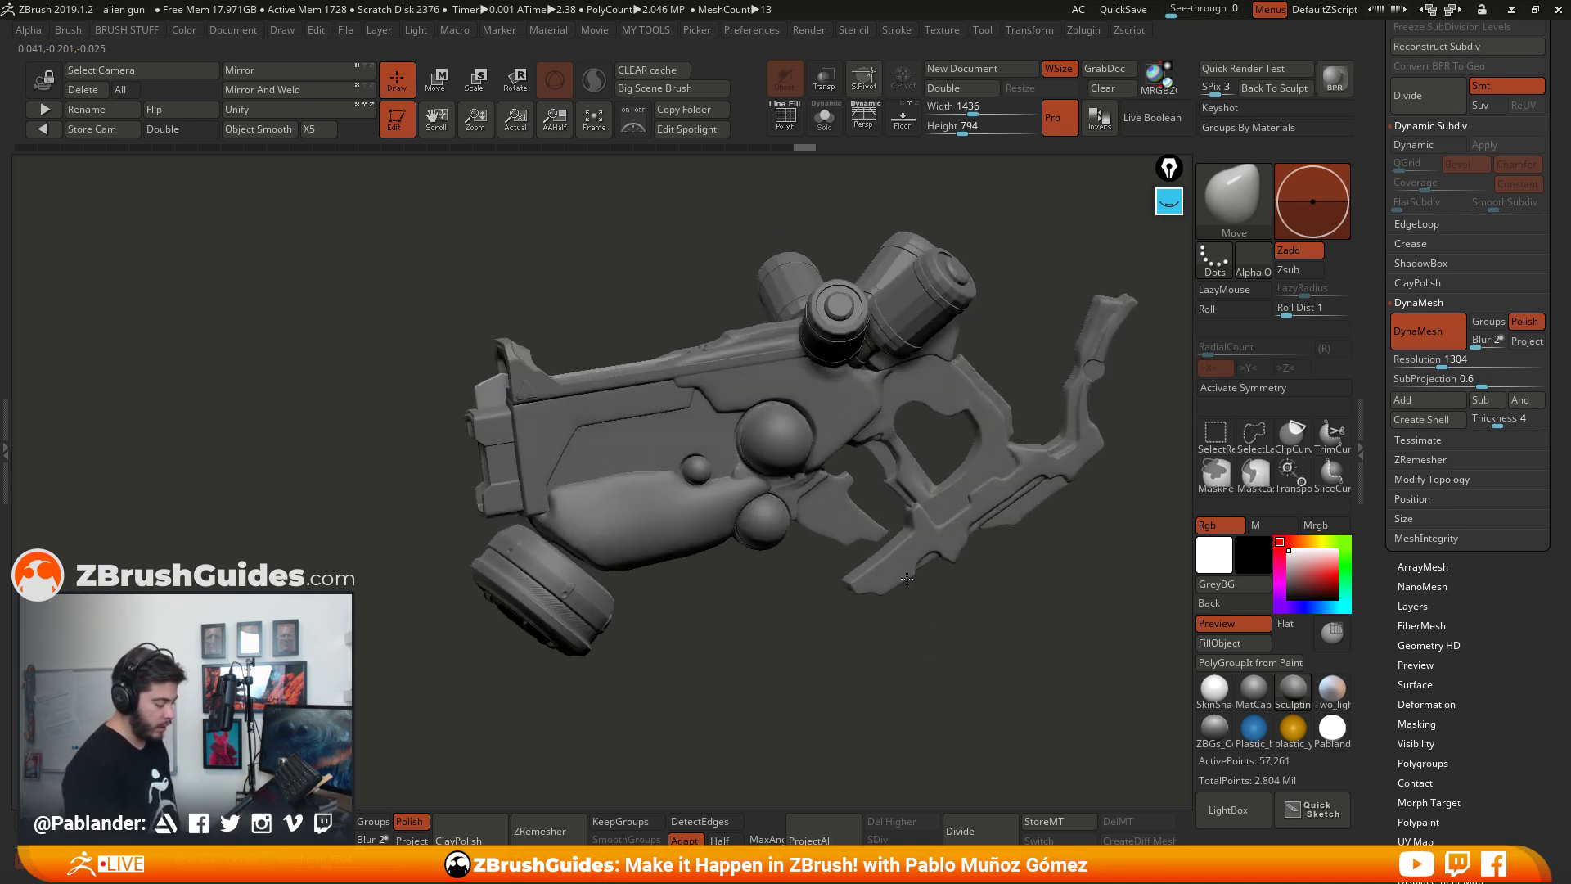
{"action": "left_click_drag", "start_coordinate": [788, 607], "coordinate": [771, 383]}
{"action": "left_click", "coordinate": [772, 383], "text": "alt"}
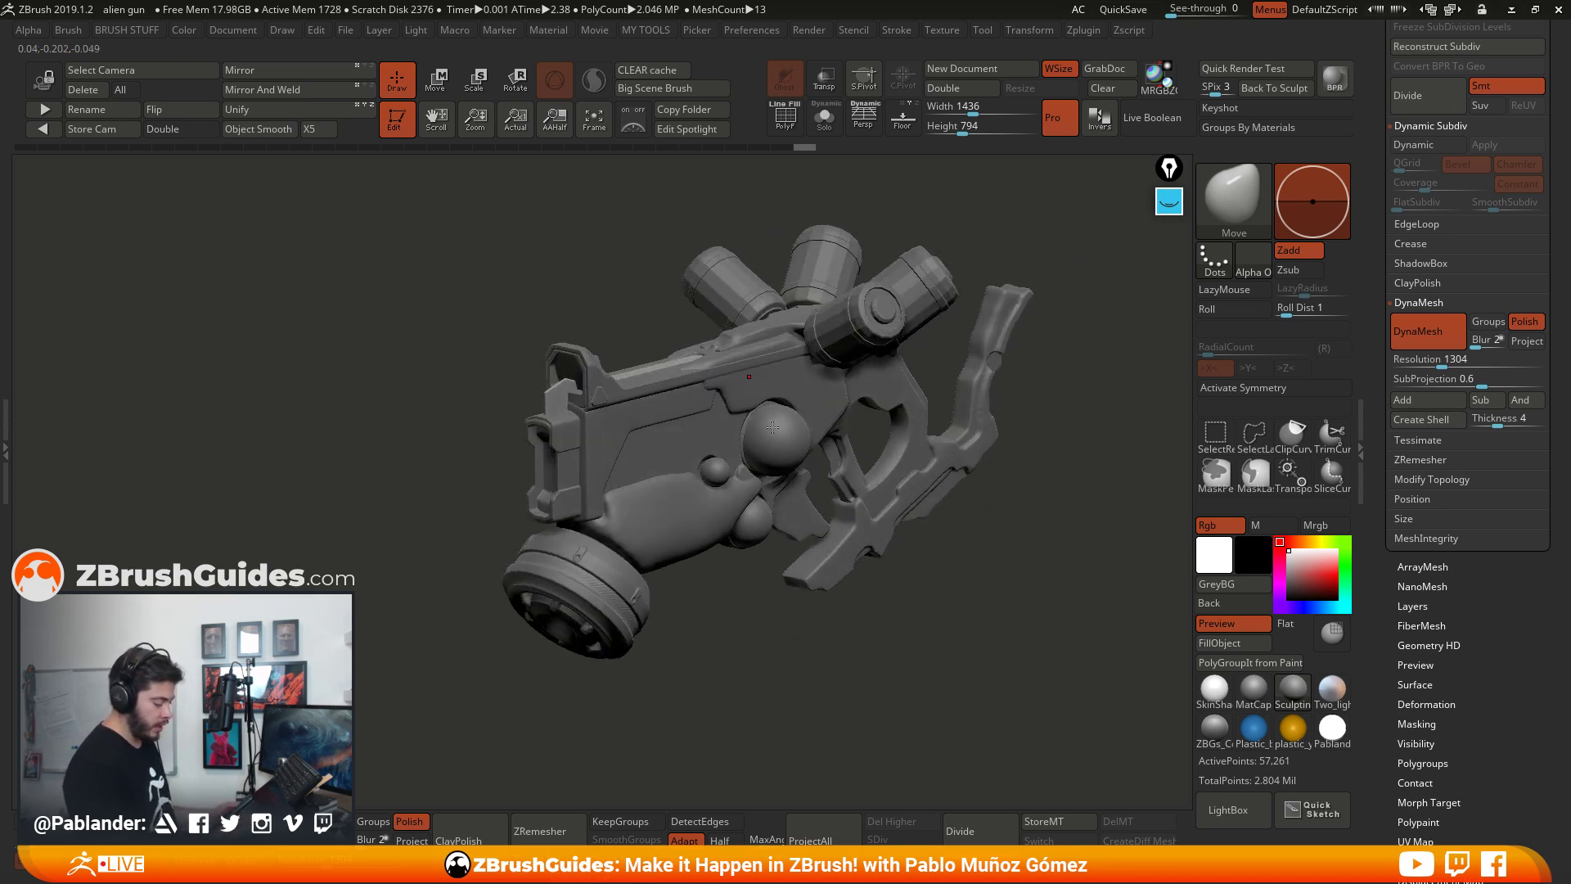
Step: Nudge the main body's upper surface behind the sight with the Move brush, keeping X symmetry active
{"action": "key", "text": "space"}
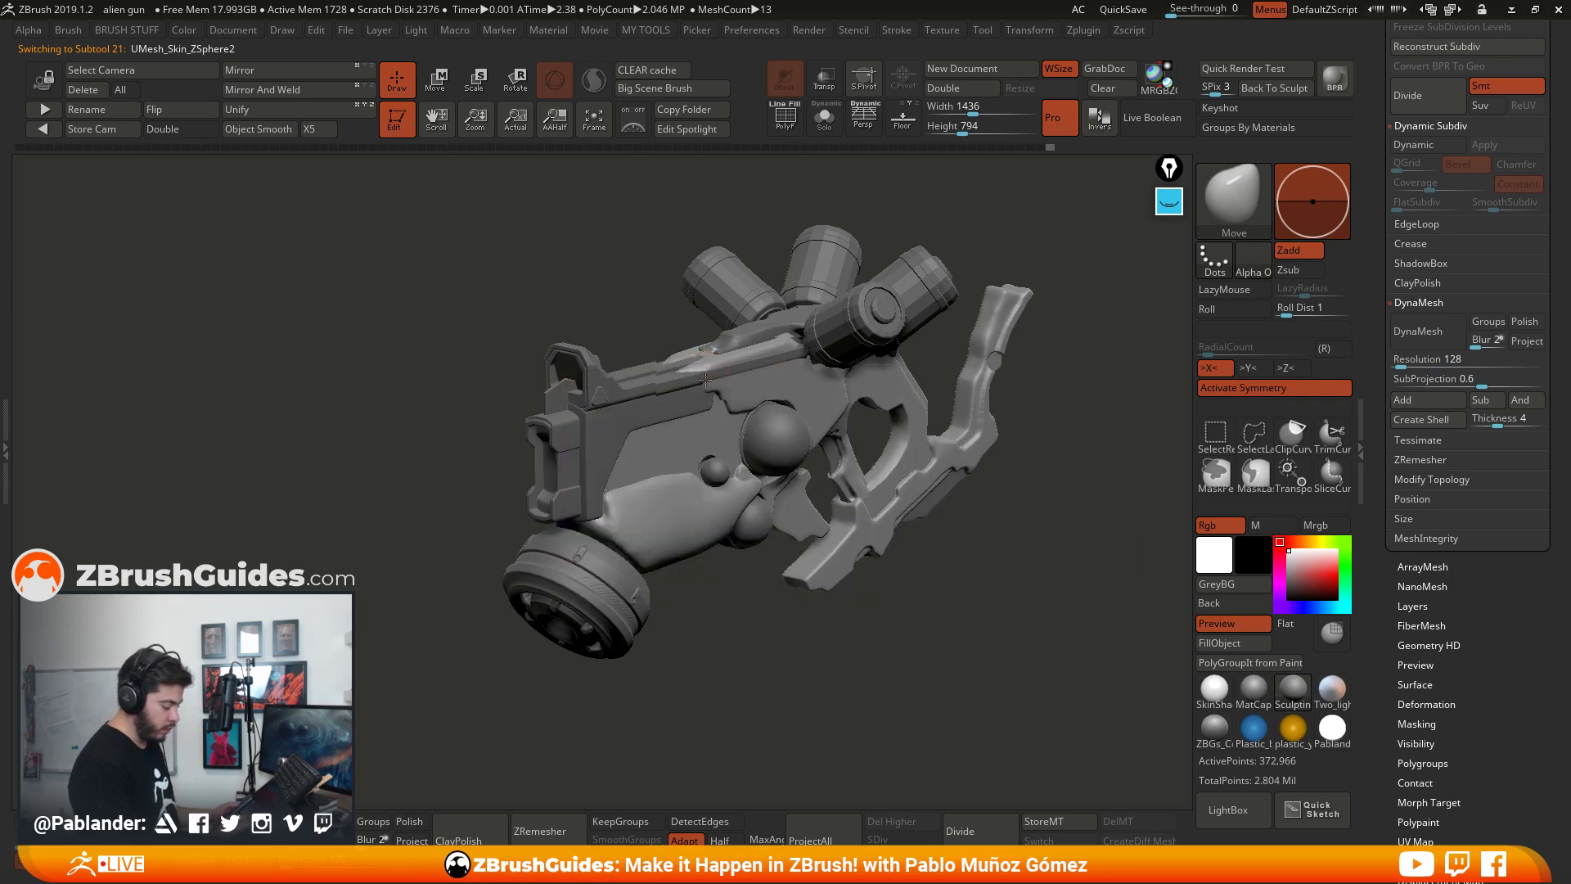
{"action": "right_click_drag", "start_coordinate": [700, 366], "coordinate": [694, 394], "text": "ctrl"}
{"action": "key", "text": "space"}
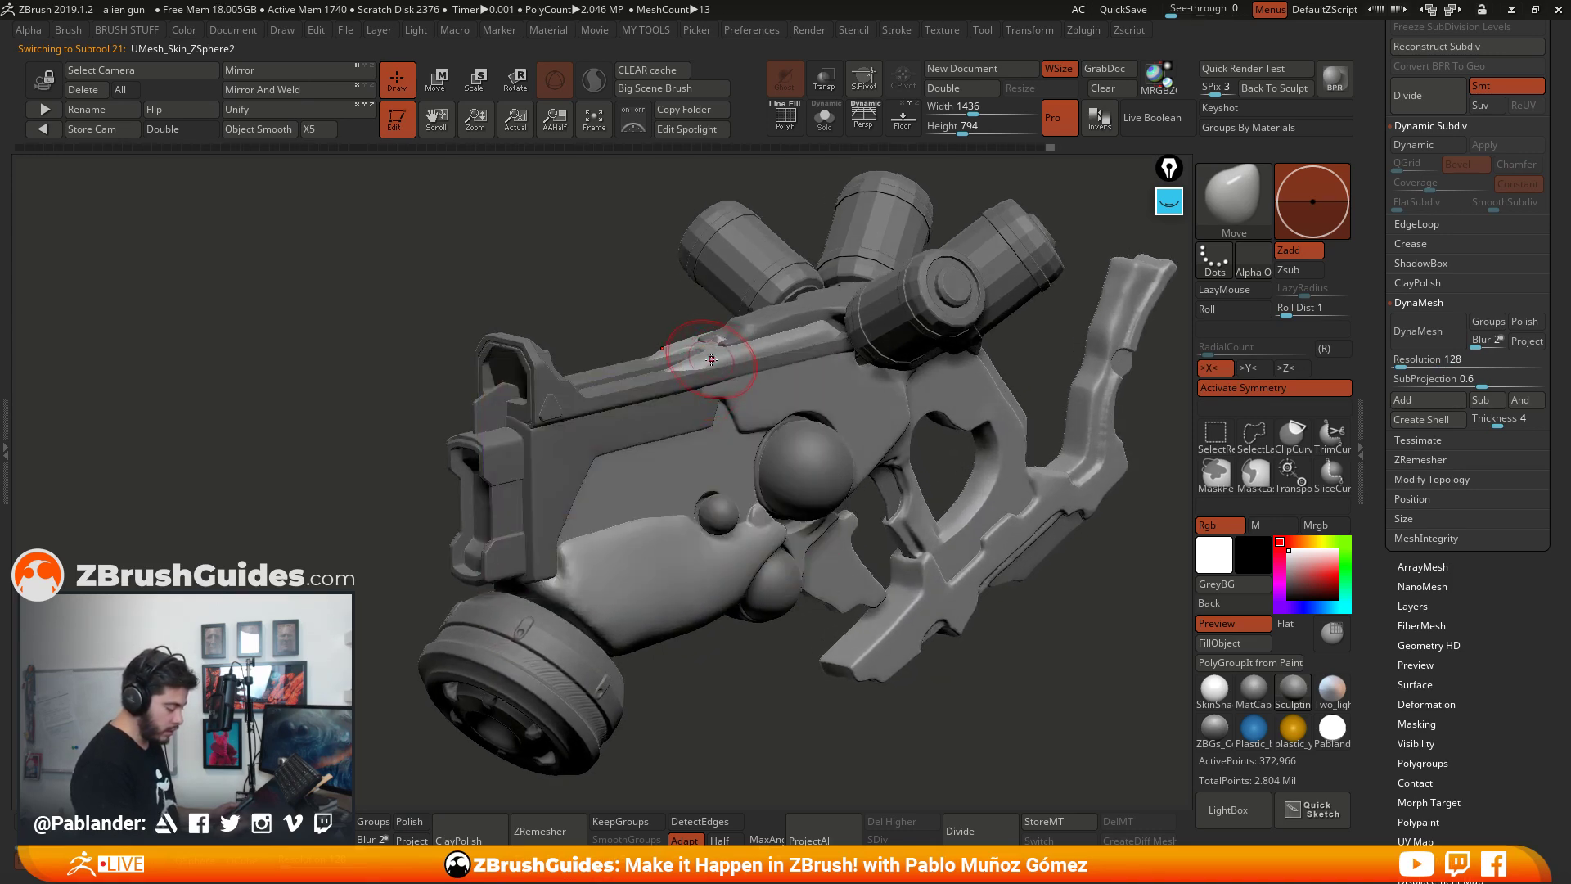
{"action": "mouse_move", "coordinate": [711, 358]}
{"action": "left_mouse_down"}
{"action": "mouse_move", "coordinate": [708, 345]}
{"action": "mouse_move", "coordinate": [825, 335]}
{"action": "left_mouse_up"}
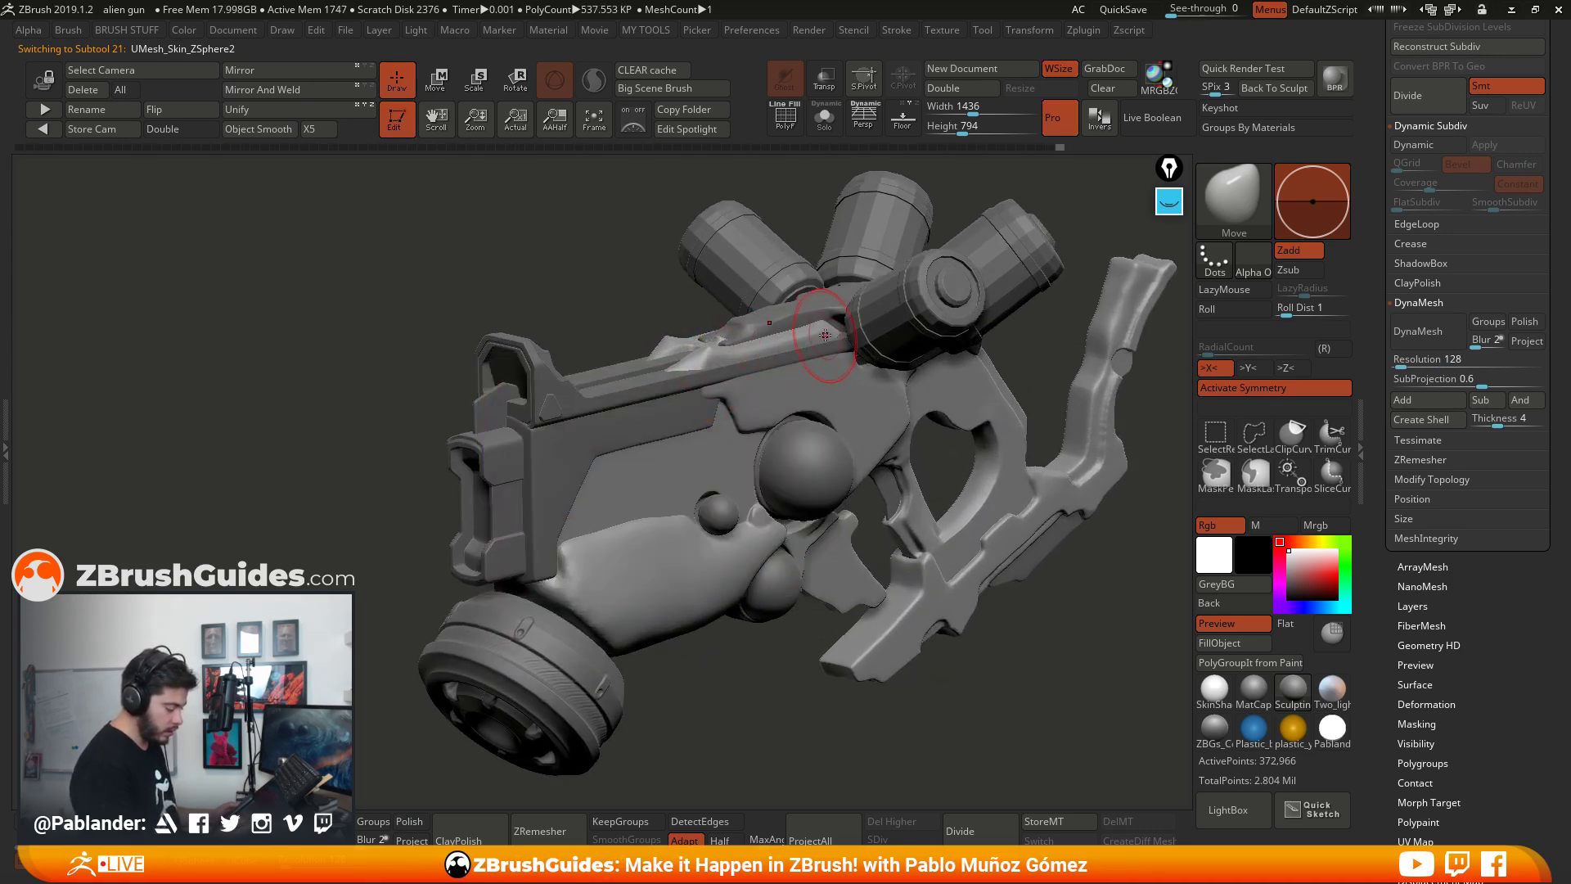
{"action": "right_click_drag", "start_coordinate": [822, 331], "coordinate": [798, 366]}
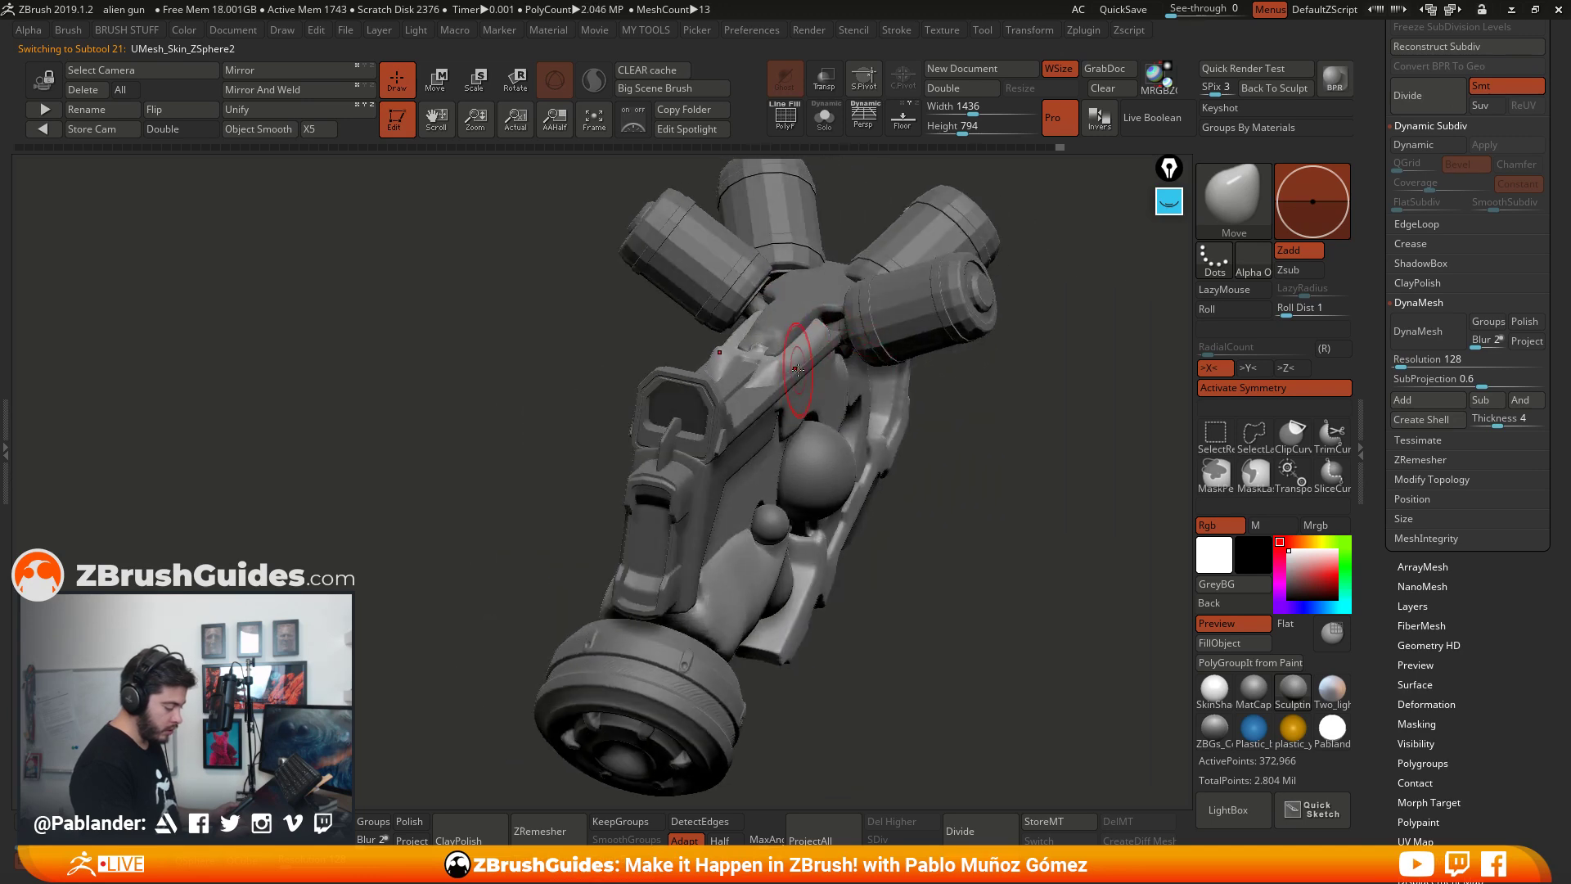
{"action": "right_click_drag", "start_coordinate": [832, 340], "coordinate": [720, 467]}
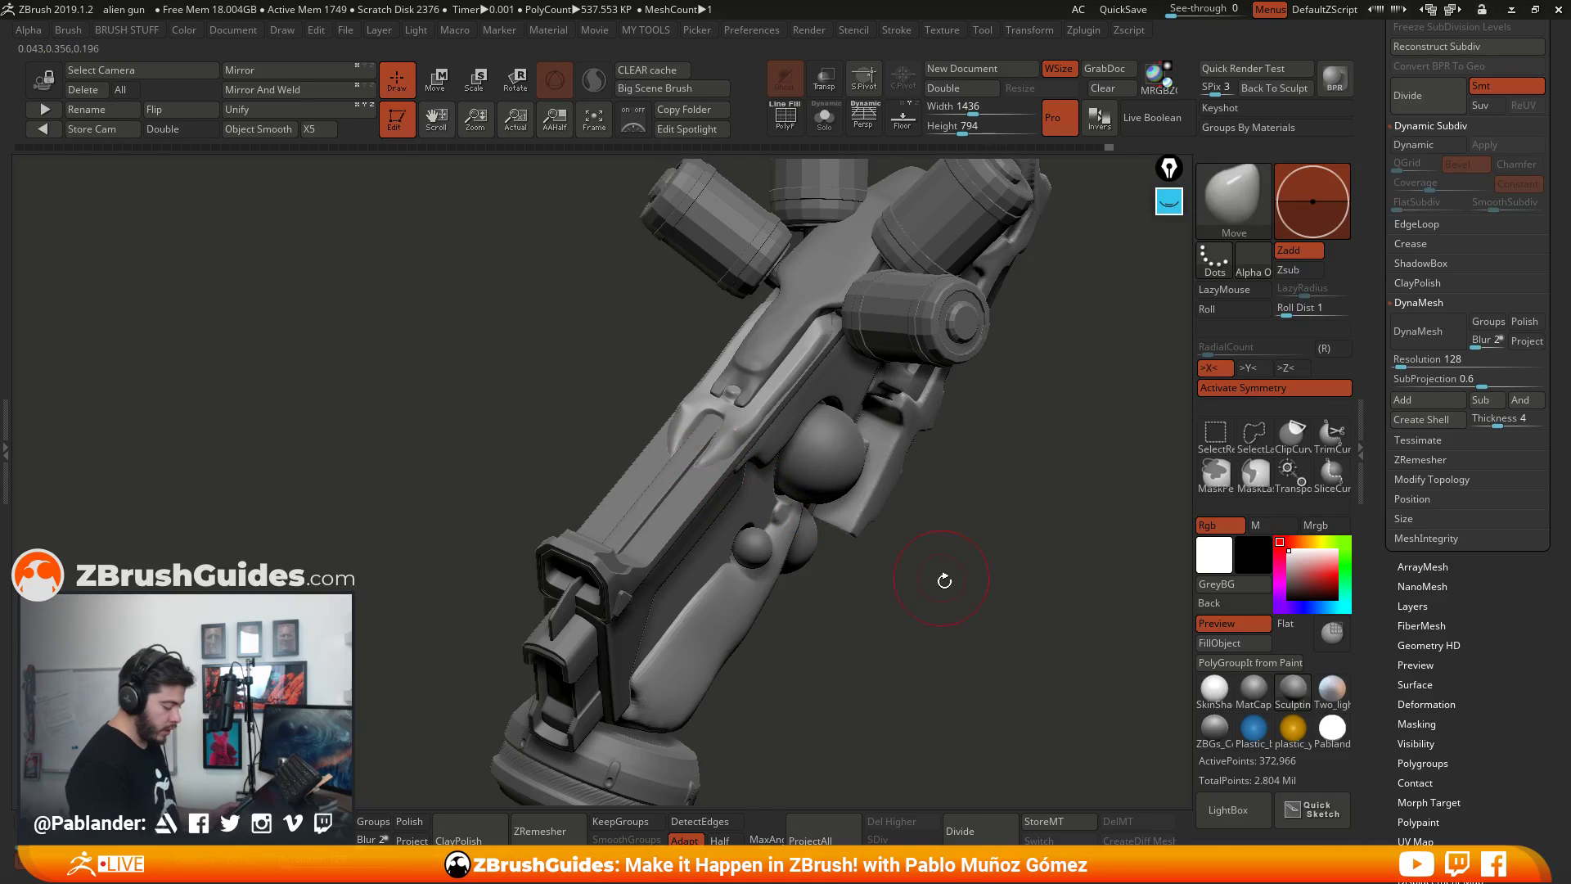
{"action": "mouse_move", "coordinate": [941, 572]}
{"action": "right_mouse_down"}
{"action": "mouse_move", "coordinate": [971, 549]}
{"action": "mouse_move", "coordinate": [985, 568]}
{"action": "mouse_move", "coordinate": [958, 572]}
{"action": "right_mouse_up"}
{"action": "right_click_drag", "start_coordinate": [940, 463], "coordinate": [970, 554]}
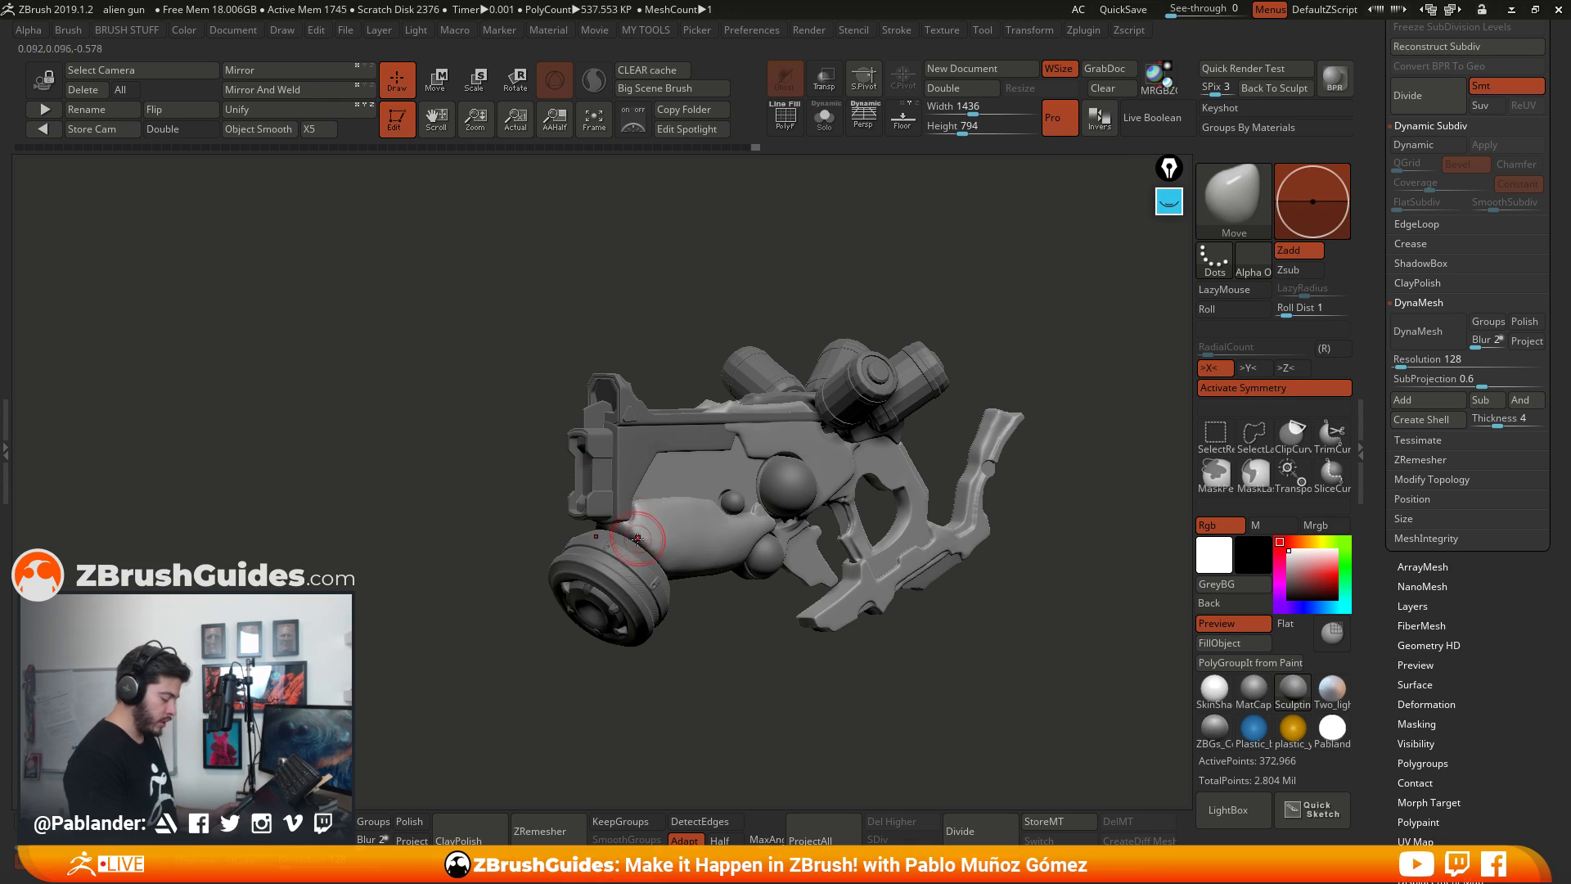
Step: Step the main body back one stage in its undo history
{"action": "mouse_move", "coordinate": [772, 616]}
{"action": "left_mouse_down"}
{"action": "mouse_move", "coordinate": [941, 700]}
{"action": "mouse_move", "coordinate": [993, 589]}
{"action": "mouse_move", "coordinate": [993, 635]}
{"action": "mouse_move", "coordinate": [970, 606]}
{"action": "mouse_move", "coordinate": [1019, 638]}
{"action": "mouse_move", "coordinate": [1032, 598]}
{"action": "mouse_move", "coordinate": [956, 622]}
{"action": "left_mouse_up"}
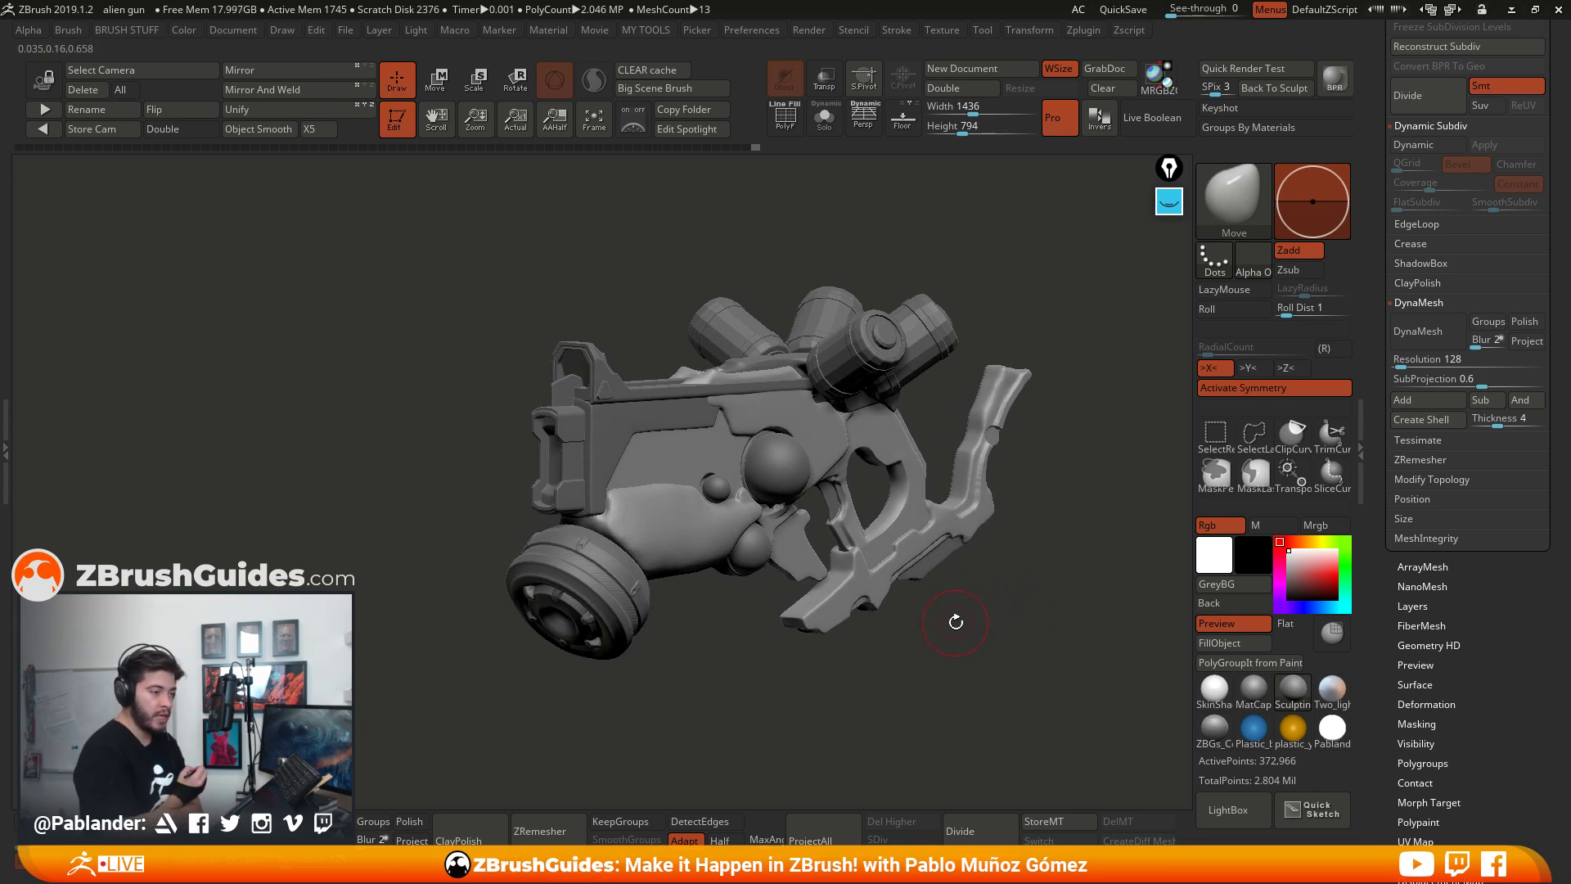
{"action": "left_click_drag", "start_coordinate": [1044, 564], "coordinate": [1028, 607]}
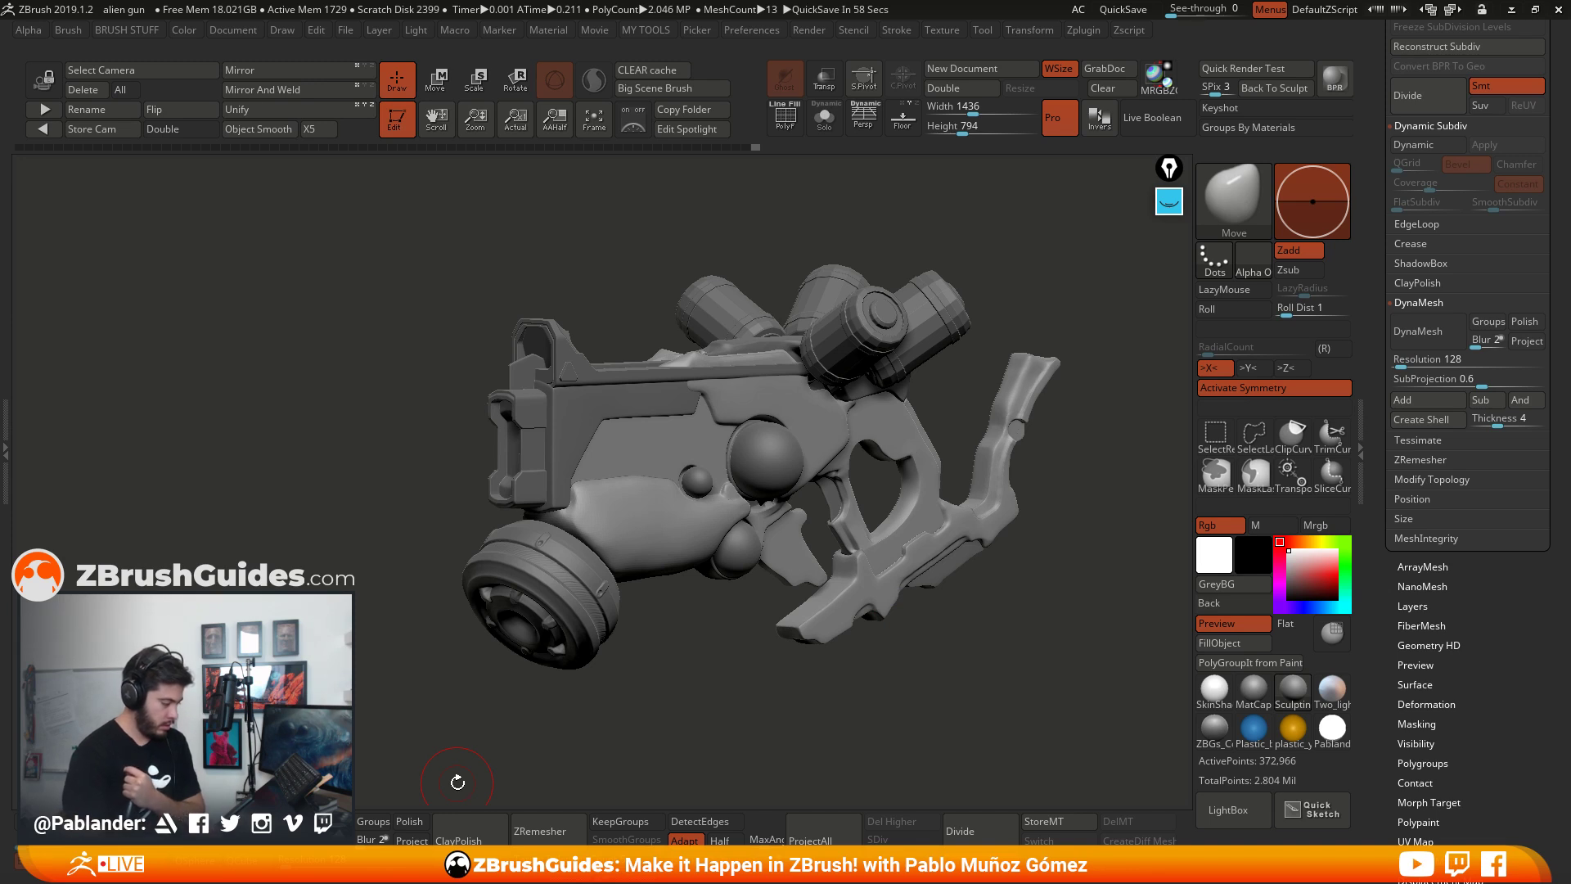
{"action": "left_click", "coordinate": [746, 149]}
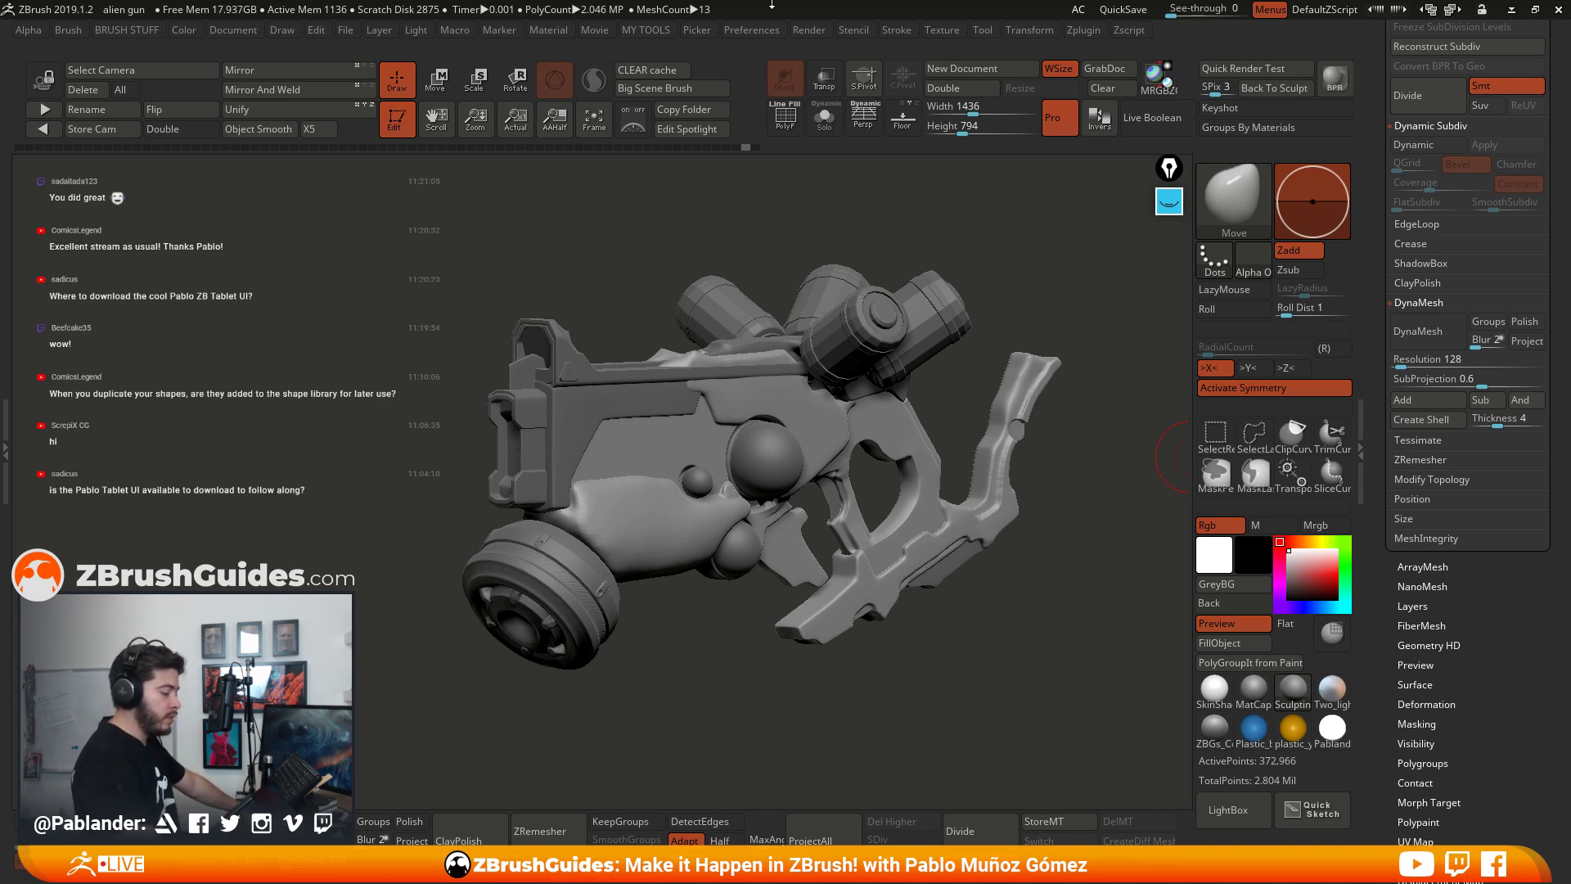
Step: Switch to the web browser, reload the ZBrushGuides Resources page and open its UI category
{"action": "left_click", "coordinate": [933, 29]}
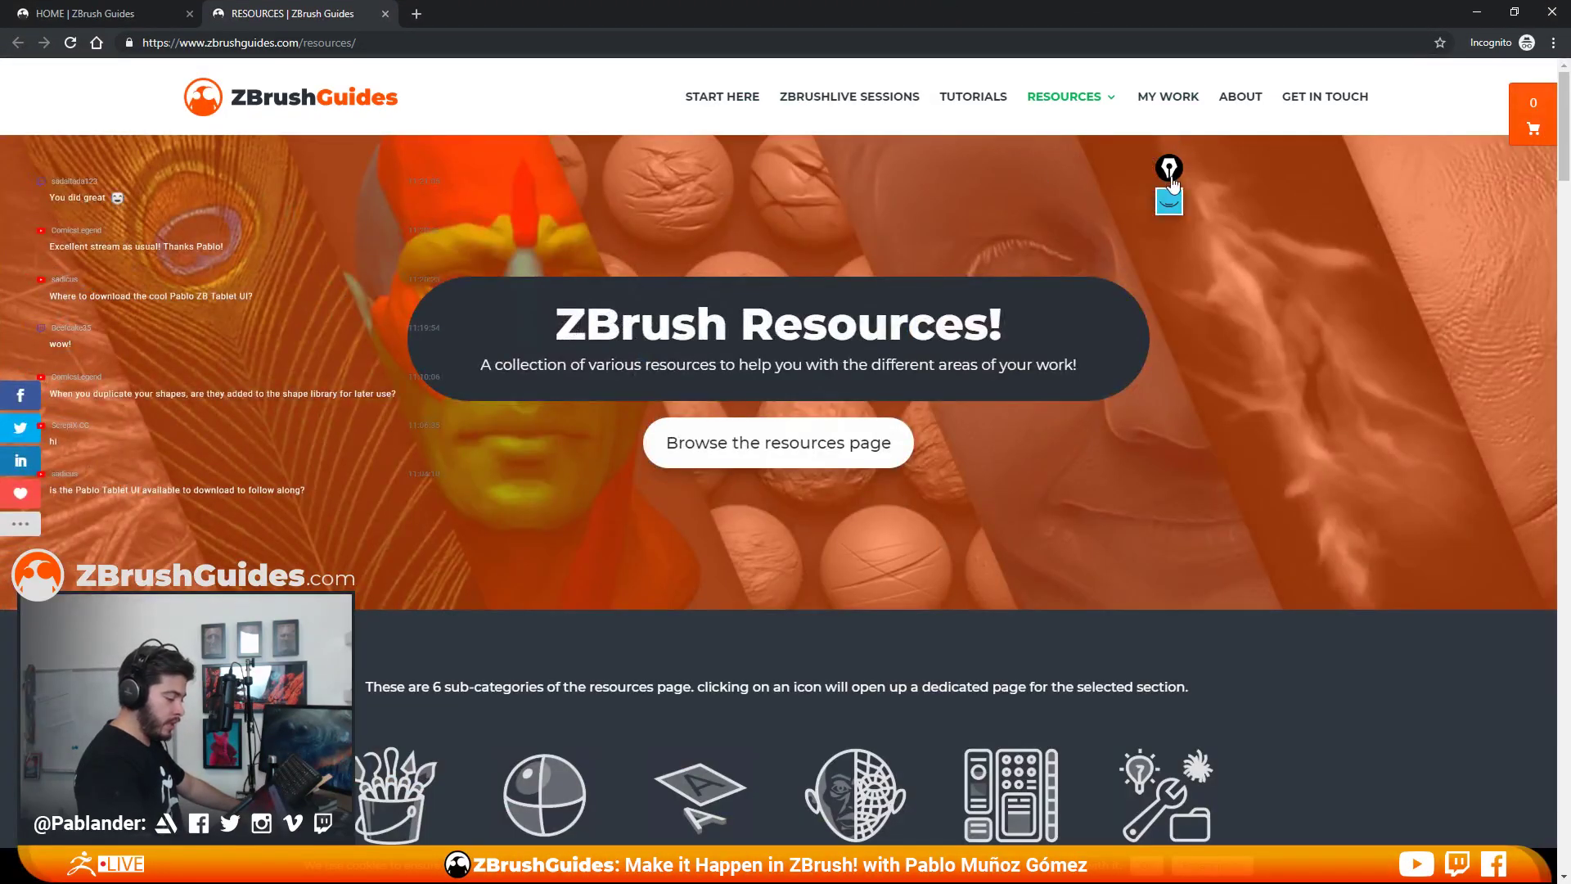
{"action": "left_click", "coordinate": [1170, 168]}
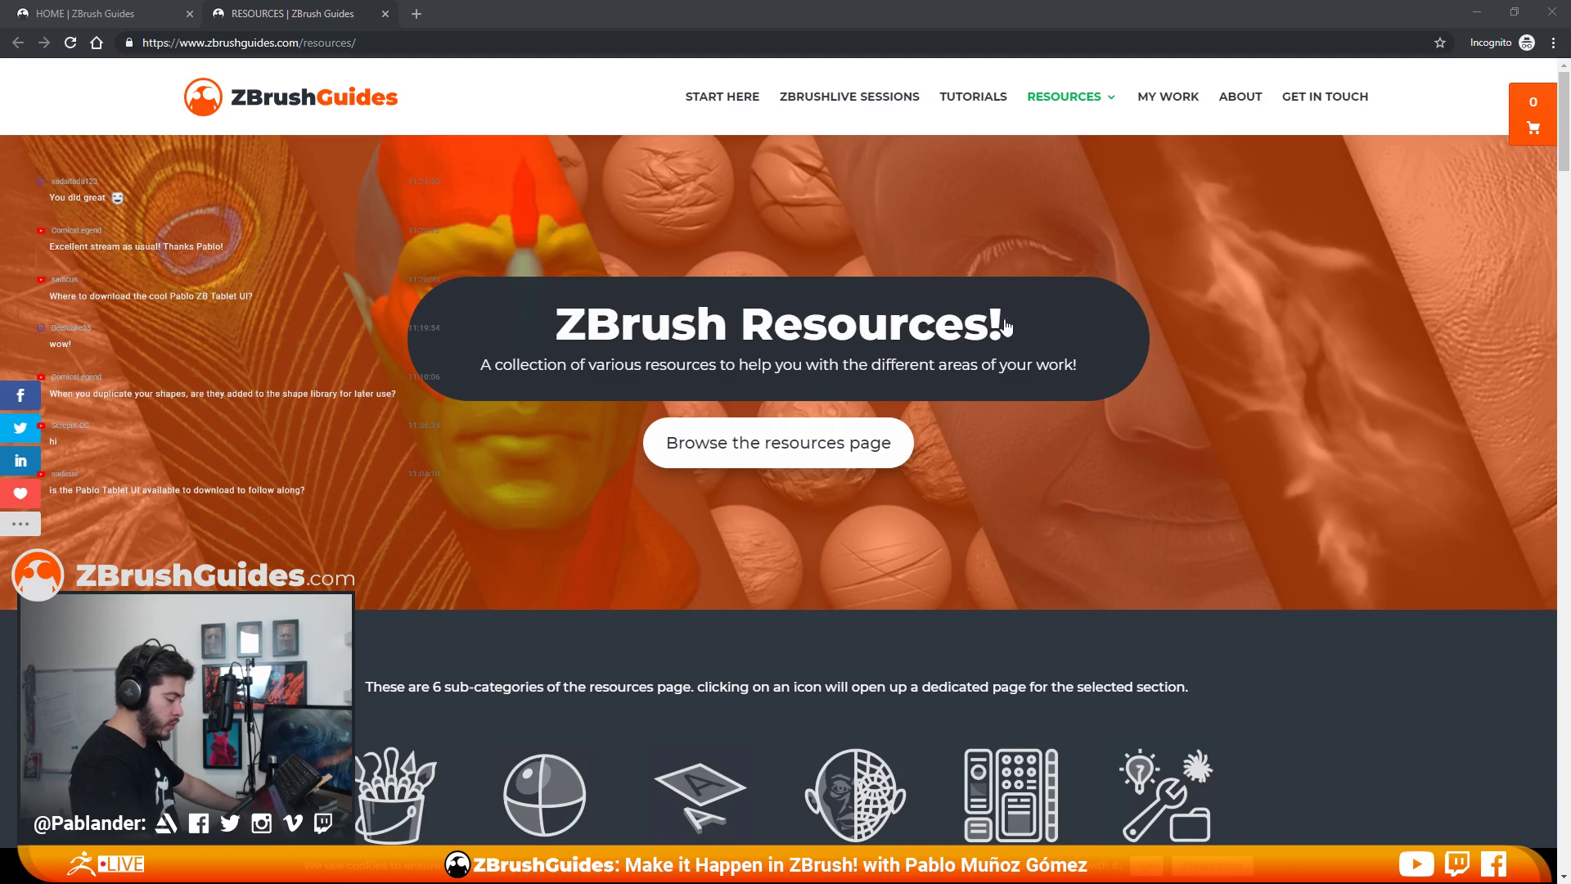
{"action": "left_click", "coordinate": [1071, 101]}
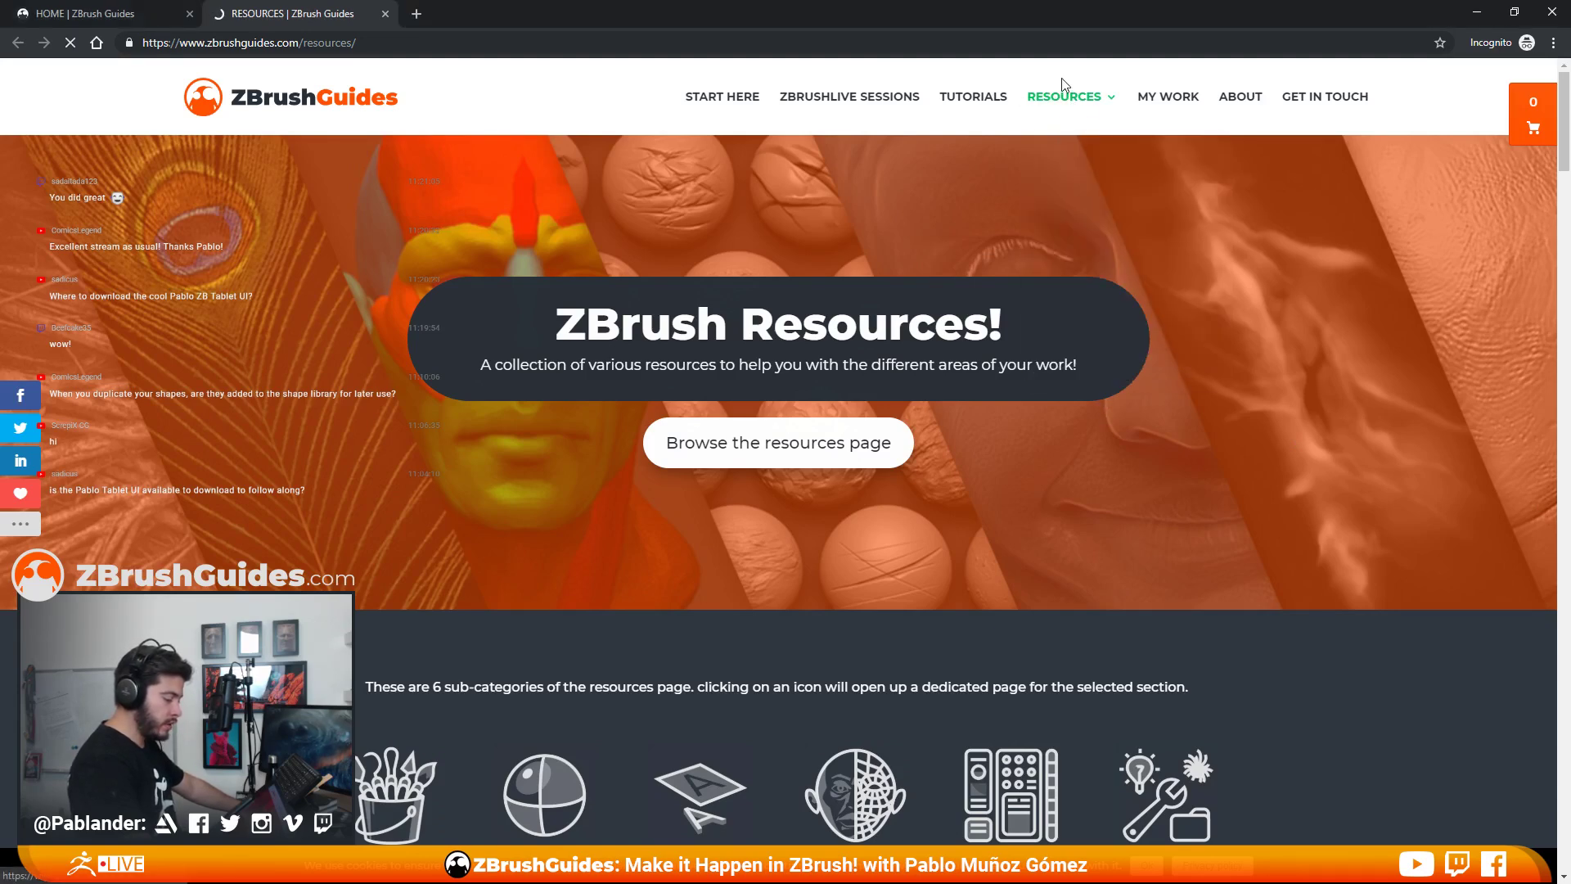
{"action": "mouse_move", "coordinate": [1096, 125]}
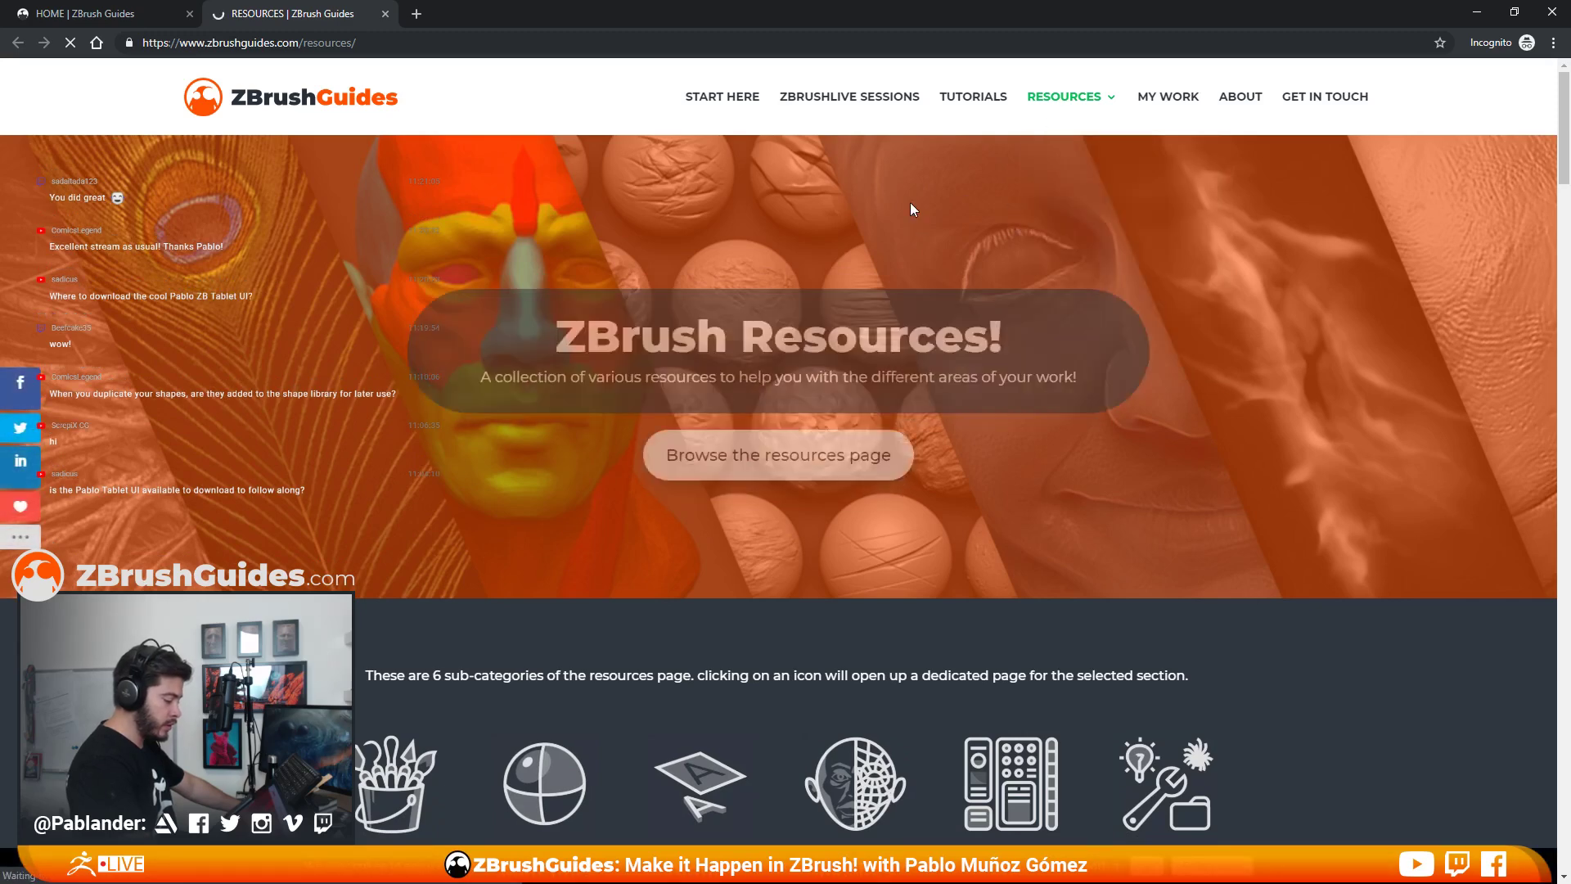
{"action": "scroll", "coordinate": [887, 281], "scroll_direction": "down", "scroll_amount": 2}
{"action": "scroll", "coordinate": [887, 281], "scroll_direction": "down", "scroll_amount": 3}
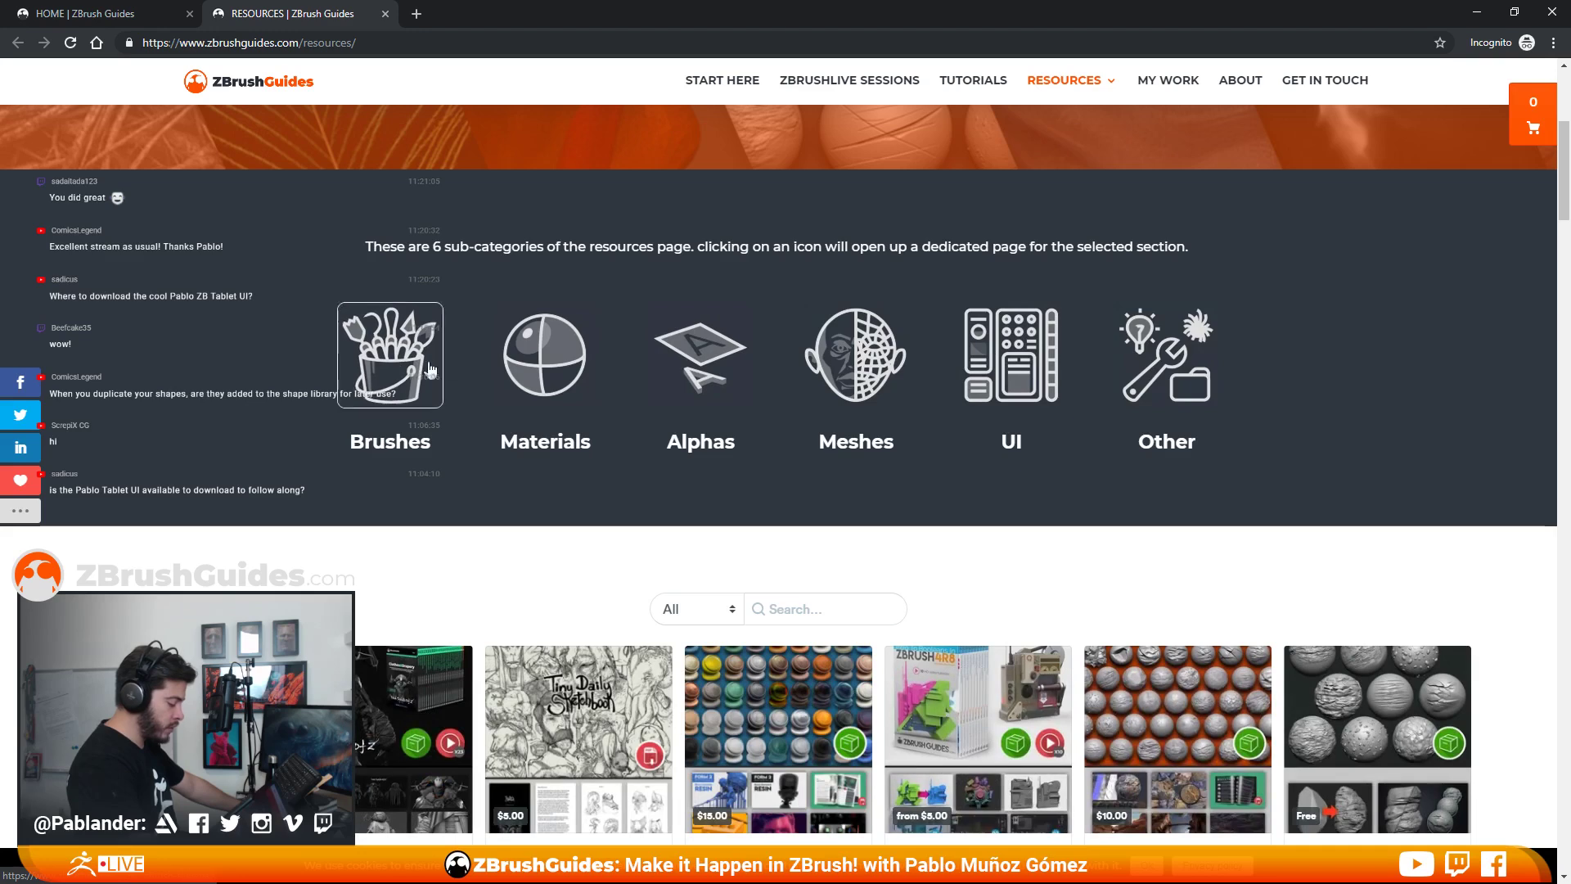
{"action": "scroll", "coordinate": [1154, 368], "scroll_direction": "up", "scroll_amount": 1}
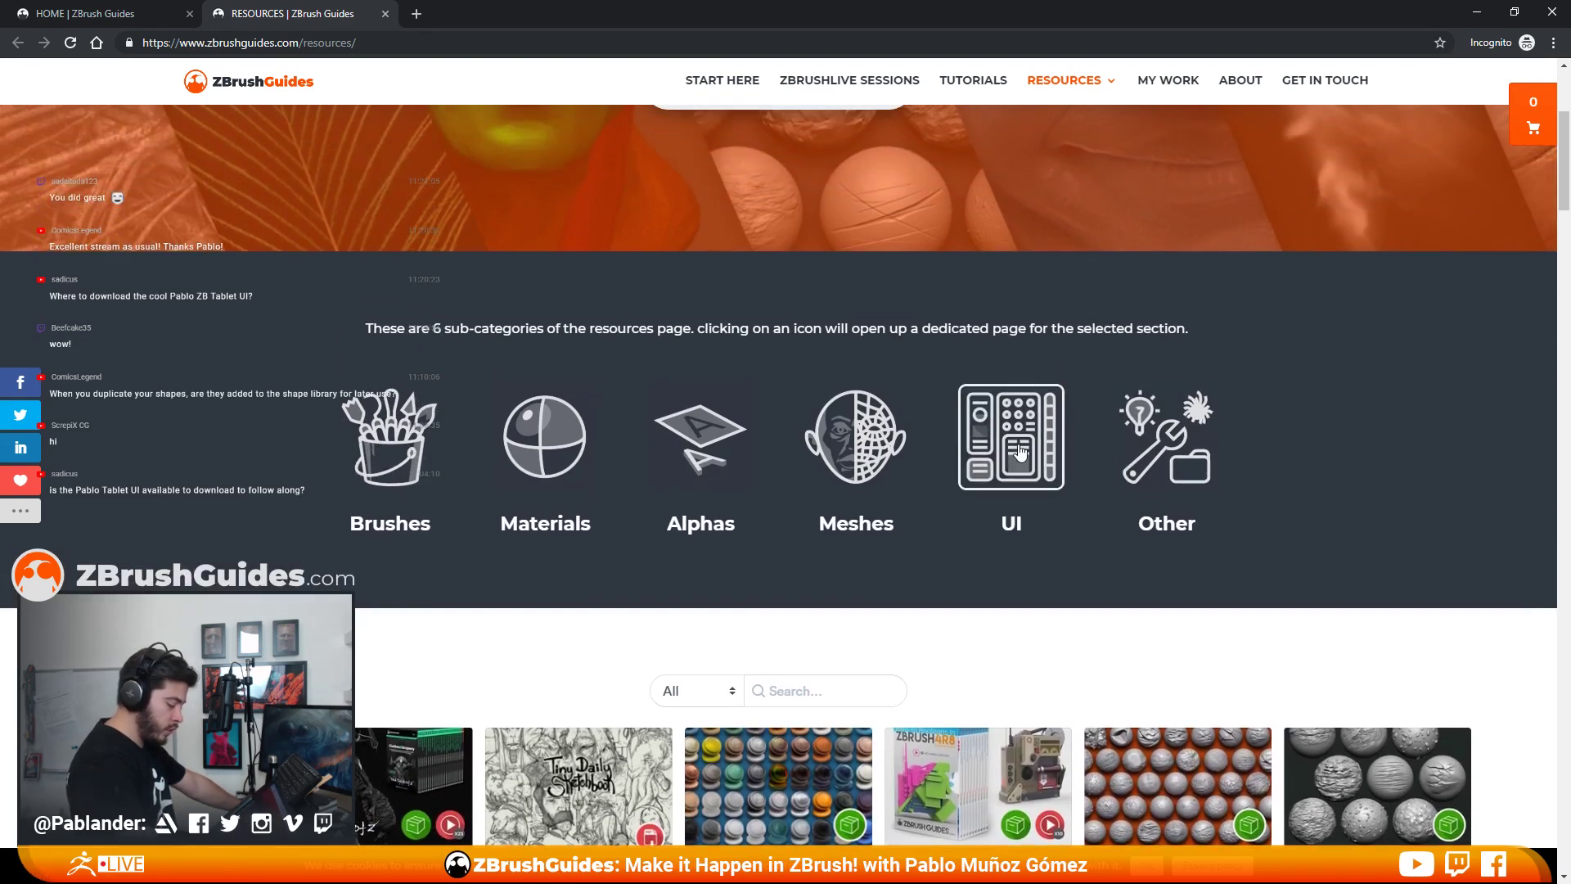
{"action": "left_click", "coordinate": [1025, 454]}
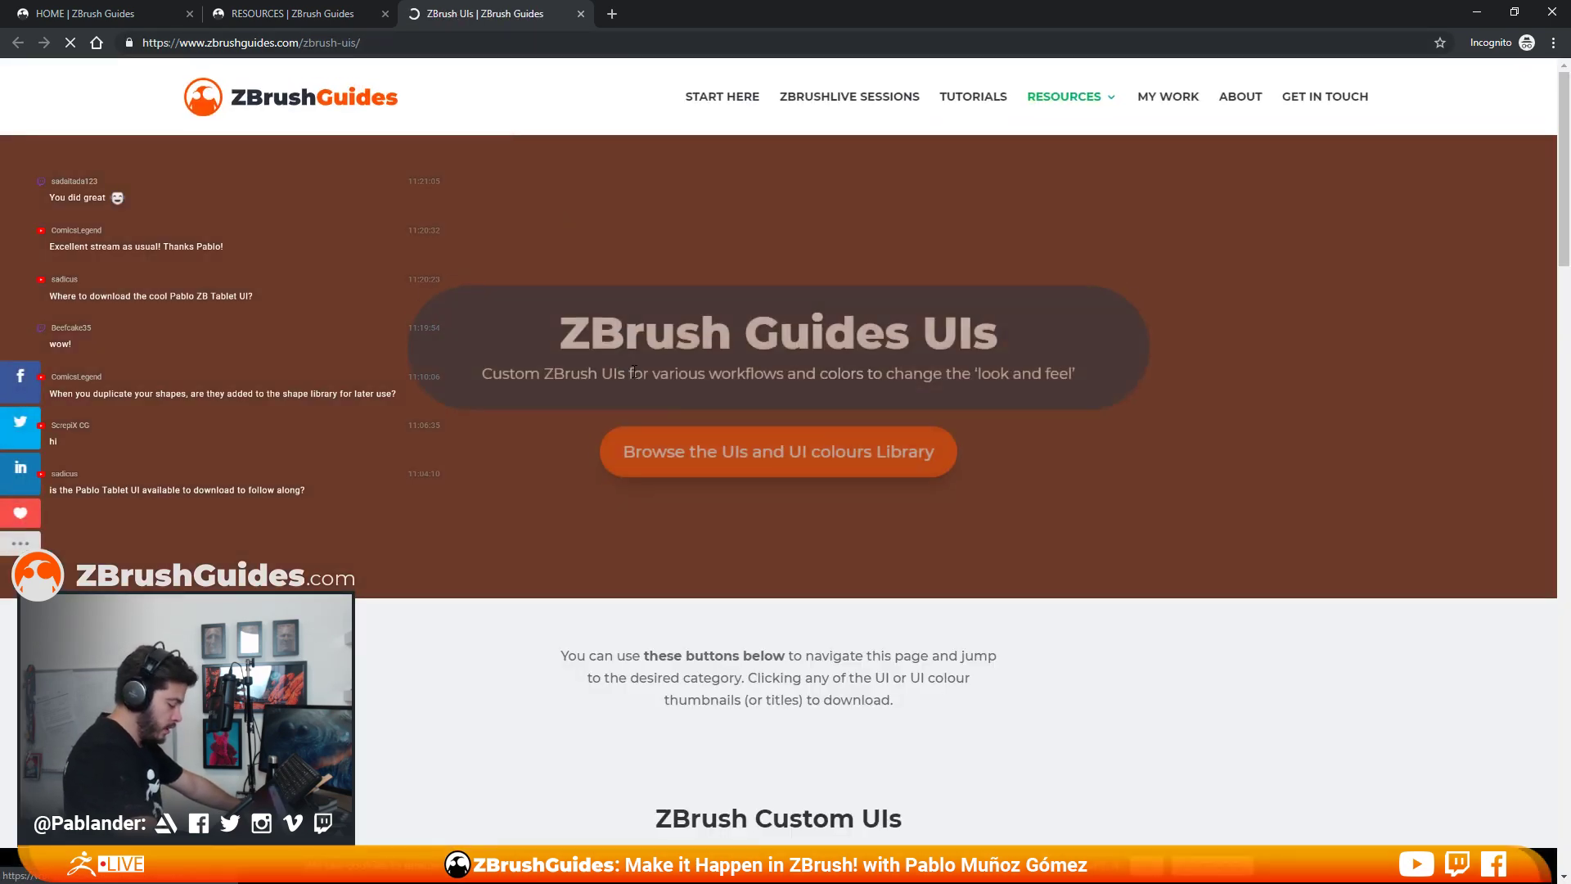
Step: Examine the custom ZBrush UIs and the UI colour themes offered on the ZBrush Guides UIs page
{"action": "scroll", "coordinate": [910, 489], "scroll_direction": "down", "scroll_amount": 5}
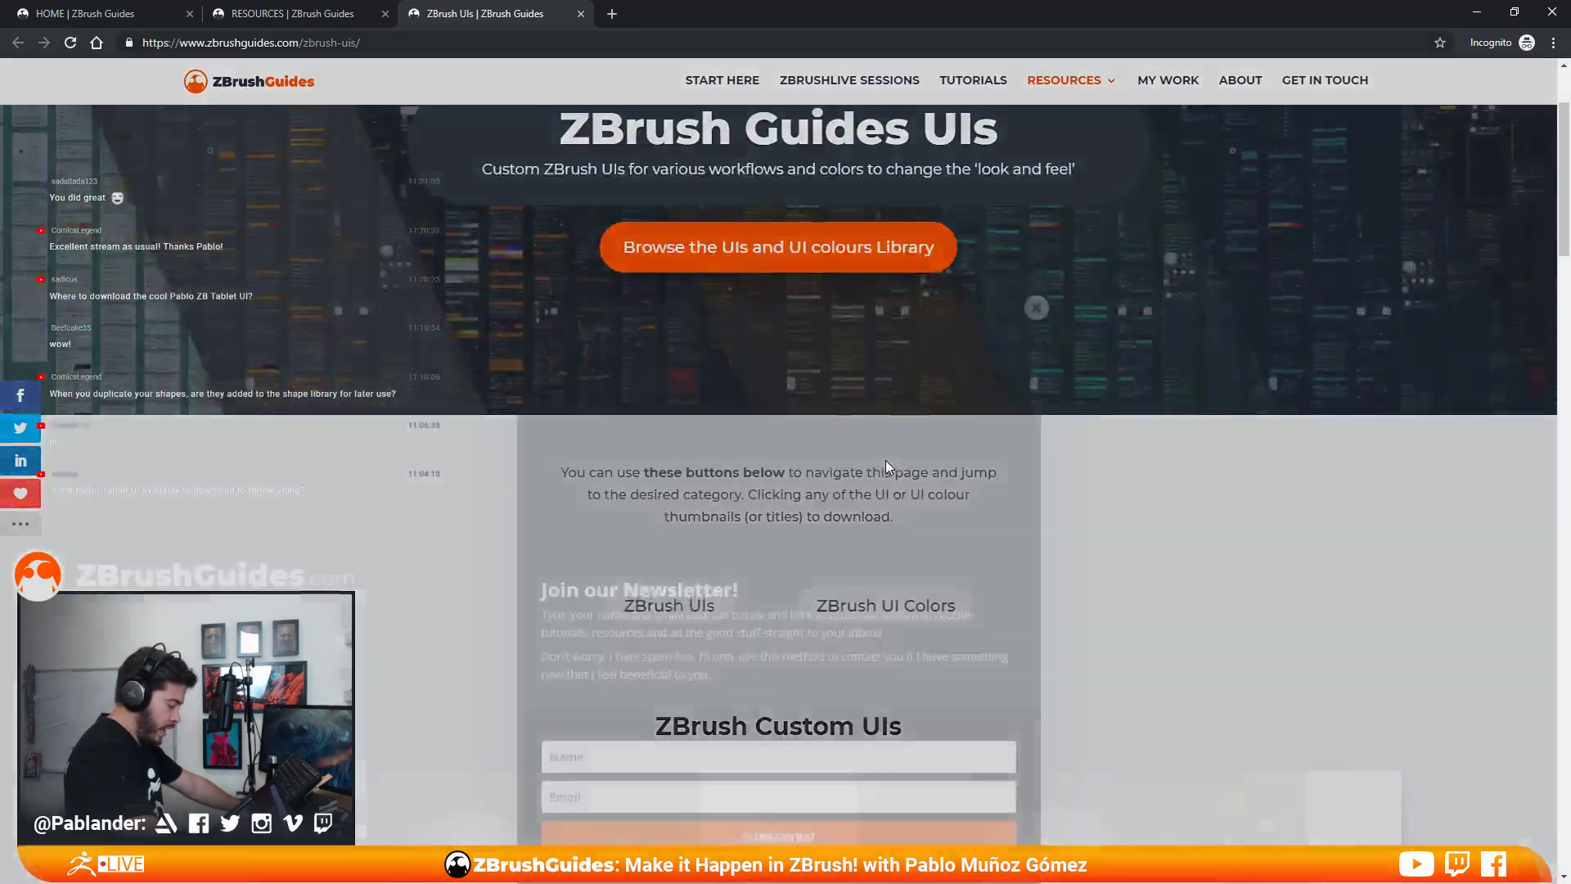
{"action": "scroll", "coordinate": [949, 352], "scroll_direction": "down", "scroll_amount": 4}
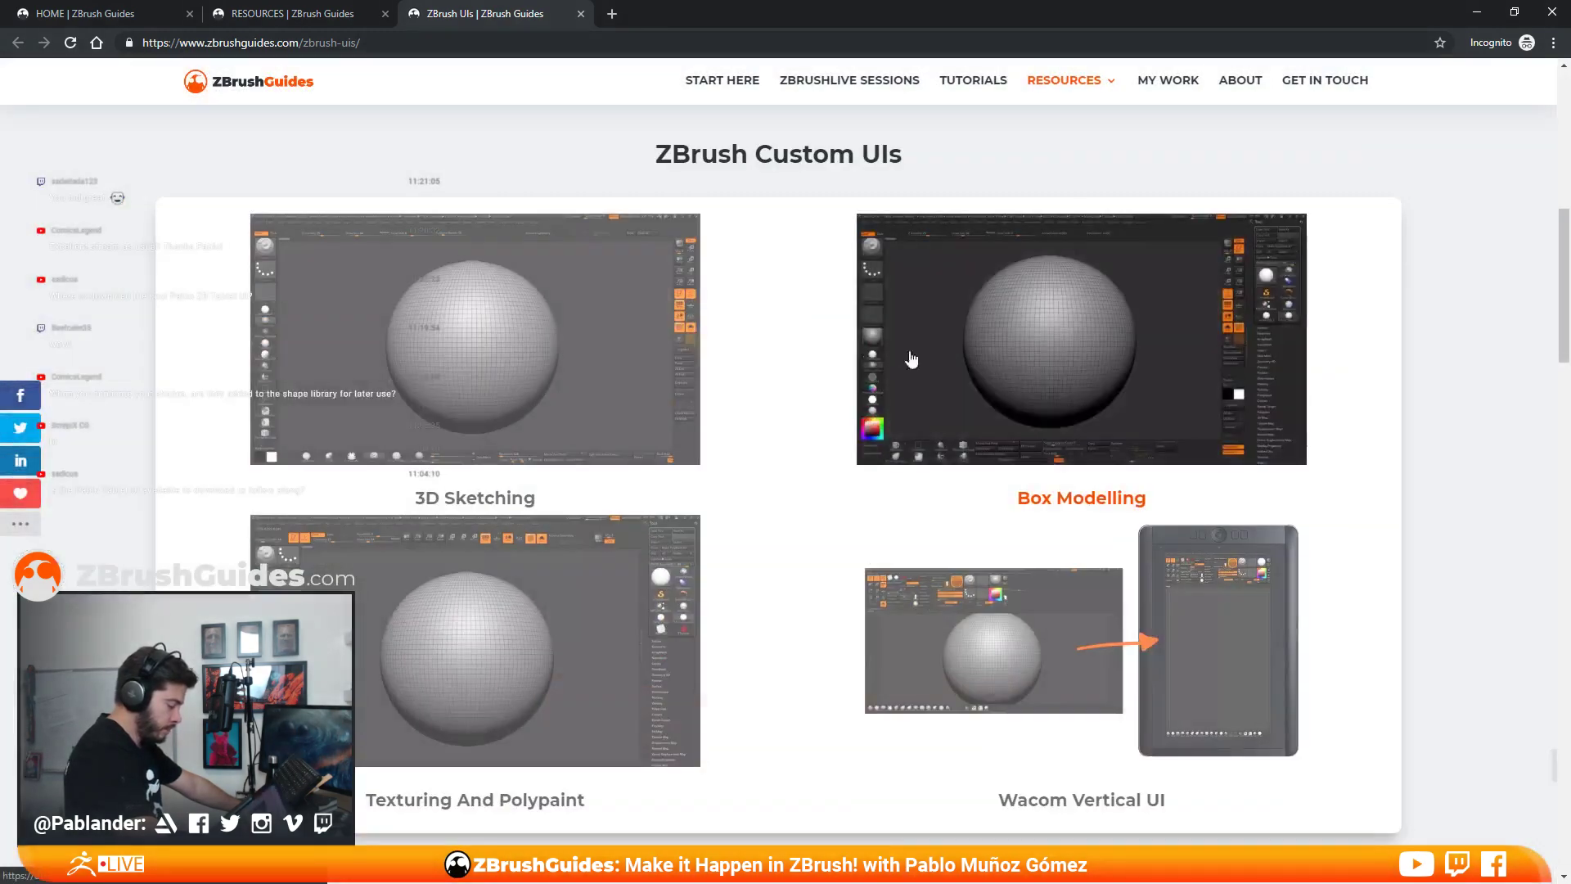
{"action": "scroll", "coordinate": [796, 351], "scroll_direction": "down", "scroll_amount": 1}
{"action": "scroll", "coordinate": [736, 262], "scroll_direction": "up", "scroll_amount": 1}
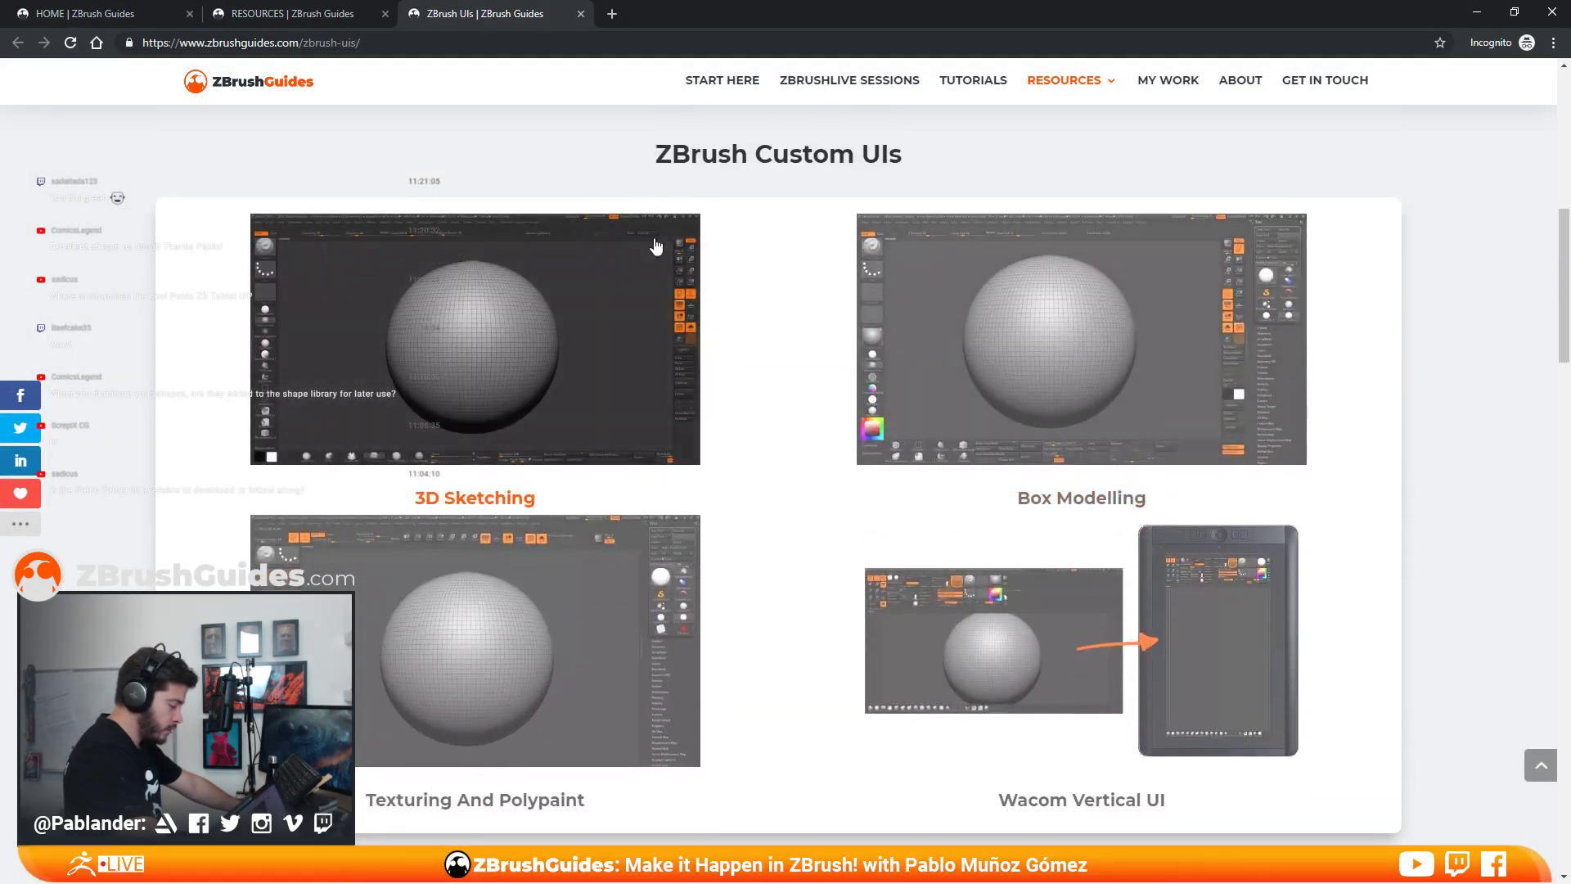
{"action": "scroll", "coordinate": [531, 280], "scroll_direction": "down", "scroll_amount": 1}
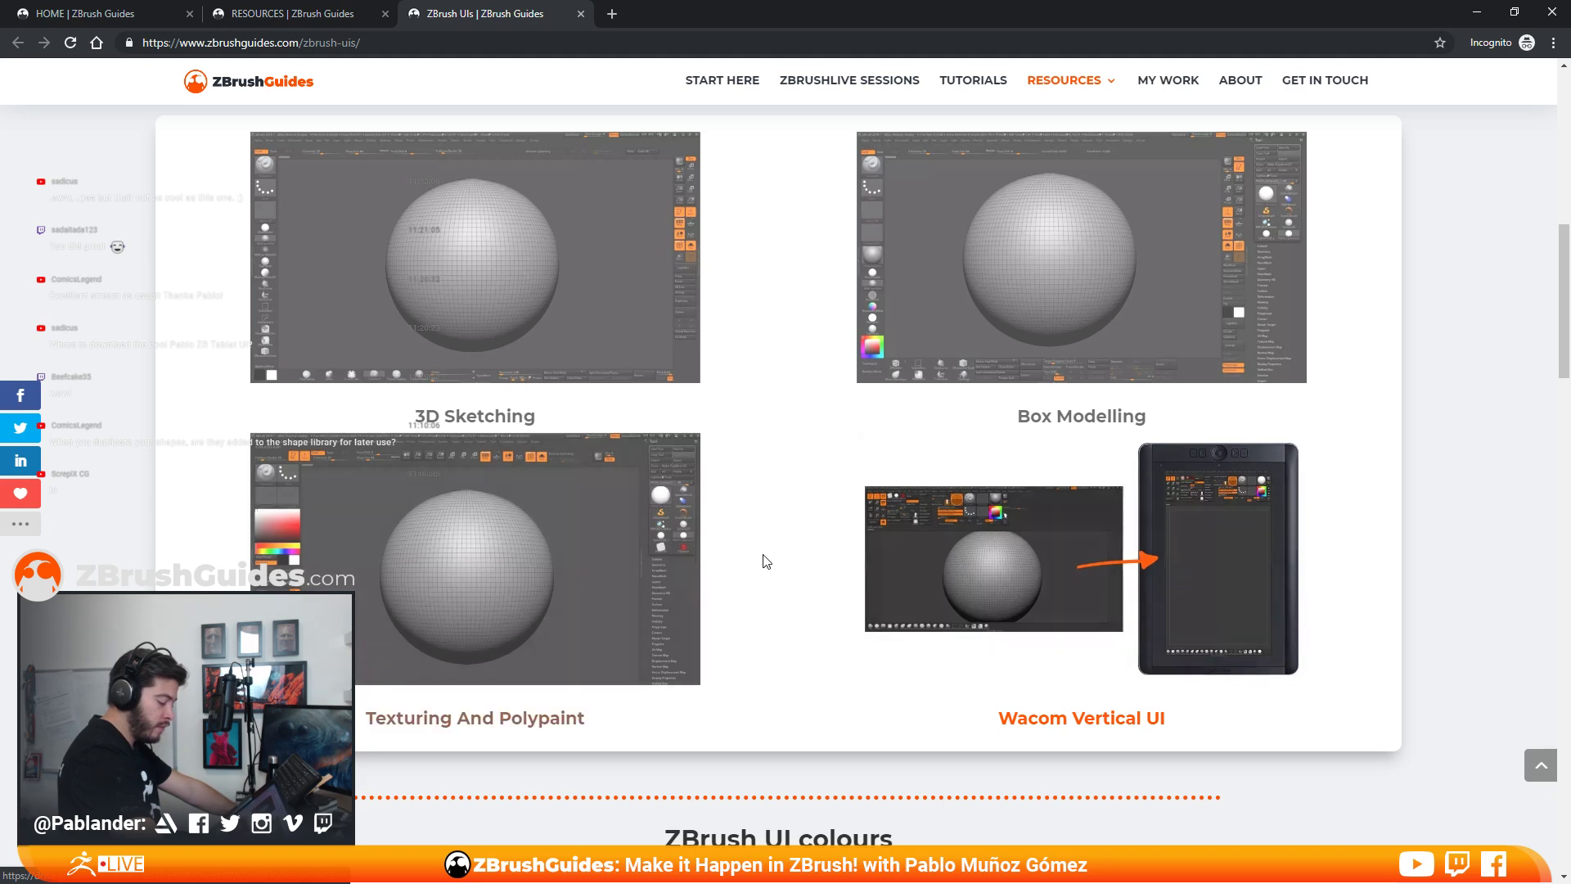
{"action": "scroll", "coordinate": [1267, 546], "scroll_direction": "down", "scroll_amount": 1}
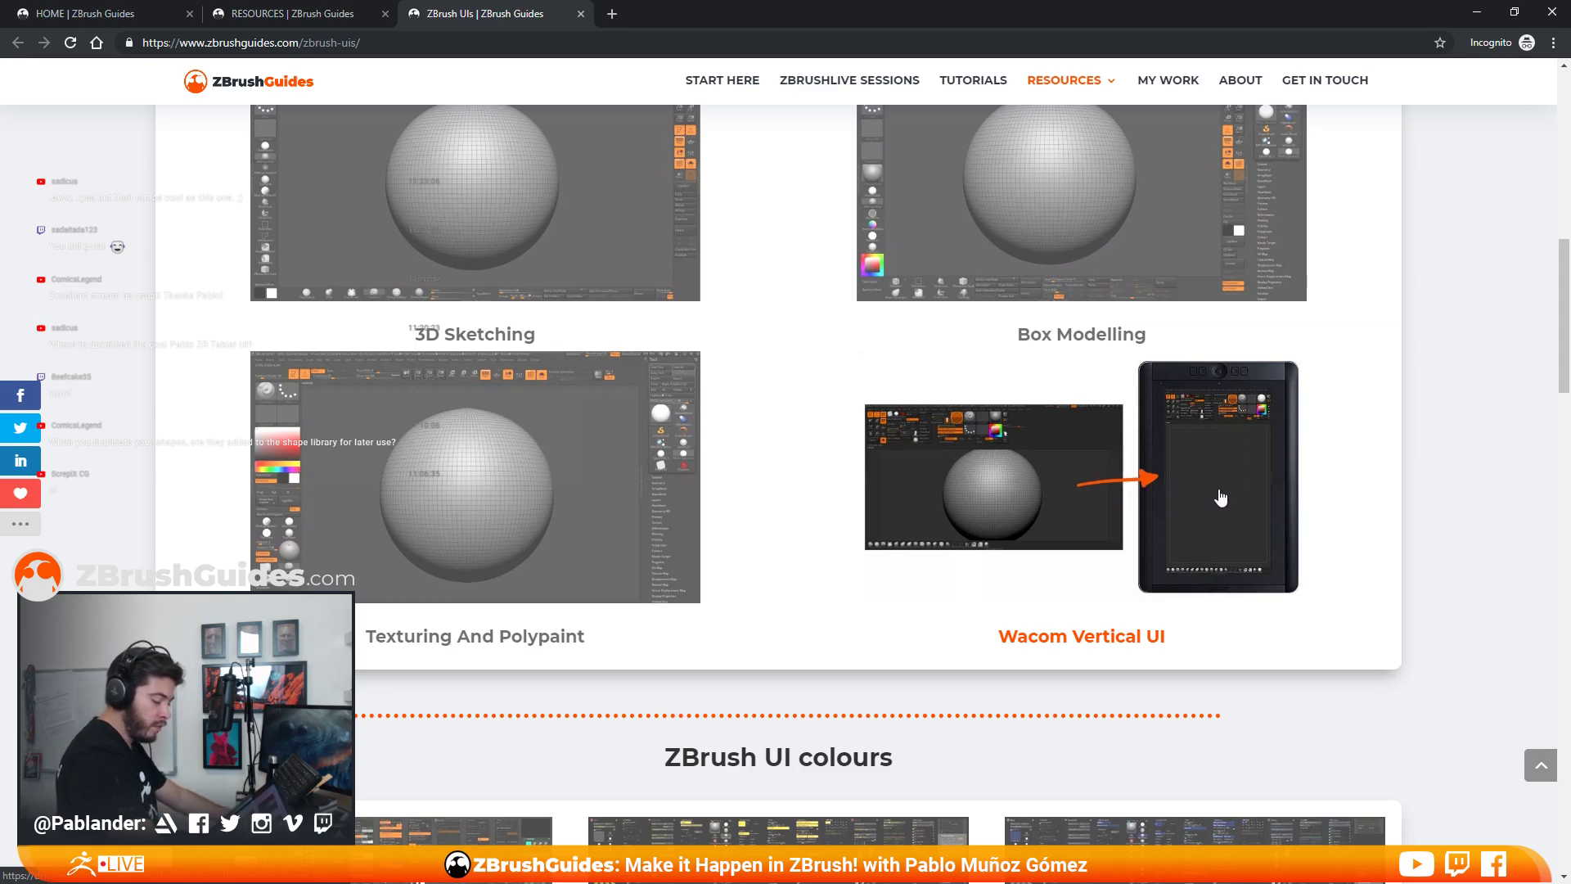
{"action": "scroll", "coordinate": [852, 568], "scroll_direction": "down", "scroll_amount": 1}
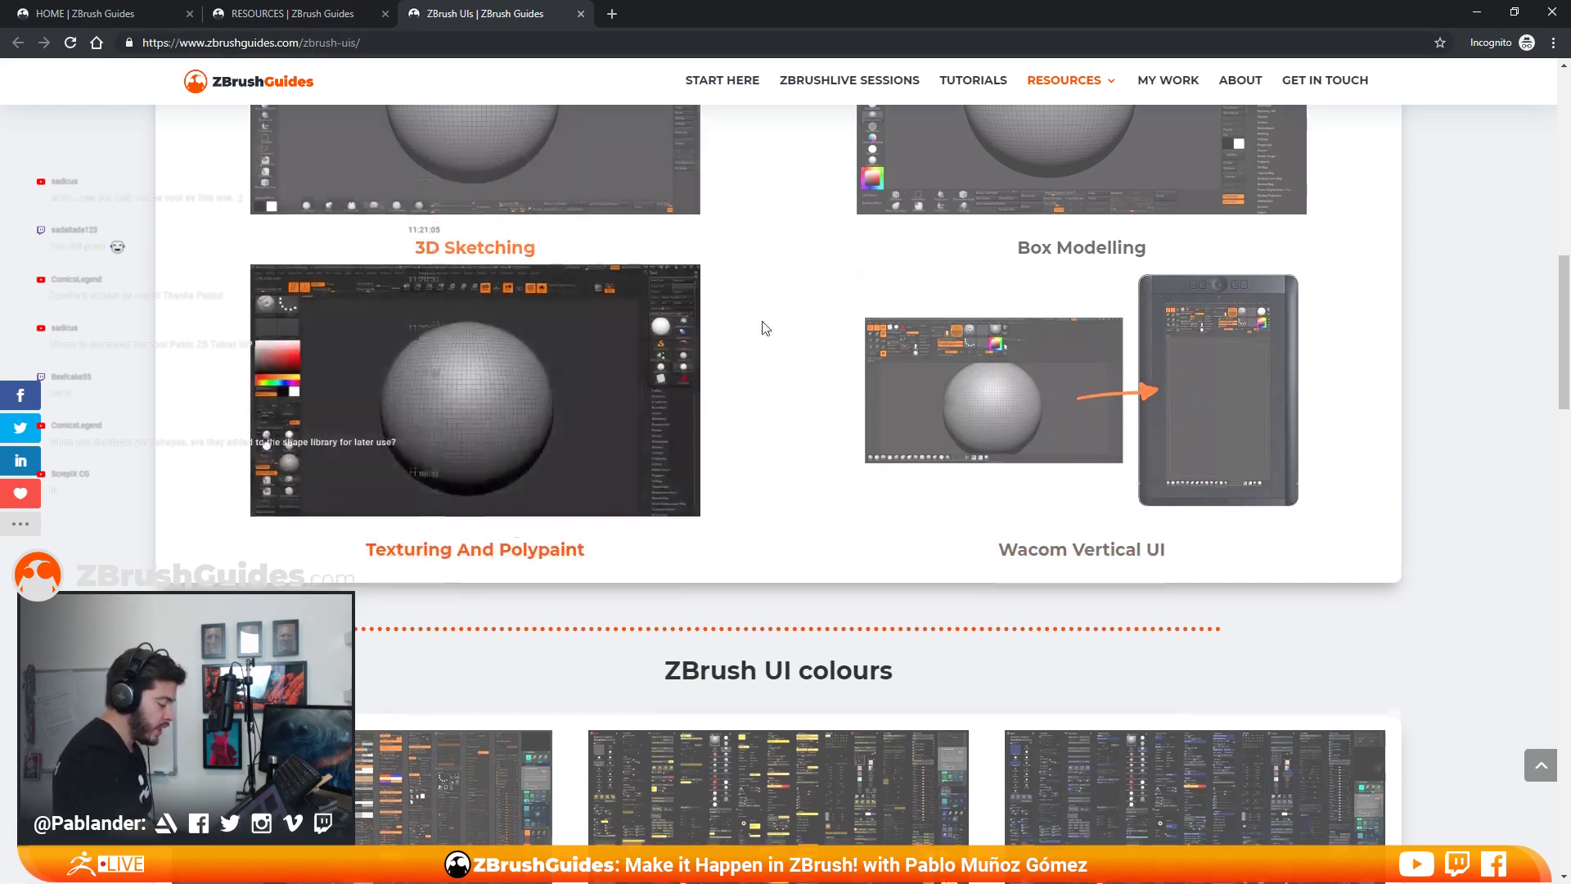
{"action": "scroll", "coordinate": [764, 319], "scroll_direction": "down", "scroll_amount": 3}
{"action": "scroll", "coordinate": [763, 317], "scroll_direction": "down", "scroll_amount": 3}
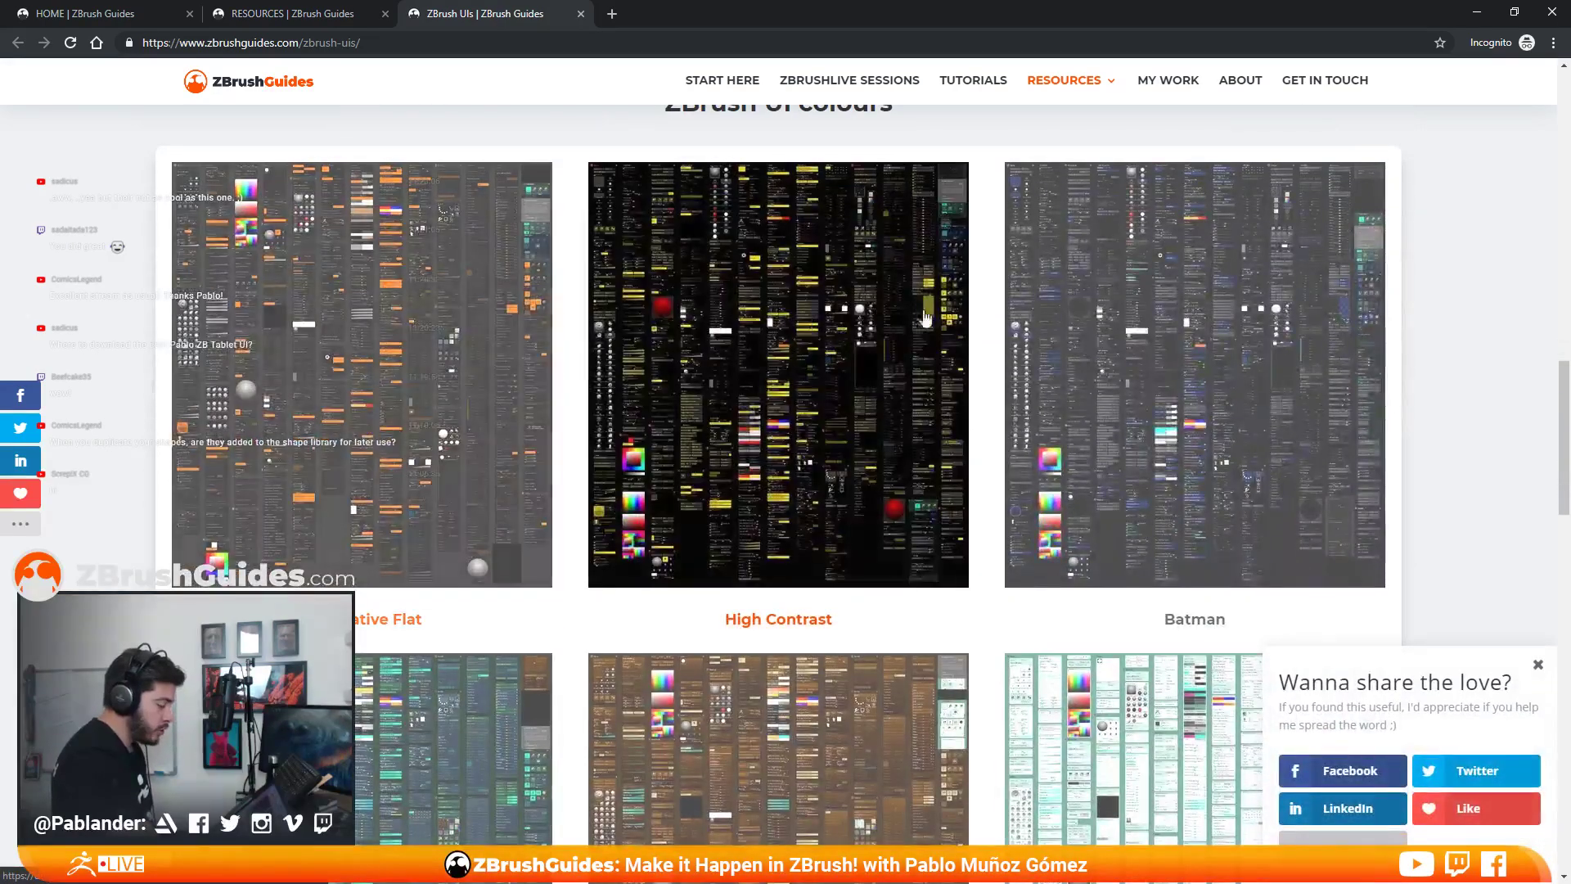
Step: Look through the ZBrush UI colours gallery, from Alternative Flat and High Contrast down to Classic and Sci-Fi
{"action": "scroll", "coordinate": [514, 391], "scroll_direction": "down", "scroll_amount": 6}
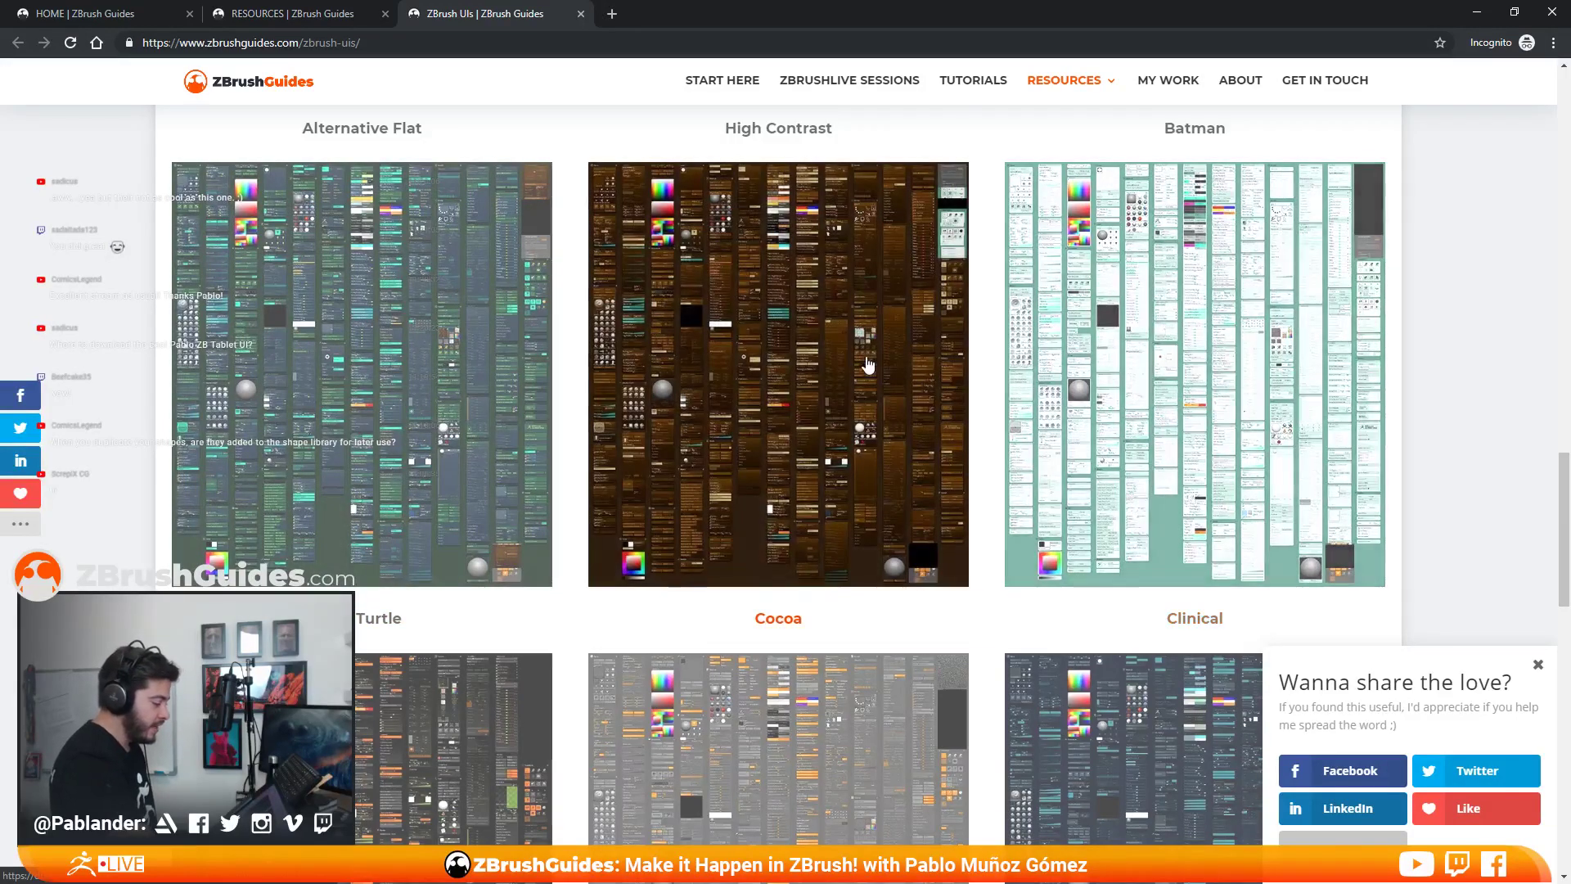
{"action": "scroll", "coordinate": [828, 366], "scroll_direction": "up", "scroll_amount": 2}
{"action": "scroll", "coordinate": [828, 365], "scroll_direction": "up", "scroll_amount": 2}
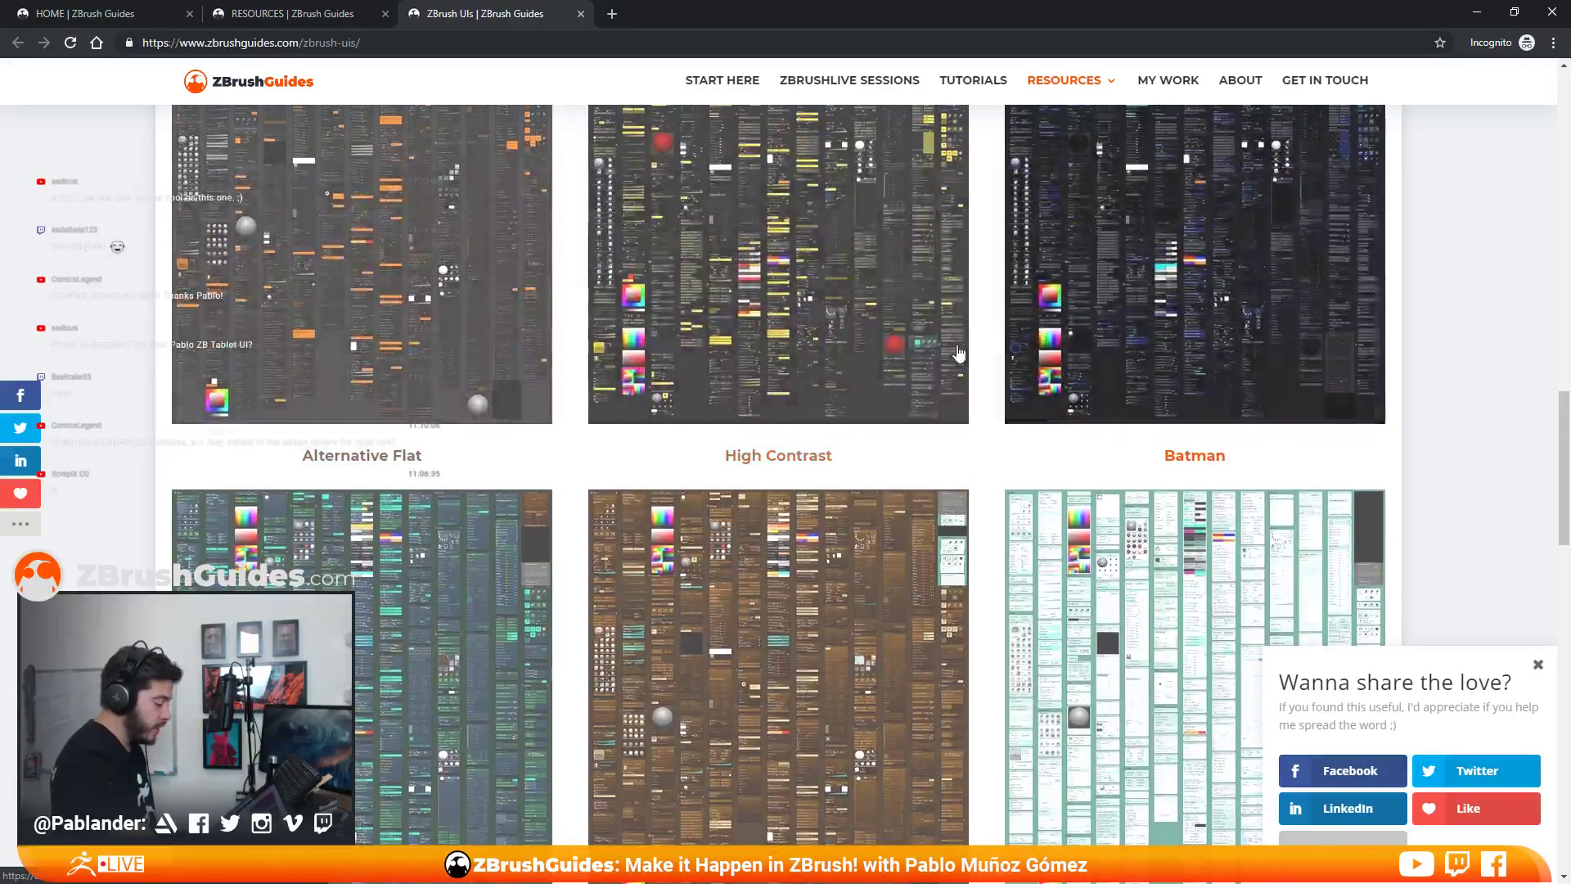
{"action": "scroll", "coordinate": [591, 355], "scroll_direction": "up", "scroll_amount": 1}
{"action": "scroll", "coordinate": [591, 354], "scroll_direction": "up", "scroll_amount": 2}
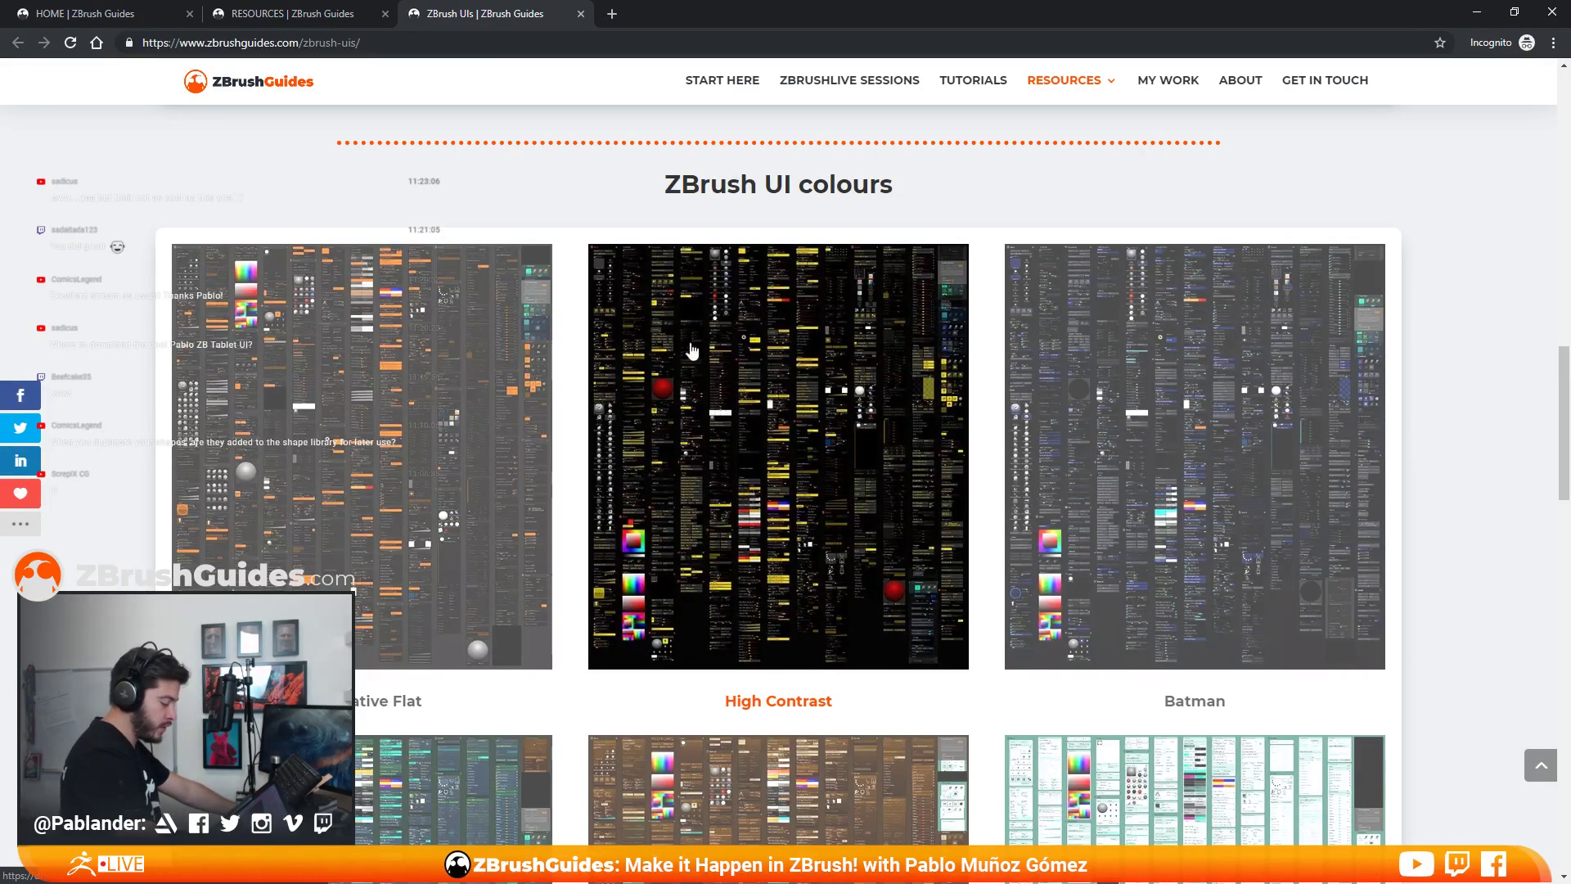
{"action": "scroll", "coordinate": [742, 442], "scroll_direction": "down", "scroll_amount": 5}
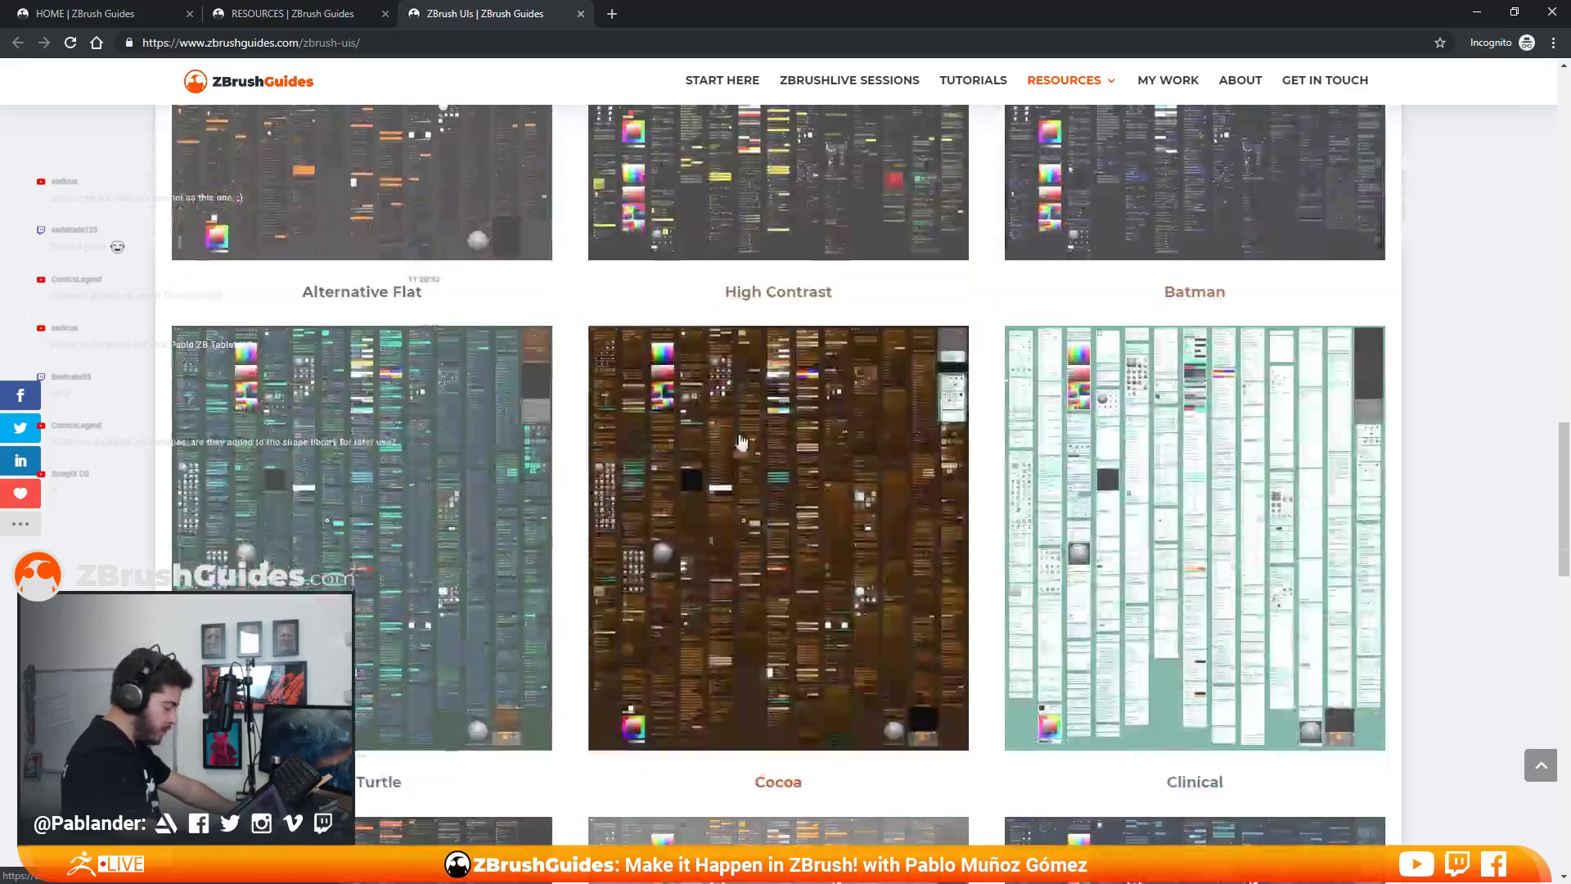
{"action": "scroll", "coordinate": [741, 442], "scroll_direction": "down", "scroll_amount": 6}
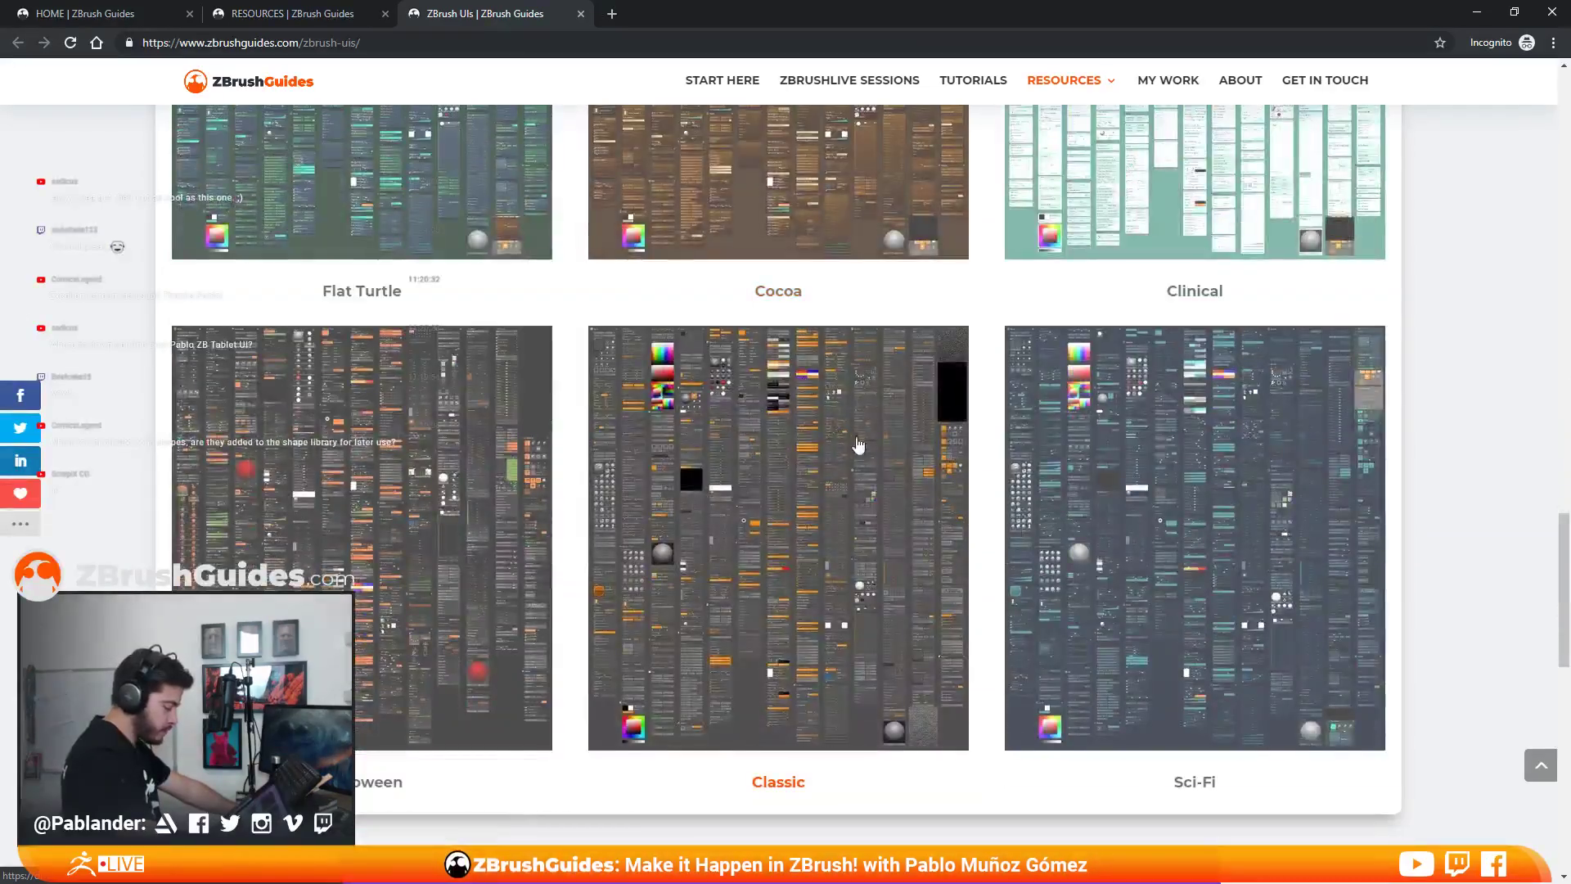
{"action": "scroll", "coordinate": [859, 445], "scroll_direction": "down", "scroll_amount": 4}
{"action": "scroll", "coordinate": [1015, 454], "scroll_direction": "up", "scroll_amount": 3}
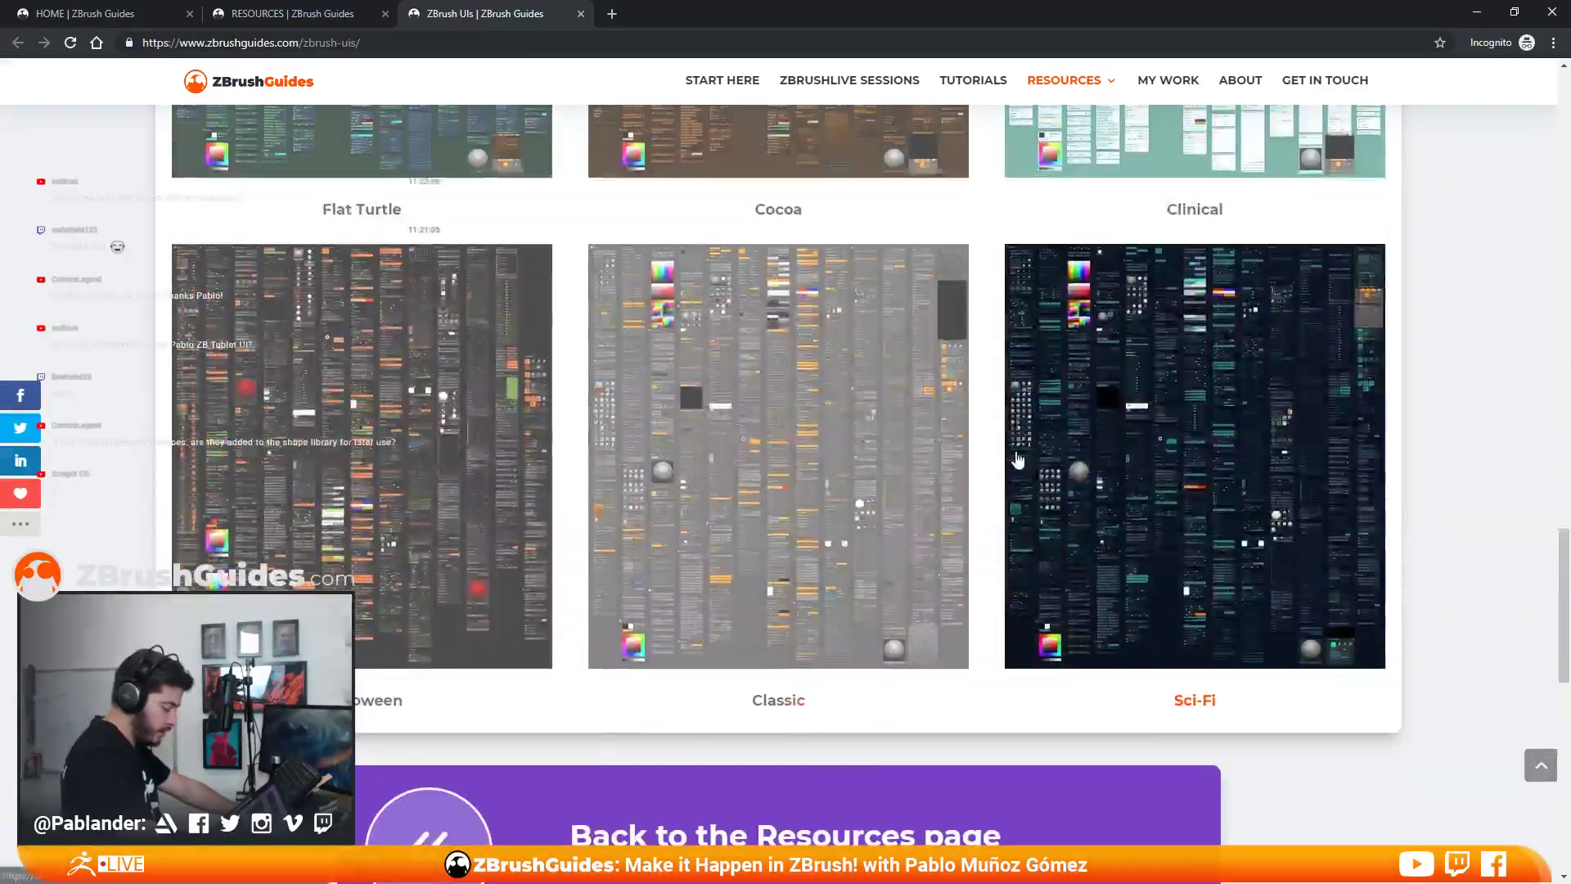
{"action": "scroll", "coordinate": [1017, 460], "scroll_direction": "up", "scroll_amount": 15}
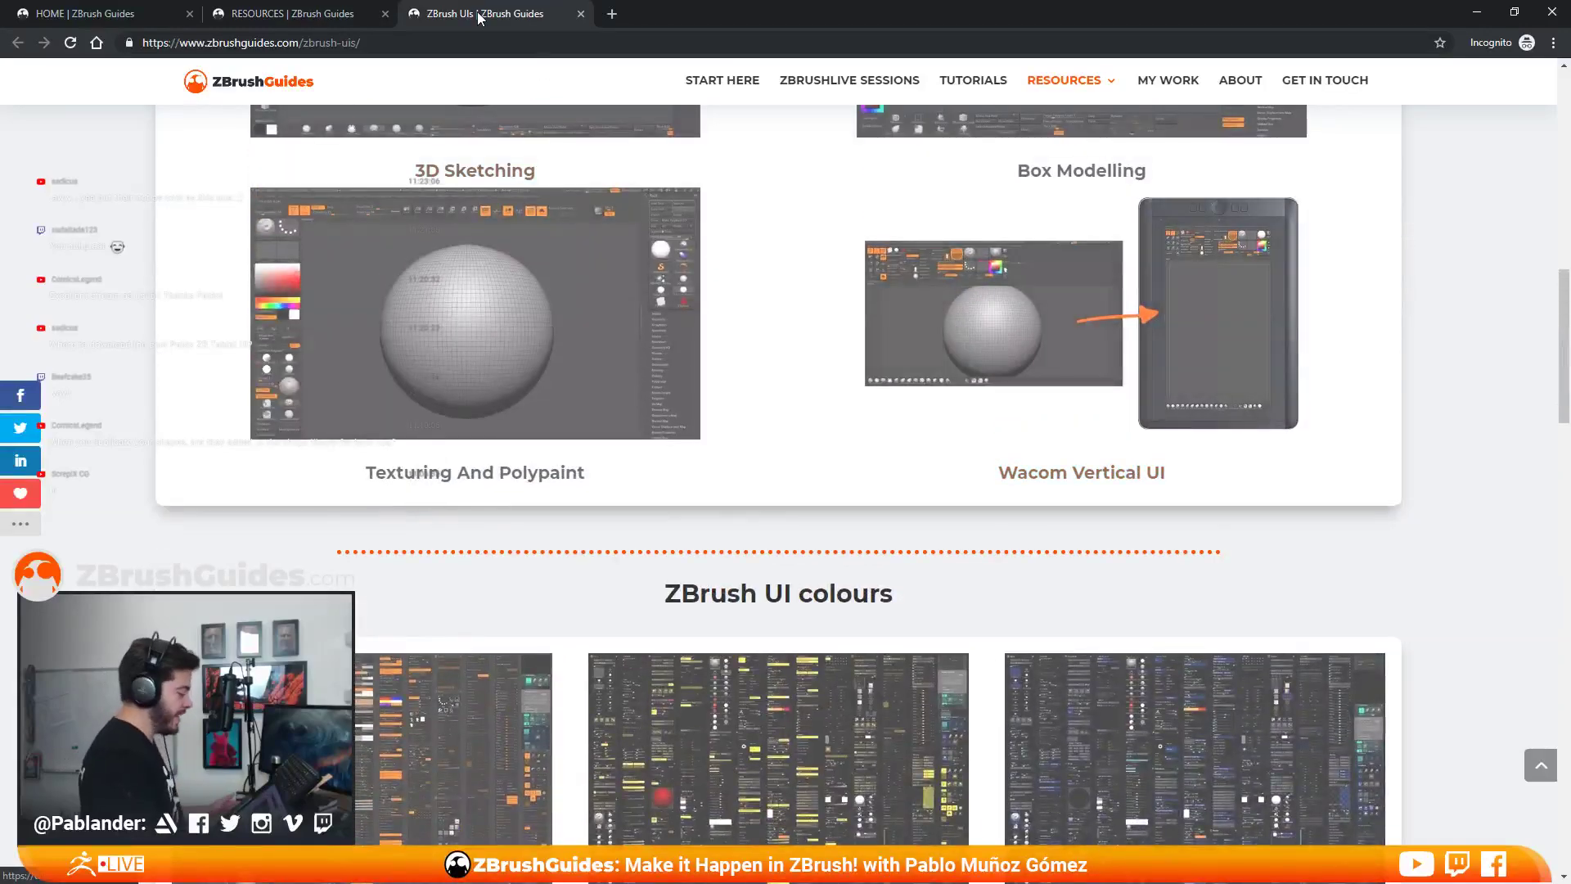
Step: Close the ZBrush UIs and Resources pages and maximise the browser window on the ZBrushGuides home page
{"action": "left_click", "coordinate": [581, 13]}
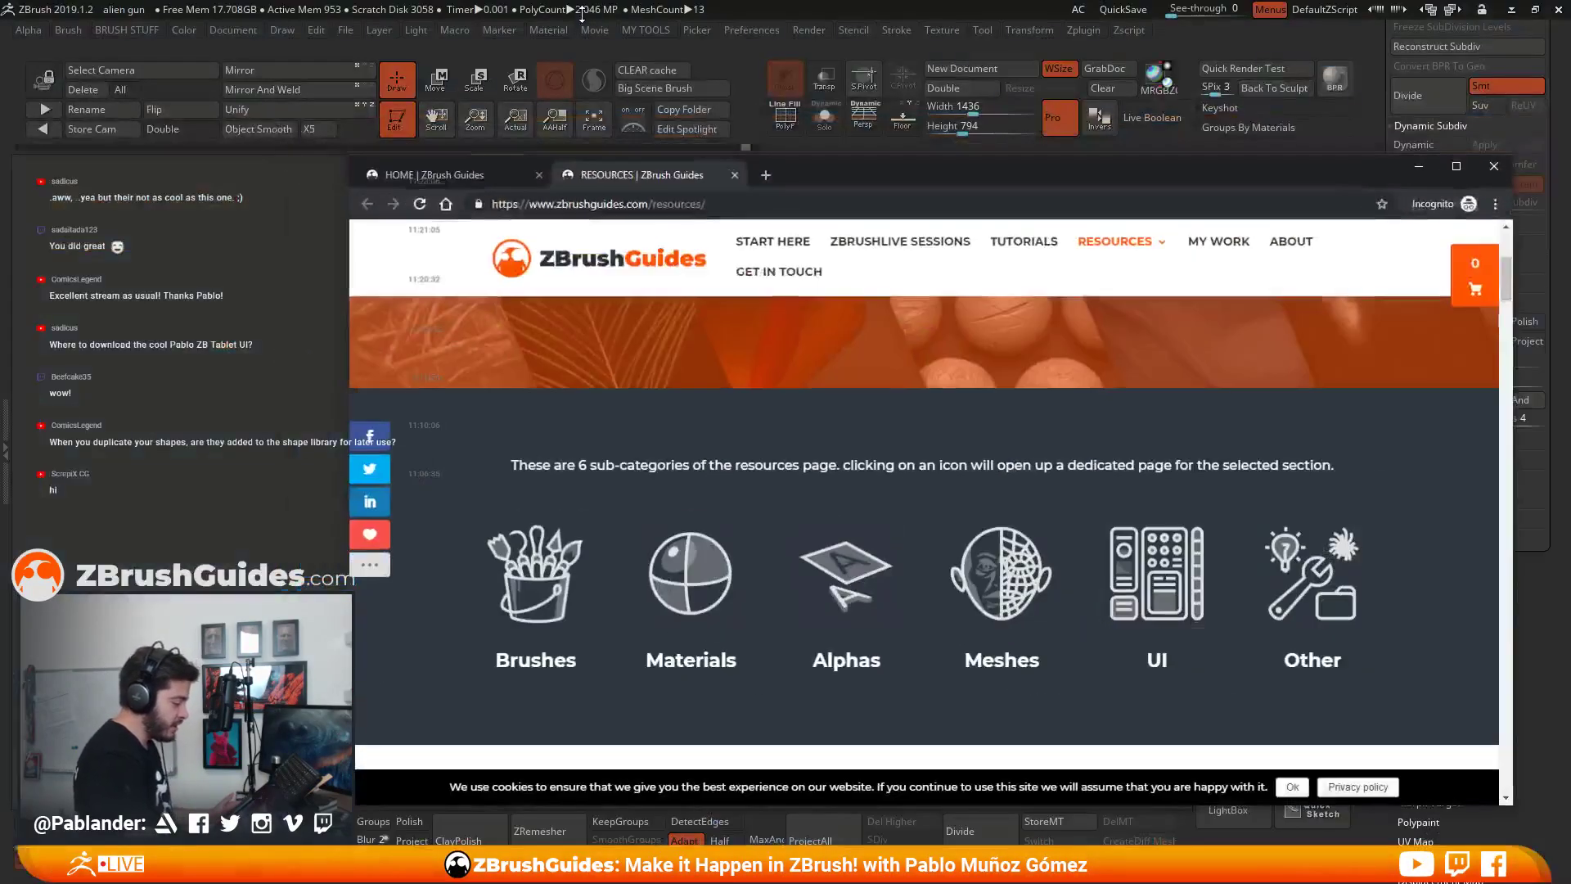
{"action": "double_click", "coordinate": [973, 176]}
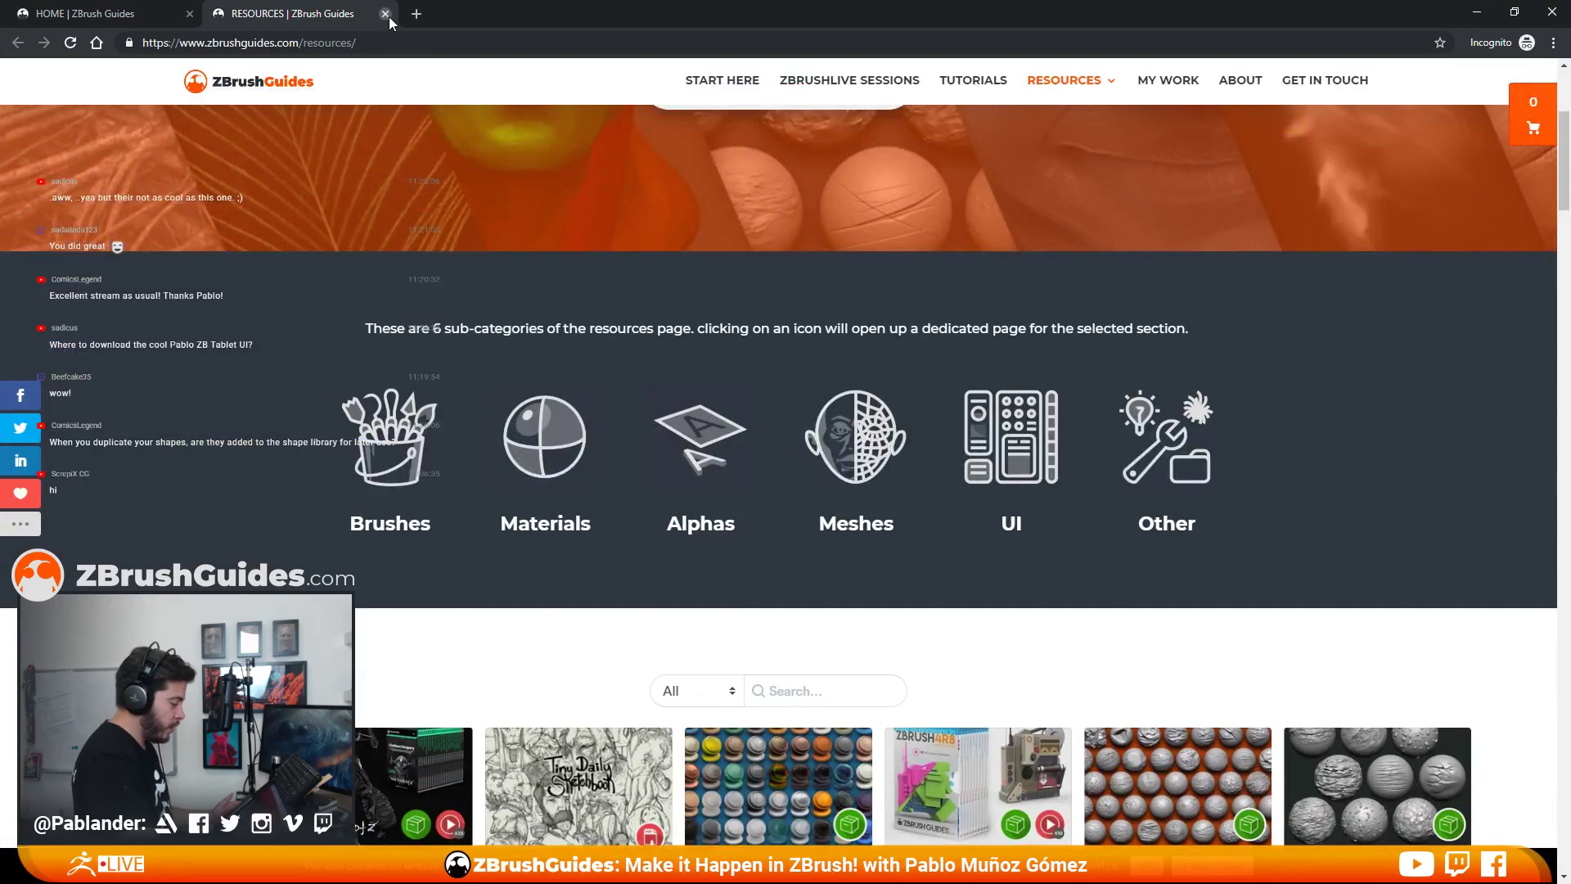
{"action": "left_click", "coordinate": [385, 14]}
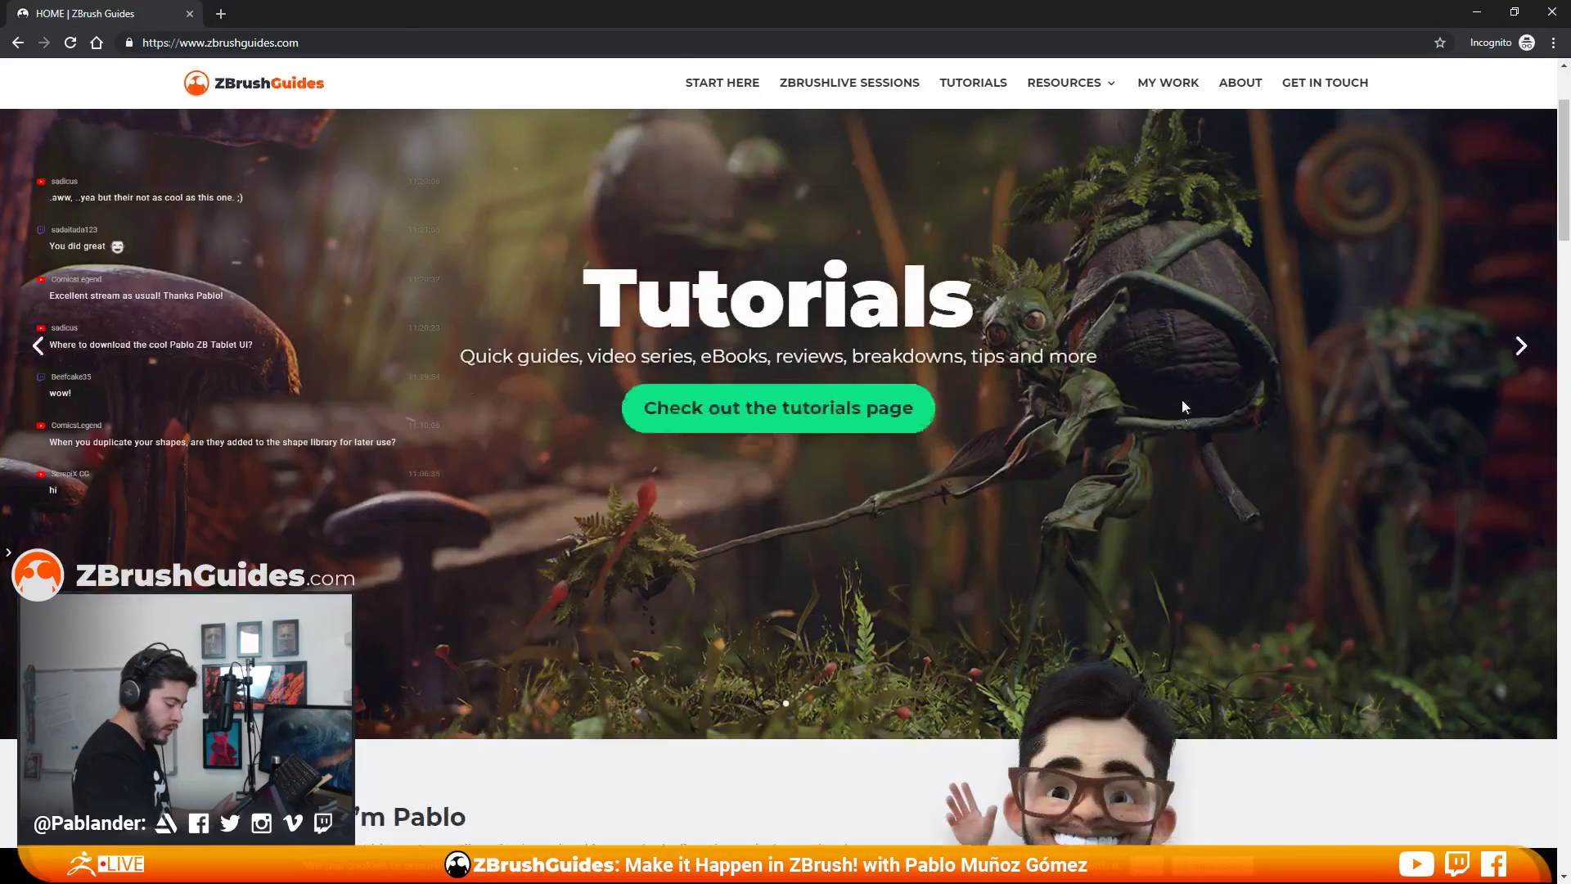
Step: Advance the home page slideshow to the Masterclass FREE series banner and open its registration page
{"action": "scroll", "coordinate": [1182, 407], "scroll_direction": "up", "scroll_amount": 2}
{"action": "left_click", "coordinate": [1520, 573]}
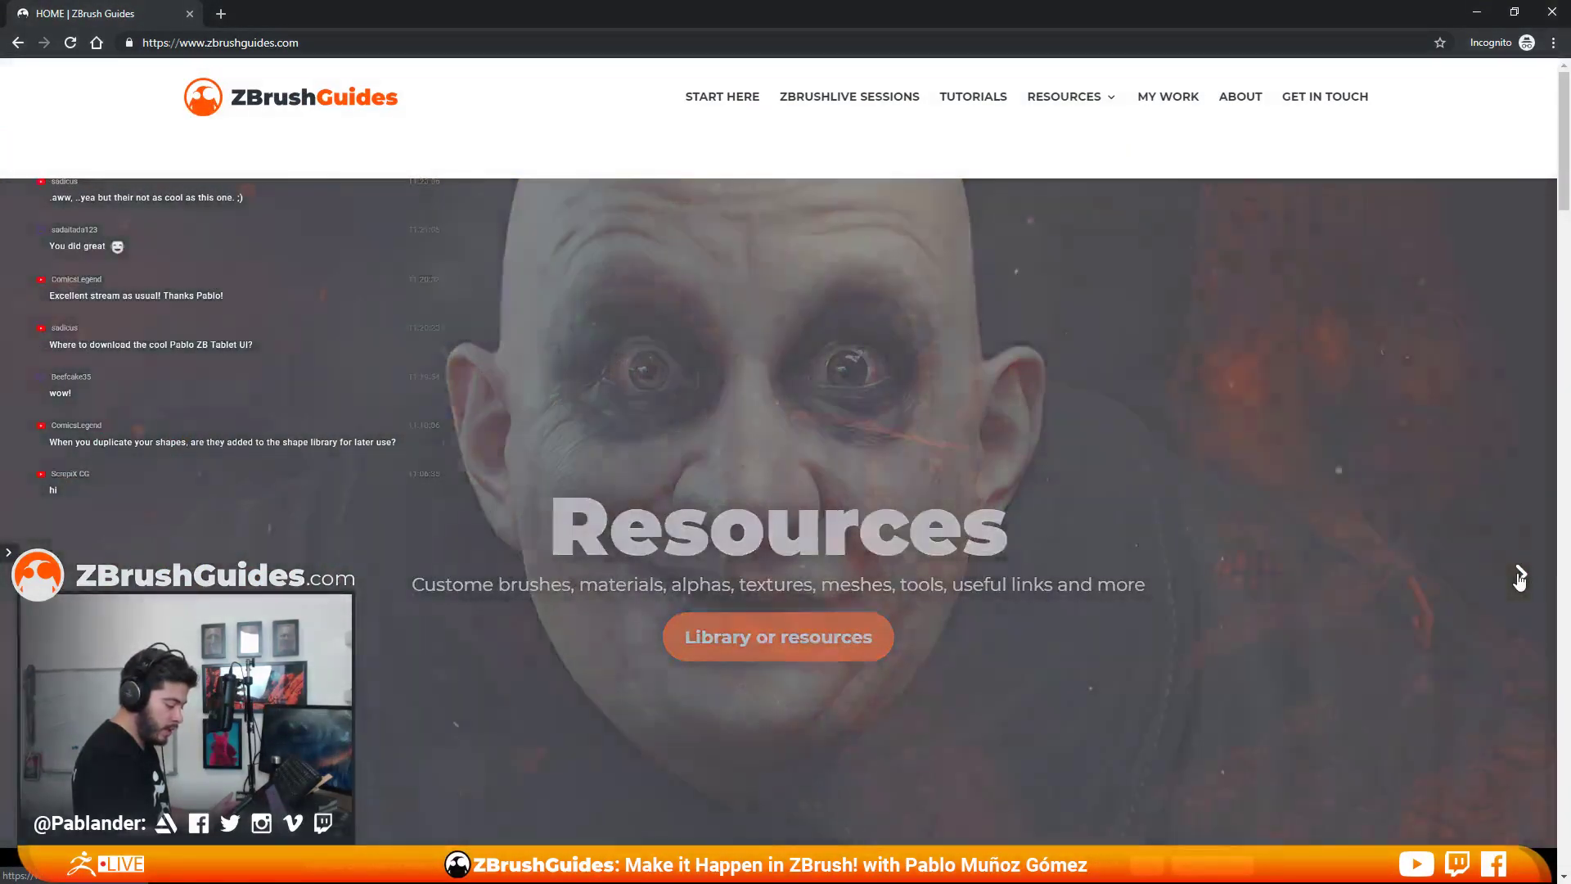
{"action": "left_click", "coordinate": [1520, 576]}
{"action": "scroll", "coordinate": [937, 431], "scroll_direction": "down", "scroll_amount": 1}
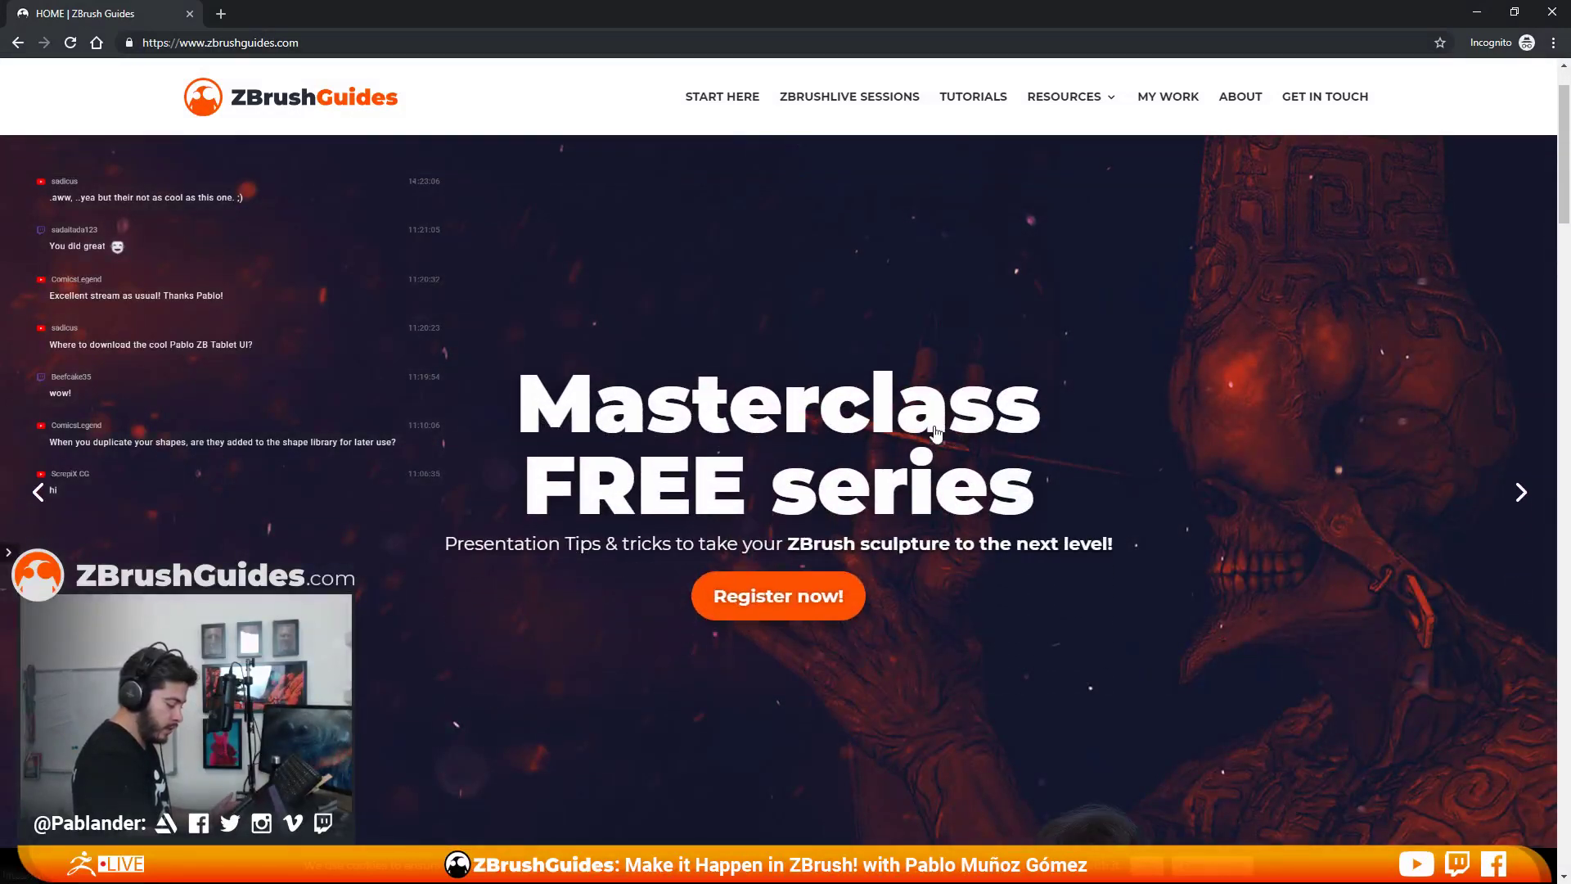
{"action": "left_click", "coordinate": [801, 598]}
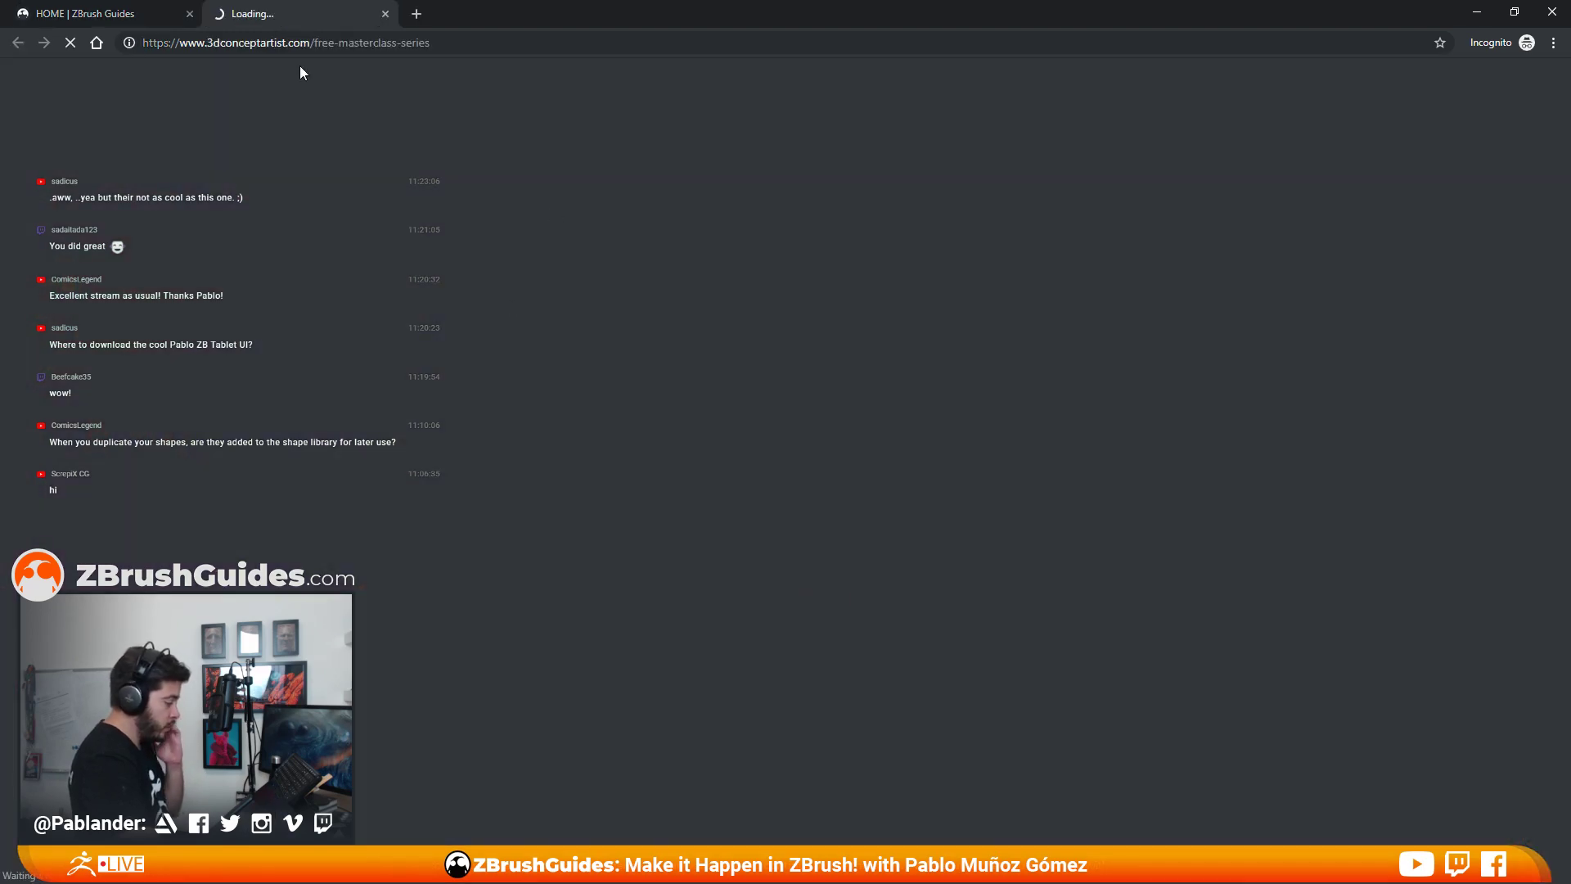
Step: Dismiss the sharing pop-up on the Free Masterclass Series page and bring its sign-up form into focus
{"action": "left_click", "coordinate": [378, 45]}
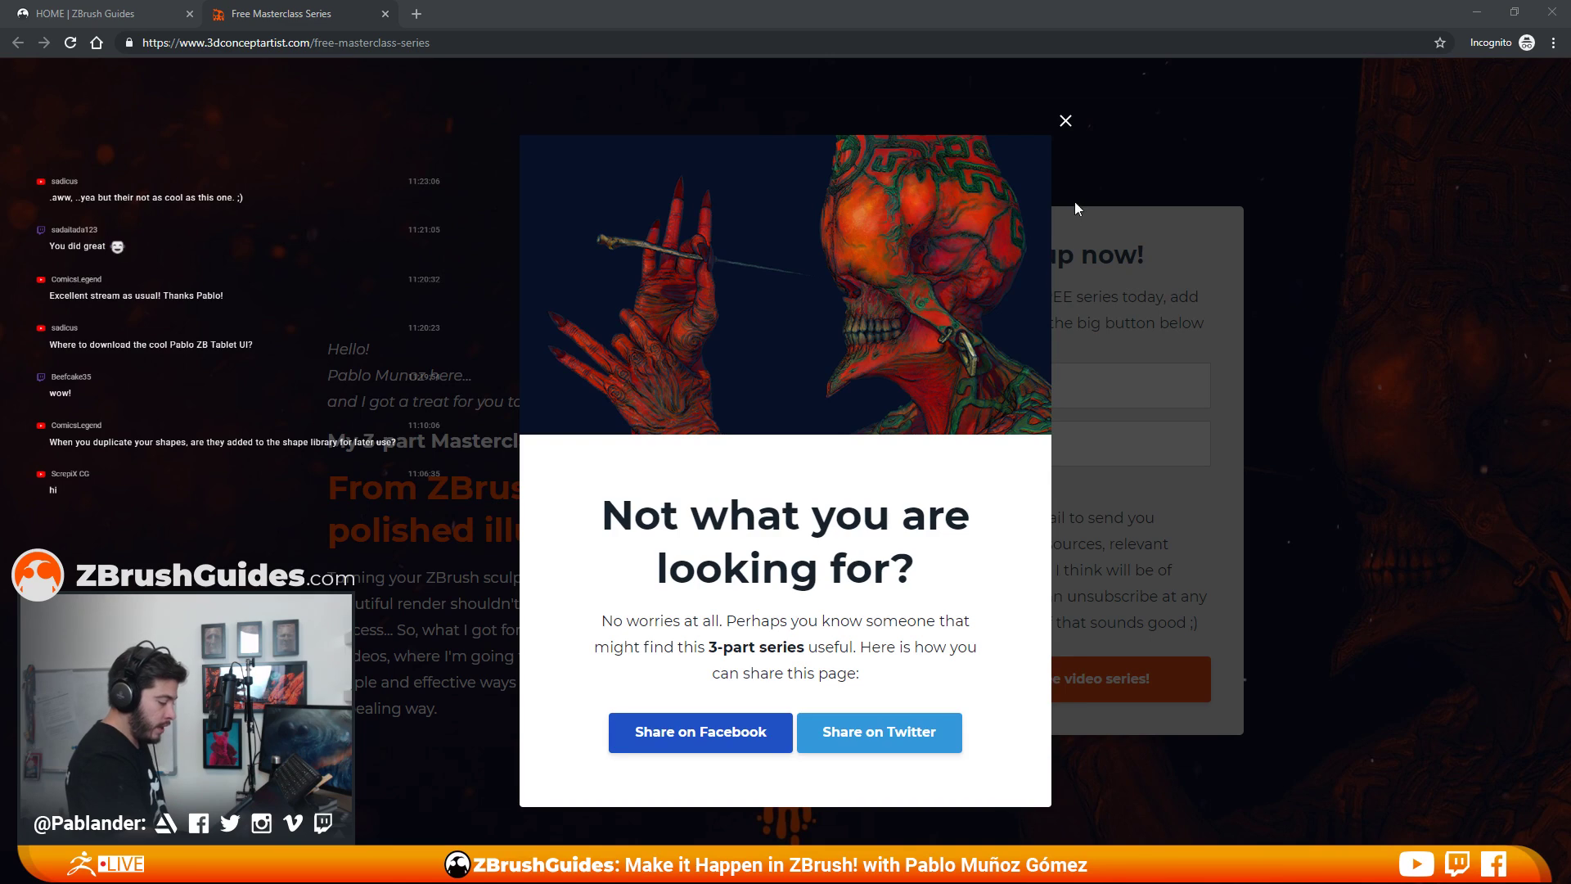
{"action": "left_click", "coordinate": [1066, 120]}
{"action": "left_click", "coordinate": [994, 385]}
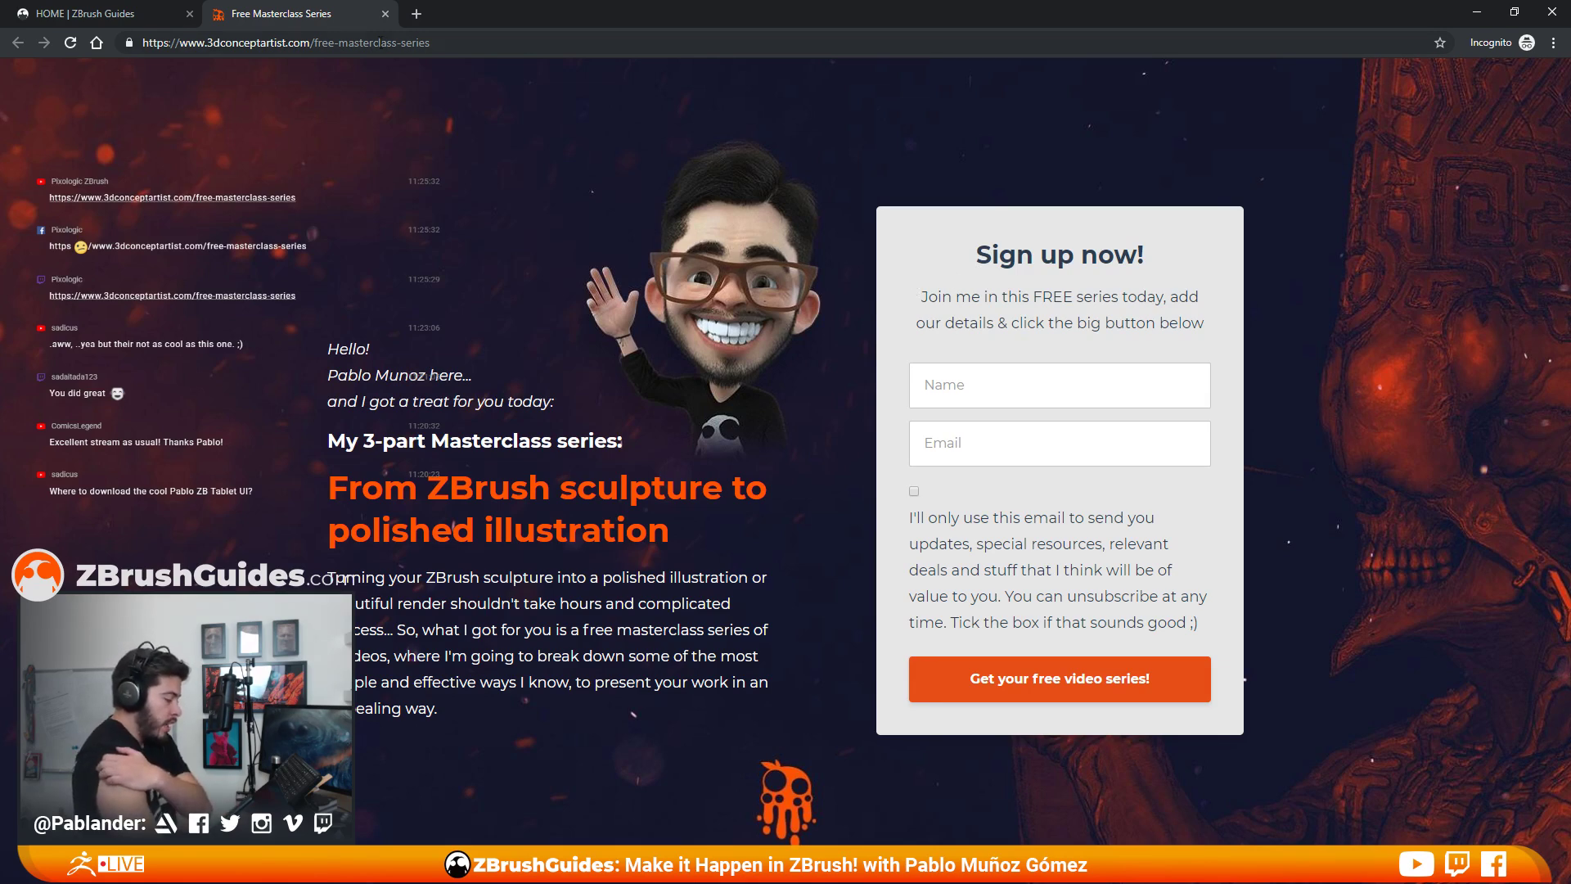
Step: Close the masterclass page and the browser, and return to the alien gun model in ZBrush
{"action": "left_click", "coordinate": [385, 14]}
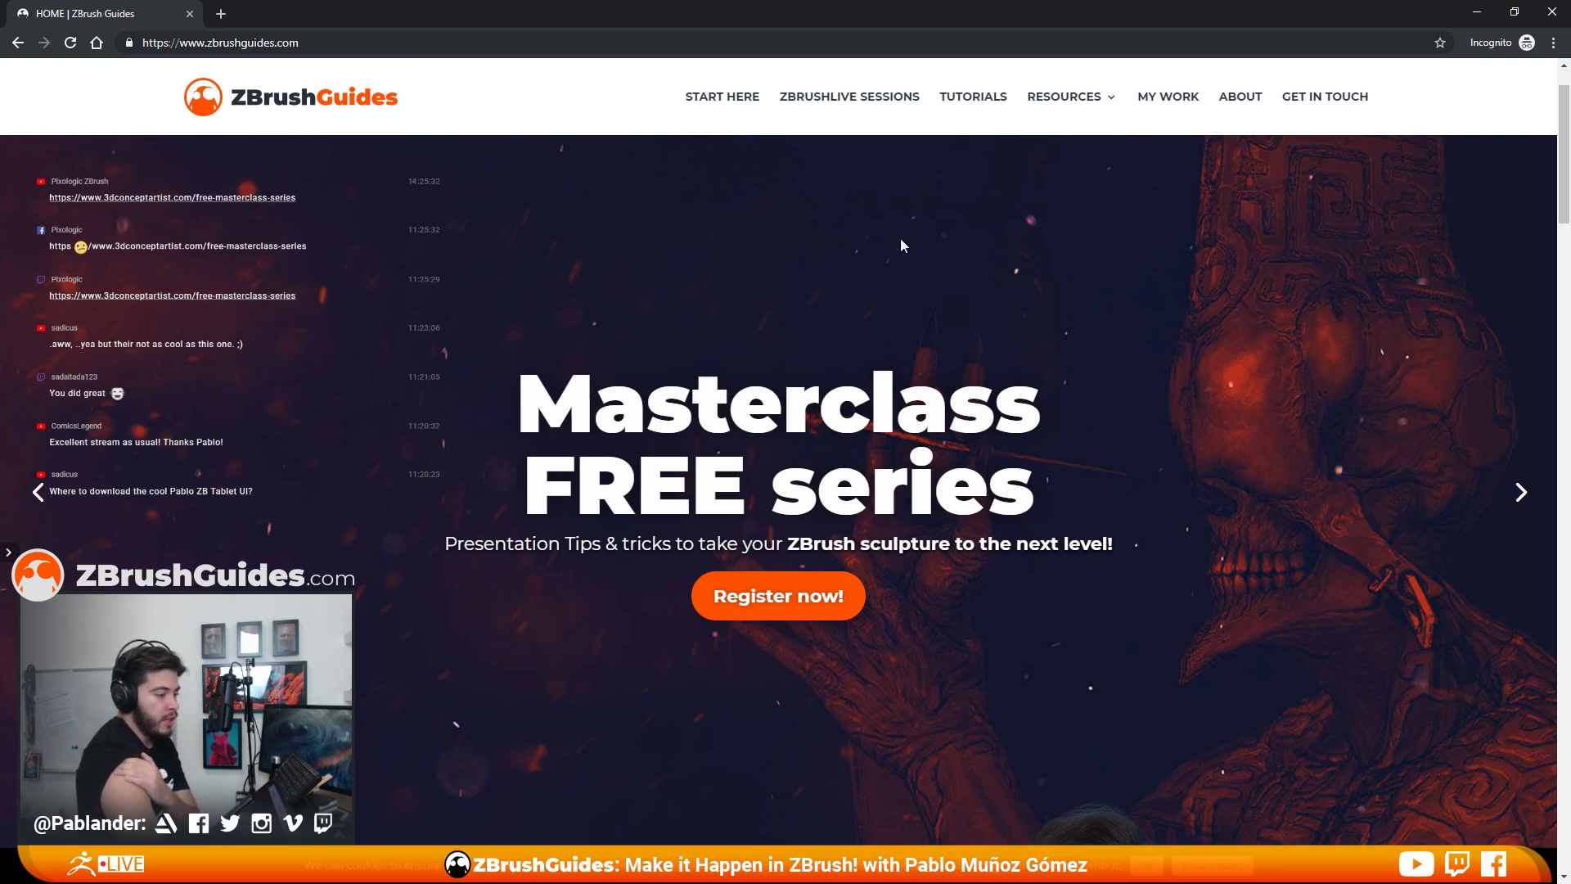
{"action": "scroll", "coordinate": [1049, 453], "scroll_direction": "down", "scroll_amount": 2}
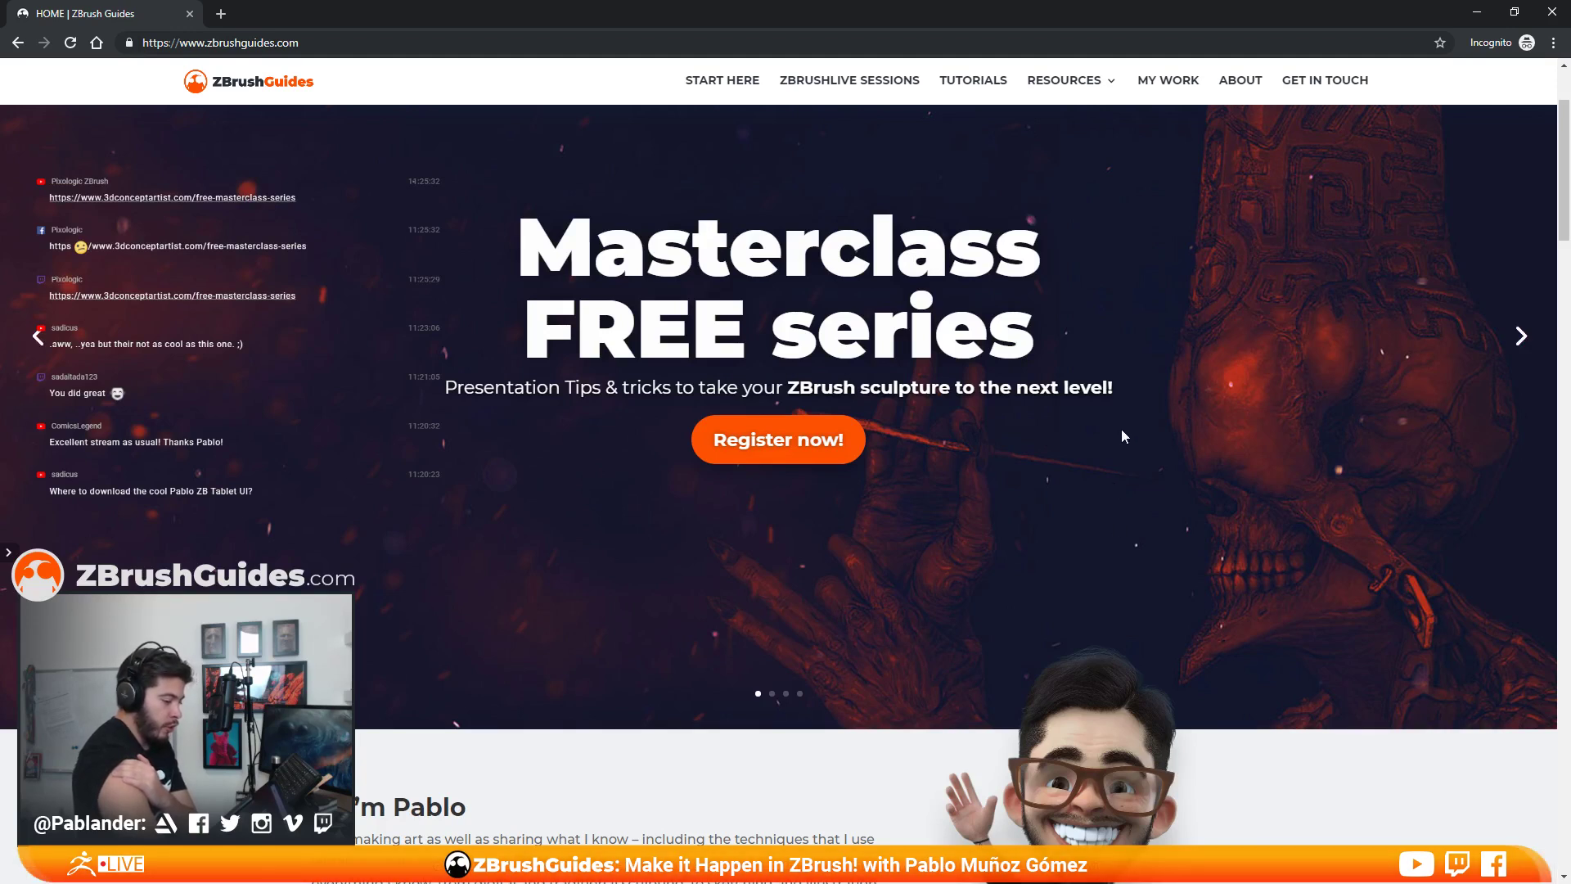
{"action": "scroll", "coordinate": [1124, 437], "scroll_direction": "up", "scroll_amount": 2}
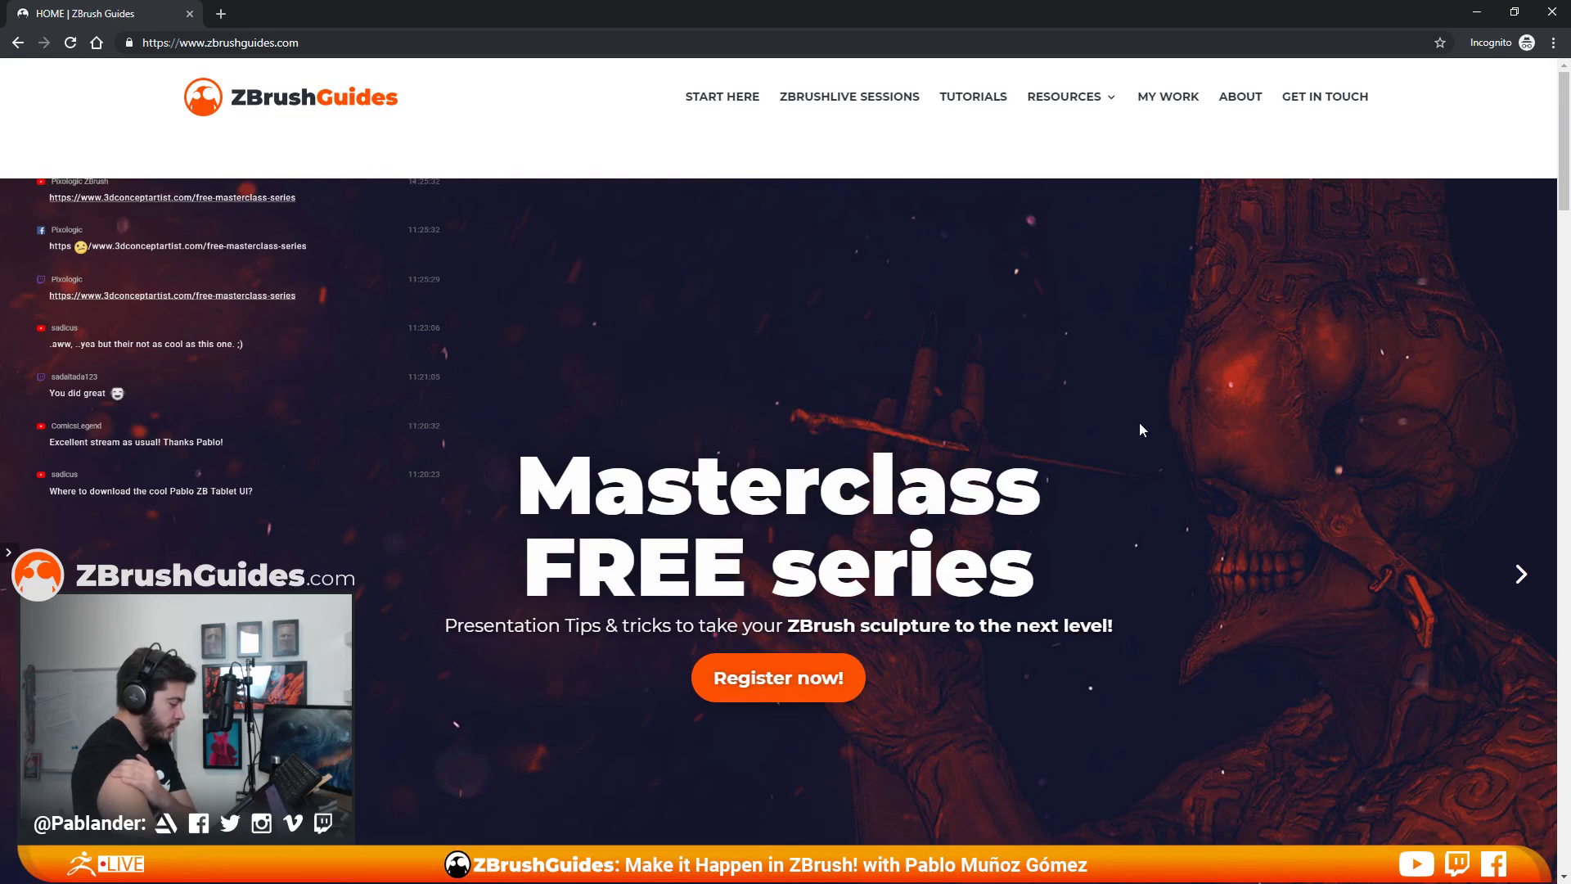
{"action": "left_click", "coordinate": [1553, 12]}
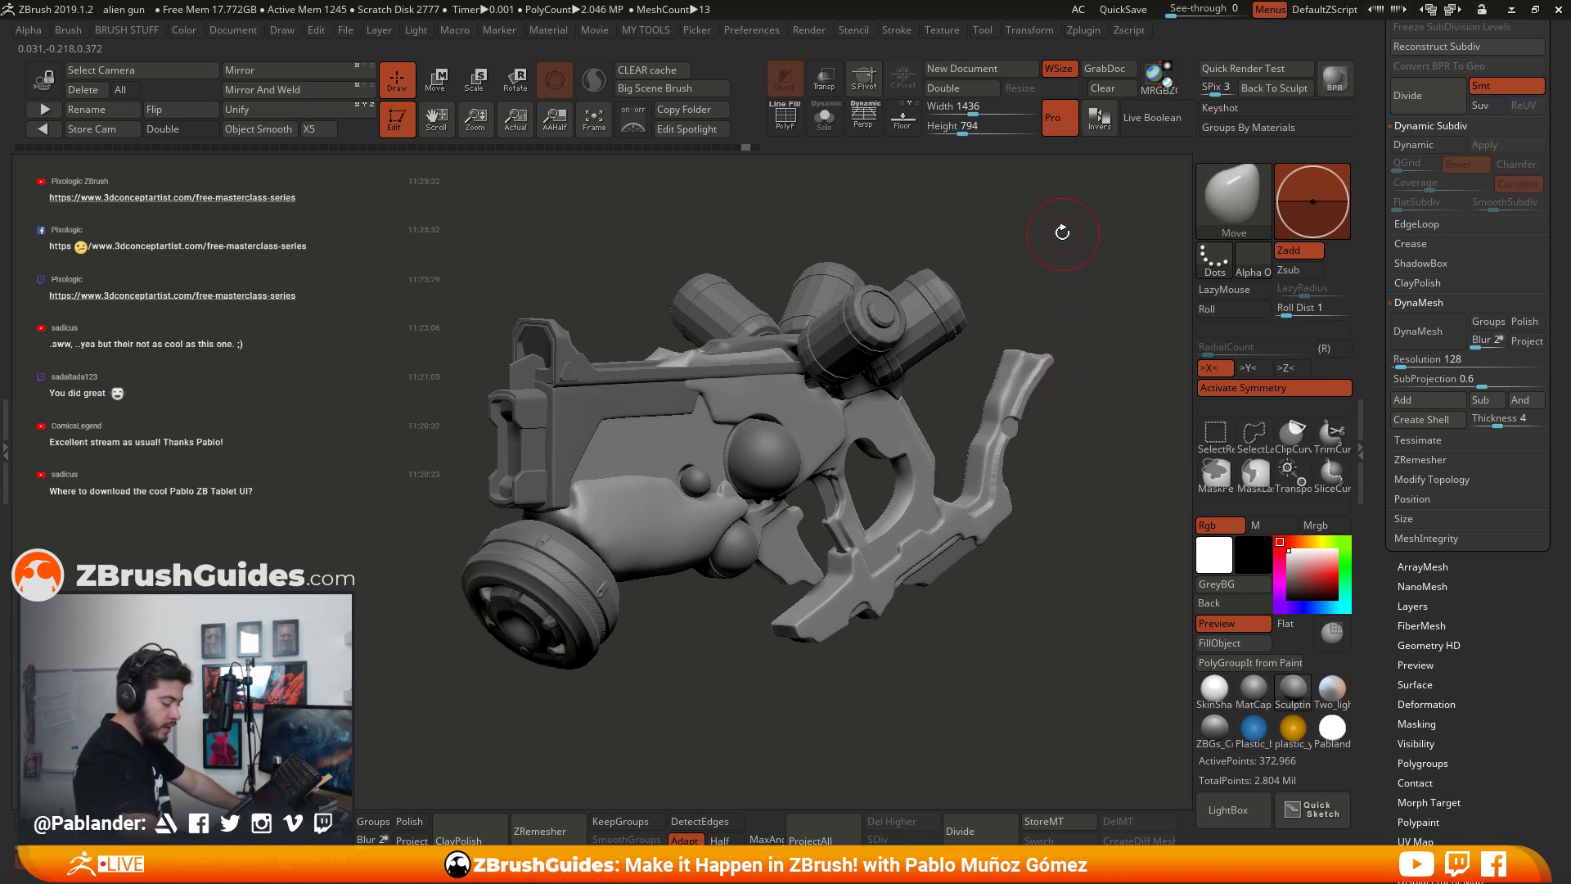
{"action": "left_click_drag", "start_coordinate": [1052, 227], "coordinate": [1059, 253]}
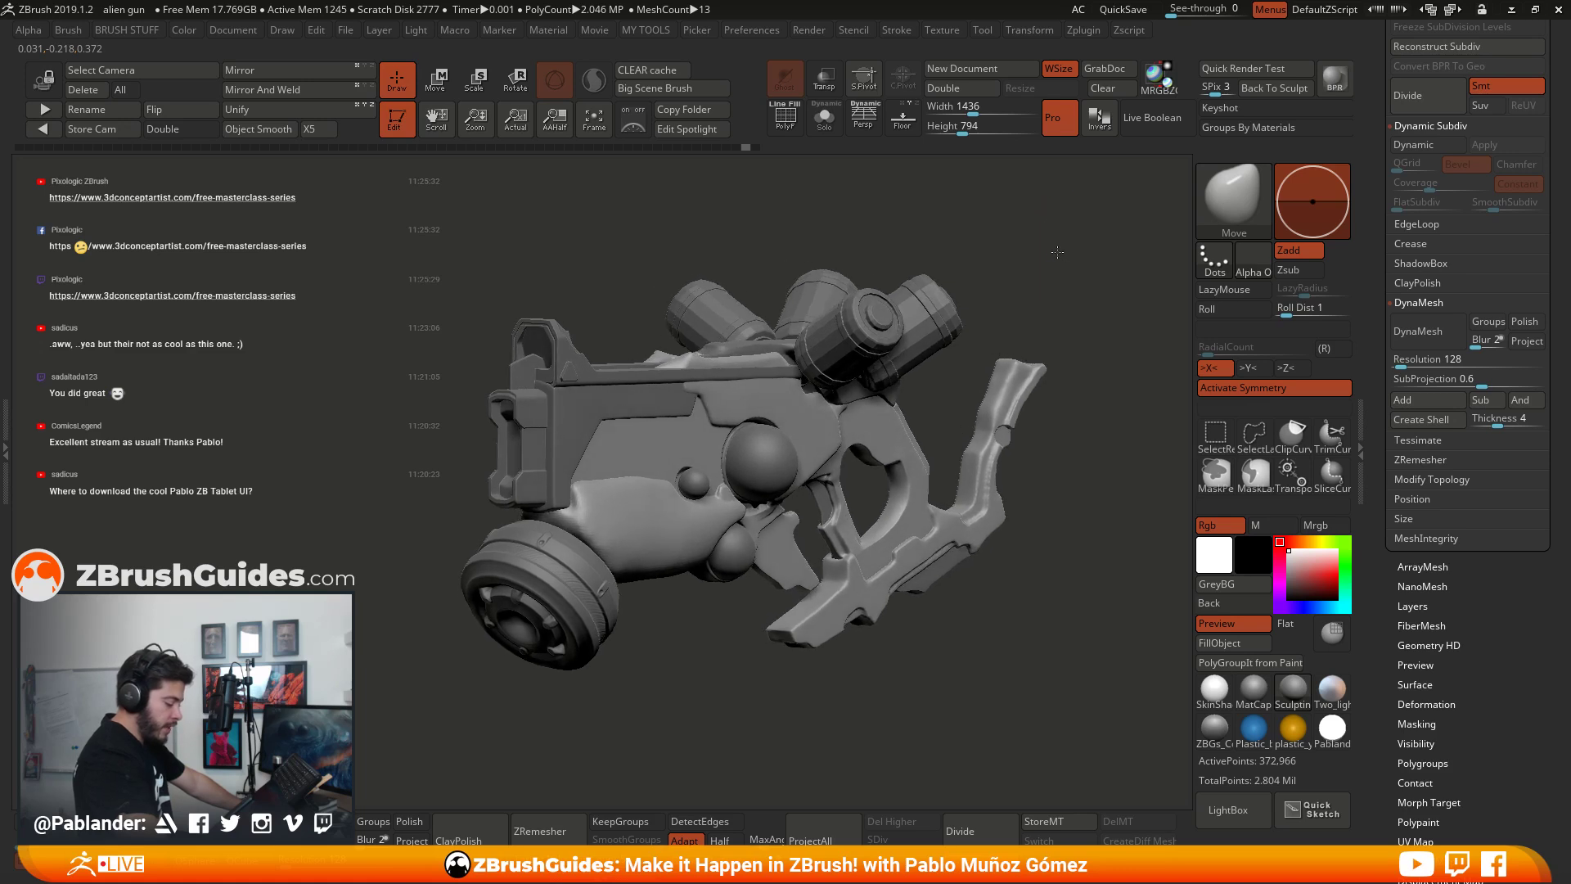